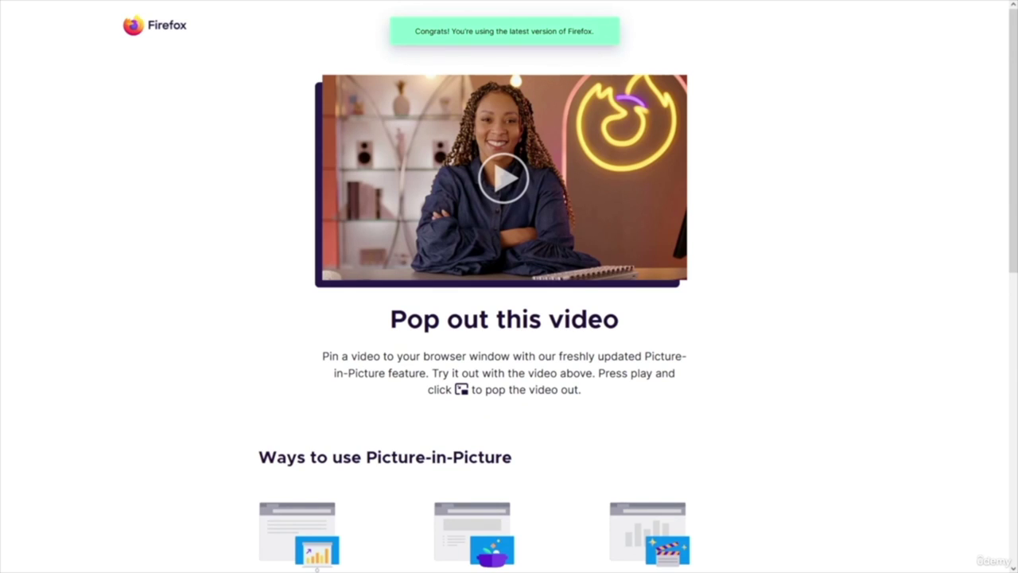
- Search Google for 'Midjourney' from the address bar, keeping the browser full screen
key("F11")
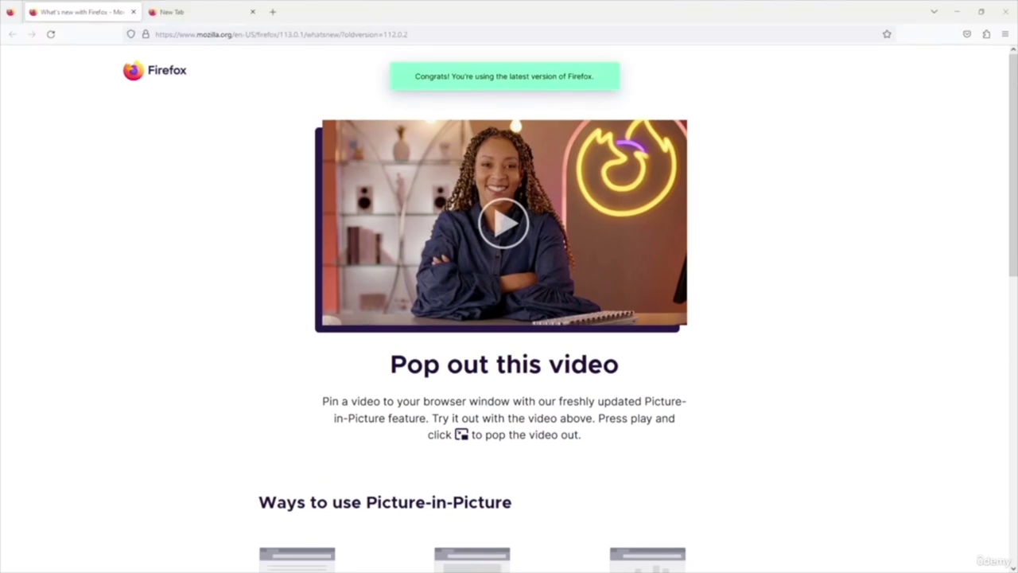
left_click(274, 34)
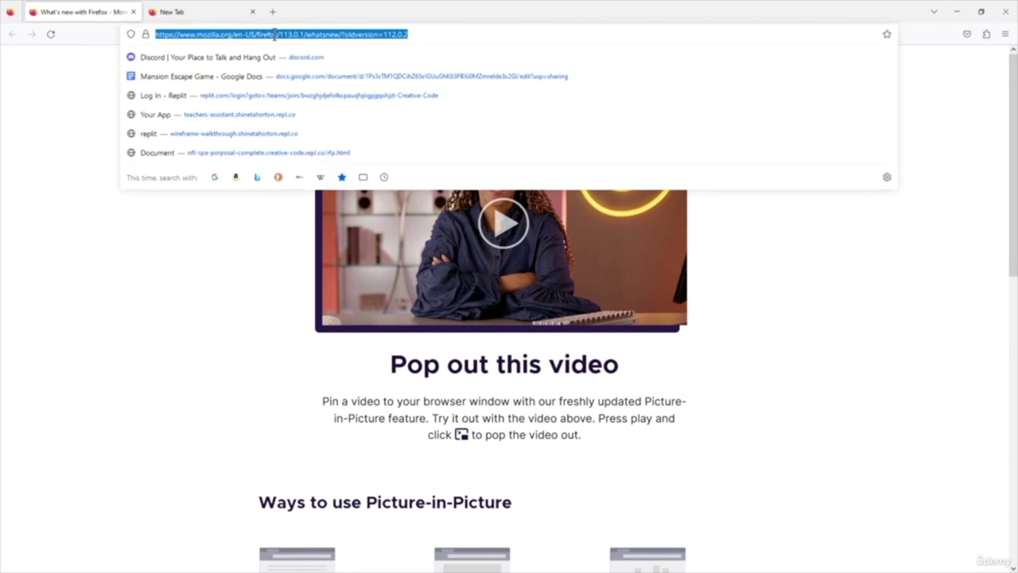
type("Mi")
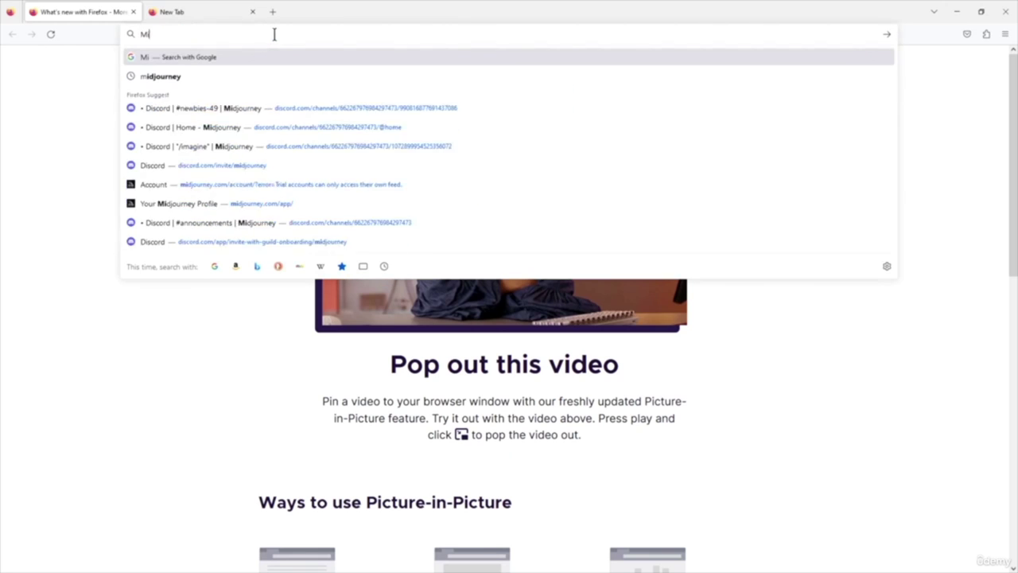
type("djourney")
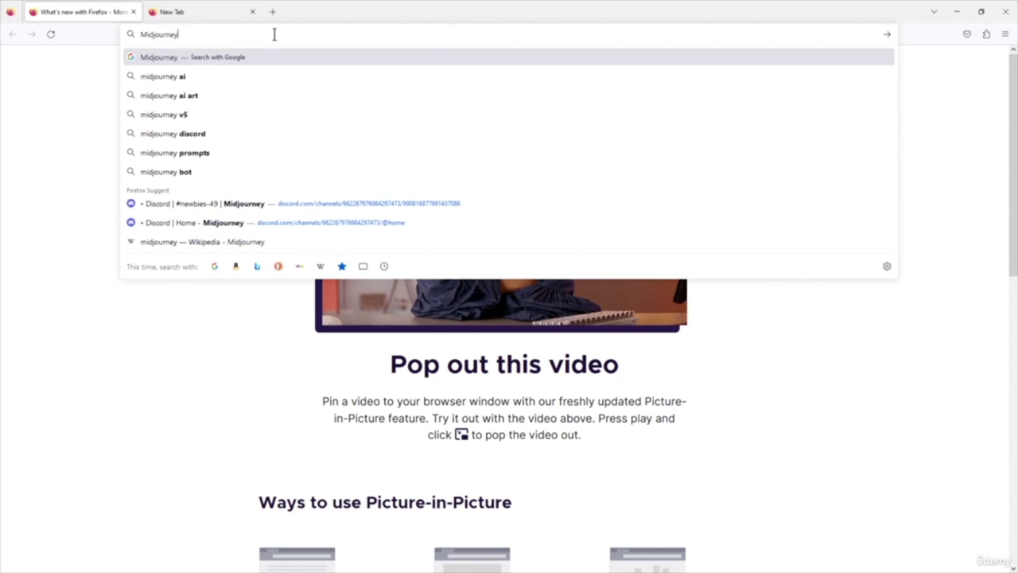
key("Return")
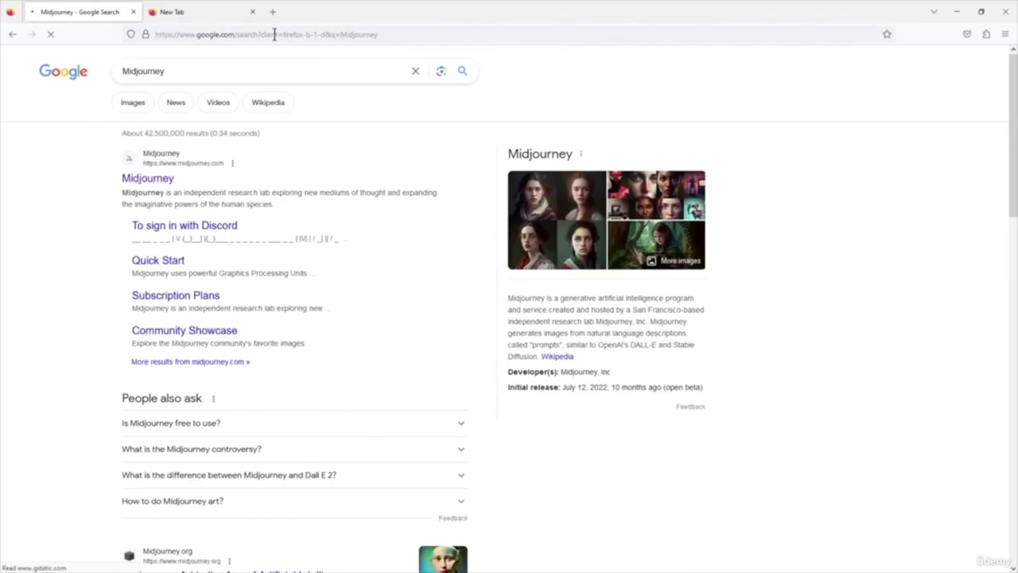
key("F11")
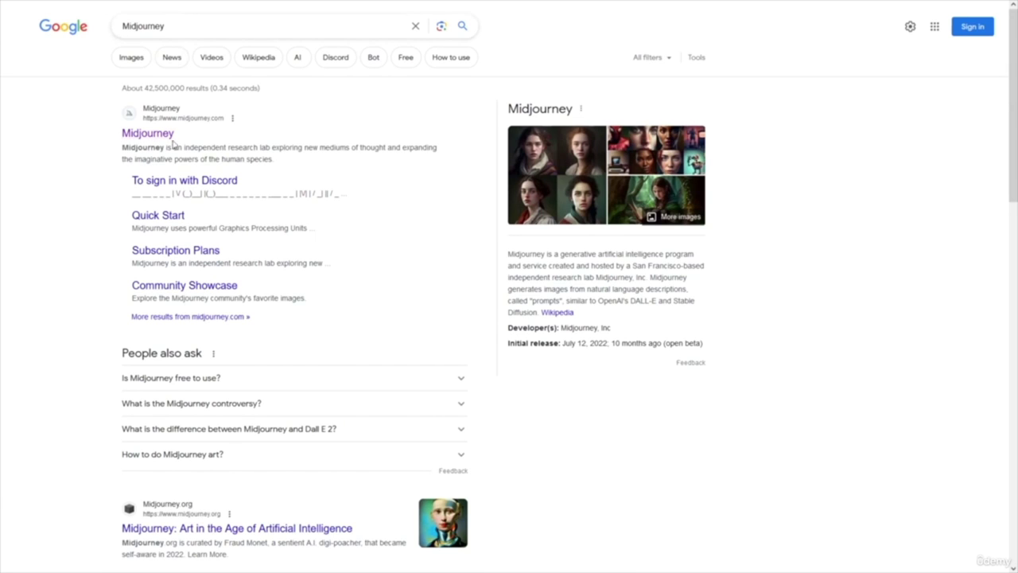
- From the official Midjourney site, join the beta and accept the Discord server invite
left_click(148, 133)
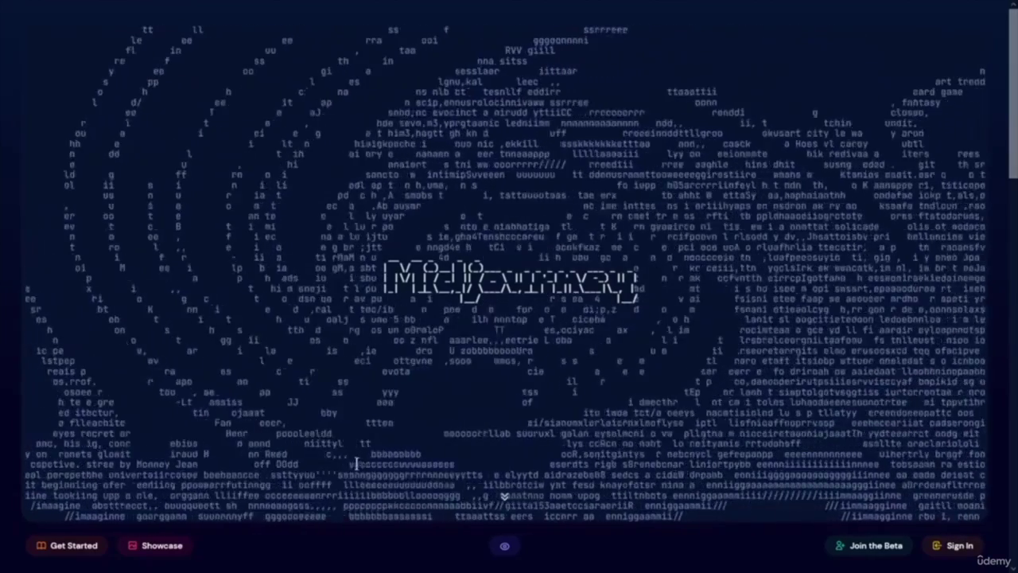
left_click(868, 546)
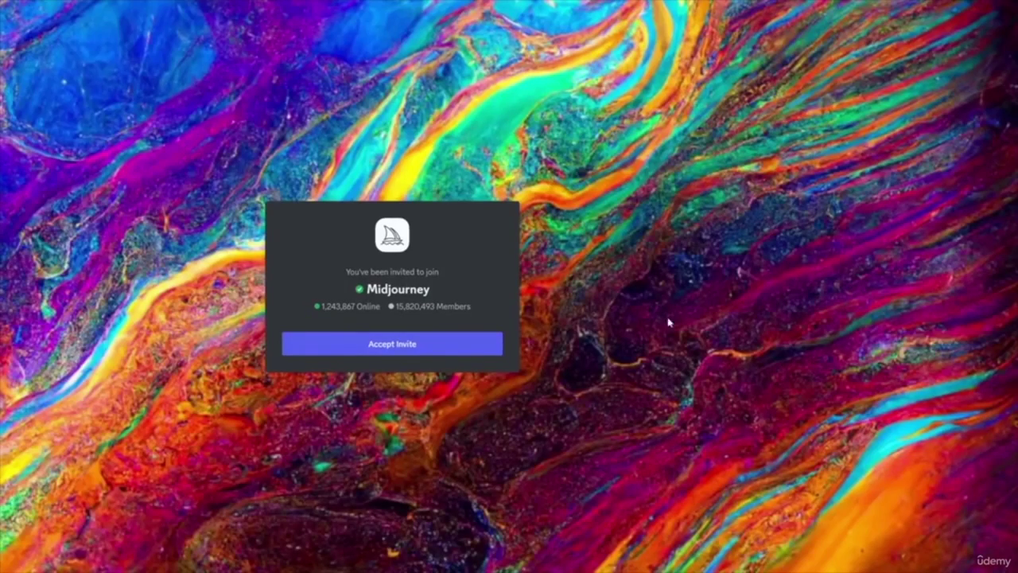
left_click(397, 351)
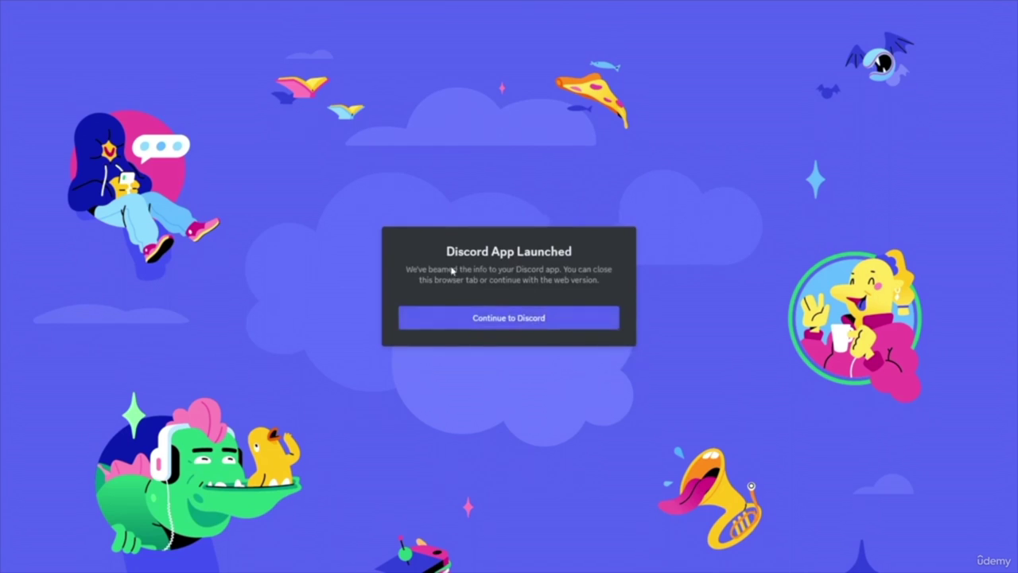
- Continue to Discord in the browser to land on the Midjourney announcements channel
left_click(536, 318)
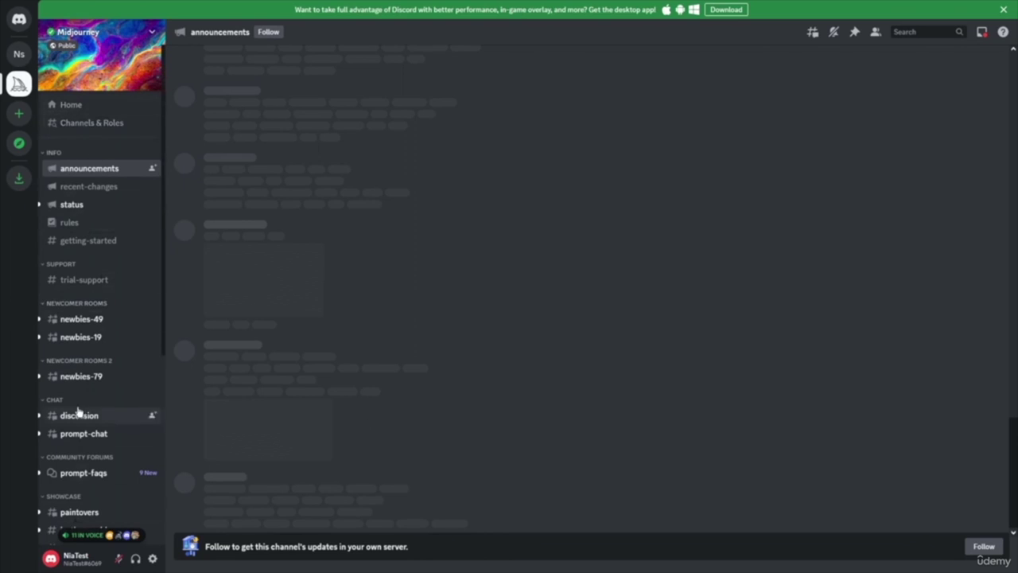
mouse_move(80, 503)
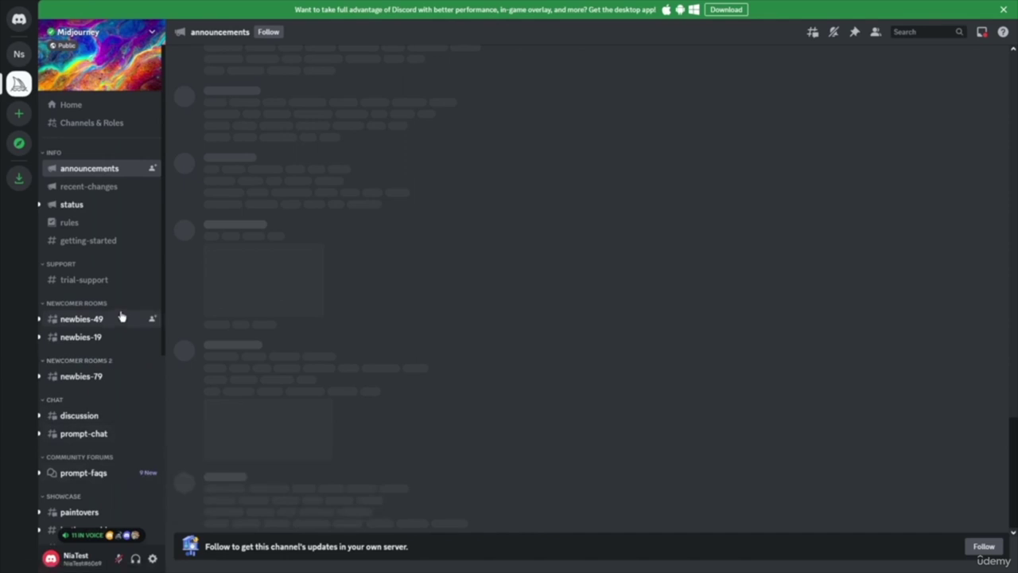
mouse_move(120, 318)
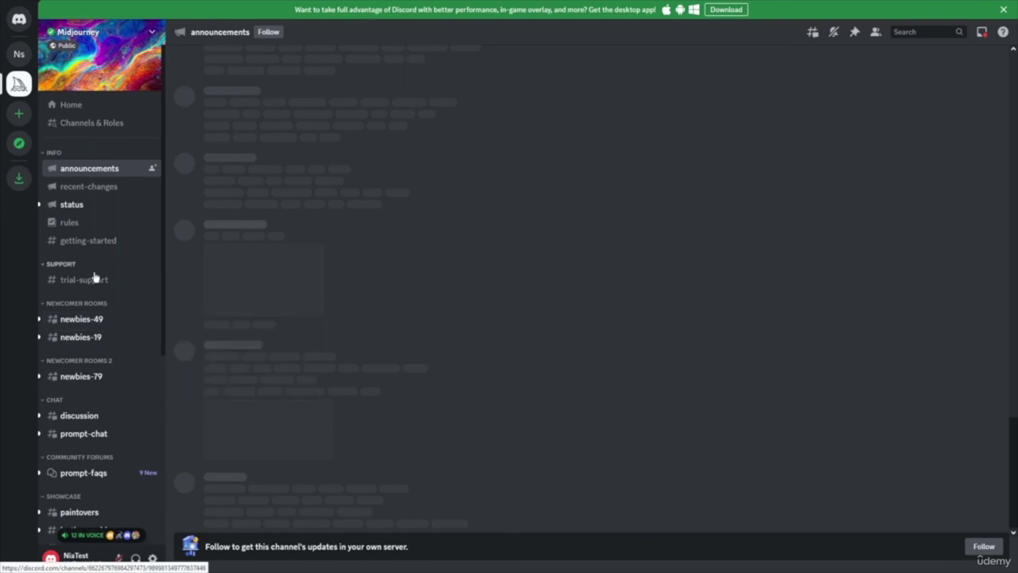
- Open newbies-49 and scroll through the members' Midjourney Bot image grids
left_click(75, 323)
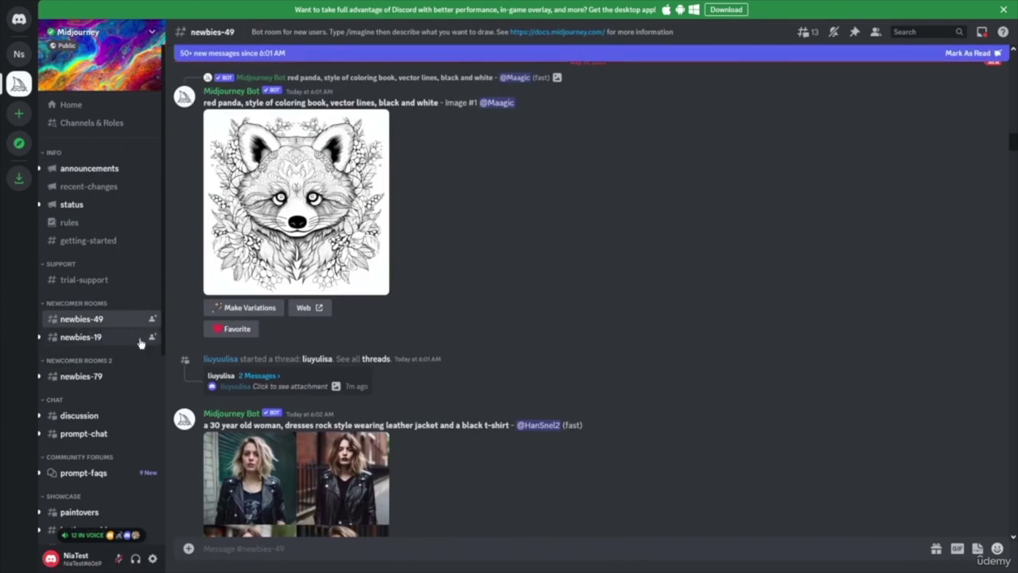
scroll(676, 253, "down", 4)
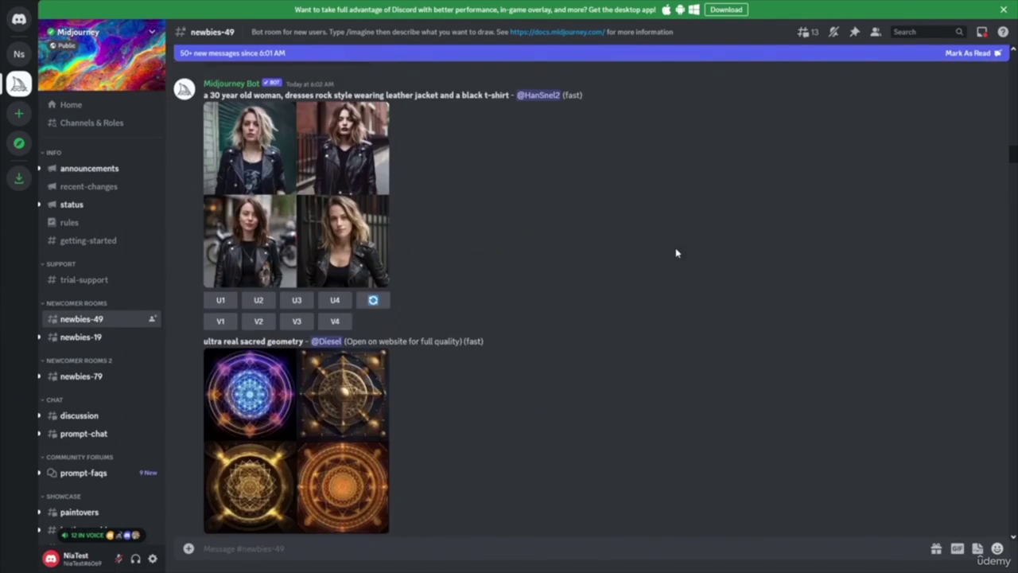
scroll(676, 253, "down", 5)
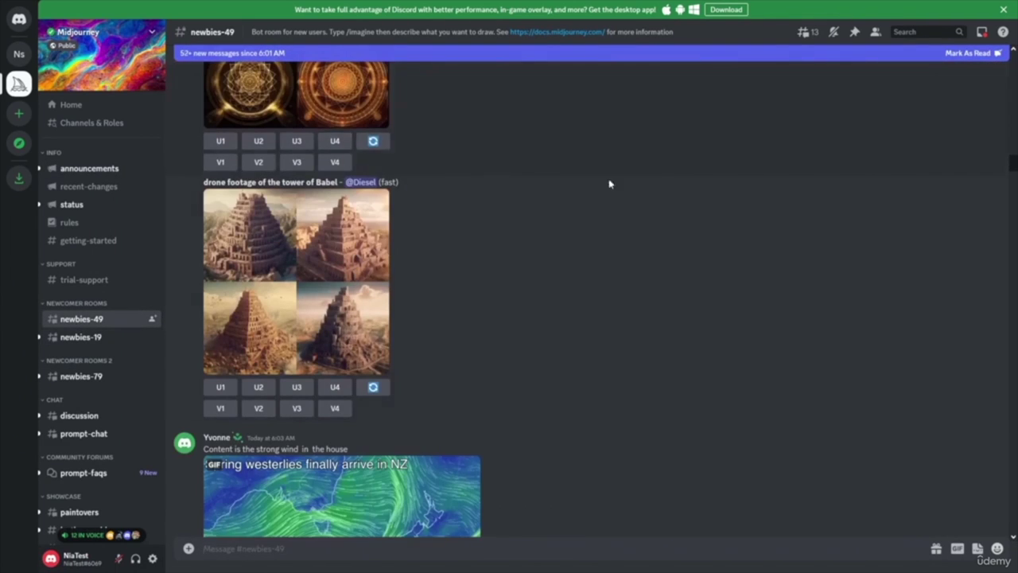
scroll(621, 255, "down", 15)
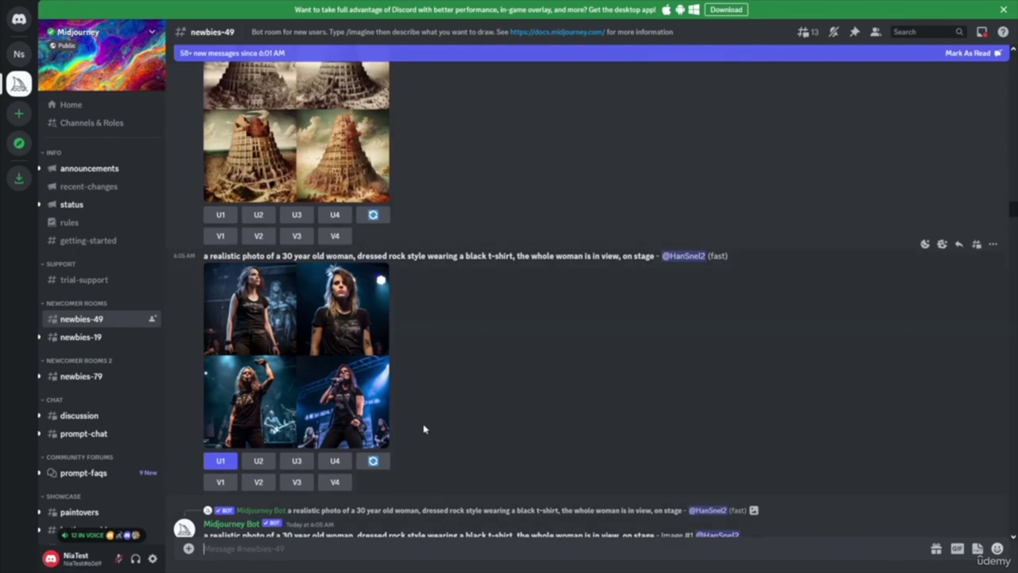
scroll(500, 413, "down", 5)
scroll(500, 414, "down", 15)
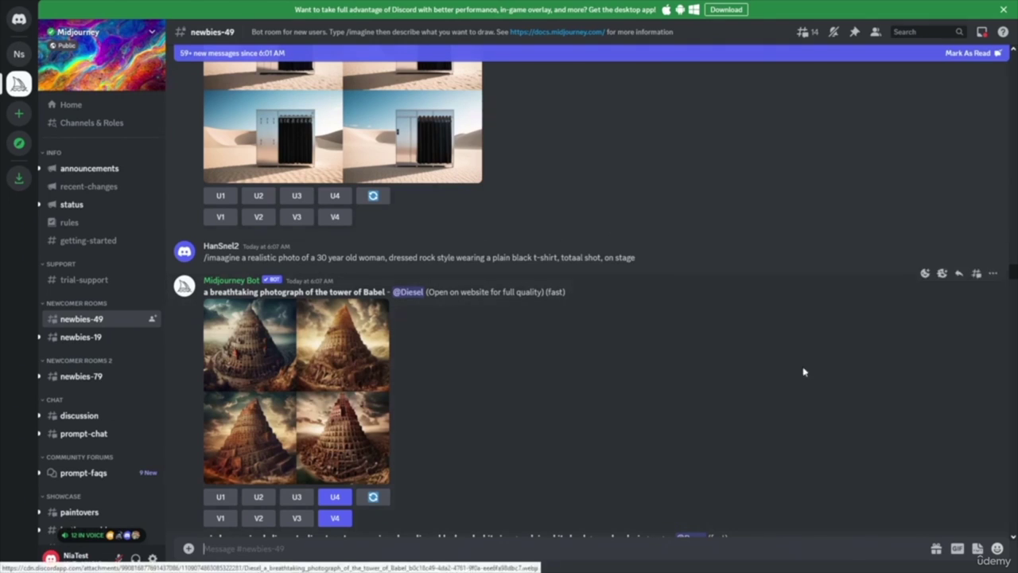
- Submit an /imagine command with the pasted prompt 'Furturistic tech space' in newbies-49
left_click(228, 547)
type("/")
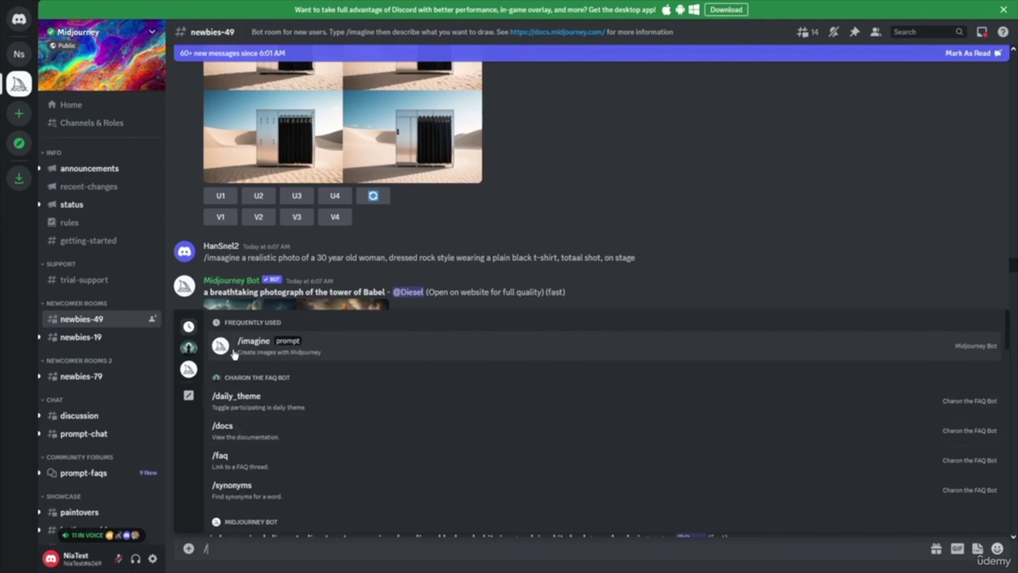
left_click(367, 352)
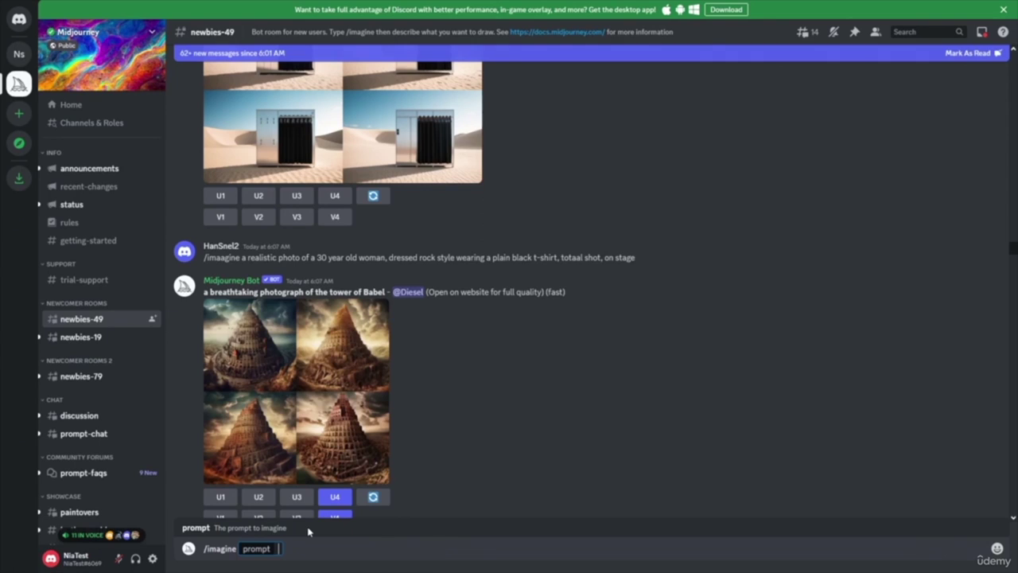
type("Furturistic tech space")
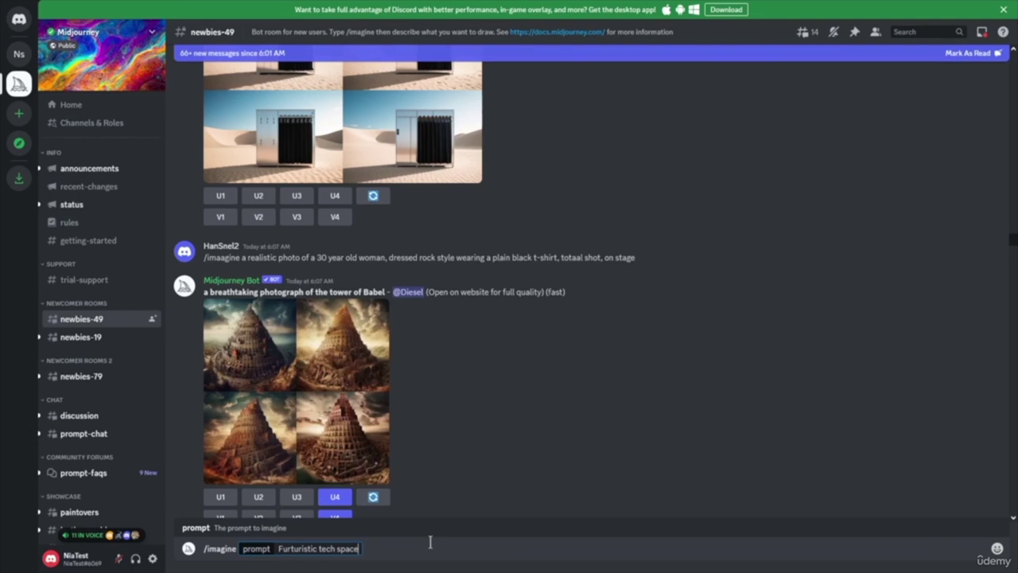
key("Return")
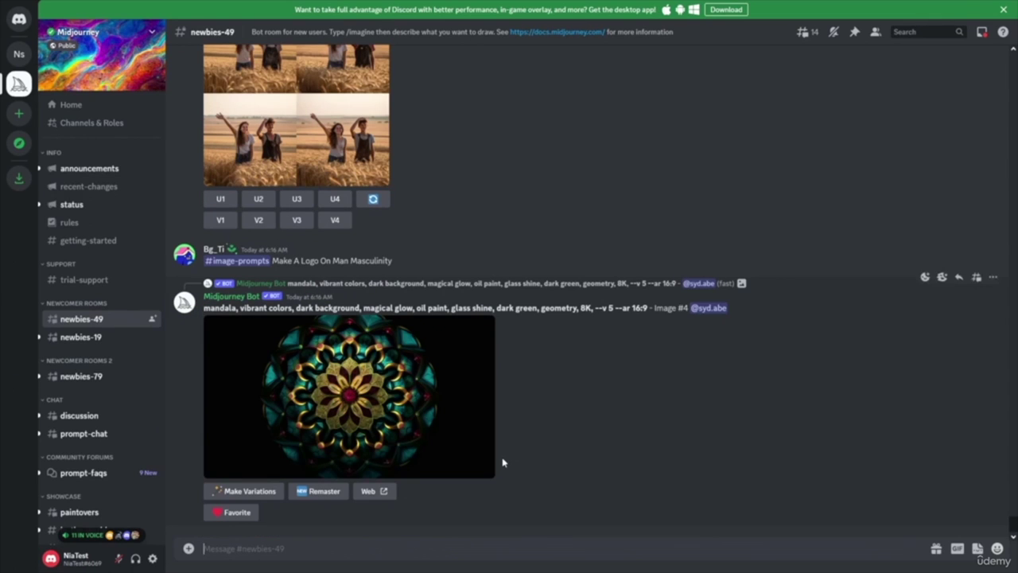
- Type /su and pick the Midjourney Bot's /subscribe command from the suggestions
type("/")
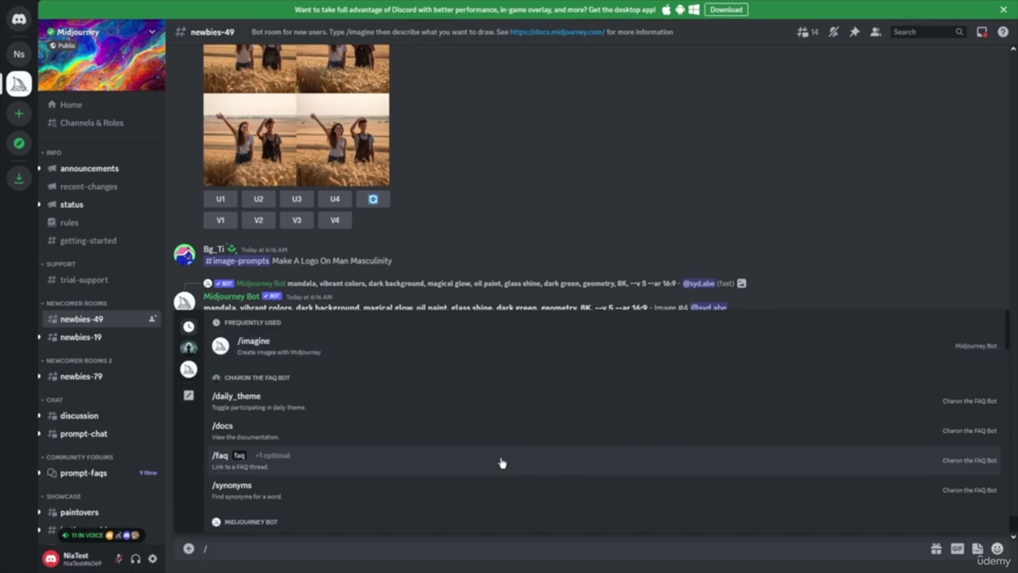
type("s")
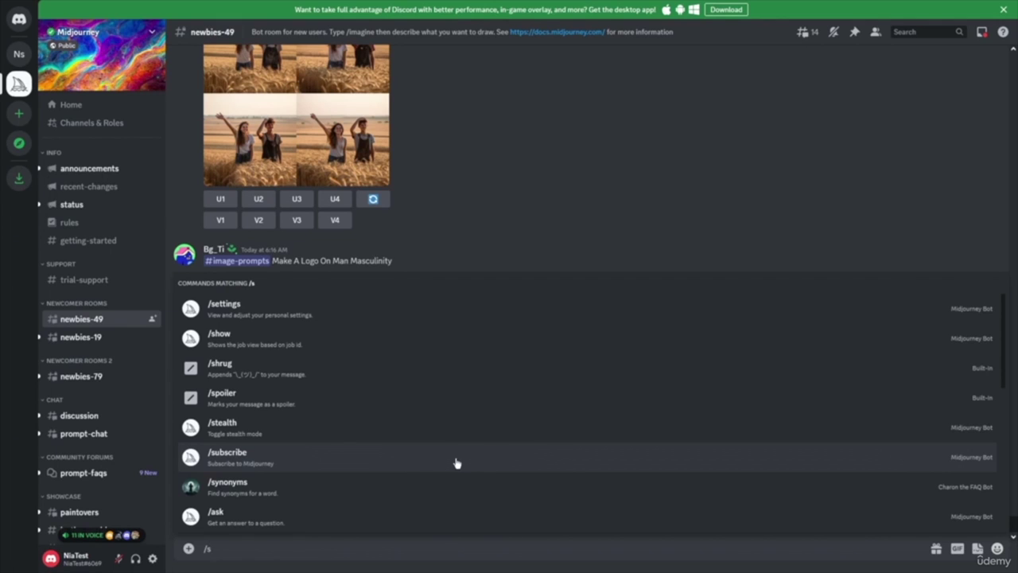
type("u")
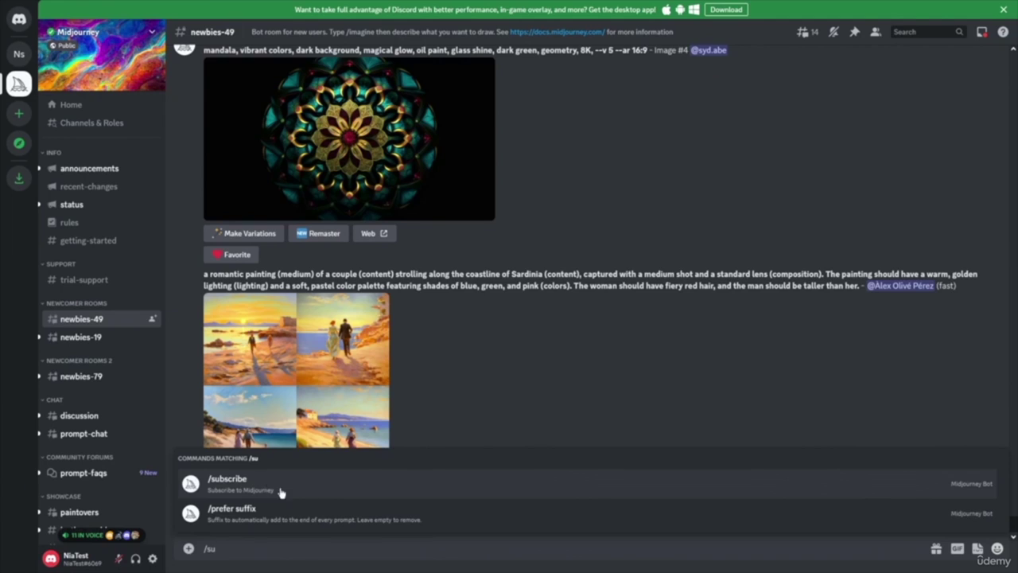
left_click(278, 490)
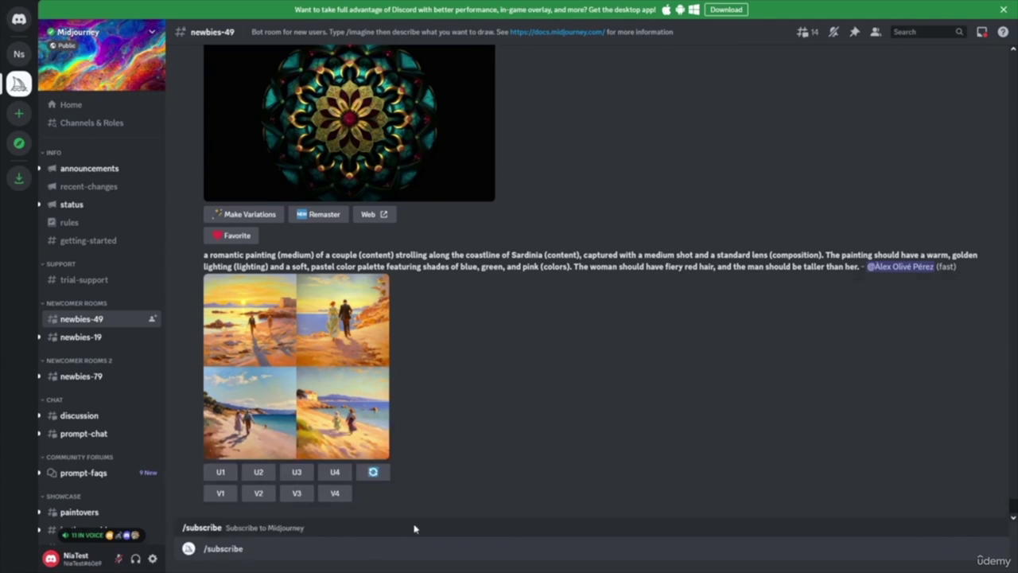
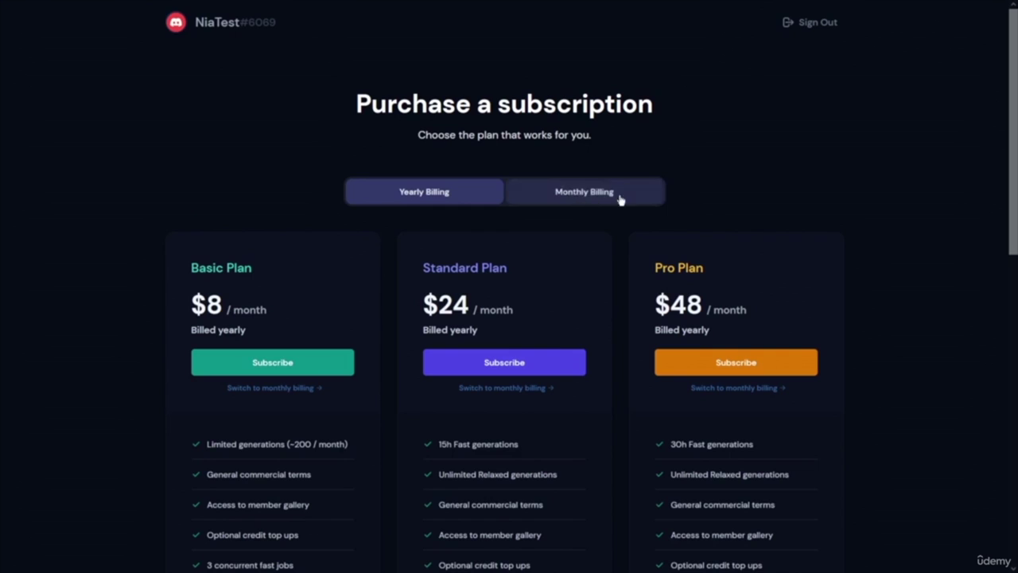
- Switch the plans to monthly billing and review the $10, $30 and $60 plan cards
left_click(591, 199)
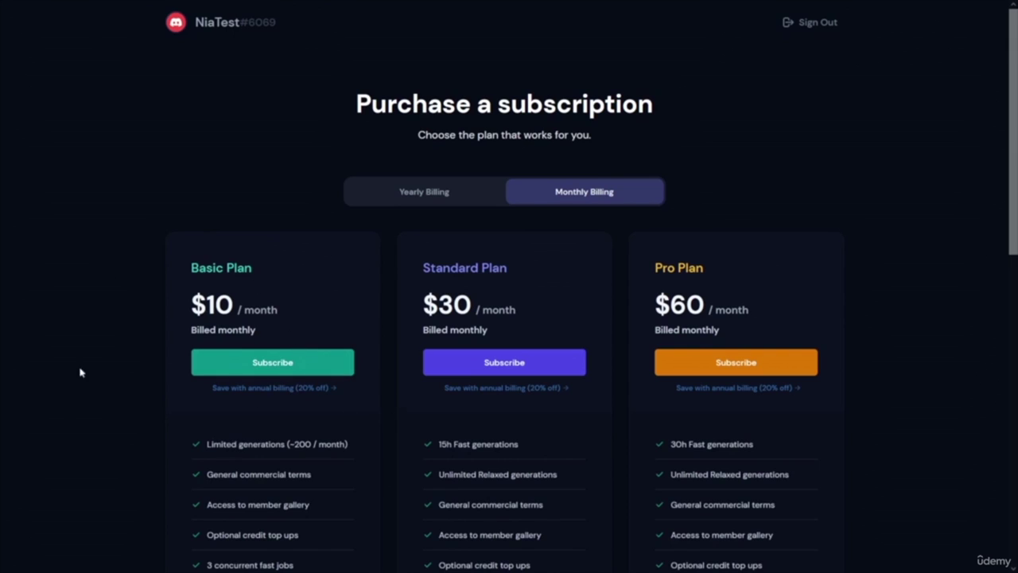
scroll(184, 460, "down", 3)
scroll(184, 460, "up", 2)
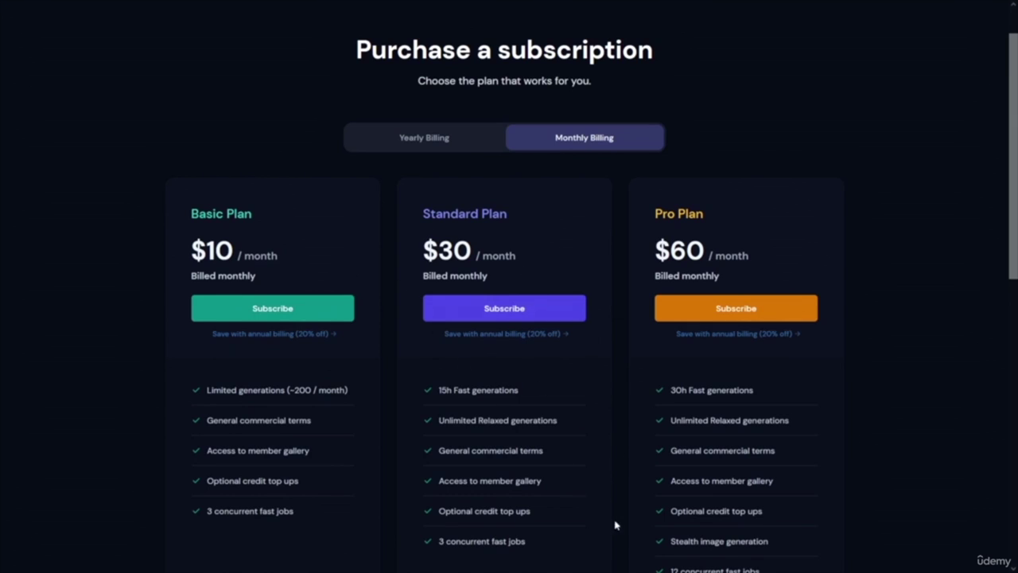
scroll(353, 424, "down", 2)
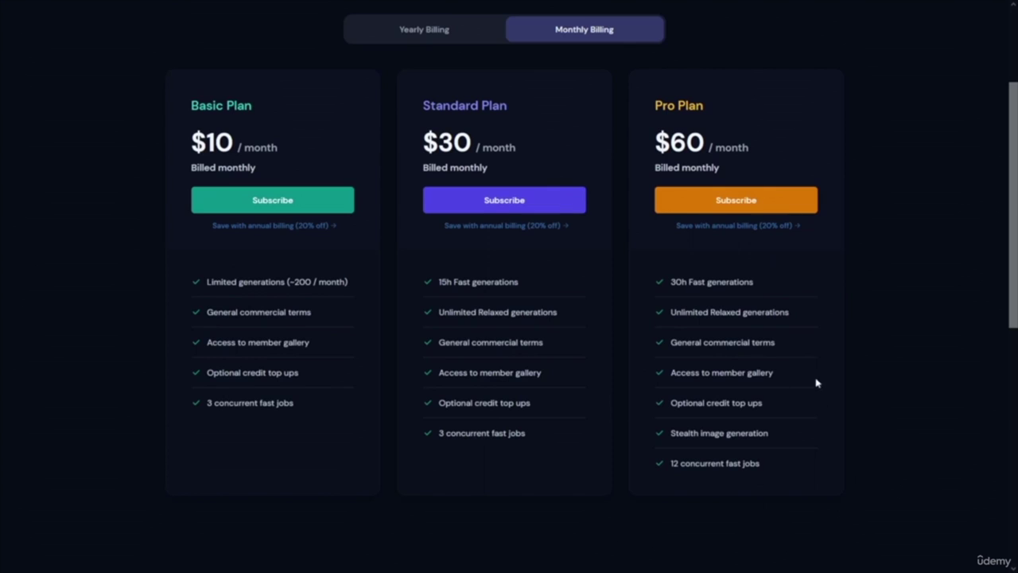
- Subscribe to the $10-per-month Basic Plan
left_click(232, 210)
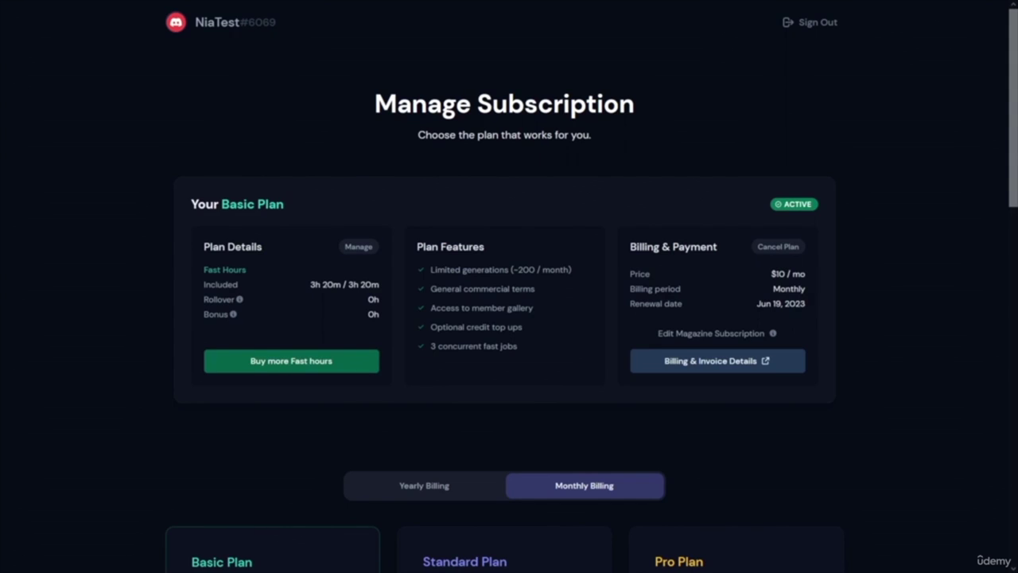
- Highlight the Basic Plan's 3h 20m Fast hours figures in Plan Details
scroll(509, 286, "down", 3)
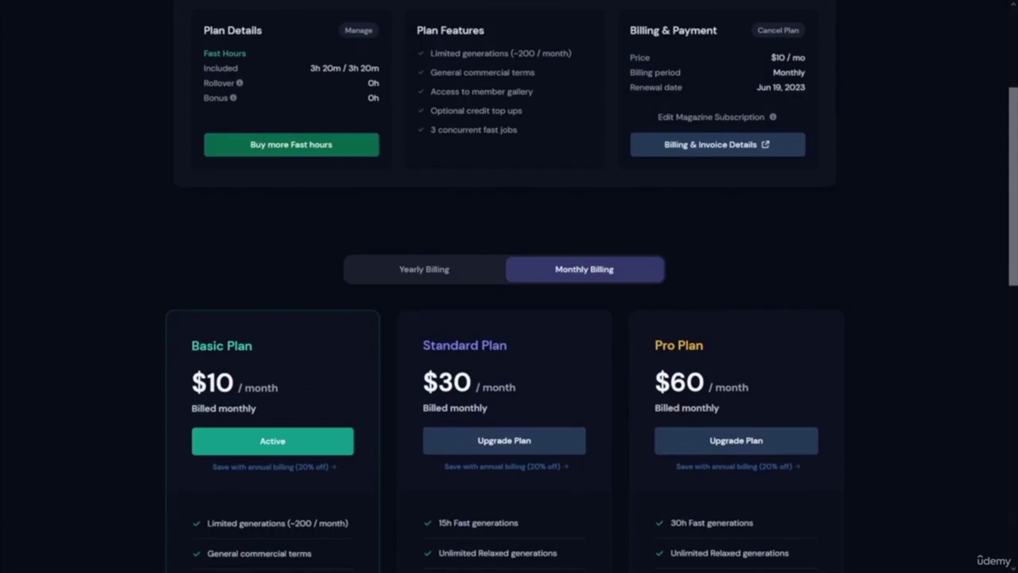
scroll(509, 286, "up", 3)
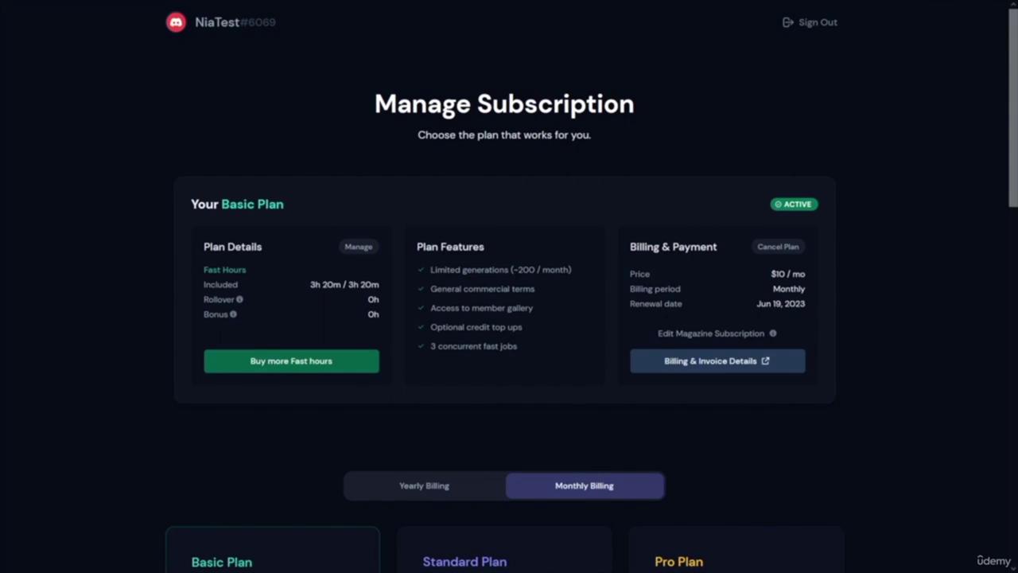
left_click_drag(313, 282, 389, 292)
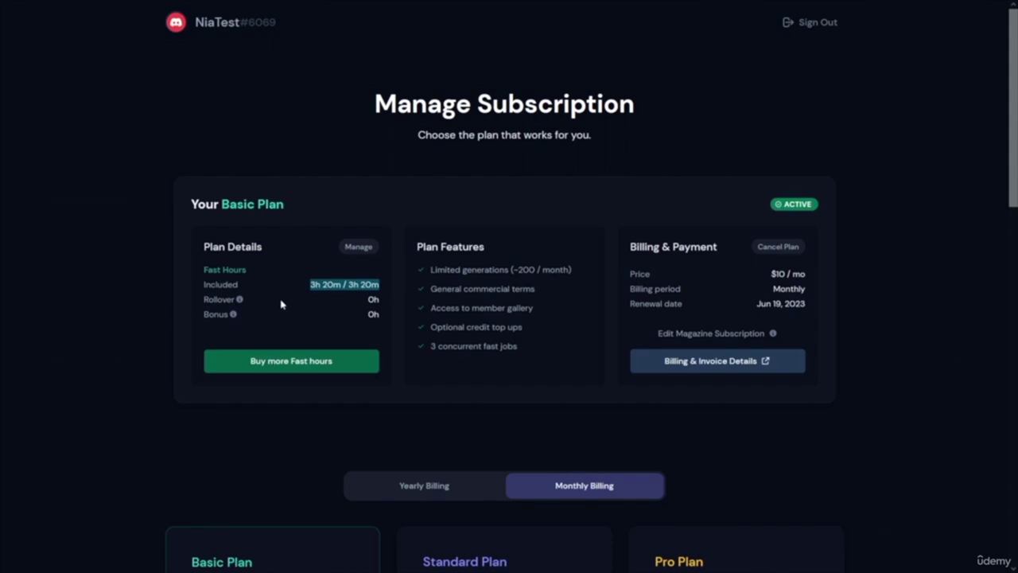
left_click_drag(298, 287, 341, 286)
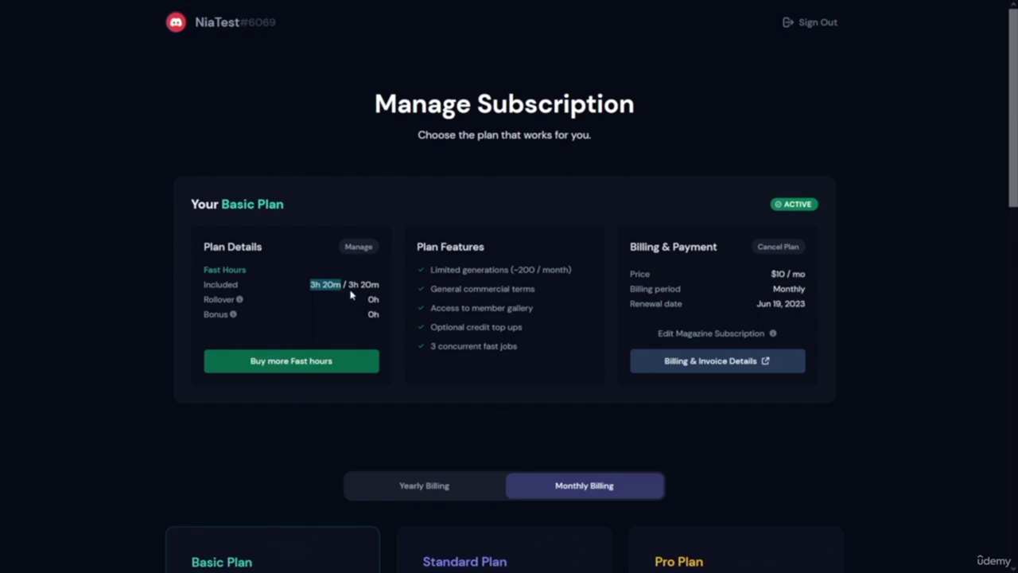
left_click_drag(348, 284, 400, 291)
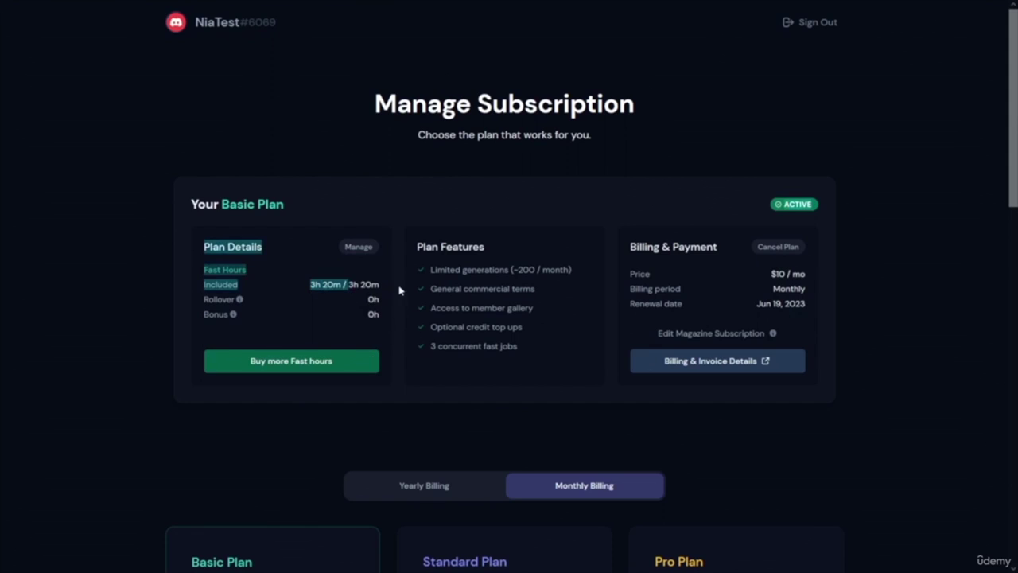
left_click(365, 309)
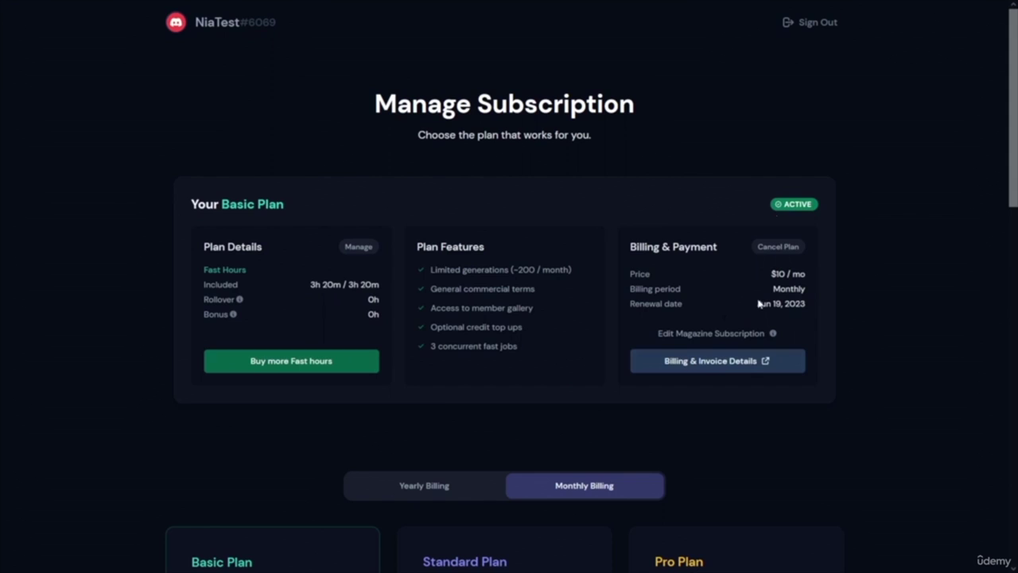
- Scroll down to the subscription FAQ and back up
scroll(893, 345, "down", 3)
scroll(870, 347, "up", 3)
scroll(132, 360, "down", 10)
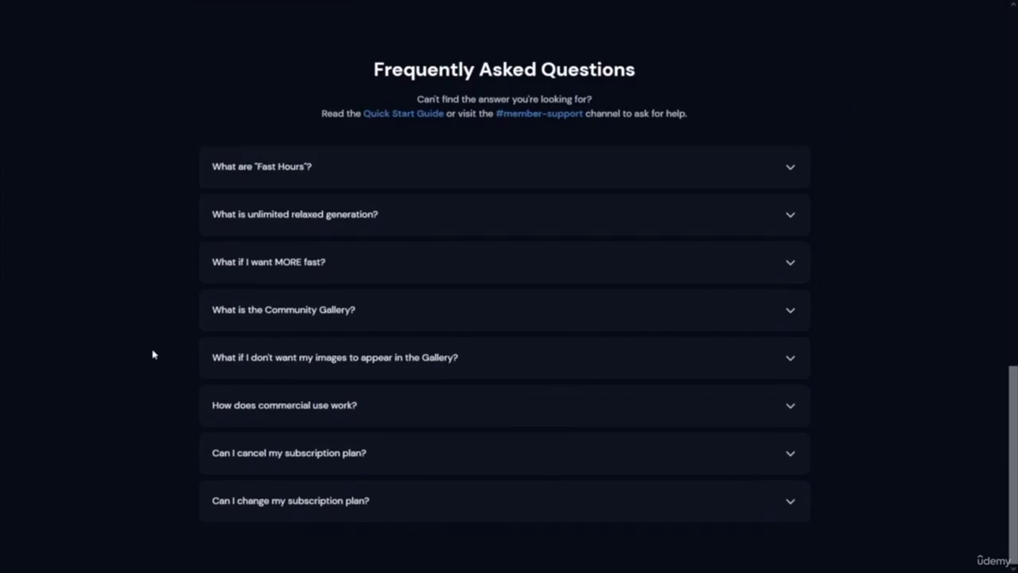
scroll(141, 347, "up", 10)
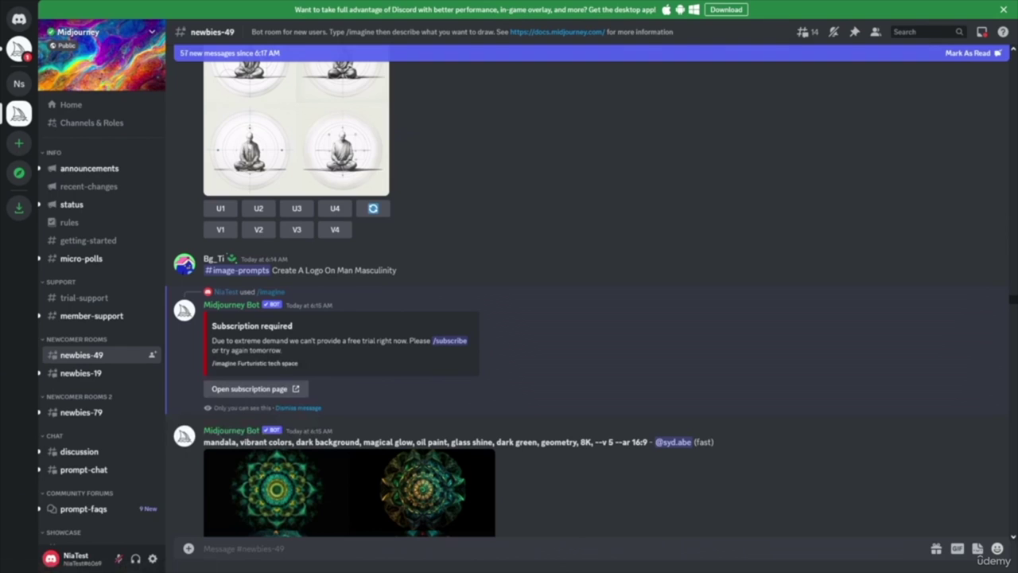
- Run /imagine with the prompt 'futuristic tech space' in newbies-49
scroll(509, 299, "down", 12)
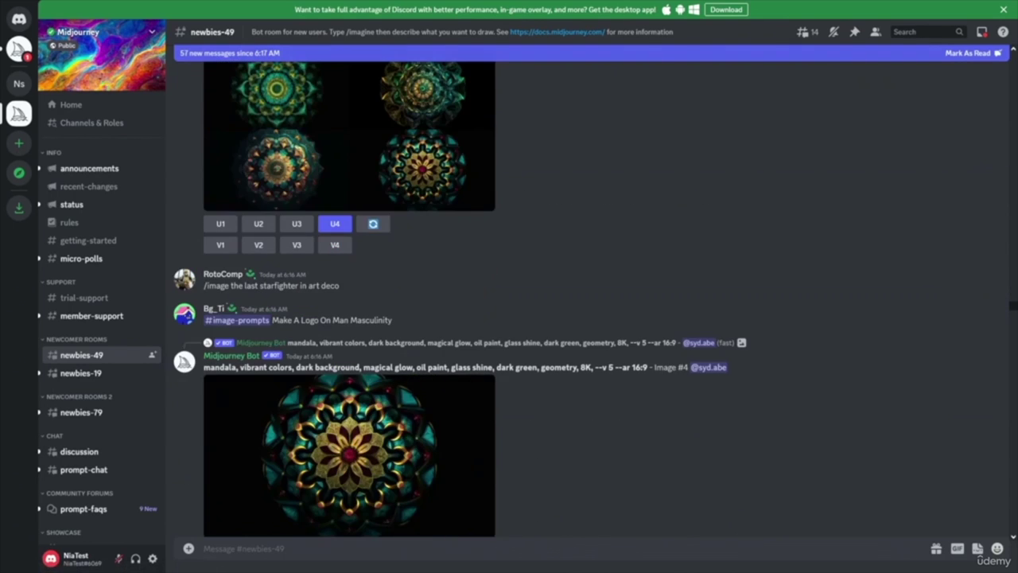
scroll(509, 299, "up", 8)
scroll(509, 299, "up", 10)
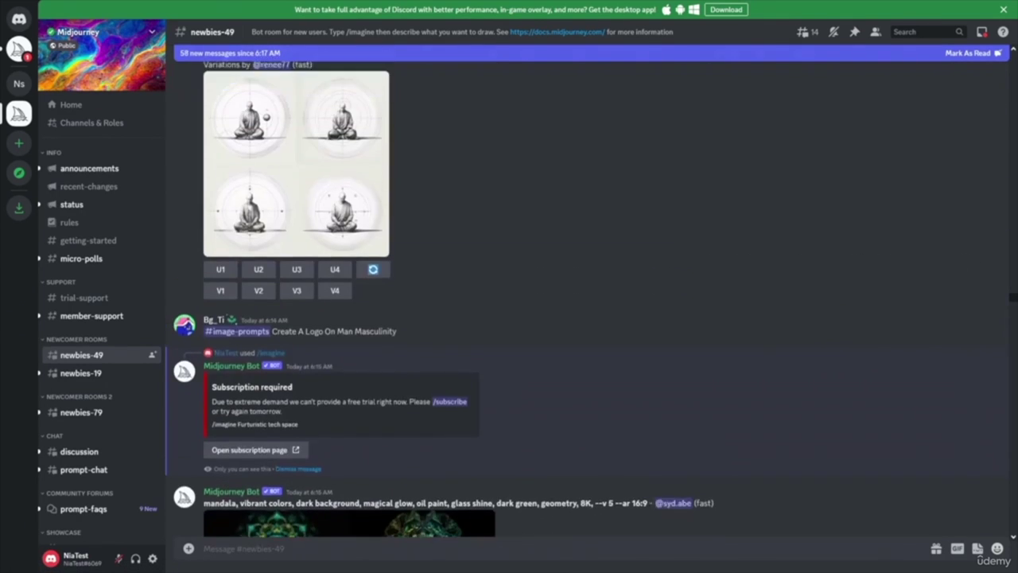
scroll(509, 299, "up", 10)
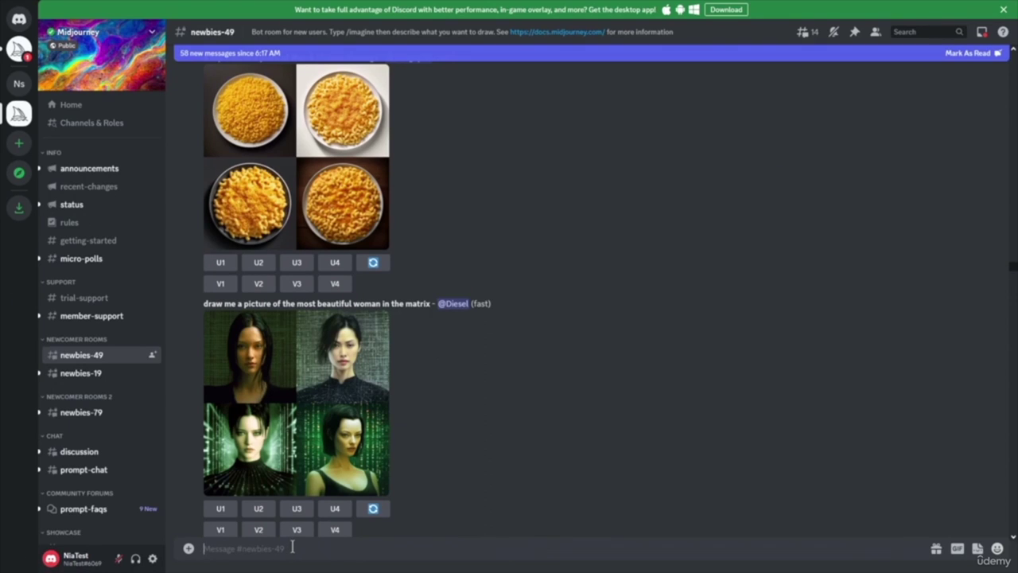
type("/")
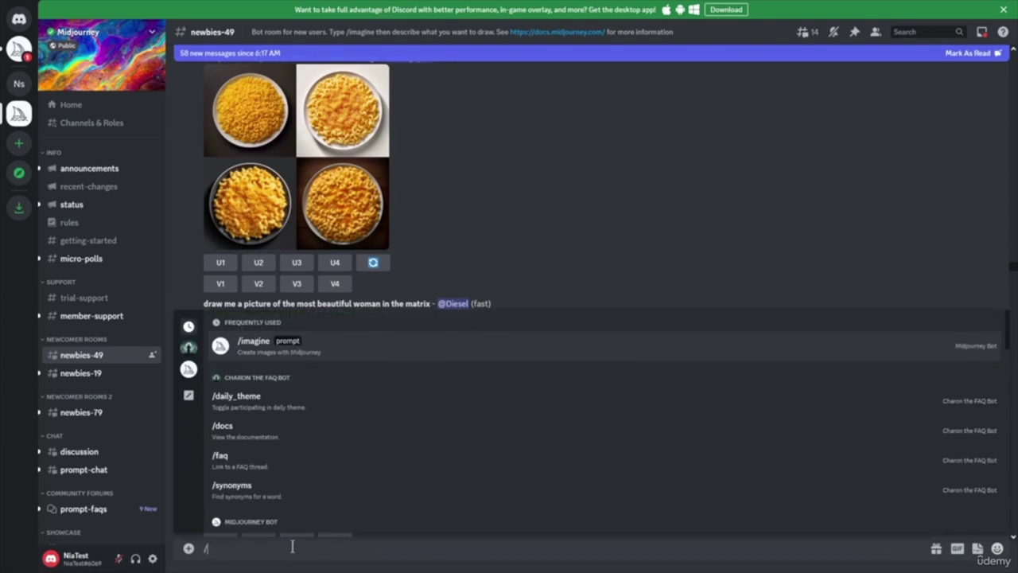
key("Return")
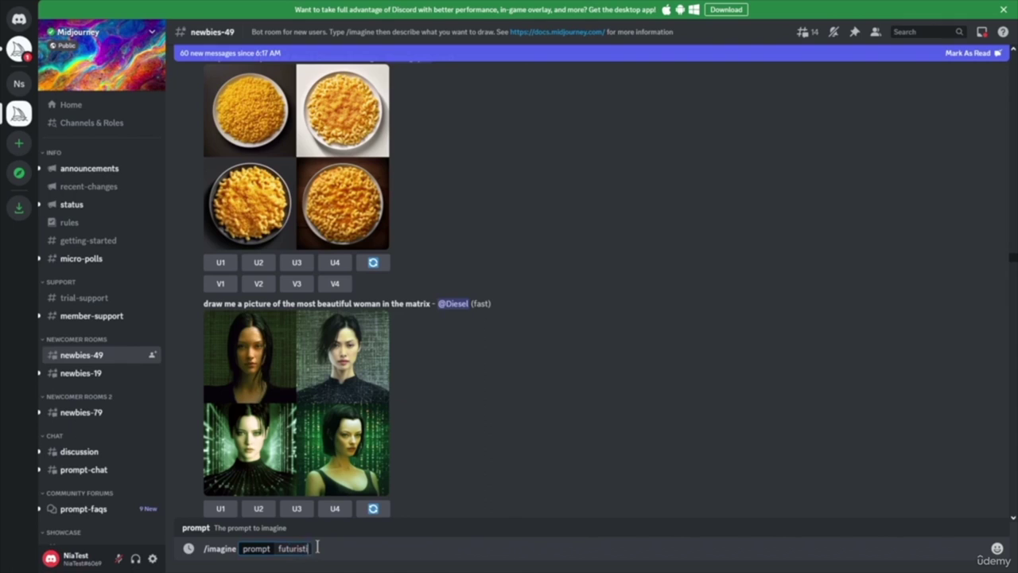
type("pace")
key("Return")
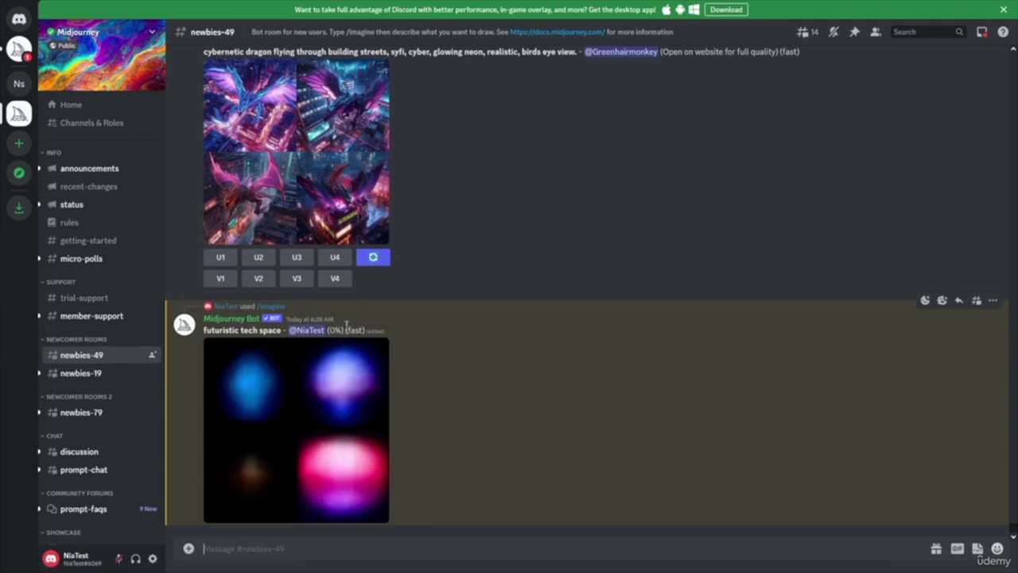
- Follow the futuristic tech space job until its grid with U1–U4 and V1–V4 appears
scroll(538, 390, "up", 3)
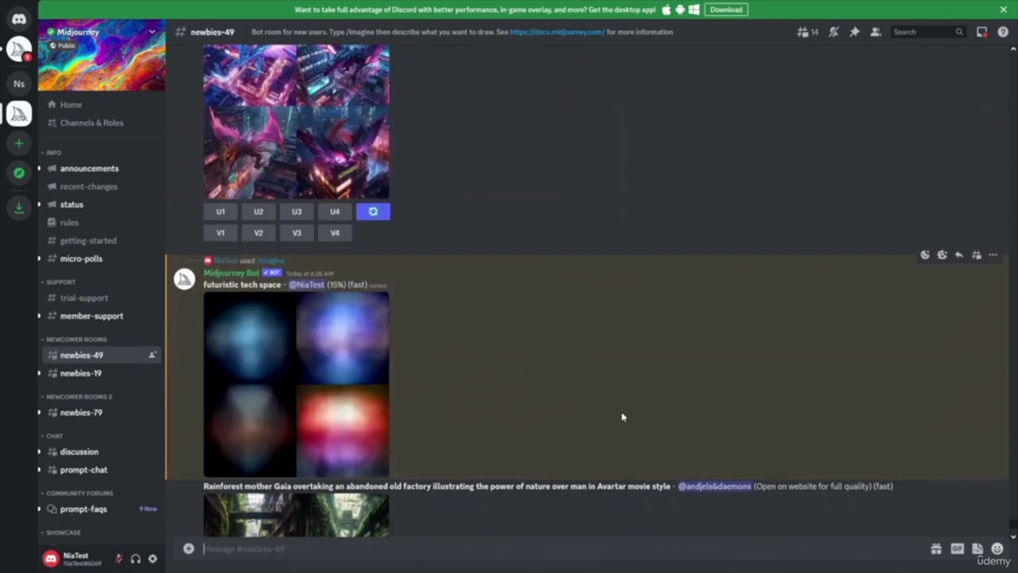
scroll(568, 396, "down", 5)
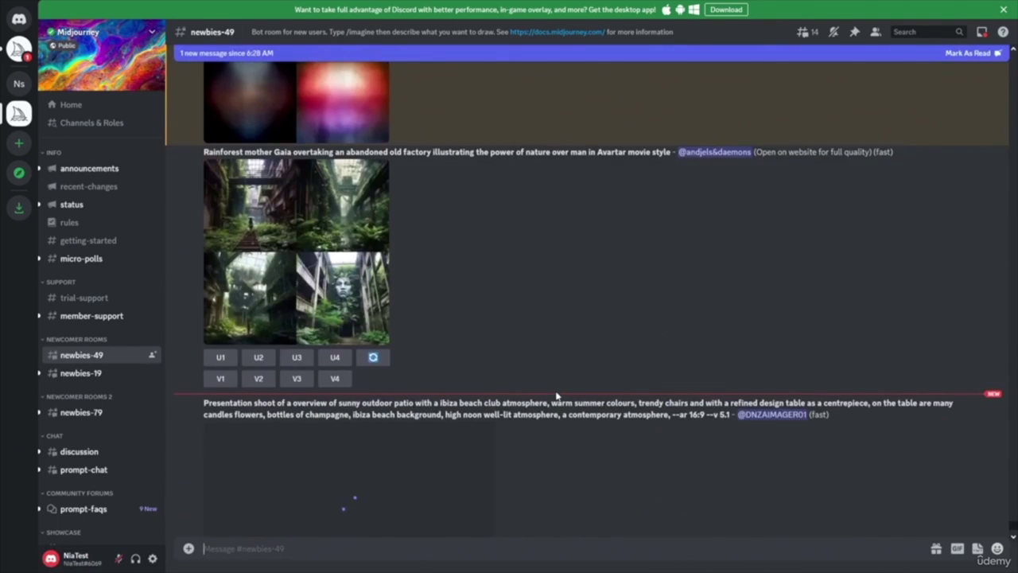
scroll(557, 393, "up", 4)
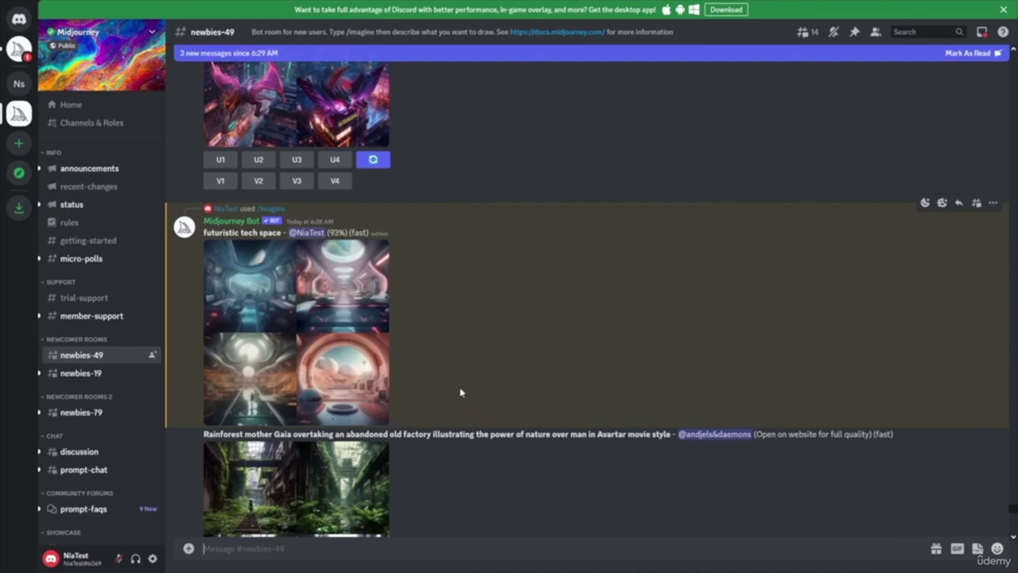
scroll(473, 405, "up", 10)
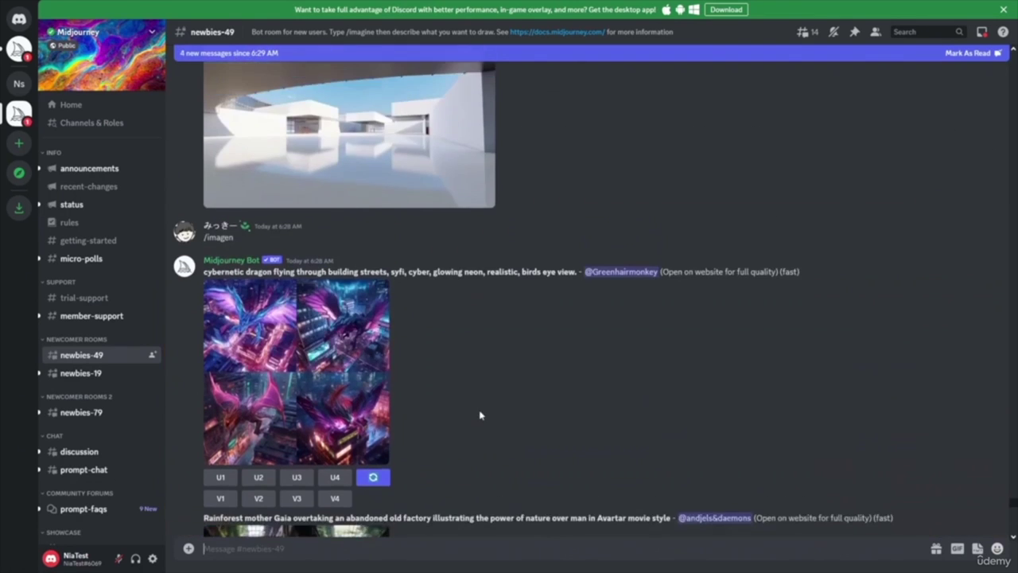
scroll(481, 423, "down", 4)
scroll(471, 436, "down", 15)
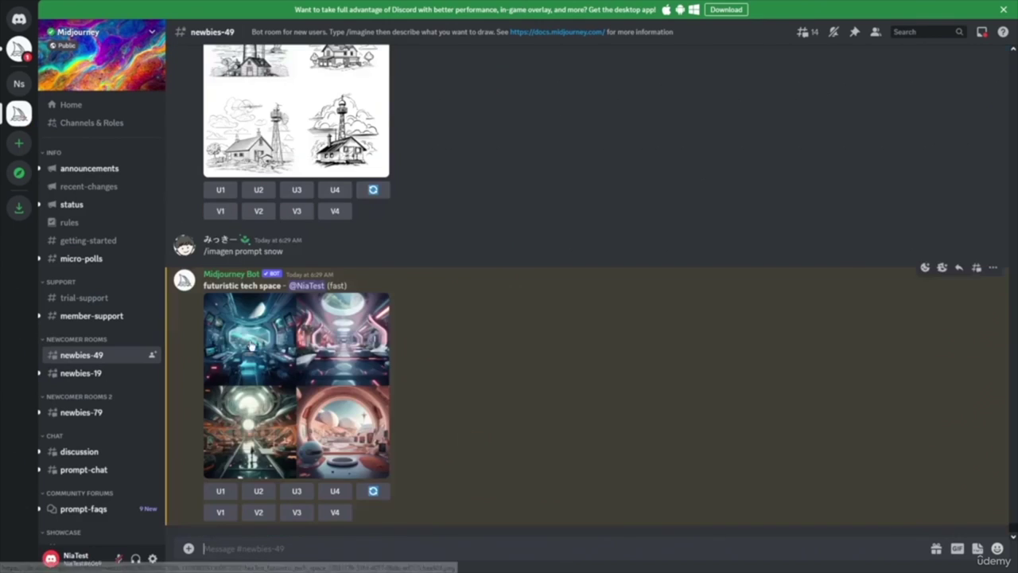
scroll(466, 268, "up", 8)
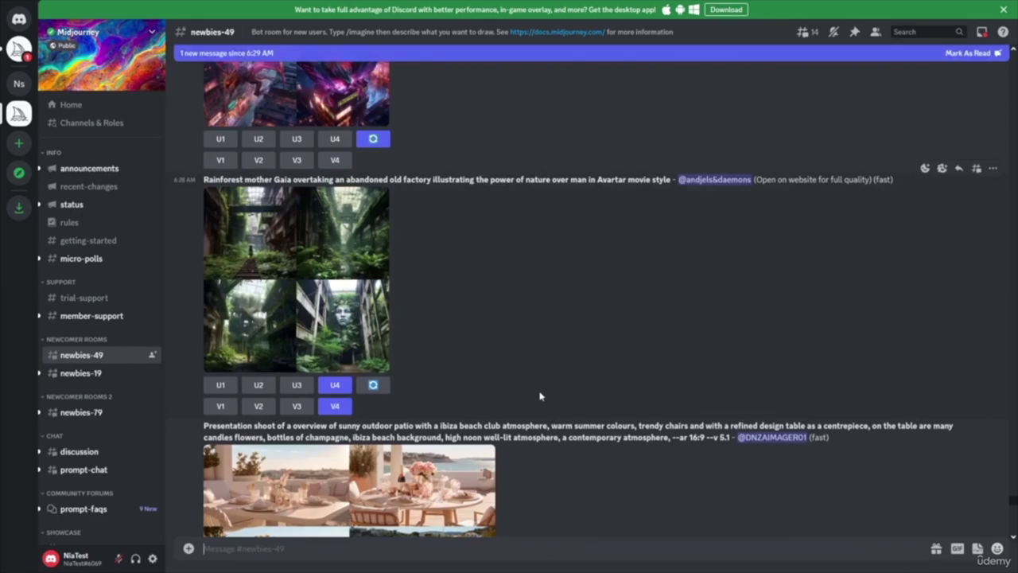
scroll(525, 389, "down", 15)
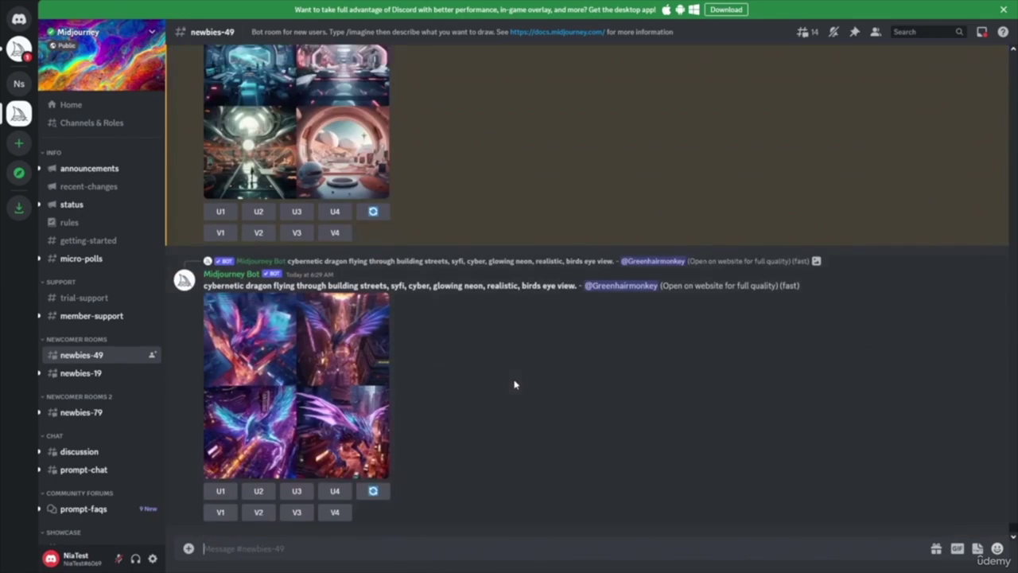
scroll(448, 305, "up", 3)
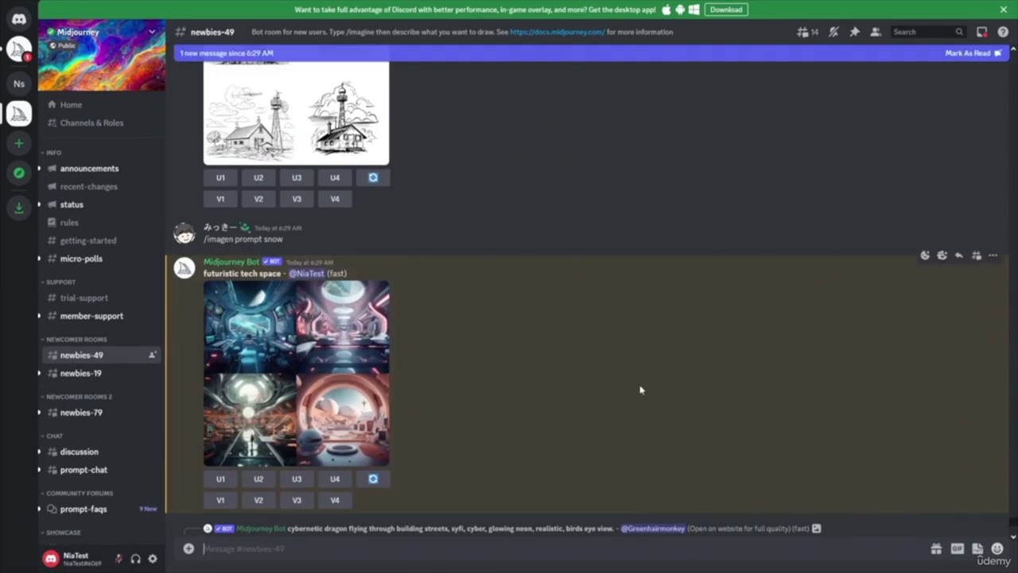
- Preview the futuristic tech space grid, then upscale all four images with U1–U4
left_click(310, 376)
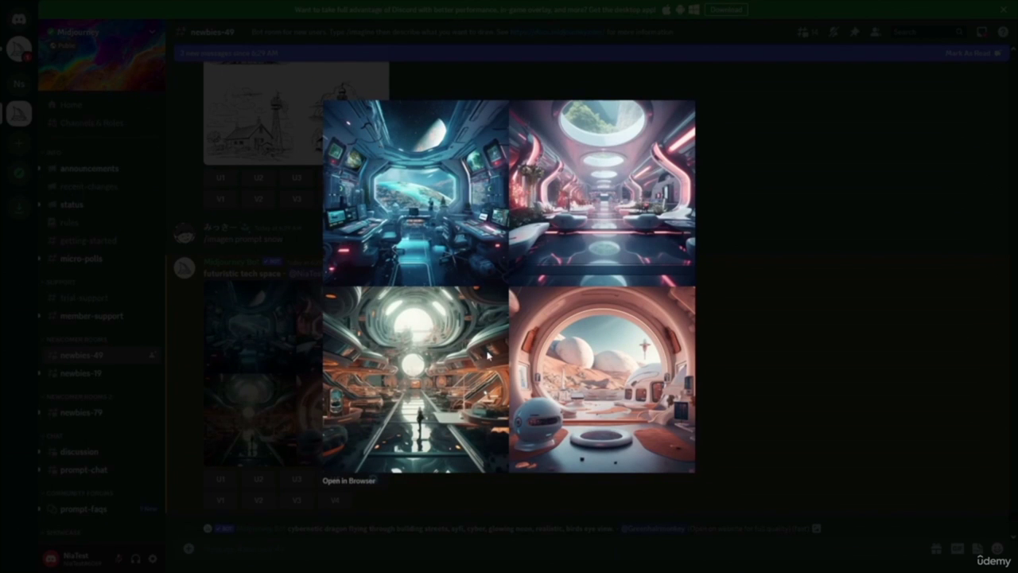
left_click(779, 373)
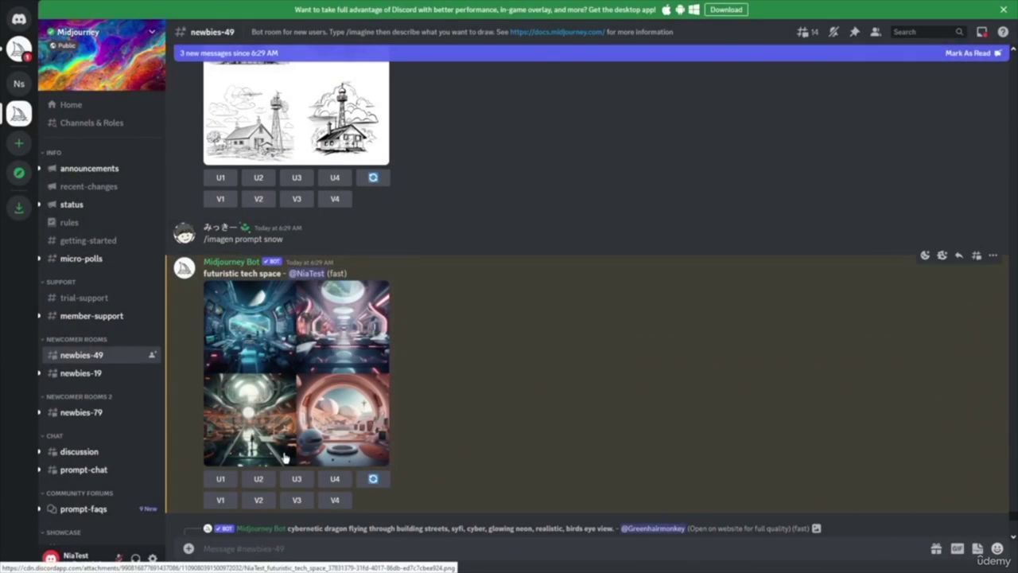
left_click(221, 480)
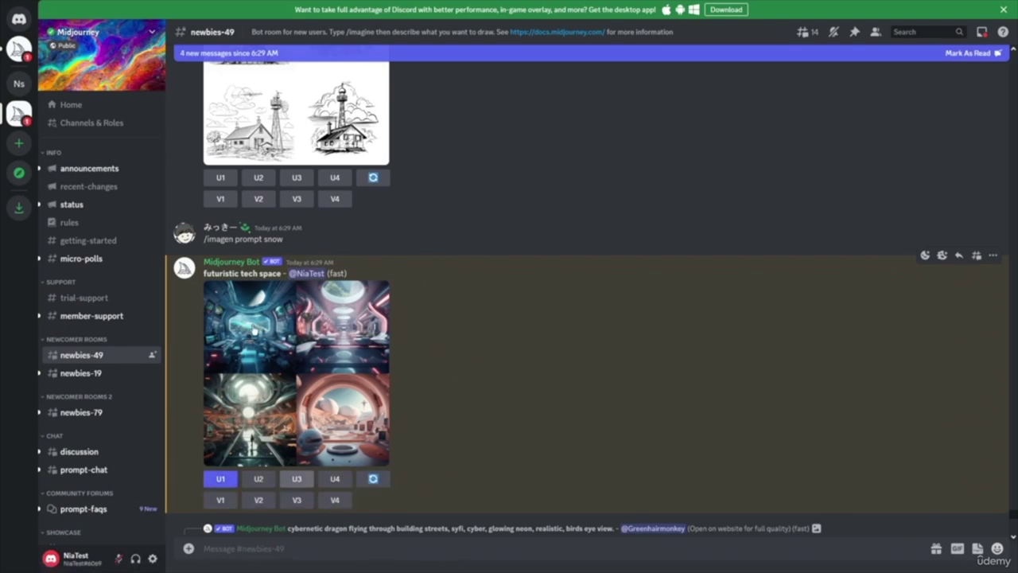
left_click(257, 478)
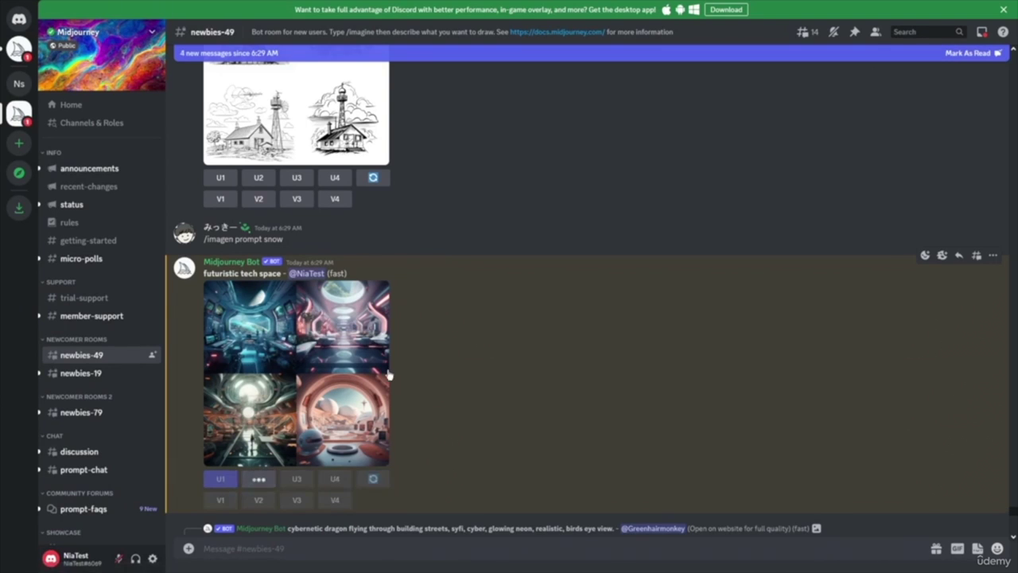
left_click(297, 478)
left_click(335, 478)
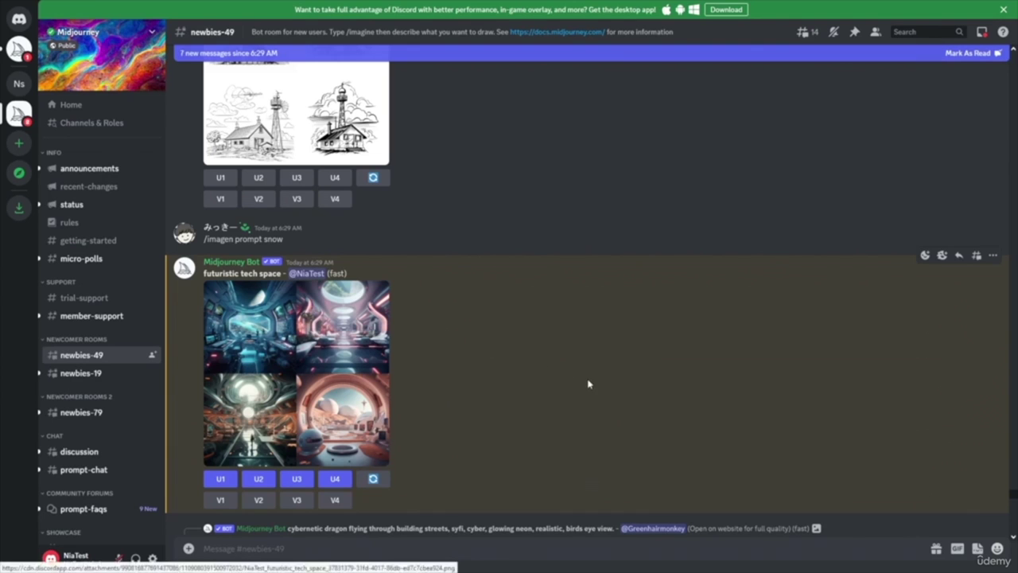
- Scroll through the chat to check the separate upscaled Image #1 and Image #2 posts
scroll(586, 386, "down", 5)
scroll(578, 370, "down", 6)
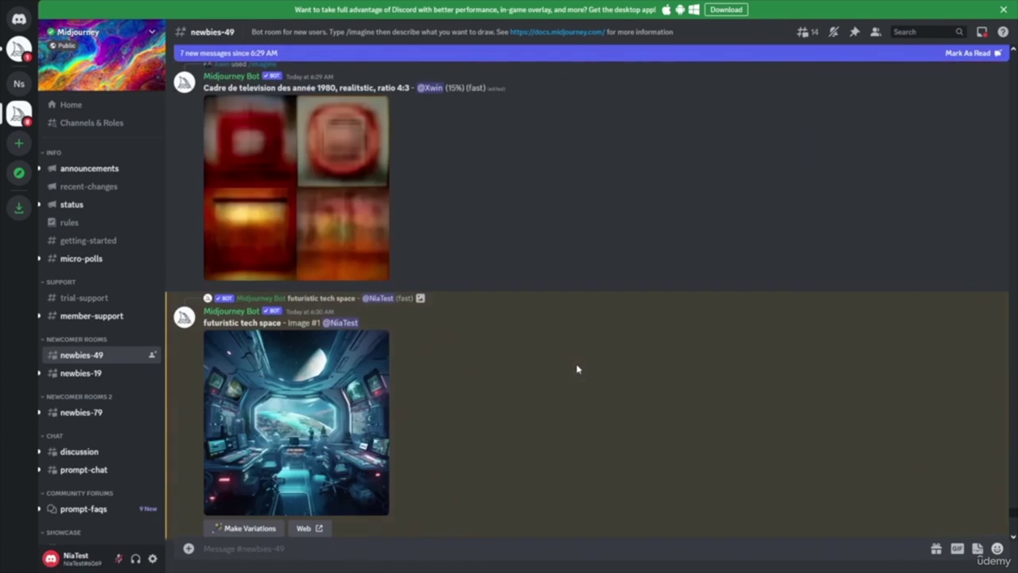
scroll(525, 414, "down", 8)
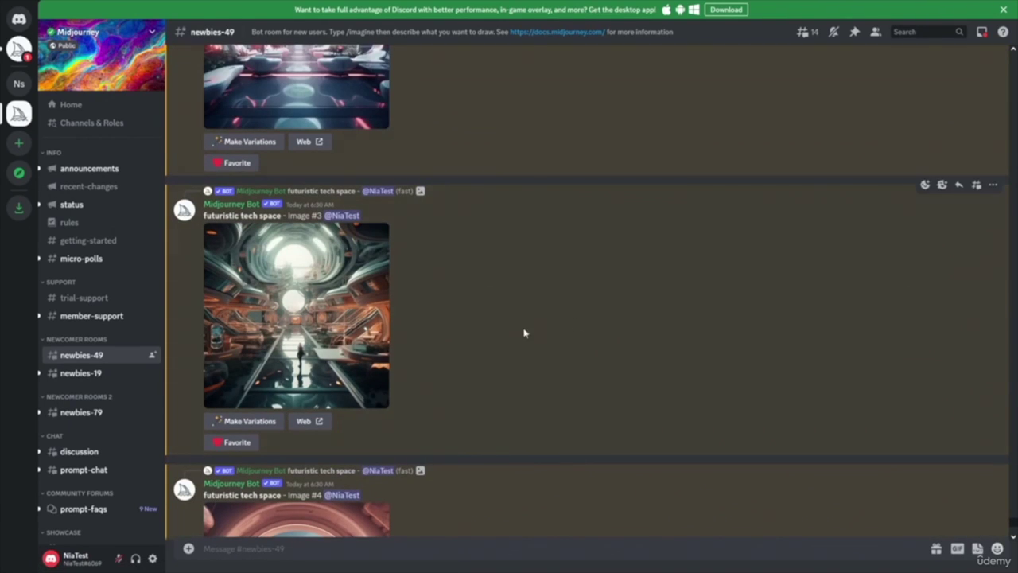
scroll(484, 312, "up", 3)
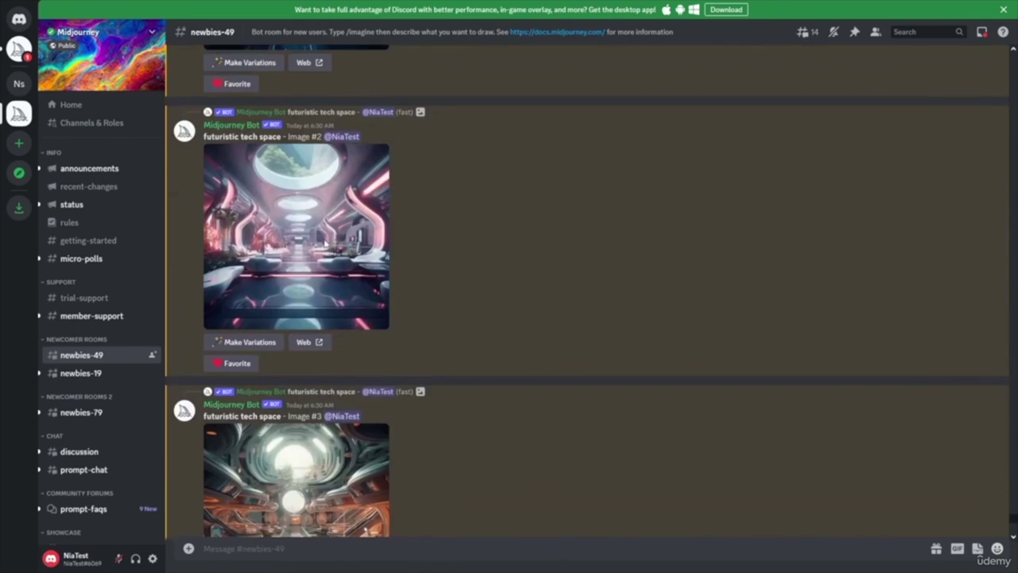
scroll(509, 239, "up", 5)
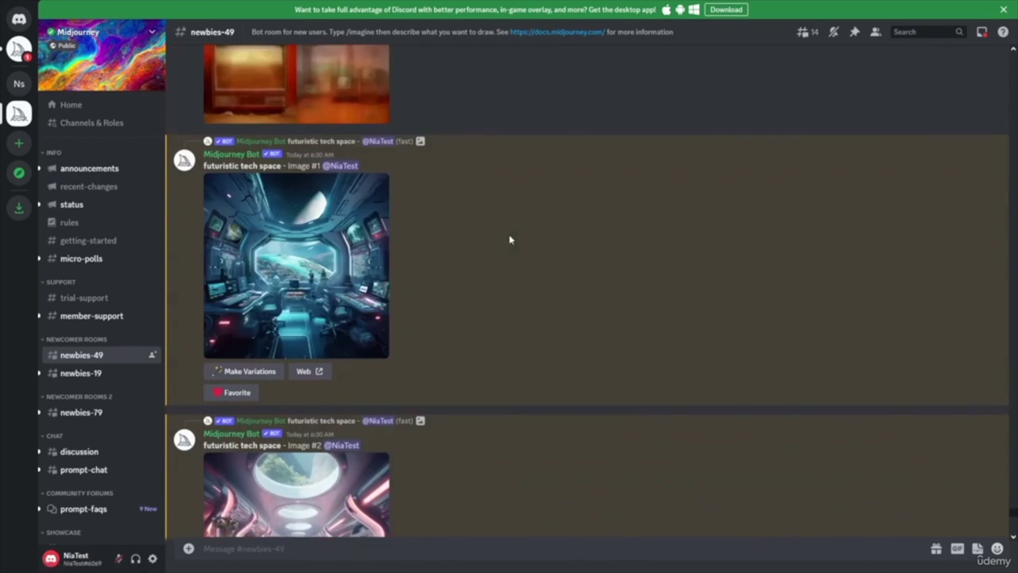
scroll(450, 280, "up", 3)
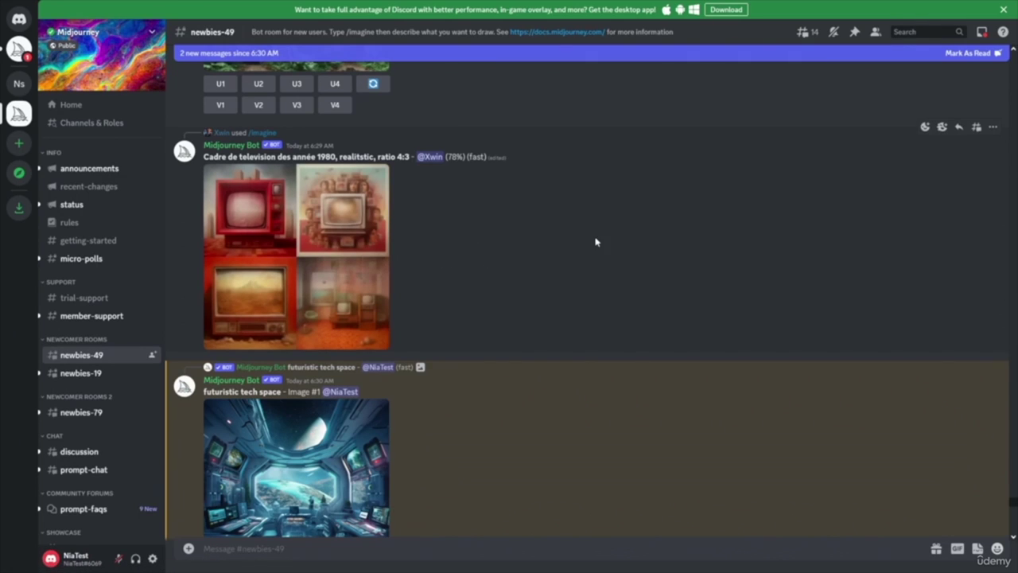
scroll(573, 243, "down", 3)
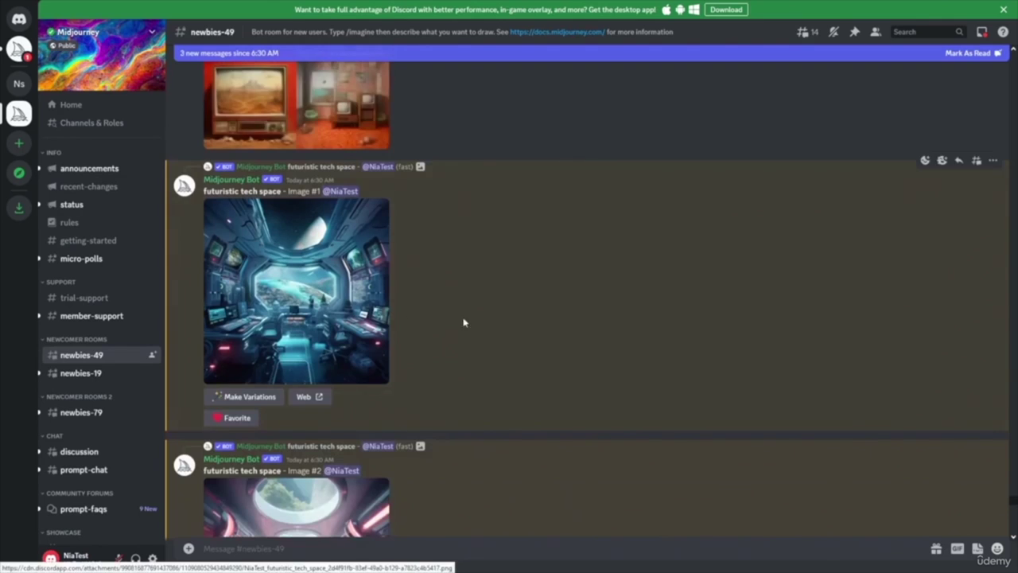
scroll(485, 320, "down", 3)
scroll(502, 320, "down", 1)
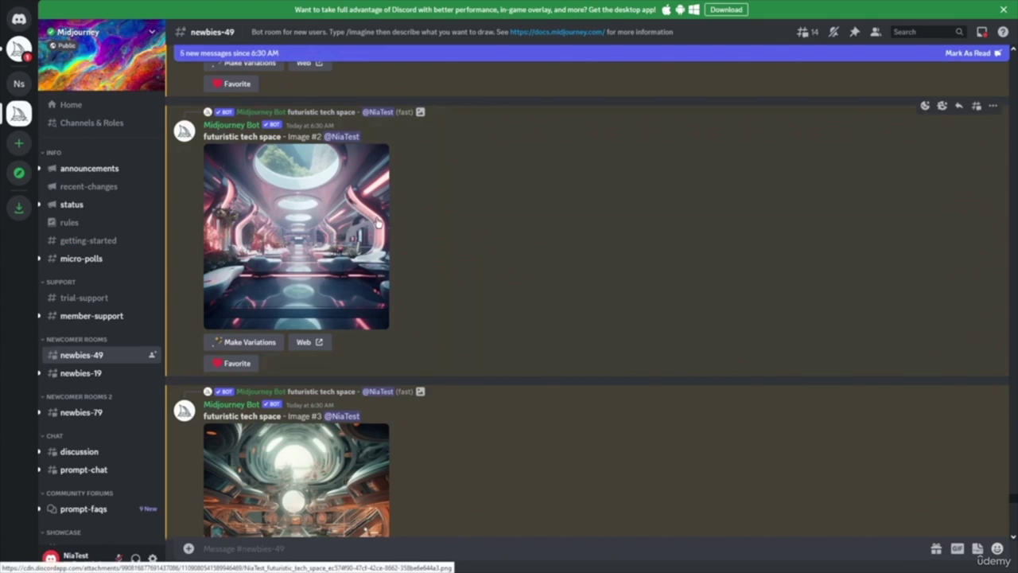
scroll(368, 225, "down", 3)
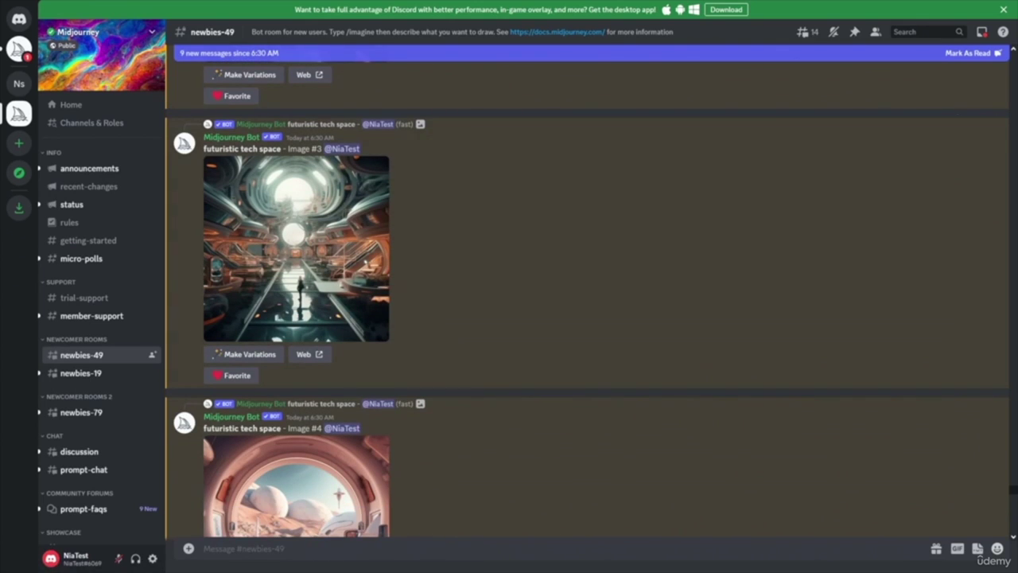
scroll(591, 302, "down", 3)
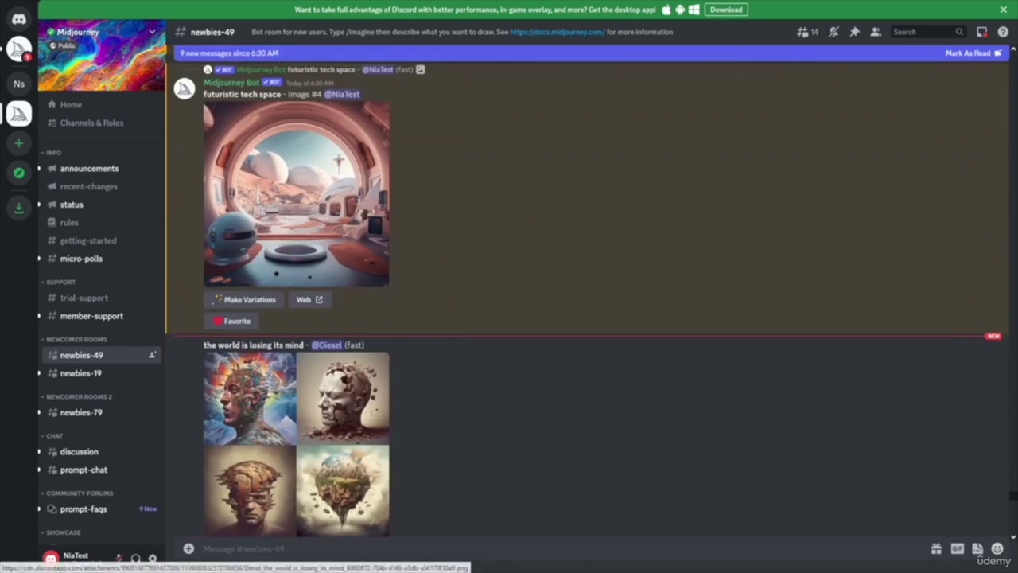
scroll(586, 295, "up", 6)
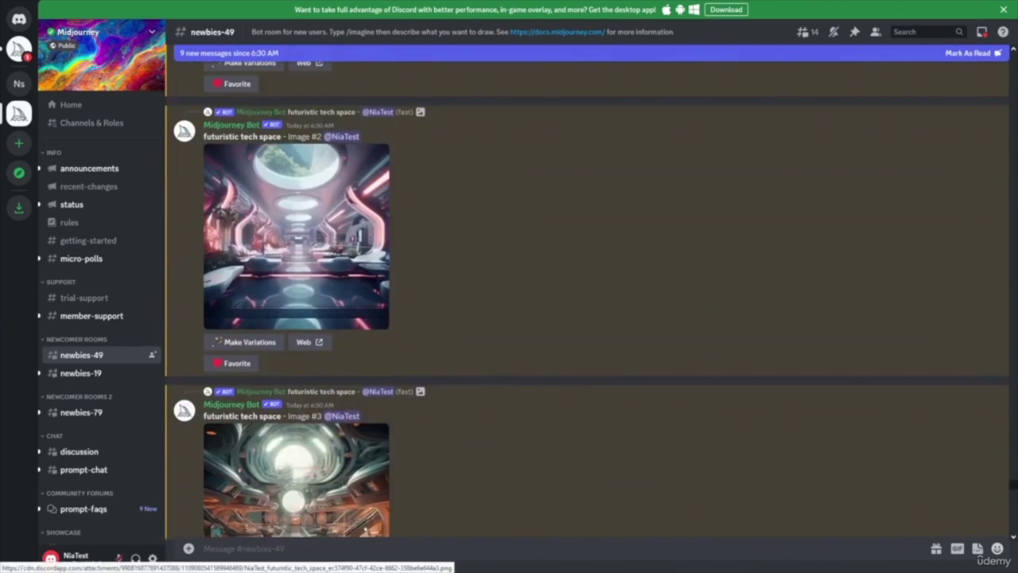
left_click(296, 236)
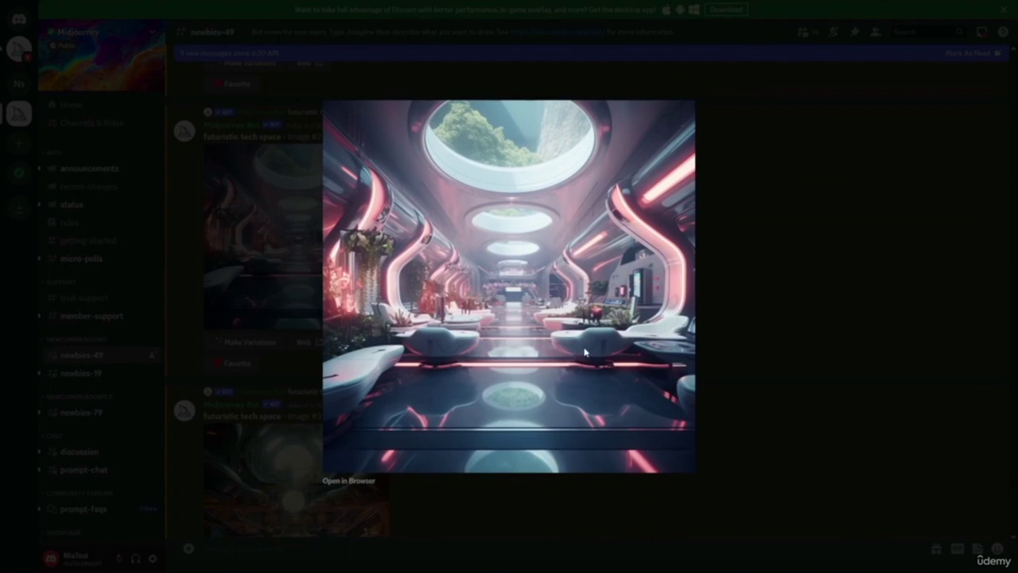
left_click(783, 291)
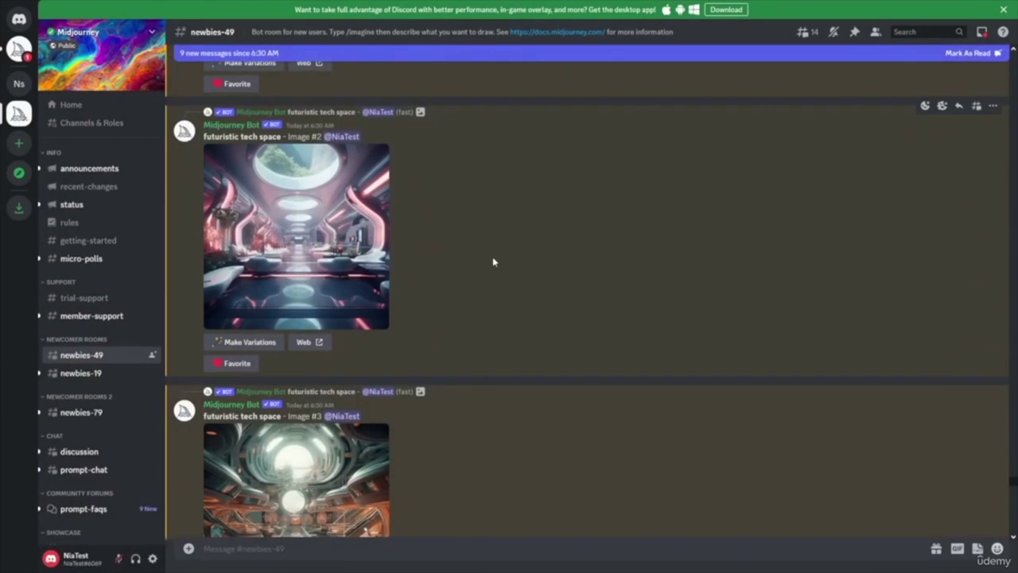
scroll(493, 262, "down", 2)
scroll(478, 315, "down", 15)
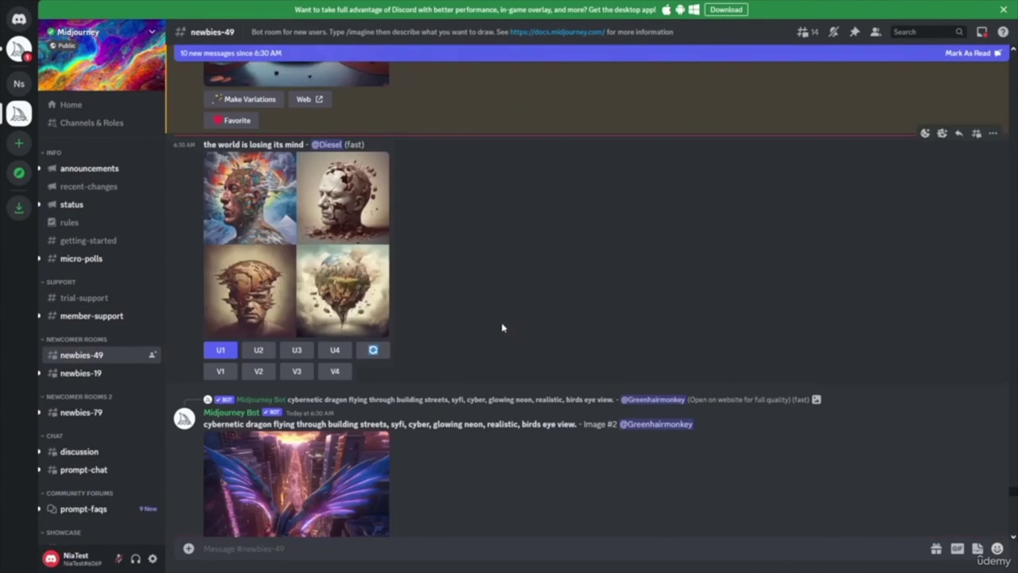
scroll(478, 316, "down", 15)
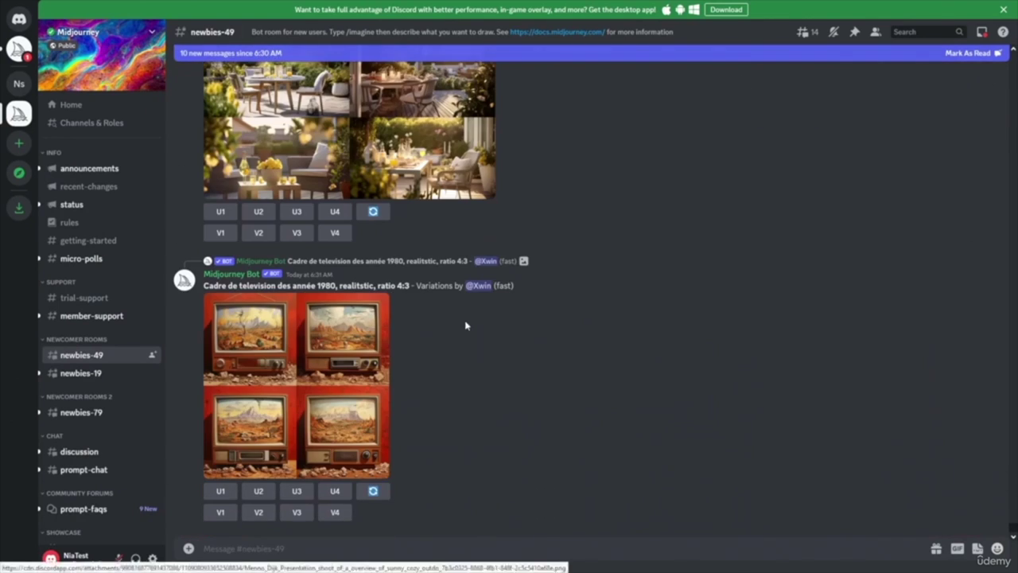
scroll(580, 396, "up", 5)
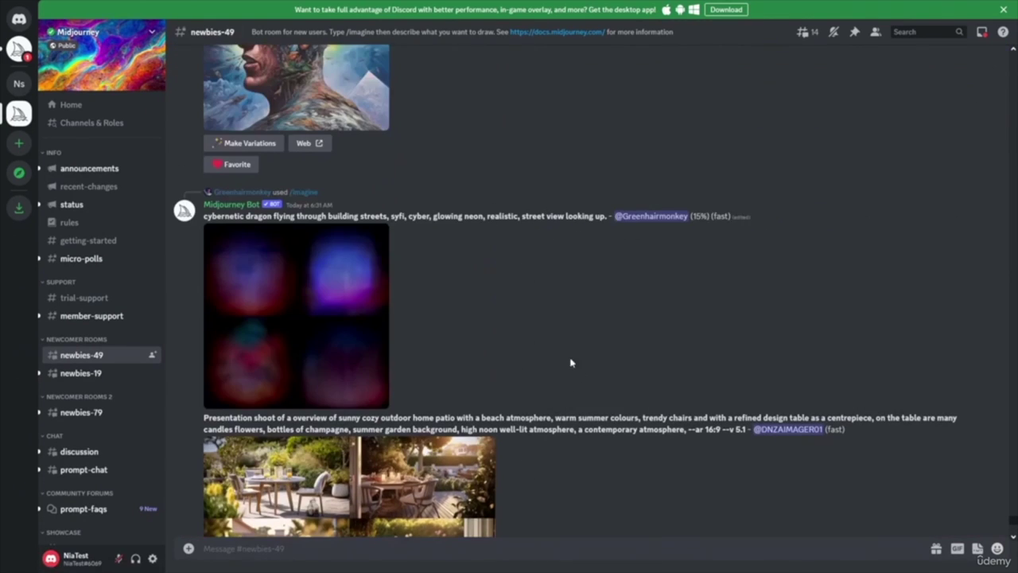
scroll(517, 347, "up", 10)
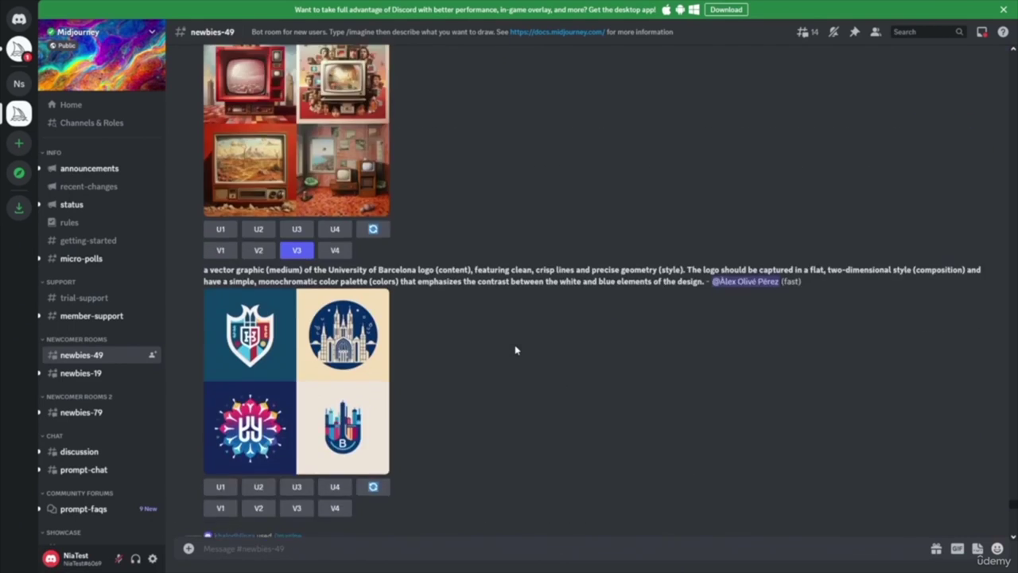
scroll(552, 302, "up", 15)
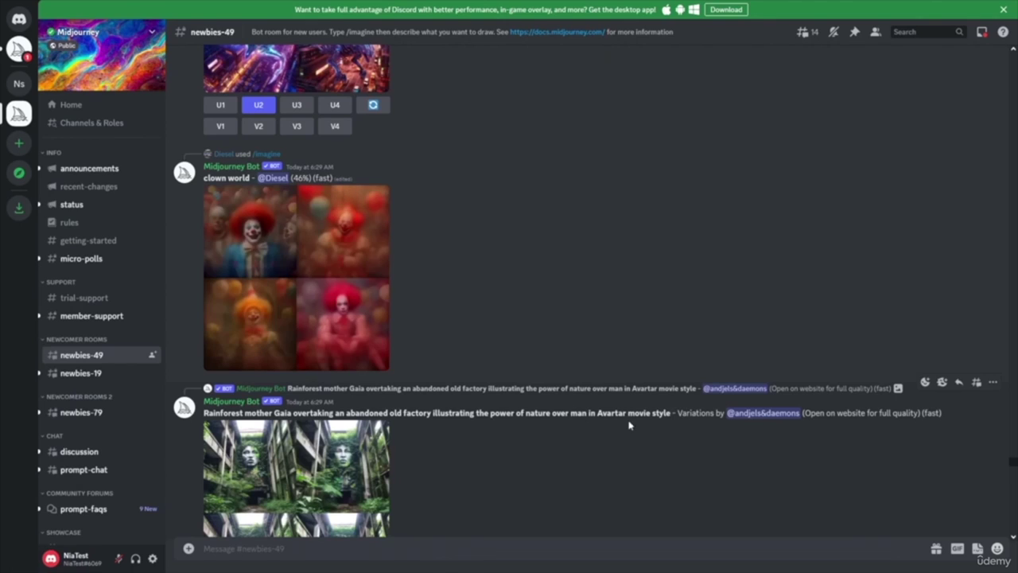
left_click_drag(678, 415, 203, 420)
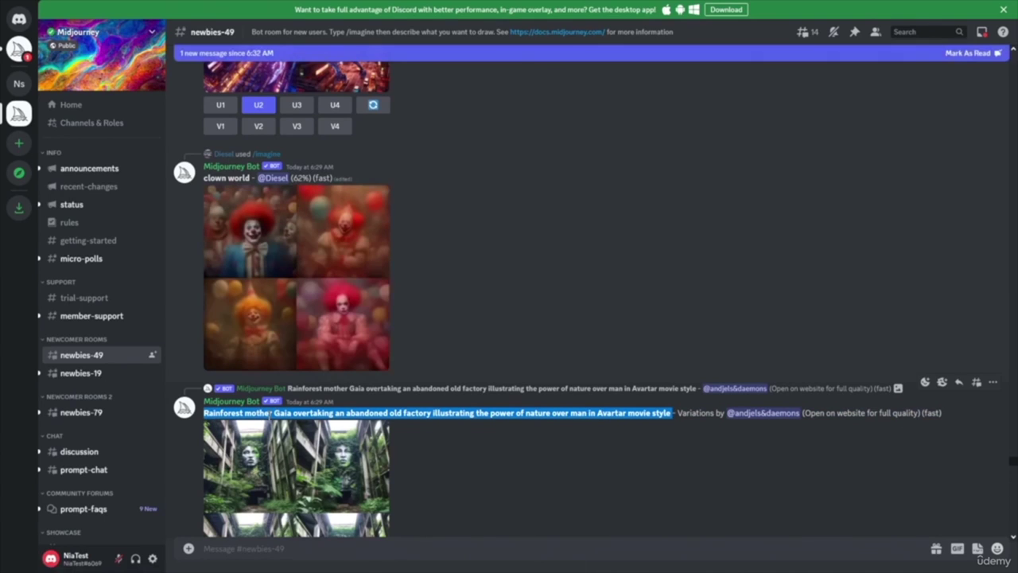
left_click(226, 555)
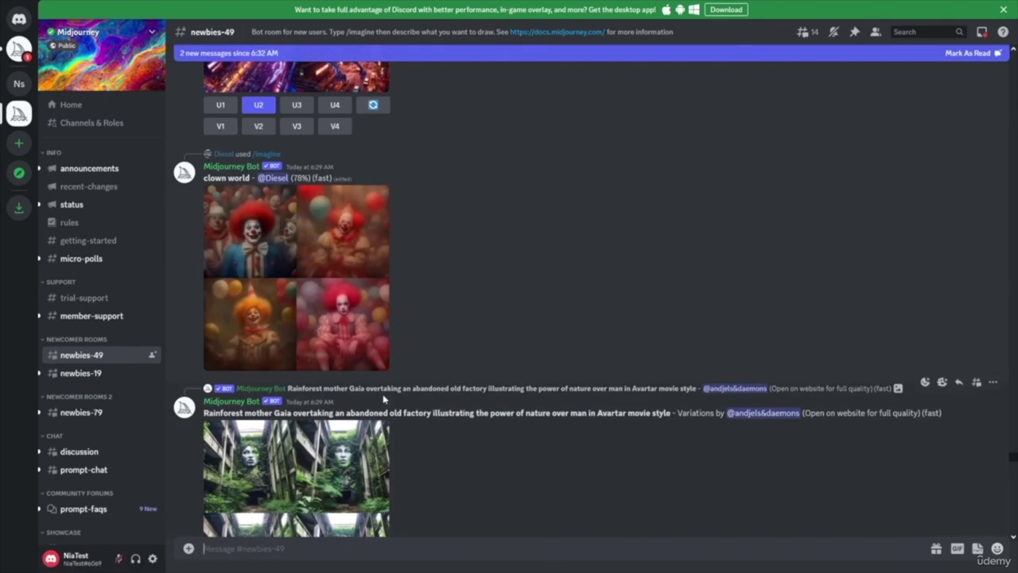
- Scroll back through newbies-49 history to the rock-band fan grid and Lisbon friends prompt
scroll(434, 402, "up", 20)
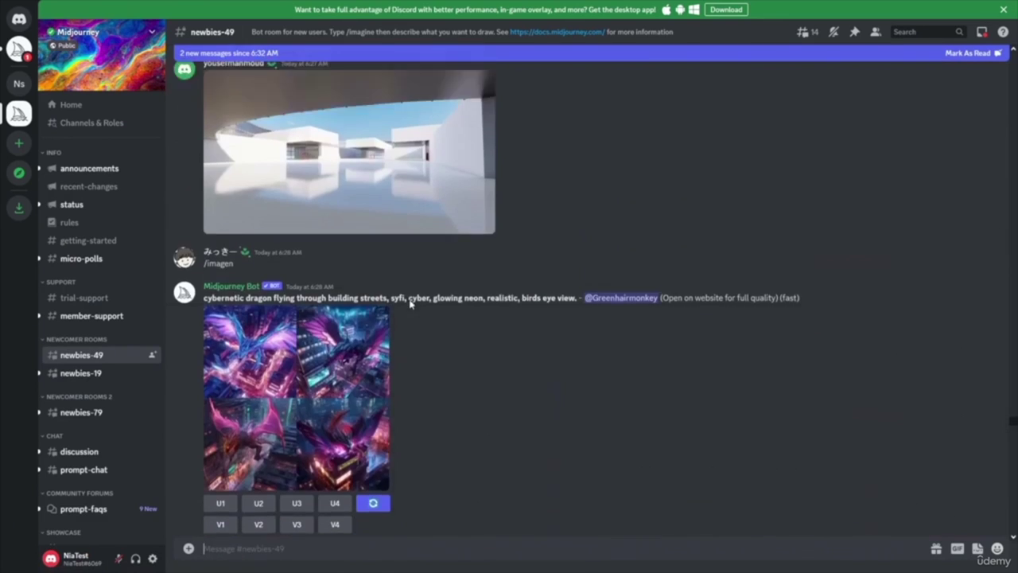
scroll(469, 307, "up", 10)
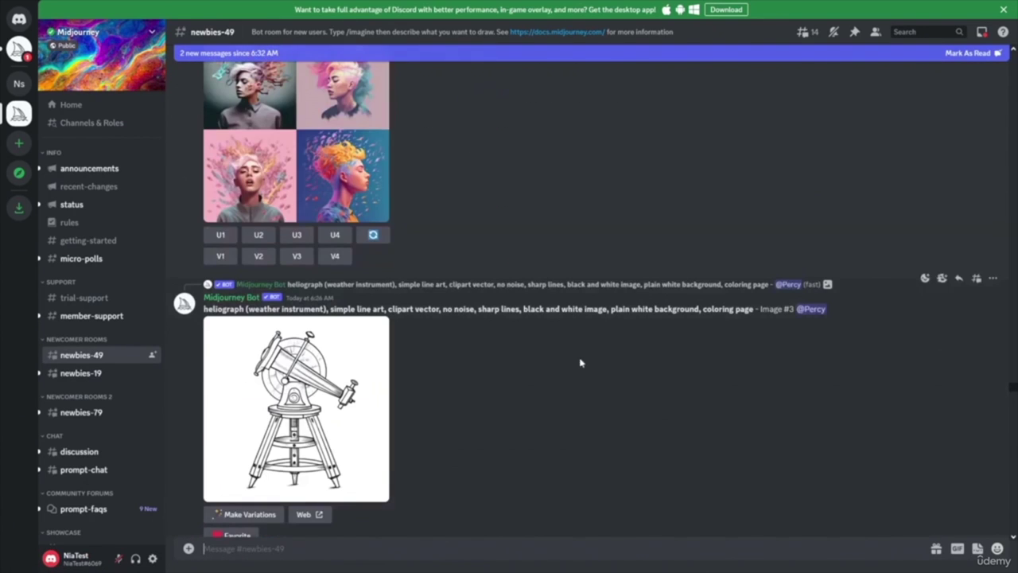
scroll(580, 359, "up", 5)
scroll(489, 353, "up", 15)
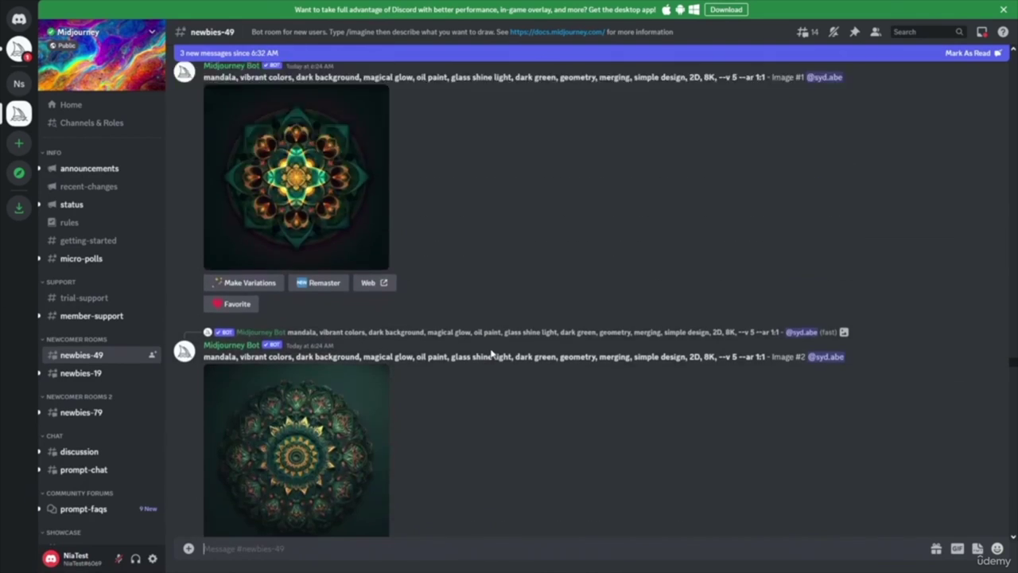
scroll(491, 353, "up", 6)
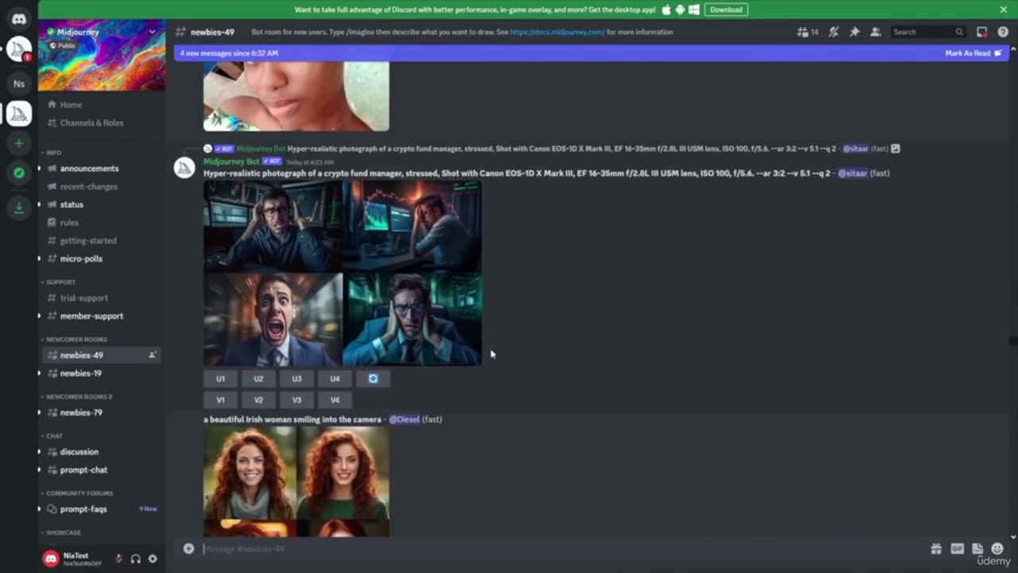
scroll(491, 353, "up", 20)
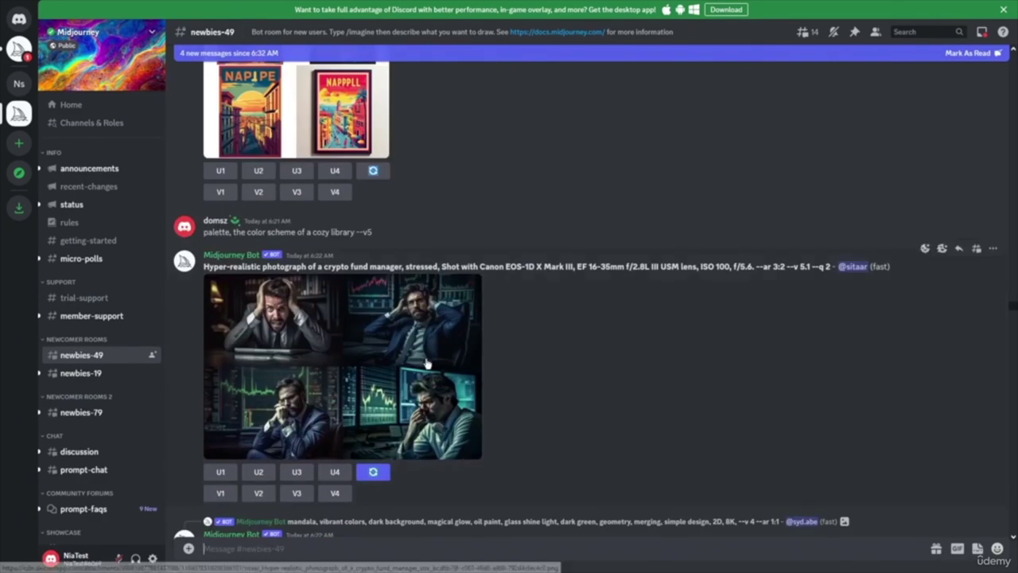
scroll(429, 359, "up", 20)
scroll(438, 353, "up", 4)
scroll(433, 342, "down", 10)
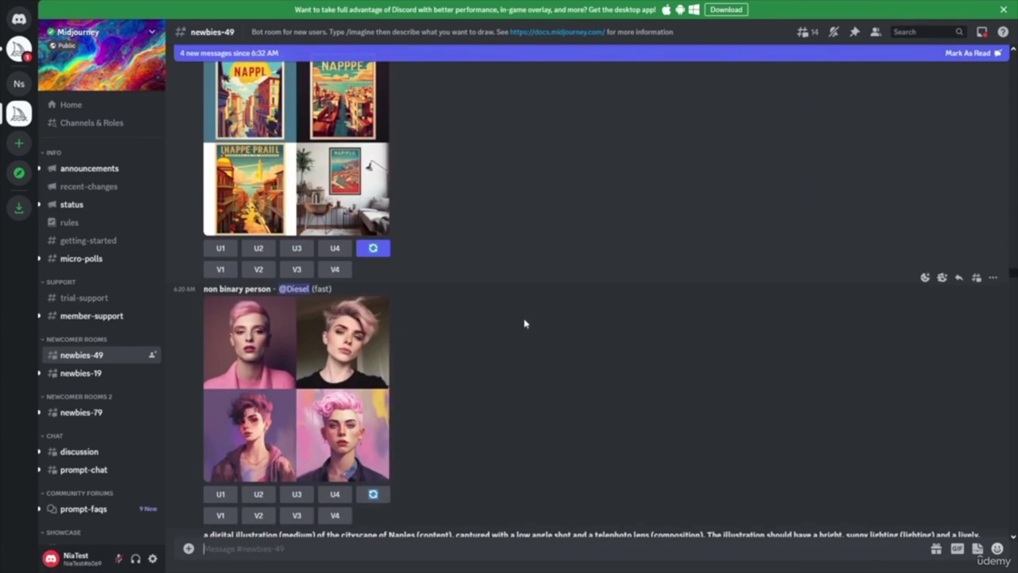
scroll(522, 328, "up", 4)
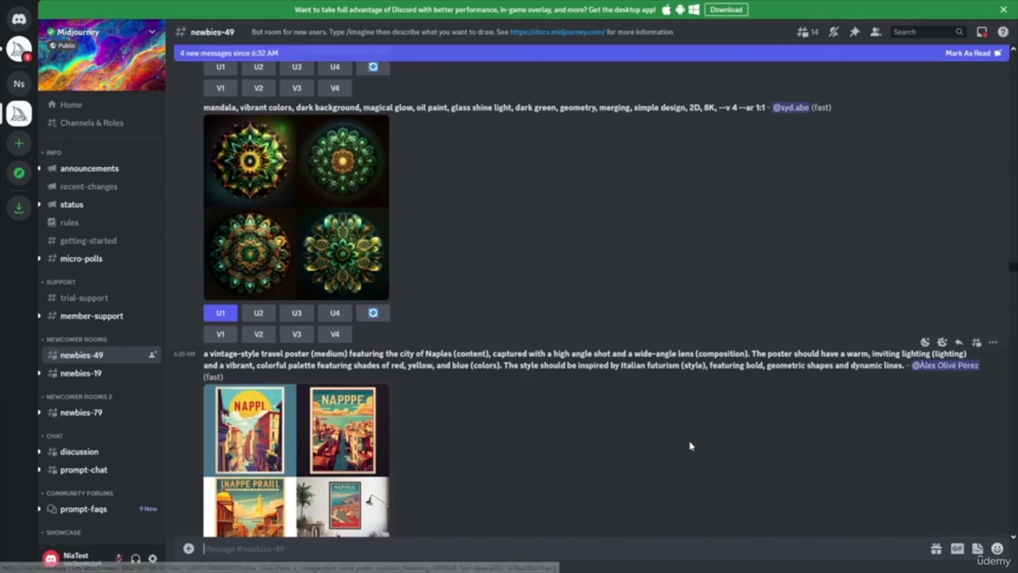
scroll(516, 426, "up", 3)
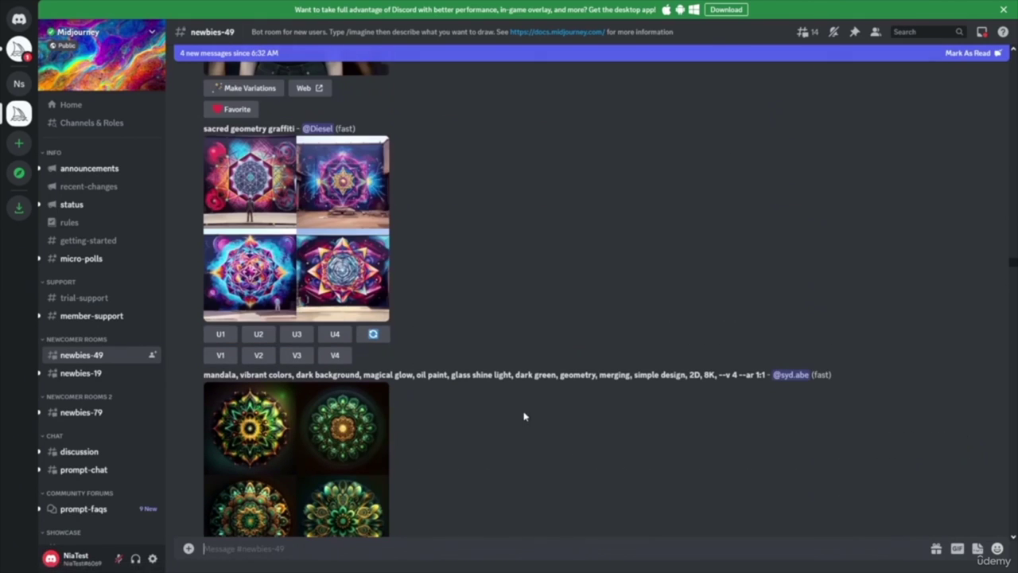
scroll(511, 390, "up", 3)
scroll(448, 316, "down", 2)
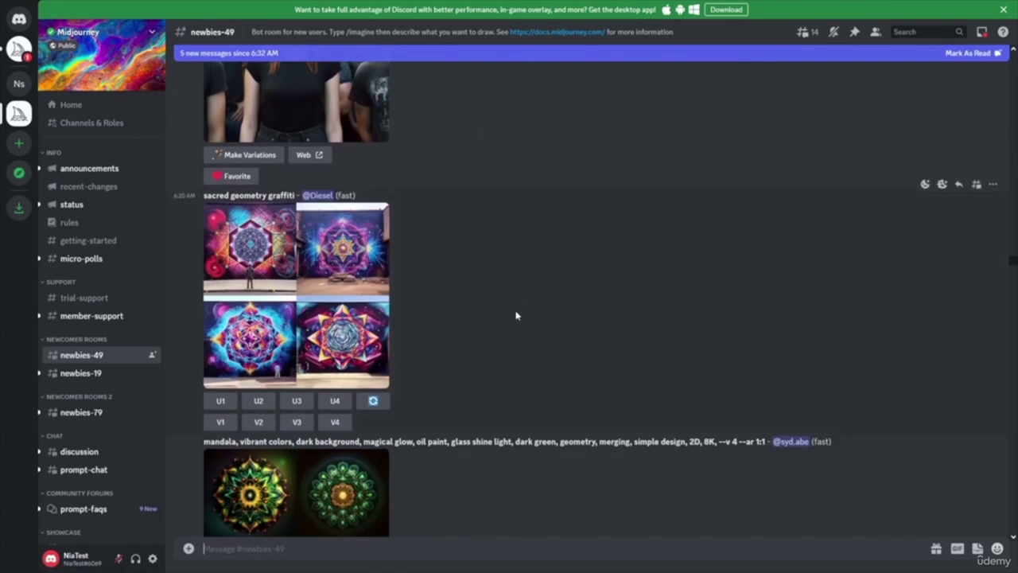
scroll(504, 310, "up", 4)
scroll(309, 213, "down", 5)
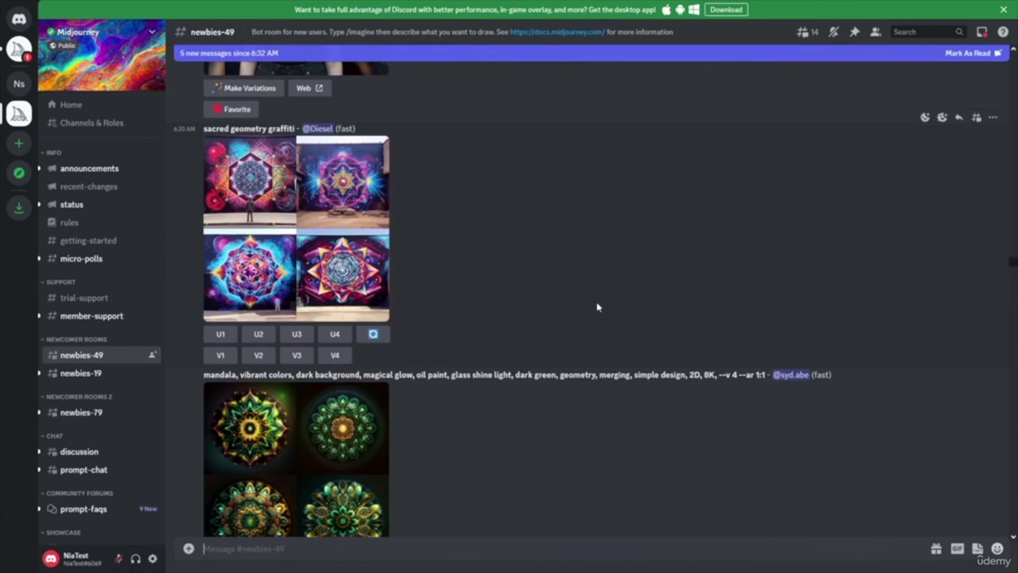
scroll(518, 317, "up", 1)
scroll(519, 317, "up", 4)
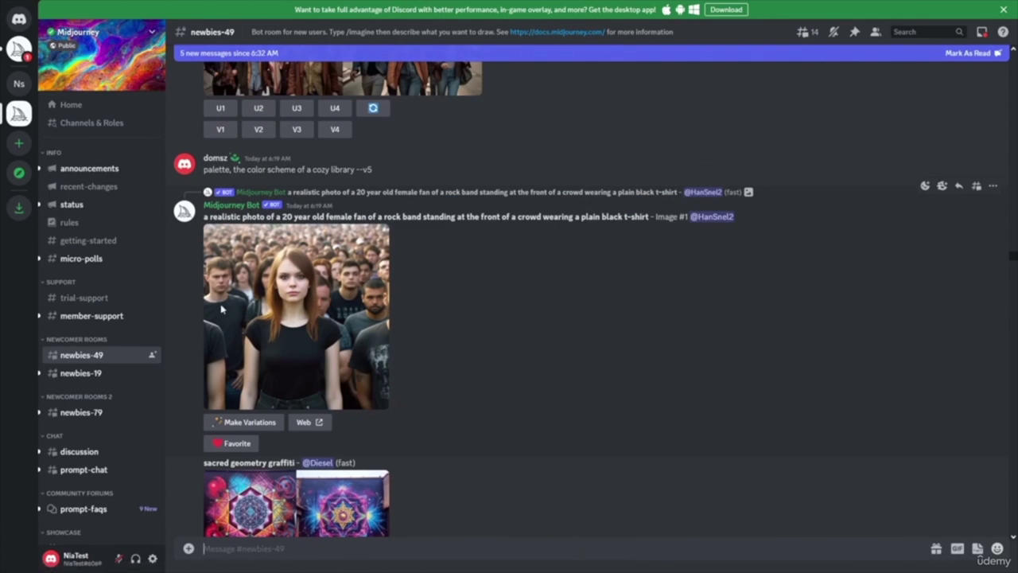
scroll(528, 335, "up", 5)
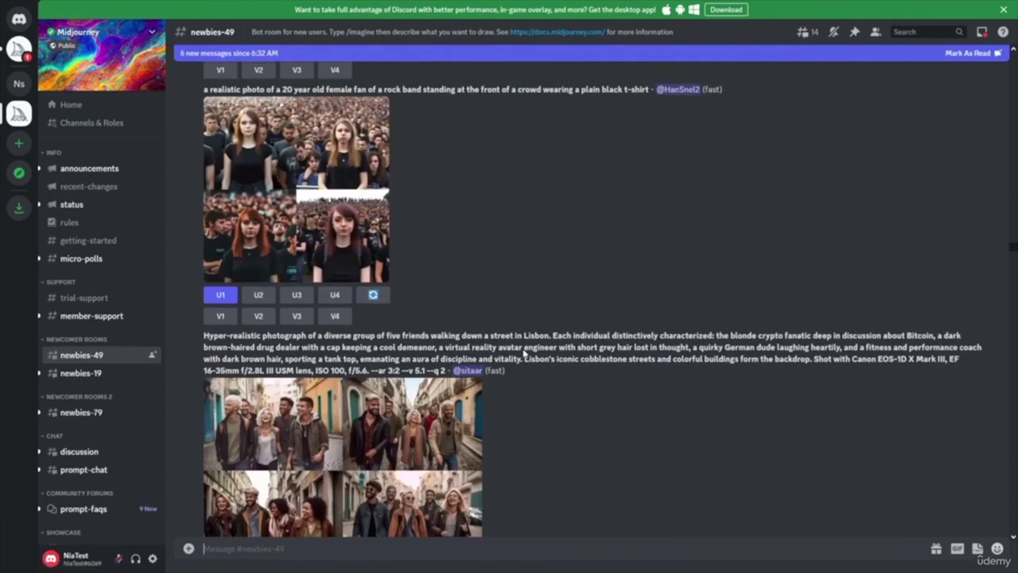
scroll(618, 427, "down", 2)
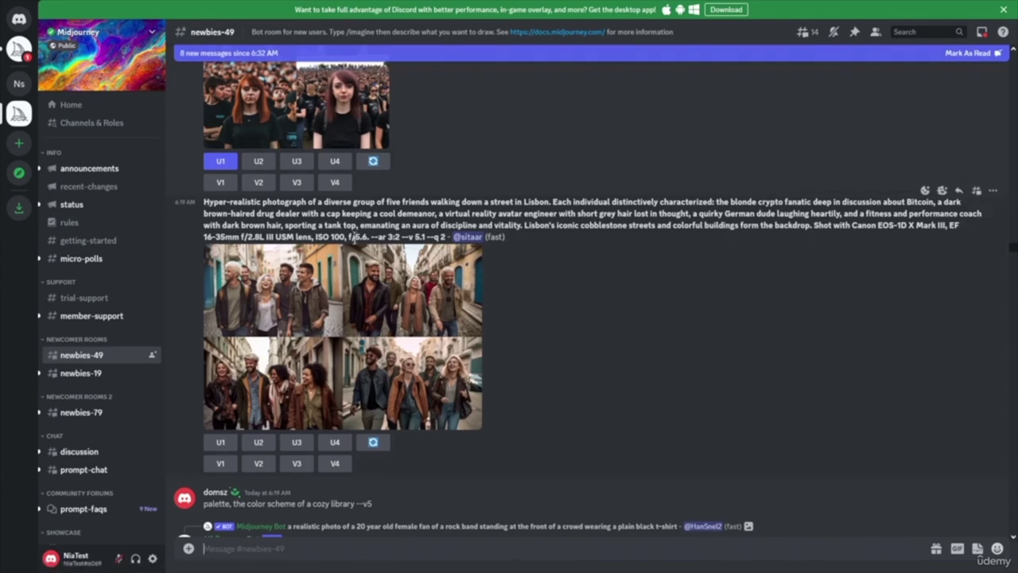
left_click_drag(371, 237, 448, 237)
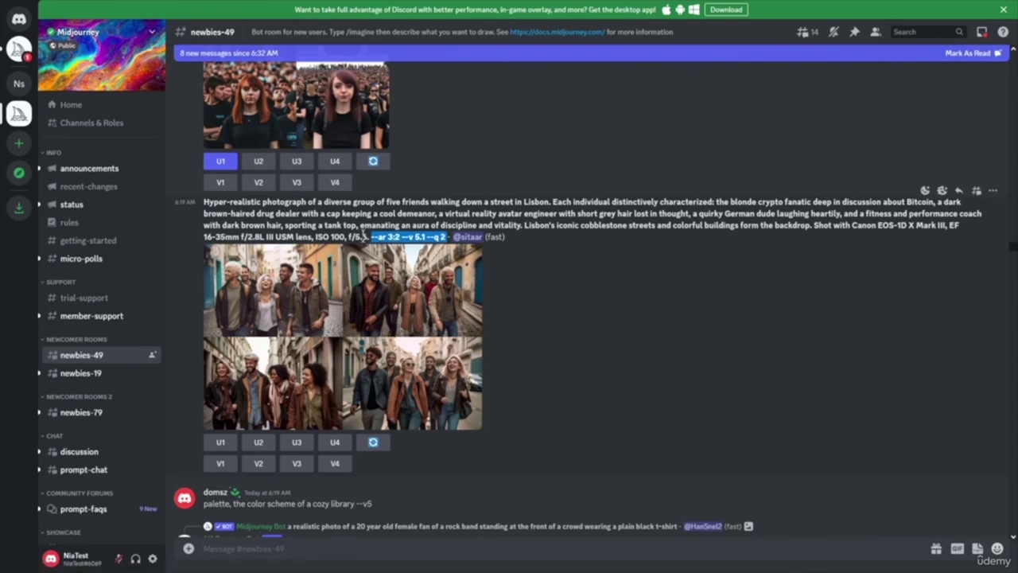
left_click_drag(368, 237, 818, 228)
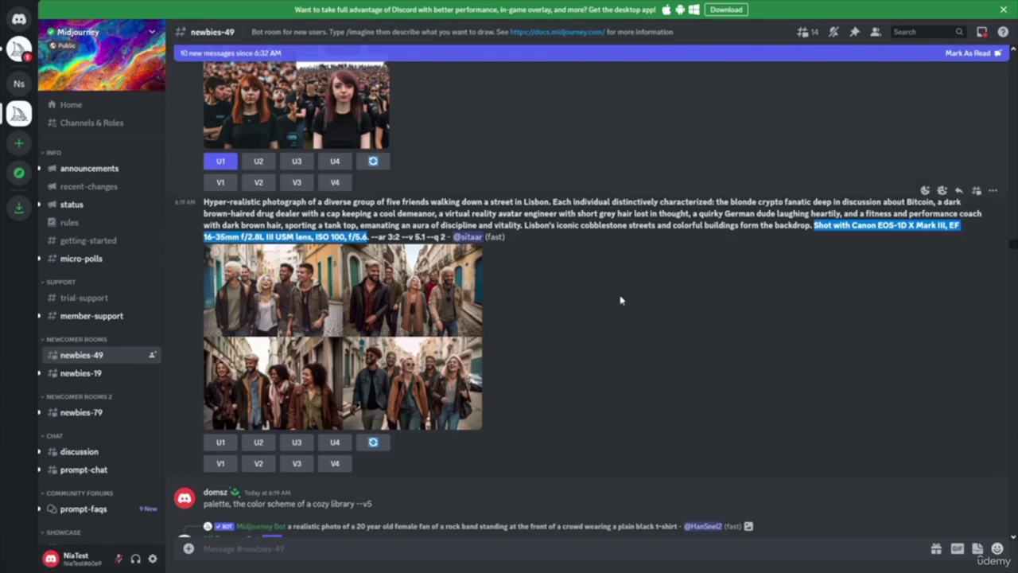
left_click_drag(448, 236, 371, 236)
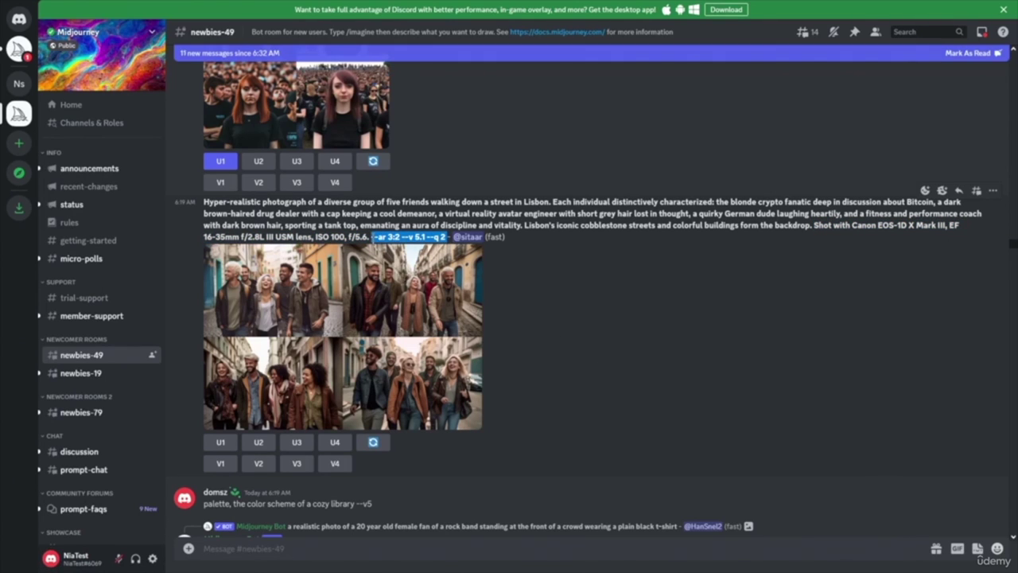
left_click_drag(368, 237, 813, 230)
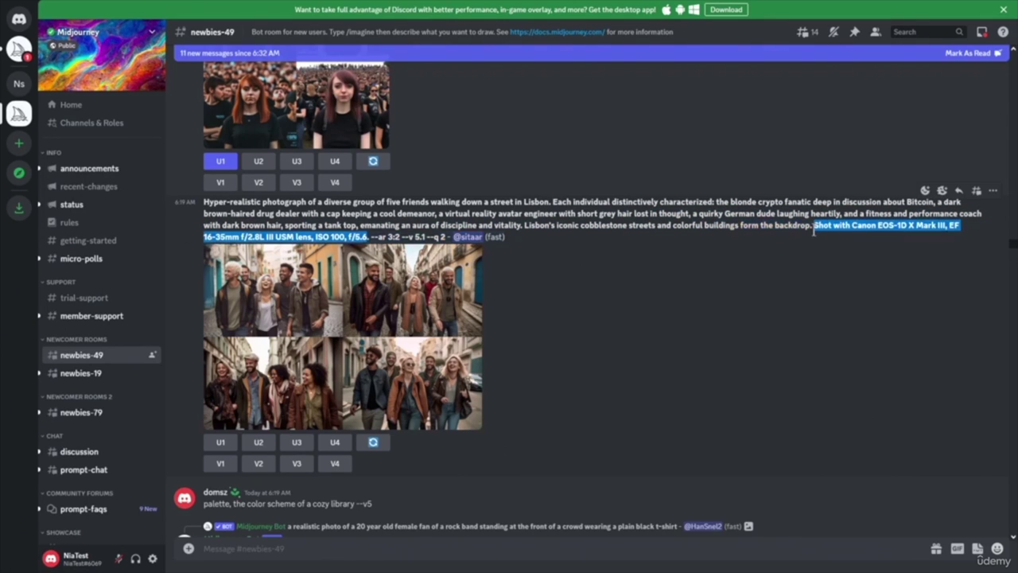
left_click_drag(202, 204, 306, 204)
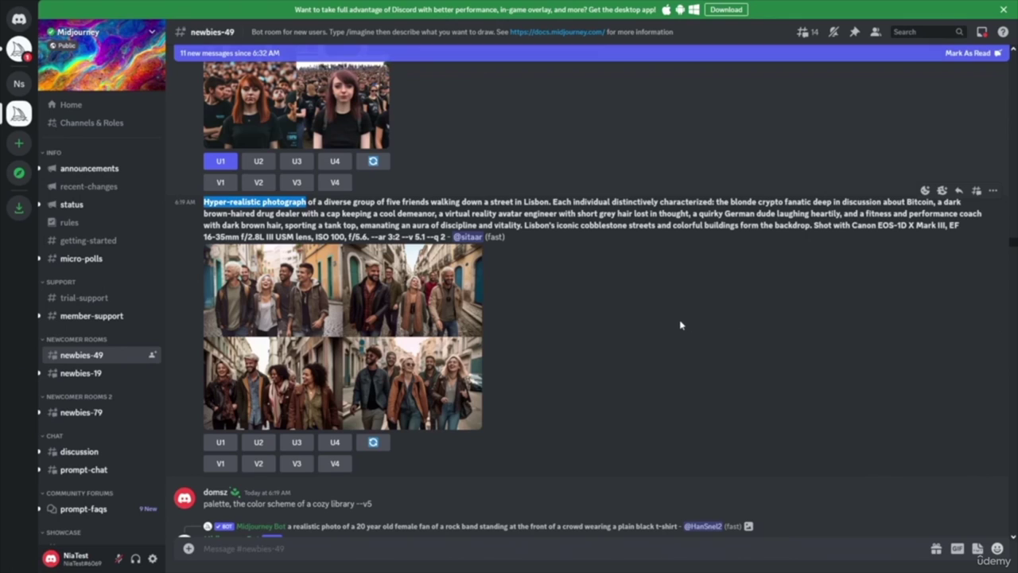
- Highlight Lisbon prompt phrases: Hyper-realistic photograph, dark brown hair, tank top, Shot with Canon camera
left_click(306, 202)
left_click_drag(307, 202, 204, 202)
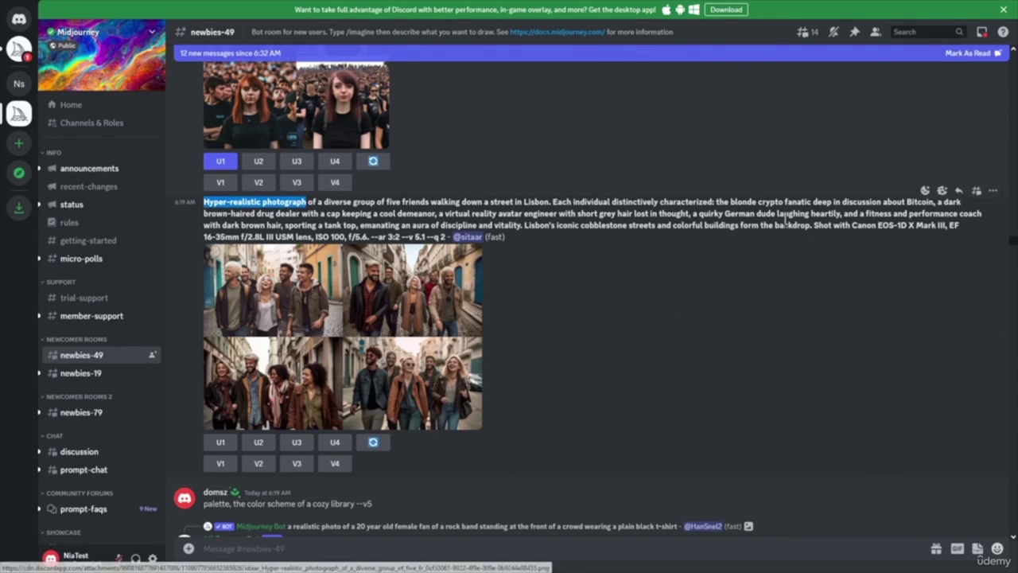
left_click_drag(308, 204, 419, 226)
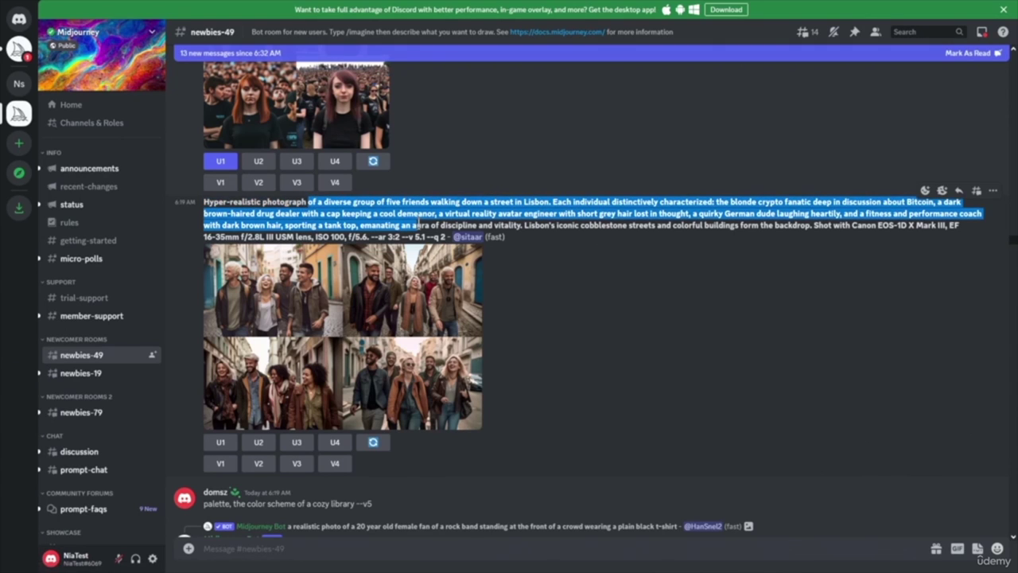
left_click(592, 292)
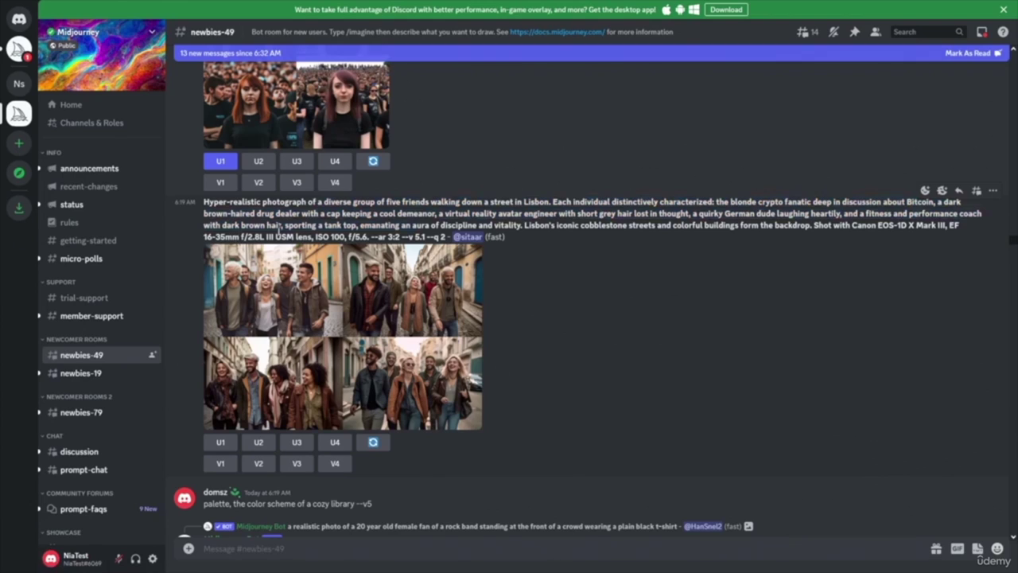
left_click_drag(282, 225, 205, 226)
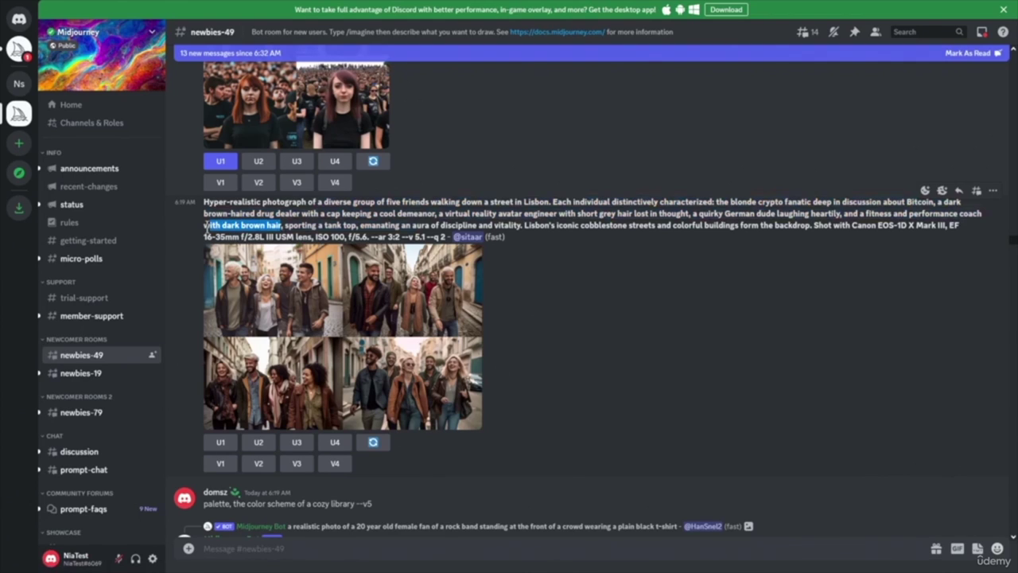
left_click_drag(284, 226, 354, 226)
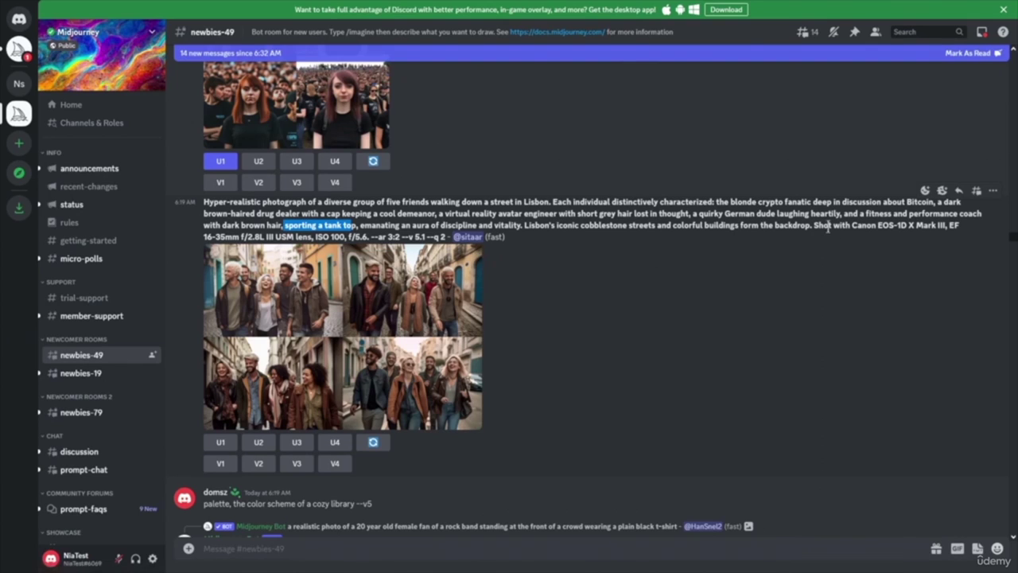
left_click_drag(814, 226, 369, 237)
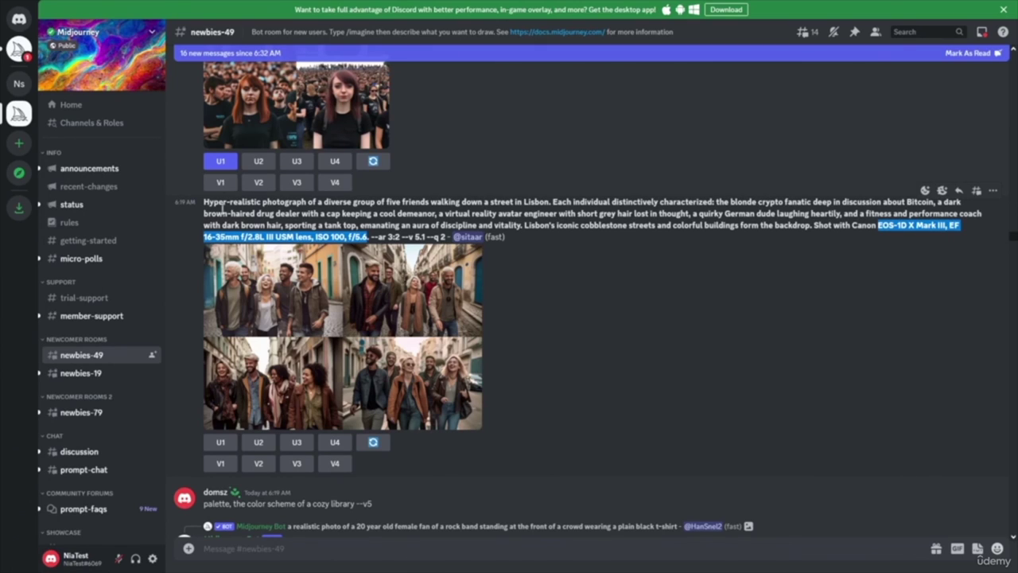
- Highlight the entire Lisbon prompt with parameters, clear it, and scroll up toward the rock-band post
left_click_drag(205, 204, 447, 236)
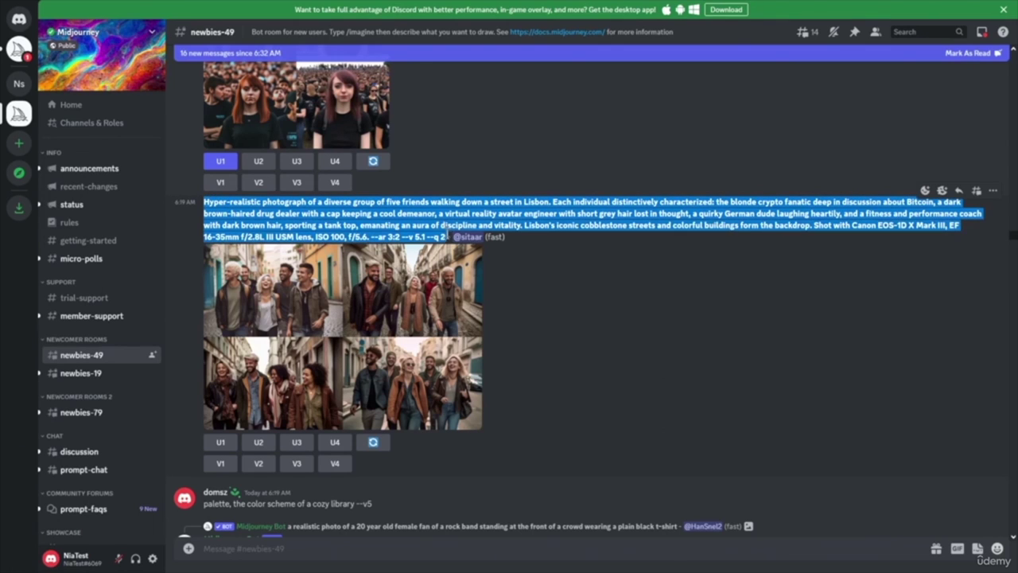
left_click(653, 294)
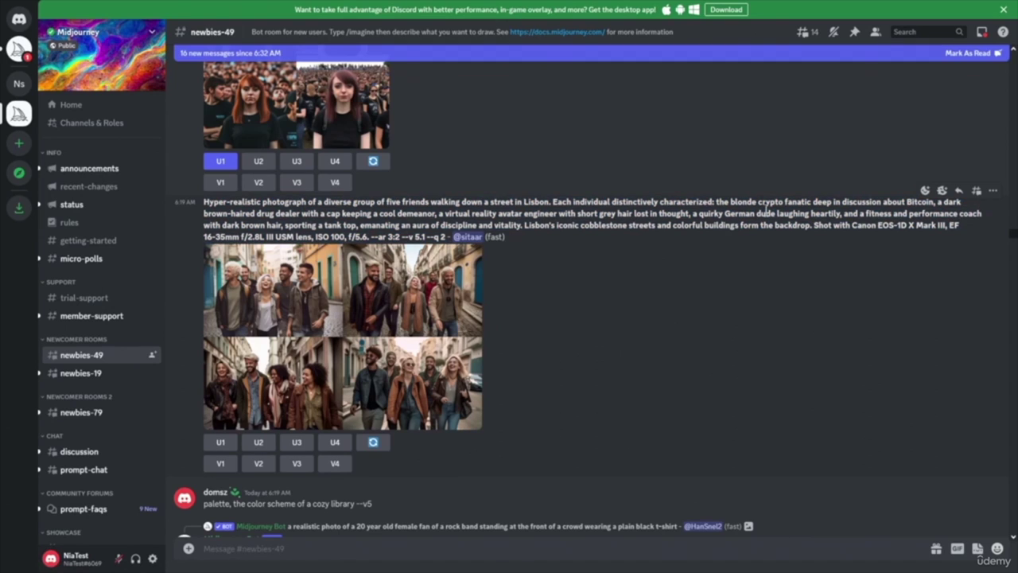
scroll(649, 364, "up", 6)
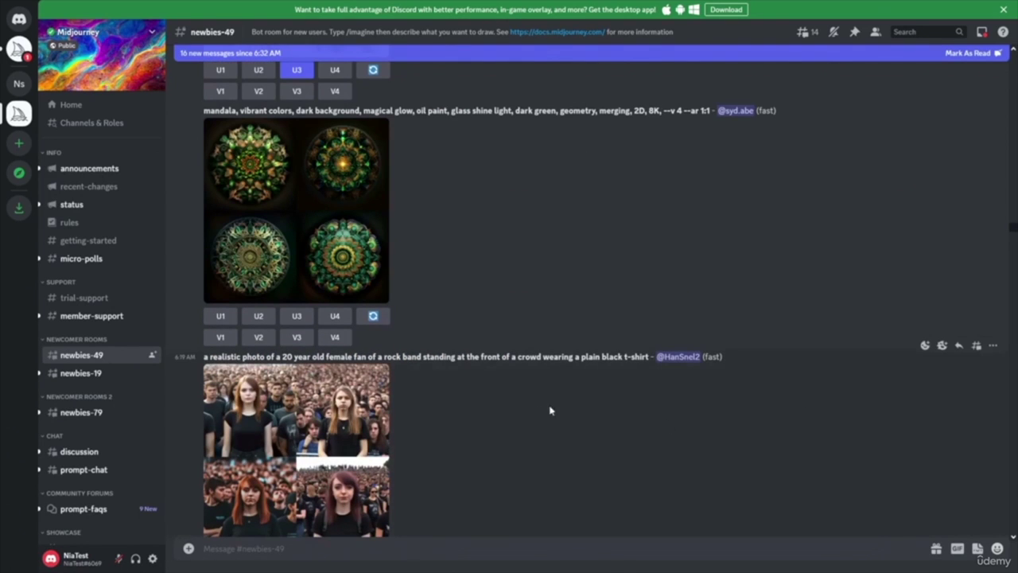
- Highlight the rock-band fan prompt, then scroll down to the Lisbon friends prompt and grid
left_click_drag(723, 357, 314, 377)
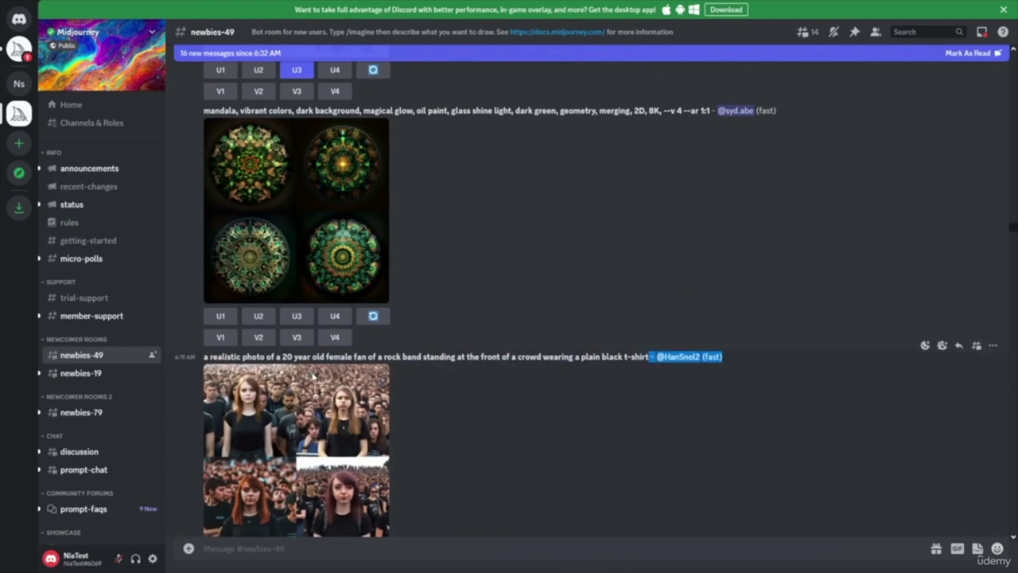
scroll(314, 377, "down", 2)
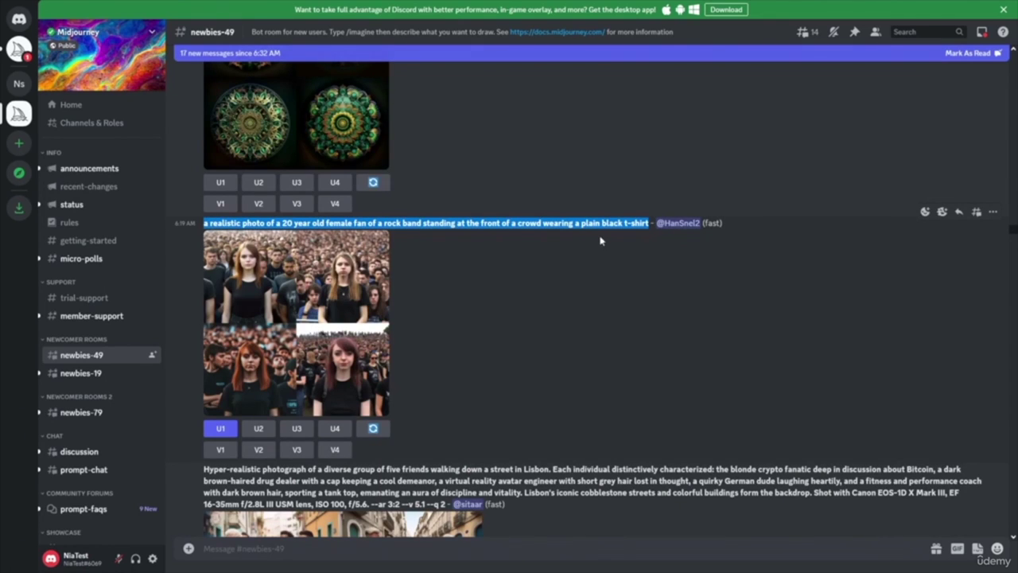
scroll(512, 285, "down", 3)
scroll(512, 198, "up", 1)
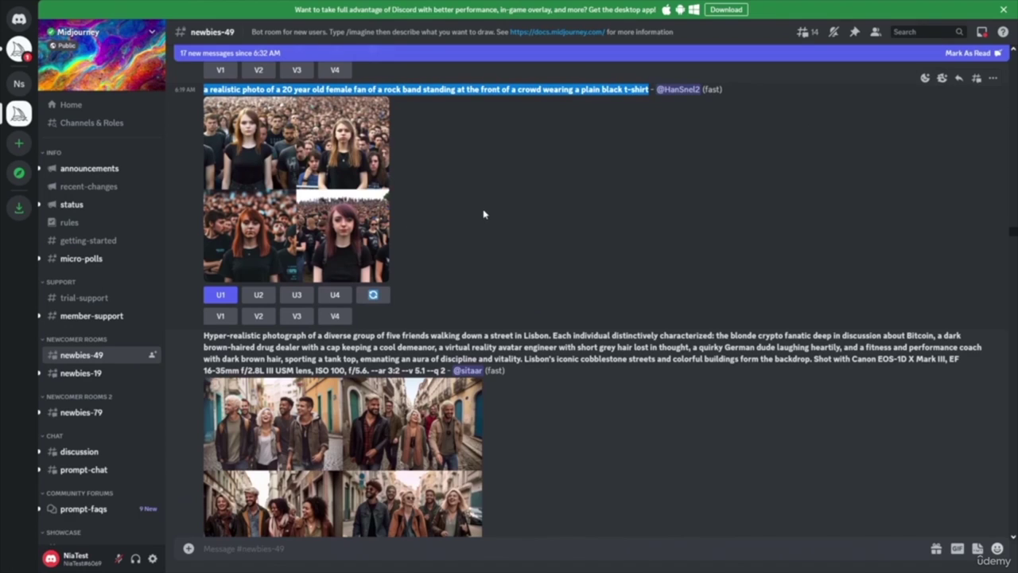
scroll(477, 213, "down", 2)
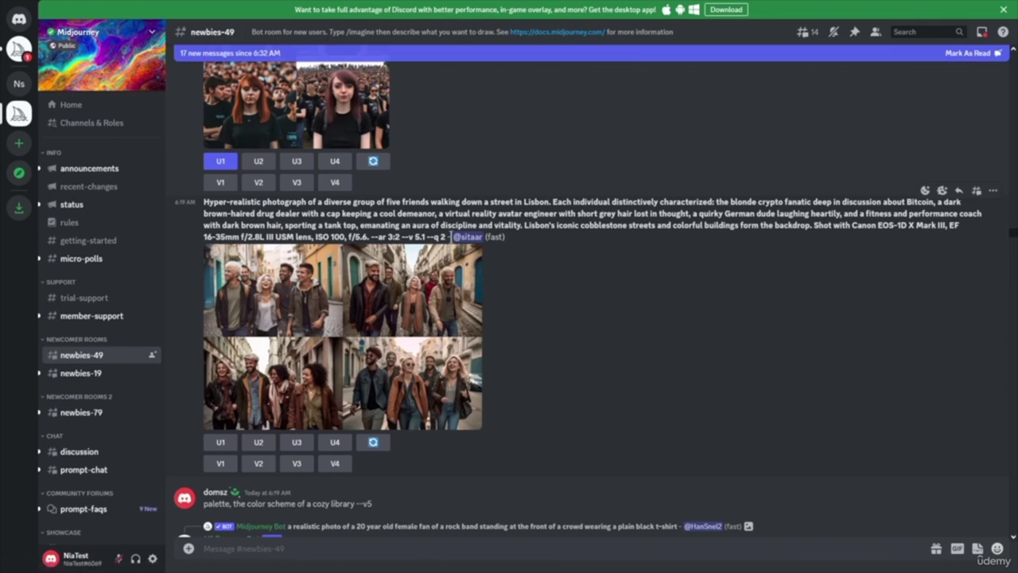
- Highlight '--v 5.1 --q 2', clear it, then highlight '--ar 3:2' in the Lisbon prompt
left_click_drag(447, 237, 369, 237)
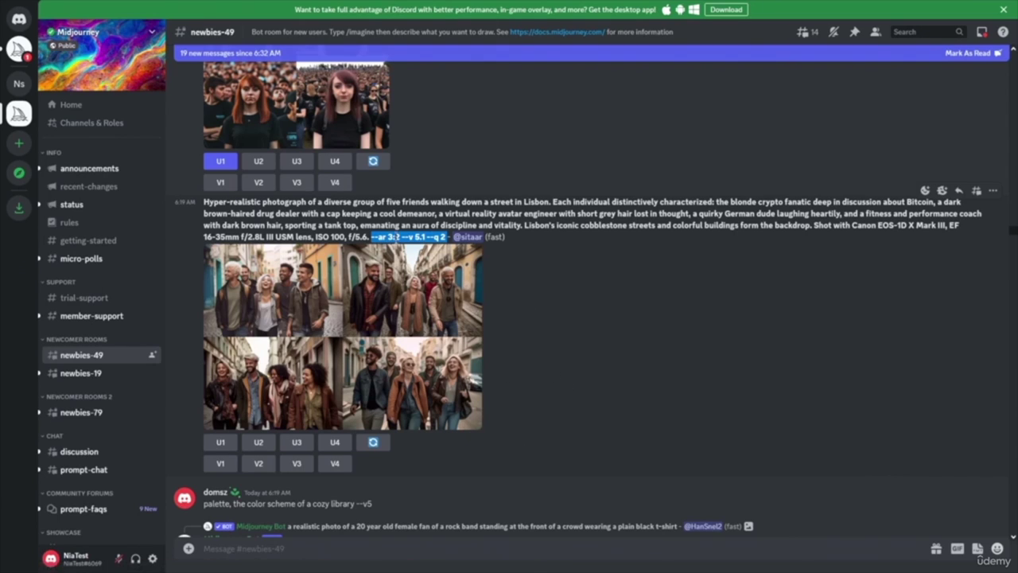
left_click(363, 229)
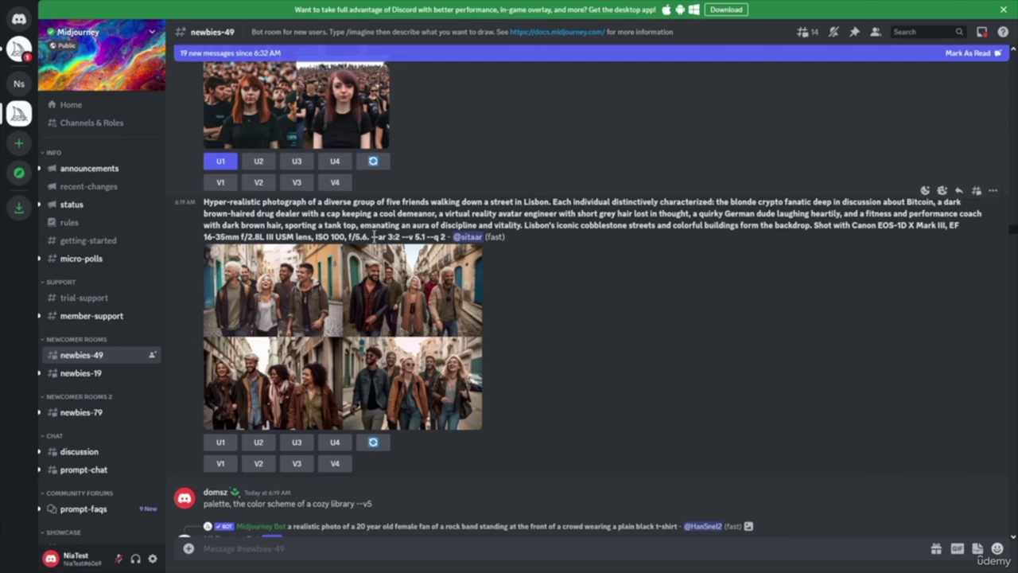
left_click_drag(370, 236, 397, 237)
- Scroll back through older newbies-49 bot posts to the Tower of Babel and red panda coloring-book grids
scroll(581, 406, "up", 5)
scroll(628, 441, "up", 1)
scroll(593, 433, "up", 10)
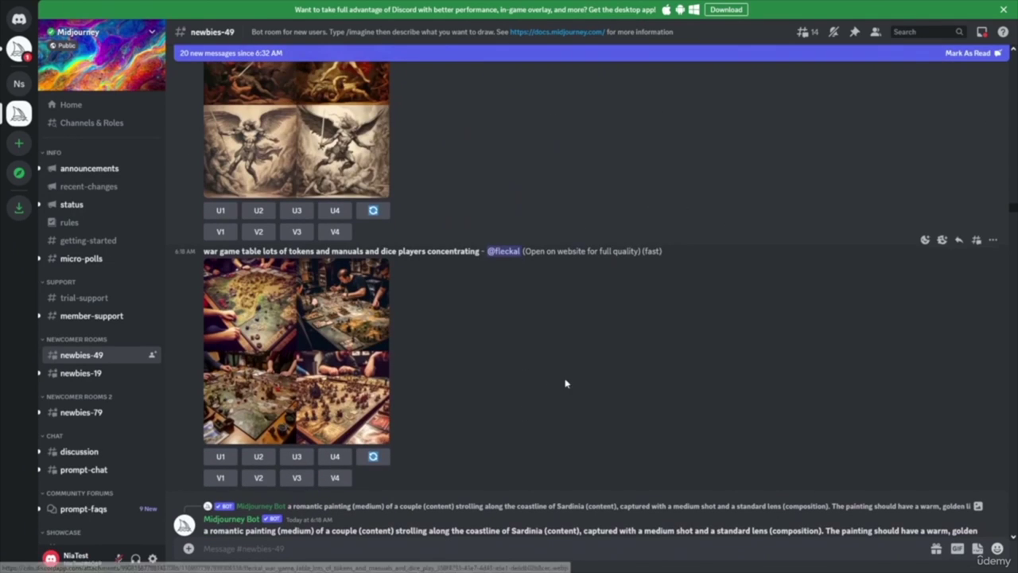
scroll(552, 400, "up", 3)
scroll(489, 435, "up", 5)
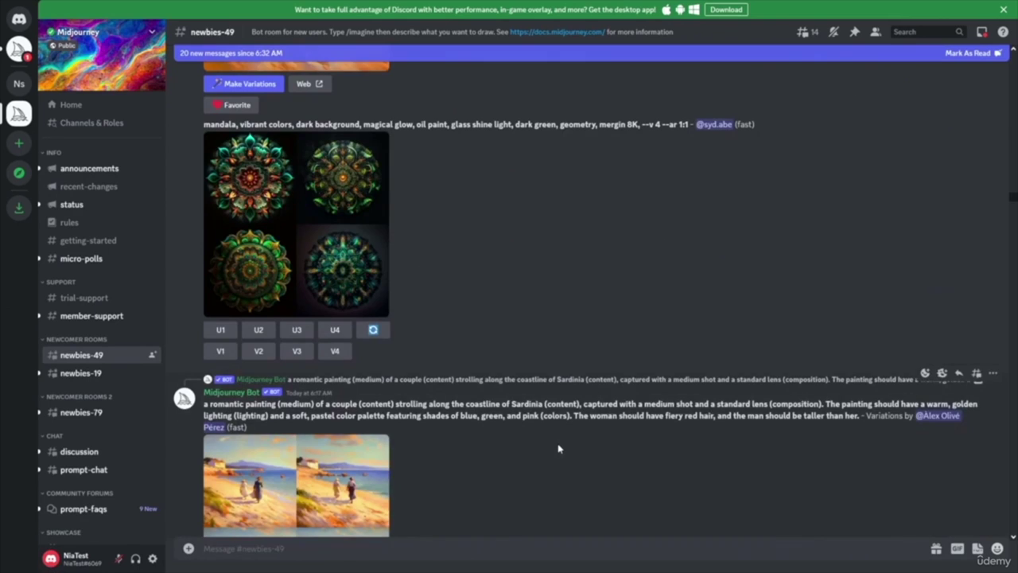
scroll(559, 449, "up", 5)
scroll(559, 448, "up", 3)
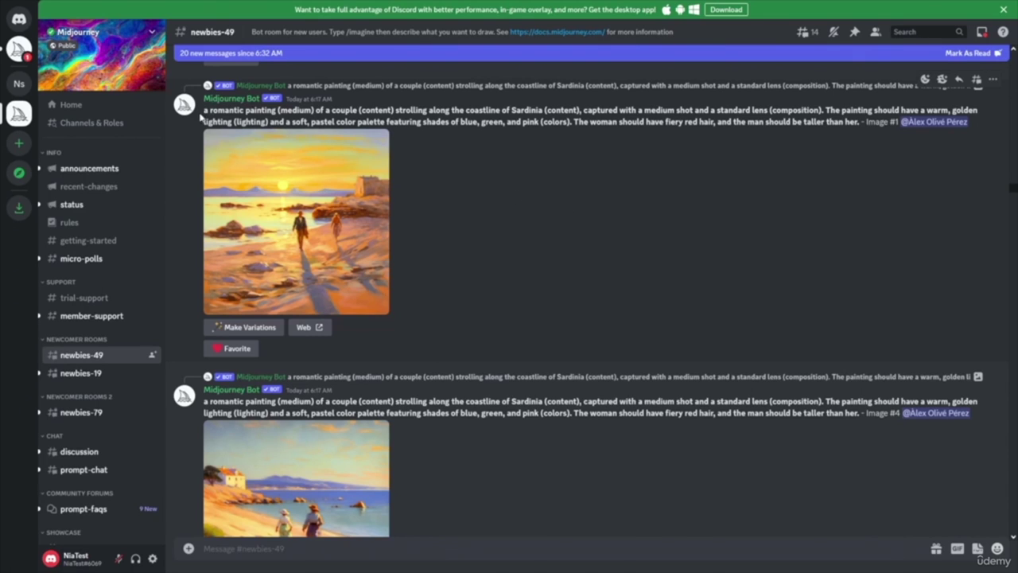
scroll(656, 258, "up", 15)
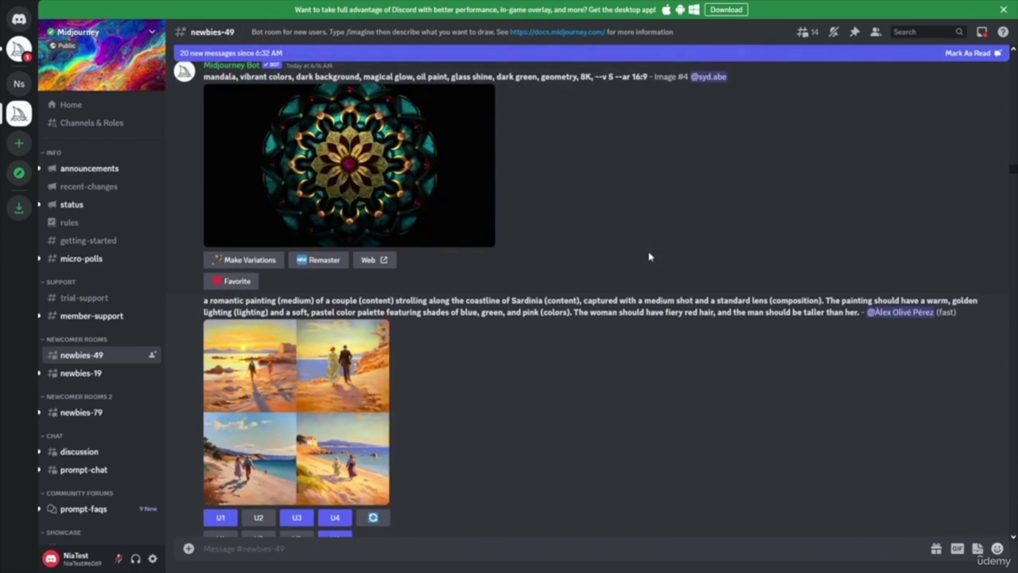
scroll(649, 257, "up", 5)
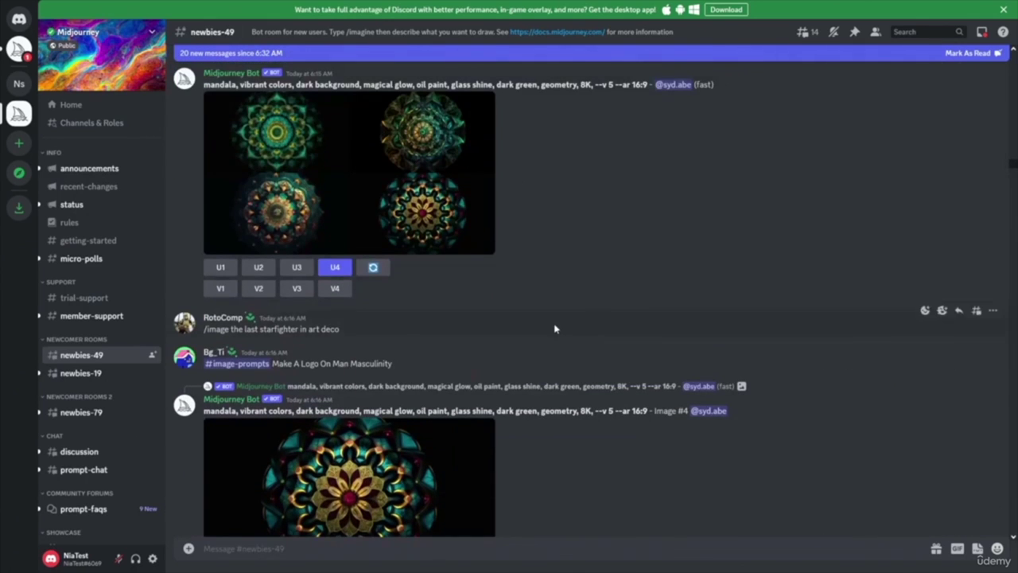
scroll(617, 306, "up", 5)
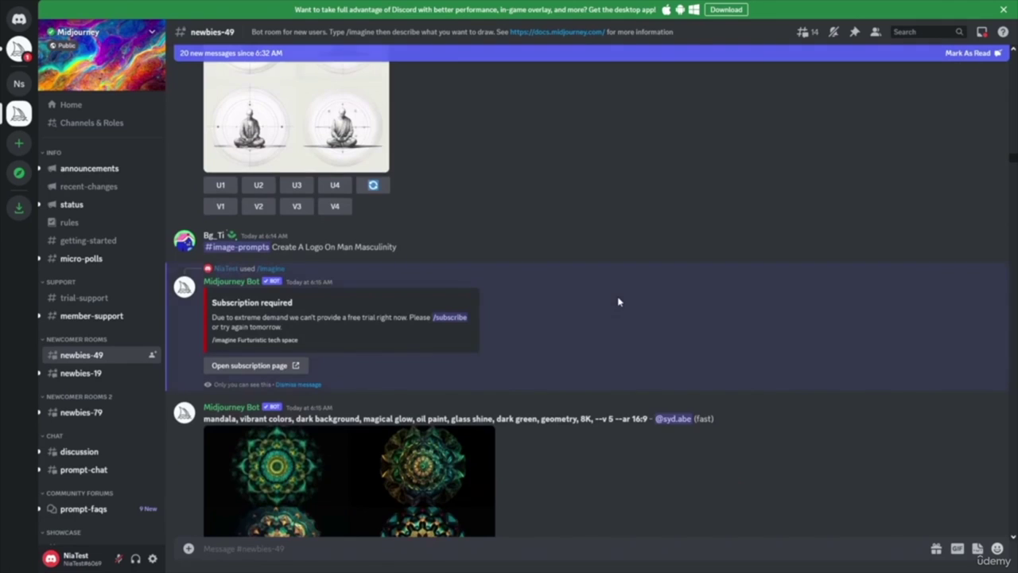
scroll(618, 301, "up", 10)
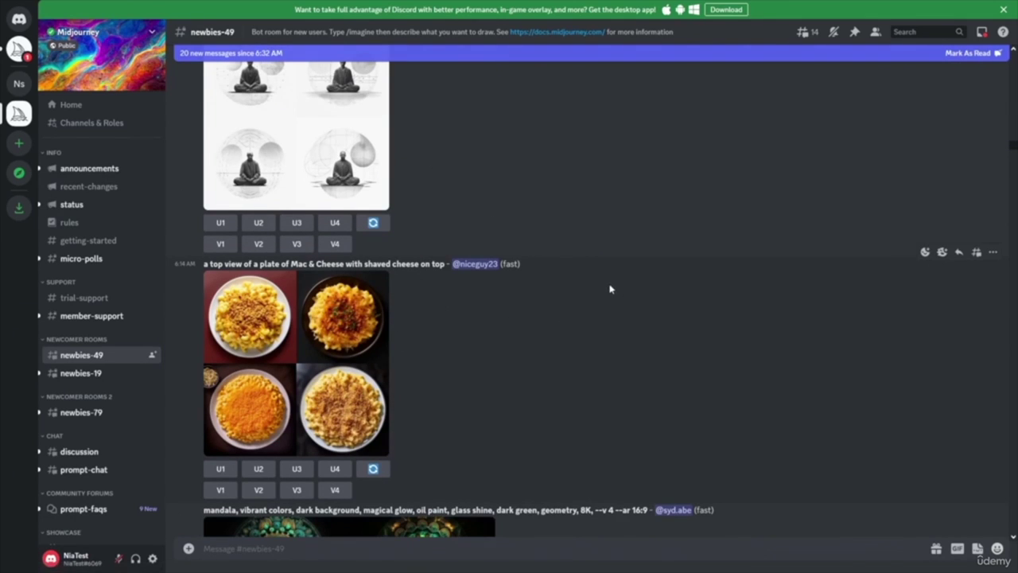
scroll(554, 328, "up", 8)
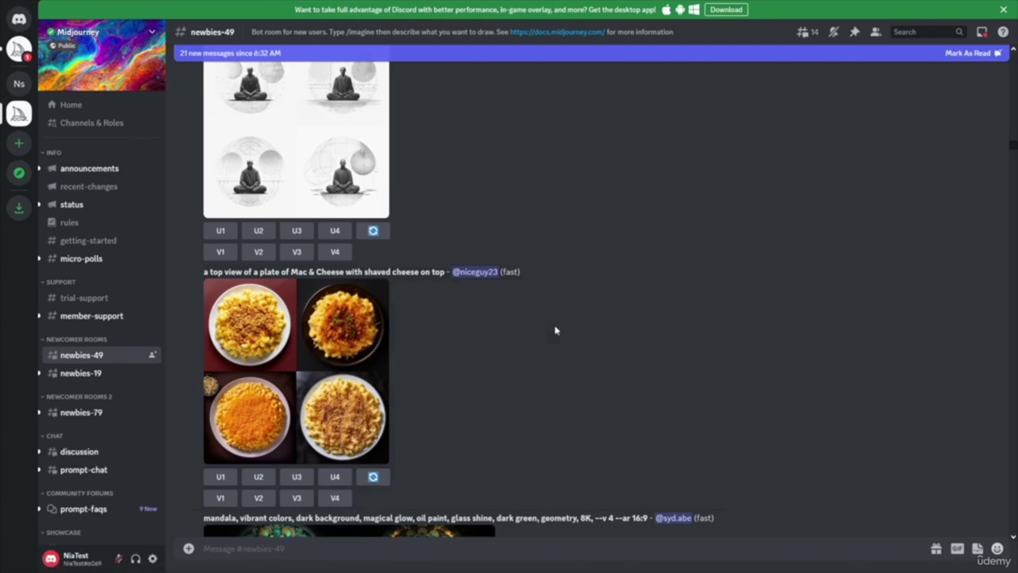
scroll(533, 445, "up", 6)
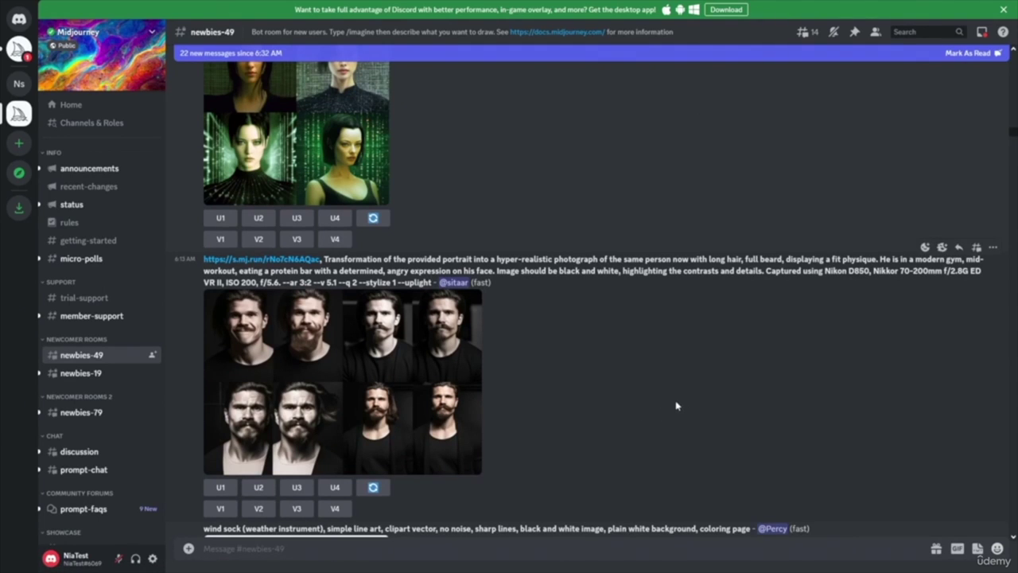
scroll(640, 406, "up", 5)
scroll(634, 394, "up", 10)
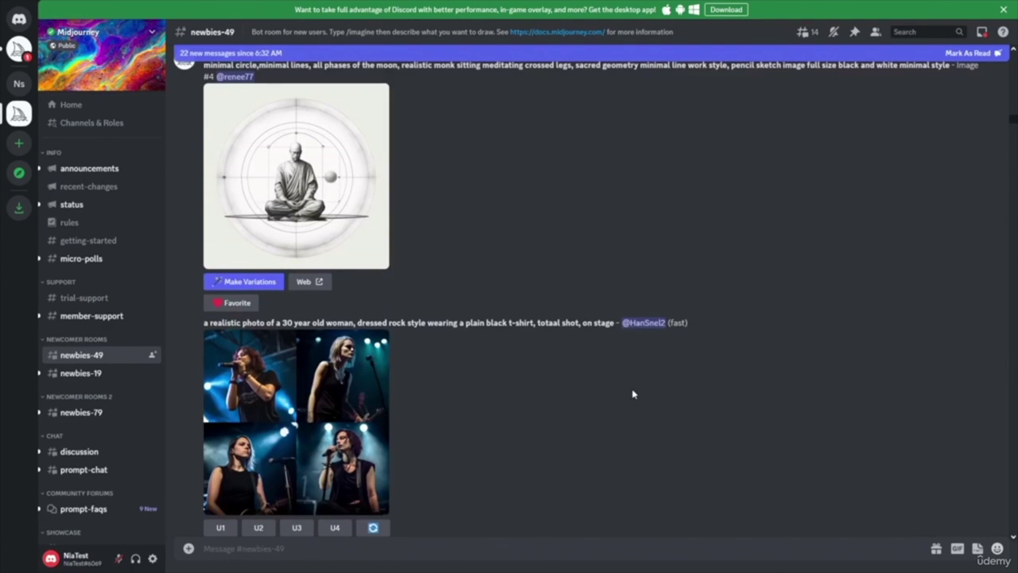
scroll(632, 393, "up", 5)
scroll(684, 406, "down", 3)
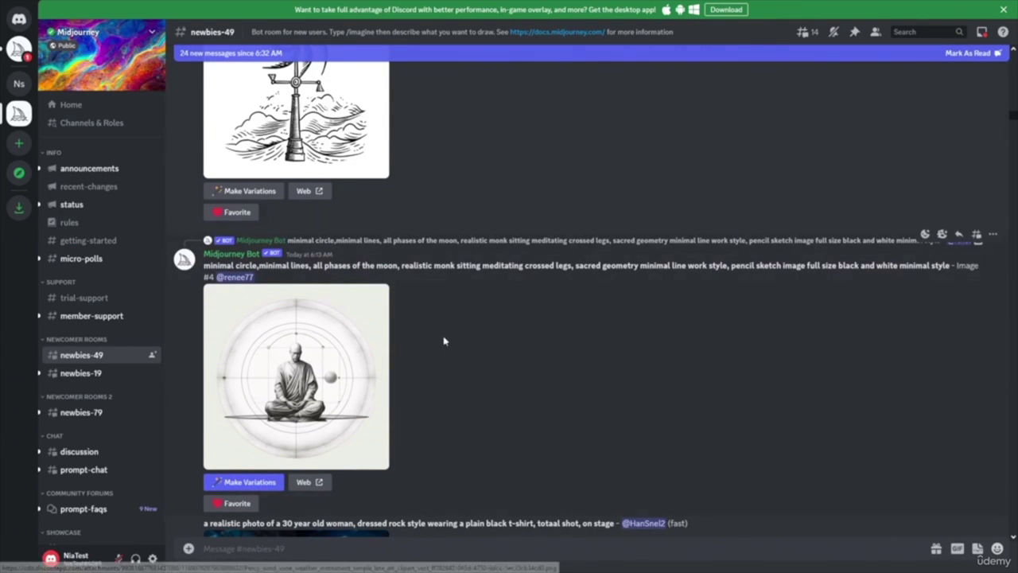
scroll(589, 370, "up", 10)
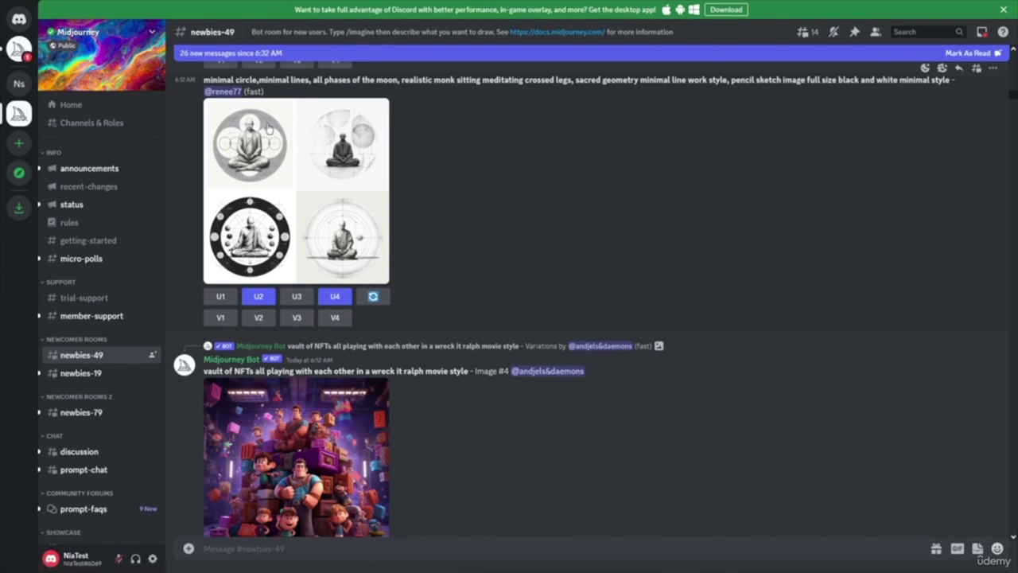
scroll(561, 257, "up", 10)
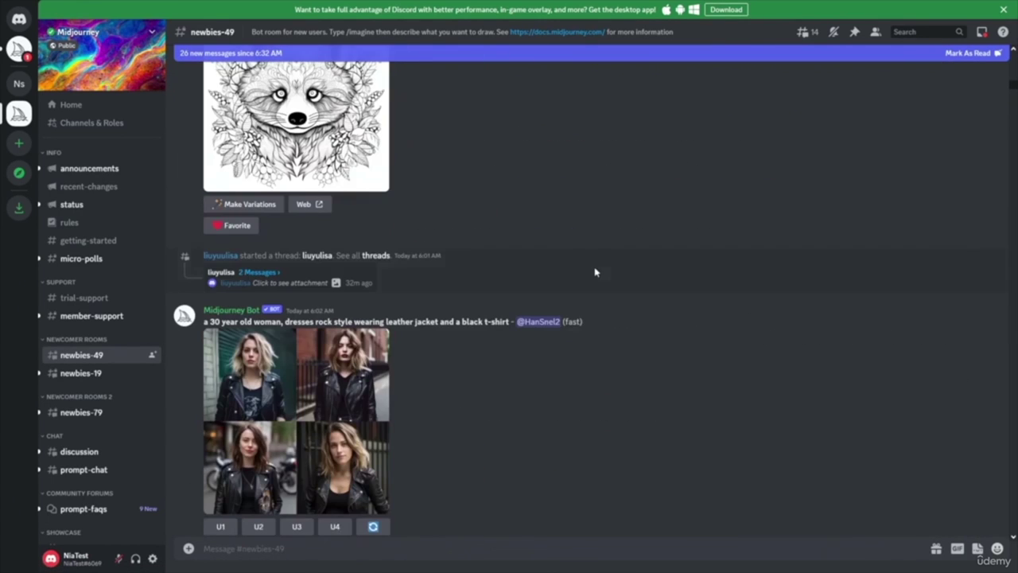
scroll(425, 409, "up", 8)
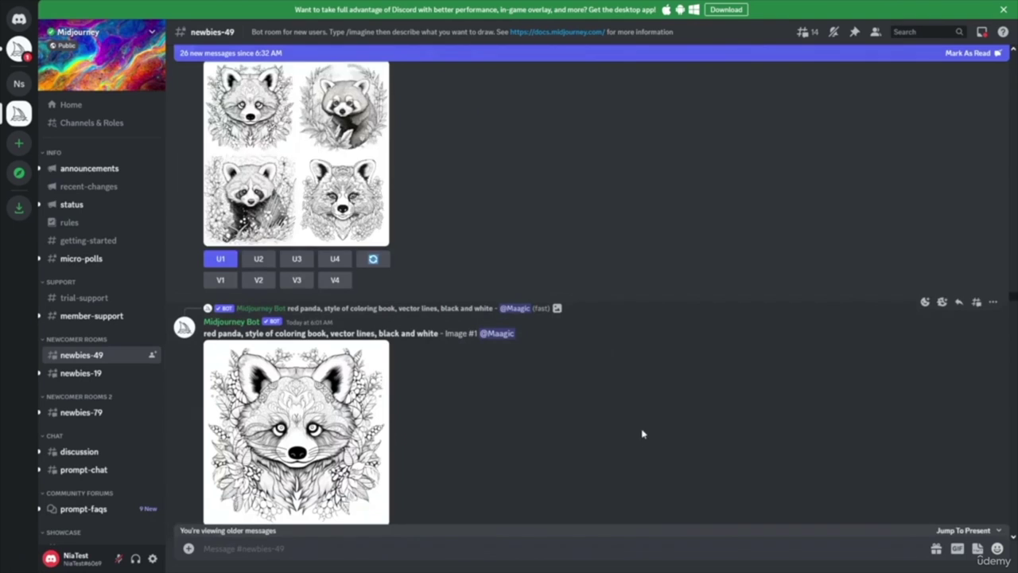
scroll(490, 425, "up", 5)
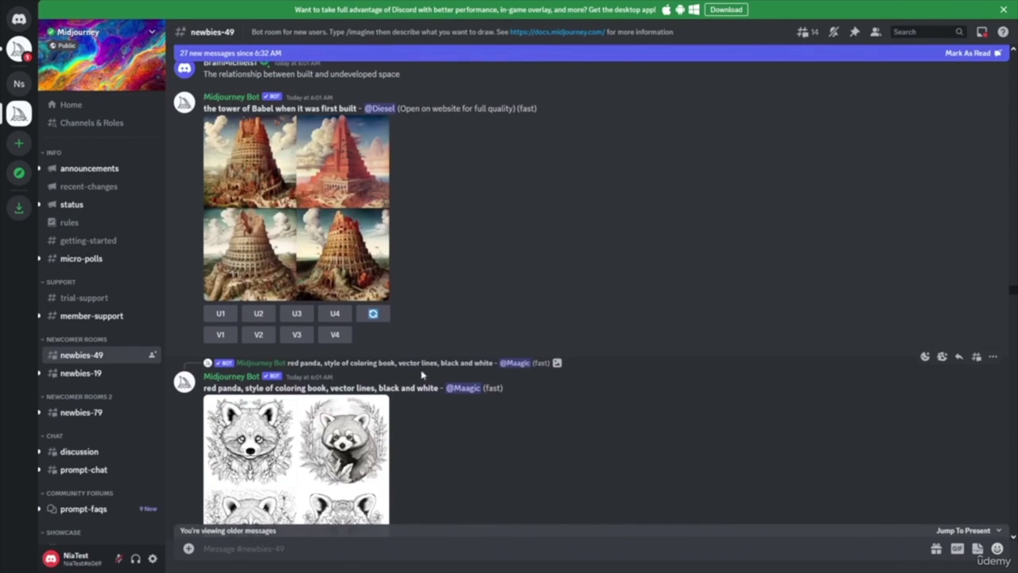
- Highlight the red panda coloring-book prompt text and bring its four-image grid into view
left_click_drag(204, 388, 439, 390)
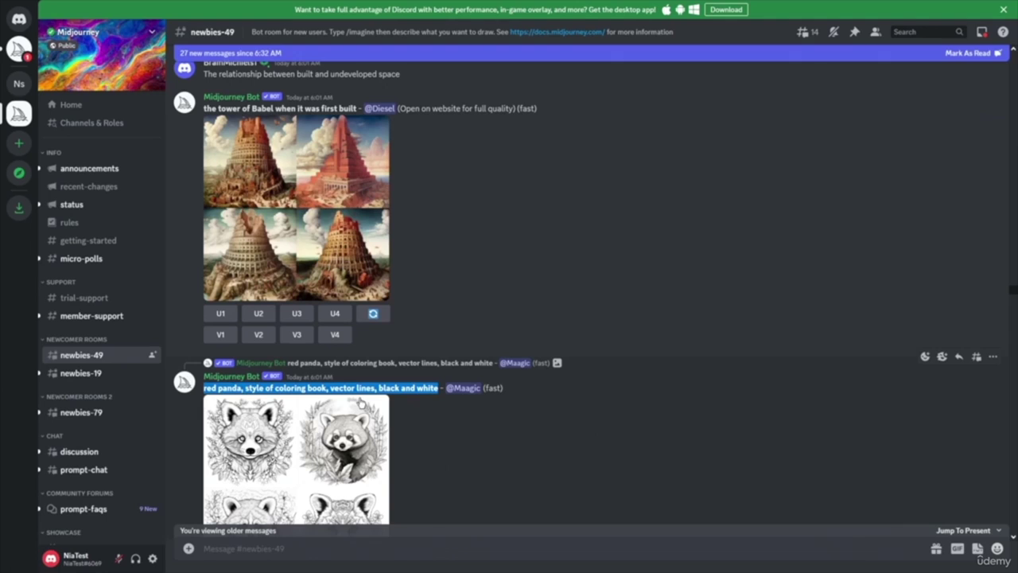
scroll(496, 448, "down", 3)
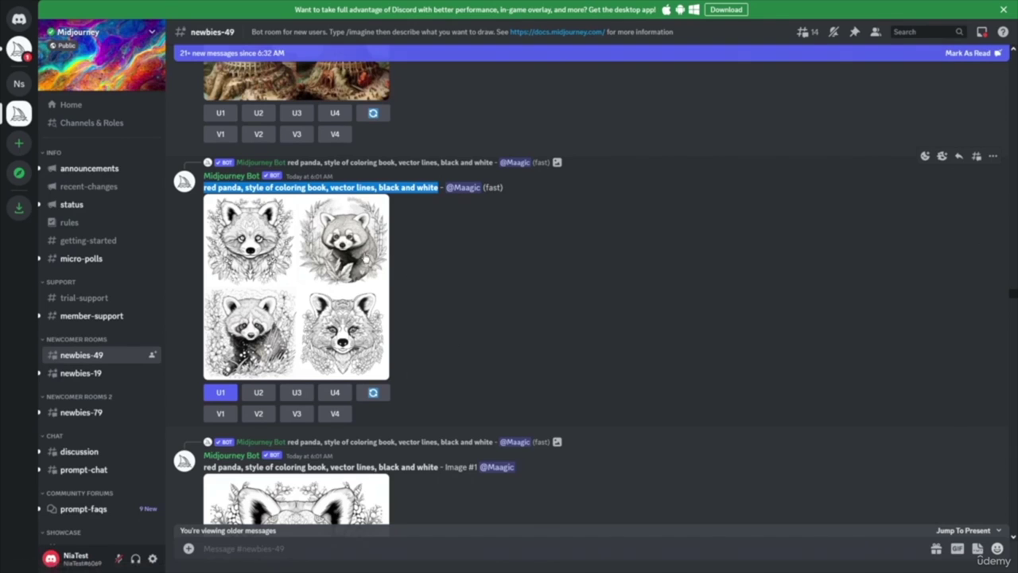
- Scroll up newbies-49 to the fox and free-falling object coloring-page grids
scroll(548, 374, "up", 3)
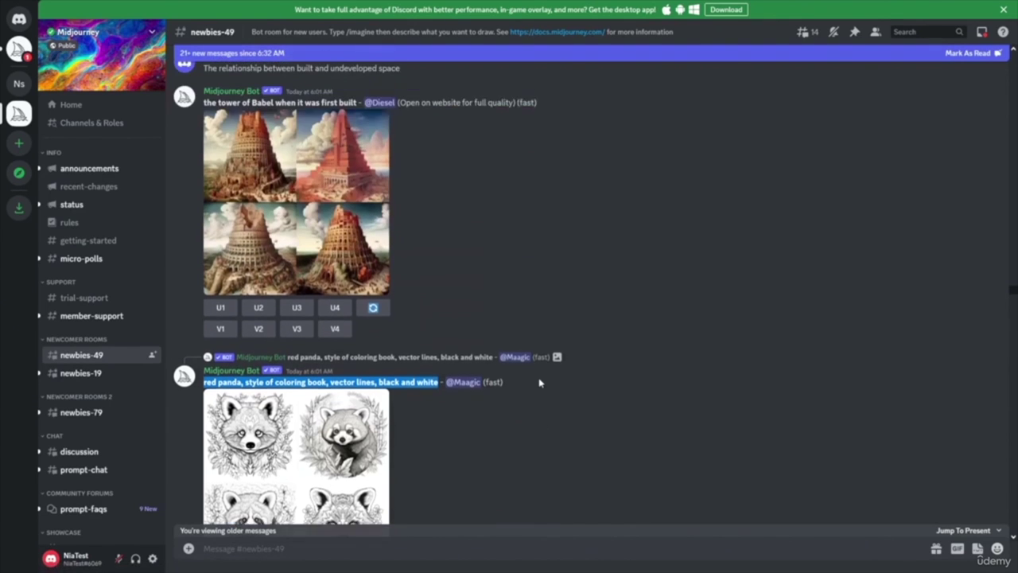
scroll(478, 411, "down", 6)
scroll(478, 409, "down", 4)
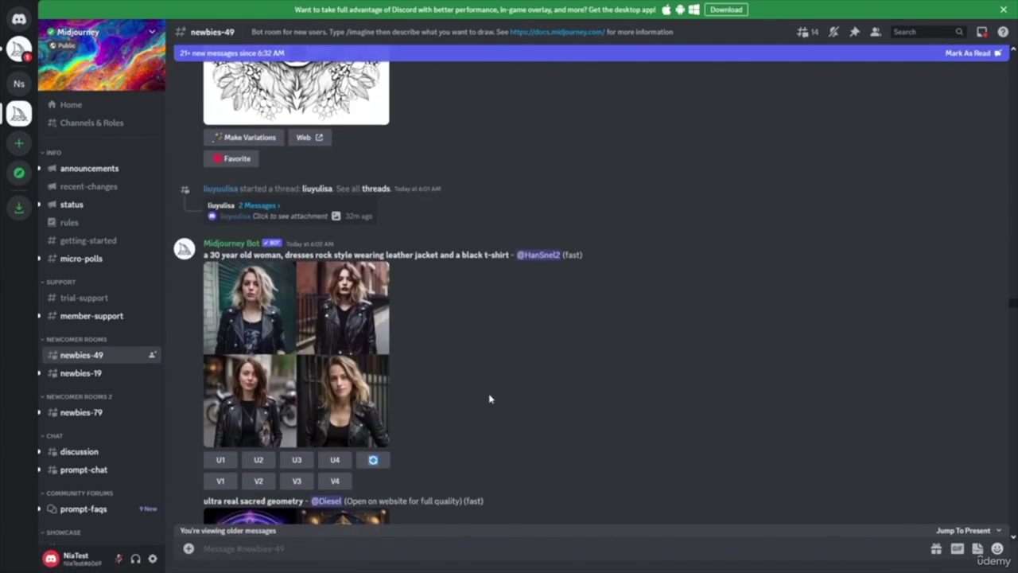
scroll(457, 273, "up", 2)
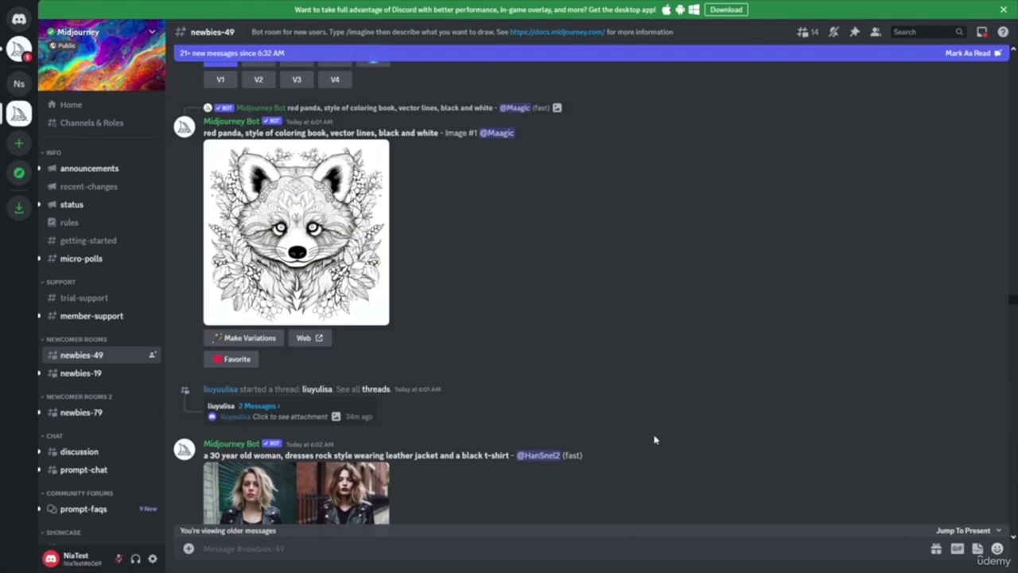
scroll(654, 421, "down", 3)
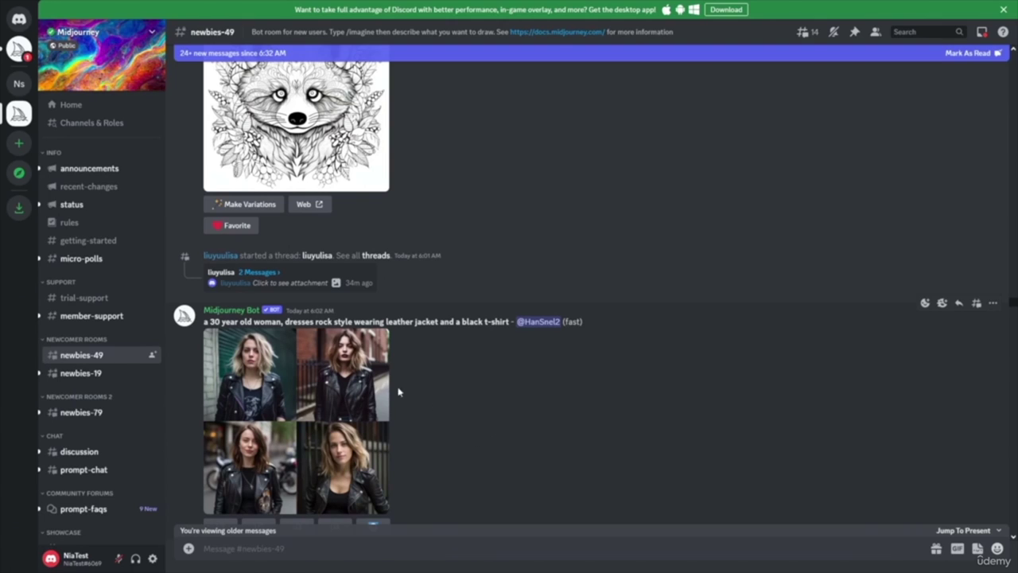
scroll(459, 395, "down", 3)
scroll(464, 391, "up", 2)
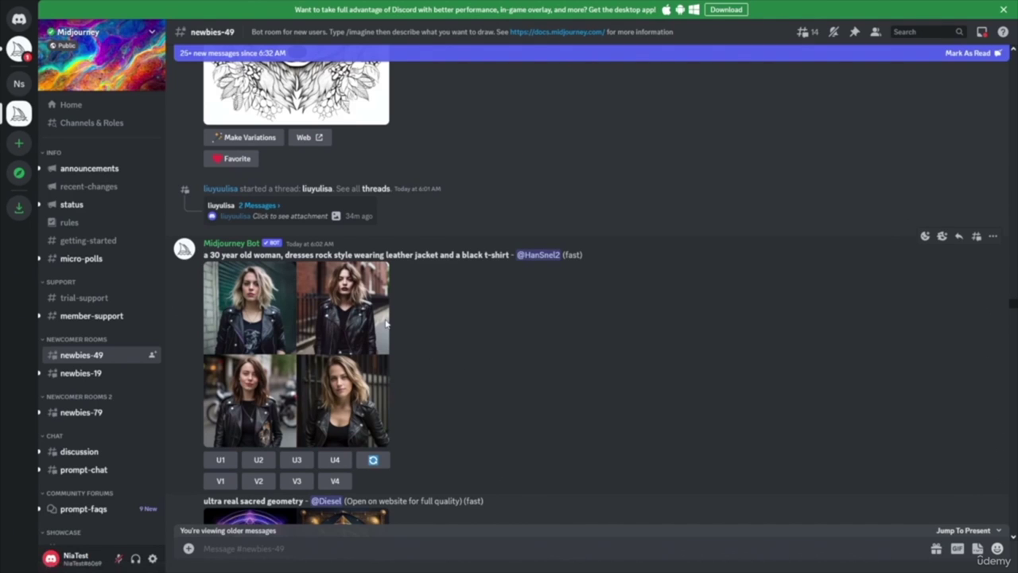
scroll(496, 392, "up", 2)
scroll(496, 392, "up", 20)
scroll(480, 377, "up", 20)
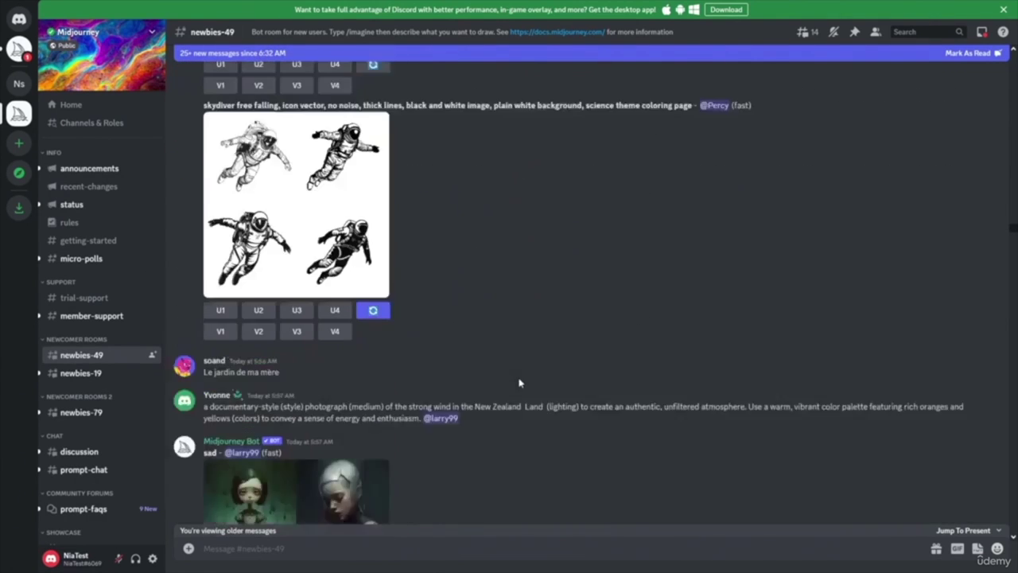
scroll(519, 382, "up", 1)
scroll(575, 387, "up", 4)
scroll(592, 397, "up", 5)
scroll(599, 405, "up", 5)
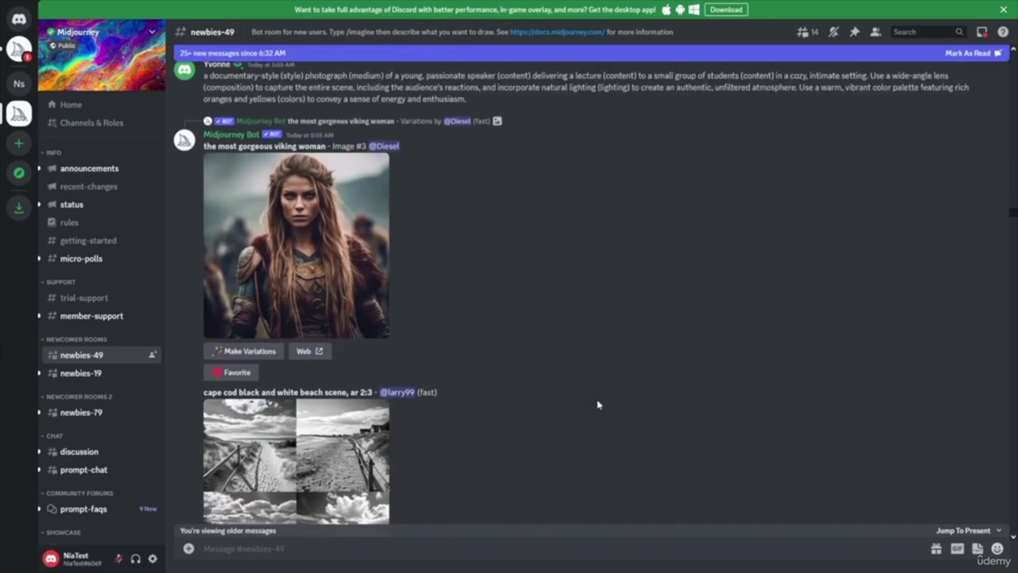
scroll(597, 415, "up", 4)
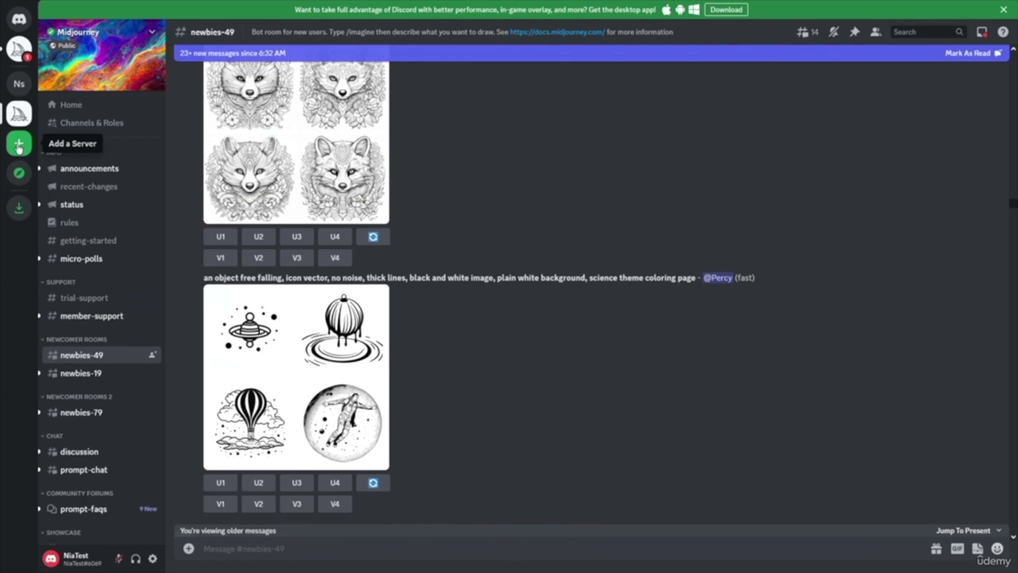
- Create a from-scratch 'For me and my friends' server, appending 2 so its name ends in server2
left_click(19, 148)
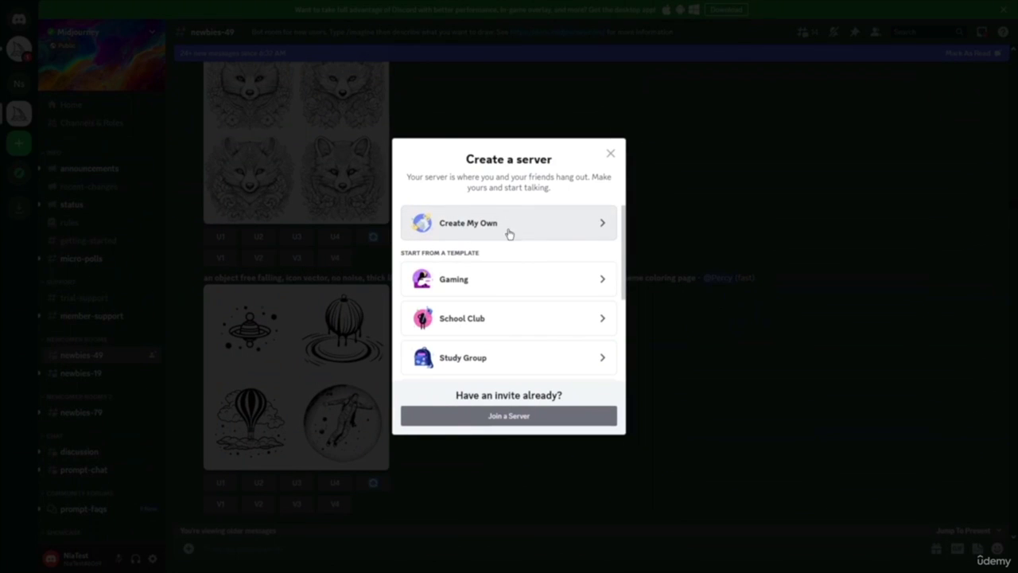
left_click(543, 231)
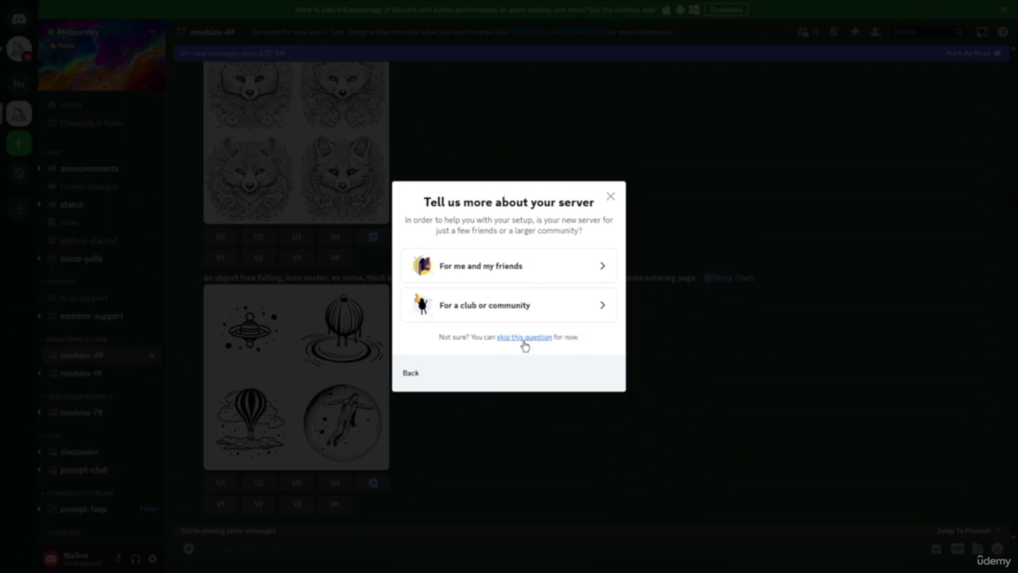
left_click(526, 268)
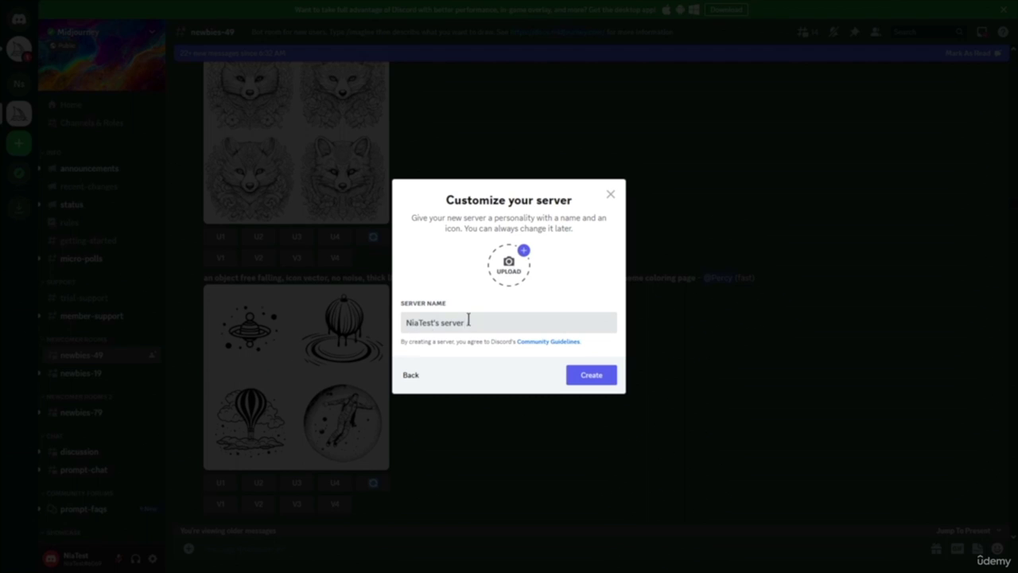
type("2")
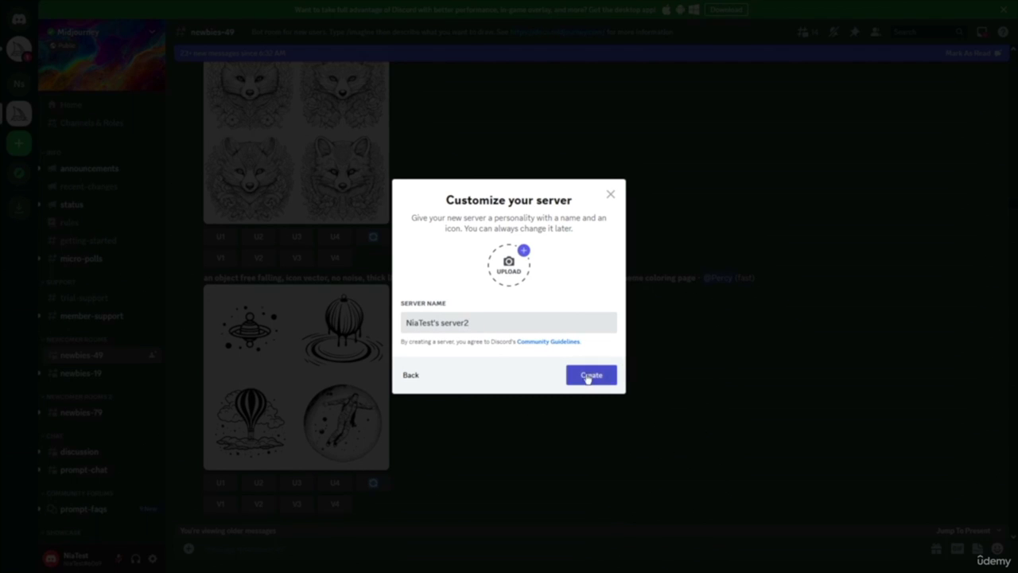
left_click(613, 379)
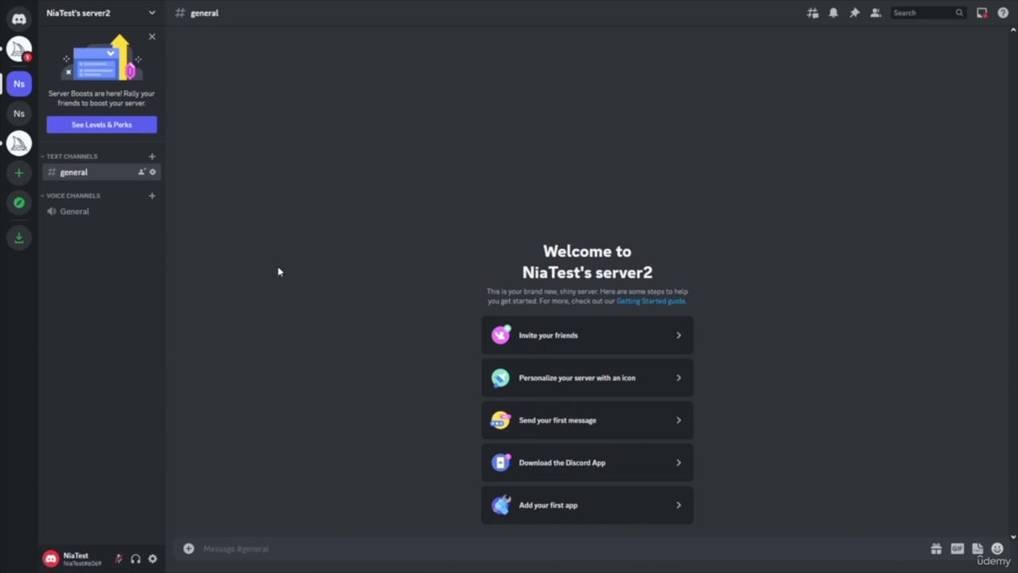
left_click(264, 549)
type("/")
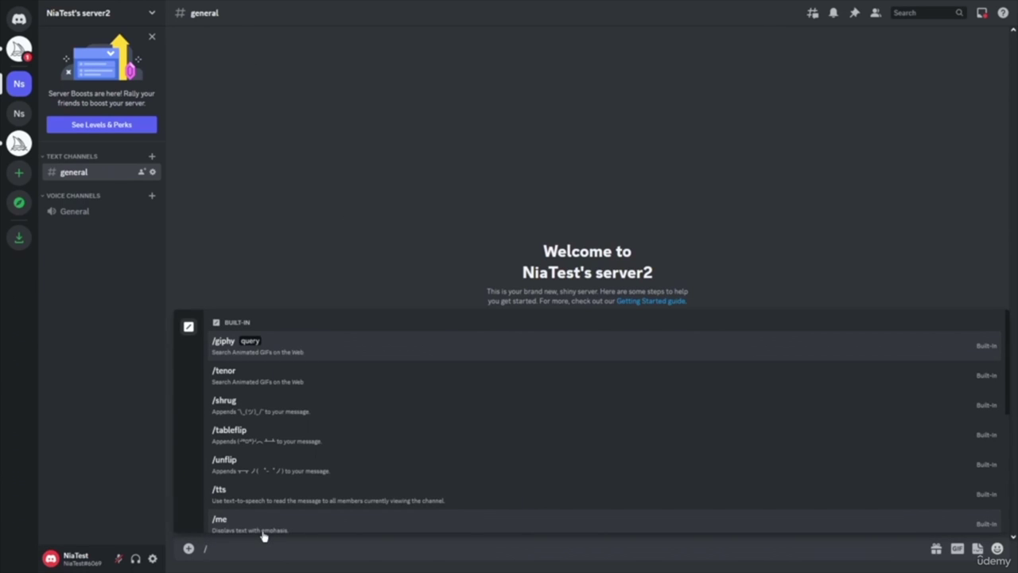
type("im")
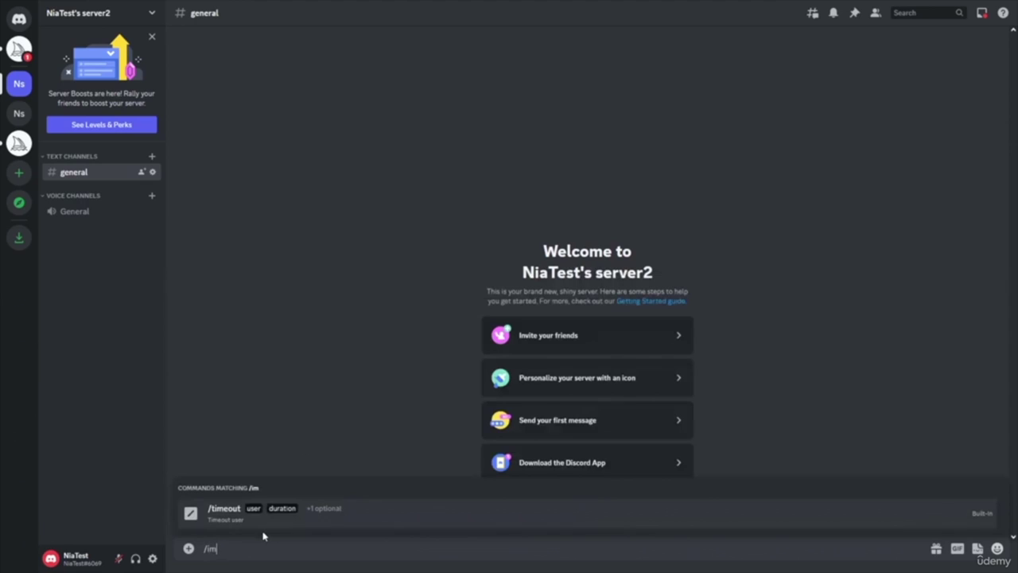
type("agine")
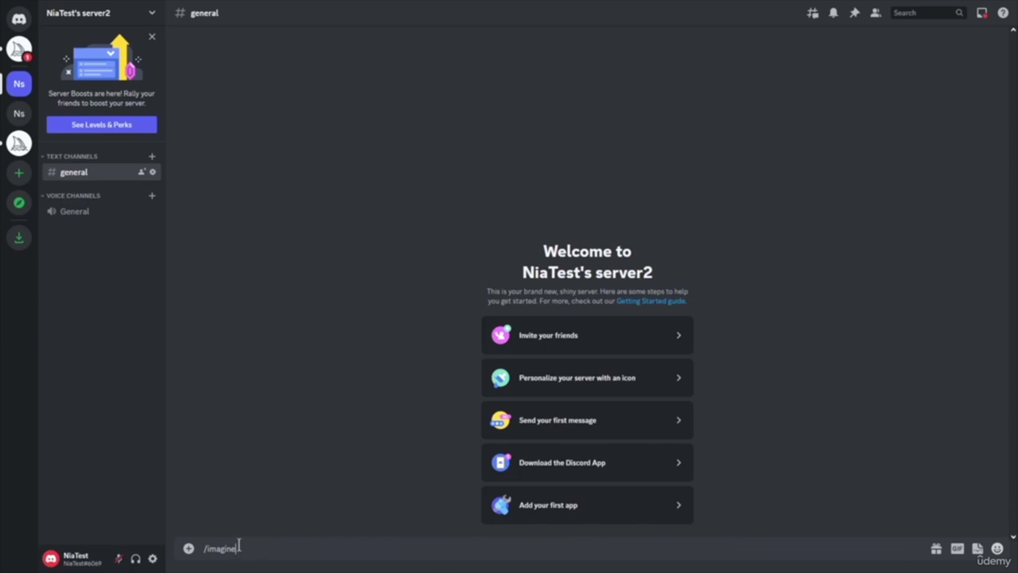
key("BackSpace")
key("BackSpace")
key("BackSpace")
key("BackSpace")
type("/")
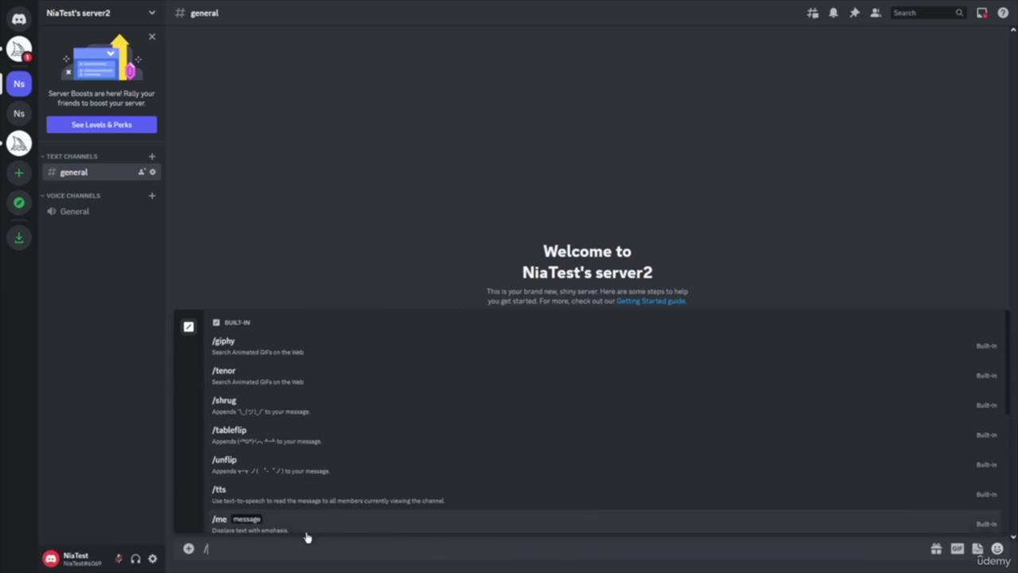
left_click(326, 296)
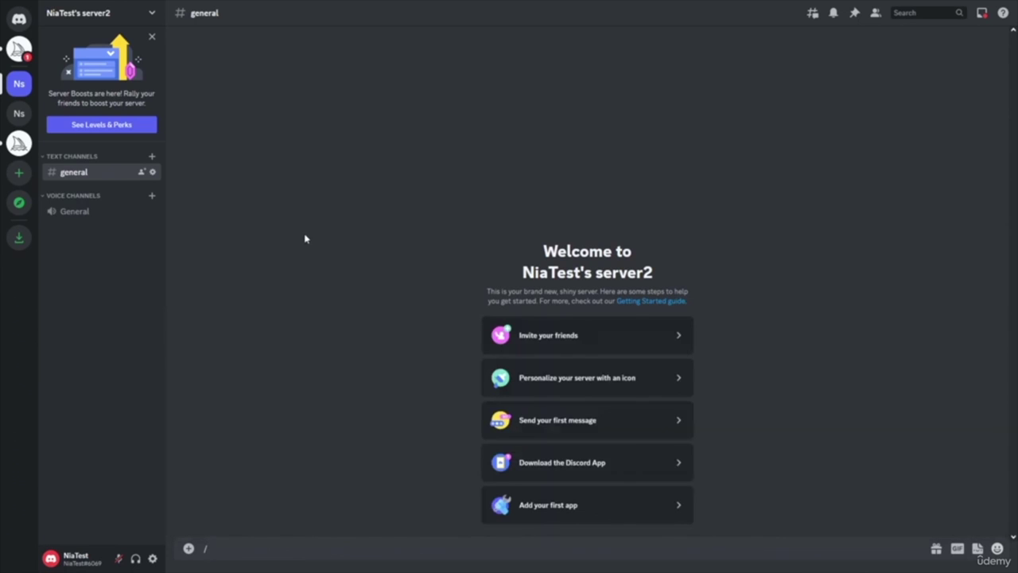
left_click(229, 549)
key("BackSpace")
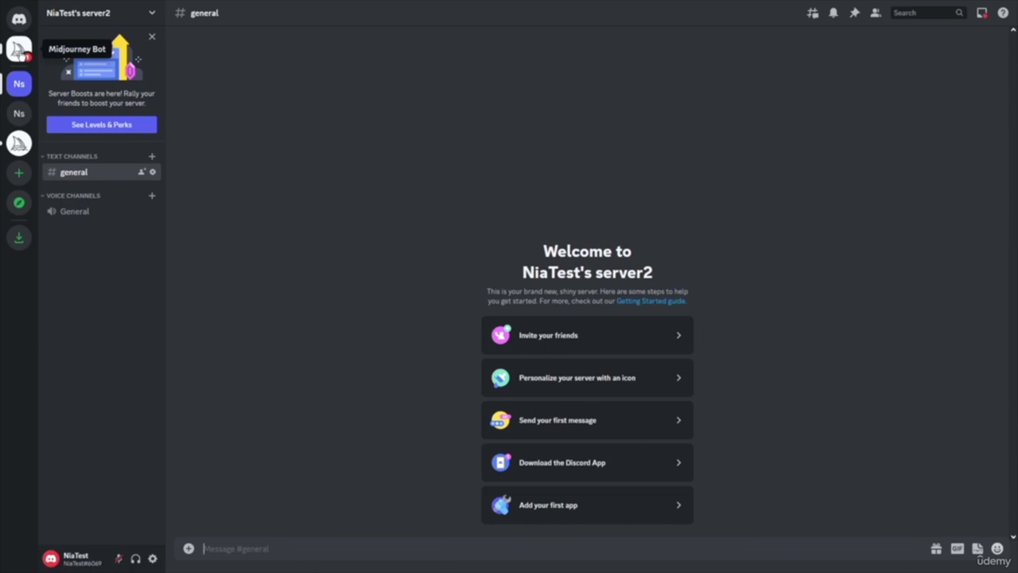
left_click(19, 50)
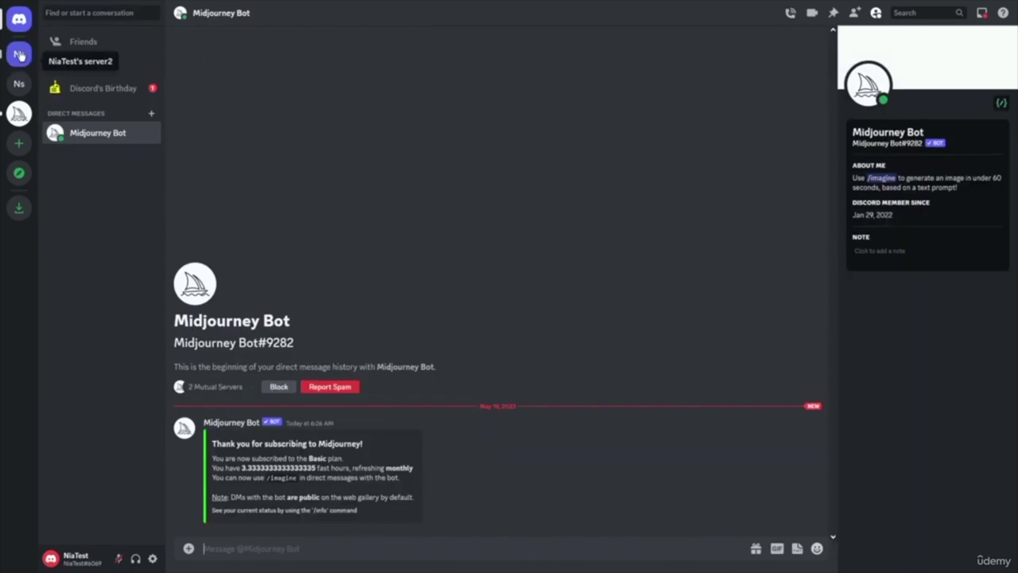
left_click(19, 114)
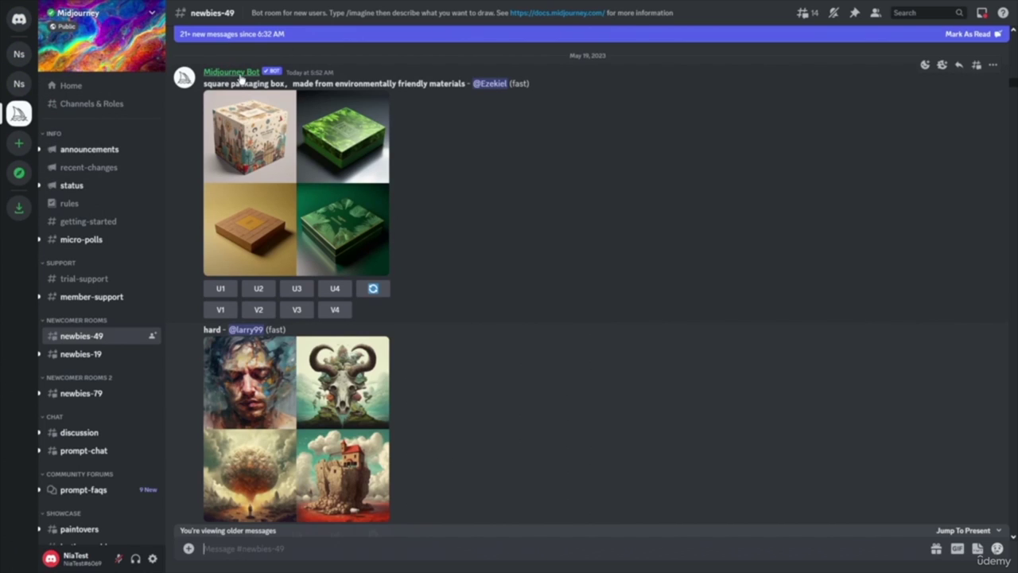
left_click(231, 73)
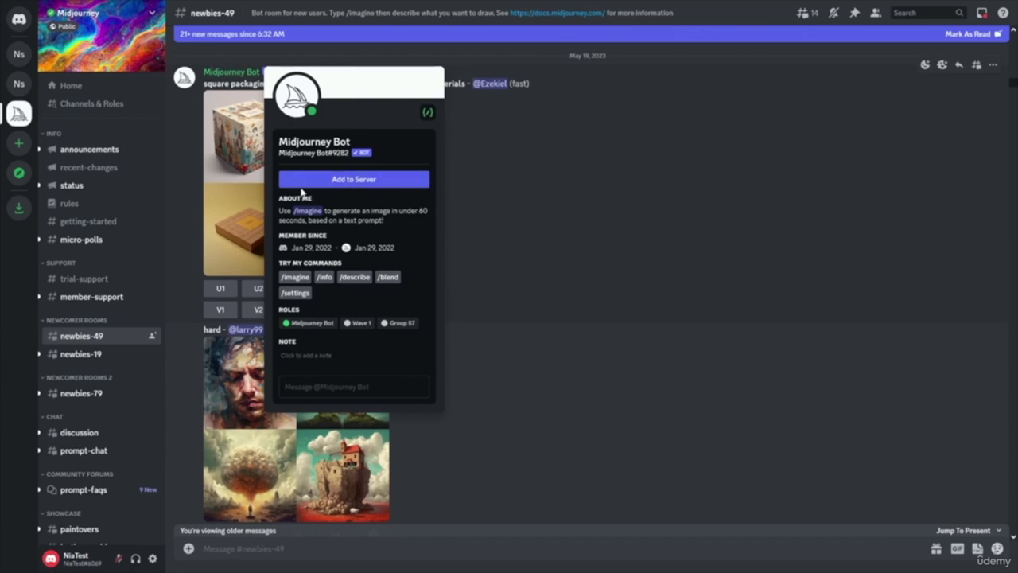
- Authorize the Midjourney Bot into the new server2 server, pass the captcha, and open that server
left_click(365, 182)
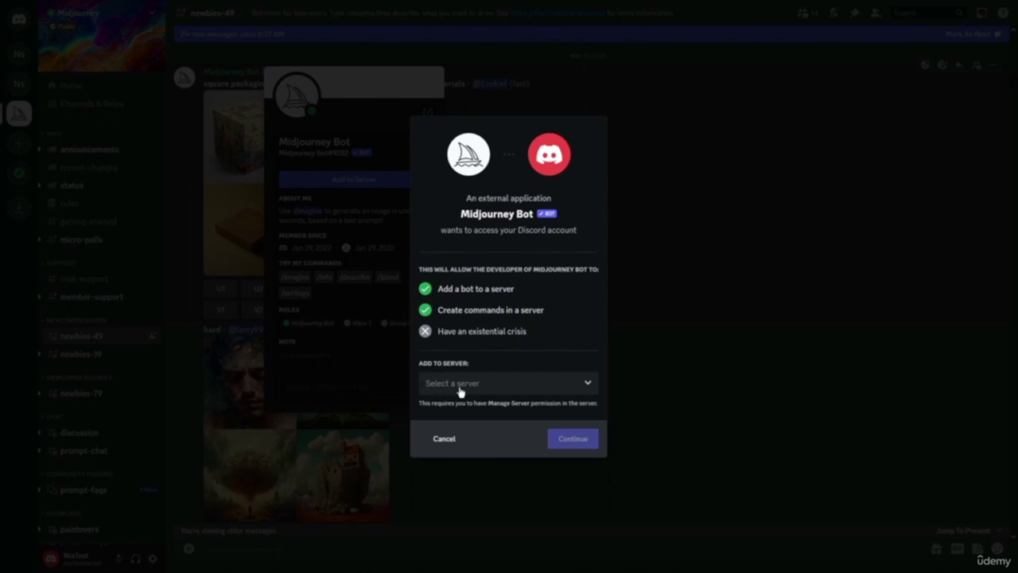
left_click(542, 390)
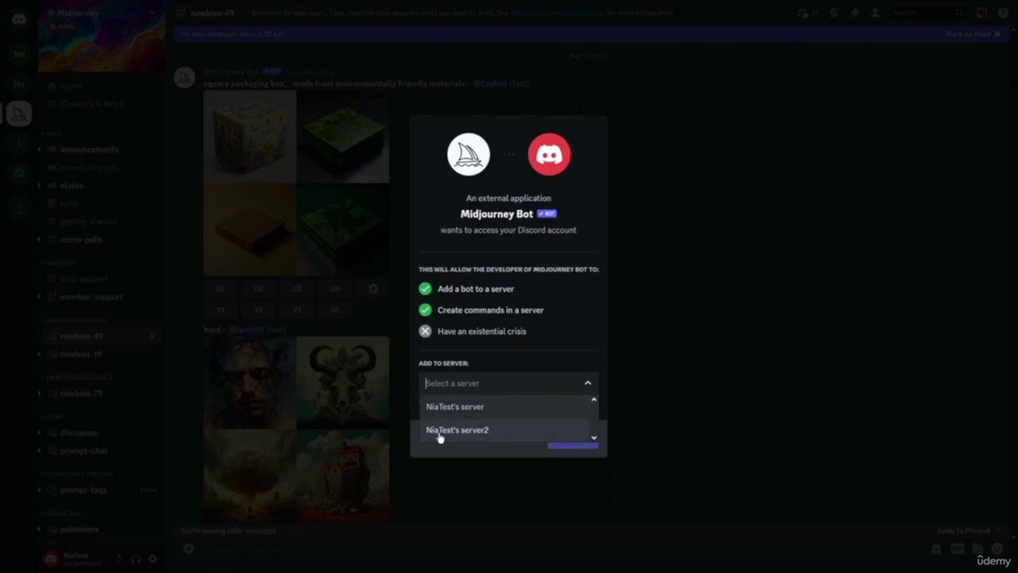
left_click(509, 431)
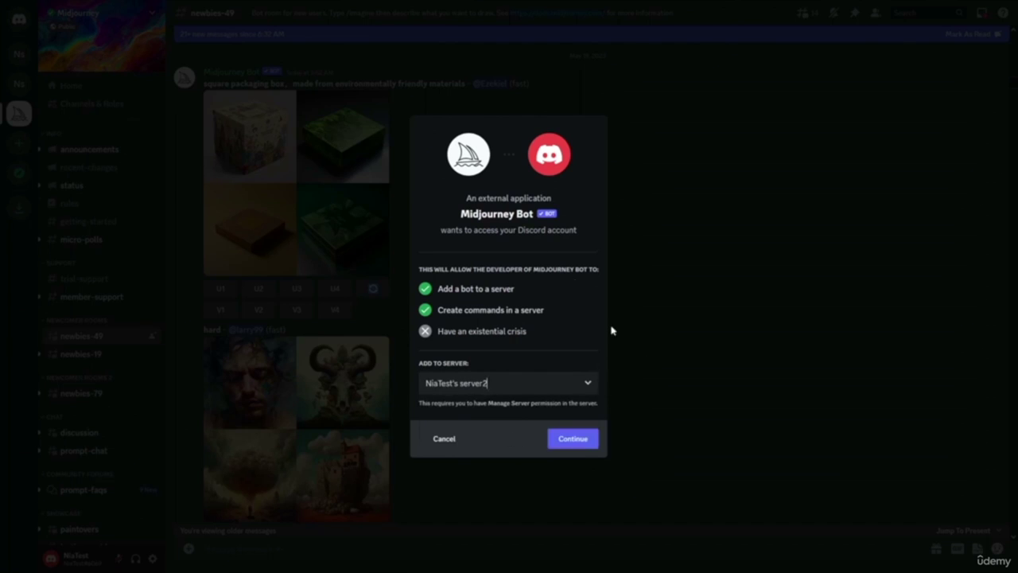
left_click(570, 439)
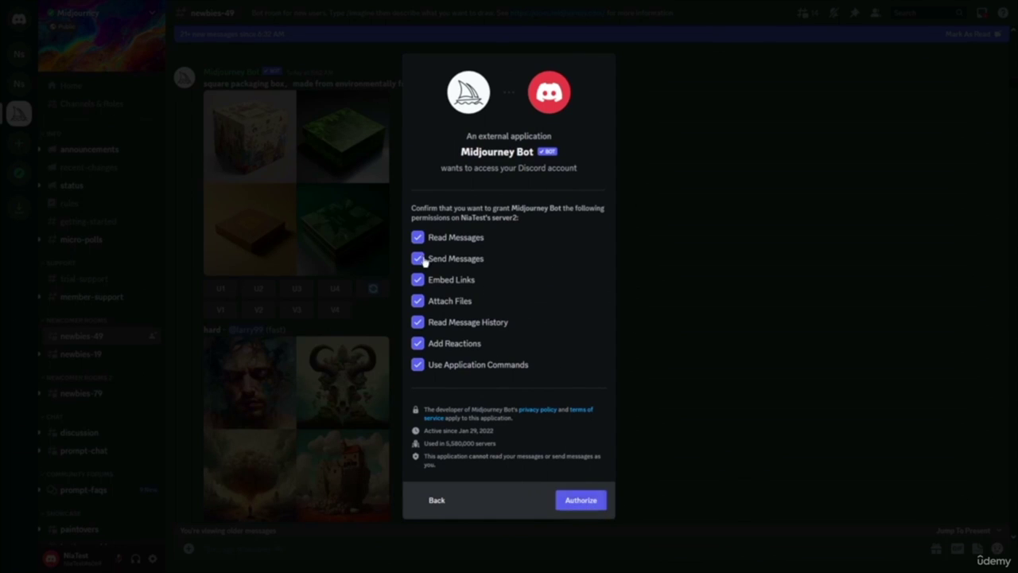
left_click(581, 501)
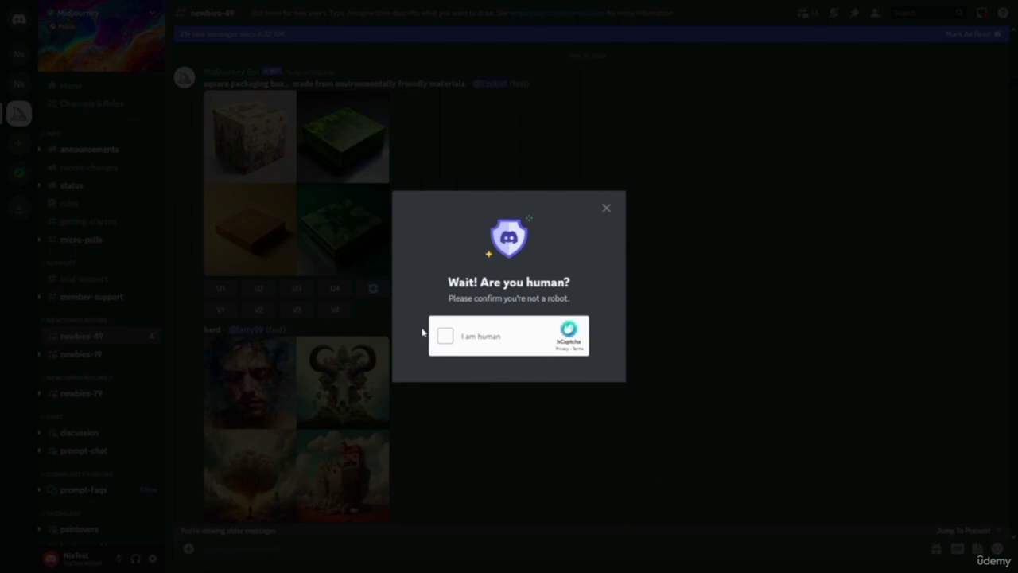
left_click(473, 343)
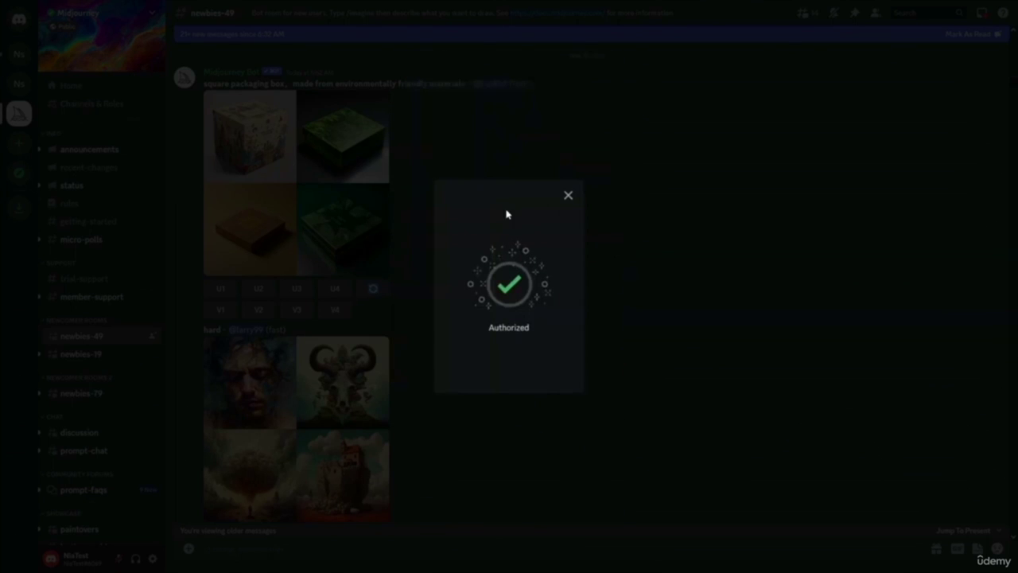
left_click(568, 197)
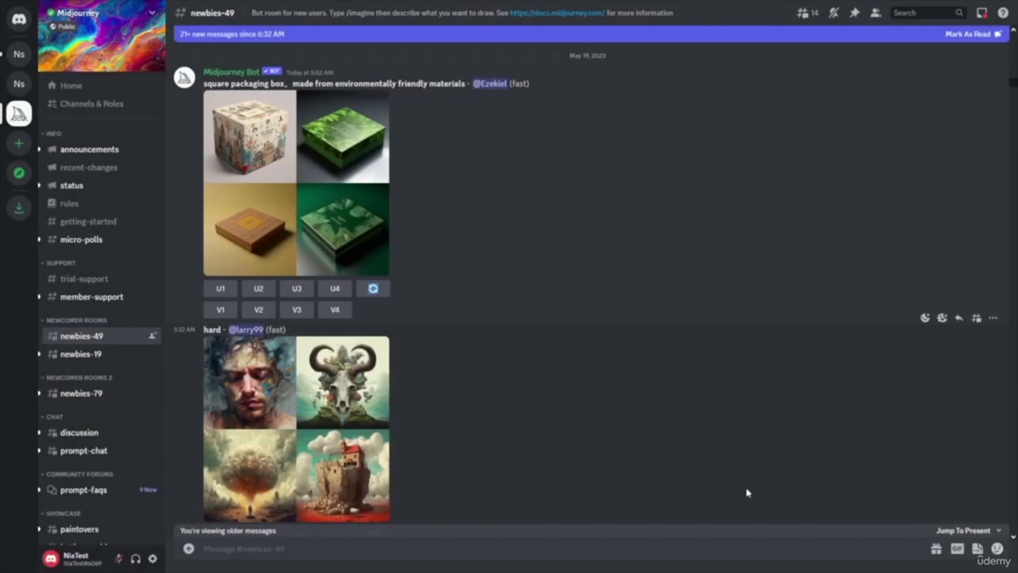
left_click(19, 53)
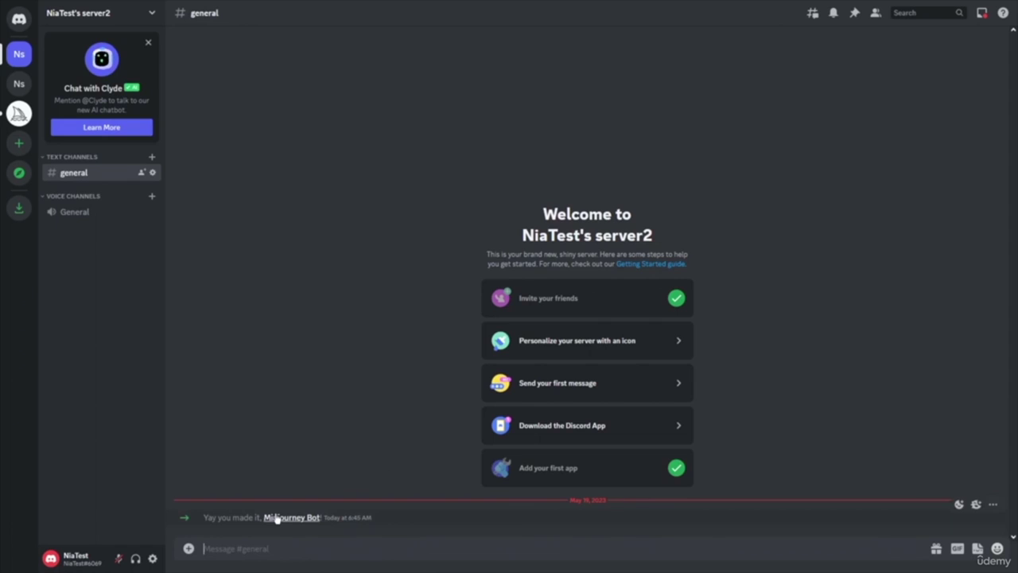
- Run /imagine with the prompt 'futuristic tech space' in the new server's general channel
type("/")
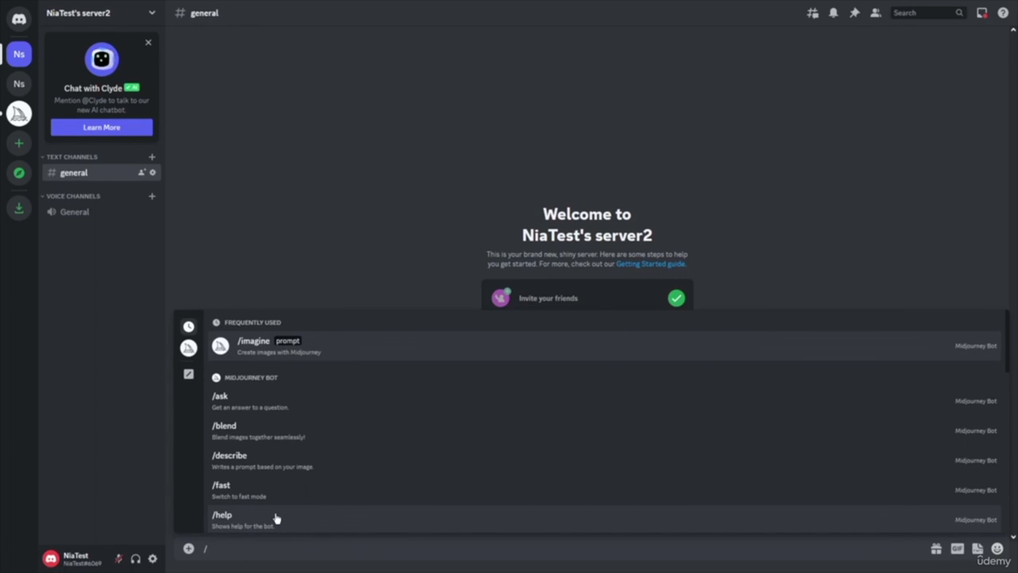
type("im")
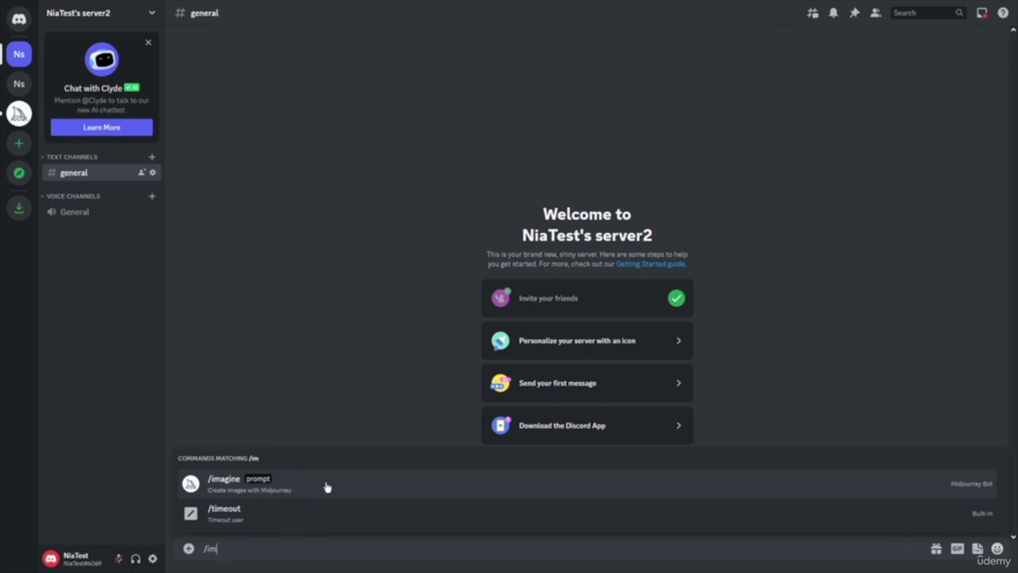
left_click(231, 487)
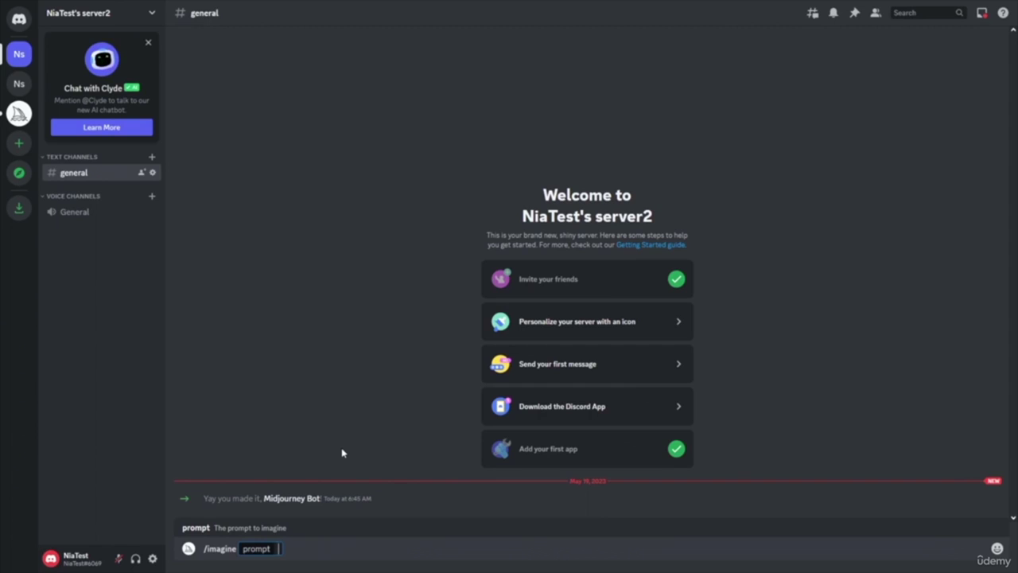
type("futuristic tech")
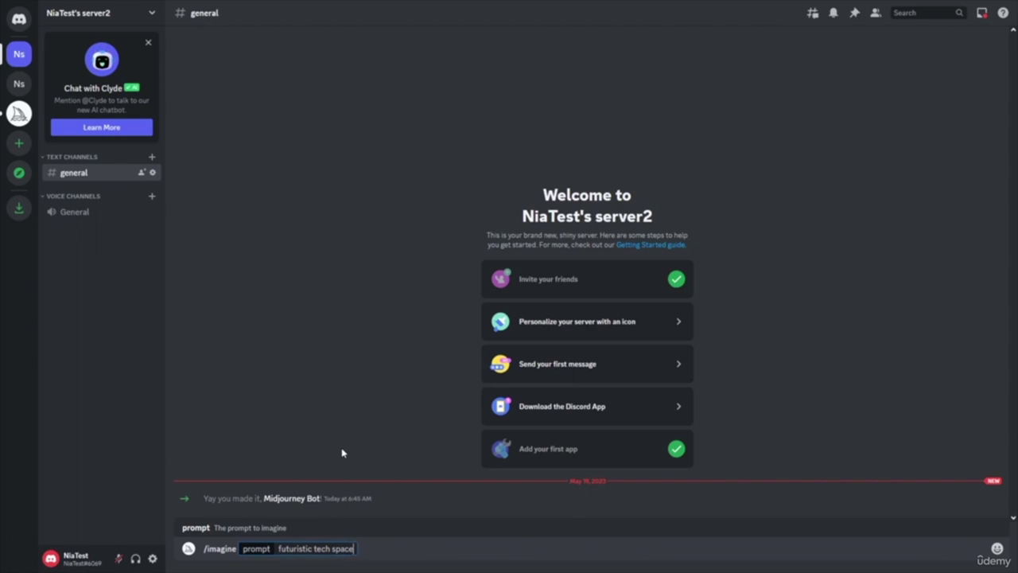
type(" space")
key("Return")
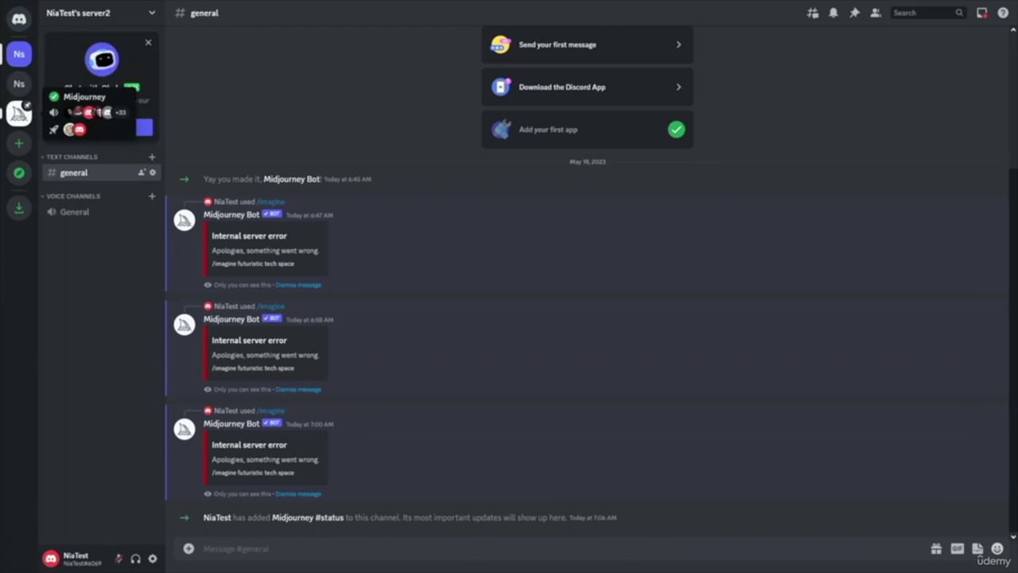
- Visit the official Midjourney server's newbies-49, announcements and status channels
left_click(22, 110)
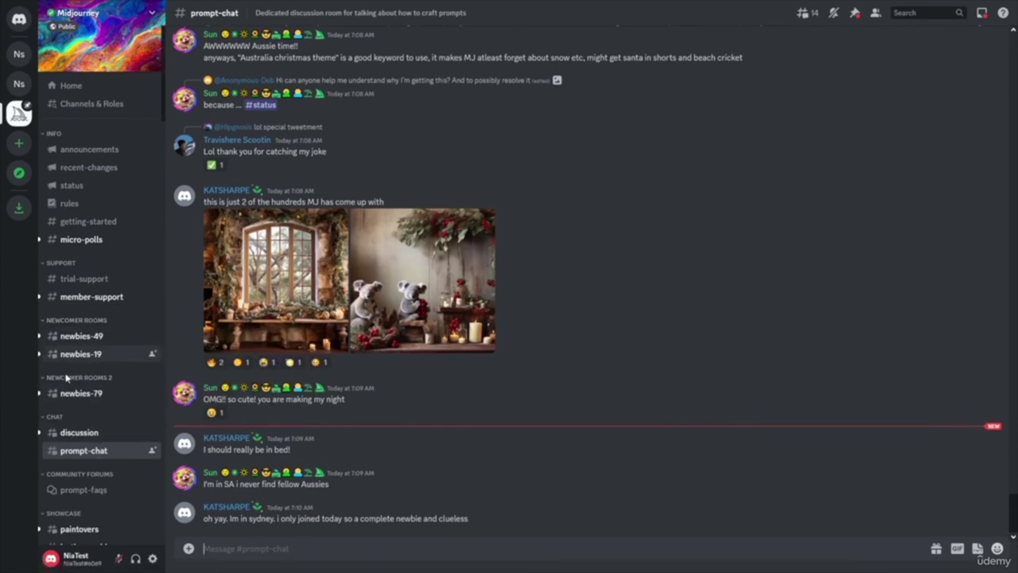
left_click(93, 337)
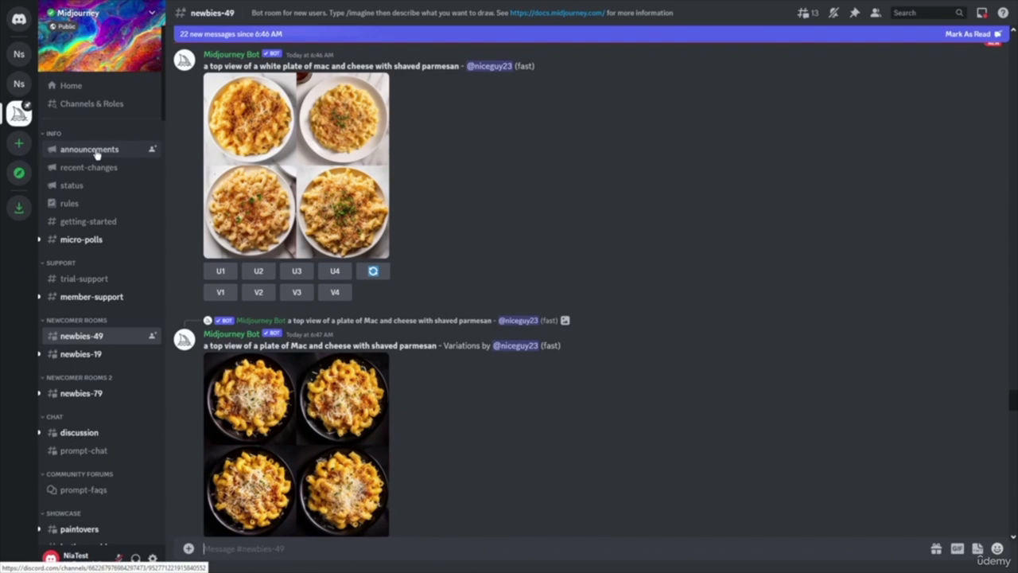
left_click(94, 152)
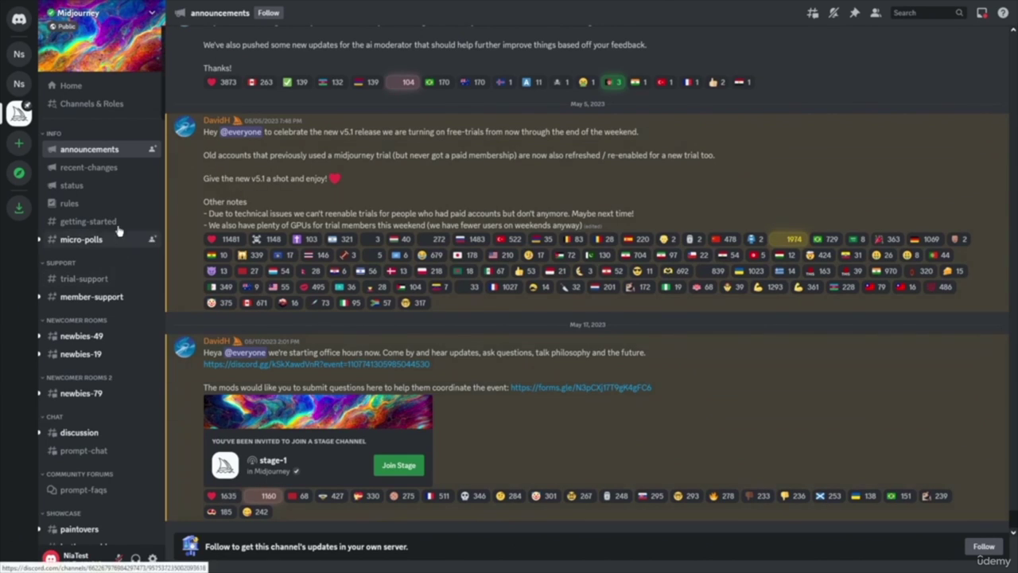
left_click(83, 187)
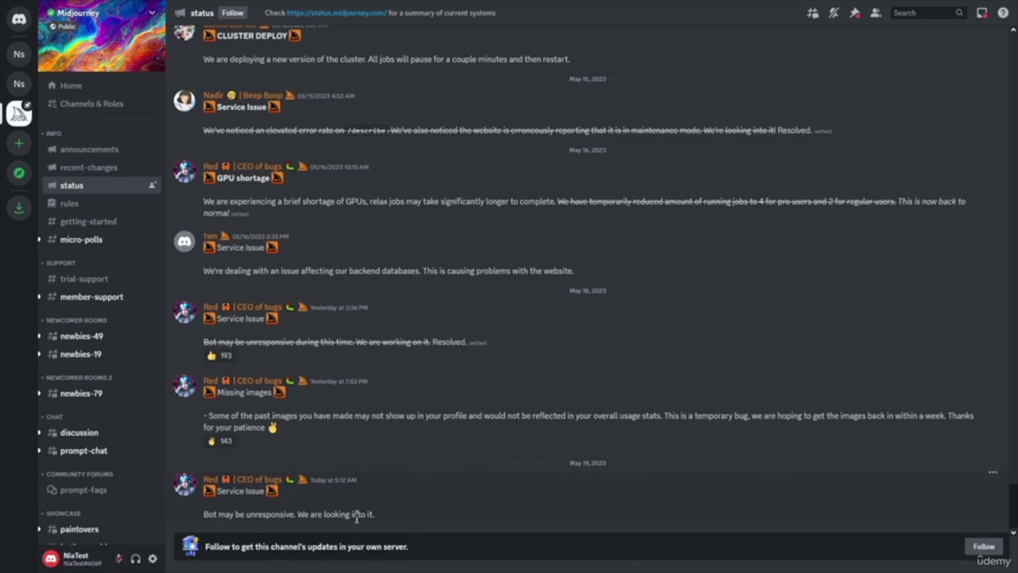
- Look through the recent-changes, announcements, rules and getting-started channels
left_click(90, 168)
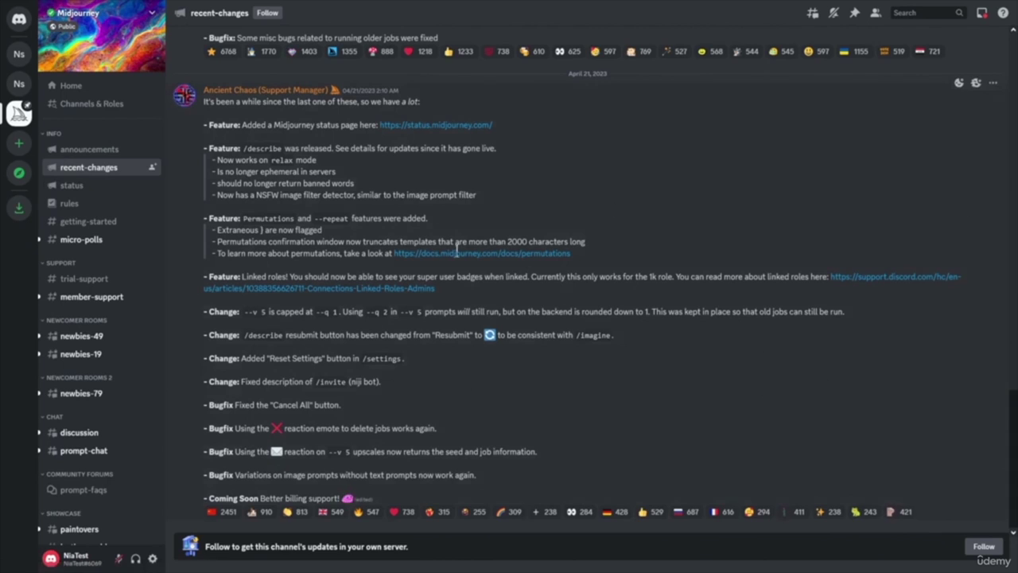
left_click(89, 149)
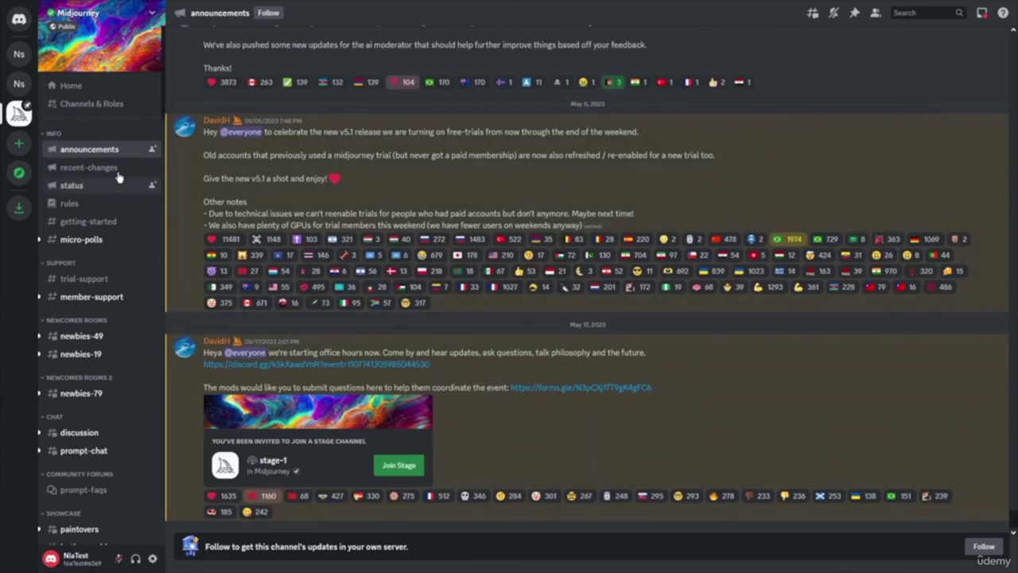
left_click(69, 204)
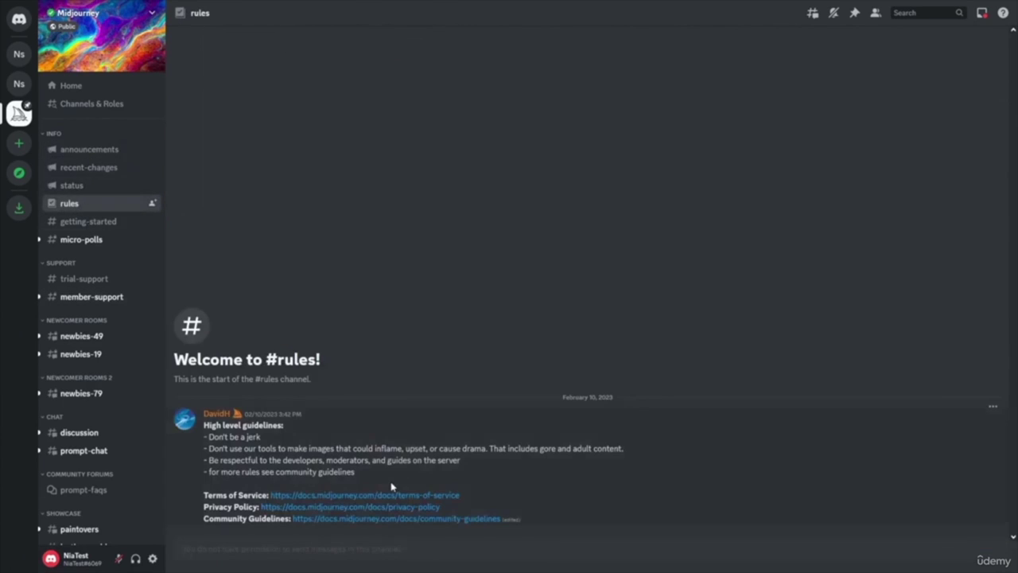
left_click(89, 222)
scroll(498, 332, "up", 3)
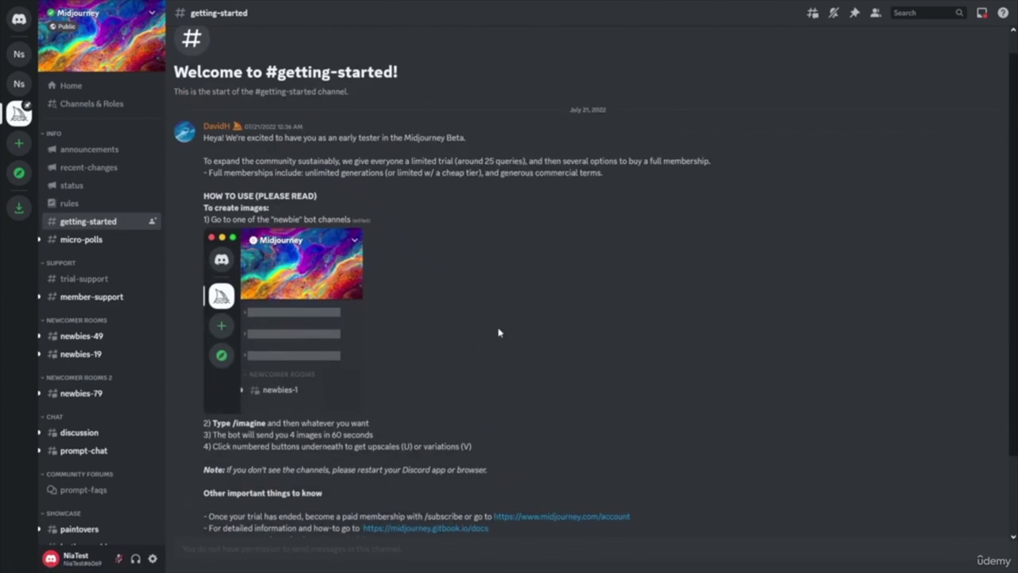
scroll(576, 359, "down", 3)
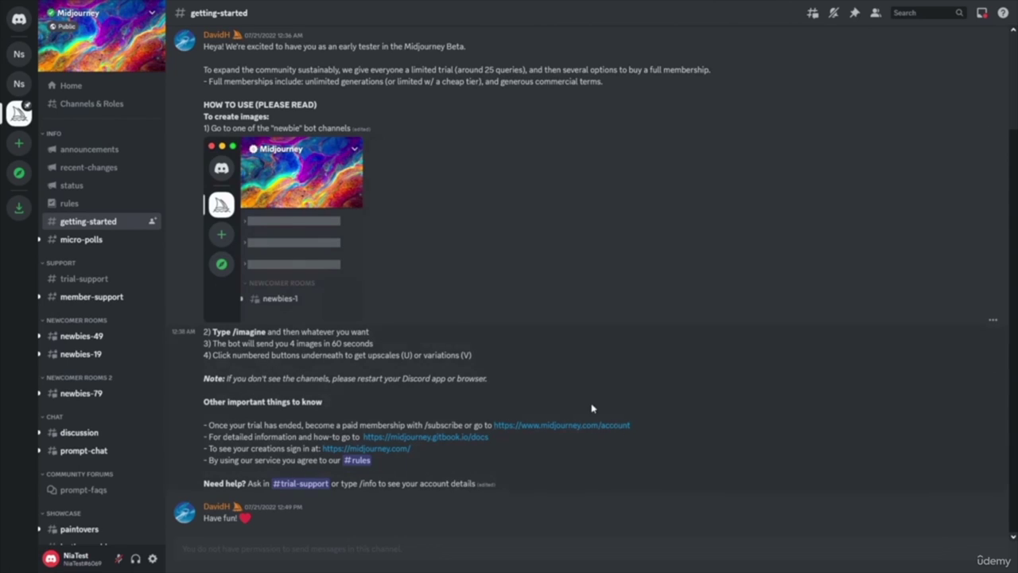
- Read member-support's service-unavailable notice, then move on to the discussion channel
left_click(95, 301)
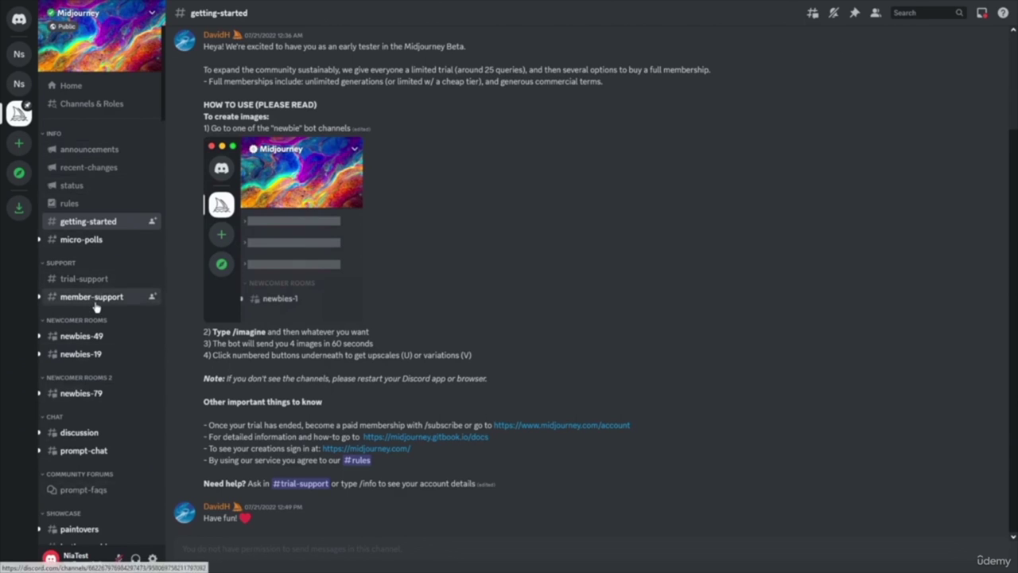
scroll(538, 336, "down", 15)
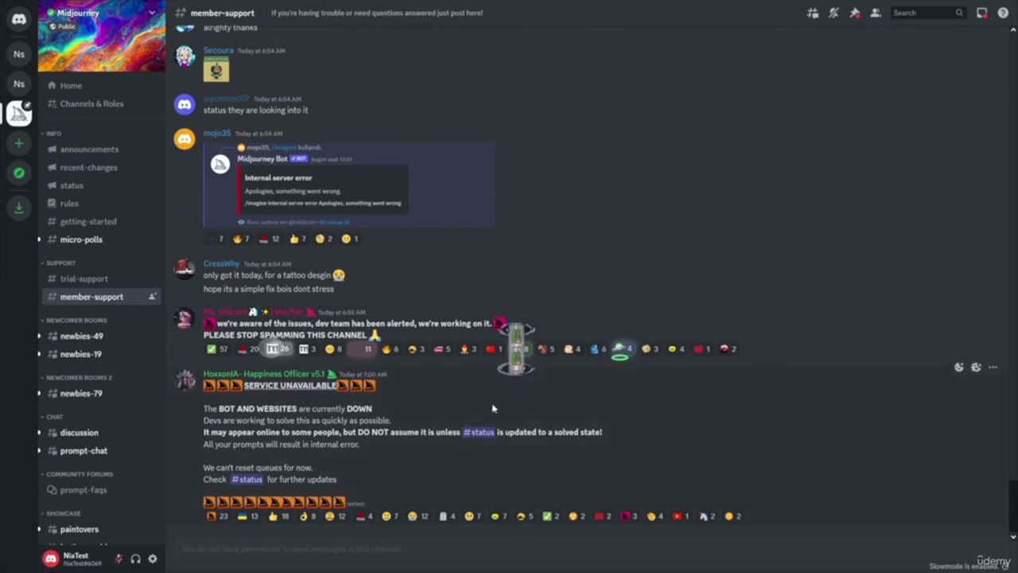
scroll(430, 468, "up", 2)
scroll(429, 469, "down", 1)
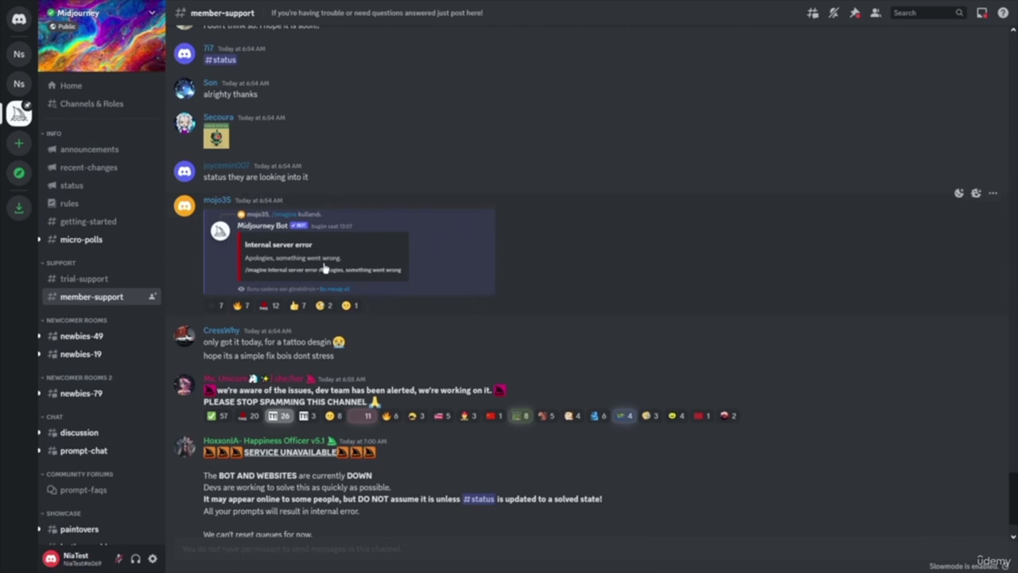
scroll(513, 269, "up", 3)
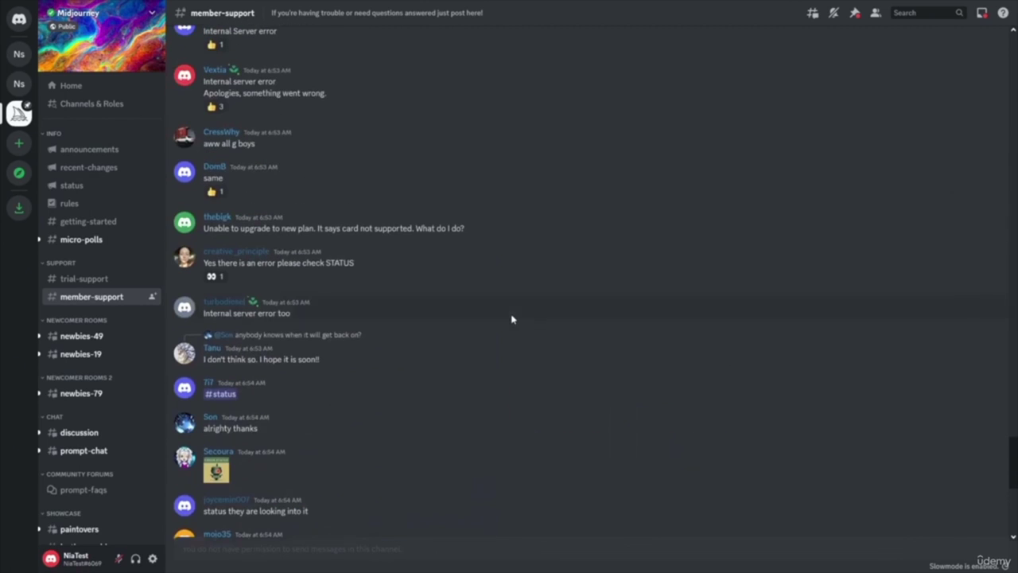
scroll(472, 375, "up", 3)
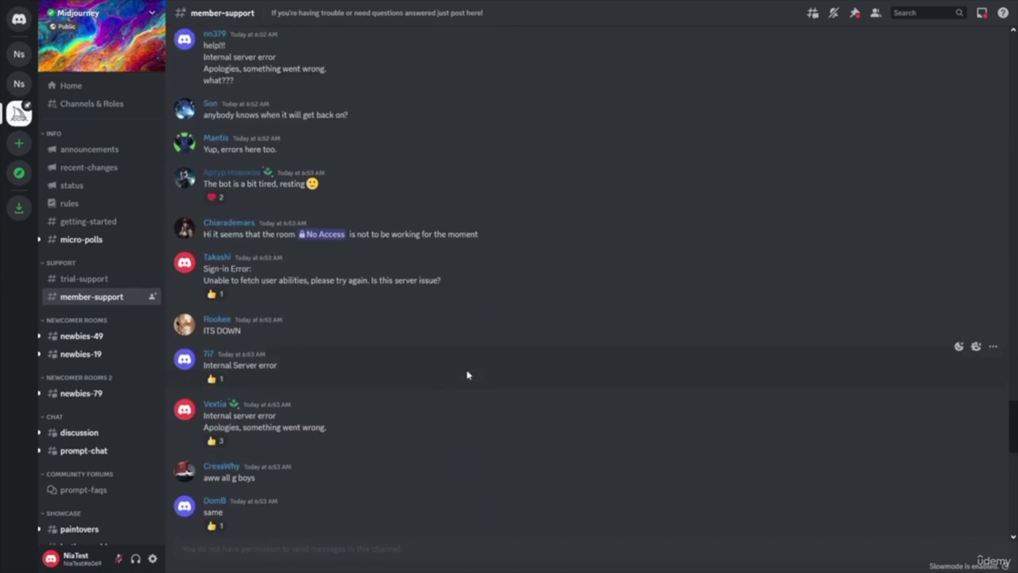
scroll(537, 398, "up", 1)
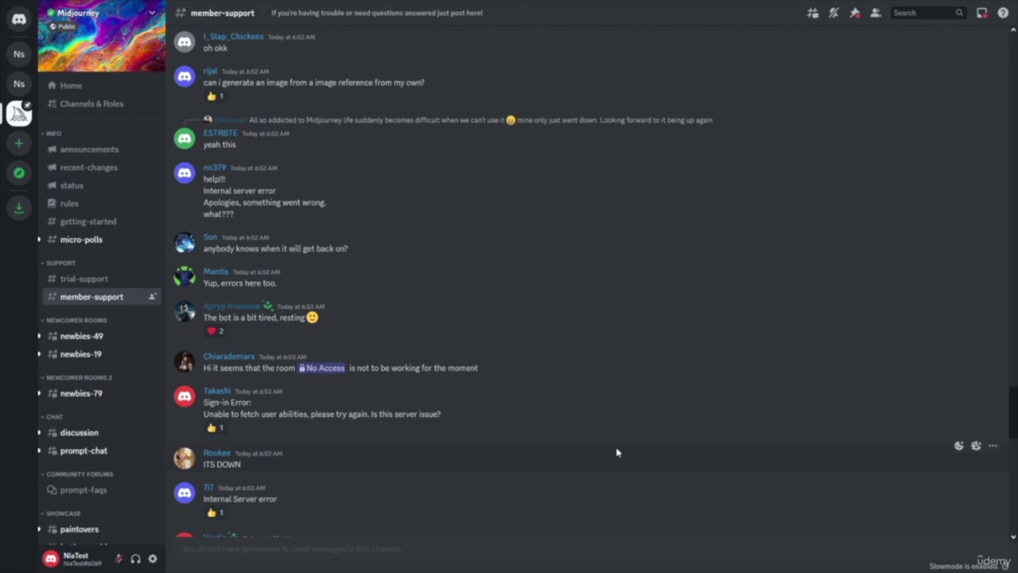
scroll(617, 452, "down", 10)
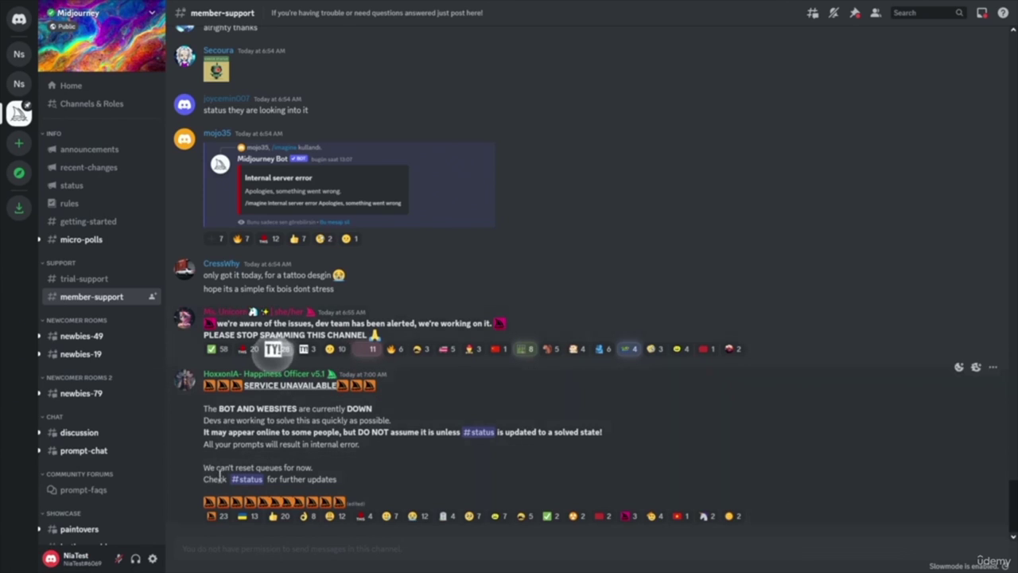
mouse_move(146, 451)
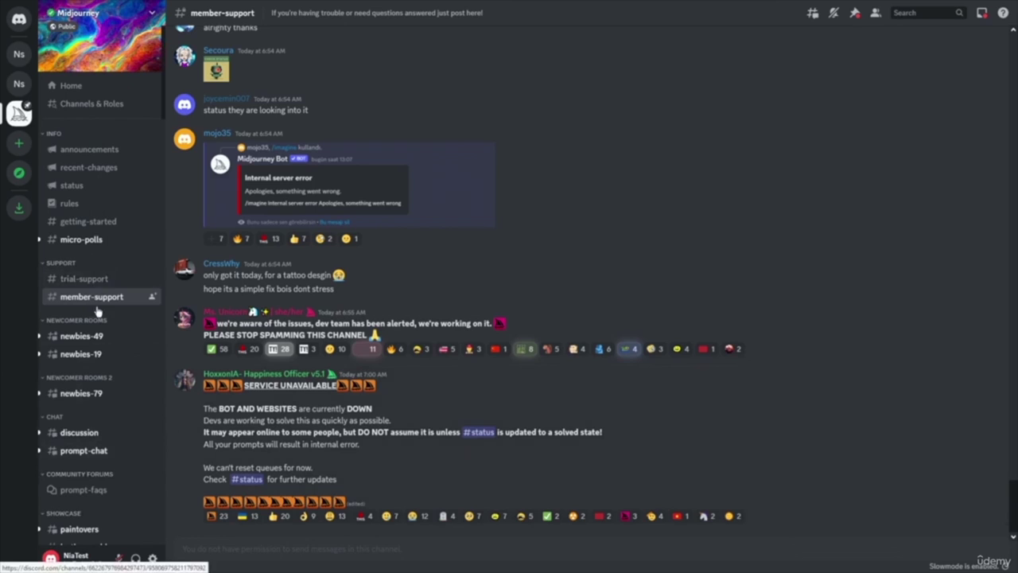
scroll(99, 362, "down", 5)
scroll(96, 360, "up", 3)
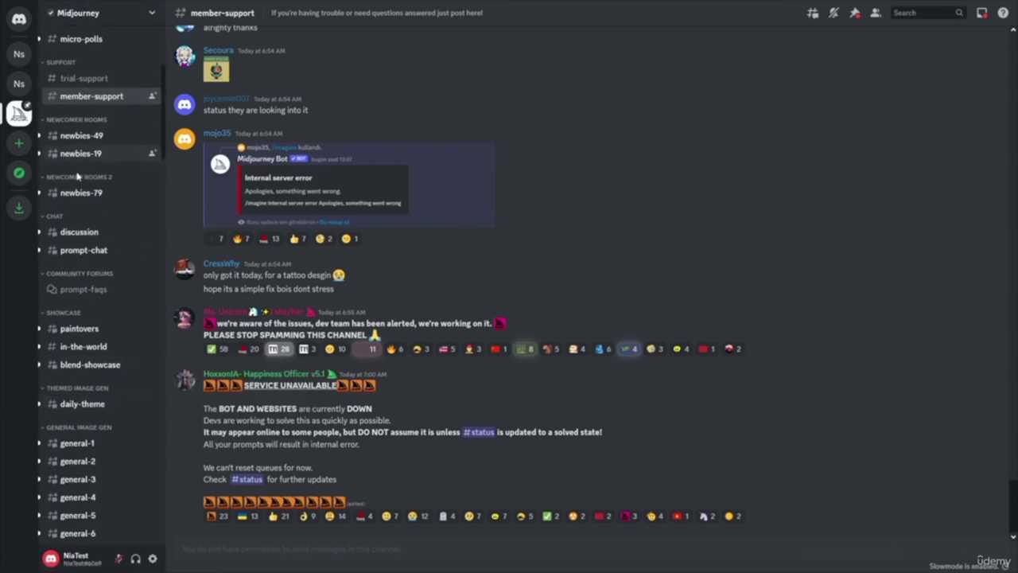
scroll(107, 341, "up", 2)
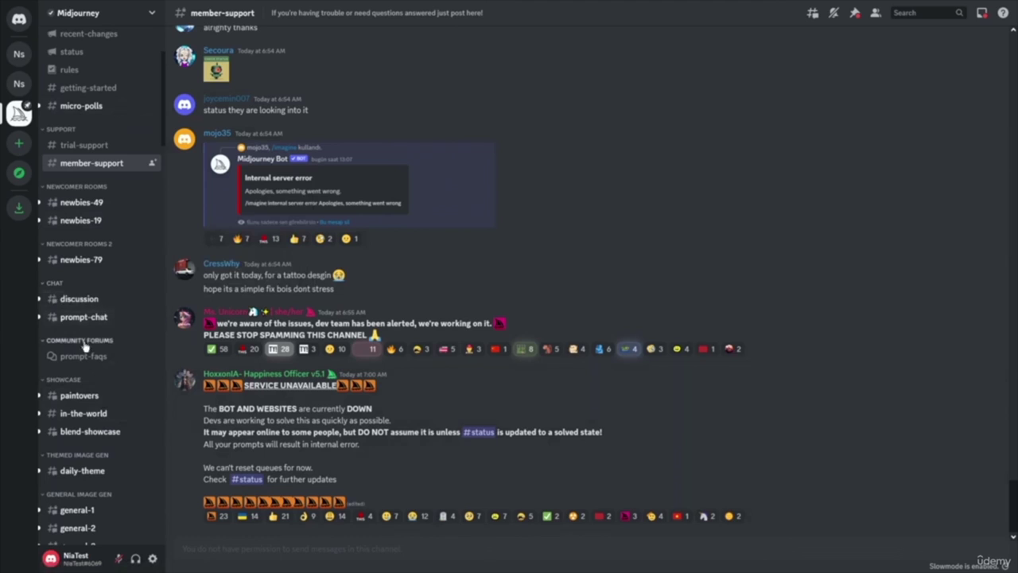
mouse_move(71, 316)
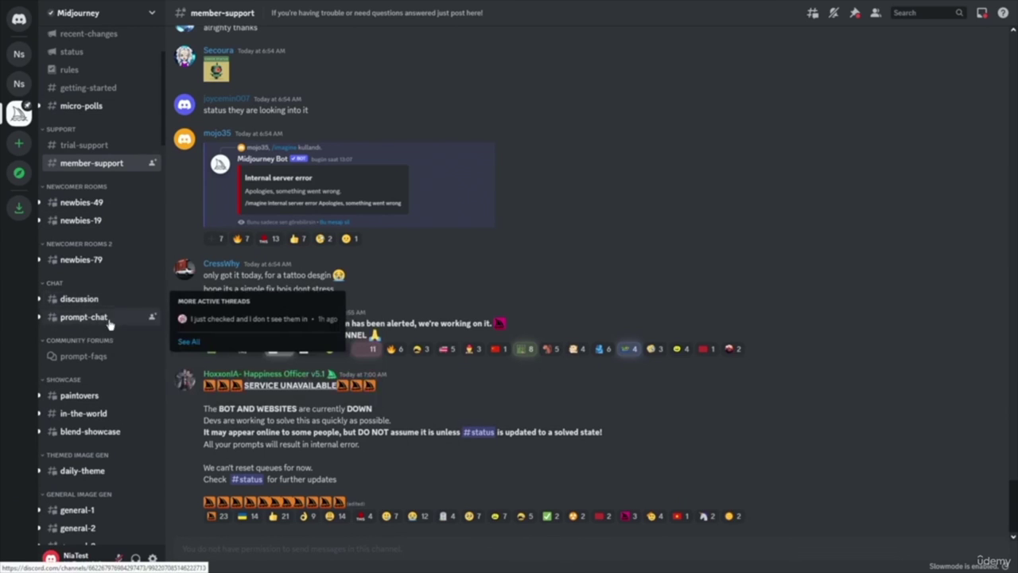
left_click(71, 303)
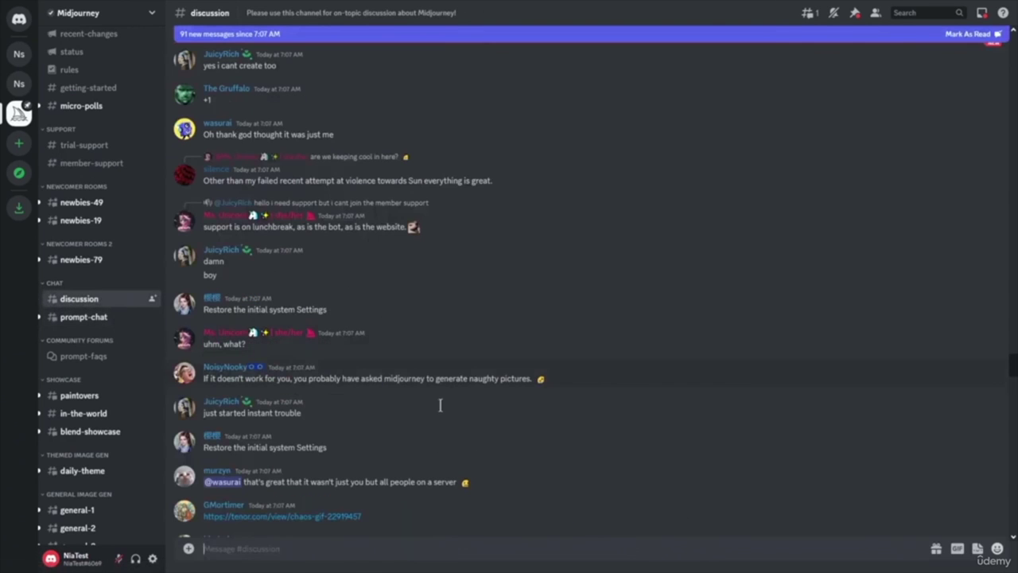
- Skim #discussion, then go to #prompt-chat, where users report /imagine internal server errors
scroll(443, 393, "down", 5)
scroll(443, 391, "down", 20)
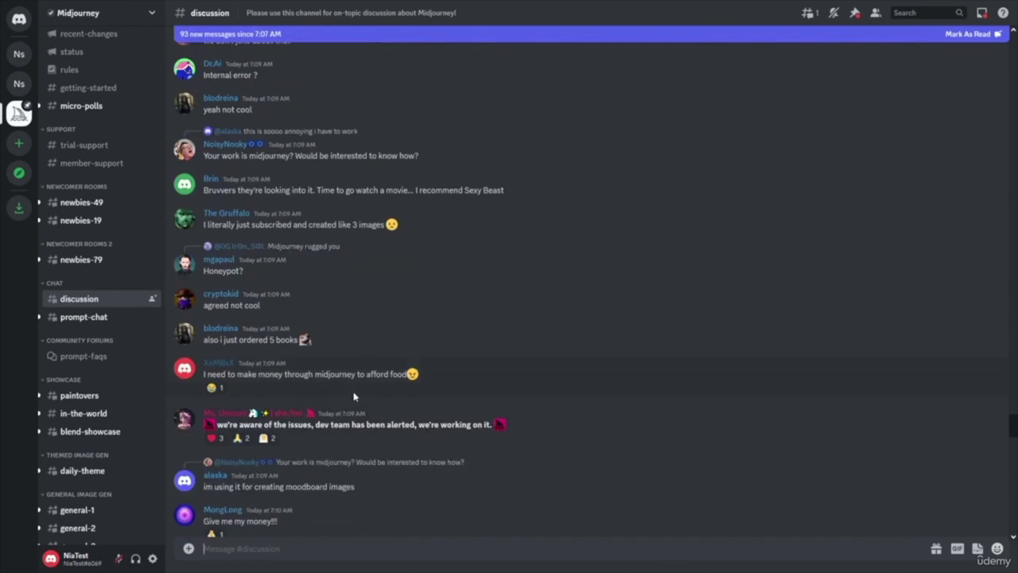
scroll(607, 354, "down", 8)
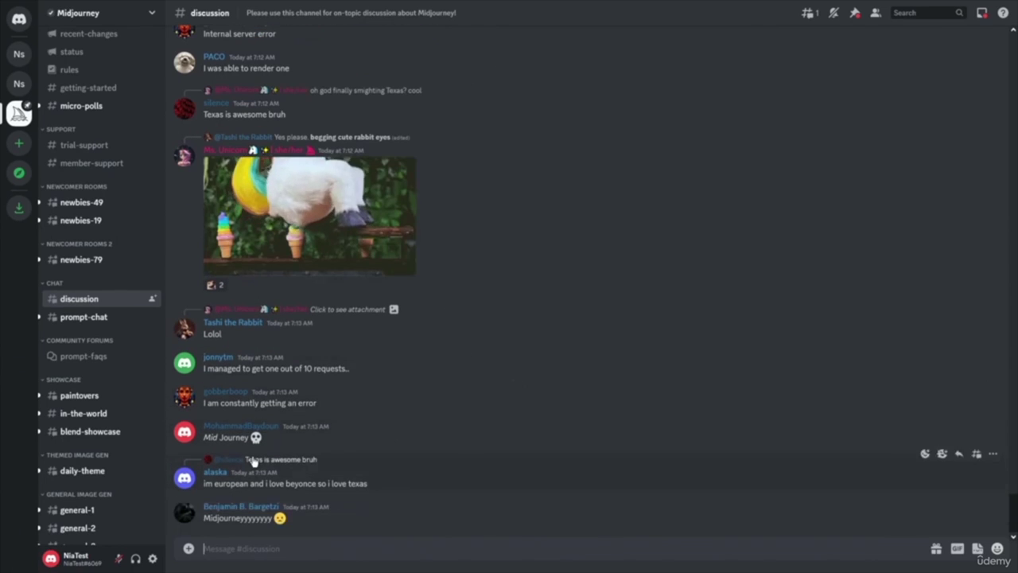
mouse_move(124, 320)
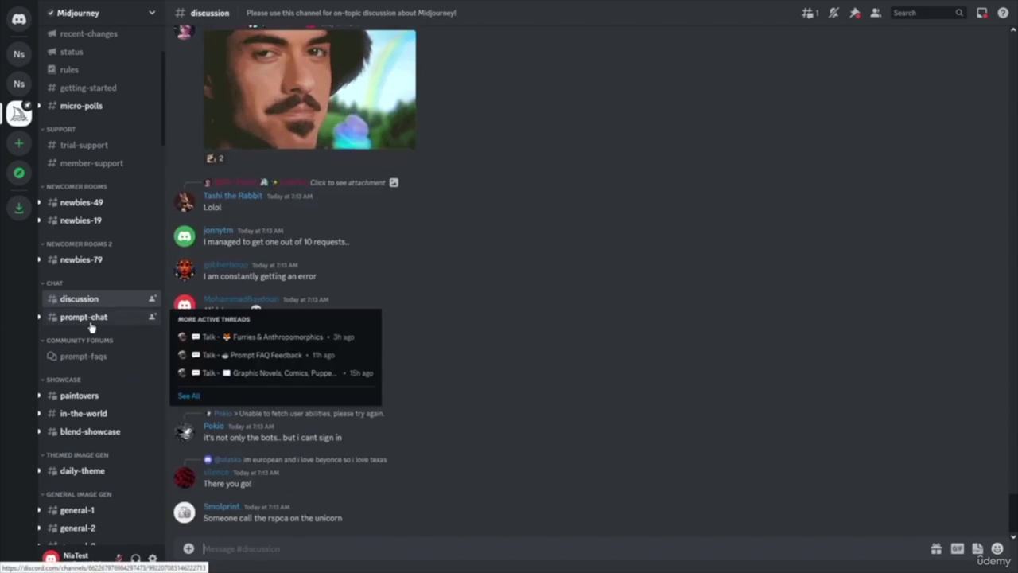
left_click(81, 318)
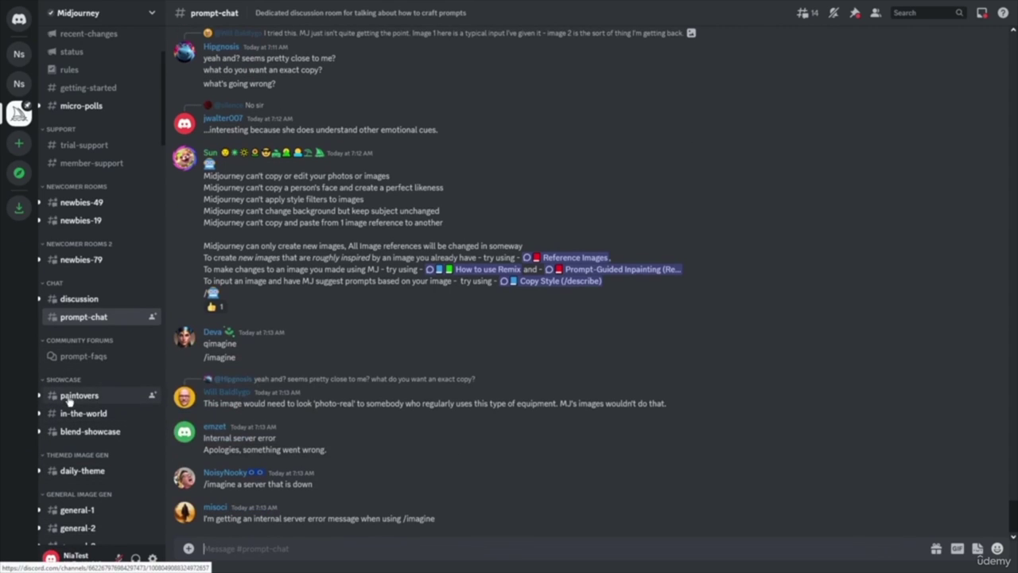
- Open the #paintovers showcase channel and glance at its latest edited artwork posts
mouse_move(79, 402)
left_click(72, 397)
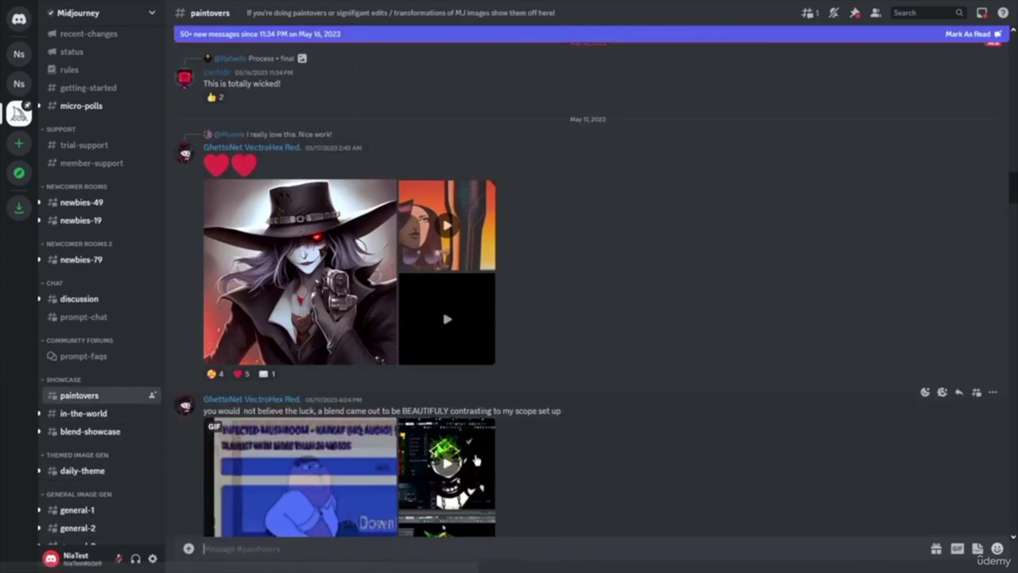
scroll(632, 400, "down", 3)
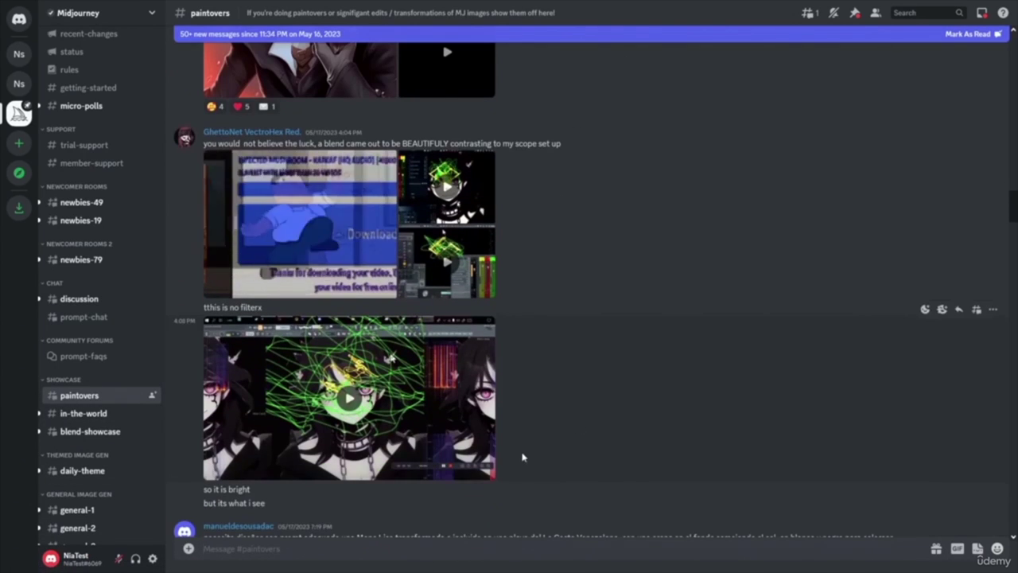
scroll(619, 405, "up", 1)
scroll(619, 405, "up", 2)
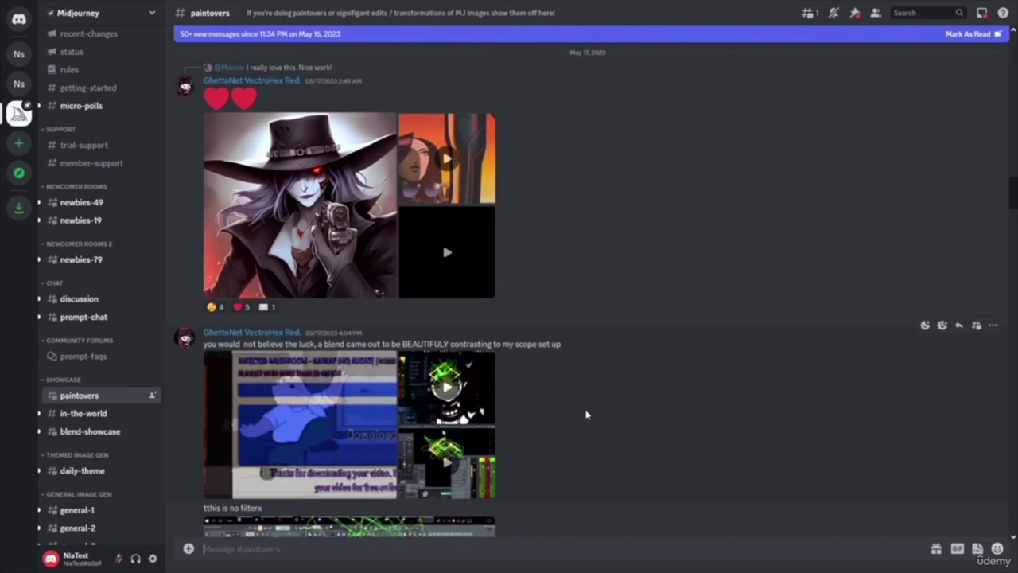
- Browse down through the members' paintover posts, including a race-car T-shirt design
scroll(664, 427, "down", 2)
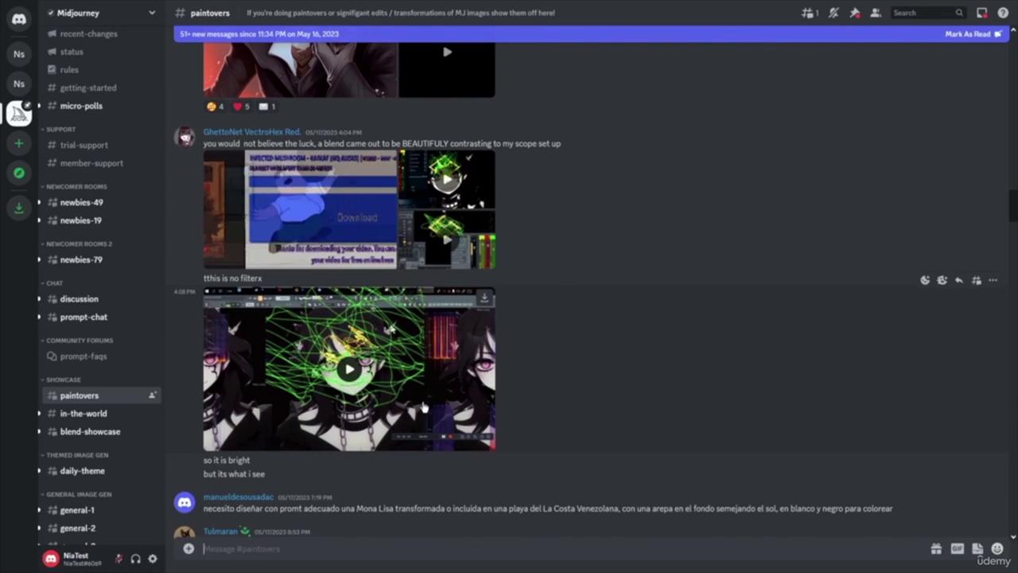
scroll(630, 380, "down", 3)
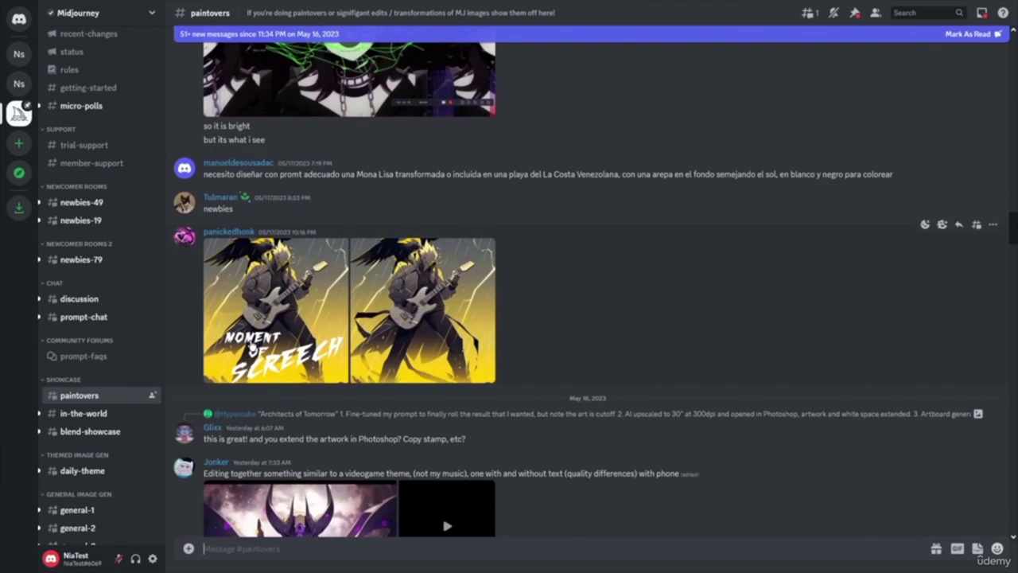
scroll(514, 332, "down", 4)
scroll(532, 411, "down", 2)
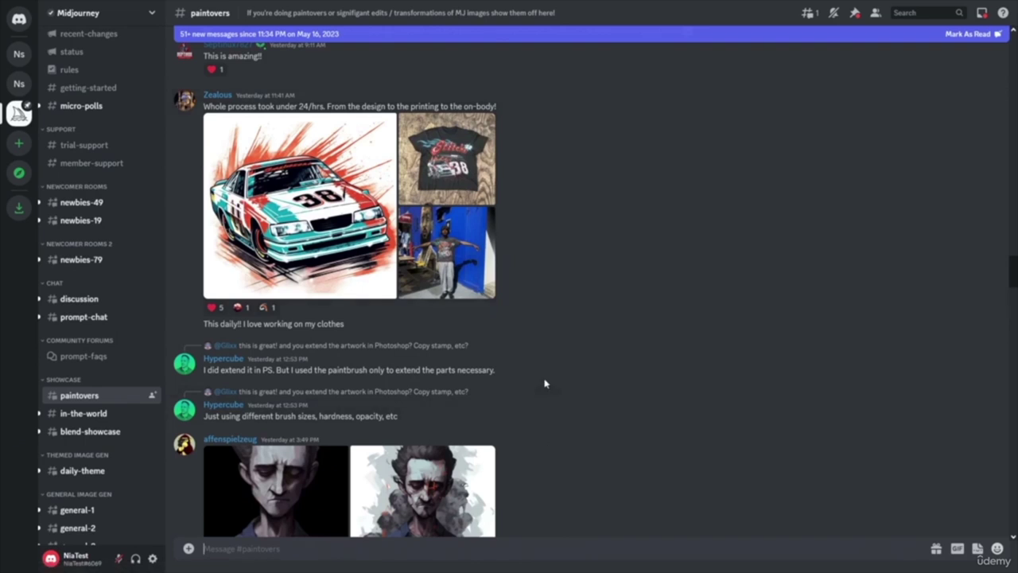
scroll(546, 382, "down", 5)
scroll(545, 378, "down", 15)
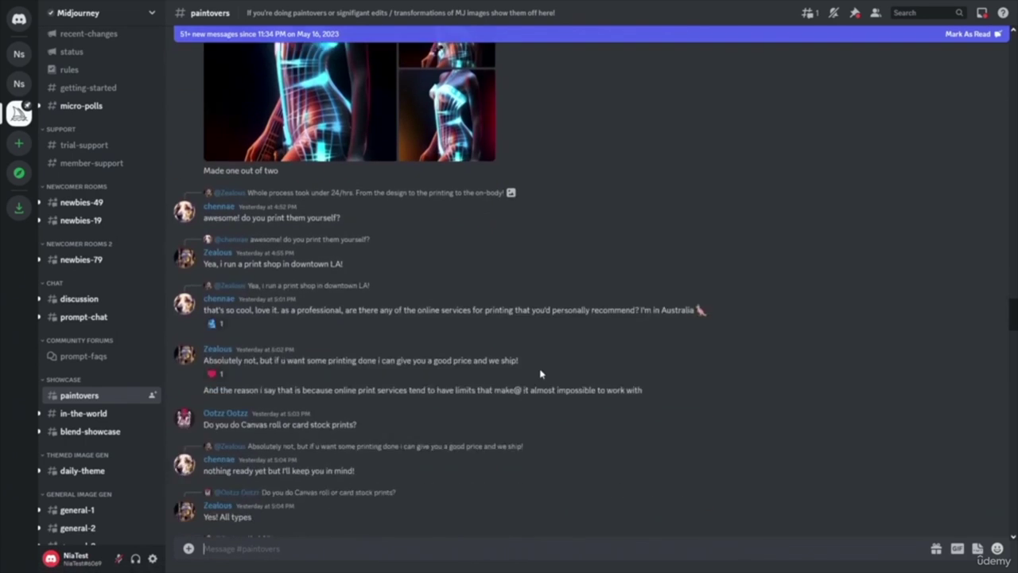
scroll(539, 373, "down", 8)
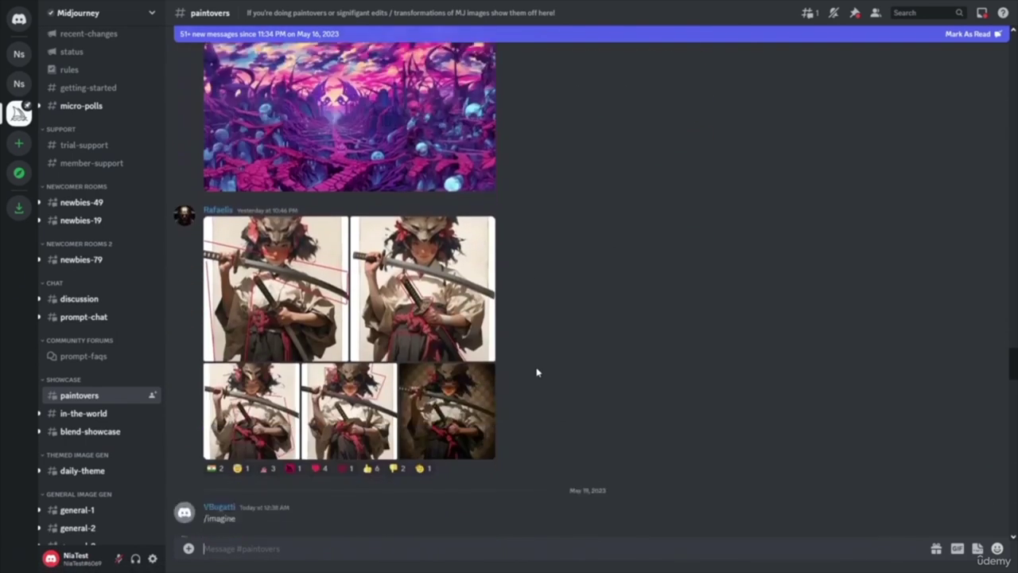
scroll(483, 320, "down", 10)
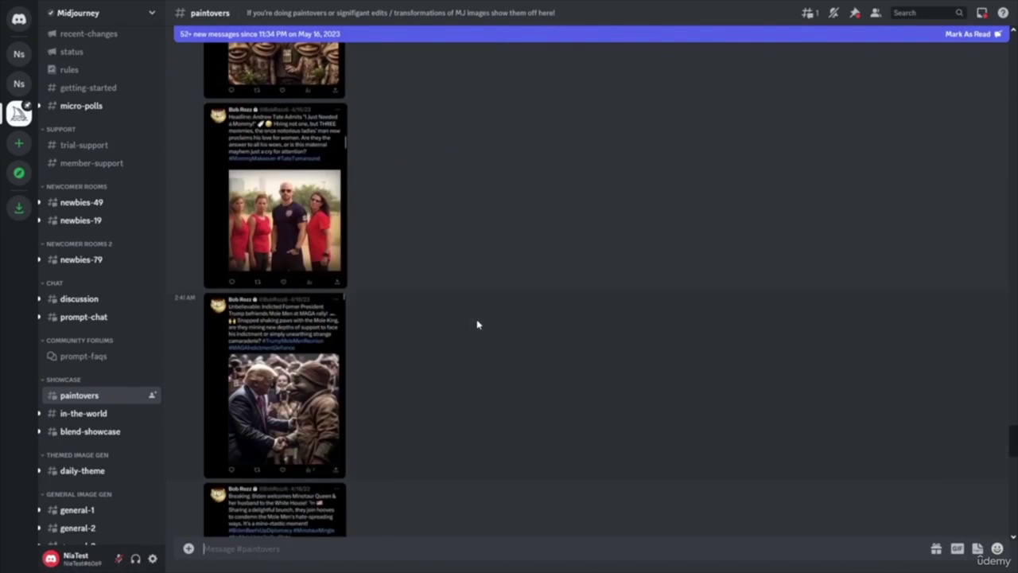
scroll(478, 324, "down", 4)
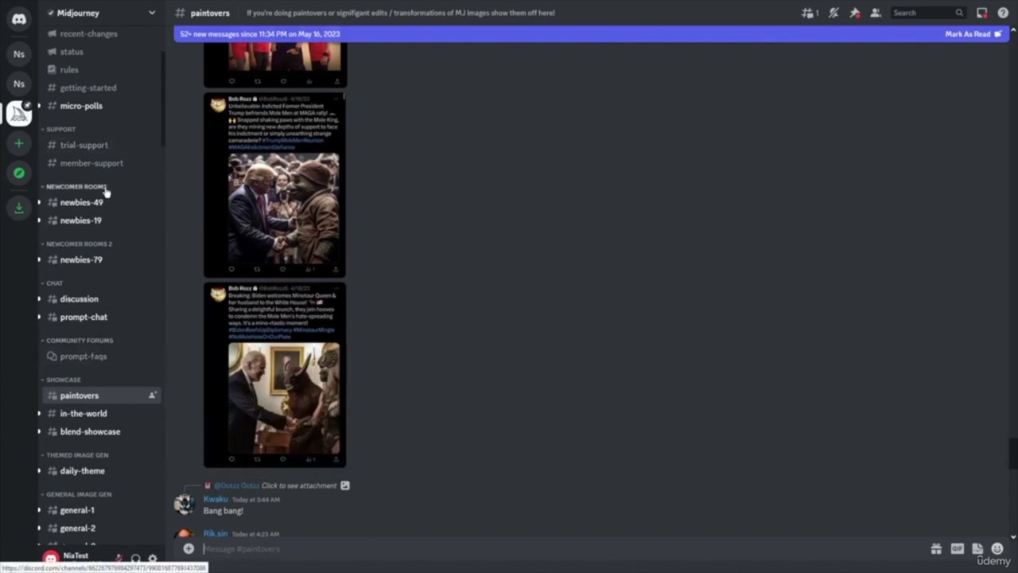
- Open the #in-the-world showcase channel and look back through earlier real-world project posts
left_click(84, 413)
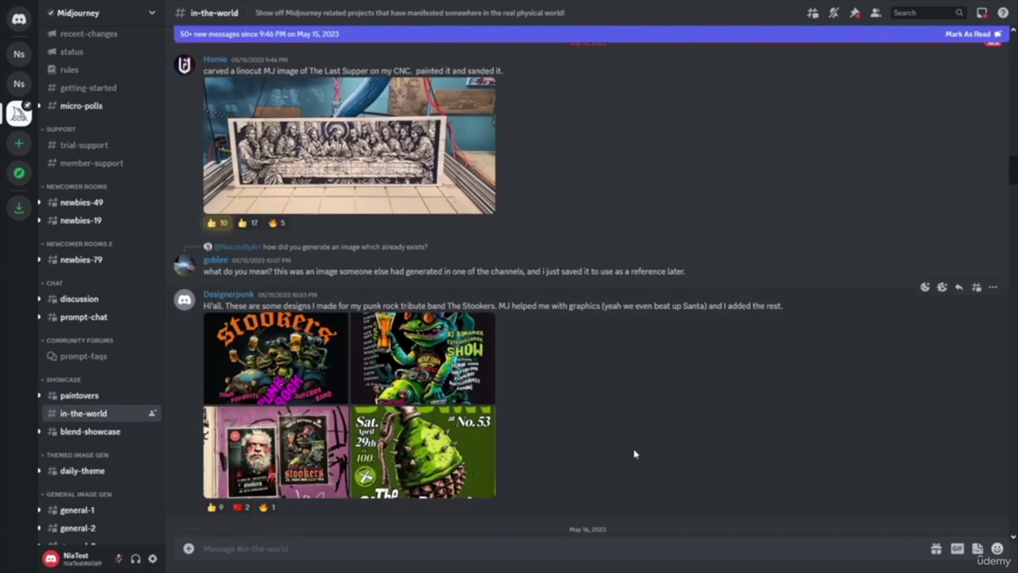
scroll(634, 454, "up", 10)
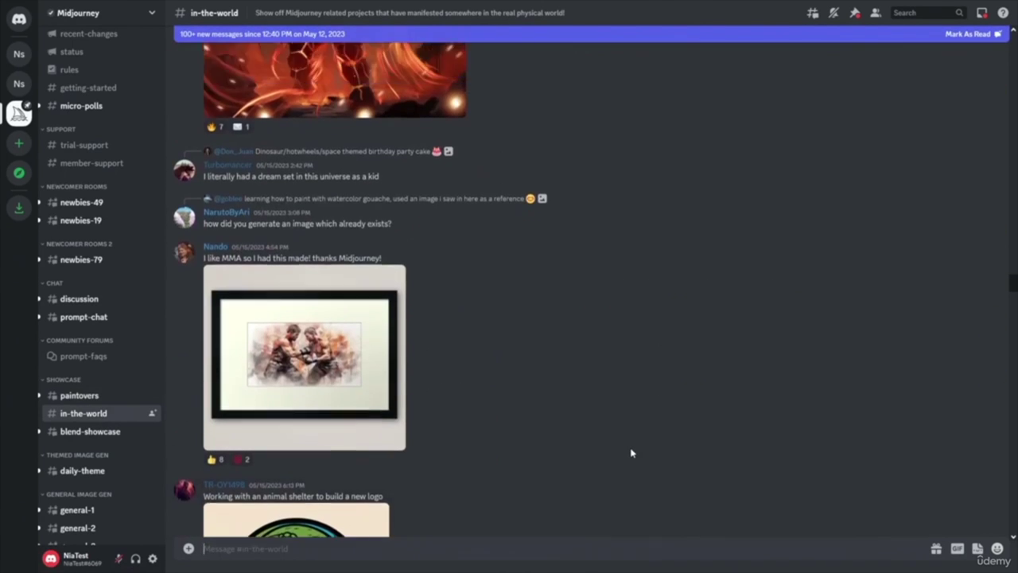
scroll(631, 452, "up", 15)
scroll(631, 453, "up", 10)
scroll(631, 453, "up", 2)
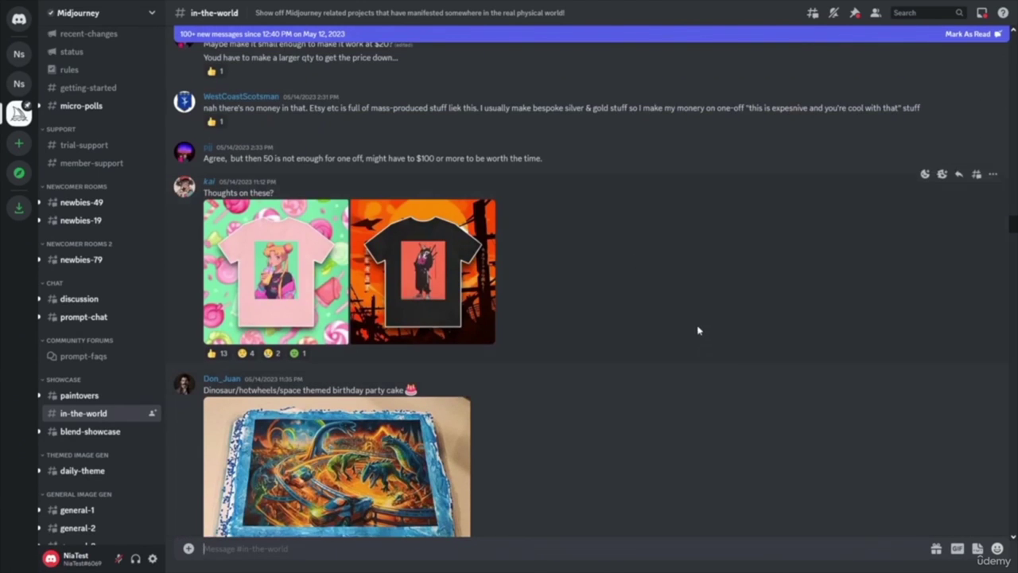
- Browse projects like printed hoodies, a framed MMA print and a CNC-carved Last Supper
scroll(606, 421, "down", 5)
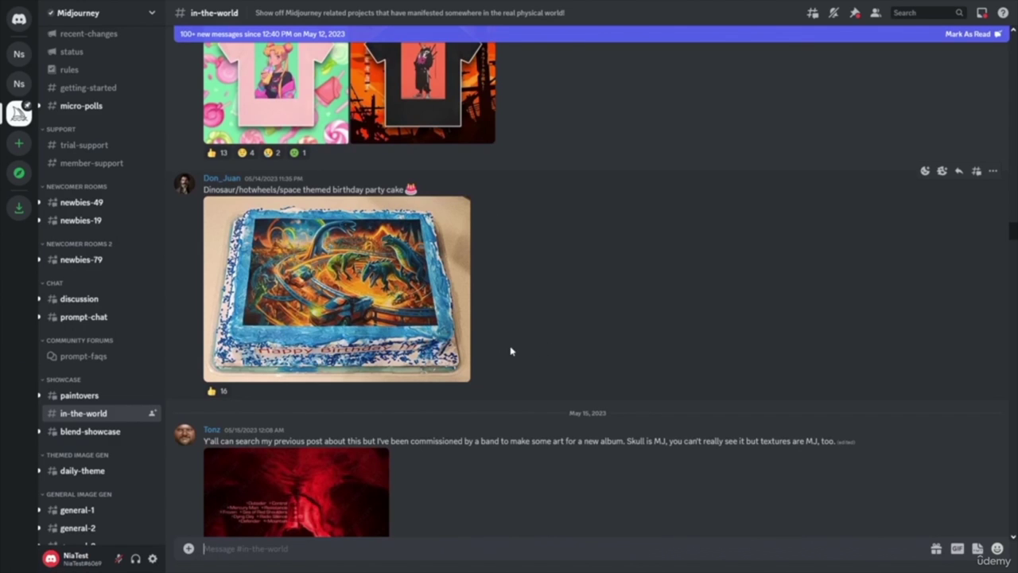
scroll(511, 351, "down", 6)
scroll(599, 398, "down", 1)
scroll(600, 398, "down", 3)
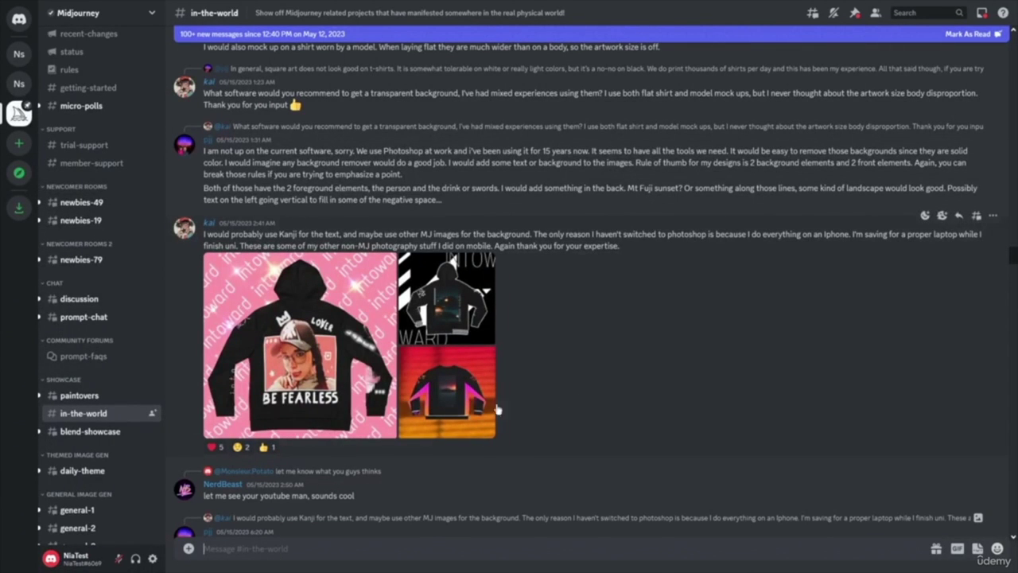
scroll(671, 381, "down", 7)
scroll(533, 378, "up", 6)
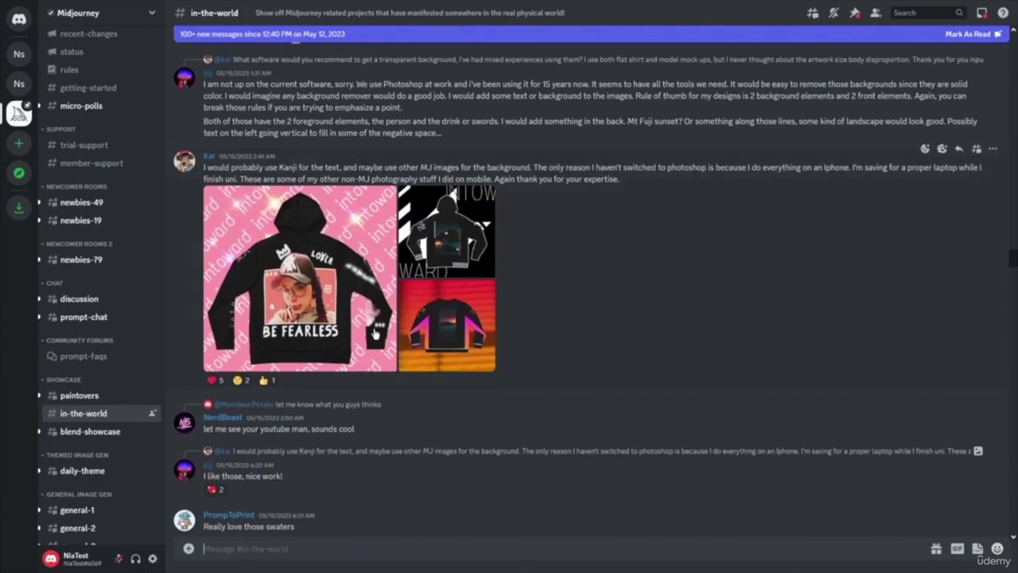
scroll(674, 388, "down", 15)
scroll(660, 387, "up", 12)
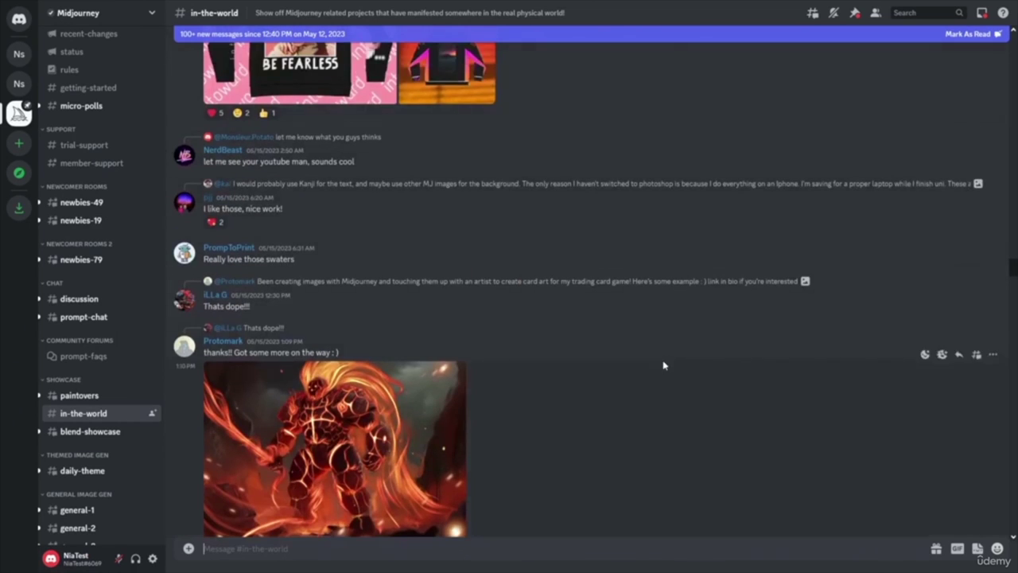
scroll(662, 364, "up", 3)
scroll(600, 299, "down", 5)
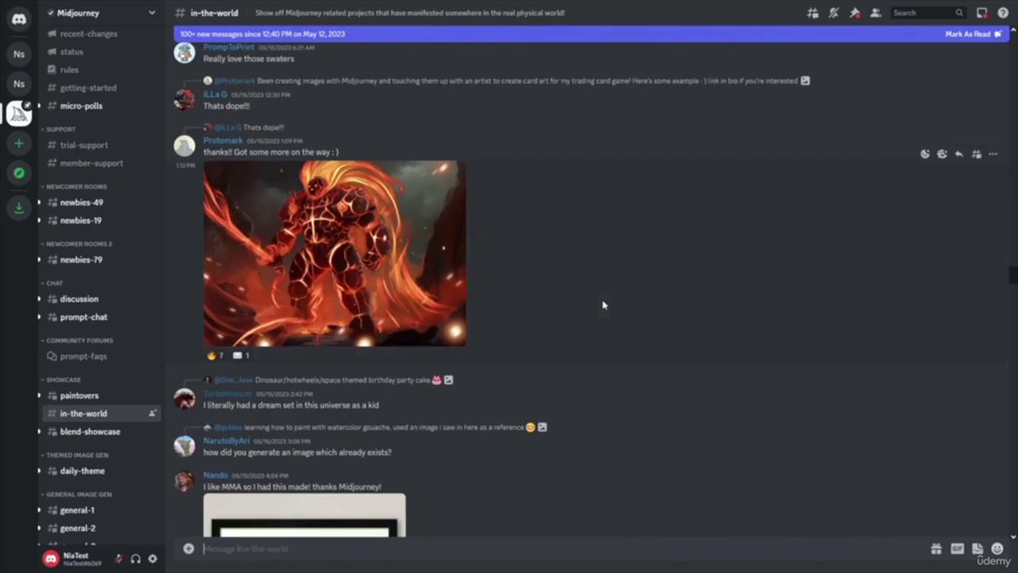
scroll(728, 371, "down", 3)
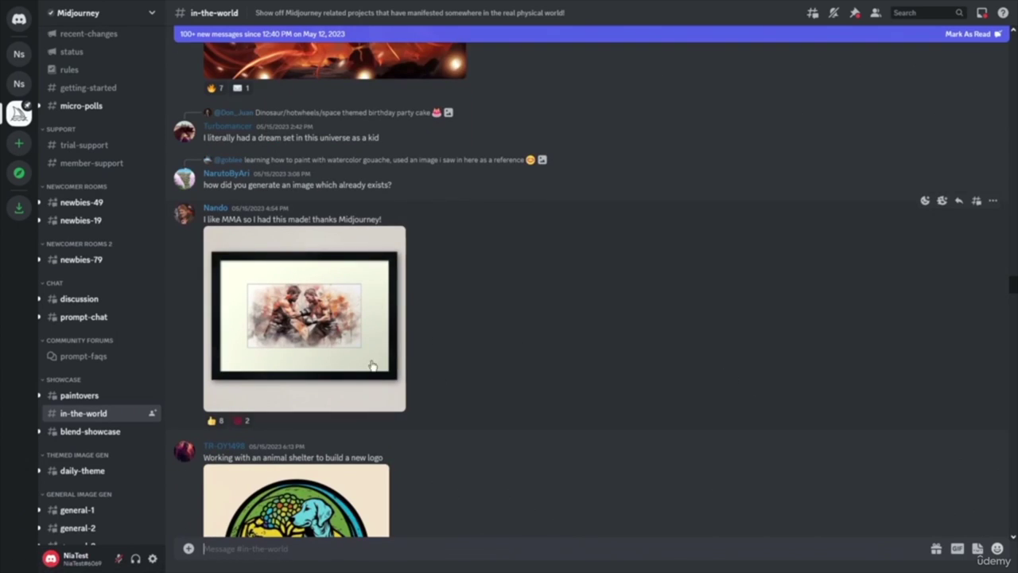
scroll(557, 404, "down", 5)
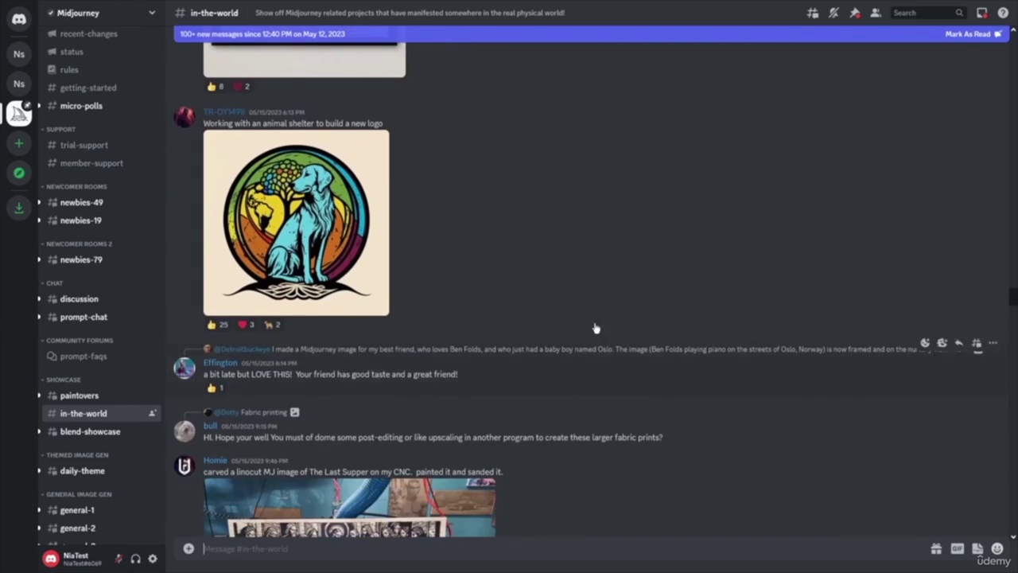
scroll(613, 342, "down", 4)
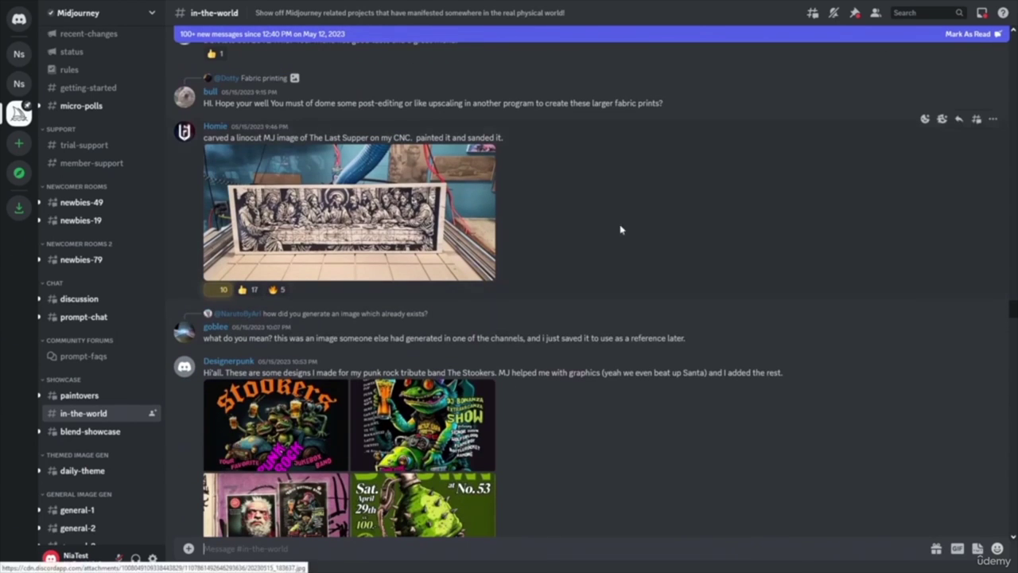
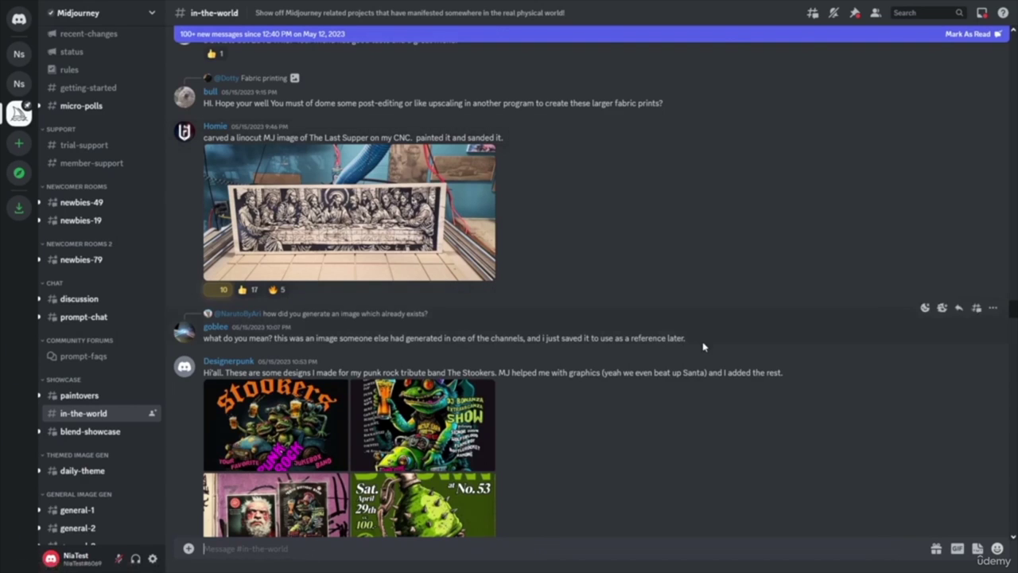
- Scroll down #in-the-world to the May 17–18 board game prototype and print upscaling posts
scroll(703, 347, "down", 3)
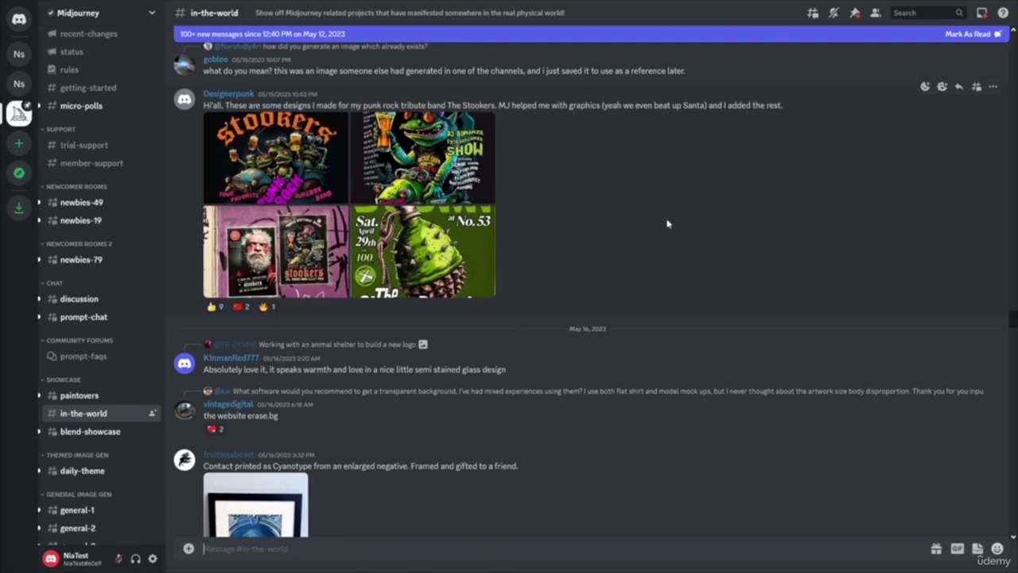
scroll(668, 221, "down", 15)
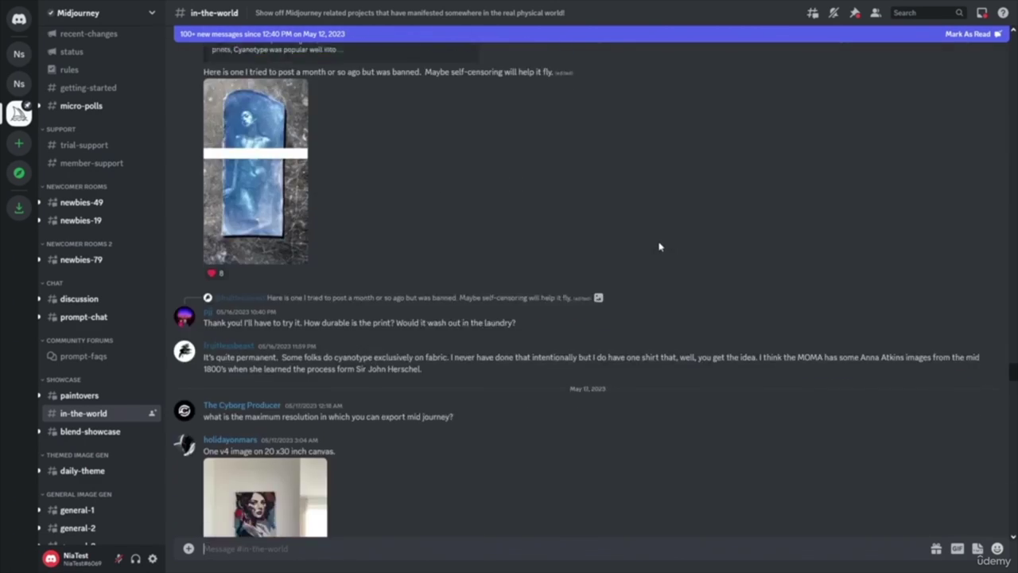
scroll(659, 247, "down", 5)
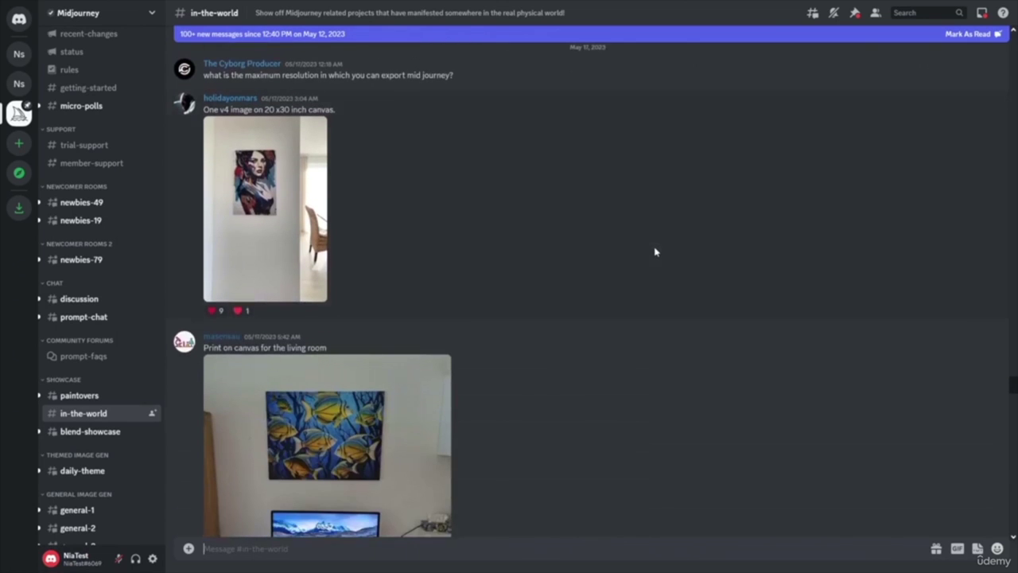
scroll(655, 252, "down", 5)
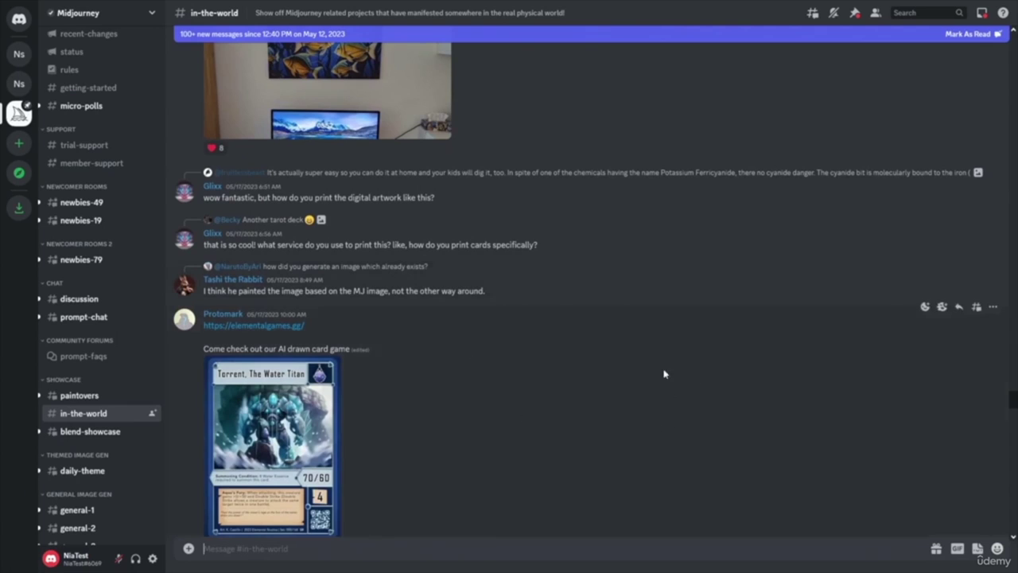
scroll(666, 362, "down", 4)
scroll(347, 335, "up", 3)
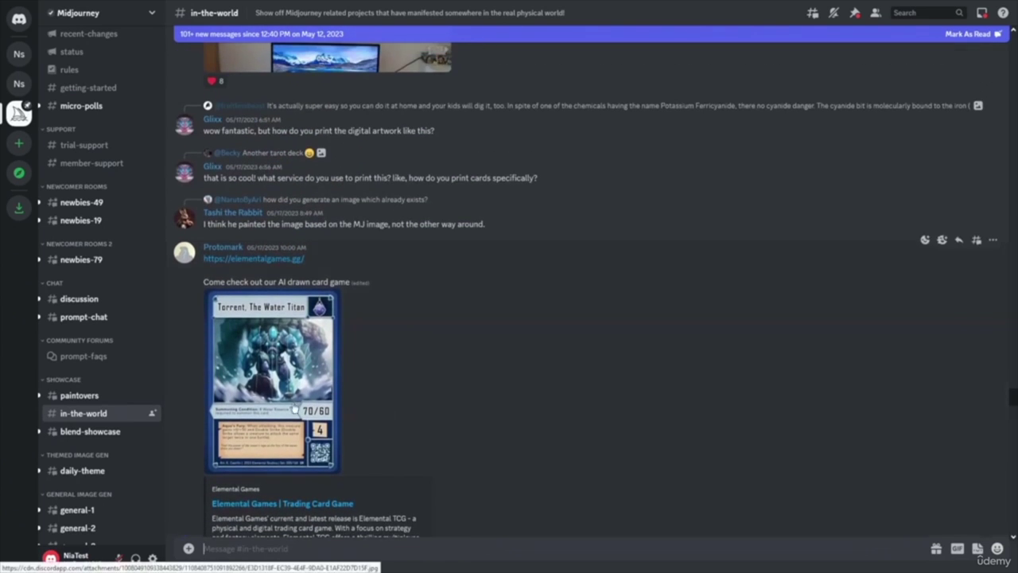
scroll(710, 360, "down", 10)
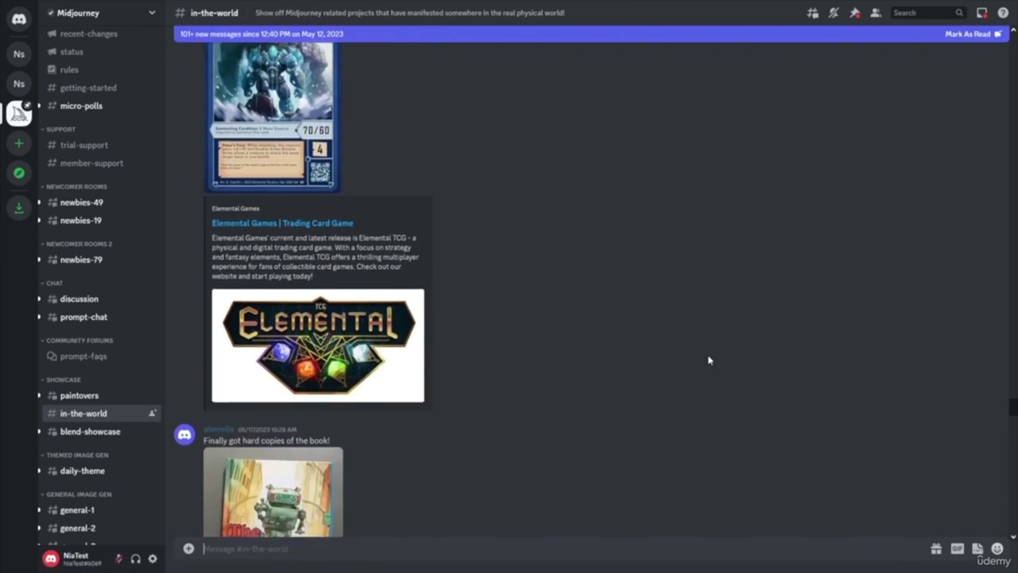
scroll(704, 360, "down", 10)
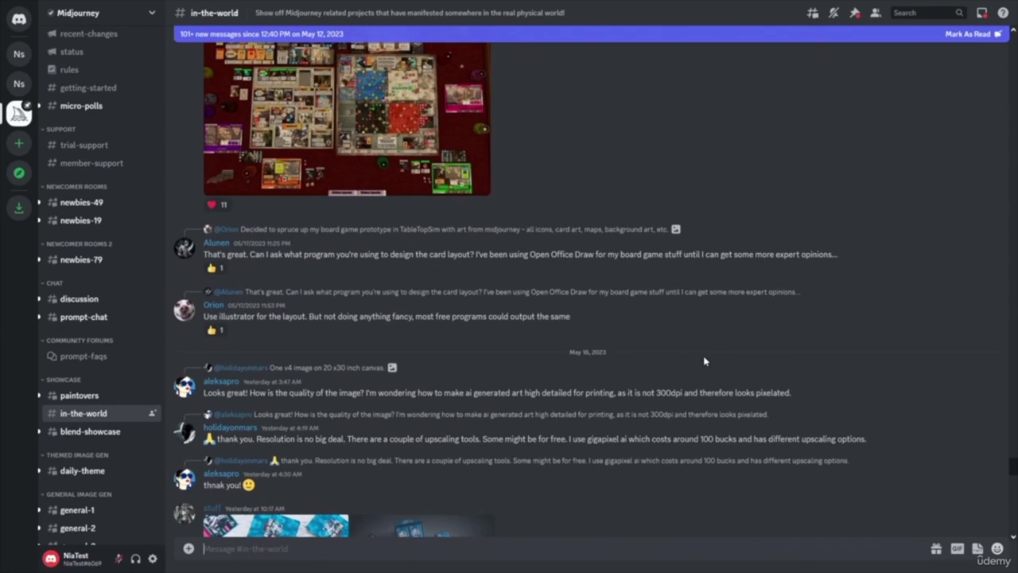
scroll(704, 361, "up", 5)
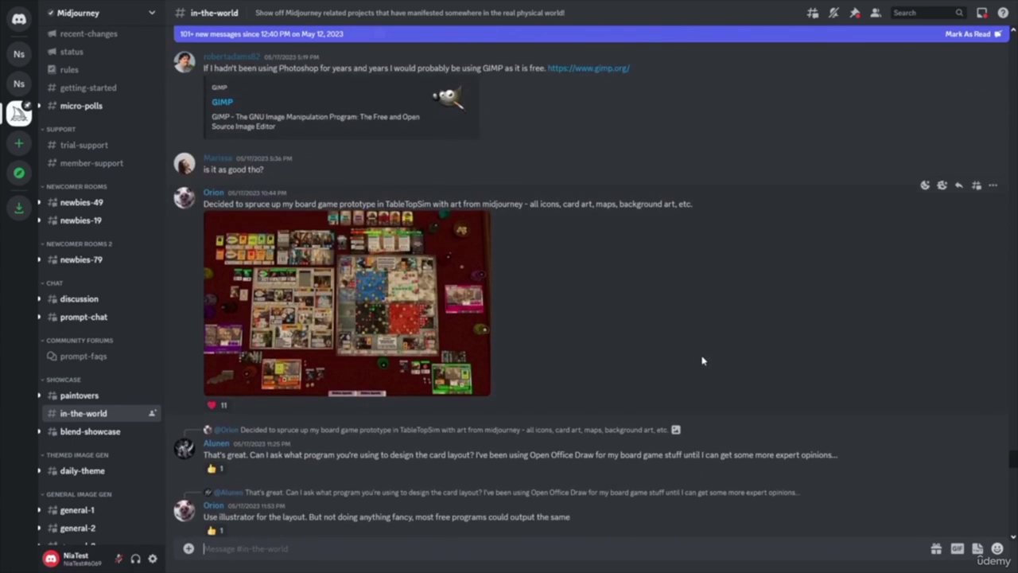
scroll(703, 360, "down", 15)
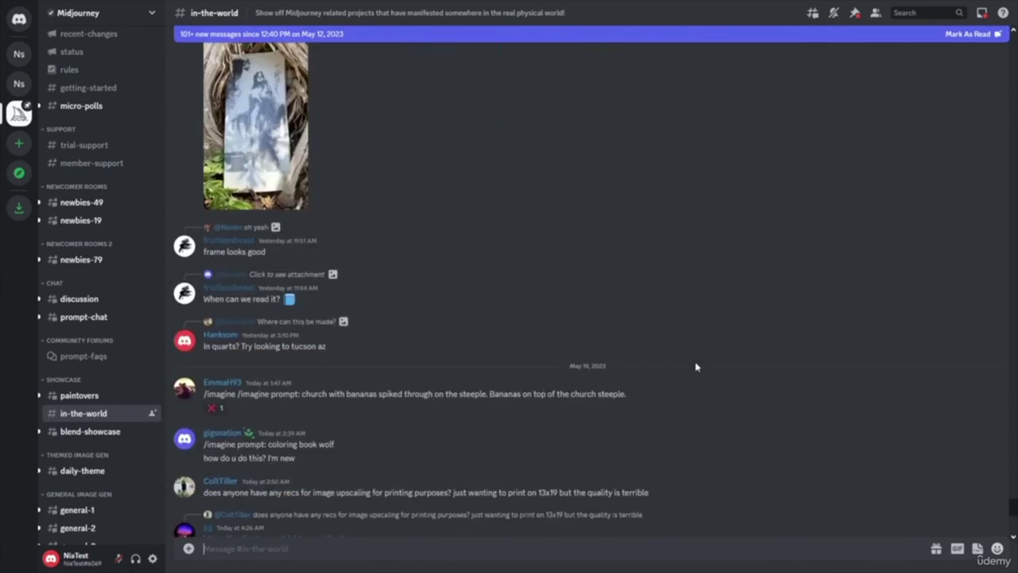
scroll(695, 366, "down", 6)
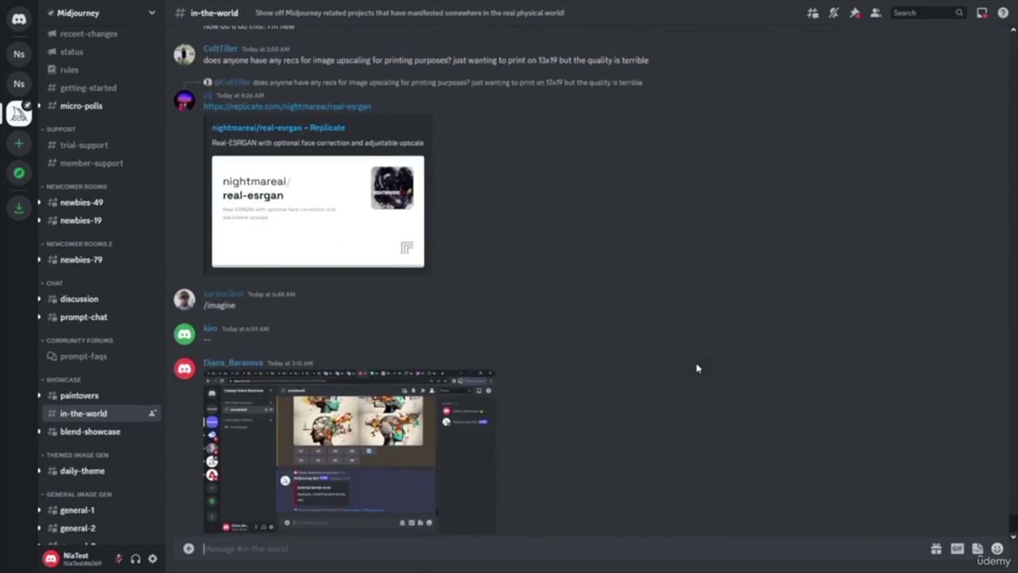
scroll(696, 367, "up", 10)
scroll(689, 369, "down", 10)
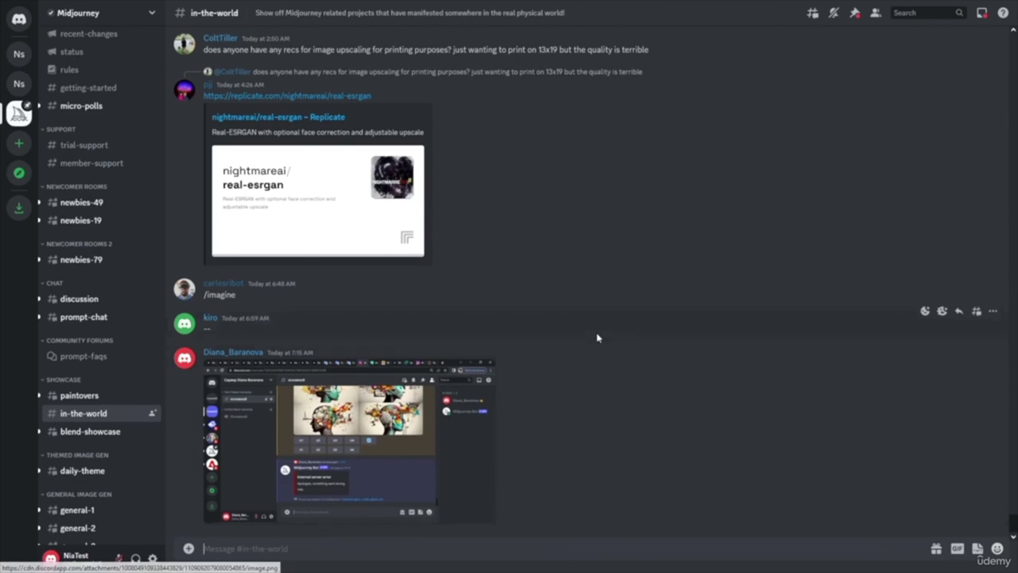
scroll(729, 305, "up", 10)
- Scroll back past the sticker and Hero Pass posts to the May 10 framed-picture and butterfly mock-up posts
scroll(684, 312, "up", 15)
scroll(674, 310, "up", 15)
scroll(675, 310, "up", 15)
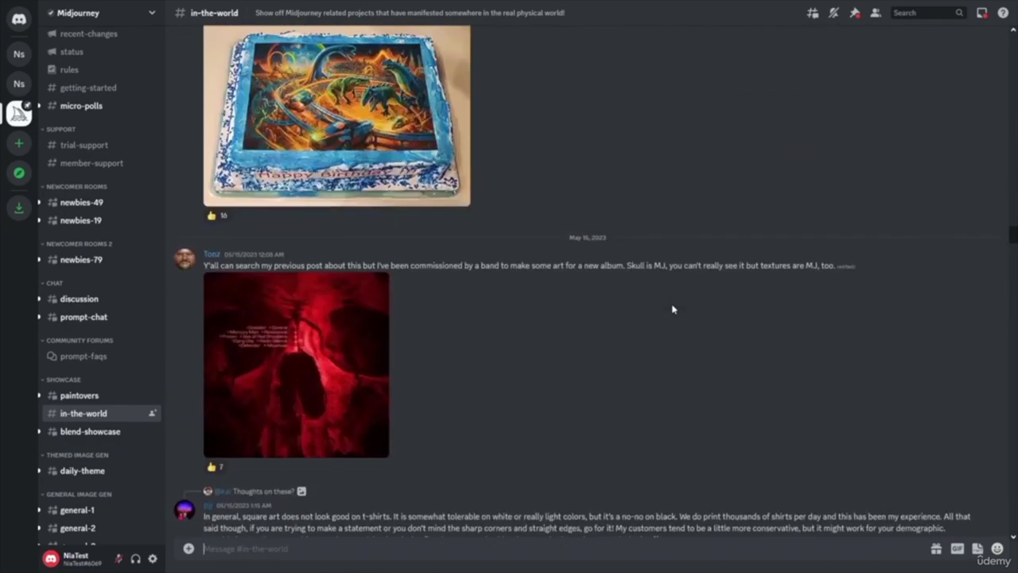
scroll(672, 310, "up", 15)
scroll(672, 309, "up", 15)
scroll(672, 310, "up", 10)
scroll(602, 234, "down", 10)
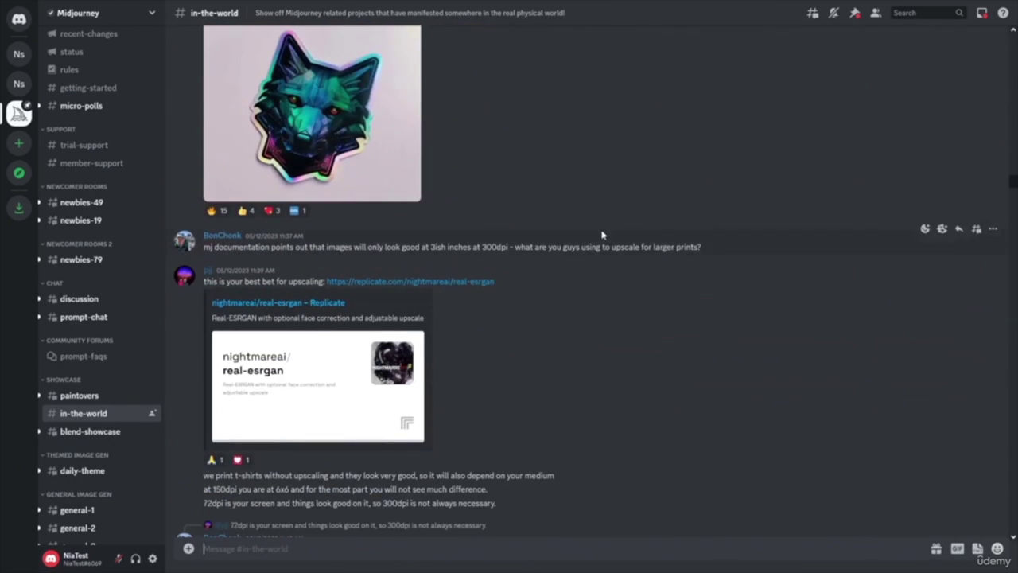
scroll(602, 235, "up", 4)
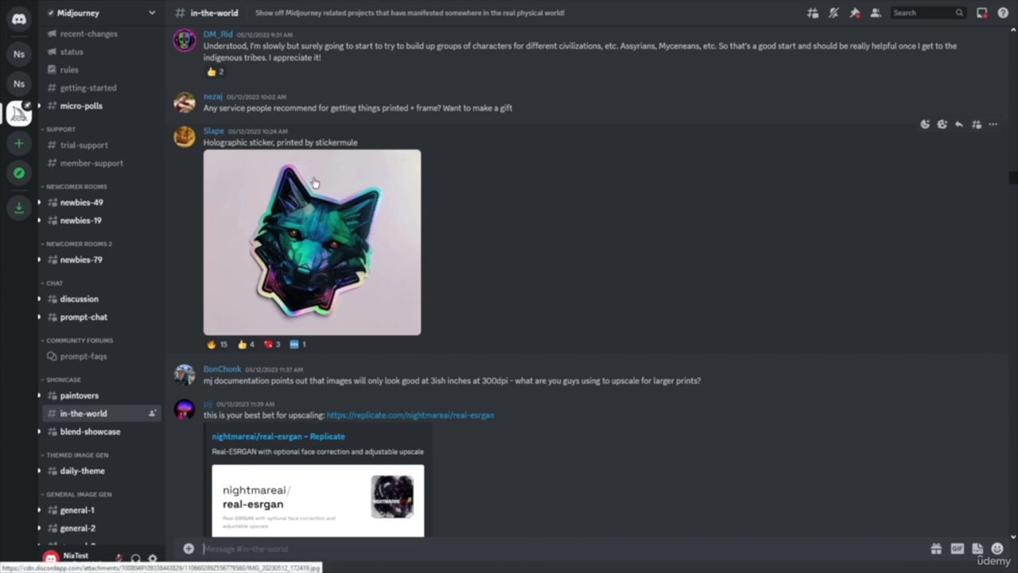
scroll(568, 302, "up", 10)
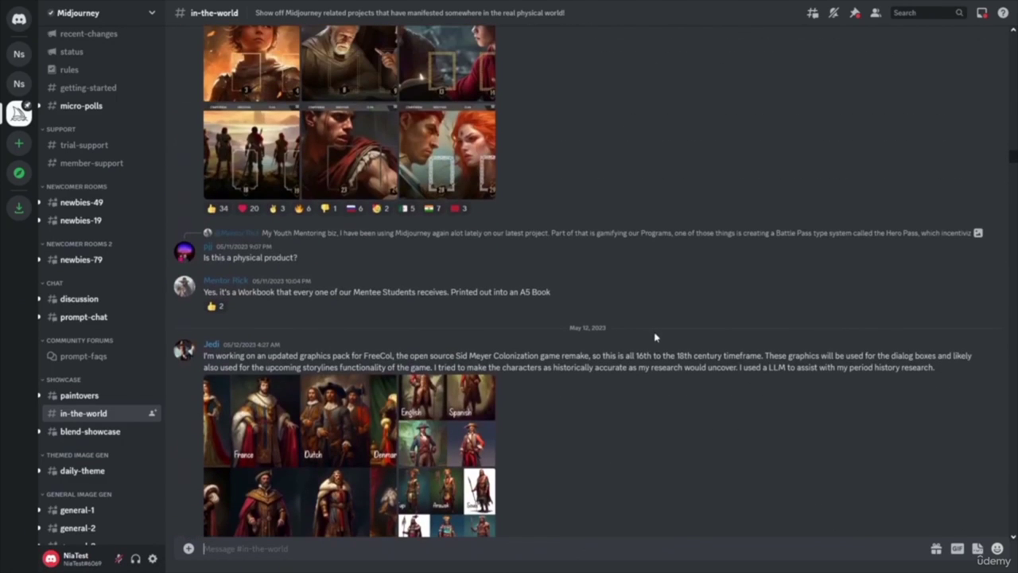
scroll(652, 330, "up", 15)
scroll(609, 301, "up", 10)
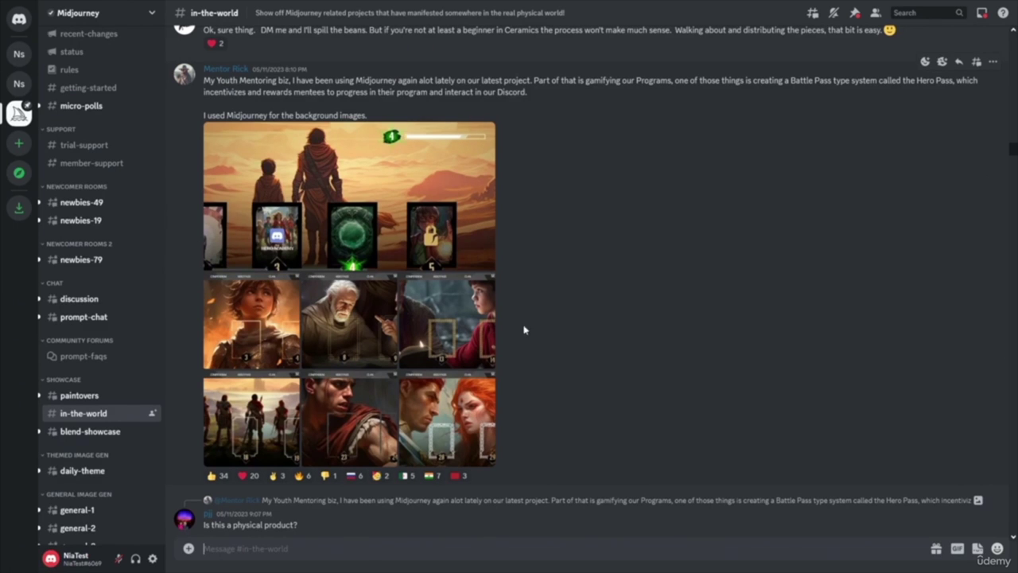
scroll(612, 341, "up", 15)
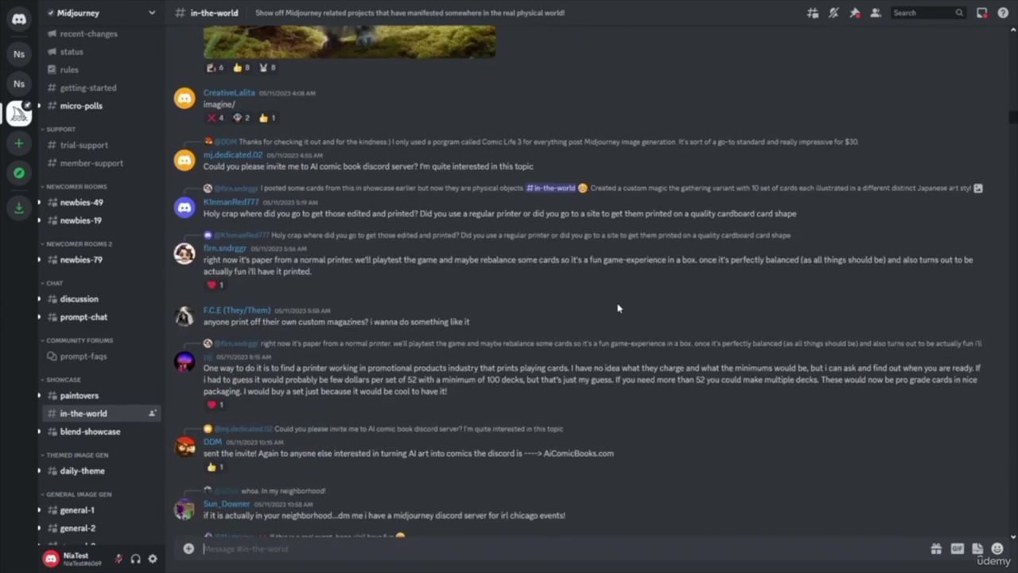
scroll(589, 288, "up", 15)
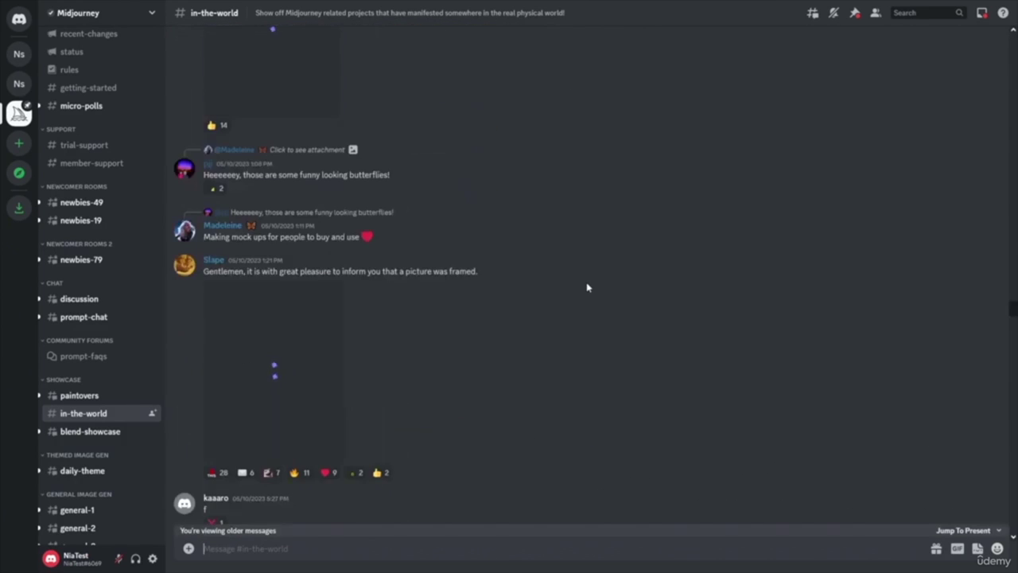
- Scroll #in-the-world back to the April 30 posts about 4"x6" photo prints and trading cards
scroll(587, 287, "up", 15)
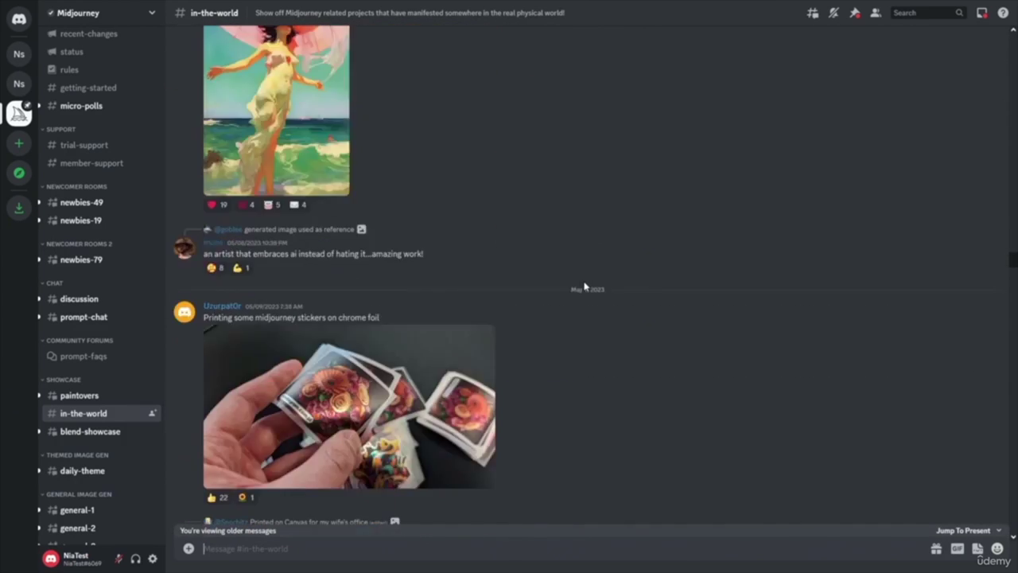
scroll(584, 286, "up", 10)
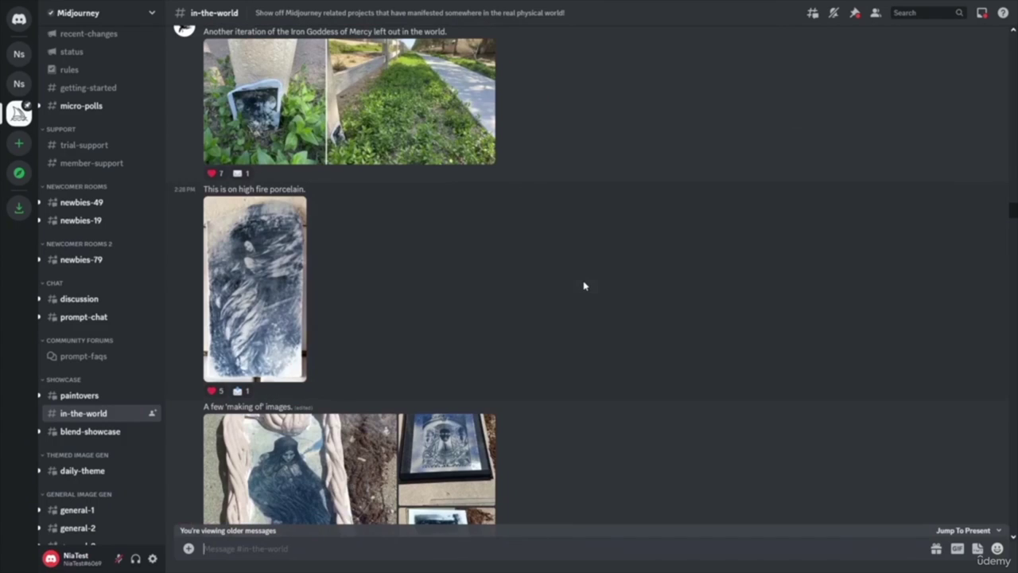
scroll(584, 286, "up", 4)
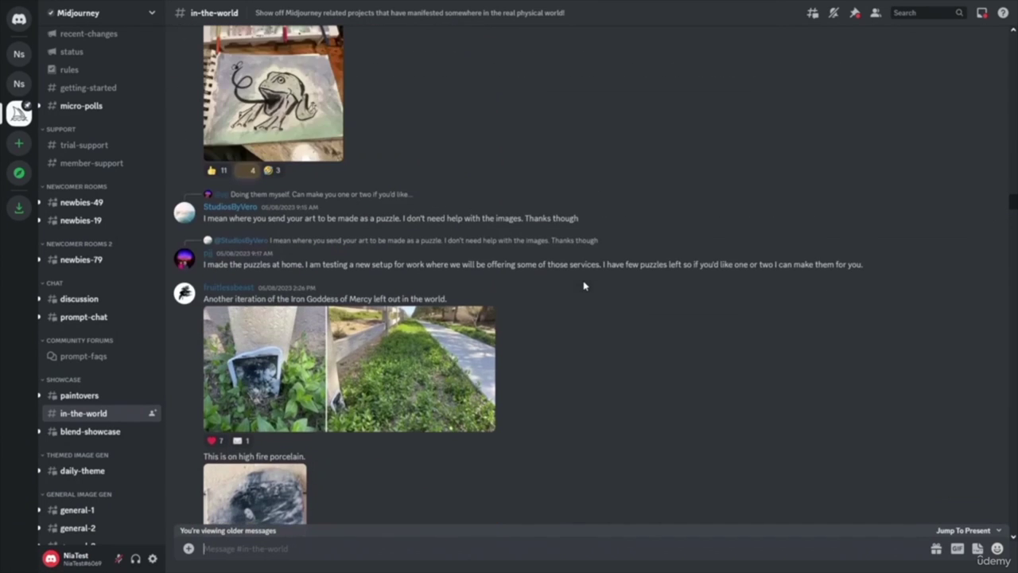
scroll(585, 286, "up", 8)
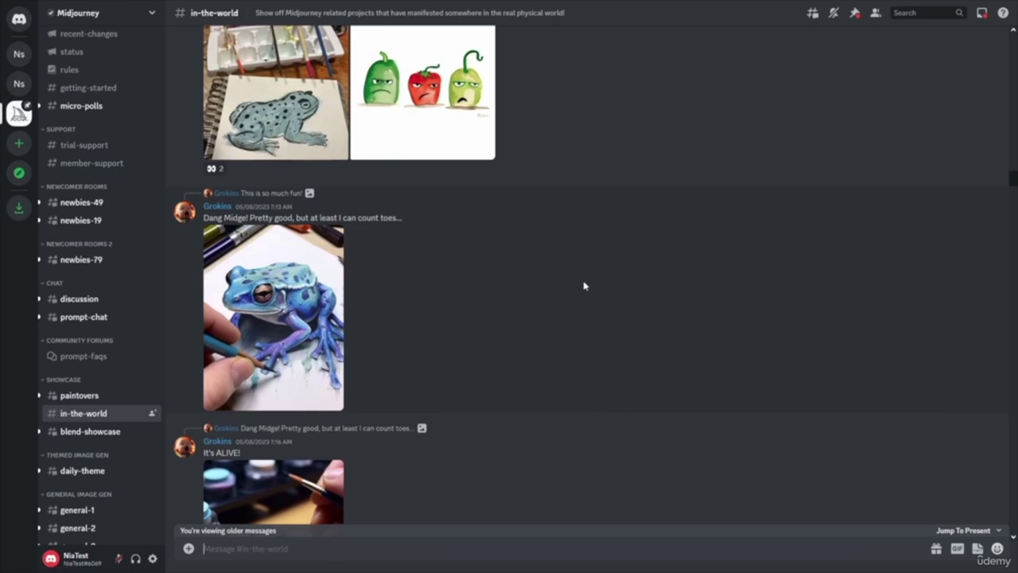
scroll(406, 180, "up", 4)
scroll(406, 180, "up", 20)
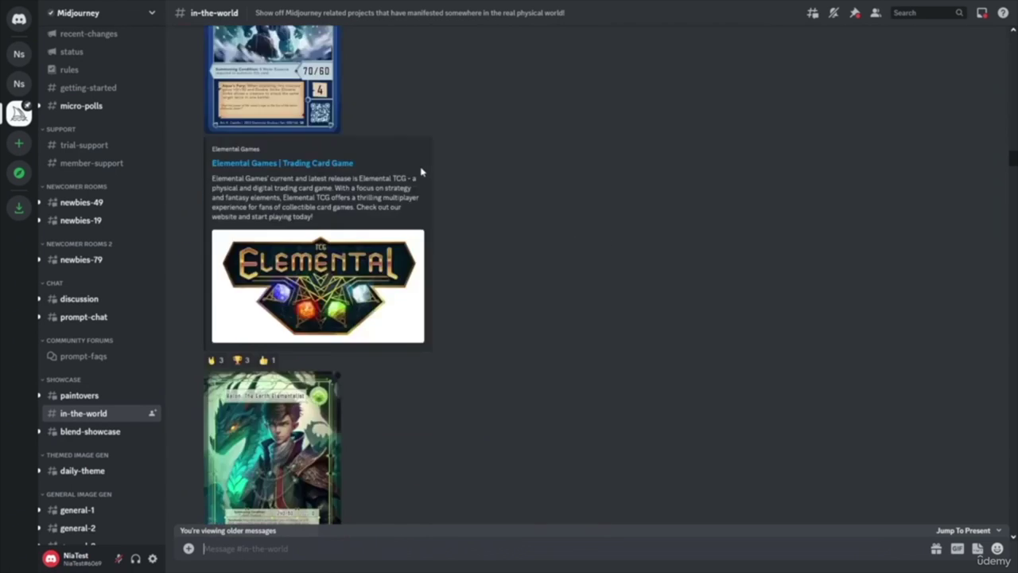
scroll(425, 151, "down", 5)
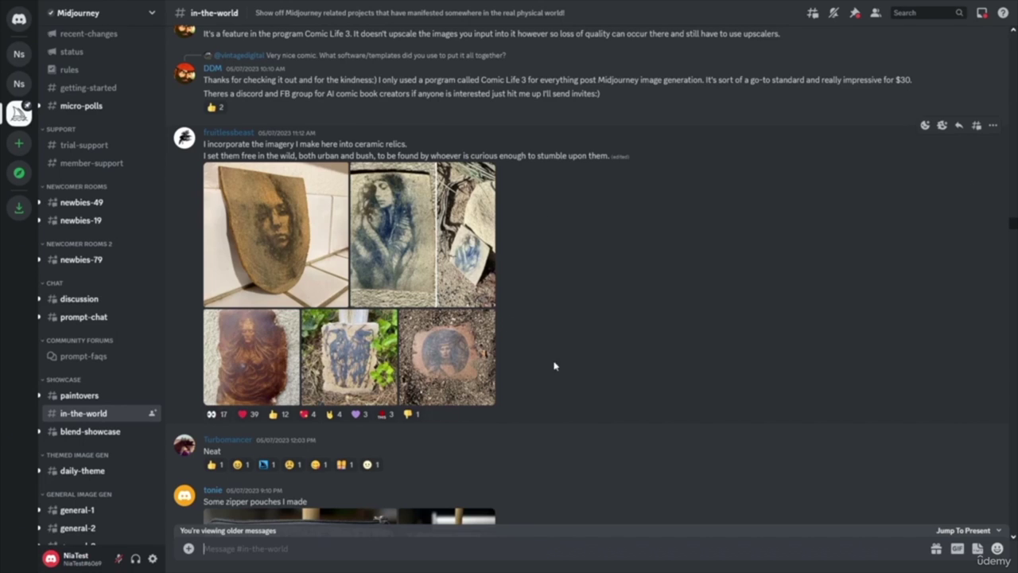
scroll(529, 322, "up", 15)
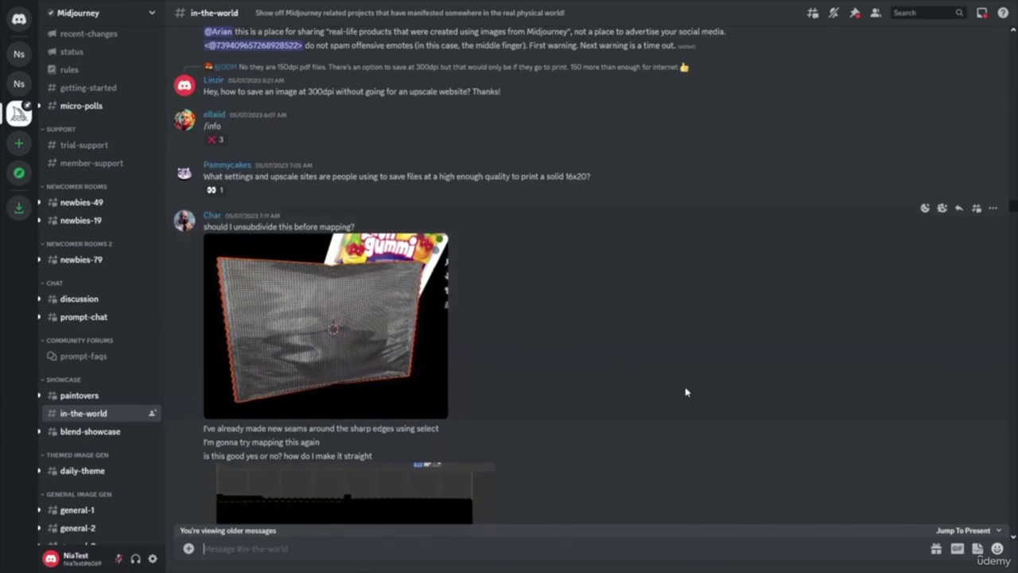
scroll(680, 379, "up", 10)
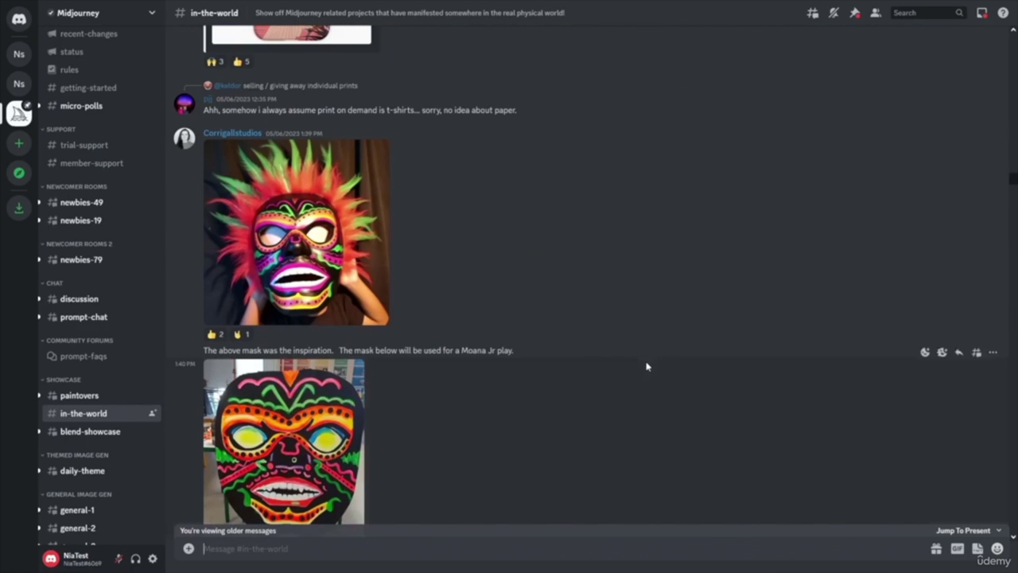
scroll(649, 374, "up", 10)
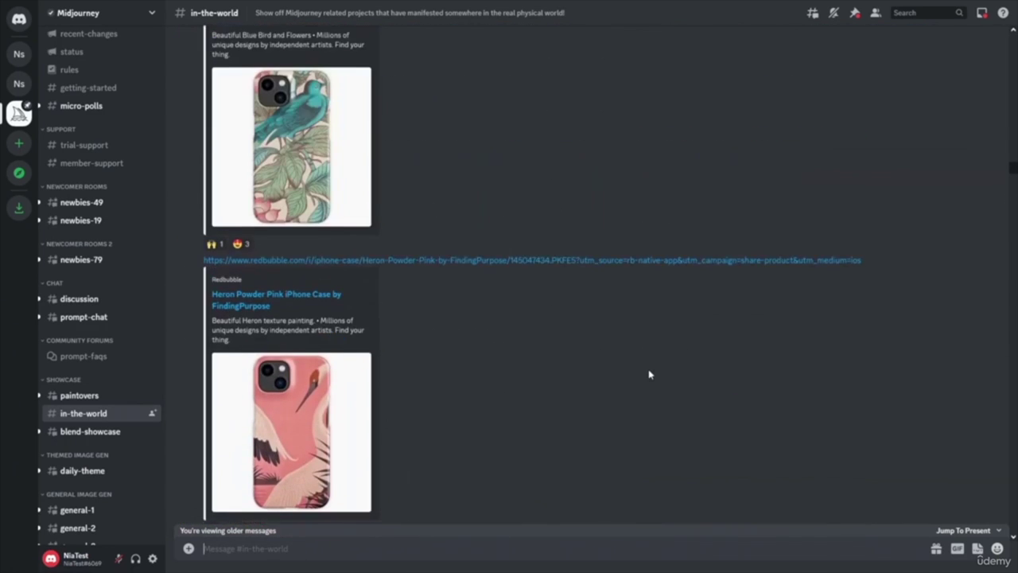
scroll(649, 374, "up", 12)
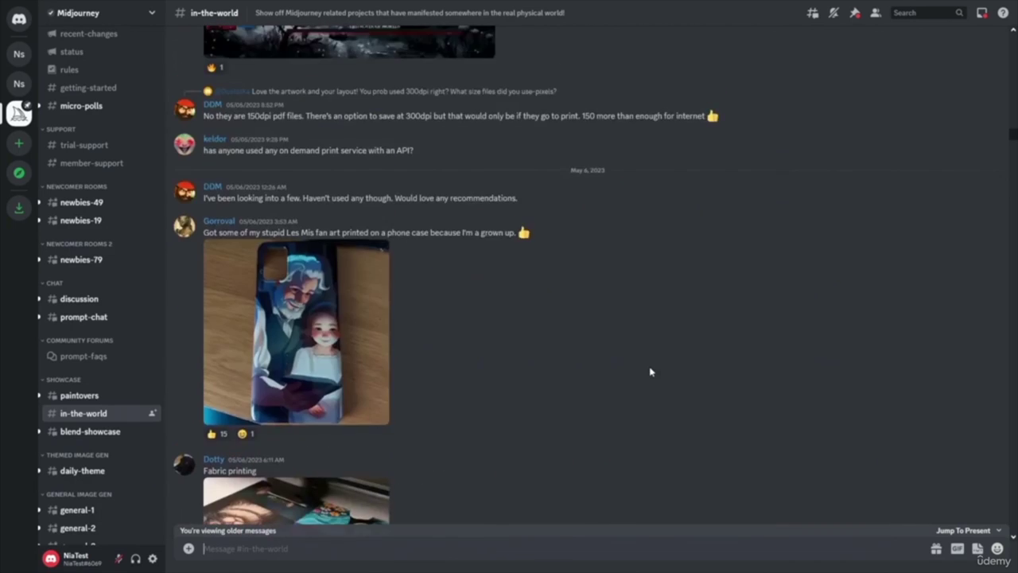
scroll(649, 373, "up", 12)
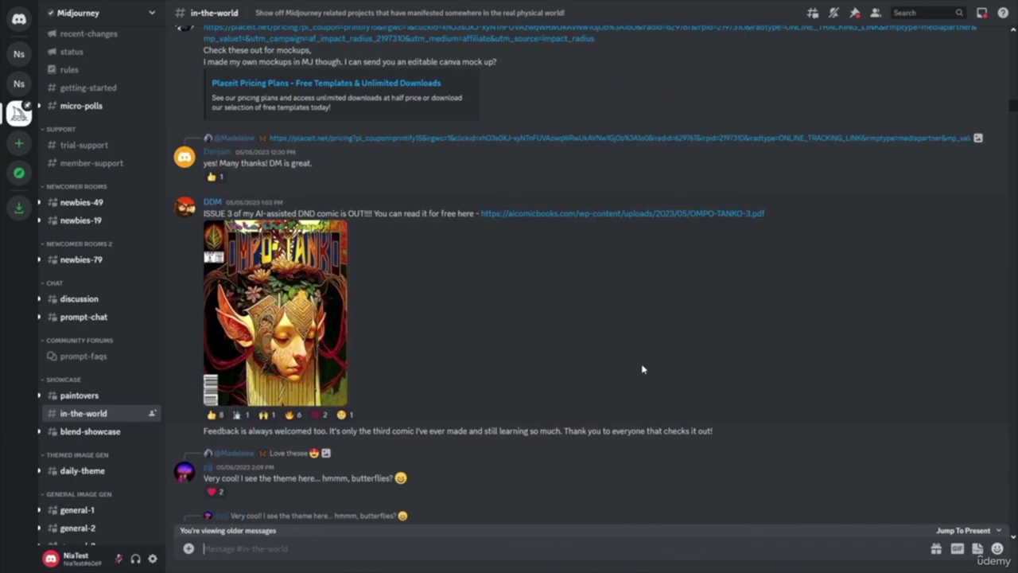
scroll(643, 369, "up", 12)
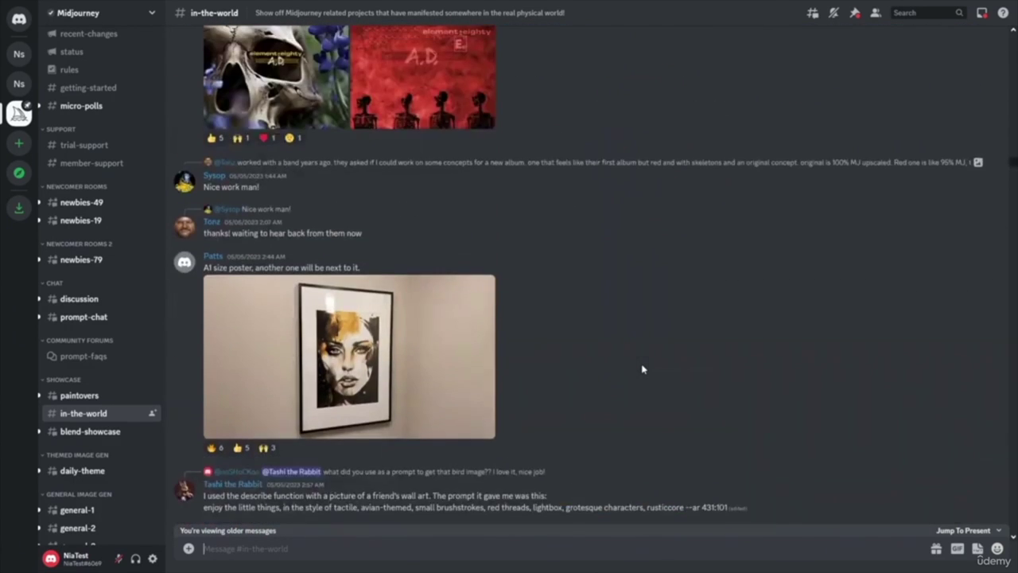
scroll(643, 369, "up", 12)
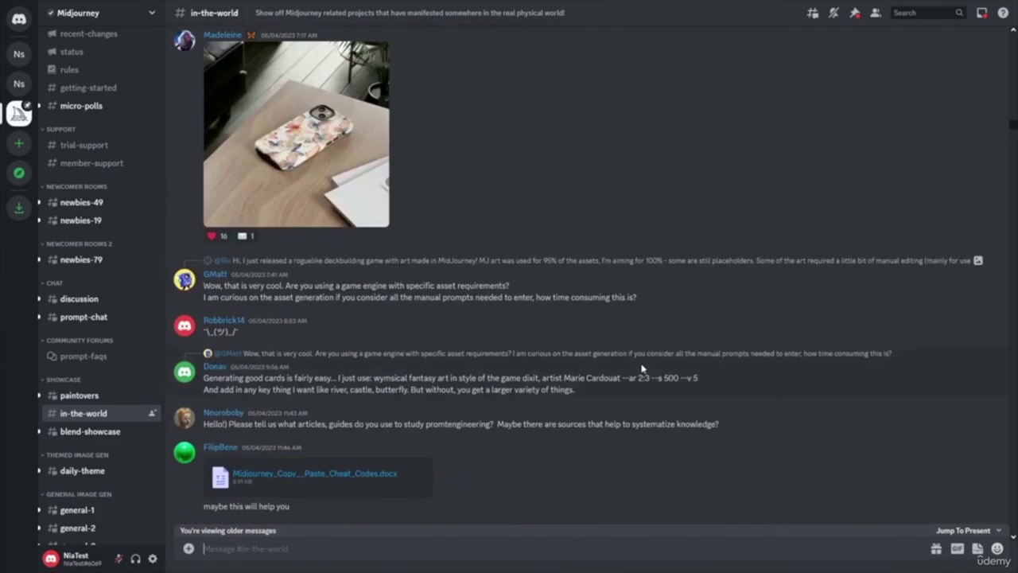
scroll(640, 364, "up", 4)
scroll(618, 347, "down", 8)
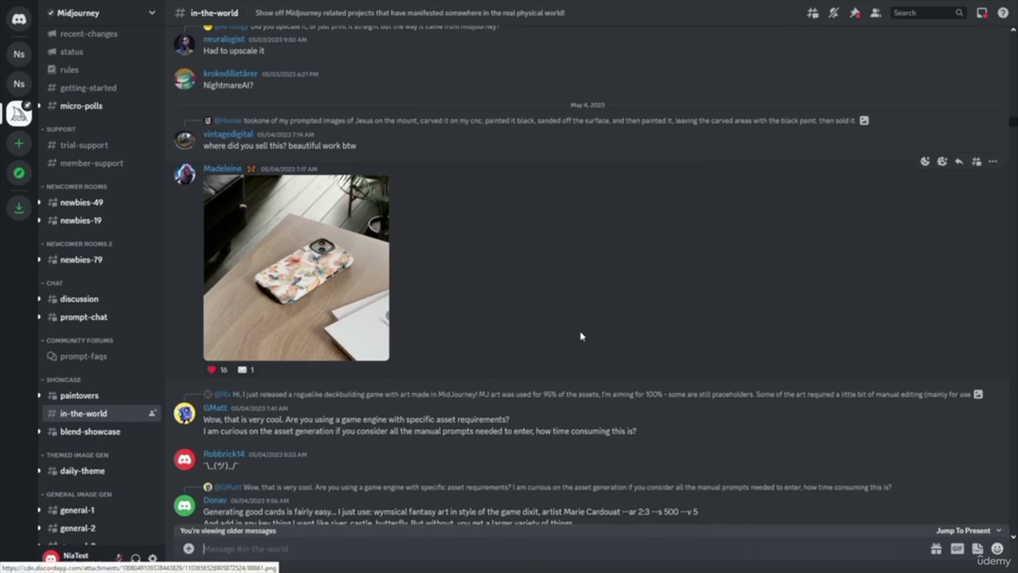
scroll(538, 345, "up", 5)
scroll(525, 334, "up", 15)
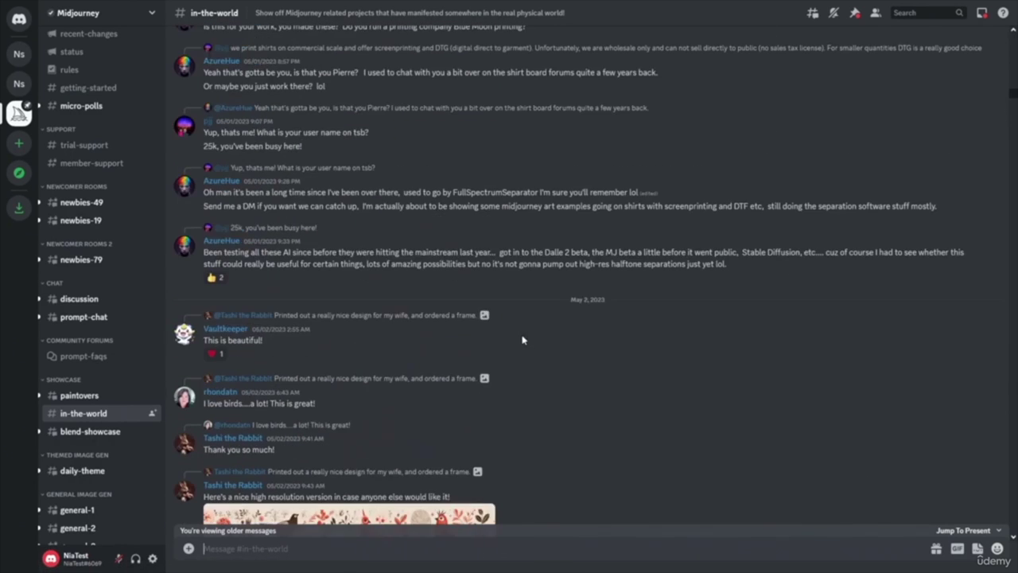
scroll(533, 320, "up", 15)
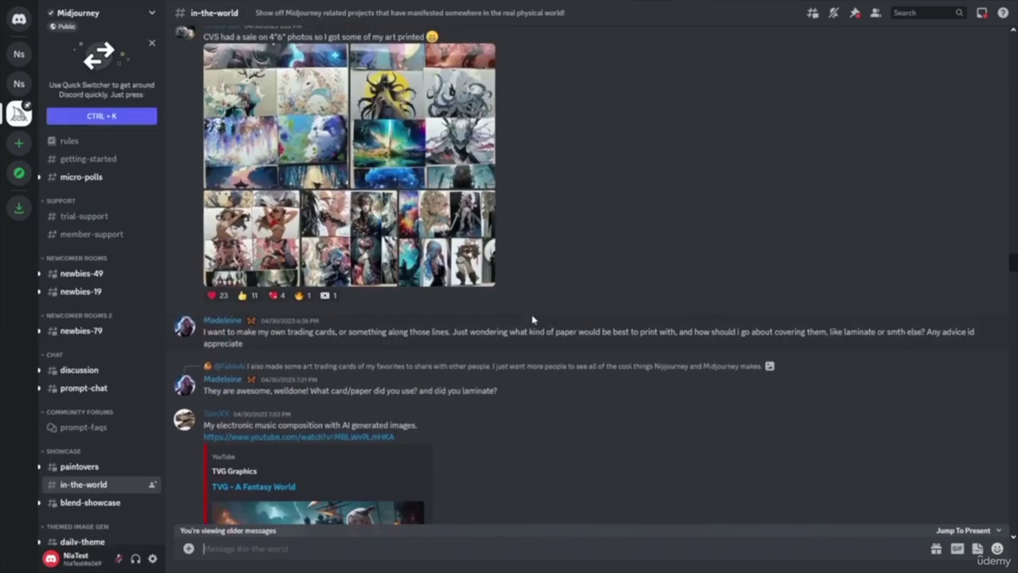
- Scroll further back through #in-the-world, then switch to the #blend-showcase channel under SHOWCASE
scroll(541, 304, "up", 15)
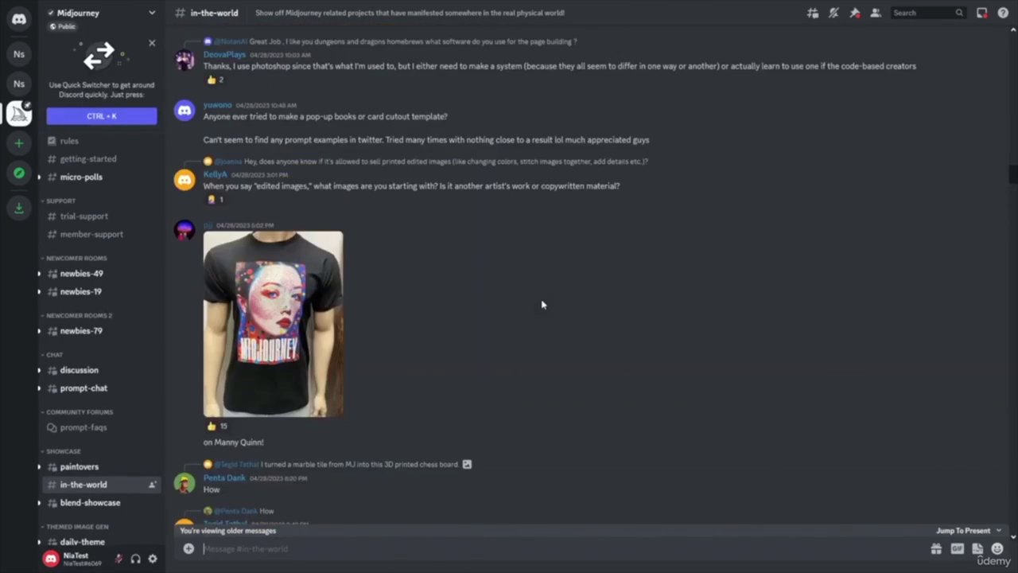
scroll(542, 303, "down", 2)
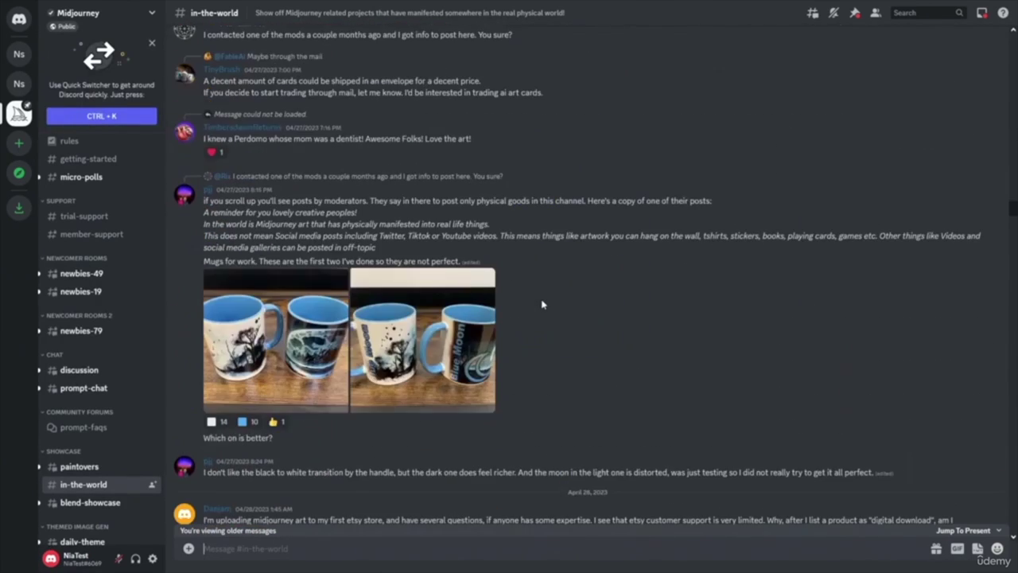
scroll(525, 289, "up", 15)
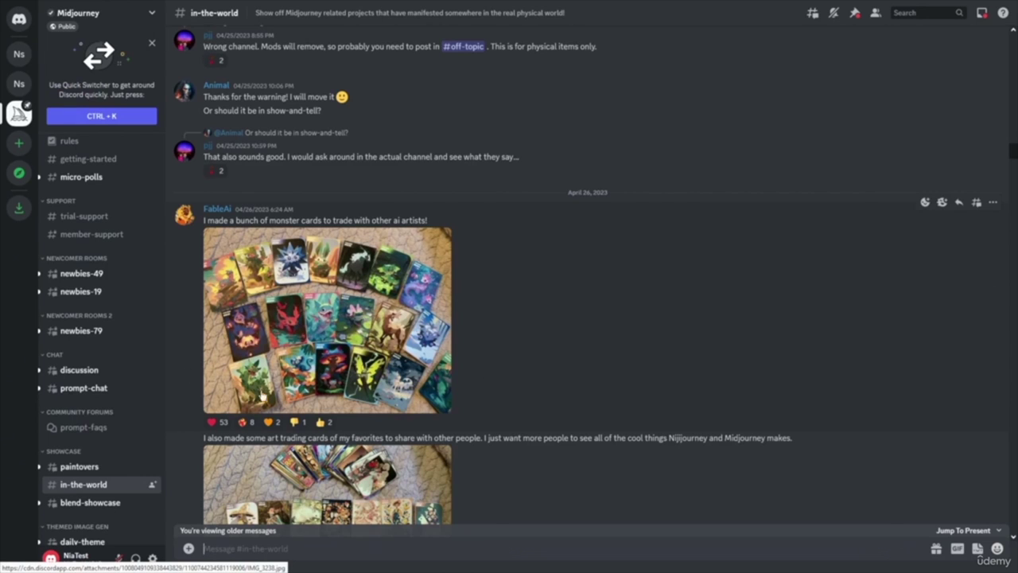
scroll(592, 334, "up", 15)
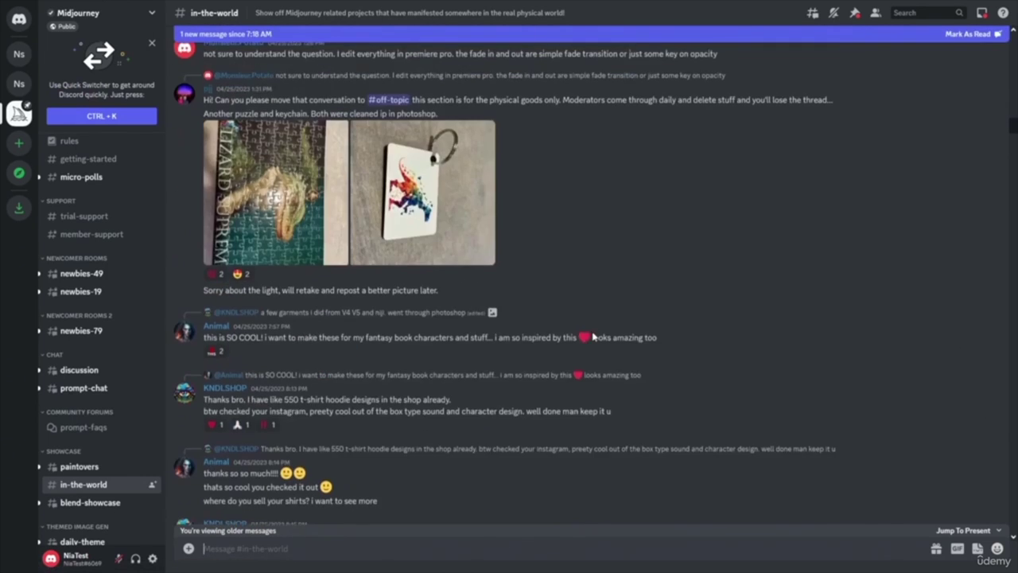
scroll(586, 332, "up", 5)
scroll(586, 332, "down", 4)
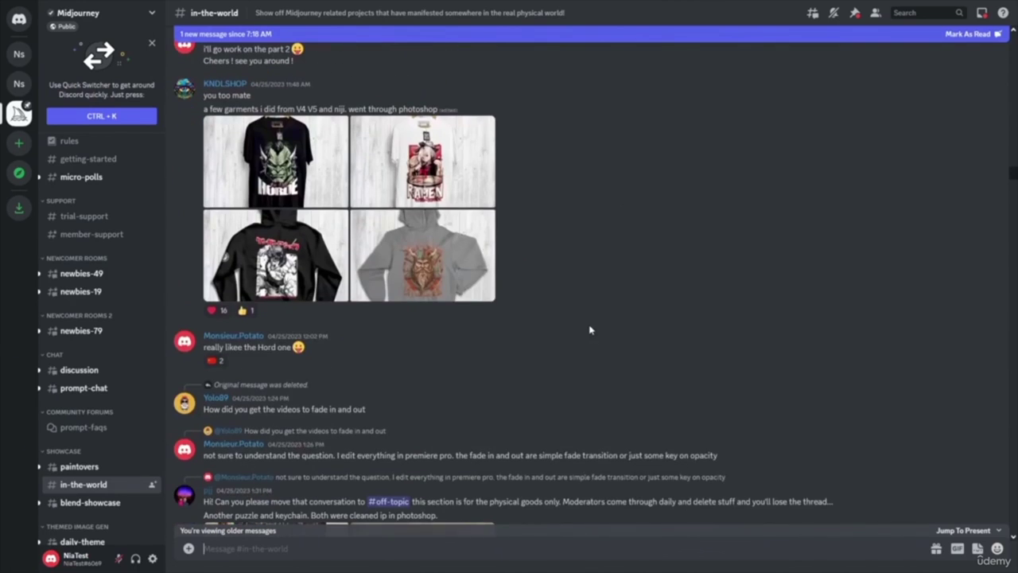
scroll(604, 334, "up", 4)
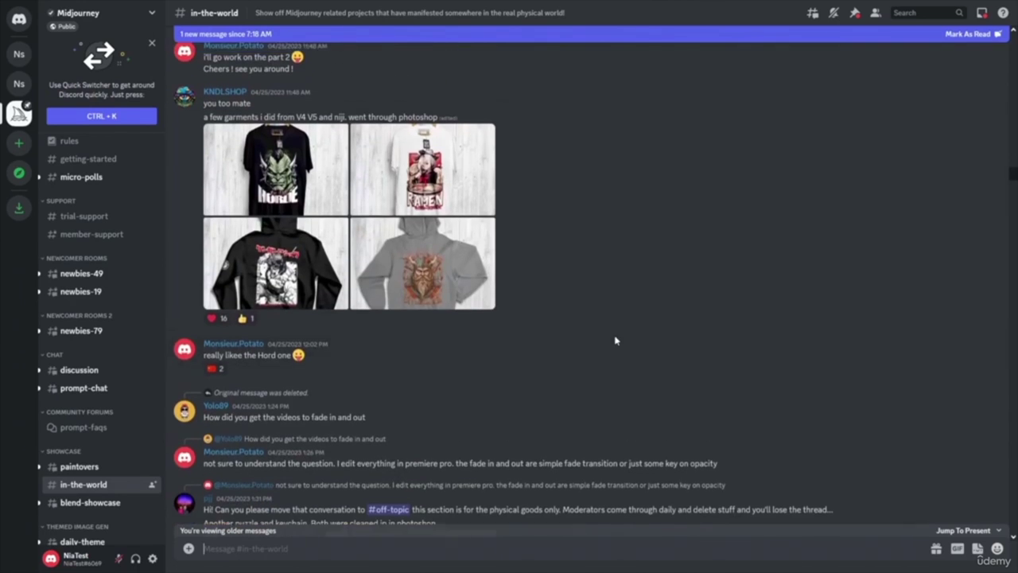
scroll(796, 354, "down", 4)
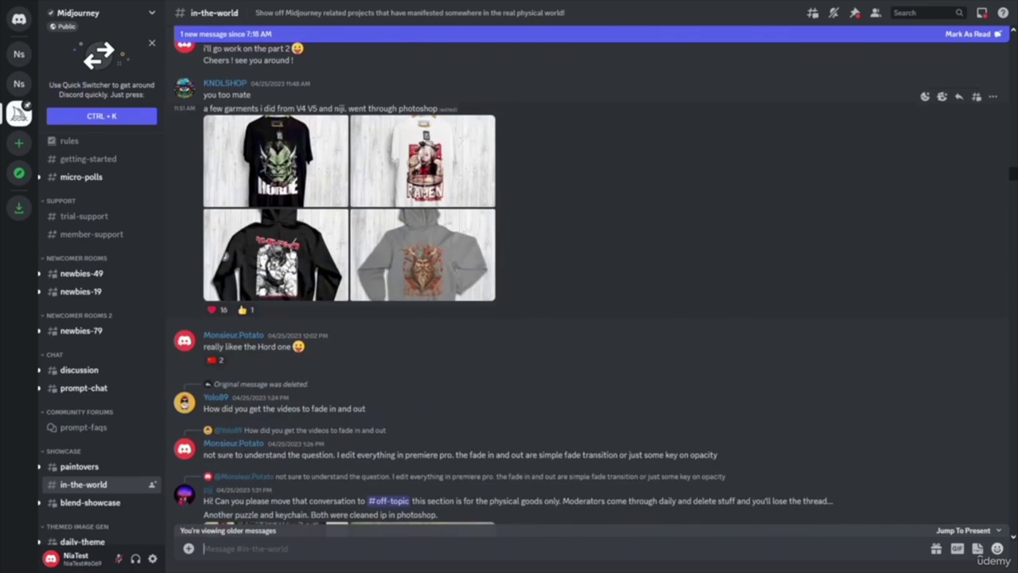
scroll(598, 273, "up", 10)
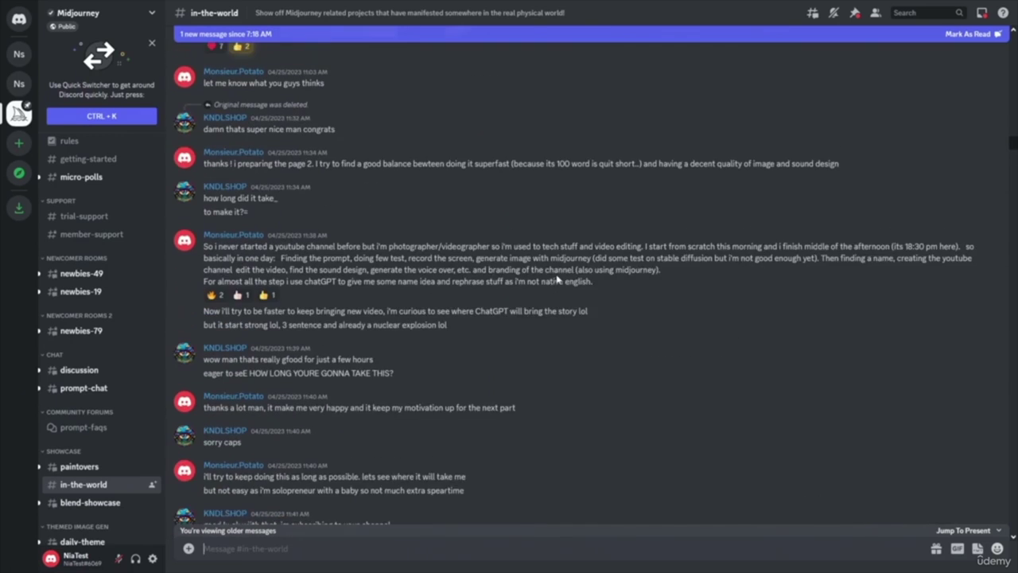
scroll(556, 275, "up", 2)
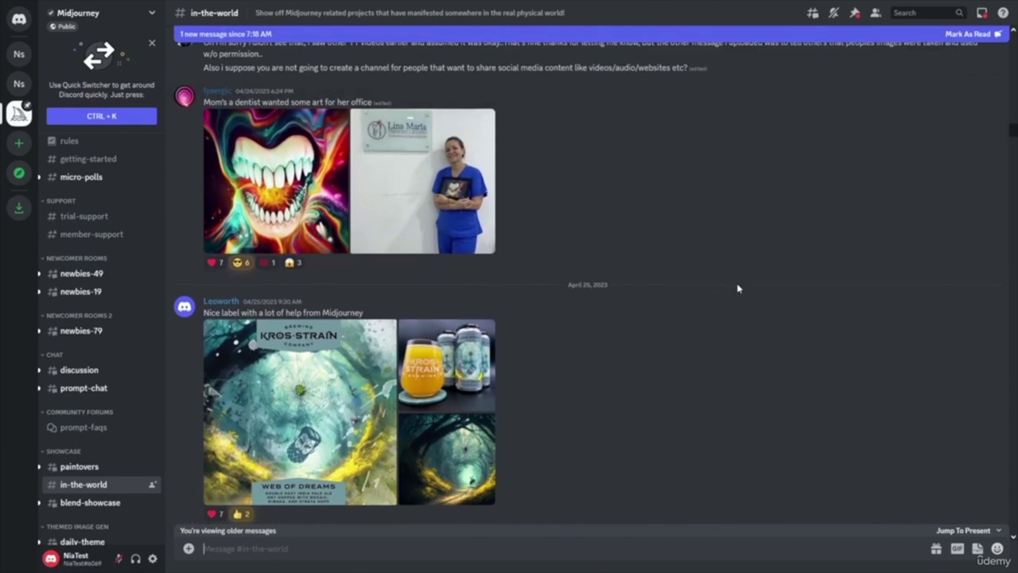
scroll(715, 345, "up", 15)
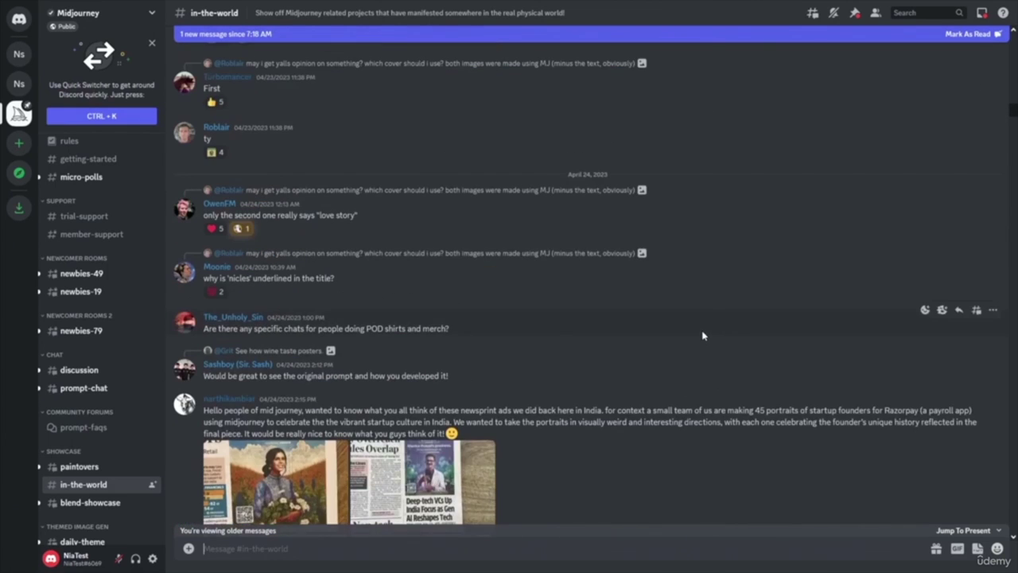
scroll(692, 329, "up", 10)
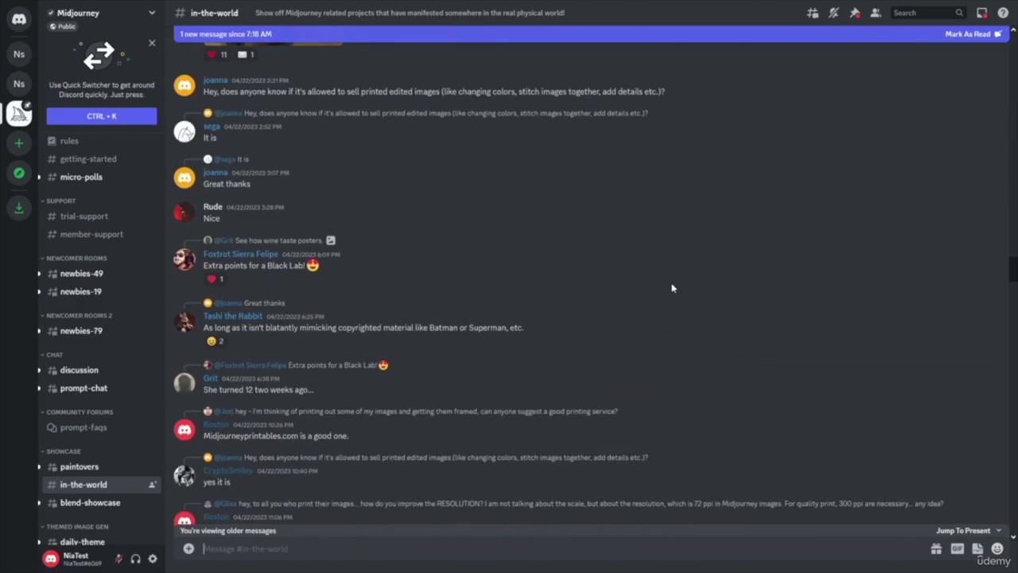
scroll(661, 294, "up", 15)
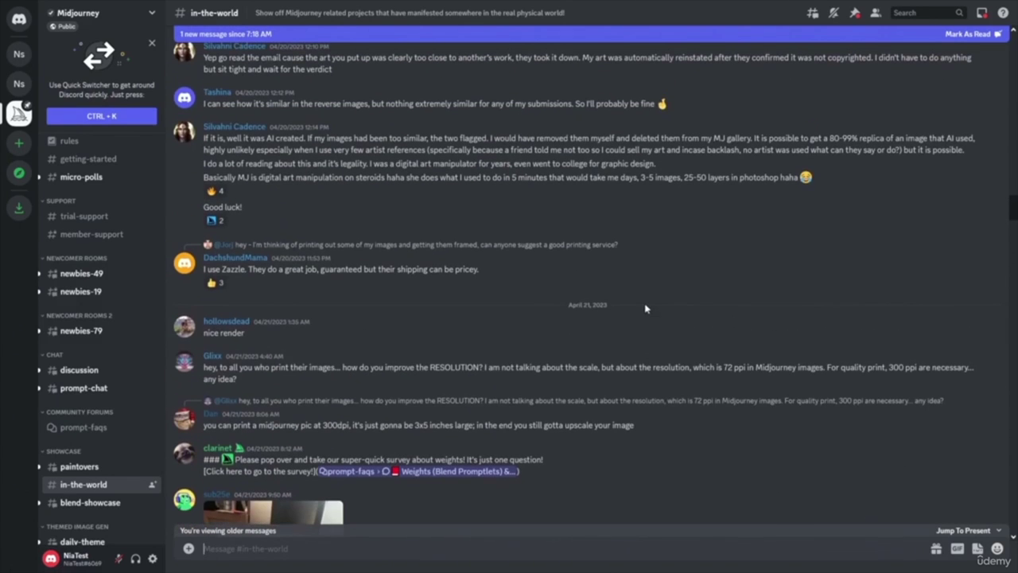
scroll(163, 318, "down", 7)
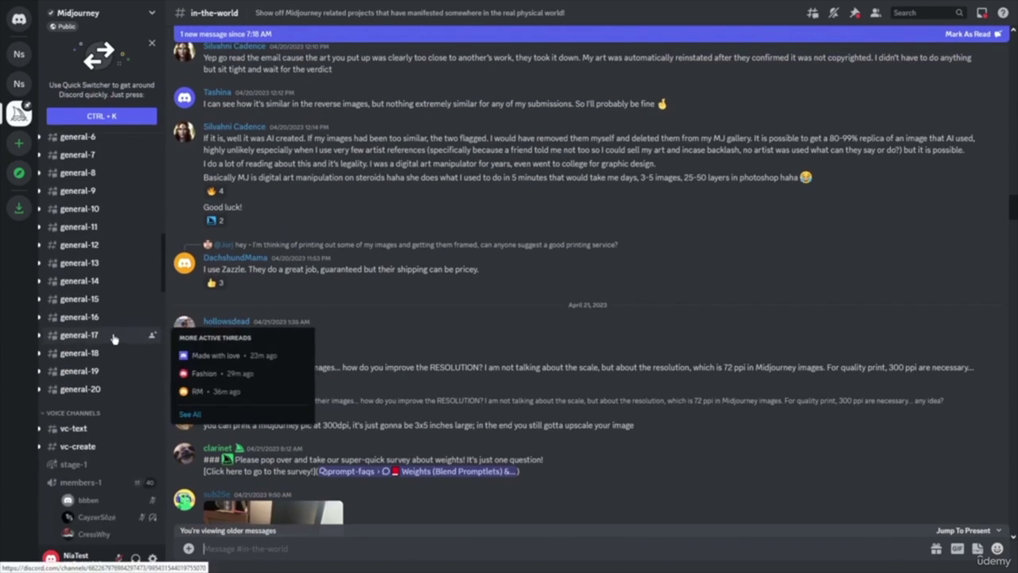
scroll(111, 335, "up", 4)
left_click(112, 304)
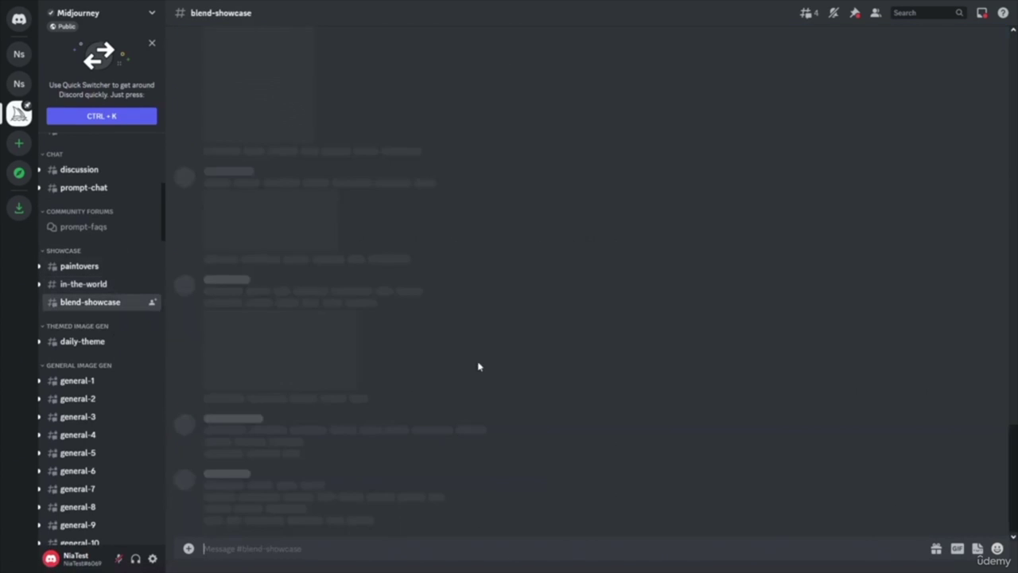
- Scroll #blend-showcase back to the May 17 blends, up to the post sharing its parent images
scroll(672, 394, "up", 10)
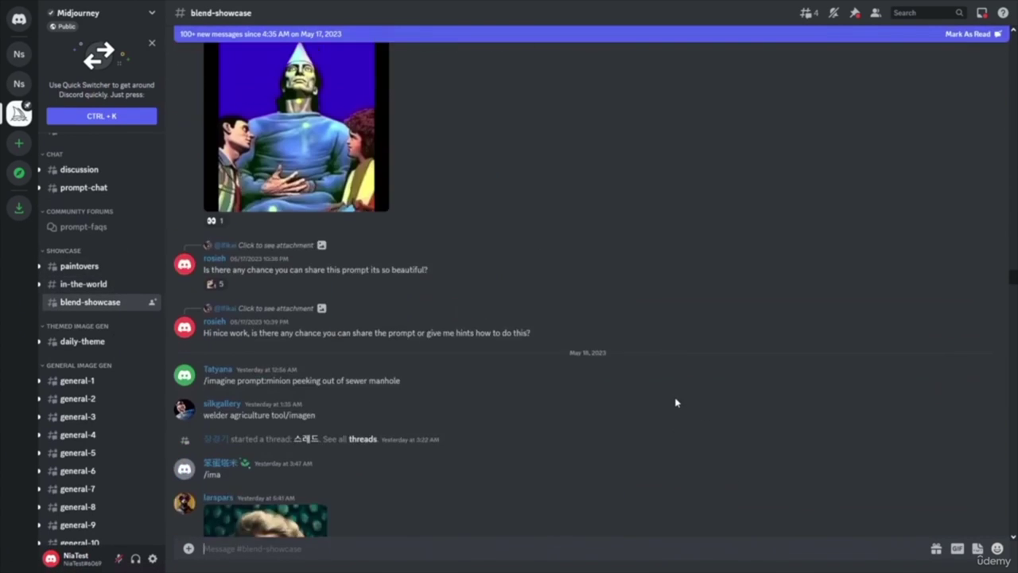
scroll(672, 400, "up", 10)
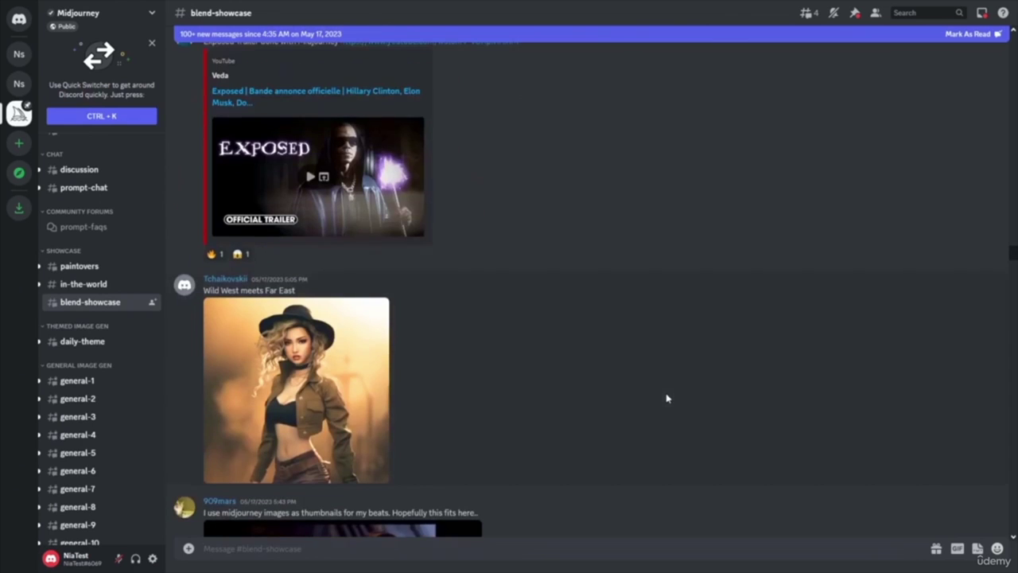
scroll(667, 397, "up", 5)
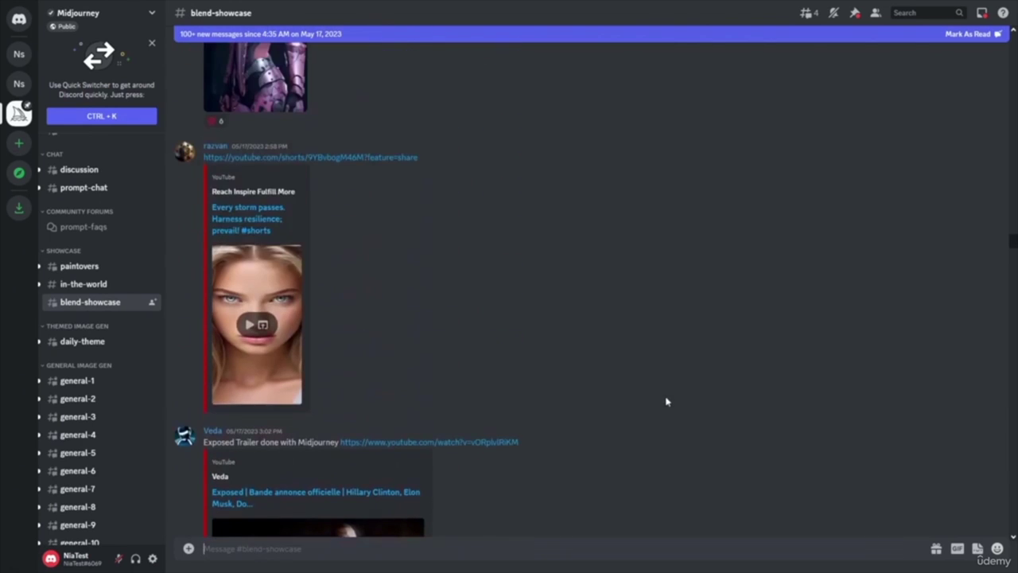
mouse_move(61, 308)
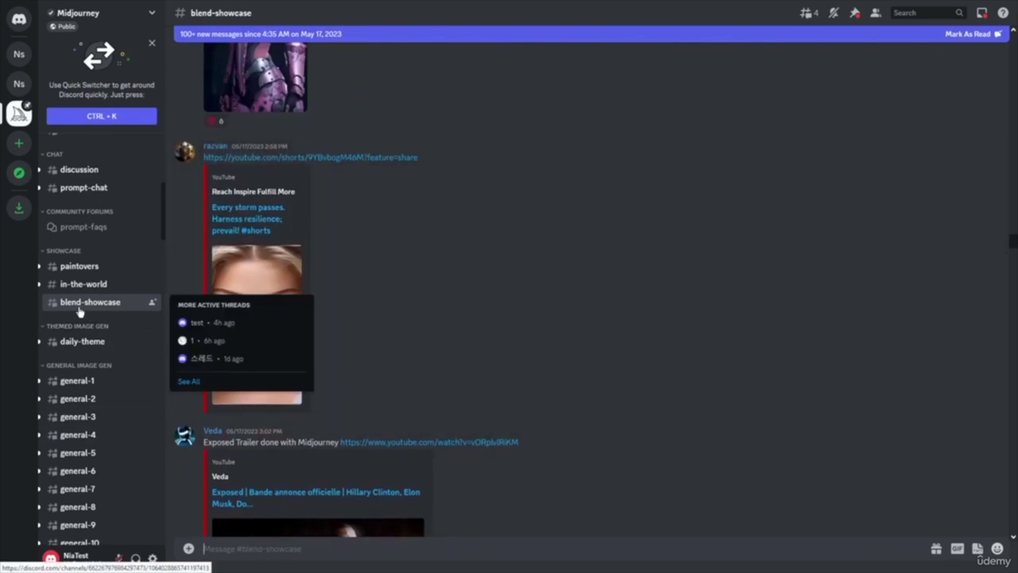
scroll(624, 420, "up", 10)
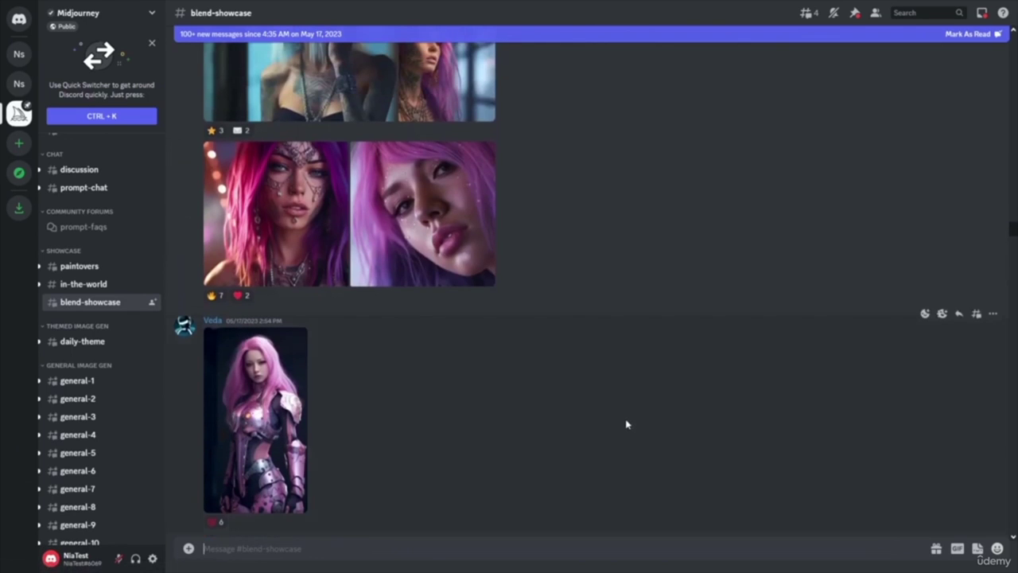
scroll(626, 424, "up", 2)
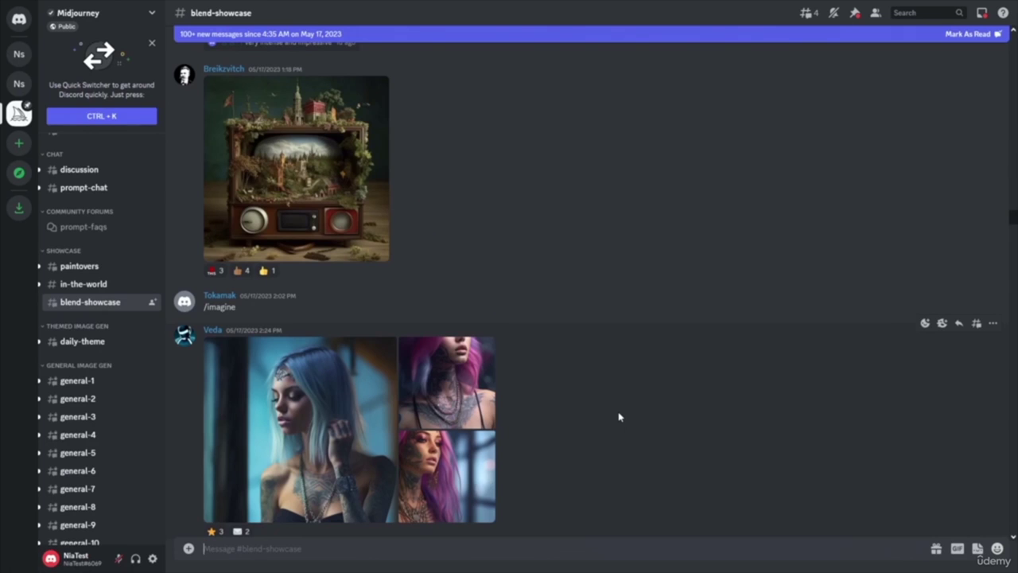
scroll(667, 364, "up", 10)
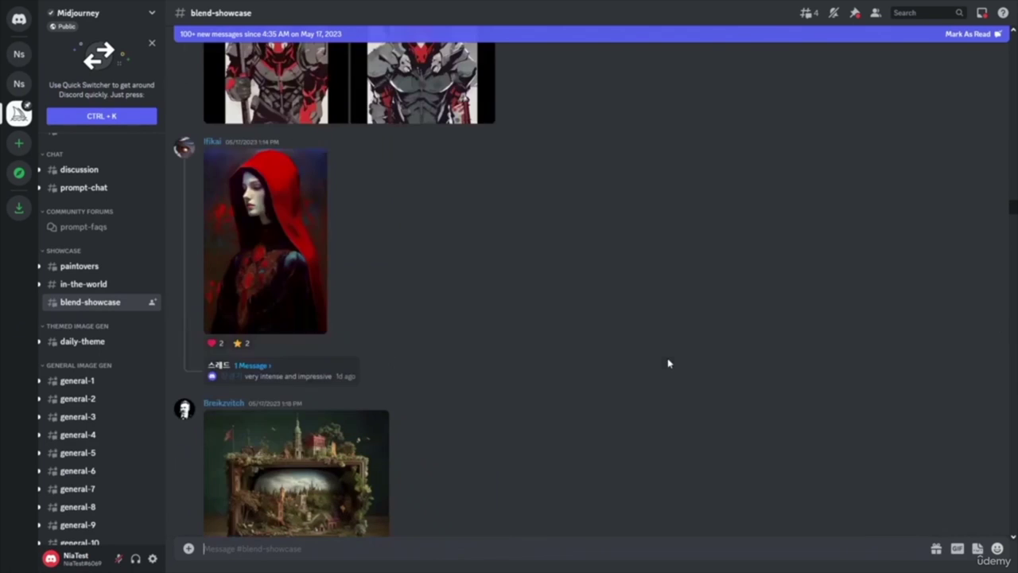
scroll(613, 357, "up", 10)
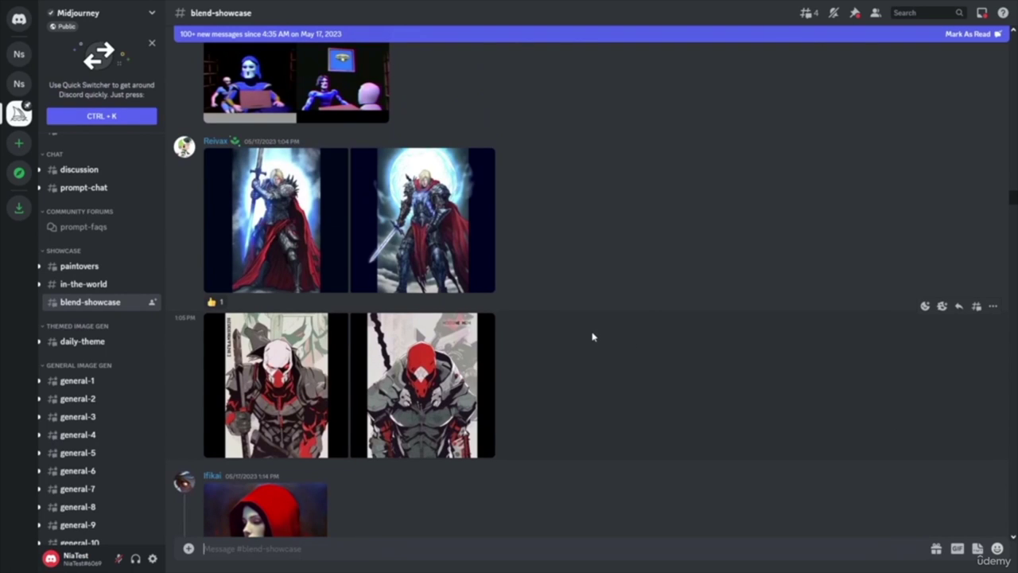
scroll(591, 337, "up", 10)
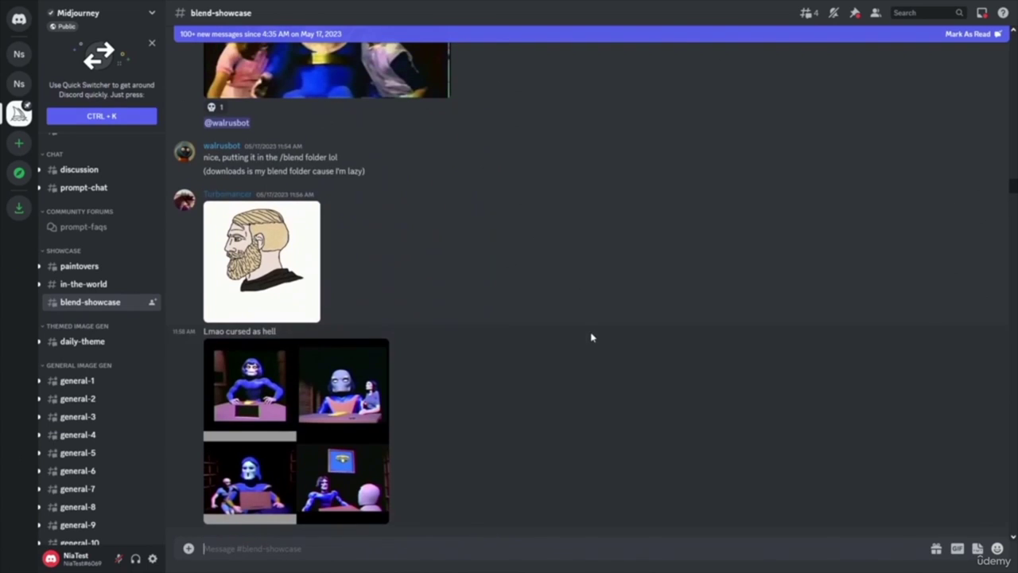
scroll(588, 335, "up", 5)
scroll(567, 327, "up", 8)
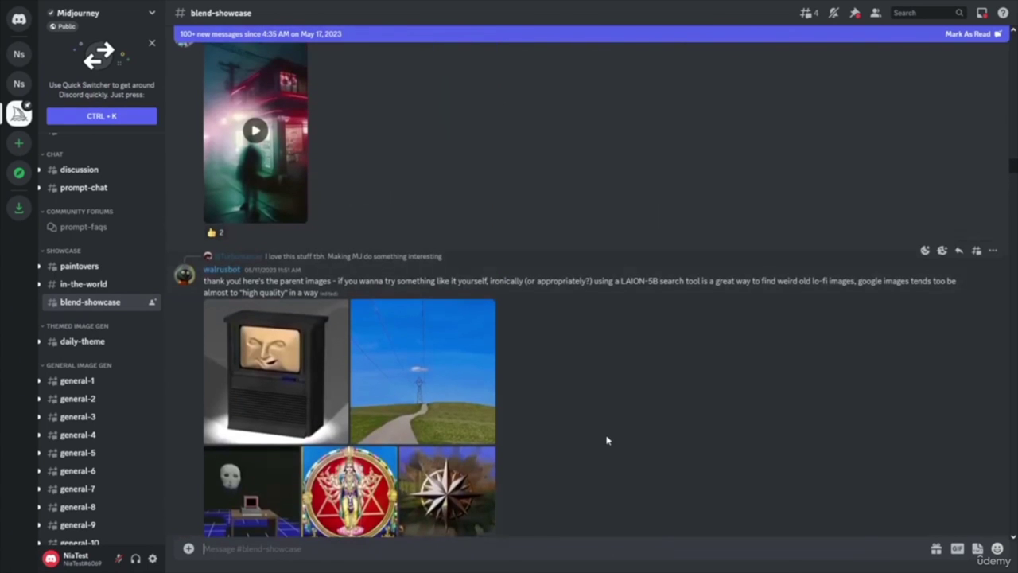
scroll(608, 446, "up", 15)
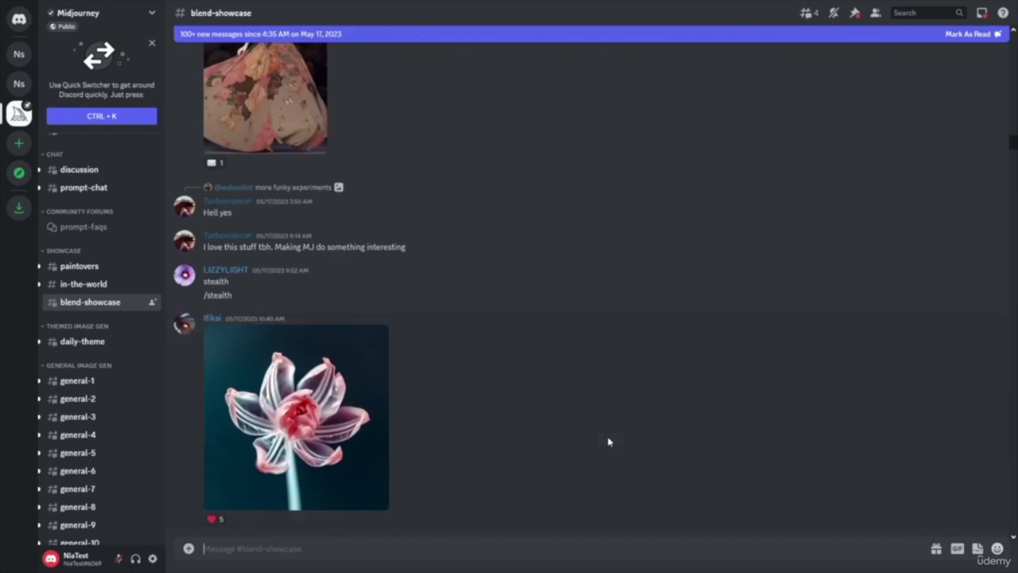
scroll(608, 441, "up", 15)
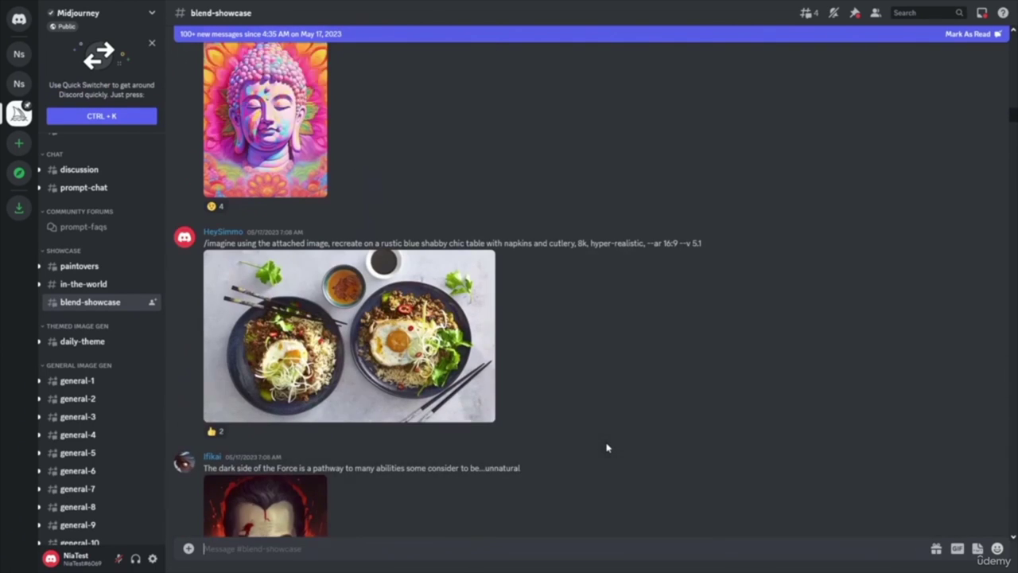
scroll(606, 448, "up", 15)
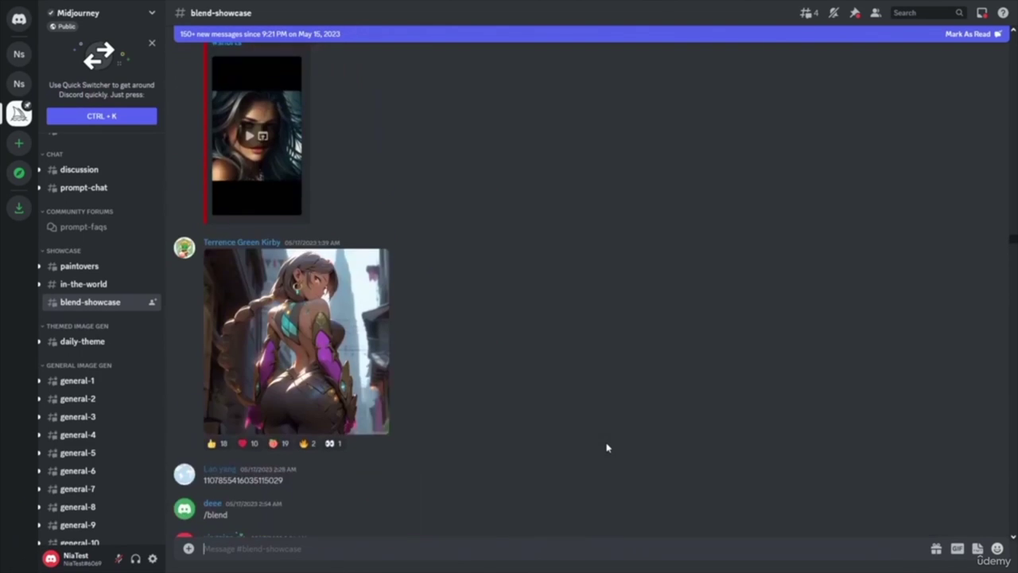
scroll(606, 449, "up", 10)
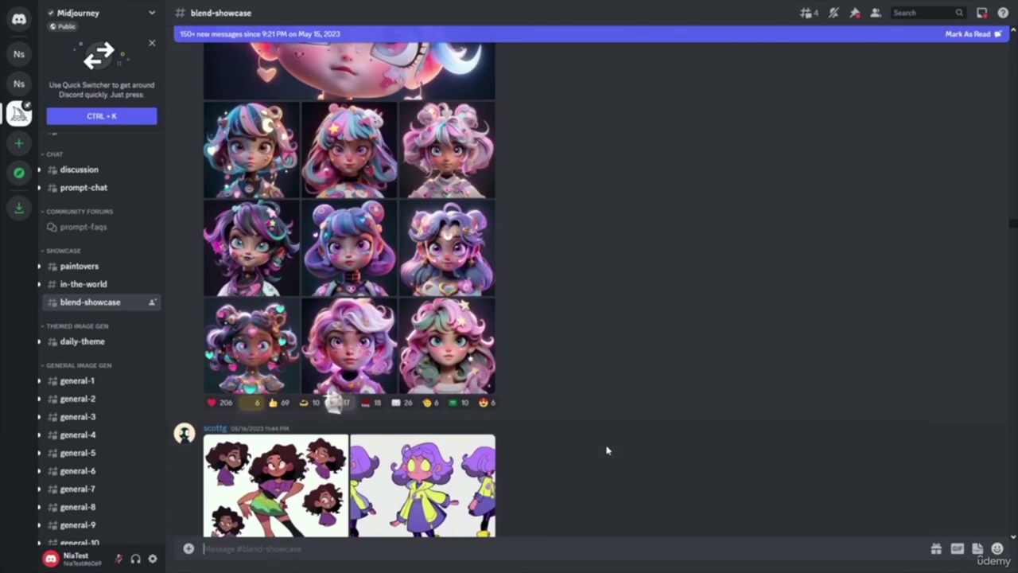
scroll(602, 457, "up", 5)
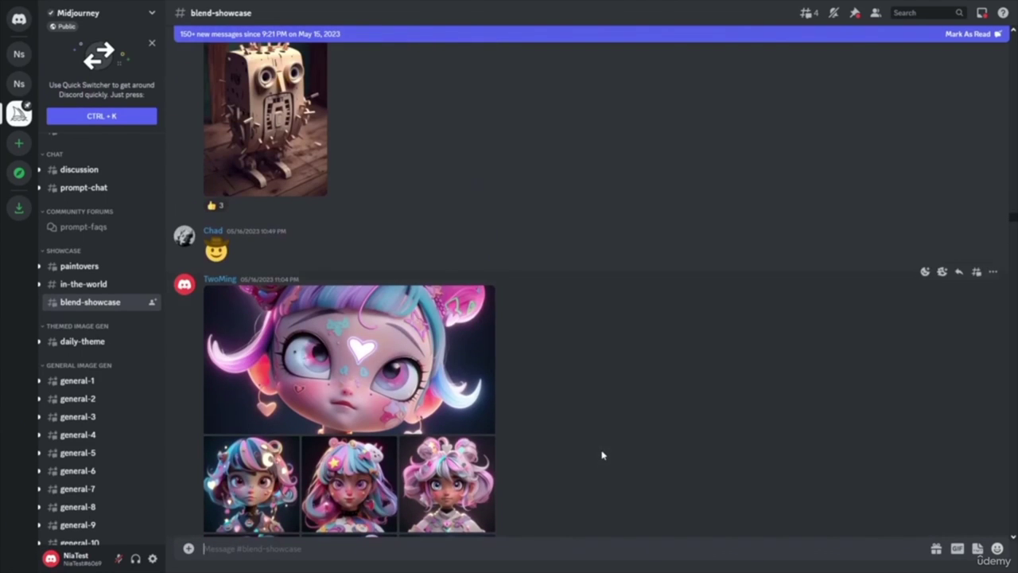
scroll(603, 455, "up", 15)
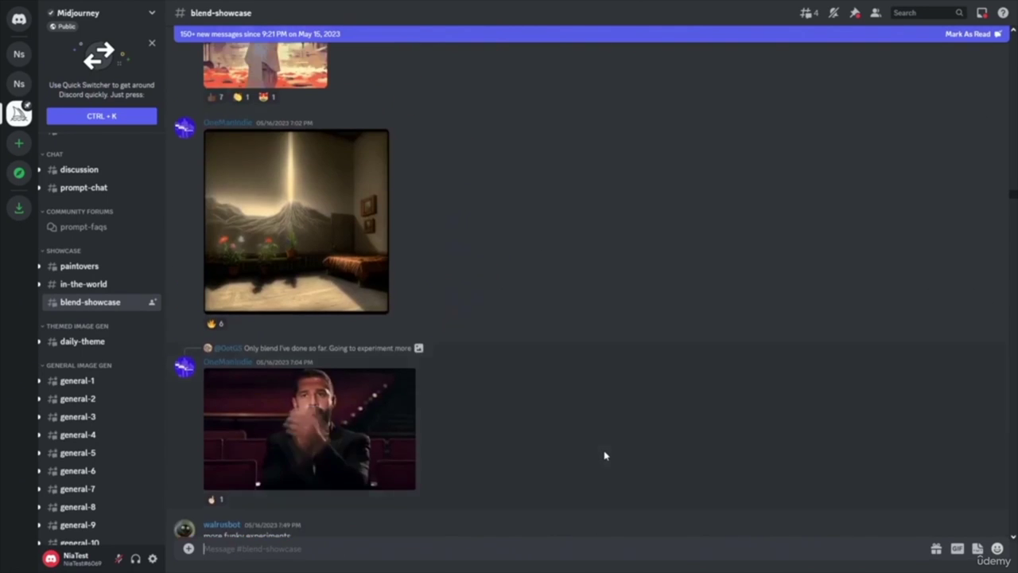
scroll(605, 455, "up", 15)
scroll(609, 455, "up", 8)
scroll(612, 454, "down", 6)
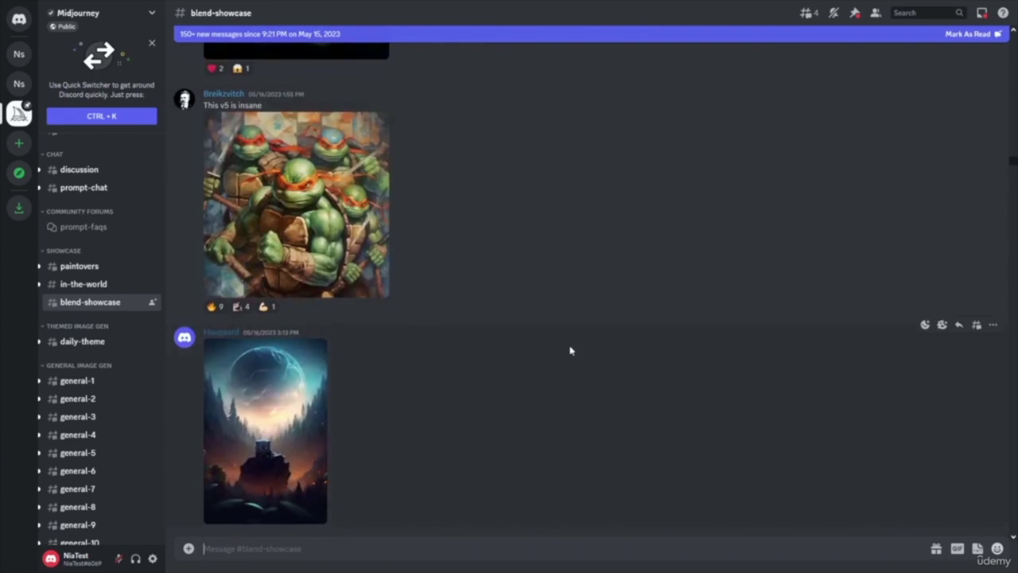
scroll(512, 320, "up", 10)
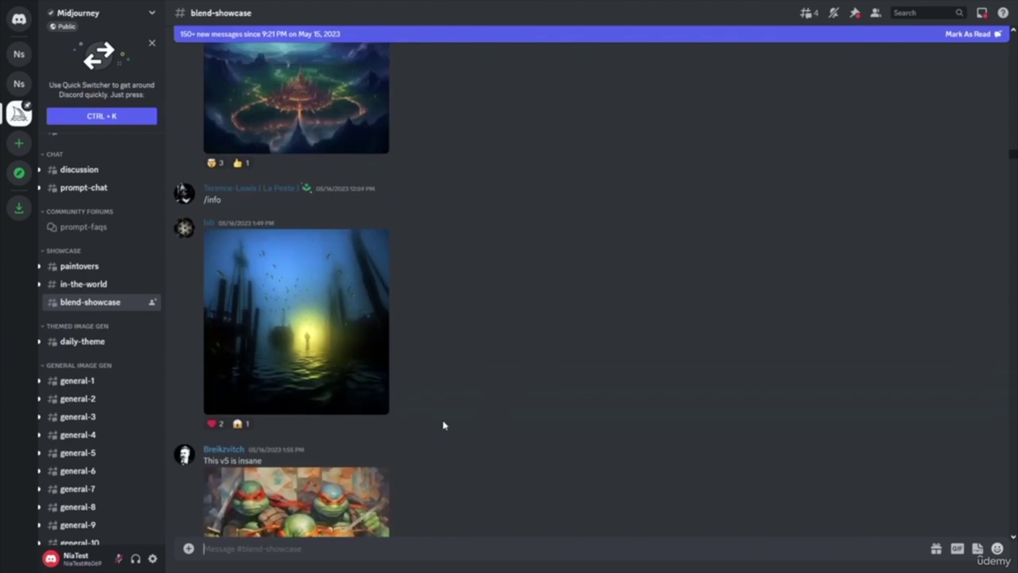
scroll(509, 398, "up", 15)
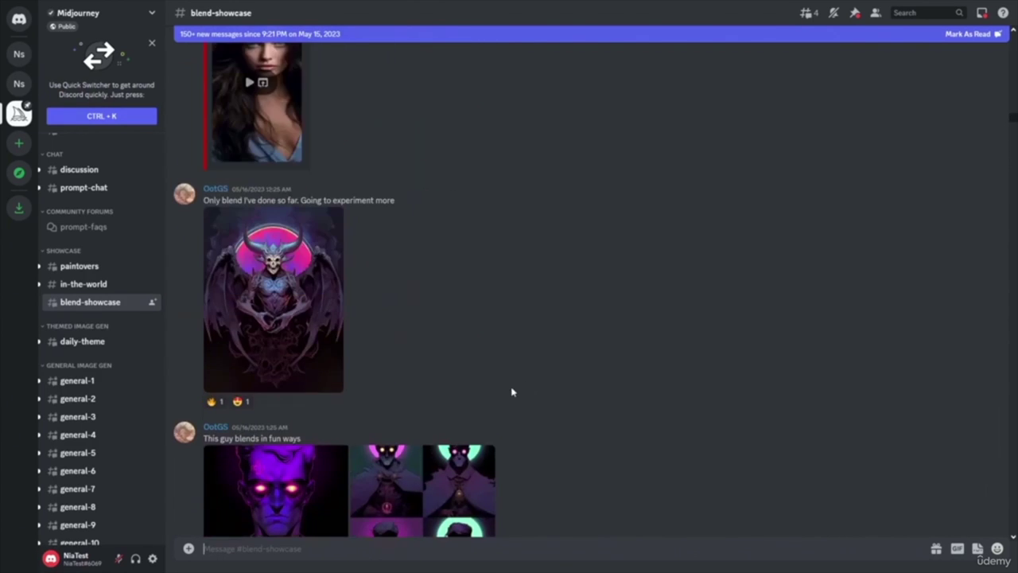
scroll(509, 396, "up", 15)
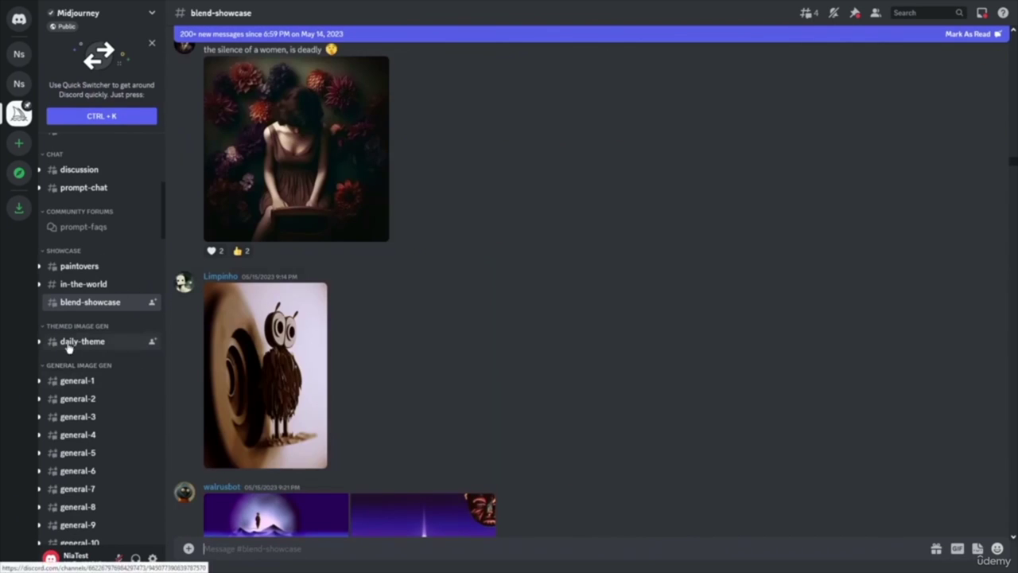
- Open #daily-theme and browse the menger sponge themed creations
left_click(78, 344)
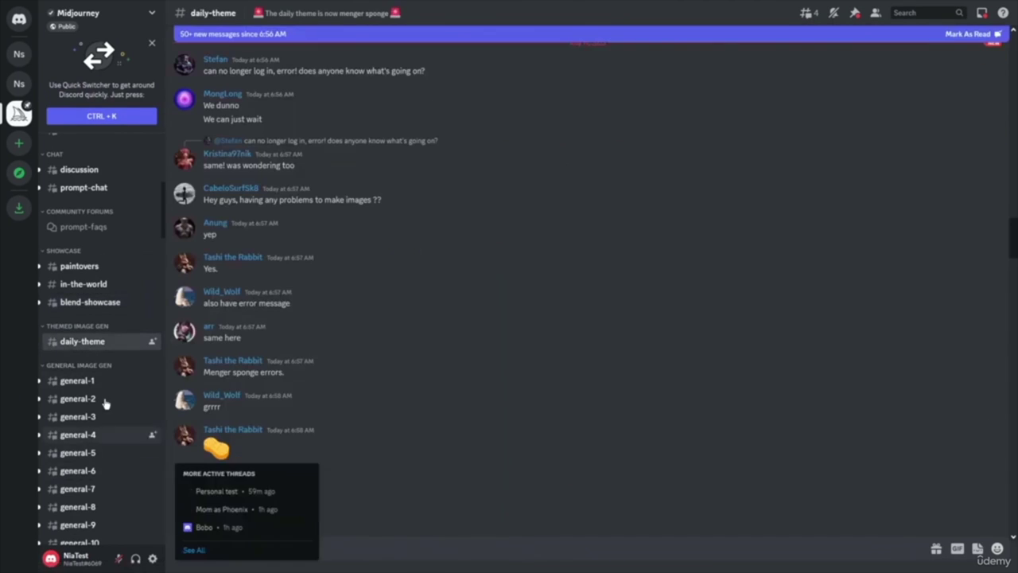
scroll(497, 468, "up", 10)
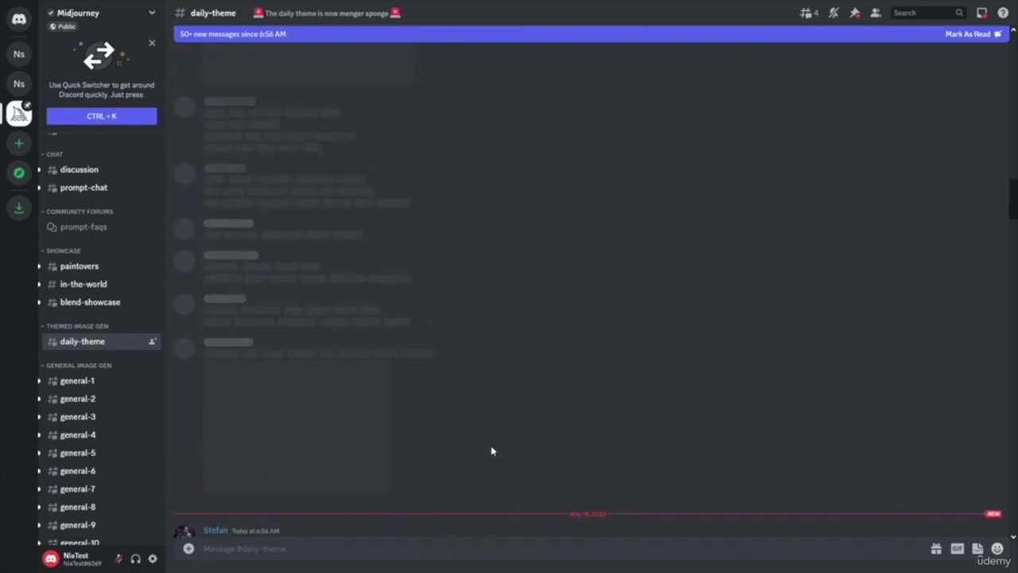
scroll(509, 446, "up", 10)
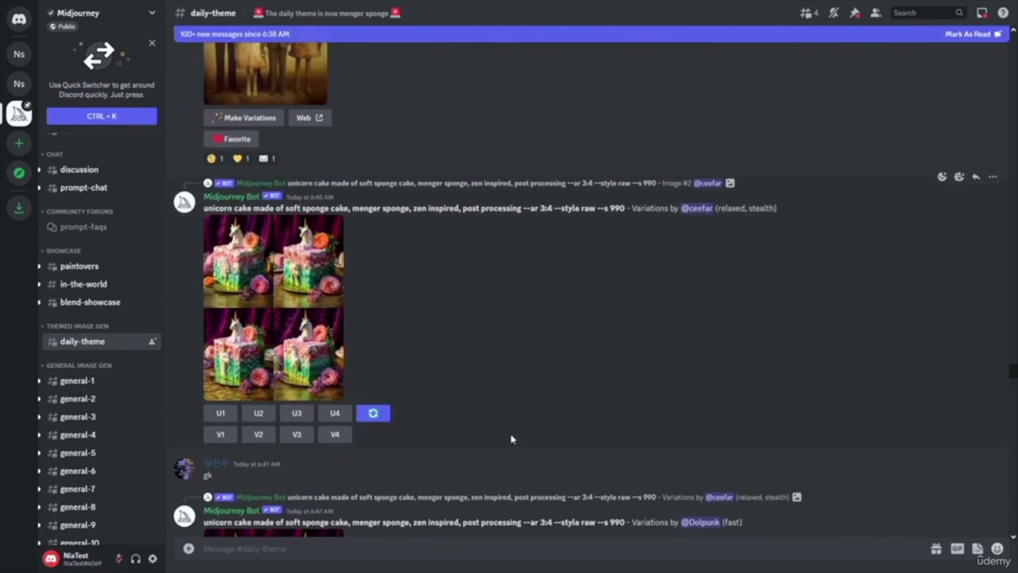
scroll(515, 439, "up", 10)
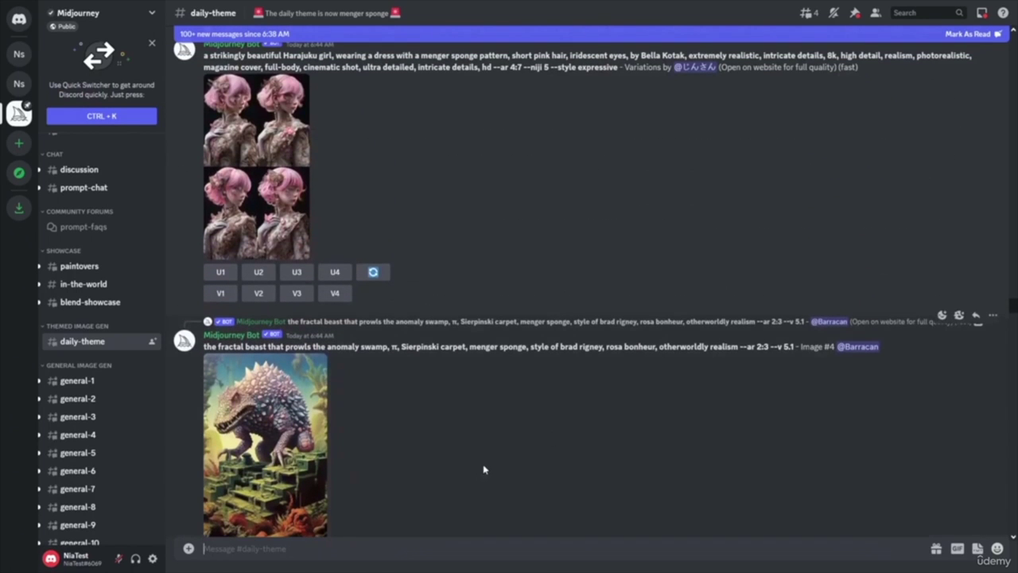
scroll(642, 364, "up", 5)
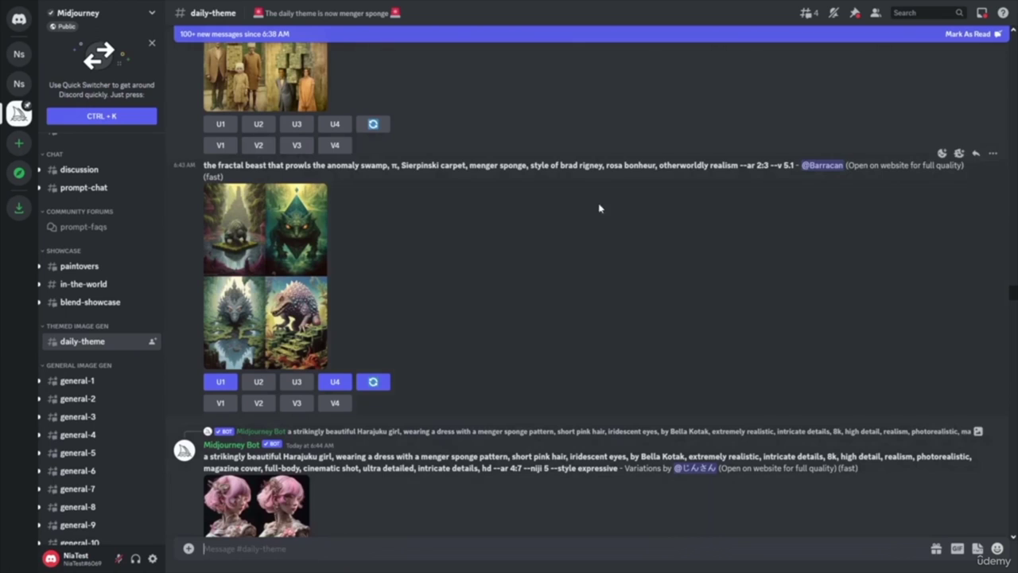
scroll(600, 208, "up", 10)
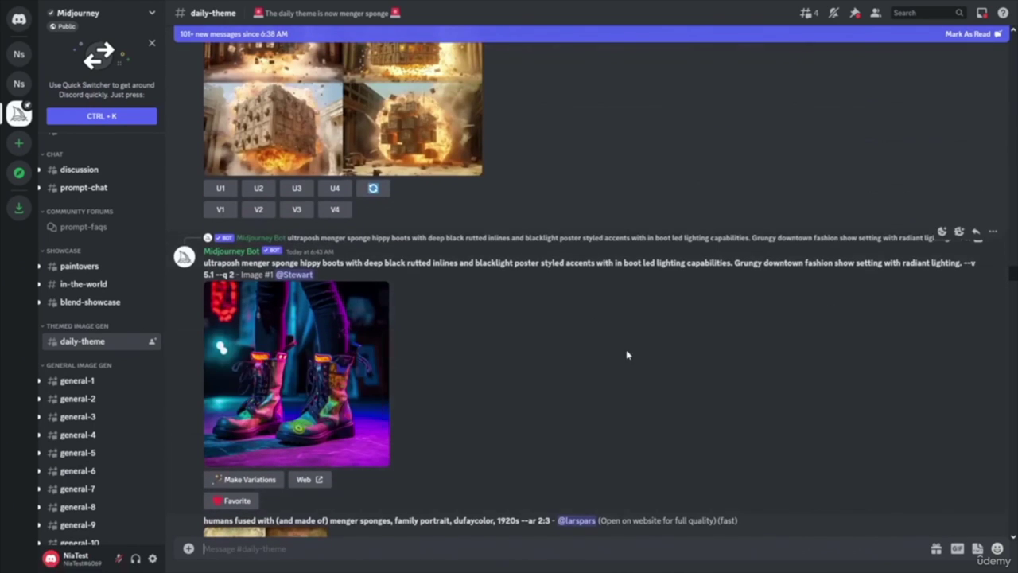
- Scroll back to the Geisha prompt and highlight its --ar 4:7 --niji 5 --style expressive parameters
scroll(610, 346, "up", 5)
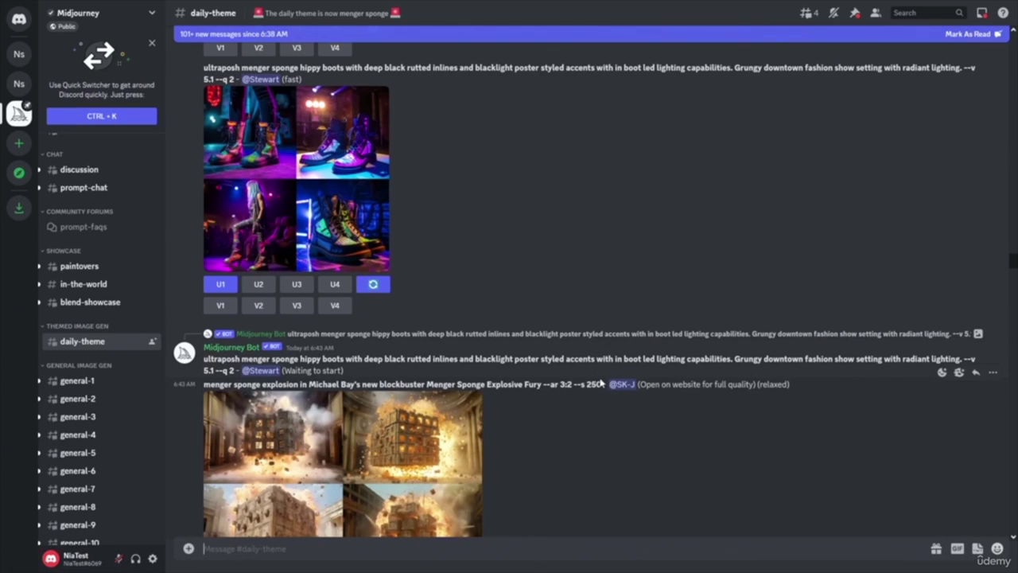
scroll(539, 293, "up", 2)
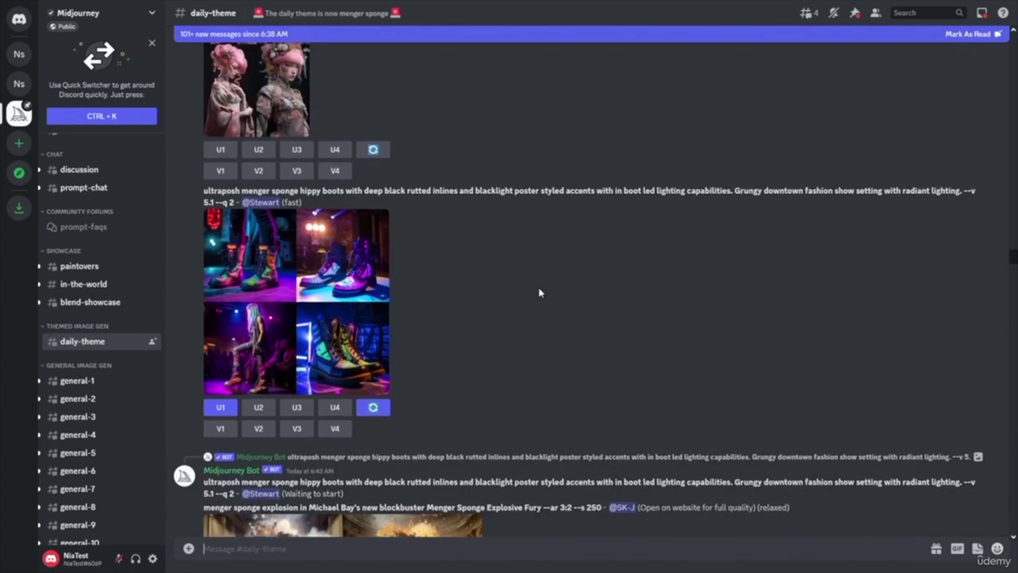
scroll(540, 293, "up", 2)
scroll(576, 332, "up", 4)
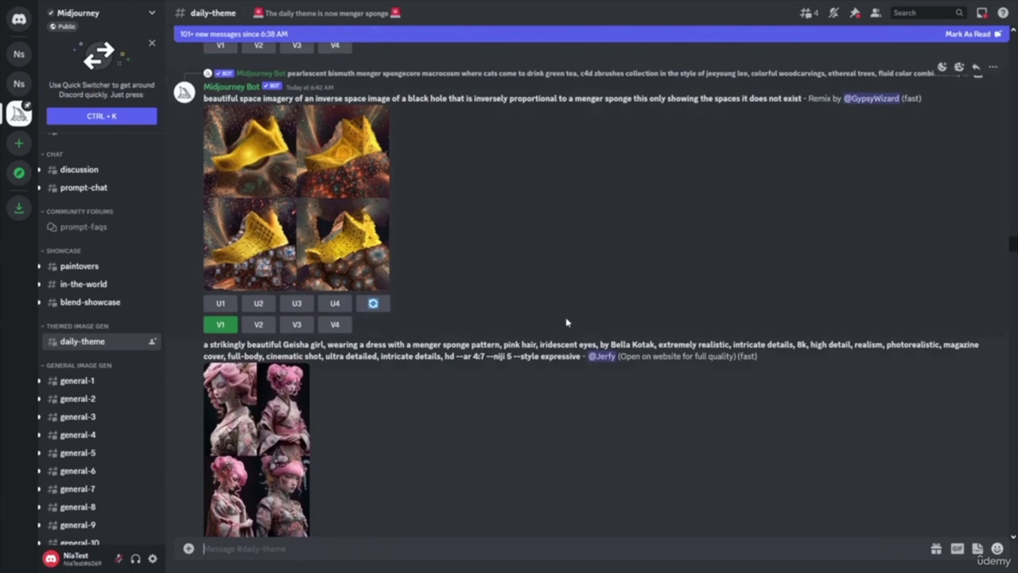
scroll(566, 322, "up", 1)
left_click_drag(456, 424, 585, 423)
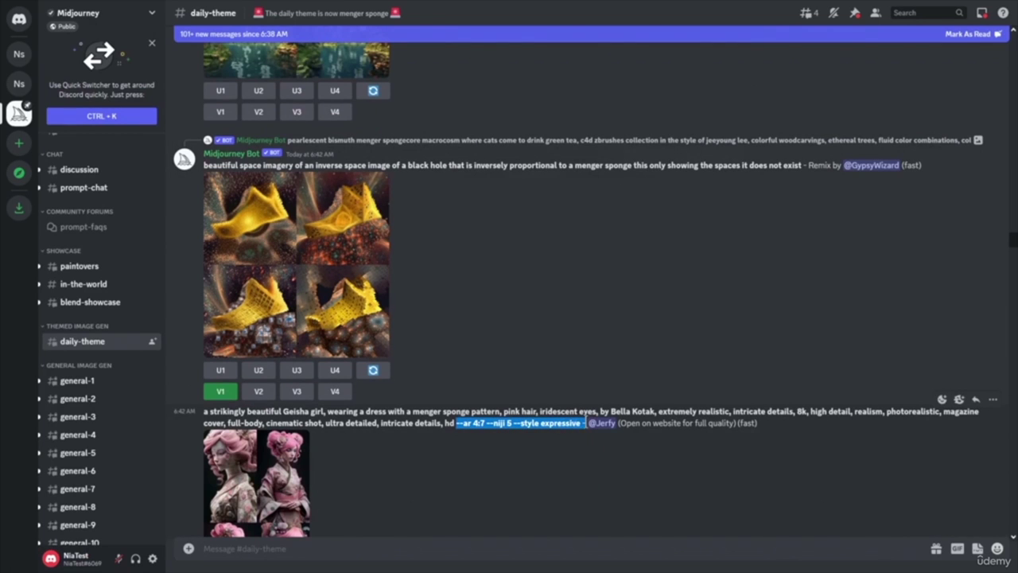
scroll(575, 297, "up", 15)
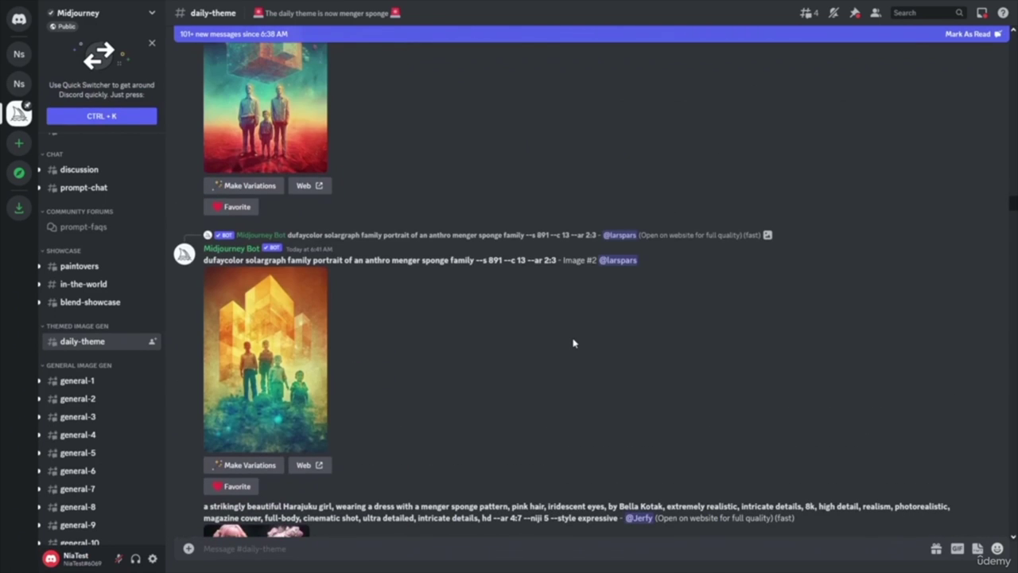
scroll(571, 341, "down", 4)
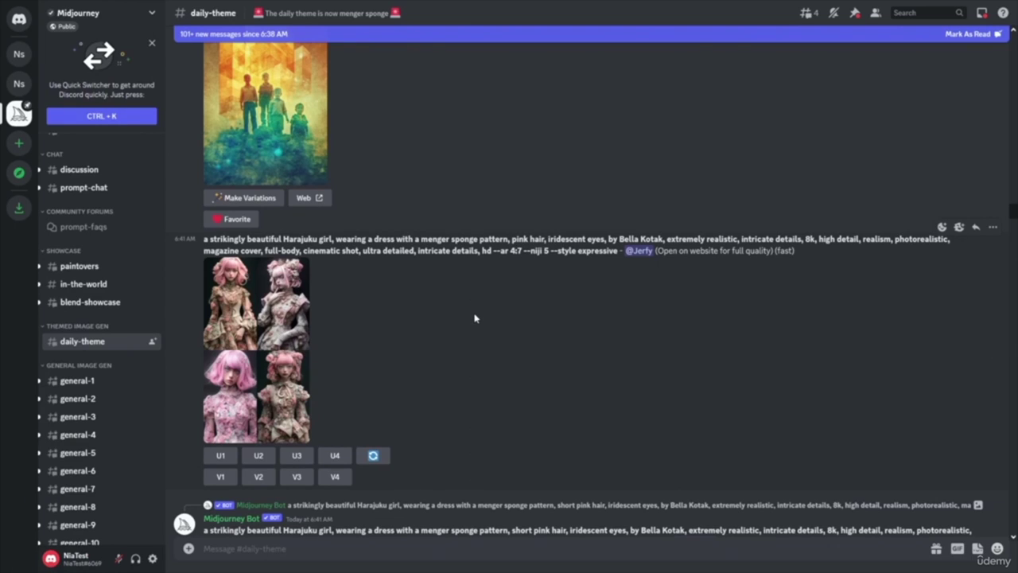
scroll(467, 313, "up", 10)
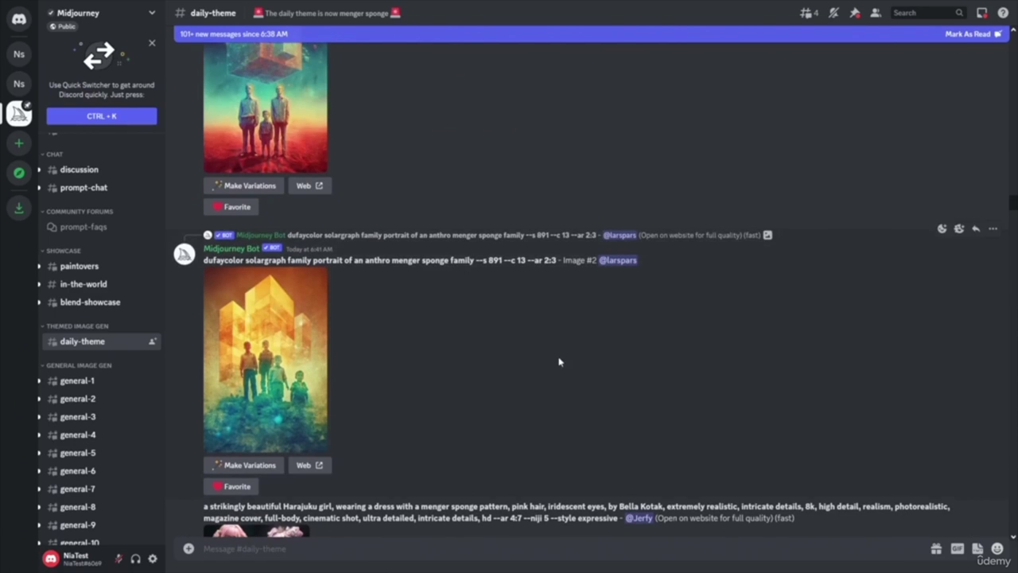
scroll(546, 360, "up", 5)
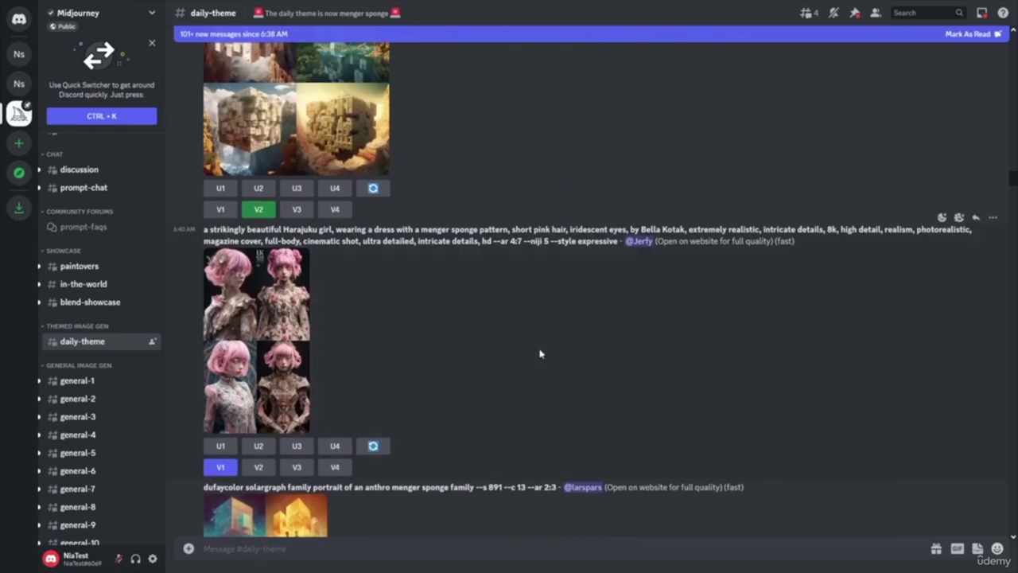
scroll(509, 360, "up", 10)
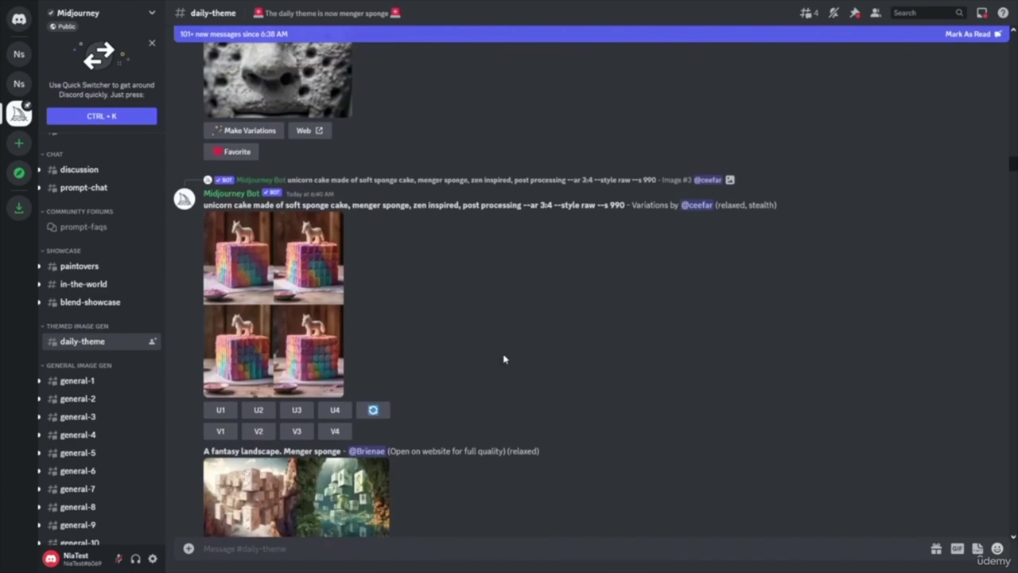
scroll(567, 369, "up", 5)
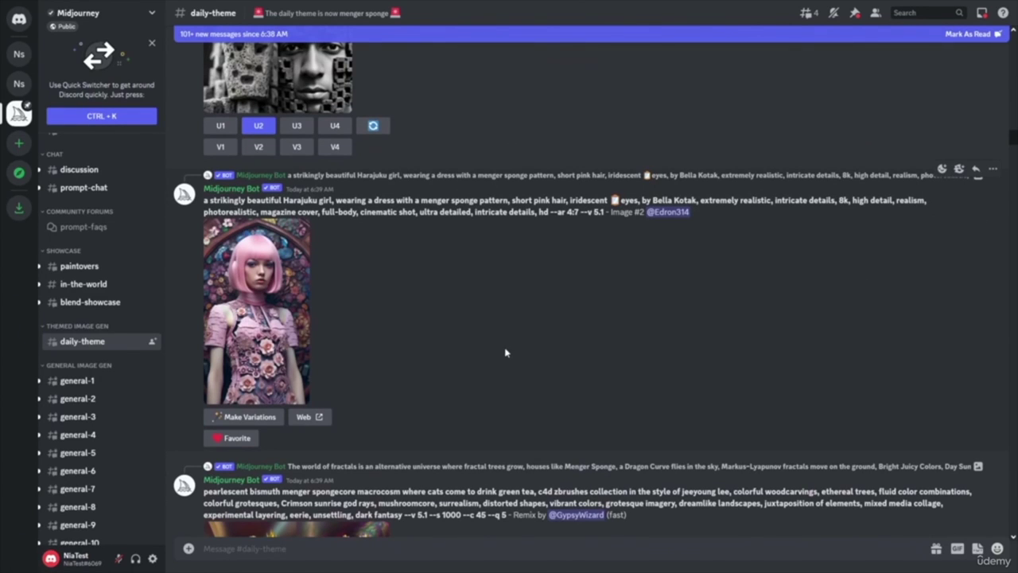
scroll(505, 352, "up", 5)
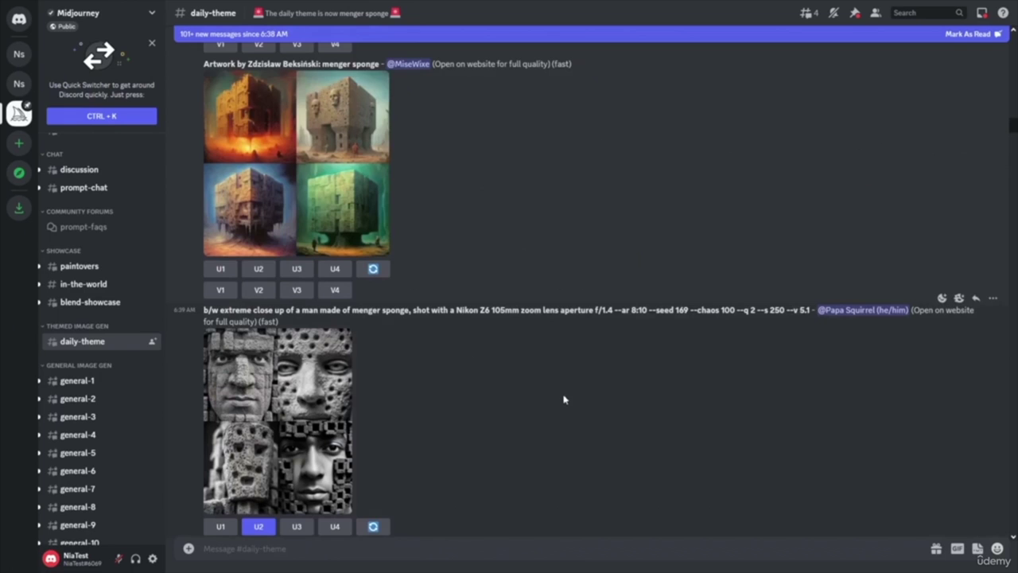
scroll(561, 400, "up", 10)
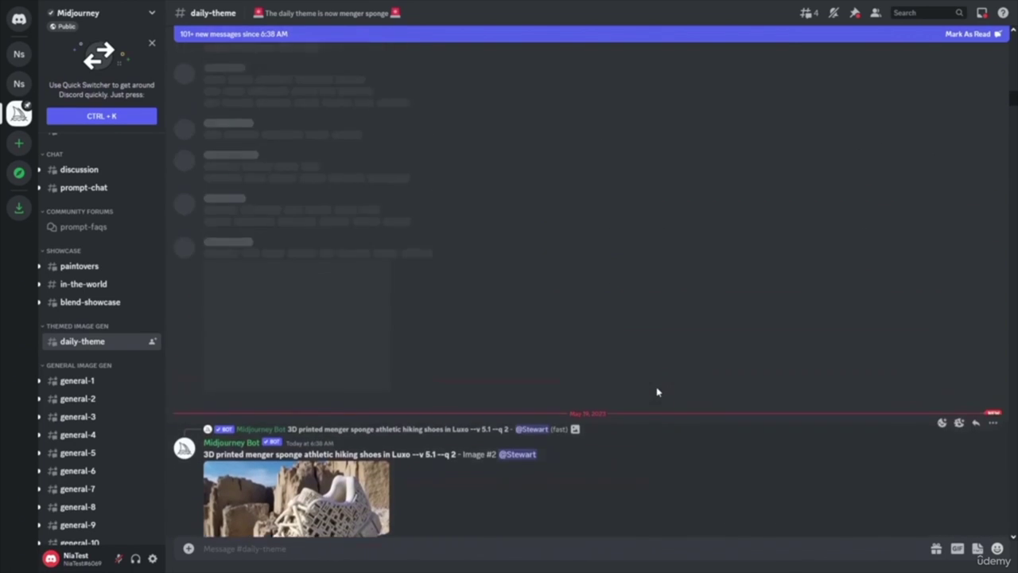
- Scroll #daily-theme back to the 6:32 AM menger sponge posts, then open the personal test server's #general
scroll(657, 393, "up", 5)
scroll(658, 392, "down", 8)
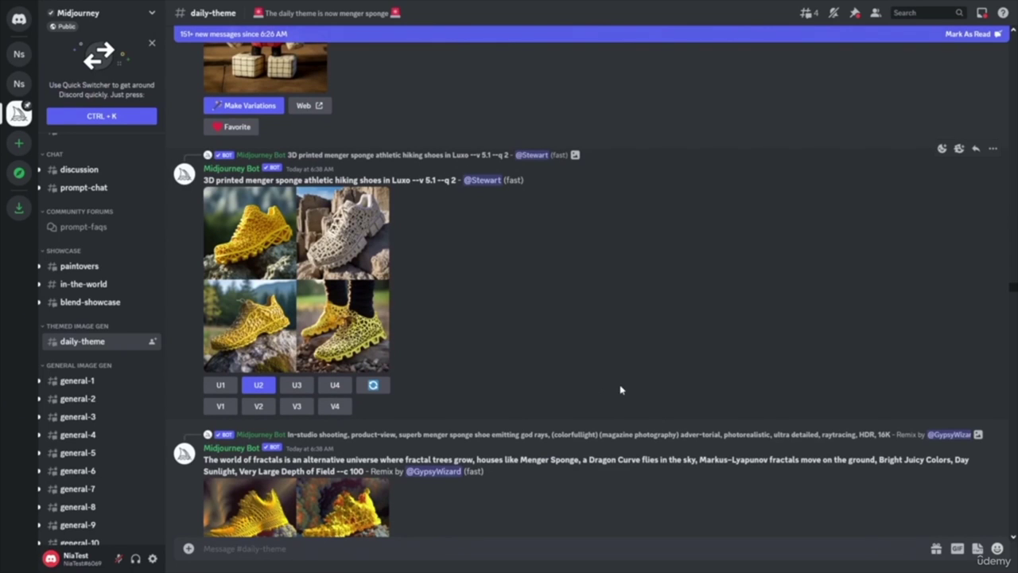
scroll(577, 370, "up", 10)
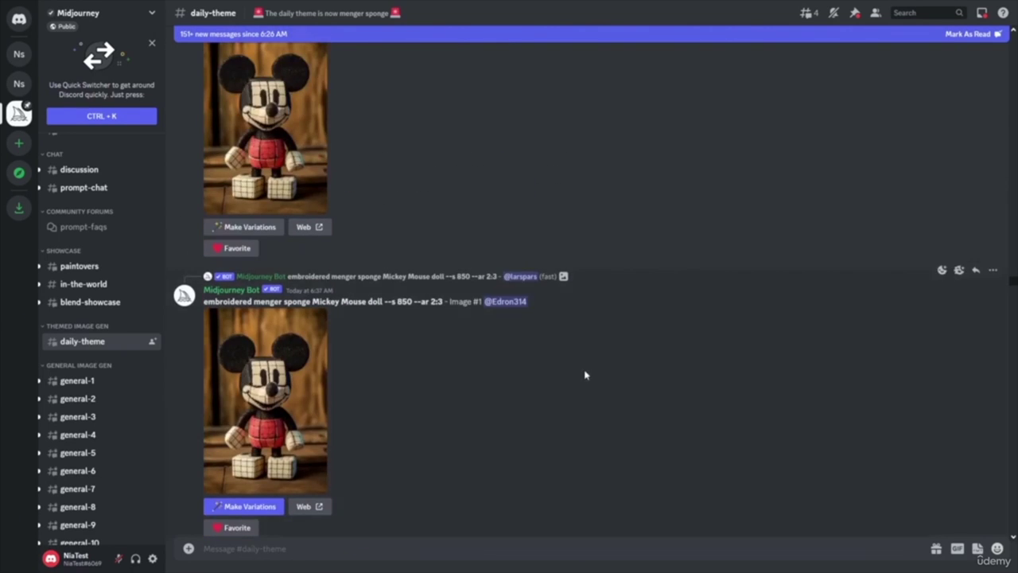
scroll(639, 401, "up", 5)
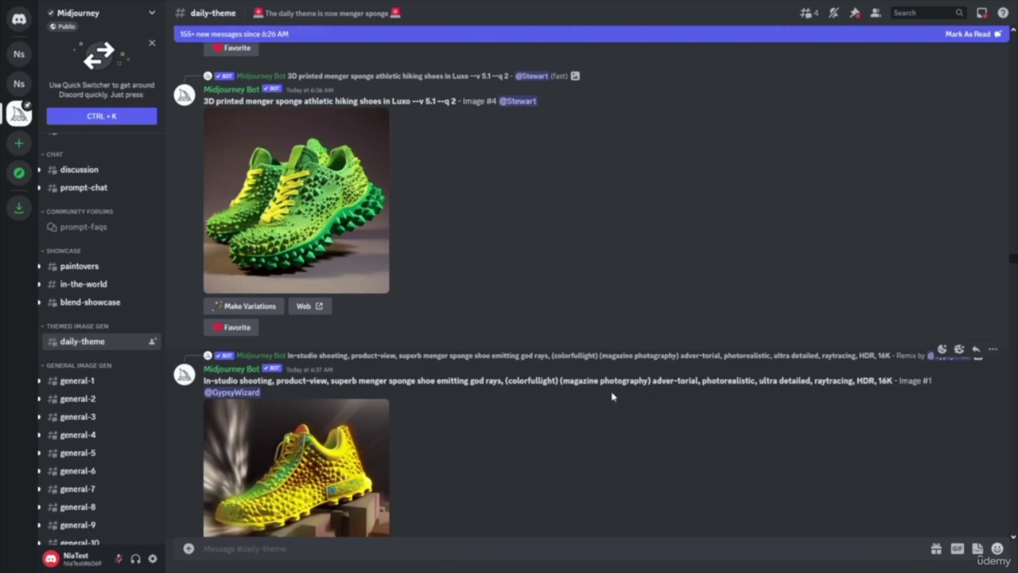
scroll(611, 395, "up", 4)
scroll(609, 397, "up", 5)
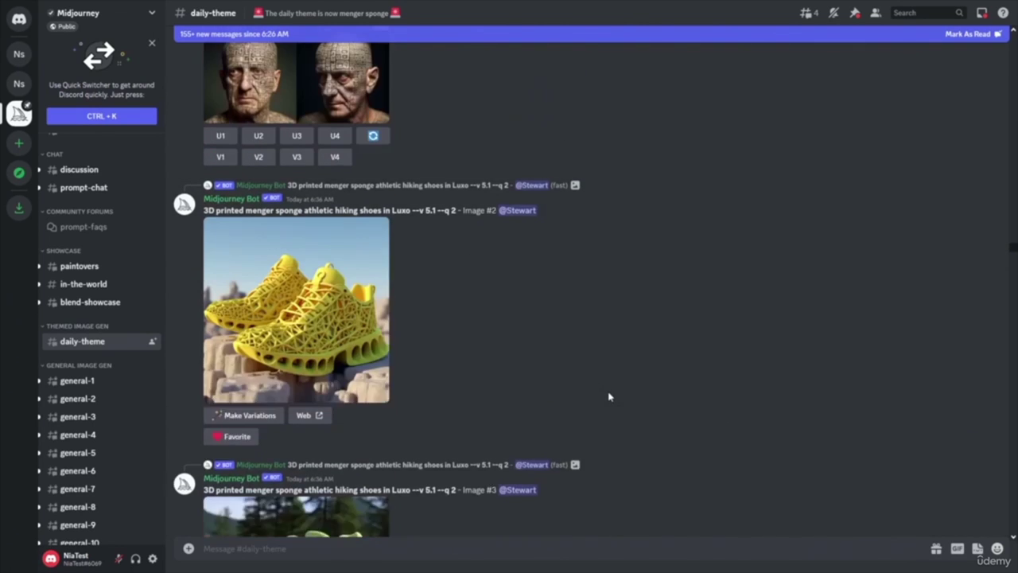
scroll(659, 400, "up", 5)
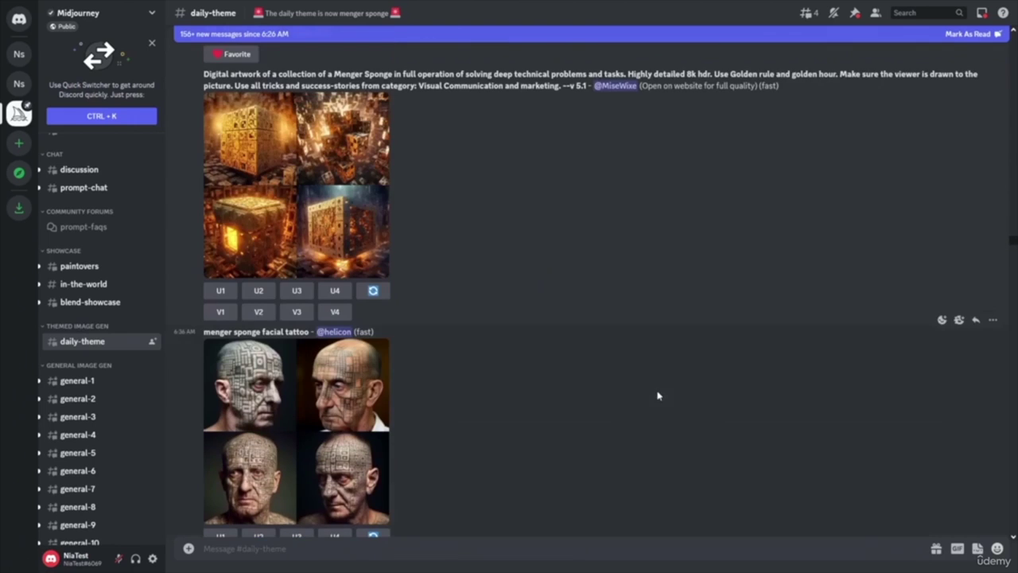
scroll(672, 407, "up", 4)
scroll(684, 412, "up", 10)
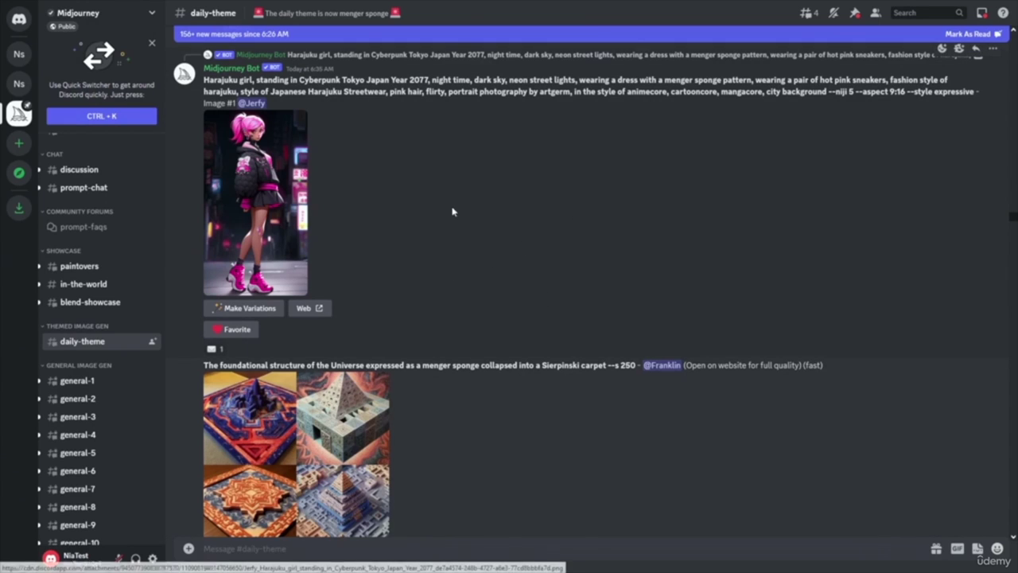
scroll(549, 331, "up", 15)
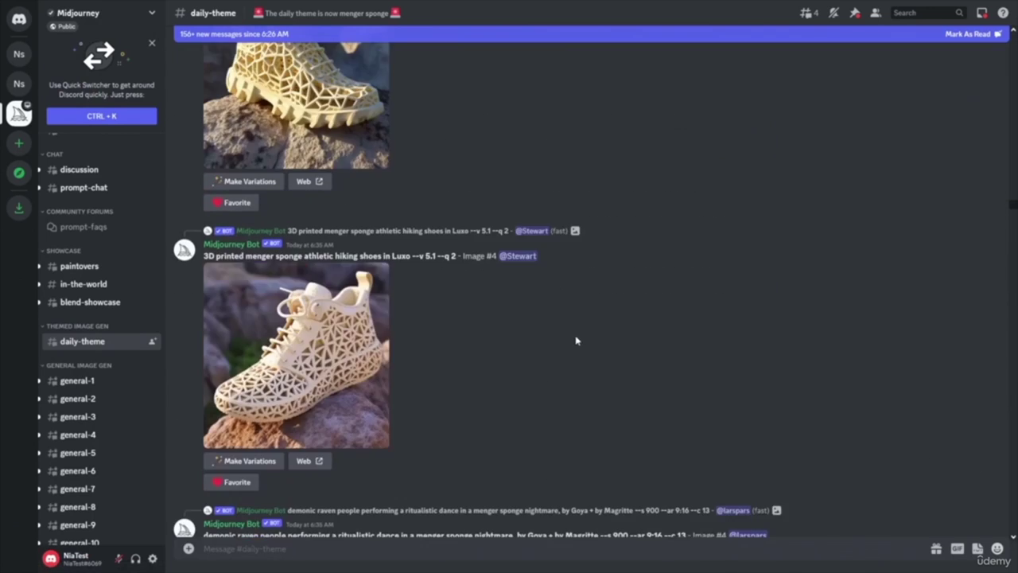
scroll(591, 348, "down", 10)
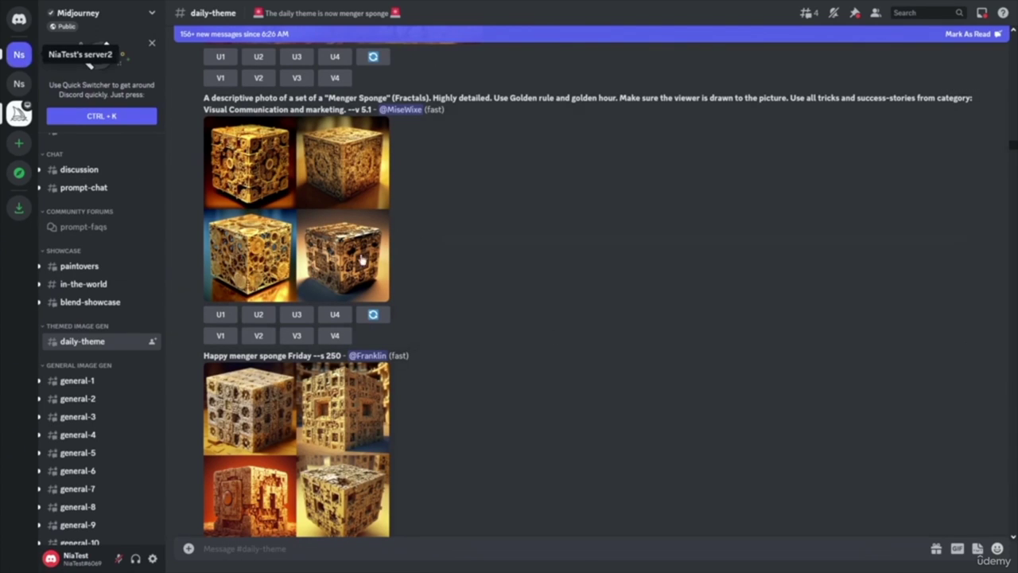
left_click(19, 53)
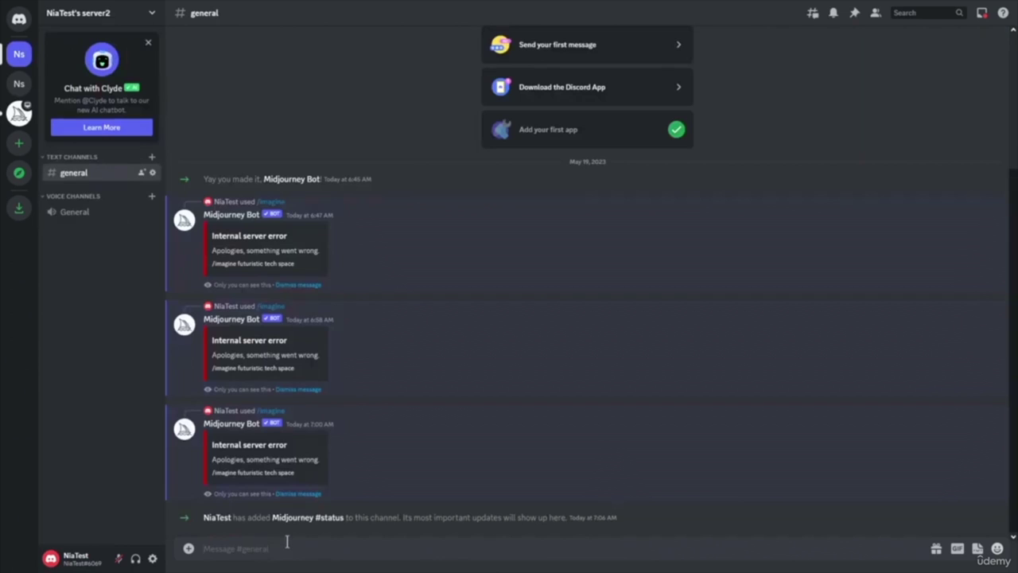
- Recall and resend the /imagine prompt "futuristic tech space" to Midjourney
type("/imagine prompt: futuristic tech space")
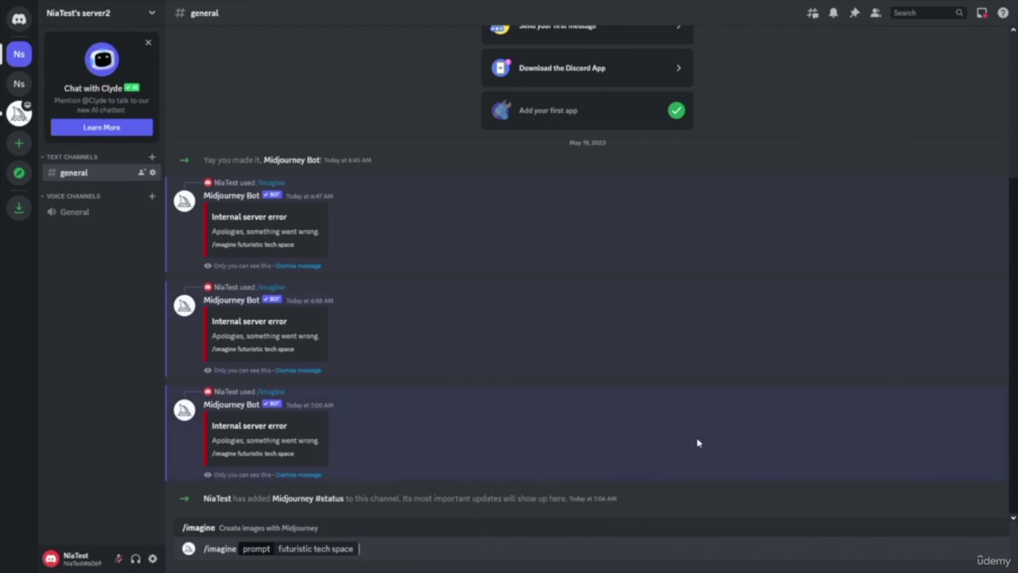
key("Return")
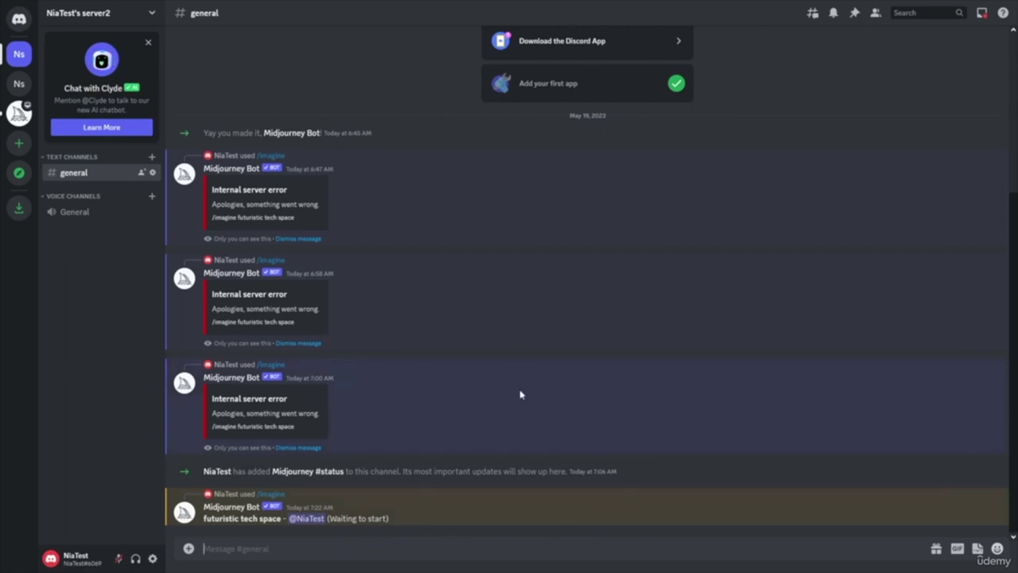
- Wait for the futuristic tech space four-image grid to finish with its U1–U4 and V1–V4 buttons
scroll(513, 422, "up", 3)
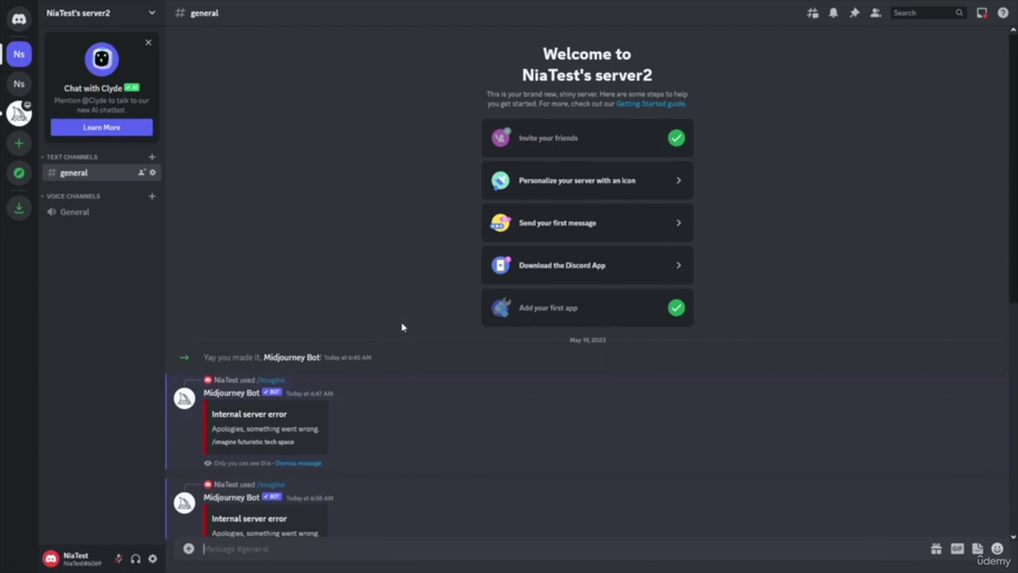
scroll(405, 254, "down", 5)
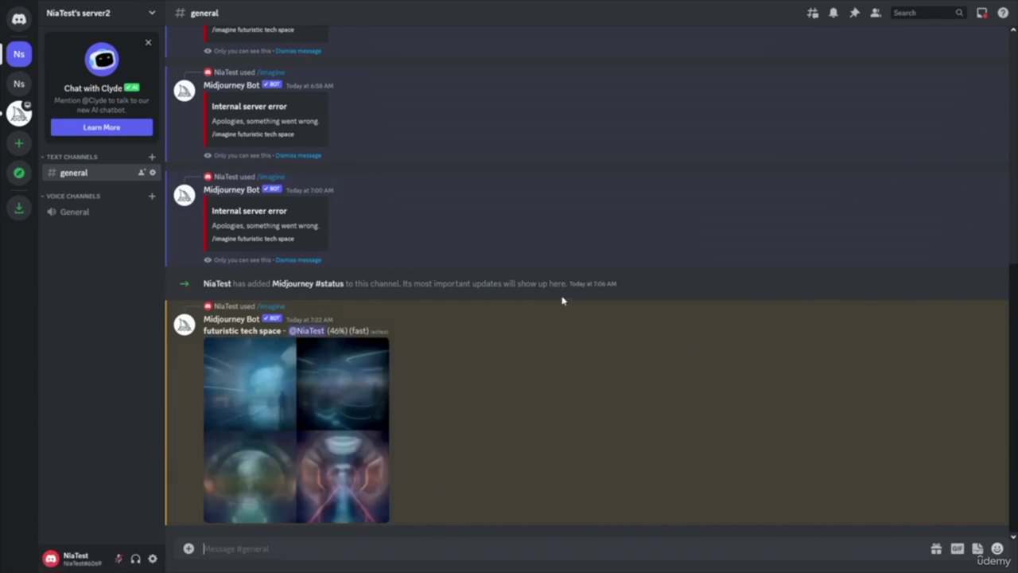
scroll(561, 297, "up", 3)
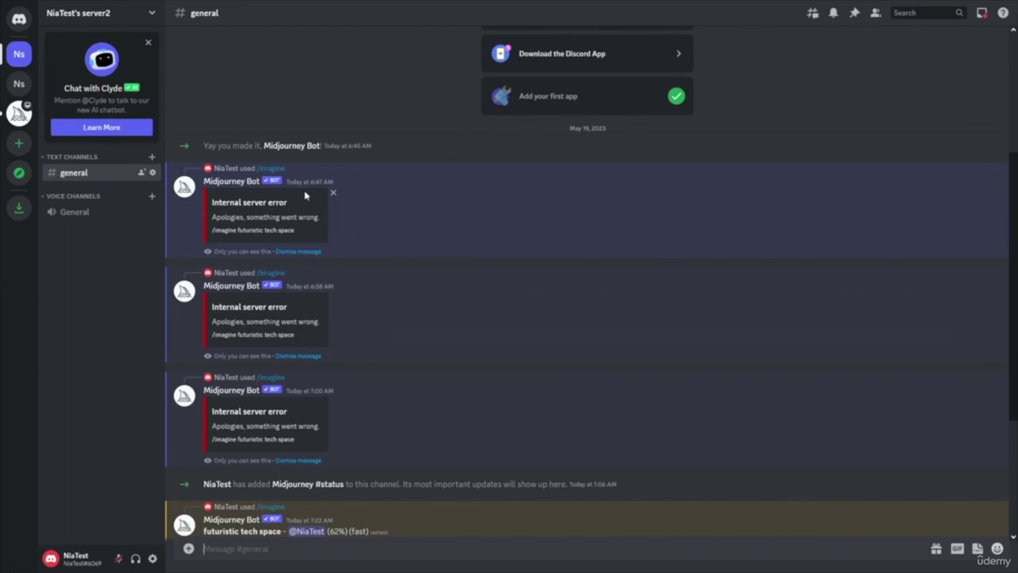
scroll(549, 391, "down", 3)
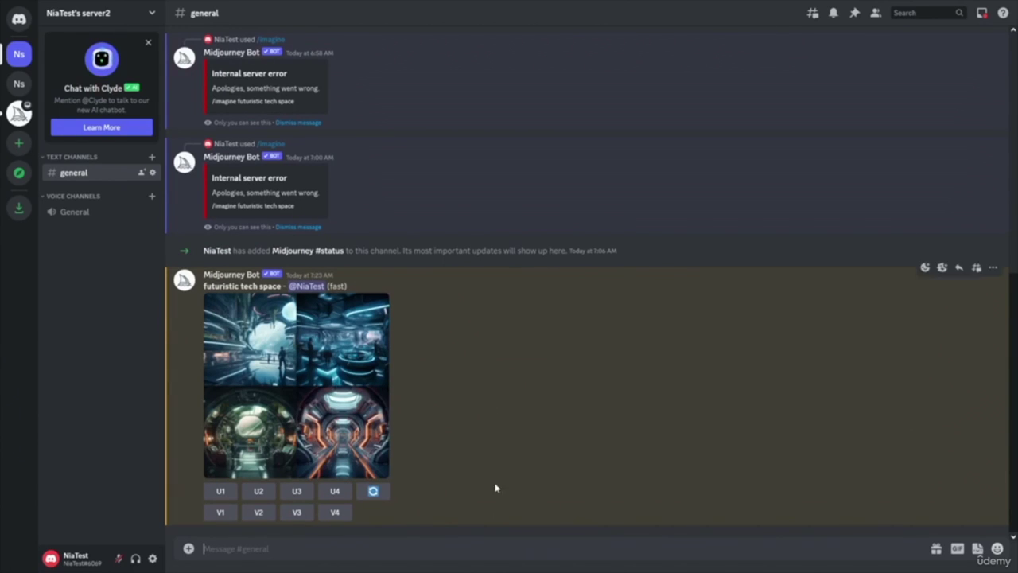
- Upscale the first, second and third futuristic tech space images with U1, U2 and U3
left_click(223, 493)
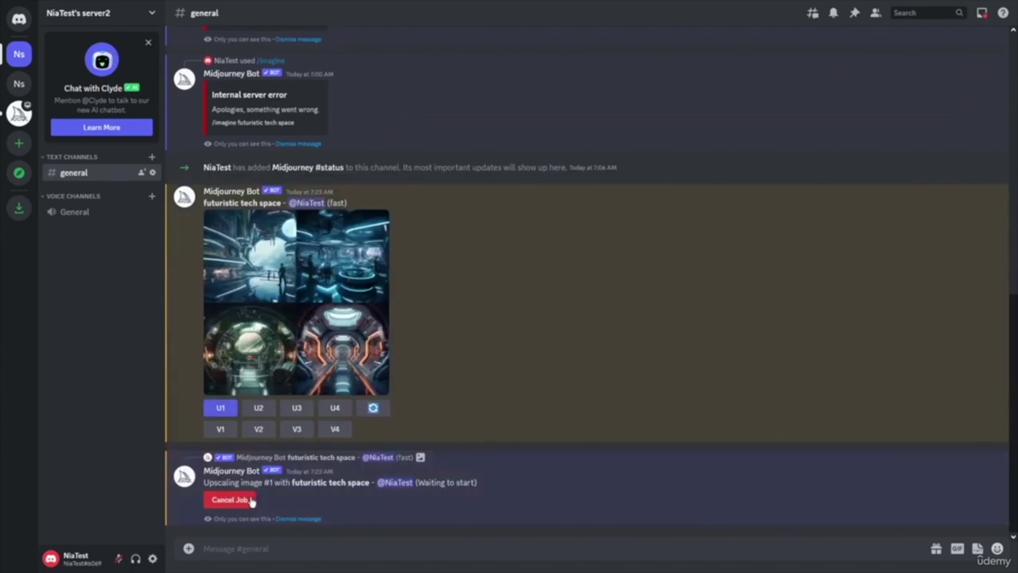
left_click(264, 409)
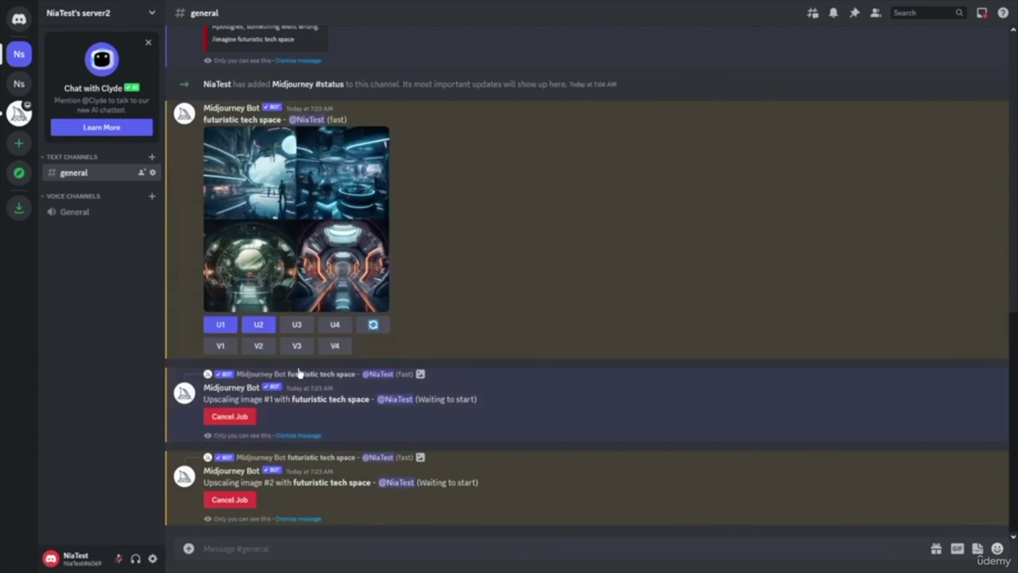
left_click(307, 326)
scroll(440, 416, "up", 5)
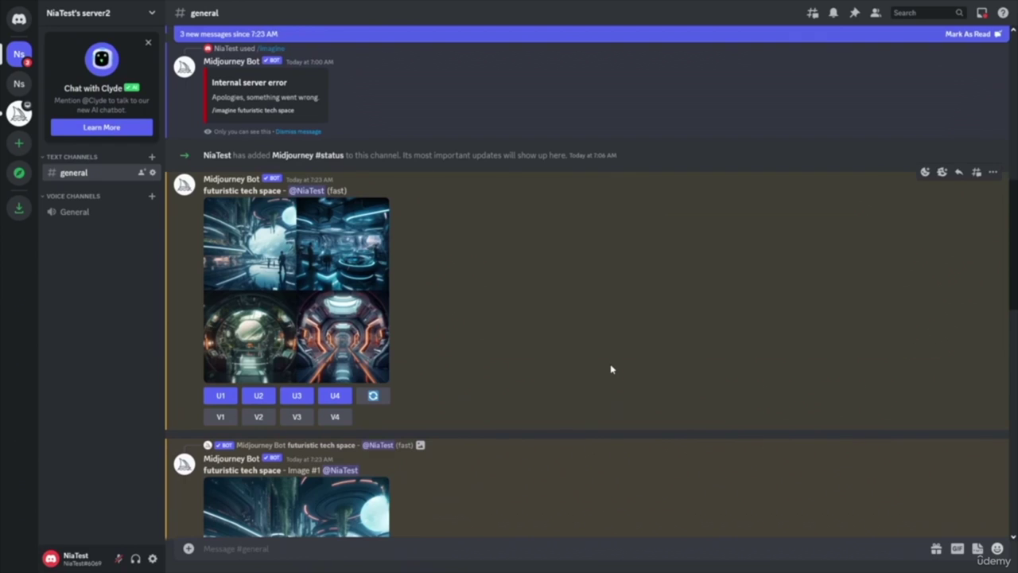
- Review the individually posted futuristic tech space upscales, Image #1 through Image #4
scroll(610, 369, "down", 4)
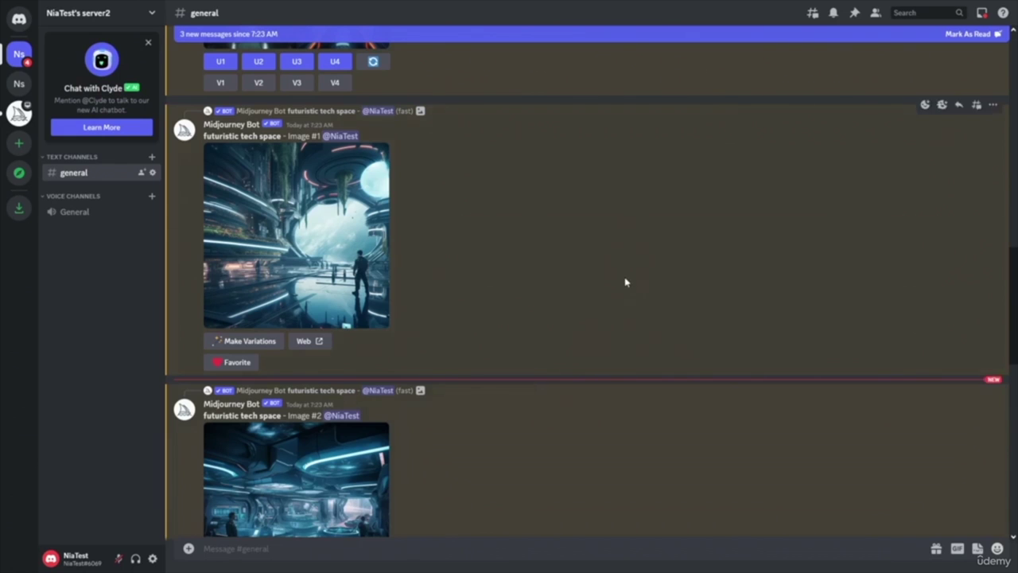
scroll(628, 290, "down", 3)
scroll(634, 301, "up", 4)
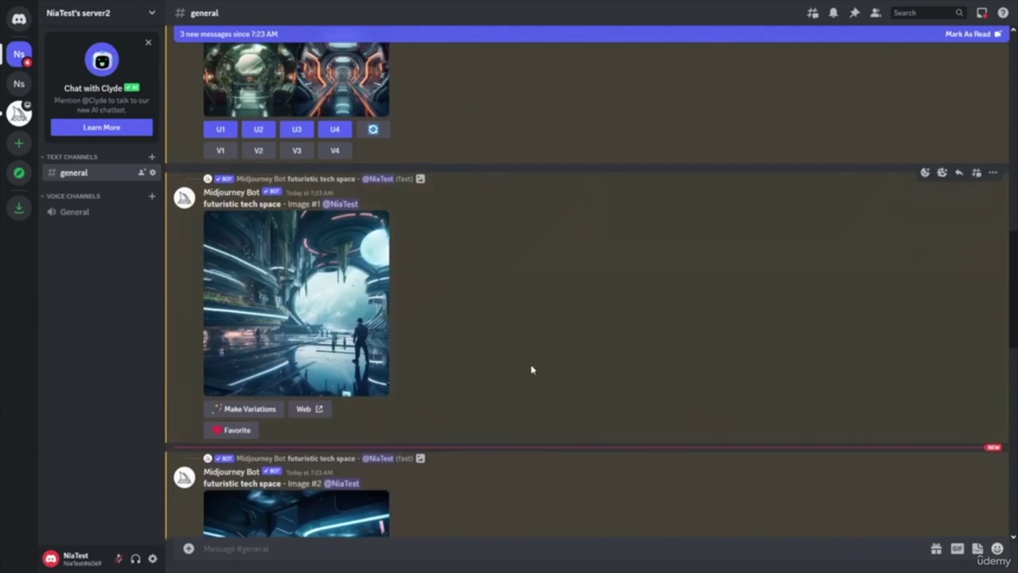
scroll(541, 370, "up", 5)
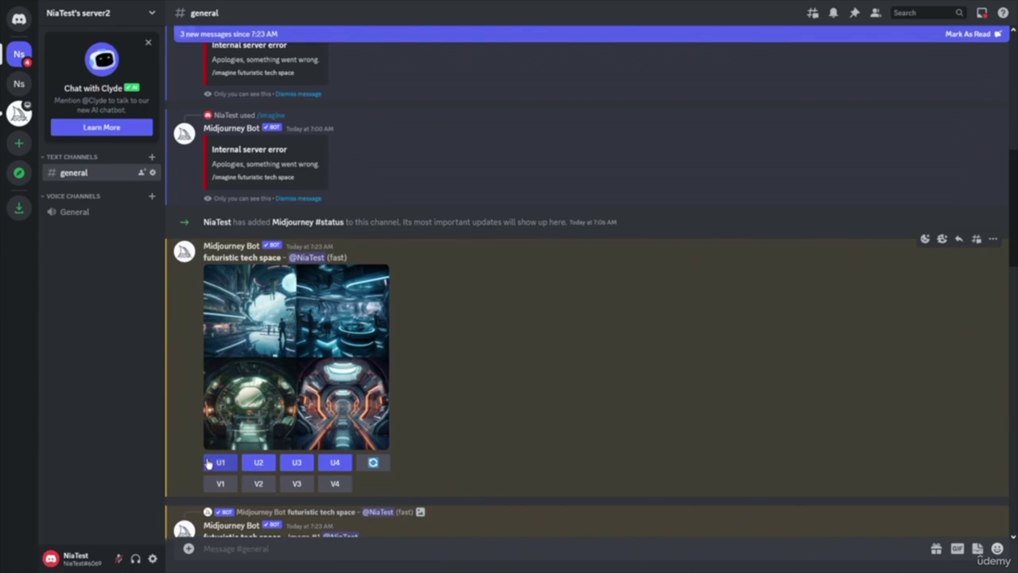
scroll(520, 341, "down", 5)
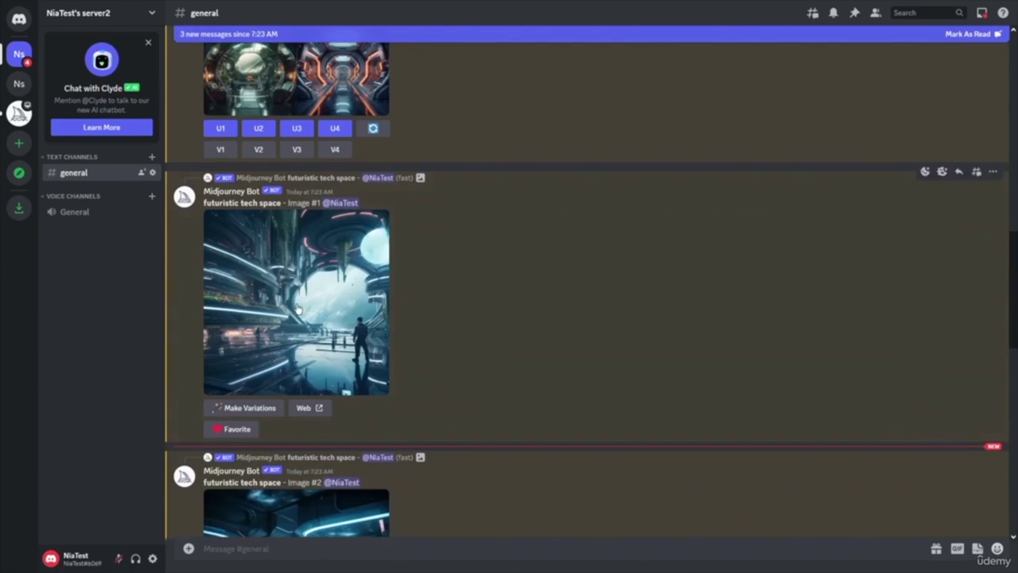
scroll(559, 352, "down", 5)
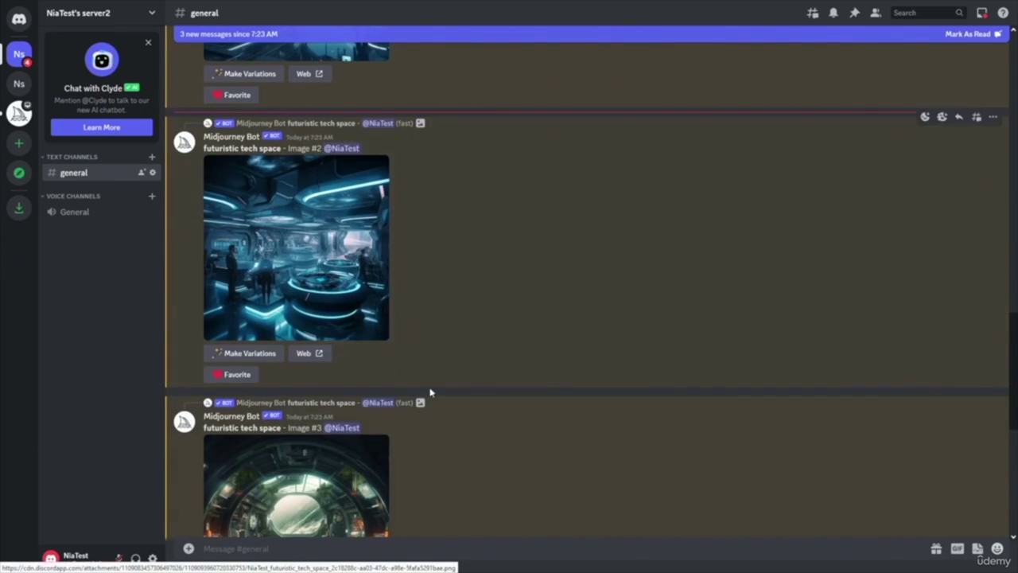
scroll(504, 411, "down", 5)
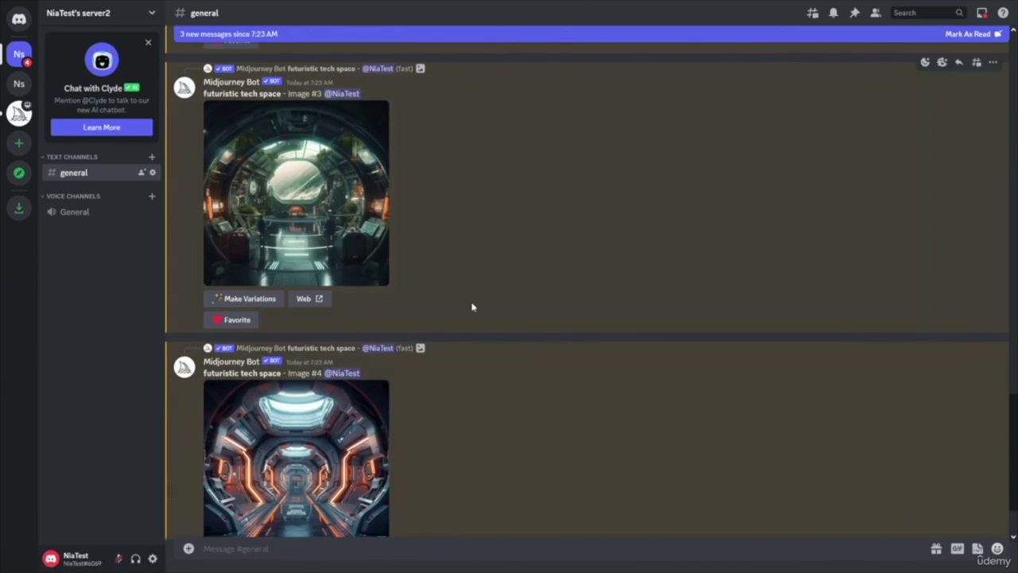
scroll(469, 388, "down", 2)
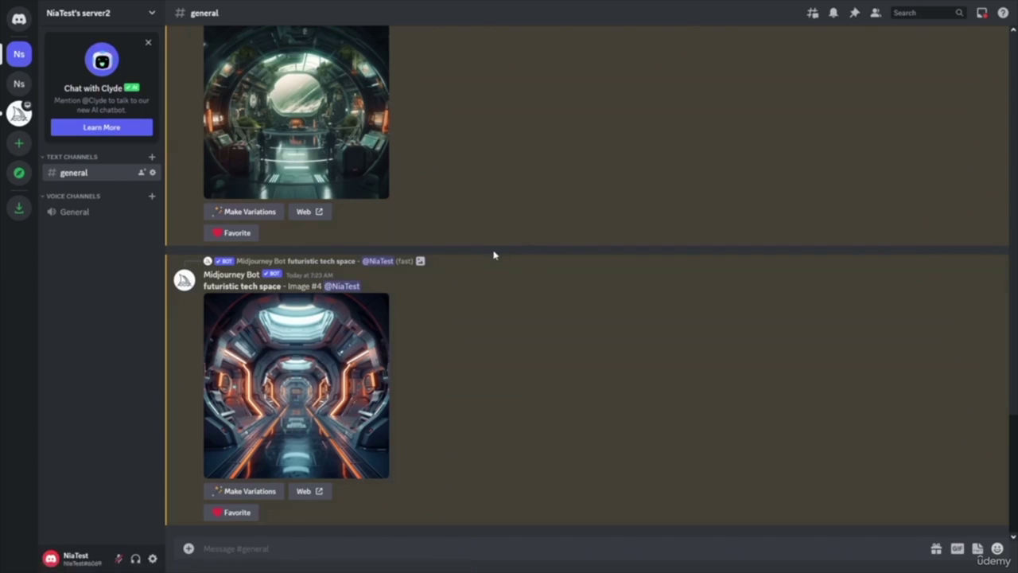
scroll(436, 382, "up", 6)
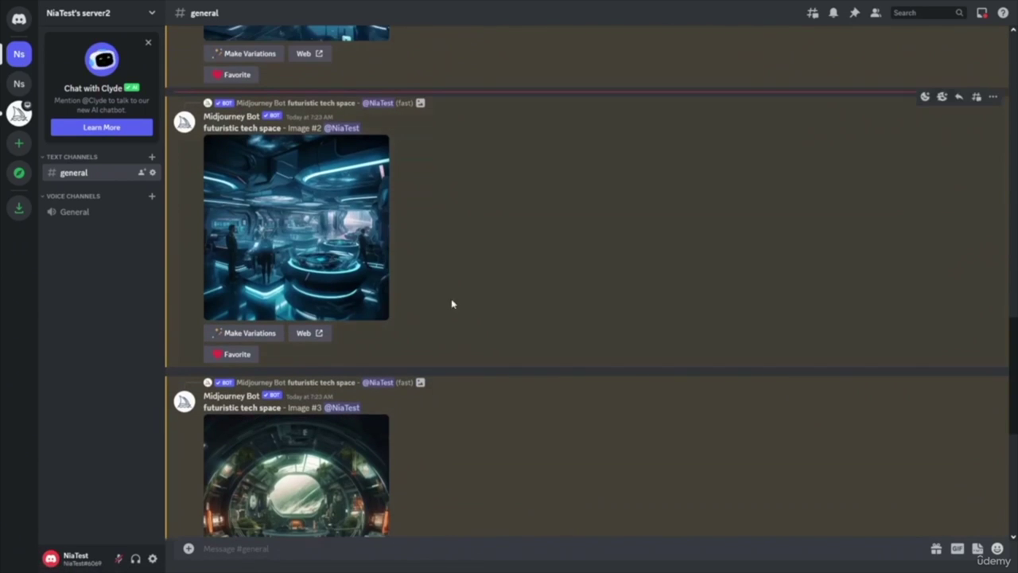
scroll(512, 204, "up", 10)
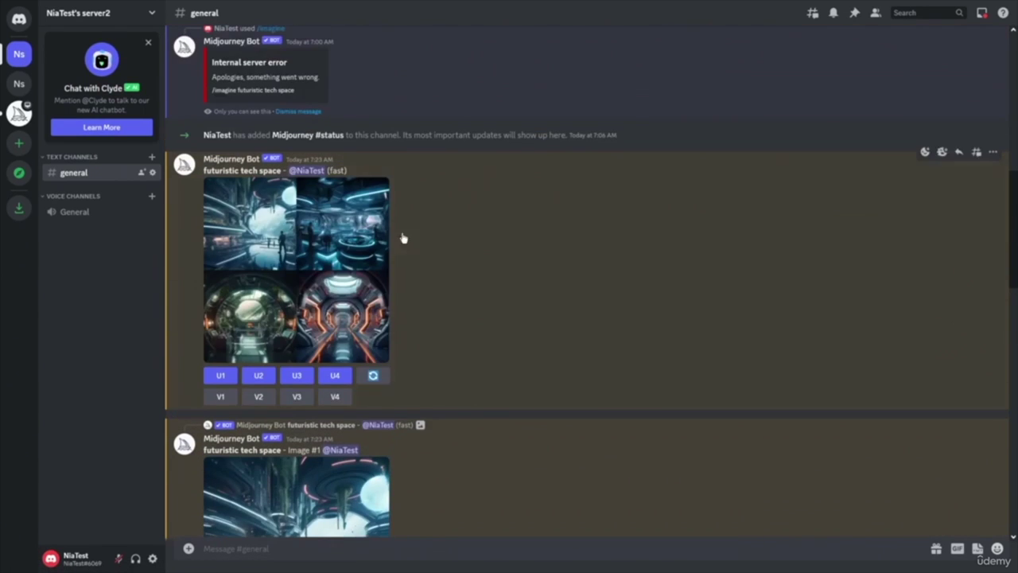
scroll(578, 296, "down", 5)
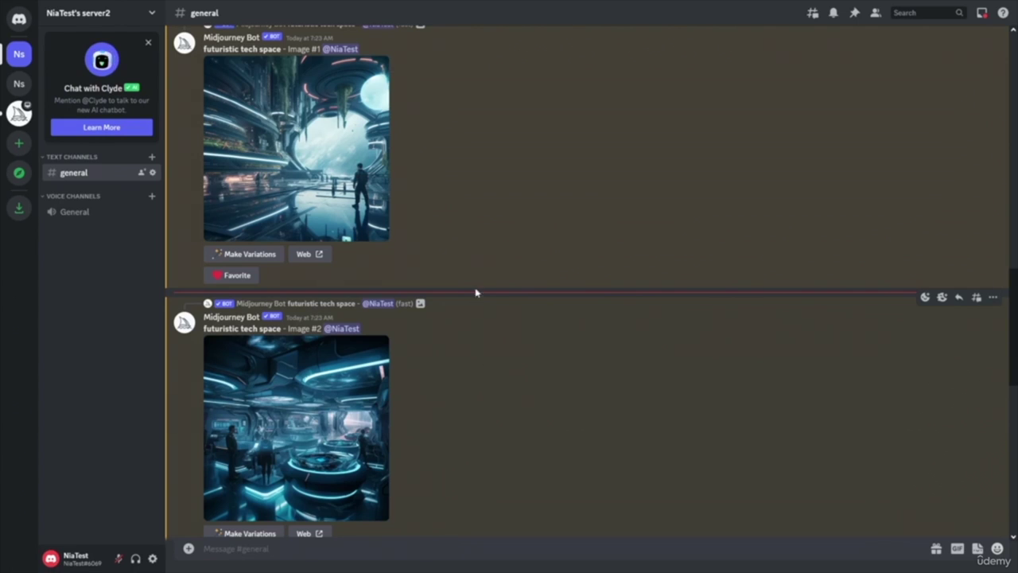
- Open upscaled Image #1 on midjourney.com, confirm the redirect, and authorize sign-in through Discord
left_click(310, 256)
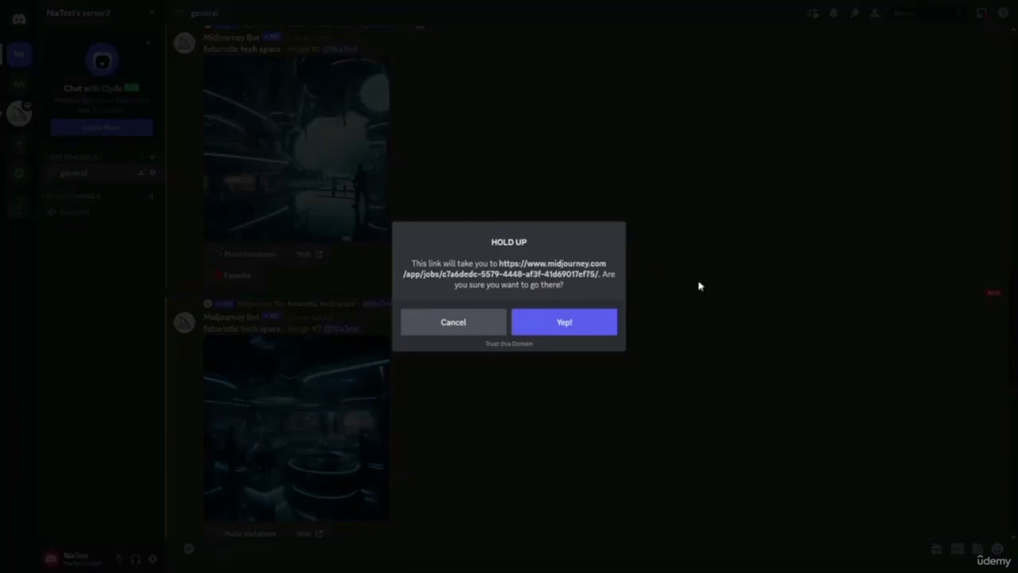
left_click(576, 325)
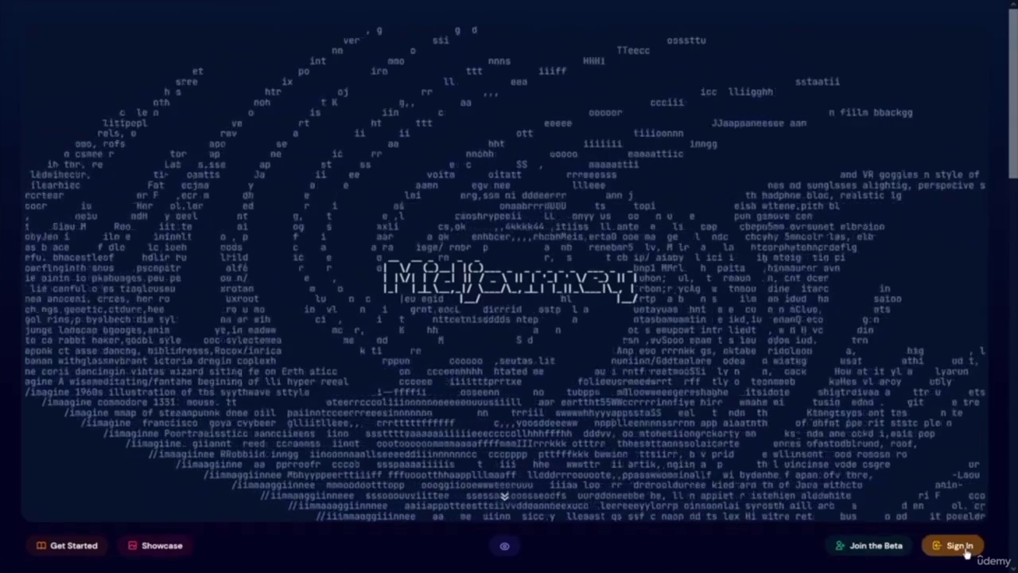
left_click(962, 547)
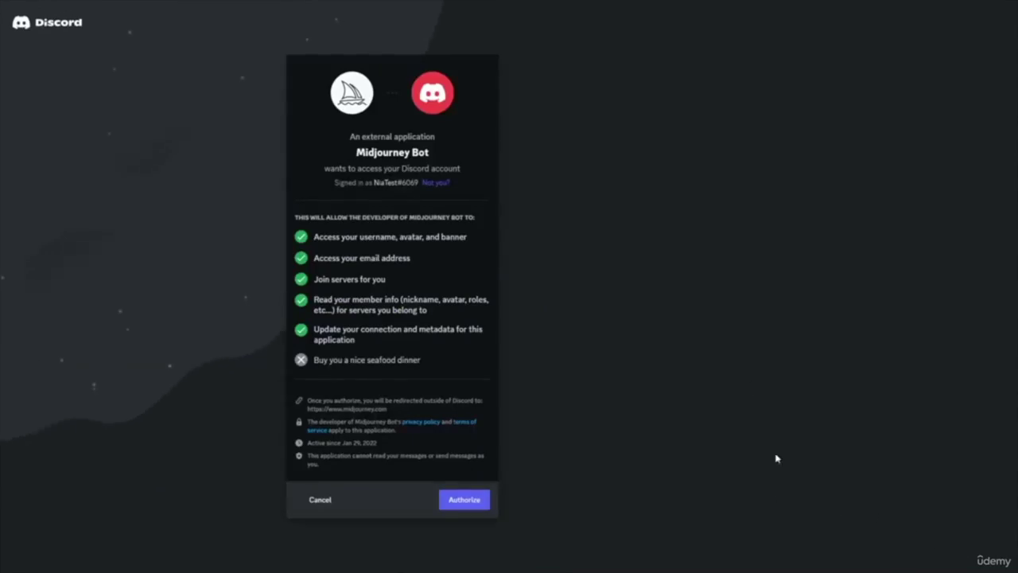
left_click(470, 502)
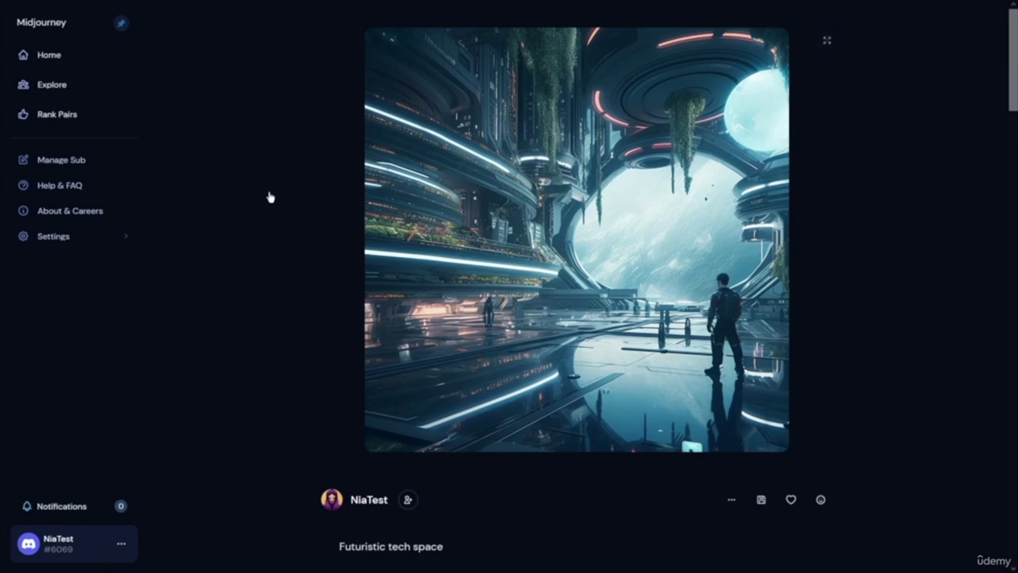
scroll(270, 198, "down", 10)
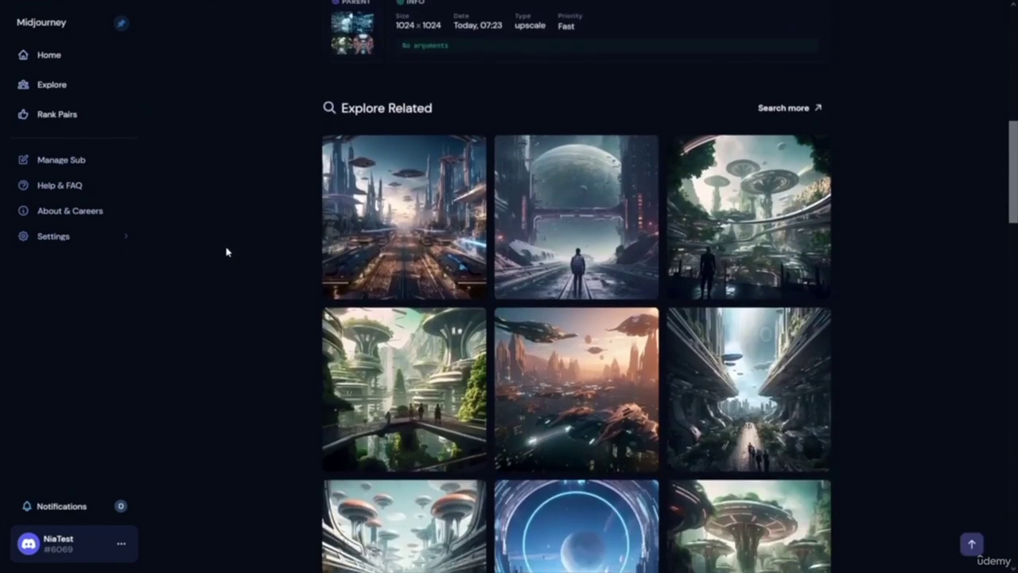
scroll(237, 256, "down", 15)
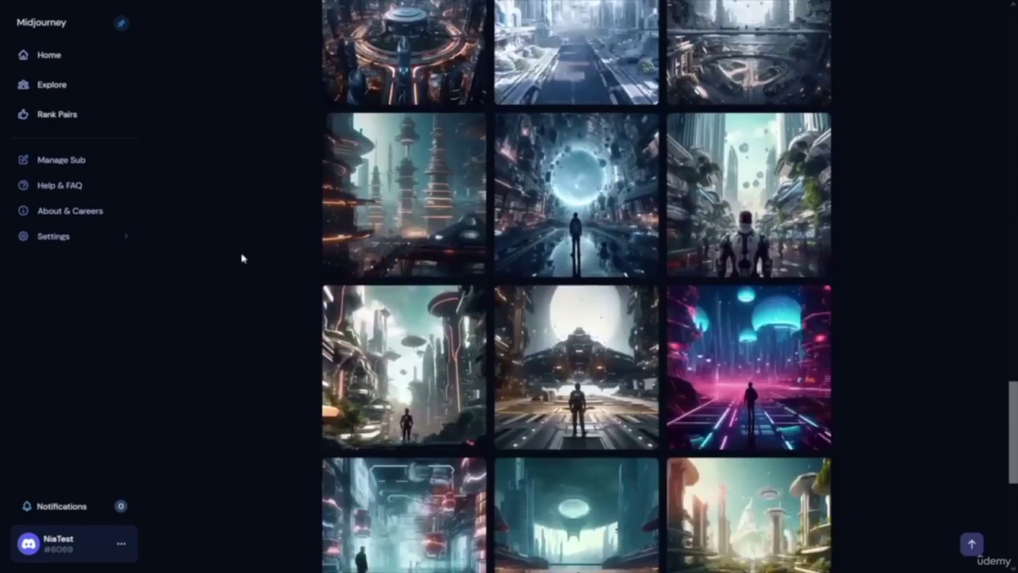
scroll(238, 257, "down", 2)
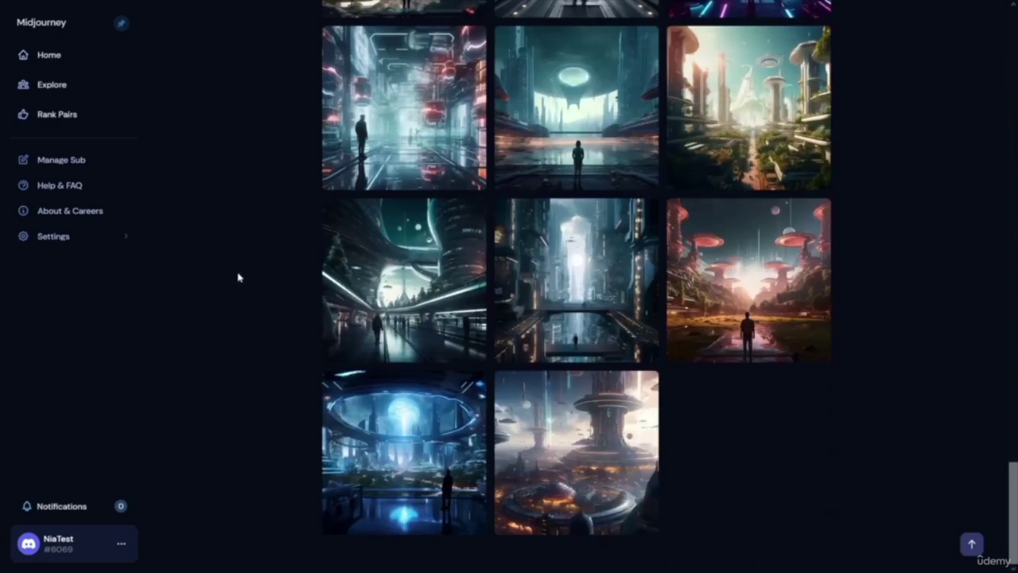
scroll(242, 278, "up", 15)
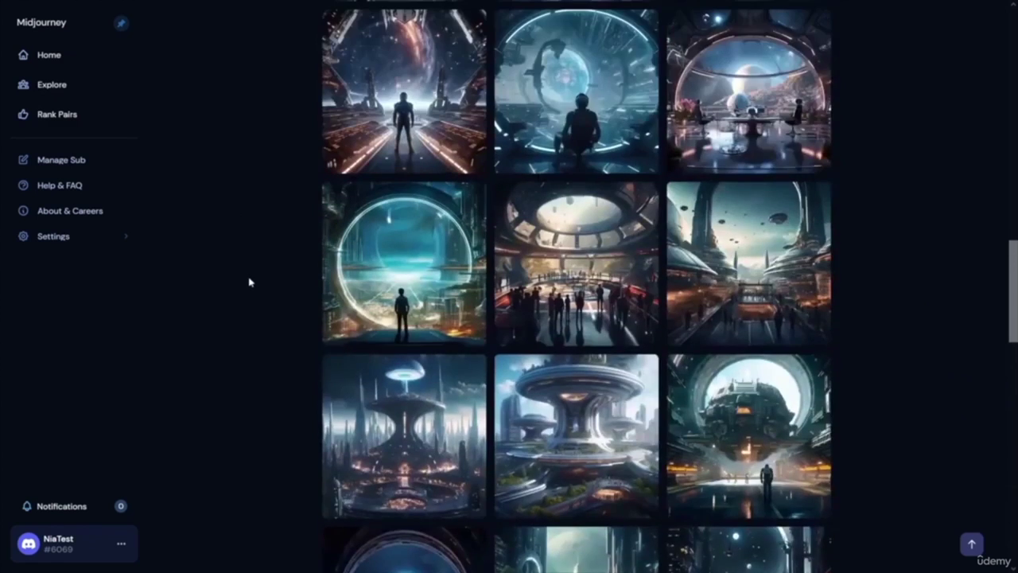
scroll(249, 280, "up", 10)
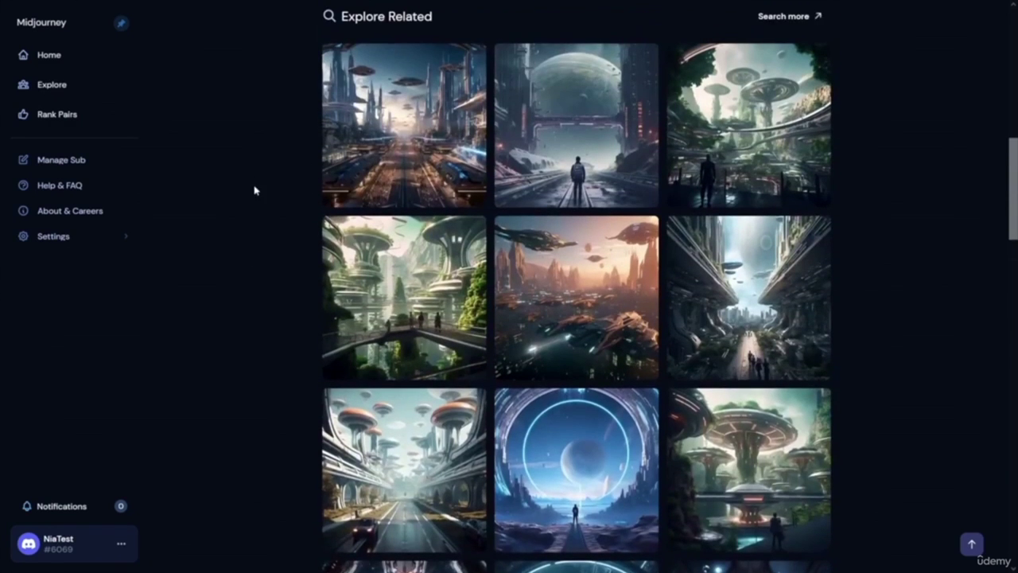
scroll(255, 190, "up", 2)
mouse_move(587, 268)
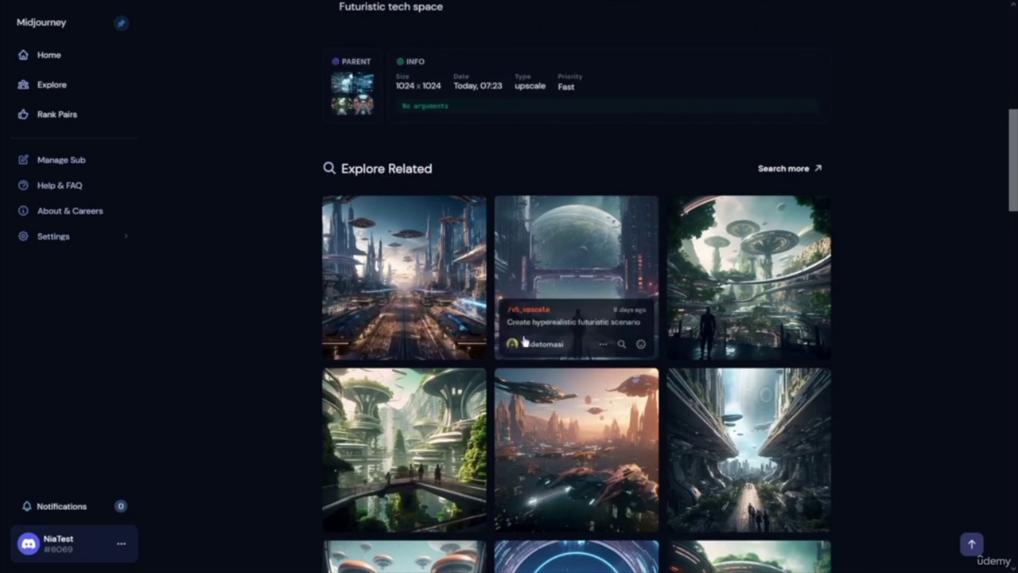
mouse_move(424, 284)
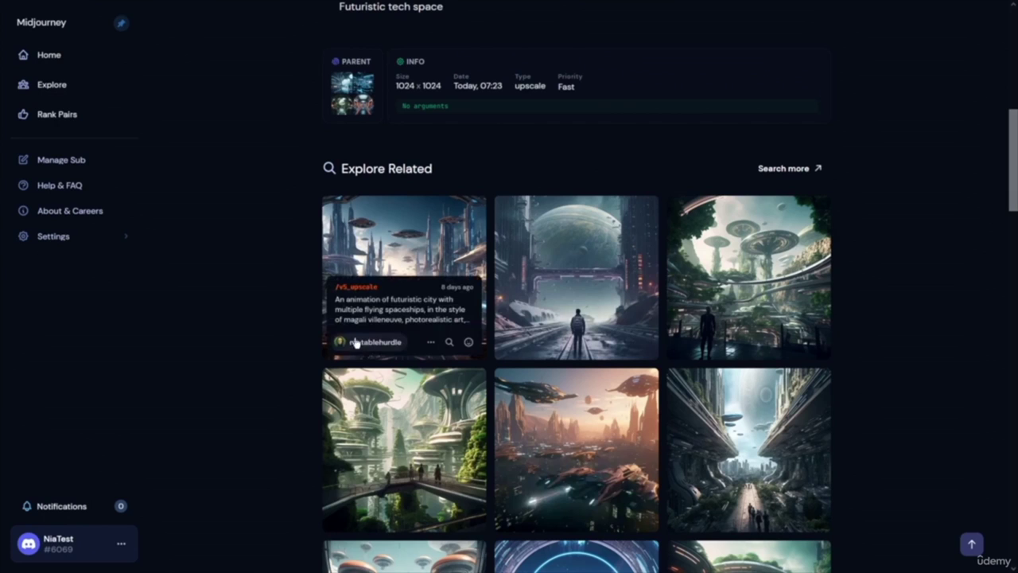
mouse_move(517, 337)
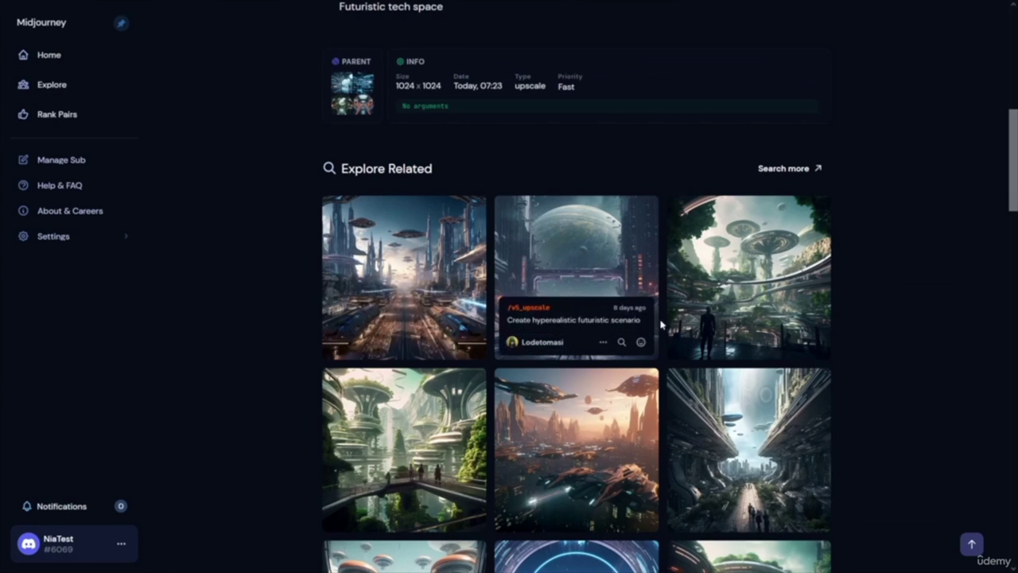
scroll(266, 324, "up", 3)
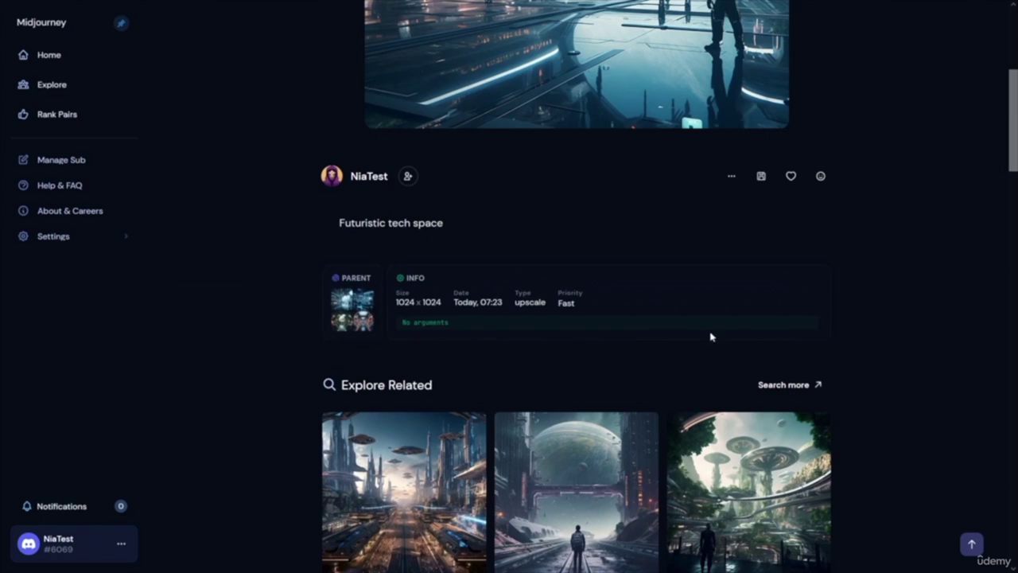
scroll(302, 358, "down", 3)
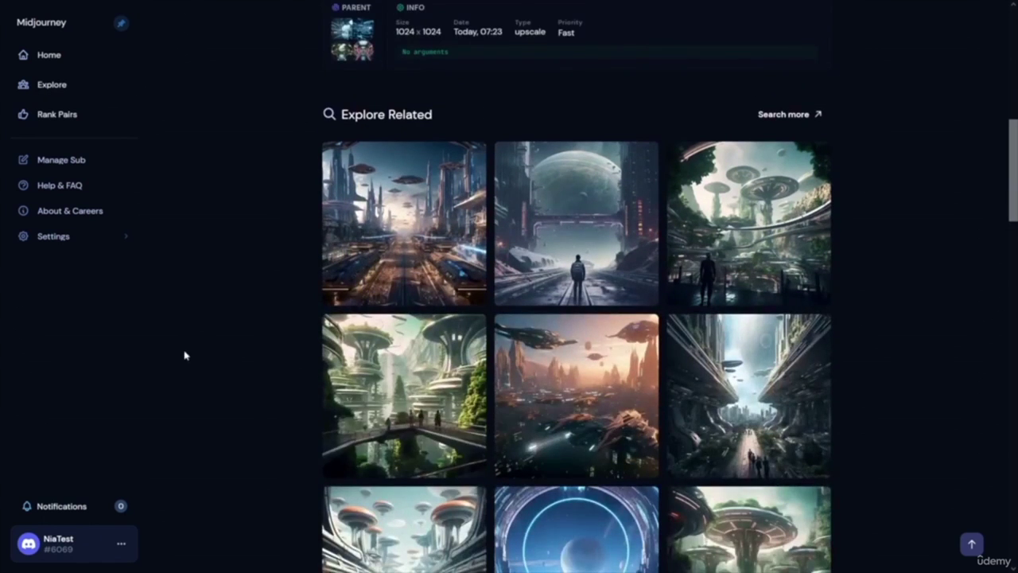
scroll(252, 319, "up", 3)
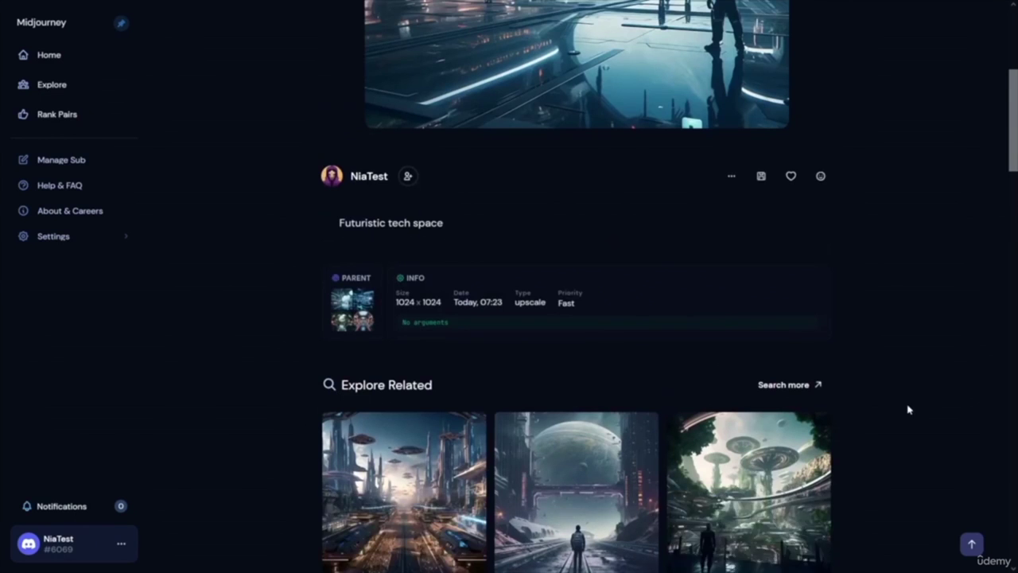
scroll(493, 334, "down", 3)
scroll(477, 457, "up", 4)
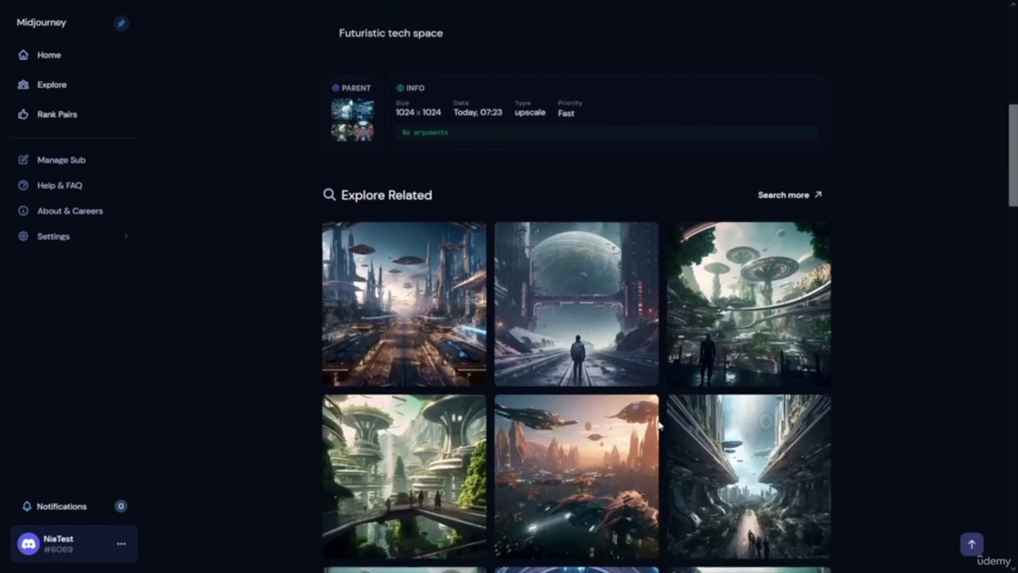
scroll(258, 406, "down", 4)
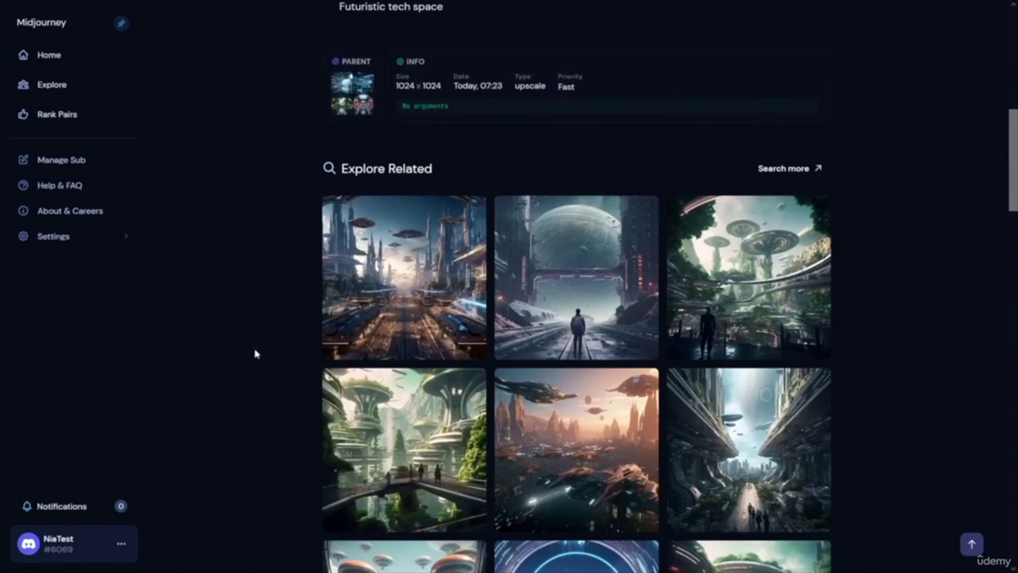
scroll(247, 346, "up", 6)
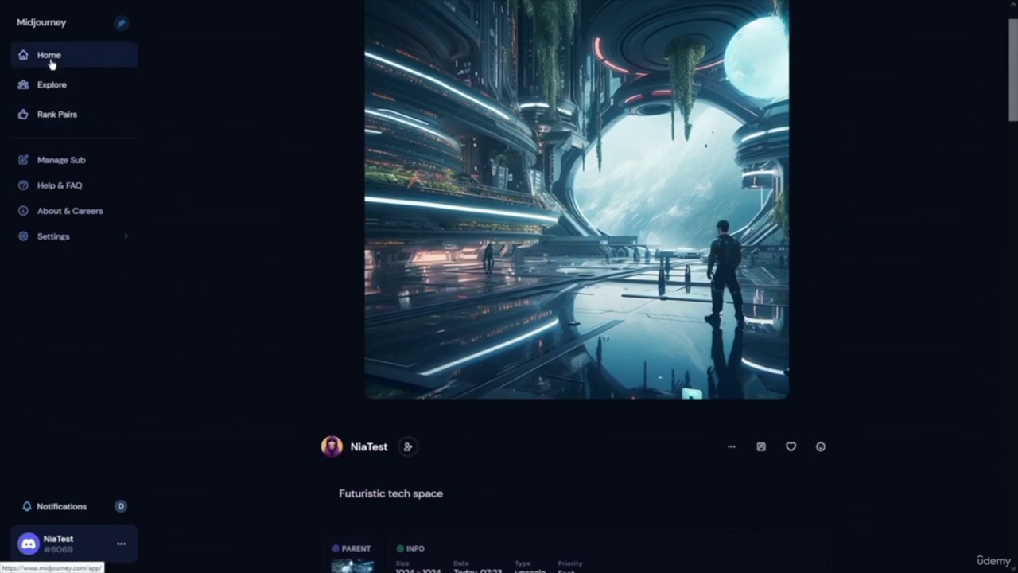
- Open the Home gallery and scroll through the ten futuristic tech space images
left_click(50, 58)
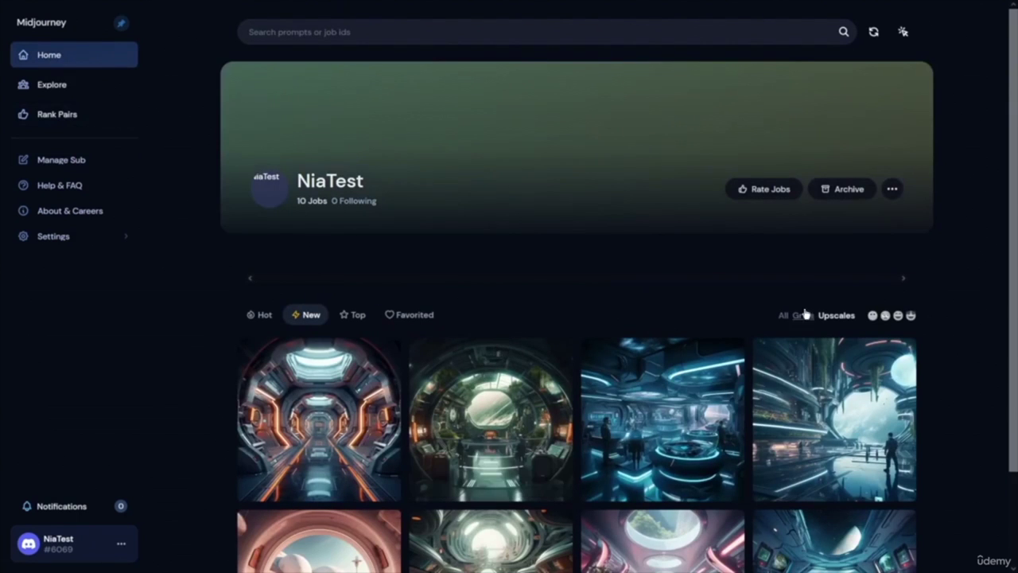
scroll(922, 318, "down", 2)
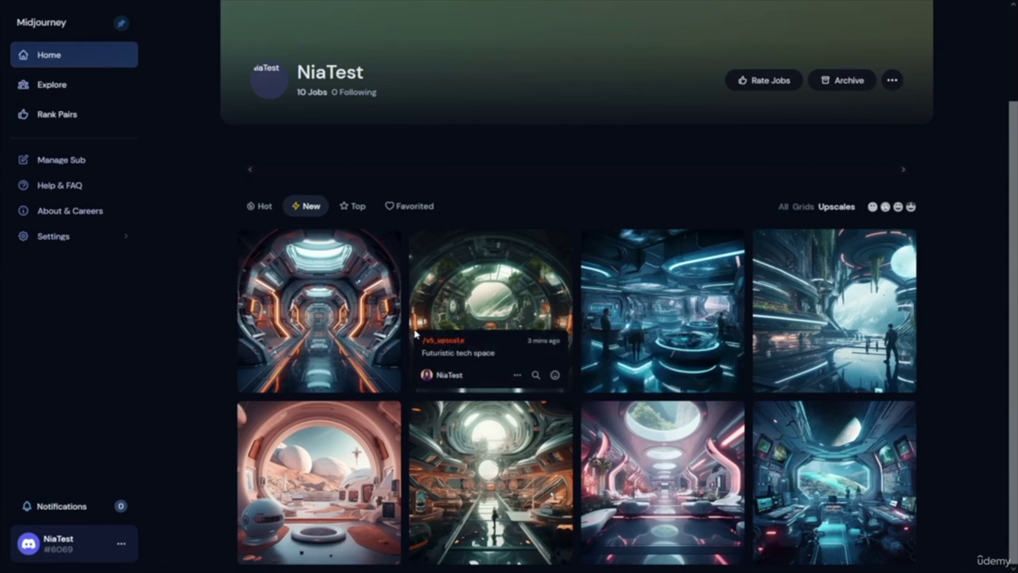
scroll(879, 410, "up", 2)
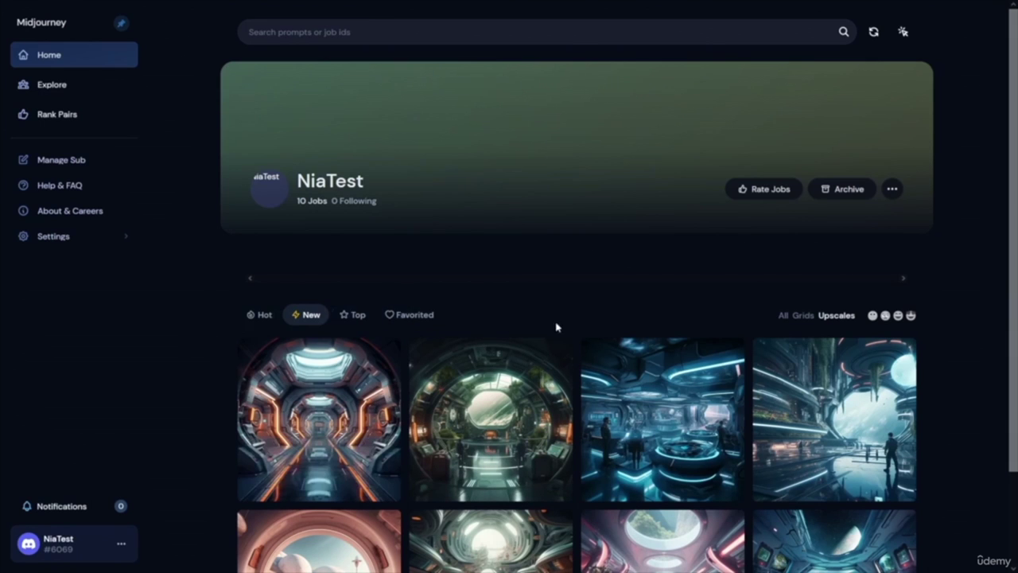
scroll(654, 359, "down", 1)
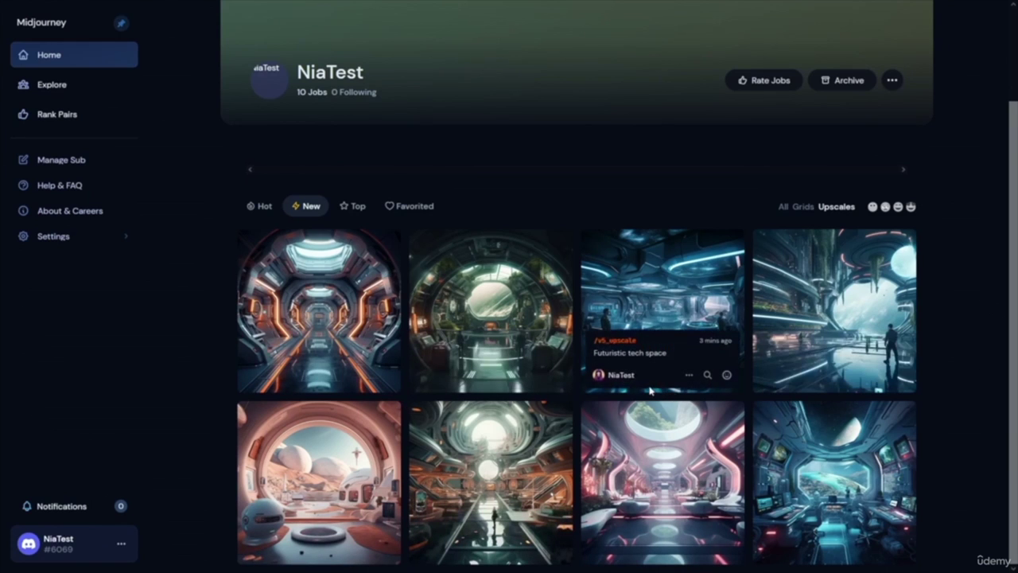
scroll(651, 382, "up", 2)
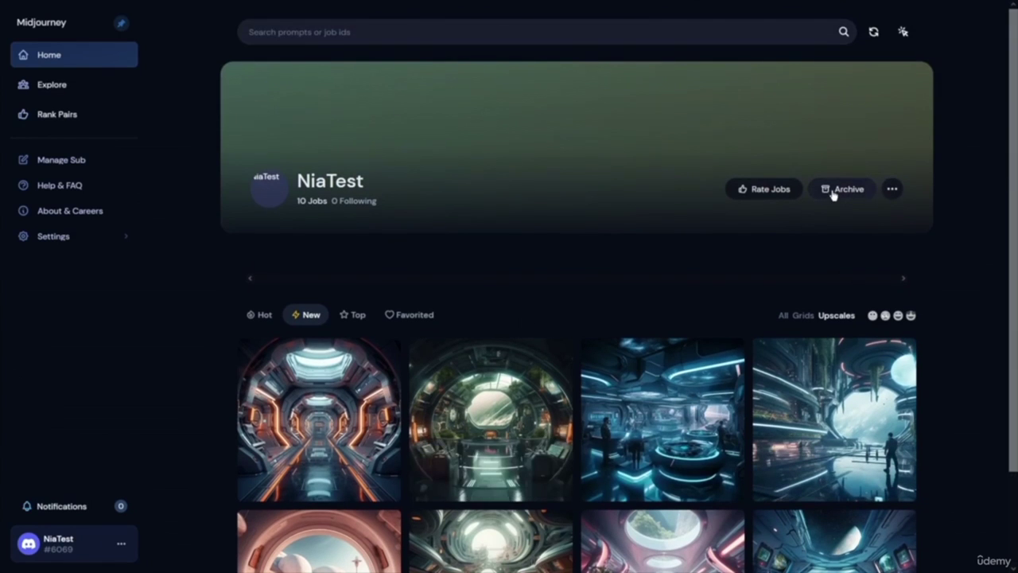
- Check the profile options menu, then switch the gallery filter through Top, Favorited and Hot
left_click(894, 193)
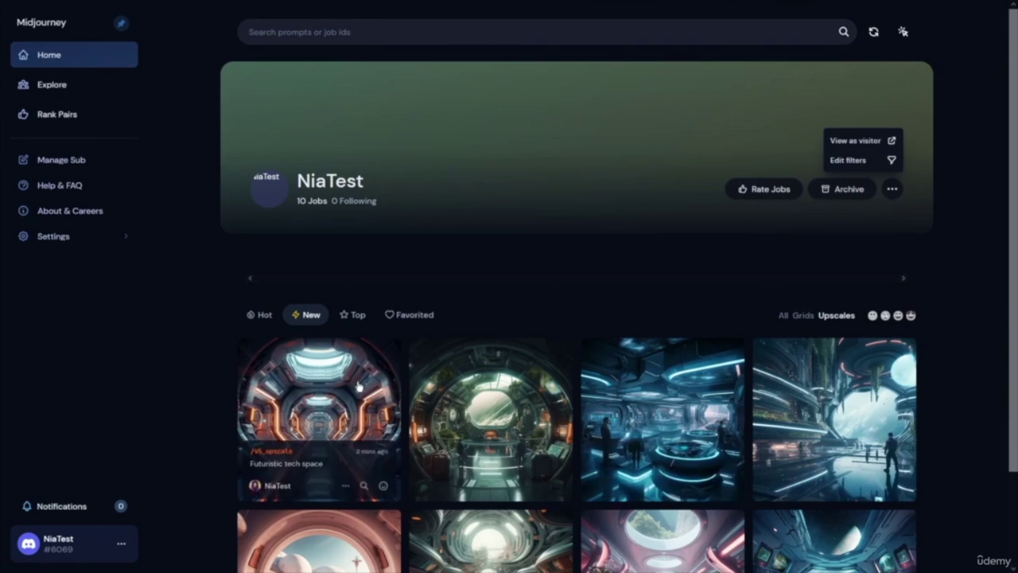
left_click(902, 323)
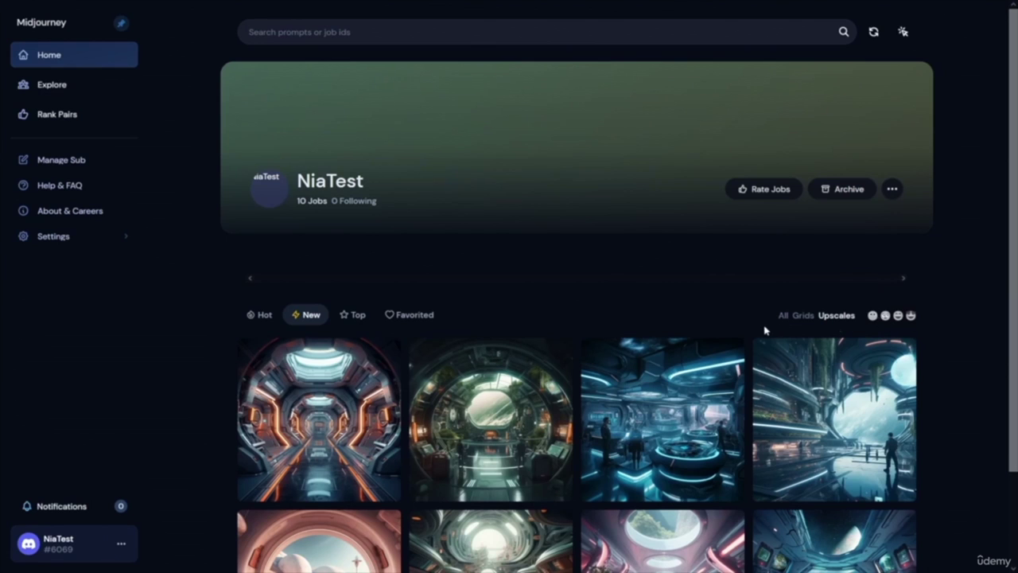
left_click(353, 315)
left_click(420, 319)
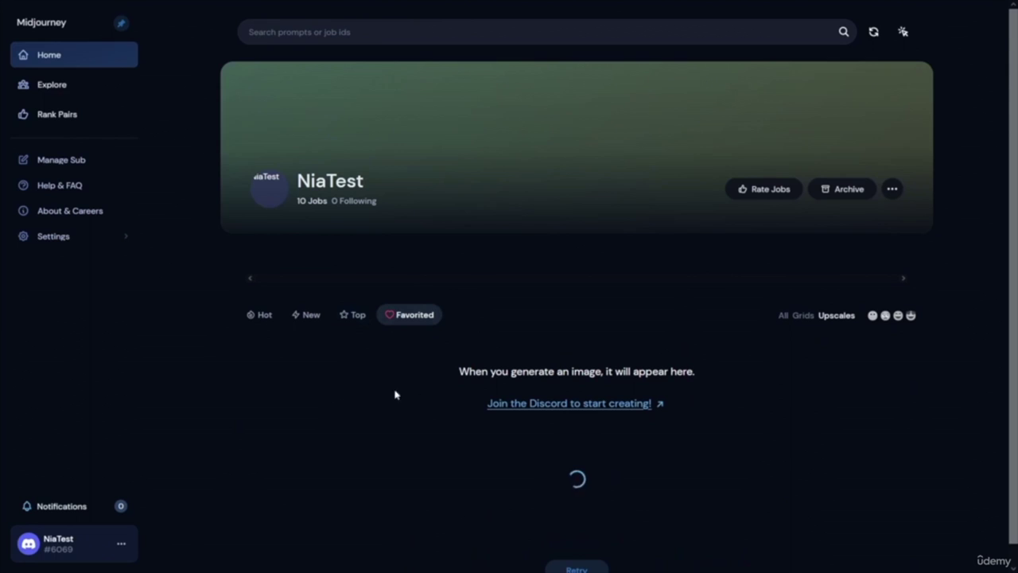
scroll(361, 426, "down", 1)
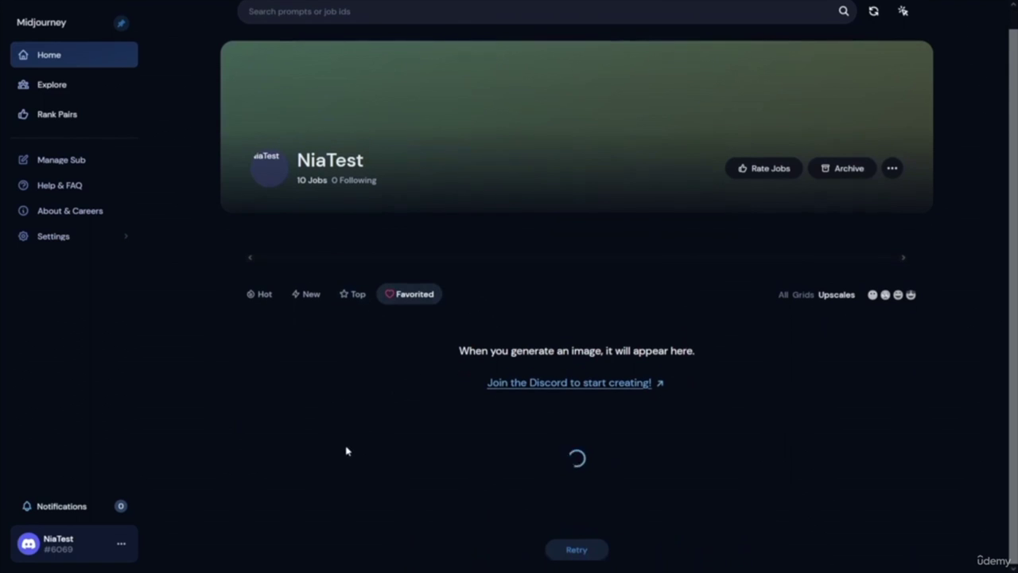
scroll(350, 450, "up", 1)
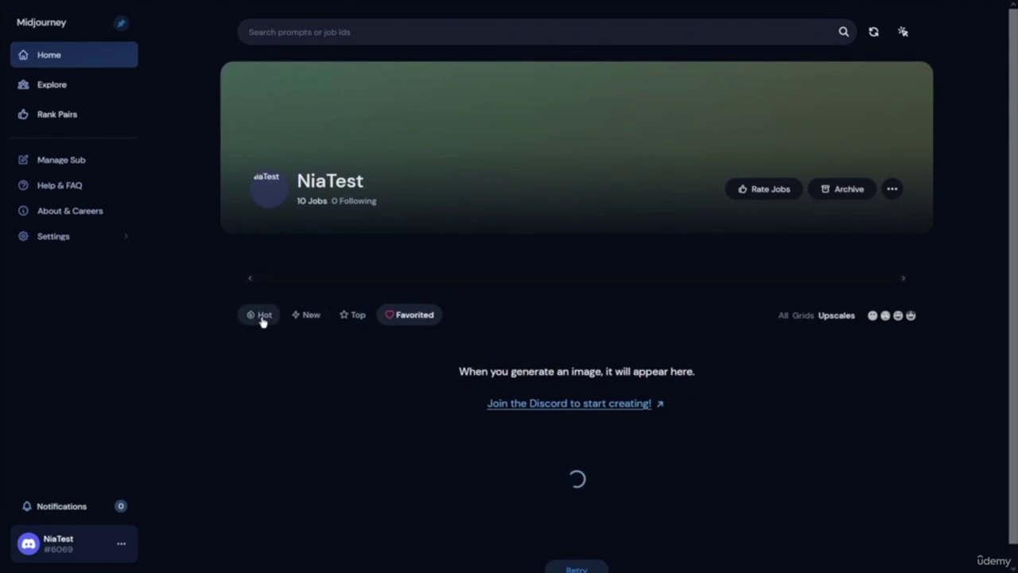
left_click(264, 318)
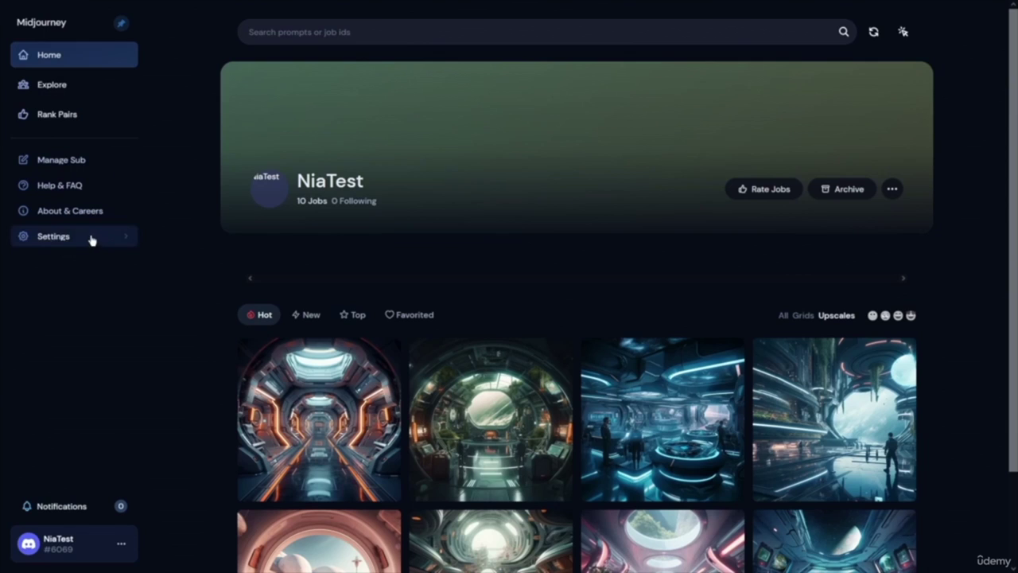
- Open Explore and scroll down the Community Feed, then return to the top
left_click(67, 90)
scroll(649, 286, "down", 2)
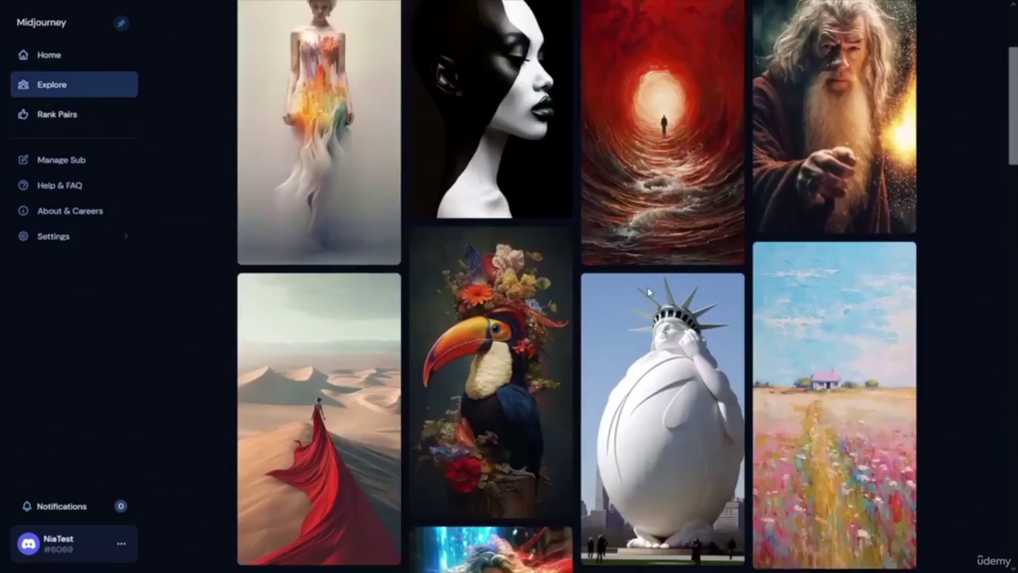
scroll(648, 292, "down", 10)
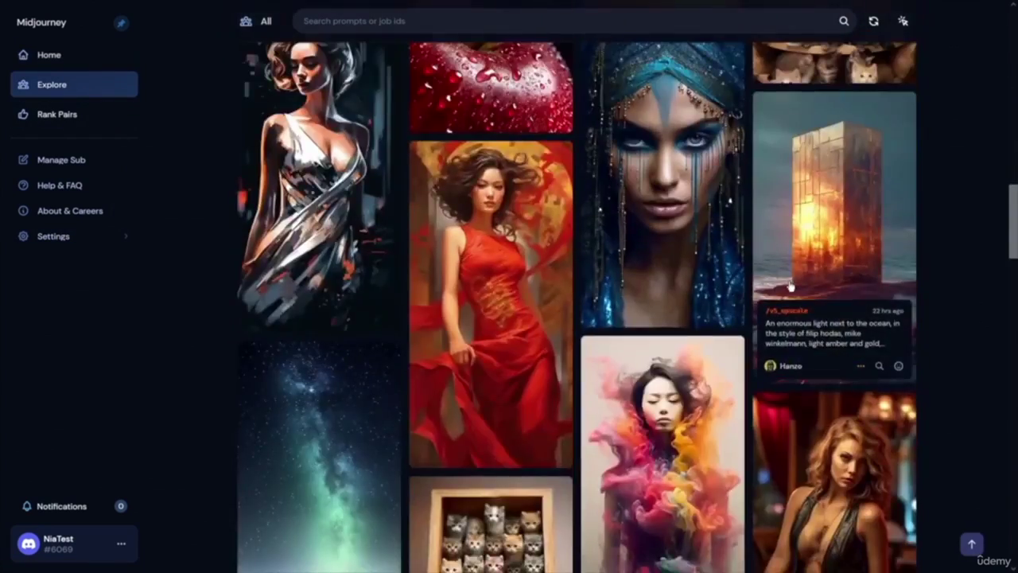
scroll(790, 287, "down", 9)
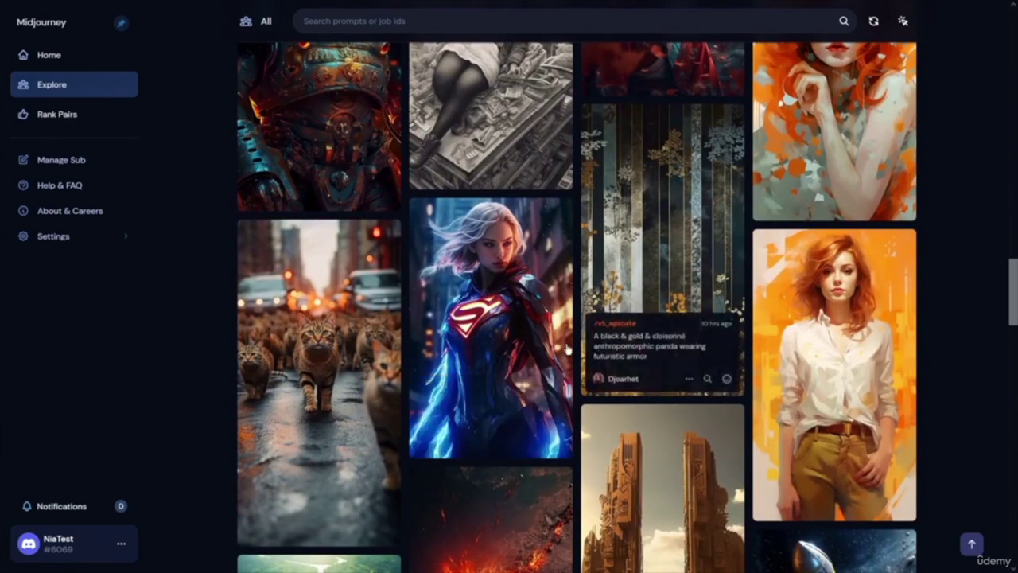
scroll(644, 269, "down", 9)
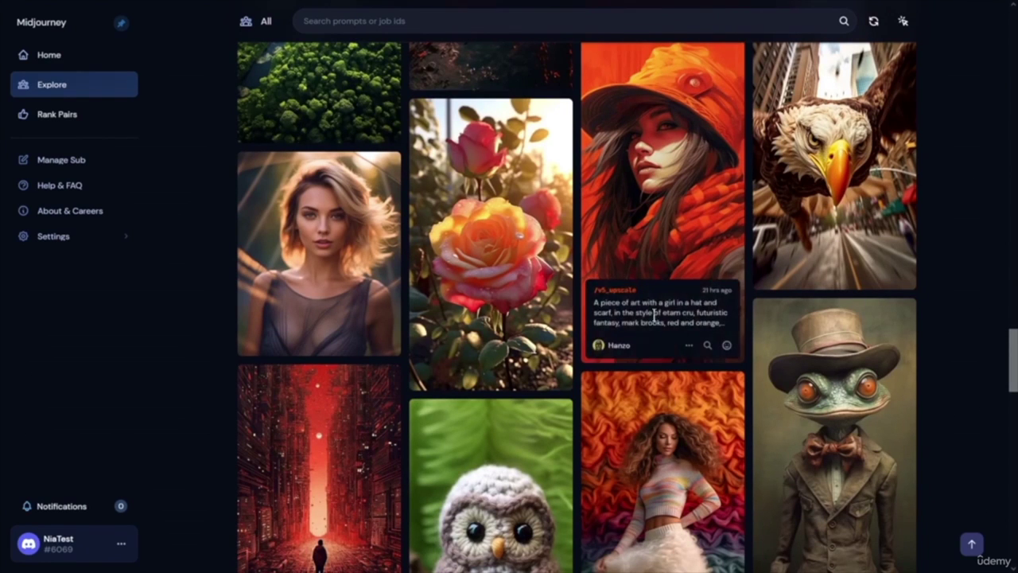
scroll(746, 299, "down", 8)
scroll(712, 306, "down", 7)
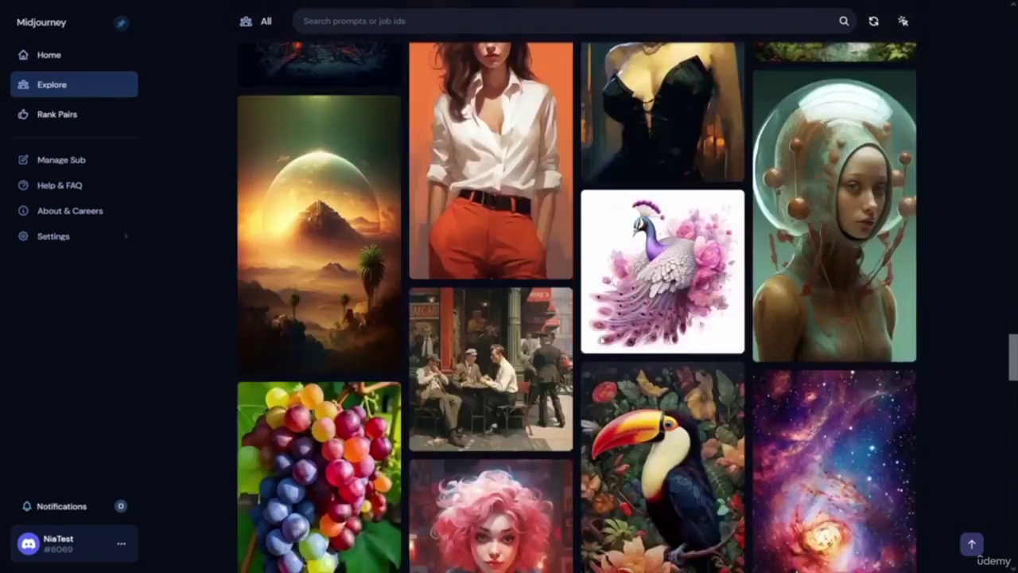
scroll(884, 352, "up", 9)
scroll(905, 318, "up", 20)
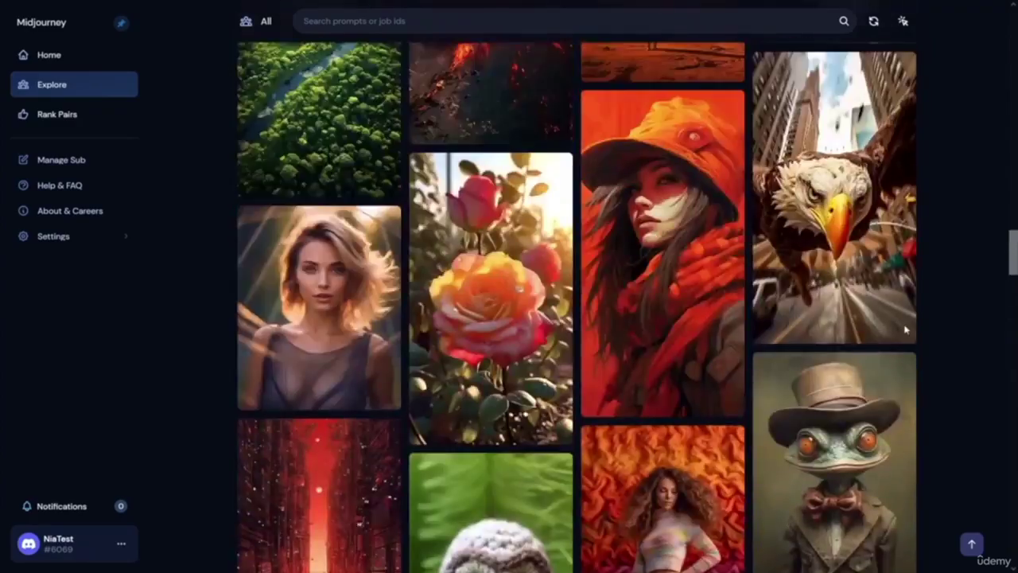
scroll(796, 319, "up", 12)
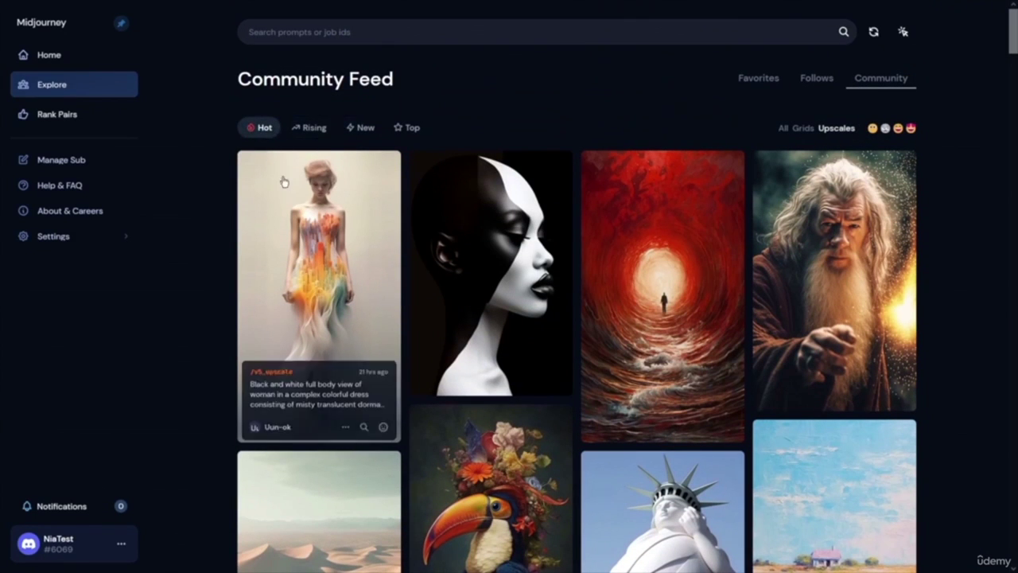
- Scroll the Community Feed down to the 'Avatar jungle, fluorescent lighting plants, neon elephant' image
mouse_move(318, 287)
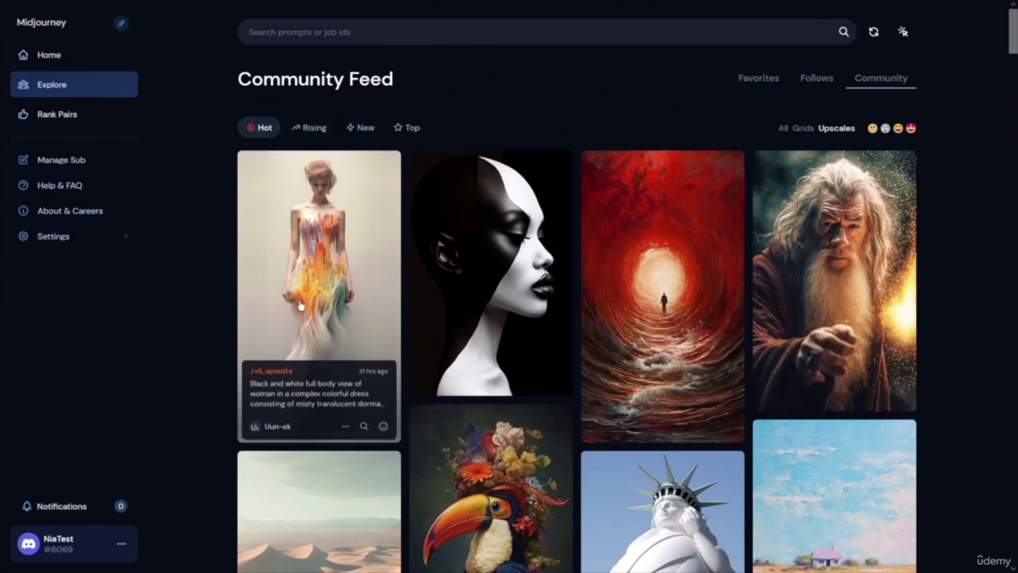
mouse_move(801, 290)
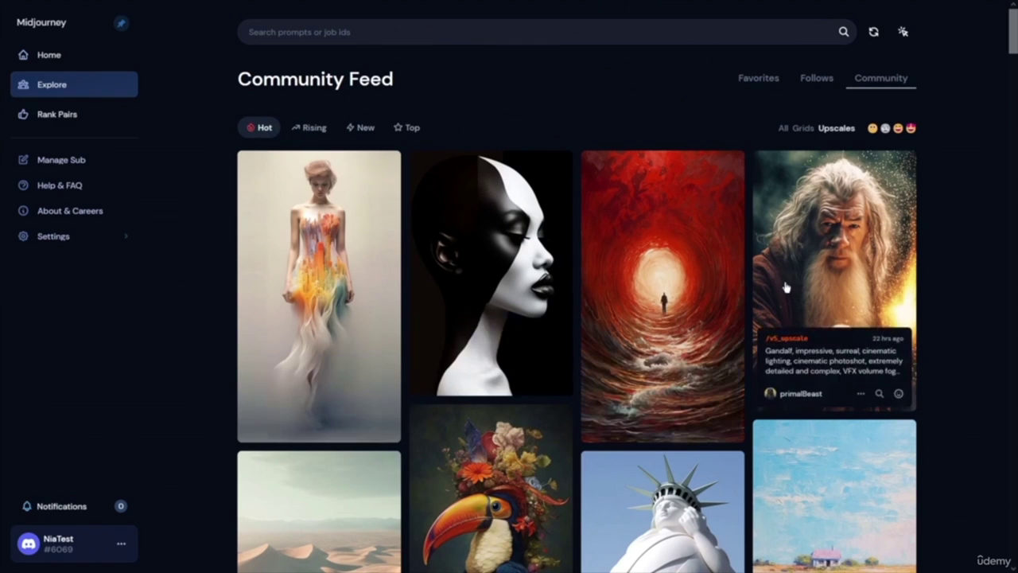
scroll(801, 290, "down", 4)
scroll(766, 262, "down", 5)
mouse_move(762, 272)
scroll(664, 302, "down", 4)
mouse_move(712, 442)
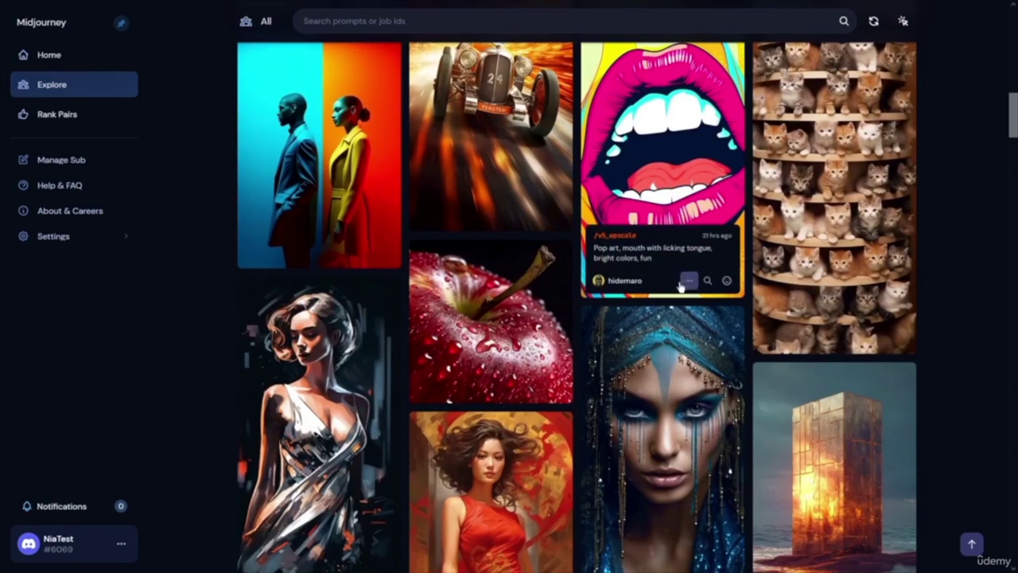
scroll(724, 318, "down", 4)
scroll(724, 318, "down", 5)
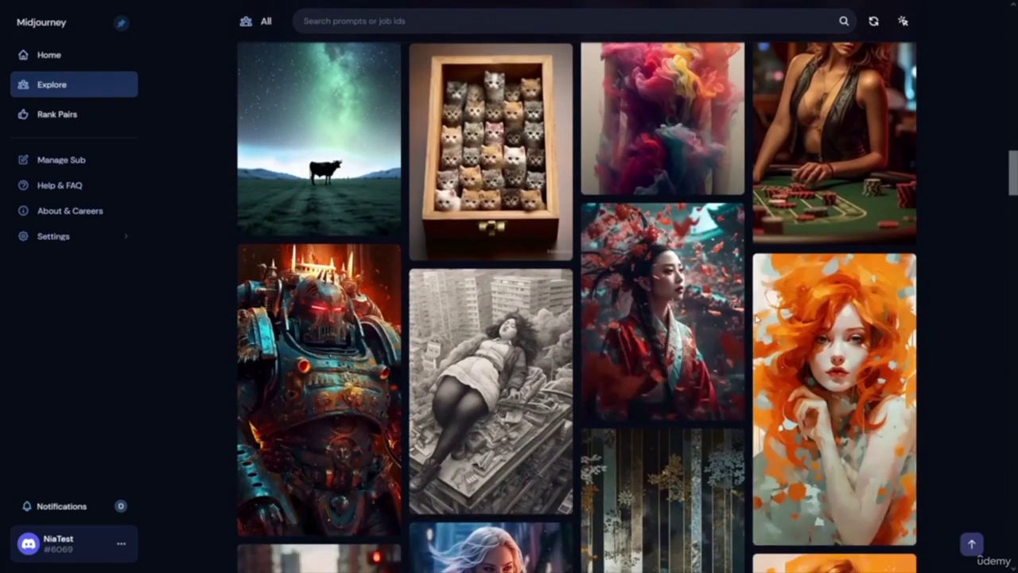
scroll(788, 322, "down", 4)
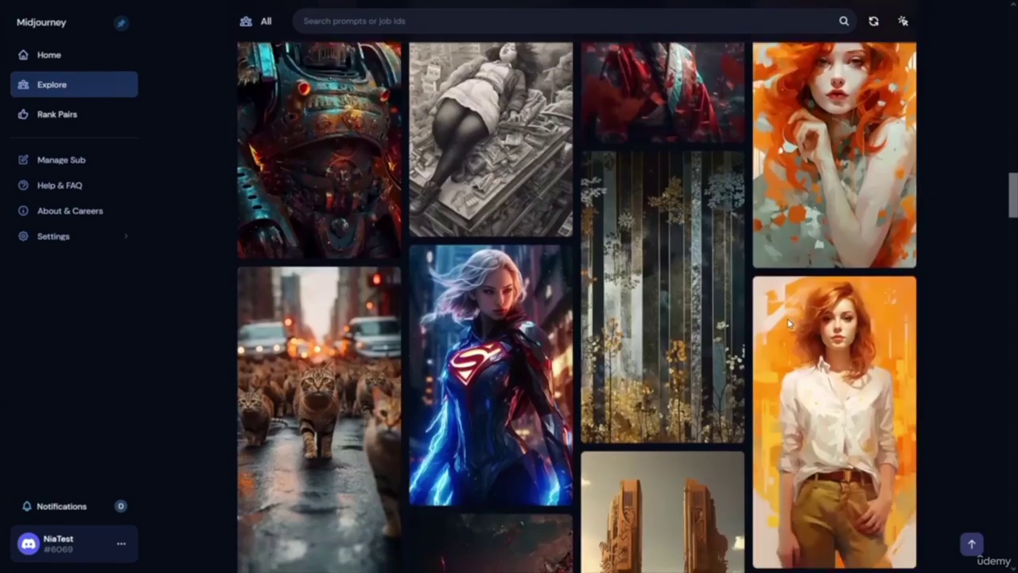
scroll(789, 322, "down", 1)
scroll(787, 326, "down", 7)
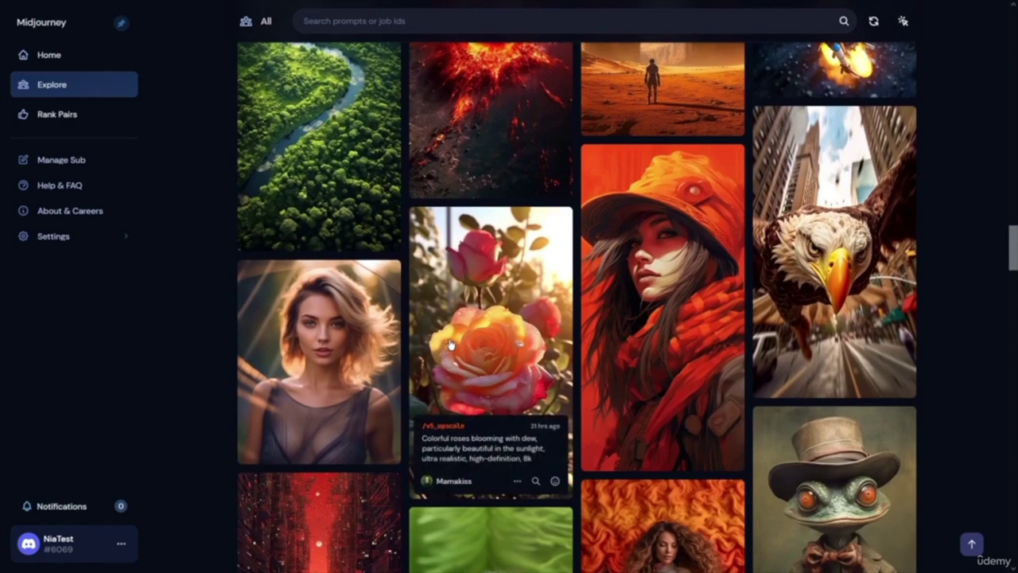
scroll(775, 383, "down", 10)
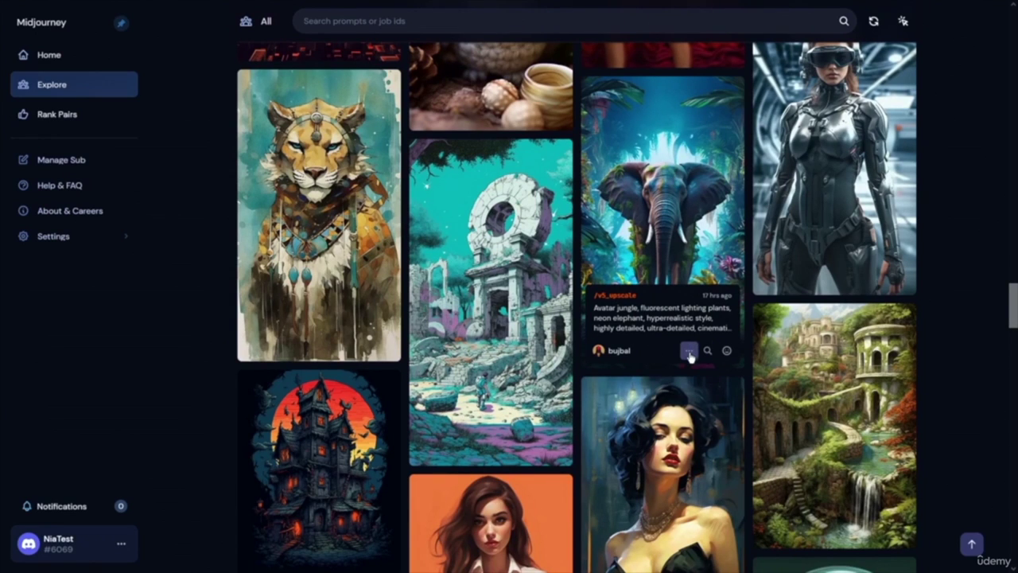
- Copy the neon elephant image's Full Command from its card options menu
left_click(689, 351)
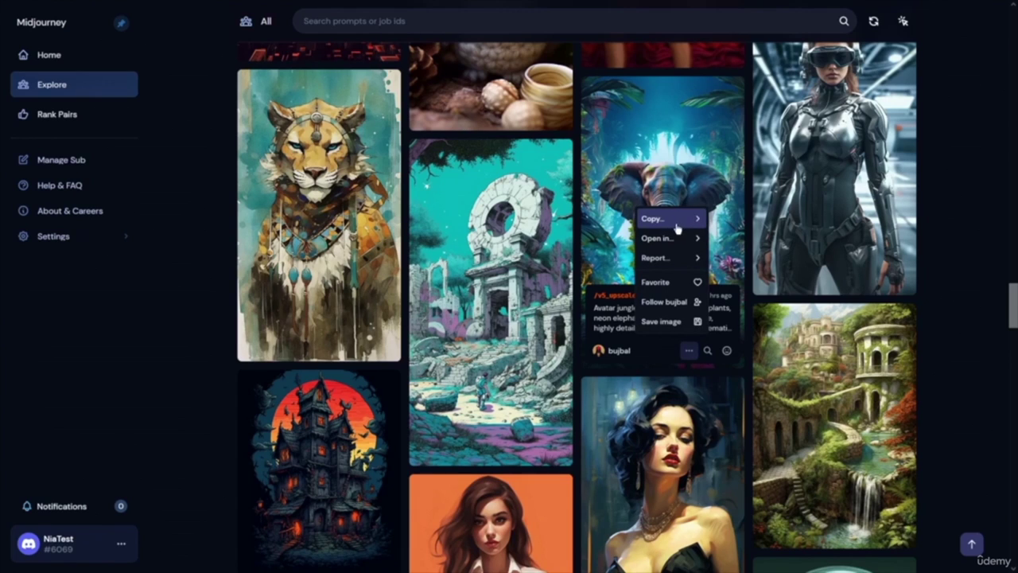
mouse_move(694, 225)
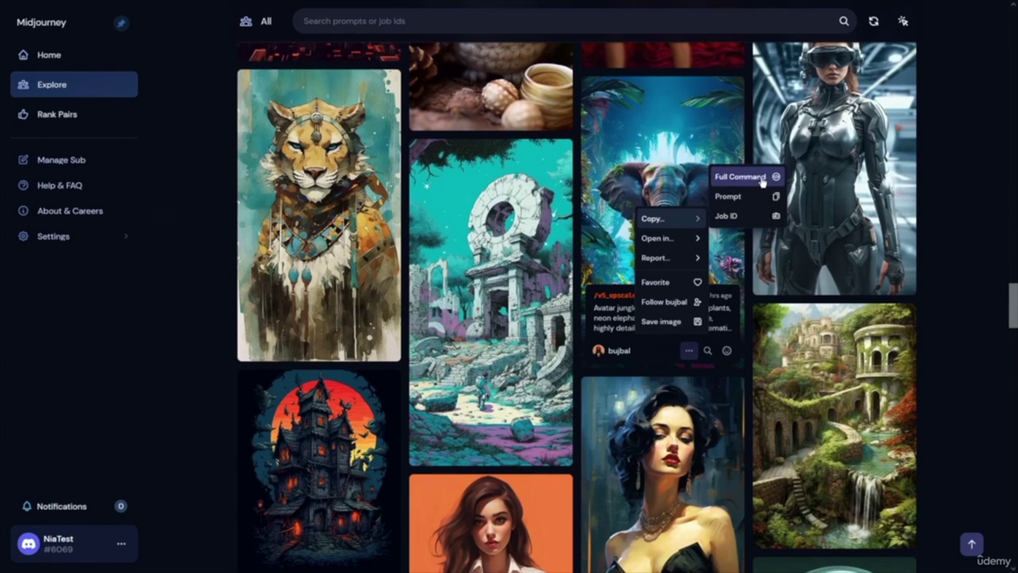
left_click(762, 179)
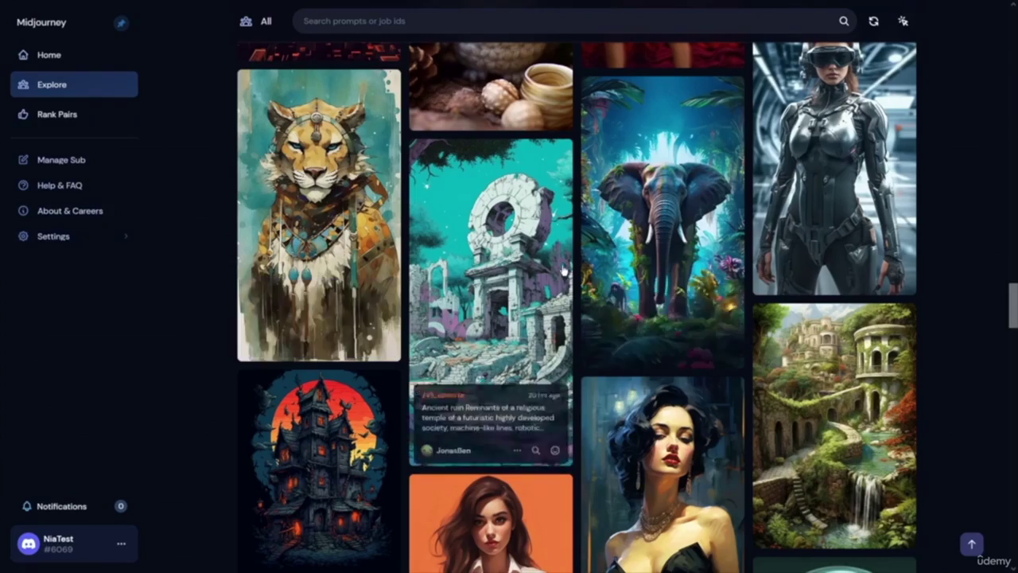
- Scroll far down the feed to the cyan-magenta masked woman and cyberpunk space vixen images
scroll(680, 278, "down", 9)
scroll(680, 296, "down", 10)
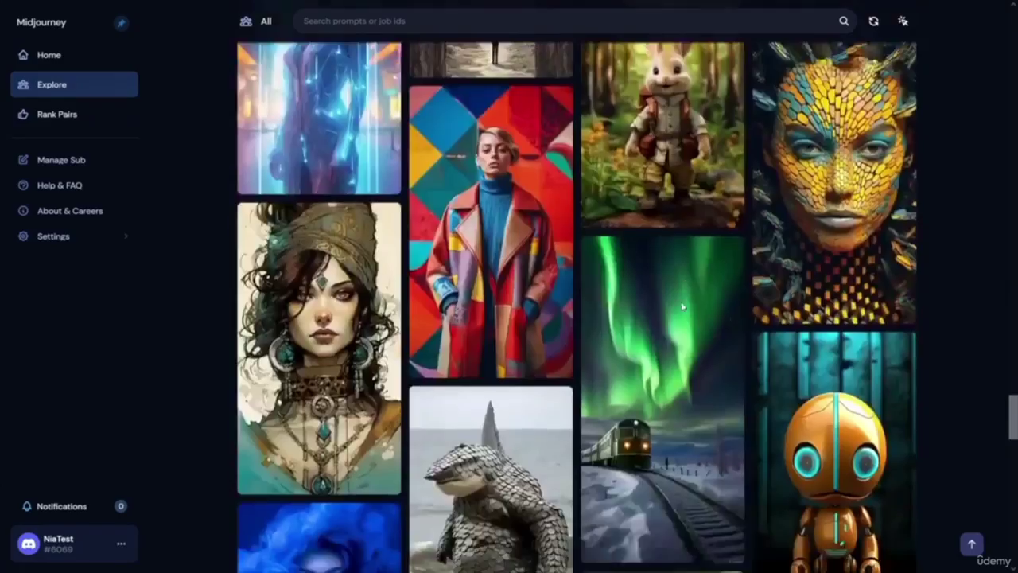
scroll(654, 296, "down", 10)
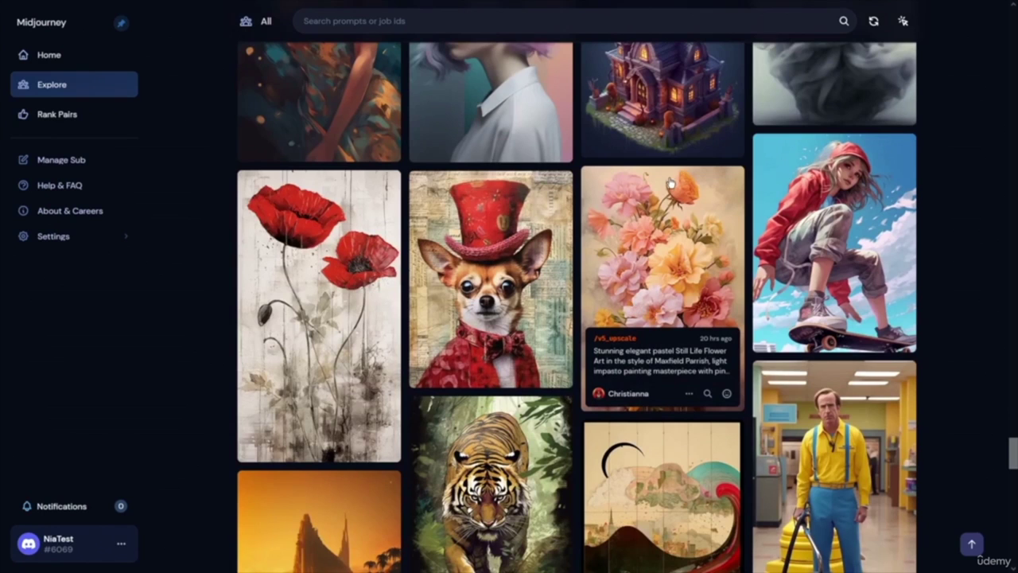
scroll(660, 206, "down", 4)
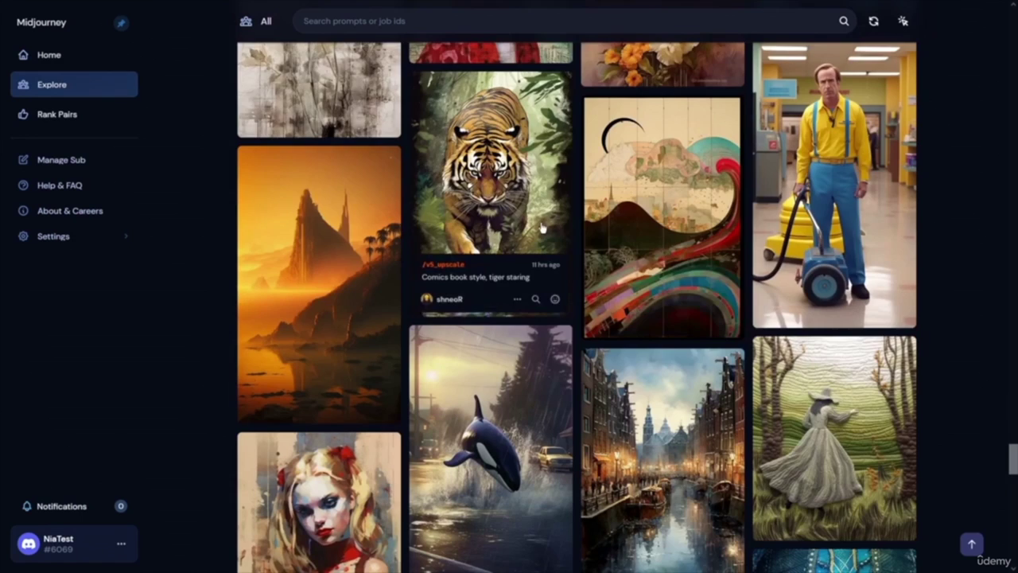
scroll(545, 229, "down", 4)
scroll(545, 229, "down", 4)
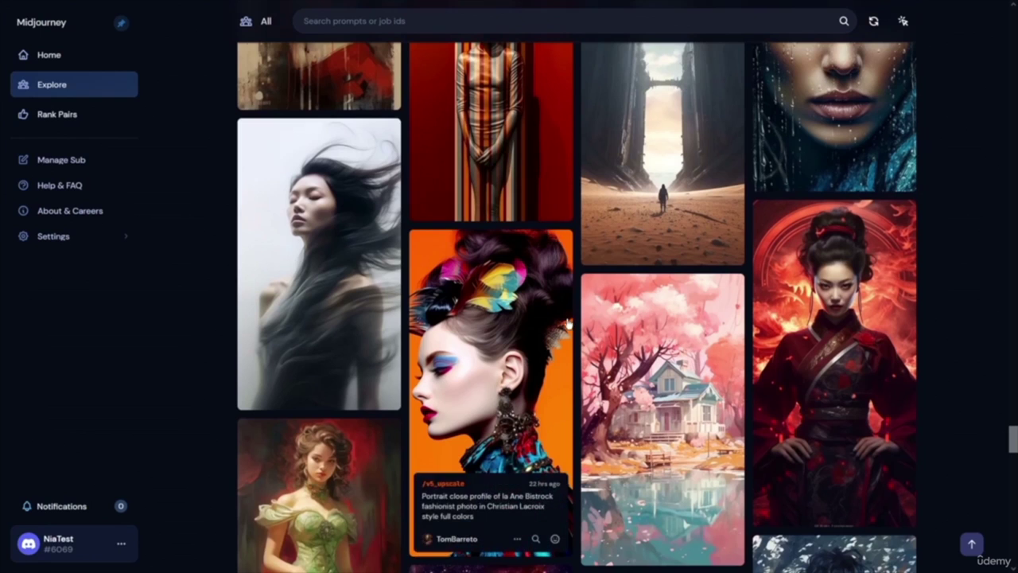
scroll(545, 318, "down", 4)
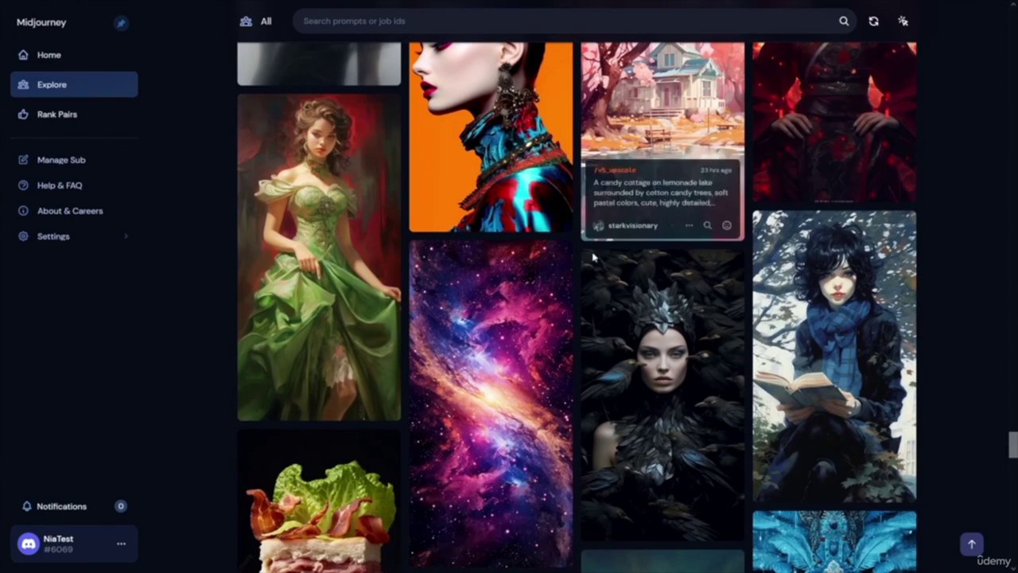
scroll(556, 318, "down", 4)
scroll(620, 342, "down", 4)
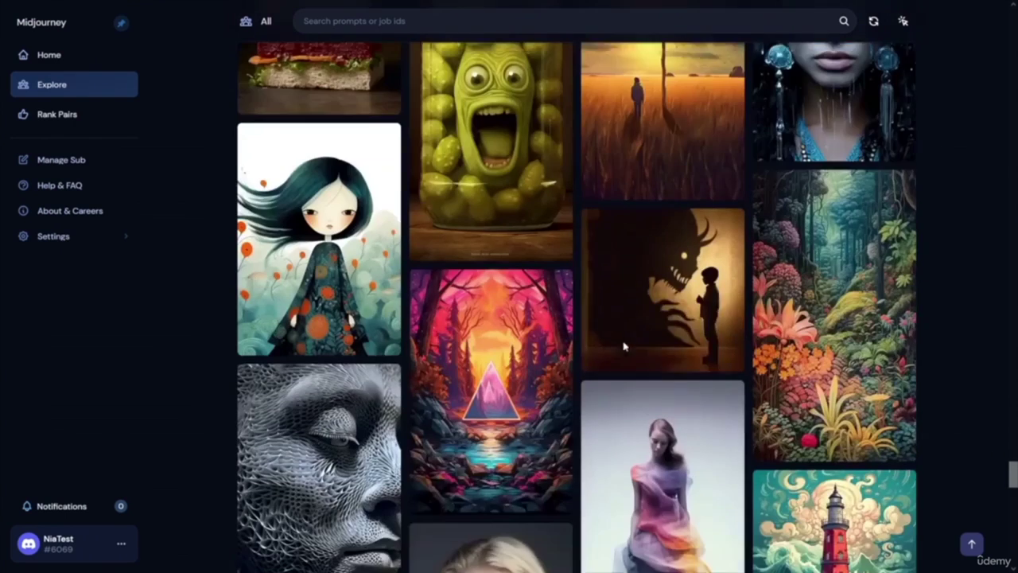
scroll(339, 434, "down", 4)
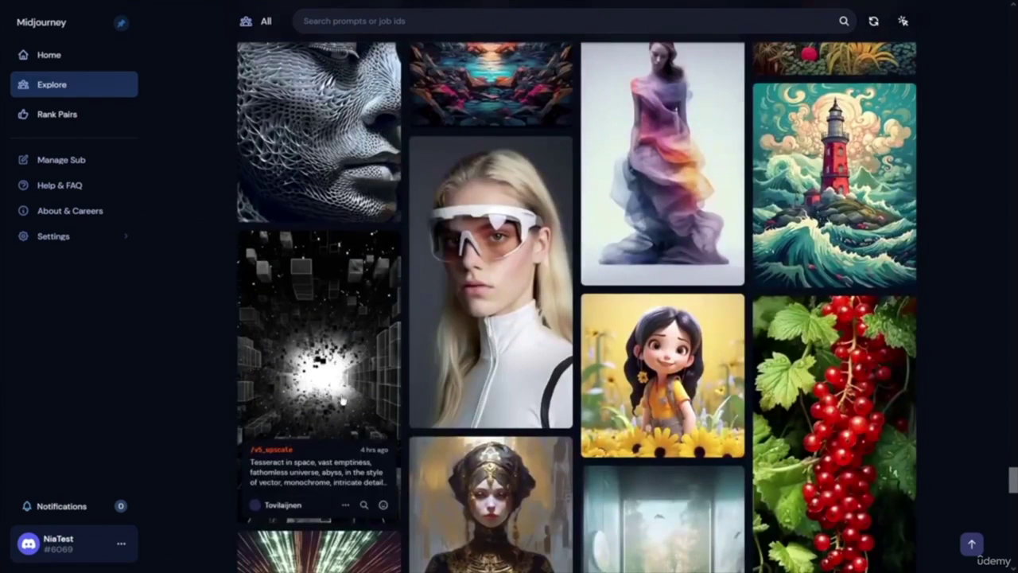
scroll(342, 398, "down", 4)
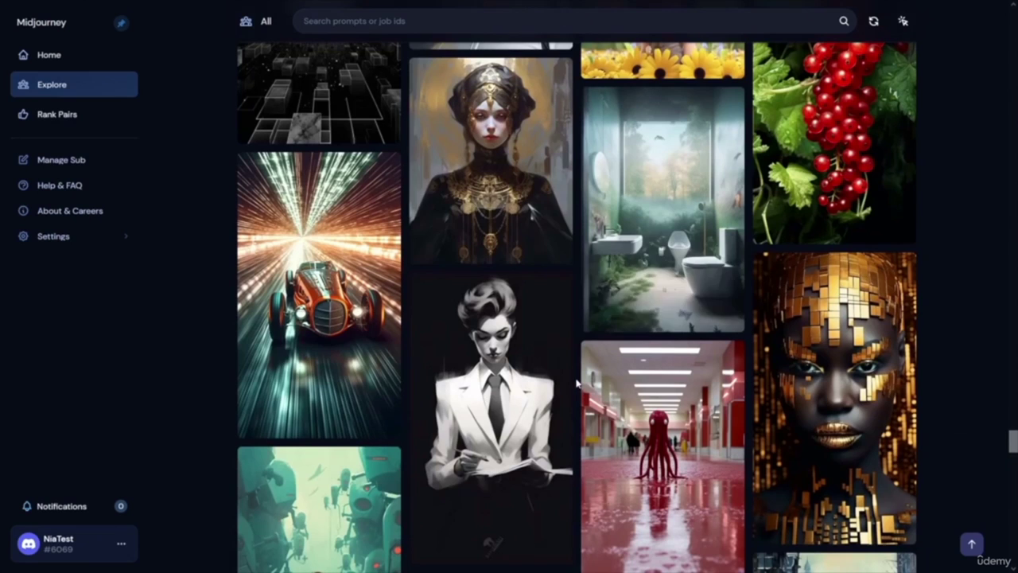
scroll(629, 334, "down", 4)
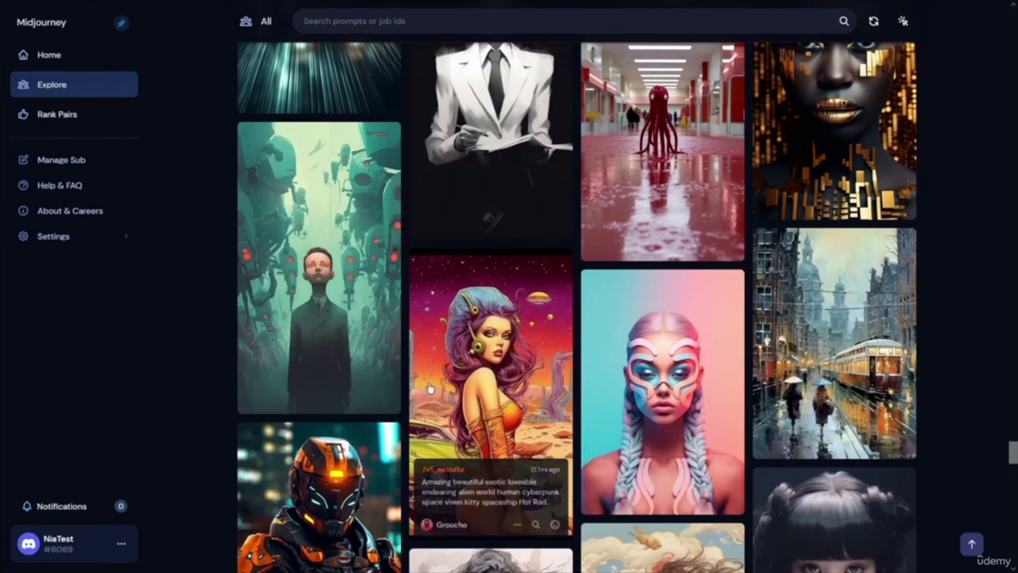
- Scroll further down the feed until the clockwork-gear eye close-up is showing
scroll(764, 389, "down", 4)
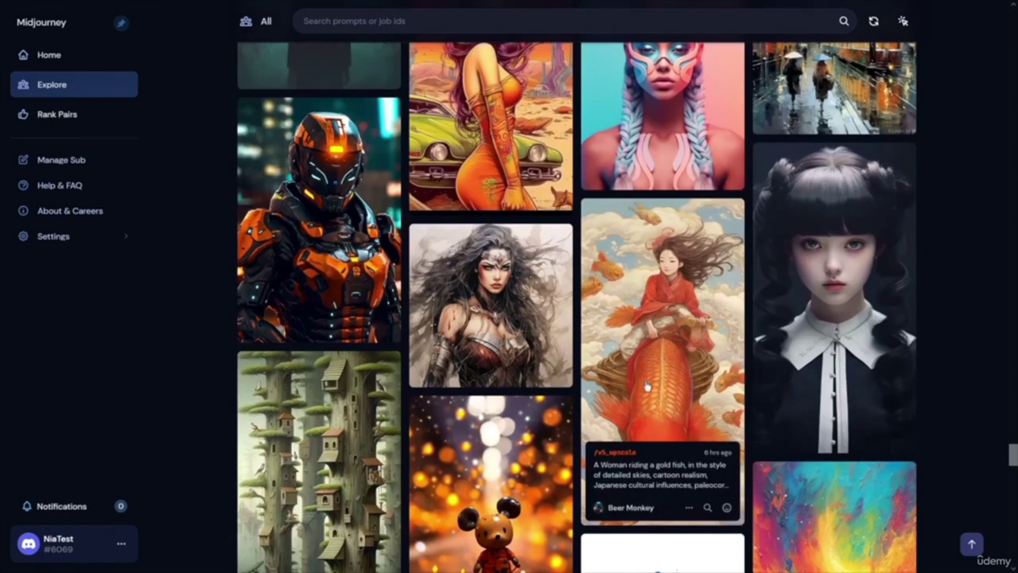
scroll(646, 387, "down", 7)
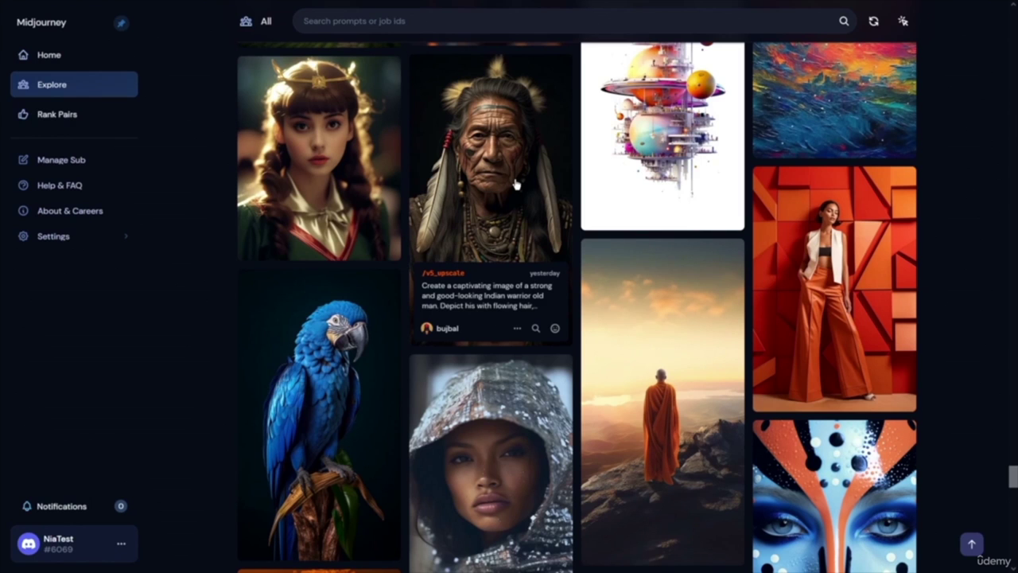
scroll(516, 184, "down", 9)
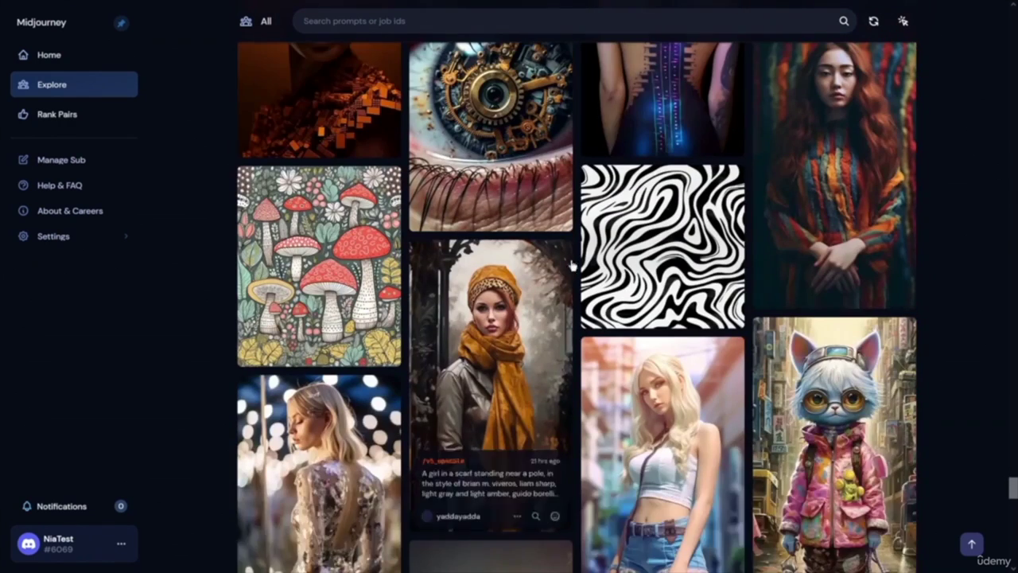
scroll(577, 270, "up", 2)
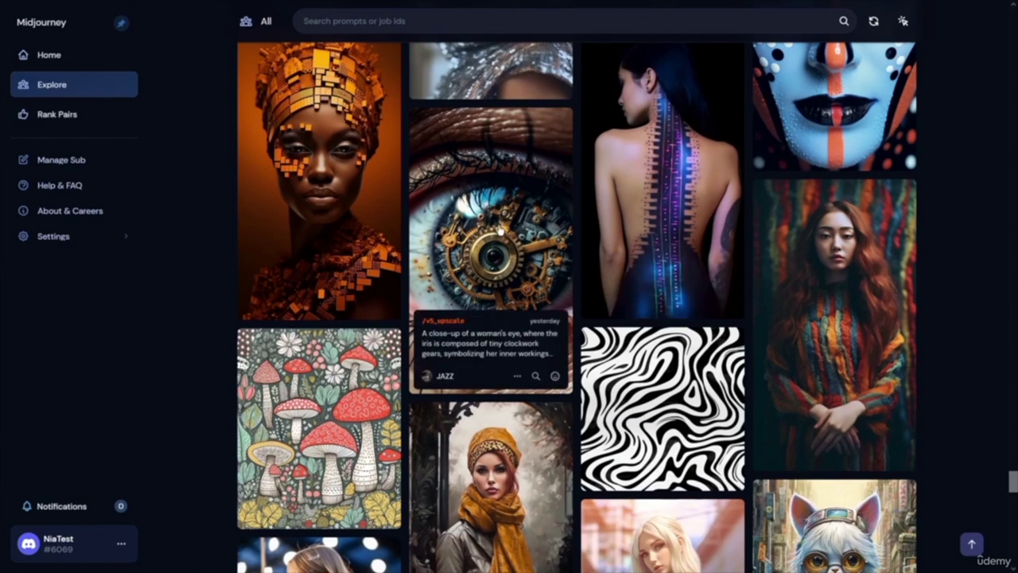
- Open the clockwork eye image's options and scroll further down the Explore grid
left_click(517, 376)
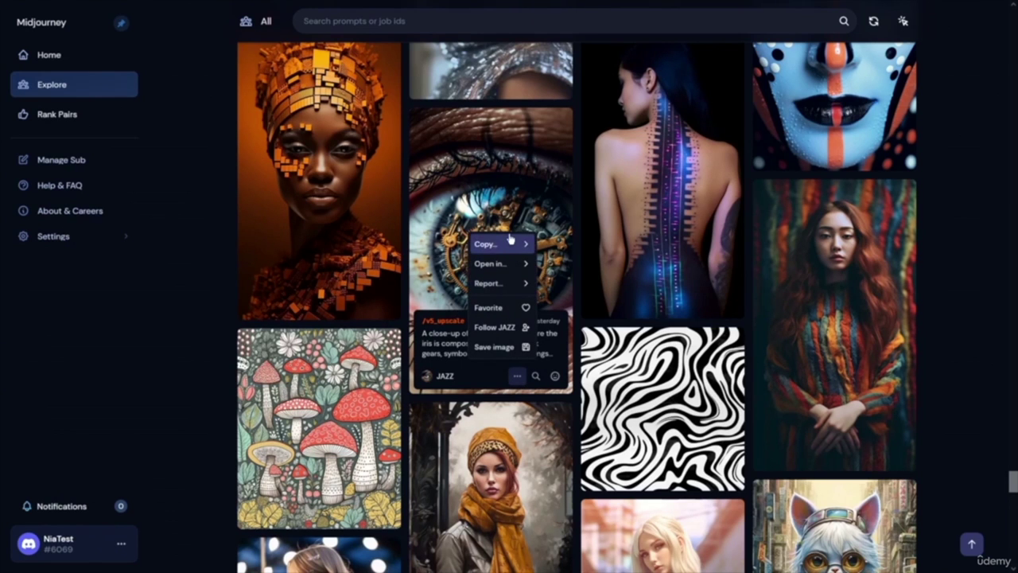
scroll(684, 263, "down", 8)
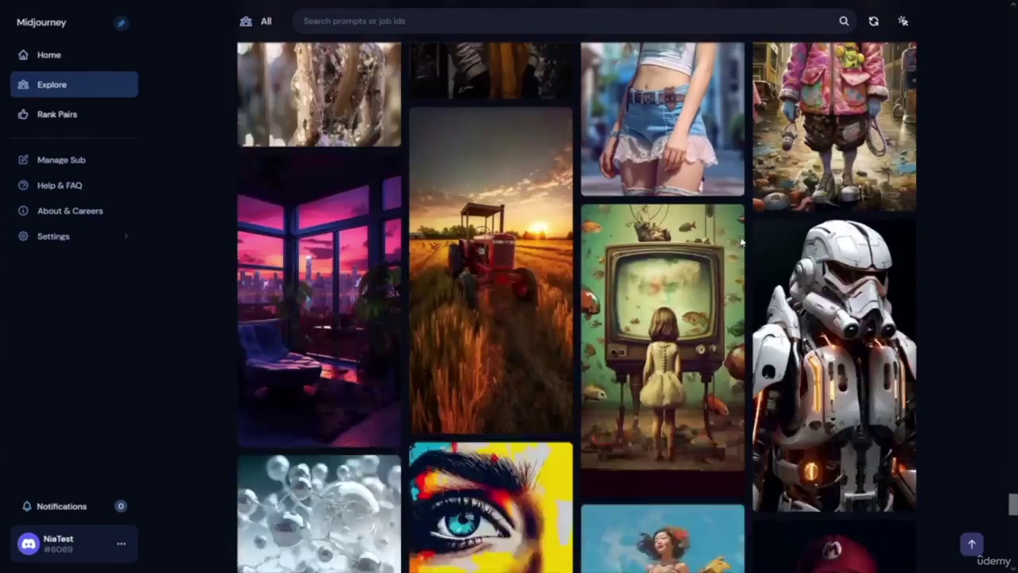
scroll(693, 251, "down", 15)
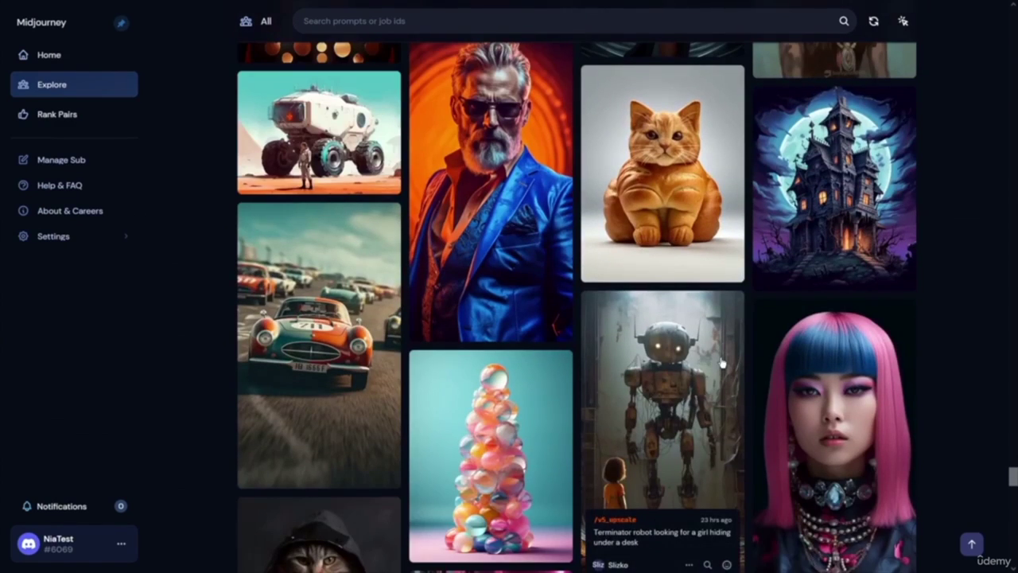
scroll(727, 318, "down", 10)
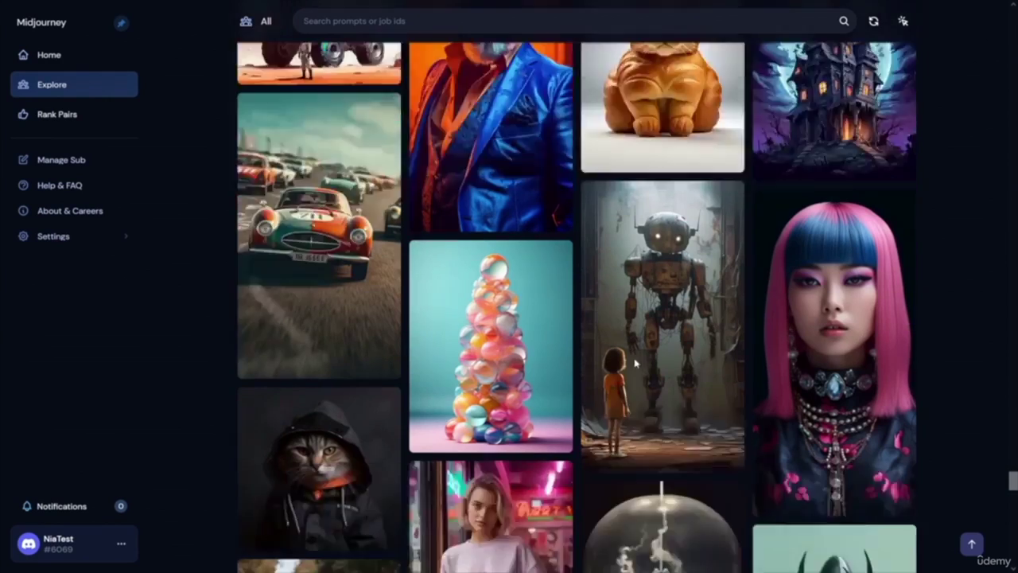
scroll(562, 377, "down", 10)
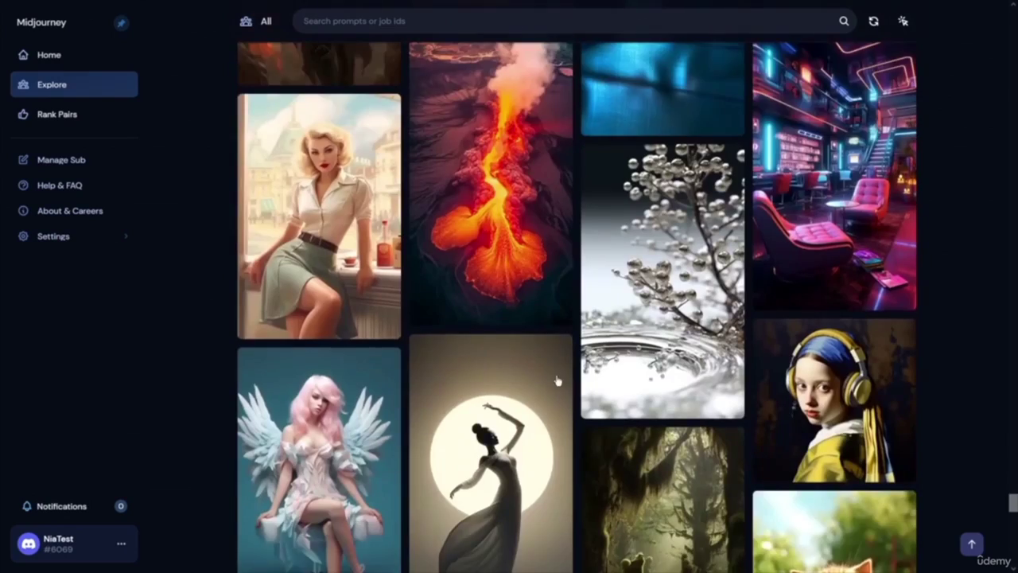
scroll(559, 382, "down", 5)
mouse_move(559, 373)
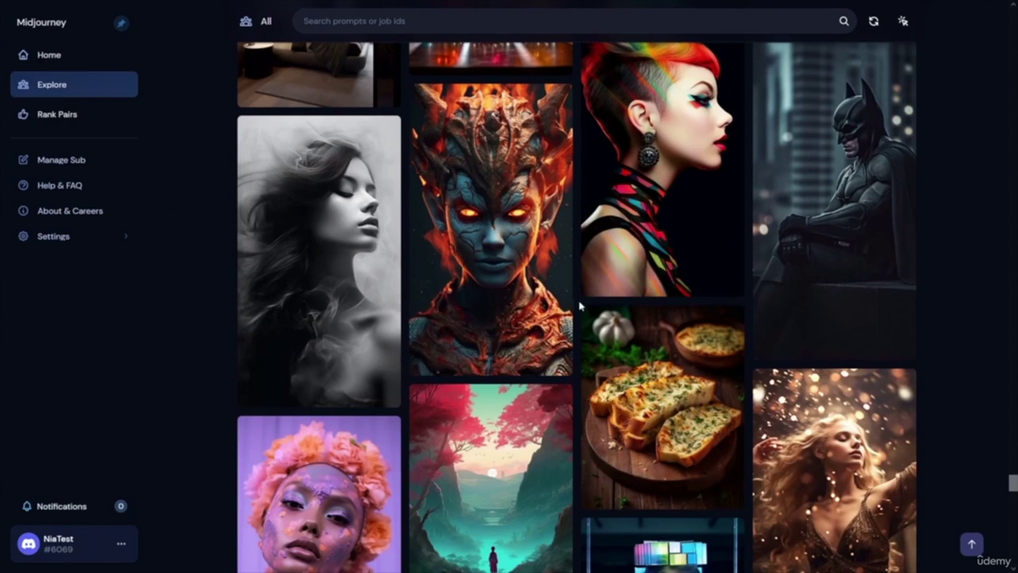
scroll(506, 259, "down", 6)
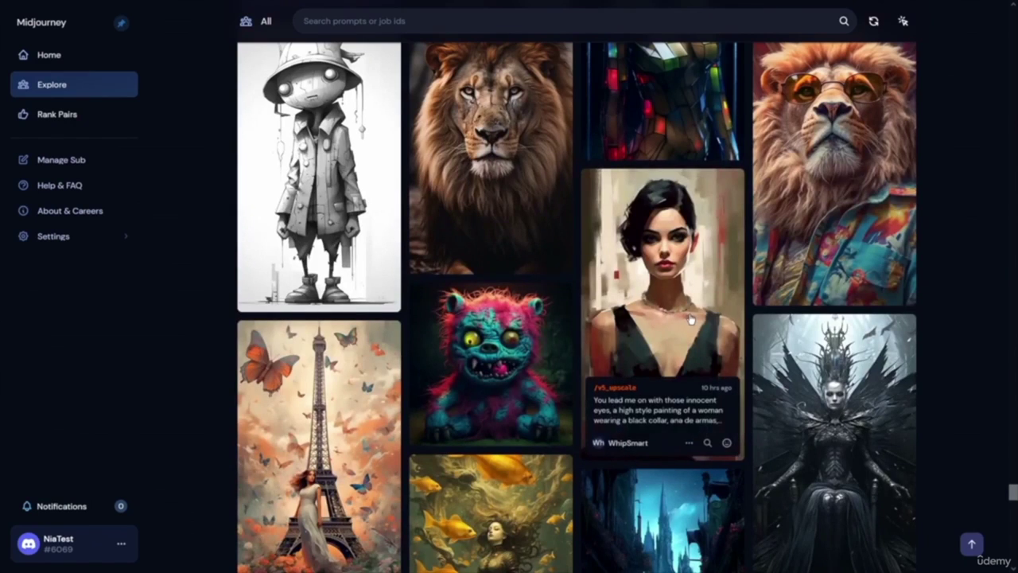
scroll(690, 317, "down", 3)
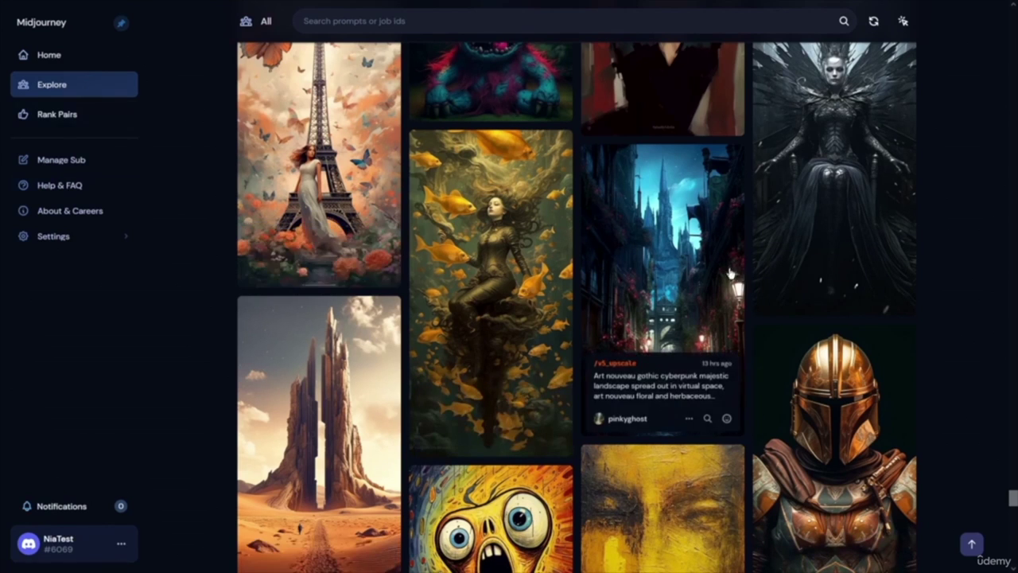
scroll(620, 302, "down", 10)
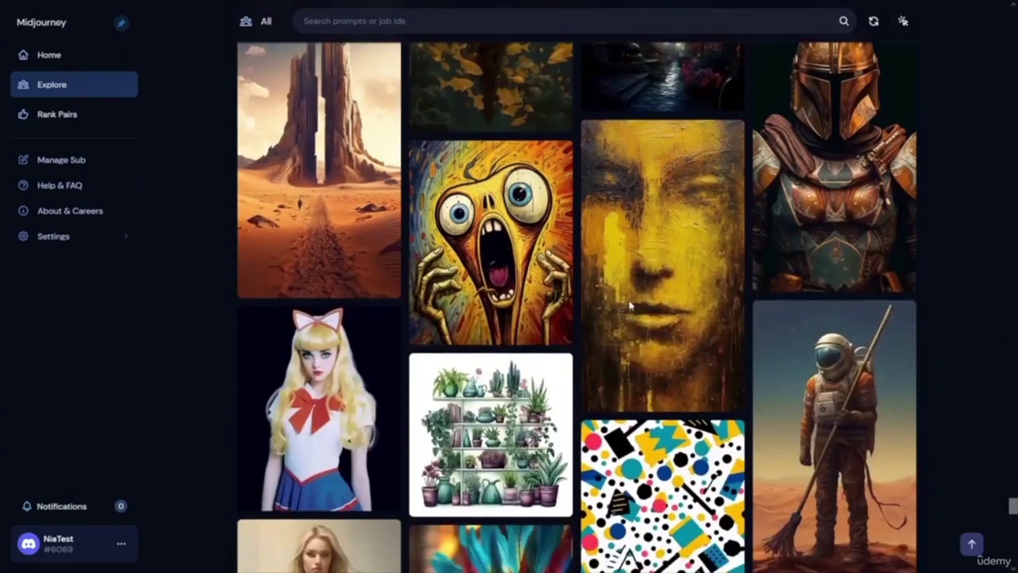
- Scroll back and forth through the grid, then go to the Rank Pairs page
scroll(620, 300, "up", 10)
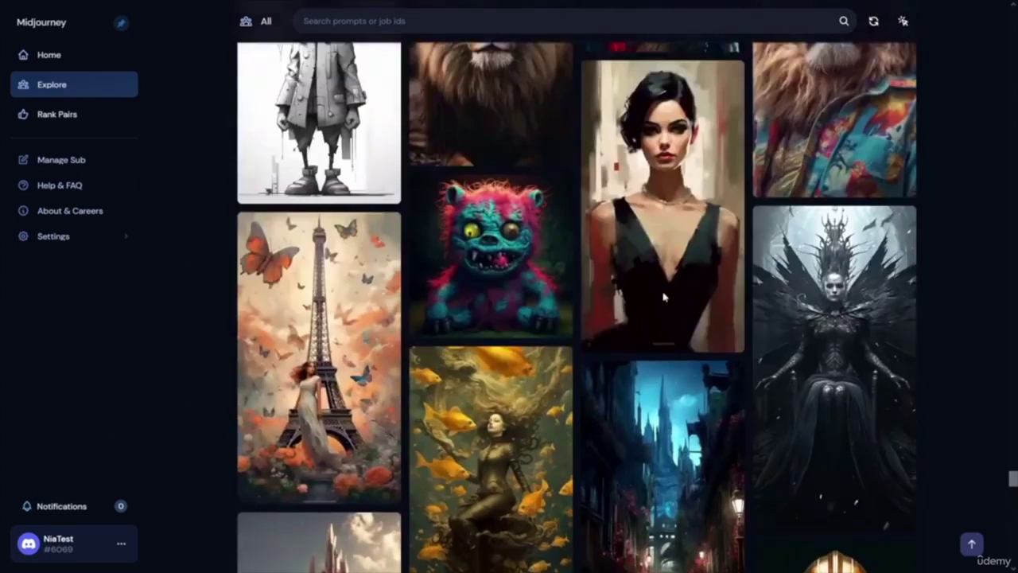
scroll(666, 296, "up", 5)
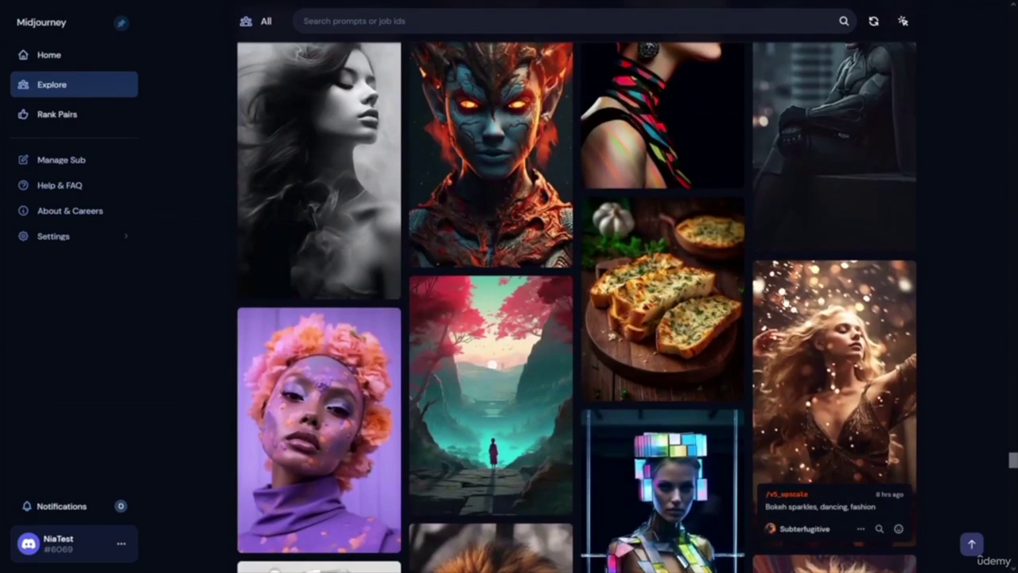
scroll(796, 314, "up", 2)
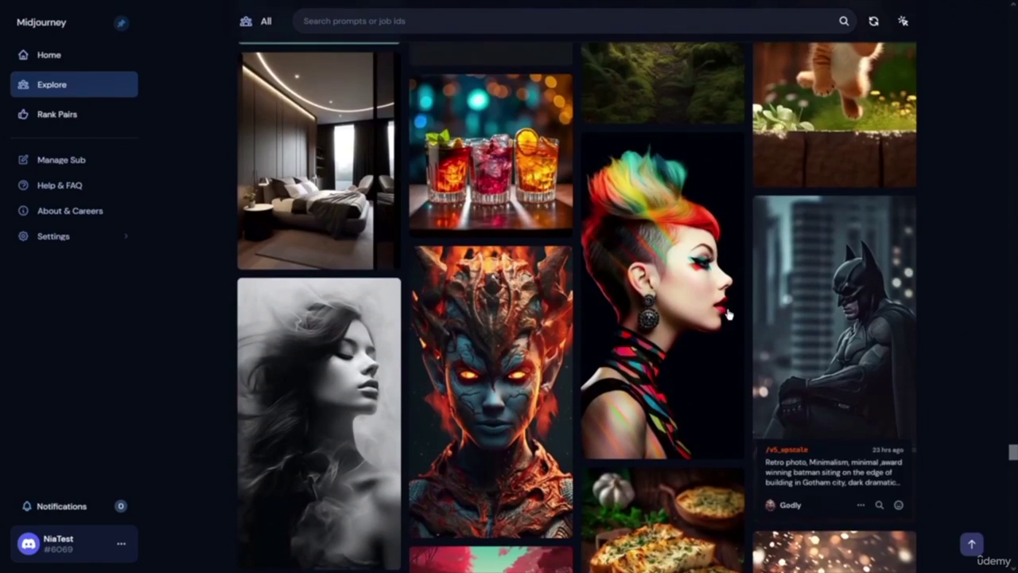
scroll(793, 318, "up", 3)
scroll(793, 317, "down", 10)
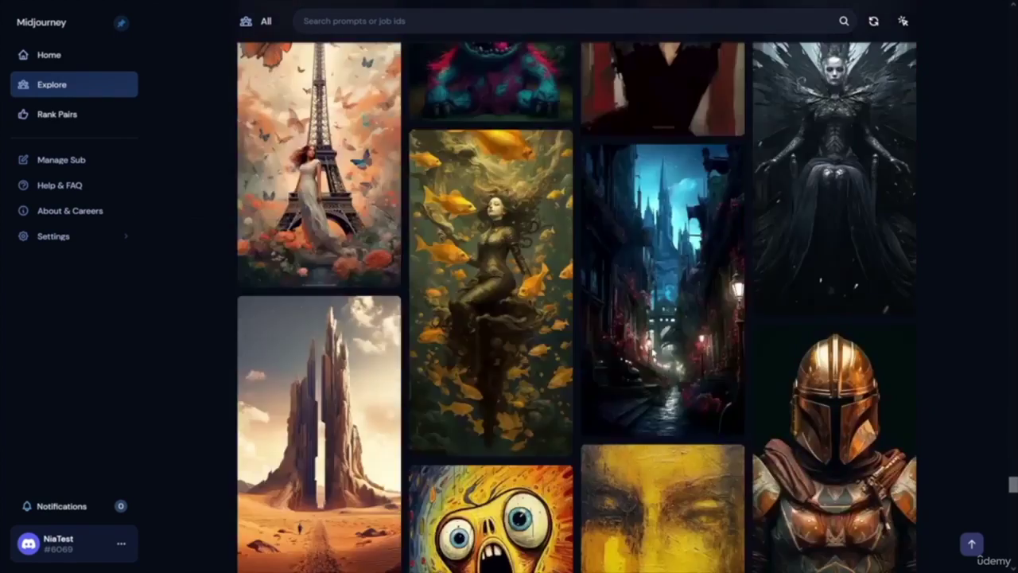
scroll(662, 347, "down", 5)
scroll(696, 337, "down", 5)
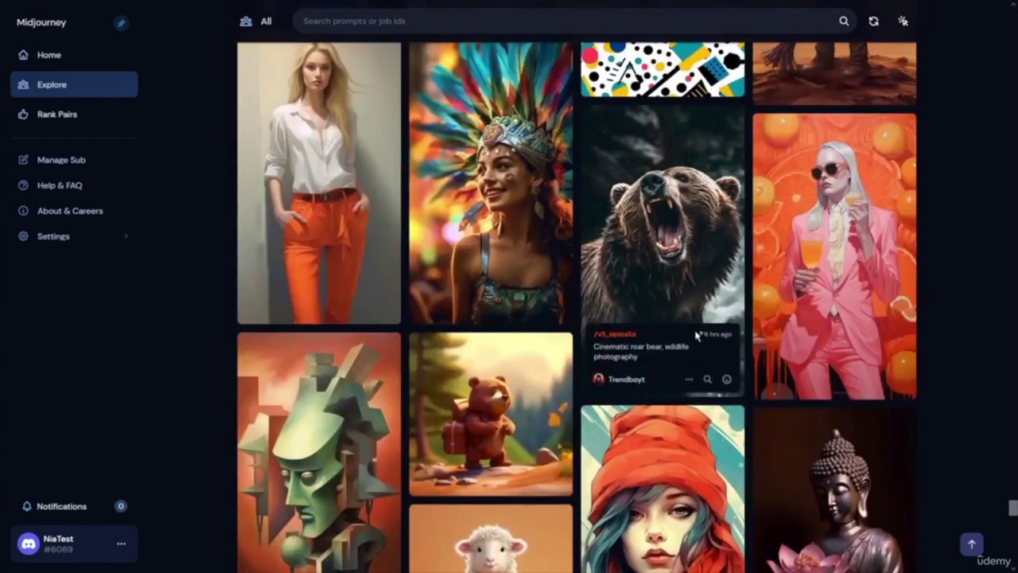
scroll(693, 335, "down", 4)
scroll(686, 335, "up", 2)
scroll(684, 334, "down", 6)
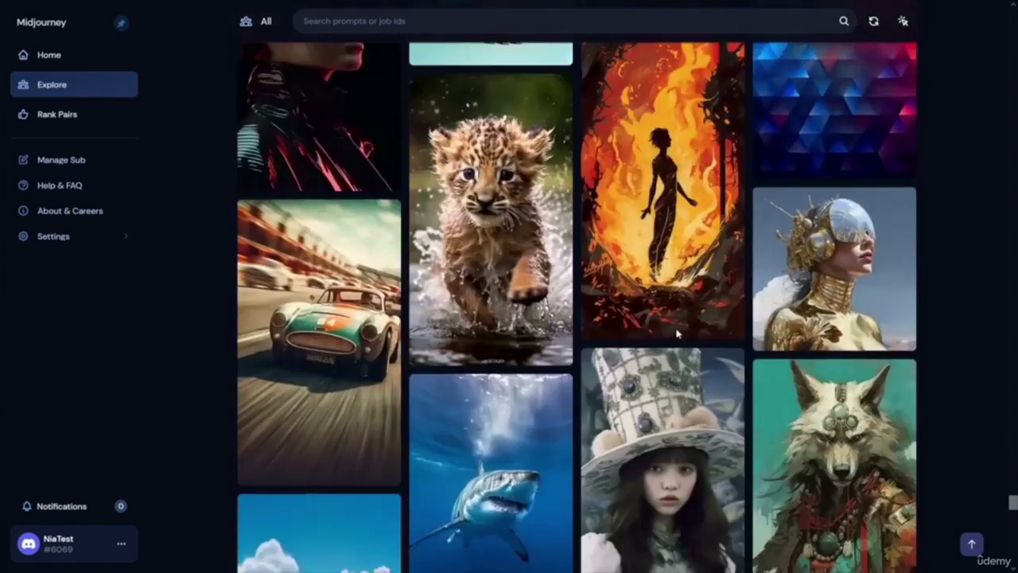
scroll(676, 334, "down", 4)
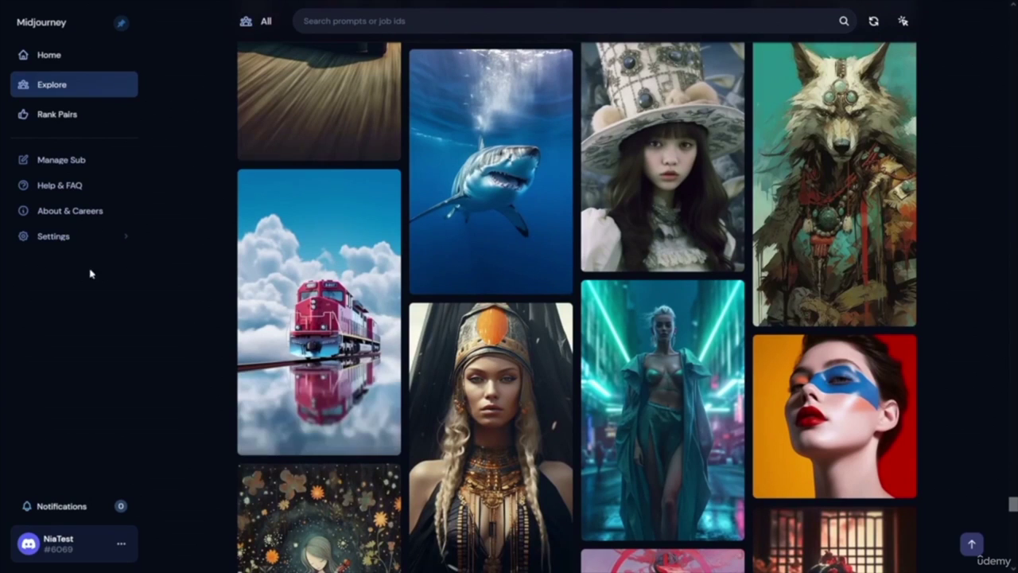
left_click(88, 119)
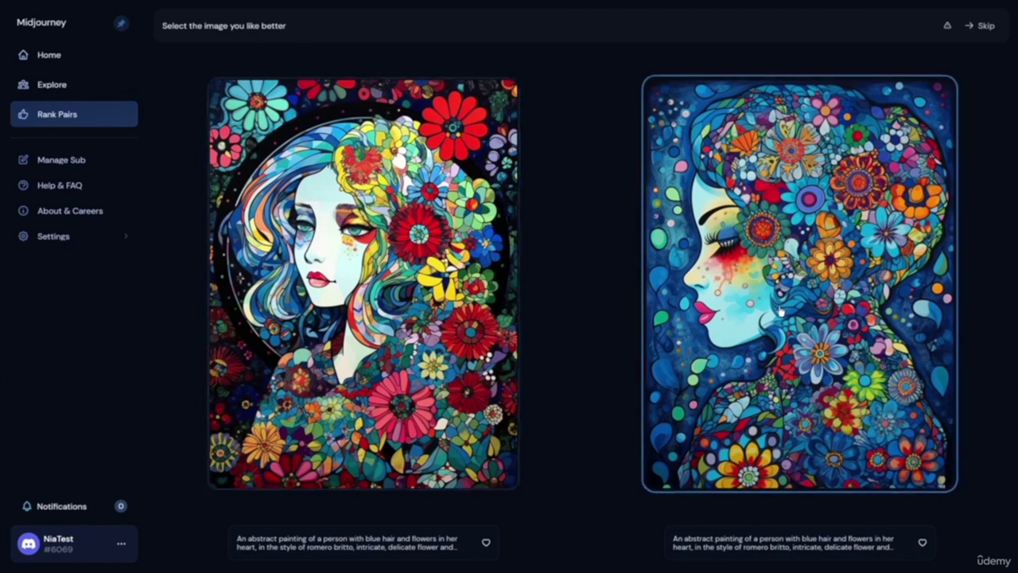
- Rate seven pairs, picking the flower portrait, bottle, anime salesperson, mushroom goddess, cowboy and anime sketch
left_click(382, 278)
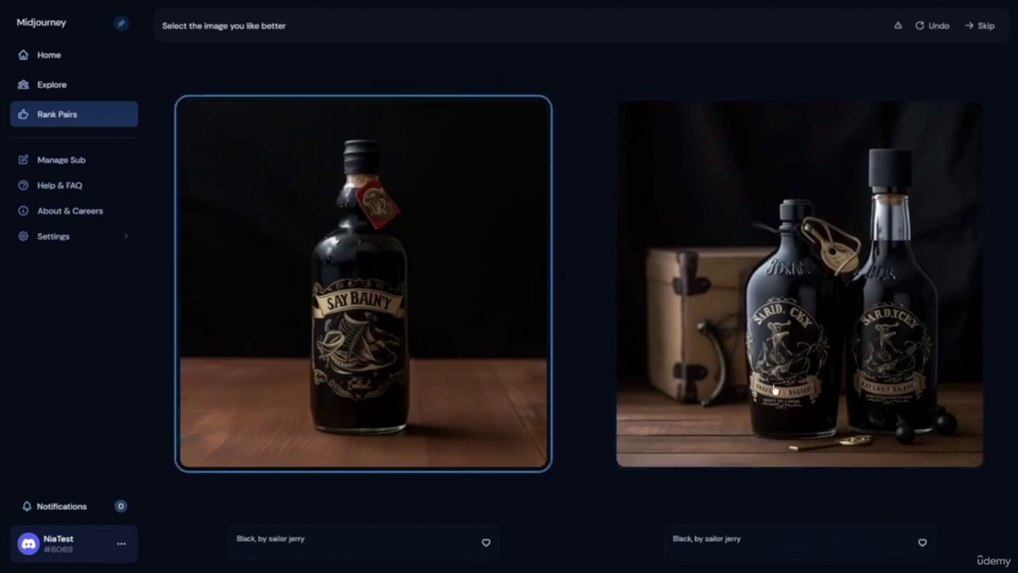
left_click(741, 421)
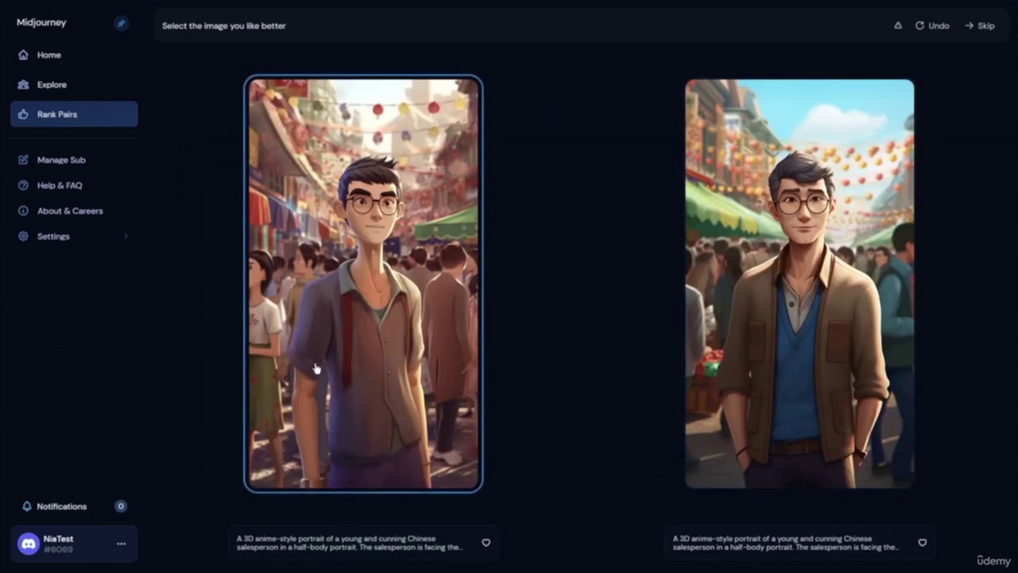
left_click(848, 327)
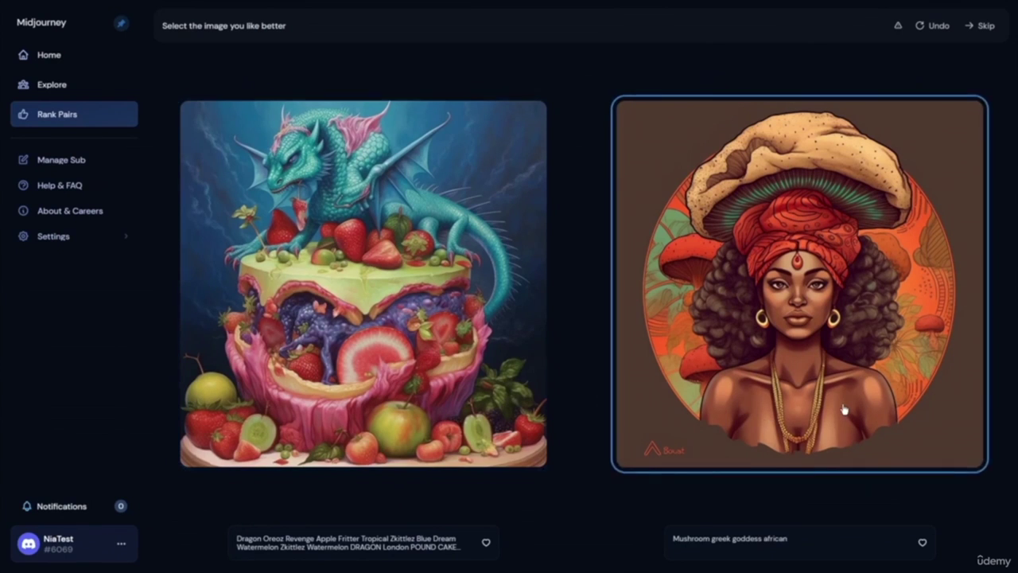
left_click(779, 394)
left_click(777, 367)
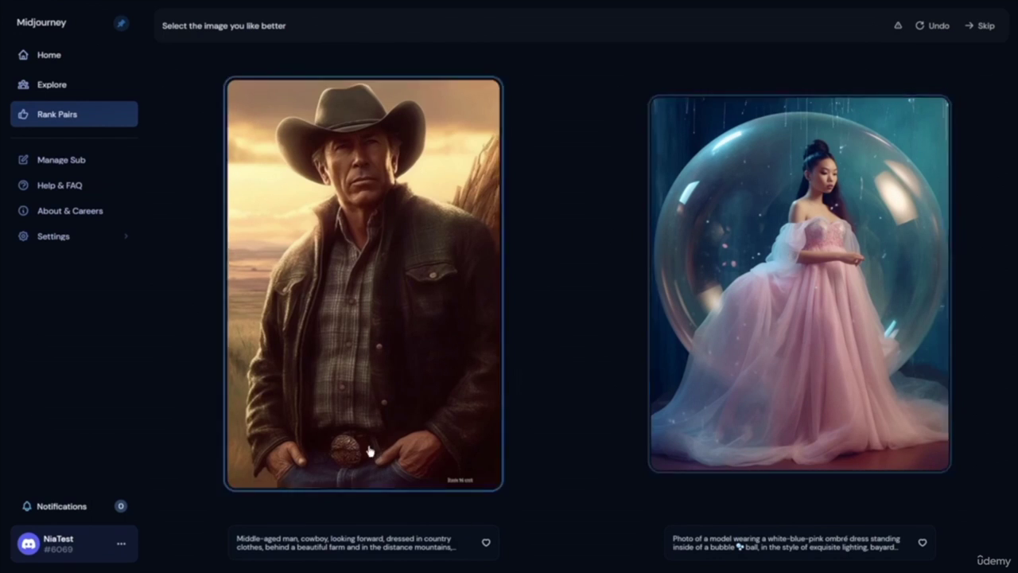
left_click(466, 443)
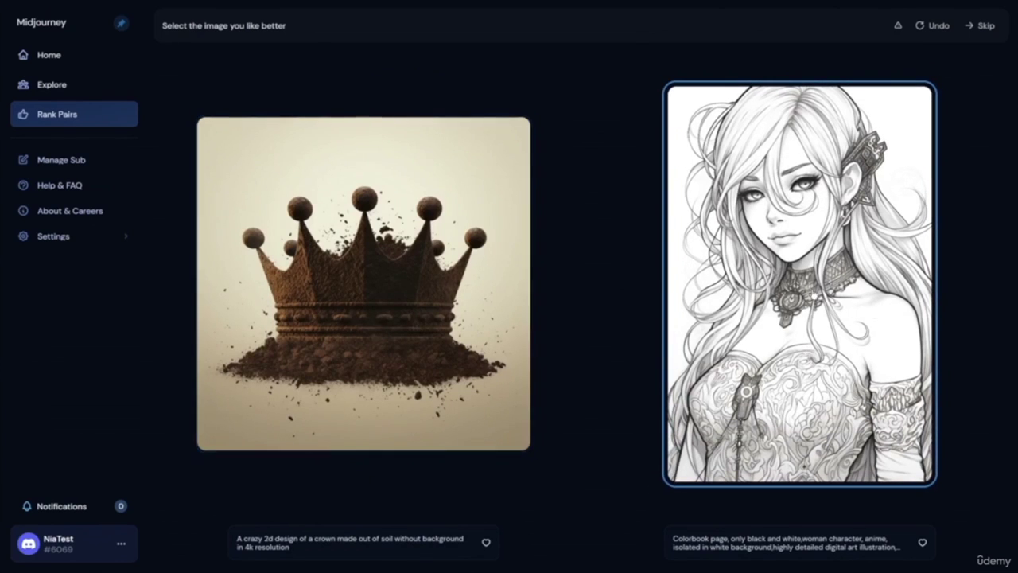
left_click(814, 294)
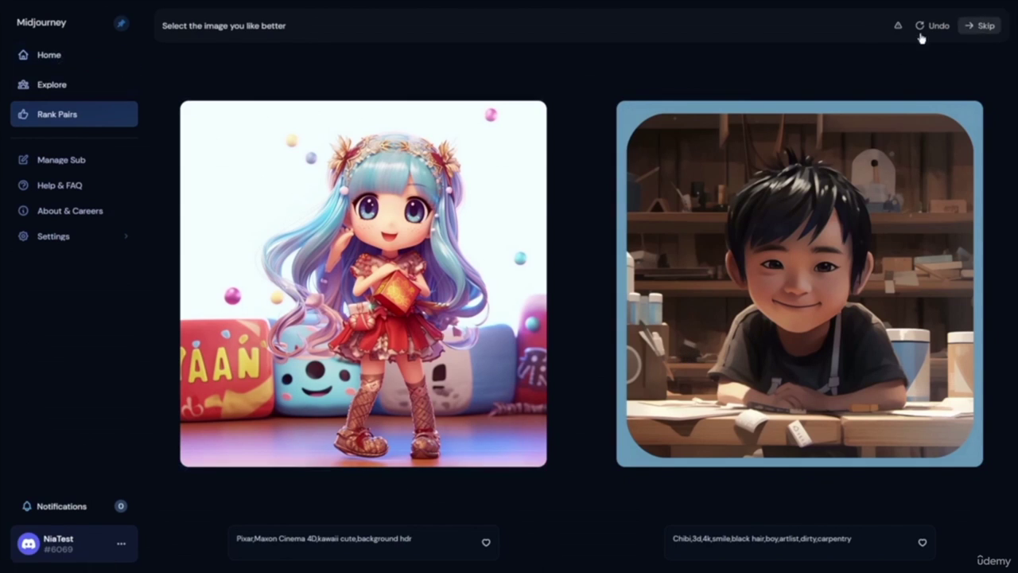
- Skip the chibi-carpenter pair, rate the bag pair, check the Basic Plan, and open Documentation
left_click(988, 30)
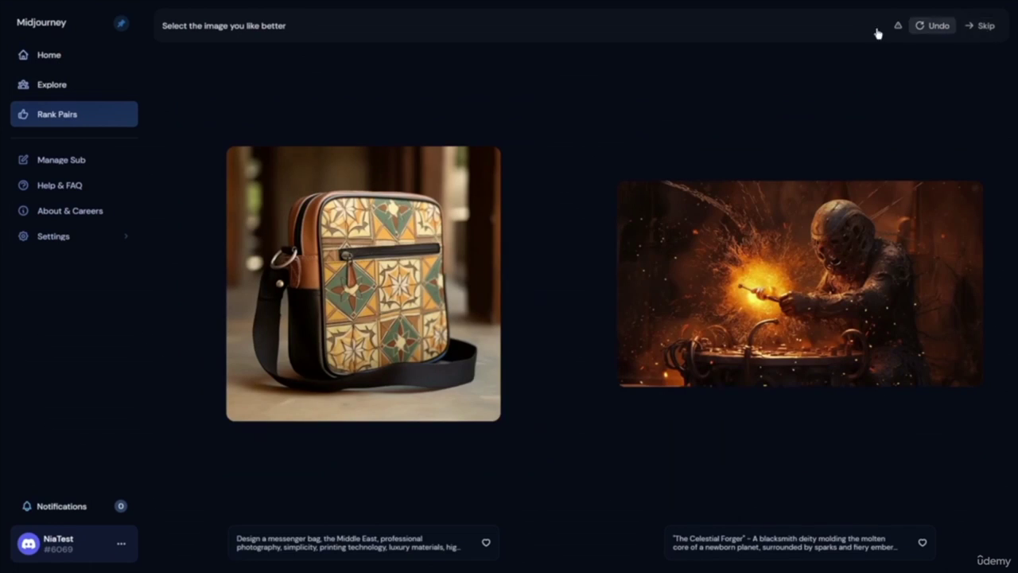
left_click(744, 291)
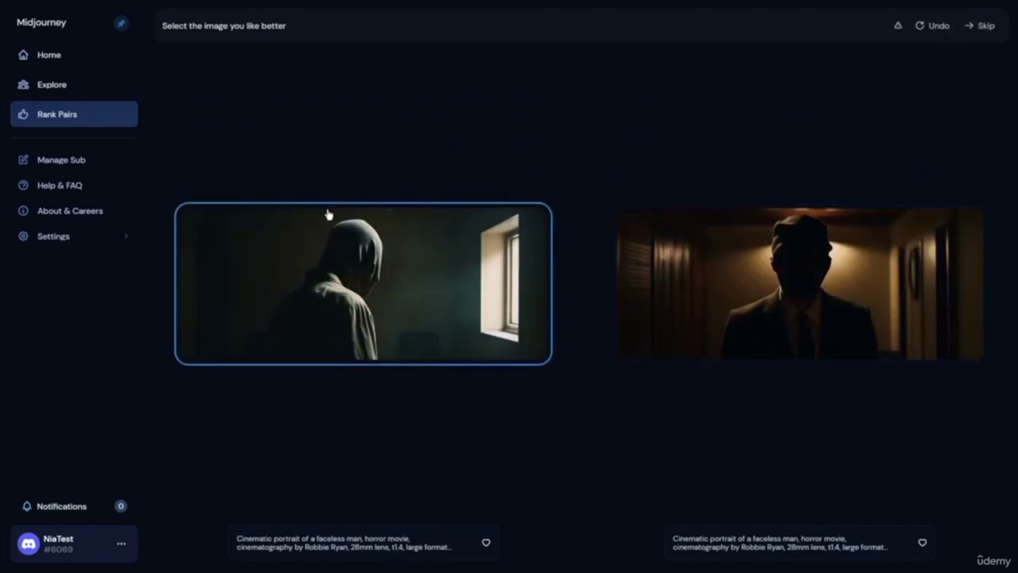
left_click(54, 162)
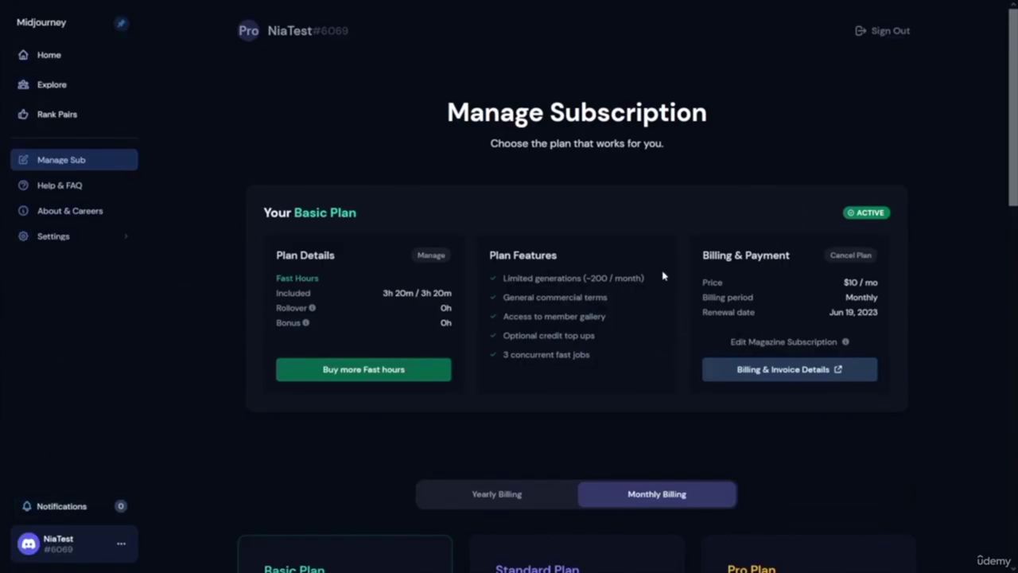
left_click(79, 189)
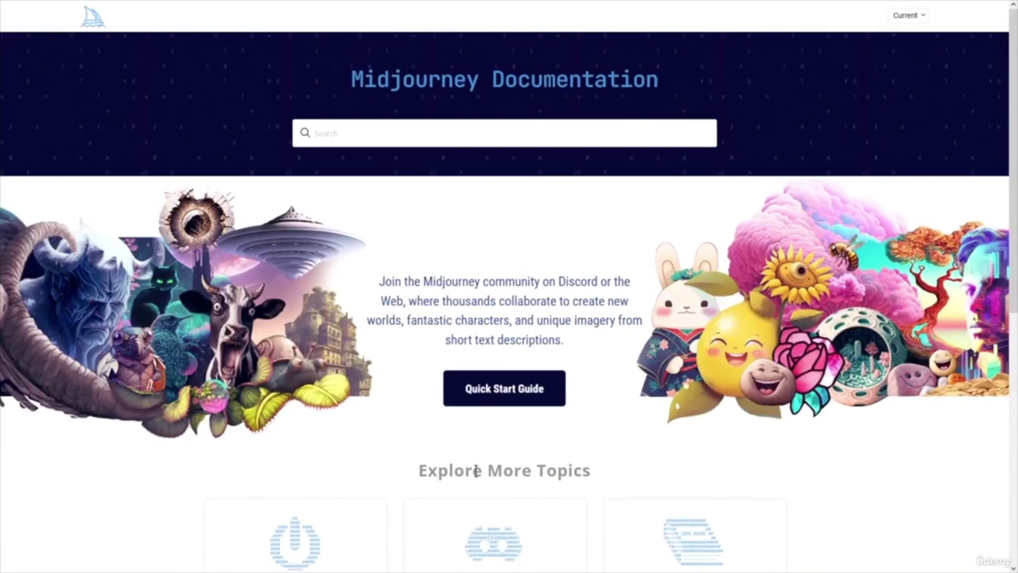
- Open the User Guide's Version article in Midjourney Documentation and scroll through it
scroll(476, 471, "down", 4)
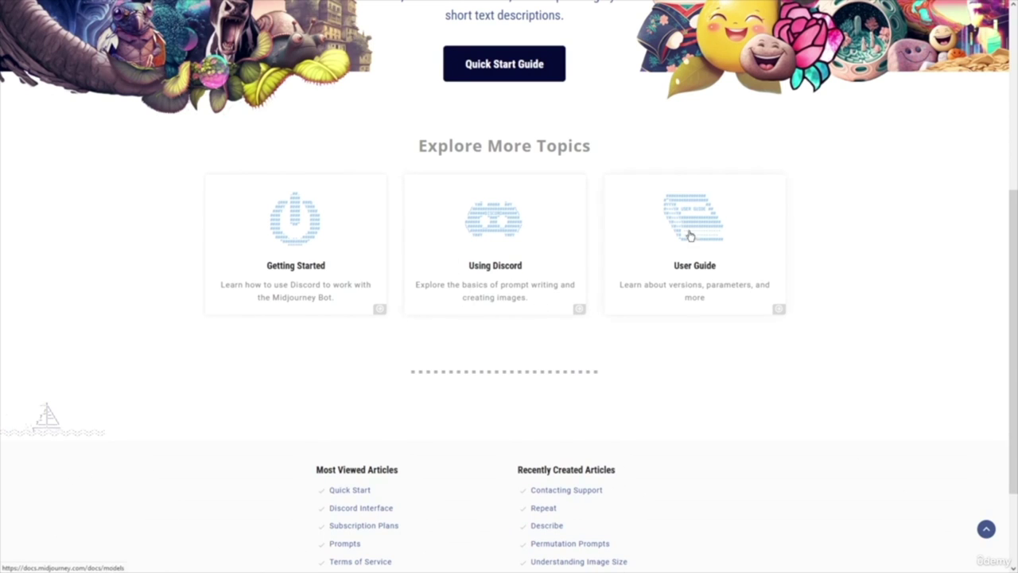
left_click(709, 266)
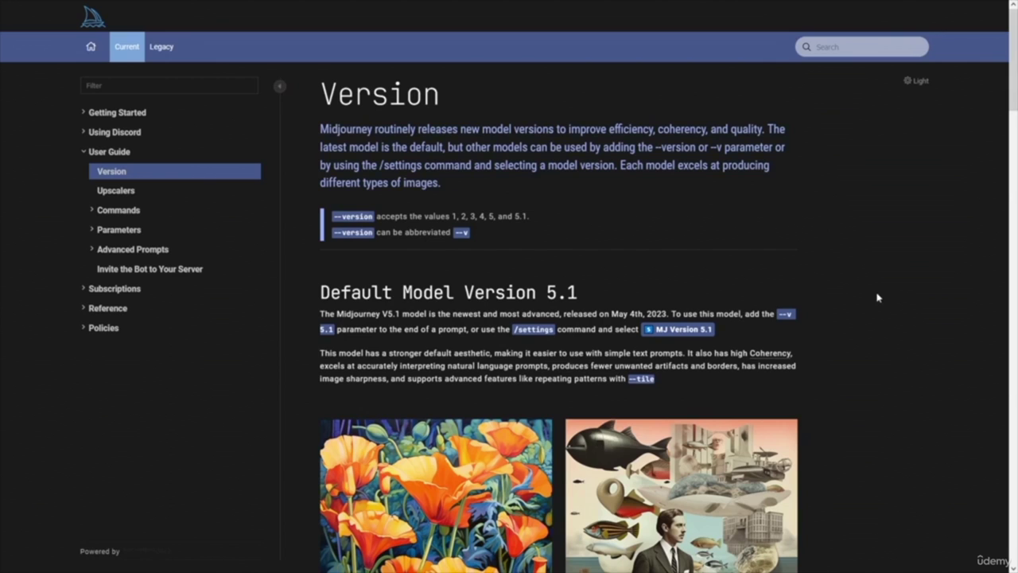
scroll(762, 252, "down", 1)
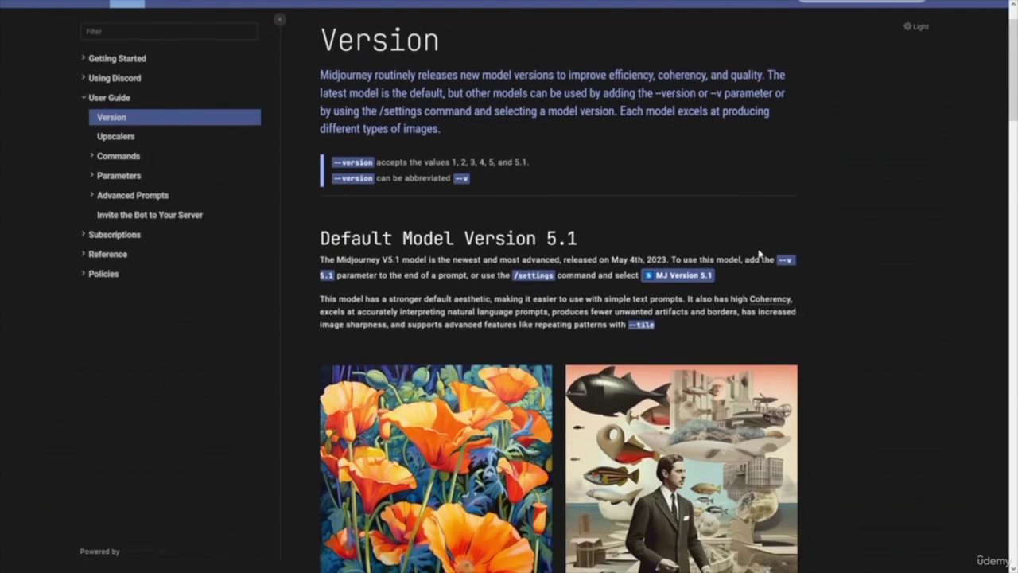
scroll(759, 255, "down", 3)
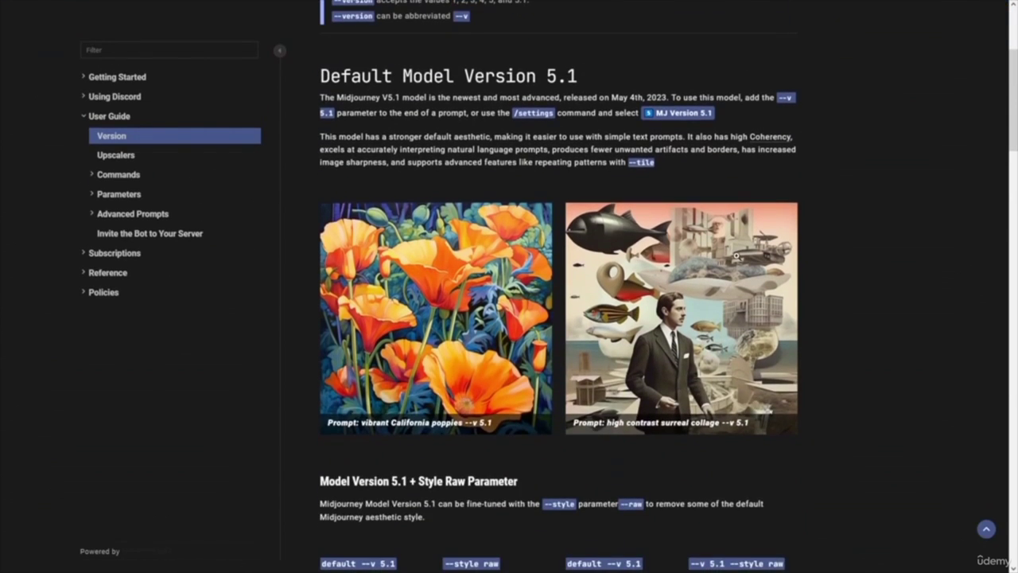
scroll(762, 270, "down", 12)
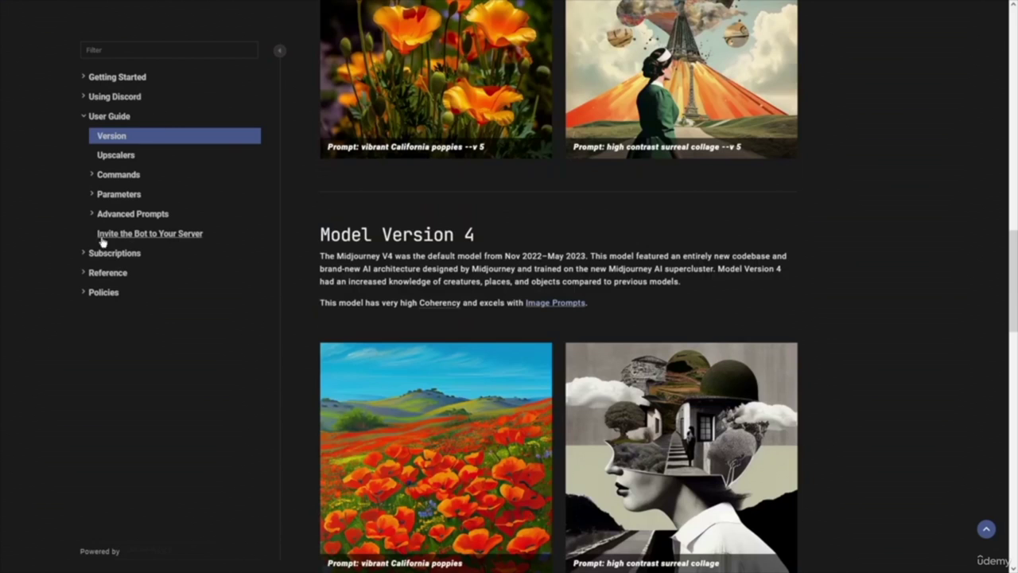
- Read the Parameter List's Seed, Stop, Style and Stylize entries, then return to Discord
left_click(124, 197)
left_click(137, 214)
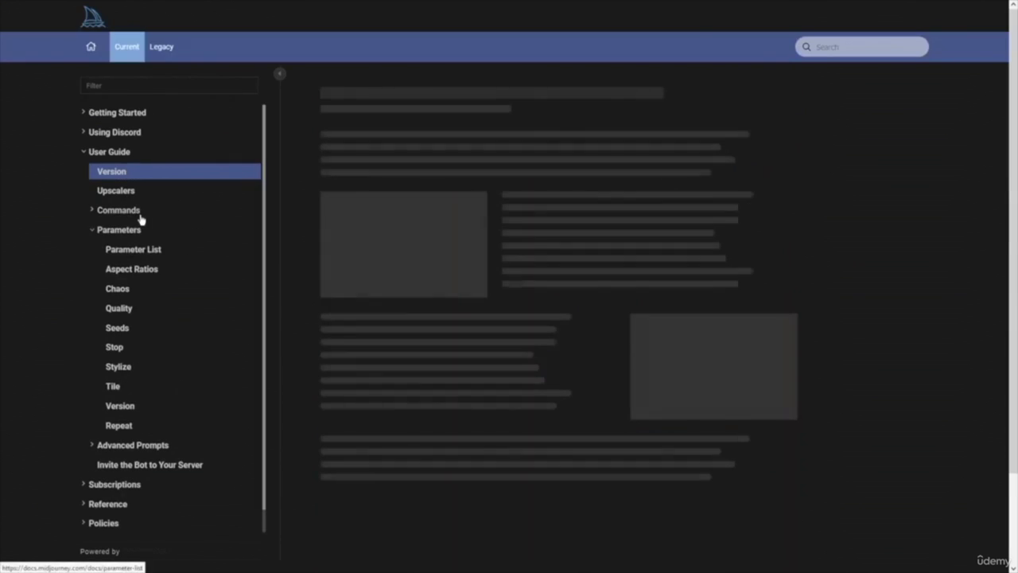
scroll(668, 435, "down", 4)
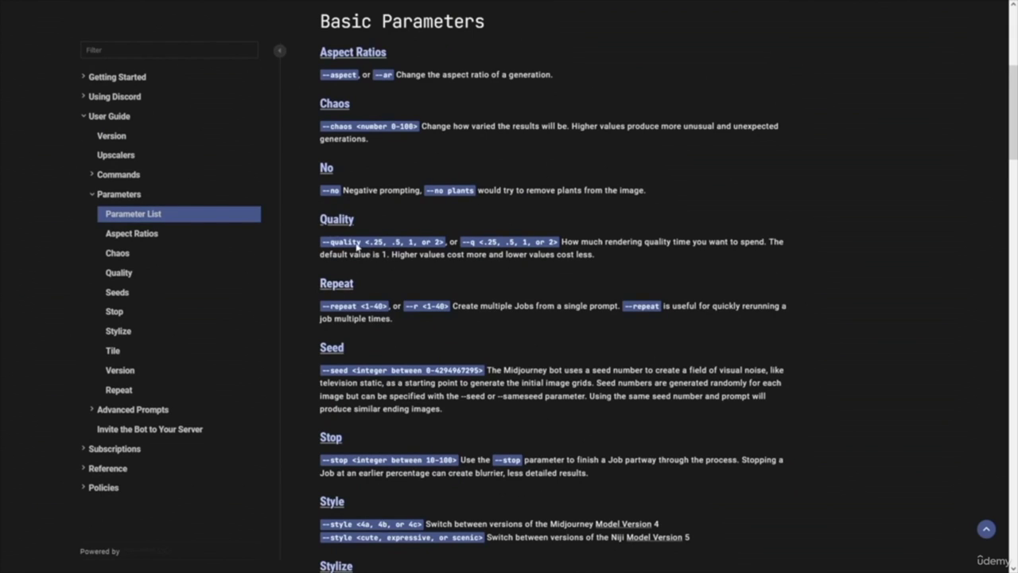
scroll(737, 275, "down", 5)
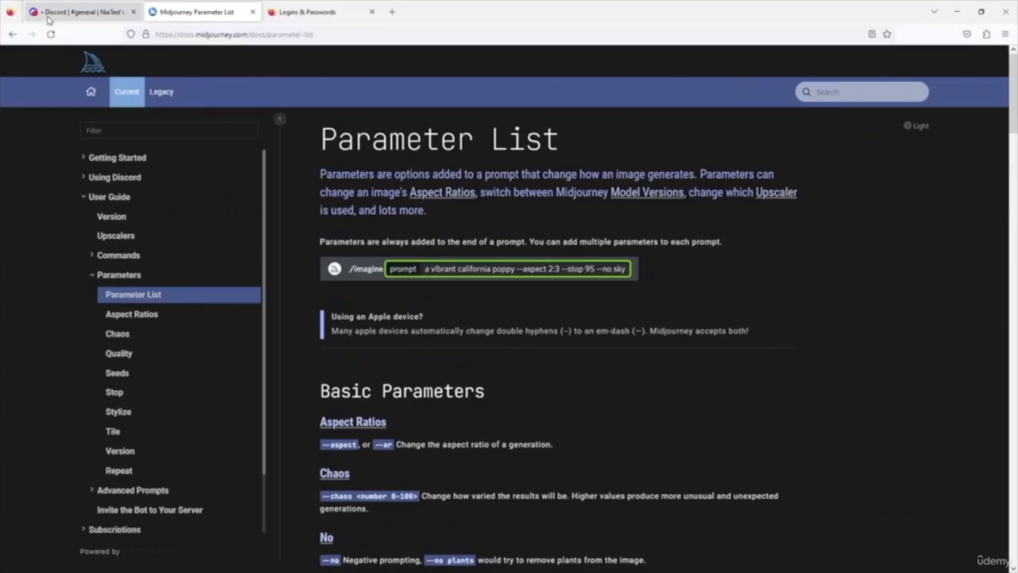
left_click(62, 18)
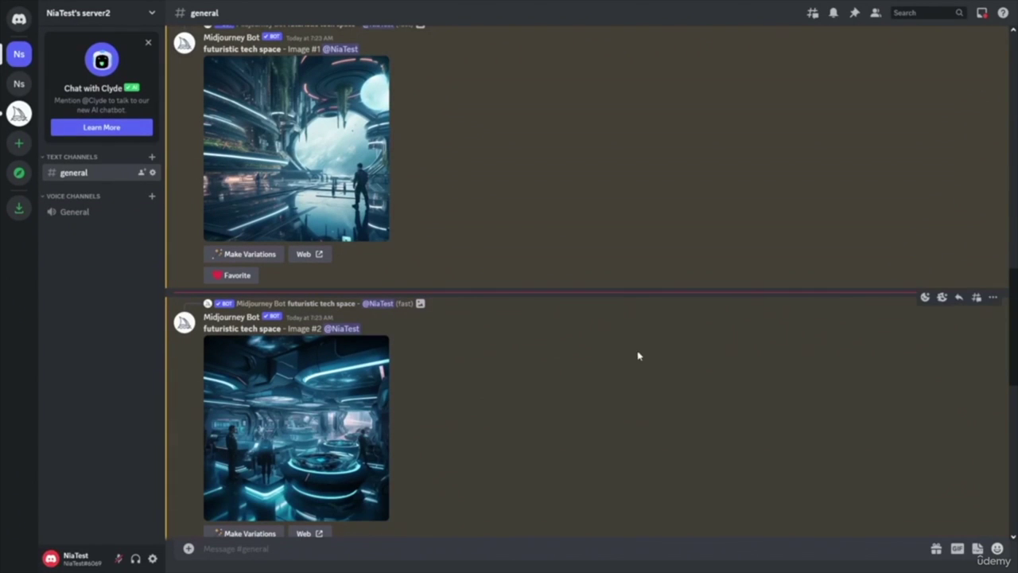
- Submit /imagine with the pasted neon elephant jungle prompt using --chaos 10, --ar 9:16, --style raw
scroll(590, 414, "down", 1)
scroll(590, 400, "down", 5)
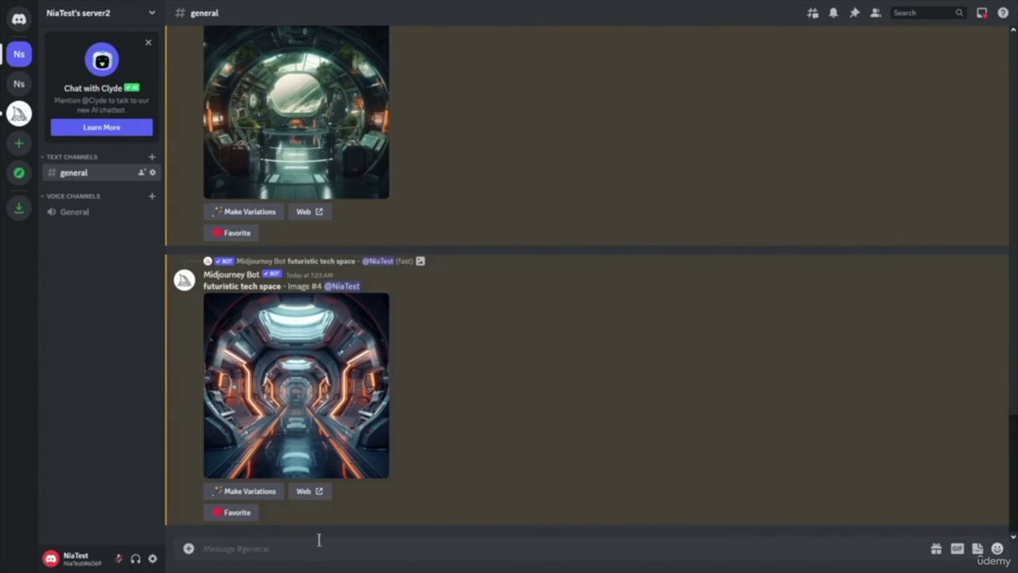
left_click(240, 550)
type("/")
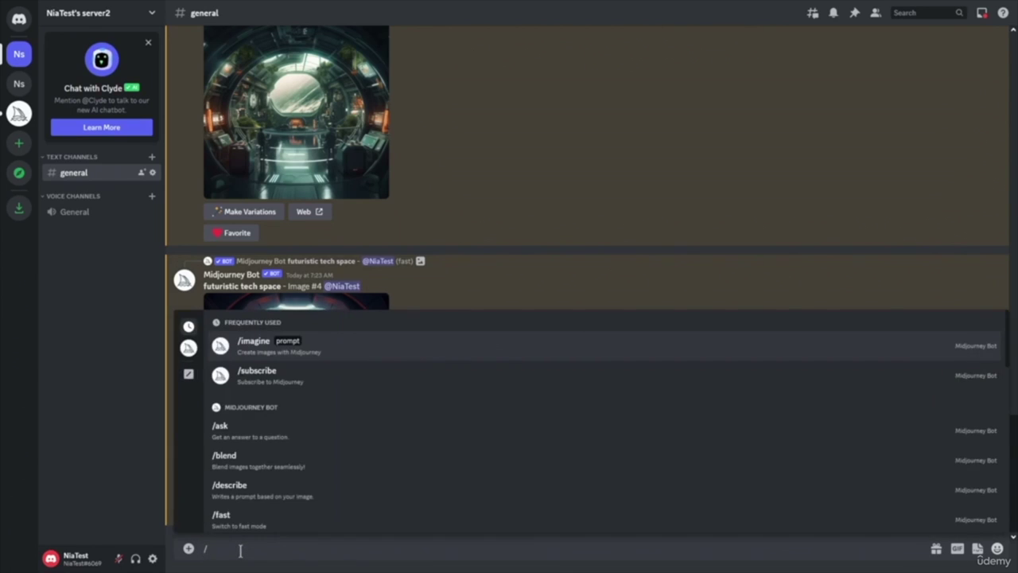
key("Return")
type("avatar jungle, fluorescent lighting plants, neon elephant, hyperrealistic style, highly detailed, ultra-detailed, cinematic lighting, photography --chaos 10 --ar 9:16 --style raw --style raw")
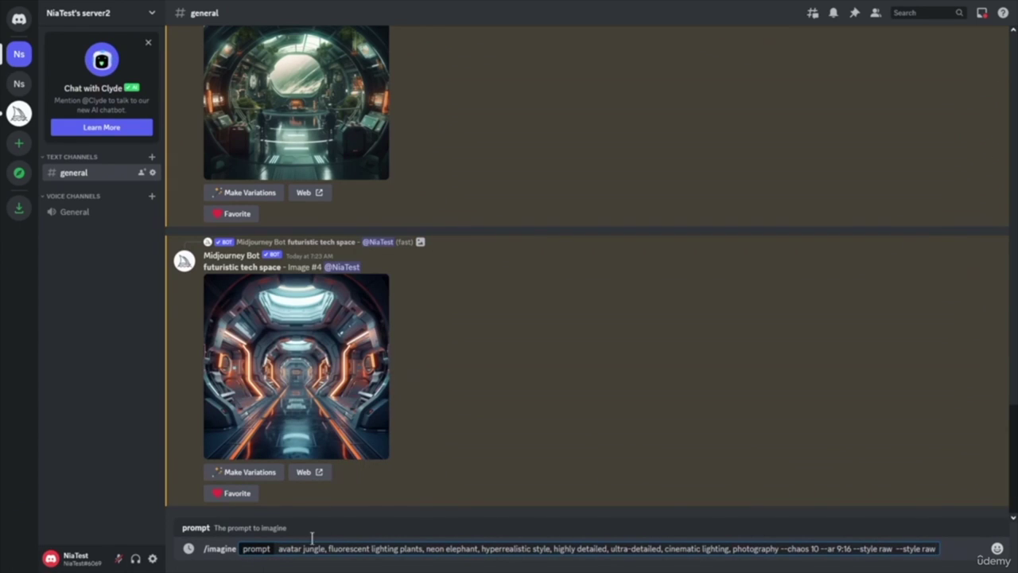
key("Return")
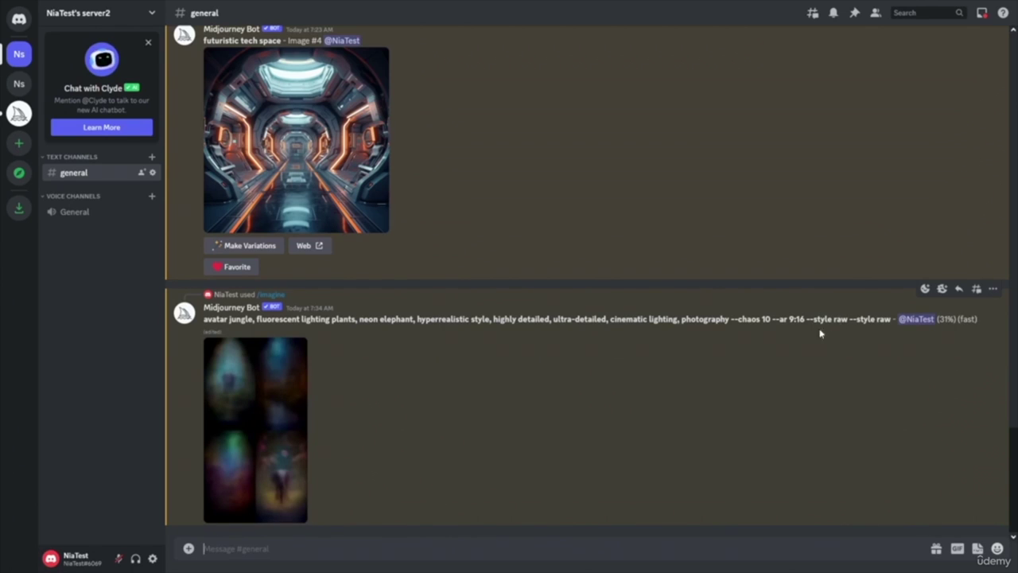
- While the grid renders, highlight the prompt's descriptive words and the --chaos 10 parameter
left_click_drag(736, 314, 200, 318)
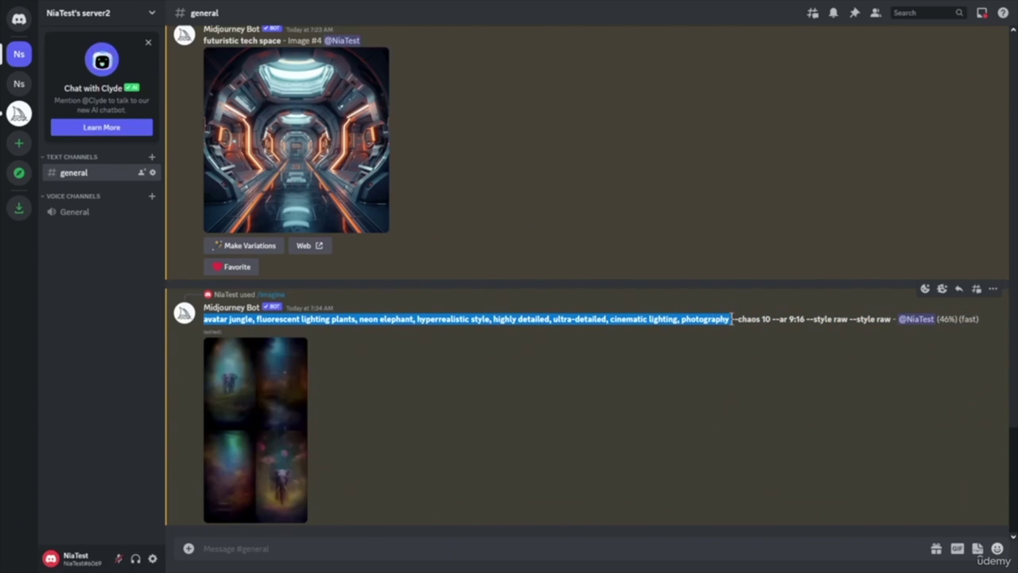
left_click_drag(734, 321, 772, 322)
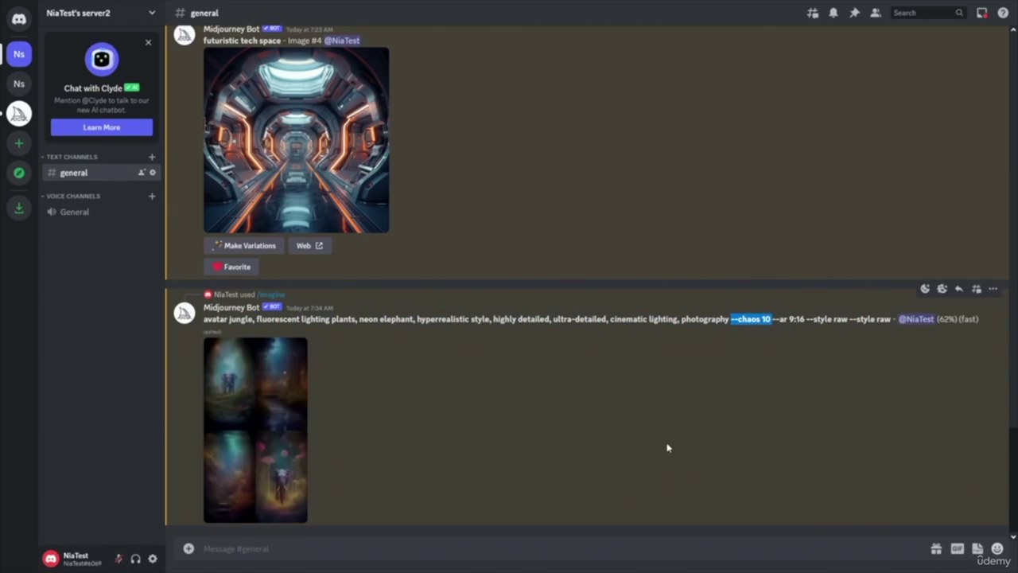
left_click_drag(807, 318, 841, 318)
left_click(839, 333)
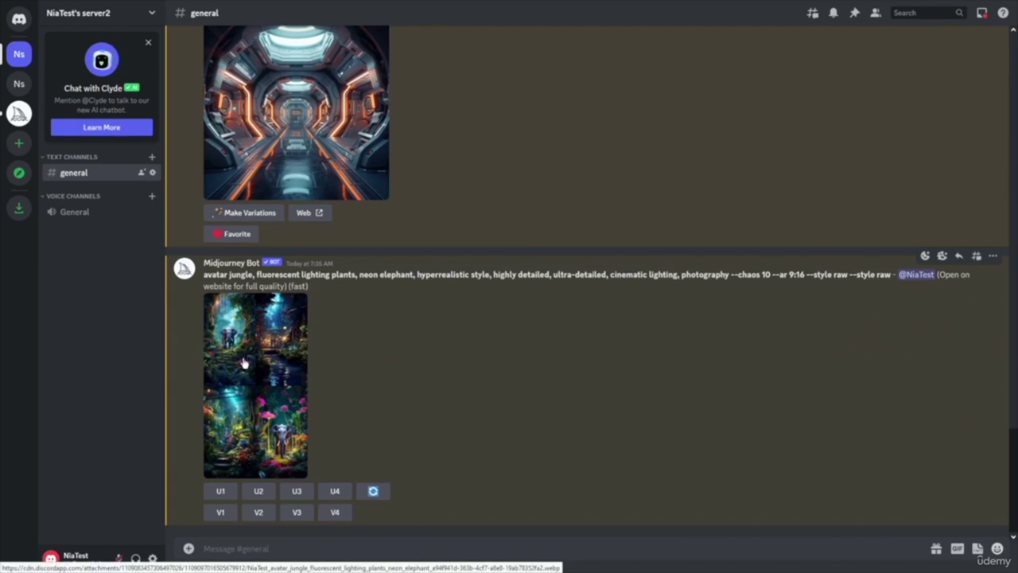
- Request upscales U1, U2, U3 and U4 from the neon elephant grid
left_click(221, 493)
left_click(259, 396)
left_click(295, 303)
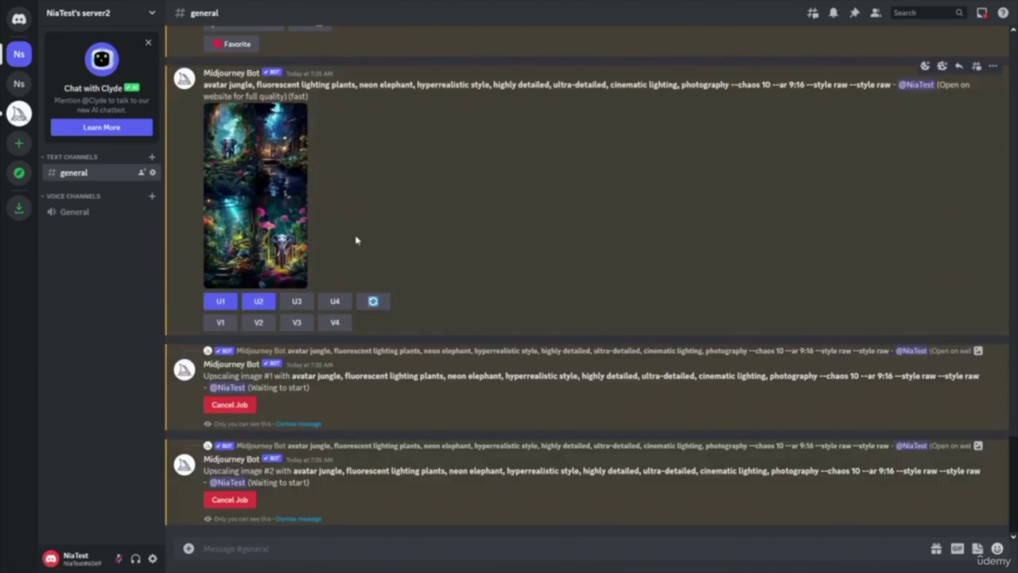
scroll(472, 240, "up", 1)
left_click(335, 340)
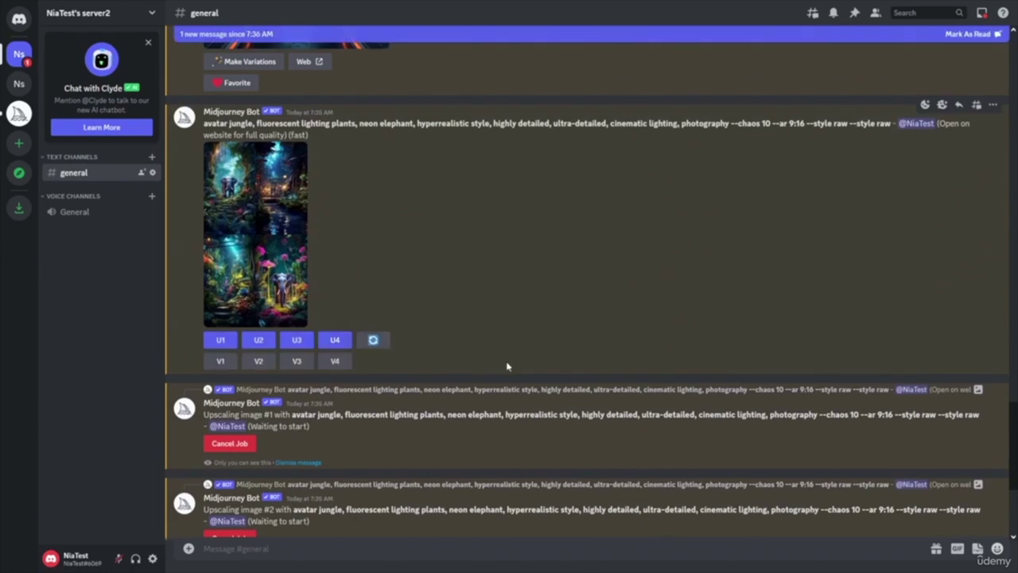
scroll(465, 228, "up", 1)
- Highlight the hyperrealistic, ultra-detailed style keywords in the prompt, ending at photography
left_click_drag(415, 190, 488, 194)
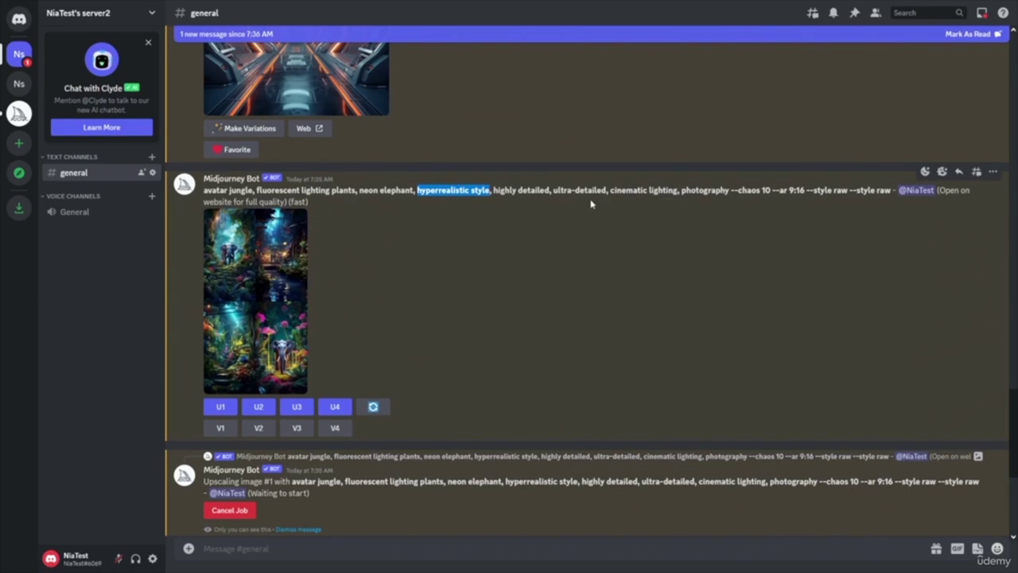
left_click_drag(554, 191, 618, 222)
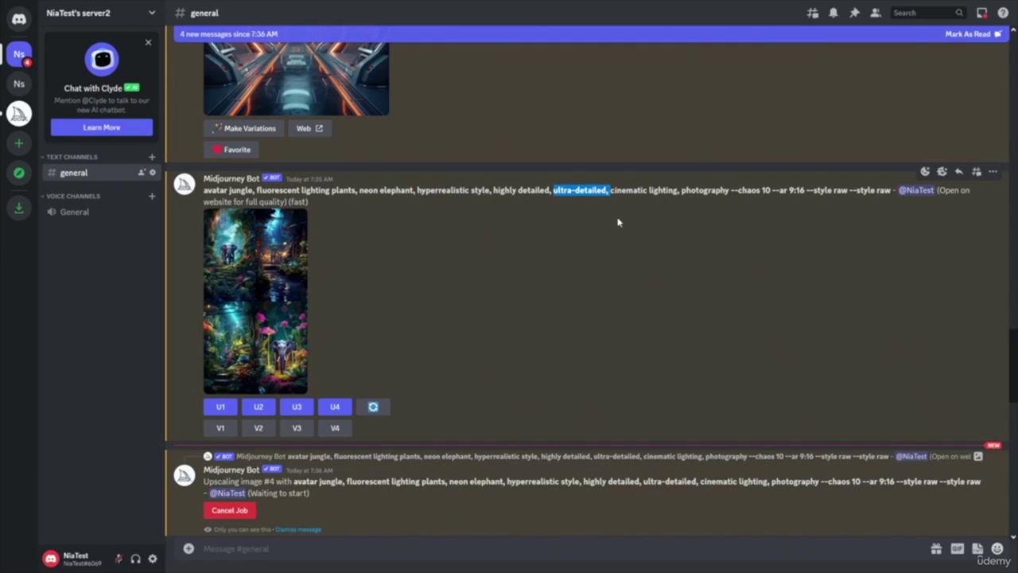
left_click_drag(681, 191, 418, 189)
left_click(730, 190)
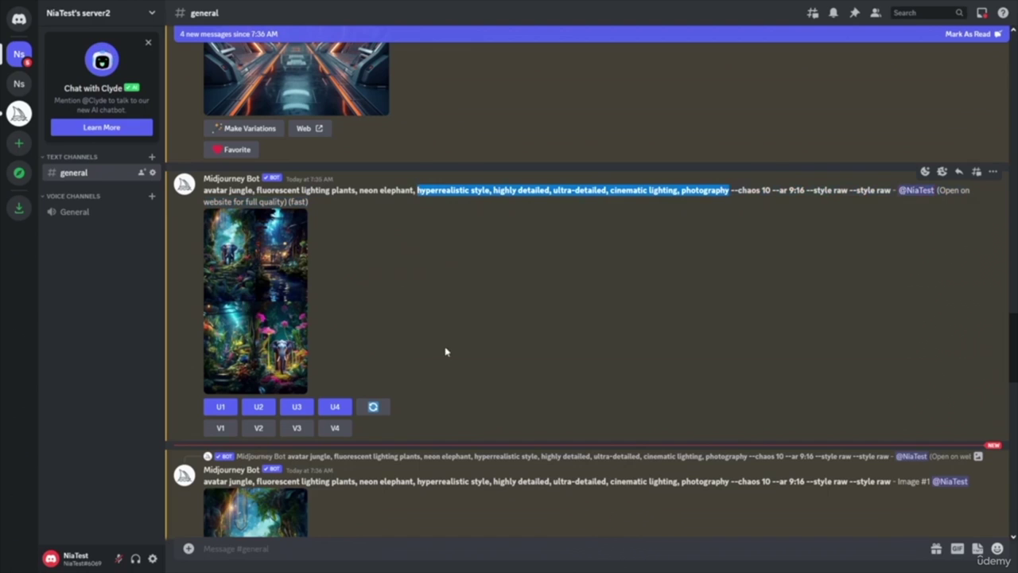
scroll(477, 322, "down", 5)
scroll(526, 289, "down", 4)
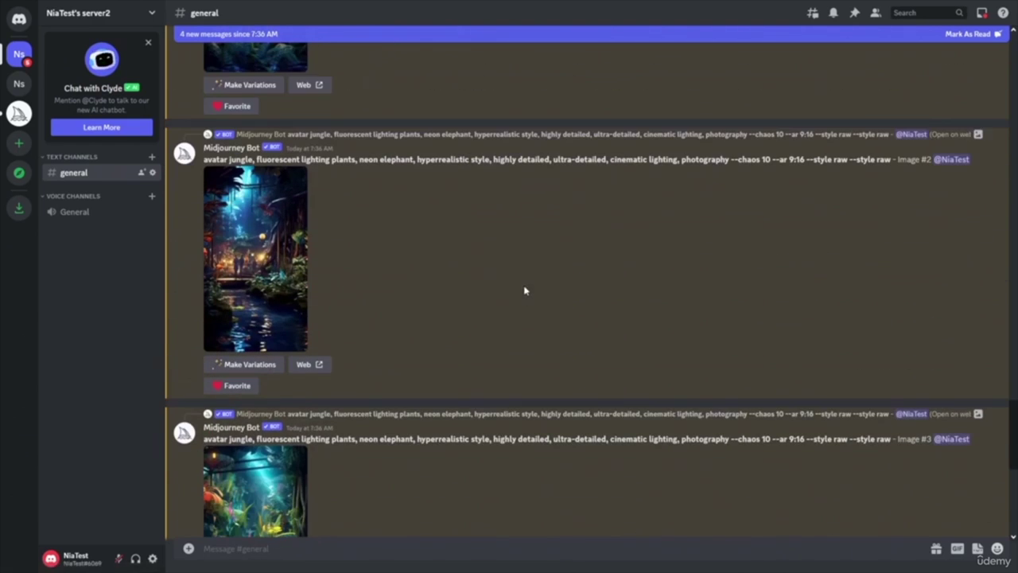
scroll(534, 409, "down", 4)
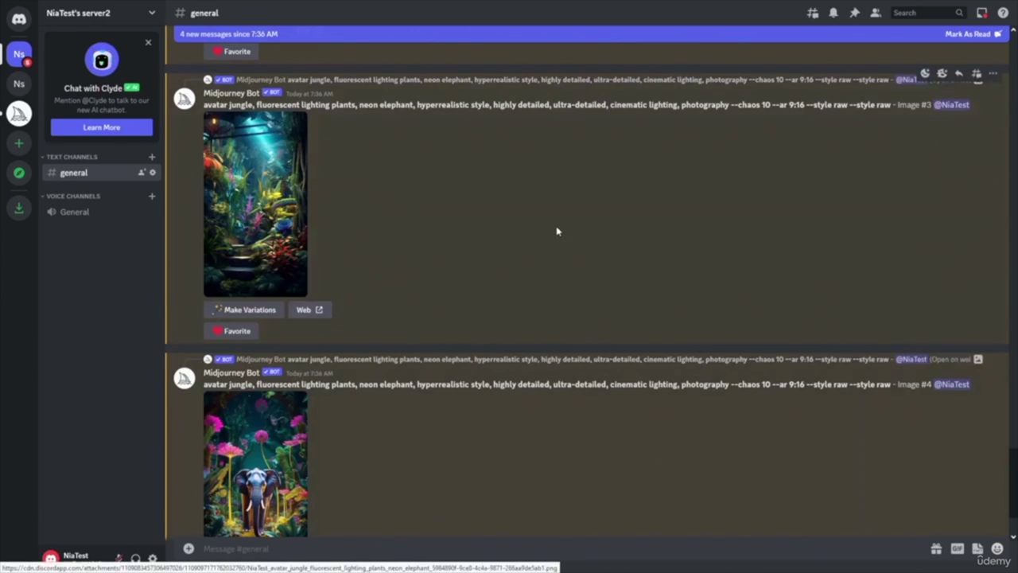
scroll(549, 235, "down", 2)
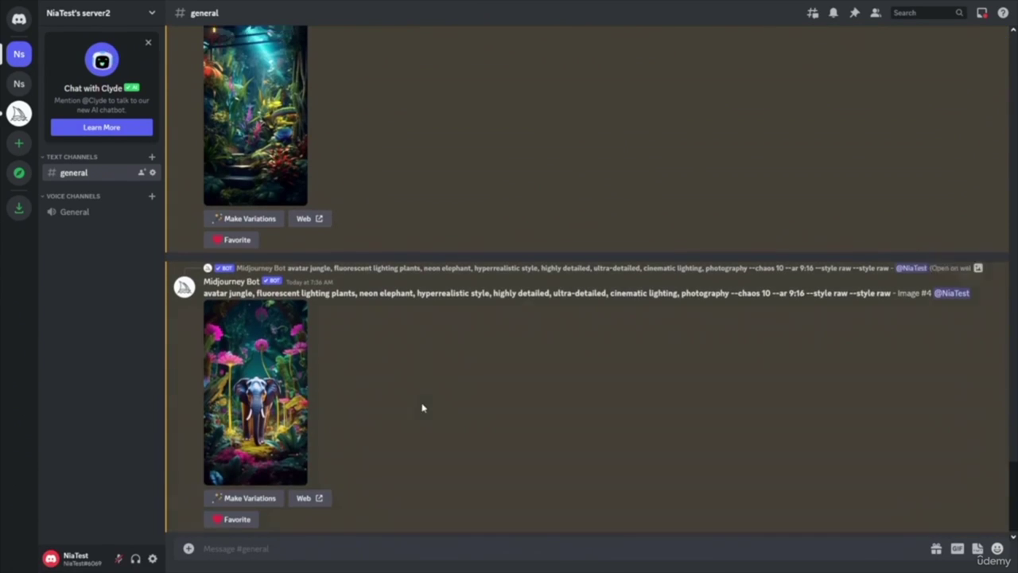
scroll(420, 409, "up", 4)
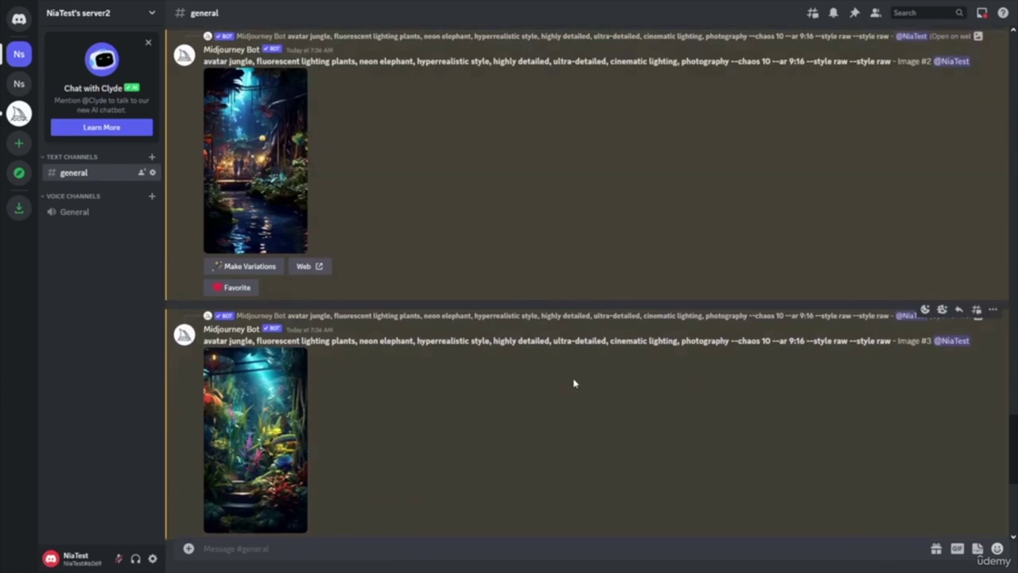
scroll(573, 382, "up", 4)
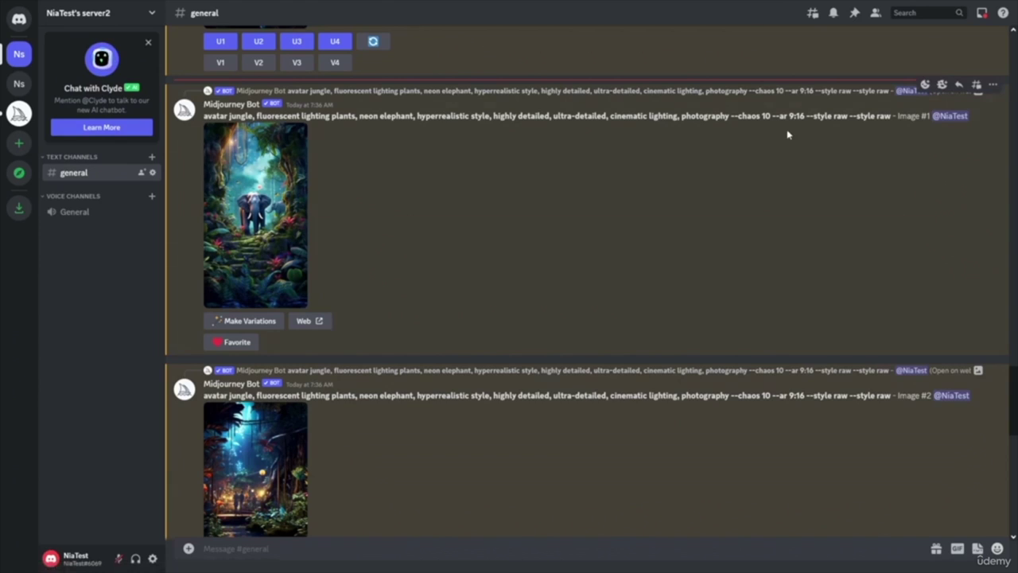
left_click_drag(729, 116, 415, 117)
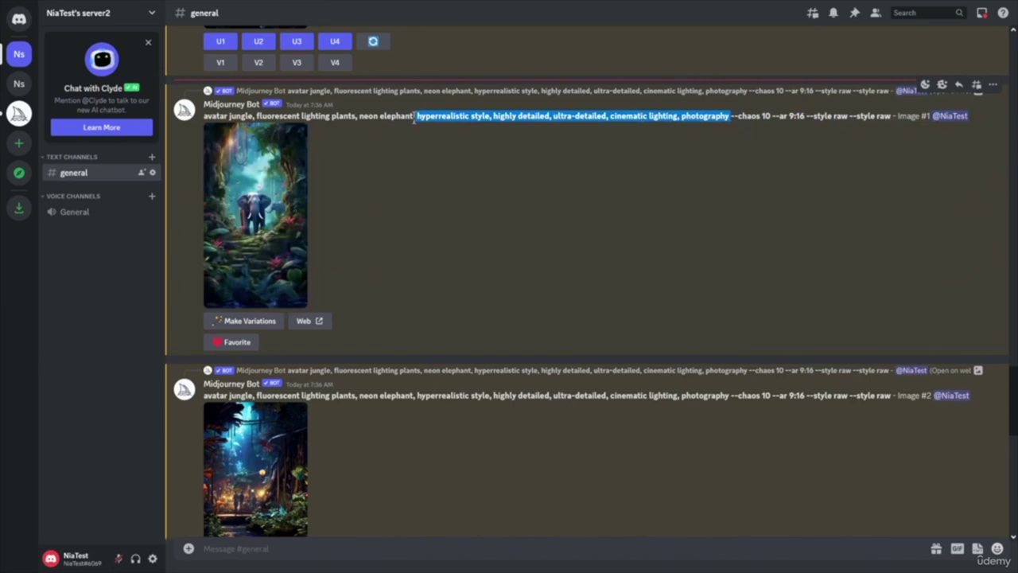
left_click(447, 134)
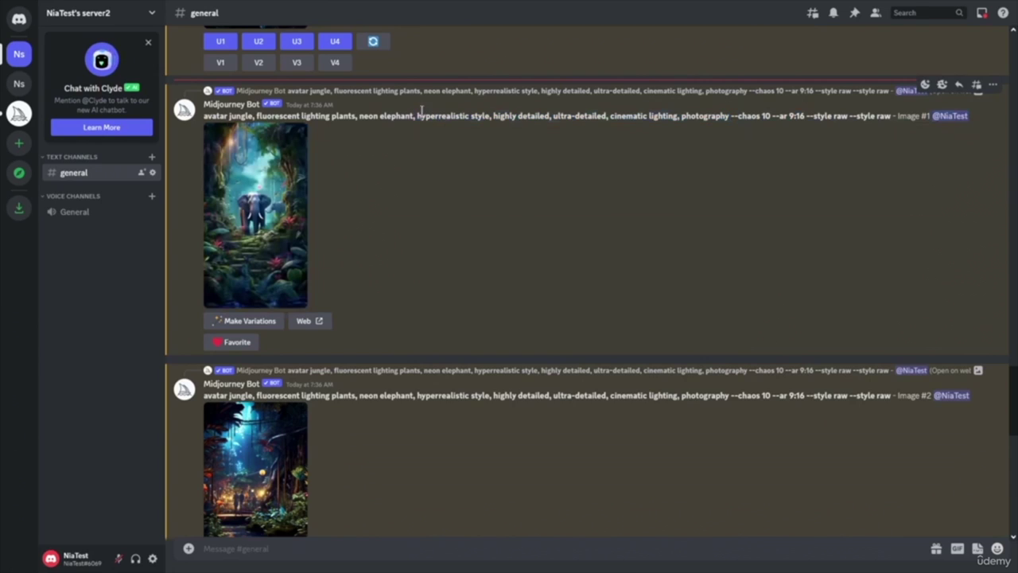
left_click_drag(417, 116, 489, 118)
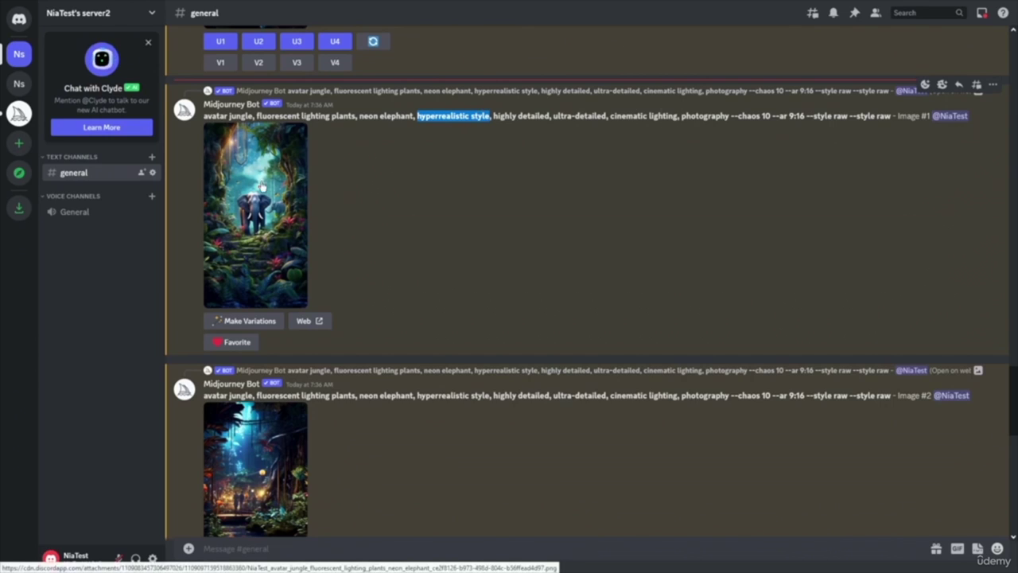
left_click_drag(732, 116, 889, 117)
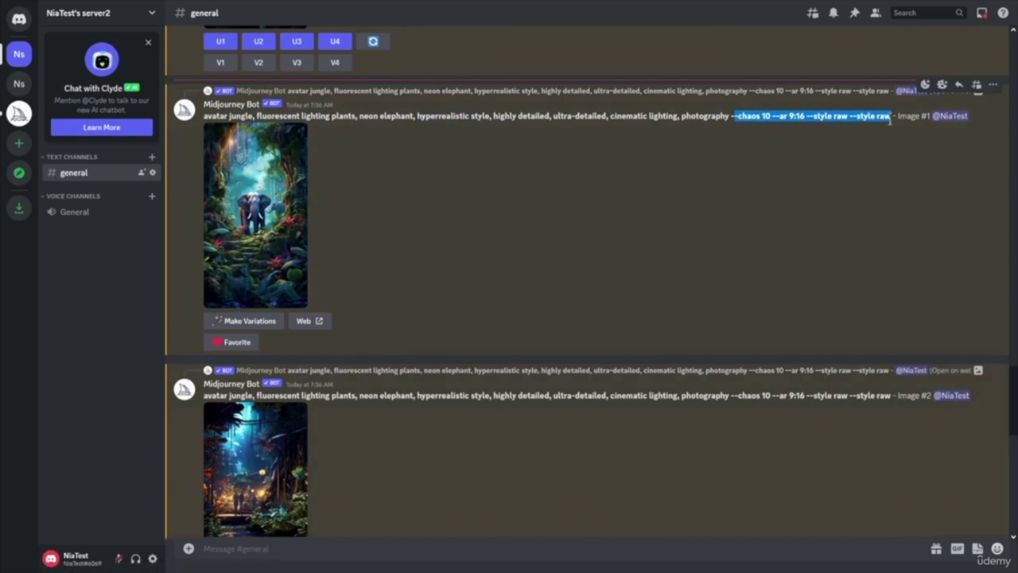
scroll(570, 284, "up", 5)
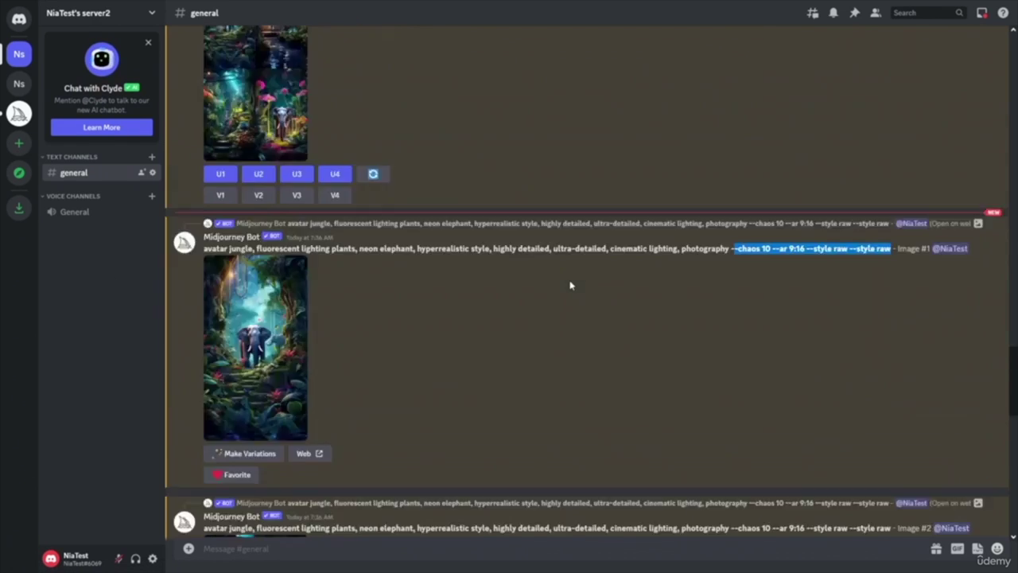
left_click_drag(730, 226, 895, 227)
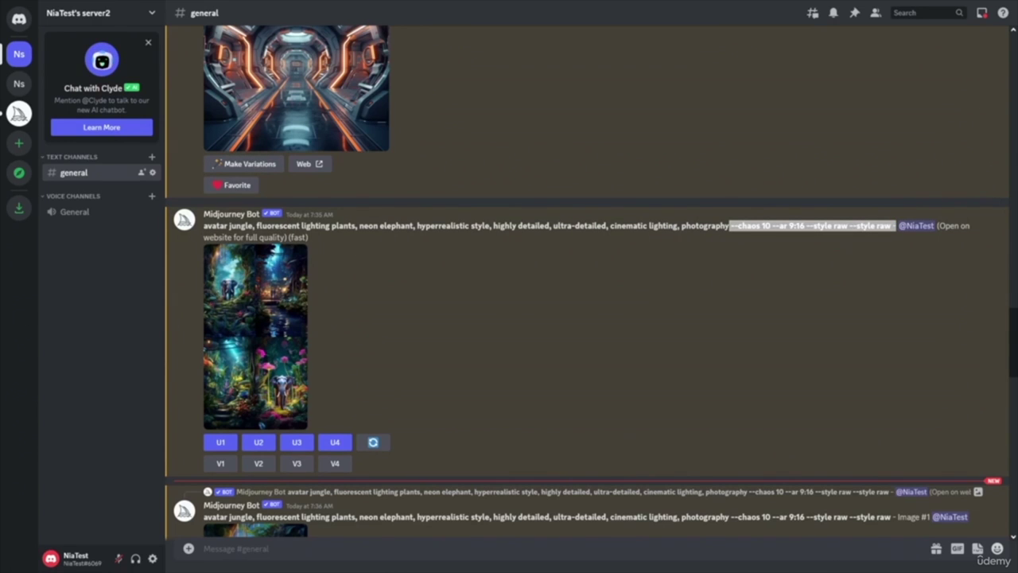
scroll(587, 281, "down", 10)
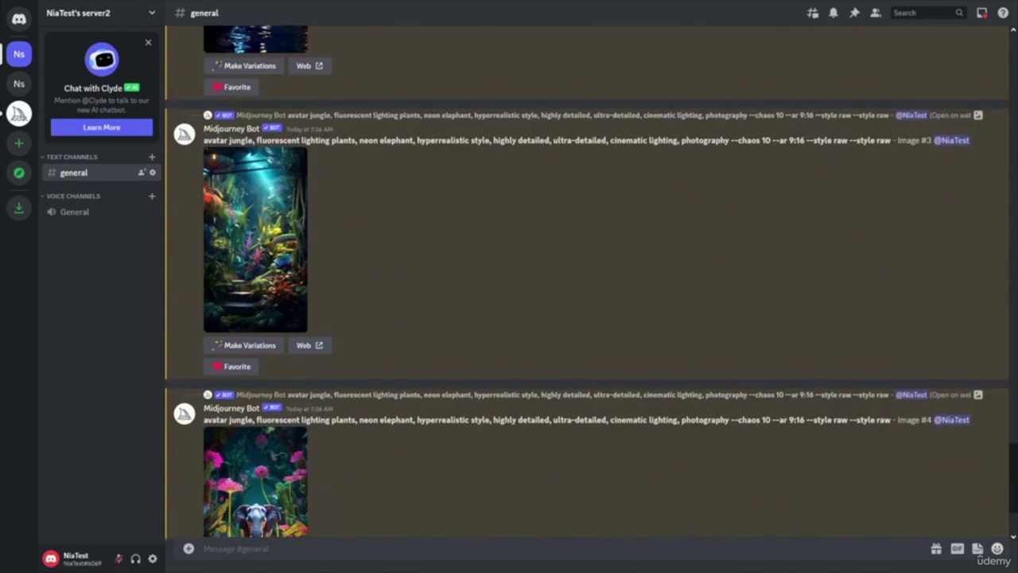
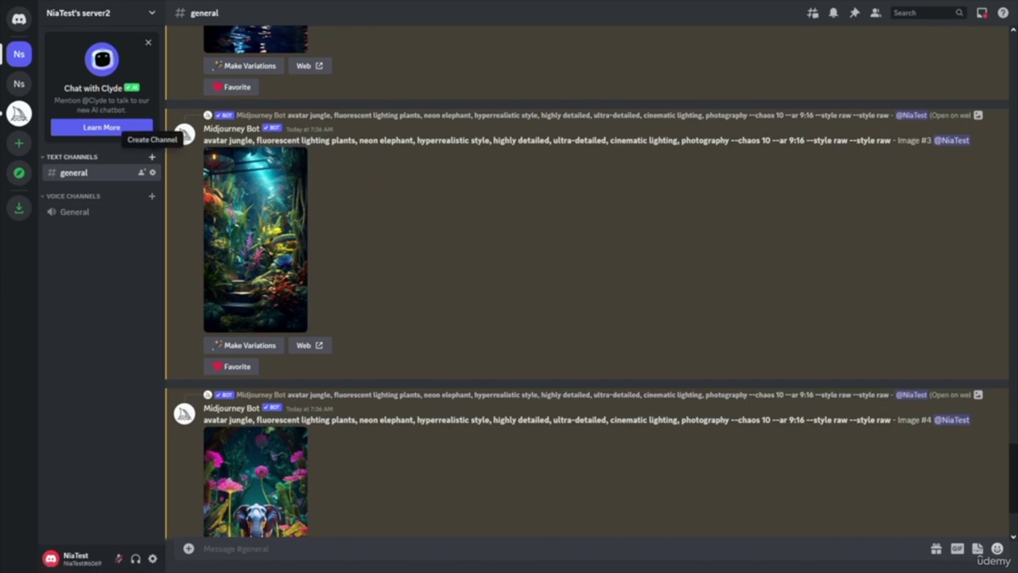
- Create a new text channel named coloring-book in the server
left_click(153, 161)
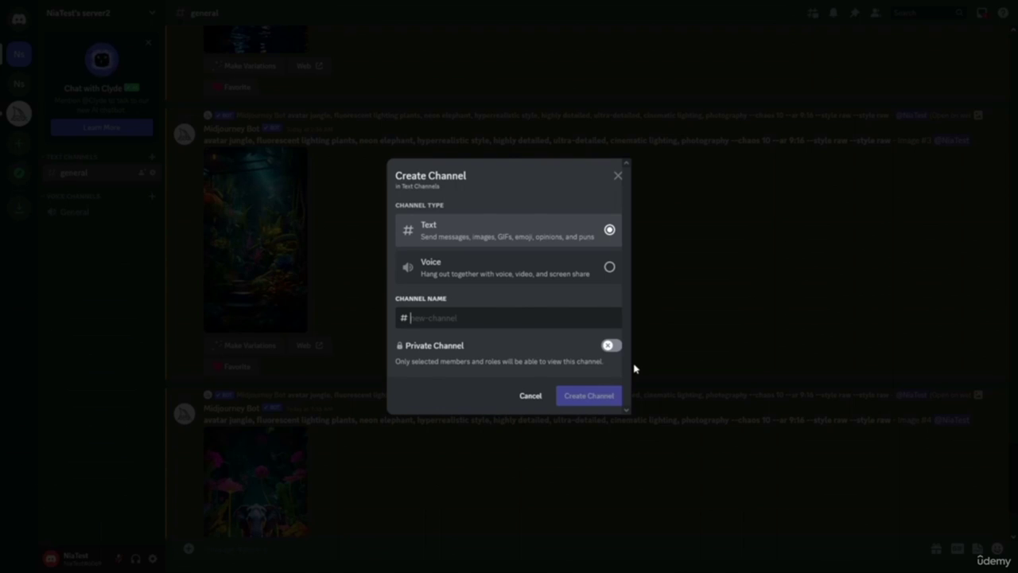
type("color")
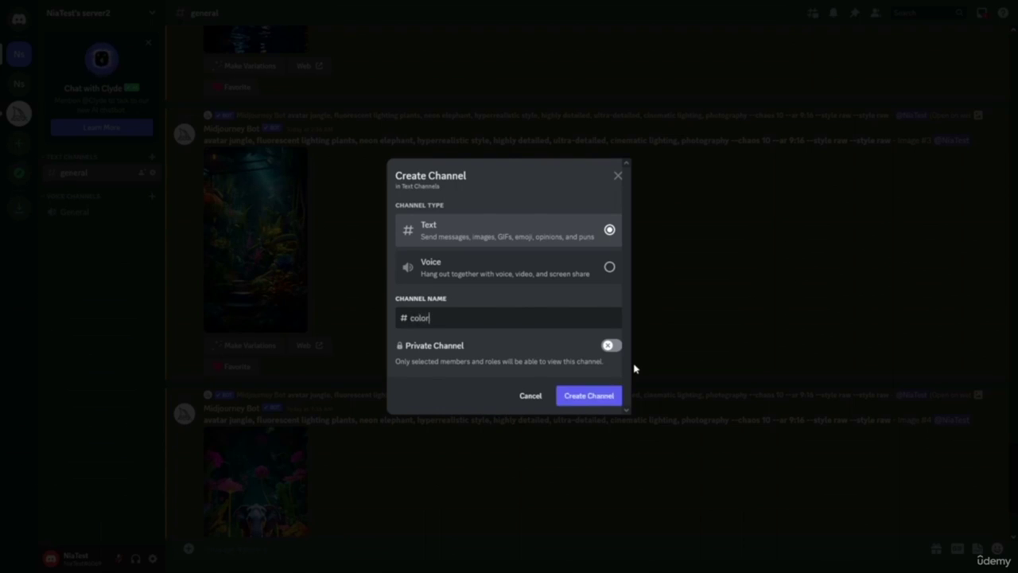
type("ing-book")
left_click(584, 398)
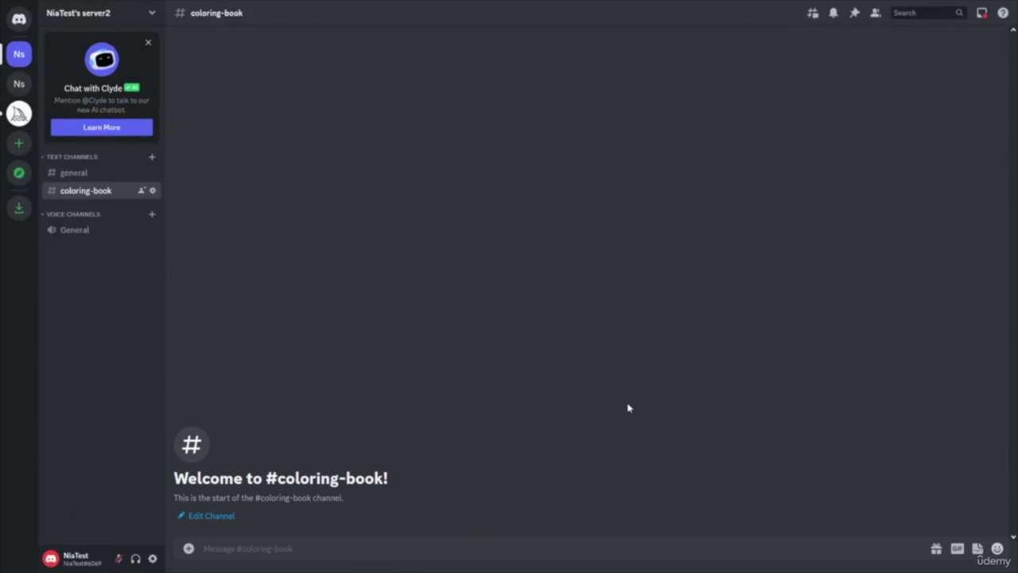
left_click(85, 180)
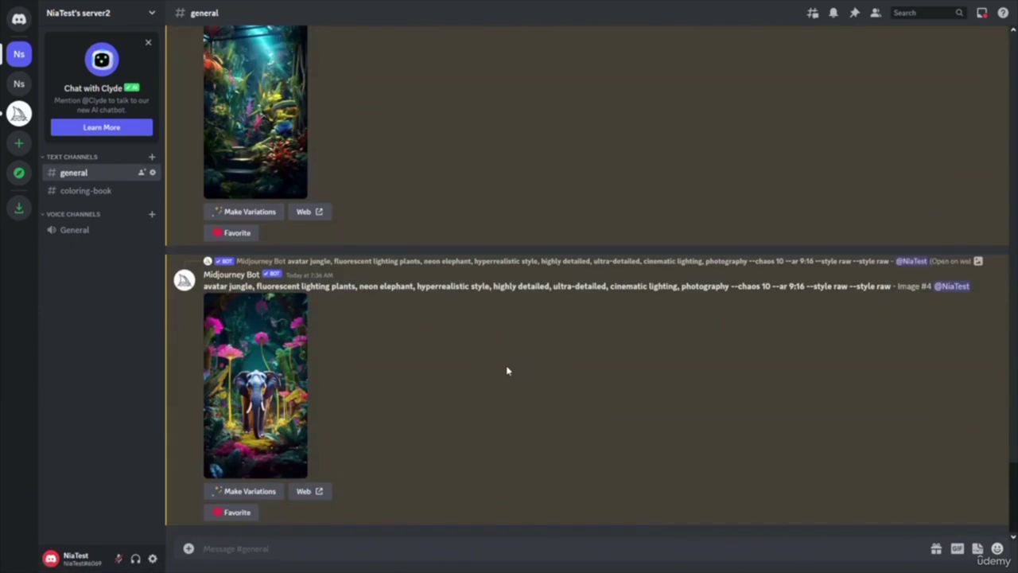
scroll(507, 370, "up", 15)
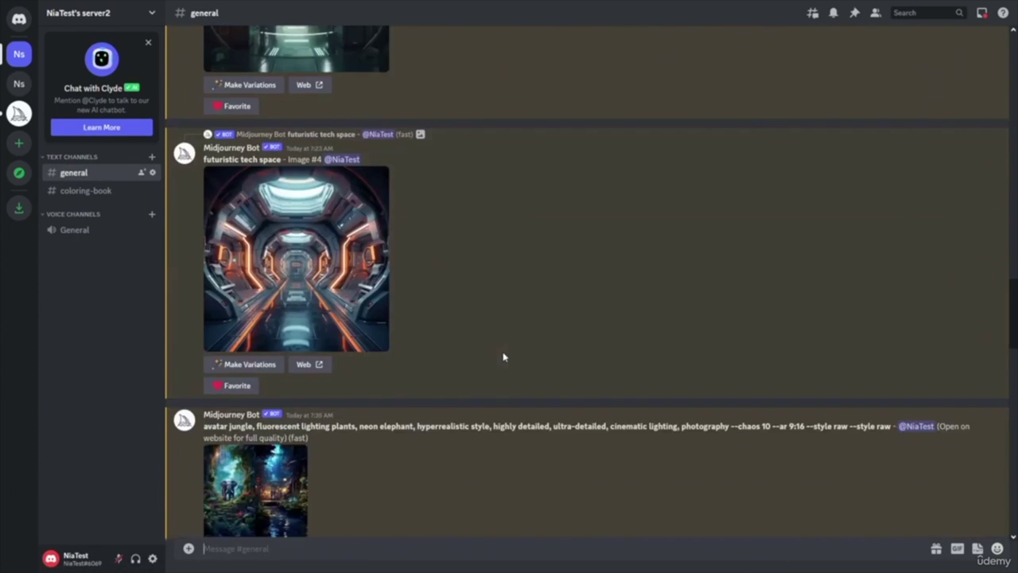
scroll(502, 357, "down", 12)
left_click(108, 192)
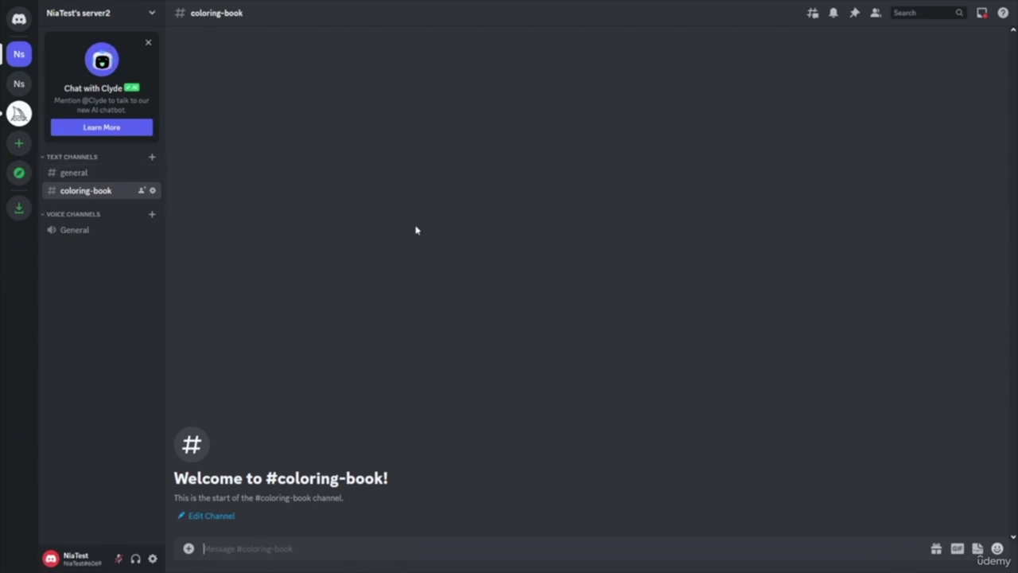
left_click(86, 176)
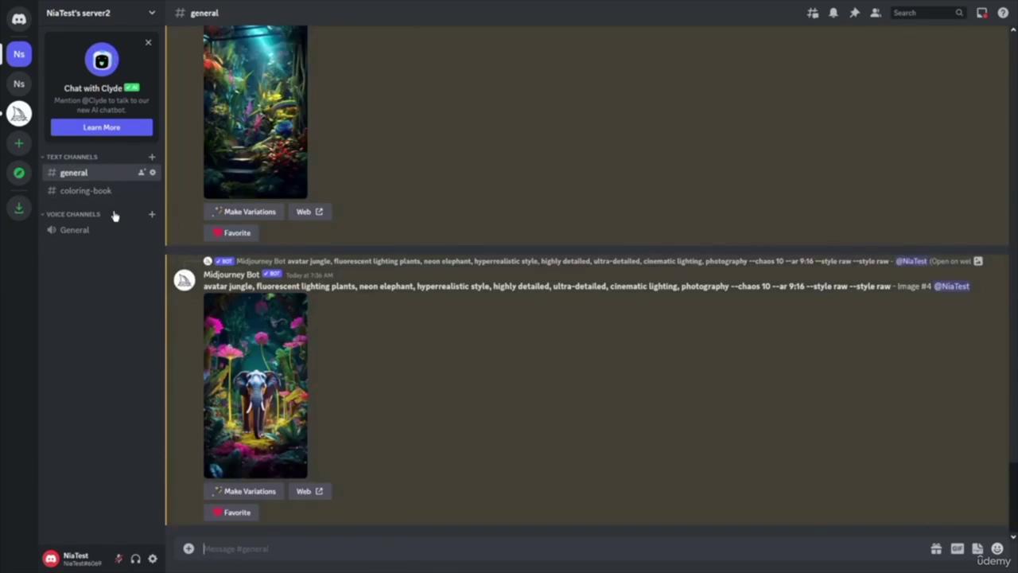
scroll(517, 388, "up", 5)
scroll(494, 390, "up", 5)
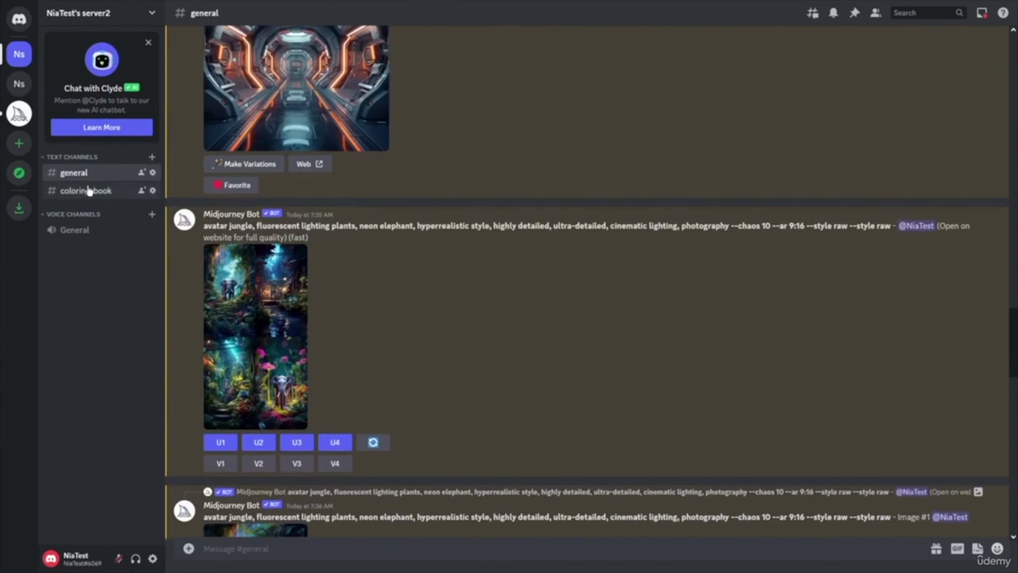
left_click(95, 191)
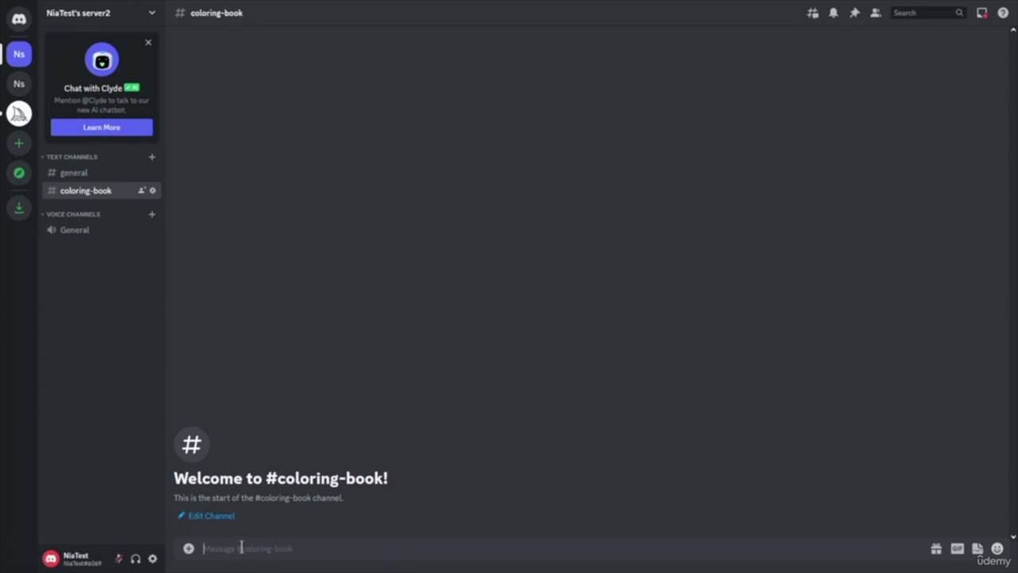
- Start /imagine, then open a futuristic tech space image from #general on the Midjourney website
type("/")
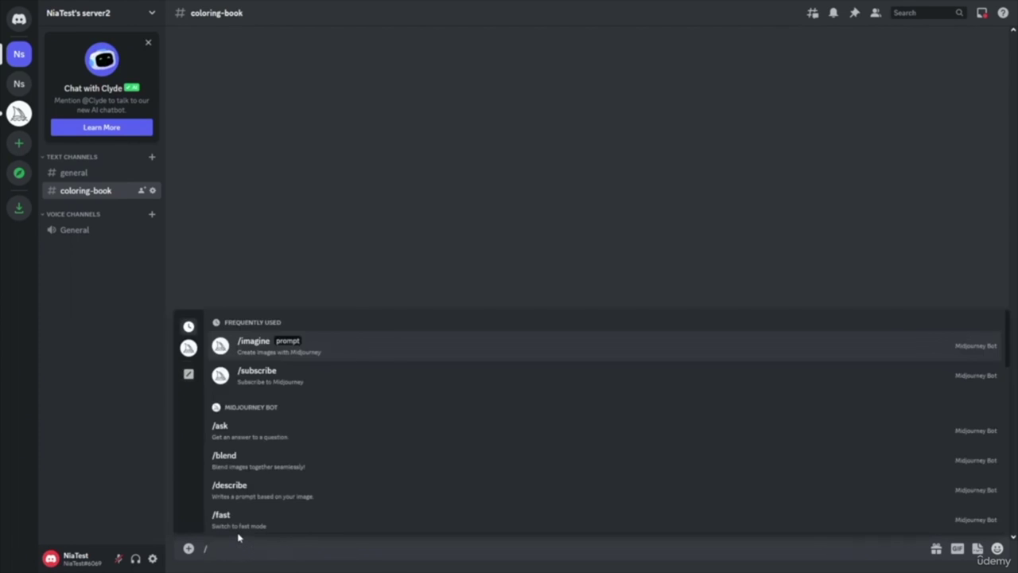
key("Return")
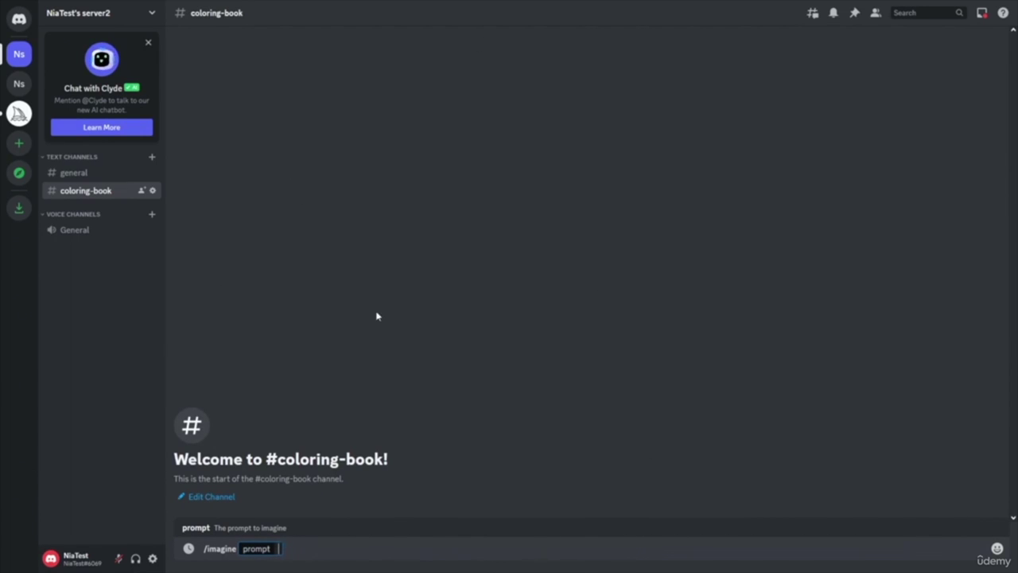
left_click(73, 173)
scroll(607, 413, "up", 5)
scroll(588, 433, "up", 10)
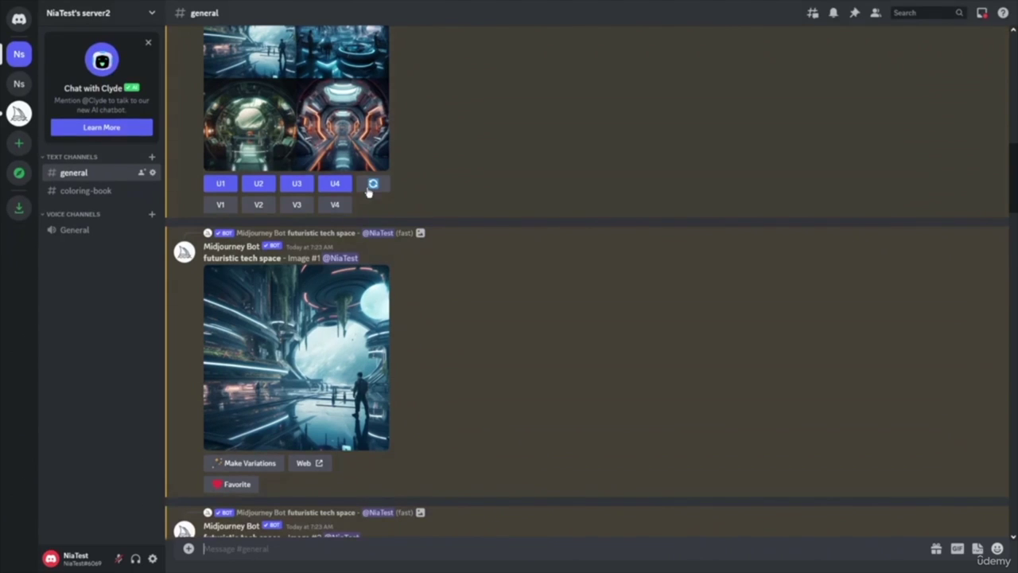
scroll(518, 327, "down", 3)
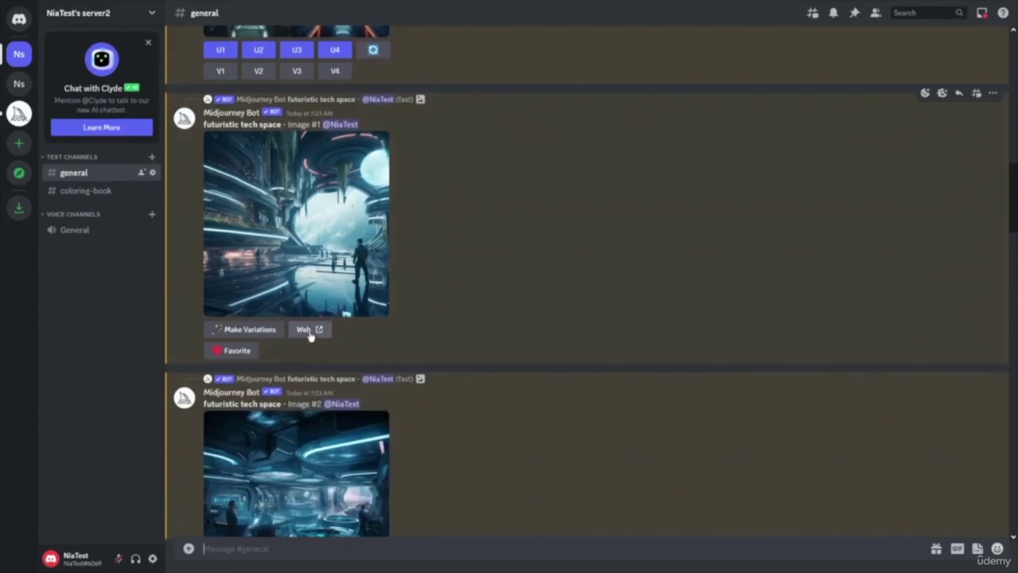
left_click(307, 331)
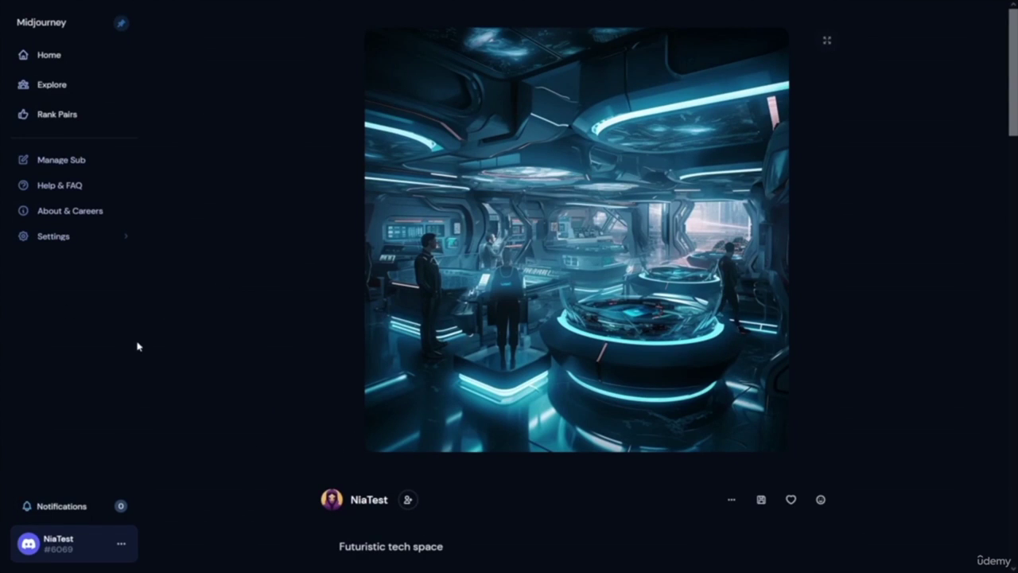
- Go to the Home feed and bring up the Settings > Layout Options > Card Size choices
left_click(72, 61)
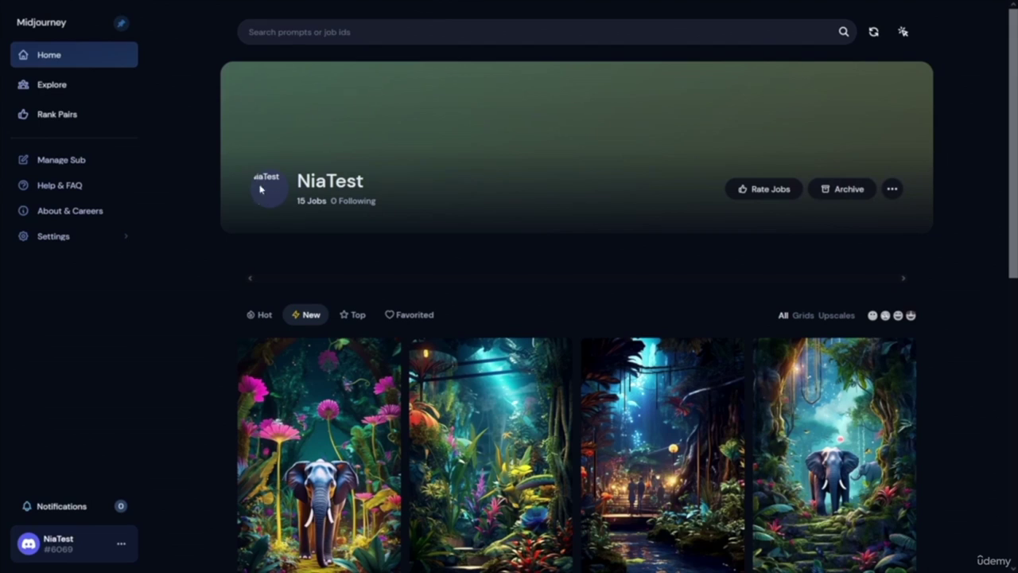
mouse_move(100, 241)
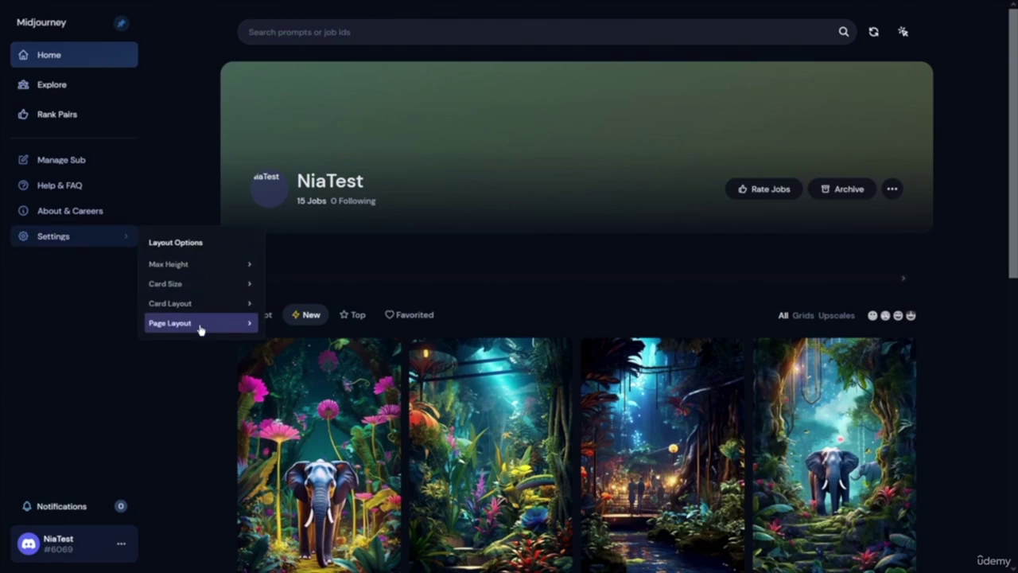
mouse_move(191, 331)
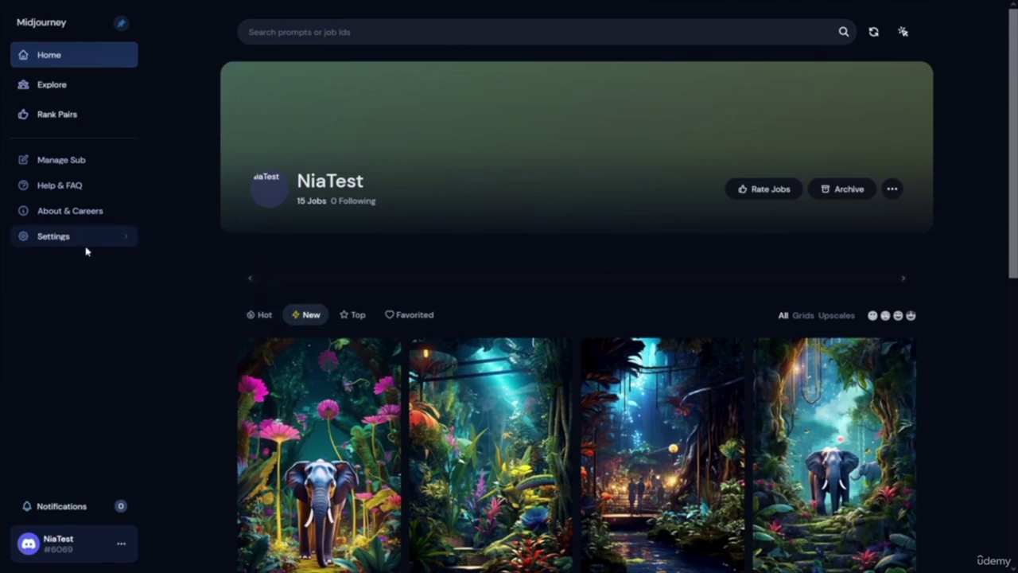
mouse_move(223, 288)
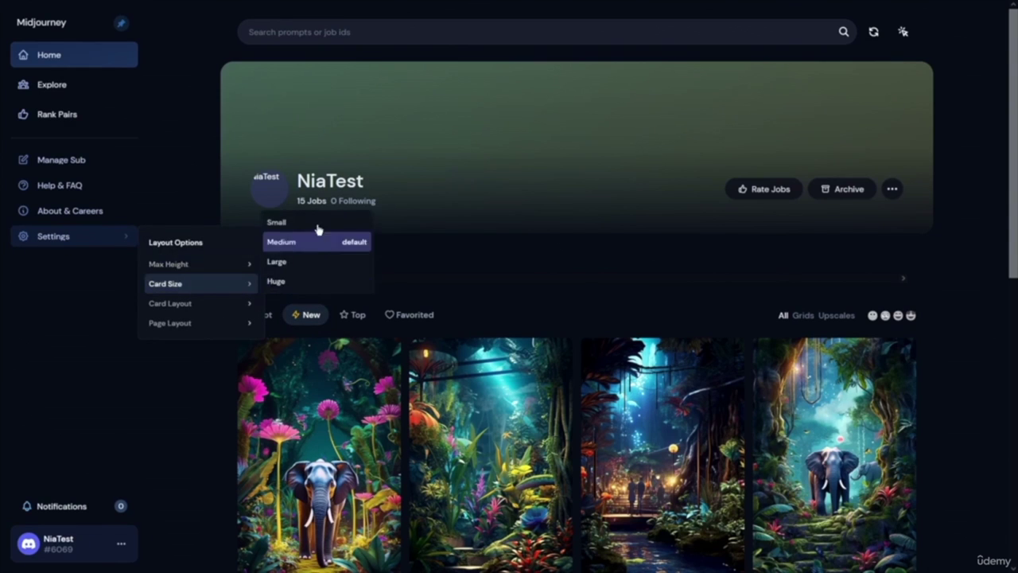
left_click(318, 264)
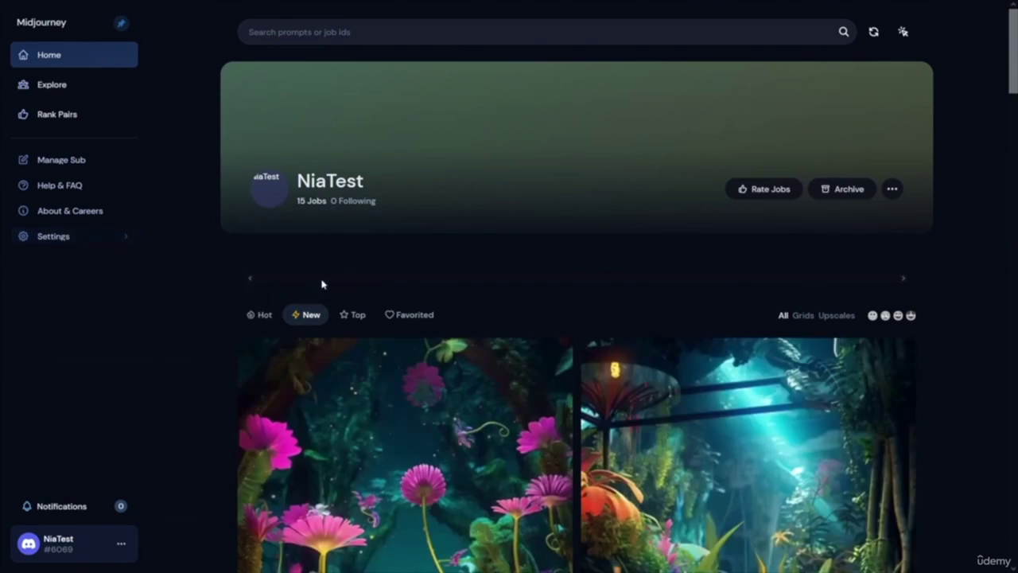
scroll(699, 380, "down", 4)
scroll(702, 391, "down", 10)
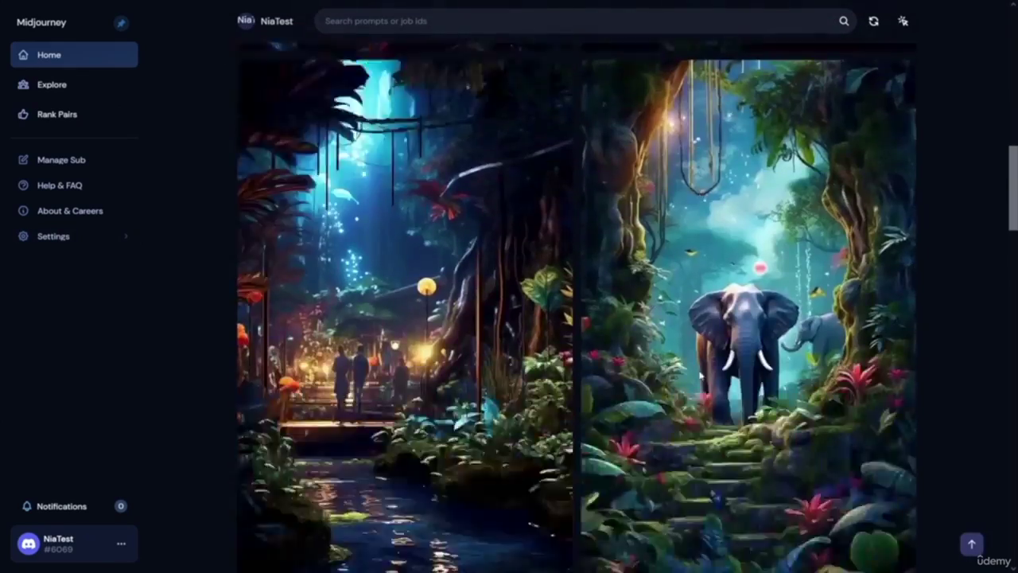
scroll(700, 374, "down", 10)
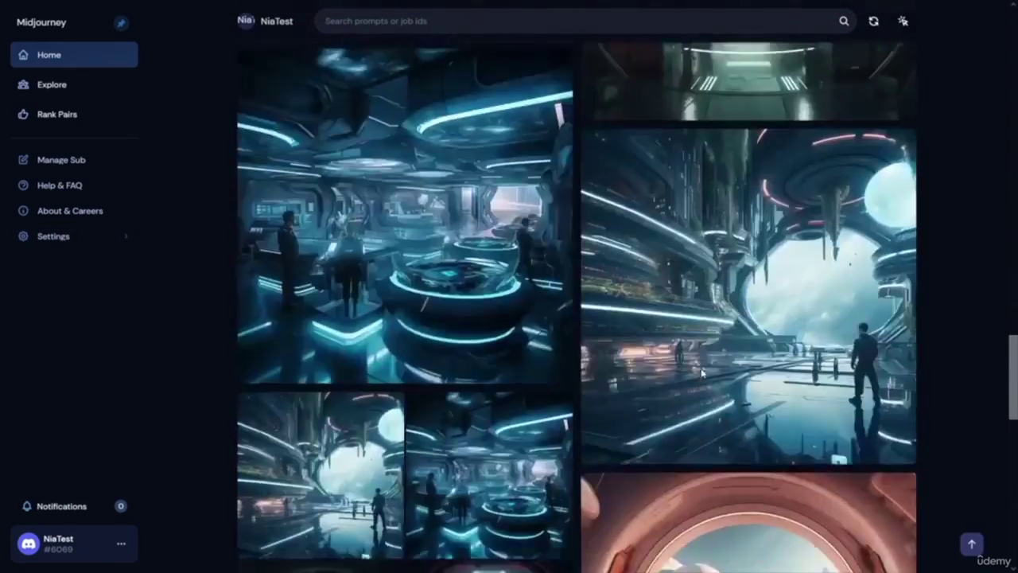
scroll(689, 371, "down", 2)
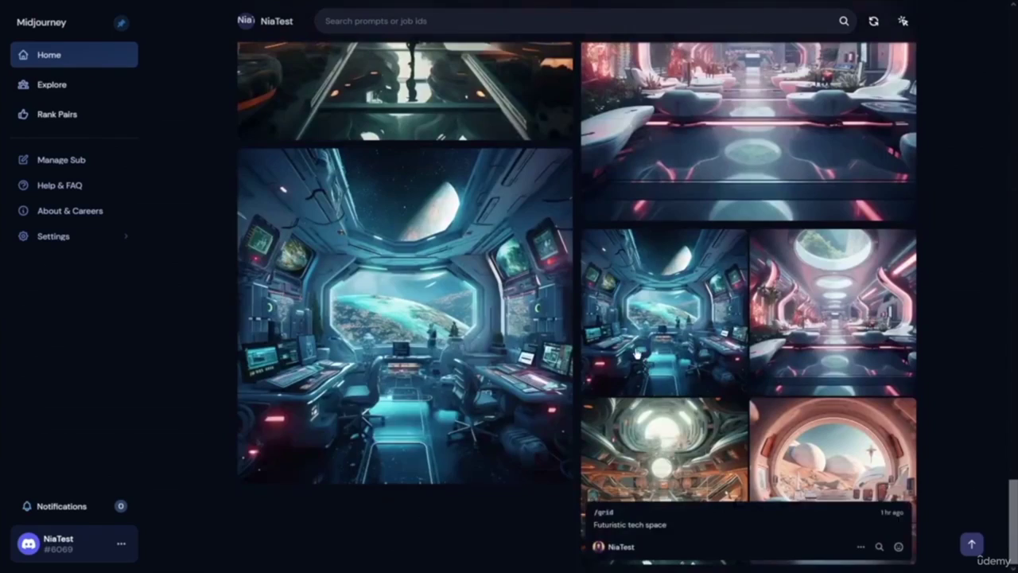
scroll(494, 398, "down", 15)
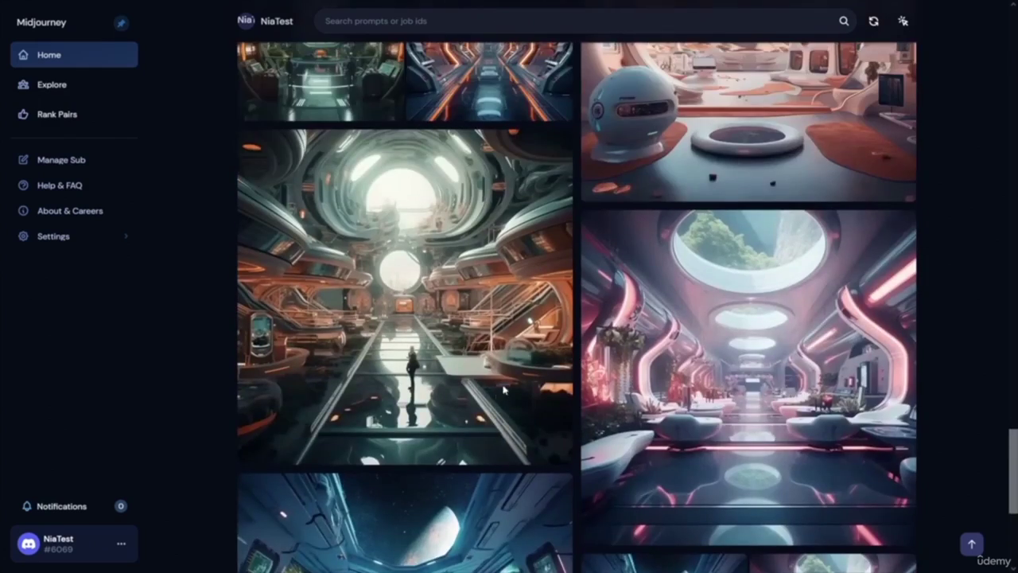
scroll(478, 409, "up", 12)
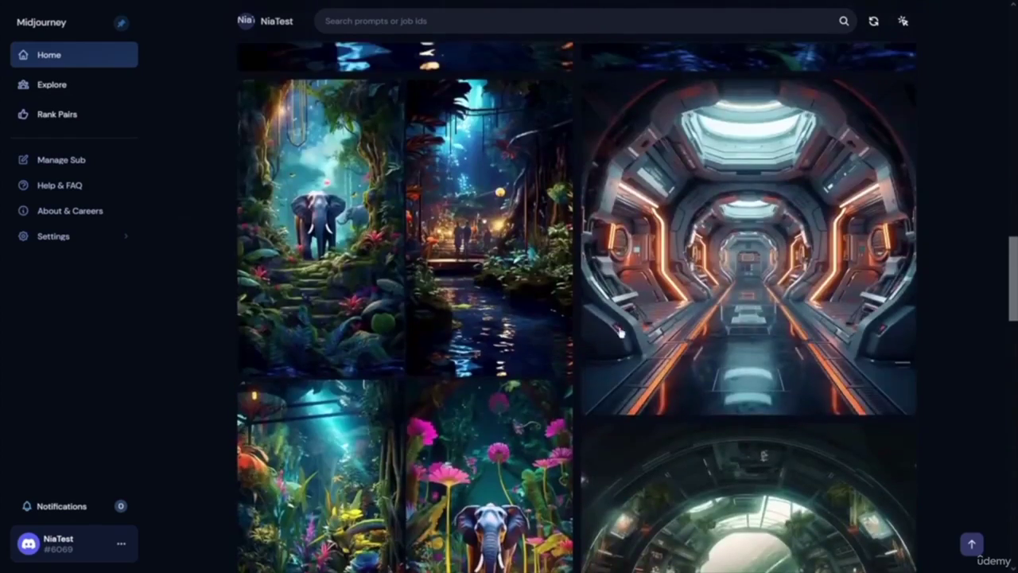
scroll(731, 291, "down", 5)
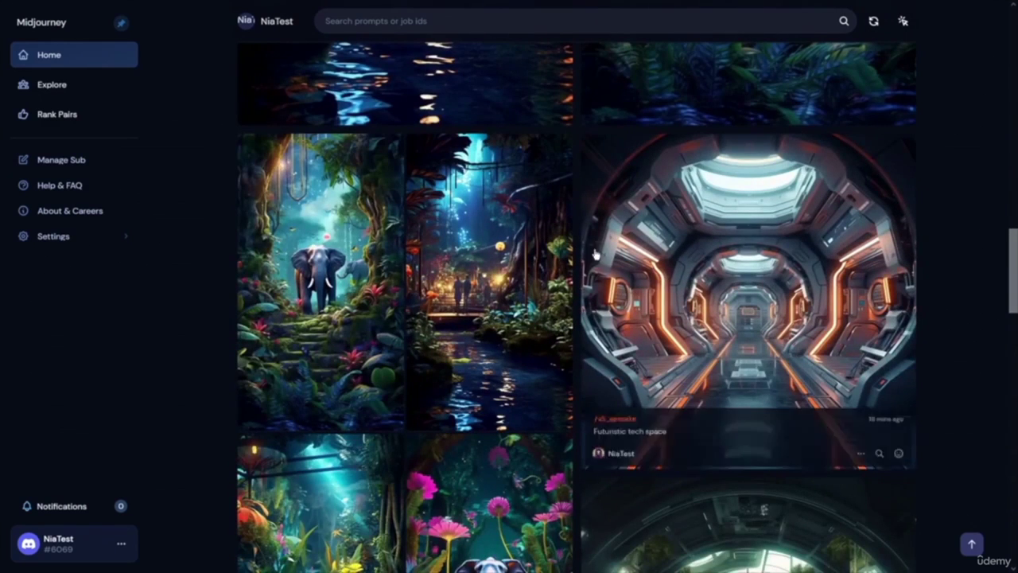
left_click(497, 256)
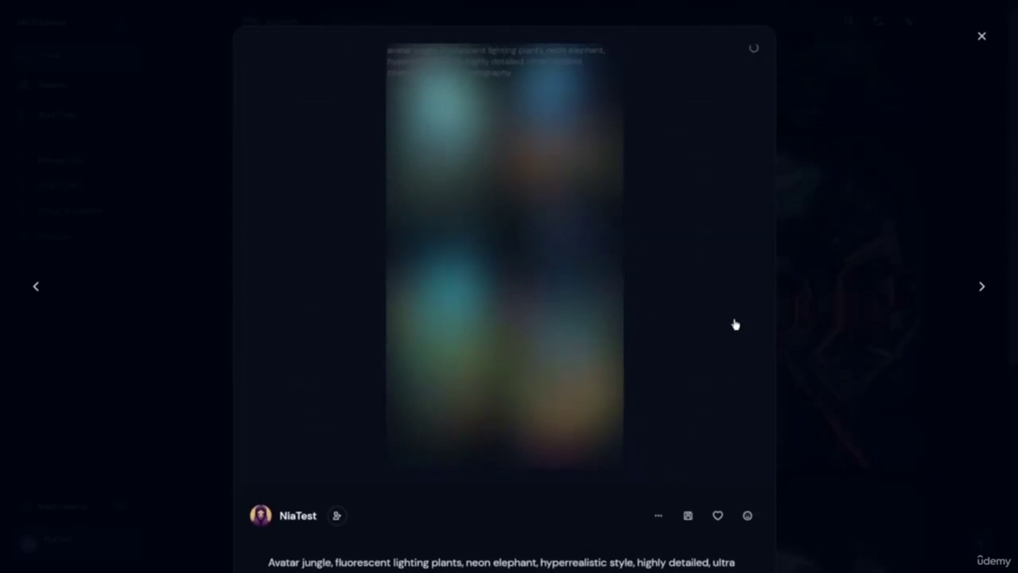
left_click(889, 178)
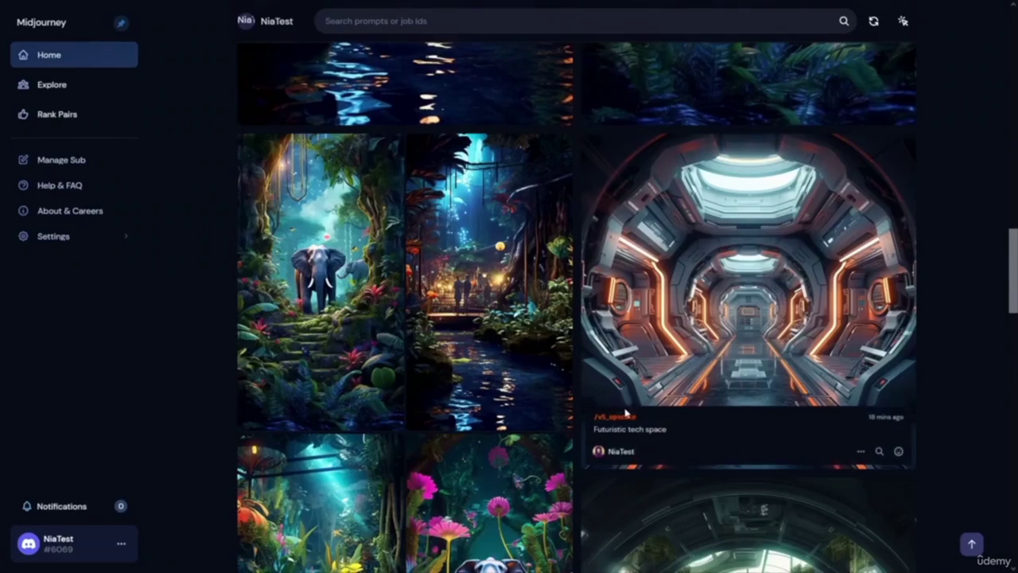
scroll(739, 386, "up", 5)
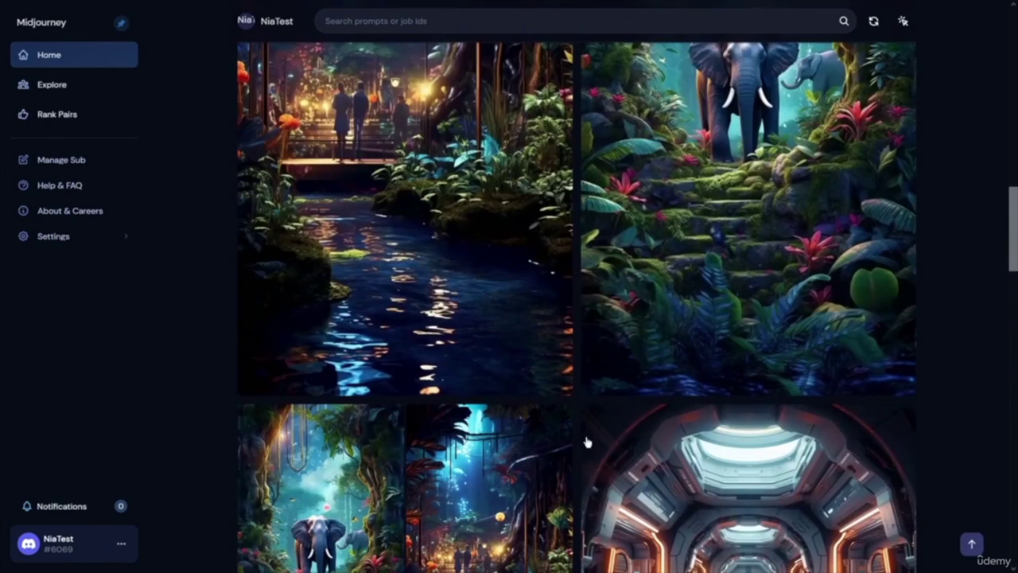
scroll(579, 280, "up", 3)
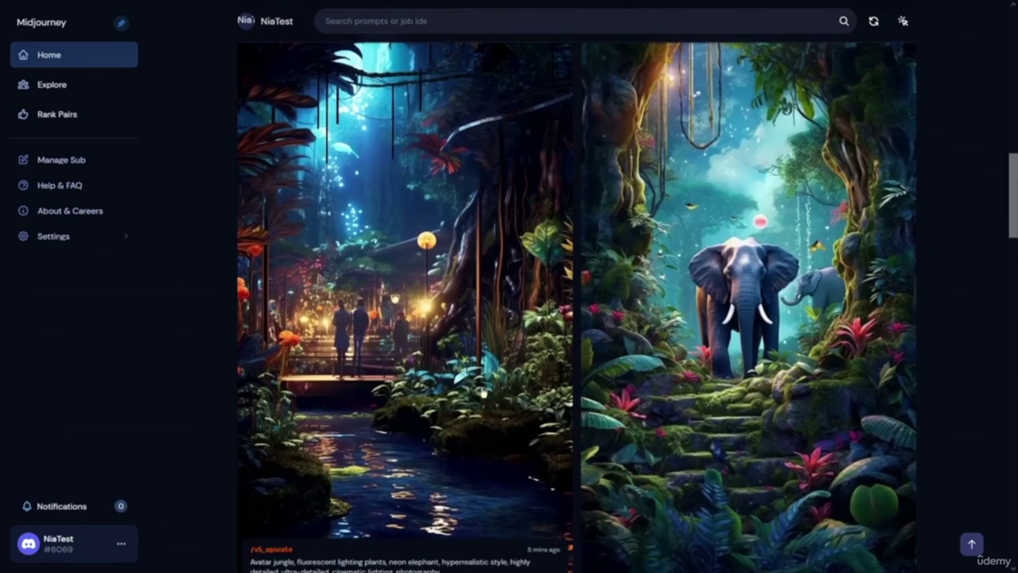
scroll(774, 366, "up", 2)
scroll(774, 366, "up", 12)
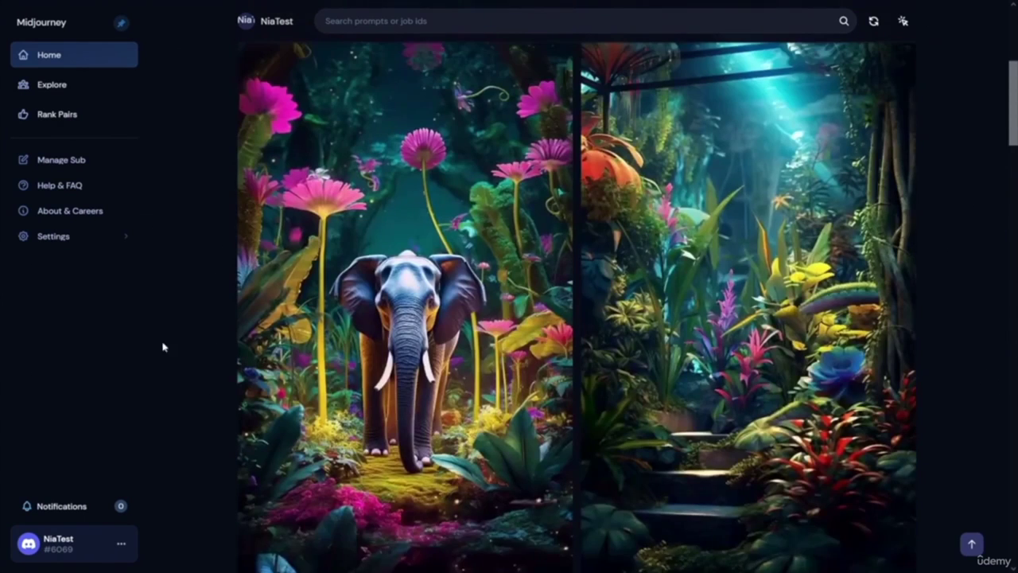
scroll(749, 350, "up", 3)
scroll(749, 350, "up", 2)
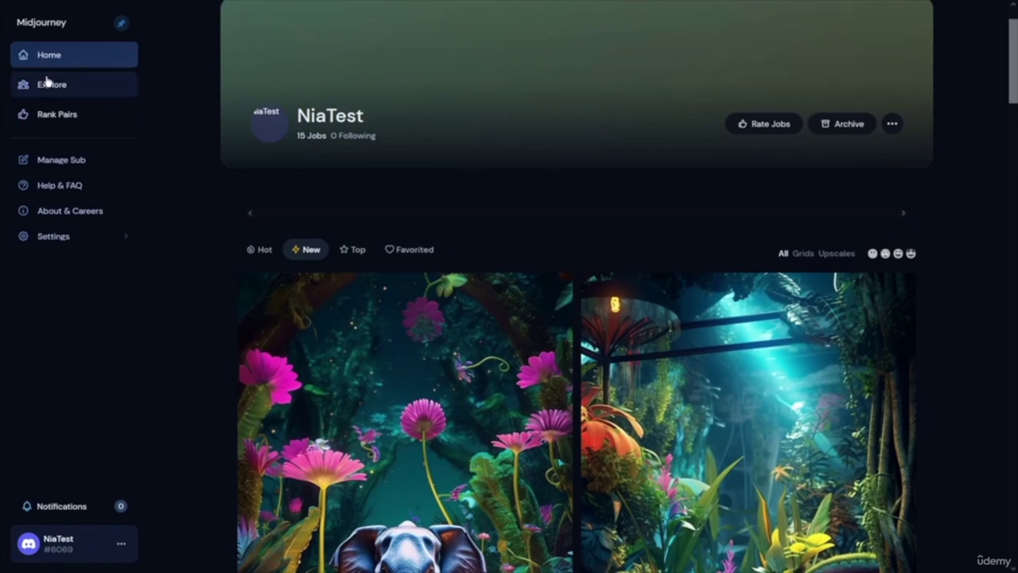
- Switch the feed's card layout to Expanded
left_click(80, 236)
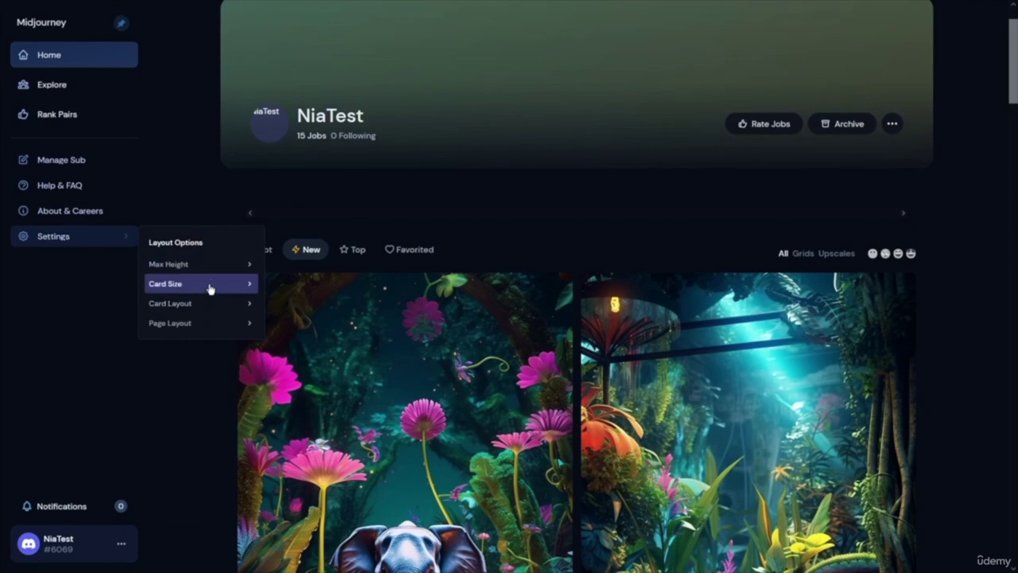
mouse_move(214, 284)
mouse_move(200, 310)
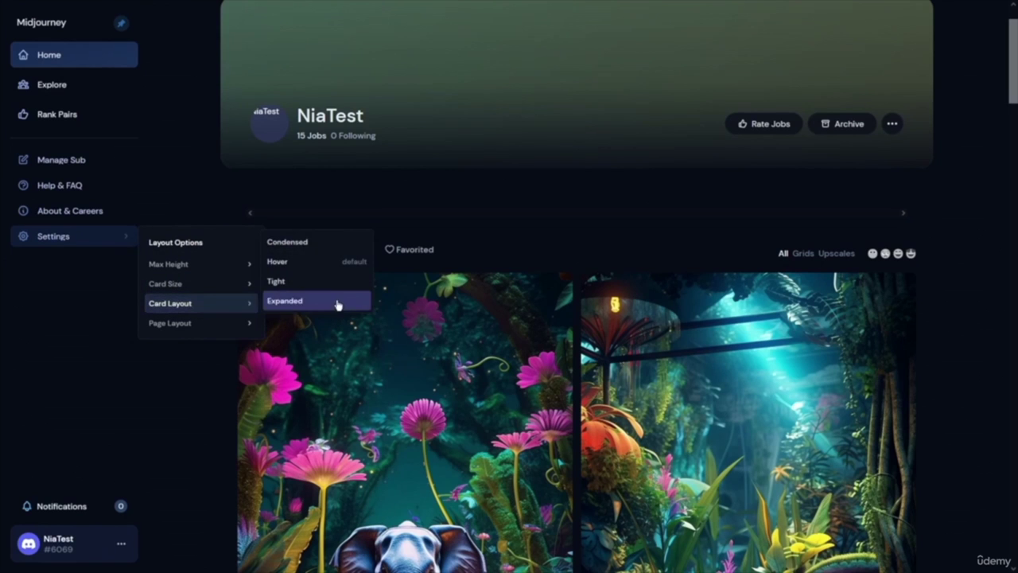
left_click(303, 298)
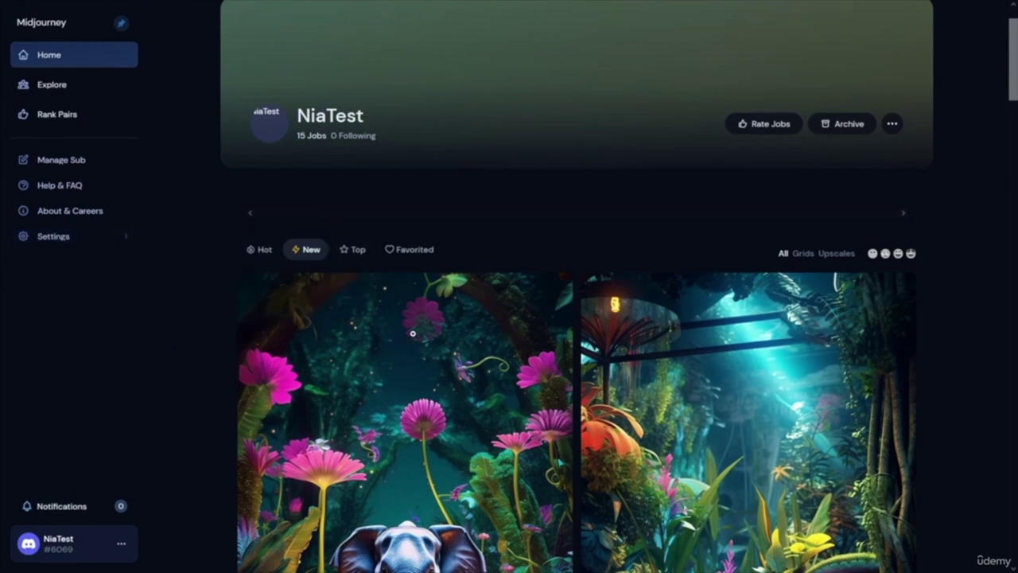
- Select the jungle stream, elephant-on-steps, jungle grid, tech corridor and tech portal images for download
scroll(477, 318, "down", 10)
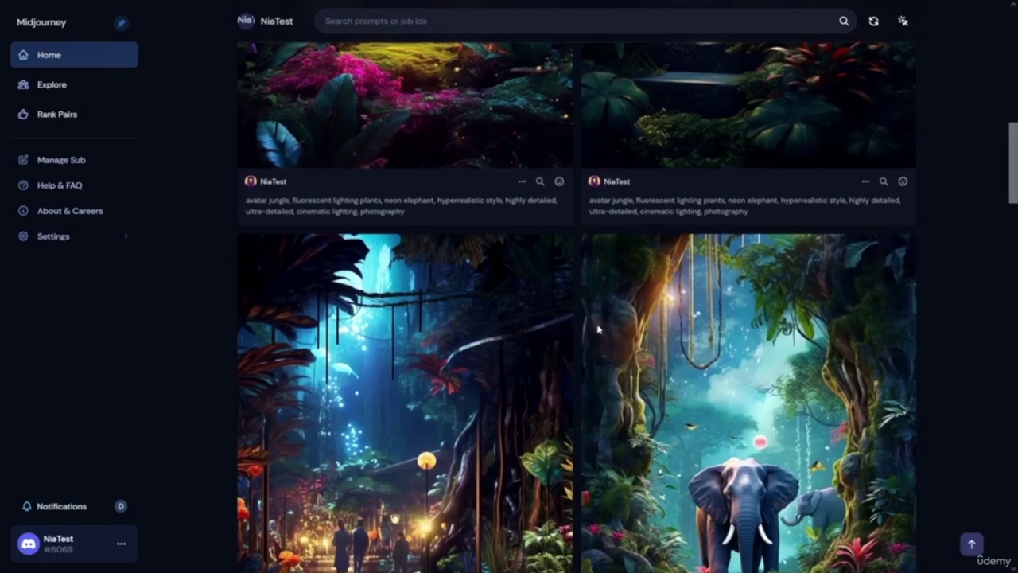
scroll(573, 322, "up", 10)
scroll(407, 173, "down", 5)
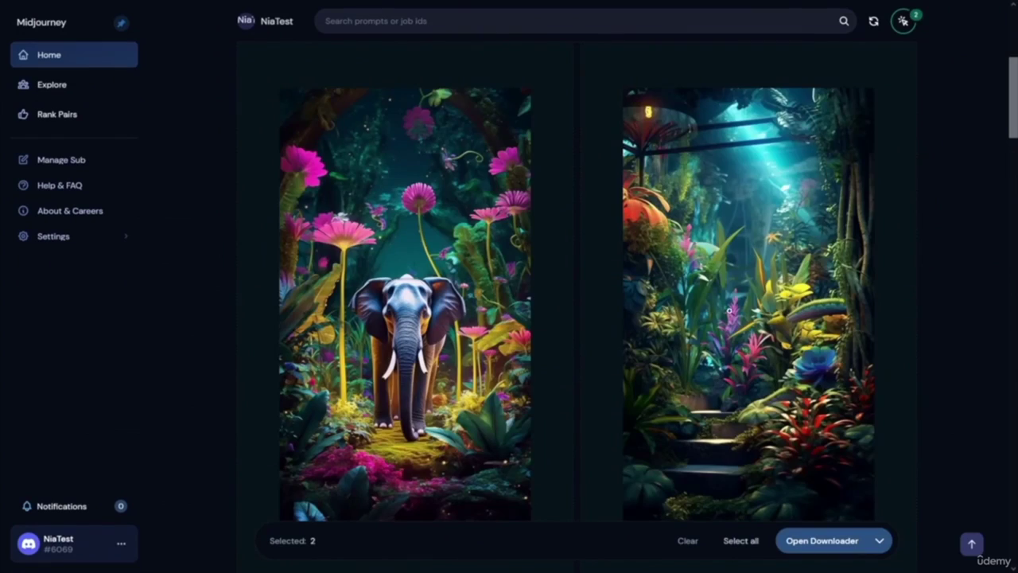
scroll(727, 312, "down", 6)
left_click(720, 336)
left_click(347, 354)
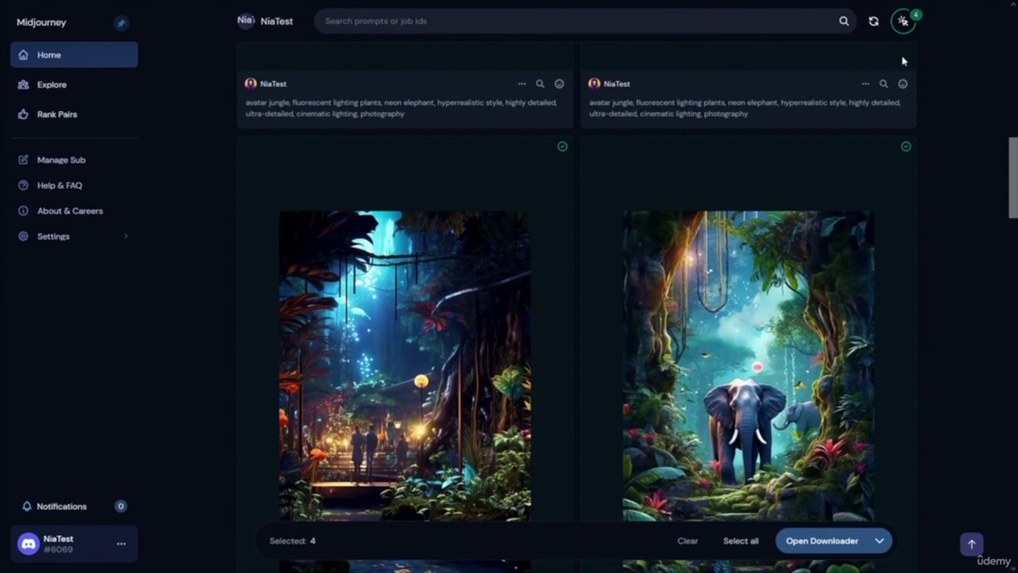
scroll(725, 253, "down", 8)
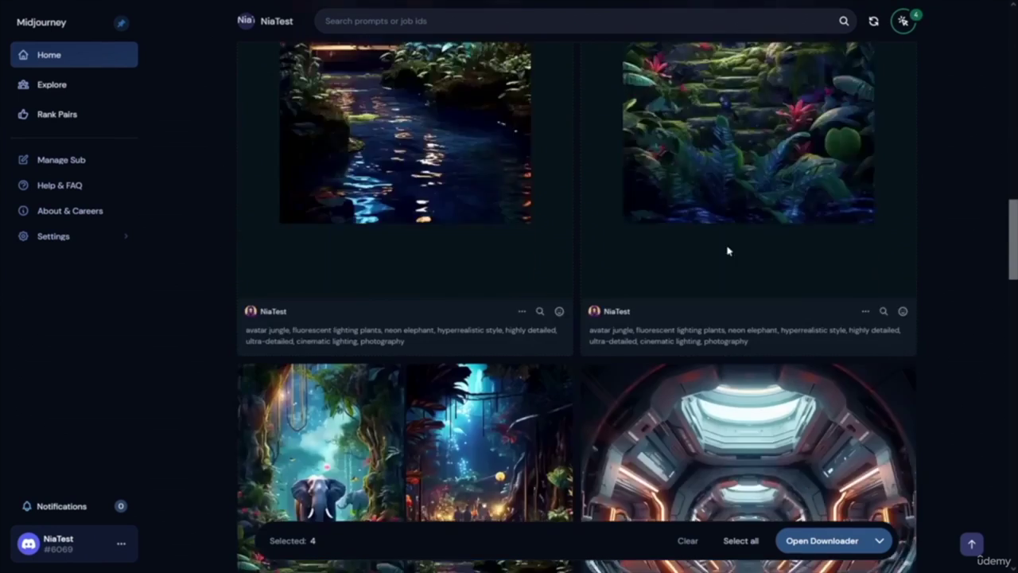
left_click(428, 123)
left_click(742, 151)
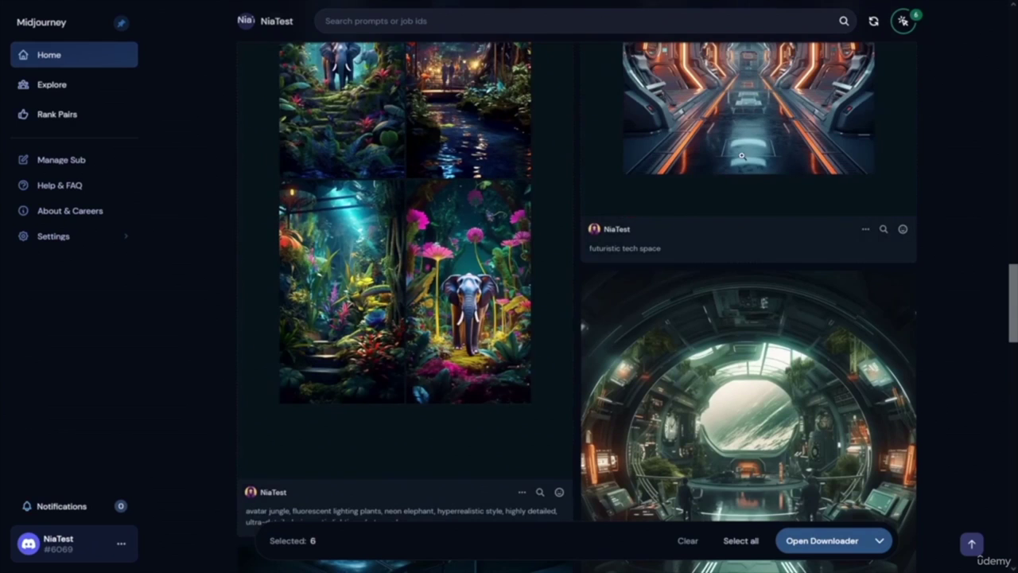
left_click(801, 317)
scroll(799, 298, "down", 5)
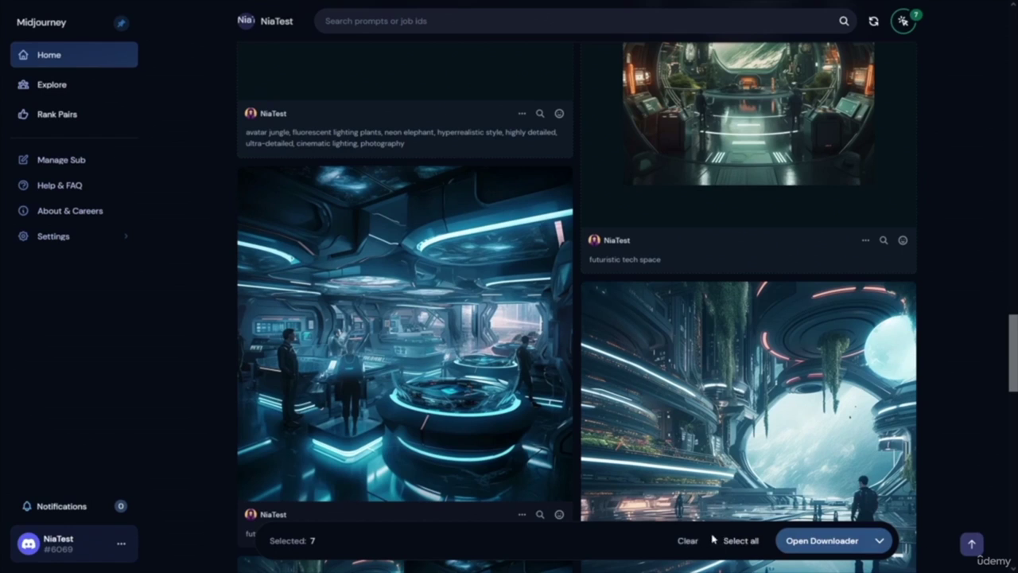
left_click(811, 547)
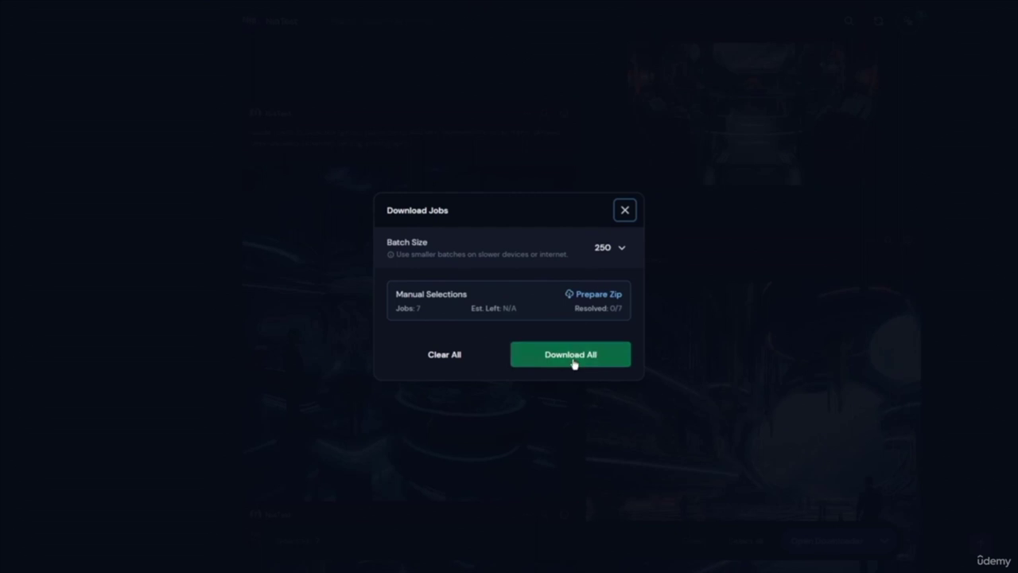
left_click(624, 211)
scroll(776, 385, "down", 10)
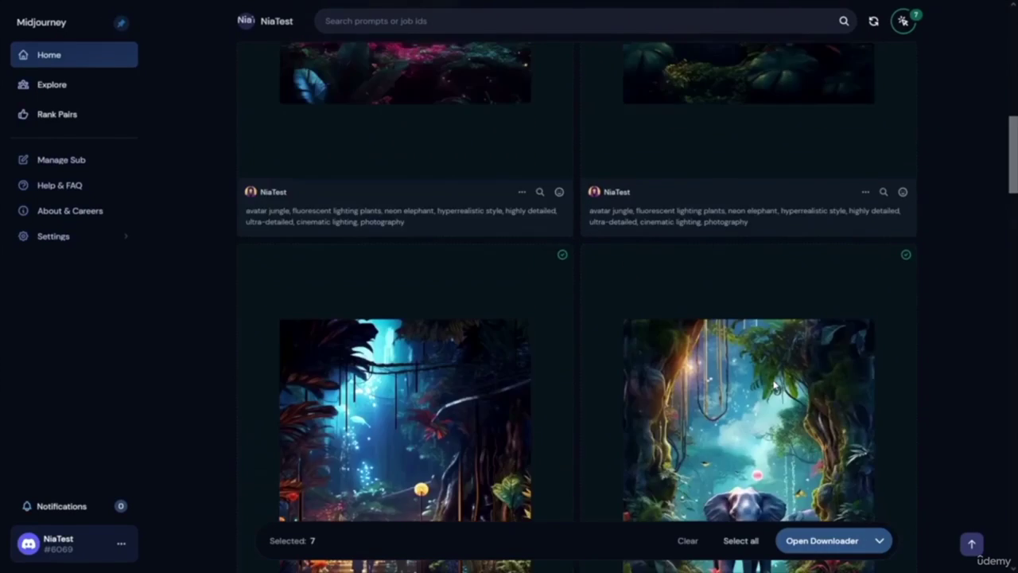
scroll(775, 385, "up", 4)
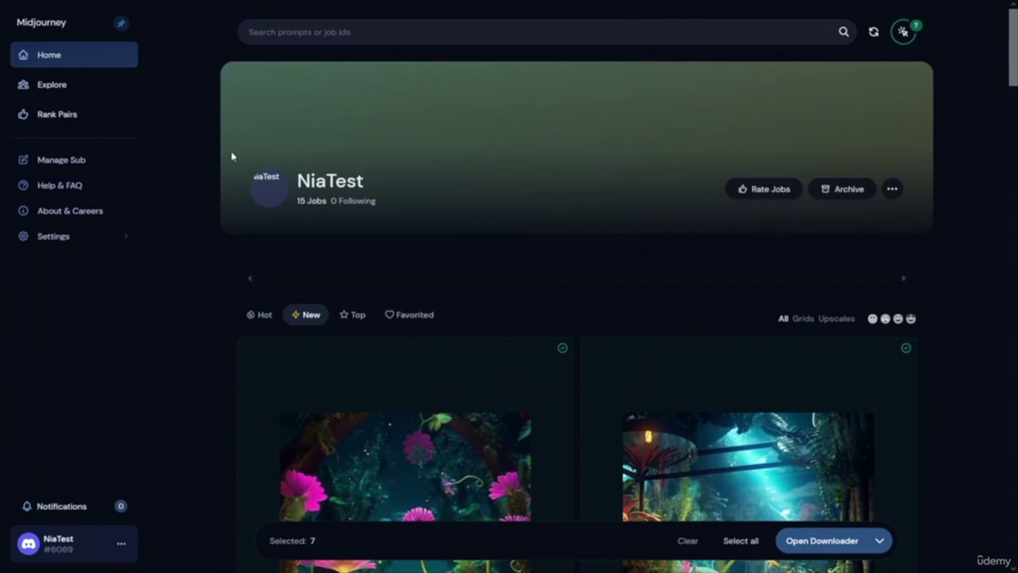
left_click(845, 188)
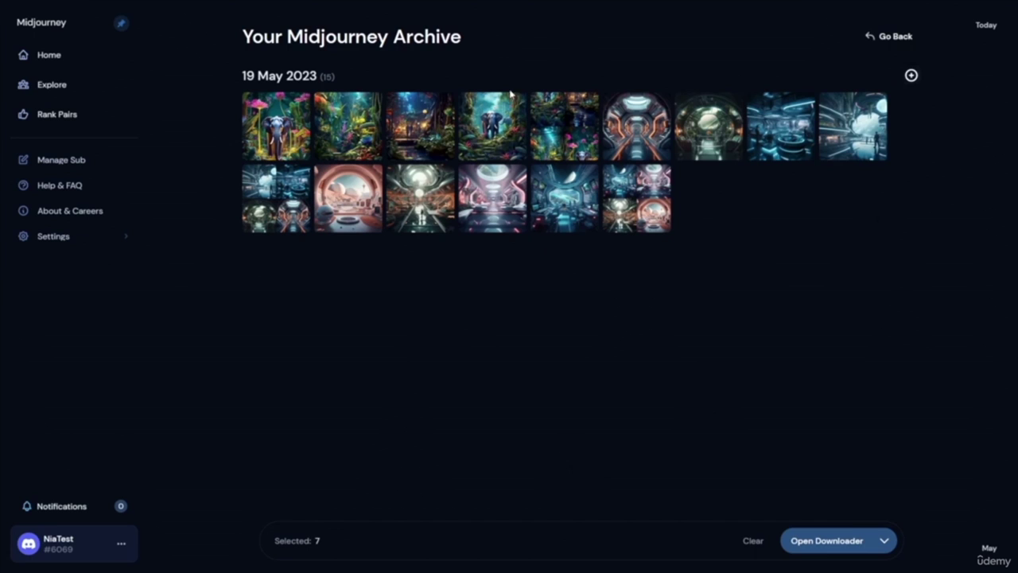
left_click(845, 130)
left_click(833, 240)
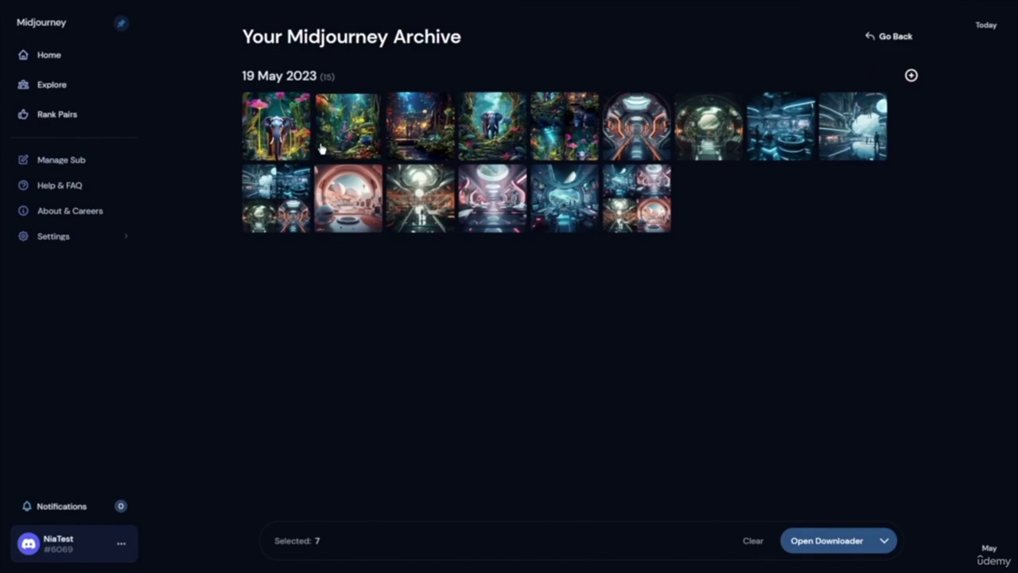
left_click(272, 143)
left_click(846, 281)
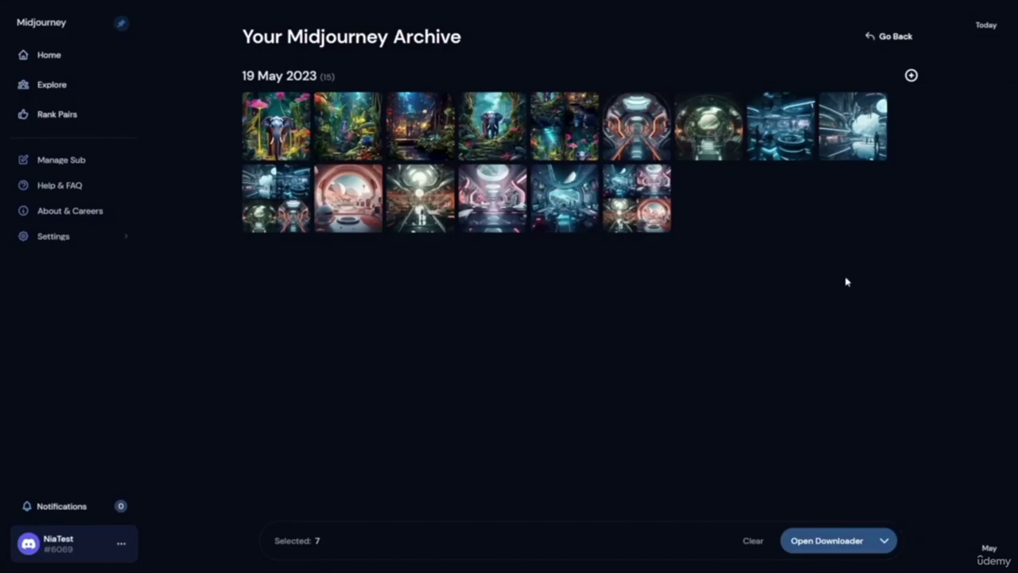
left_click(318, 130)
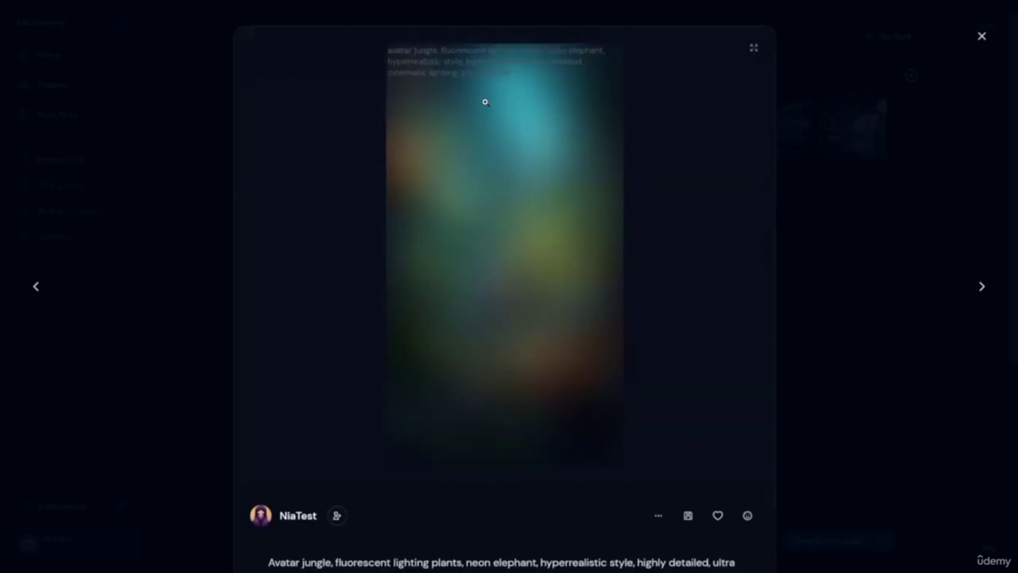
left_click(885, 282)
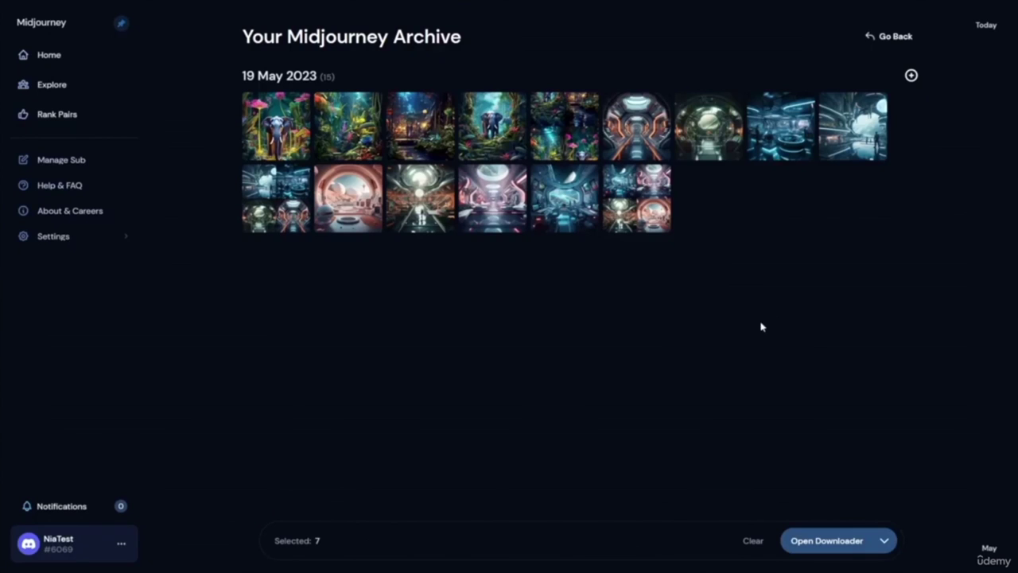
left_click(892, 37)
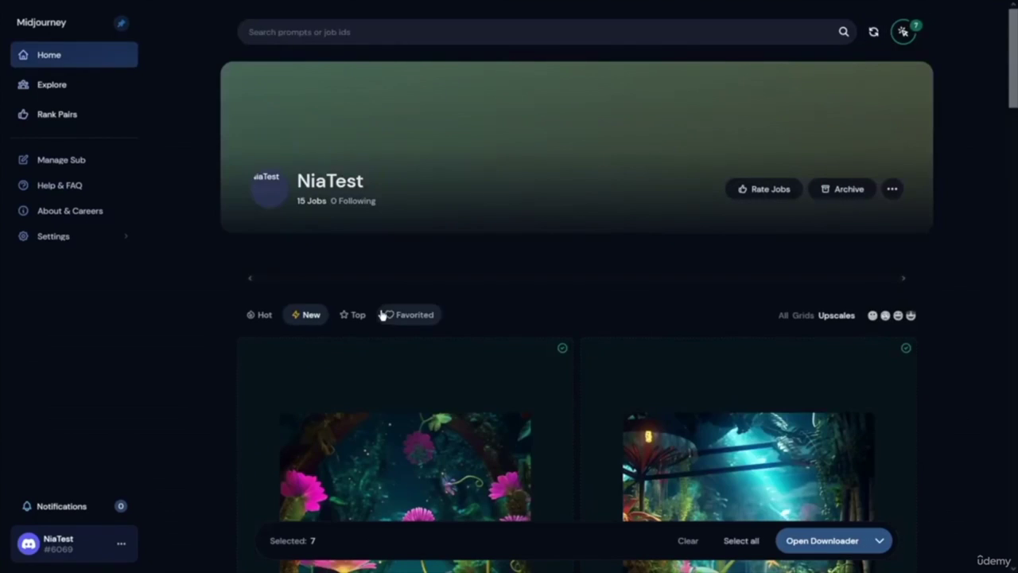
- Scroll past the futuristic tech images down to the avatar jungle / neon elephant upscales
scroll(634, 427, "down", 10)
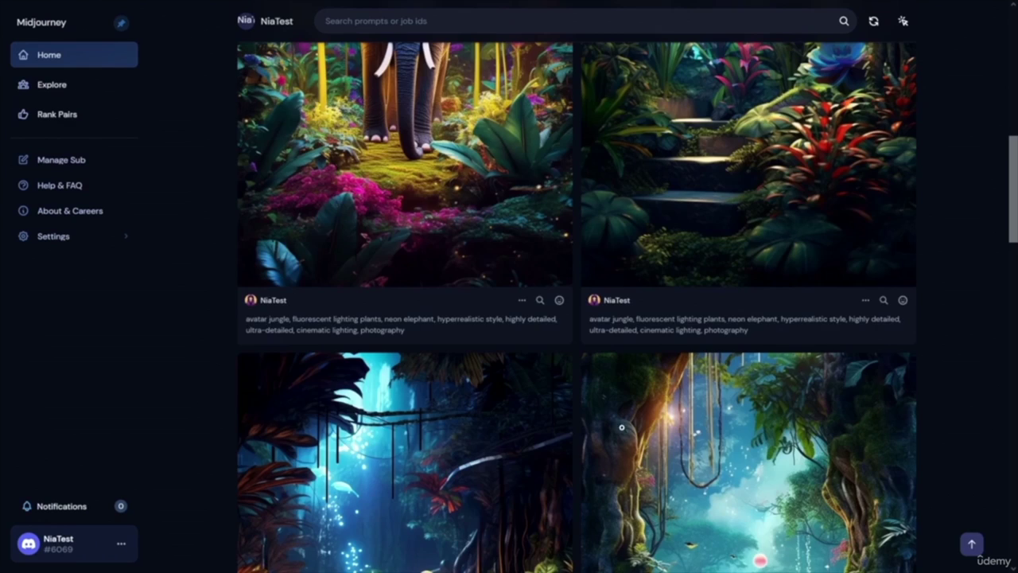
scroll(621, 427, "up", 10)
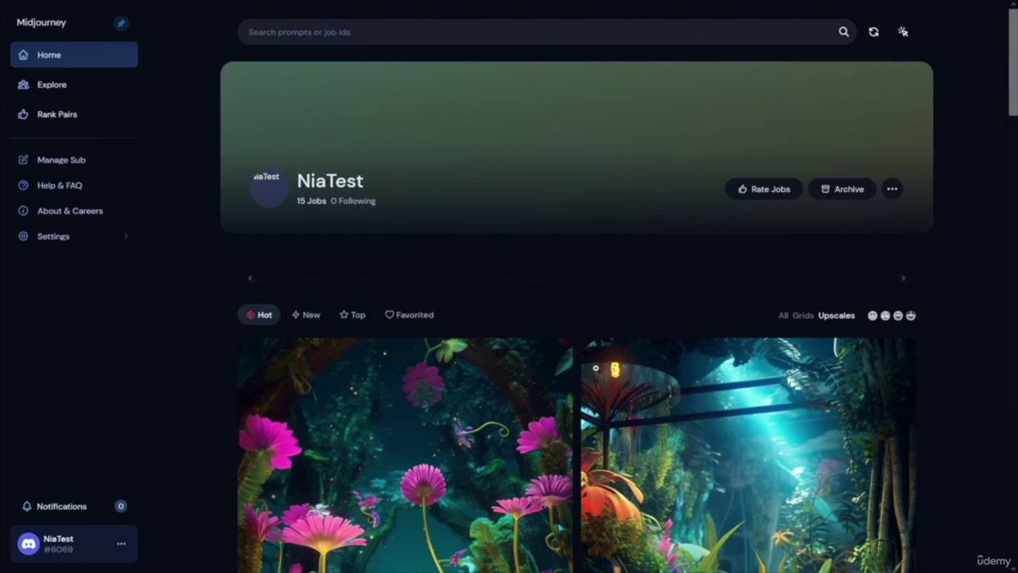
scroll(754, 336, "down", 8)
left_click(865, 354)
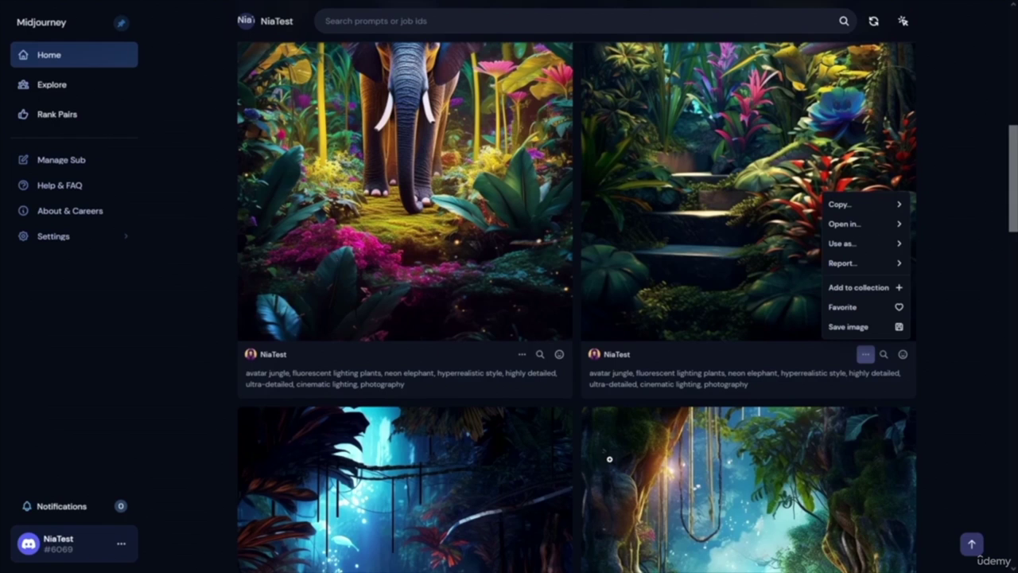
scroll(579, 450, "down", 20)
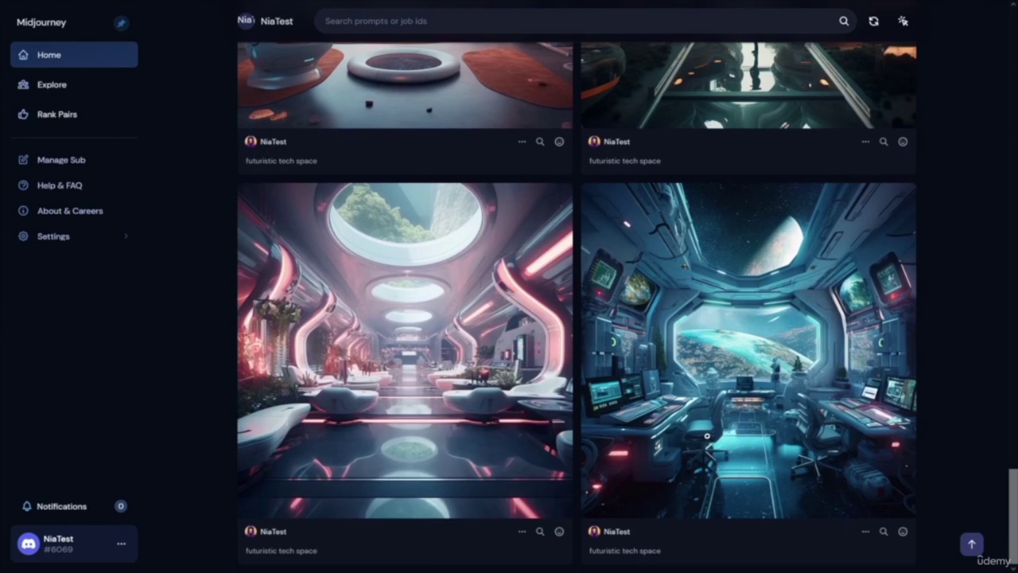
scroll(712, 438, "up", 15)
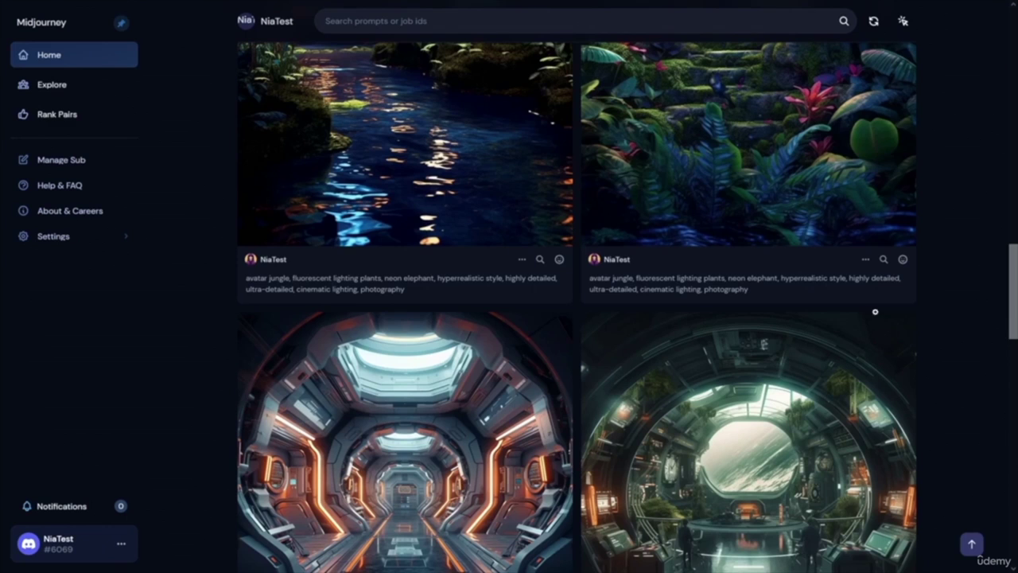
scroll(875, 312, "down", 10)
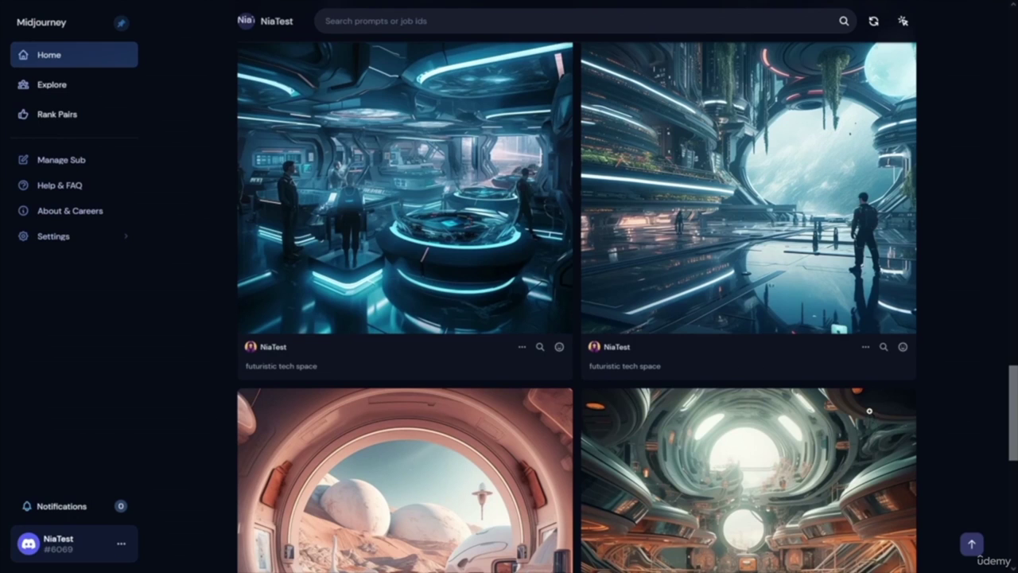
scroll(725, 402, "down", 10)
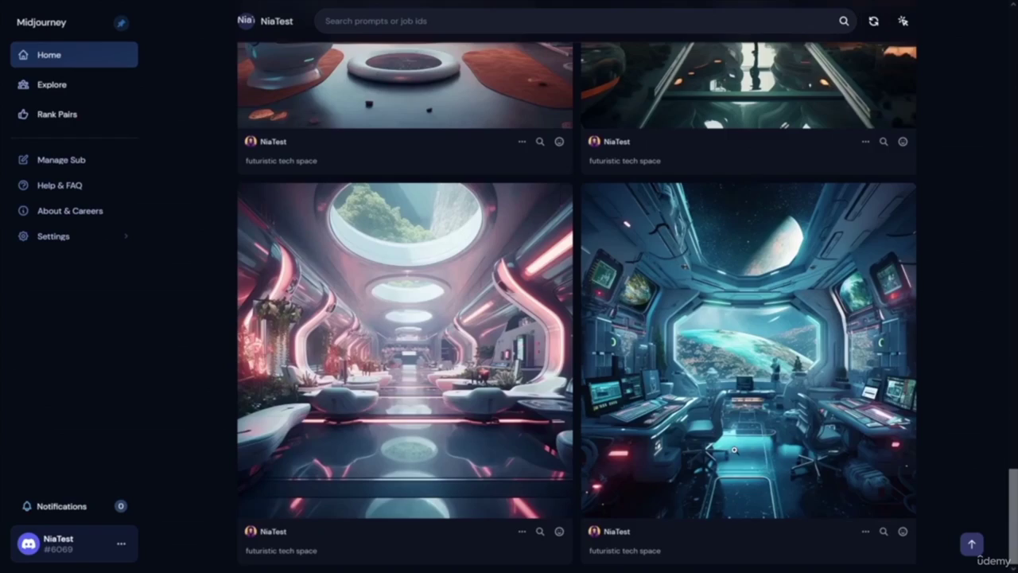
scroll(666, 434, "down", 15)
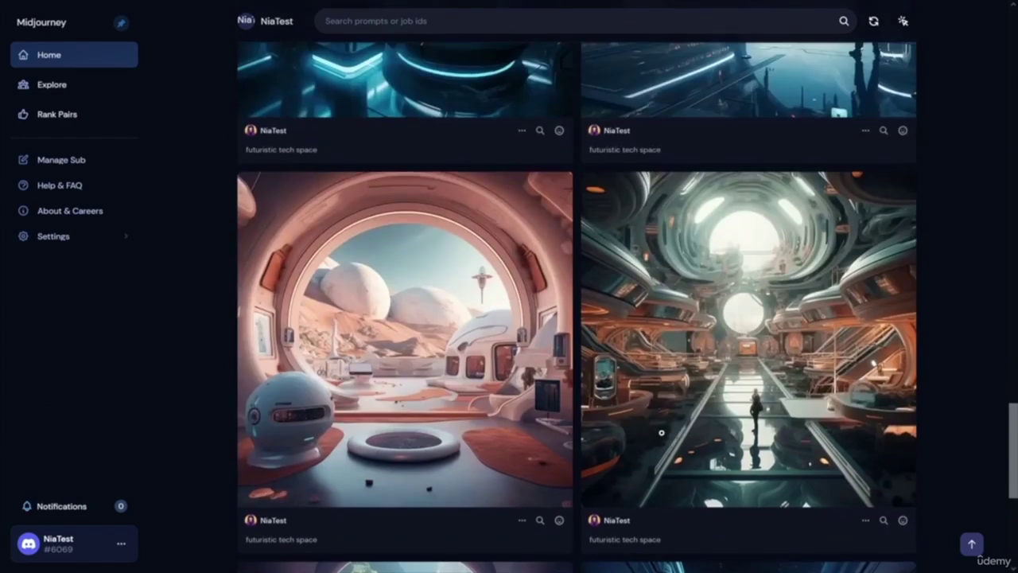
scroll(672, 436, "up", 15)
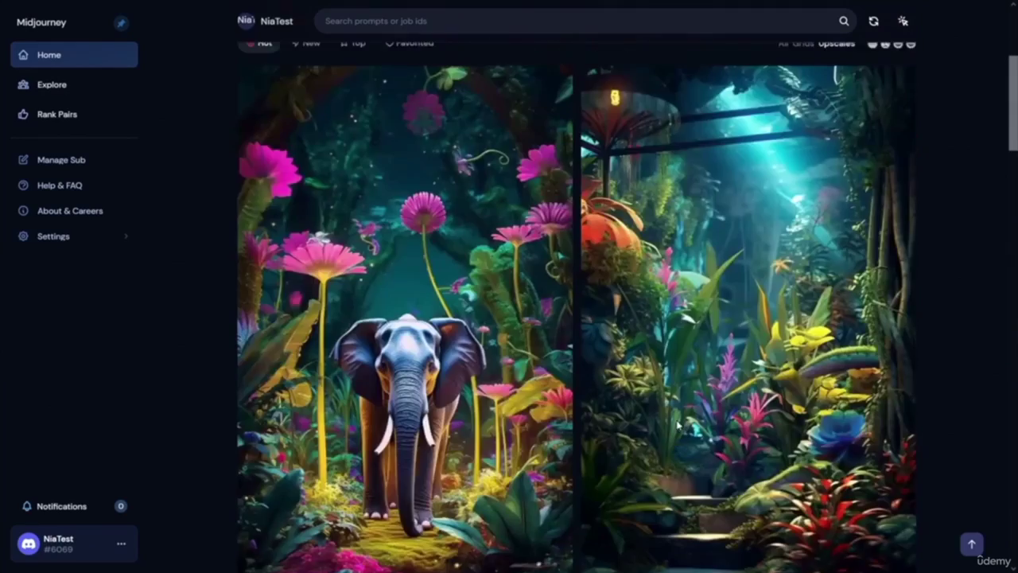
scroll(672, 436, "down", 3)
scroll(604, 366, "down", 4)
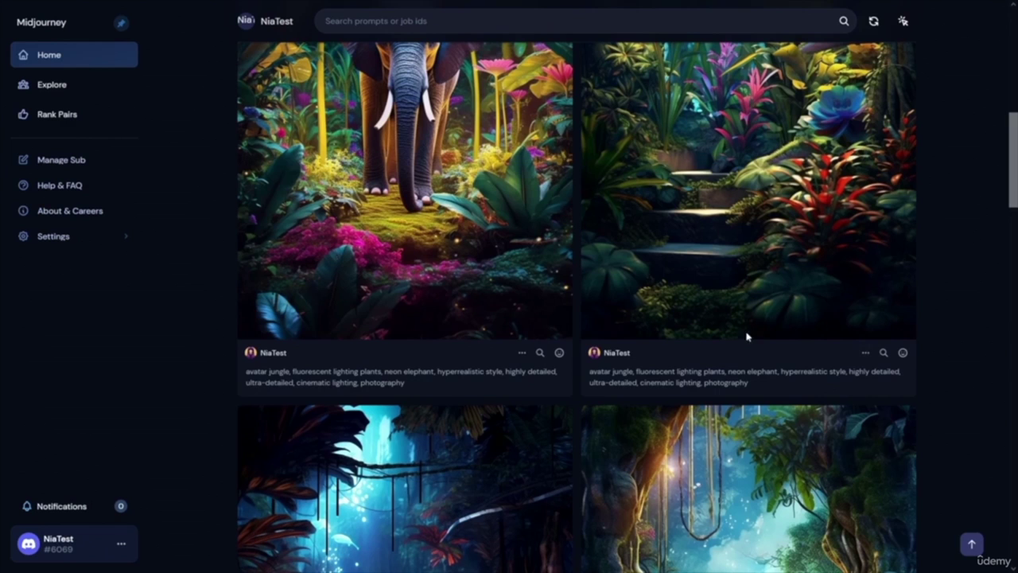
scroll(571, 202, "down", 3)
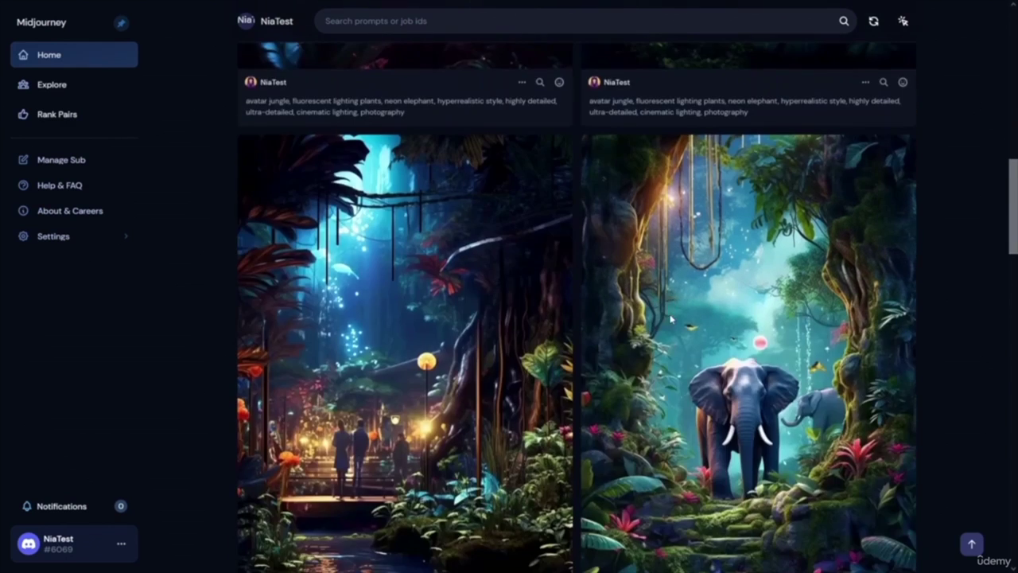
scroll(547, 448, "up", 4)
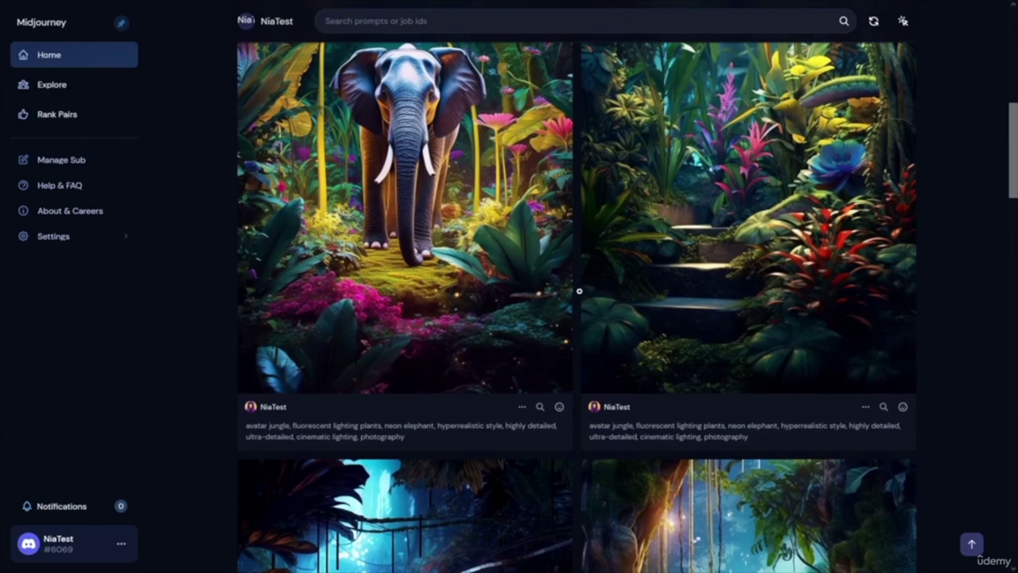
- Add the jungle stairway image to a collection, close the notice, and scroll back up
left_click(865, 407)
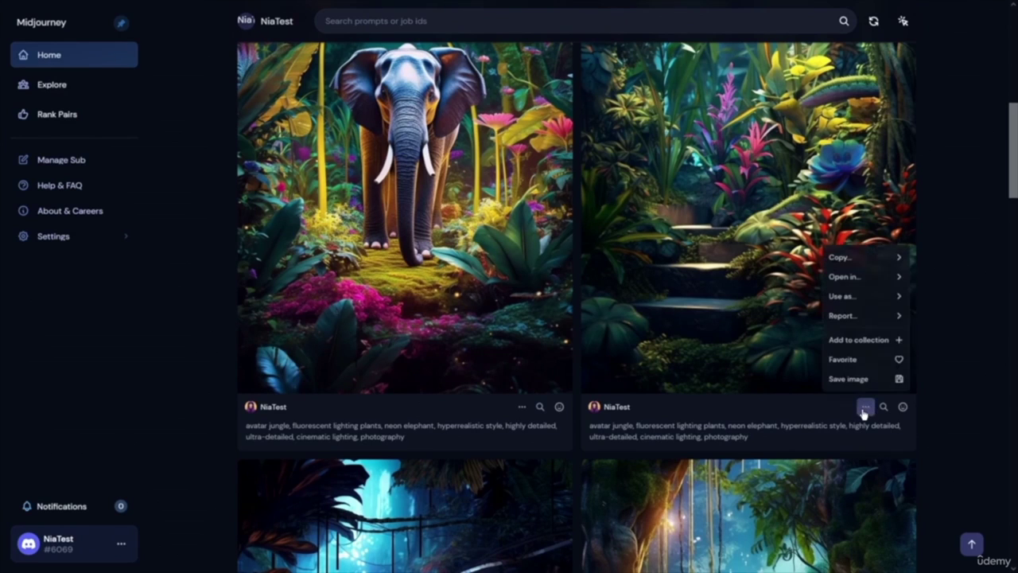
left_click(871, 348)
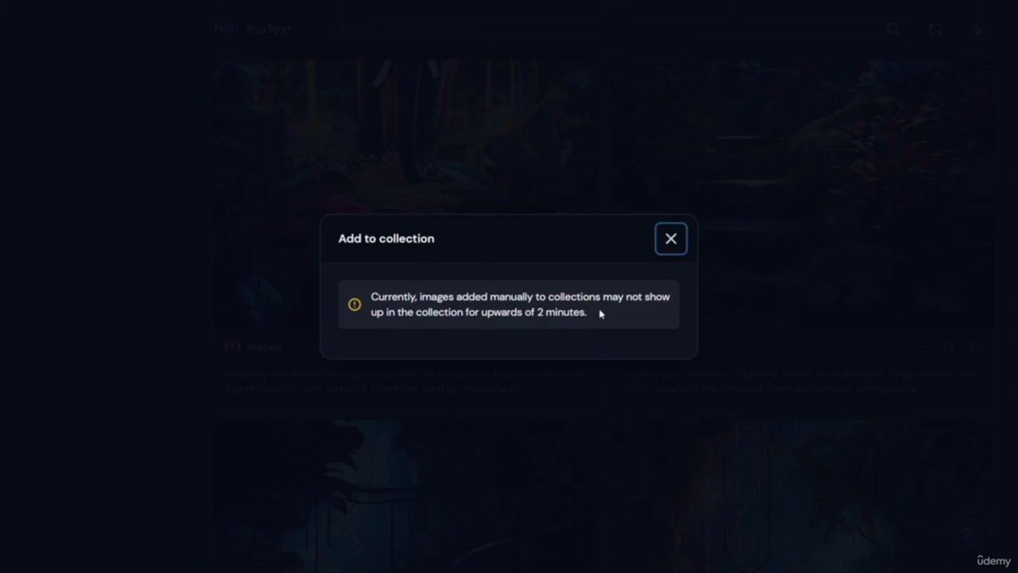
left_click(672, 240)
scroll(715, 419, "up", 15)
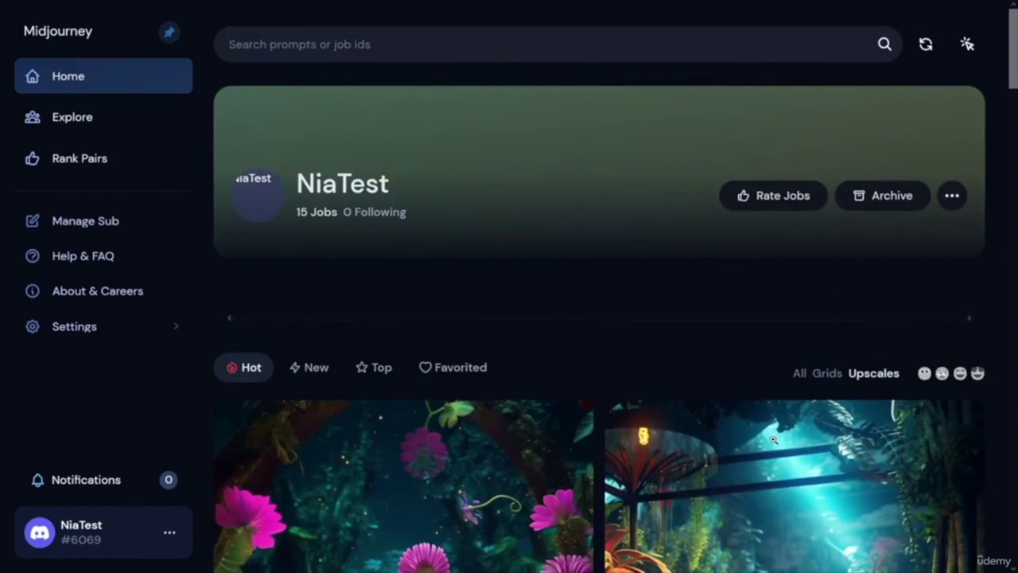
- Mark the neon elephant jungle image as a favorite
scroll(777, 437, "down", 2)
left_click(168, 530)
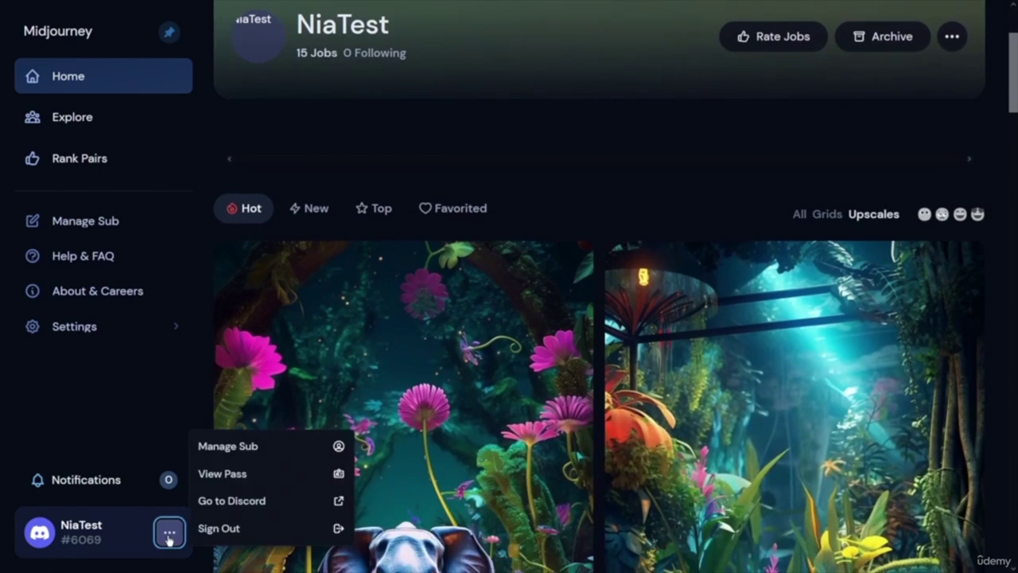
scroll(522, 383, "down", 5)
left_click(521, 381)
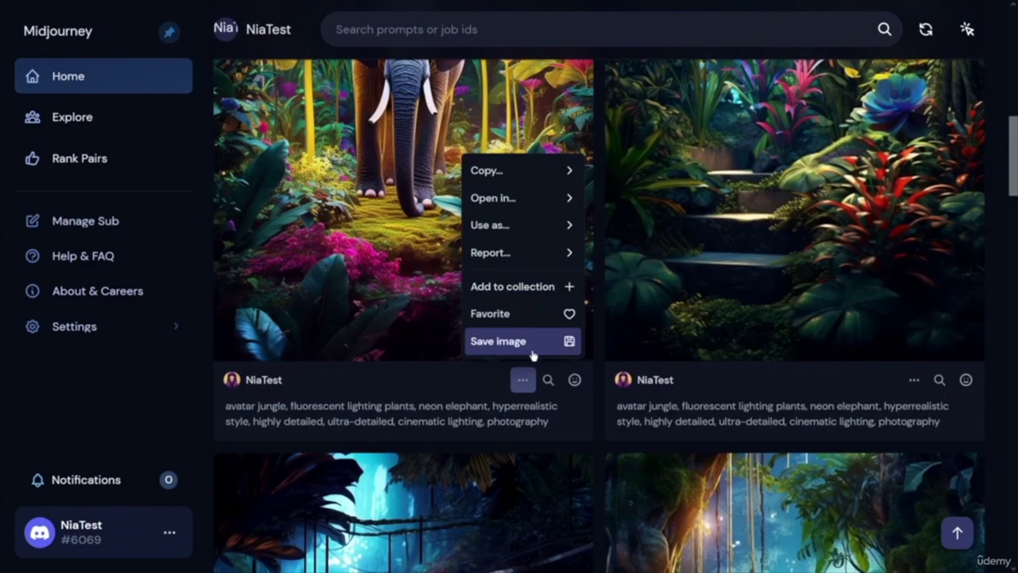
left_click(531, 345)
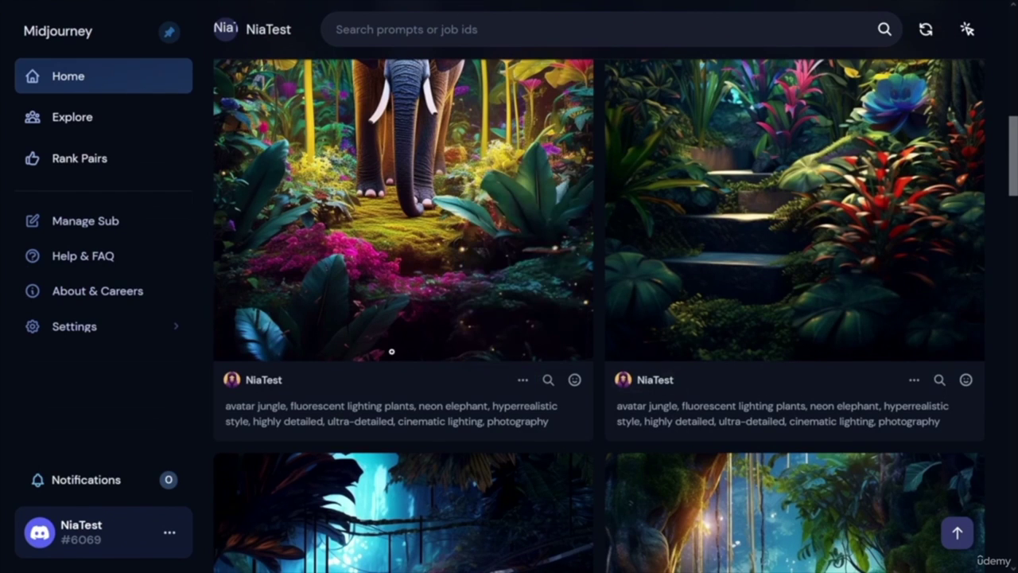
- Set the neon elephant jungle image as the account's profile picture
left_click(524, 381)
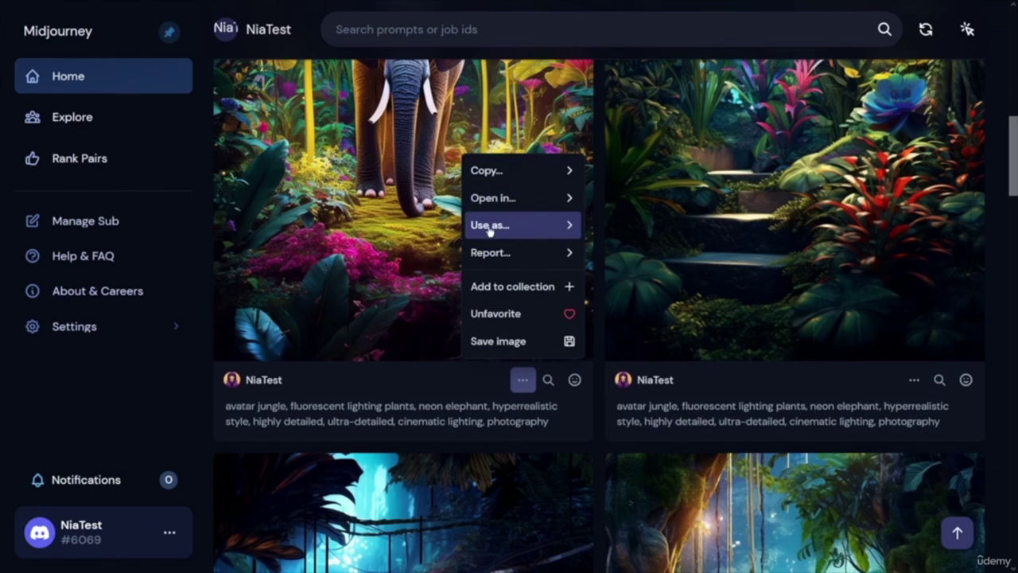
left_click(539, 228)
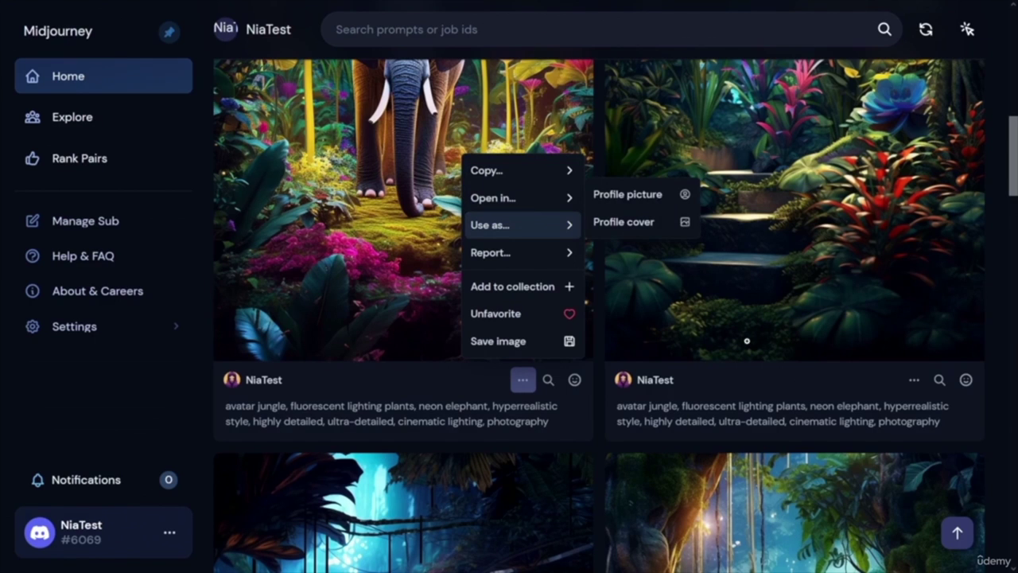
scroll(815, 311, "up", 1)
scroll(820, 328, "up", 8)
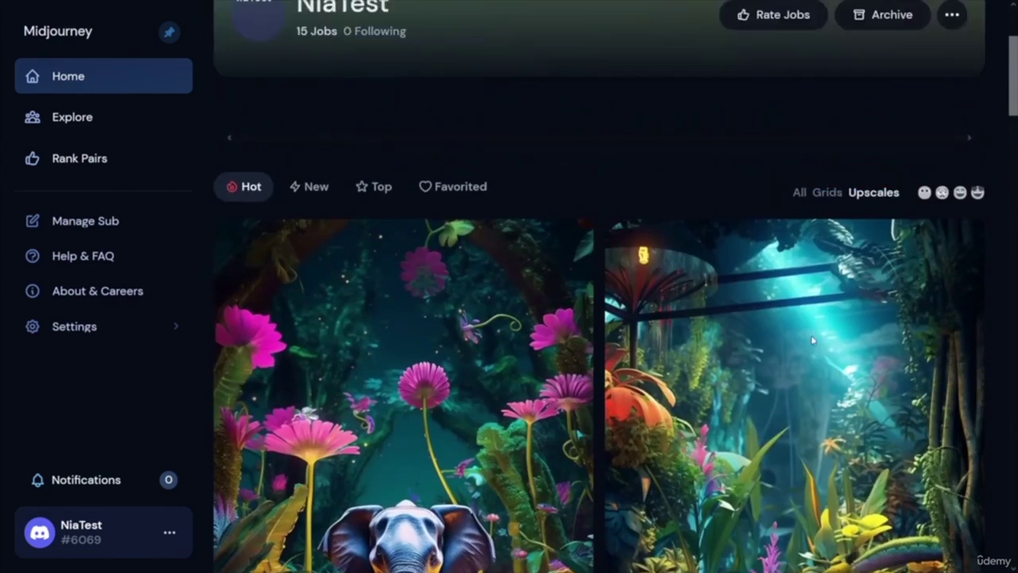
scroll(565, 277, "down", 4)
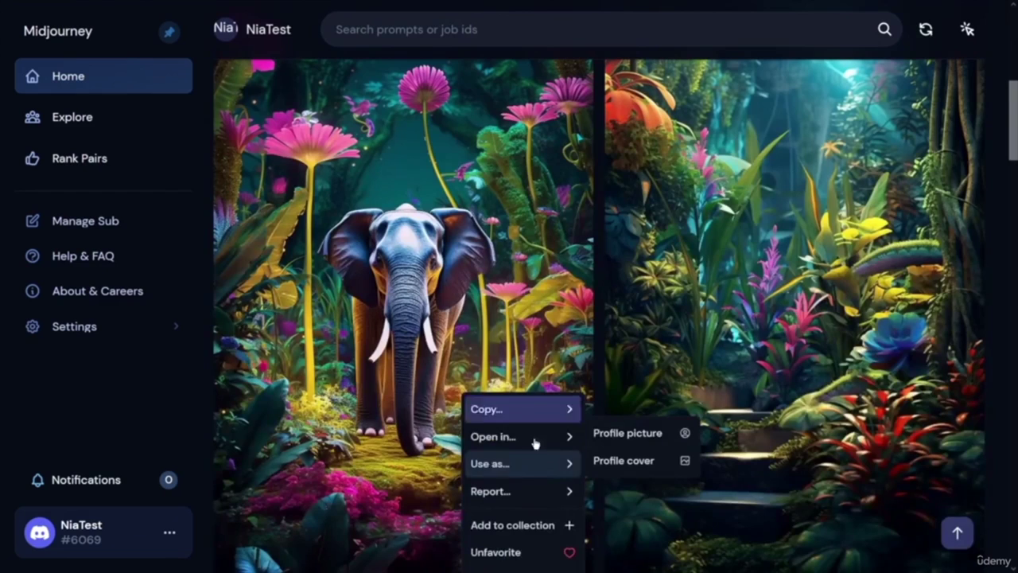
left_click(664, 434)
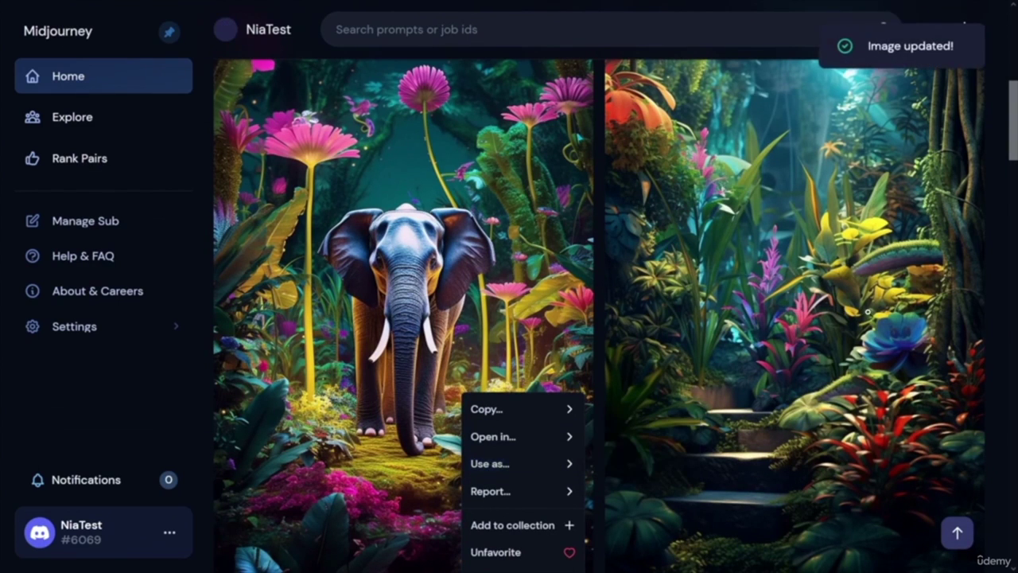
scroll(870, 380, "down", 2)
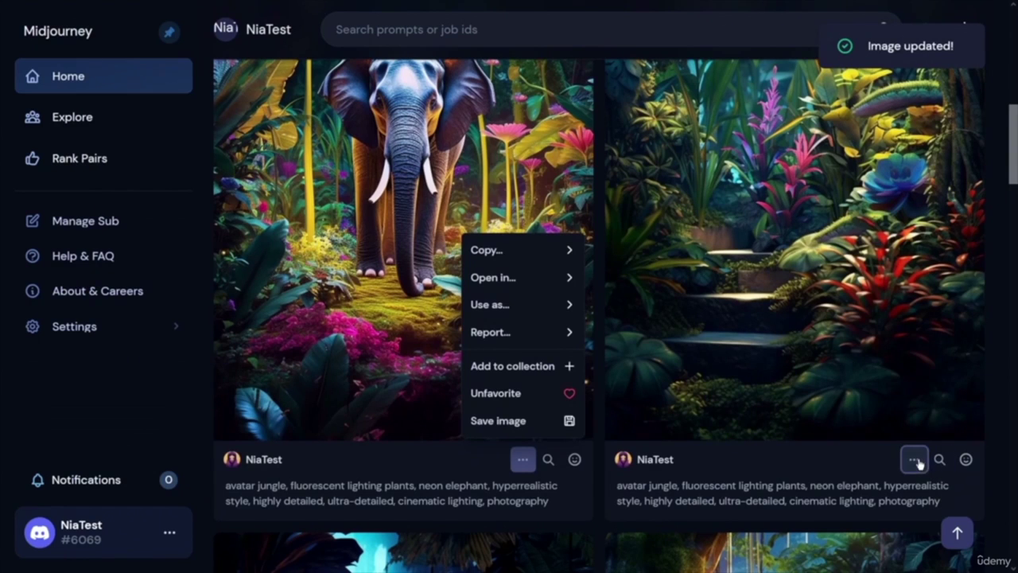
left_click(914, 459)
scroll(813, 383, "up", 5)
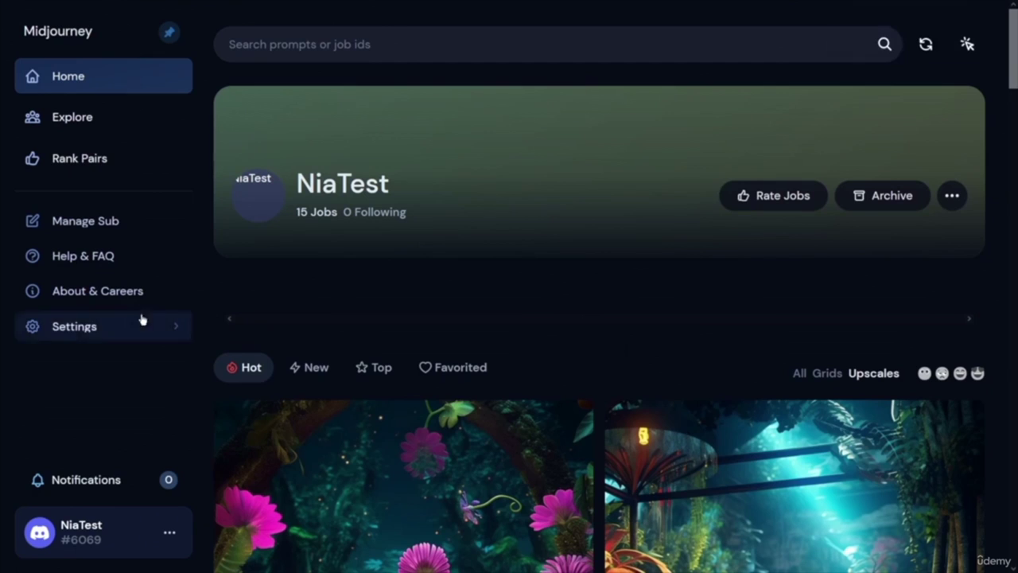
- Refresh the profile feed and scroll down to the jungle stairway image
left_click(927, 47)
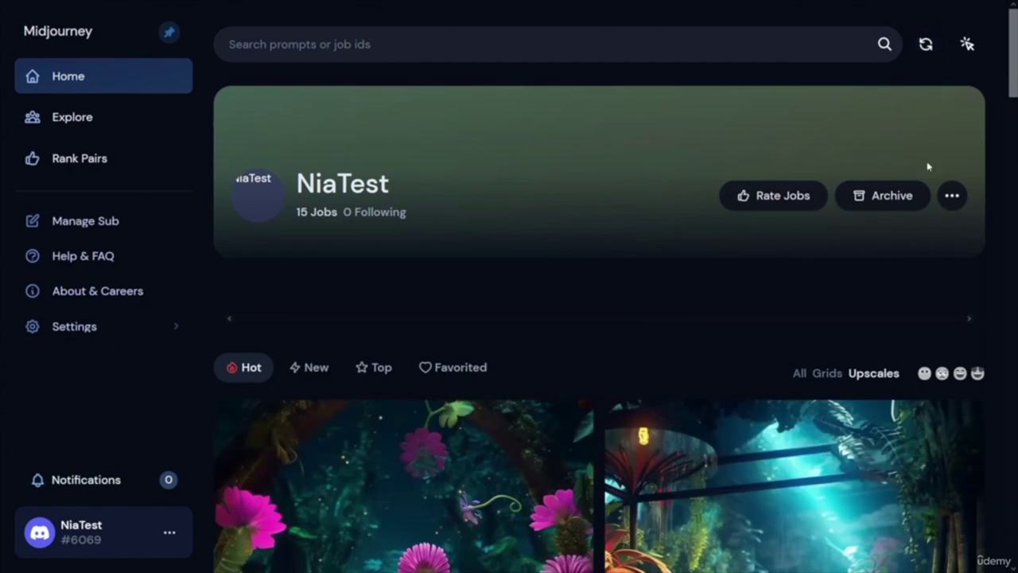
scroll(647, 329, "down", 5)
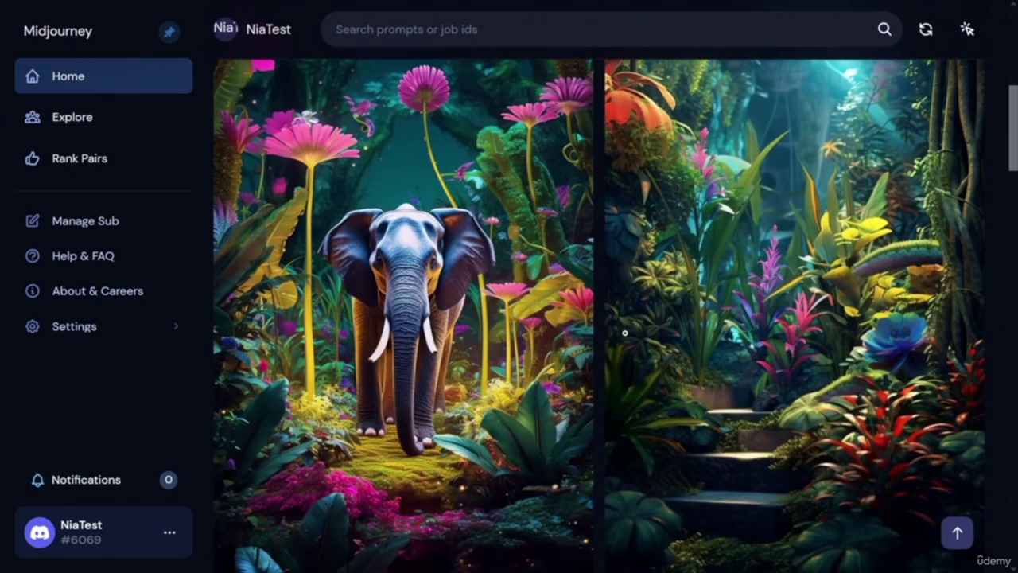
scroll(625, 333, "up", 5)
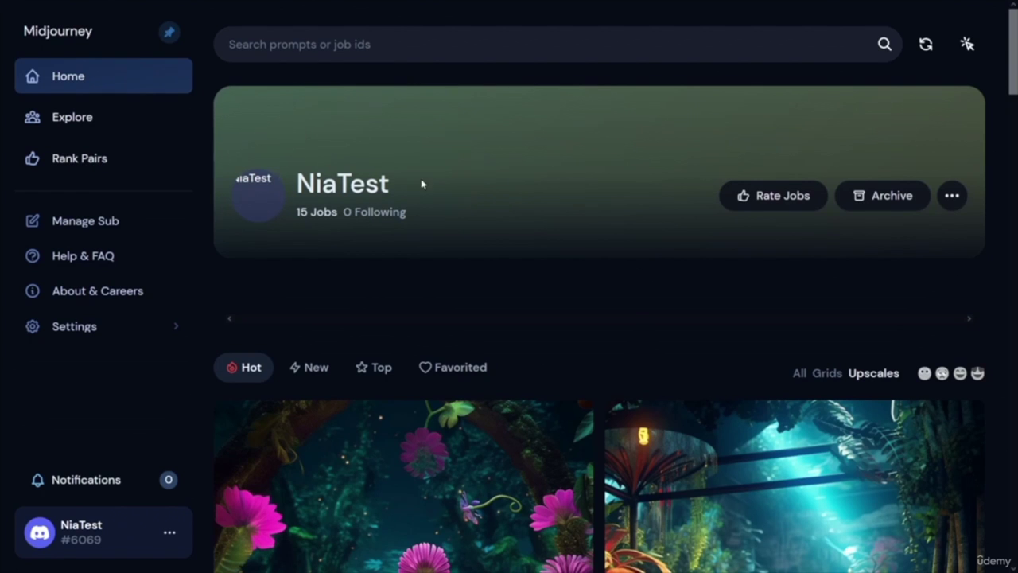
scroll(638, 269, "down", 5)
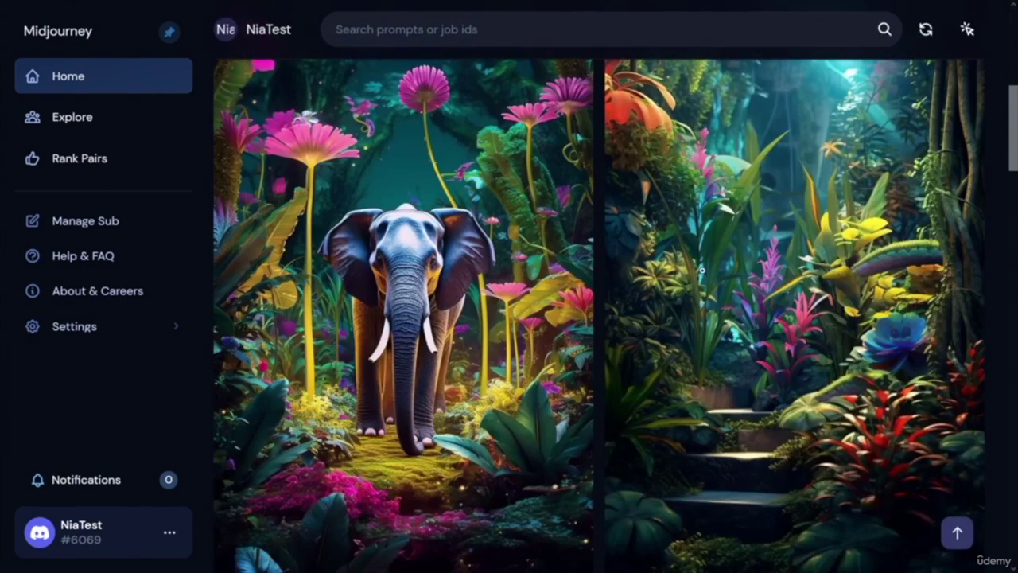
scroll(779, 290, "down", 2)
- Add the jungle stairway image to a collection and dismiss the notice
left_click(914, 140)
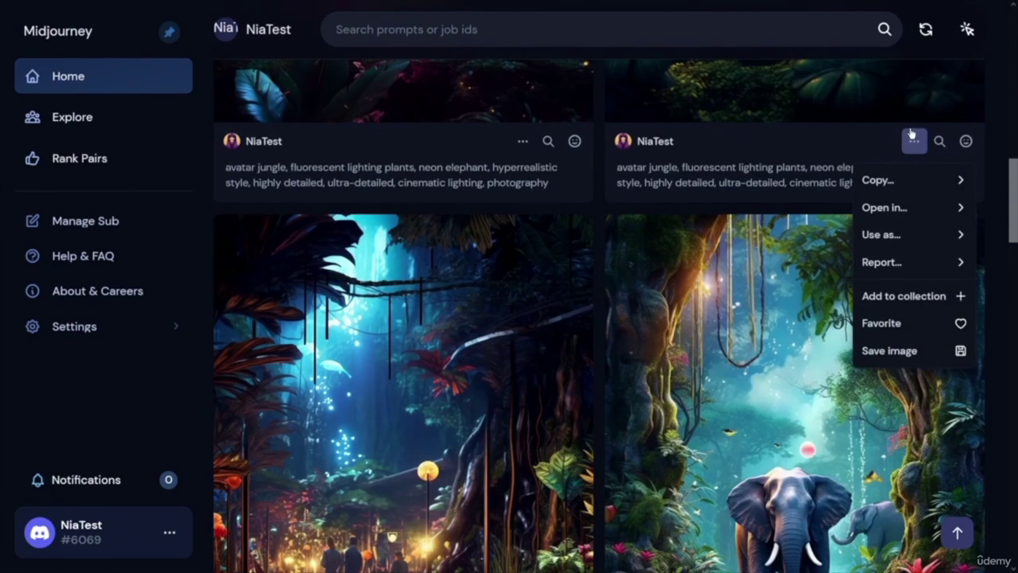
left_click(958, 298)
key("Escape")
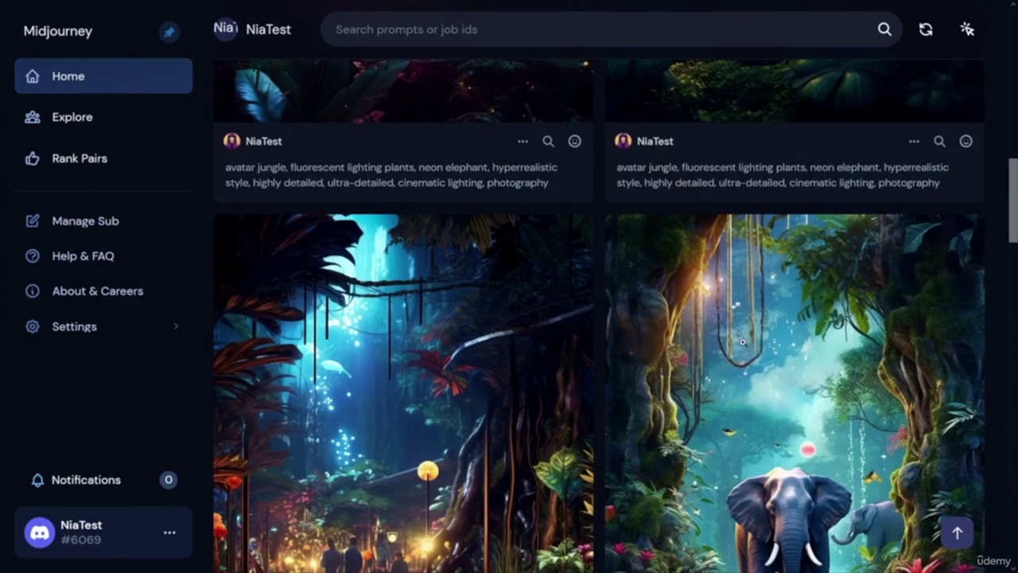
scroll(744, 342, "down", 3)
scroll(734, 329, "up", 5)
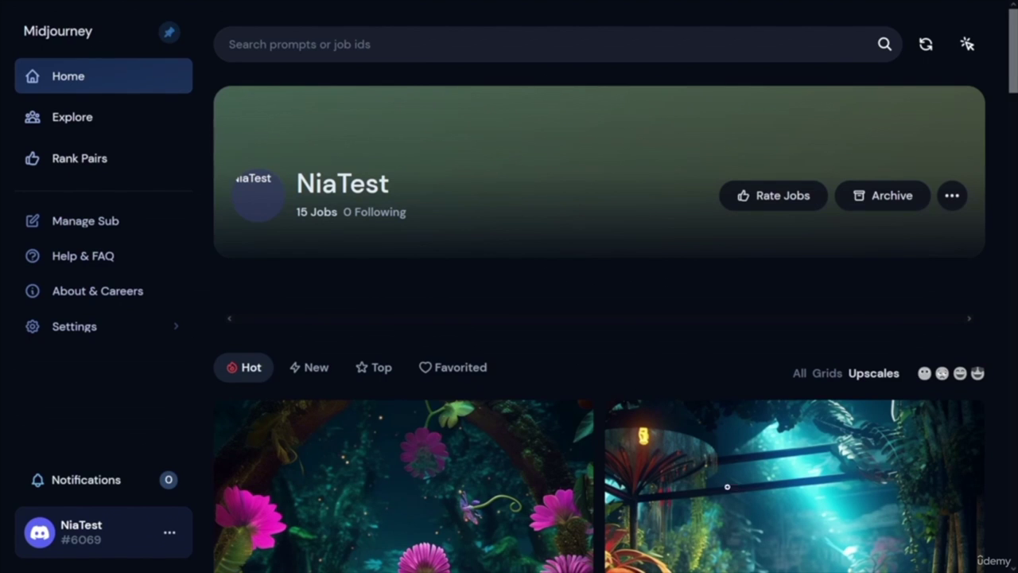
scroll(683, 445, "down", 5)
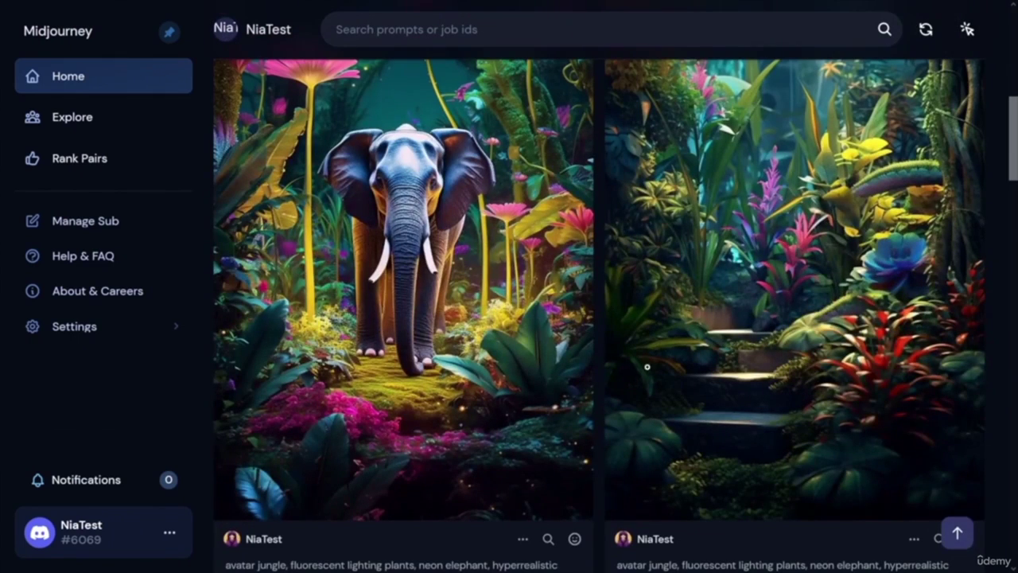
scroll(772, 401, "down", 5)
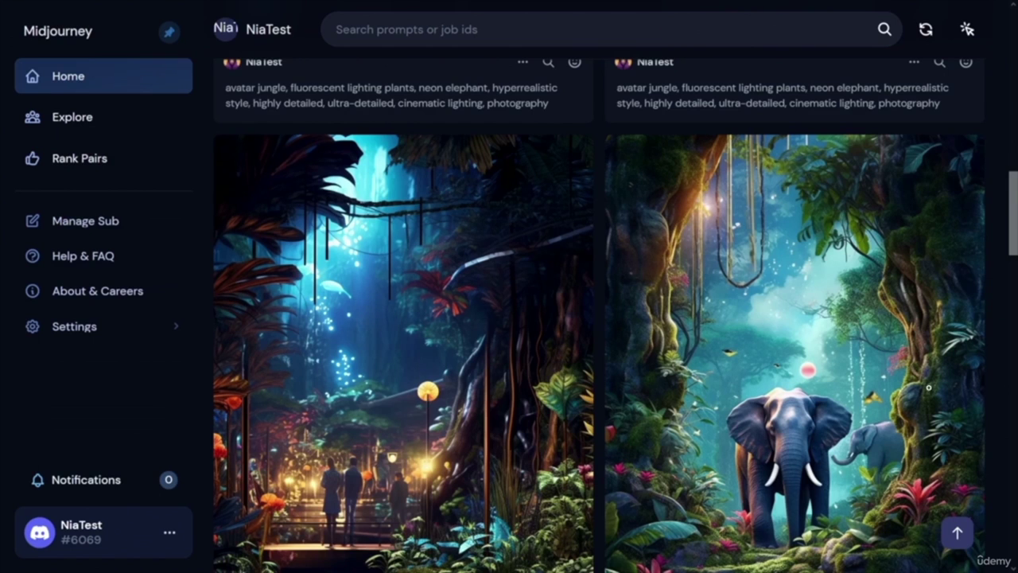
scroll(700, 405, "up", 10)
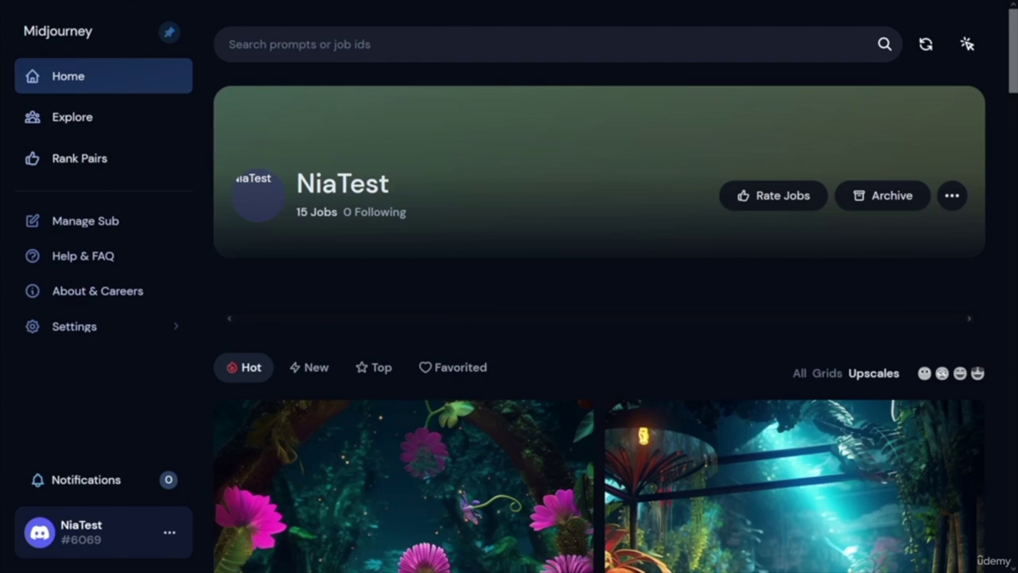
- Select the profile display name, deselect it, and scroll down to the neon elephant images
left_click(408, 184)
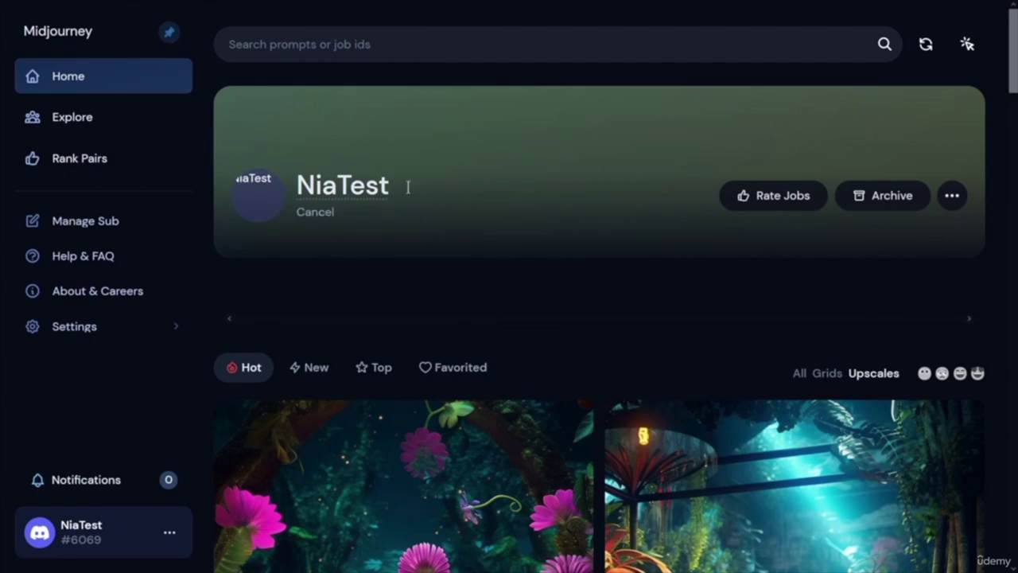
left_click_drag(389, 184, 293, 185)
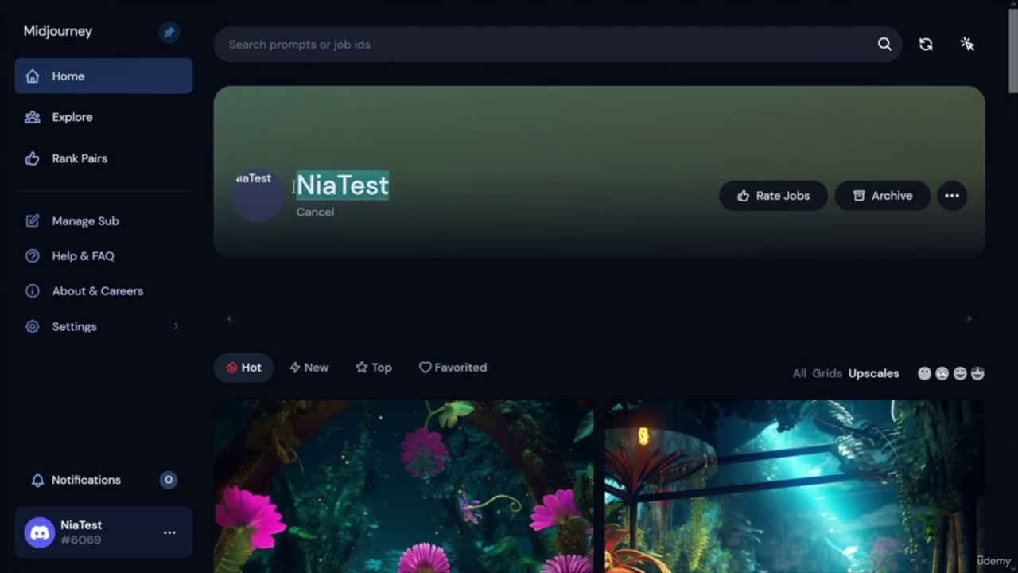
left_click(488, 208)
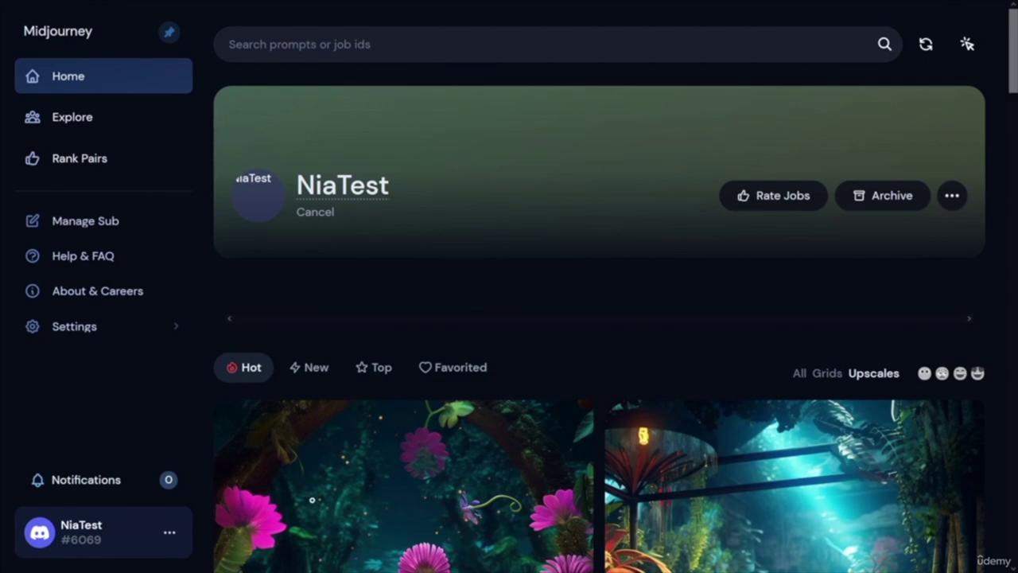
scroll(750, 348, "down", 8)
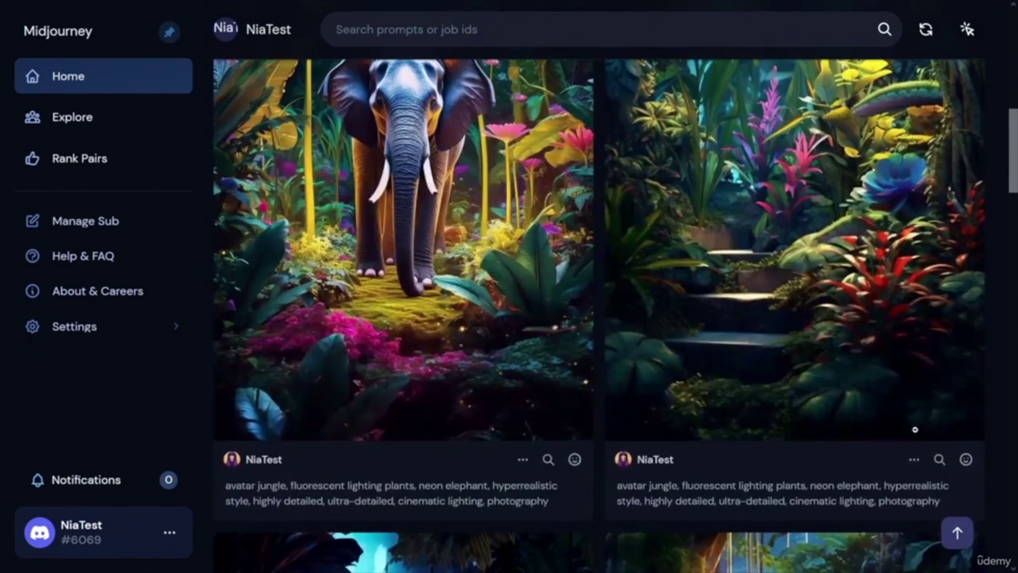
- Open the '...' options menu for the right-hand jungle steps image
left_click(914, 459)
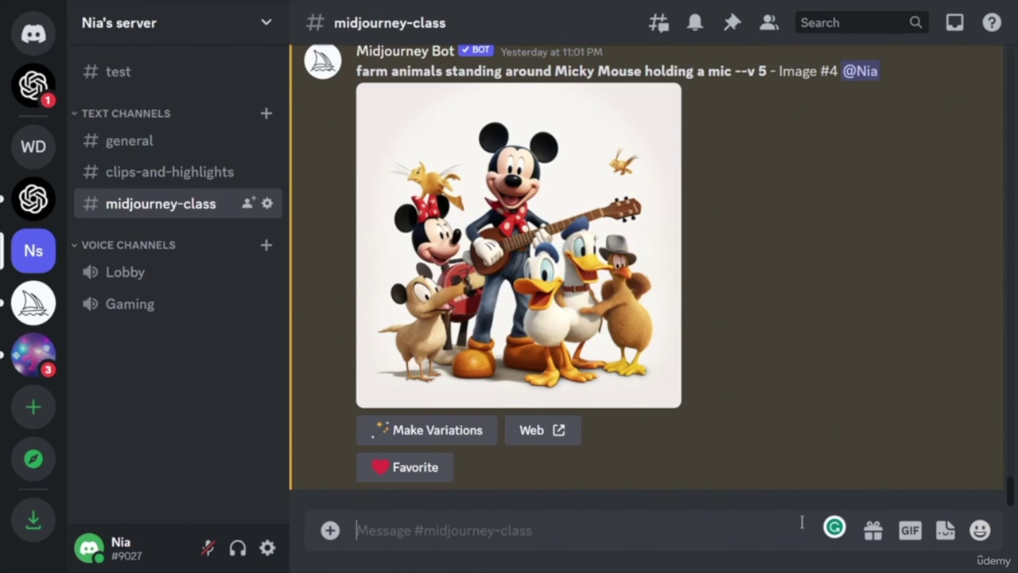
- Send a /imagine request with the prompt 'futuristic cityscape at sunset'
type("/")
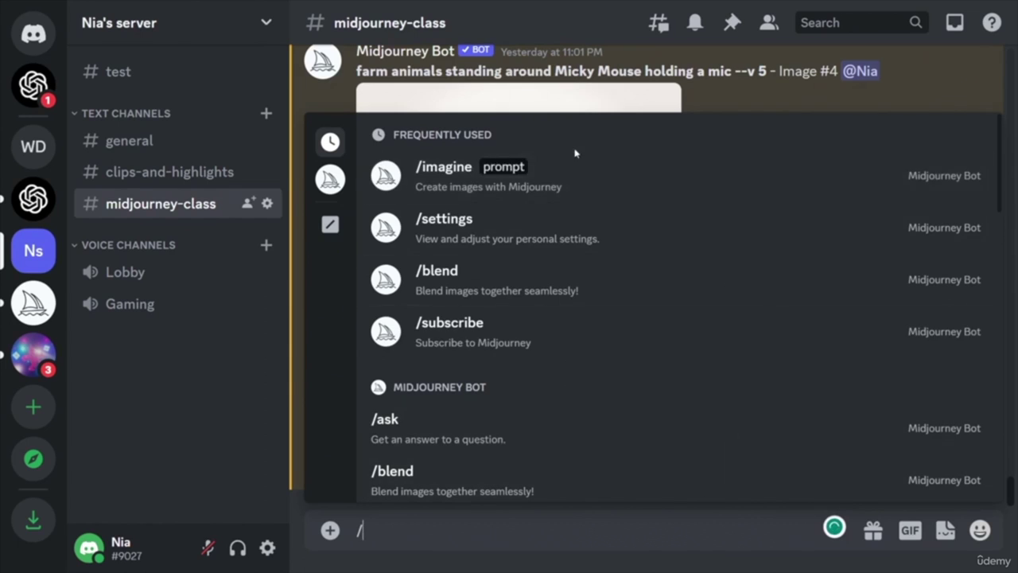
left_click(443, 179)
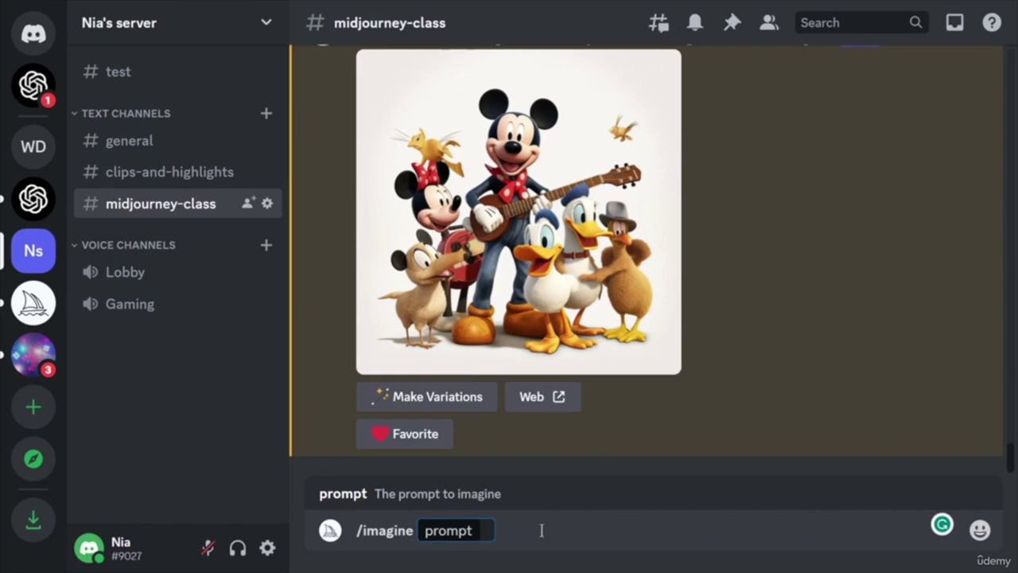
type("futuristic cityscape at sunset")
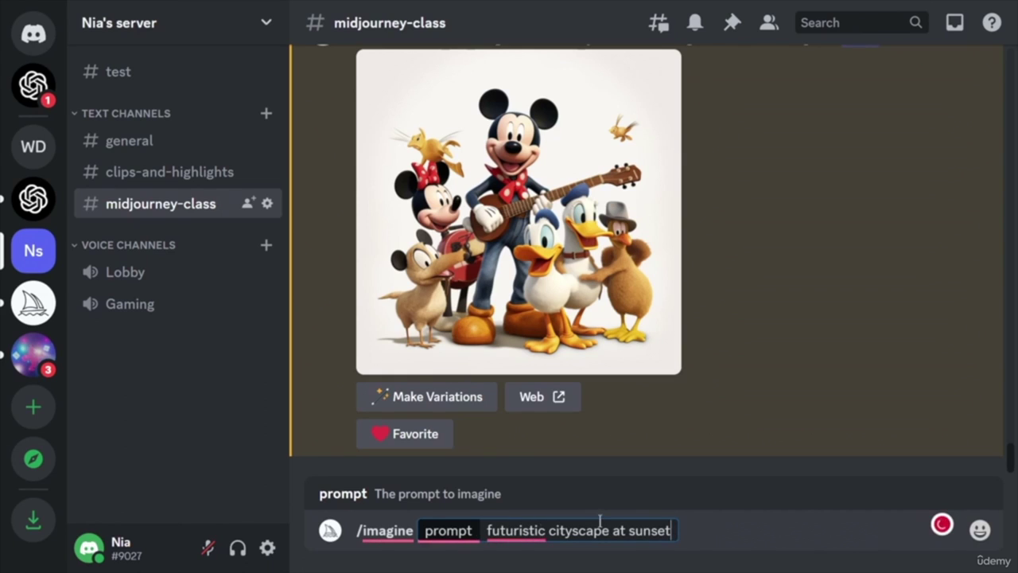
key("Return")
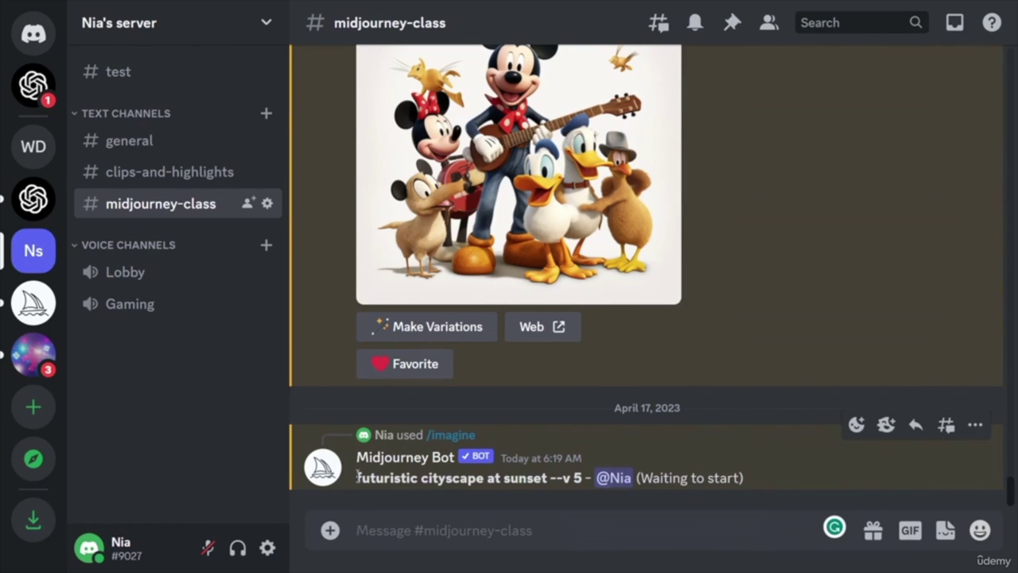
- Highlight the prompt text and the --v 5 flag in the bot message as the grid renders
left_click_drag(354, 477, 546, 485)
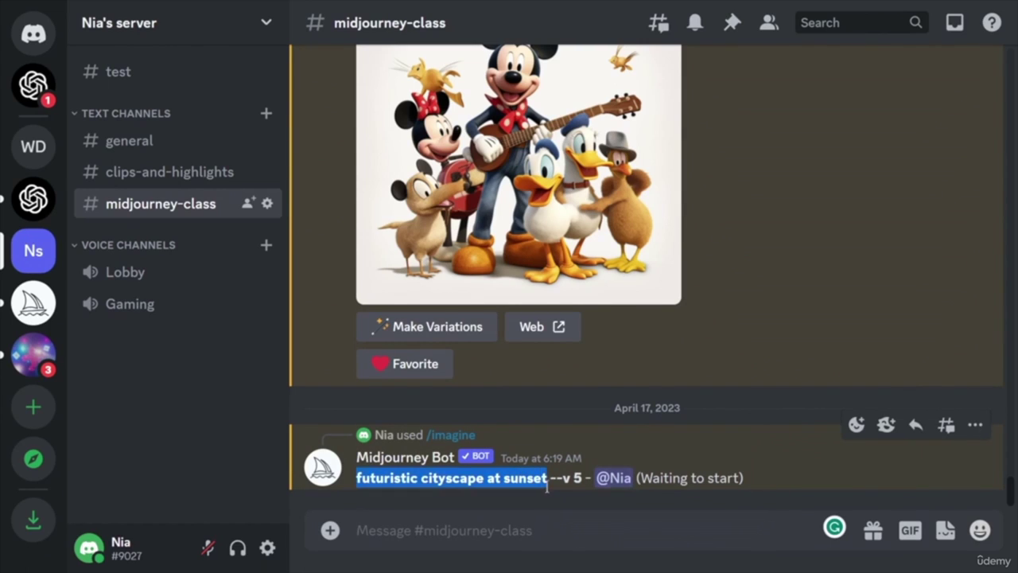
left_click(546, 486)
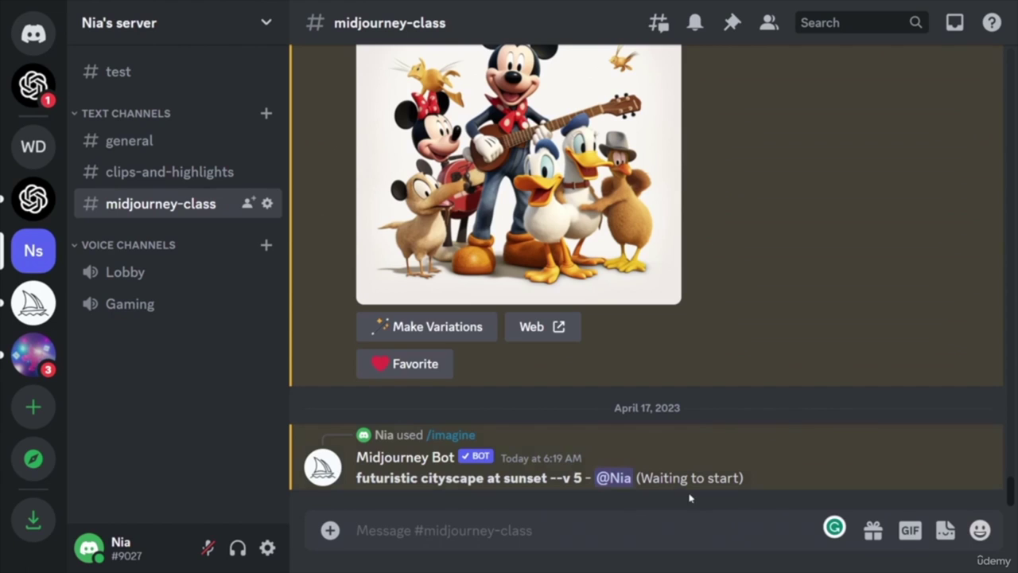
left_click_drag(547, 477, 583, 477)
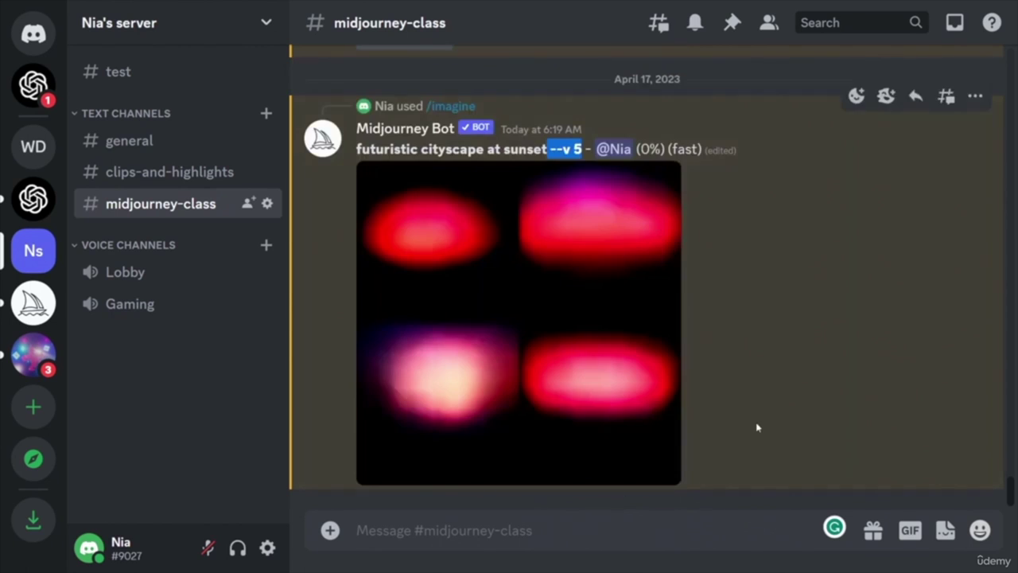
scroll(684, 371, "up", 3)
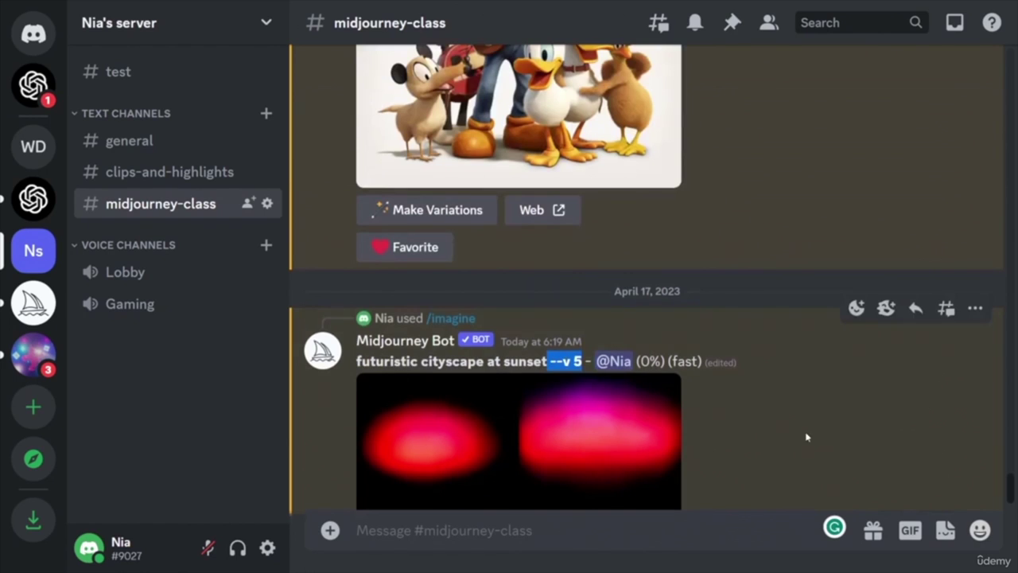
left_click(583, 360)
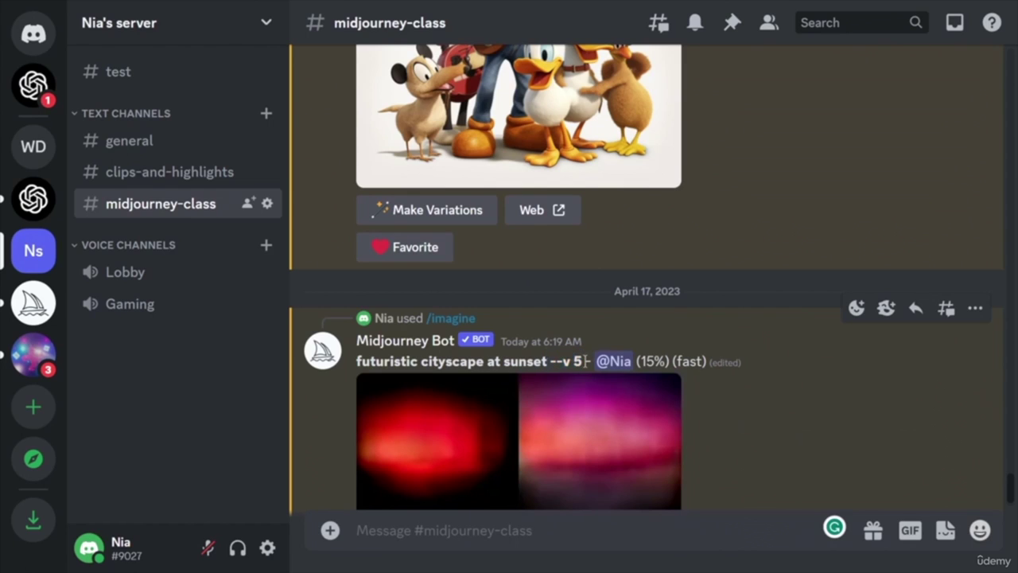
left_click_drag(583, 360, 563, 361)
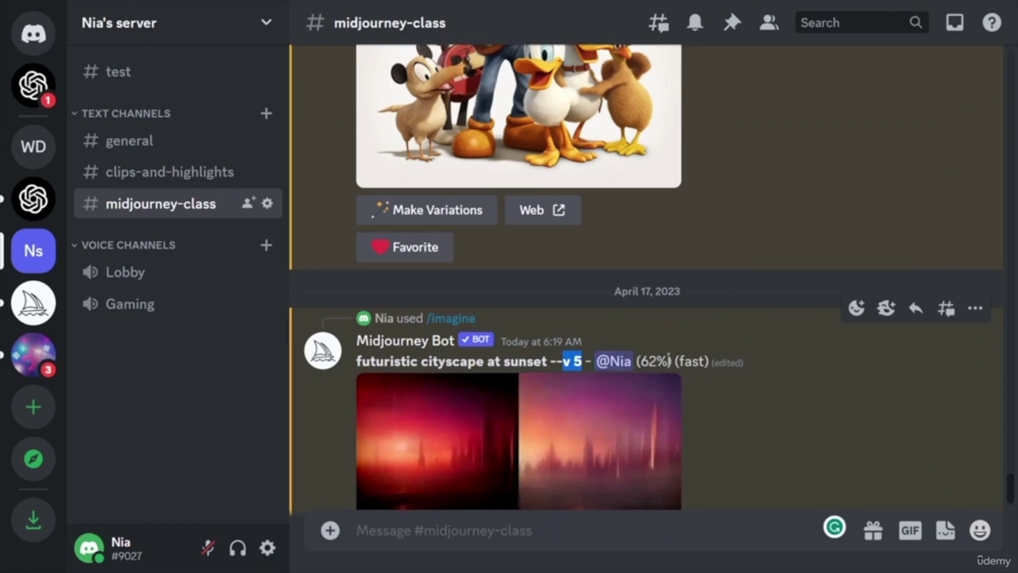
scroll(770, 409, "down", 2)
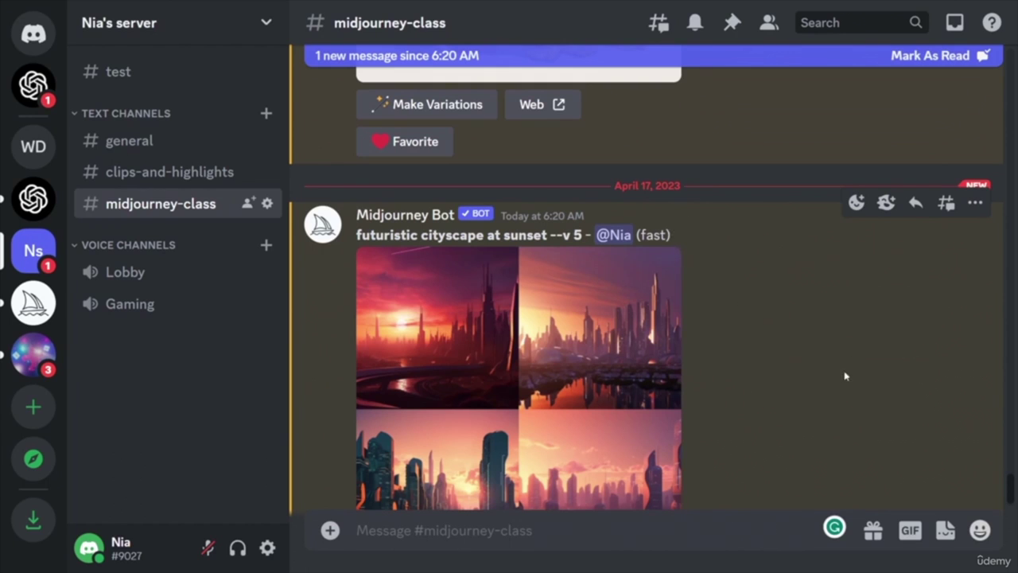
scroll(769, 357, "down", 3)
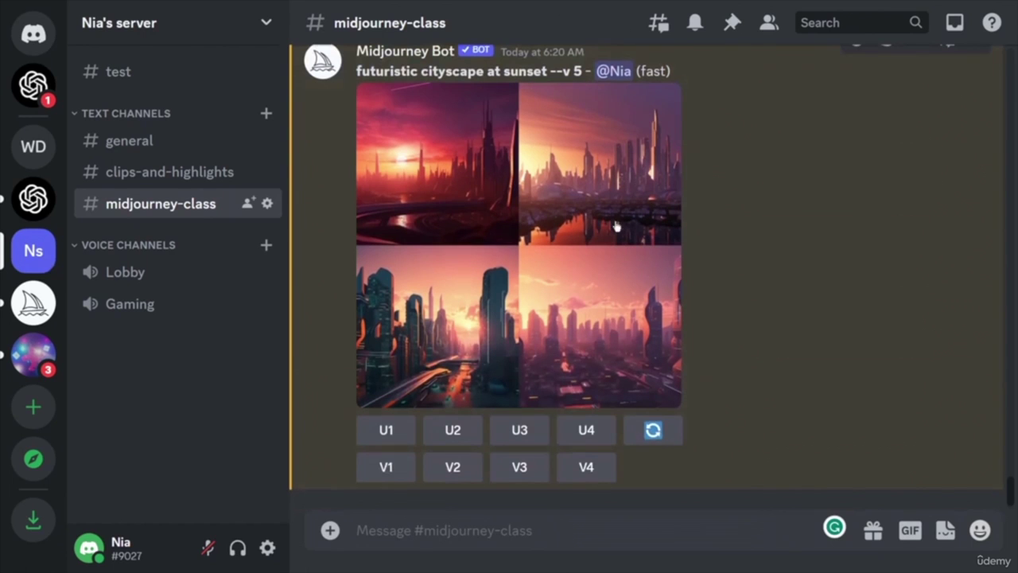
- Enlarge the four-image sunset cityscape grid in the bot message
left_click(536, 292)
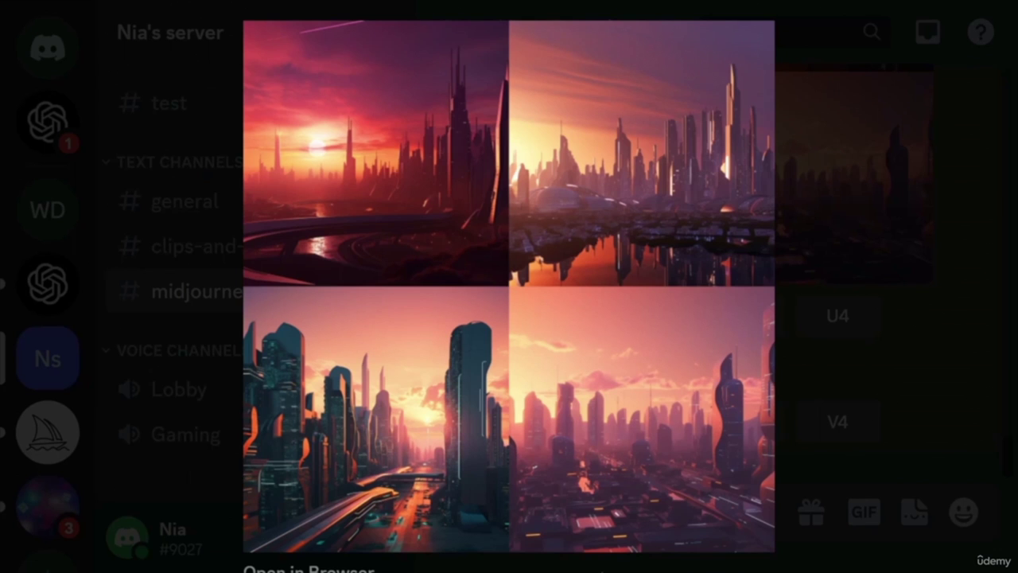
- Close the enlarged grid preview to return to the channel
left_click(851, 362)
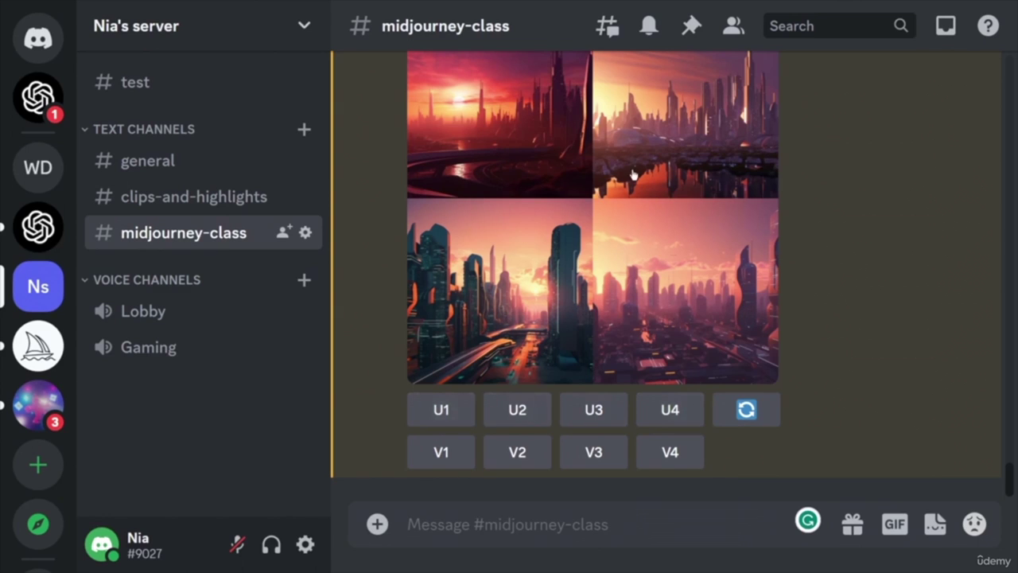
scroll(684, 266, "up", 1)
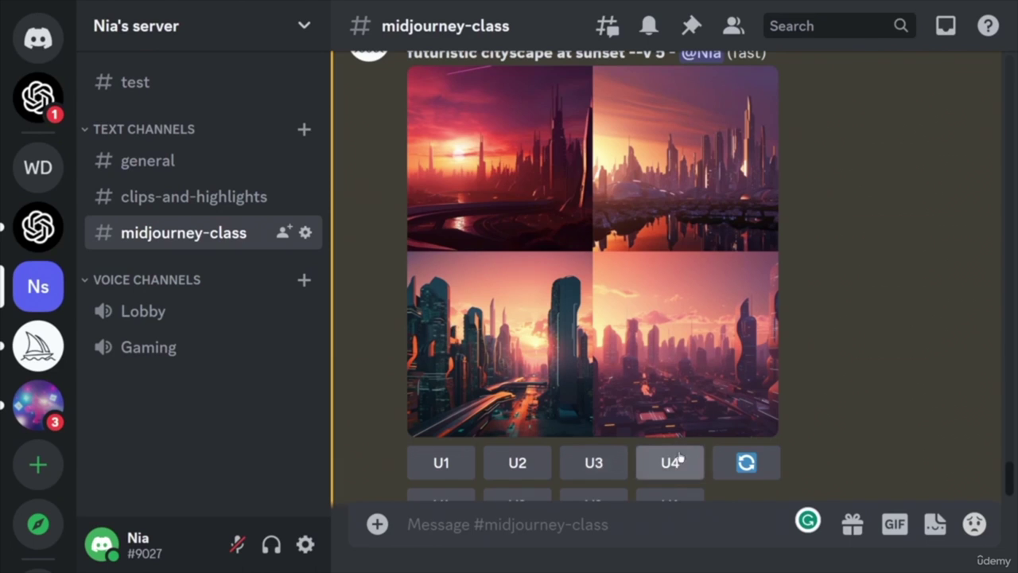
scroll(604, 455, "down", 1)
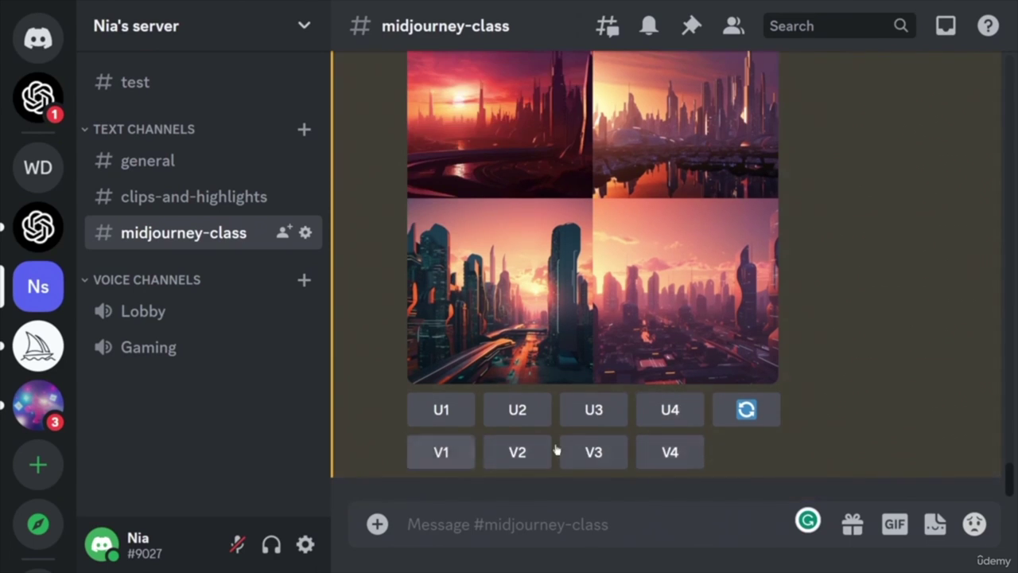
left_click(430, 452)
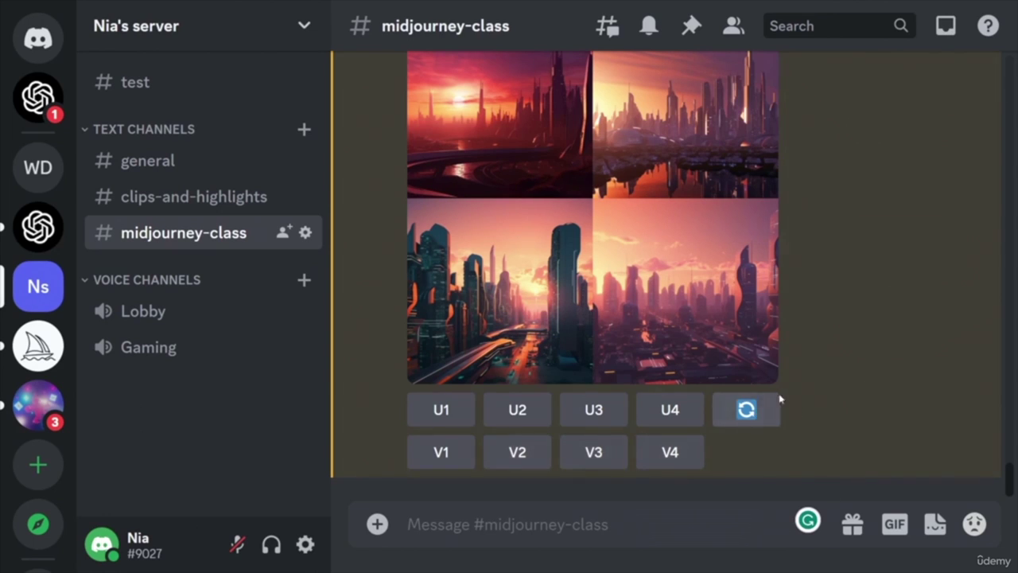
left_click(757, 413)
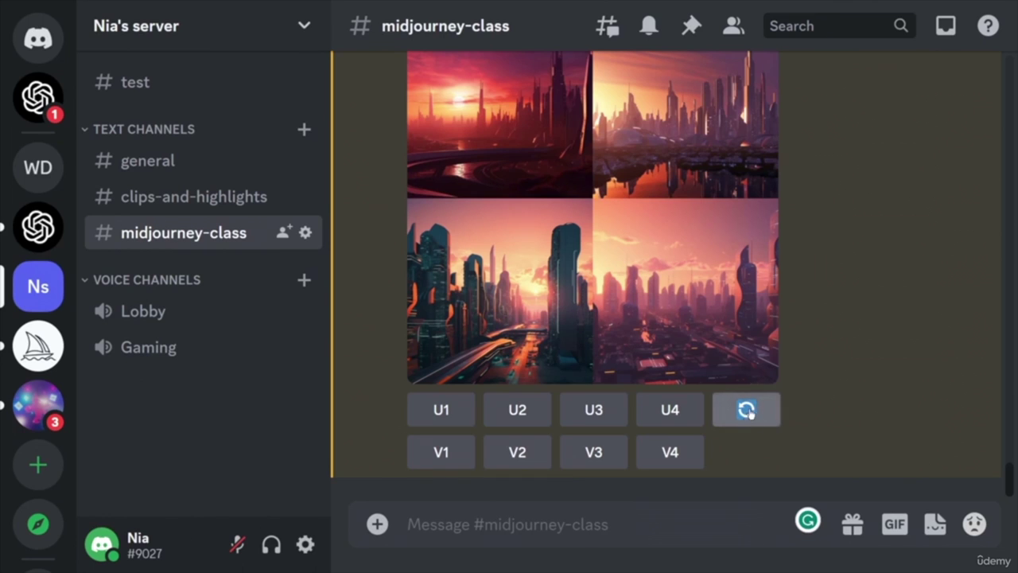
scroll(918, 411, "up", 2)
scroll(917, 411, "down", 2)
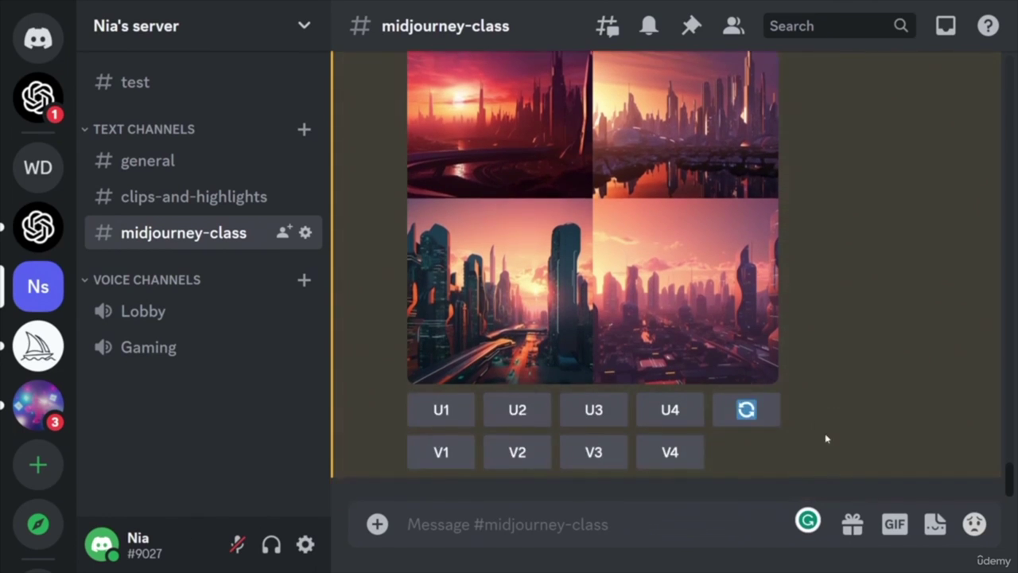
- Reroll the sunset cityscape grid and request upscales U1, U2, U3 and U4
left_click(762, 413)
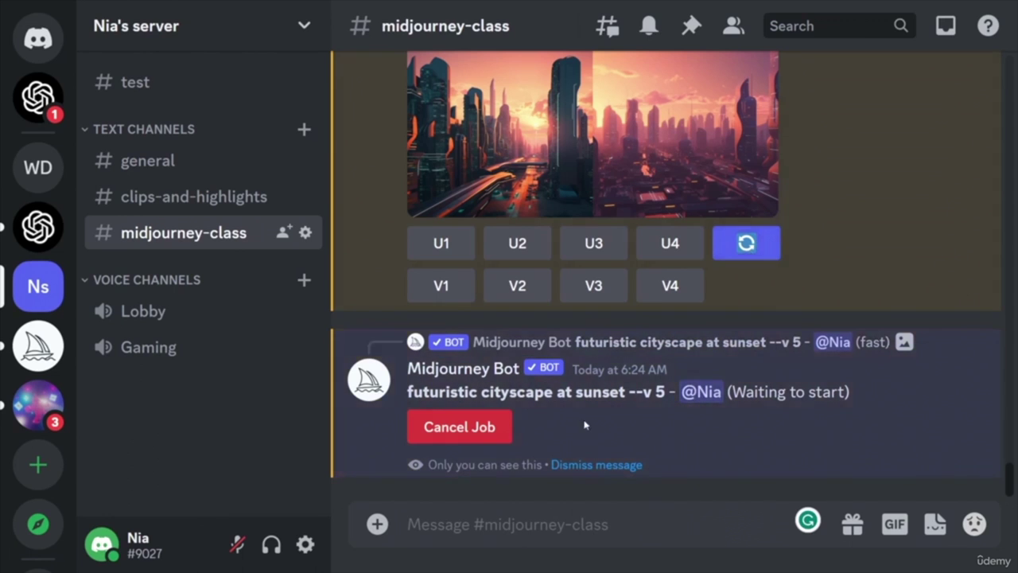
left_click(443, 242)
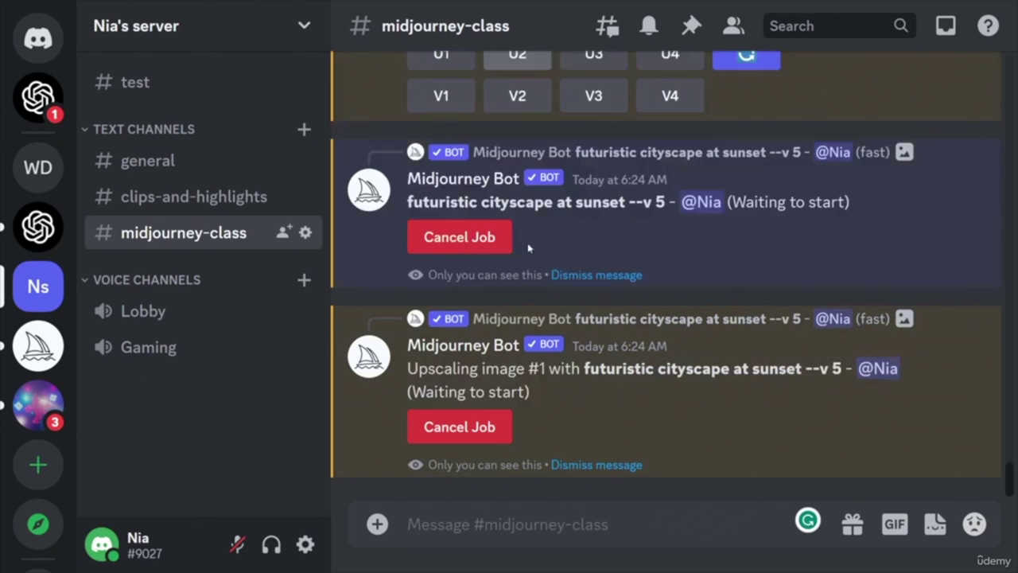
scroll(576, 275, "up", 2)
left_click(521, 325)
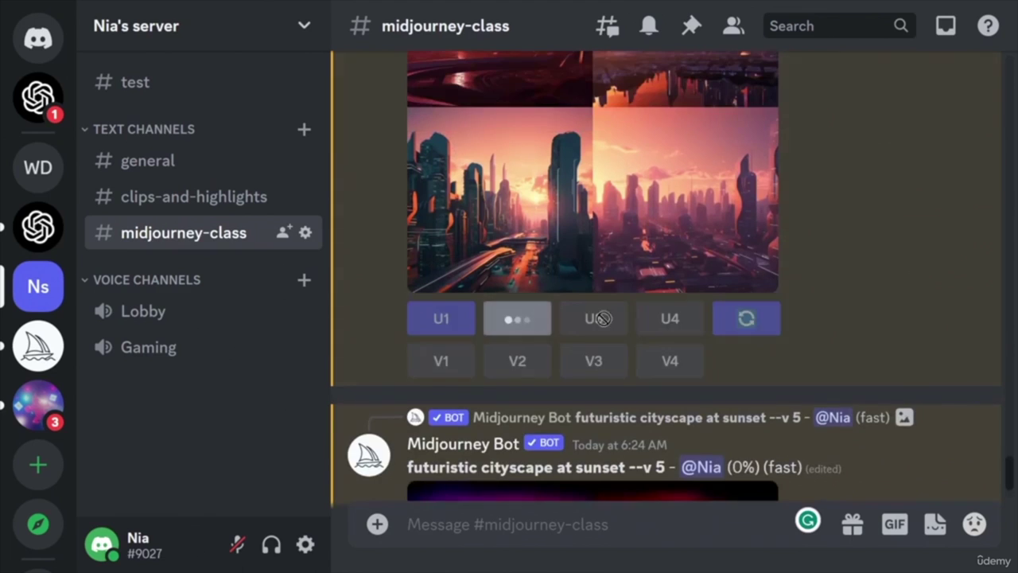
left_click(616, 321)
left_click(660, 321)
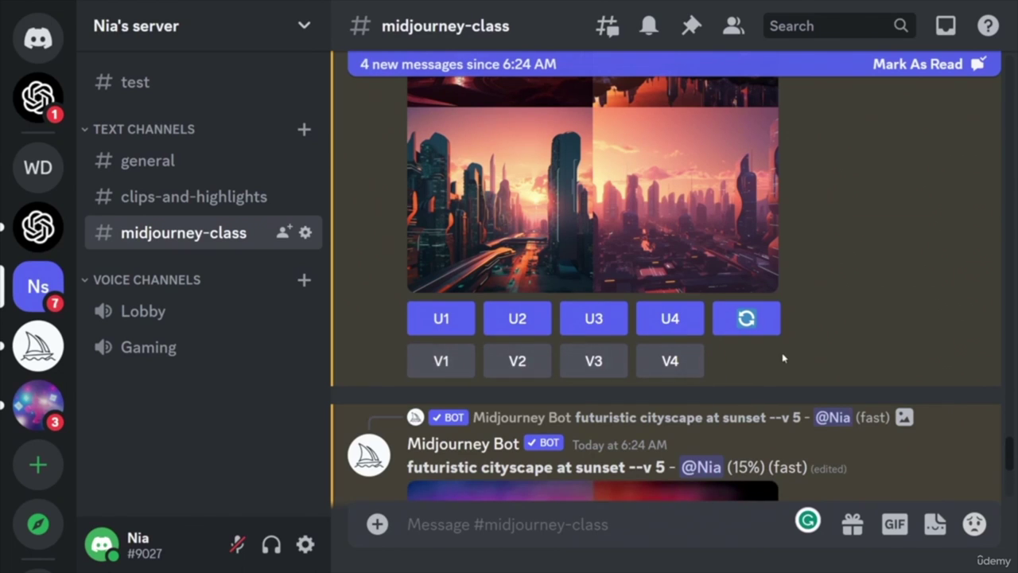
- Start a V1 remix of image #1 and submit its prompt unchanged
left_click(450, 362)
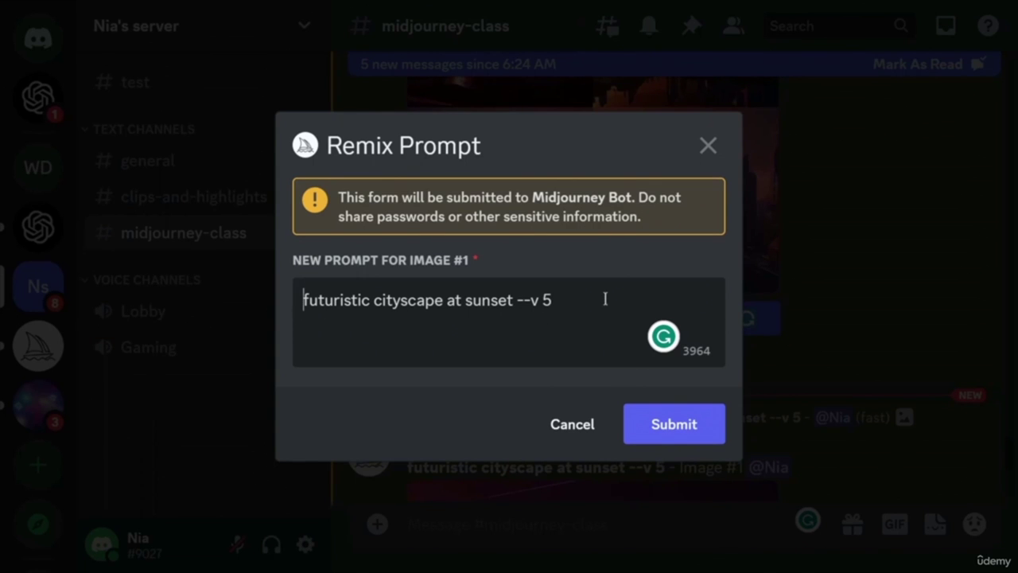
left_click(690, 429)
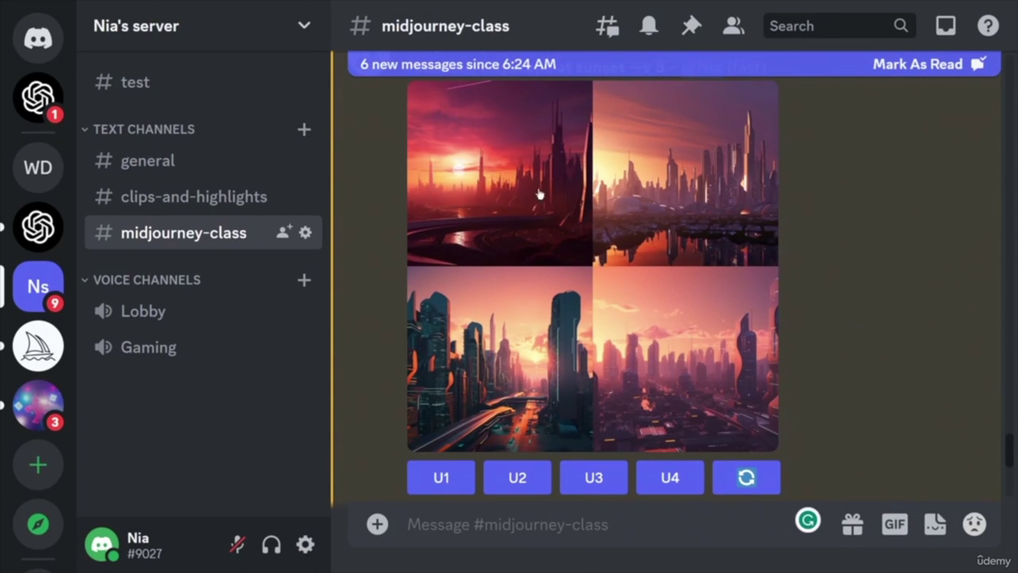
scroll(556, 318, "down", 2)
- Remix image #2 via V2, replacing 'sunset' with 'night' in the prompt
left_click(518, 361)
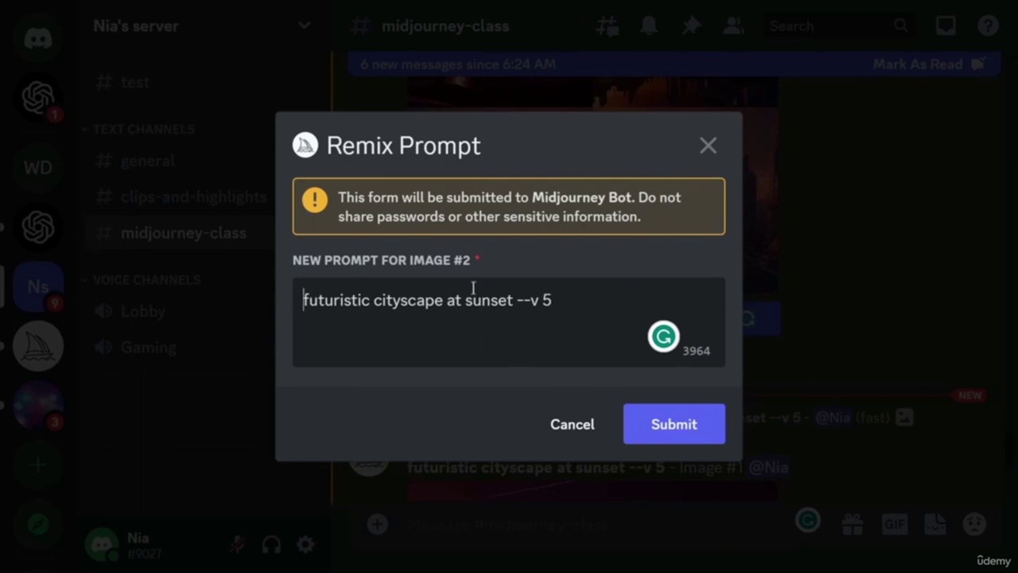
left_click_drag(466, 302, 513, 306)
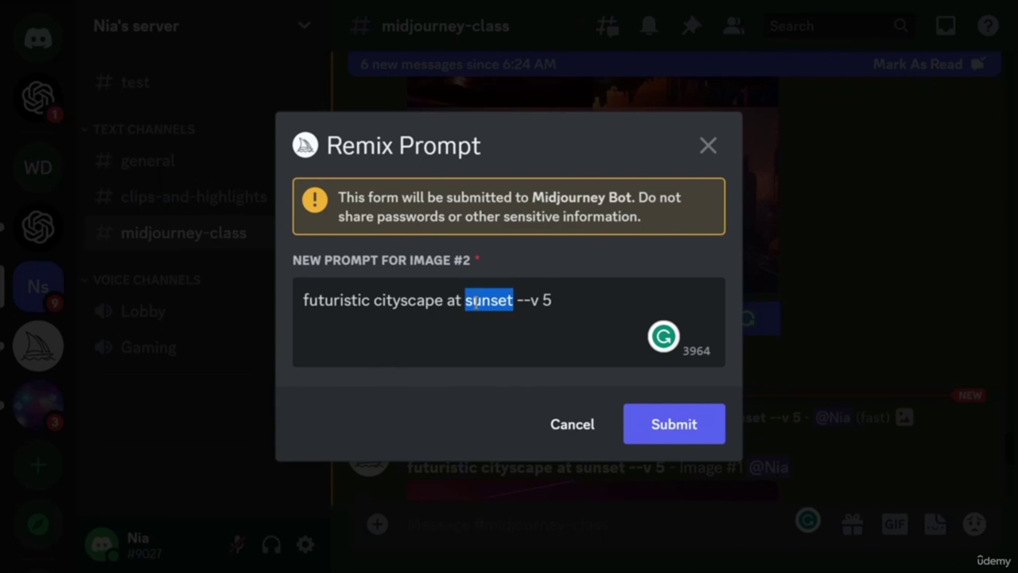
type("night")
left_click(689, 435)
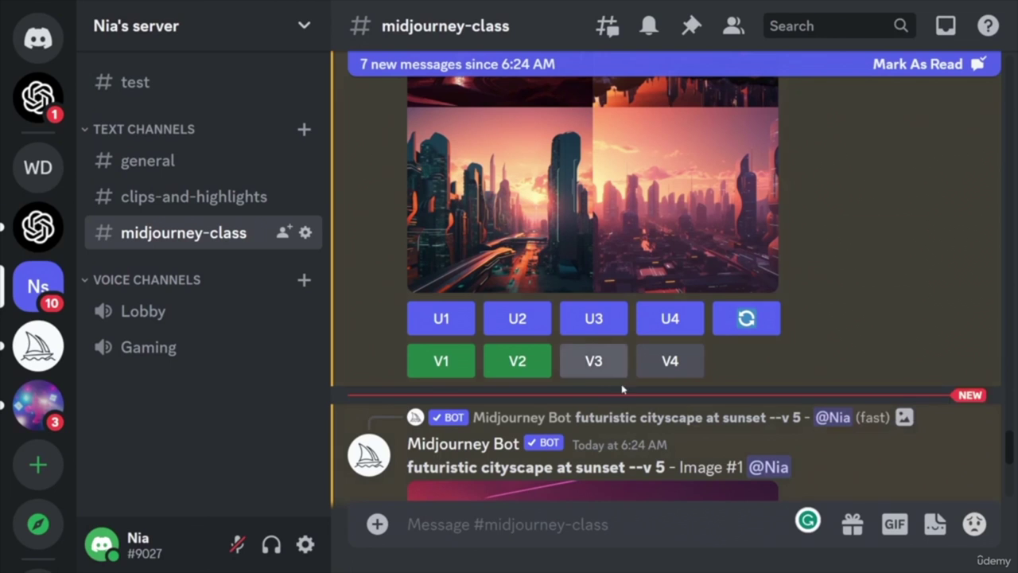
- Remix image #3 via V3, adding 'with flying cars' after 'sunset'
left_click(614, 364)
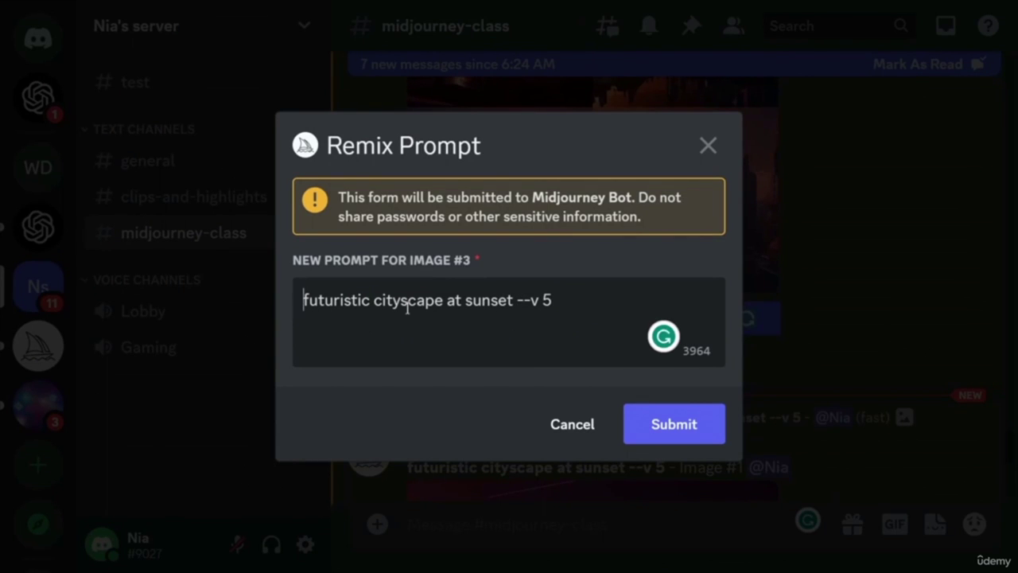
left_click(513, 300)
type("with flying cars")
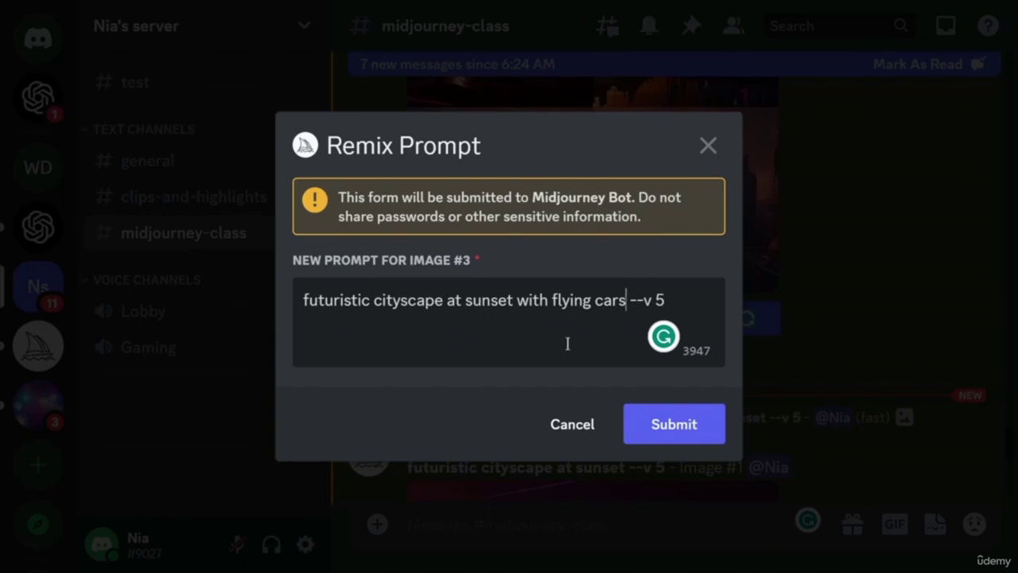
left_click(673, 423)
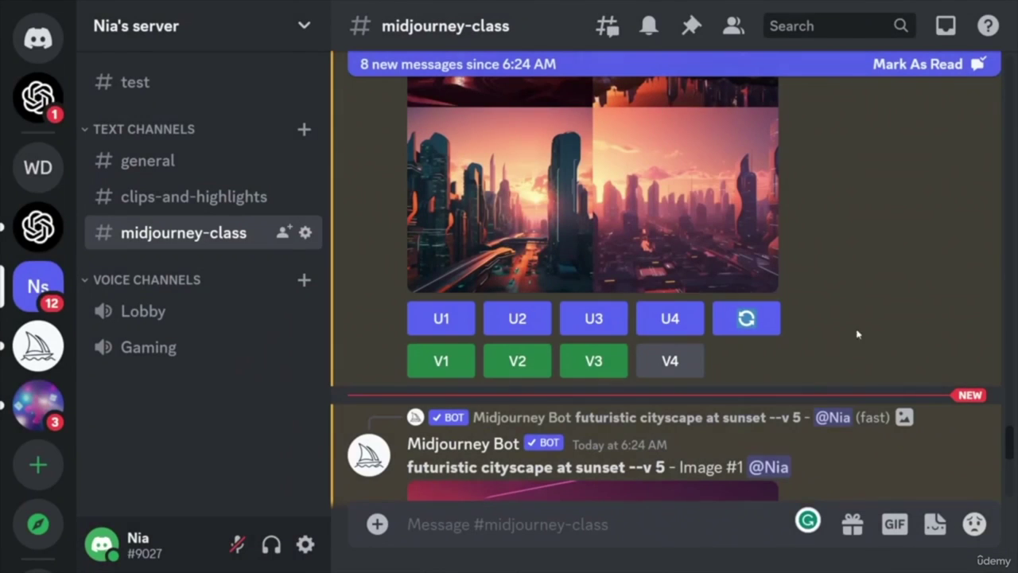
- Remix image #4 via V4, adding 'in the winter' after 'sunset'
left_click(669, 360)
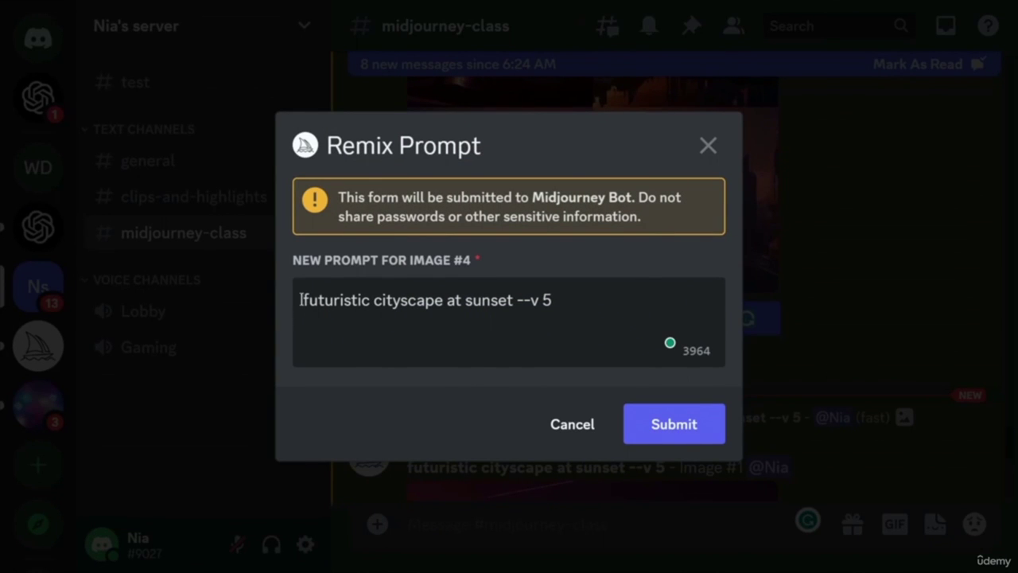
left_click(513, 300)
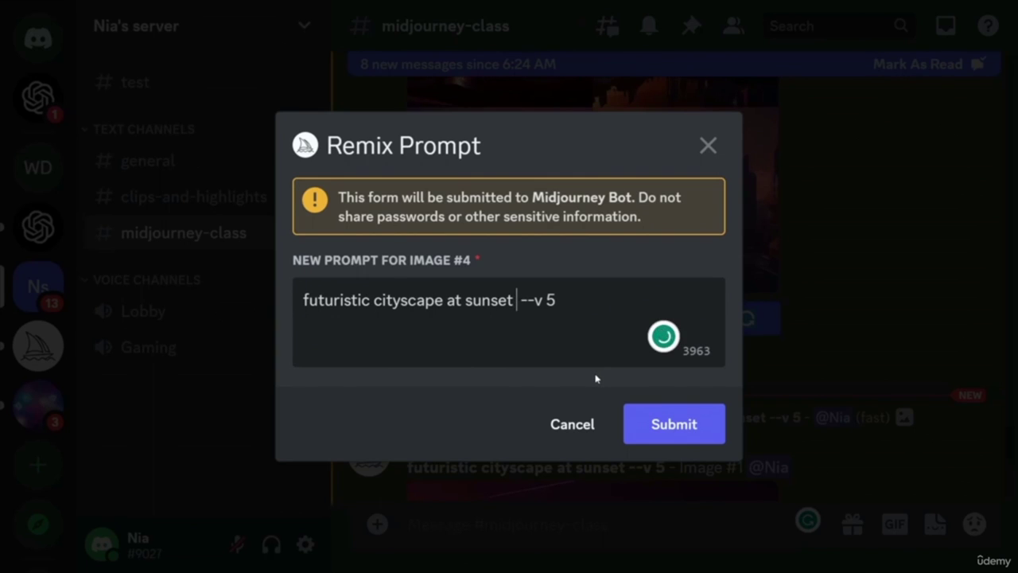
type("in the win")
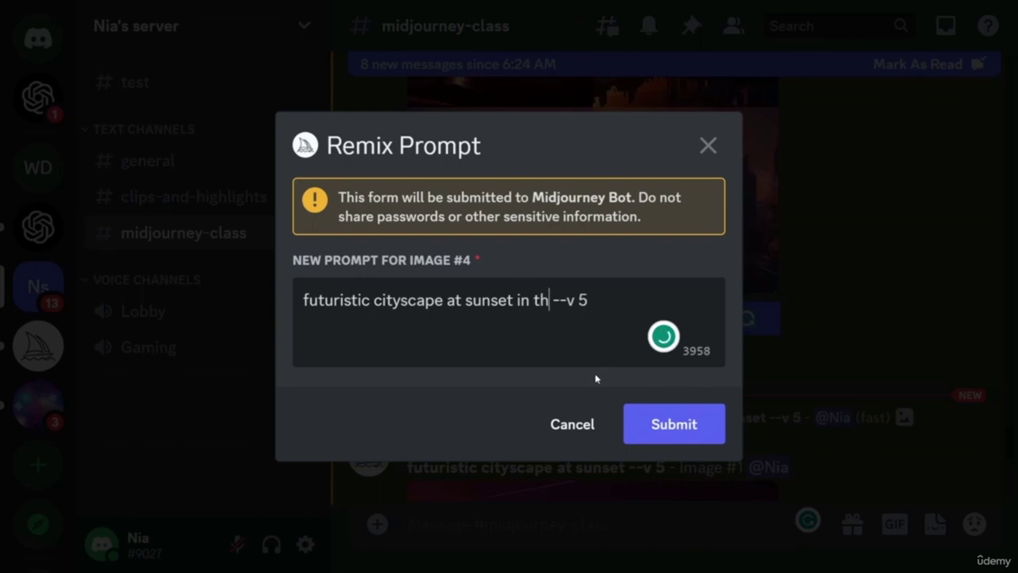
type("ter")
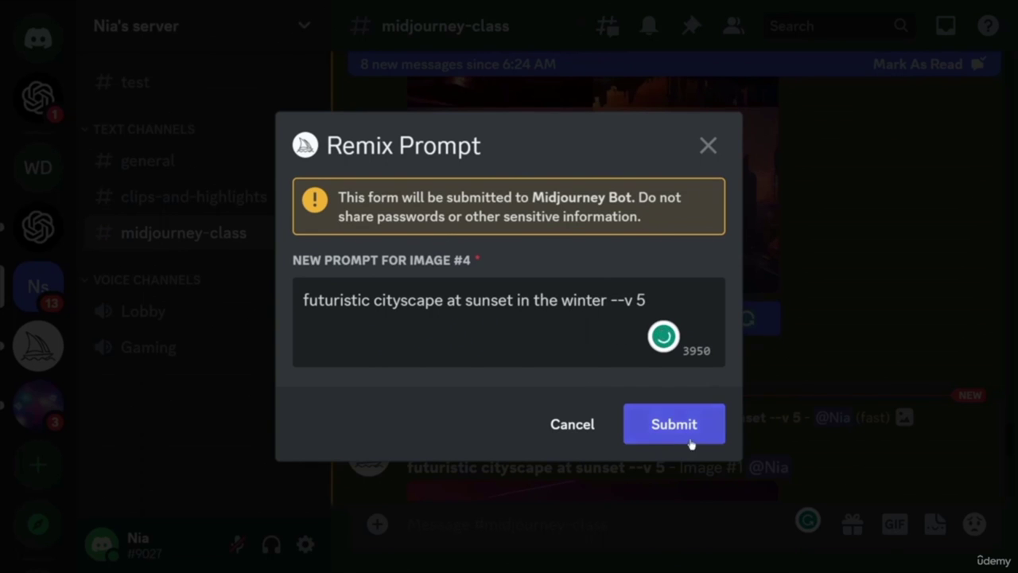
left_click(681, 428)
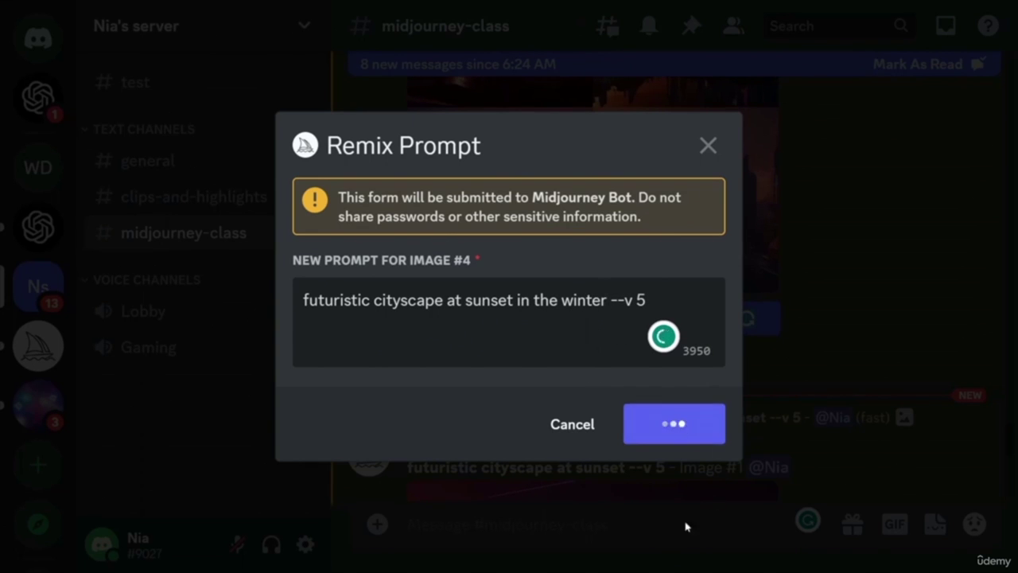
- Review the sunset cityscape grid, then jump to the new upscaled Image #1 message
scroll(764, 370, "up", 10)
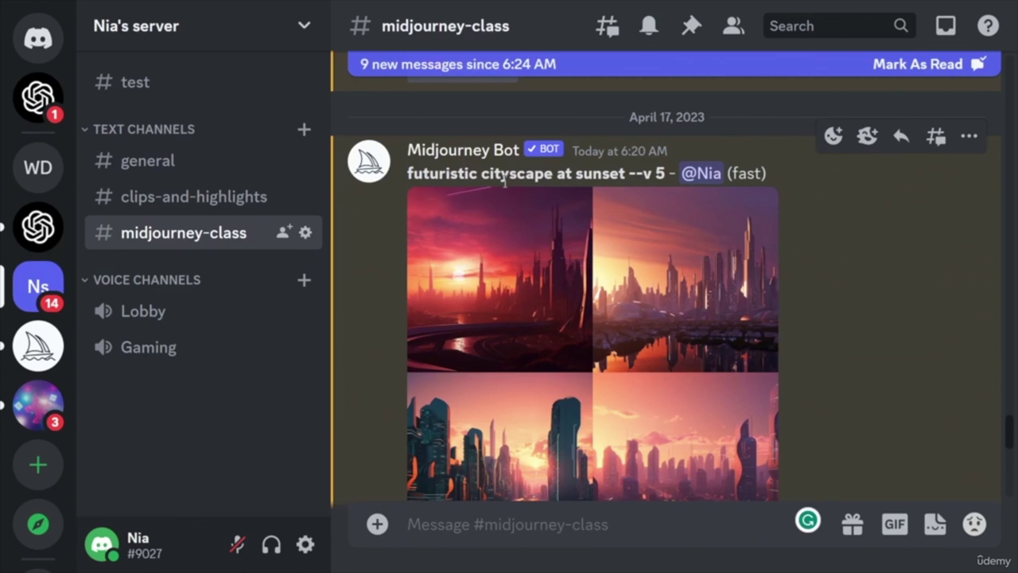
scroll(710, 410, "down", 3)
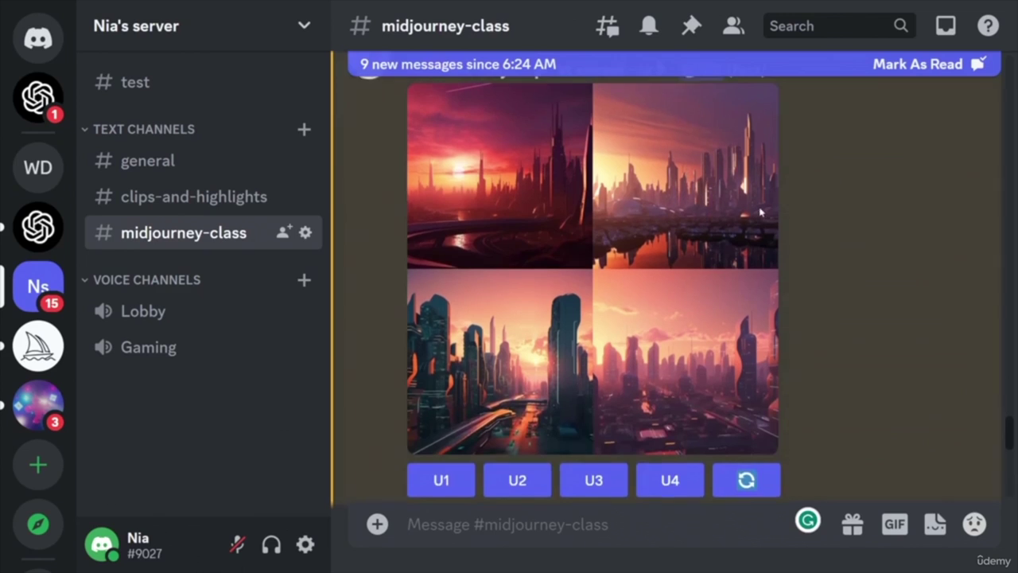
scroll(708, 205, "up", 1)
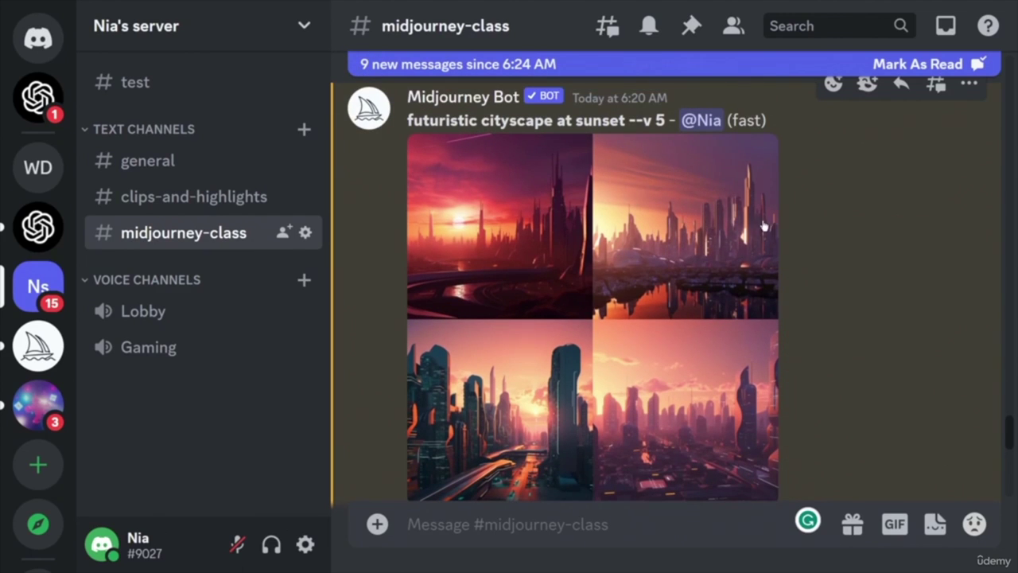
scroll(501, 407, "down", 2)
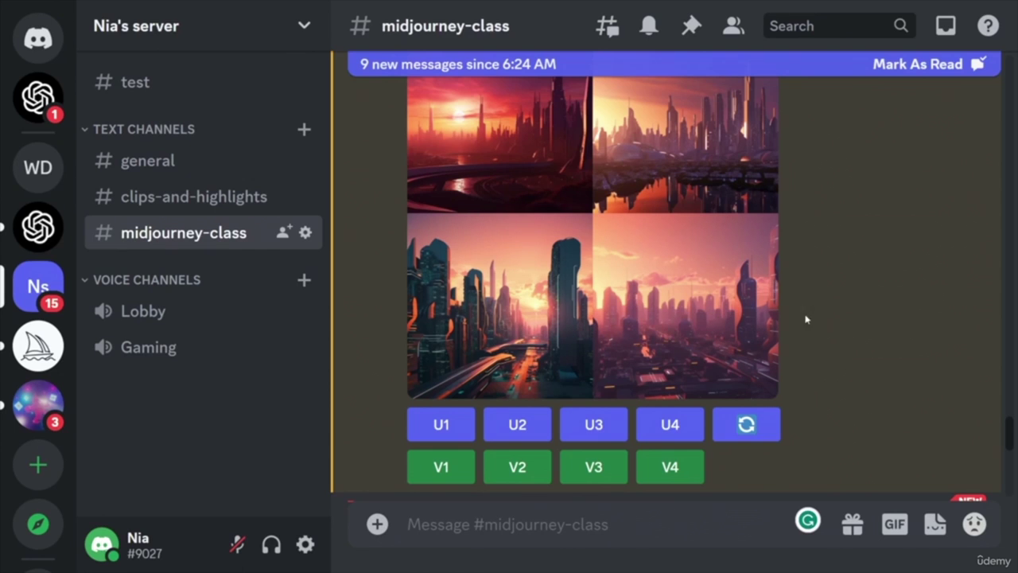
scroll(843, 321, "down", 2)
scroll(850, 320, "down", 2)
scroll(824, 405, "up", 4)
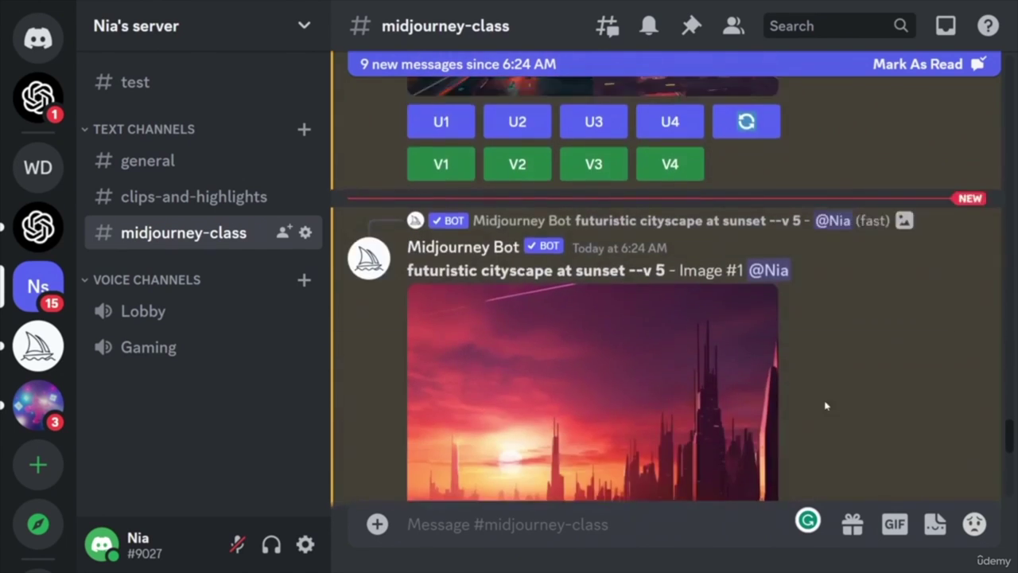
scroll(819, 260, "up", 1)
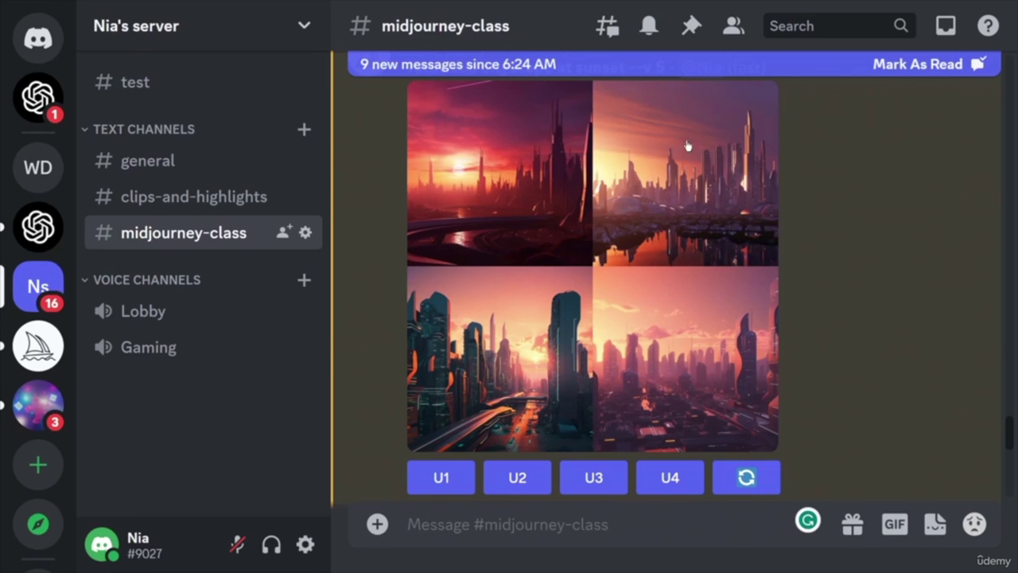
left_click(472, 70)
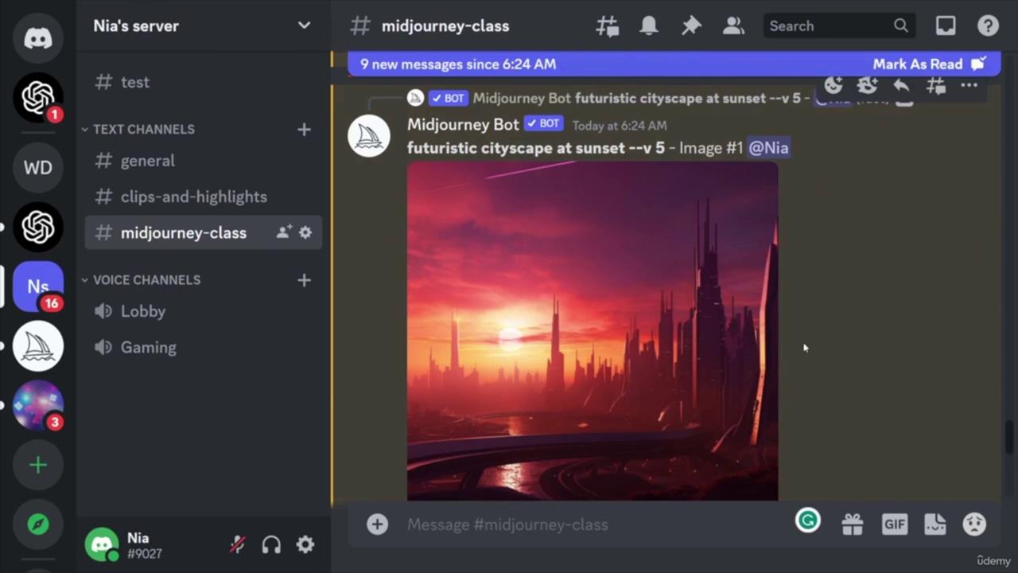
scroll(869, 392, "down", 1)
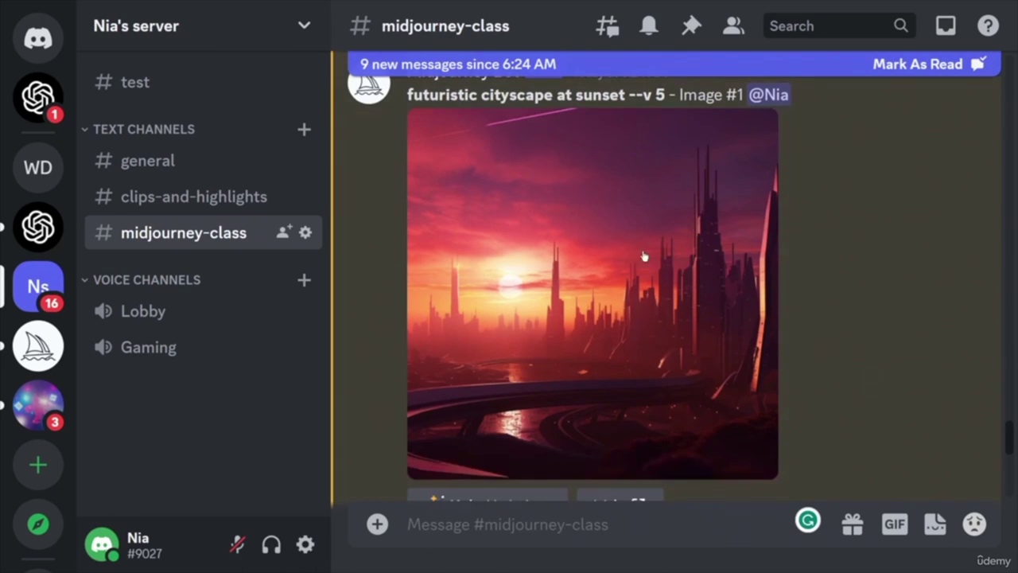
- View the upscaled sunset Image #1 full size, close it, and scroll down to Image #2
left_click(581, 327)
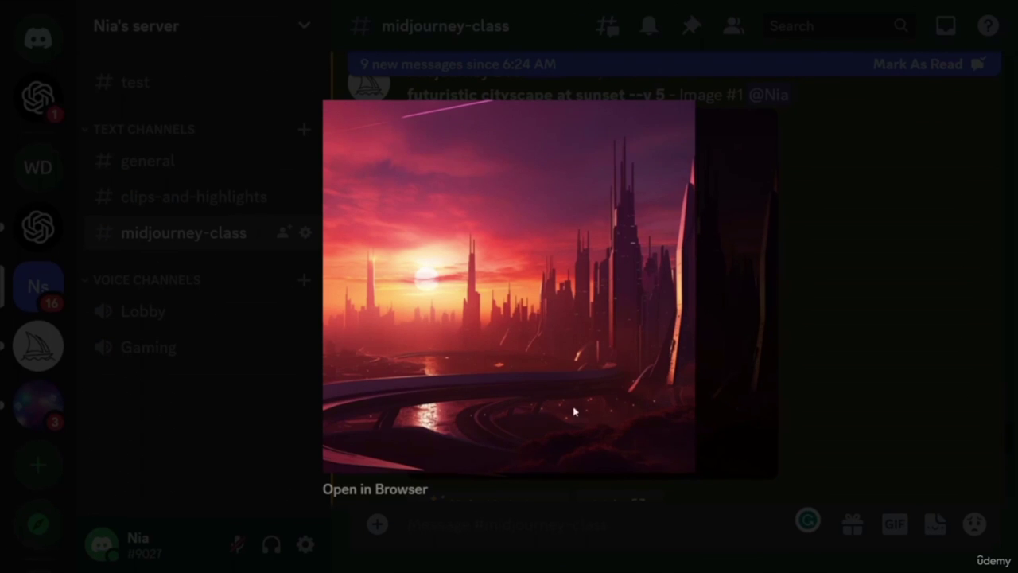
left_click(865, 385)
scroll(867, 398, "down", 6)
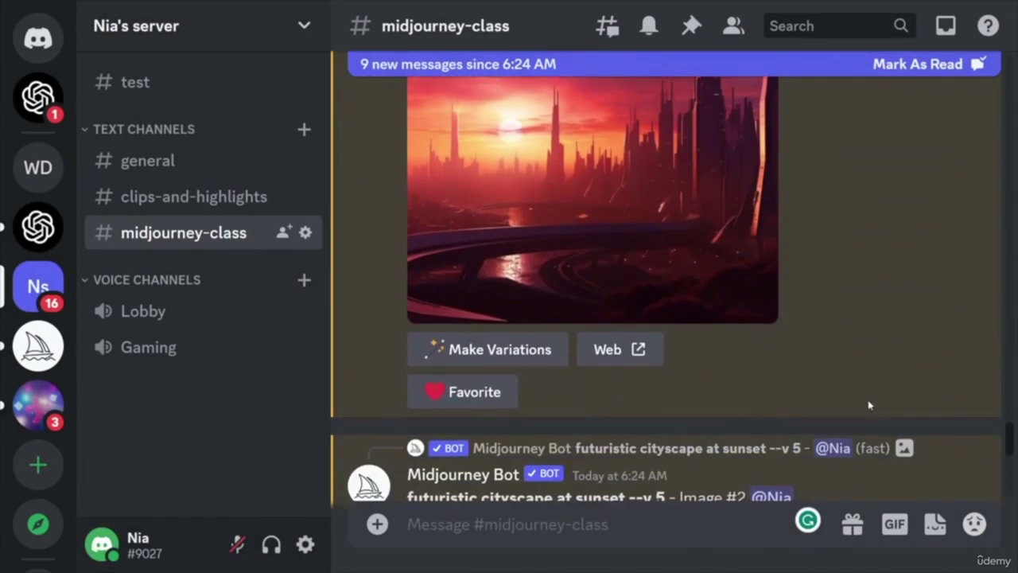
scroll(863, 407, "down", 3)
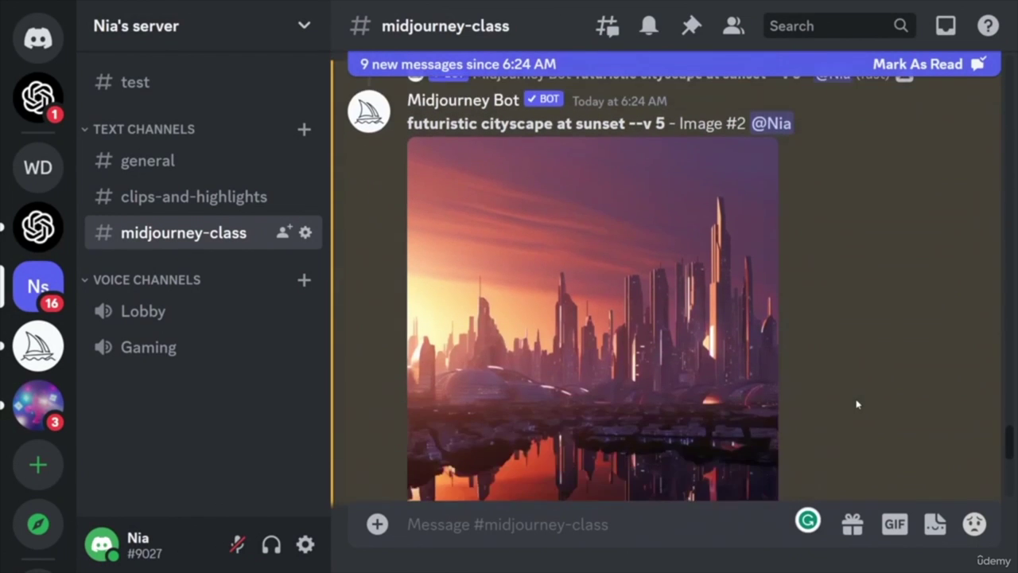
- Enlarge the upscaled sunset Image #2, close the viewer, and scroll to the next upscale
left_click(537, 417)
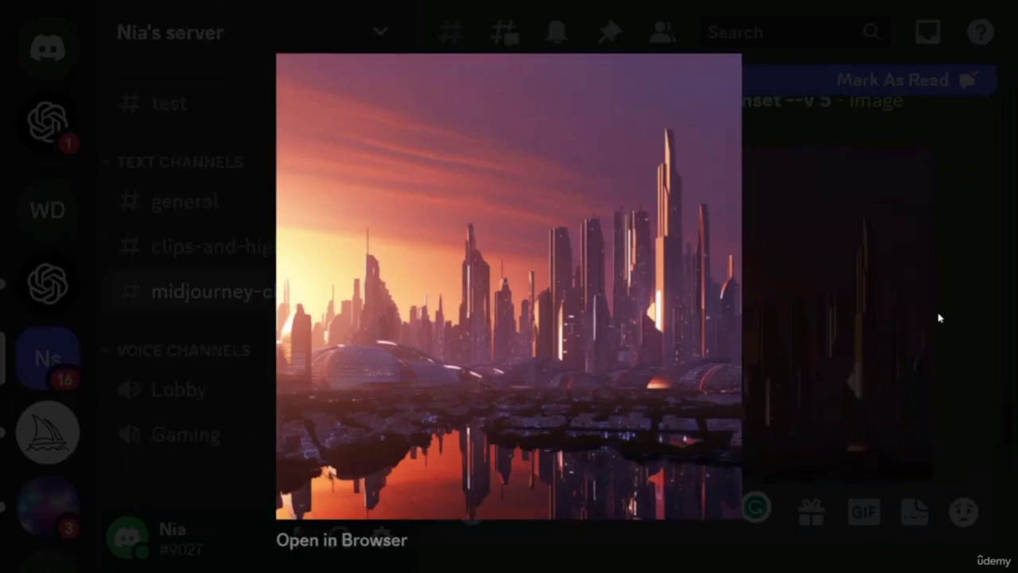
left_click(955, 345)
scroll(955, 345, "down", 5)
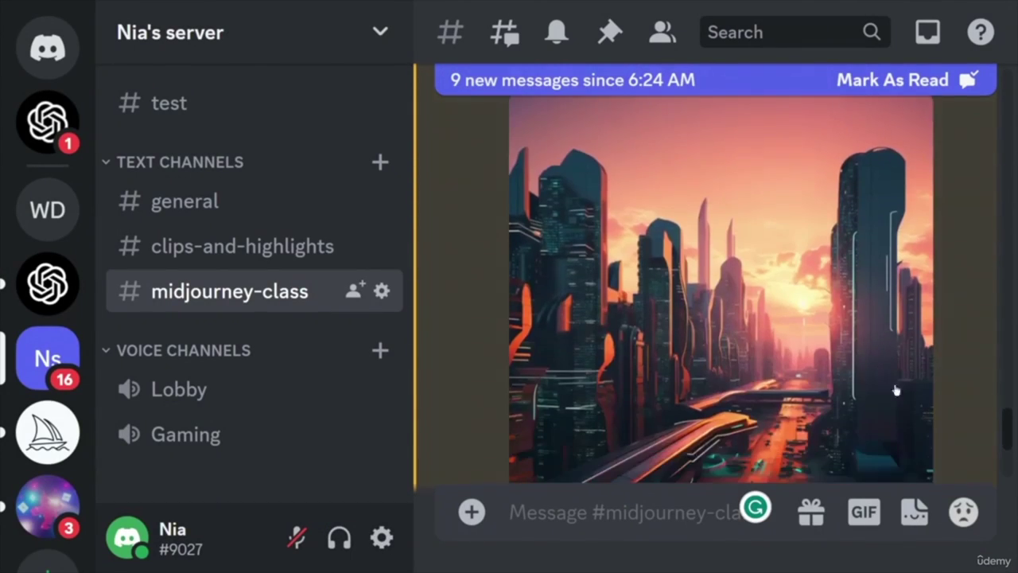
left_click(696, 341)
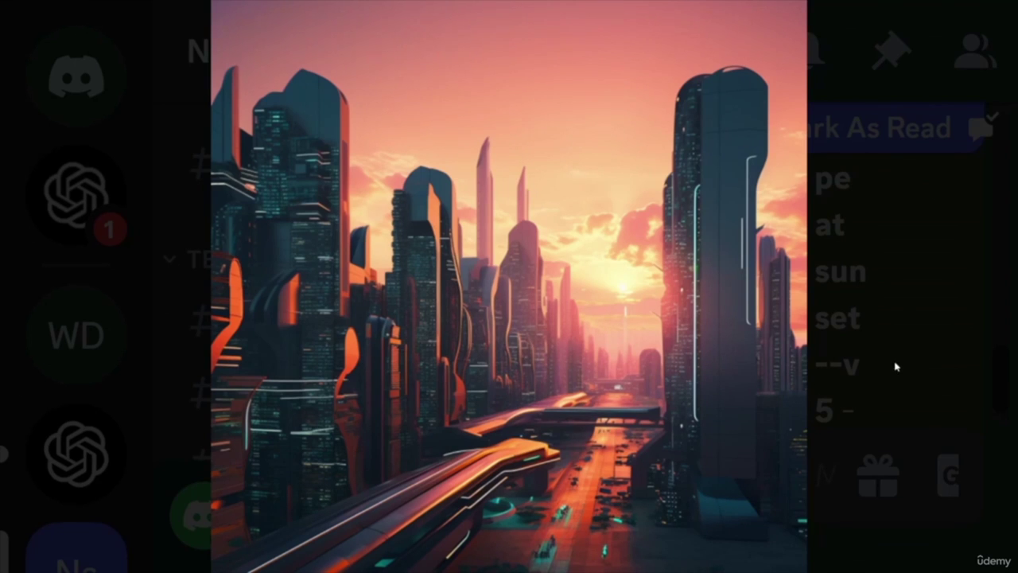
scroll(704, 378, "down", 3)
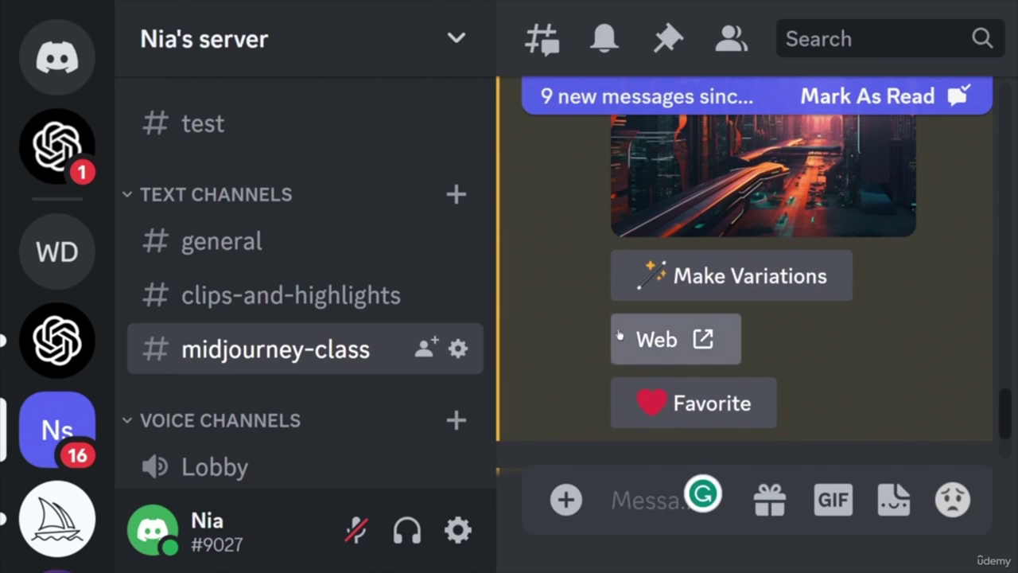
scroll(637, 342, "down", 3)
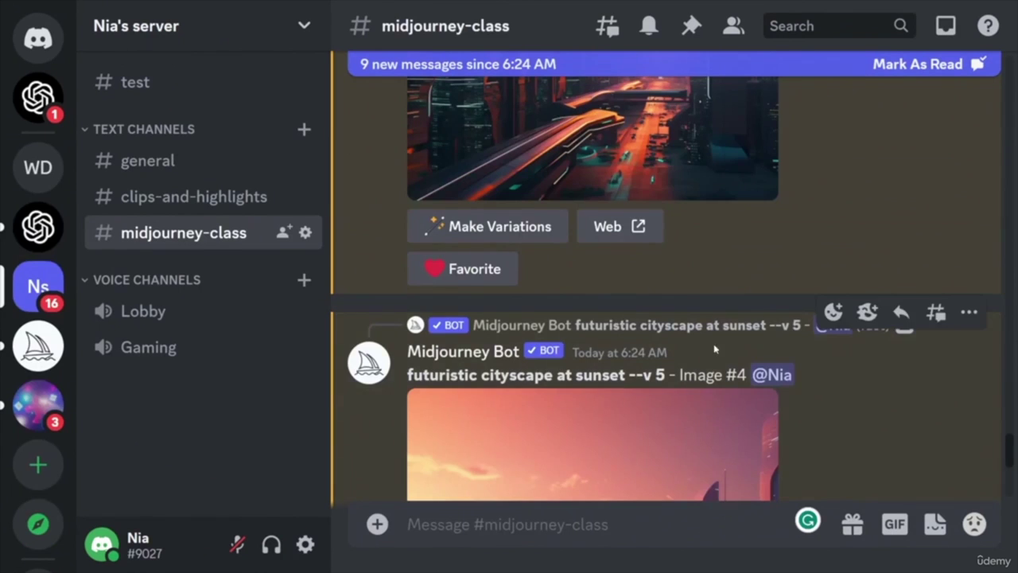
scroll(800, 410, "up", 5)
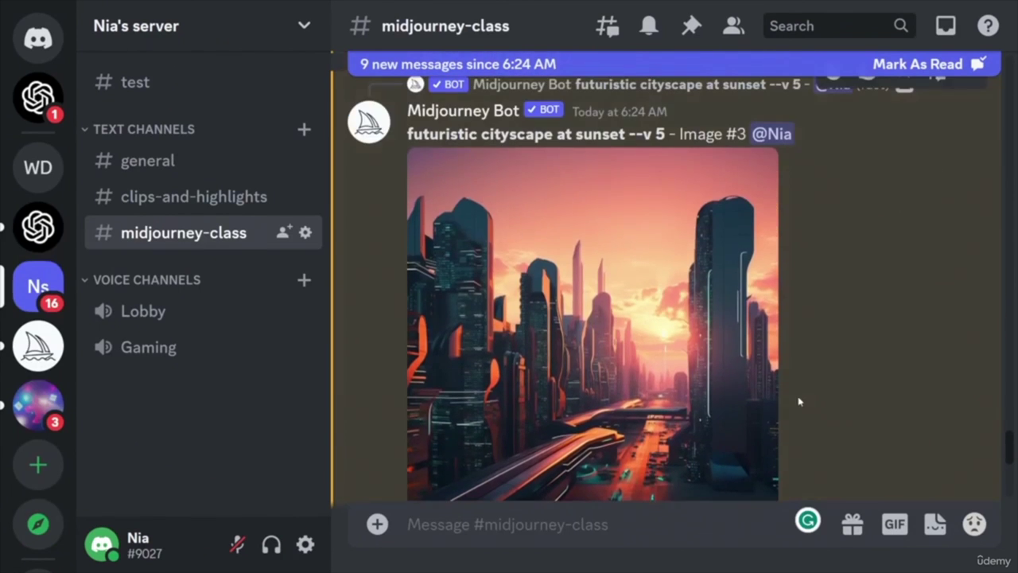
scroll(432, 405, "down", 2)
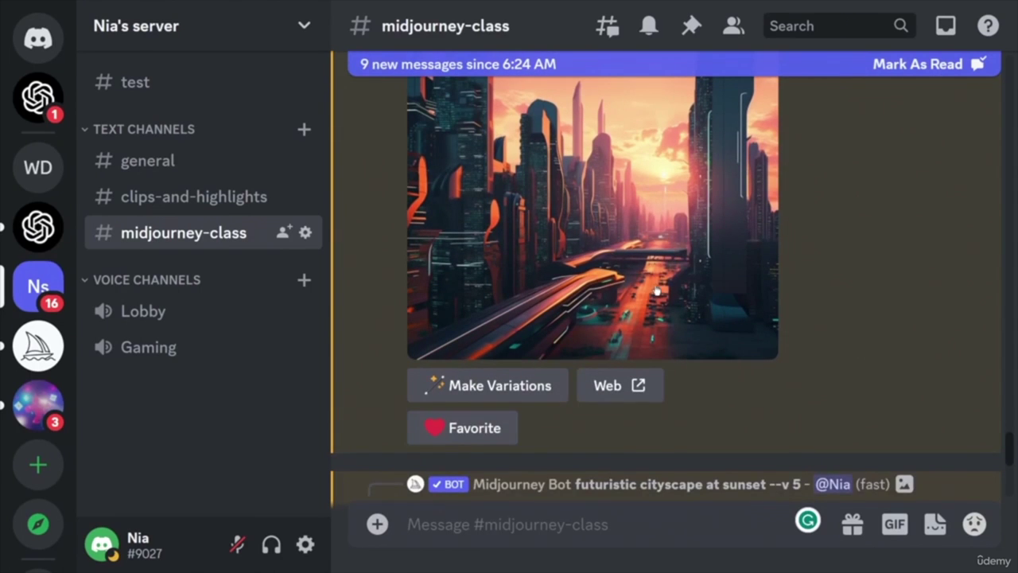
scroll(680, 253, "up", 1)
scroll(621, 297, "down", 15)
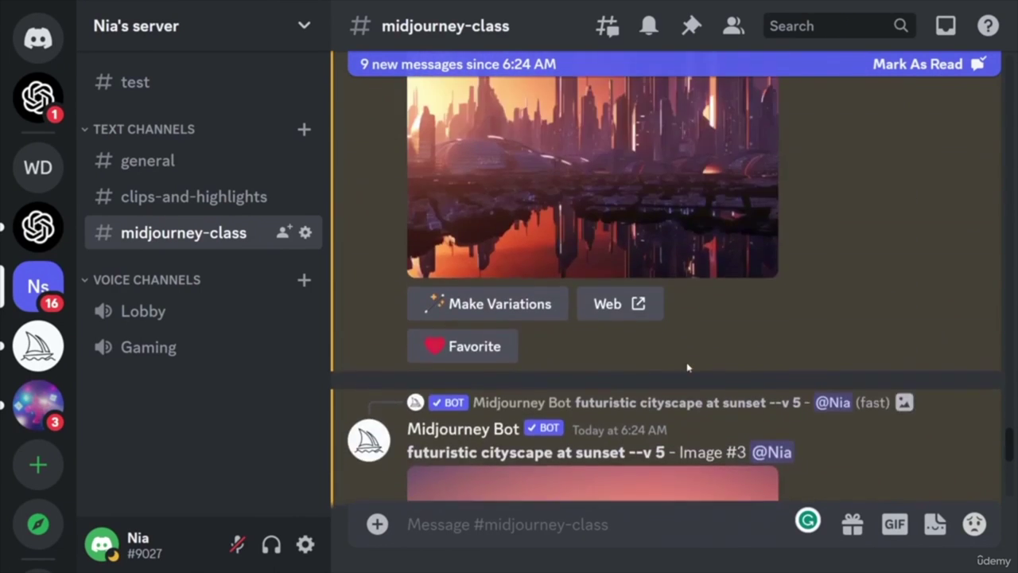
scroll(724, 401, "up", 10)
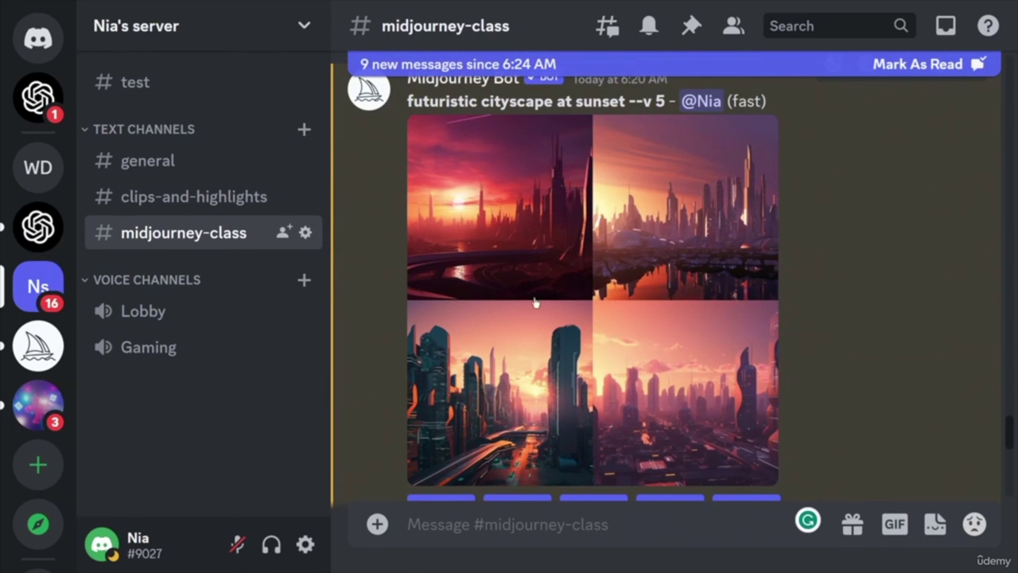
scroll(700, 382, "down", 10)
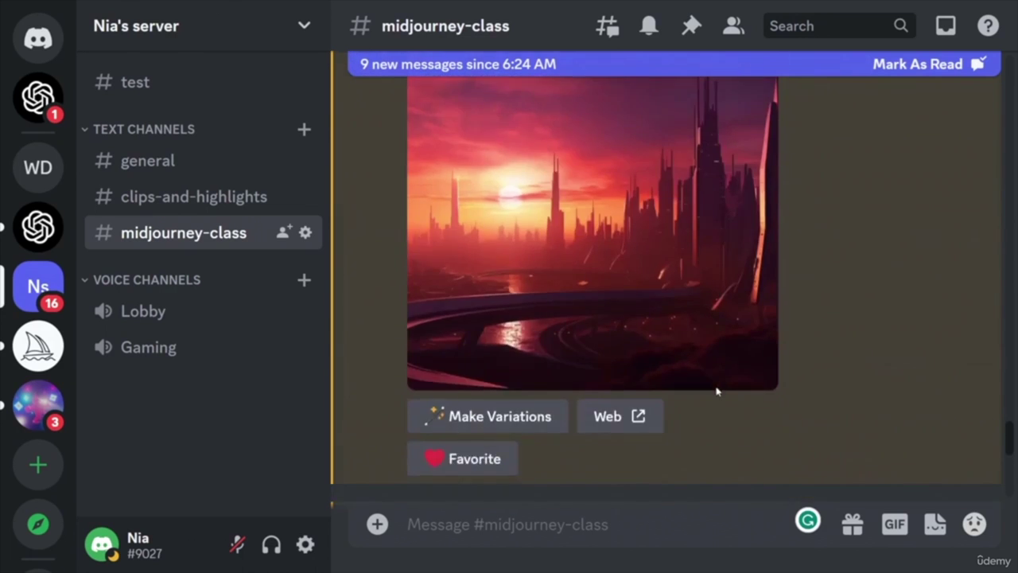
scroll(734, 362, "down", 10)
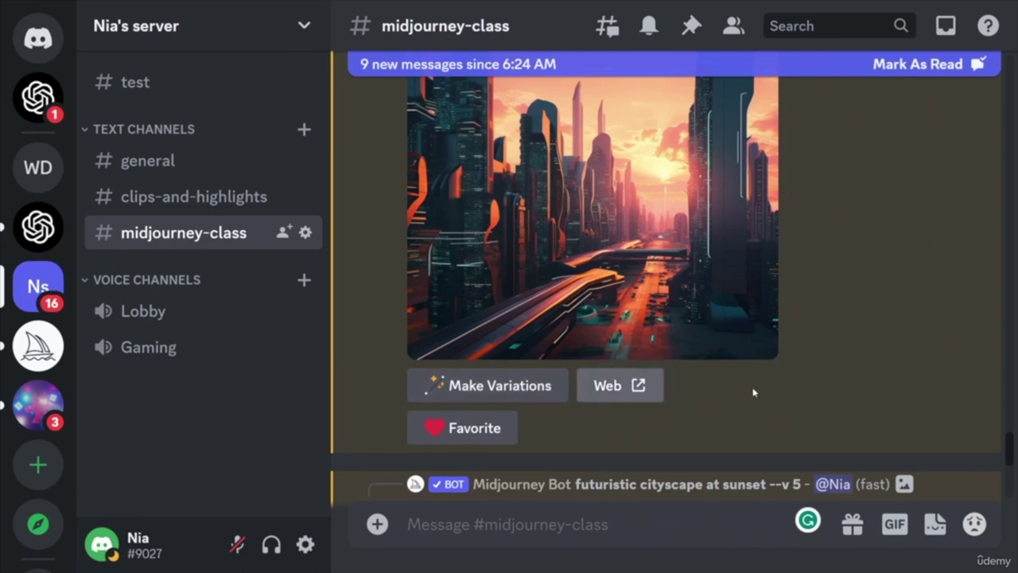
scroll(846, 354, "down", 1)
scroll(845, 354, "up", 1)
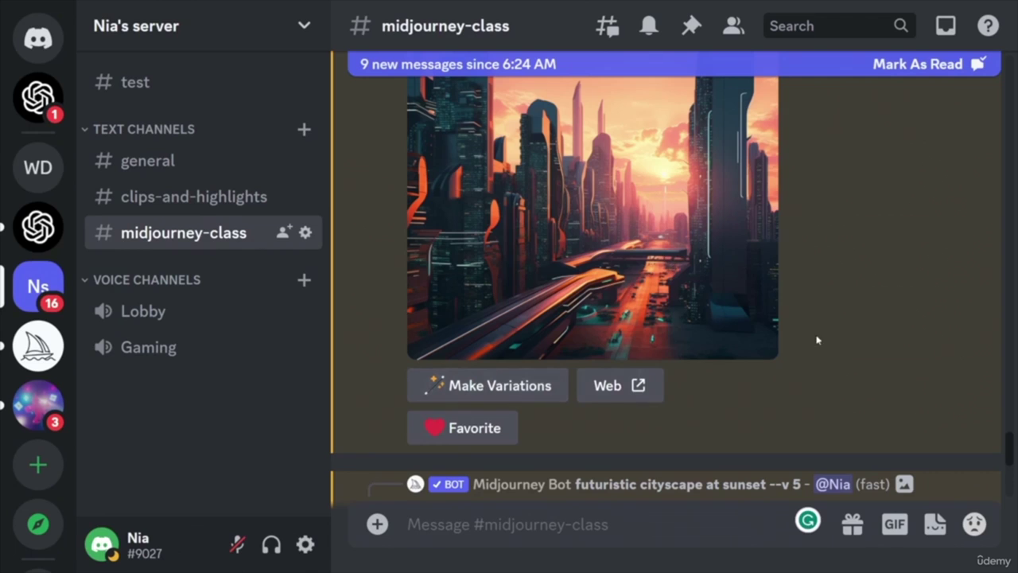
scroll(811, 390, "up", 3)
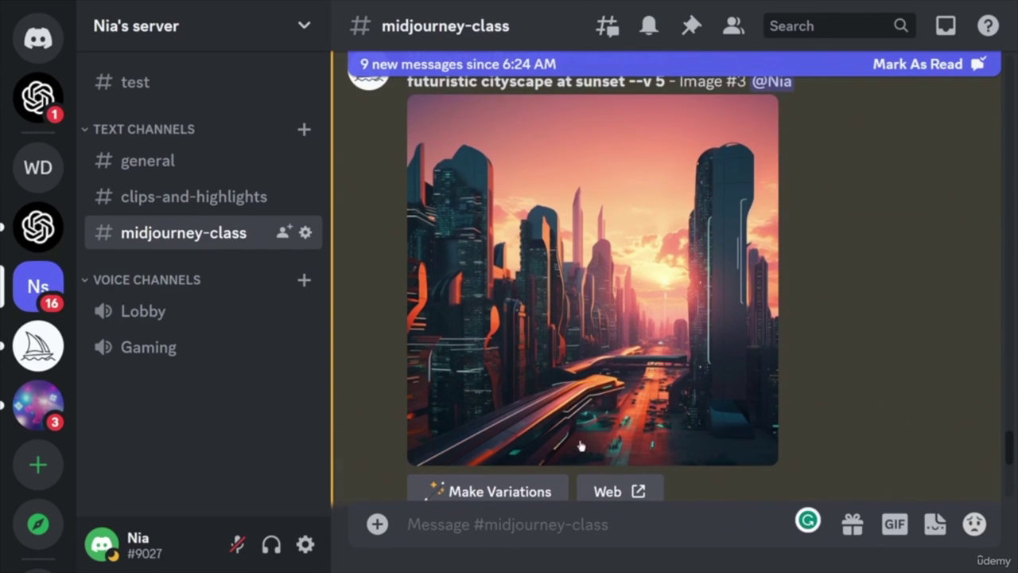
scroll(752, 408, "down", 4)
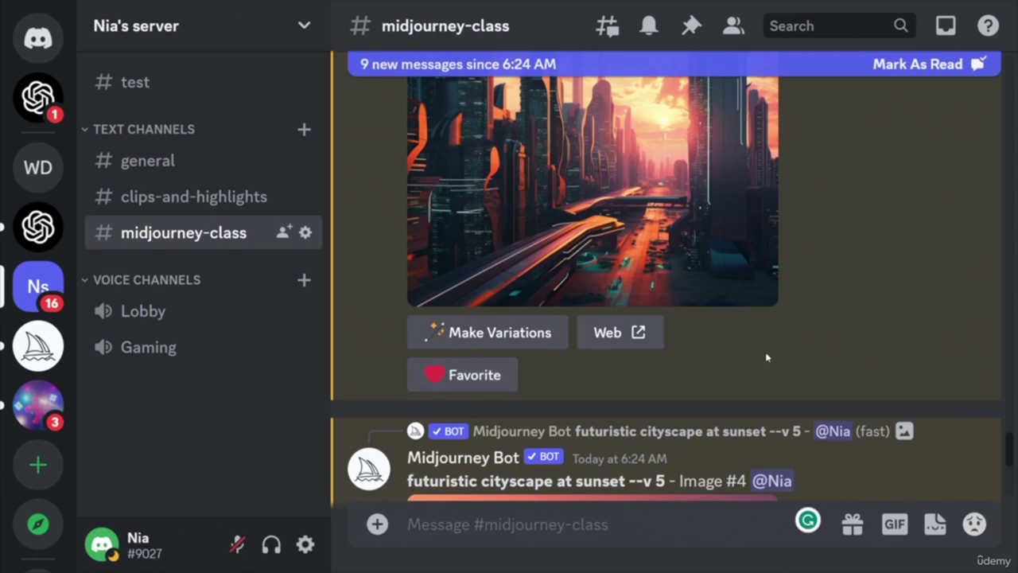
scroll(767, 357, "up", 10)
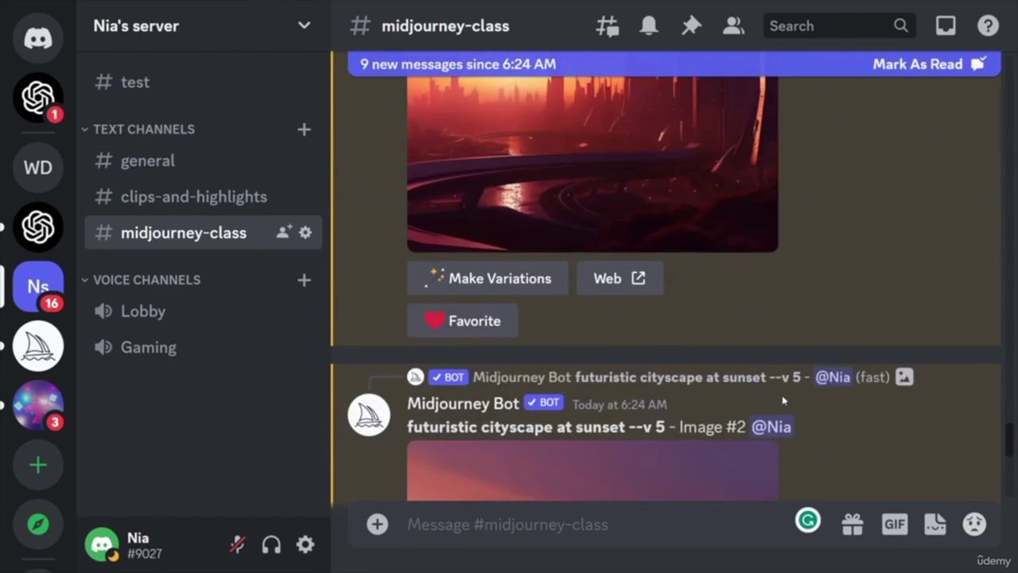
scroll(783, 400, "up", 10)
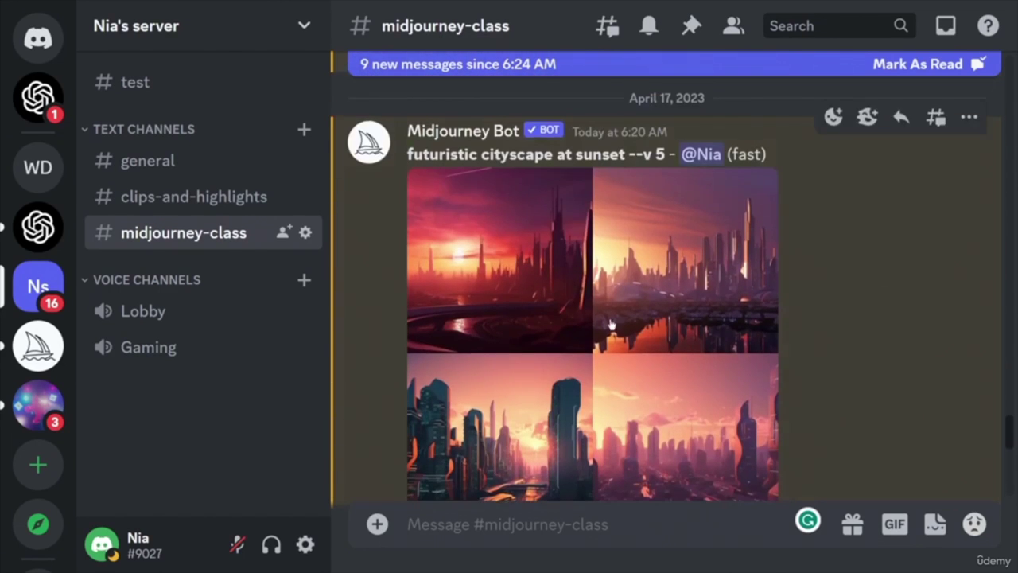
- Mark the upscaled sunset cityscape Image #3 as a Favorite, then scroll on to Image #4
scroll(634, 374, "down", 1)
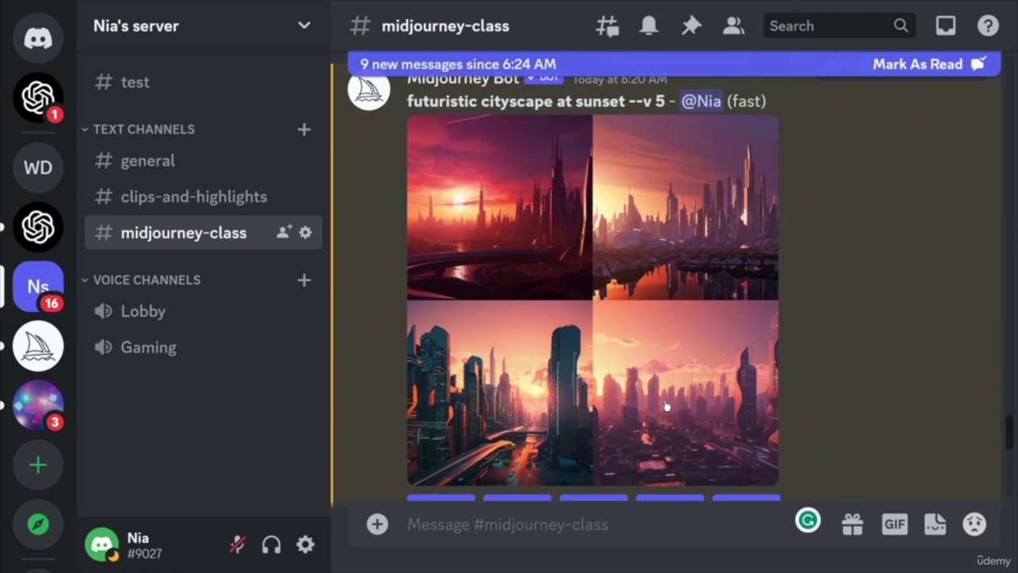
scroll(848, 409, "down", 10)
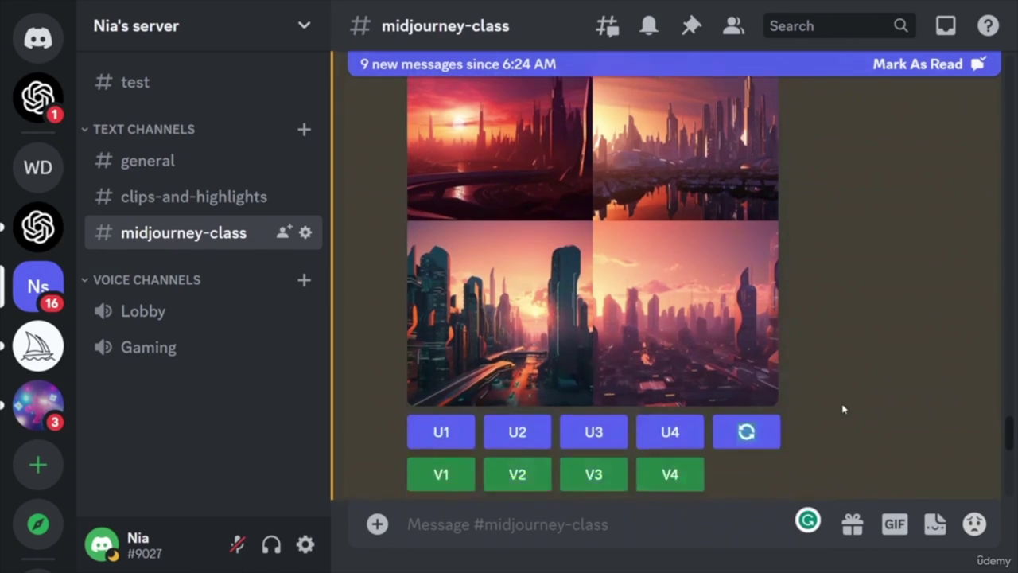
scroll(851, 406, "down", 2)
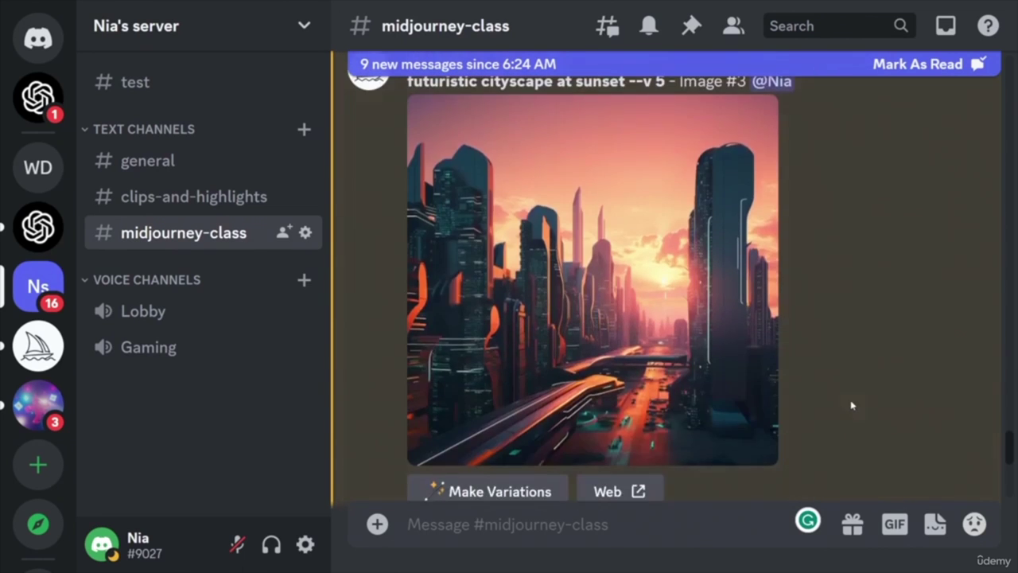
scroll(572, 358, "down", 2)
left_click(487, 375)
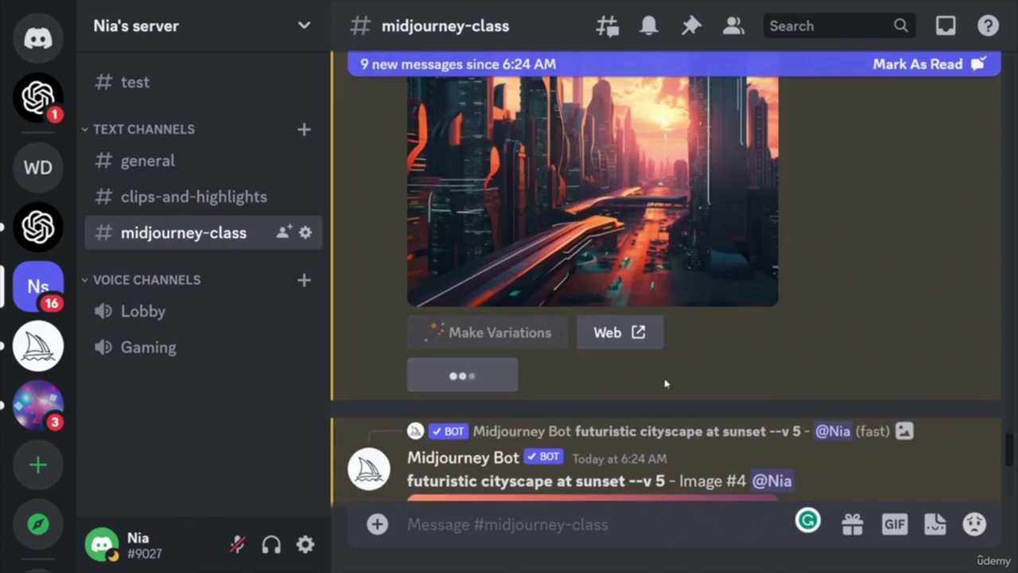
scroll(772, 372, "up", 2)
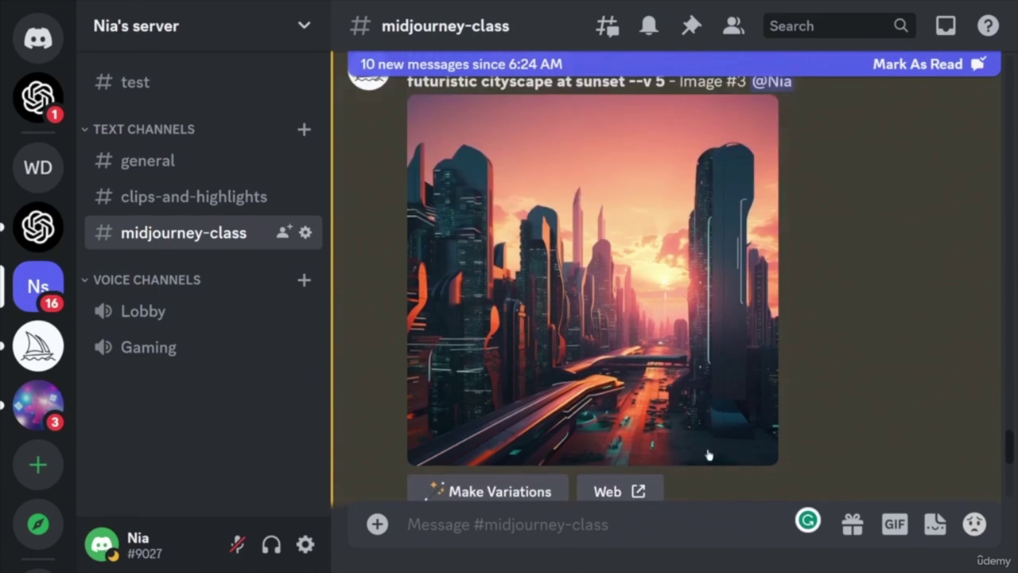
scroll(724, 352, "down", 2)
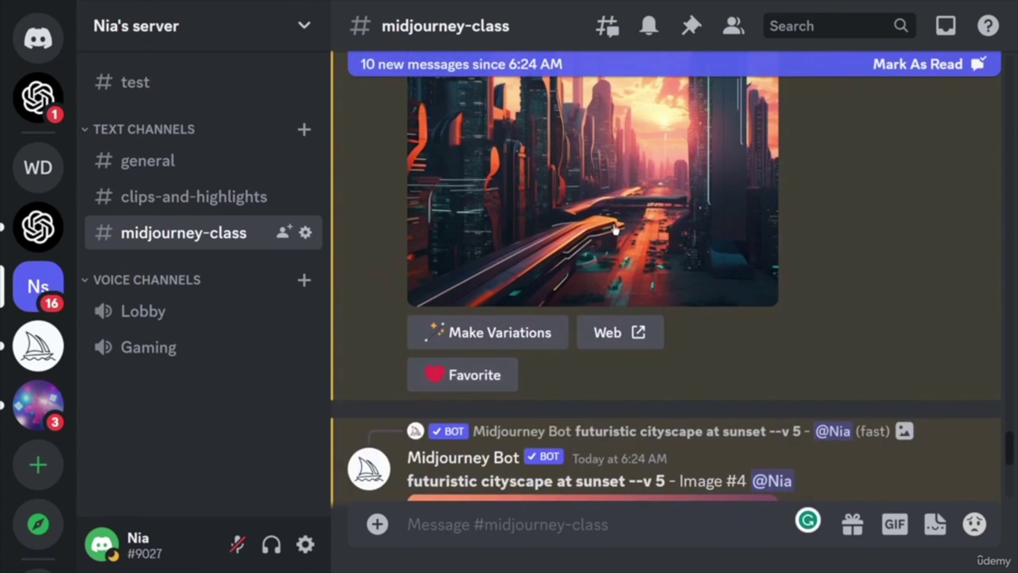
scroll(712, 430, "down", 6)
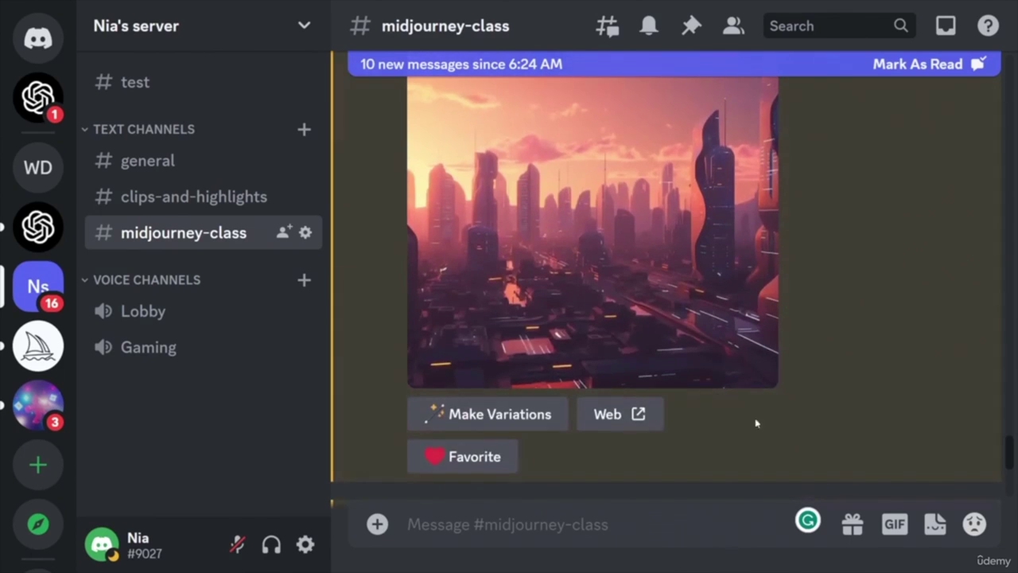
scroll(757, 423, "up", 2)
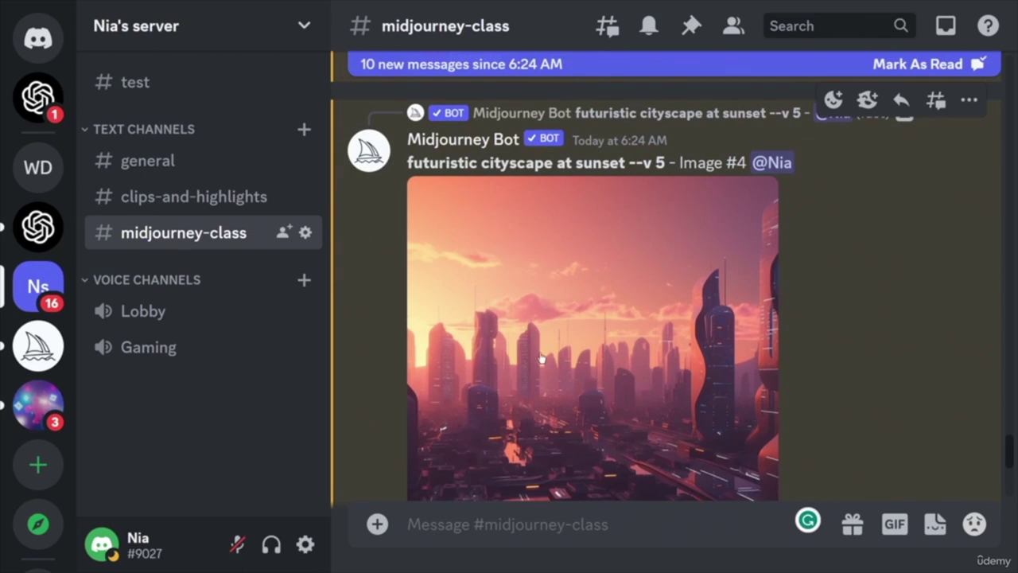
scroll(645, 412, "down", 2)
scroll(622, 296, "up", 1)
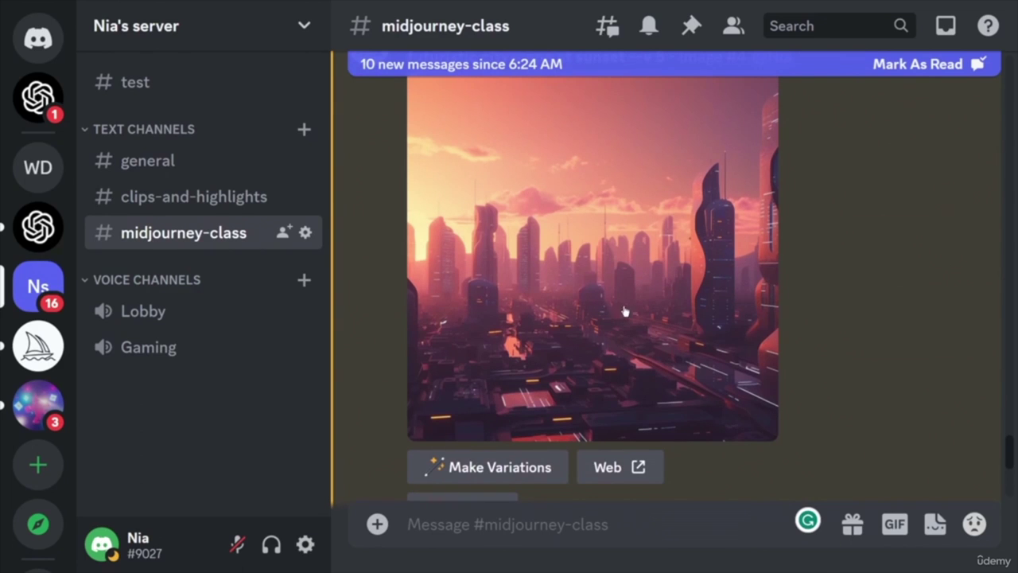
scroll(740, 399, "down", 3)
scroll(744, 400, "down", 4)
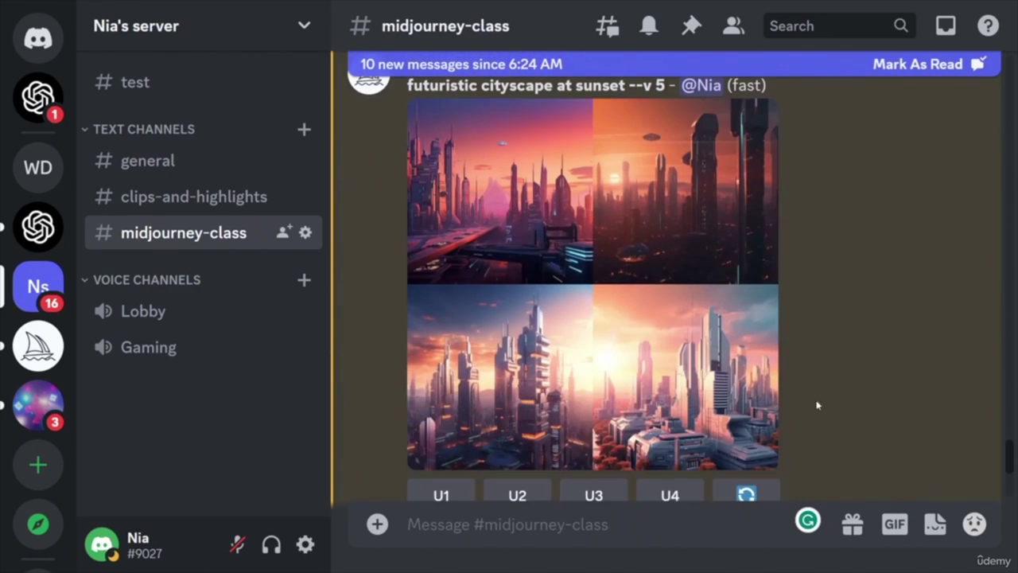
scroll(846, 402, "up", 1)
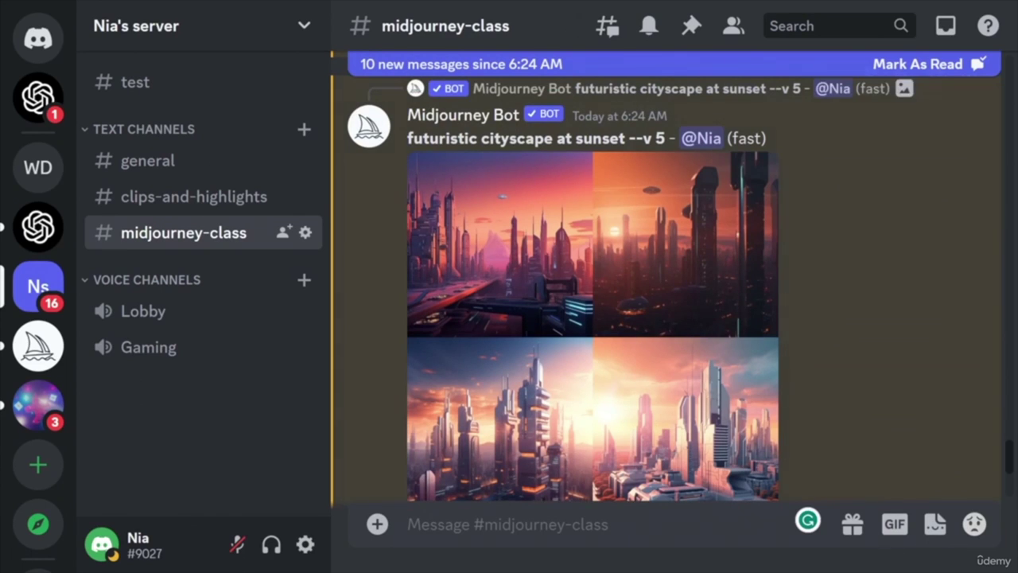
scroll(731, 306, "down", 2)
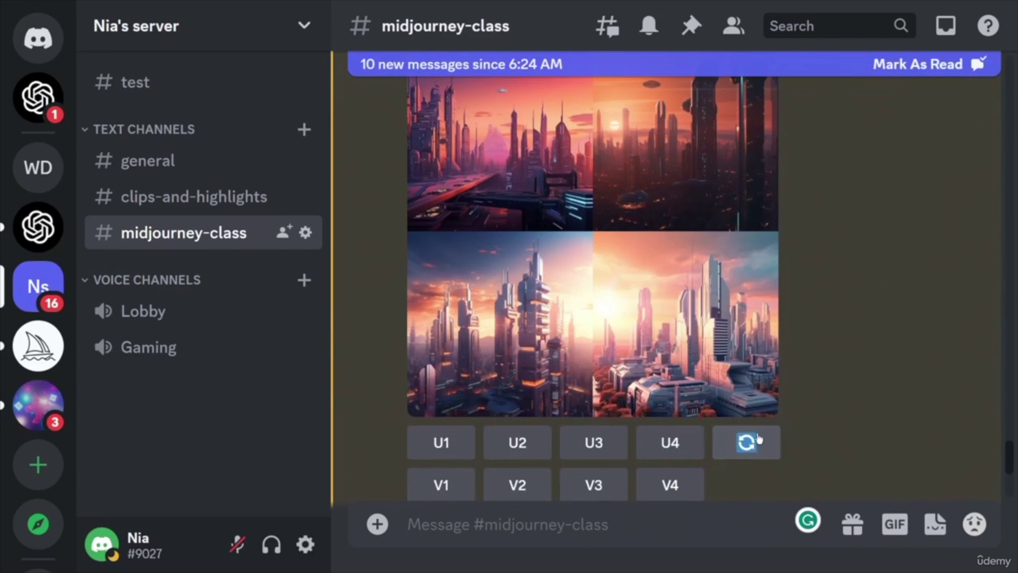
scroll(845, 368, "up", 2)
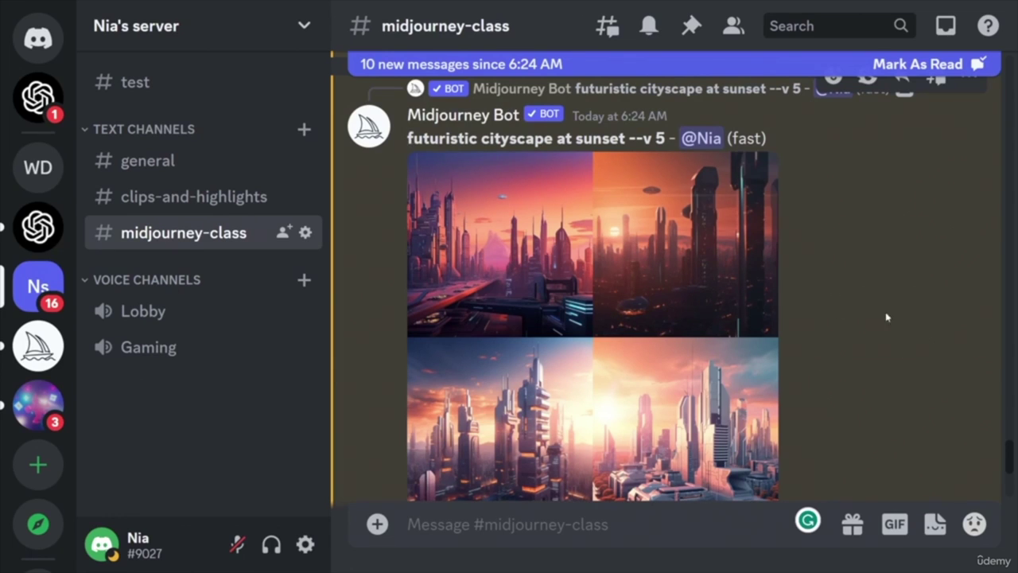
scroll(887, 317, "down", 2)
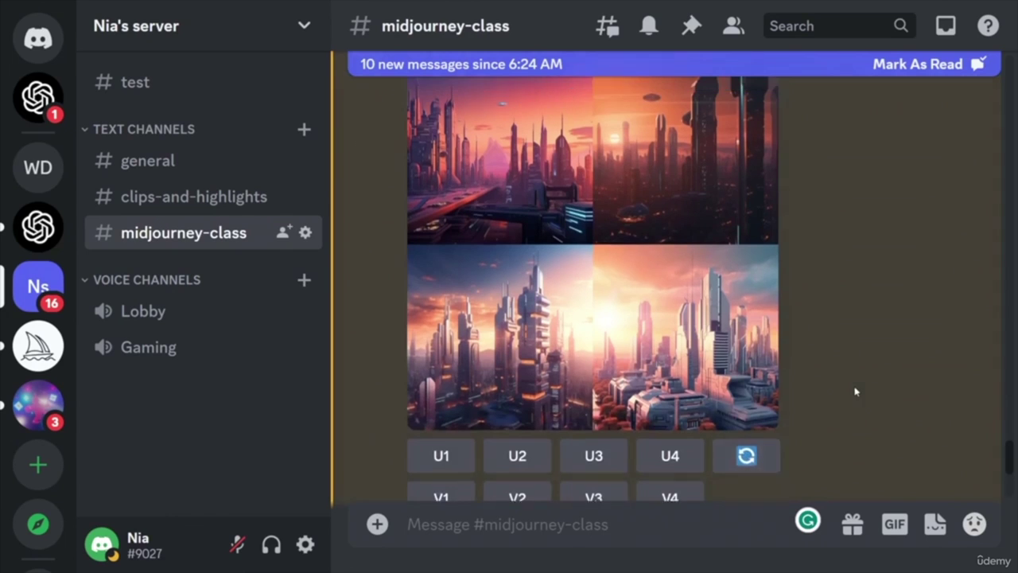
scroll(856, 391, "up", 3)
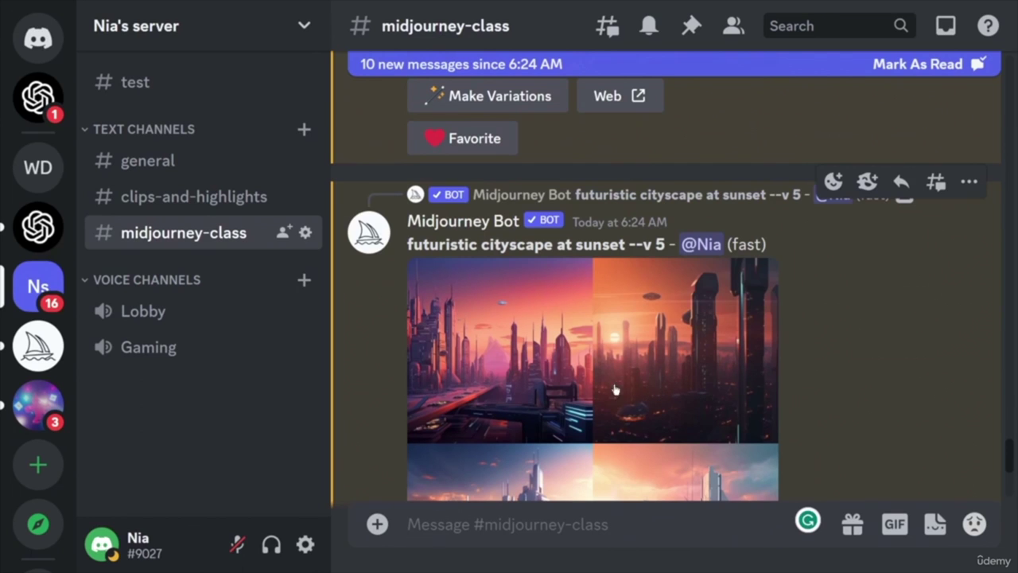
scroll(875, 400, "down", 5)
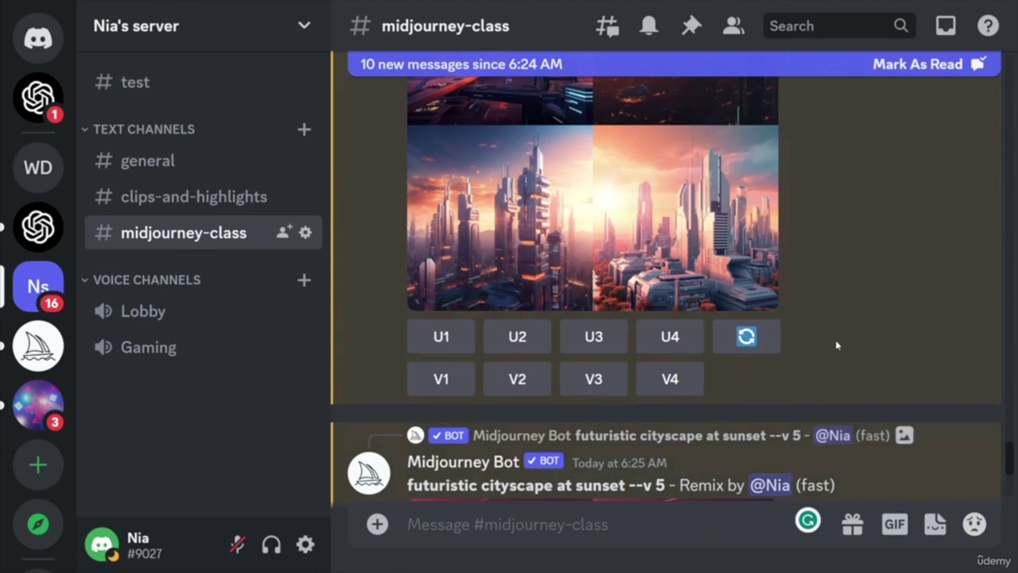
scroll(837, 345, "up", 2)
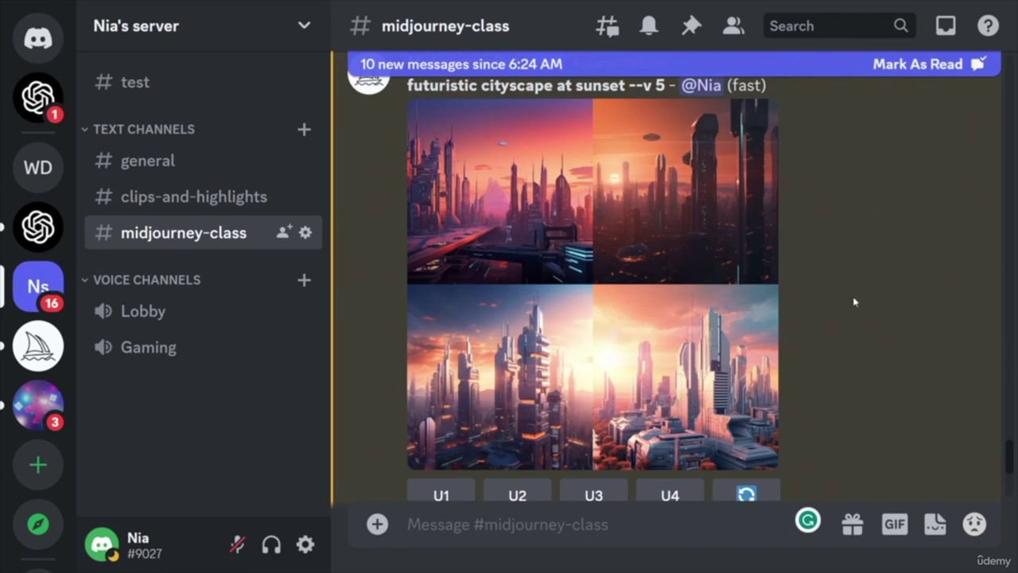
scroll(854, 302, "up", 1)
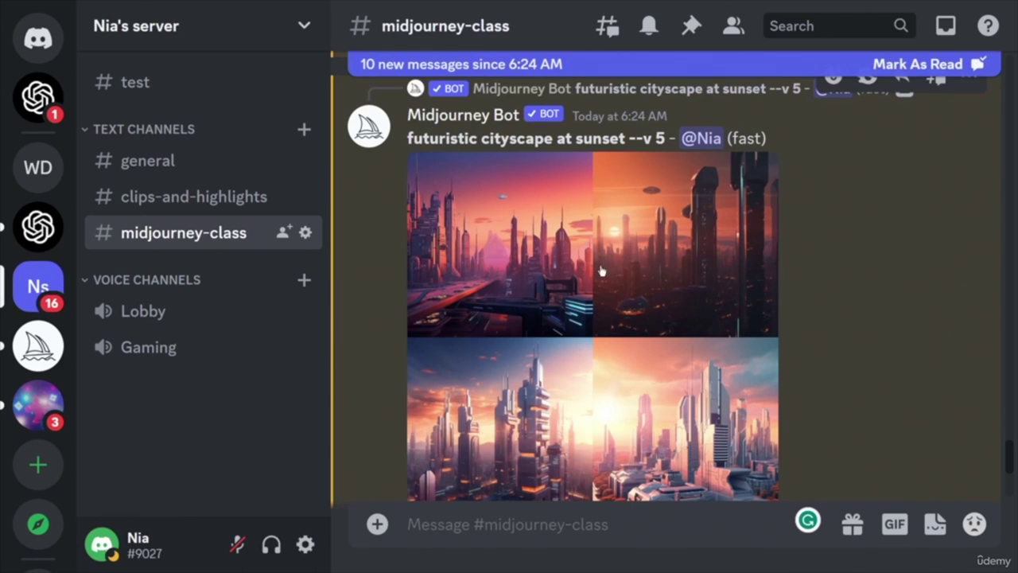
scroll(666, 272, "down", 2)
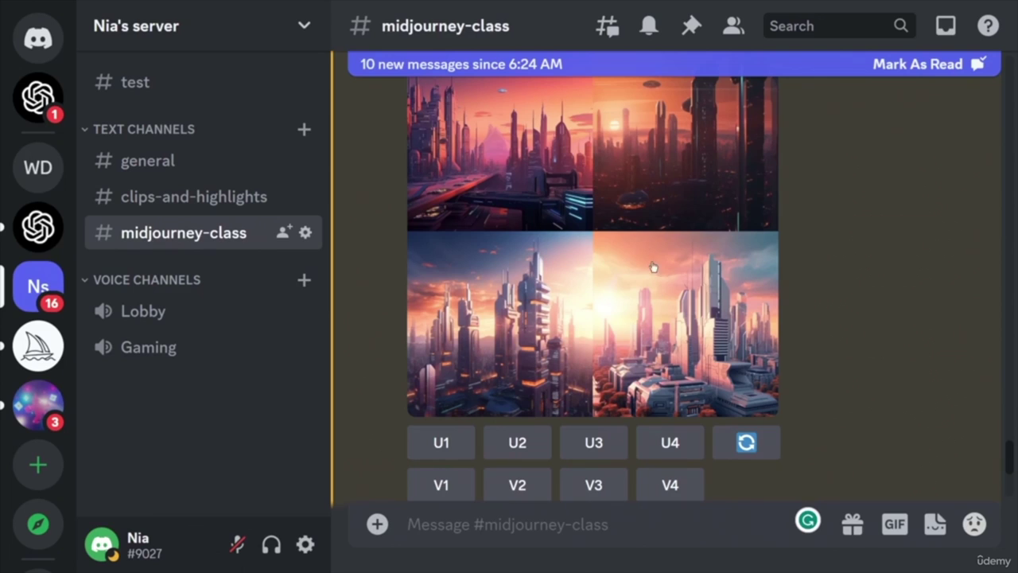
scroll(628, 270, "up", 3)
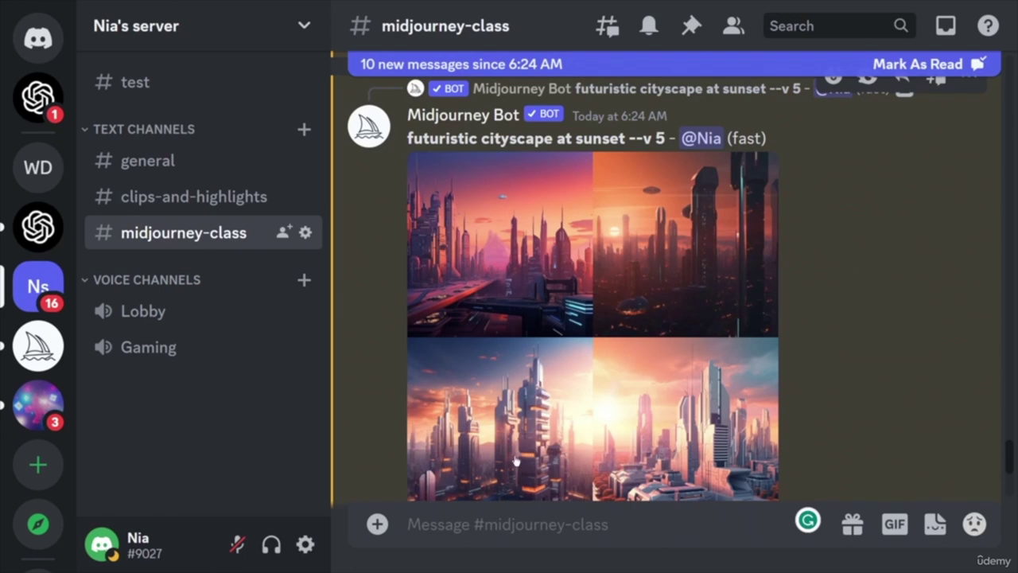
scroll(867, 307, "down", 3)
scroll(860, 306, "up", 1)
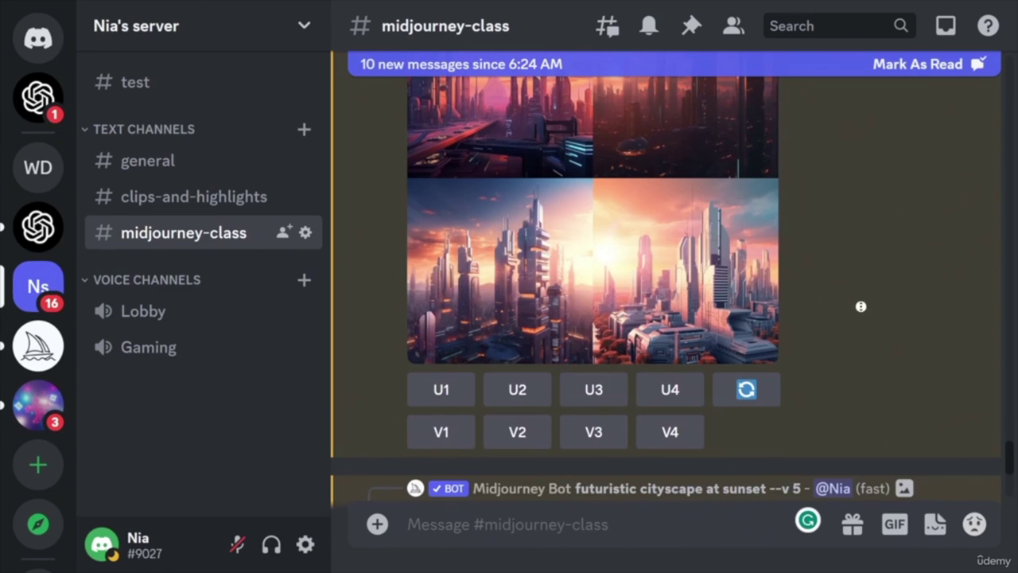
scroll(849, 303, "up", 1)
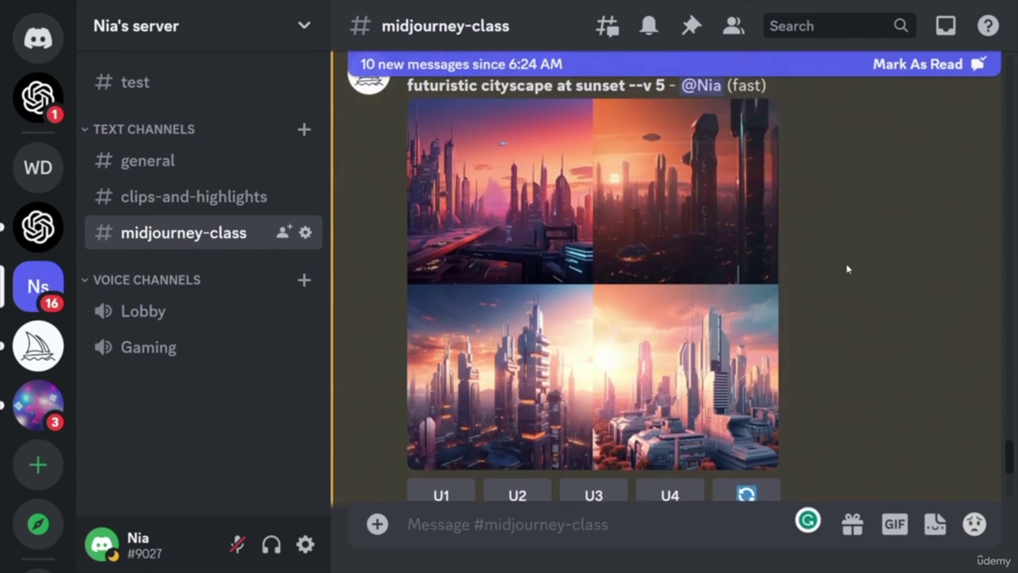
scroll(847, 269, "down", 1)
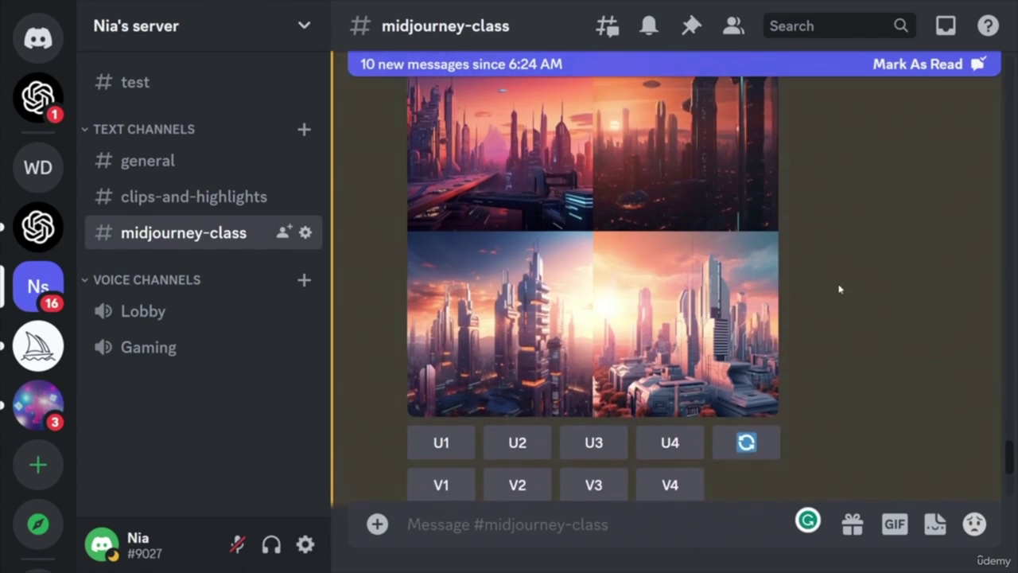
- Upscale sunset grid images U4, U3, U2 and U1
left_click(664, 450)
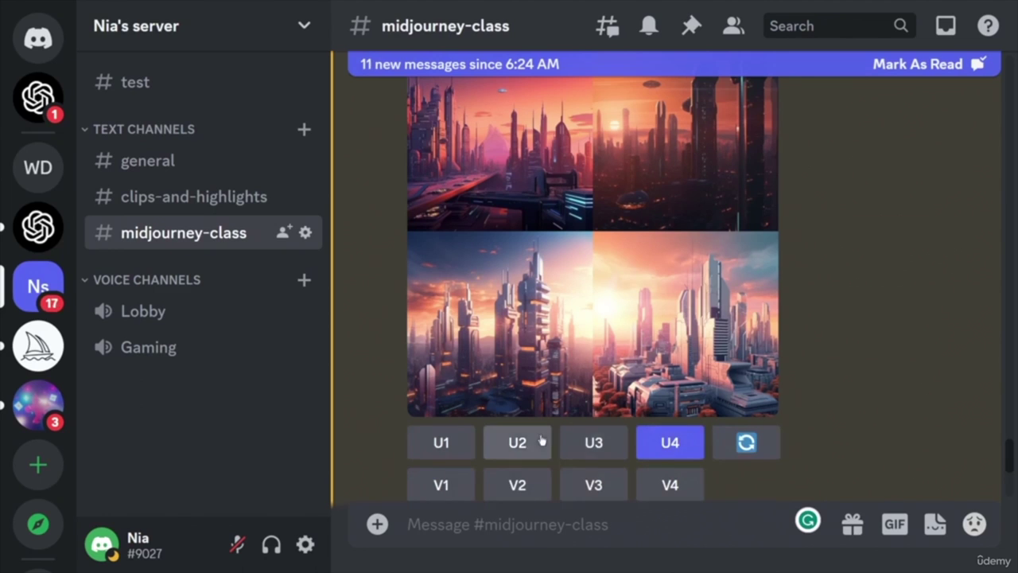
left_click(594, 443)
left_click(519, 443)
left_click(444, 443)
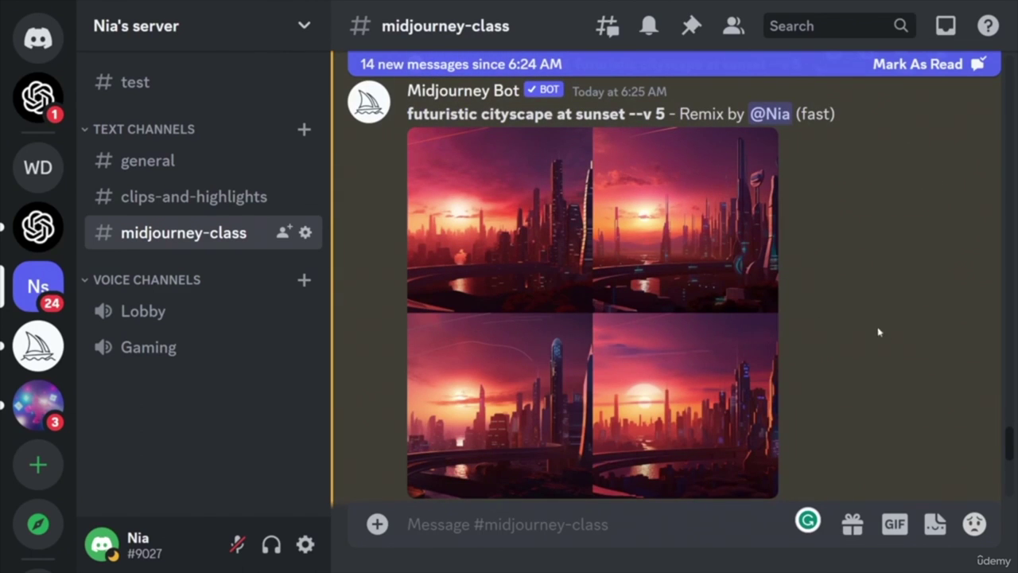
- Scroll through the channel to review the new upscales and the remixed sunset grid
scroll(901, 349, "down", 2)
scroll(902, 414, "up", 1)
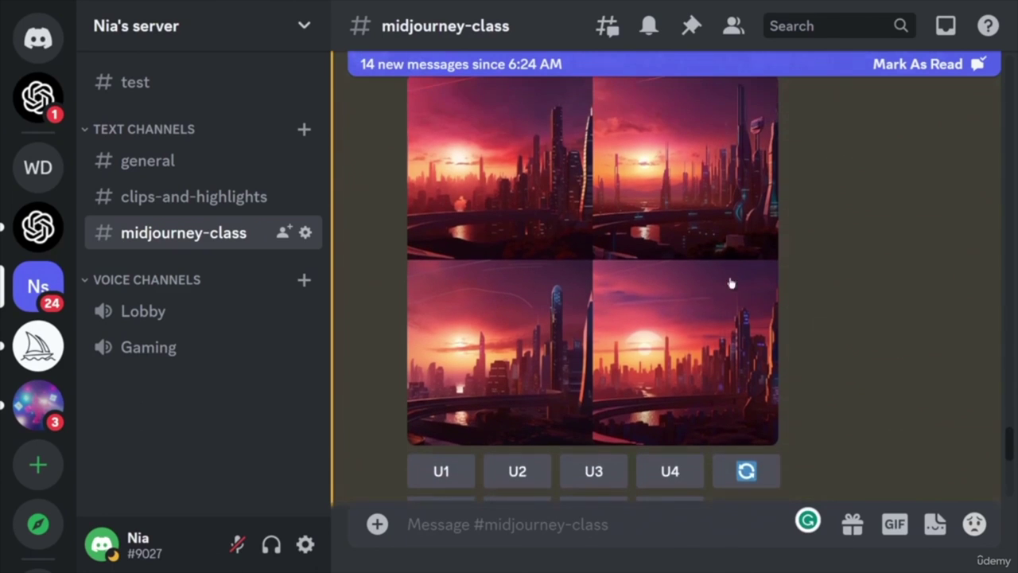
scroll(629, 243, "up", 1)
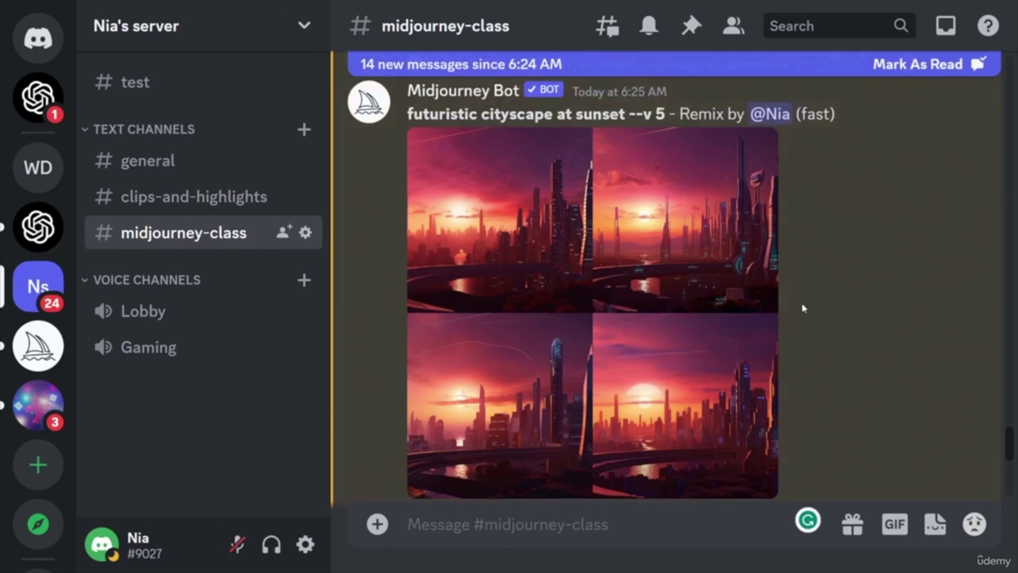
scroll(804, 308, "down", 3)
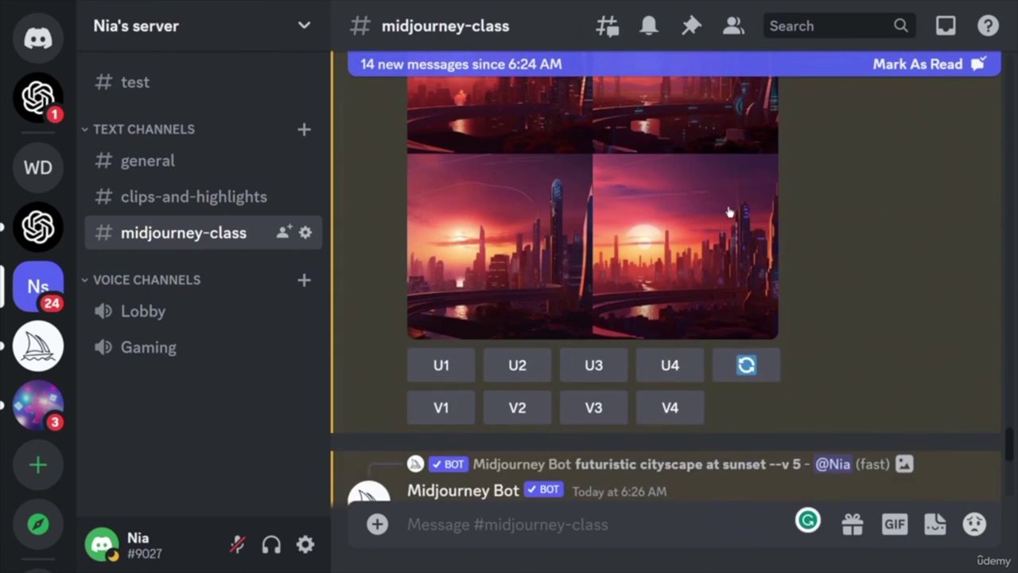
scroll(729, 211, "up", 3)
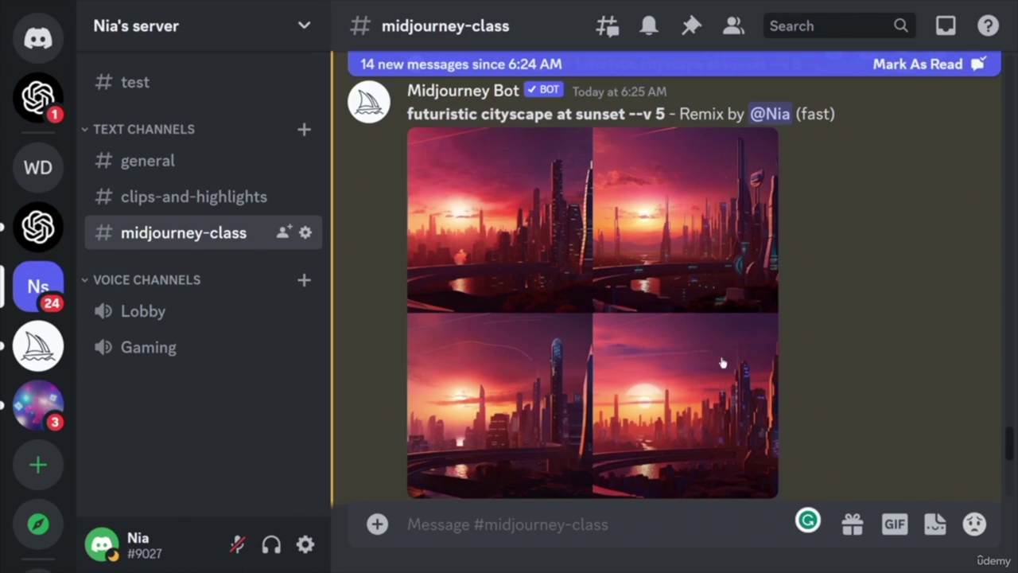
scroll(824, 284, "down", 2)
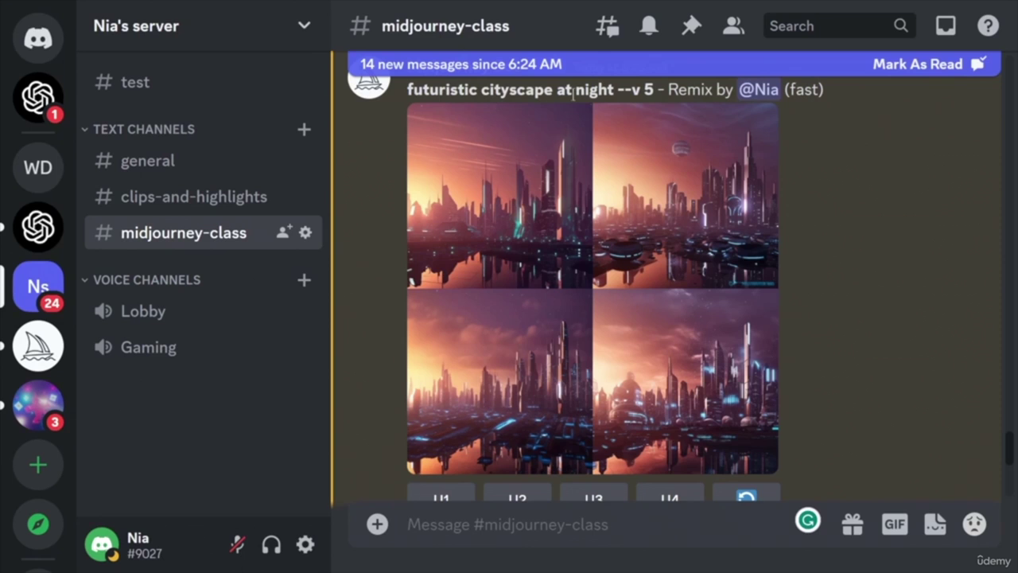
scroll(609, 241, "up", 10)
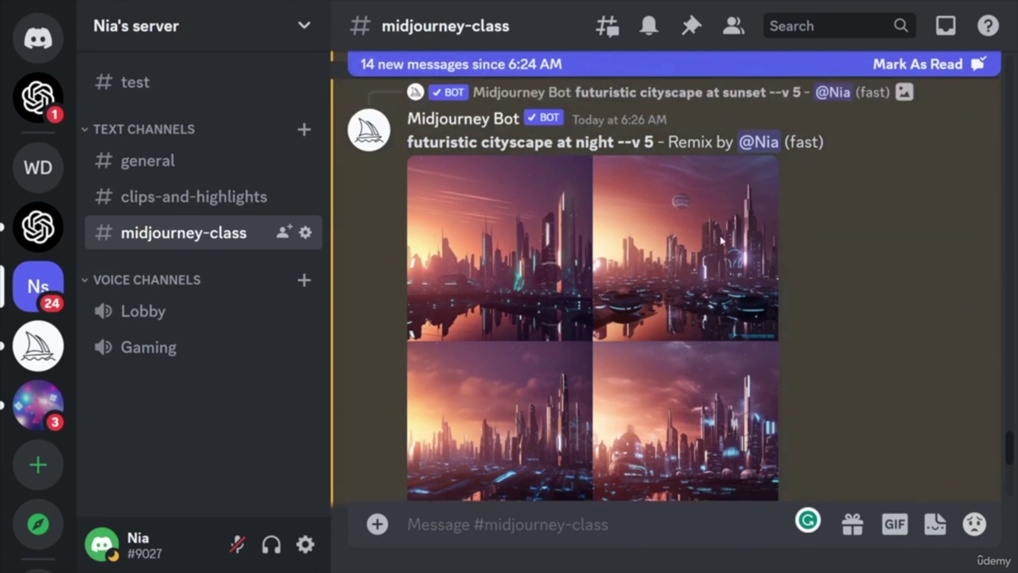
scroll(792, 249, "down", 3)
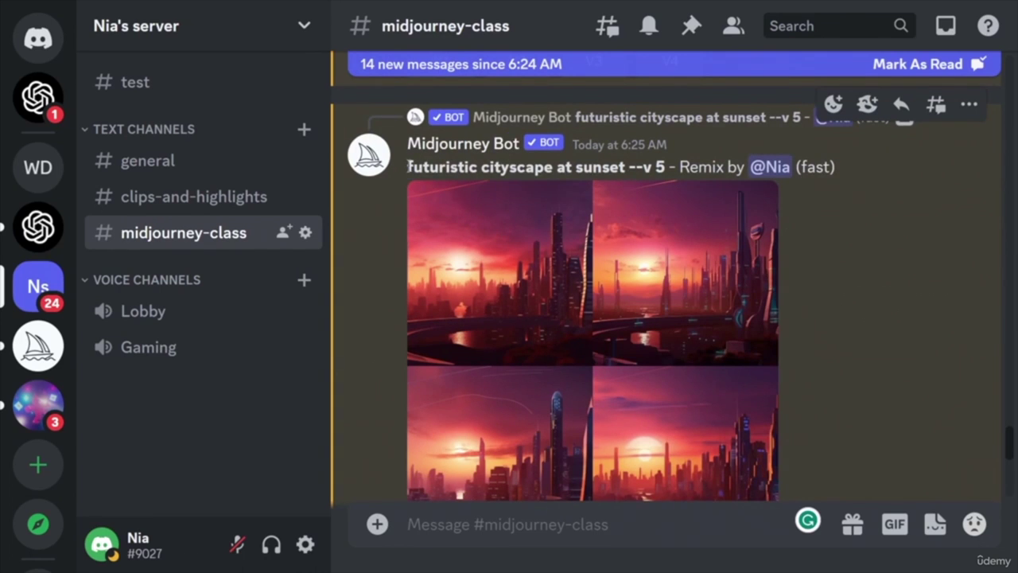
- Select and copy the 'futuristic cityscape at night' prompt text
left_click_drag(408, 166, 634, 187)
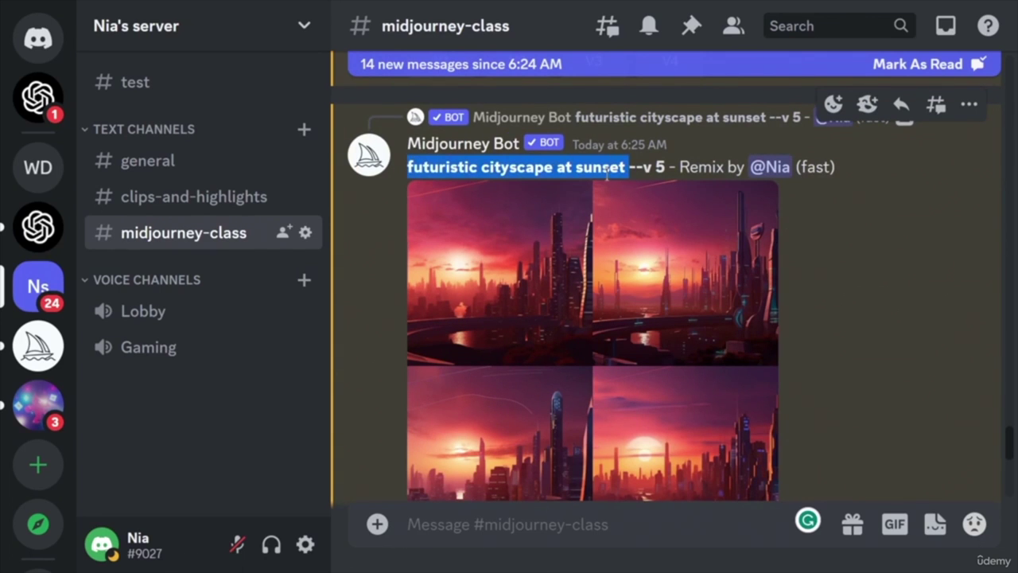
scroll(609, 177, "down", 8)
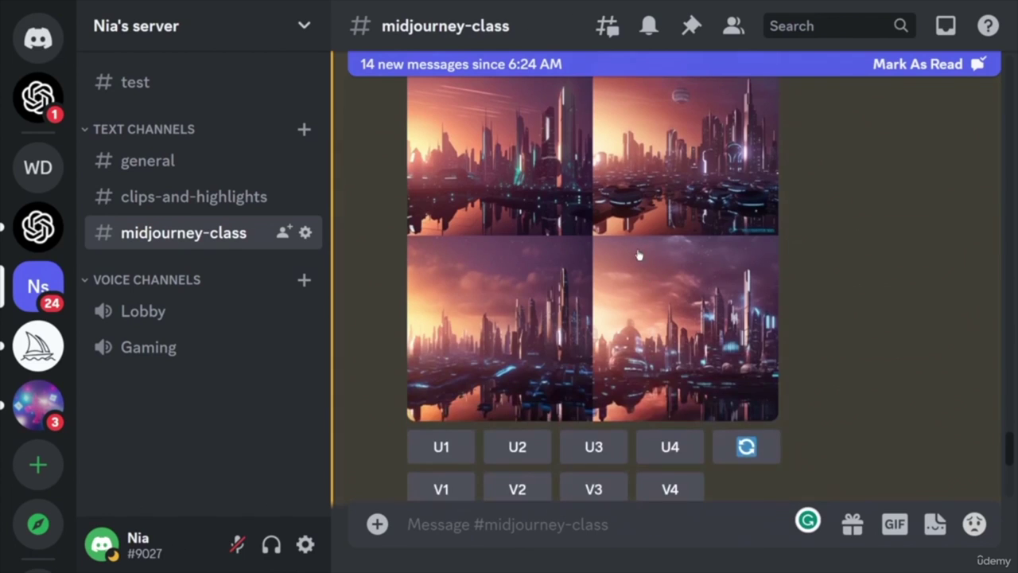
scroll(669, 268, "up", 2)
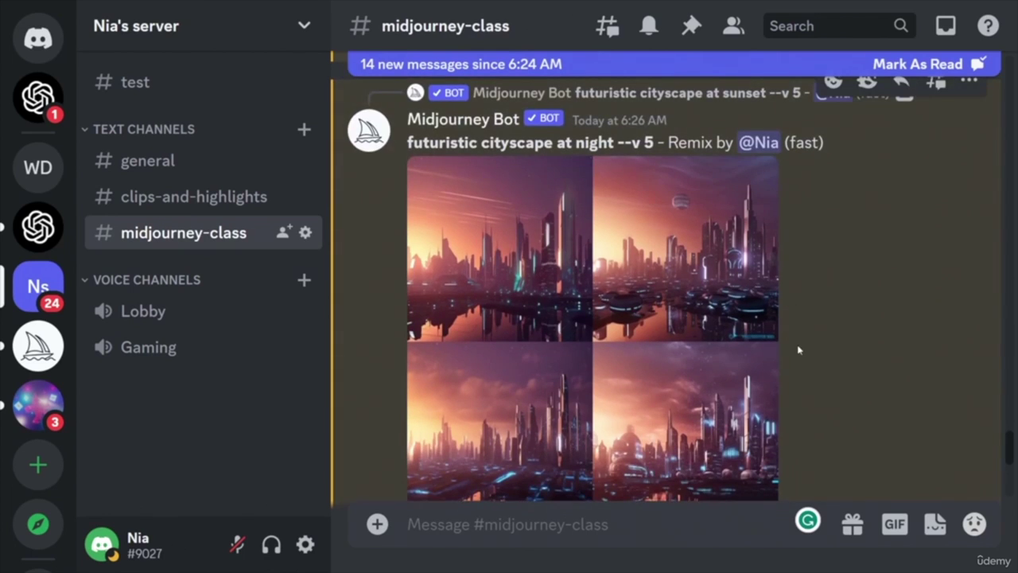
scroll(589, 378, "down", 1)
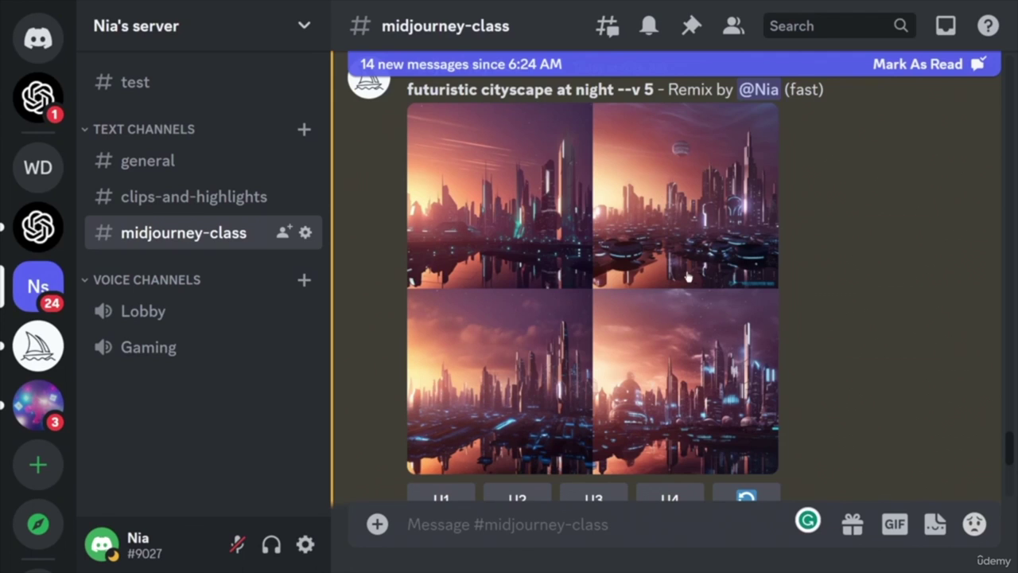
left_click_drag(614, 89, 408, 89)
key("ctrl+c")
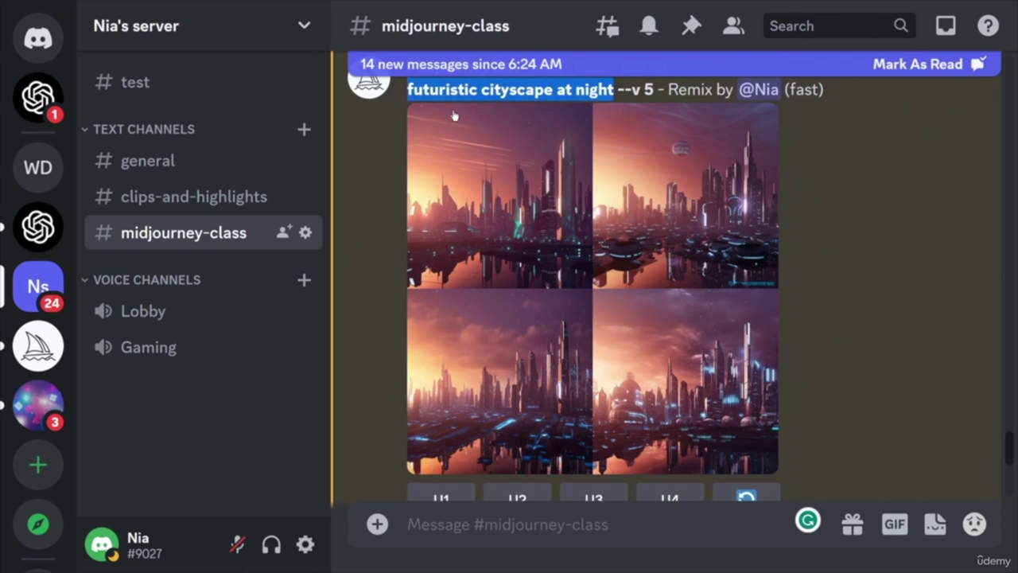
- Submit /imagine with the pasted 'futuristic cityscape at night' prompt
left_click(517, 528)
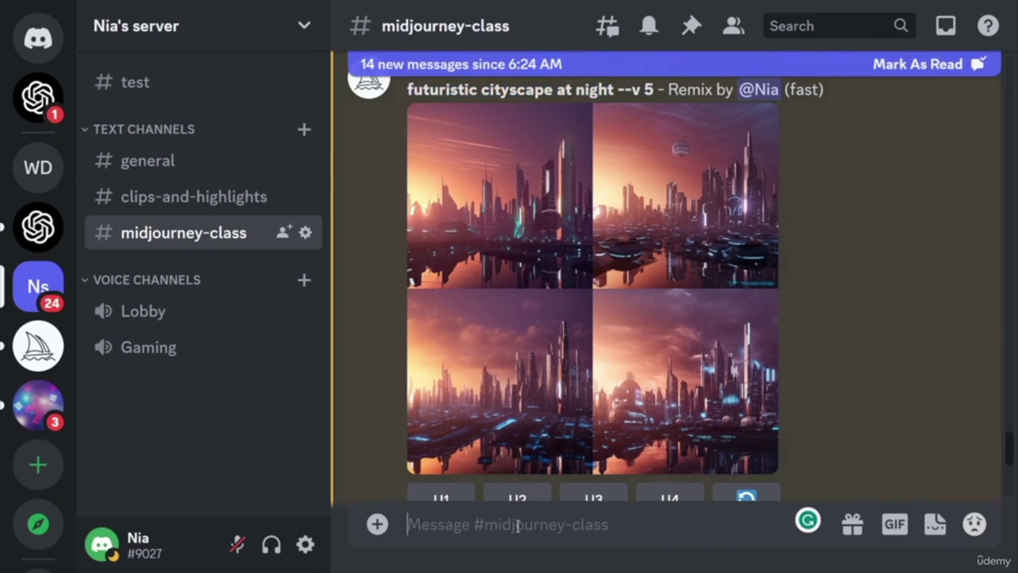
type("/imagine")
key("Tab")
key("ctrl+v")
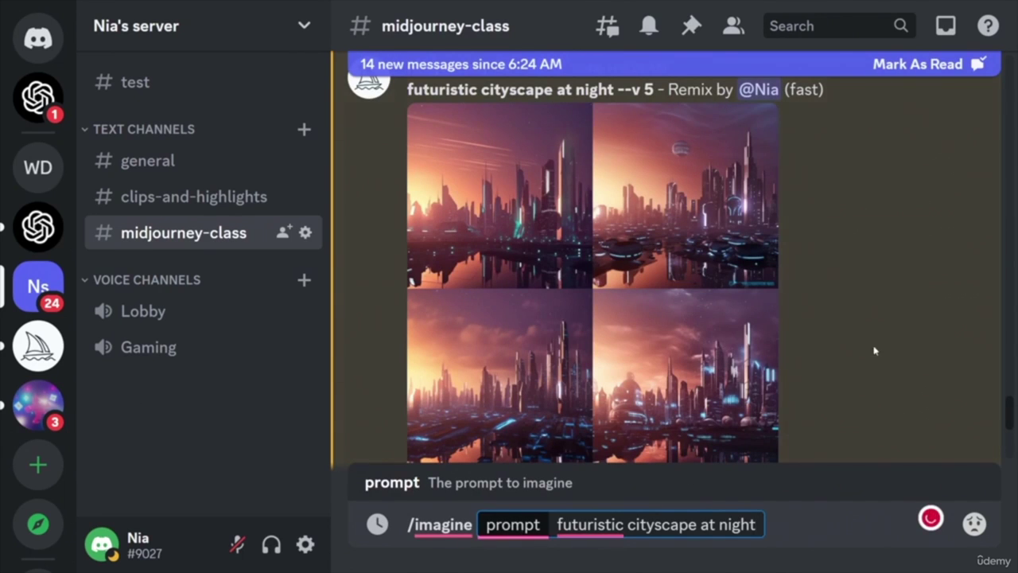
key("Return")
scroll(758, 310, "down", 10)
scroll(758, 308, "down", 10)
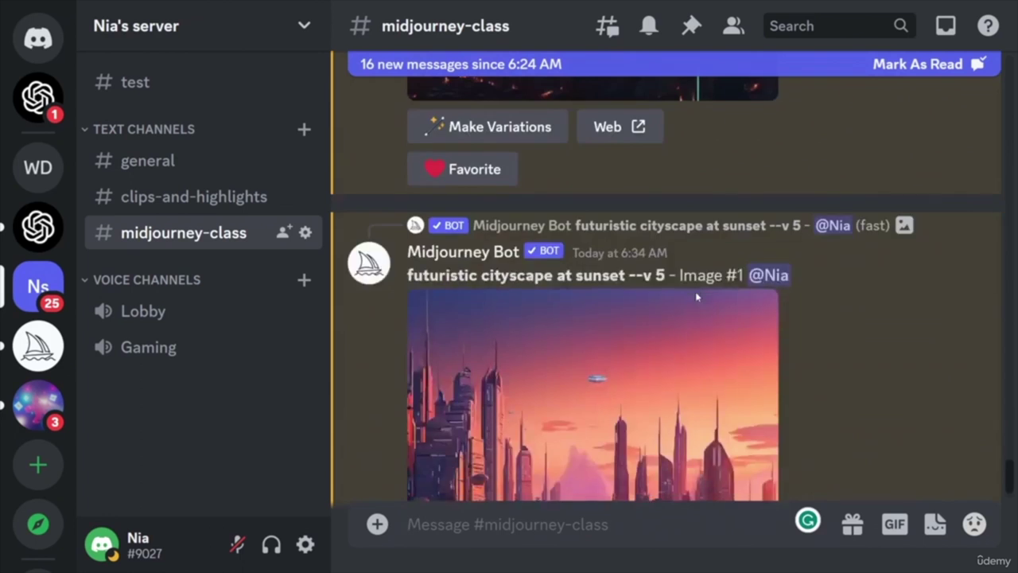
scroll(800, 315, "up", 10)
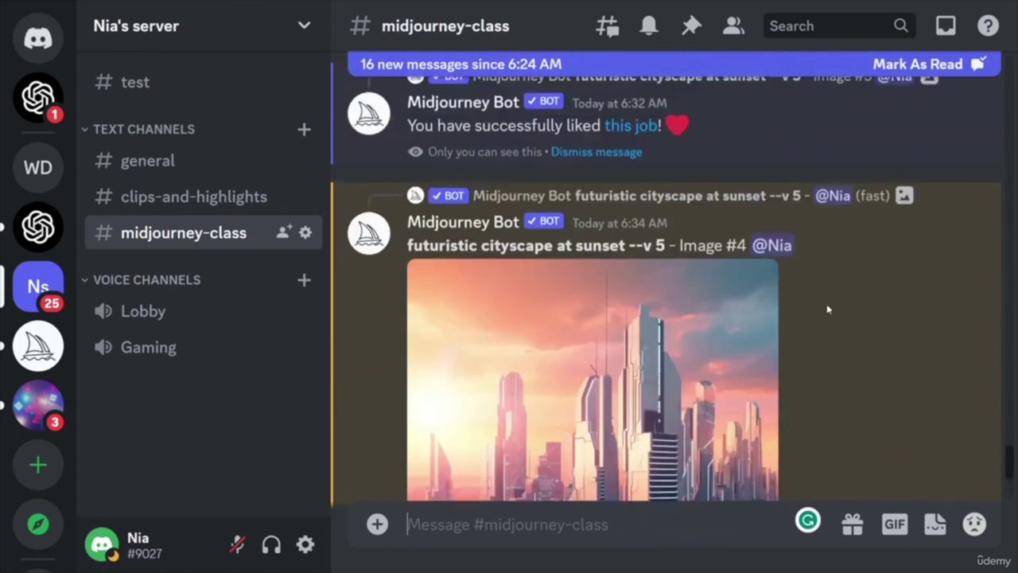
scroll(802, 312, "down", 5)
scroll(795, 310, "down", 1)
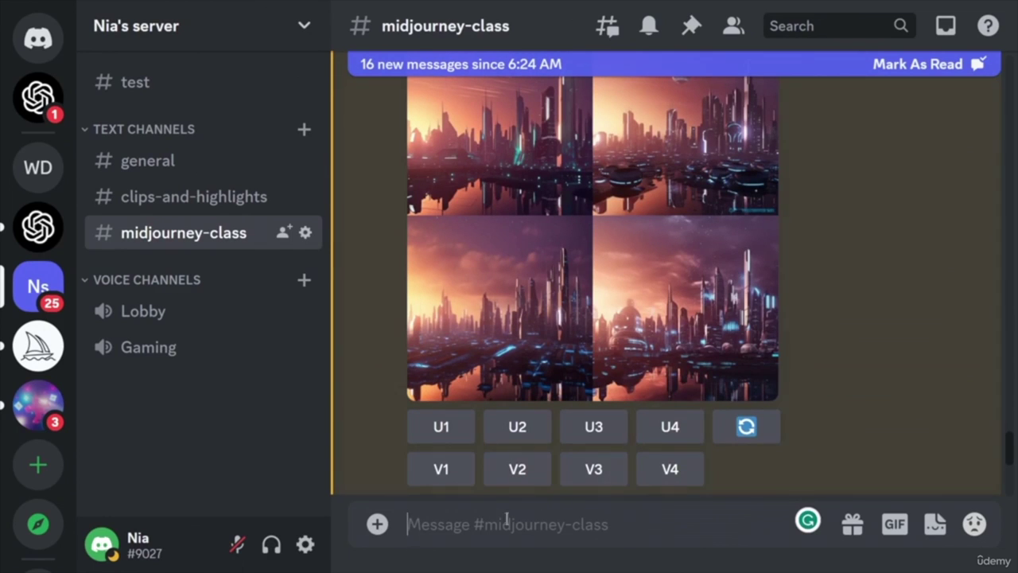
scroll(793, 236, "up", 1)
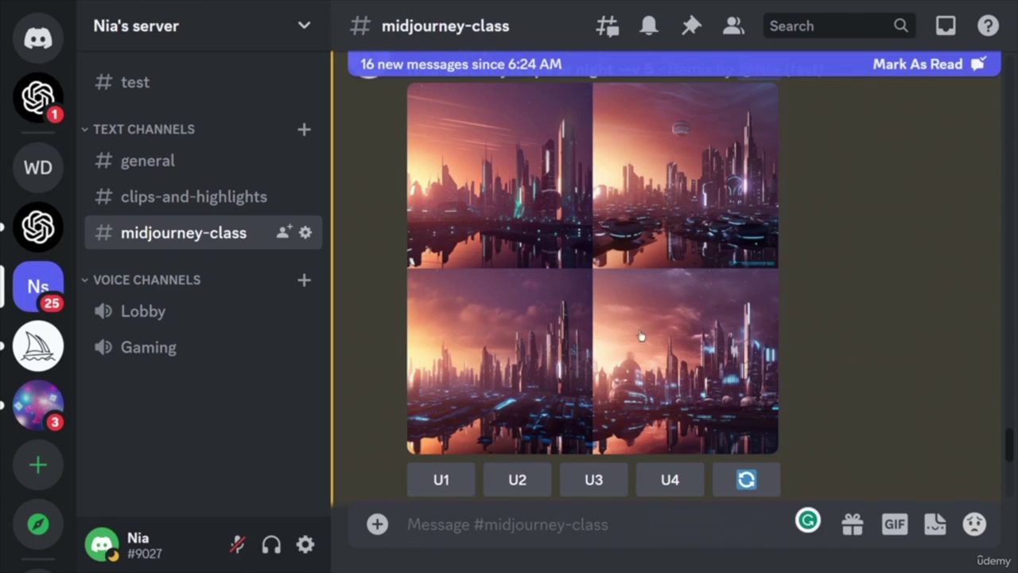
scroll(475, 222, "down", 5)
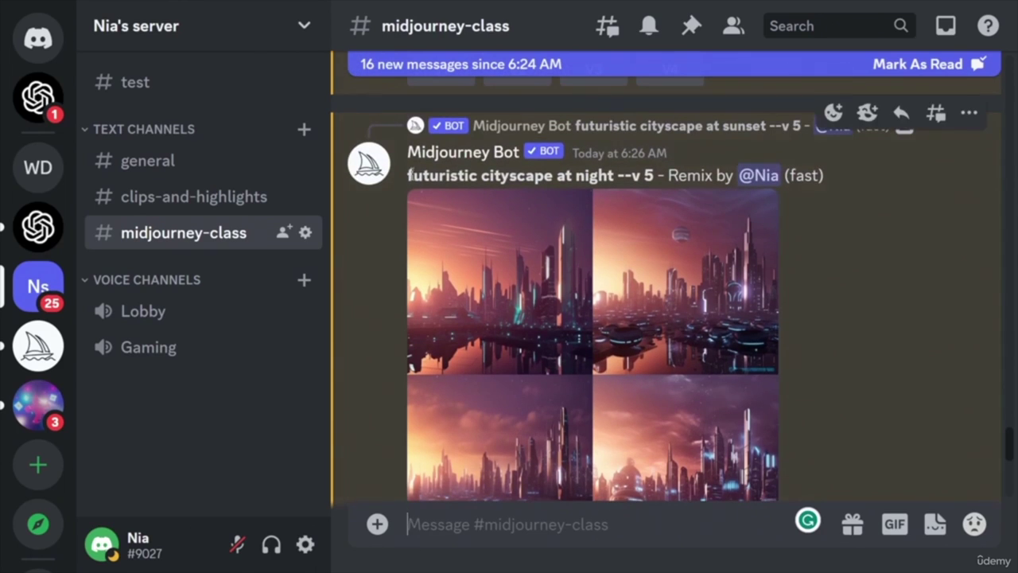
left_click_drag(406, 176, 614, 178)
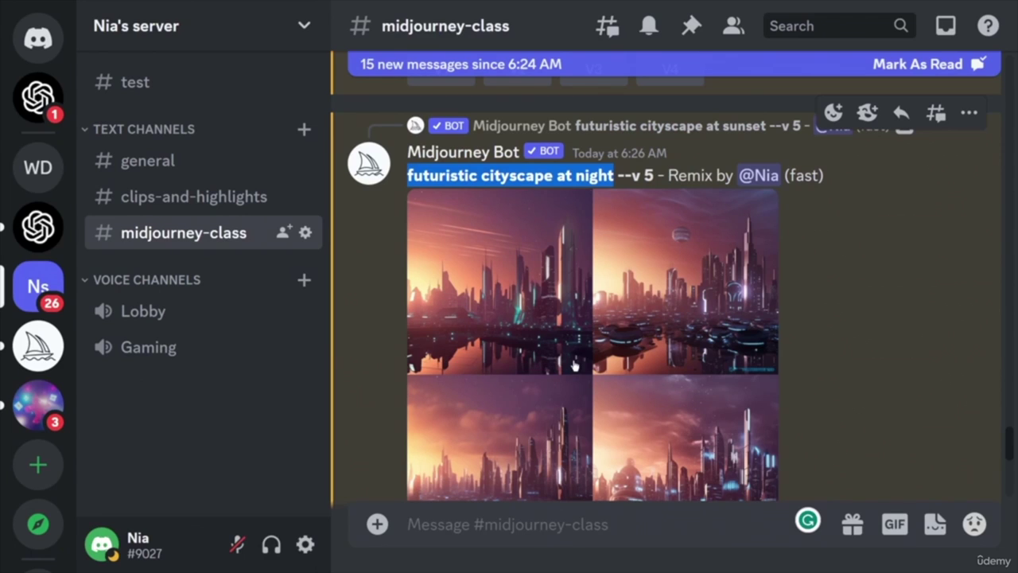
- Upscale all four night images U1–U4, then view the night grid enlarged and close it
scroll(574, 365, "down", 3)
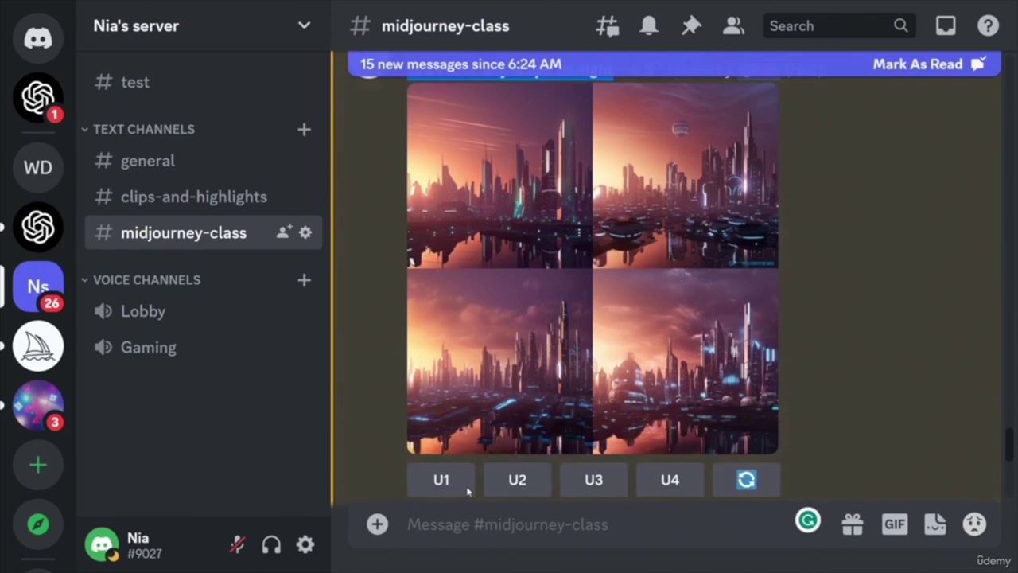
left_click(466, 482)
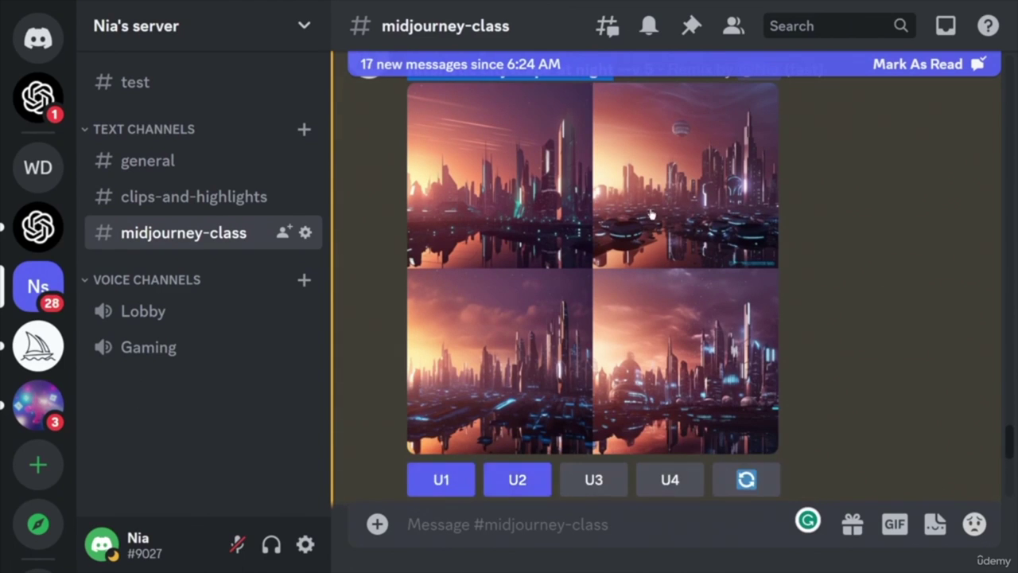
left_click(586, 487)
left_click(672, 481)
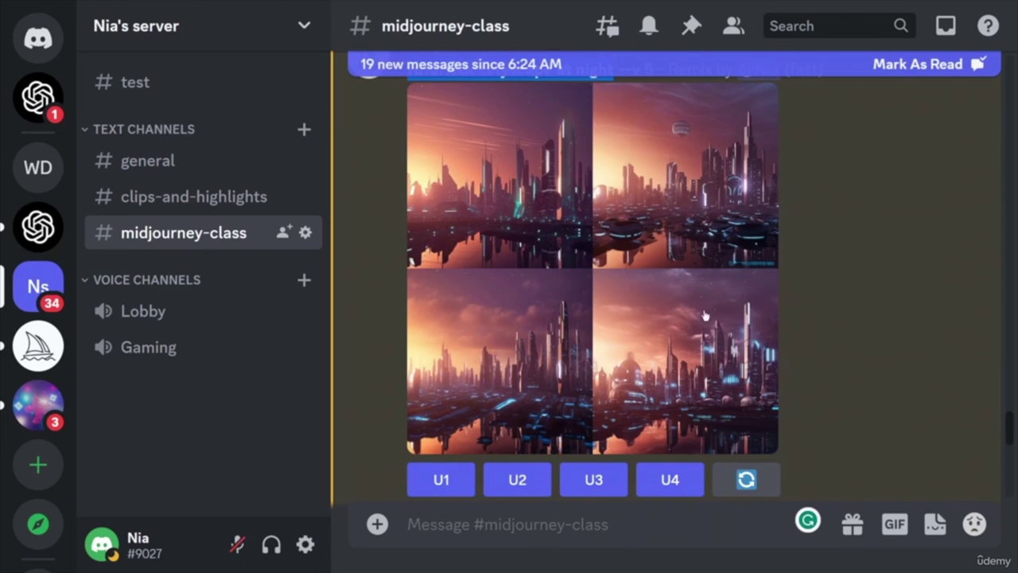
left_click(737, 316)
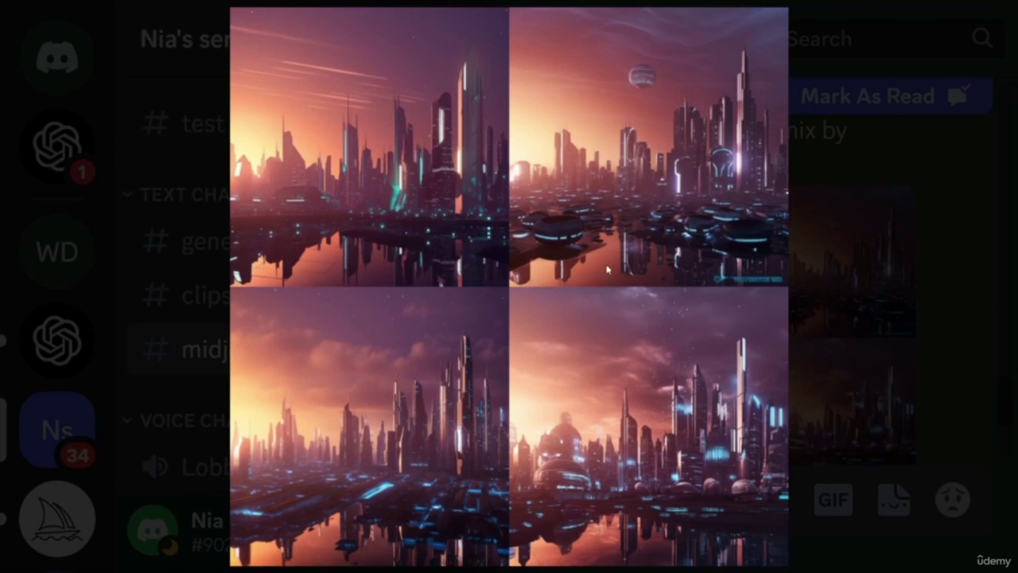
left_click(969, 346)
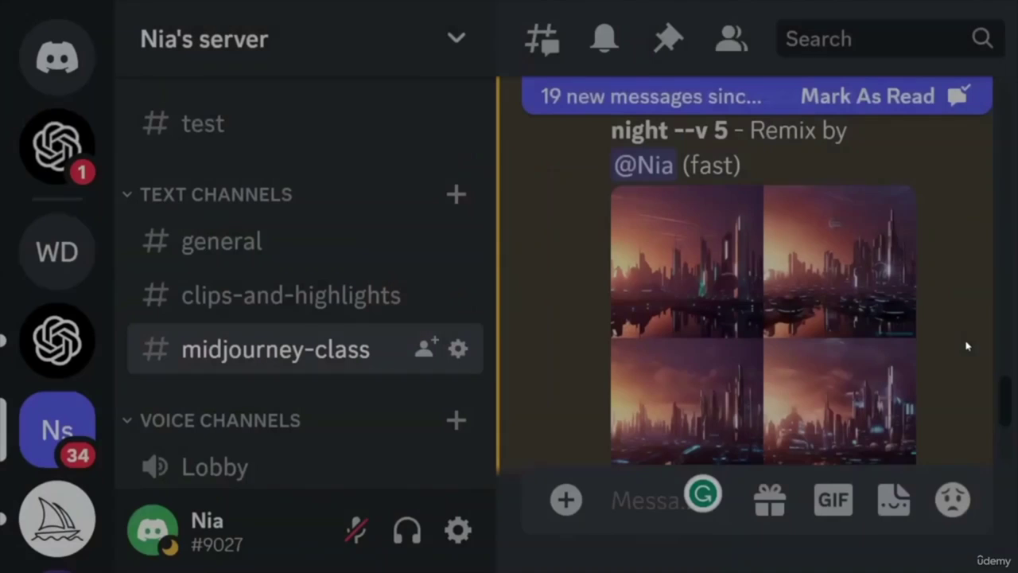
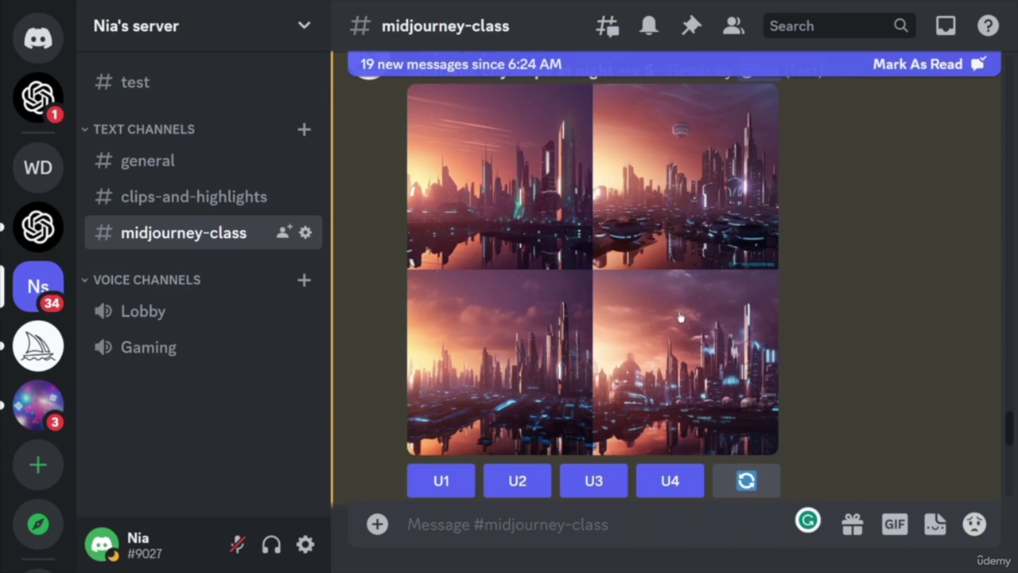
- Request a U1 upscale of the first flying-cars cityscape image
scroll(816, 424, "down", 5)
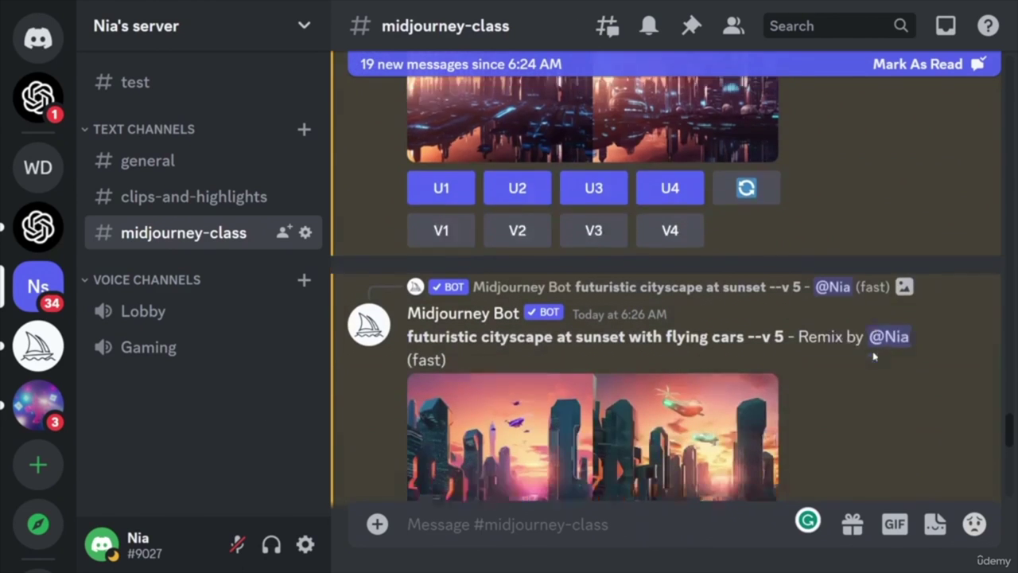
scroll(864, 422, "up", 3)
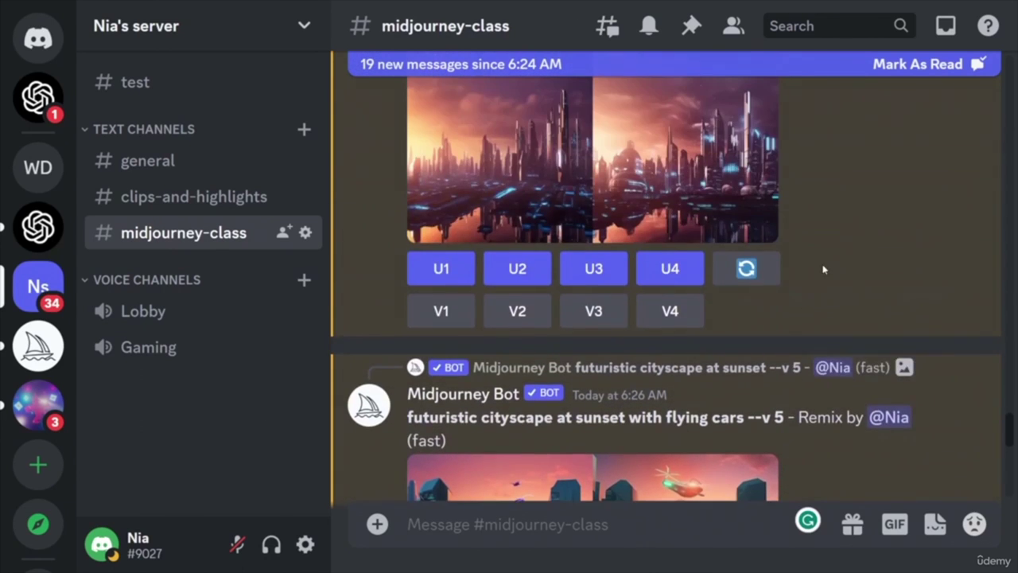
scroll(839, 392, "down", 5)
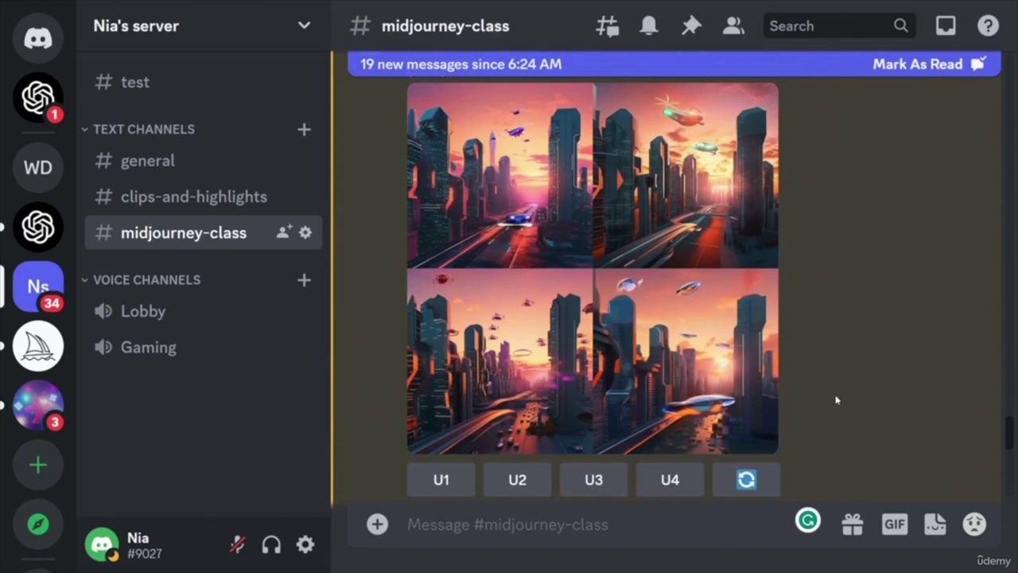
scroll(836, 400, "up", 1)
scroll(825, 393, "down", 3)
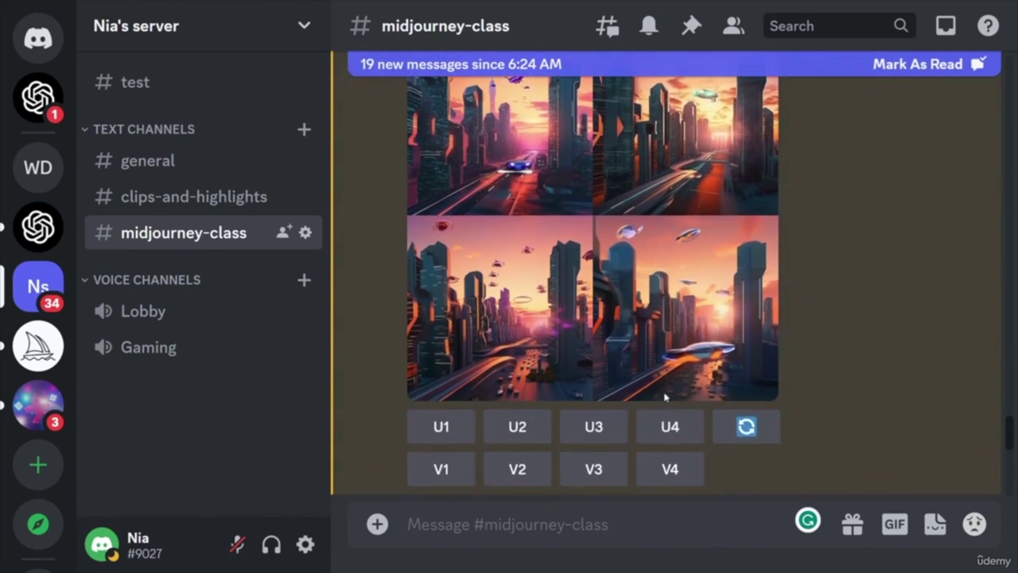
left_click(458, 428)
- Highlight the 'futuristic cityscape at sunset' prompt text and request a U3 upscale of the third image
scroll(557, 353, "up", 2)
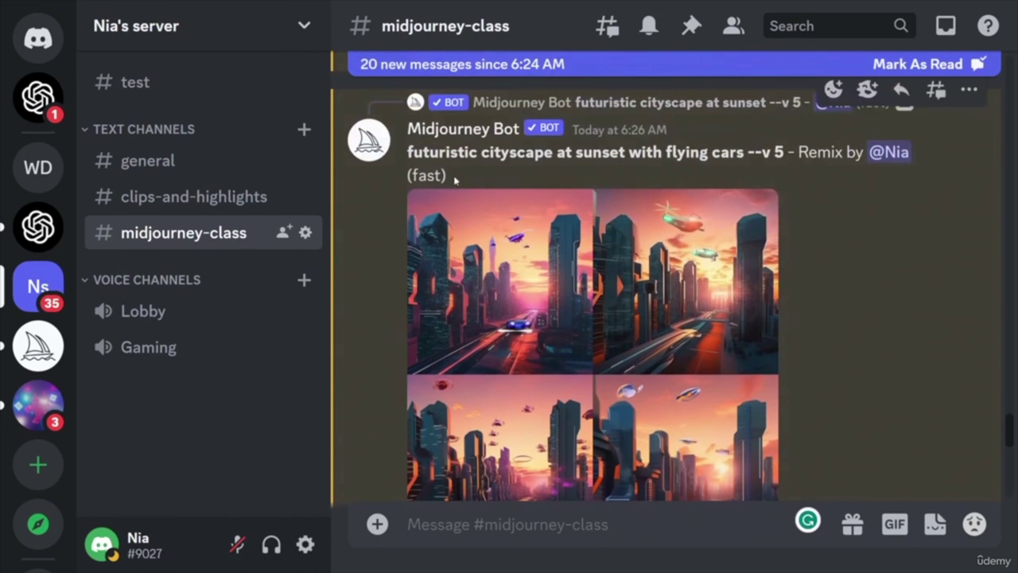
left_click_drag(408, 152, 626, 151)
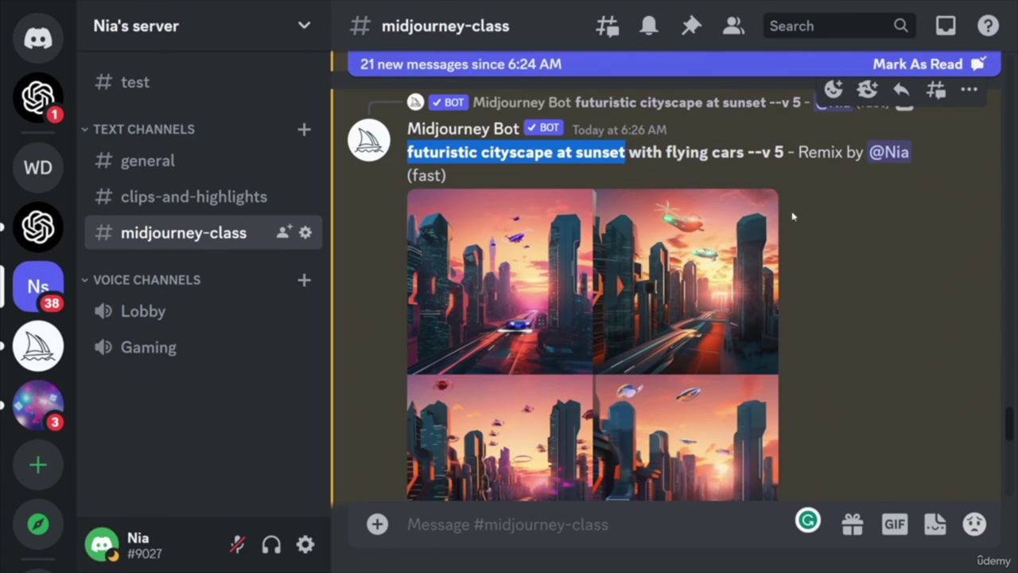
scroll(858, 321, "down", 2)
left_click(594, 430)
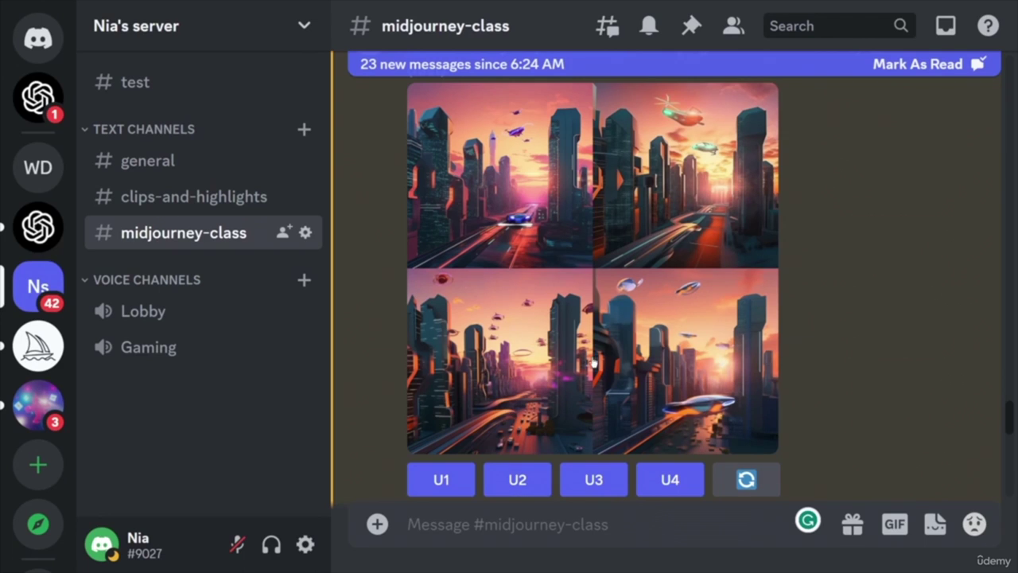
scroll(724, 375, "up", 1)
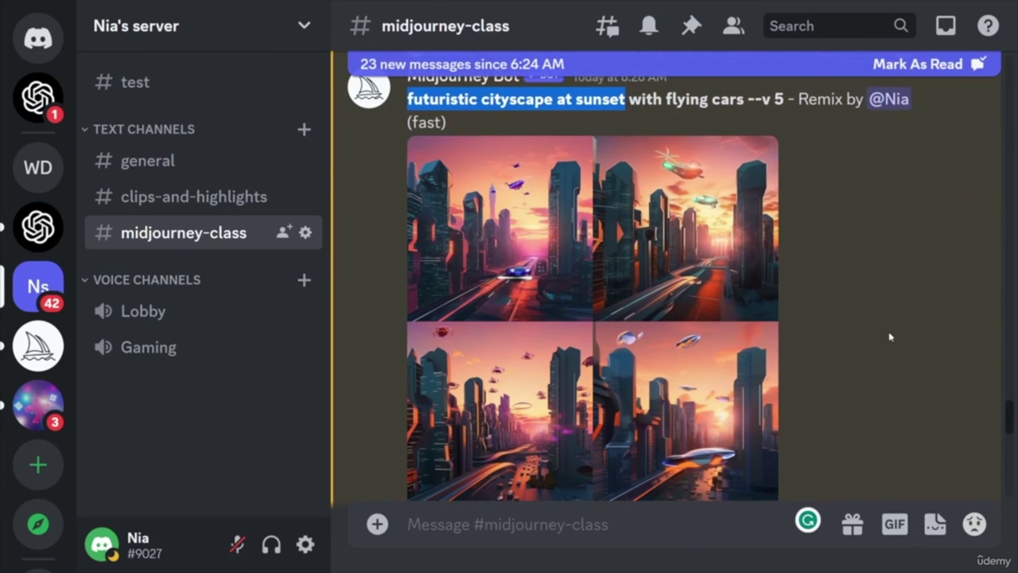
scroll(890, 310, "up", 2)
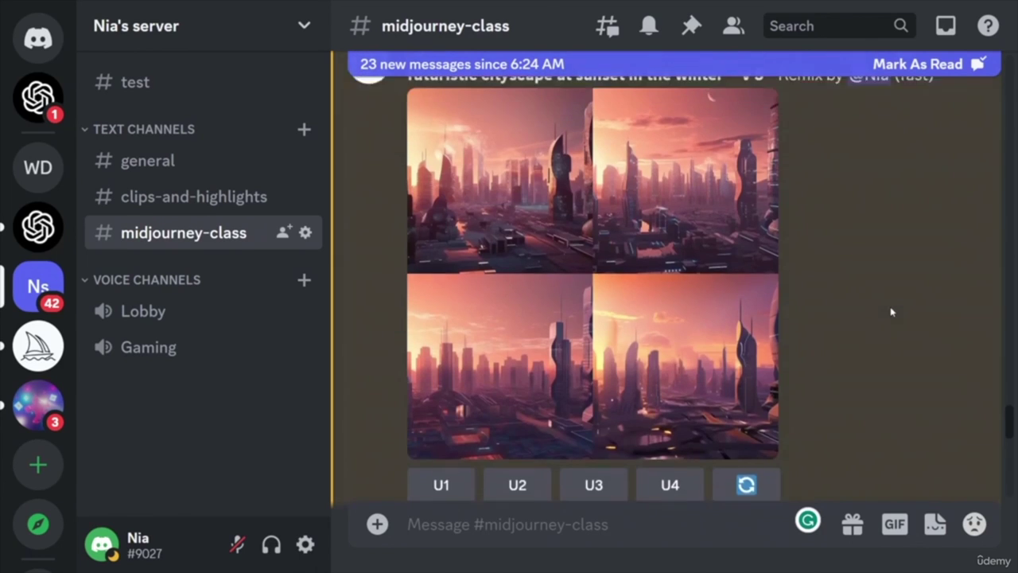
scroll(890, 311, "down", 1)
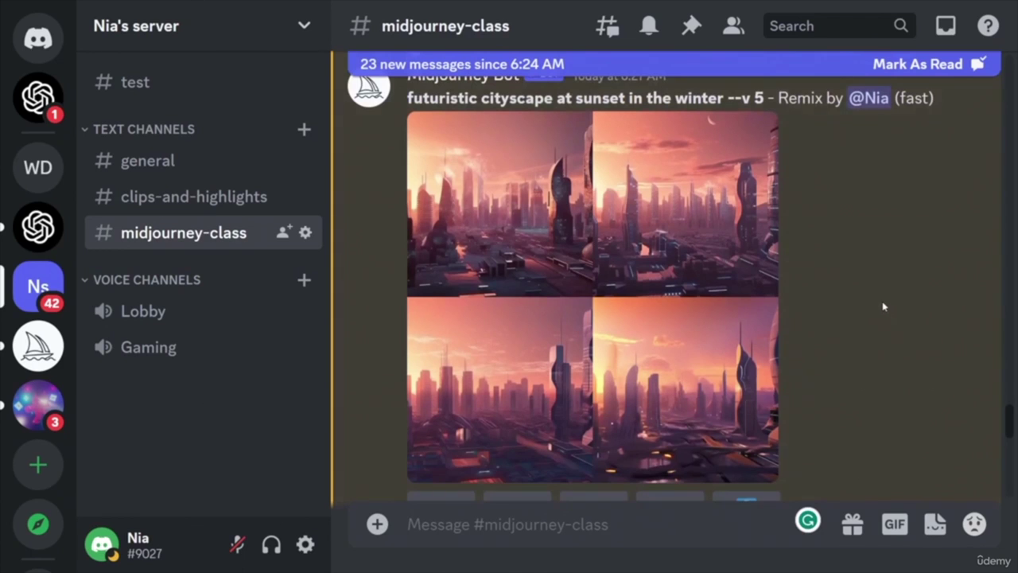
scroll(899, 330, "up", 1)
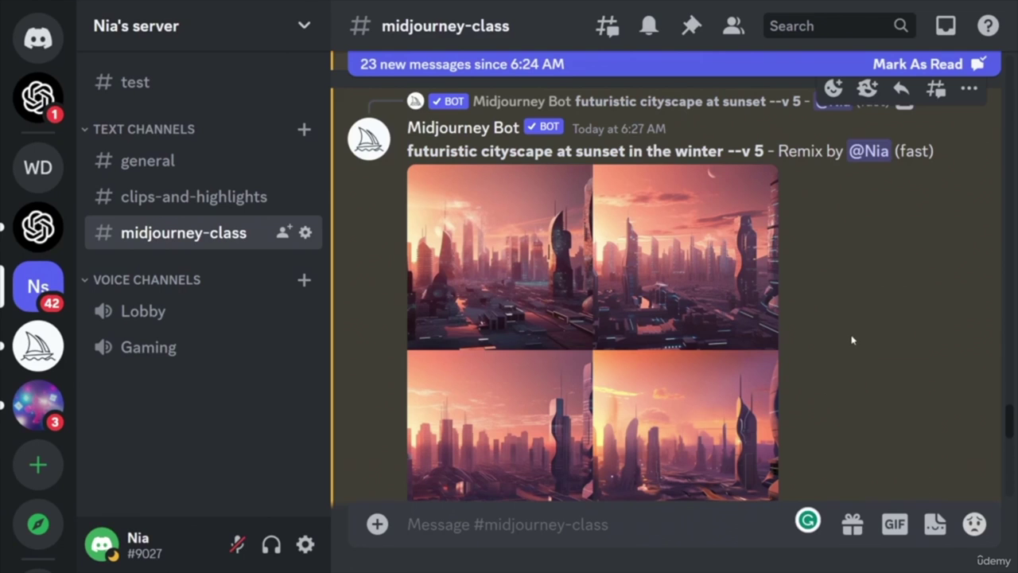
scroll(843, 342, "up", 3)
scroll(839, 347, "down", 5)
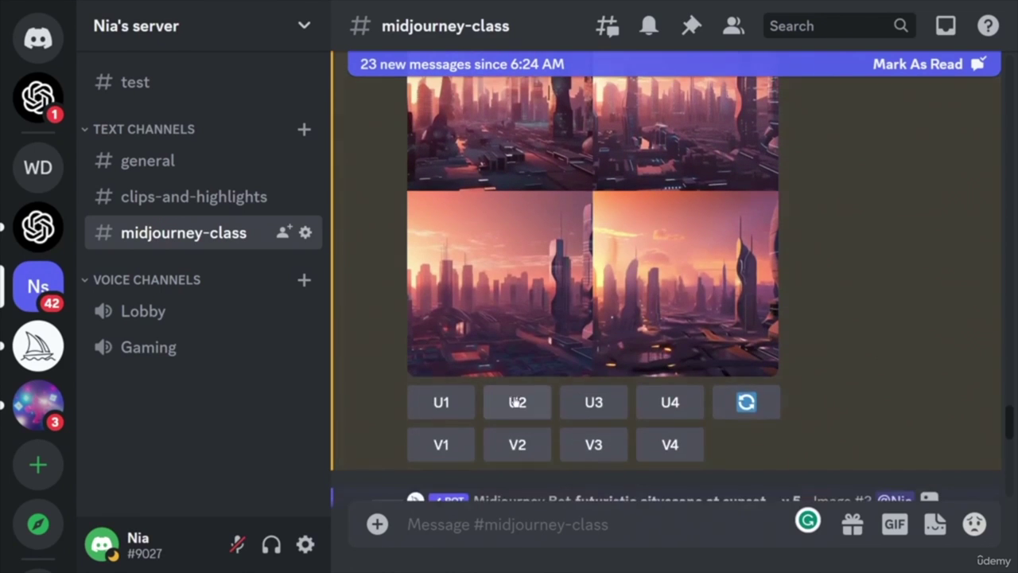
- Request U1, U2, U3 and U4 upscales of the winter cityscape grid
left_click(456, 402)
left_click(525, 405)
left_click(595, 406)
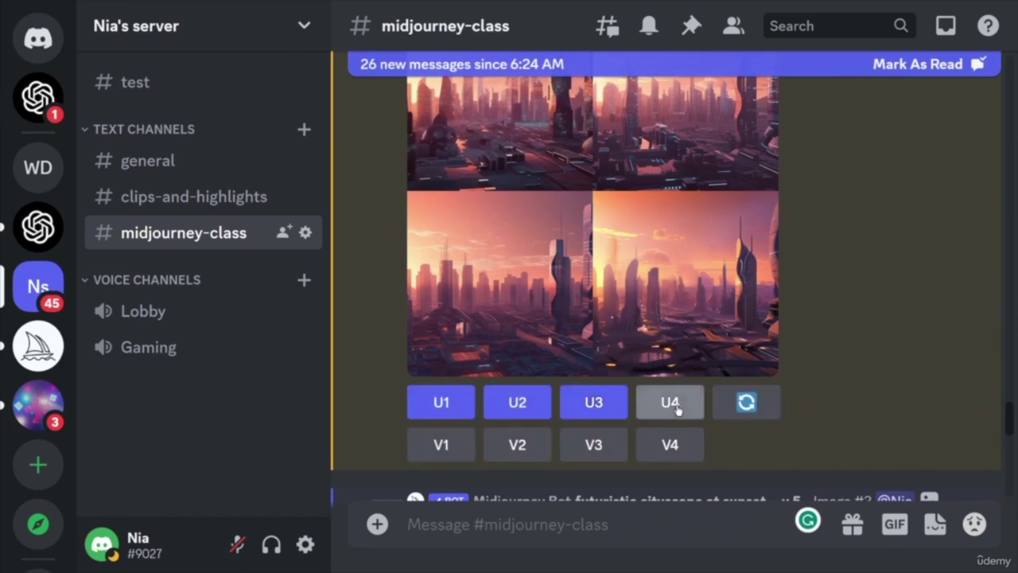
left_click(672, 404)
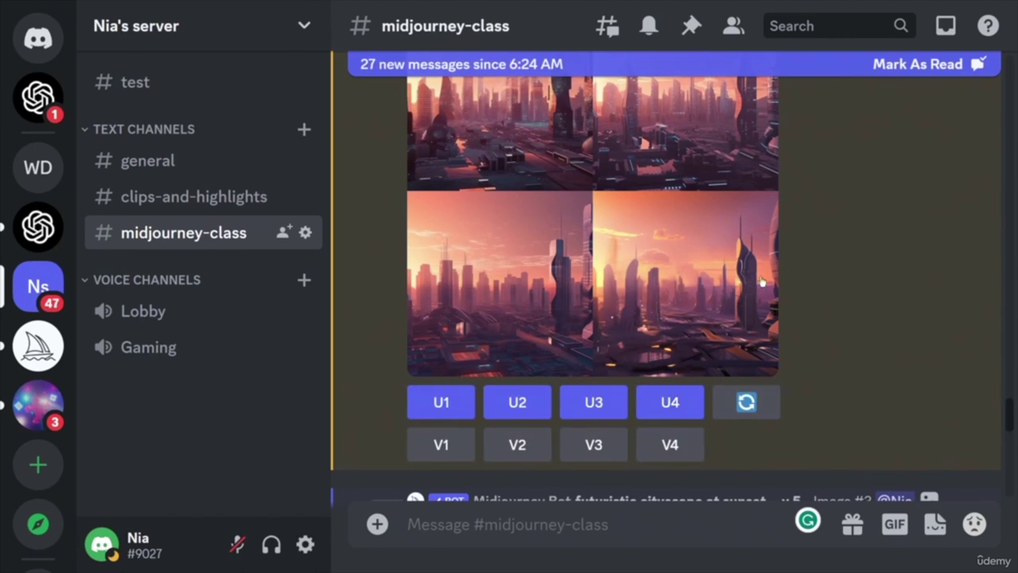
scroll(720, 243, "up", 2)
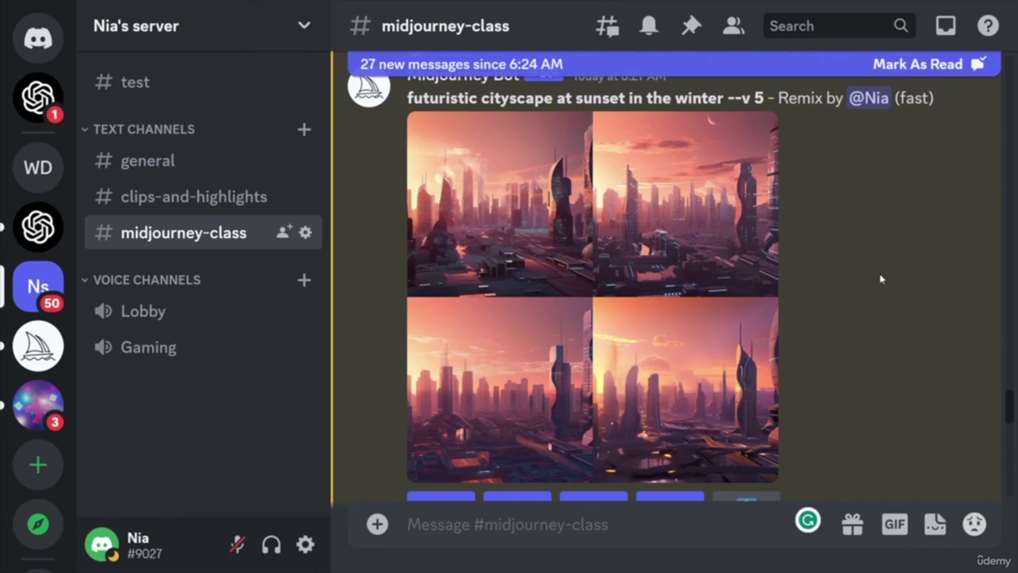
scroll(881, 279, "down", 3)
scroll(901, 284, "up", 1)
scroll(866, 276, "down", 2)
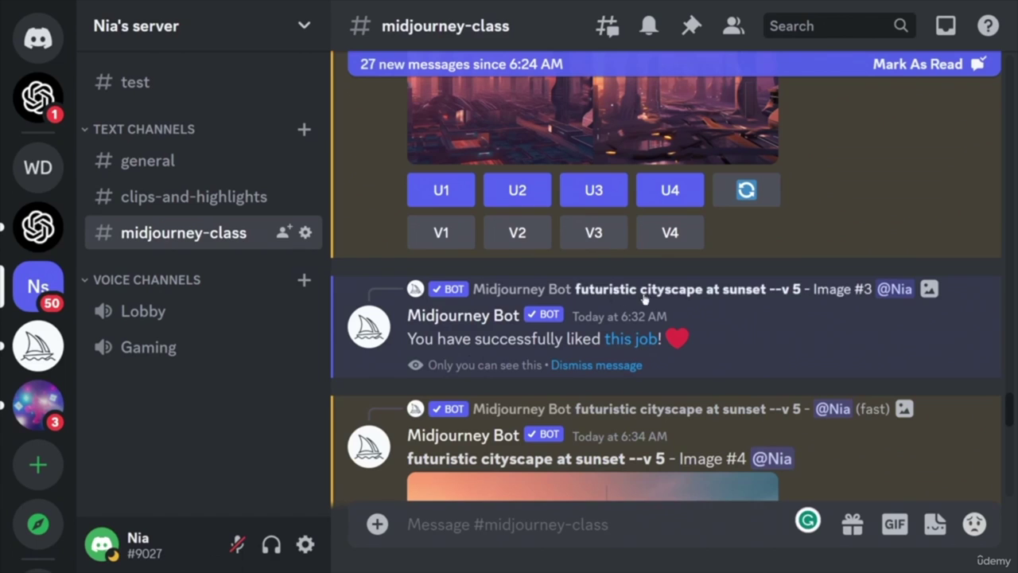
scroll(783, 322, "down", 5)
scroll(864, 309, "up", 2)
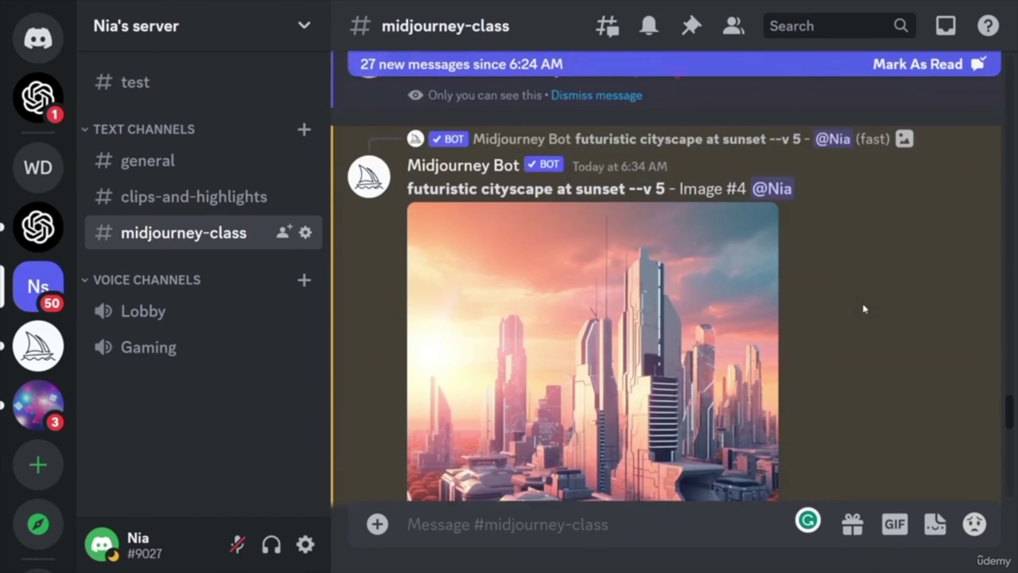
scroll(864, 307, "down", 2)
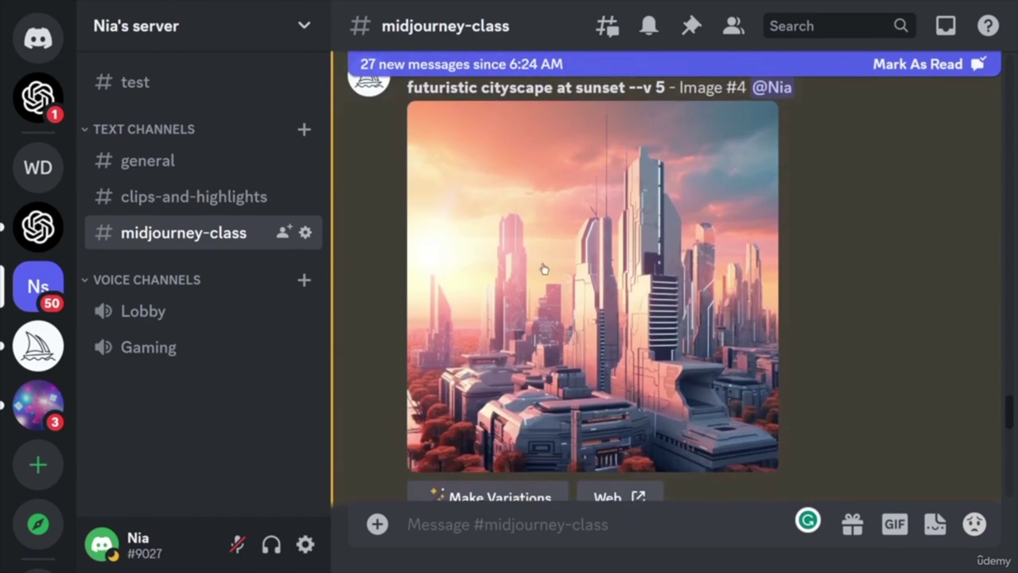
scroll(819, 293, "down", 1)
scroll(822, 295, "down", 2)
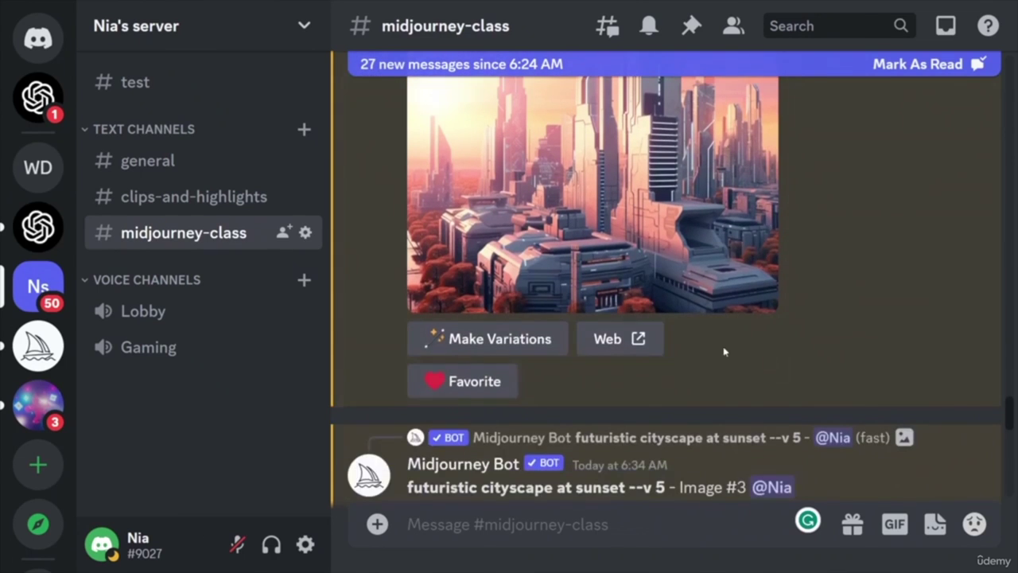
scroll(836, 316, "up", 4)
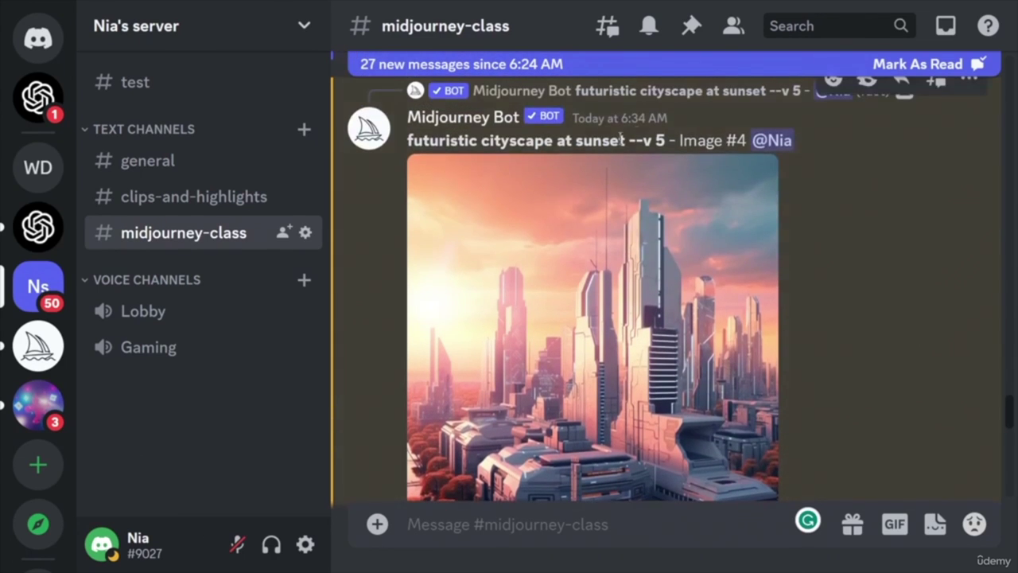
left_click_drag(629, 140, 404, 145)
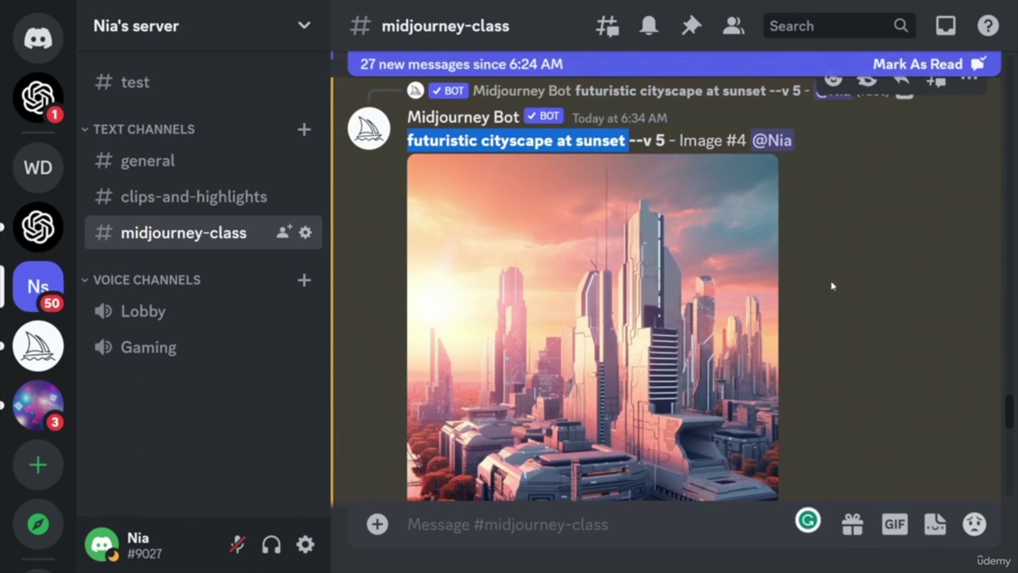
scroll(832, 286, "down", 5)
scroll(832, 287, "up", 3)
scroll(812, 276, "down", 5)
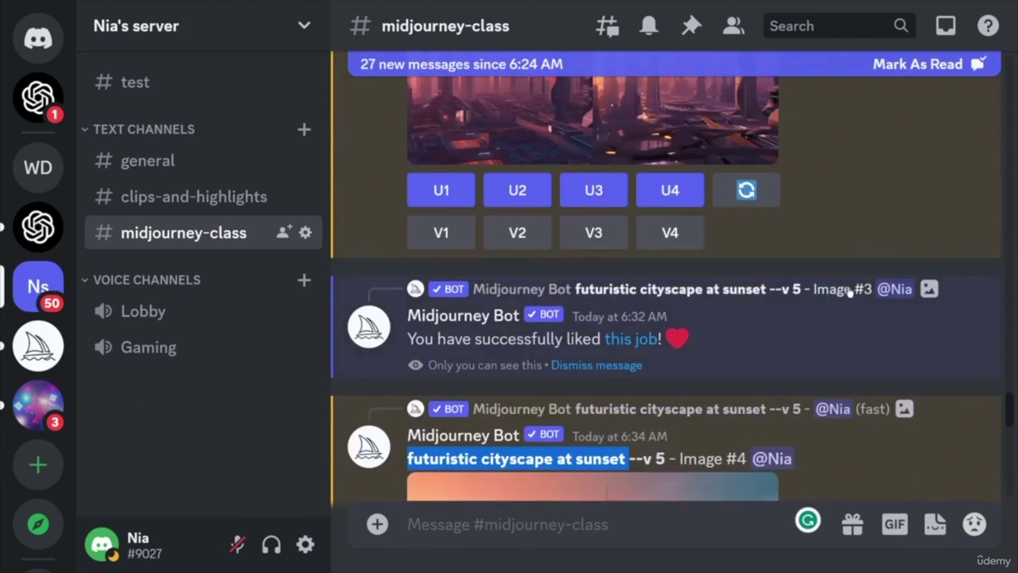
scroll(852, 291, "up", 6)
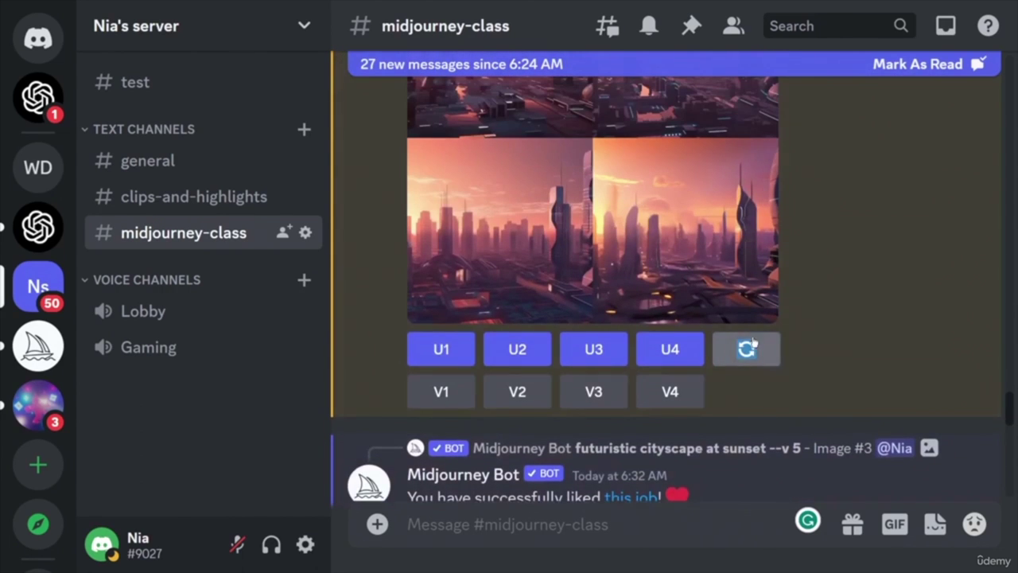
scroll(836, 341, "down", 6)
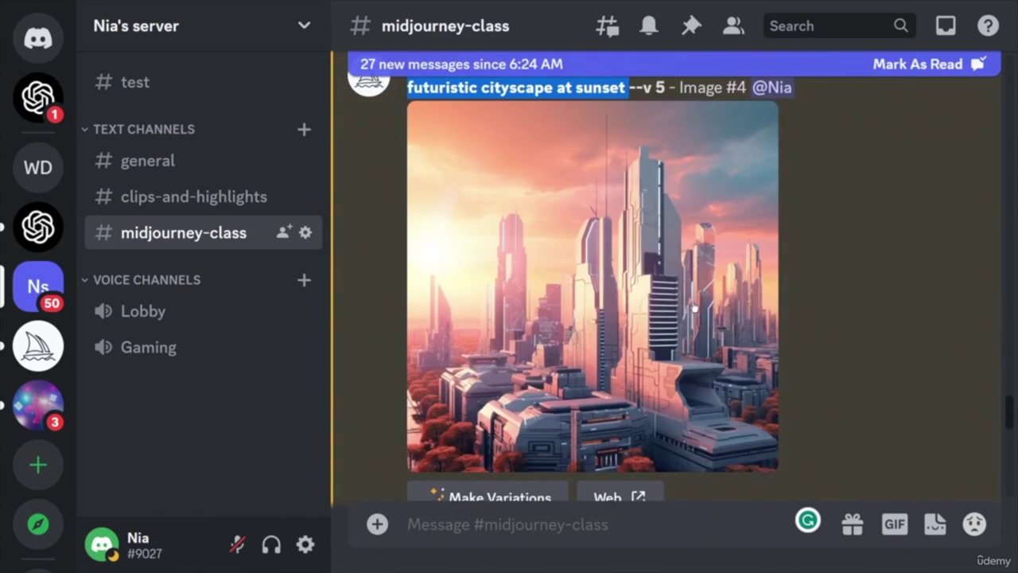
left_click(636, 307)
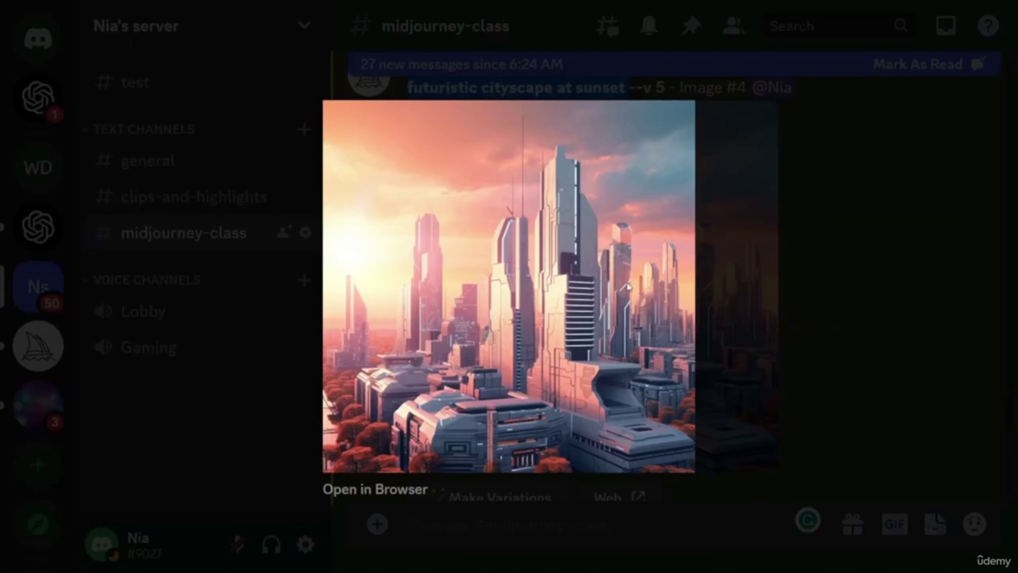
key("ctrl+plus")
key("ctrl+plus")
key("ctrl+plus")
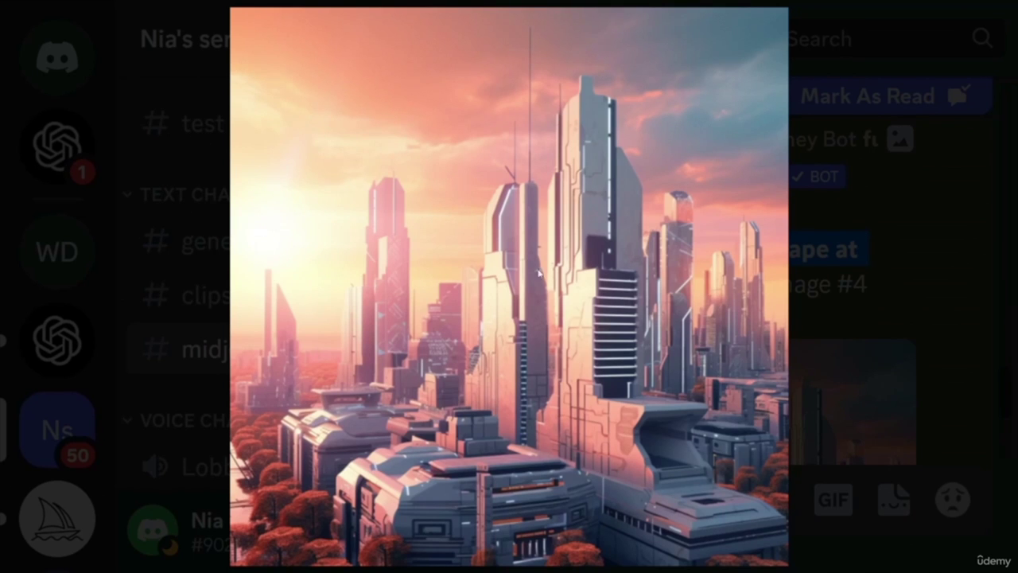
key("Escape")
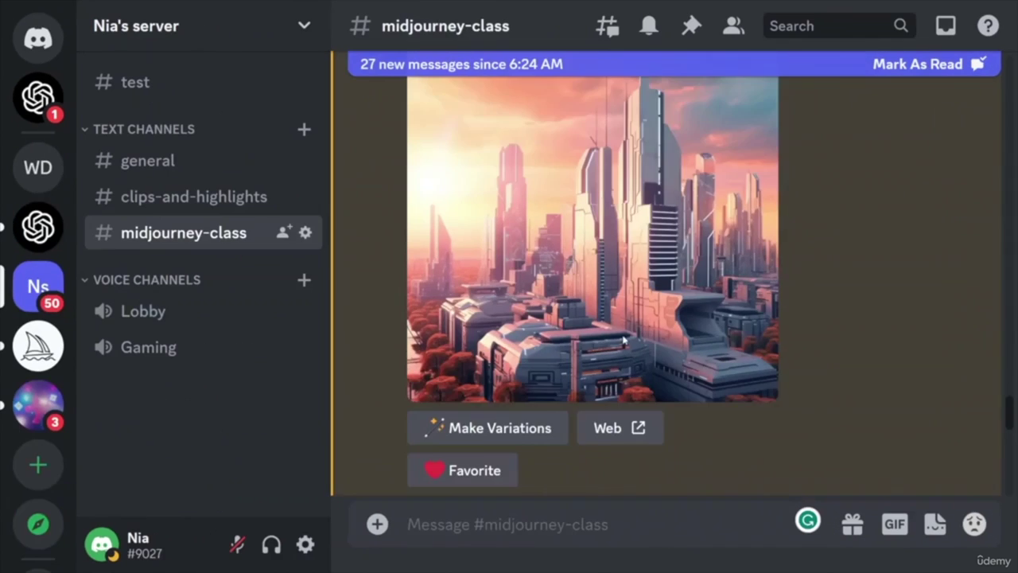
scroll(760, 338, "down", 5)
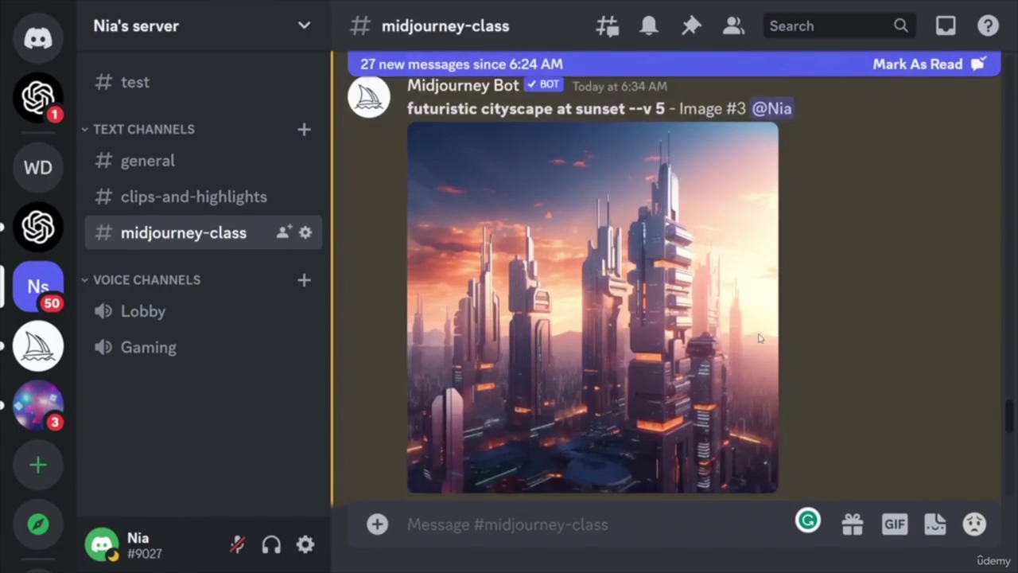
scroll(760, 338, "down", 2)
scroll(760, 338, "up", 2)
left_click(620, 347)
key("ctrl+plus")
key("ctrl+plus")
key("ctrl+plus")
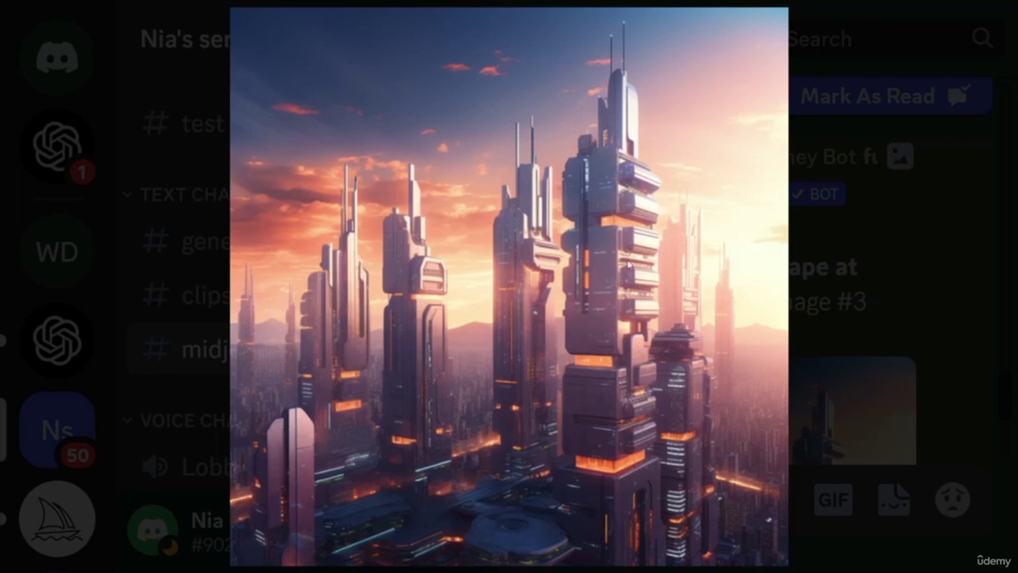
left_click(846, 283)
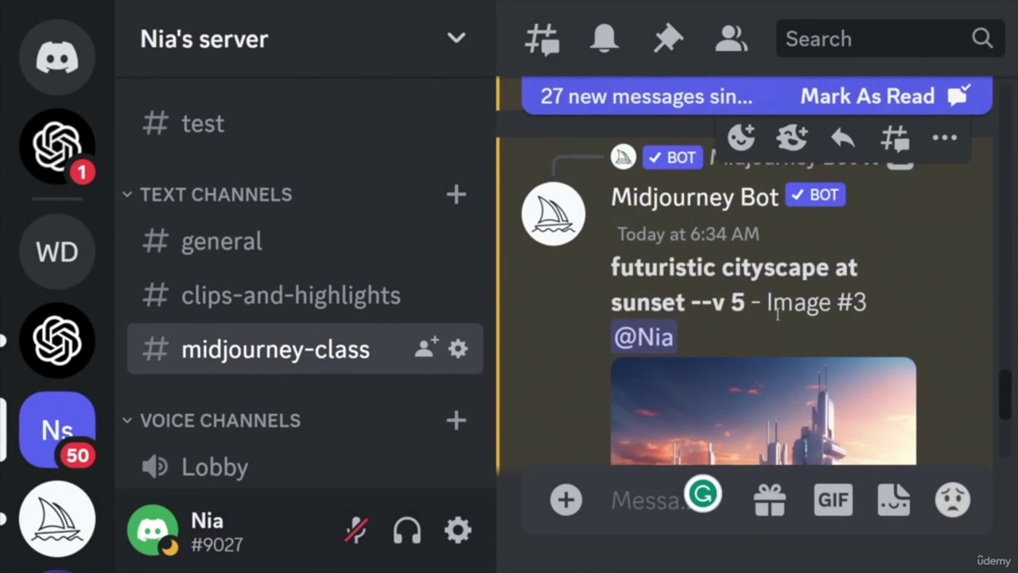
scroll(772, 298, "down", 5)
scroll(769, 307, "up", 5)
left_click(780, 301)
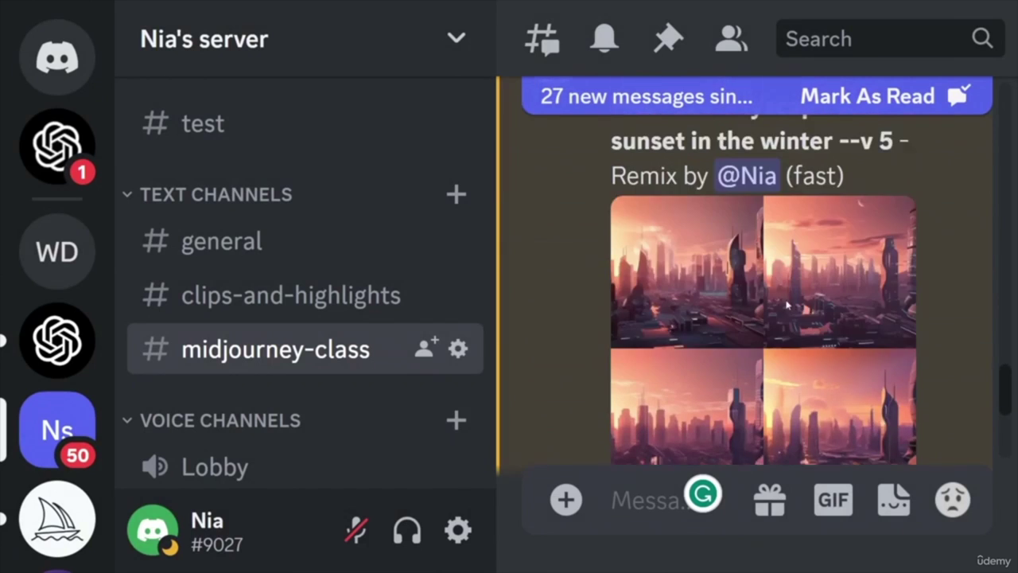
scroll(837, 305, "down", 2)
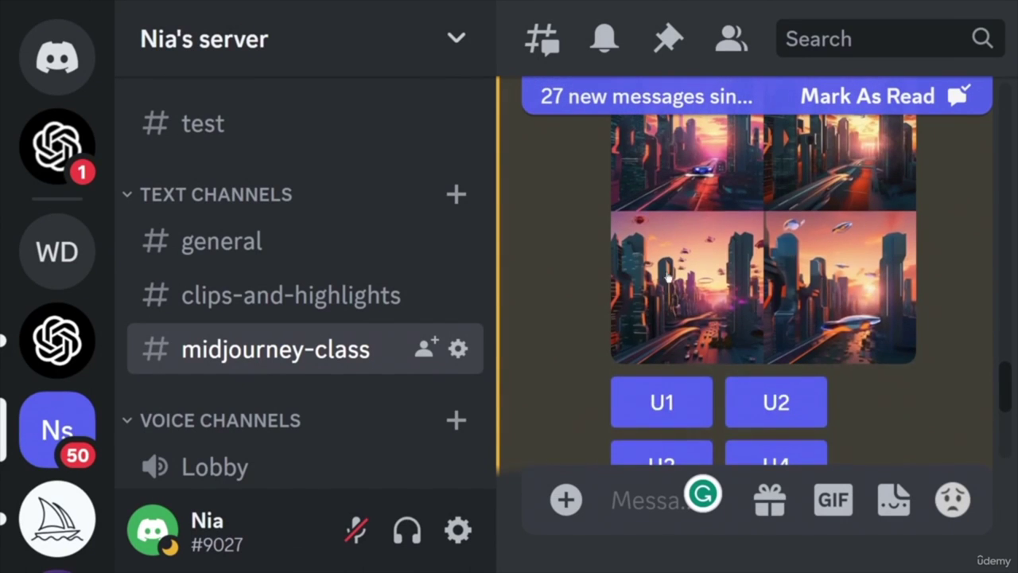
scroll(897, 291, "down", 10)
scroll(897, 291, "down", 10)
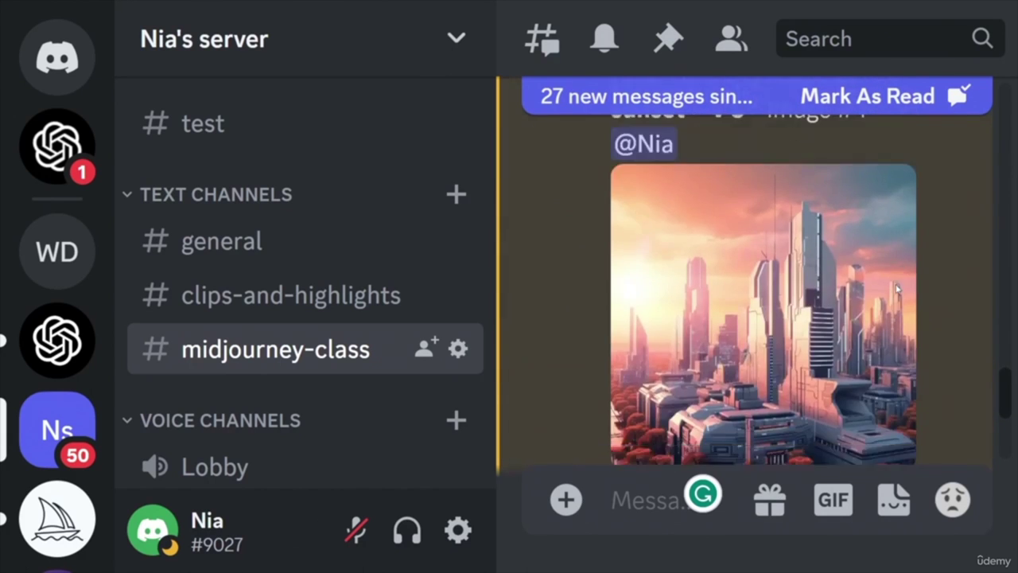
scroll(913, 294, "down", 10)
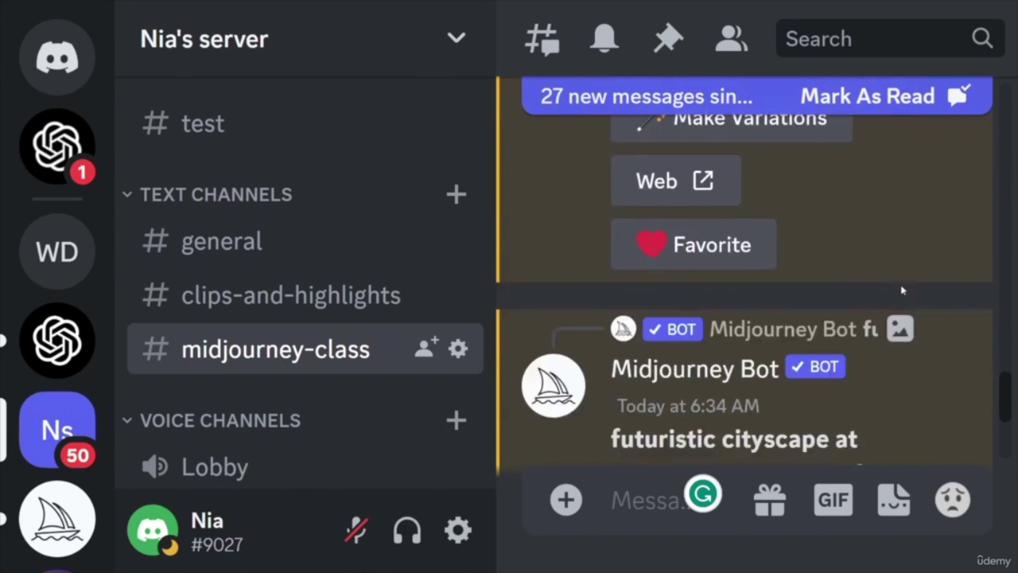
left_click(899, 295)
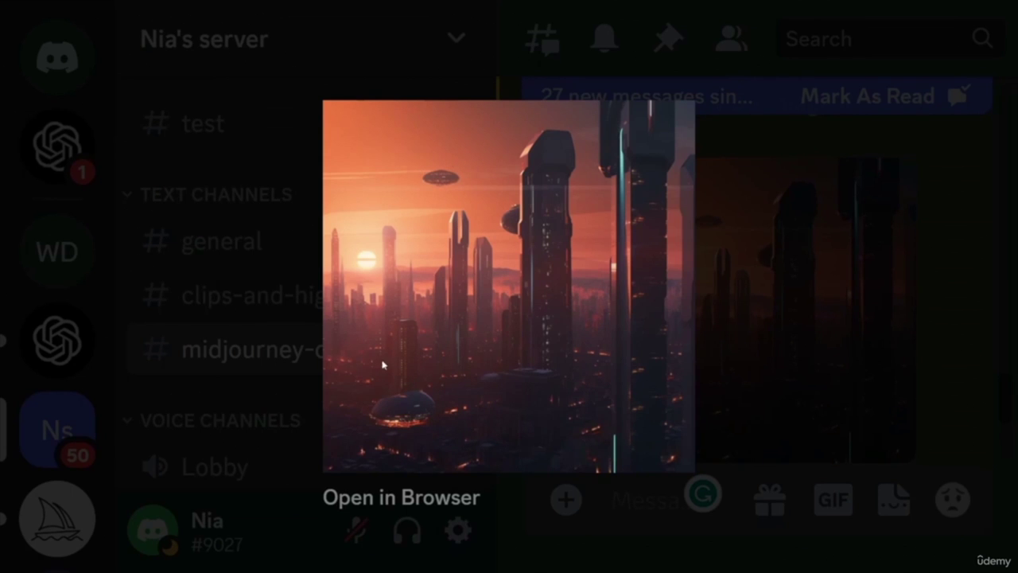
left_click(958, 340)
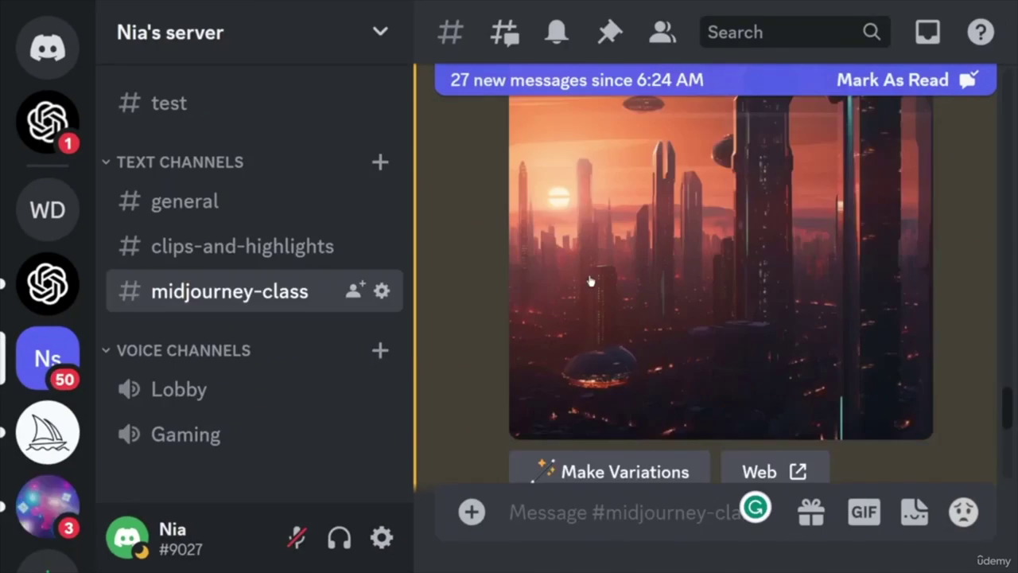
scroll(763, 288, "down", 5)
scroll(823, 295, "down", 5)
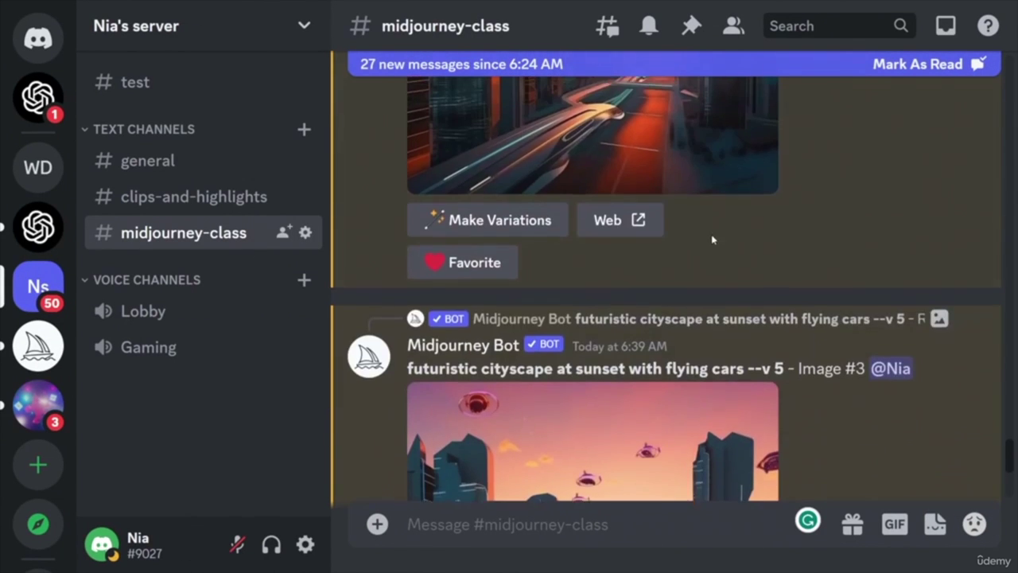
scroll(831, 290, "down", 5)
scroll(796, 302, "down", 10)
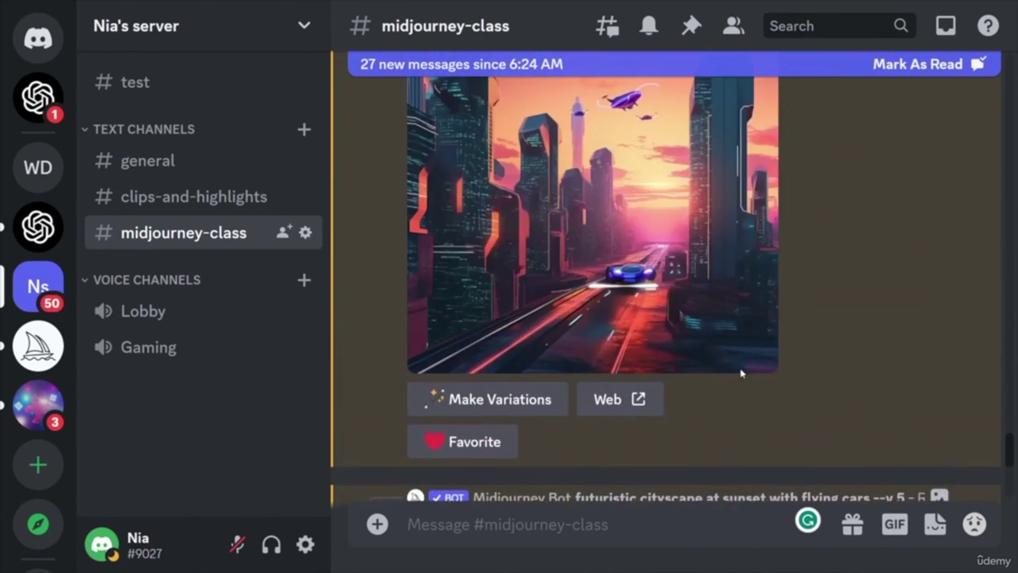
scroll(678, 317, "down", 5)
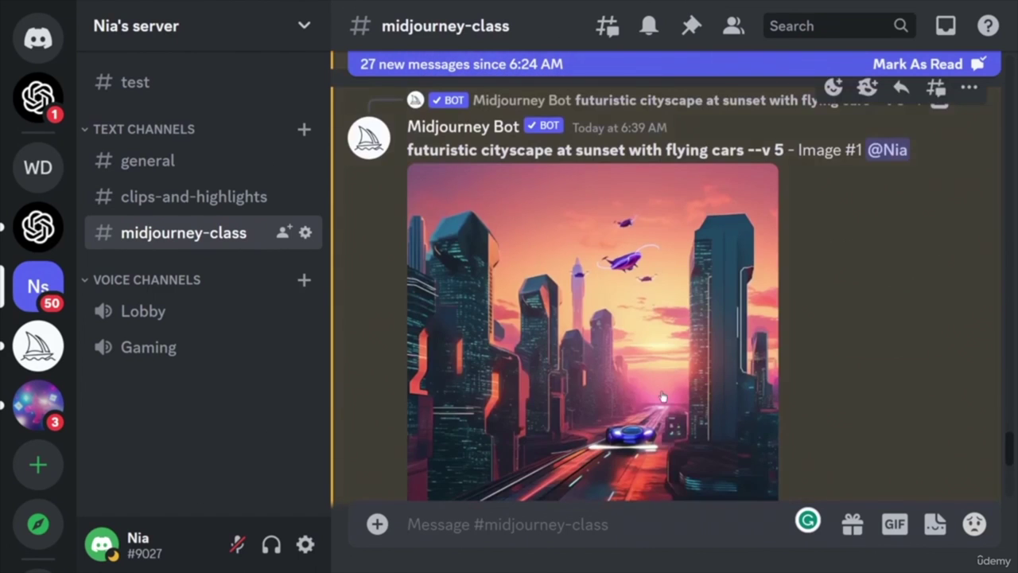
scroll(763, 330, "down", 5)
scroll(772, 336, "down", 10)
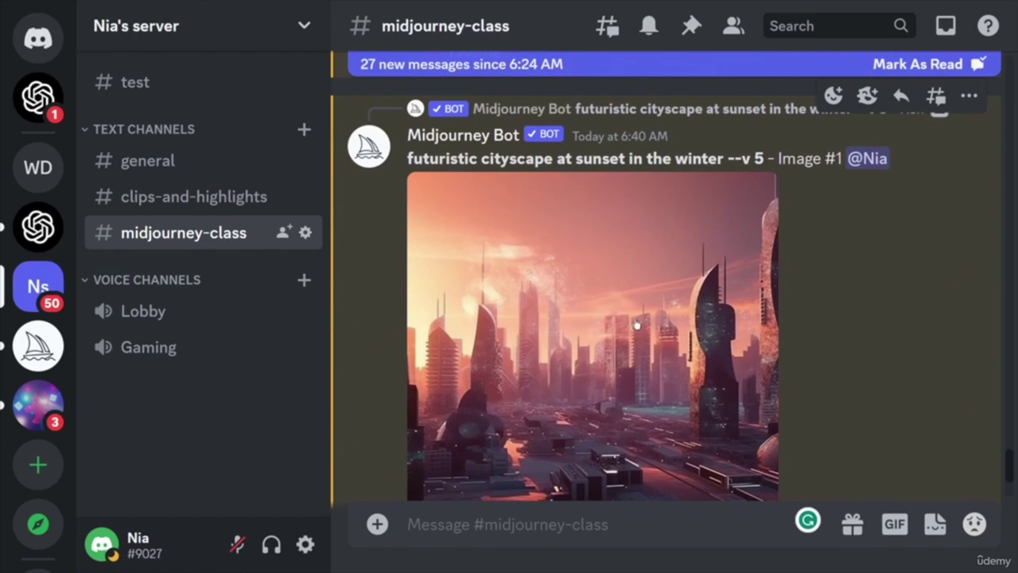
left_click(641, 353)
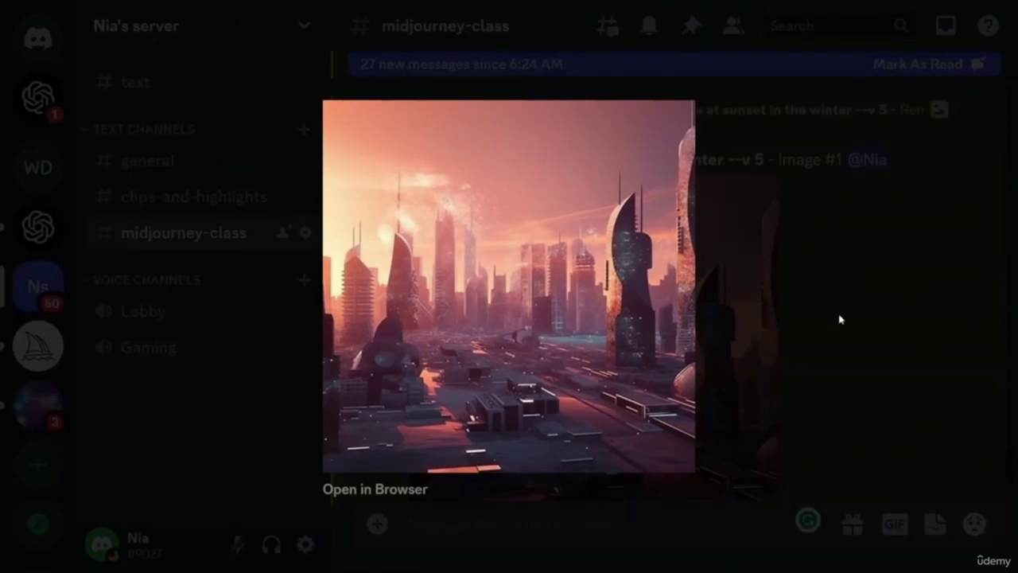
left_click(837, 322)
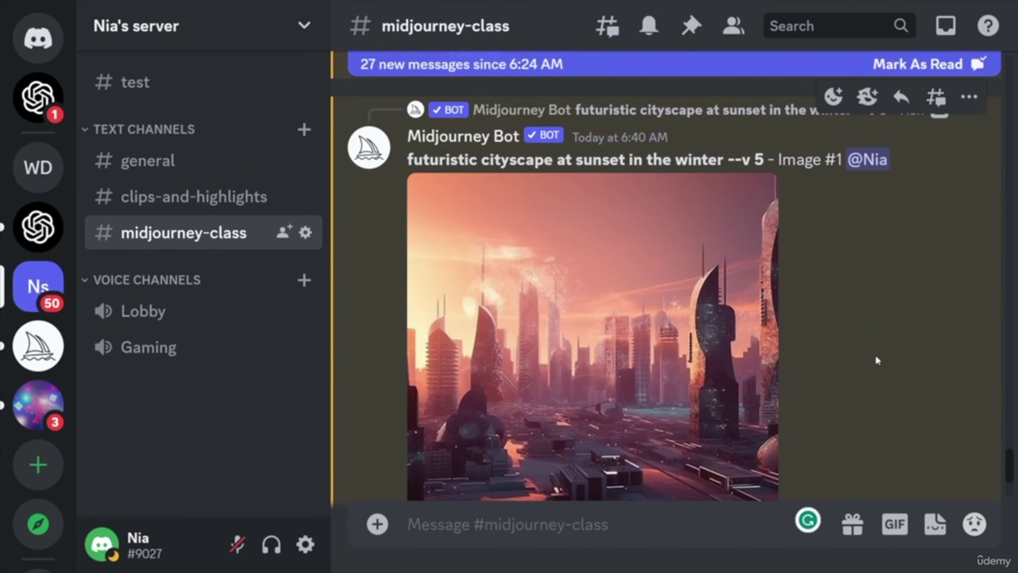
scroll(878, 360, "down", 10)
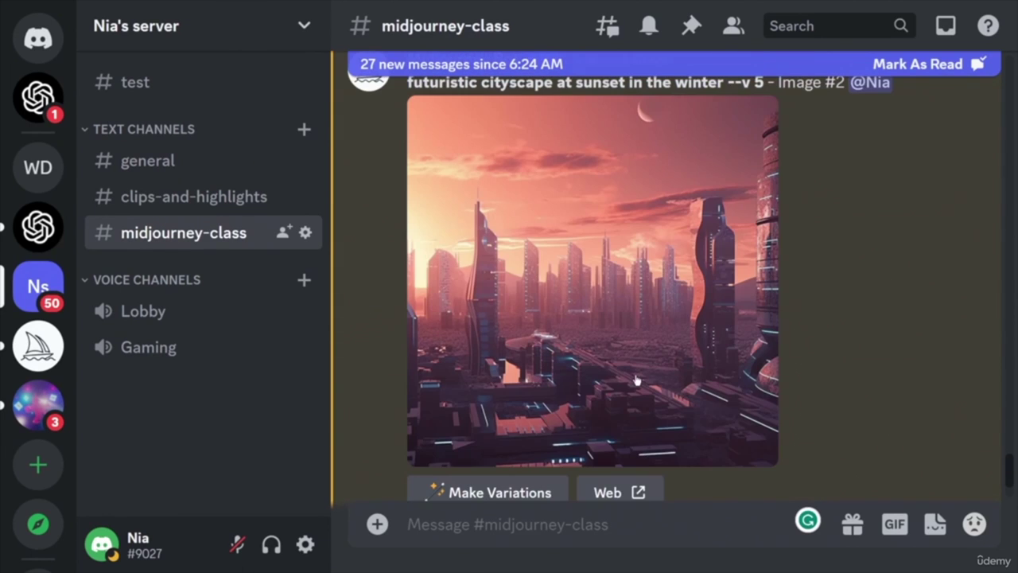
left_click(641, 359)
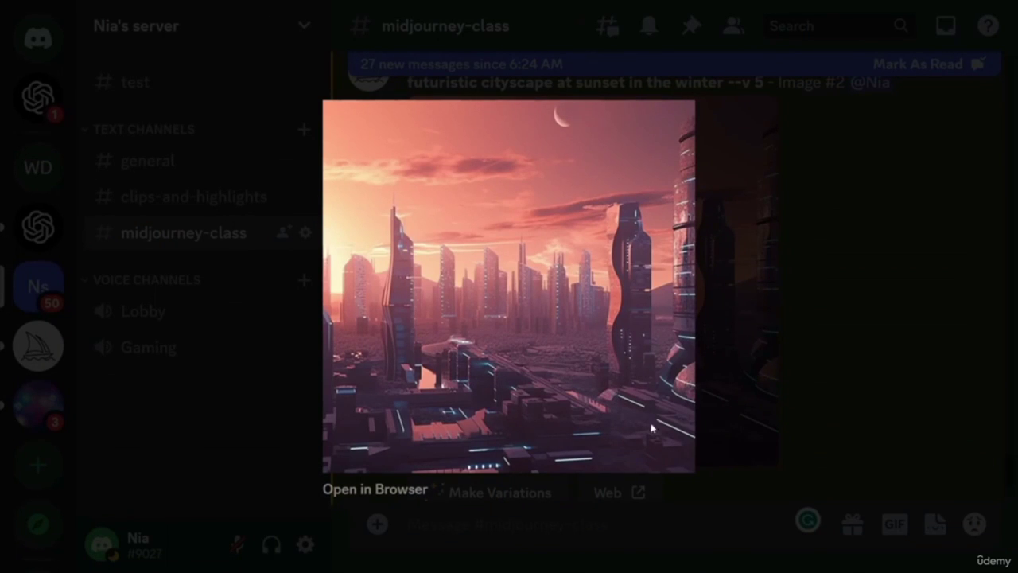
left_click(836, 323)
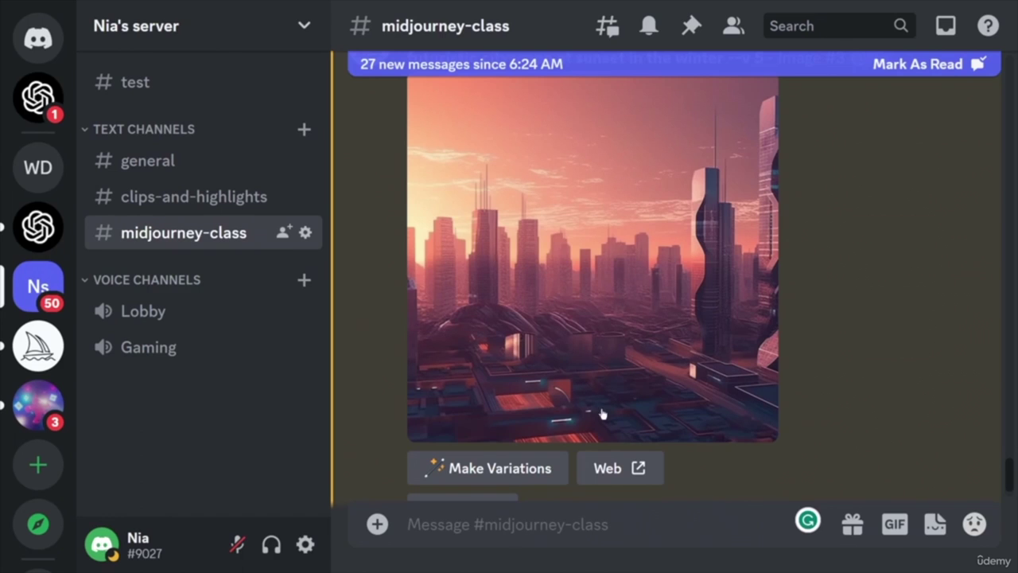
scroll(596, 323, "down", 5)
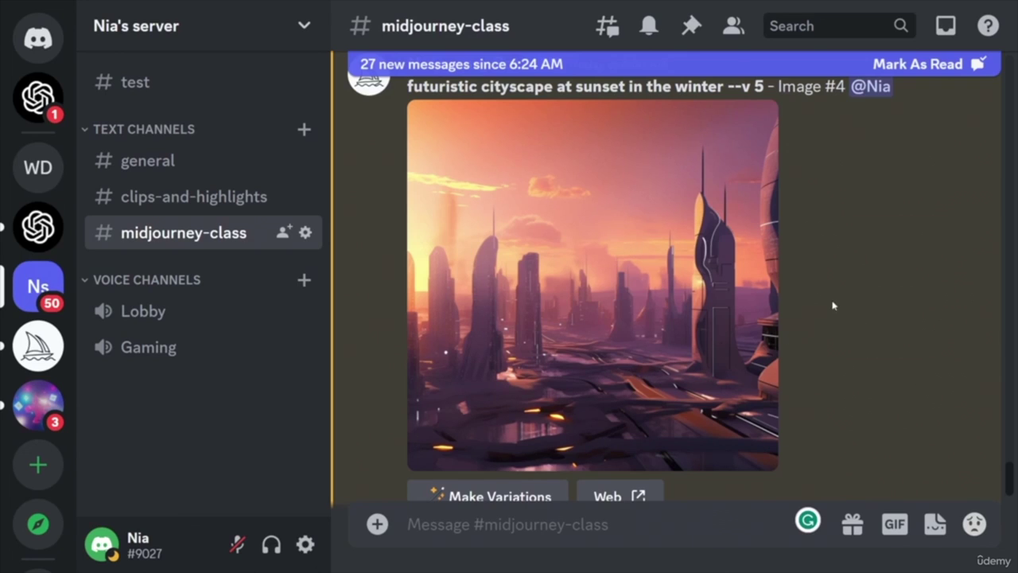
scroll(834, 304, "down", 2)
scroll(834, 305, "up", 4)
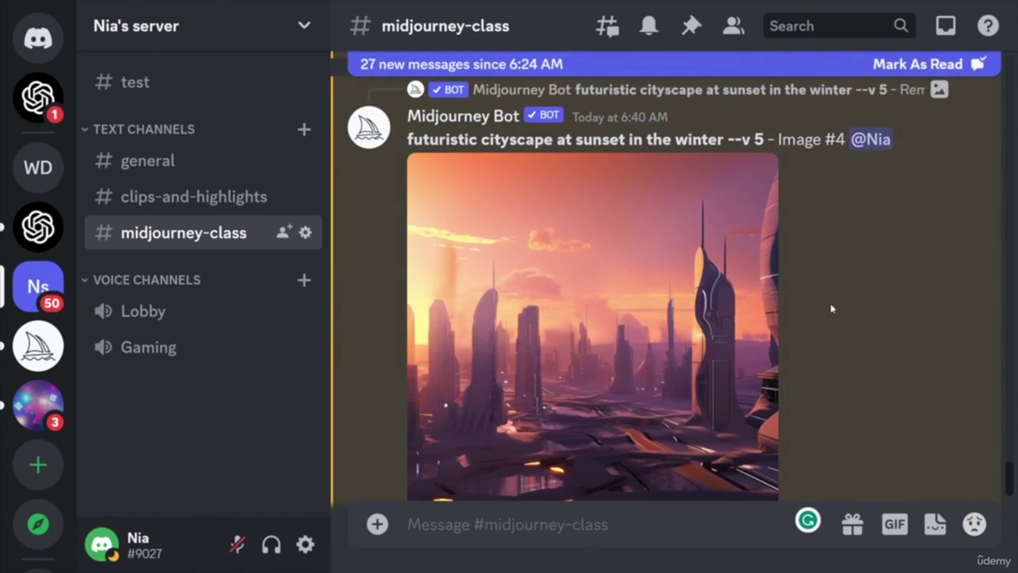
scroll(806, 314, "down", 2)
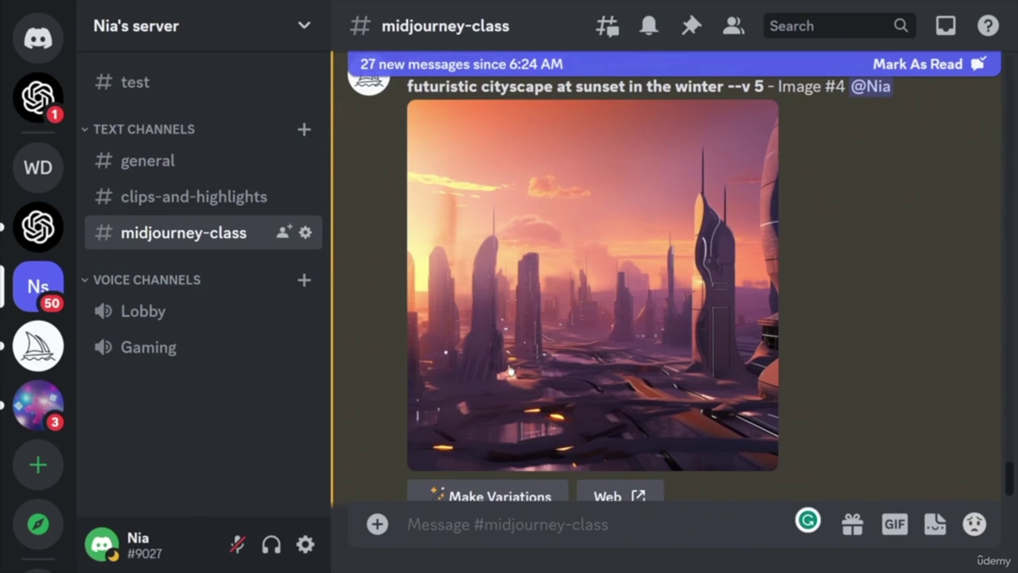
scroll(860, 350, "down", 3)
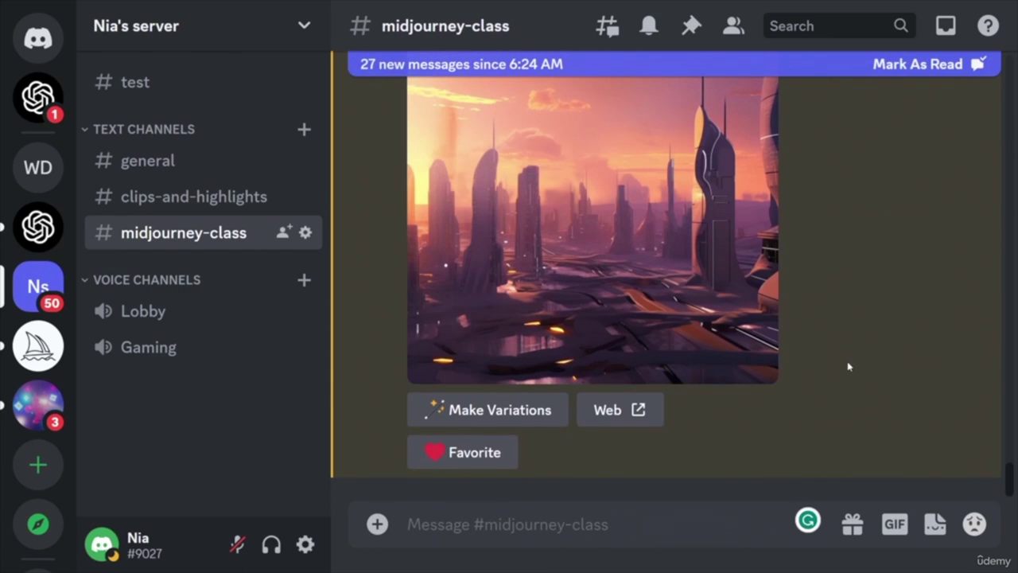
scroll(848, 366, "down", 5)
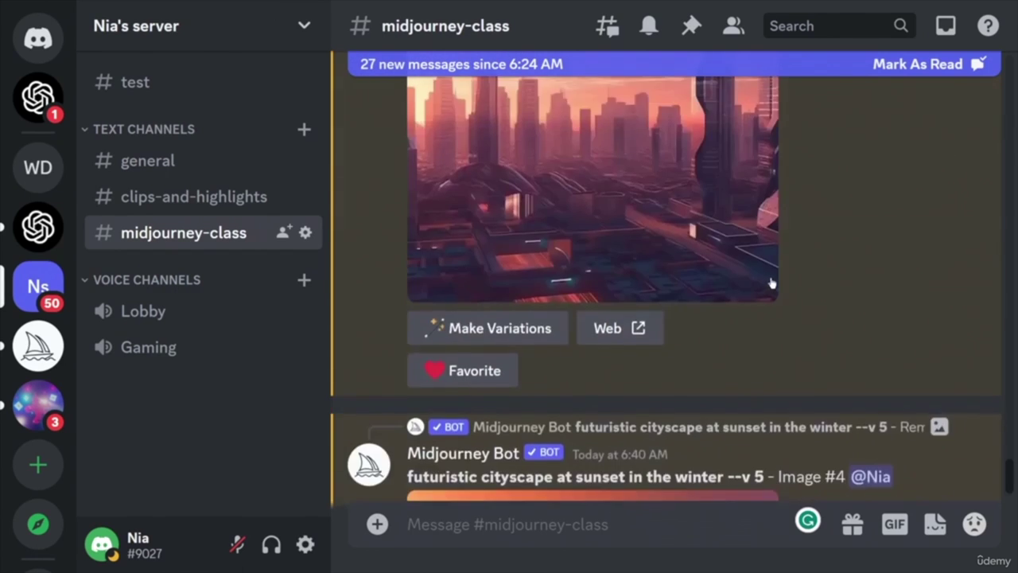
scroll(795, 291, "up", 5)
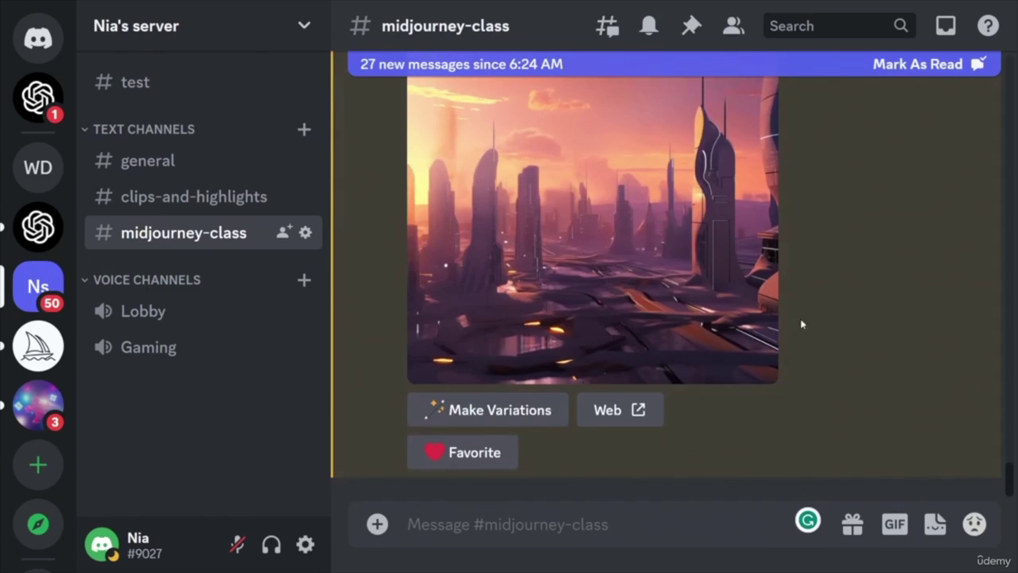
scroll(800, 325, "down", 4)
scroll(796, 247, "down", 3)
- Send /settings to show the MJ version options, then zoom the interface out
type("/")
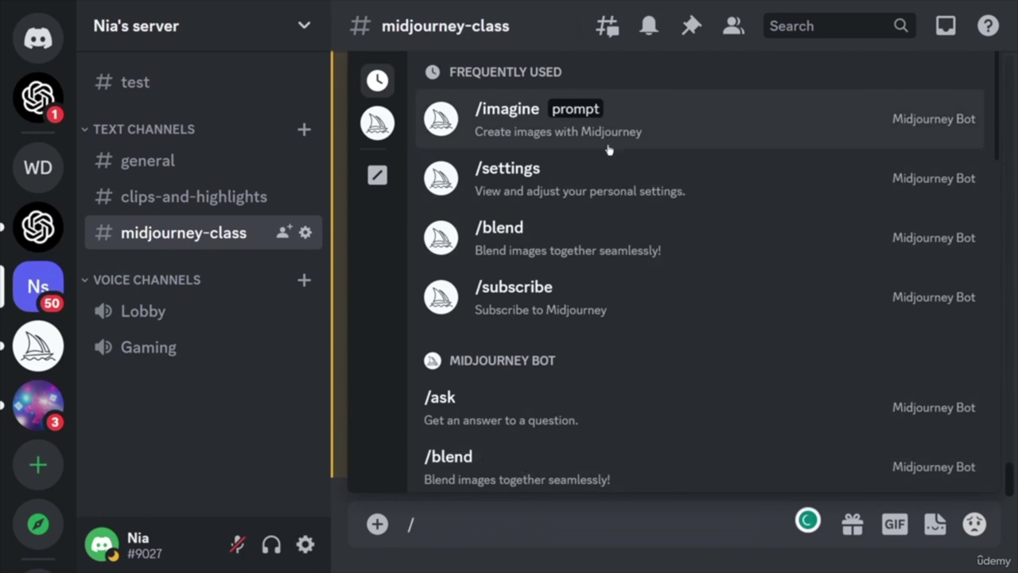
left_click(568, 178)
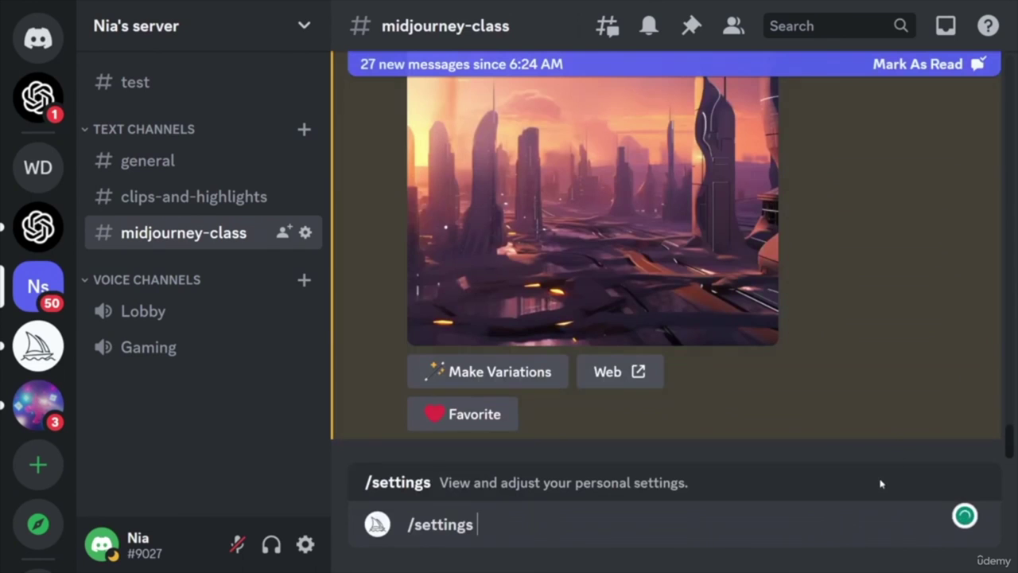
key("Return")
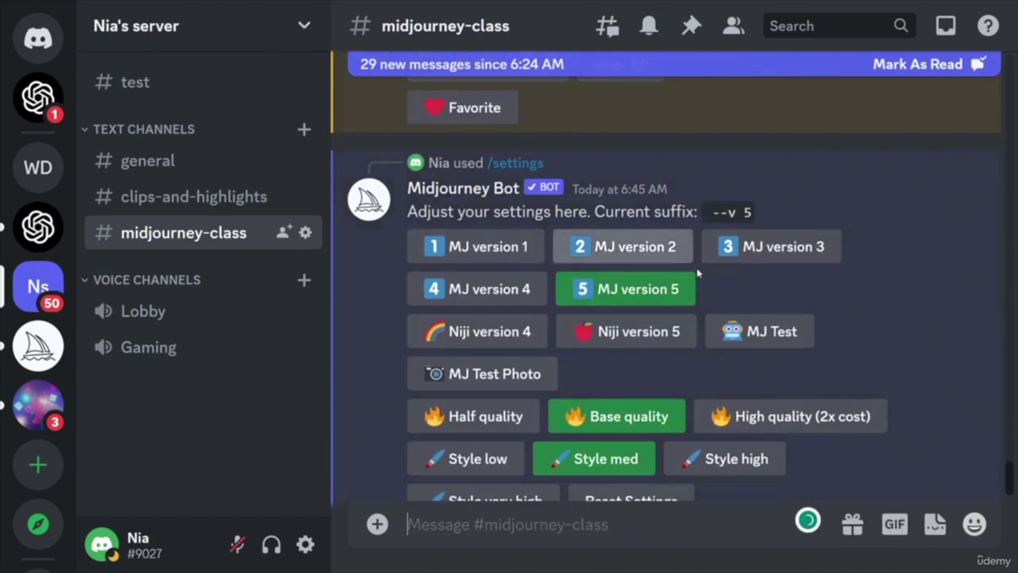
key("ctrl+minus")
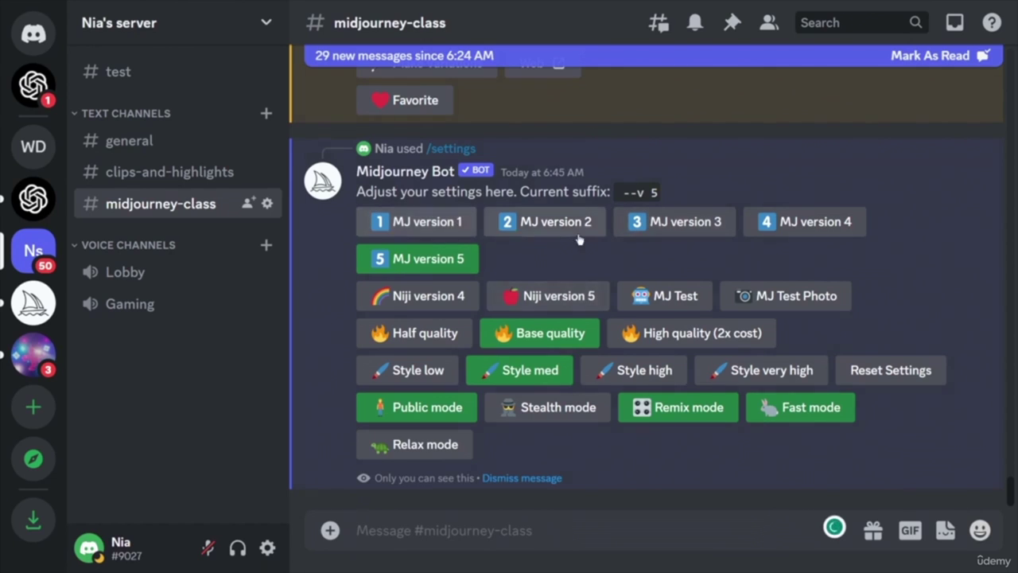
- Switch Midjourney to MJ version 1 in the settings panel
scroll(669, 248, "up", 5)
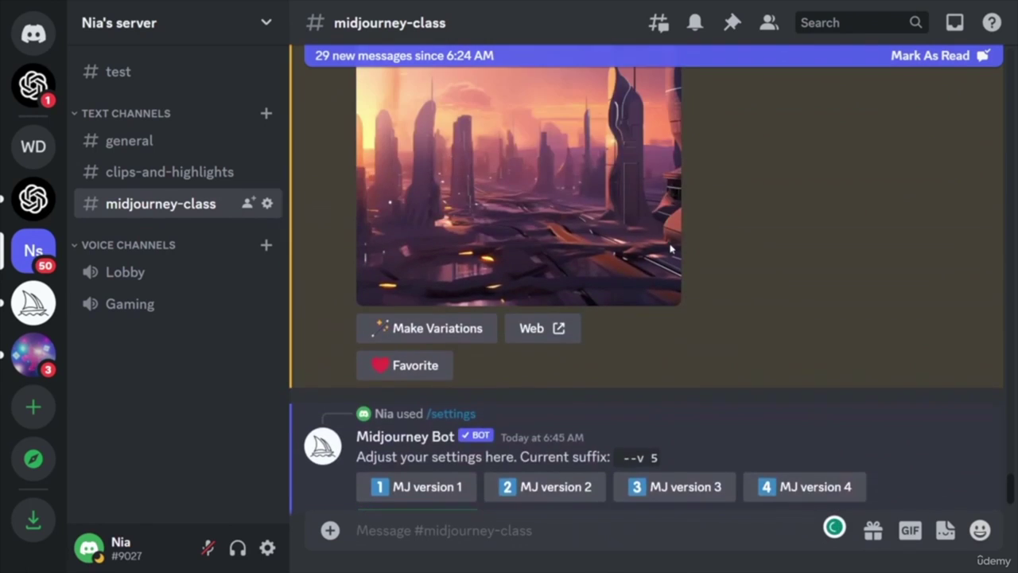
scroll(670, 249, "up", 3)
scroll(556, 357, "down", 4)
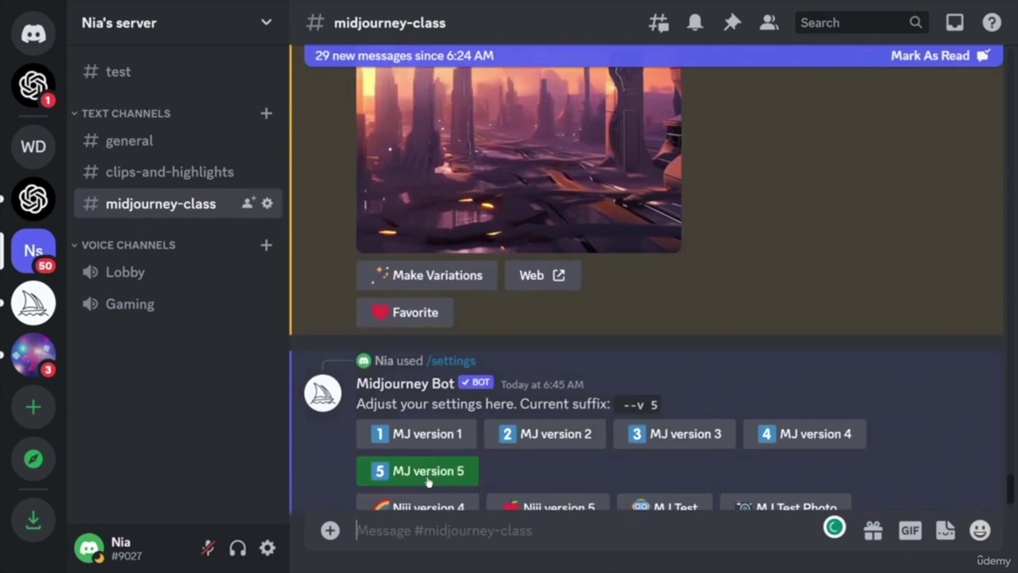
left_click(421, 434)
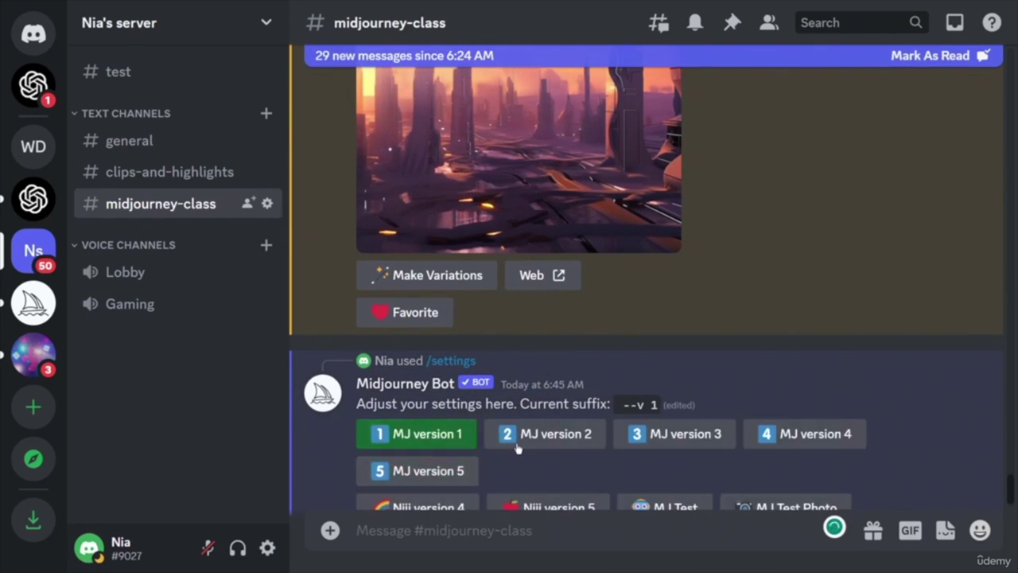
- Paste the flying-cars cityscape prompt into /imagine and send it under version 1
scroll(716, 438, "up", 6)
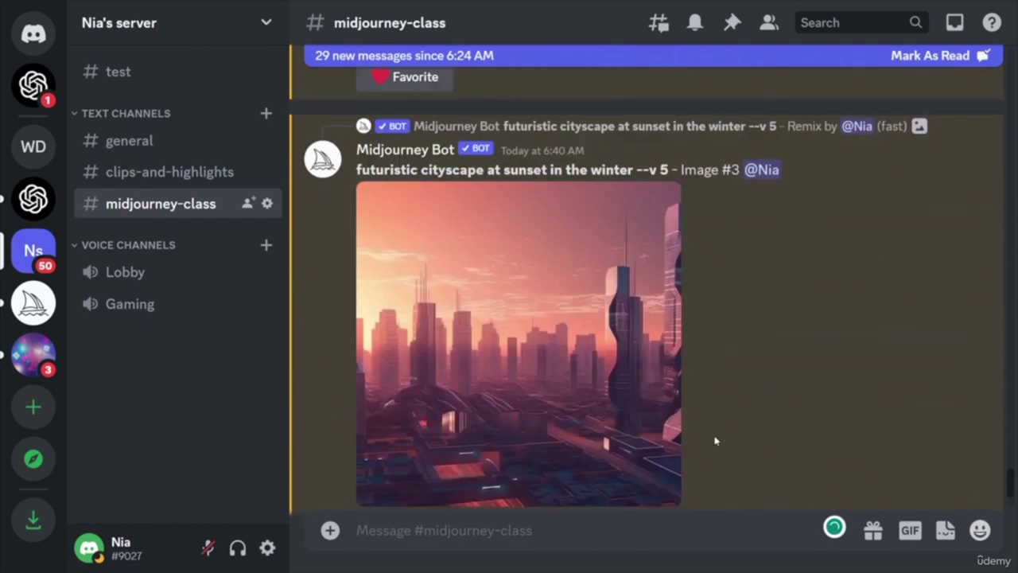
scroll(715, 439, "up", 10)
scroll(700, 444, "up", 8)
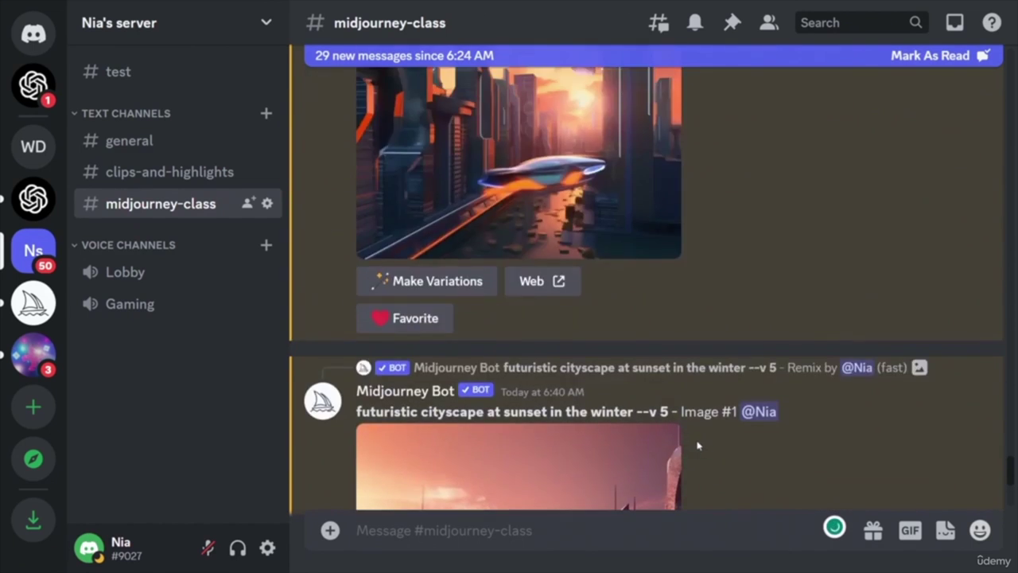
scroll(677, 443, "down", 1)
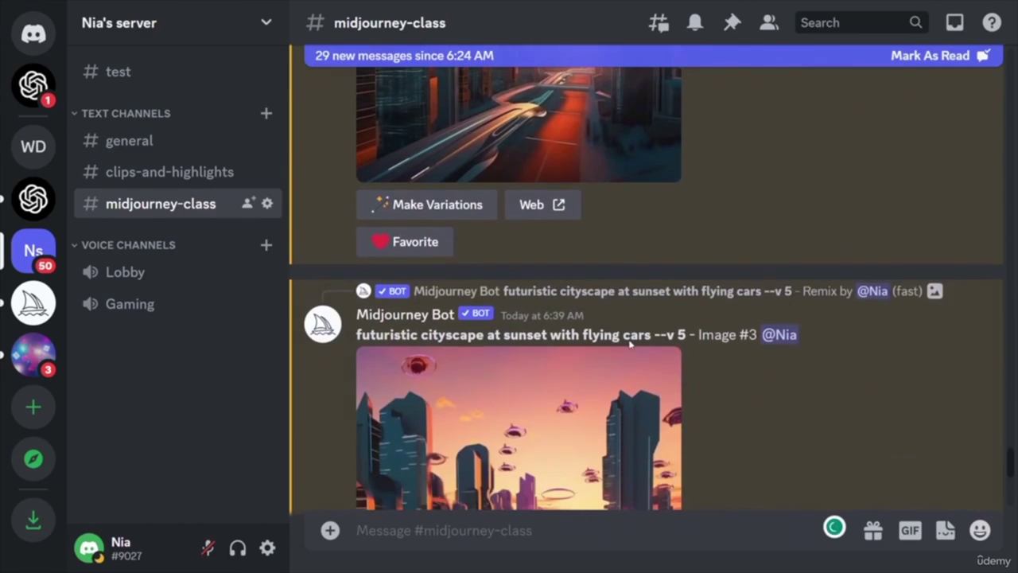
left_click_drag(652, 335, 346, 344)
key("ctrl+c")
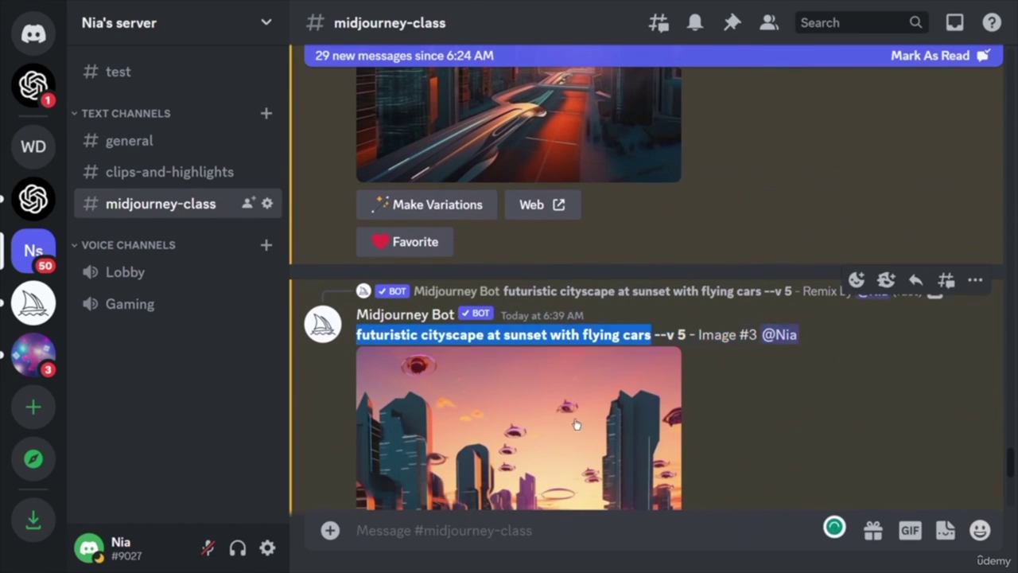
left_click(480, 531)
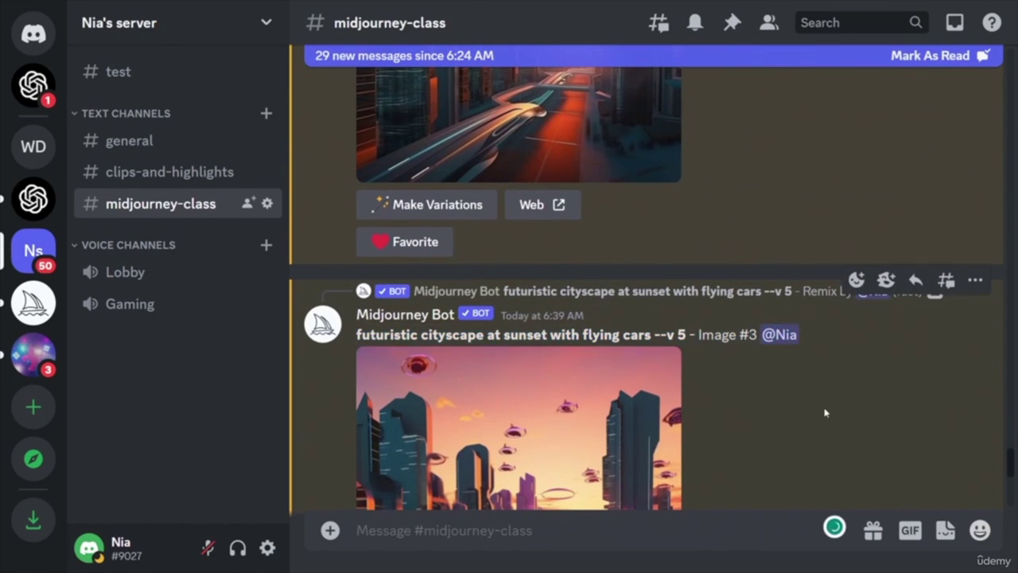
type("/imagine")
key("Tab")
key("ctrl+v")
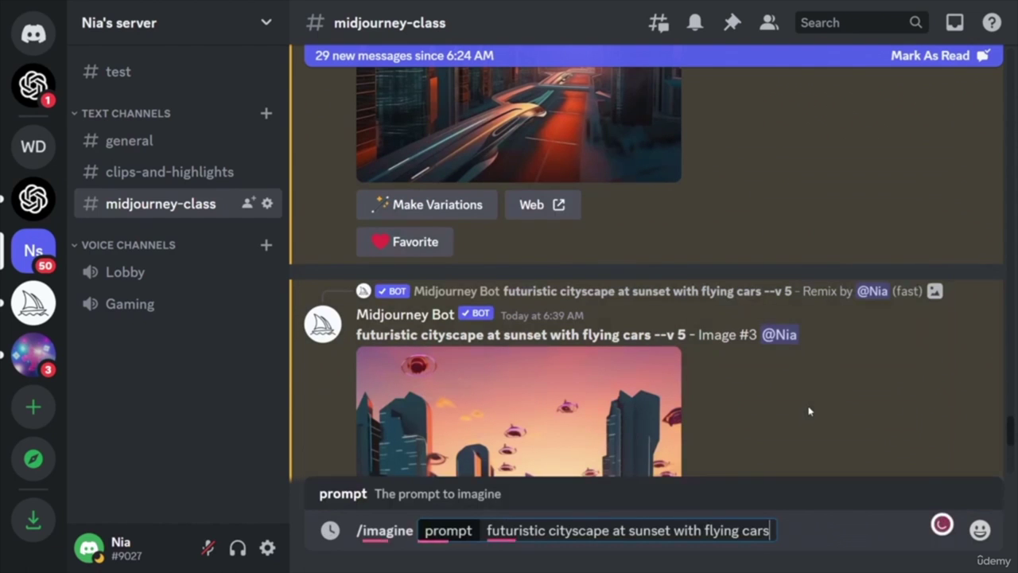
key("Return")
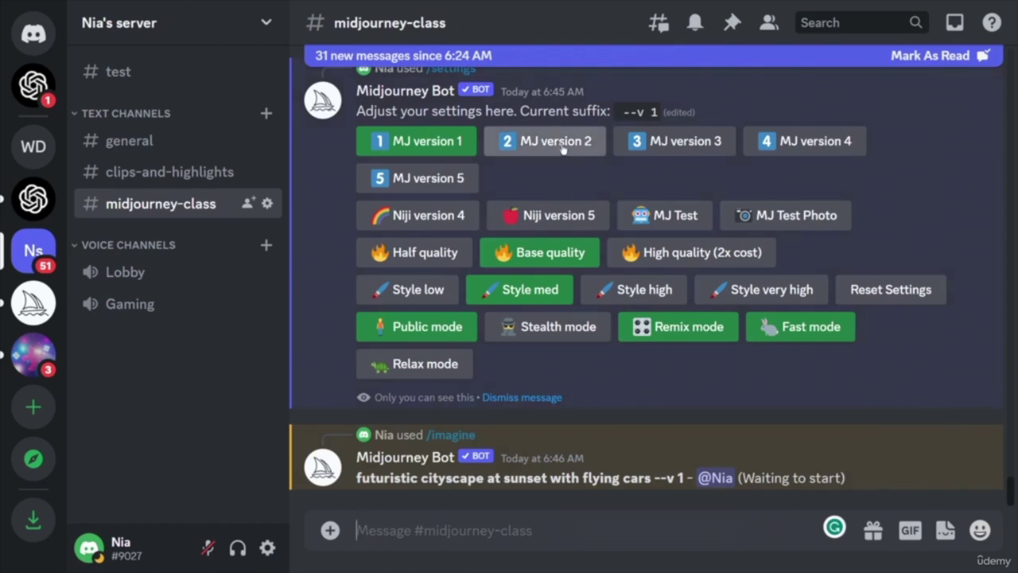
- Switch to MJ version 2 and resend the cityscape prompt with /imagine
left_click(529, 141)
left_click(467, 532)
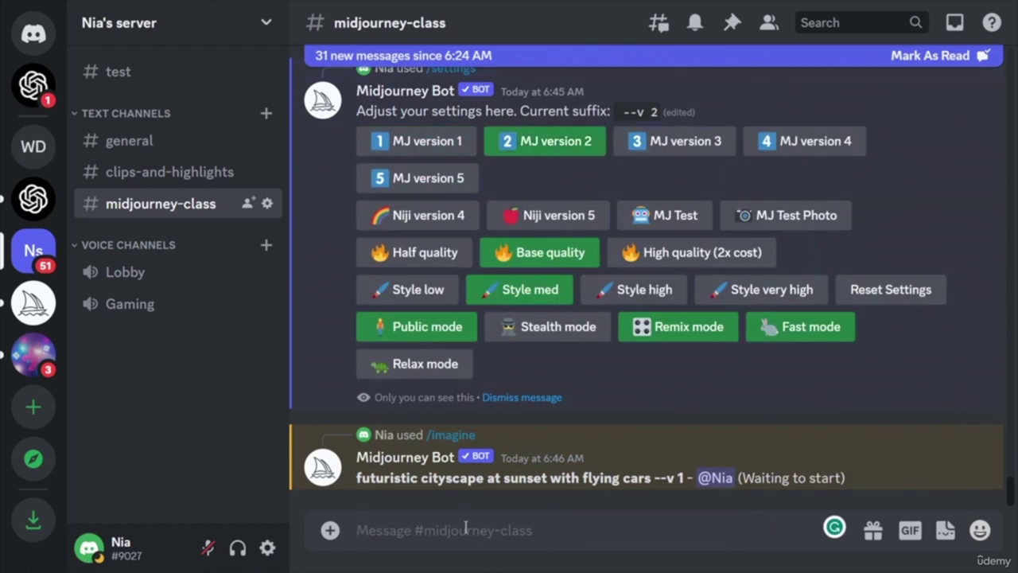
type("/imagine")
key("ctrl+v")
key("Return")
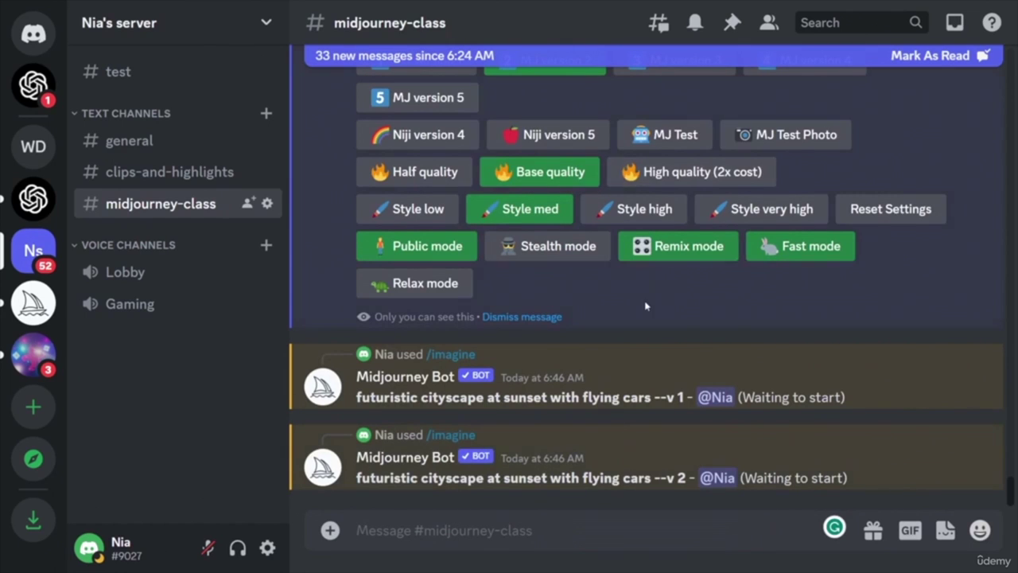
- Switch to MJ version 3 and resend the cityscape prompt with /imagine
scroll(682, 269, "up", 2)
left_click(684, 221)
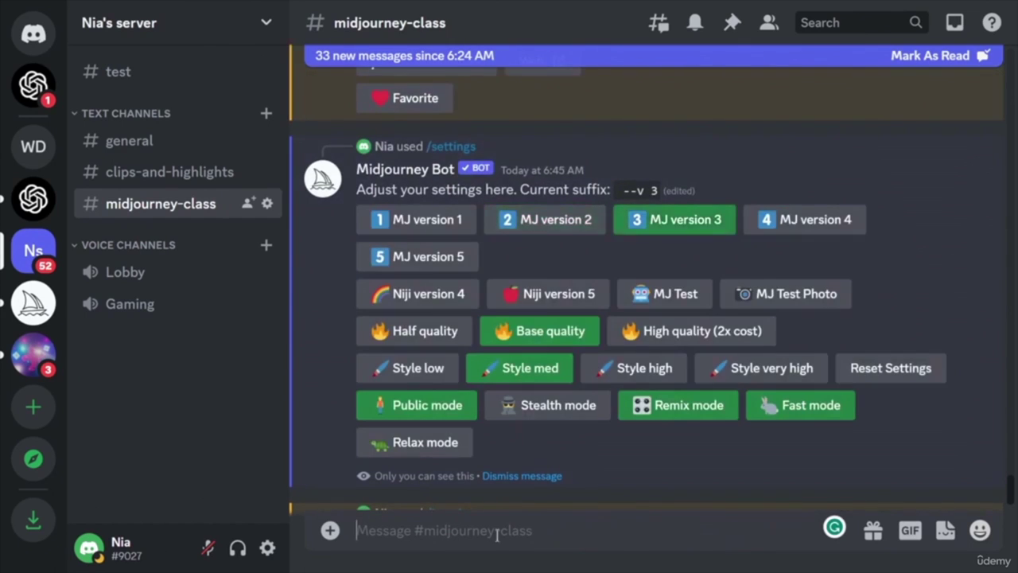
type("/imagine prompt")
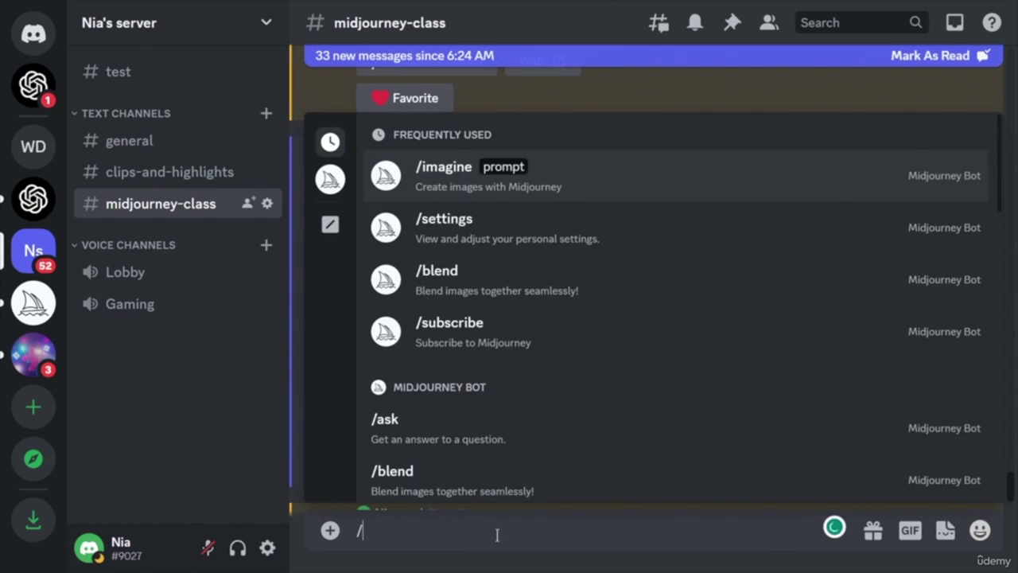
key("Return")
key("ctrl+v")
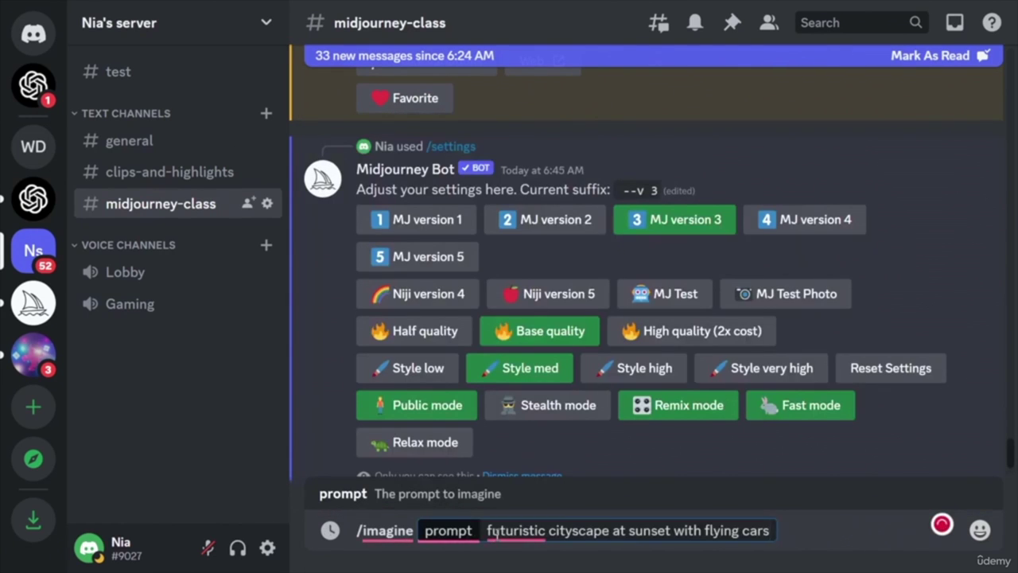
key("Return")
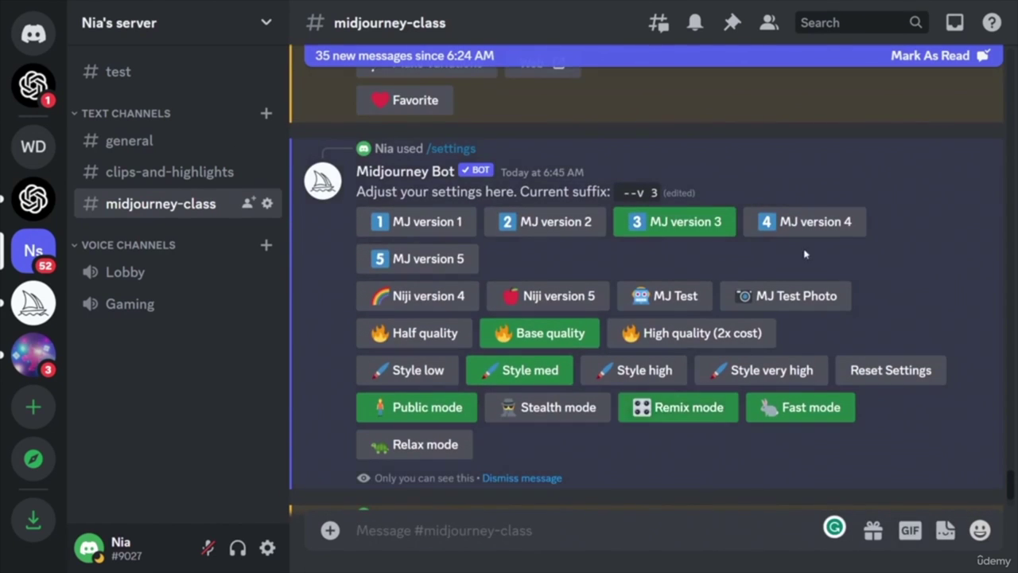
- Switch to MJ version 4 and resend the cityscape prompt with /imagine
left_click(805, 222)
type("/imagine")
key("Return")
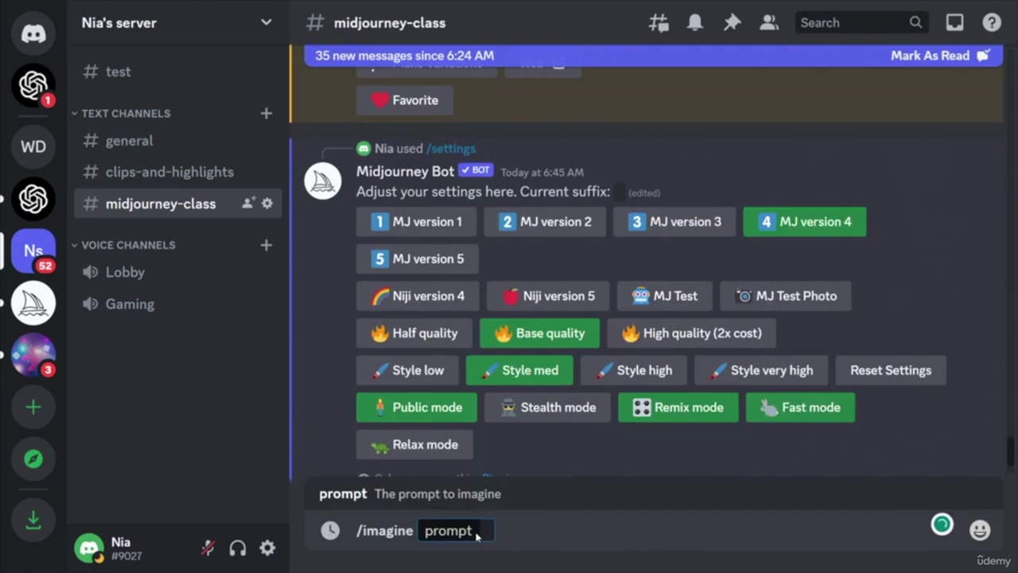
key("ctrl+v")
key("Return")
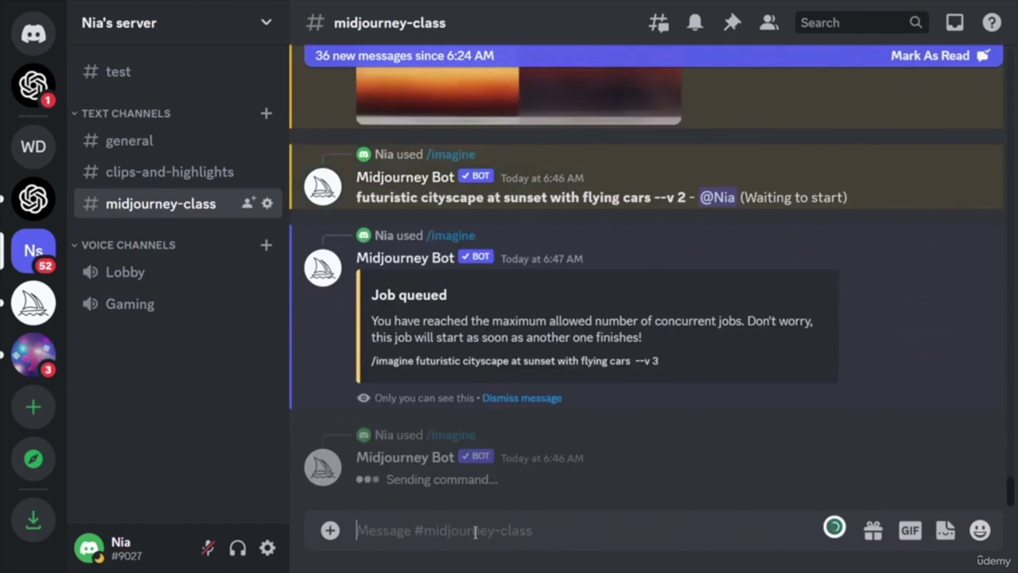
- Open the finished --v 1 flying-cars cityscape grid in the full-size image viewer
scroll(689, 327, "up", 3)
scroll(685, 327, "up", 15)
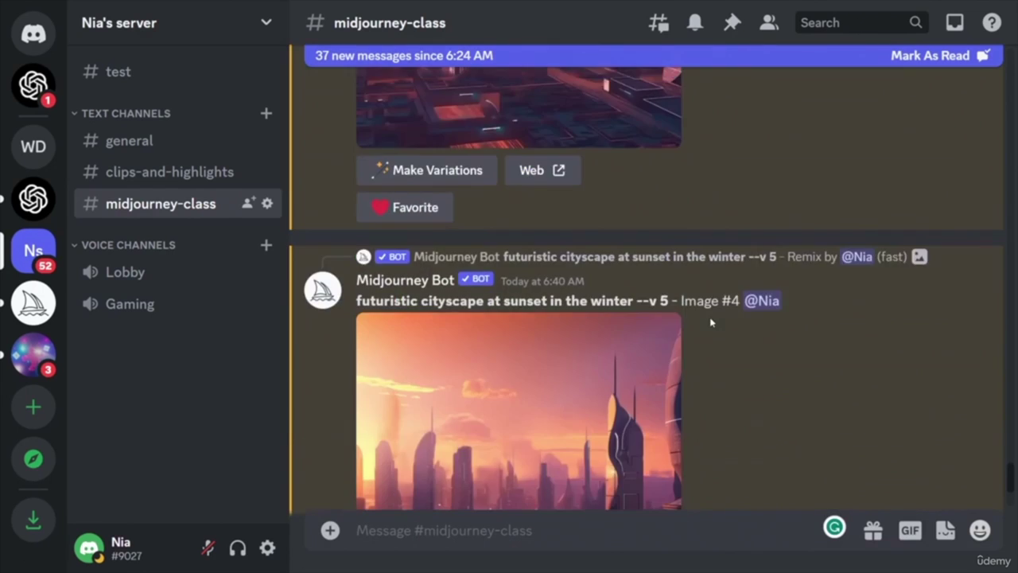
scroll(716, 313, "down", 10)
scroll(847, 334, "down", 3)
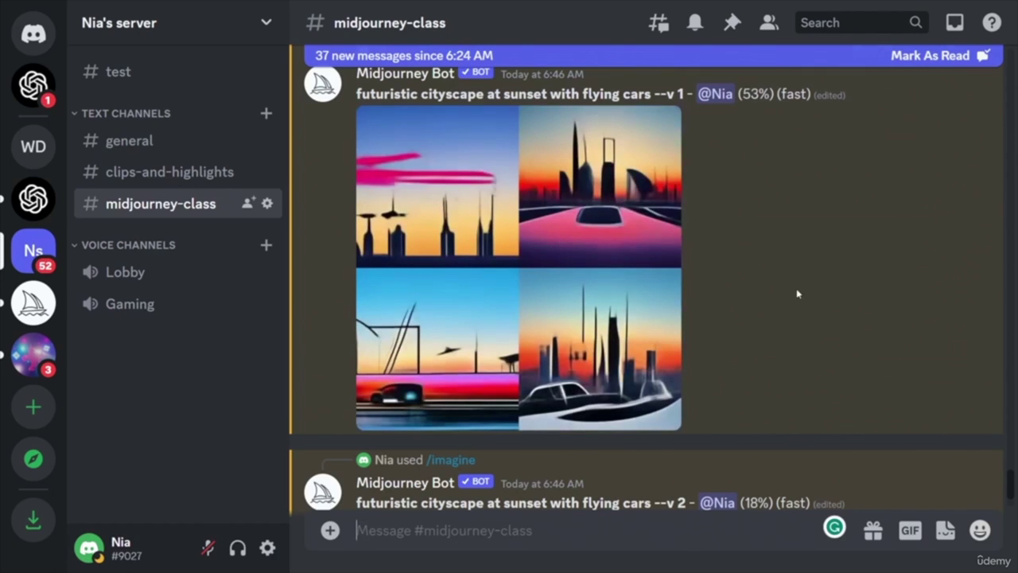
scroll(763, 283, "down", 5)
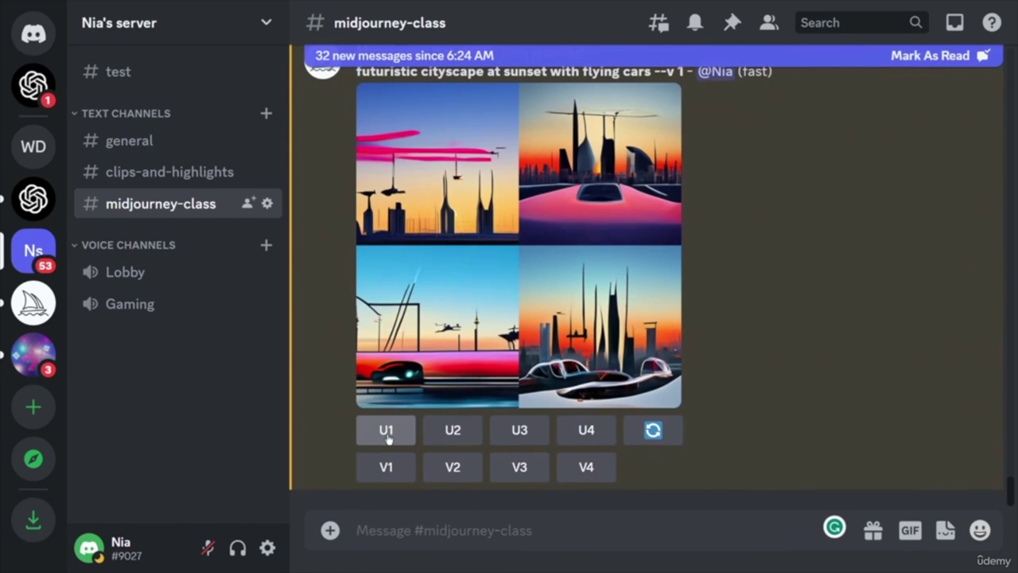
left_click(561, 293)
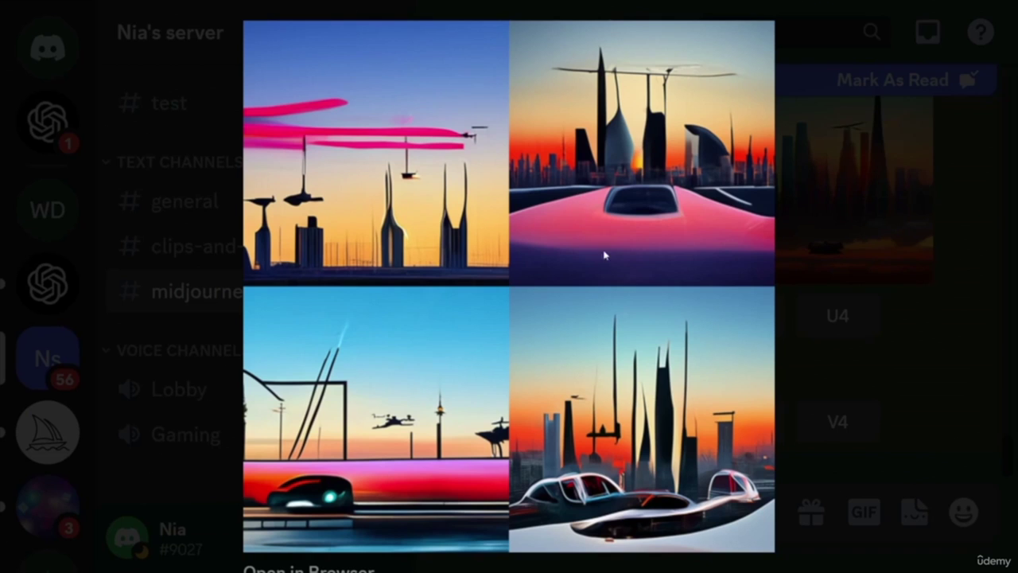
- Close the enlarged preview and request a U1 upscale of the --v 1 grid
left_click(917, 382)
scroll(931, 387, "up", 3)
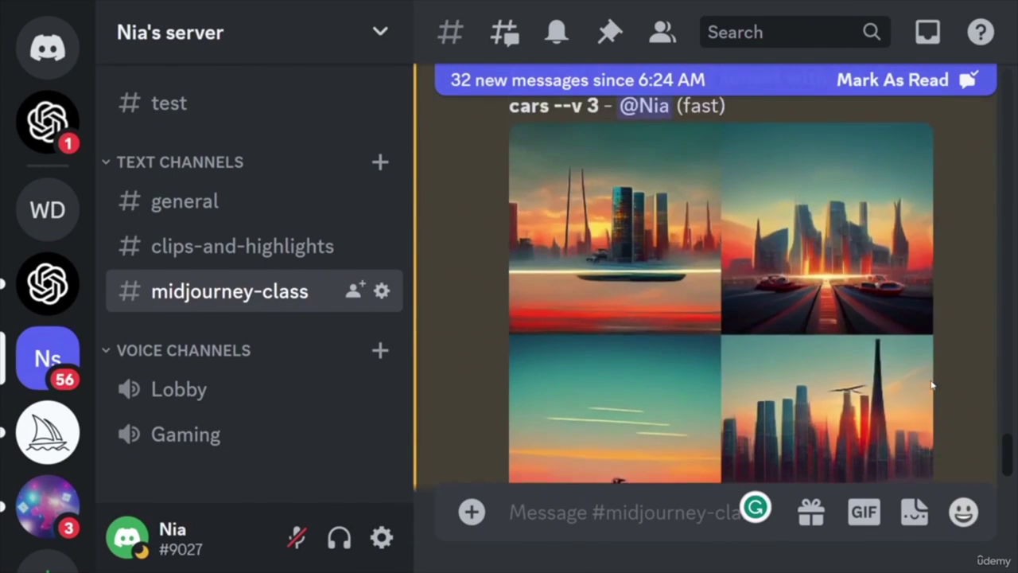
scroll(922, 387, "down", 6)
scroll(919, 387, "down", 10)
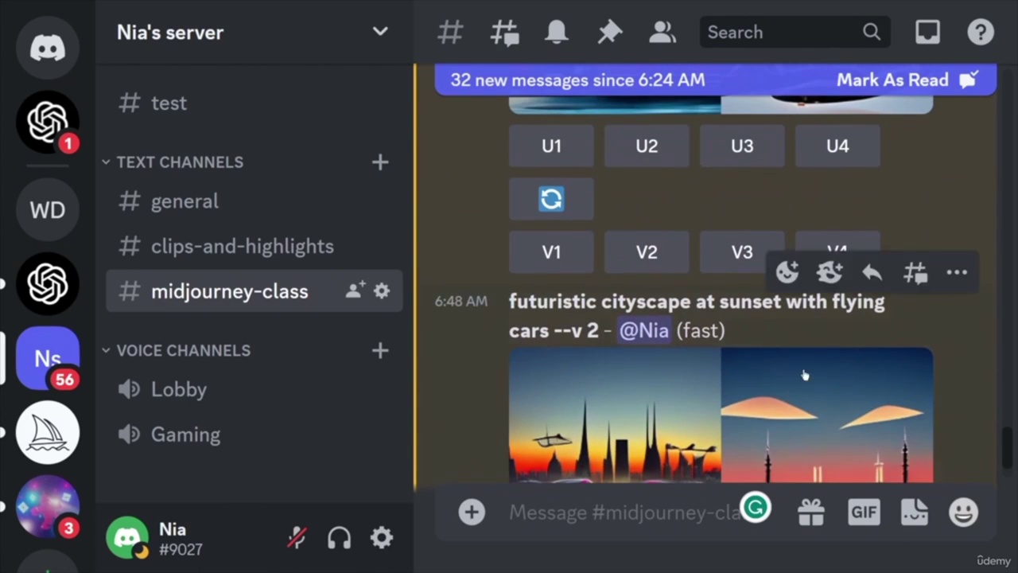
scroll(787, 364, "down", 3)
scroll(865, 372, "down", 5)
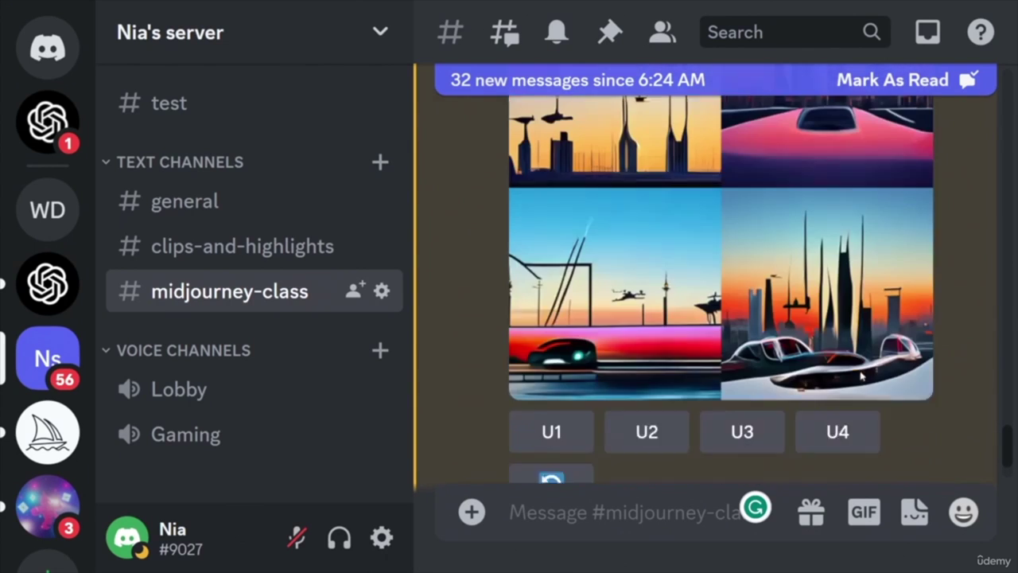
scroll(865, 373, "up", 1)
scroll(741, 248, "down", 8)
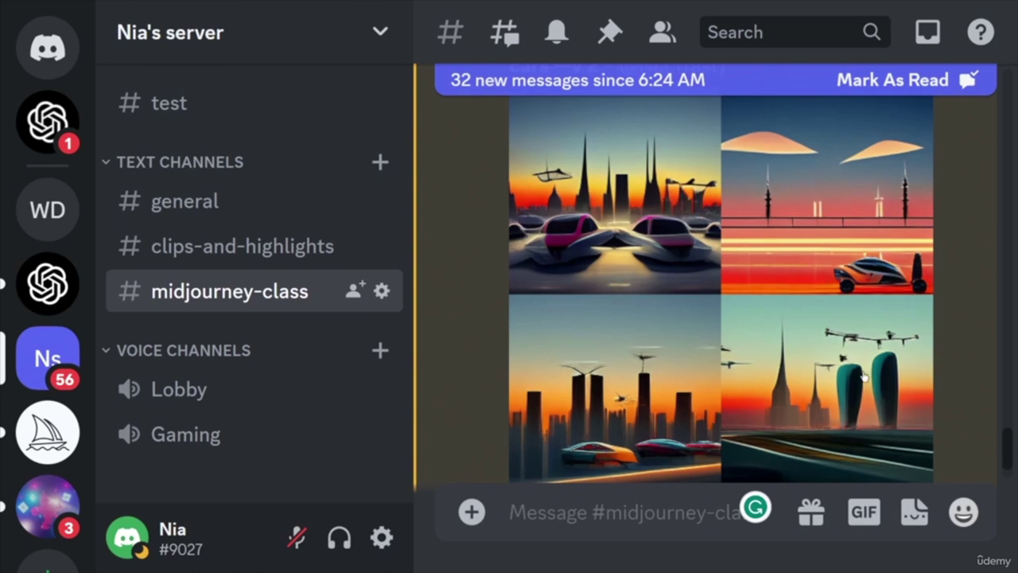
scroll(828, 305, "down", 4)
scroll(828, 305, "down", 15)
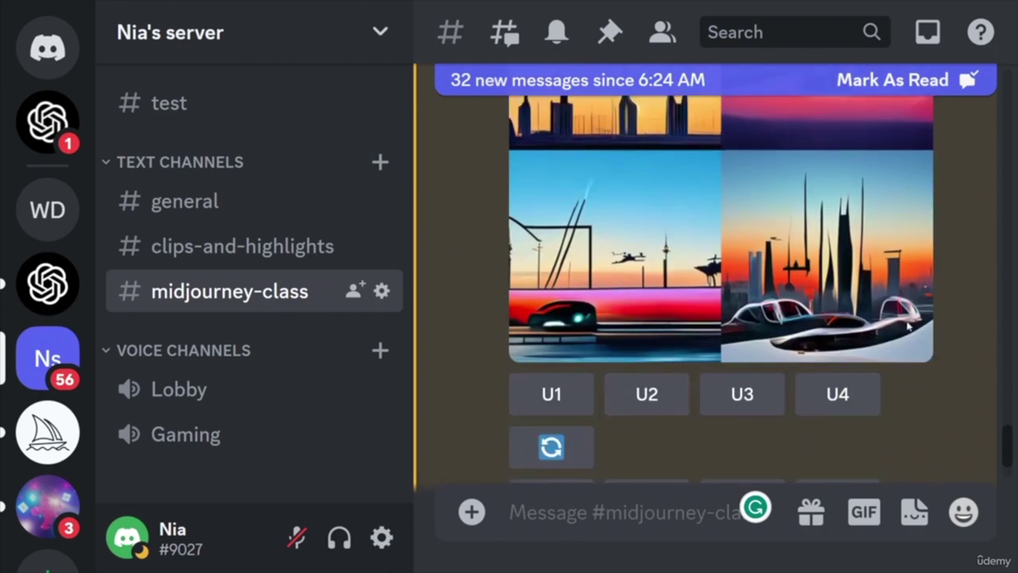
left_click(566, 358)
- Request a U1 upscale of the --v 2 cityscape grid
scroll(851, 278, "down", 5)
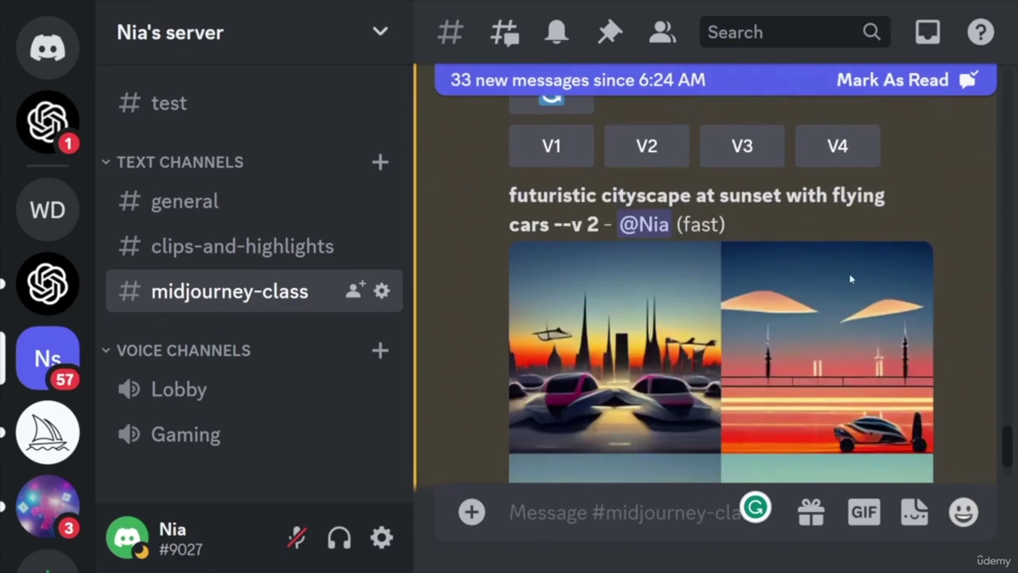
scroll(851, 278, "down", 5)
scroll(720, 317, "down", 3)
left_click(553, 273)
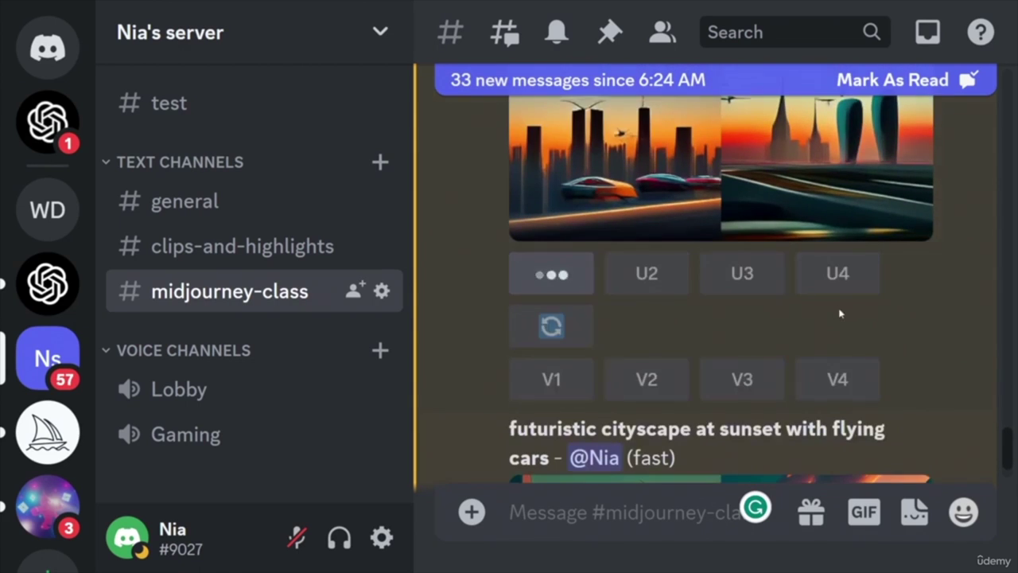
scroll(865, 331, "down", 3)
scroll(915, 338, "down", 2)
scroll(911, 339, "up", 3)
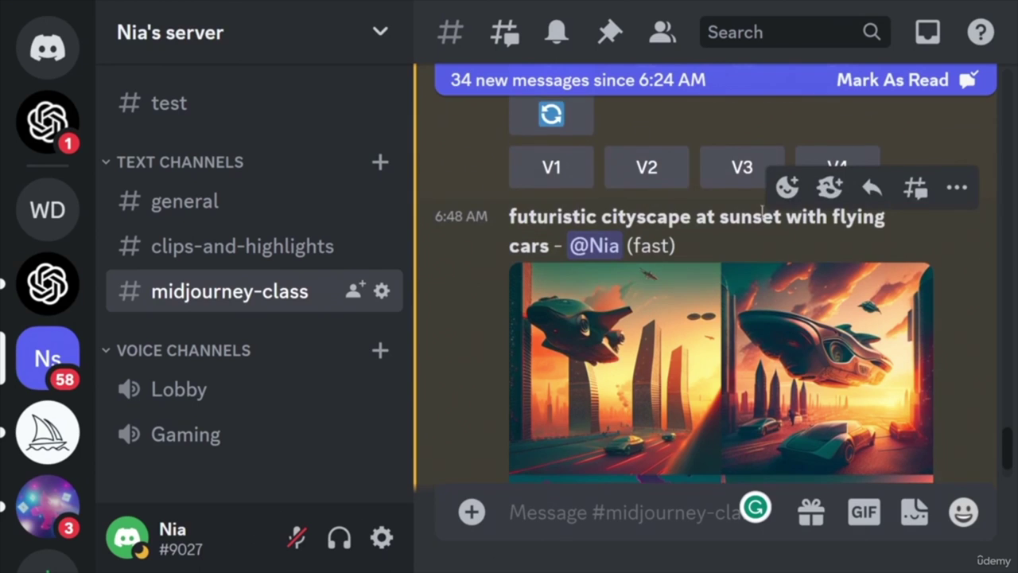
scroll(647, 310, "down", 8)
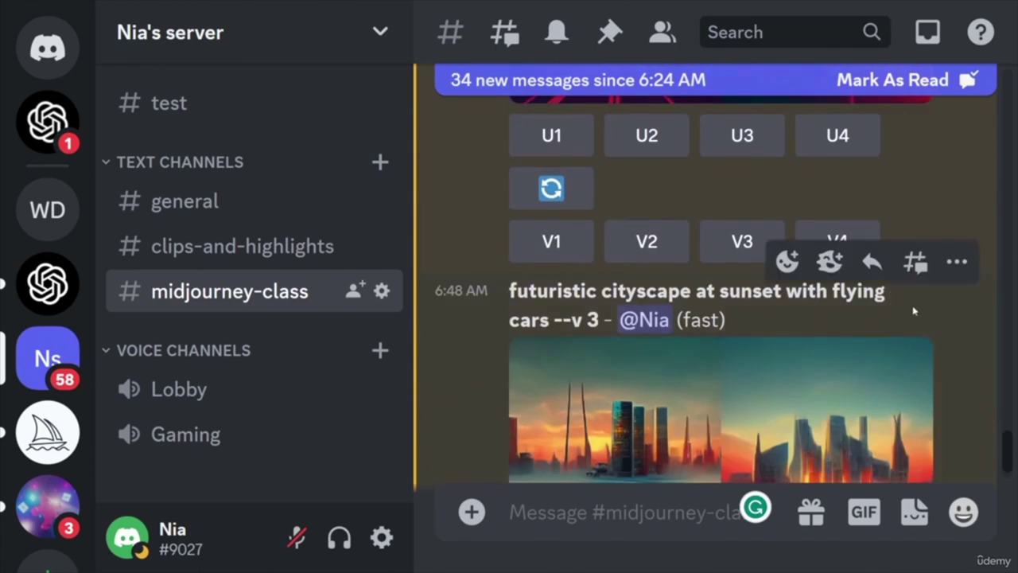
scroll(914, 322, "down", 3)
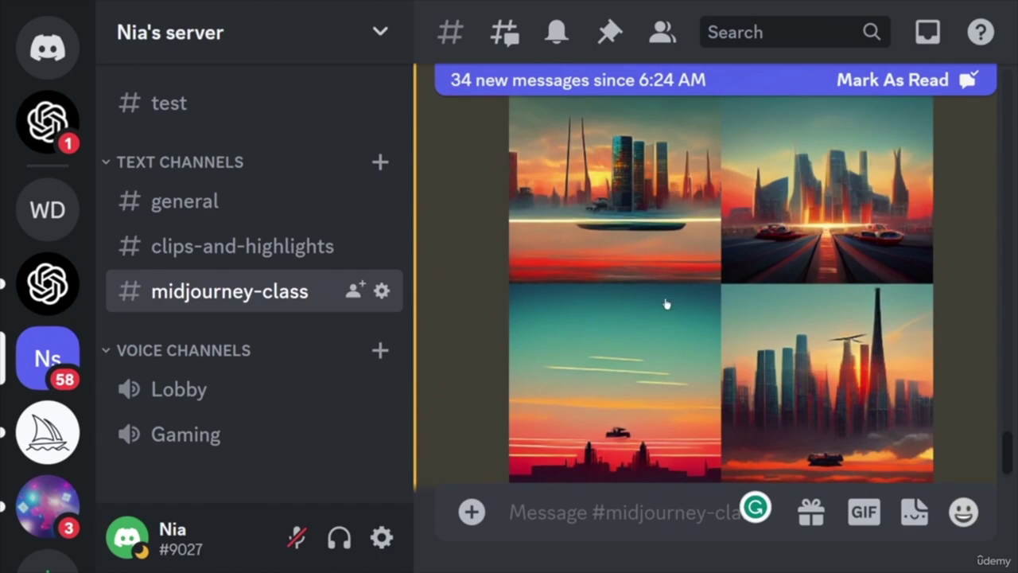
scroll(676, 307, "down", 1)
scroll(696, 312, "up", 1)
scroll(932, 272, "up", 2)
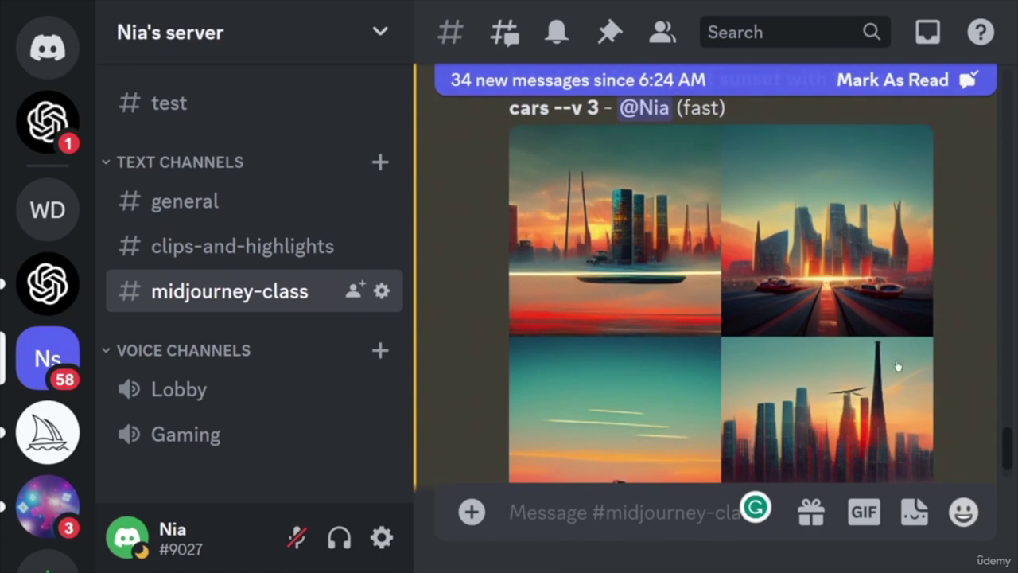
scroll(898, 364, "down", 3)
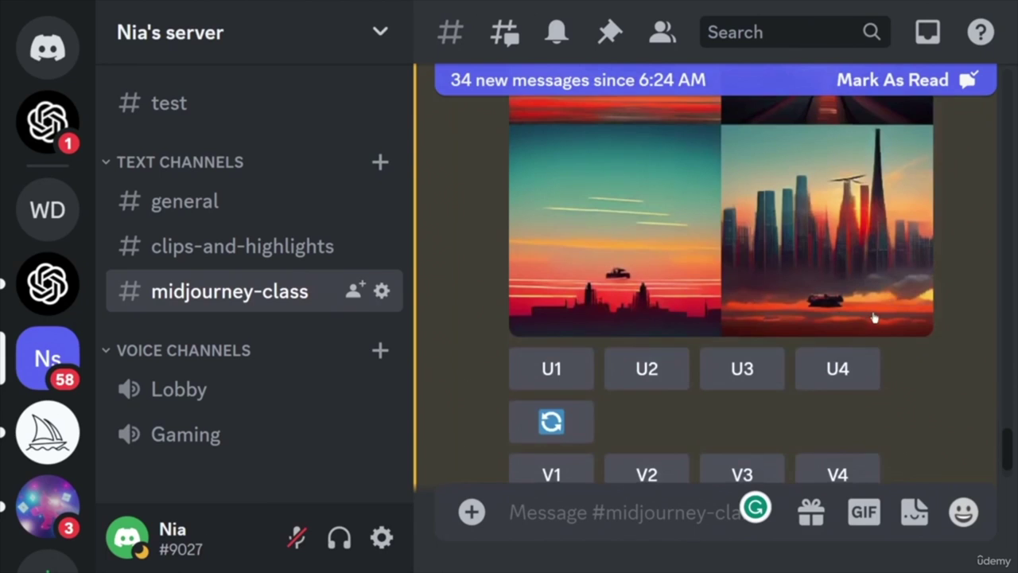
scroll(873, 319, "up", 2)
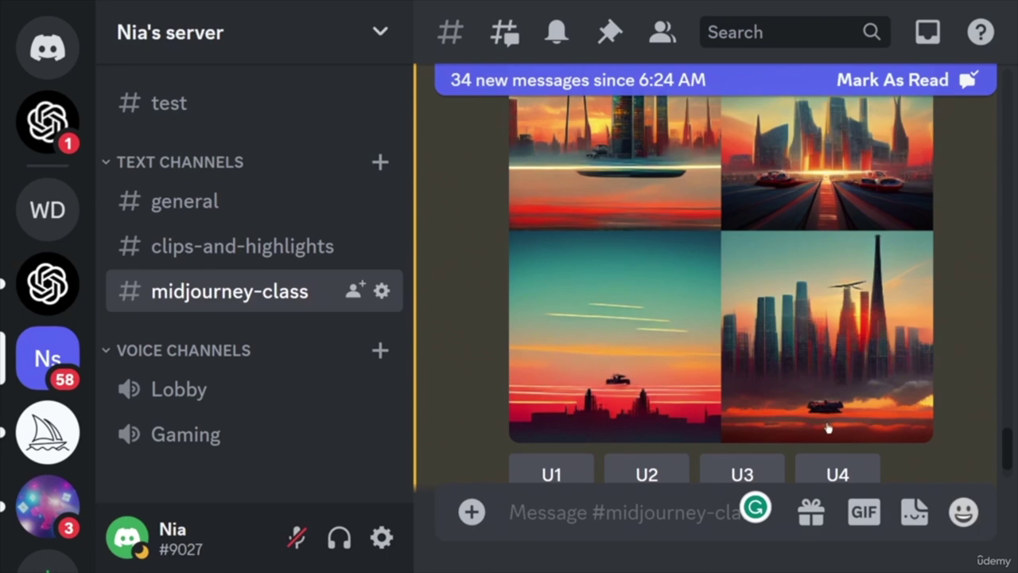
scroll(900, 383, "up", 1)
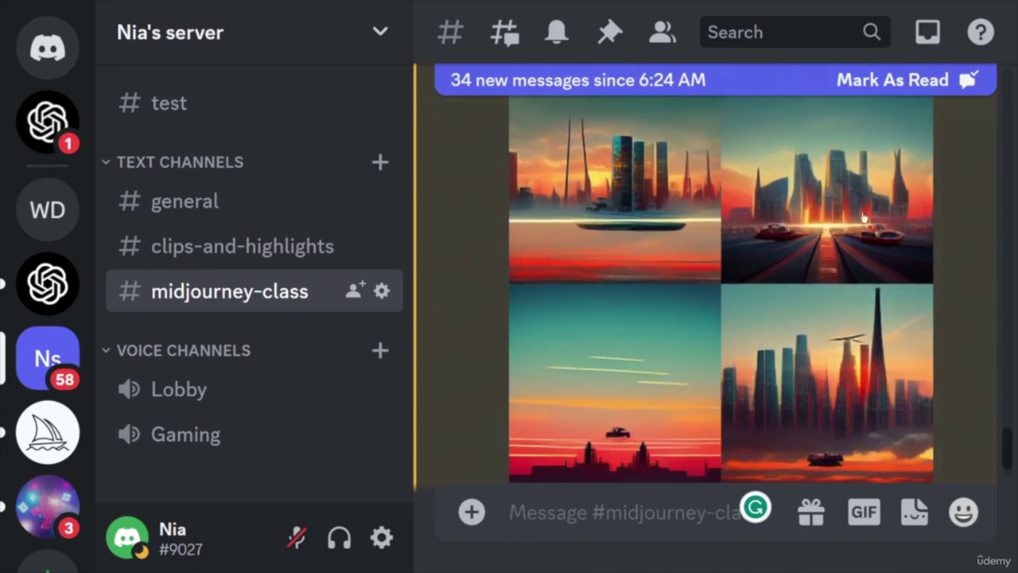
scroll(864, 217, "down", 3)
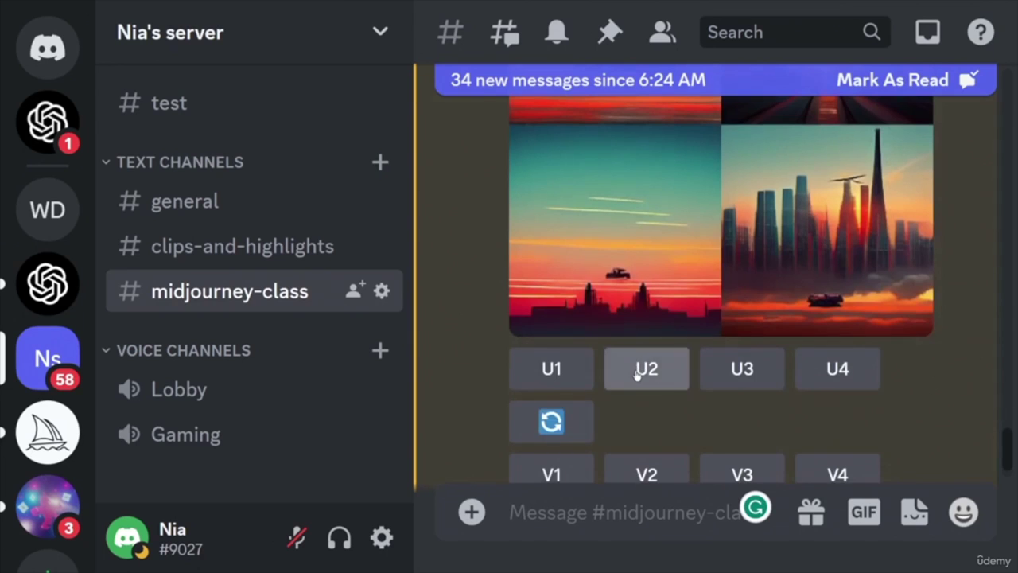
- Request a U2 upscale of the --v 3 cityscape grid and review the upscaled result
left_click(645, 369)
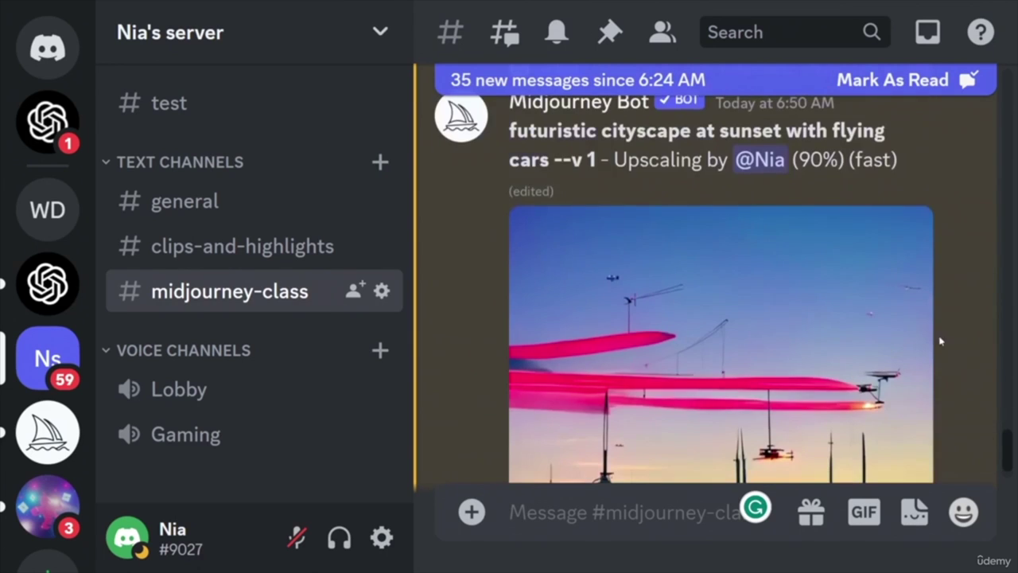
scroll(938, 342, "down", 2)
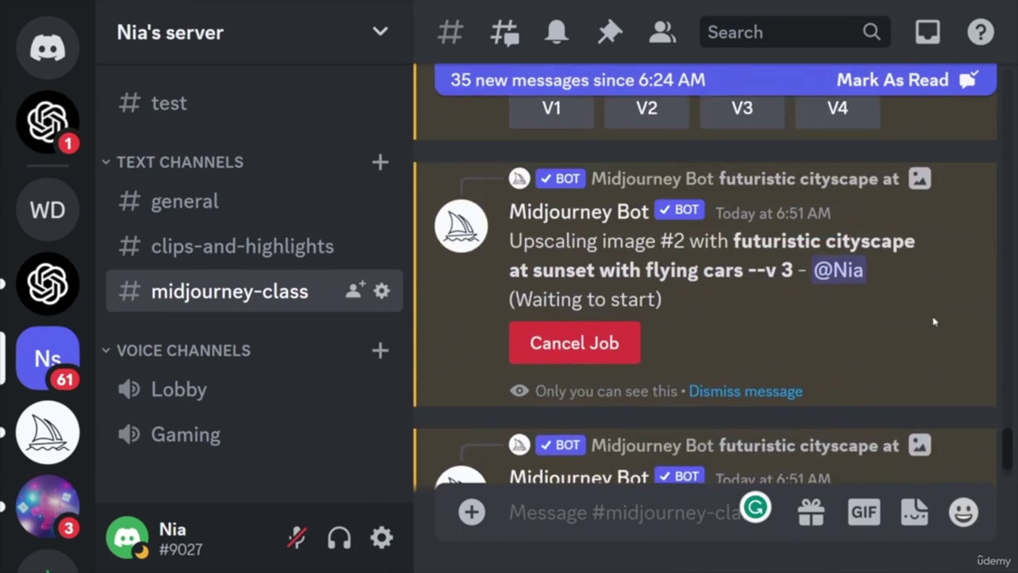
scroll(936, 321, "up", 1)
scroll(913, 342, "down", 5)
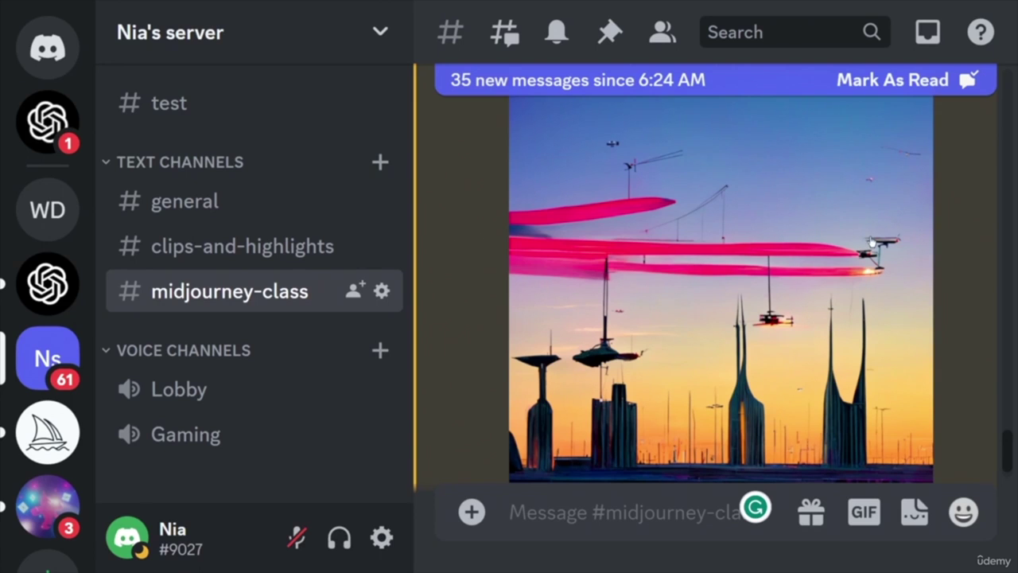
scroll(914, 275, "down", 3)
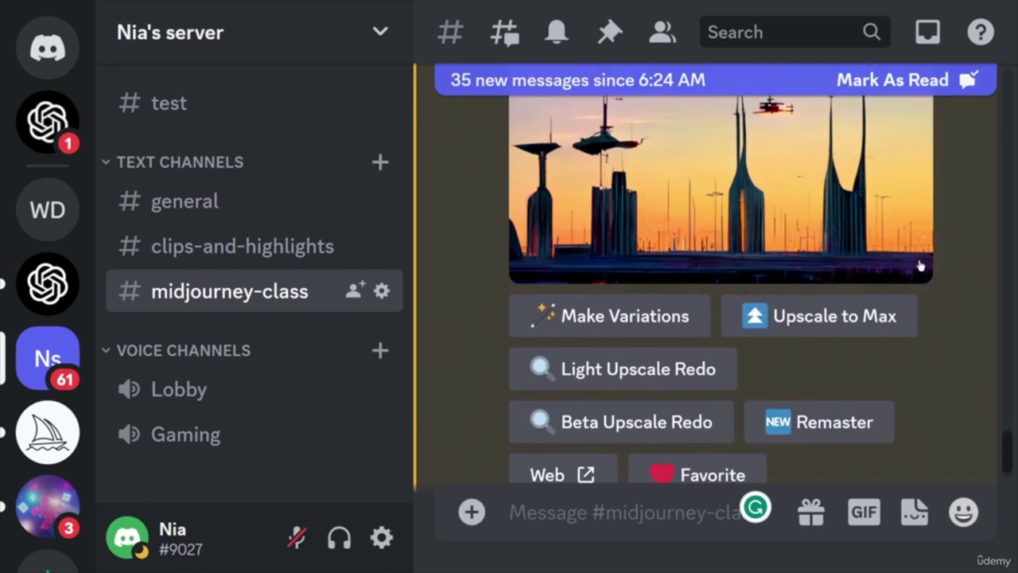
scroll(921, 265, "down", 5)
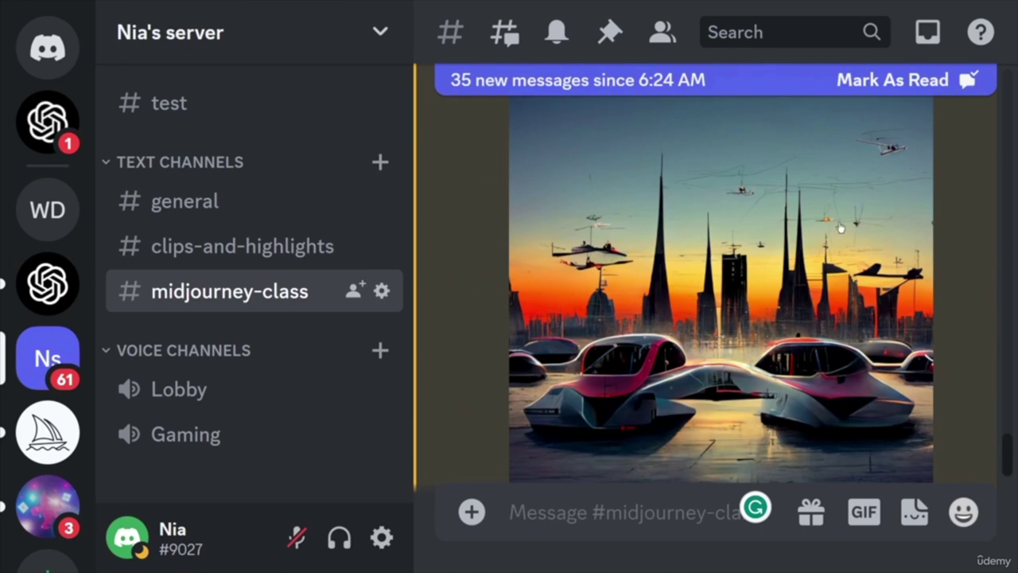
scroll(805, 342, "up", 2)
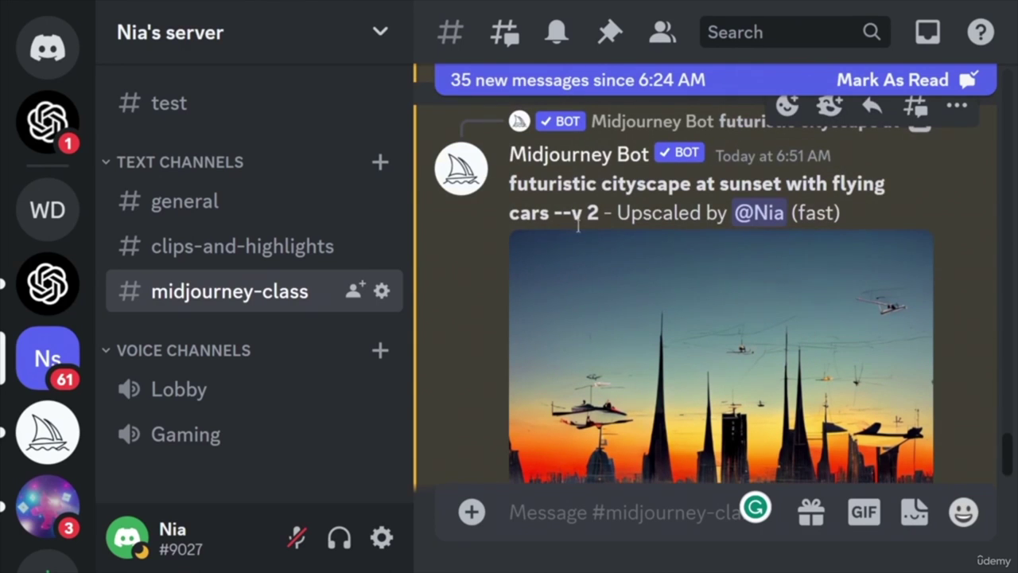
scroll(788, 352, "down", 2)
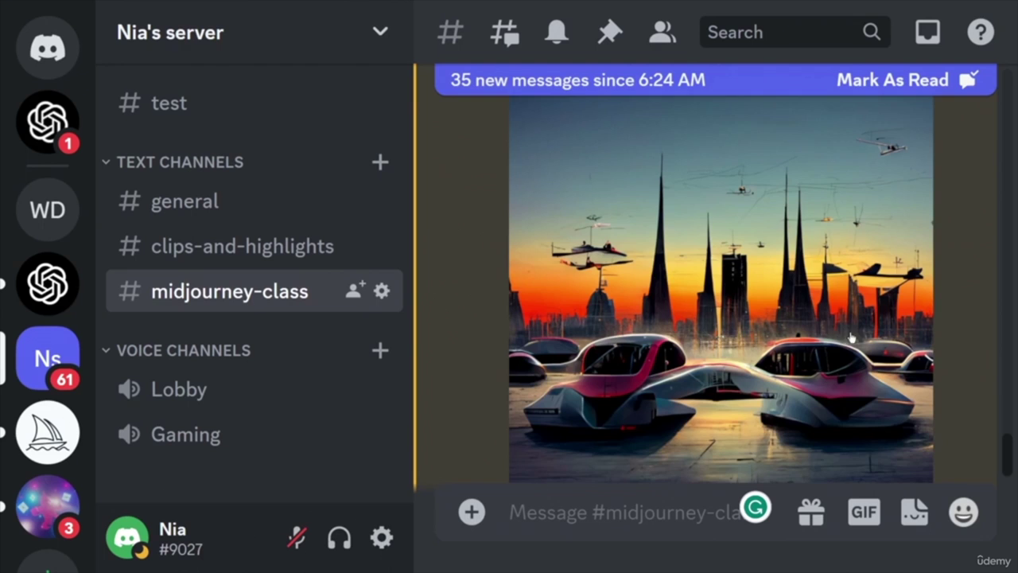
scroll(853, 338, "down", 5)
scroll(853, 332, "down", 6)
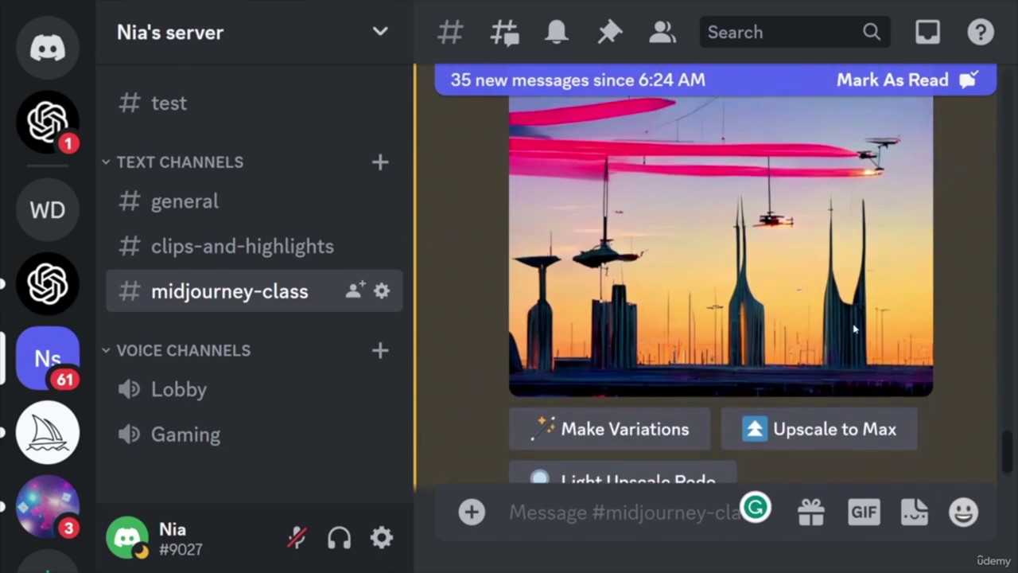
scroll(855, 328, "up", 1)
scroll(807, 369, "up", 2)
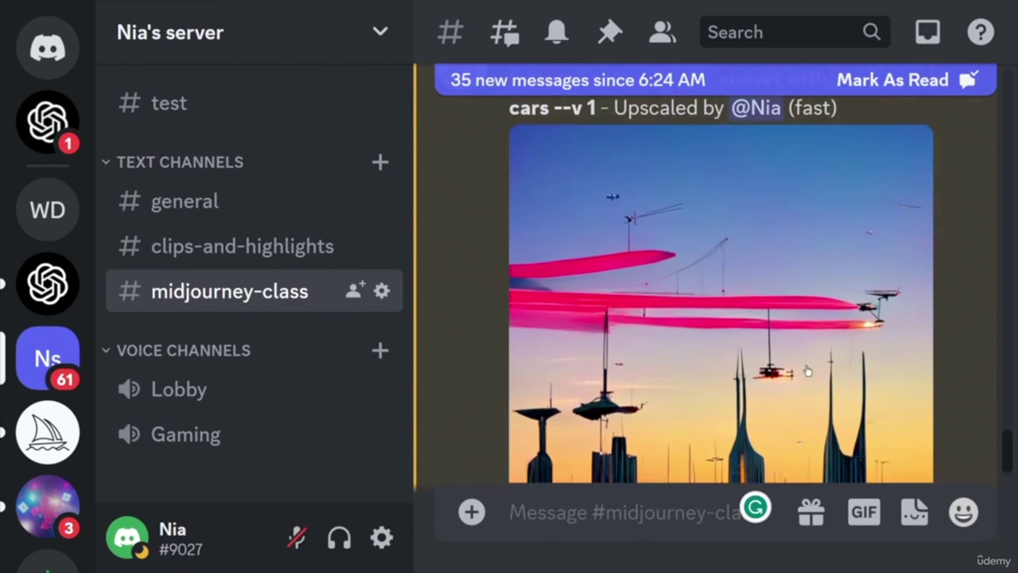
scroll(807, 341, "down", 5)
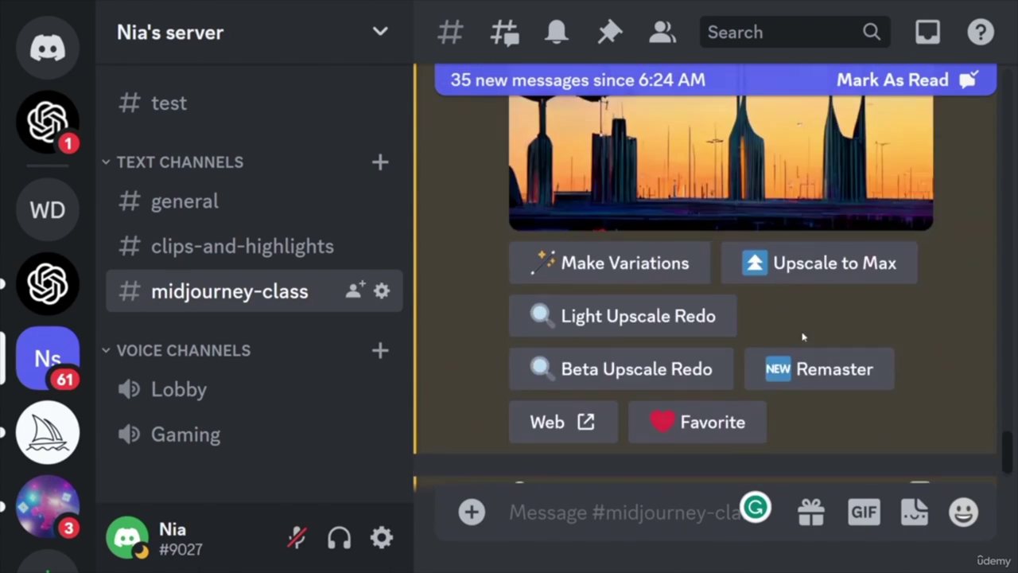
scroll(906, 371, "up", 4)
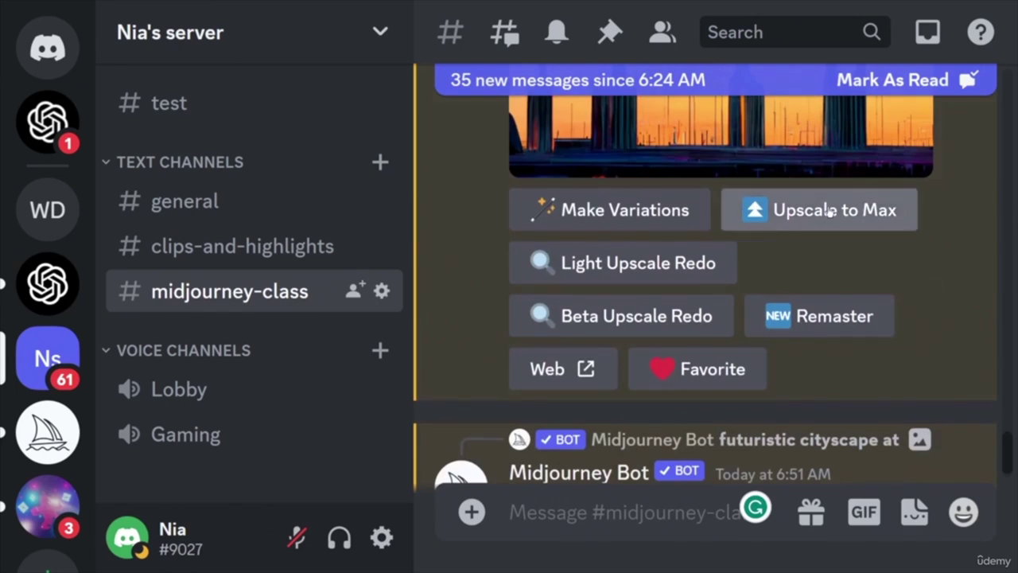
scroll(921, 262, "up", 2)
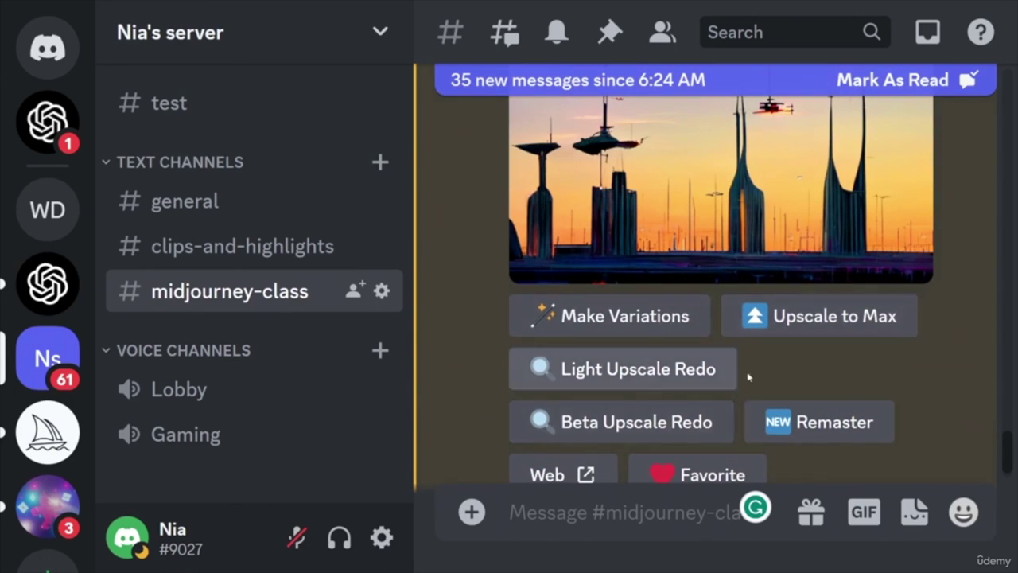
scroll(875, 284, "up", 2)
scroll(873, 281, "down", 3)
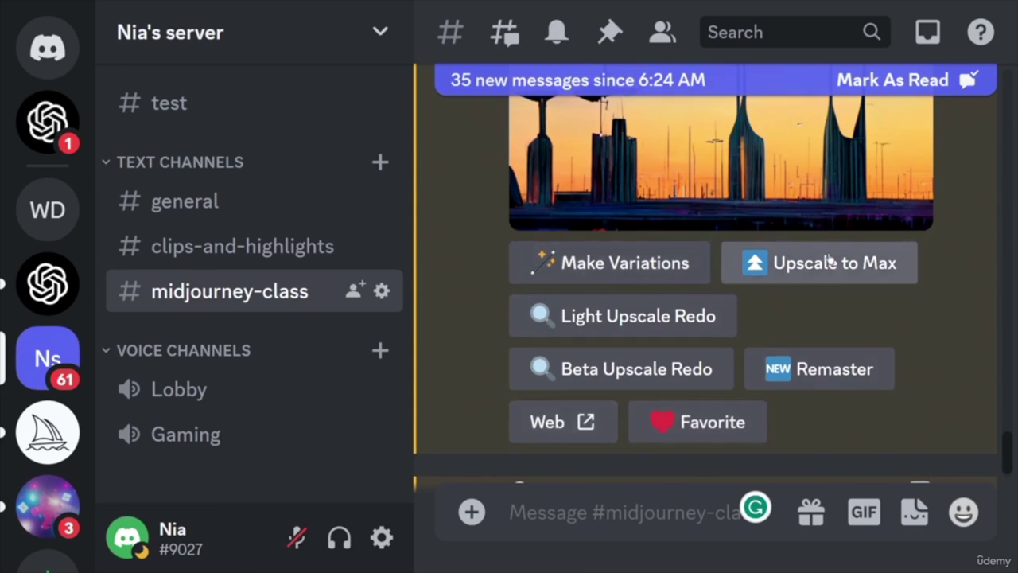
scroll(870, 190, "up", 2)
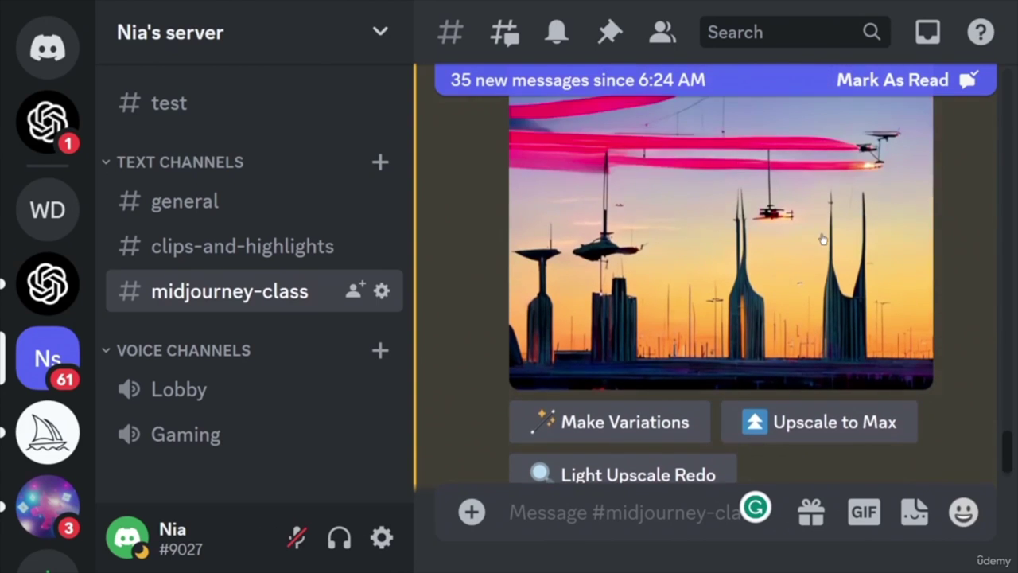
scroll(824, 238, "down", 2)
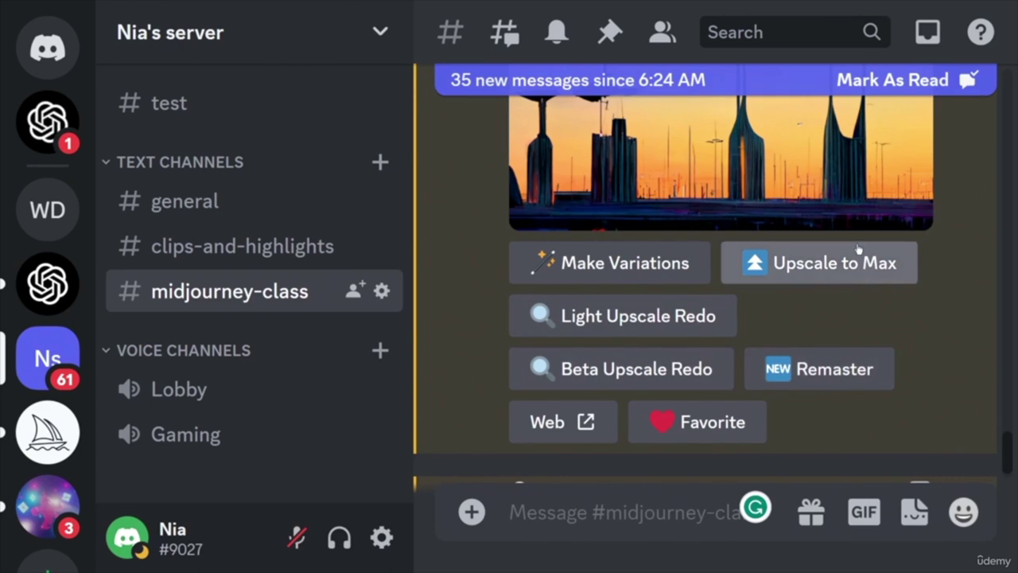
- Queue Upscale to Max, Light Upscale Redo and Beta Upscale Redo for the v1 cityscape
left_click(827, 262)
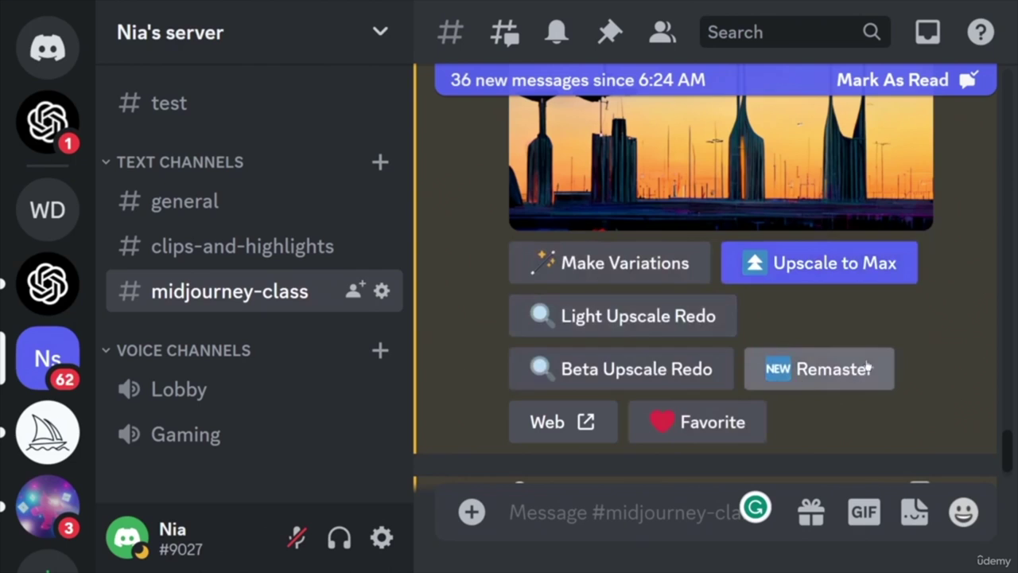
left_click(653, 318)
left_click(619, 367)
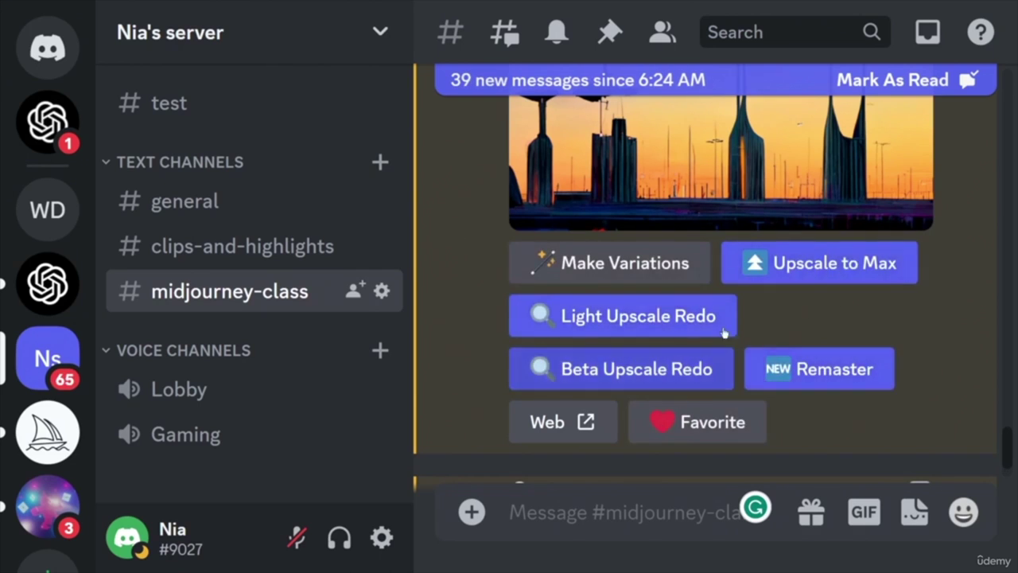
- Queue Light Upscale Redo, Beta Upscale Redo and Remaster for the v2 flying-cars image
scroll(875, 307, "down", 4)
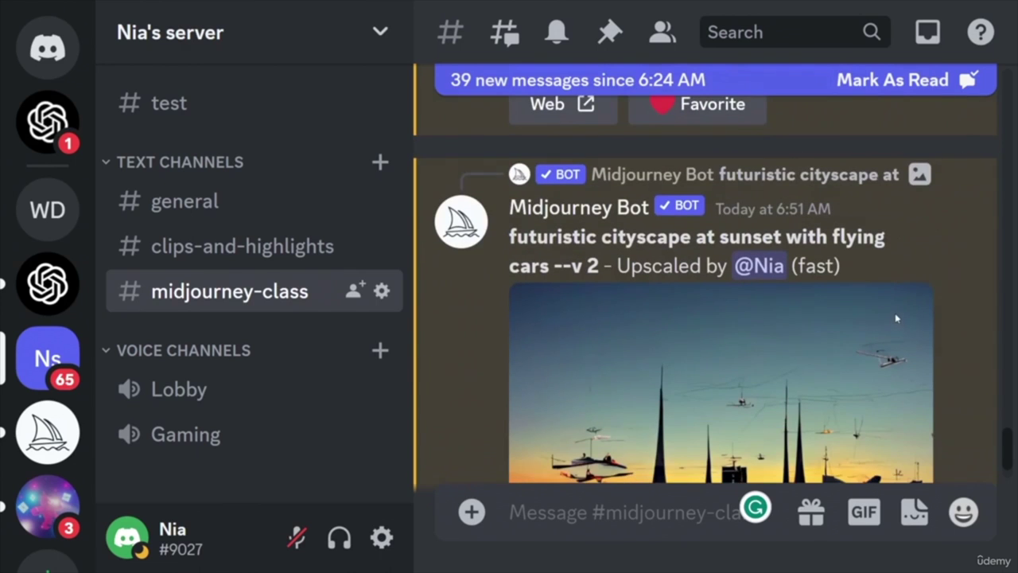
scroll(915, 314, "down", 2)
scroll(928, 315, "down", 3)
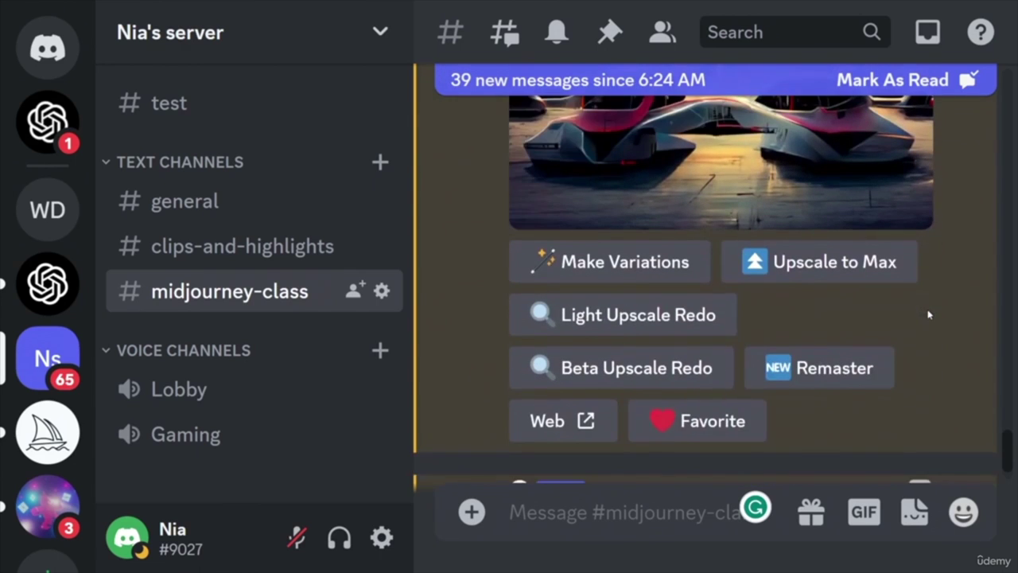
scroll(928, 315, "up", 4)
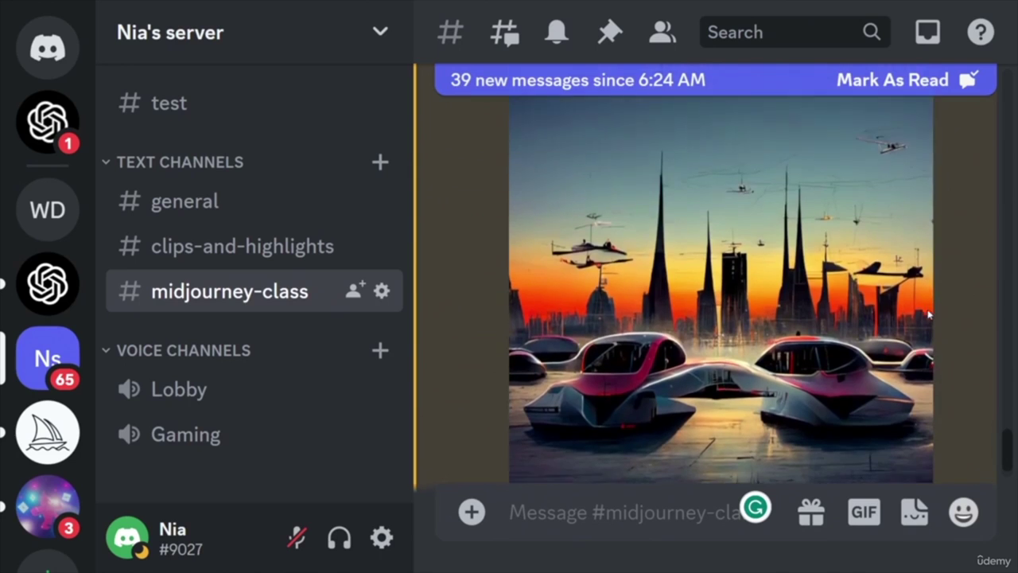
scroll(914, 315, "down", 3)
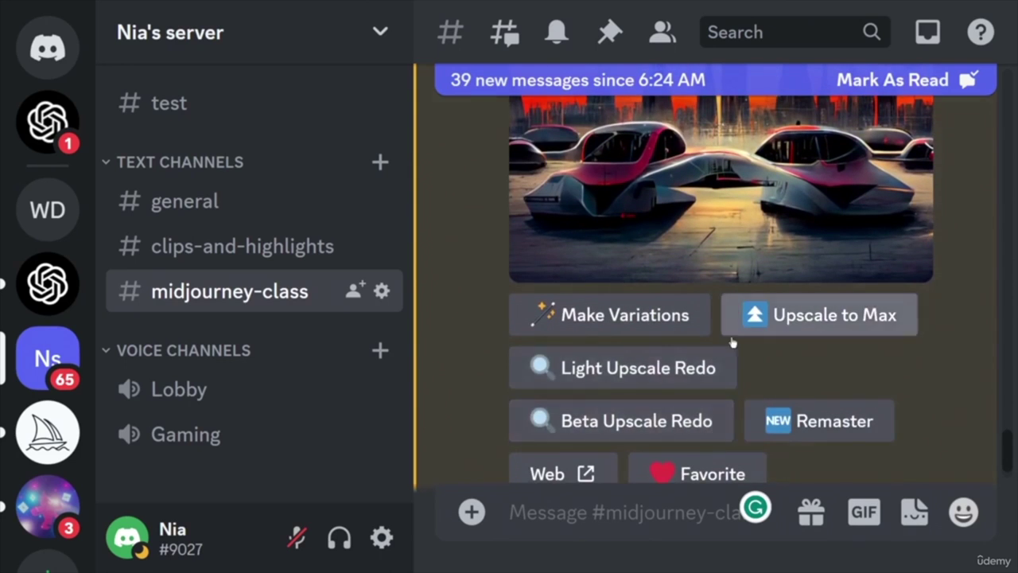
left_click(679, 370)
left_click(661, 421)
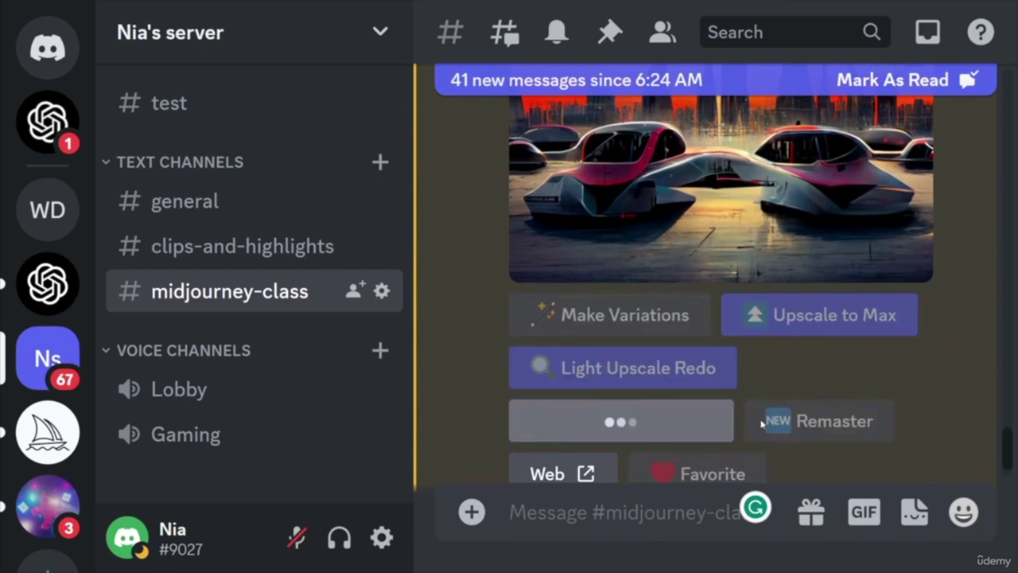
left_click(828, 421)
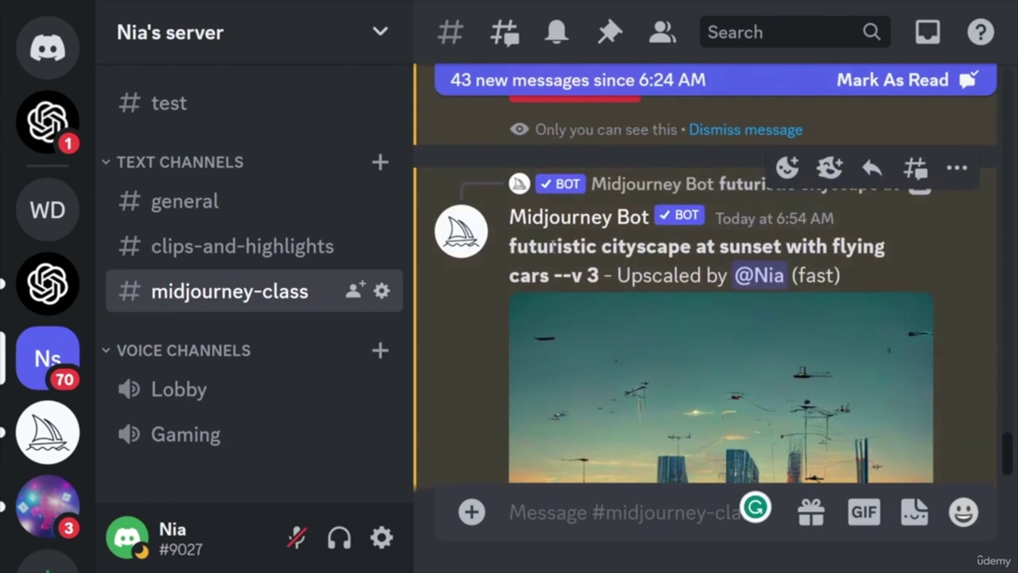
scroll(679, 375, "down", 3)
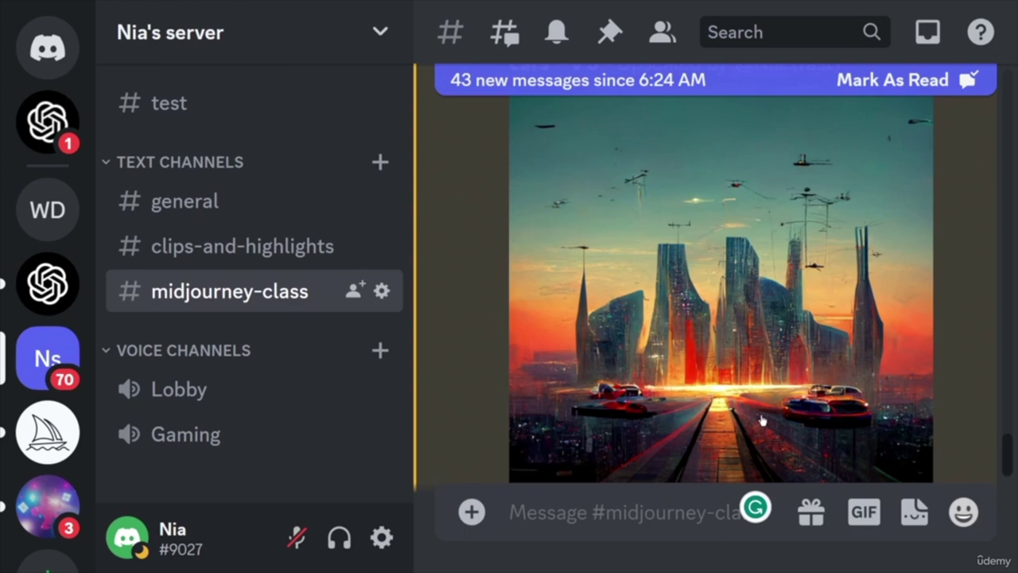
scroll(716, 424, "down", 2)
scroll(755, 422, "up", 1)
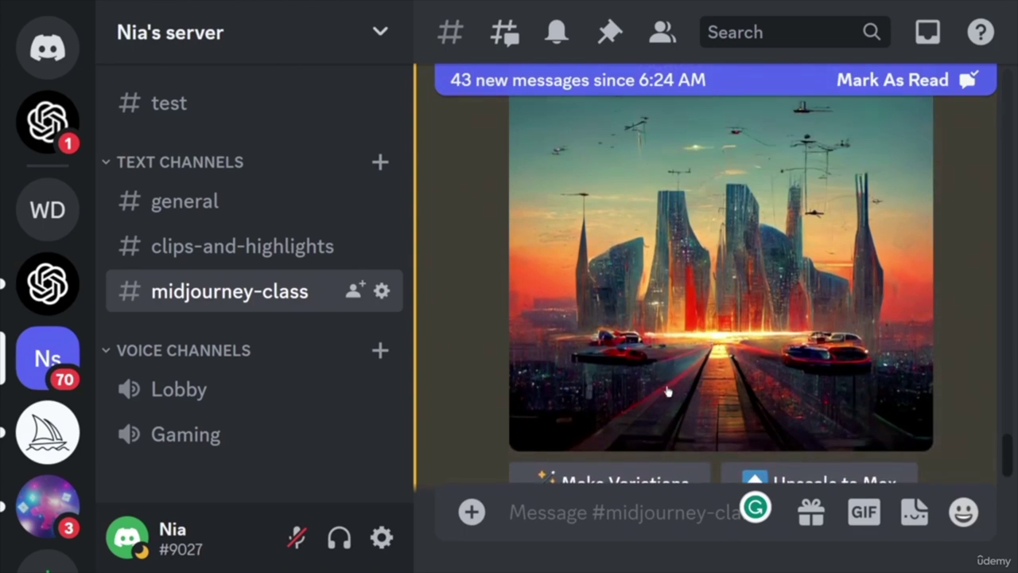
scroll(731, 411, "down", 5)
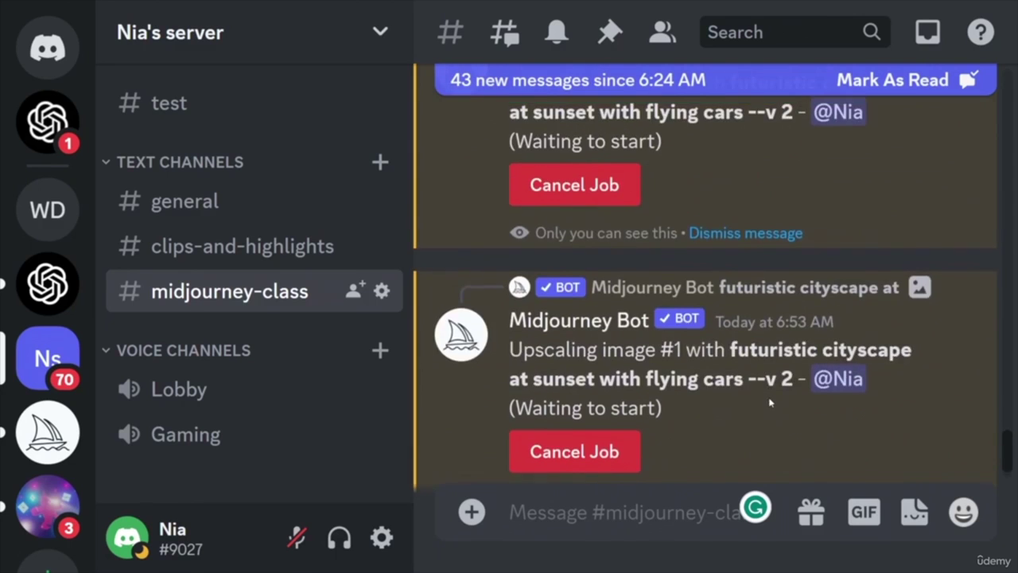
scroll(770, 401, "up", 8)
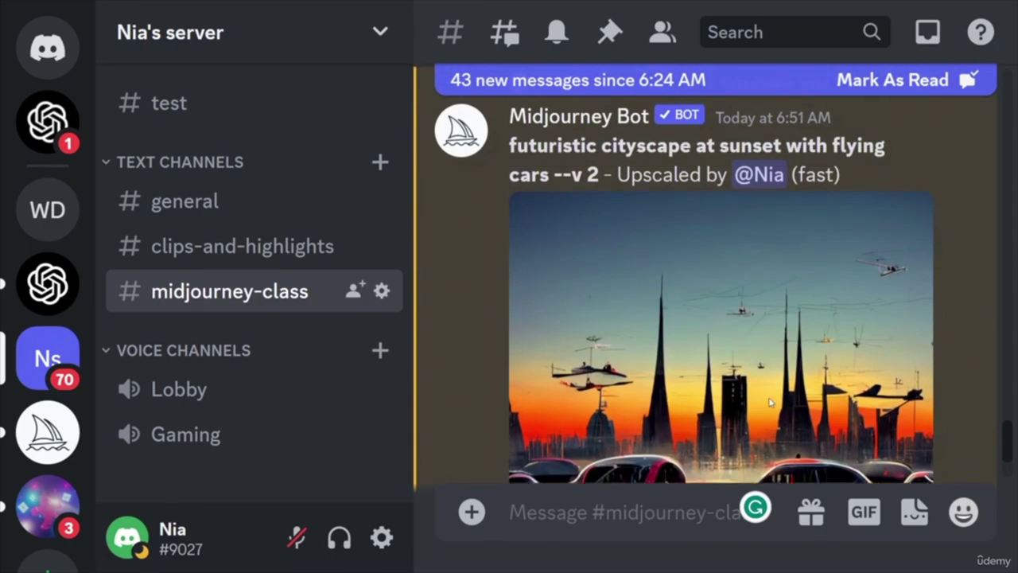
scroll(770, 403, "down", 8)
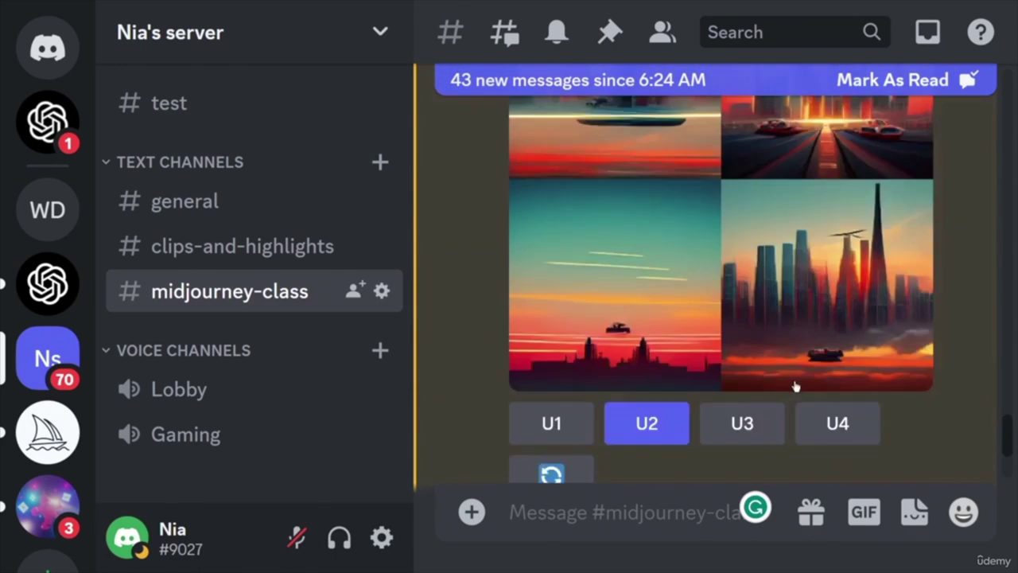
scroll(795, 385, "up", 2)
scroll(803, 384, "down", 3)
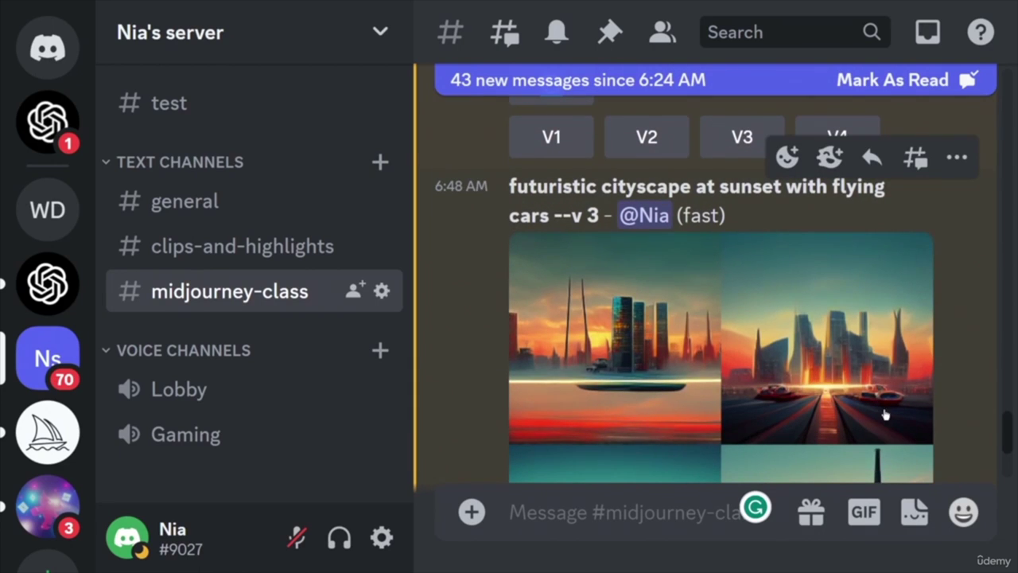
scroll(828, 358, "down", 10)
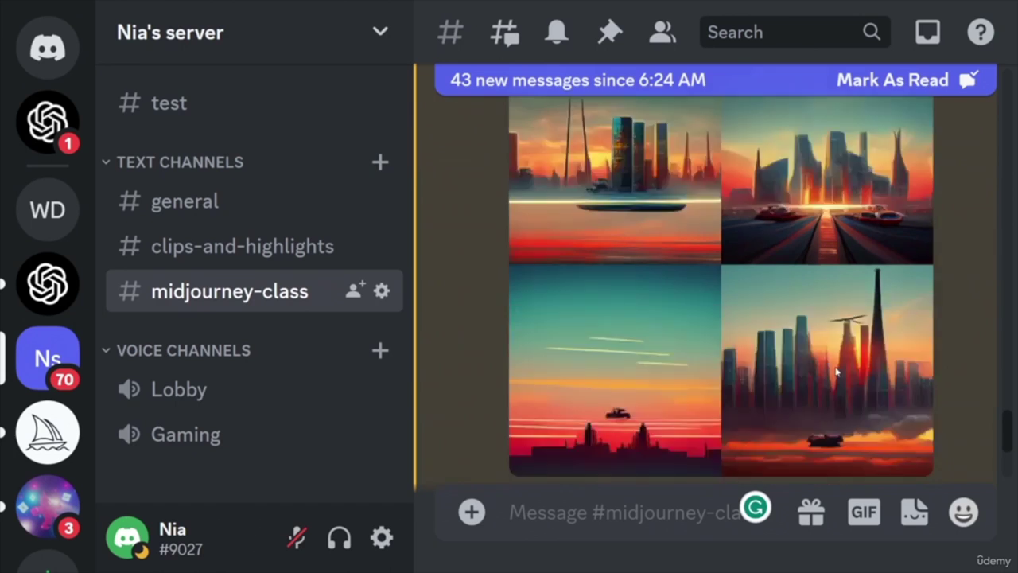
left_click(849, 409)
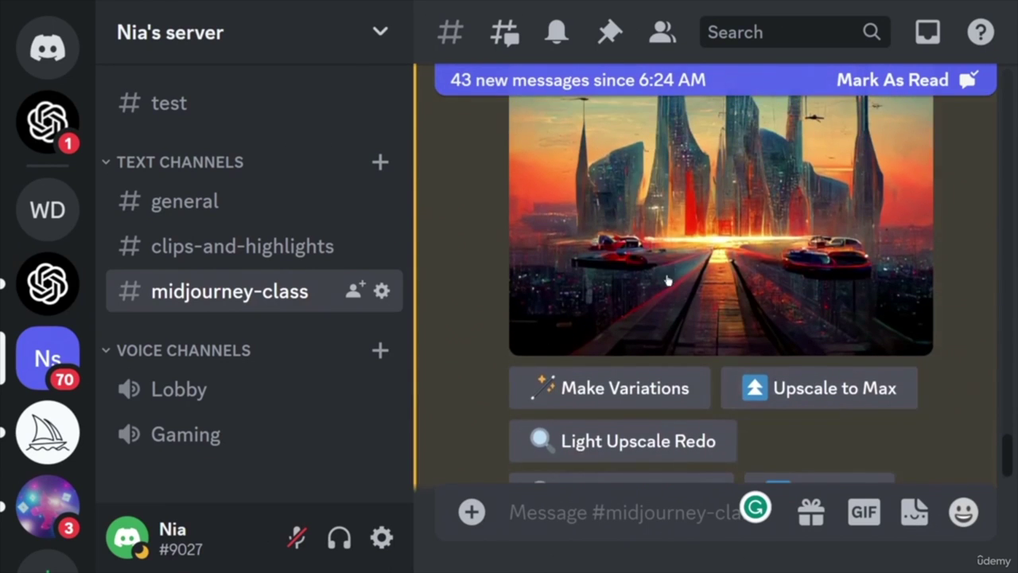
scroll(810, 225, "up", 2)
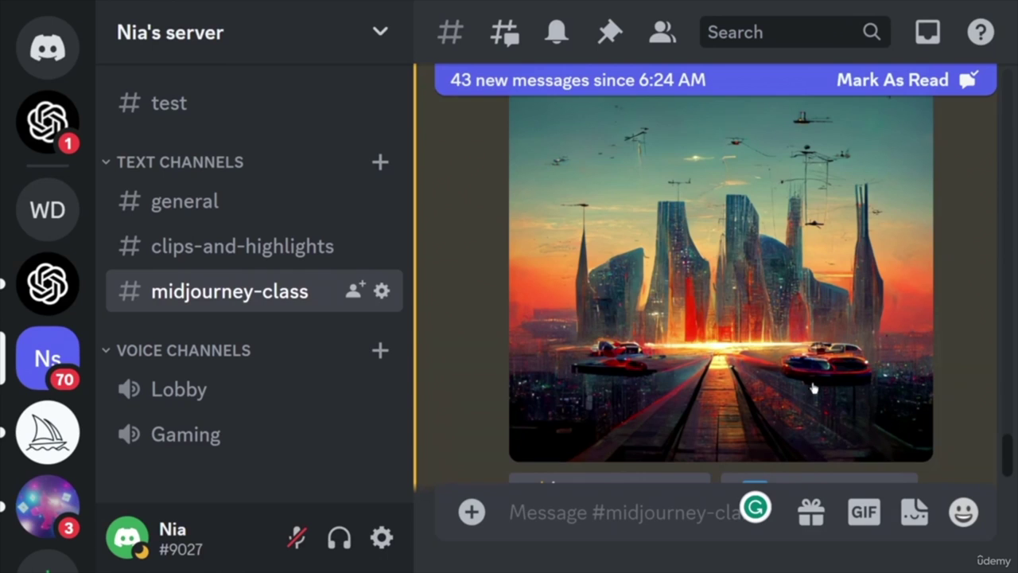
scroll(795, 374, "up", 1)
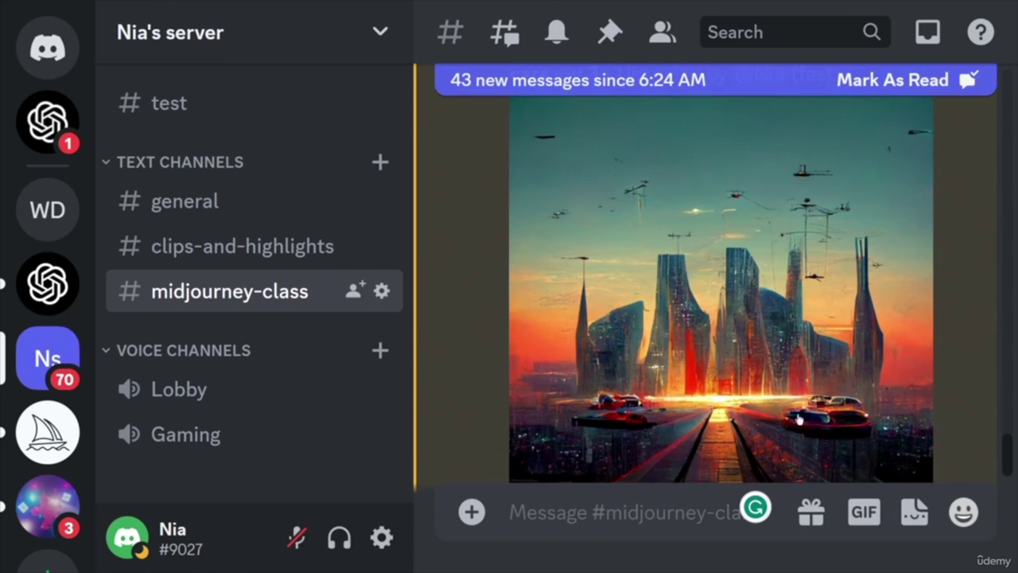
scroll(867, 340, "up", 3)
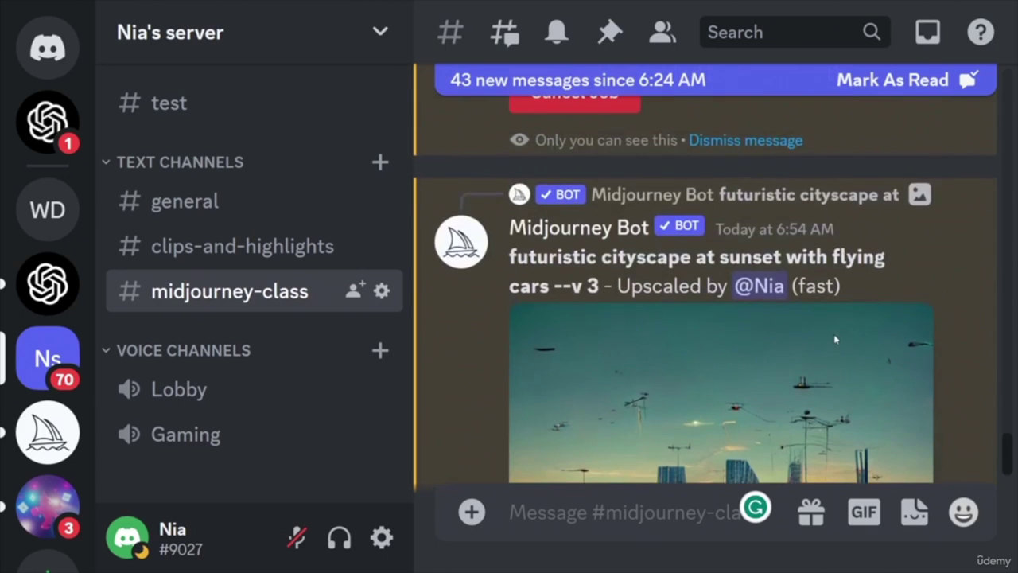
scroll(836, 340, "down", 3)
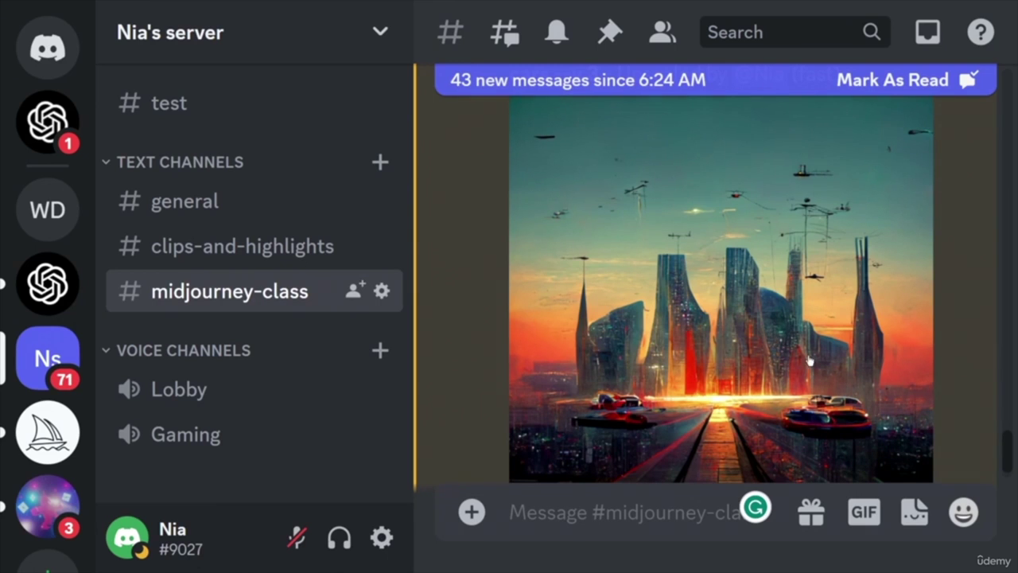
scroll(804, 361, "up", 8)
scroll(787, 360, "down", 5)
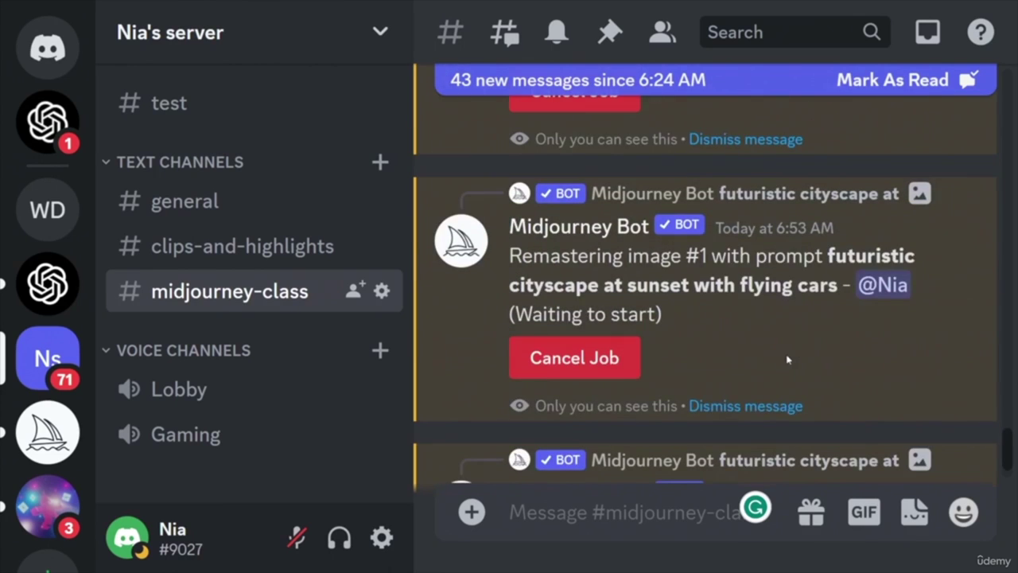
scroll(788, 360, "down", 6)
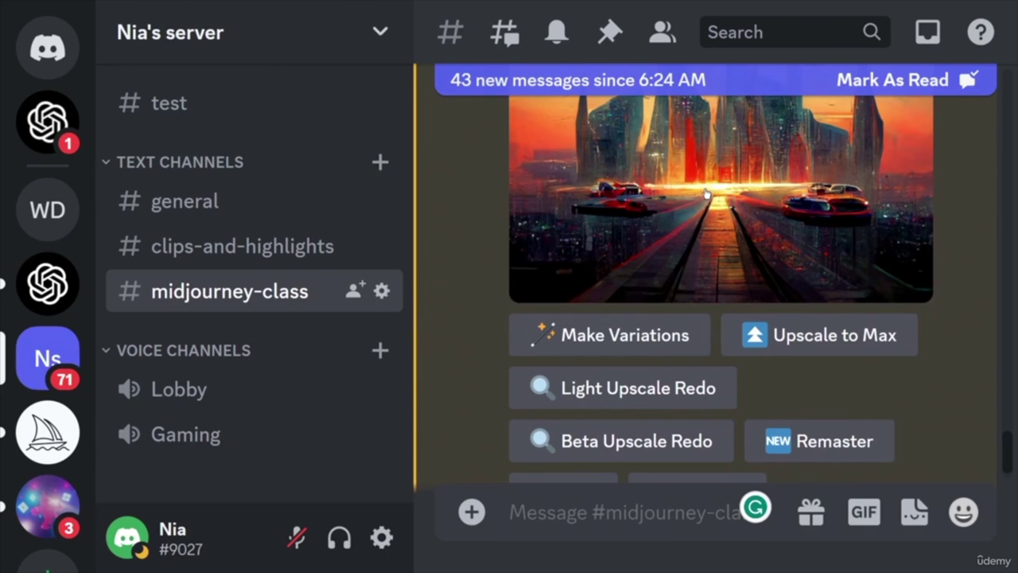
scroll(787, 217, "up", 2)
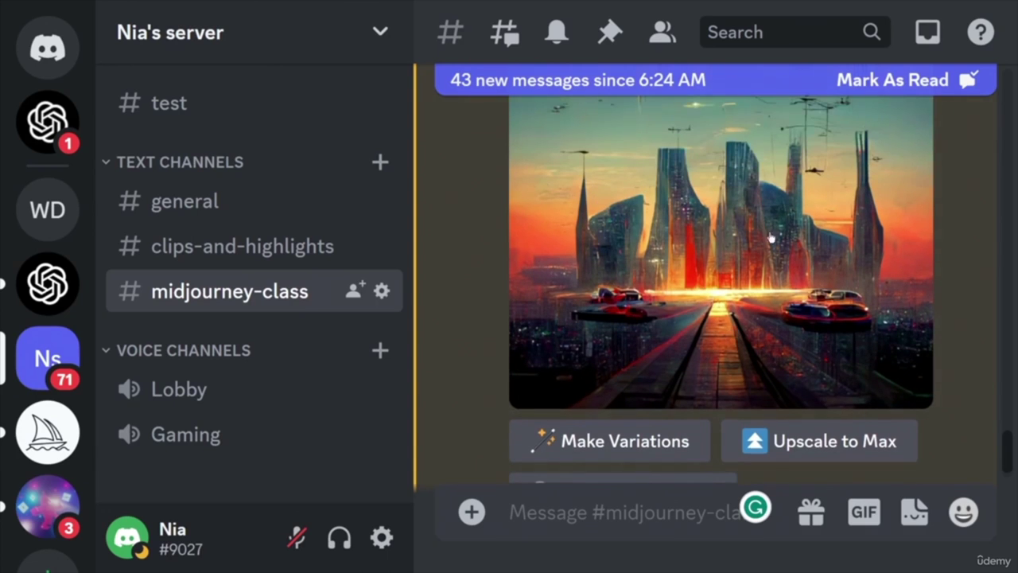
scroll(787, 282, "down", 4)
scroll(792, 271, "up", 2)
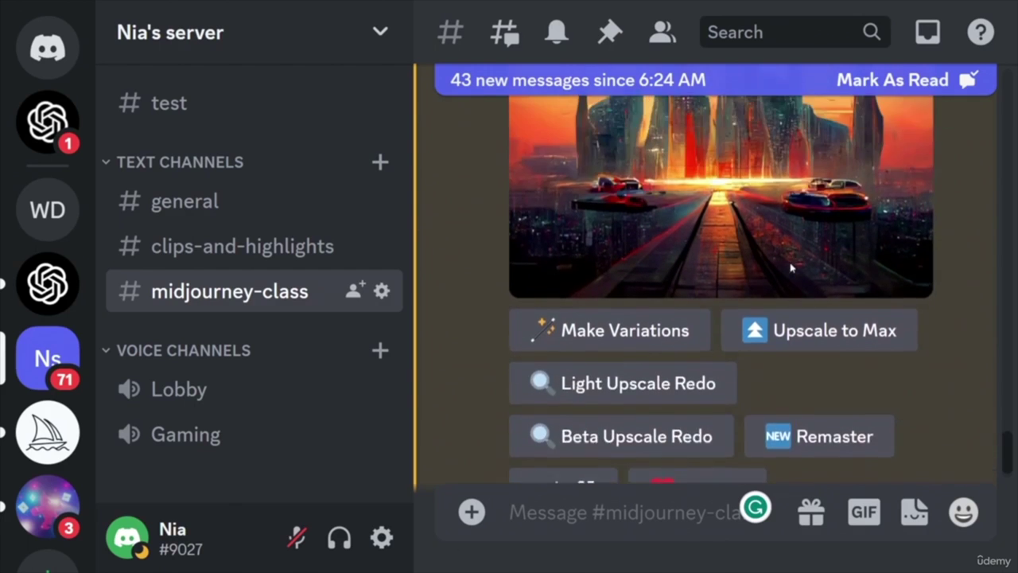
scroll(716, 255, "down", 7)
scroll(795, 318, "down", 7)
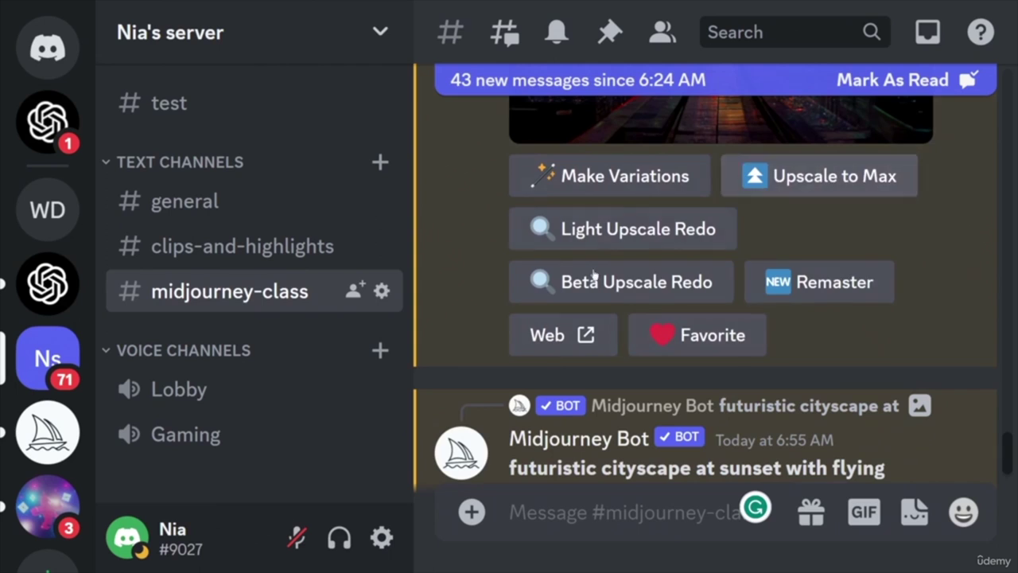
- Request Upscale to Max, Light and Beta upscale redos, and a Remaster of the cityscape, then check results
left_click(819, 178)
left_click(659, 230)
left_click(627, 290)
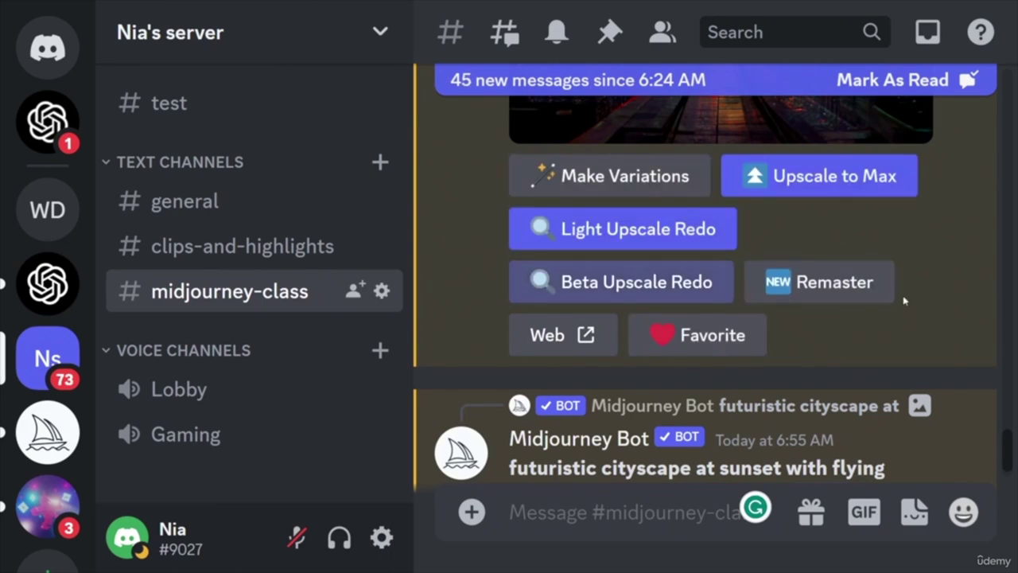
left_click(872, 292)
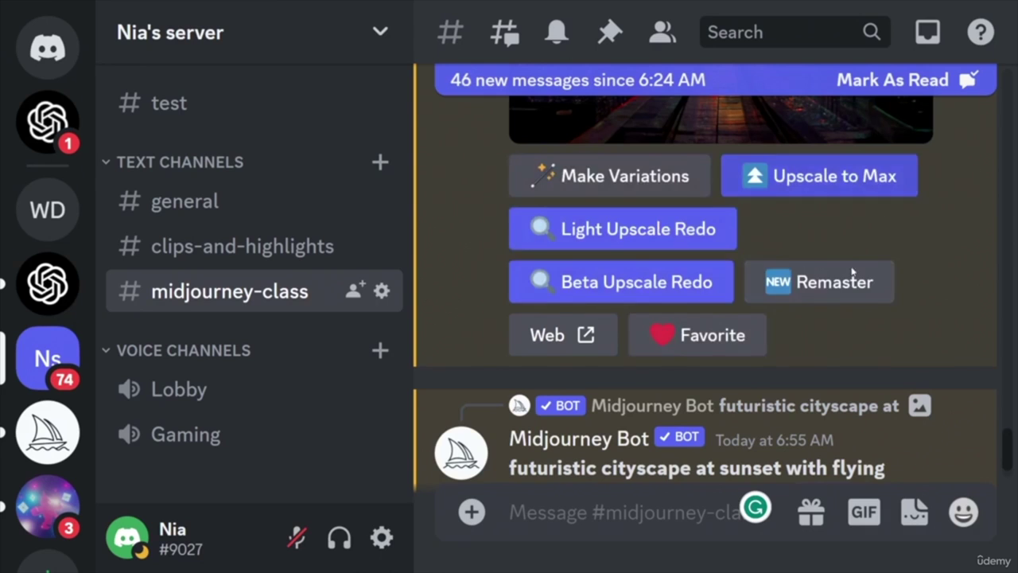
scroll(874, 339, "down", 3)
scroll(905, 335, "up", 1)
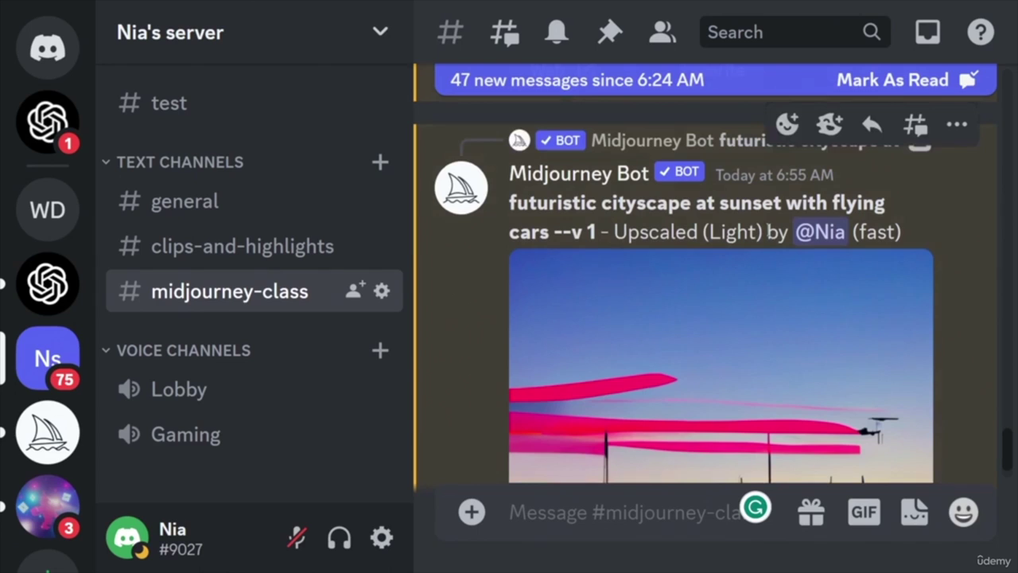
scroll(841, 358, "down", 5)
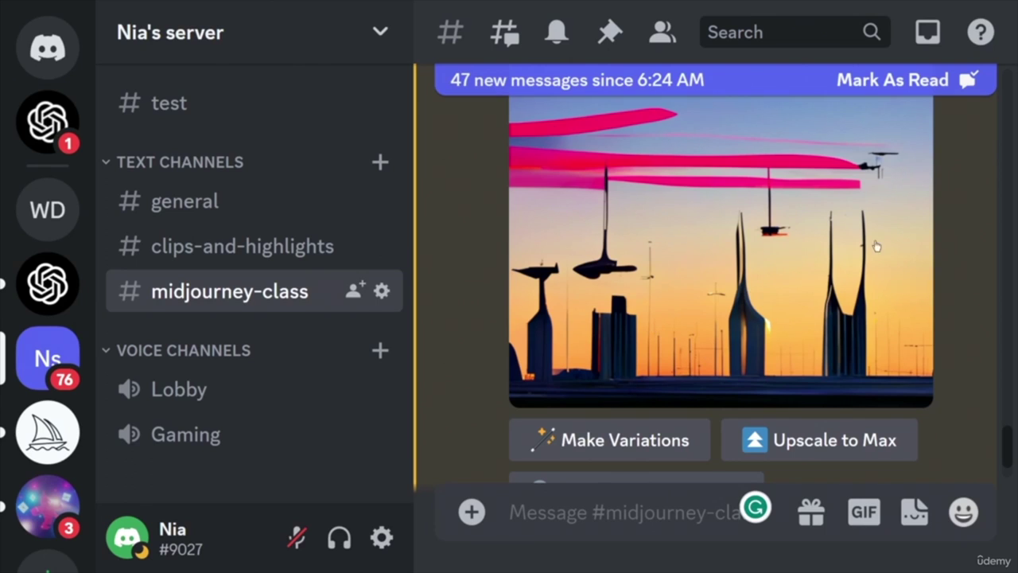
scroll(780, 271, "up", 2)
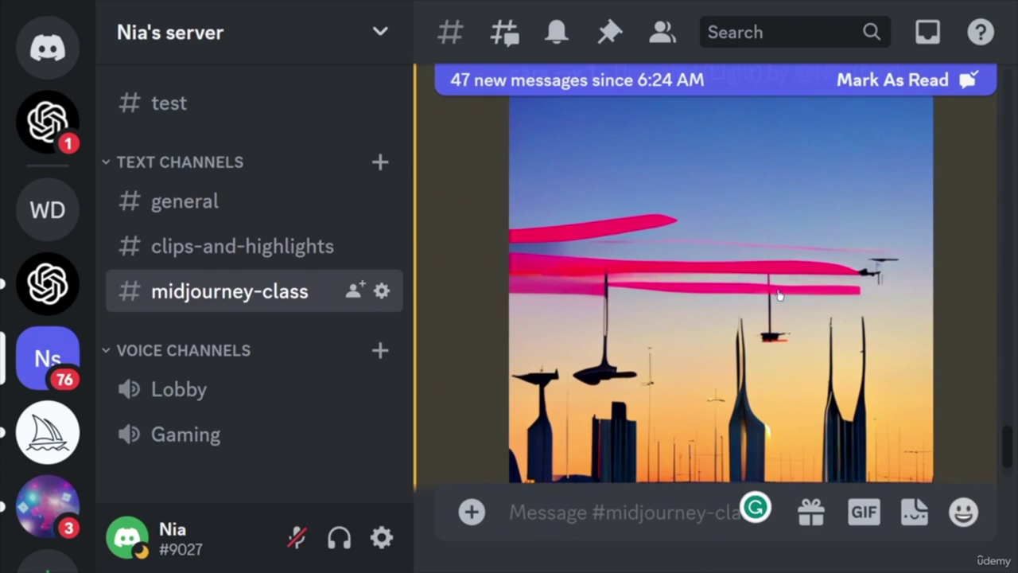
scroll(575, 376, "down", 4)
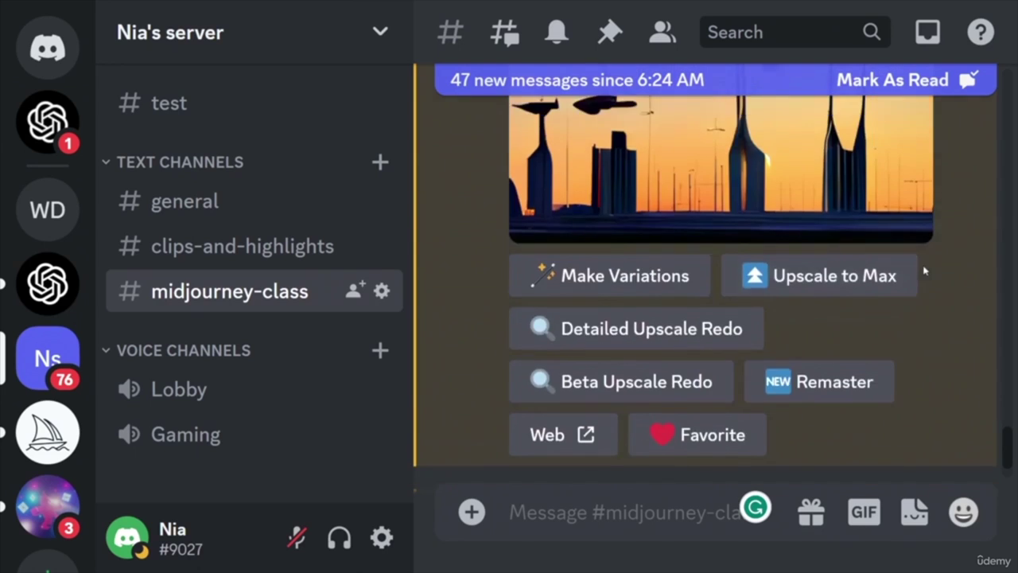
scroll(826, 229, "up", 2)
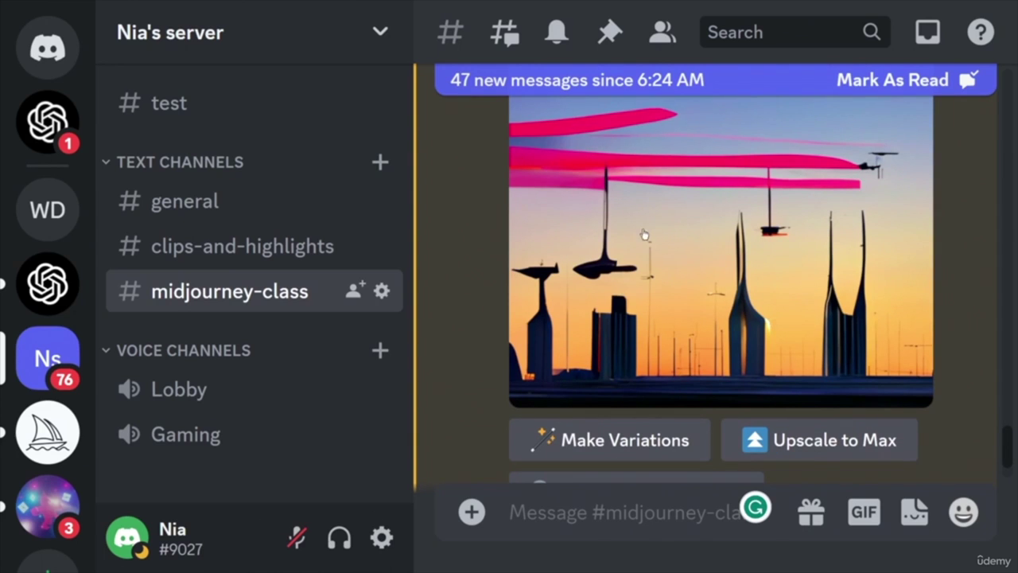
scroll(863, 292, "down", 2)
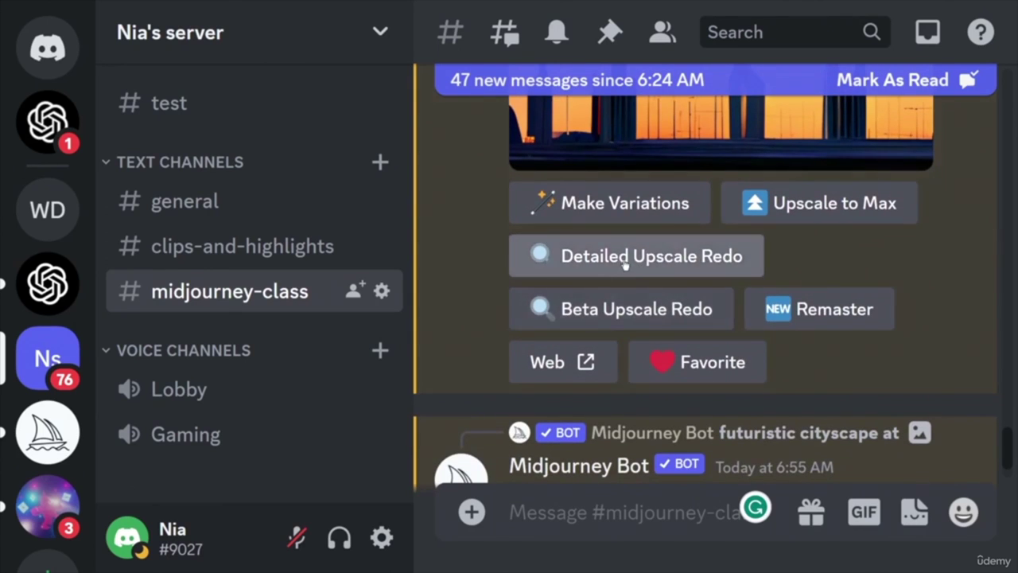
- Request a Detailed Upscale Redo of the Light upscale and review the --v 1 Max upscale
left_click(678, 256)
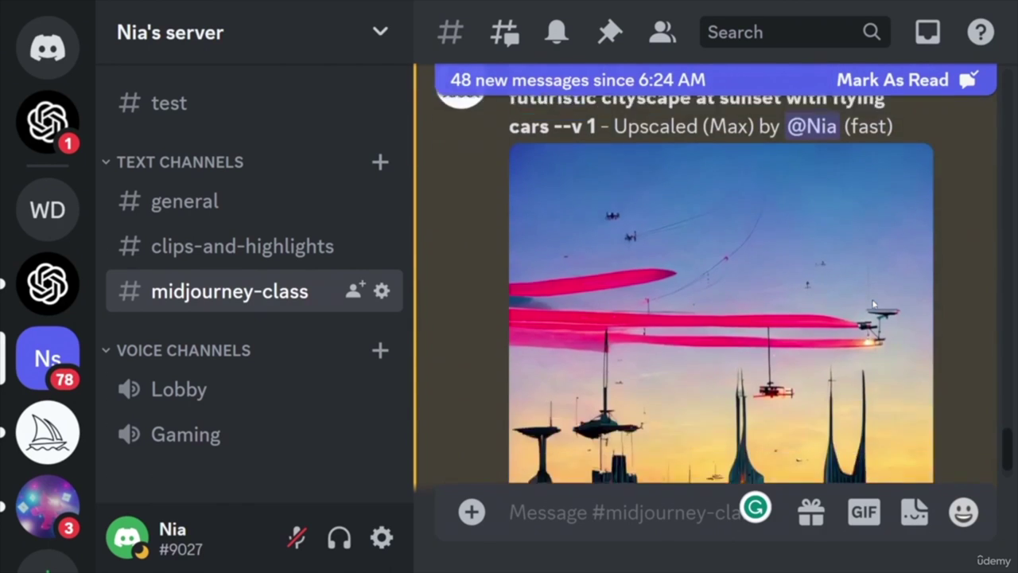
scroll(874, 305, "up", 1)
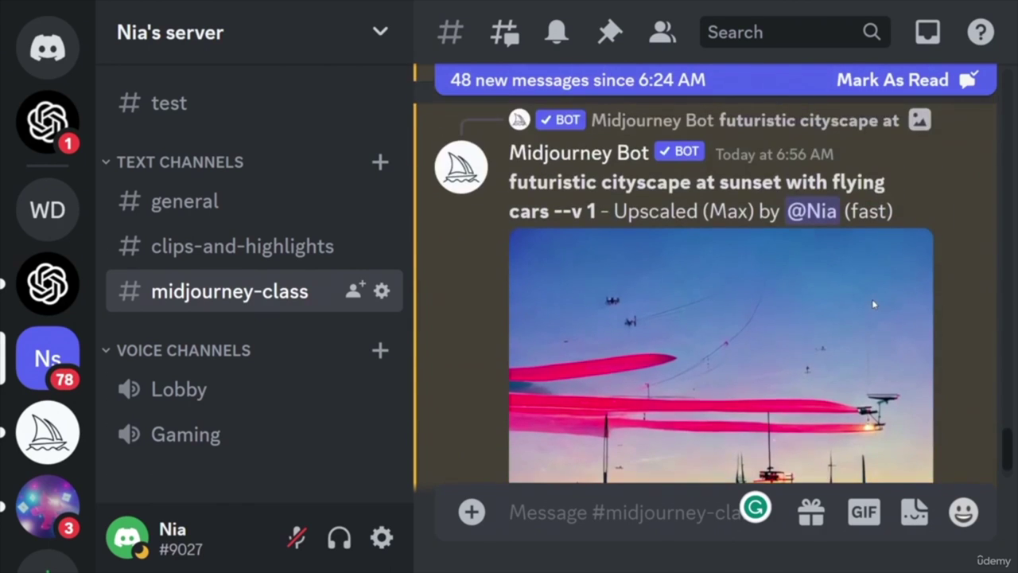
scroll(787, 330, "down", 3)
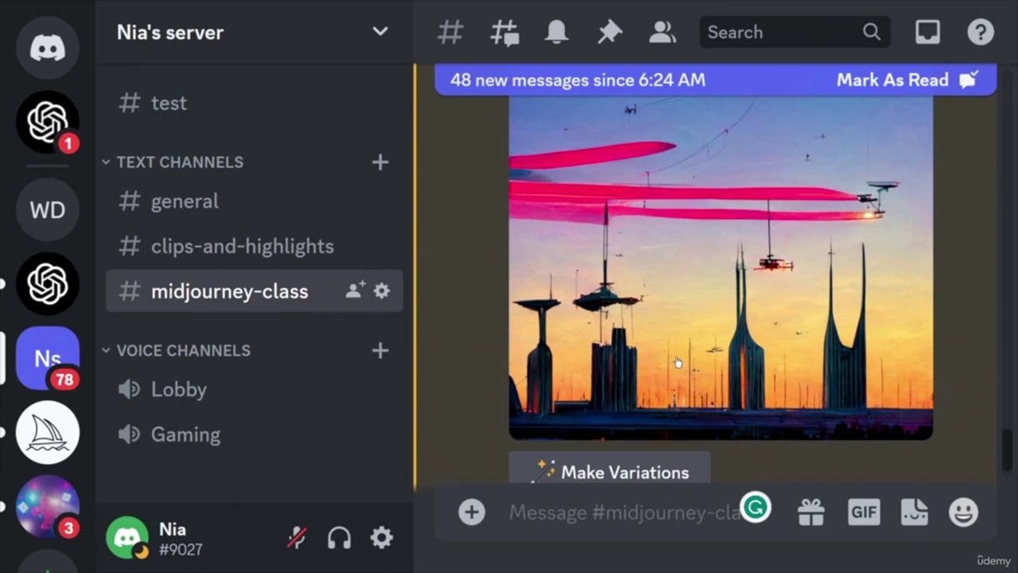
scroll(802, 387, "up", 2)
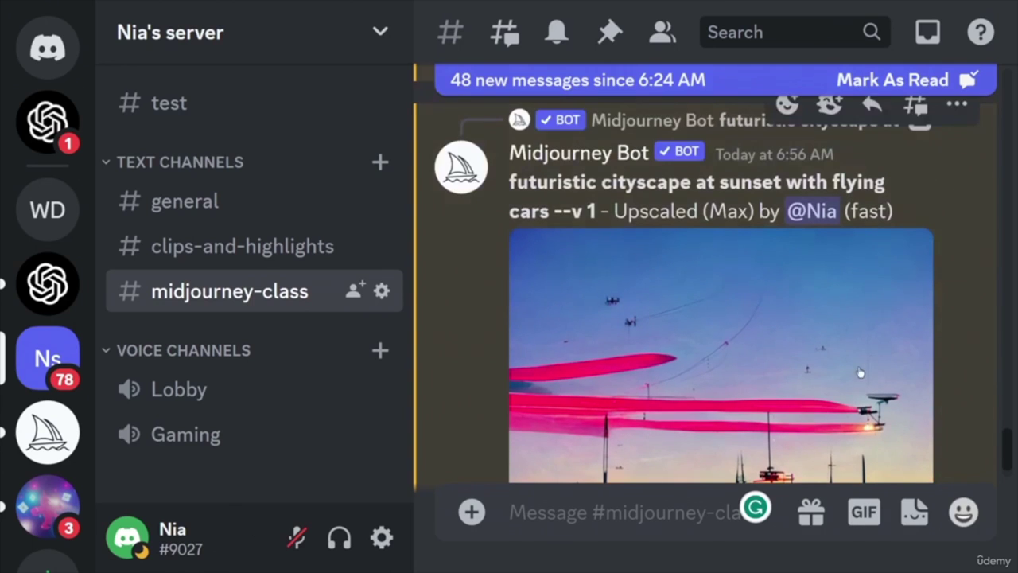
scroll(772, 402, "down", 3)
scroll(856, 350, "down", 3)
scroll(858, 357, "up", 3)
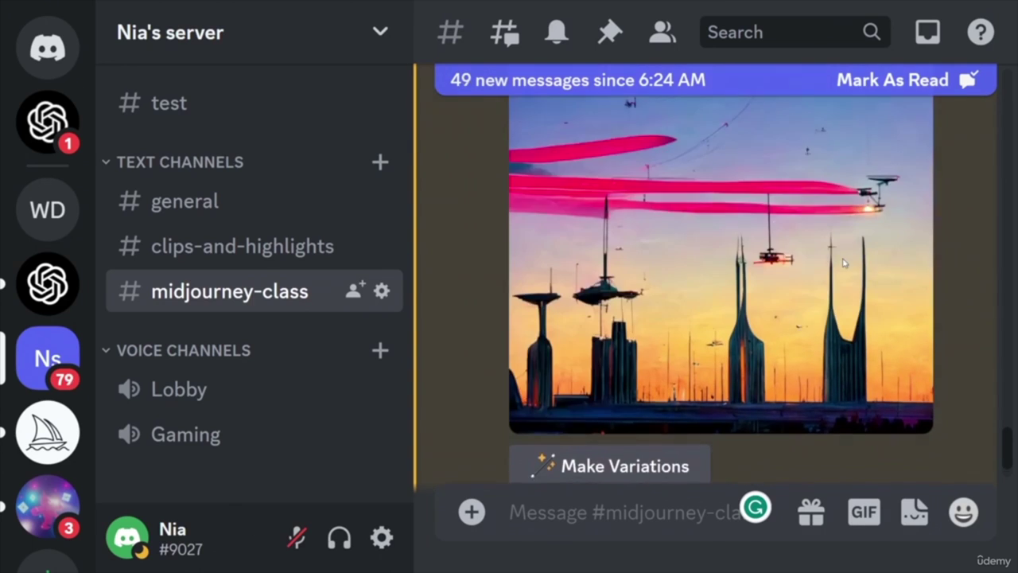
scroll(771, 299, "up", 1)
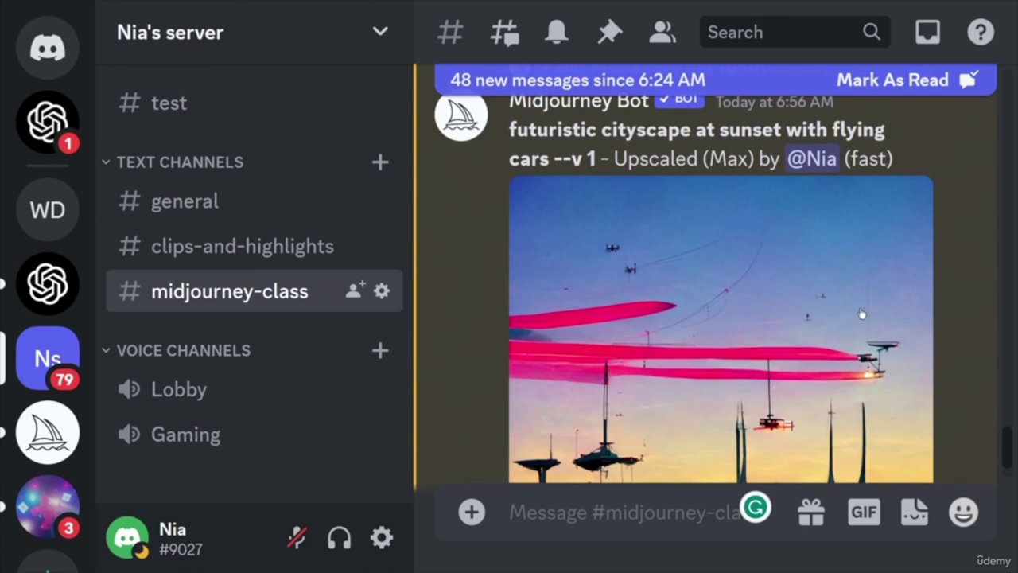
scroll(859, 314, "down", 2)
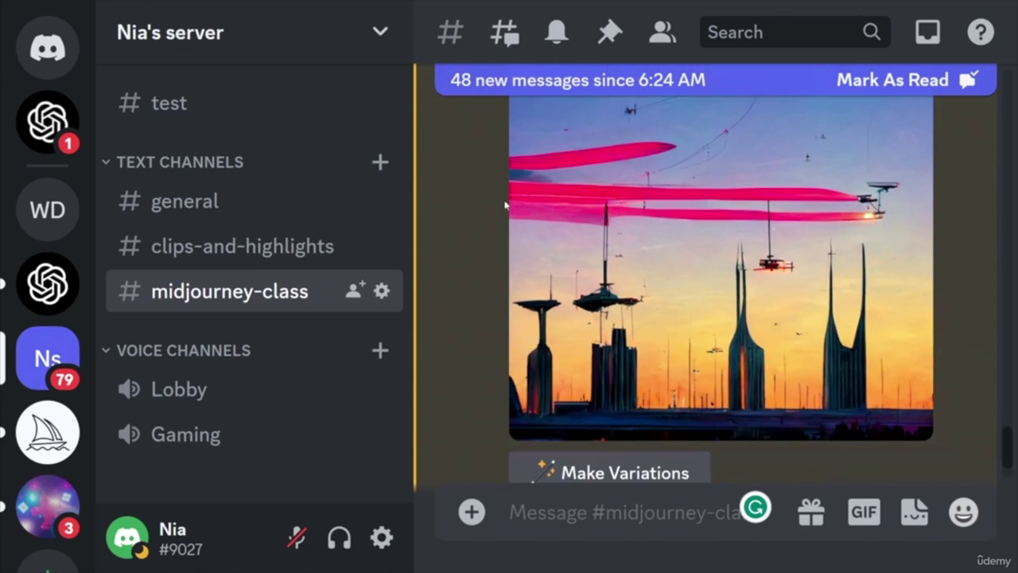
scroll(936, 309, "down", 4)
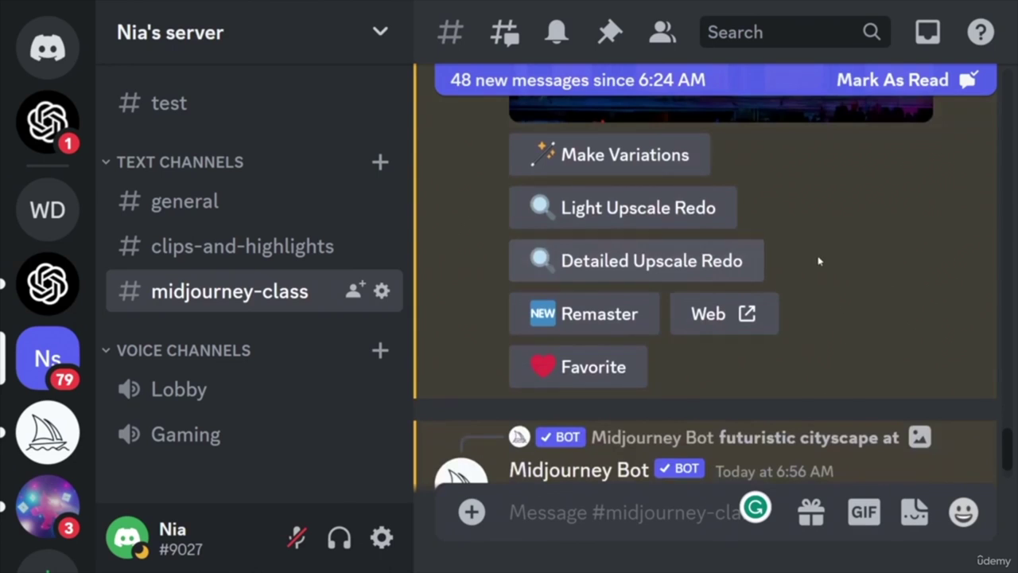
- Queue a Detailed Upscale Redo of the Max-upscaled flying-cars cityscape
left_click(611, 271)
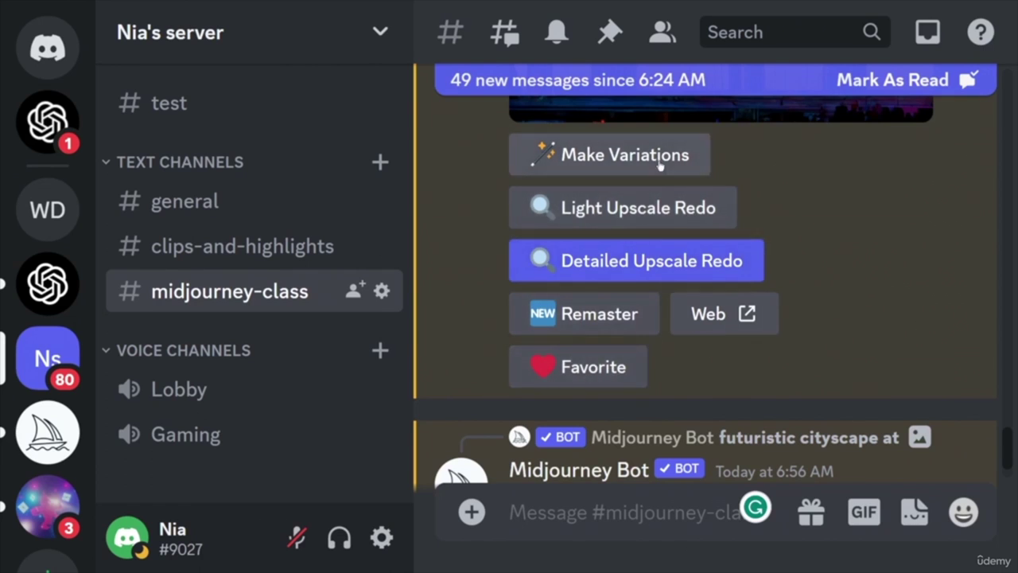
scroll(607, 410, "up", 3)
scroll(607, 410, "down", 3)
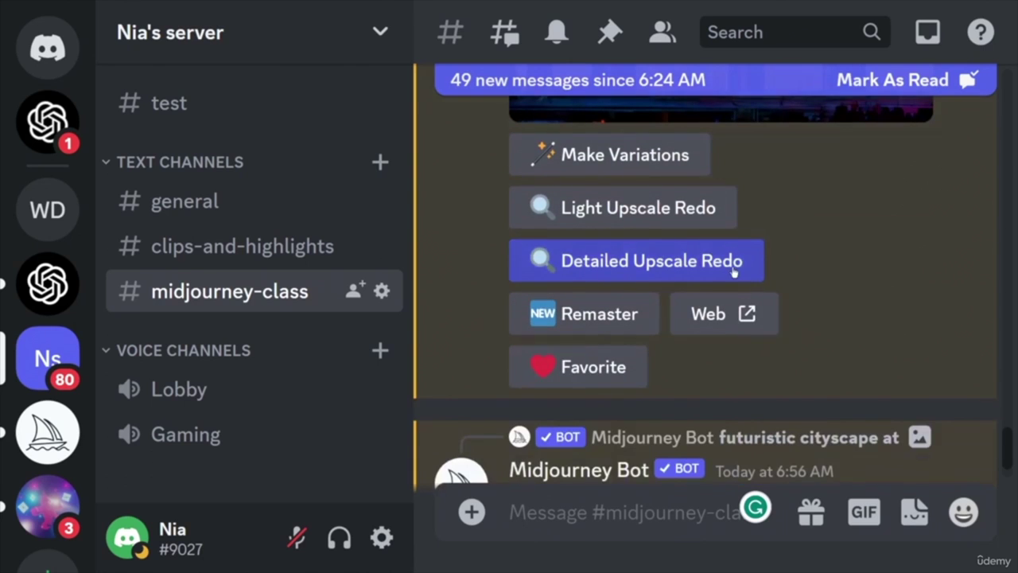
scroll(914, 299, "down", 4)
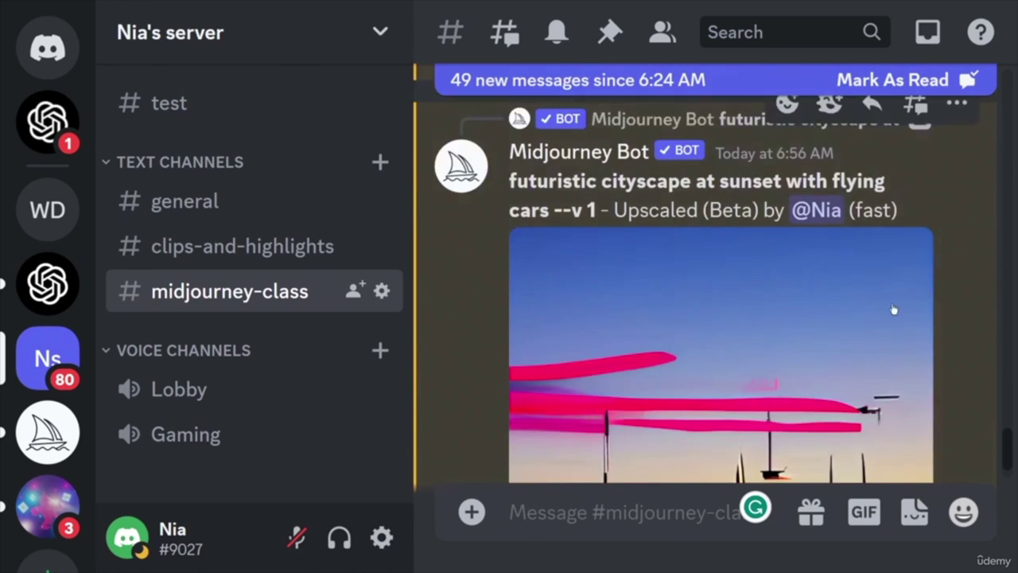
scroll(832, 370, "down", 2)
scroll(846, 366, "down", 1)
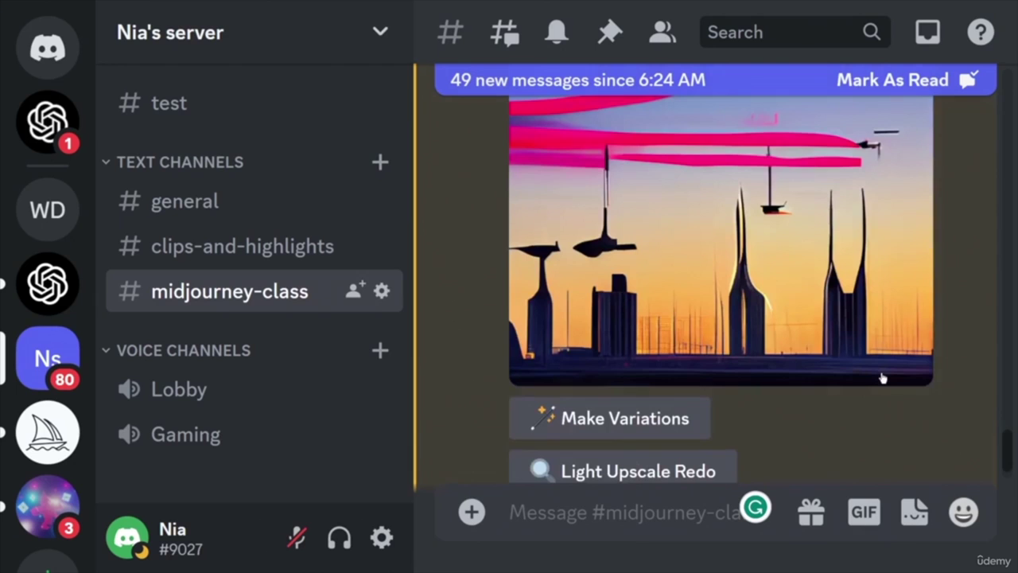
- Scroll past the Beta upscale to the 6:57 AM --test --creative remaster
scroll(894, 385, "up", 3)
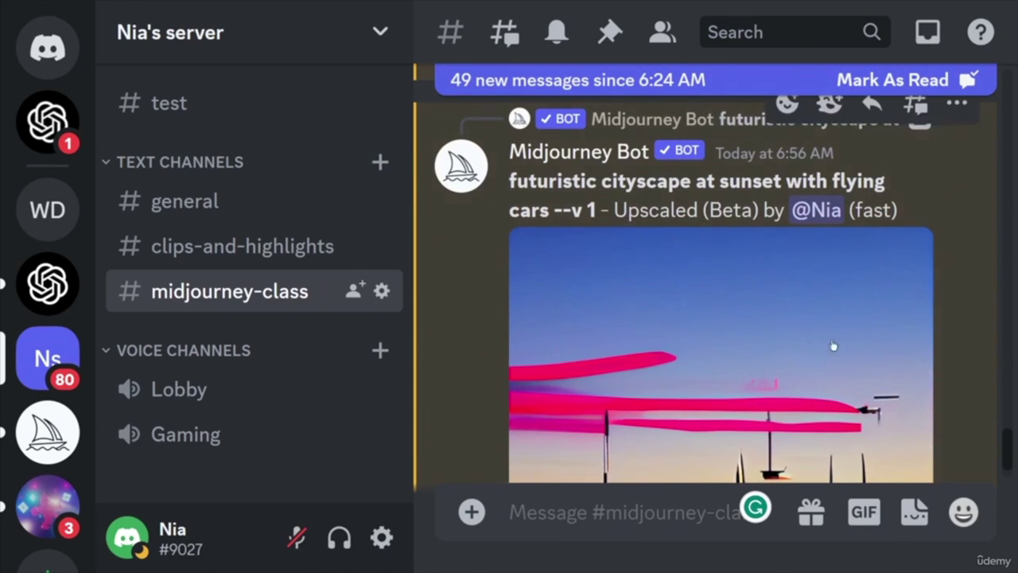
scroll(833, 346, "down", 3)
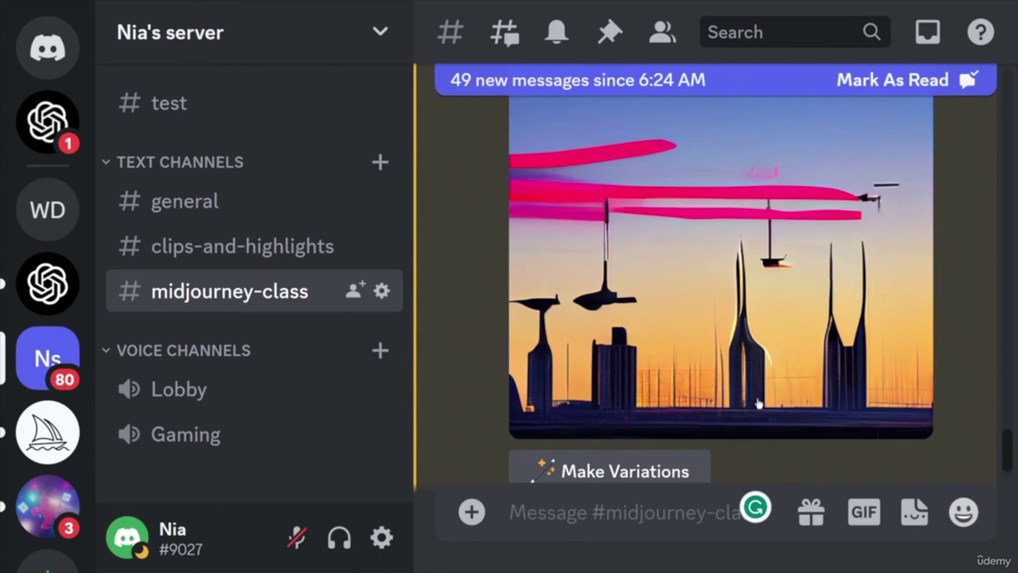
scroll(818, 382, "up", 1)
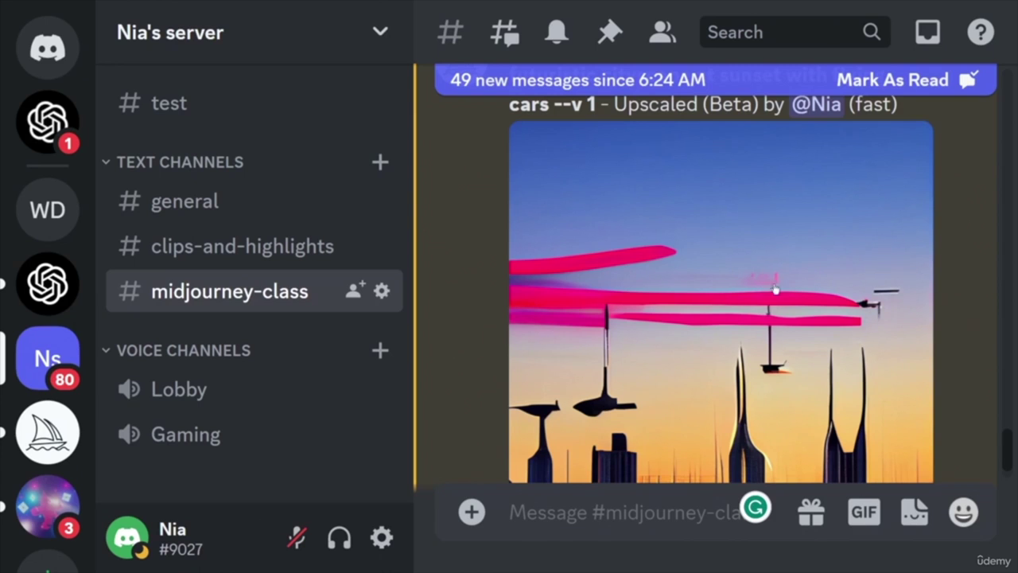
scroll(875, 310, "down", 8)
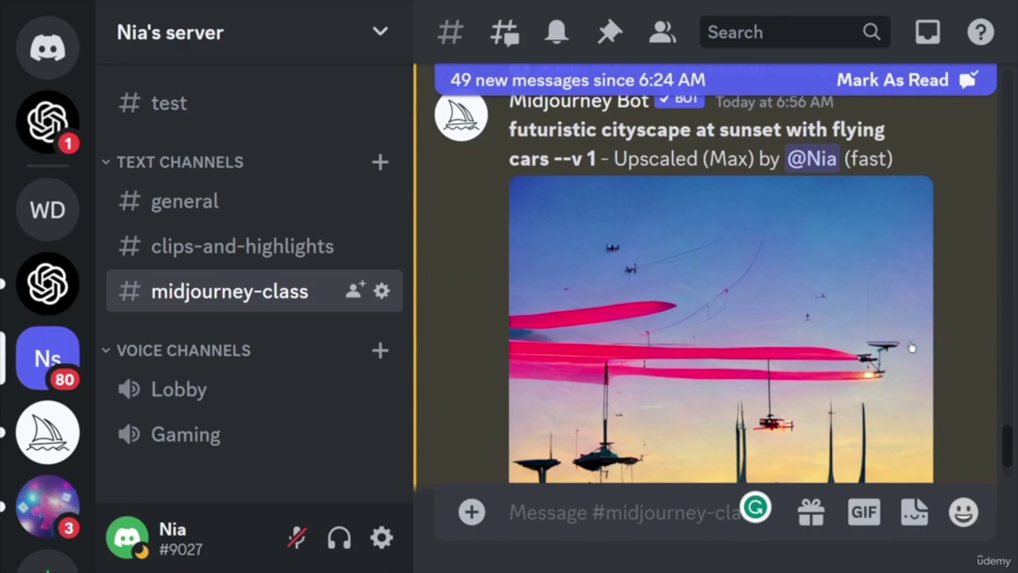
scroll(912, 347, "up", 10)
scroll(889, 350, "down", 6)
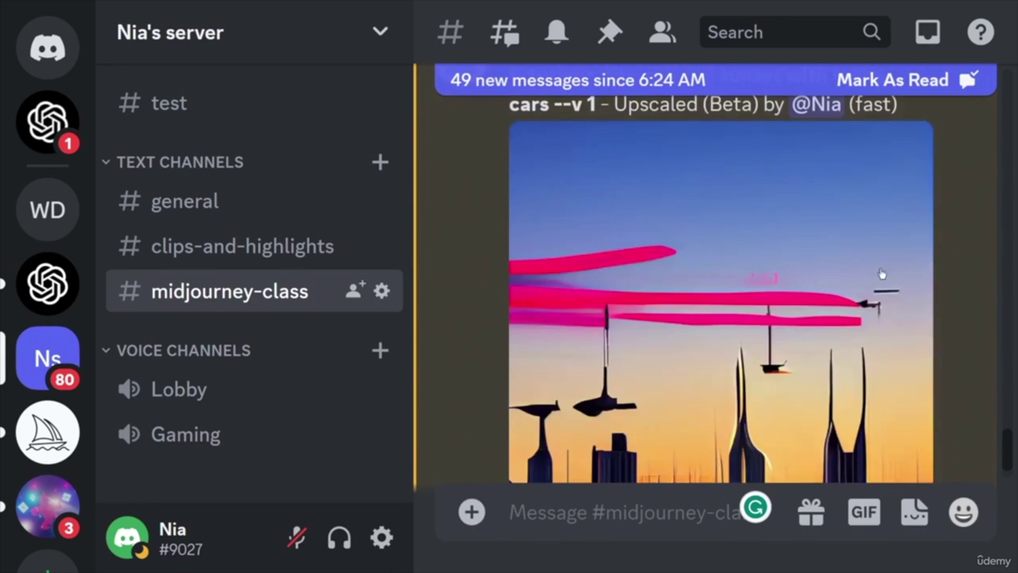
scroll(879, 298, "down", 3)
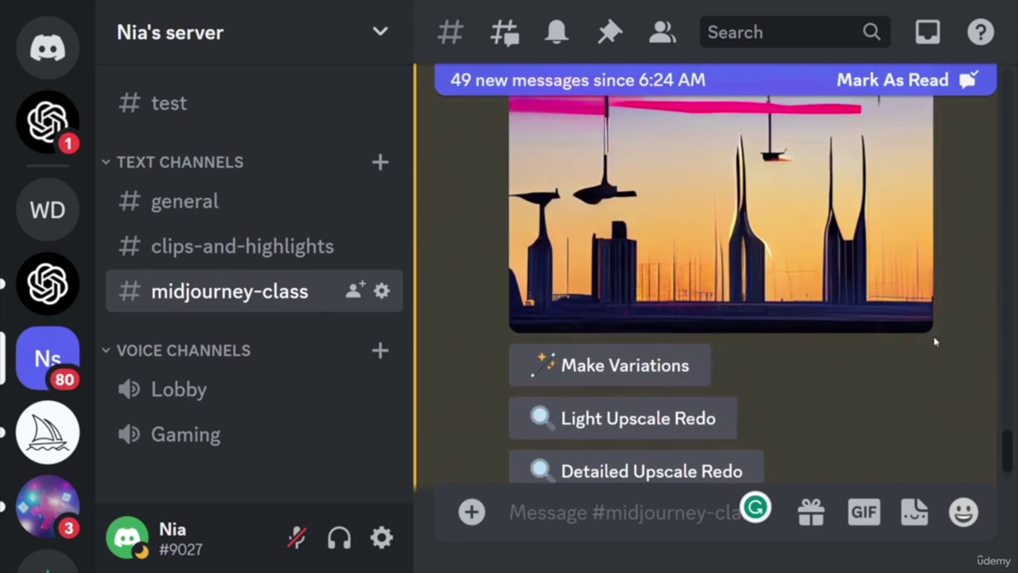
scroll(796, 262, "up", 3)
scroll(711, 320, "down", 6)
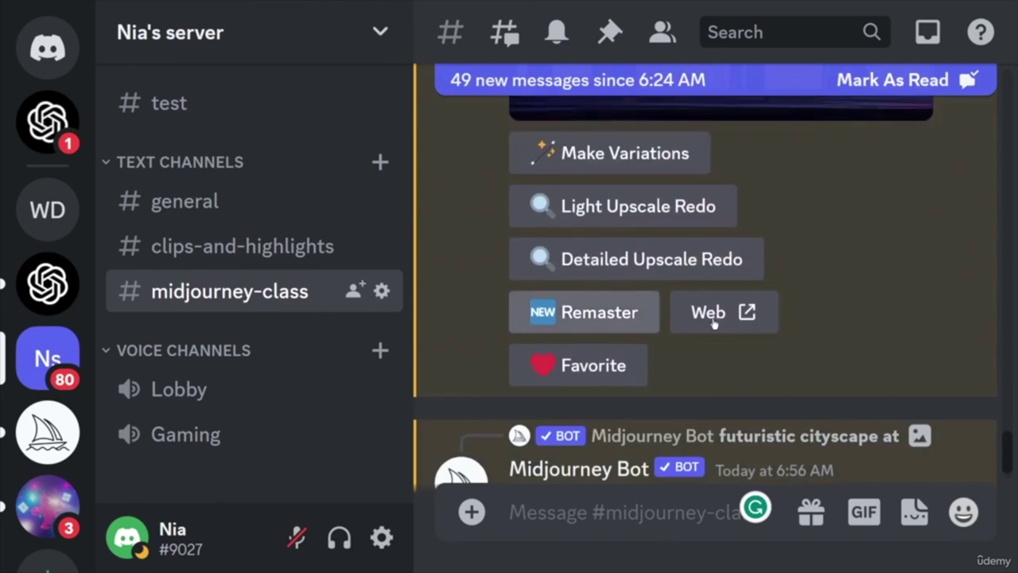
scroll(884, 291, "down", 5)
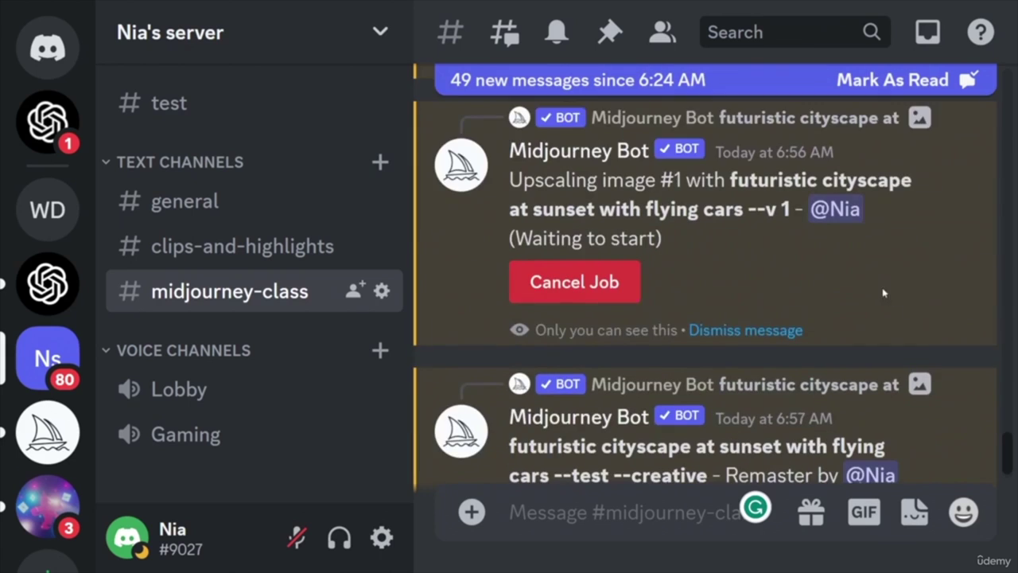
- Upscale both remastered --test --creative cityscape images with U1 and U2
scroll(895, 291, "down", 4)
scroll(896, 290, "up", 2)
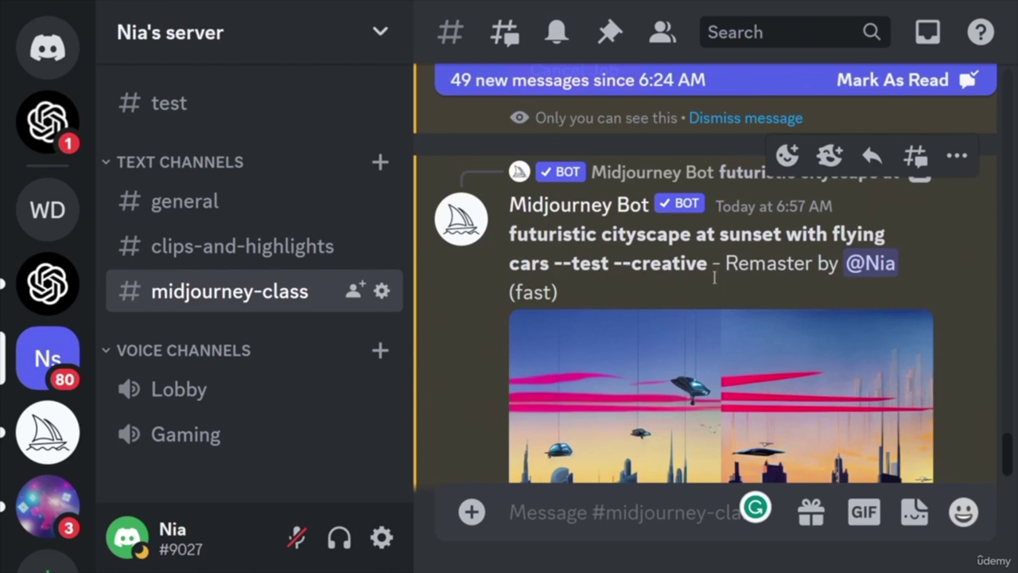
scroll(778, 326, "down", 3)
scroll(779, 323, "up", 2)
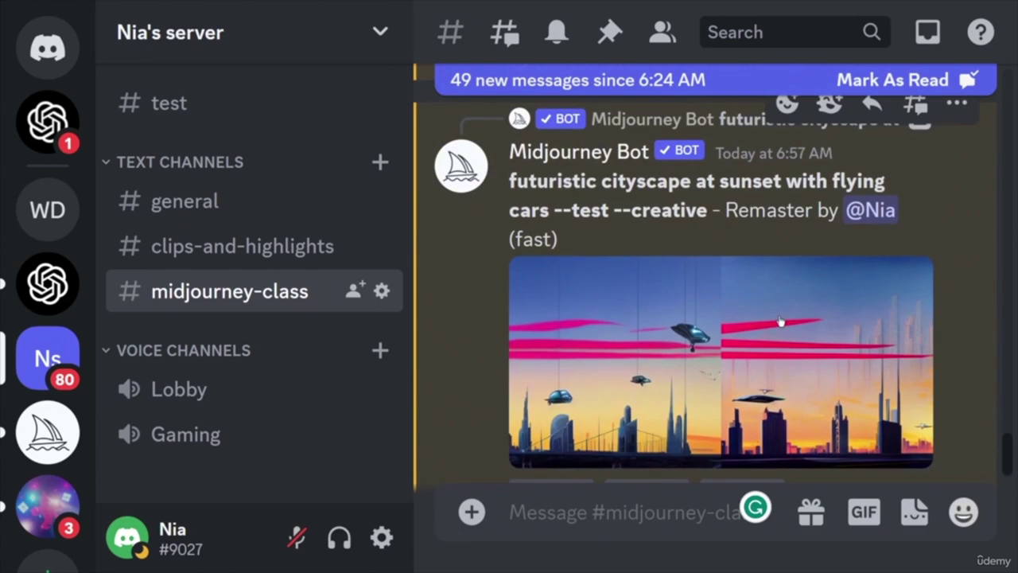
scroll(765, 319, "down", 2)
left_click(579, 393)
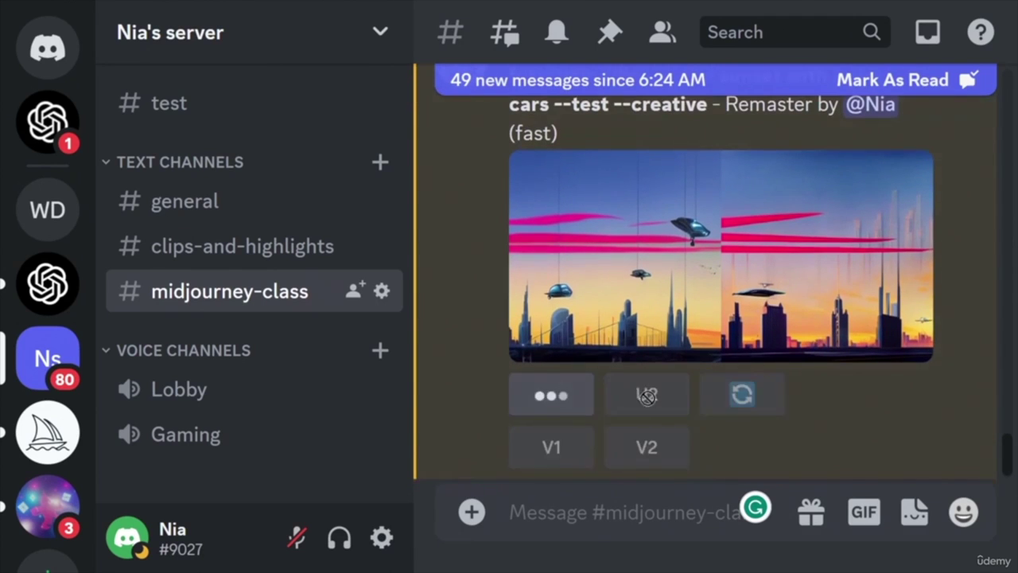
left_click(652, 397)
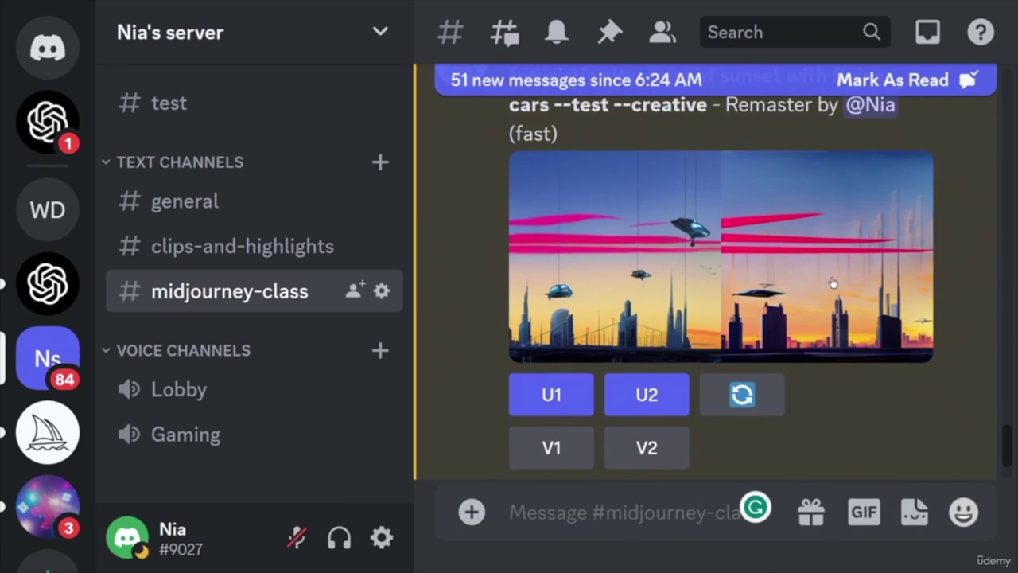
- Inspect the 6:58 AM Max upscale of the --v 2 cityscape with spires and hovering vehicles
scroll(834, 278, "up", 3)
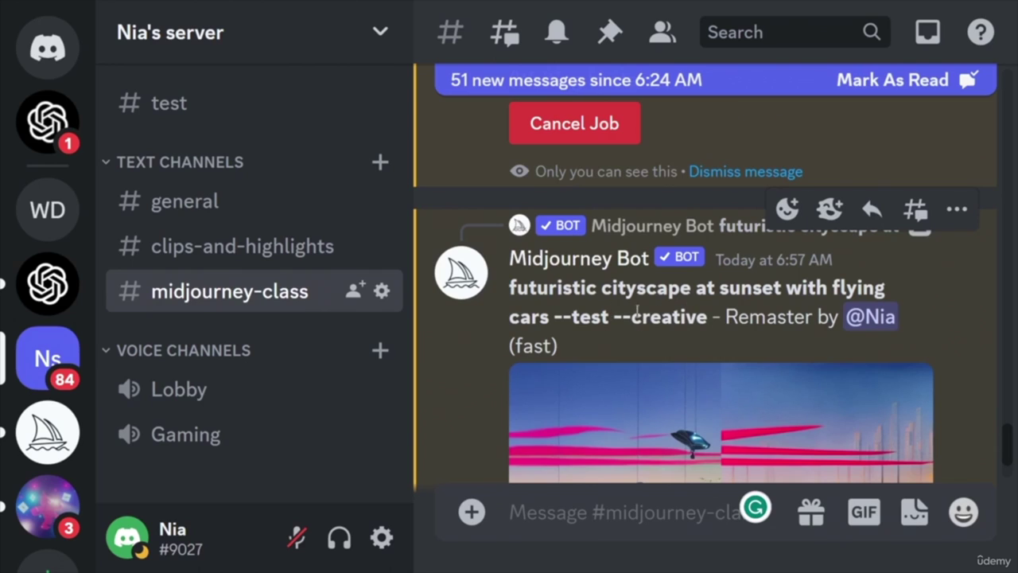
scroll(668, 314, "down", 3)
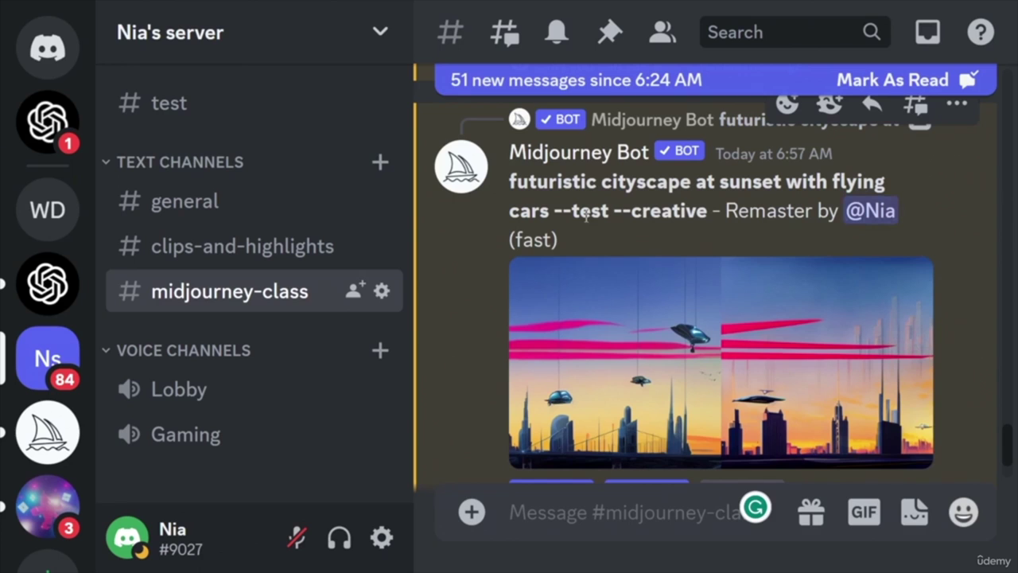
scroll(915, 234, "down", 4)
scroll(917, 231, "up", 3)
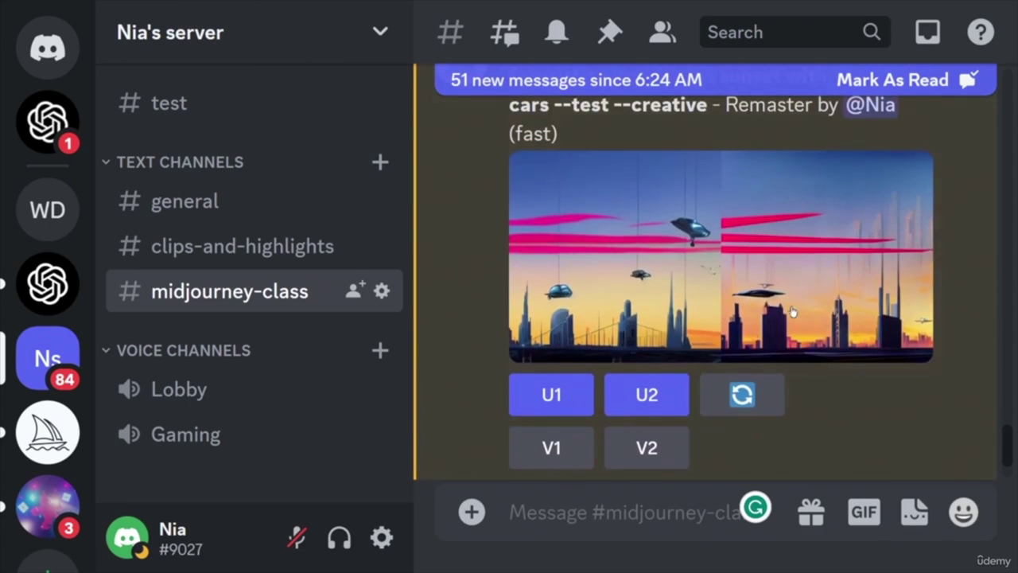
scroll(916, 325, "up", 2)
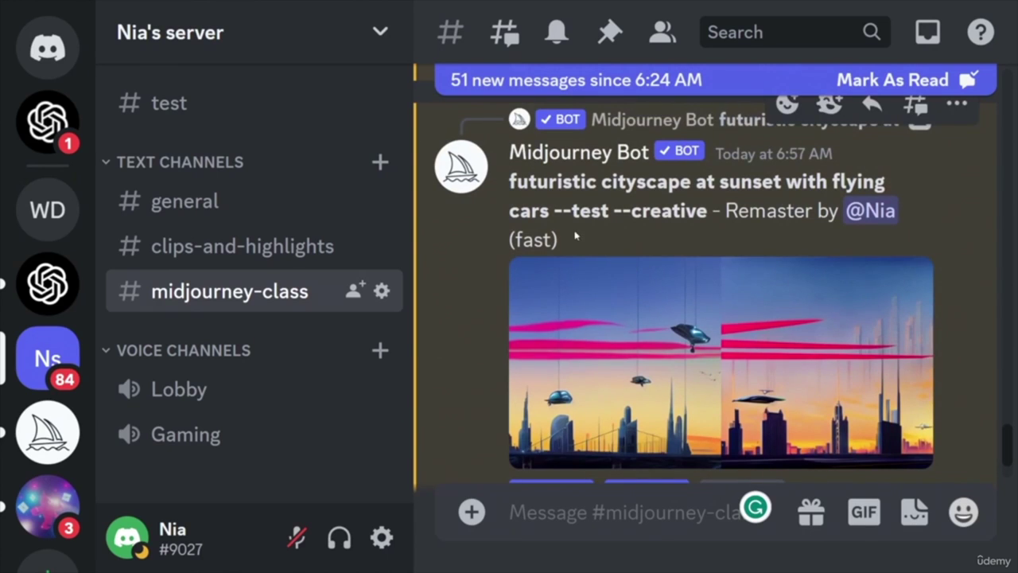
scroll(954, 333, "down", 1)
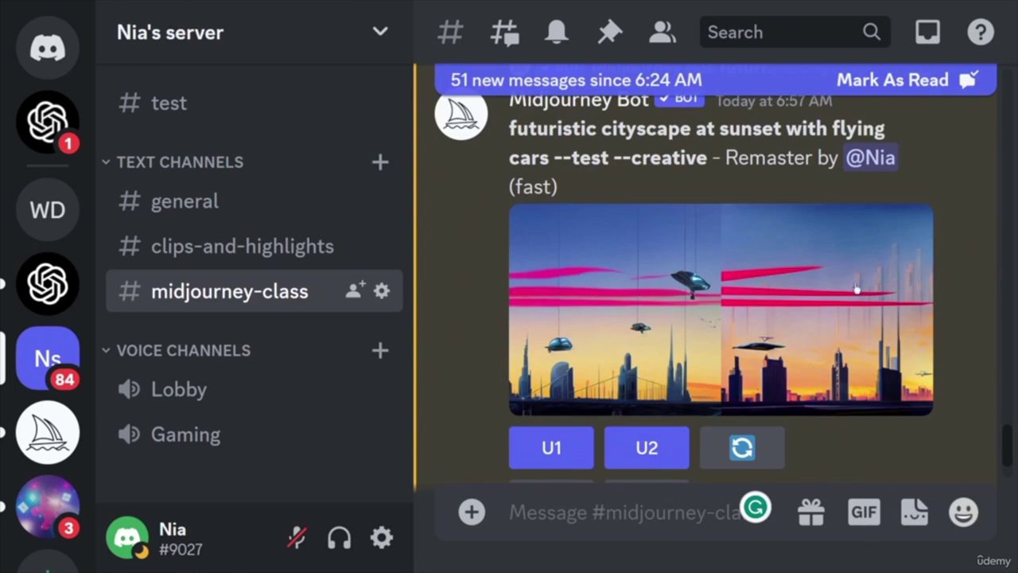
scroll(947, 328, "down", 1)
scroll(951, 335, "up", 1)
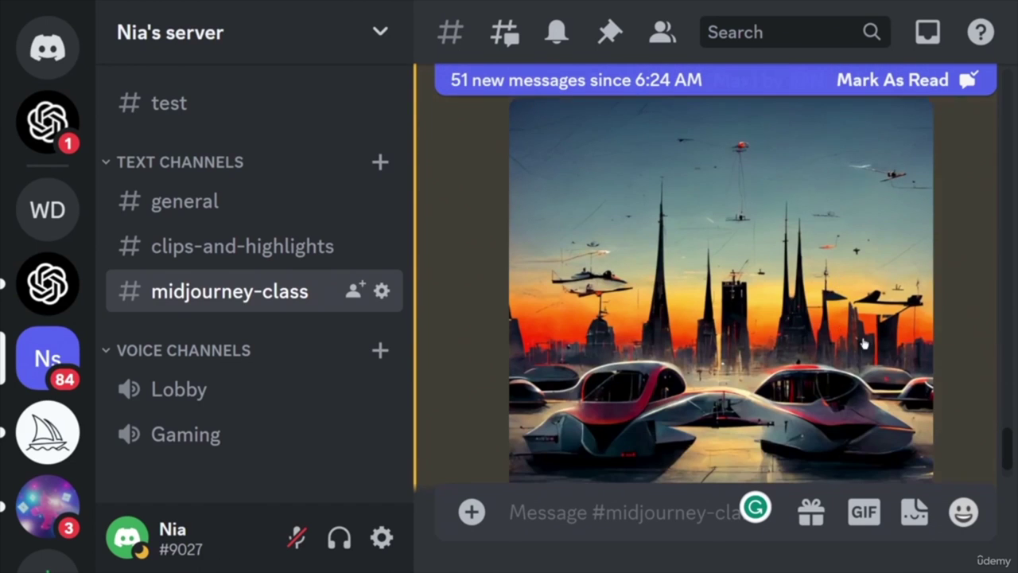
scroll(828, 344, "up", 3)
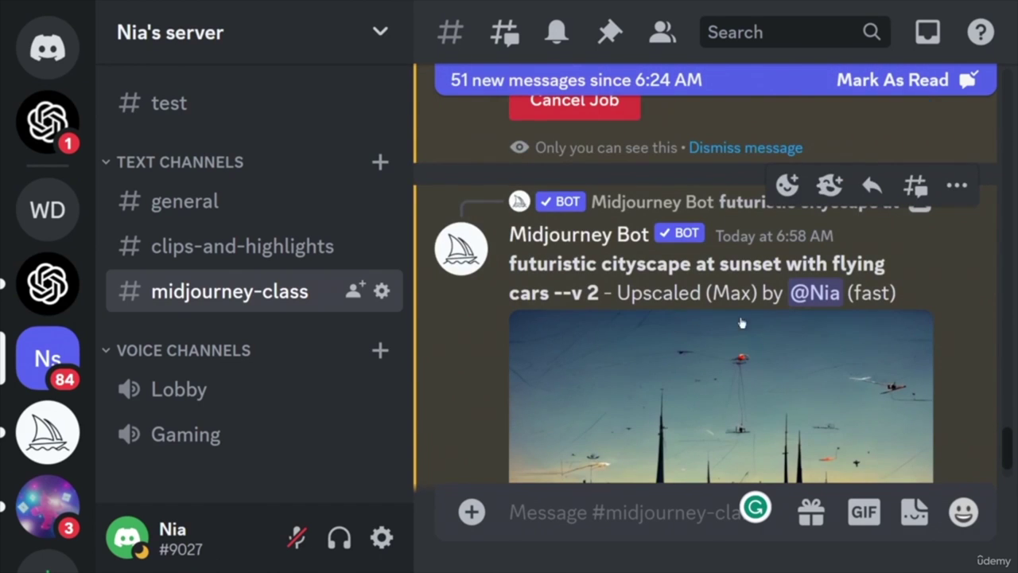
scroll(912, 345, "down", 3)
scroll(906, 348, "up", 3)
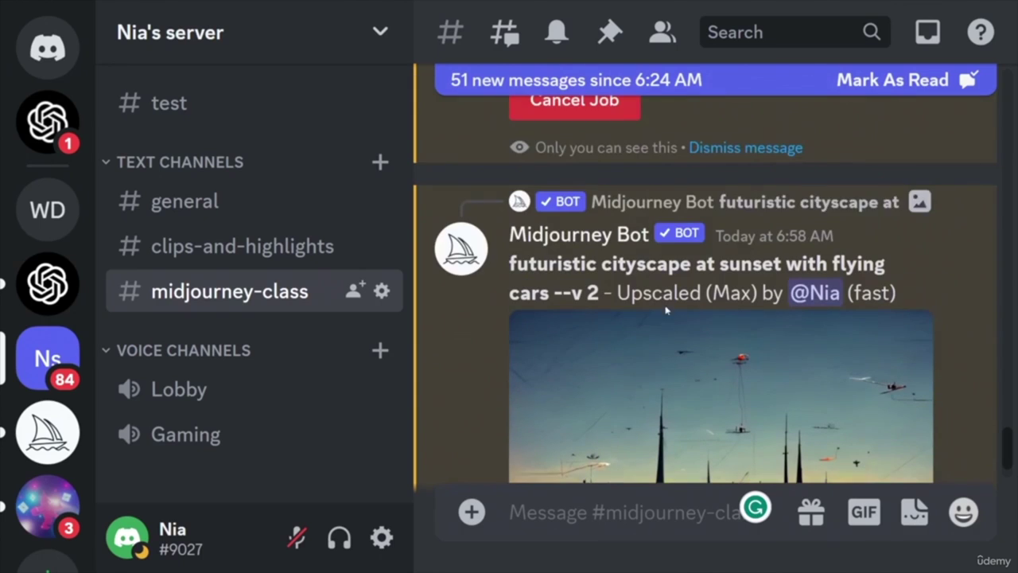
scroll(882, 348, "down", 5)
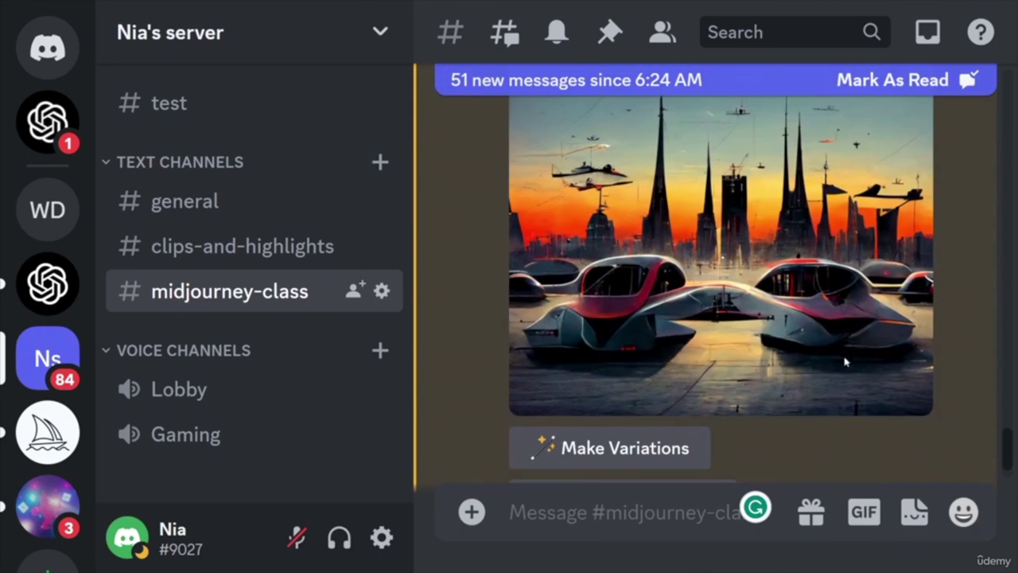
scroll(649, 285, "up", 2)
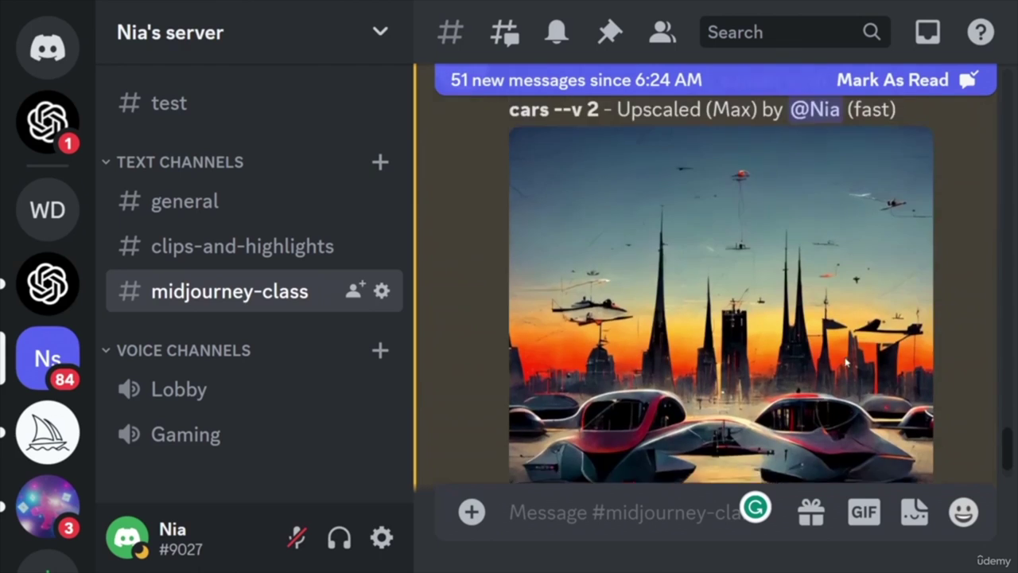
scroll(676, 310, "down", 2)
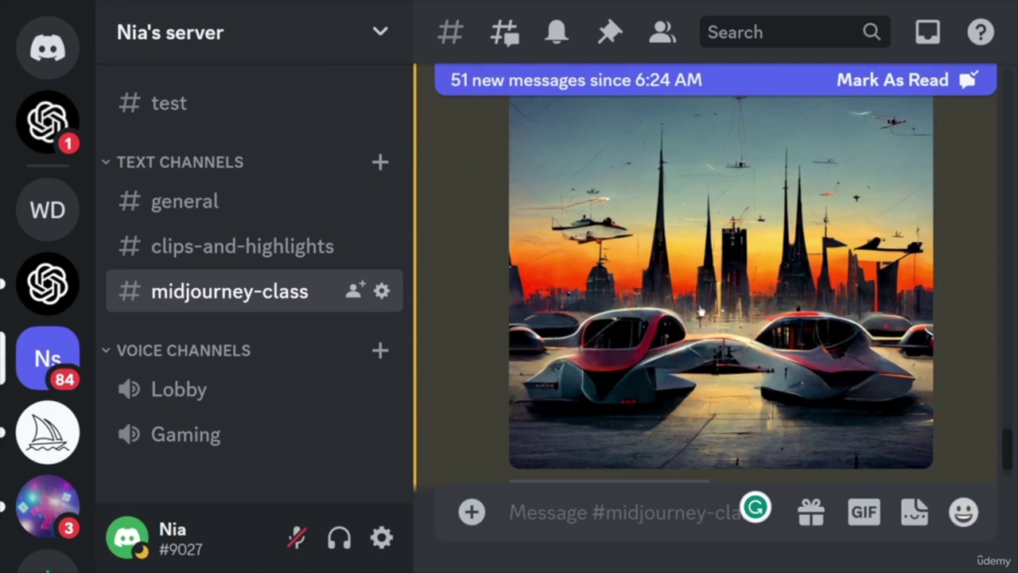
scroll(700, 310, "up", 3)
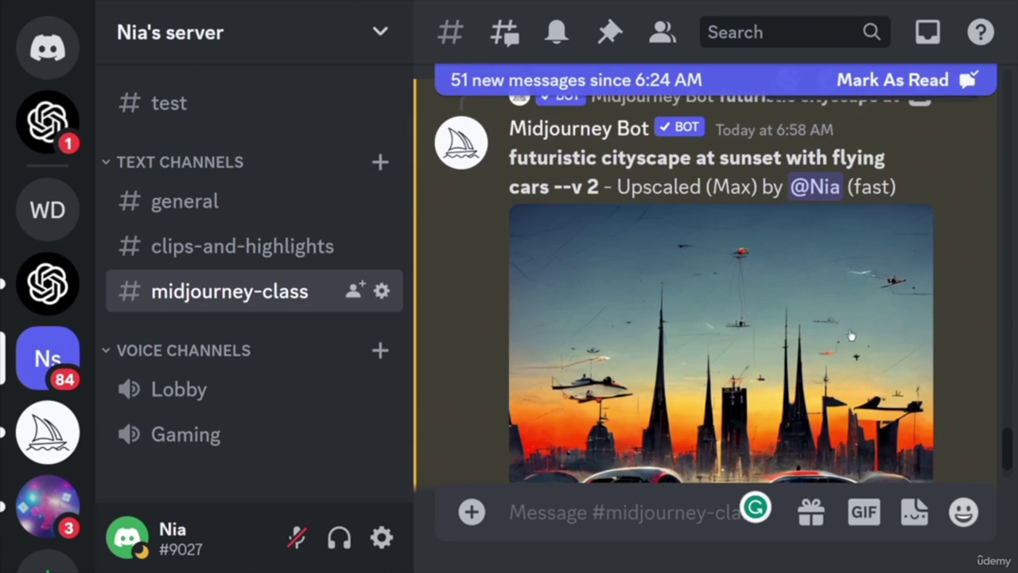
scroll(850, 336, "down", 3)
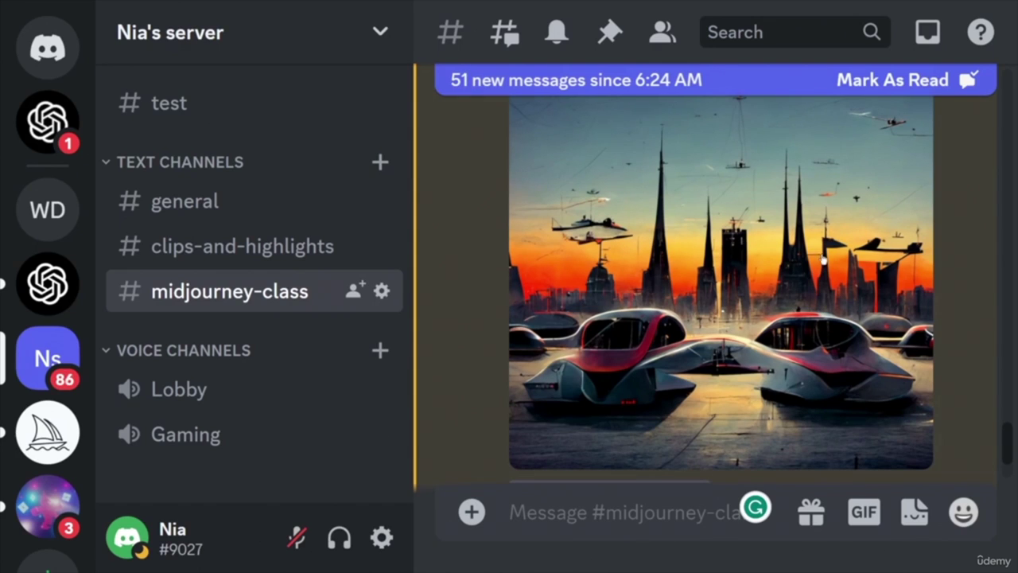
- Compare the Max, Light and Beta upscales of the v2 flying-cars cityscape
scroll(852, 263, "down", 6)
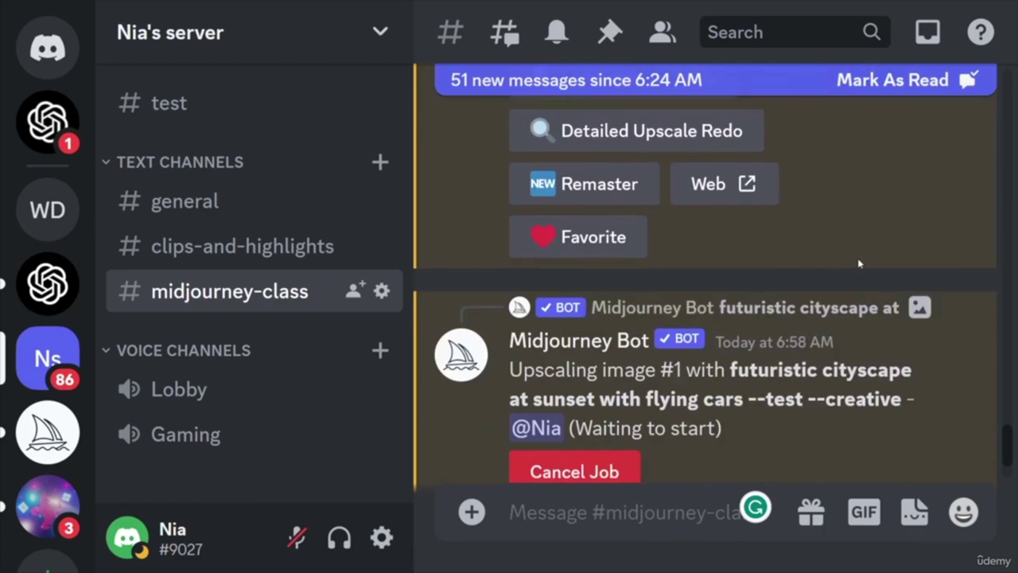
scroll(859, 263, "down", 10)
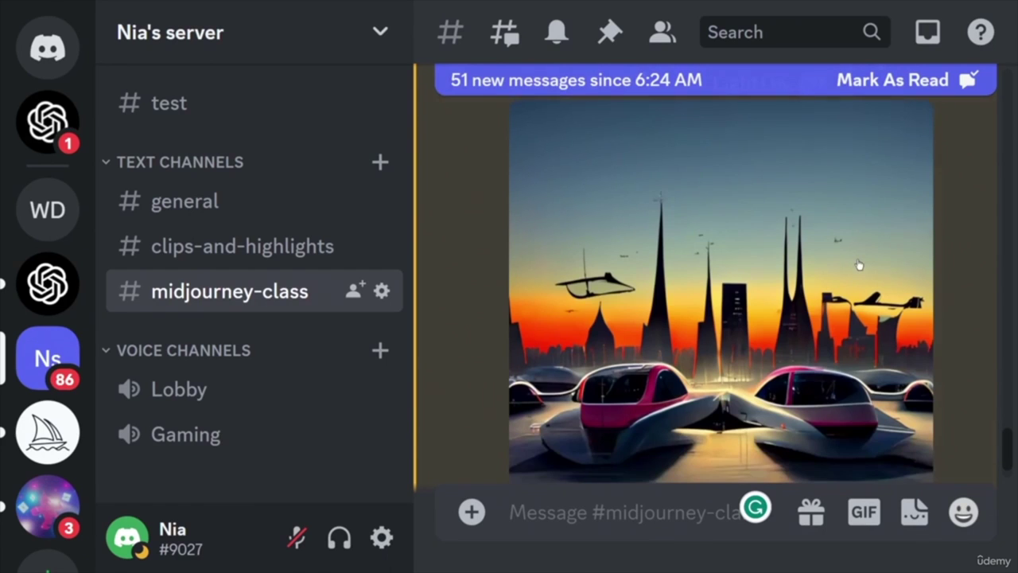
scroll(859, 265, "up", 3)
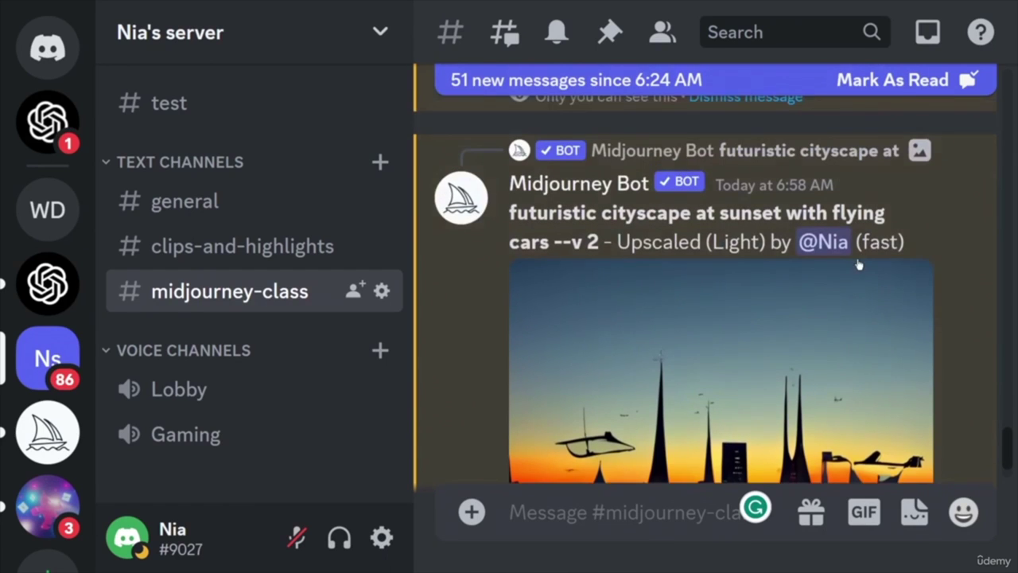
scroll(859, 265, "down", 3)
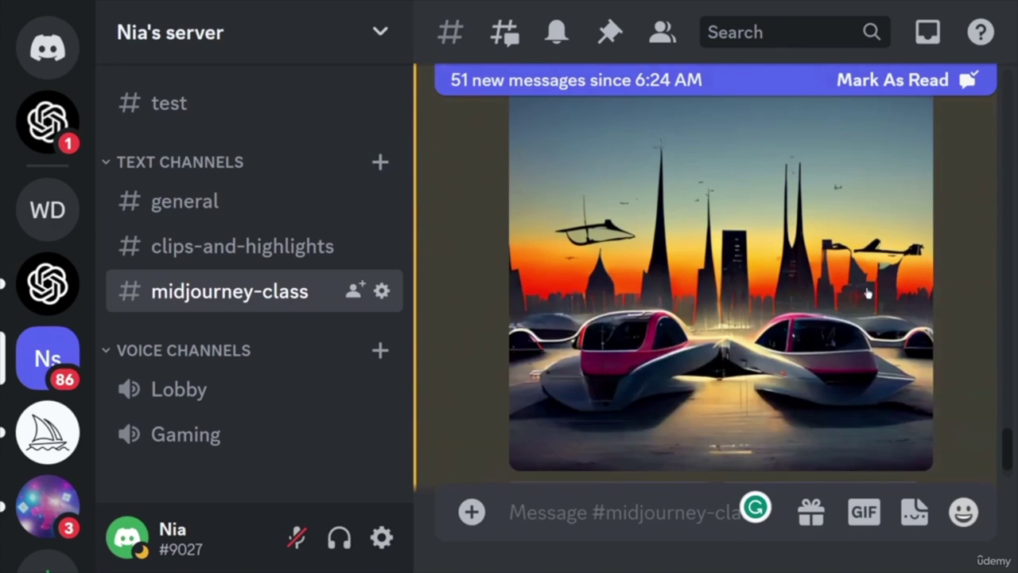
scroll(823, 296, "up", 15)
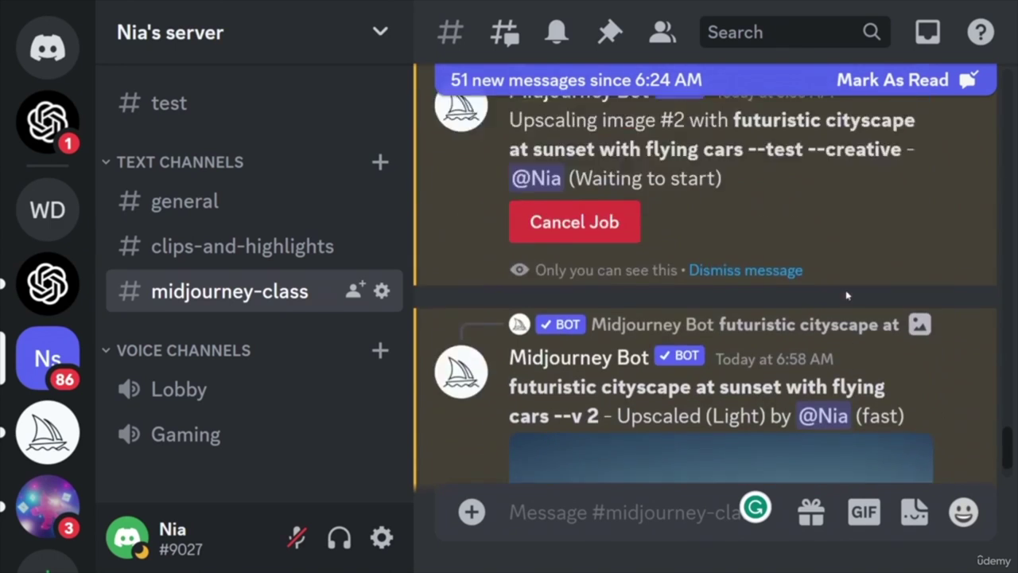
scroll(858, 306, "up", 8)
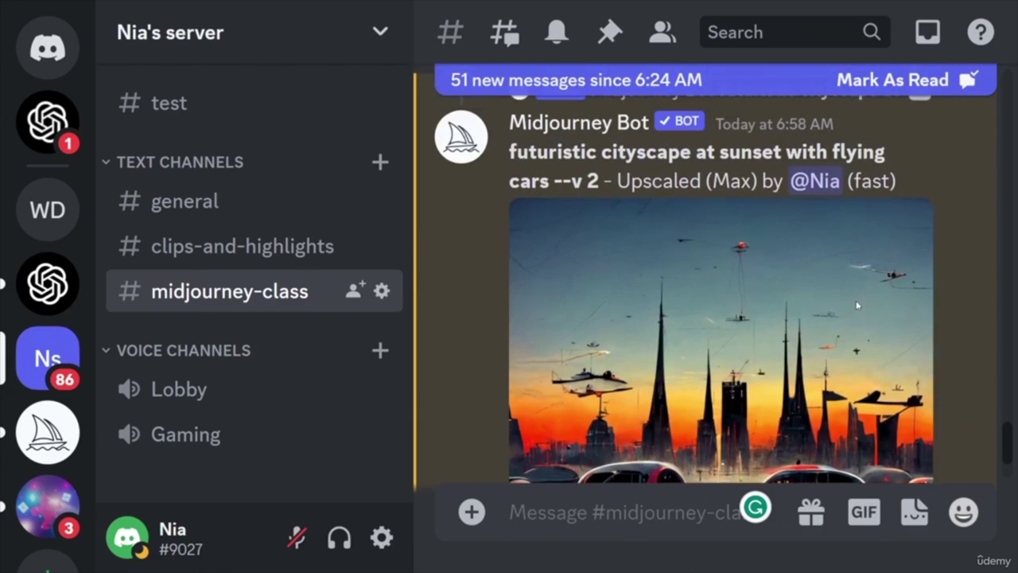
scroll(857, 306, "down", 8)
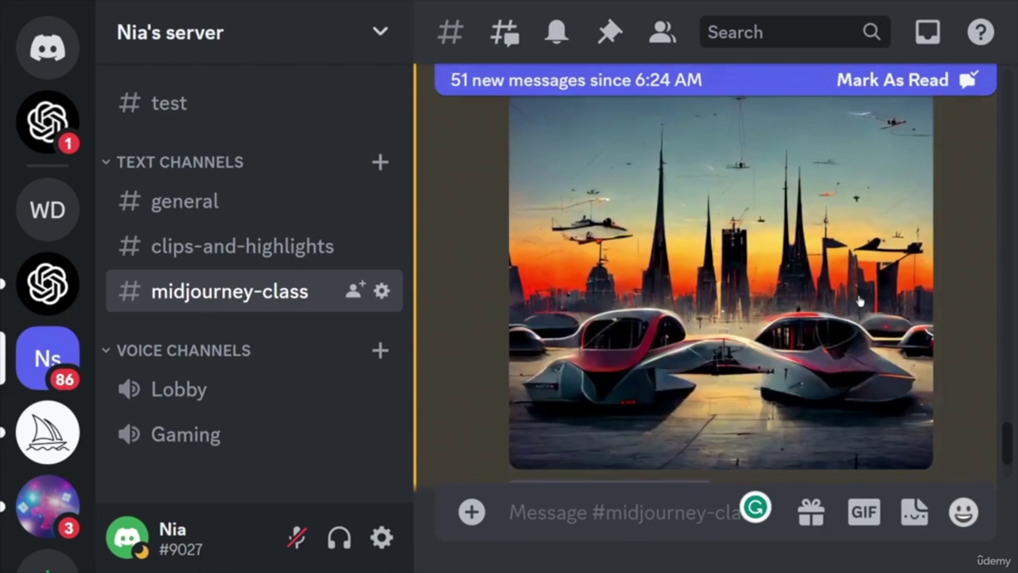
scroll(858, 307, "up", 6)
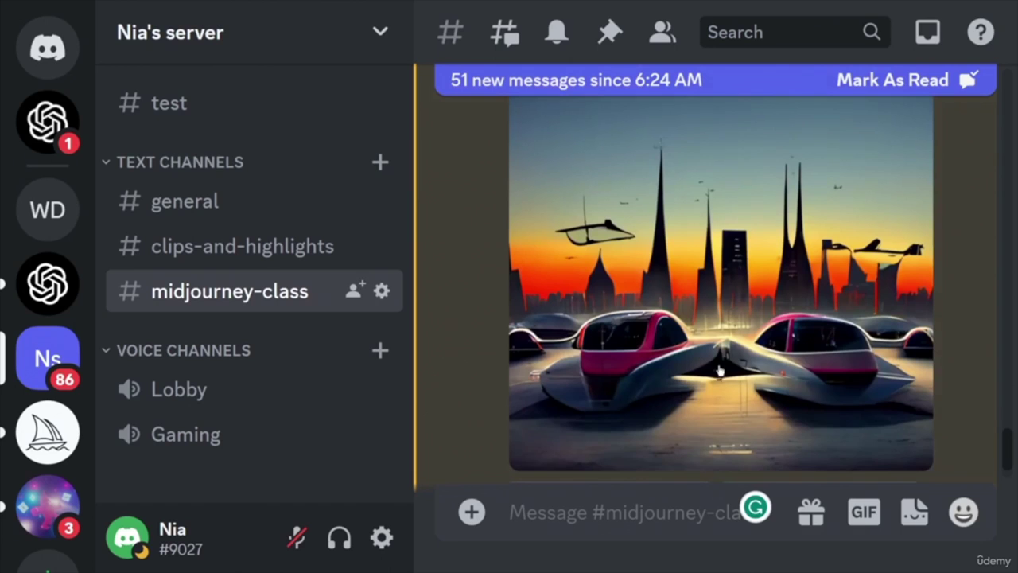
scroll(857, 390, "up", 2)
scroll(851, 310, "down", 2)
scroll(814, 297, "up", 10)
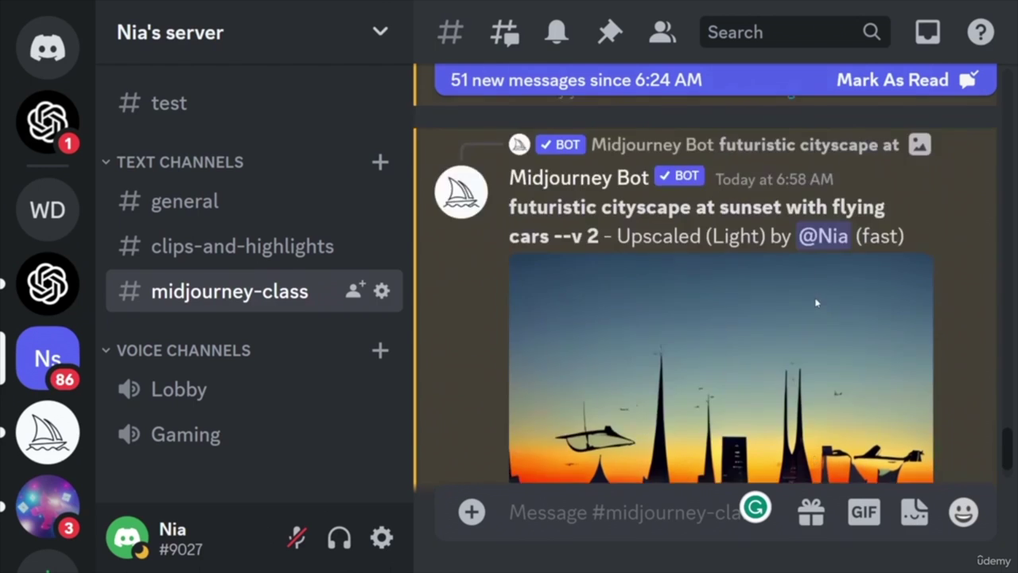
scroll(858, 317, "up", 2)
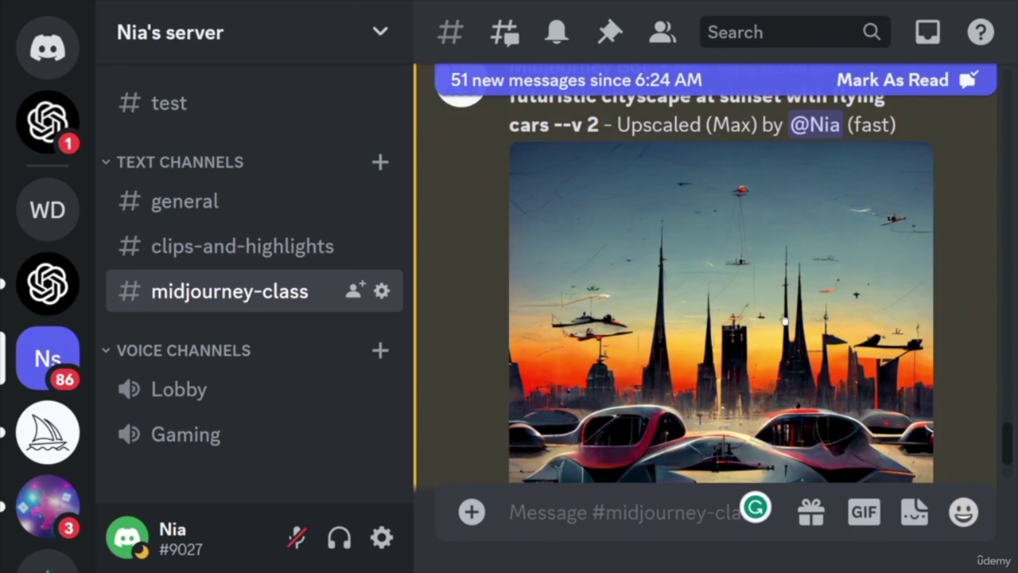
scroll(820, 263, "down", 4)
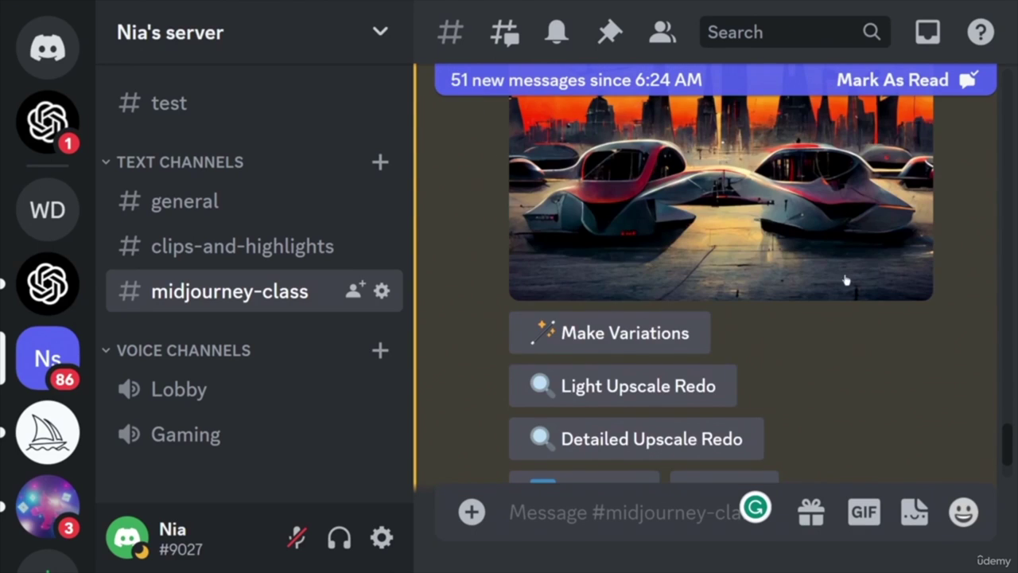
scroll(846, 280, "up", 3)
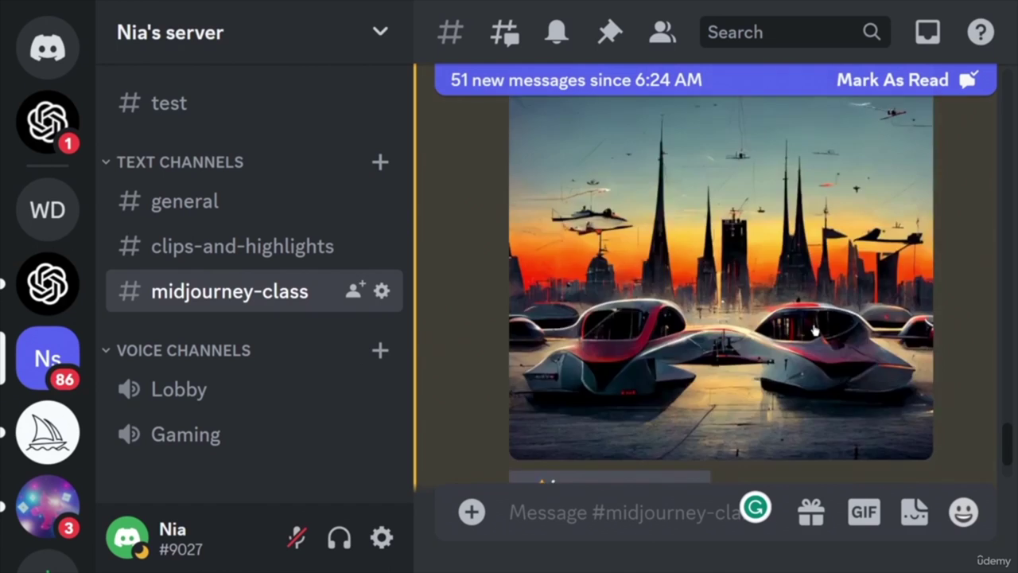
scroll(827, 326, "down", 10)
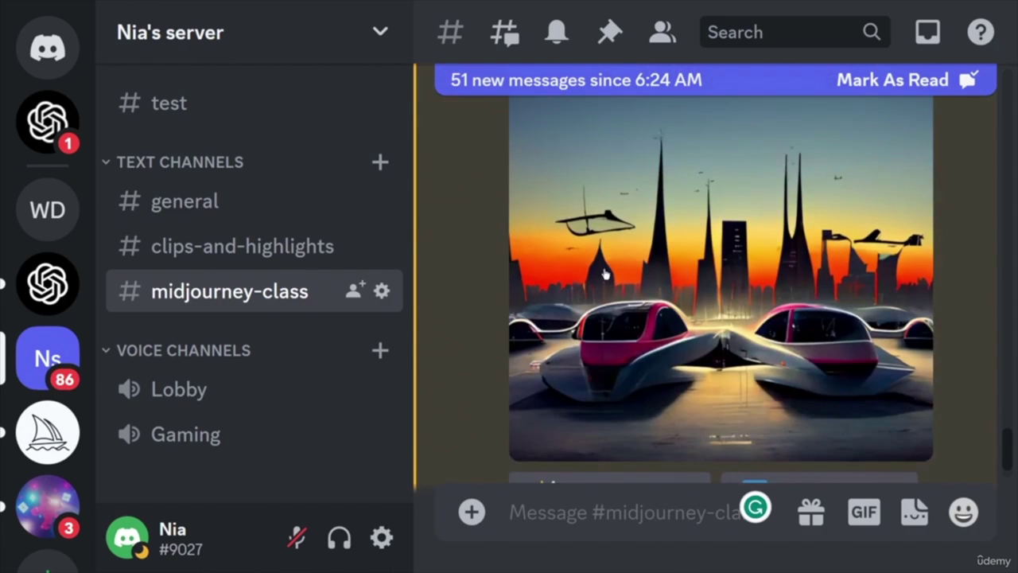
- Scroll down to the new 7:01 AM two-image --test --creative remaster
scroll(836, 363, "down", 8)
scroll(851, 353, "down", 4)
scroll(857, 348, "up", 5)
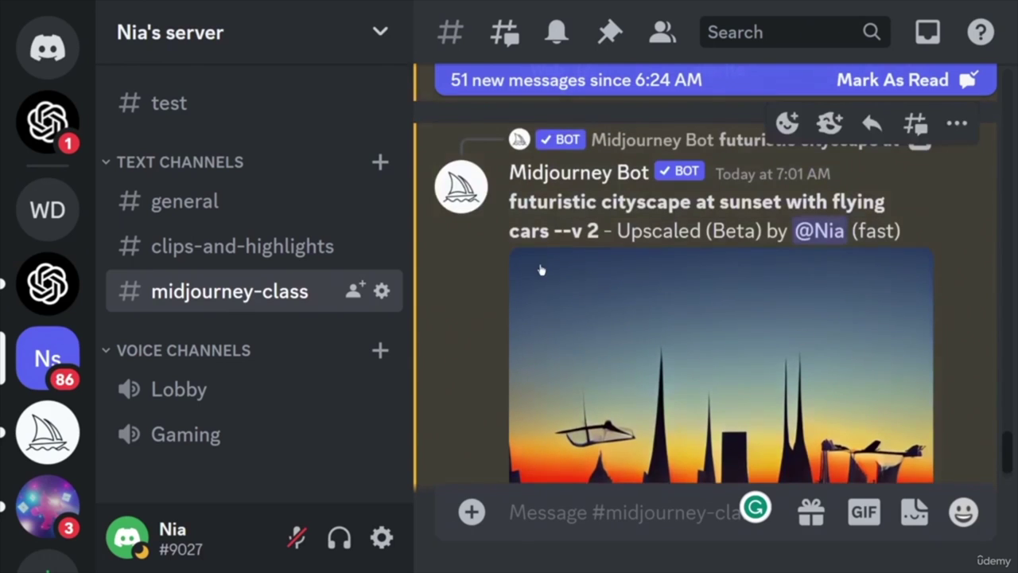
scroll(859, 333, "down", 4)
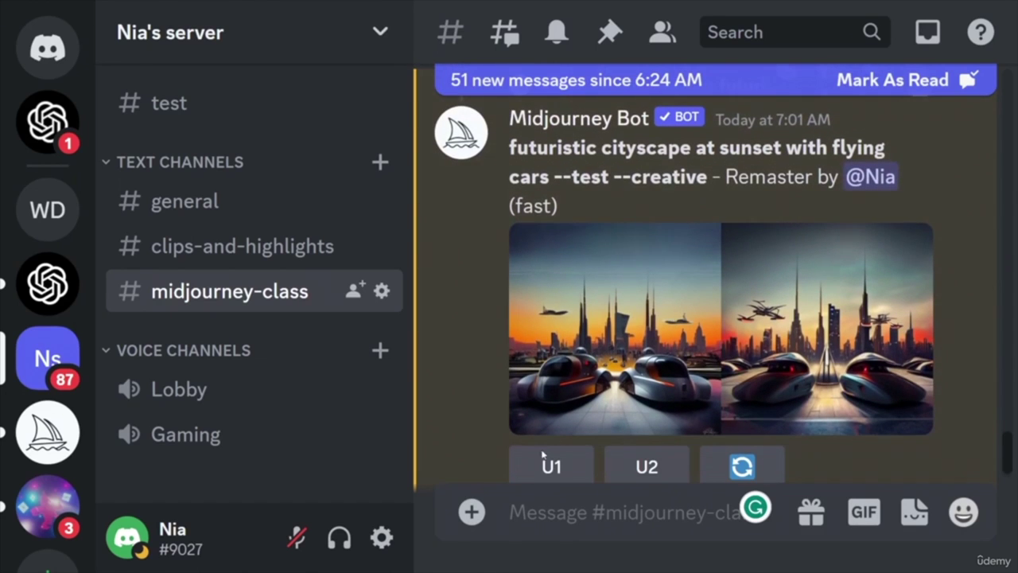
left_click(543, 457)
left_click(646, 463)
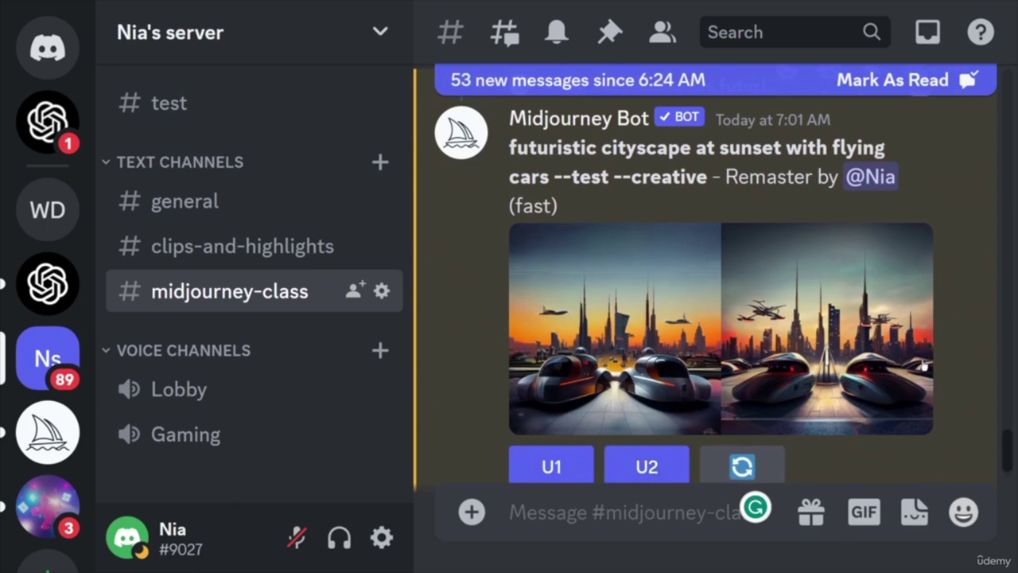
scroll(898, 360, "down", 15)
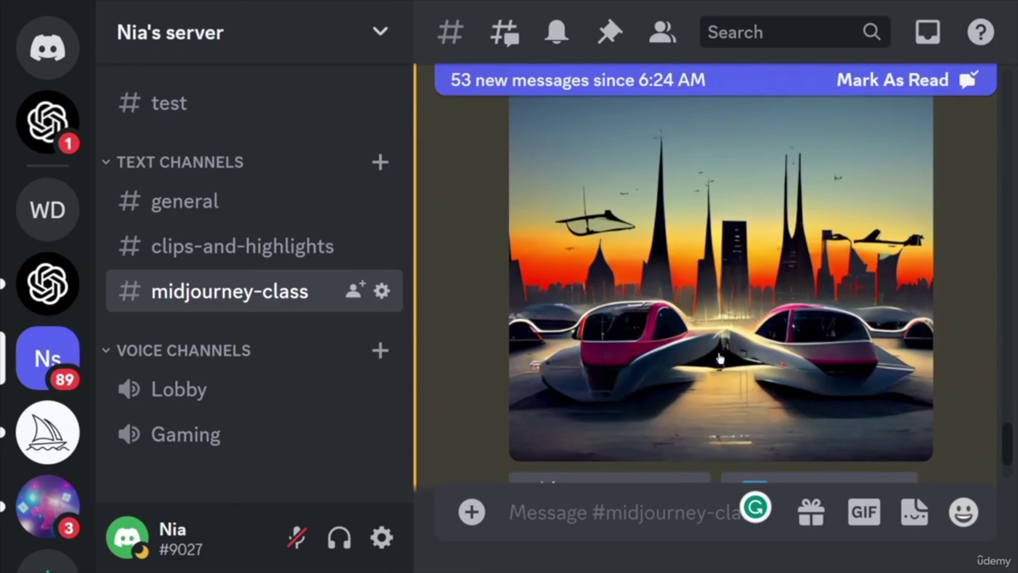
scroll(720, 360, "up", 10)
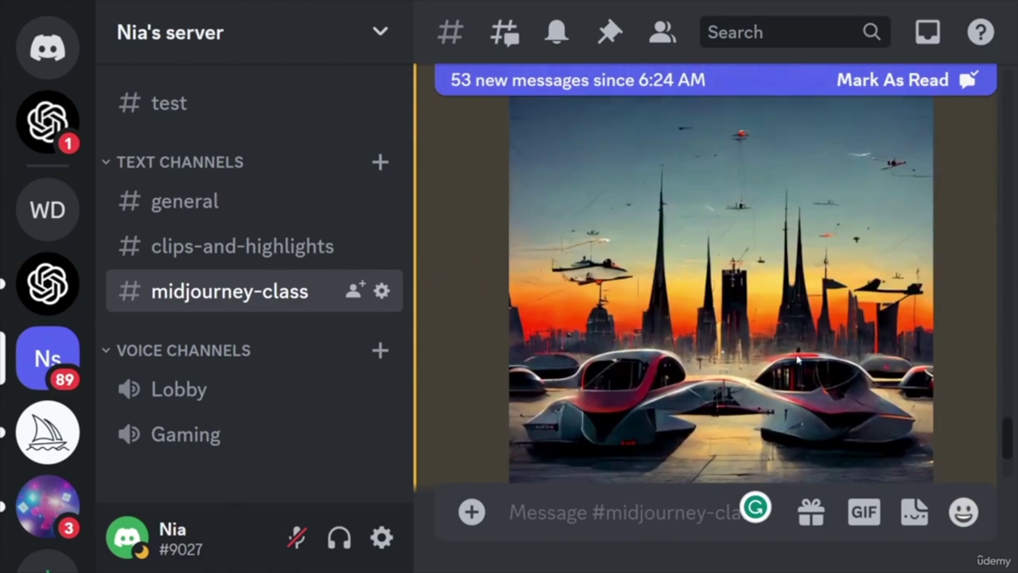
scroll(796, 359, "down", 5)
scroll(738, 265, "up", 2)
scroll(738, 264, "down", 10)
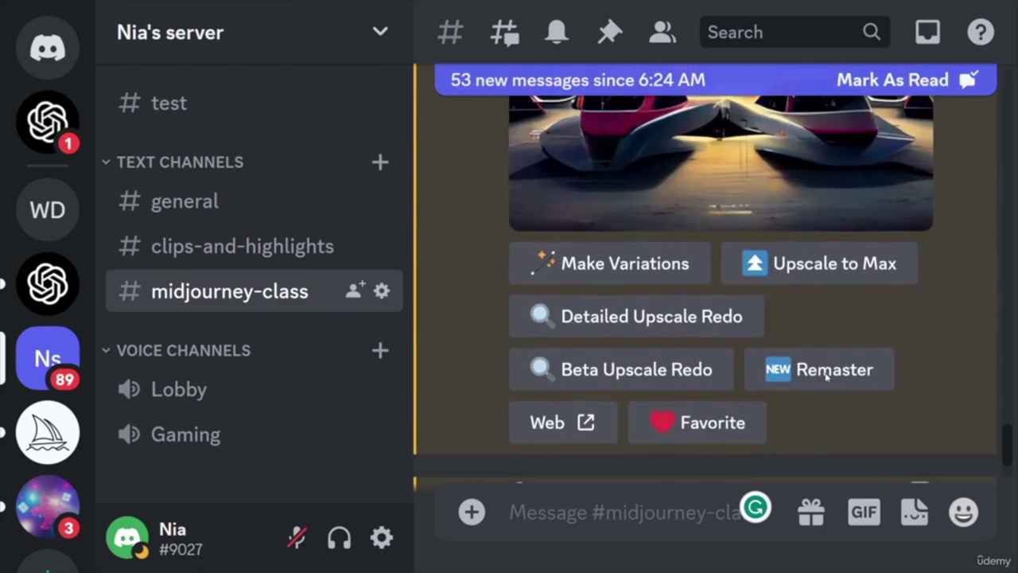
scroll(796, 287, "up", 3)
scroll(744, 199, "down", 6)
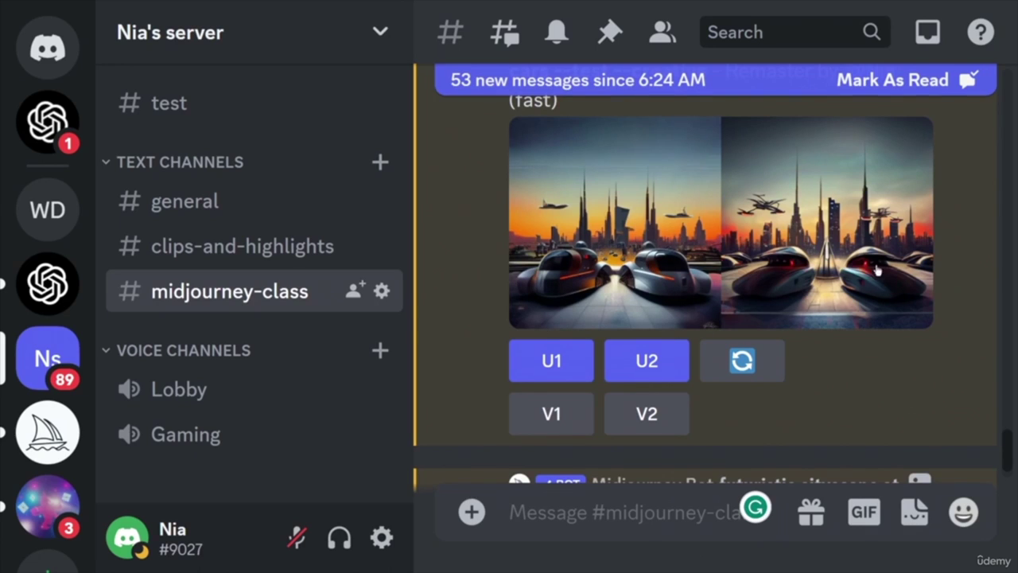
scroll(767, 286, "up", 1)
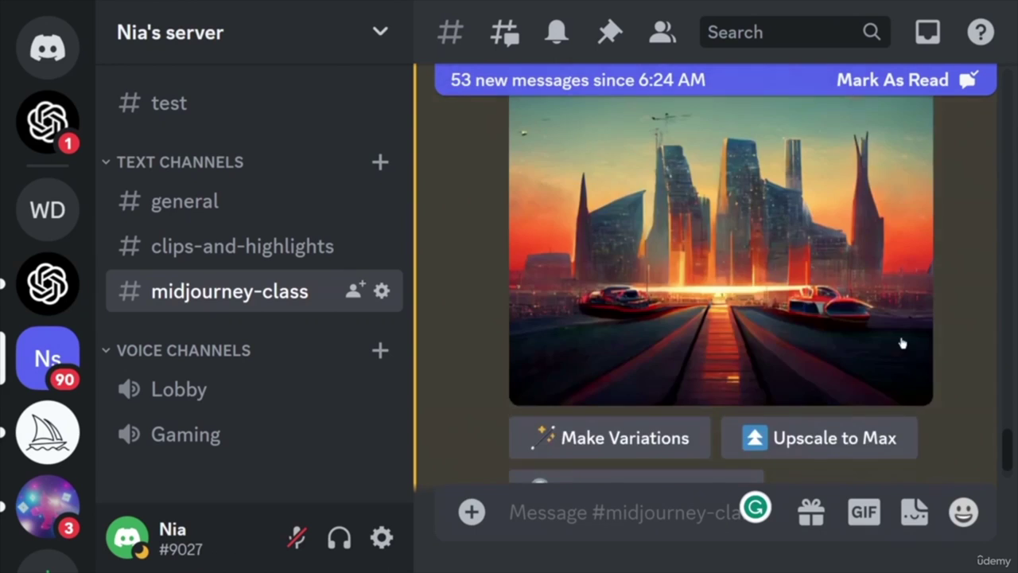
- Compare the Light, Max and Beta upscales of the --v 3 cityscape
scroll(875, 366, "down", 3)
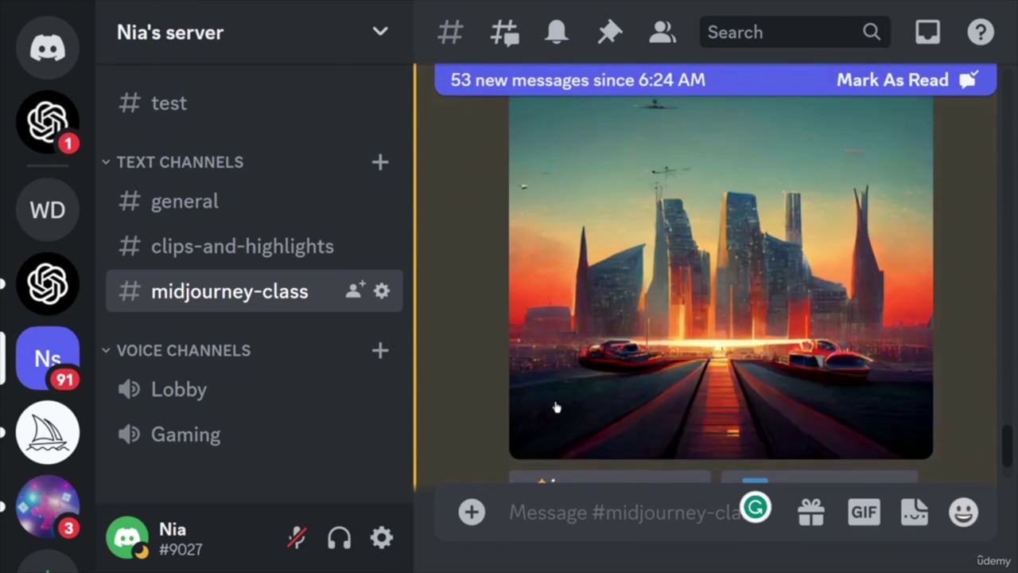
scroll(628, 345, "up", 2)
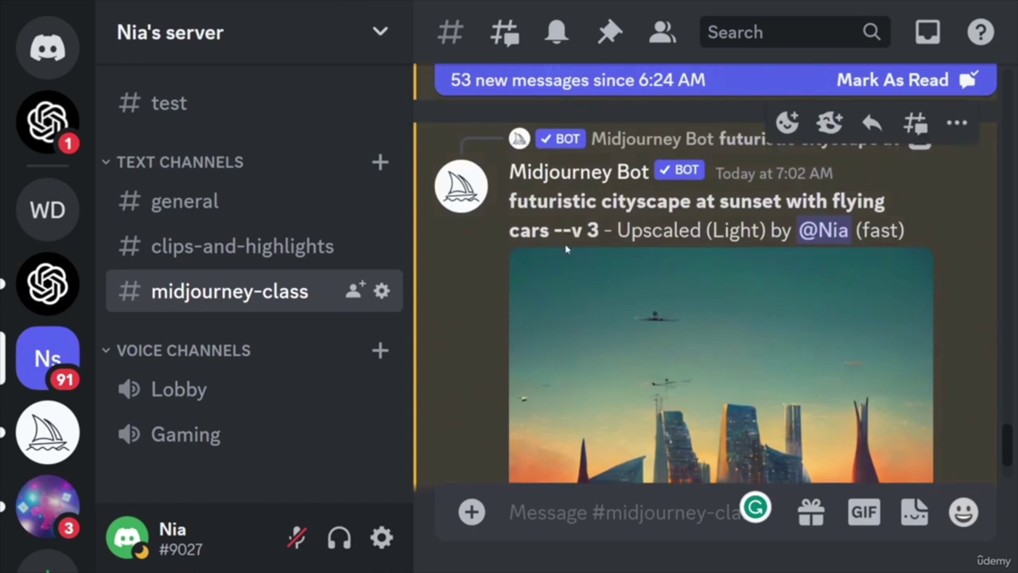
scroll(811, 380, "down", 3)
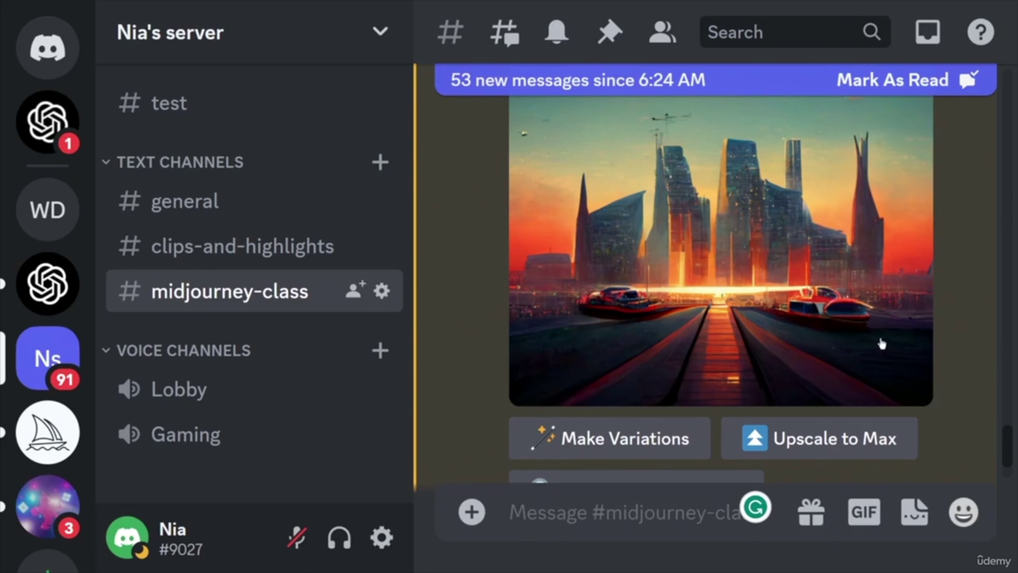
scroll(597, 387, "up", 1)
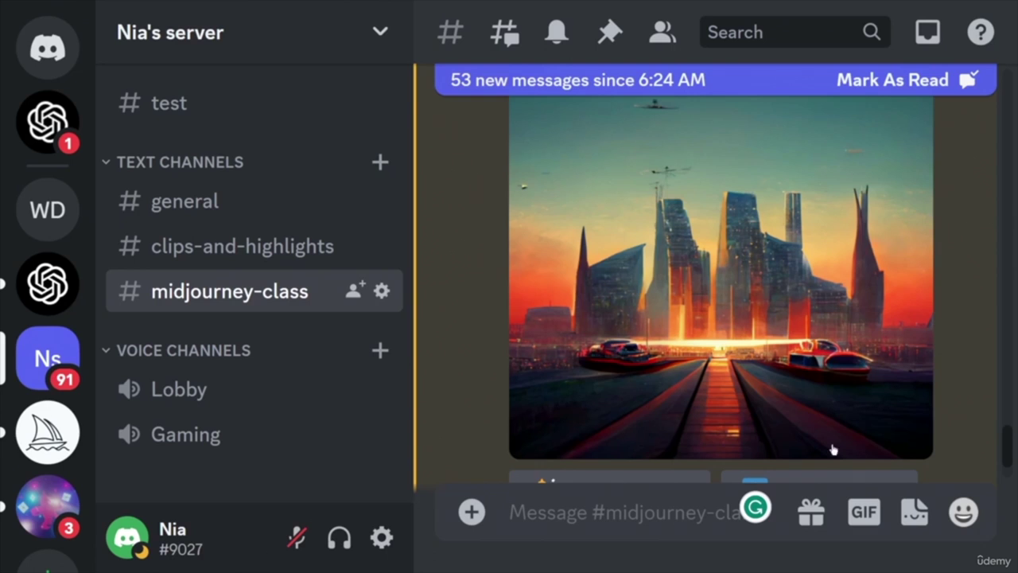
scroll(811, 176, "up", 1)
scroll(725, 239, "down", 2)
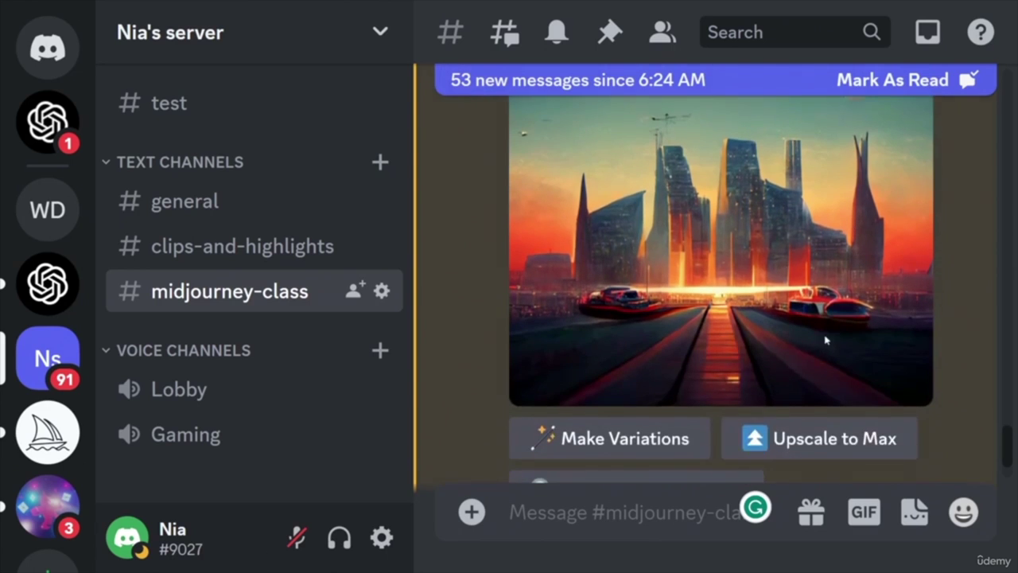
scroll(725, 405, "up", 1)
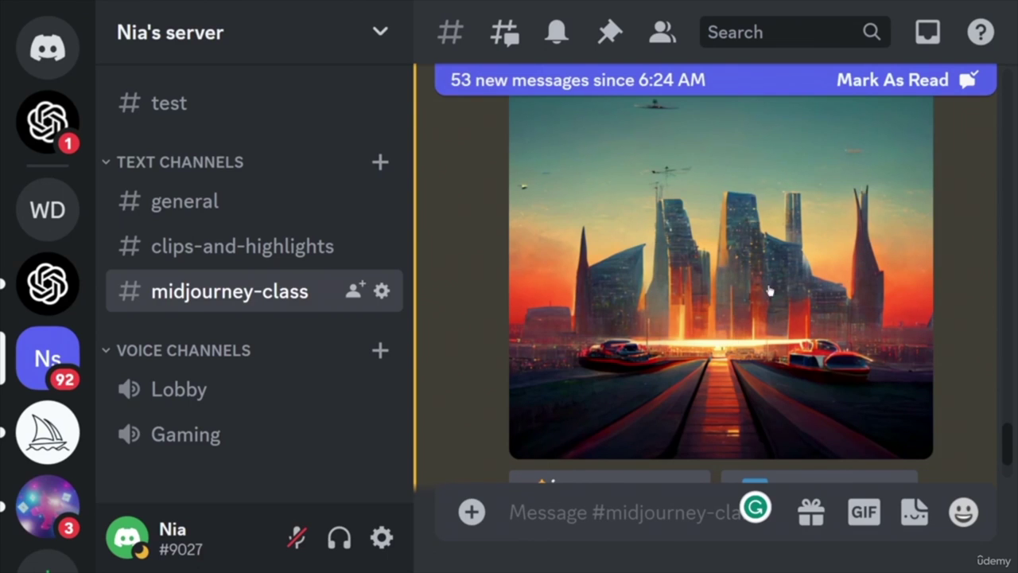
scroll(736, 398, "up", 2)
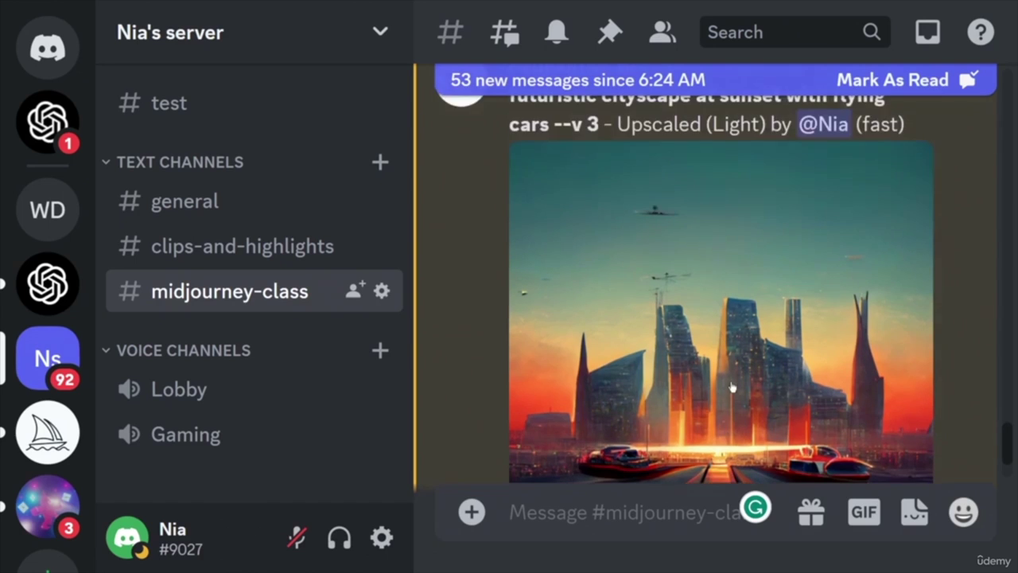
scroll(732, 381, "down", 3)
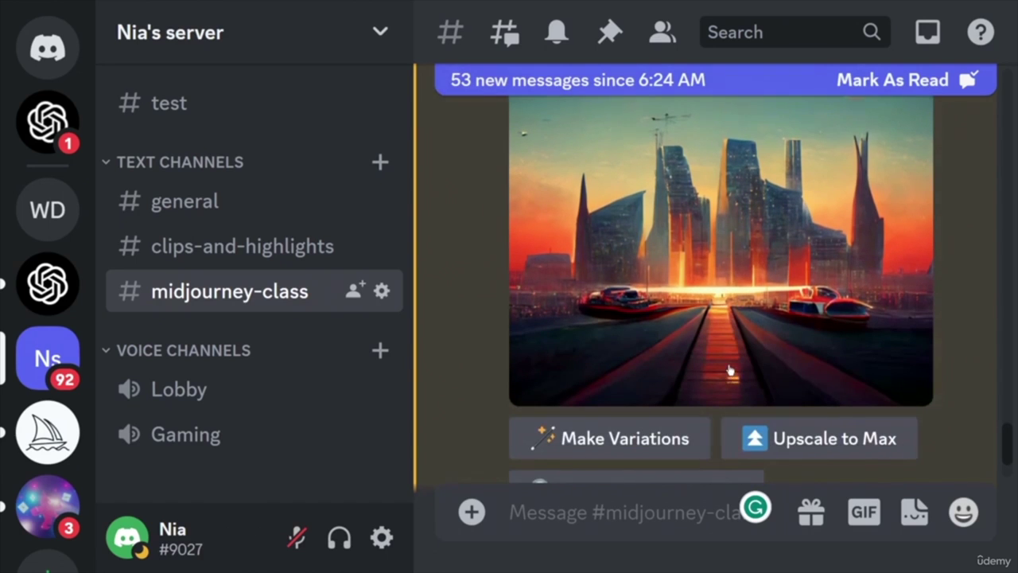
scroll(730, 373, "up", 1)
scroll(716, 331, "up", 1)
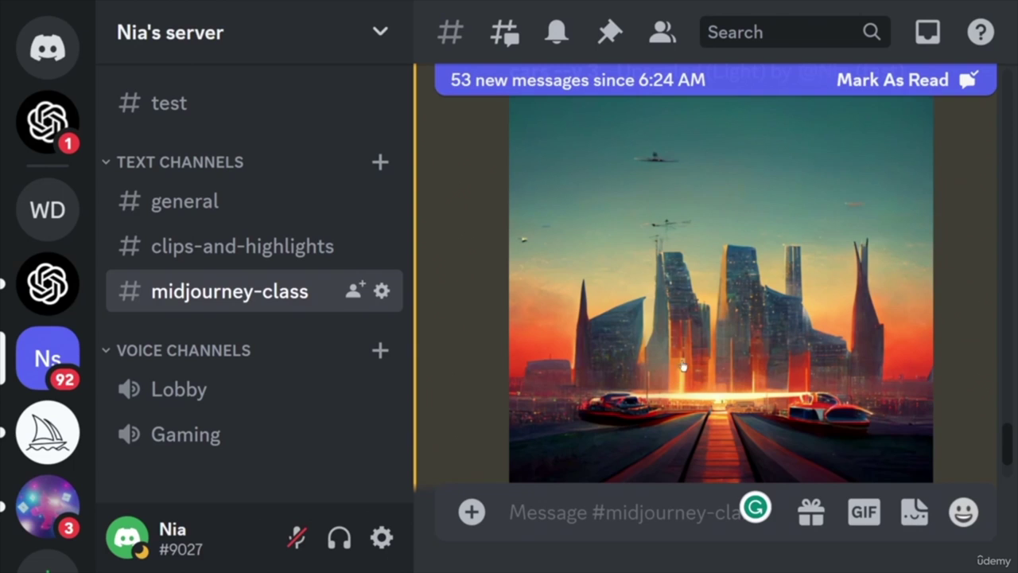
scroll(861, 406, "down", 1)
scroll(857, 359, "up", 1)
scroll(841, 310, "down", 1)
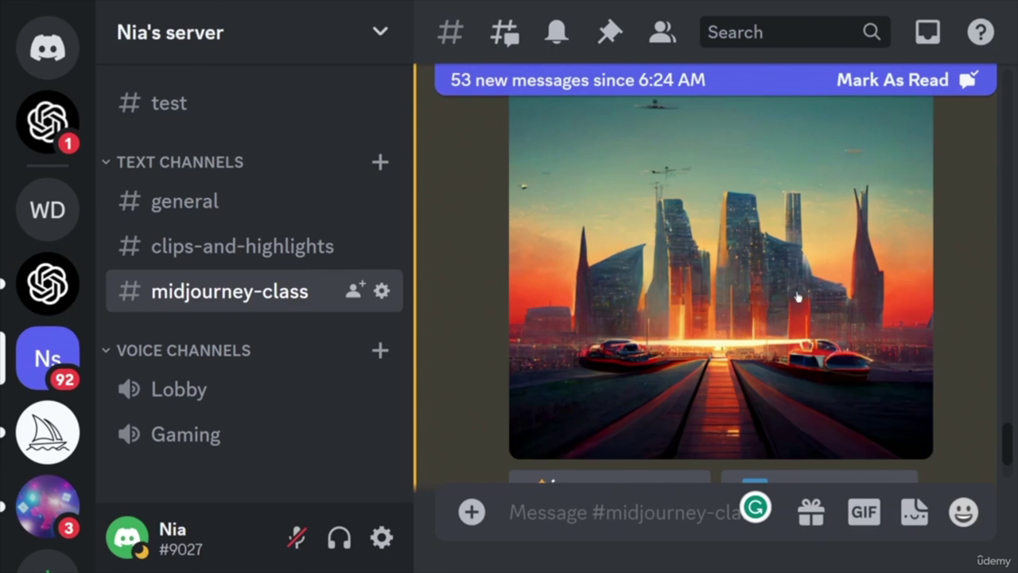
scroll(776, 327, "up", 2)
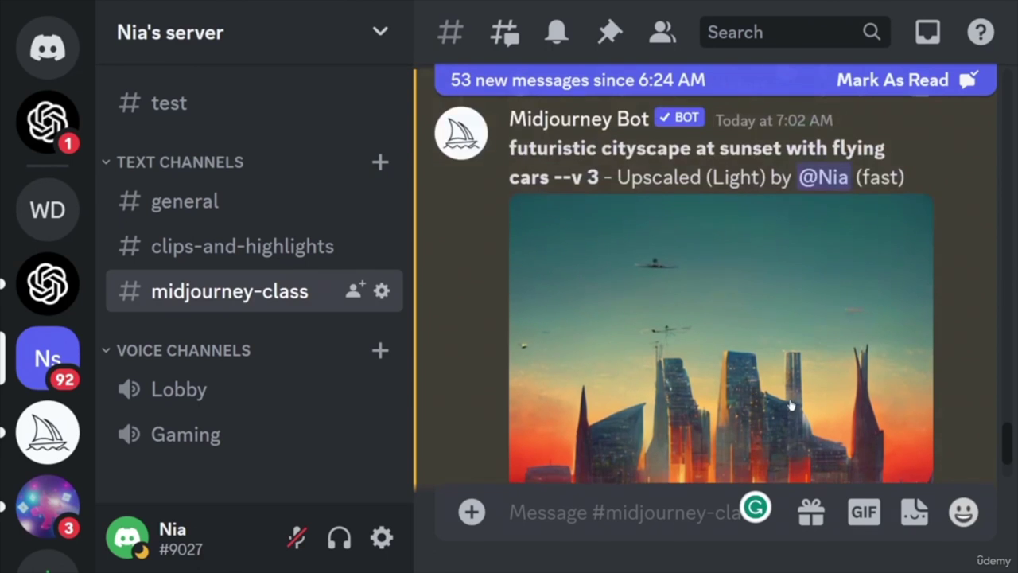
scroll(790, 406, "down", 2)
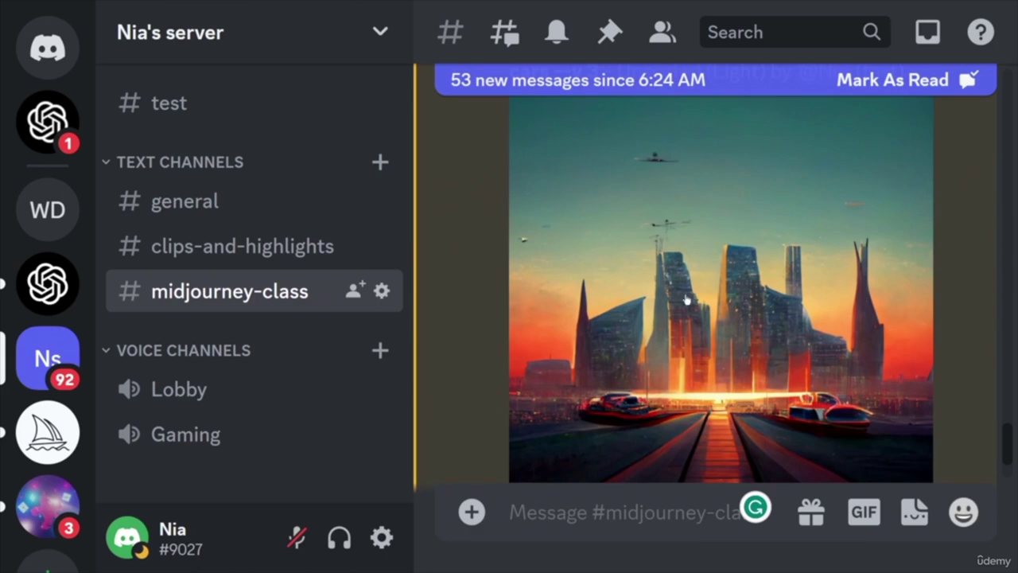
scroll(919, 313, "up", 2)
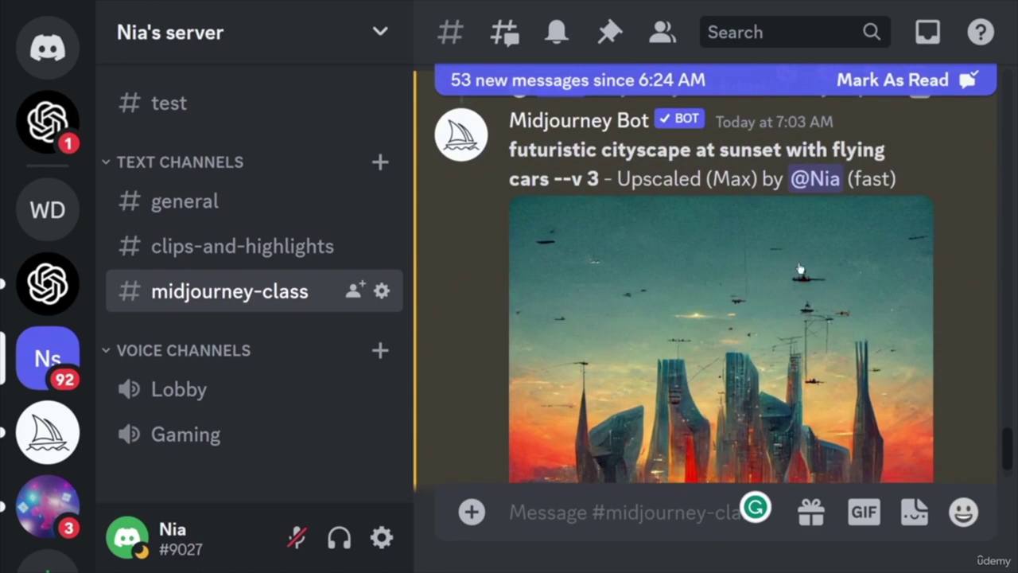
scroll(870, 283, "down", 3)
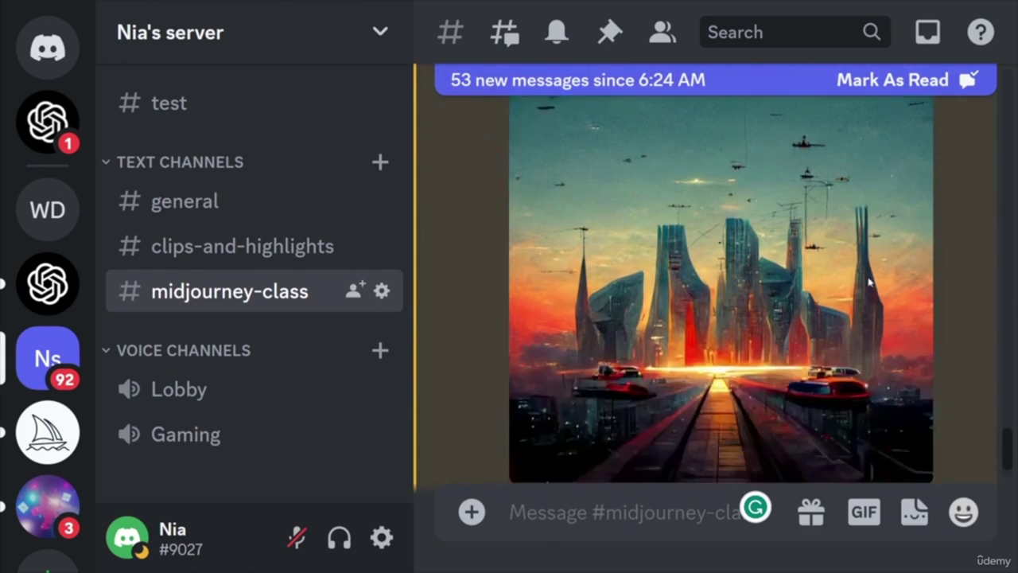
scroll(757, 347, "up", 1)
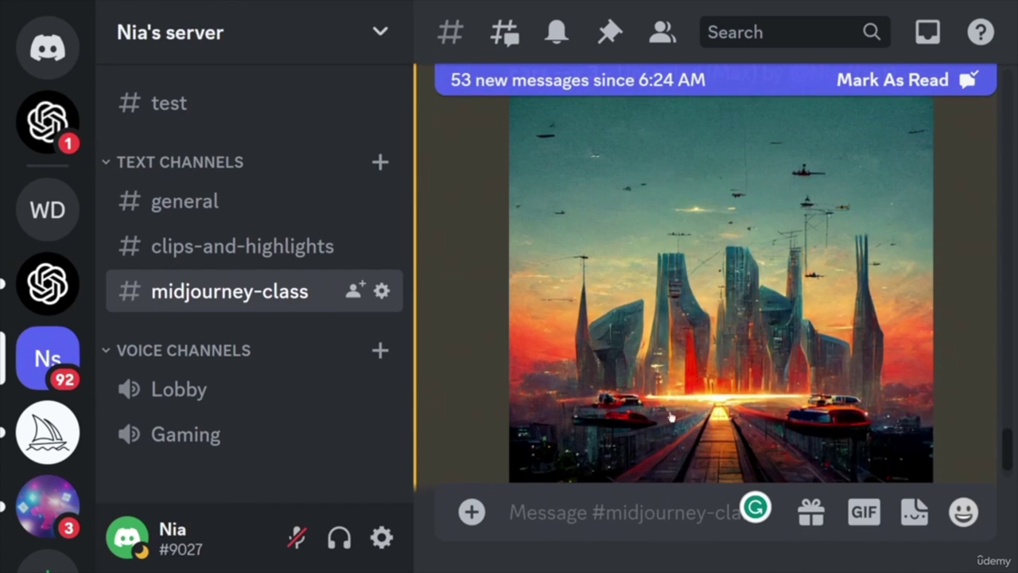
scroll(883, 343, "down", 2)
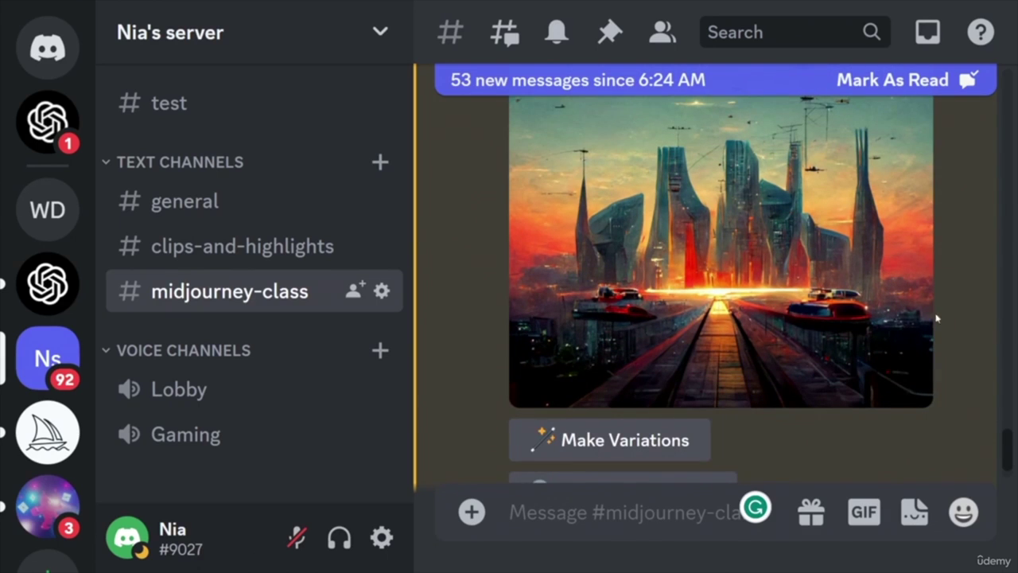
- Scroll down to the new 7:04 AM two-image --test --creative remaster
scroll(739, 370, "down", 6)
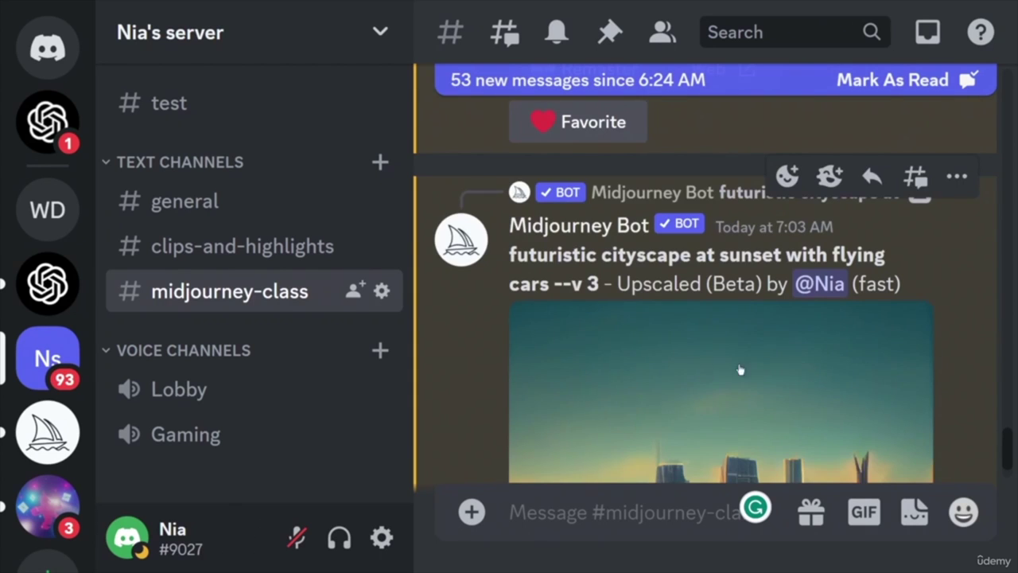
scroll(755, 350, "down", 3)
scroll(795, 366, "up", 1)
scroll(823, 398, "down", 5)
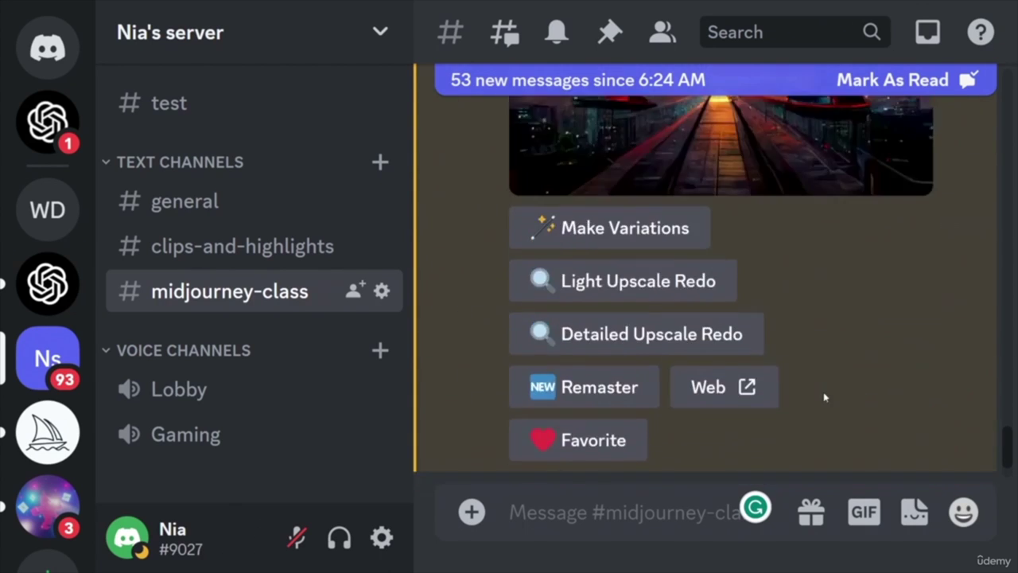
scroll(832, 404, "up", 3)
scroll(870, 391, "up", 3)
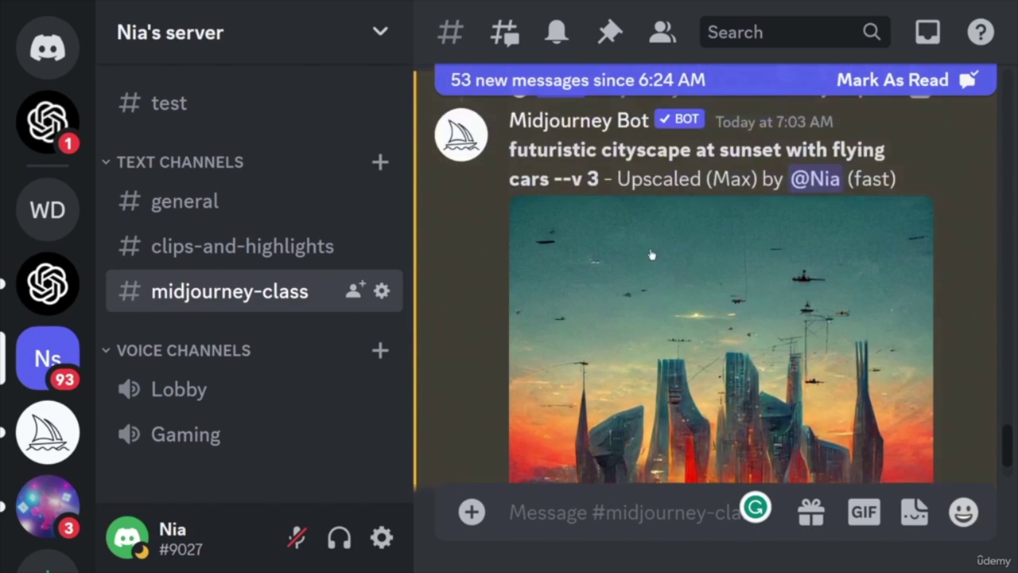
scroll(863, 303, "down", 3)
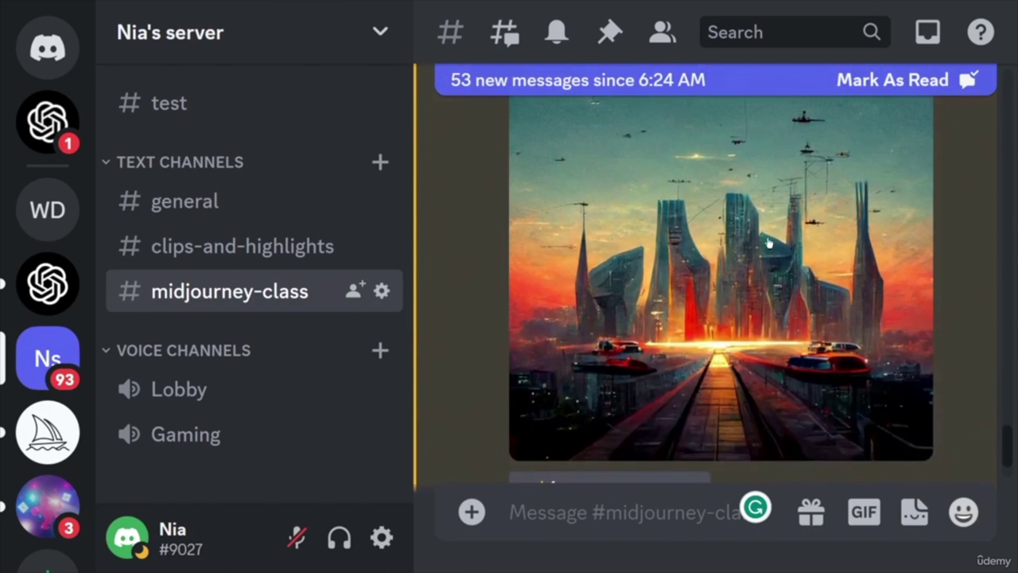
scroll(768, 243, "down", 10)
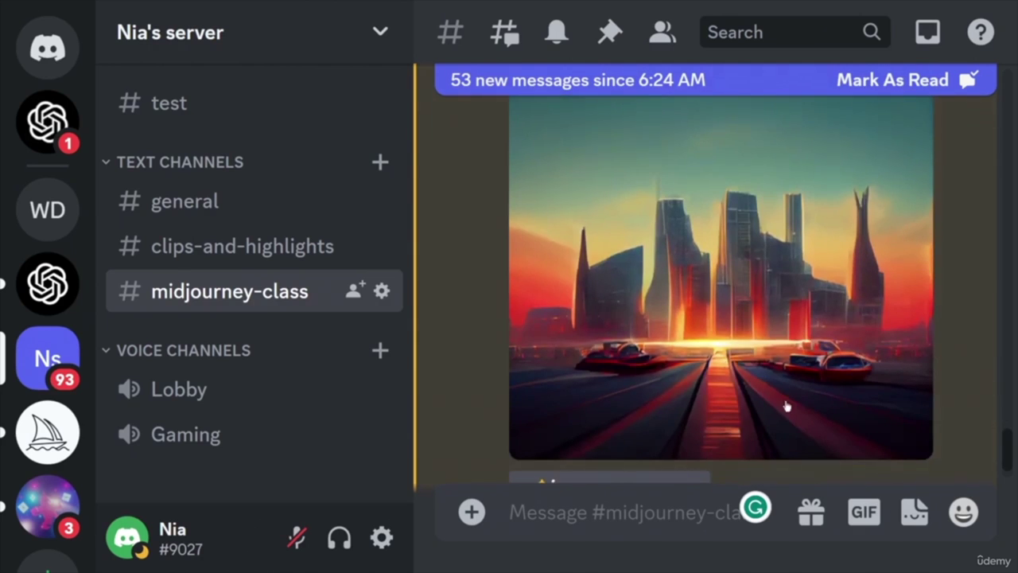
scroll(787, 382, "up", 2)
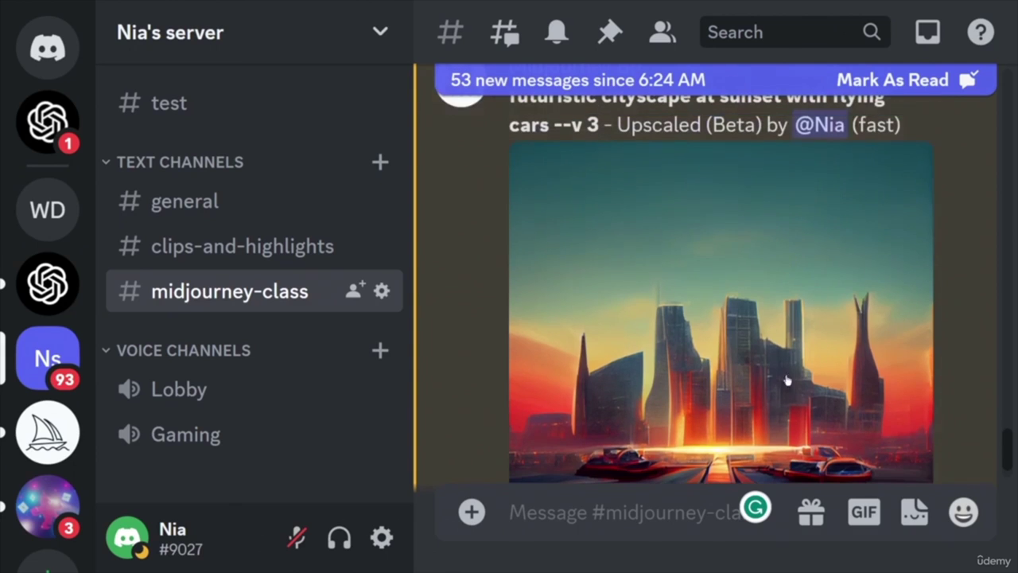
scroll(796, 406, "down", 5)
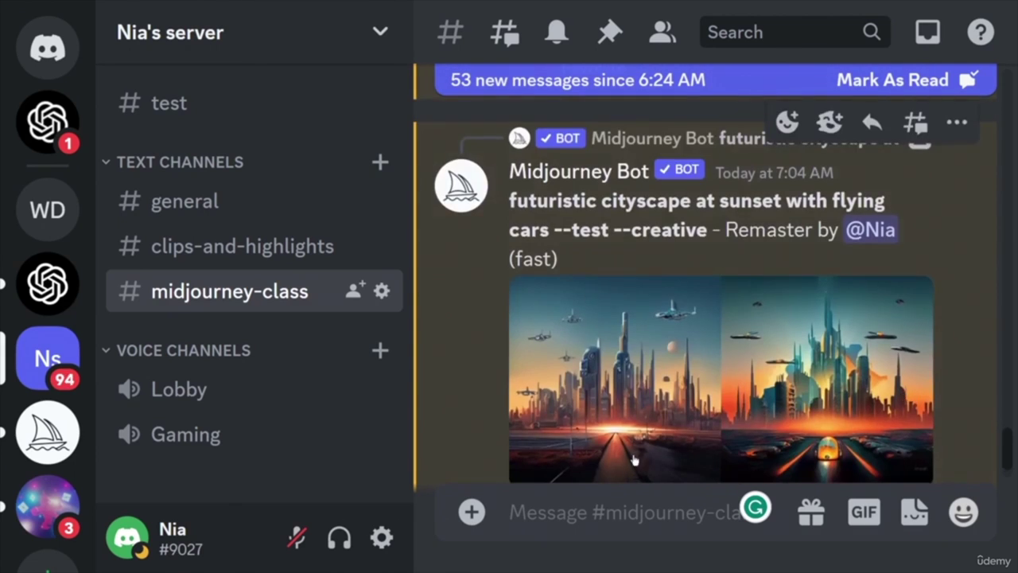
- Upscale the second image of the --test --creative remaster with U2
scroll(881, 430, "down", 5)
scroll(881, 430, "down", 5)
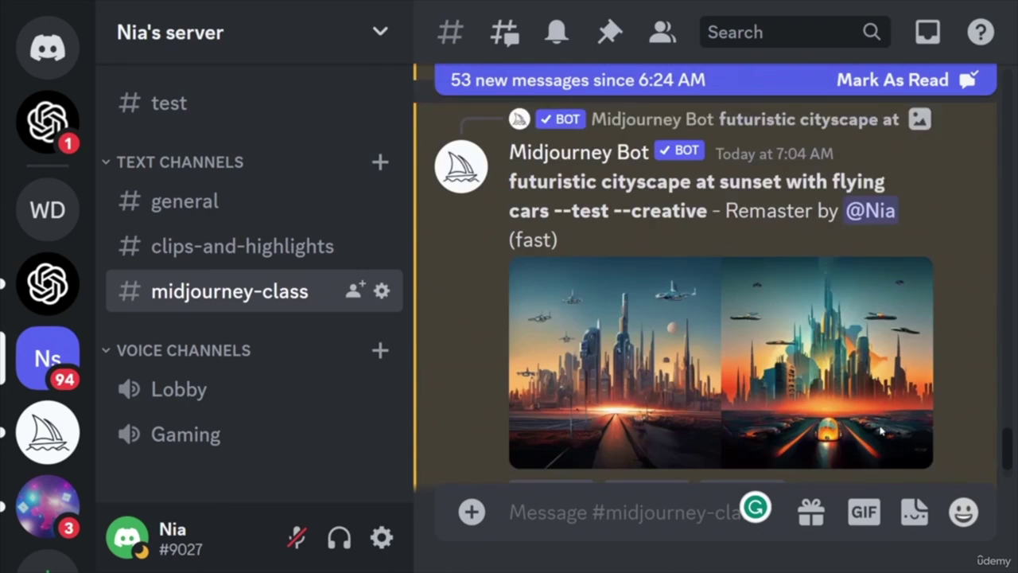
scroll(883, 429, "up", 5)
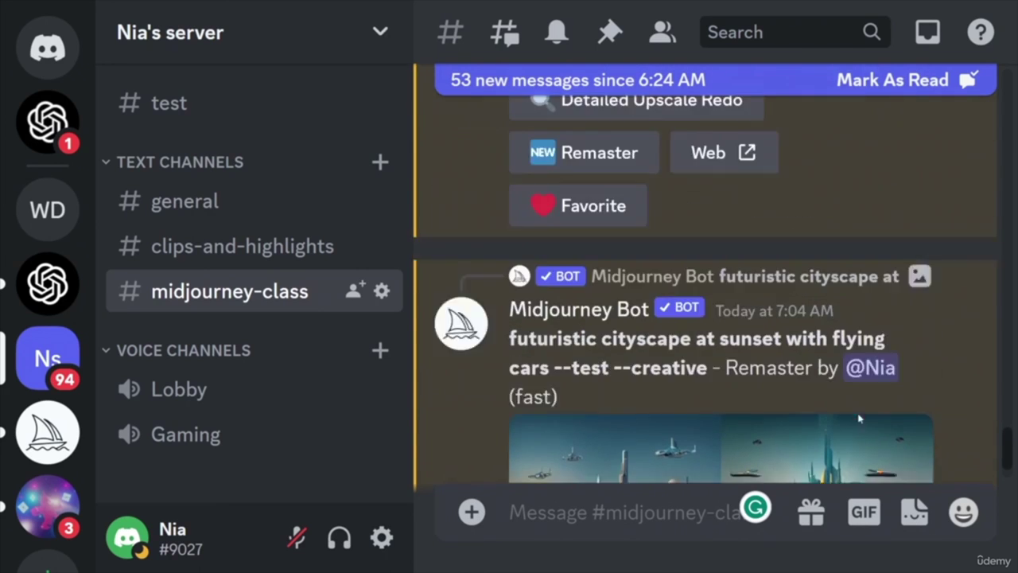
scroll(863, 424, "down", 3)
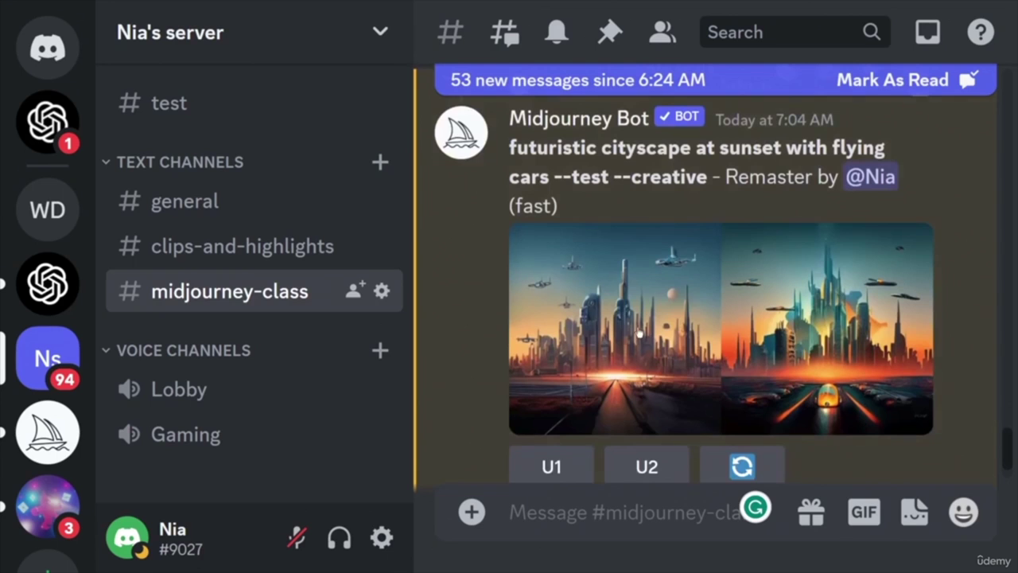
left_click(652, 359)
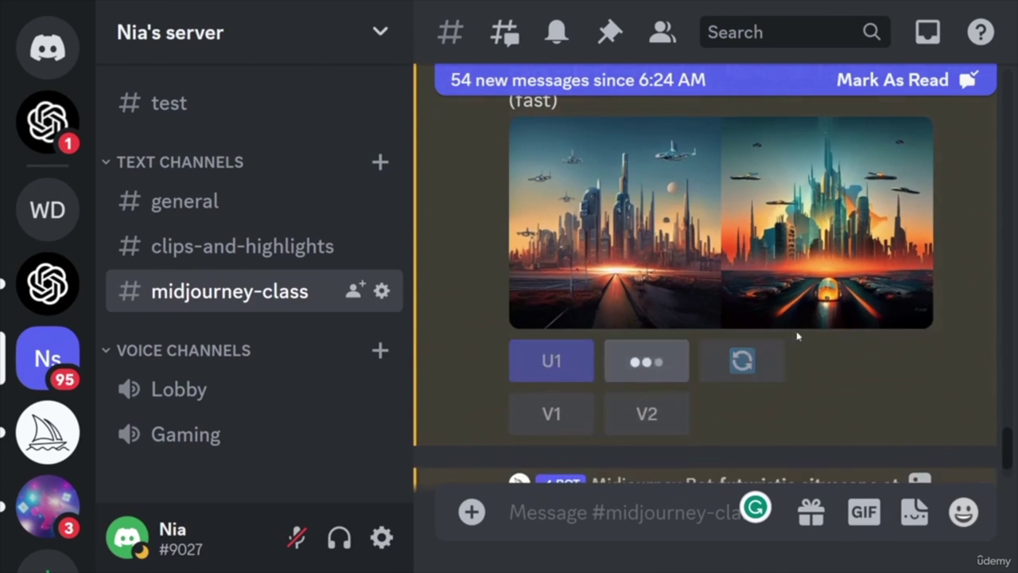
- Scroll to the upscaled cityscape with pink light trails above dark spires
scroll(884, 395, "down", 5)
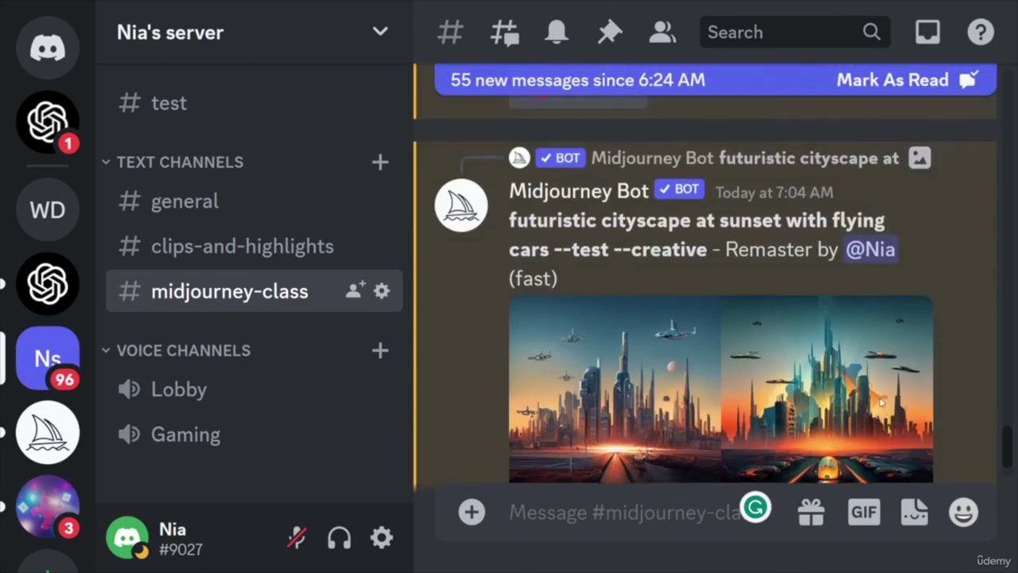
scroll(832, 364, "down", 5)
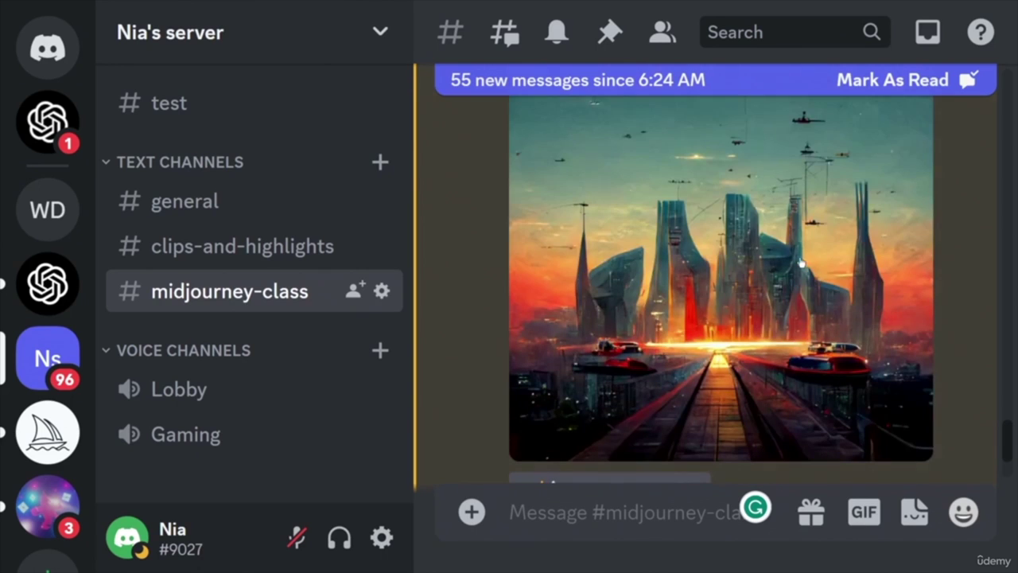
scroll(800, 348, "up", 3)
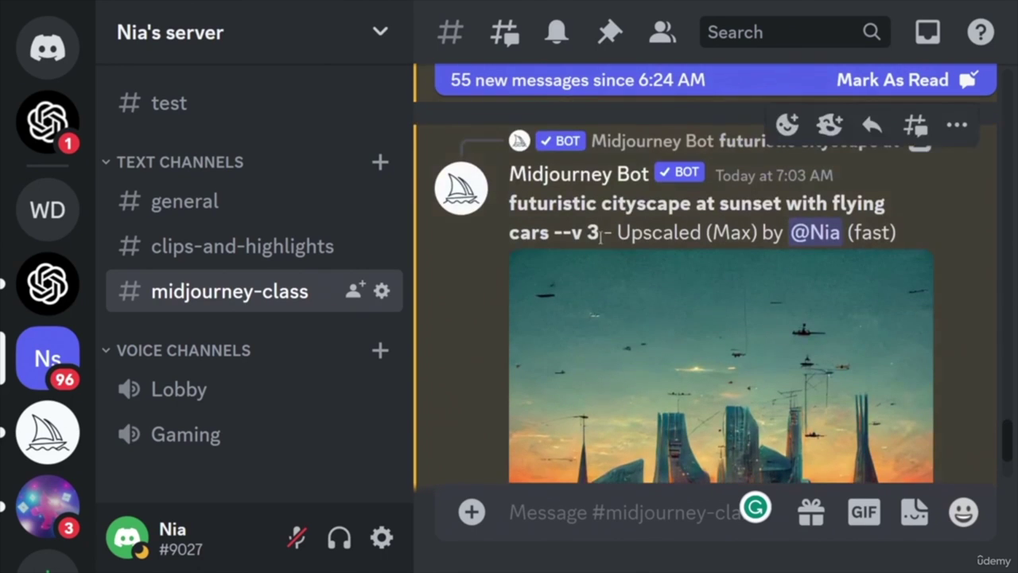
scroll(832, 362, "down", 10)
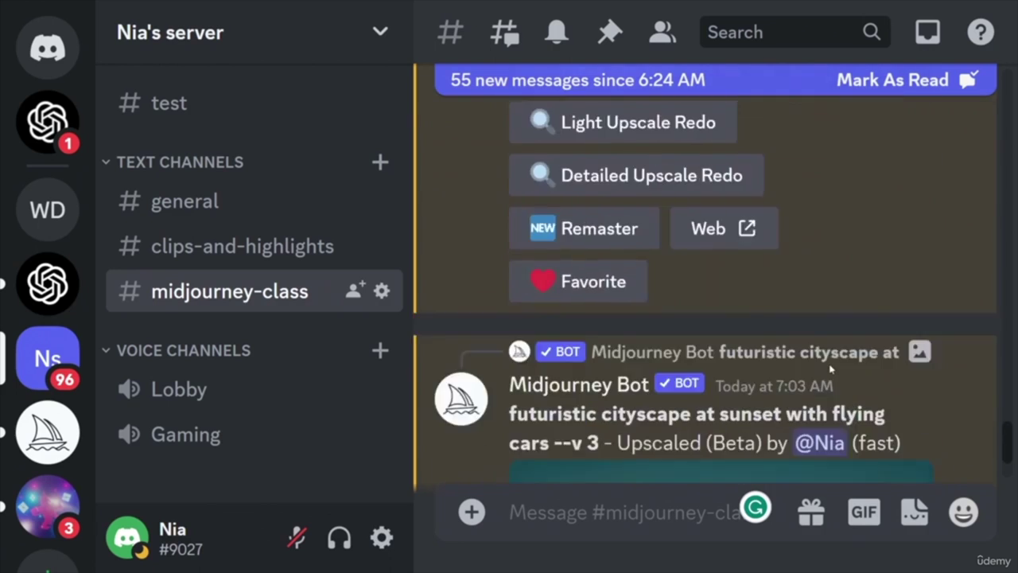
scroll(833, 362, "down", 1)
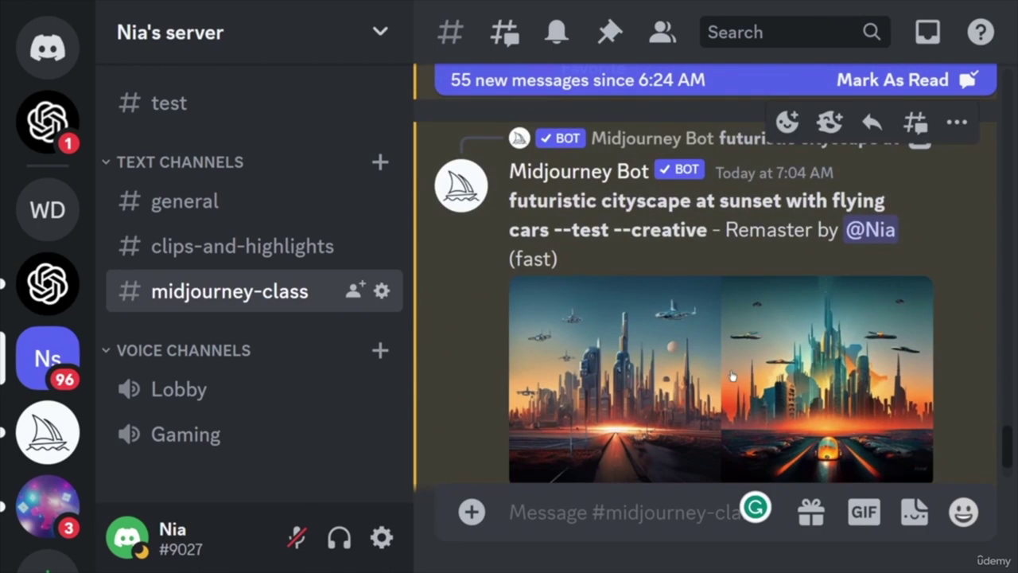
scroll(815, 269, "down", 3)
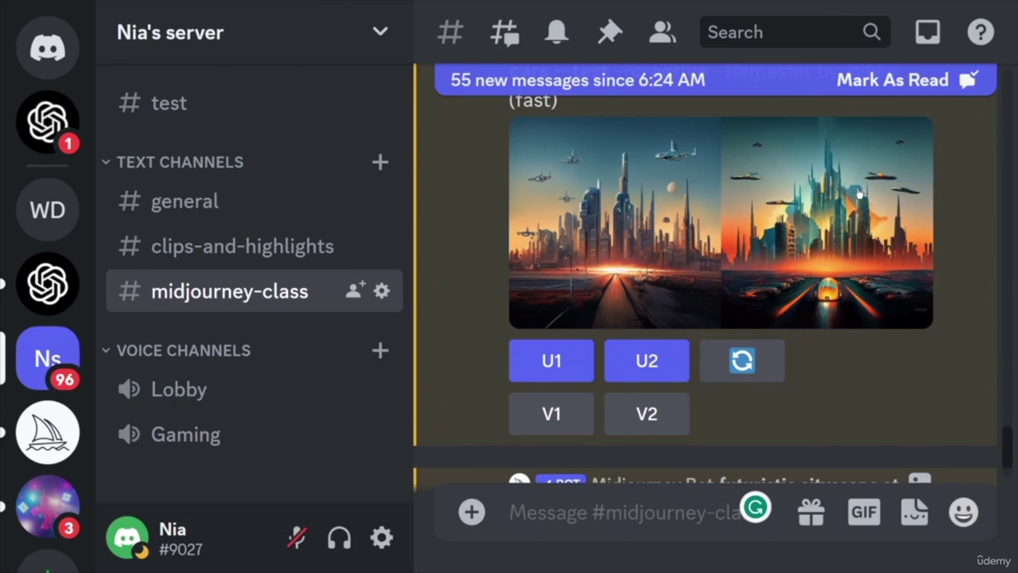
scroll(815, 196, "up", 2)
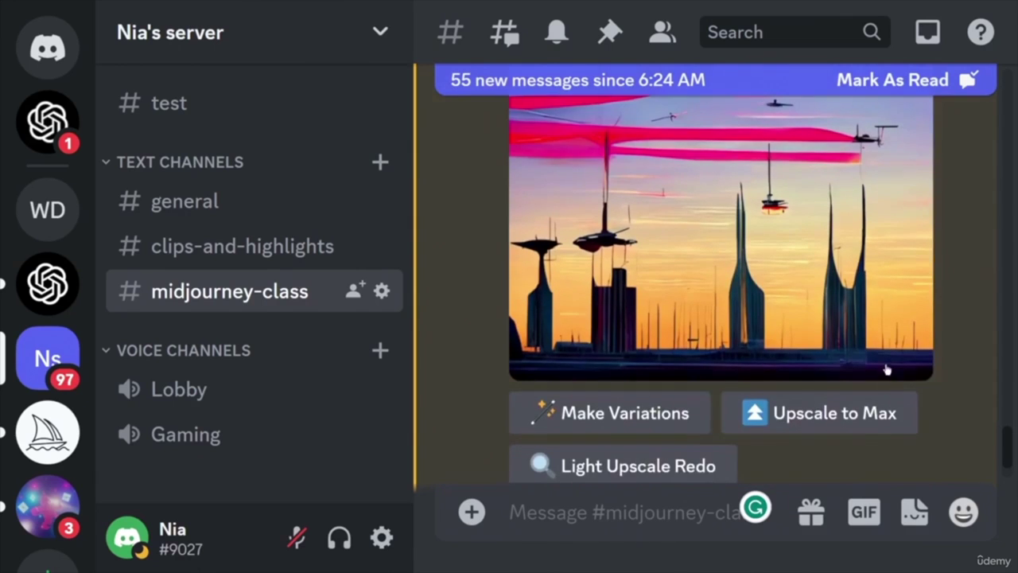
- Compare the remaster grid with the 7:06 AM --v 1 upscale of image #1
scroll(877, 364, "up", 3)
scroll(878, 364, "up", 2)
scroll(877, 364, "down", 2)
scroll(567, 268, "up", 3)
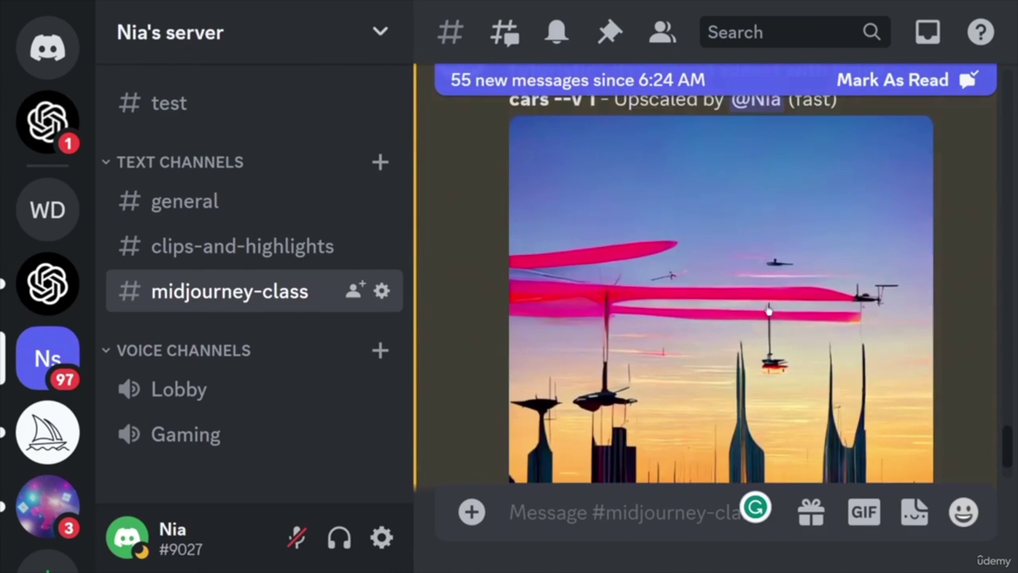
scroll(816, 333, "down", 2)
scroll(857, 363, "down", 4)
scroll(857, 364, "up", 4)
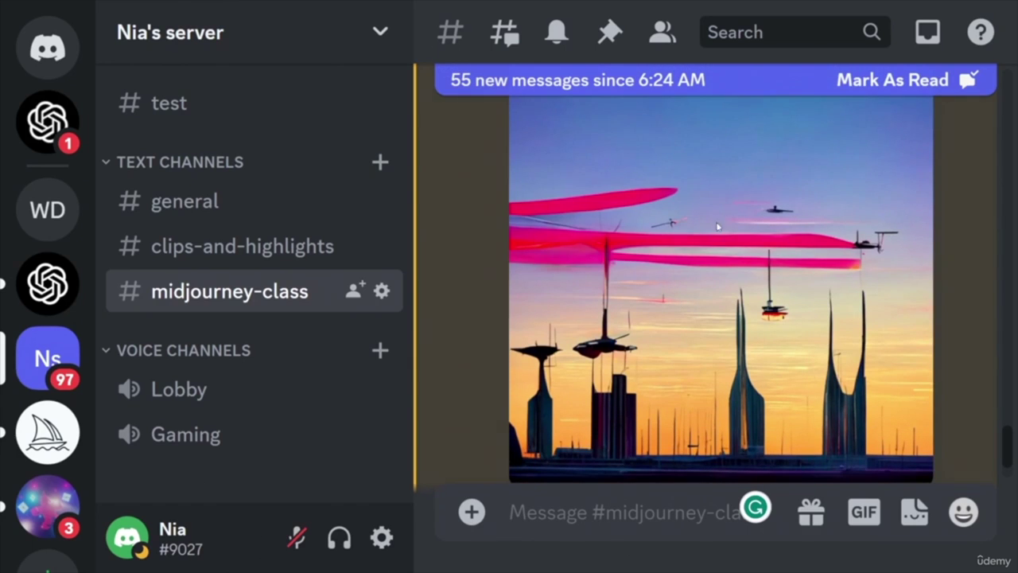
scroll(870, 269, "up", 3)
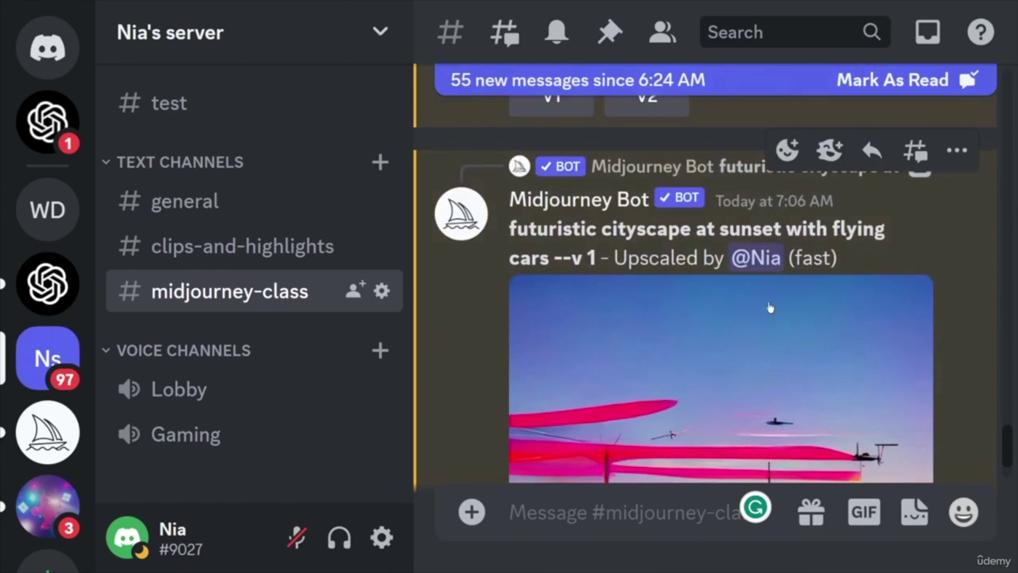
scroll(827, 389, "up", 6)
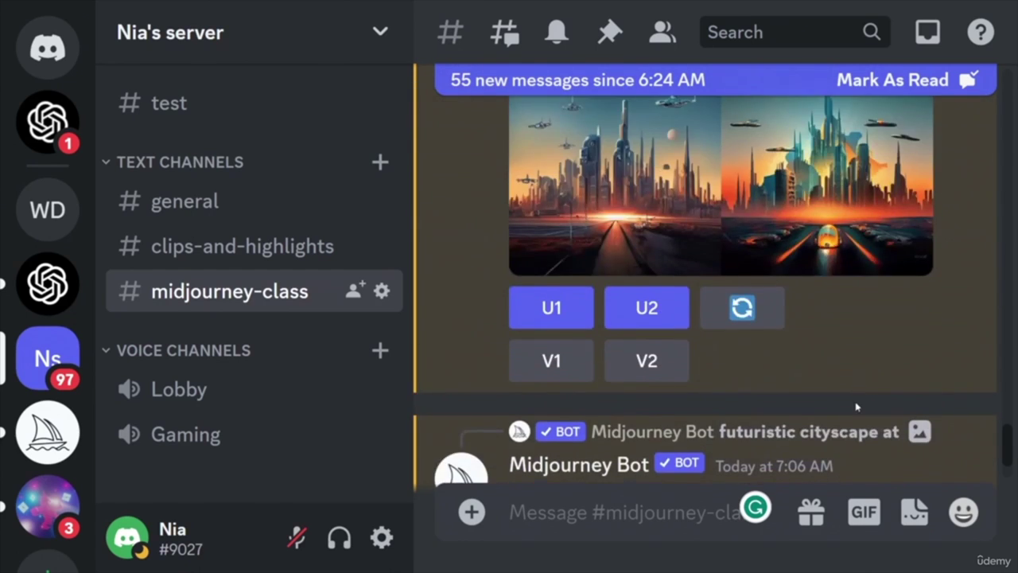
scroll(859, 406, "down", 3)
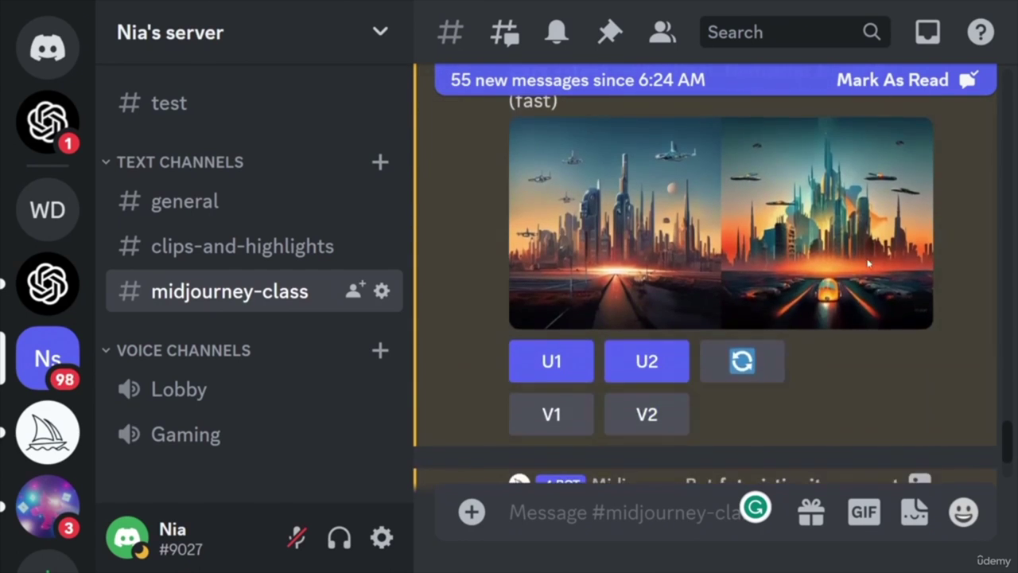
scroll(862, 256, "up", 3)
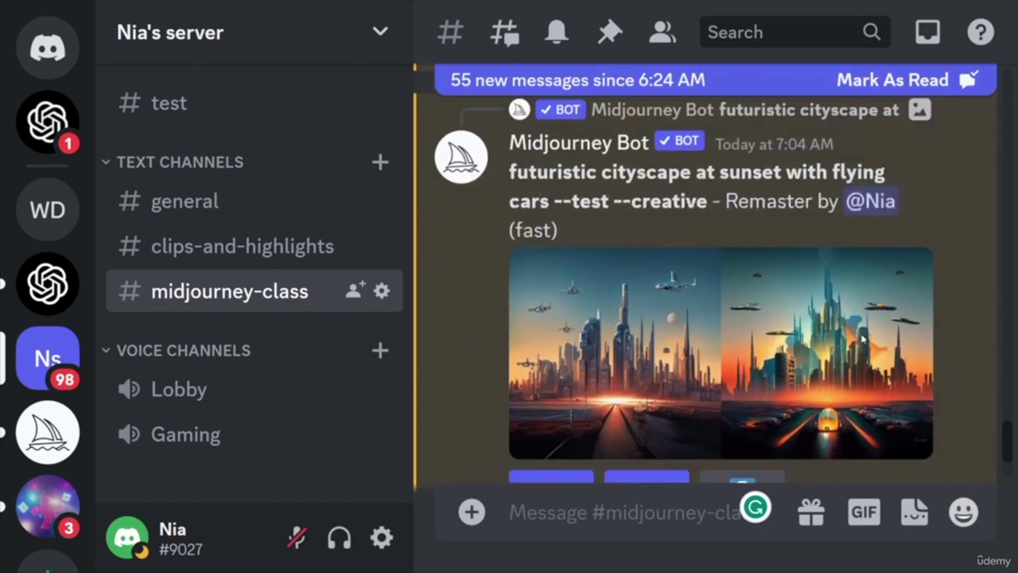
scroll(871, 310, "down", 6)
scroll(871, 318, "down", 3)
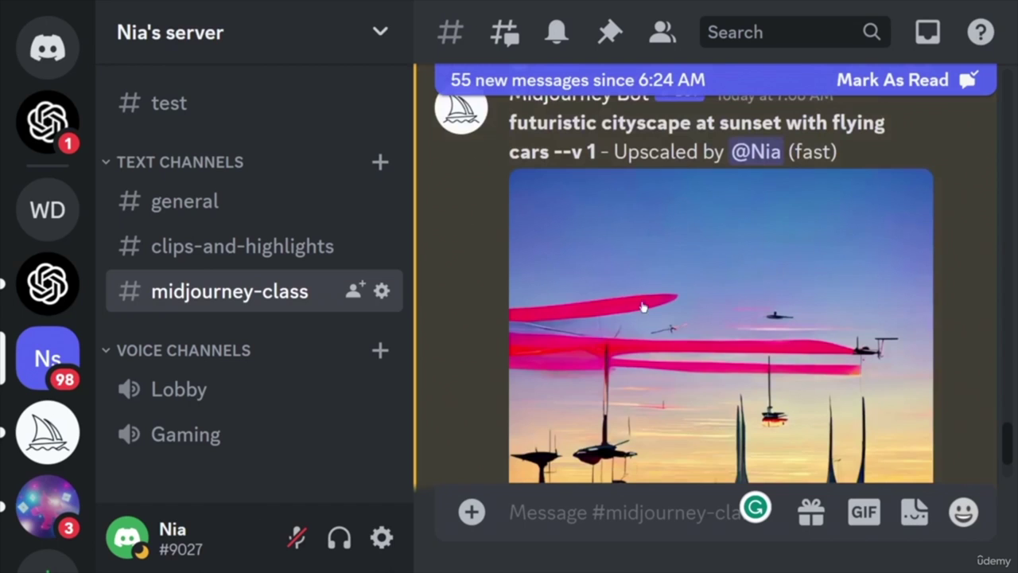
scroll(572, 238, "up", 1)
scroll(805, 355, "up", 7)
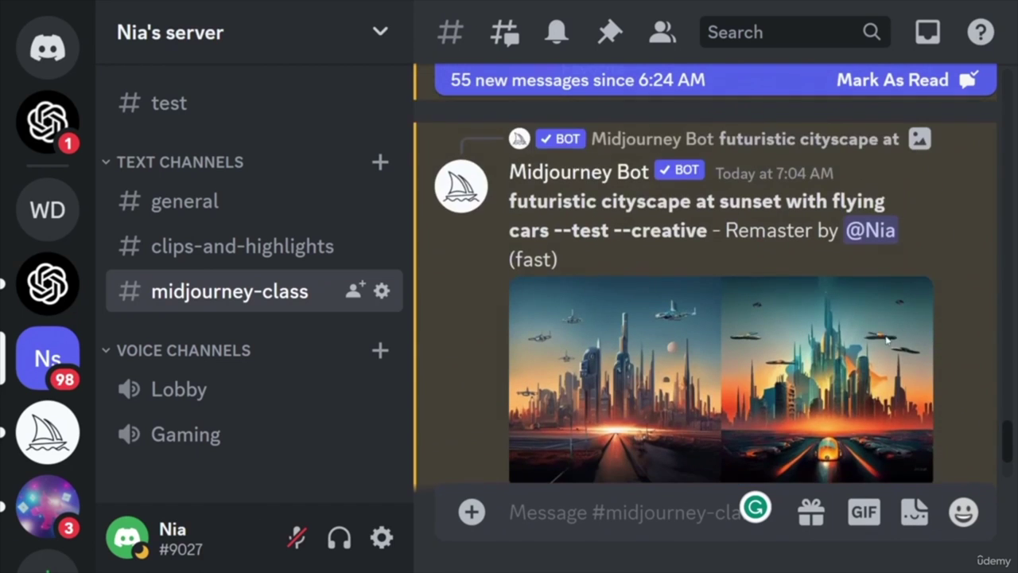
scroll(892, 371, "down", 9)
scroll(892, 379, "up", 8)
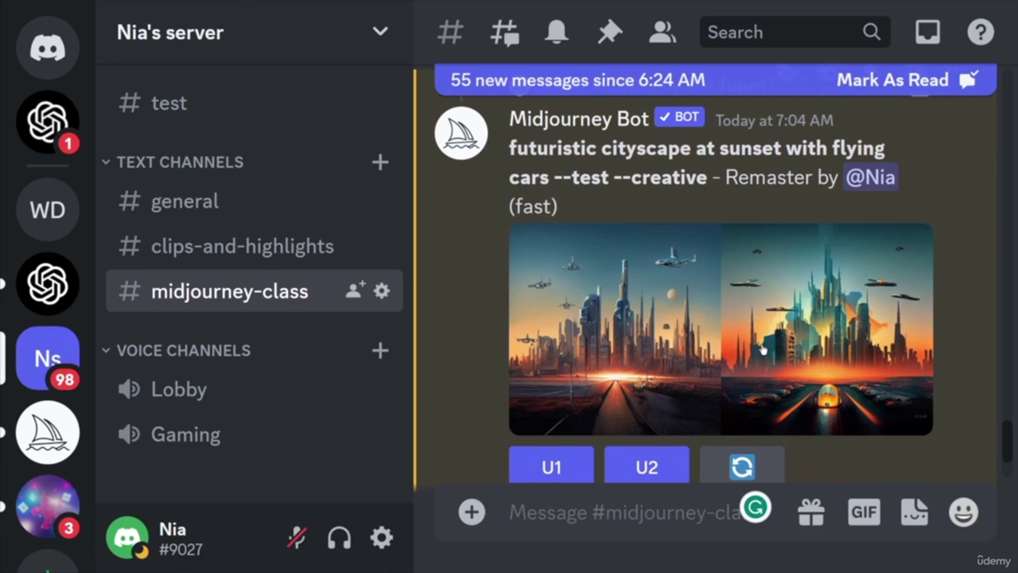
scroll(809, 310, "down", 6)
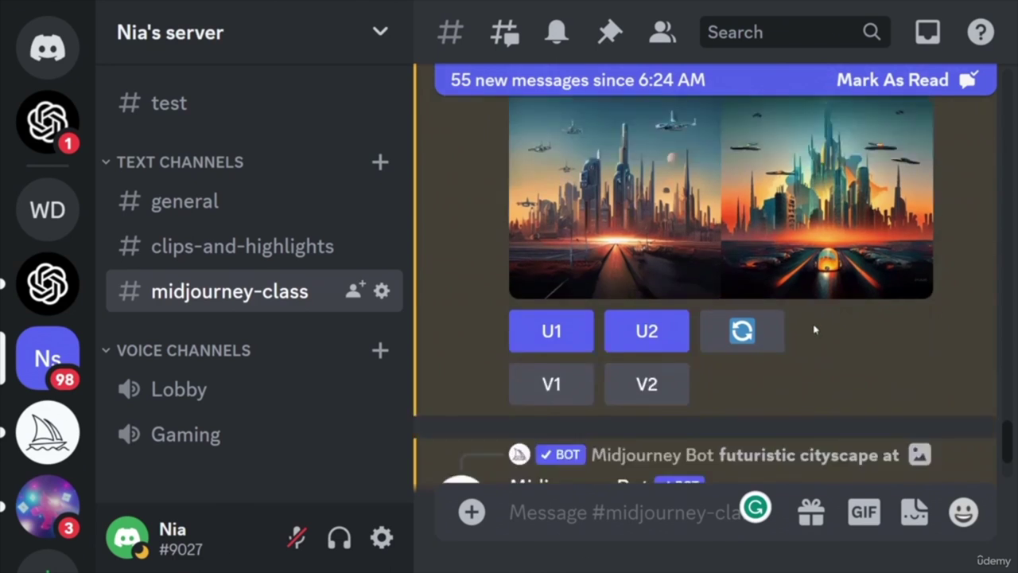
scroll(816, 332, "down", 3)
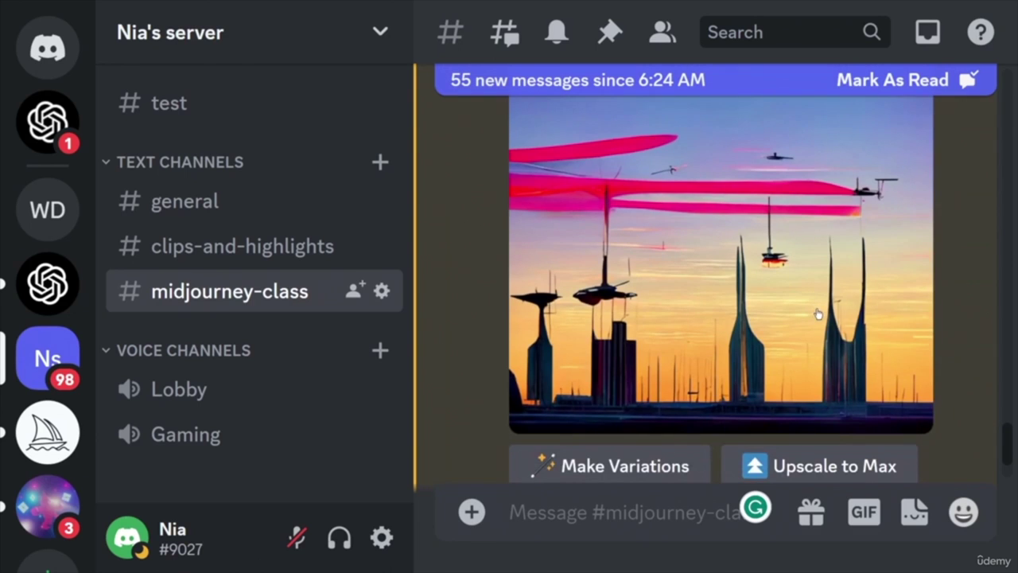
scroll(820, 318, "up", 2)
scroll(875, 342, "down", 6)
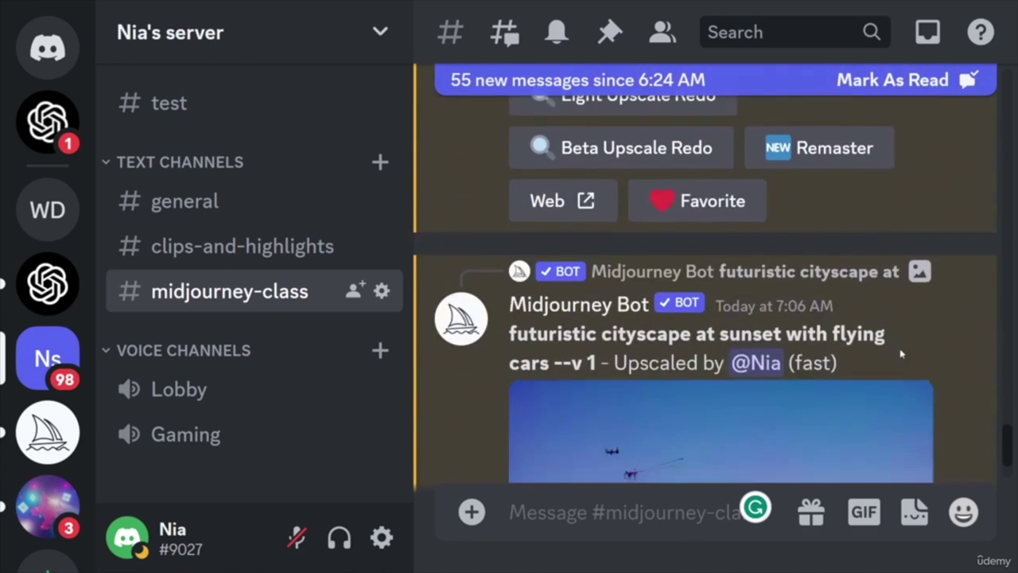
scroll(904, 355, "down", 4)
scroll(918, 361, "up", 2)
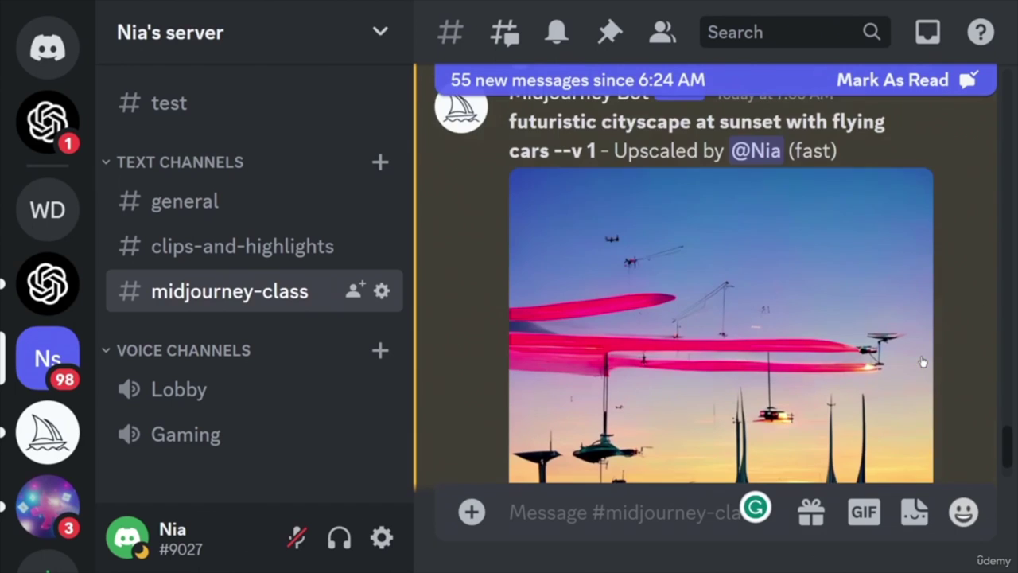
scroll(919, 362, "down", 2)
scroll(907, 363, "up", 2)
scroll(823, 318, "down", 4)
scroll(835, 338, "up", 3)
scroll(839, 354, "up", 2)
- Inspect each Beta upscale of the --test --creative cityscape, including the saucer over dark towers
scroll(864, 354, "down", 7)
scroll(843, 318, "down", 10)
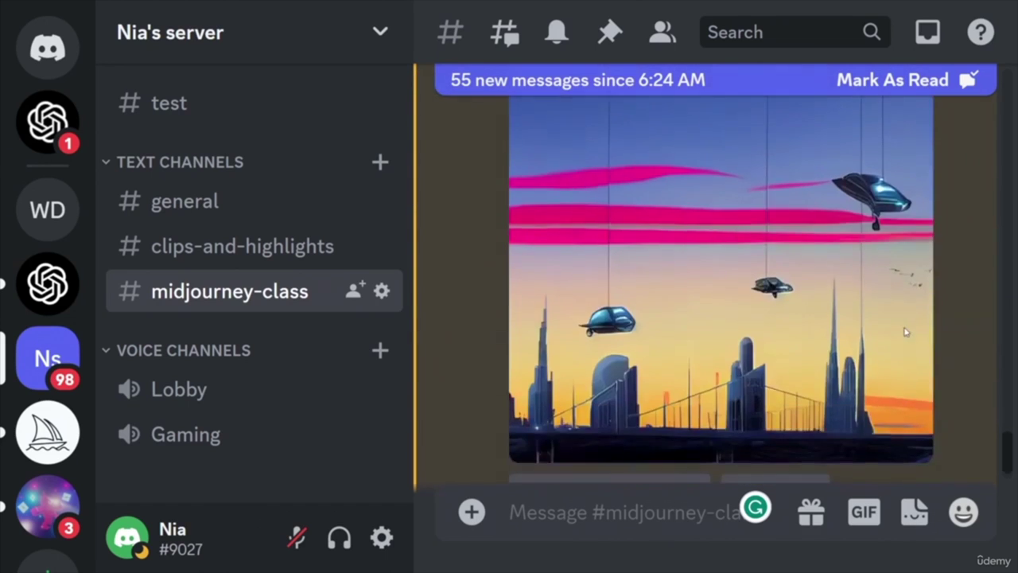
scroll(906, 332, "up", 1)
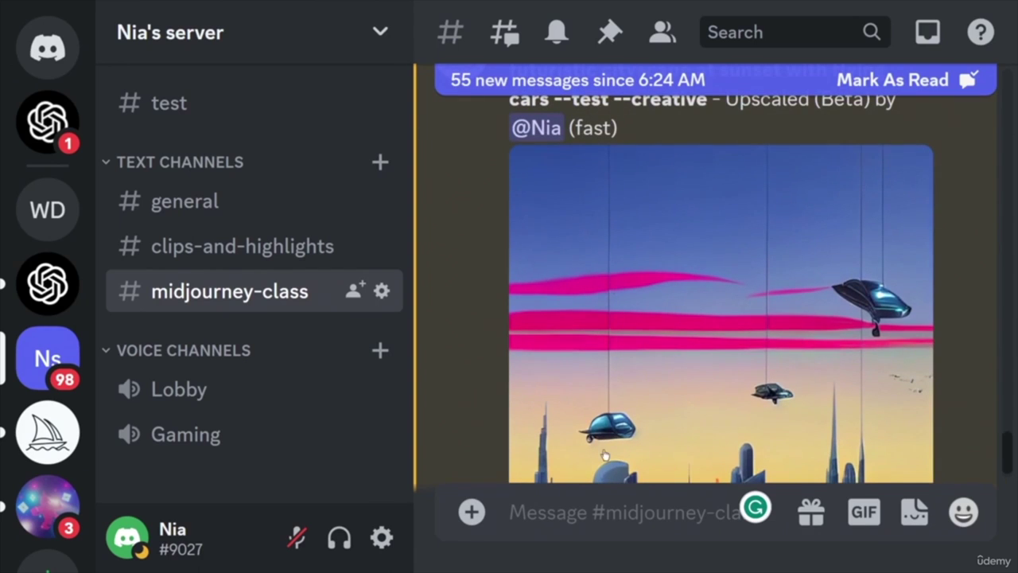
scroll(859, 389, "down", 1)
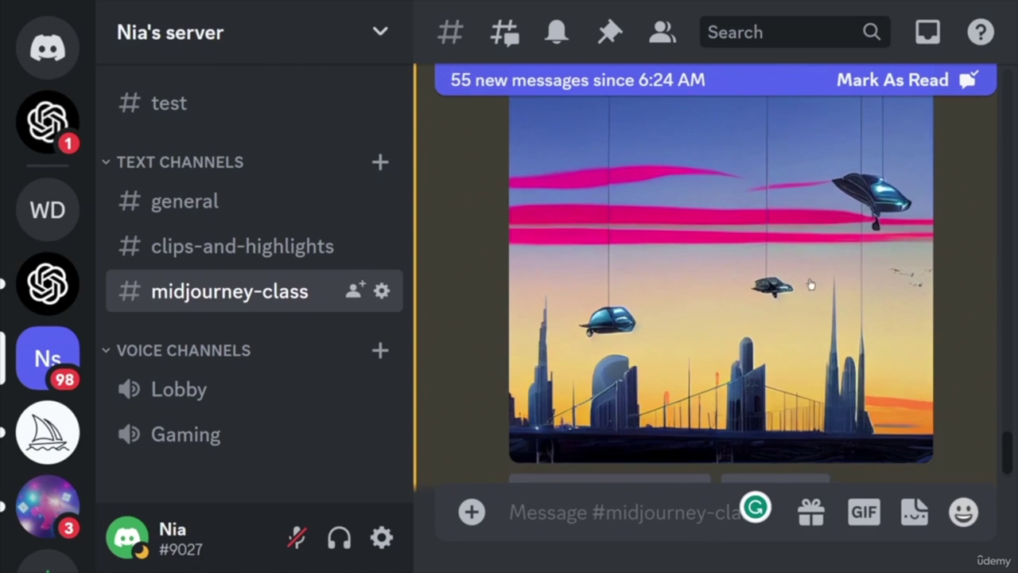
scroll(876, 318, "down", 5)
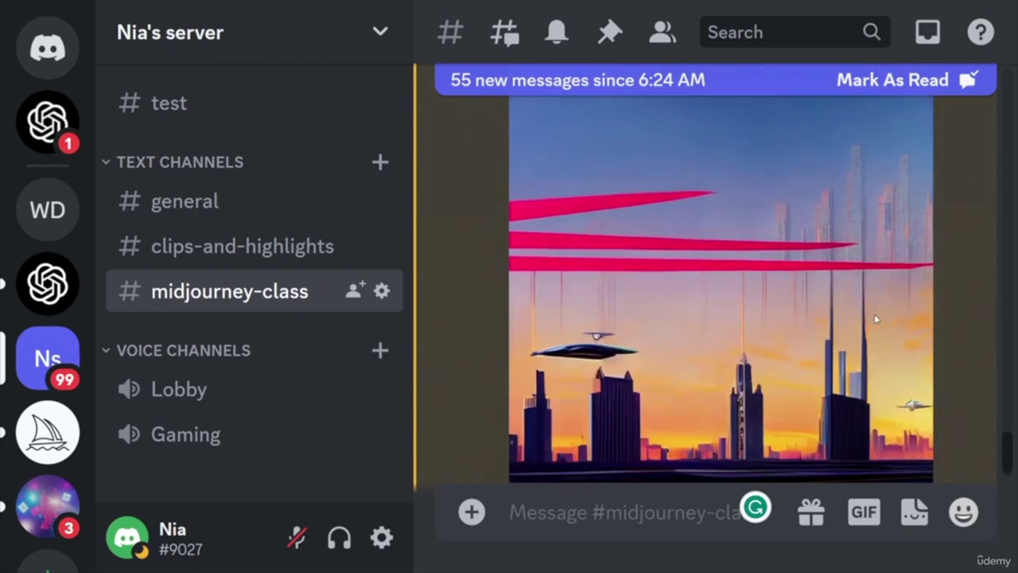
scroll(876, 320, "down", 1)
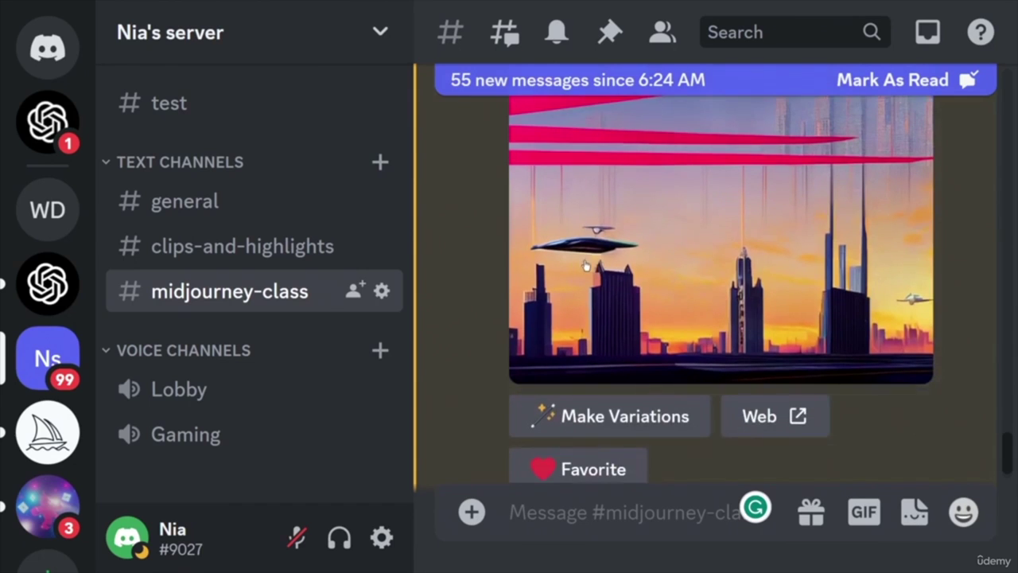
scroll(877, 360, "up", 2)
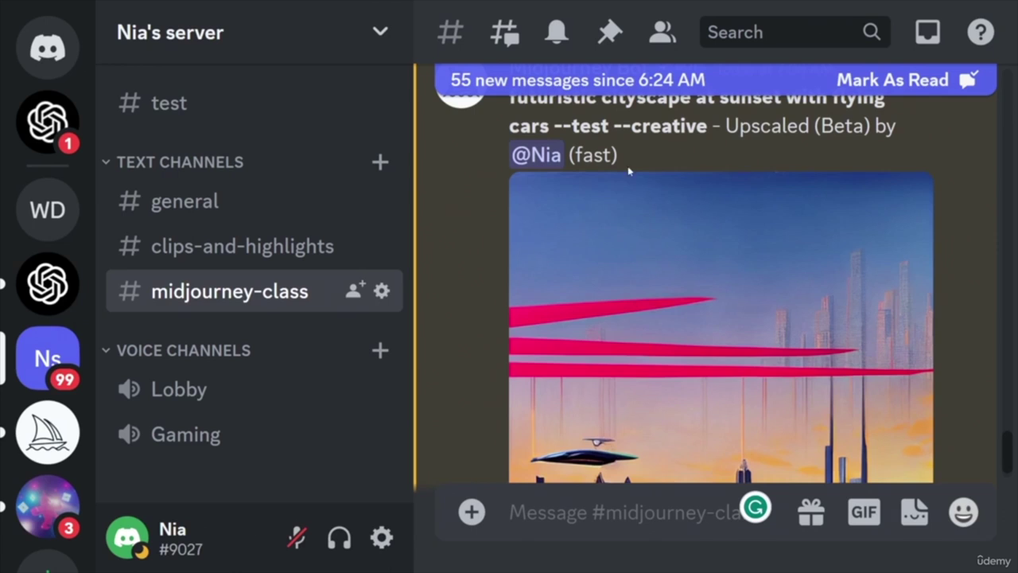
scroll(800, 394, "down", 2)
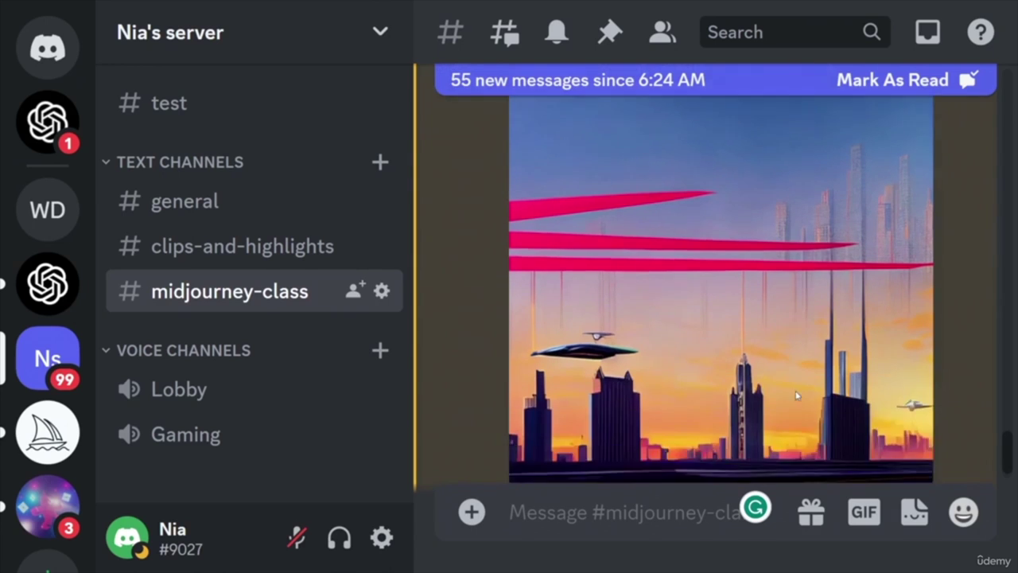
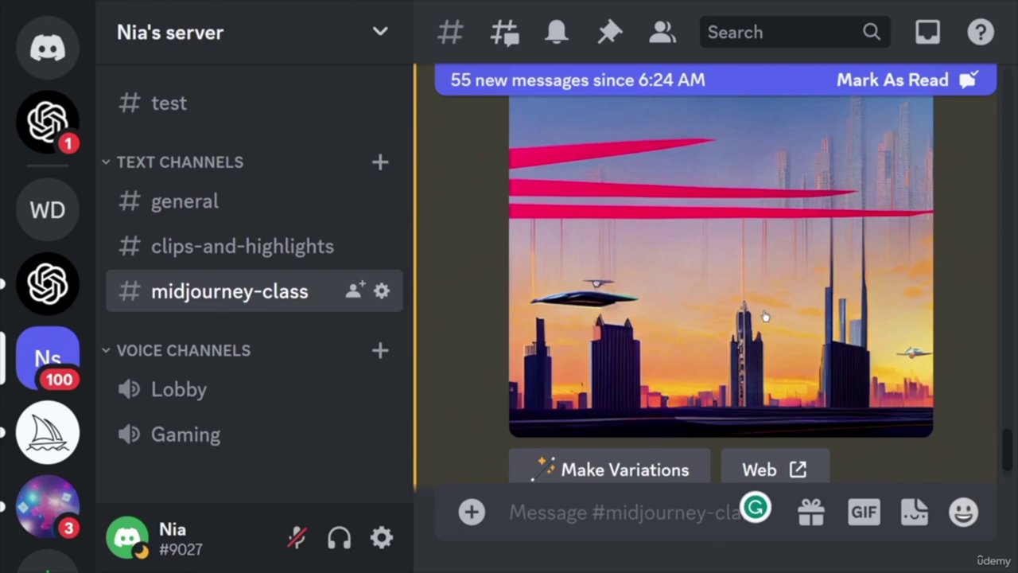
- Scroll the channel back to the 'futuristic cityscape at night --v 5' grid and its U1–U4 buttons
scroll(764, 316, "down", 5)
scroll(780, 306, "up", 6)
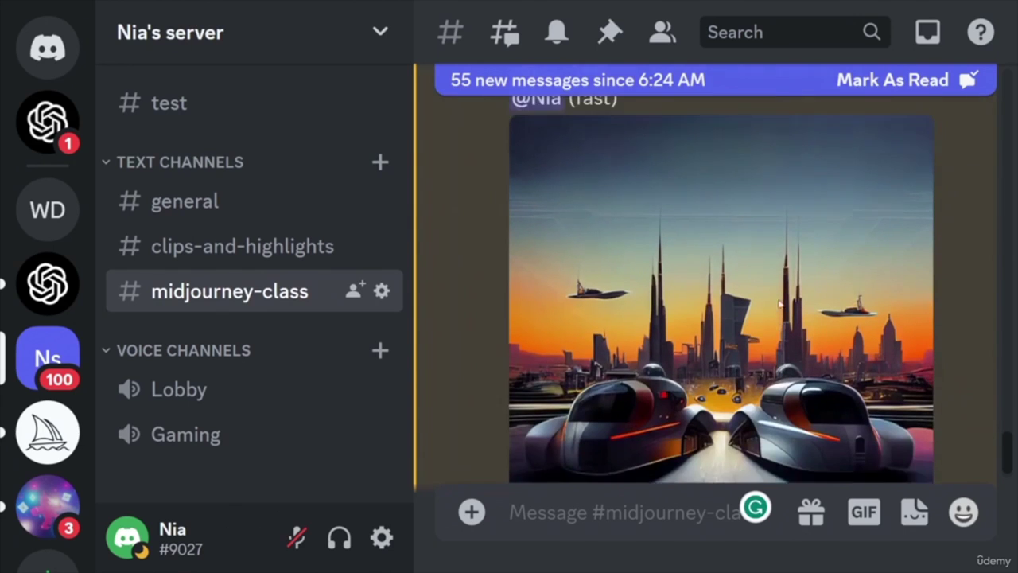
scroll(776, 308, "up", 2)
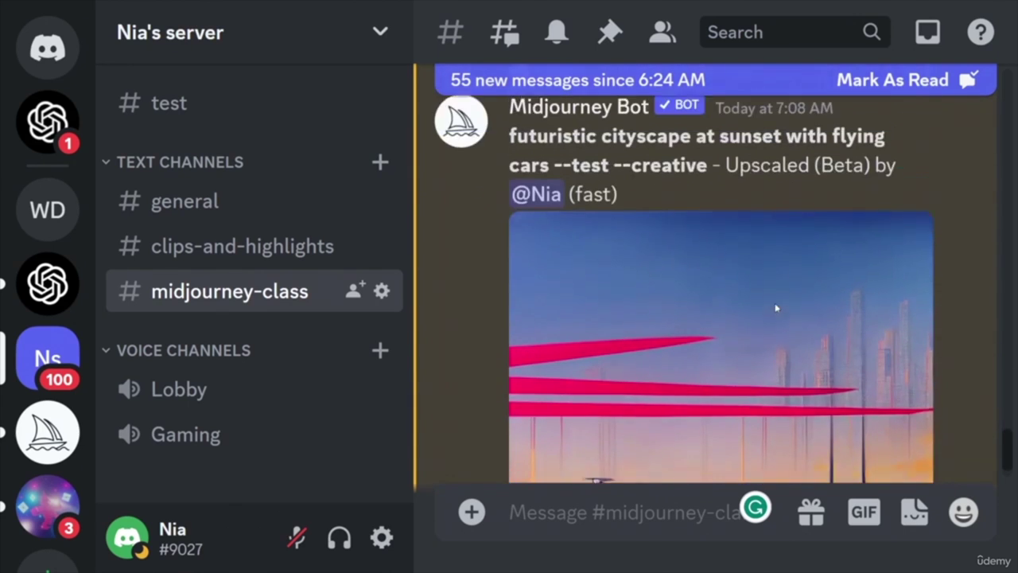
scroll(782, 350, "down", 4)
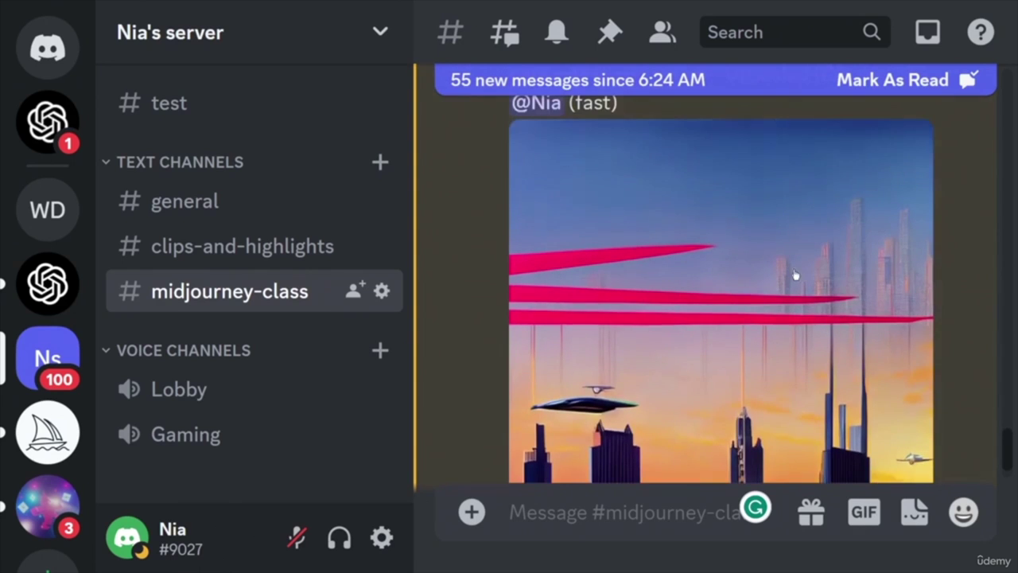
scroll(709, 298, "up", 1)
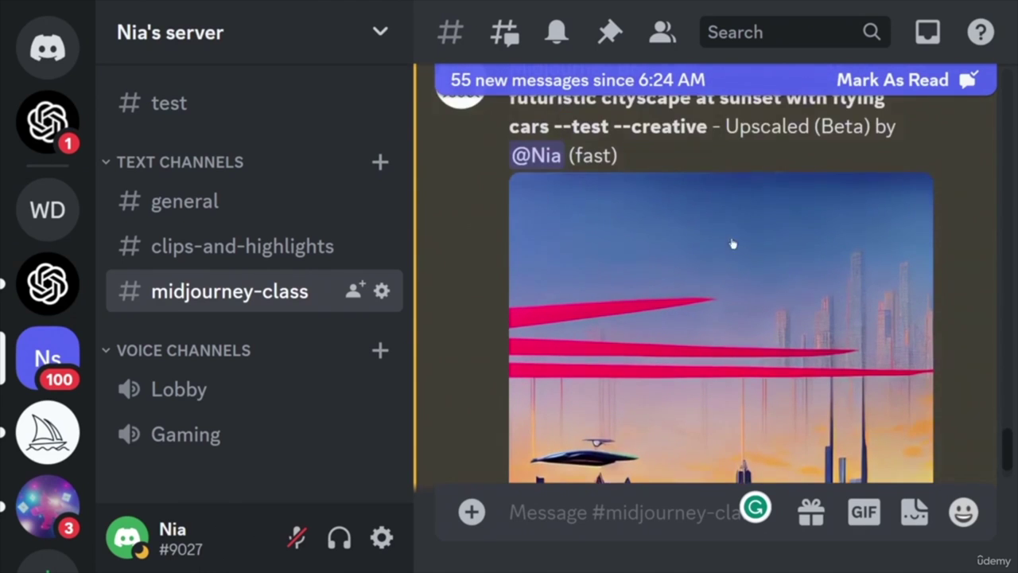
scroll(805, 333, "down", 7)
scroll(871, 307, "up", 1)
scroll(870, 308, "down", 2)
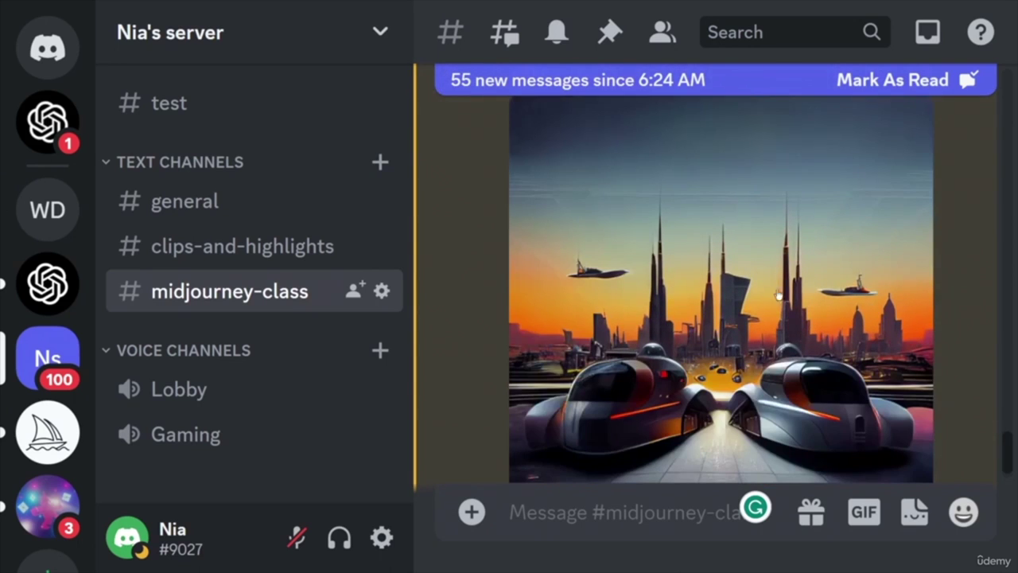
scroll(812, 390, "up", 7)
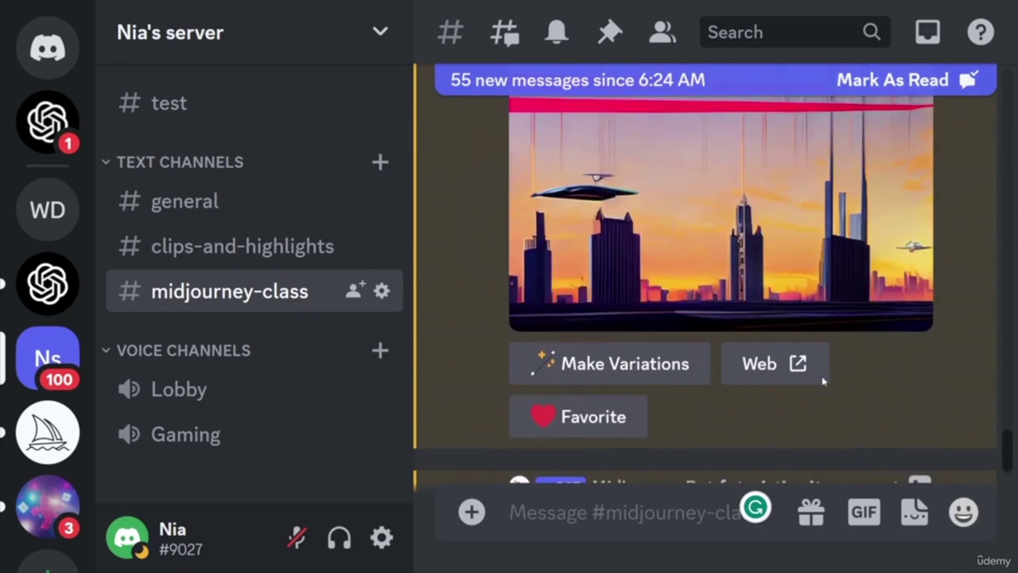
scroll(899, 383, "down", 6)
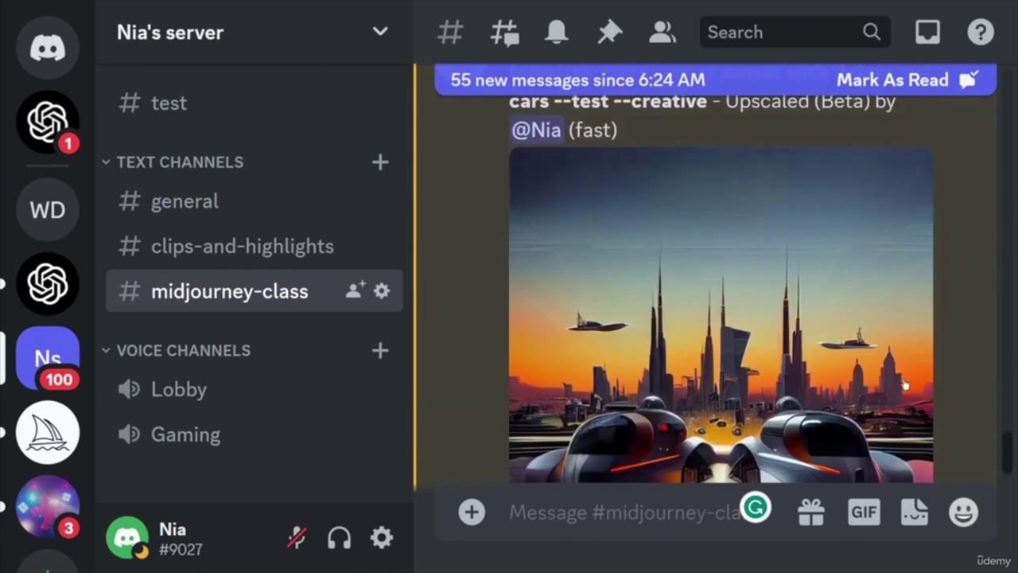
scroll(904, 385, "down", 1)
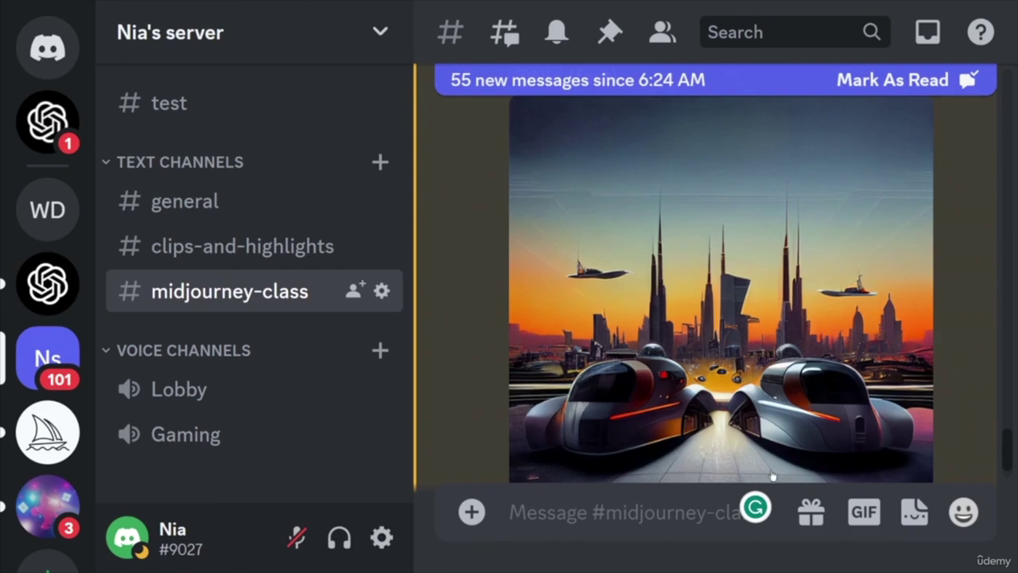
scroll(762, 468, "up", 1)
scroll(720, 410, "down", 8)
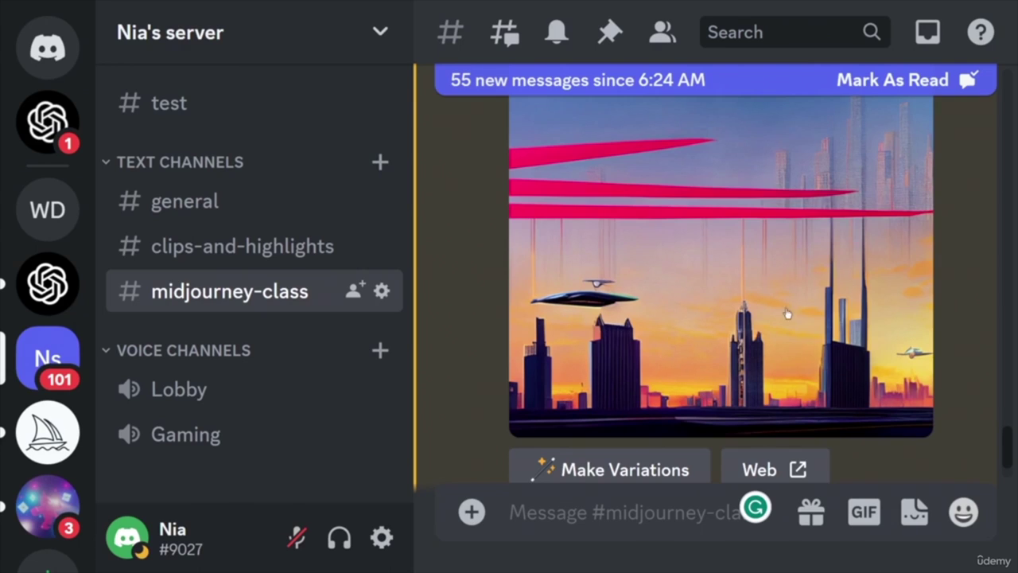
scroll(863, 383, "down", 5)
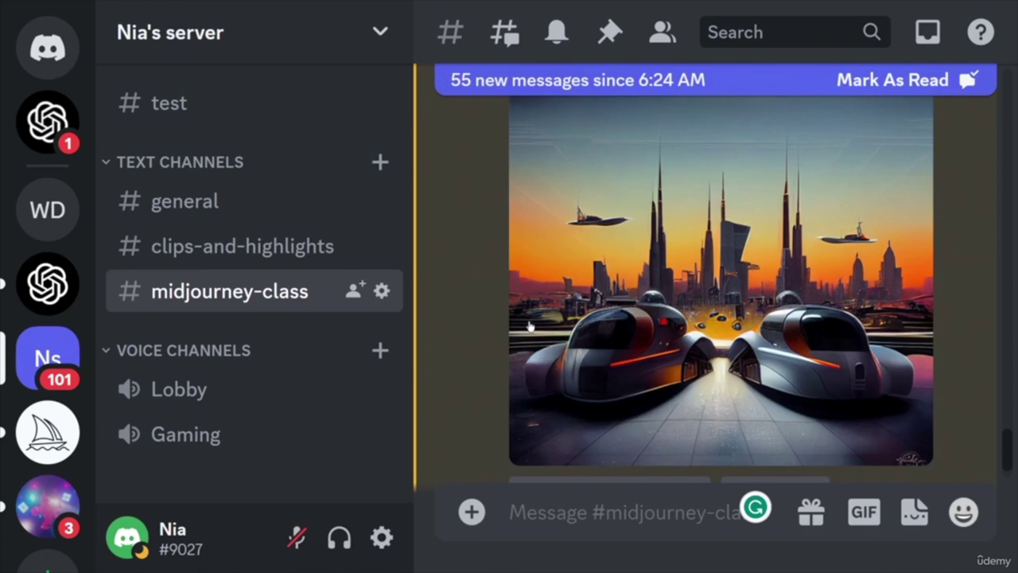
scroll(868, 309, "up", 1)
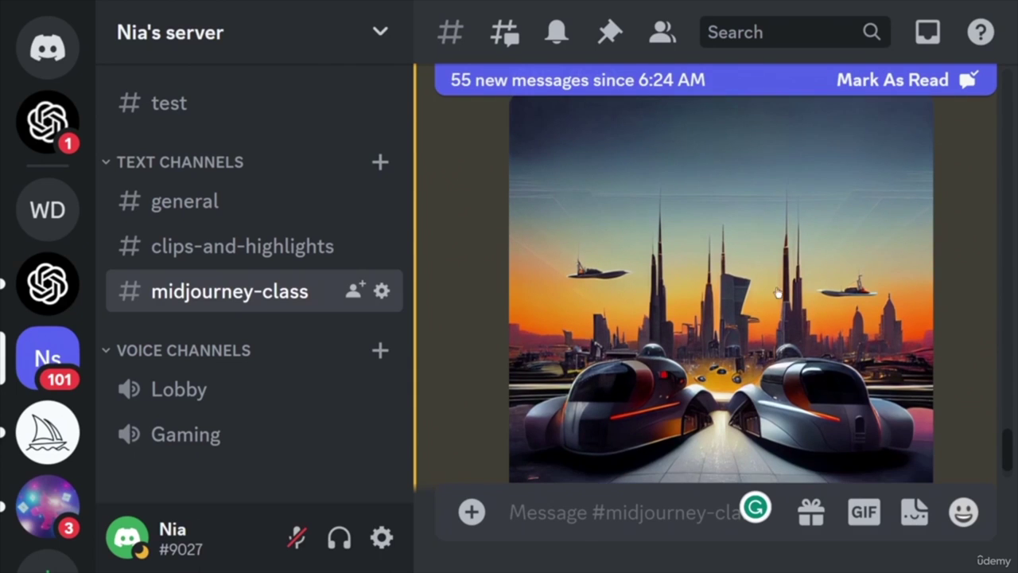
scroll(778, 293, "down", 3)
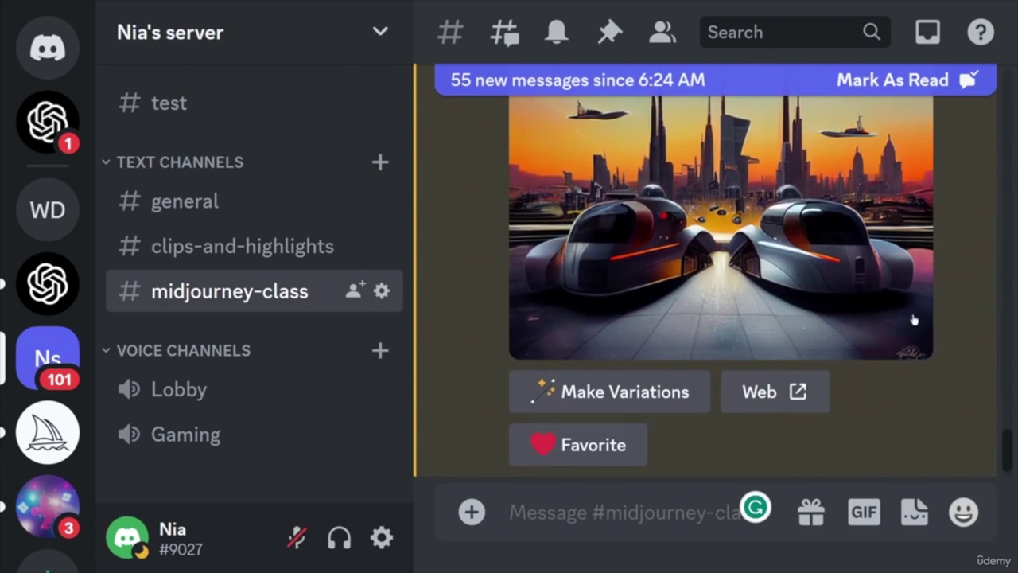
scroll(914, 320, "up", 2)
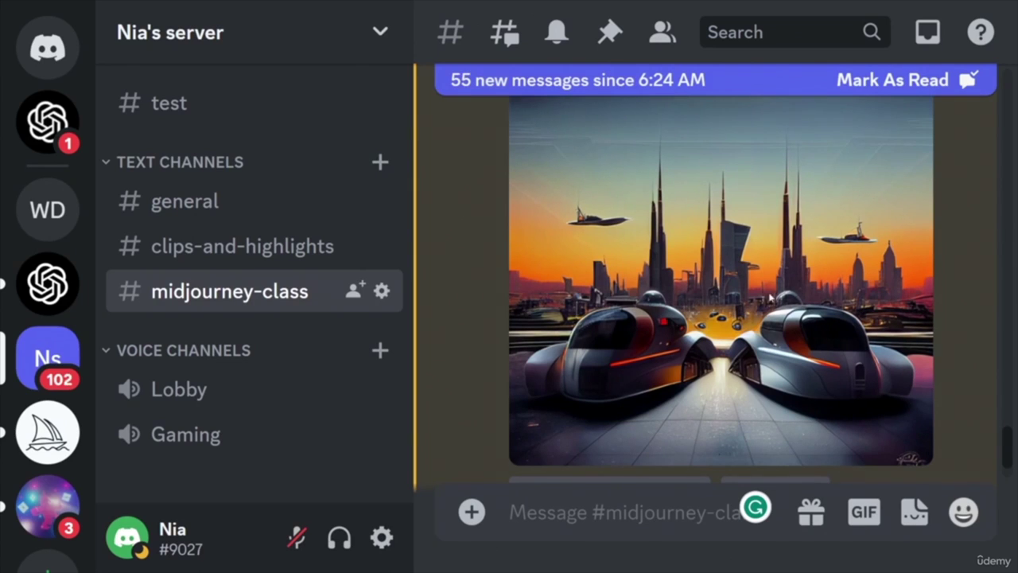
scroll(818, 348, "down", 6)
scroll(818, 349, "down", 6)
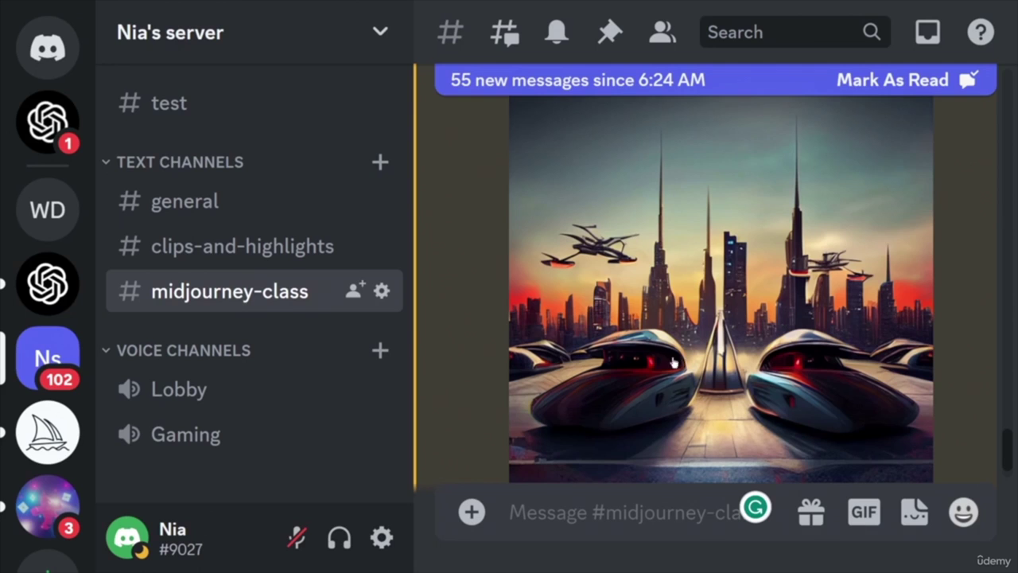
scroll(867, 388, "down", 8)
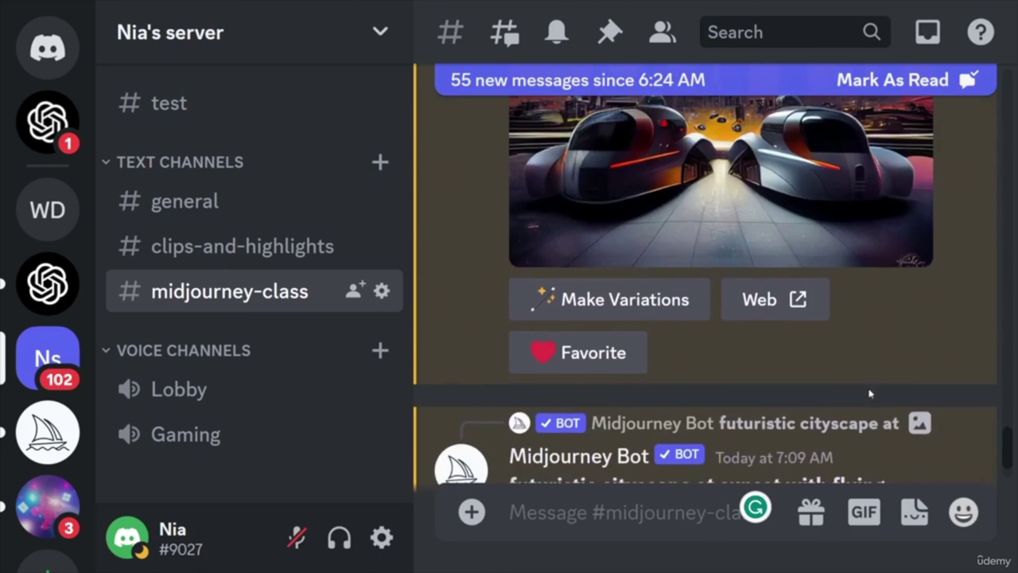
scroll(867, 388, "up", 1)
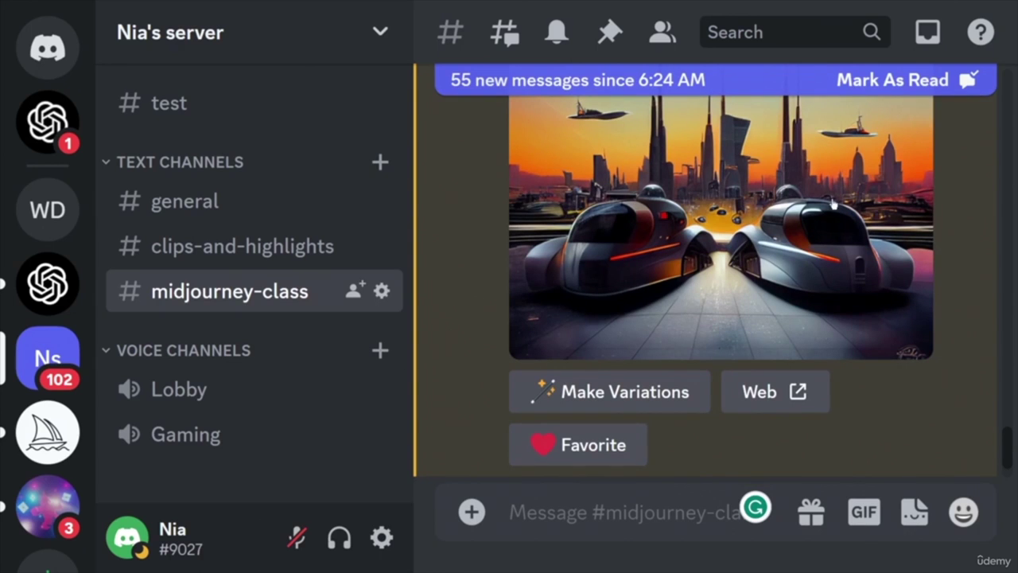
scroll(840, 279, "down", 3)
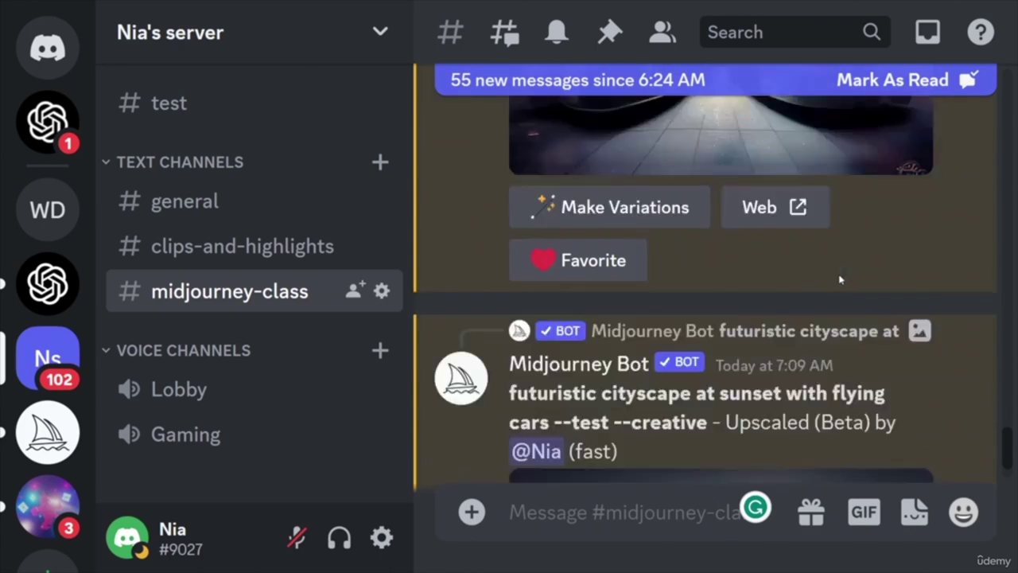
scroll(873, 358, "down", 5)
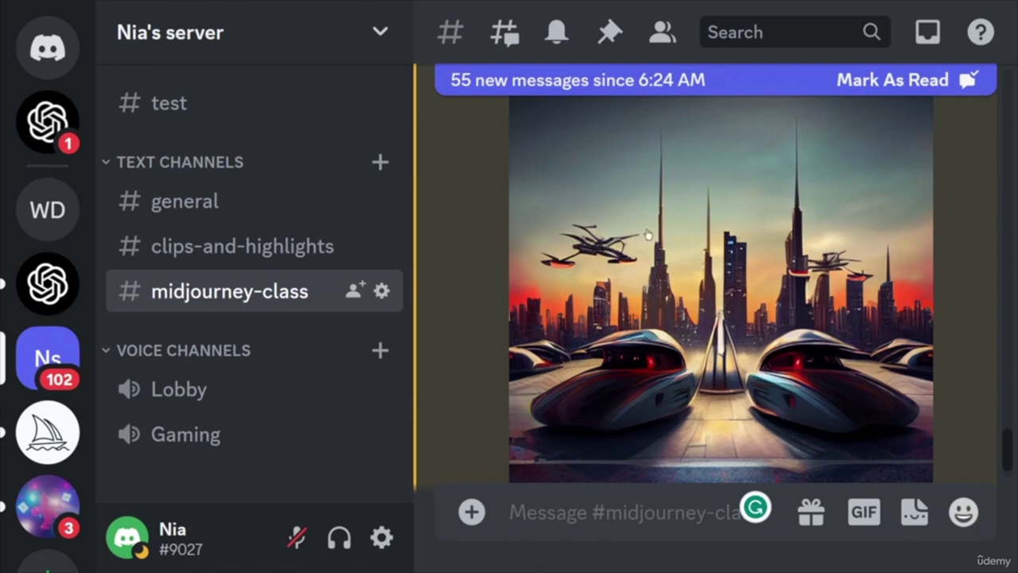
scroll(769, 252, "down", 5)
scroll(817, 290, "up", 1)
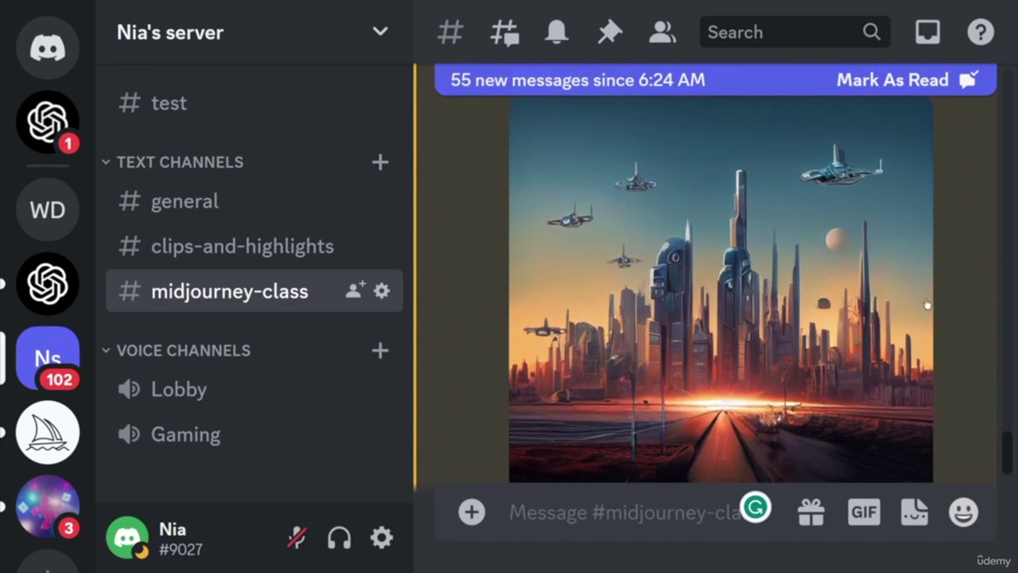
scroll(875, 305, "up", 4)
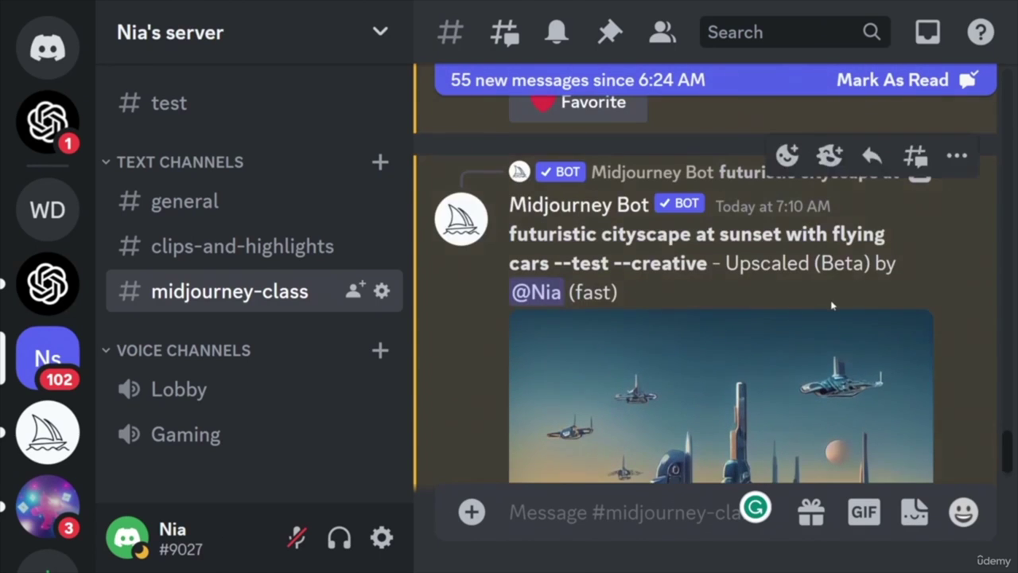
scroll(922, 326, "up", 8)
scroll(852, 307, "down", 9)
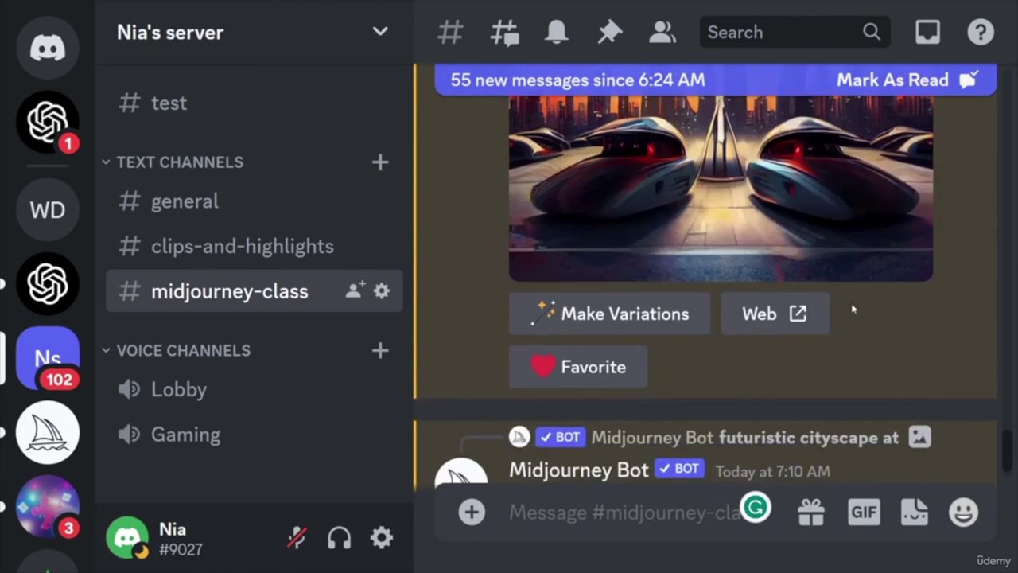
scroll(862, 387, "down", 1)
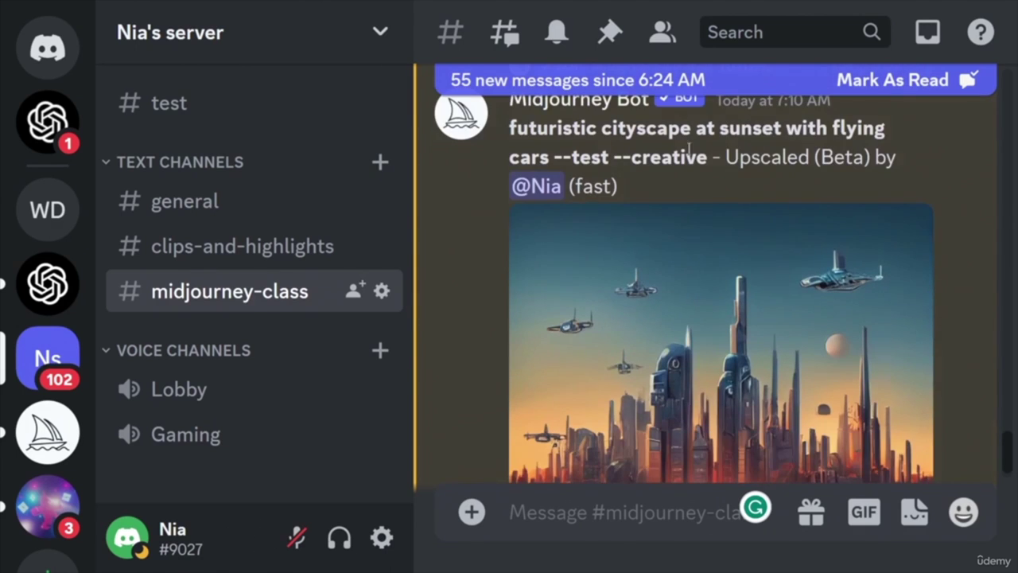
scroll(851, 364, "down", 3)
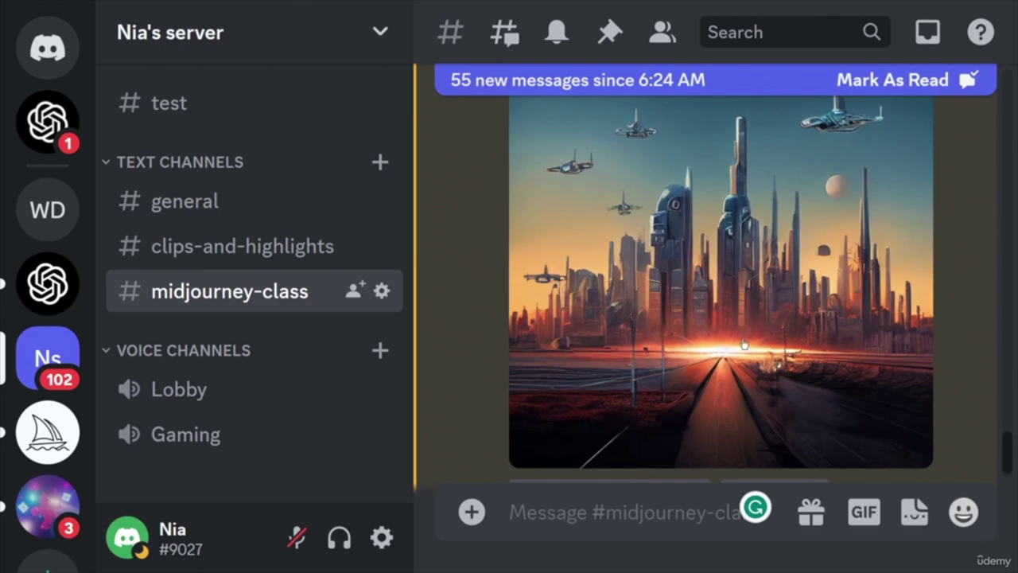
scroll(800, 413, "down", 5)
scroll(834, 400, "down", 5)
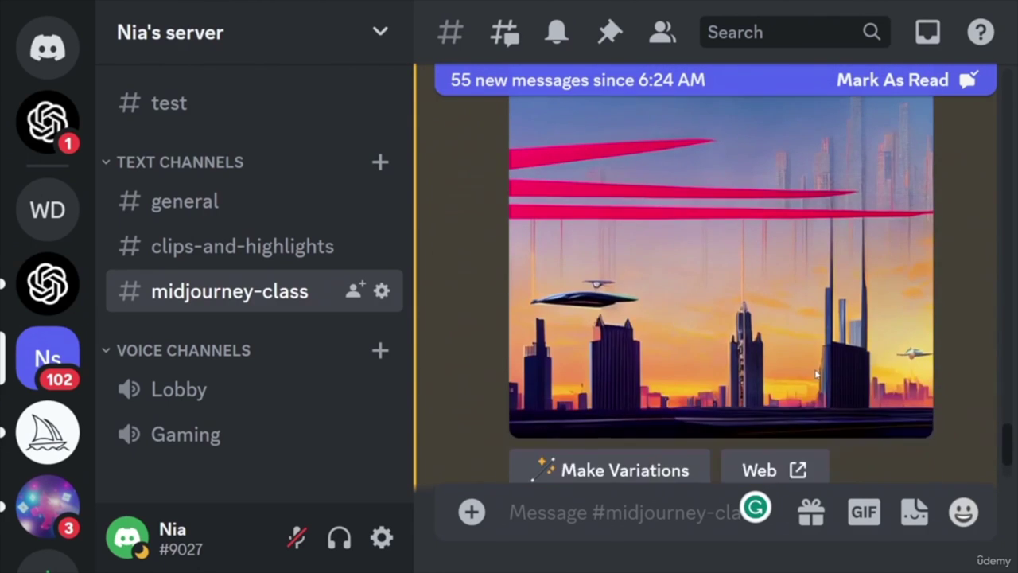
scroll(817, 374, "down", 5)
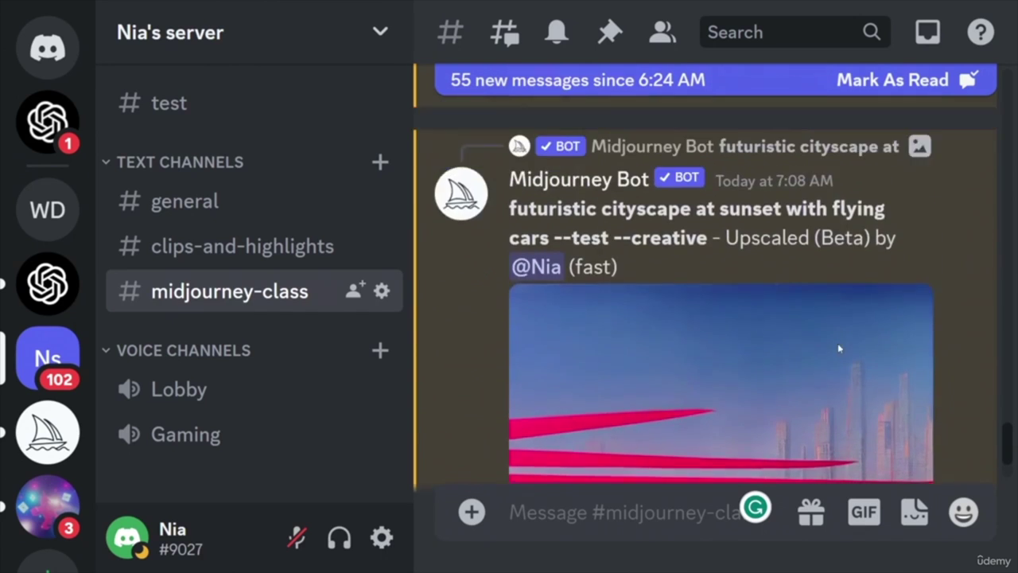
scroll(839, 347, "down", 4)
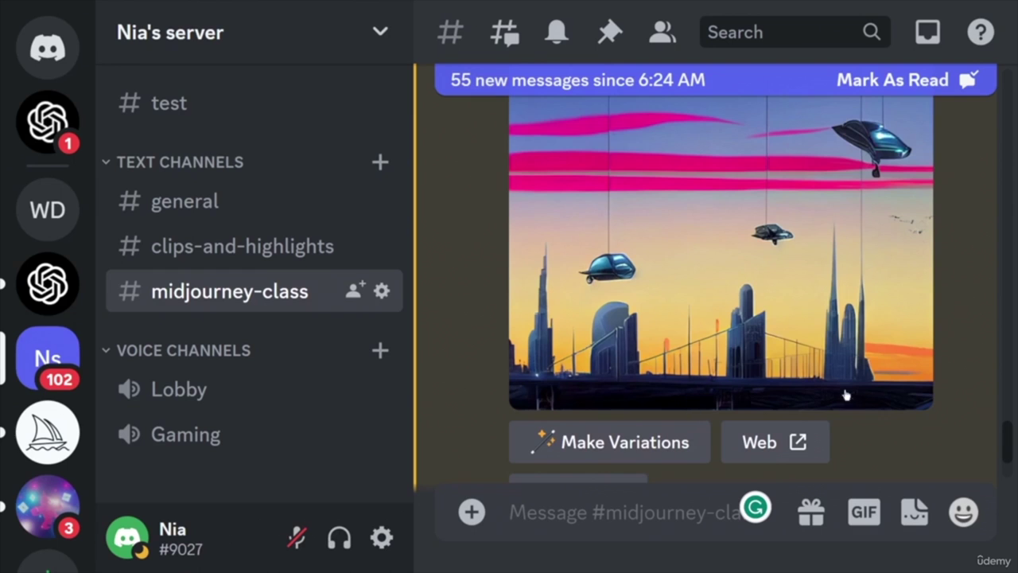
scroll(871, 395, "up", 3)
scroll(872, 396, "up", 12)
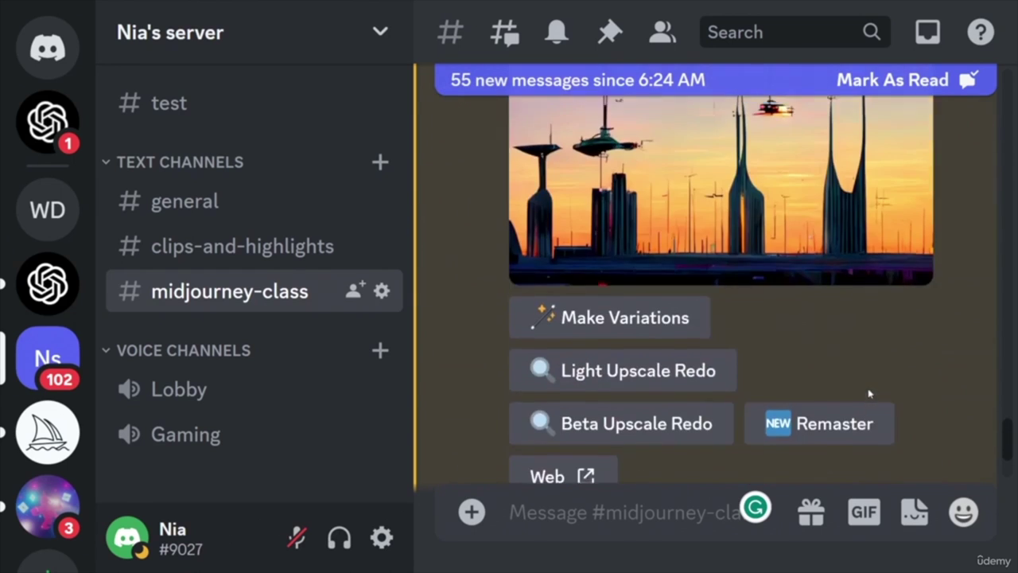
scroll(843, 326, "down", 2)
scroll(859, 345, "up", 3)
scroll(858, 345, "down", 5)
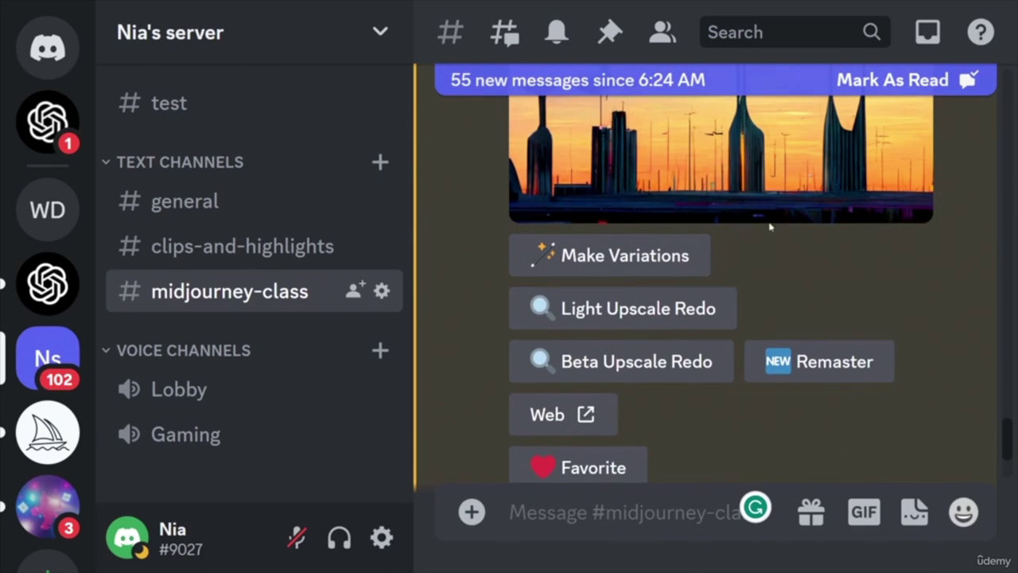
scroll(905, 305, "down", 3)
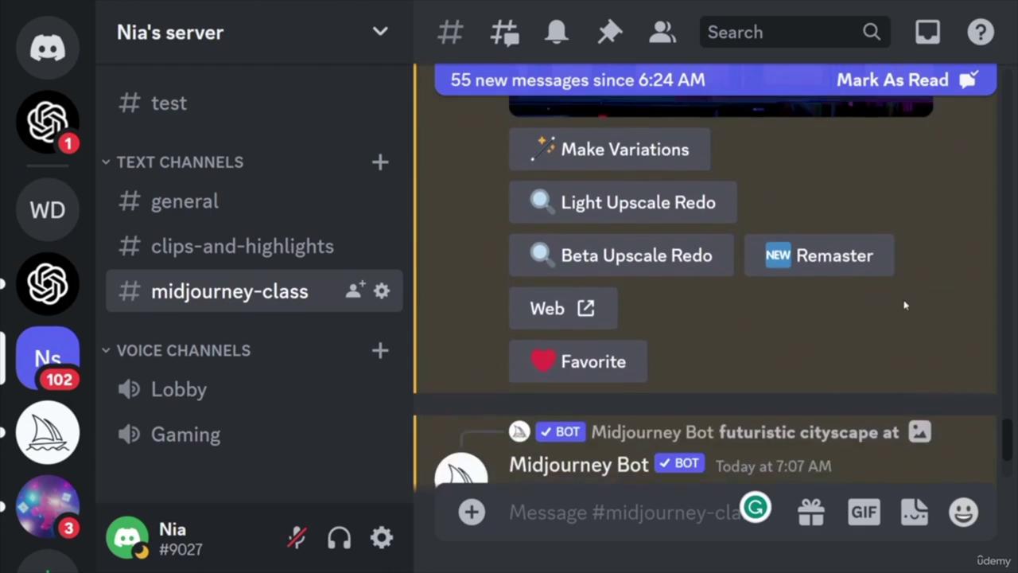
scroll(905, 305, "down", 15)
scroll(877, 292, "down", 10)
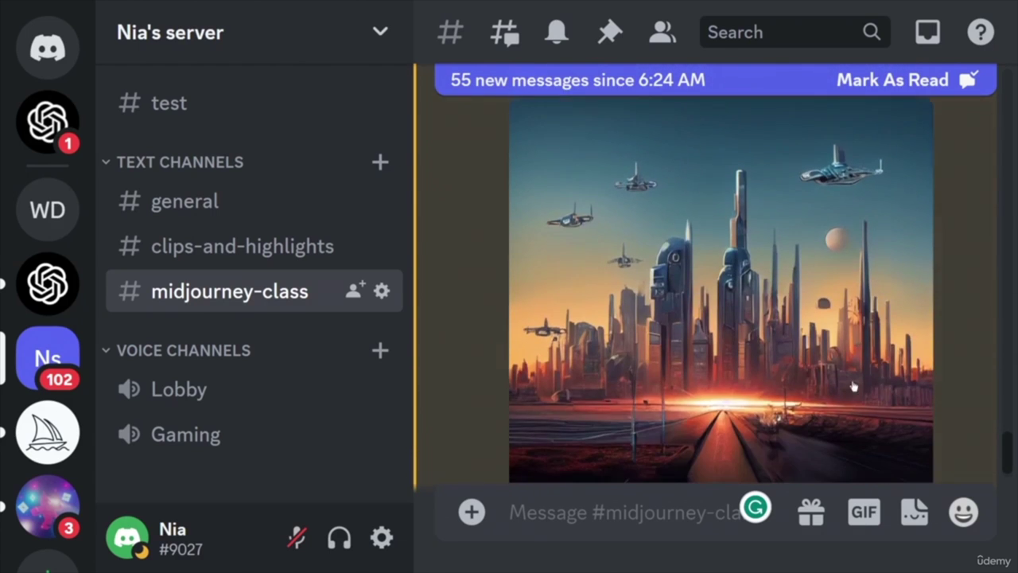
scroll(652, 272, "up", 3)
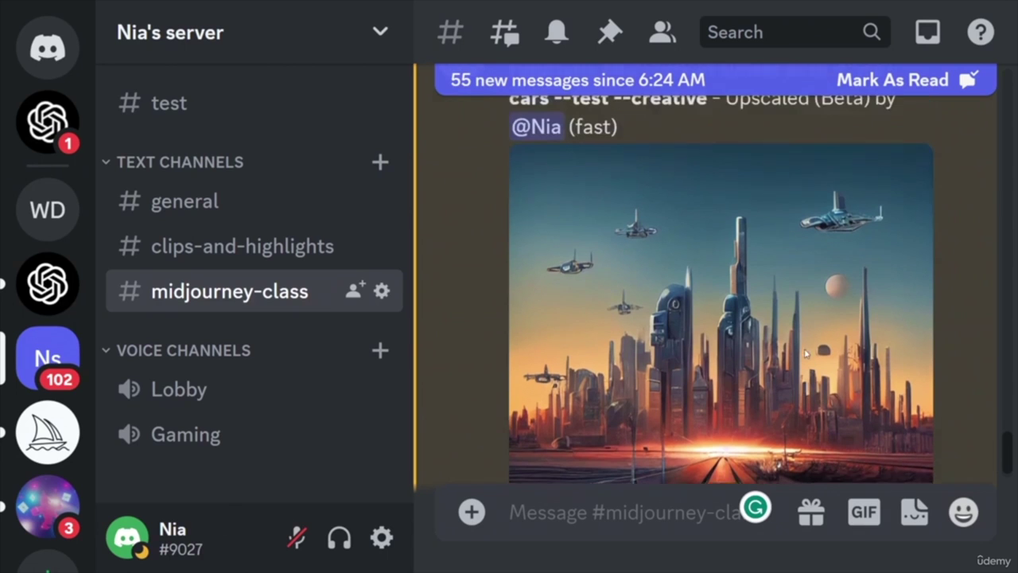
scroll(774, 393, "down", 5)
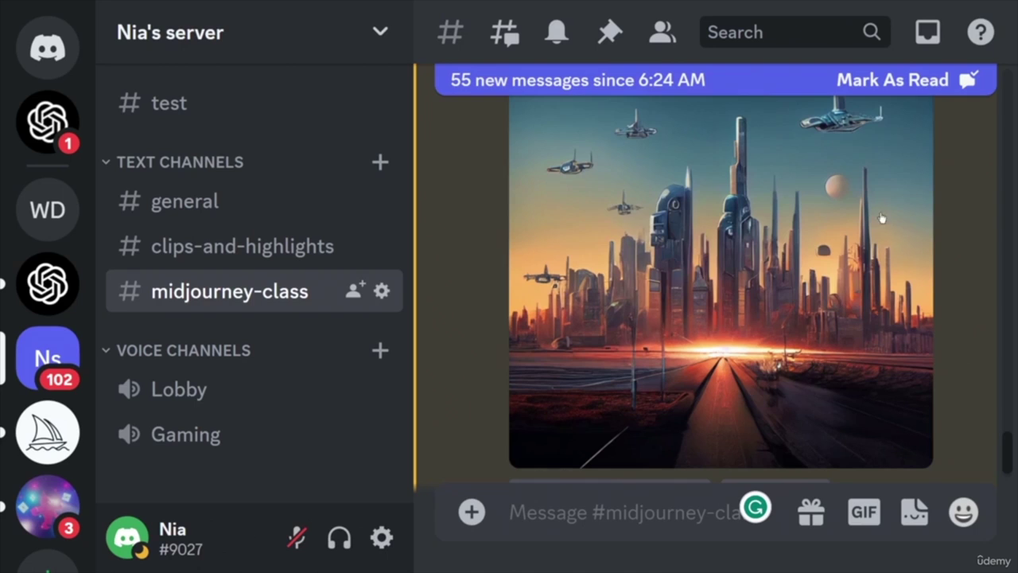
scroll(757, 175, "up", 1)
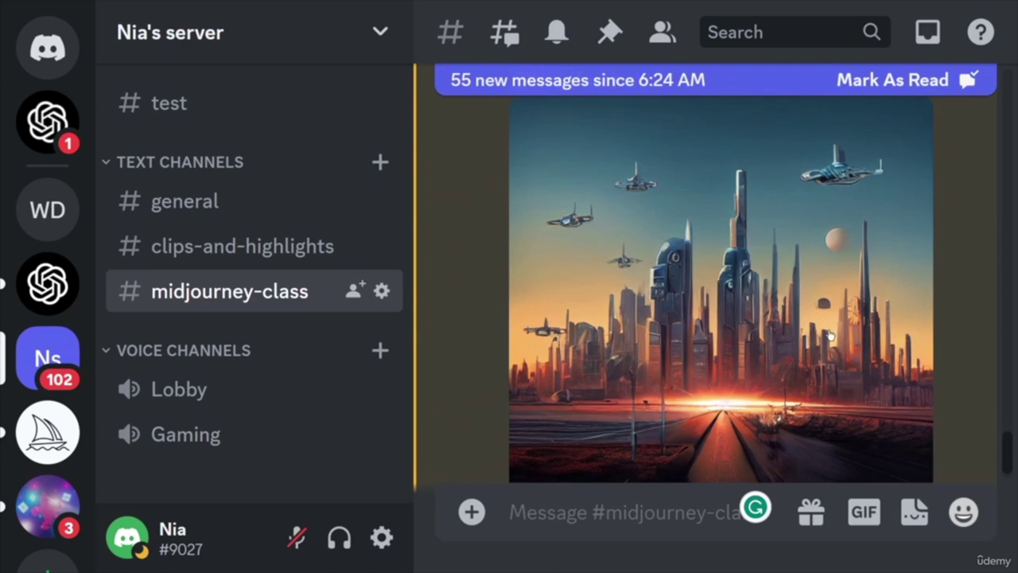
scroll(830, 331, "down", 3)
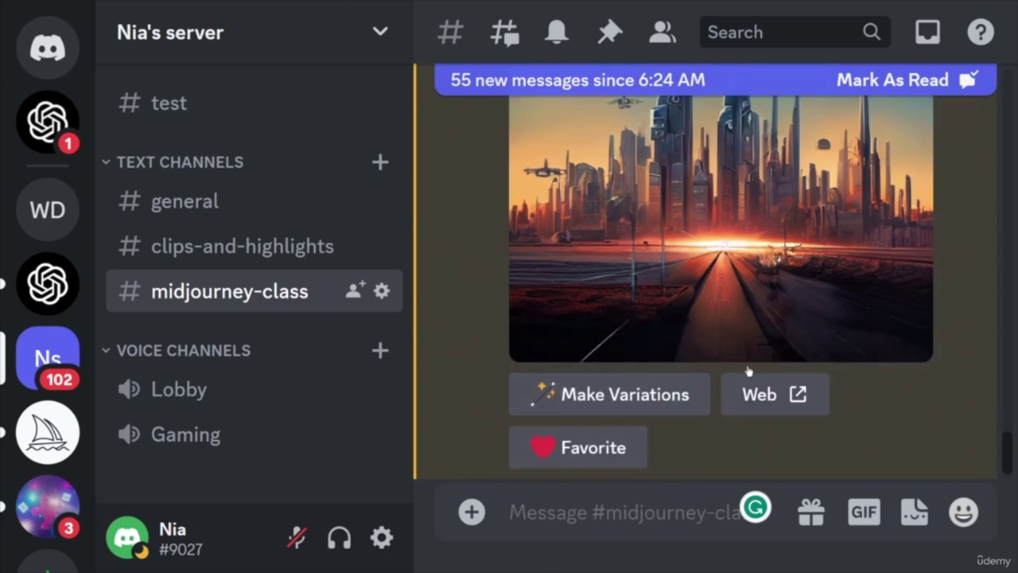
scroll(768, 282, "up", 1)
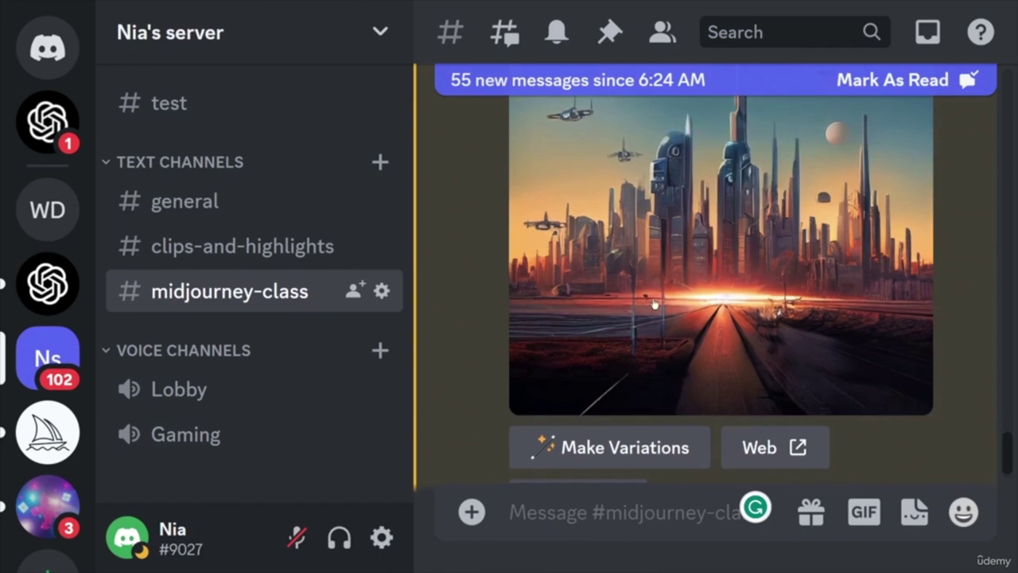
scroll(907, 329, "up", 1)
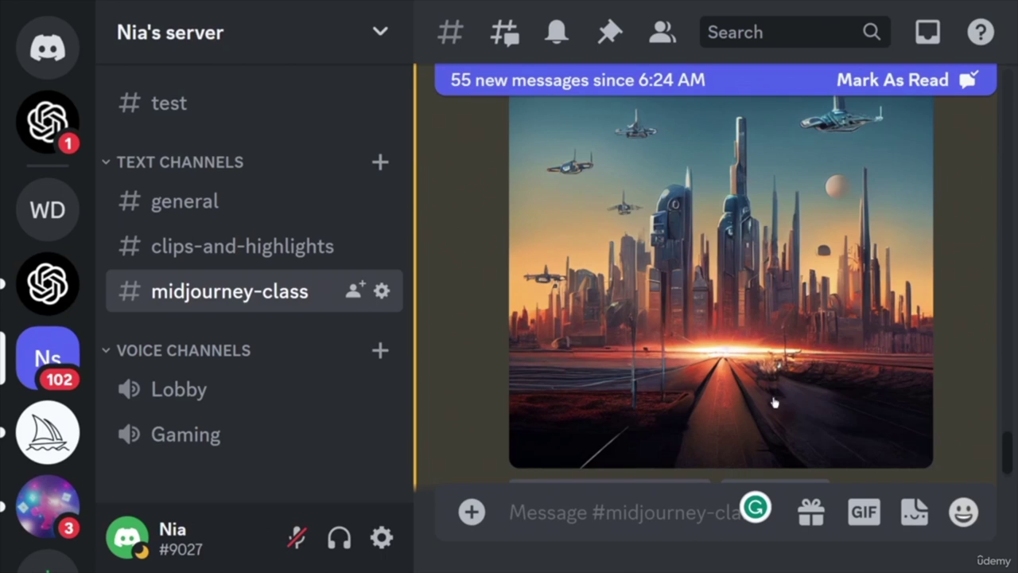
scroll(848, 404, "up", 1)
scroll(794, 331, "up", 5)
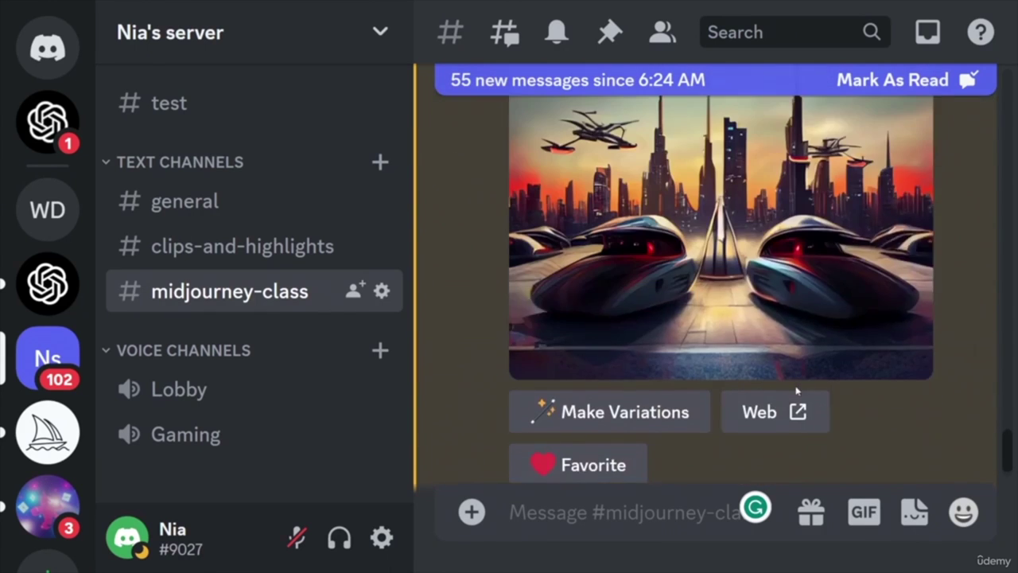
scroll(738, 355, "up", 5)
scroll(737, 354, "down", 5)
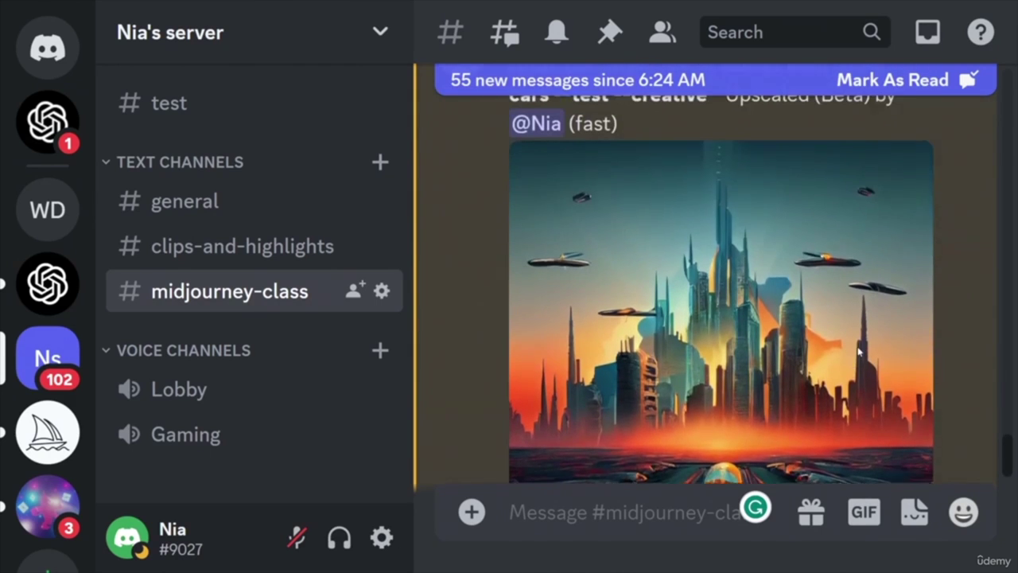
scroll(859, 352, "up", 1)
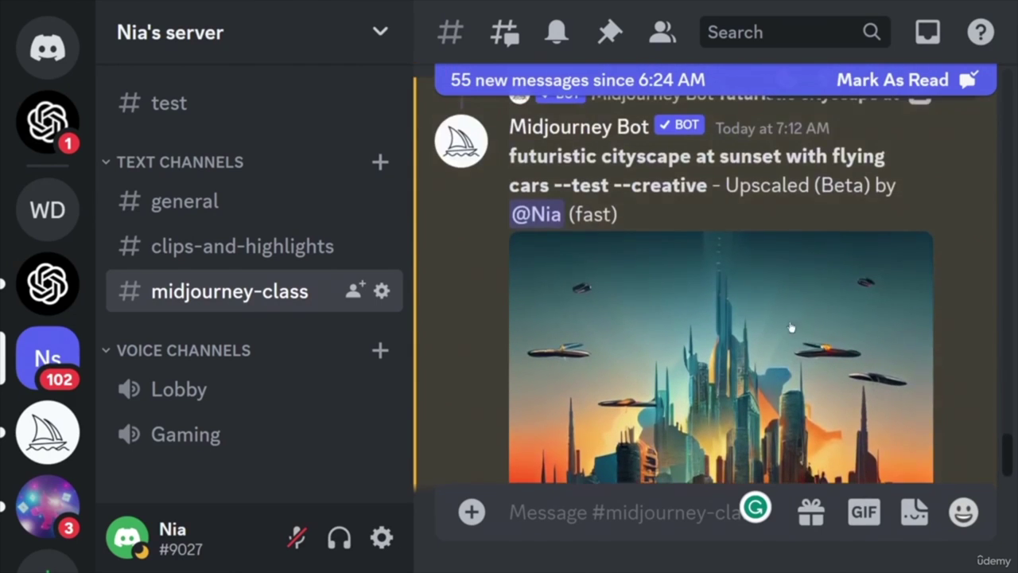
scroll(817, 393, "down", 1)
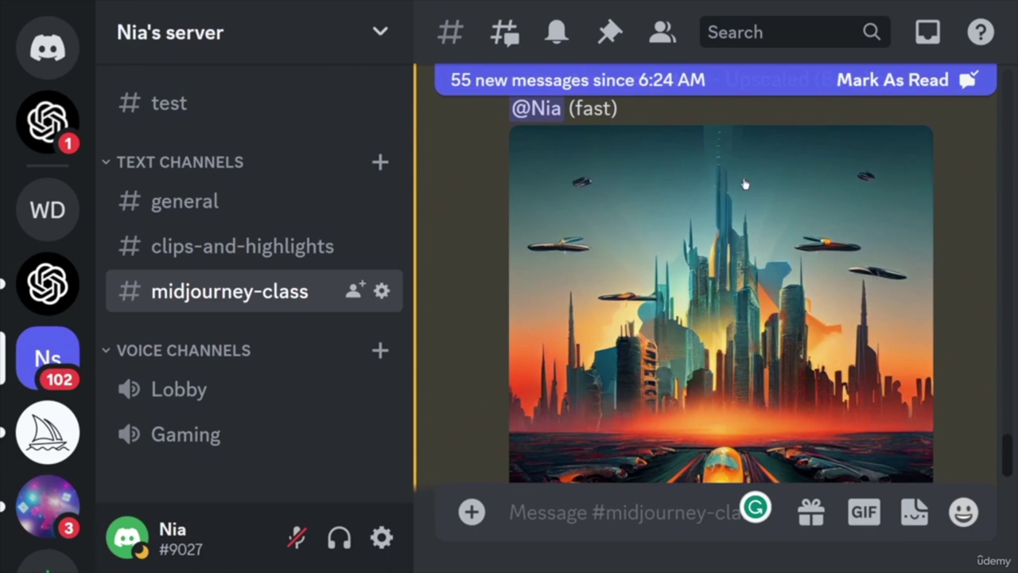
scroll(791, 308, "down", 3)
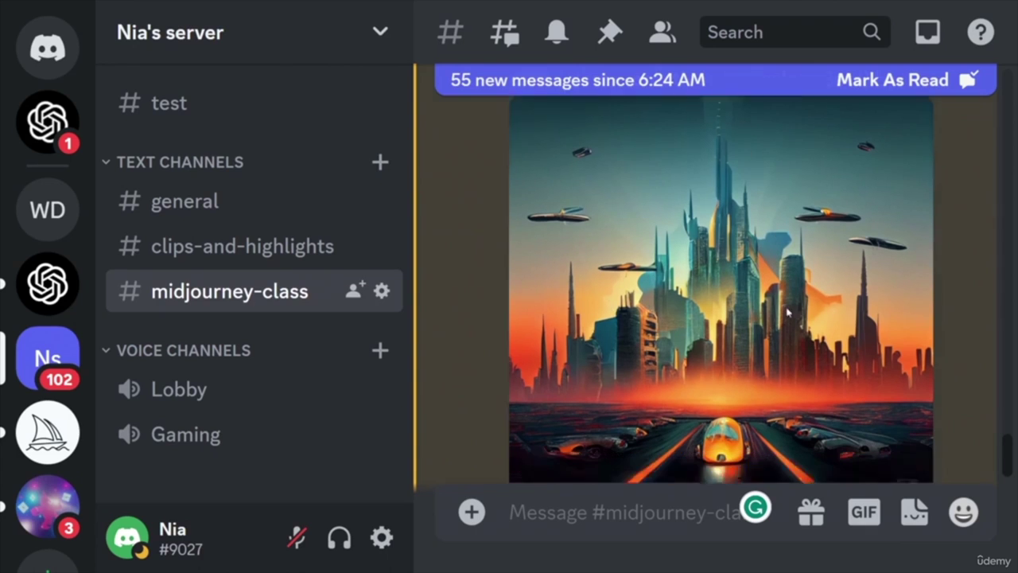
scroll(784, 314, "up", 2)
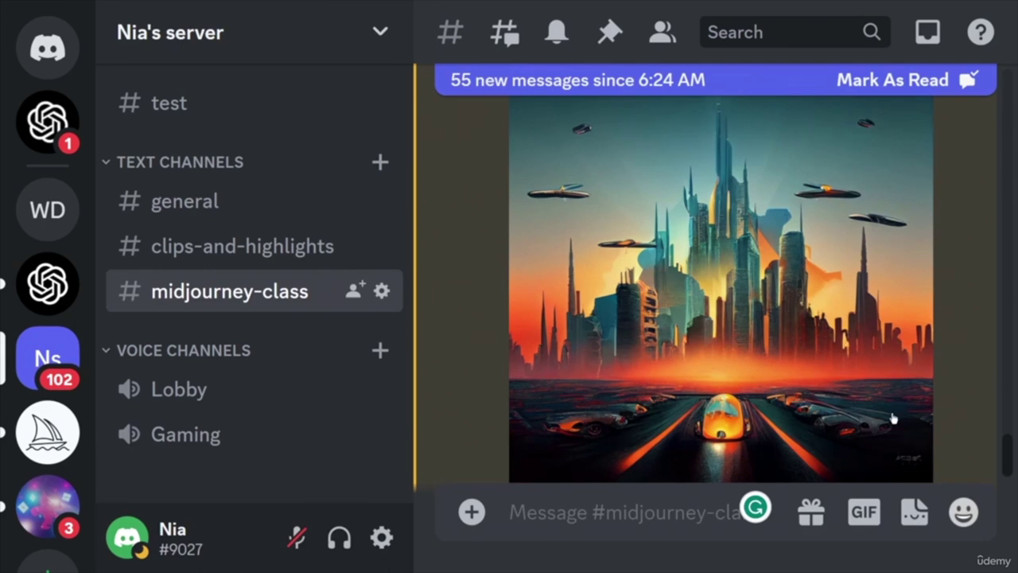
scroll(836, 299, "down", 2)
scroll(870, 312, "down", 1)
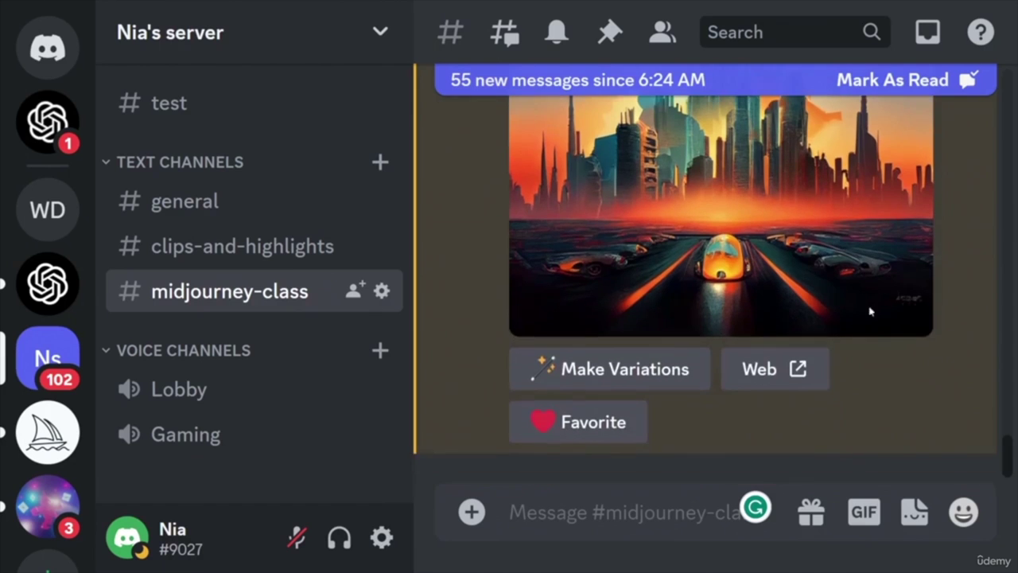
scroll(875, 317, "down", 20)
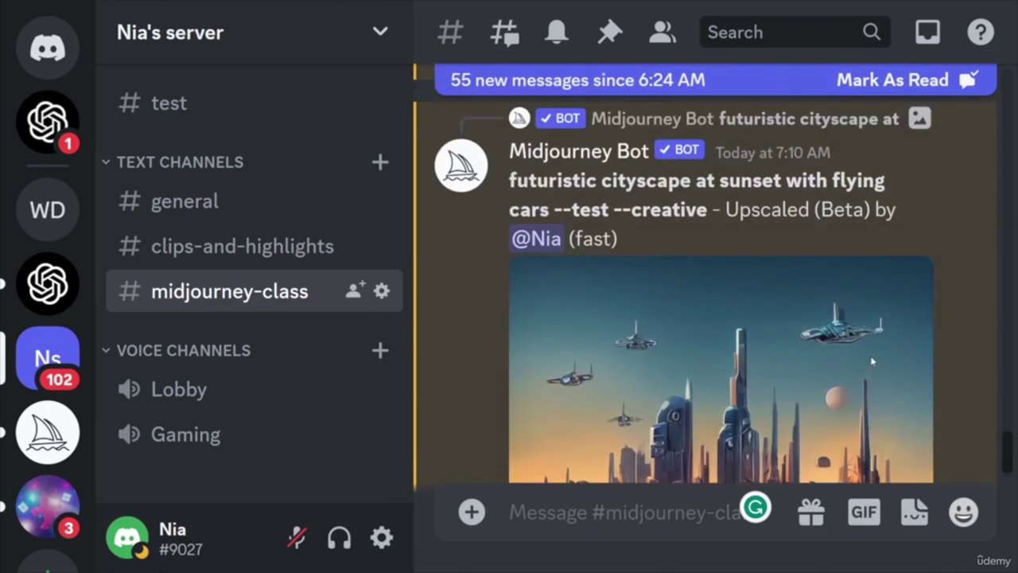
scroll(861, 361, "down", 20)
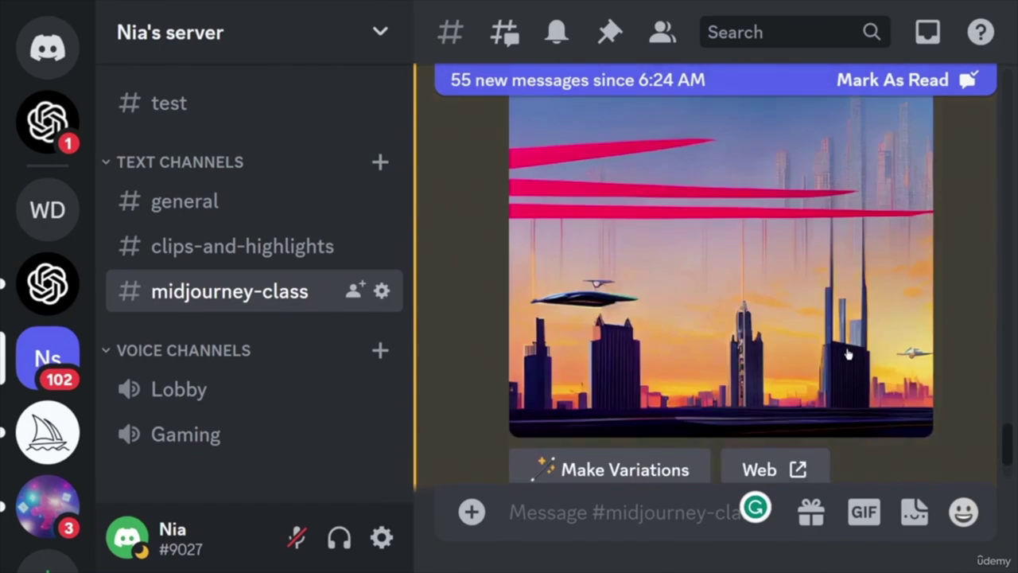
scroll(848, 354, "up", 3)
left_click_drag(1005, 451, 1004, 342)
scroll(865, 381, "up", 2)
scroll(865, 380, "up", 12)
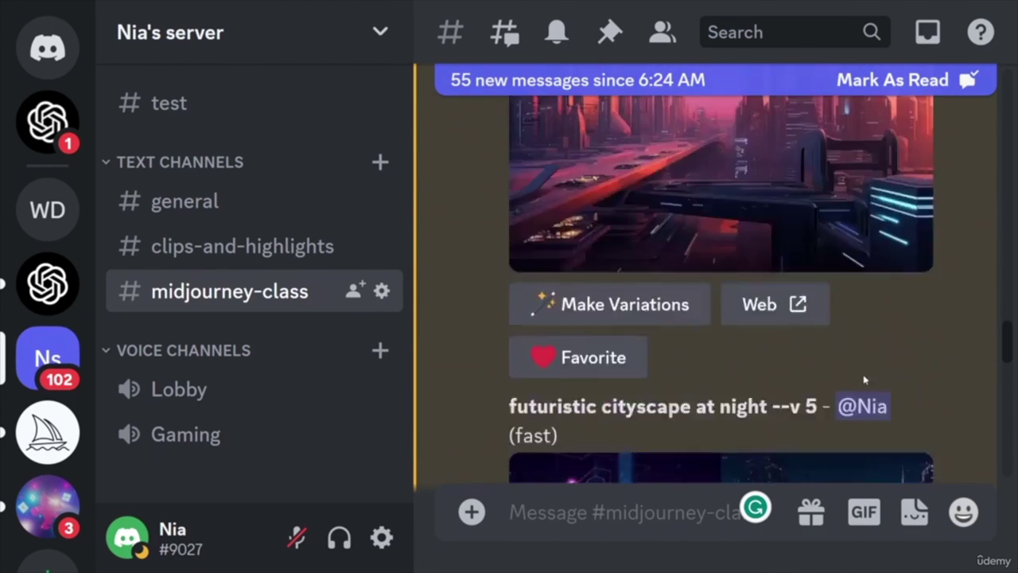
scroll(864, 381, "down", 2)
scroll(865, 381, "down", 8)
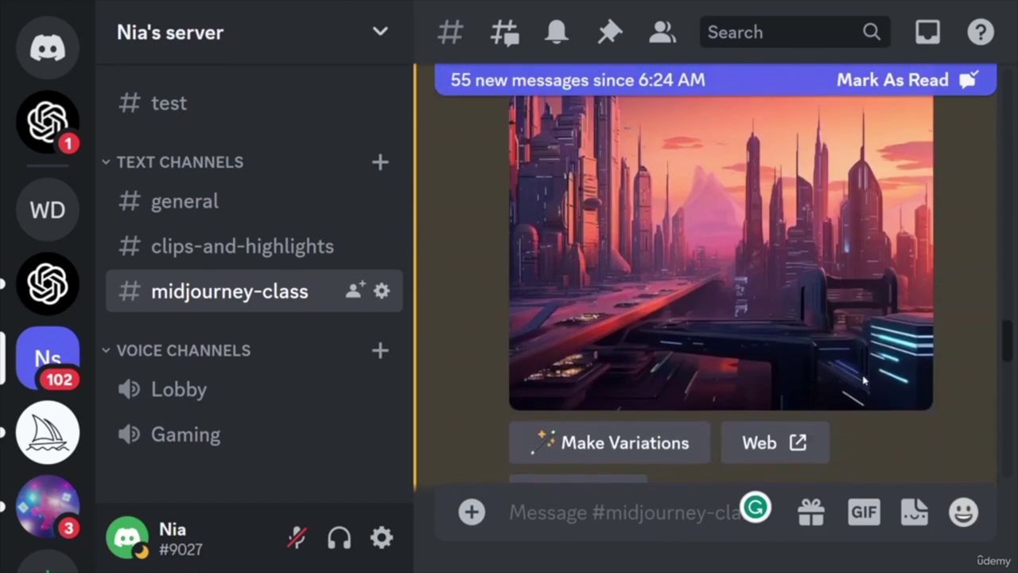
scroll(881, 382, "down", 2)
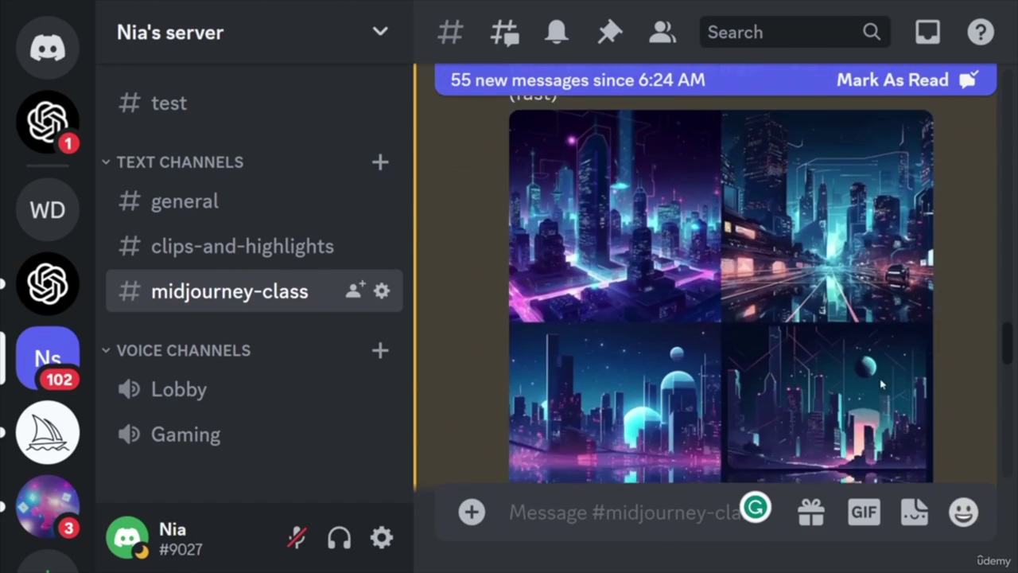
- Request U1, U2 and U3 upscales of the night cityscape grid and review the upscaled renders
scroll(881, 383, "down", 2)
left_click(555, 408)
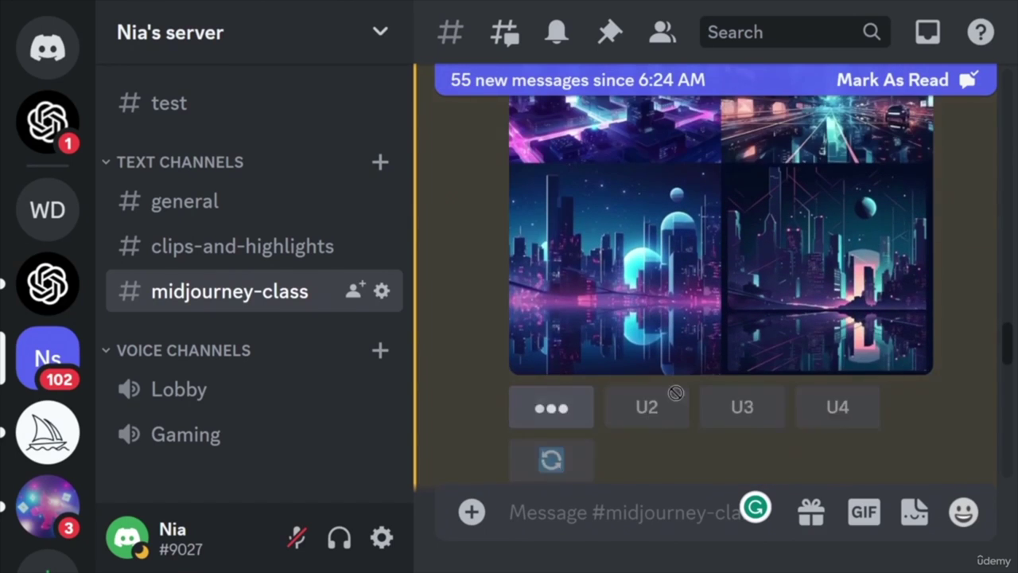
left_click(644, 412)
left_click(741, 408)
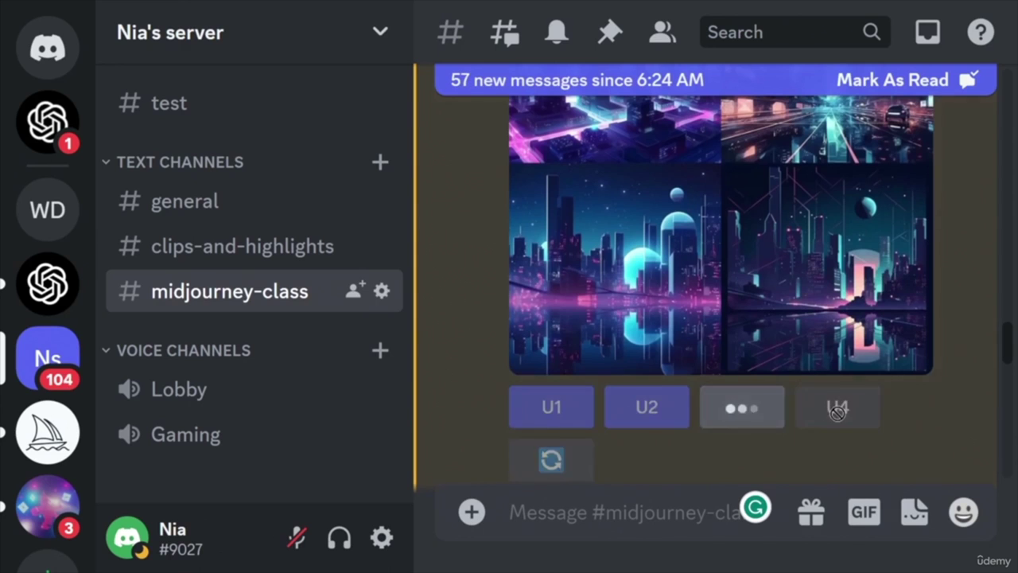
scroll(621, 245, "up", 3)
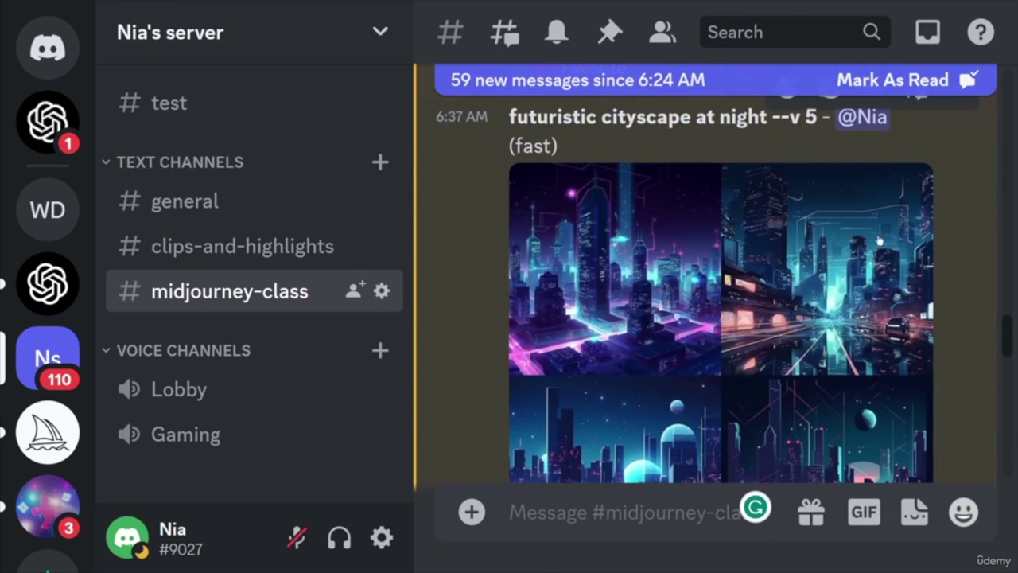
scroll(878, 370, "down", 2)
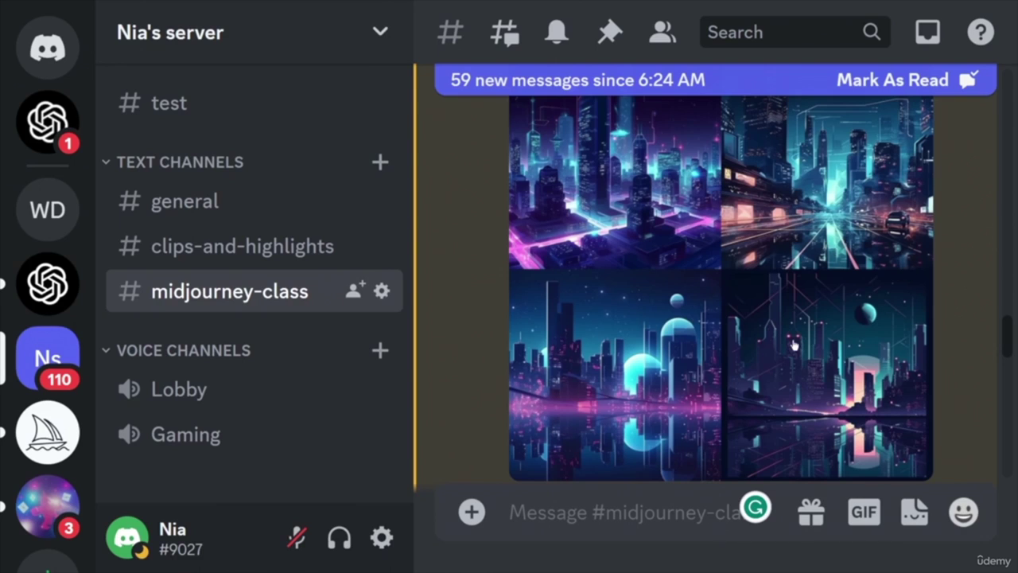
scroll(797, 344, "up", 3)
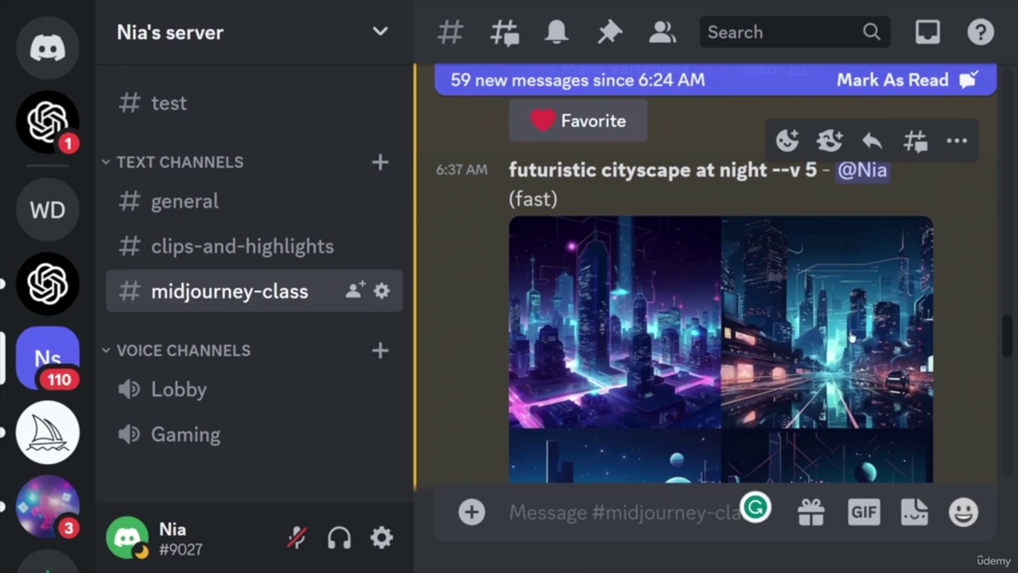
scroll(849, 335, "down", 2)
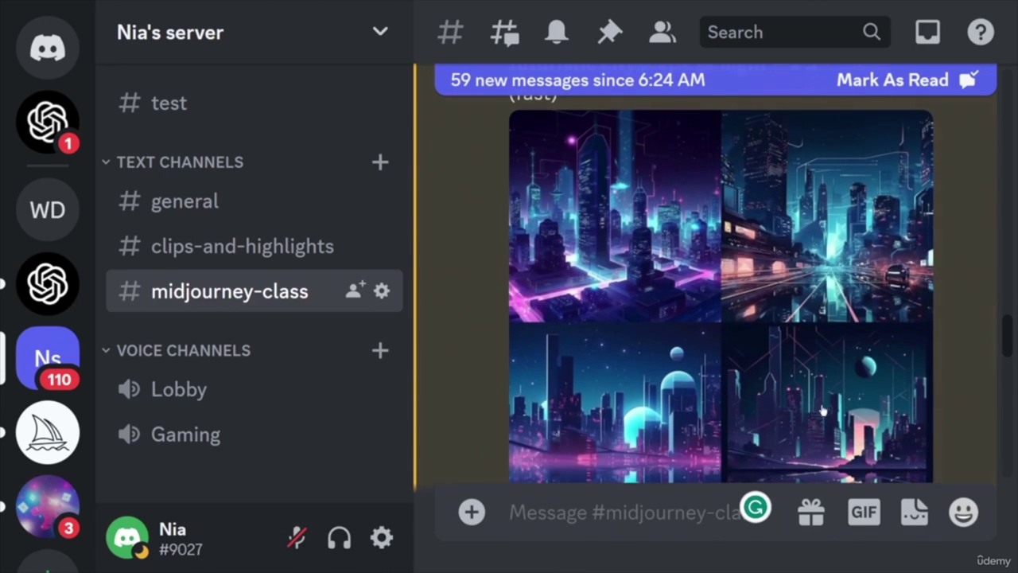
scroll(883, 355, "down", 1)
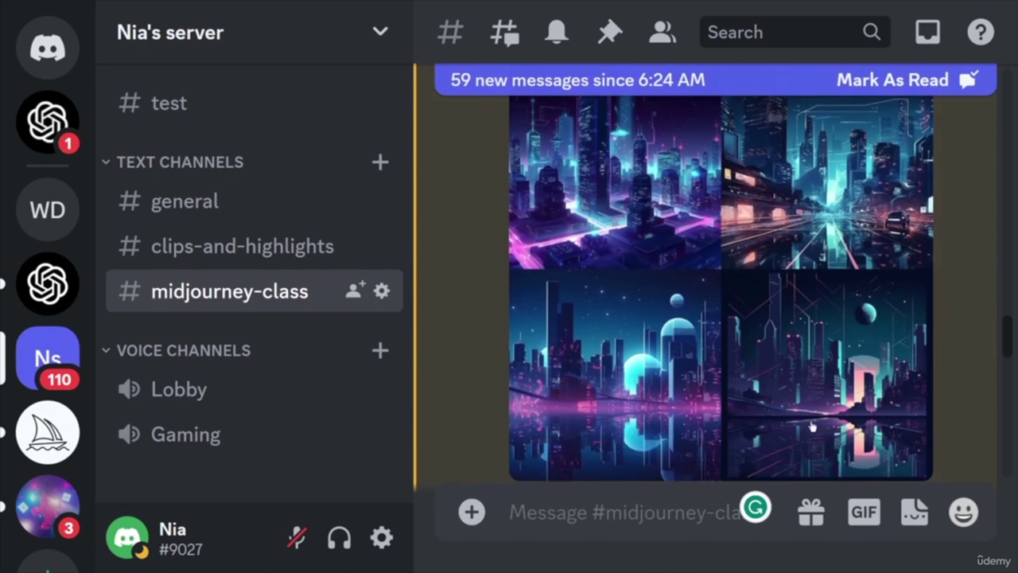
scroll(833, 393, "up", 1)
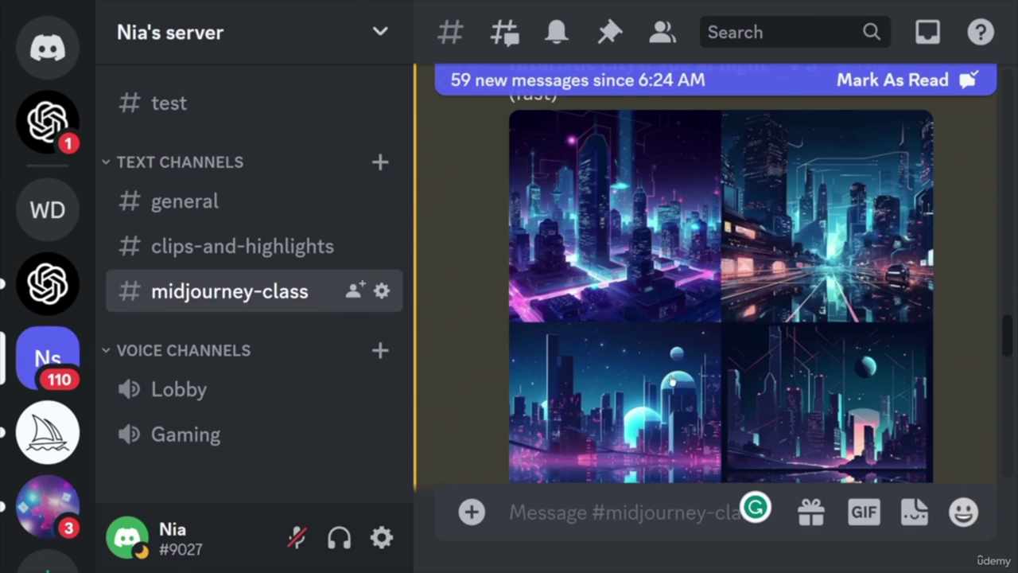
scroll(725, 426, "up", 1)
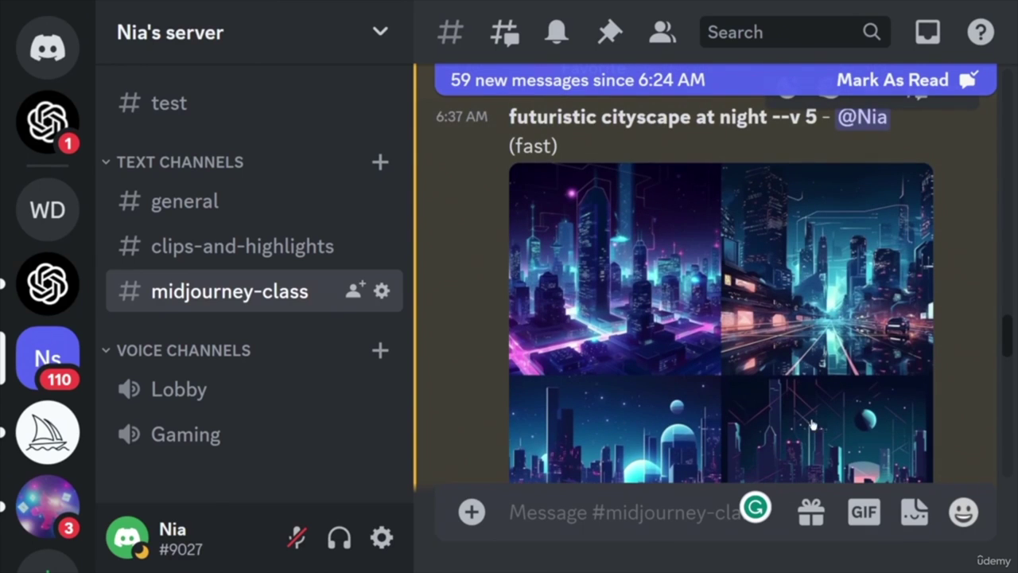
scroll(815, 414, "down", 5)
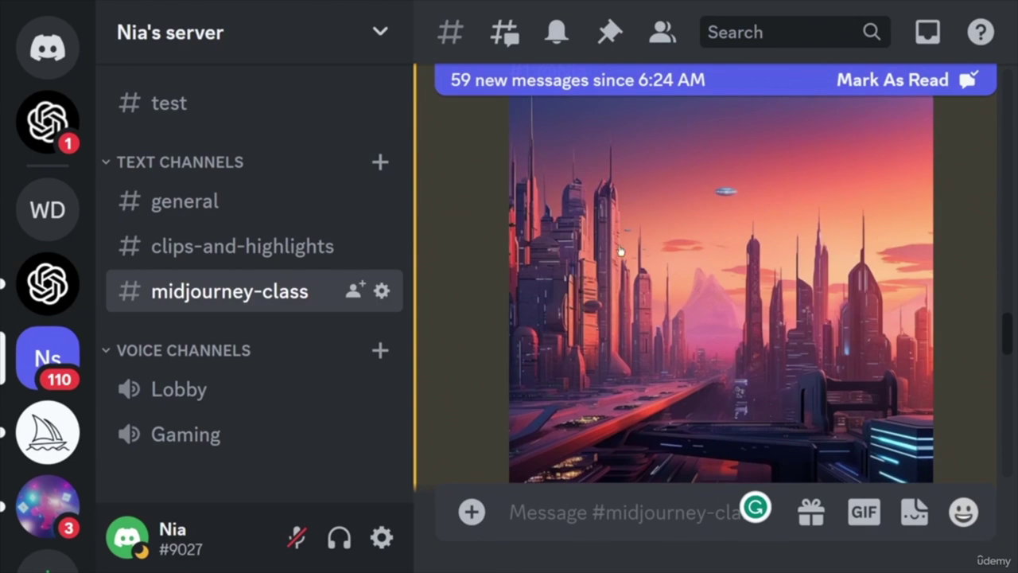
scroll(737, 263, "down", 7)
scroll(738, 238, "down", 15)
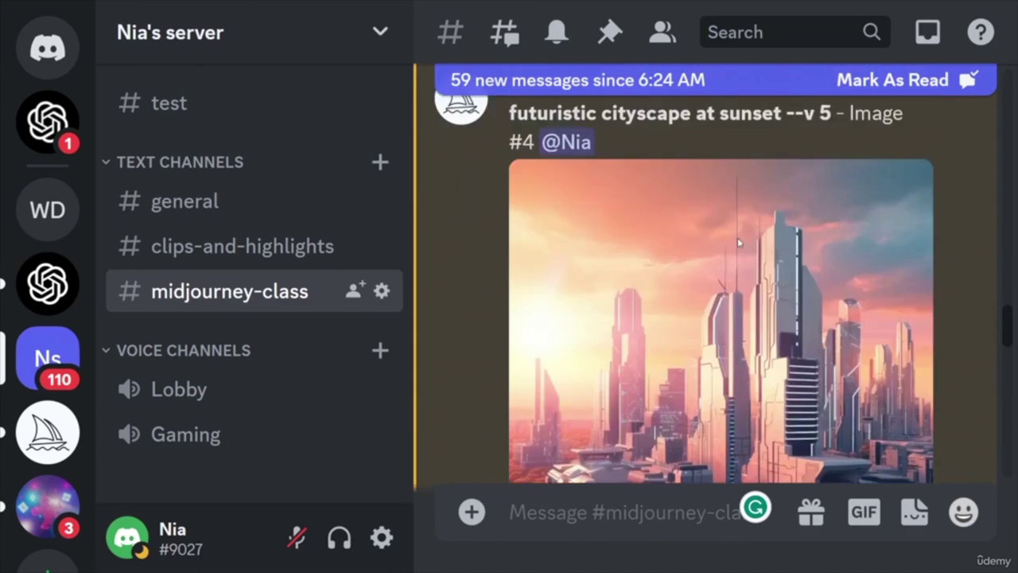
scroll(739, 243, "down", 10)
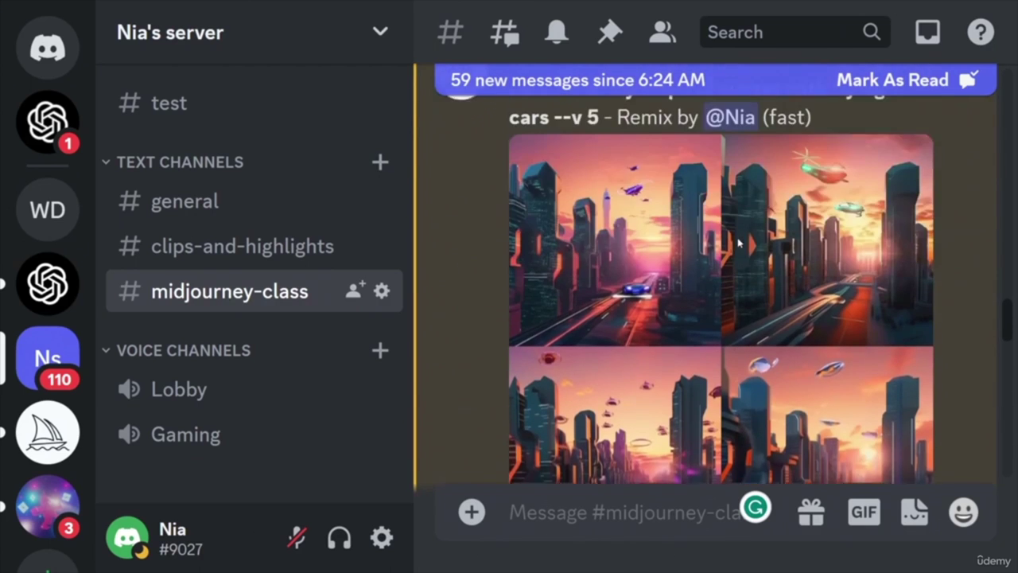
scroll(849, 296, "down", 8)
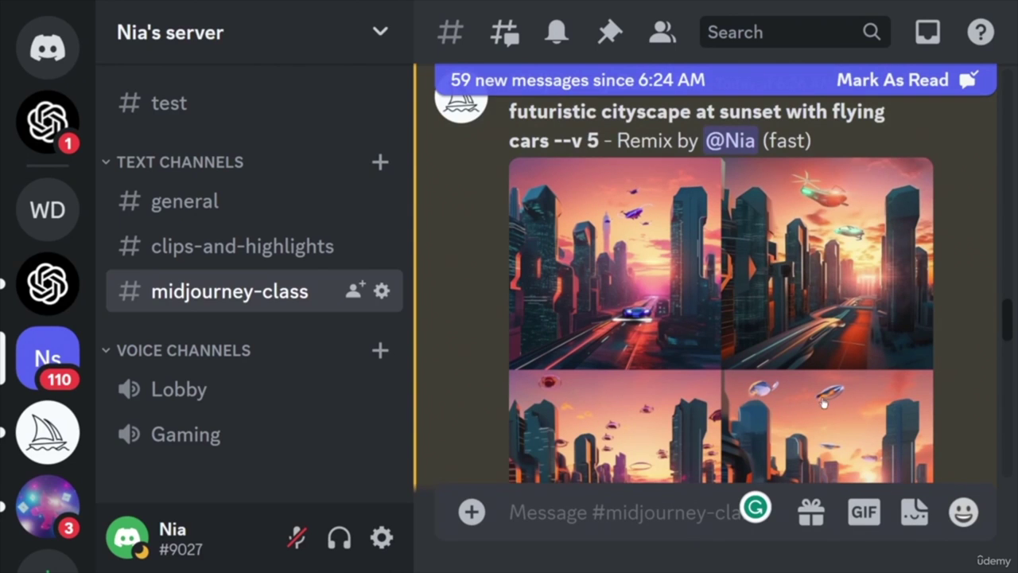
scroll(786, 277, "down", 4)
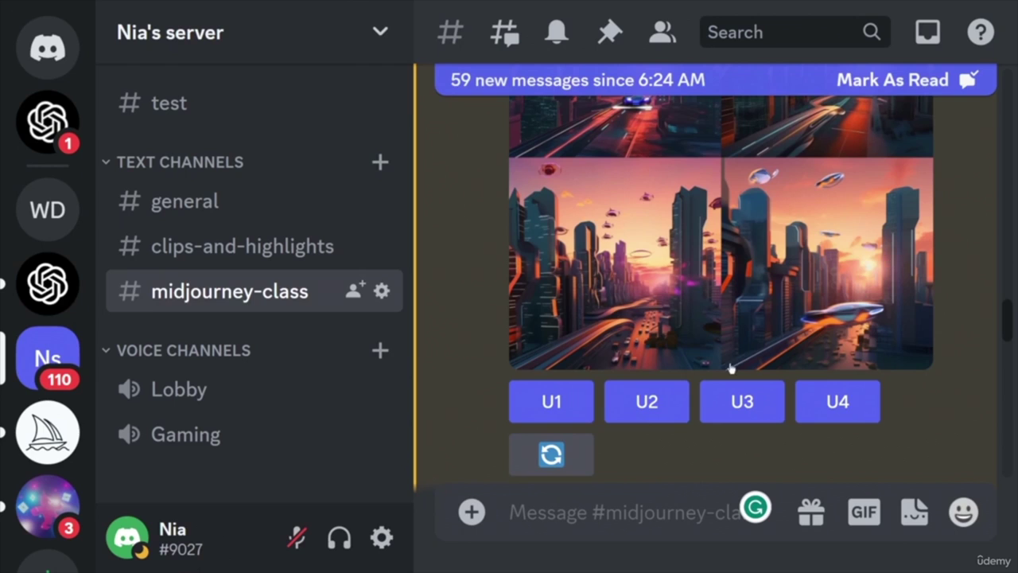
scroll(716, 364, "up", 2)
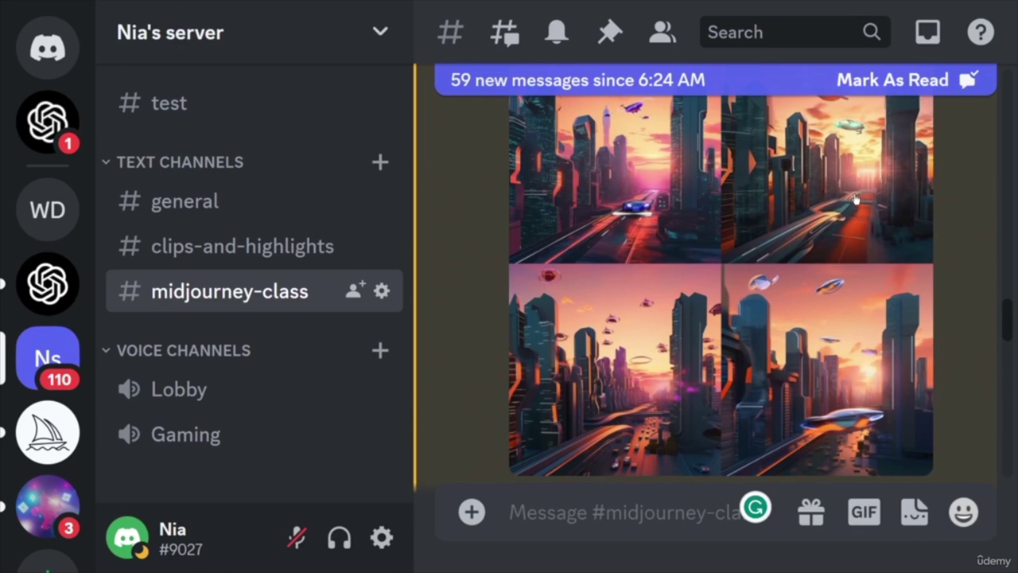
scroll(867, 212, "up", 3)
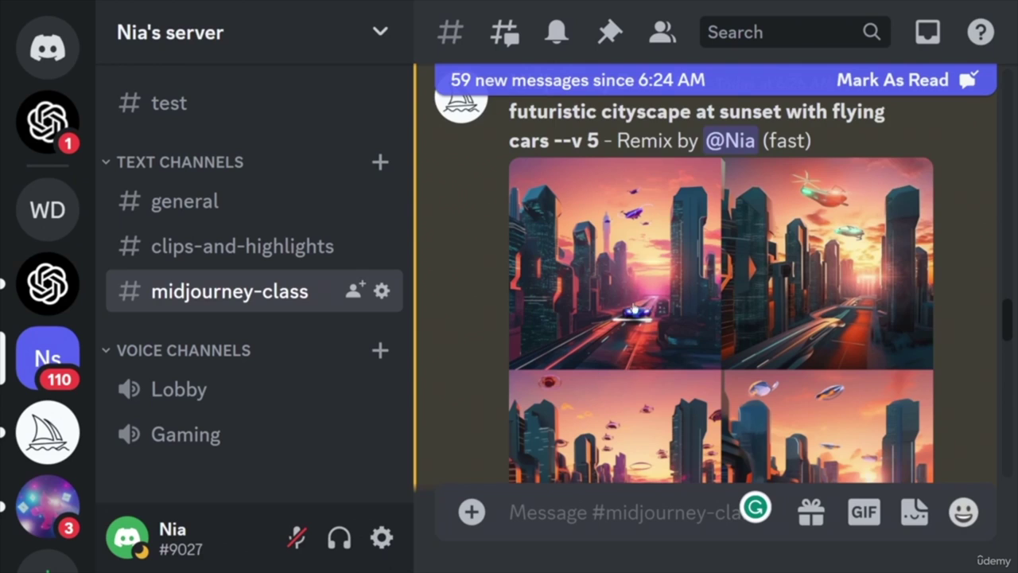
scroll(636, 306, "down", 3)
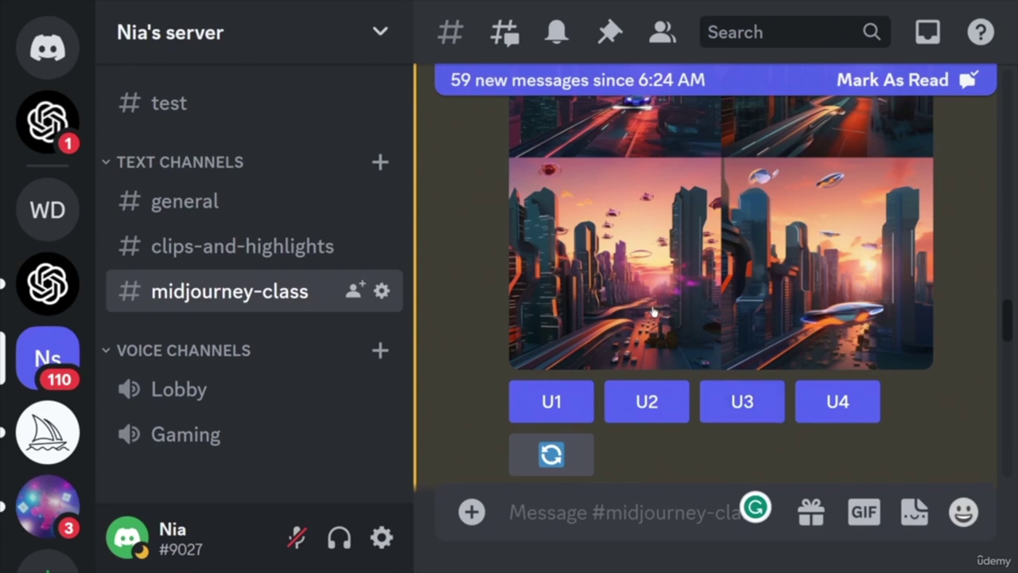
scroll(662, 346, "up", 1)
scroll(663, 346, "up", 3)
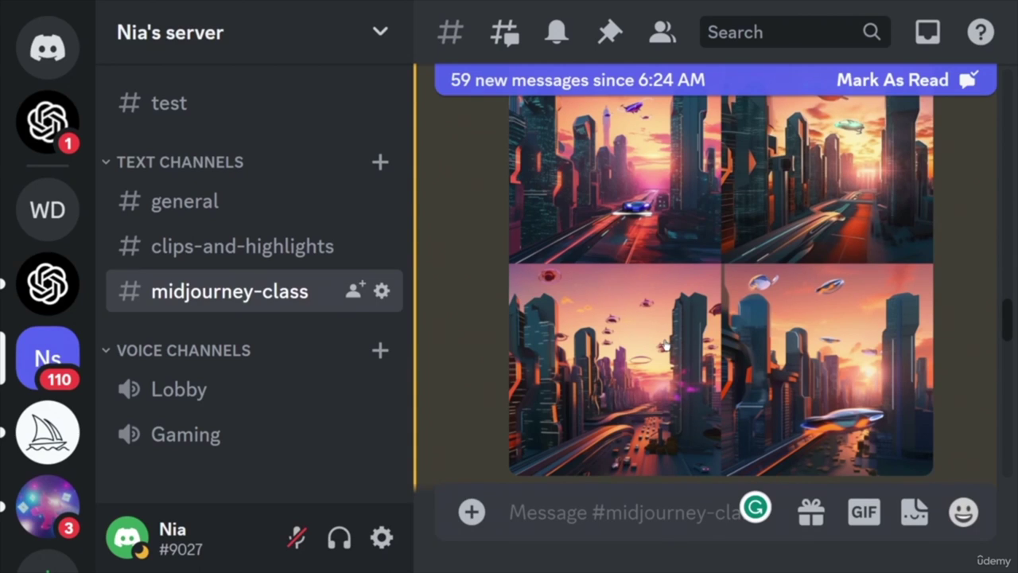
scroll(672, 334, "down", 3)
scroll(796, 326, "up", 2)
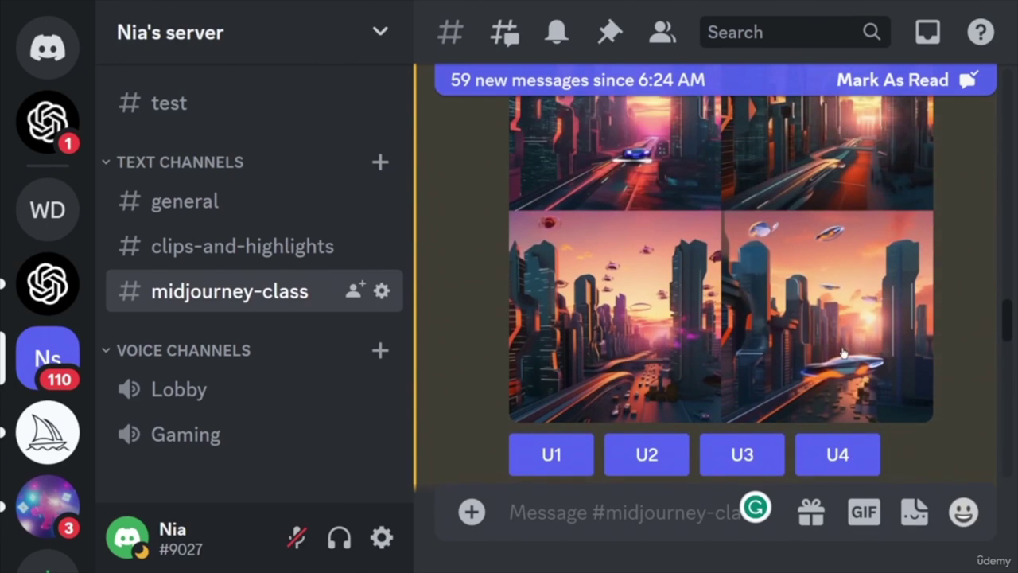
scroll(670, 213, "up", 2)
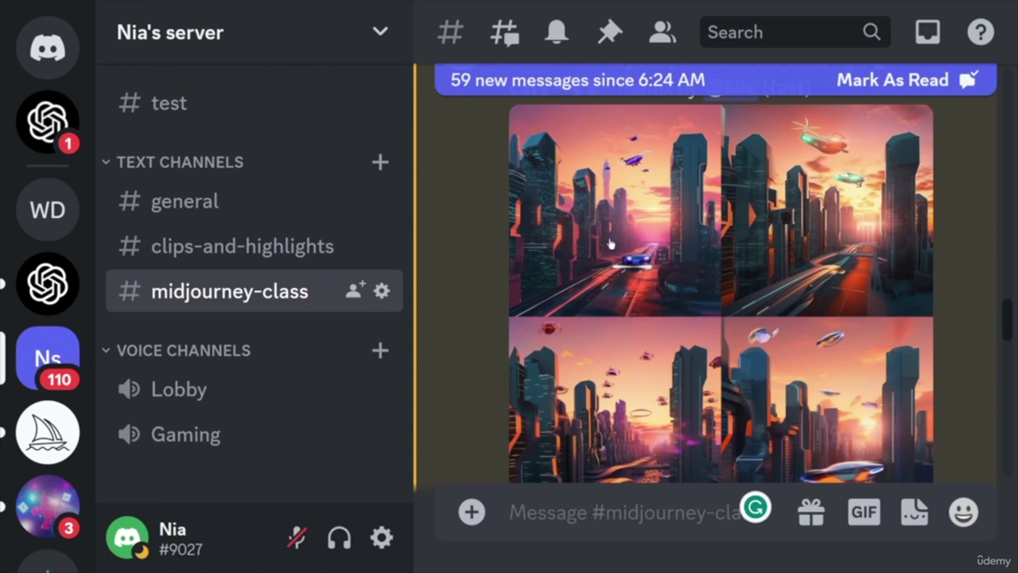
scroll(788, 296, "up", 2)
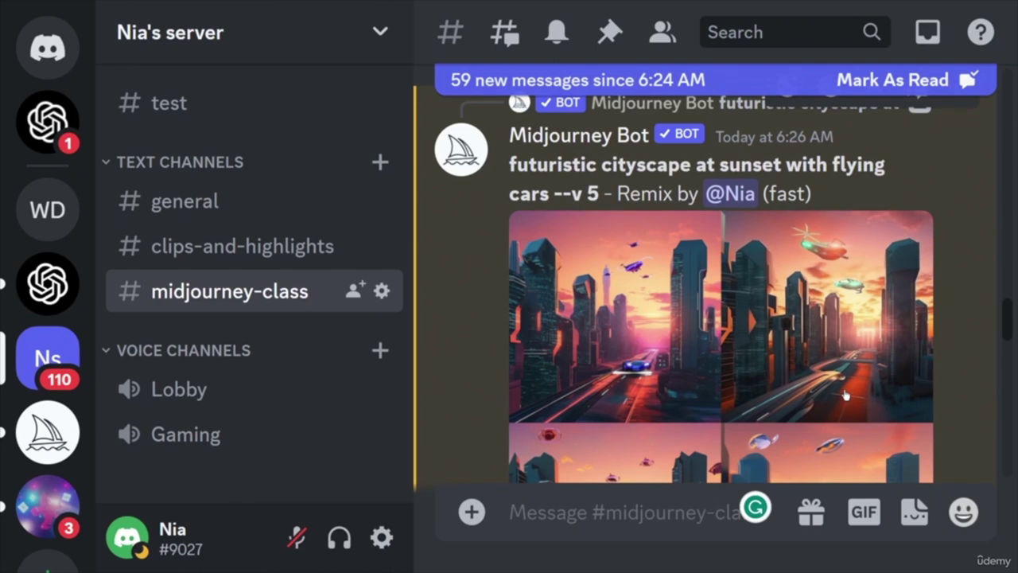
scroll(846, 306, "down", 3)
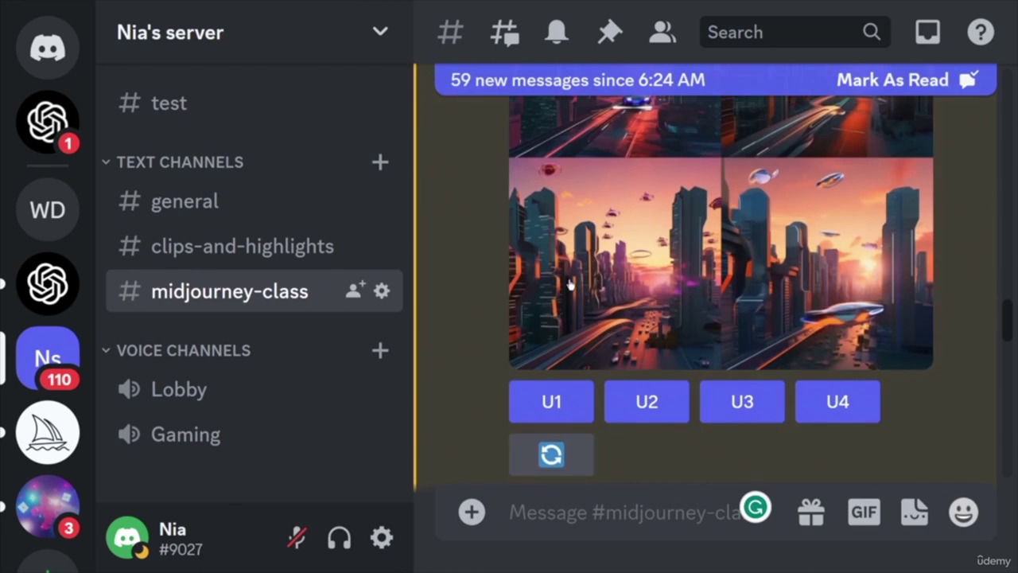
scroll(892, 299, "down", 15)
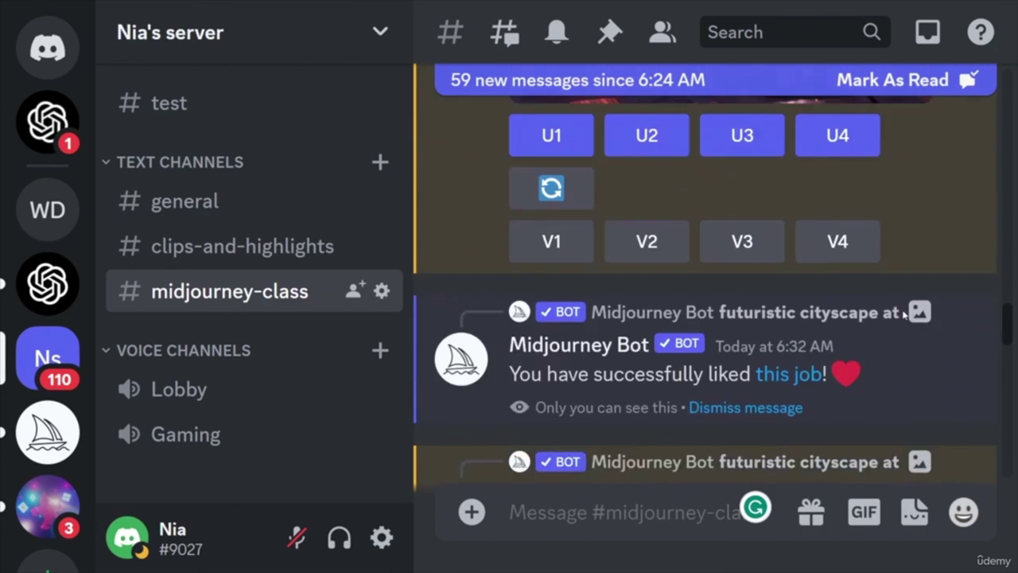
scroll(897, 319, "down", 5)
scroll(902, 318, "up", 4)
scroll(901, 317, "down", 3)
scroll(901, 316, "down", 12)
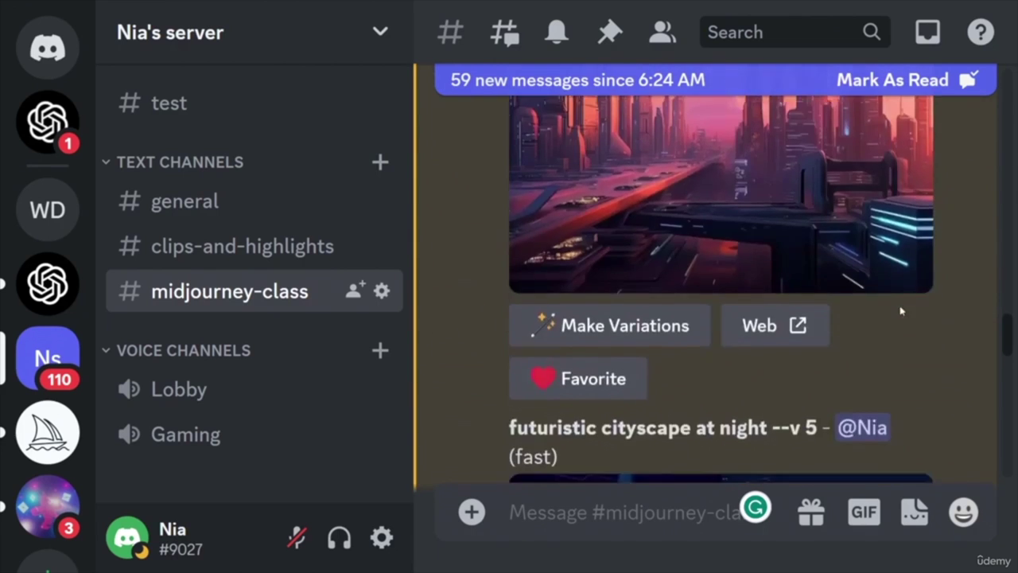
scroll(905, 305, "down", 5)
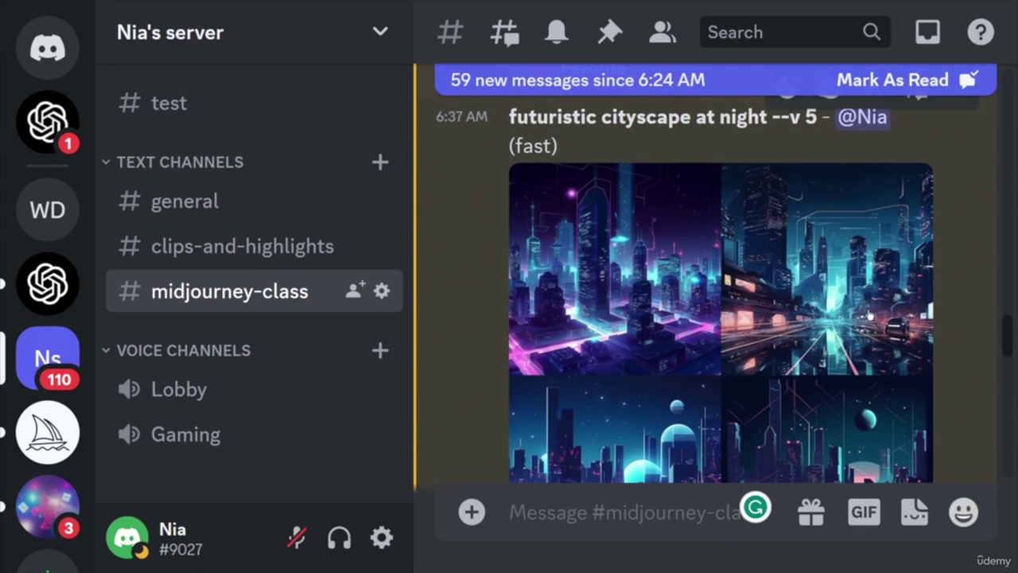
scroll(886, 302, "up", 1)
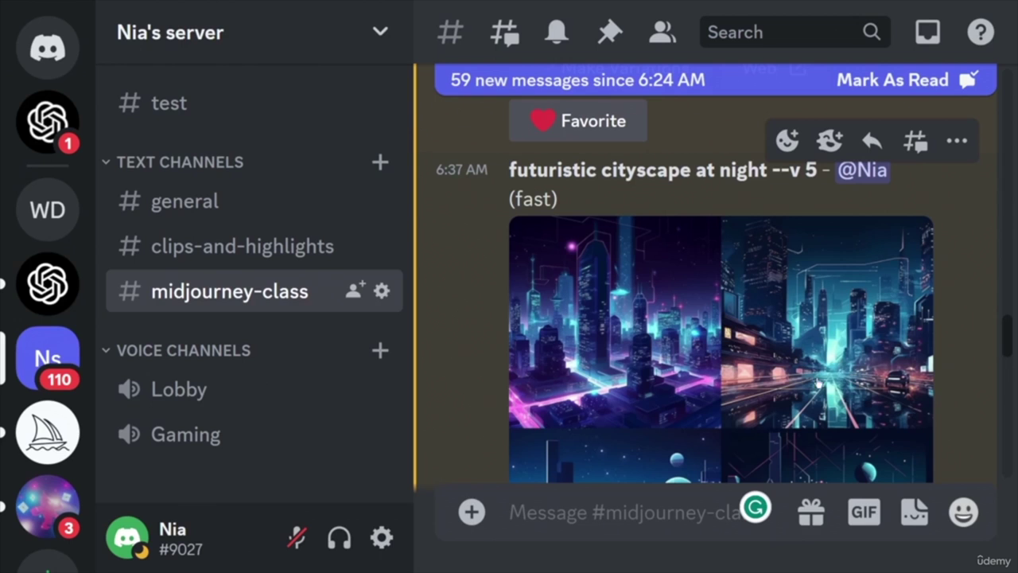
scroll(867, 361, "down", 2)
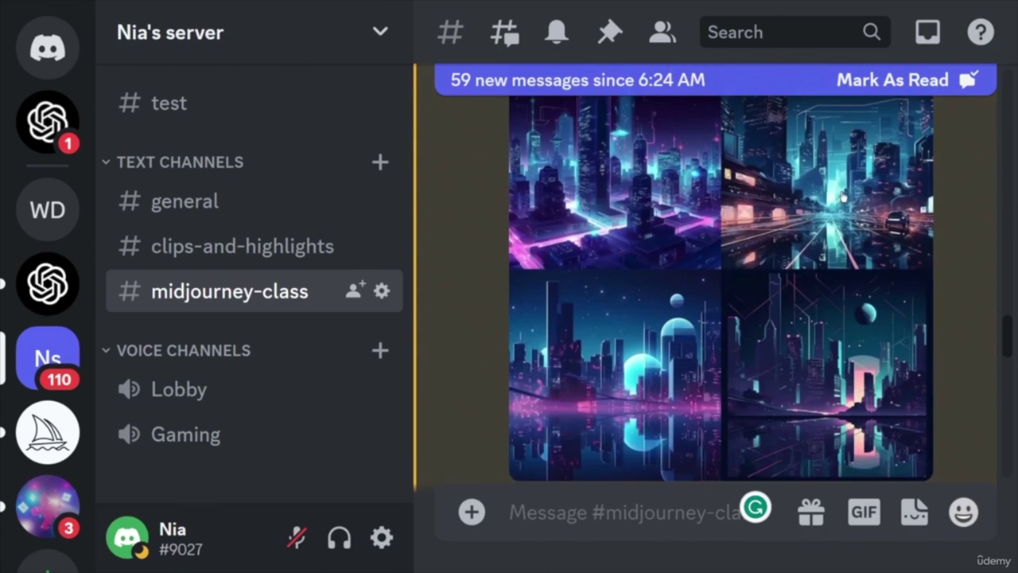
scroll(875, 333, "down", 6)
scroll(927, 318, "down", 5)
left_click_drag(1012, 338, 999, 422)
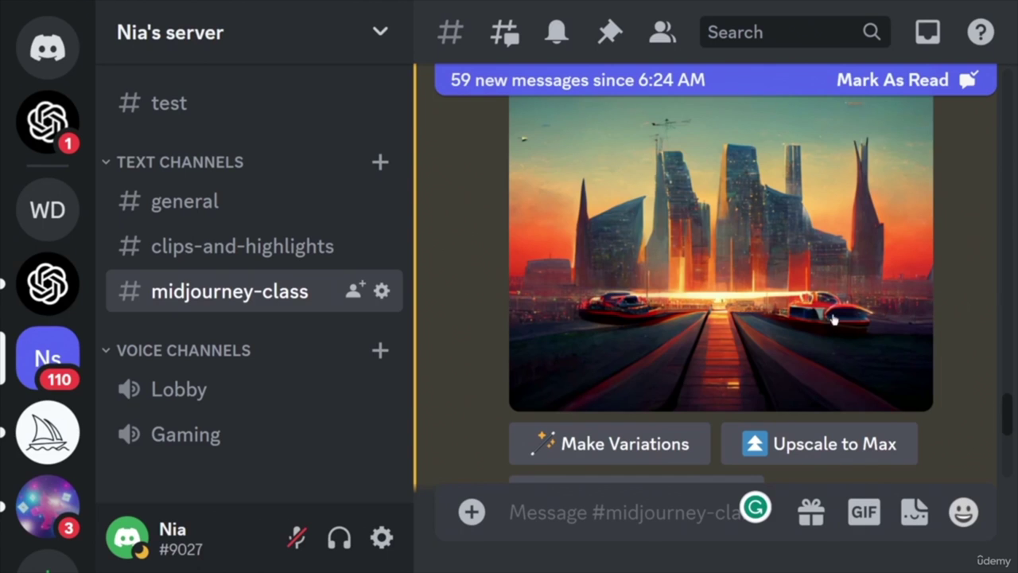
scroll(839, 331, "up", 4)
scroll(830, 332, "up", 5)
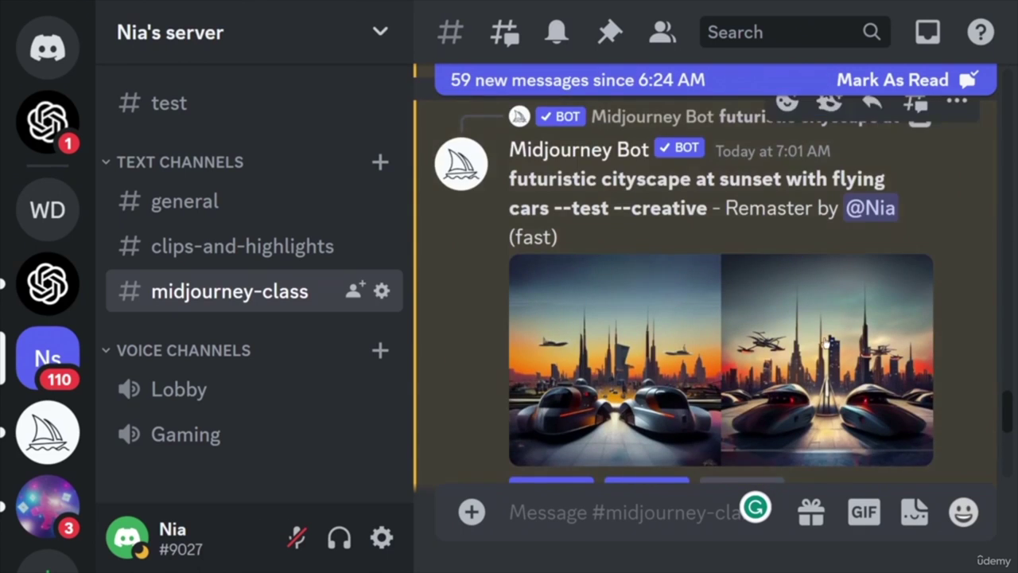
scroll(839, 322, "down", 2)
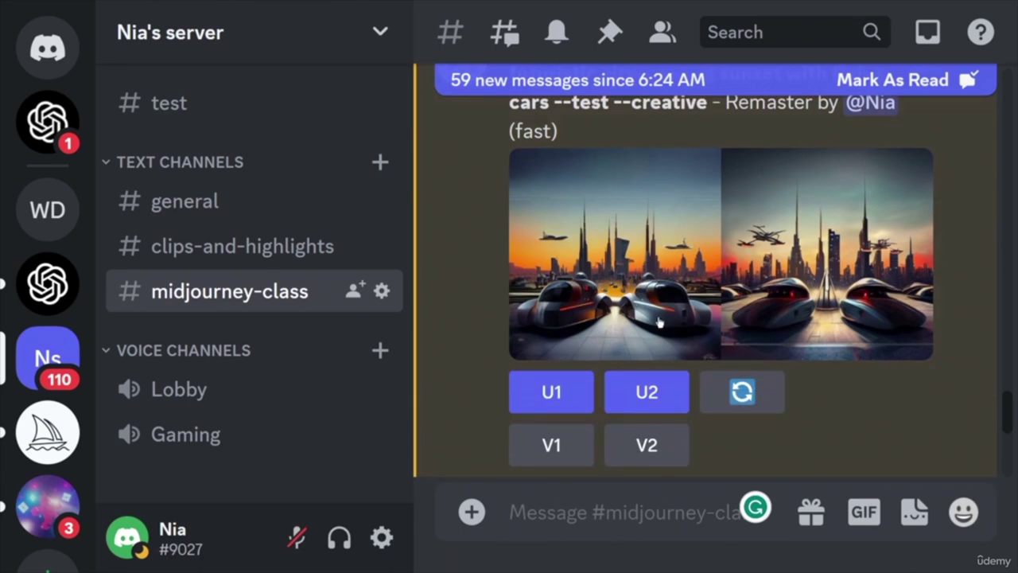
scroll(878, 391, "down", 10)
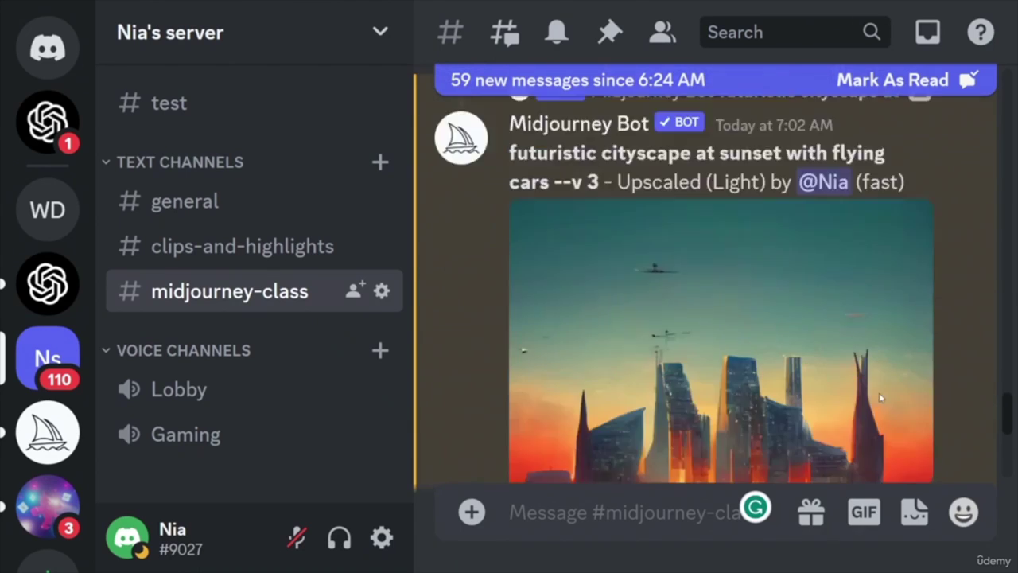
scroll(862, 358, "down", 3)
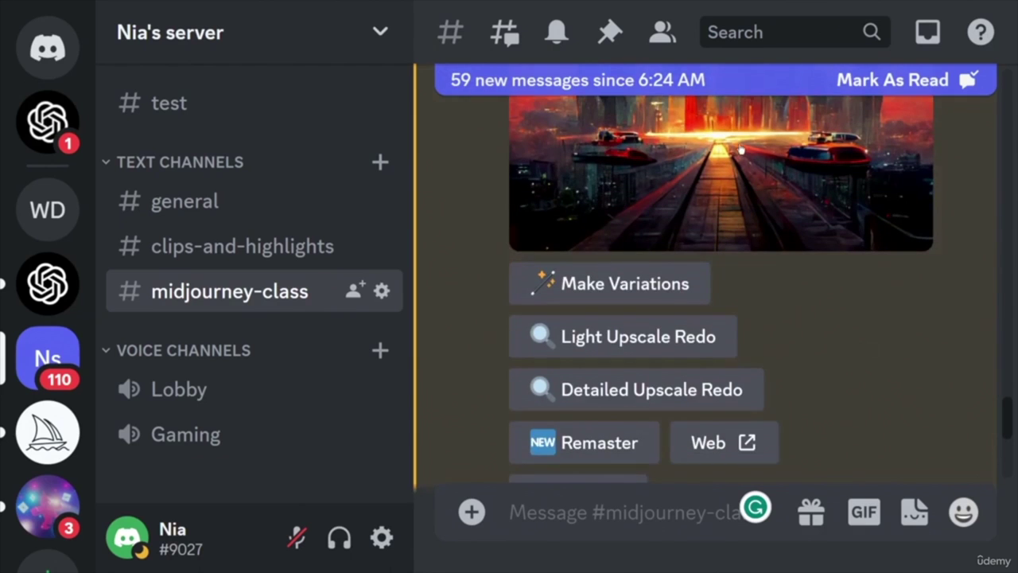
scroll(745, 230, "up", 2)
scroll(848, 385, "down", 4)
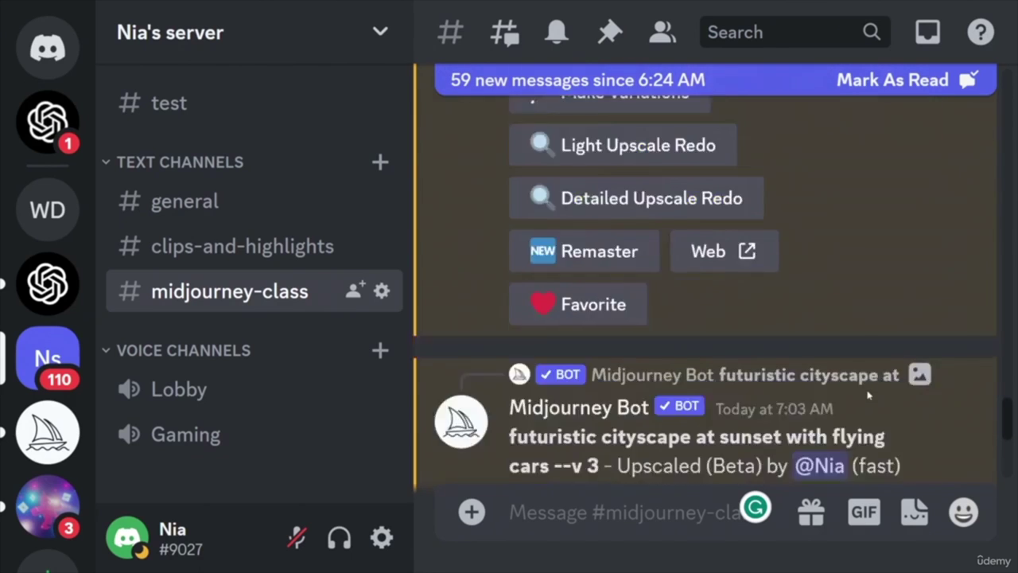
scroll(892, 300, "up", 3)
scroll(928, 386, "down", 2)
scroll(929, 386, "down", 5)
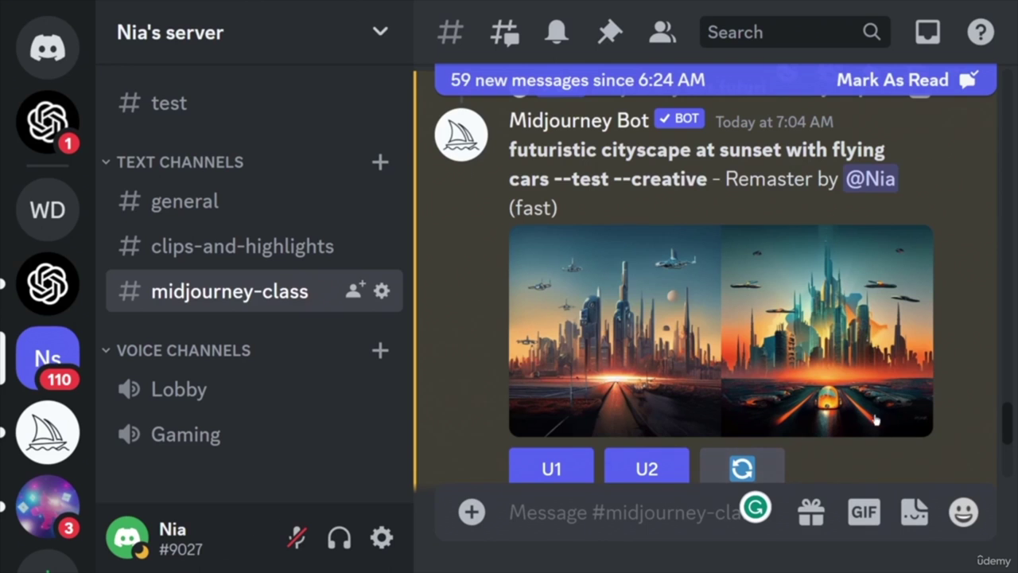
scroll(832, 397, "down", 15)
scroll(832, 396, "down", 10)
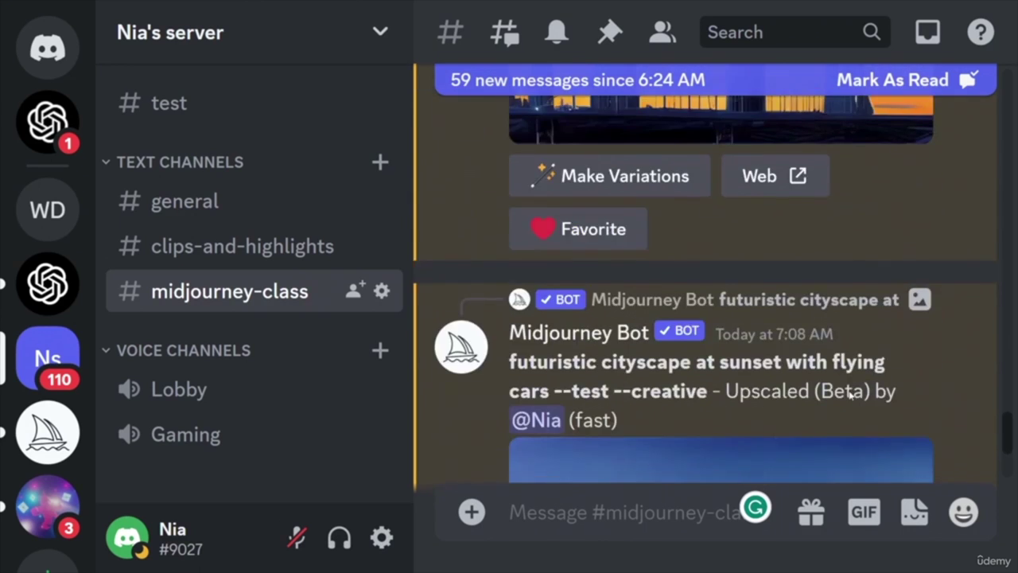
scroll(880, 348, "down", 10)
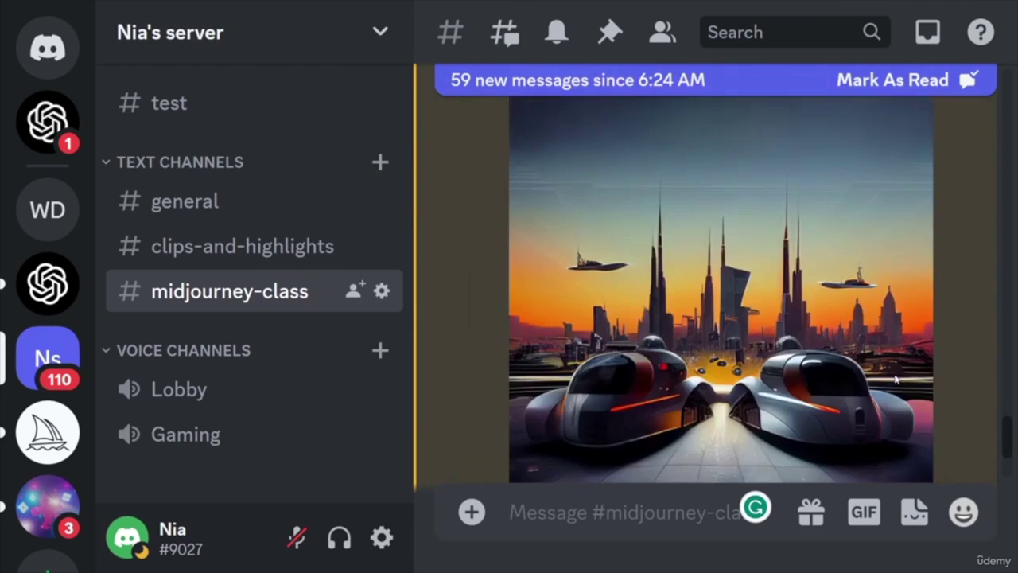
scroll(835, 459, "up", 4)
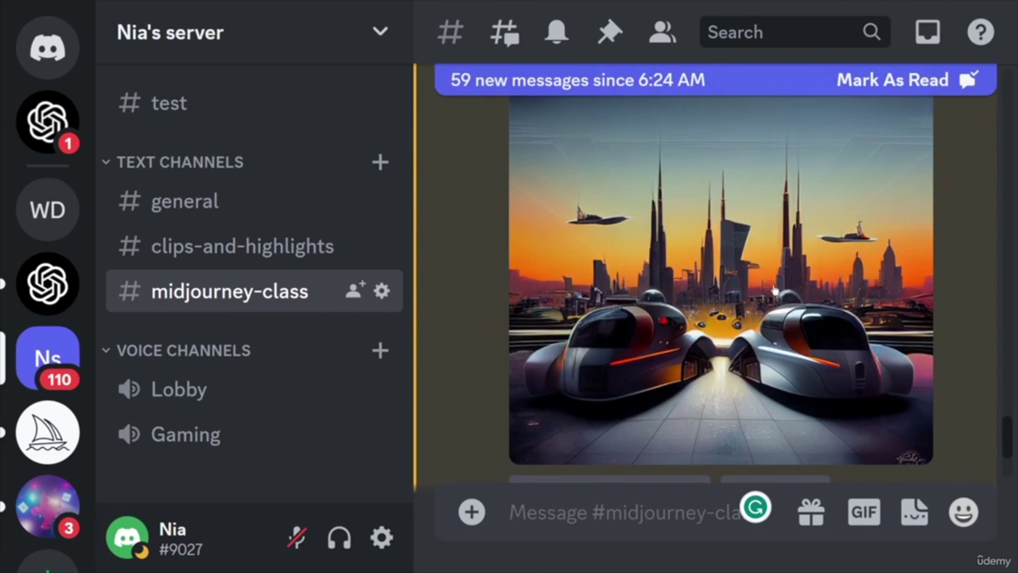
scroll(817, 382, "up", 8)
scroll(802, 386, "down", 8)
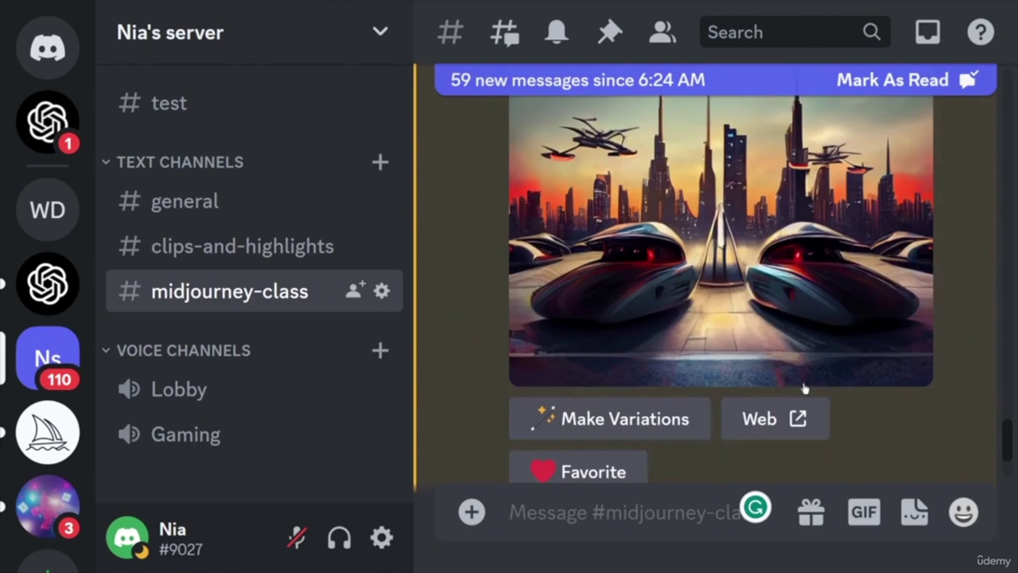
scroll(835, 258, "down", 6)
scroll(906, 397, "down", 5)
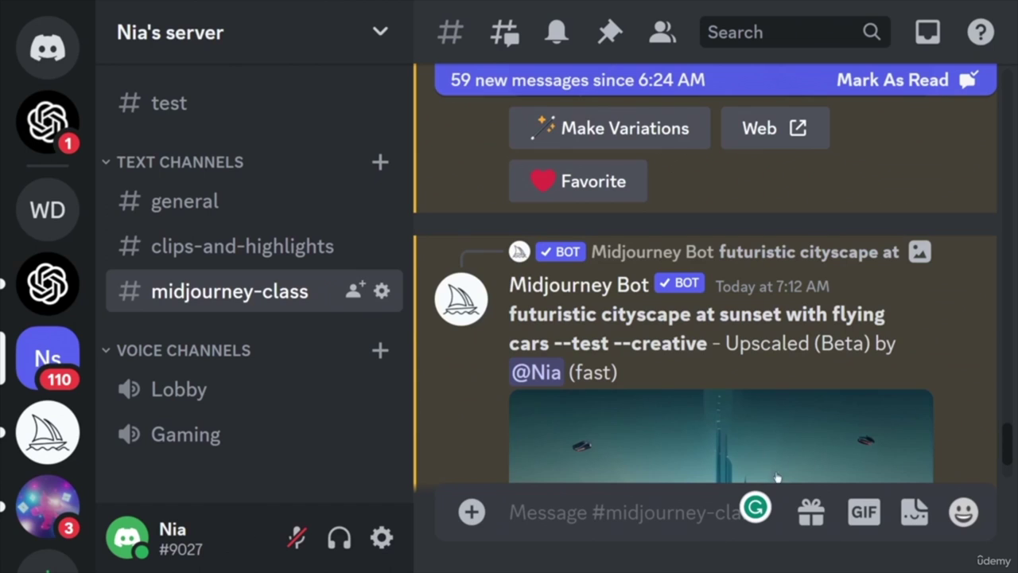
- Run the Midjourney /settings command and select MJ version 5 as the default model
left_click(587, 514)
type("/")
left_click(561, 87)
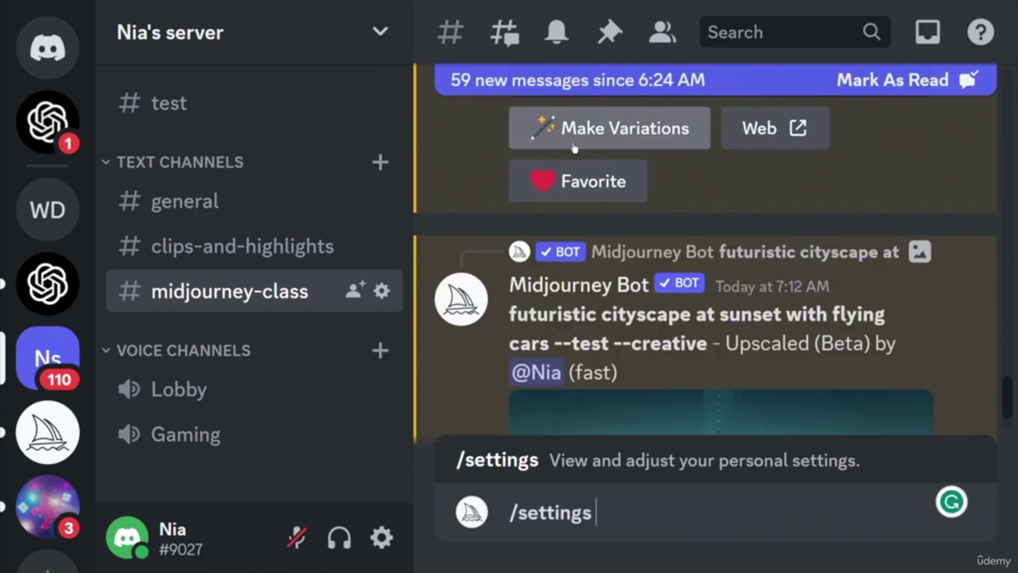
scroll(714, 237, "down", 5)
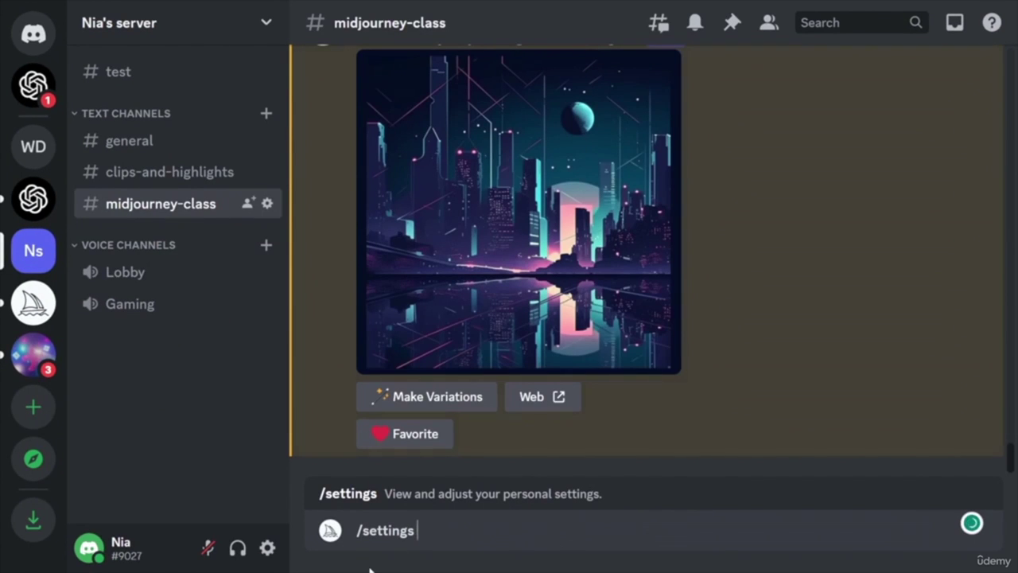
key("Return")
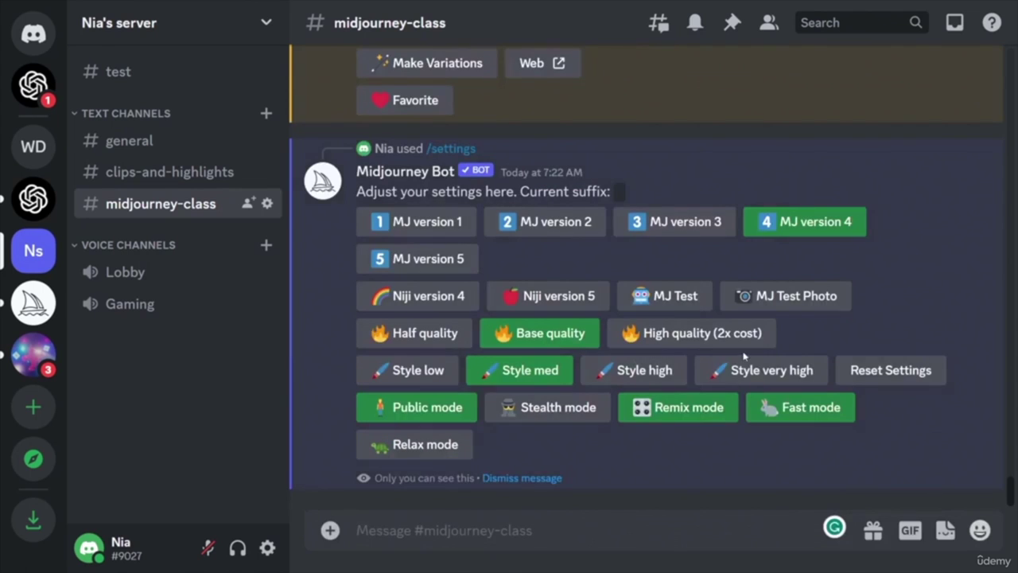
left_click(434, 266)
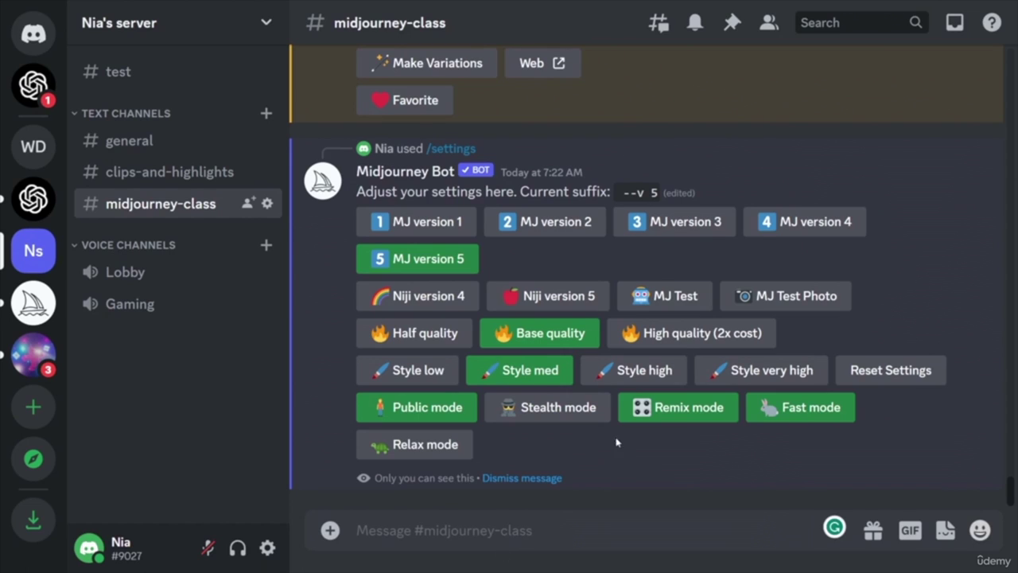
- Submit /imagine with the prompt 'a sprawling futuristic cityscape bathed in the warm glow of a setting sun --v 5'
type("/imagine")
key("Tab")
type("futuristic cityscape at sunset")
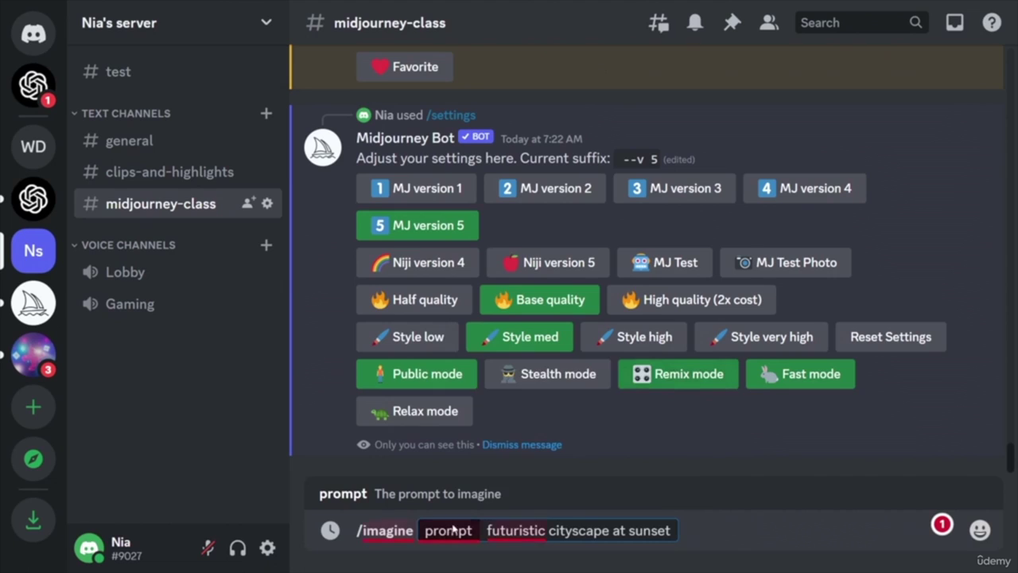
left_click_drag(487, 530, 730, 534)
type("a sprawling futuristic cityscape bathed in the warm glow of a setting sun")
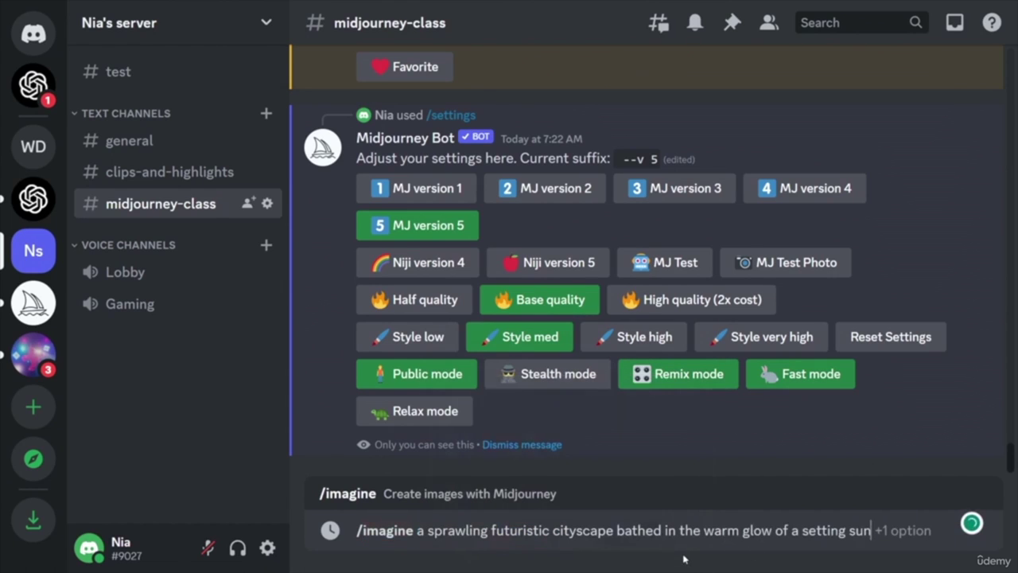
key("ctrl+a")
key("BackSpace")
key("Tab")
type("a sprawling futuristic cityscape bathed in the warm glow of a setting sun")
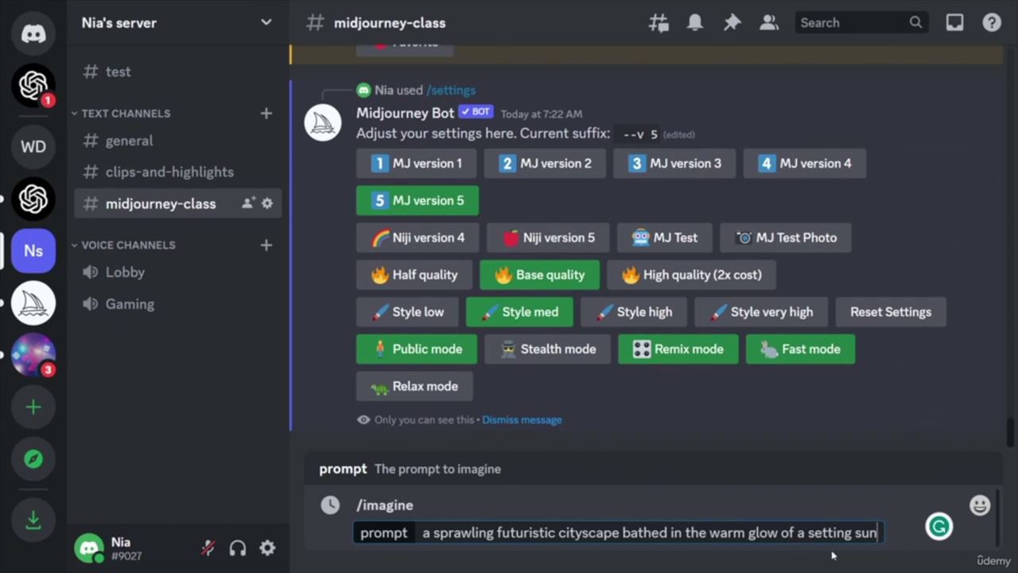
key("Return")
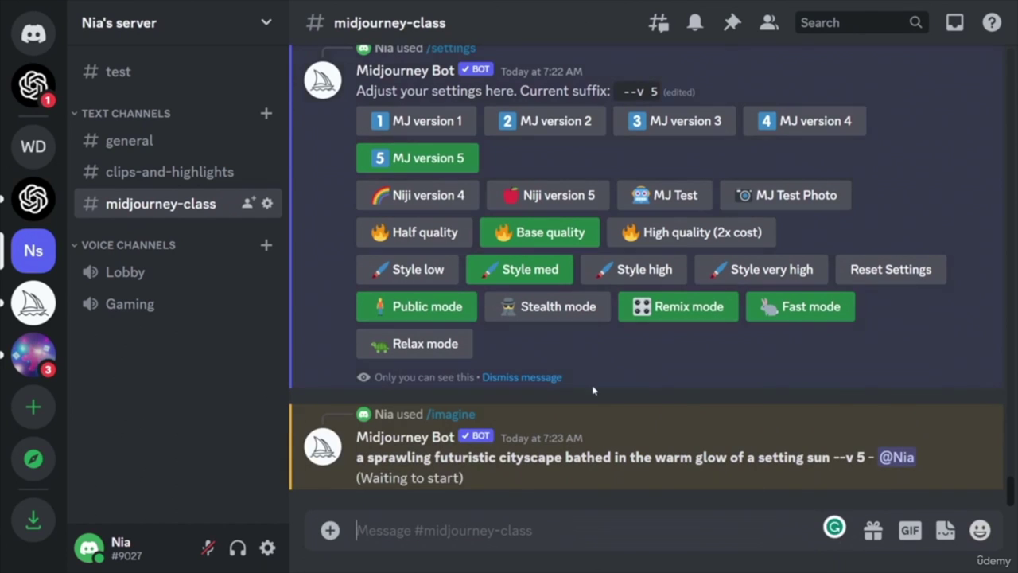
- Select MJ version 1, resubmit the setting-sun cityscape prompt via /imagine, then click MJ version 3
left_click(417, 121)
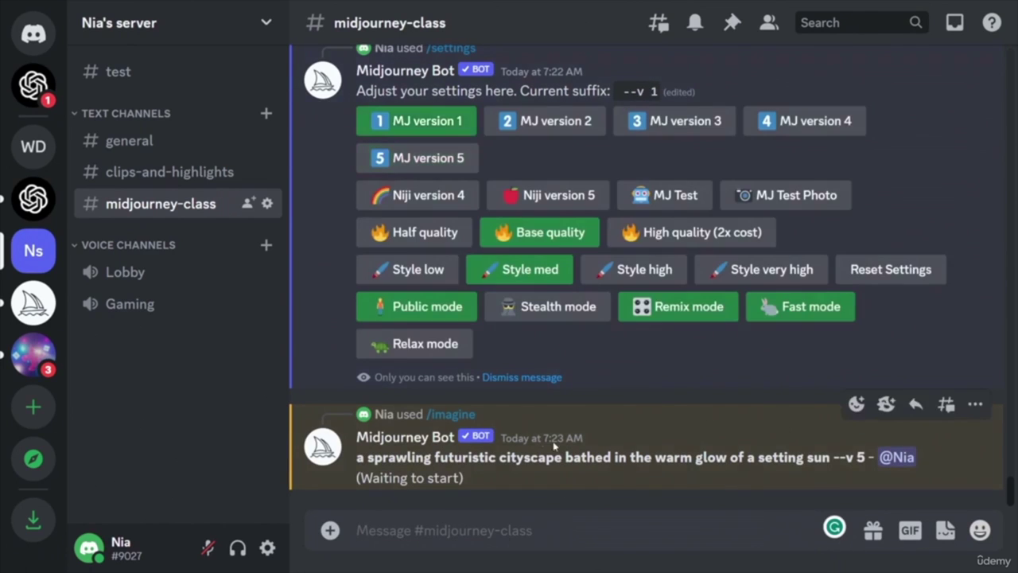
type("/imagine")
key("Tab")
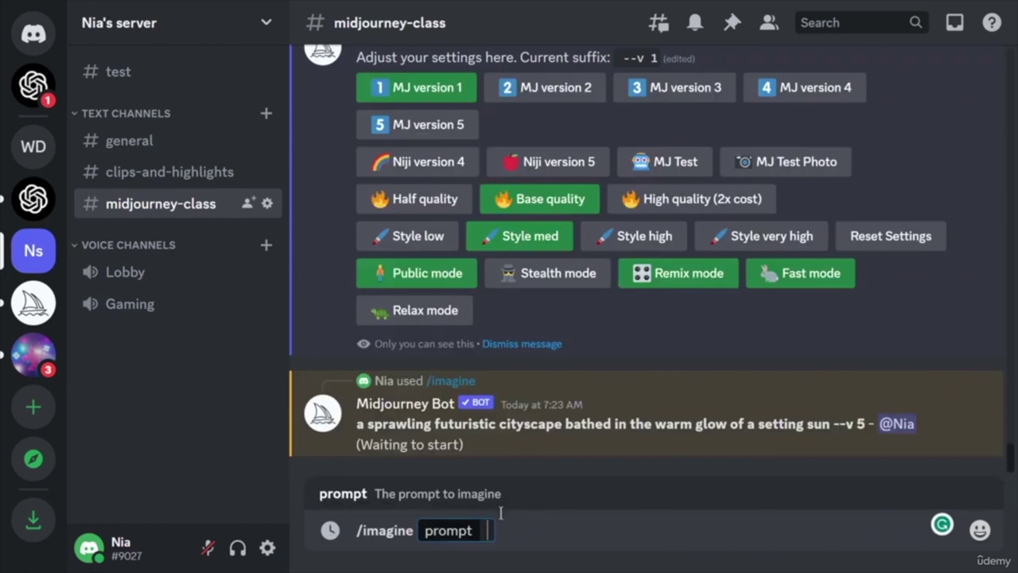
type("a sprawling futuristic cityscape bathed in the warm glow of a setting sun")
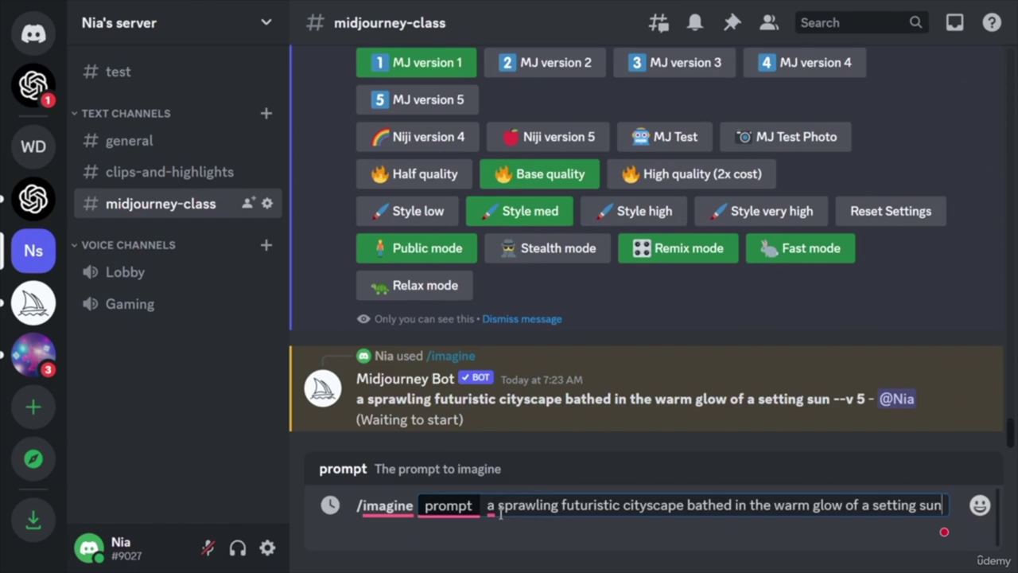
key("Return")
scroll(431, 235, "up", 3)
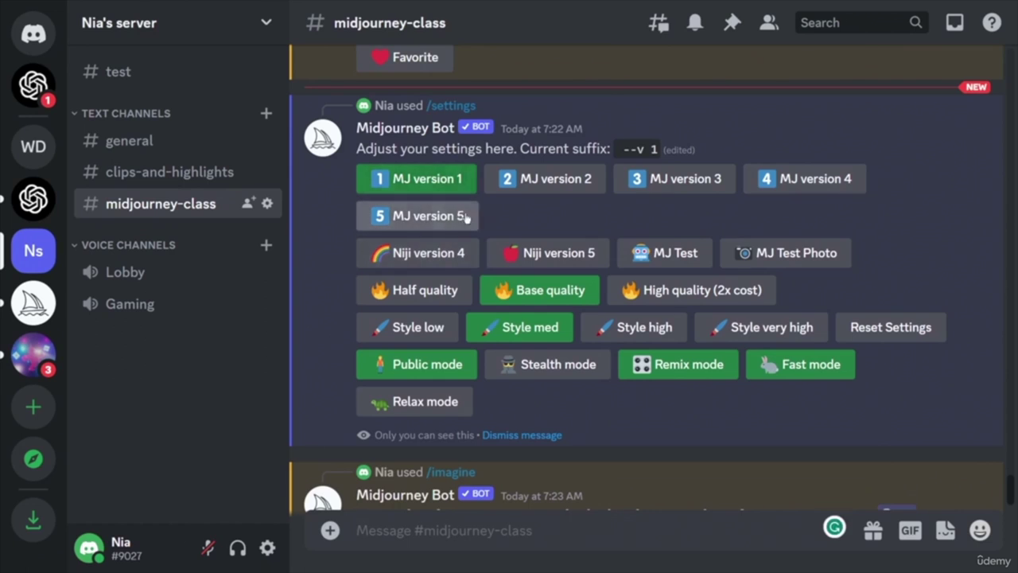
left_click(693, 185)
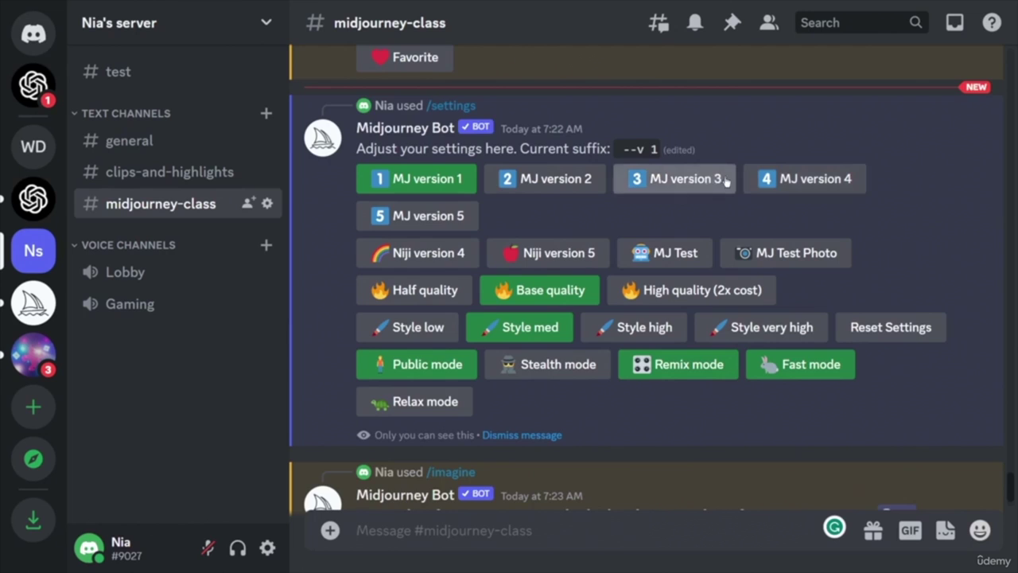
- Scroll the channel watching the --v 5 and --v 1 sunset cityscape grids render to 100%
scroll(877, 279, "down", 10)
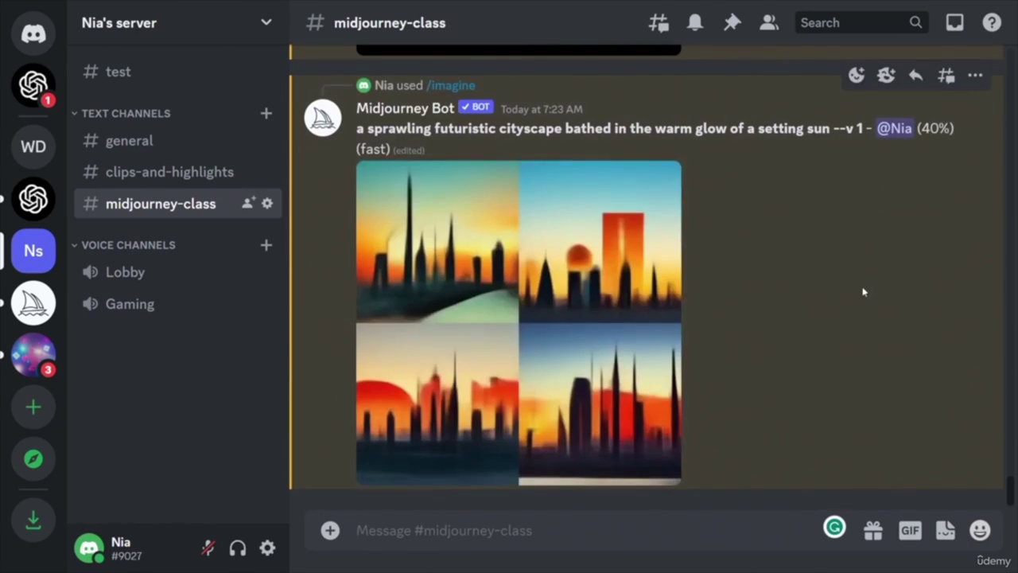
scroll(869, 291, "up", 5)
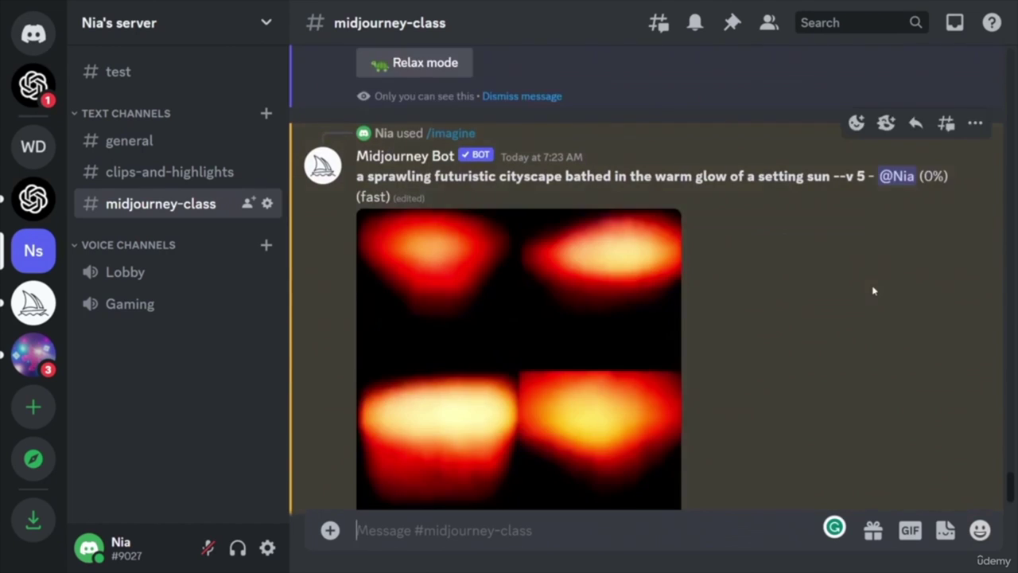
scroll(873, 291, "down", 5)
scroll(839, 294, "up", 4)
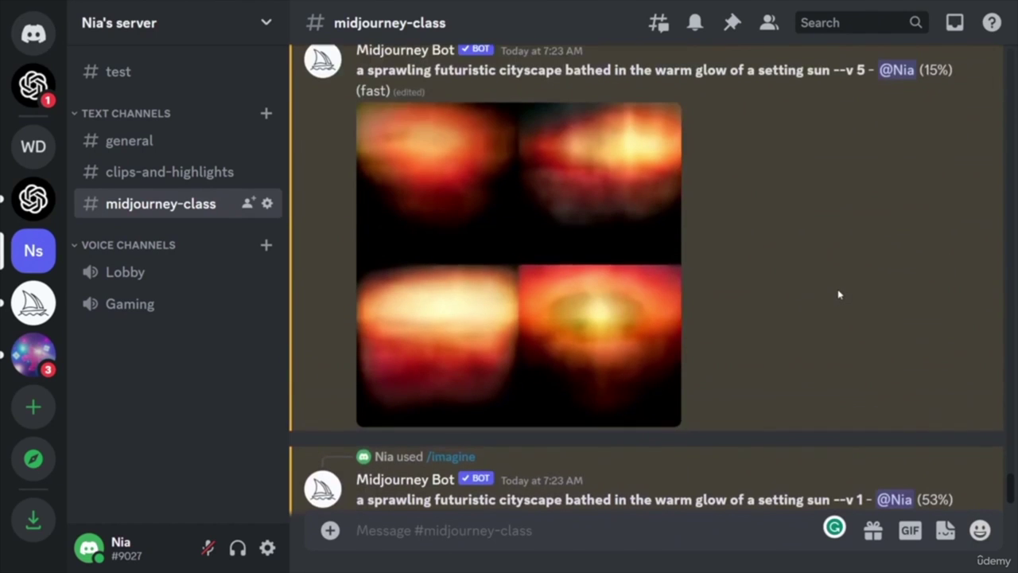
scroll(818, 262, "down", 3)
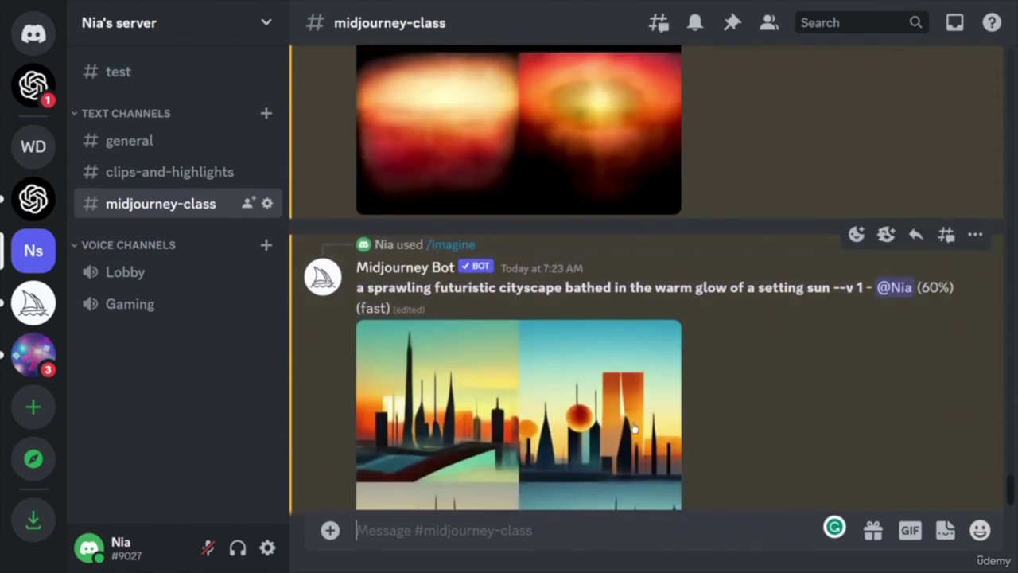
scroll(749, 413, "up", 4)
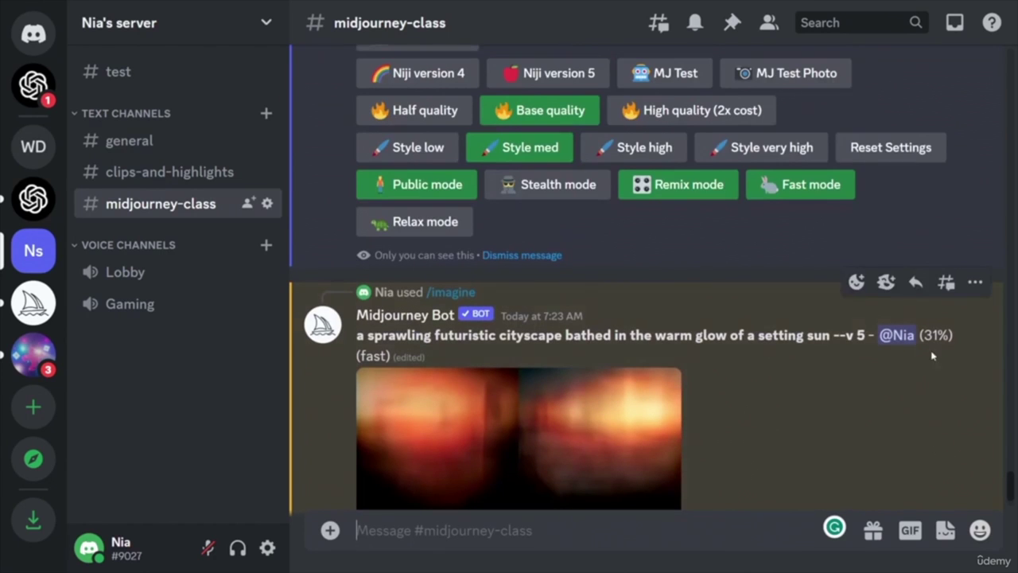
scroll(834, 405, "down", 5)
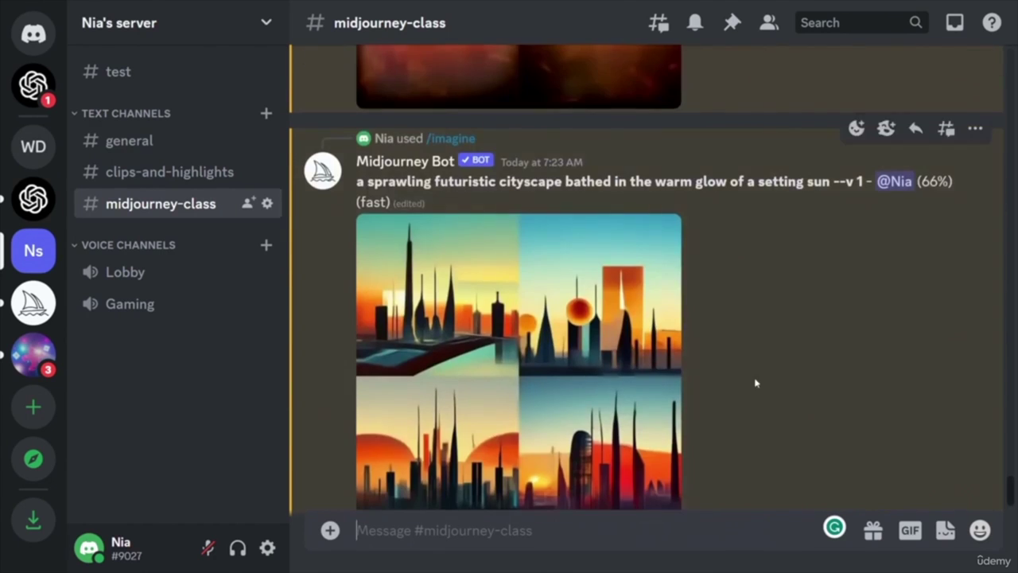
scroll(749, 419, "up", 3)
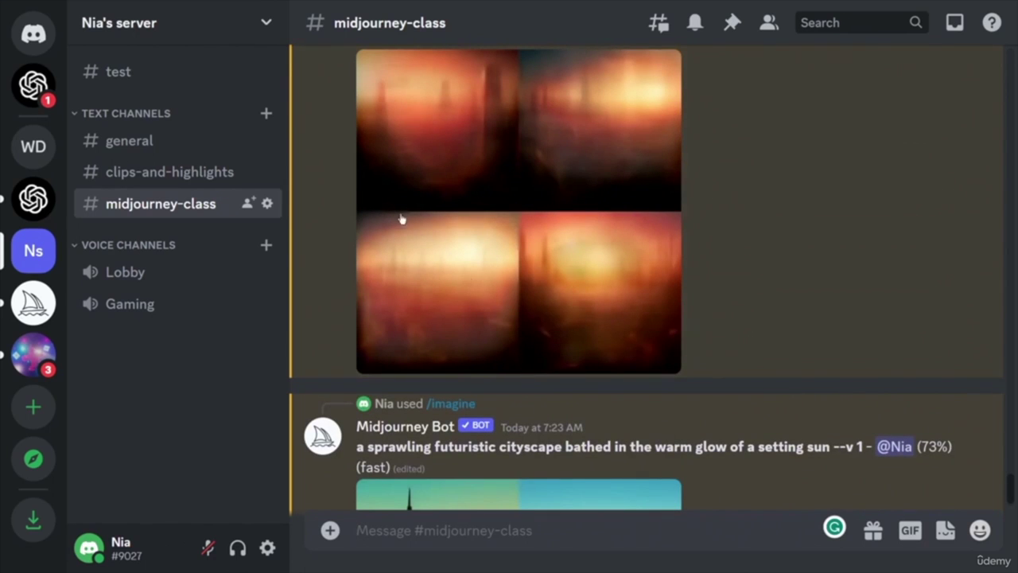
scroll(849, 274, "up", 3)
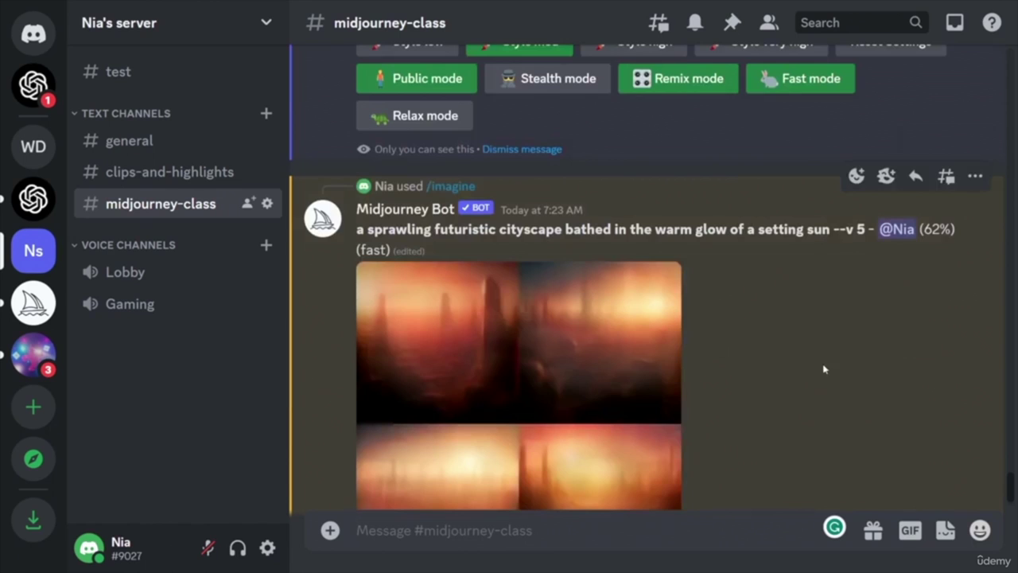
scroll(810, 368, "down", 4)
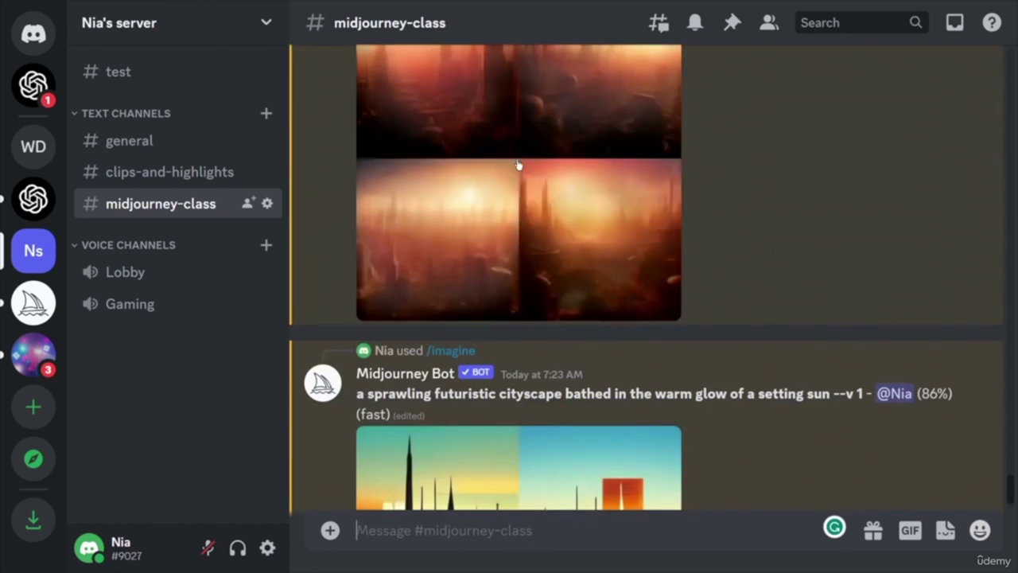
scroll(769, 285, "down", 4)
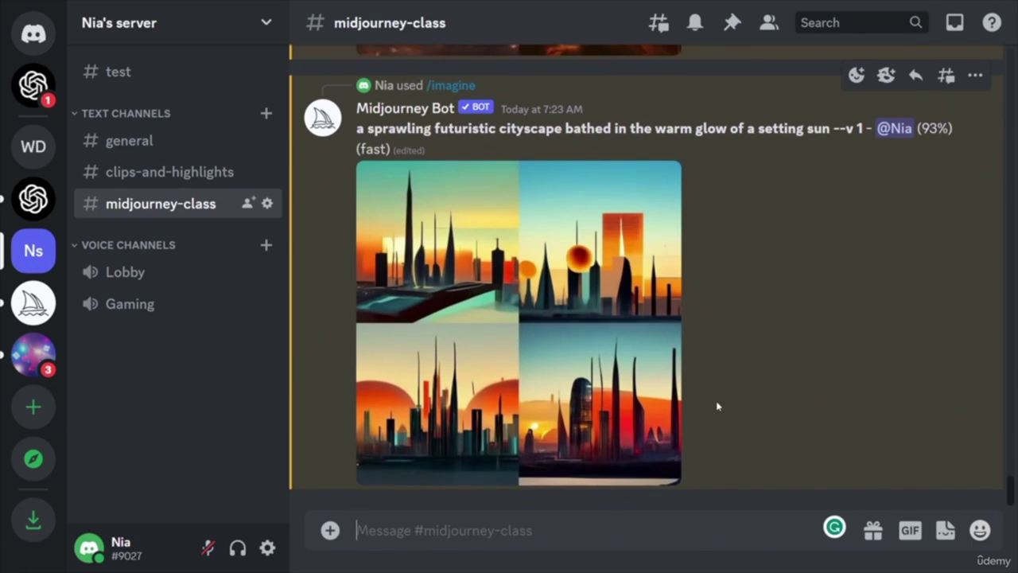
scroll(834, 405, "up", 3)
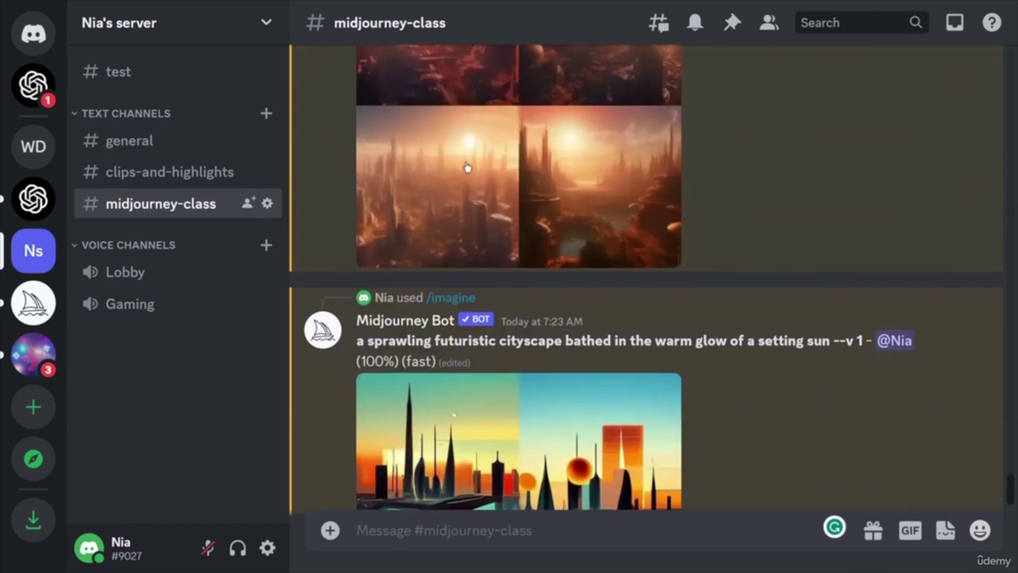
scroll(491, 161, "up", 2)
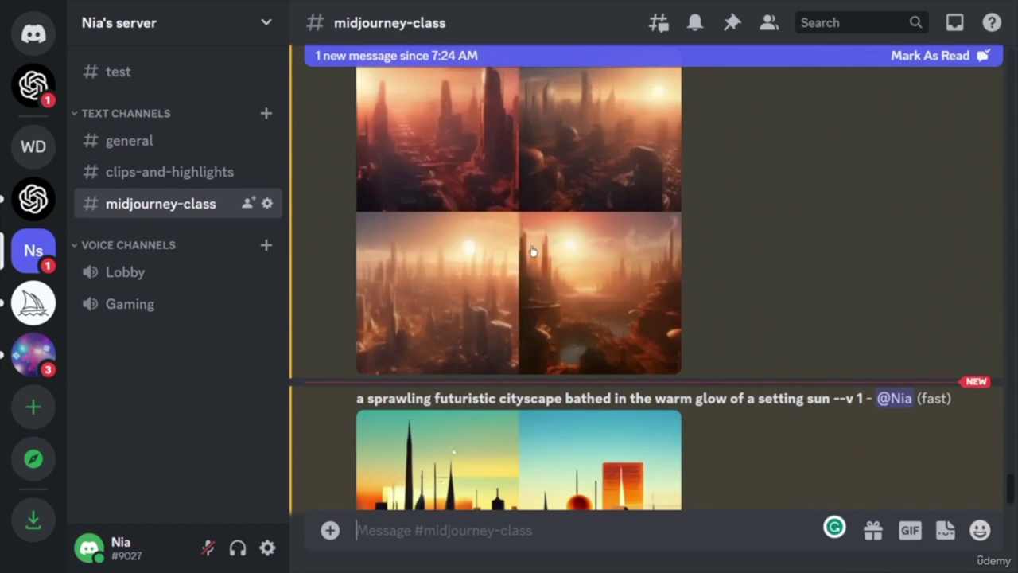
scroll(795, 294, "down", 4)
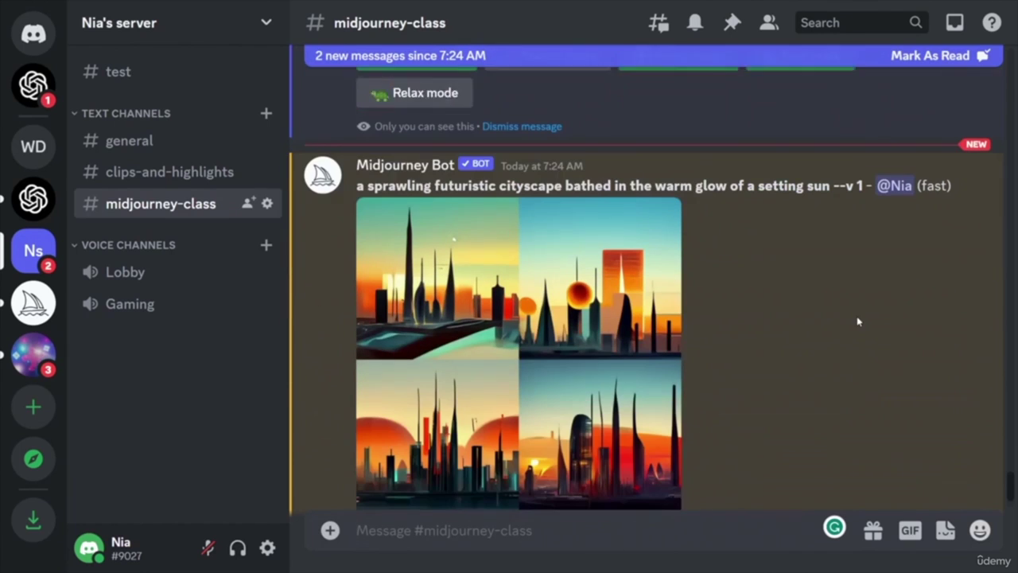
scroll(848, 318, "down", 2)
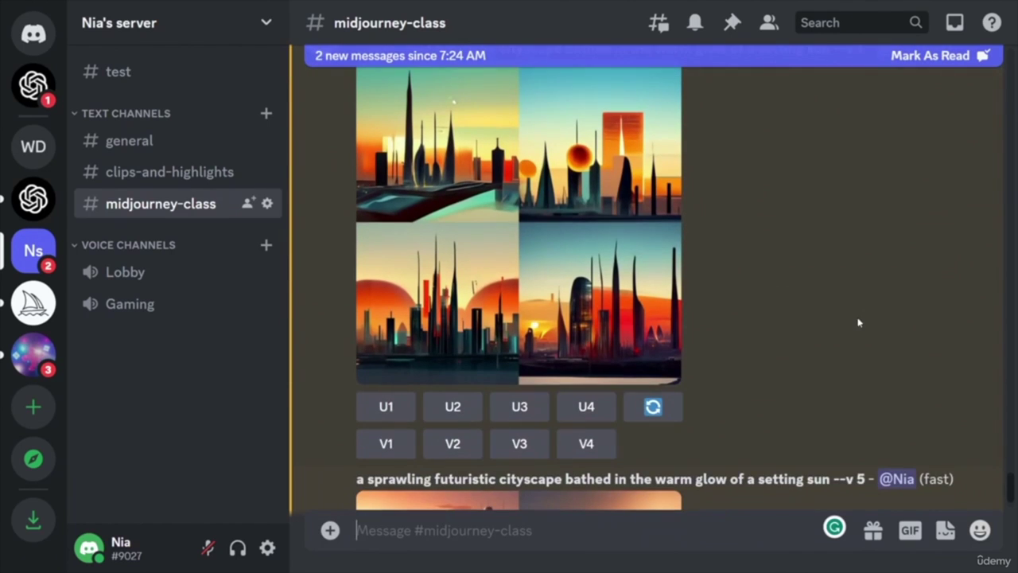
scroll(855, 326, "down", 5)
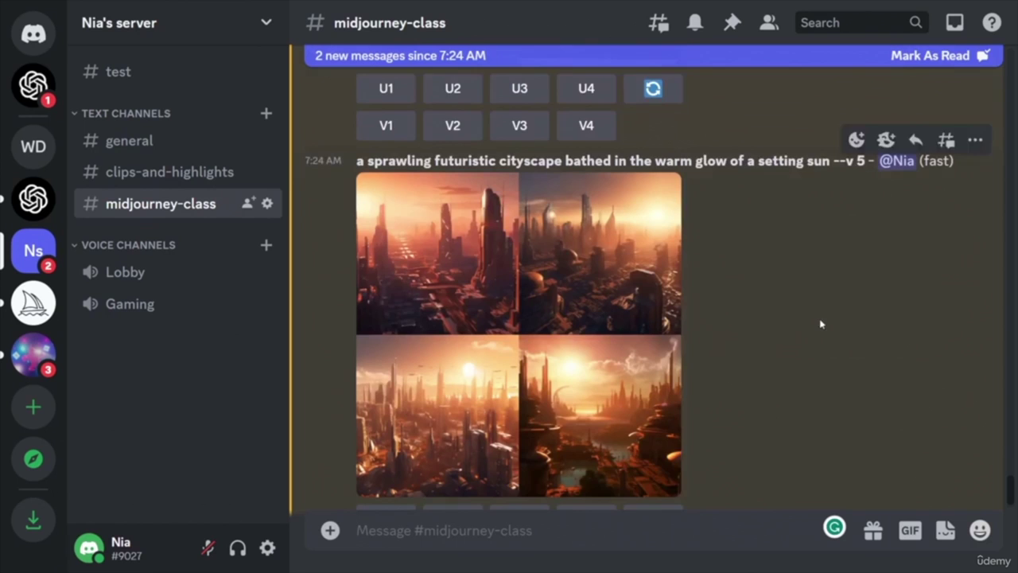
scroll(803, 330, "down", 2)
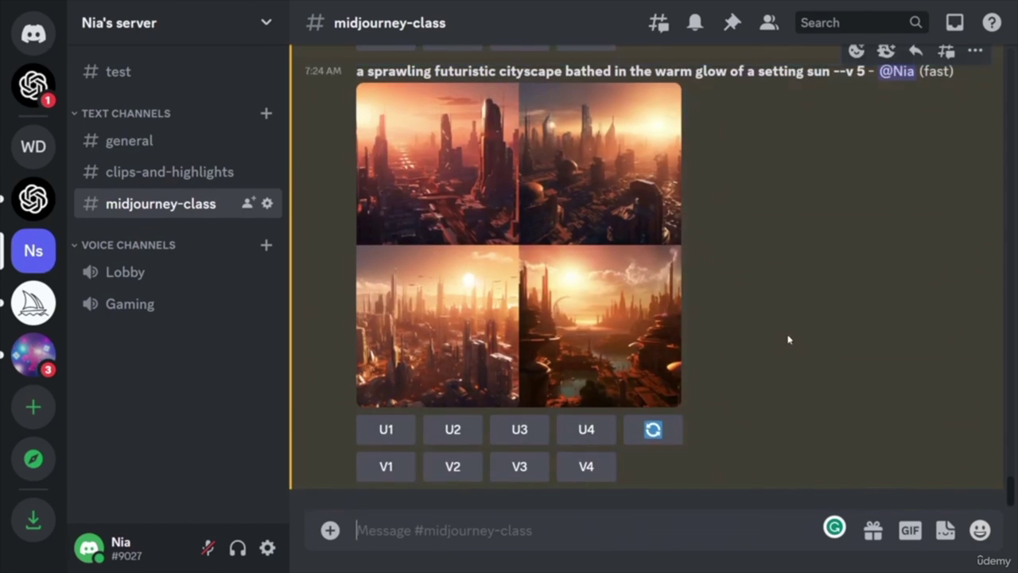
scroll(788, 340, "up", 5)
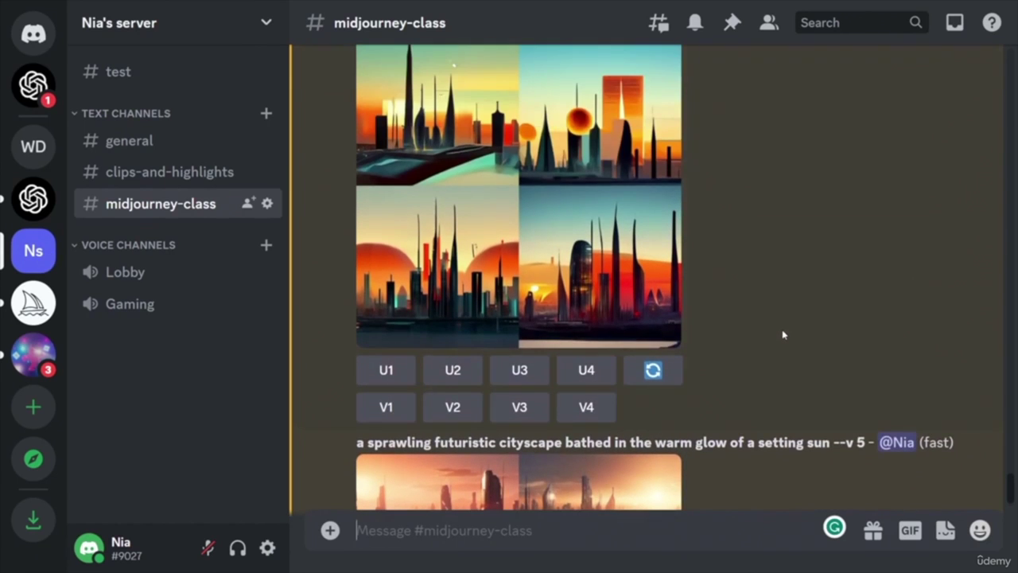
scroll(783, 335, "up", 2)
scroll(782, 334, "down", 4)
scroll(764, 397, "up", 3)
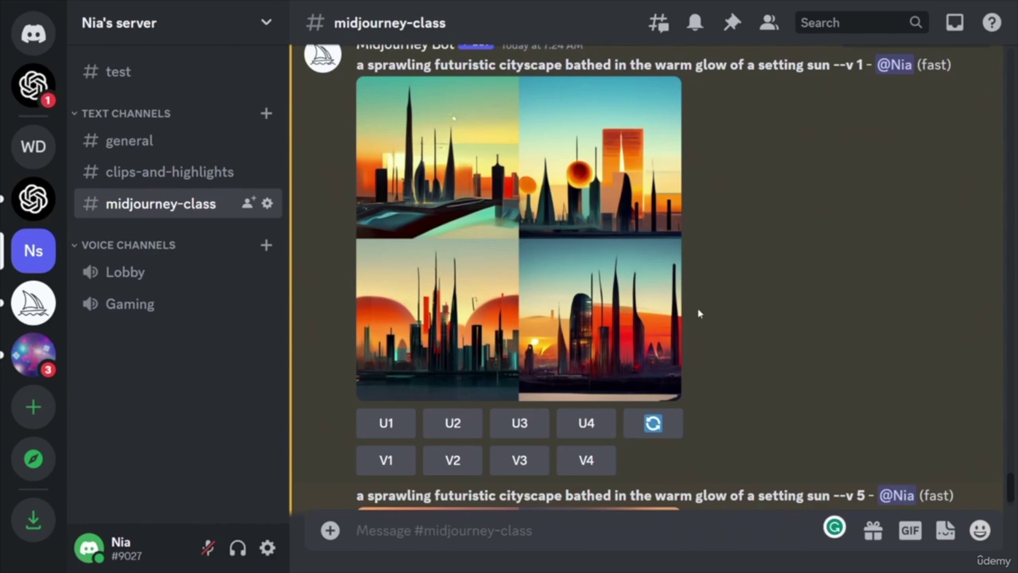
scroll(791, 326, "down", 5)
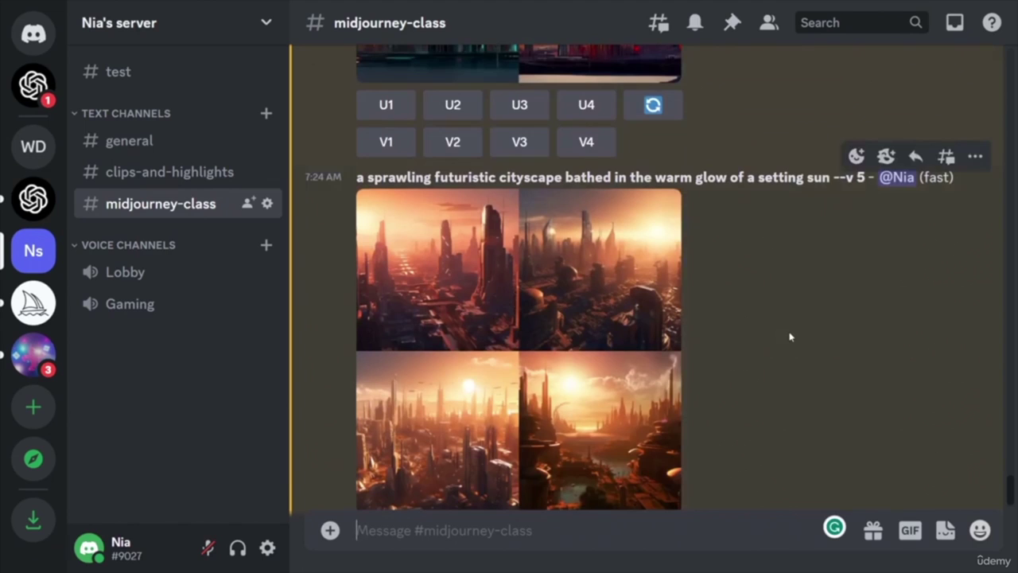
scroll(790, 337, "down", 2)
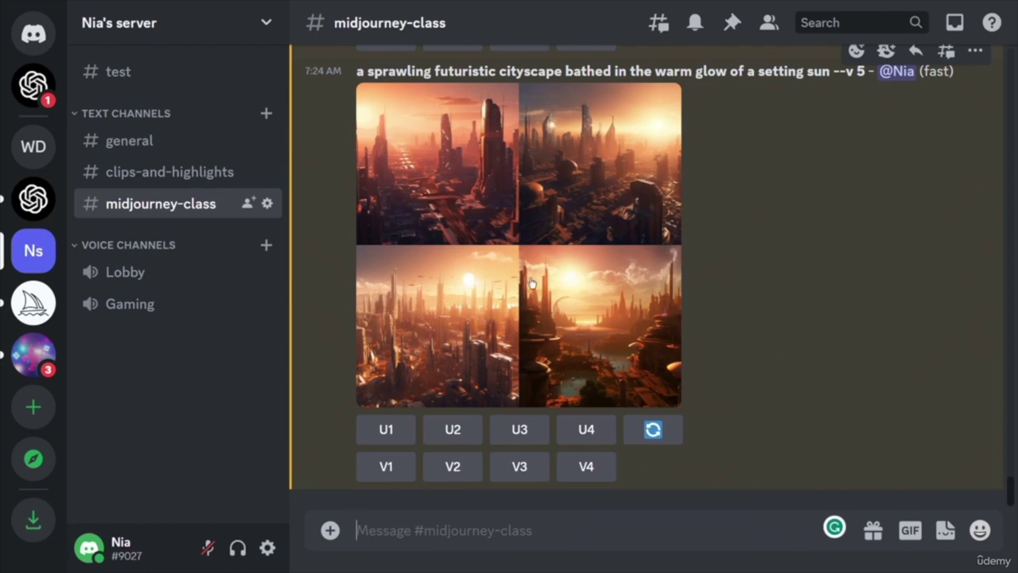
scroll(652, 291, "up", 3)
scroll(653, 291, "up", 3)
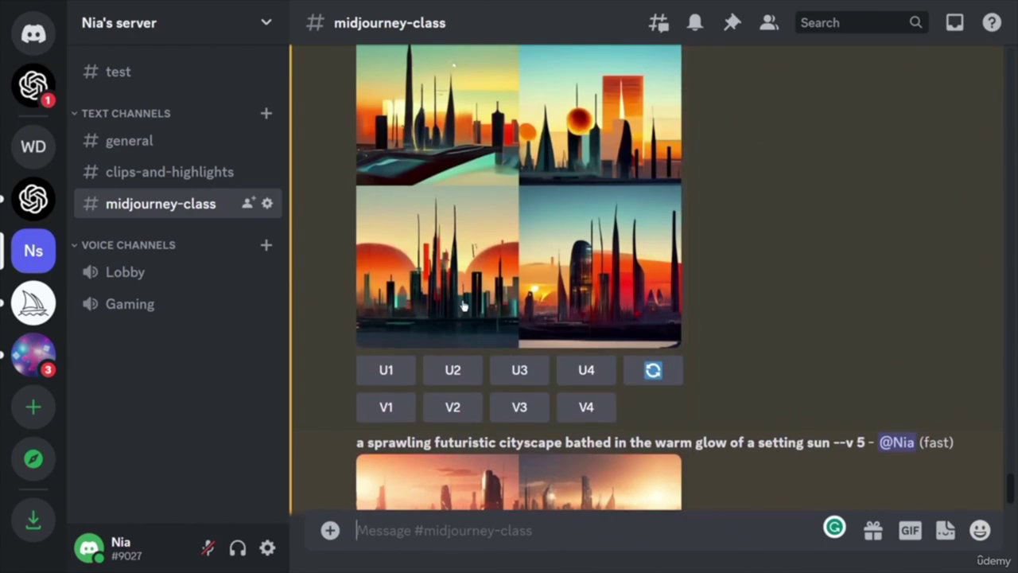
scroll(660, 207, "up", 1)
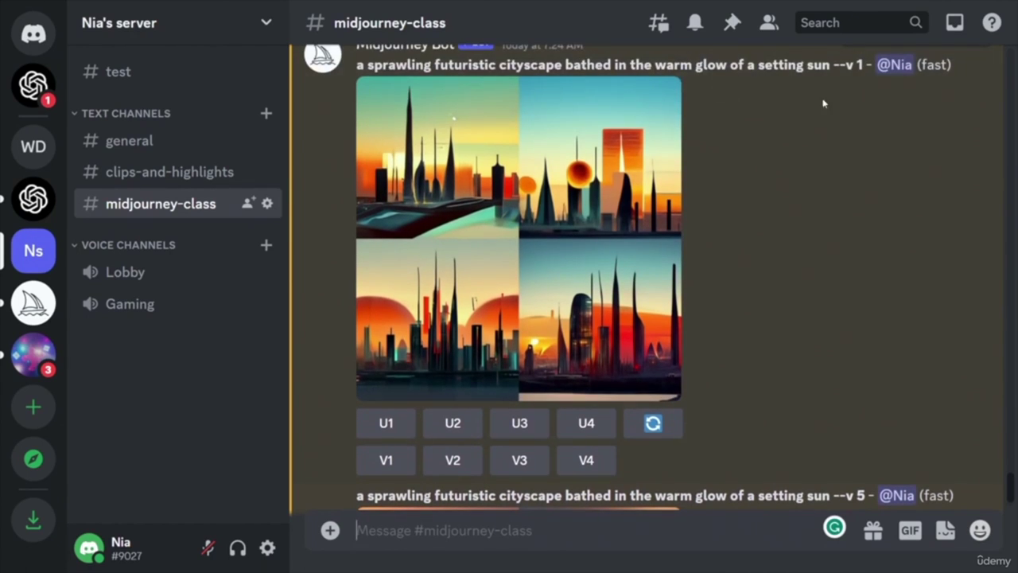
scroll(852, 275, "down", 2)
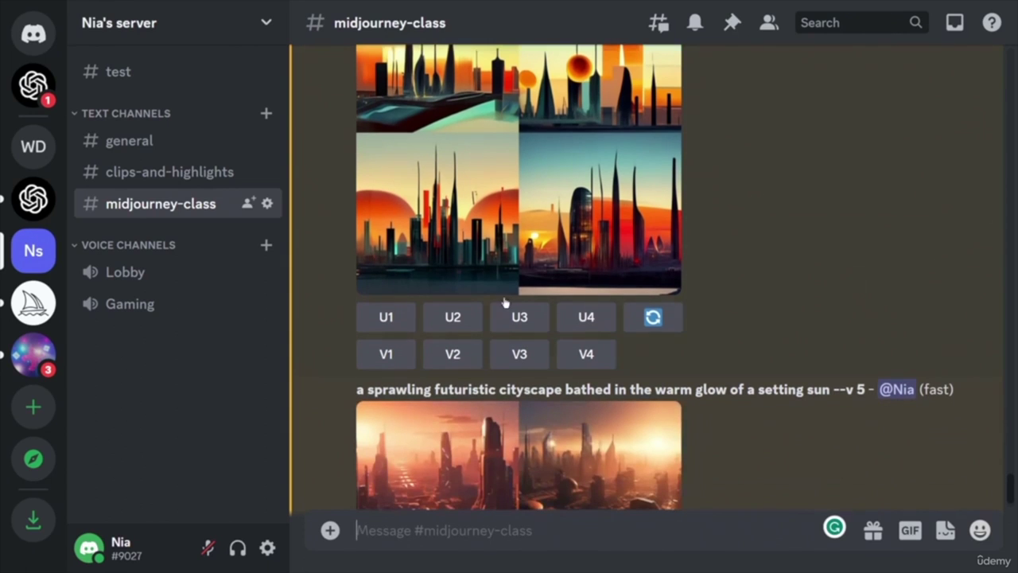
- Upscale image 1 of the v1 sunset grid and images 3 and 4 of the v5 grid
left_click(394, 320)
left_click(586, 316)
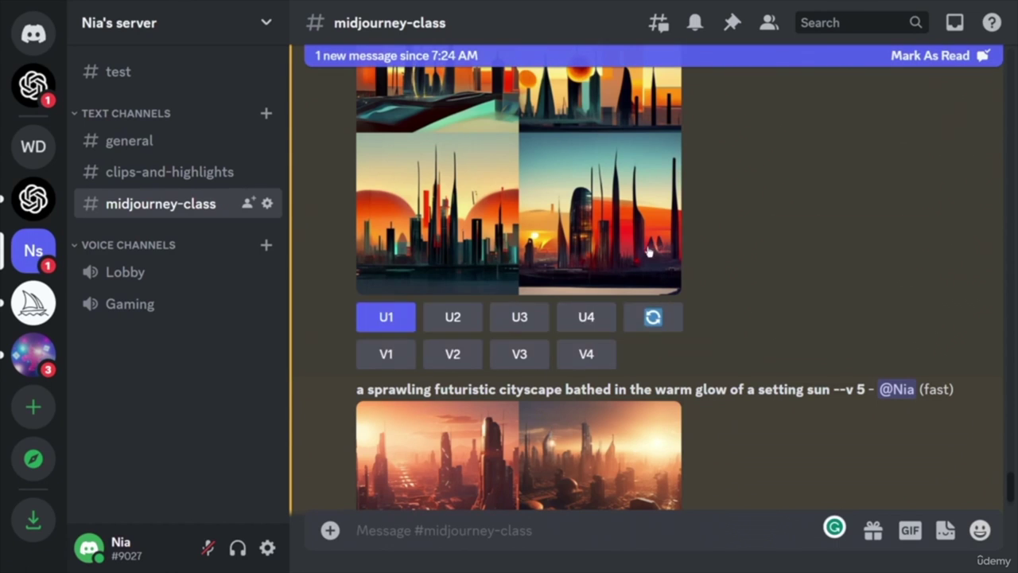
scroll(776, 249, "down", 5)
left_click(587, 429)
left_click(520, 430)
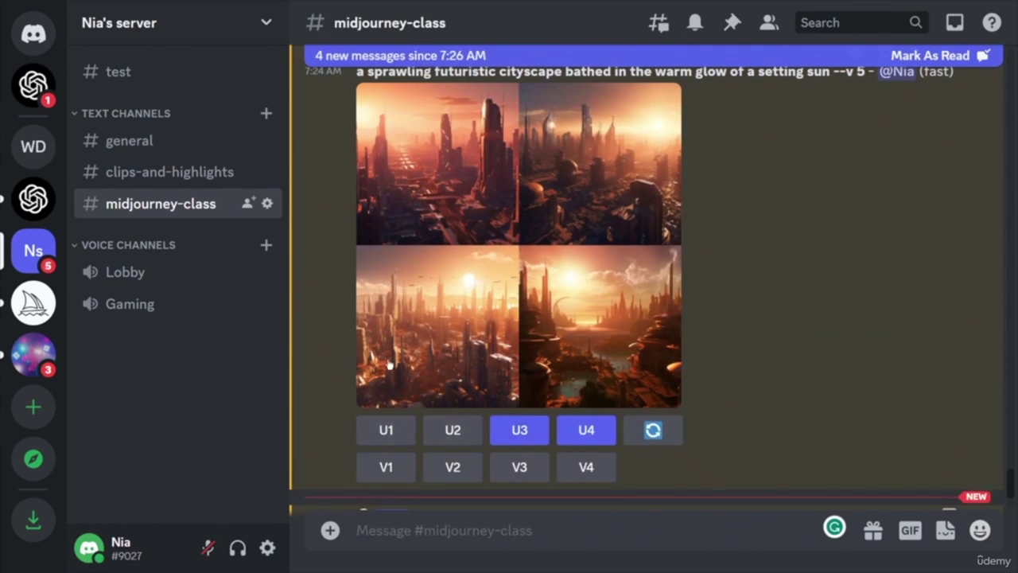
- Scroll through the channel comparing the v5 Image #3 and #4 upscales while the v1 upscale reaches 59%
scroll(787, 330, "down", 10)
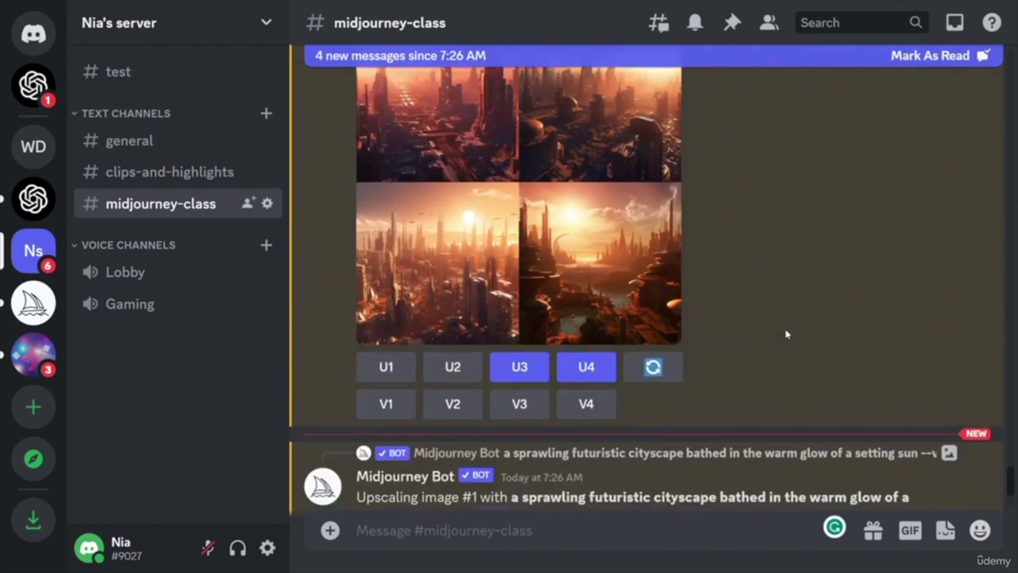
scroll(818, 316, "down", 3)
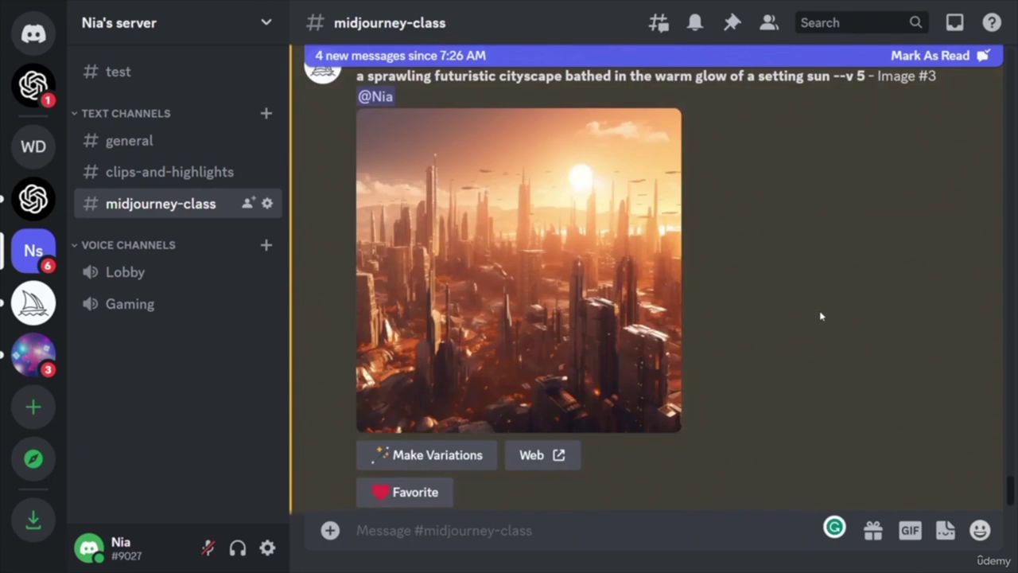
scroll(579, 257, "up", 6)
scroll(571, 276, "down", 1)
scroll(570, 276, "down", 7)
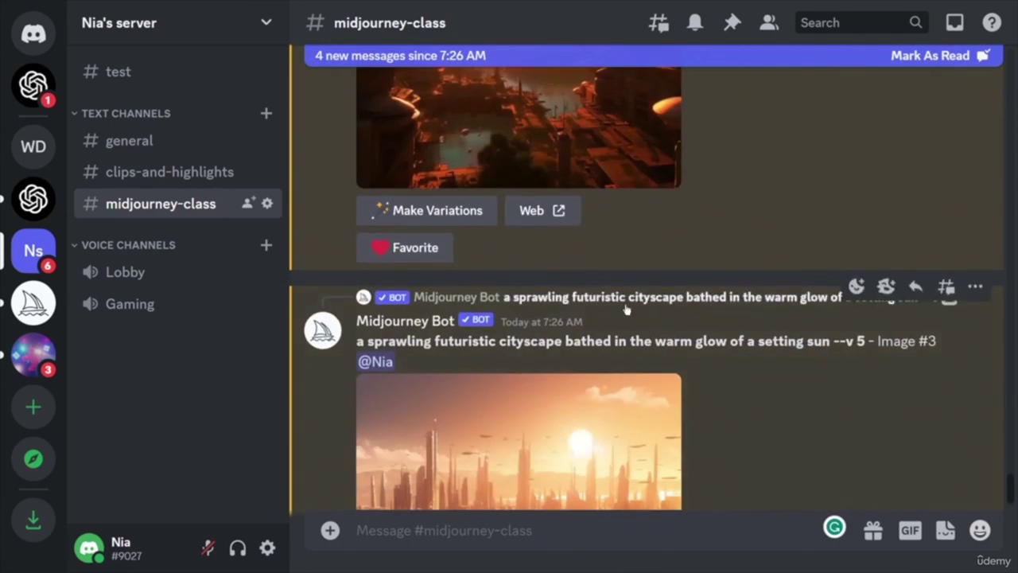
scroll(666, 303, "up", 8)
scroll(666, 302, "up", 4)
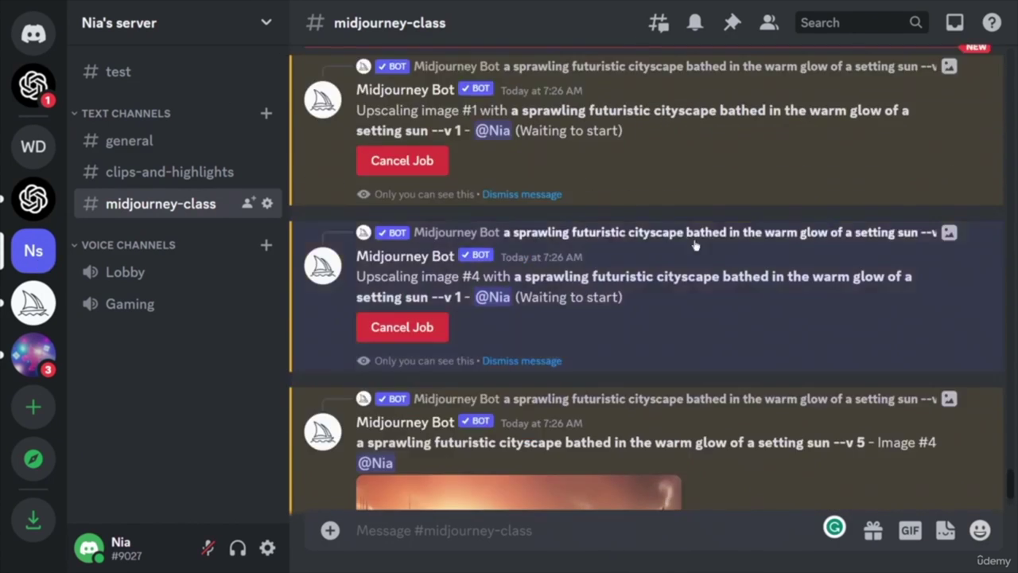
scroll(682, 298, "up", 2)
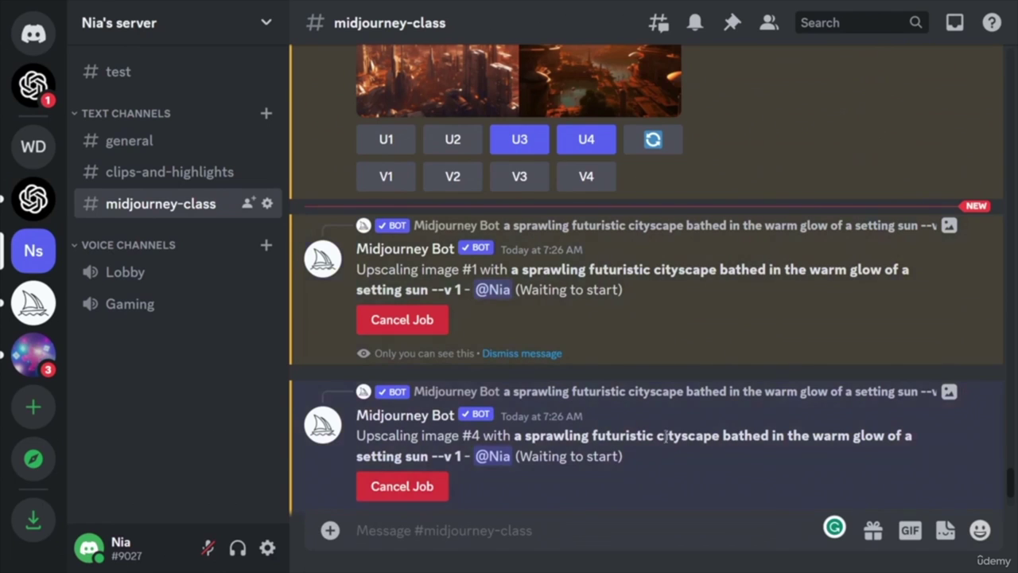
scroll(692, 397, "up", 3)
scroll(748, 381, "down", 8)
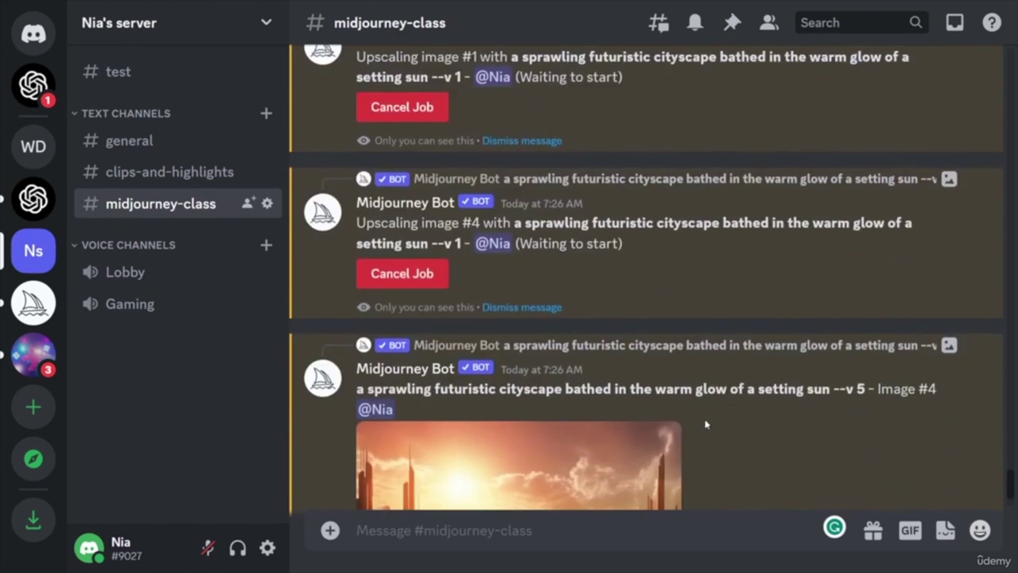
scroll(692, 422, "up", 10)
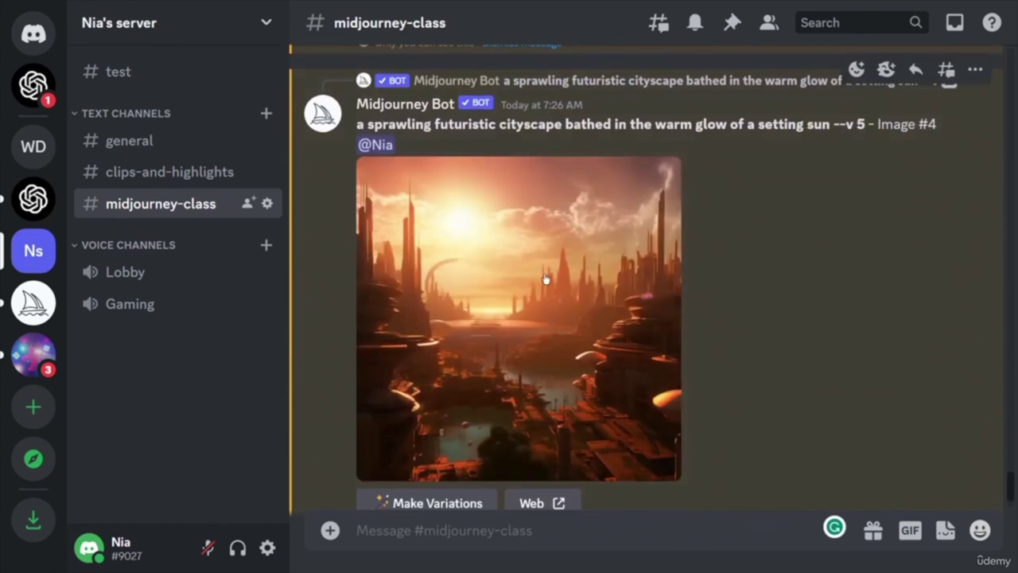
scroll(732, 398, "up", 5)
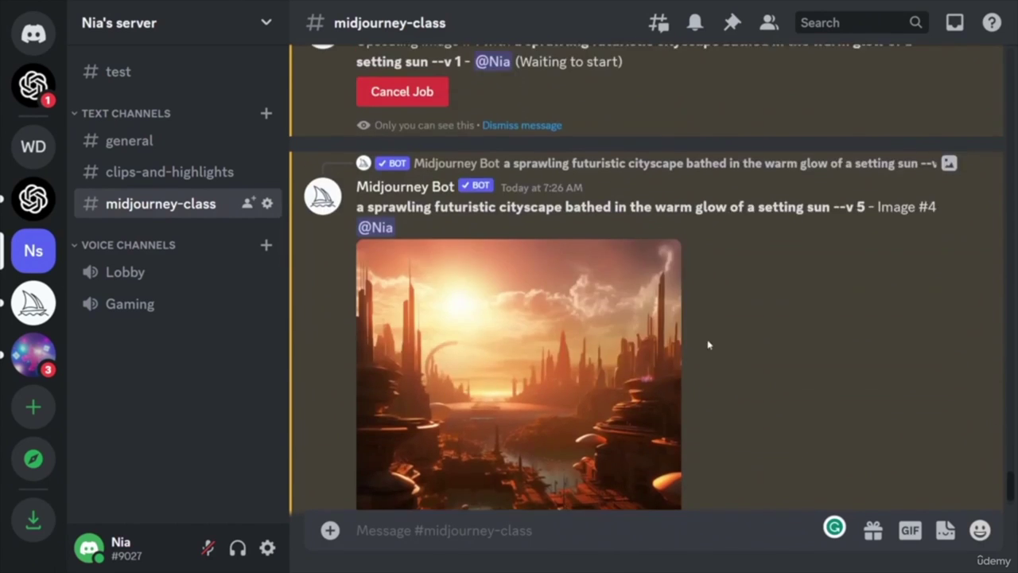
scroll(708, 345, "up", 3)
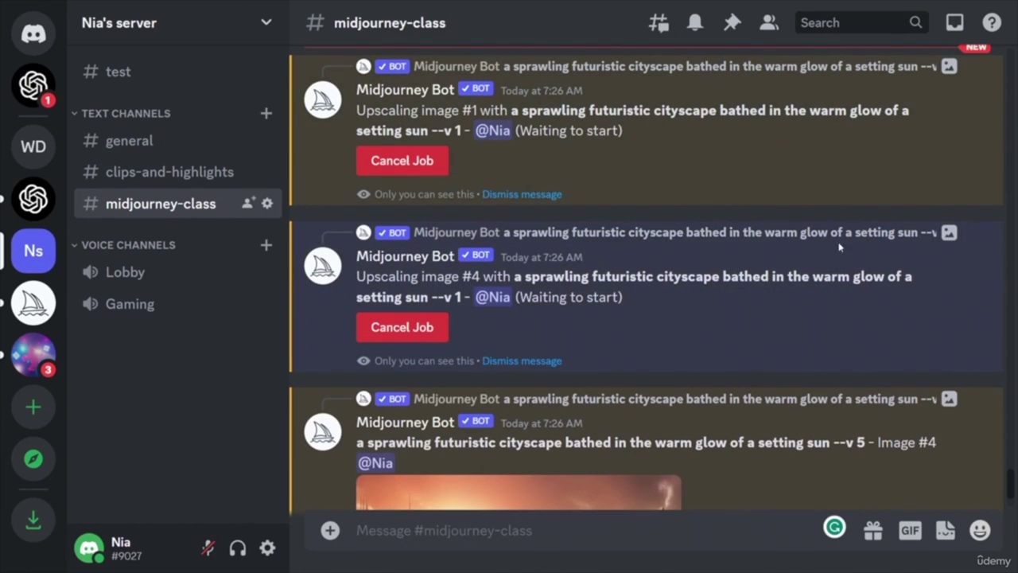
scroll(810, 342, "down", 3)
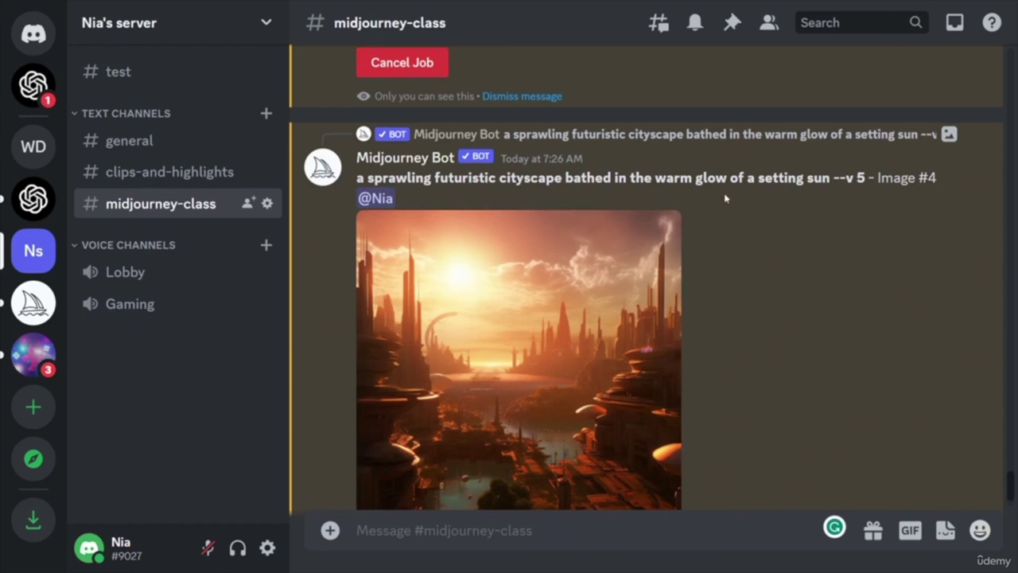
scroll(497, 364, "down", 8)
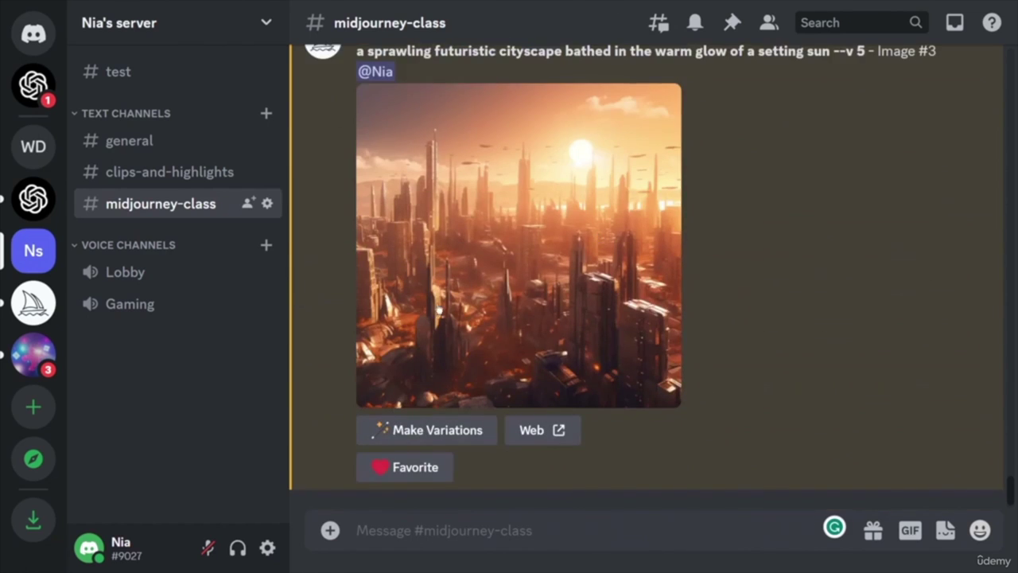
scroll(644, 349, "up", 3)
scroll(645, 349, "up", 4)
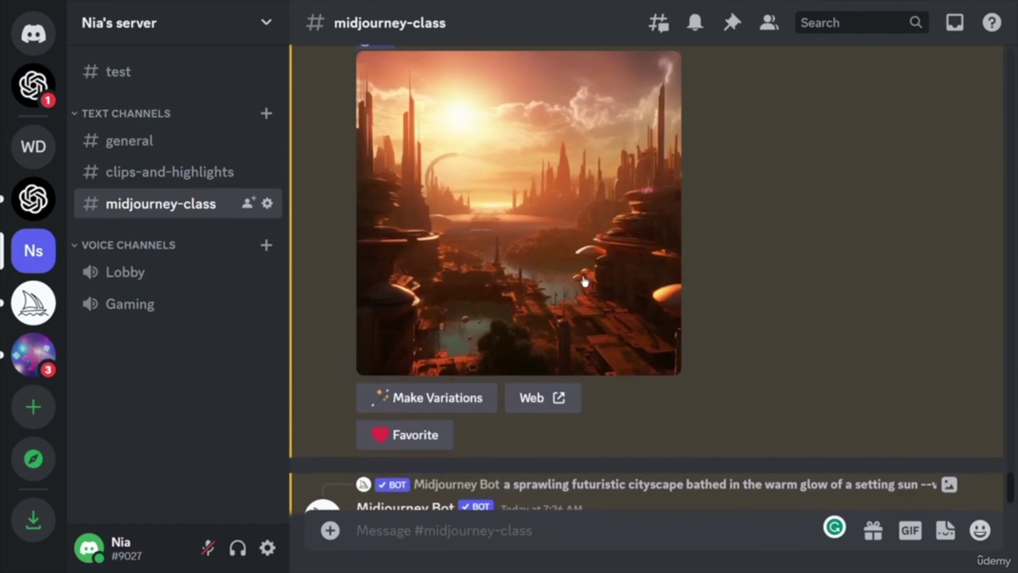
scroll(557, 303, "down", 5)
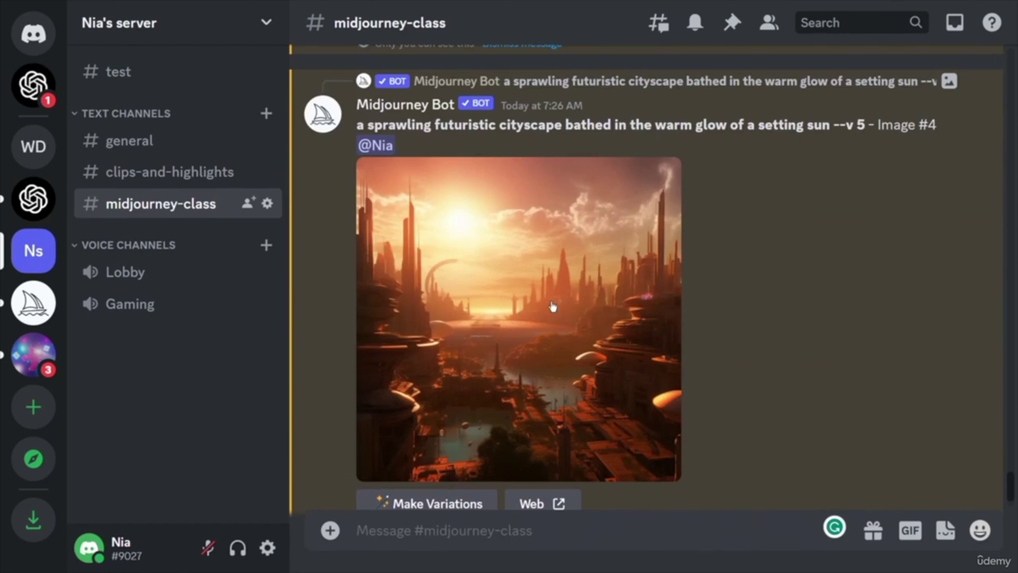
scroll(549, 326, "up", 5)
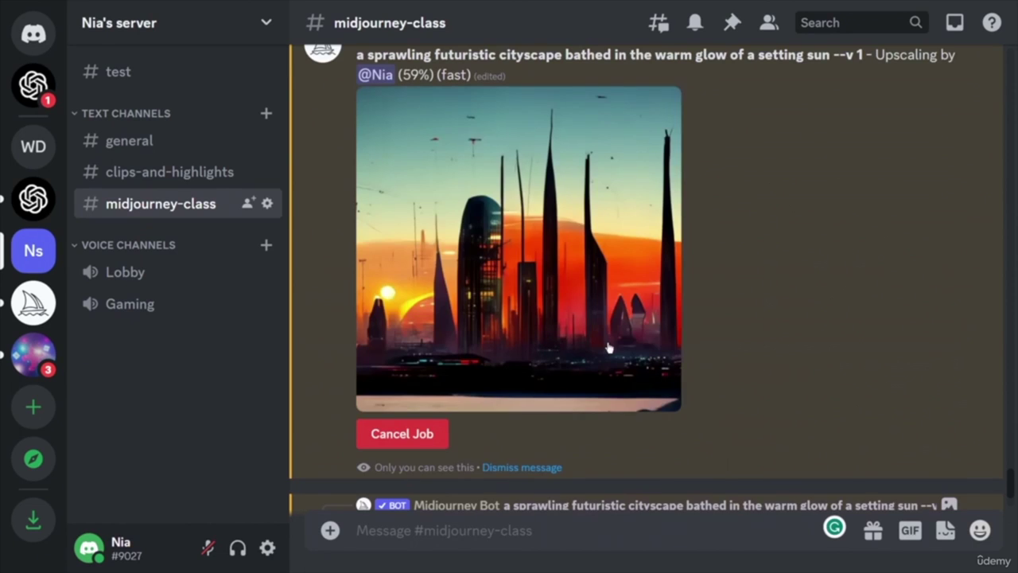
- Scroll through the channel to compare the finished --v 1 sunset upscales with the --v 5 Image #3 and #4 posts
scroll(606, 346, "down", 5)
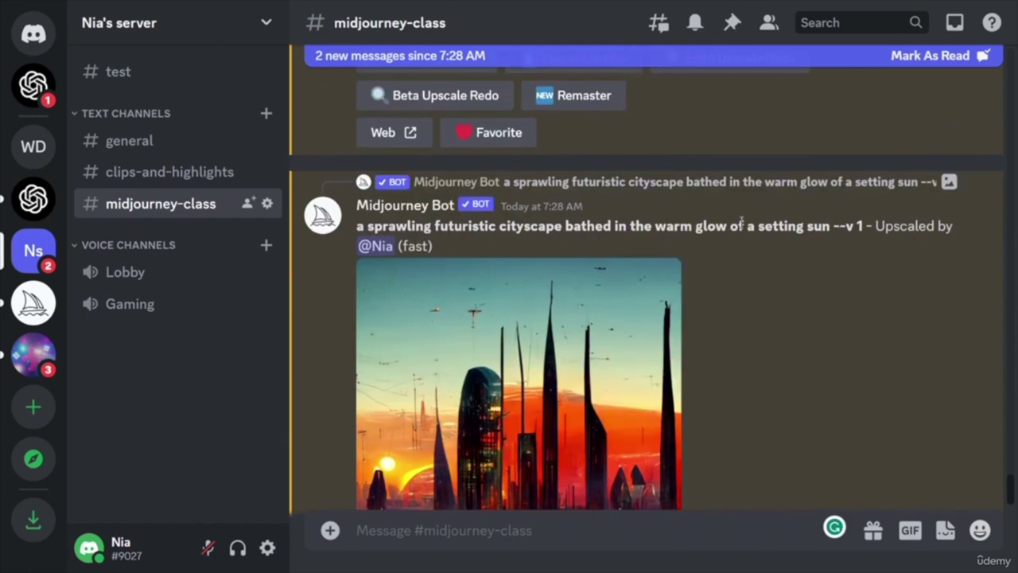
scroll(691, 355, "up", 2)
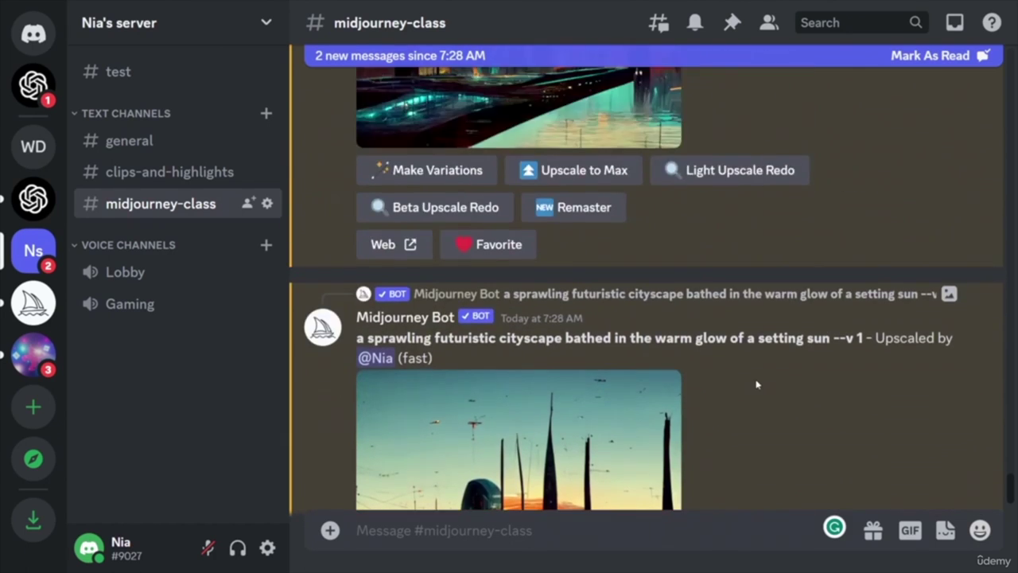
scroll(691, 354, "down", 5)
scroll(371, 353, "up", 1)
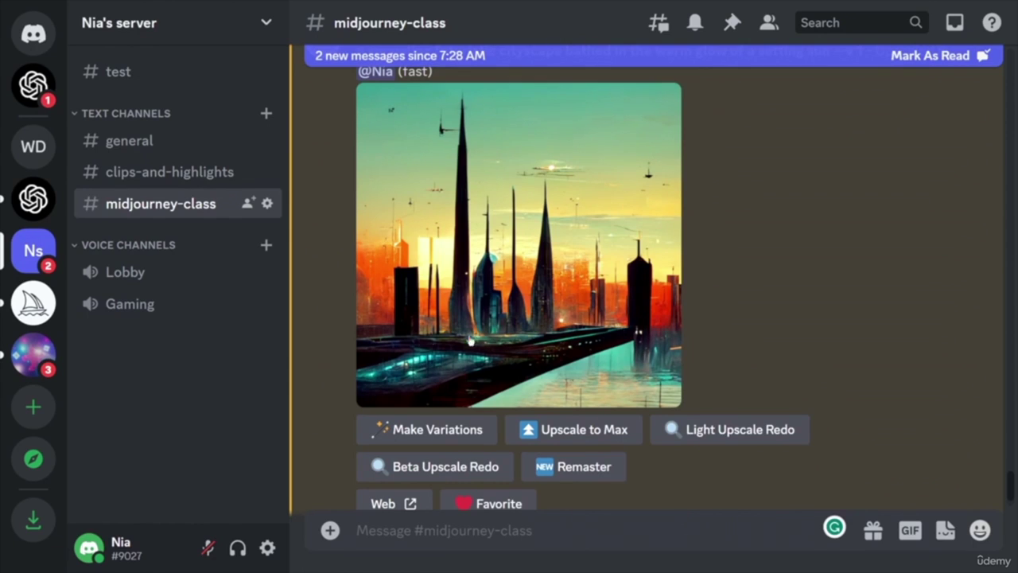
scroll(794, 351, "up", 1)
scroll(489, 244, "up", 10)
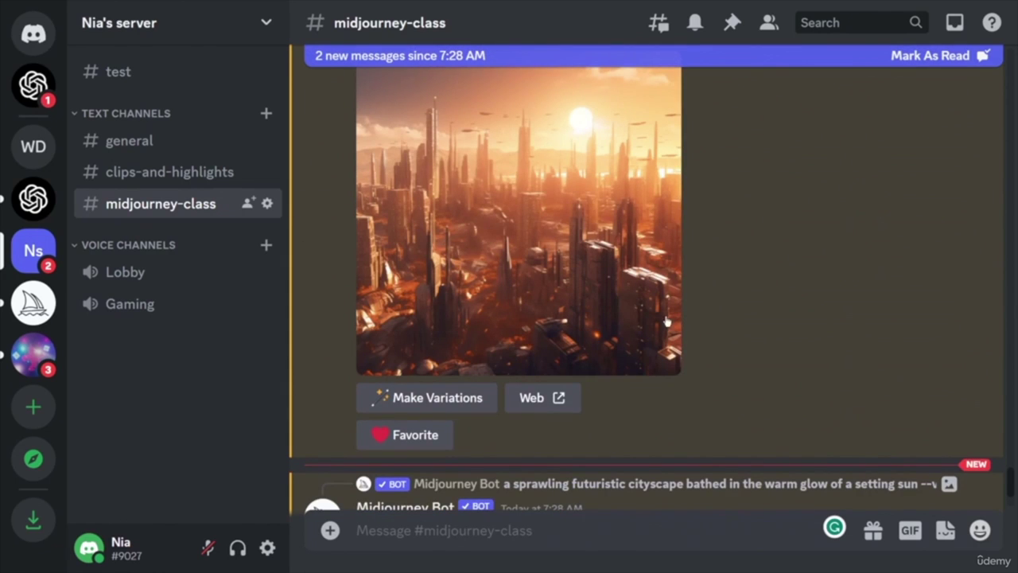
scroll(668, 322, "down", 10)
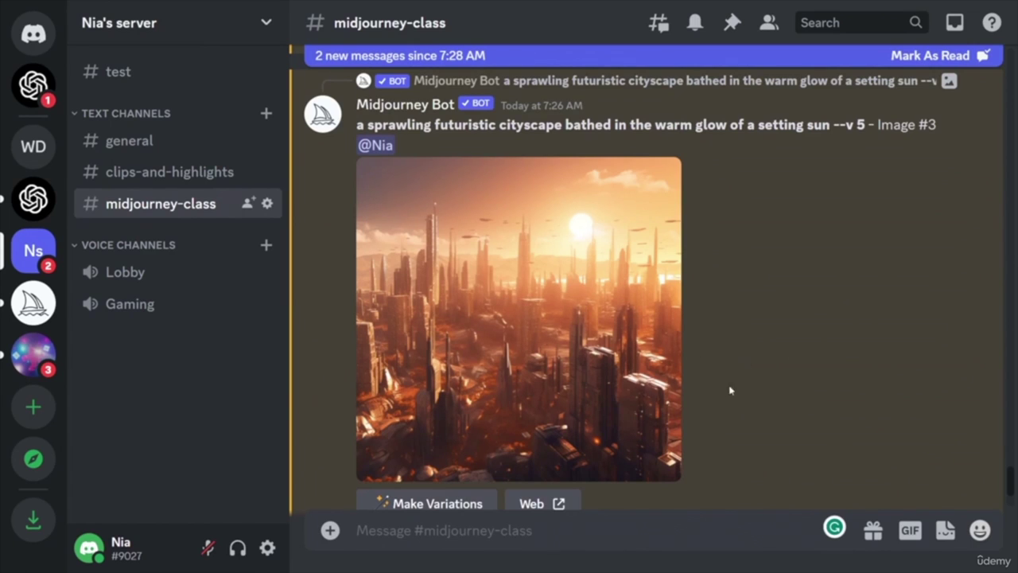
scroll(728, 391, "down", 7)
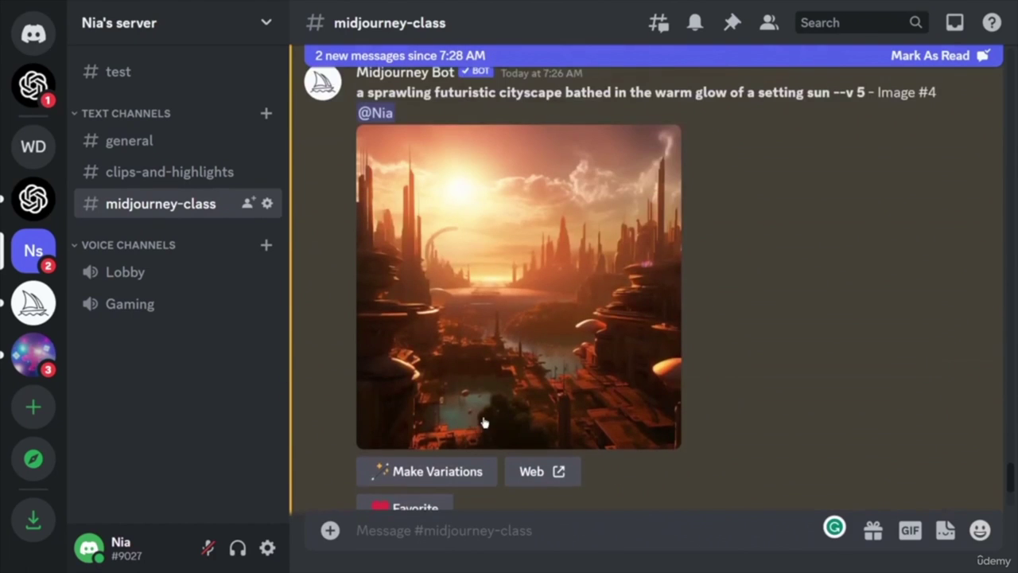
scroll(756, 305, "down", 10)
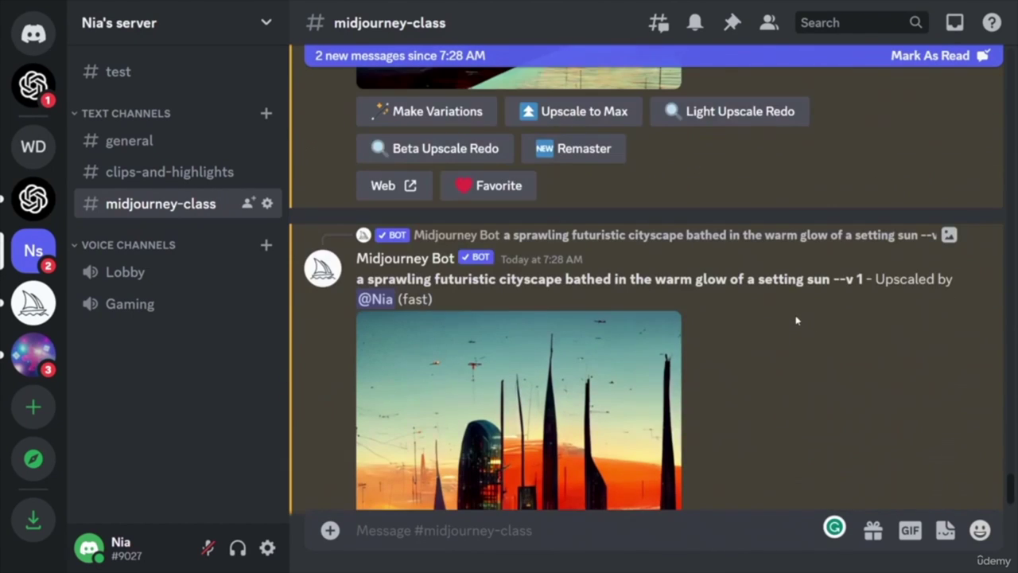
scroll(767, 327, "down", 10)
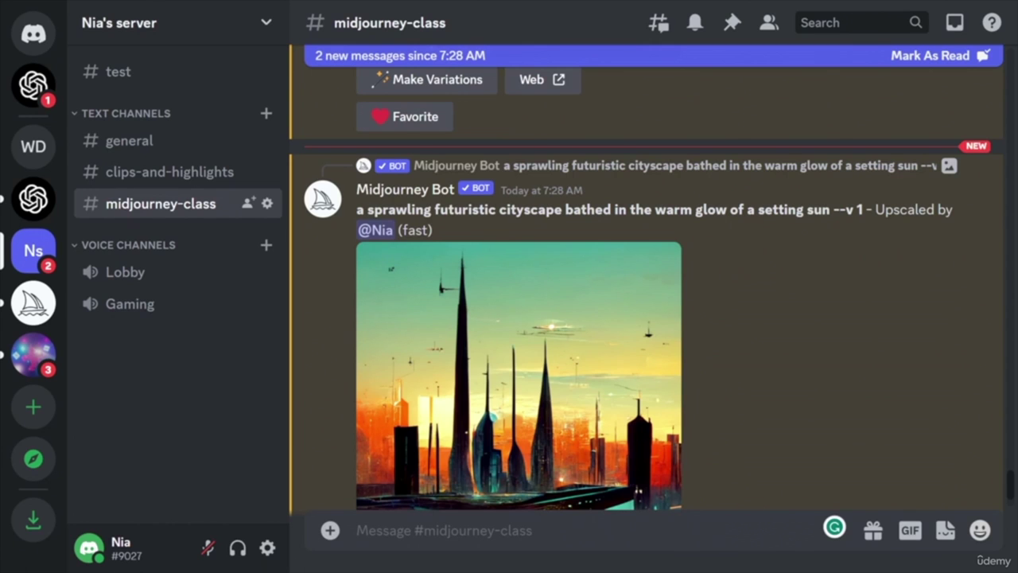
- Scroll up the channel to locate the --v 5 sunset cityscape grid
scroll(727, 348, "up", 15)
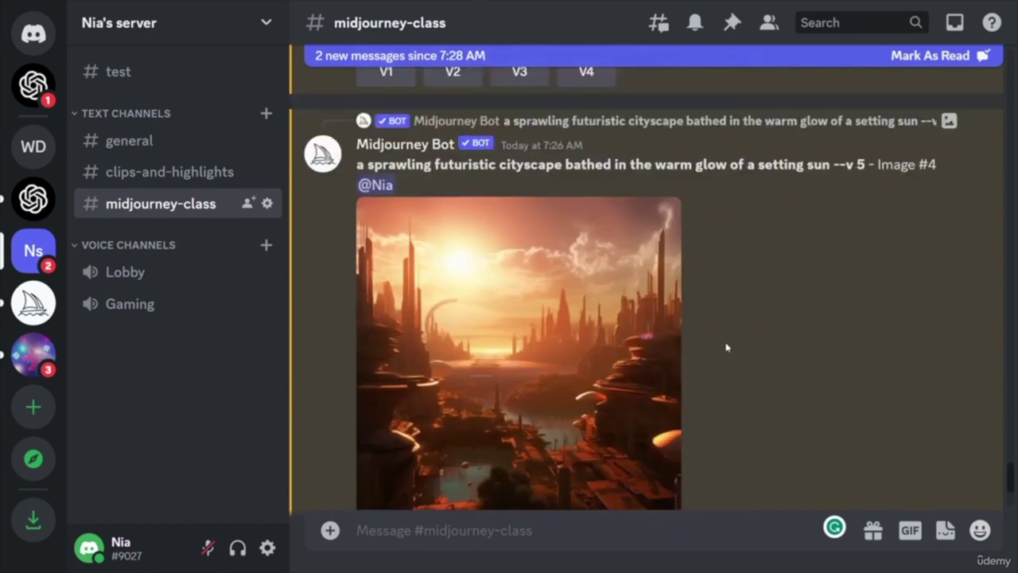
scroll(712, 342, "up", 10)
scroll(723, 347, "down", 15)
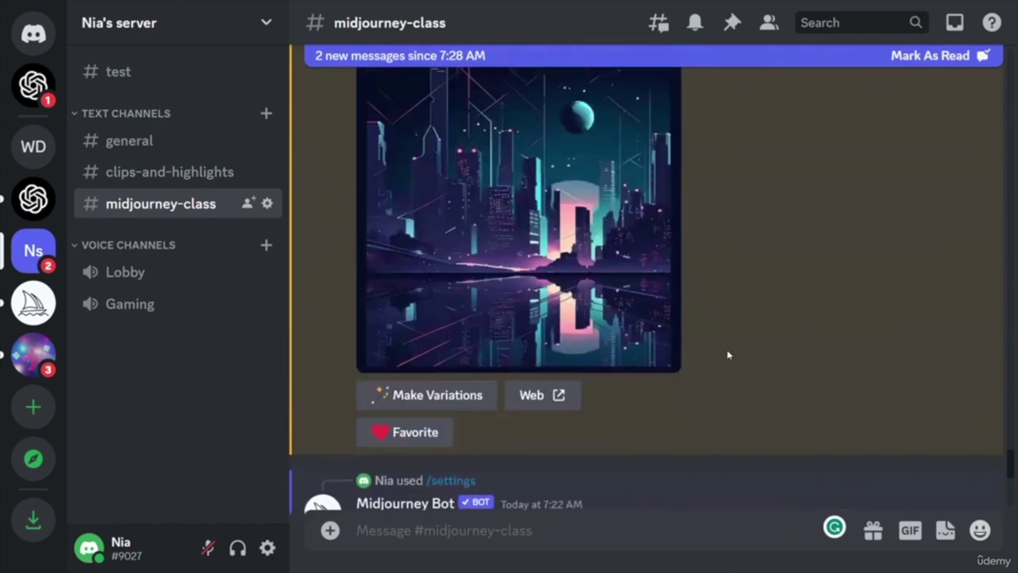
scroll(729, 344, "down", 5)
scroll(731, 337, "down", 3)
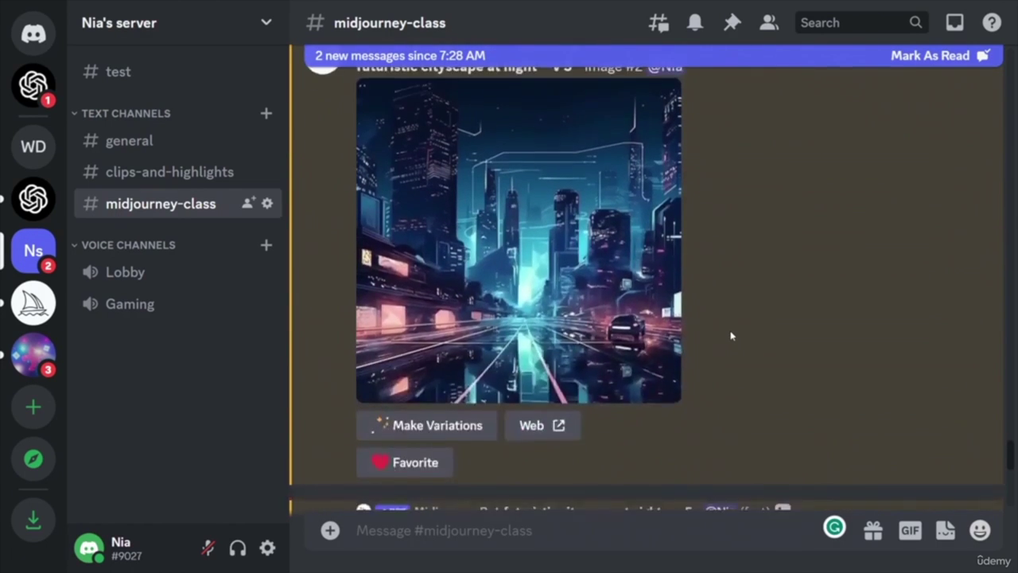
scroll(731, 337, "up", 13)
scroll(732, 334, "down", 6)
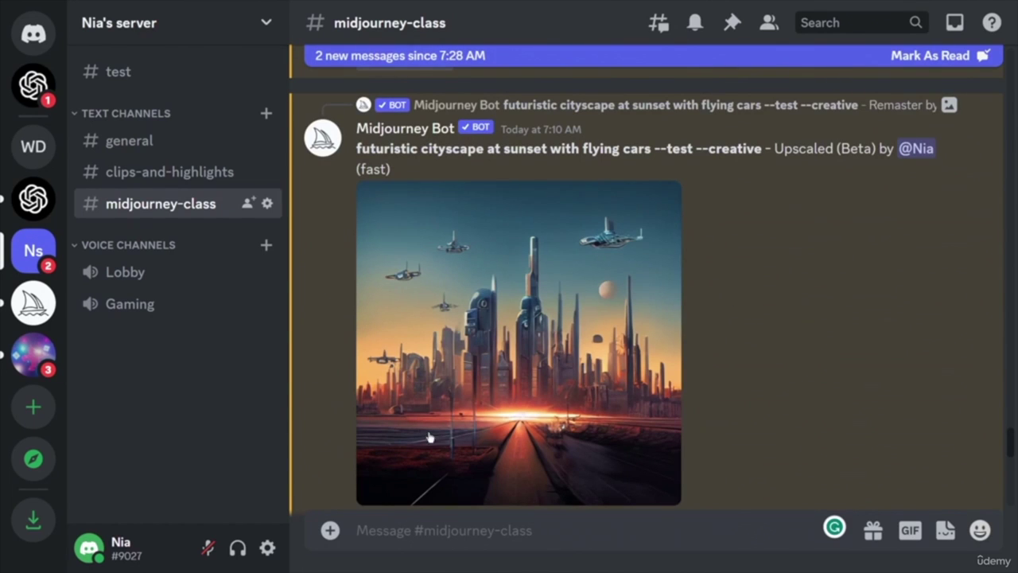
scroll(684, 374, "up", 8)
scroll(751, 350, "up", 6)
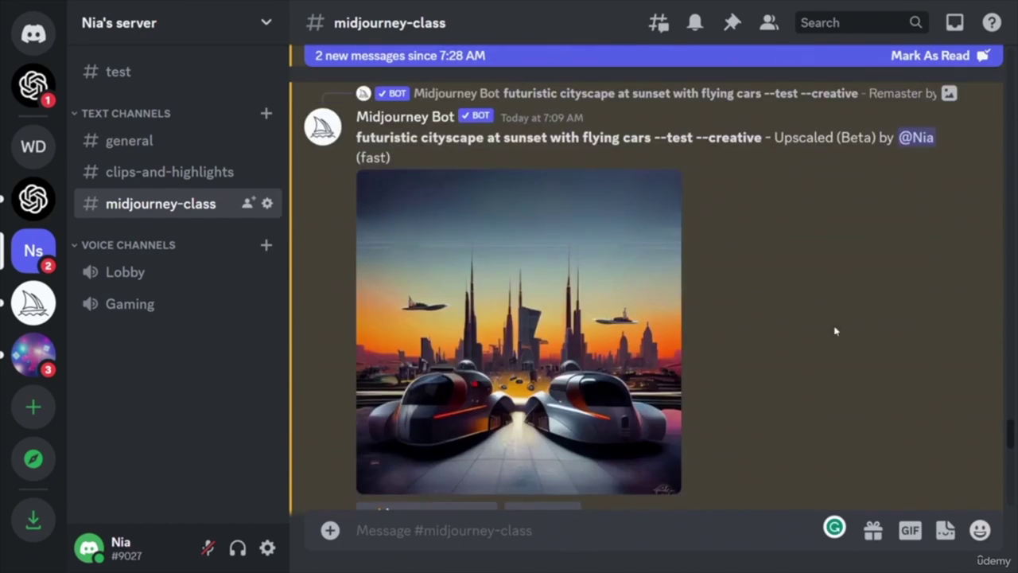
- Work through the --v 5 sunset cityscape grid to upscale its third and fourth images (U3, U4)
left_click_drag(1012, 440, 971, 301)
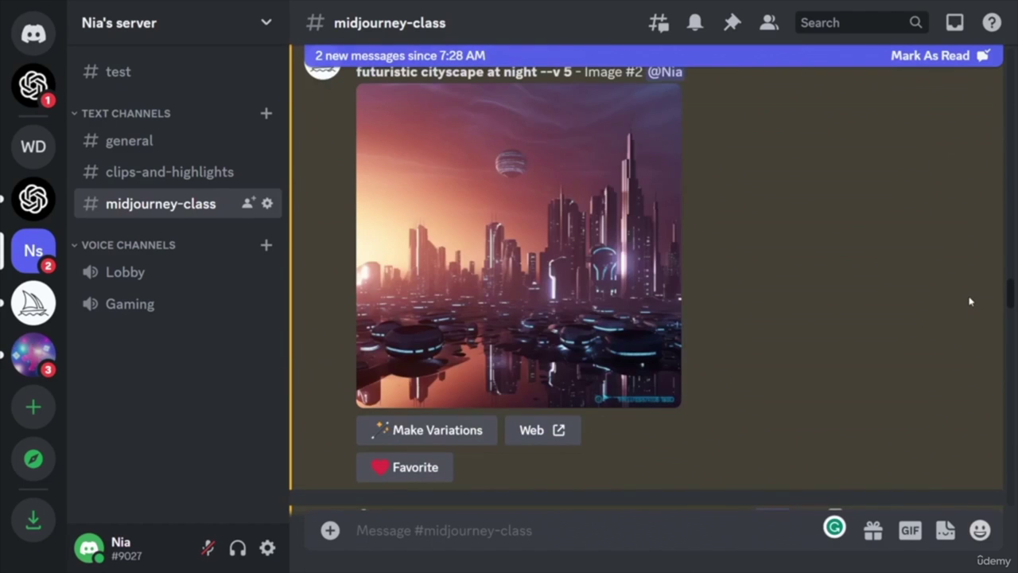
left_click_drag(969, 301, 967, 288)
scroll(967, 288, "down", 10)
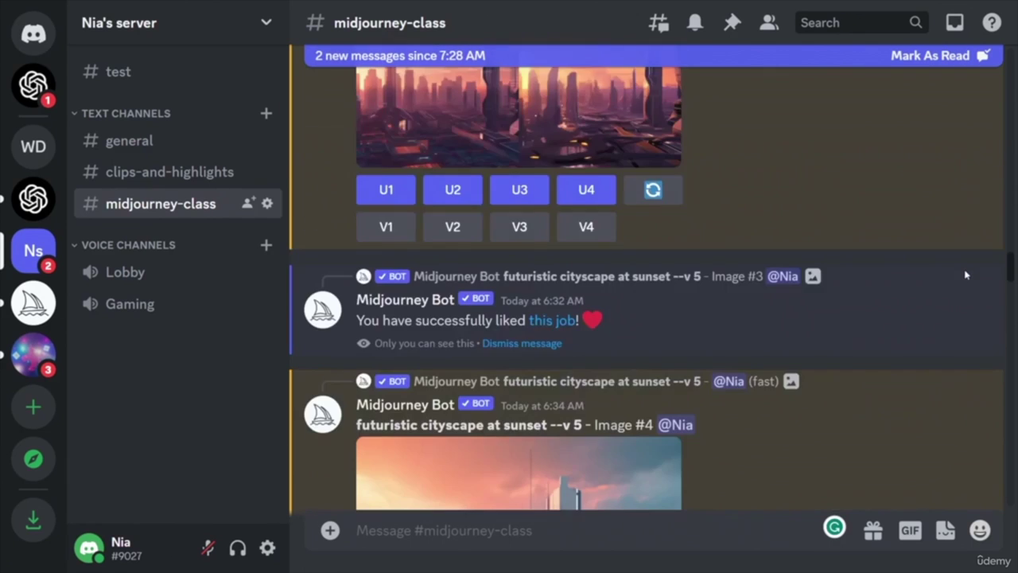
scroll(967, 276, "up", 5)
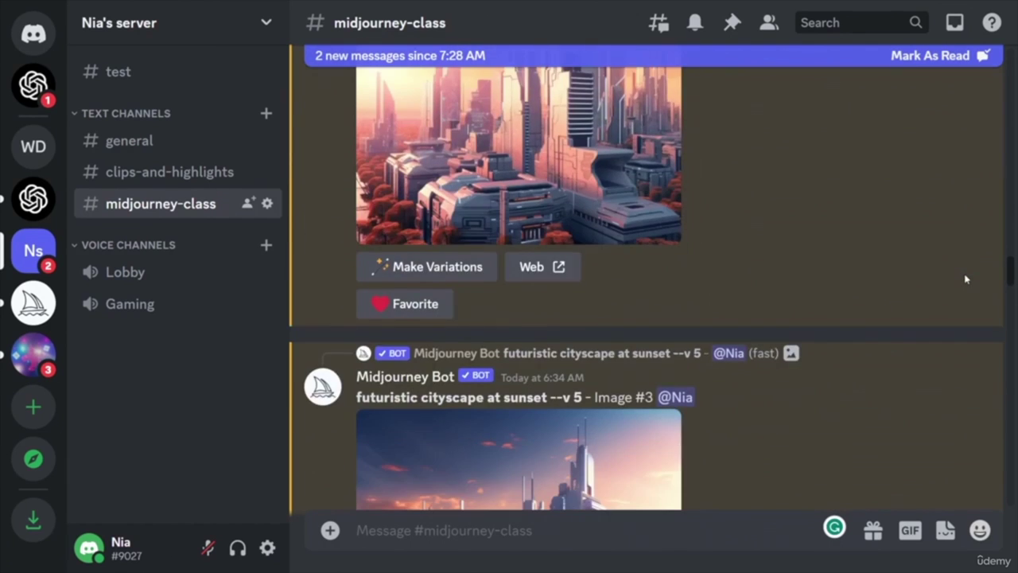
scroll(967, 272, "down", 1)
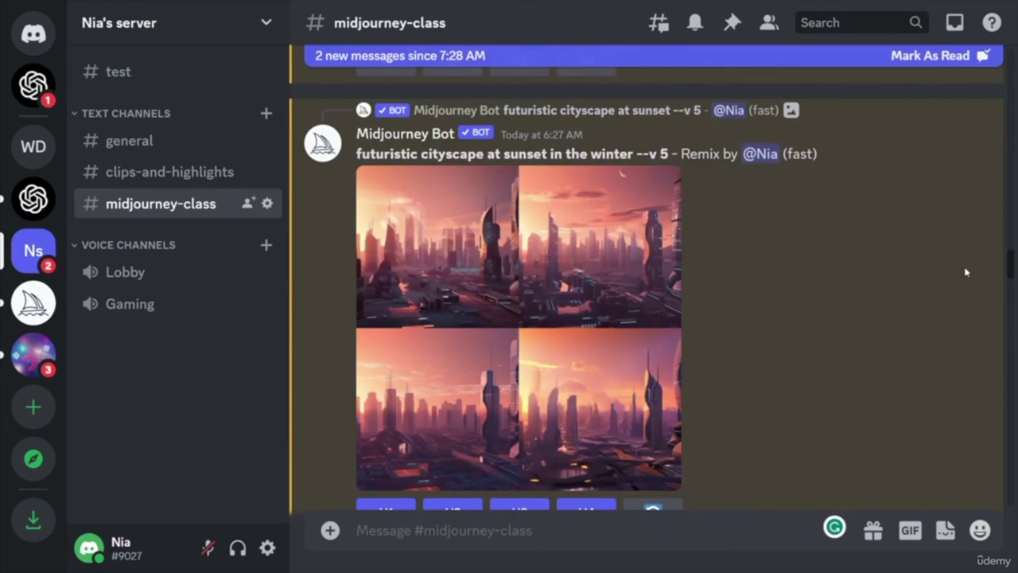
scroll(967, 272, "down", 15)
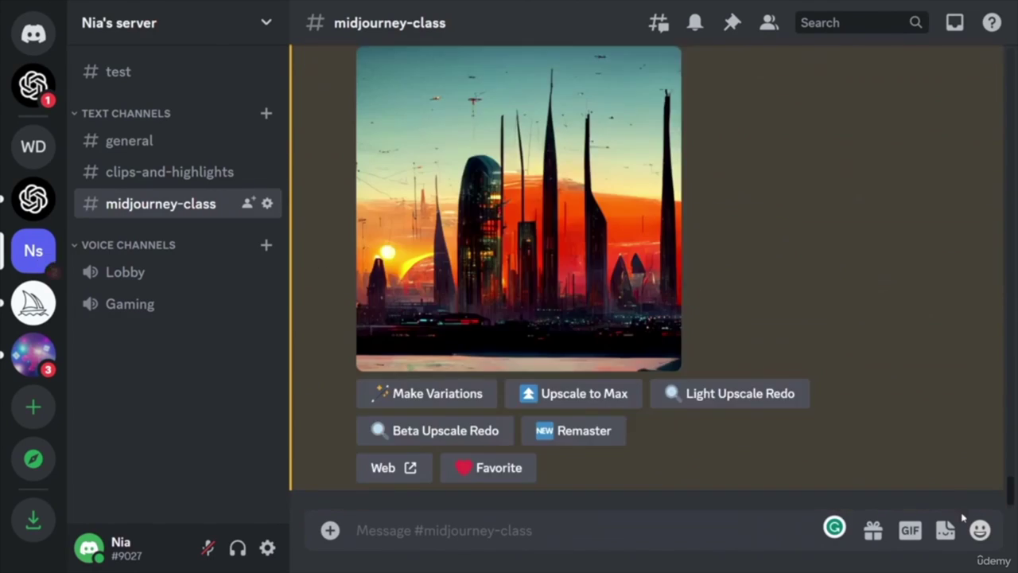
scroll(961, 485, "down", 4)
scroll(598, 227, "up", 10)
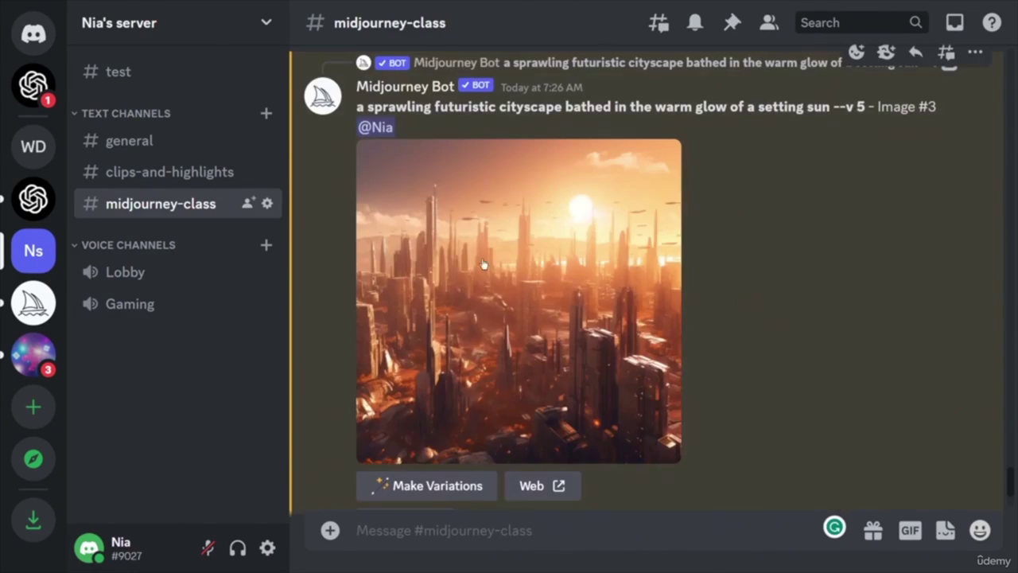
scroll(566, 364, "up", 10)
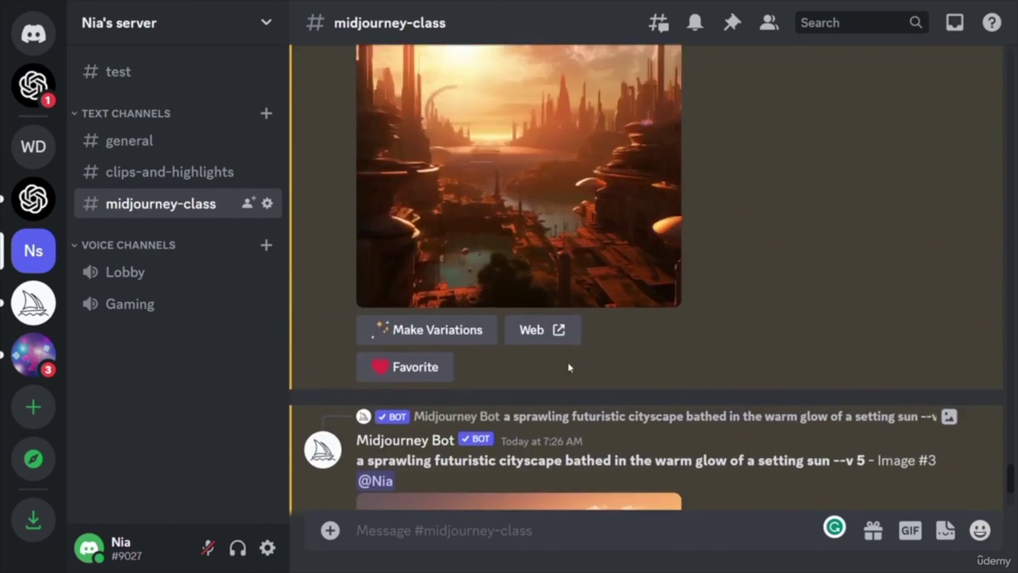
scroll(605, 182, "up", 3)
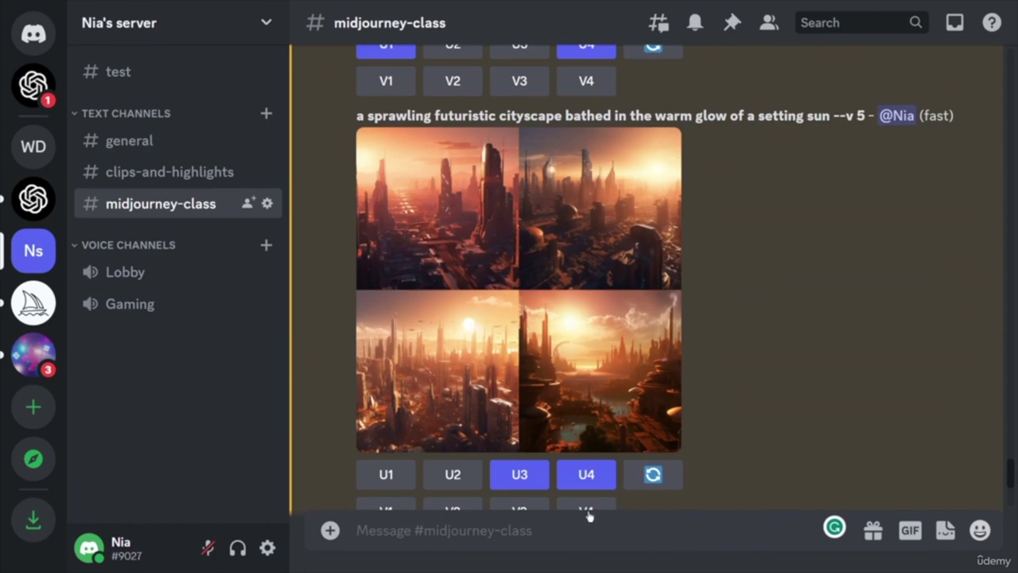
- Submit the sunset cityscape prompt with the vibrant neon-lit skyline through /imagine as --v 1
left_click(446, 531)
type("/")
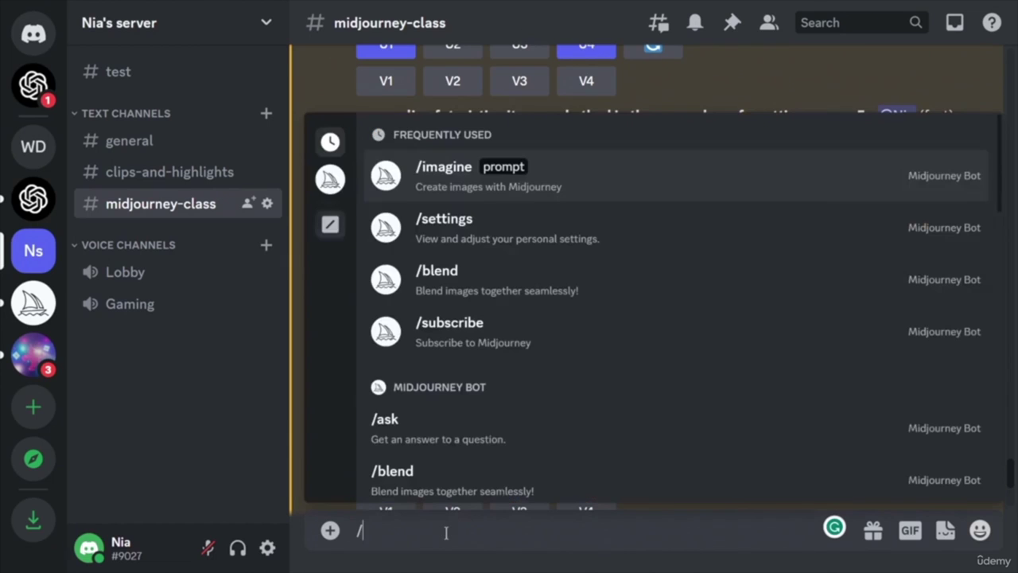
key("Return")
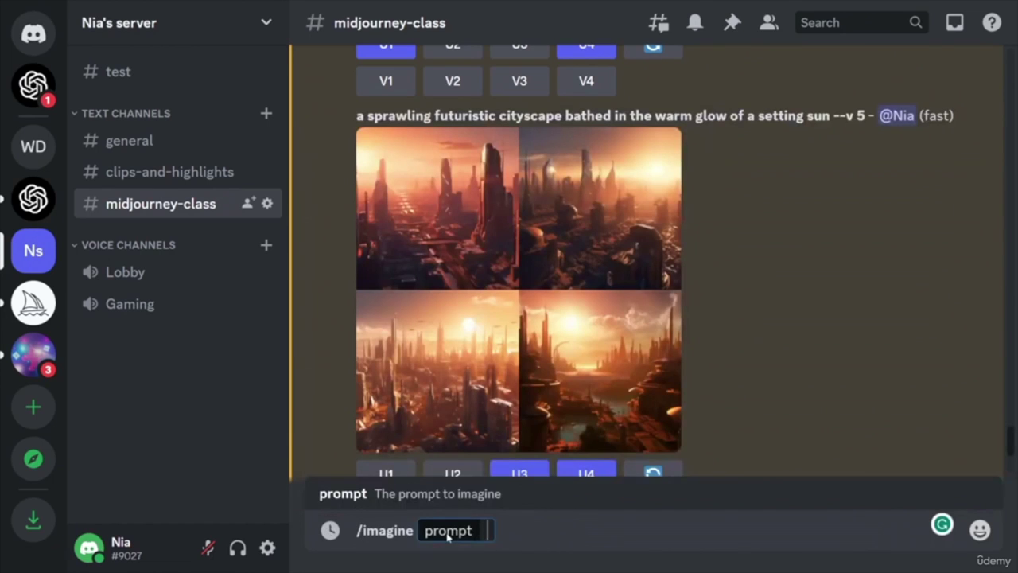
type("a sprawling futuristic cityscape bathed in the warm glow of a setting sun, with a vibrant, neon-lit skyline")
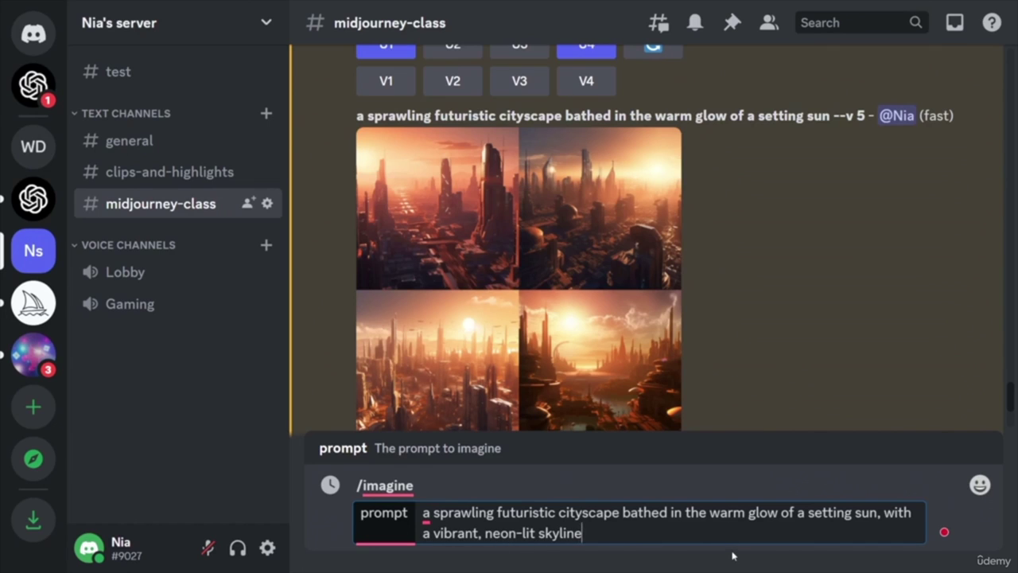
key("Return")
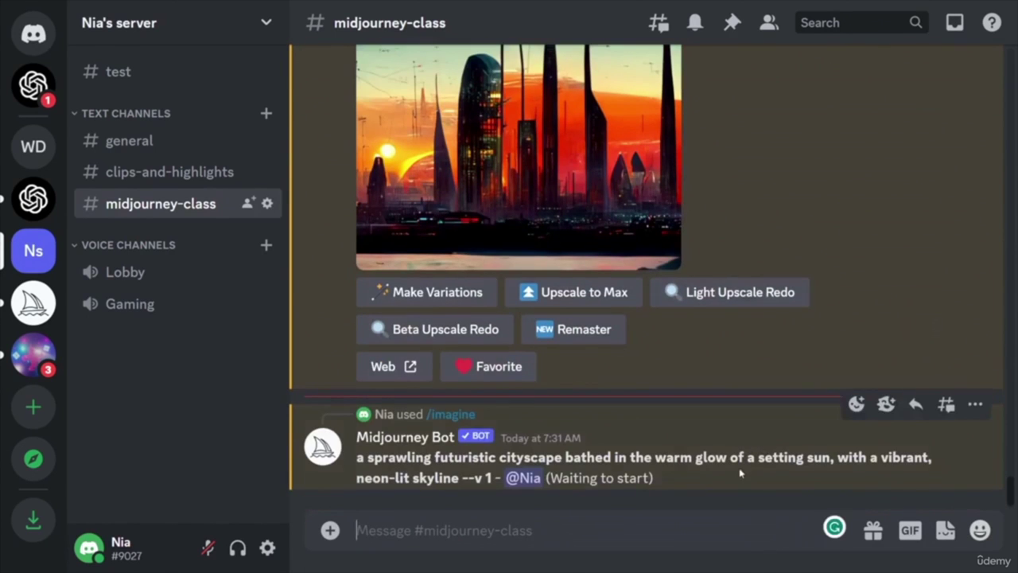
- Check the new --v 1 neon-lit skyline job rendering at 0% and begin another slash command
scroll(748, 475, "up", 10)
scroll(748, 463, "down", 5)
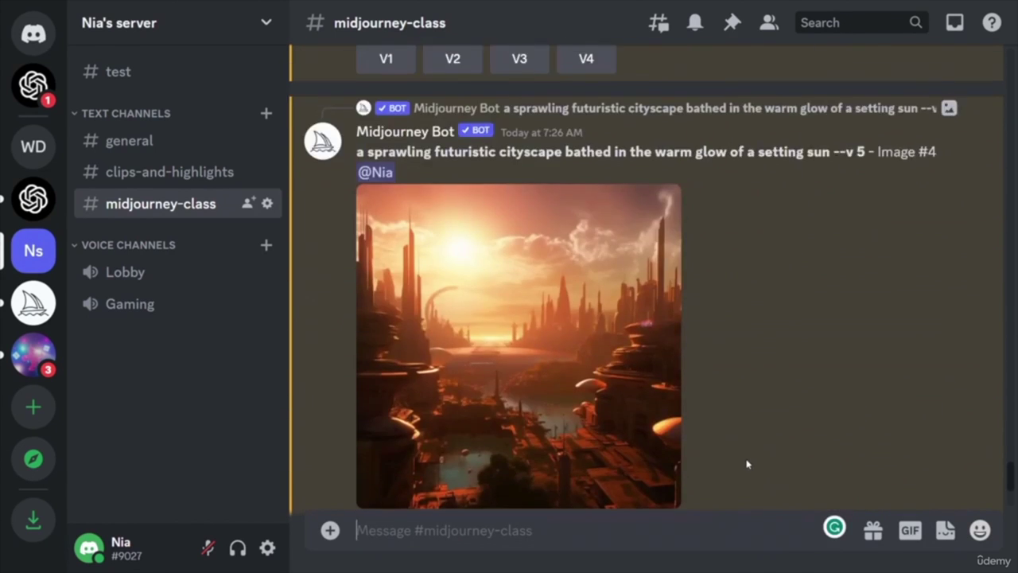
scroll(747, 463, "up", 2)
scroll(751, 468, "up", 15)
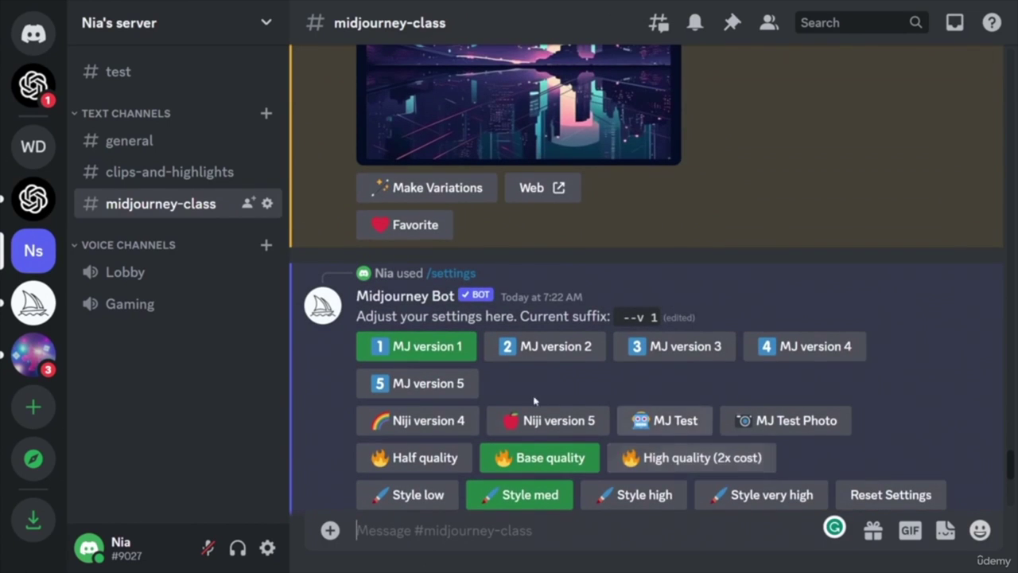
scroll(621, 450, "down", 12)
scroll(700, 453, "down", 12)
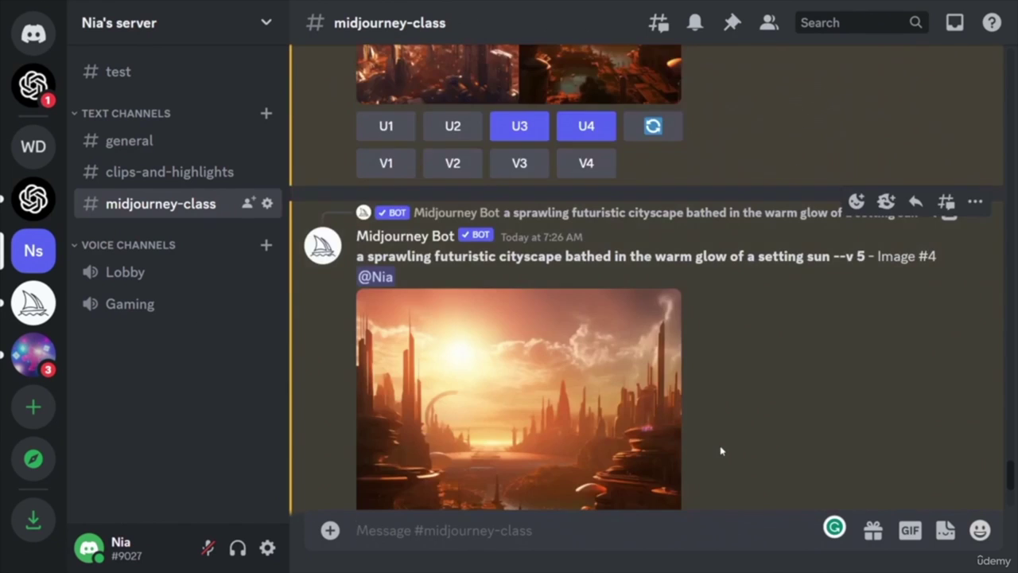
scroll(730, 448, "down", 10)
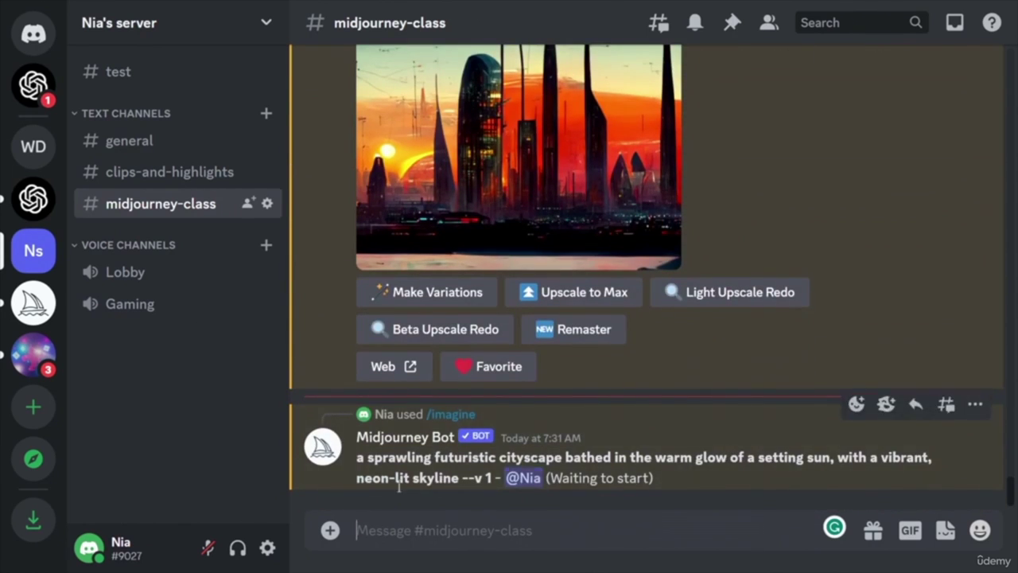
scroll(745, 359, "up", 8)
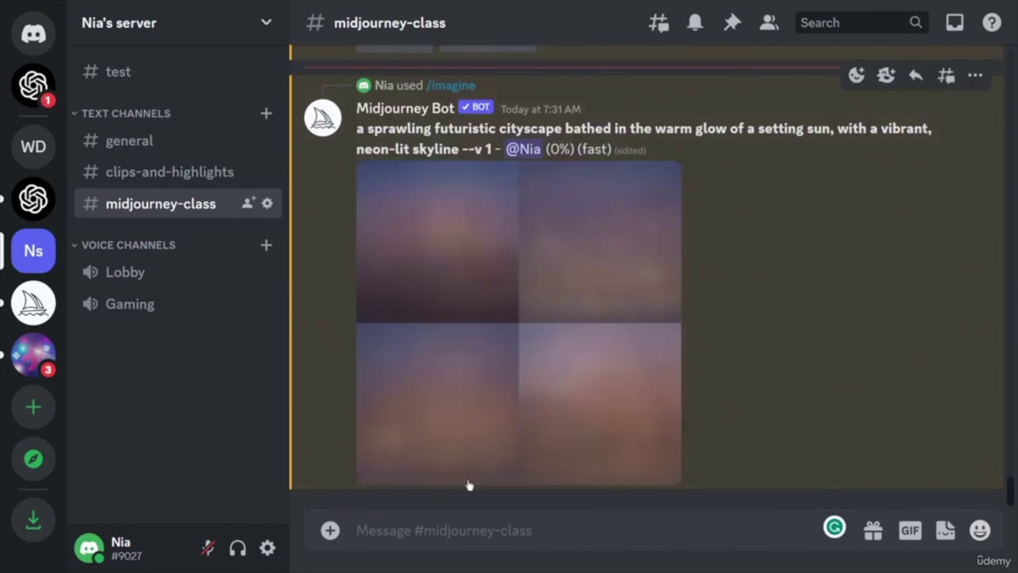
type("/")
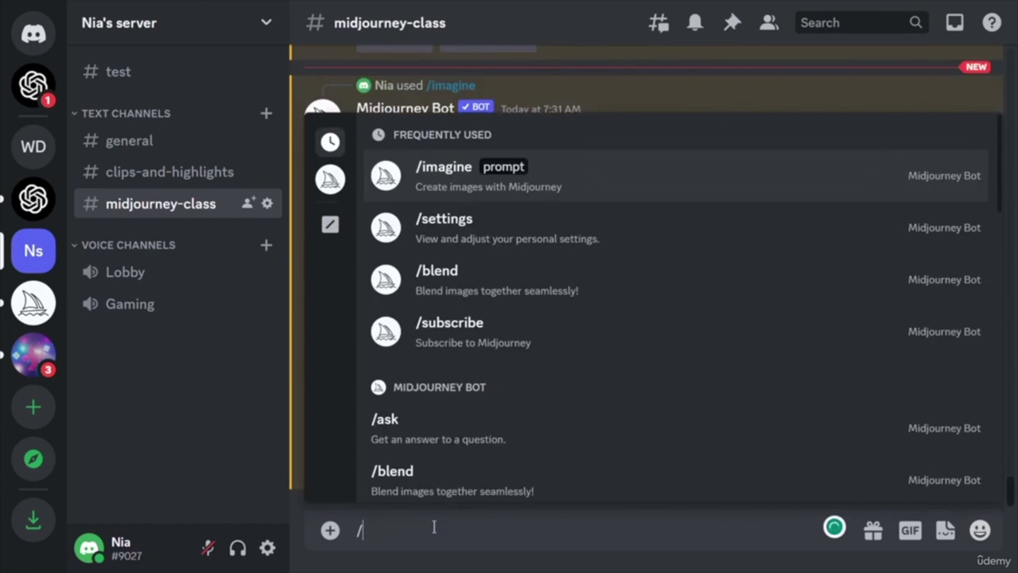
- Resubmit the neon-lit skyline sunset prompt through /imagine with --v 5 appended
key("Return")
type("a sprawling futuristic cityscape bathed in the warm glow of a setting sun, with a vibrant, neon-lit skyline")
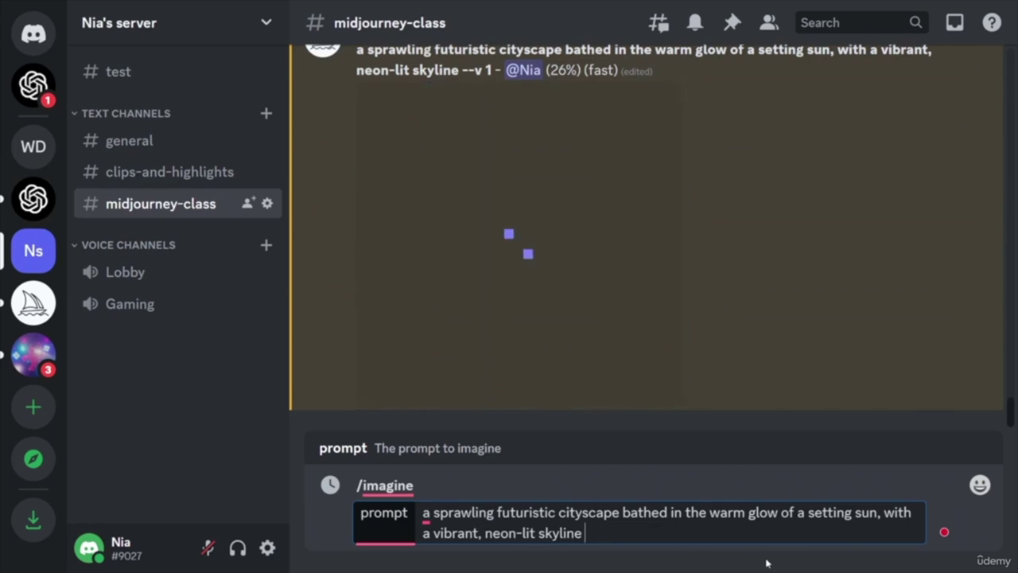
type("--")
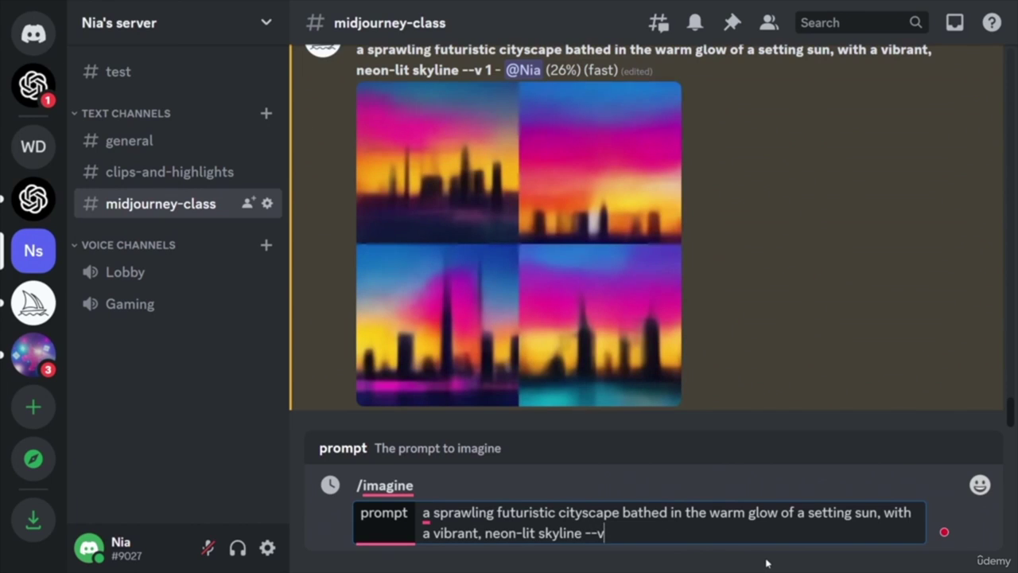
type("v 5")
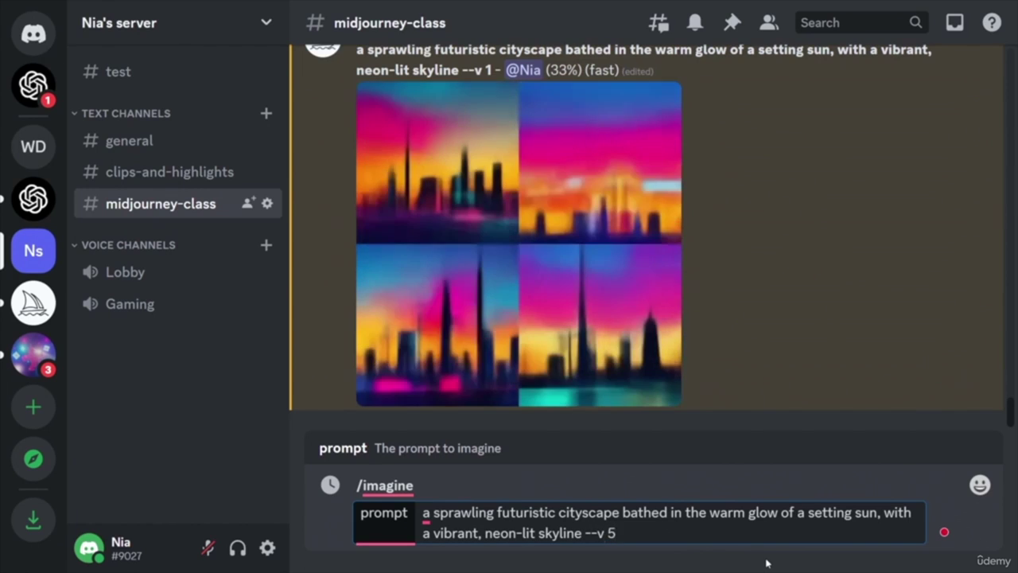
key("Return")
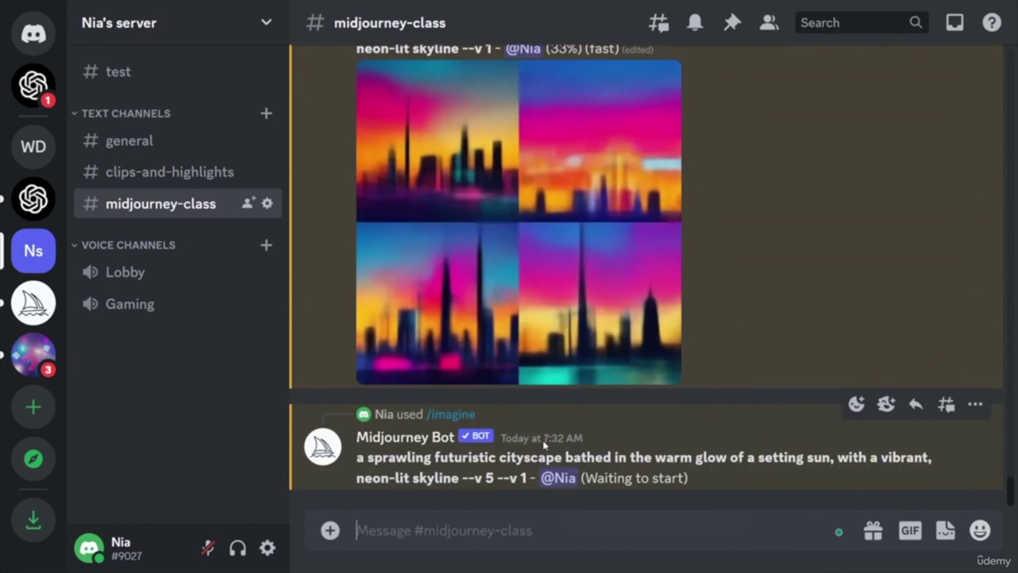
scroll(644, 468, "up", 10)
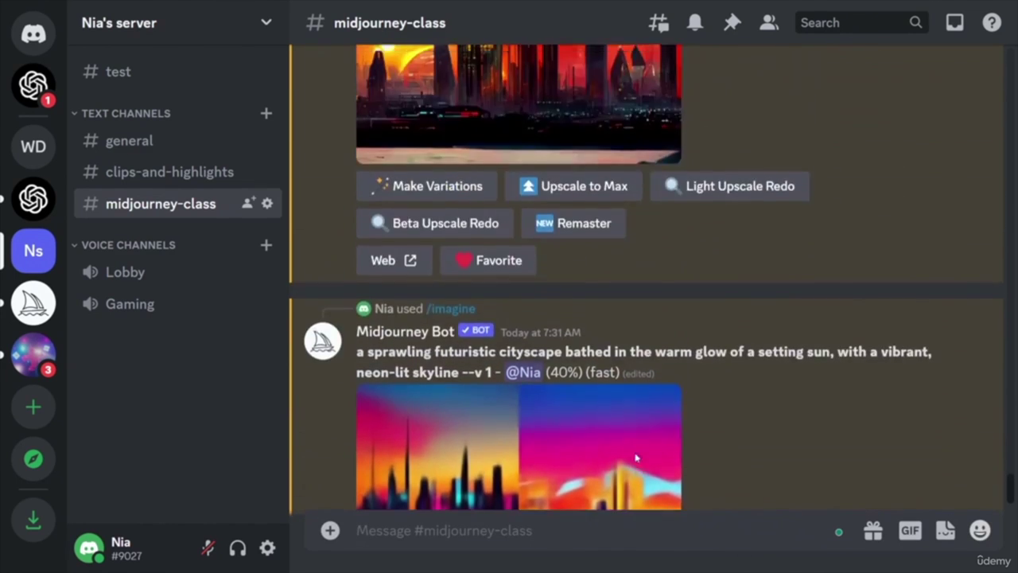
- Set MJ version 5 as the default model in the Midjourney /settings message
scroll(761, 454, "up", 15)
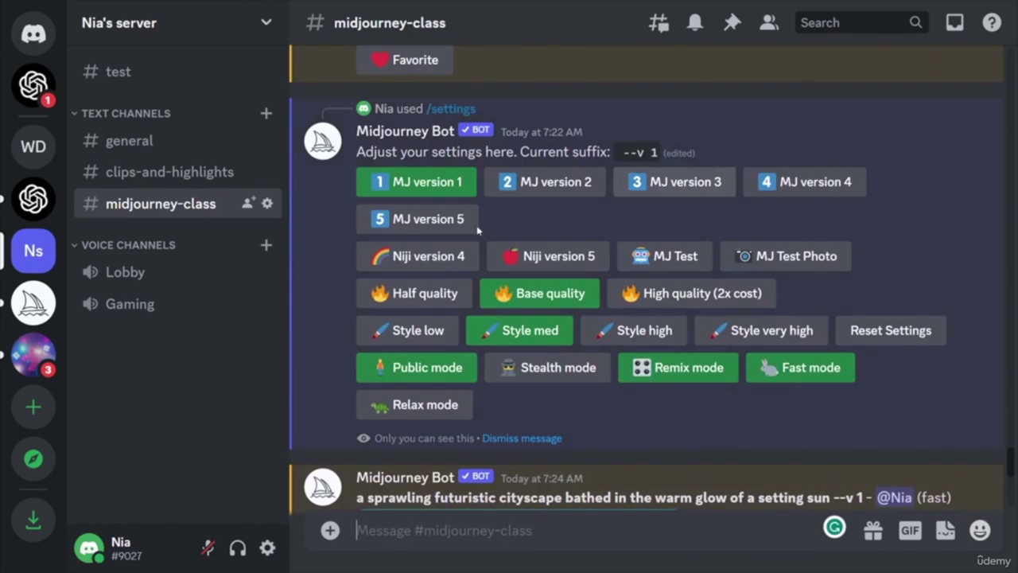
left_click(441, 226)
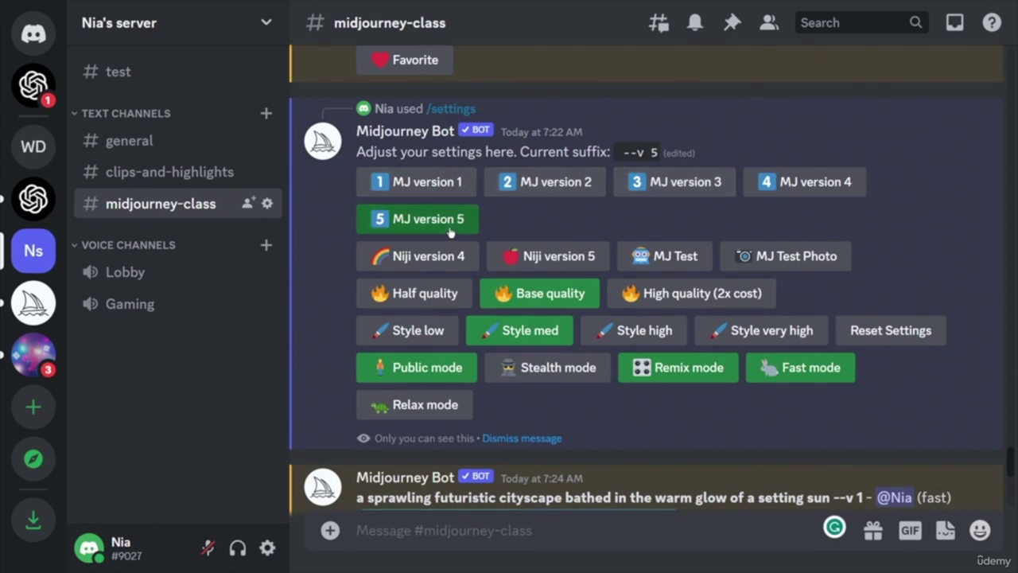
left_click(418, 223)
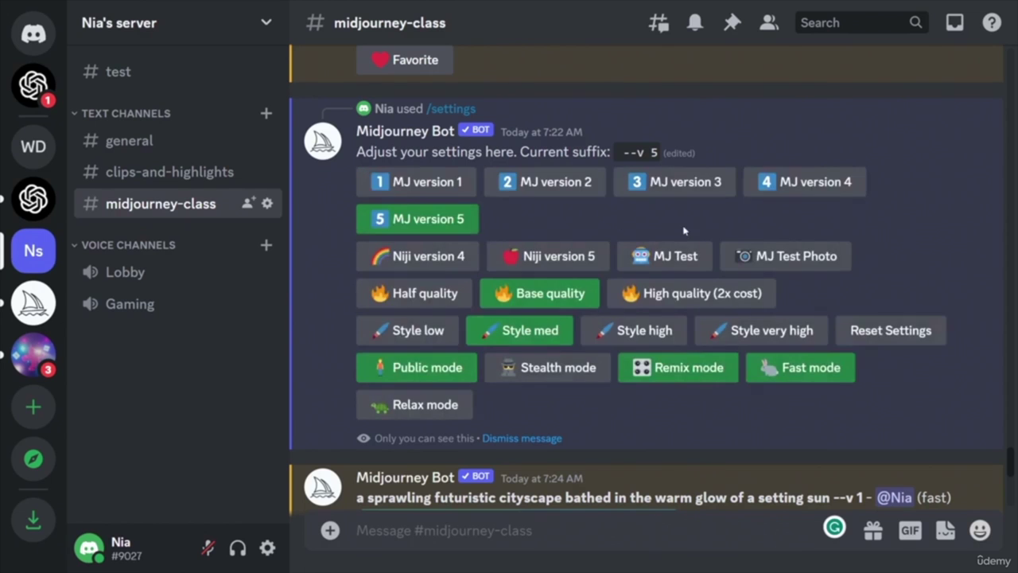
scroll(756, 408, "down", 15)
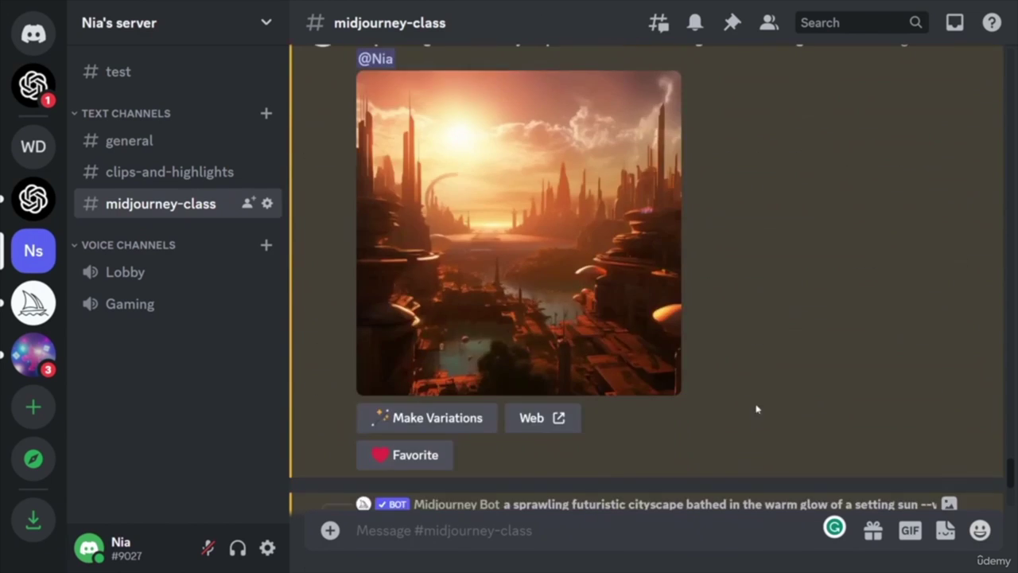
- Send the neon-lit skyline sunset prompt again through /imagine, now with version 5 as default
scroll(734, 406, "down", 15)
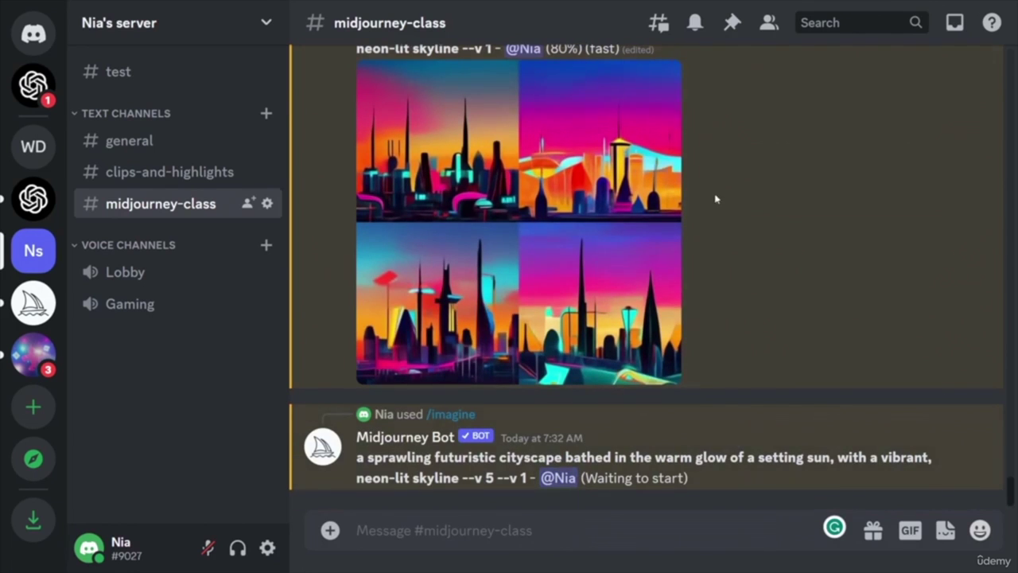
left_click(485, 530)
type("/")
key("Return")
type("a sprawling futuristic cityscape bathed in the warm glow of a setting sun, with a vibrant, neon-lit skyline")
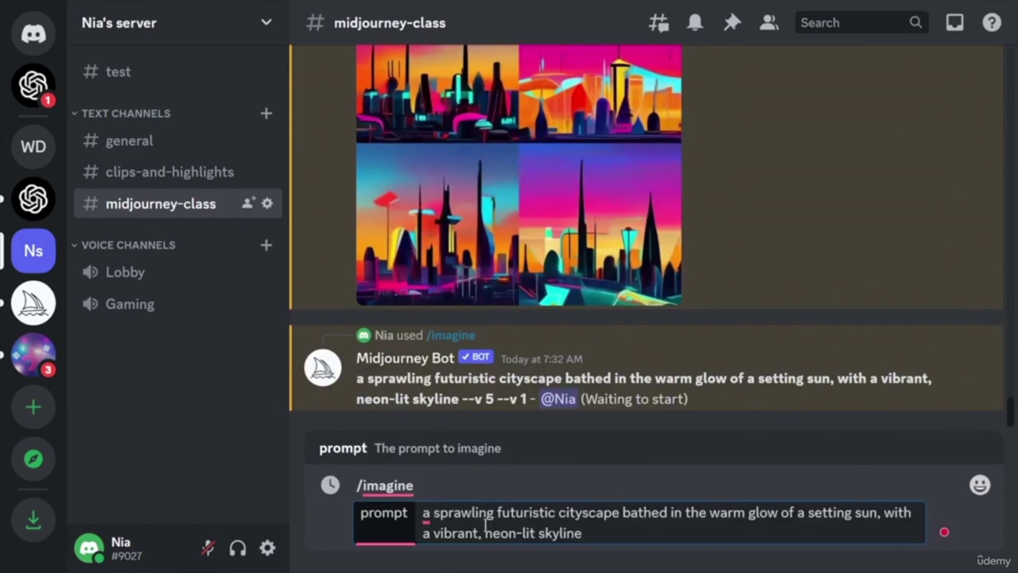
key("Return")
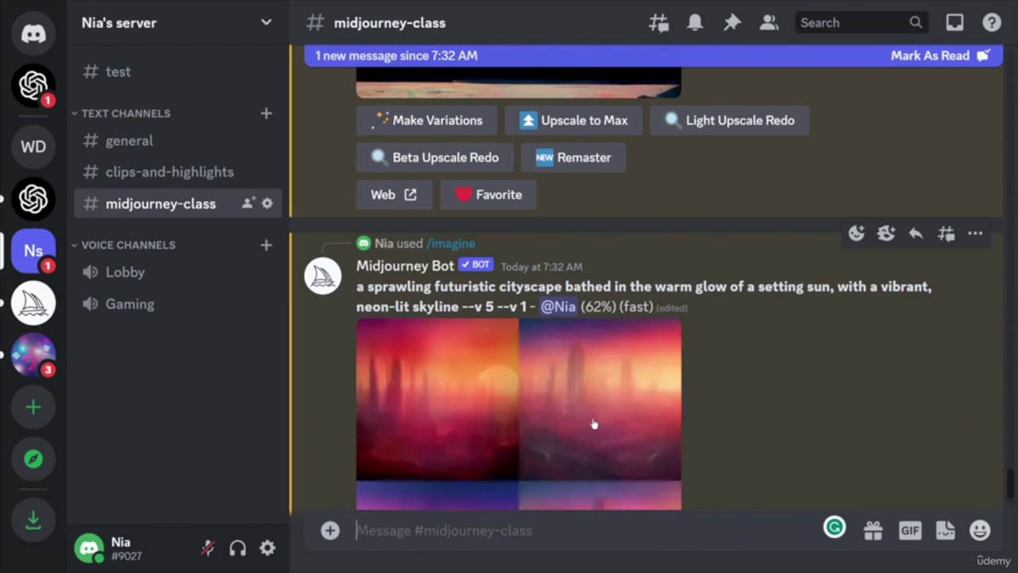
- Scroll up past the image grids to the /settings message showing MJ version 5 and suffix --v 5
scroll(525, 382, "down", 4)
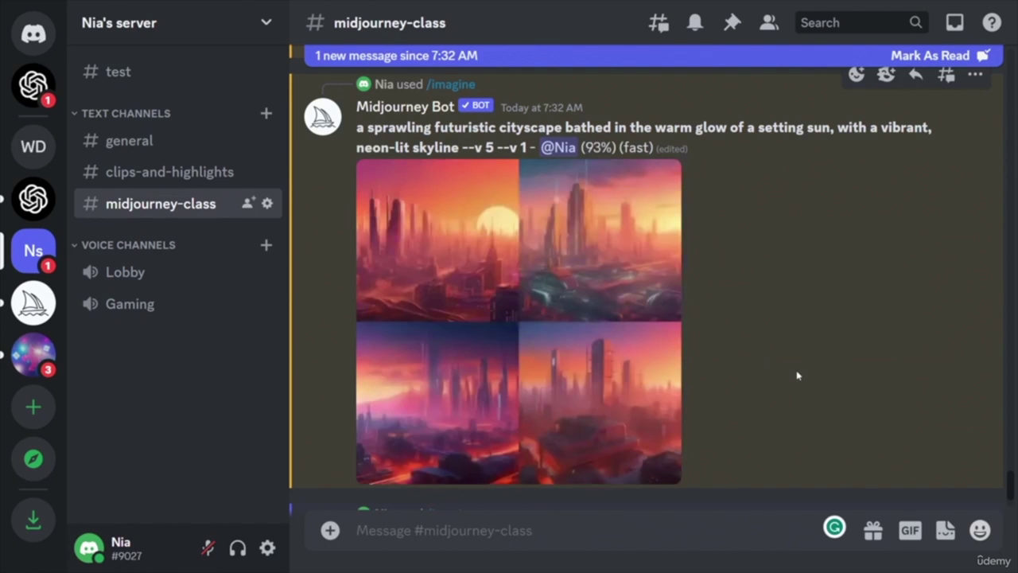
scroll(798, 375, "up", 20)
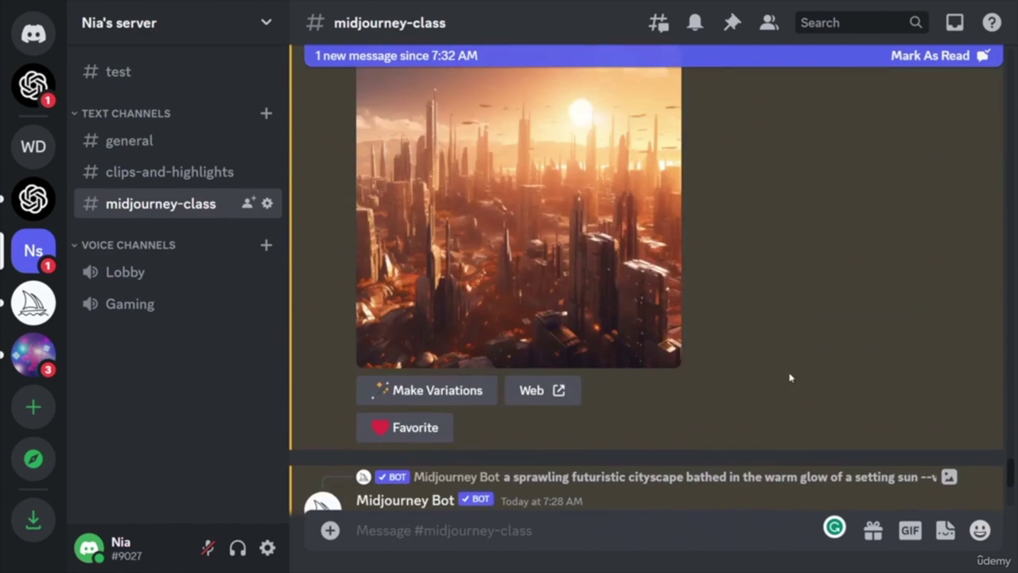
scroll(727, 369, "down", 15)
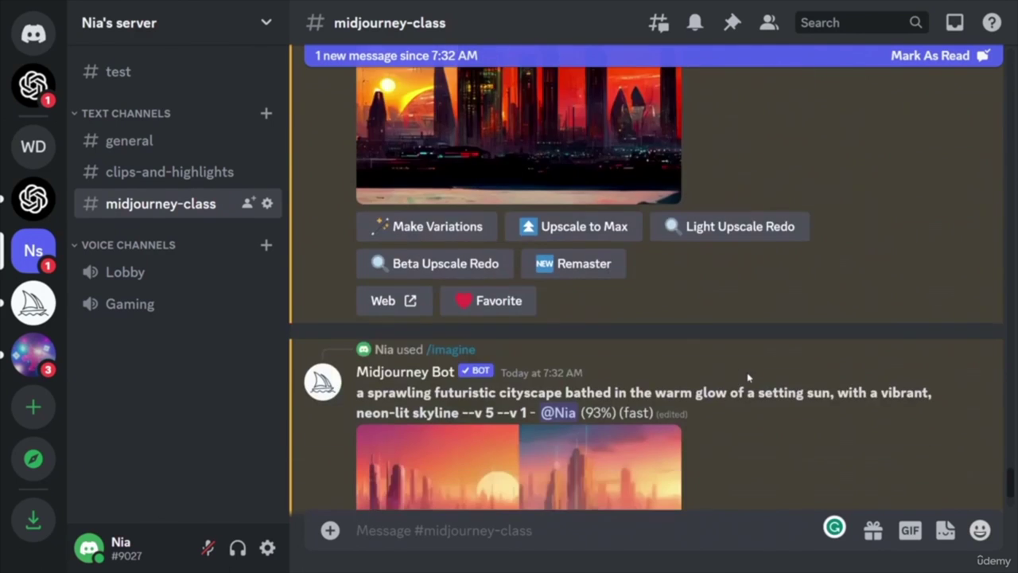
scroll(747, 374, "up", 5)
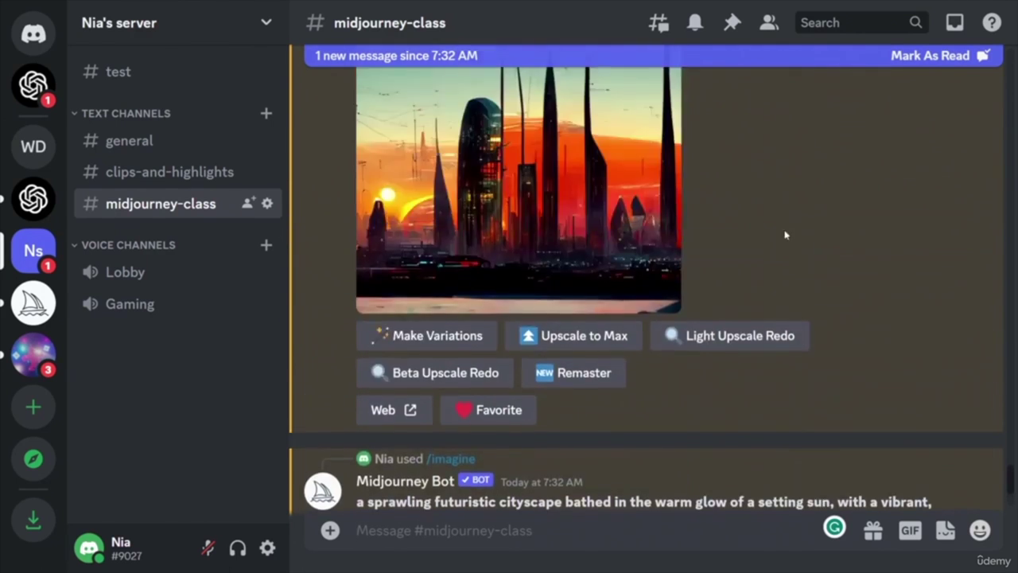
scroll(748, 227, "up", 15)
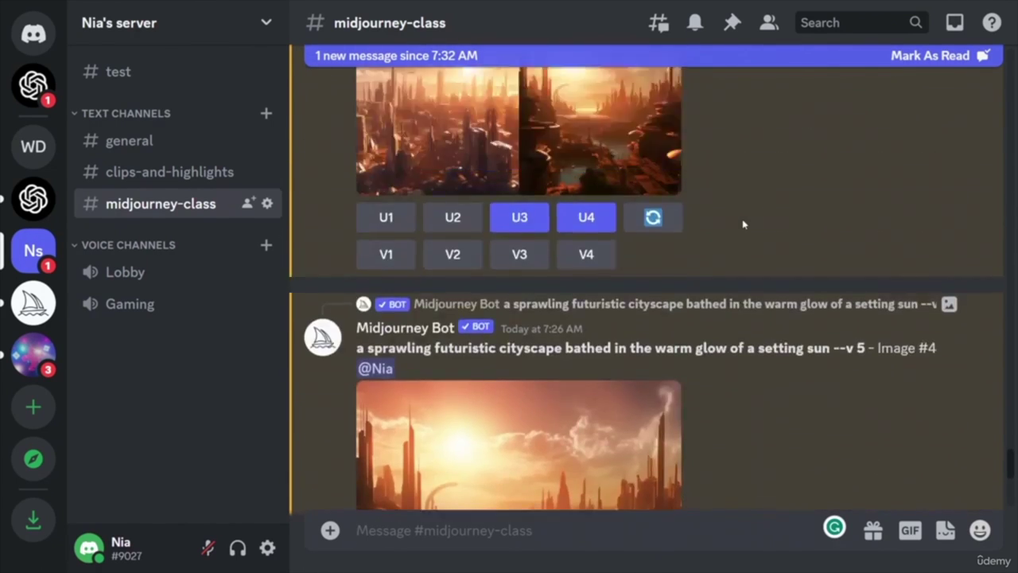
scroll(743, 225, "up", 5)
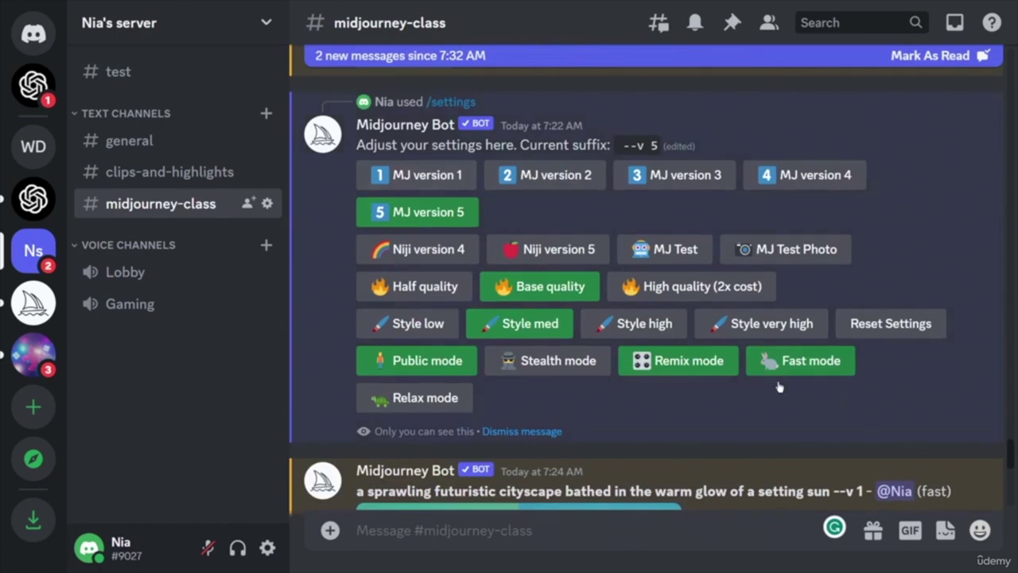
- Scroll to the finished --v 5 --v 1 neon skyline grid and highlight the --v 5 flag in its prompt
left_click(491, 534)
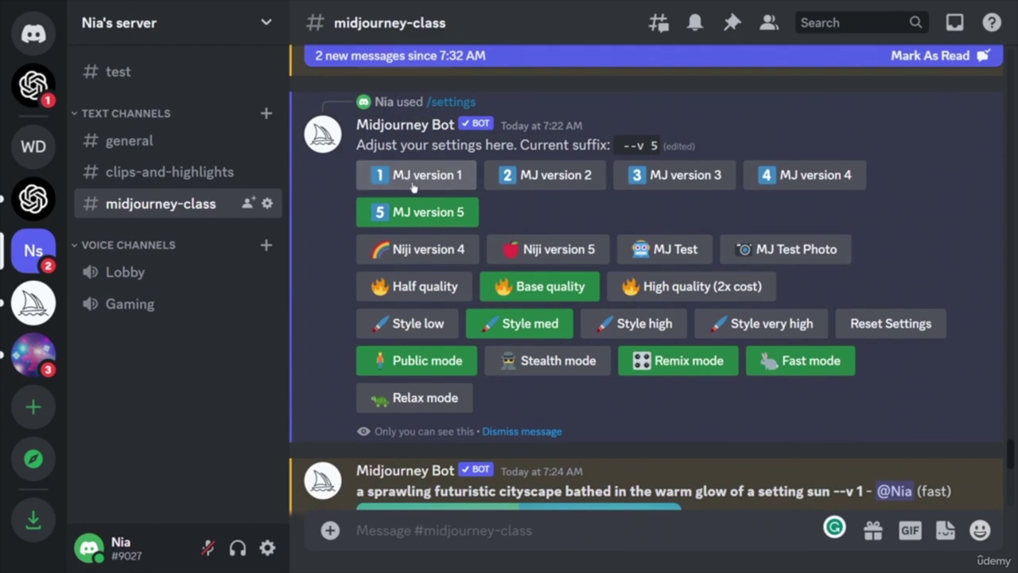
scroll(726, 423, "down", 15)
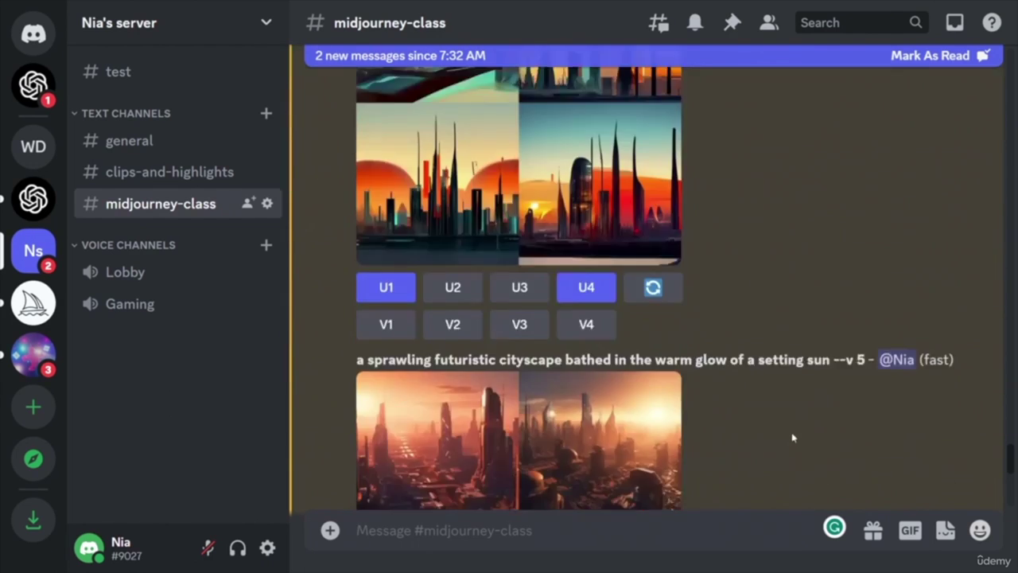
scroll(726, 356, "down", 10)
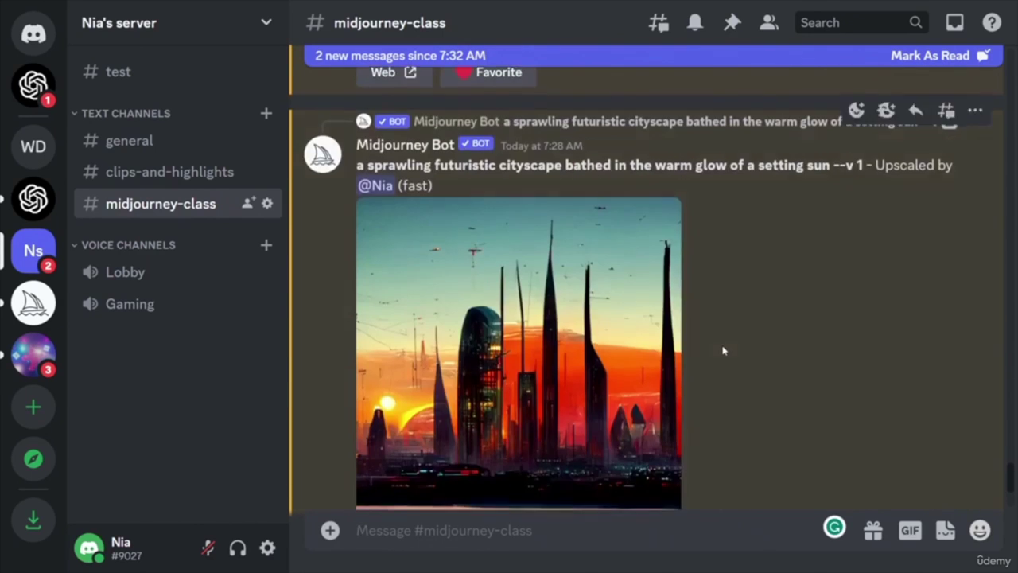
scroll(651, 305, "up", 7)
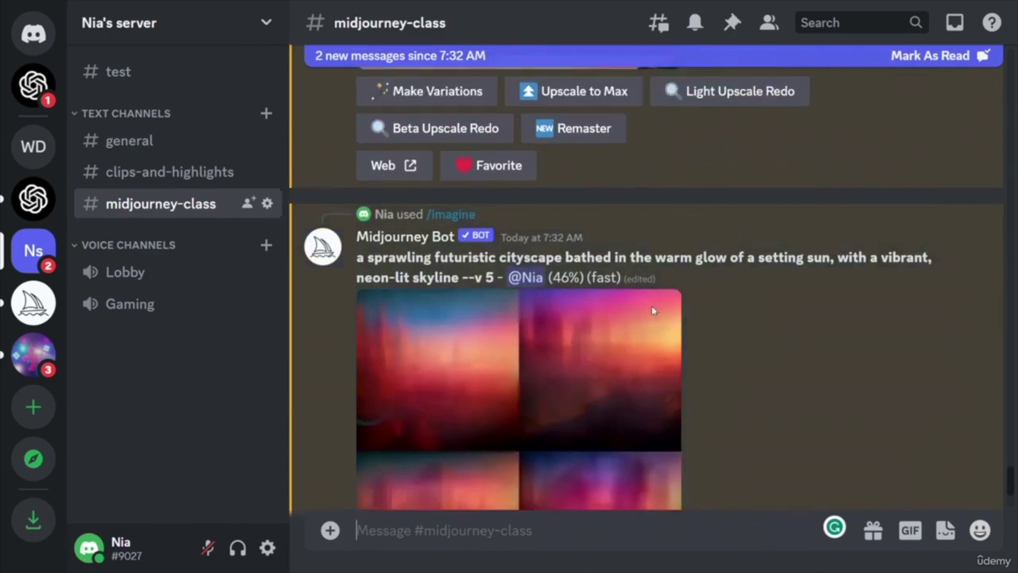
scroll(835, 432, "down", 3)
scroll(835, 432, "down", 10)
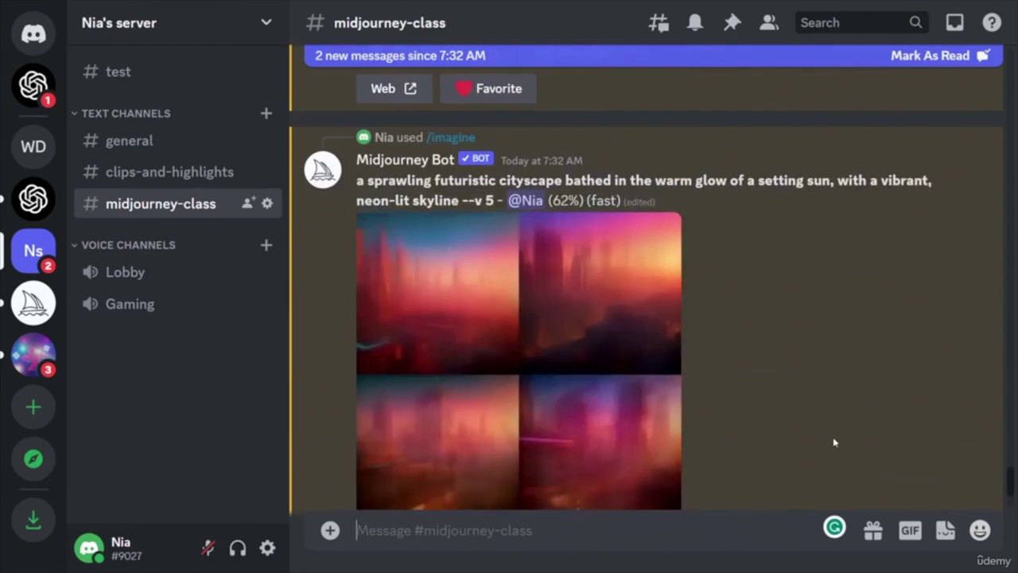
scroll(814, 439, "down", 4)
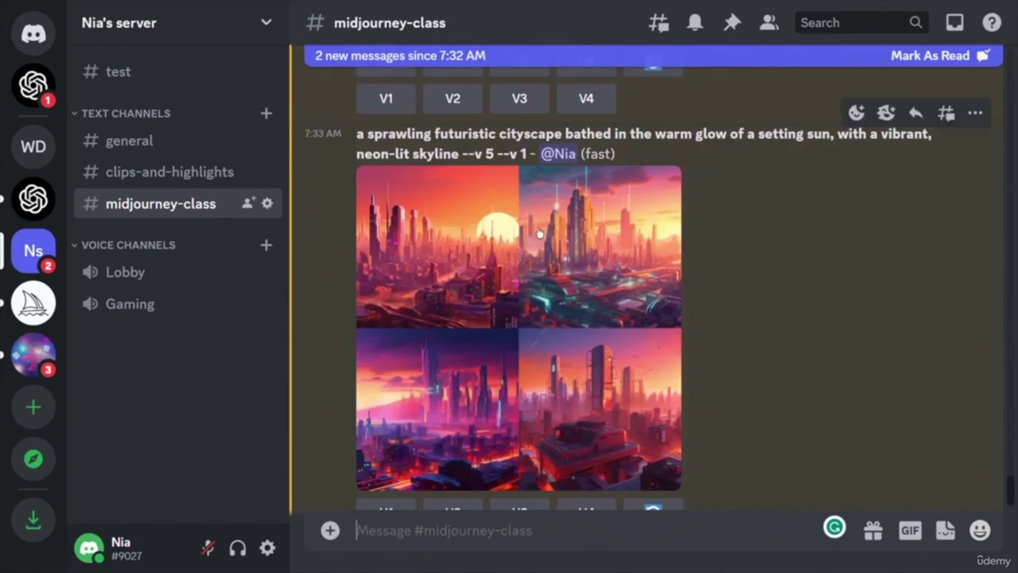
left_click_drag(500, 154, 524, 154)
left_click_drag(463, 154, 490, 154)
scroll(731, 397, "down", 2)
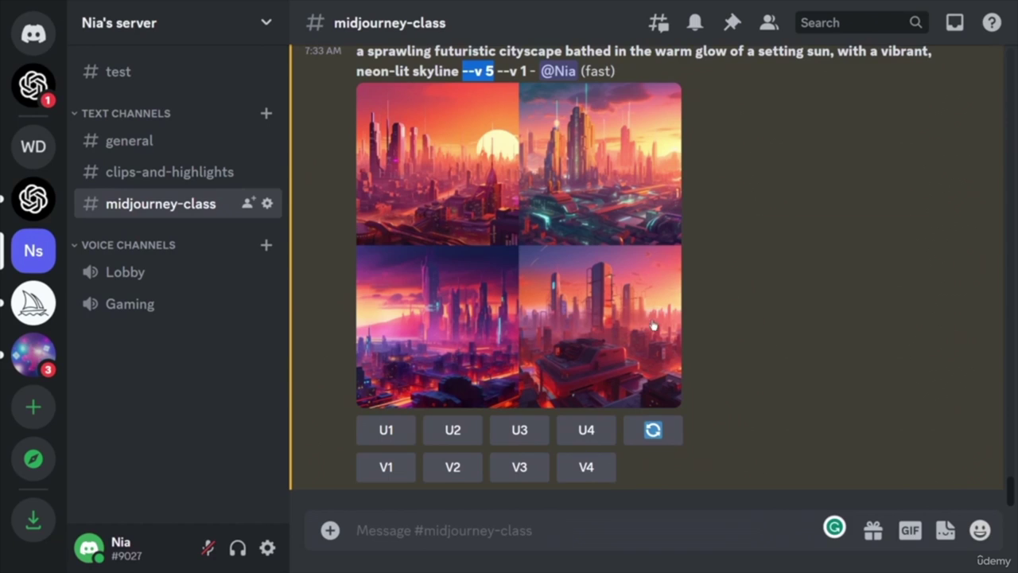
scroll(544, 357, "up", 2)
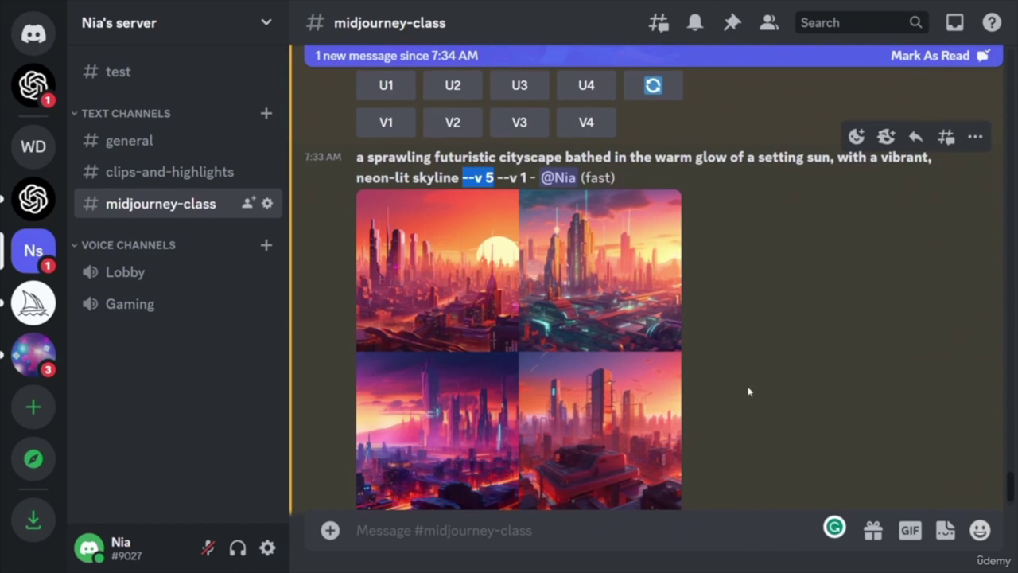
- Scroll through earlier grids and upscales, stopping on the amber-lit river city Image #4 upscale from --v 5
scroll(575, 408, "up", 5)
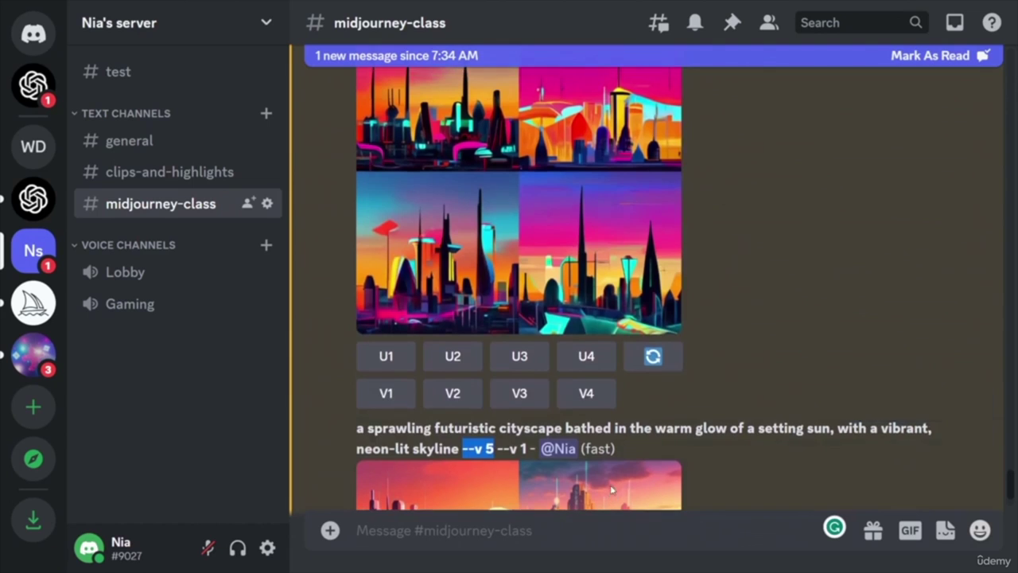
scroll(586, 331, "down", 3)
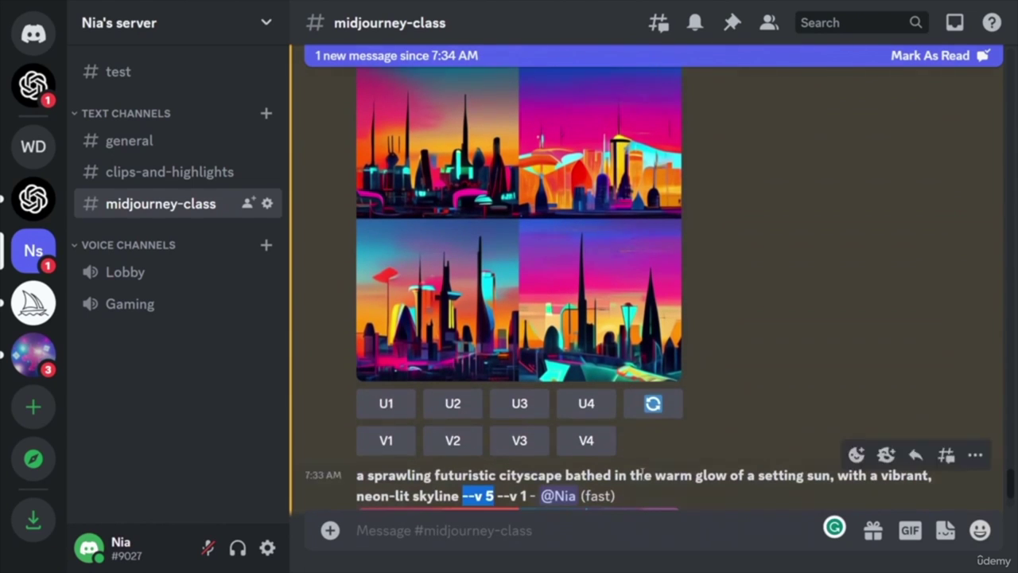
scroll(747, 328, "up", 3)
scroll(746, 329, "down", 2)
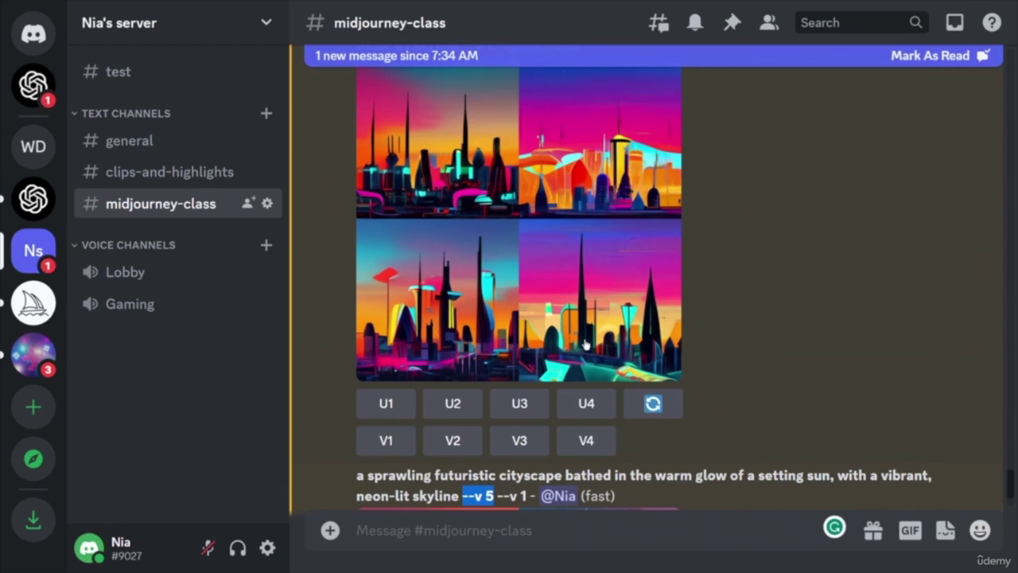
scroll(754, 342, "up", 3)
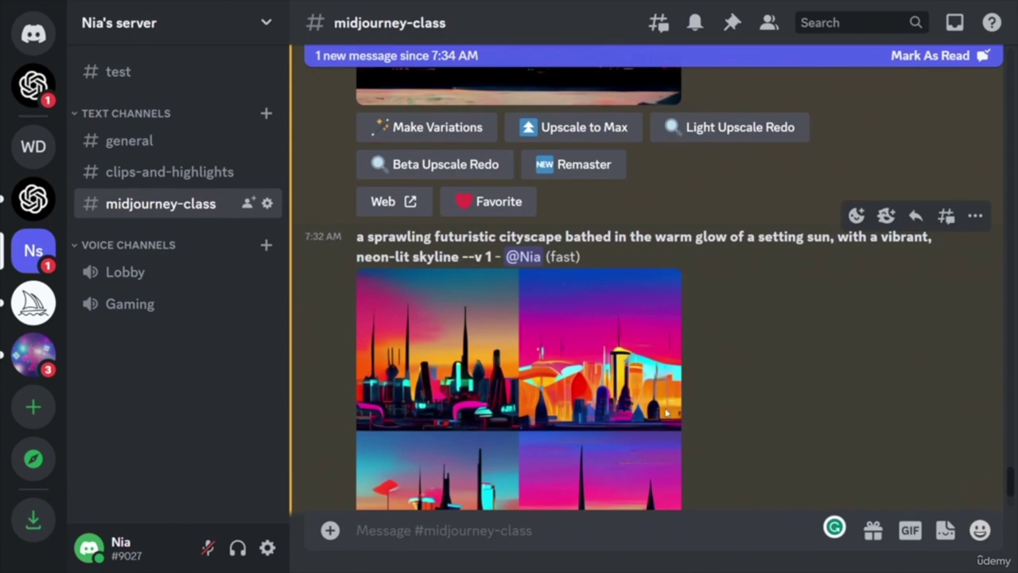
scroll(666, 412, "down", 15)
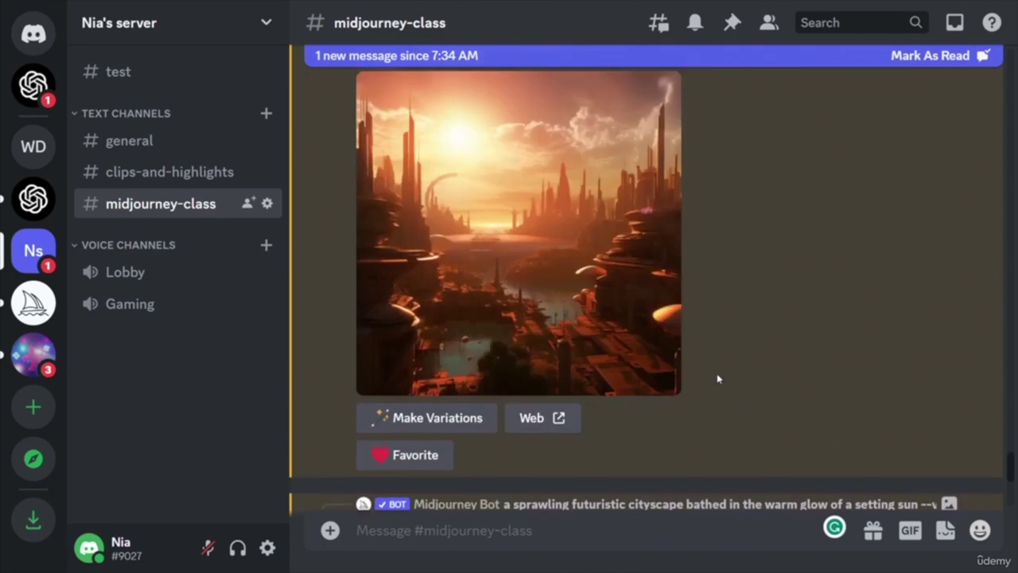
scroll(708, 370, "down", 10)
scroll(696, 358, "down", 5)
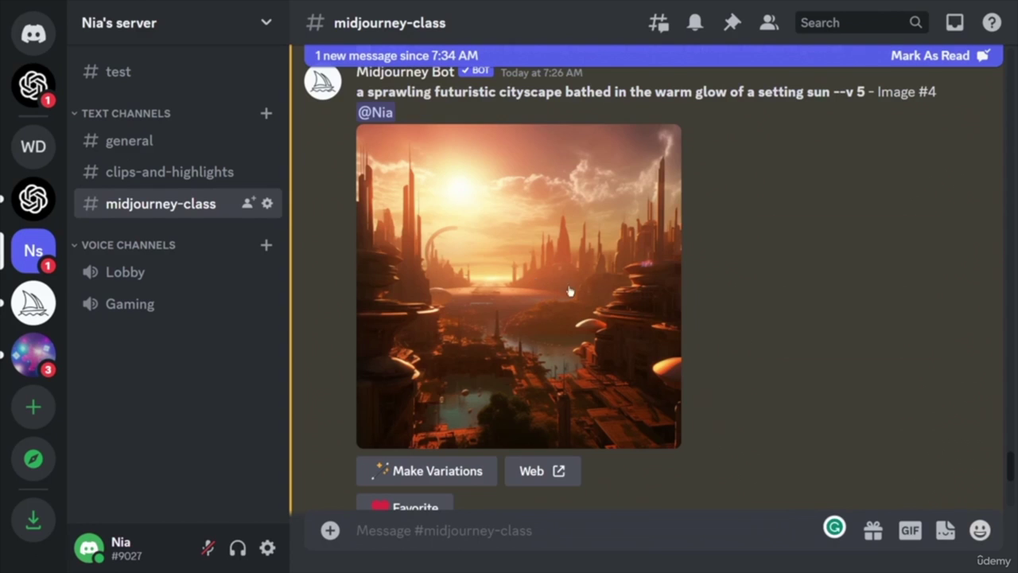
scroll(705, 371, "down", 5)
- Upscale all four images (U1–U4) of the new --v 5 neon skyline grid
left_click(366, 56)
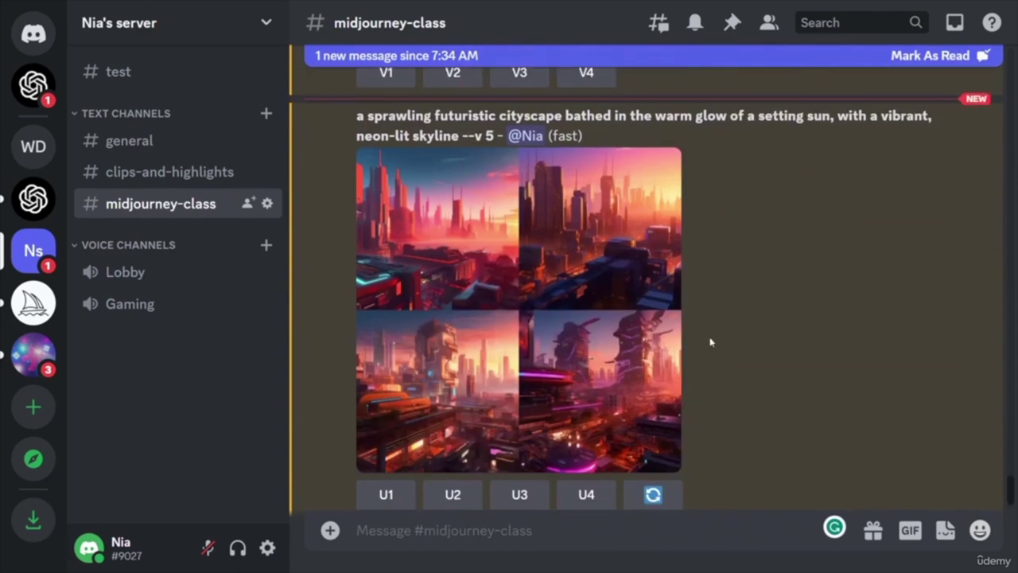
scroll(783, 384, "down", 1)
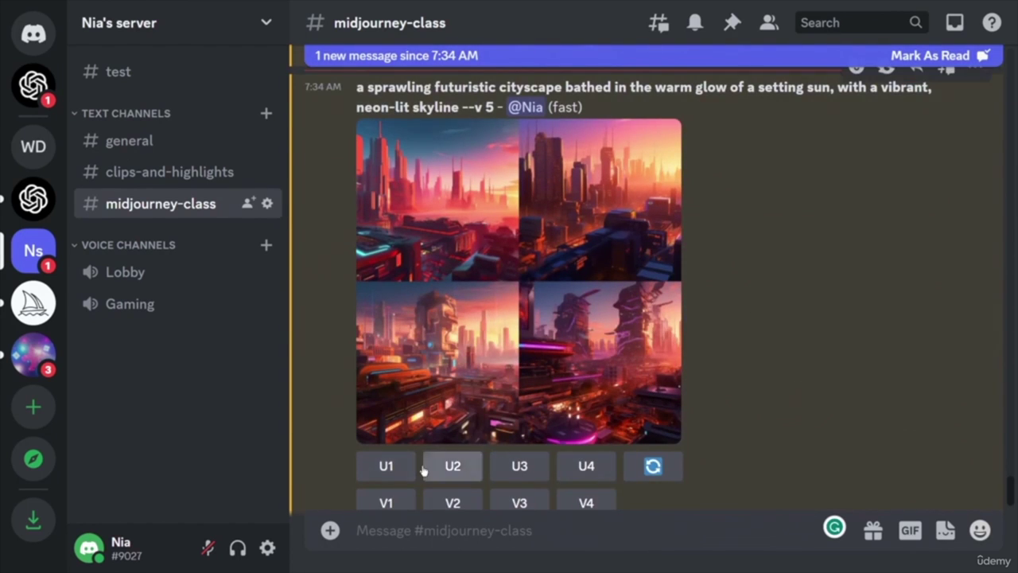
left_click(387, 470)
left_click(462, 471)
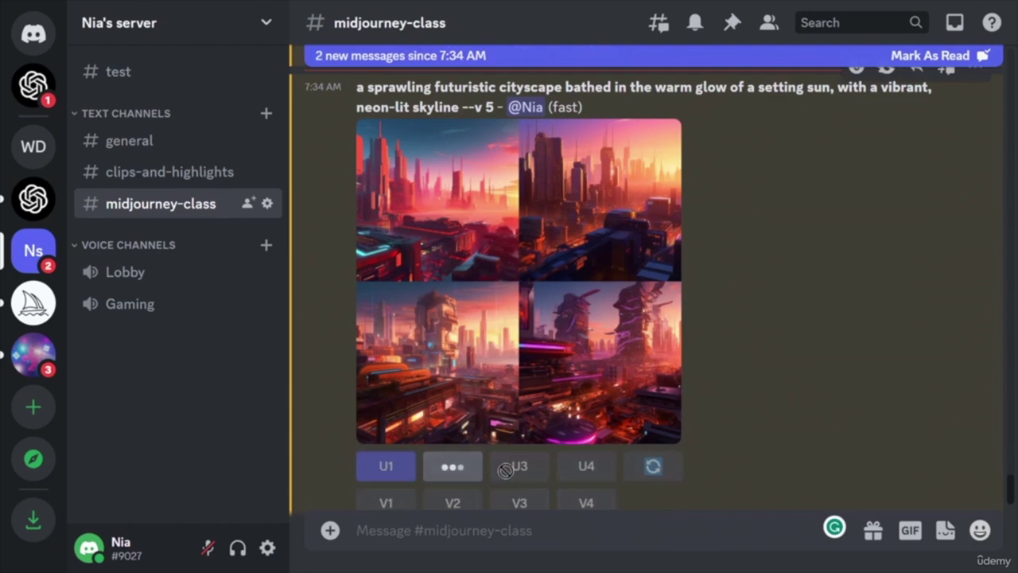
left_click(518, 469)
left_click(589, 468)
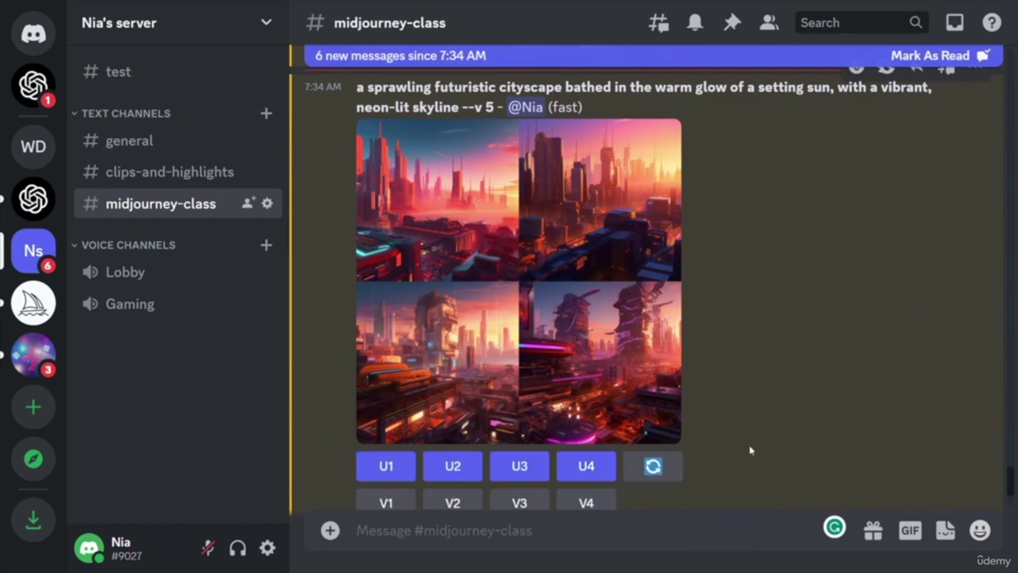
- Upscale all four images (U1–U4) of the --v 1 neon skyline grid
scroll(757, 419, "down", 6)
left_click(389, 413)
left_click(450, 416)
left_click(519, 414)
left_click(591, 415)
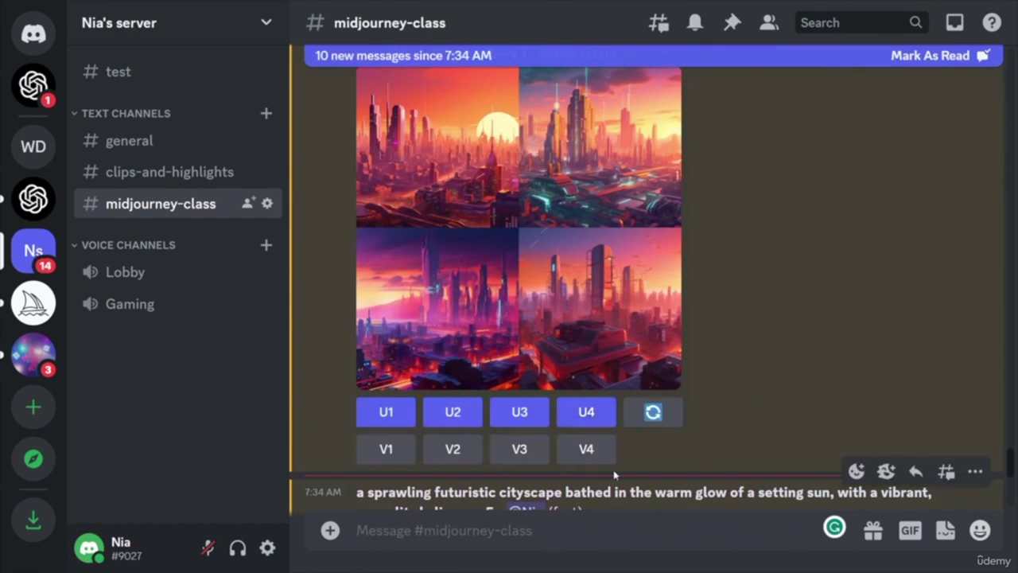
scroll(705, 369, "down", 2)
scroll(705, 369, "down", 4)
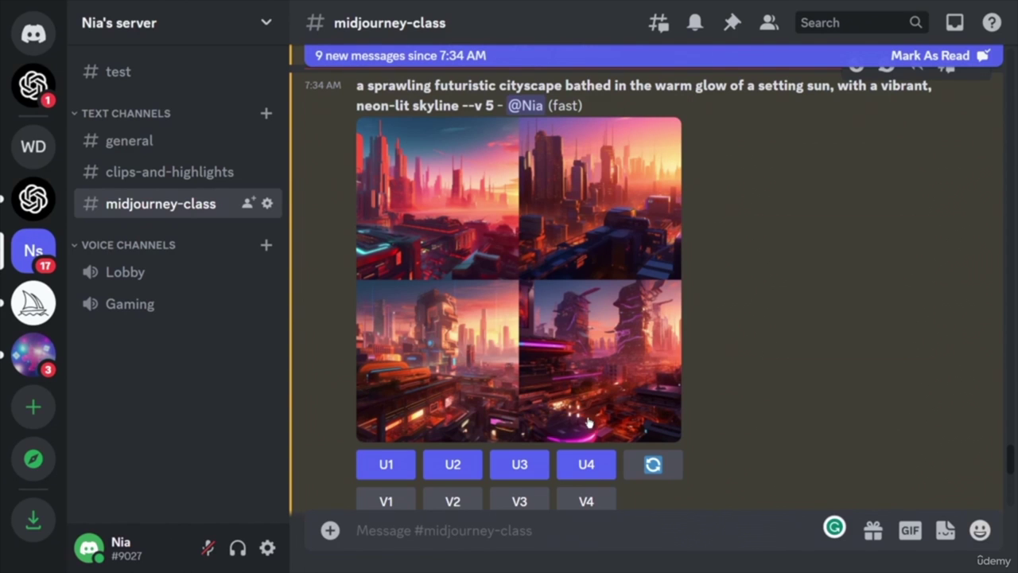
scroll(750, 455, "down", 10)
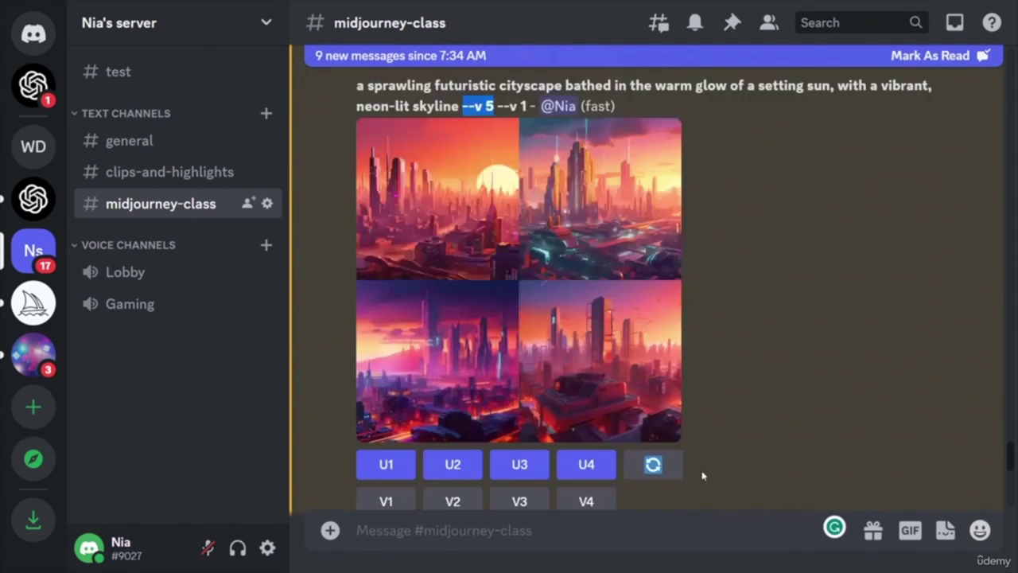
- Scroll through and compare the four --v 5 neon skyline upscales, ending on Image #4's magenta-ringed purple towers
scroll(754, 494, "down", 15)
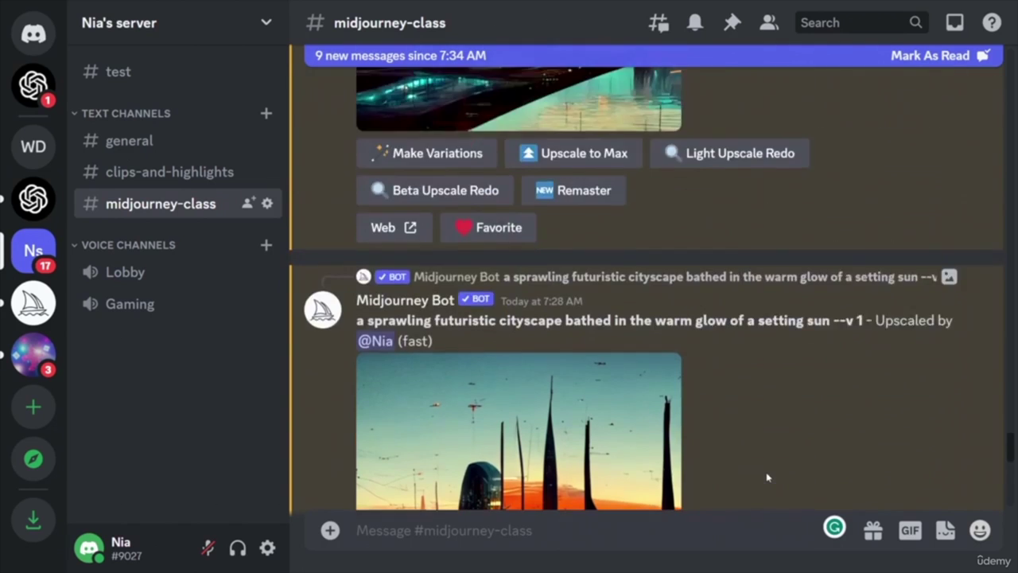
scroll(748, 439, "down", 4)
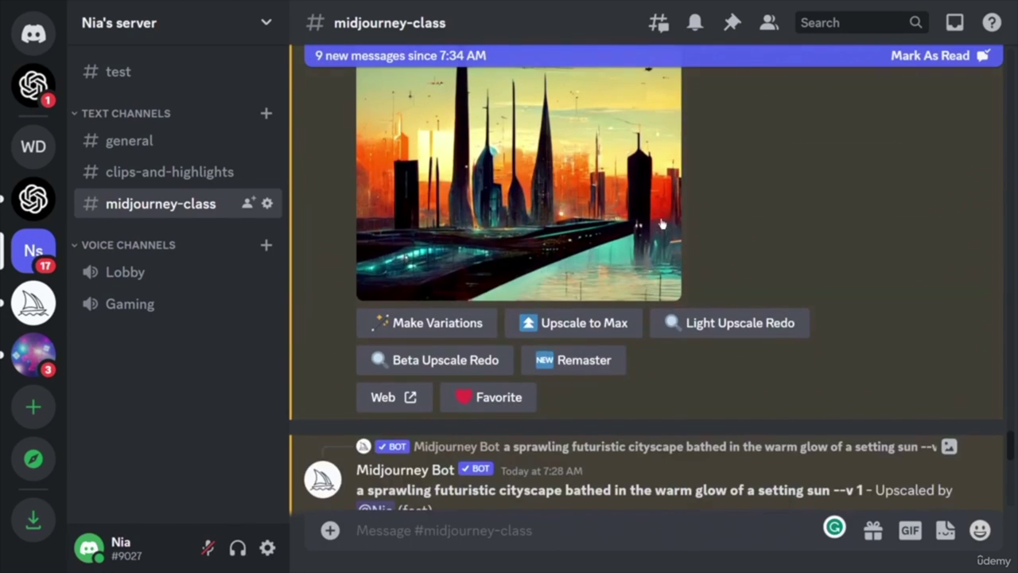
scroll(503, 207, "down", 10)
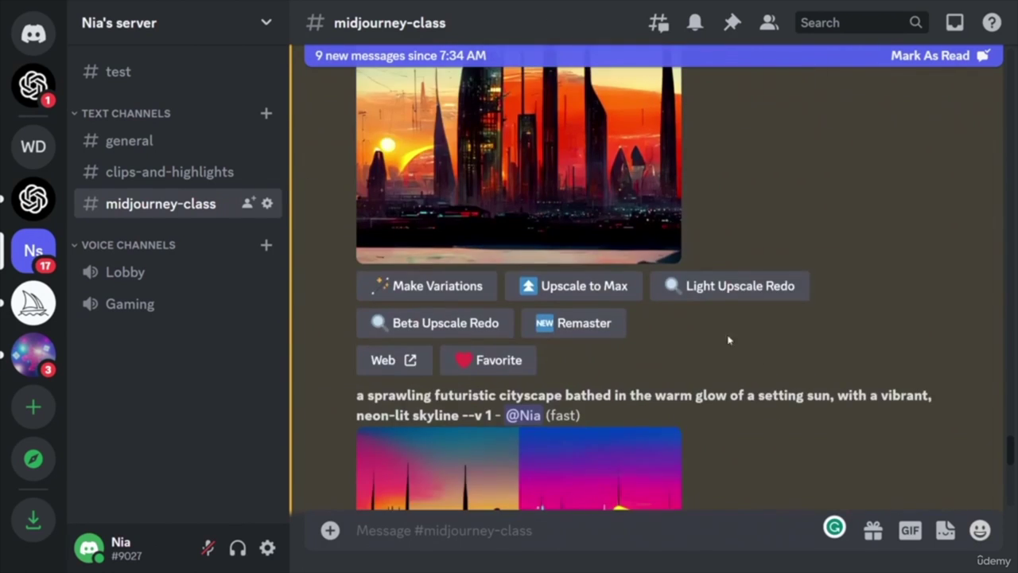
scroll(618, 237, "down", 10)
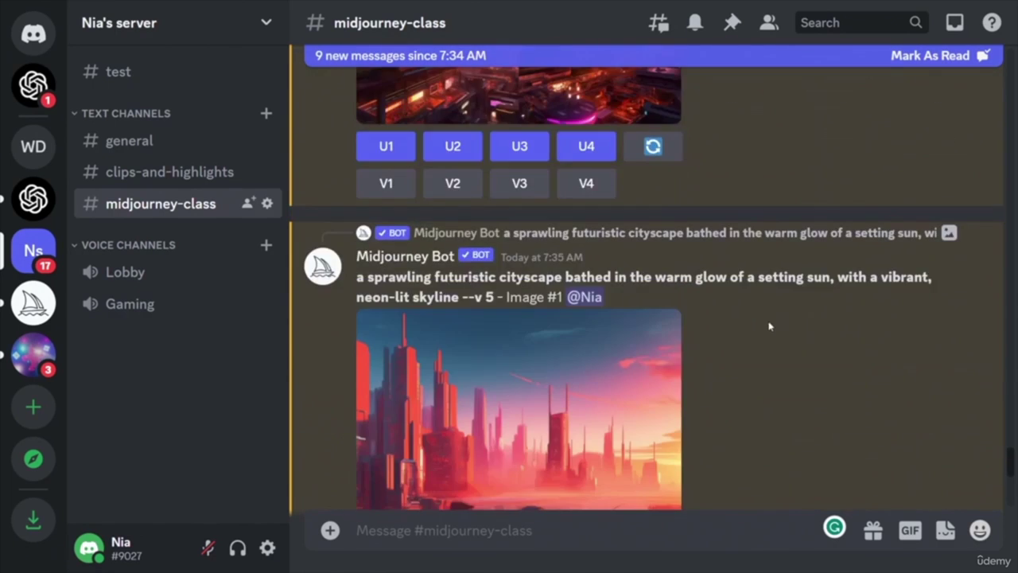
scroll(778, 340, "up", 2)
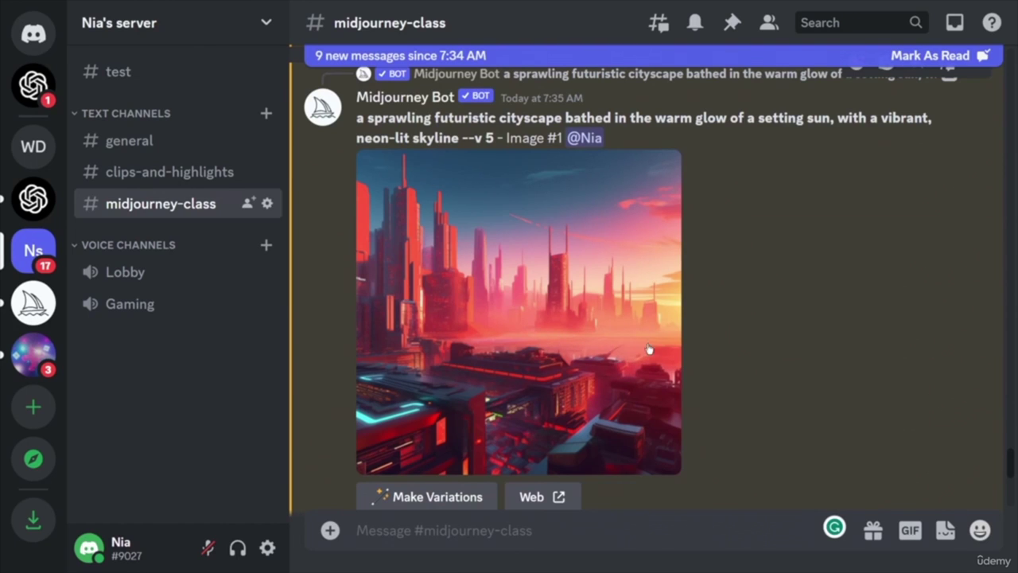
scroll(628, 350, "down", 5)
scroll(606, 358, "down", 4)
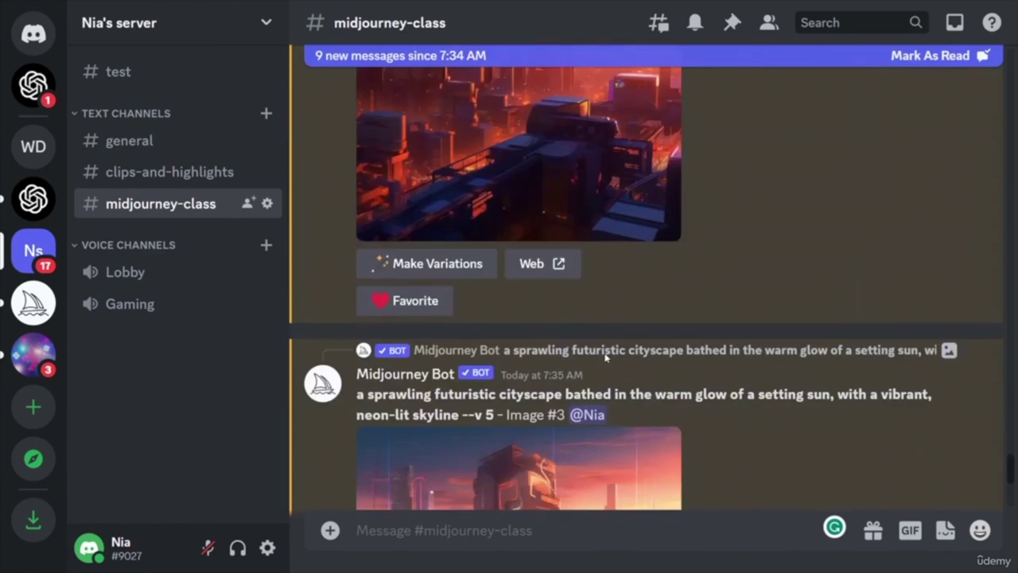
scroll(606, 358, "down", 3)
scroll(660, 358, "up", 5)
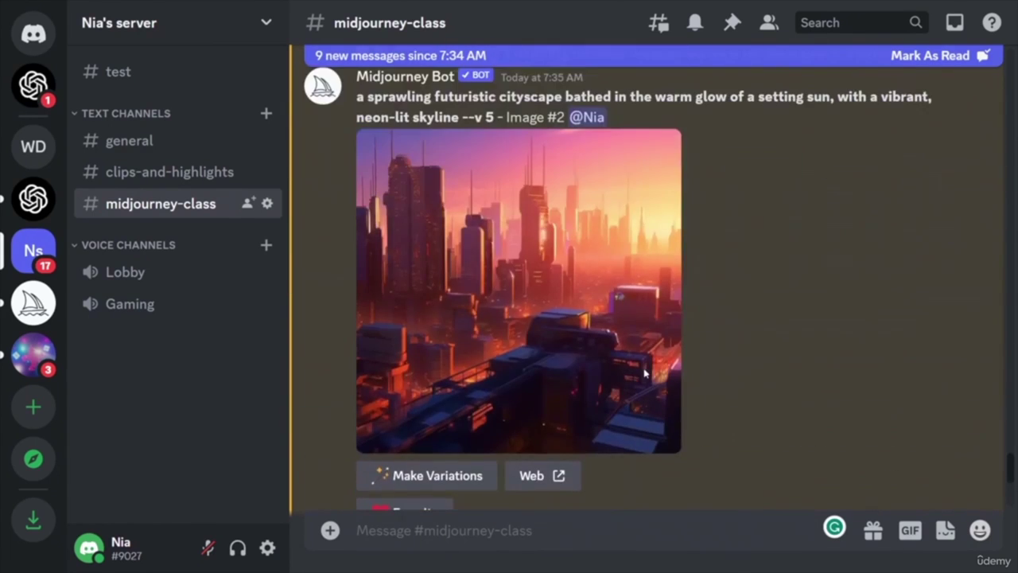
scroll(644, 374, "down", 5)
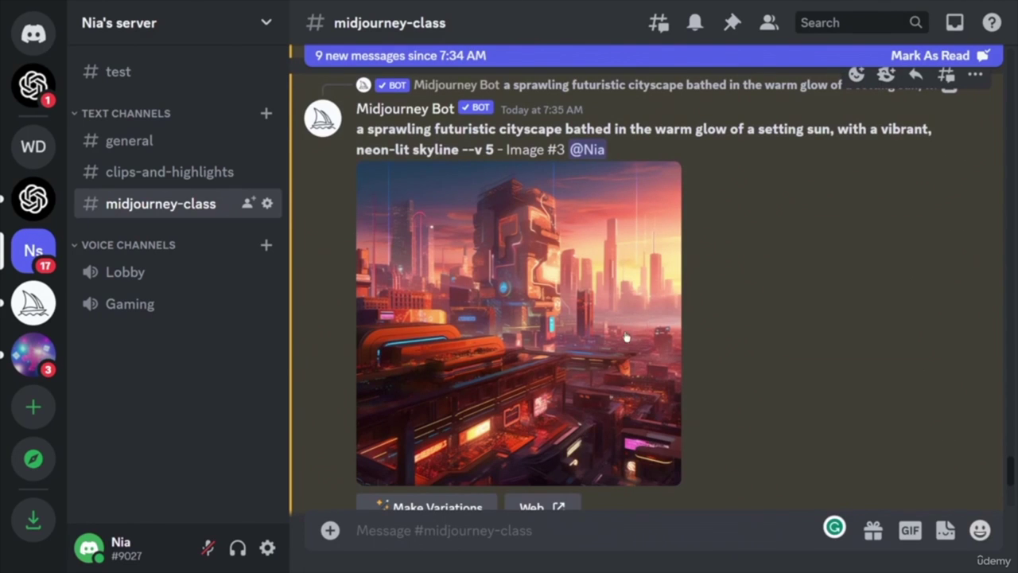
scroll(557, 382, "up", 5)
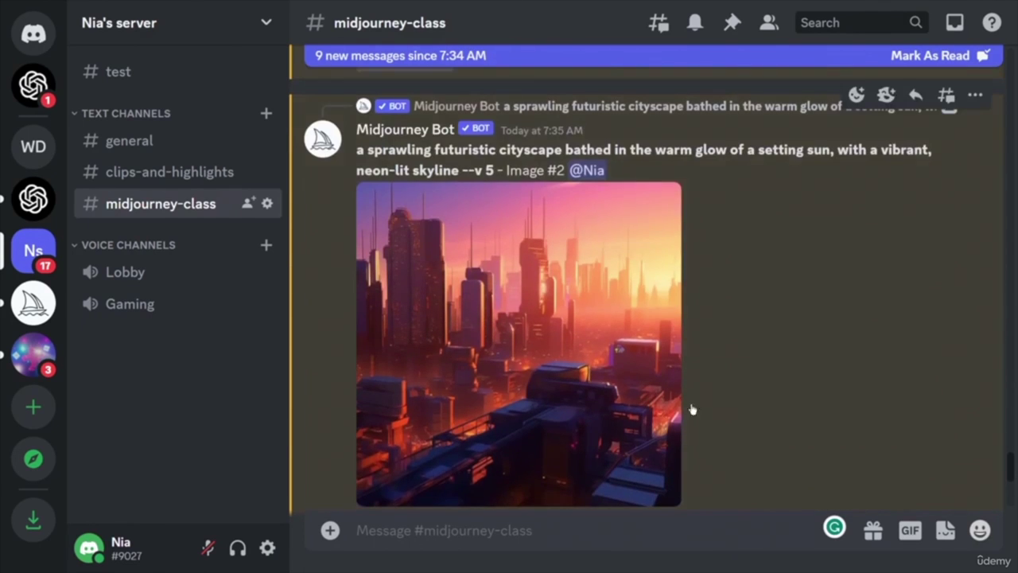
scroll(660, 417, "down", 1)
scroll(629, 413, "down", 10)
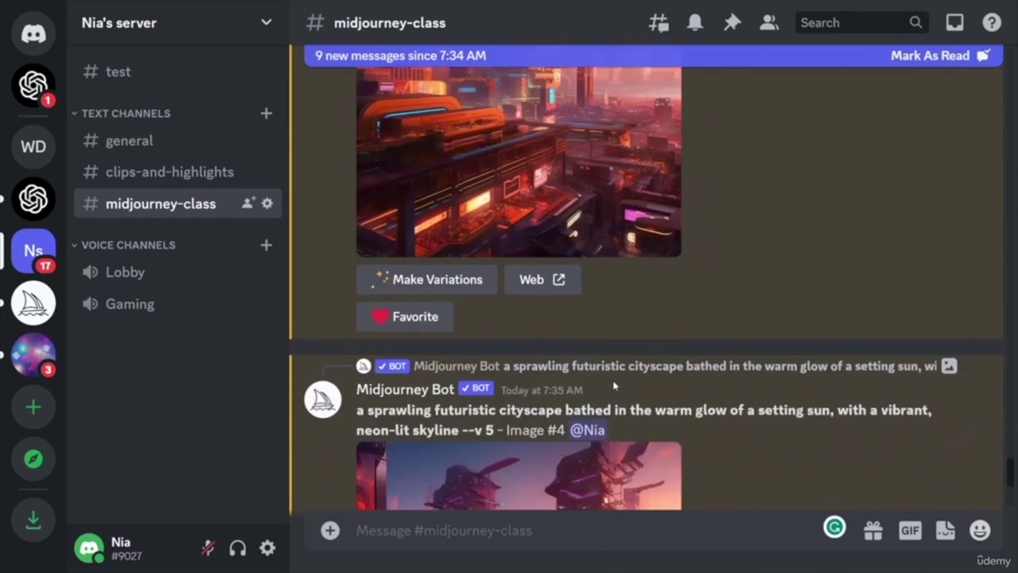
scroll(658, 379, "down", 2)
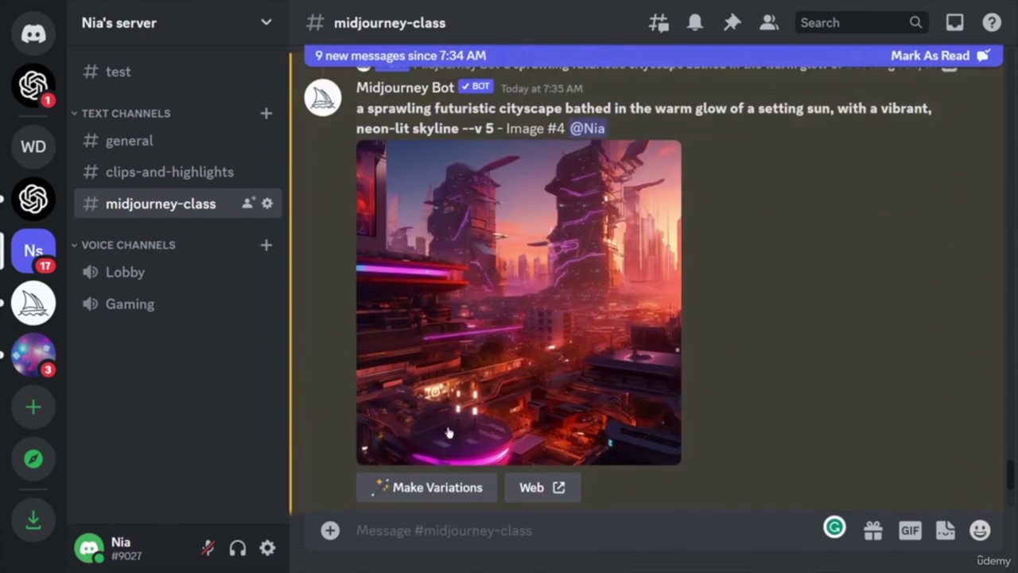
- View upscaled Image #4 at full size, then scroll down to the --v 1 Image #1 upscale
left_click(562, 459)
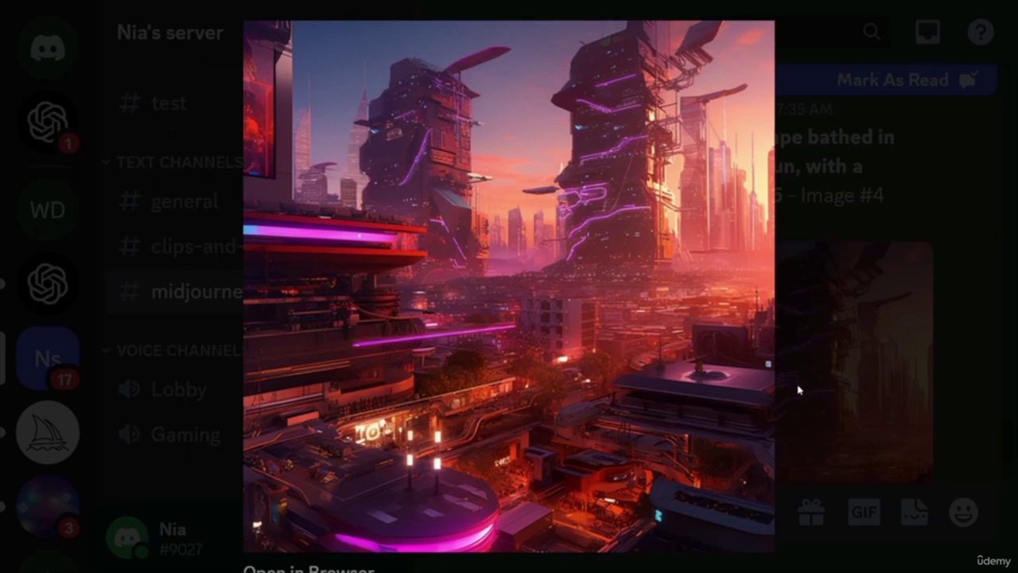
left_click(894, 405)
scroll(825, 316, "down", 3)
scroll(825, 315, "down", 3)
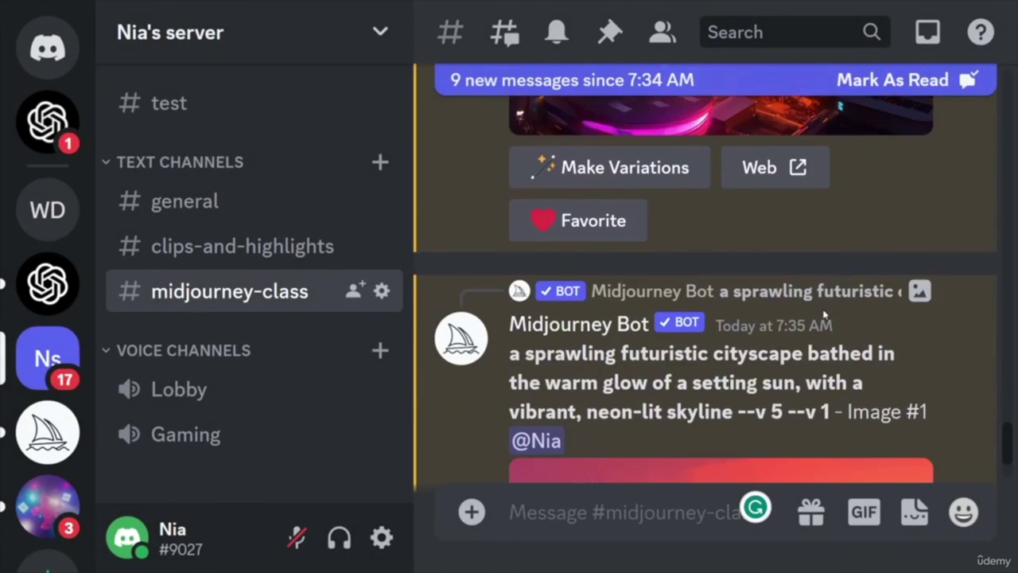
scroll(876, 342, "down", 5)
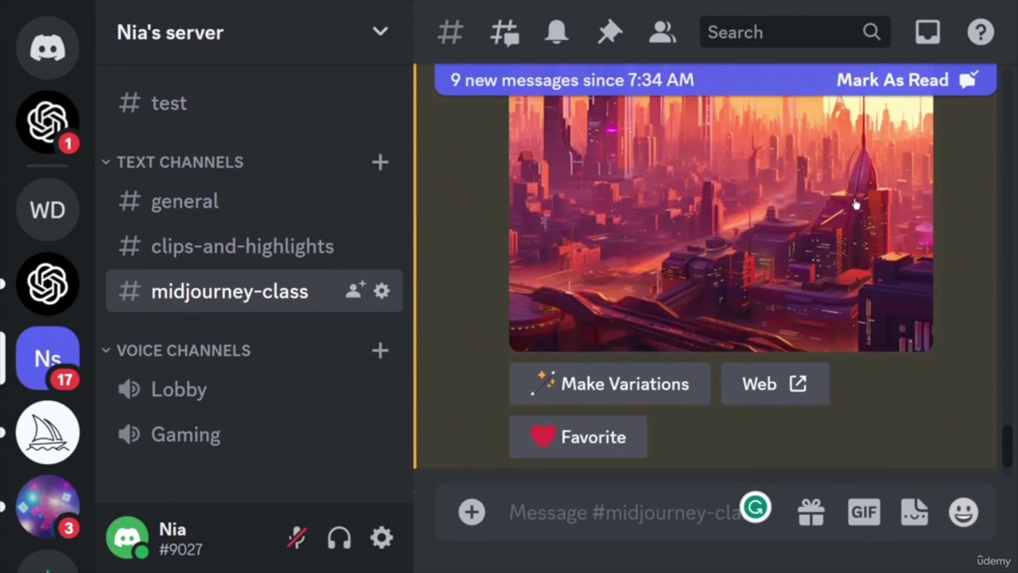
scroll(852, 261, "up", 3)
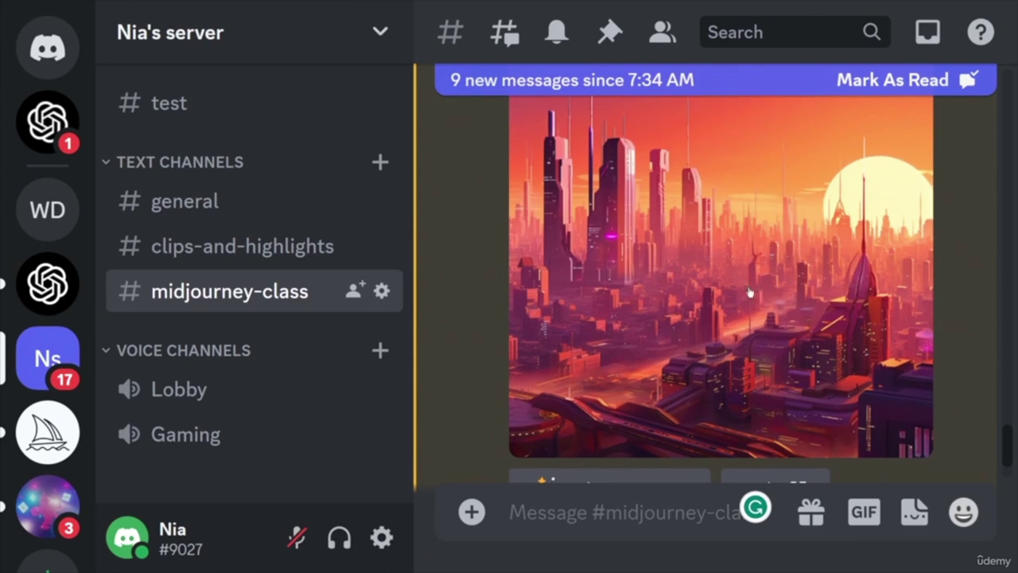
scroll(794, 271, "down", 10)
scroll(890, 296, "down", 3)
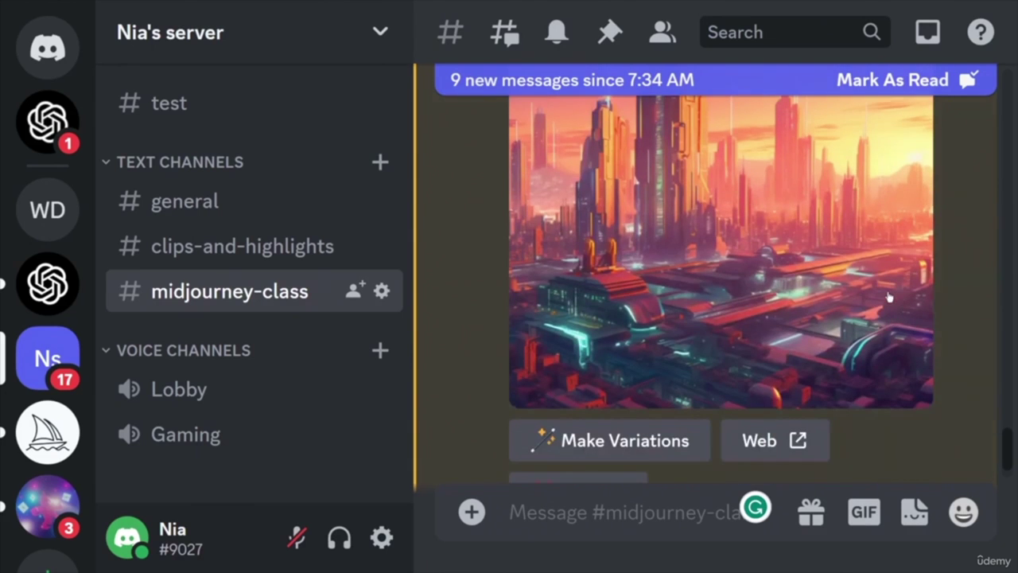
scroll(890, 297, "down", 10)
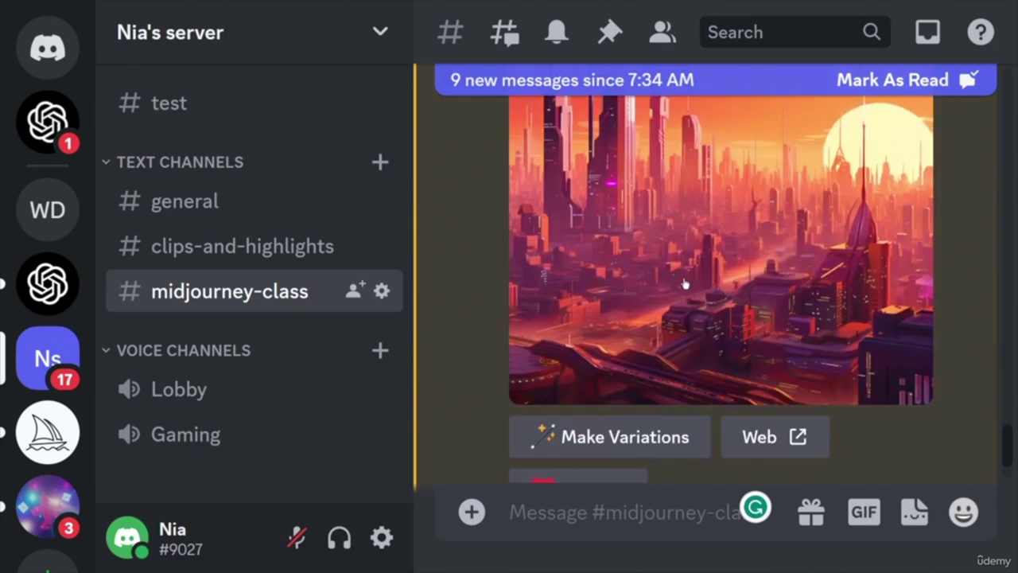
scroll(717, 267, "up", 2)
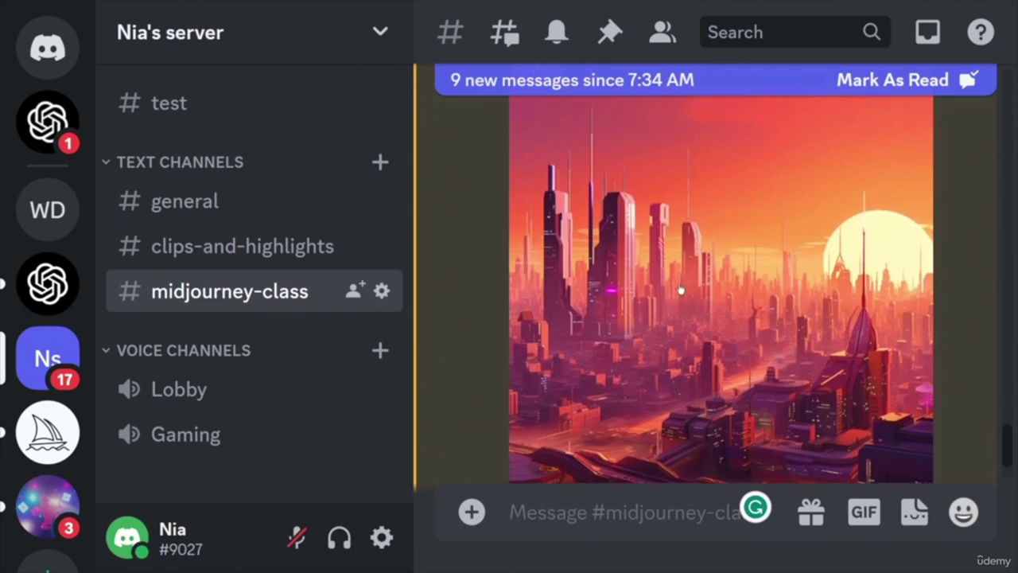
scroll(680, 290, "up", 2)
scroll(656, 384, "down", 3)
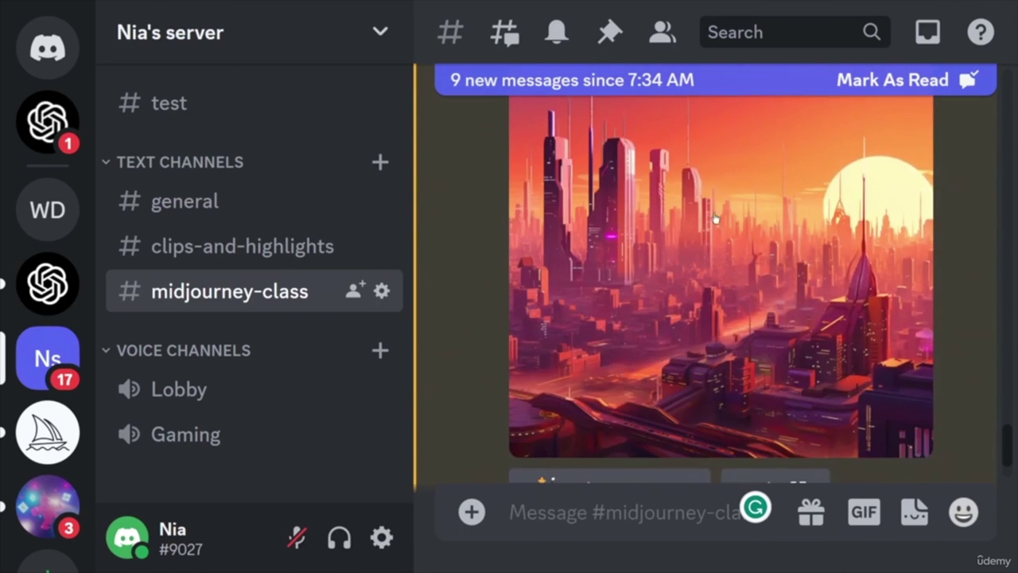
scroll(715, 218, "down", 9)
scroll(744, 272, "up", 1)
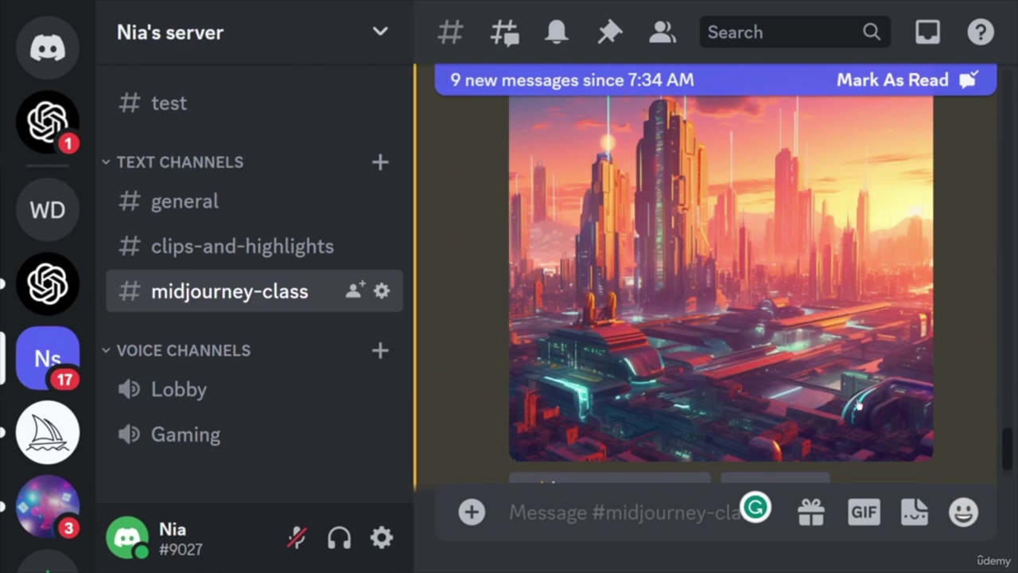
scroll(778, 361, "down", 5)
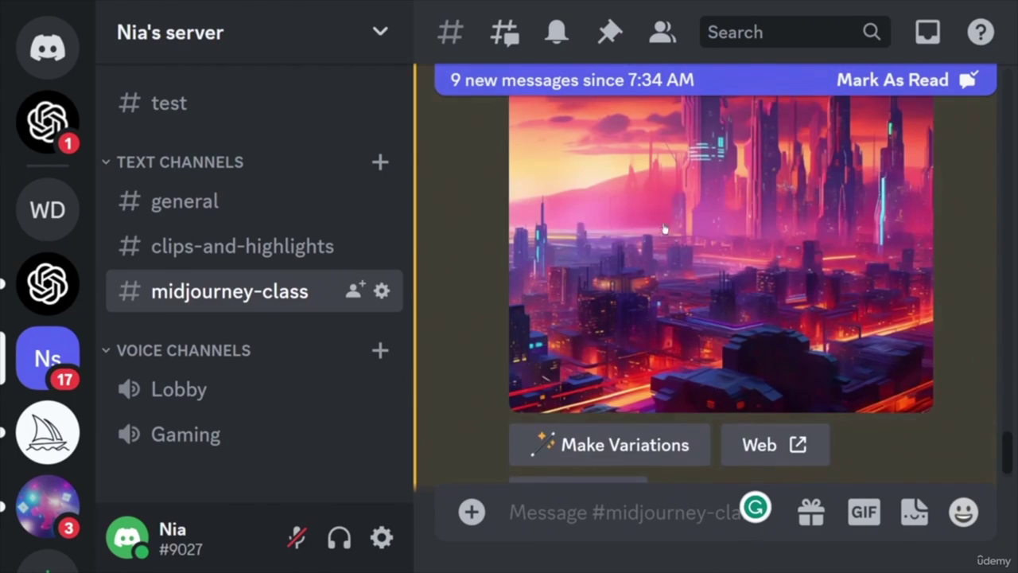
scroll(861, 369, "down", 5)
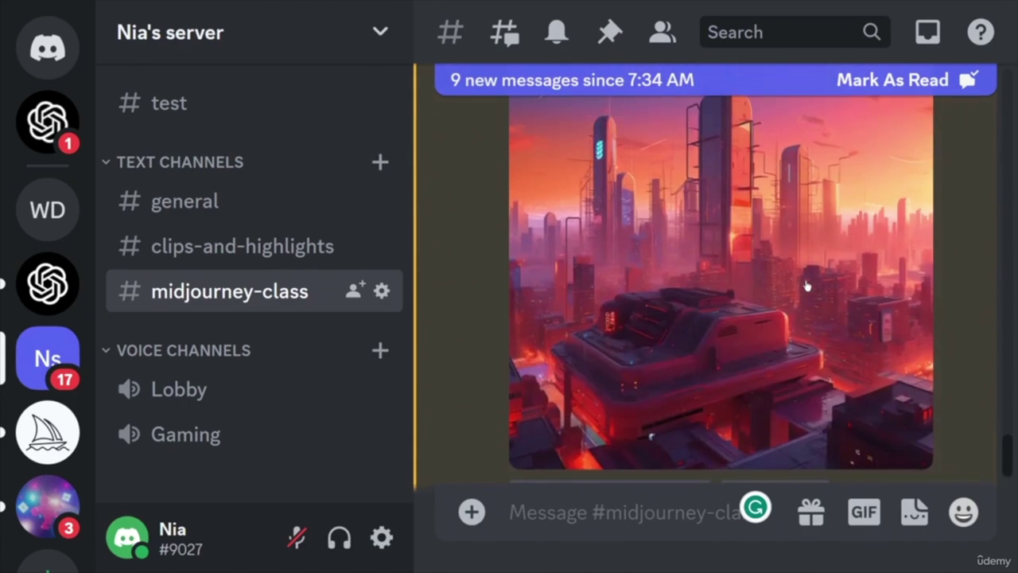
scroll(704, 277, "down", 3)
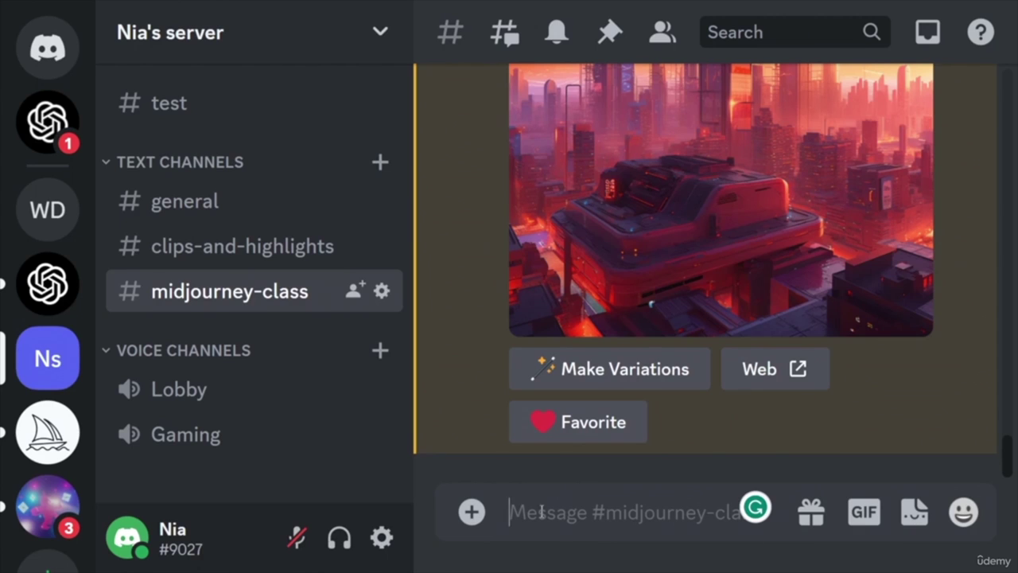
- Submit an /imagine prompt for a neon-lit futuristic sunset cityscape with a colossal robot towering over buildings
type("/imagine")
key("Return")
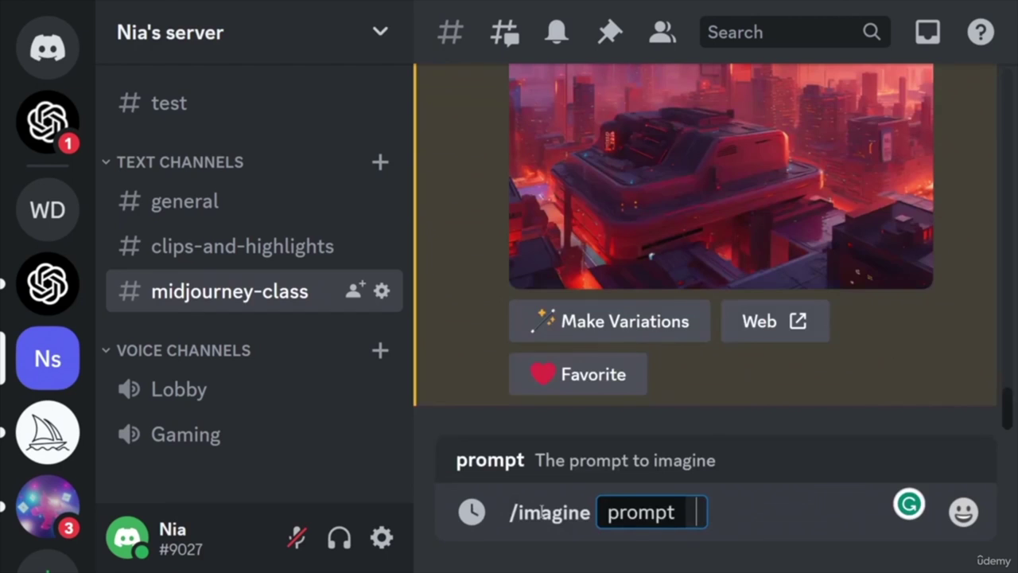
type("a sprawling futuristic cityscape bathed in the warm glow of a setting sun, with a vibrant, neon-lit skyline, and a colossal robot towering over the buildings")
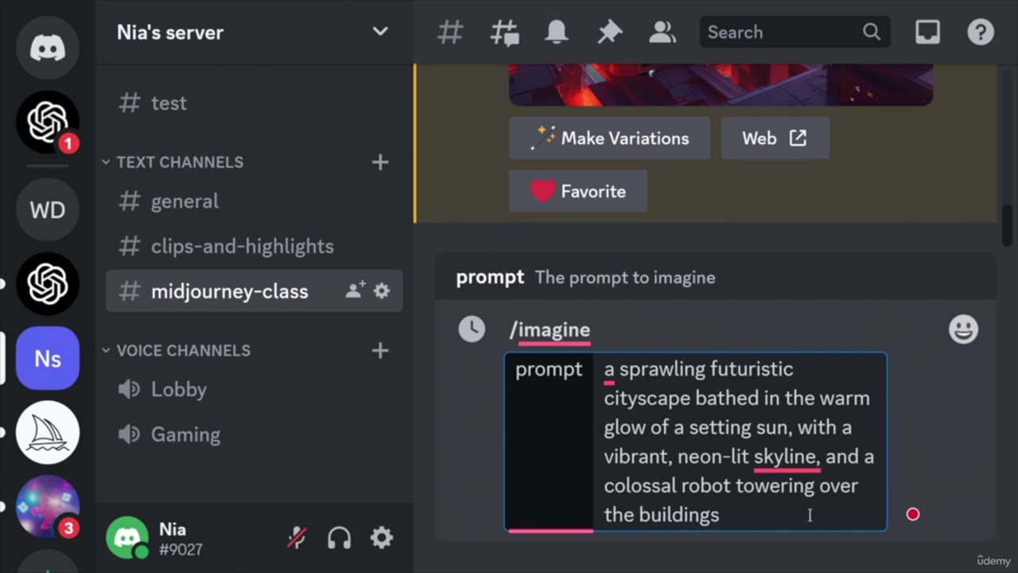
key("Return")
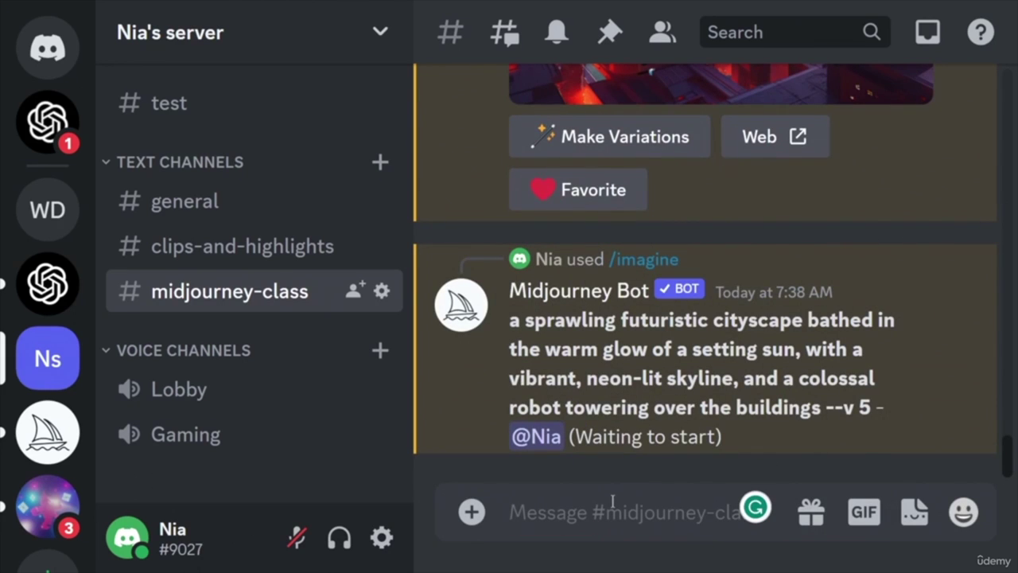
- Resubmit the colossal-robot cityscape prompt with --v 1 appended, after removing a wrongly chosen settings command
type("/imagine")
key("Tab")
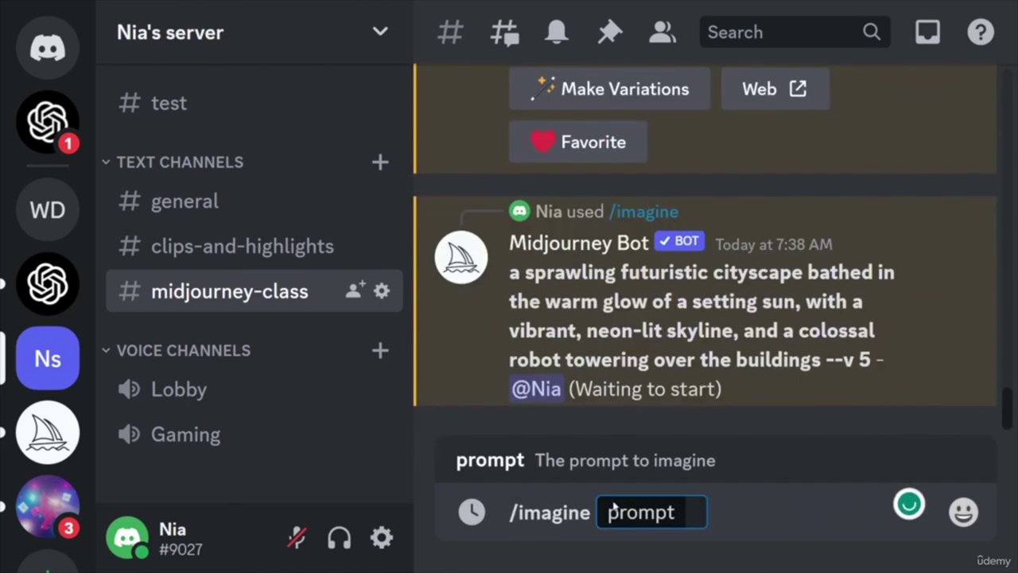
key("BackSpace")
key("BackSpace")
key("BackSpace")
key("BackSpace")
key("BackSpace")
key("BackSpace")
key("BackSpace")
key("BackSpace")
key("BackSpace")
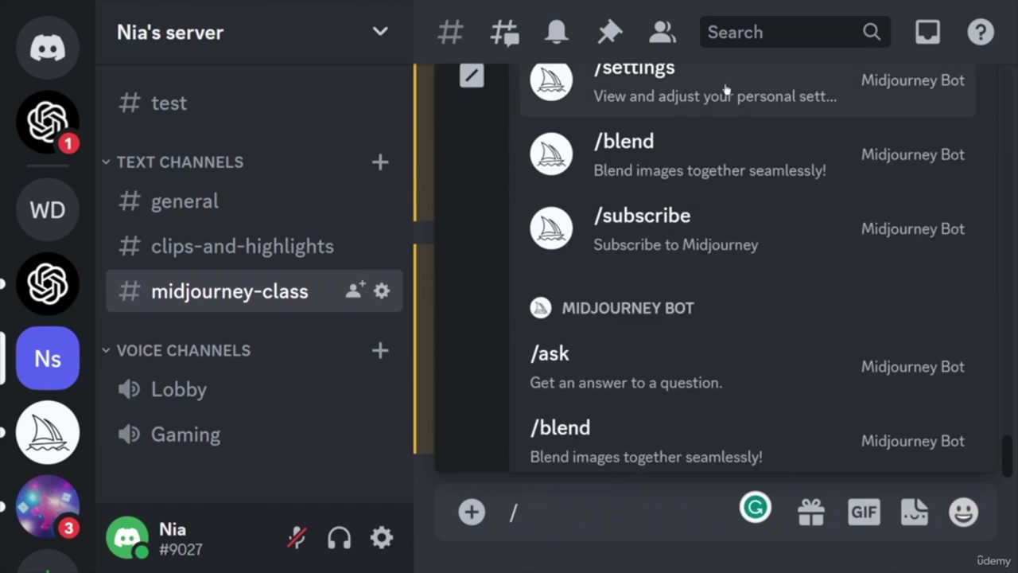
left_click(727, 89)
left_click_drag(625, 509, 523, 513)
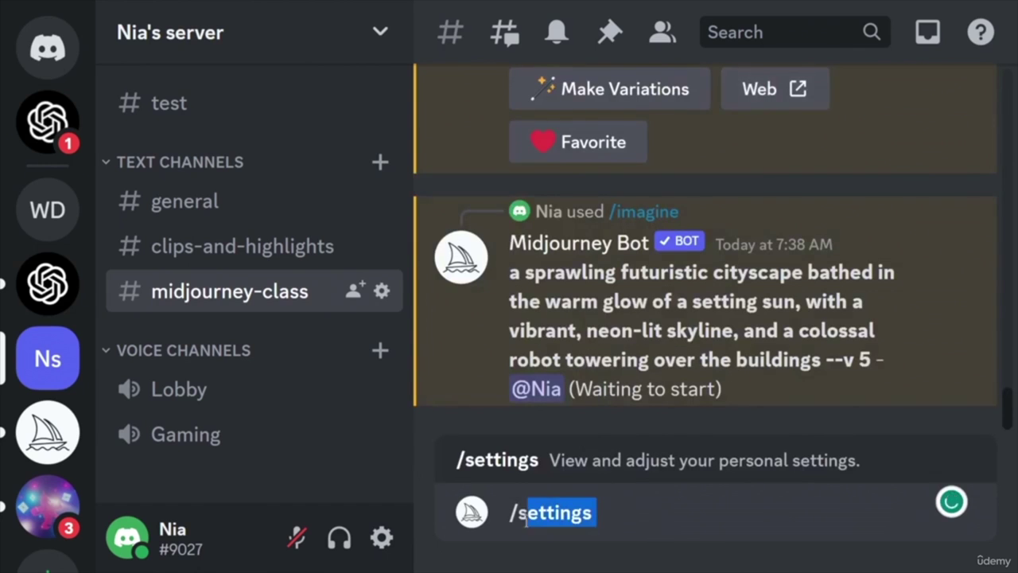
key("BackSpace")
type("imagine")
key("Tab")
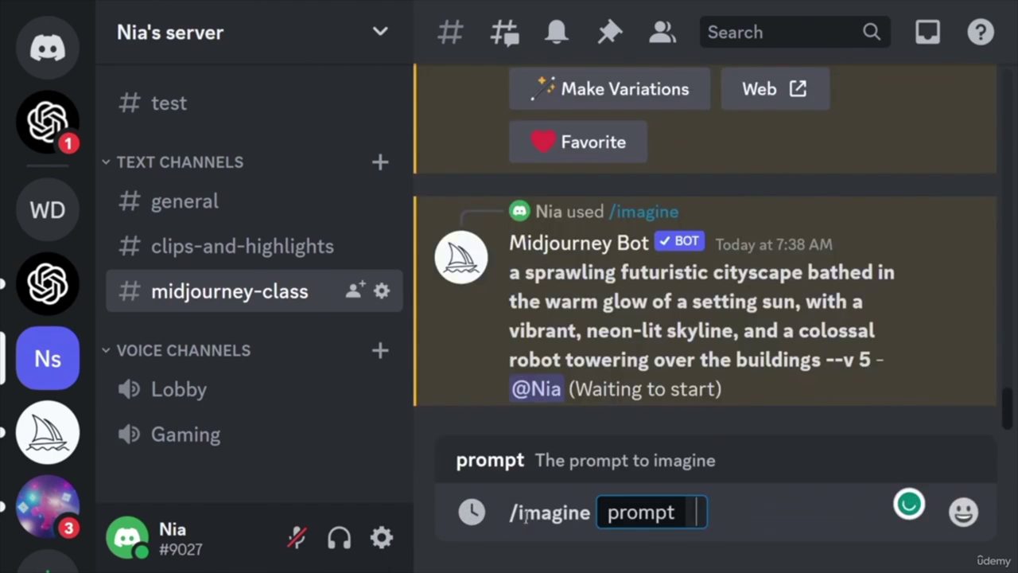
type("a sprawling futuristic cityscape bathed in the warm glow of a setting sun, with a vibrant, neon-lit skyline, and a colossal robot towering over the buildings")
type("--v 1")
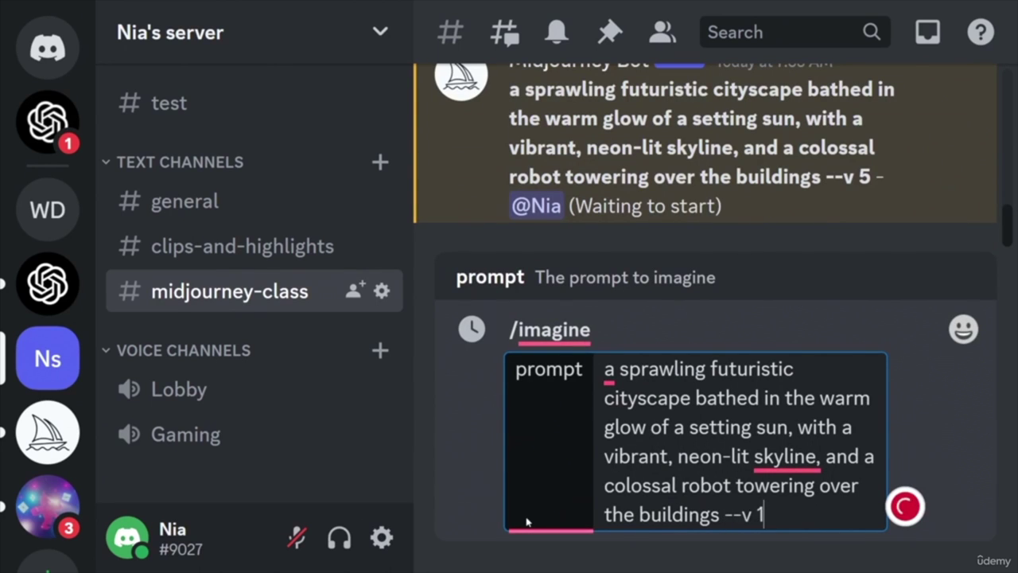
key("Return")
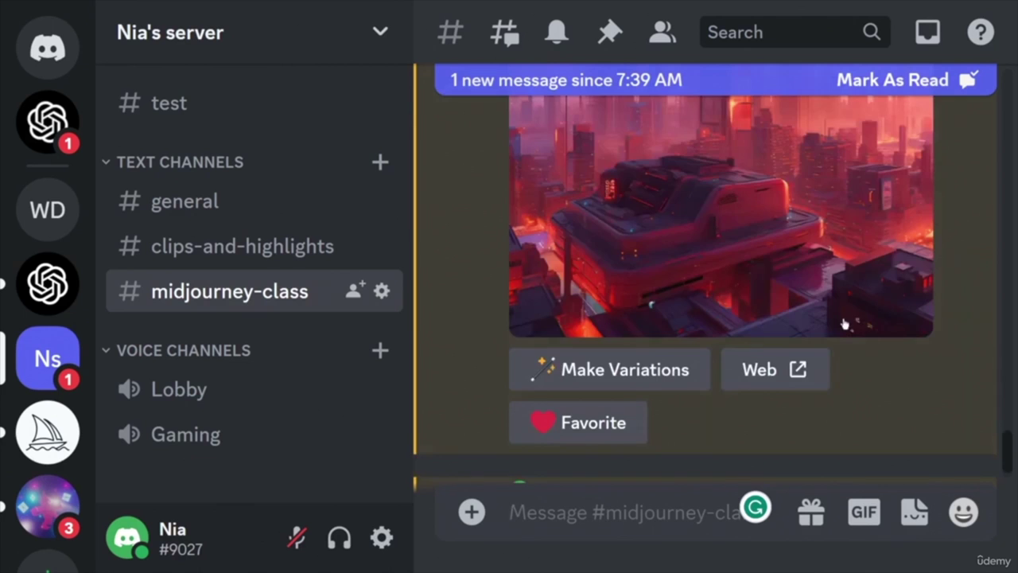
- Scroll between the finished colossal-robot grid and the --v 1 job, which is rendering at 6%
scroll(748, 326, "down", 10)
scroll(887, 321, "down", 4)
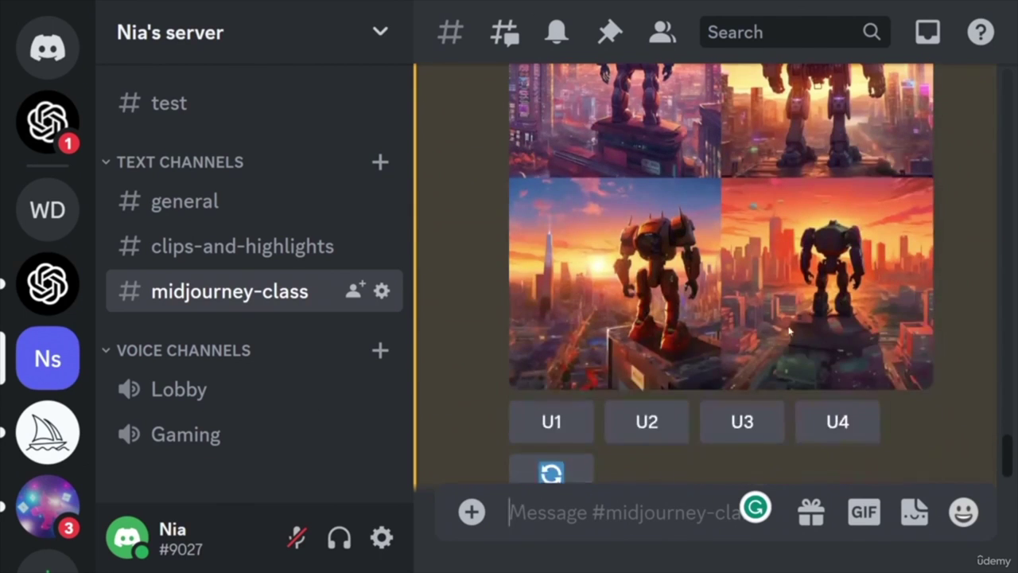
scroll(739, 307, "up", 3)
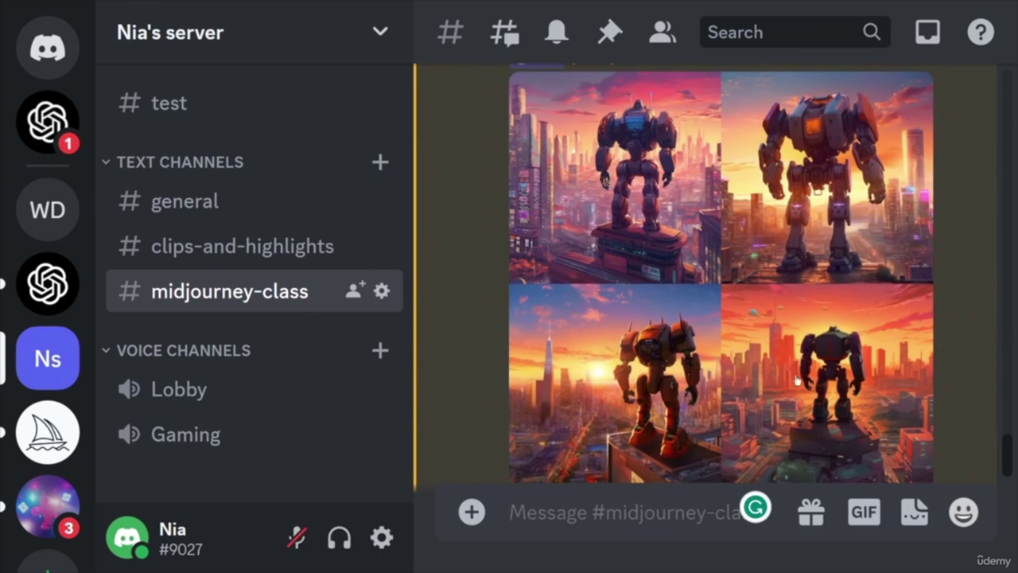
scroll(827, 261, "up", 2)
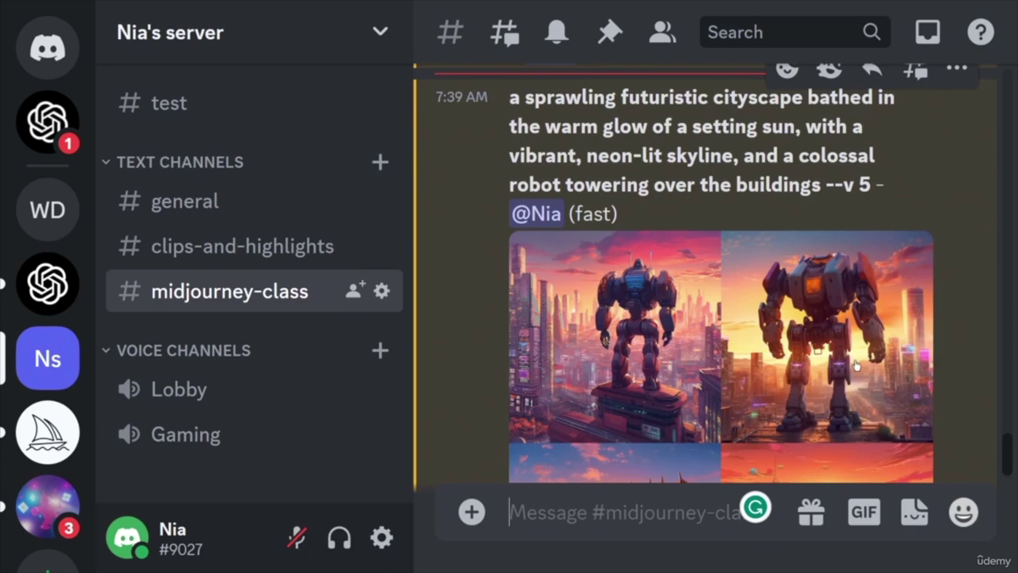
scroll(841, 361, "down", 2)
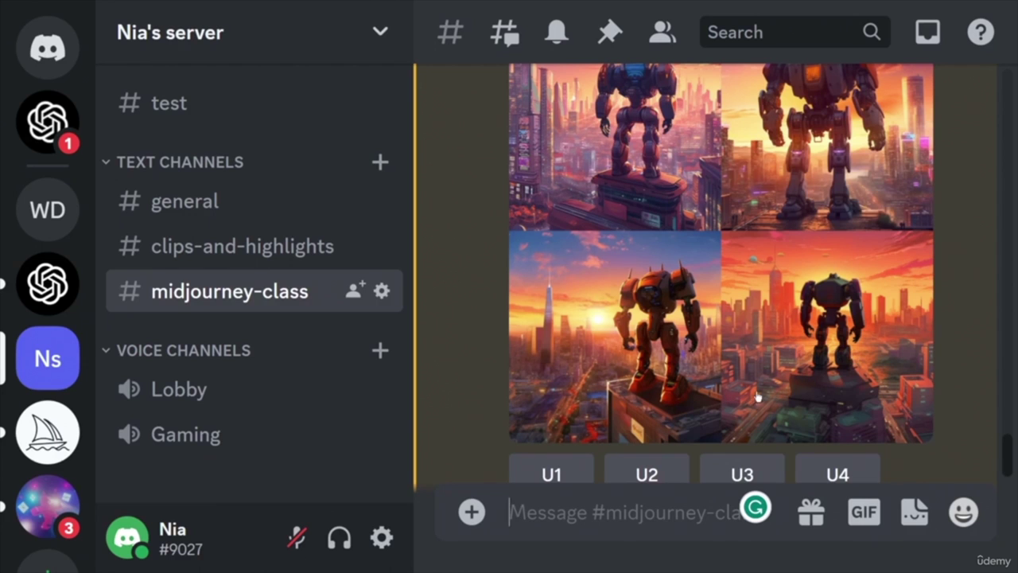
scroll(766, 346, "up", 5)
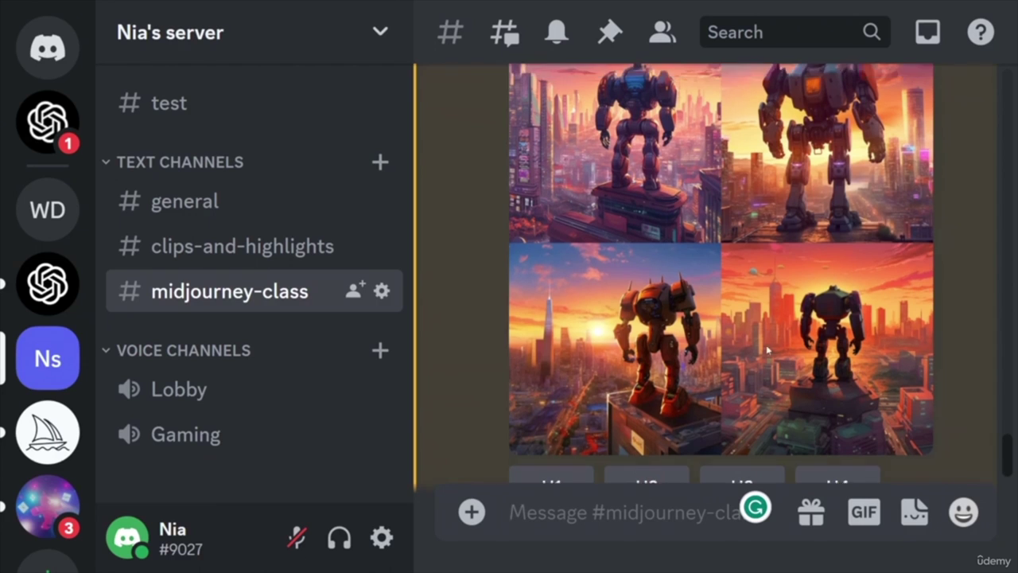
scroll(766, 354, "down", 5)
scroll(855, 342, "down", 2)
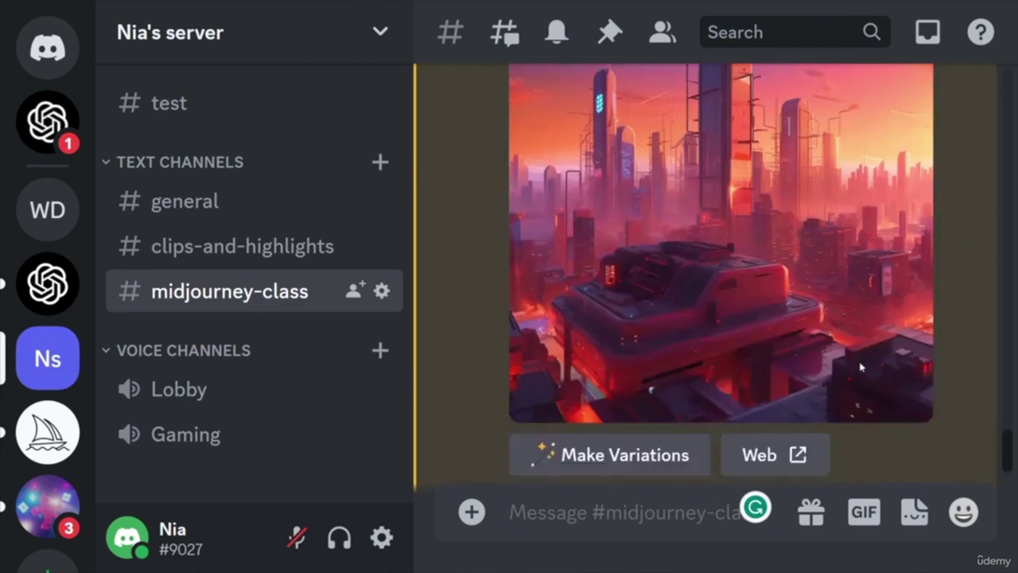
scroll(855, 342, "up", 2)
scroll(855, 343, "up", 6)
scroll(843, 382, "down", 4)
scroll(895, 342, "down", 10)
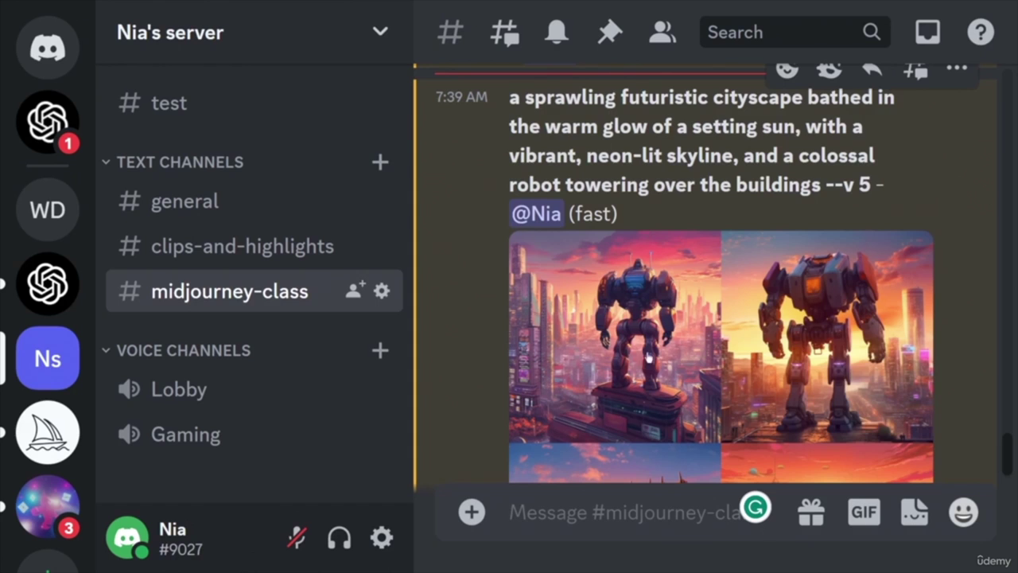
scroll(803, 334, "down", 4)
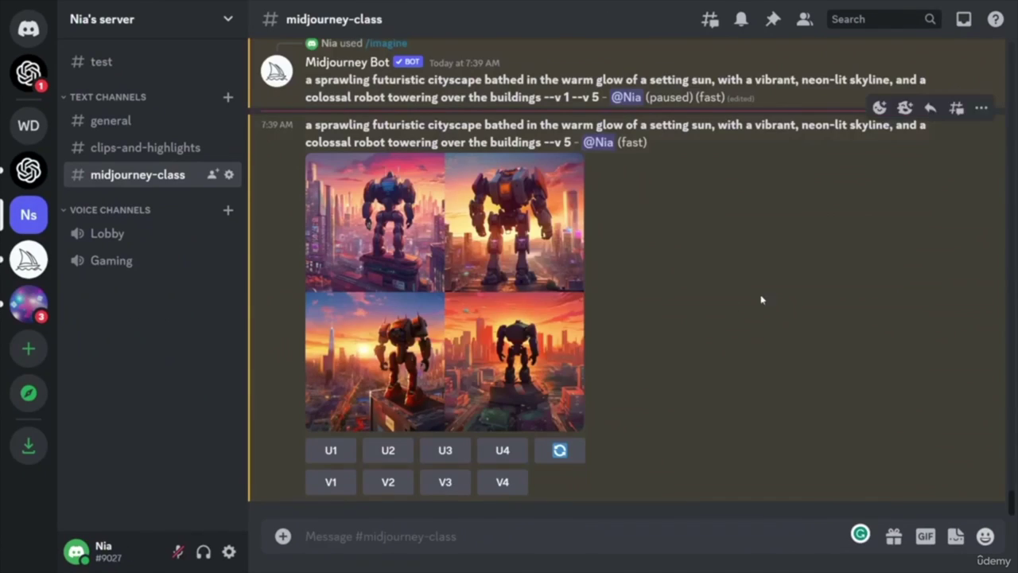
scroll(761, 300, "up", 15)
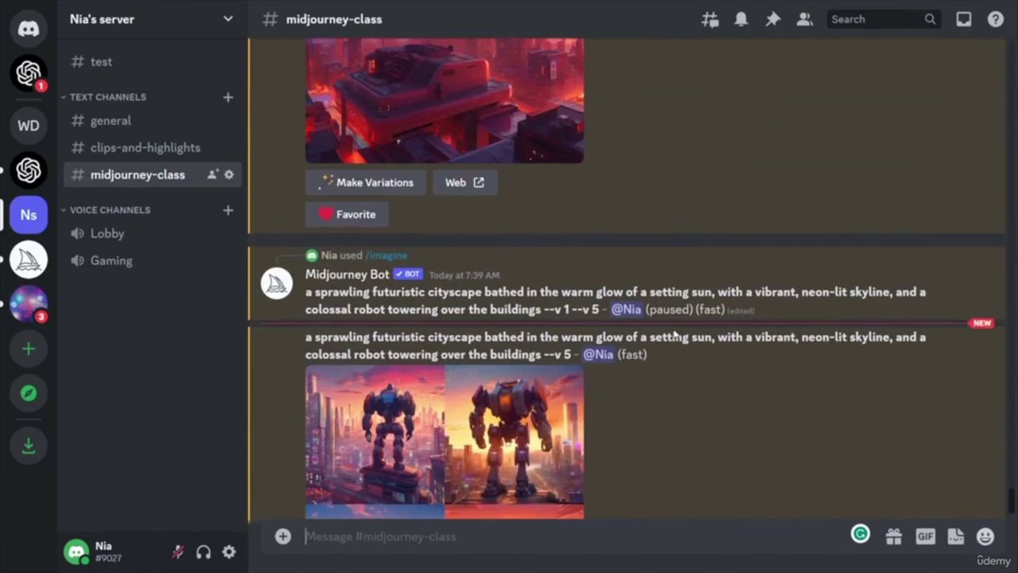
scroll(676, 316, "down", 10)
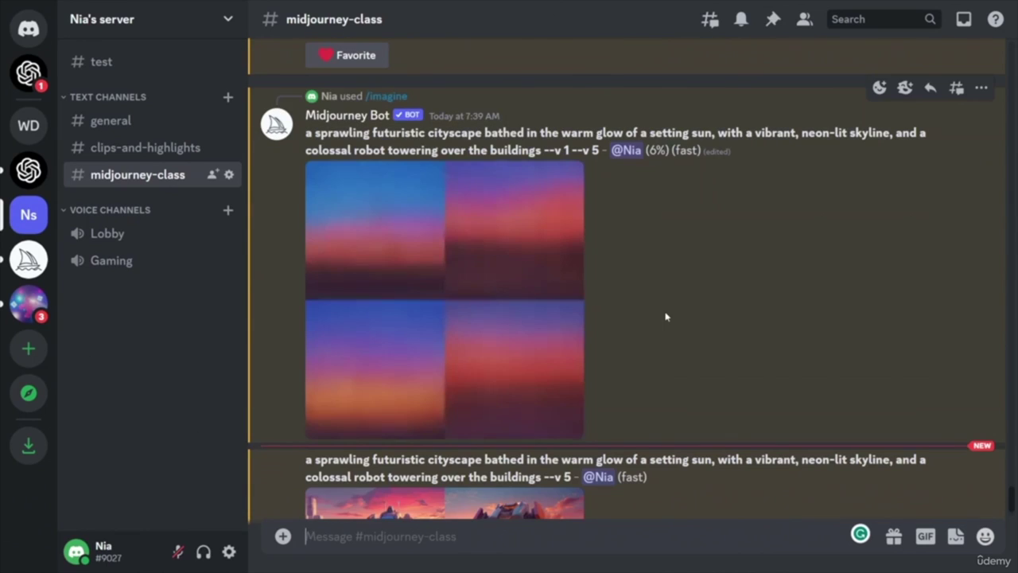
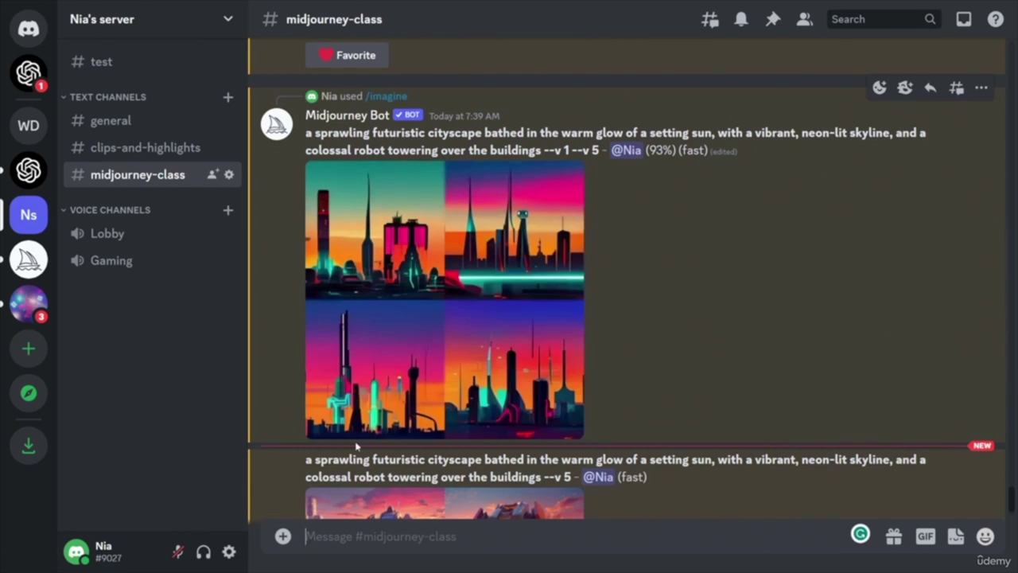
- Upscale all four neon cityscape images in the order U4, U3, U1, U2
scroll(672, 345, "down", 5)
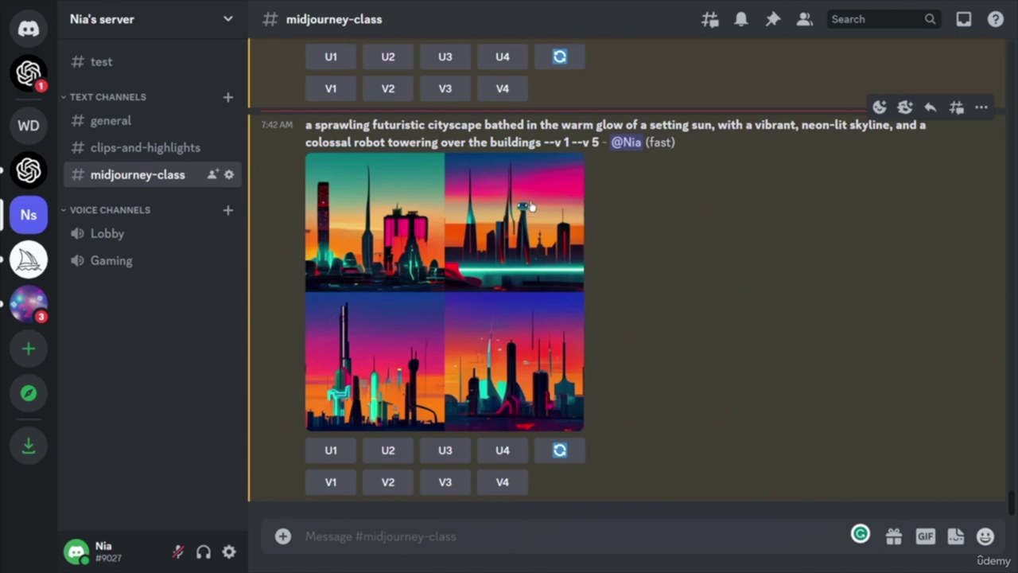
left_click(503, 451)
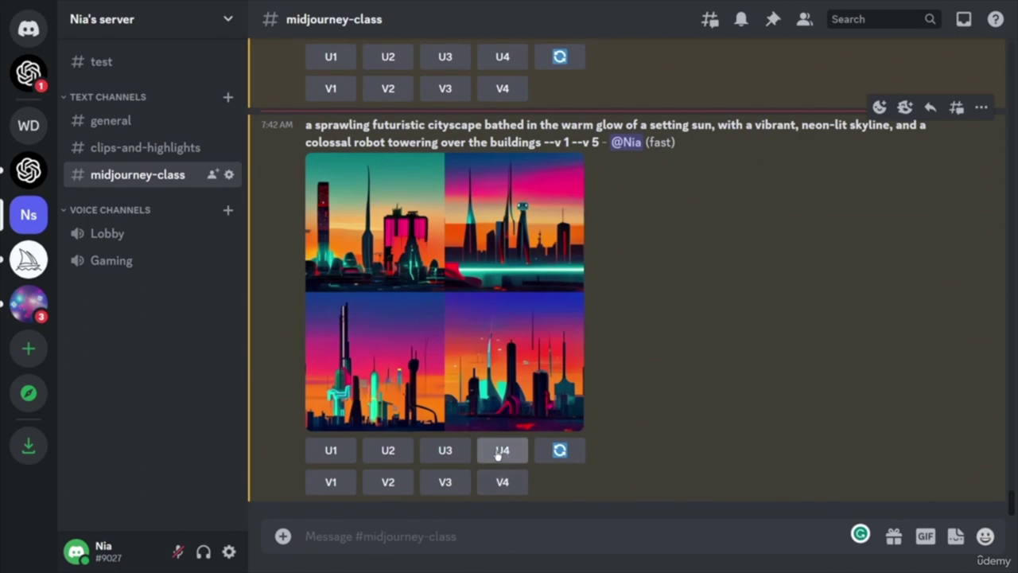
left_click(443, 307)
scroll(436, 445, "up", 2)
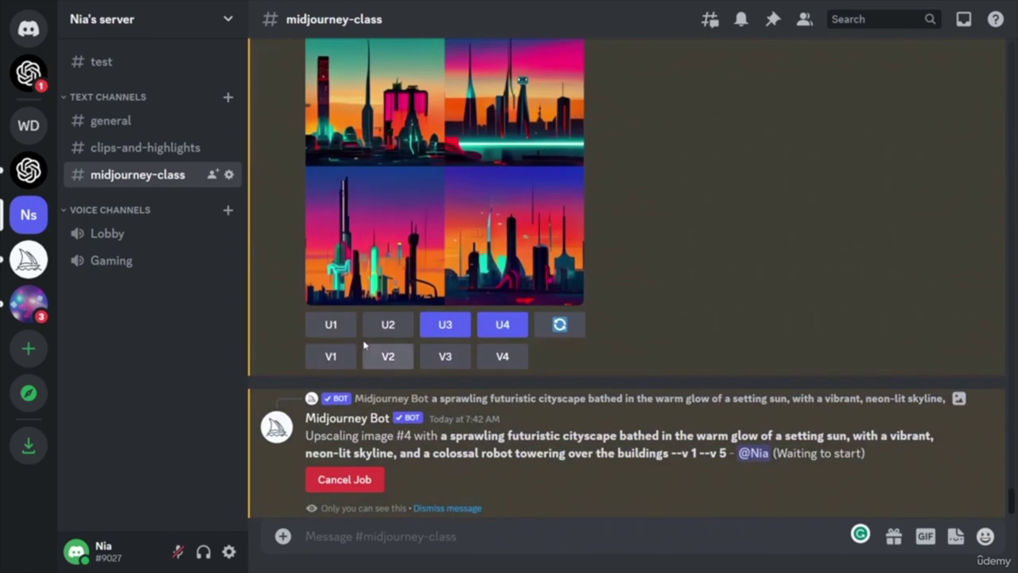
left_click(331, 325)
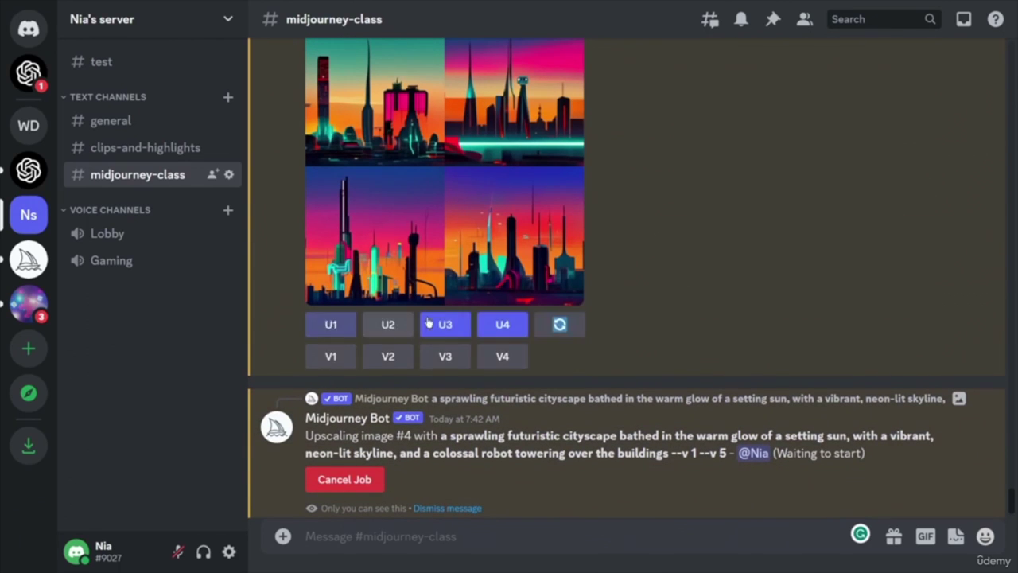
left_click(387, 324)
- Upscale all four robot cityscape images, U1 through U4
scroll(771, 415, "down", 3)
scroll(771, 415, "up", 1)
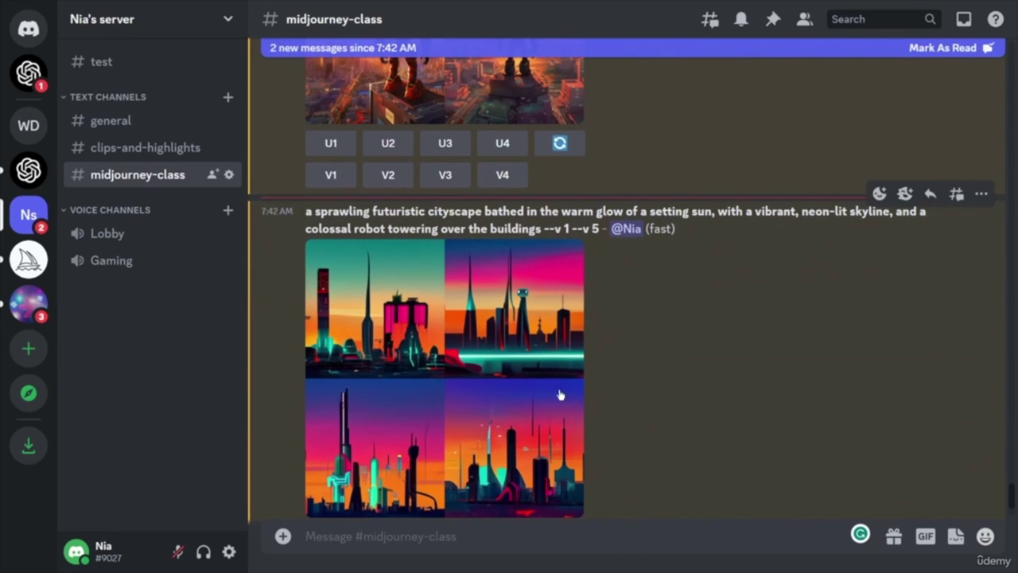
scroll(718, 329, "up", 5)
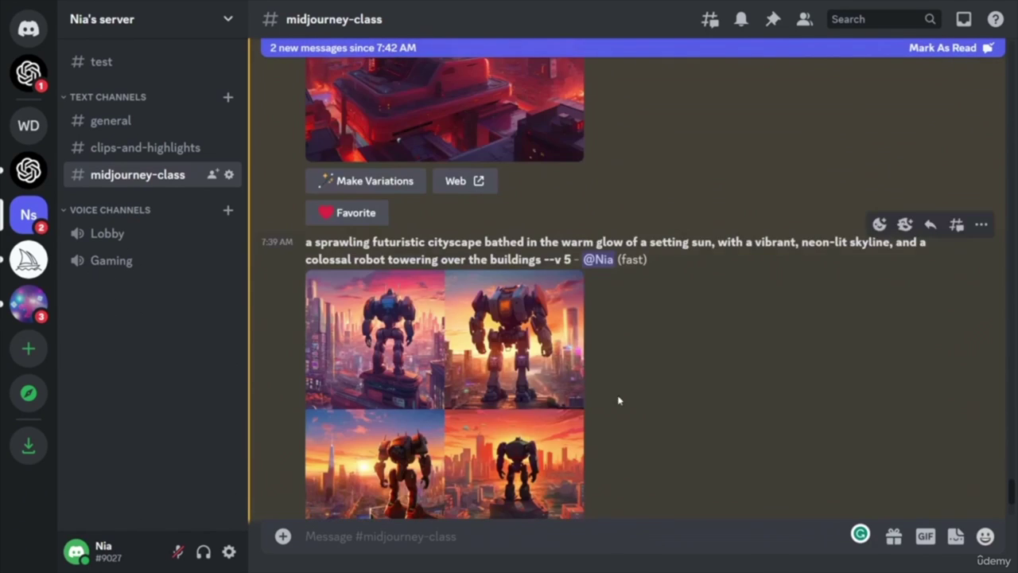
scroll(618, 400, "down", 3)
left_click(339, 357)
left_click(387, 356)
left_click(445, 355)
left_click(502, 356)
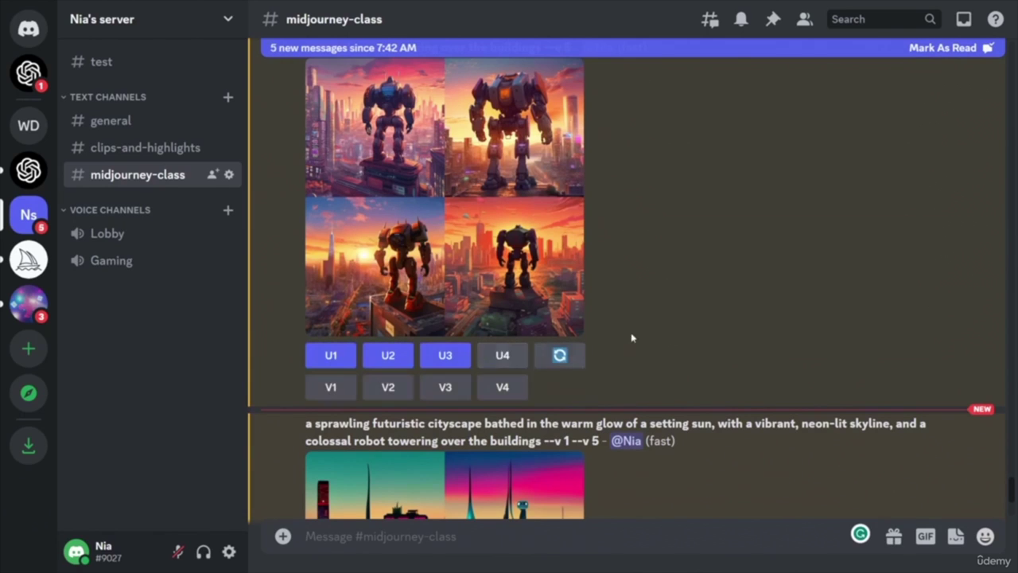
scroll(609, 303, "up", 3)
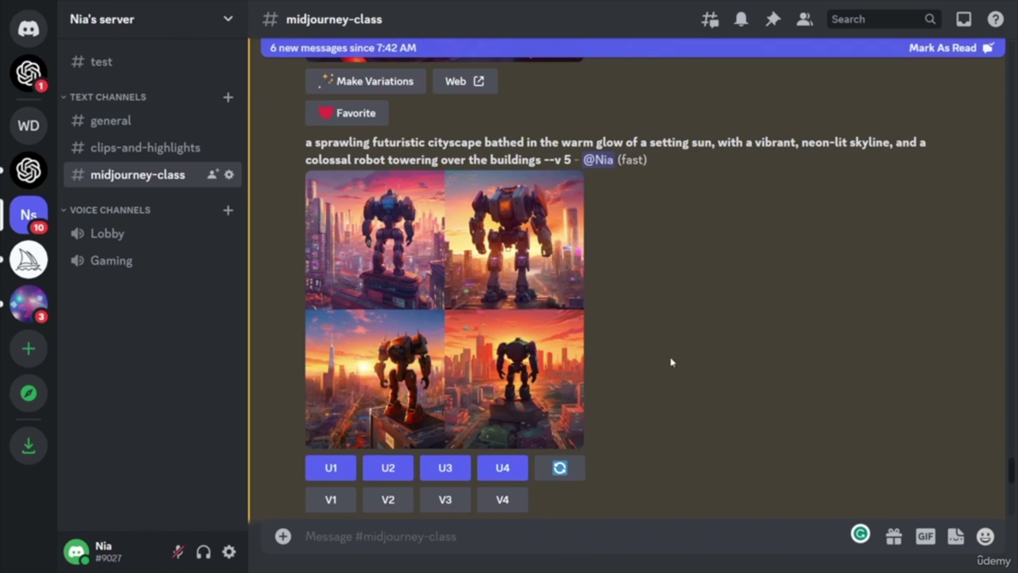
scroll(700, 404, "up", 4)
scroll(700, 404, "down", 5)
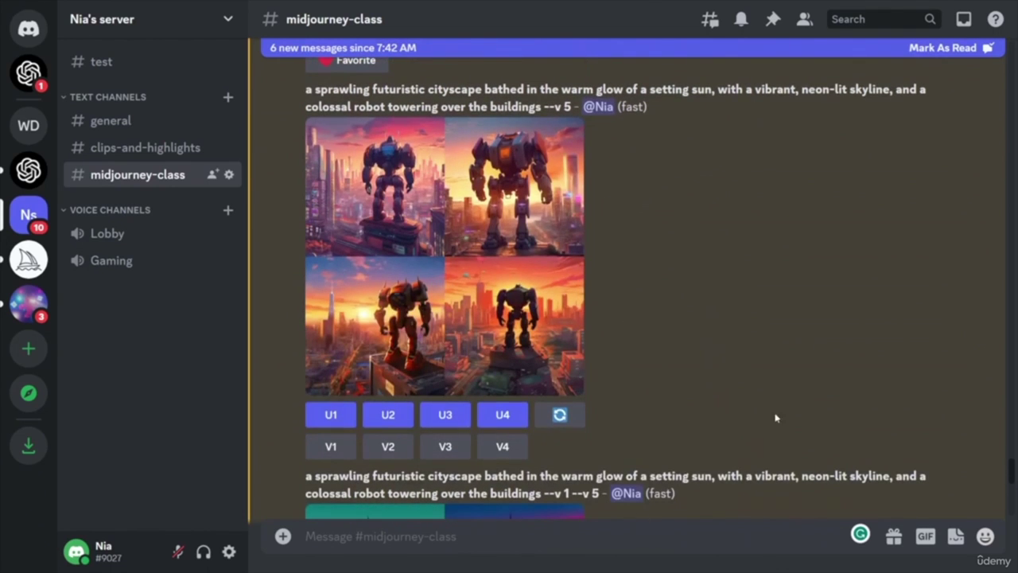
scroll(754, 432, "down", 4)
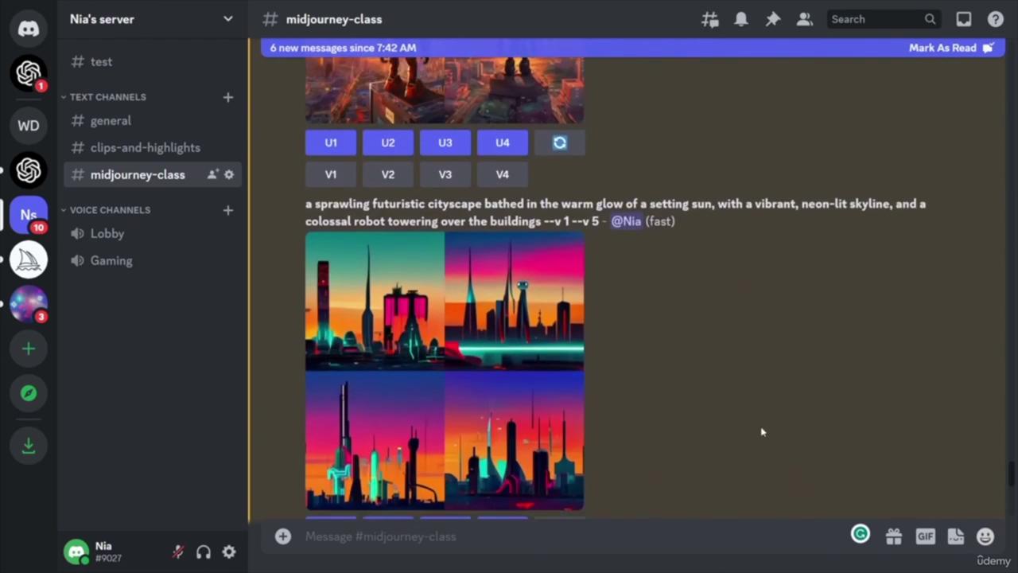
scroll(487, 340, "up", 2)
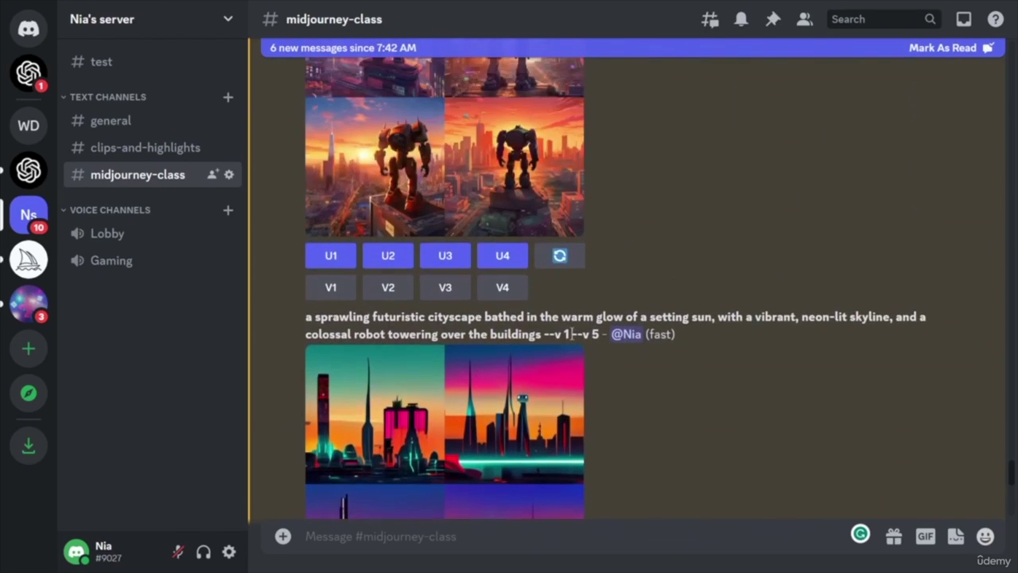
scroll(761, 456, "up", 5)
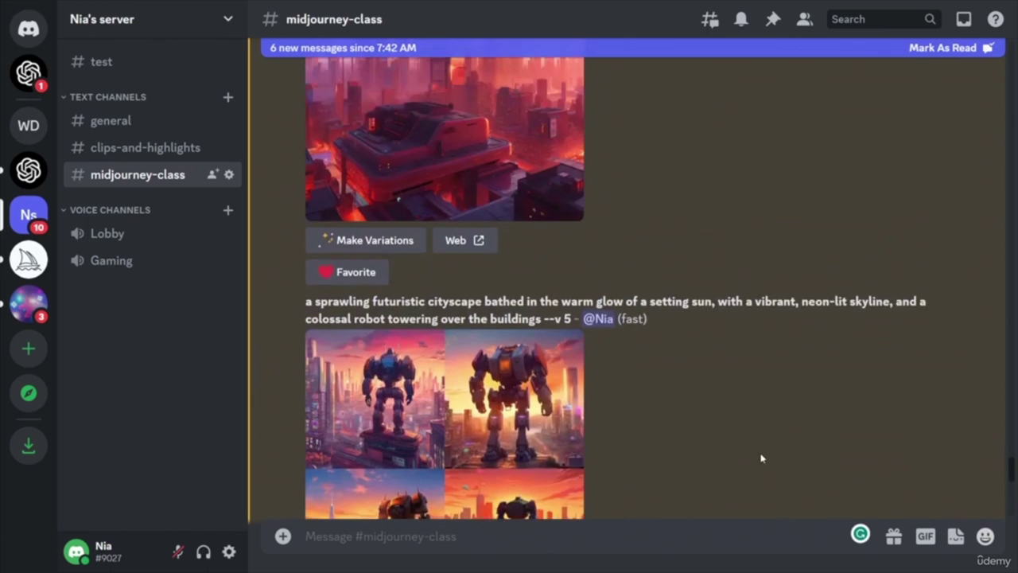
scroll(755, 448, "down", 3)
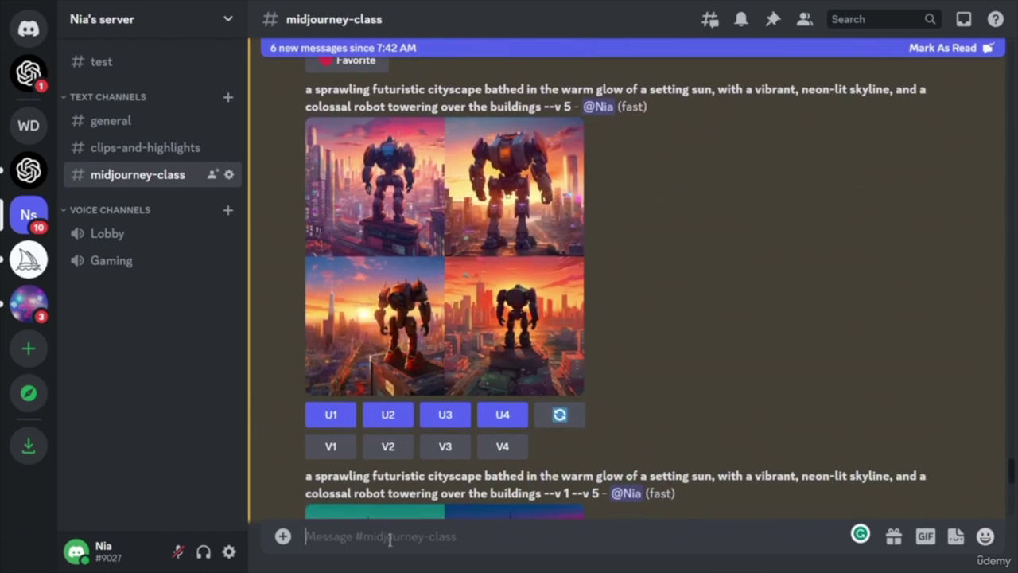
- Send /settings to display Midjourney's panel showing MJ version 5 and suffix --v 5
type("/")
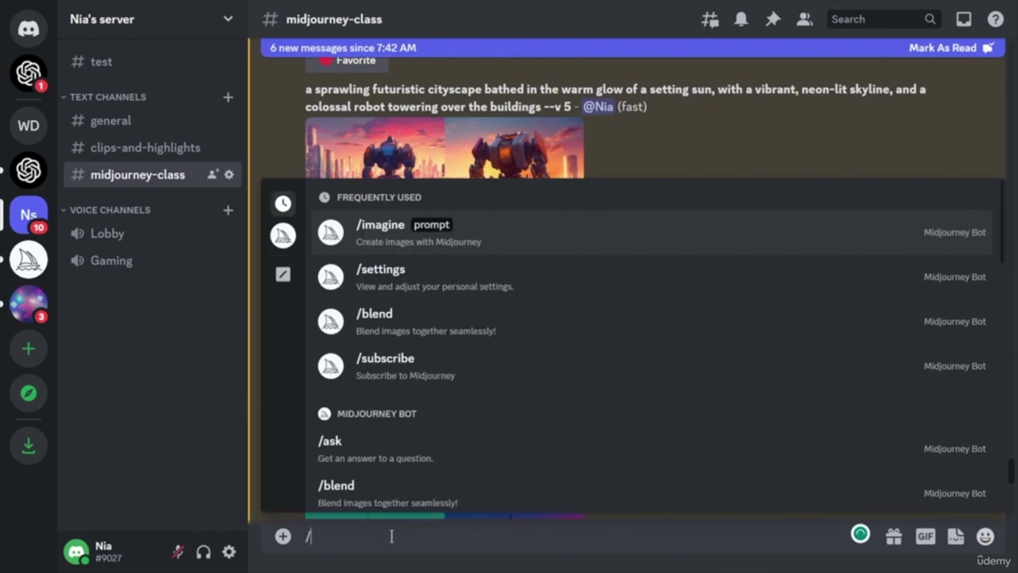
key("Down")
key("Return")
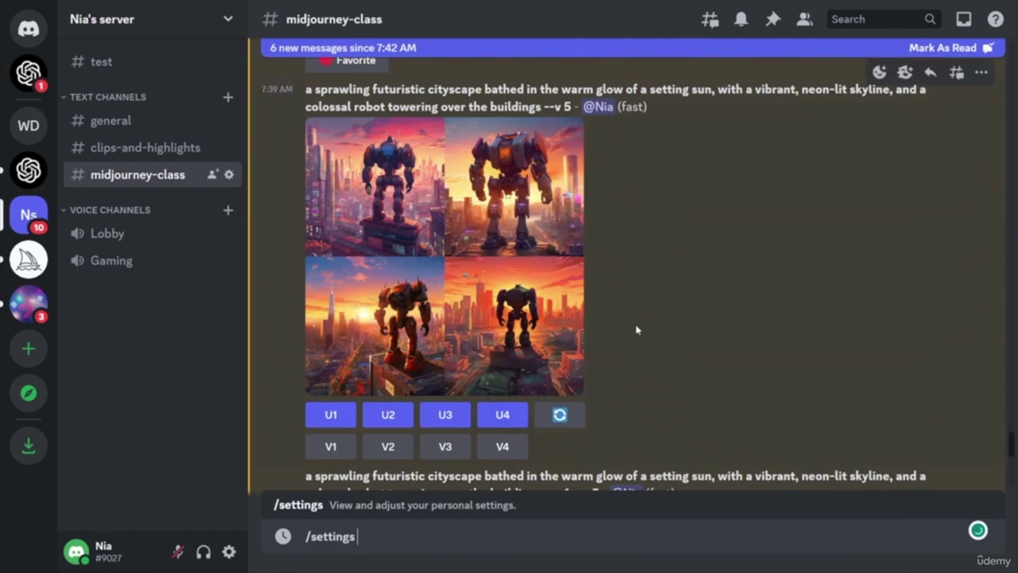
key("Return")
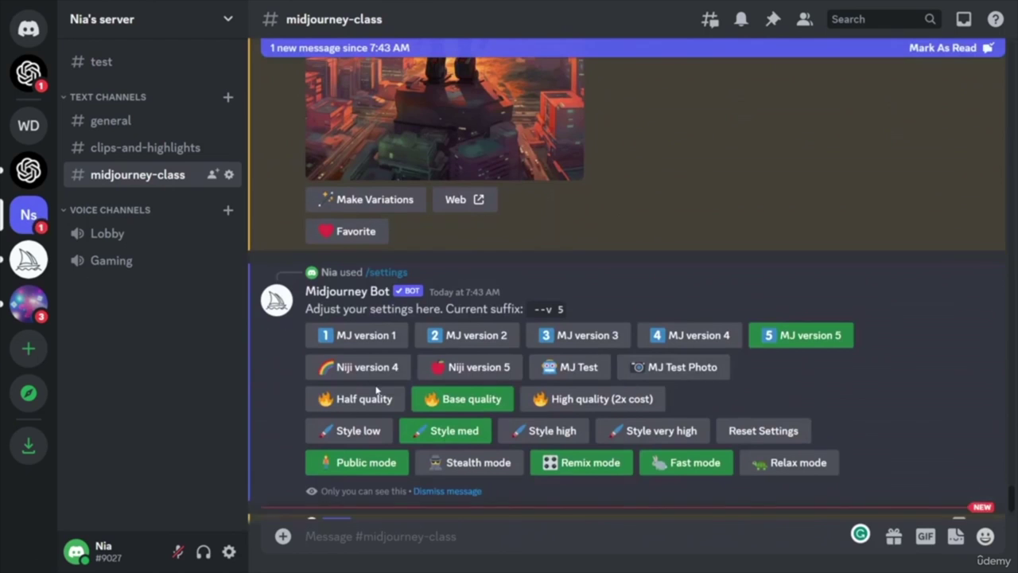
- Switch the model to Niji version 4 and copy the cityscape prompt text
left_click(362, 368)
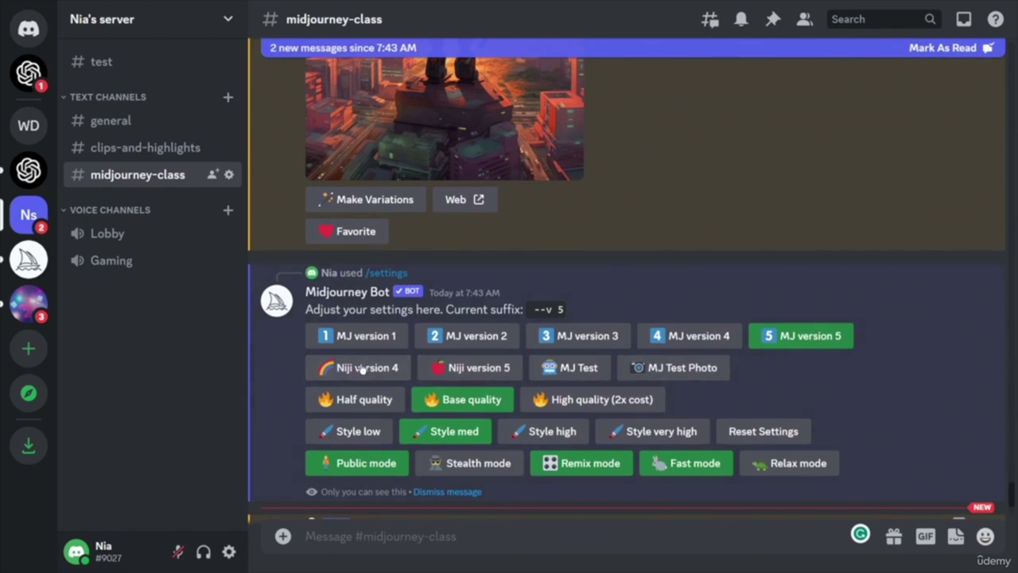
scroll(800, 443, "up", 5)
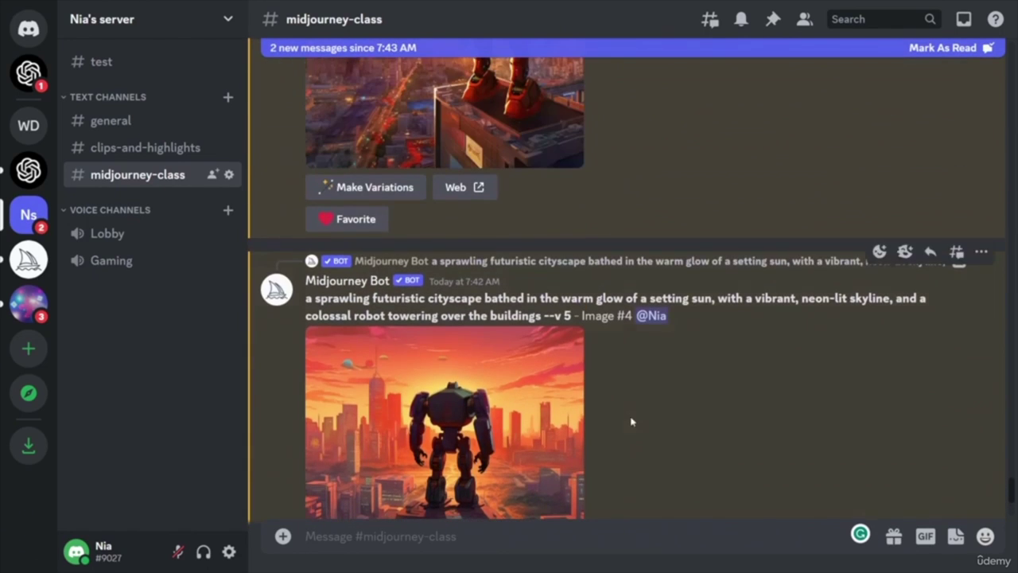
left_click_drag(307, 300, 545, 318)
key("ctrl+c")
scroll(637, 350, "down", 10)
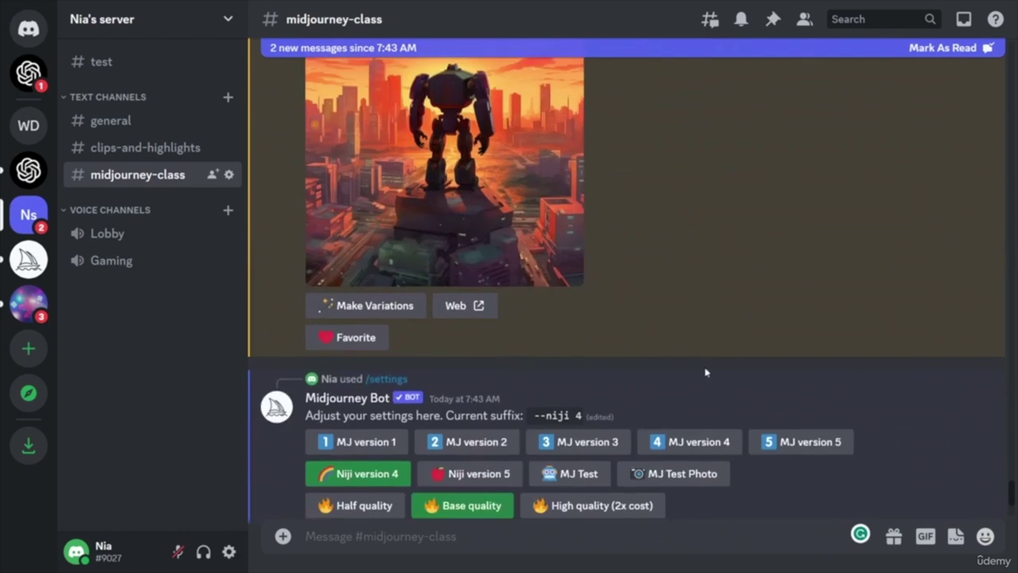
- Resubmit the pasted cityscape prompt via /imagine, now queued with --niji 4
left_click(402, 537)
type("/")
key("Return")
key("ctrl+v")
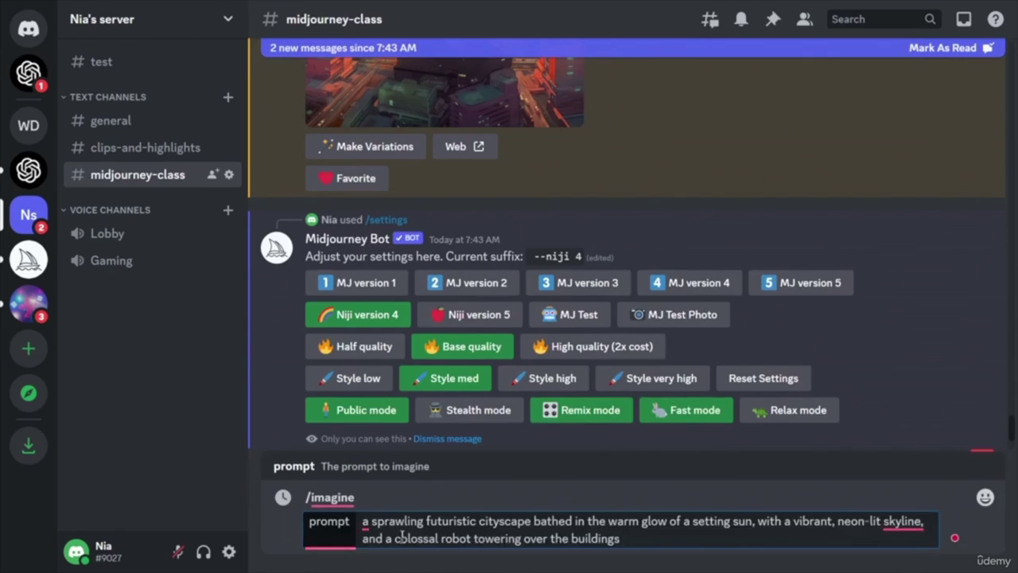
key("Return")
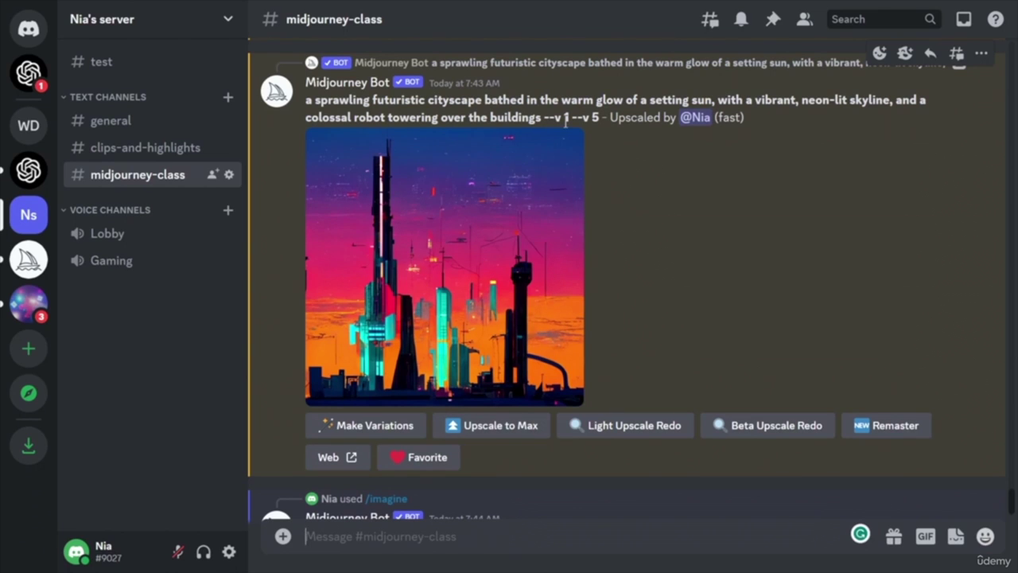
scroll(544, 358, "down", 2)
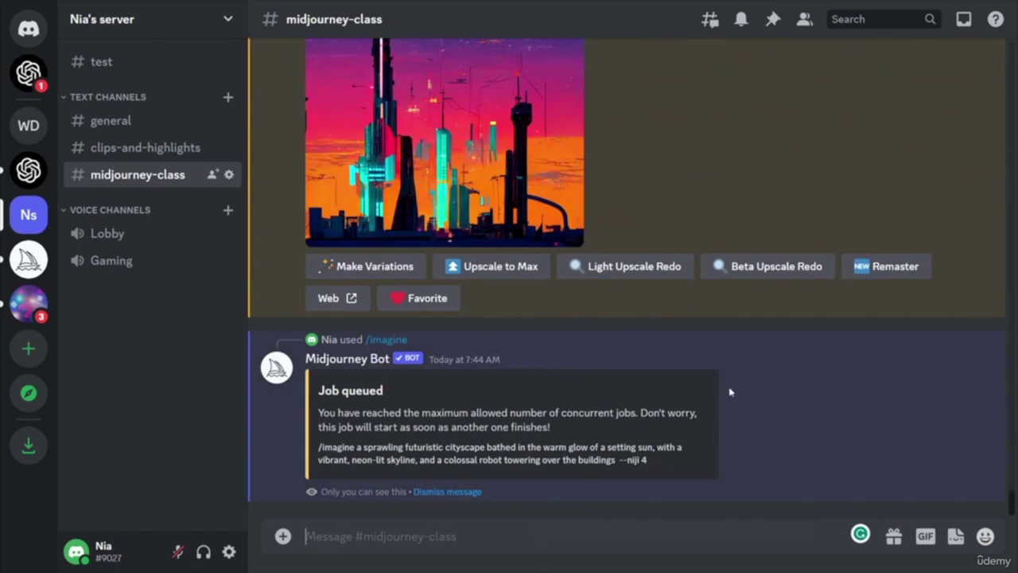
scroll(730, 391, "up", 10)
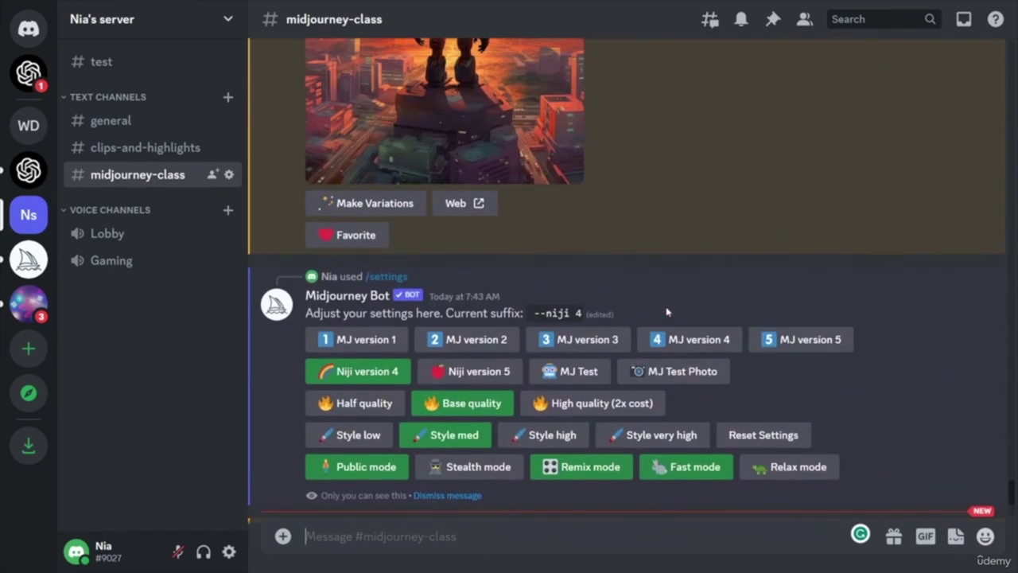
- Select Niji version 5 and rerun /imagine with the pasted cityscape prompt
left_click(478, 371)
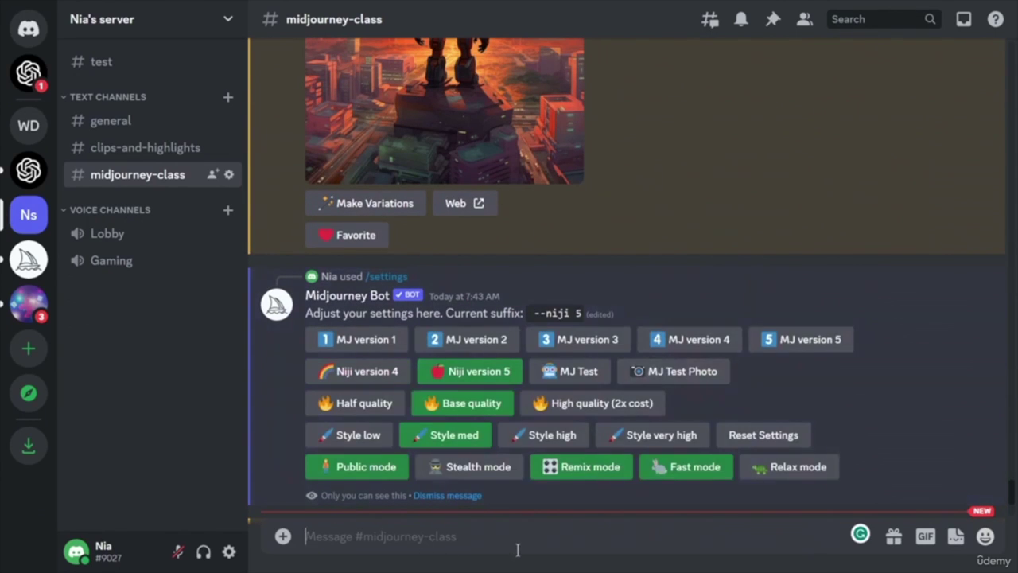
type("/")
key("Return")
key("ctrl+v")
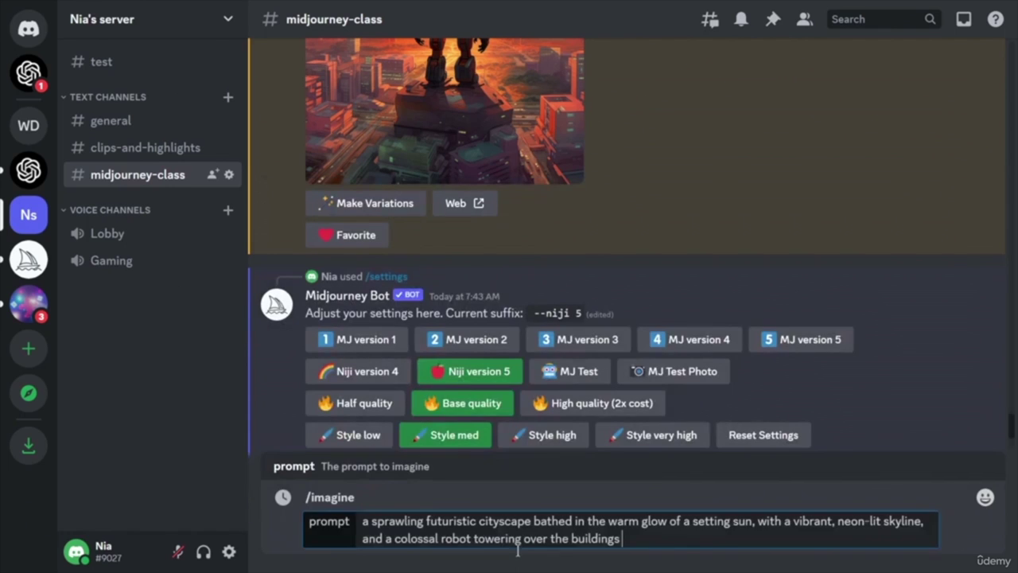
key("Return")
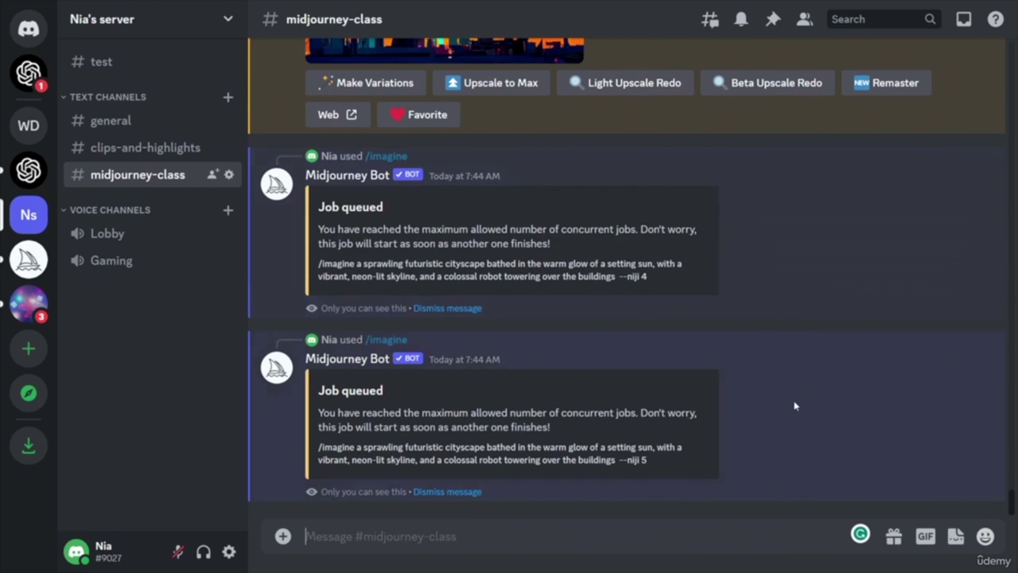
scroll(786, 424, "up", 5)
scroll(693, 489, "down", 5)
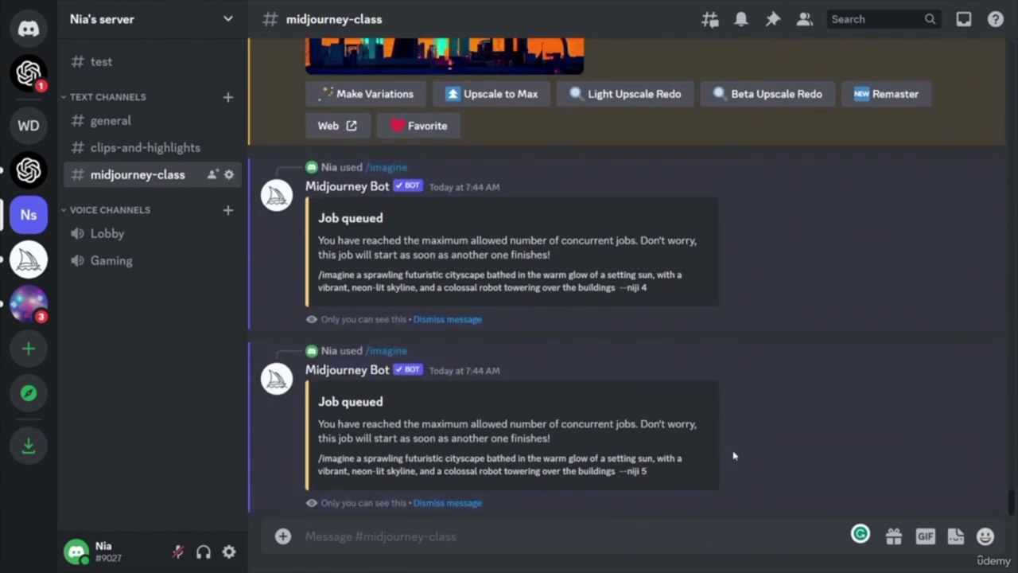
scroll(737, 450, "up", 7)
scroll(740, 446, "up", 3)
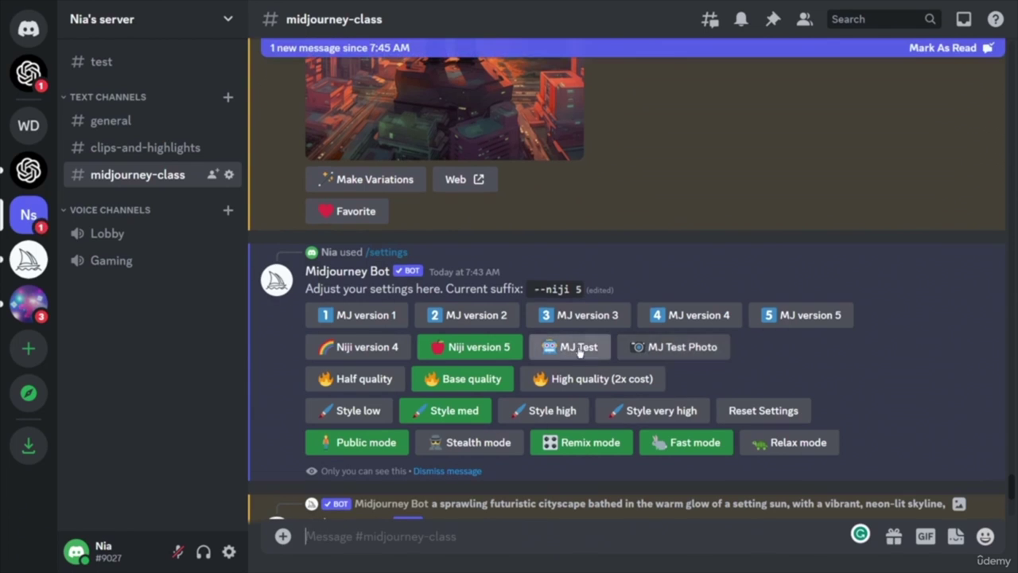
- Switch the model to MJ Test and resubmit the cityscape robot prompt with /imagine
left_click(578, 350)
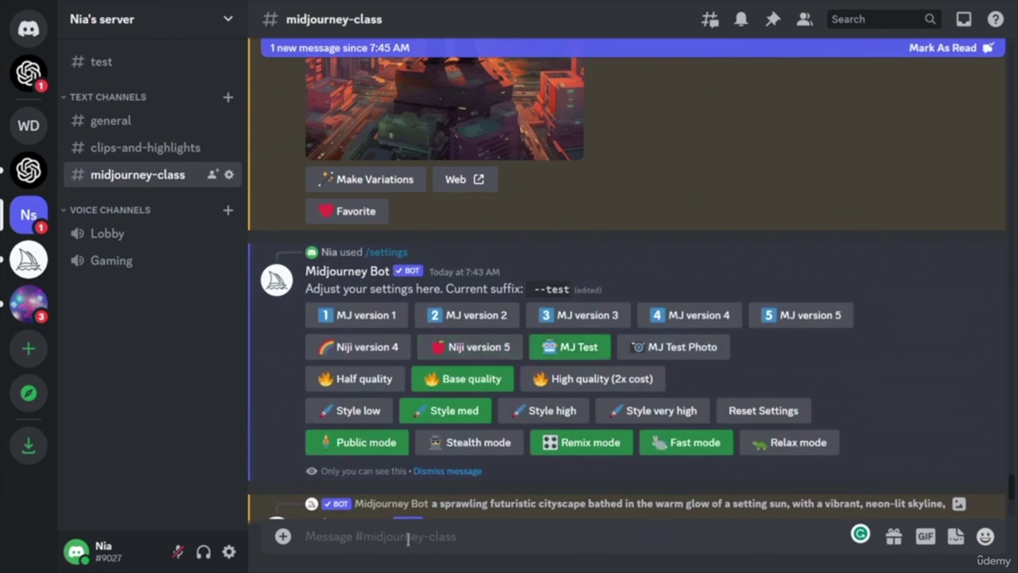
type("/")
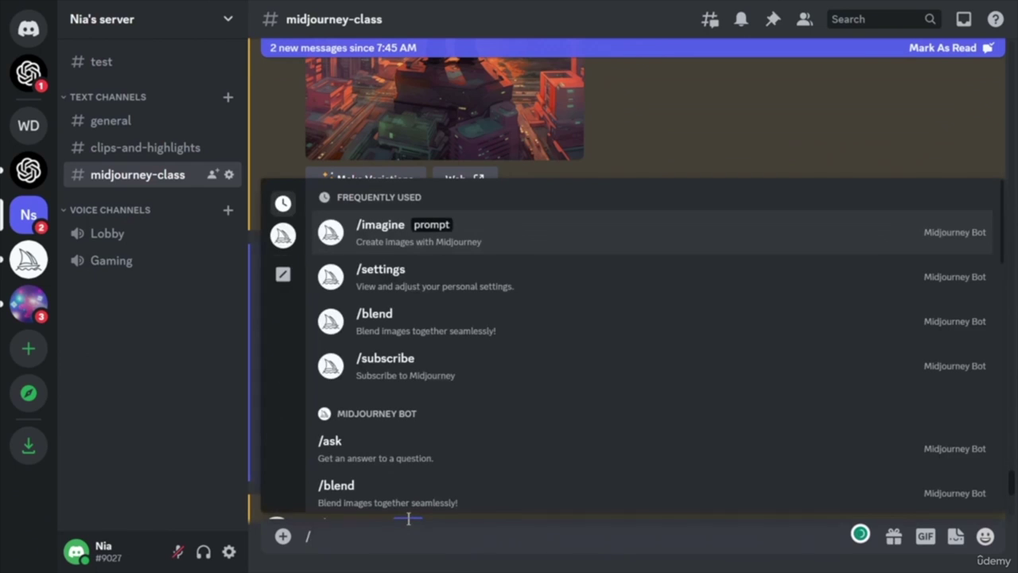
key("Down")
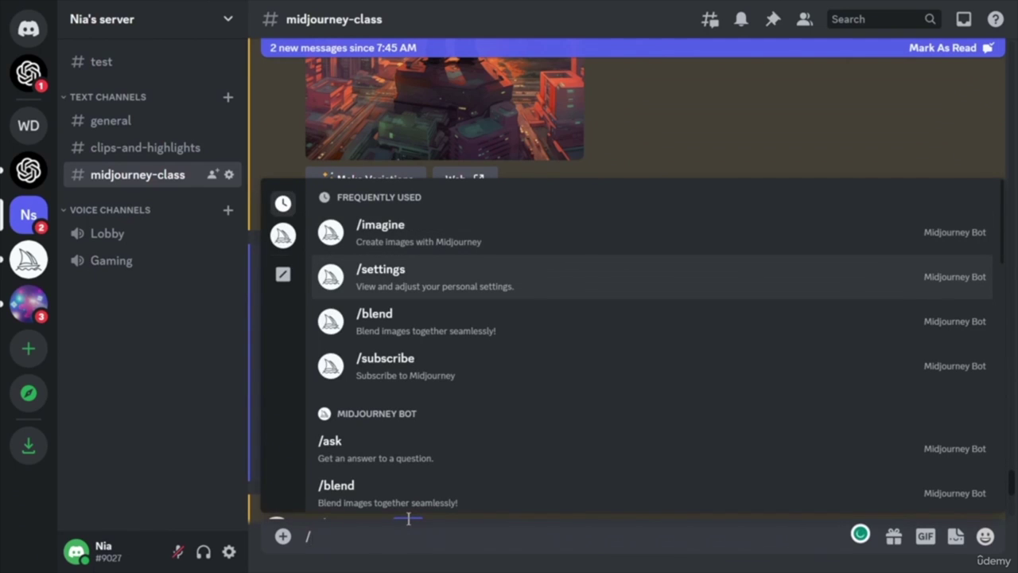
key("Return")
key("BackSpace")
key("BackSpace")
key("BackSpace")
key("BackSpace")
key("BackSpace")
key("BackSpace")
key("BackSpace")
key("BackSpace")
key("BackSpace")
key("BackSpace")
type("/imagine")
key("Tab")
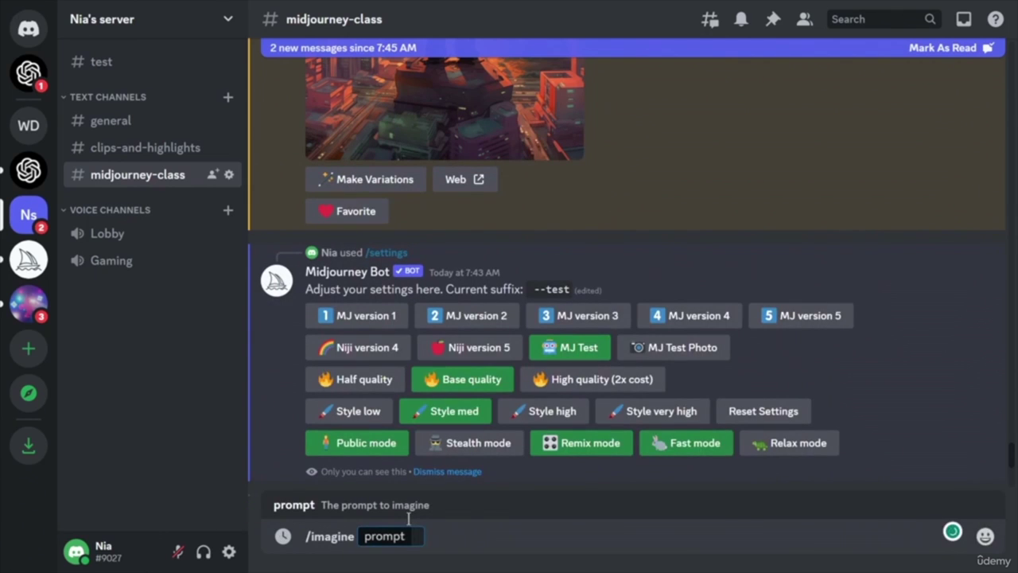
key("ctrl+v")
key("Return")
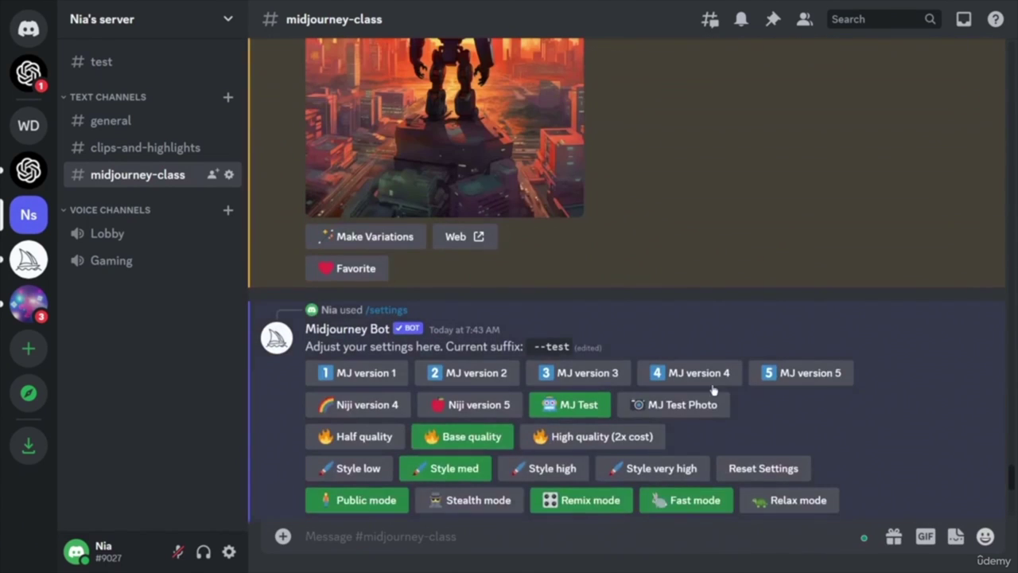
- Switch the model to MJ Test Photo (--testp) and begin a new /imagine command
left_click(705, 405)
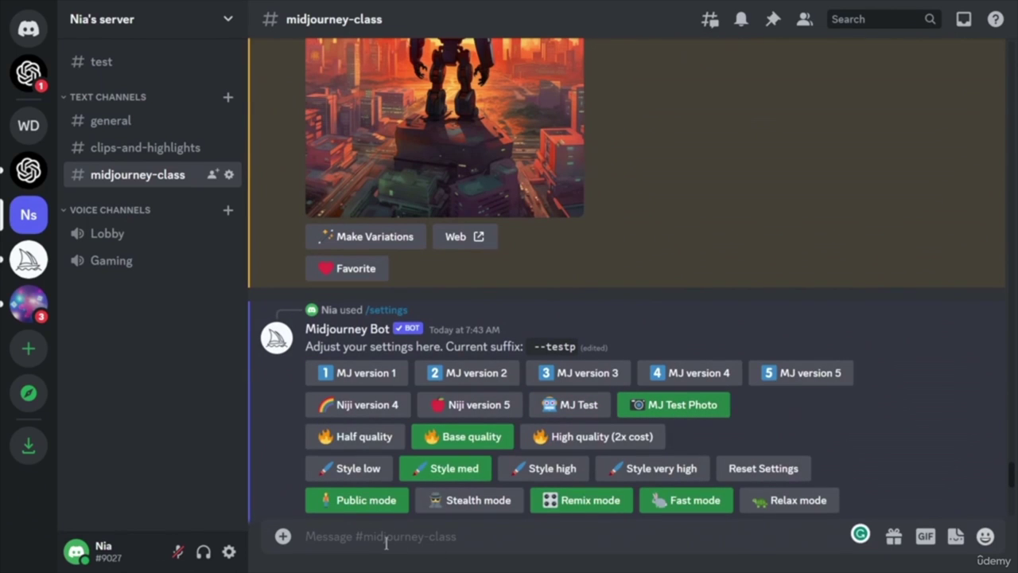
type("/imagine")
key("Tab")
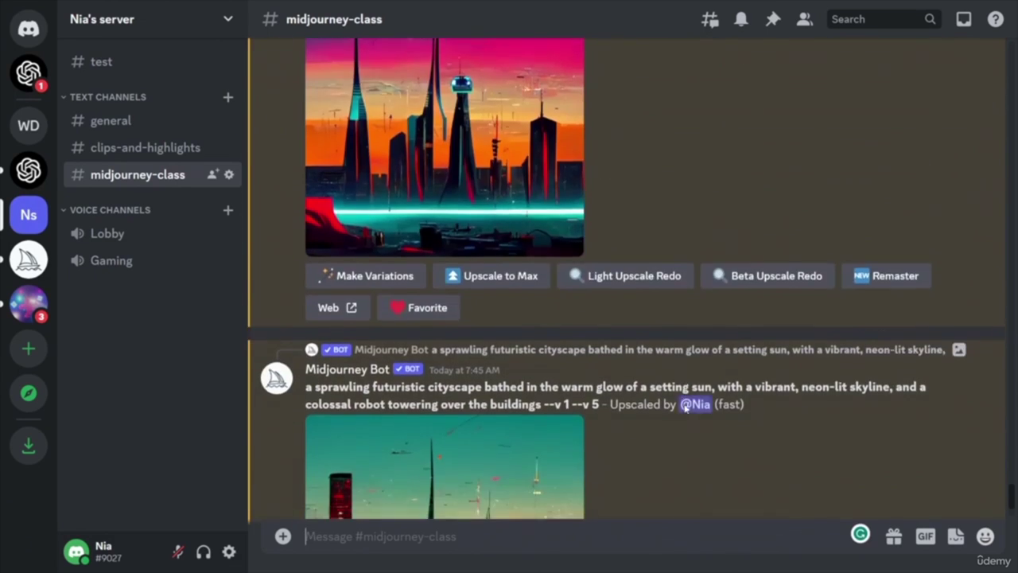
- Upscale images 3 and 4 of the niji 5 grid and review the four upscales
scroll(684, 407, "up", 10)
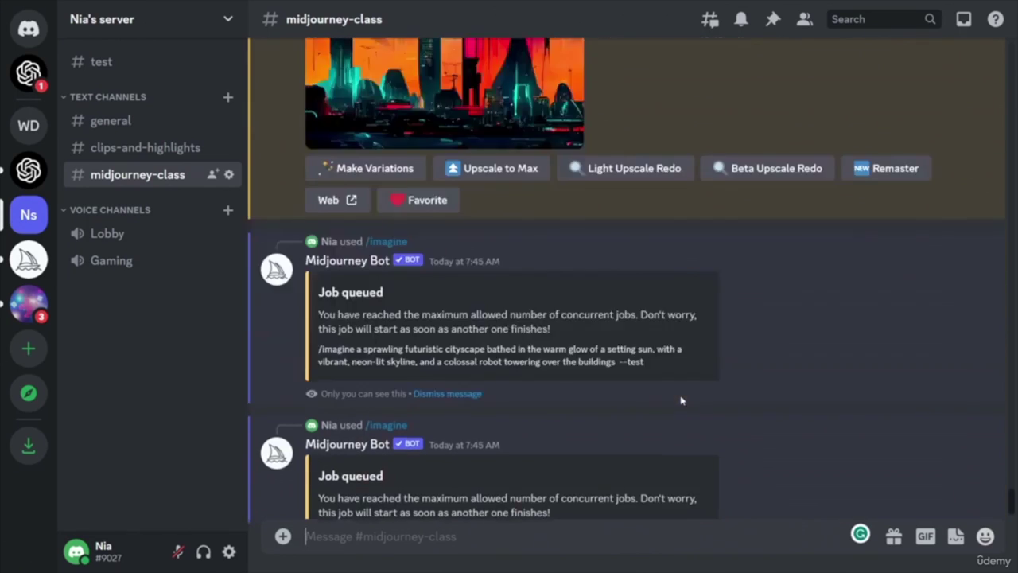
scroll(732, 447, "up", 3)
scroll(730, 447, "down", 3)
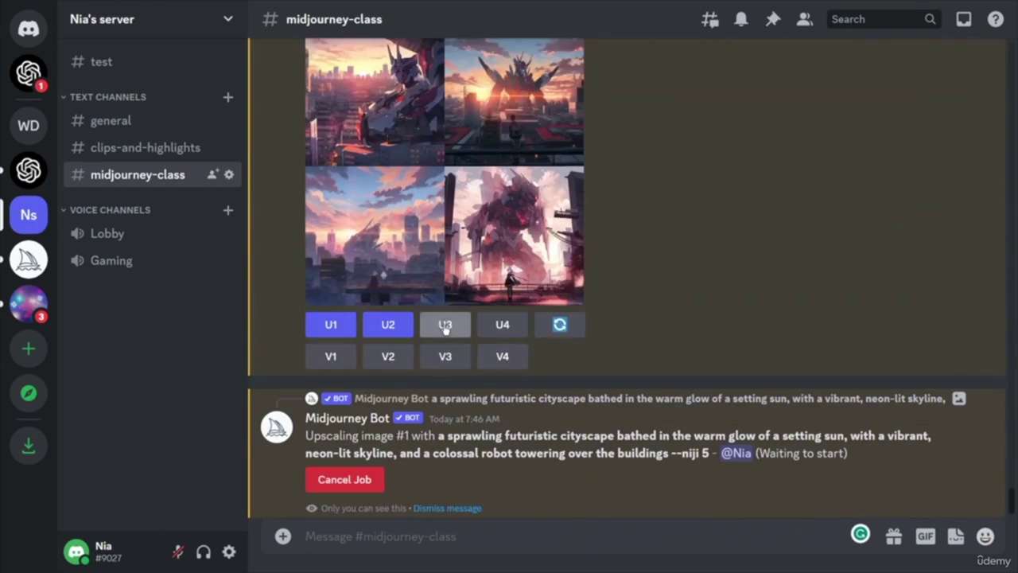
left_click(445, 324)
left_click(513, 325)
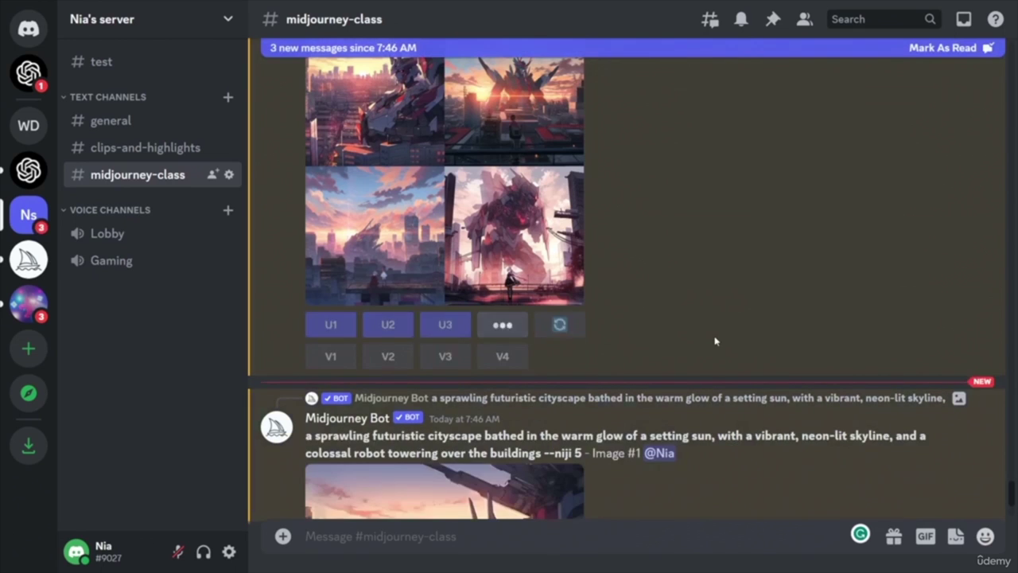
scroll(401, 393, "up", 3)
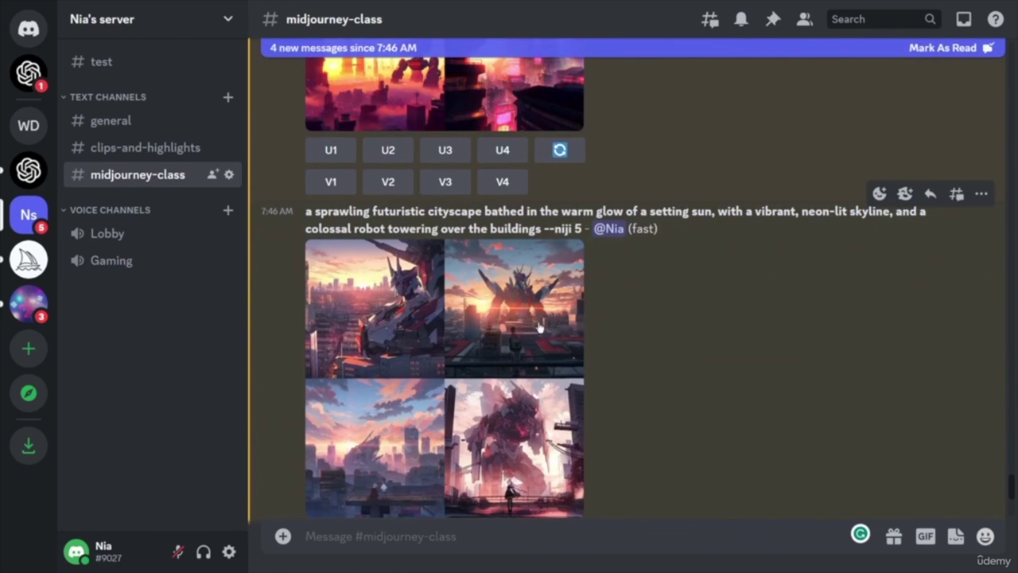
scroll(643, 383, "down", 5)
scroll(511, 348, "up", 3)
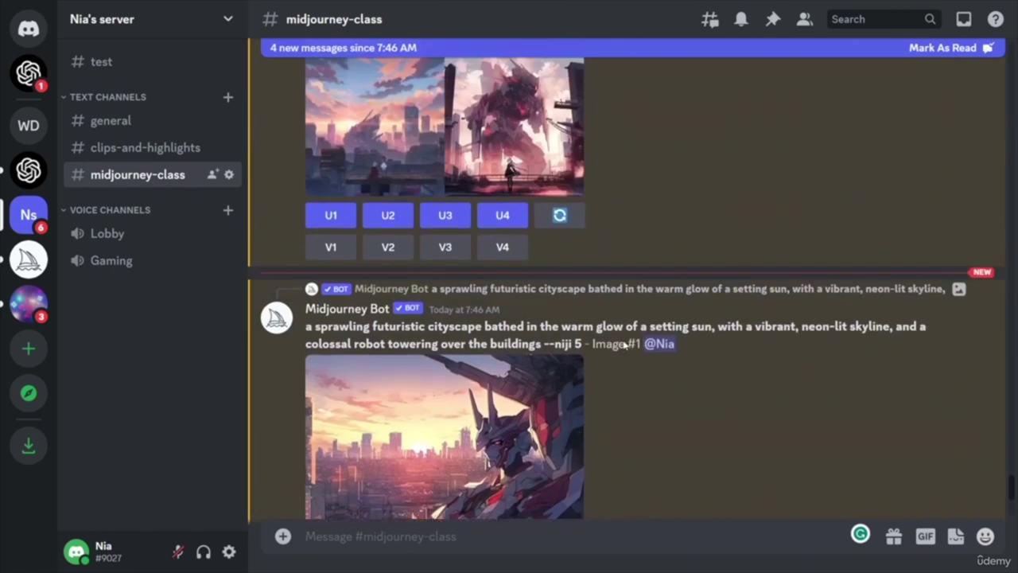
scroll(530, 396, "down", 4)
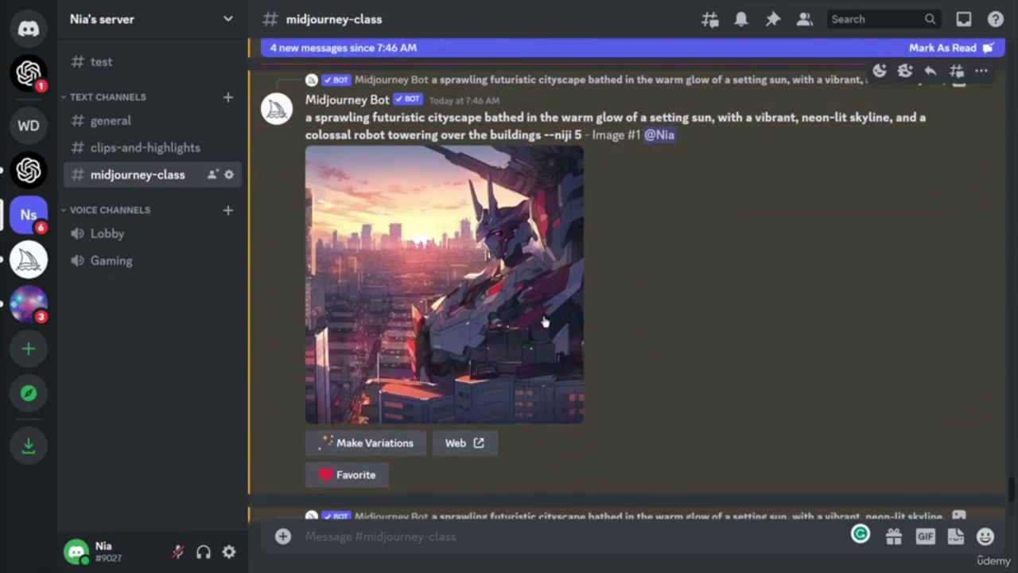
scroll(564, 334, "down", 4)
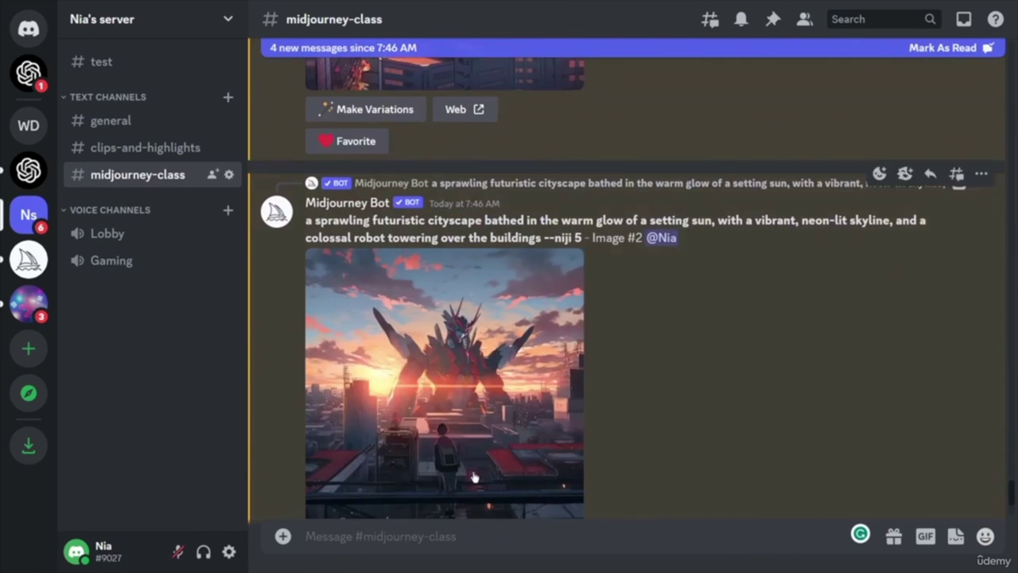
scroll(493, 360, "down", 7)
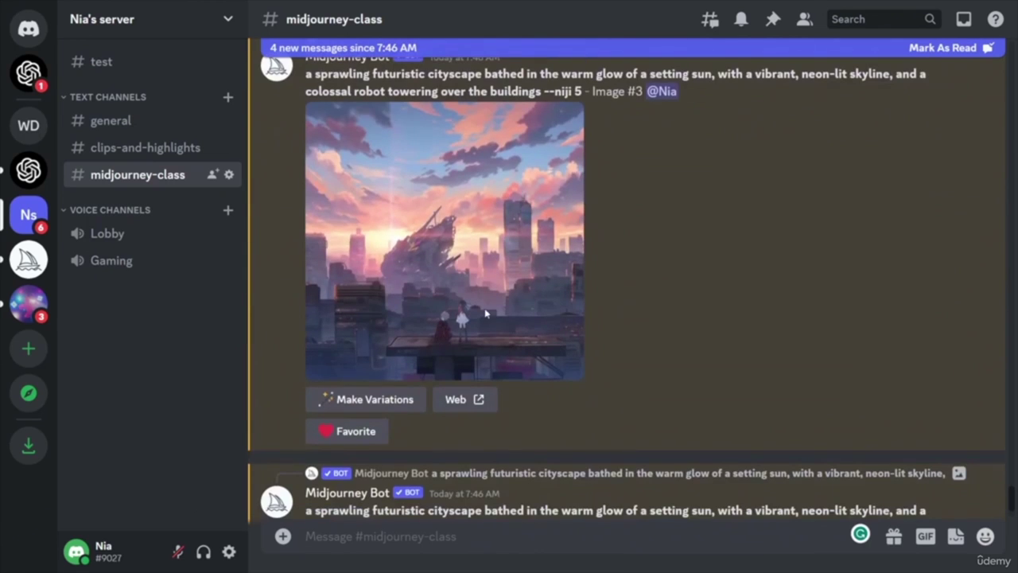
scroll(544, 355, "down", 4)
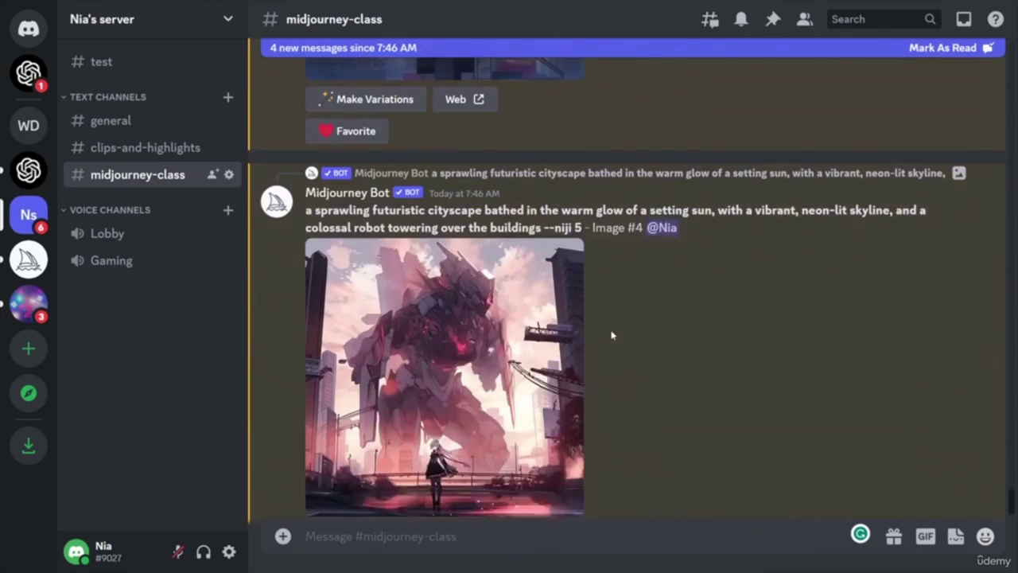
scroll(542, 349, "up", 10)
scroll(542, 349, "down", 2)
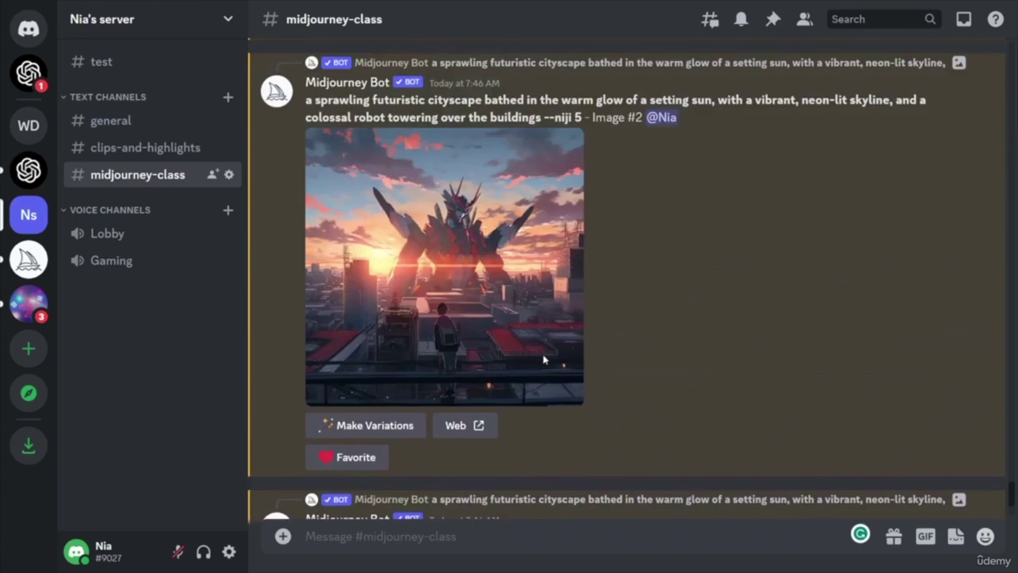
scroll(537, 347, "up", 2)
scroll(537, 347, "up", 10)
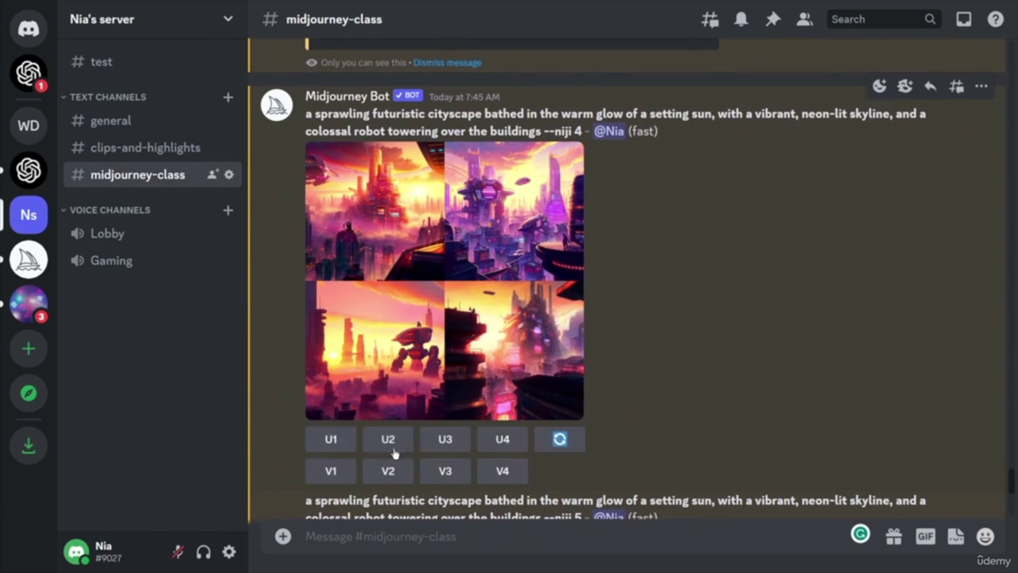
- Upscale images 2, 3 and 4 of the niji 4 grid and check the upscaling jobs
left_click(388, 439)
left_click(446, 439)
left_click(503, 439)
scroll(625, 359, "down", 3)
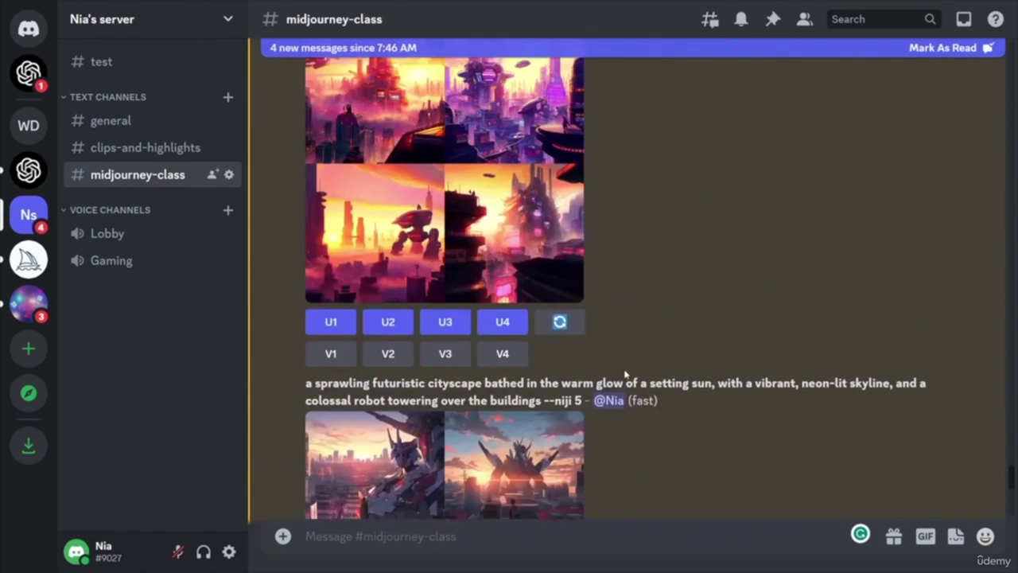
scroll(629, 382, "up", 4)
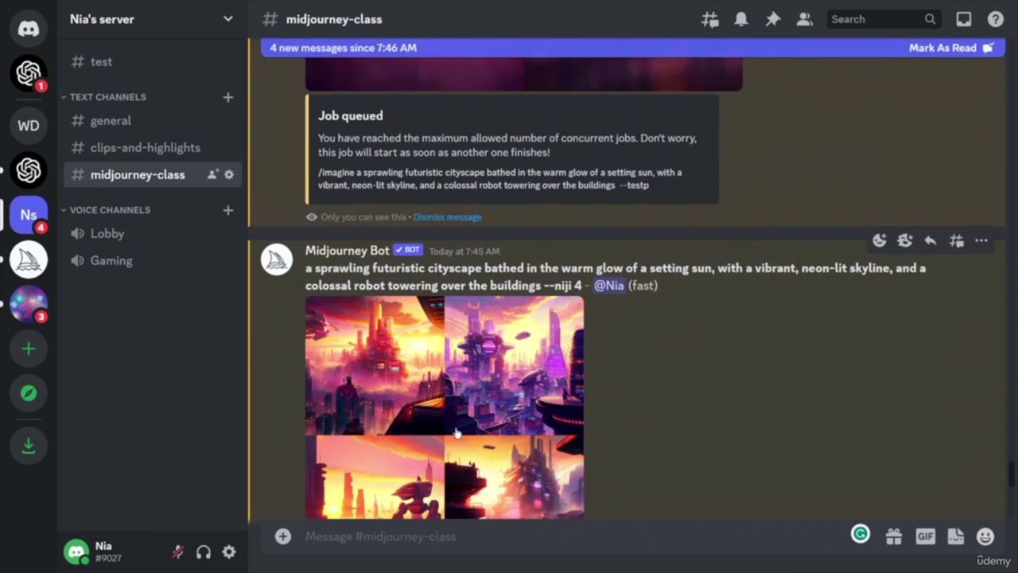
scroll(578, 390, "down", 4)
scroll(636, 398, "down", 3)
scroll(648, 418, "up", 4)
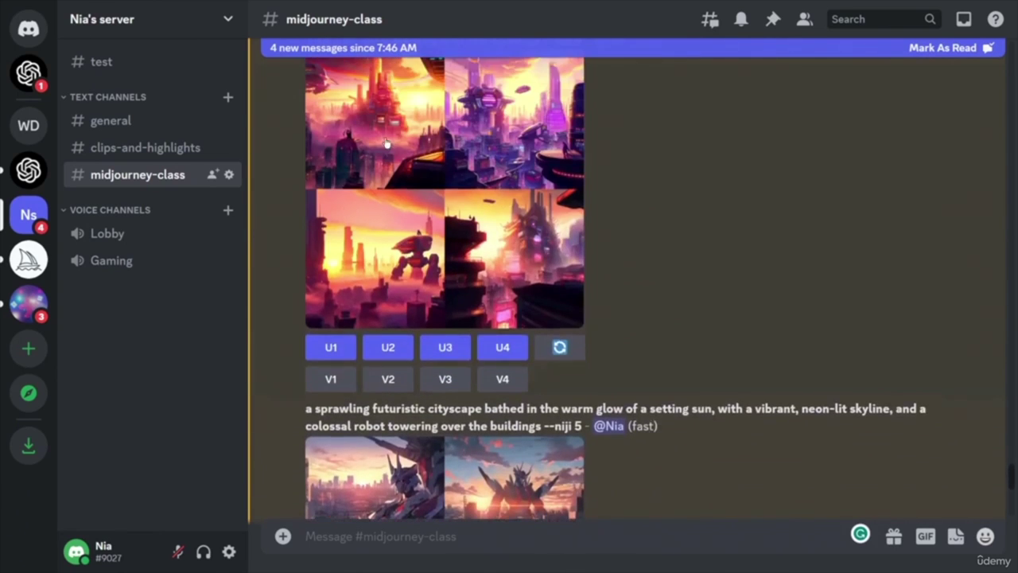
scroll(587, 288, "up", 1)
scroll(605, 310, "down", 15)
scroll(634, 334, "down", 5)
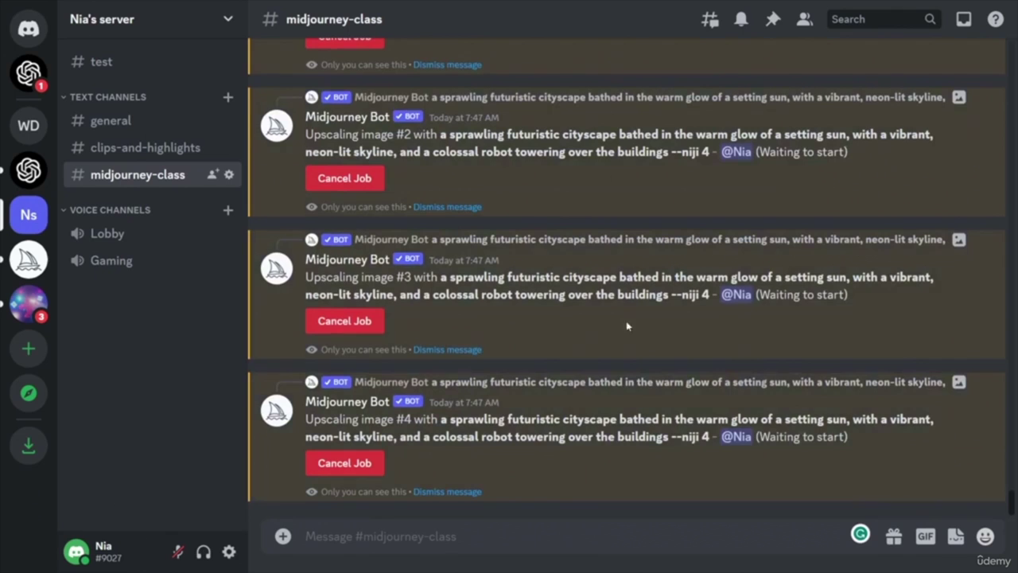
scroll(641, 334, "up", 8)
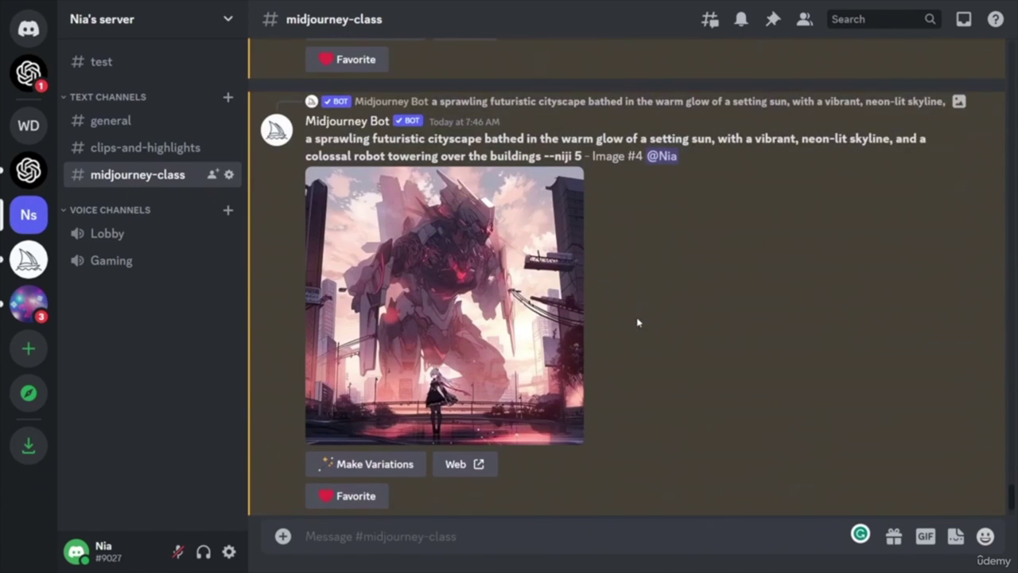
scroll(660, 350, "down", 5)
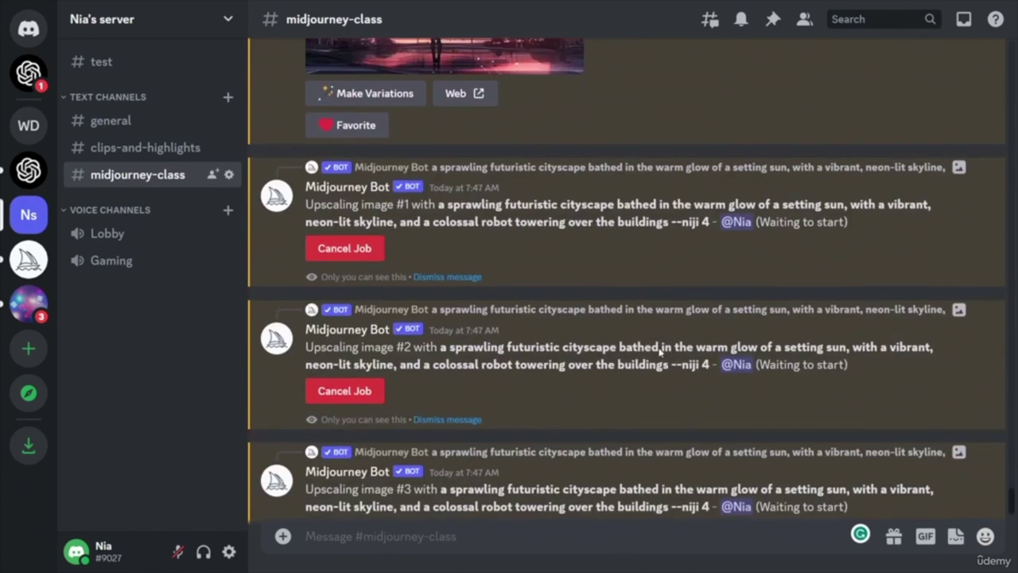
scroll(668, 342, "down", 2)
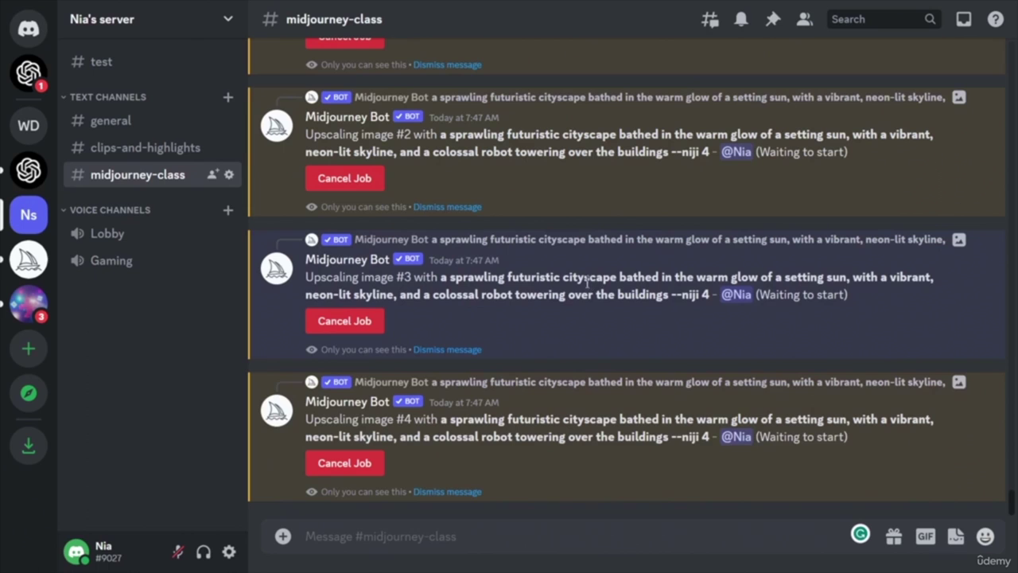
scroll(568, 374, "up", 3)
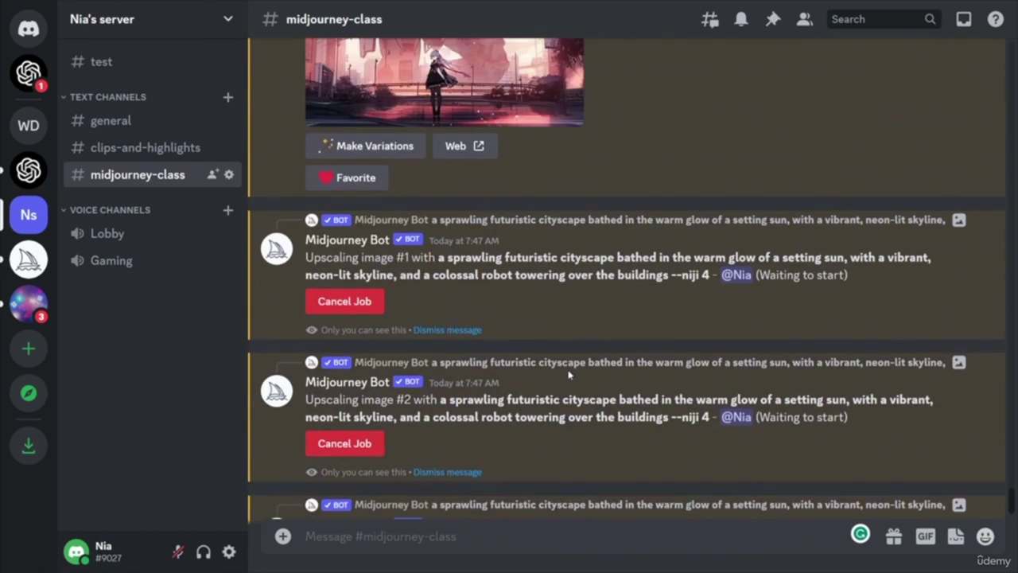
scroll(569, 374, "up", 3)
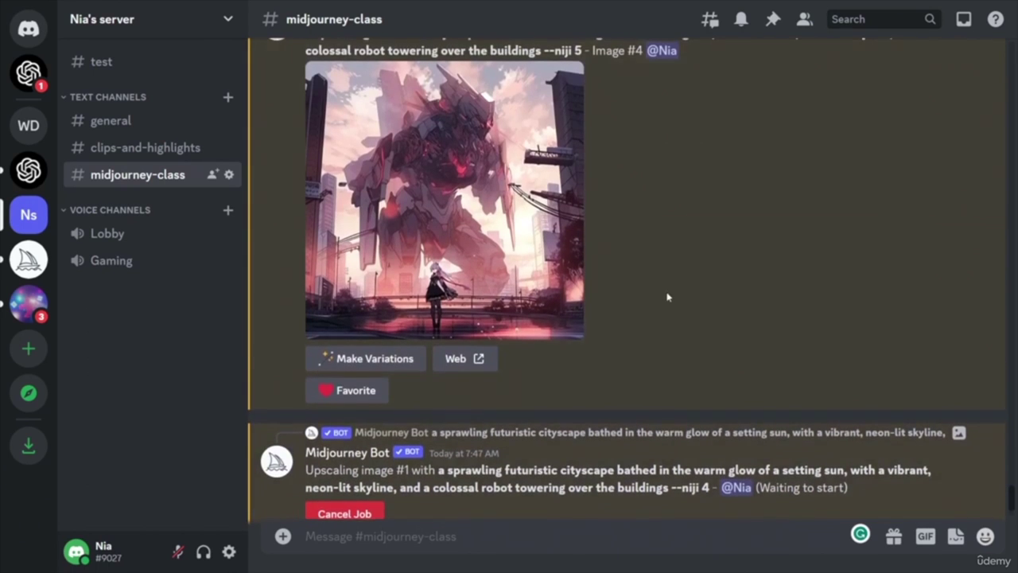
scroll(557, 278, "down", 10)
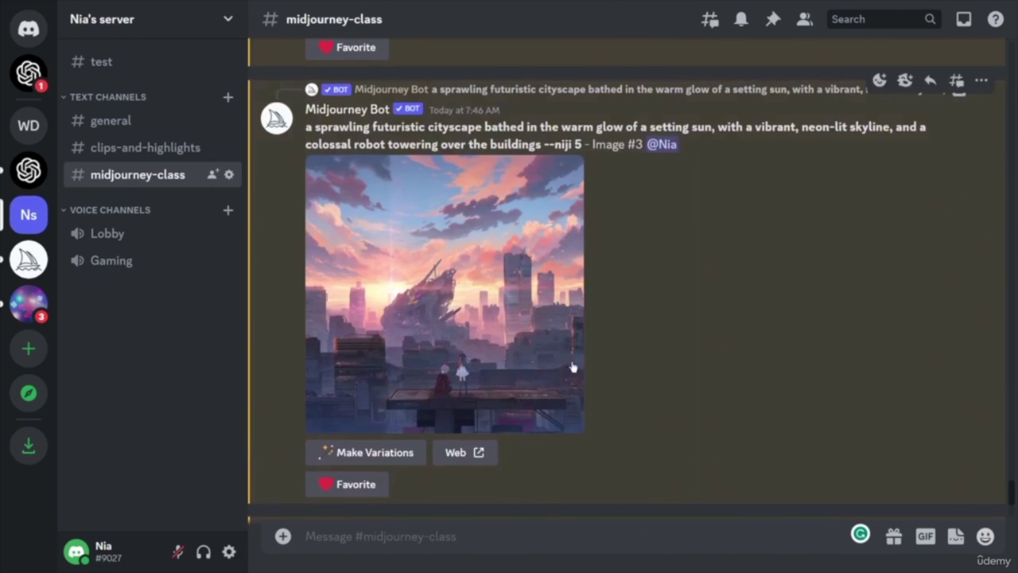
scroll(681, 342, "up", 15)
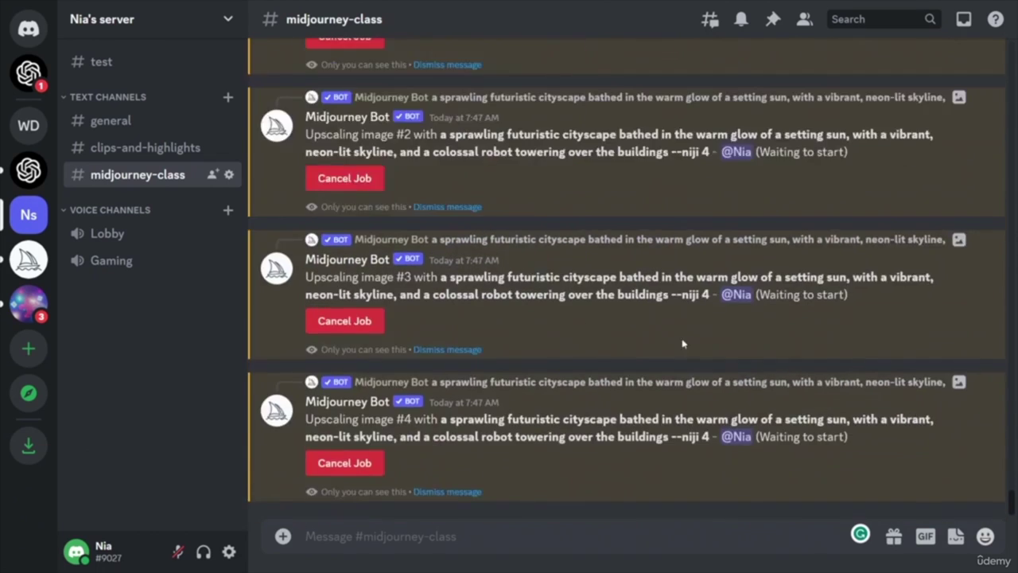
scroll(664, 341, "up", 5)
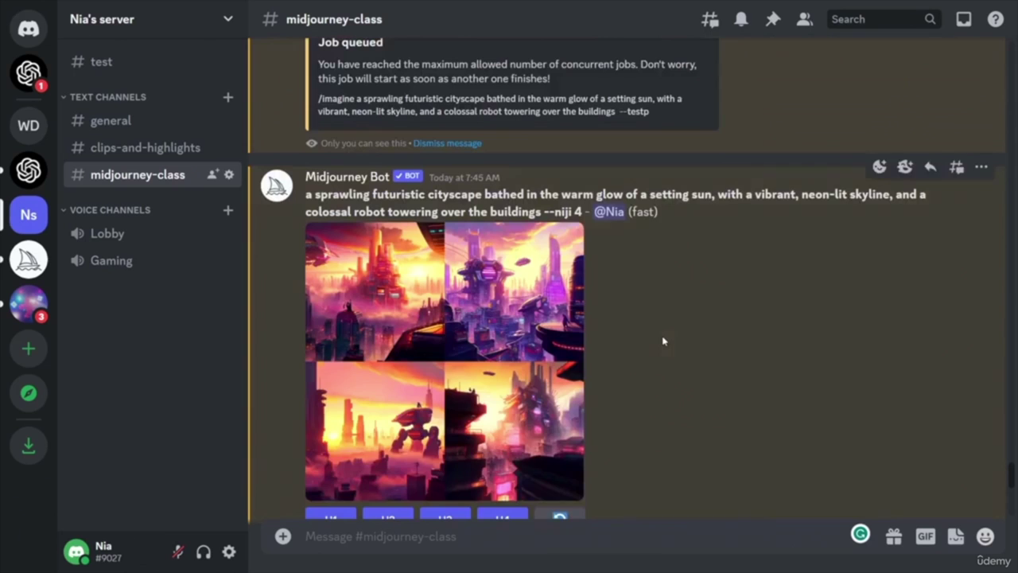
scroll(690, 324, "down", 3)
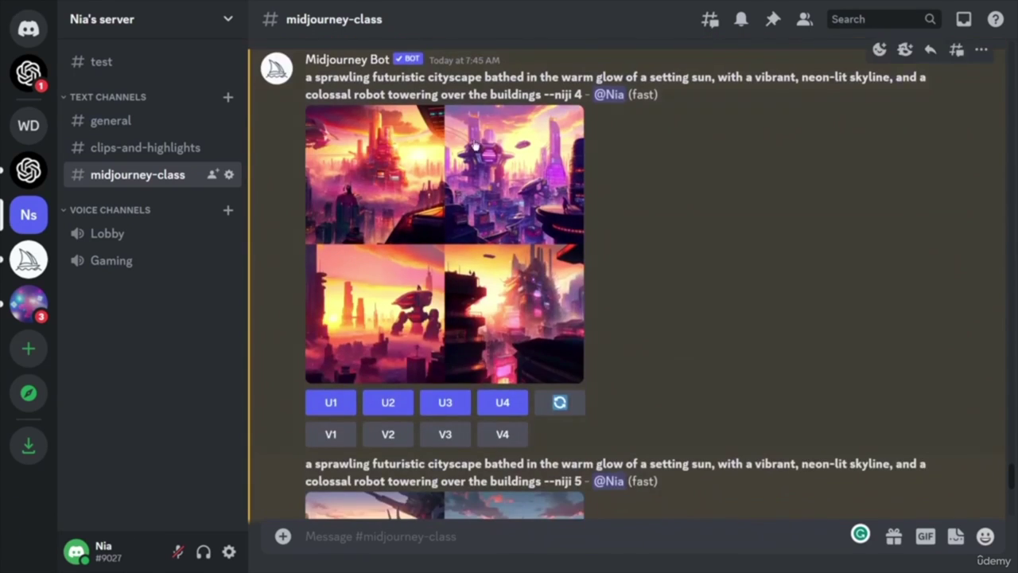
scroll(610, 323, "up", 5)
scroll(786, 345, "up", 3)
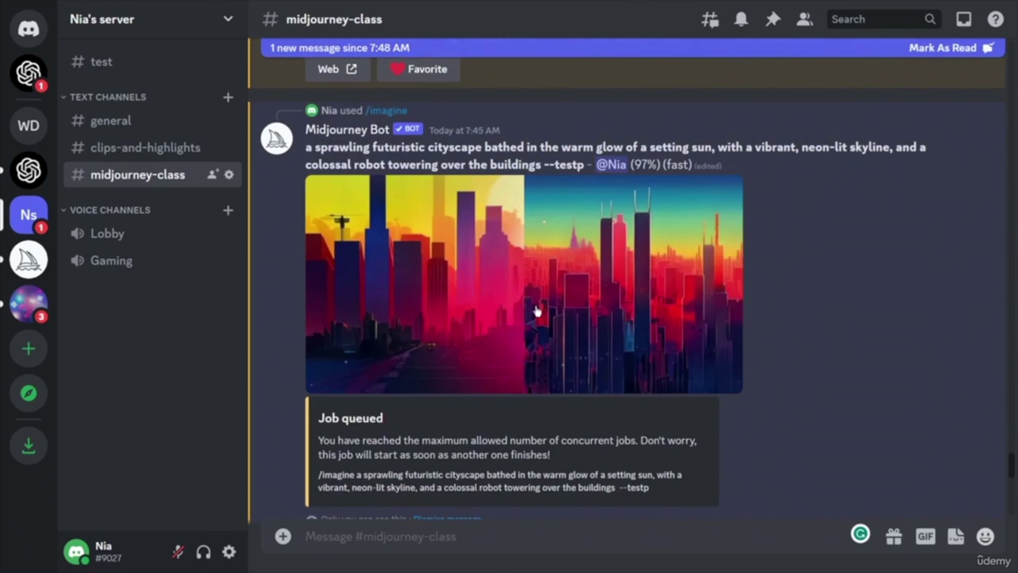
- Copy the --testp cityscape prompt and submit it via /imagine with --v 5 appended
scroll(734, 342, "up", 8)
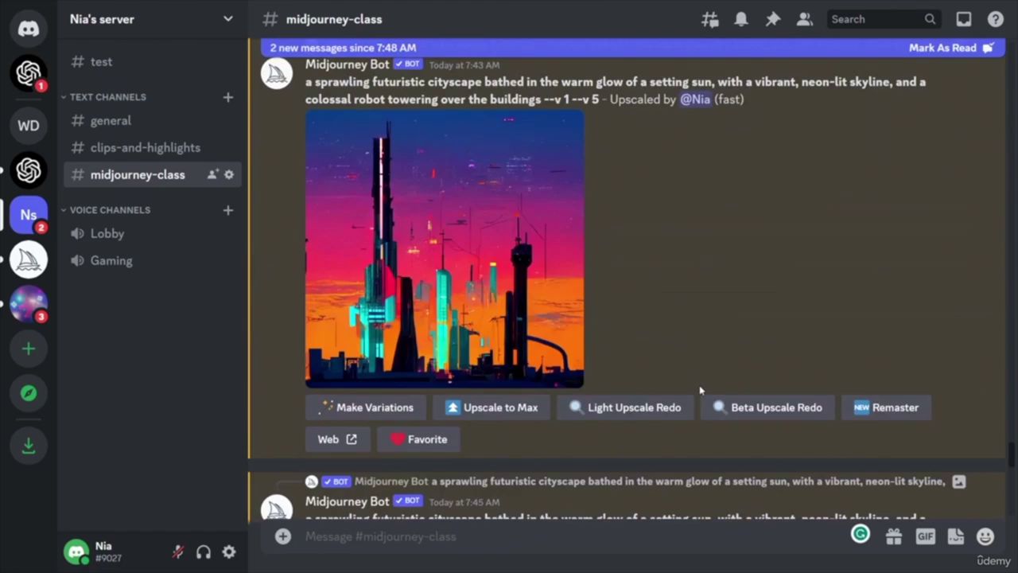
scroll(700, 389, "down", 5)
scroll(704, 390, "down", 1)
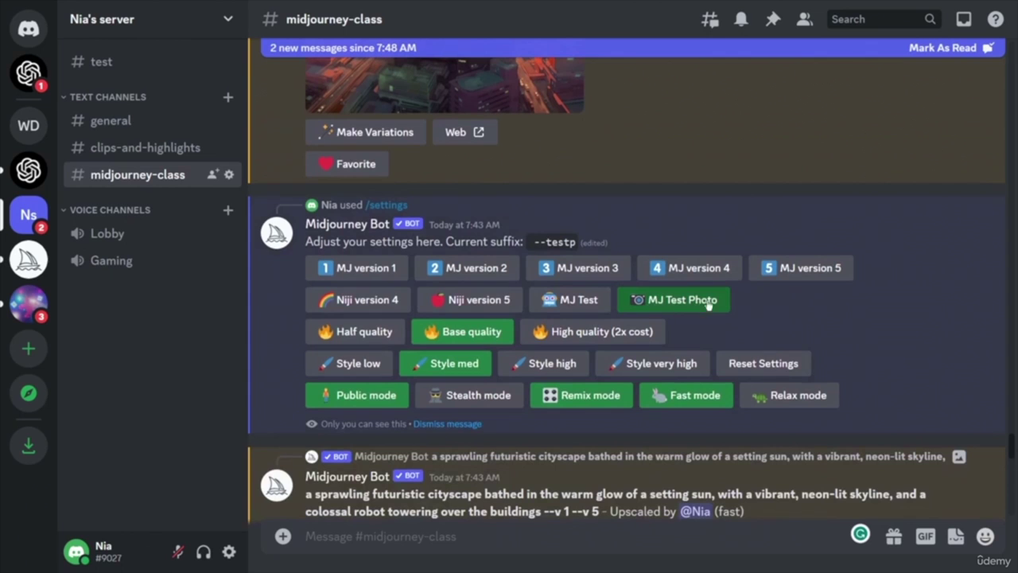
scroll(744, 374, "down", 20)
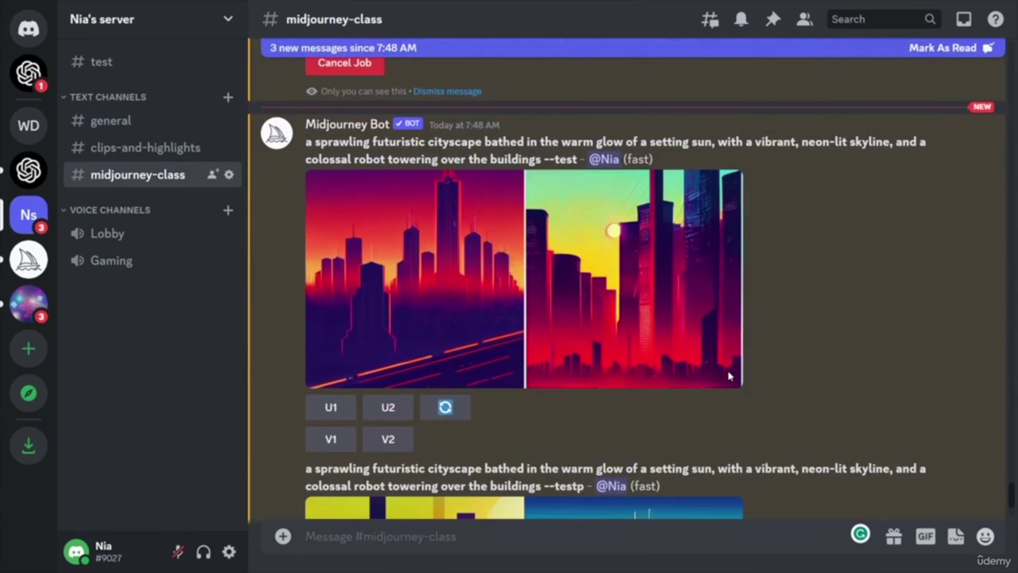
scroll(730, 376, "down", 3)
left_click_drag(587, 273, 307, 257)
key("ctrl+c")
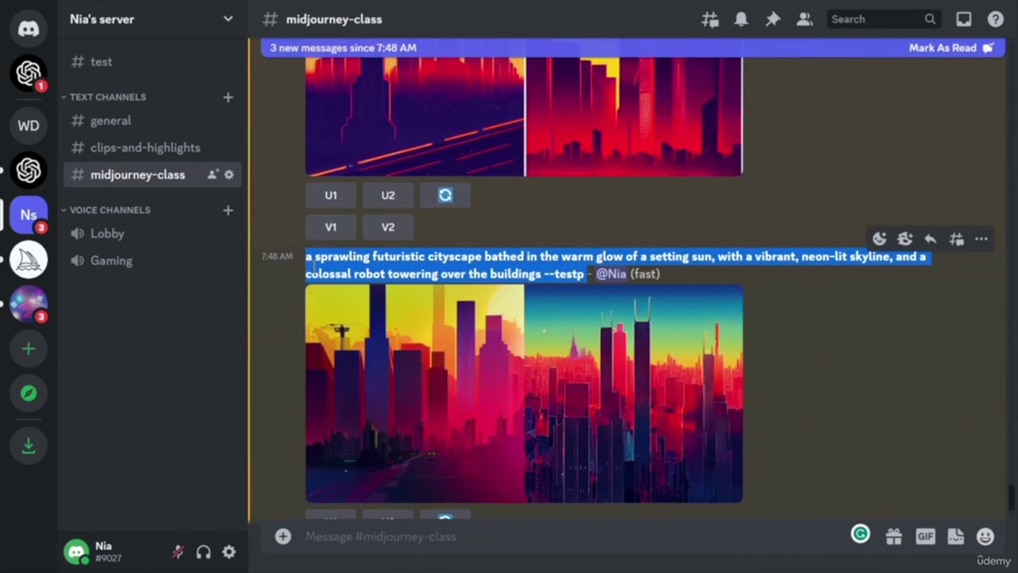
left_click(503, 538)
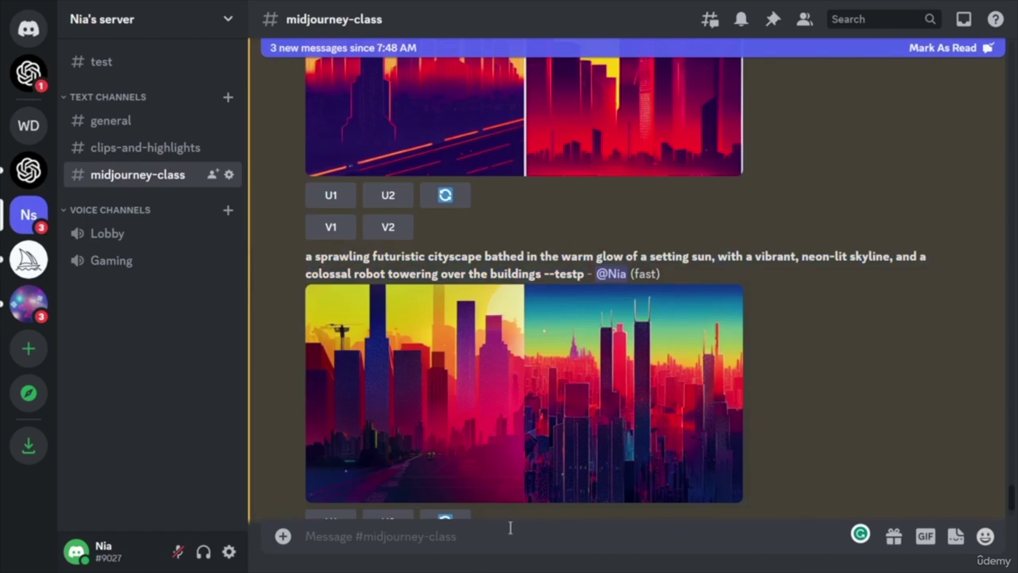
type("/")
key("Return")
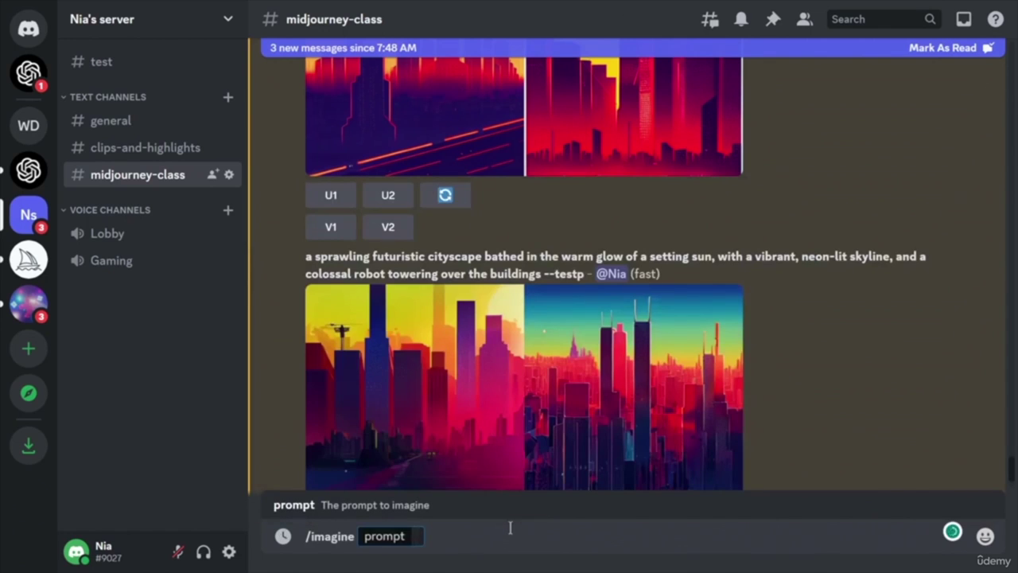
key("ctrl+v")
type("--v")
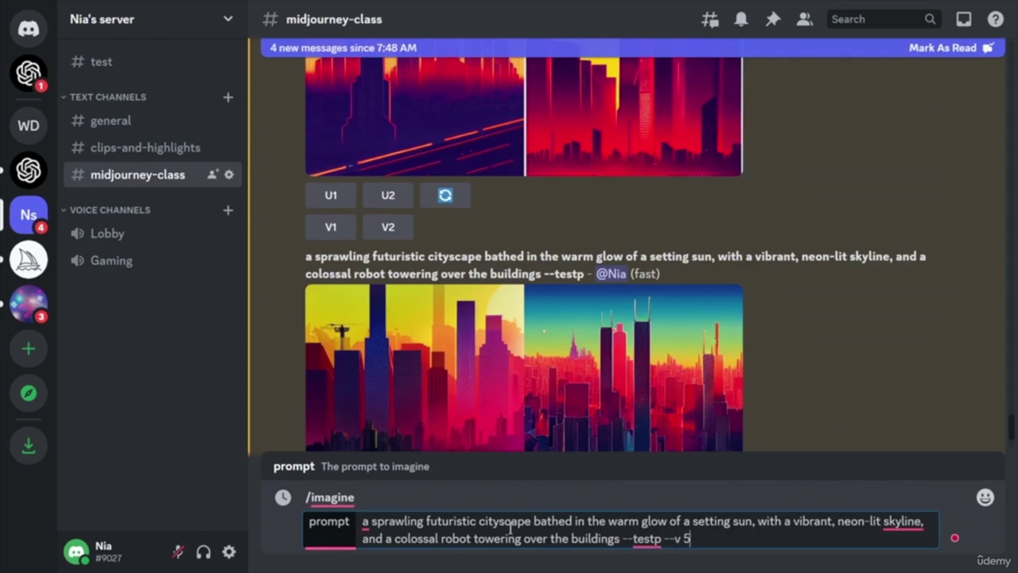
type(" 5")
key("Return")
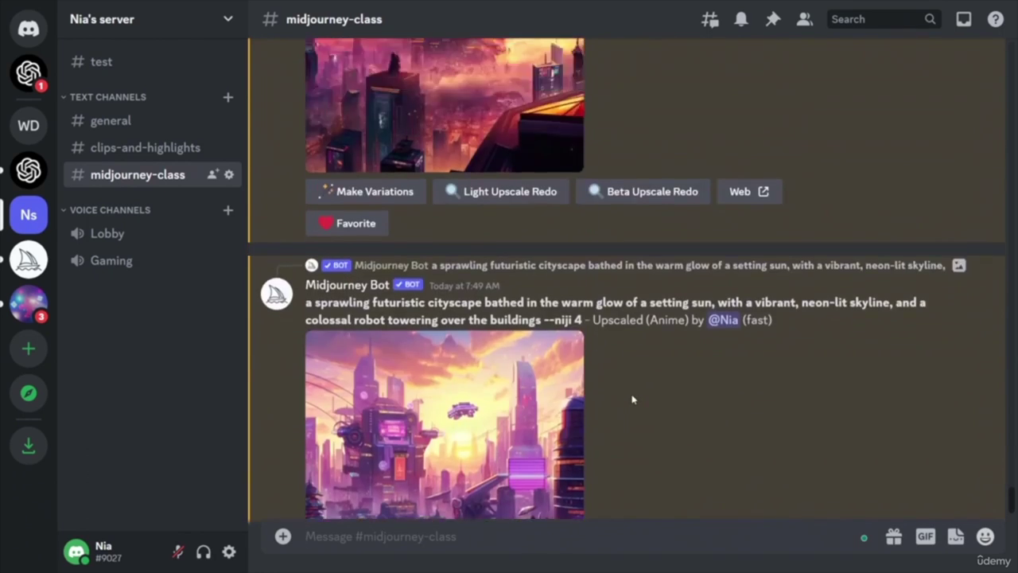
scroll(660, 414, "up", 10)
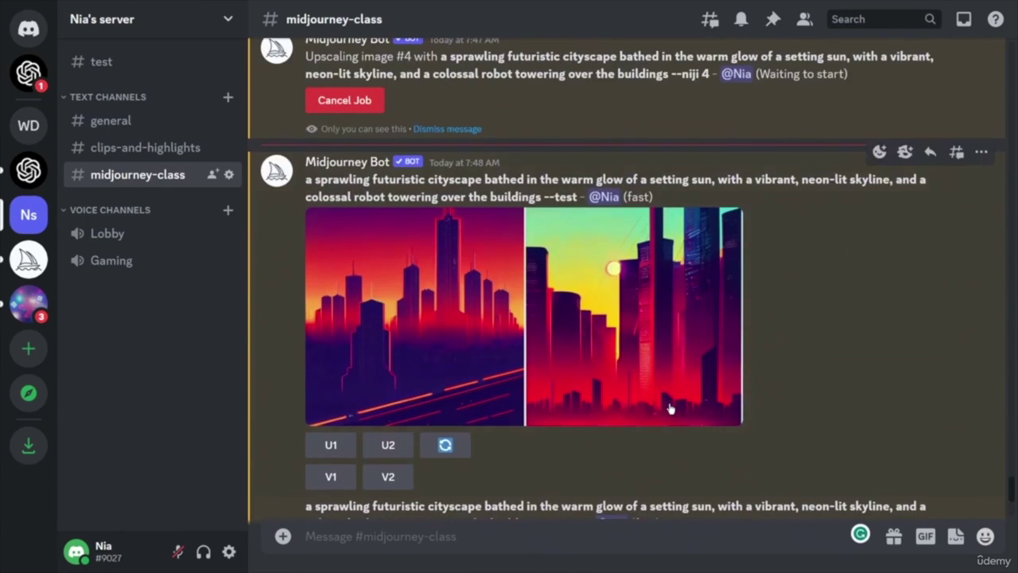
scroll(664, 399, "down", 3)
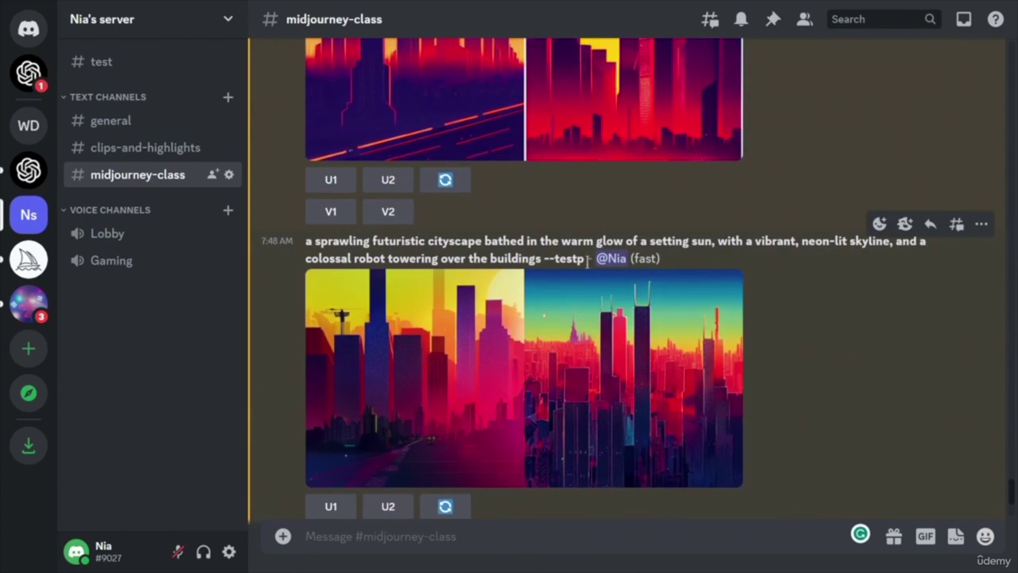
scroll(835, 415, "down", 15)
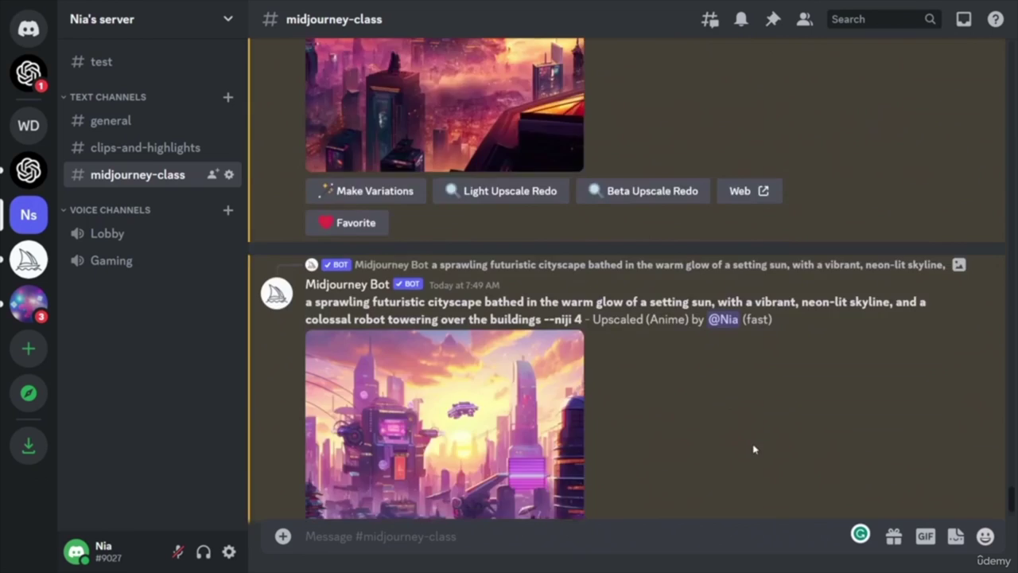
scroll(733, 429, "up", 15)
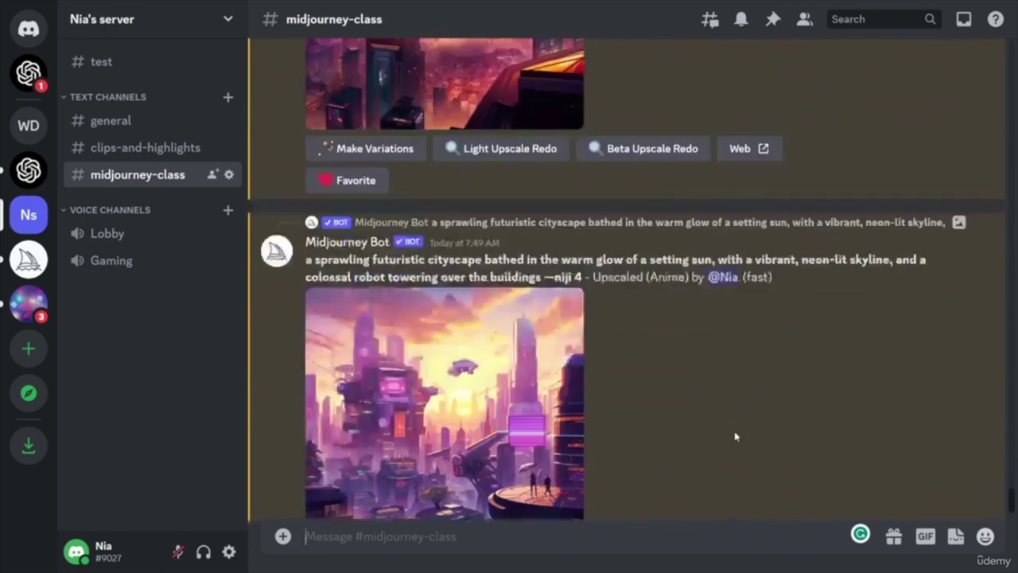
scroll(733, 427, "up", 1)
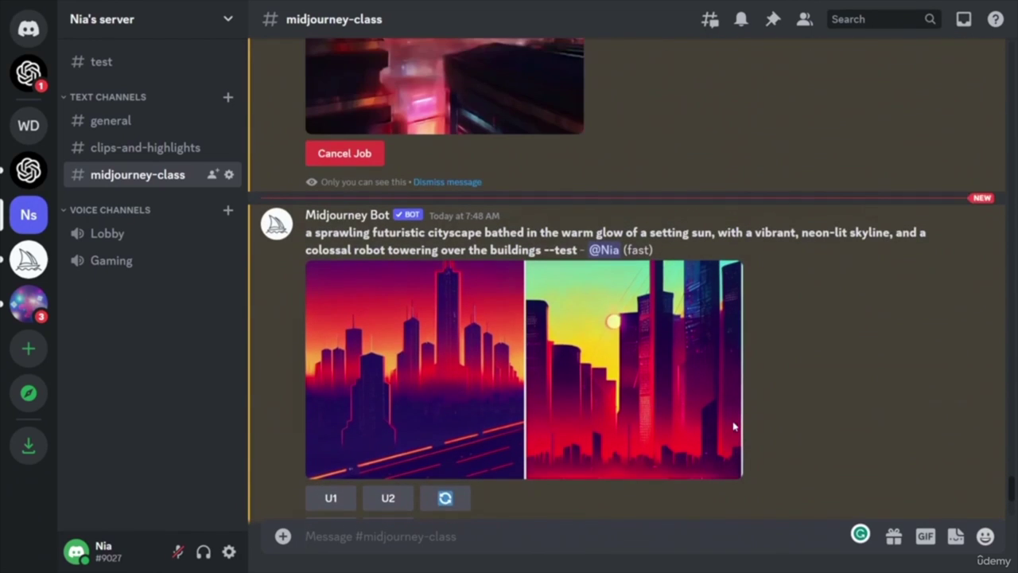
left_click_drag(579, 250, 306, 232)
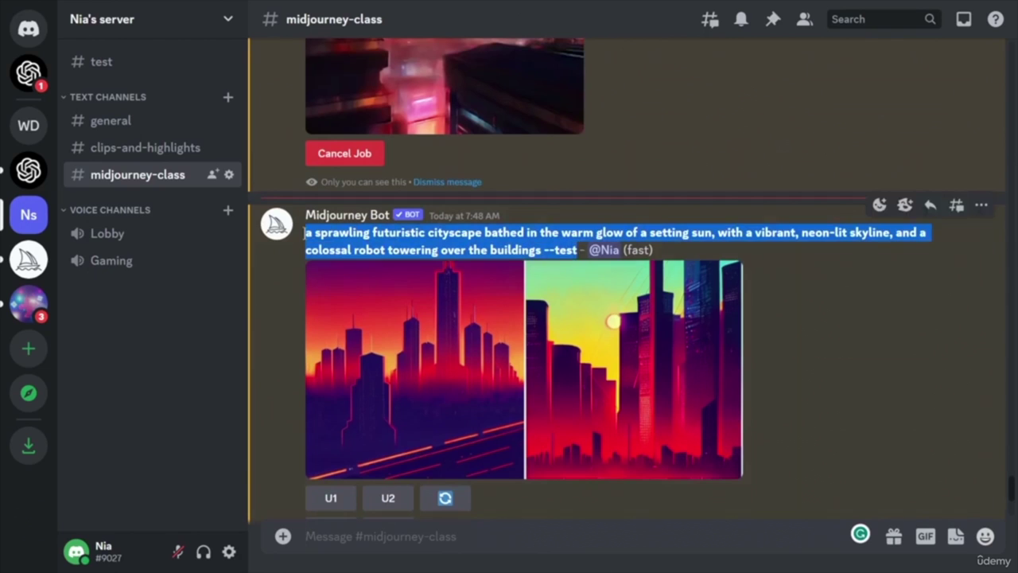
scroll(644, 439, "down", 10)
scroll(650, 432, "up", 3)
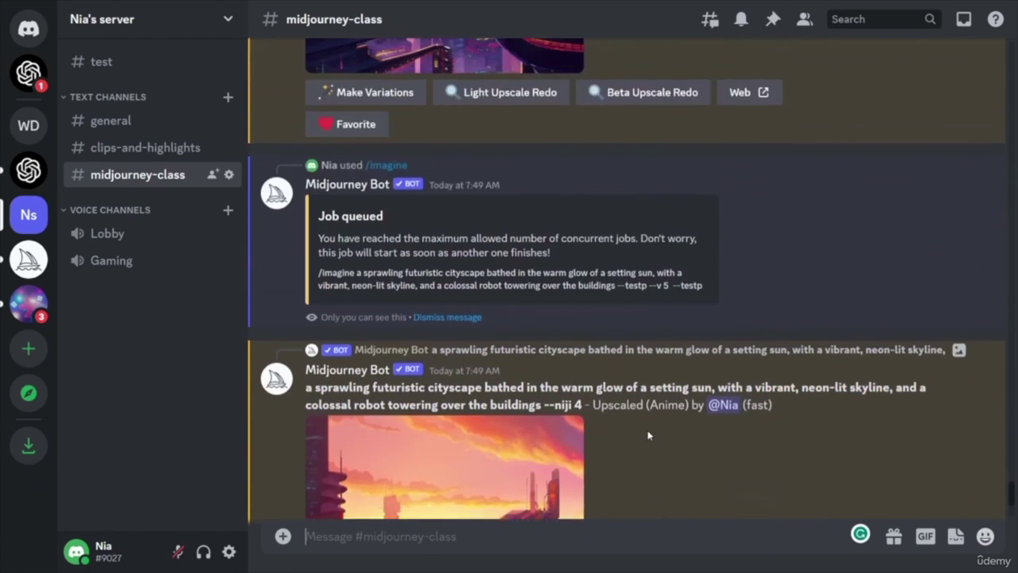
scroll(617, 372, "up", 10)
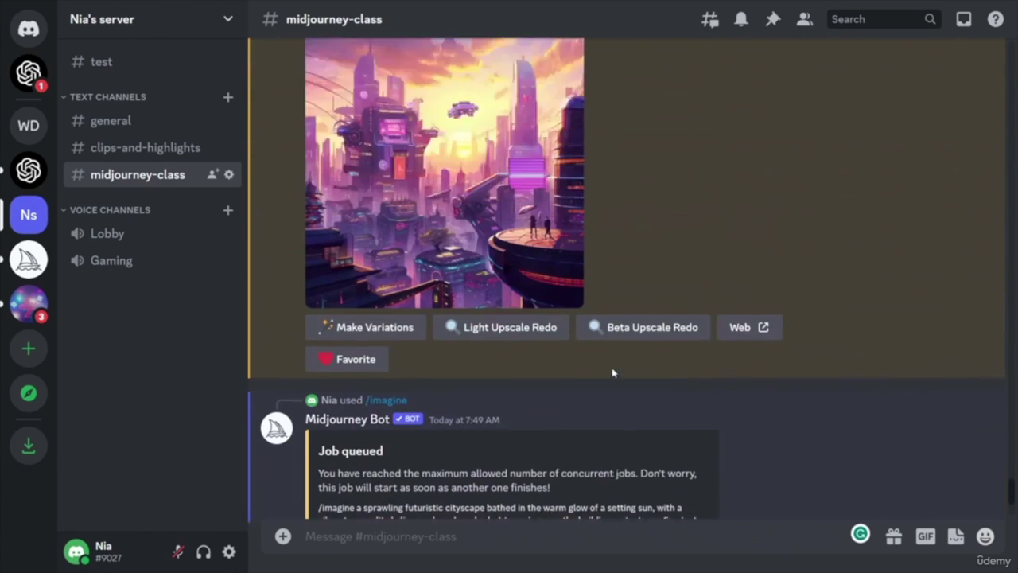
scroll(645, 382, "up", 1)
scroll(677, 385, "down", 4)
scroll(677, 385, "up", 3)
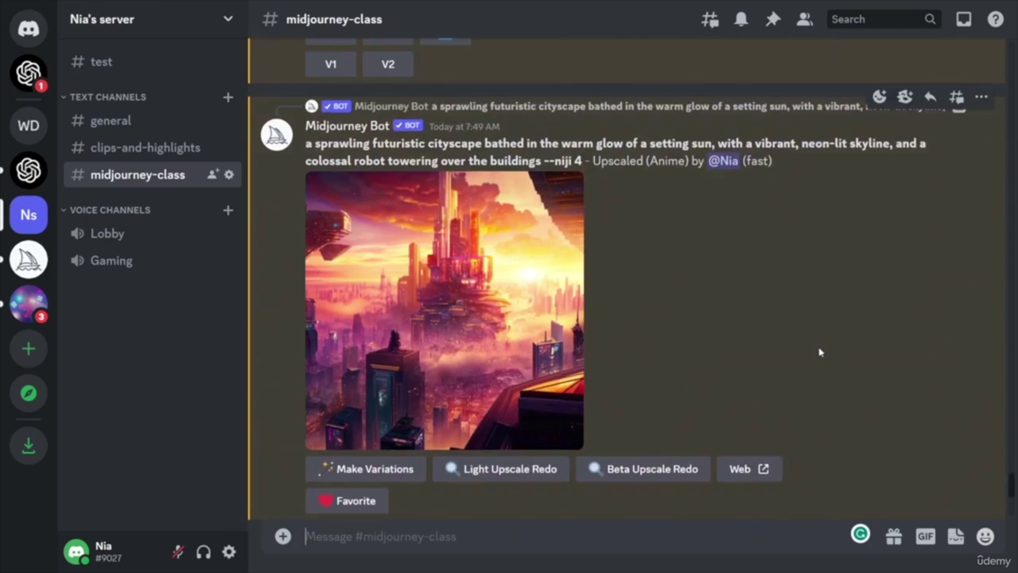
left_click(377, 383)
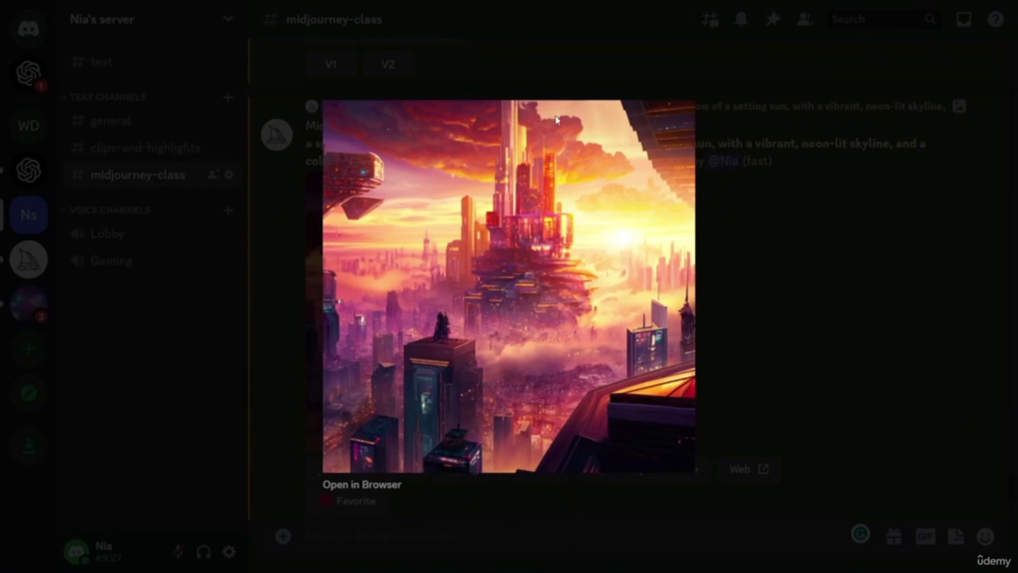
left_click(769, 347)
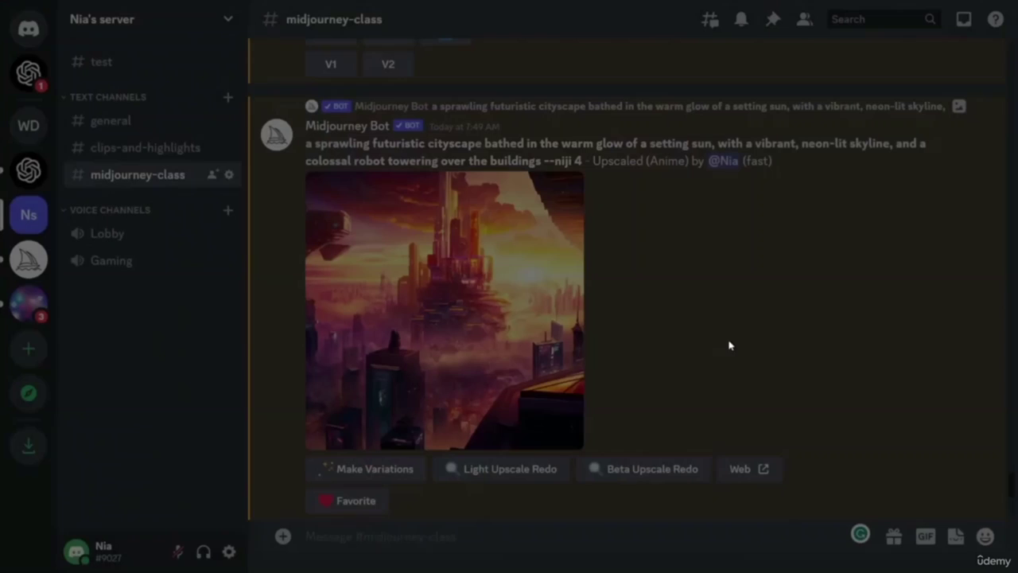
scroll(492, 381, "down", 6)
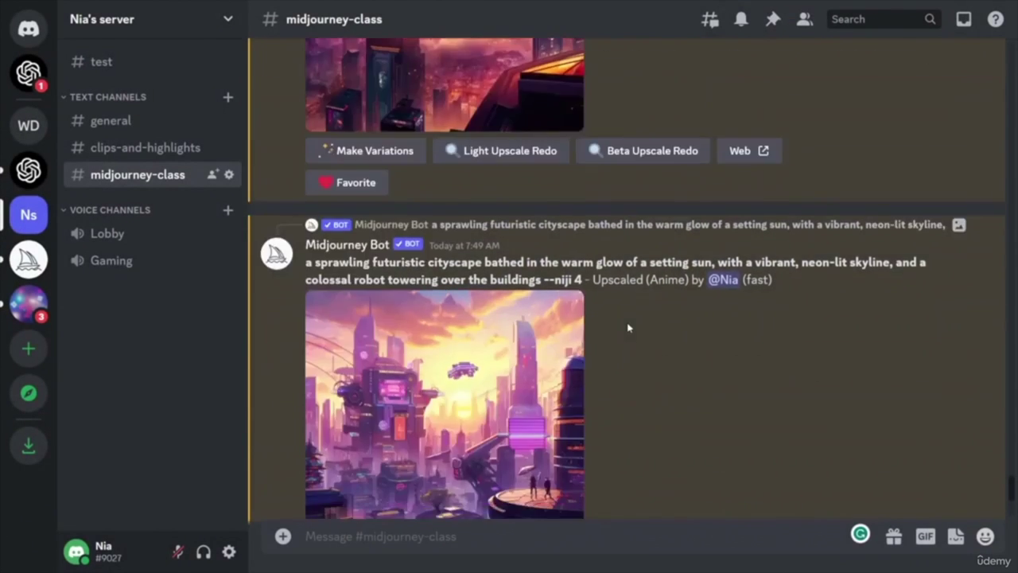
left_click(421, 286)
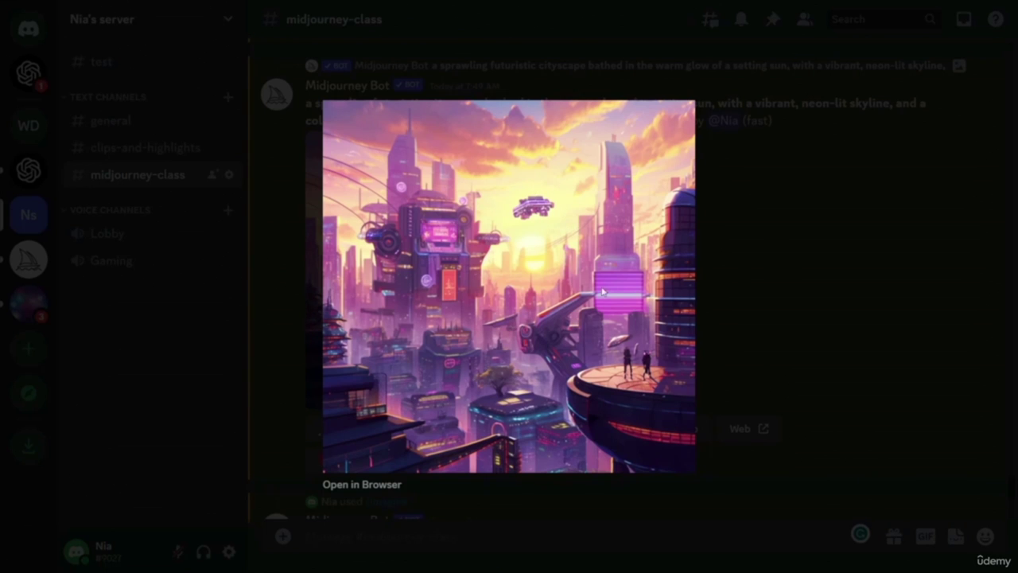
left_click(801, 296)
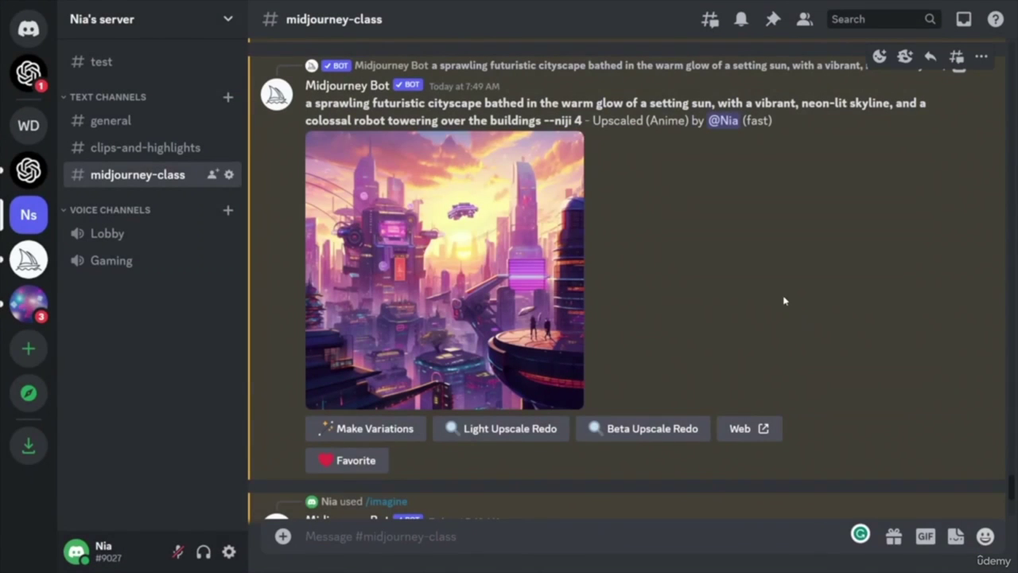
scroll(688, 300, "down", 10)
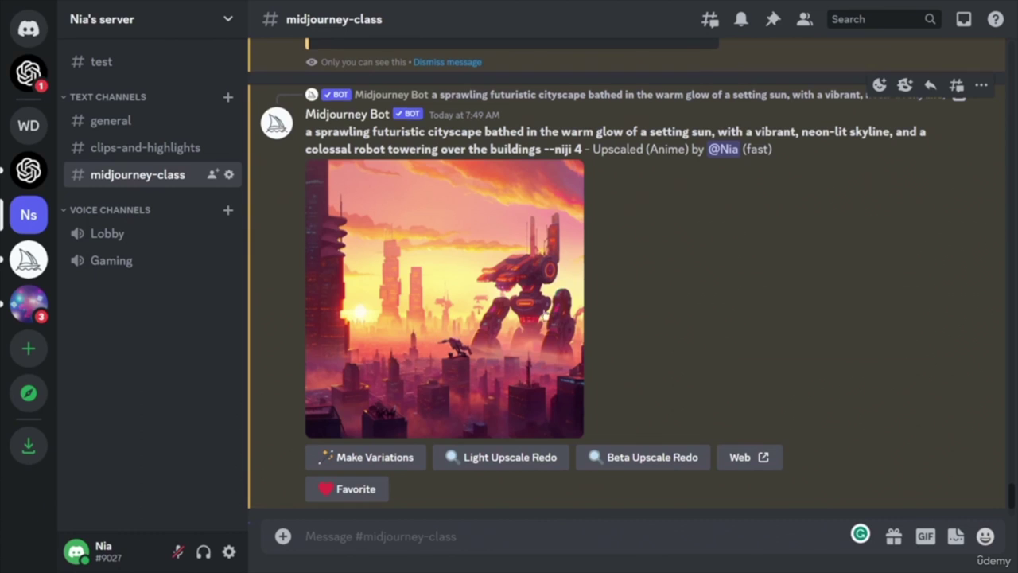
scroll(509, 334, "down", 5)
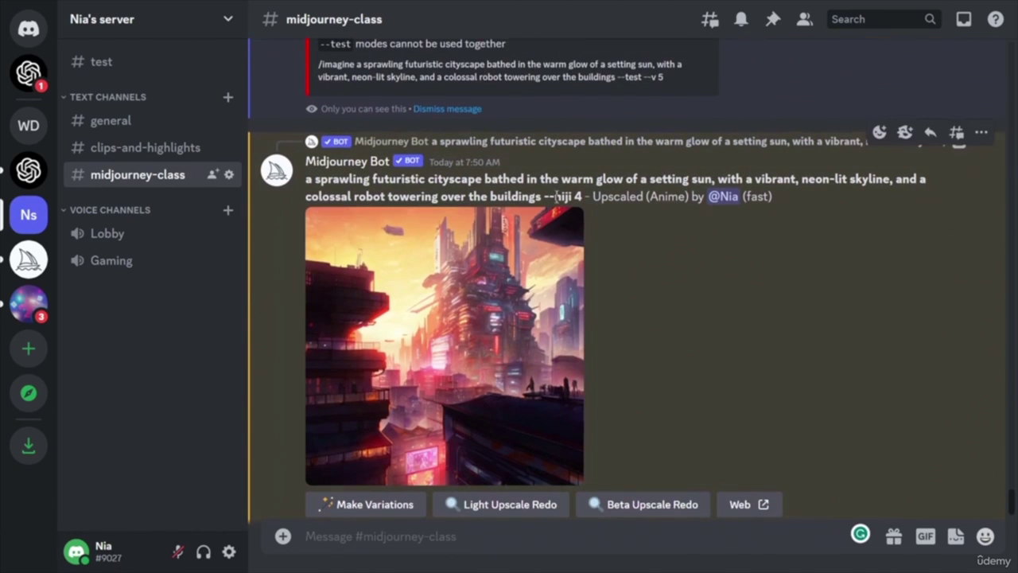
left_click_drag(555, 196, 586, 197)
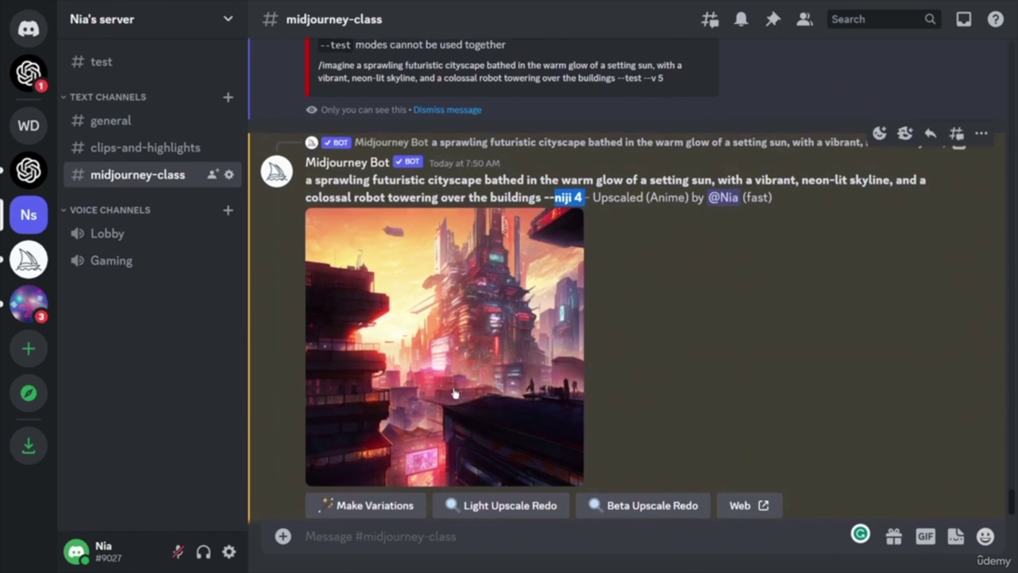
scroll(680, 367, "up", 5)
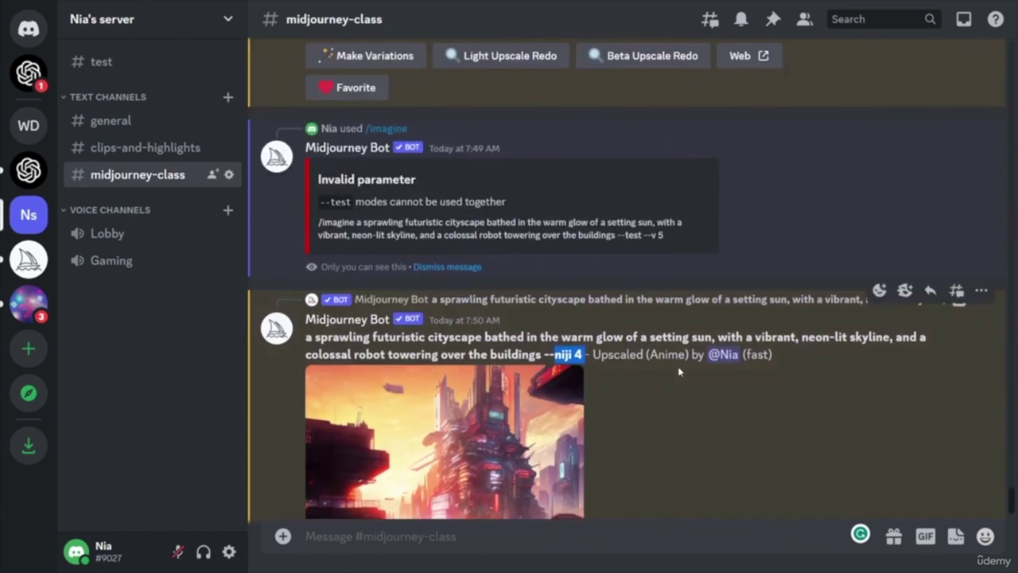
scroll(681, 368, "up", 2)
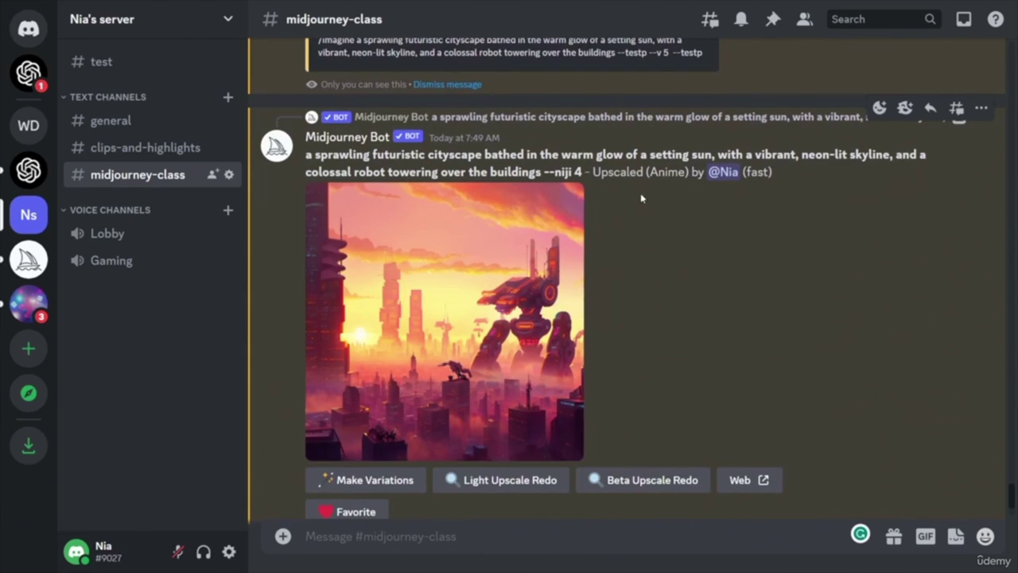
left_click_drag(648, 171, 688, 172)
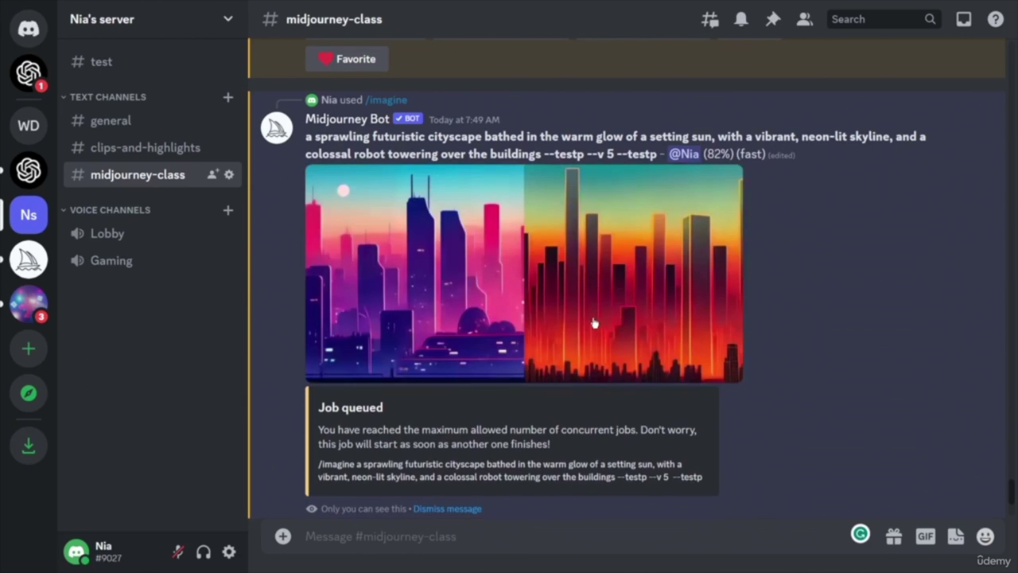
scroll(768, 367, "up", 15)
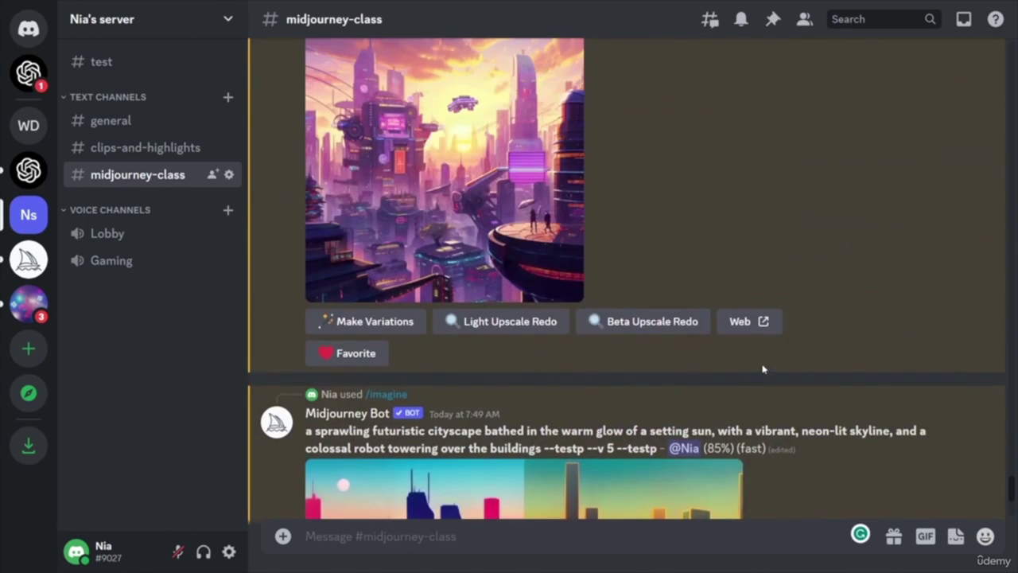
scroll(751, 372, "up", 15)
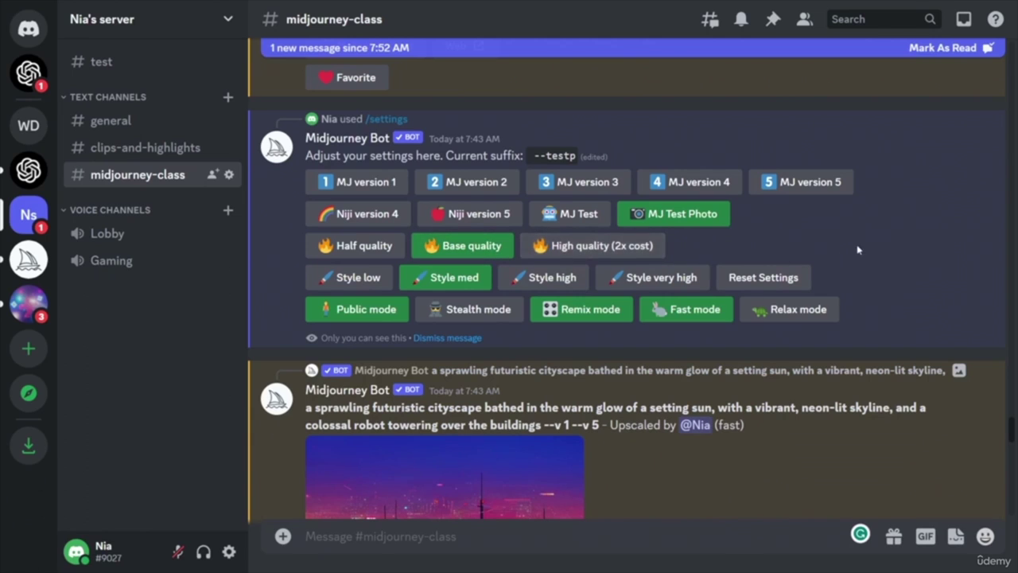
- Set High quality (--q 2) and try Stealth mode, which the plan refuses
left_click(606, 247)
left_click(591, 246)
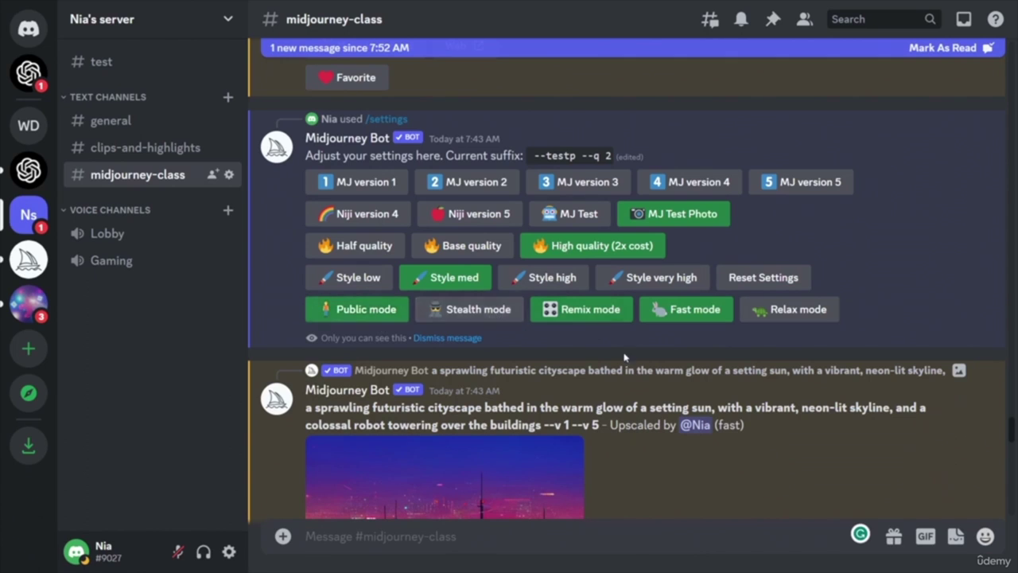
left_click(468, 315)
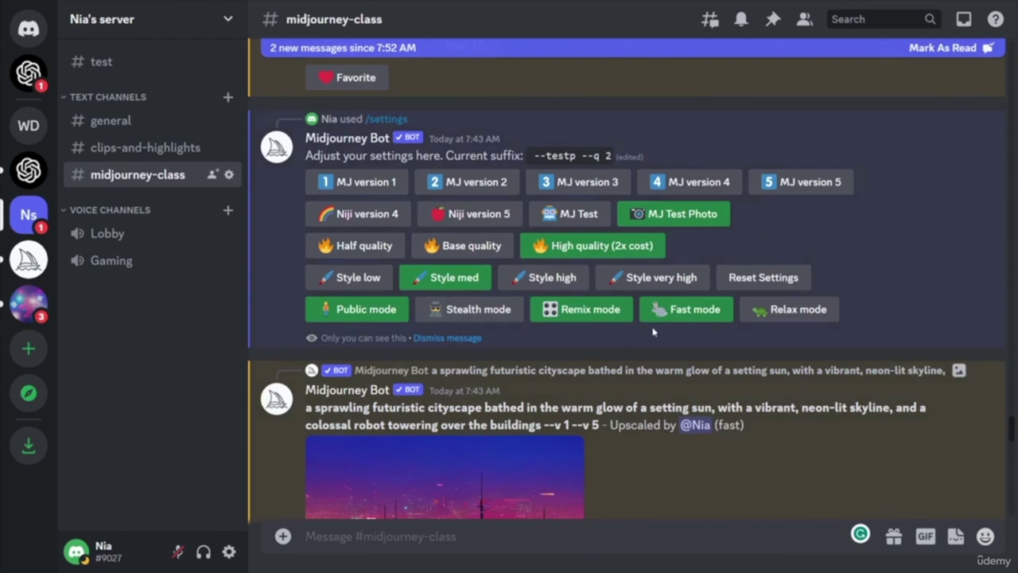
left_click(368, 49)
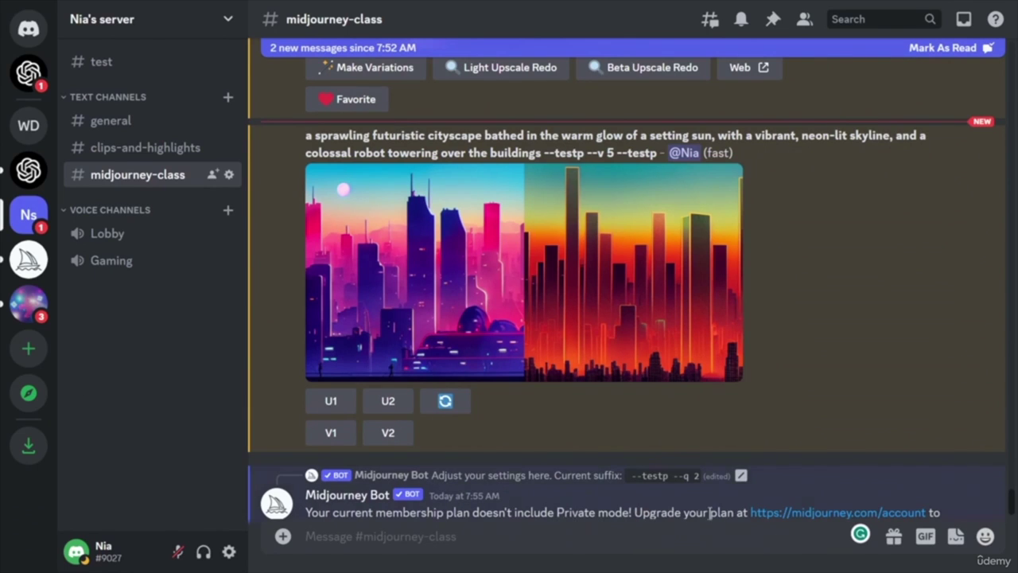
- Toggle the Remix mode setting in the settings panel
scroll(793, 422, "up", 10)
scroll(793, 409, "up", 15)
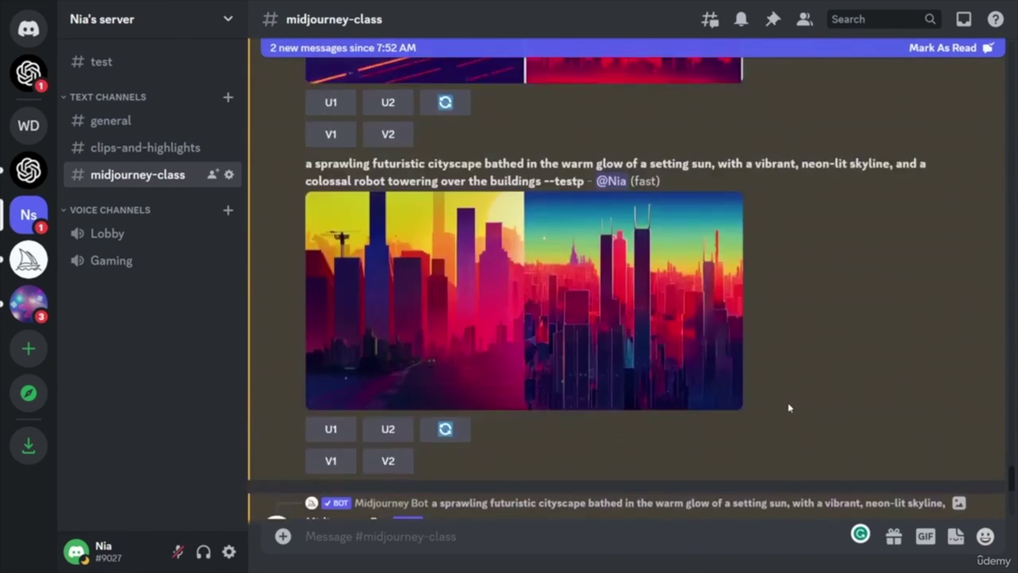
scroll(789, 409, "up", 15)
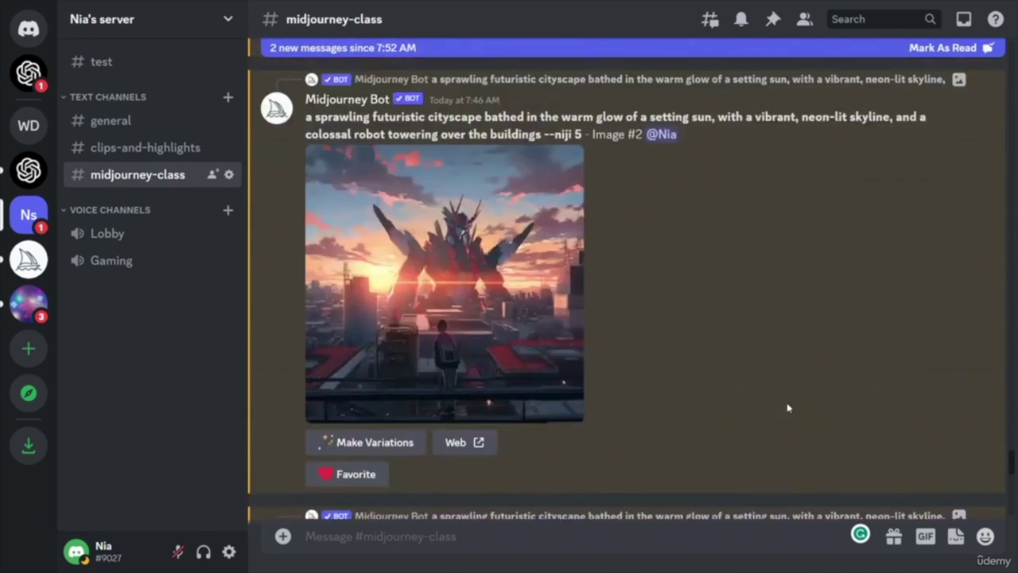
scroll(788, 408, "up", 15)
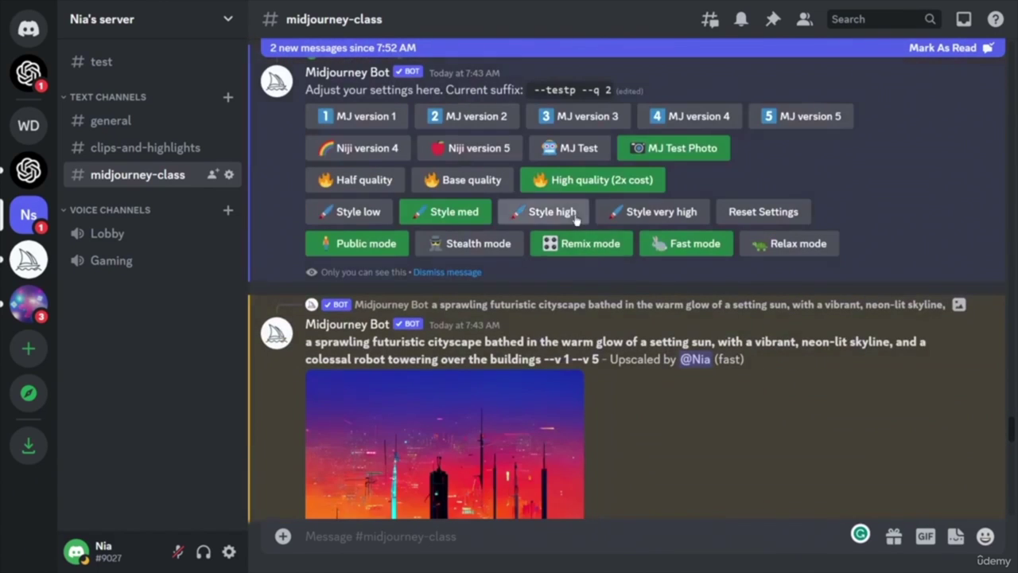
left_click(603, 245)
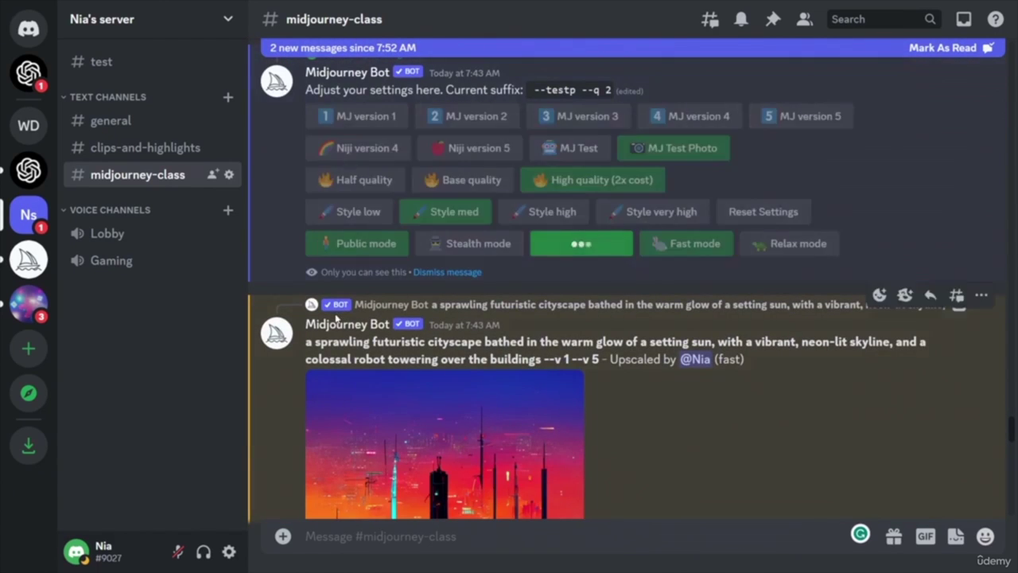
- Request variations of the first niji 4 image and highlight 'futuristic cityscape' in the prompt
scroll(739, 392, "down", 4)
scroll(739, 392, "down", 15)
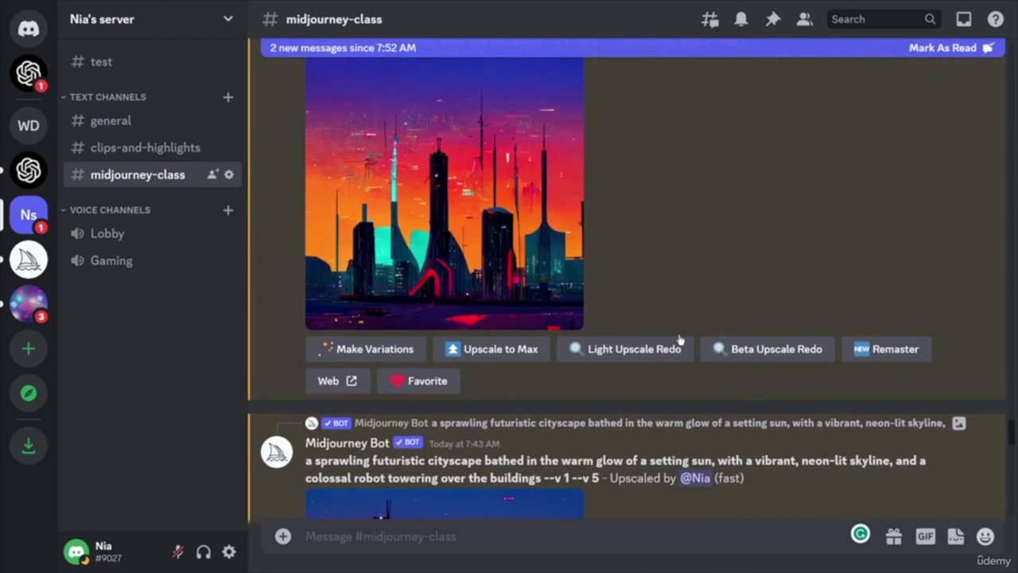
scroll(689, 347, "down", 4)
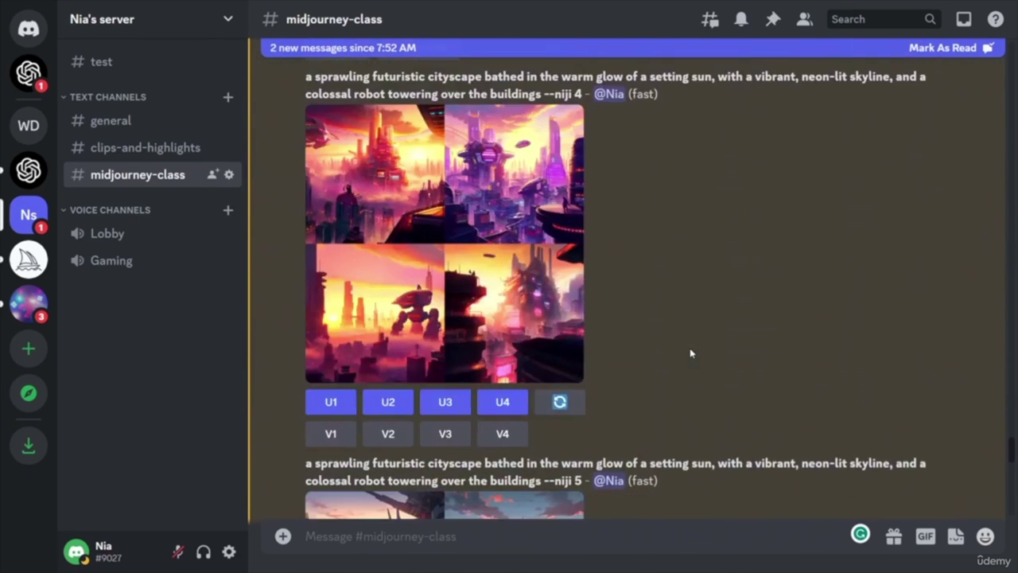
scroll(377, 320, "down", 1)
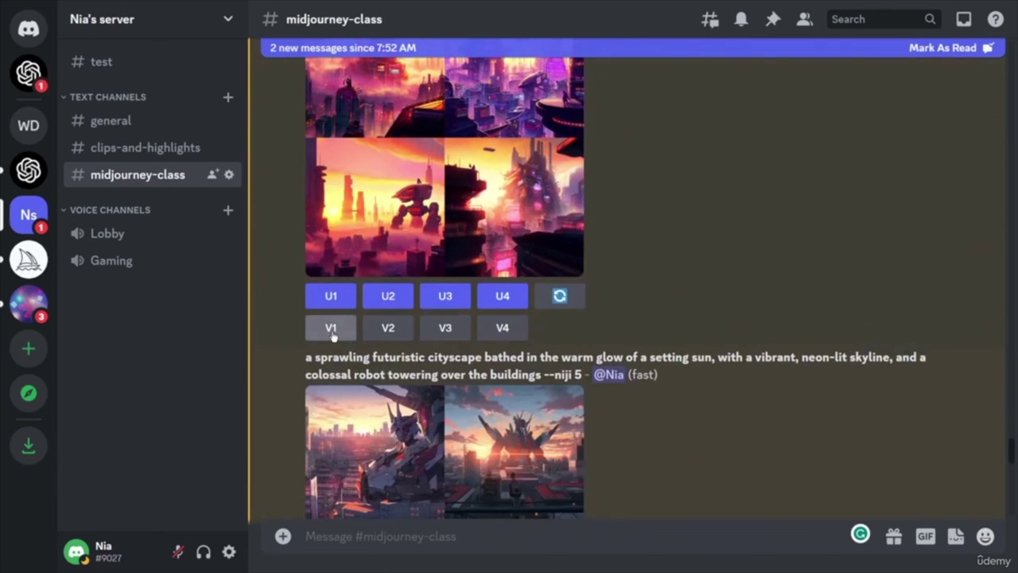
left_click(334, 330)
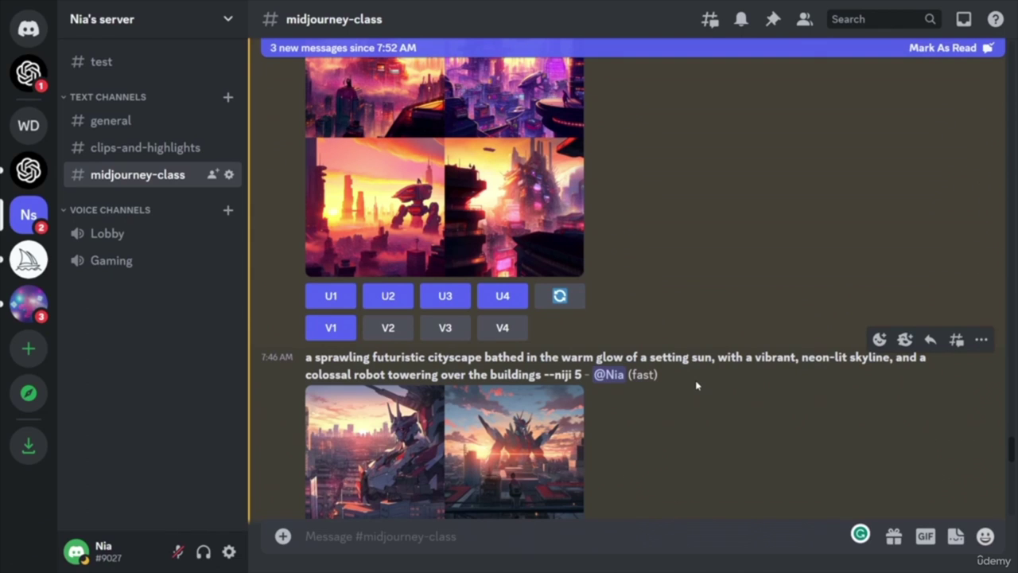
scroll(557, 238, "up", 3)
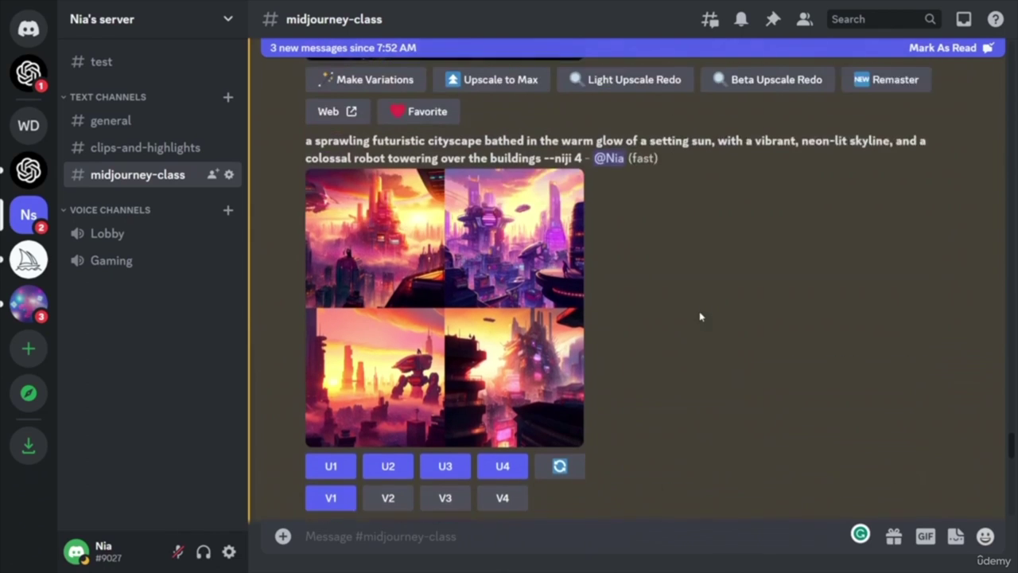
left_click_drag(372, 182, 494, 182)
left_click_drag(488, 182, 493, 182)
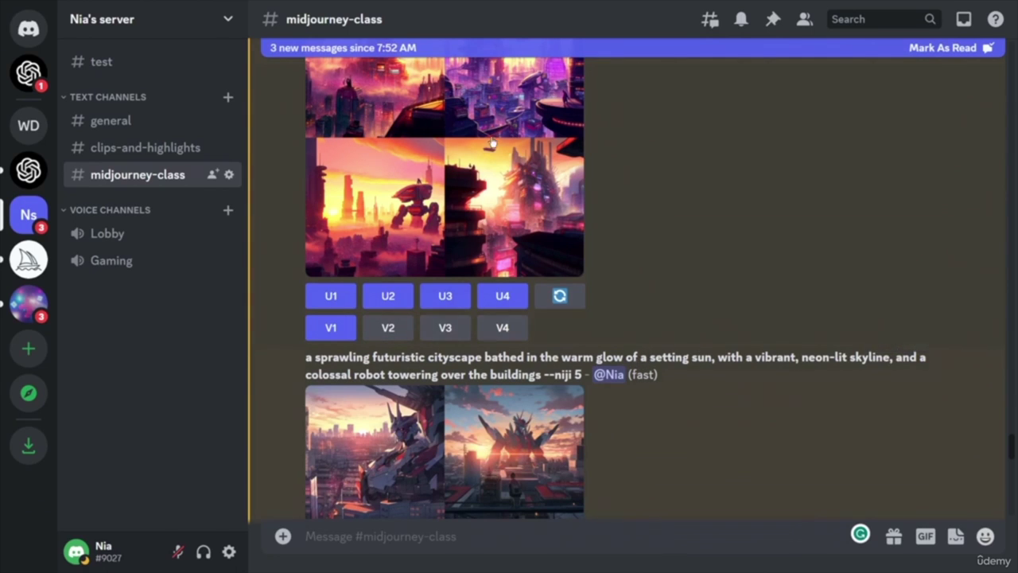
- Make variations of the upscaled cityscape and turn Remix mode back on
scroll(703, 410, "up", 3)
scroll(703, 409, "up", 10)
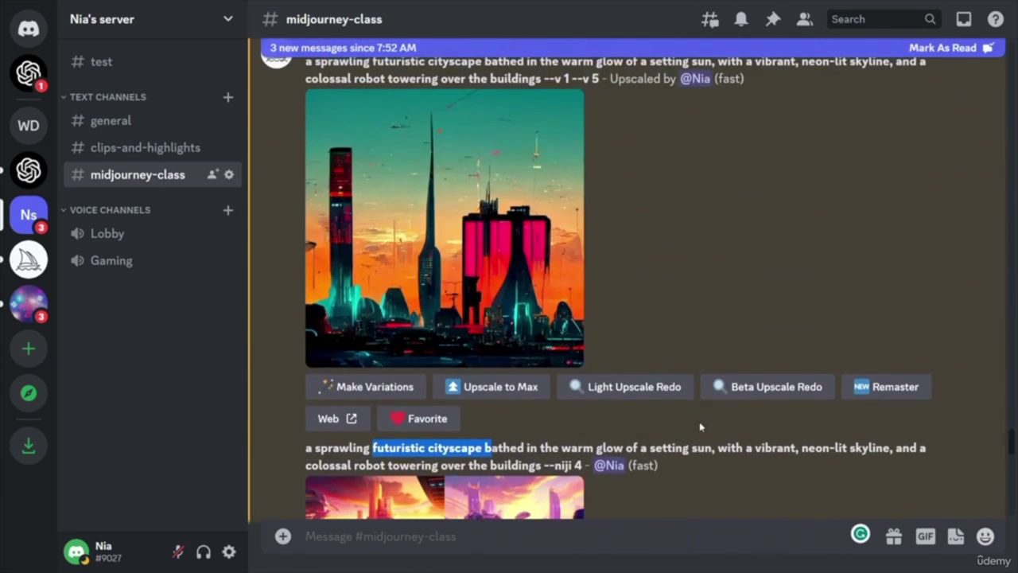
scroll(690, 459, "up", 4)
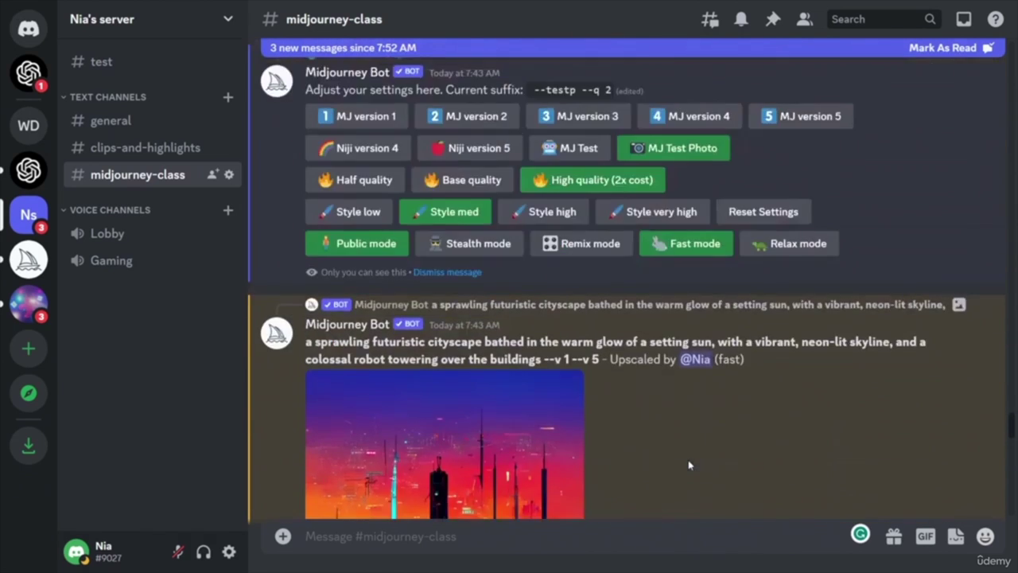
scroll(647, 279, "down", 3)
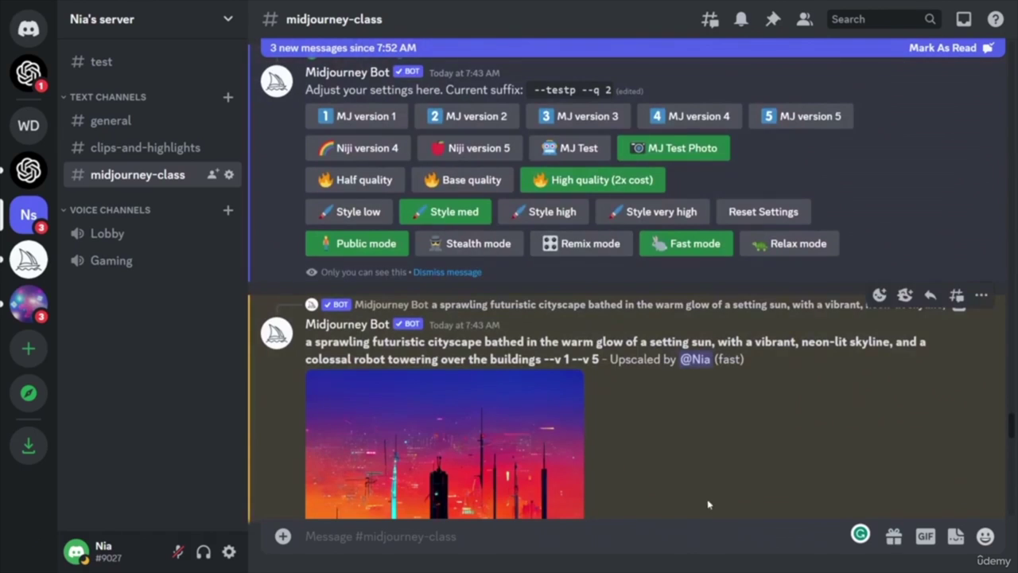
scroll(722, 432, "down", 4)
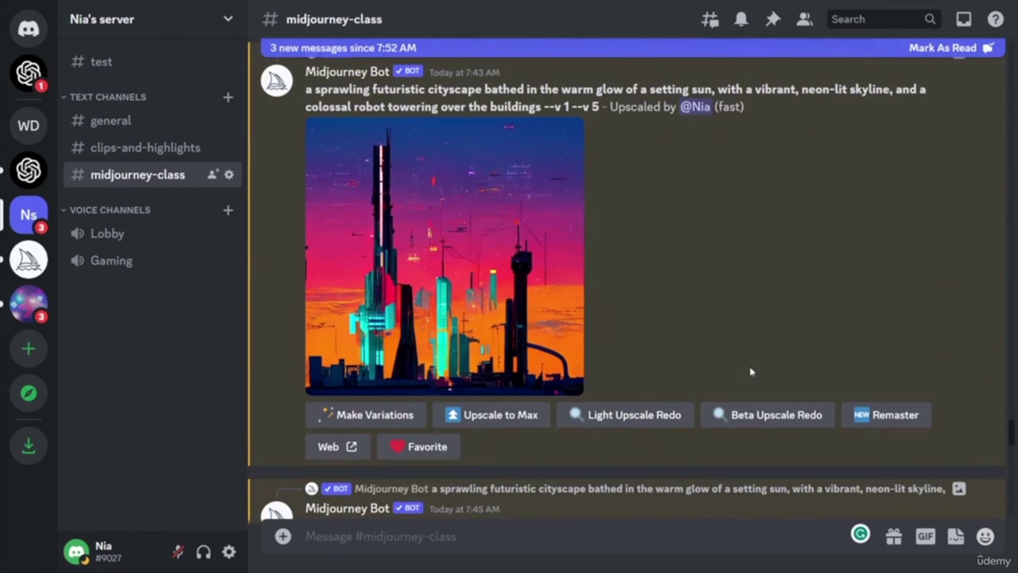
left_click(366, 415)
scroll(711, 373, "down", 5)
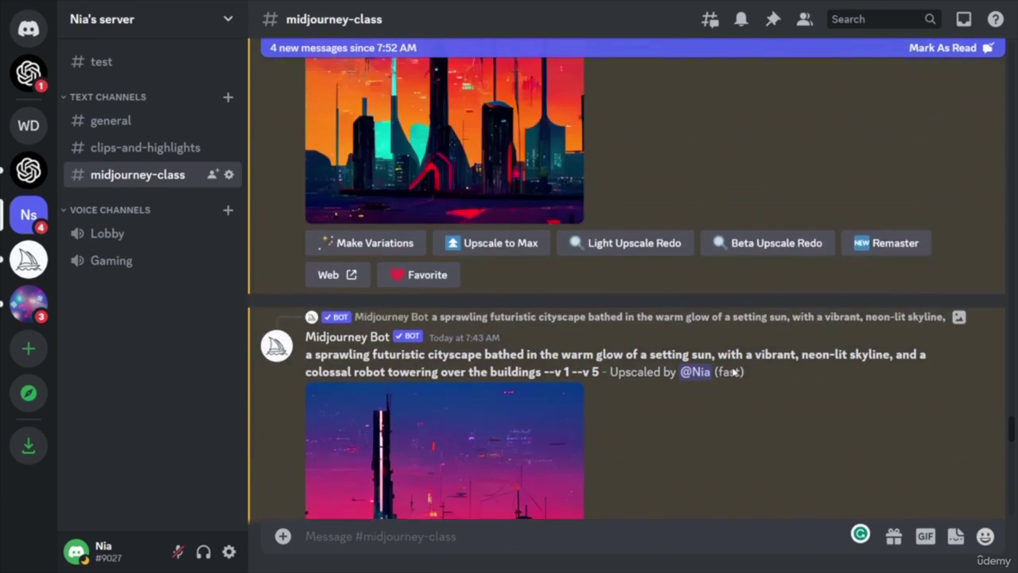
scroll(711, 373, "up", 3)
left_click(590, 296)
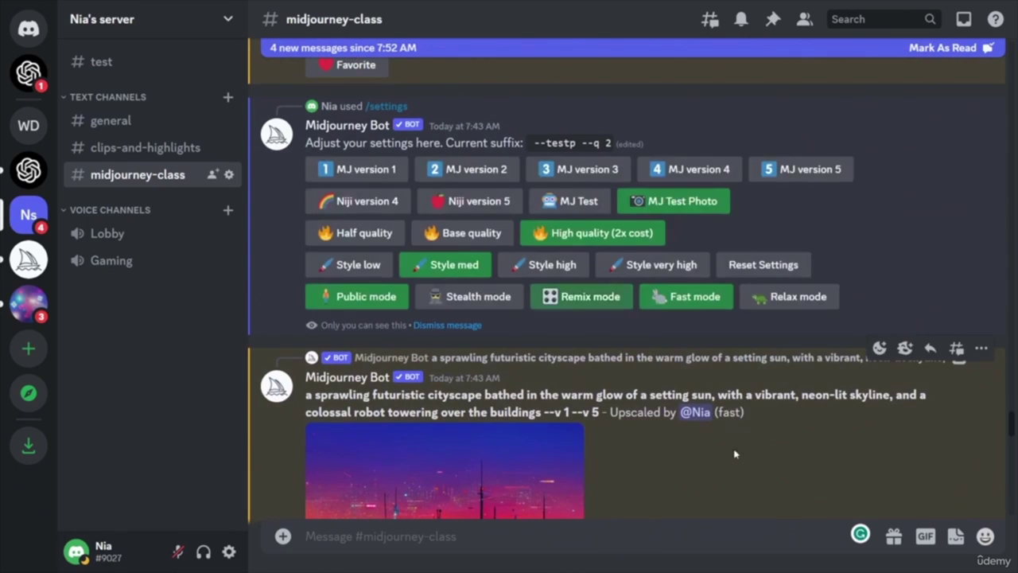
scroll(726, 439, "down", 5)
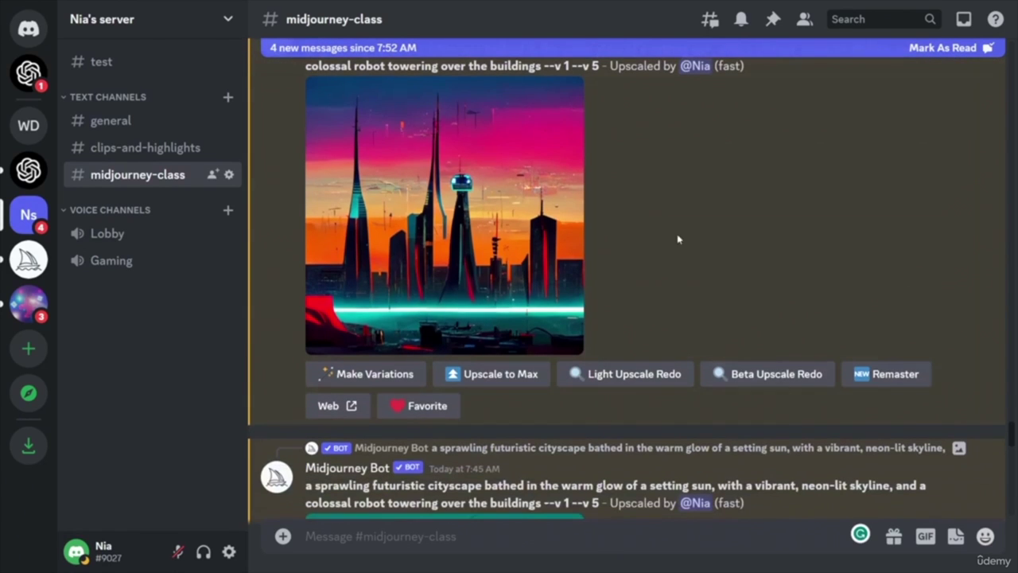
- Remix the upscaled cityscape, changing 'a colossal robot' to '2 colossal robots', and submit
left_click(382, 371)
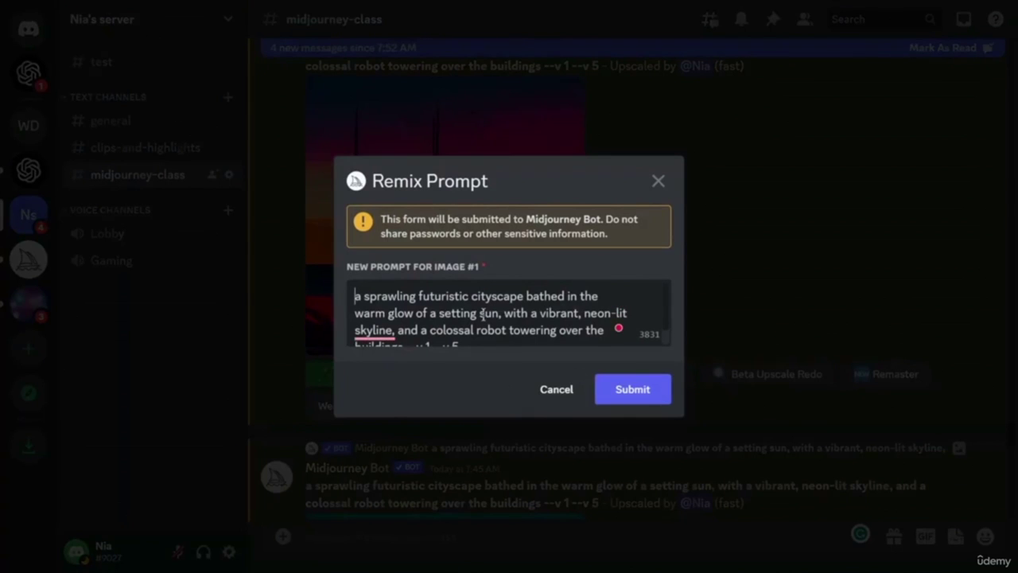
scroll(509, 315, "down", 1)
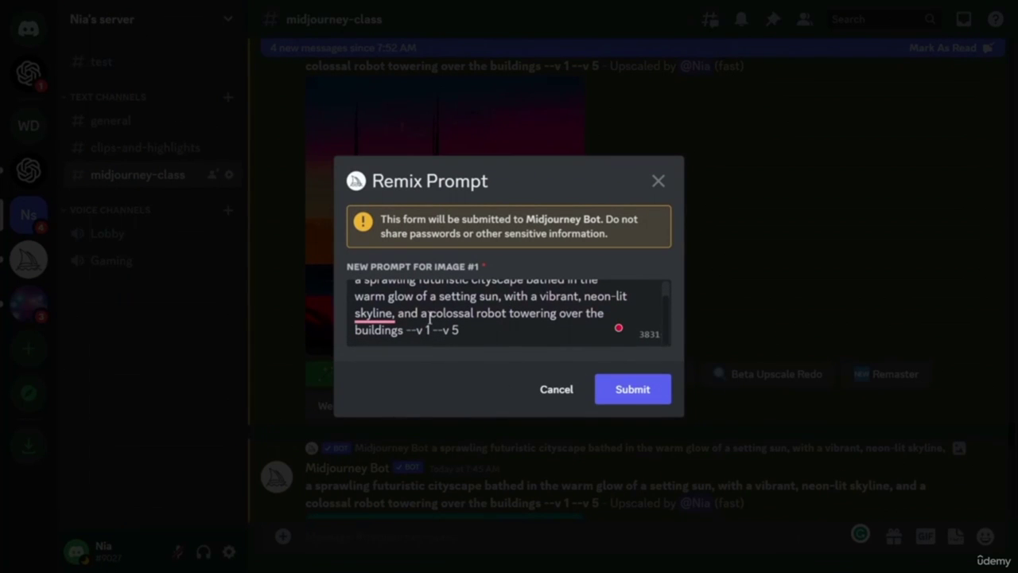
key("BackSpace")
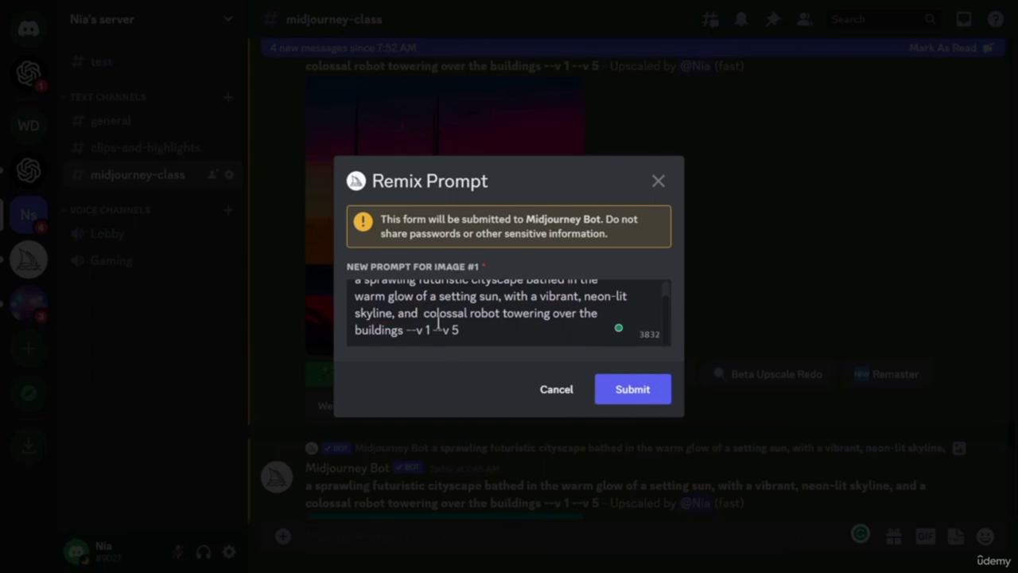
type("2")
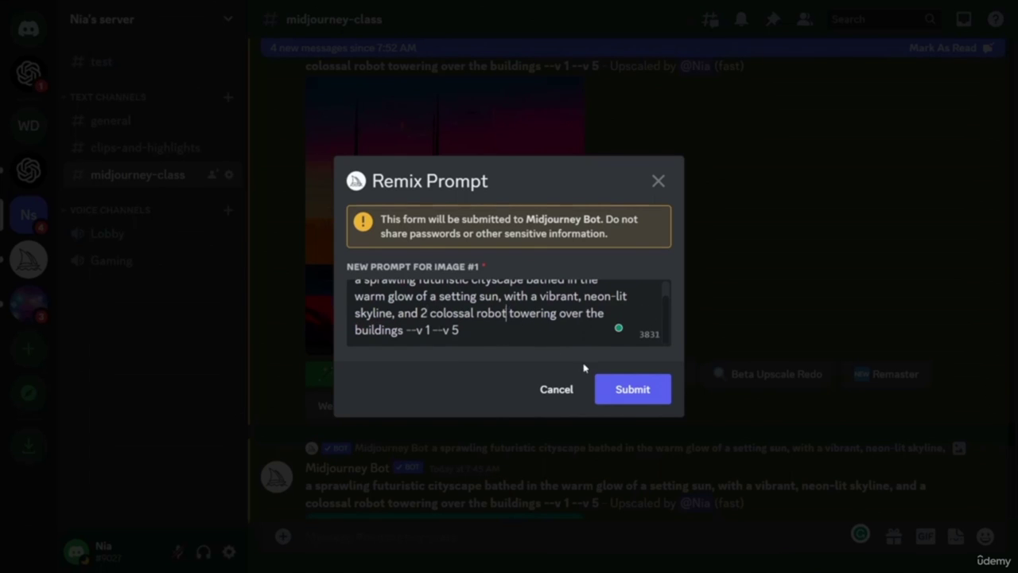
type("2")
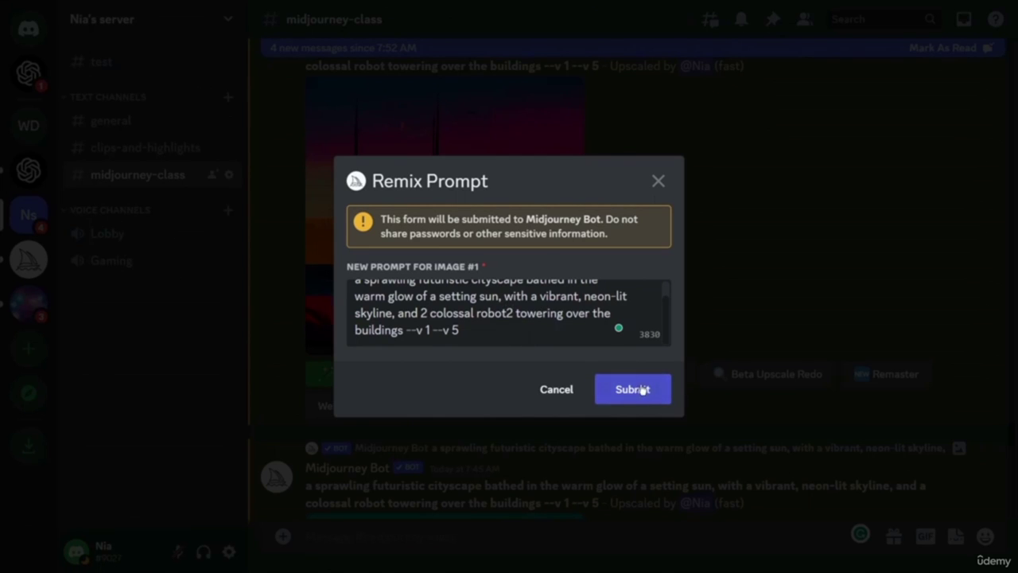
key("BackSpace")
type("s")
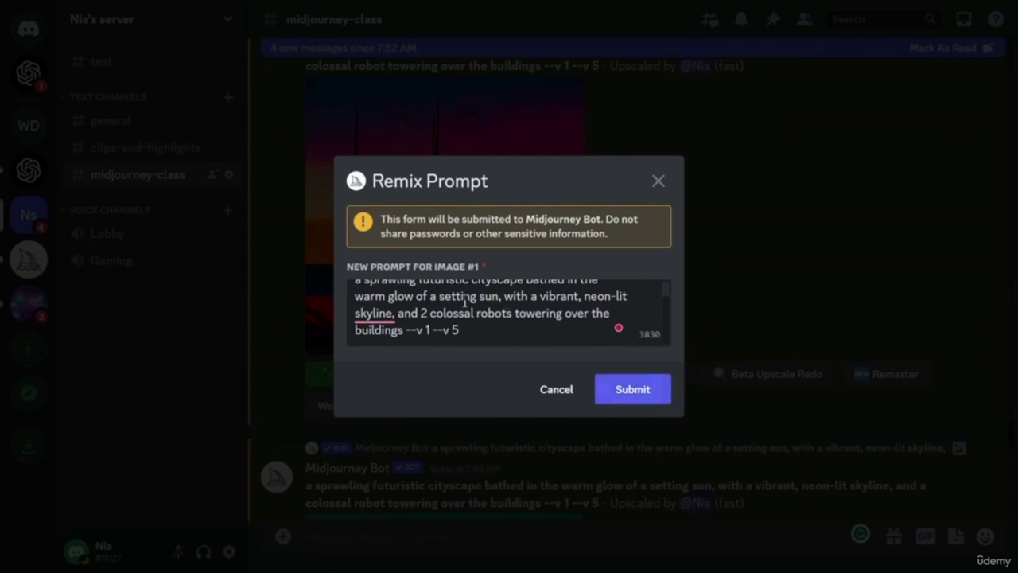
key("Return")
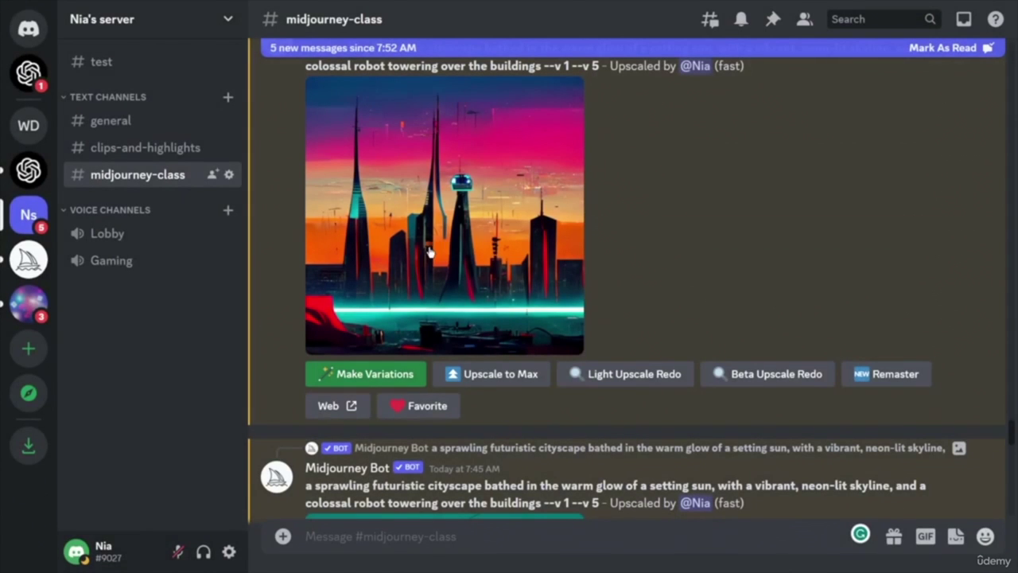
scroll(616, 340, "down", 6)
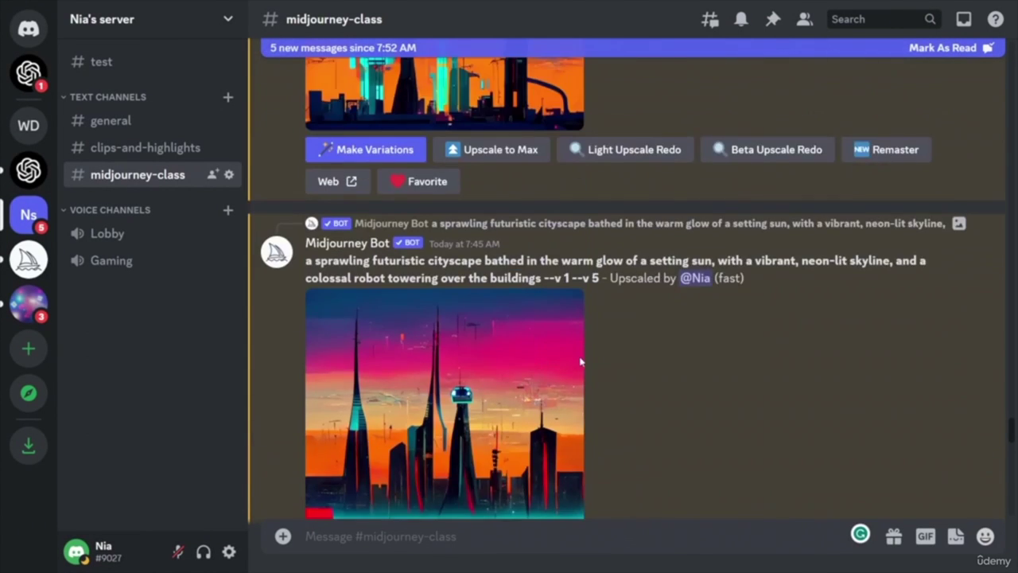
scroll(617, 339, "up", 10)
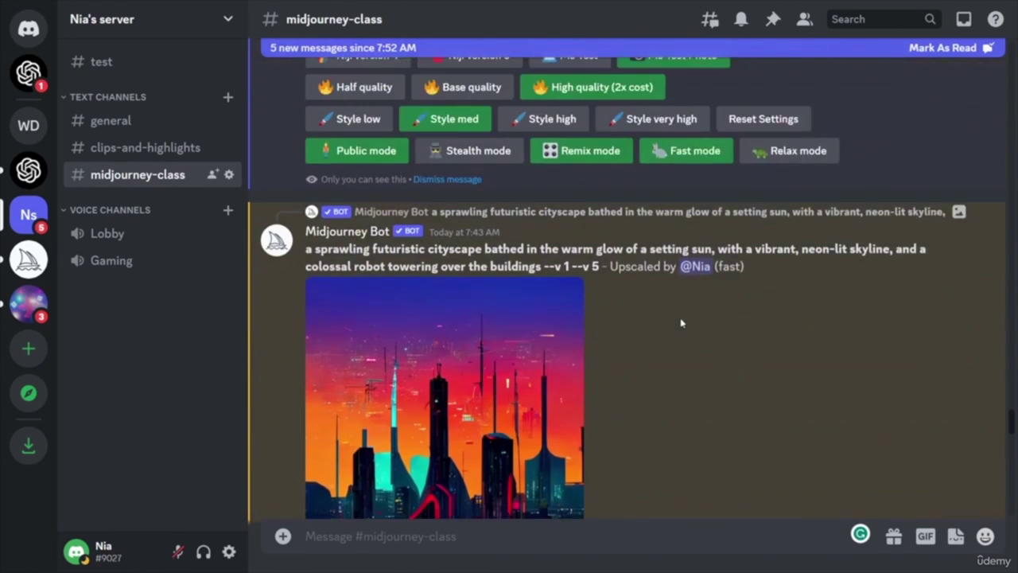
scroll(668, 302, "up", 1)
scroll(720, 268, "down", 3)
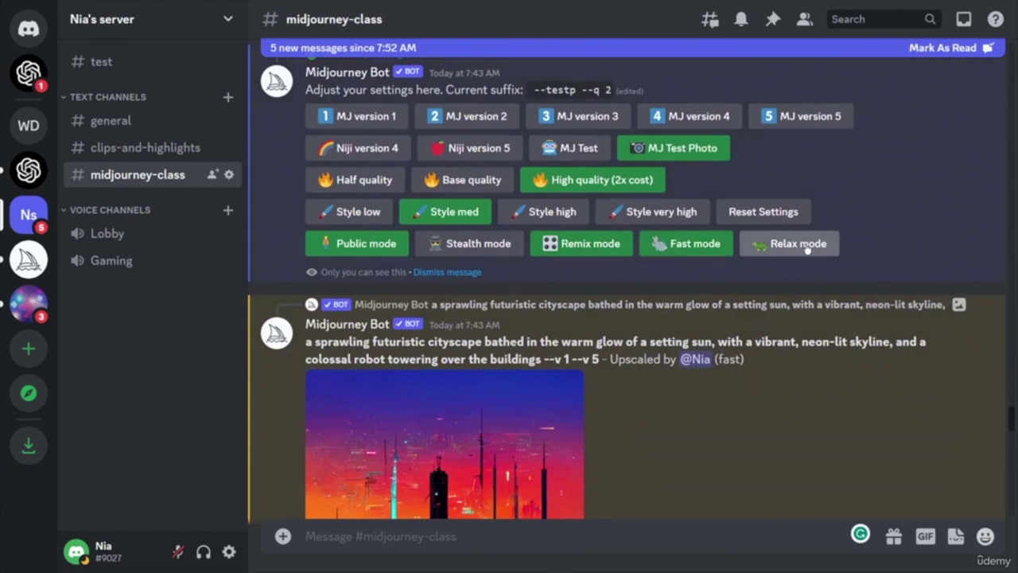
scroll(806, 351, "down", 4)
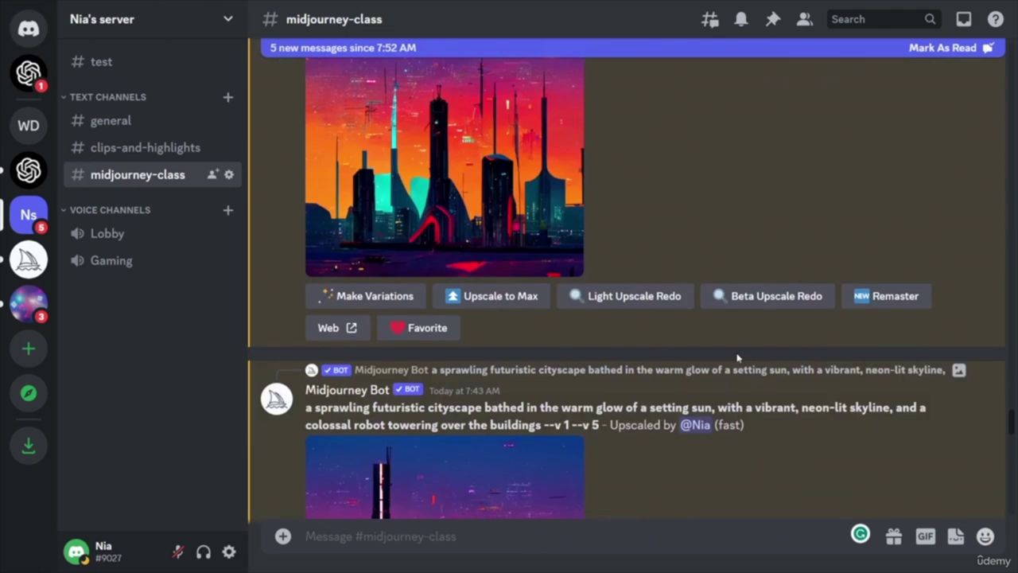
scroll(795, 349, "down", 10)
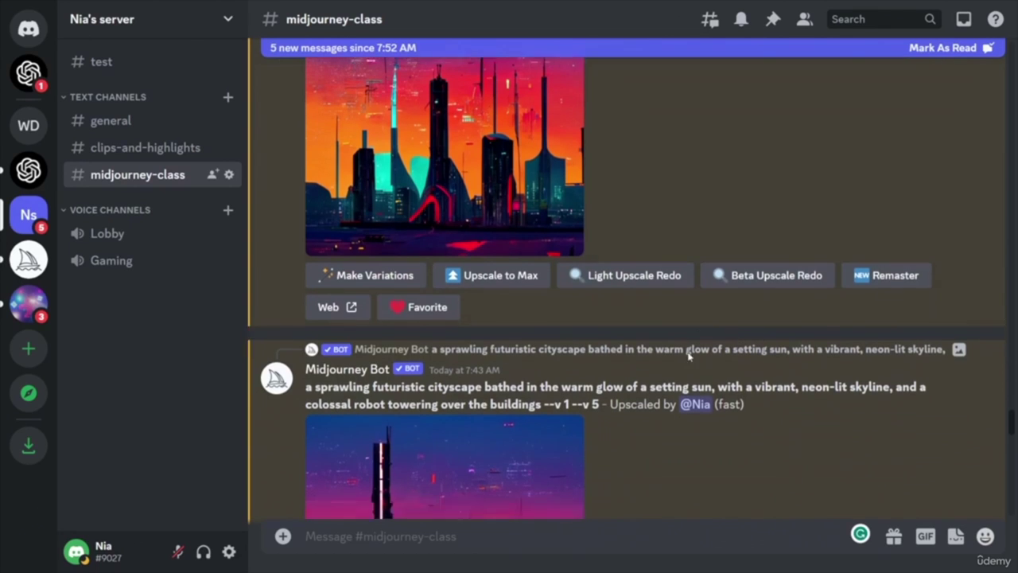
scroll(804, 372, "down", 12)
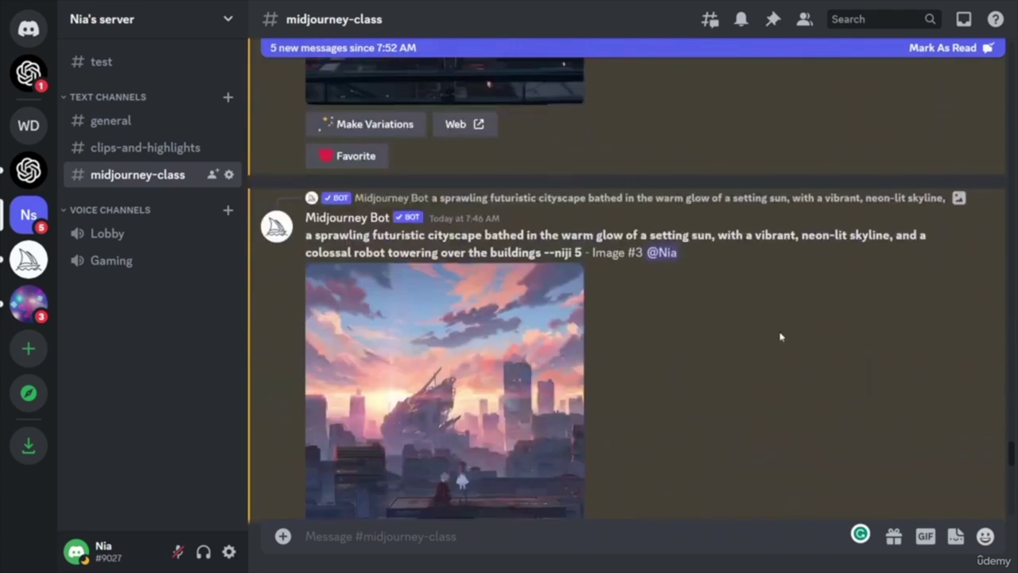
scroll(875, 358, "down", 12)
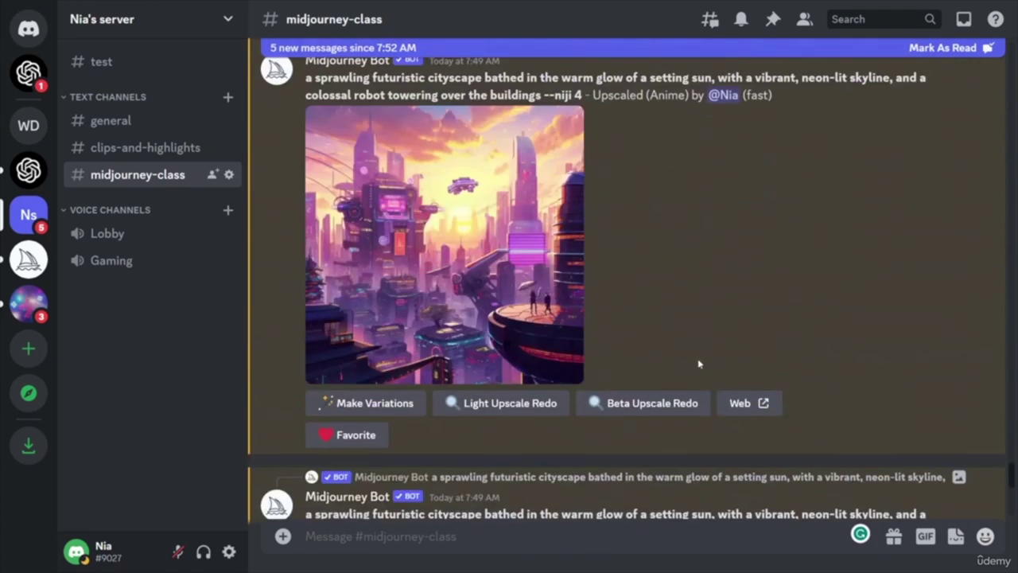
scroll(846, 367, "down", 5)
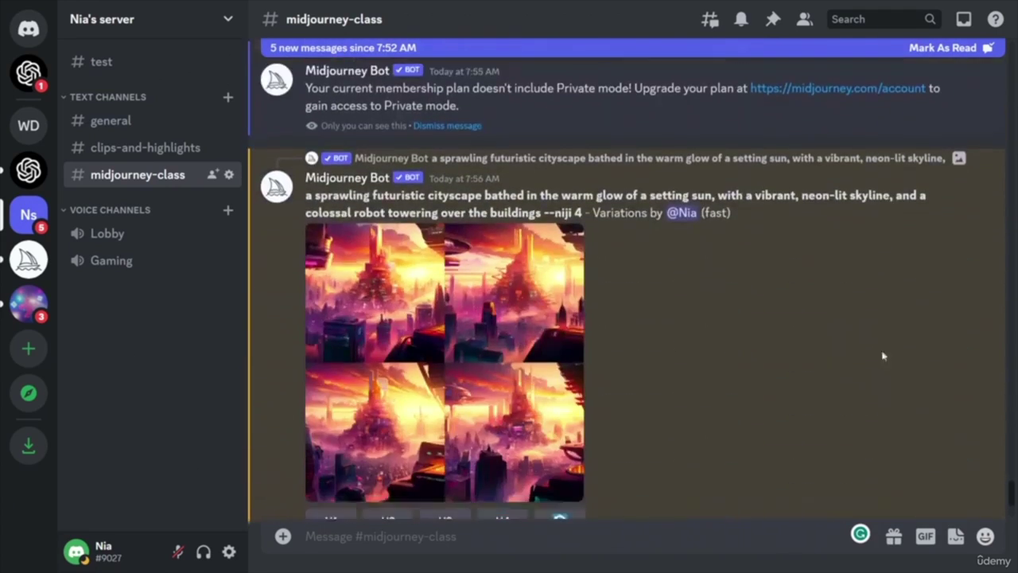
scroll(892, 385, "down", 8)
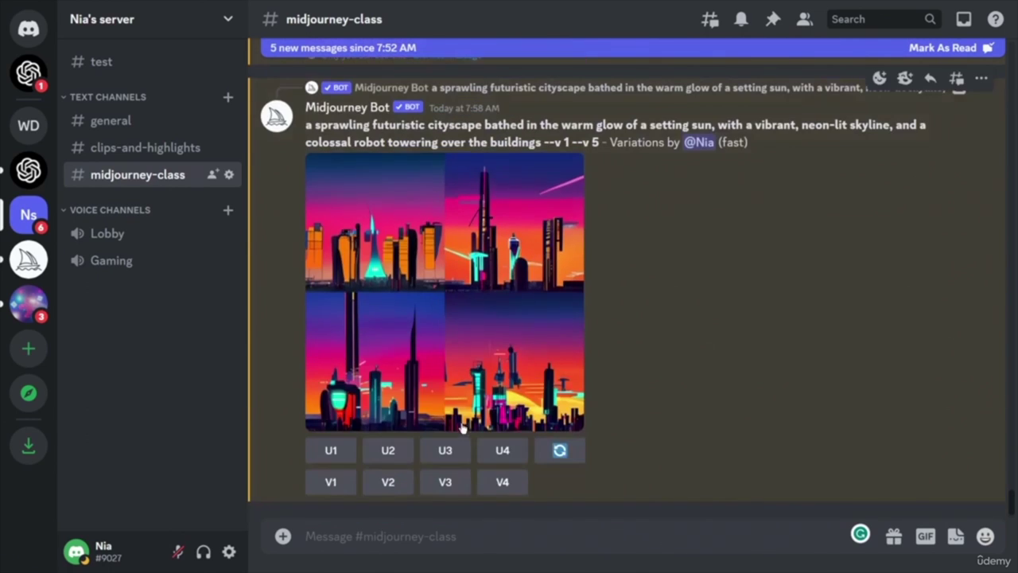
scroll(735, 374, "up", 5)
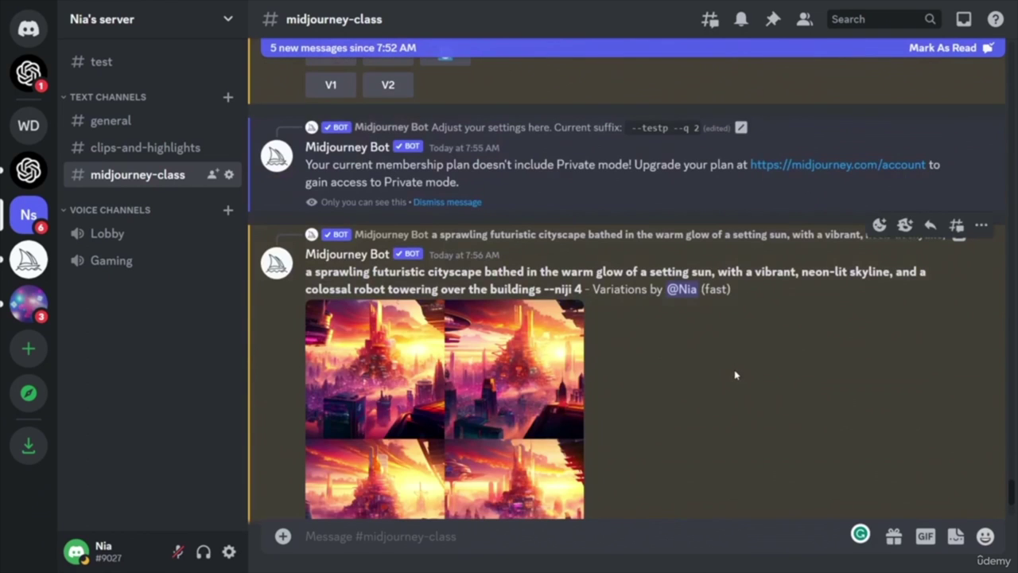
scroll(736, 374, "up", 15)
scroll(749, 377, "up", 3)
scroll(757, 375, "down", 12)
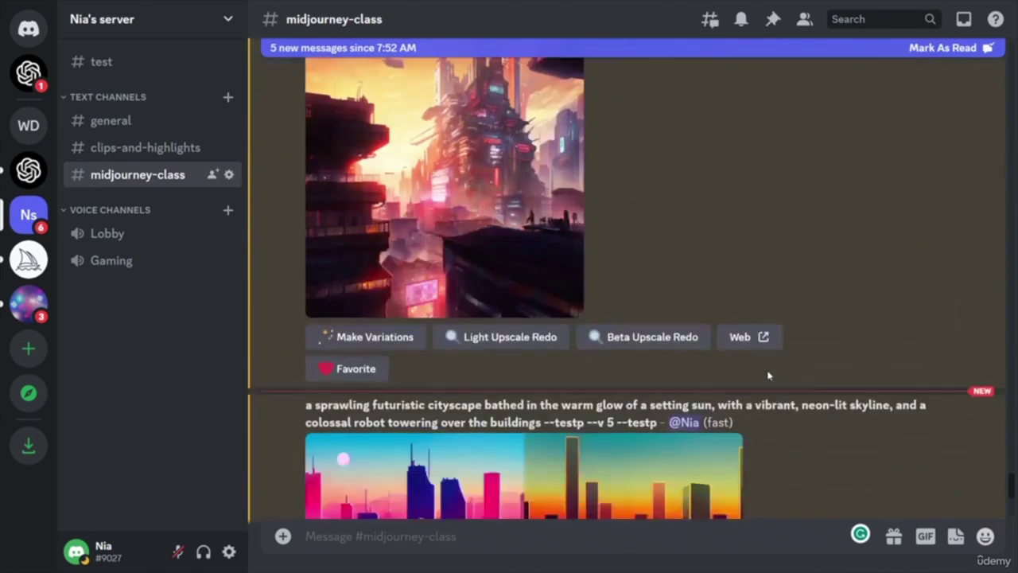
- Send /subscribe to the Midjourney bot and open its Manage Subscription page link
type("/")
left_click(472, 371)
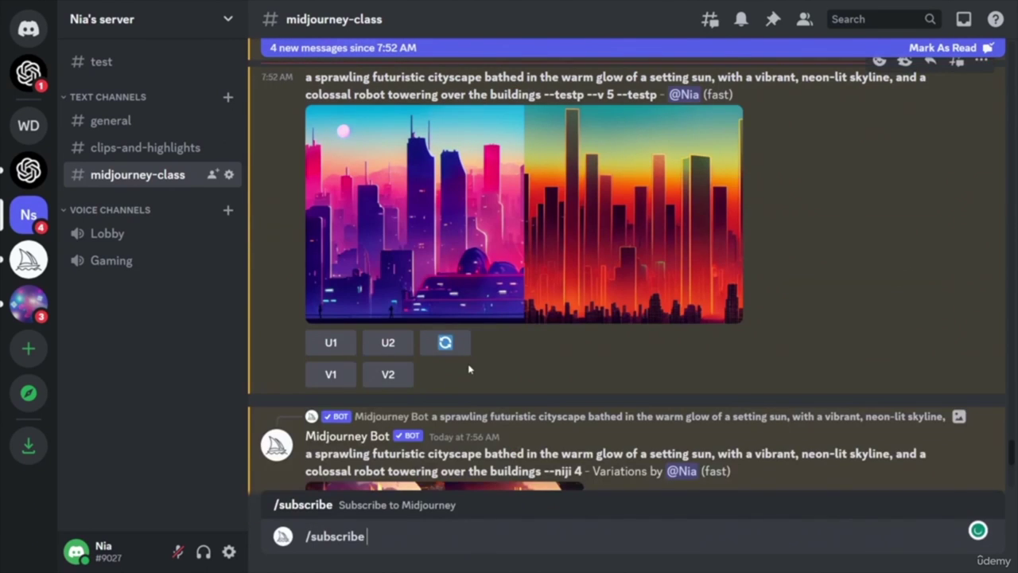
key("Return")
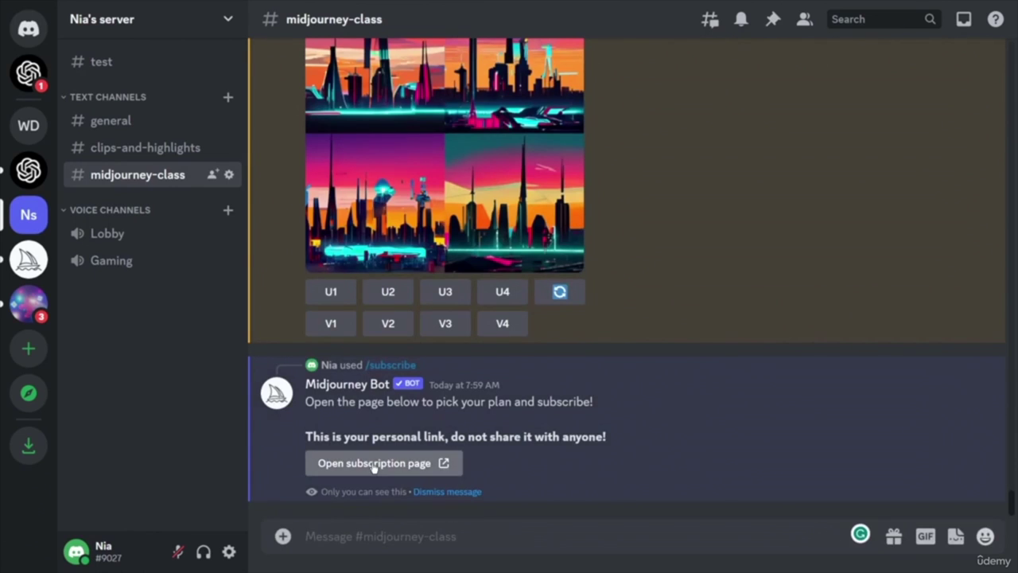
left_click(398, 468)
left_click(651, 401)
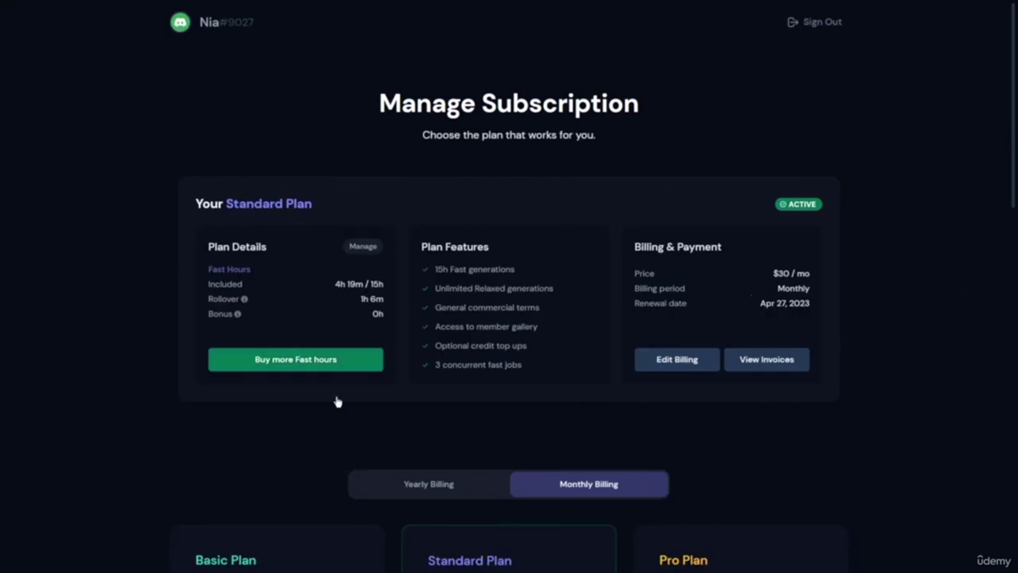
scroll(811, 447, "down", 1)
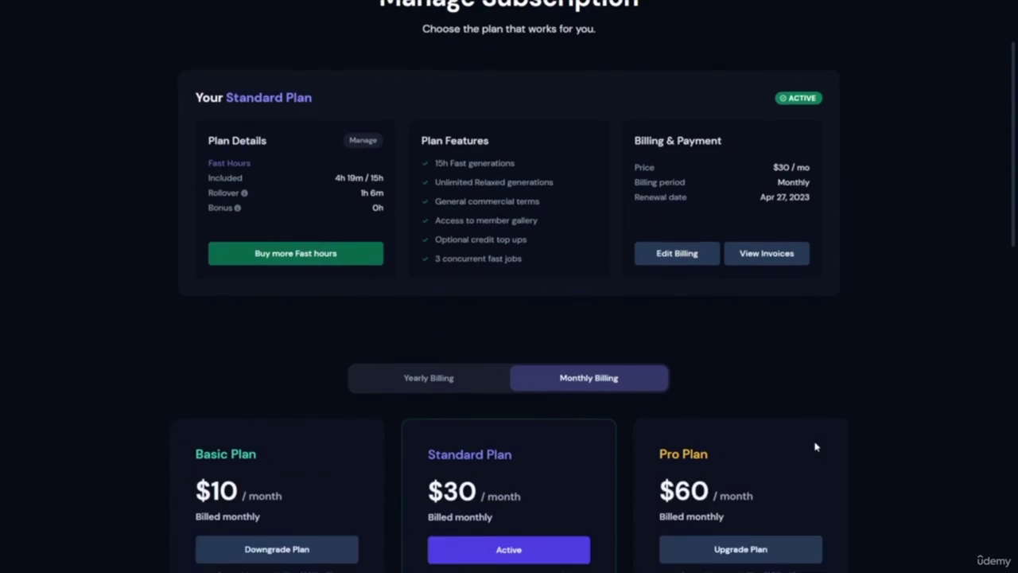
scroll(814, 447, "up", 1)
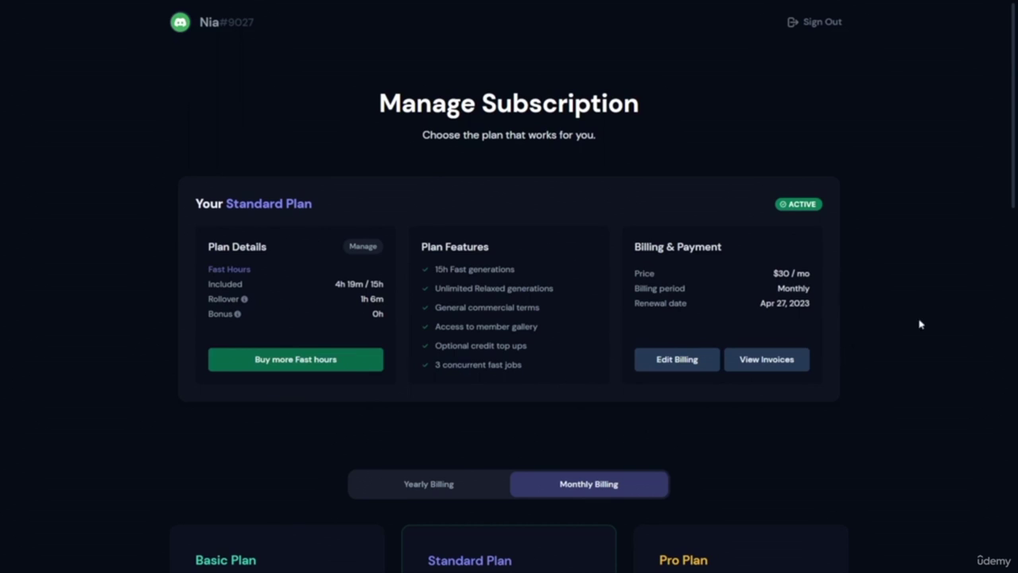
scroll(847, 448, "down", 4)
scroll(880, 444, "down", 1)
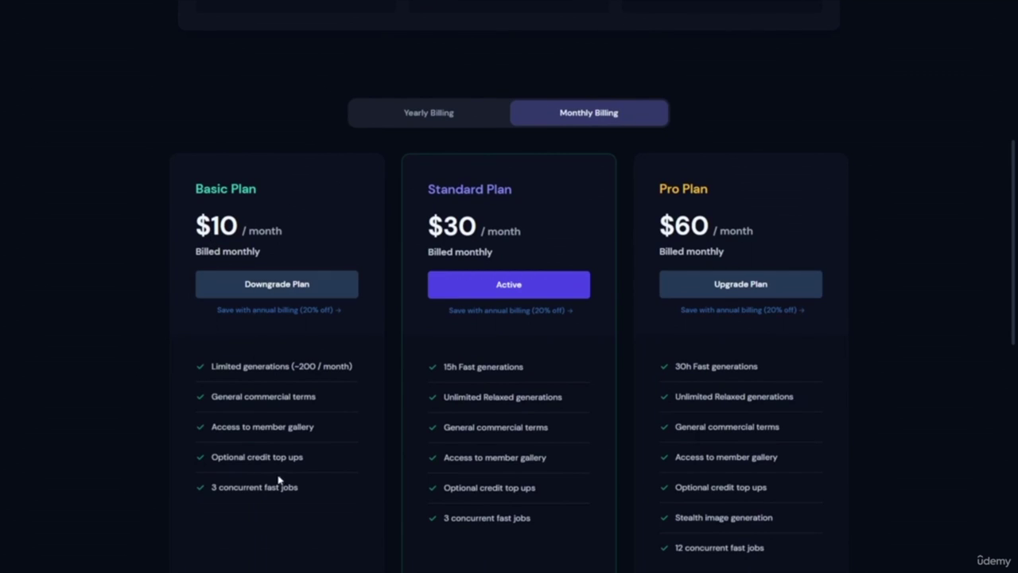
scroll(303, 524, "down", 1)
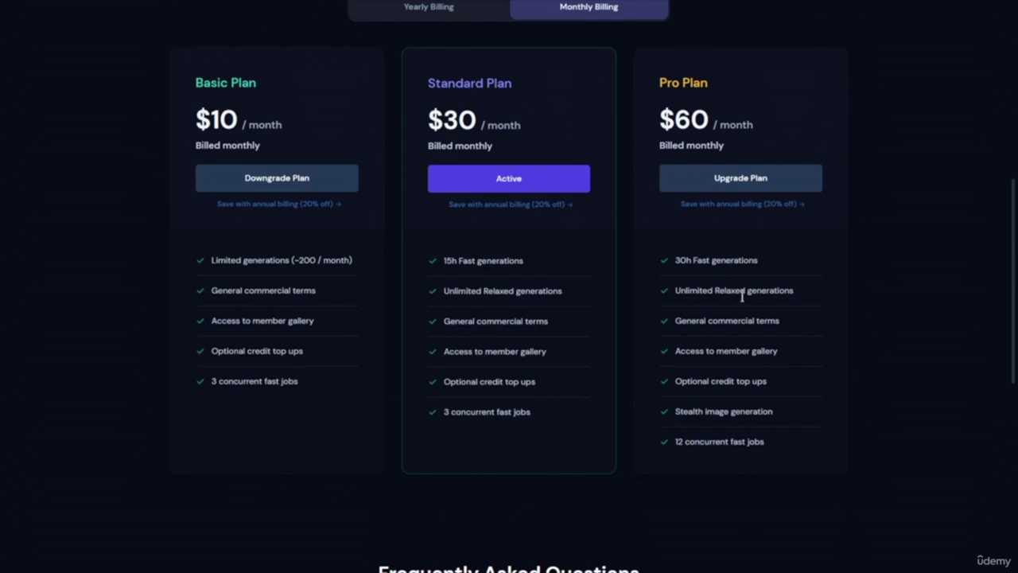
scroll(845, 461, "up", 5)
scroll(818, 511, "up", 2)
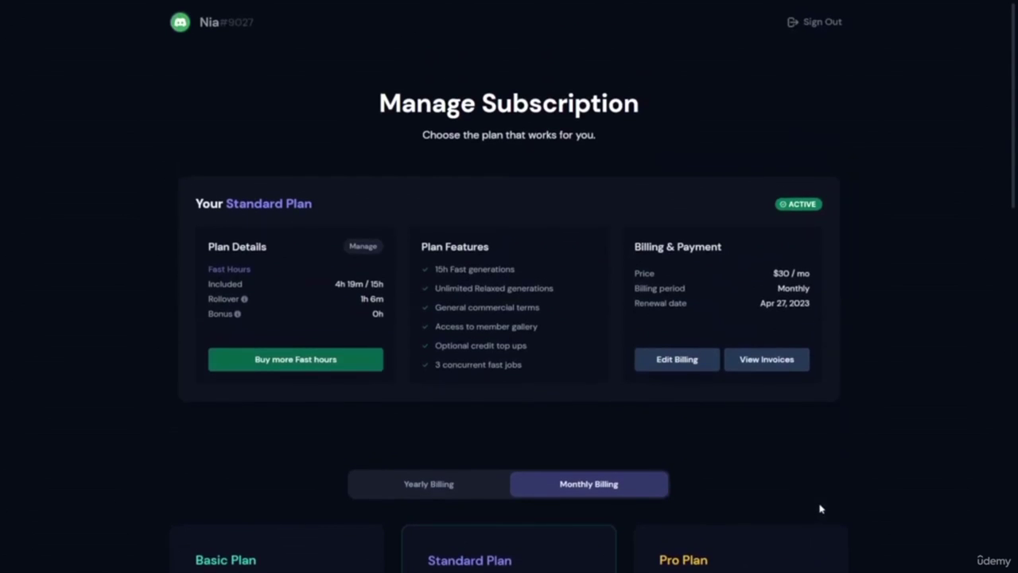
scroll(855, 499, "down", 5)
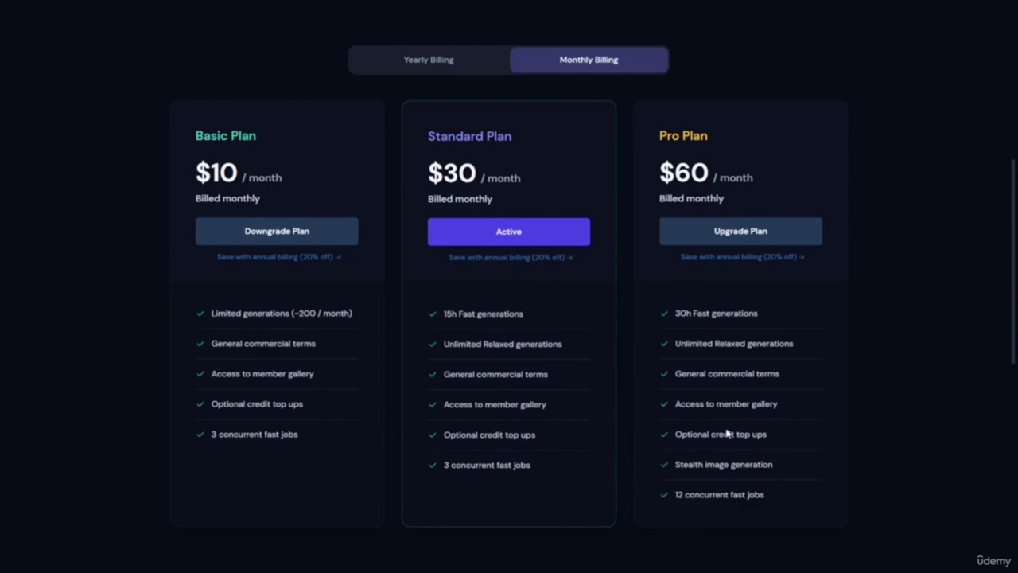
scroll(727, 462, "down", 7)
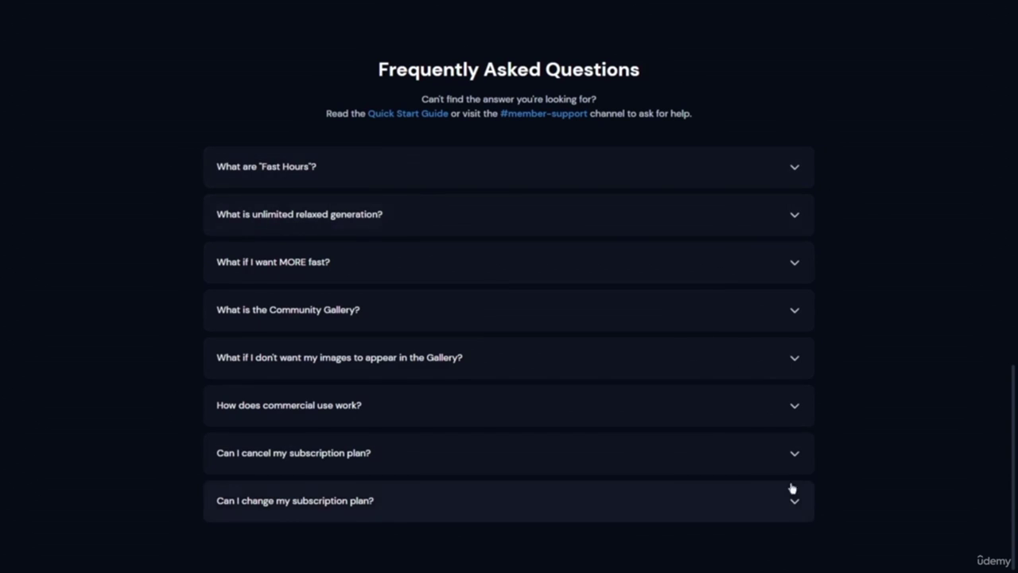
- Scroll back up to the top of the Midjourney subscription page
scroll(773, 472, "up", 5)
scroll(855, 525, "up", 5)
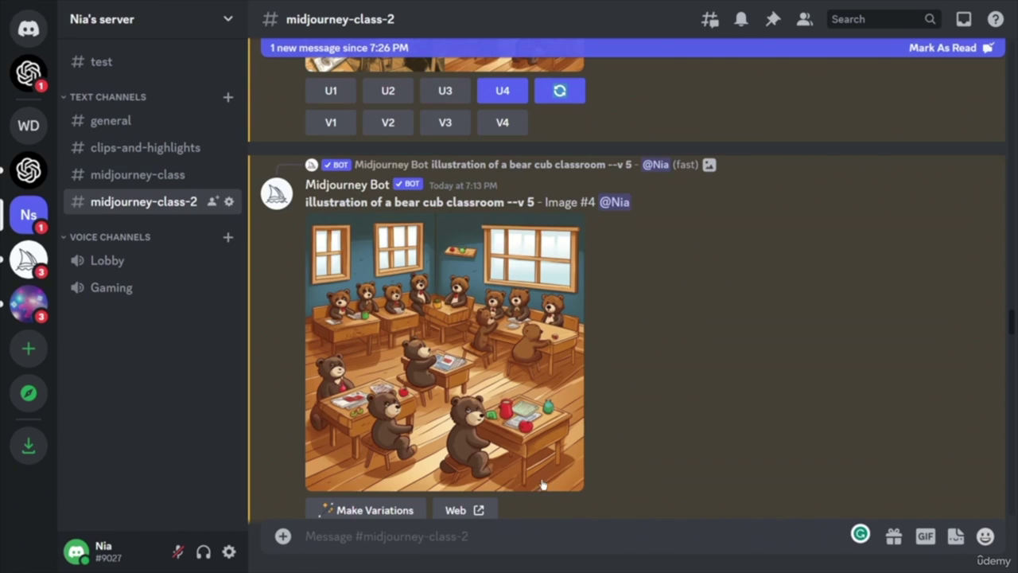
left_click(459, 536)
- Run /imagine with the pasted prompt 'jordan retro 5'
type("/")
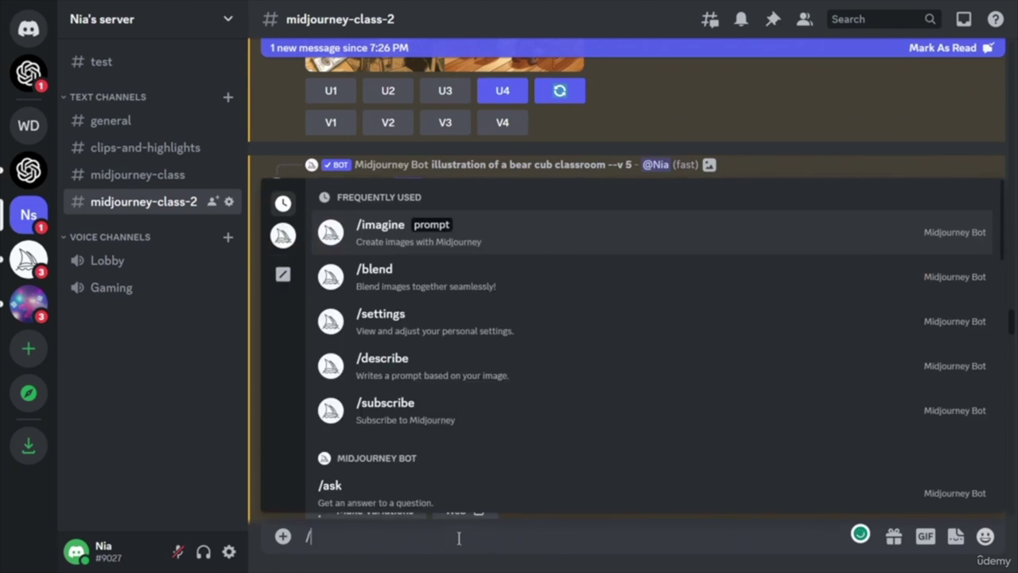
key("Return")
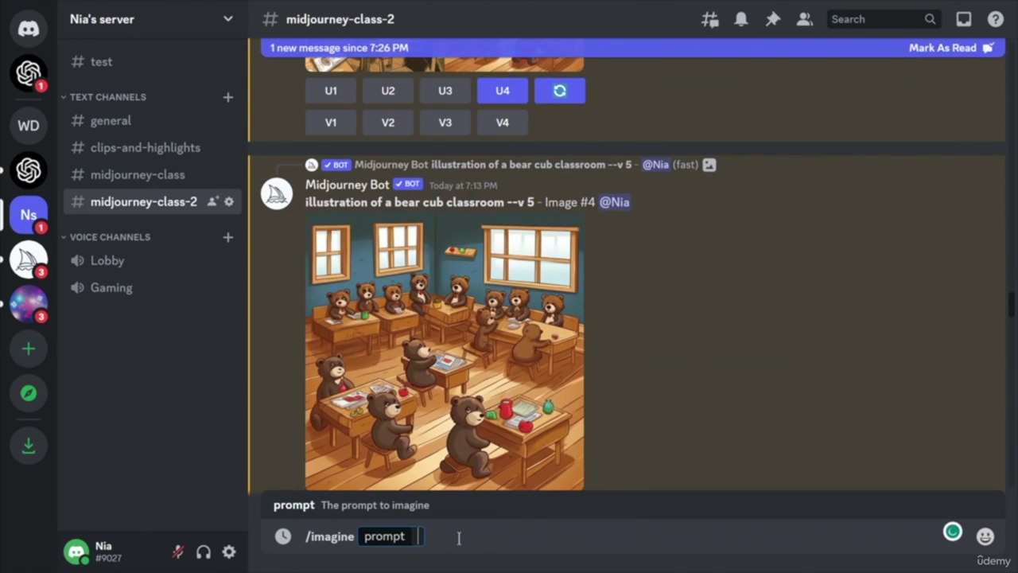
type("jordan retro 5")
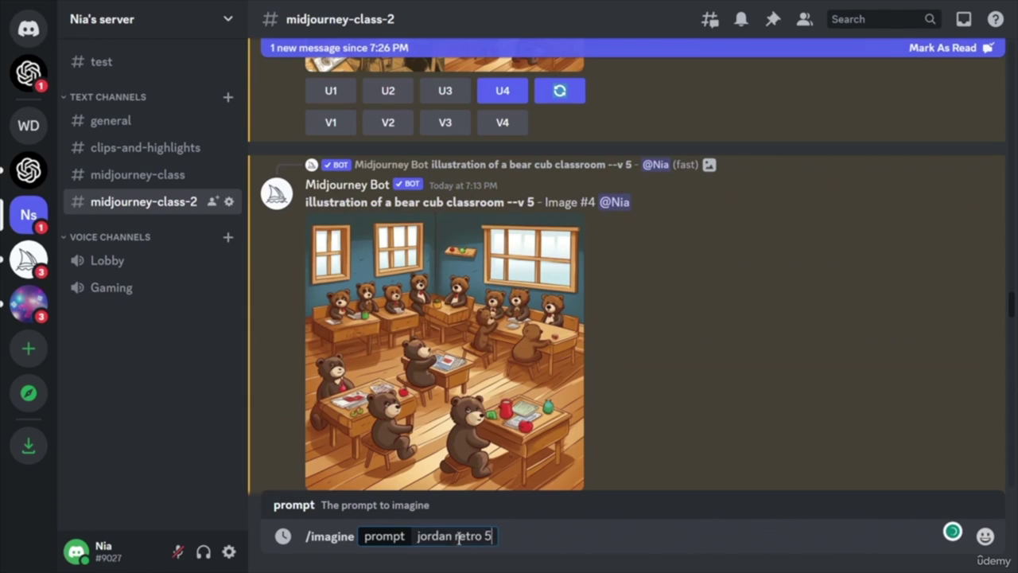
key("Return")
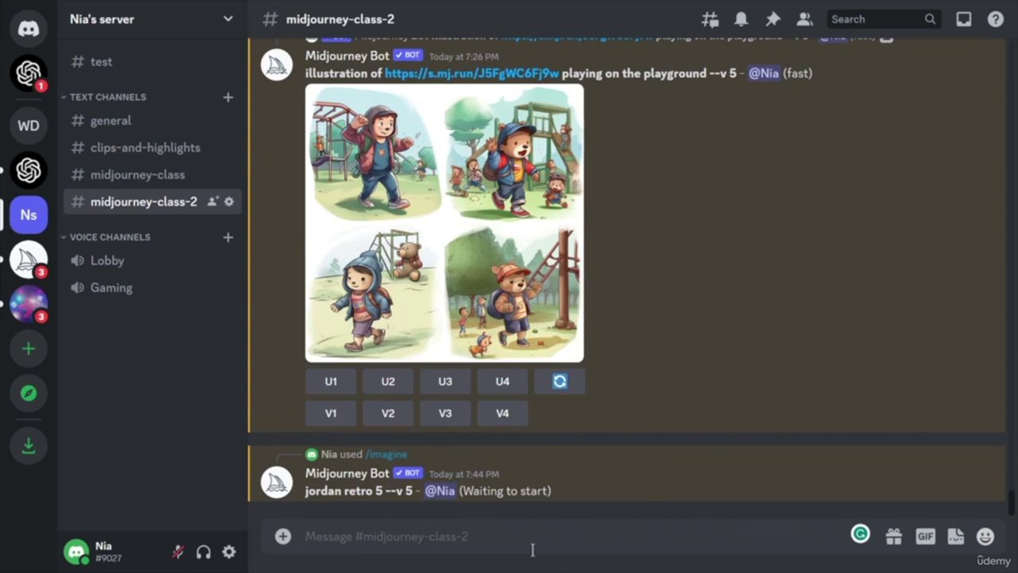
- Generate 'xbox controller' with /imagine, then highlight 'xbox controller' in the rendered prompt
type("/imagine")
key("Tab")
type("xbox controller")
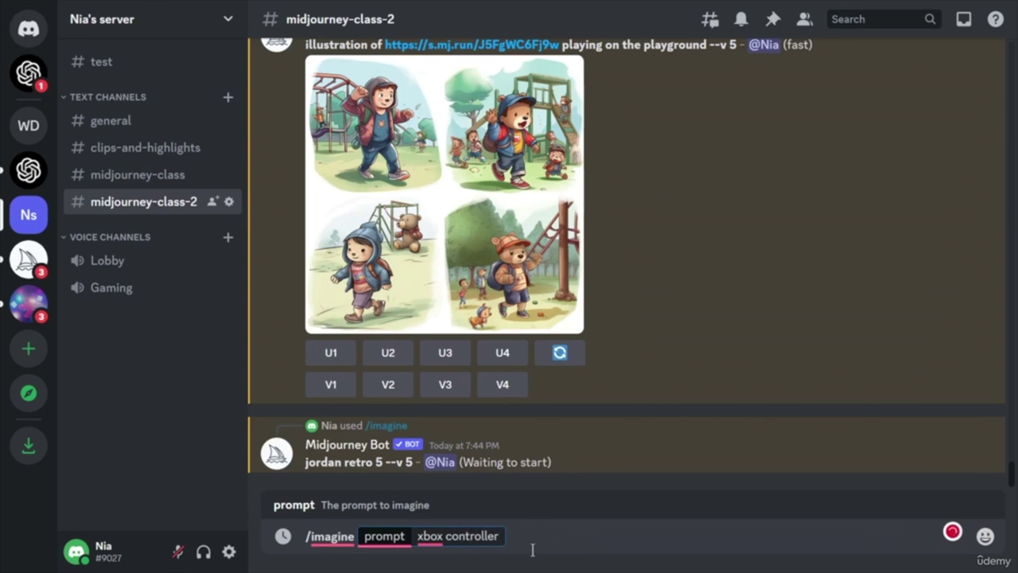
key("Return")
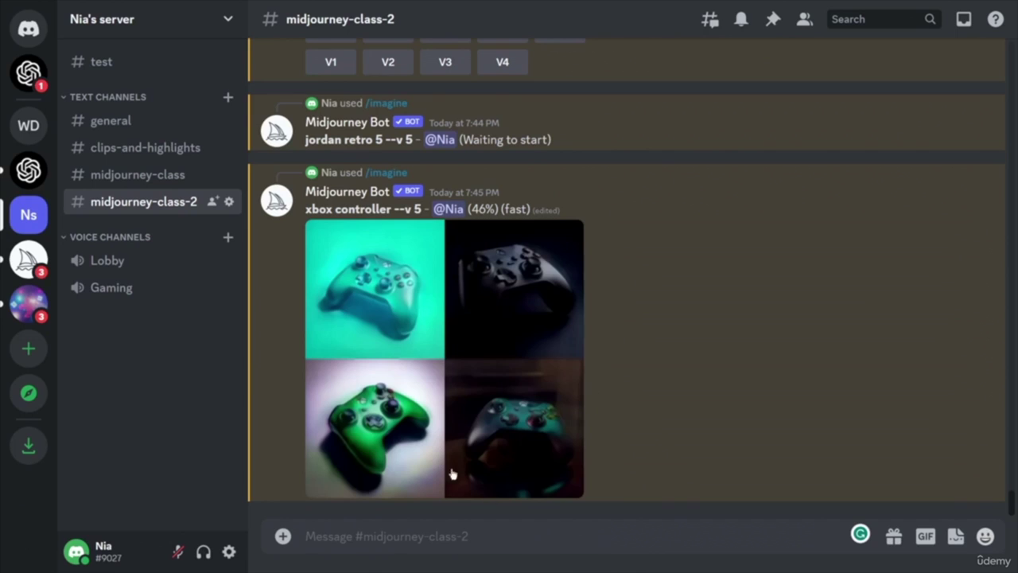
left_click_drag(396, 208, 307, 212)
key("ctrl+c")
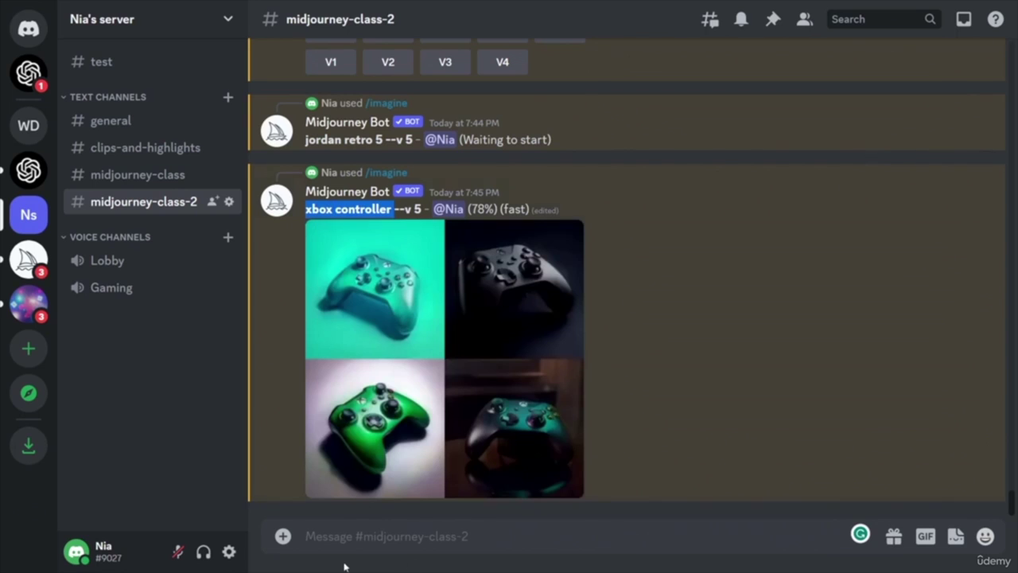
left_click(357, 538)
- Submit /imagine with the prompt 'white xbox controller with no background'
type("/")
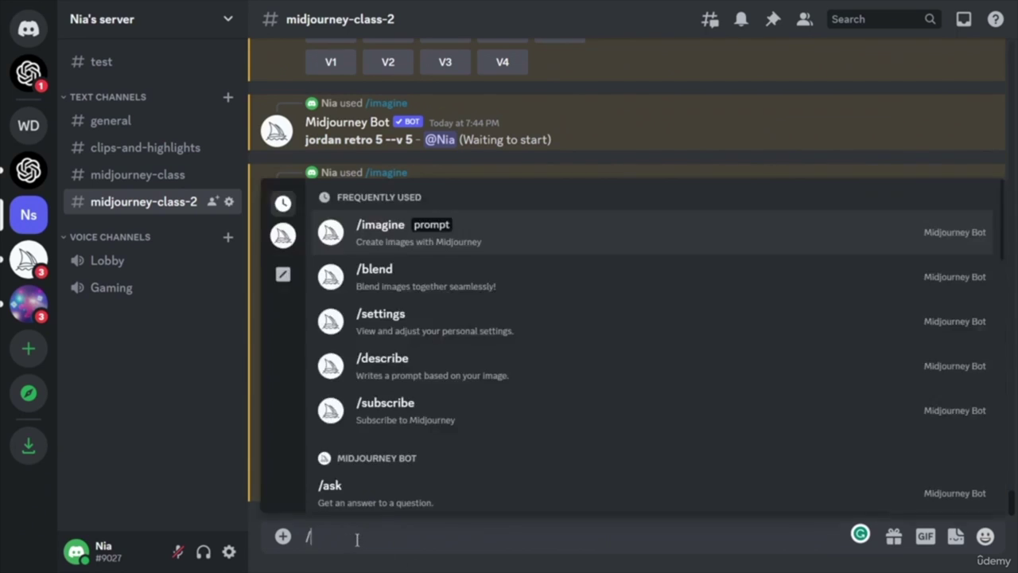
key("Return")
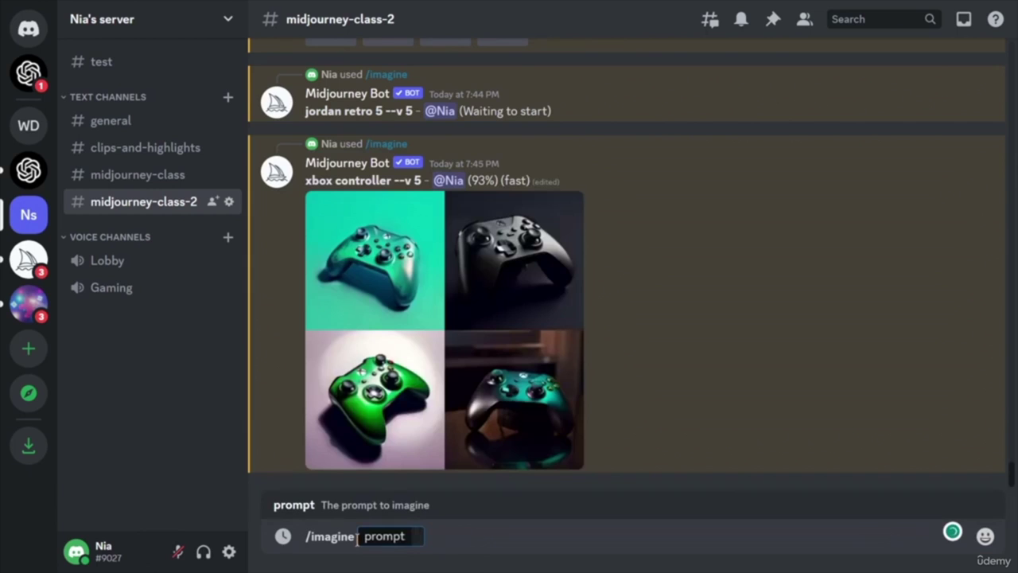
type("white")
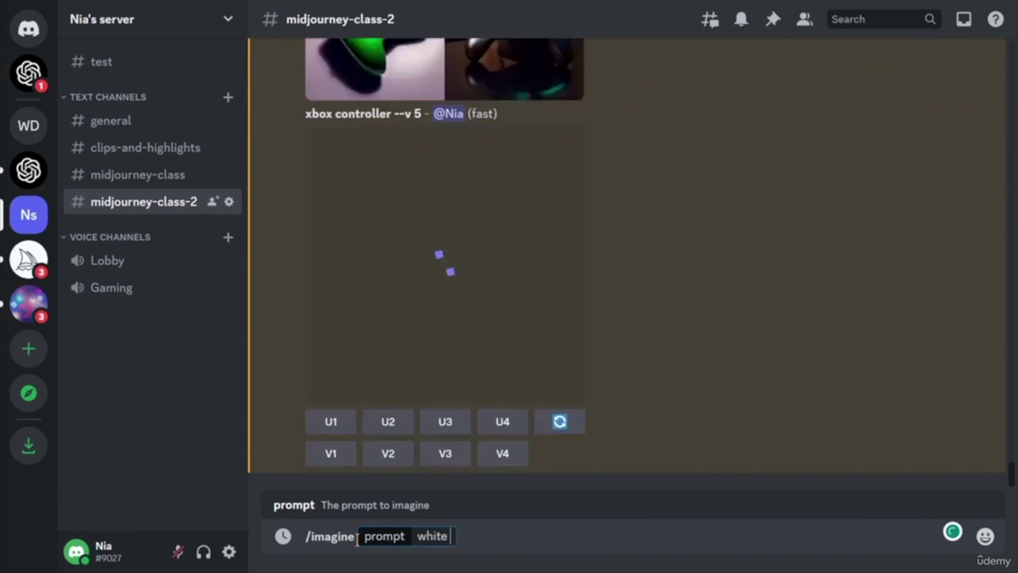
type(" xbox controller")
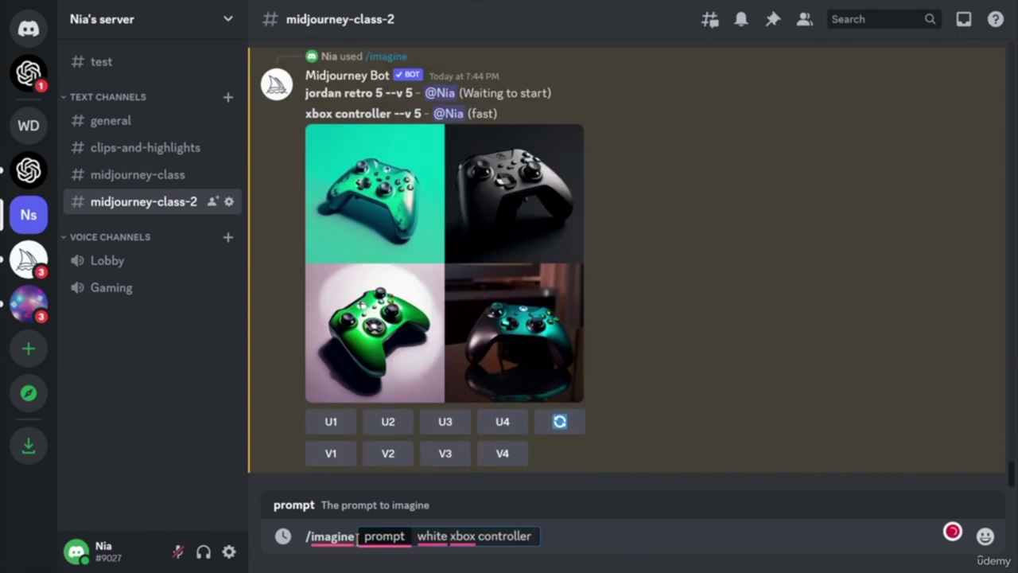
type(" with no")
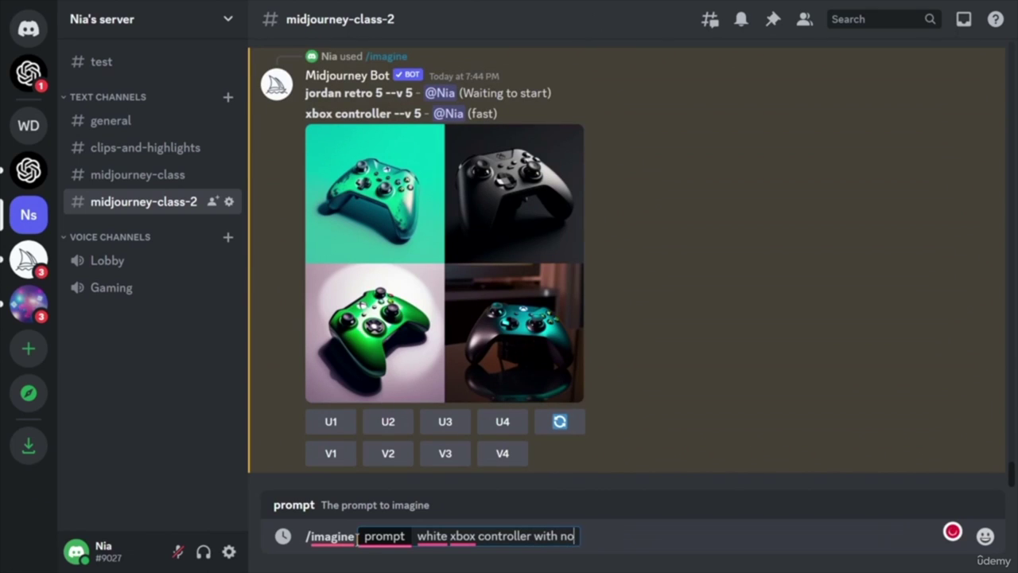
type(" backg")
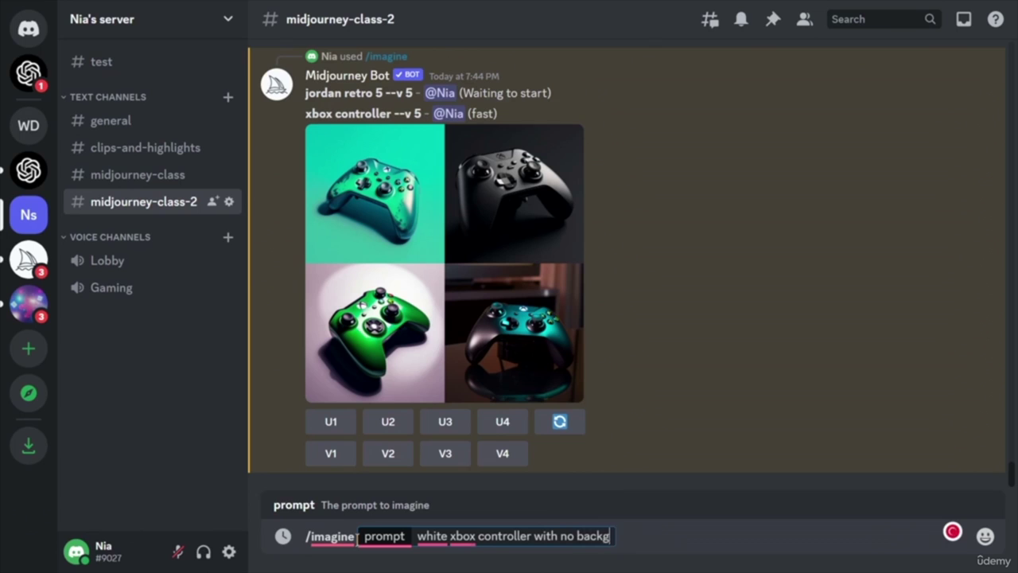
type("round")
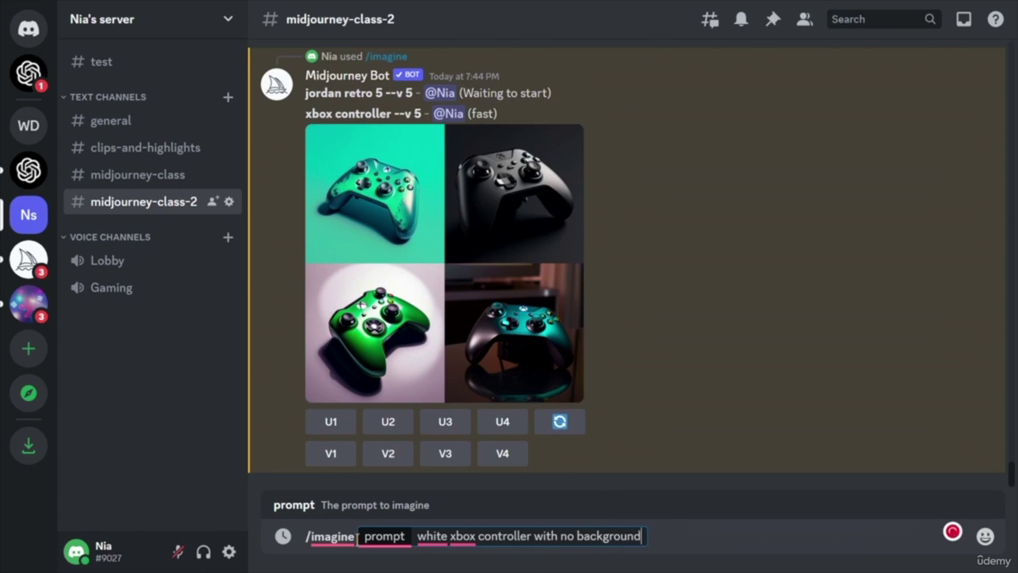
key("Return")
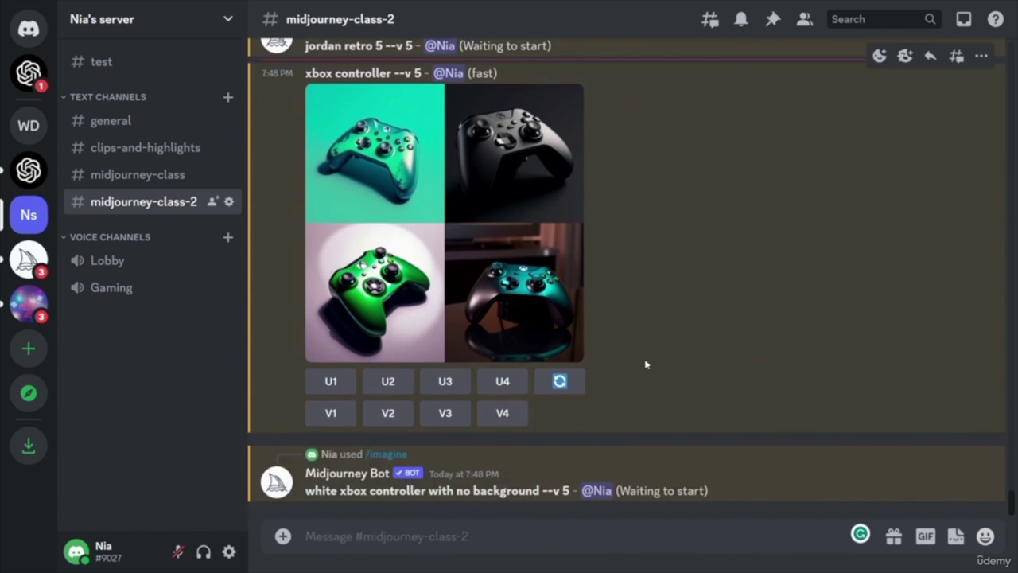
scroll(645, 364, "up", 3)
scroll(645, 364, "down", 3)
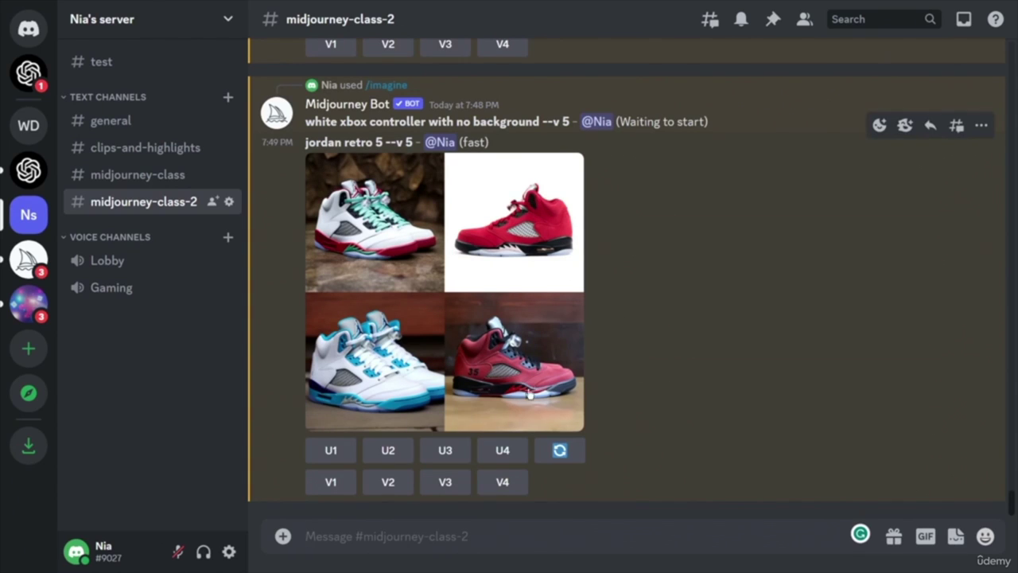
- Upscale image #2 (U2) of the jordan retro 5 grid
left_click(388, 450)
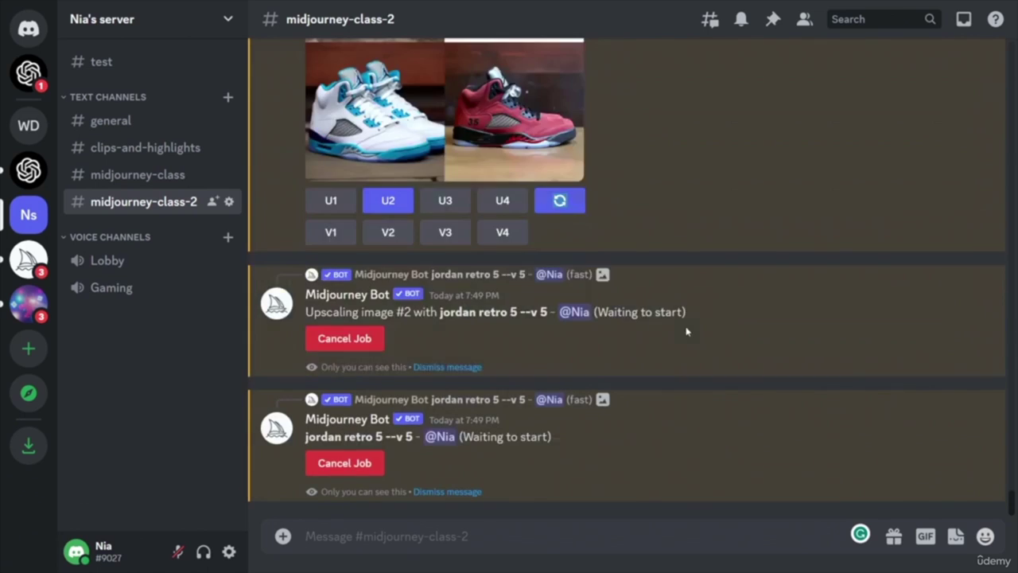
scroll(687, 331, "up", 5)
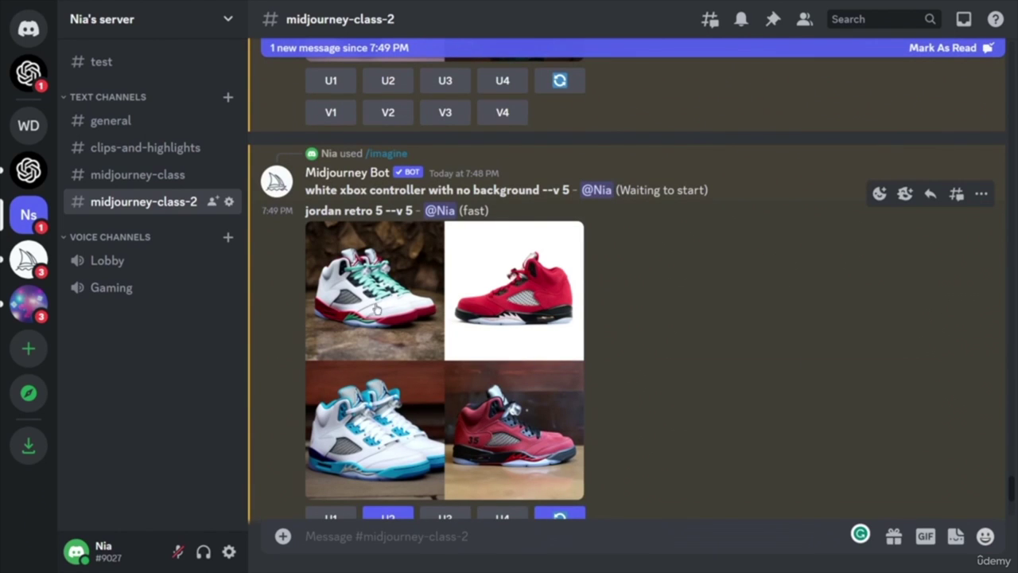
scroll(741, 336, "up", 5)
scroll(700, 333, "down", 2)
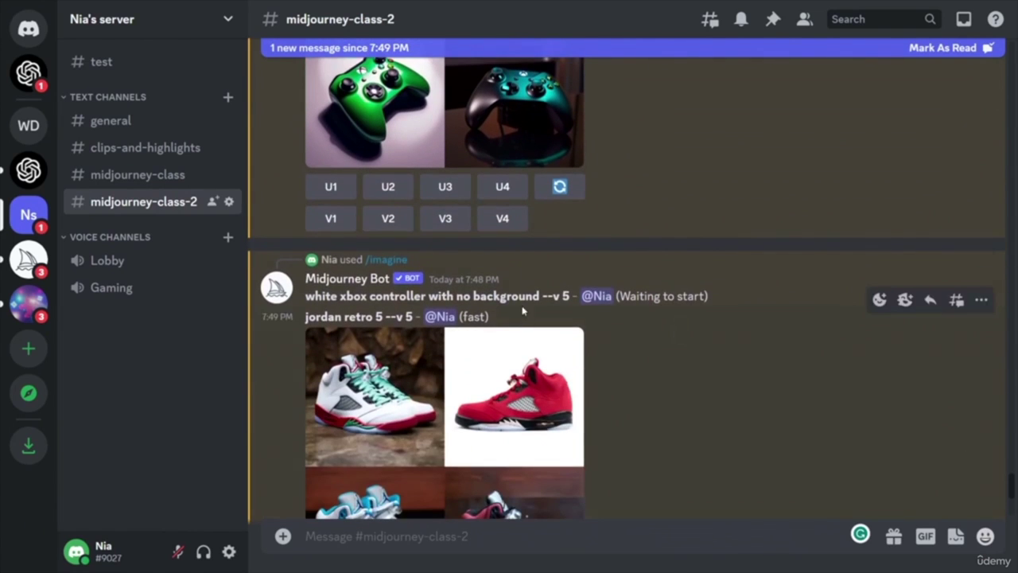
left_click_drag(542, 297, 362, 293)
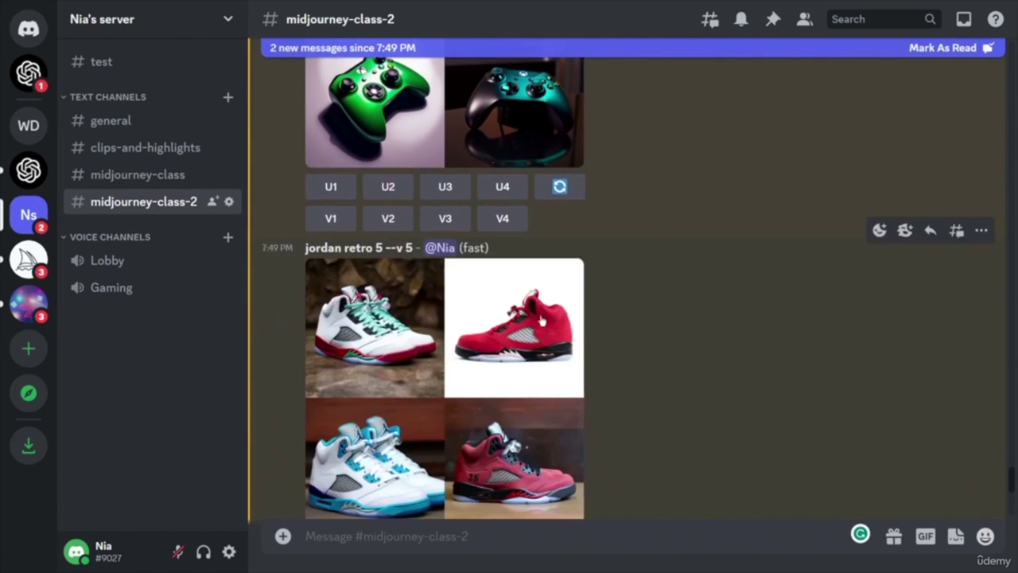
- Run /imagine with the prompt 'white jordan retro 5 with no background'
left_click(453, 535)
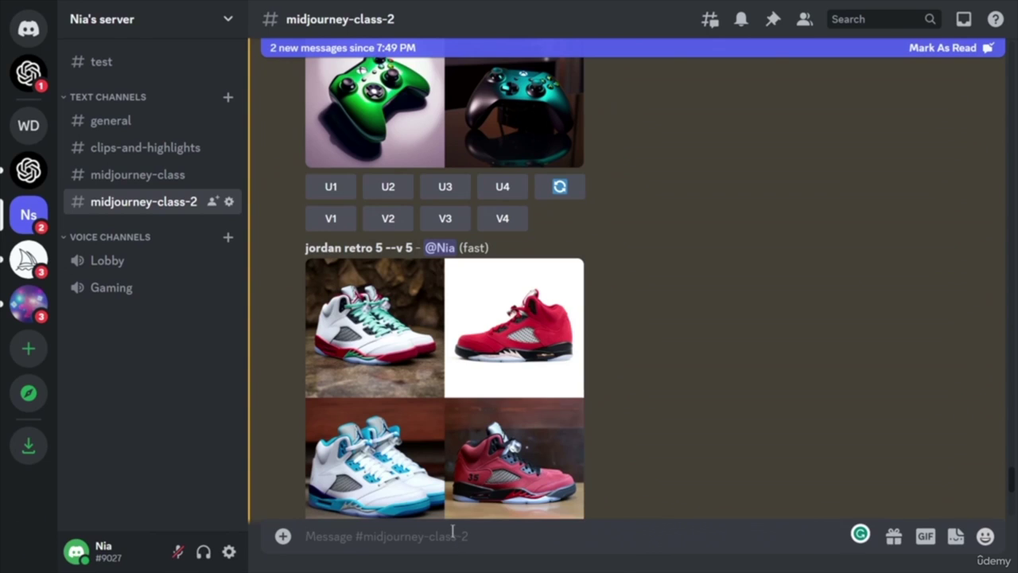
type("/imagine")
key("Tab")
key("ctrl+v")
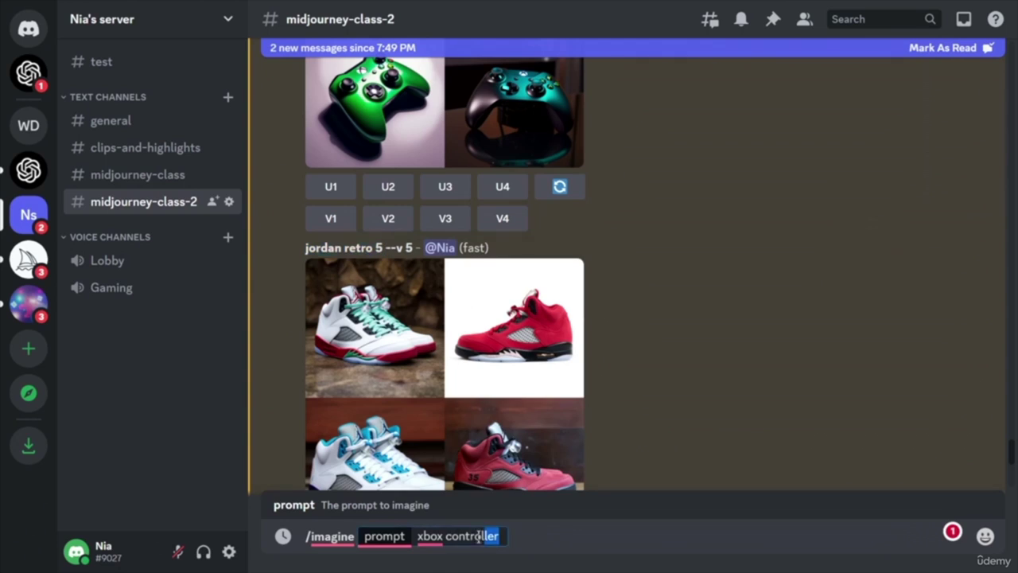
left_click_drag(504, 536, 423, 538)
key("BackSpace")
key("BackSpace")
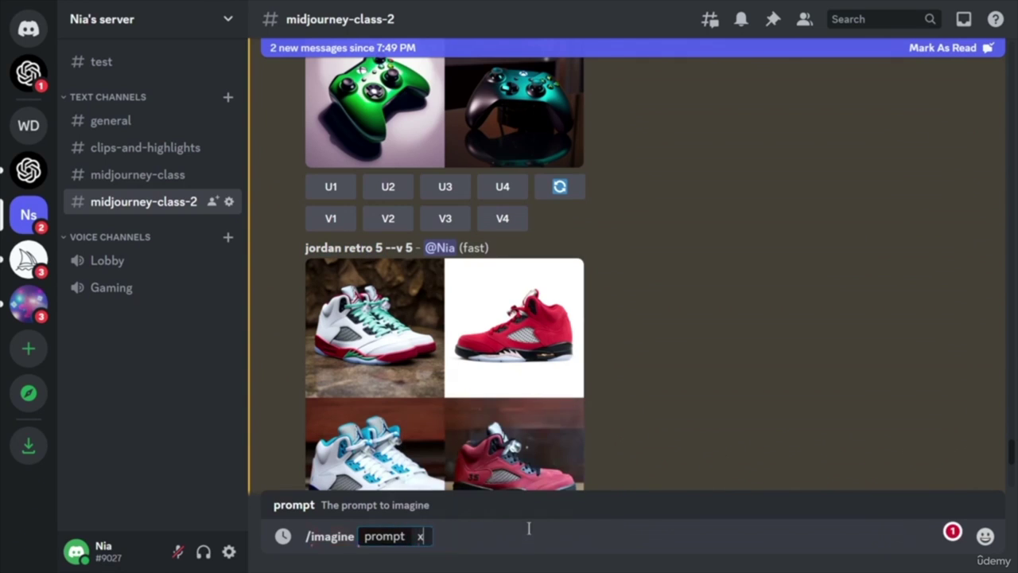
type("whi")
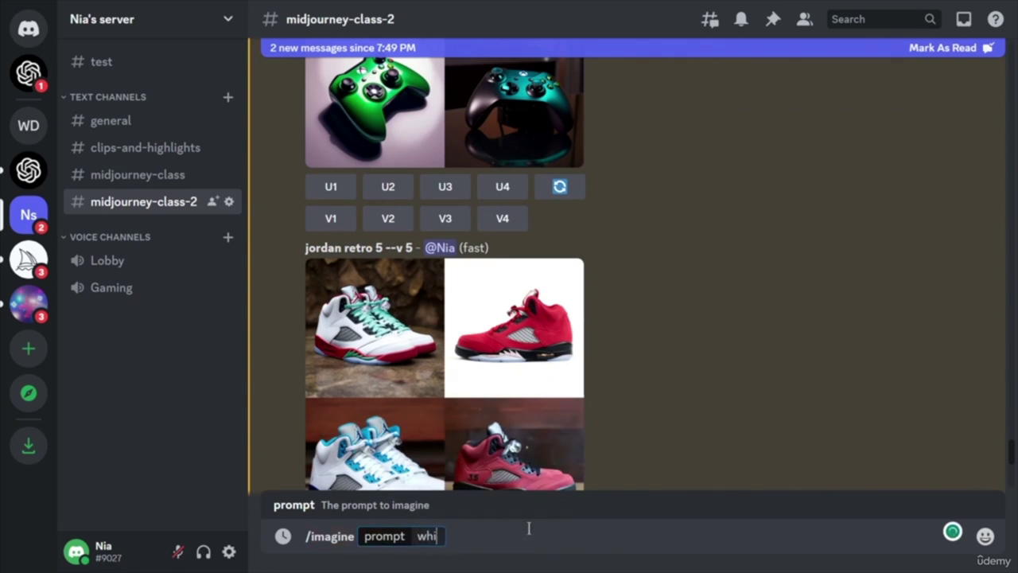
type("te jordan retro 5 ")
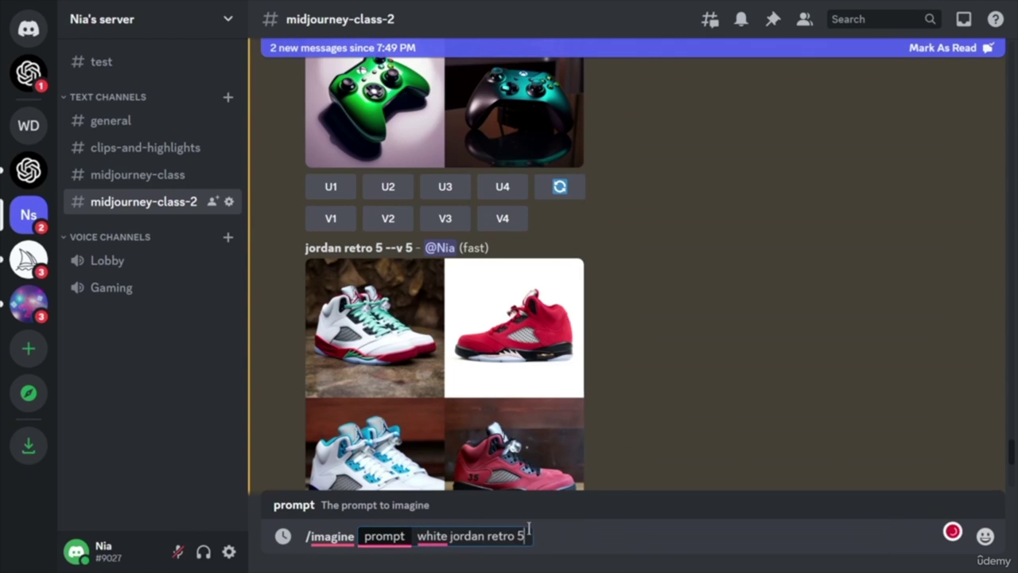
type("with no bac")
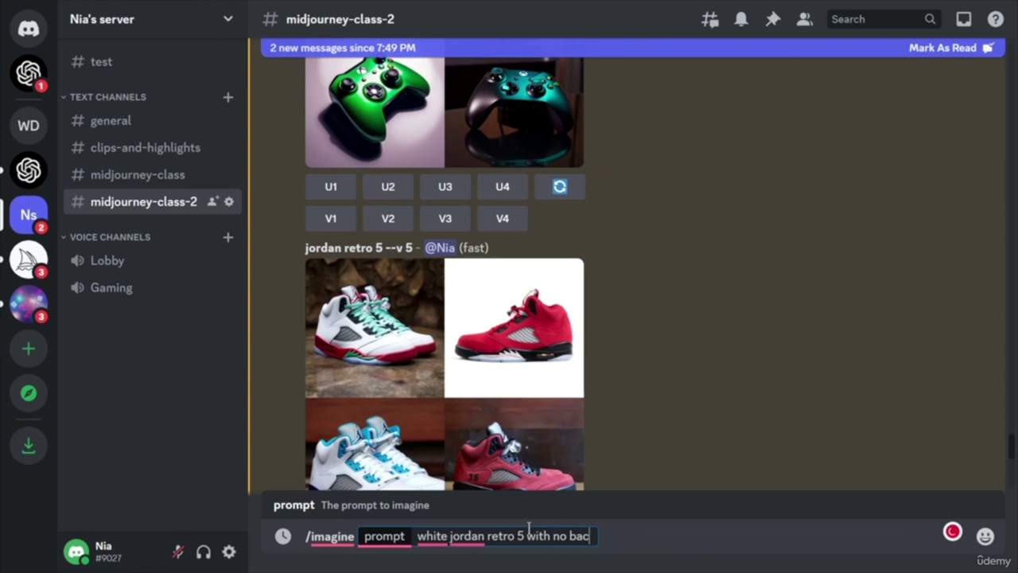
type("kground")
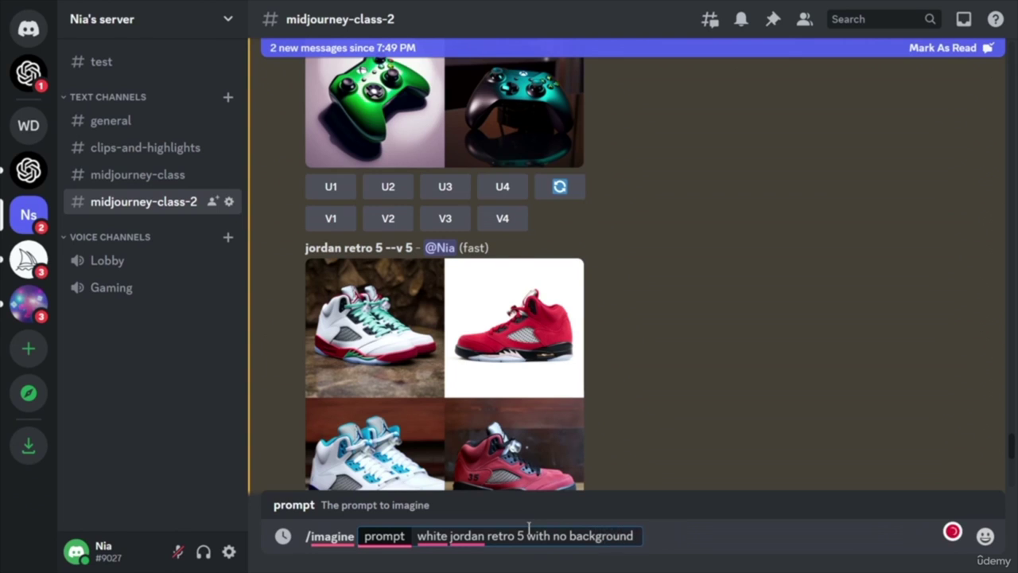
key("Return")
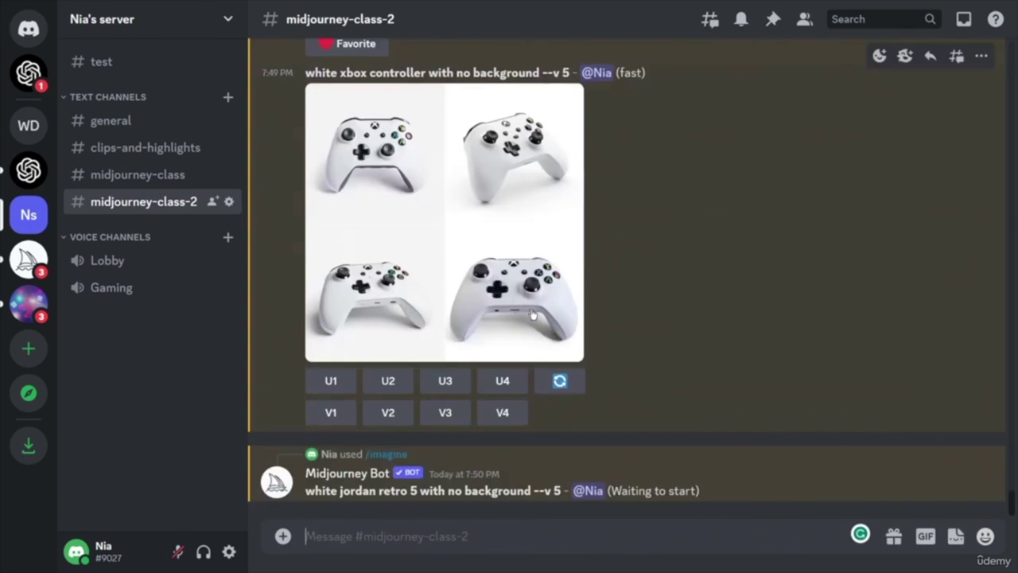
- Upscale the fourth (U4) and first (U1) white xbox controller images
left_click(502, 381)
scroll(669, 283, "up", 3)
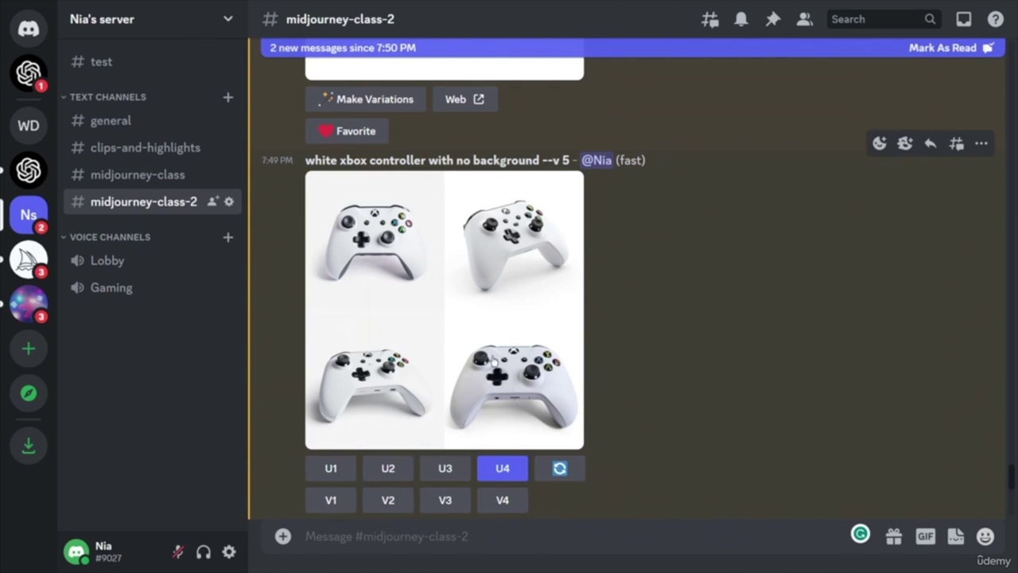
left_click(332, 468)
- Scroll to the upscaled red Jordan image #2 and view it full size
scroll(367, 178, "down", 5)
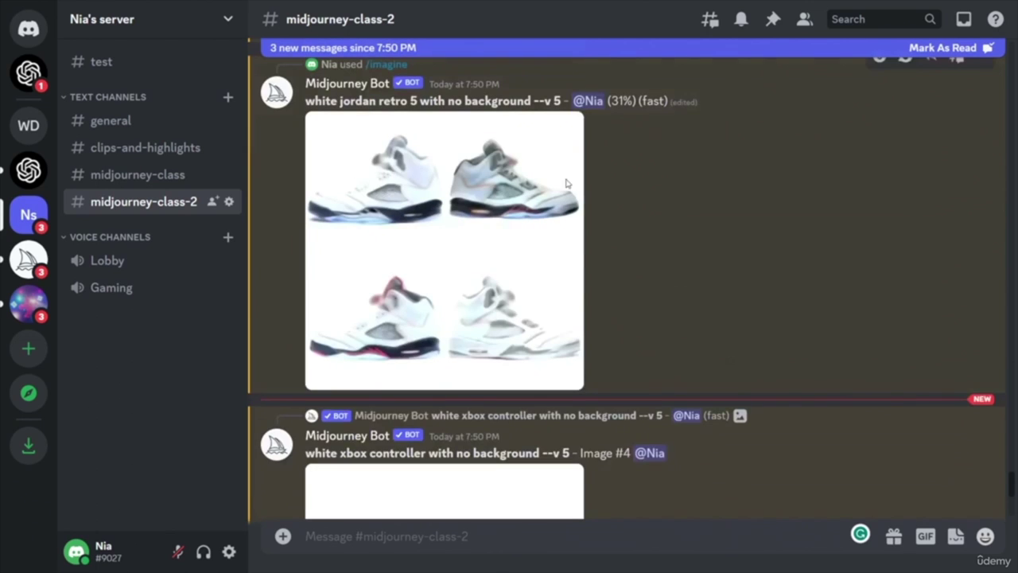
scroll(744, 316, "down", 1)
scroll(740, 350, "down", 2)
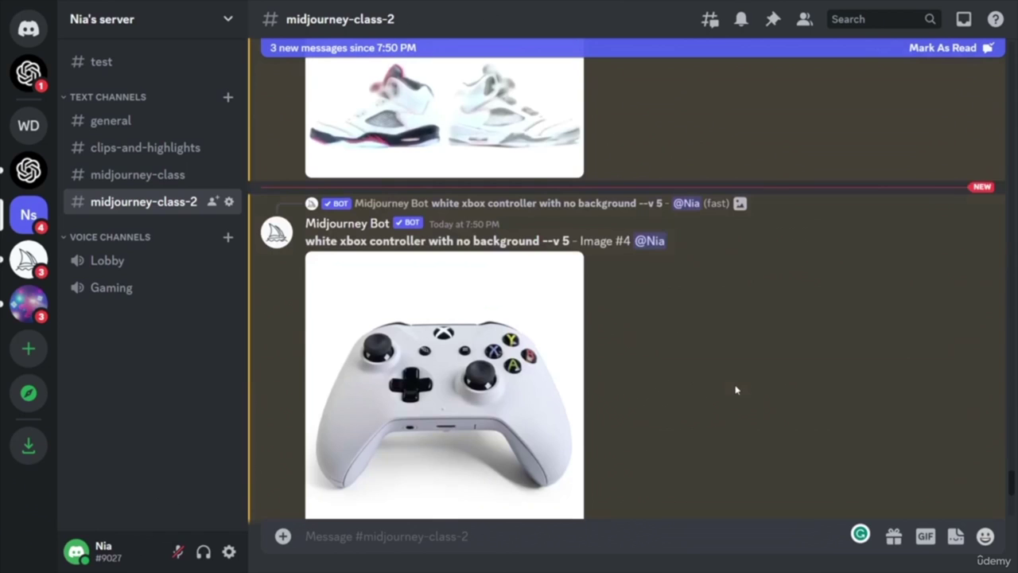
scroll(727, 307, "up", 3)
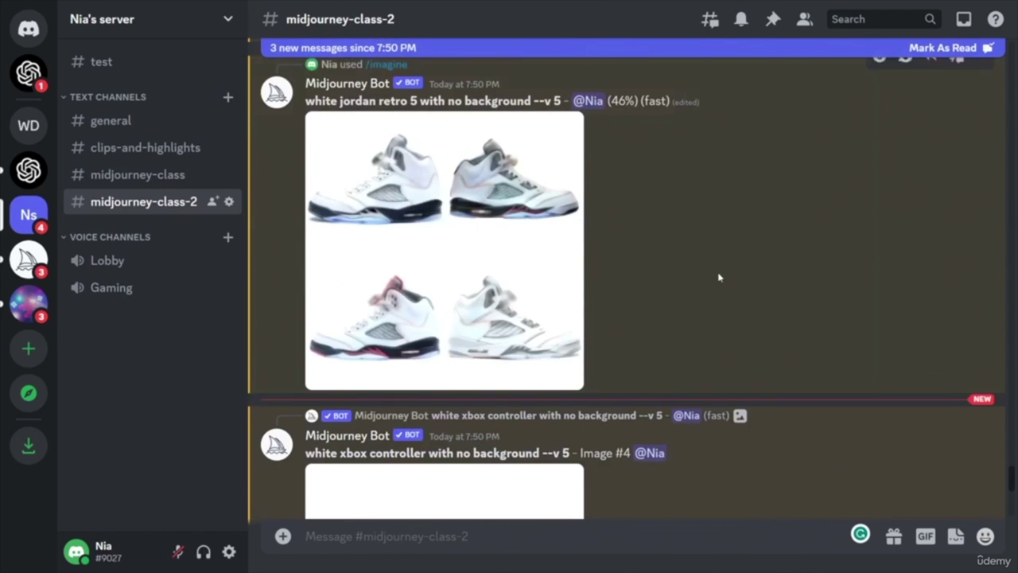
scroll(740, 268, "down", 1)
scroll(740, 279, "down", 5)
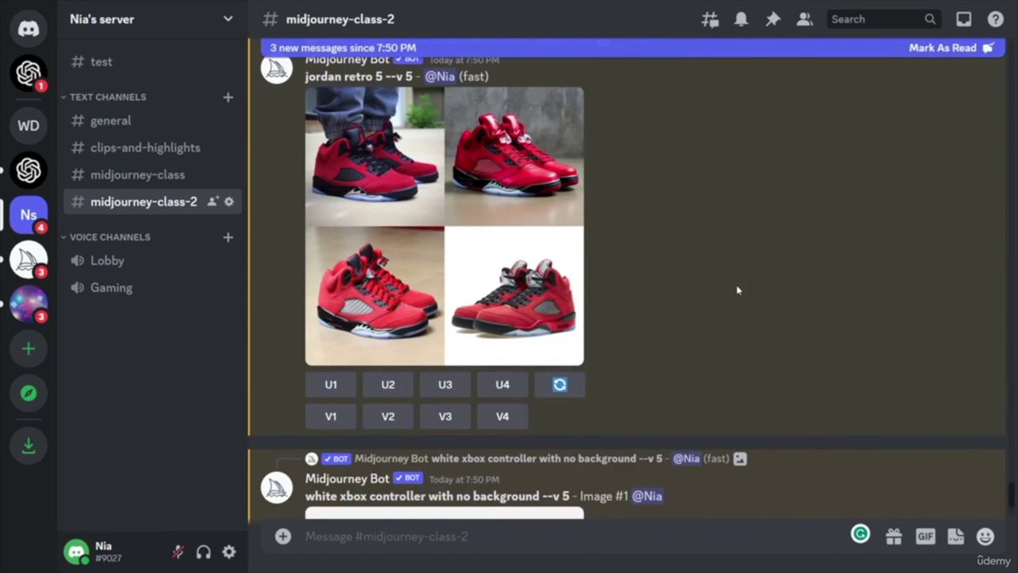
scroll(736, 291, "down", 7)
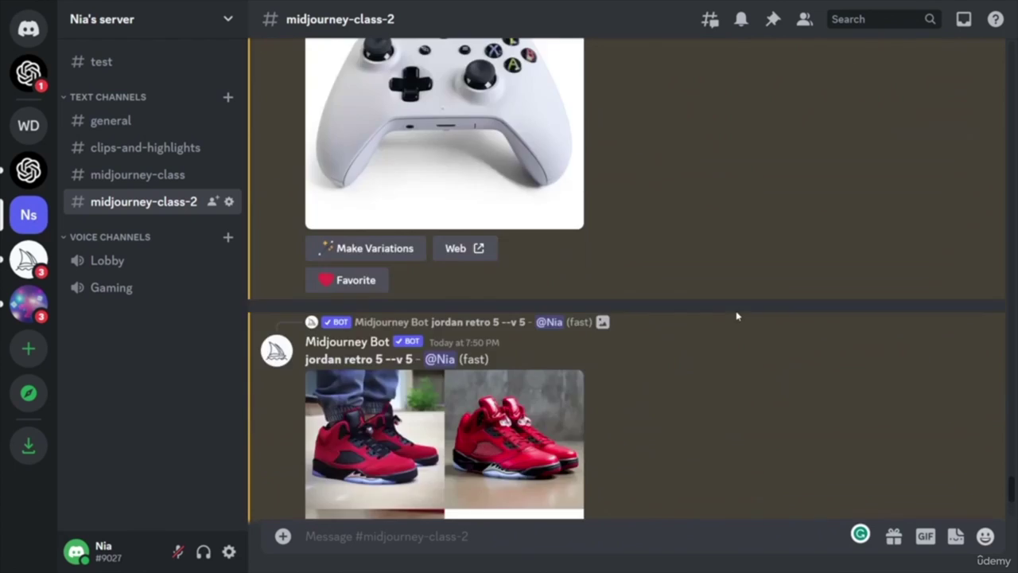
scroll(736, 317, "up", 10)
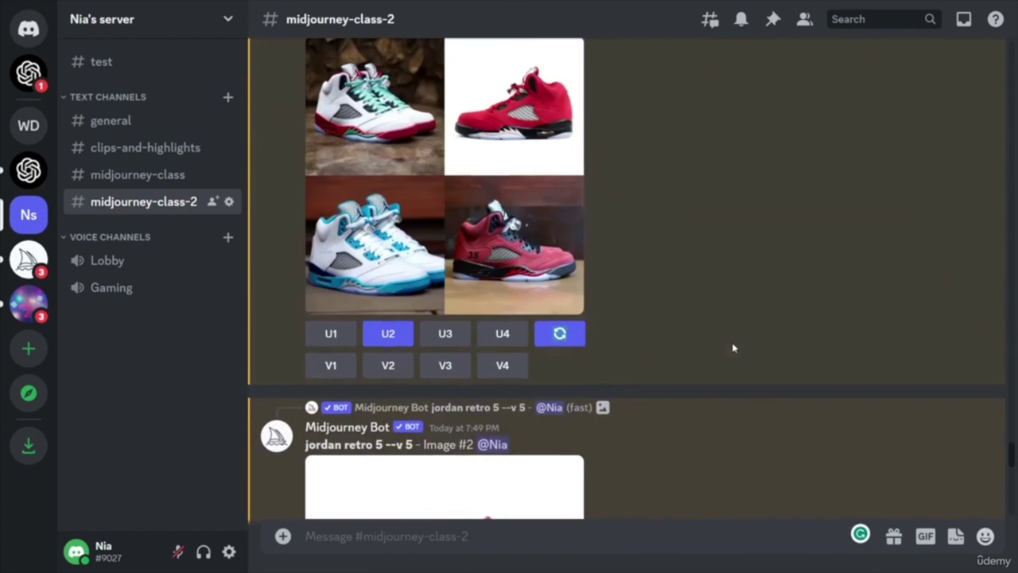
scroll(733, 348, "down", 4)
left_click(479, 270)
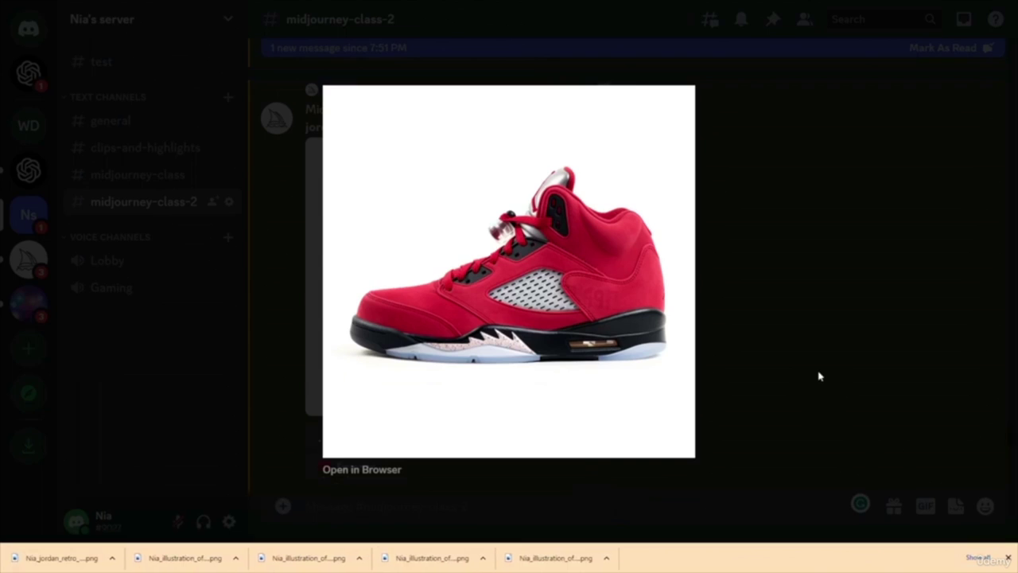
- Preview the white controller upscale full size, then scroll to the white Jordan grid
left_click(769, 304)
scroll(716, 298, "down", 5)
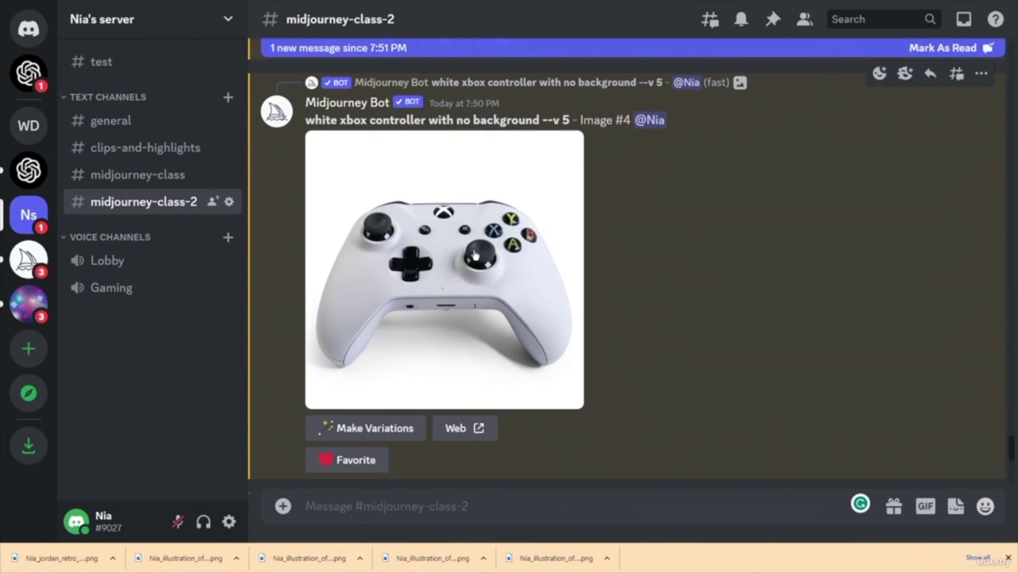
right_click(447, 238)
left_click(402, 236)
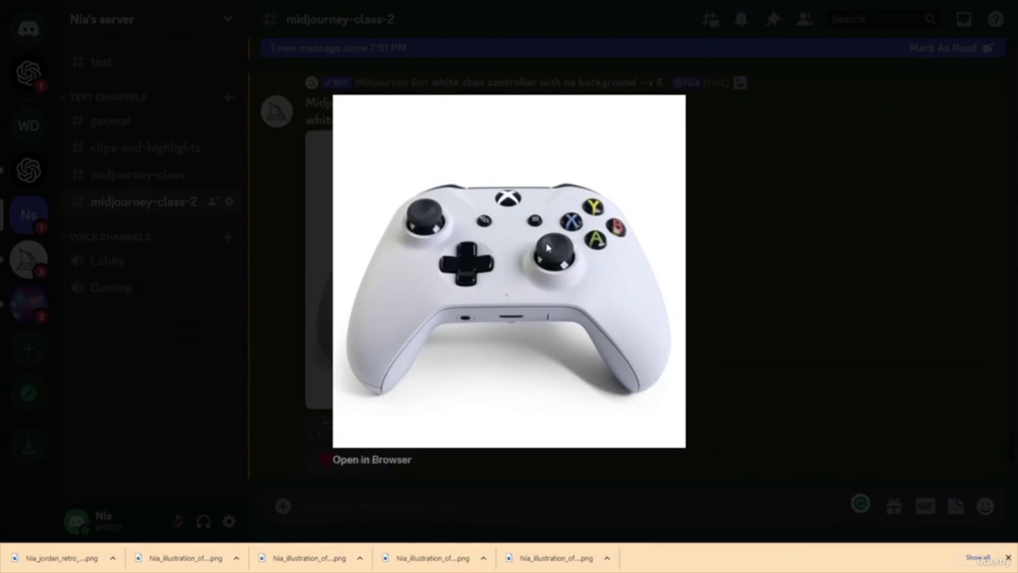
left_click(773, 291)
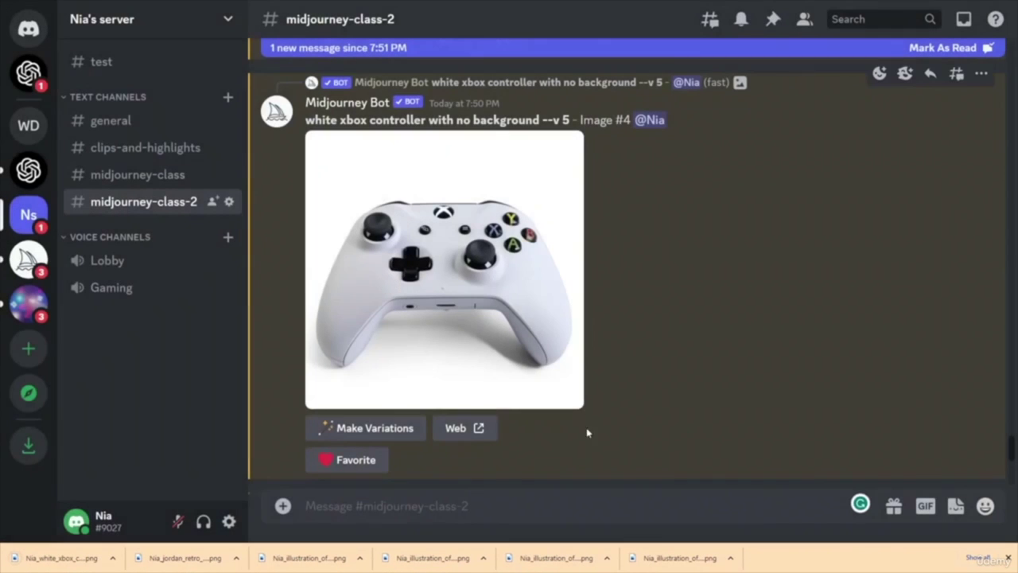
scroll(657, 323, "down", 10)
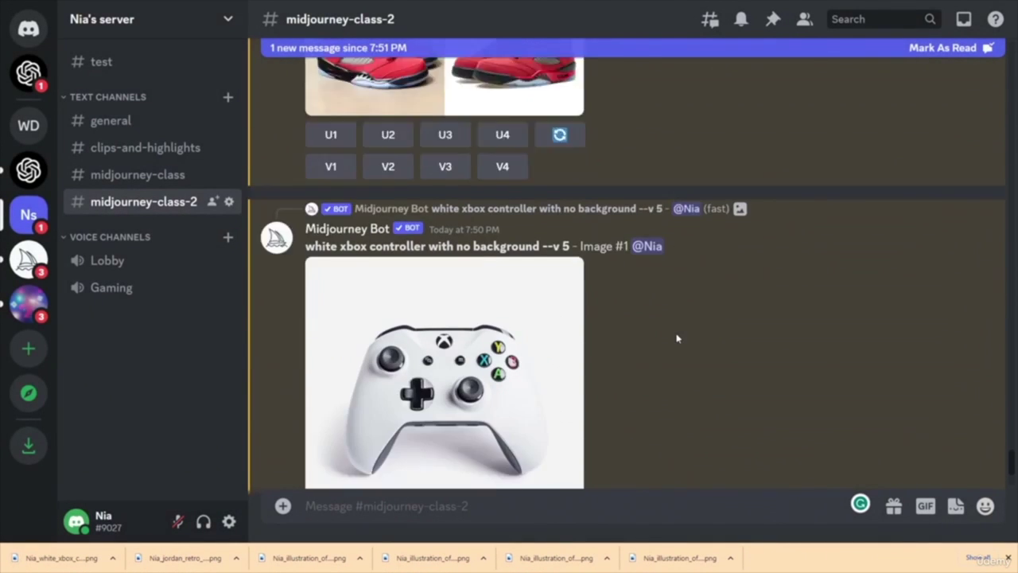
scroll(684, 328, "down", 4)
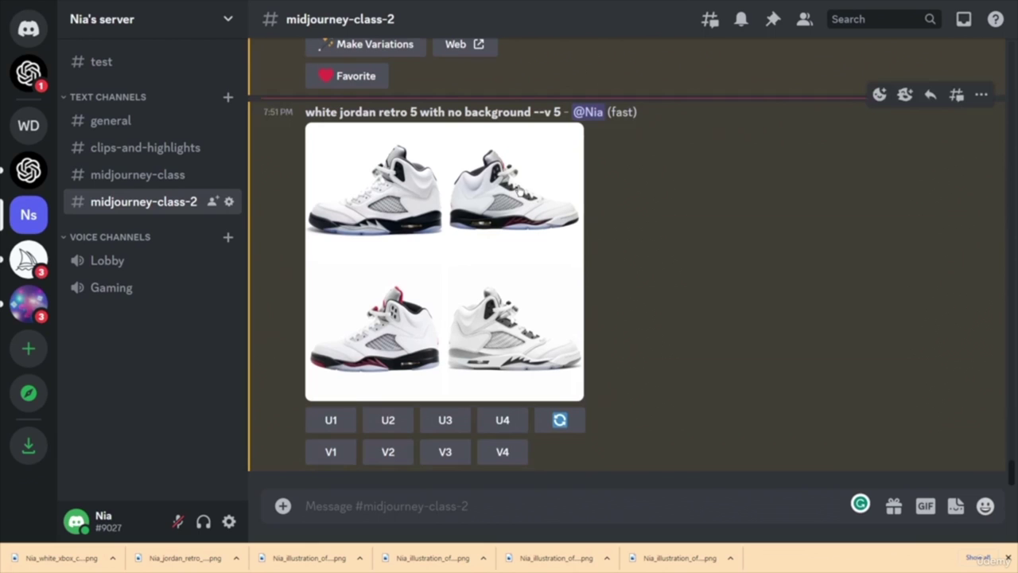
- Upscale image 2 (U2) of the white Jordan Retro 5 grid and preview the enlarged result
left_click(388, 422)
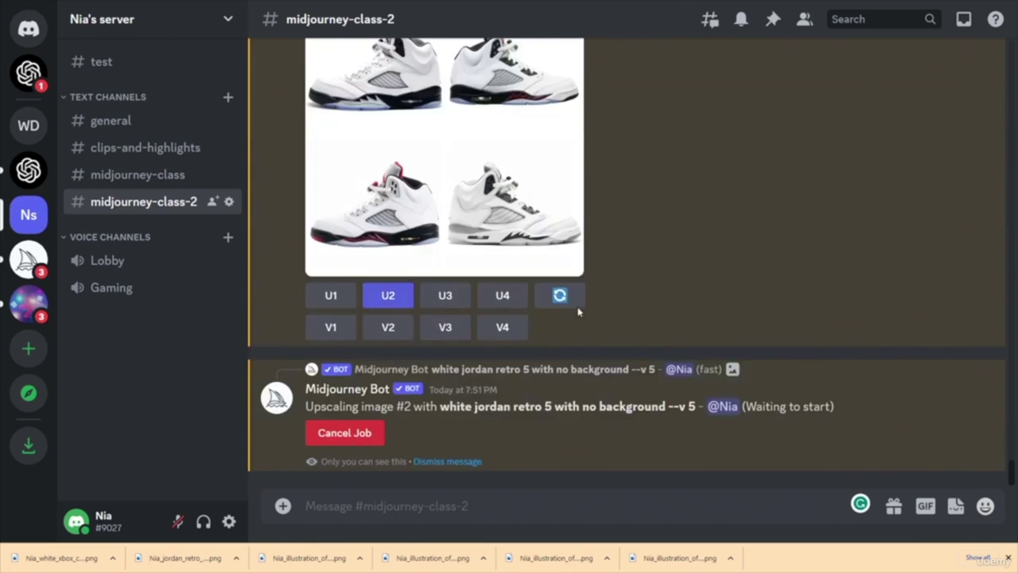
scroll(677, 389, "up", 5)
scroll(675, 397, "down", 1)
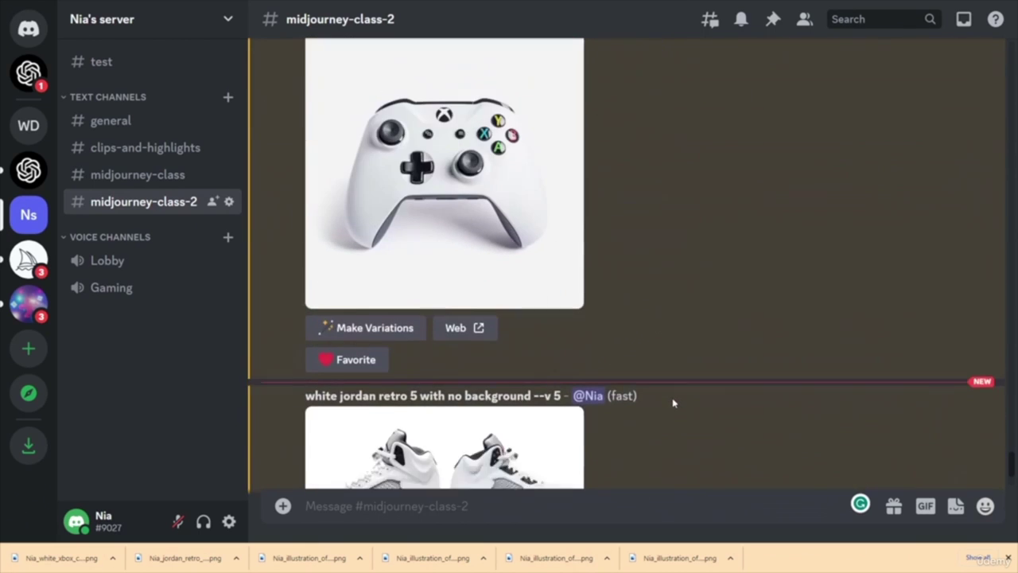
scroll(628, 358, "down", 3)
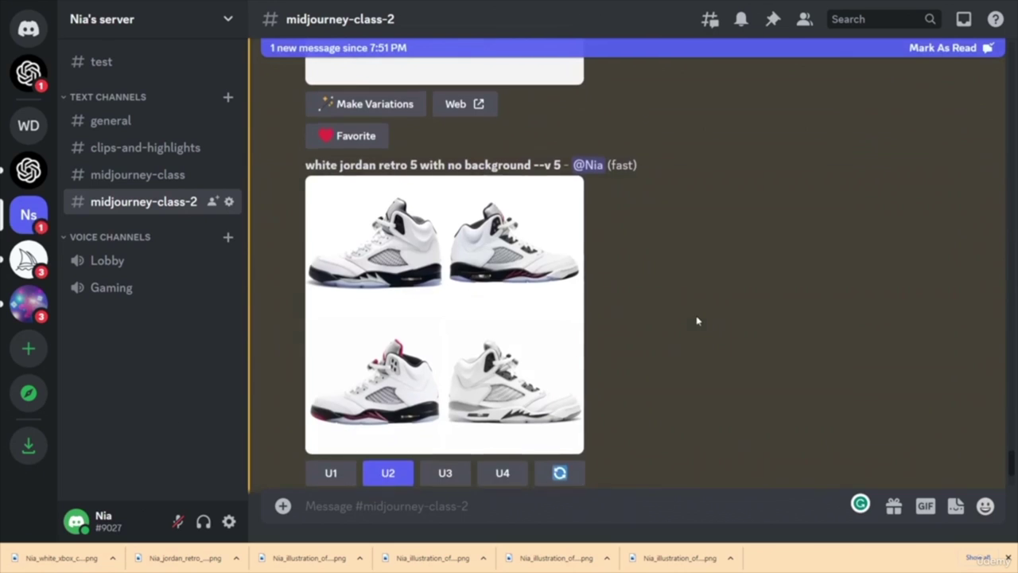
scroll(699, 326, "down", 5)
left_click(544, 317)
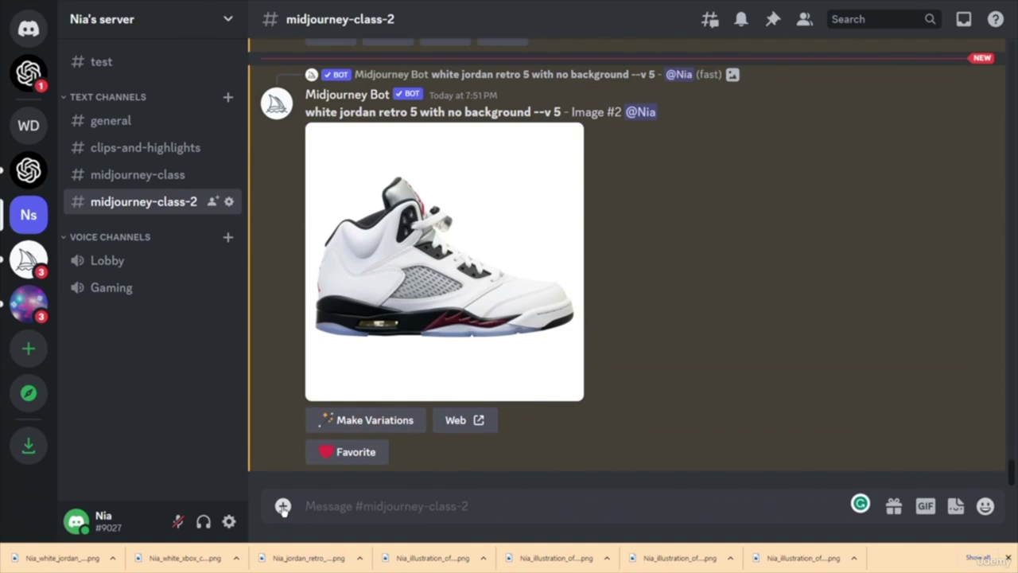
- Post the pasted white sneaker–Xbox controller hybrid image to midjourney-class-2 using Upload a File
left_click(283, 508)
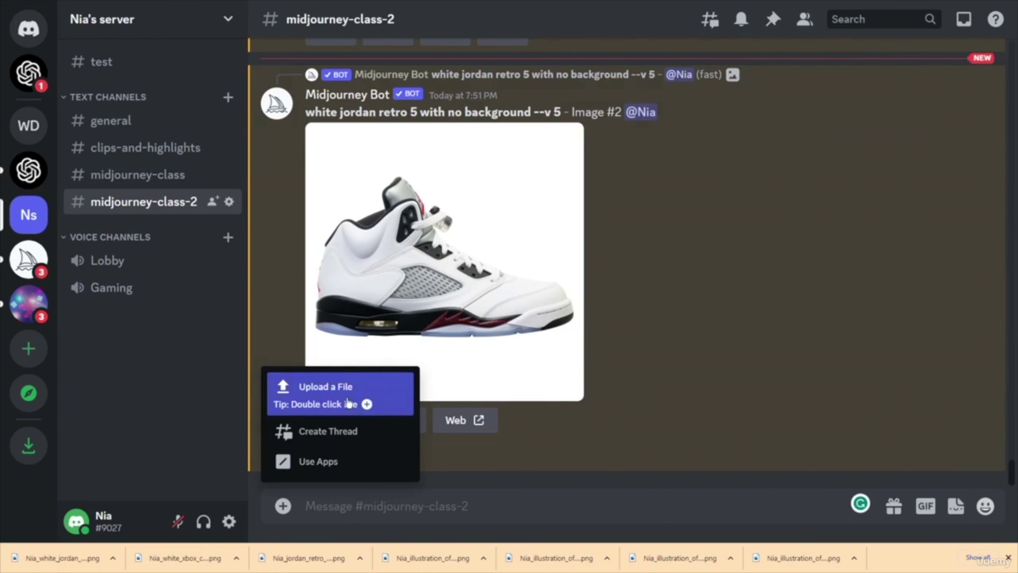
left_click(321, 401)
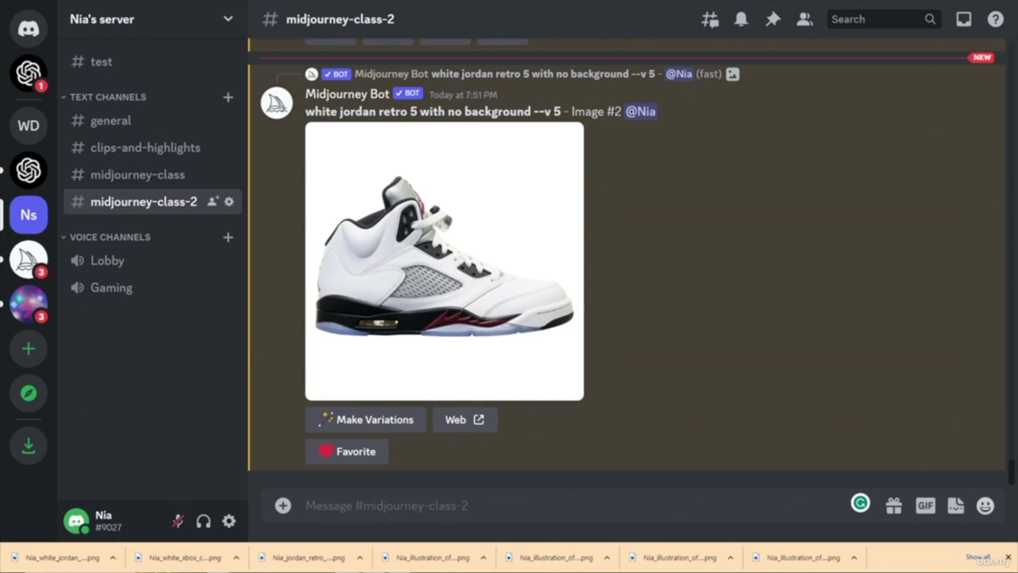
key("ctrl+v")
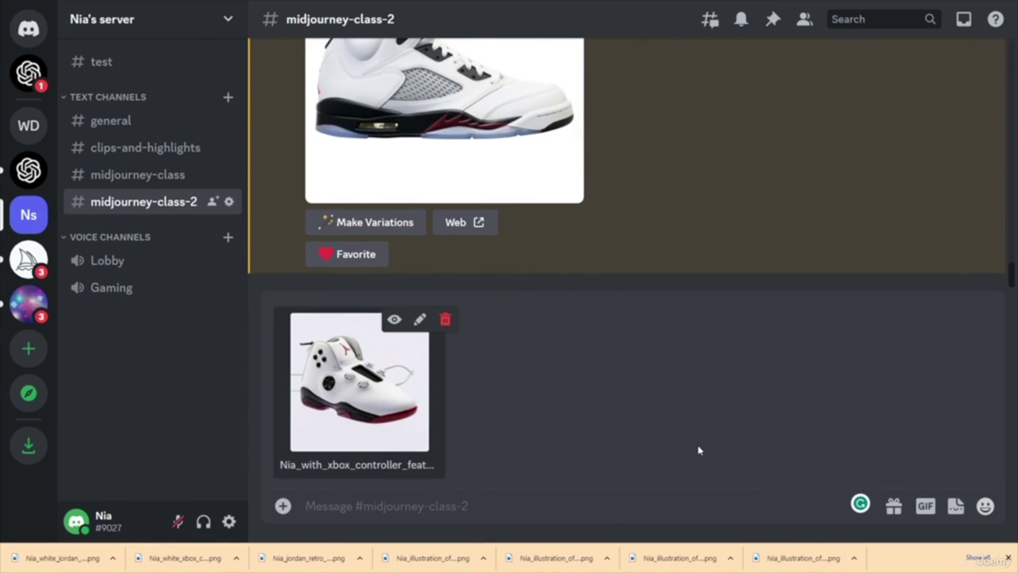
key("Return")
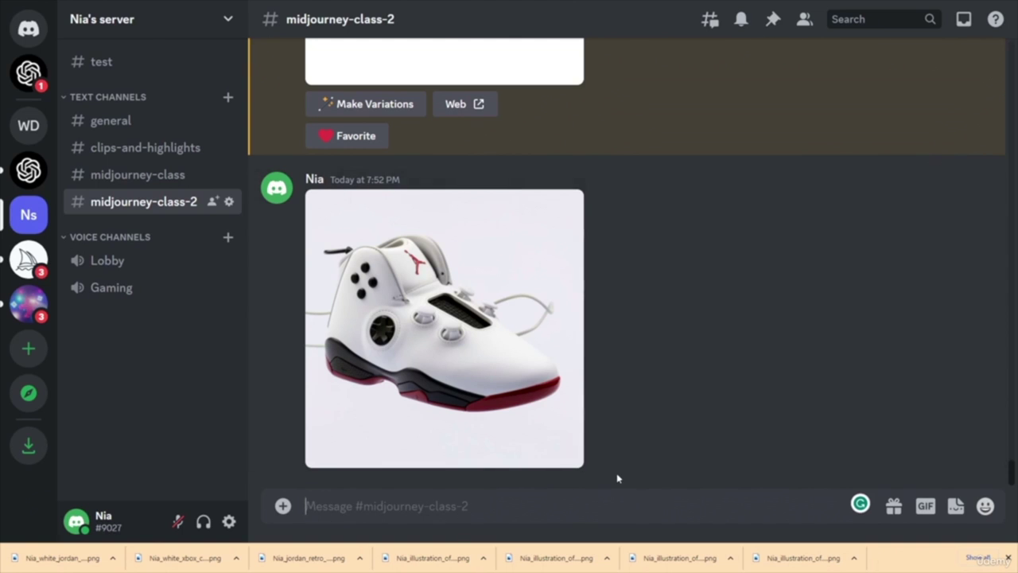
- Run /blend with the white Jordan Retro 5 as image1 and the white Xbox controller as image2
scroll(618, 478, "up", 8)
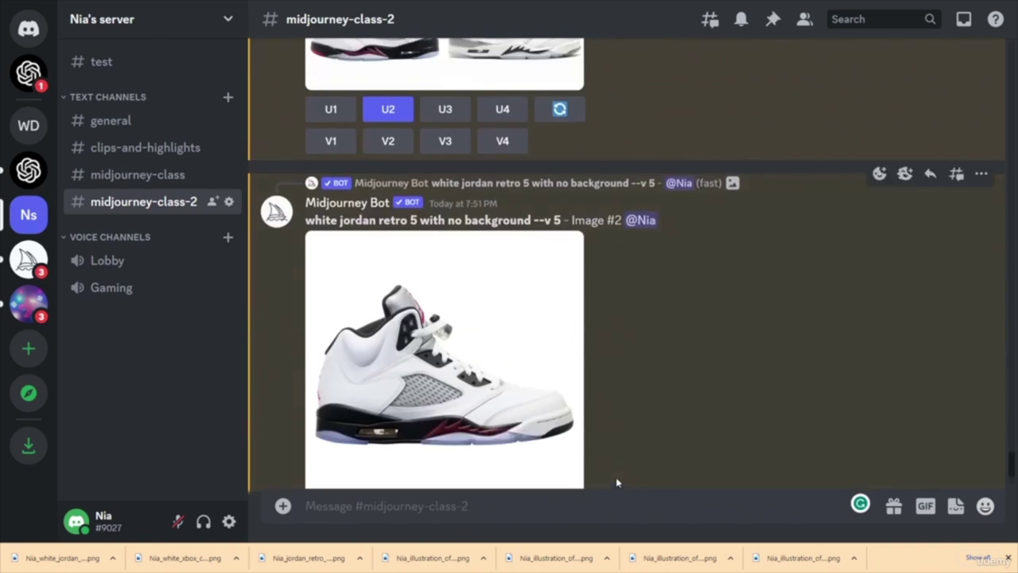
scroll(618, 478, "up", 6)
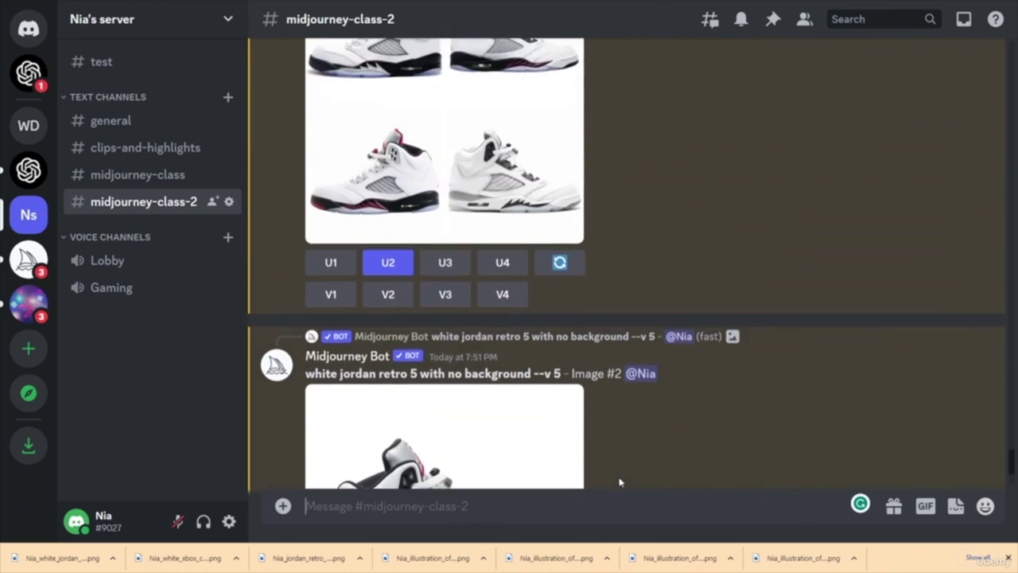
scroll(616, 485, "down", 7)
scroll(614, 488, "down", 2)
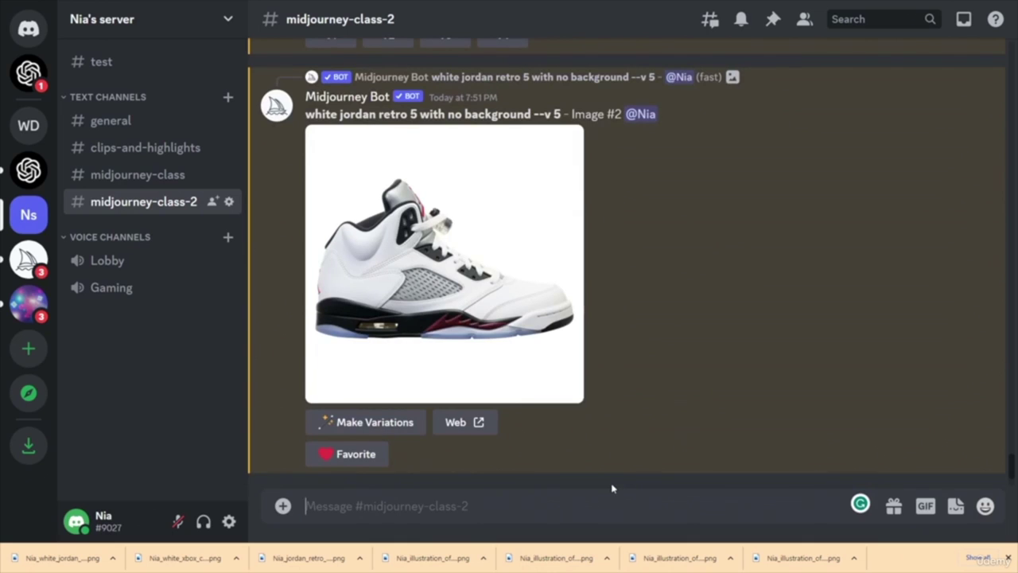
type("/")
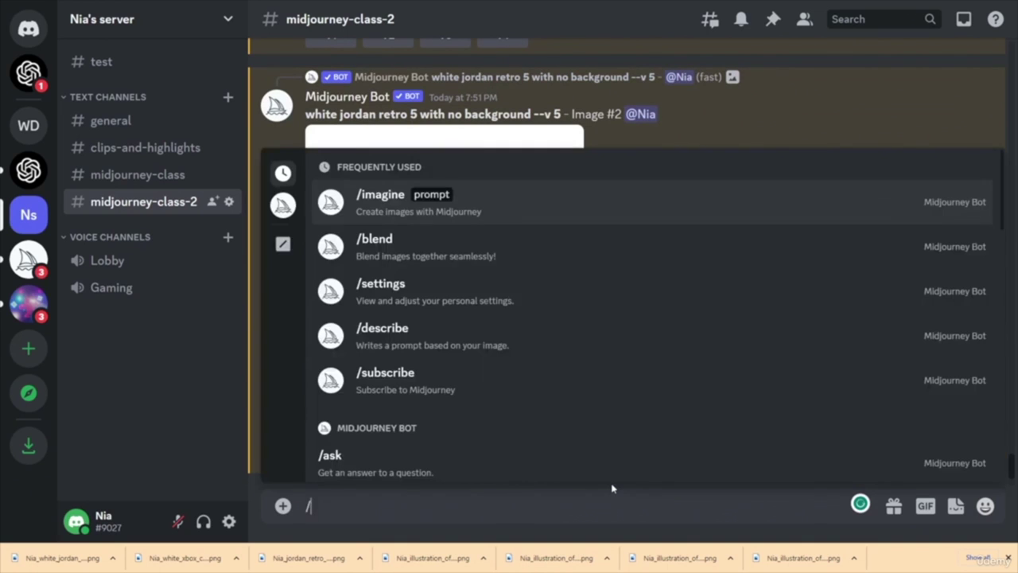
type("blend")
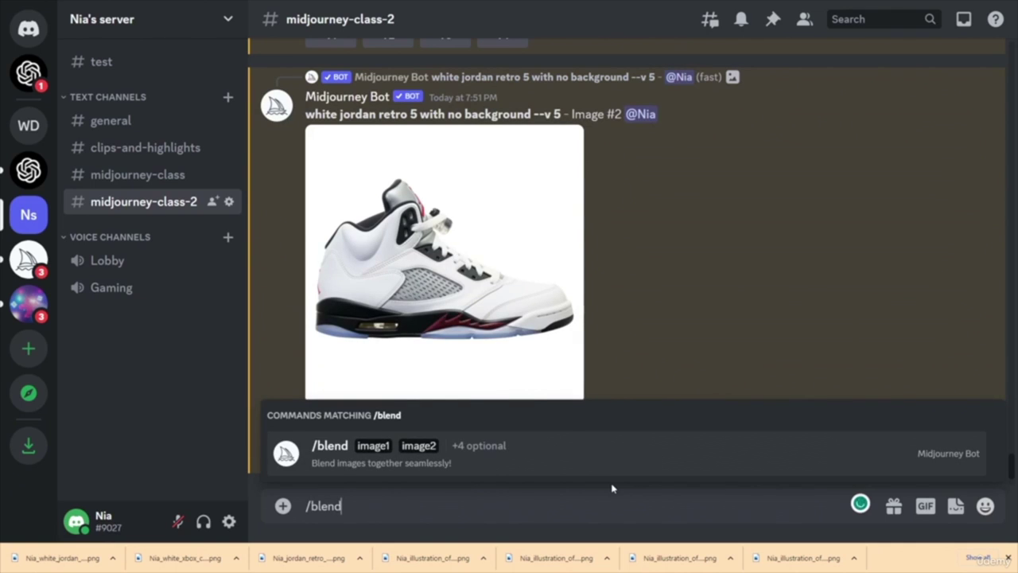
key("Return")
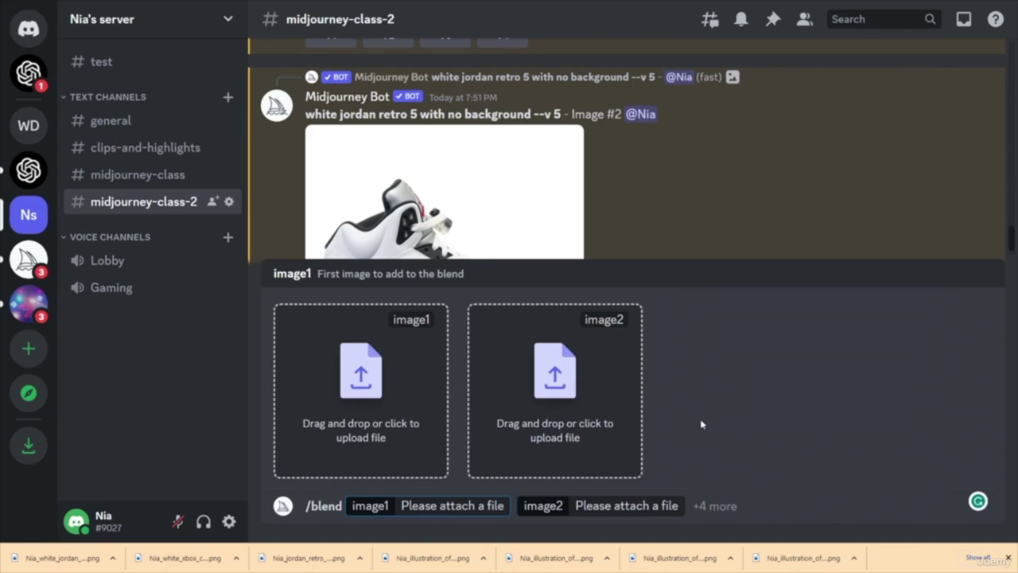
left_click(355, 393)
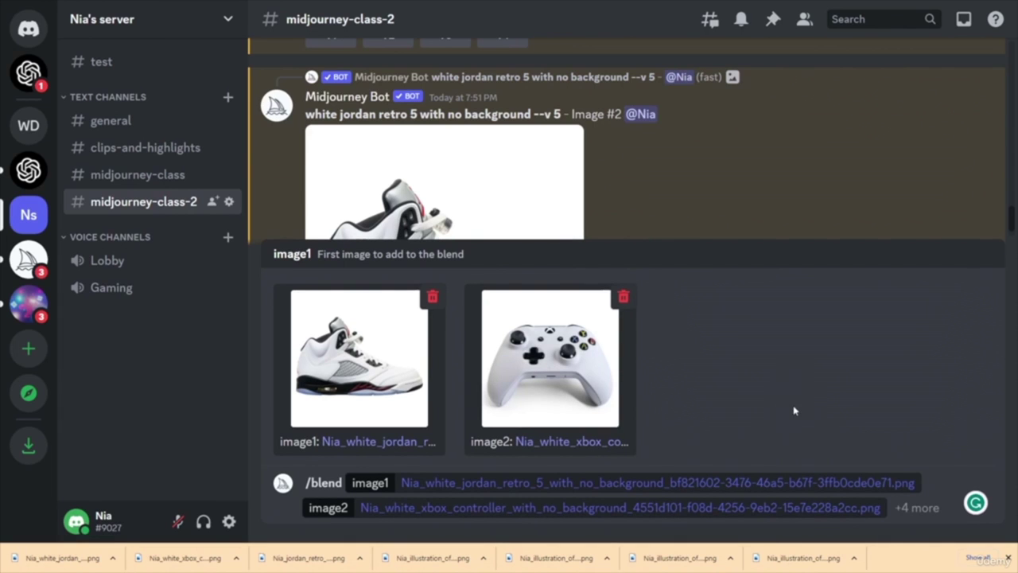
key("Return")
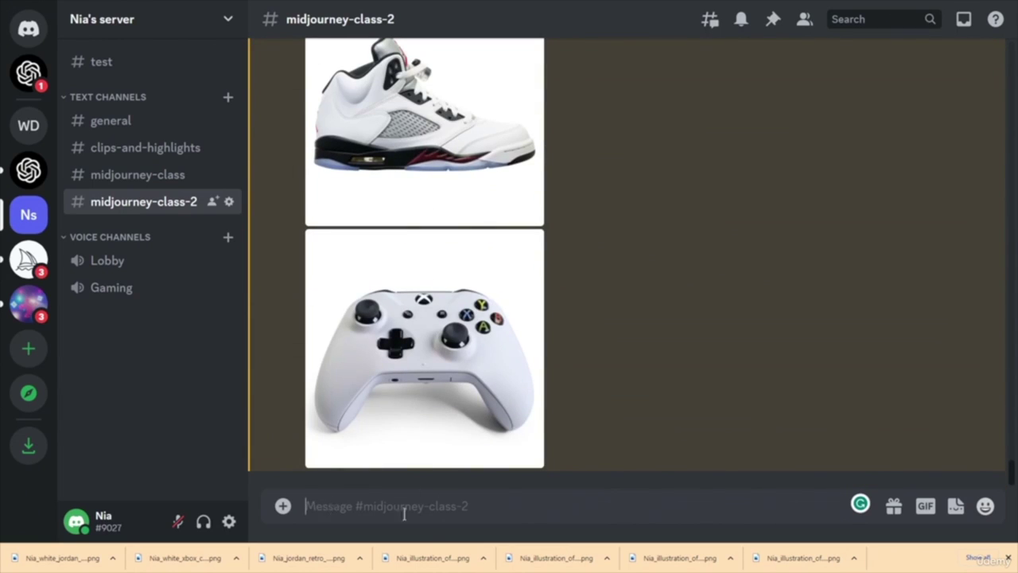
- Start a new /blend with the red Jordan Retro 5 as image1 and the Xbox controller as image2
type("/")
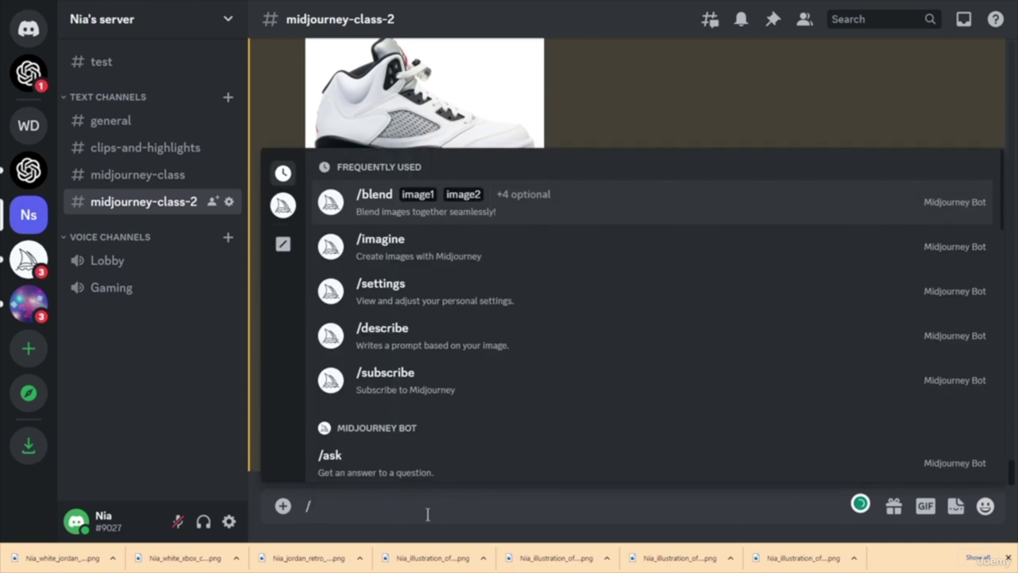
key("Return")
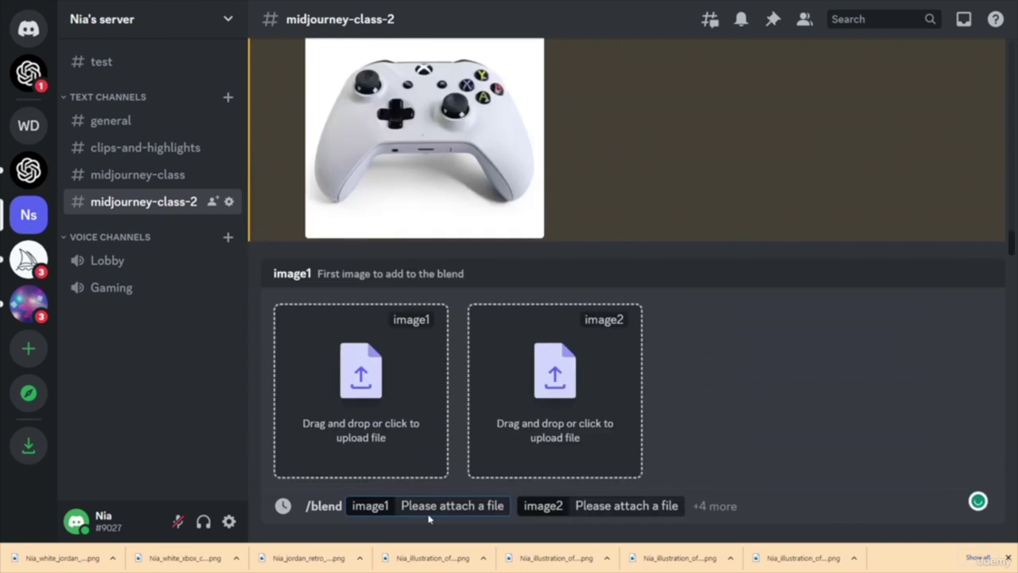
left_click(377, 384)
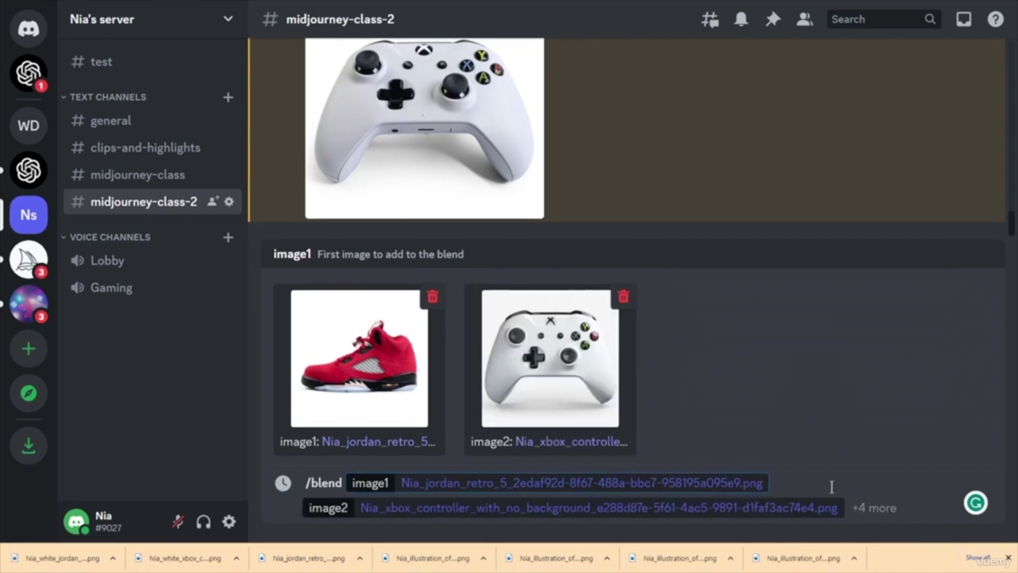
- Send the red Jordan and white controller blend, then check the queued blend jobs in the channel
key("Return")
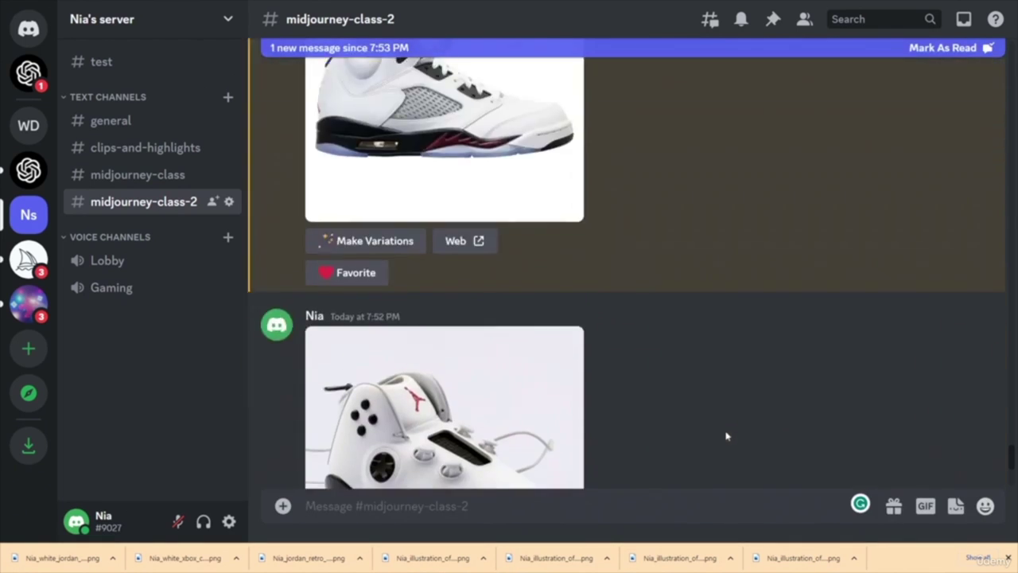
scroll(720, 434, "up", 10)
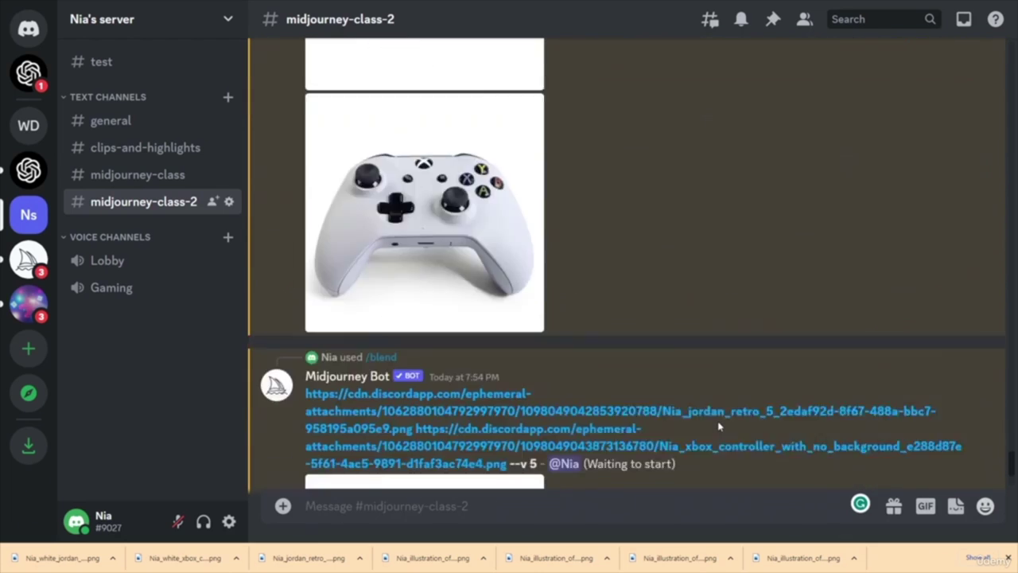
scroll(668, 335, "up", 3)
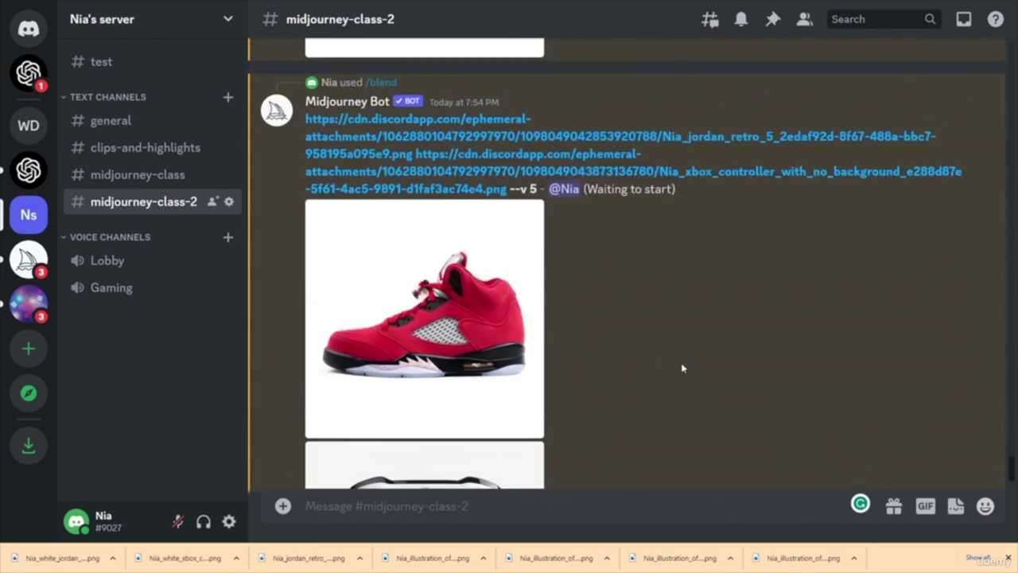
scroll(669, 336, "down", 5)
scroll(666, 336, "down", 4)
scroll(691, 359, "down", 5)
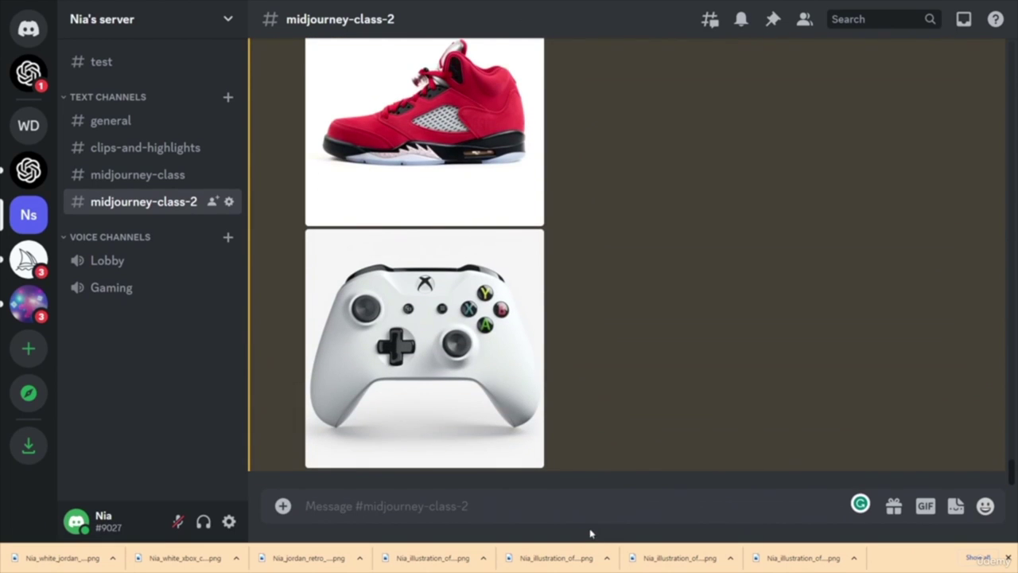
scroll(671, 425, "down", 3)
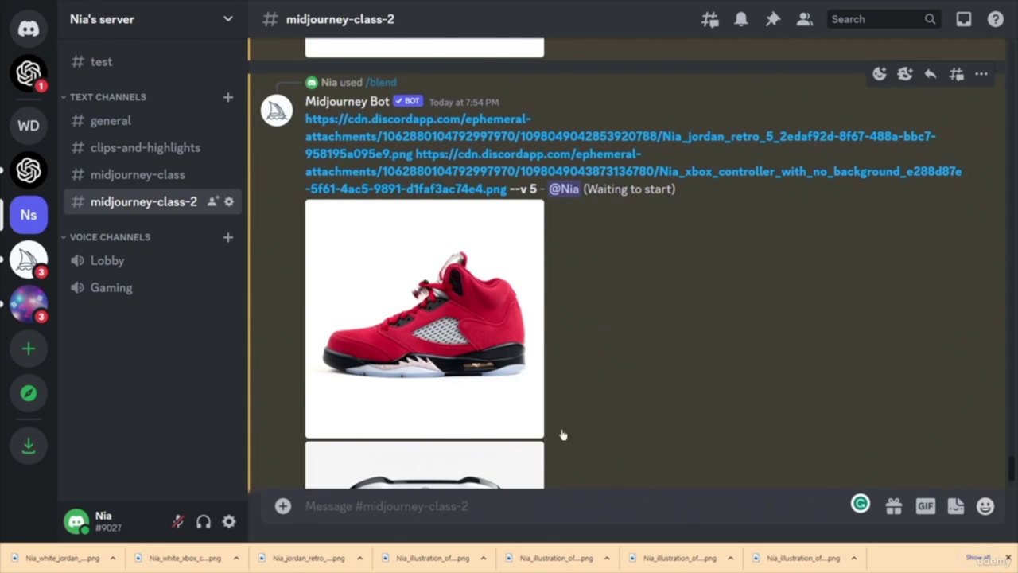
scroll(636, 448, "up", 1)
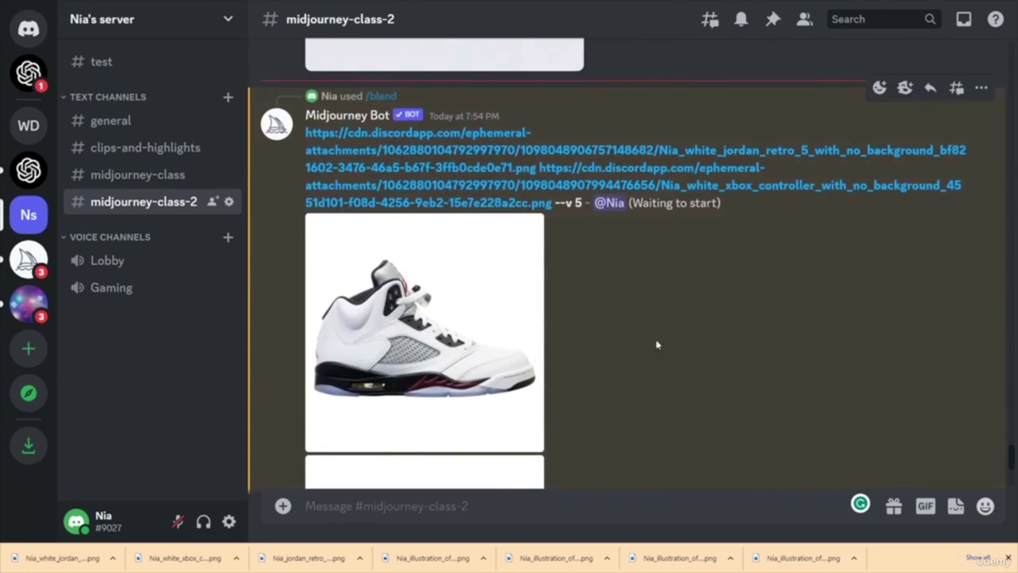
scroll(648, 434, "down", 10)
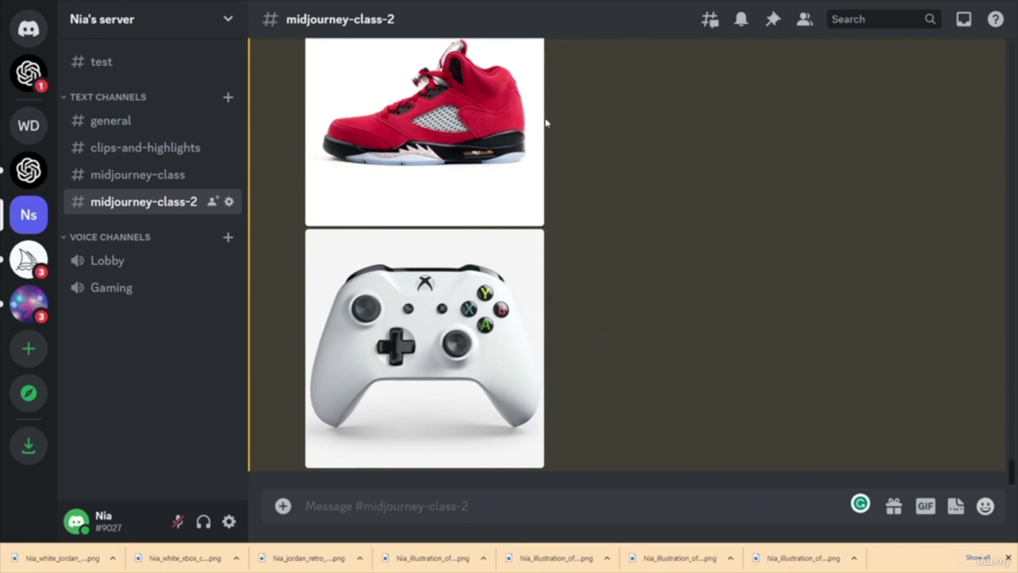
- Upscale all four images (U1–U4) from the red-and-white controller-shoe grid
scroll(628, 263, "down", 15)
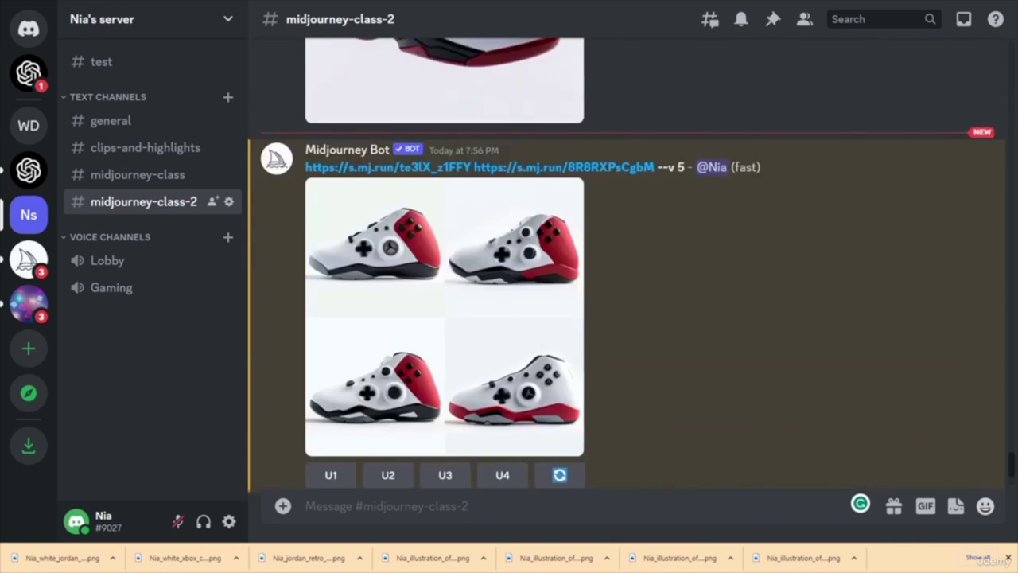
scroll(629, 262, "down", 10)
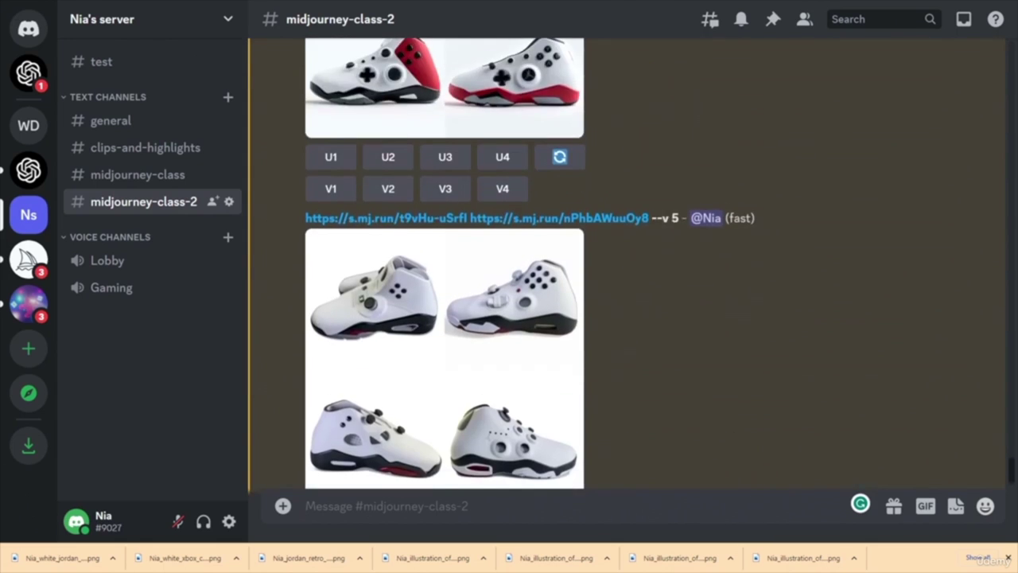
scroll(628, 262, "up", 10)
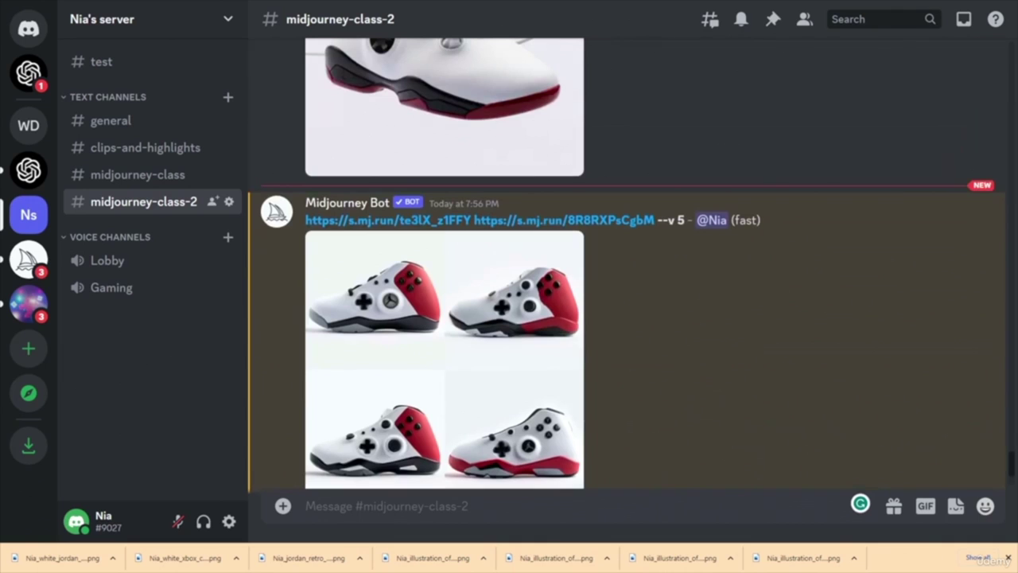
scroll(334, 368, "down", 3)
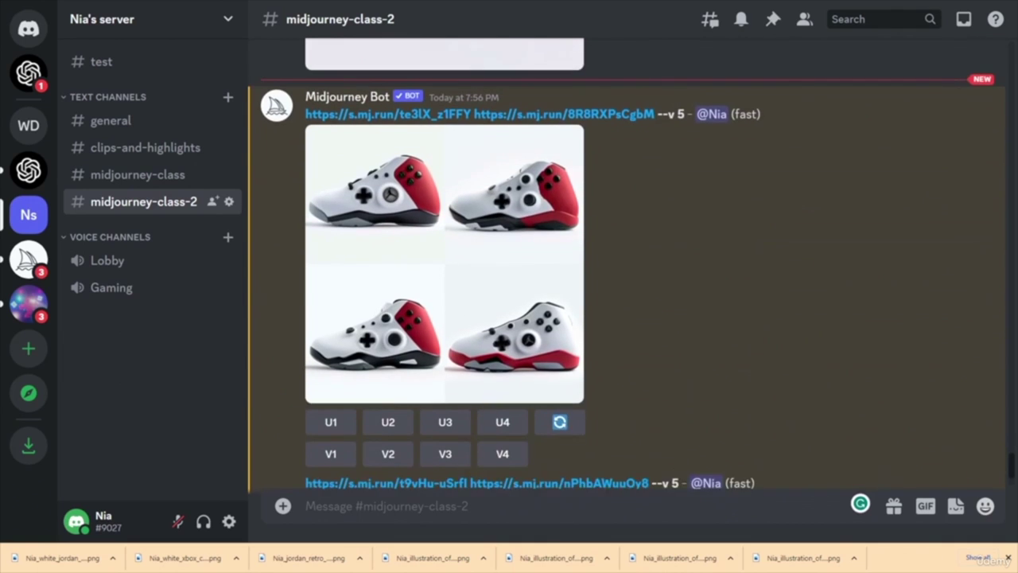
left_click(334, 369)
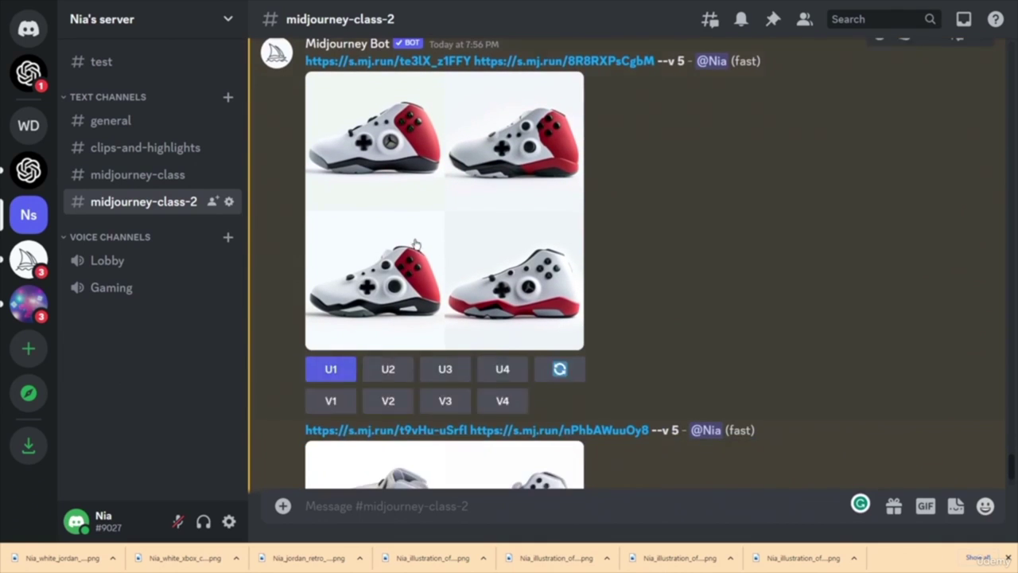
left_click(388, 367)
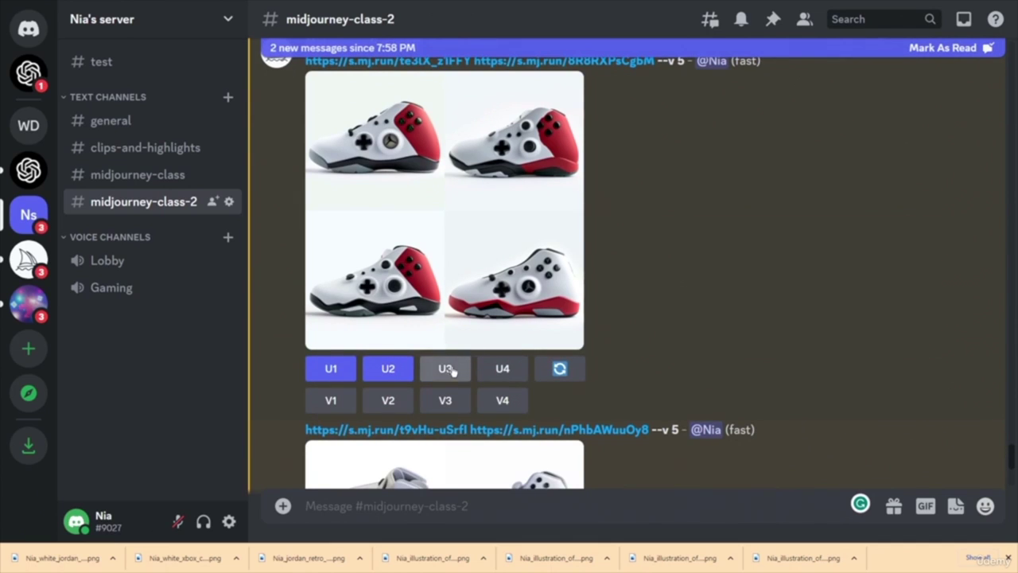
left_click(450, 374)
left_click(503, 370)
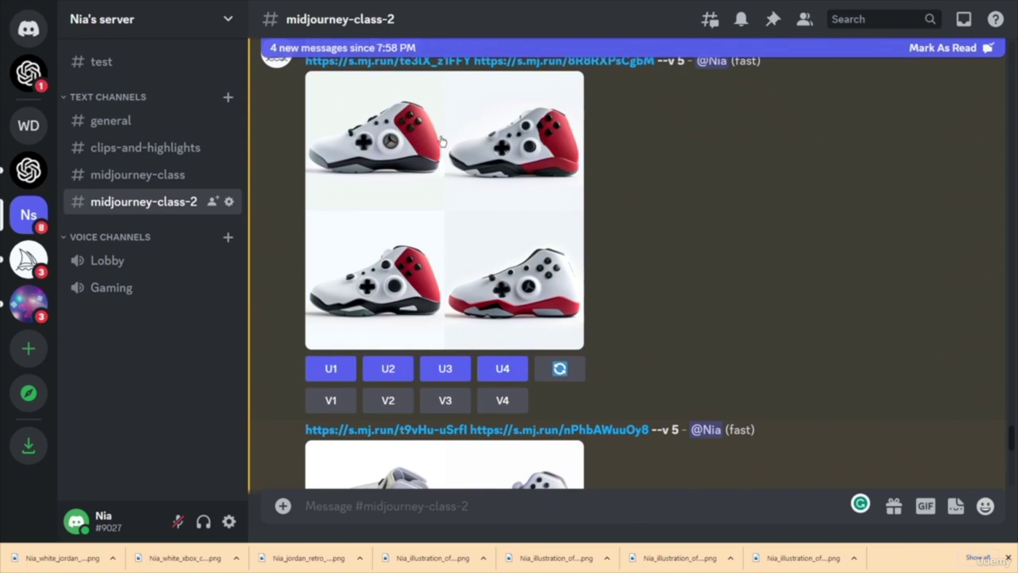
- Upscale all four white-grid shoes (U4, U3, U2, U1) and re-roll the red-and-white blend
scroll(672, 250, "down", 3)
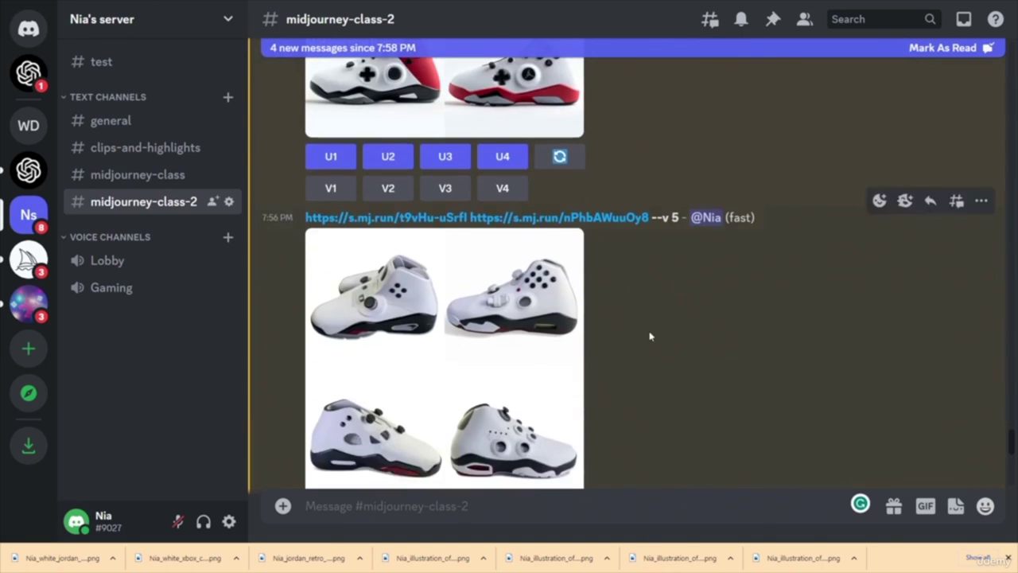
scroll(644, 336, "down", 1)
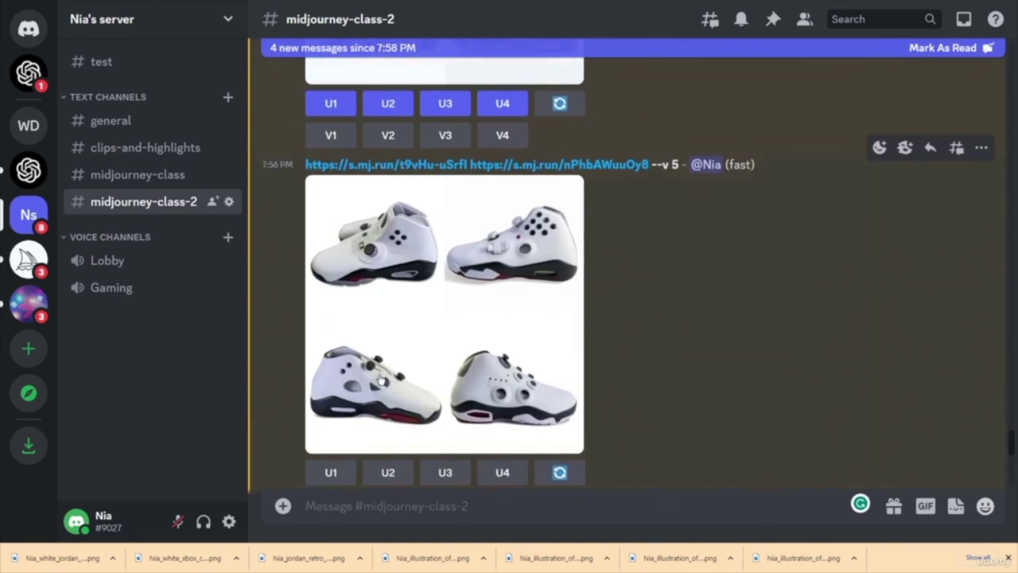
left_click(502, 475)
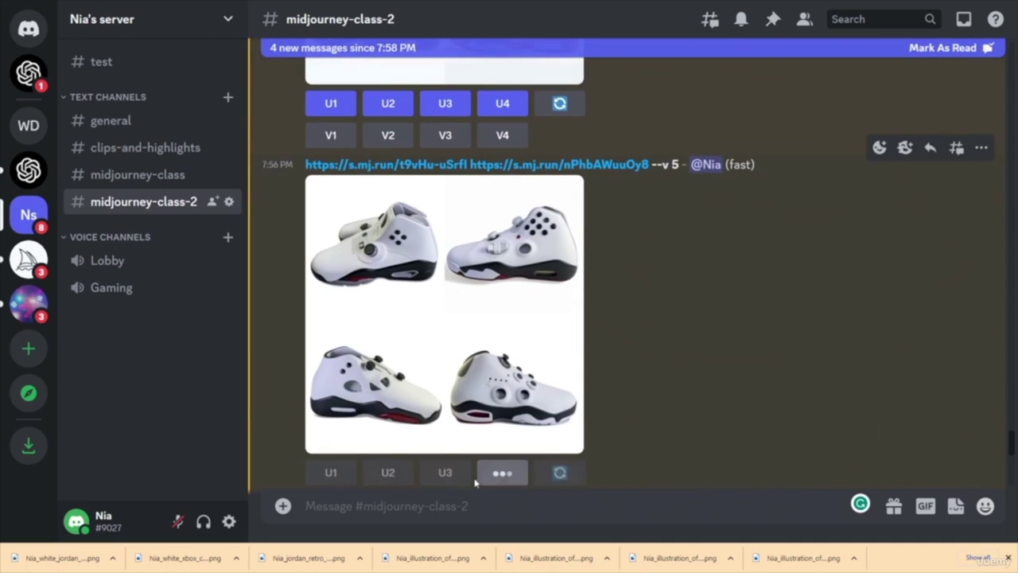
left_click(443, 472)
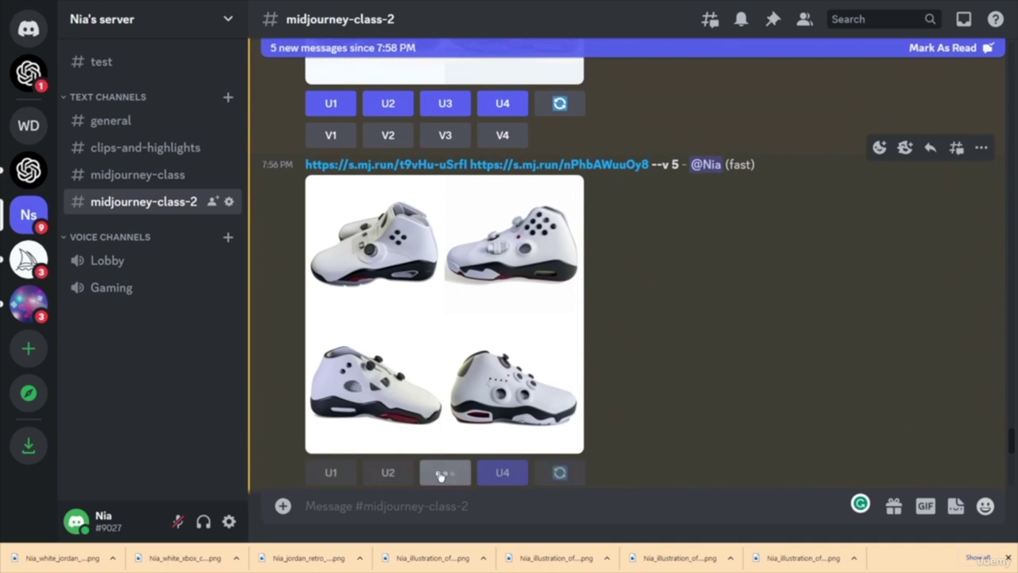
left_click(388, 473)
left_click(332, 474)
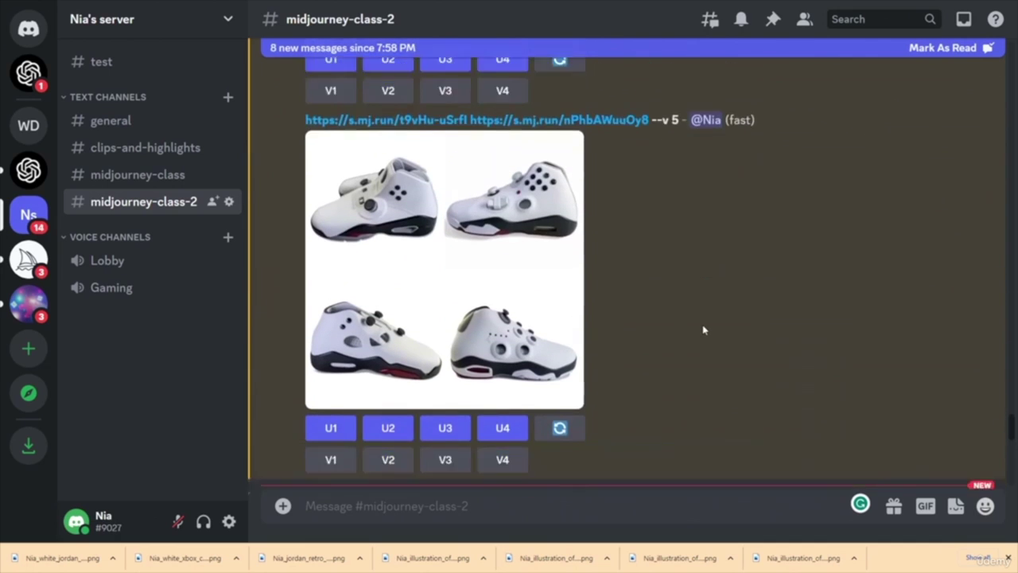
left_click(560, 414)
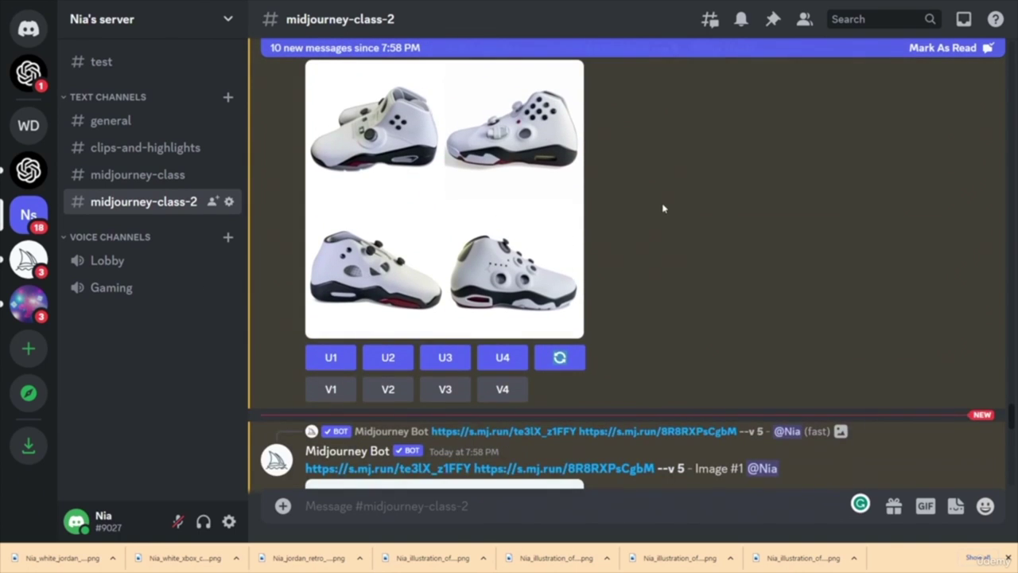
- Review the upscaled results and favorite two red-and-white upscales, including Image #3
scroll(663, 209, "down", 5)
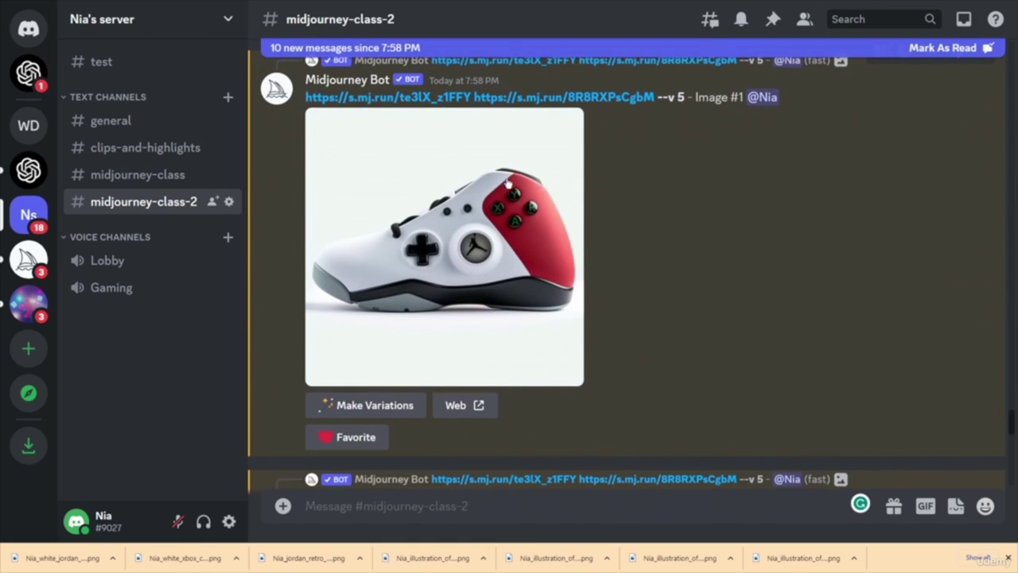
scroll(615, 297, "down", 6)
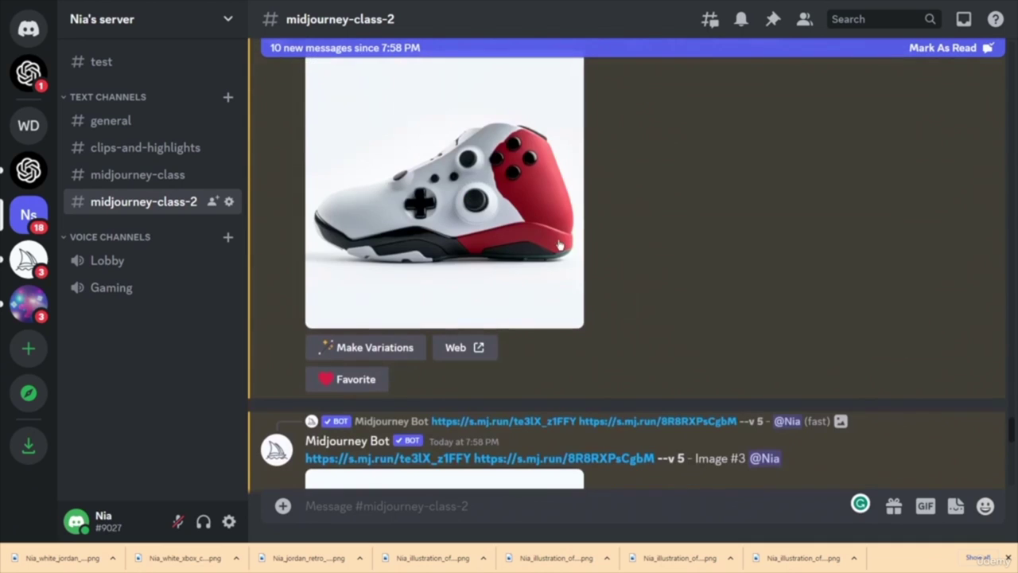
scroll(684, 248, "down", 9)
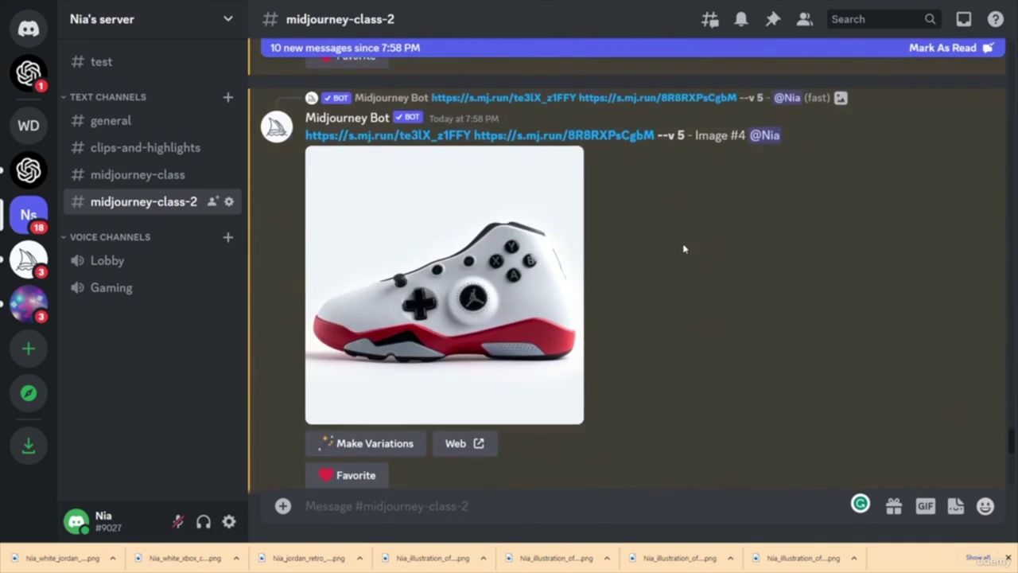
scroll(683, 249, "down", 15)
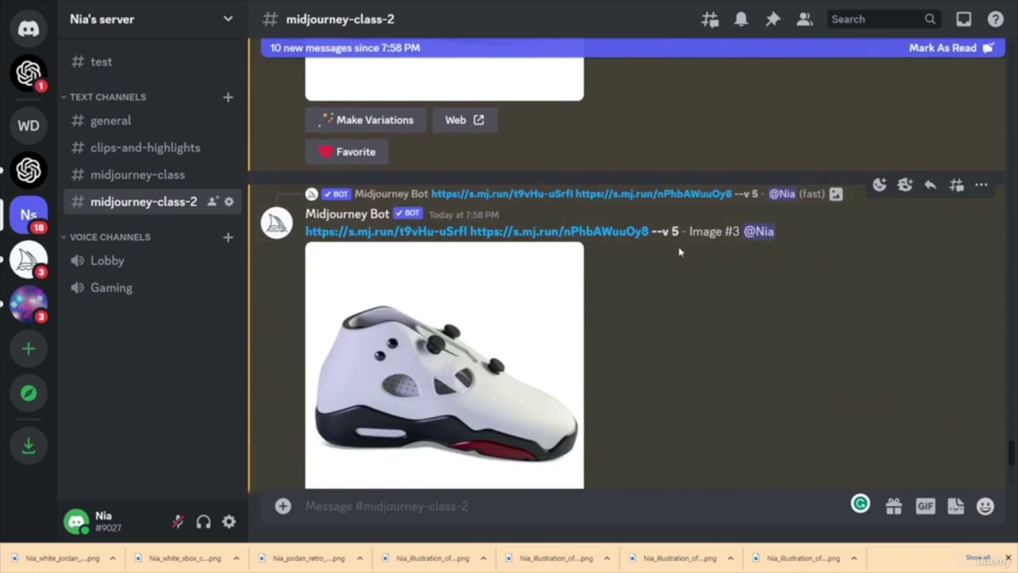
scroll(680, 252, "down", 15)
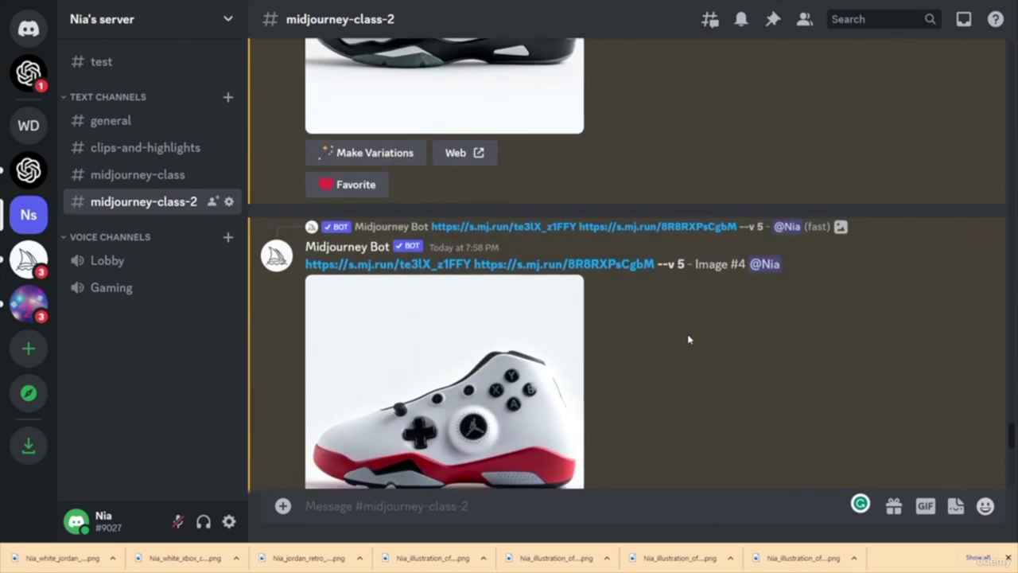
scroll(689, 340, "up", 3)
scroll(686, 339, "down", 1)
scroll(684, 336, "up", 1)
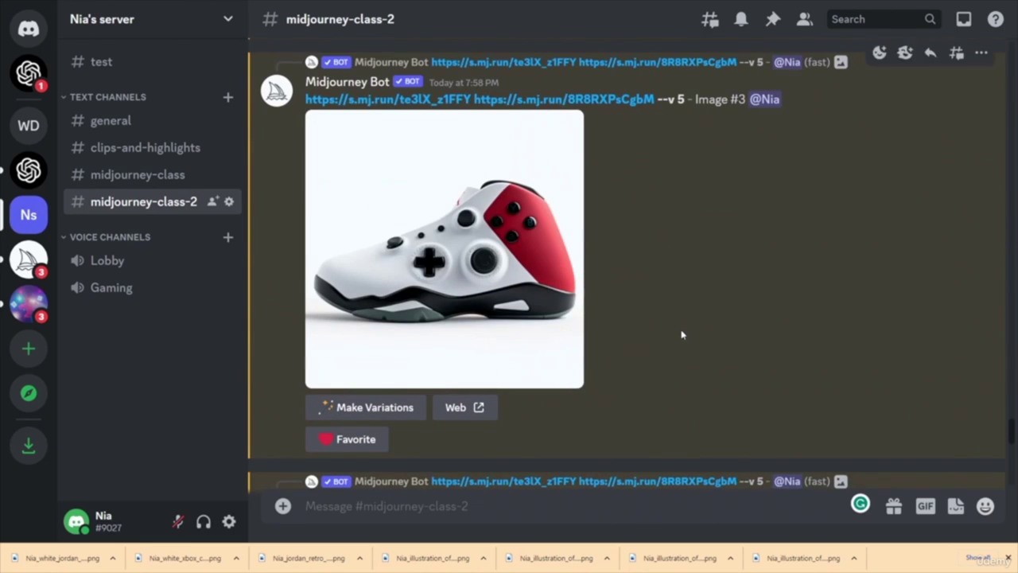
left_click(350, 442)
scroll(652, 381, "down", 3)
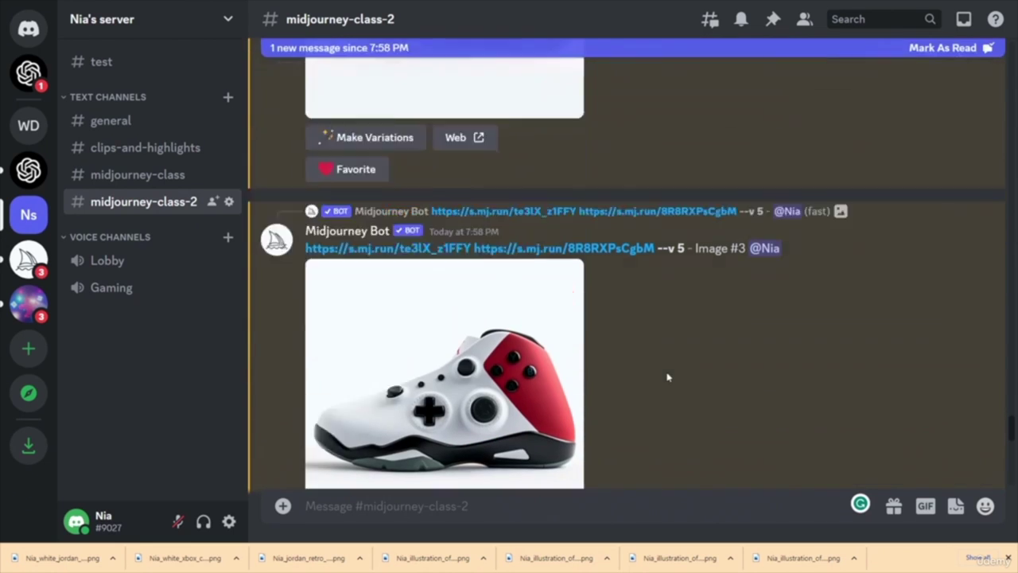
scroll(477, 358, "up", 2)
left_click(362, 347)
- Favorite the Image #1 upscale and two white controller-shoe upscales, including Image #3
scroll(653, 352, "up", 5)
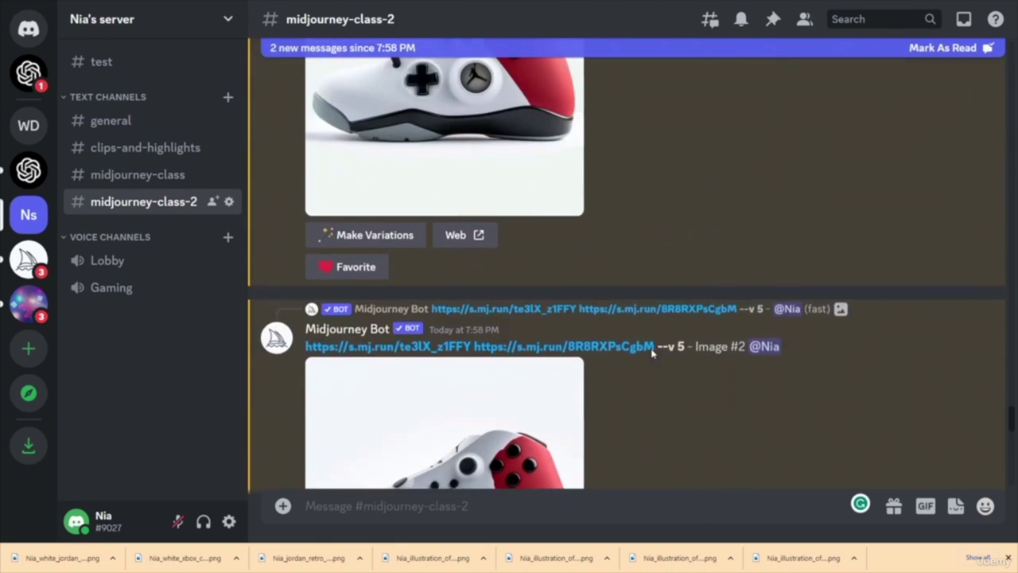
left_click(371, 355)
scroll(677, 334, "up", 5)
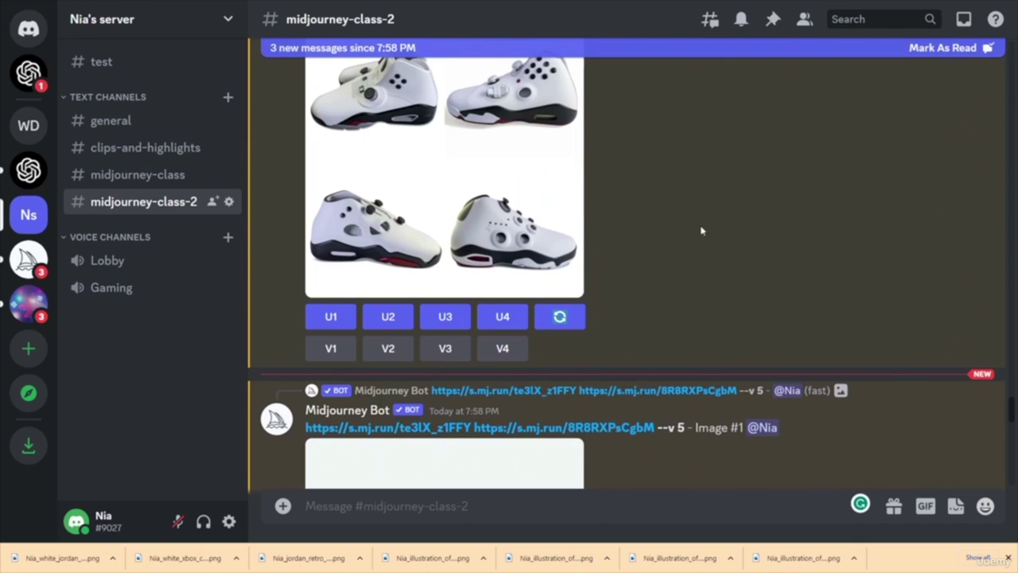
scroll(701, 231, "down", 10)
left_click(350, 423)
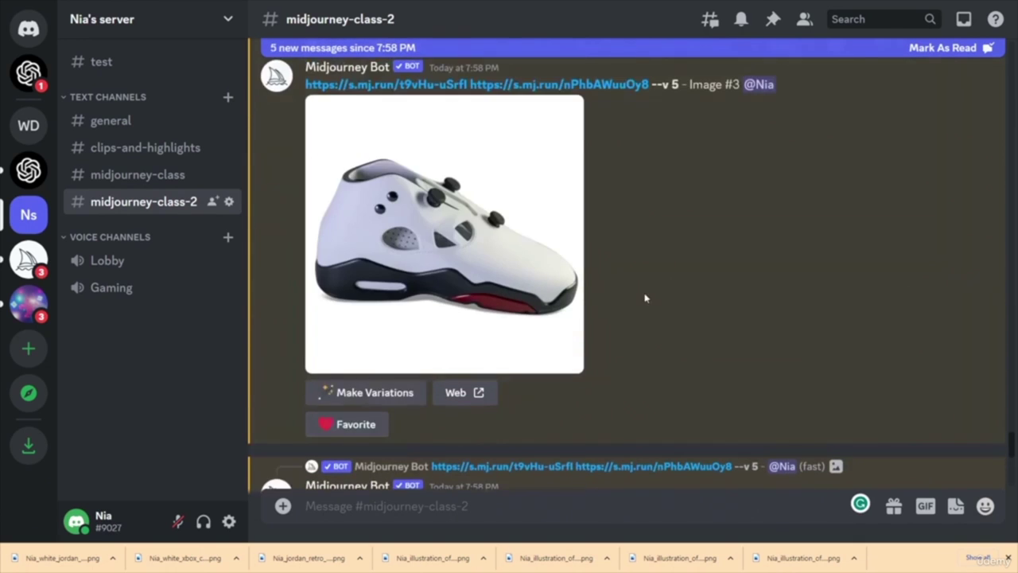
scroll(645, 298, "down", 3)
left_click(371, 204)
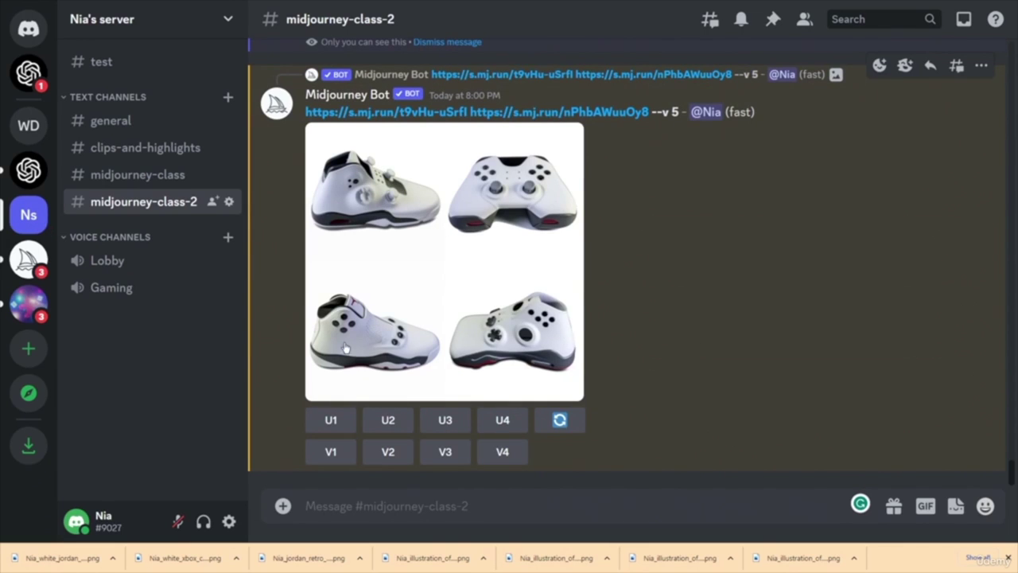
- Request U1 and U3 upscales from the newest white sneaker-controller grid
left_click(330, 422)
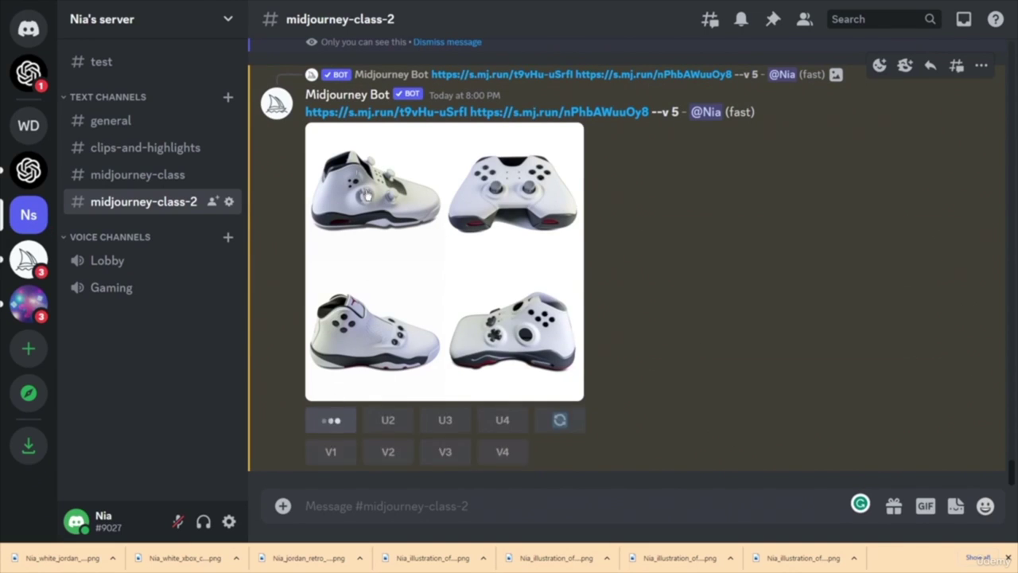
left_click(459, 304)
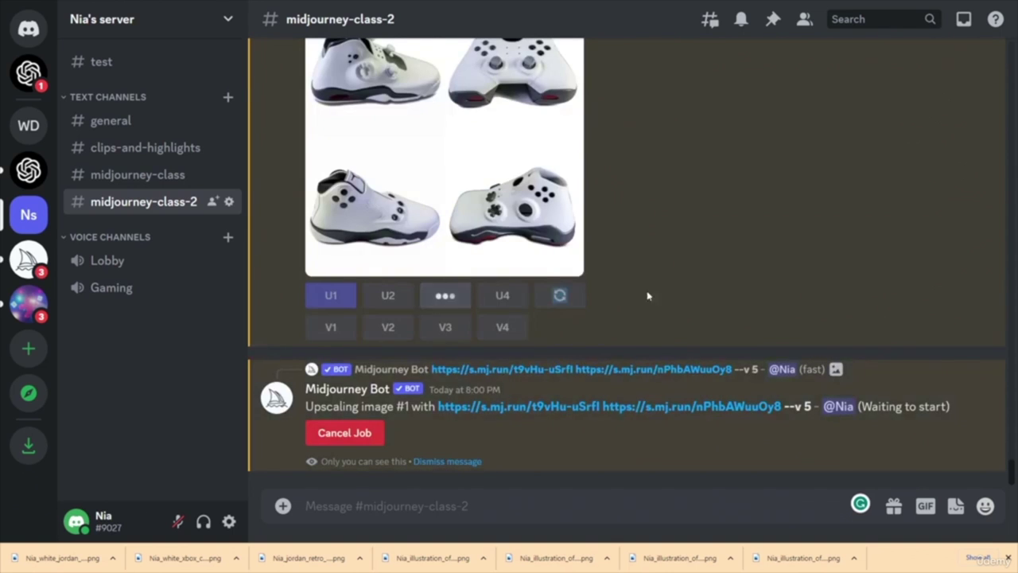
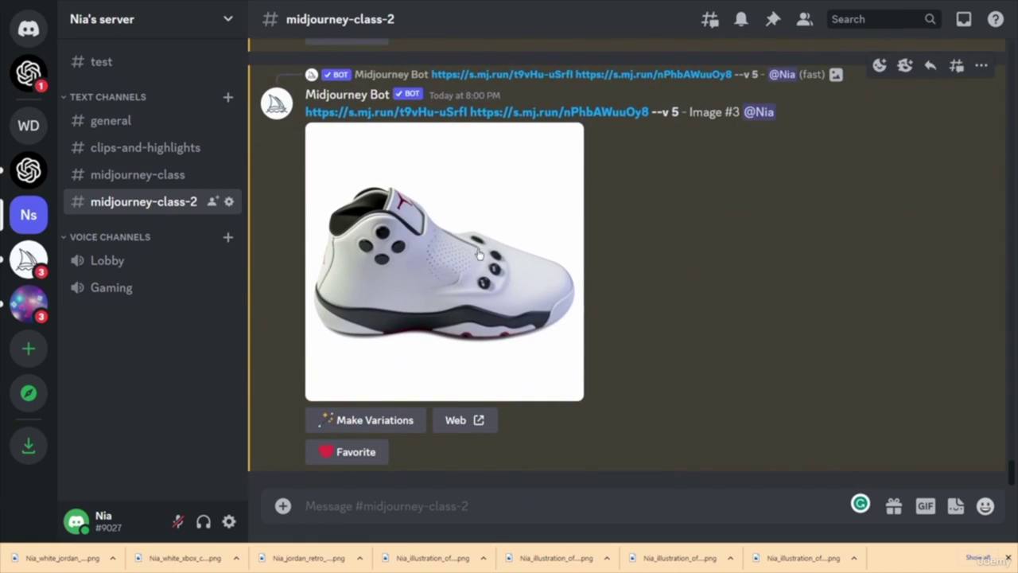
- Remix the first red-and-white controller sneaker upscale, submitting the prompt unchanged
scroll(688, 326, "up", 15)
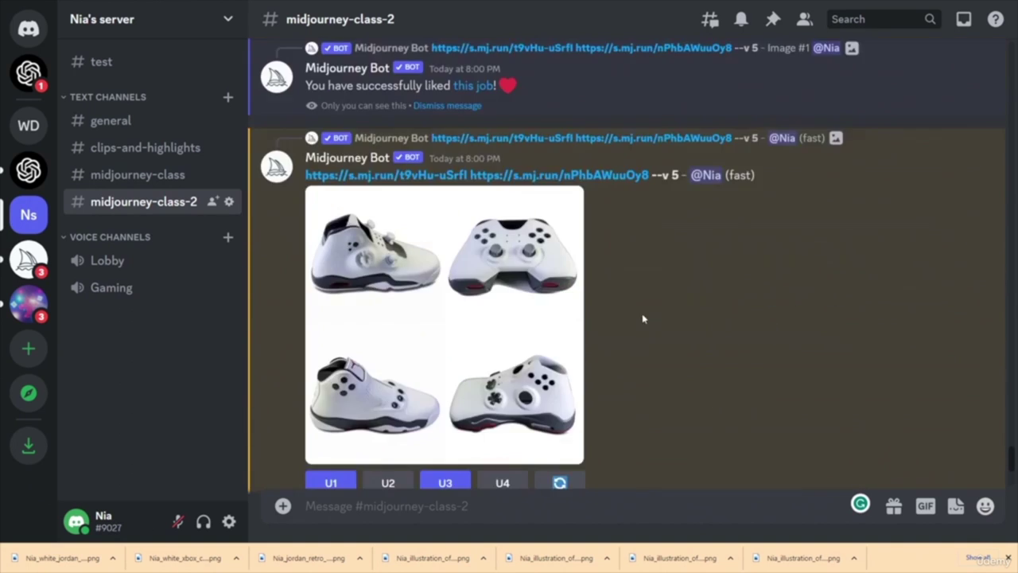
scroll(646, 325, "up", 10)
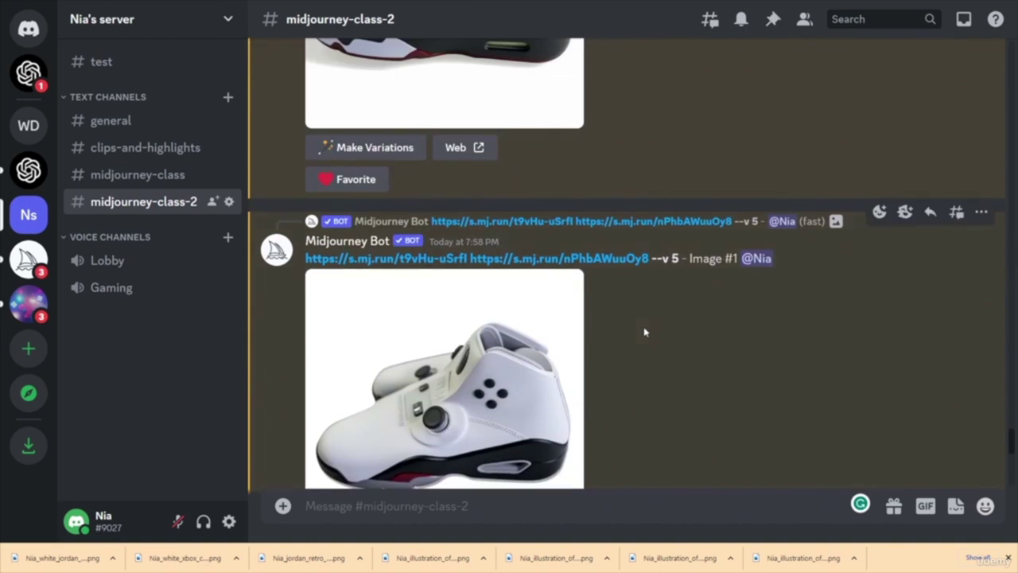
scroll(660, 295, "down", 12)
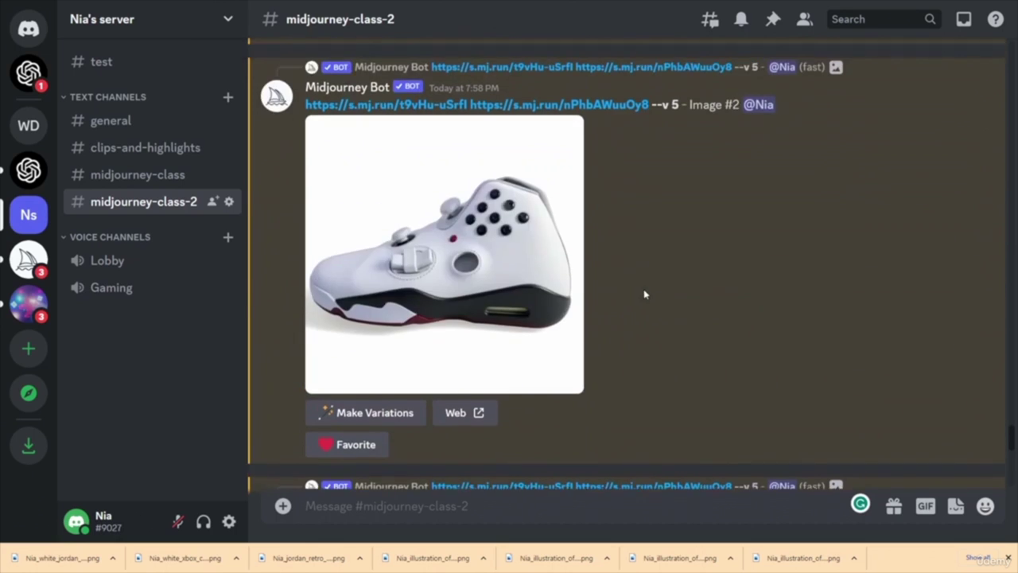
scroll(670, 316, "down", 14)
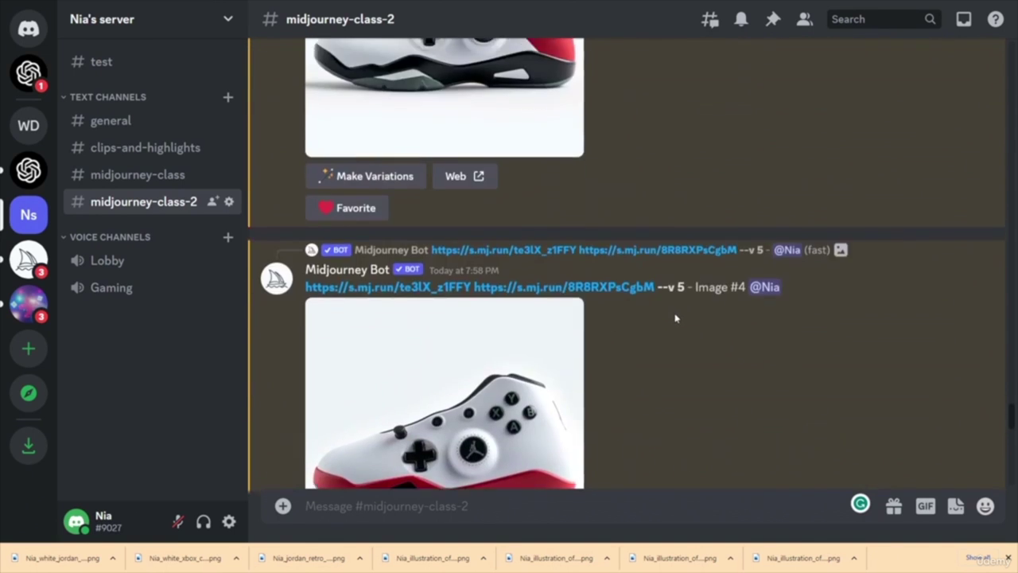
scroll(675, 318, "up", 8)
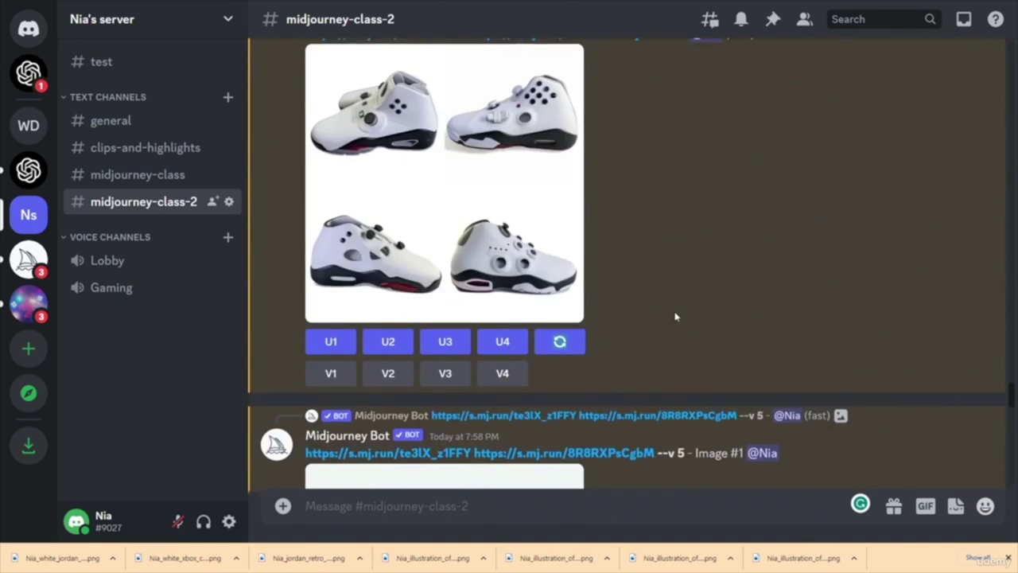
scroll(675, 318, "down", 5)
left_click(372, 334)
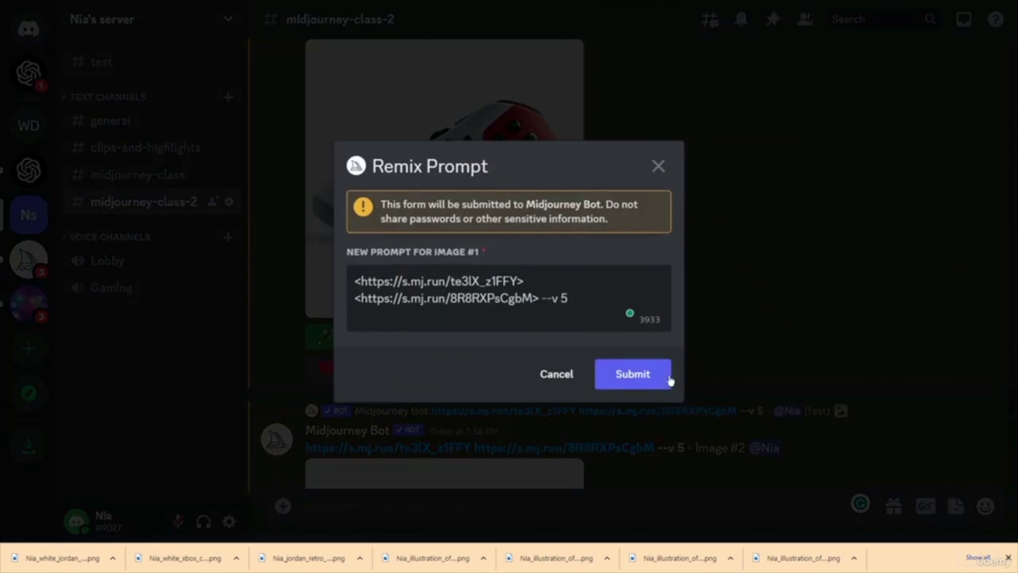
left_click(633, 374)
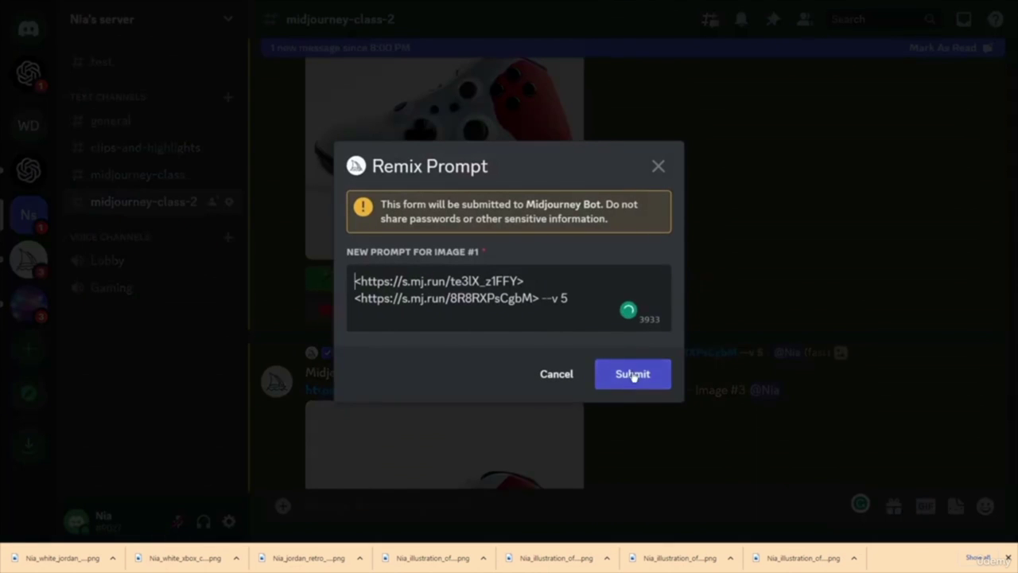
- Submit unchanged remix prompts for two more te3lX sneaker upscales
left_click(629, 374)
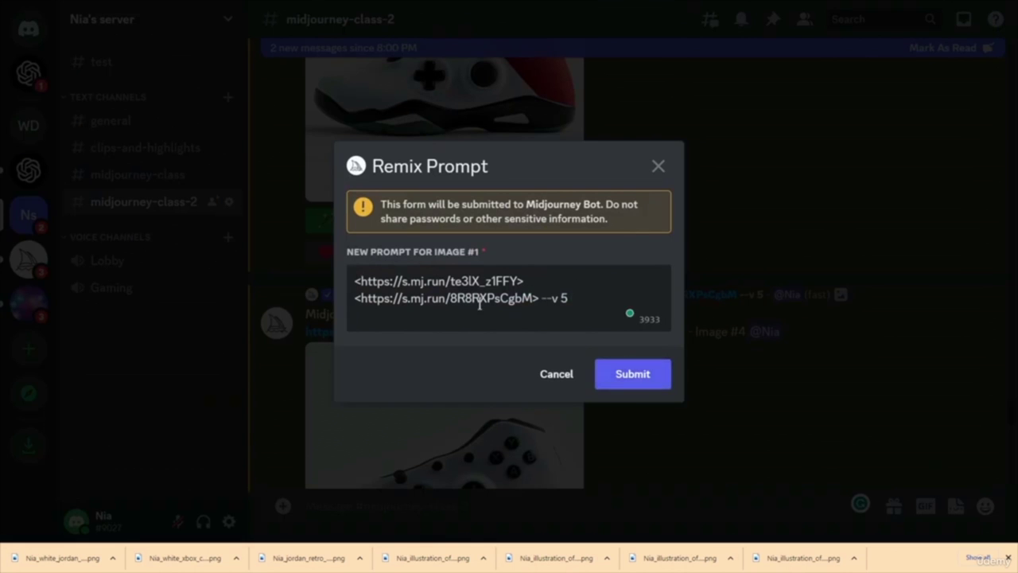
left_click(654, 380)
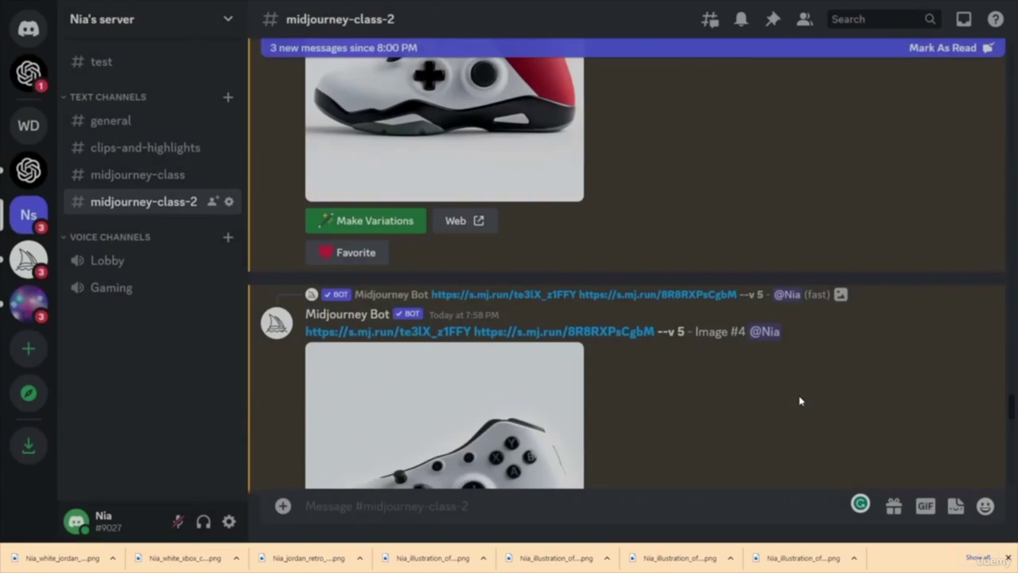
scroll(675, 372, "down", 4)
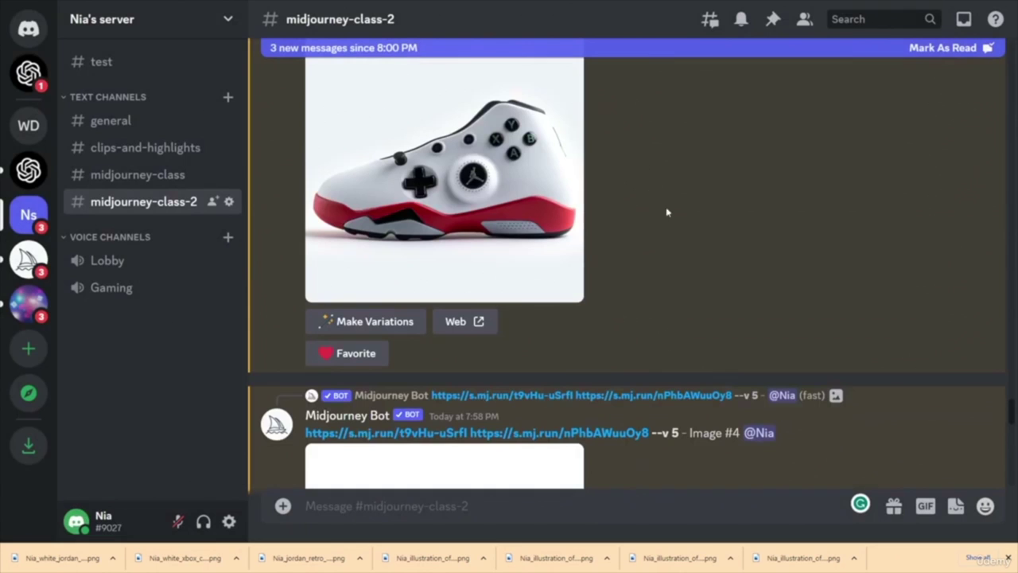
scroll(676, 254, "down", 3)
scroll(689, 239, "down", 8)
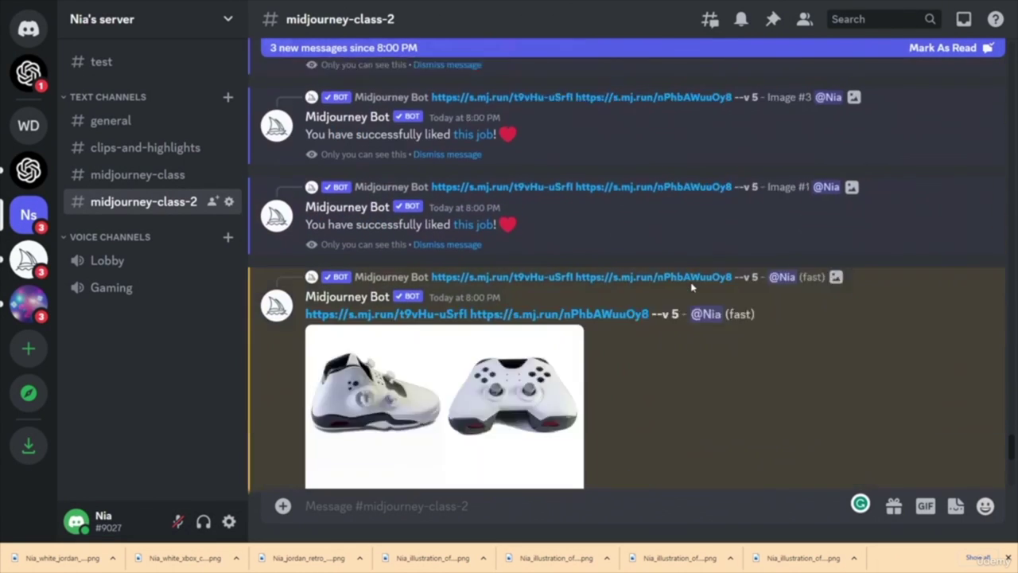
scroll(699, 295, "down", 10)
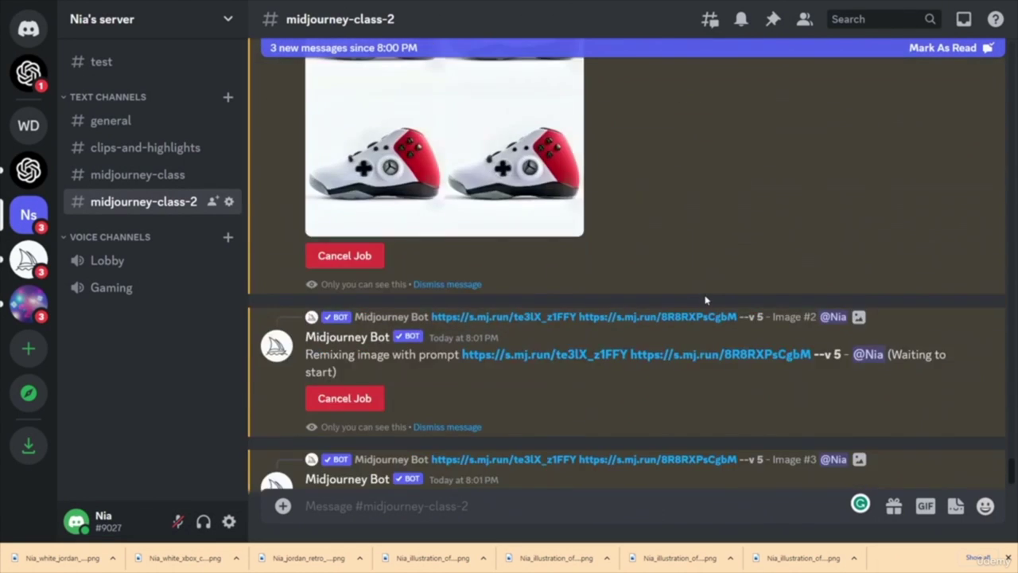
scroll(706, 300, "up", 4)
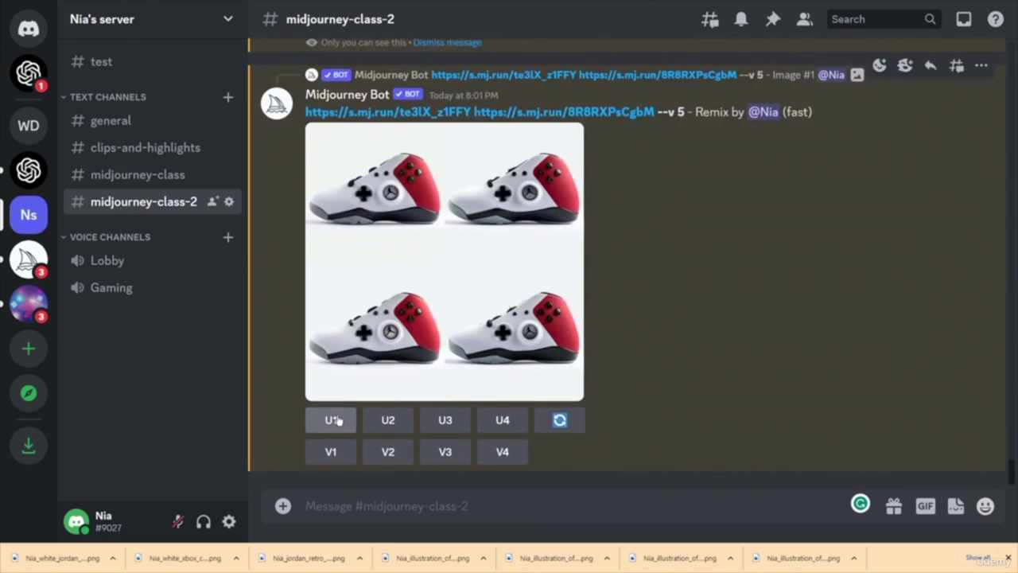
- Enlarge the finished remix grid for a closer look, then close the preview
left_click(443, 269)
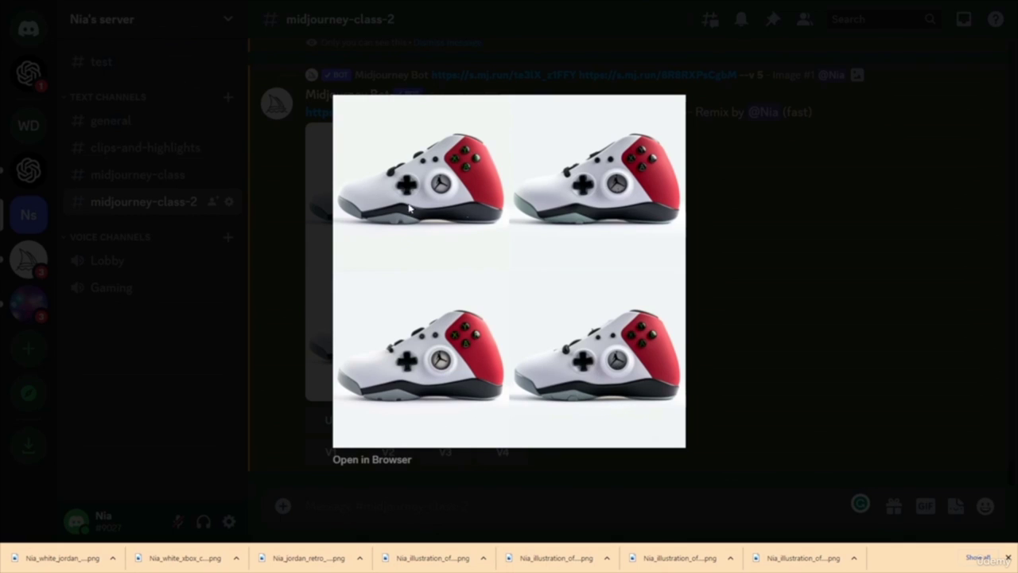
left_click(800, 350)
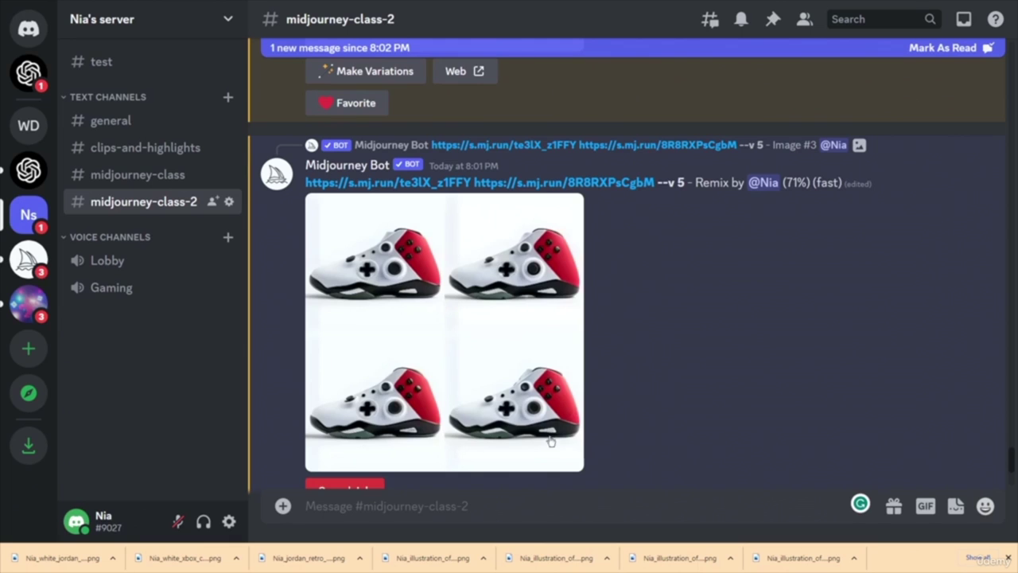
scroll(667, 429, "up", 3)
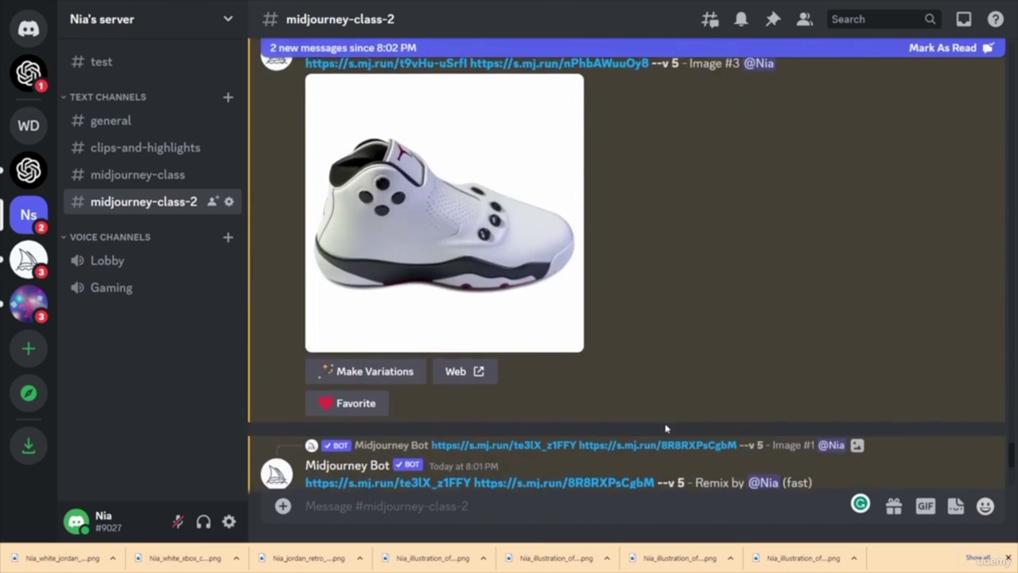
scroll(667, 429, "down", 5)
- Upscale the fourth and third shoes (U4, U3) of the remix grid
left_click(502, 419)
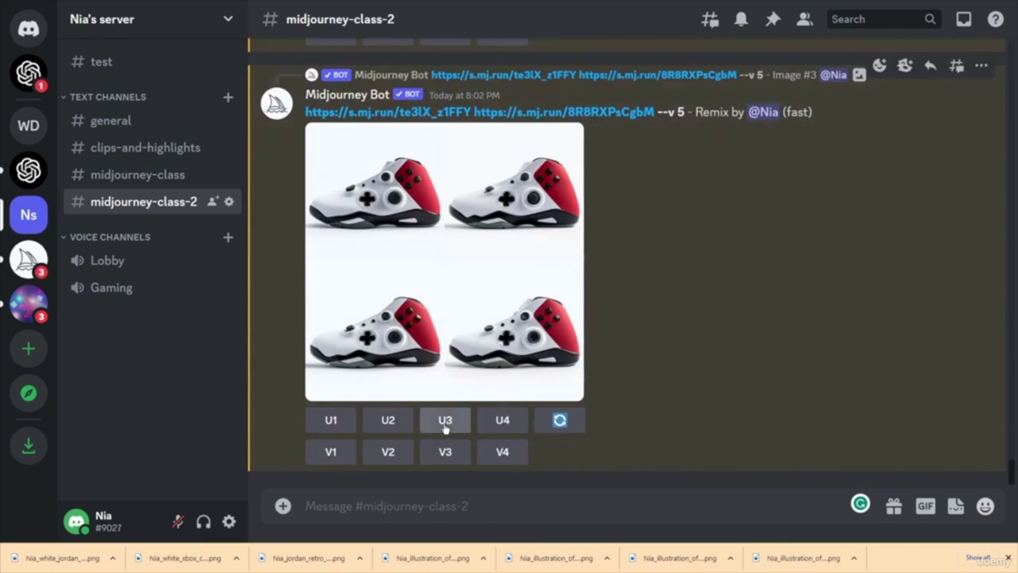
left_click(444, 295)
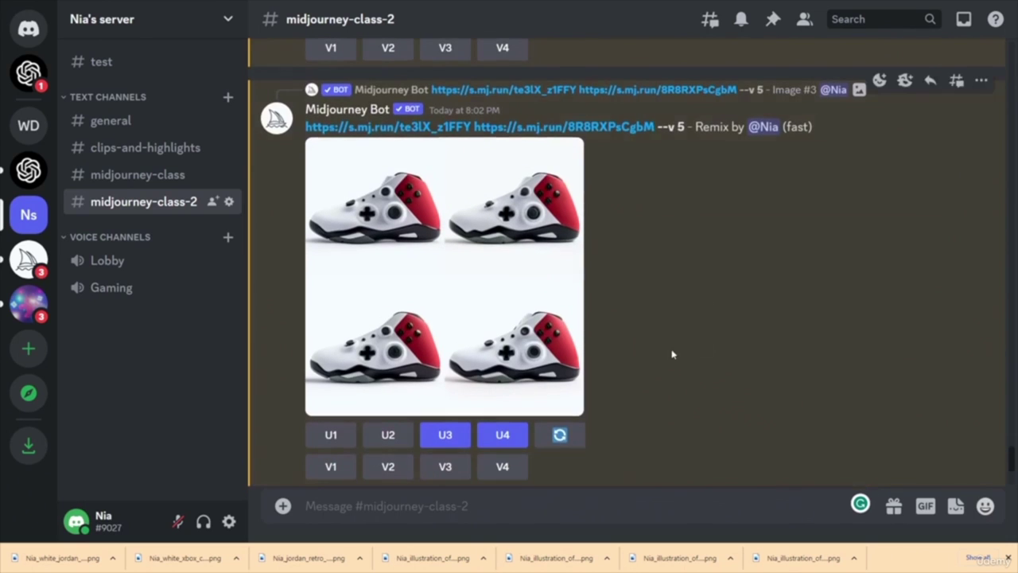
scroll(692, 370, "down", 3)
scroll(689, 362, "down", 5)
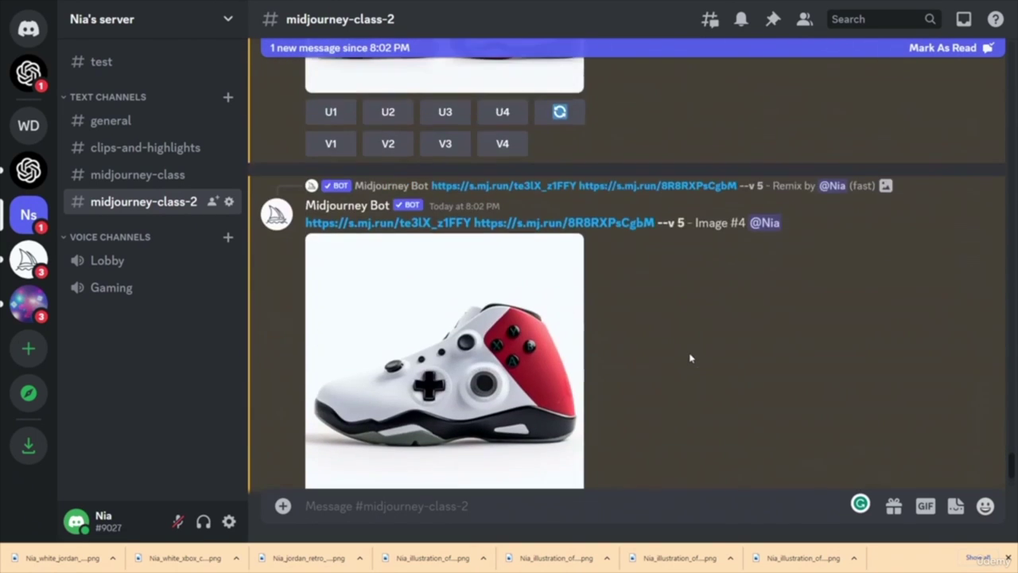
scroll(692, 359, "down", 1)
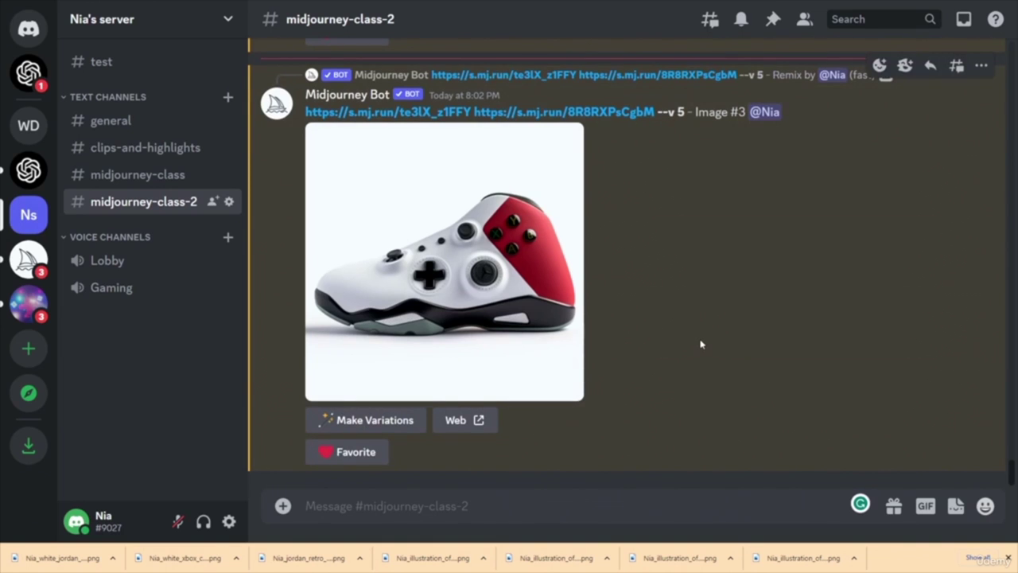
scroll(701, 345, "up", 10)
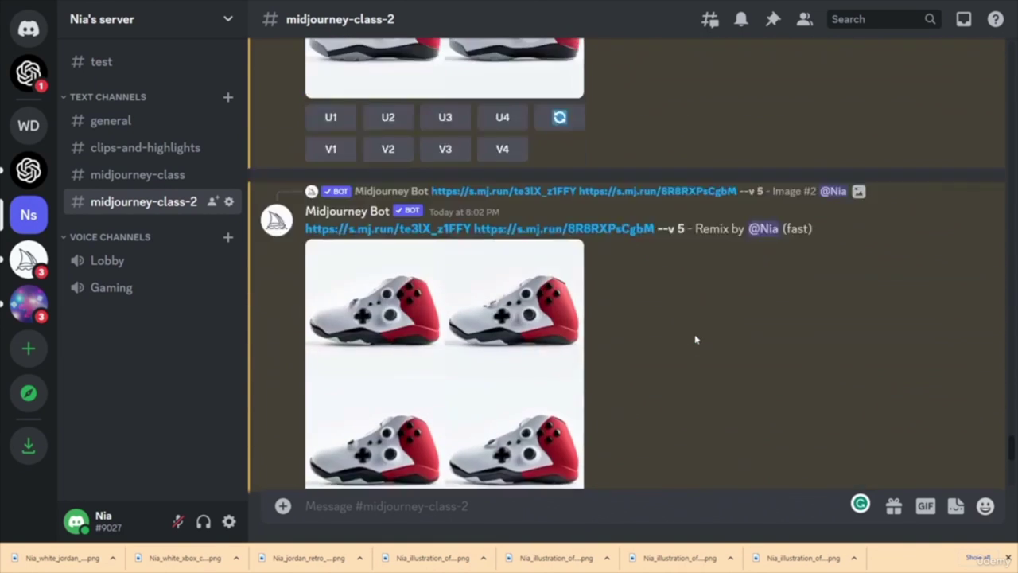
scroll(695, 339, "up", 15)
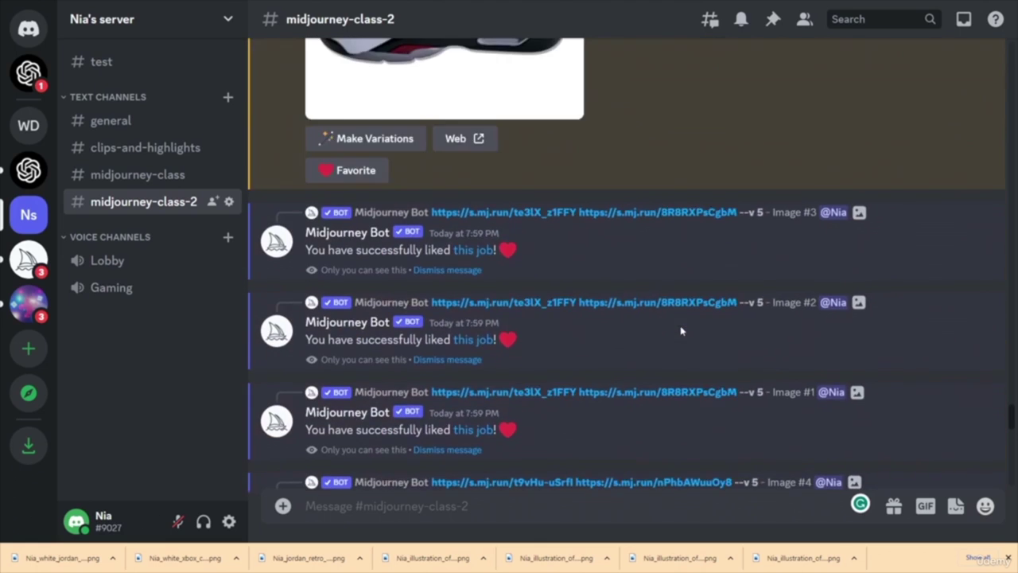
scroll(681, 330, "up", 15)
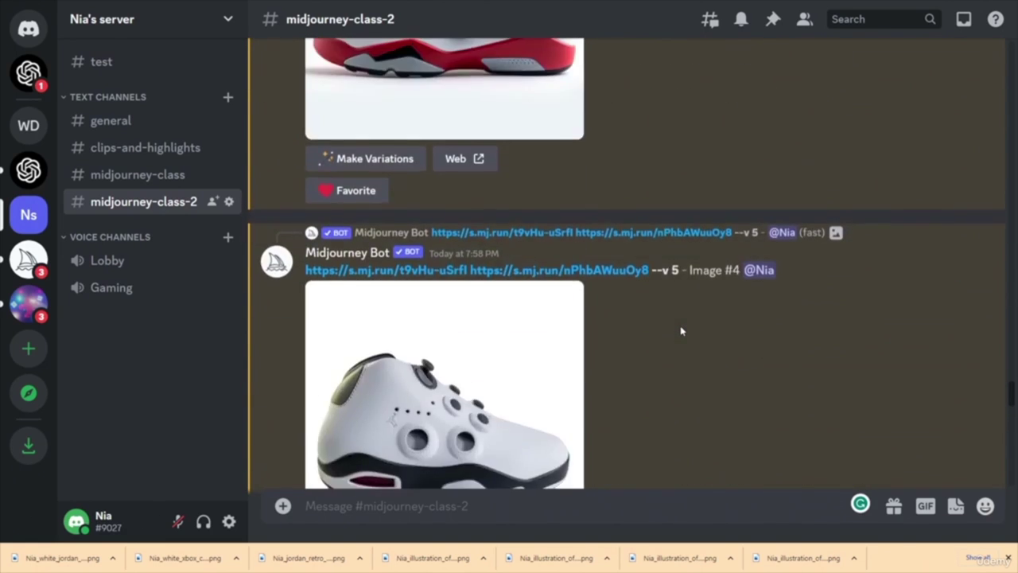
scroll(681, 331, "up", 15)
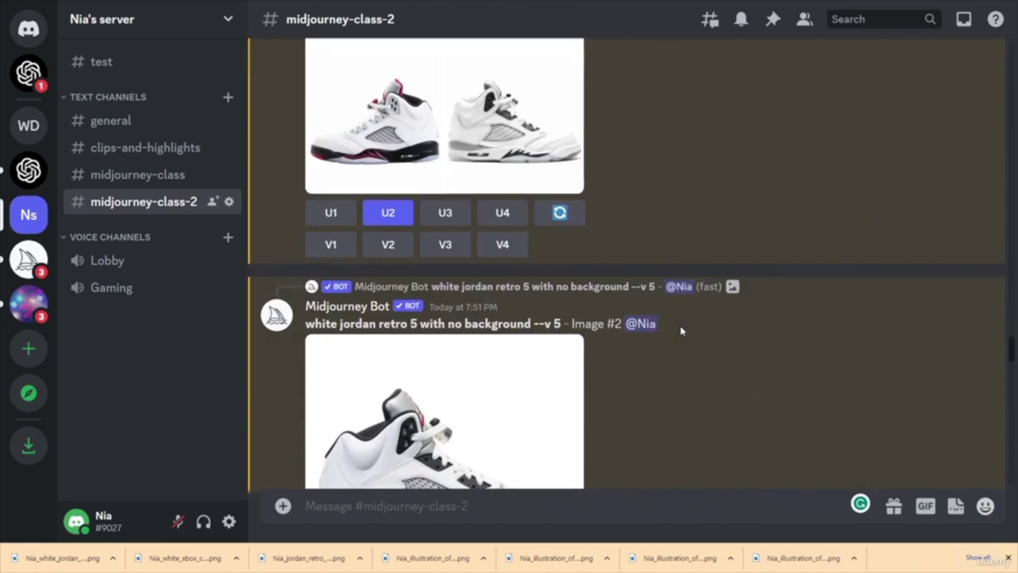
- View the white Jordan Retro 5 image enlarged, then close it
scroll(681, 331, "up", 2)
scroll(657, 320, "down", 5)
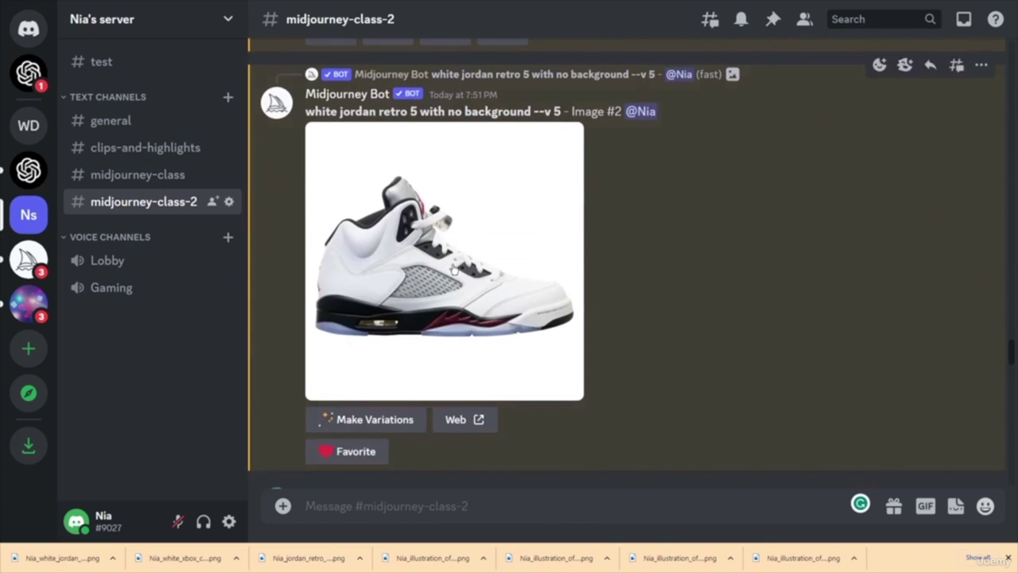
right_click(420, 223)
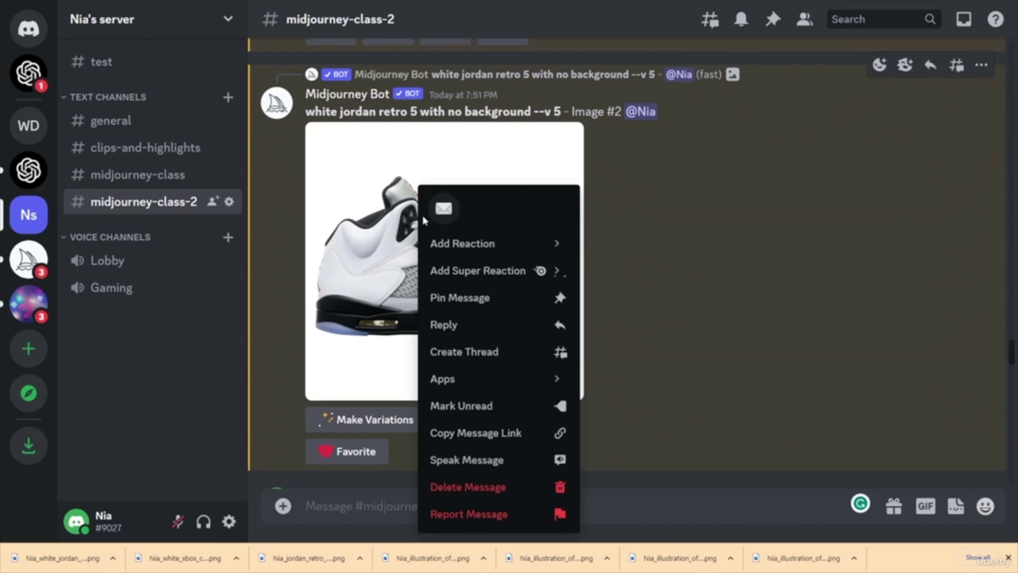
left_click(414, 222)
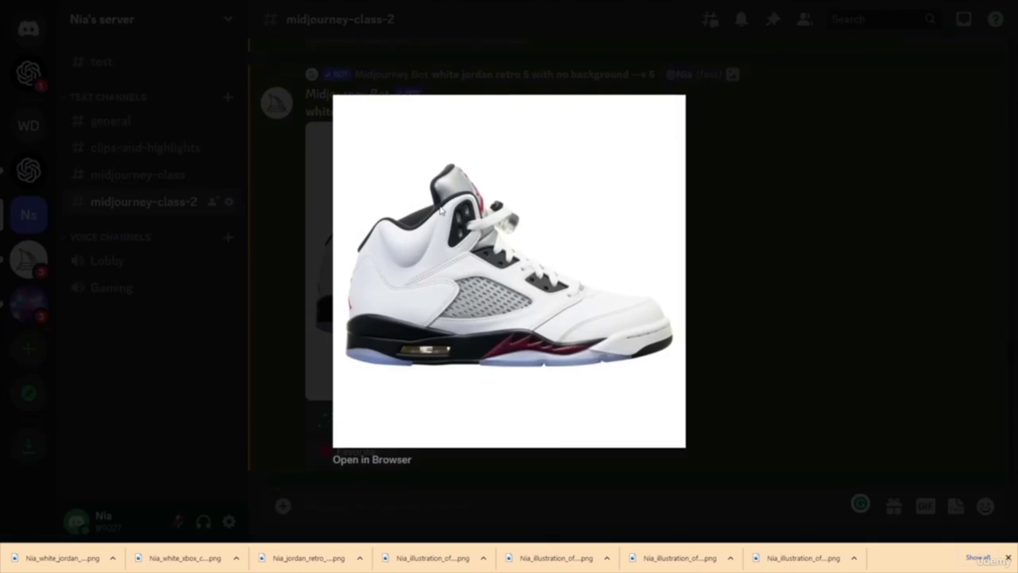
left_click(704, 248)
- Send /imagine with the white Jordan image URL plus 'with xbox controller features'
type("/blend")
left_click(428, 491)
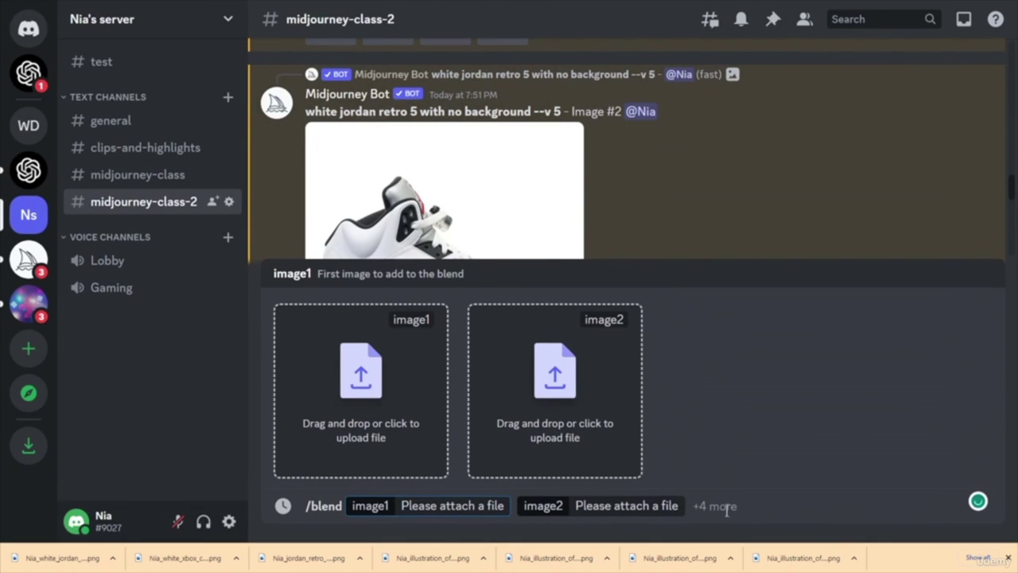
key("Return")
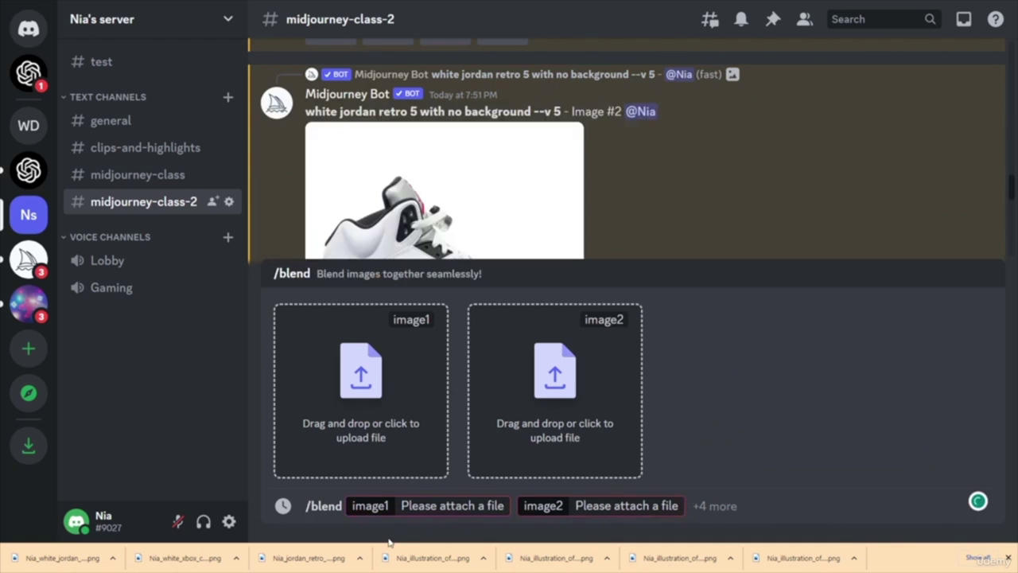
left_click(650, 512)
key("BackSpace")
key("BackSpace")
key("BackSpace")
key("BackSpace")
key("BackSpace")
key("BackSpace")
key("BackSpace")
key("BackSpace")
key("BackSpace")
type("/")
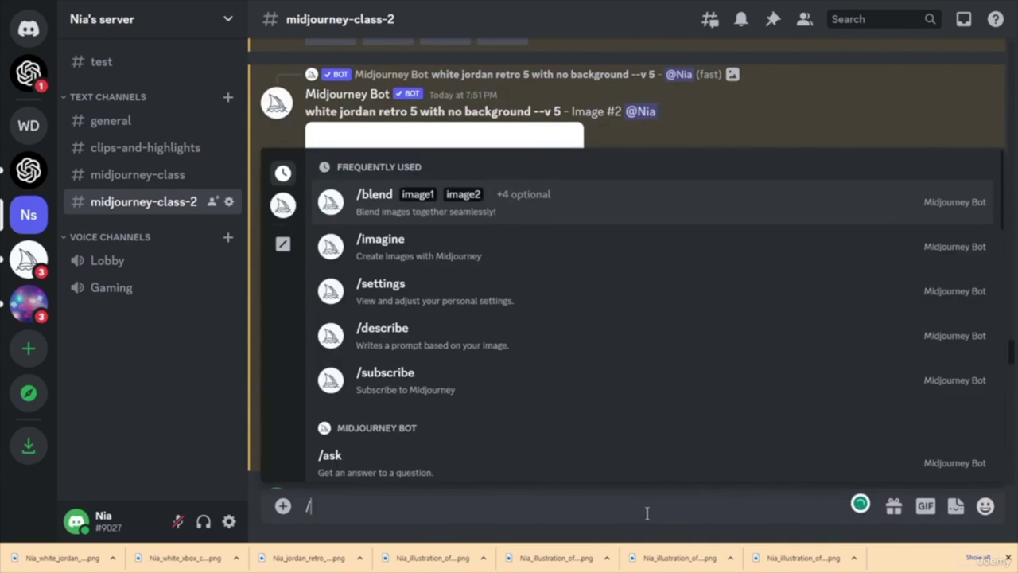
type("i")
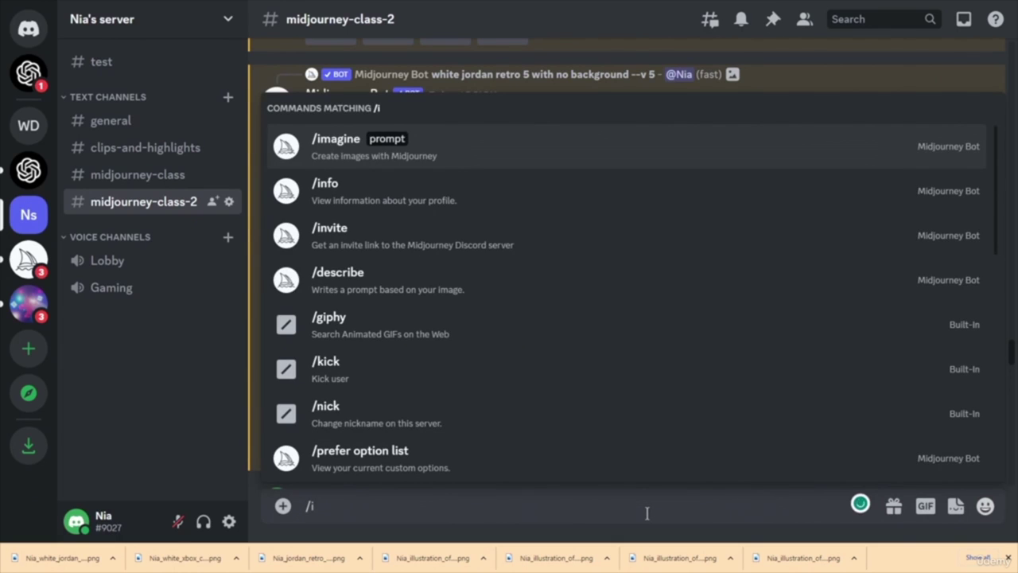
key("Return")
key("ctrl+v")
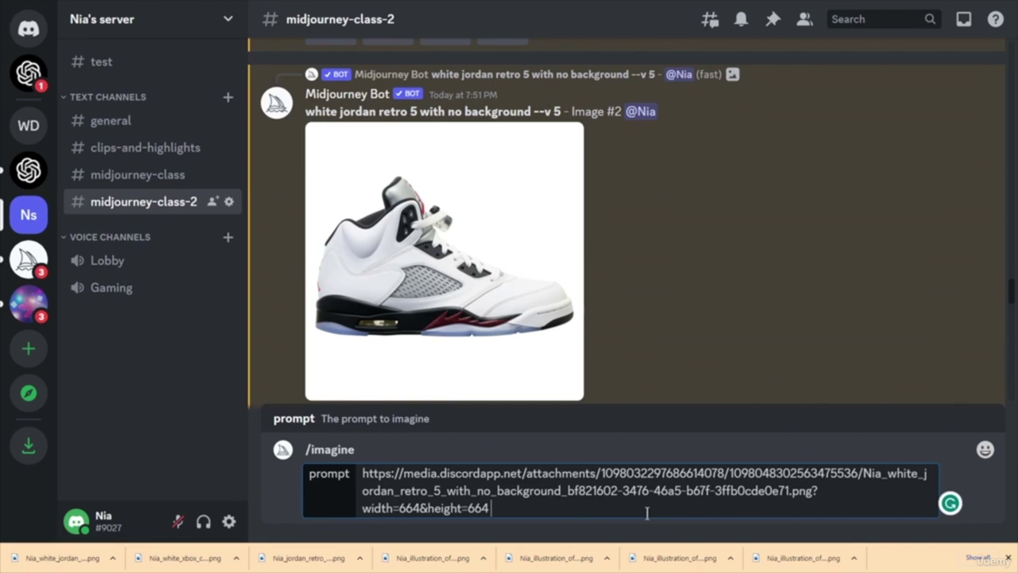
type("with xbox controller fe")
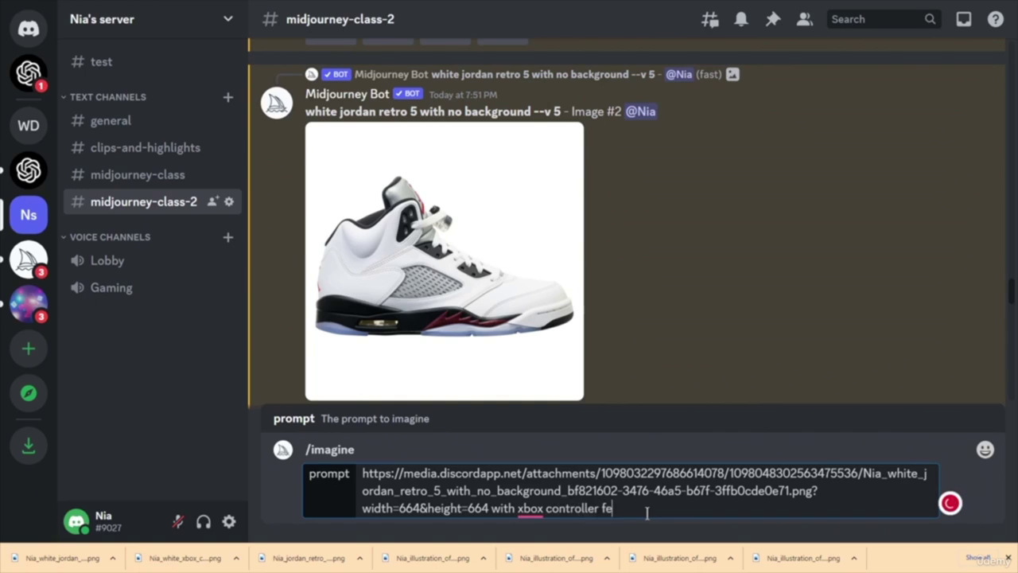
type("atures")
key("Return")
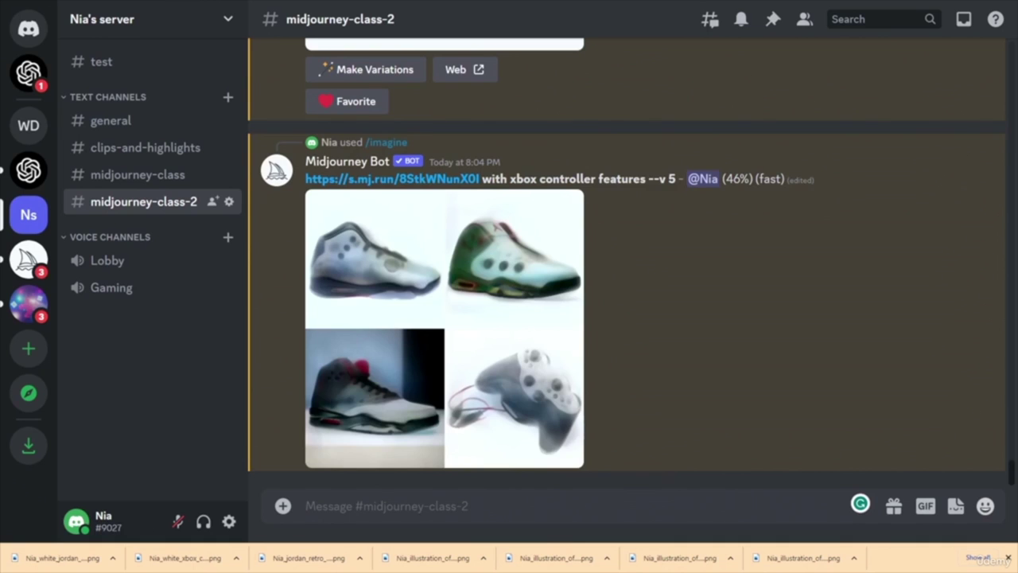
- Scroll up to the red Jordan Retro 5 image and preview it enlarged
scroll(627, 265, "up", 15)
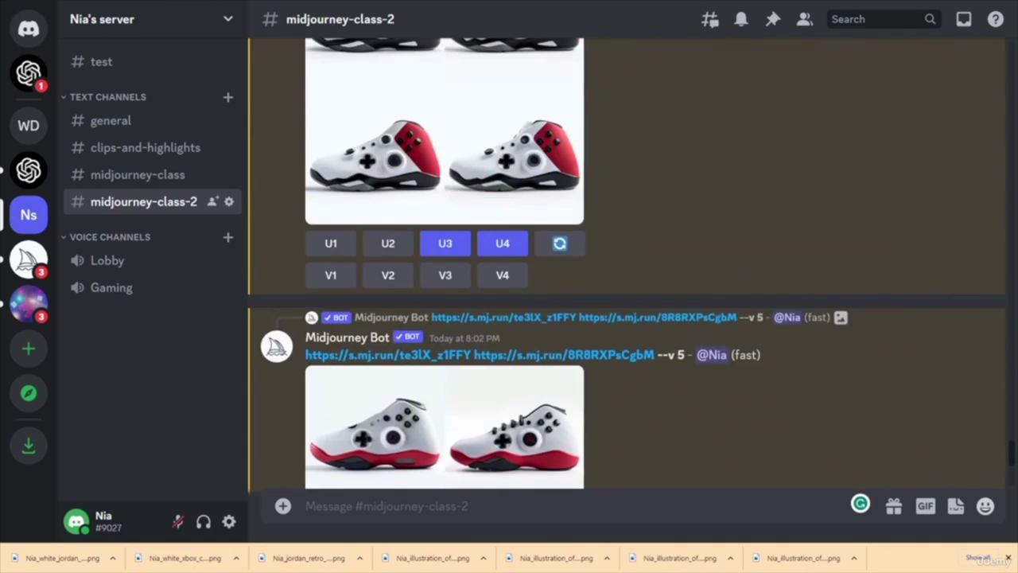
scroll(626, 265, "up", 20)
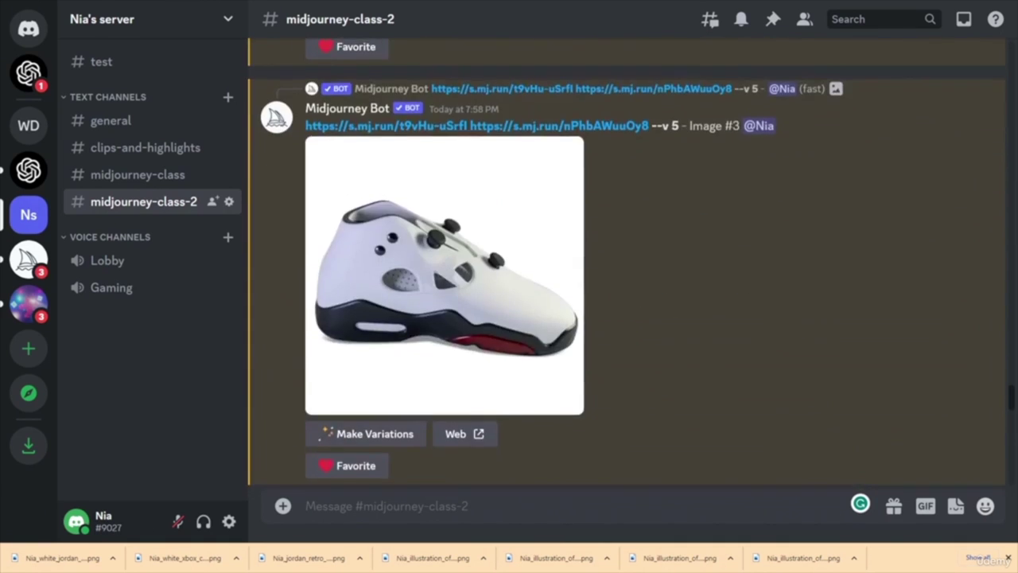
scroll(626, 264, "up", 20)
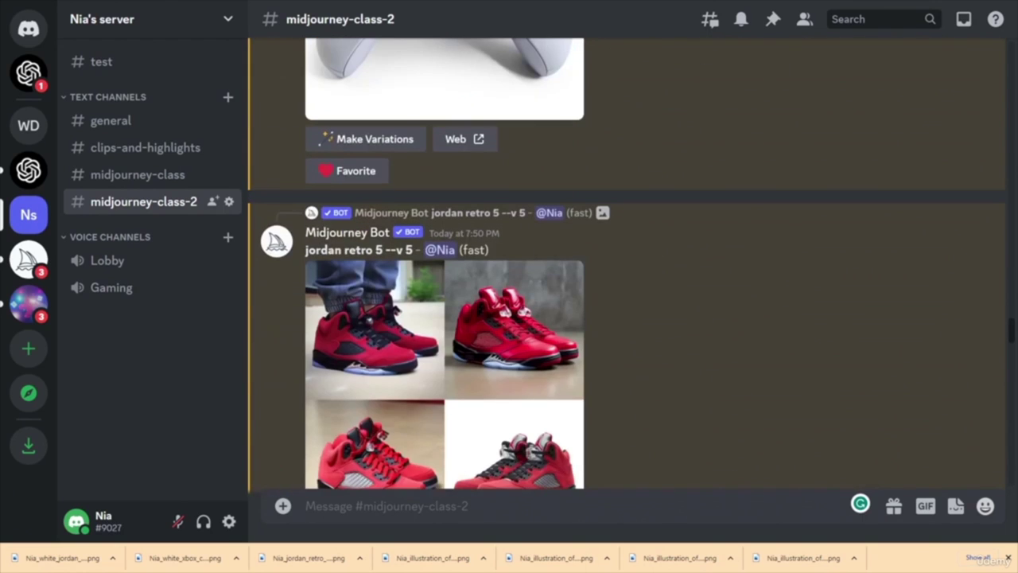
scroll(626, 264, "up", 8)
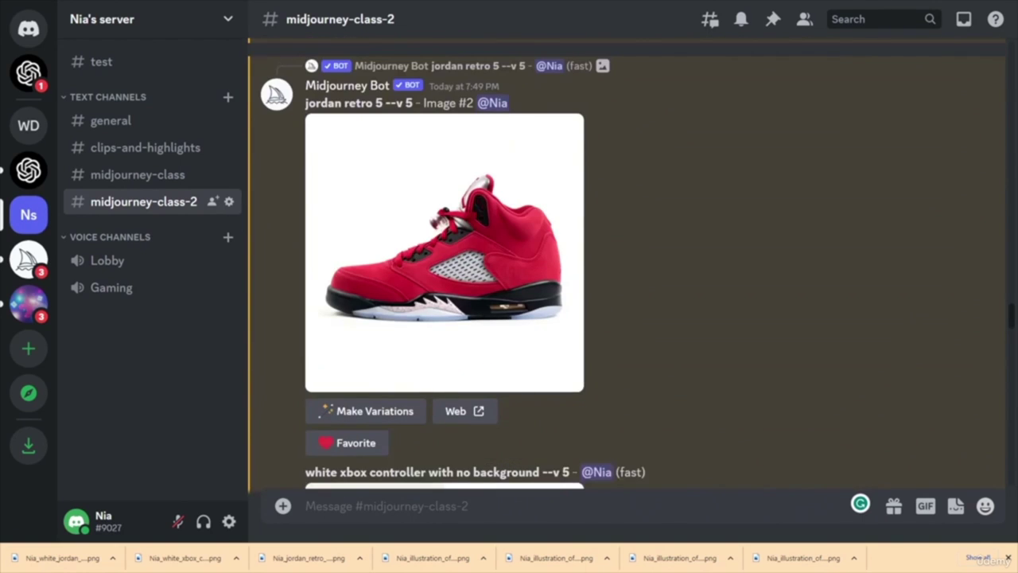
left_click(563, 256)
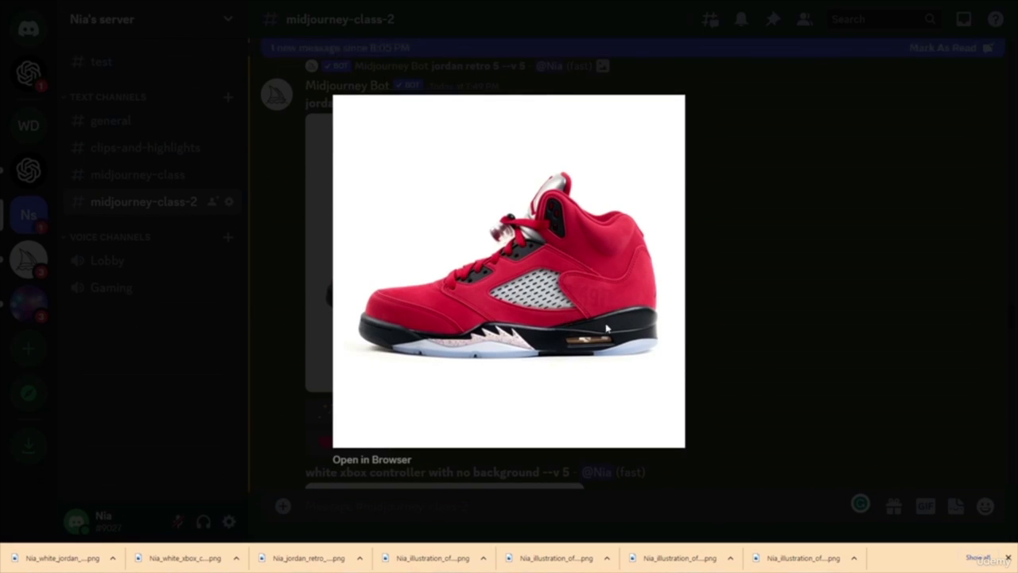
left_click(293, 527)
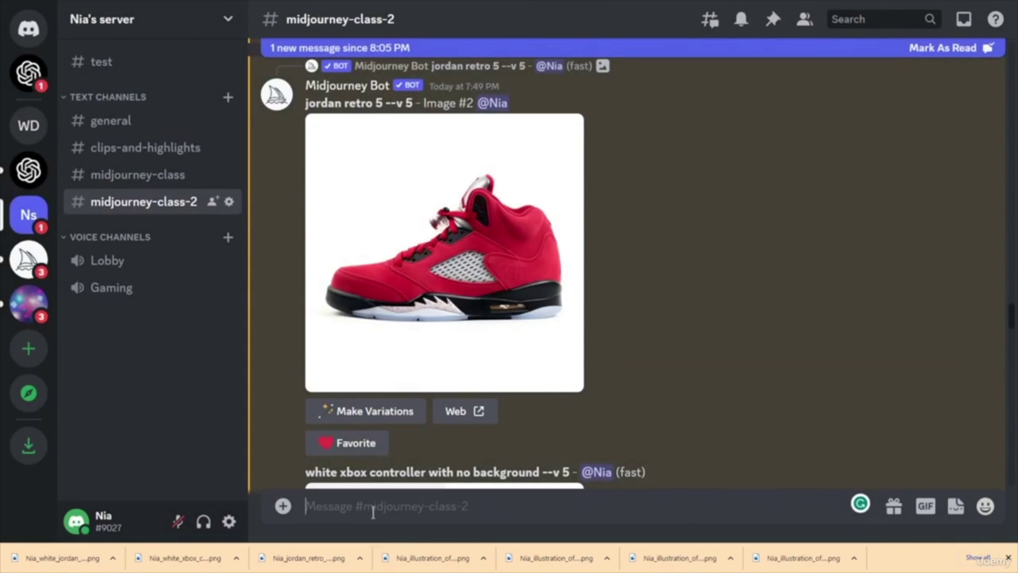
- Enter a prompt with the red Jordan image URL followed by 'xbox controller'
type("/blend")
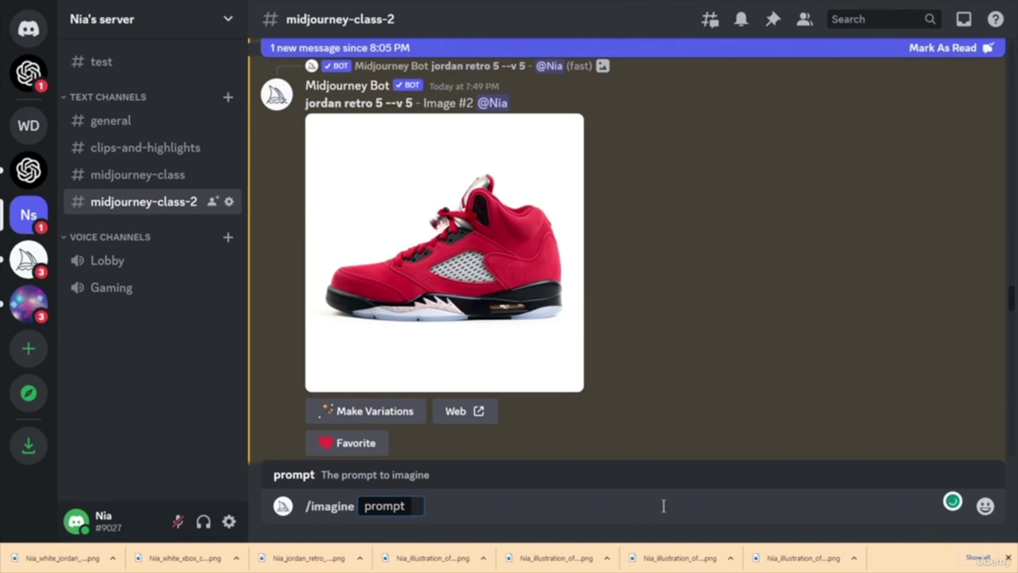
key("ctrl+v")
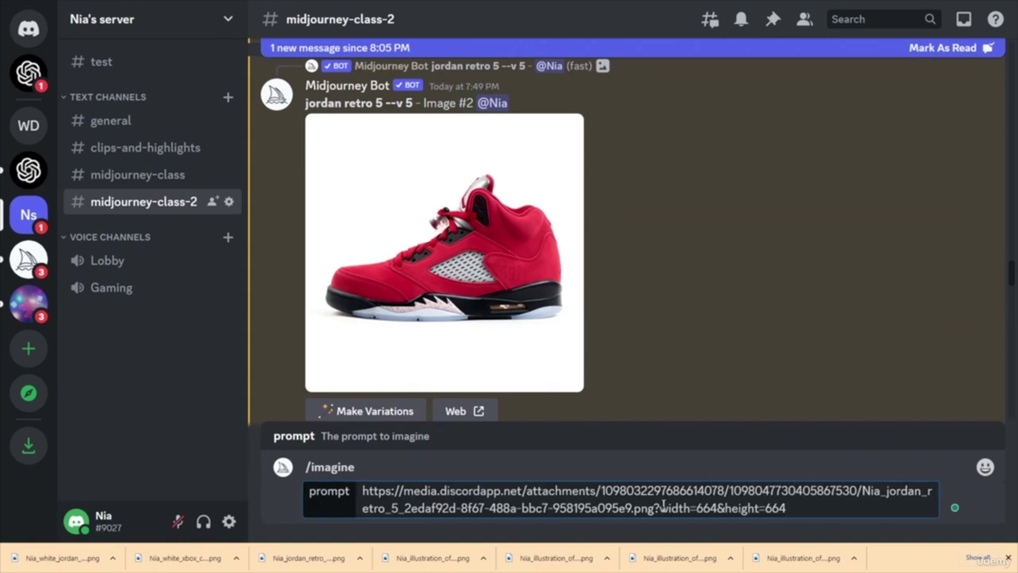
type("xbox controller")
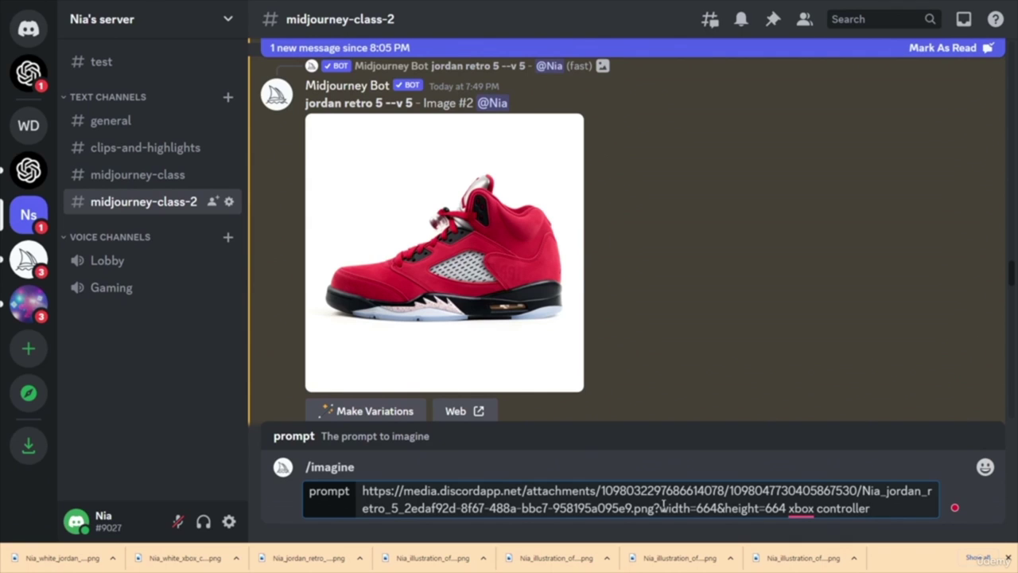
key("Return")
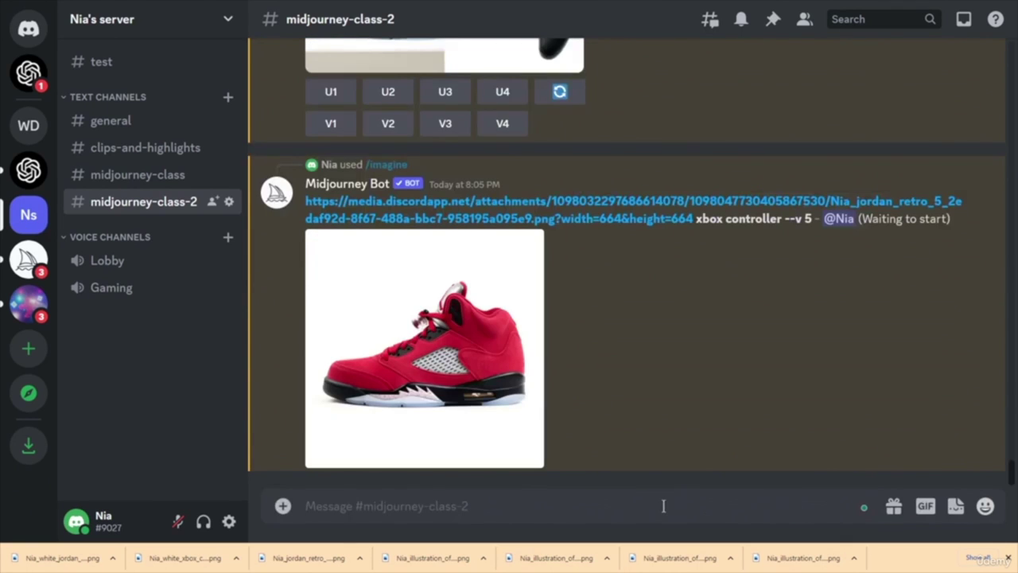
- Upscale the first and third shoes of the xbox controller features grid, then reroll it
scroll(652, 456, "up", 3)
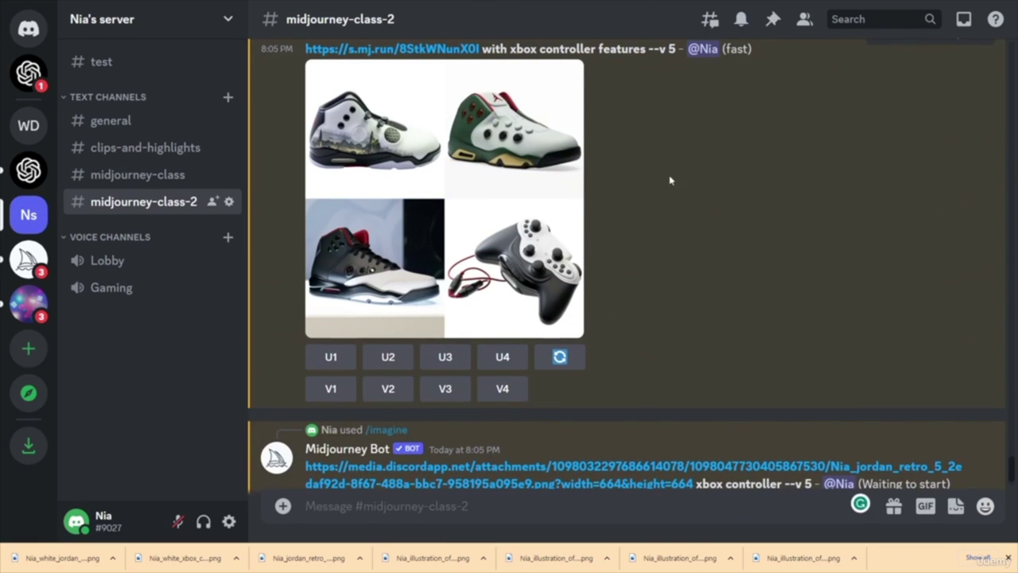
left_click(326, 363)
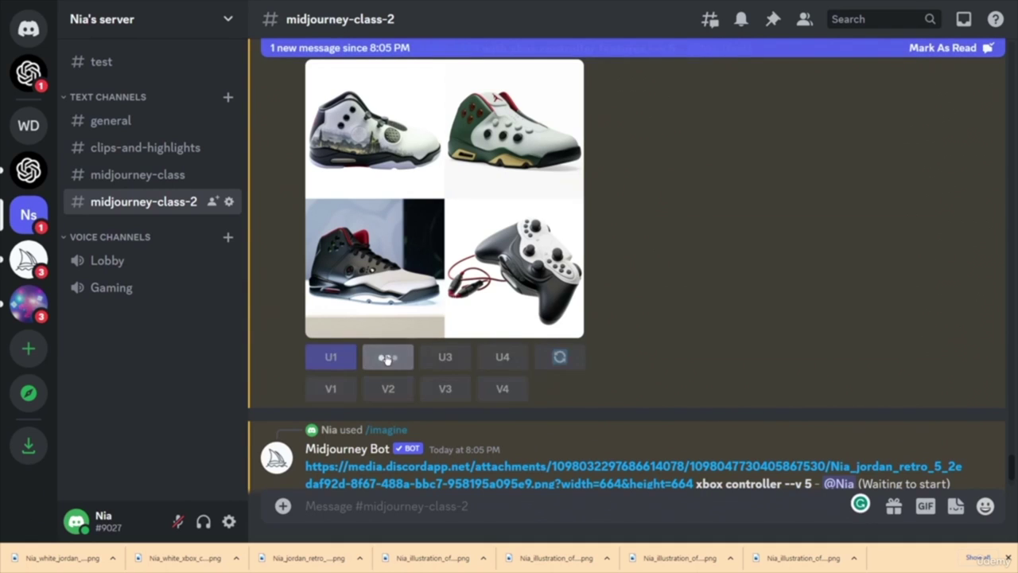
left_click(445, 357)
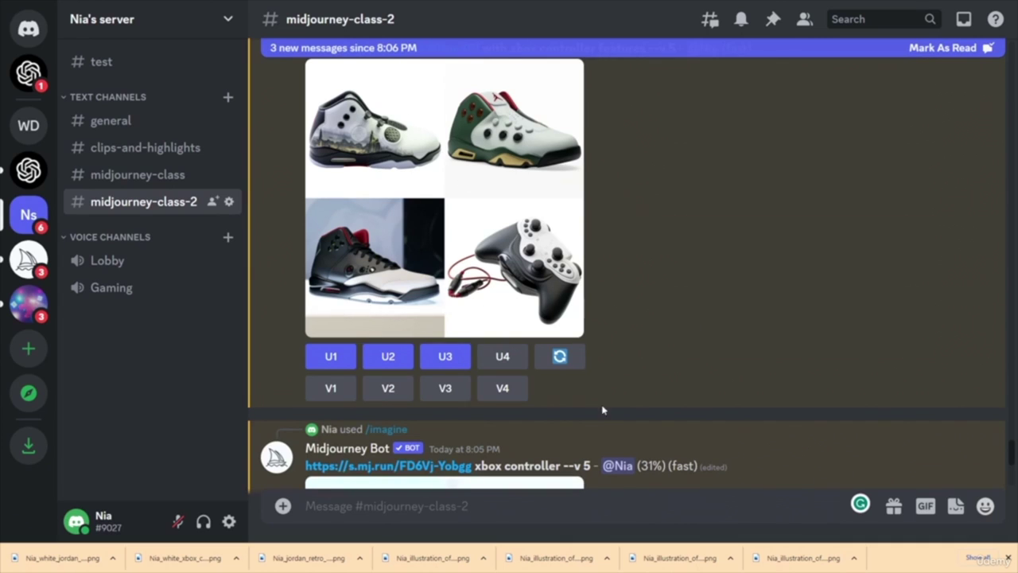
left_click(559, 357)
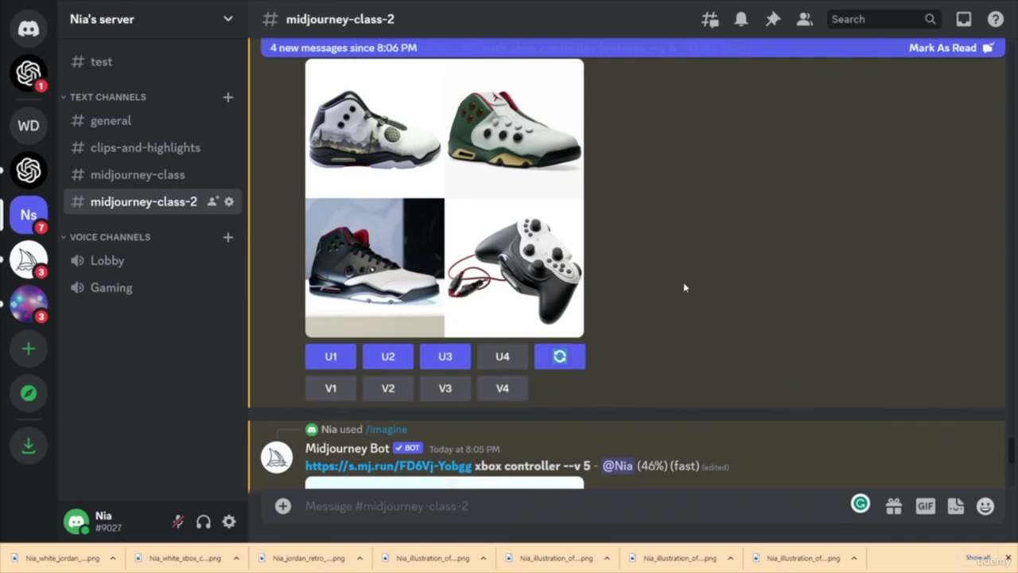
scroll(695, 274, "down", 10)
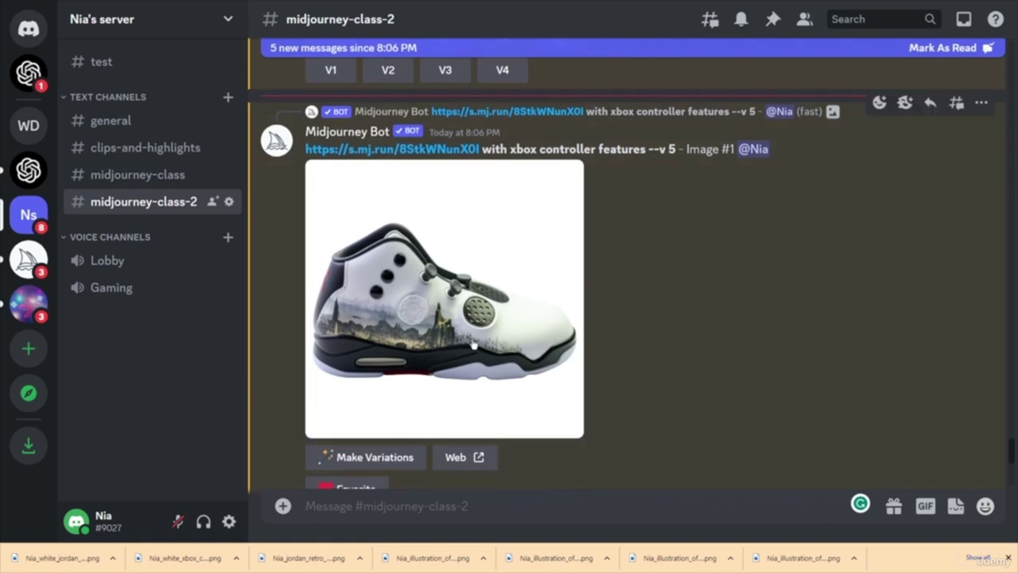
- Favorite the dark Image #3 shoe upscale
scroll(748, 390, "up", 4)
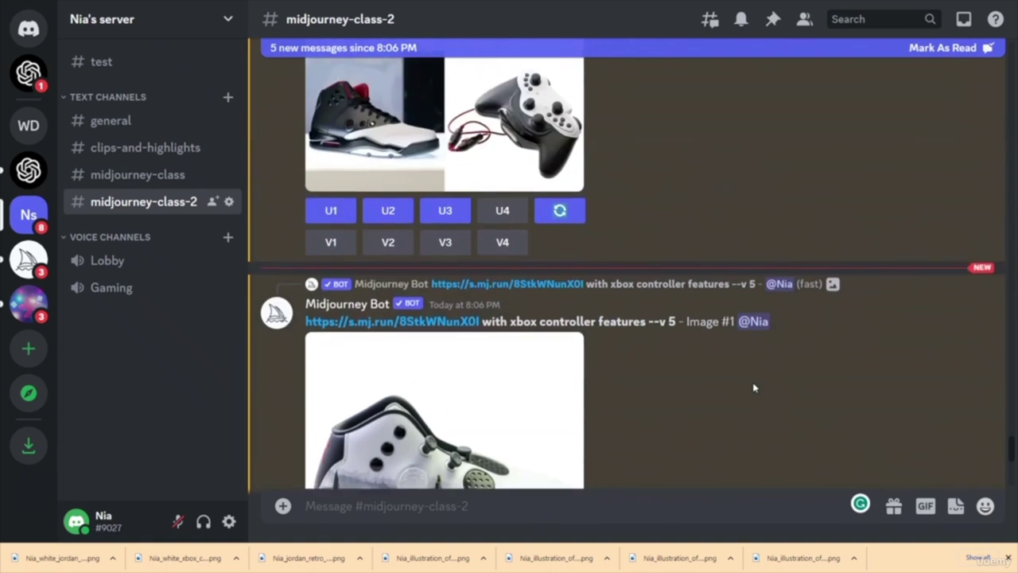
scroll(425, 149, "down", 10)
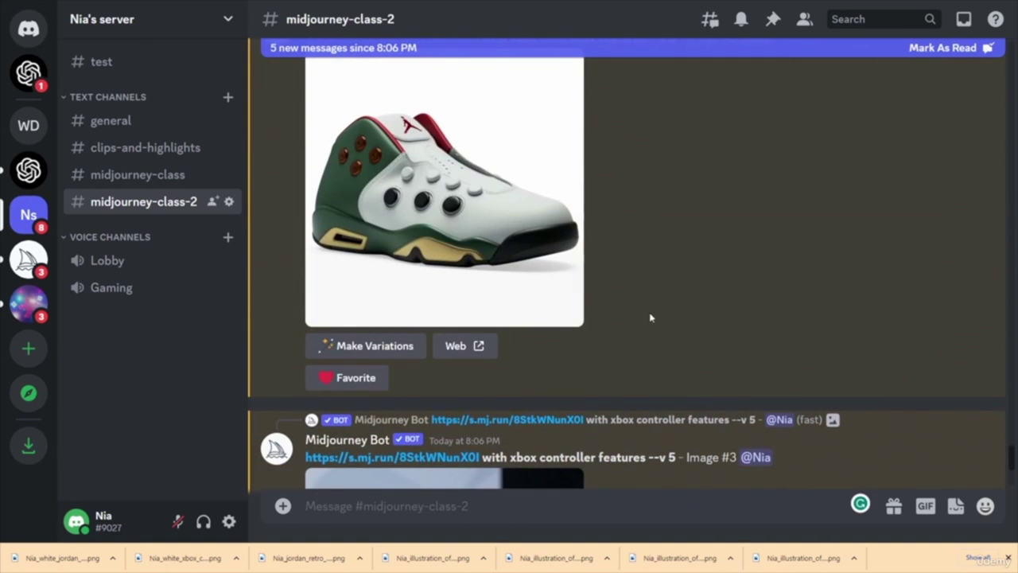
scroll(692, 322, "down", 4)
scroll(494, 360, "down", 1)
scroll(681, 347, "up", 2)
scroll(684, 351, "down", 6)
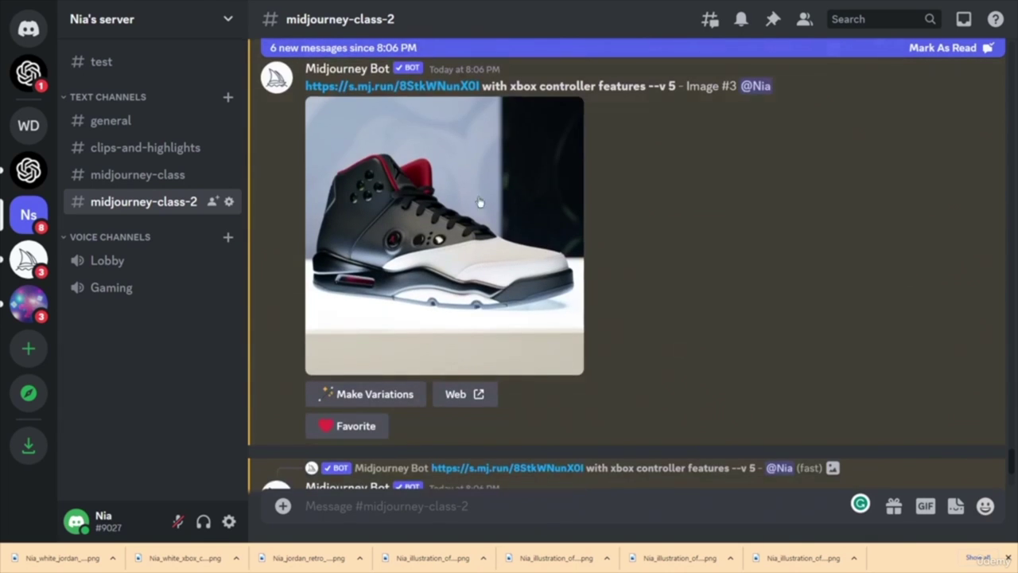
left_click(359, 425)
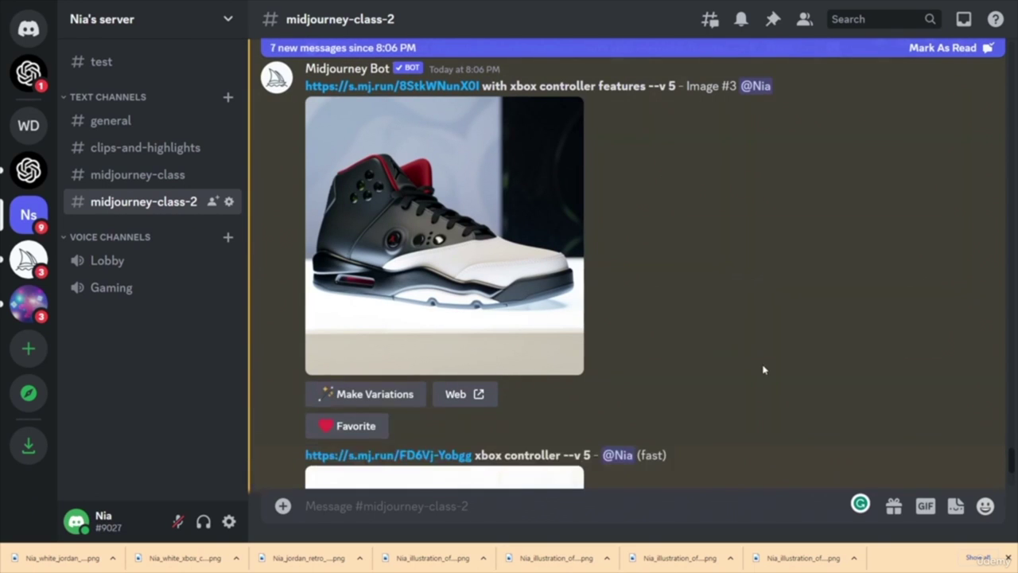
- Upscale the red-shoe grid's images U3, U2 and U1, then reroll it
scroll(700, 334, "down", 3)
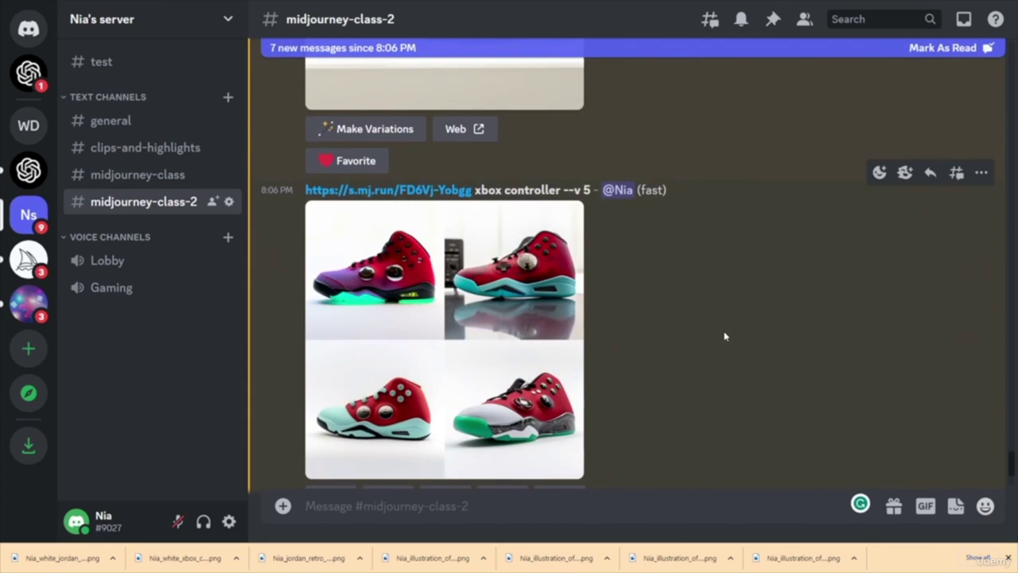
scroll(724, 335, "down", 3)
scroll(723, 336, "up", 1)
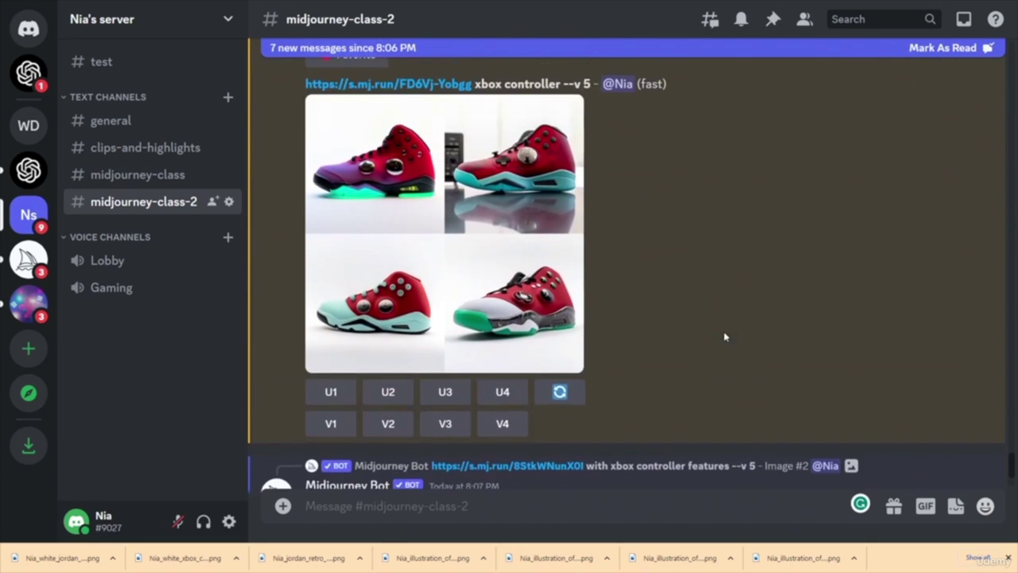
left_click(456, 396)
left_click(390, 392)
left_click(331, 393)
left_click(572, 399)
scroll(685, 328, "down", 10)
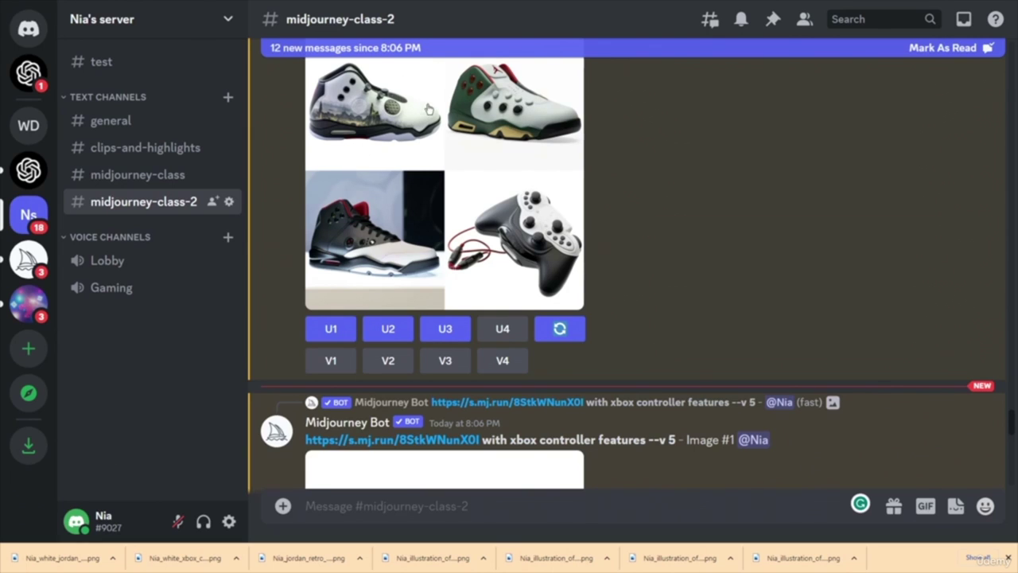
left_click(444, 364)
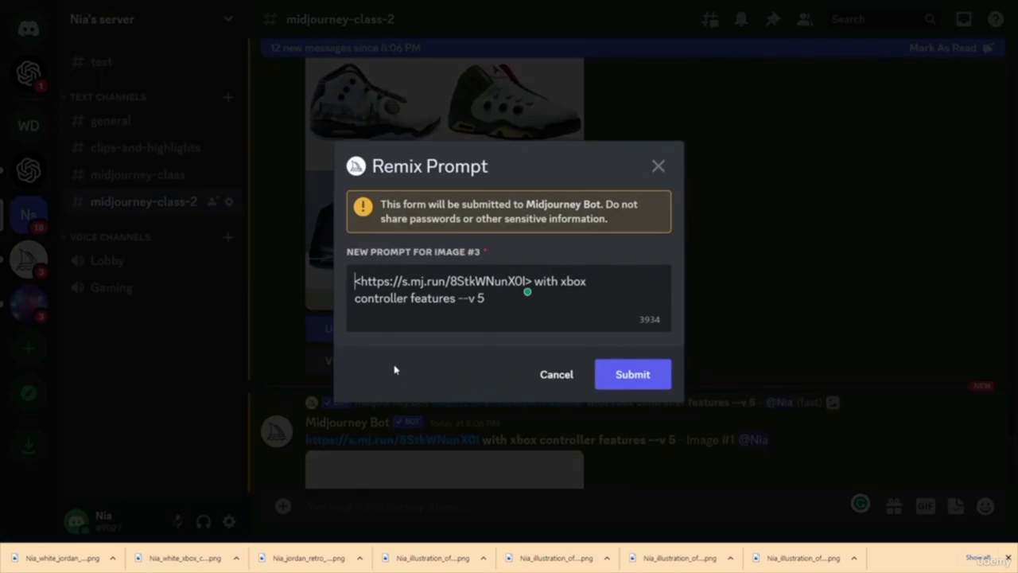
left_click(618, 372)
left_click(389, 359)
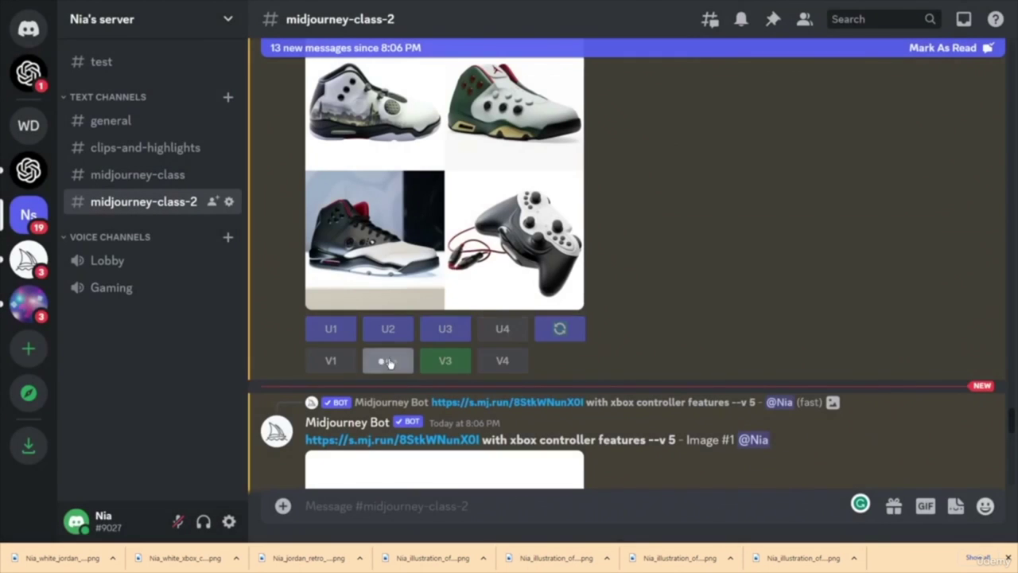
left_click(628, 371)
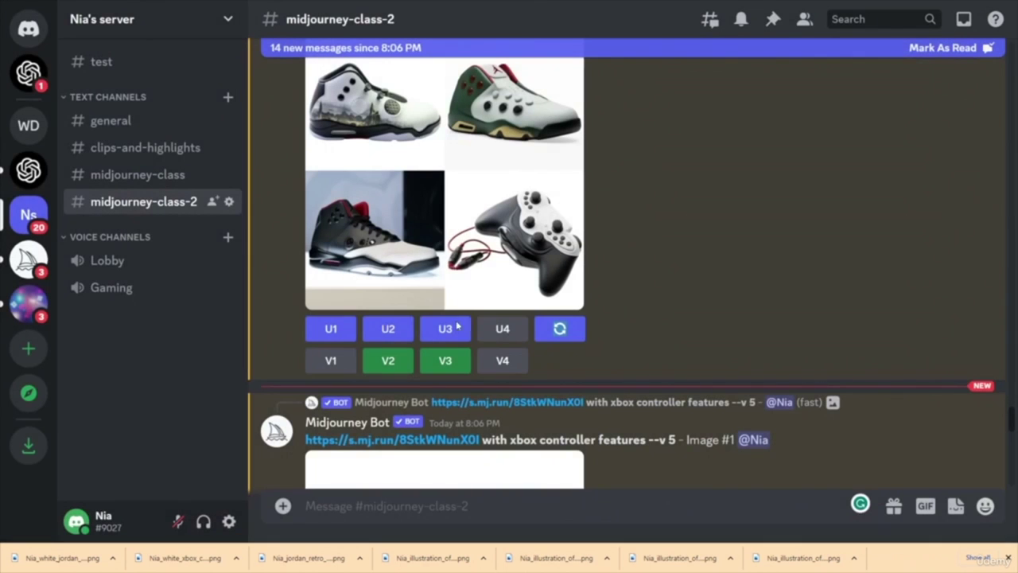
left_click(331, 360)
left_click(664, 371)
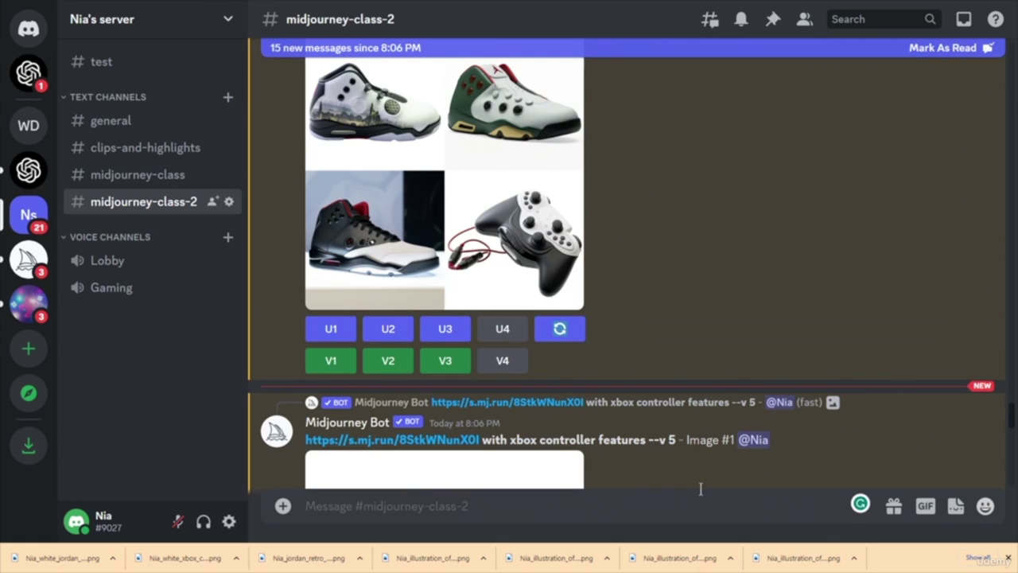
scroll(718, 273, "down", 7)
scroll(739, 365, "up", 5)
scroll(759, 267, "down", 10)
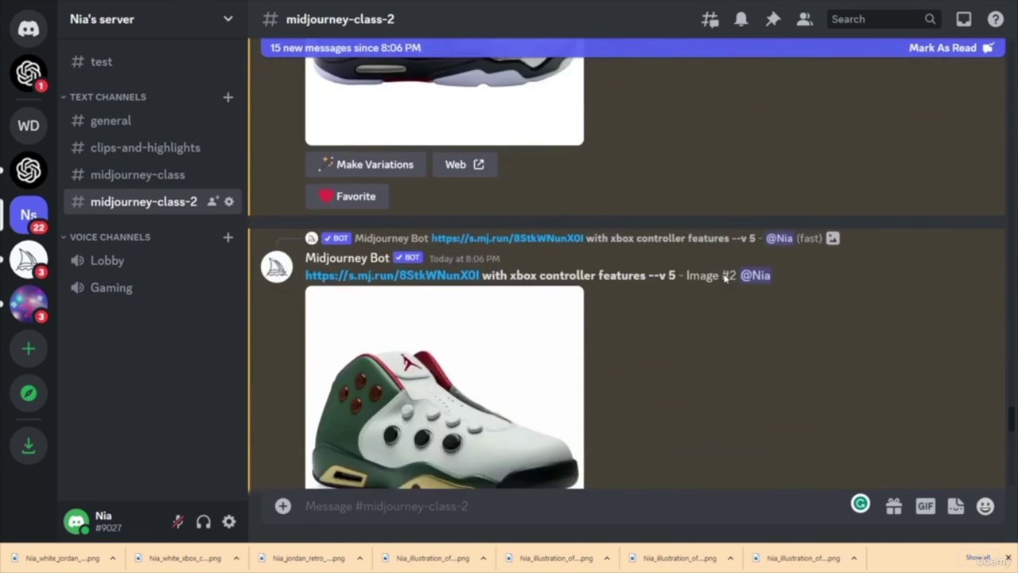
- Favorite an upscaled red sneaker image
scroll(728, 245, "down", 4)
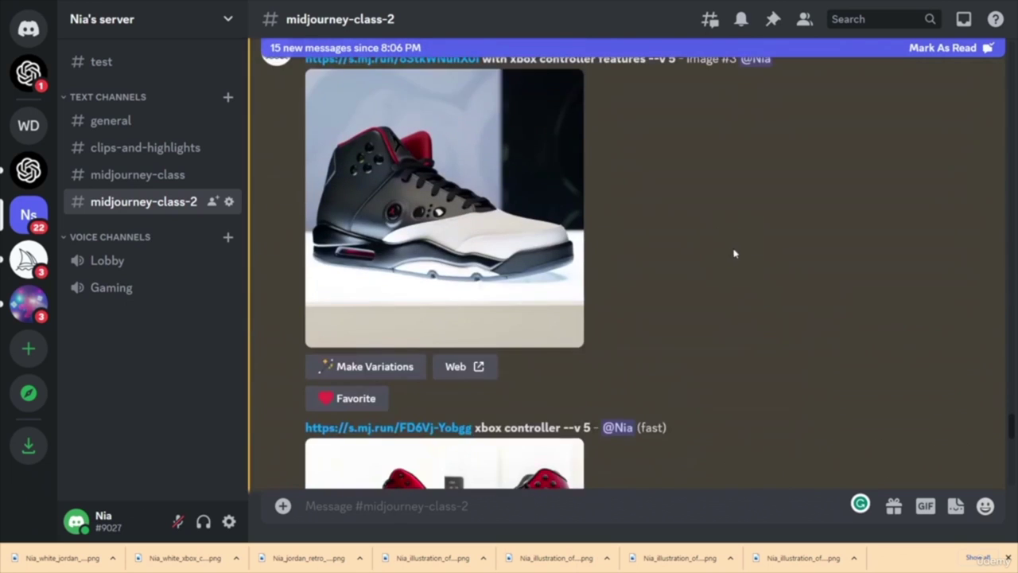
scroll(770, 277, "down", 4)
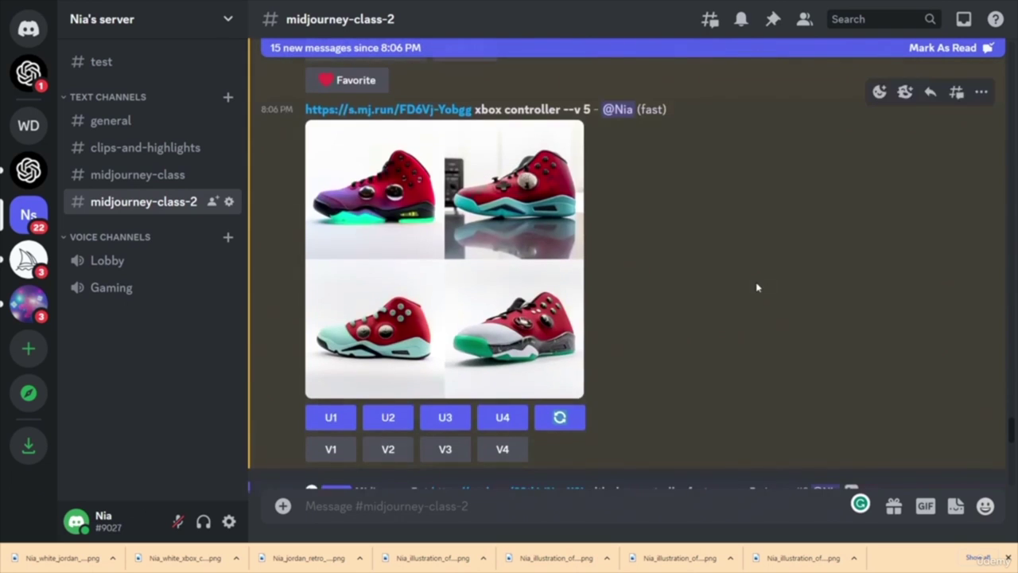
scroll(757, 288, "down", 8)
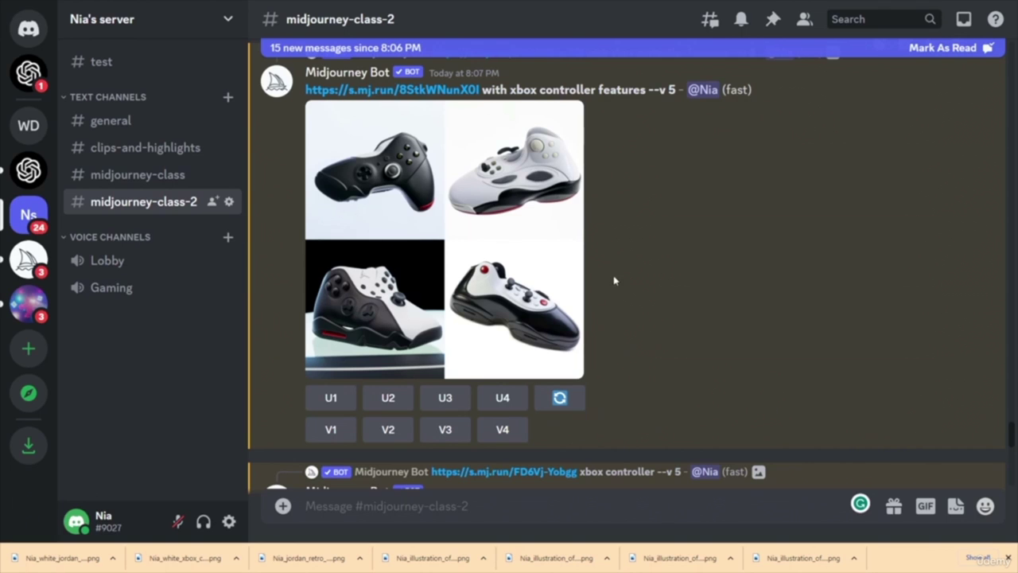
scroll(725, 257, "down", 5)
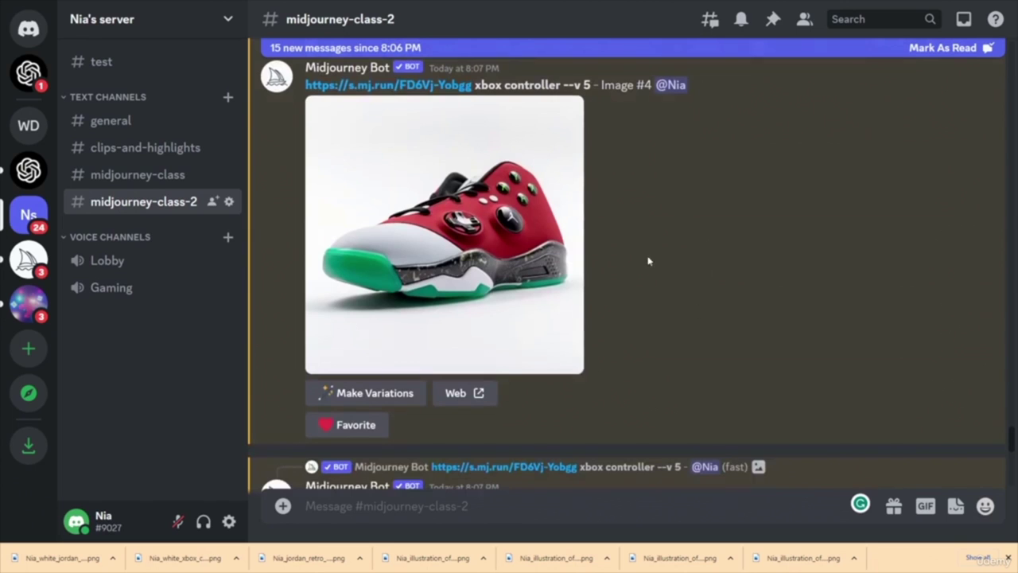
scroll(705, 250, "down", 5)
left_click(358, 367)
- Upscale the second and third images (U2, U3) of the 8:08 PM xbox controller grid
scroll(674, 270, "down", 5)
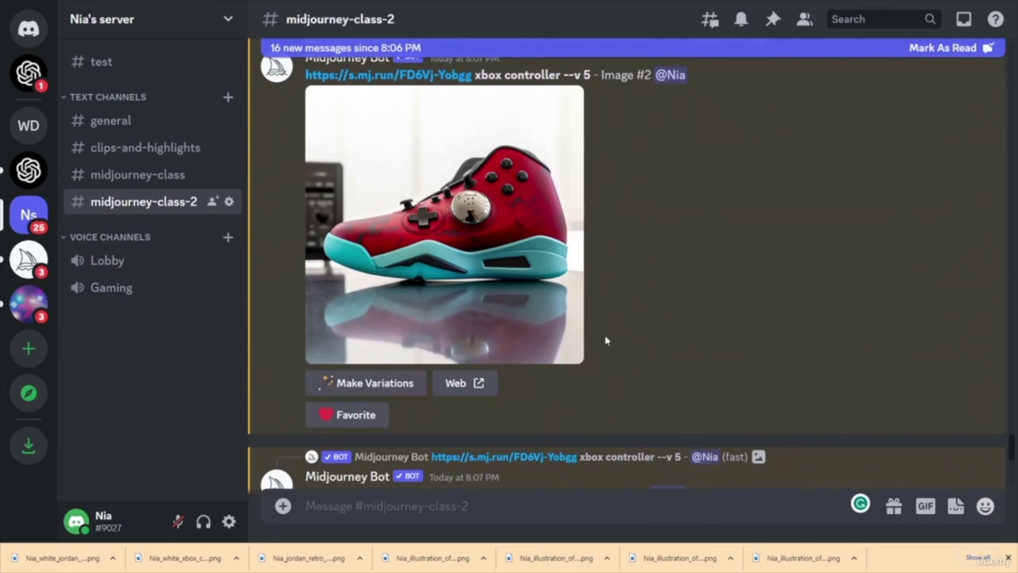
scroll(670, 321, "down", 5)
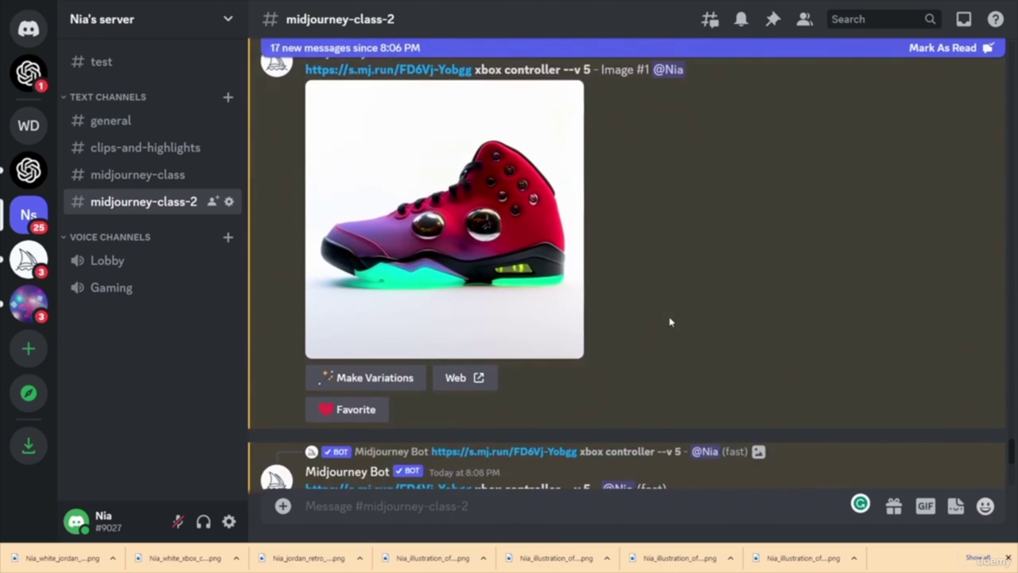
scroll(700, 311, "down", 4)
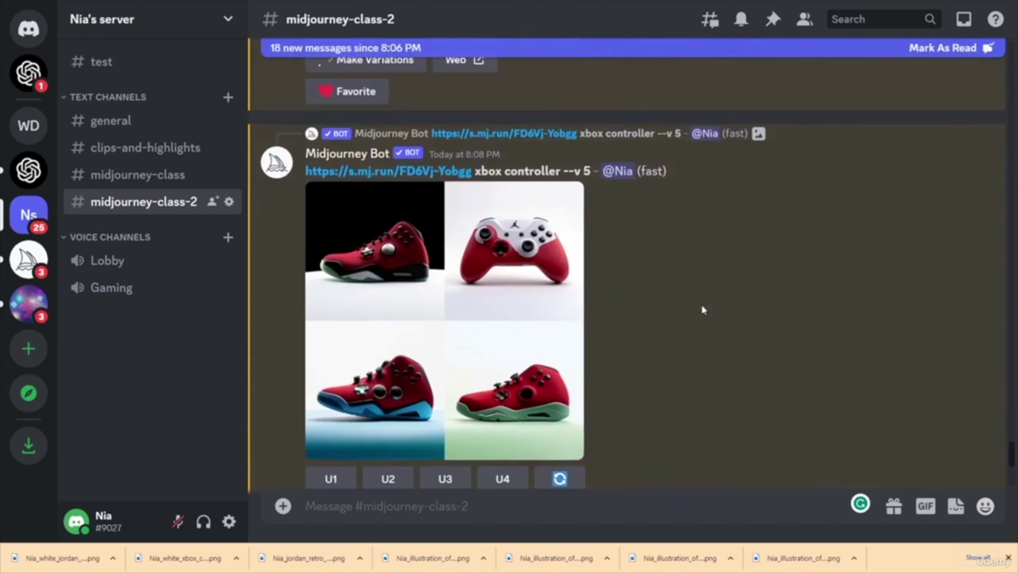
scroll(701, 310, "down", 1)
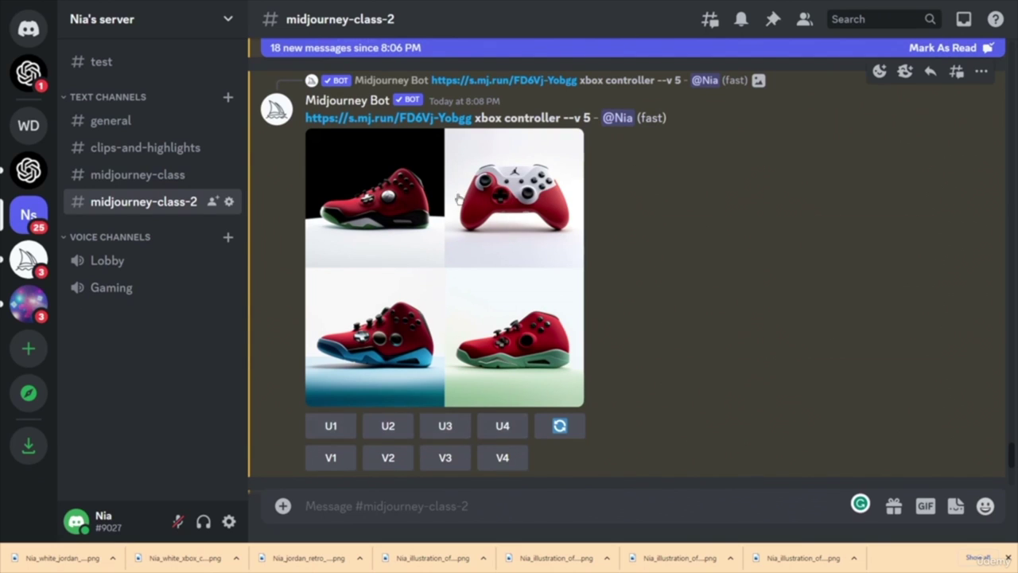
left_click(387, 428)
left_click(446, 425)
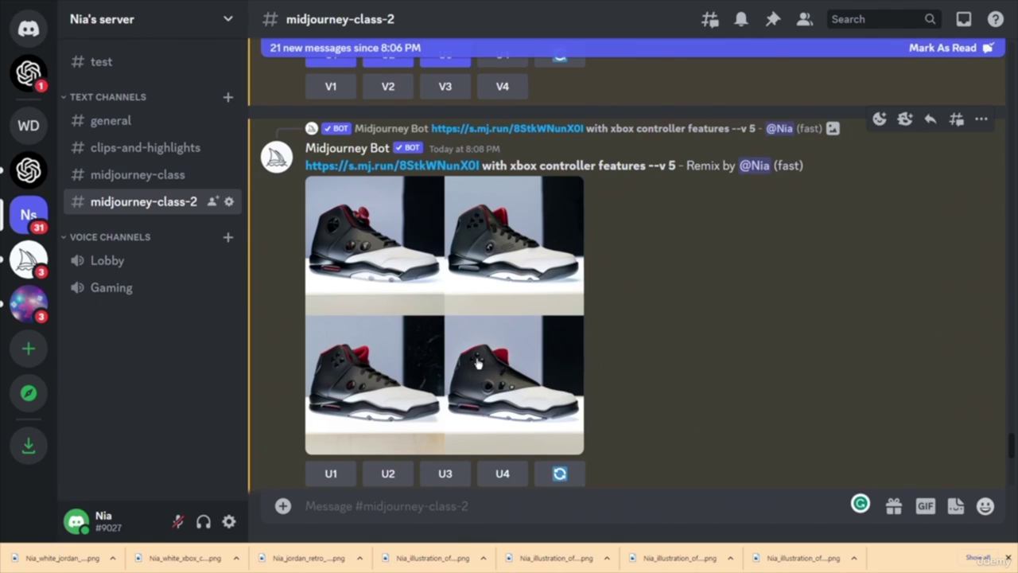
- Upscale all four black sneaker remix images, U4 through U1
scroll(673, 369, "down", 3)
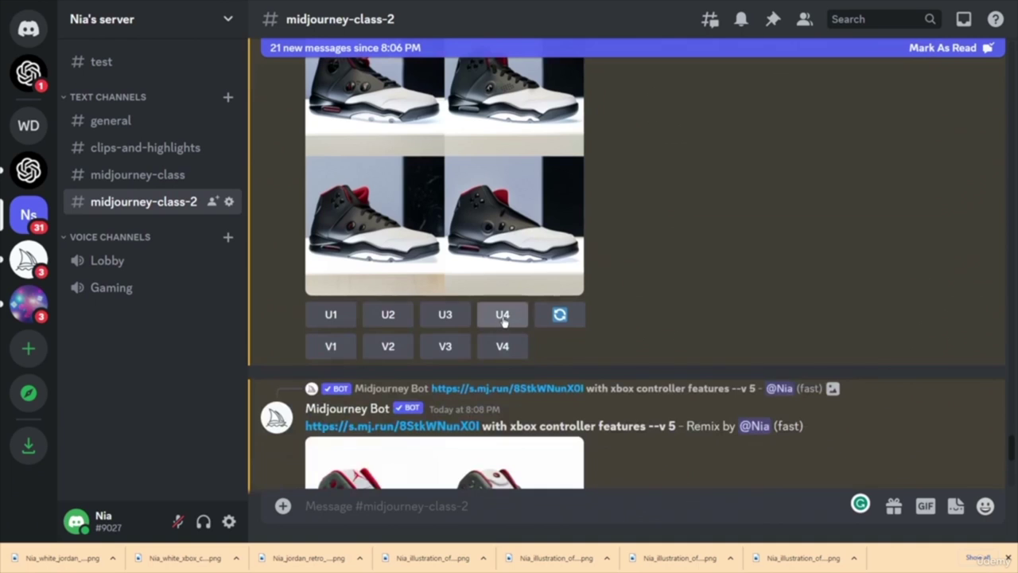
left_click(506, 317)
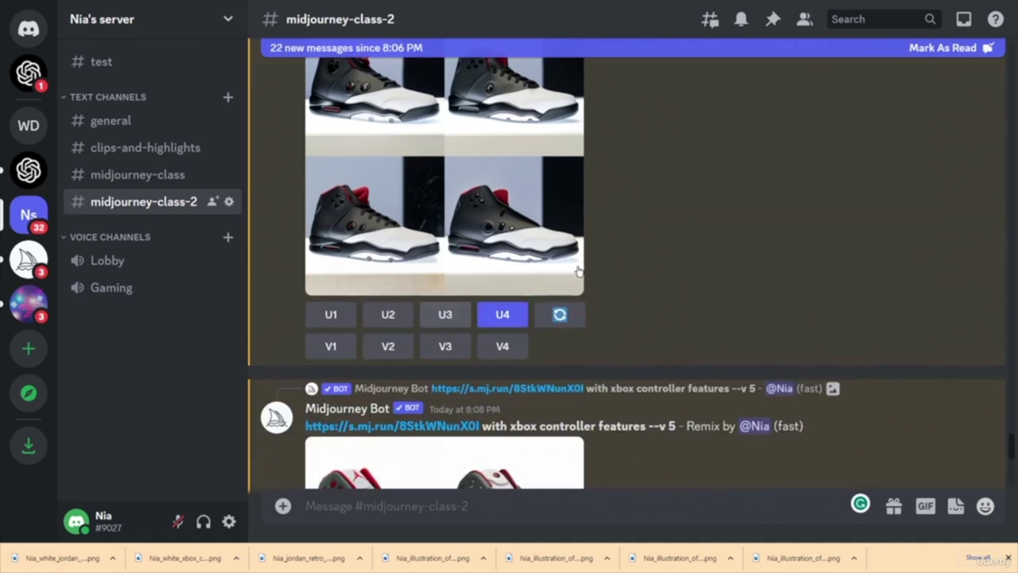
scroll(670, 318, "down", 5)
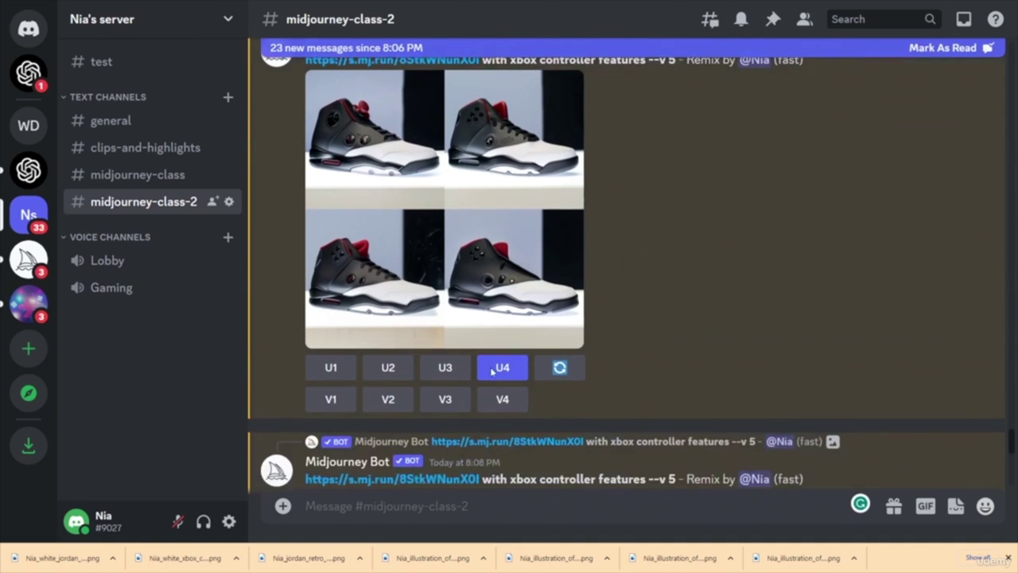
left_click(447, 370)
left_click(372, 370)
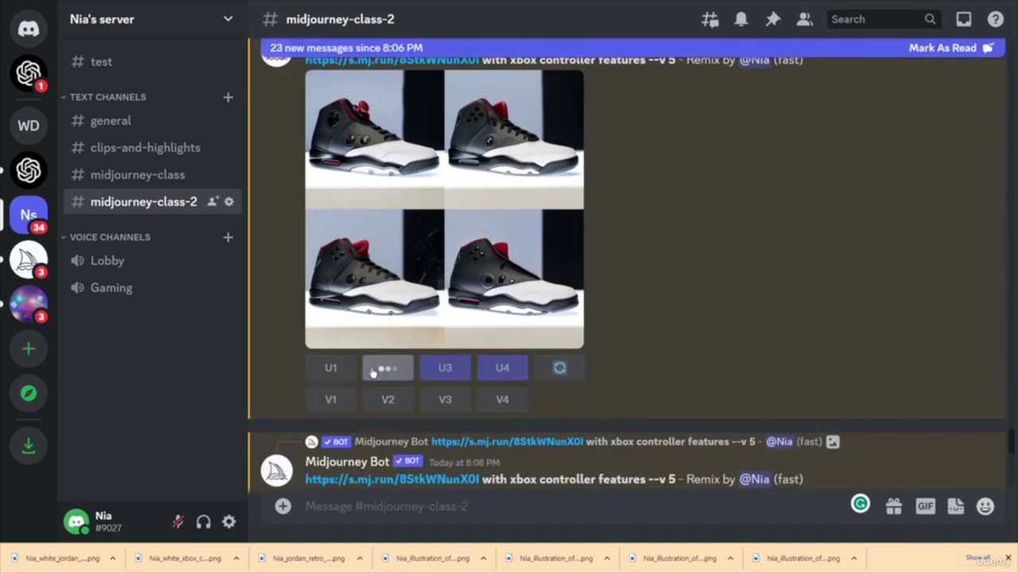
left_click(323, 362)
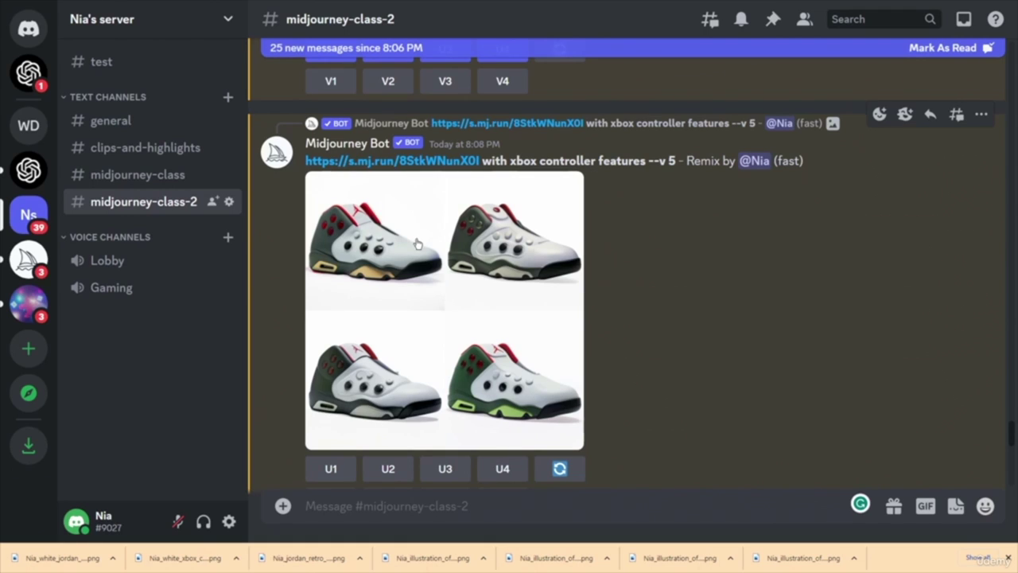
- Upscale all four white sneaker remix images, U1 through U4
scroll(671, 359, "down", 10)
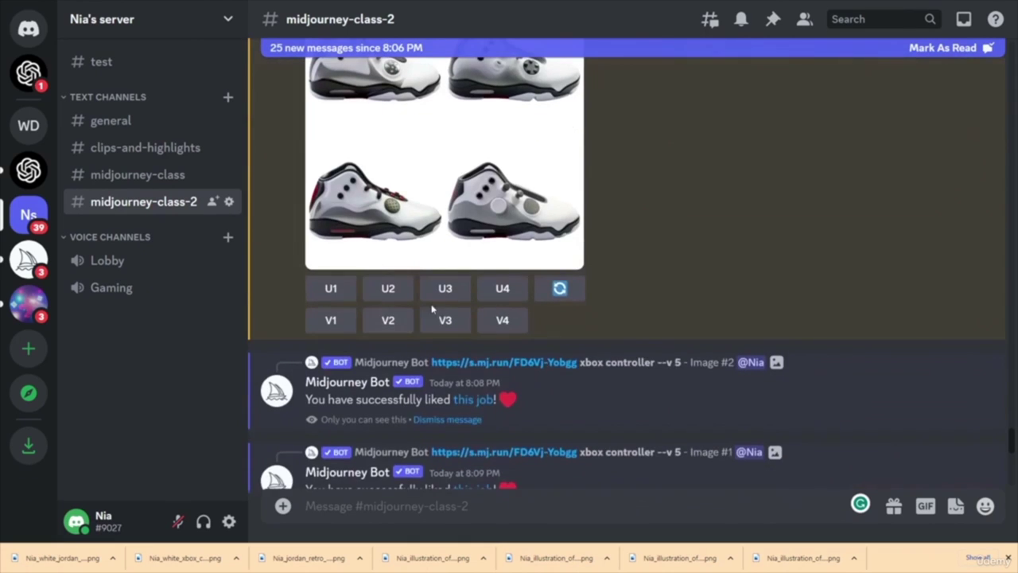
scroll(330, 342, "up", 1)
left_click(331, 342)
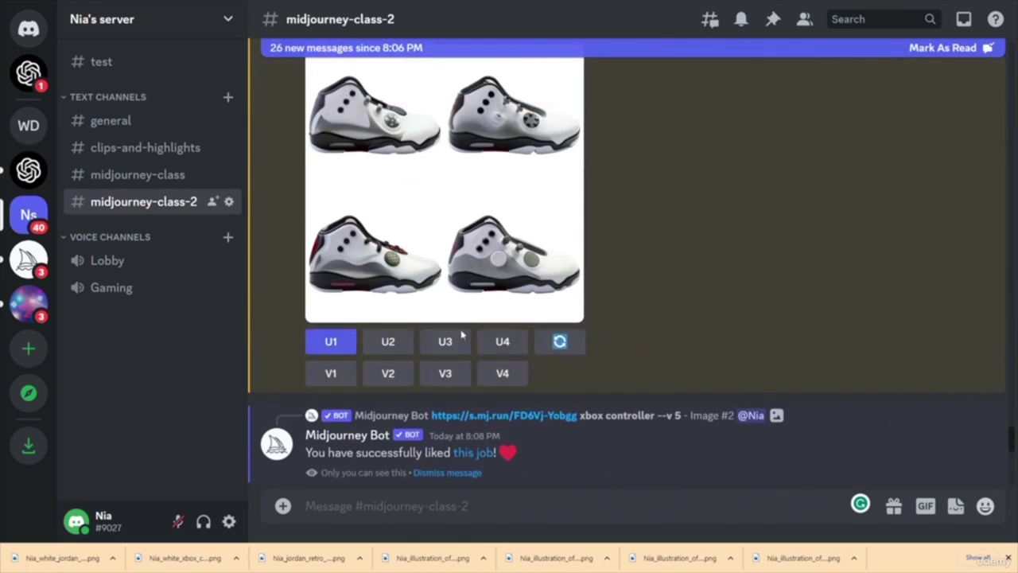
left_click(389, 341)
left_click(445, 341)
left_click(503, 342)
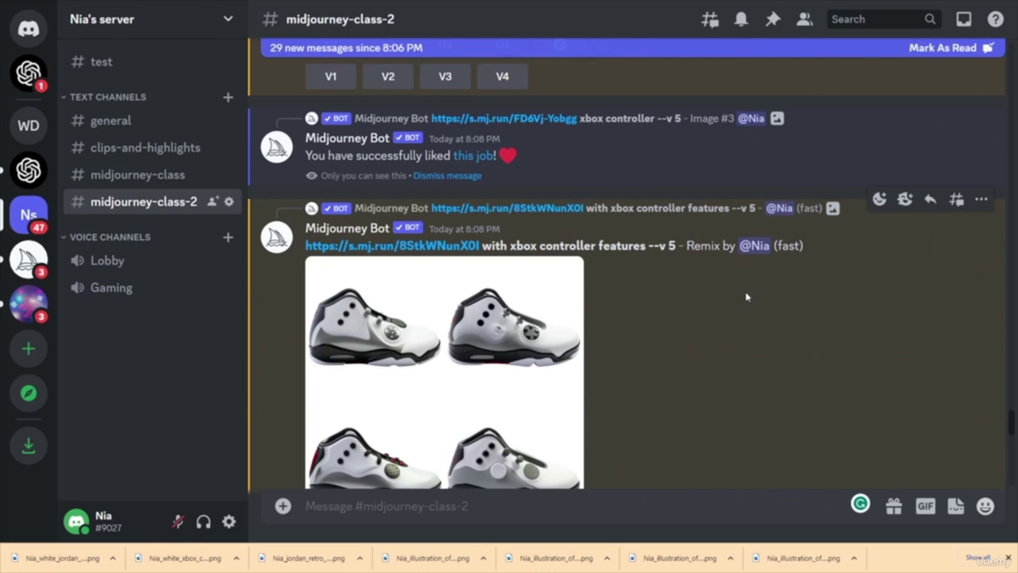
- Favorite the red Image #3 sneaker upscale
scroll(744, 296, "down", 1)
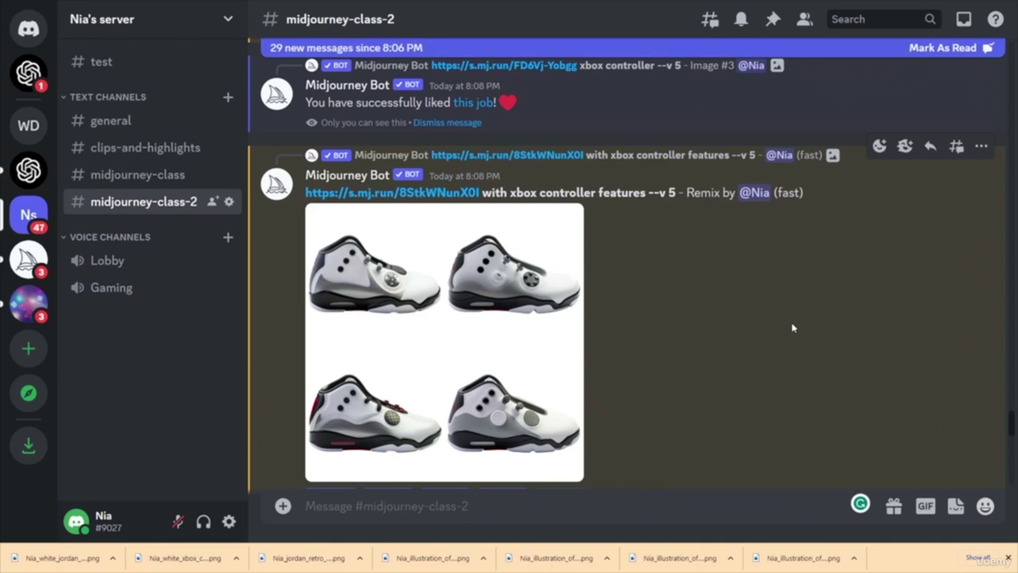
scroll(724, 334, "down", 4)
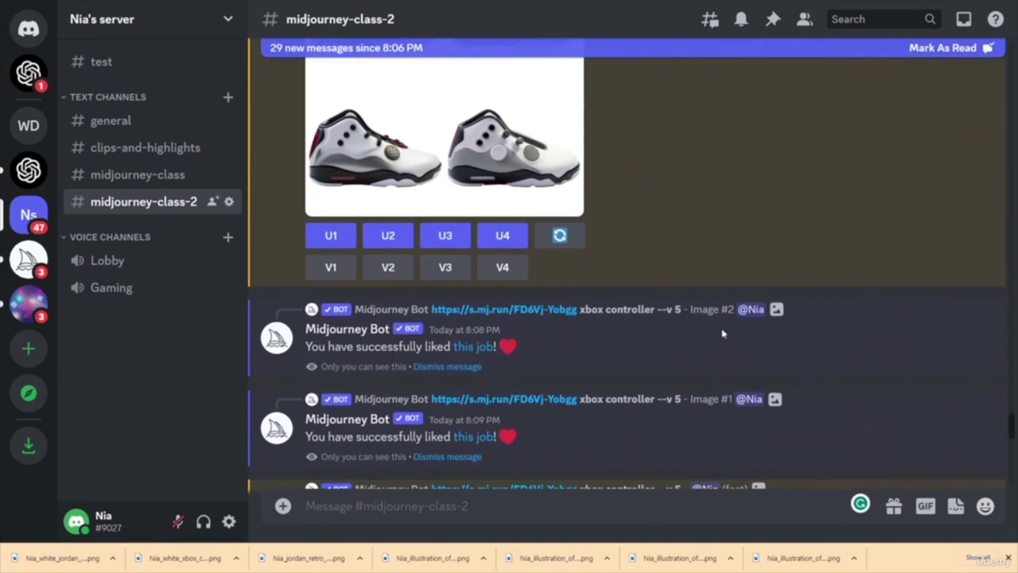
scroll(739, 314, "down", 4)
scroll(712, 352, "down", 3)
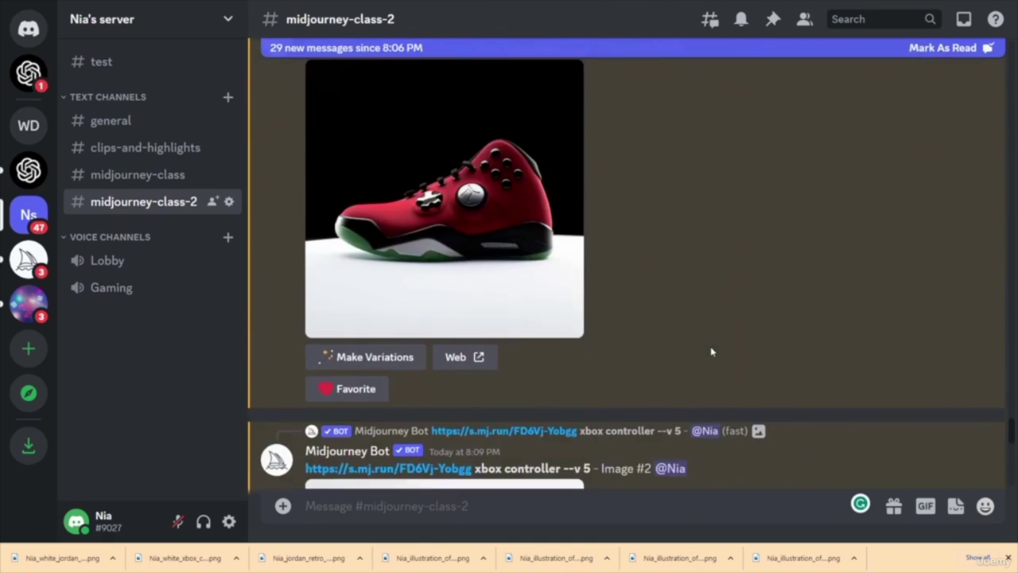
scroll(740, 331, "up", 1)
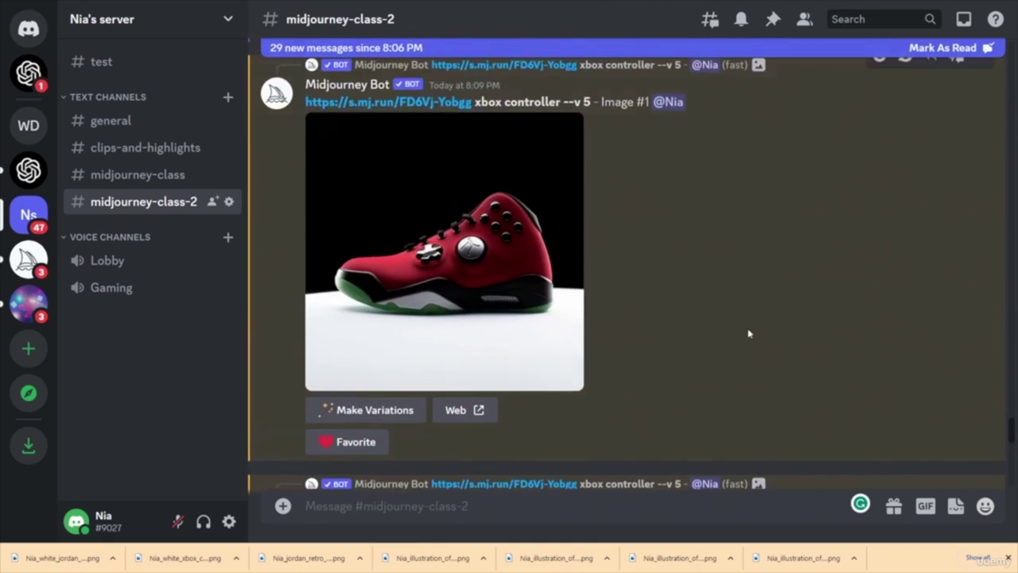
scroll(759, 337, "down", 5)
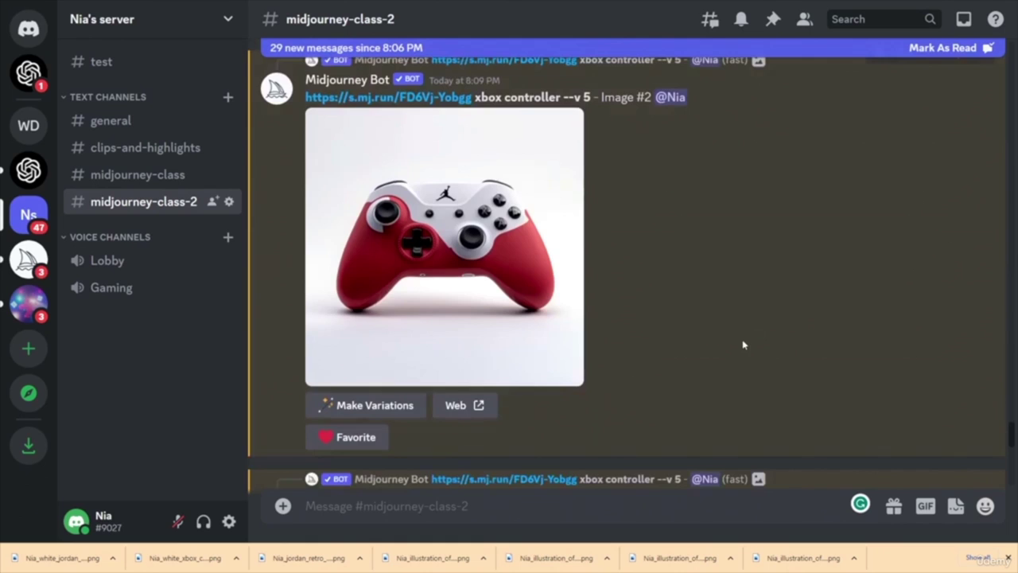
scroll(744, 344, "down", 5)
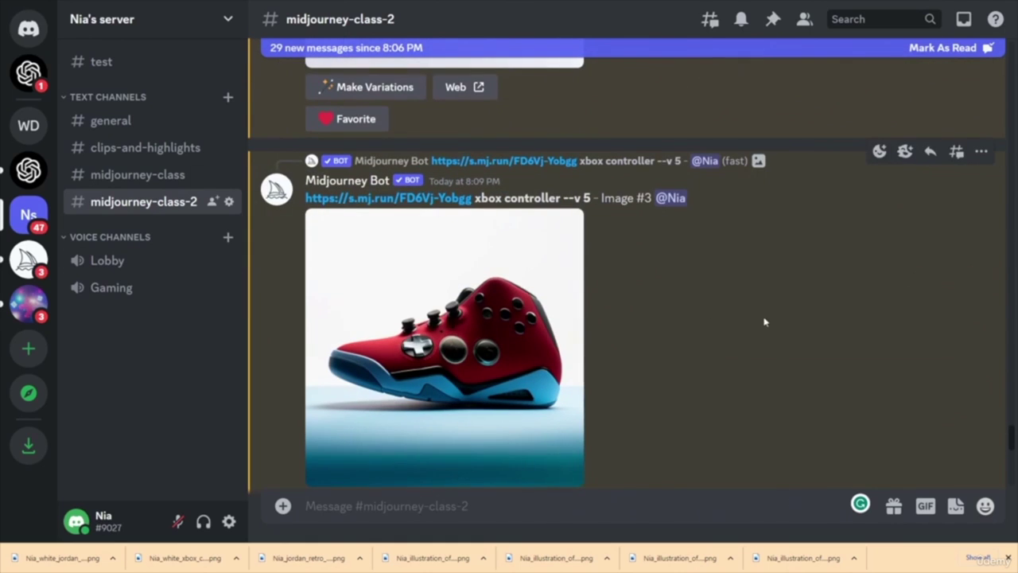
scroll(740, 342, "down", 5)
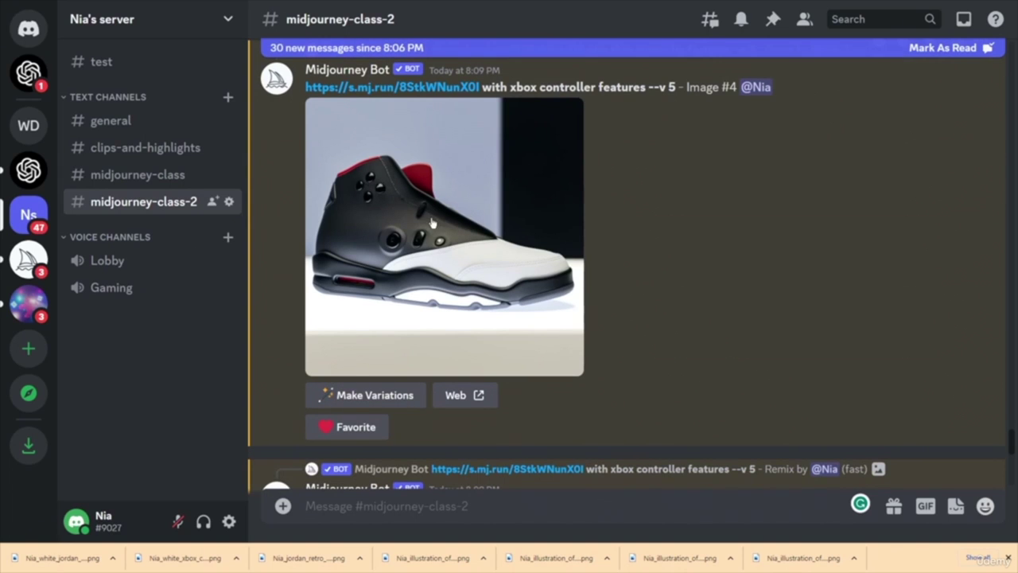
scroll(695, 295, "up", 5)
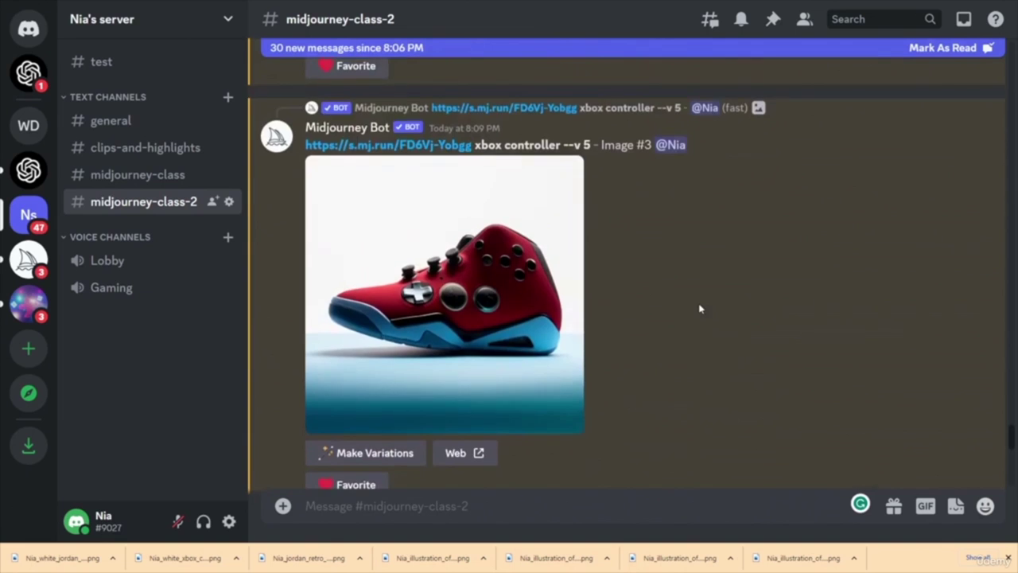
scroll(700, 309, "down", 3)
left_click(352, 326)
- Scroll back through midjourney-class-2 to the jordan retro 5 --v 5 Image #2 post
scroll(688, 310, "up", 3)
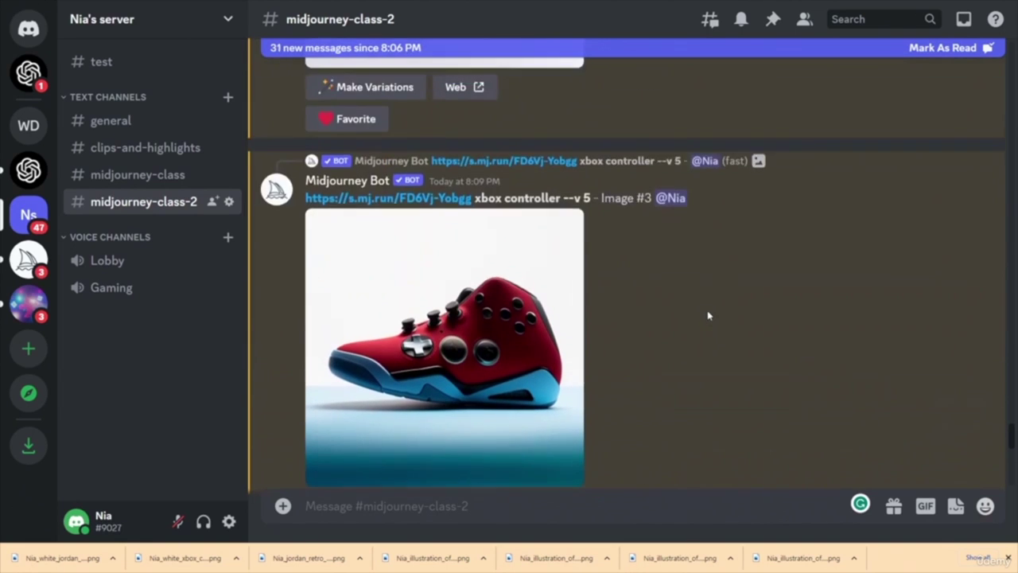
scroll(708, 316, "up", 10)
scroll(692, 306, "down", 2)
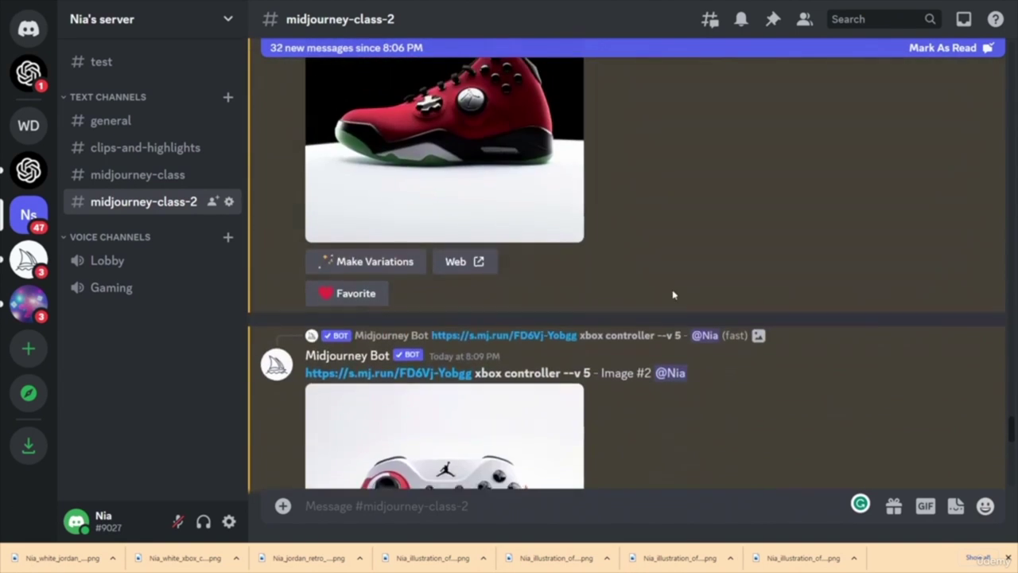
scroll(713, 322, "down", 10)
scroll(700, 310, "down", 5)
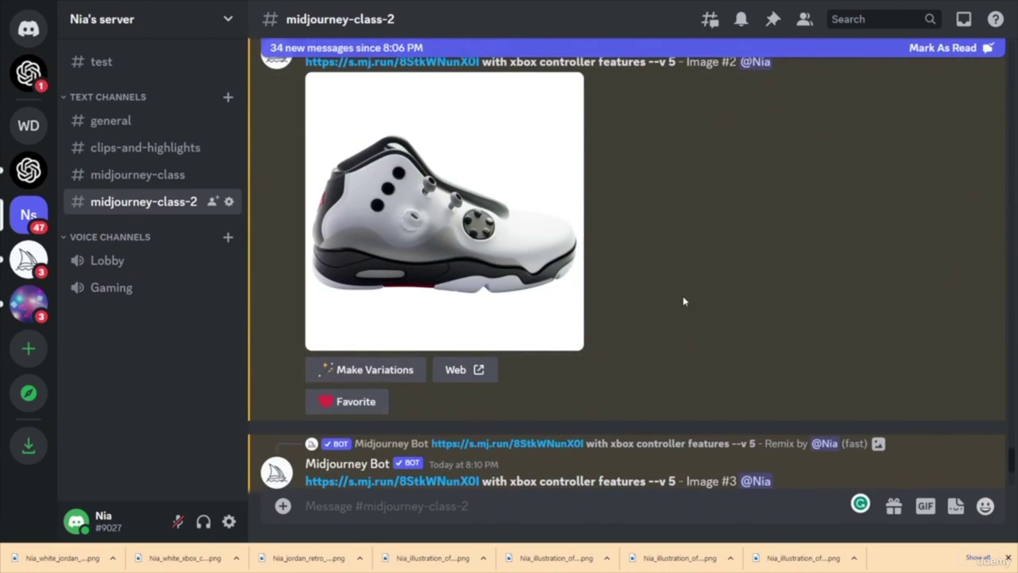
scroll(685, 301, "down", 5)
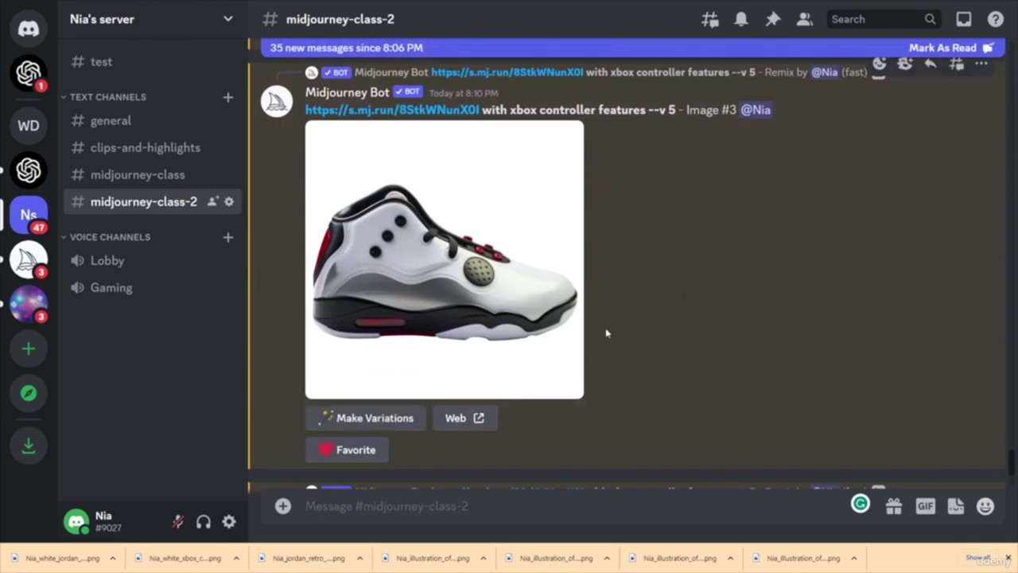
scroll(661, 310, "down", 8)
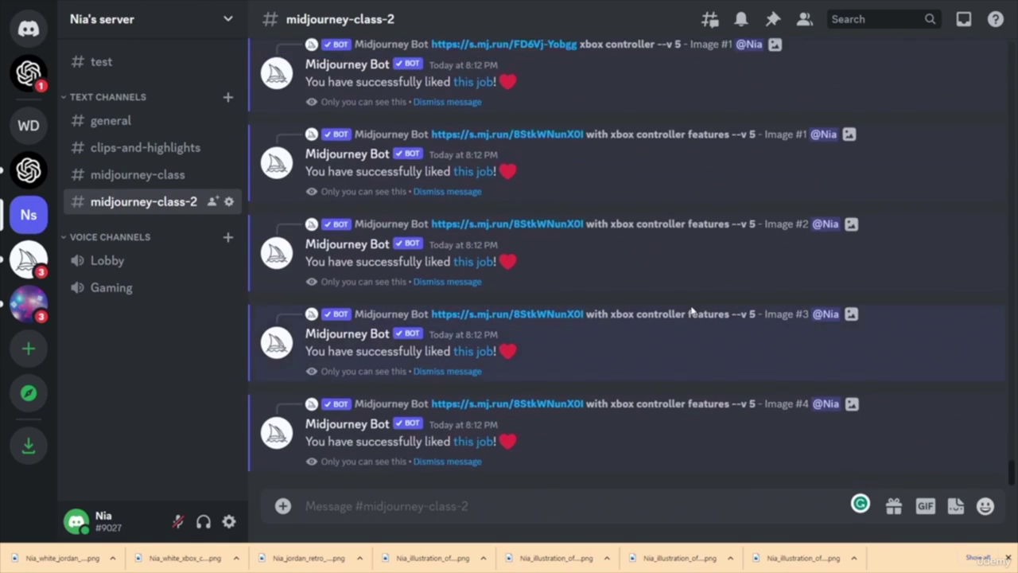
scroll(692, 312, "up", 10)
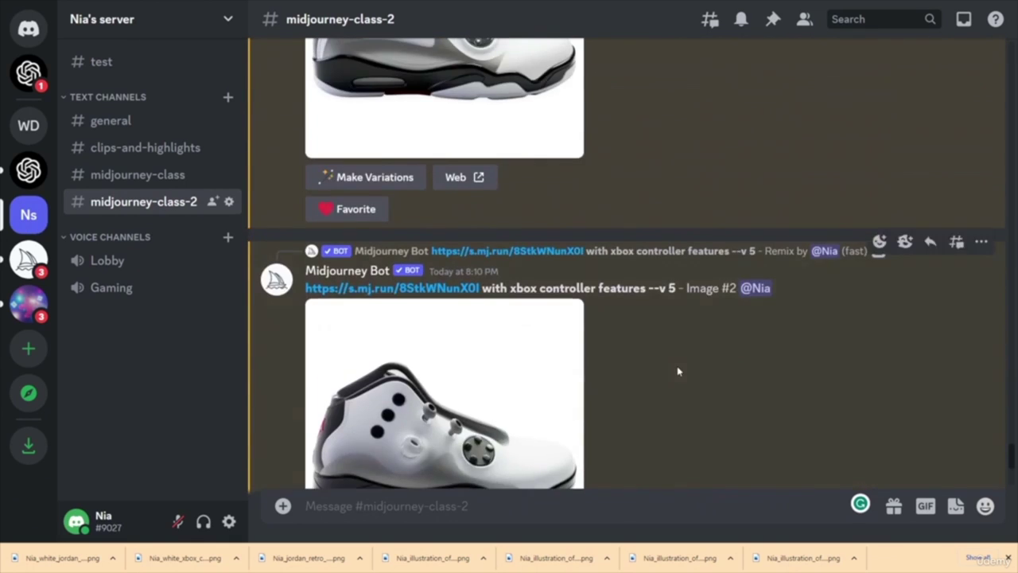
scroll(678, 371, "up", 15)
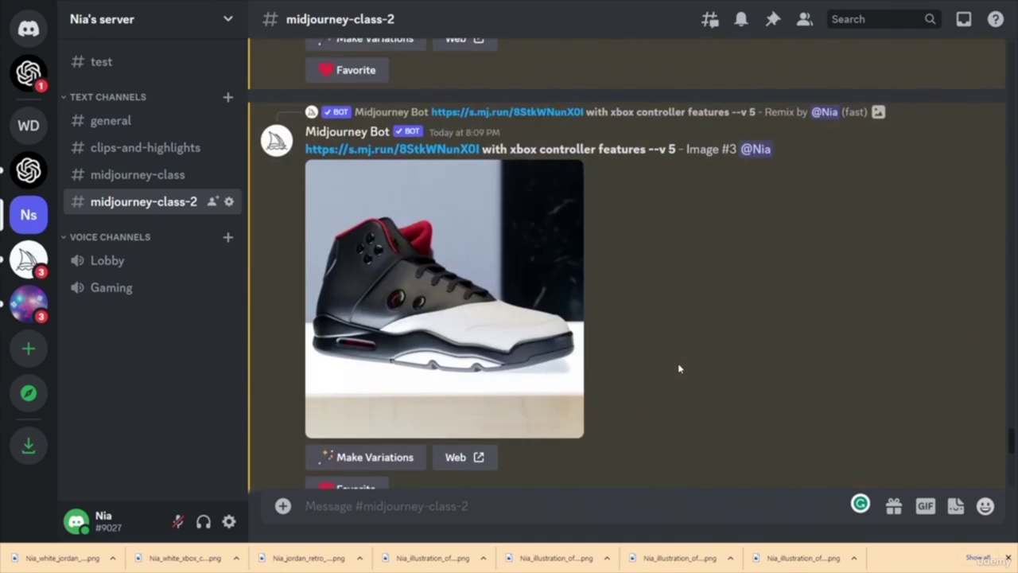
scroll(679, 368, "down", 10)
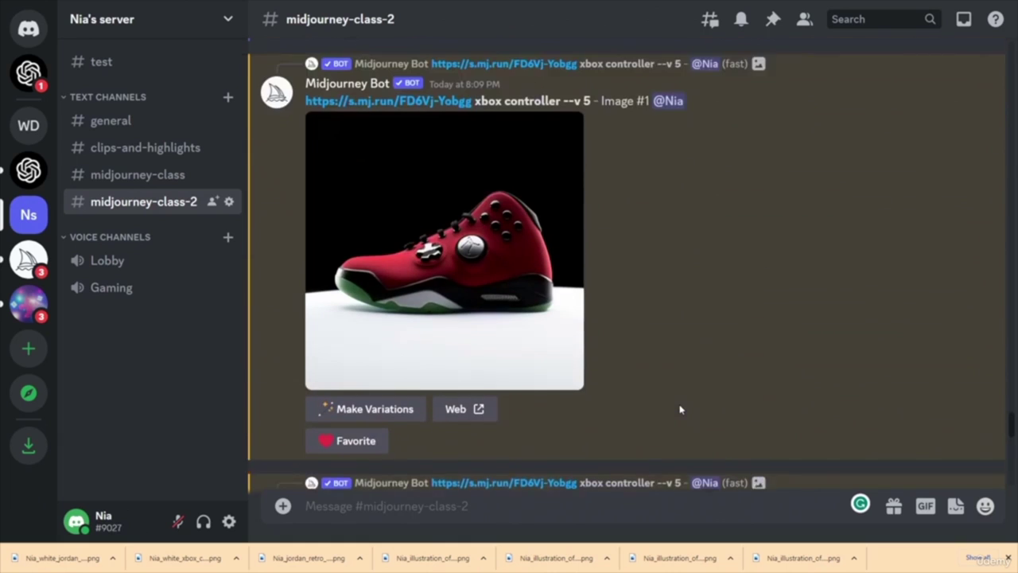
scroll(680, 409, "up", 2)
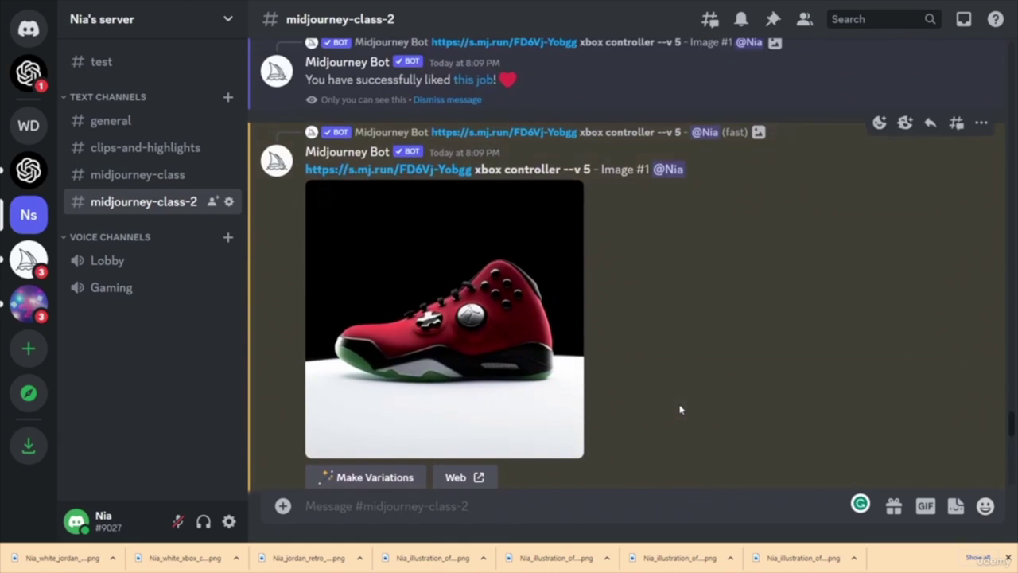
scroll(681, 410, "up", 15)
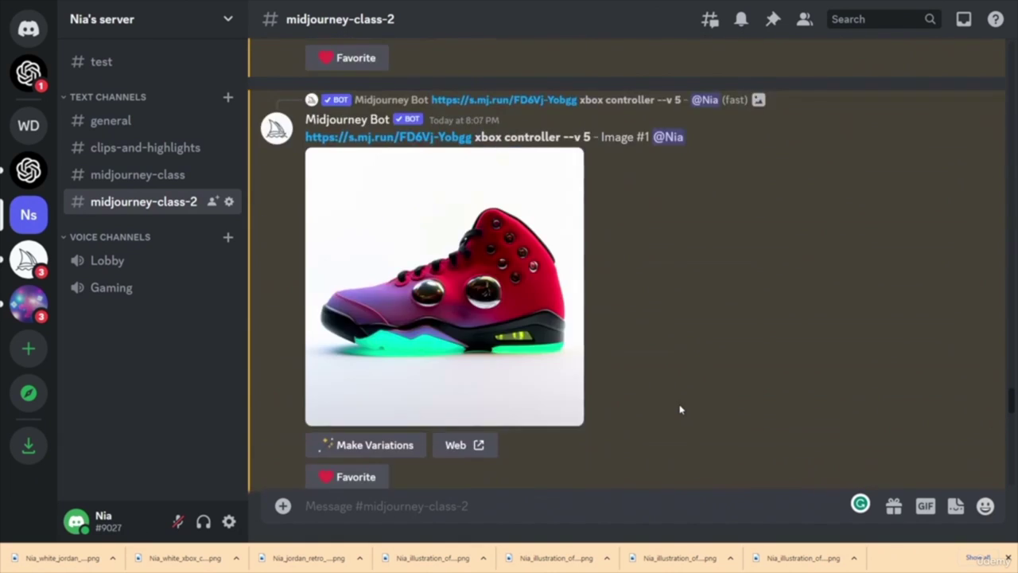
scroll(680, 409, "up", 15)
scroll(680, 409, "up", 15)
scroll(680, 410, "up", 15)
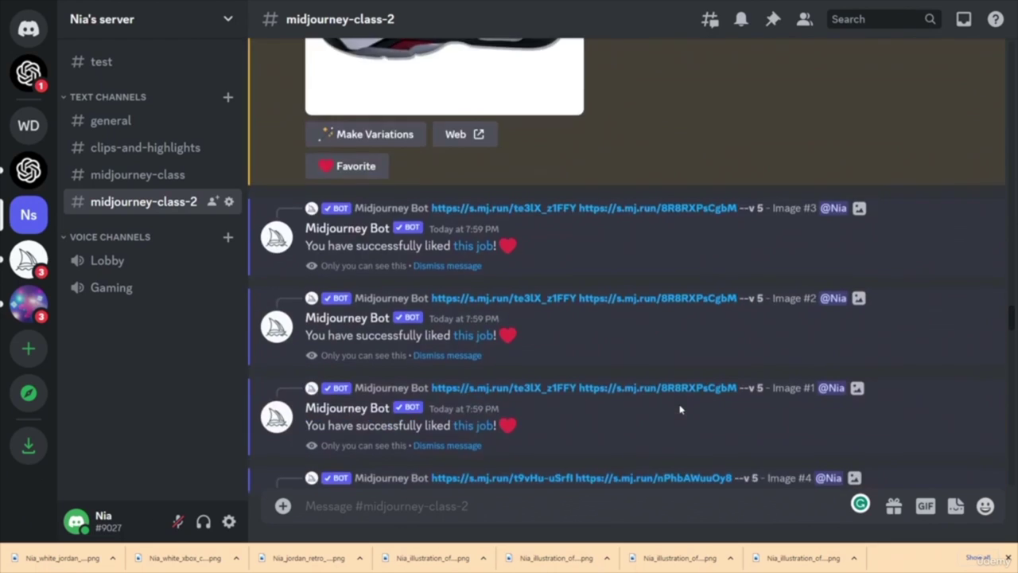
scroll(680, 410, "up", 15)
scroll(667, 403, "up", 15)
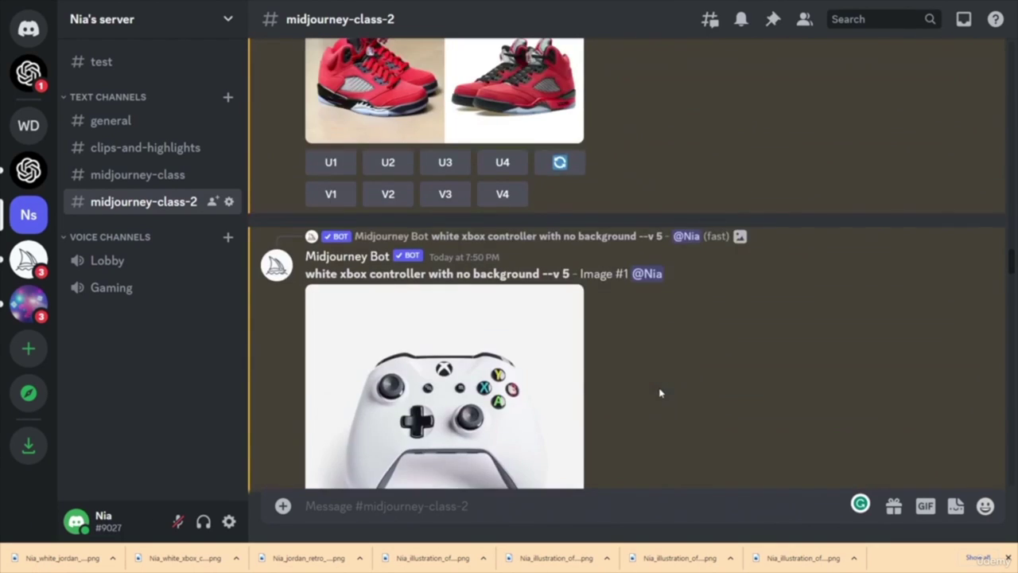
scroll(660, 392, "up", 15)
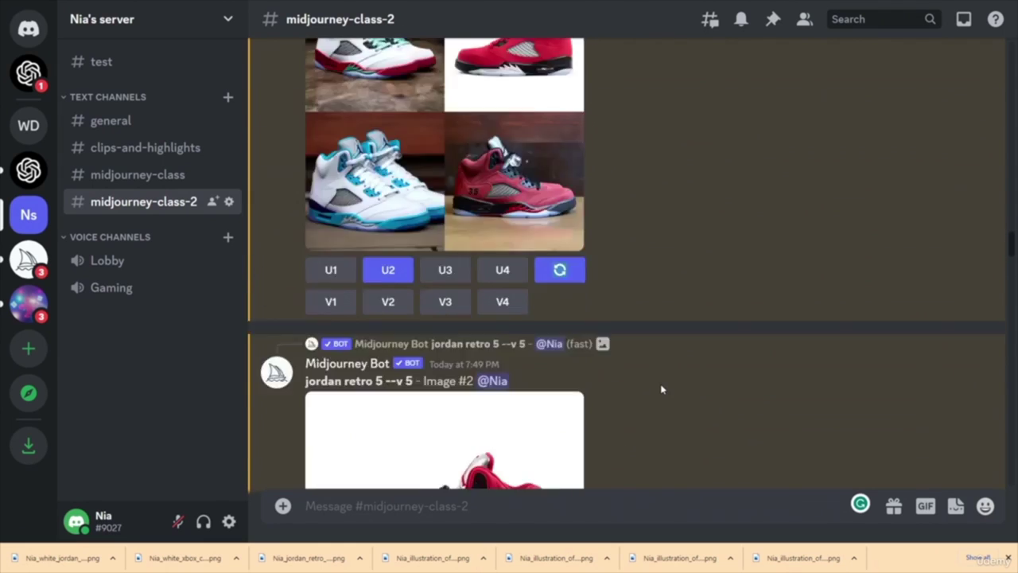
scroll(660, 389, "down", 3)
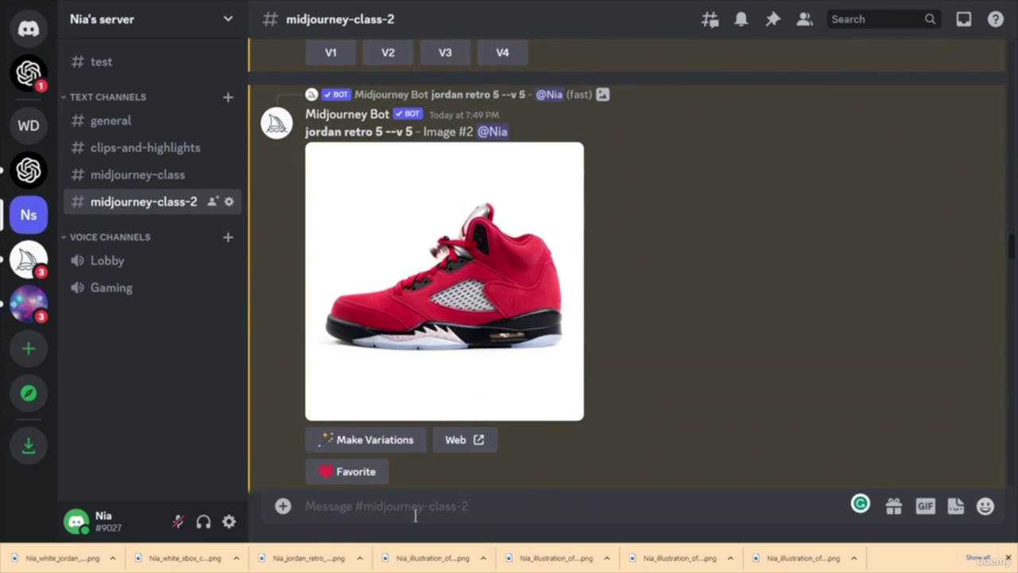
- Start an /imagine command in the message box, backing out of the accidental /blend
left_click(414, 515)
type("/")
key("Return")
left_click(675, 506)
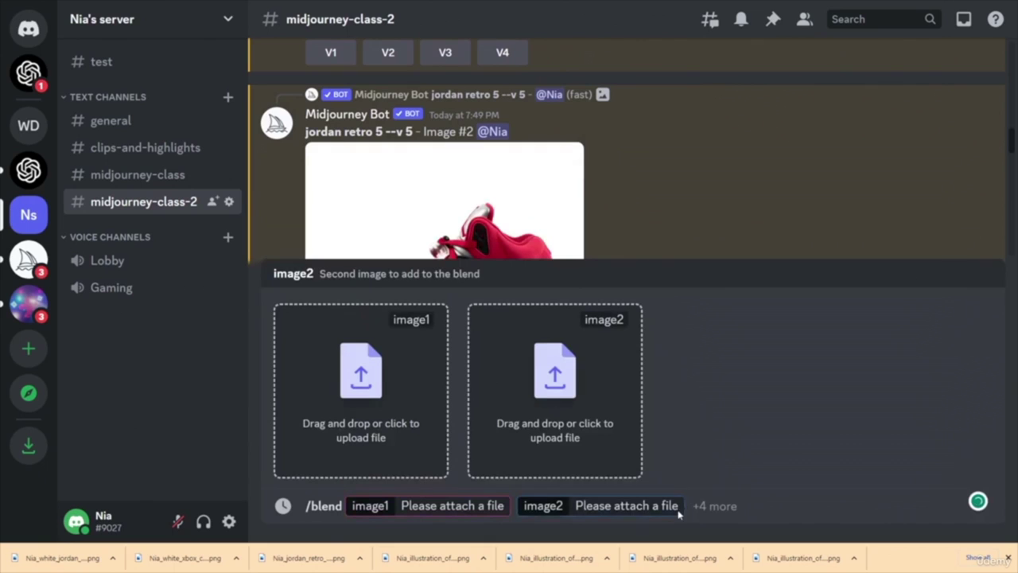
key("BackSpace")
key("BackSpace")
key("BackSpace")
key("BackSpace")
key("BackSpace")
key("BackSpace")
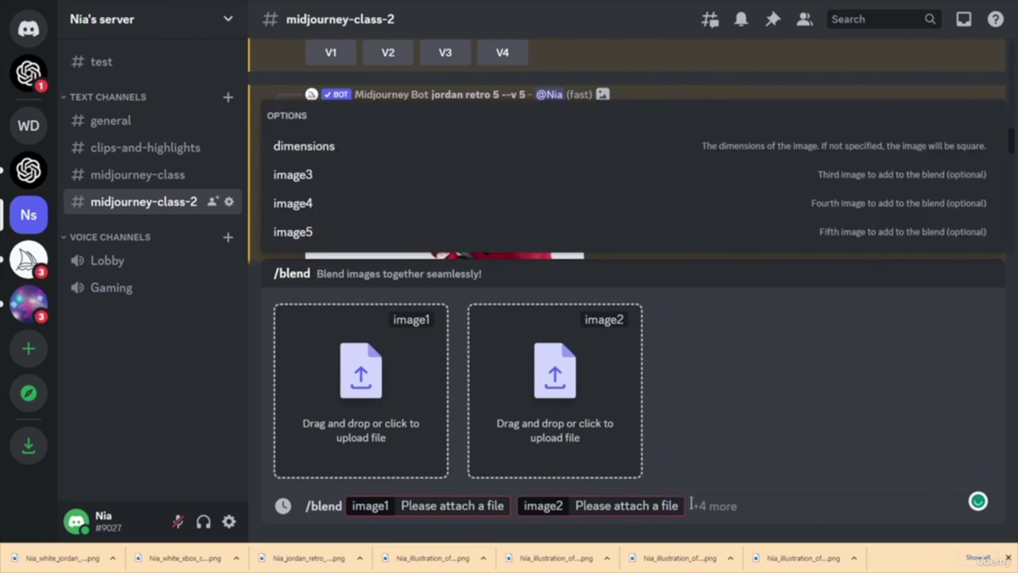
key("BackSpace")
key("BackSpace")
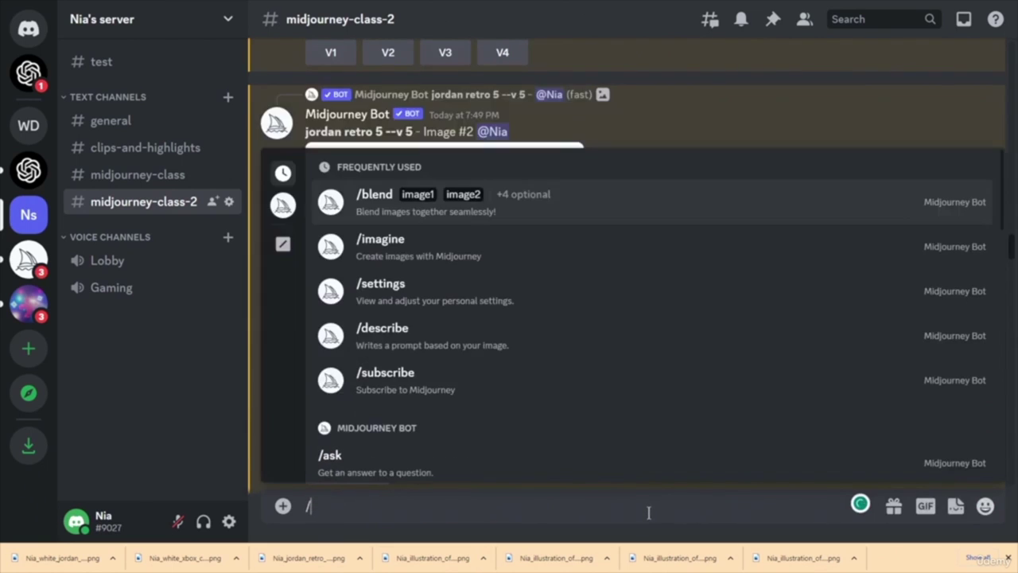
type("i")
key("Return")
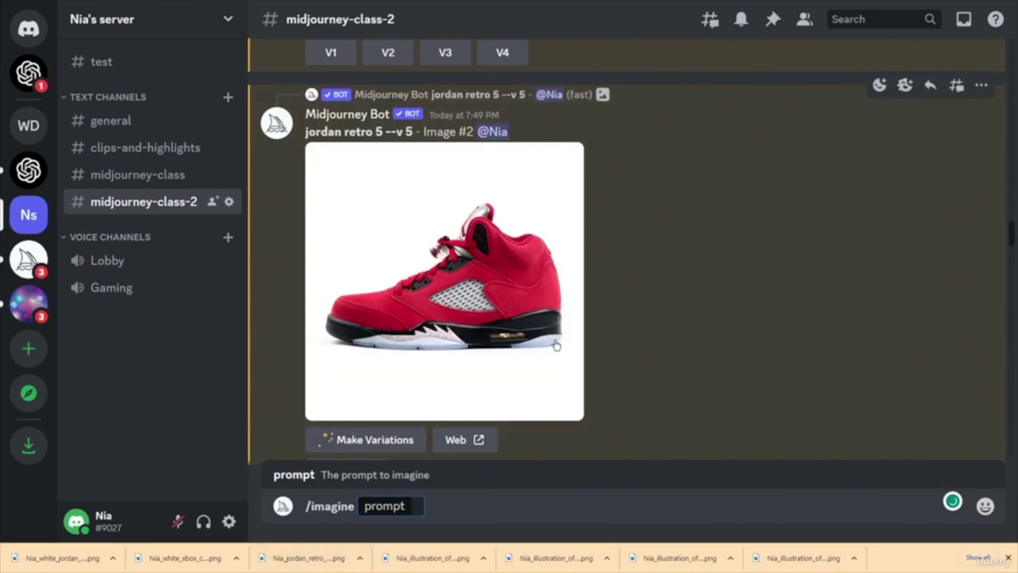
- Paste the Jordan Retro 5 link with 'xbox controller --iw .5' and submit it
left_click(479, 288)
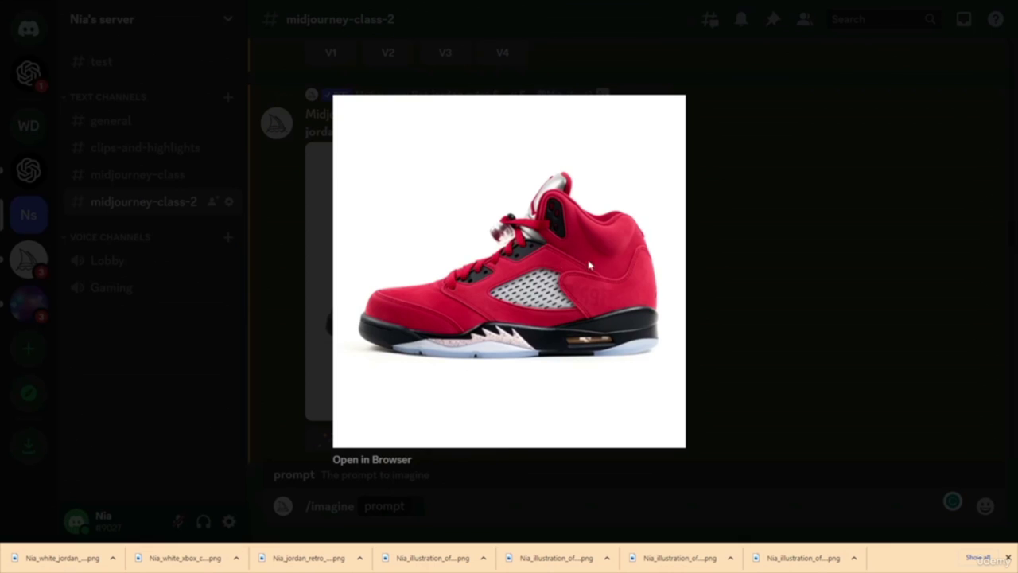
left_click(746, 387)
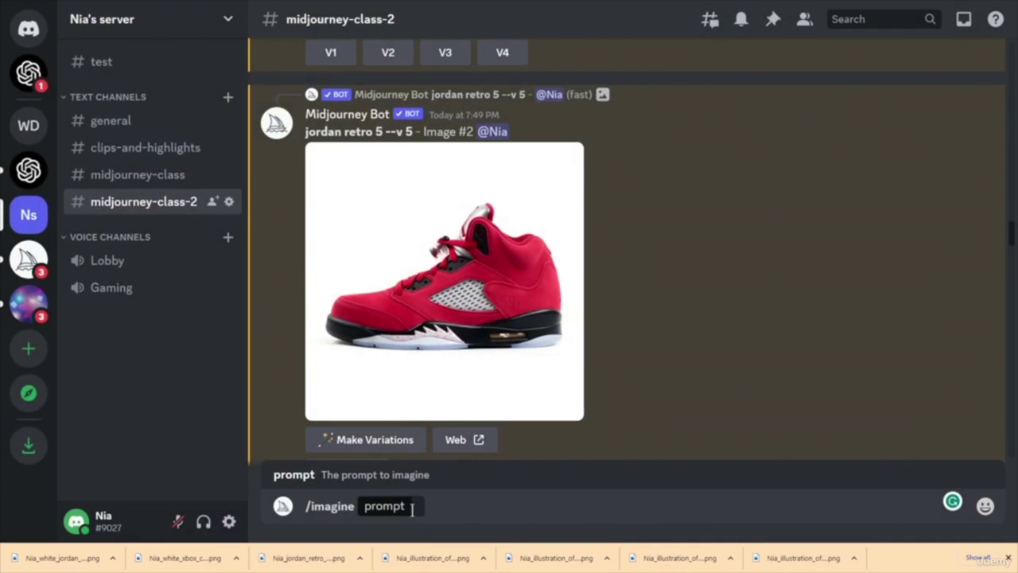
key("ctrl+v")
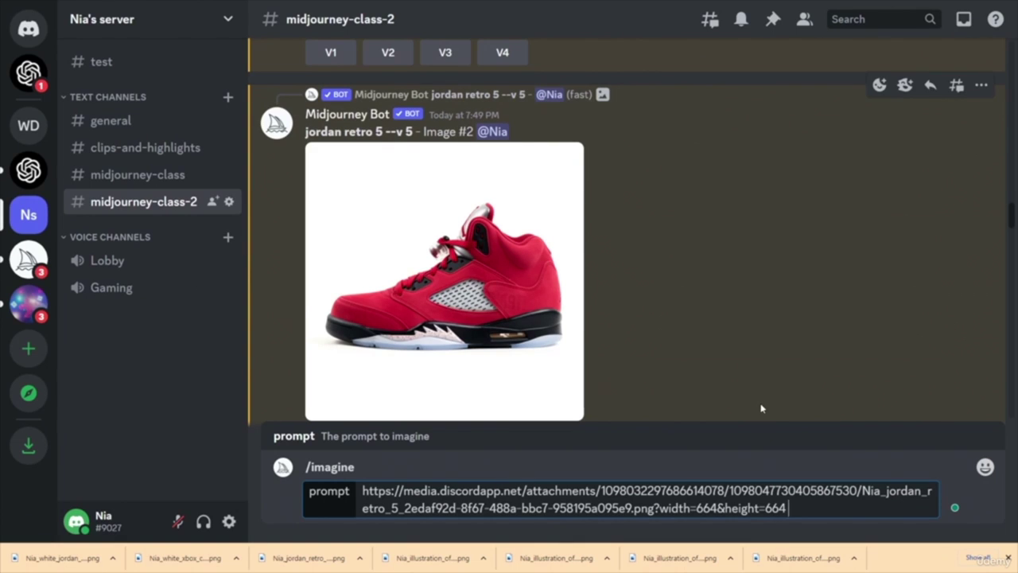
type("xbox controller")
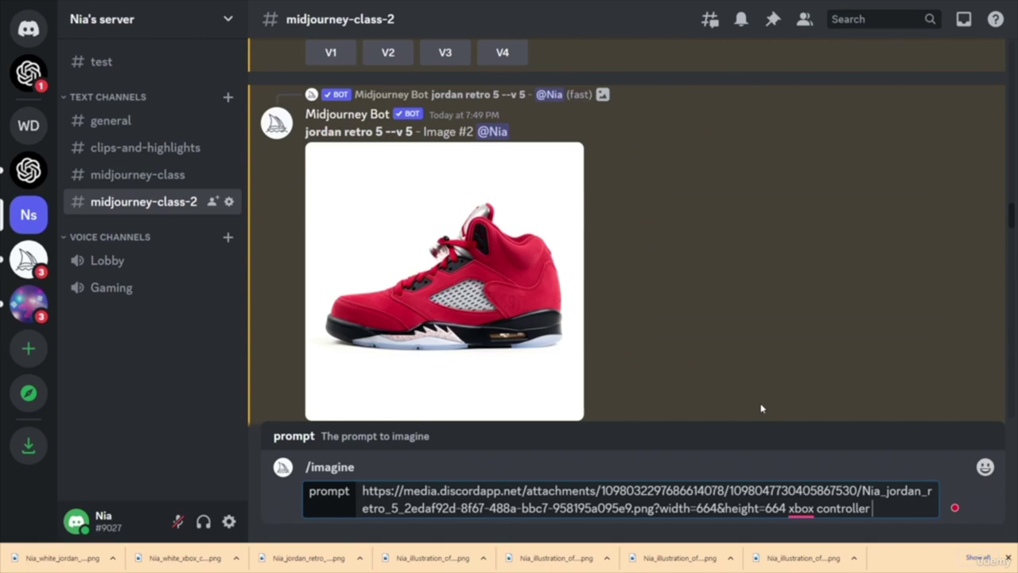
type("--")
type("iw .5")
key("Return")
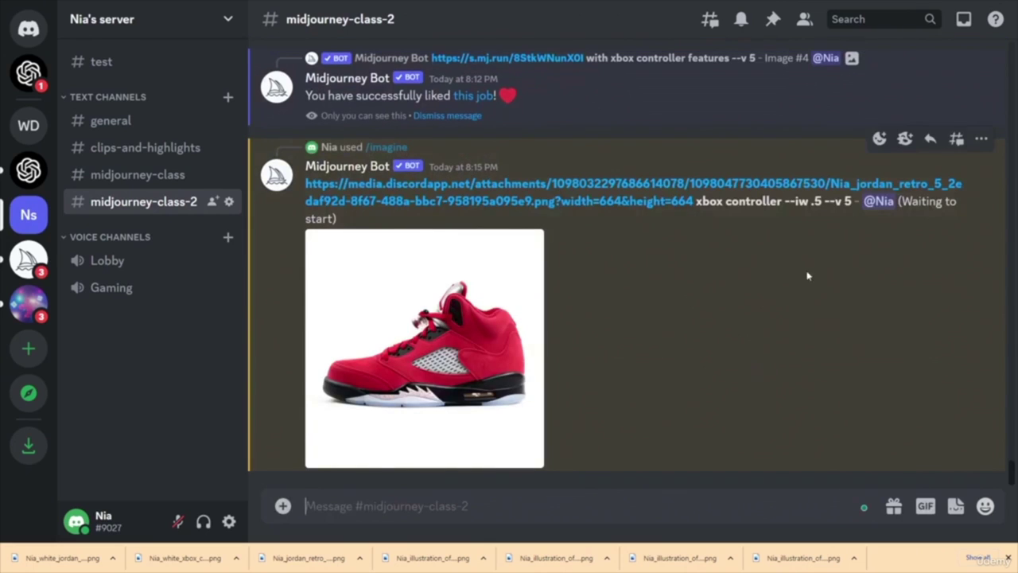
- Copy the previous prompt and resubmit it through /imagine at image weight .8
left_click_drag(823, 201, 307, 183)
key("ctrl+c")
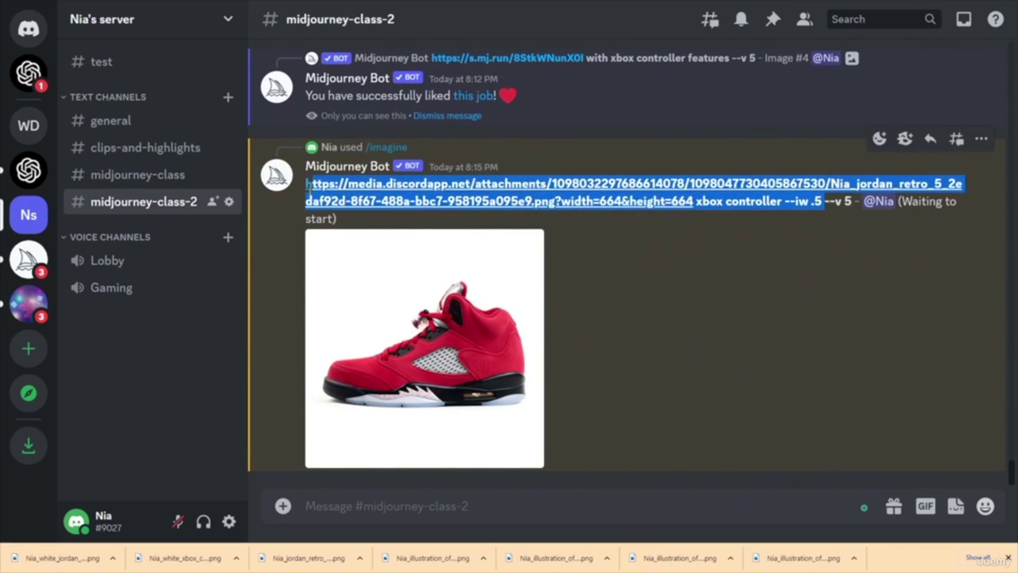
left_click(464, 506)
type("/")
key("Down")
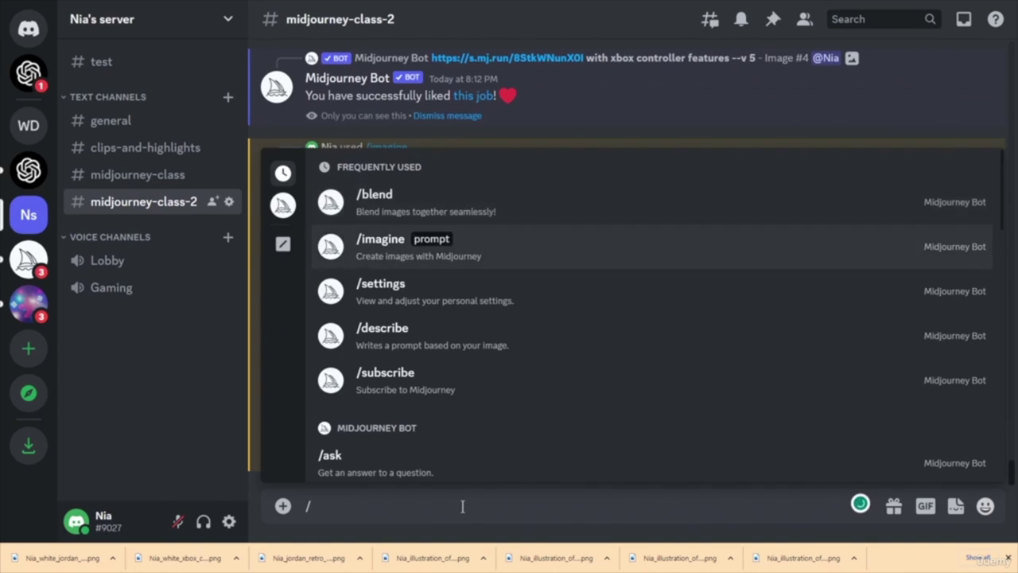
key("Return")
key("ctrl+v")
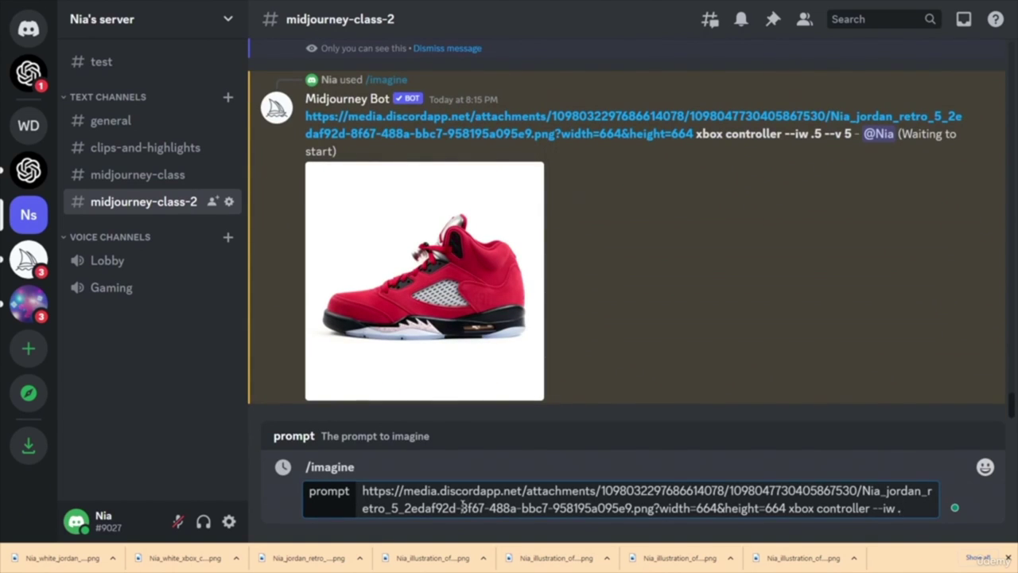
key("Return")
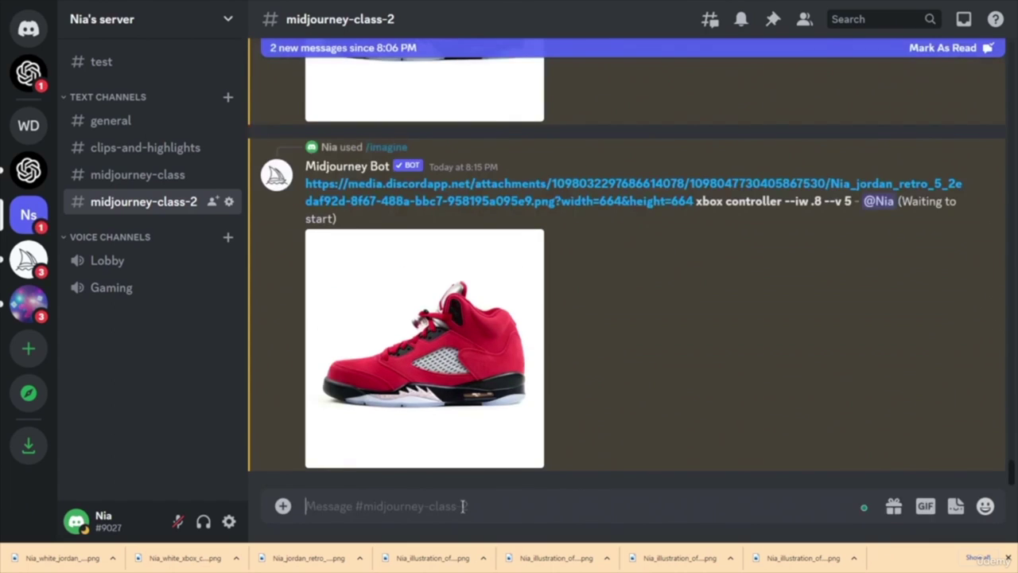
- Resubmit the Jordan and xbox controller prompt through /imagine at image weight 1
type("/")
key("Return")
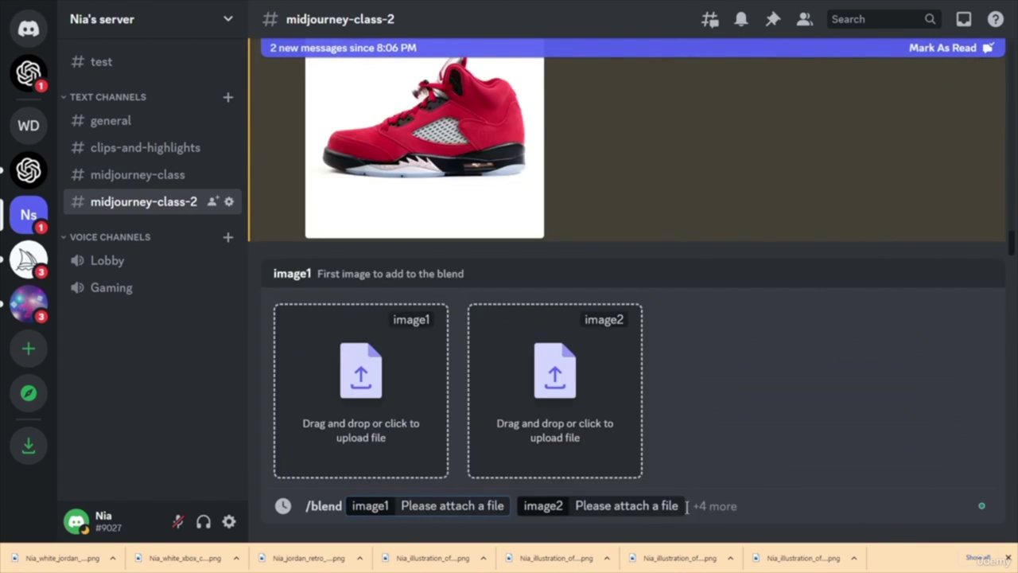
key("BackSpace")
key("BackSpace")
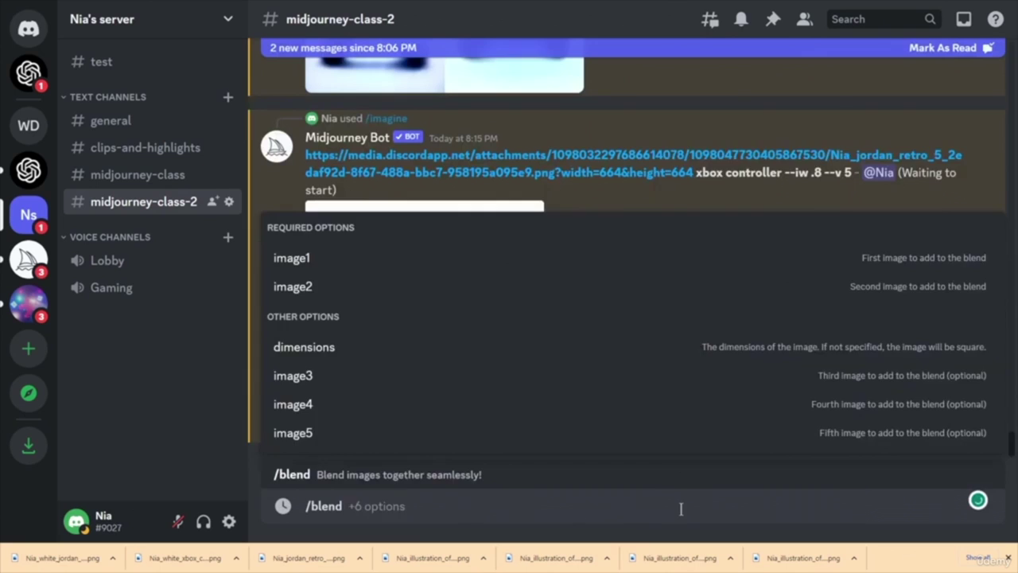
key("BackSpace")
key("BackSpace")
key("BackSpace")
key("BackSpace")
key("BackSpace")
key("BackSpace")
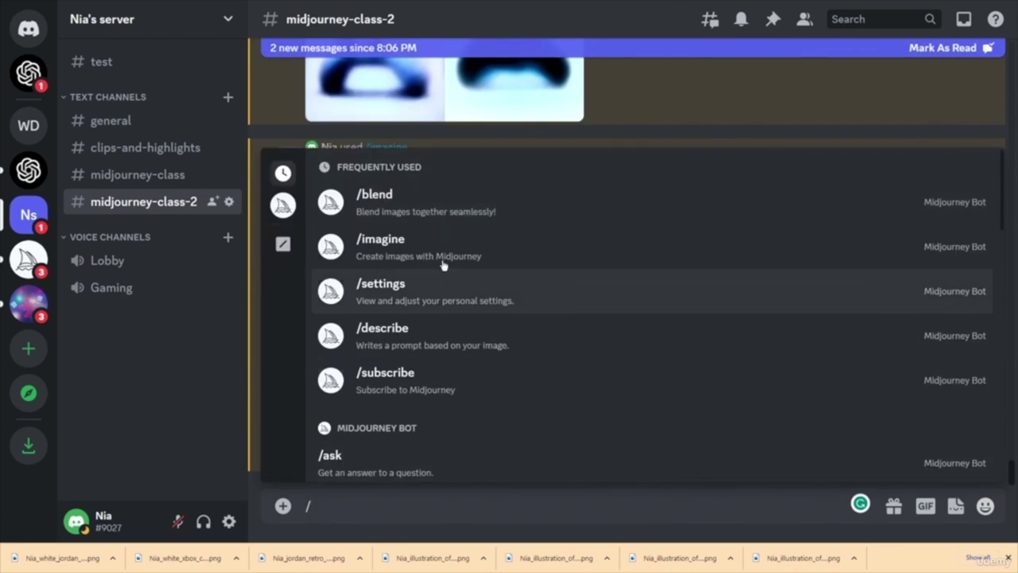
left_click(394, 246)
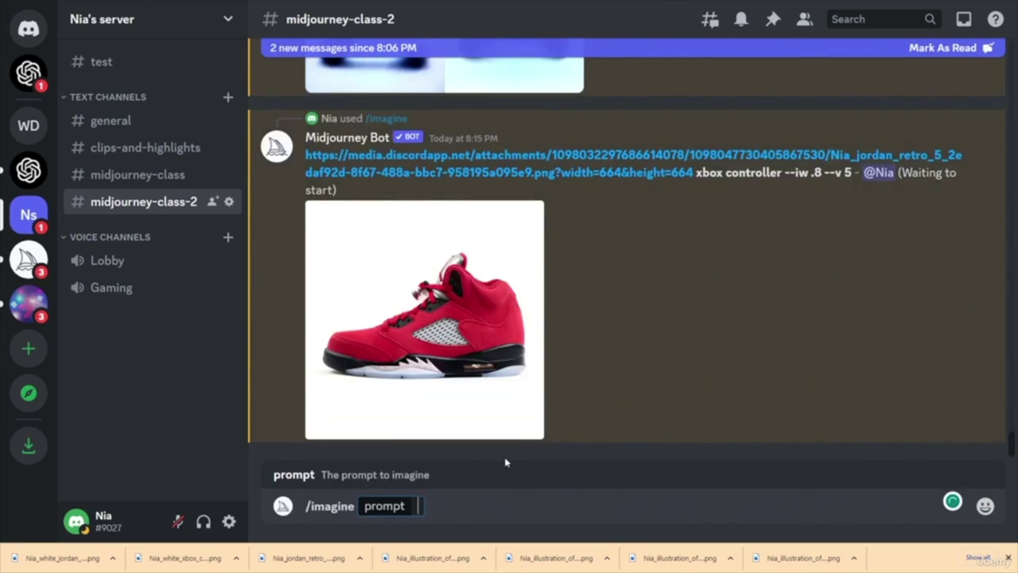
key("ctrl+v")
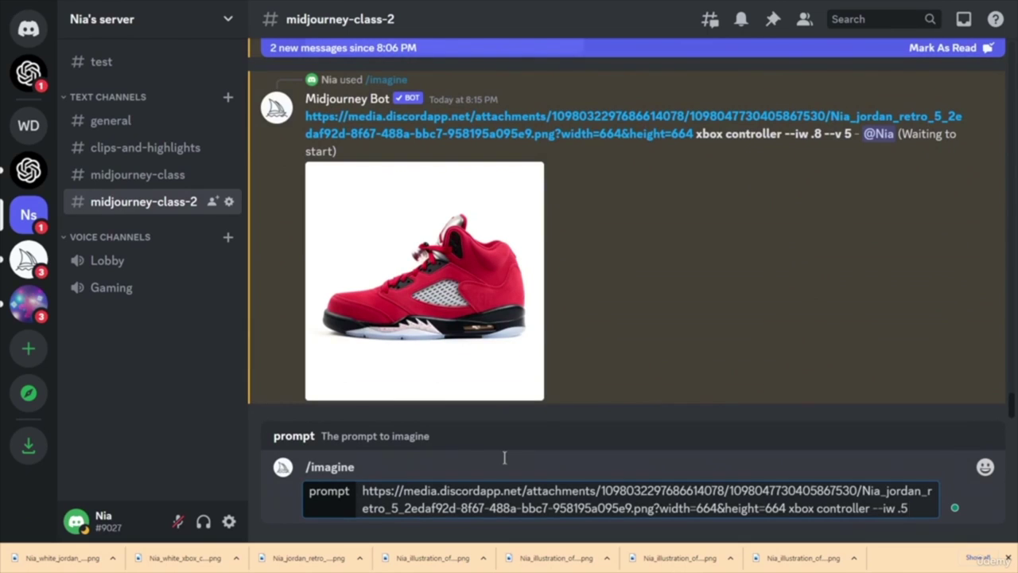
key("BackSpace")
key("Return")
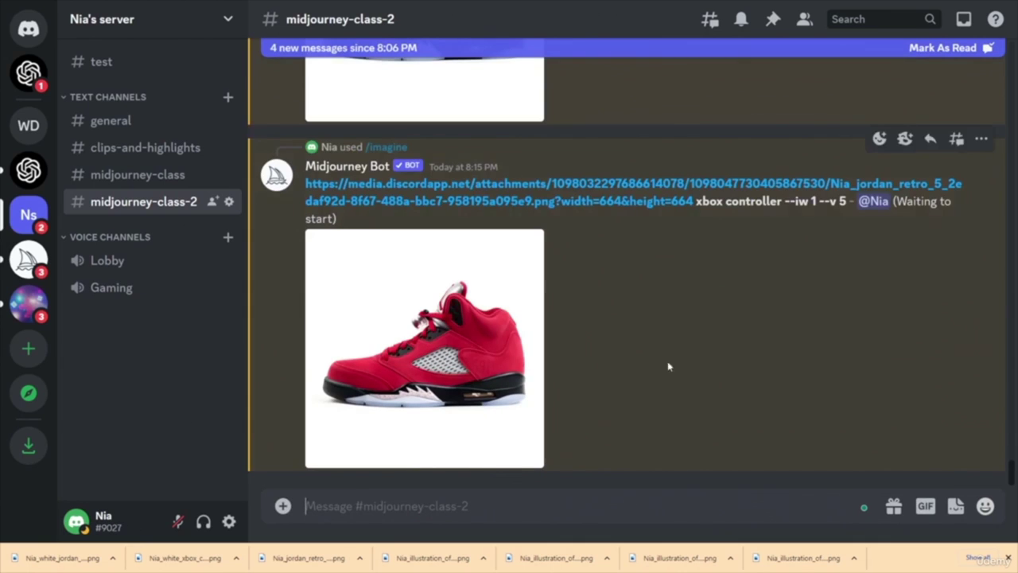
- Queue the Jordan image-URL and xbox controller prompt at --iw 1.5
type("/i")
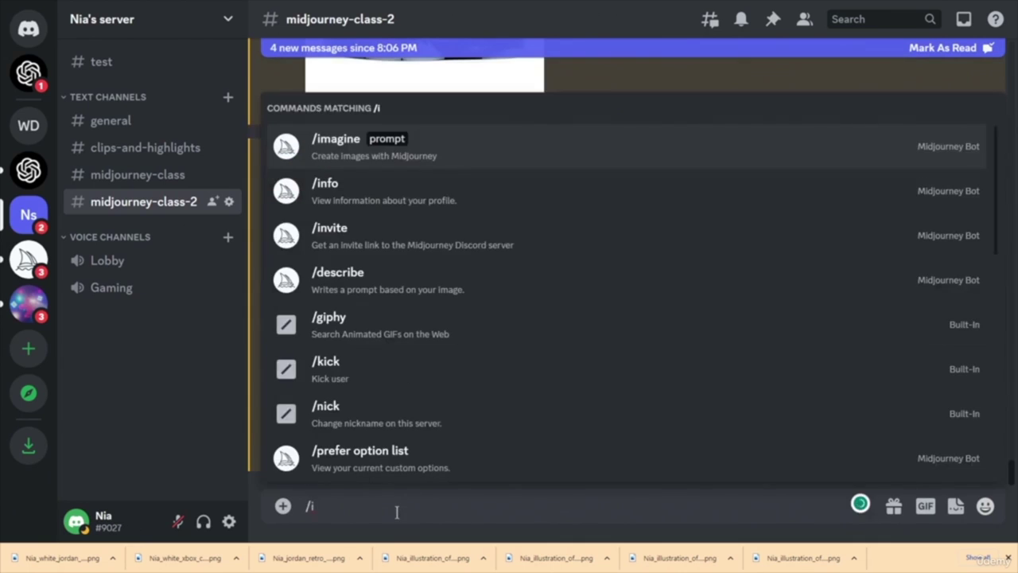
key("Tab")
key("ctrl+v")
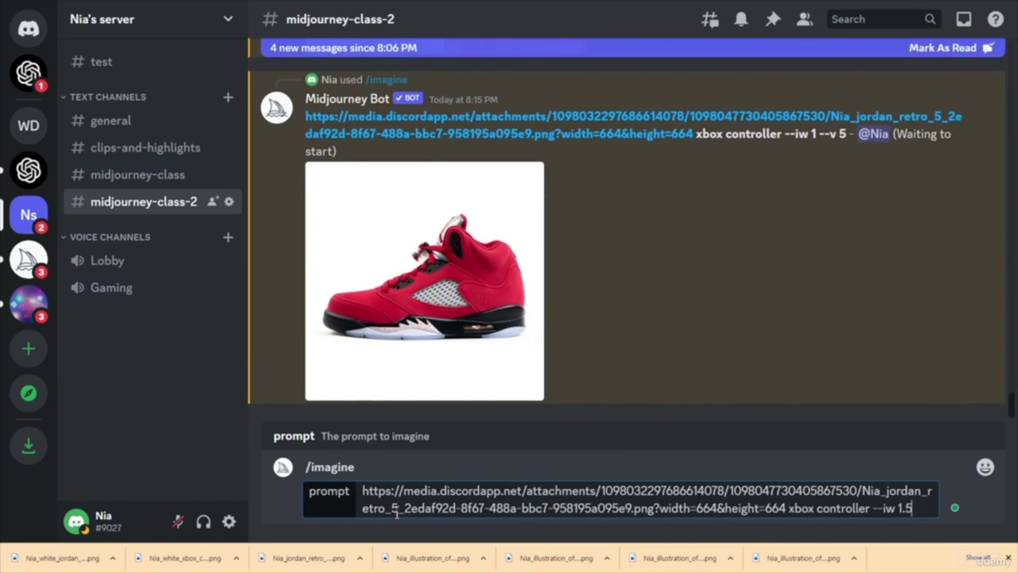
key("Return")
- Queue the same prompt again at --iw 1.8
type("/")
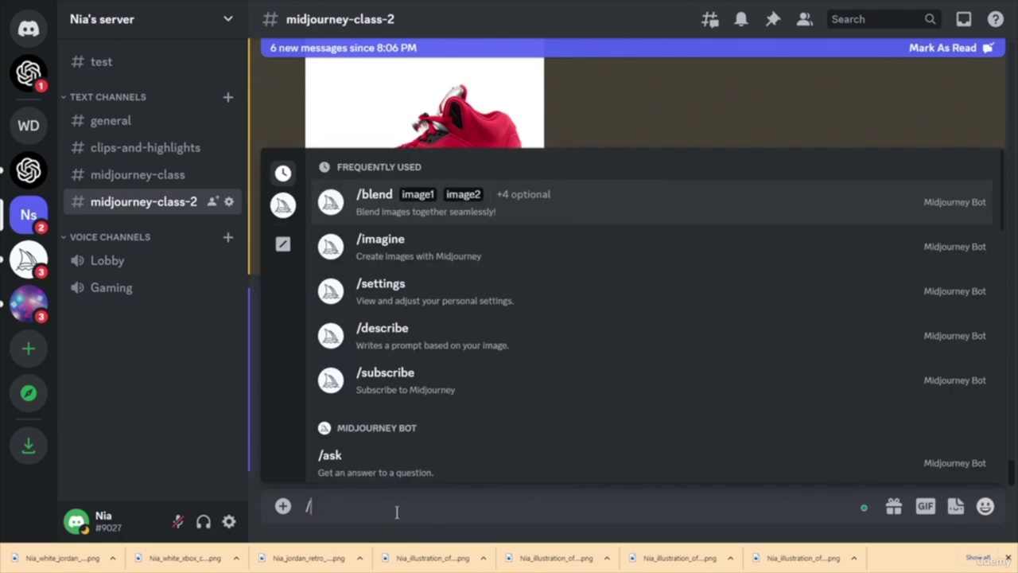
key("Tab")
key("BackSpace")
key("BackSpace")
key("BackSpace")
key("BackSpace")
key("BackSpace")
key("BackSpace")
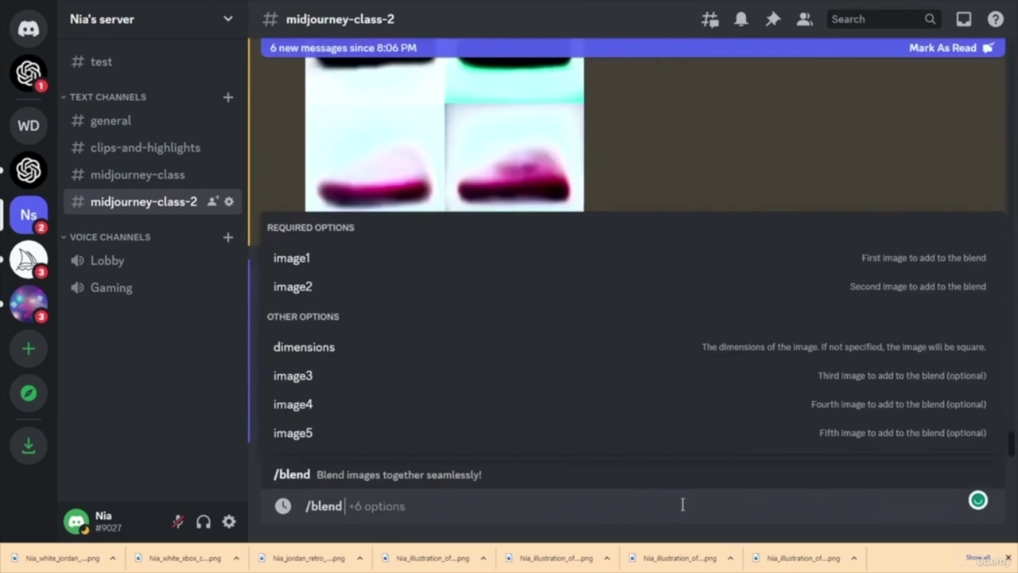
key("BackSpace")
key("Down")
key("Tab")
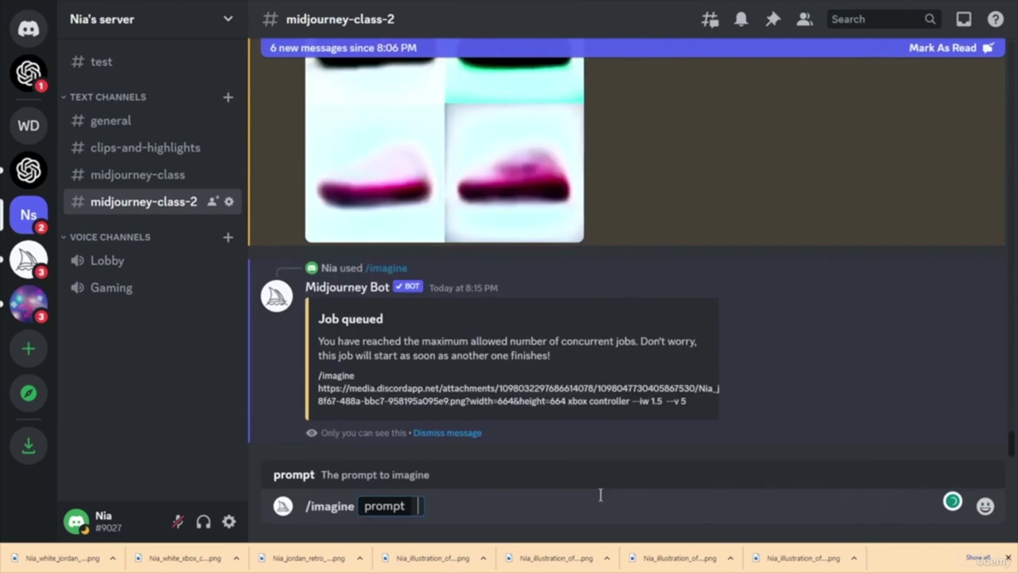
key("ctrl+v")
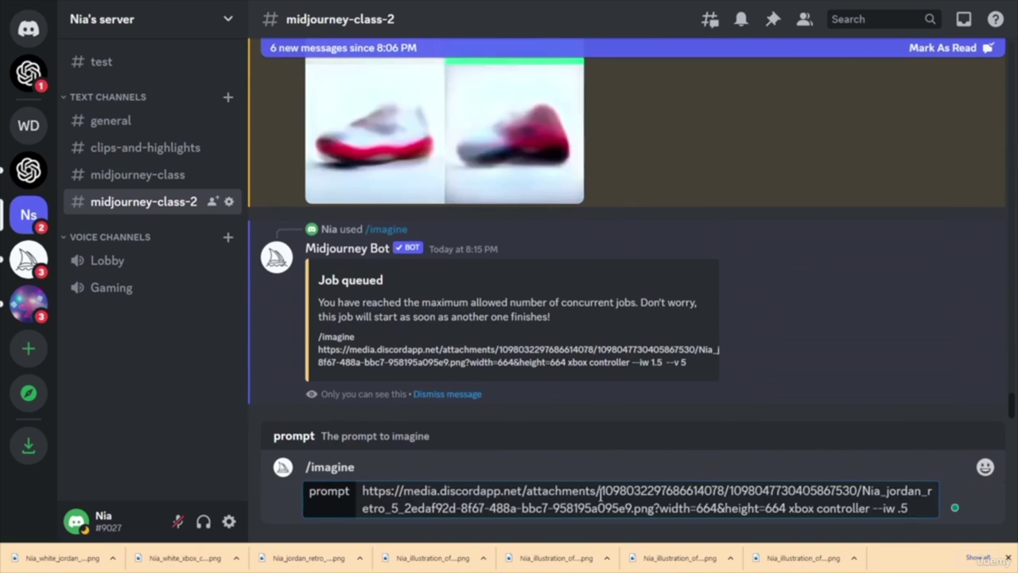
key("BackSpace")
key("BackSpace")
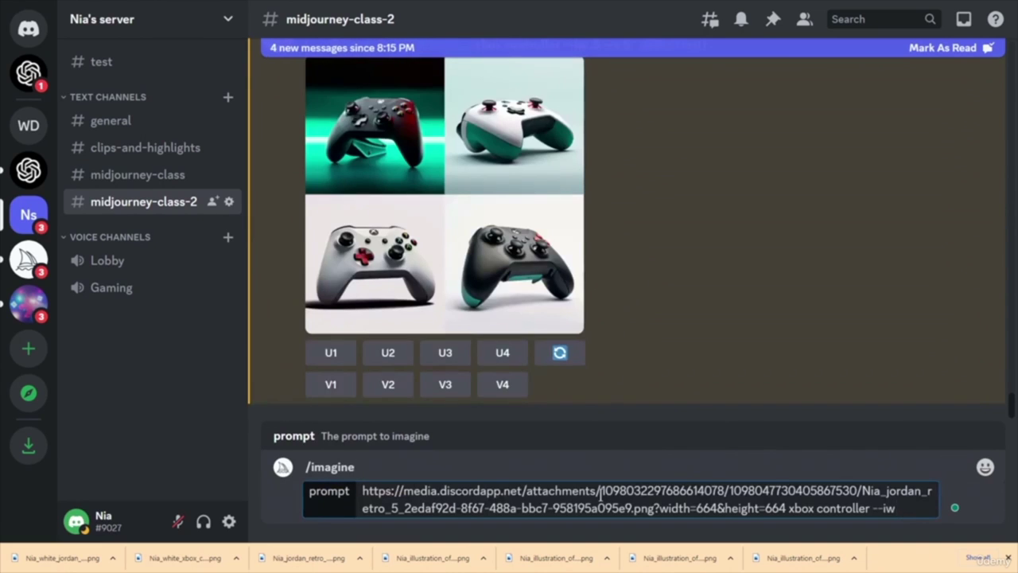
key("Return")
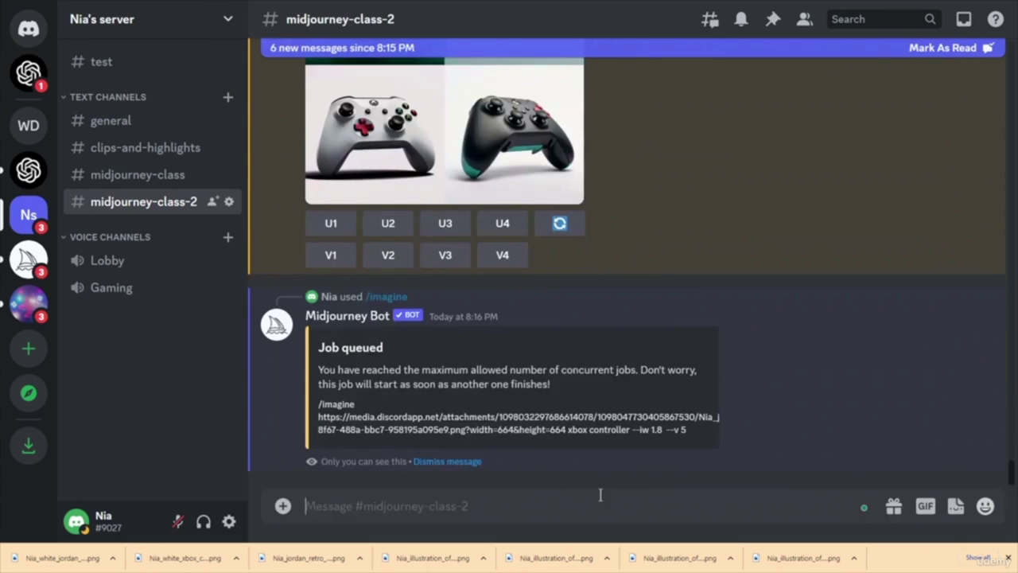
- Queue the same prompt once more at --iw 2
type("/blend")
key("Return")
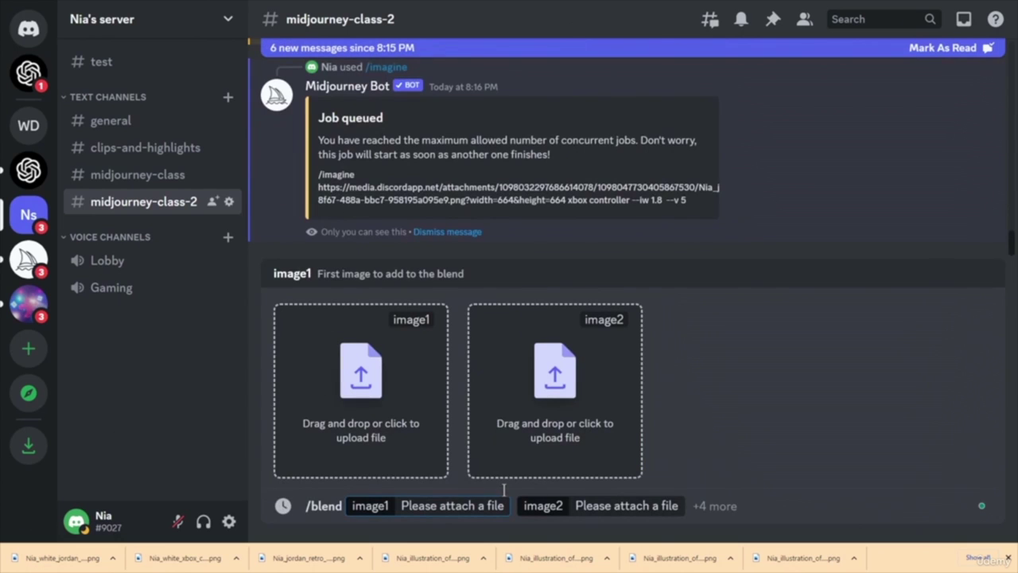
left_click(675, 501)
key("BackSpace")
key("BackSpace")
key("BackSpace")
key("BackSpace")
key("BackSpace")
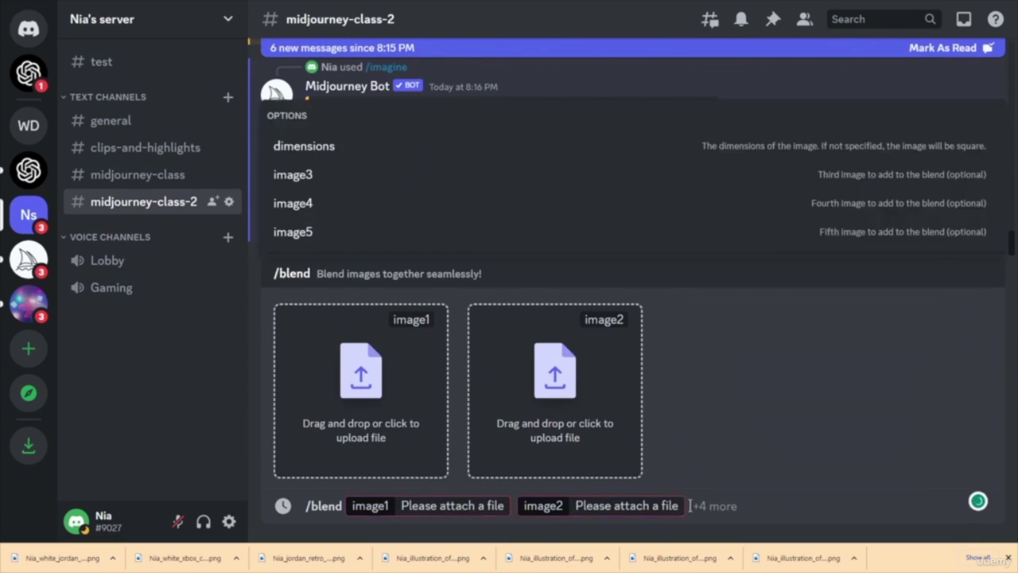
key("BackSpace")
key("BackSpace")
key("BackSpace")
type("imagine")
key("Tab")
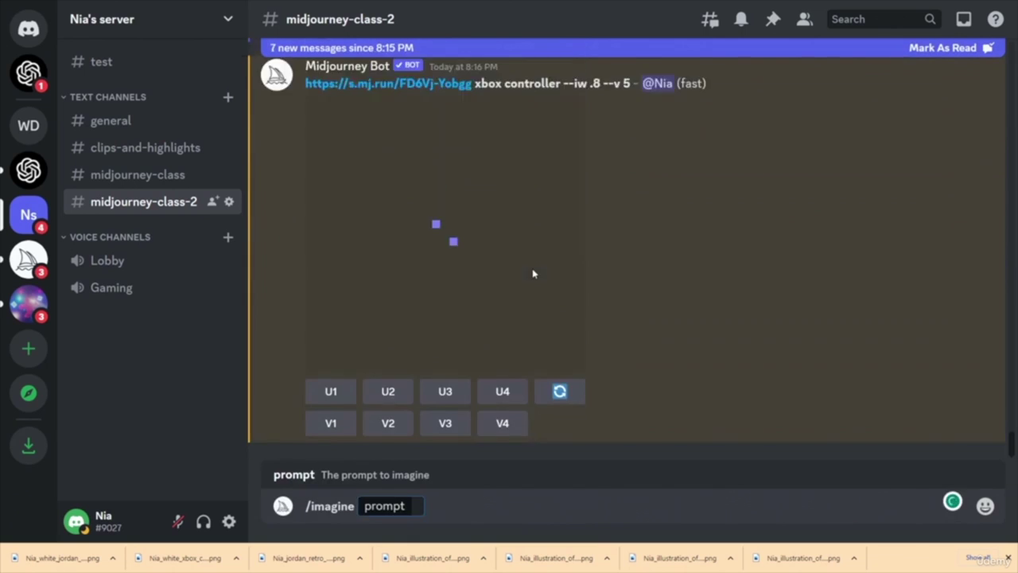
key("ctrl+v")
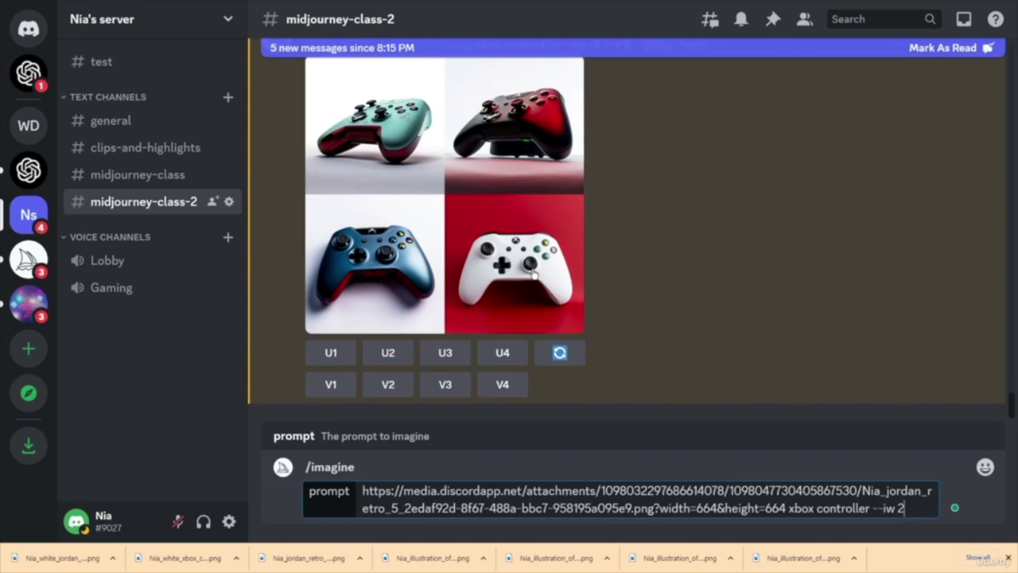
key("Return")
scroll(760, 294, "up", 5)
scroll(755, 310, "down", 5)
scroll(723, 359, "up", 3)
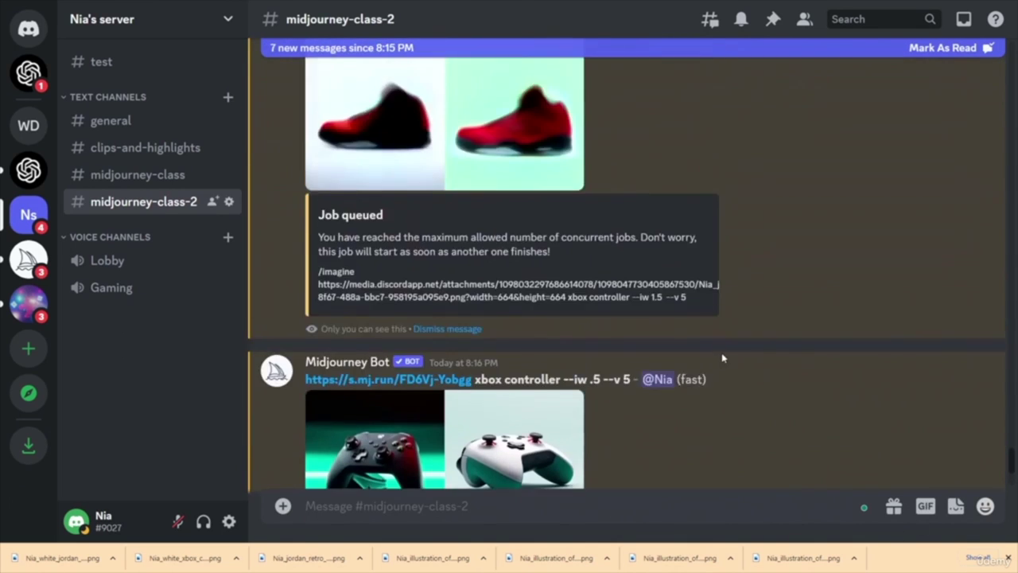
scroll(786, 397, "up", 10)
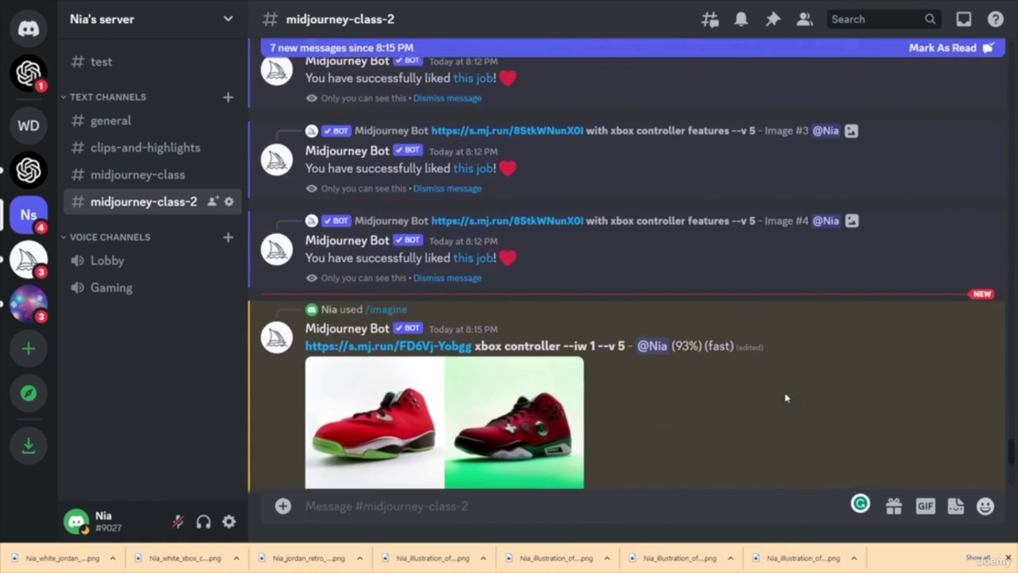
scroll(788, 398, "down", 5)
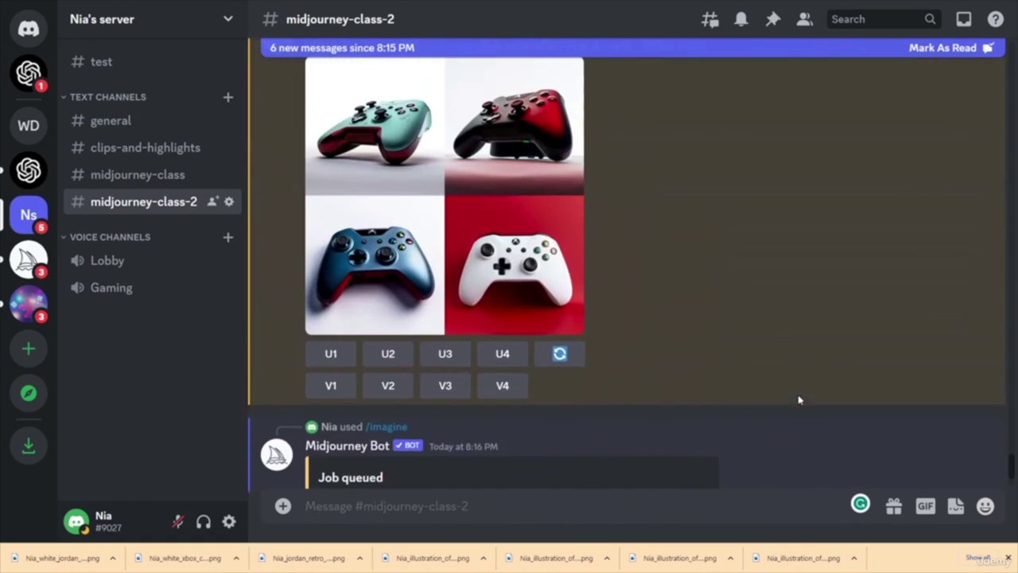
scroll(800, 400, "up", 3)
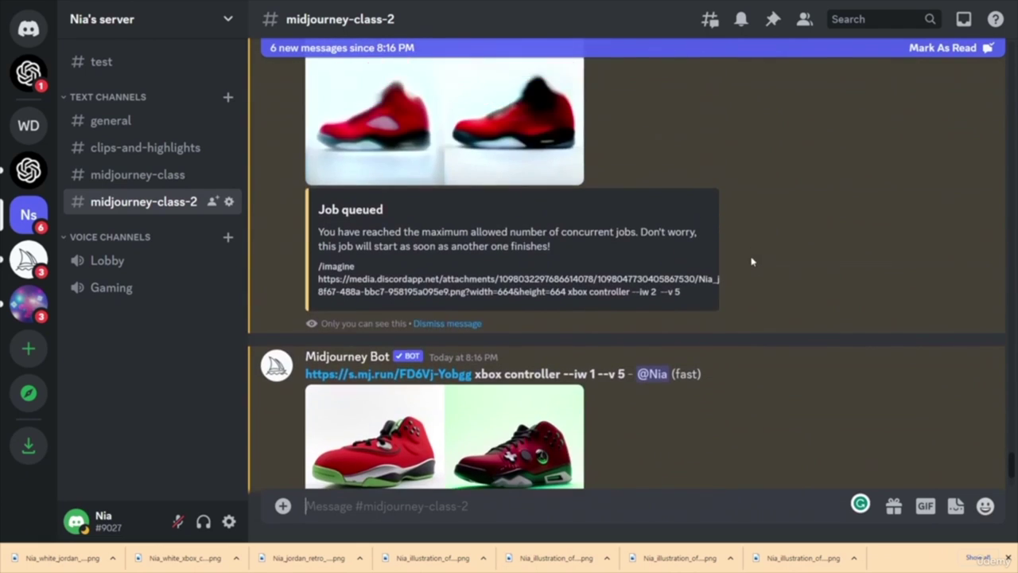
scroll(601, 235, "up", 2)
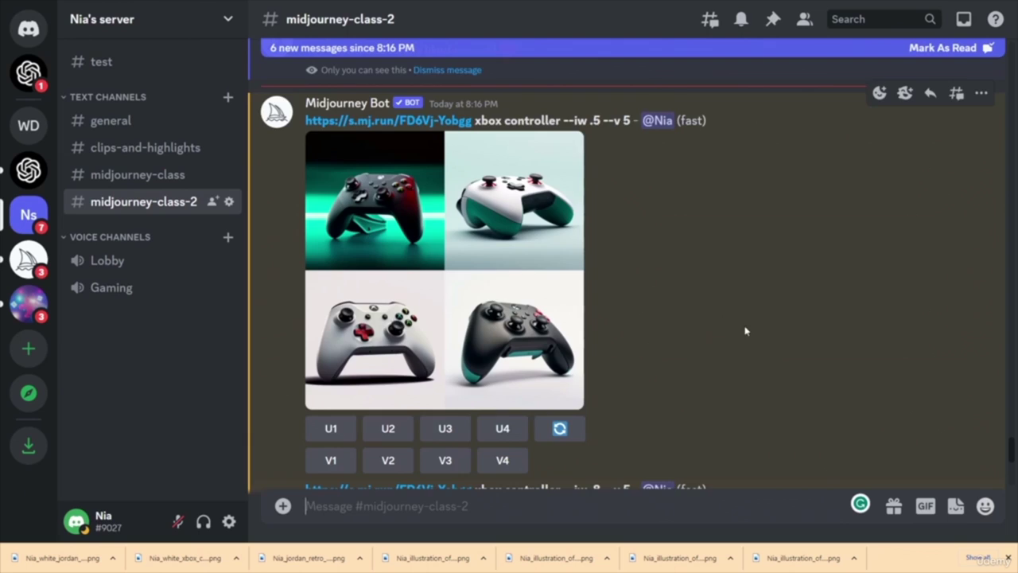
scroll(791, 311, "down", 10)
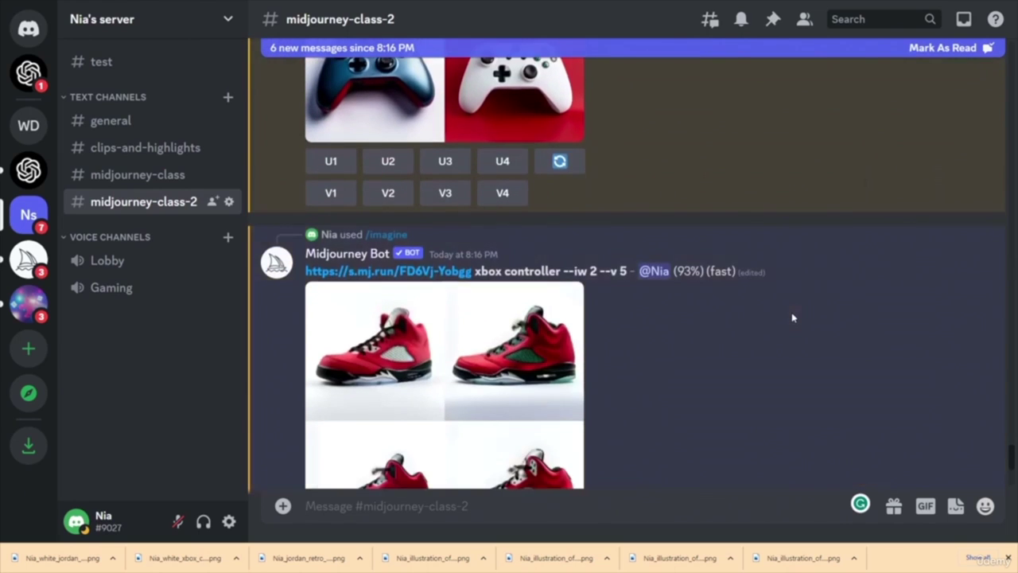
scroll(792, 317, "down", 5)
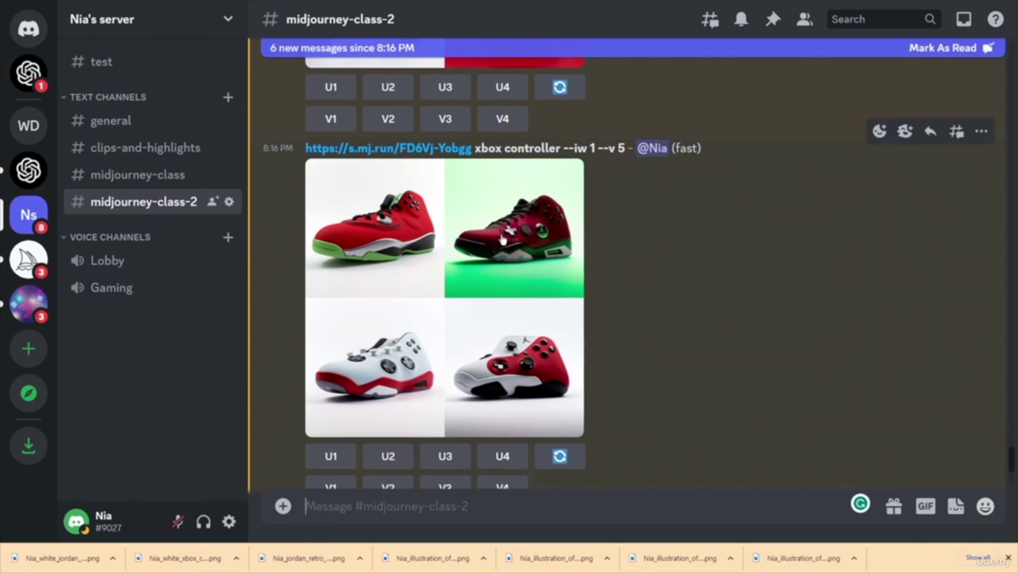
- Upscale image 2 of the --iw 1 grid and re-roll that grid for new variations
left_click(389, 455)
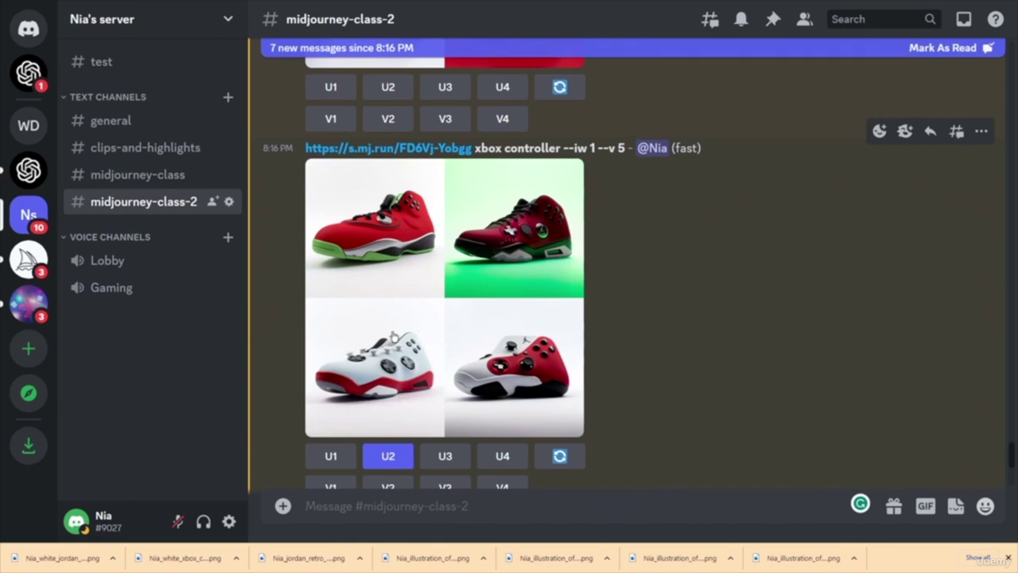
left_click(558, 458)
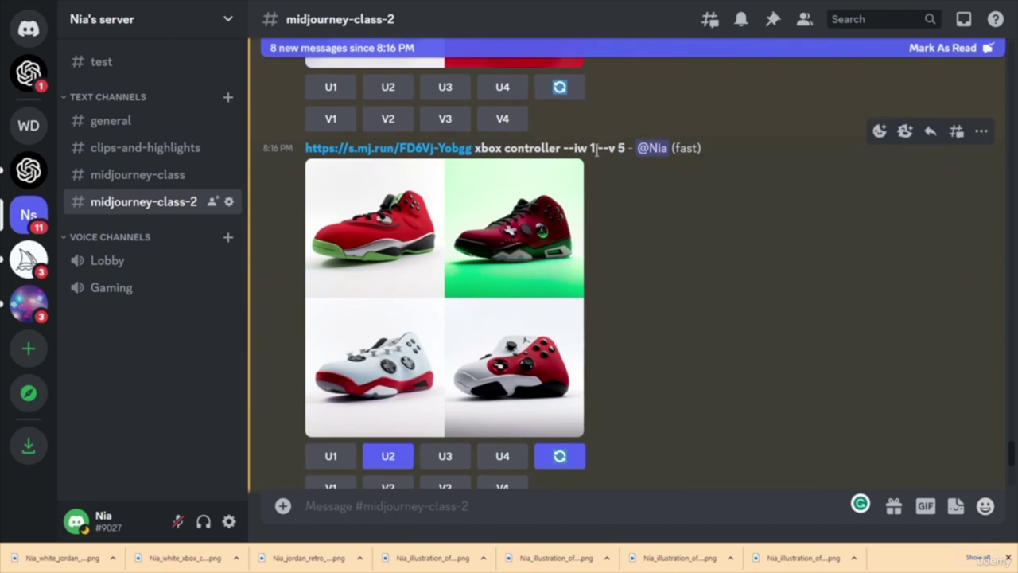
scroll(689, 352, "down", 3)
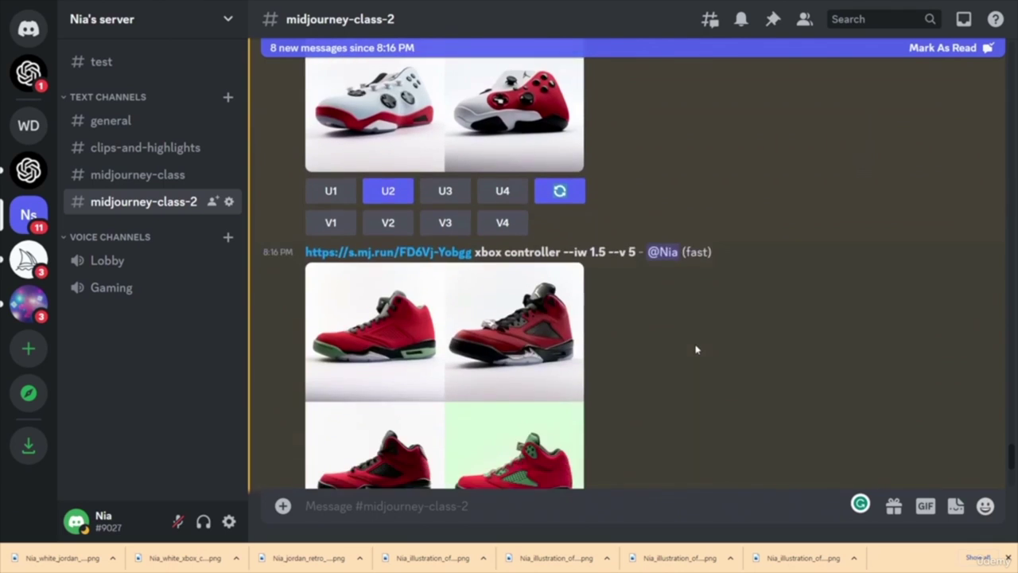
scroll(697, 349, "down", 1)
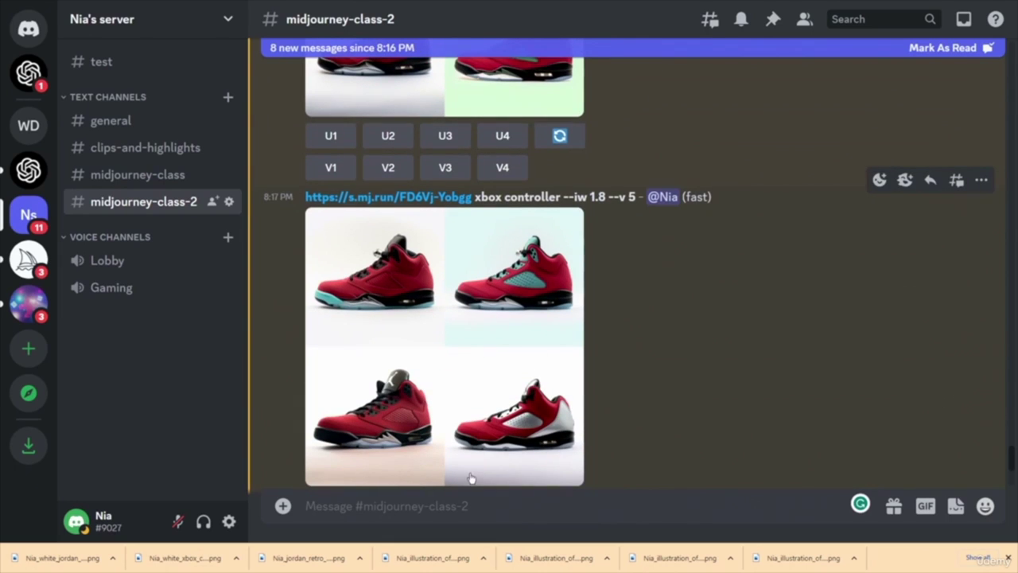
scroll(601, 448, "up", 3)
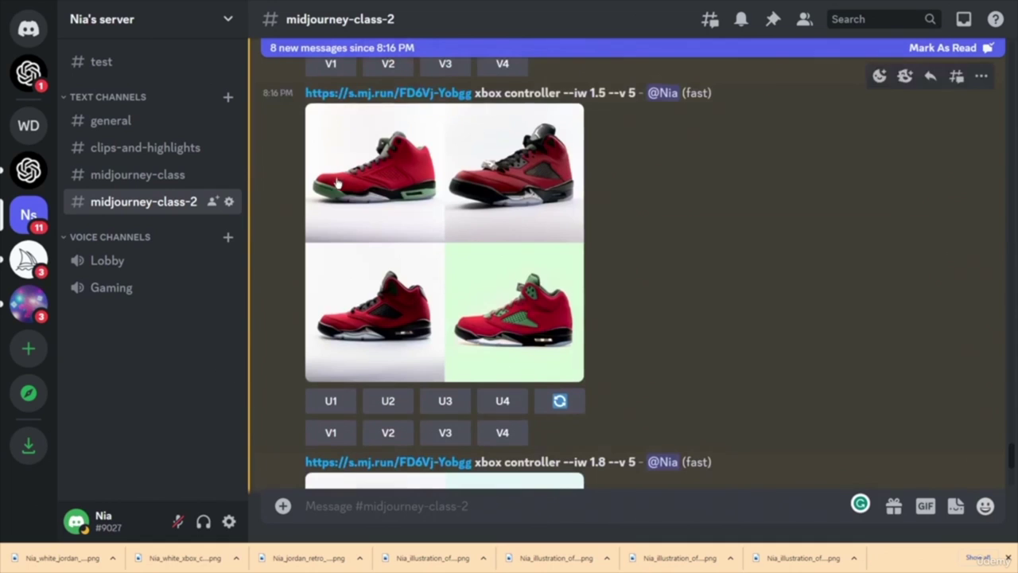
scroll(530, 330, "down", 4)
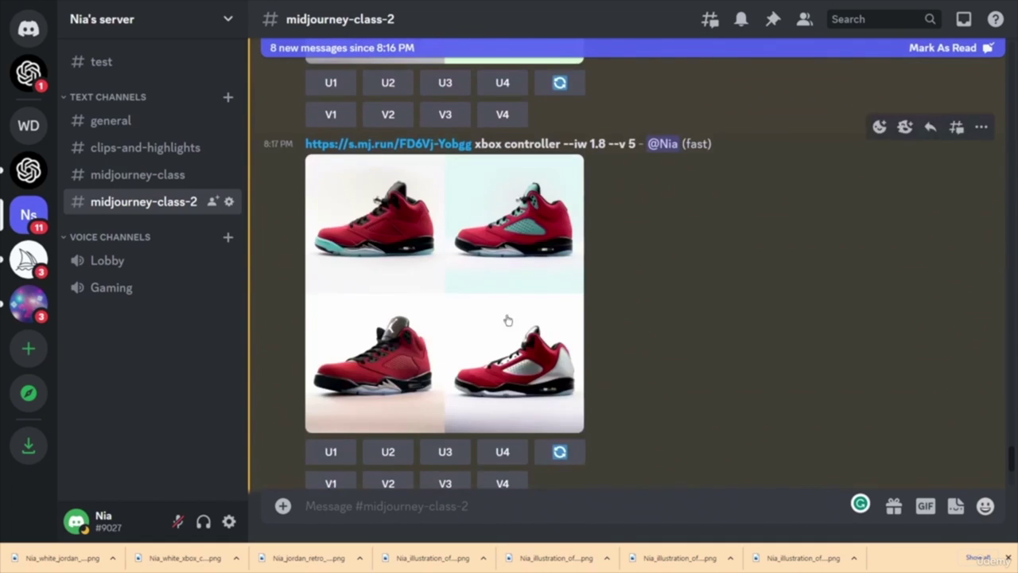
scroll(688, 342, "down", 4)
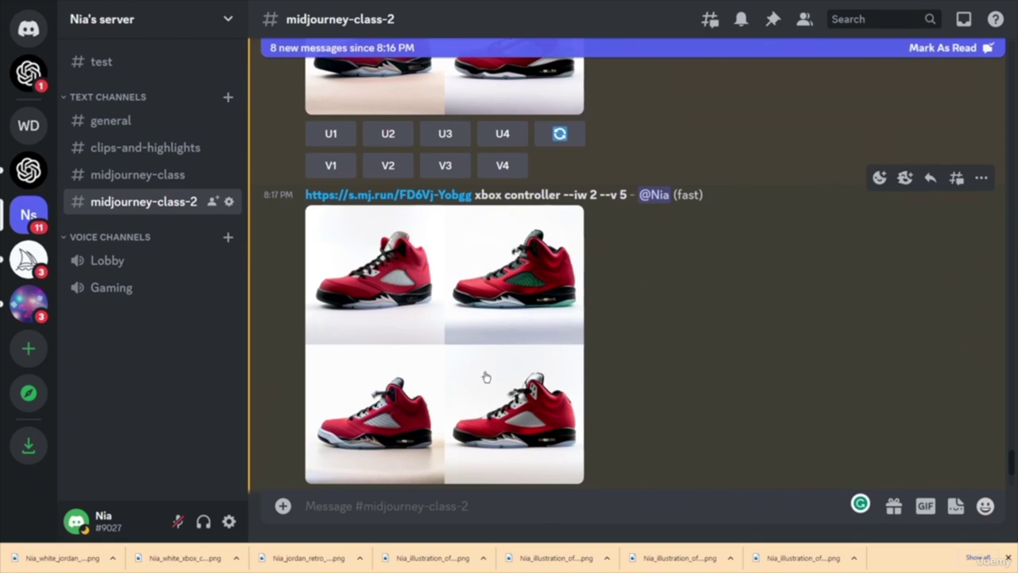
scroll(741, 391, "up", 10)
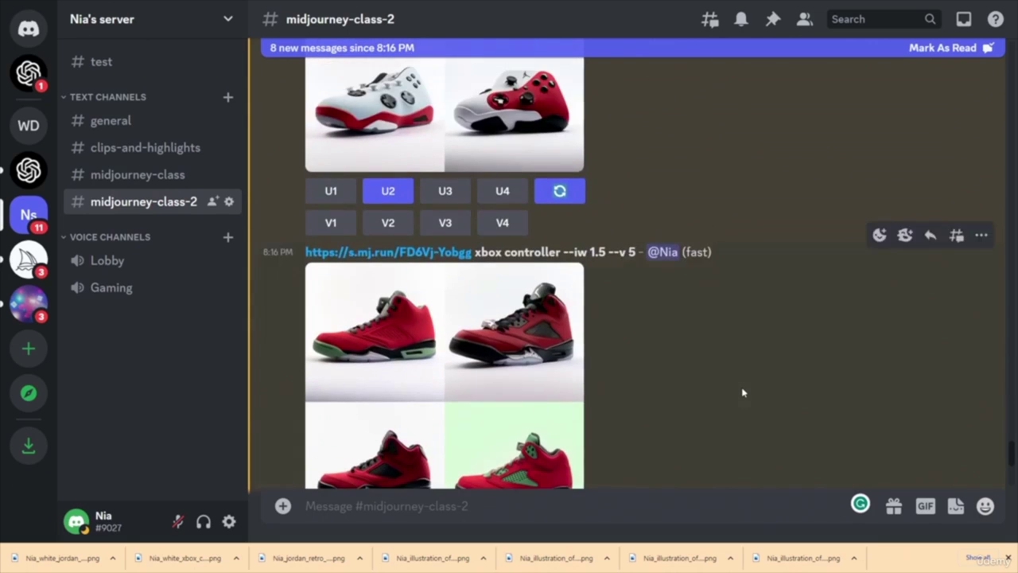
scroll(741, 391, "up", 5)
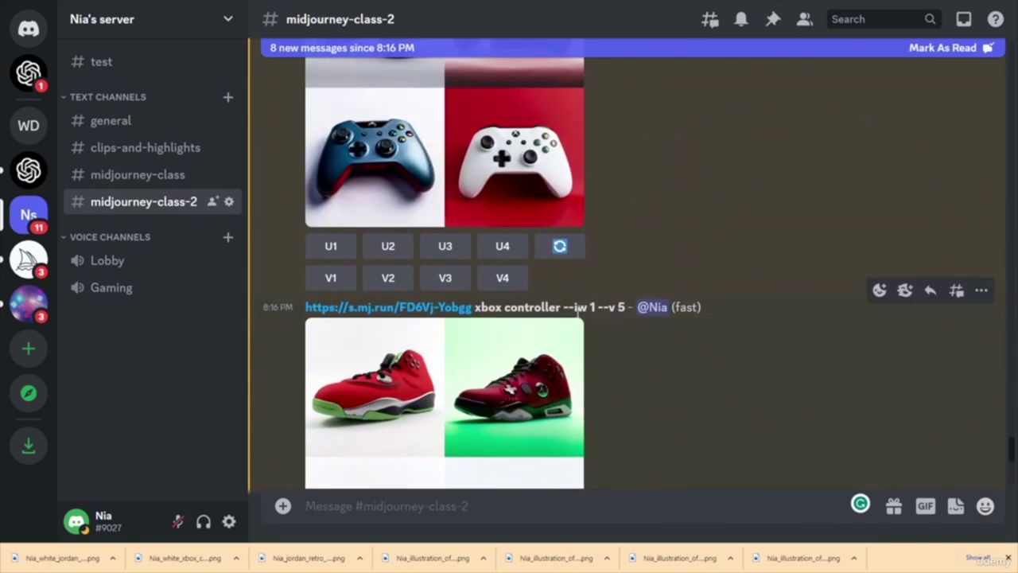
scroll(667, 400, "down", 5)
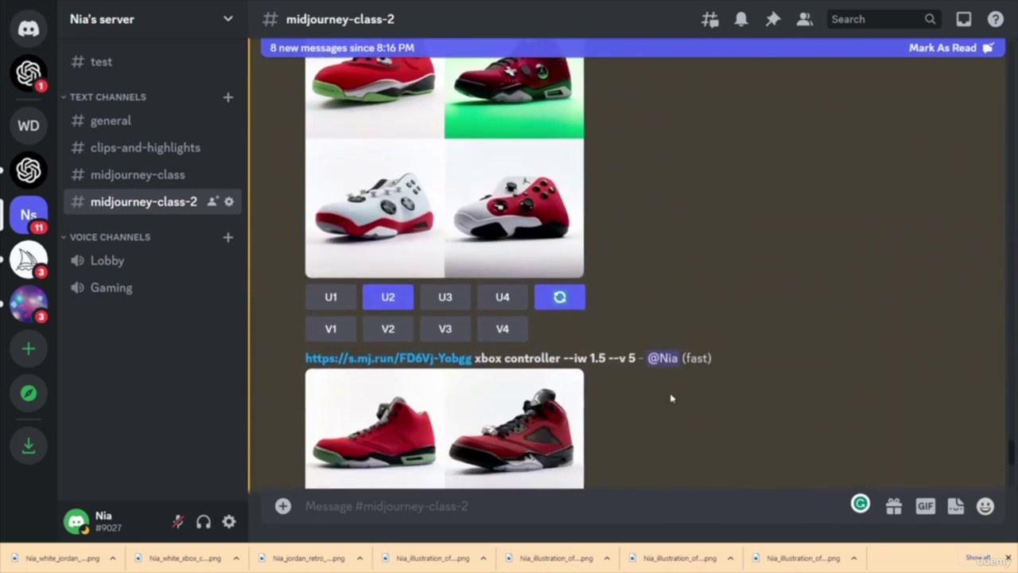
scroll(735, 397, "down", 5)
scroll(732, 395, "down", 3)
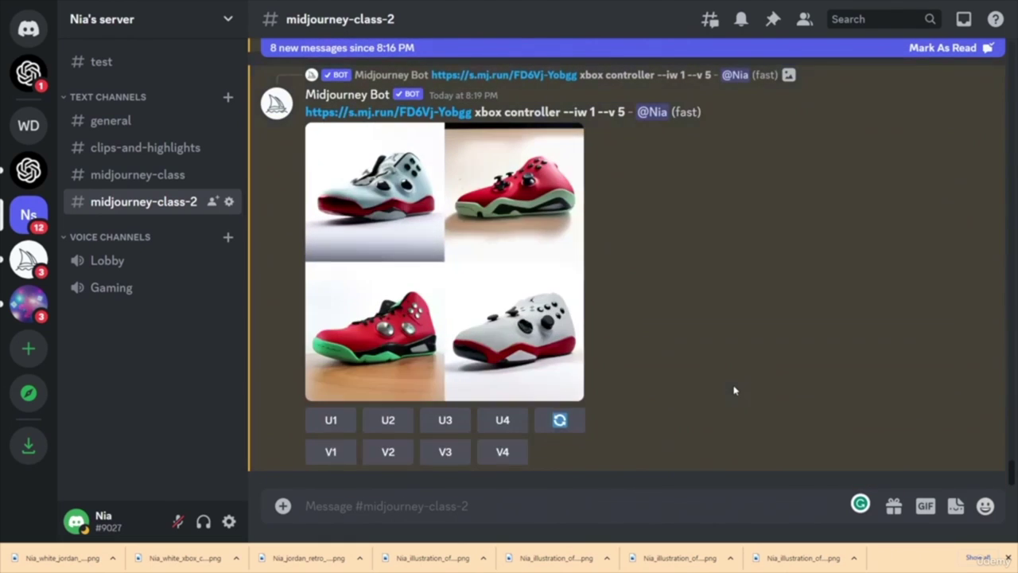
- Copy the --iw 1 prompt and send it through /imagine with the weight changed to 1.2
left_click_drag(629, 112, 301, 118)
key("ctrl+c")
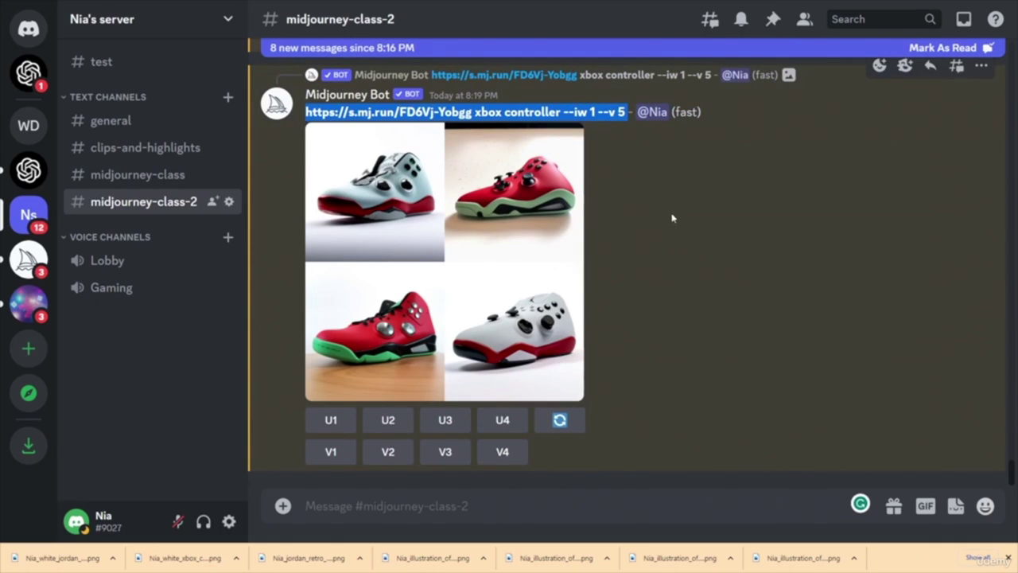
left_click(426, 503)
type("/blend")
key("Return")
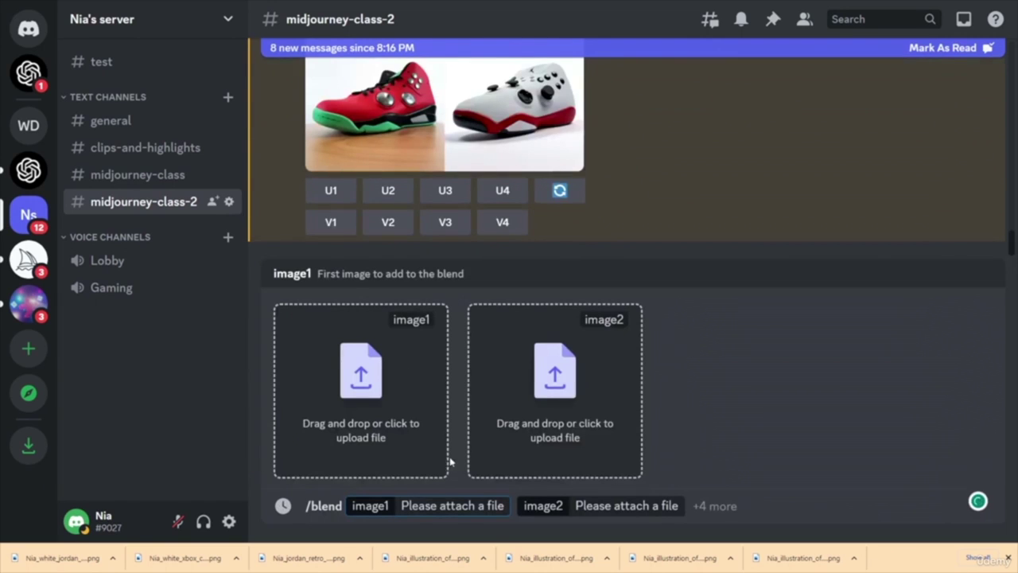
key("BackSpace")
key("BackSpace")
key("BackSpace")
key("BackSpace")
key("BackSpace")
key("BackSpace")
key("BackSpace")
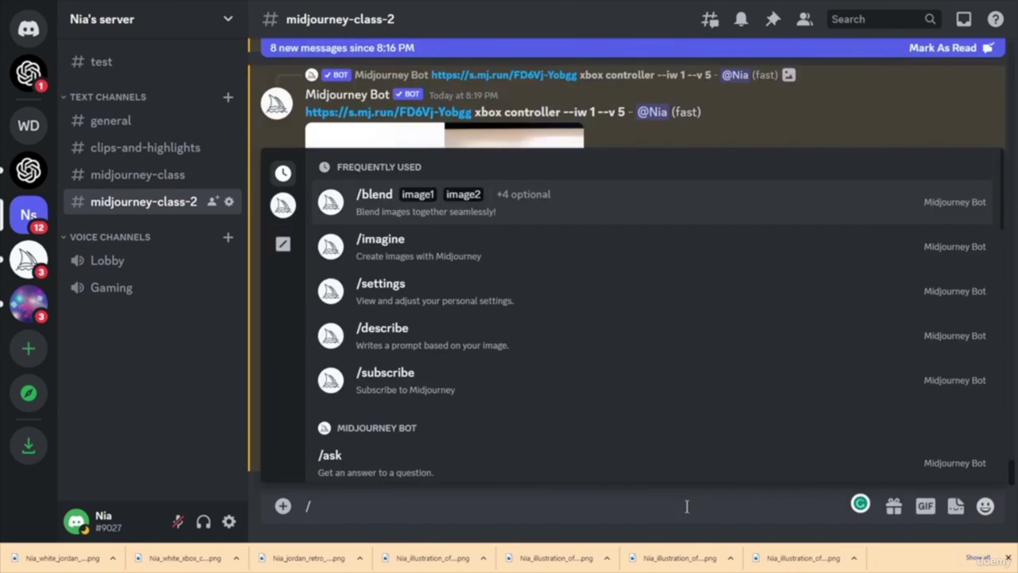
type("i")
left_click(362, 164)
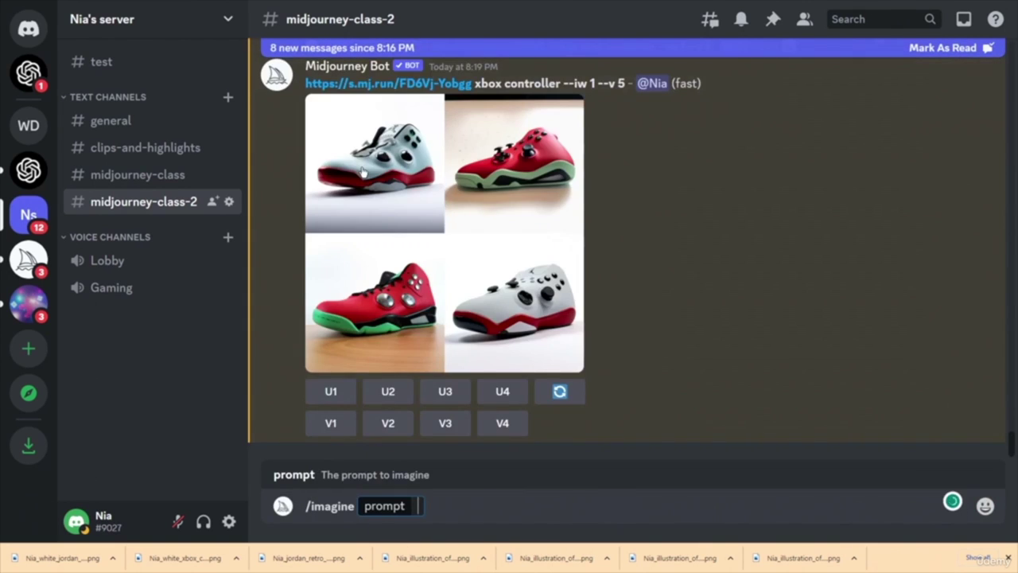
key("ctrl+v")
key("BackSpace")
key("BackSpace")
key("BackSpace")
key("BackSpace")
key("BackSpace")
key("BackSpace")
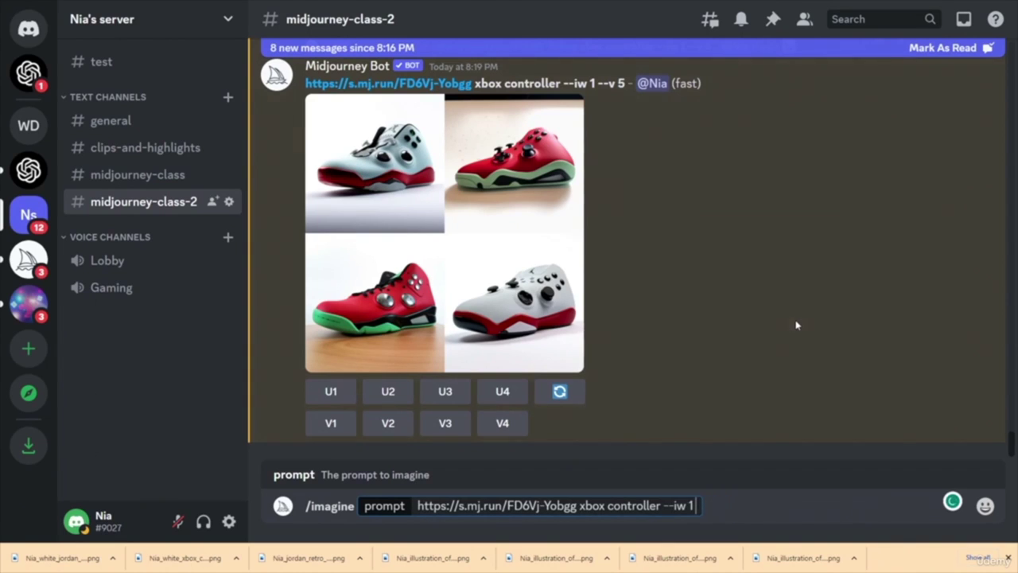
type(".2")
key("Return")
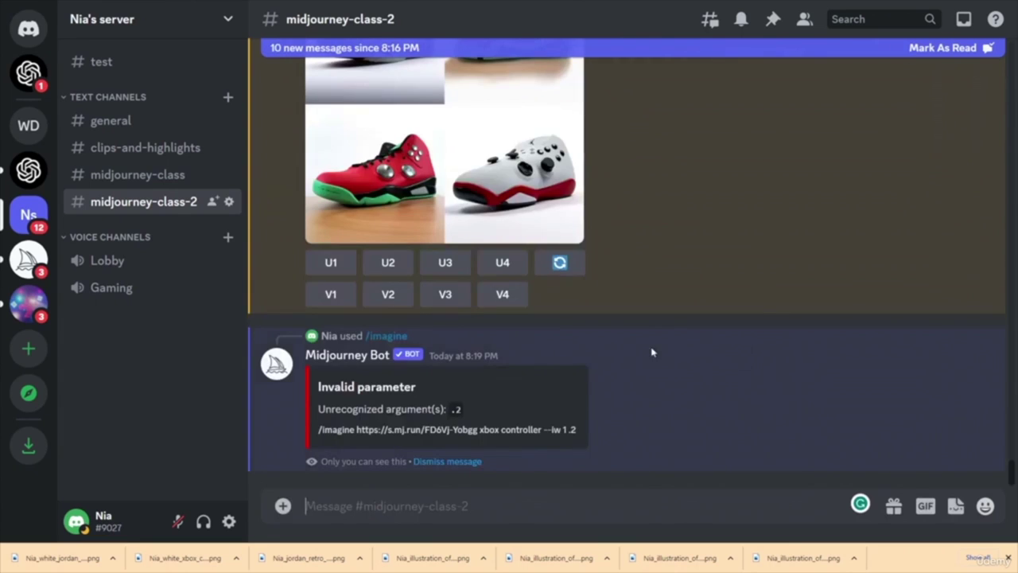
- Resend the --iw 1.2 prompt with the stray space removed after the invalid-parameter error
triple_click(320, 431)
key("ctrl+c")
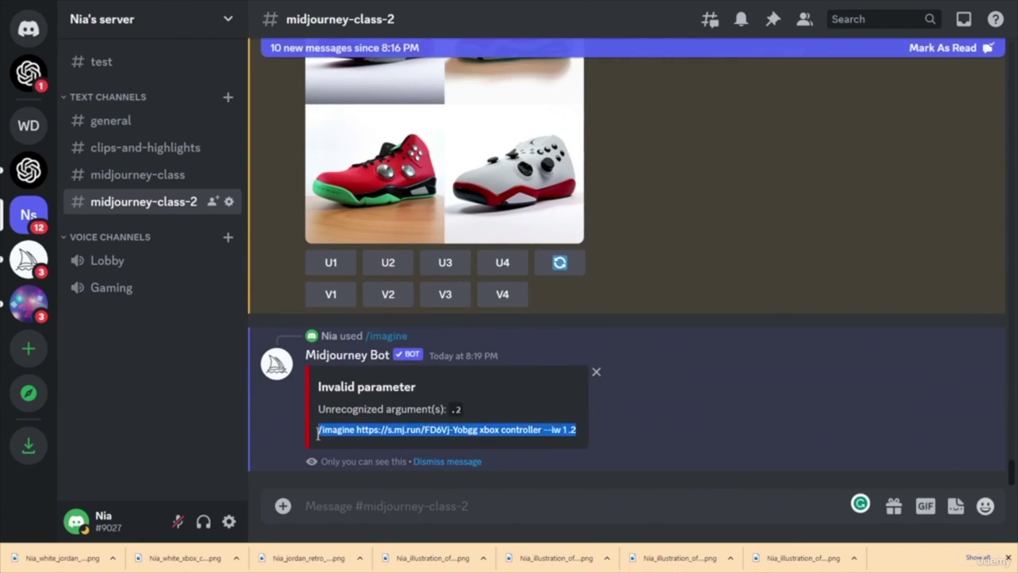
left_click(496, 505)
type("/blend")
key("Return")
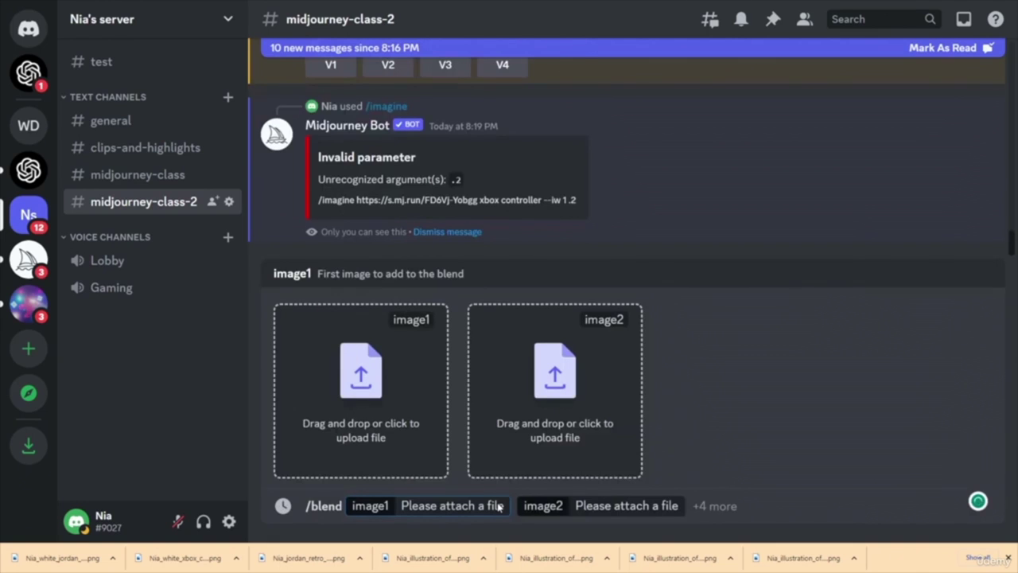
key("ctrl+a")
key("BackSpace")
type("/i")
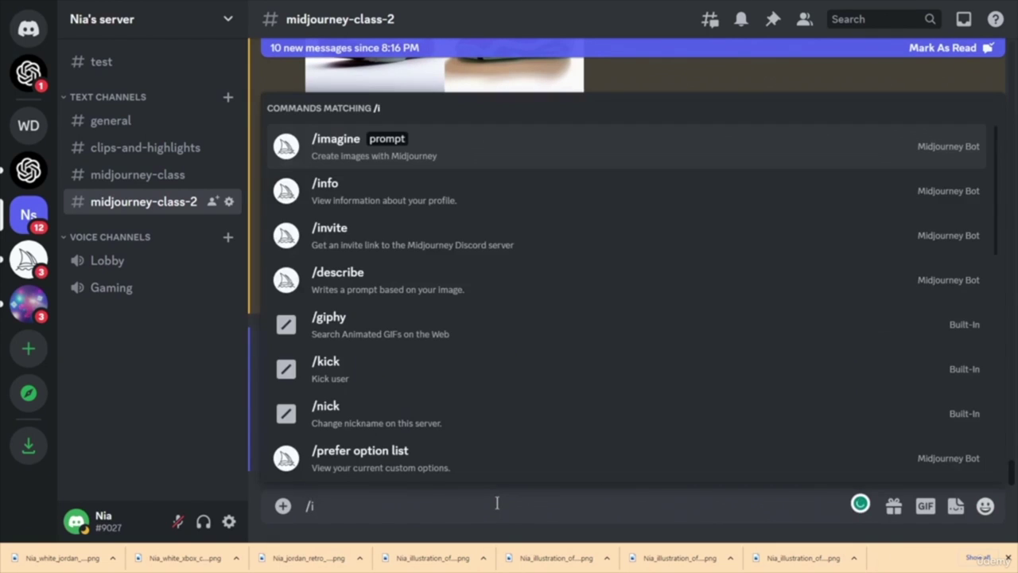
key("Return")
key("ctrl+v")
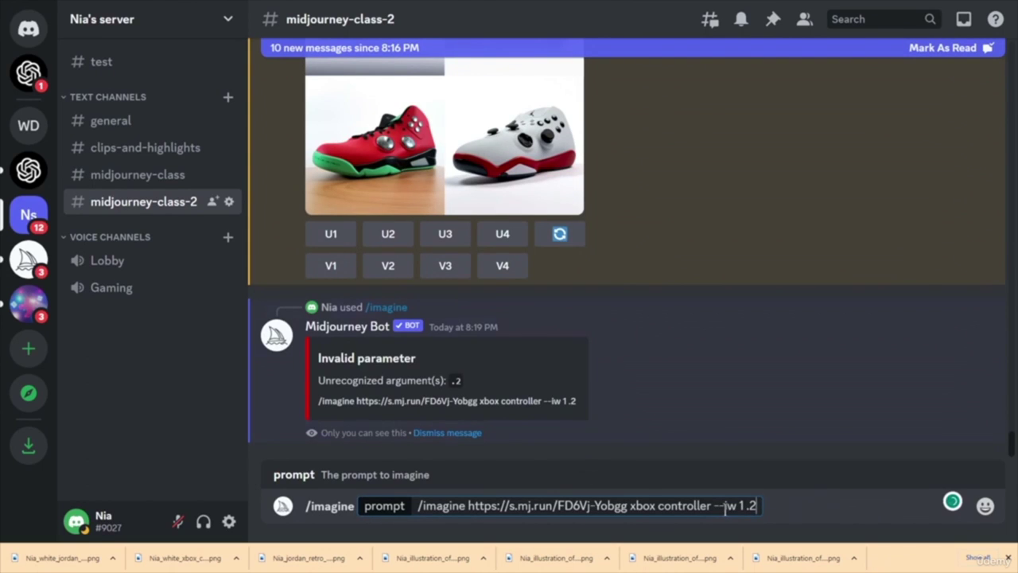
key("BackSpace")
key("Return")
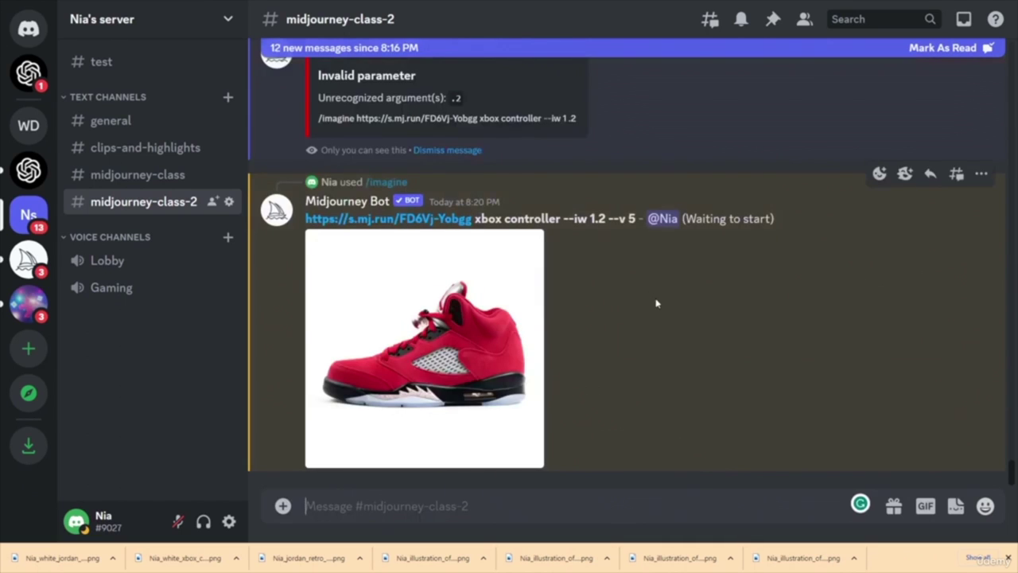
- Copy the earlier Jordan and xbox controller prompt and send it through /imagine as --iw 1.1
scroll(711, 337, "up", 1)
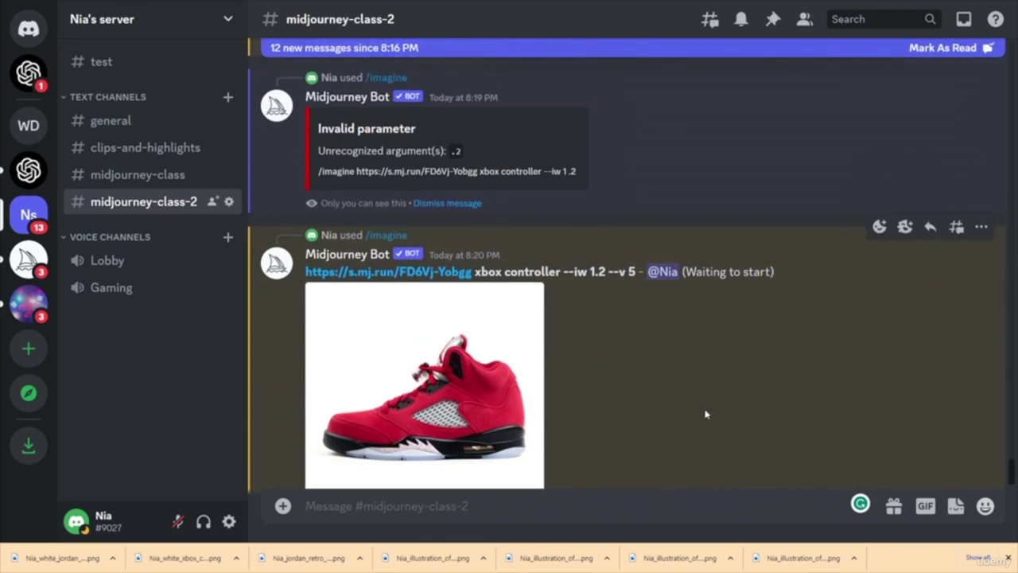
scroll(668, 404, "up", 5)
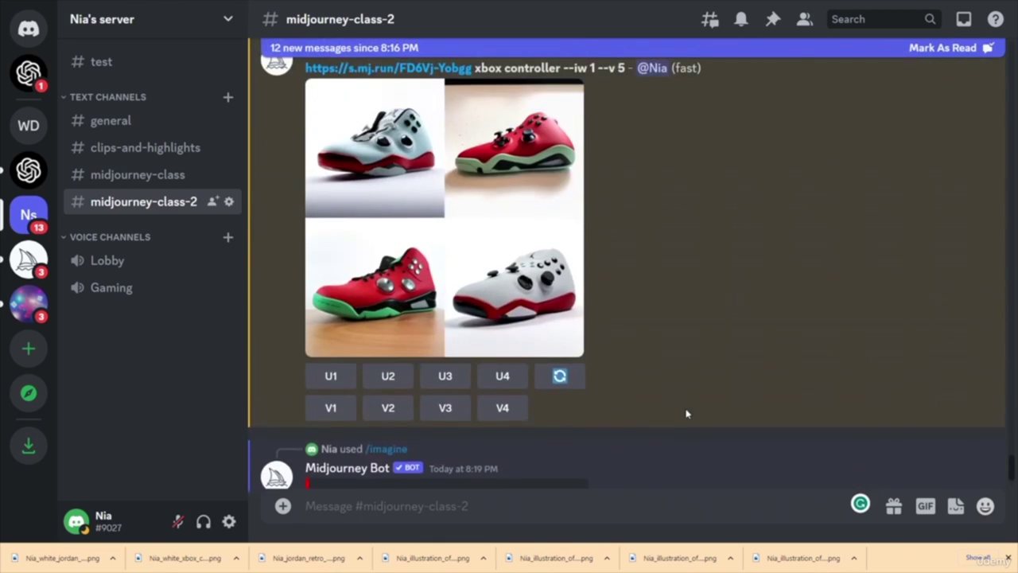
scroll(687, 412, "up", 2)
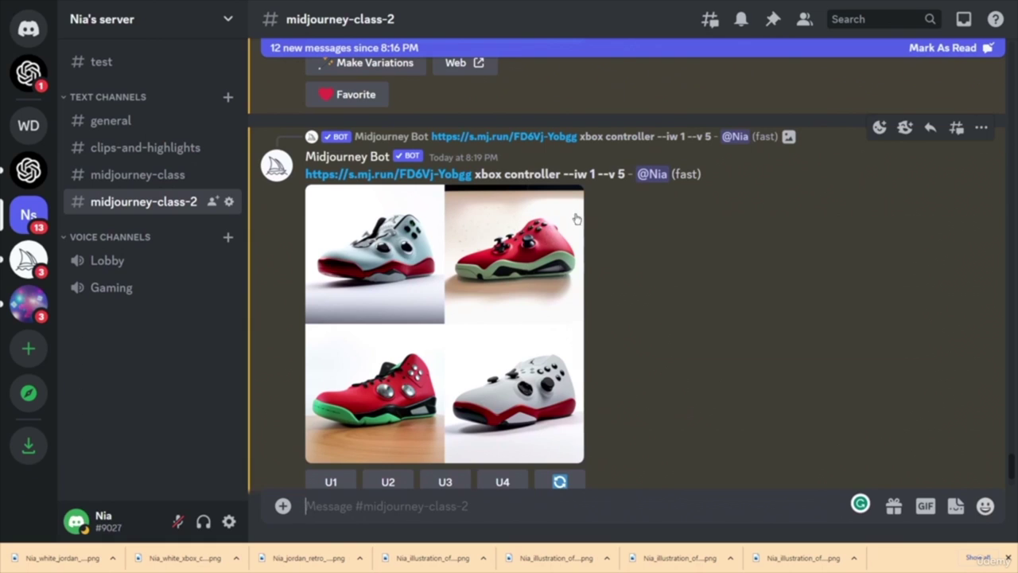
scroll(589, 262, "down", 2)
scroll(692, 306, "up", 2)
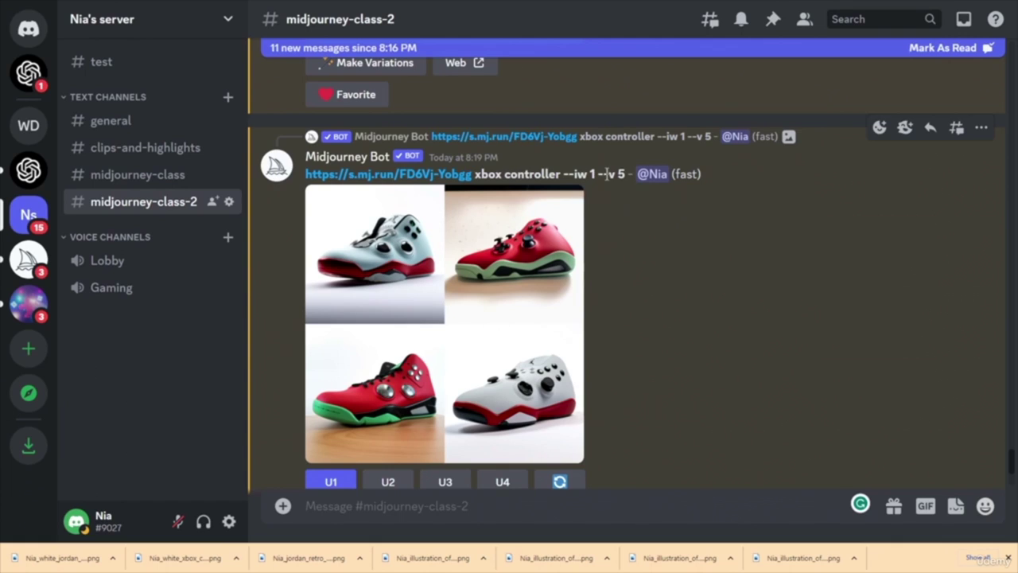
left_click_drag(592, 173, 307, 173)
key("ctrl+c")
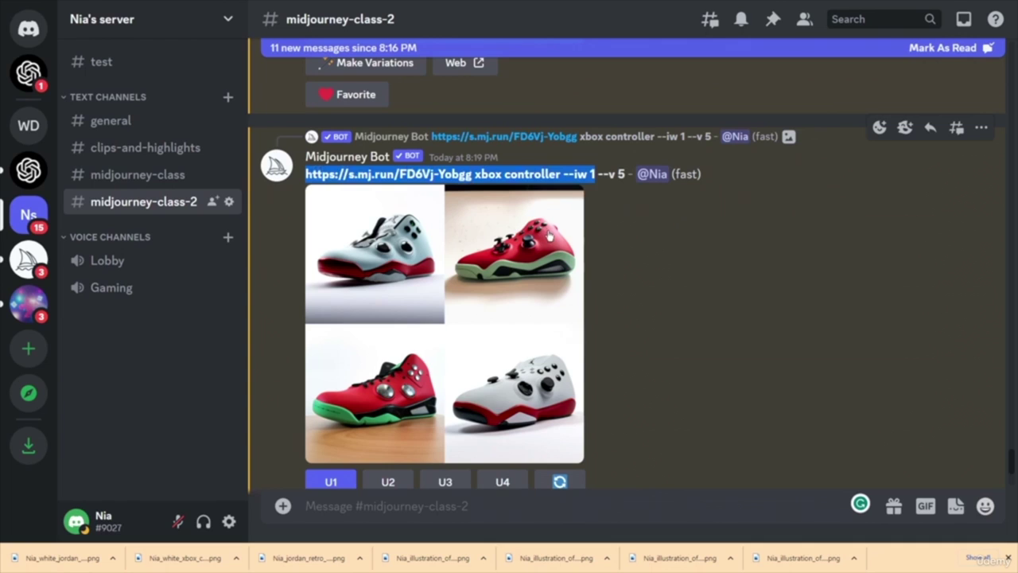
left_click(503, 507)
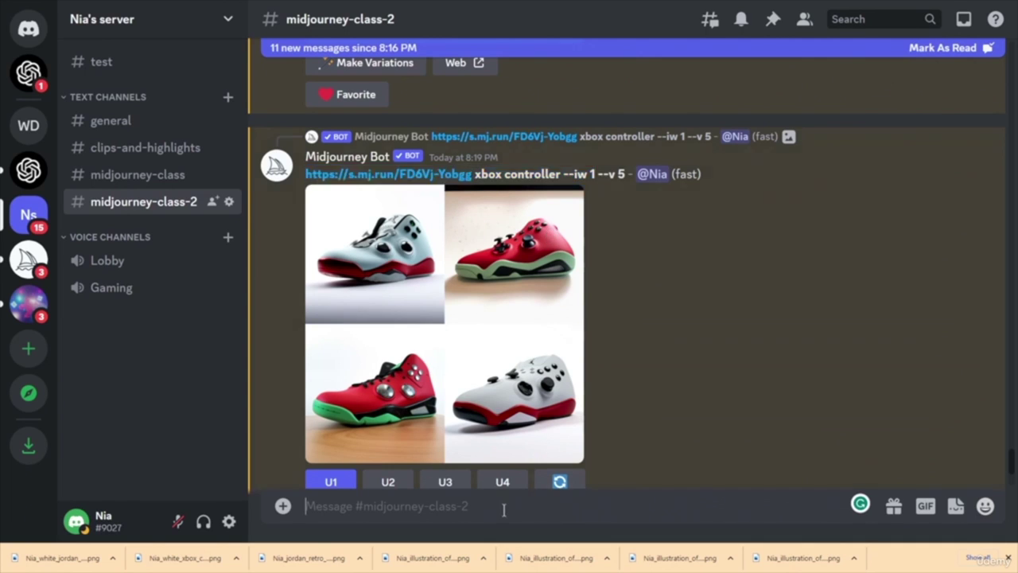
type("/i")
key("Tab")
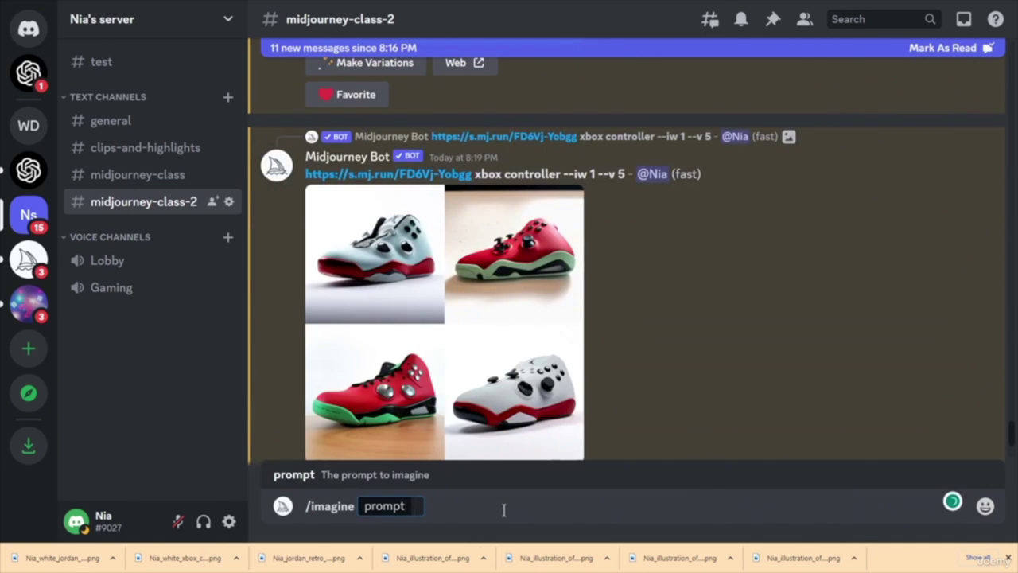
key("ctrl+v")
type(".1")
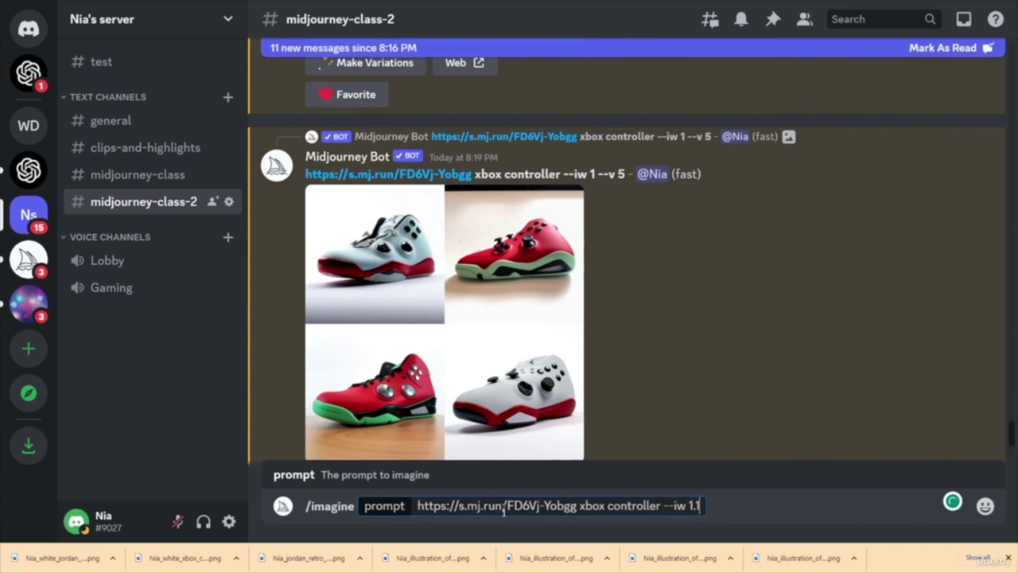
key("Return")
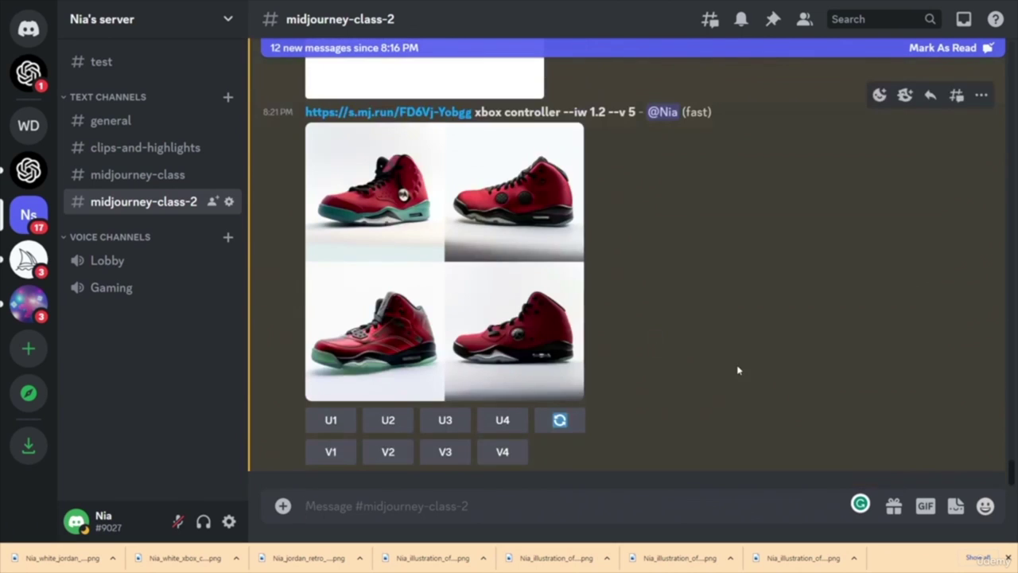
- Re-roll the 1.2 grid, upscale images 3, 1 and 2 of the 1.1 grid, and re-roll it
left_click(559, 420)
scroll(684, 334, "up", 3)
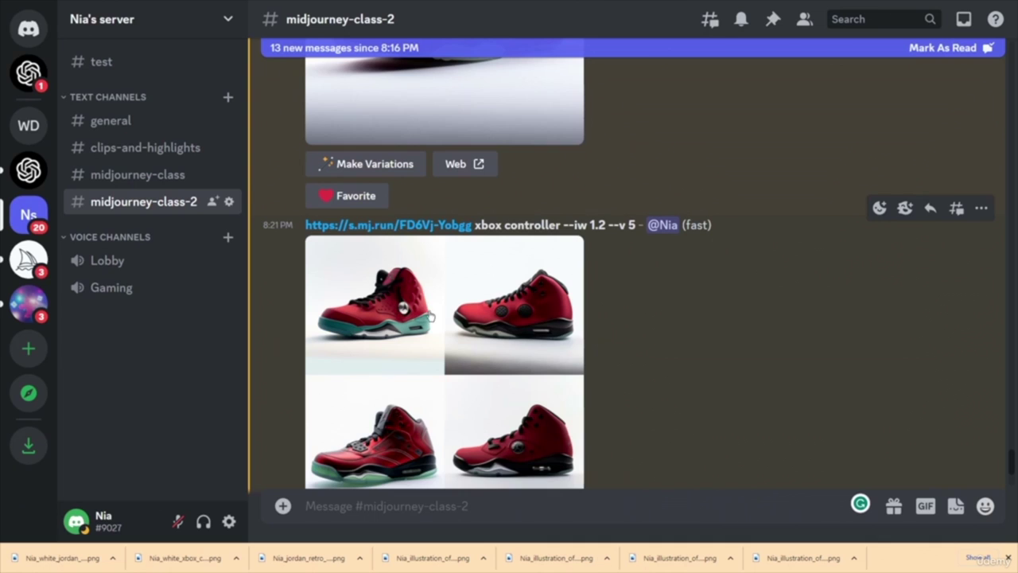
scroll(664, 319, "down", 5)
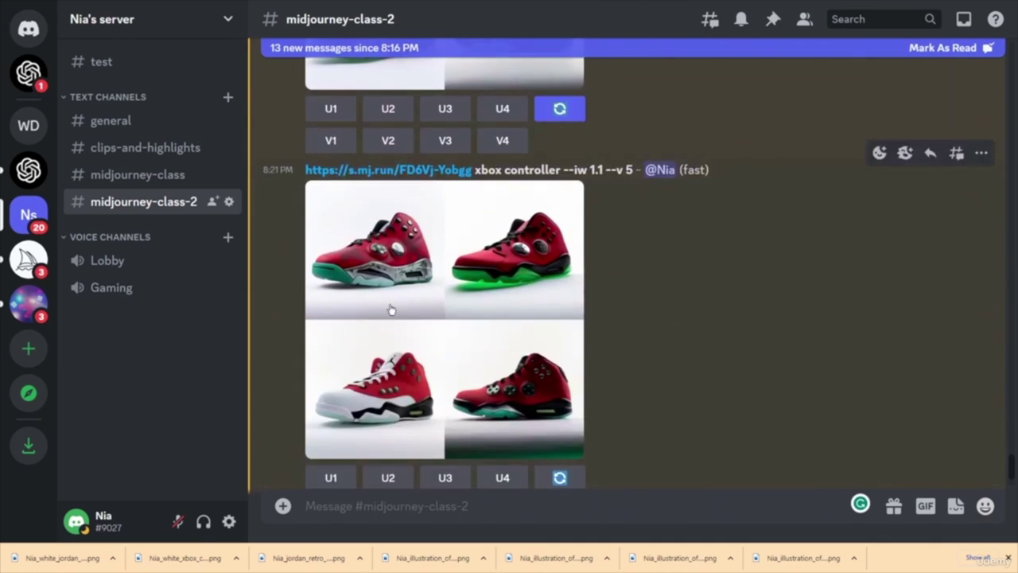
left_click(448, 479)
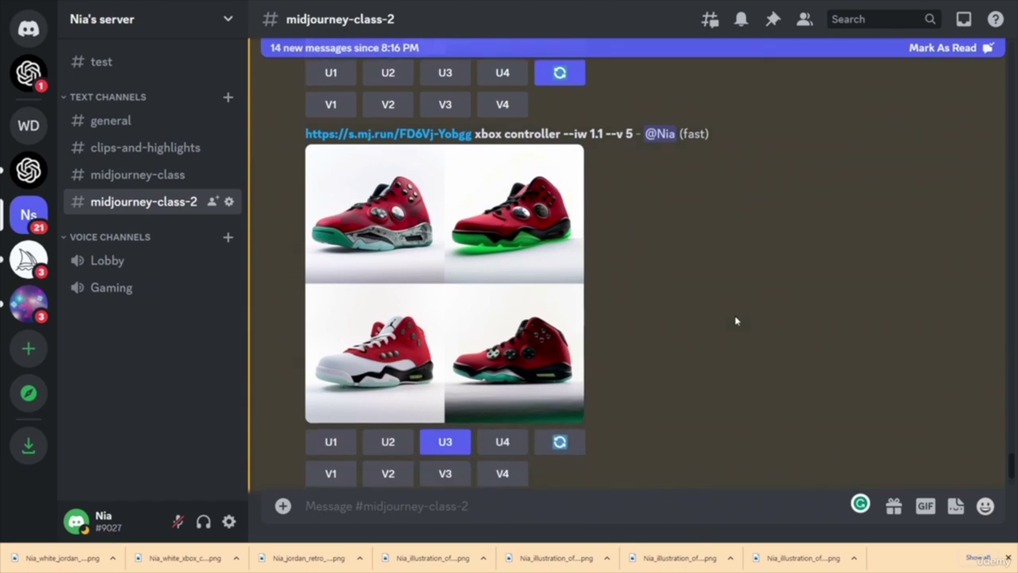
left_click(336, 424)
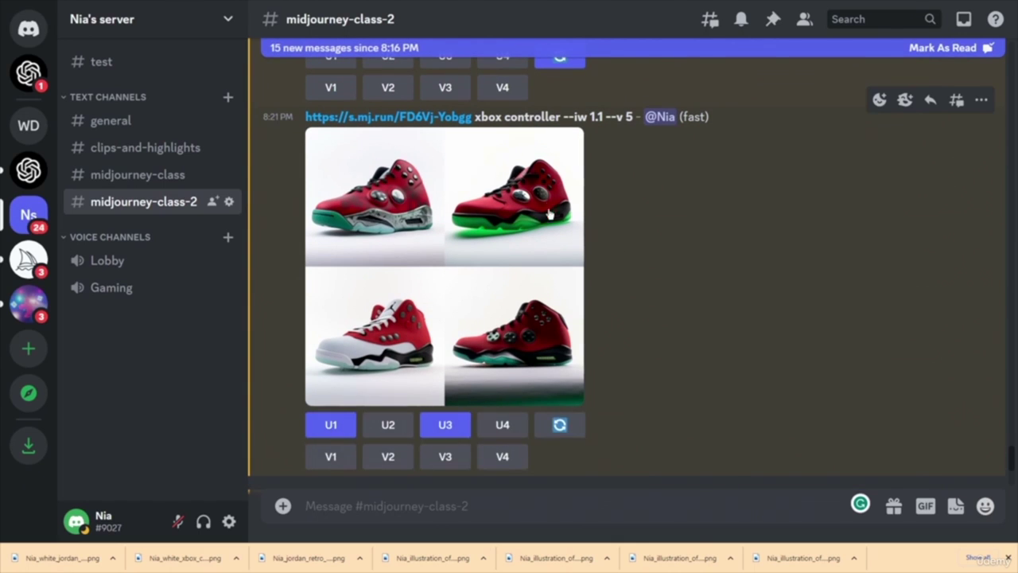
left_click(561, 425)
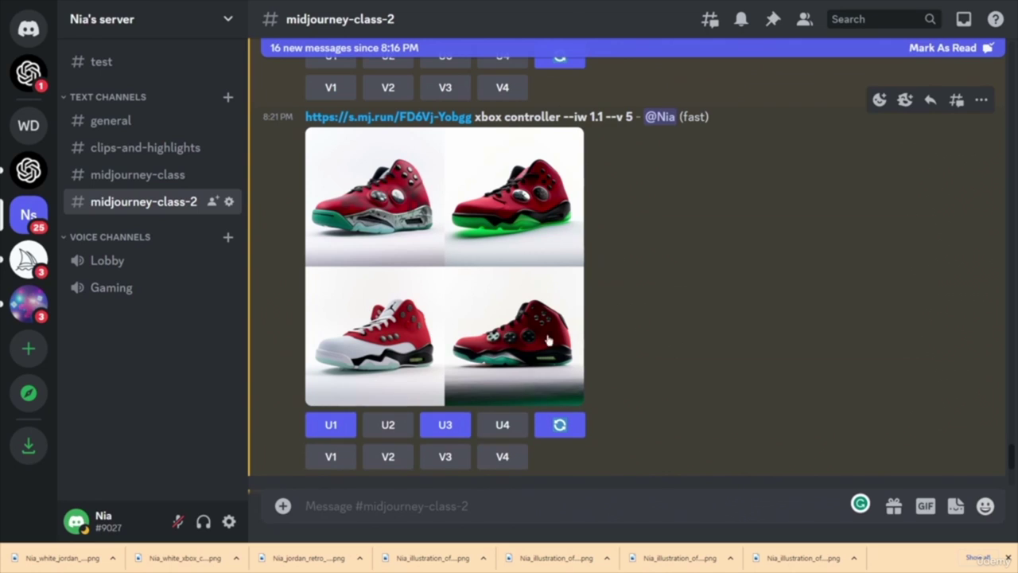
left_click(407, 421)
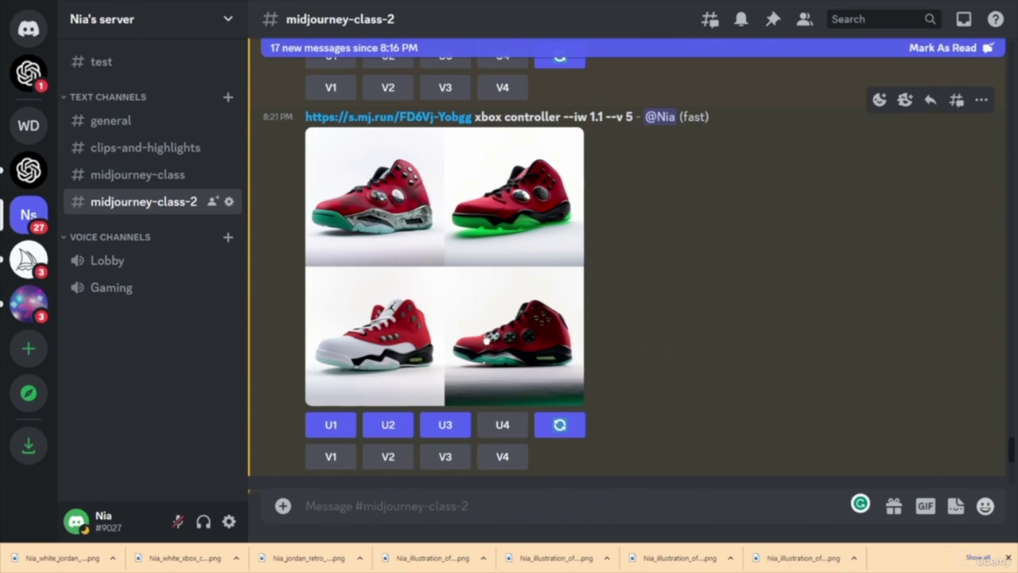
- Upscale images 1, 3, 4 of the new 1.2 grid and 2, 4, 3 of the new 1.1 grid
scroll(674, 375, "up", 1)
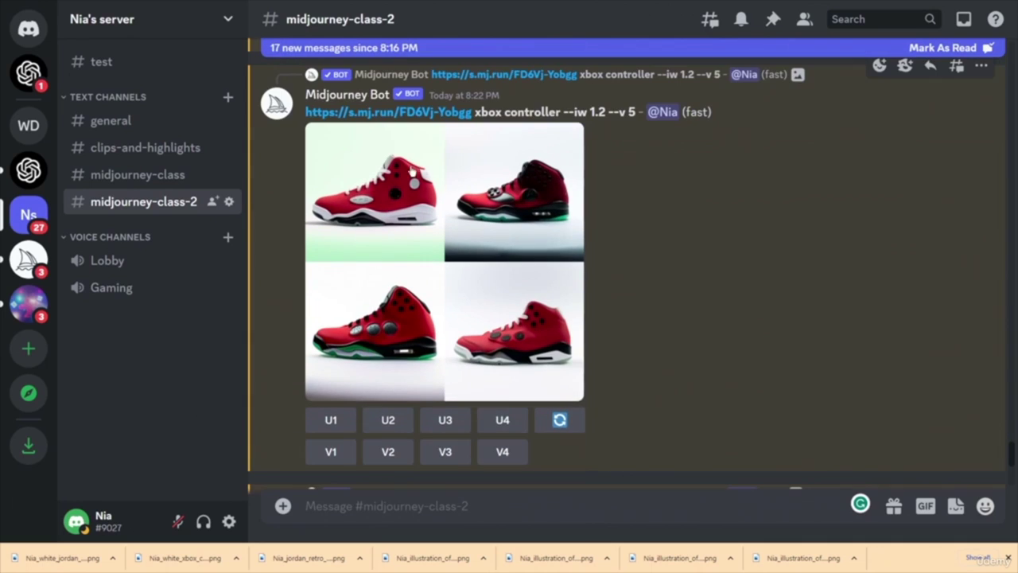
left_click(330, 422)
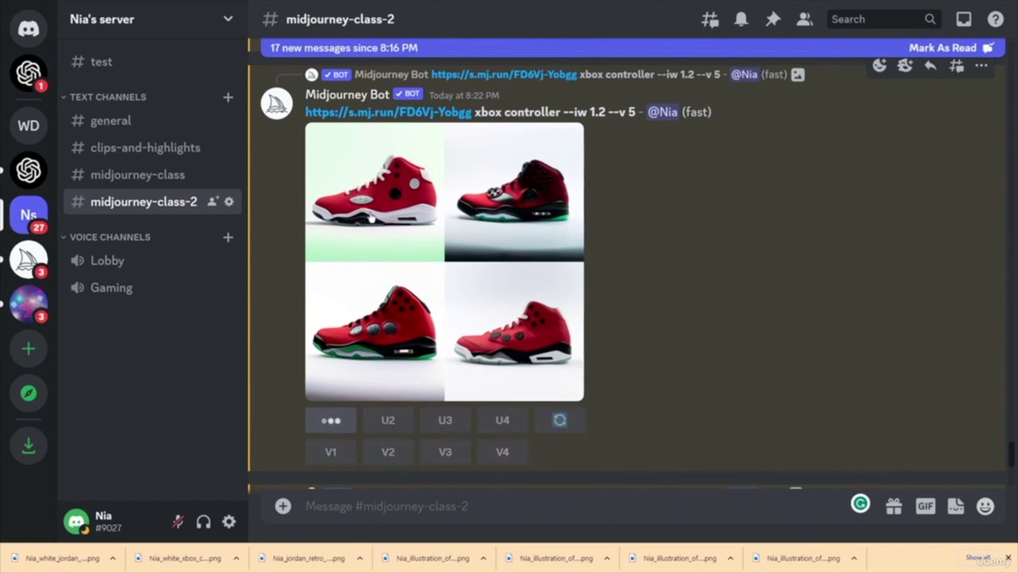
left_click(444, 424)
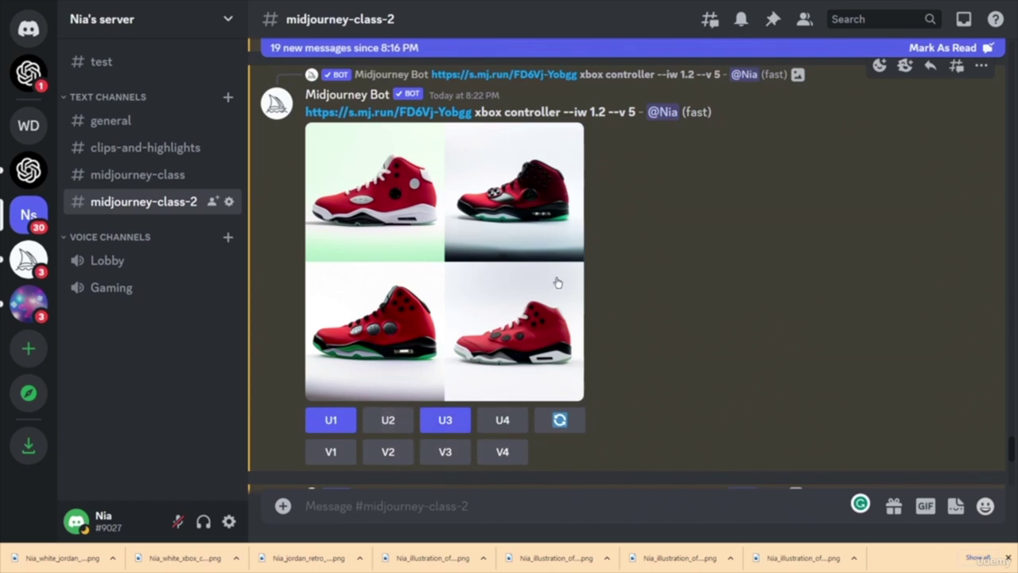
left_click(505, 424)
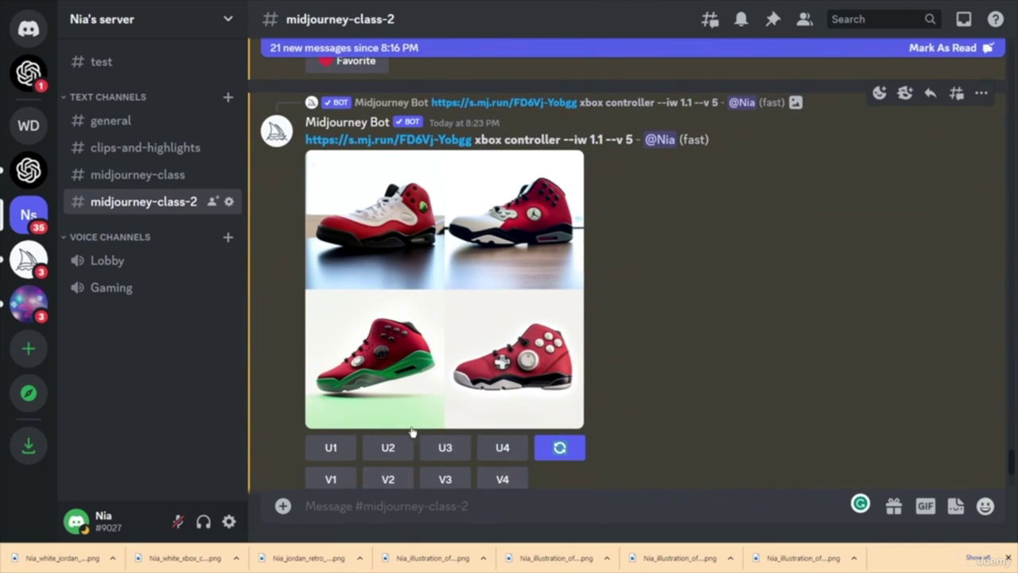
left_click(388, 448)
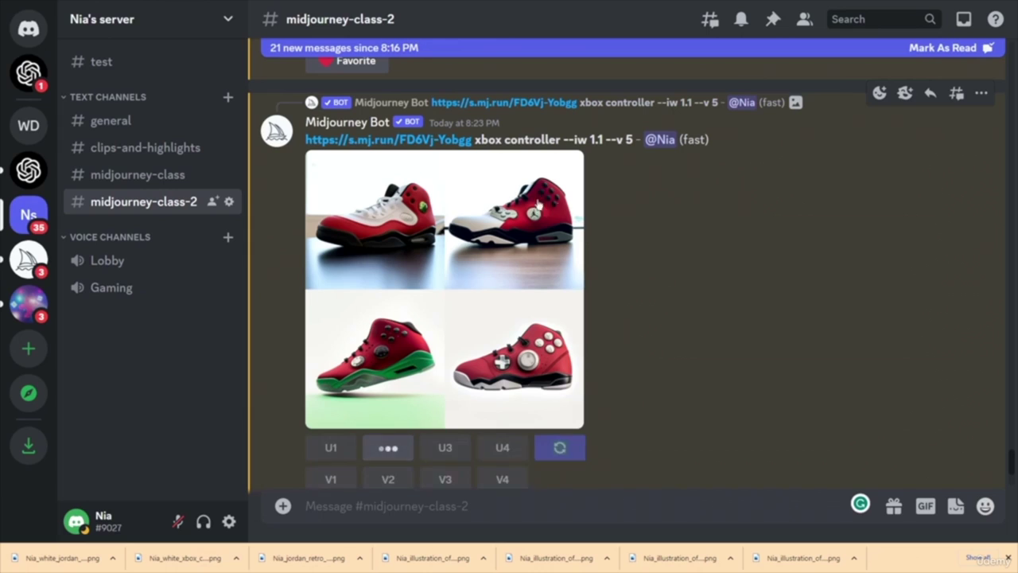
left_click(503, 454)
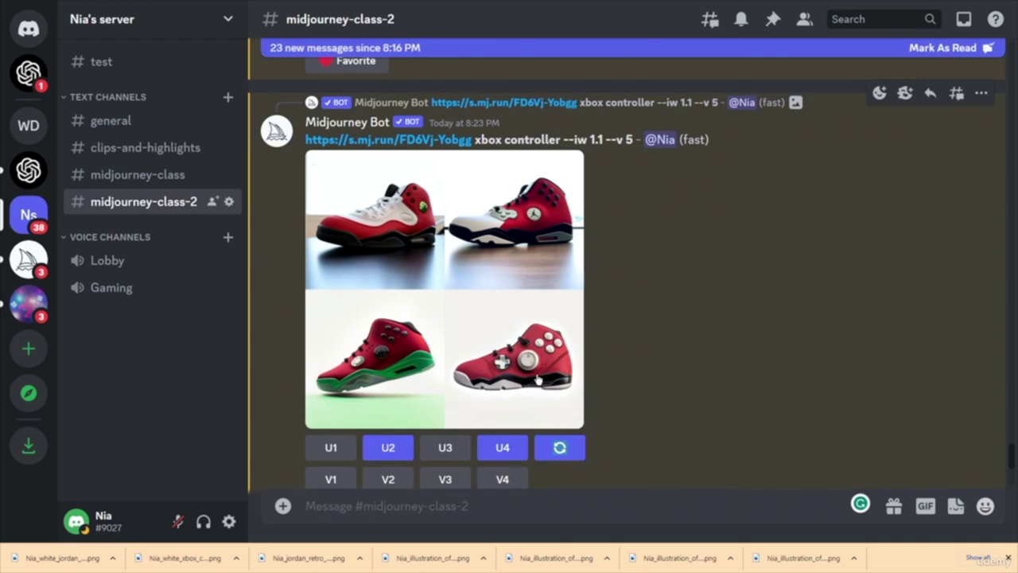
left_click(447, 449)
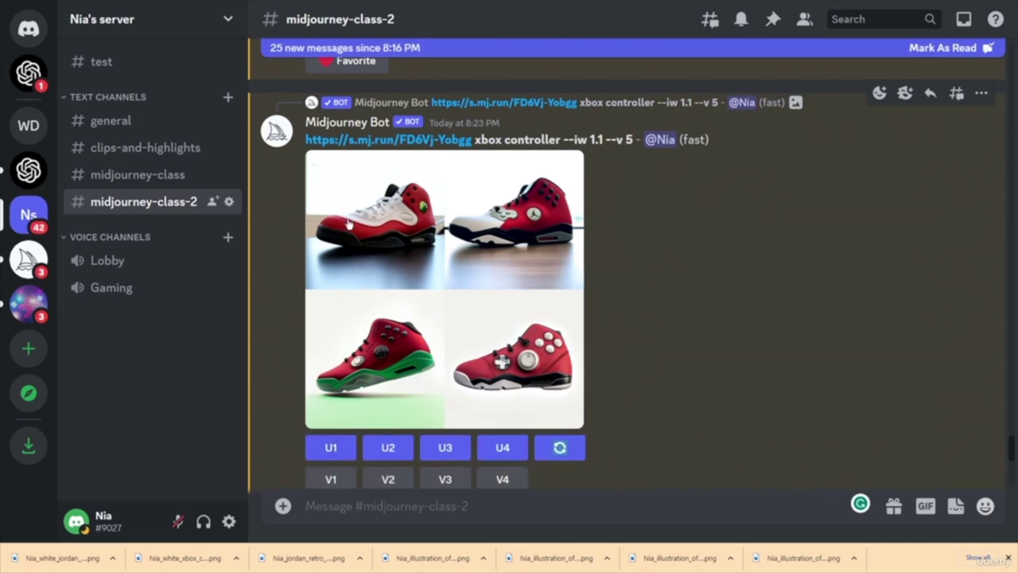
scroll(684, 318, "down", 10)
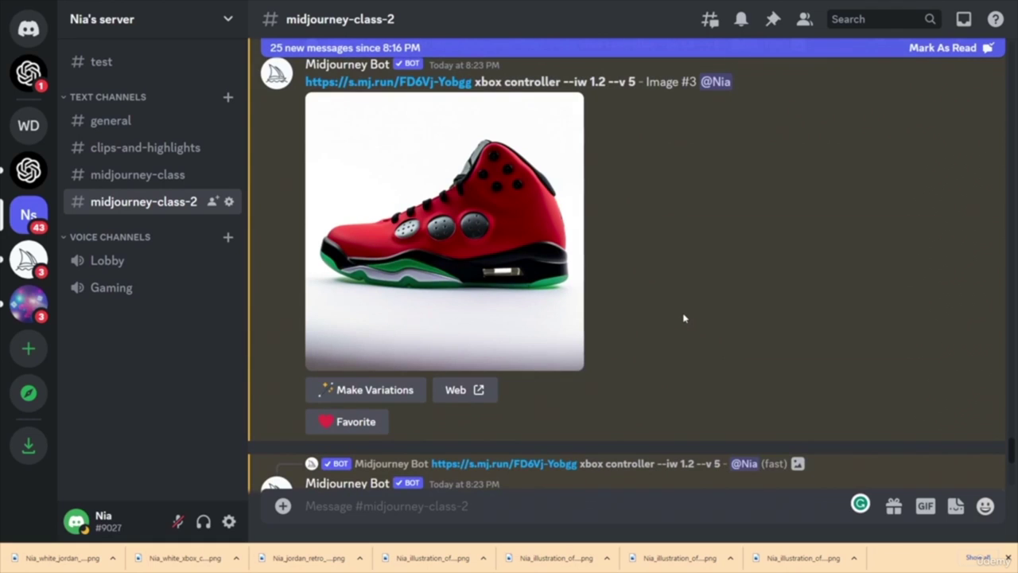
scroll(684, 319, "down", 3)
scroll(683, 318, "down", 5)
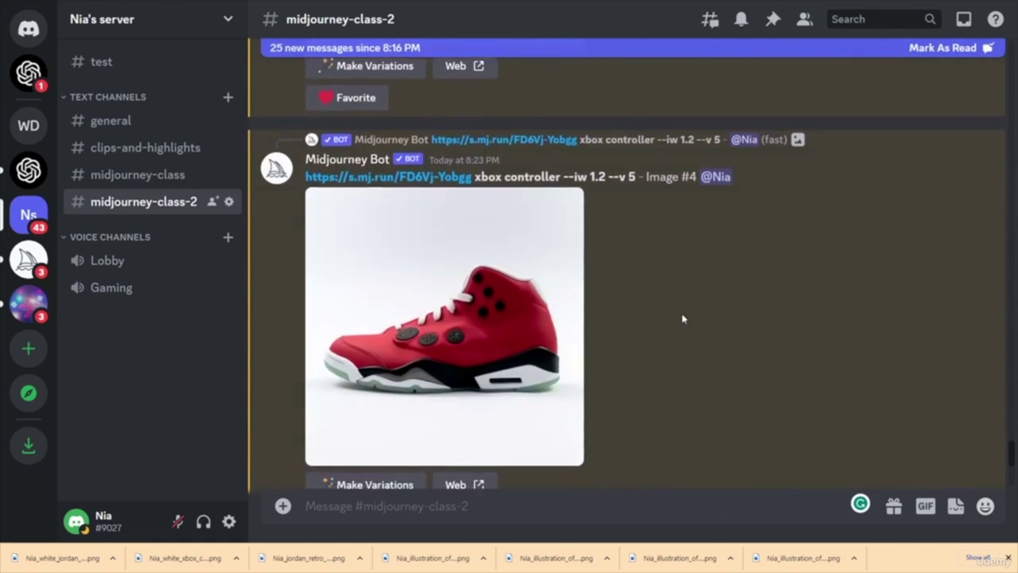
scroll(683, 318, "up", 8)
scroll(683, 318, "down", 3)
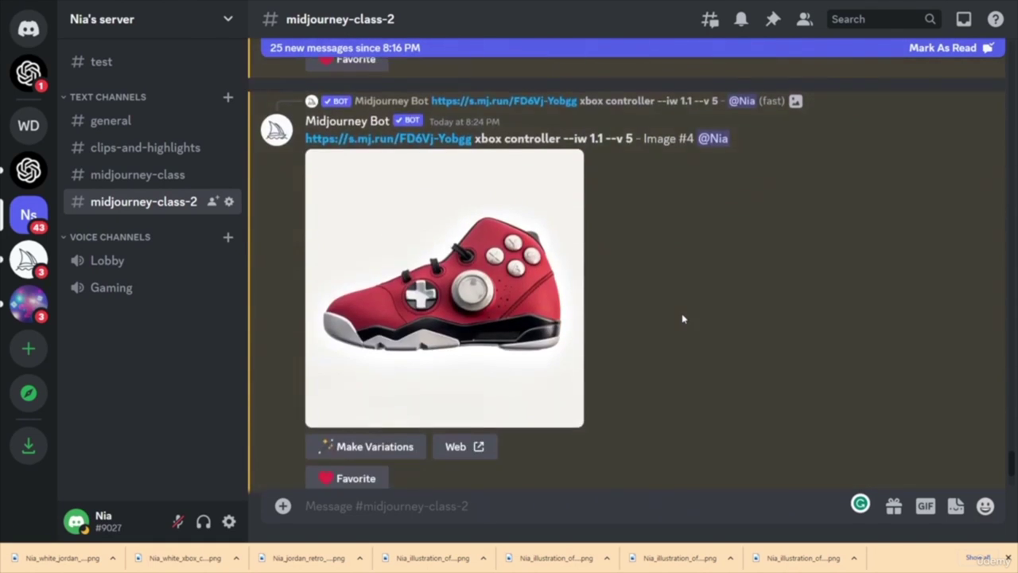
scroll(683, 318, "down", 10)
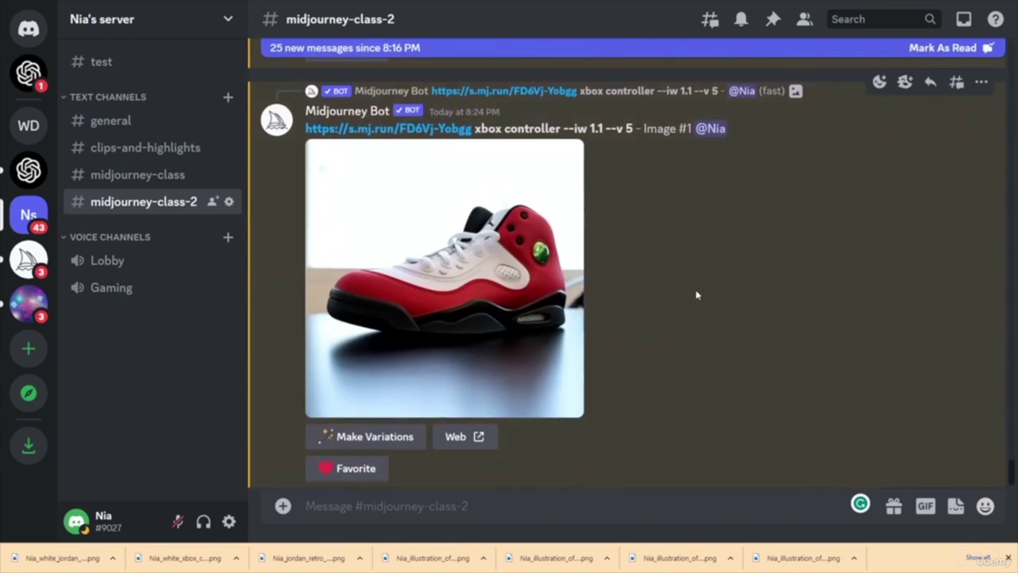
scroll(697, 295, "down", 1)
scroll(700, 294, "down", 10)
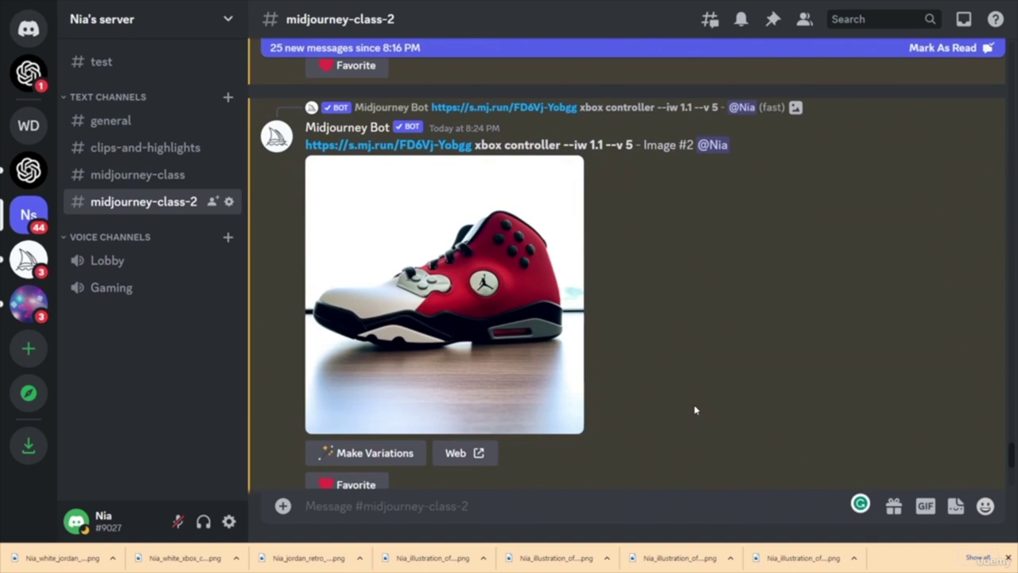
scroll(684, 398, "down", 15)
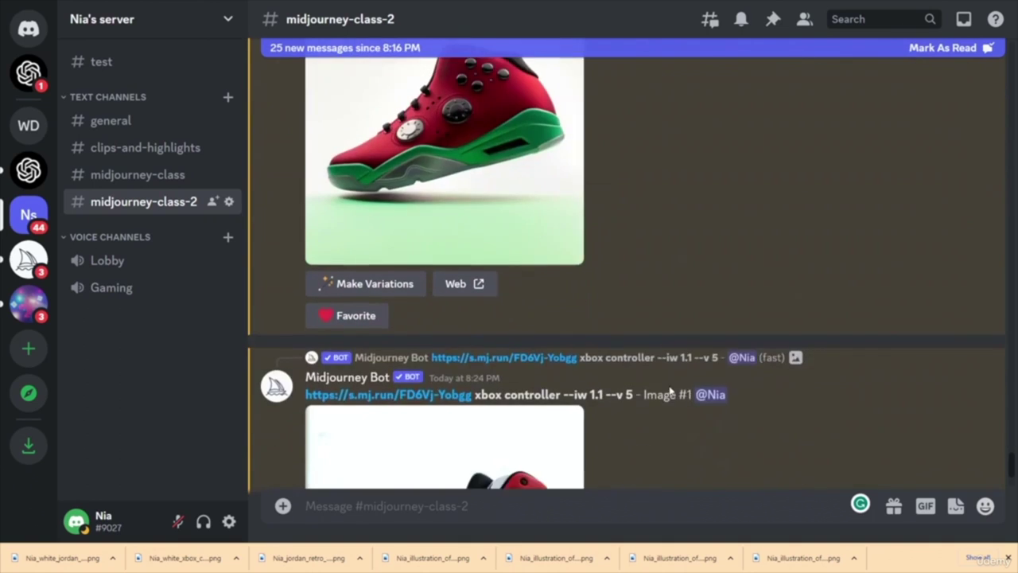
- Upscale images 1, 3 and 2 of the 8:25 PM --iw 1.1 grid and review the upscales
left_click(331, 419)
scroll(446, 318, "up", 2)
left_click(448, 406)
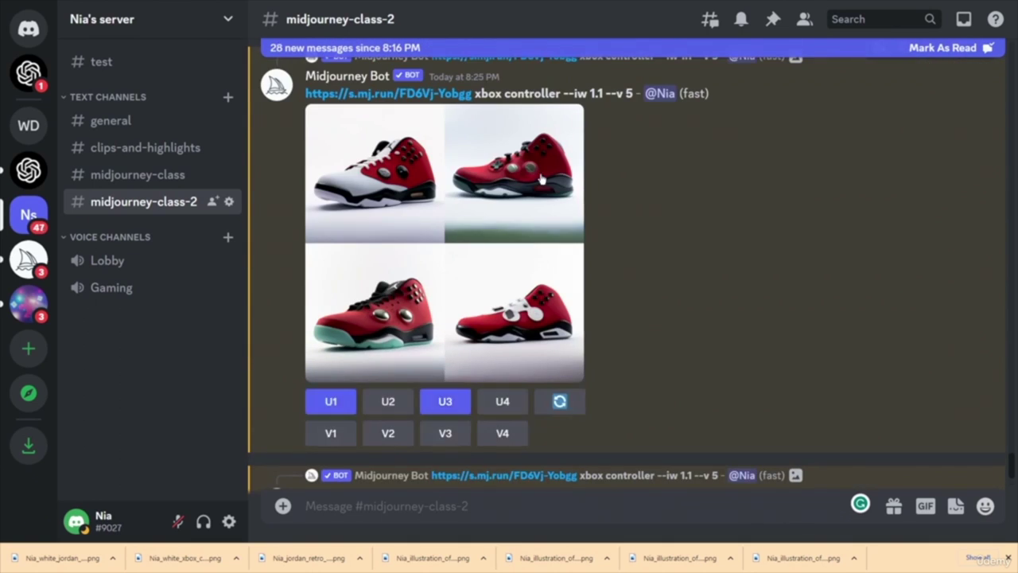
left_click(387, 402)
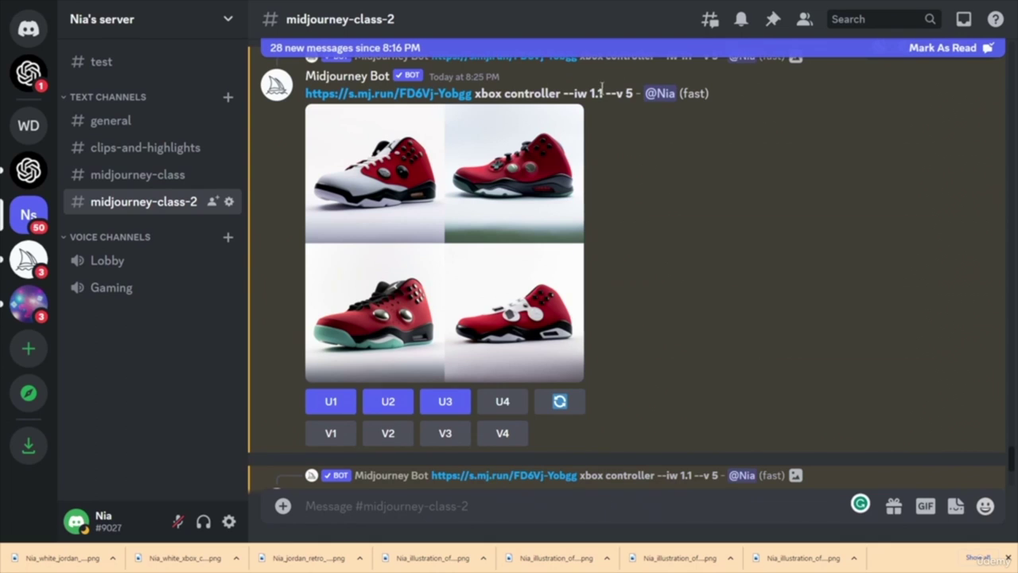
scroll(667, 287, "down", 5)
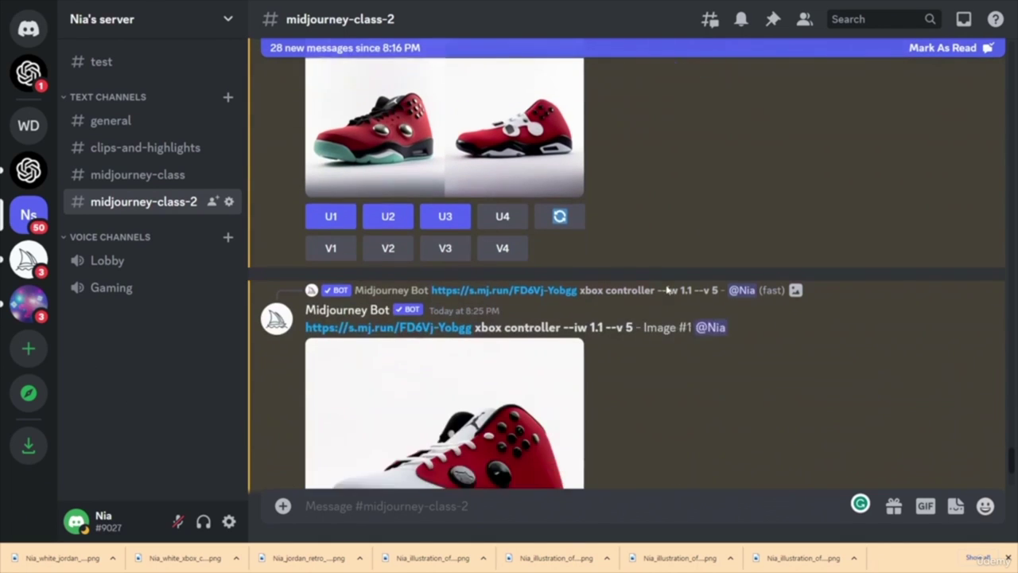
scroll(660, 378, "up", 3)
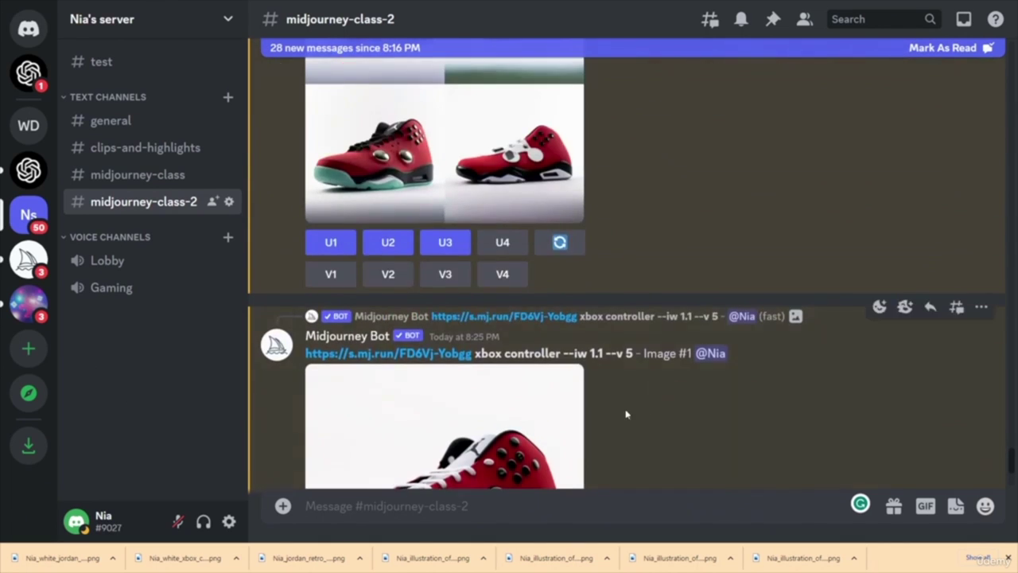
scroll(666, 390, "down", 3)
scroll(670, 393, "up", 5)
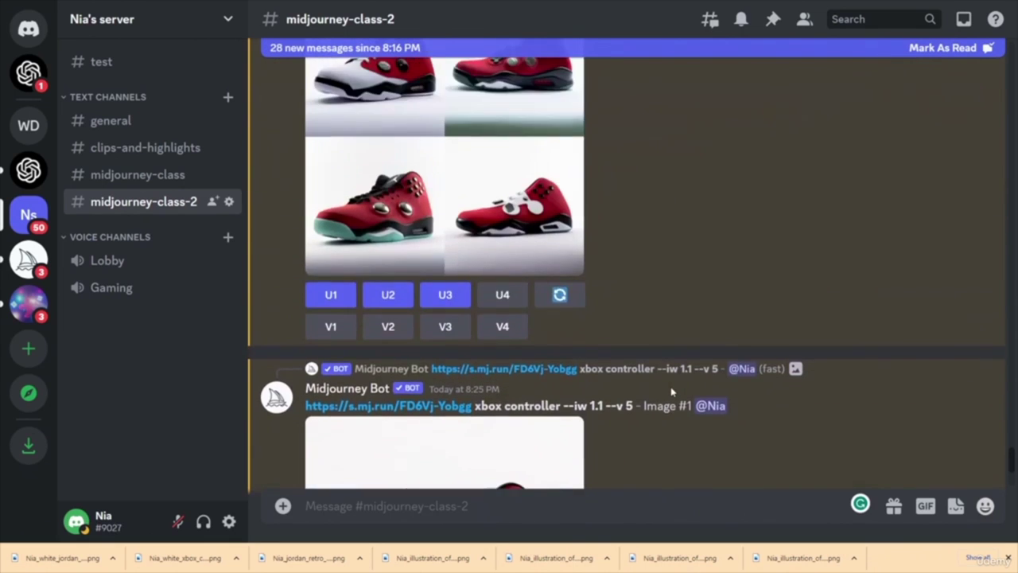
scroll(670, 392, "down", 6)
scroll(671, 393, "down", 5)
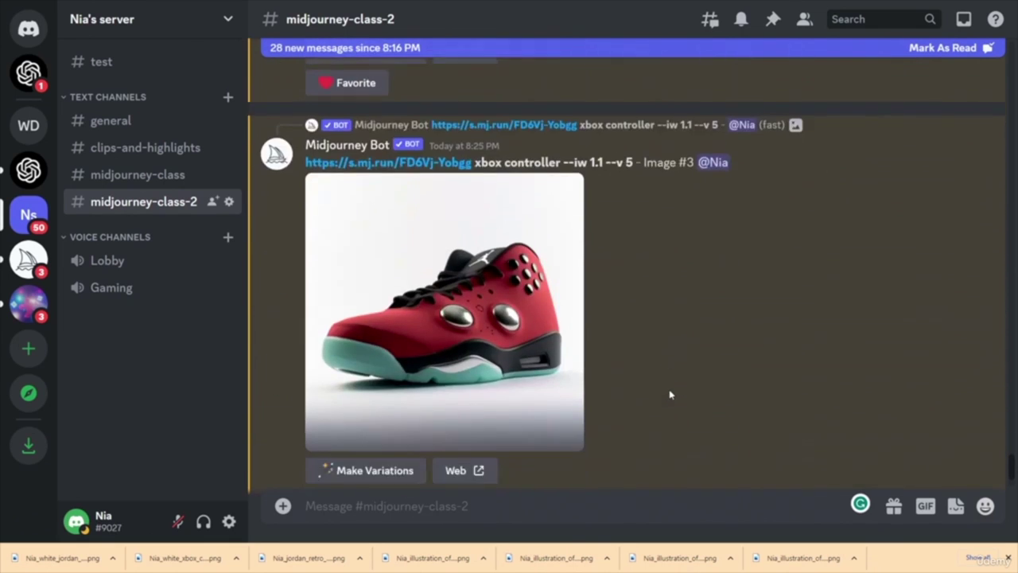
scroll(668, 398, "up", 4)
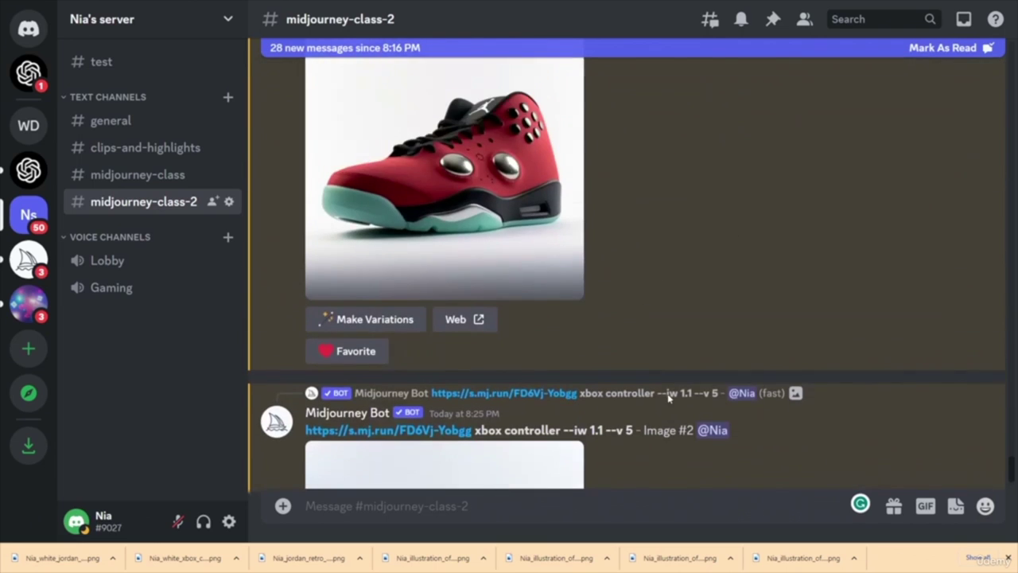
scroll(668, 399, "down", 4)
scroll(669, 399, "up", 2)
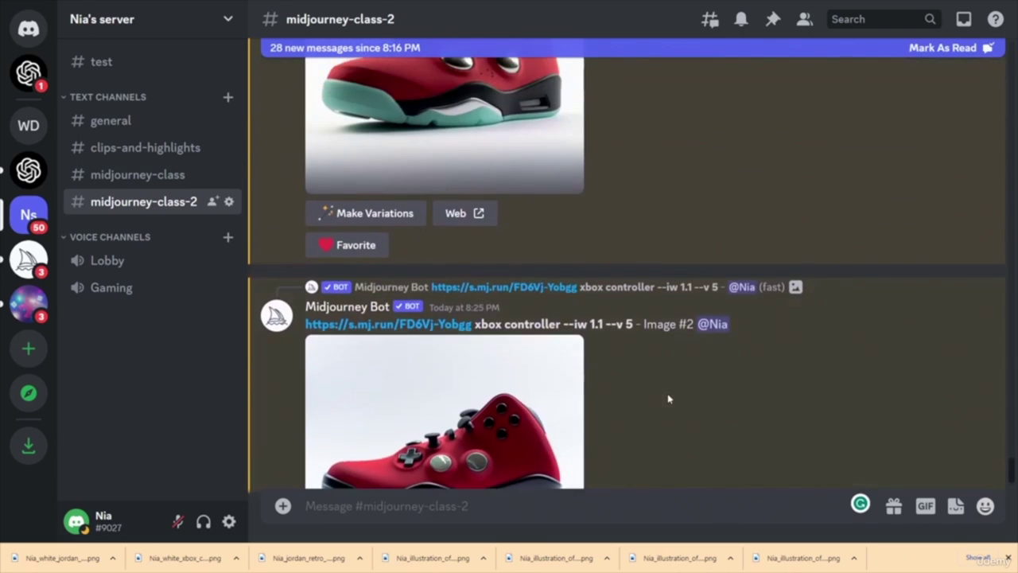
scroll(668, 398, "down", 6)
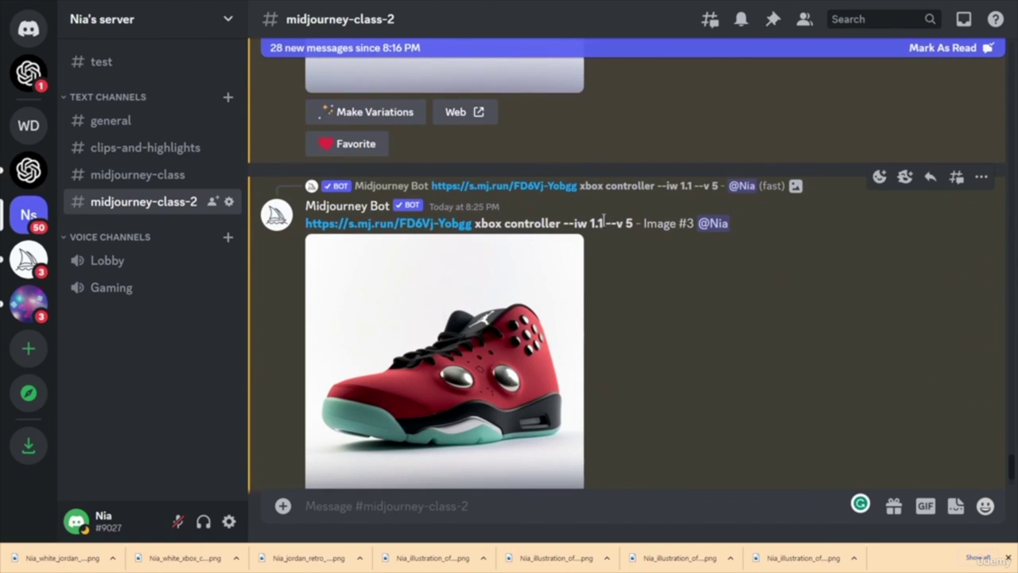
- Copy the --iw 1.1 prompt and send it through /imagine with the weight changed to 1.15
left_click_drag(606, 223, 305, 223)
key("ctrl+c")
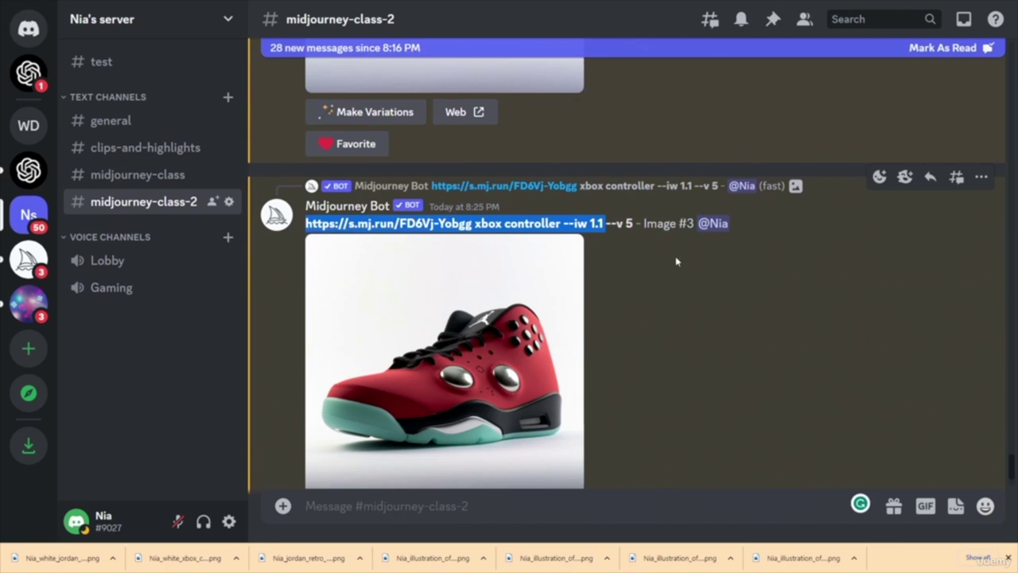
left_click(460, 507)
type("/blend")
key("Return")
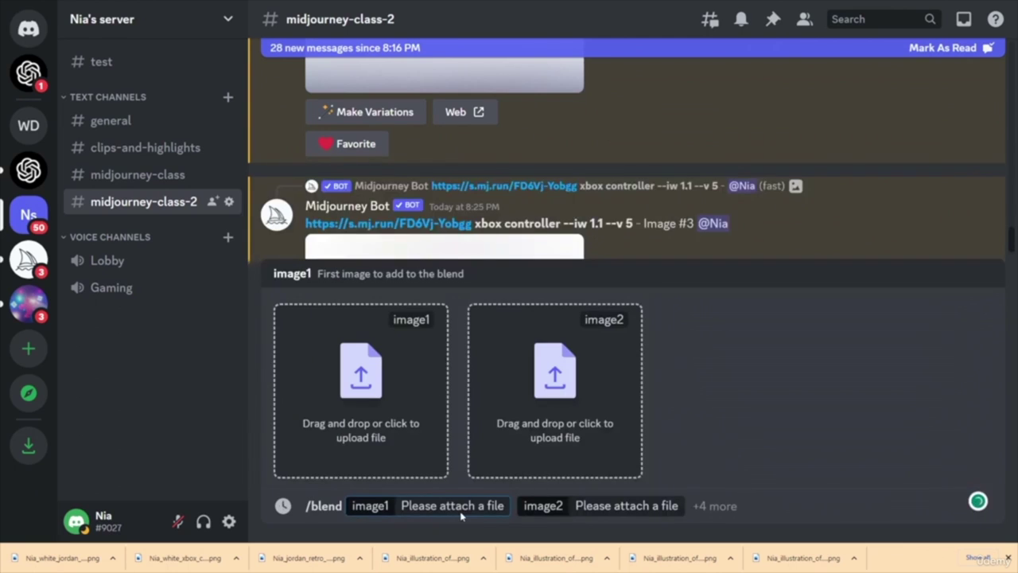
key("Escape")
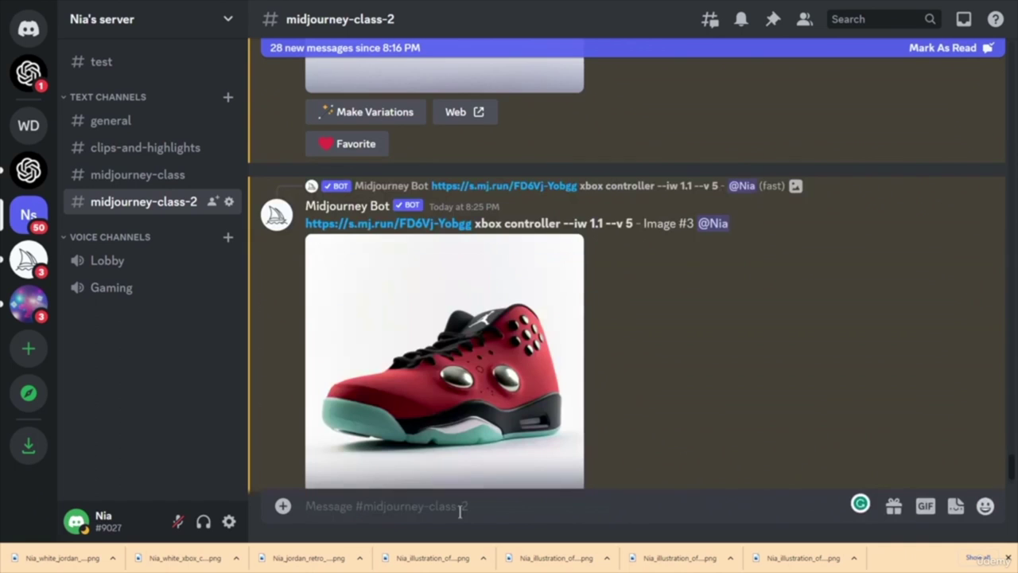
type("/i")
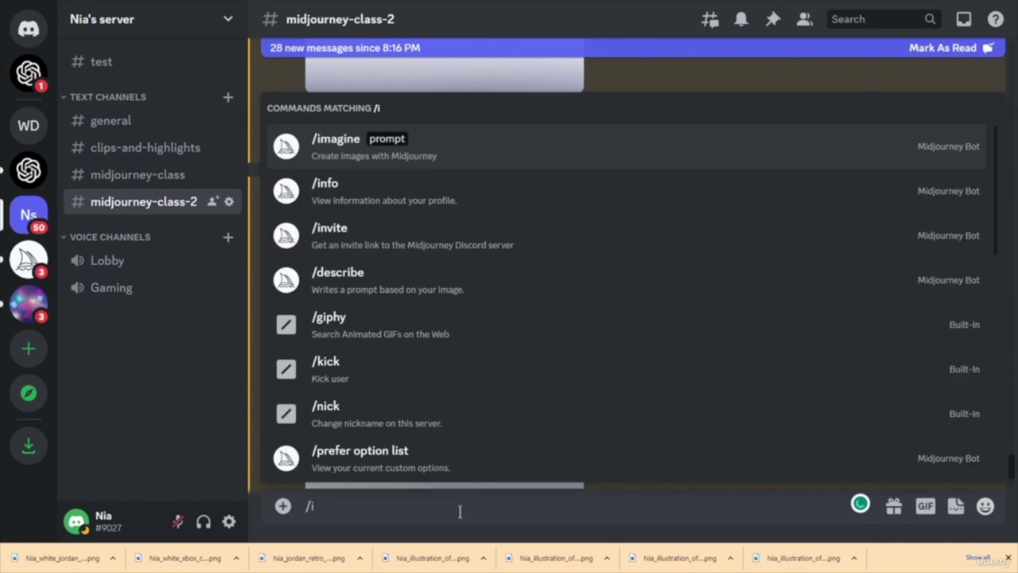
key("Return")
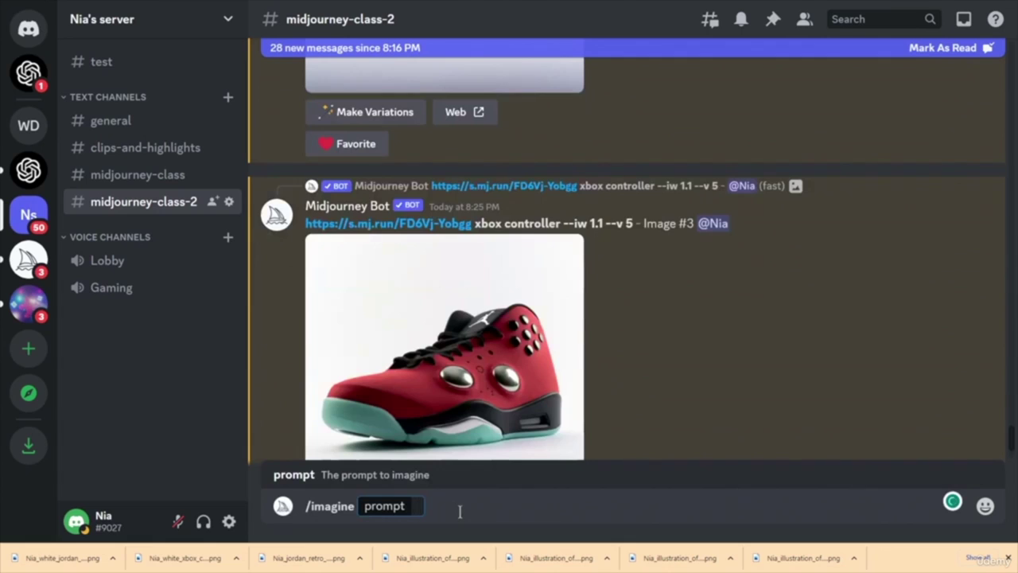
key("ctrl+v")
type("5")
key("BackSpace")
key("BackSpace")
type("5")
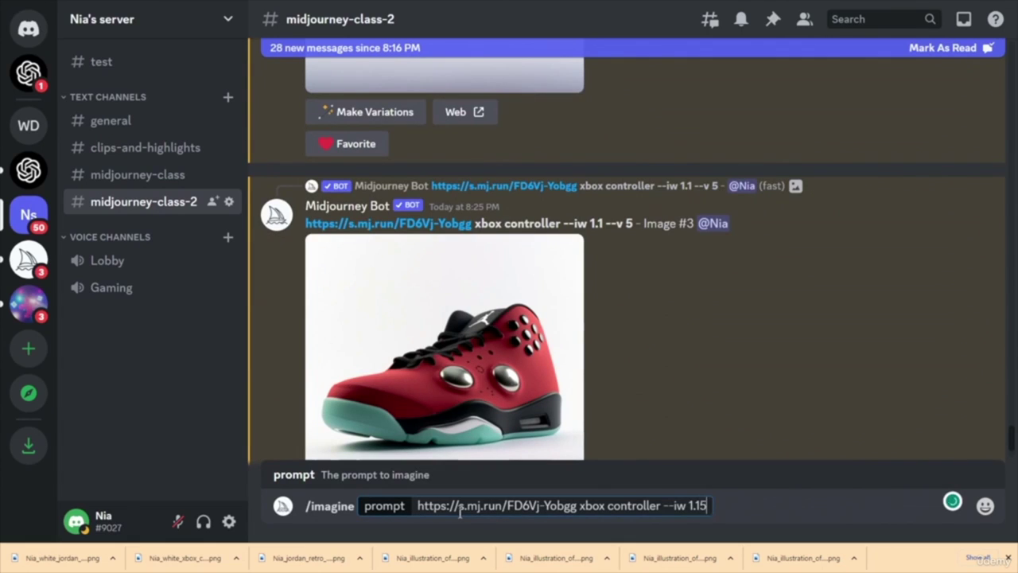
key("Return")
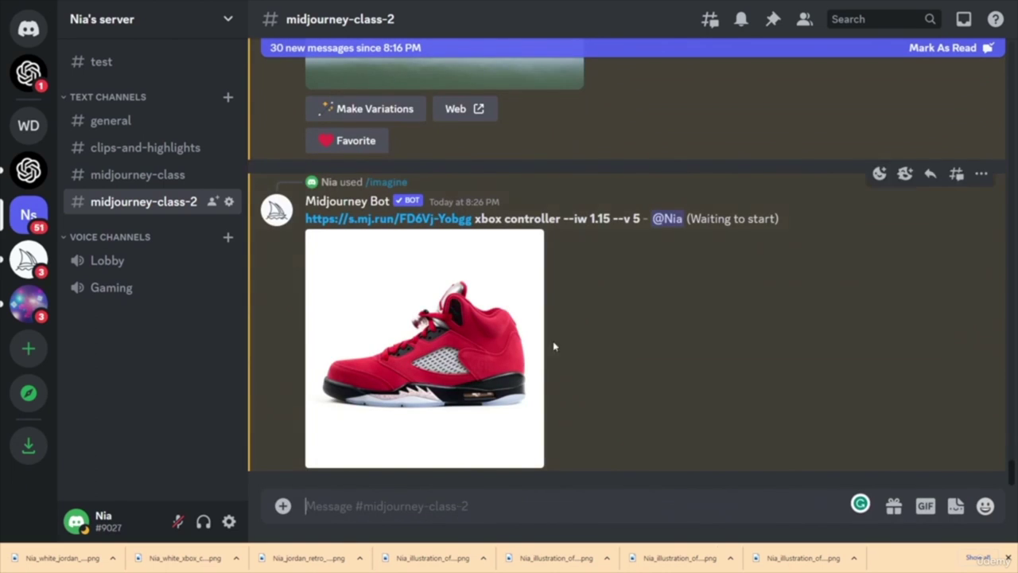
- Favorite the upscaled Image #1 and Image #3 shoes
scroll(648, 370, "up", 3)
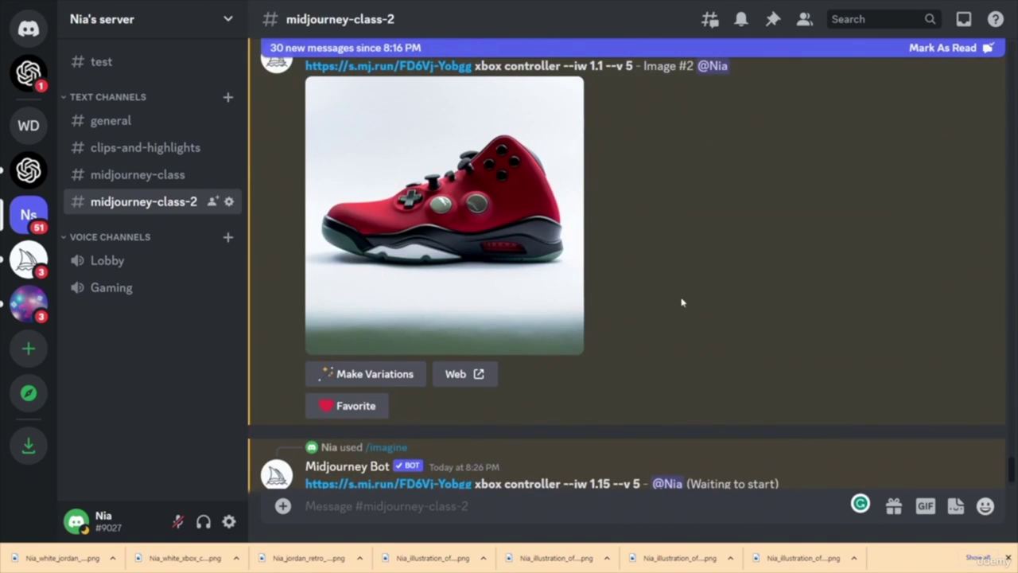
scroll(682, 302, "up", 10)
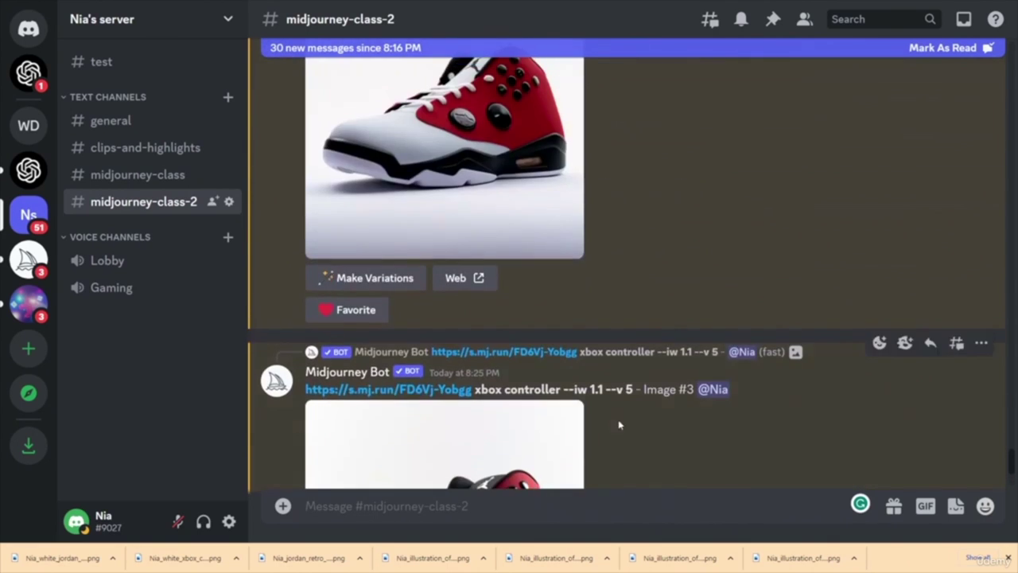
scroll(624, 427, "up", 5)
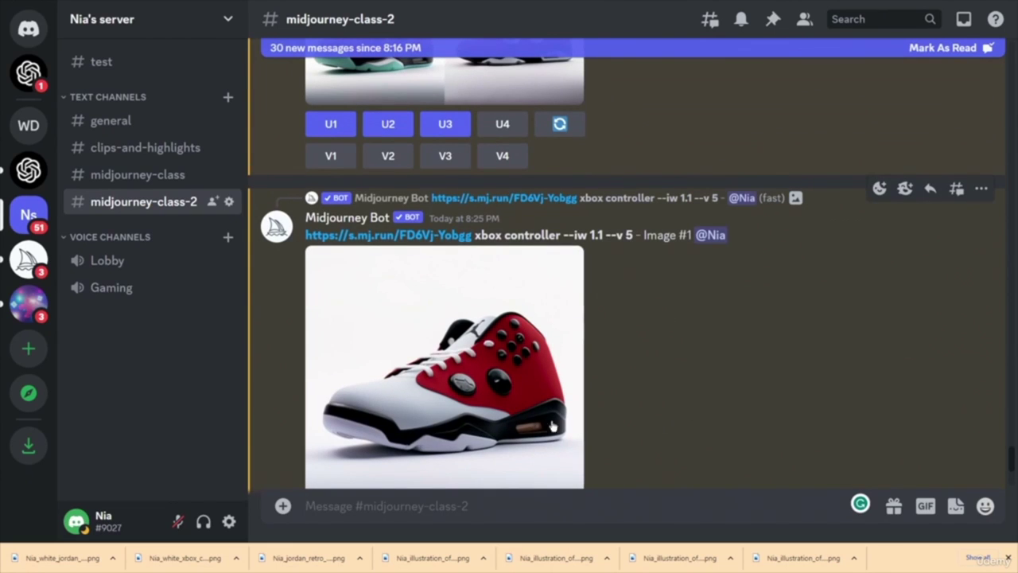
scroll(495, 388, "down", 1)
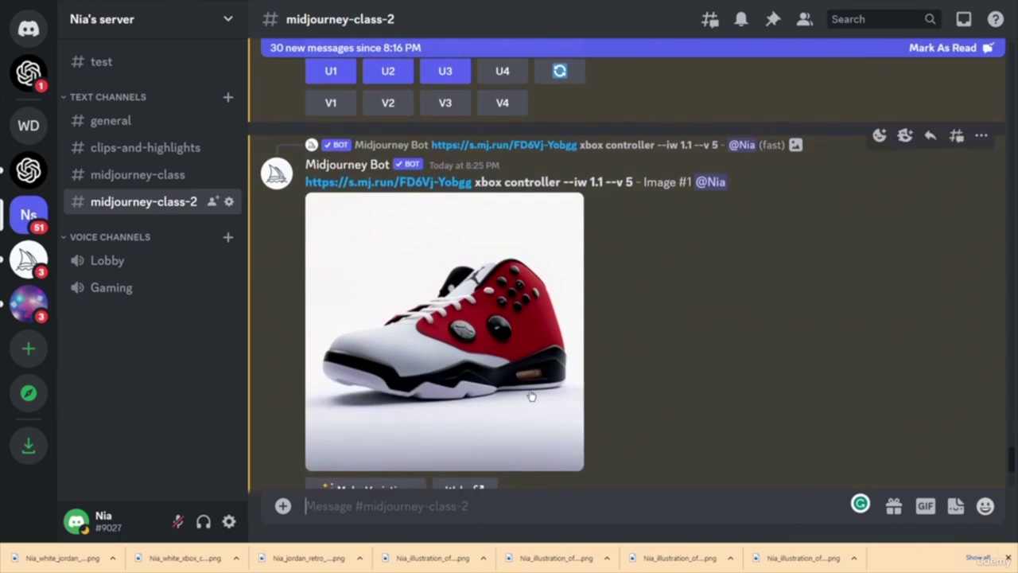
scroll(531, 395, "up", 5)
scroll(532, 395, "down", 9)
left_click(387, 312)
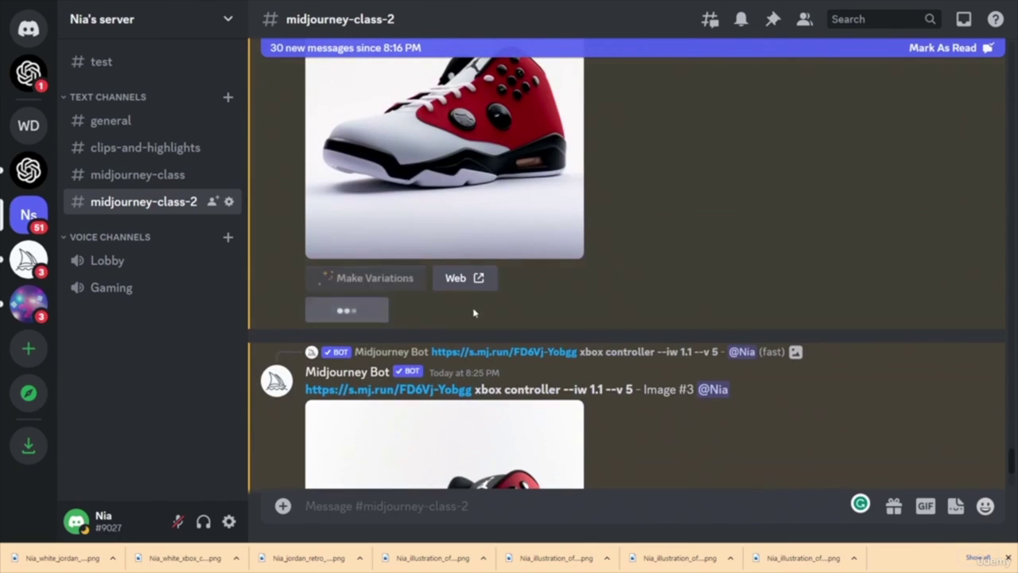
scroll(641, 325, "down", 7)
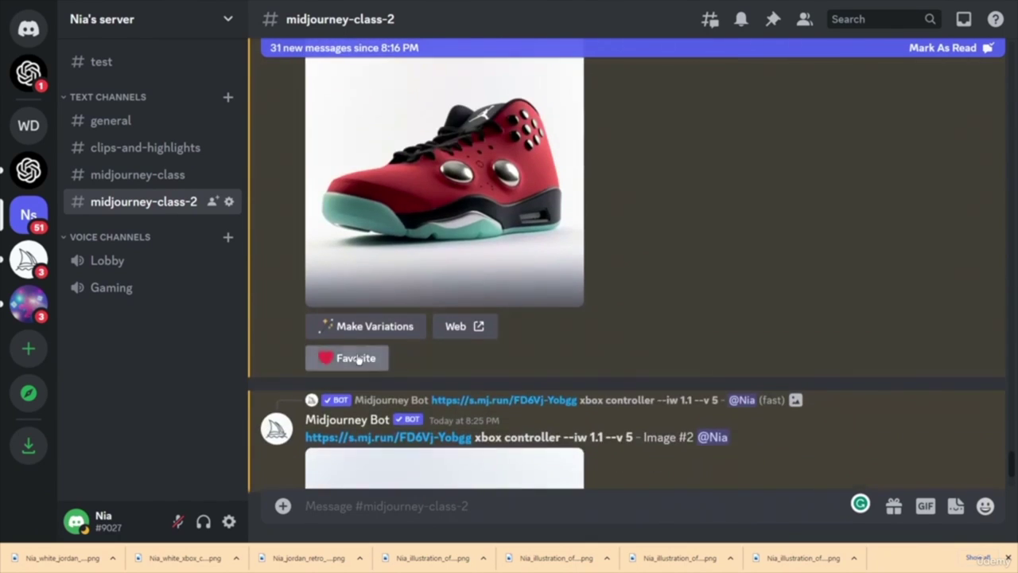
scroll(605, 273, "down", 5)
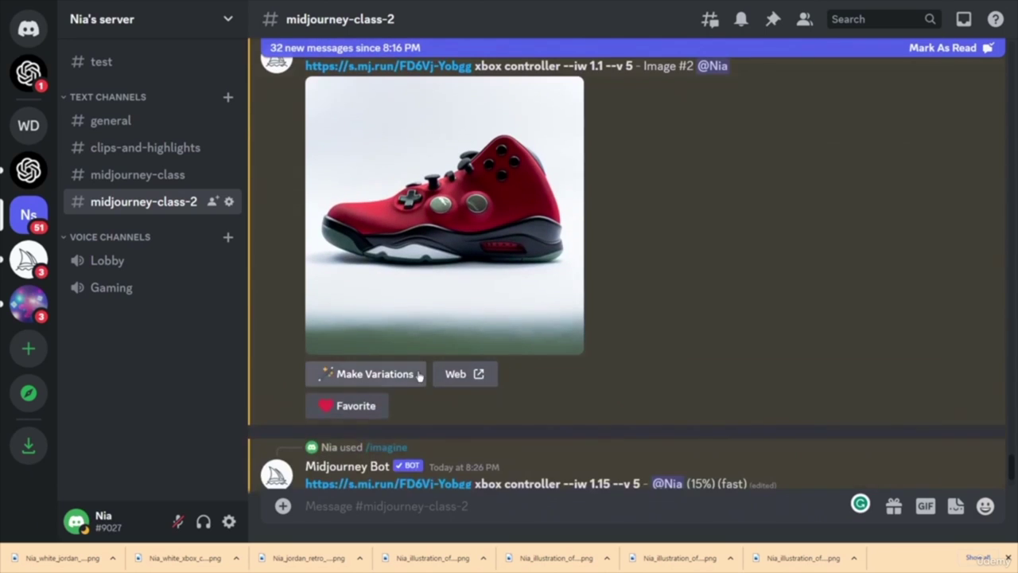
scroll(631, 321, "down", 5)
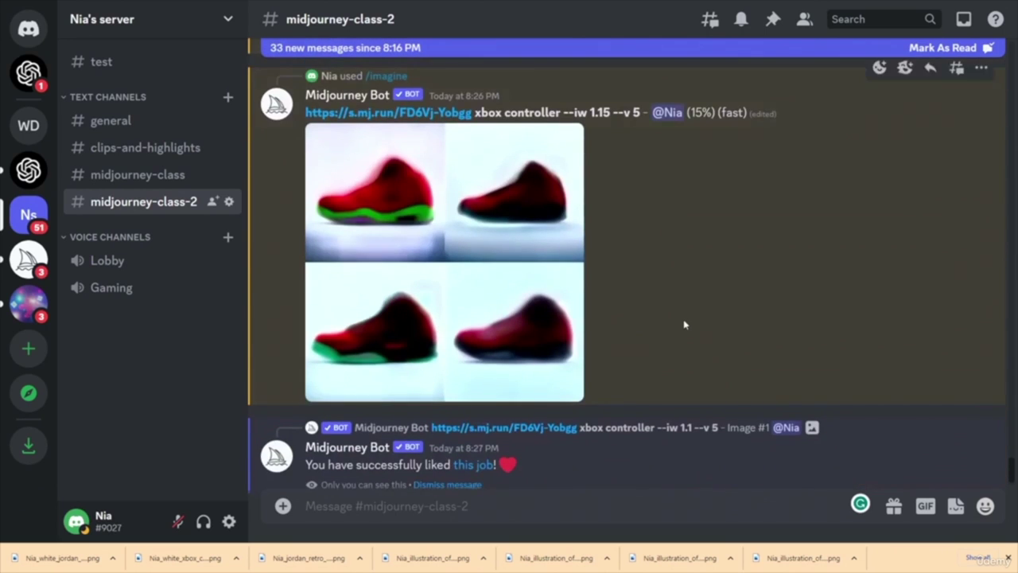
scroll(685, 323, "down", 3)
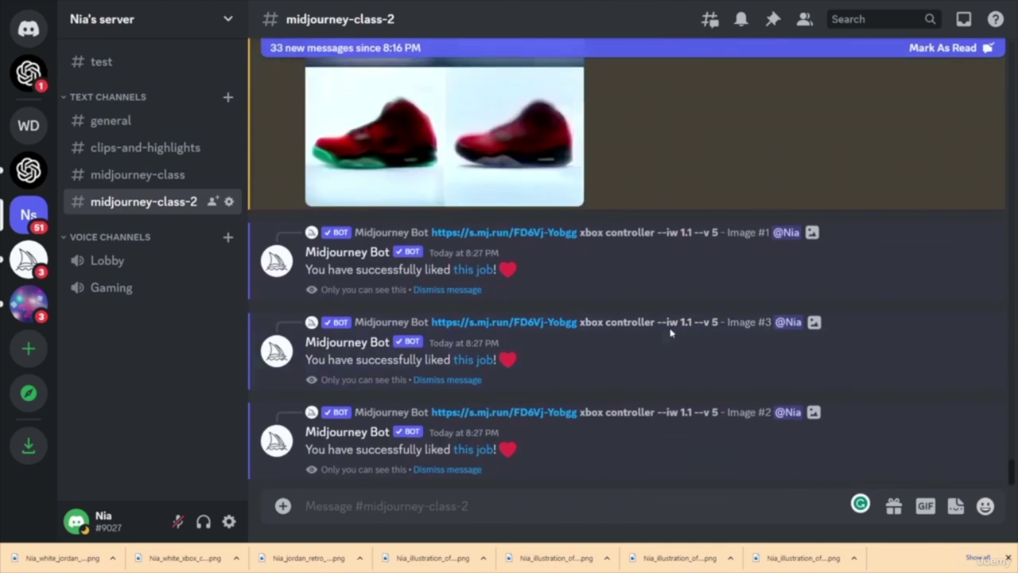
scroll(676, 335, "up", 8)
scroll(664, 343, "down", 8)
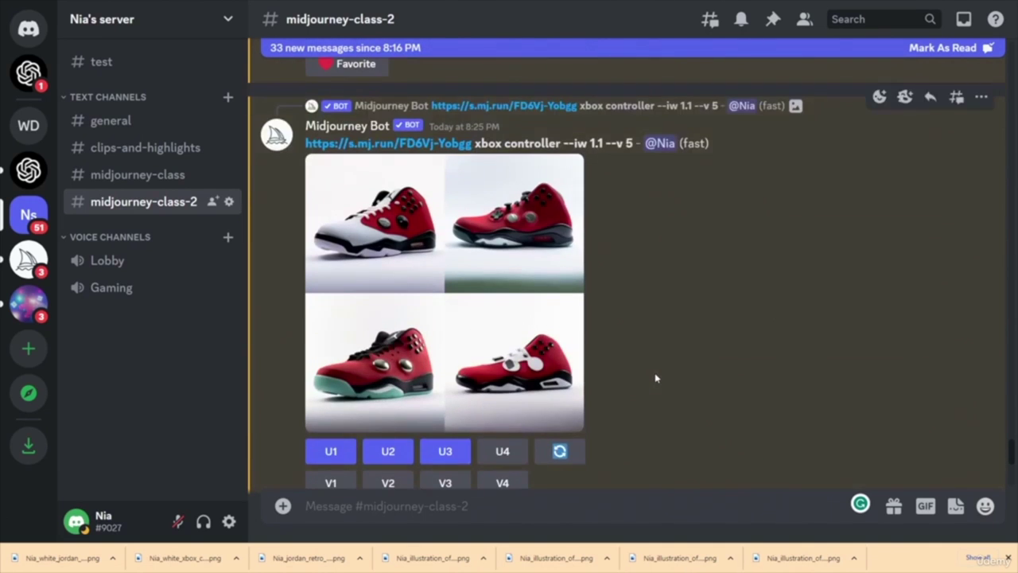
scroll(661, 373, "up", 3)
scroll(661, 373, "up", 5)
scroll(661, 373, "down", 2)
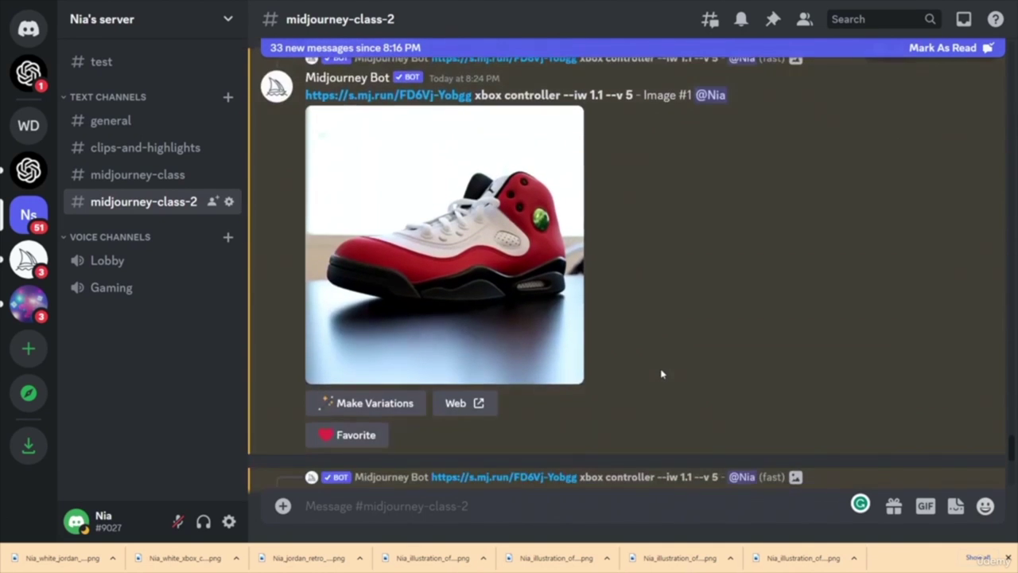
scroll(350, 446, "down", 10)
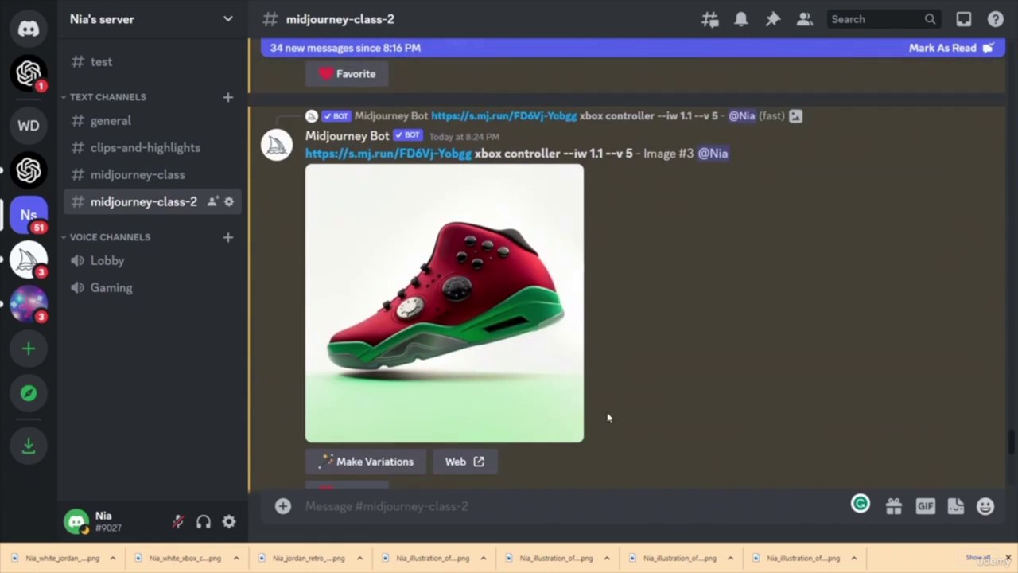
scroll(372, 480, "down", 3)
left_click(378, 336)
- Favorite the upscaled --iw 1.1 Image #1 shoe
scroll(645, 334, "down", 10)
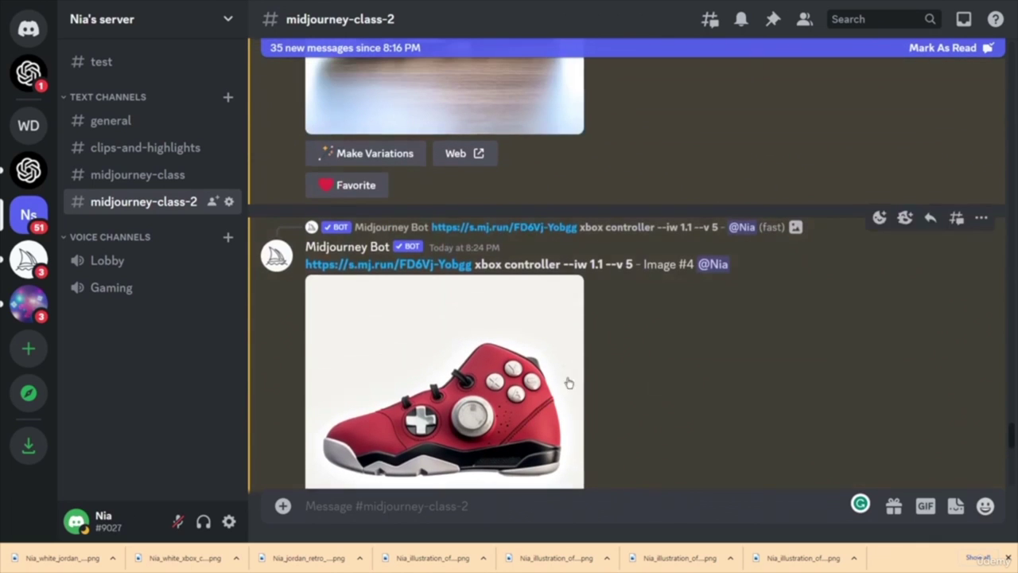
scroll(597, 429, "up", 3)
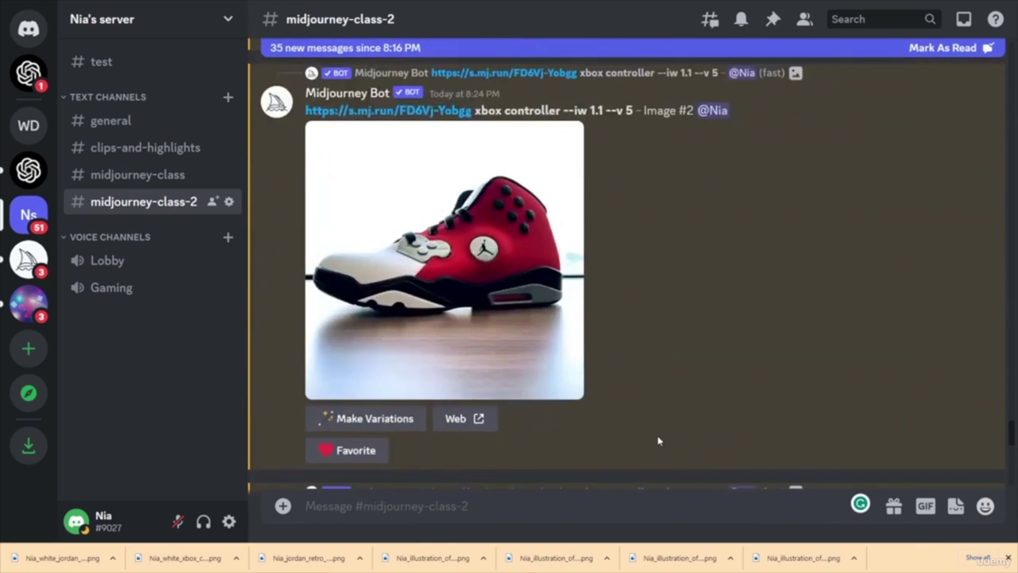
scroll(636, 381, "up", 10)
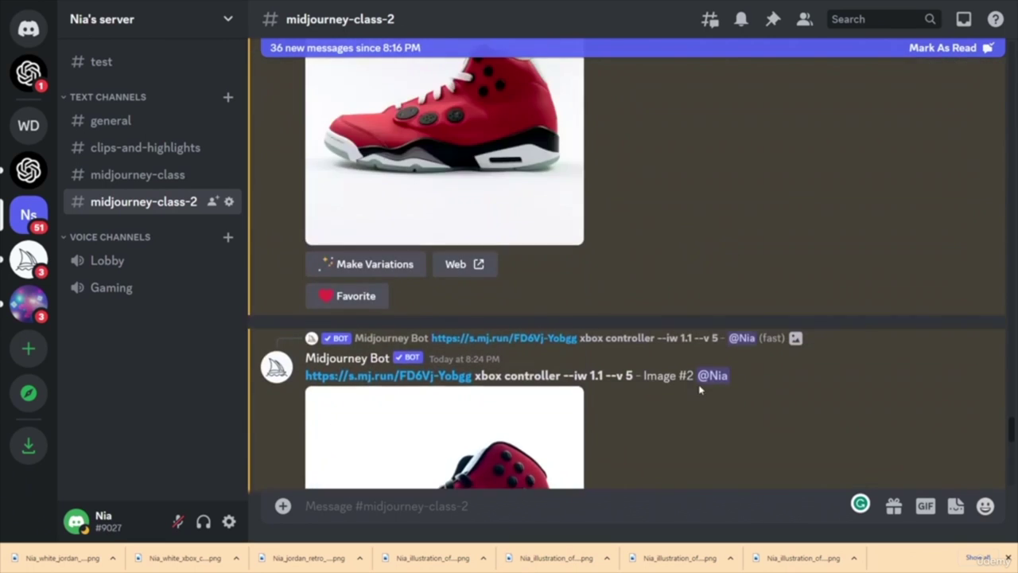
scroll(693, 380, "up", 5)
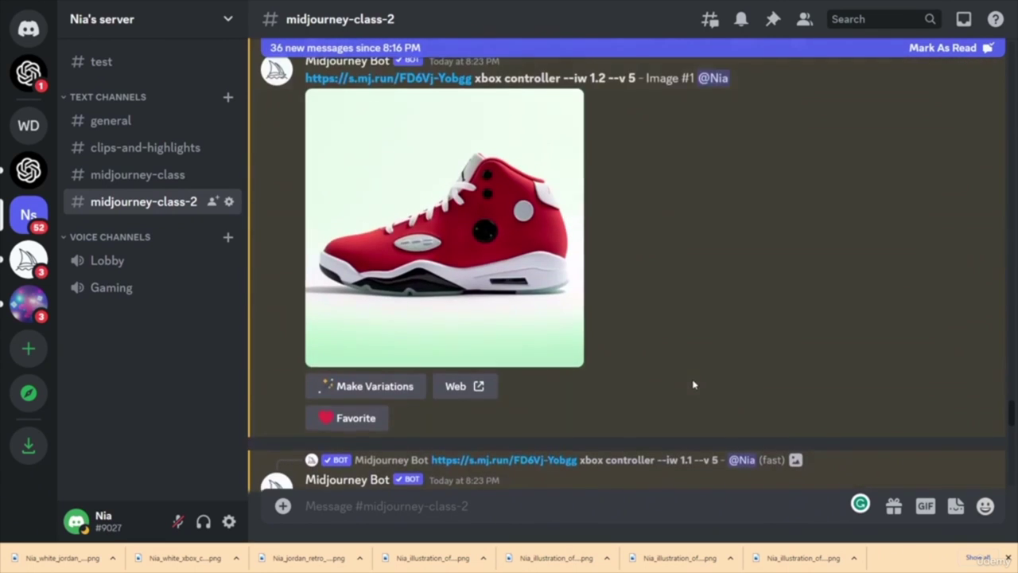
scroll(693, 383, "down", 1)
scroll(714, 345, "down", 5)
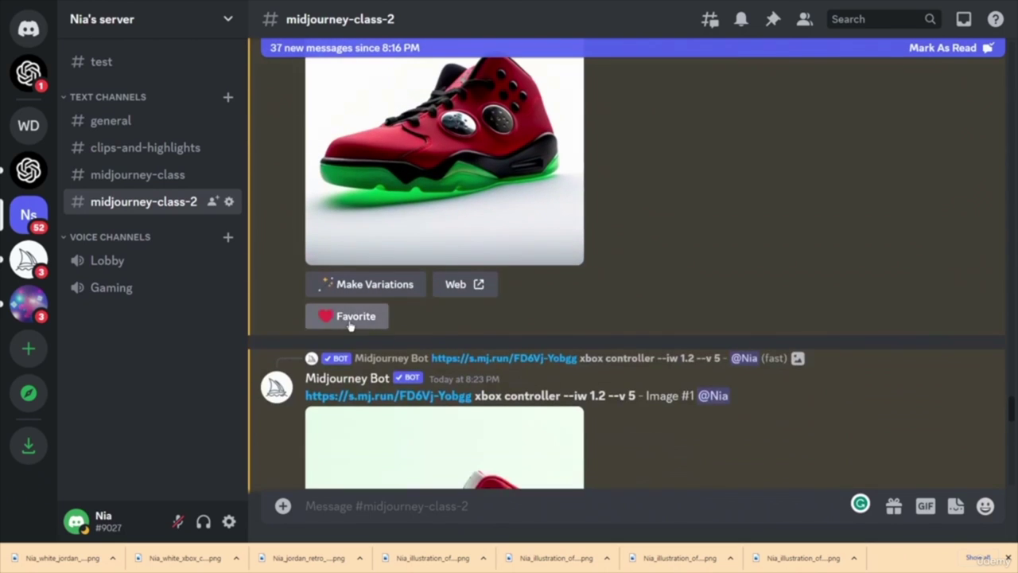
scroll(636, 346, "up", 5)
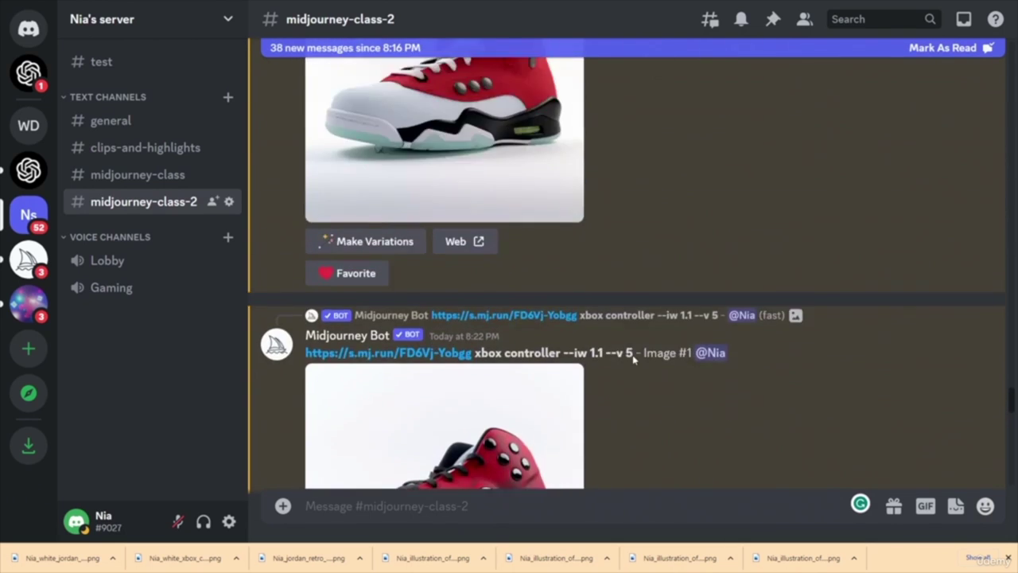
scroll(557, 382, "down", 3)
left_click(348, 429)
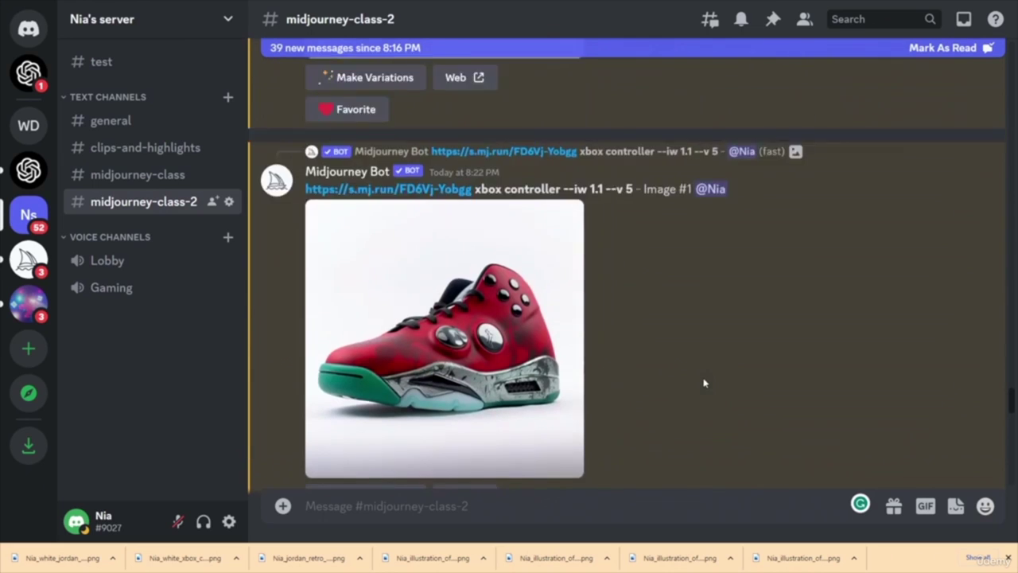
- Re-roll the --iw 1.15 xbox controller grid for fresh results
scroll(703, 382, "down", 3)
scroll(743, 334, "up", 2)
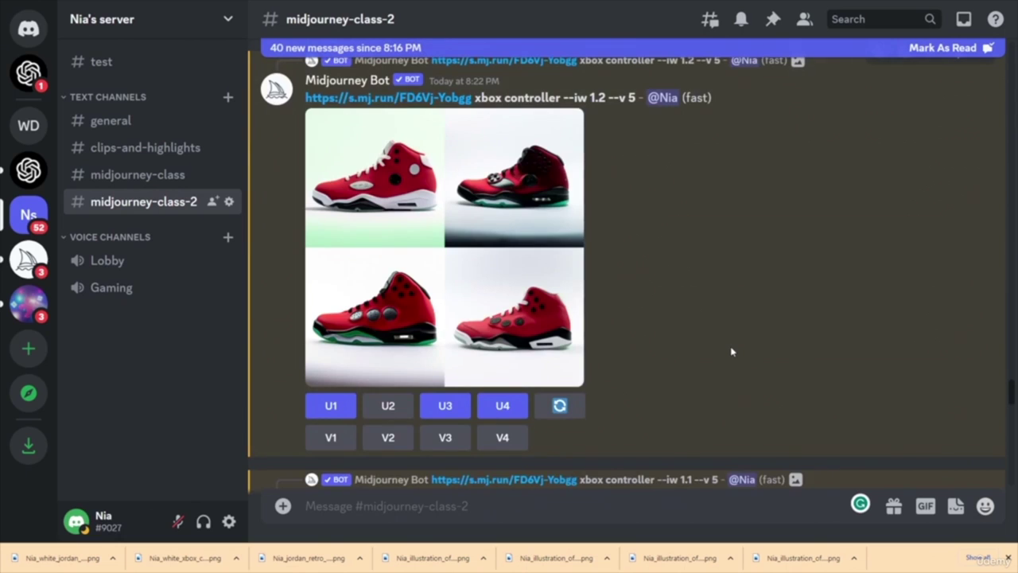
scroll(732, 352, "down", 10)
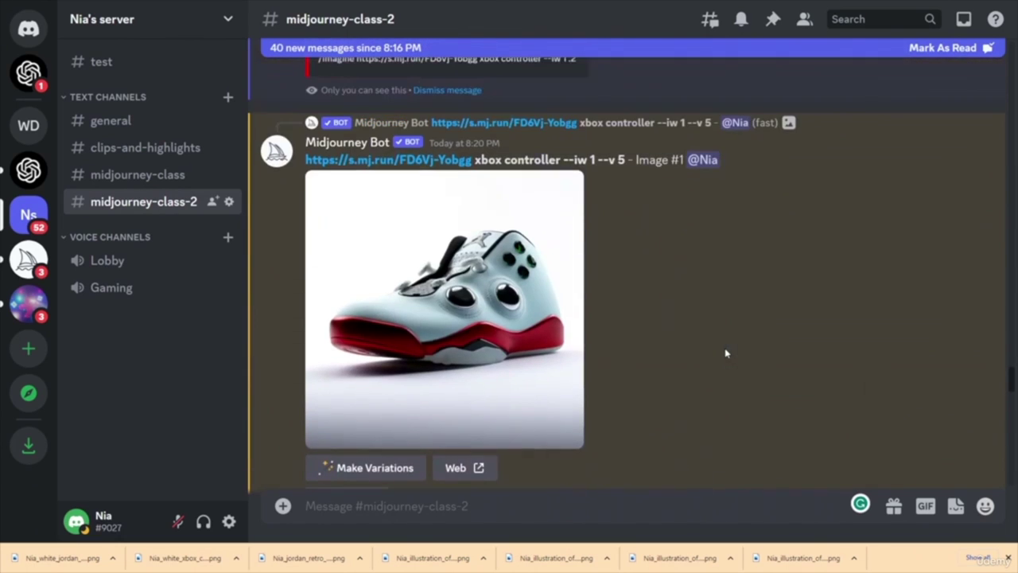
scroll(726, 353, "up", 5)
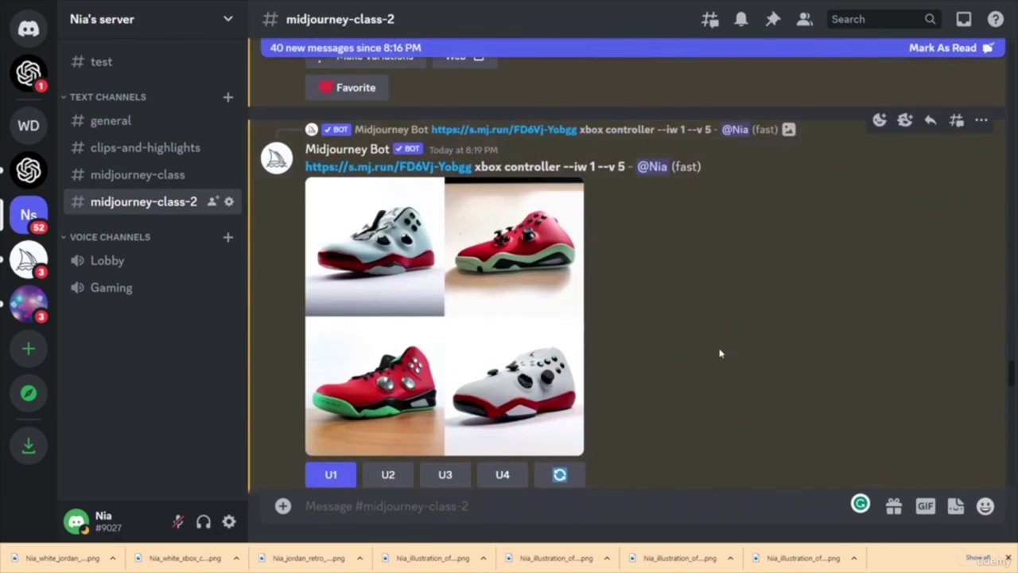
scroll(720, 353, "up", 6)
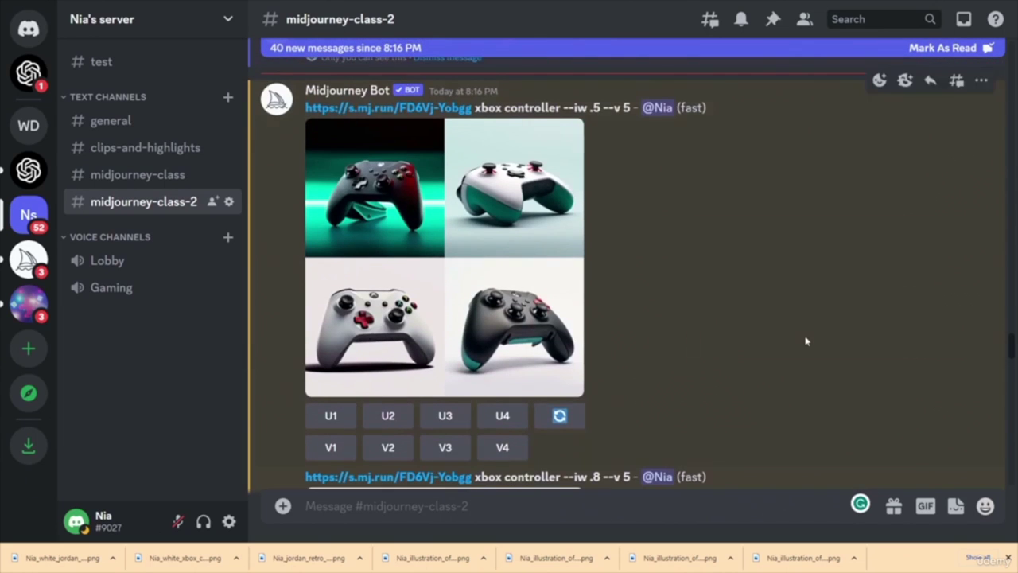
scroll(724, 341, "down", 8)
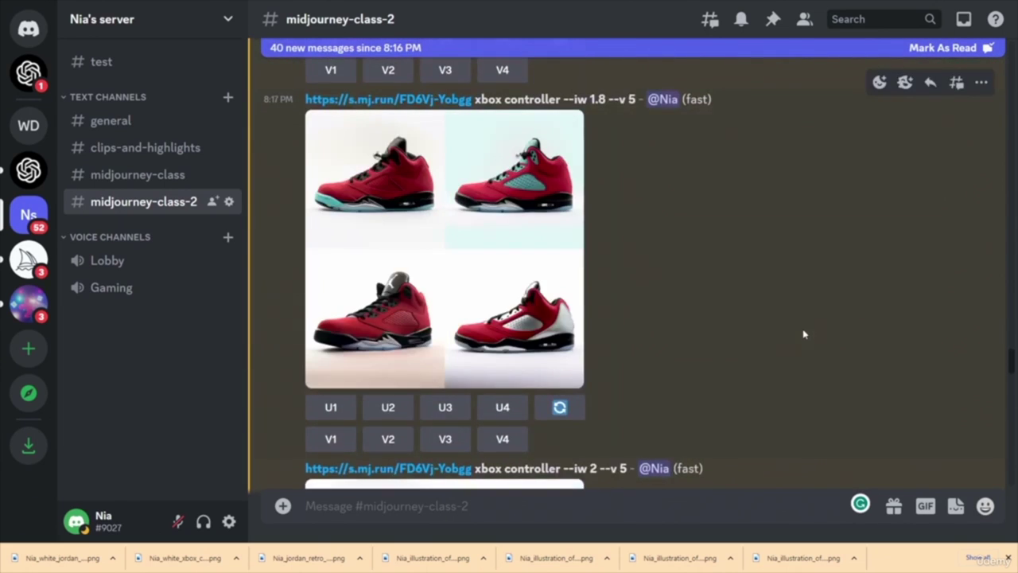
scroll(787, 238, "down", 10)
scroll(787, 262, "up", 4)
scroll(748, 390, "down", 10)
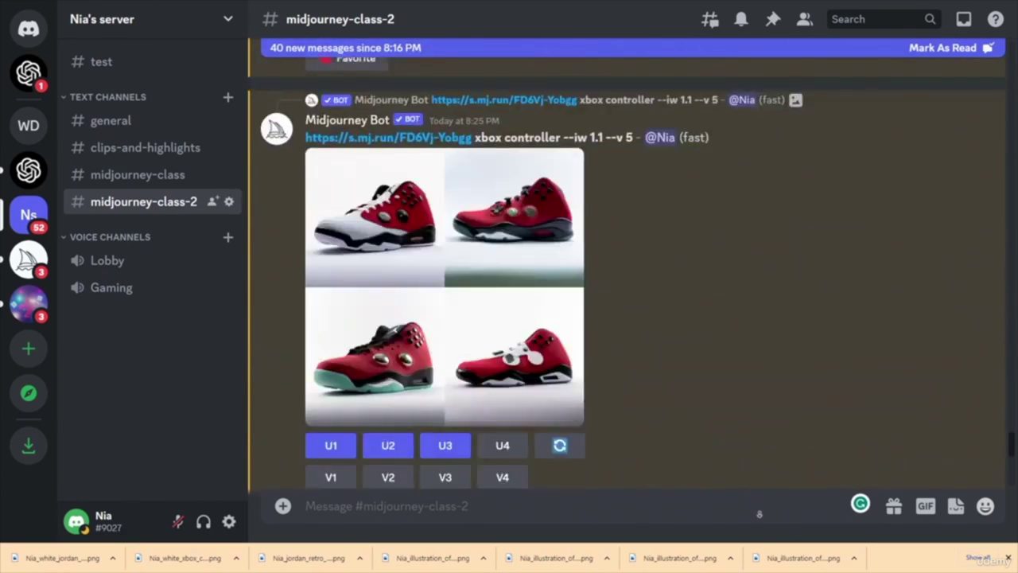
scroll(750, 335, "up", 4)
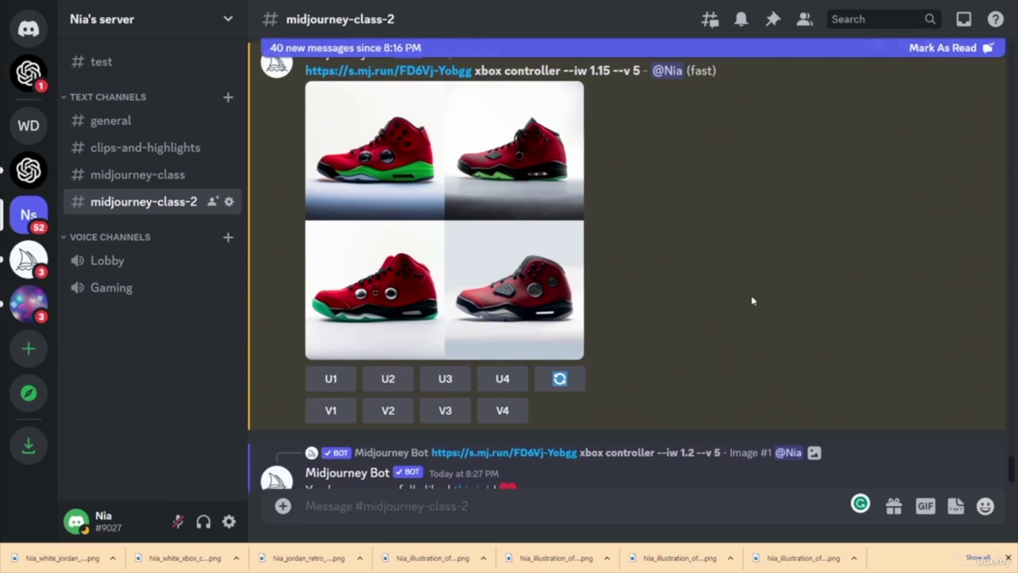
left_click(559, 380)
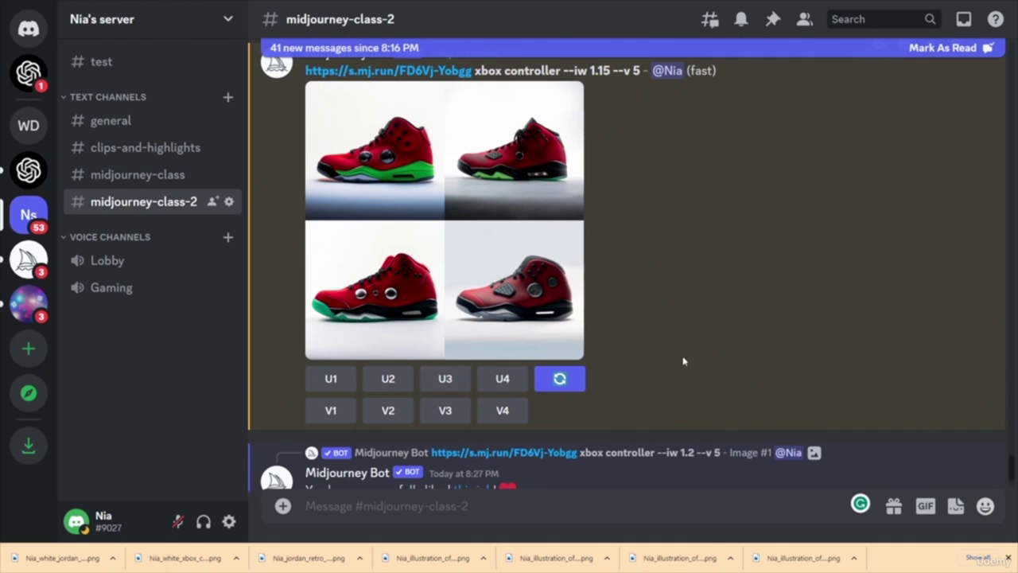
scroll(708, 324, "up", 3)
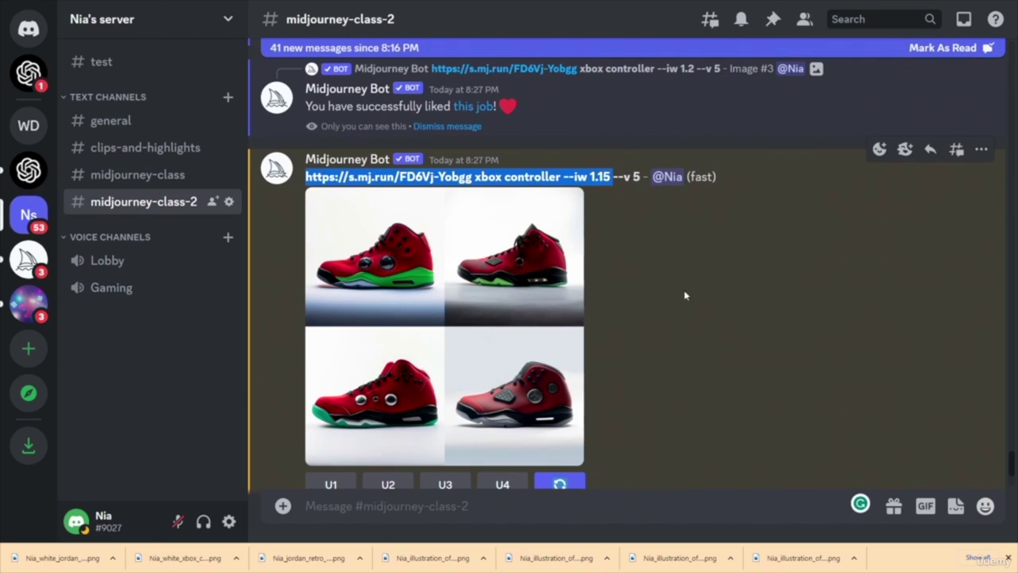
- Submit an /imagine request with the pasted prompt's weight changed to --iw 1.18
left_click(553, 510)
type("/")
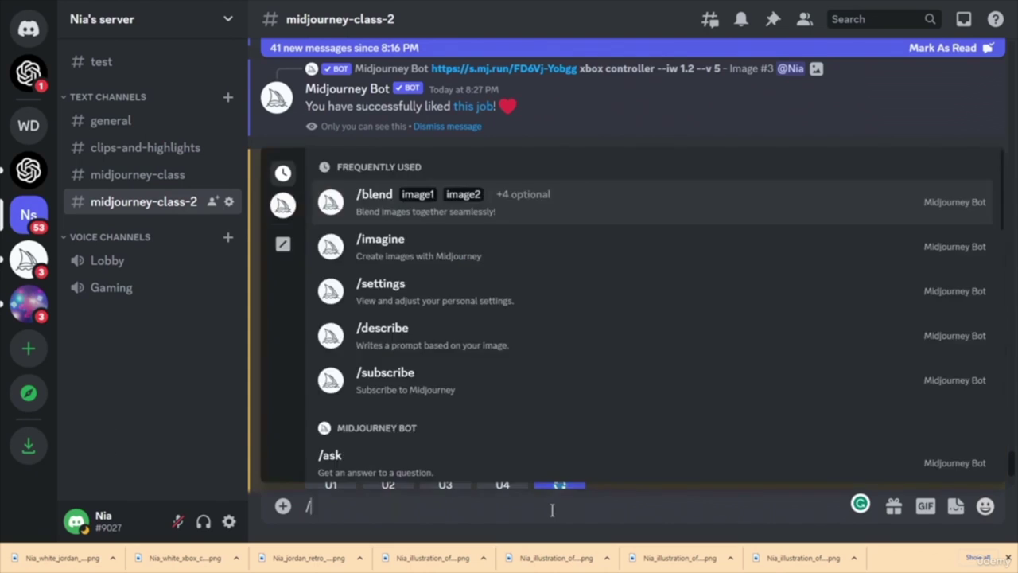
key("Return")
key("Escape")
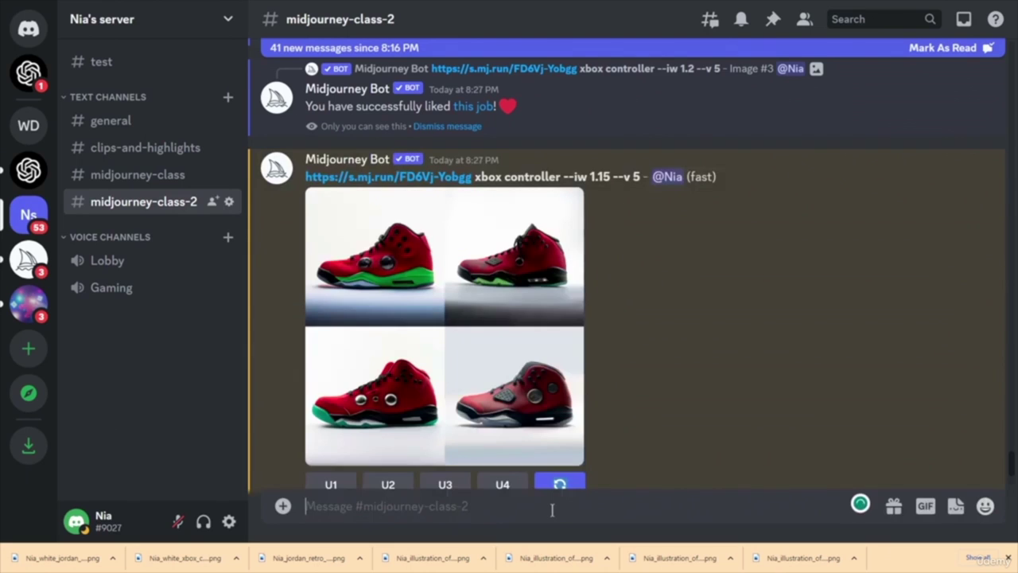
type("/")
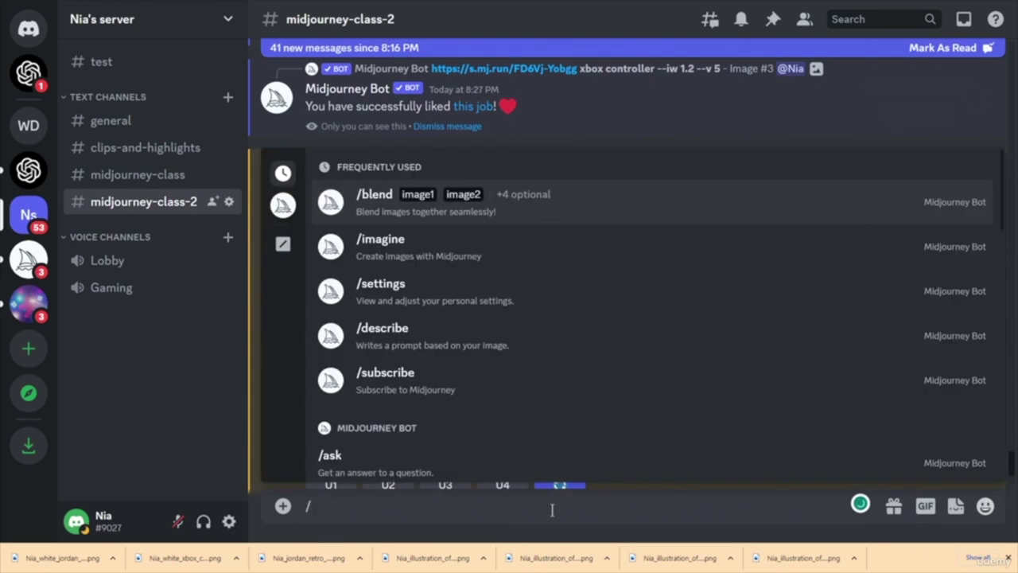
type("i")
key("Return")
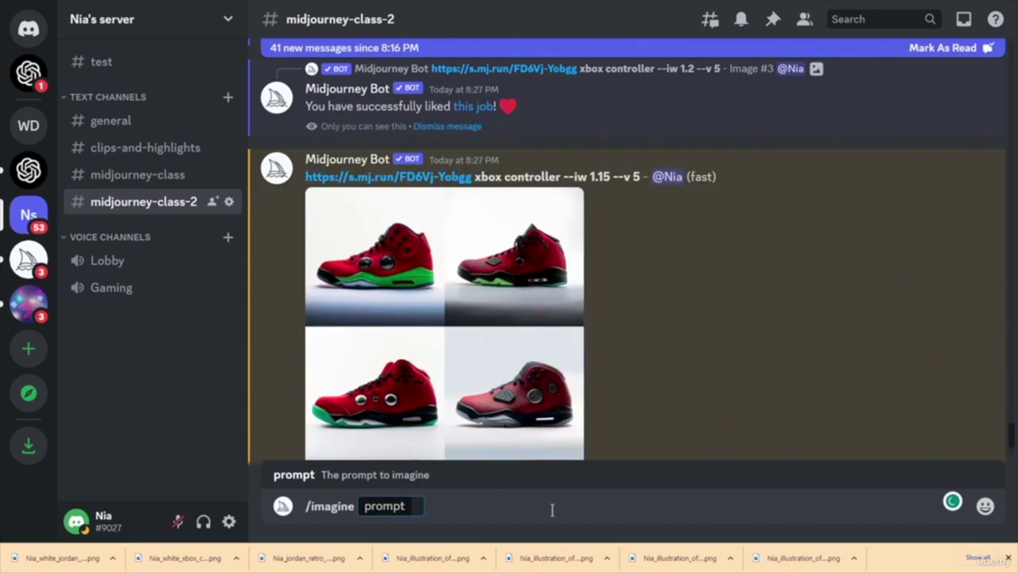
type("https://s.mj.run/FD6Vj-Yobgg xbox controller --iw 1.15")
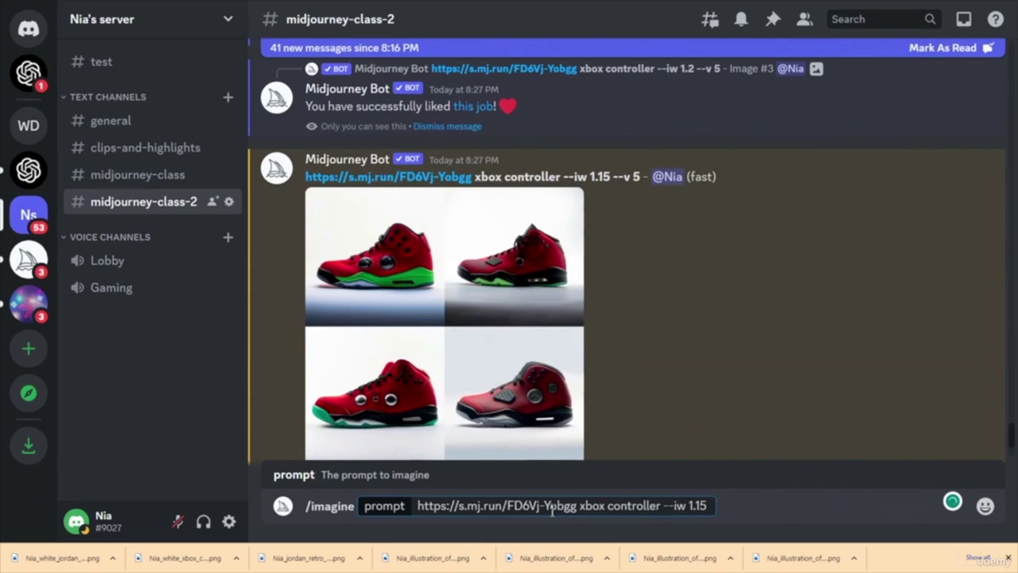
key("BackSpace")
type("8")
key("Return")
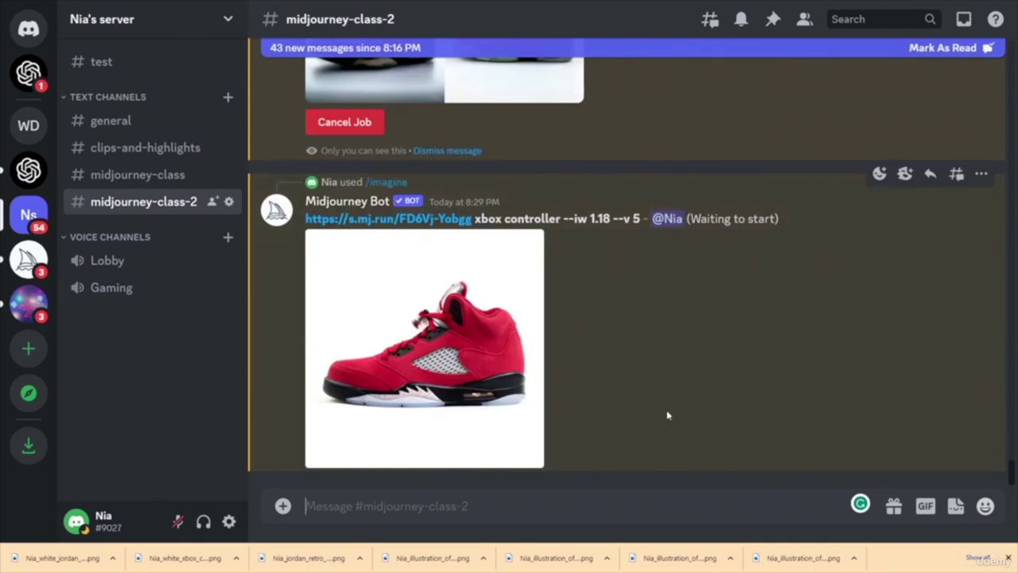
- Upscale the top-left --iw 1.15 shoe, then select the --iw 1.18 prompt text
scroll(668, 415, "up", 4)
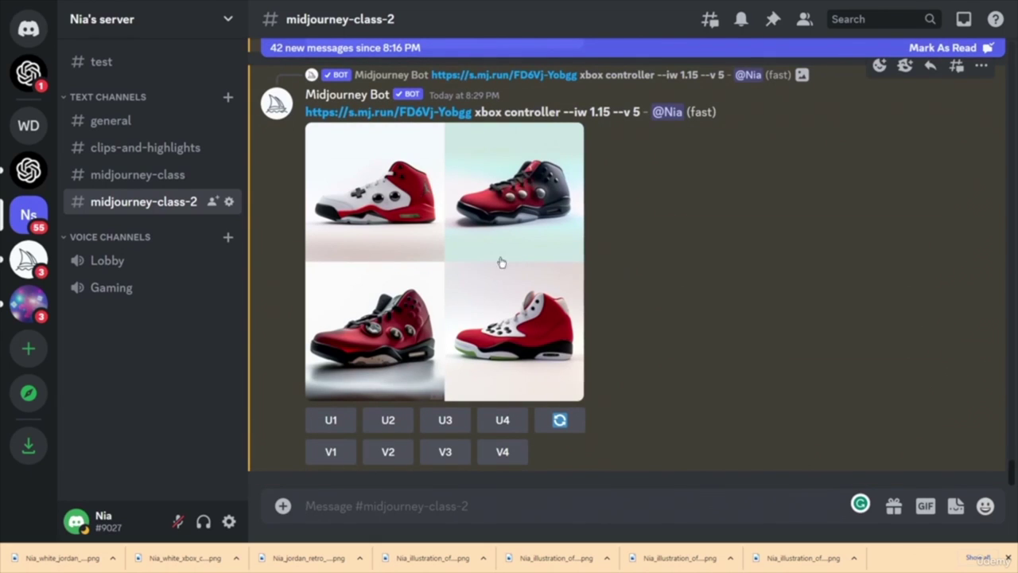
left_click(329, 420)
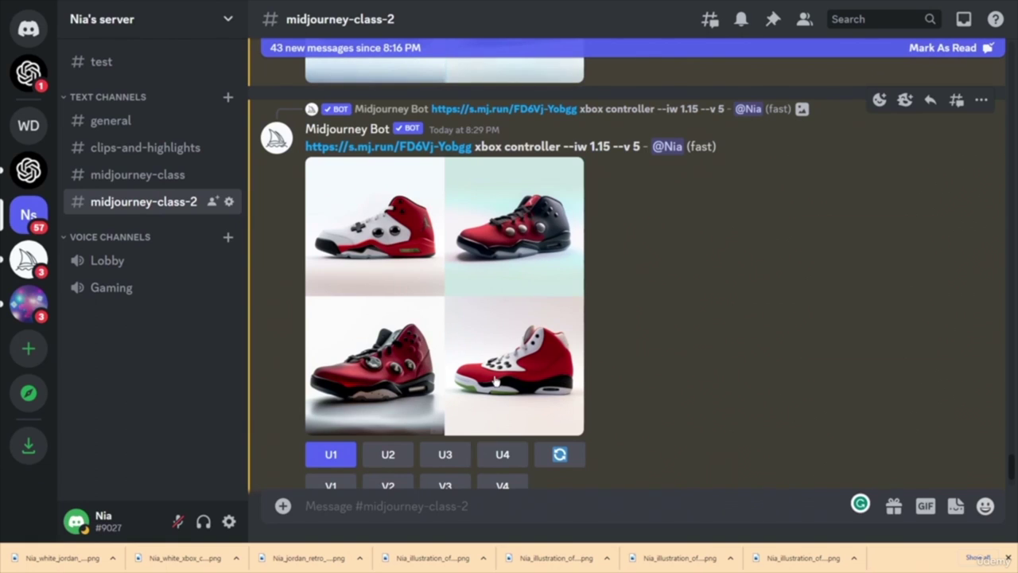
scroll(544, 380, "up", 2)
scroll(623, 431, "up", 3)
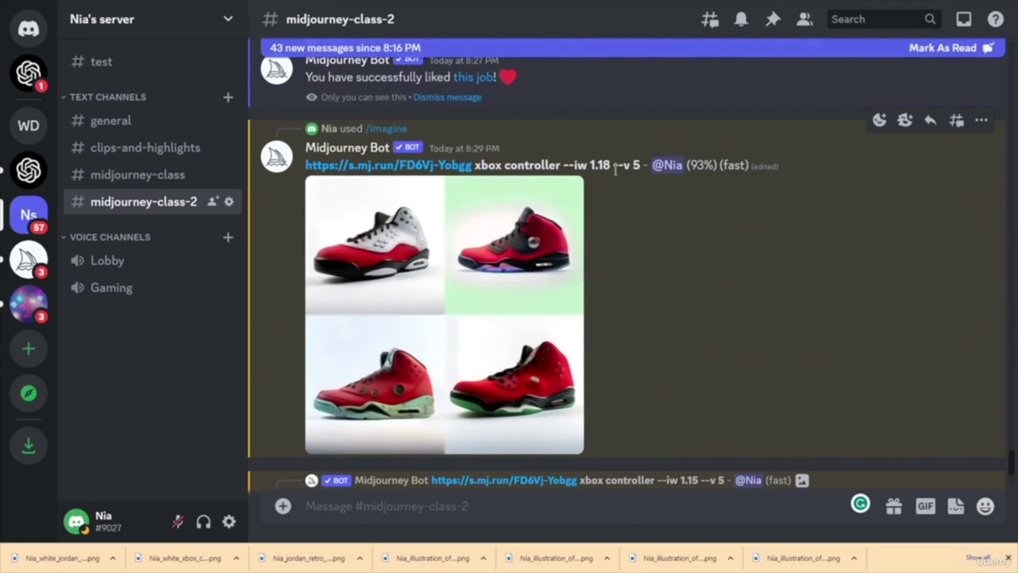
left_click_drag(611, 165, 307, 165)
key("ctrl+c")
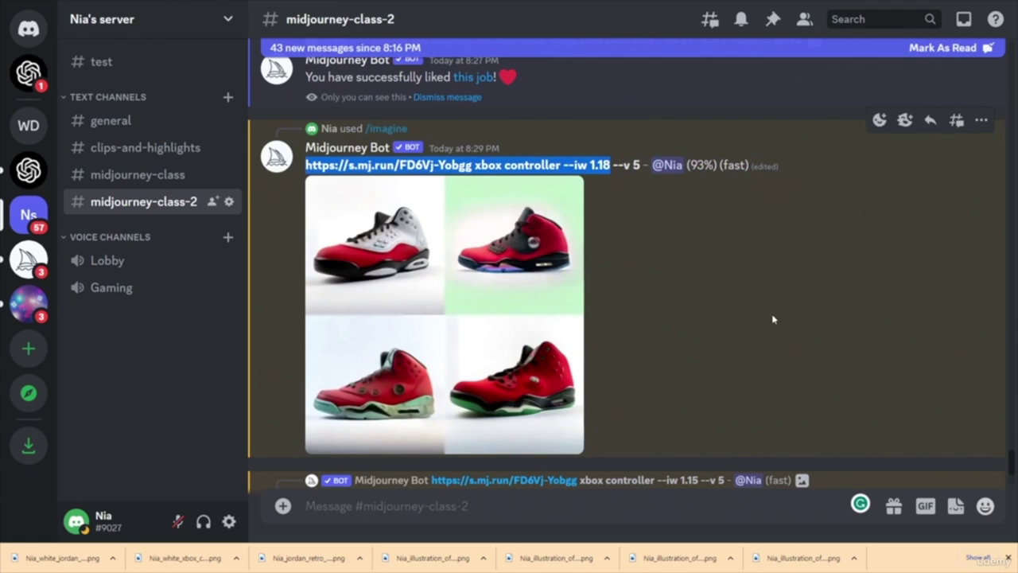
- Send /imagine with the pasted Jordan URL prompt, weight edited from 1.18 to 1.16
left_click(475, 507)
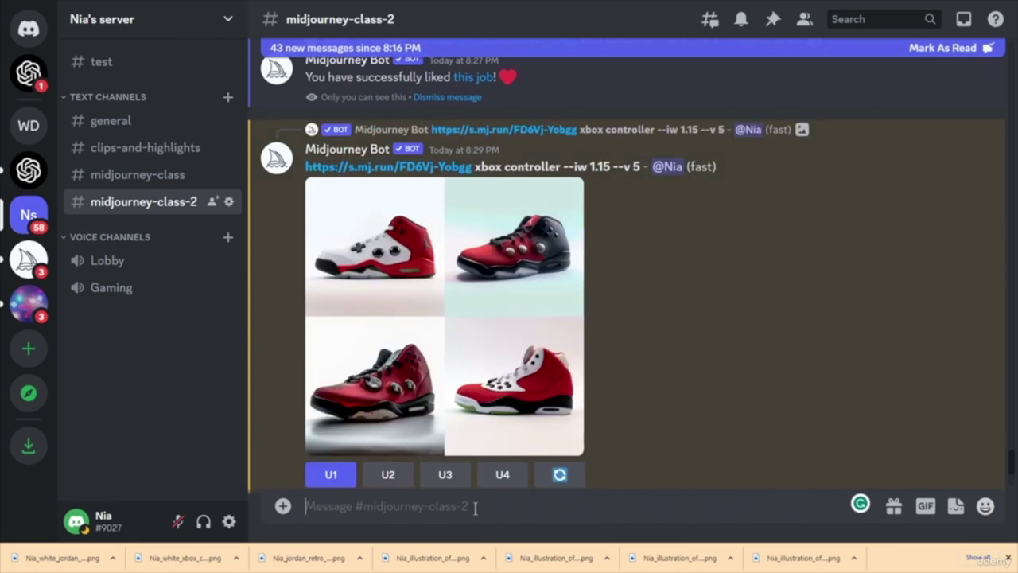
type("/i")
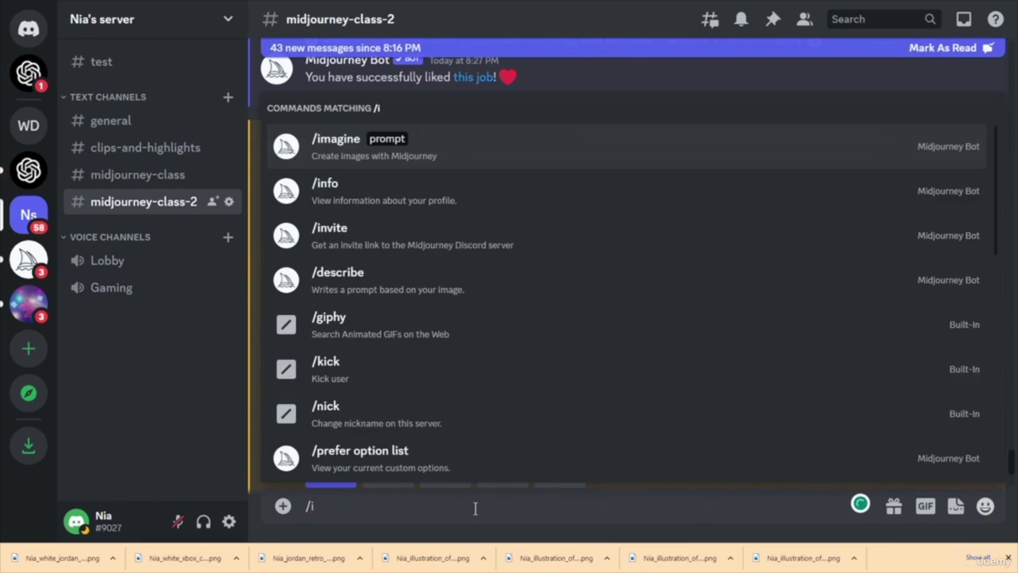
key("Tab")
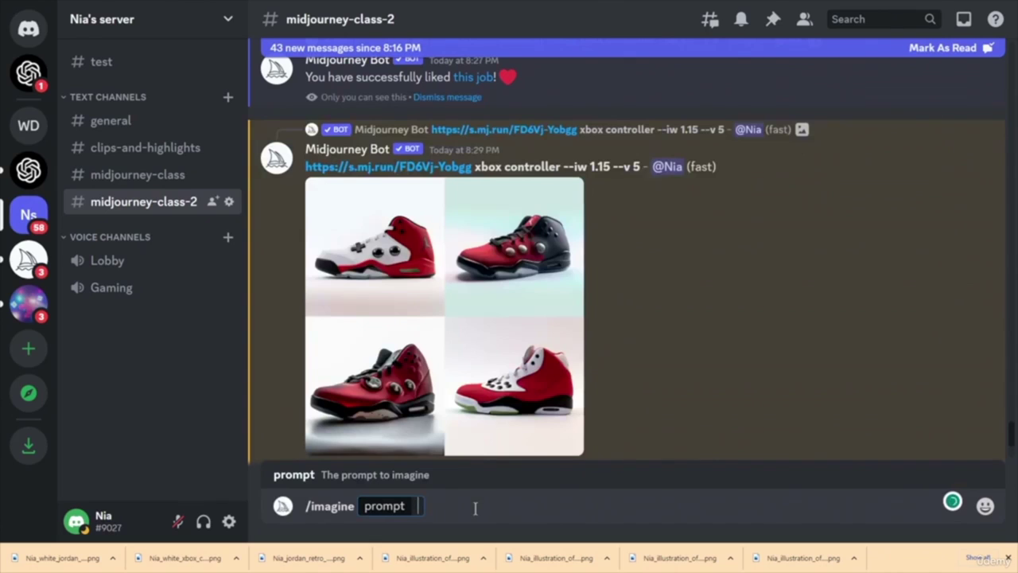
key("ctrl+v")
key("BackSpace")
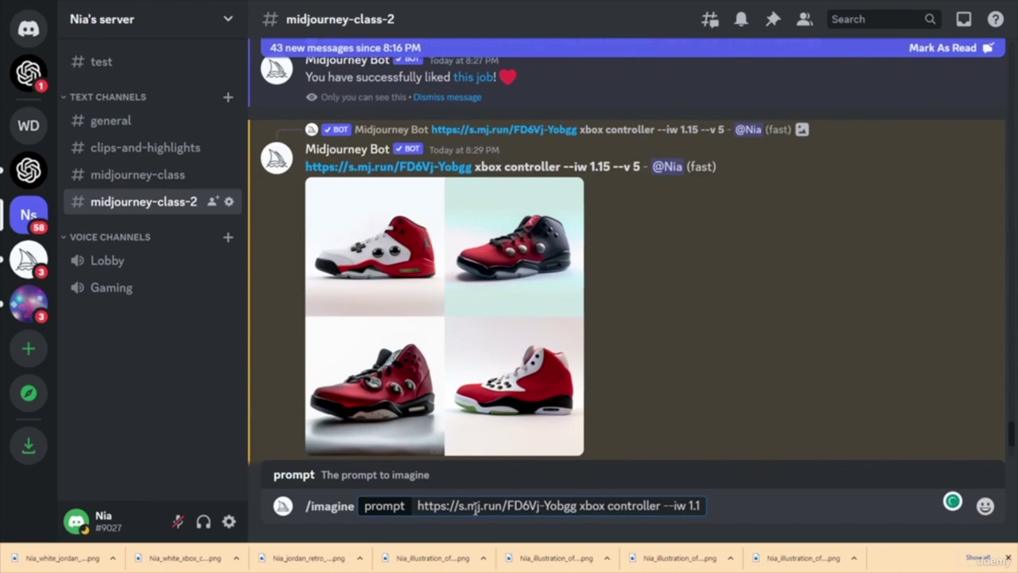
type("6")
key("Return")
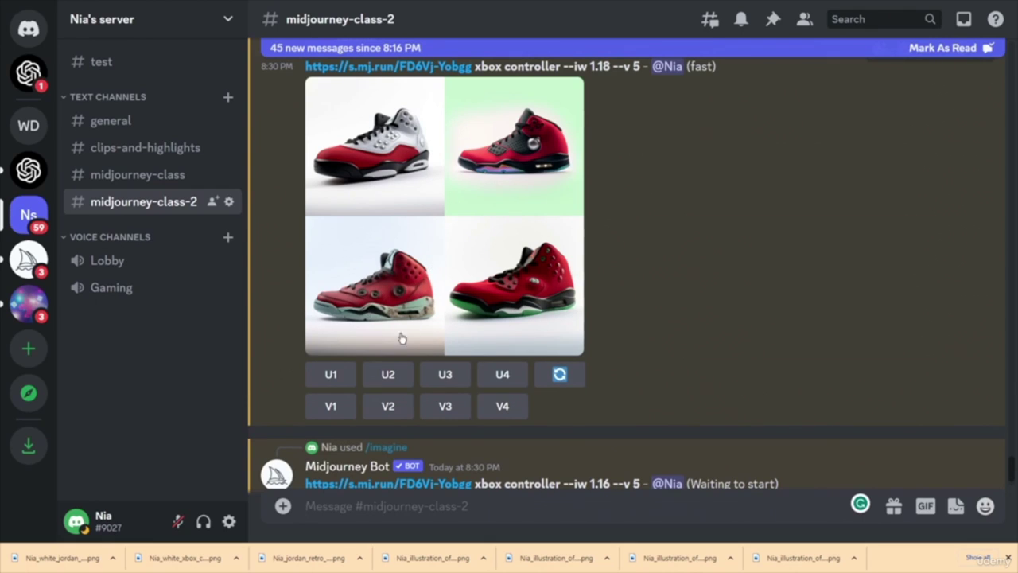
- Upscale image 3 (U3) of the --iw 1.18 grid and view the finished --iw 1.16 grid
left_click(445, 375)
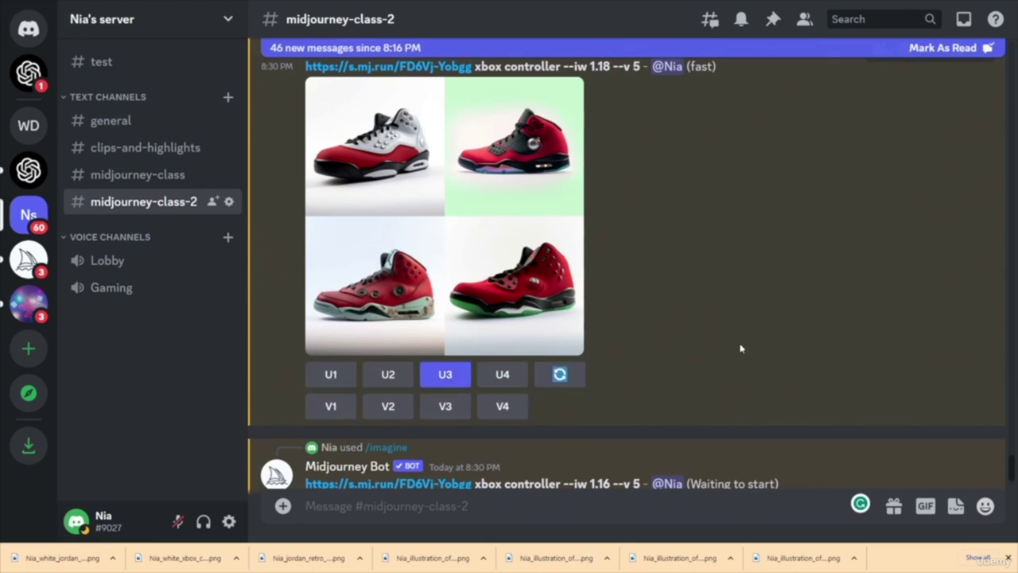
scroll(445, 255, "up", 1)
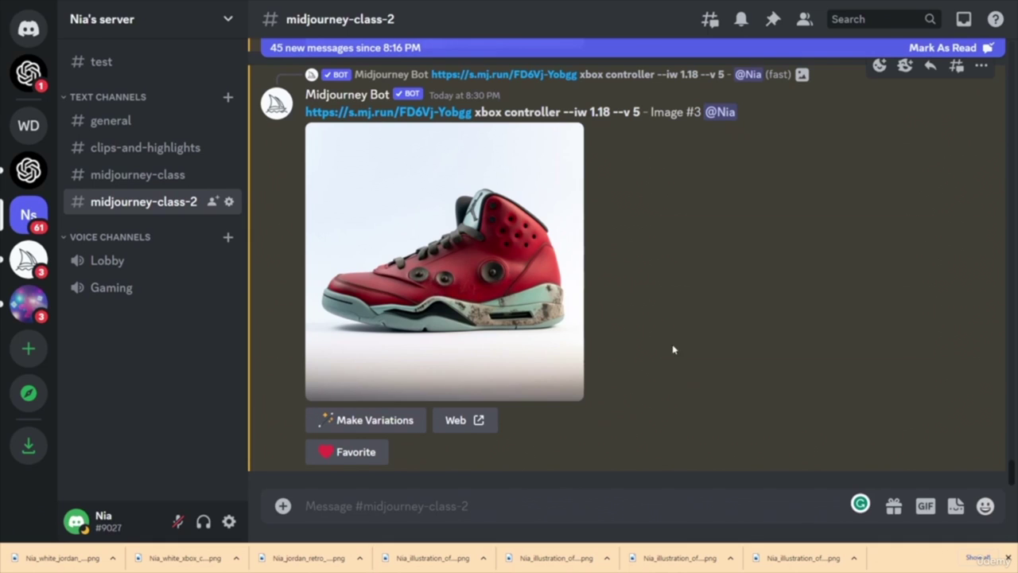
scroll(661, 365, "down", 3)
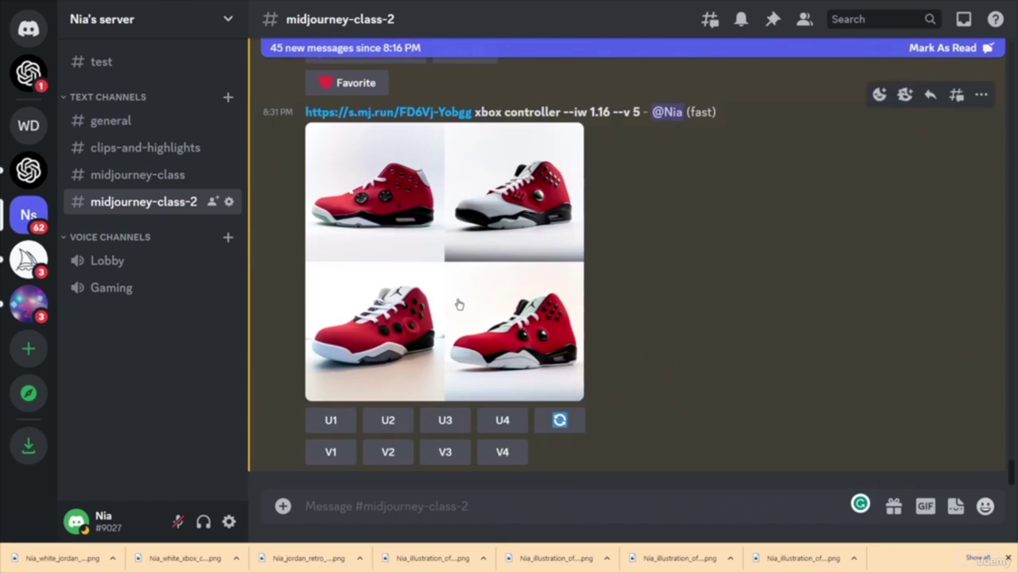
- Upscale the first two --iw 1.16 sneakers and re-roll that grid
left_click(341, 425)
left_click(389, 296)
scroll(714, 381, "up", 3)
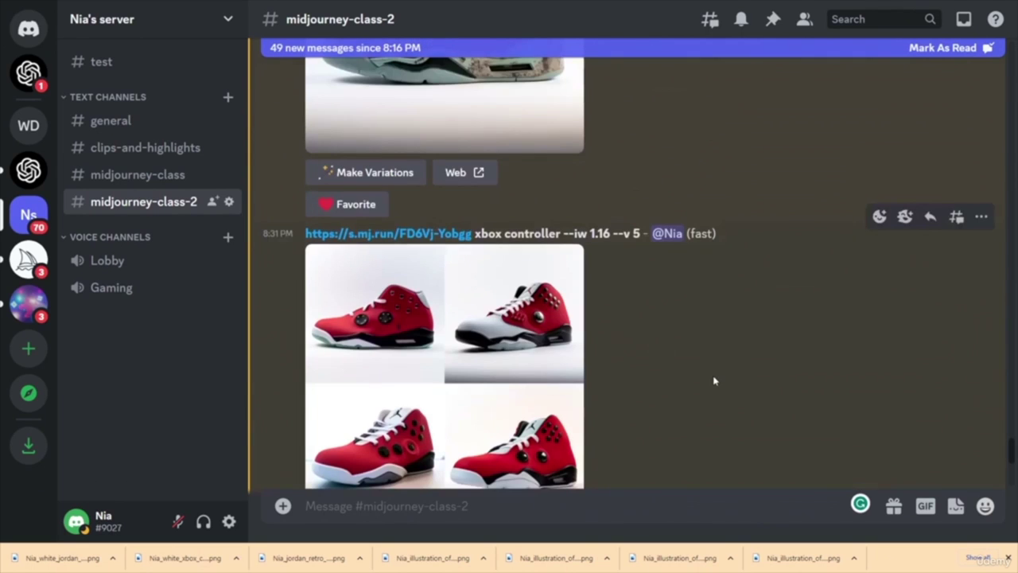
scroll(714, 381, "down", 2)
left_click(560, 329)
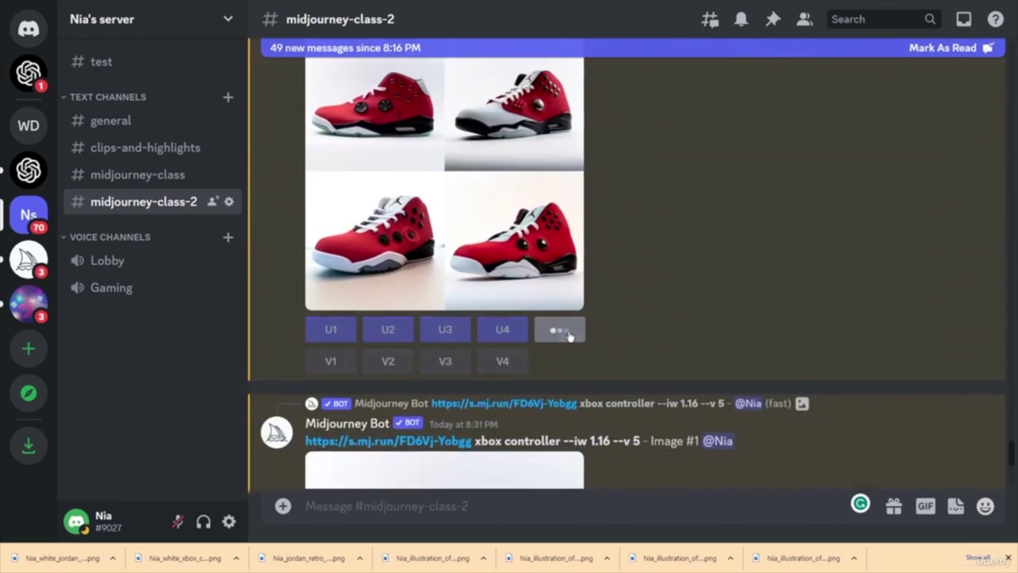
- Review the posted --iw 1.16 upscaled Images #1–#4
scroll(688, 257, "down", 4)
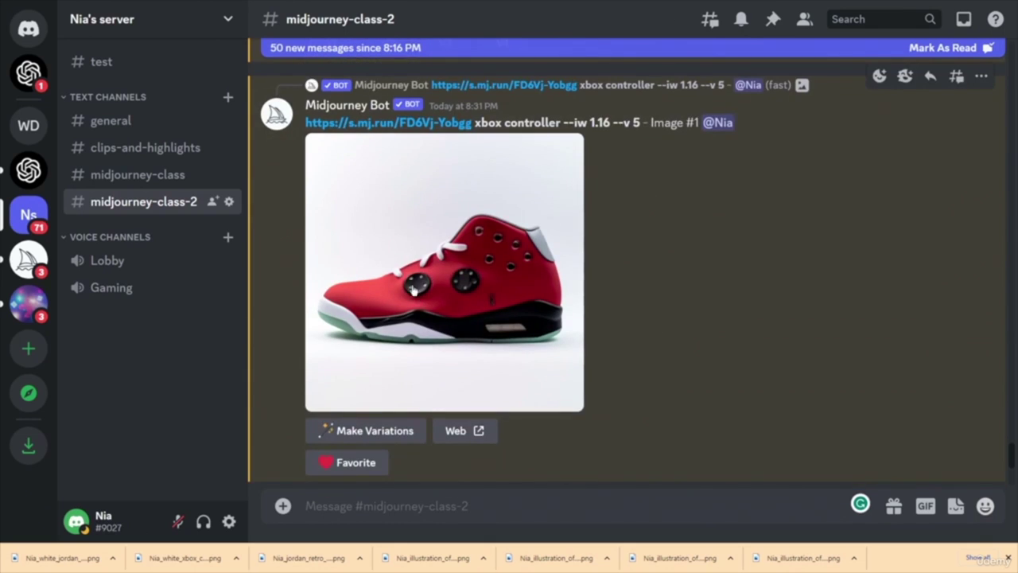
scroll(458, 283, "down", 4)
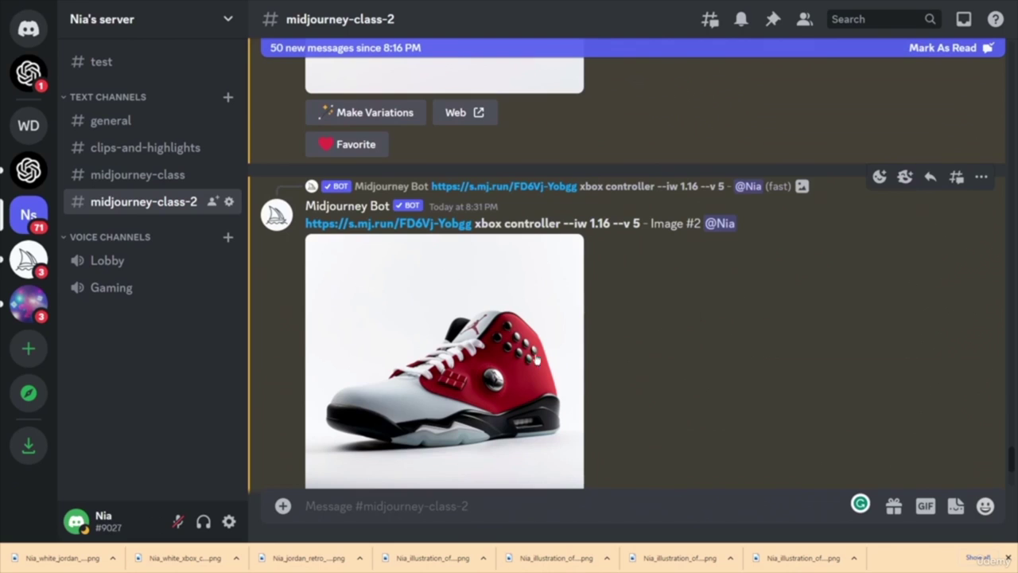
scroll(735, 370, "down", 8)
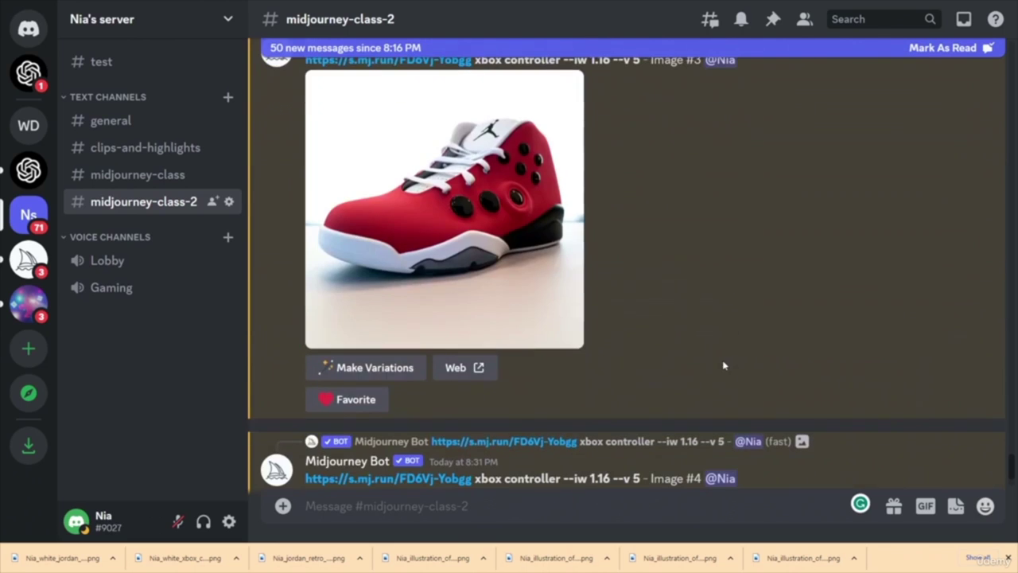
scroll(655, 218, "down", 5)
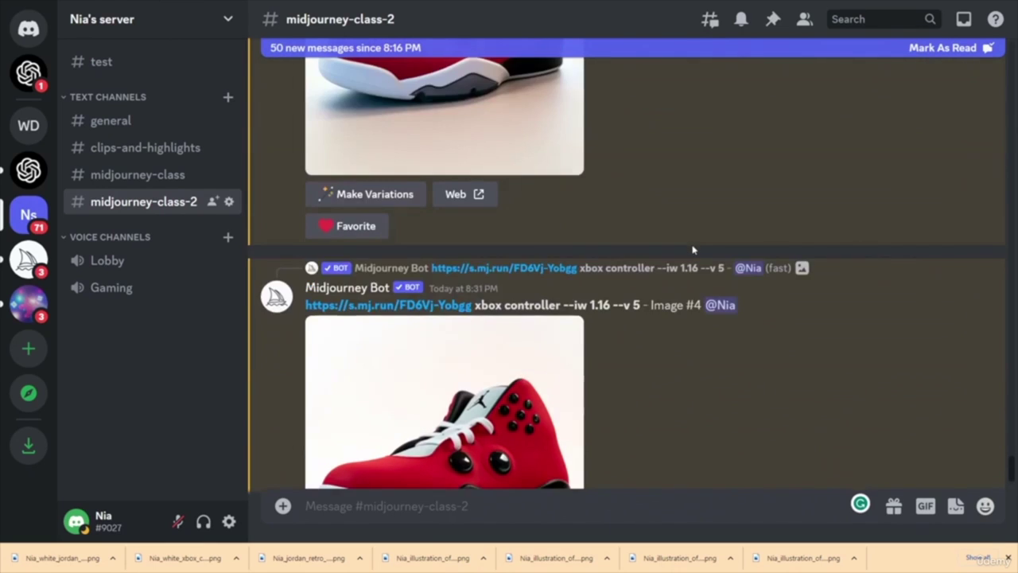
scroll(695, 262, "up", 3)
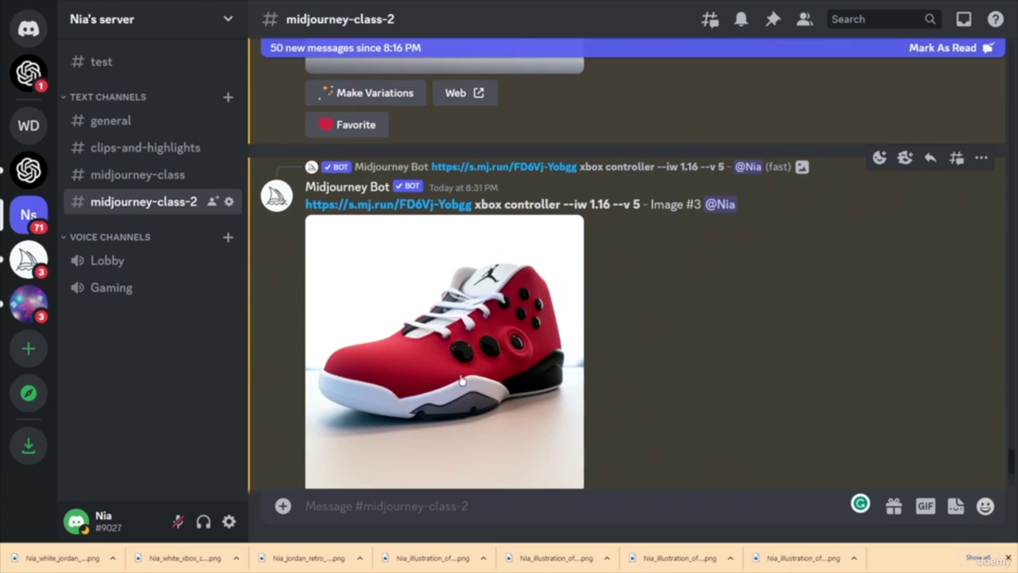
scroll(608, 370, "up", 3)
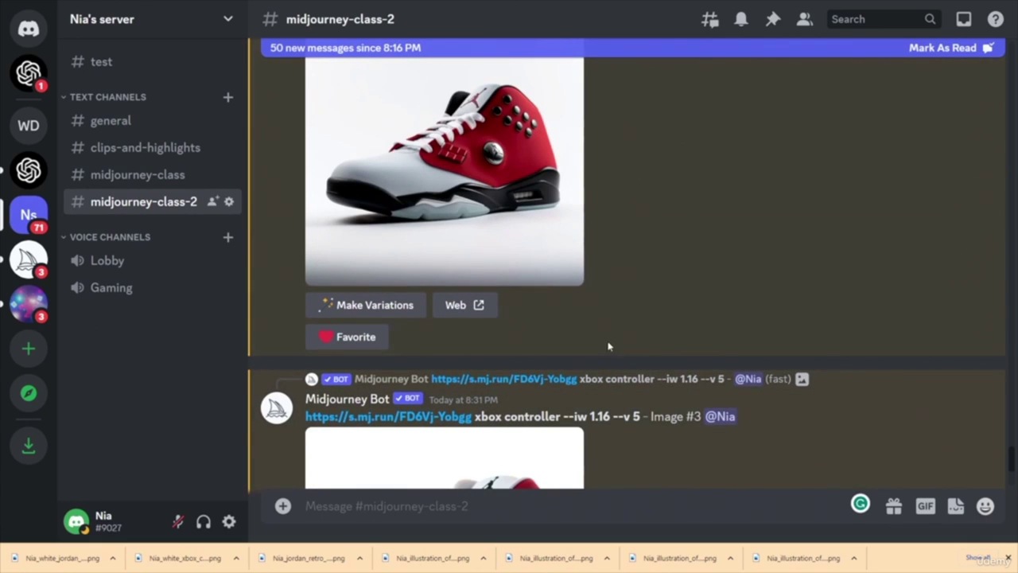
scroll(652, 345, "up", 5)
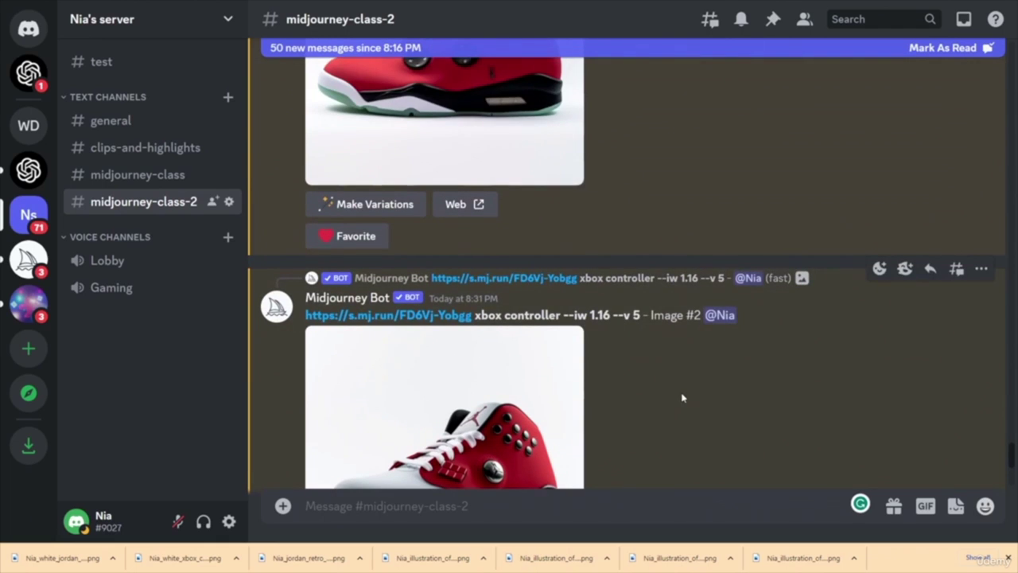
scroll(682, 393, "down", 4)
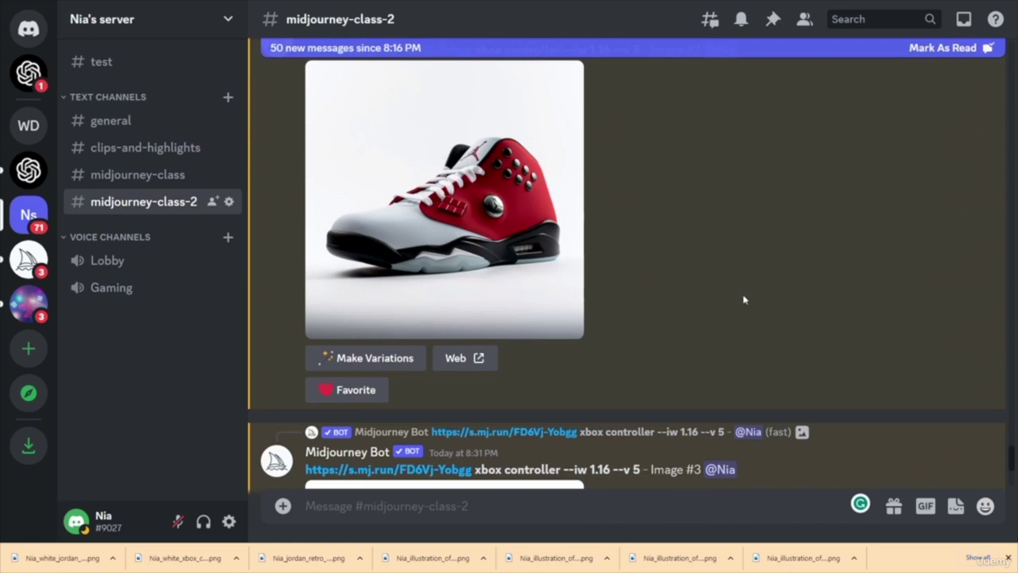
scroll(740, 298, "down", 10)
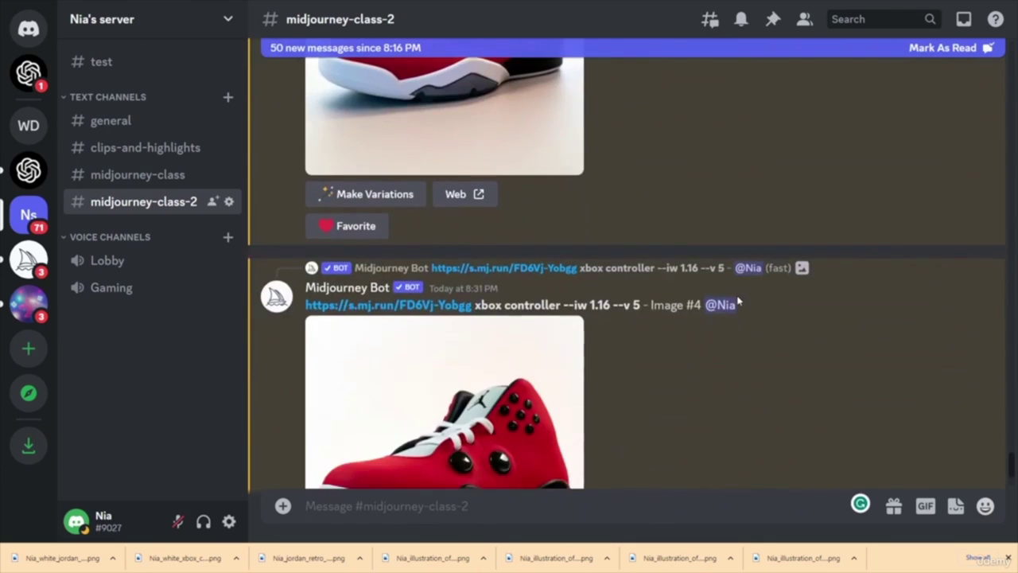
scroll(731, 300, "down", 4)
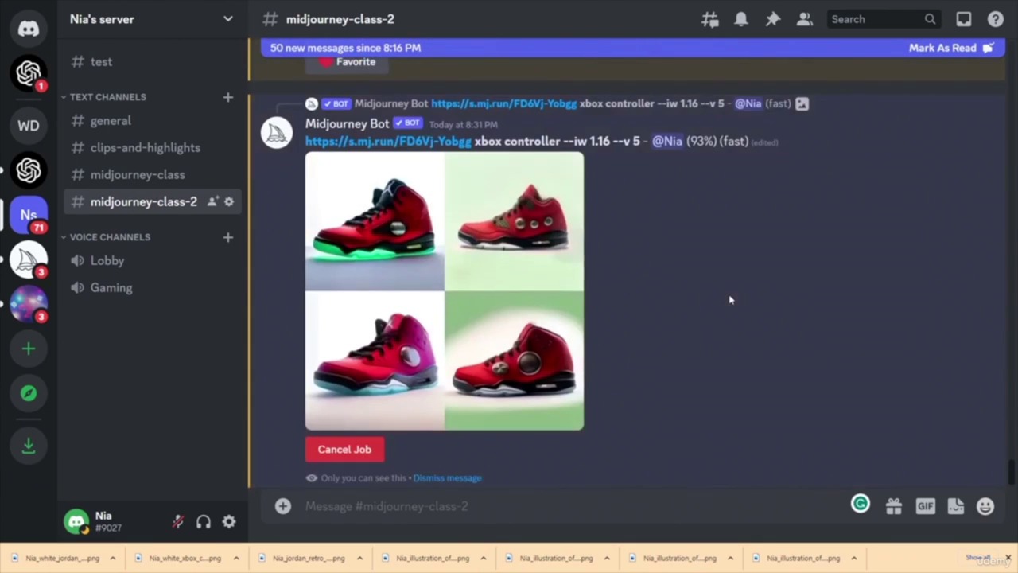
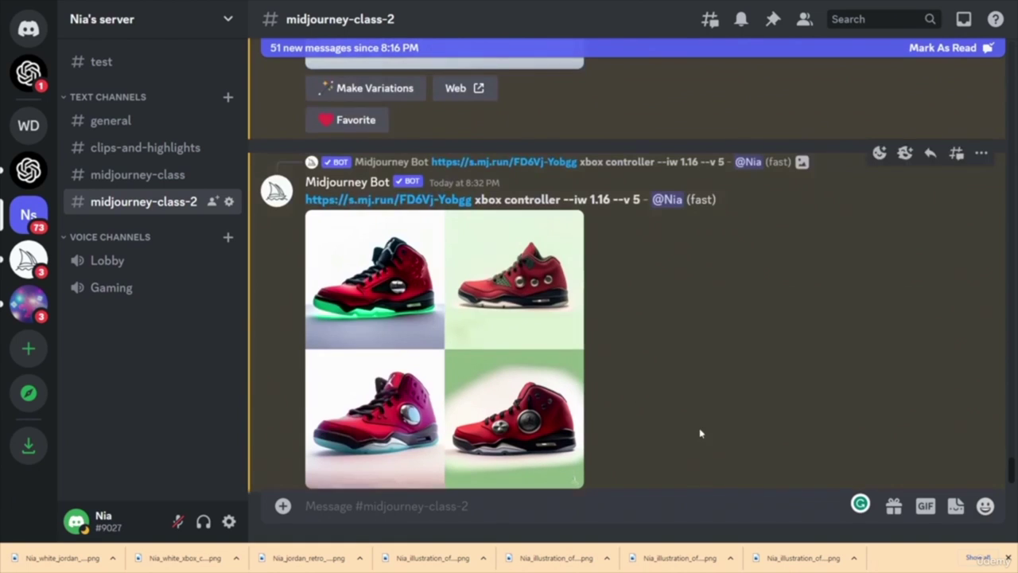
- Favourite the green-and-white Image #2 shoe and the upscaled Image #3 shoe
scroll(698, 433, "up", 6)
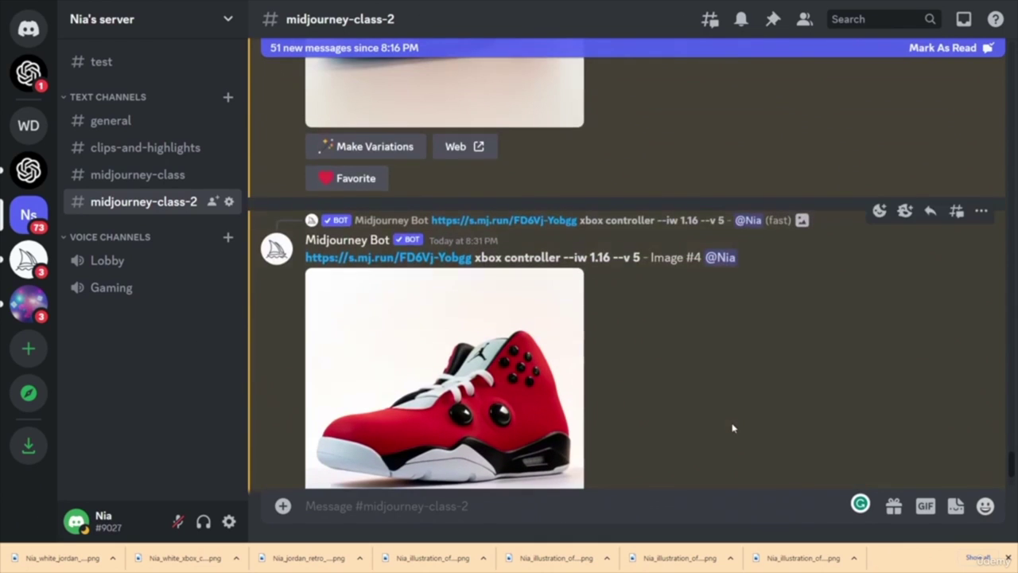
scroll(734, 427, "down", 1)
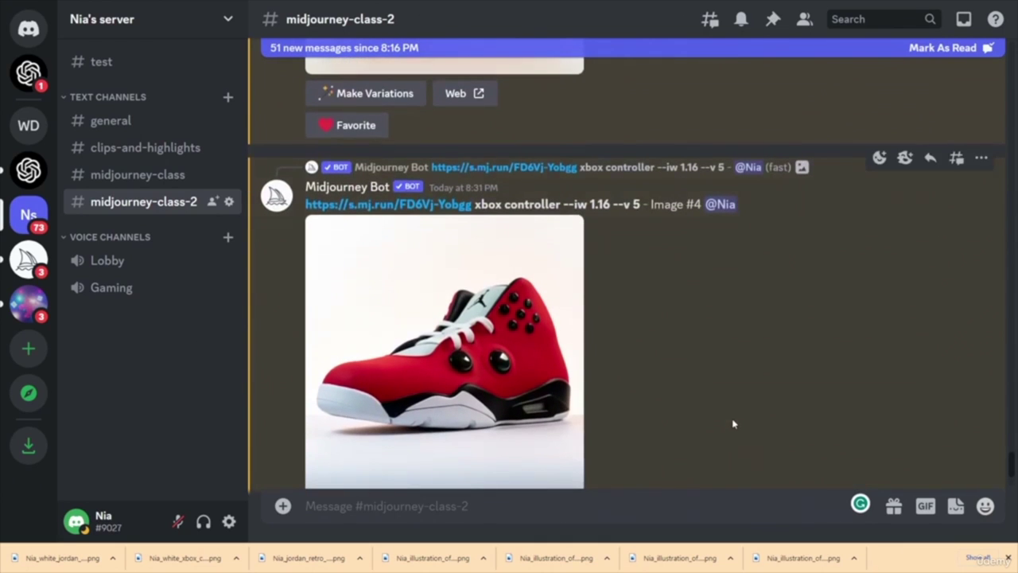
scroll(733, 424, "up", 5)
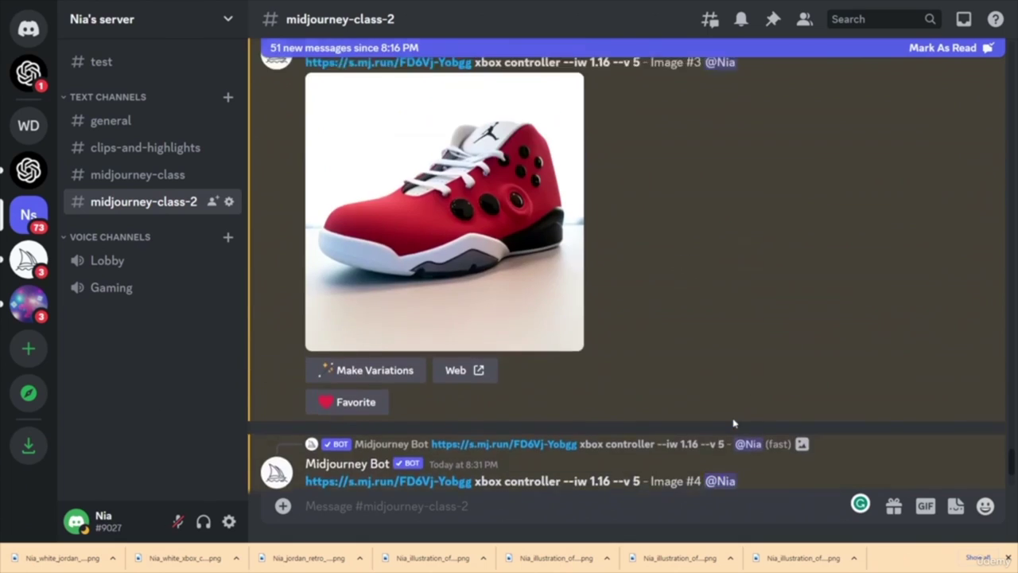
scroll(733, 424, "down", 3)
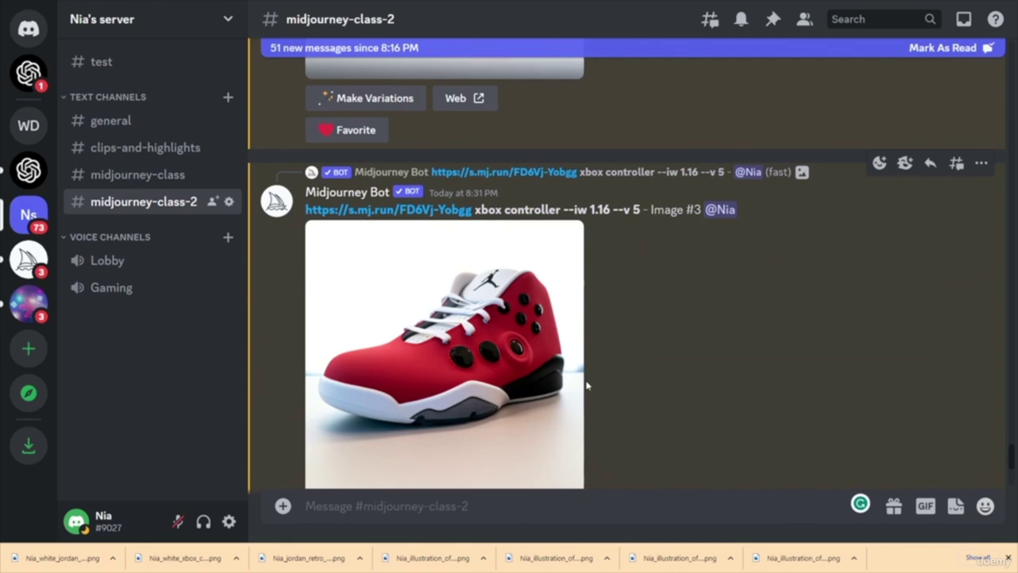
scroll(586, 386, "up", 10)
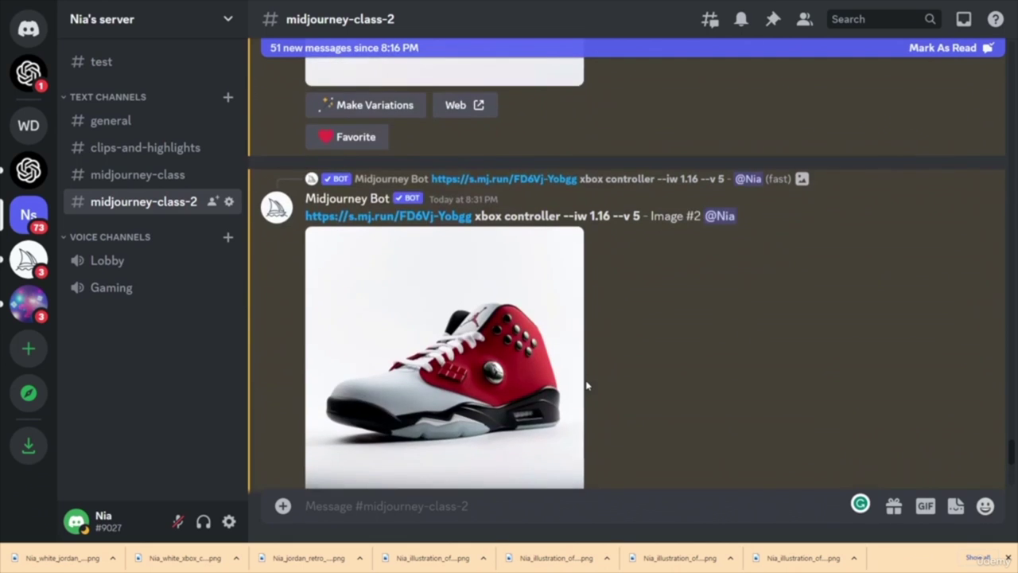
scroll(586, 385, "up", 10)
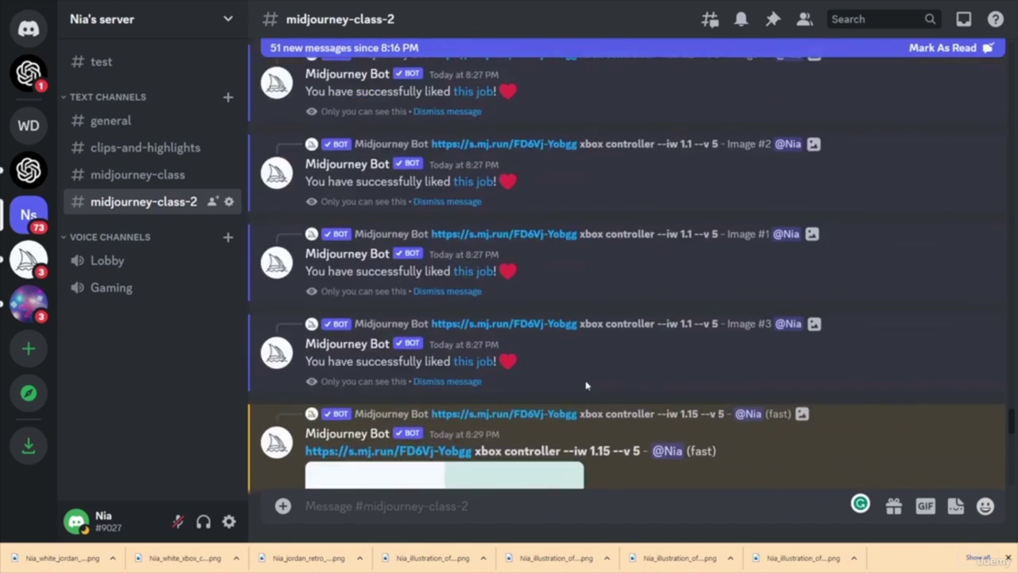
scroll(579, 375, "up", 10)
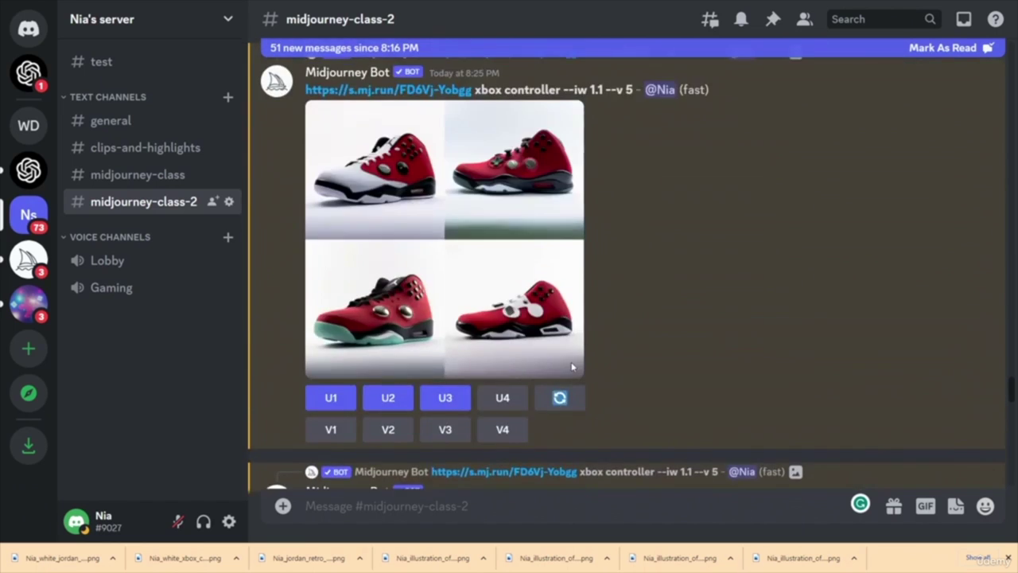
scroll(568, 356, "up", 10)
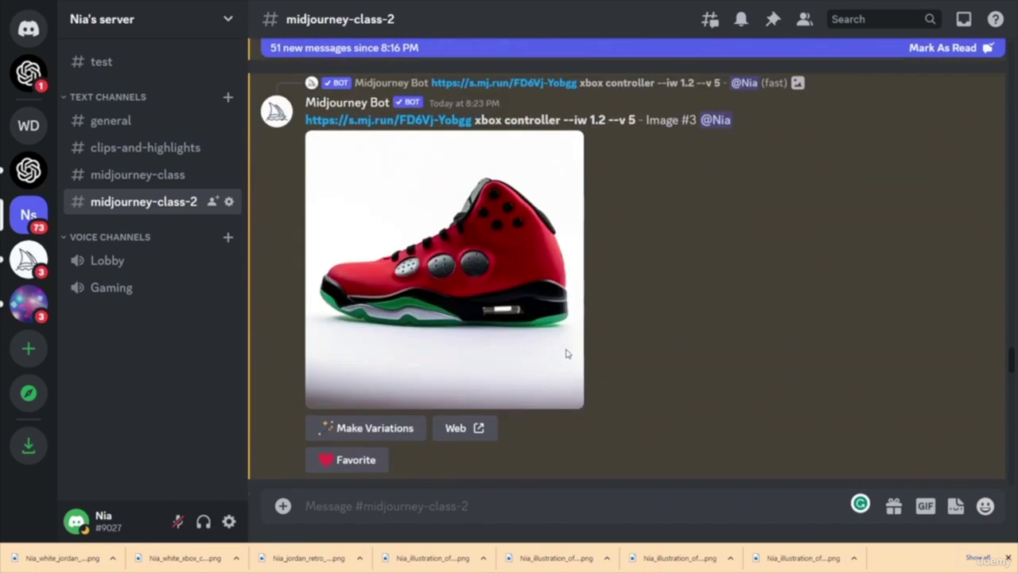
scroll(568, 354, "up", 10)
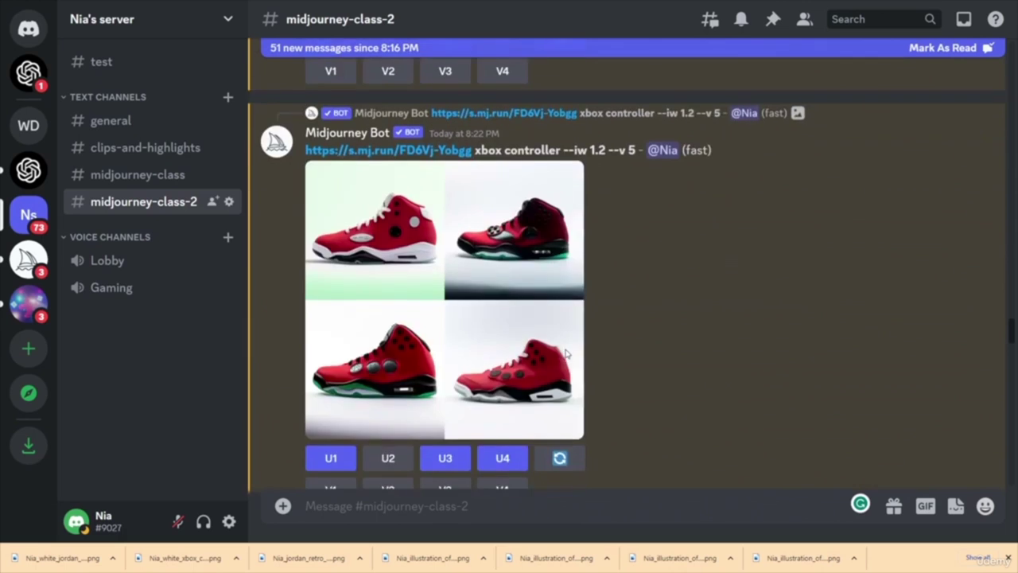
scroll(567, 354, "up", 10)
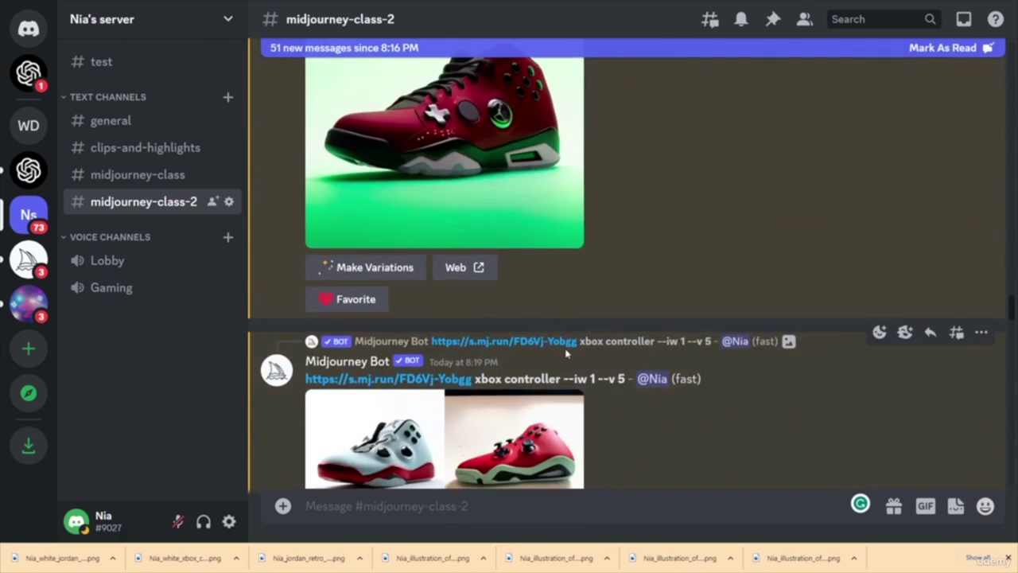
scroll(566, 354, "up", 10)
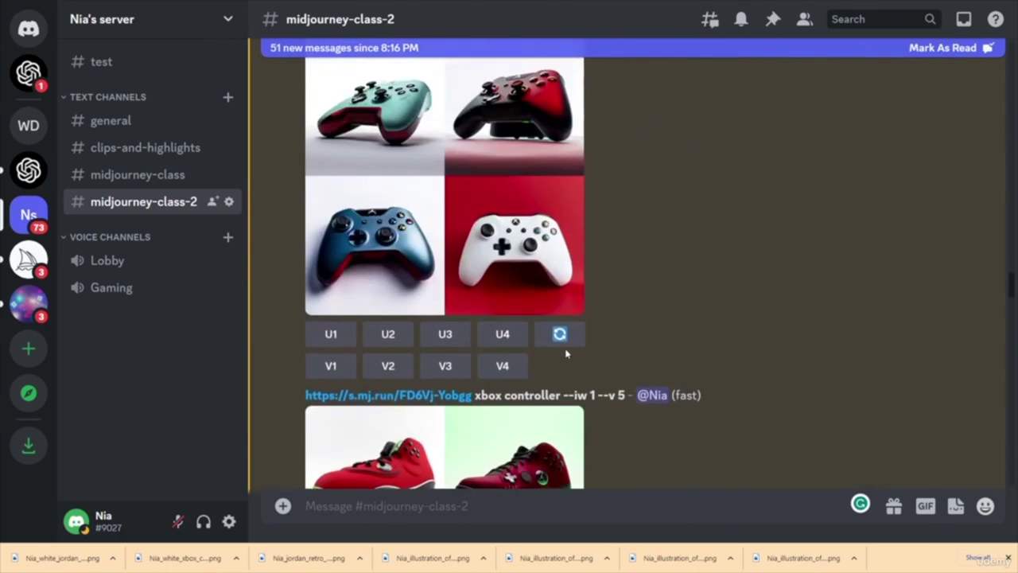
scroll(621, 295, "down", 12)
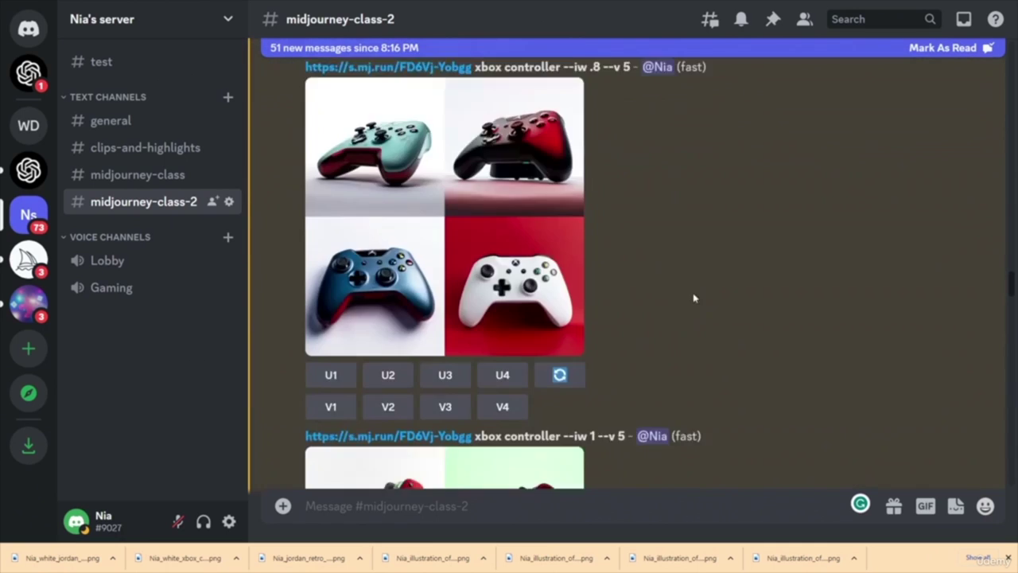
scroll(732, 289, "up", 4)
scroll(732, 286, "up", 10)
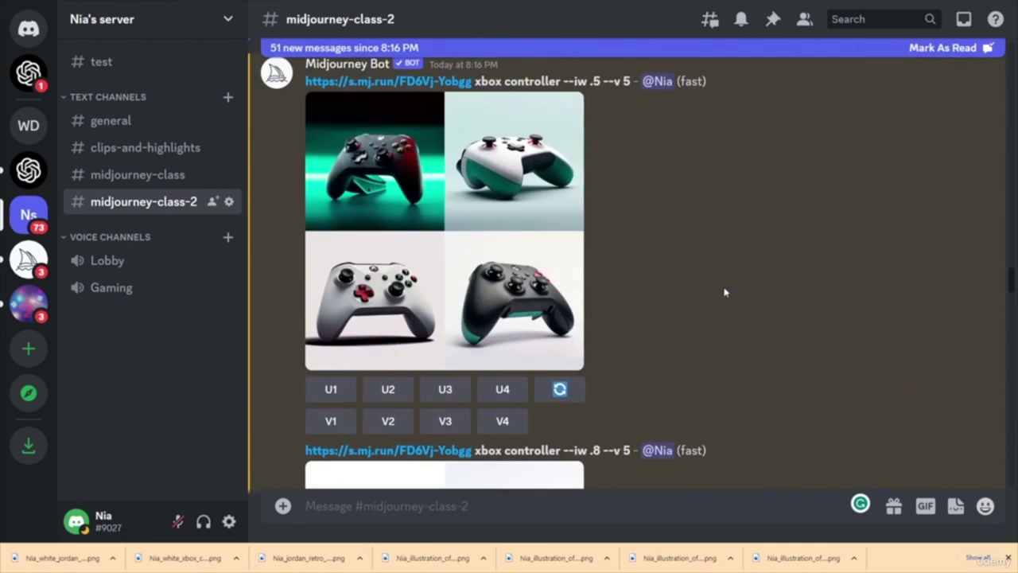
scroll(724, 292, "up", 6)
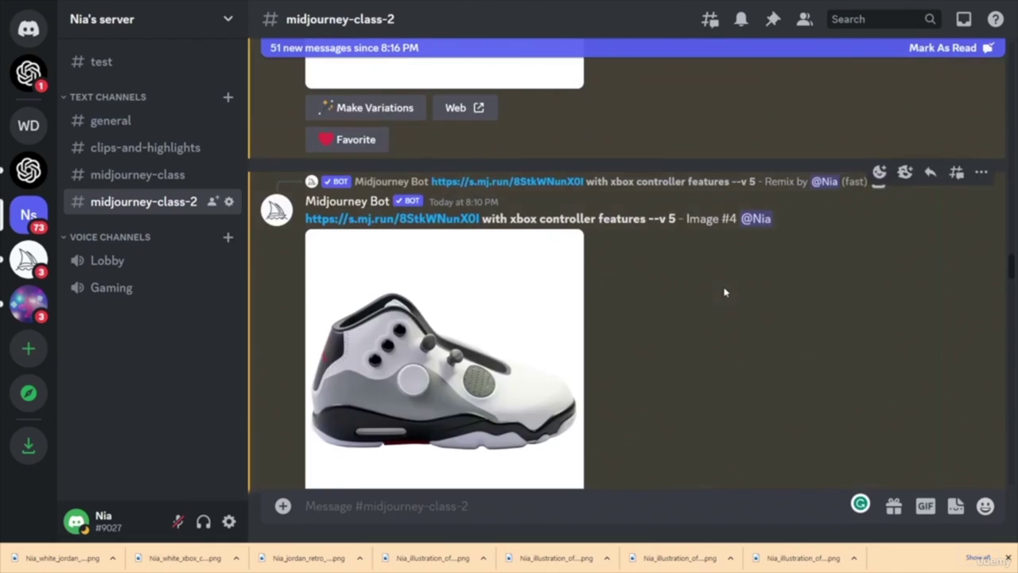
scroll(725, 291, "up", 3)
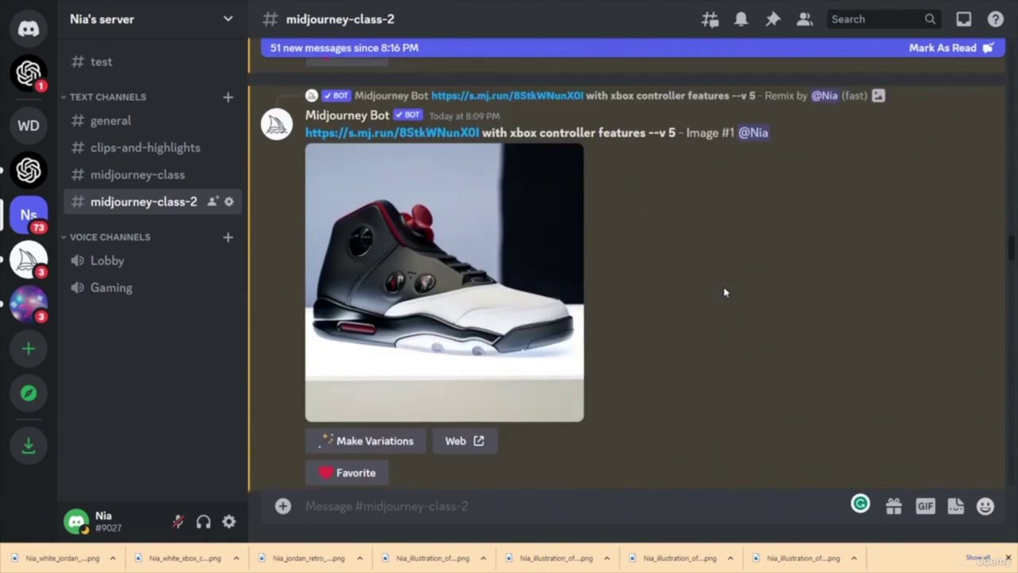
scroll(724, 292, "up", 5)
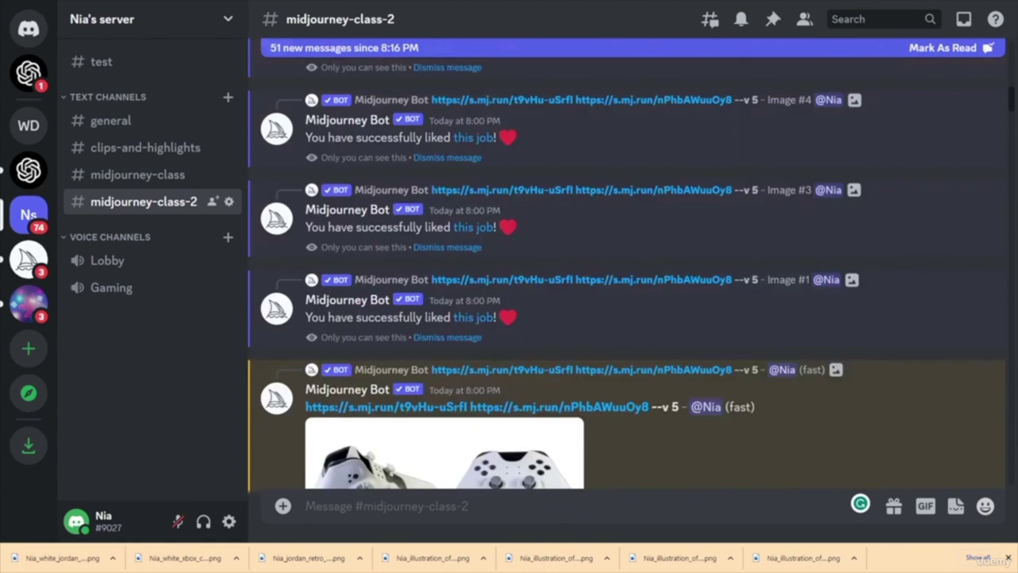
scroll(626, 264, "down", 8)
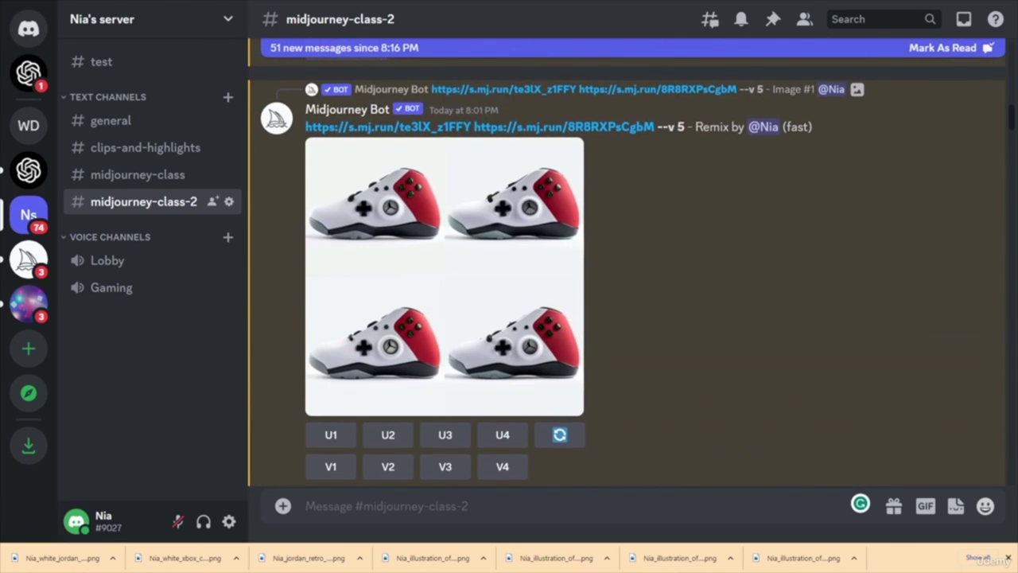
scroll(628, 271, "down", 4)
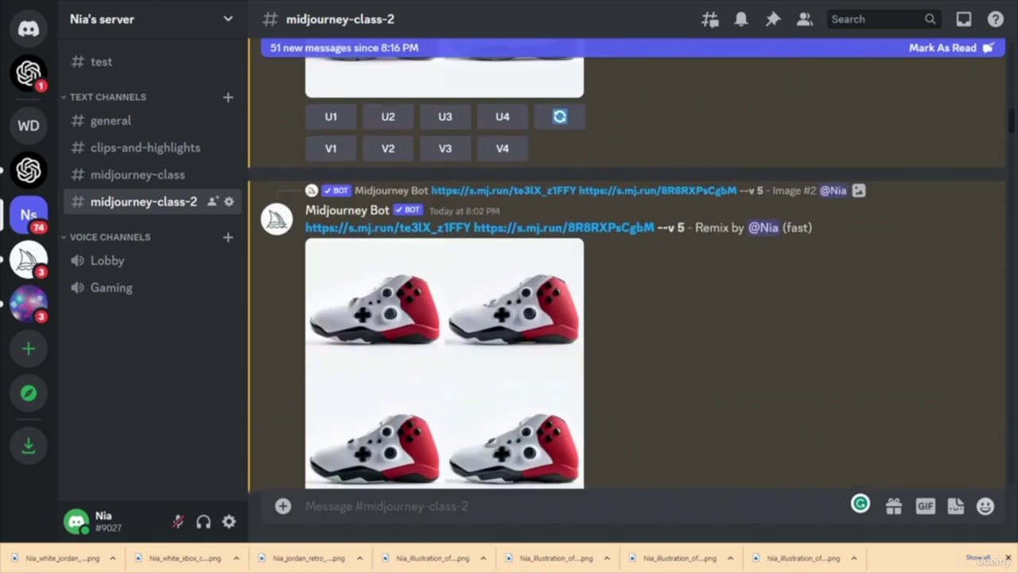
scroll(626, 264, "down", 9)
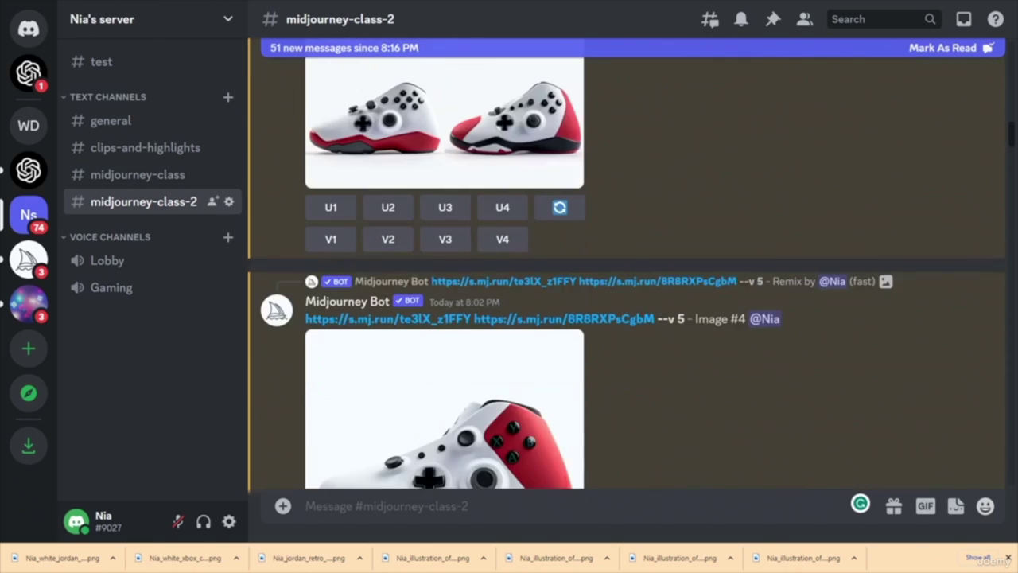
scroll(628, 271, "down", 6)
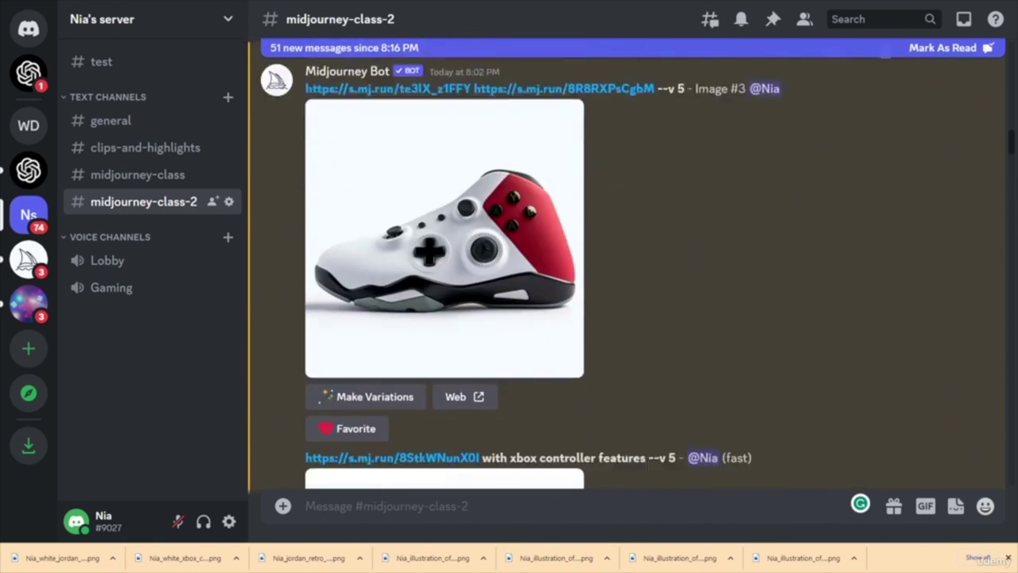
scroll(629, 271, "up", 5)
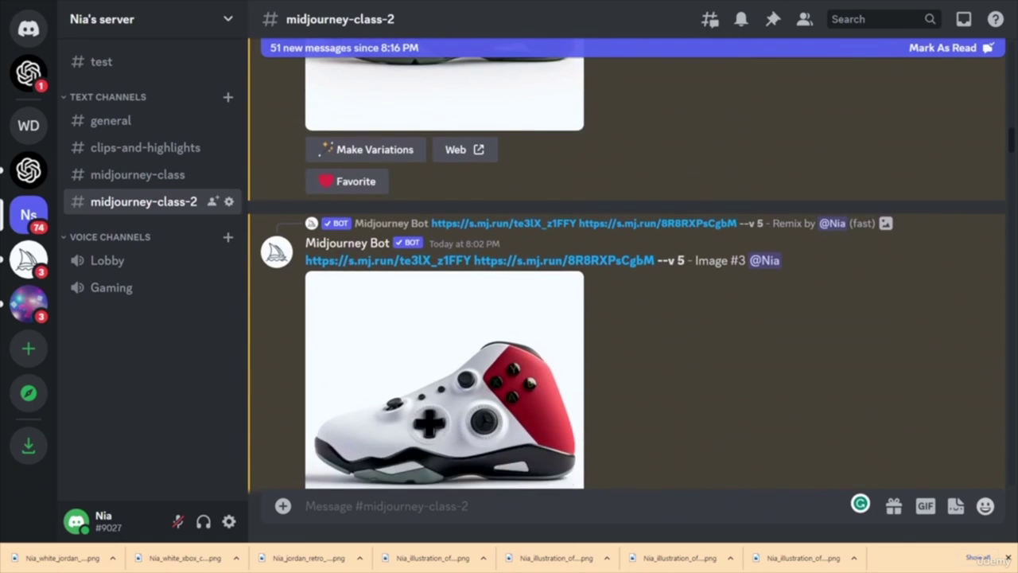
scroll(628, 271, "down", 4)
scroll(628, 270, "down", 2)
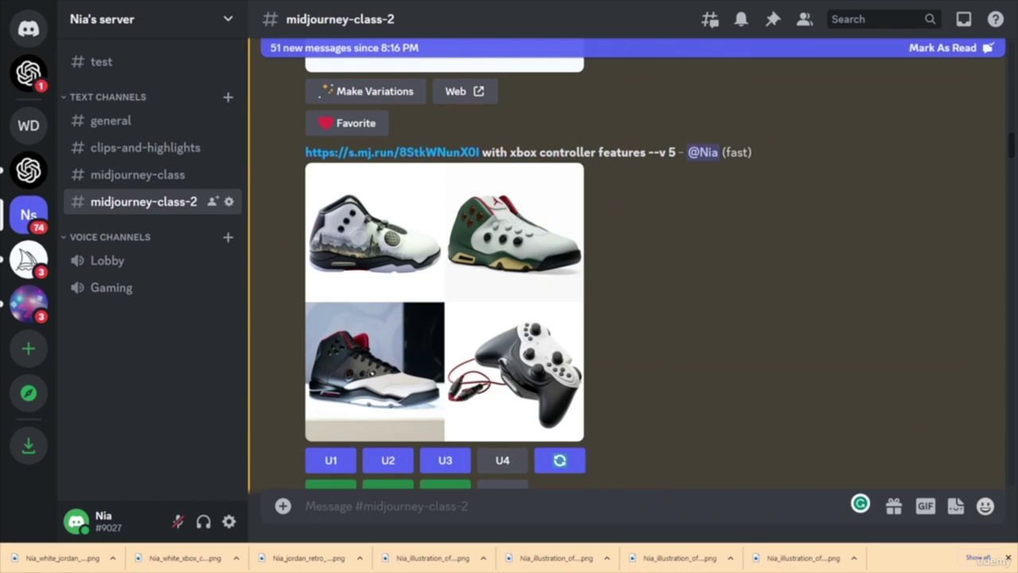
scroll(629, 262, "down", 7)
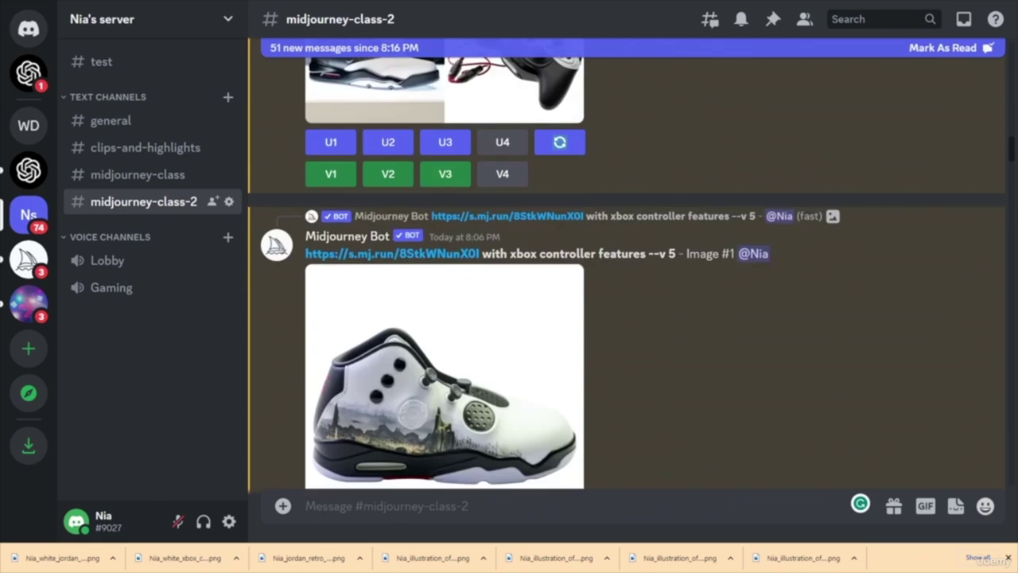
scroll(628, 263, "up", 4)
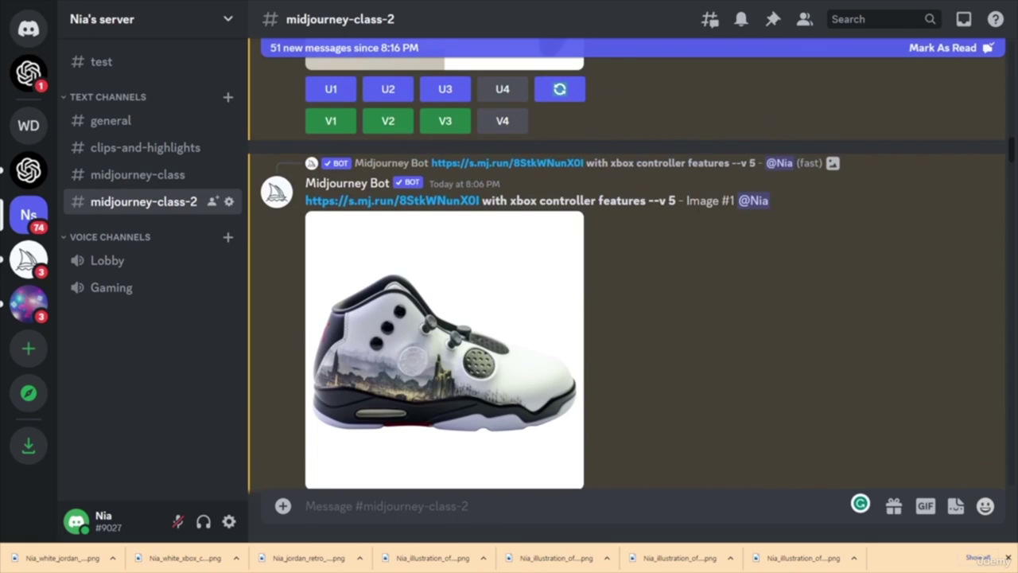
scroll(626, 264, "down", 4)
scroll(627, 264, "down", 3)
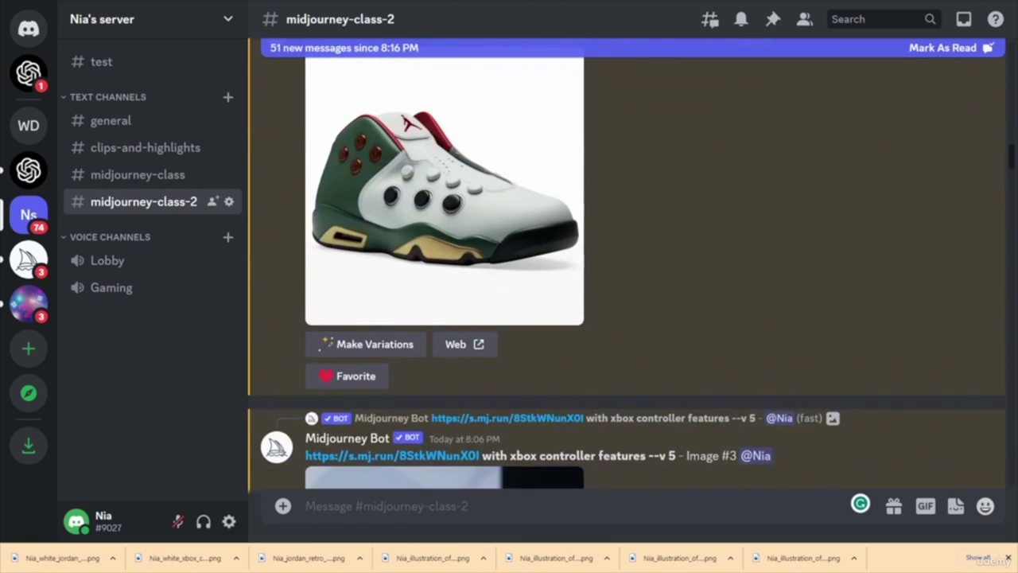
left_click(347, 416)
scroll(684, 357, "down", 3)
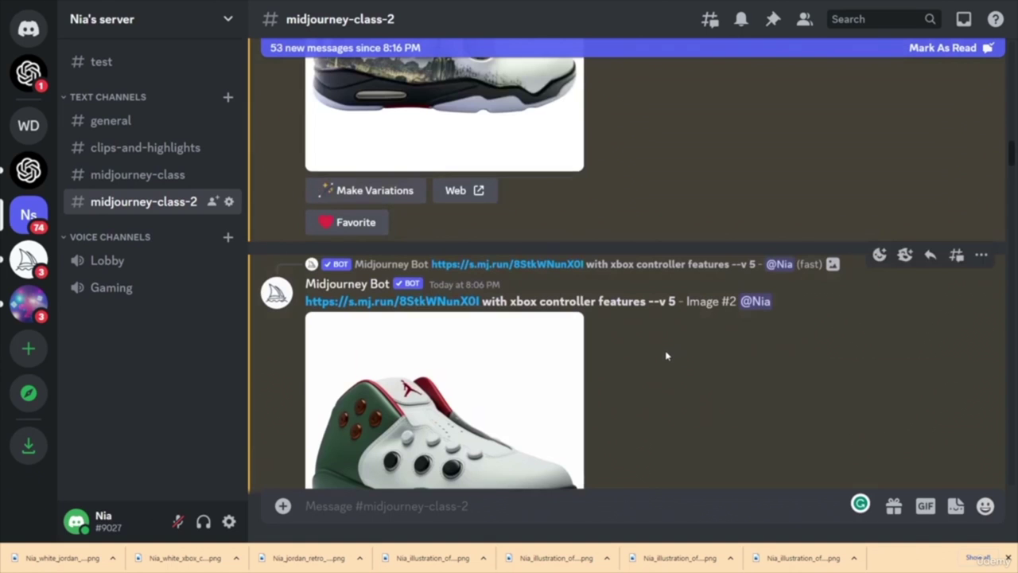
scroll(666, 362, "up", 4)
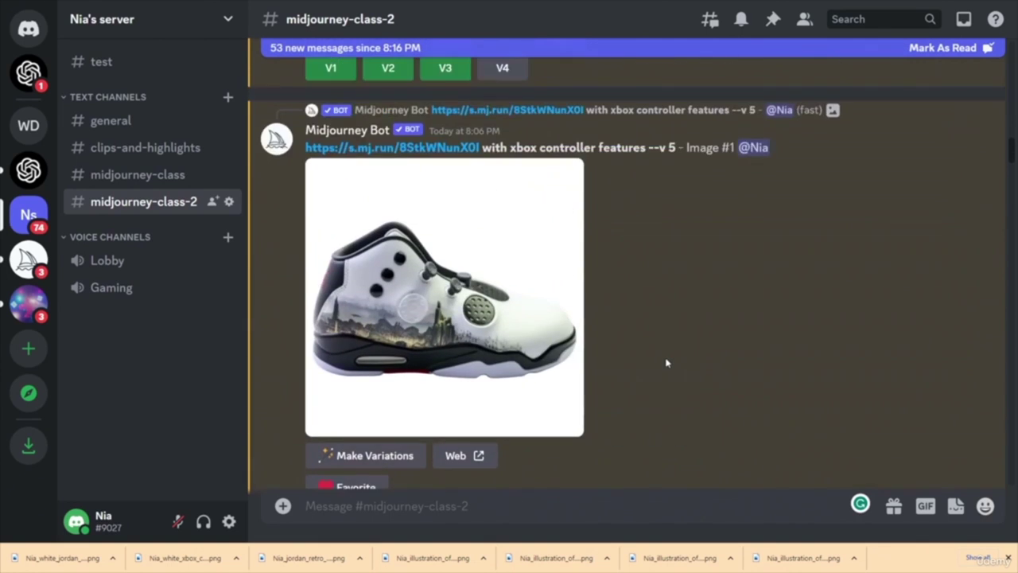
scroll(668, 364, "down", 14)
scroll(672, 367, "down", 2)
left_click(326, 269)
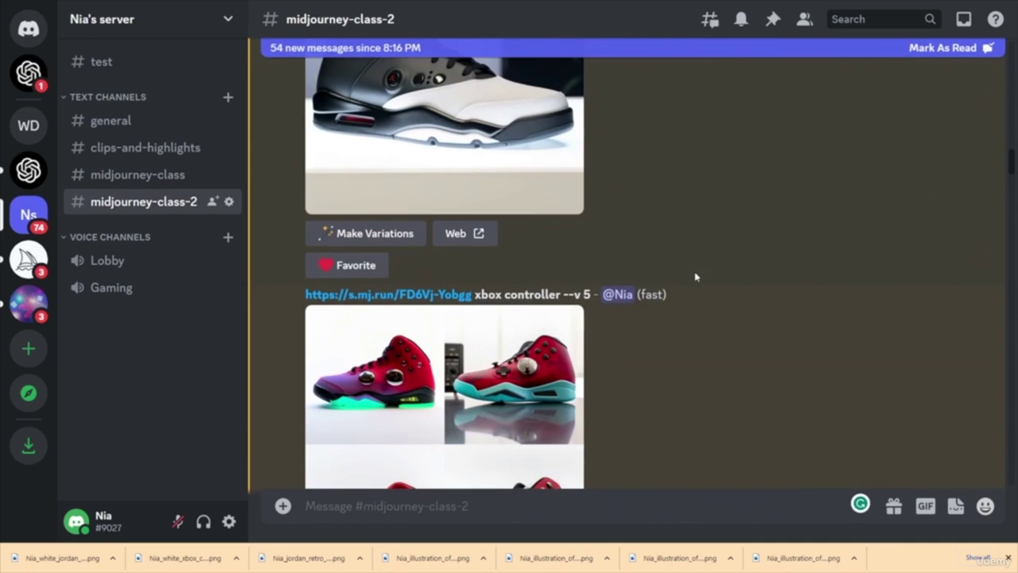
- Open OpenAI's 'Introducing ChatGPT' result from the Google 'chatgpt' search results
scroll(693, 282, "down", 3)
scroll(689, 292, "down", 7)
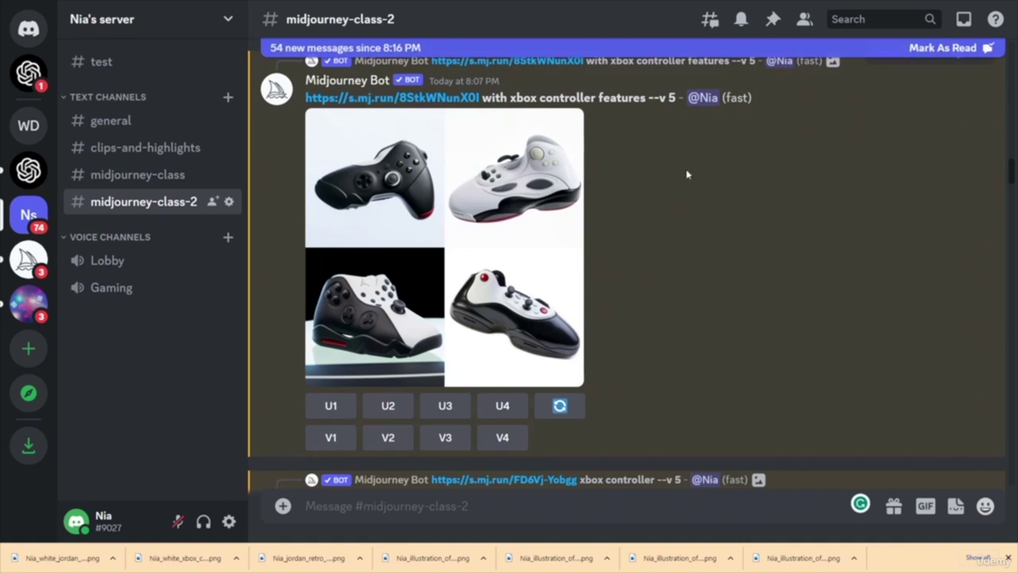
scroll(698, 263, "down", 5)
scroll(689, 310, "down", 10)
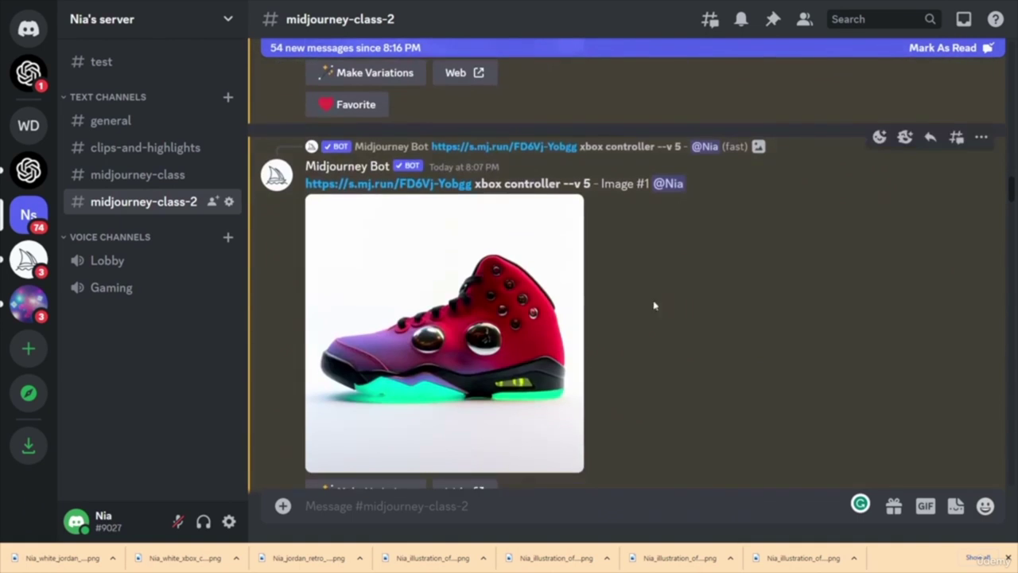
scroll(652, 294, "down", 4)
scroll(775, 302, "down", 4)
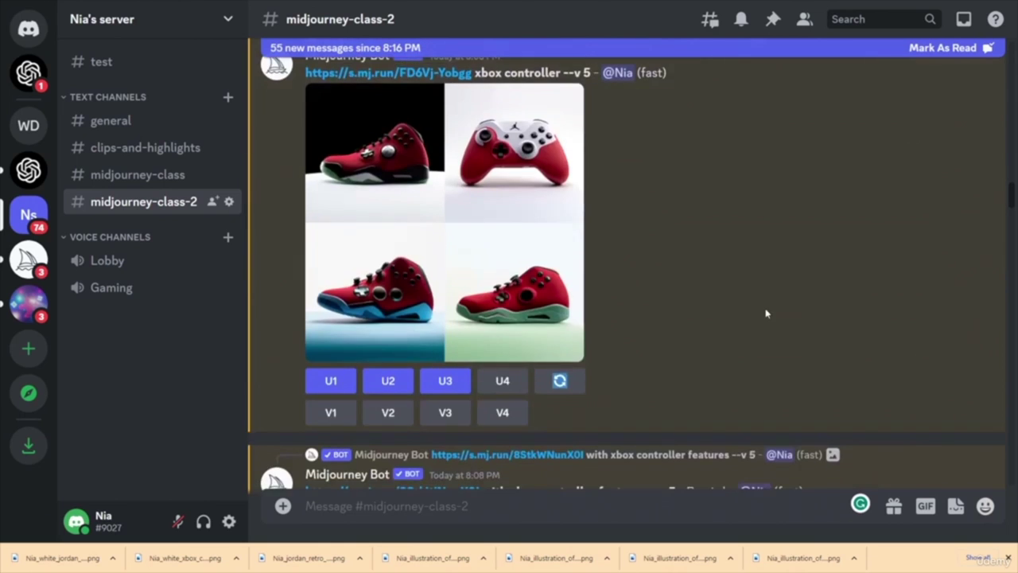
scroll(772, 313, "down", 4)
scroll(785, 316, "down", 5)
scroll(786, 318, "down", 7)
scroll(785, 319, "up", 3)
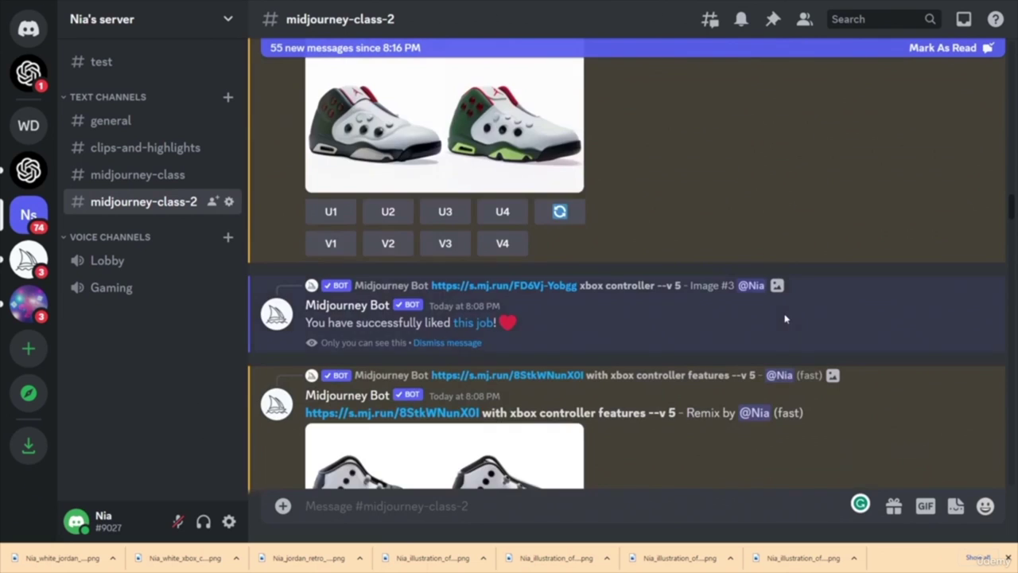
scroll(785, 319, "down", 4)
scroll(786, 319, "down", 15)
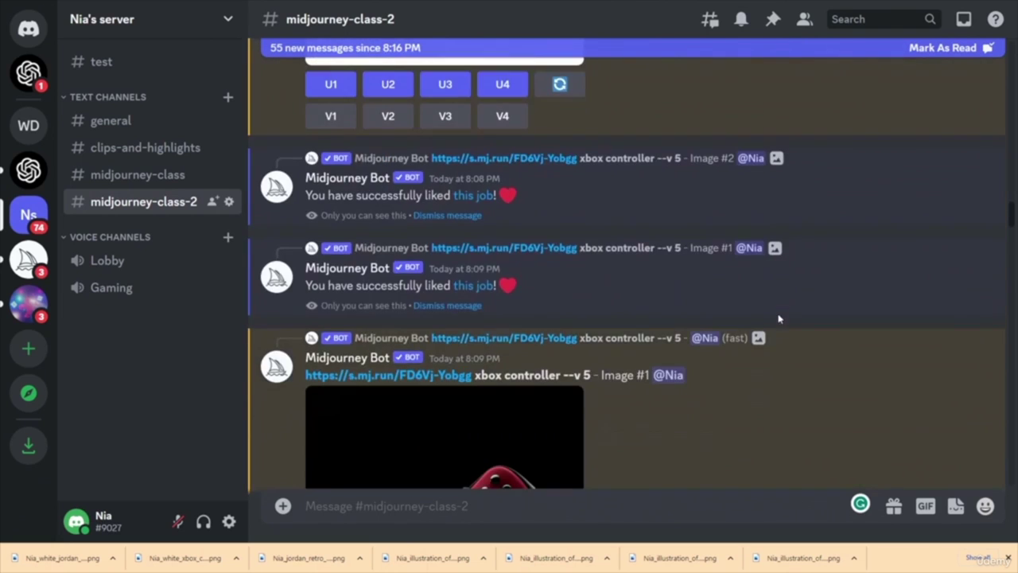
scroll(751, 326, "up", 12)
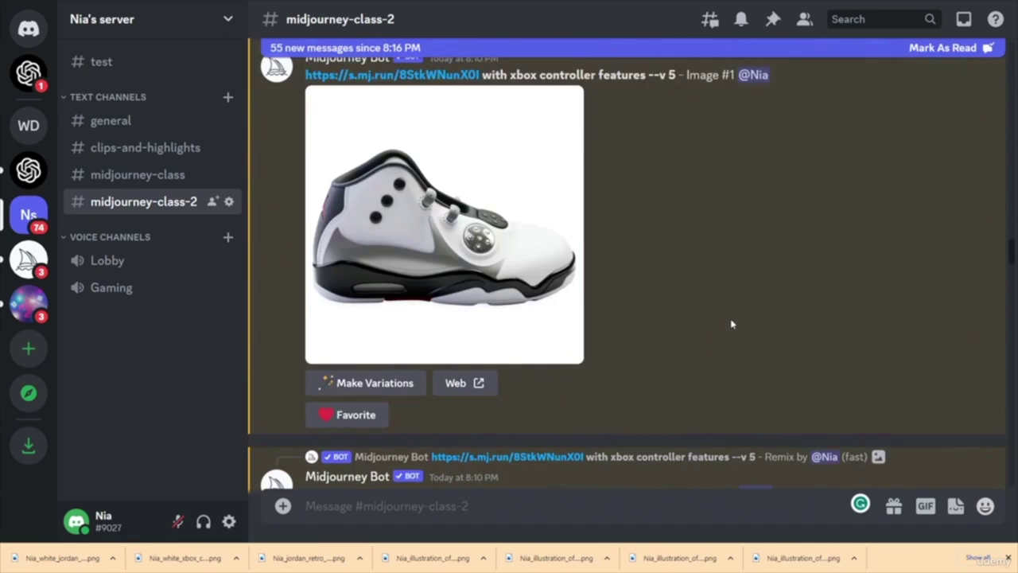
scroll(732, 325, "down", 12)
scroll(720, 325, "down", 15)
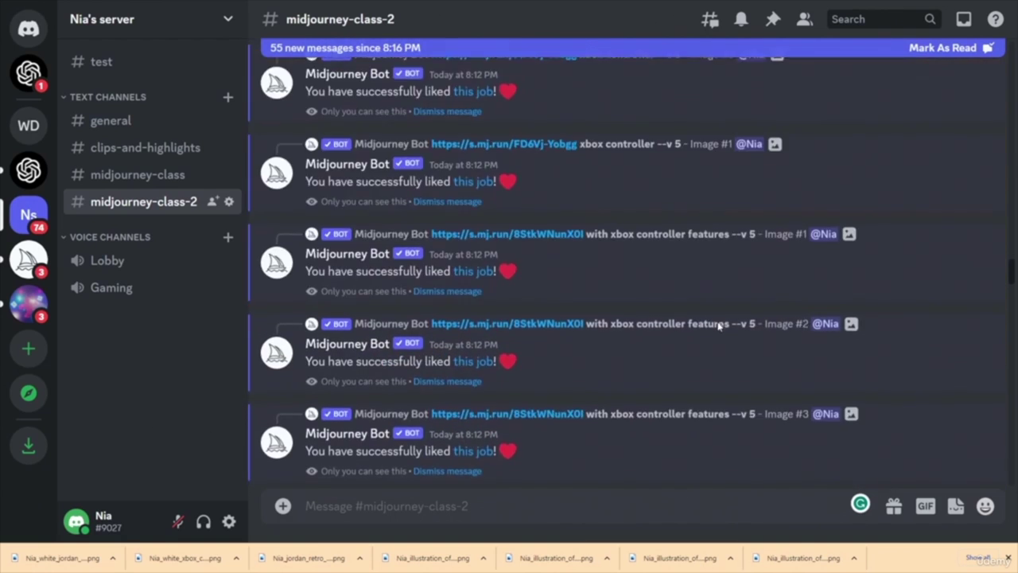
scroll(718, 326, "down", 4)
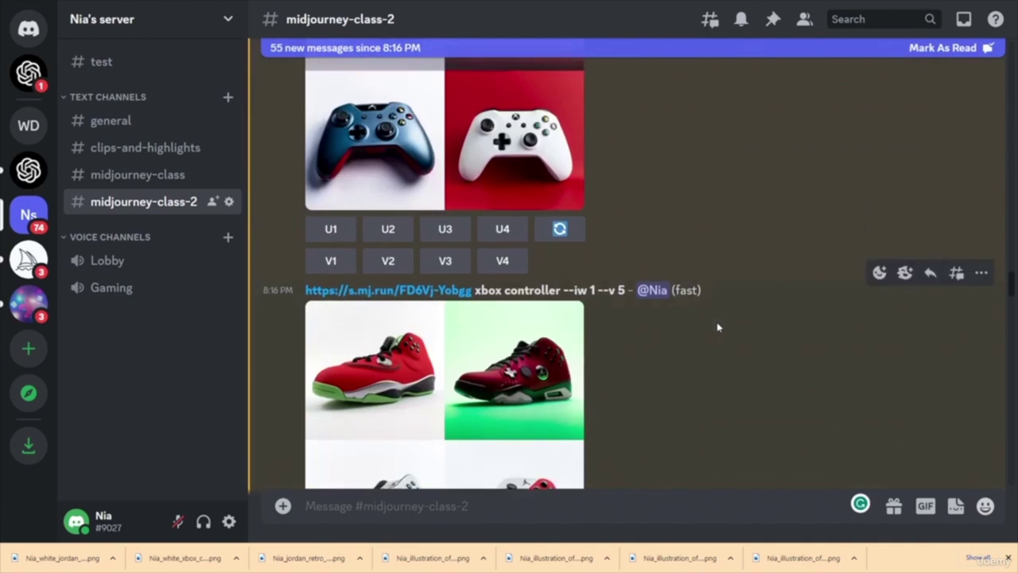
scroll(718, 325, "up", 3)
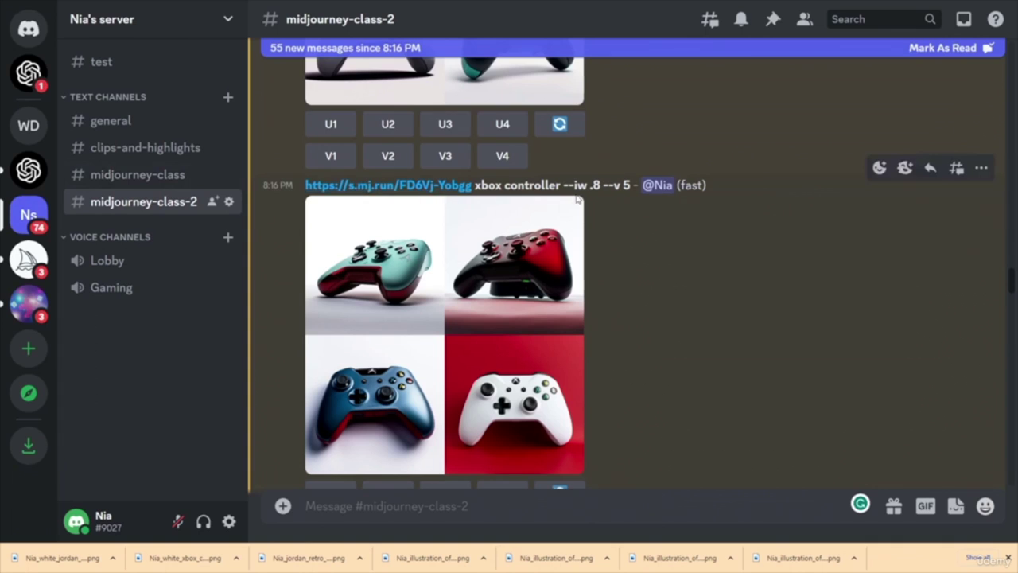
scroll(627, 246, "down", 3)
scroll(628, 248, "up", 3)
scroll(636, 312, "down", 3)
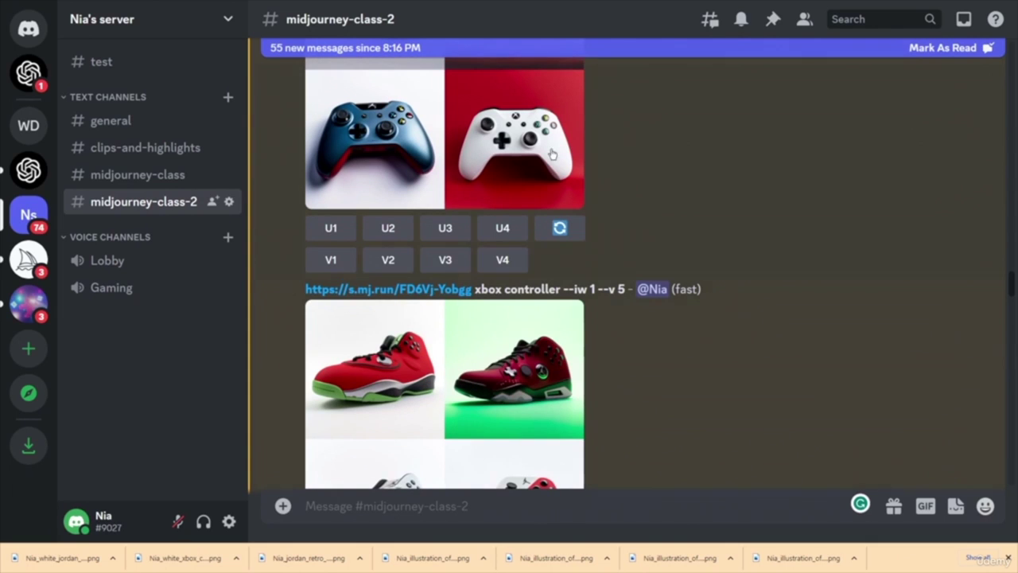
scroll(604, 318, "down", 2)
scroll(616, 329, "up", 5)
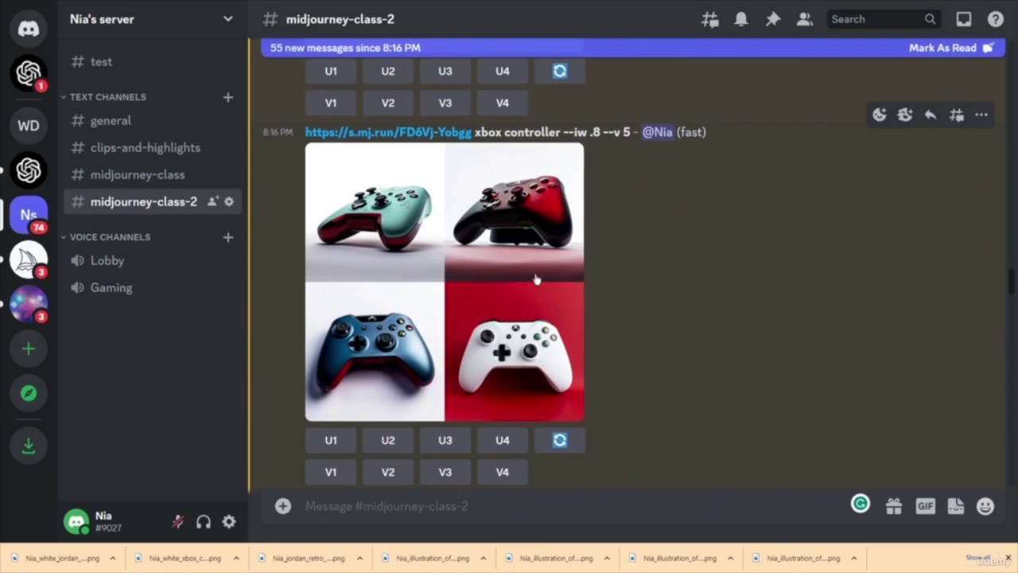
scroll(538, 276, "down", 4)
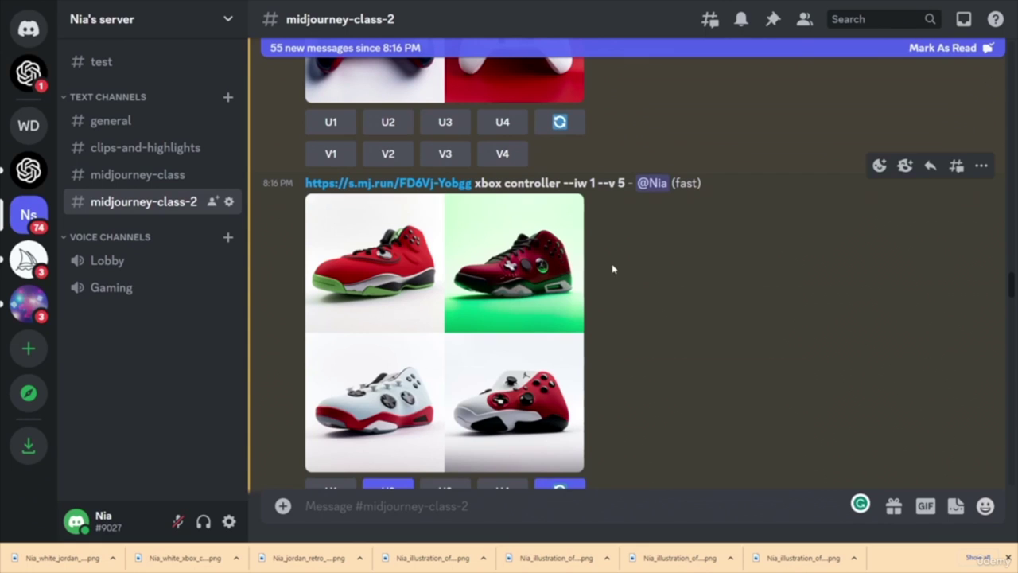
scroll(619, 275, "down", 3)
scroll(626, 271, "up", 2)
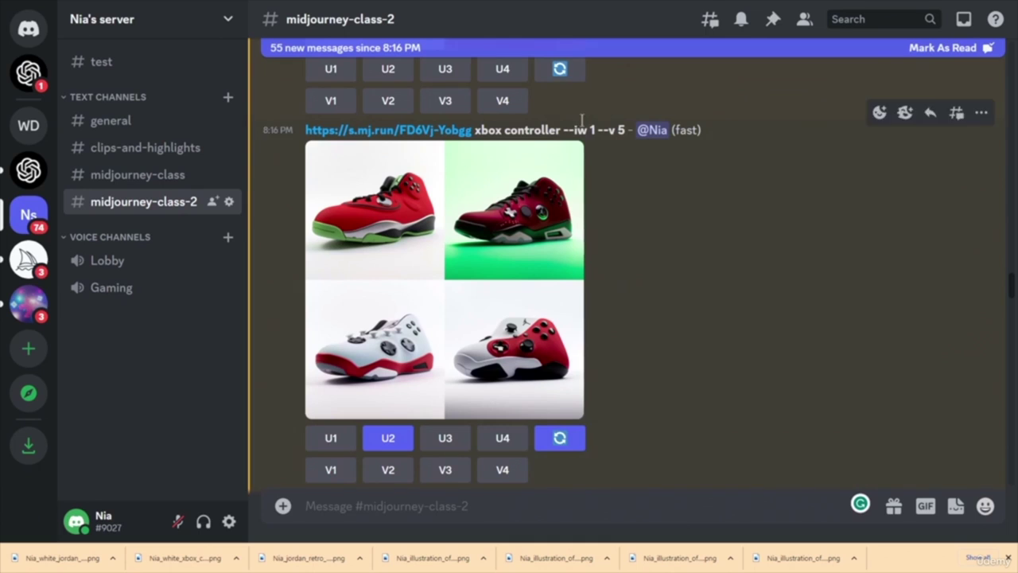
scroll(668, 275, "down", 2)
scroll(668, 275, "up", 1)
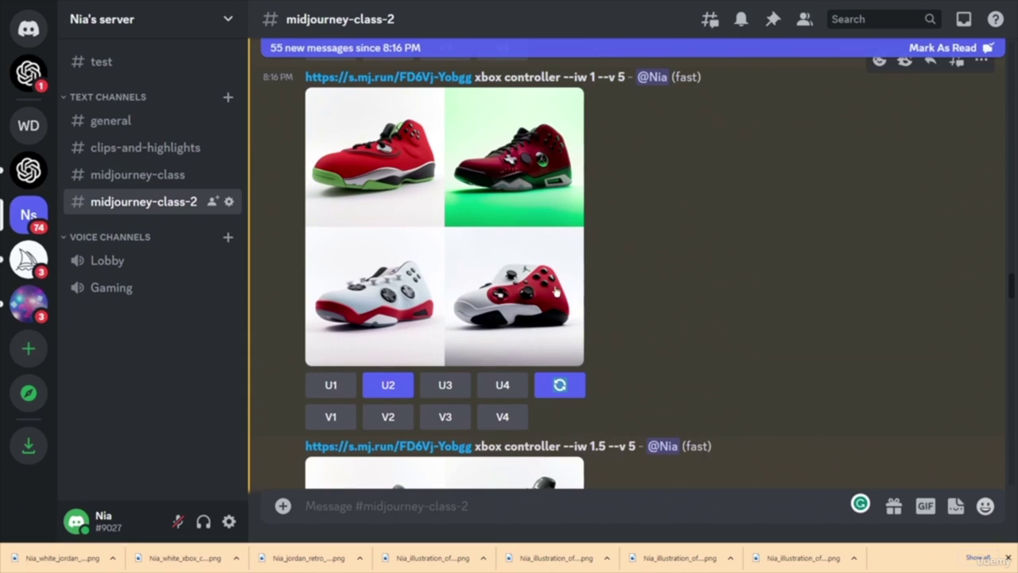
scroll(660, 295, "down", 3)
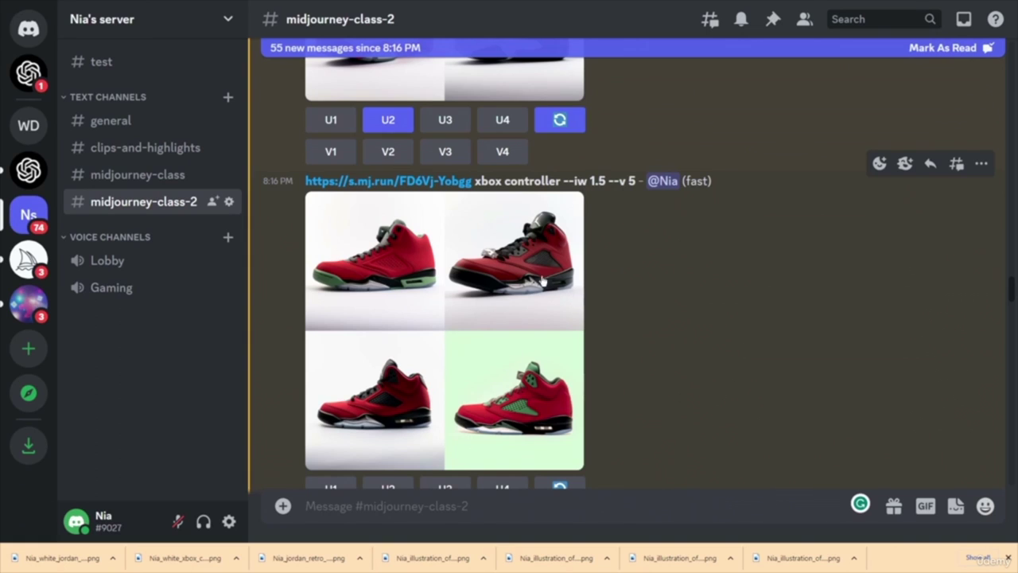
scroll(435, 221, "down", 3)
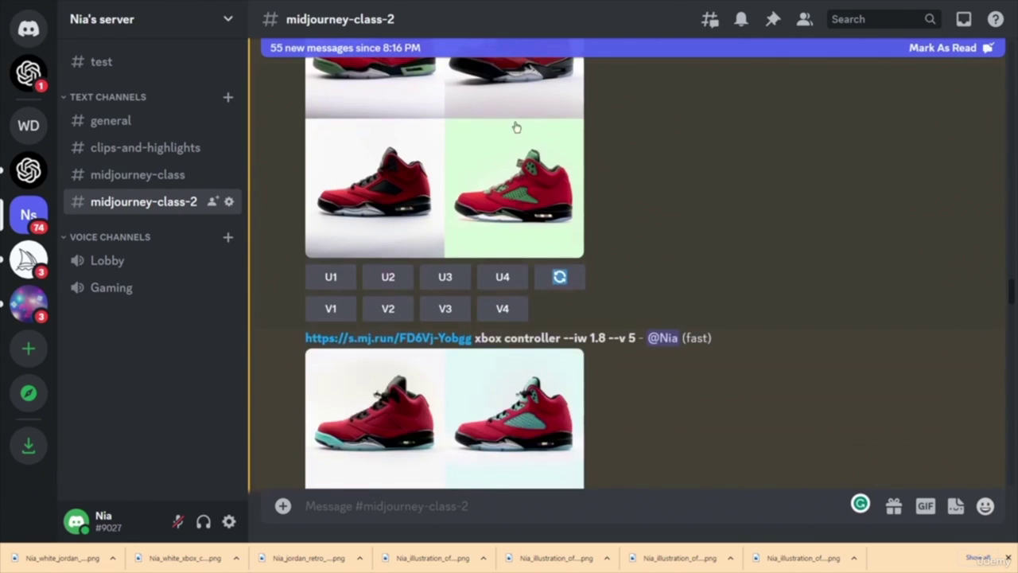
scroll(635, 269, "down", 3)
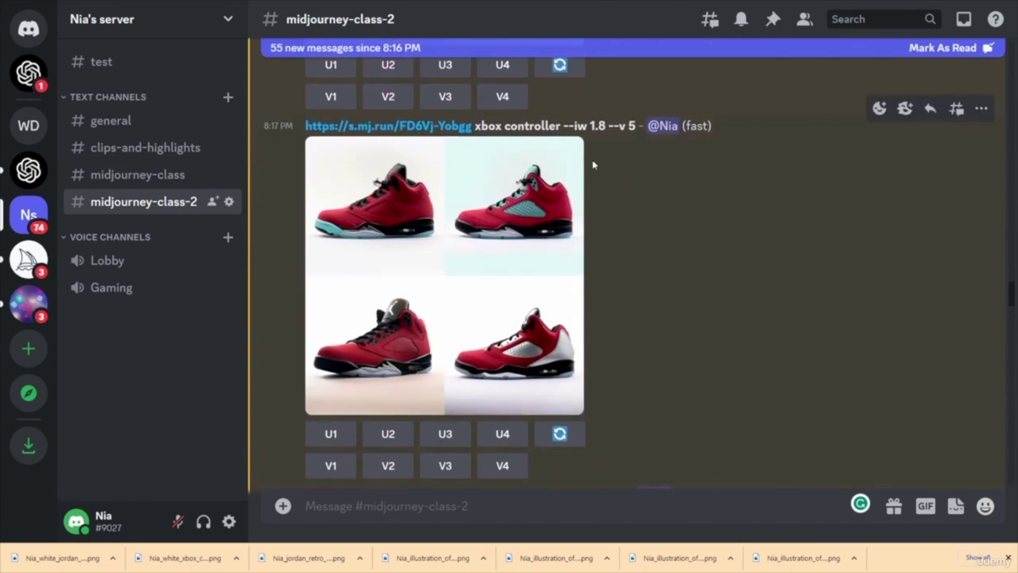
scroll(663, 202, "down", 20)
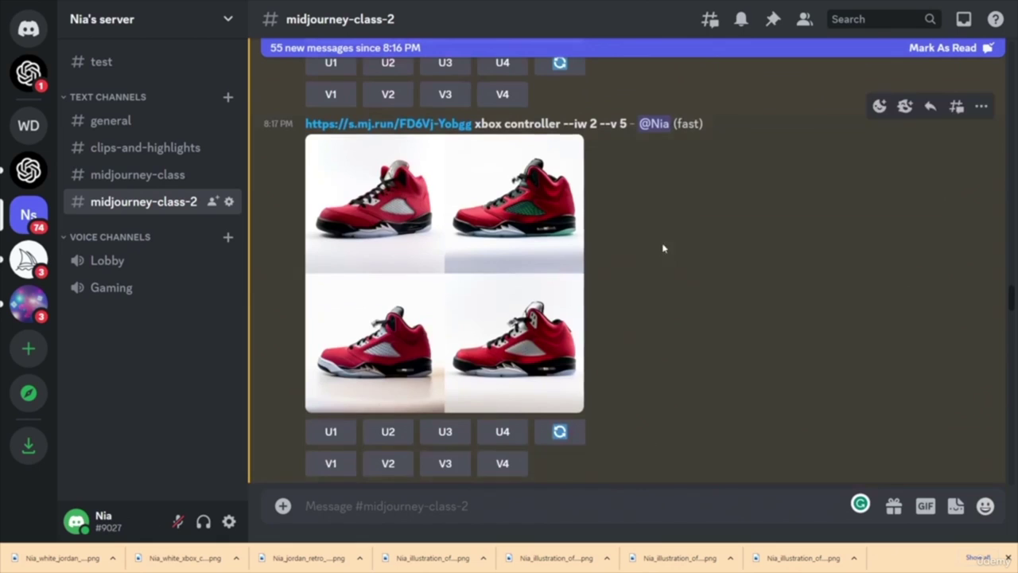
scroll(621, 338, "down", 4)
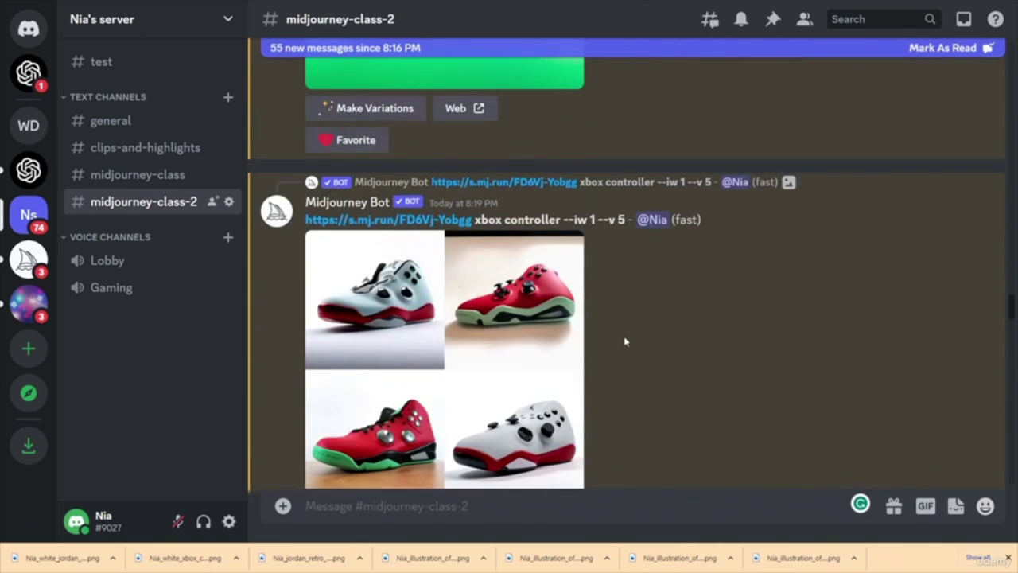
scroll(615, 289, "down", 10)
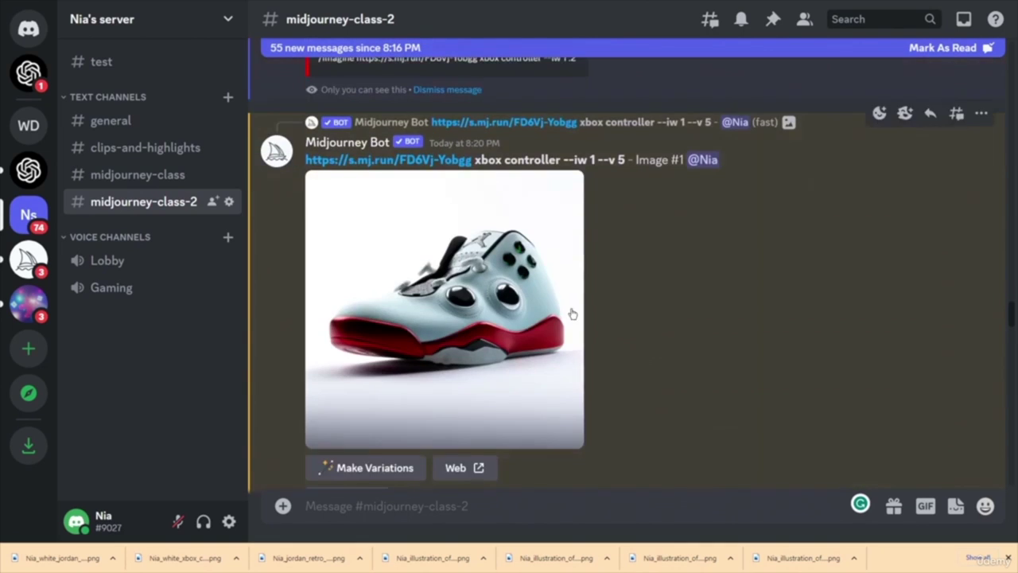
scroll(621, 296, "down", 10)
scroll(634, 300, "up", 5)
scroll(634, 300, "up", 2)
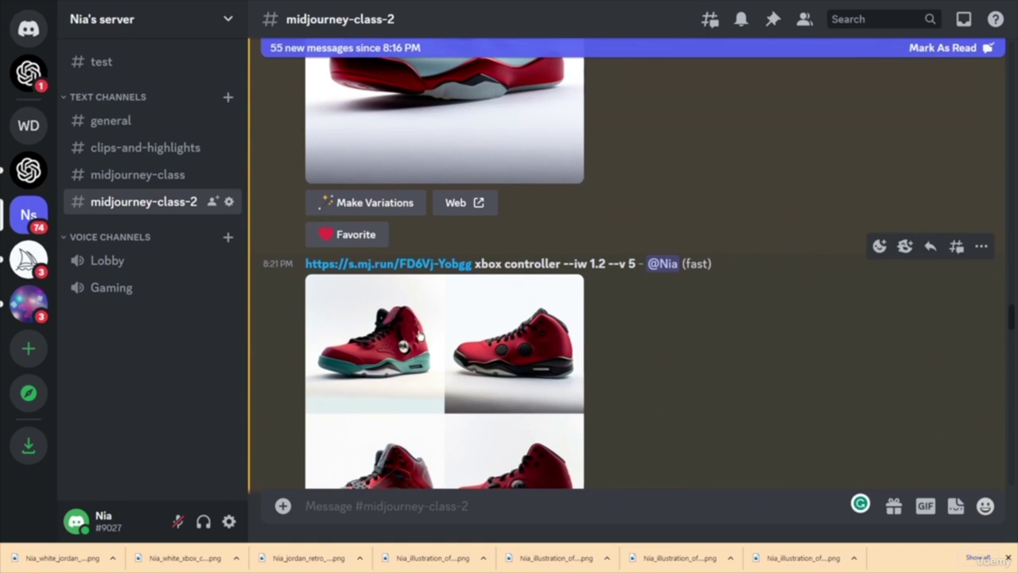
scroll(598, 364, "down", 4)
scroll(642, 340, "down", 2)
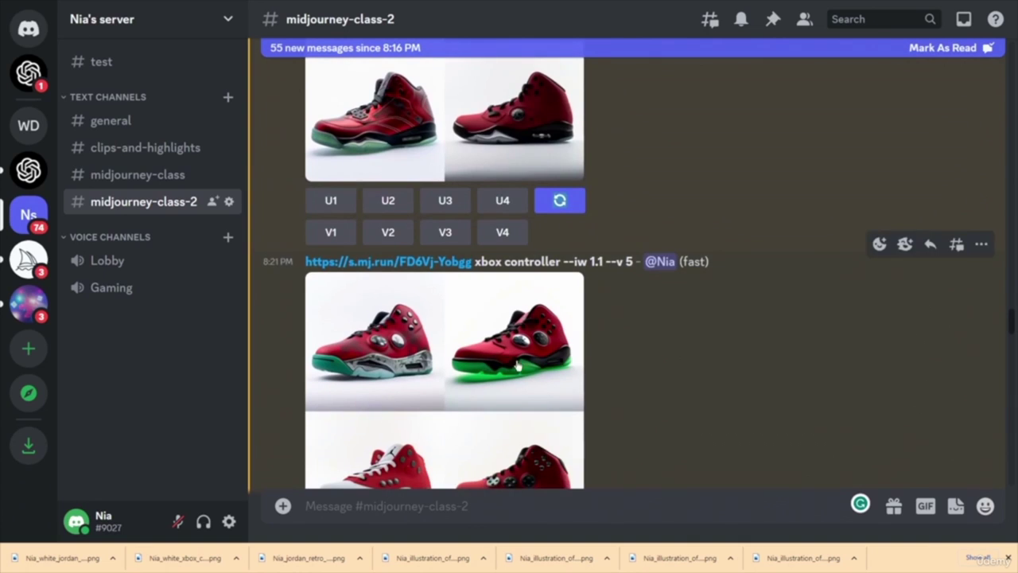
scroll(510, 366, "down", 3)
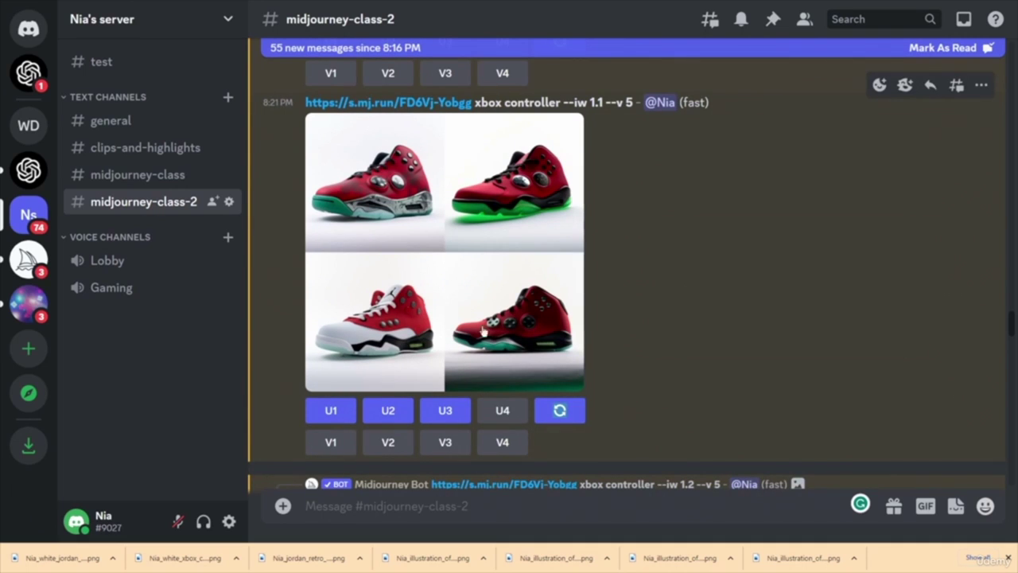
scroll(682, 291, "down", 3)
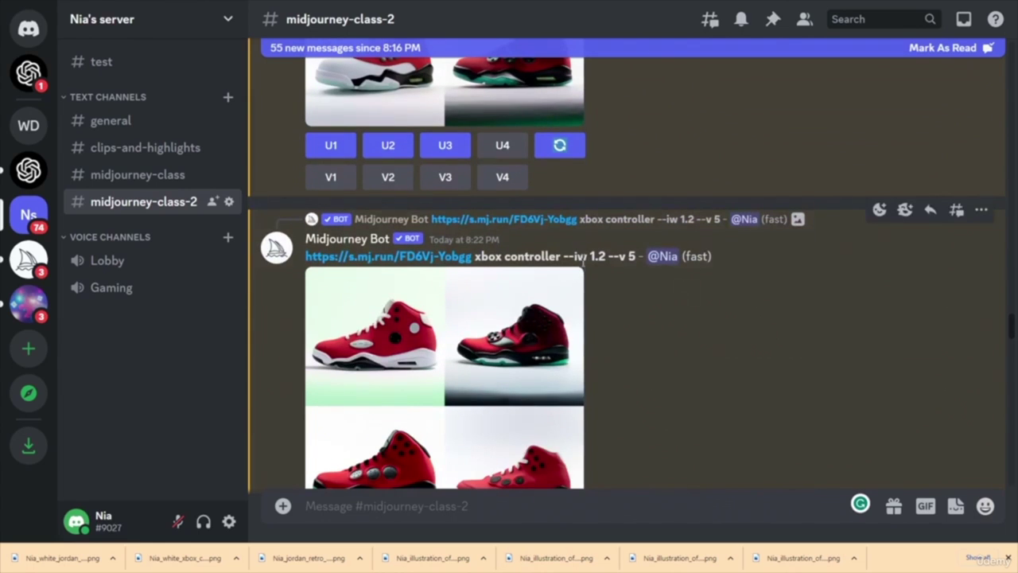
scroll(662, 326, "up", 3)
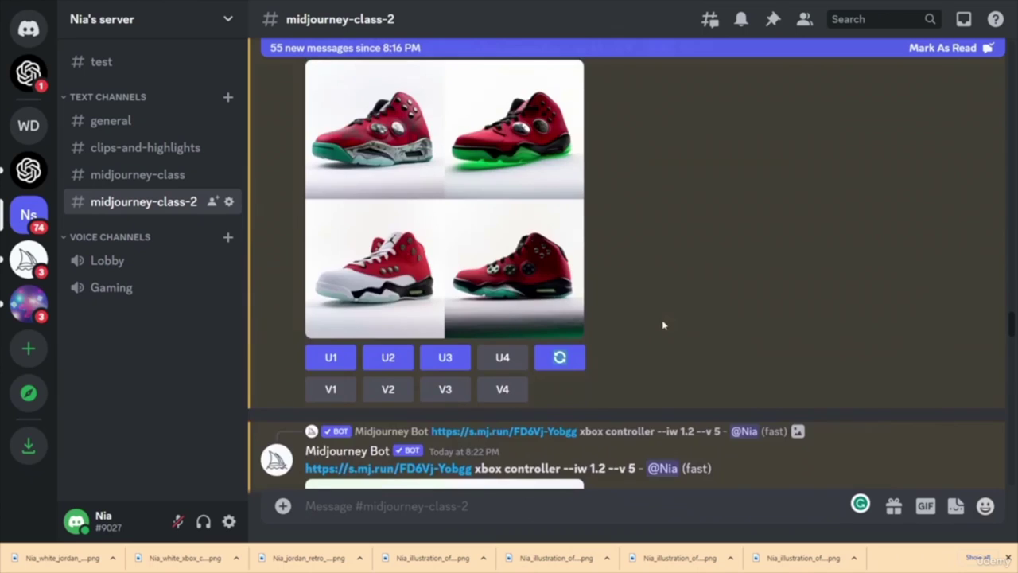
scroll(604, 287, "down", 2)
scroll(643, 350, "up", 1)
scroll(640, 334, "down", 3)
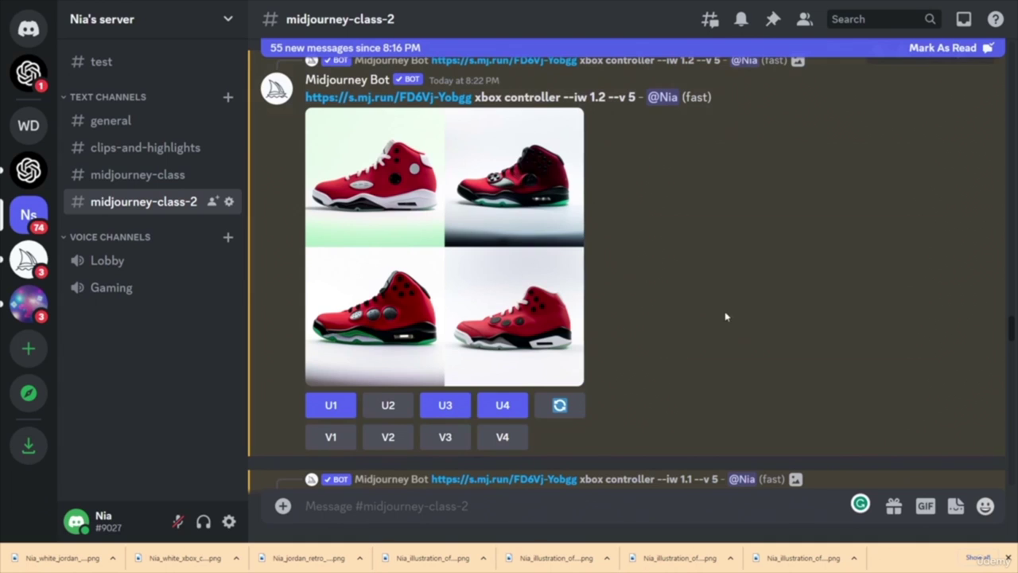
scroll(725, 318, "down", 3)
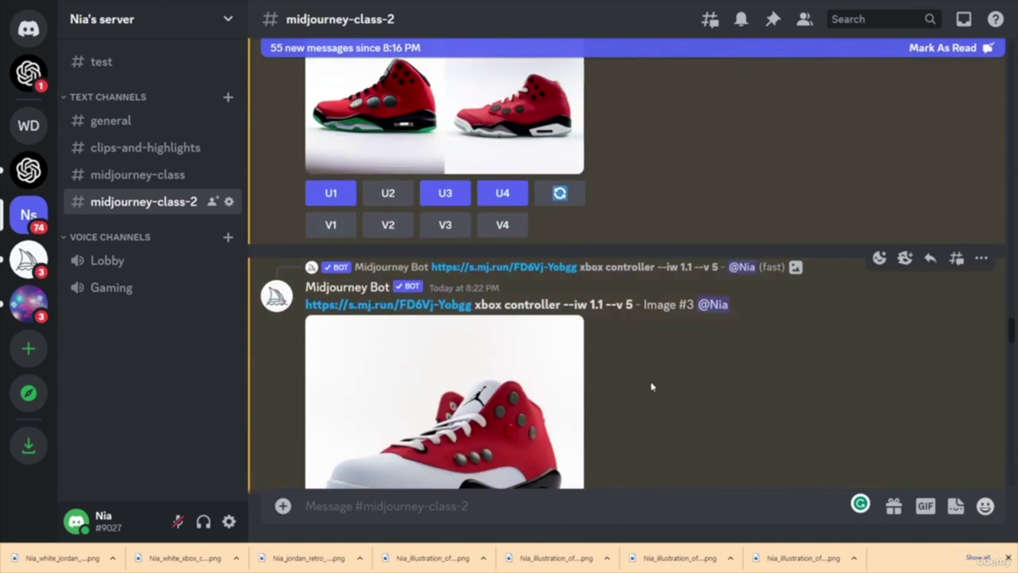
scroll(651, 386, "down", 8)
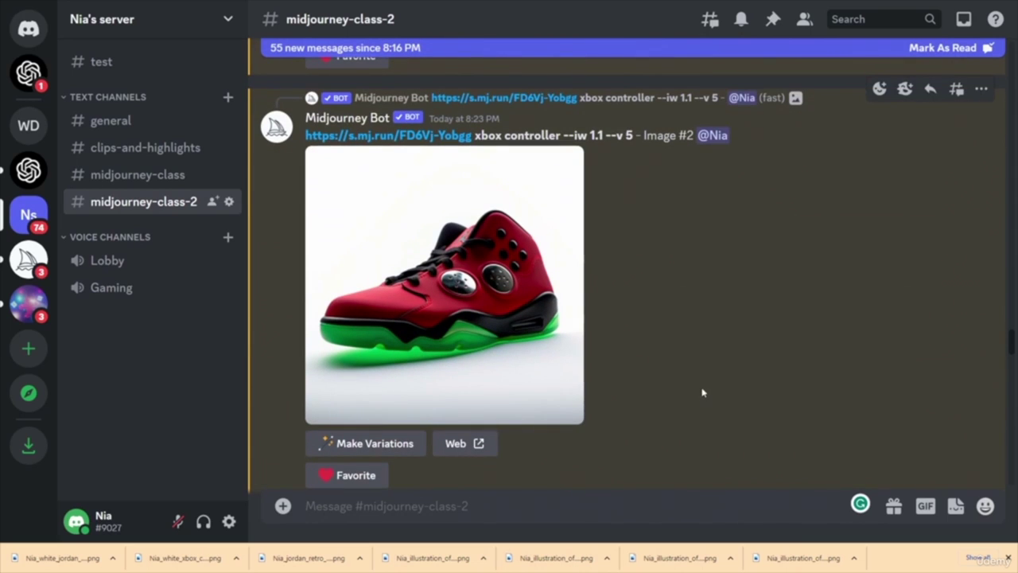
scroll(688, 369, "down", 5)
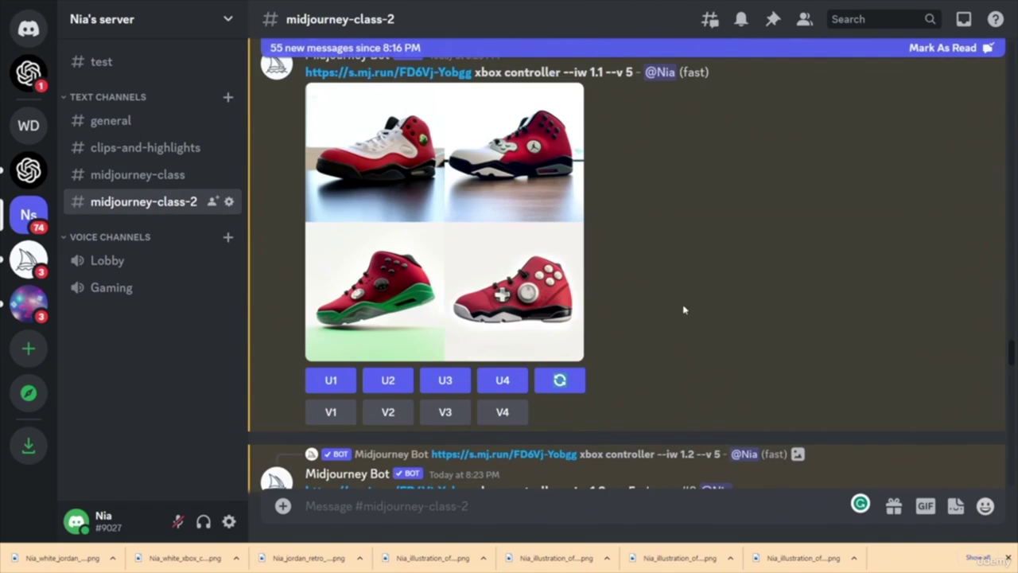
scroll(682, 311, "down", 10)
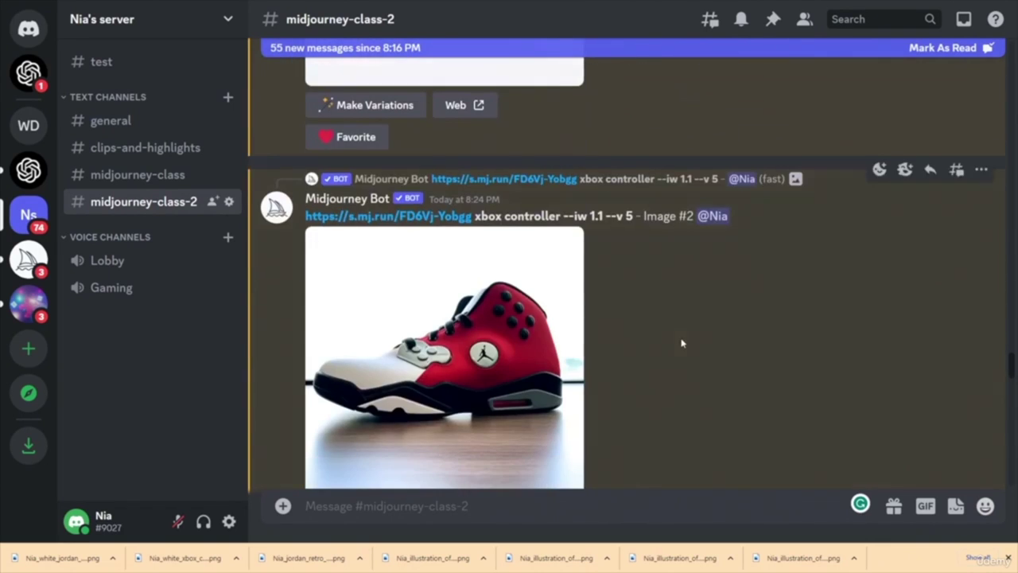
scroll(705, 379, "down", 10)
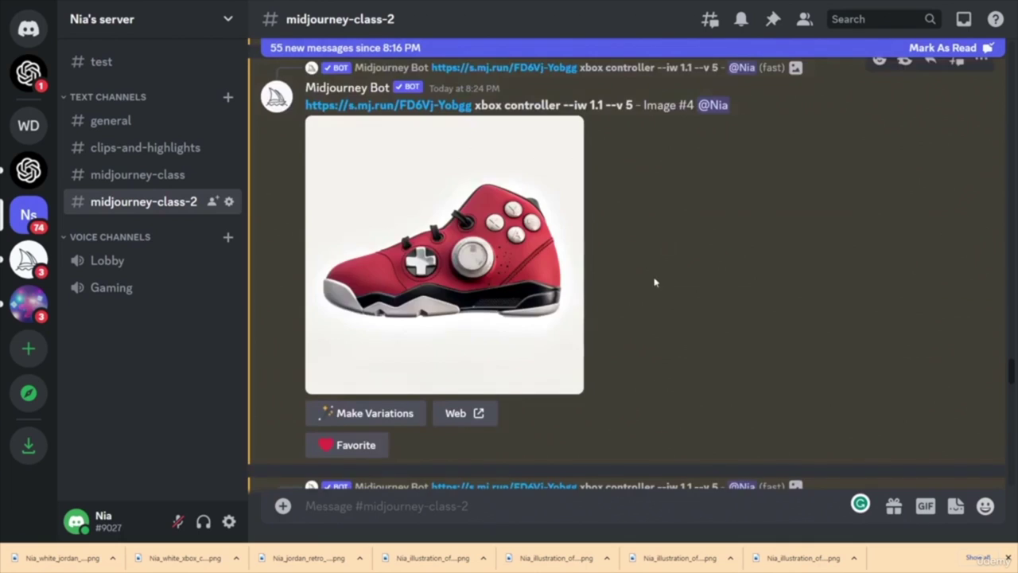
scroll(661, 287, "down", 10)
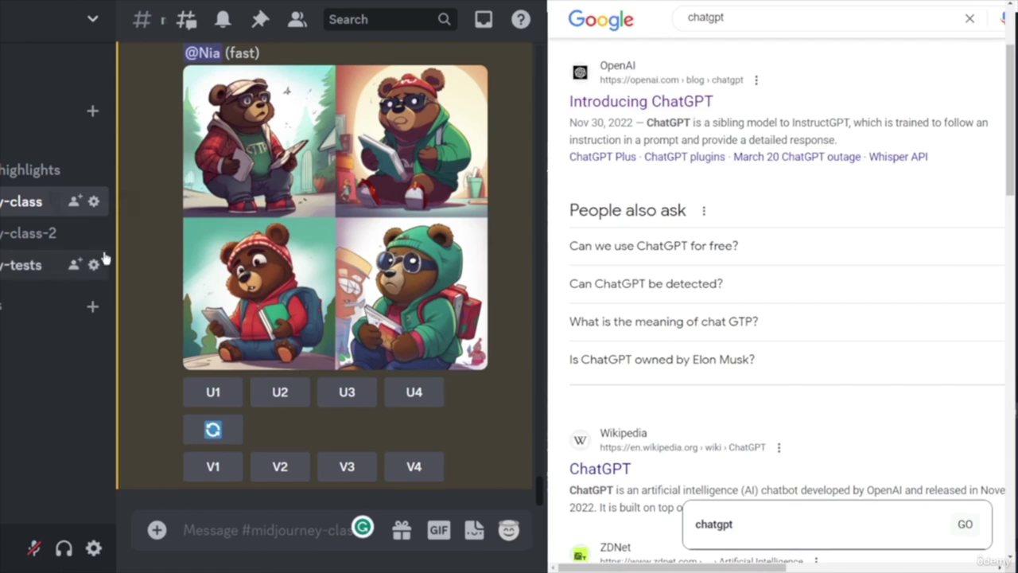
left_click(676, 109)
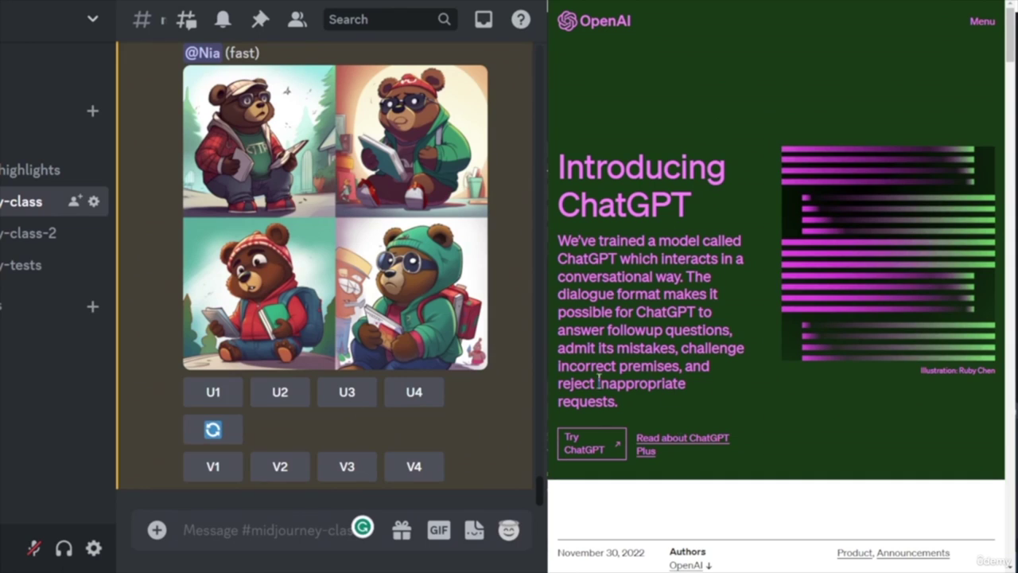
- Launch ChatGPT with the 'Try ChatGPT' button on the Introducing ChatGPT page
left_click(584, 446)
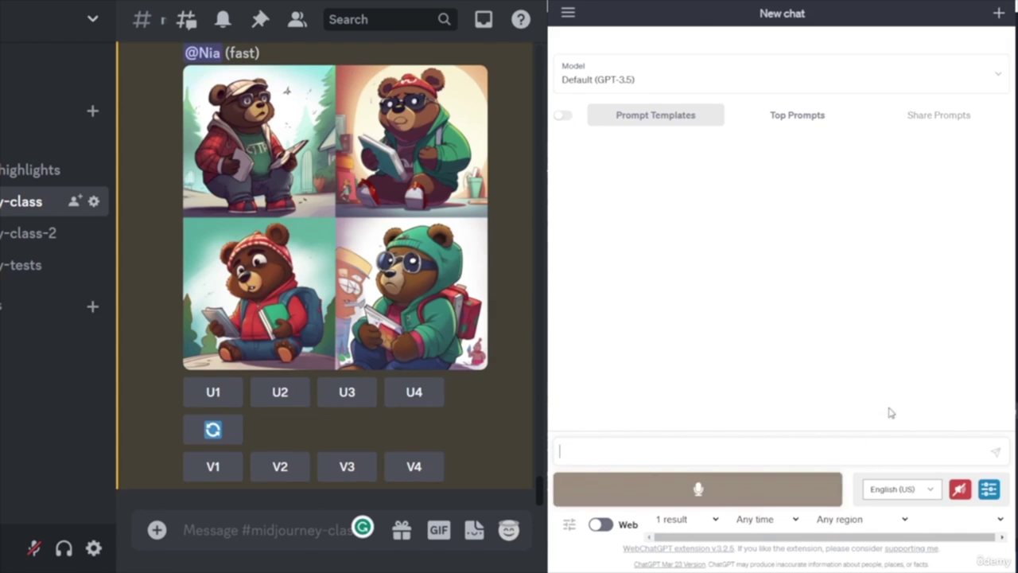
left_click(857, 452)
left_click(652, 76)
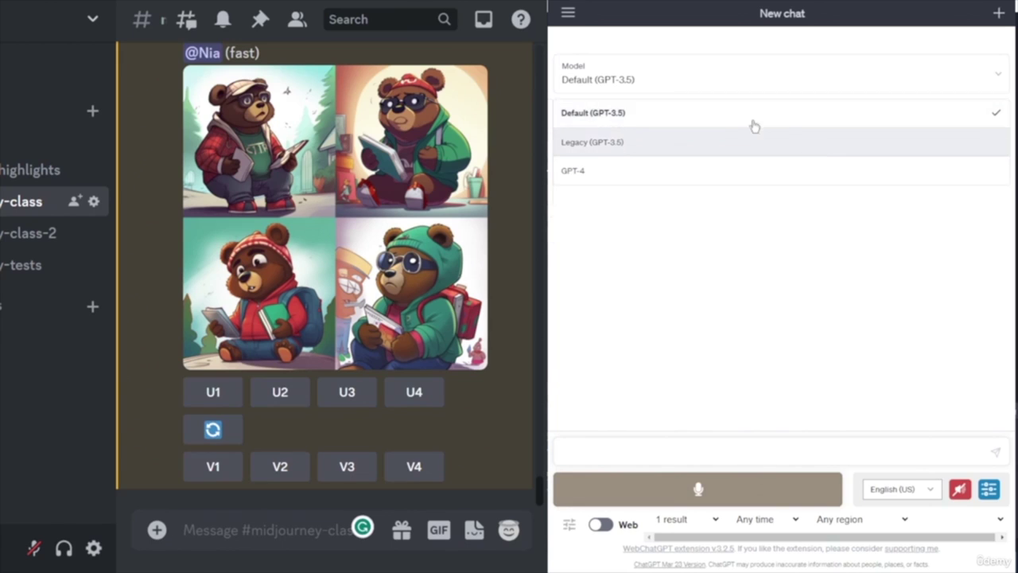
left_click(723, 119)
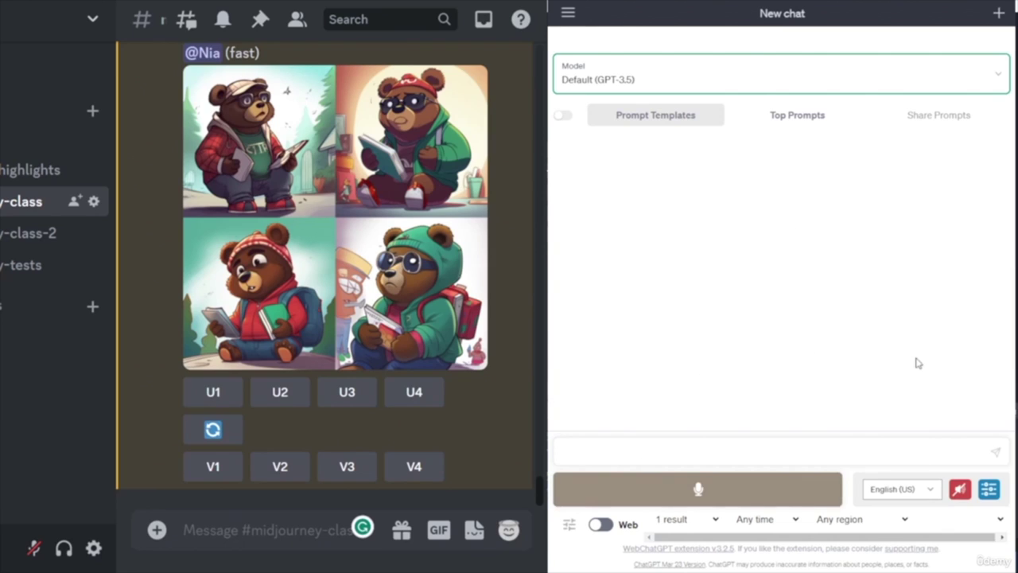
- Ask ChatGPT to 'Create a list of Midjourney prompts' in a new chat
left_click(657, 450)
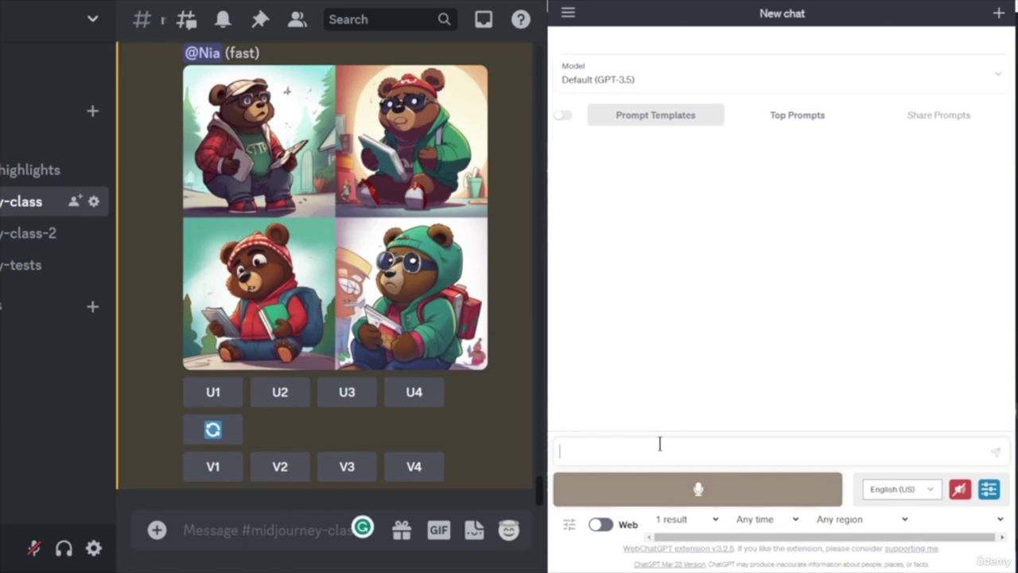
type("Create a list of Mif")
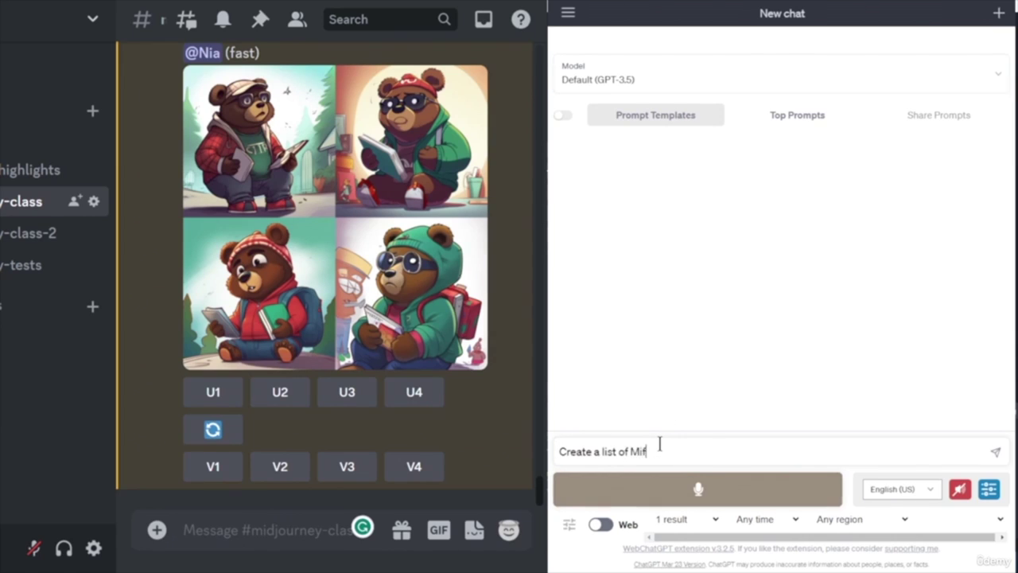
key("BackSpace")
type("djourney prompts")
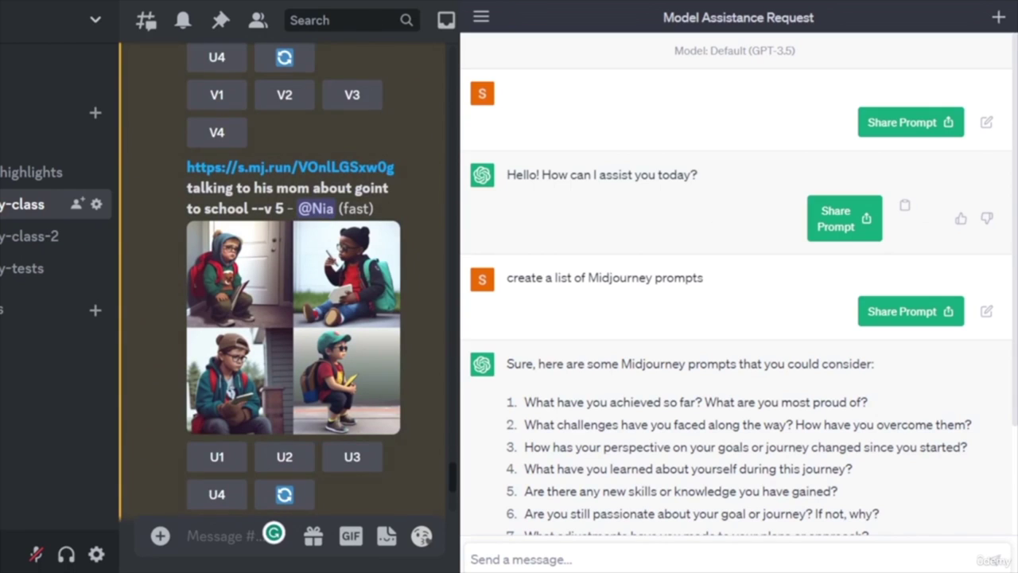
- Scroll Discord back to the upscaled 'futuristic cityscape at sunset with flying cars --v 3' images
left_click_drag(454, 479, 448, 39)
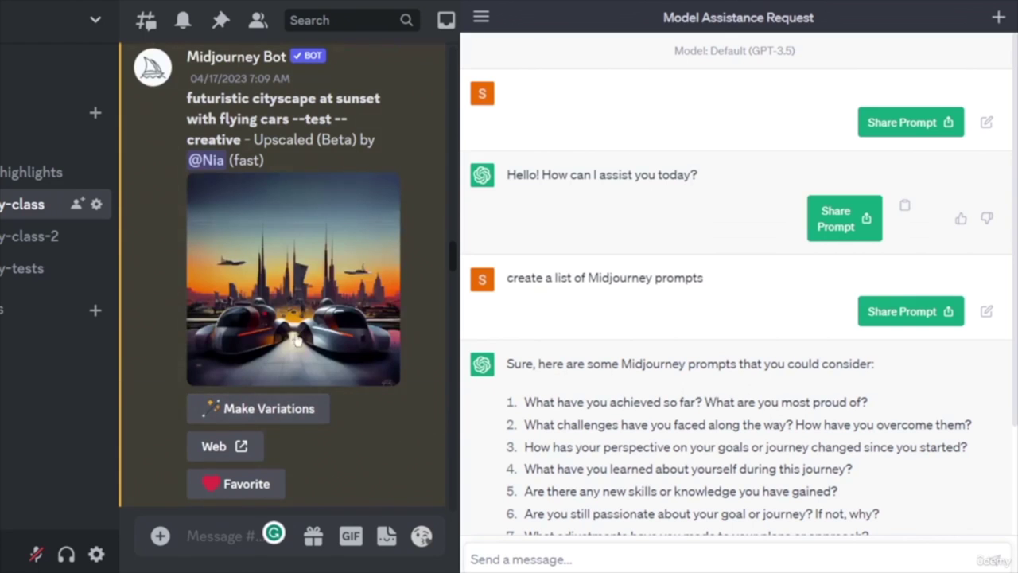
scroll(298, 341, "down", 5)
scroll(343, 353, "down", 10)
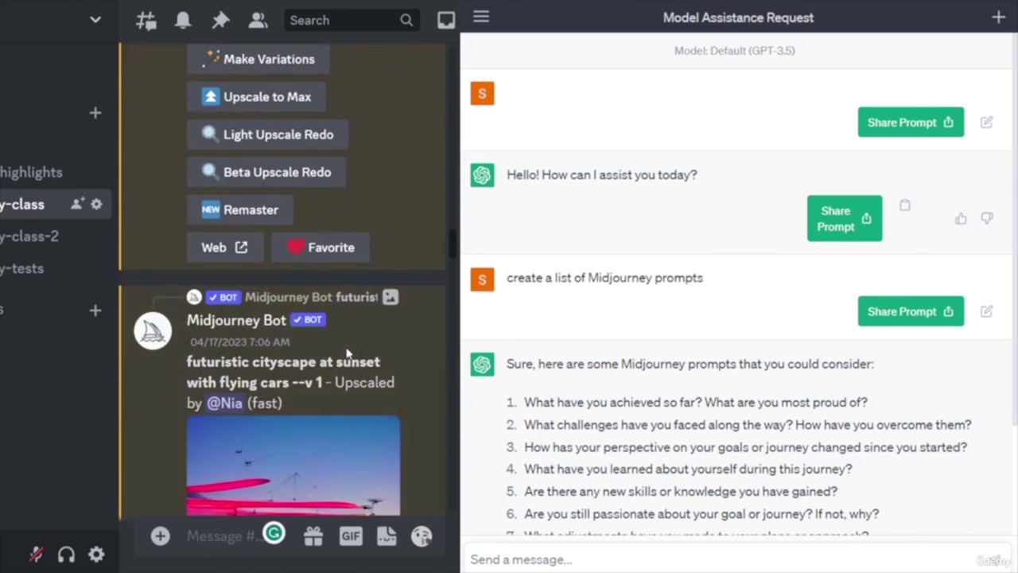
scroll(346, 354, "up", 5)
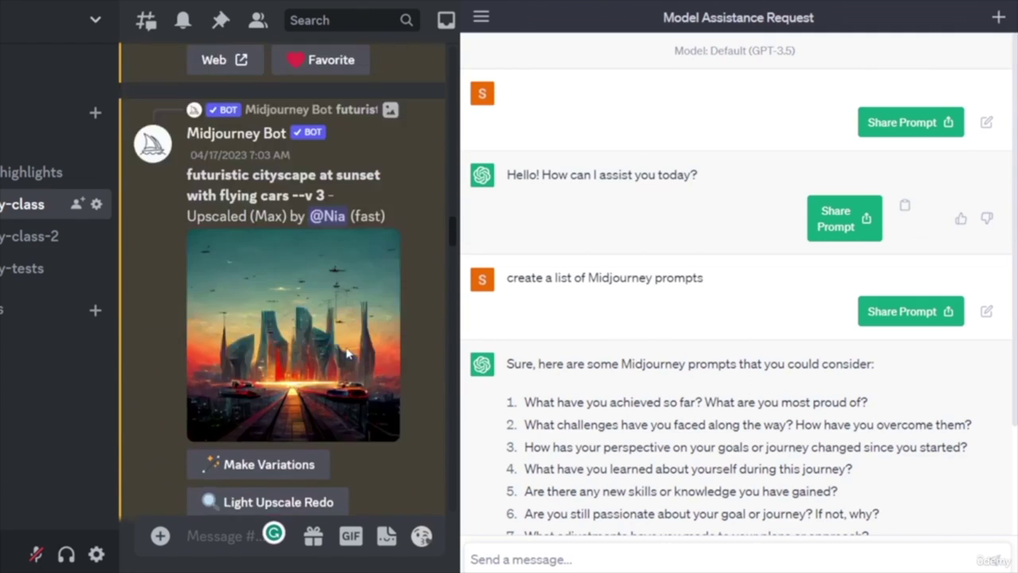
scroll(348, 351, "down", 5)
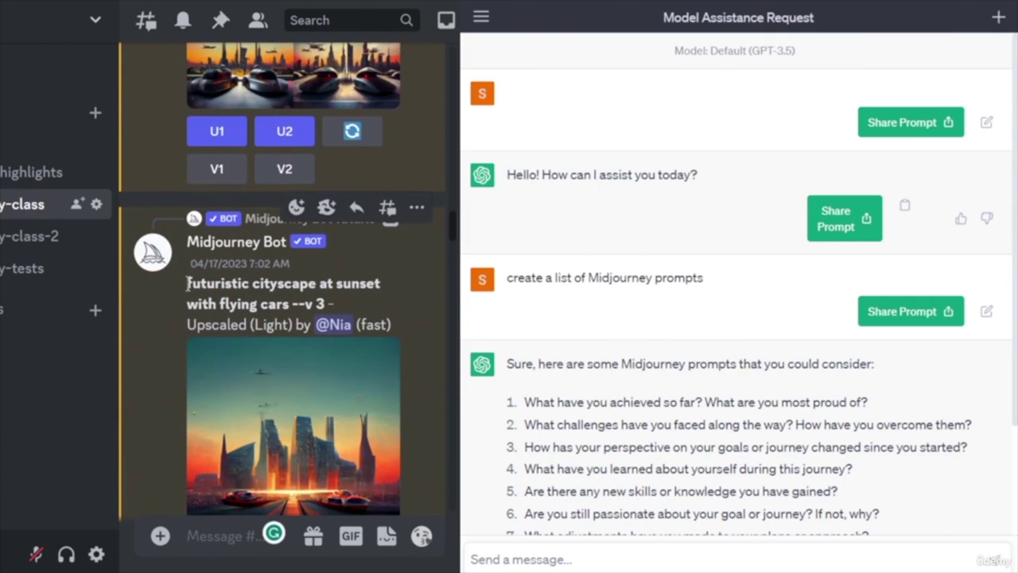
left_click_drag(186, 282, 292, 304)
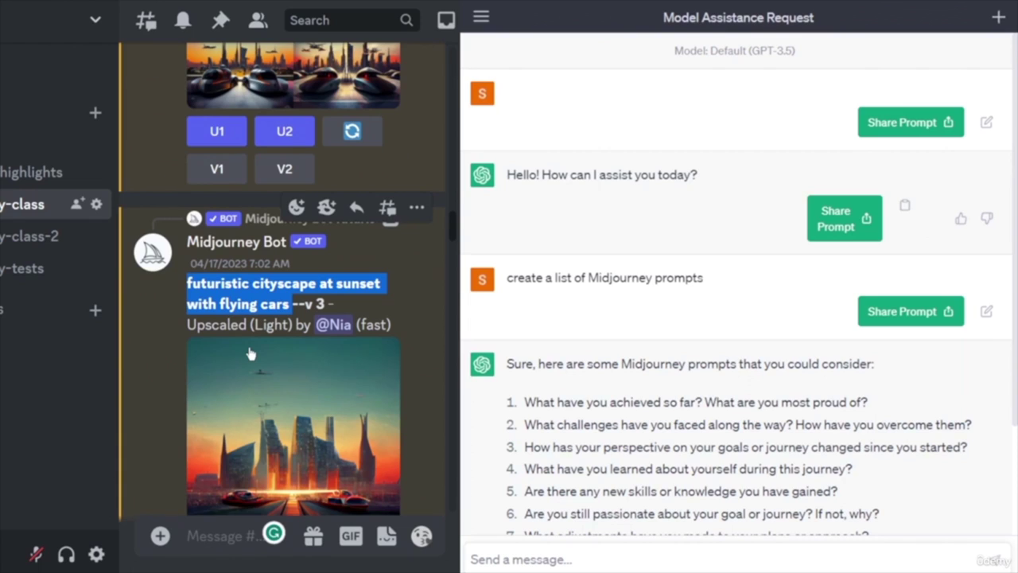
left_click(237, 318)
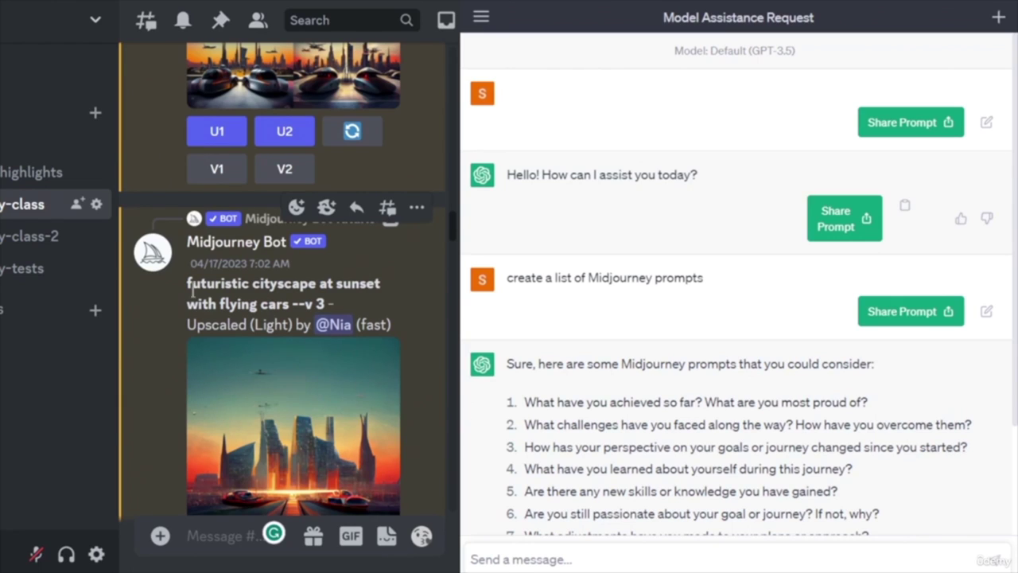
- Select 'futuristic cityscape at sunset' from the --v 5 grid's prompt, then focus ChatGPT's message box
scroll(354, 374, "down", 10)
scroll(377, 354, "down", 5)
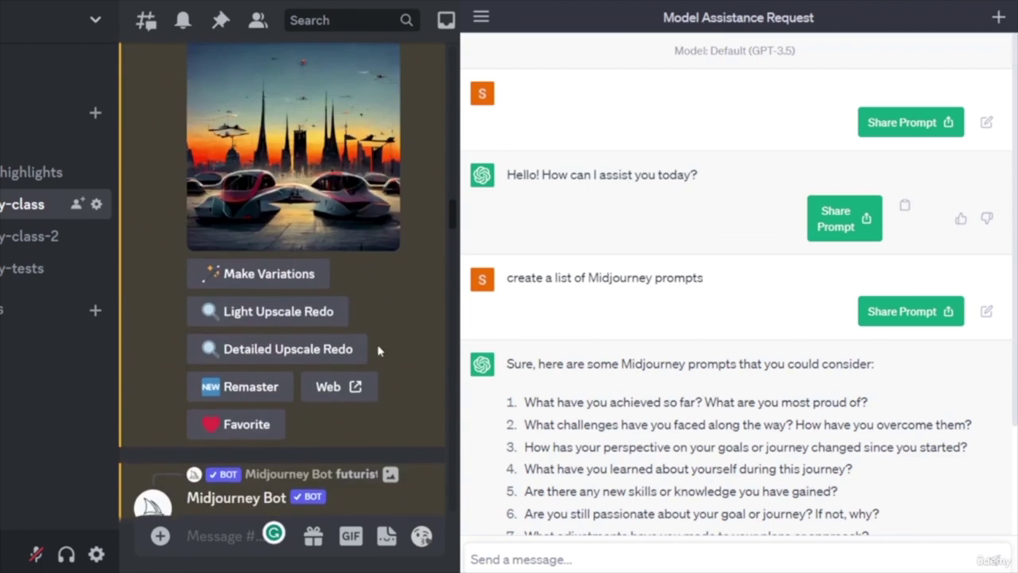
scroll(449, 223, "down", 8)
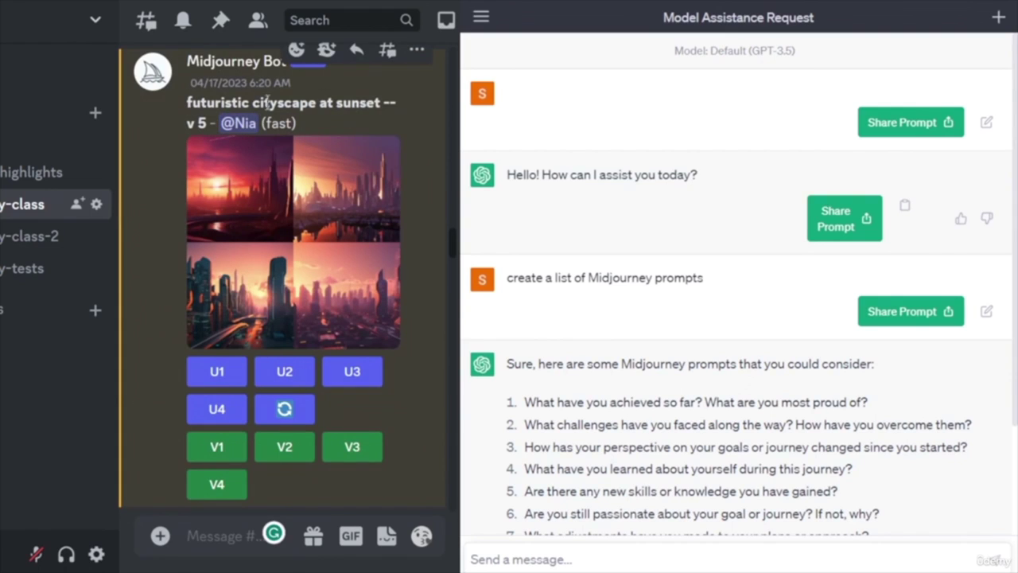
left_click_drag(382, 103, 187, 105)
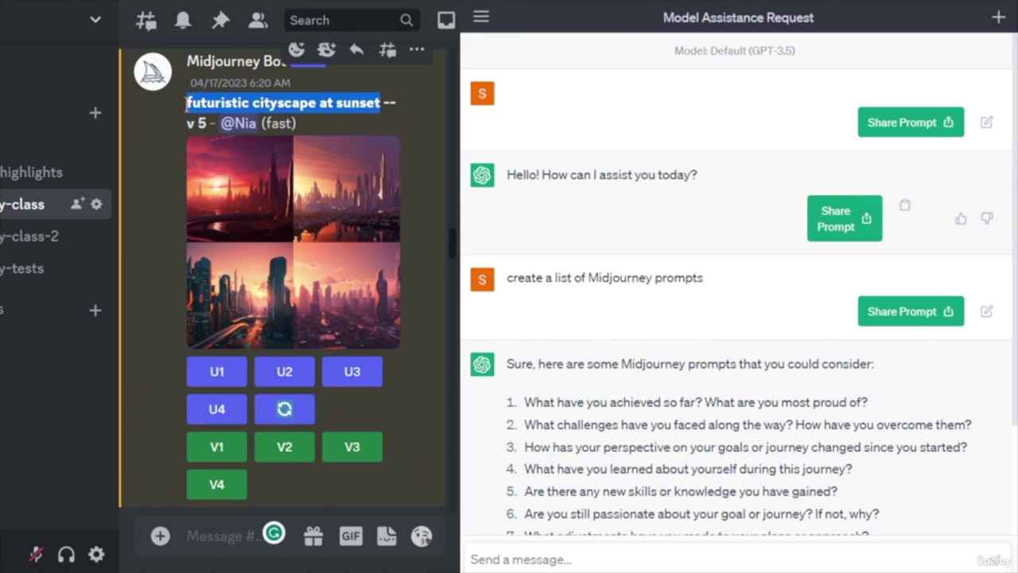
left_click(569, 560)
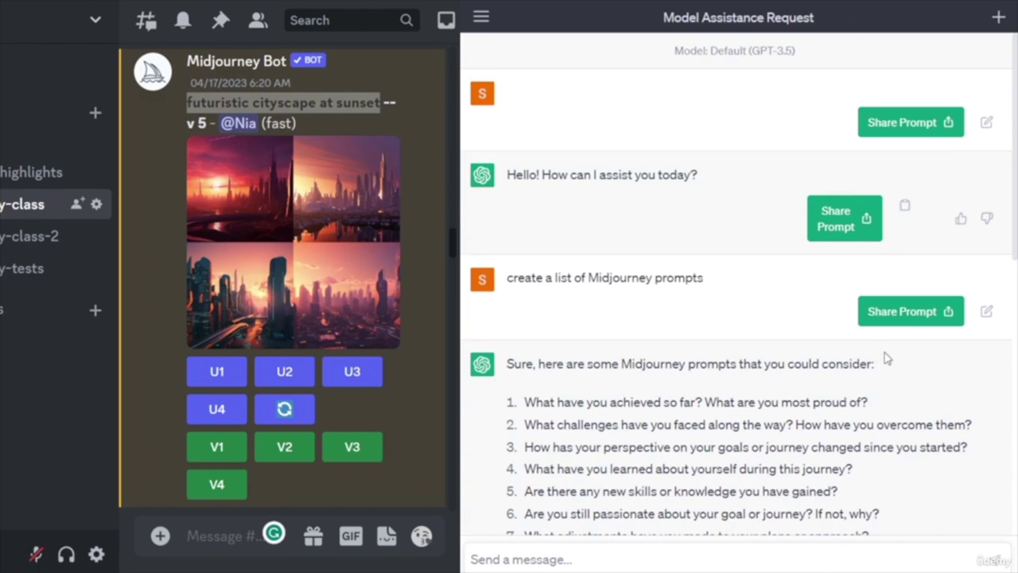
- Read ChatGPT's neon-tower, monorail and billboard sunset city description, then widen the Discord window
scroll(875, 358, "down", 5)
scroll(796, 374, "down", 10)
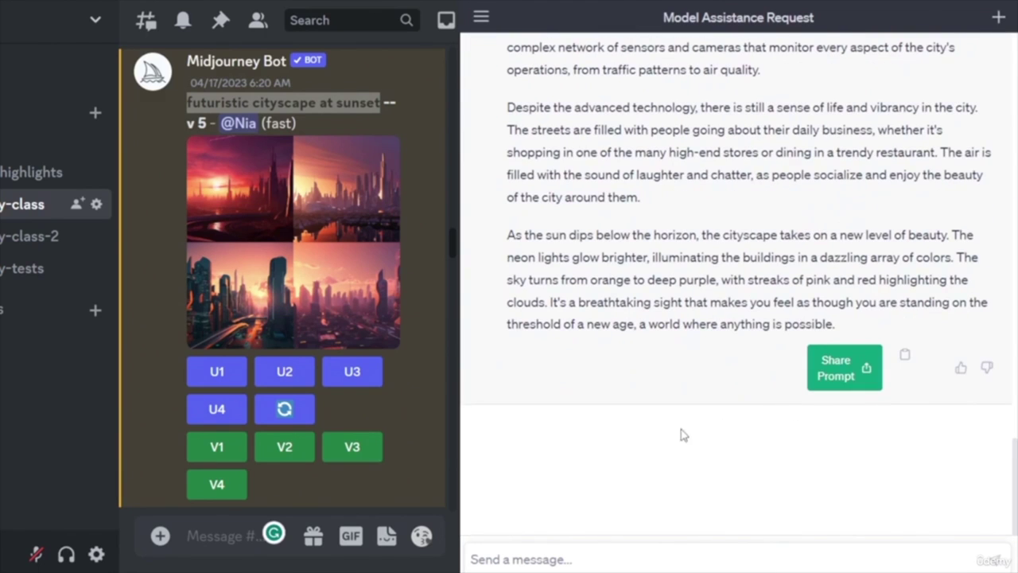
scroll(700, 465, "up", 8)
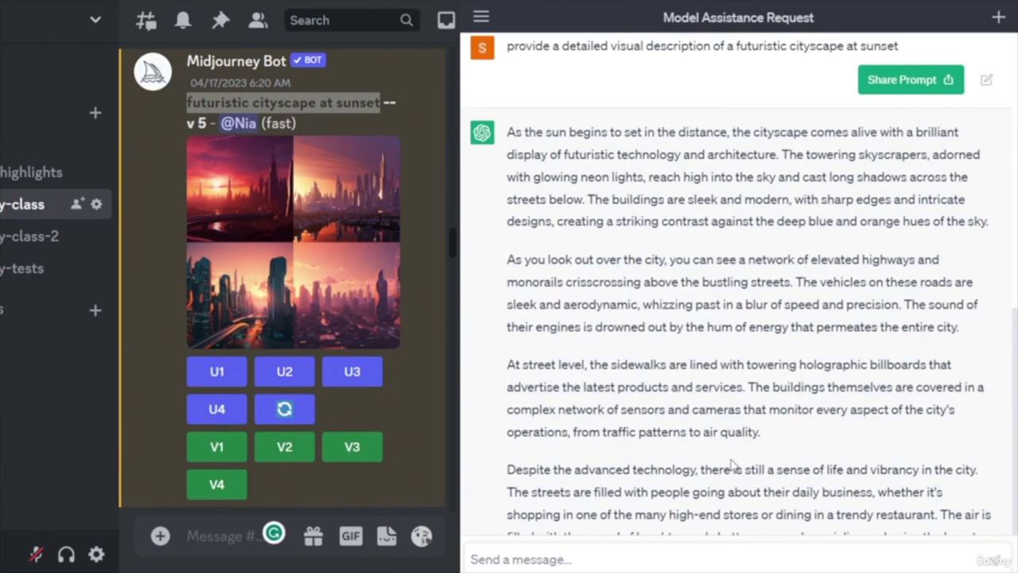
scroll(732, 469, "up", 3)
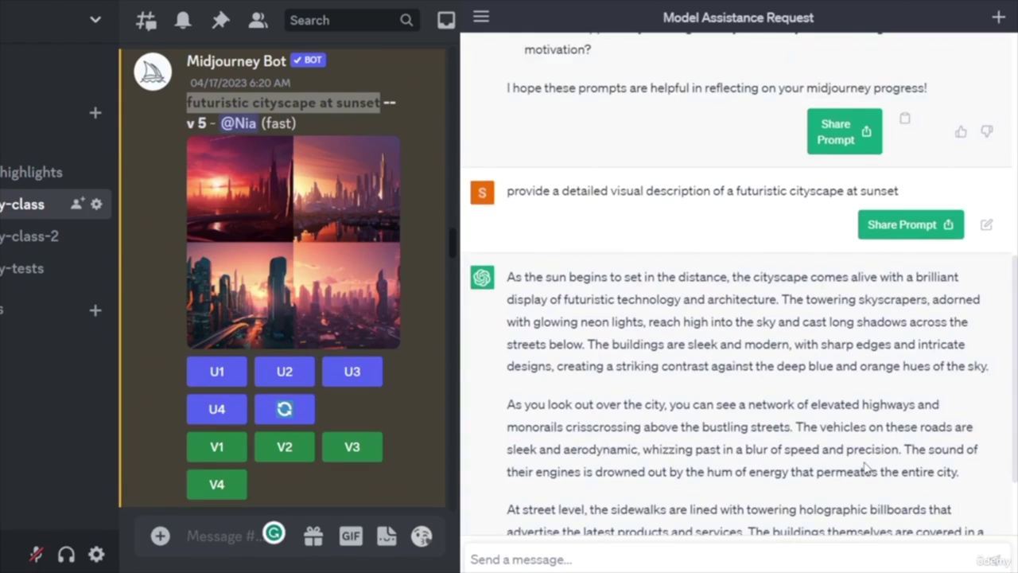
scroll(844, 430, "down", 3)
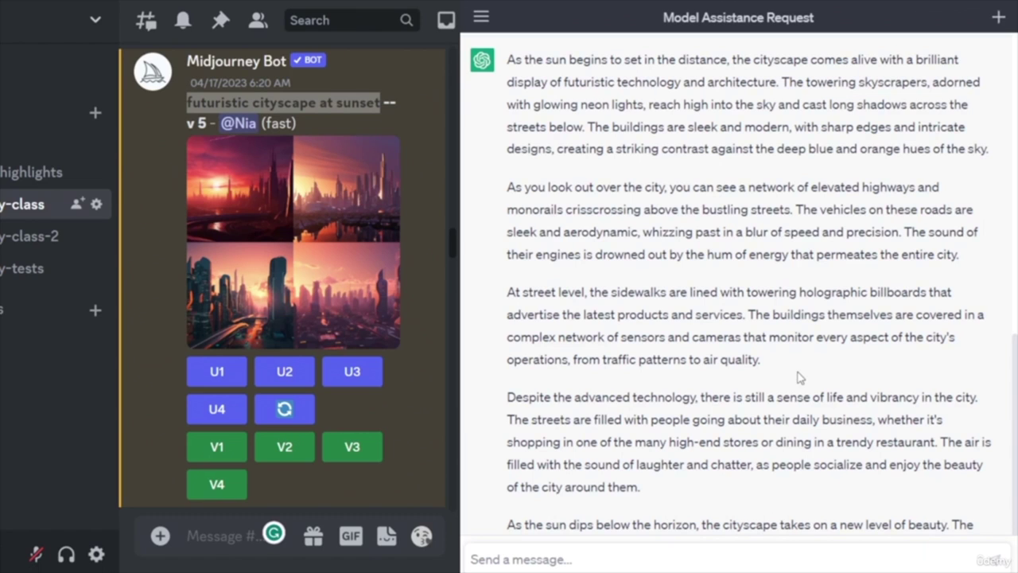
scroll(800, 377, "down", 2)
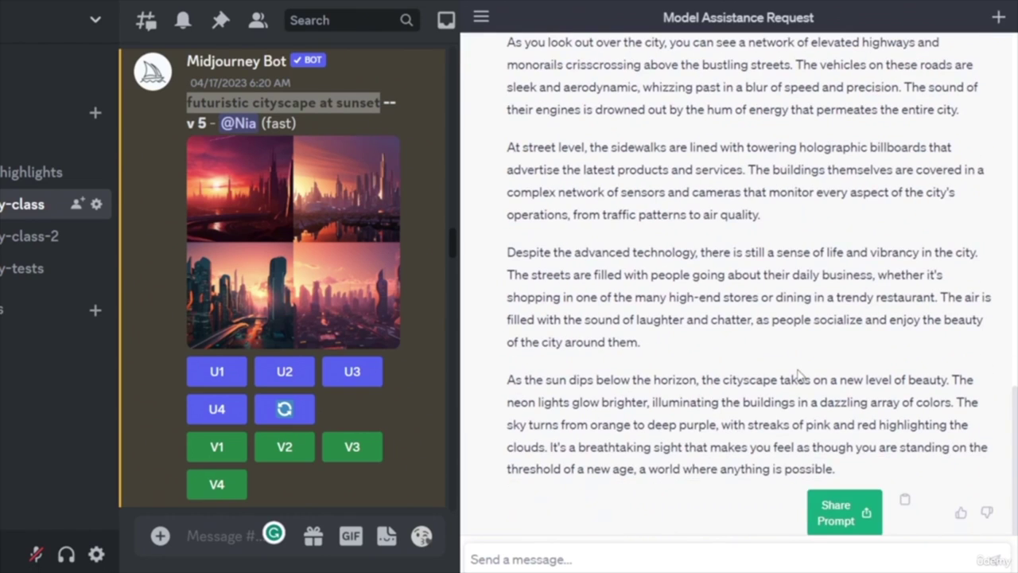
scroll(799, 374, "up", 1)
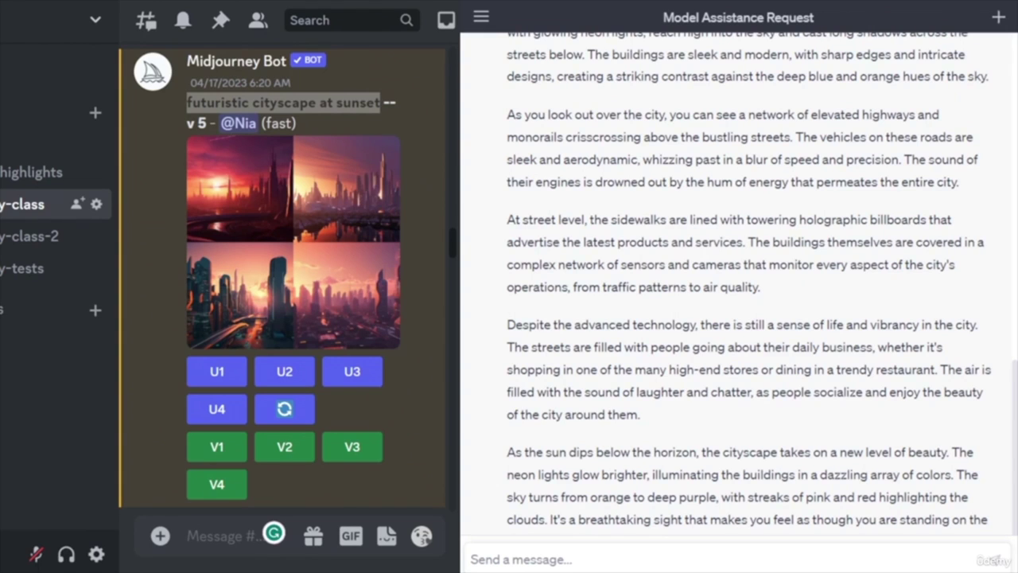
left_click_drag(460, 286, 649, 286)
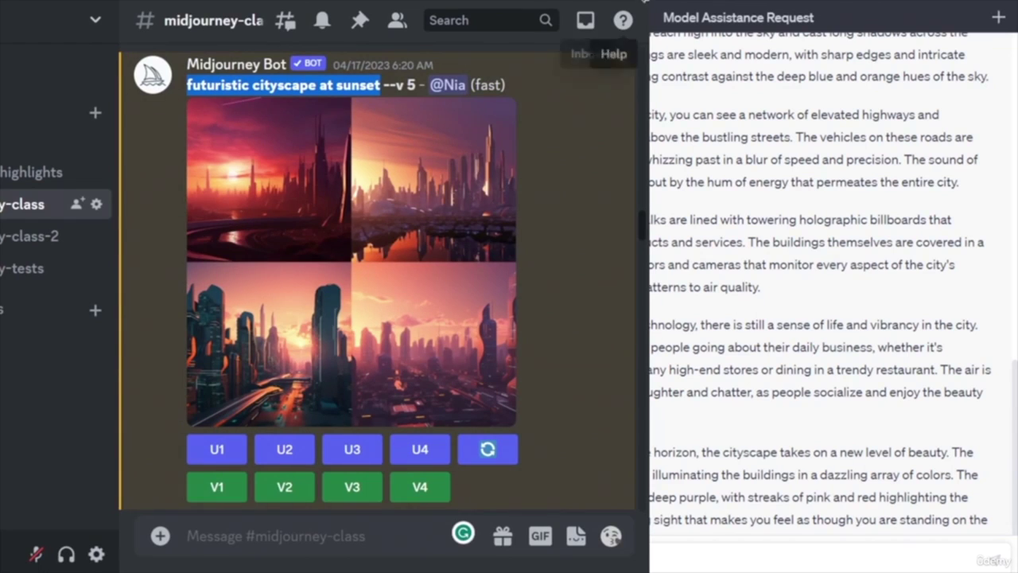
- Switch windows and move the divider left so ChatGPT gets more width beside Discord
key("alt+Tab")
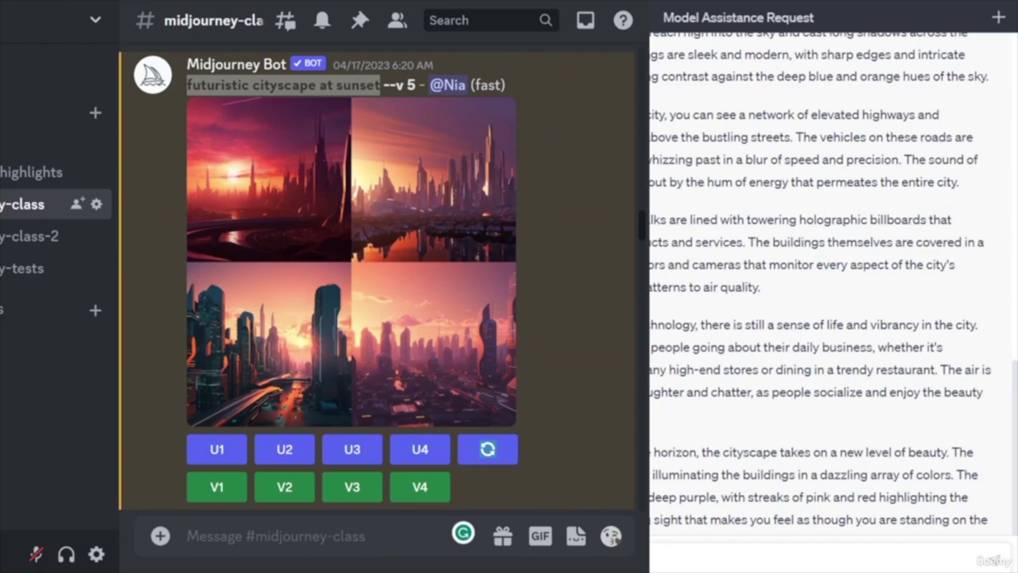
left_click_drag(650, 287, 545, 287)
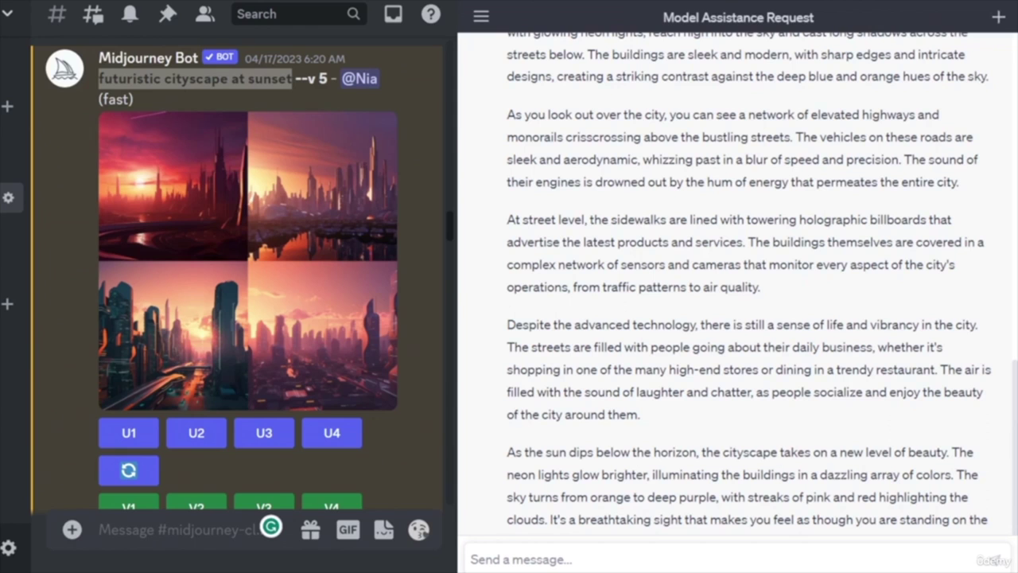
- Ask ChatGPT to 'summarize this description' and scroll to its condensed reply
scroll(738, 278, "up", 5)
scroll(738, 278, "down", 3)
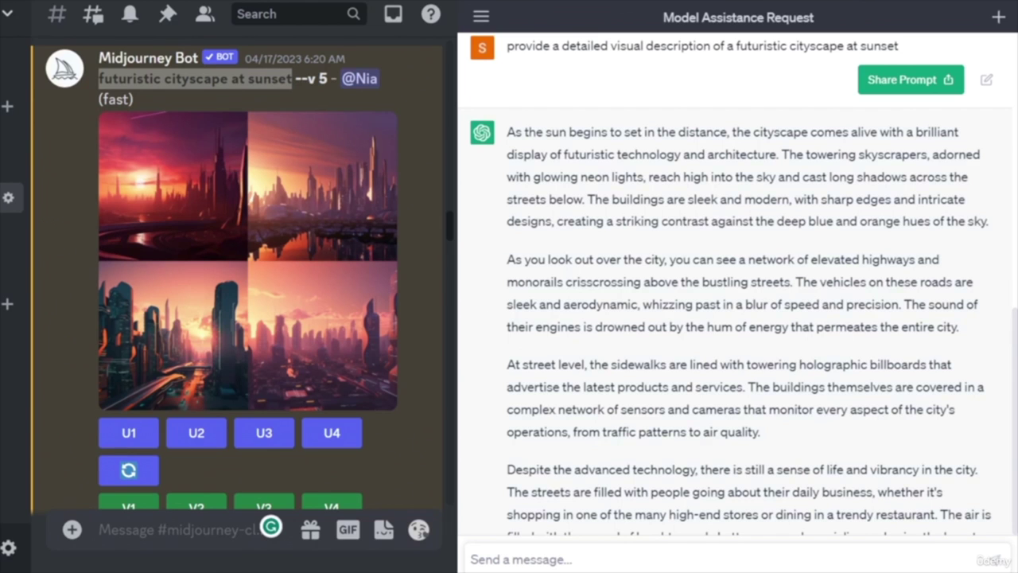
scroll(738, 284, "down", 5)
scroll(738, 284, "up", 4)
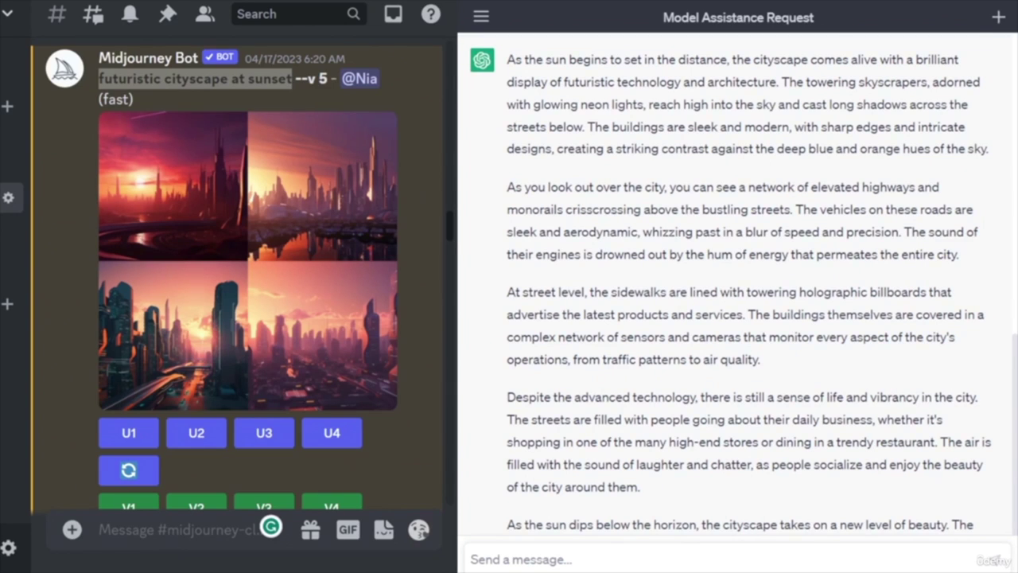
scroll(738, 284, "up", 2)
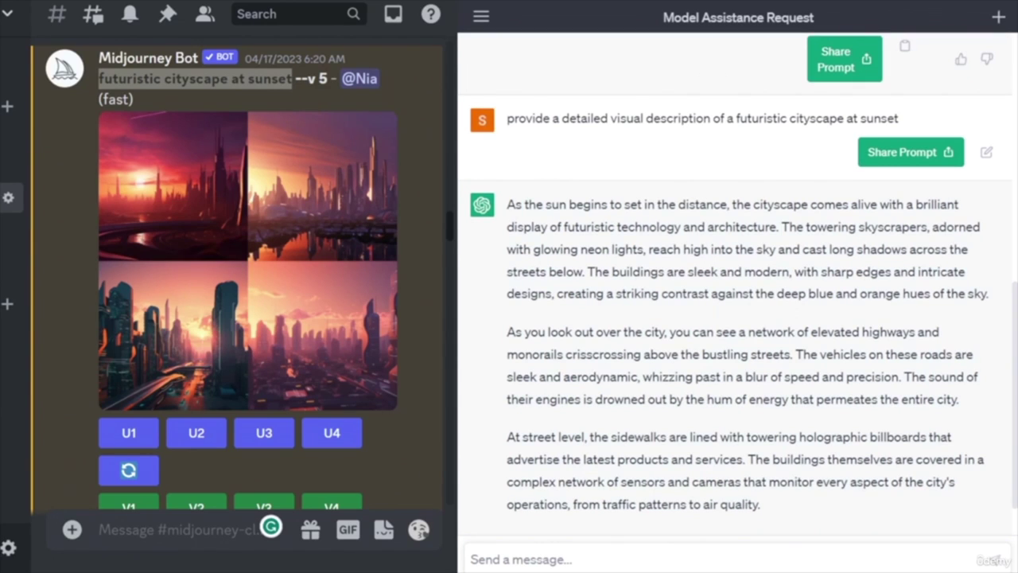
left_click(567, 557)
scroll(764, 314, "down", 3)
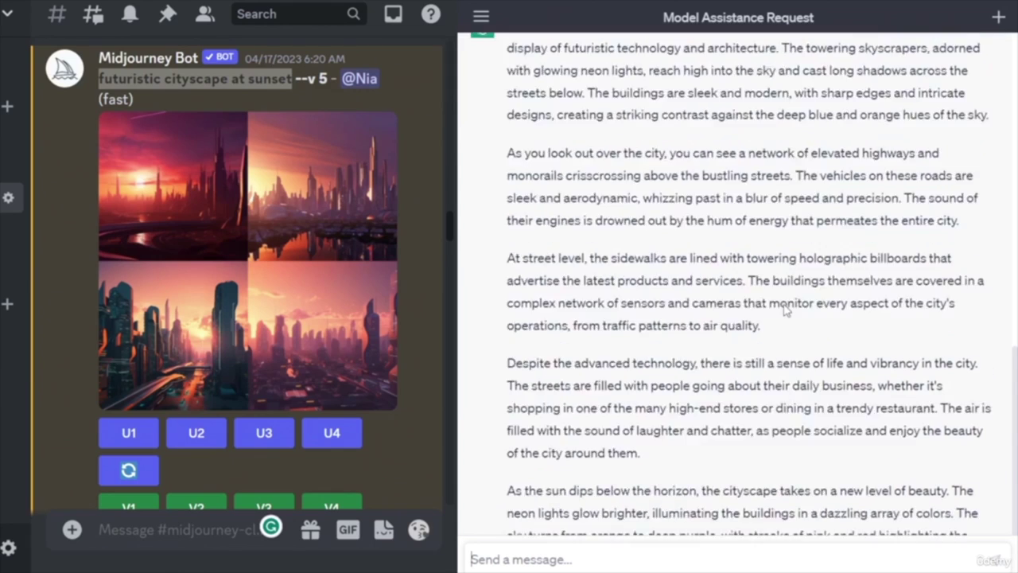
scroll(785, 311, "up", 2)
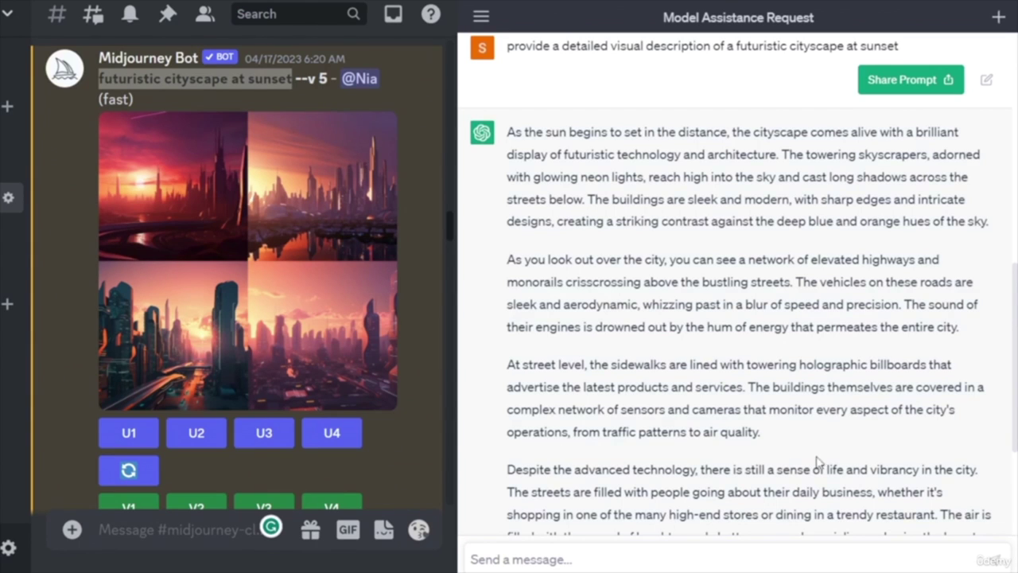
scroll(784, 445, "down", 5)
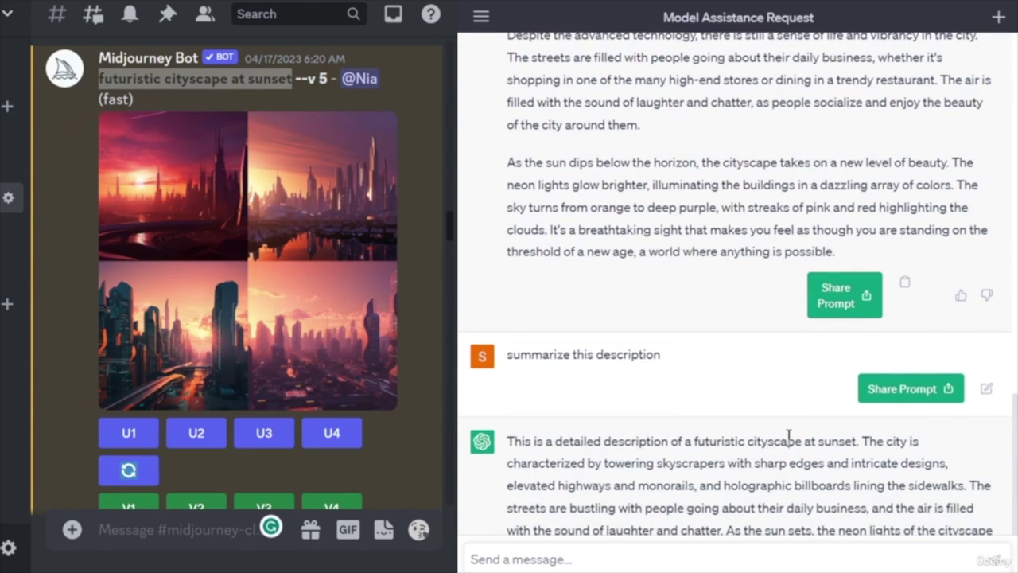
- Read the summary ending with advanced technology and urban life coexisting
scroll(788, 437, "down", 5)
scroll(789, 437, "up", 2)
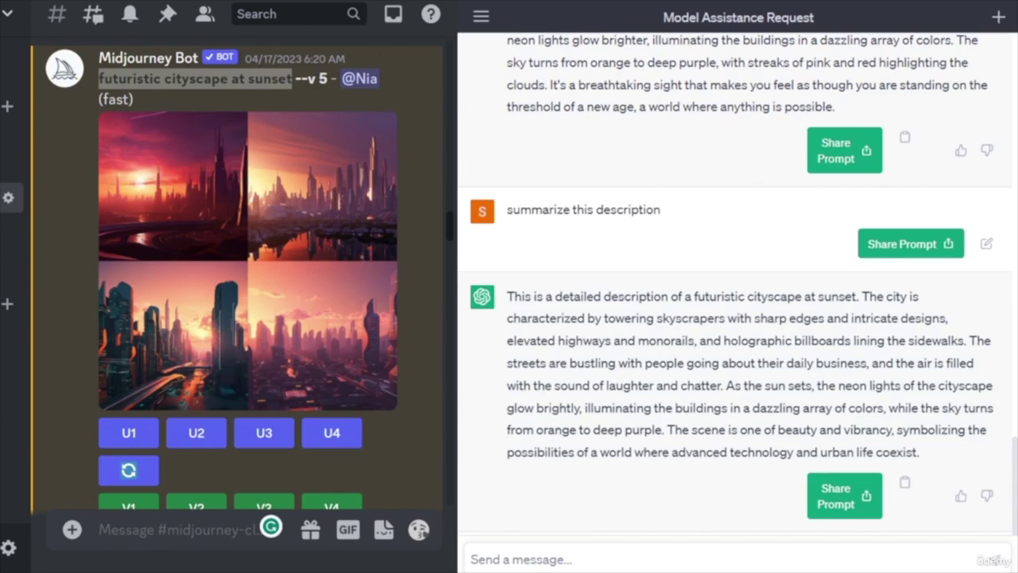
- Copy ChatGPT's cityscape summary and submit it to the Midjourney Bot via /imagine
left_click_drag(507, 295, 972, 450)
key("ctrl+c")
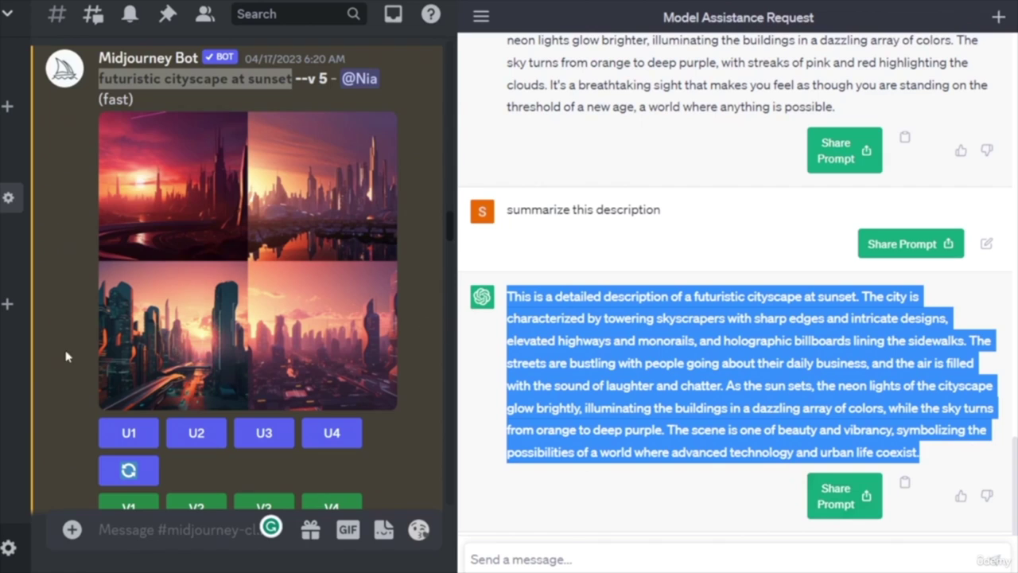
left_click(134, 532)
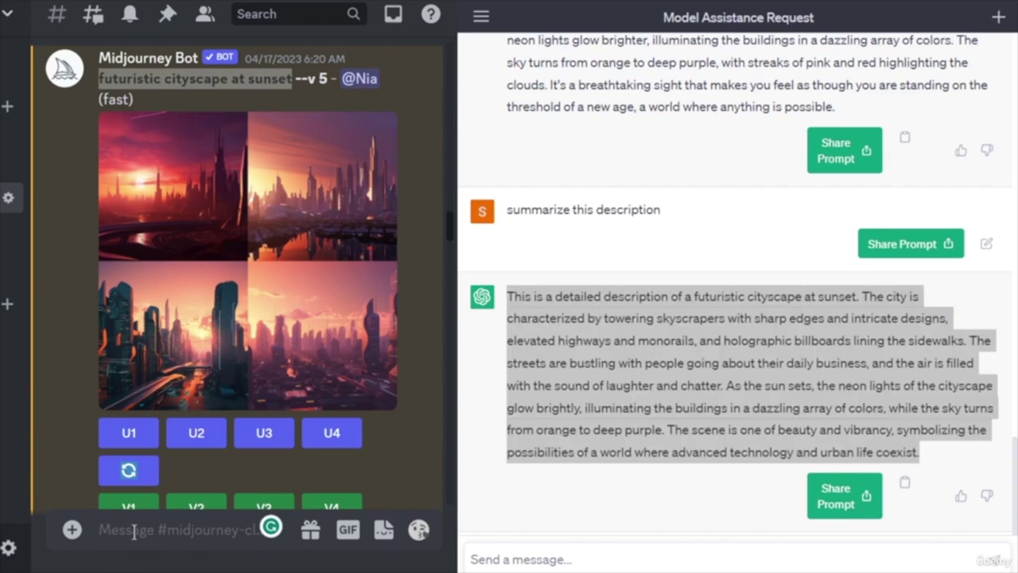
left_click(128, 531)
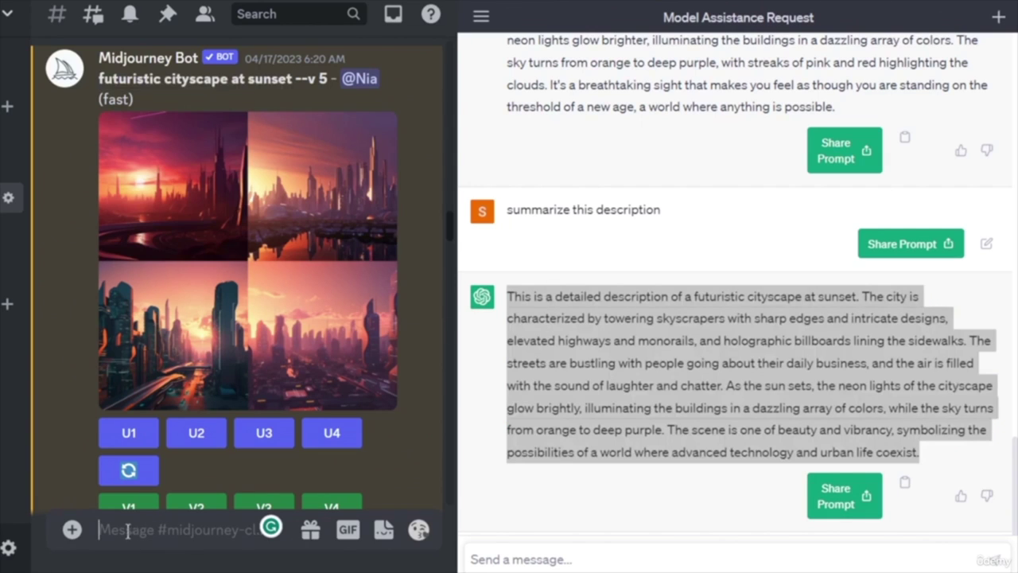
type("/")
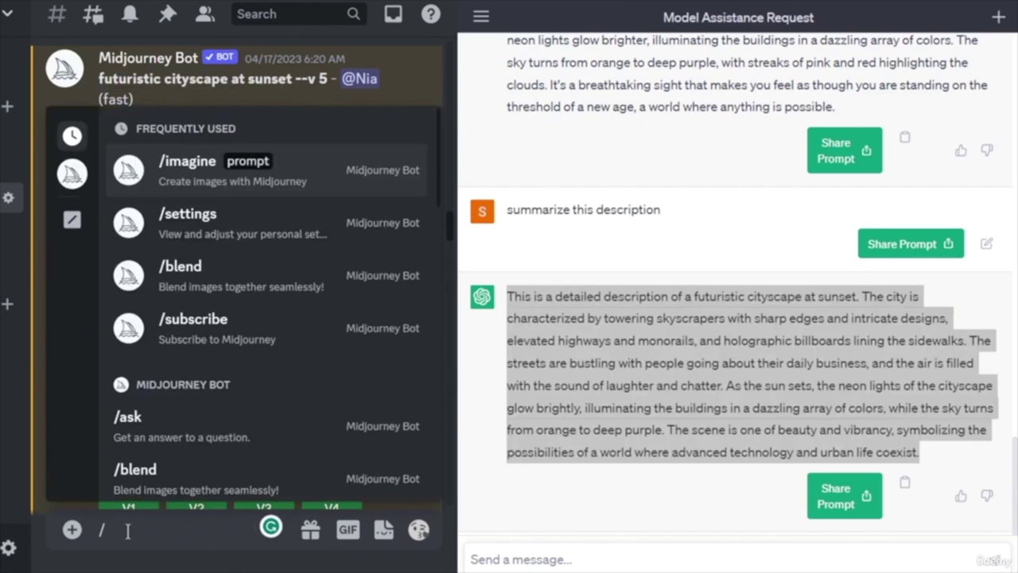
key("Return")
key("ctrl+v")
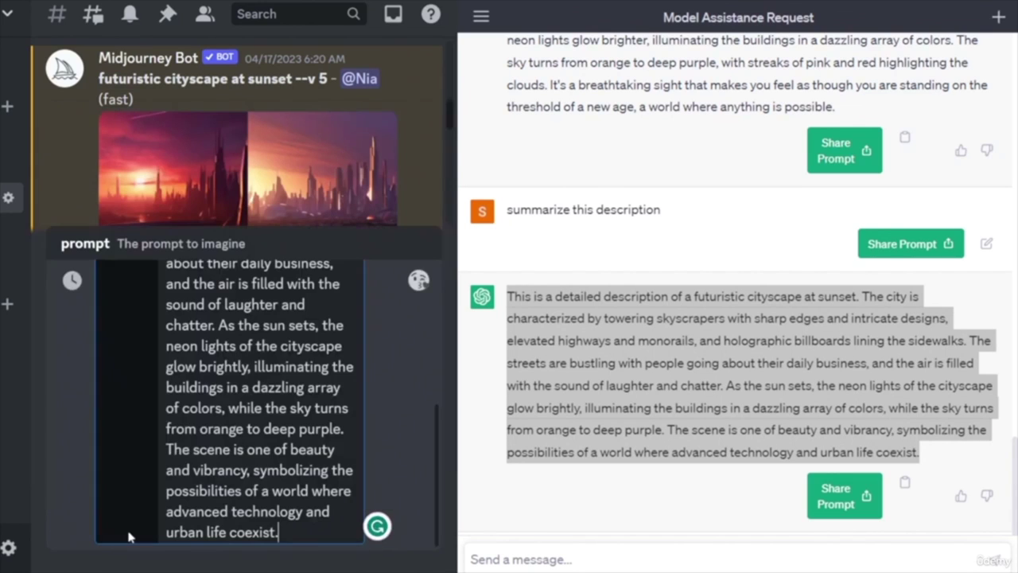
key("Return")
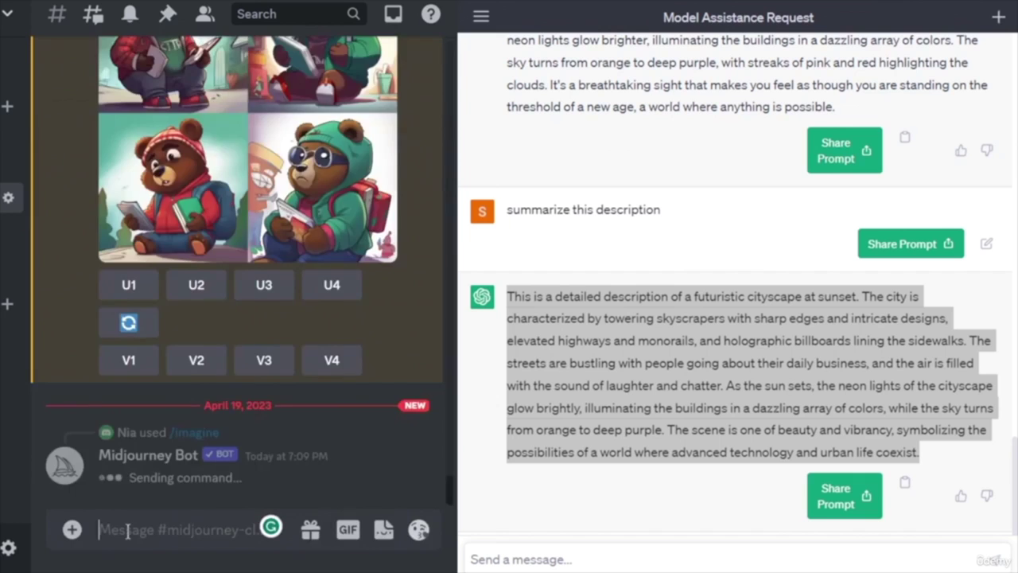
scroll(311, 348, "up", 3)
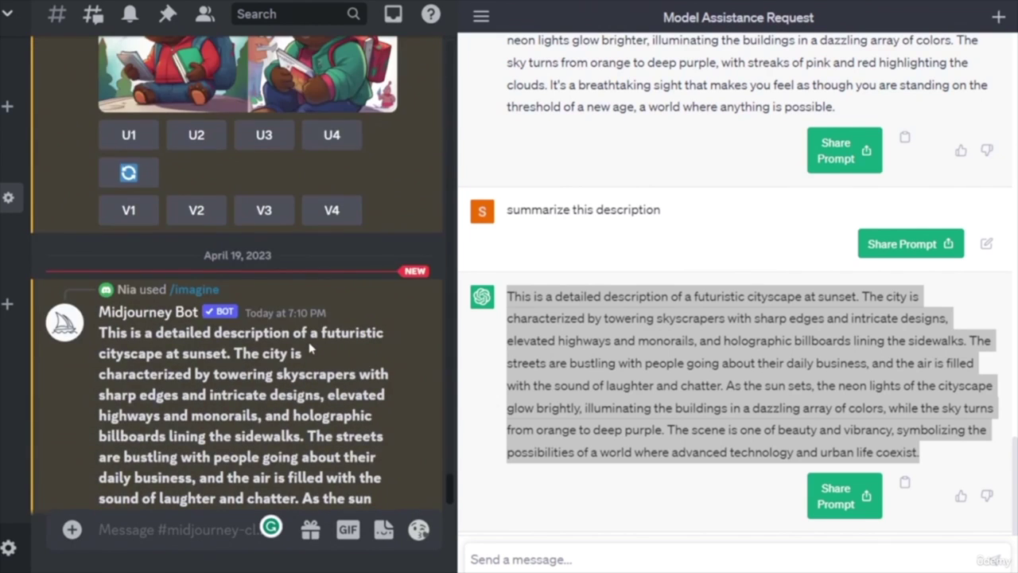
scroll(311, 348, "up", 3)
scroll(314, 334, "down", 6)
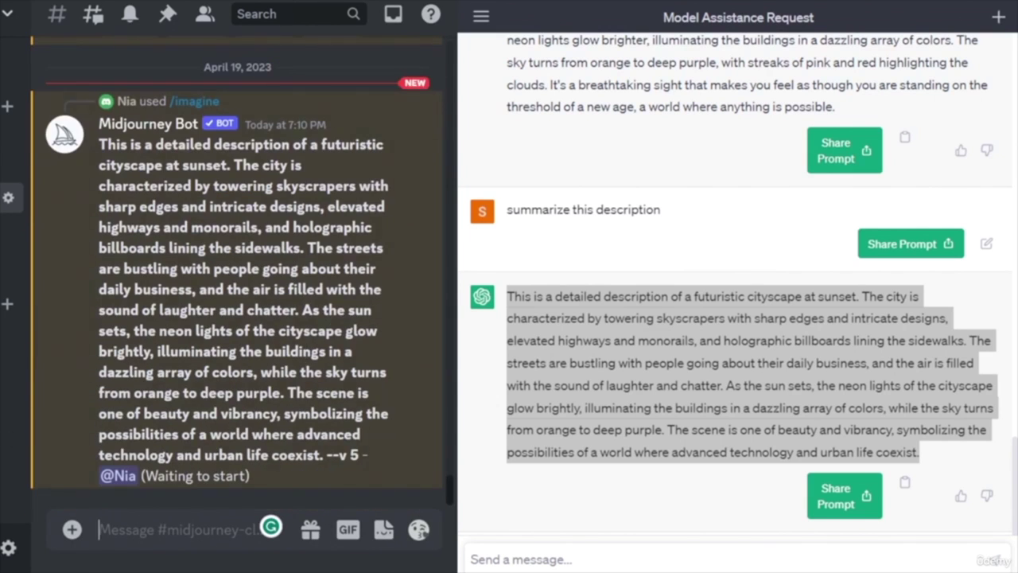
scroll(795, 267, "up", 10)
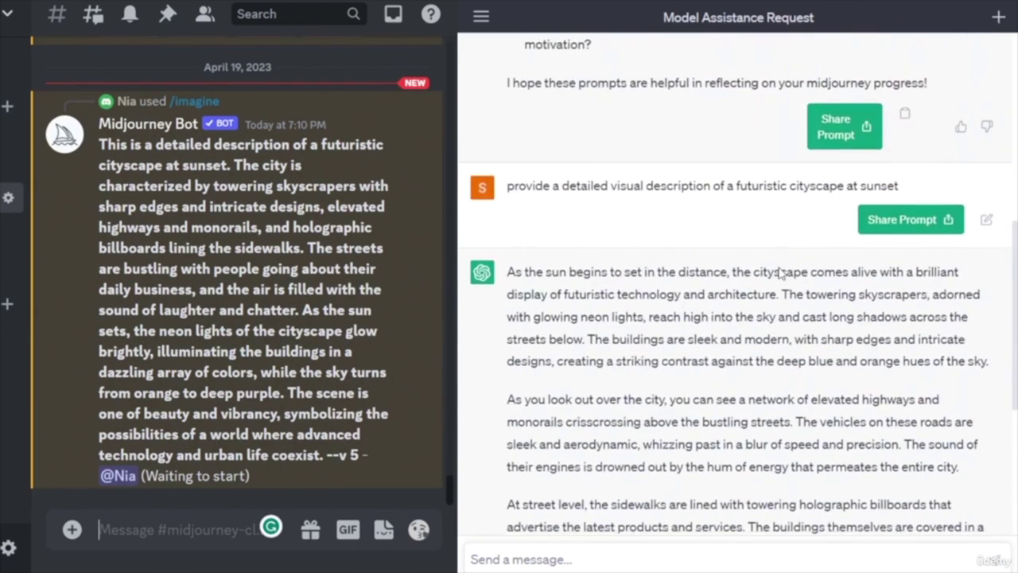
scroll(779, 273, "down", 2)
- Copy ChatGPT's 'As the sun begins to set' paragraph and send it to Midjourney with /imagine
left_click_drag(507, 132, 1000, 233)
key("ctrl+c")
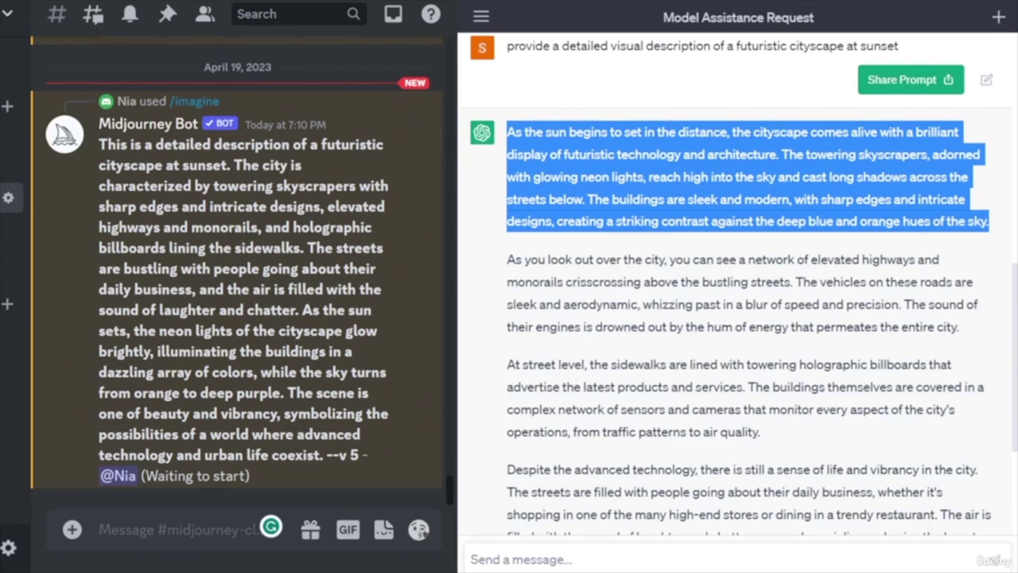
left_click(176, 535)
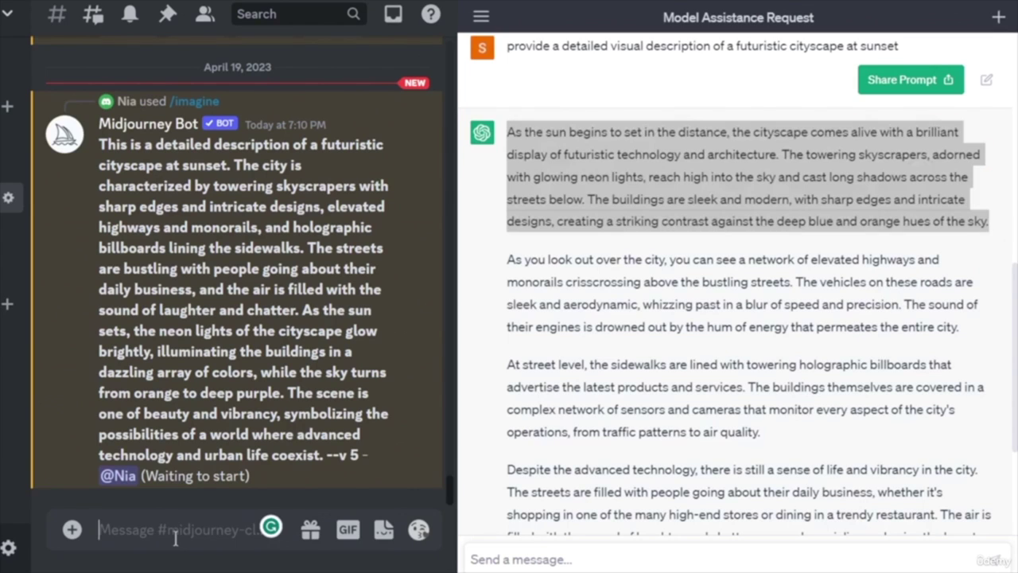
type("/")
key("Return")
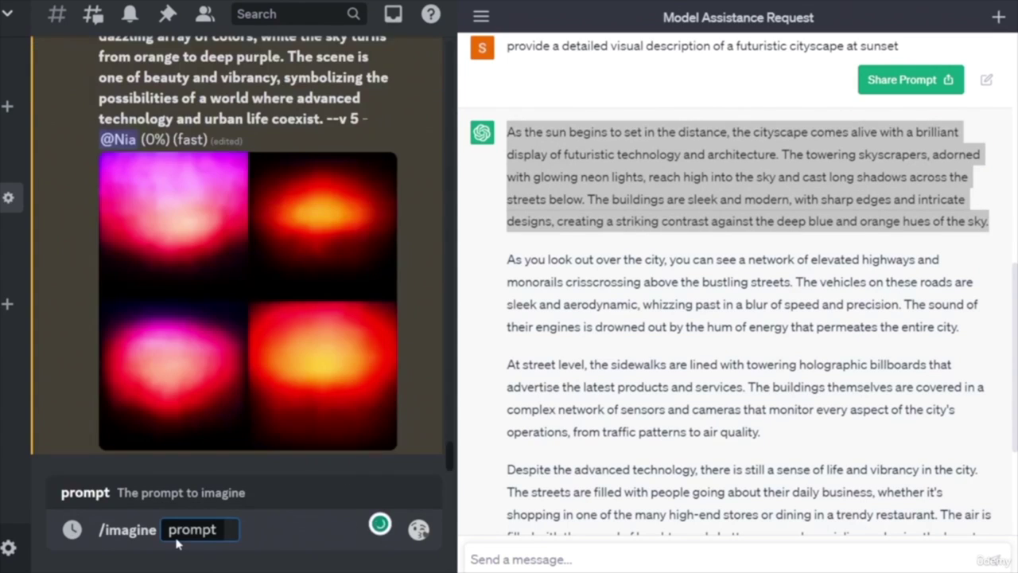
key("ctrl+v")
key("Return")
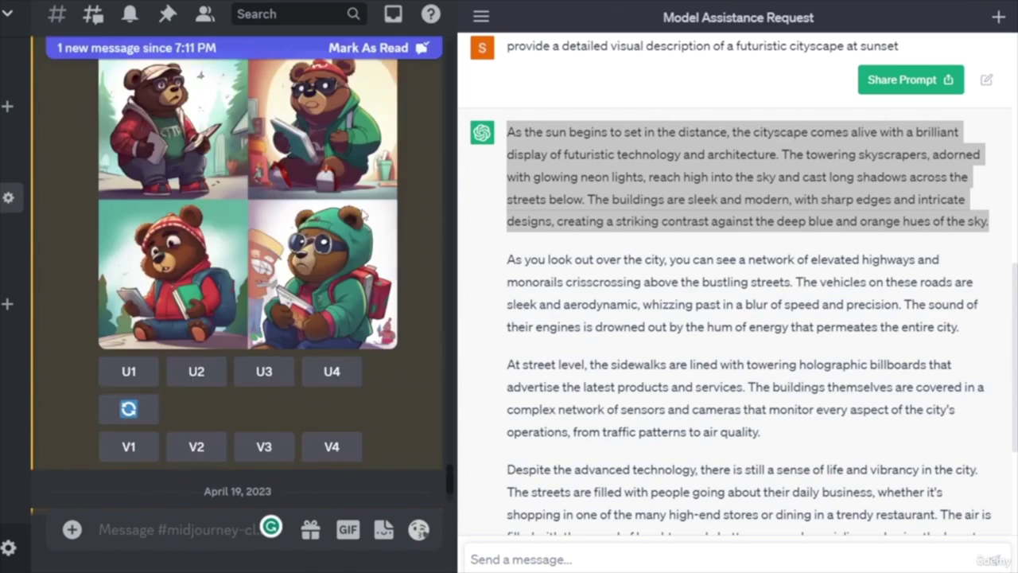
- Upscale the first image (U1) of the summary-prompt sunset cityscape grid
scroll(291, 258, "down", 10)
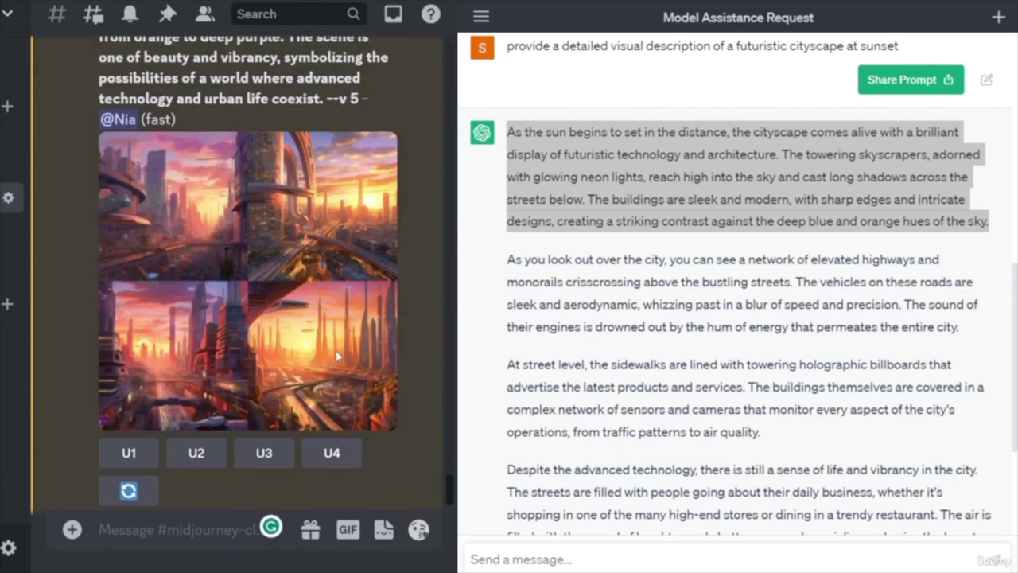
scroll(315, 336, "up", 2)
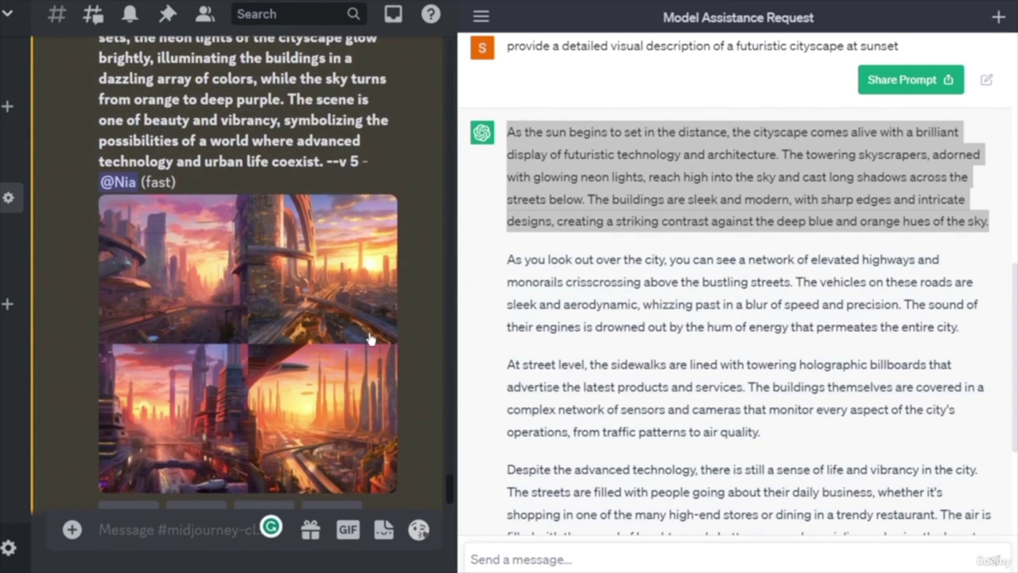
scroll(203, 400, "down", 4)
left_click(131, 390)
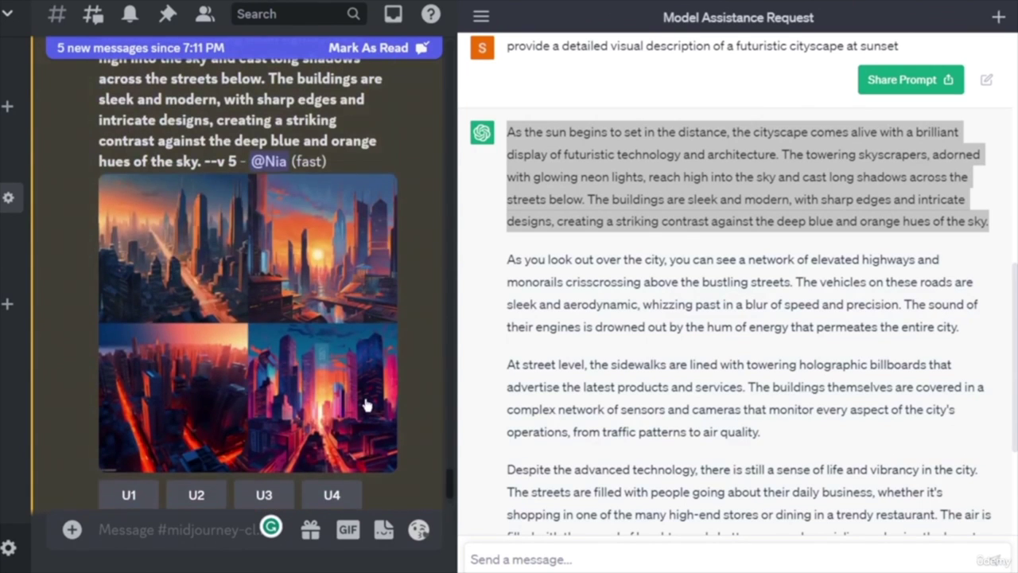
- Scroll through the channel to review the finished cityscape grids
scroll(247, 318, "up", 3)
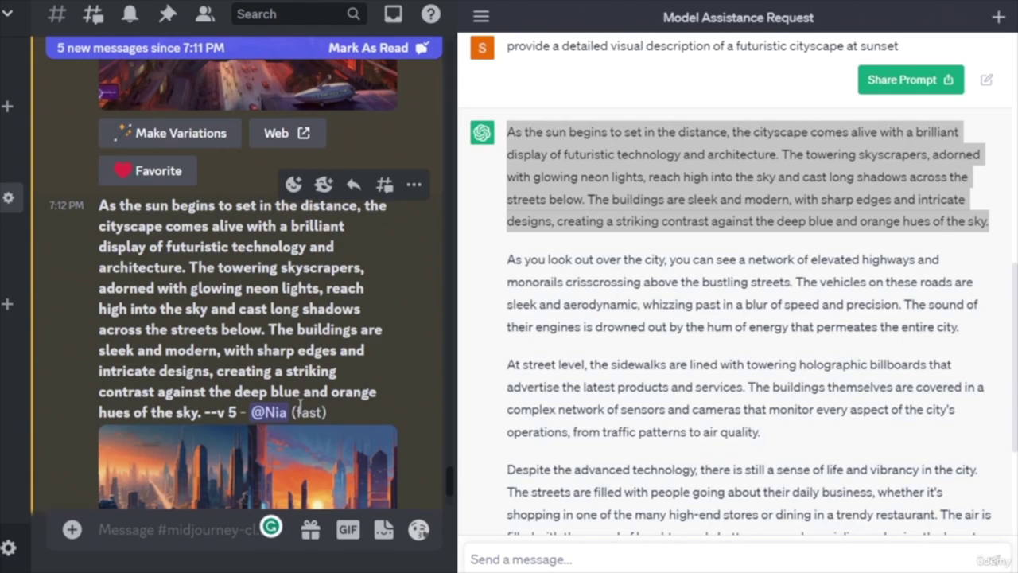
scroll(287, 388, "down", 3)
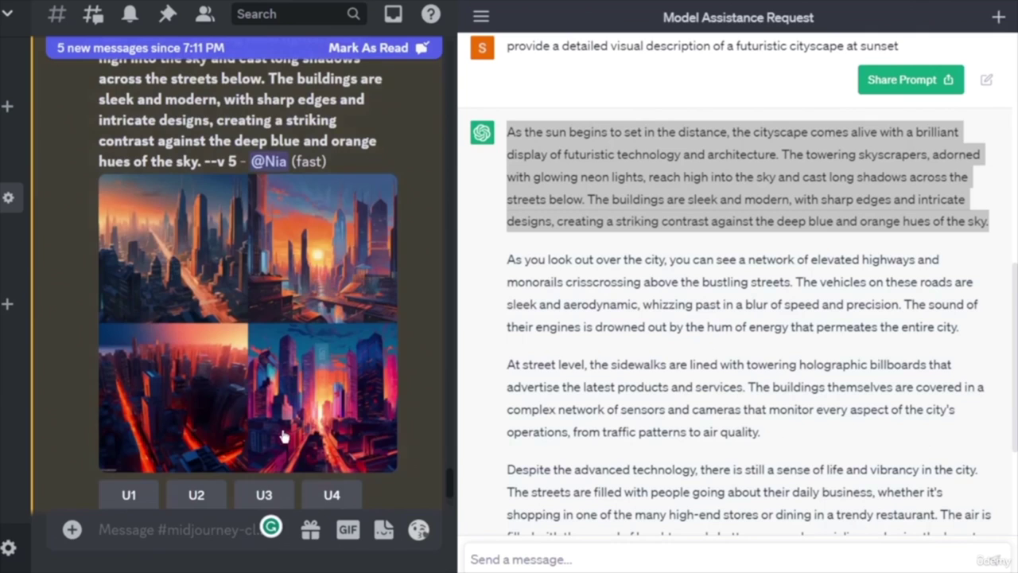
scroll(346, 321, "up", 5)
scroll(286, 434, "down", 6)
scroll(285, 434, "up", 6)
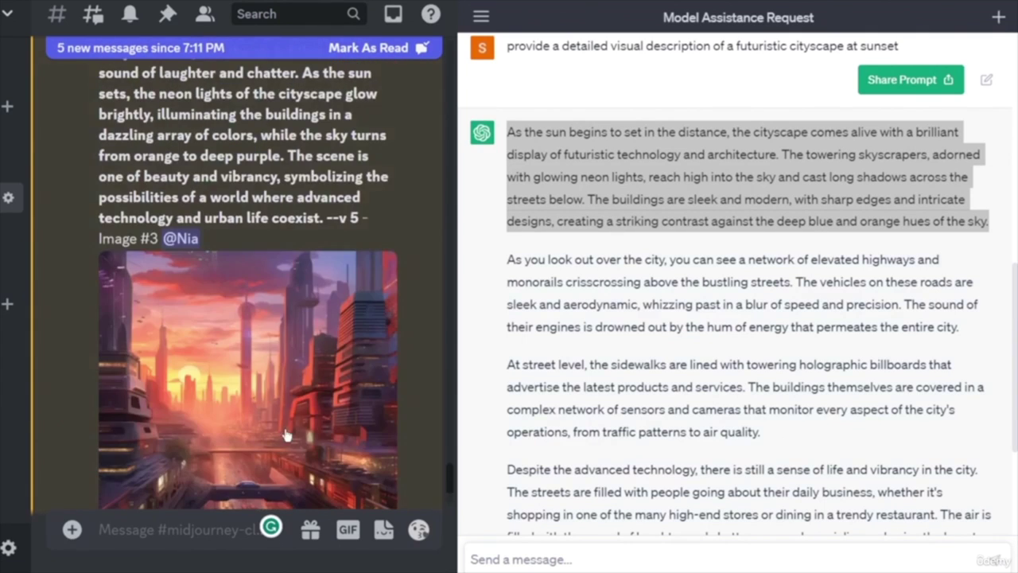
scroll(287, 435, "down", 3)
scroll(286, 435, "down", 8)
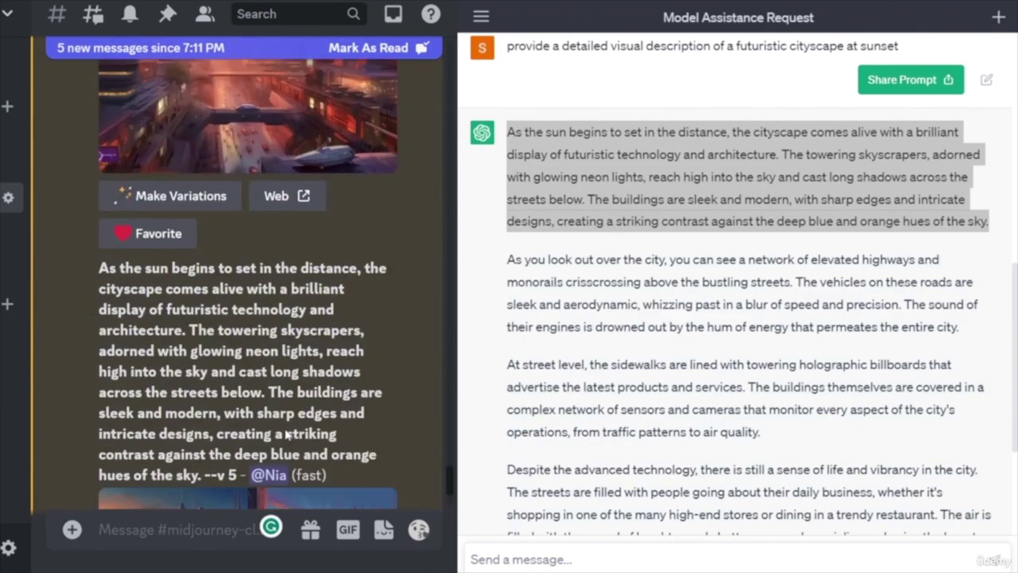
scroll(286, 435, "up", 6)
scroll(286, 436, "down", 6)
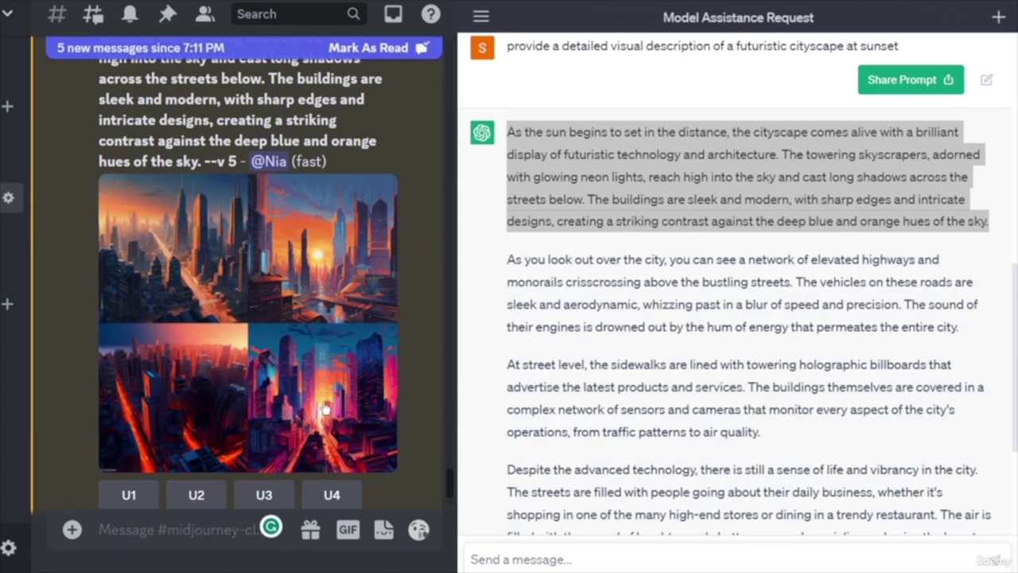
scroll(321, 405, "down", 10)
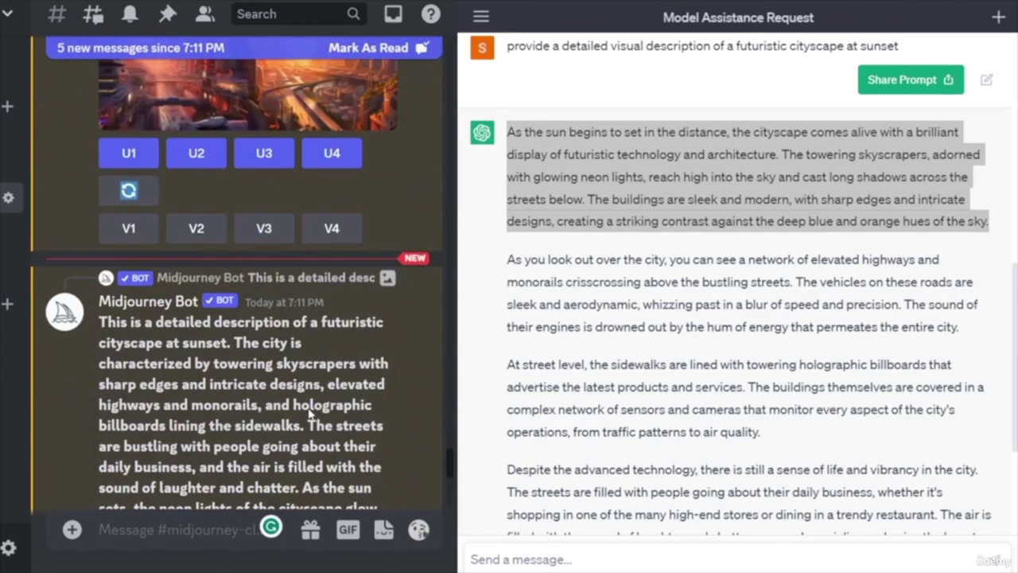
scroll(307, 407, "down", 5)
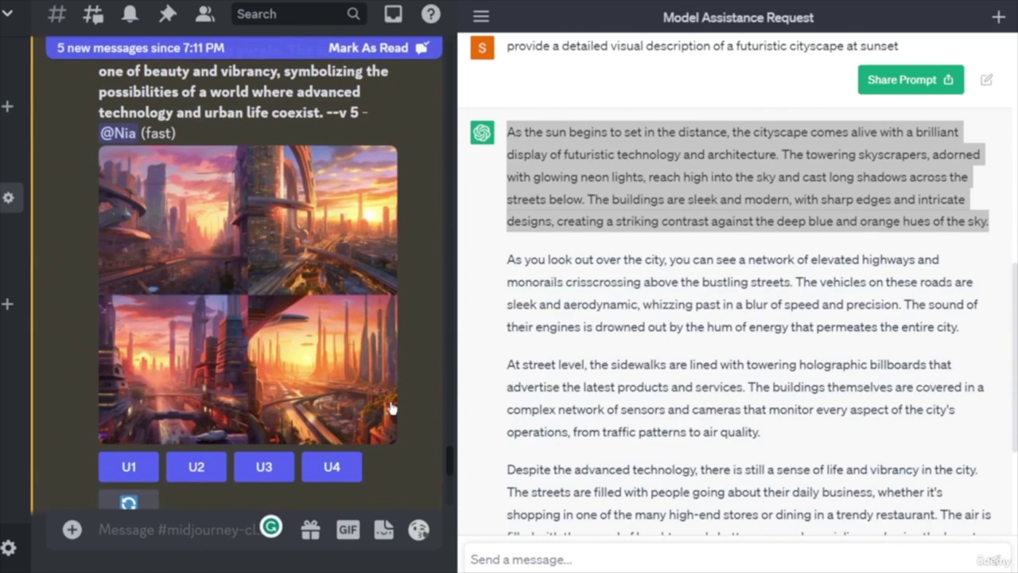
- Scroll through the upscaled cityscape images to compare them
scroll(366, 397, "down", 5)
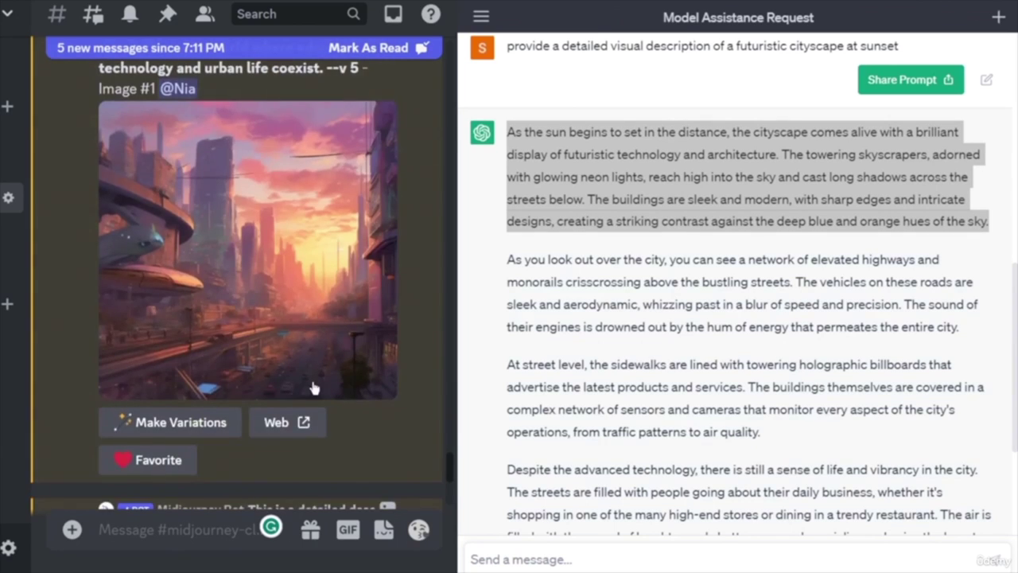
scroll(268, 341, "down", 10)
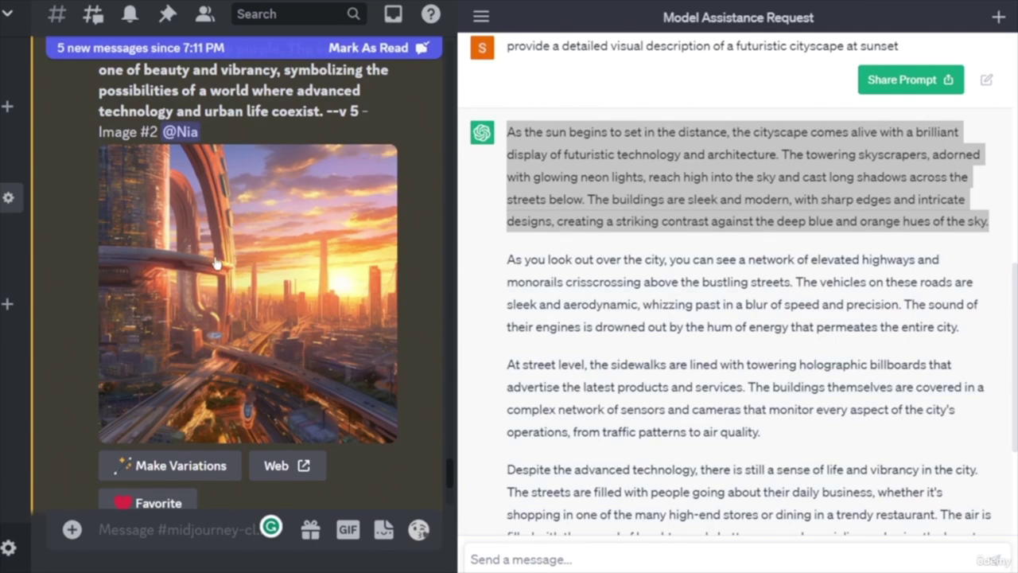
scroll(279, 388, "down", 15)
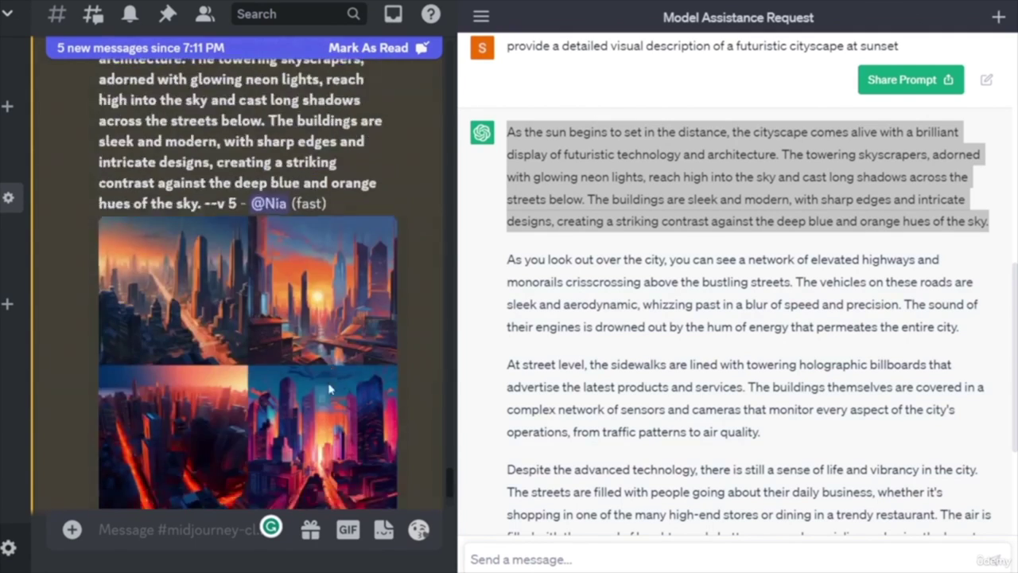
scroll(330, 390, "down", 10)
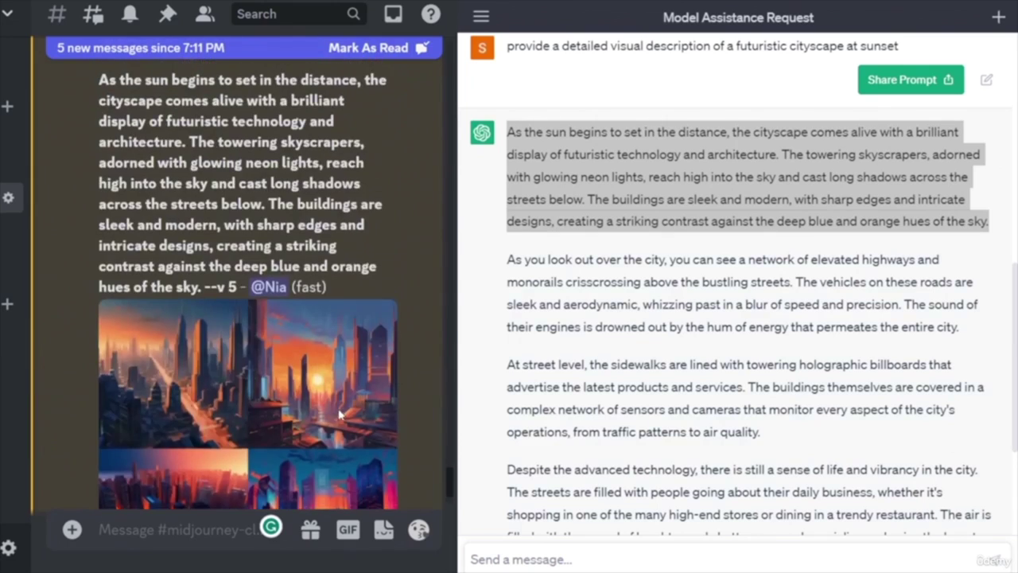
scroll(349, 418, "up", 10)
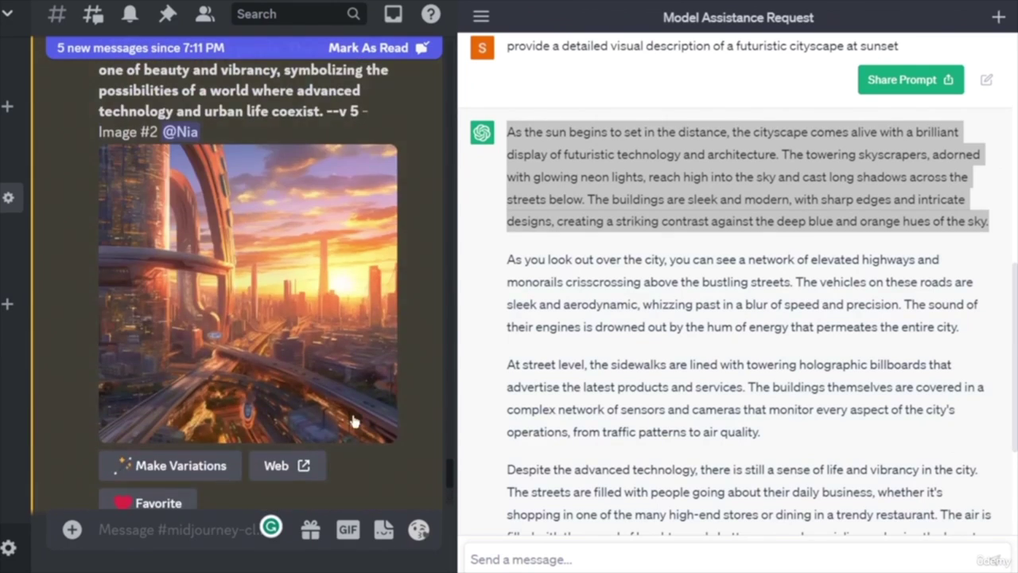
scroll(354, 412, "up", 5)
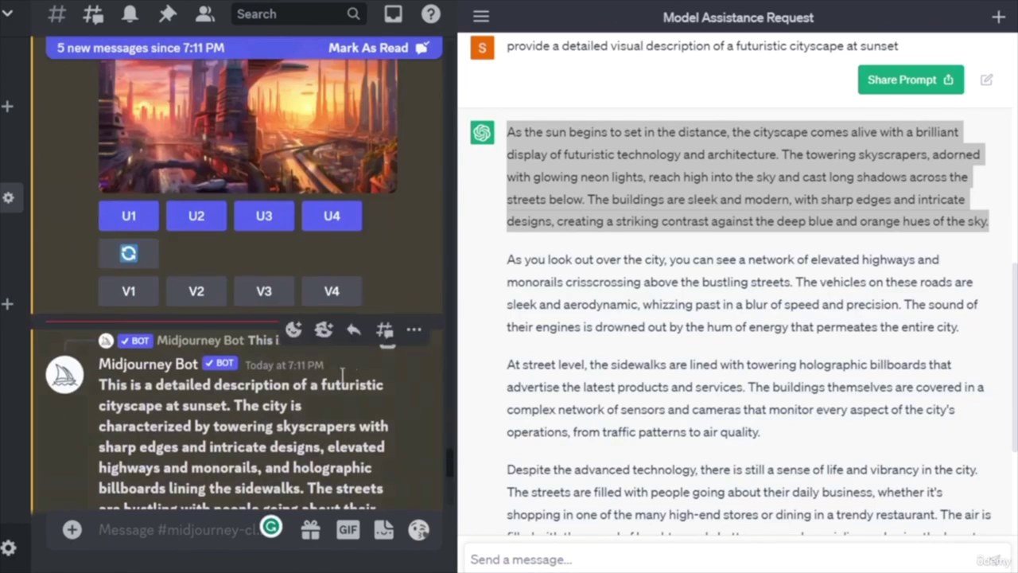
scroll(330, 308, "down", 5)
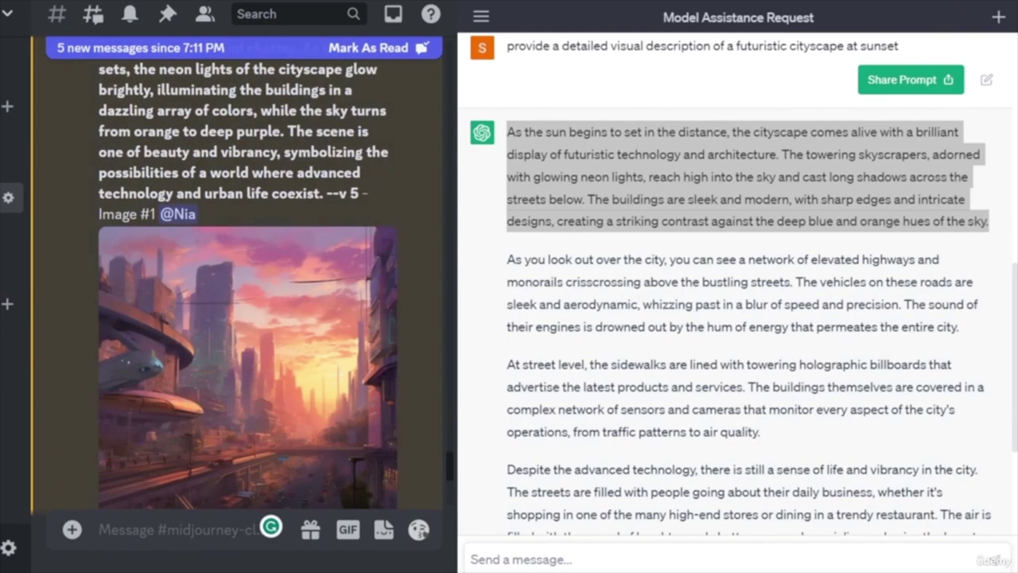
- Submit the 'As you look out over the city' highways-and-monorails paragraph as an /imagine prompt
left_click_drag(516, 253, 1005, 327)
key("ctrl+c")
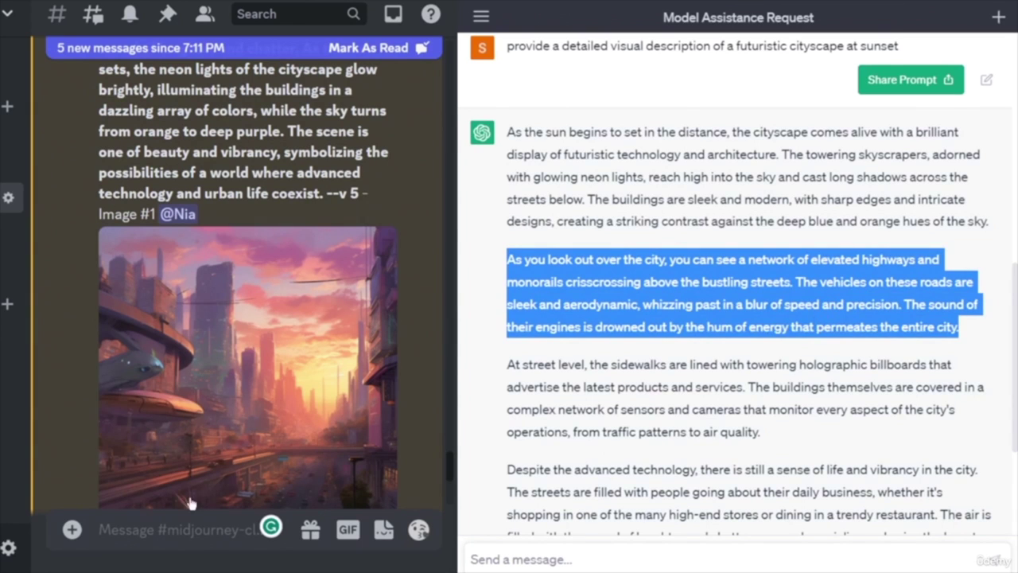
left_click(125, 531)
type("/")
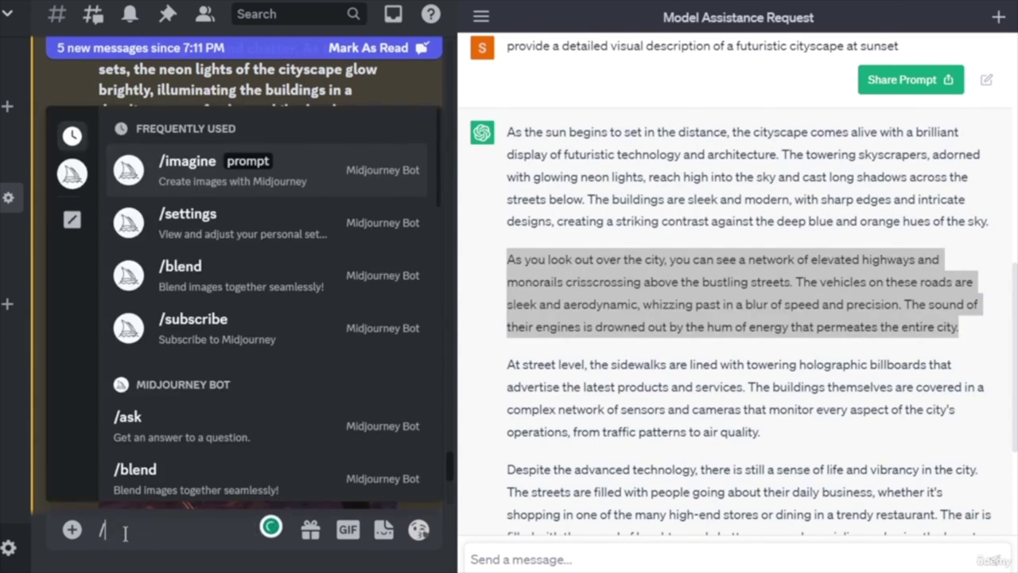
key("Tab")
key("ctrl+v")
key("Return")
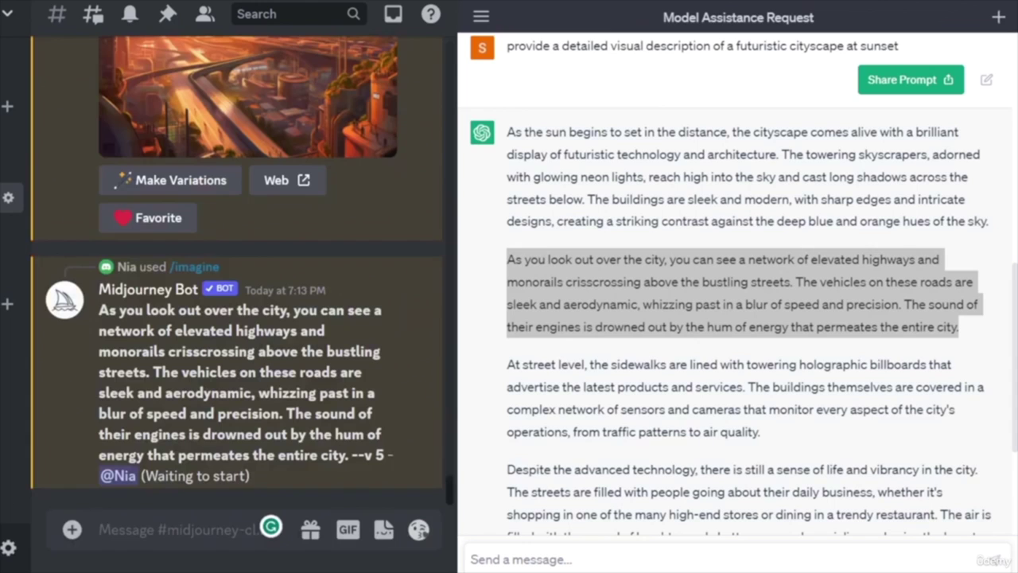
- Copy the 'At street level' paragraph and submit it as an /imagine prompt
scroll(783, 358, "down", 3)
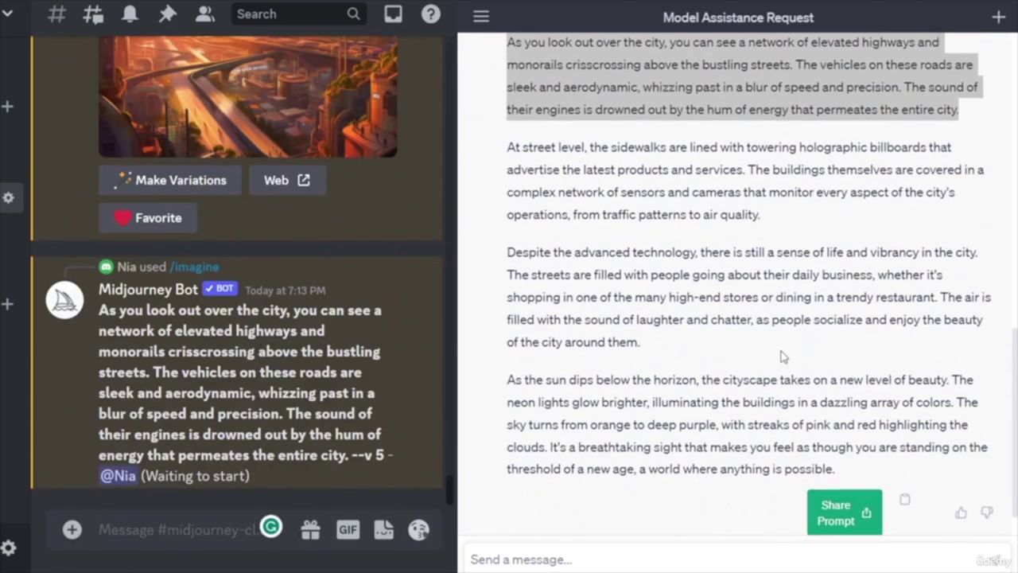
left_click(514, 148)
left_click_drag(514, 148, 804, 220)
key("ctrl+c")
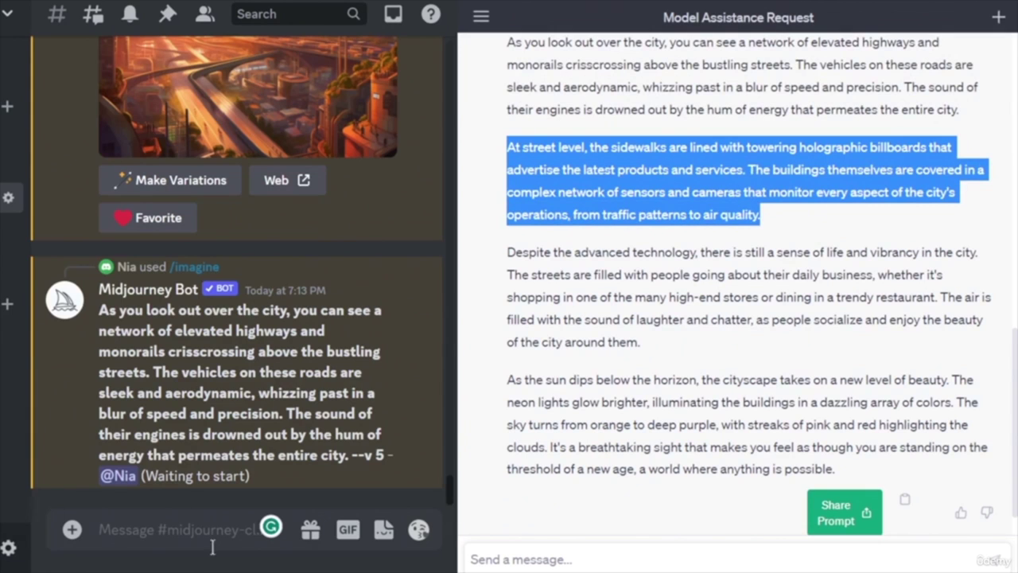
left_click(158, 535)
type("/")
key("Tab")
key("ctrl+v")
key("Return")
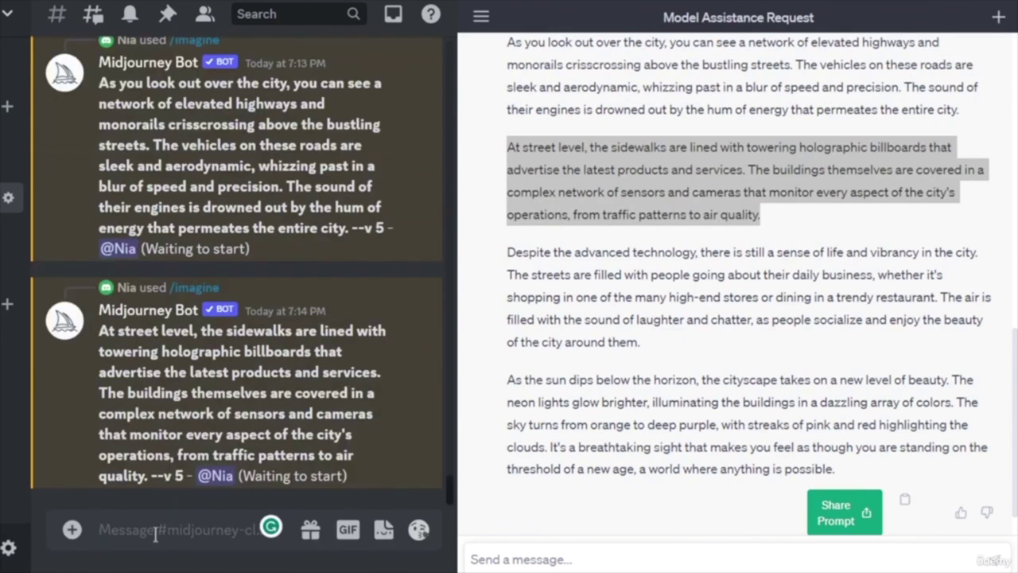
- Copy the 'Despite the advanced technology' paragraph and submit it as an /imagine prompt
left_click_drag(508, 252, 704, 342)
key("ctrl+c")
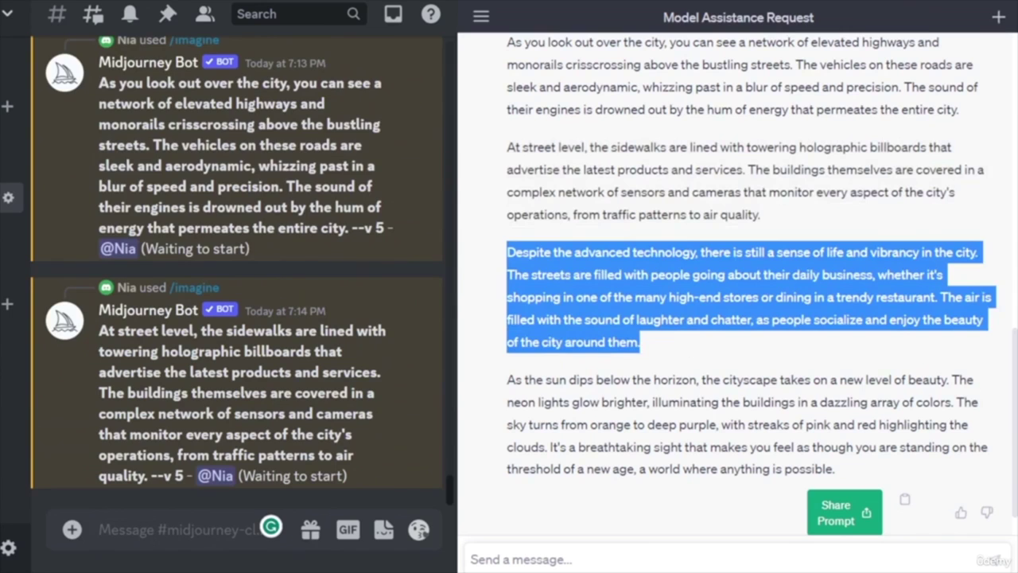
left_click(148, 535)
type("/")
key("Tab")
key("ctrl+v")
key("Return")
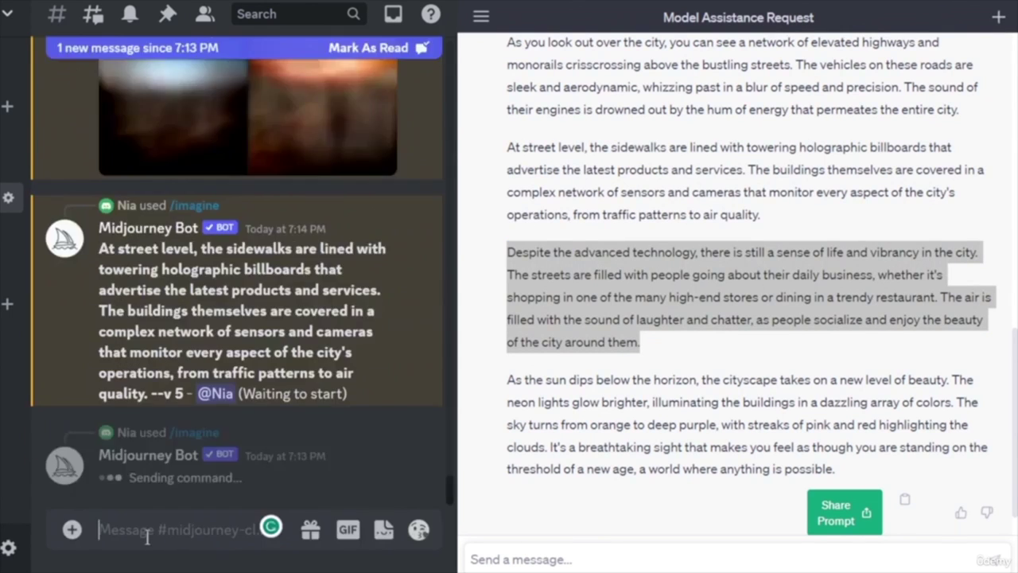
- Copy the 'As the sun dips' sunset paragraph and submit it as an /imagine prompt
triple_click(526, 378)
key("ctrl+c")
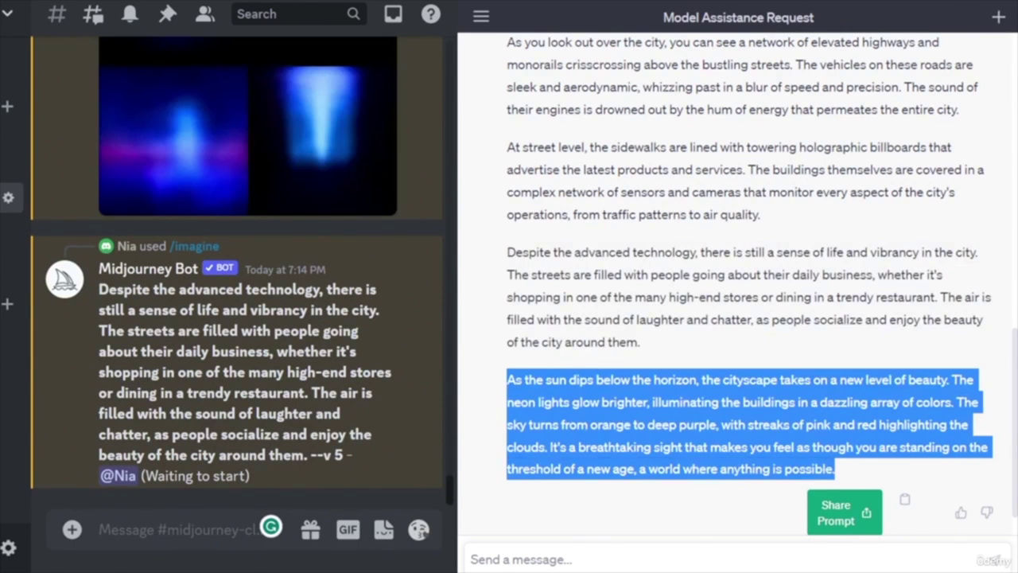
left_click(164, 533)
type("/")
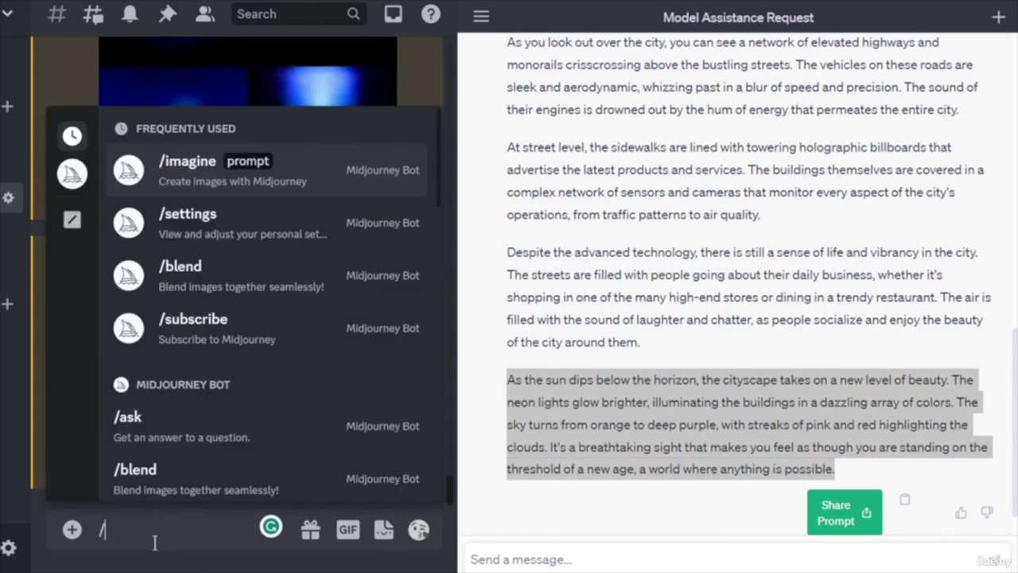
key("Tab")
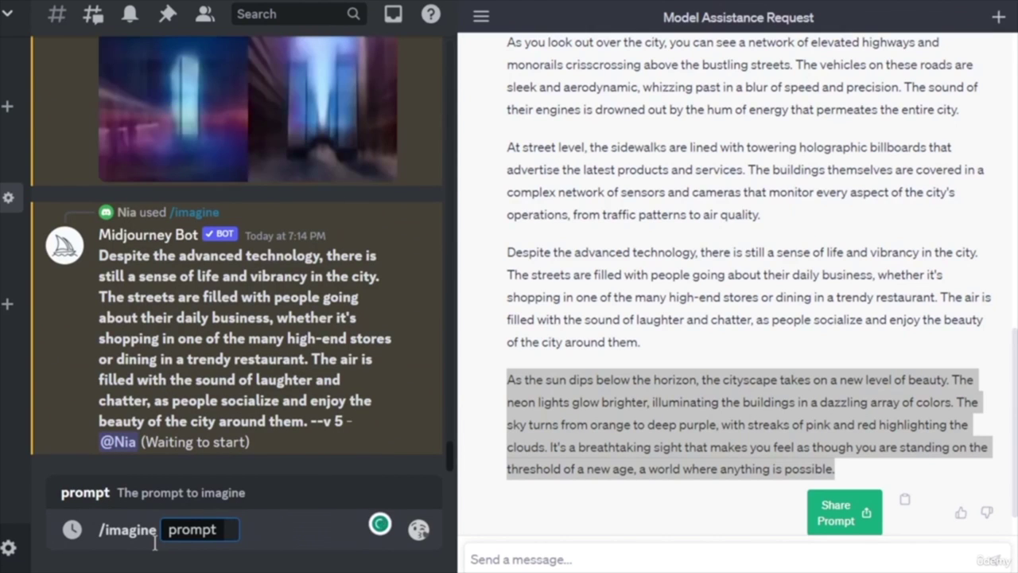
key("ctrl+v")
key("Return")
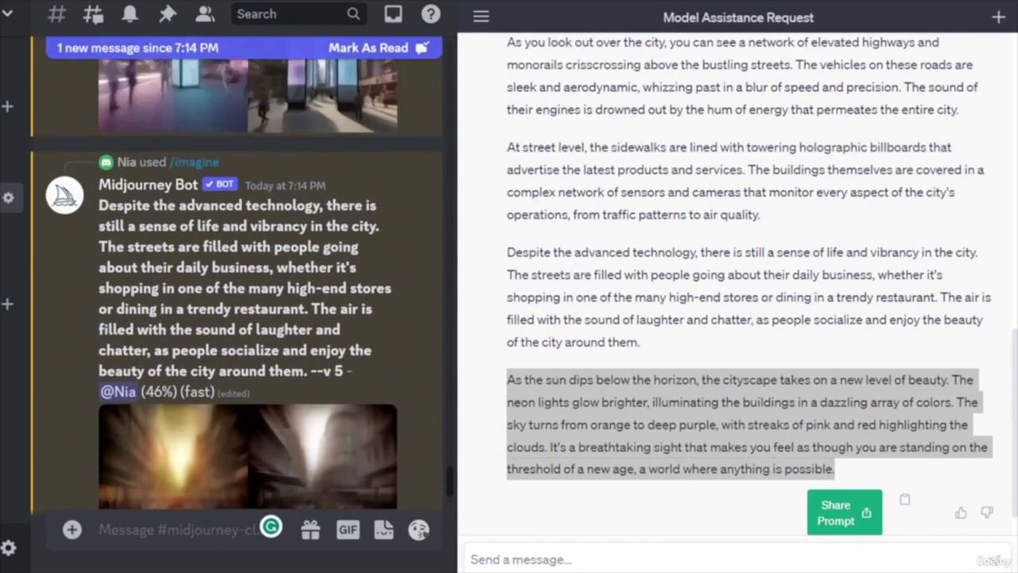
- Upscale images 2, 3 and 4 (U2–U4) of the elevated-highway cityscape grid
scroll(236, 284, "up", 10)
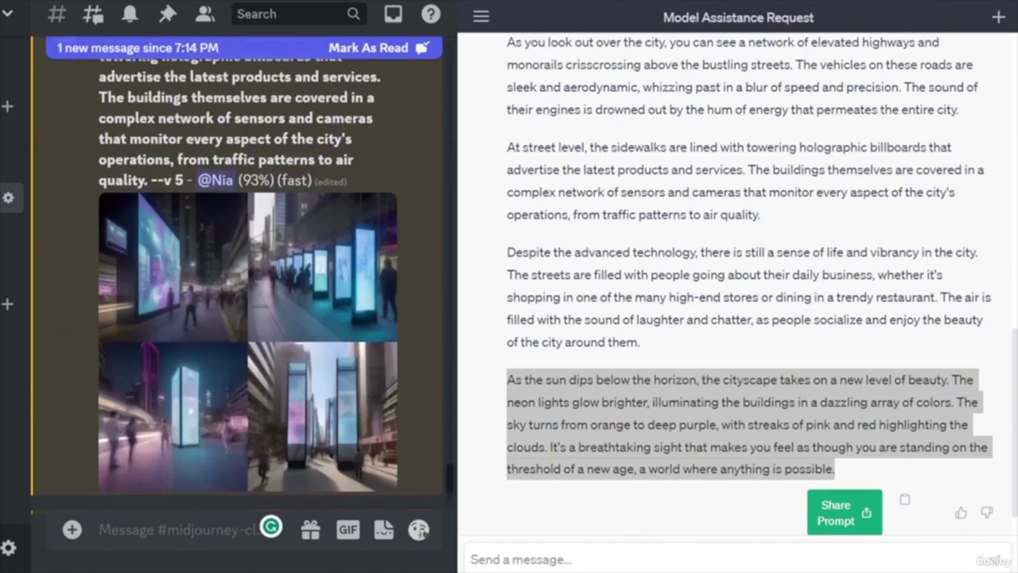
scroll(236, 284, "down", 10)
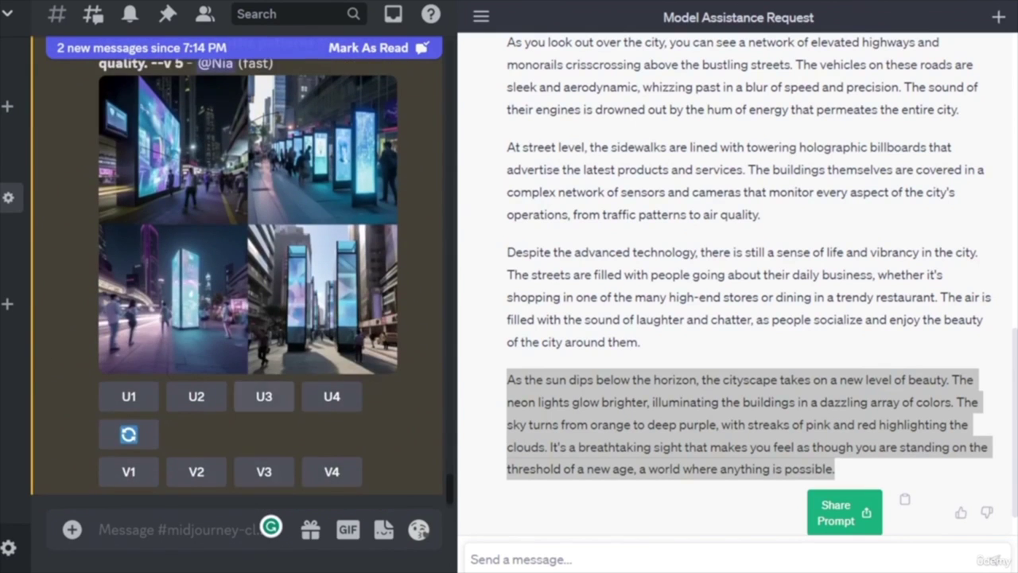
scroll(247, 271, "down", 5)
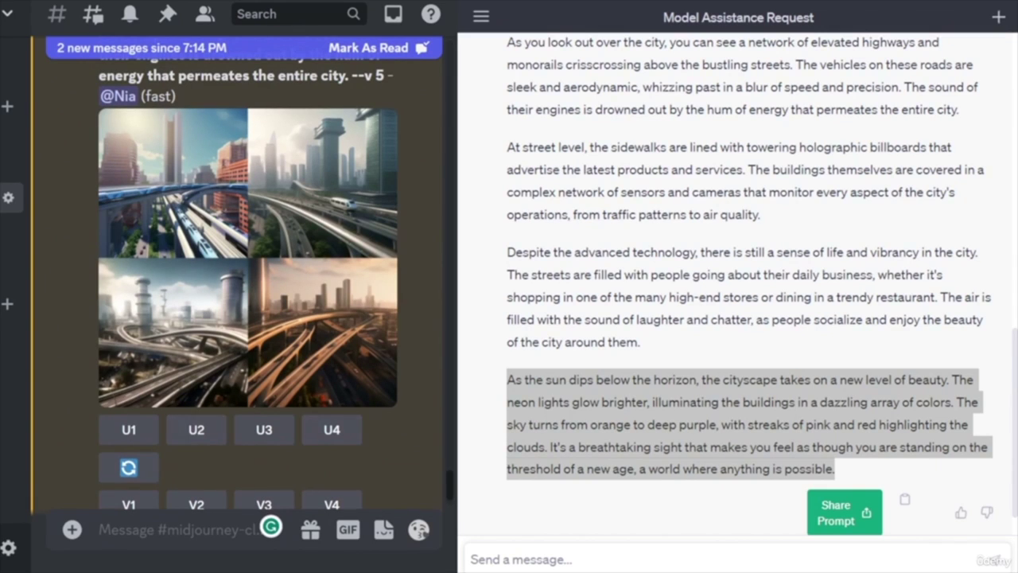
left_click(196, 429)
left_click(270, 434)
left_click(335, 433)
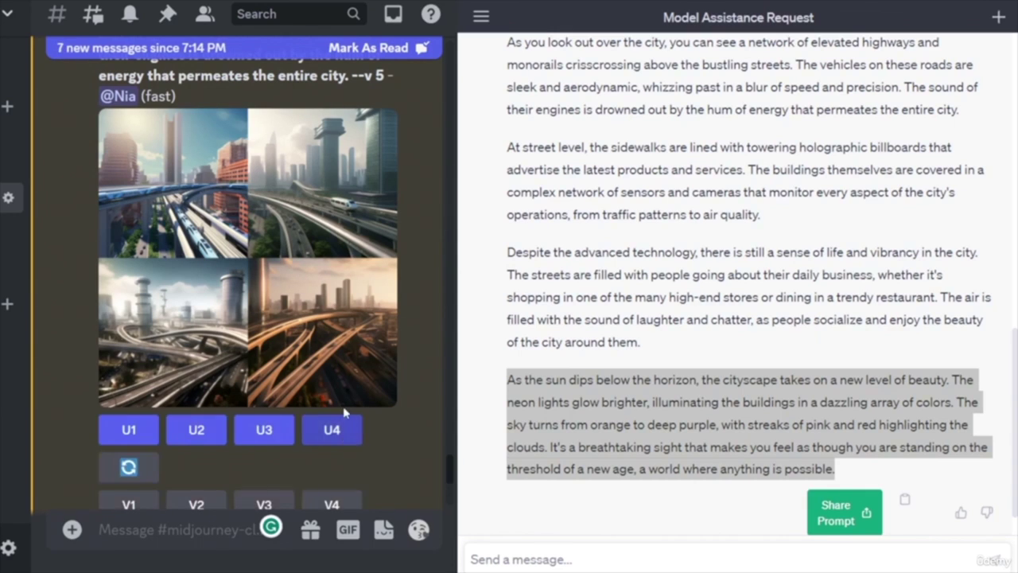
- Scroll down to check the finished 'At street level' billboard grid
scroll(292, 321, "down", 10)
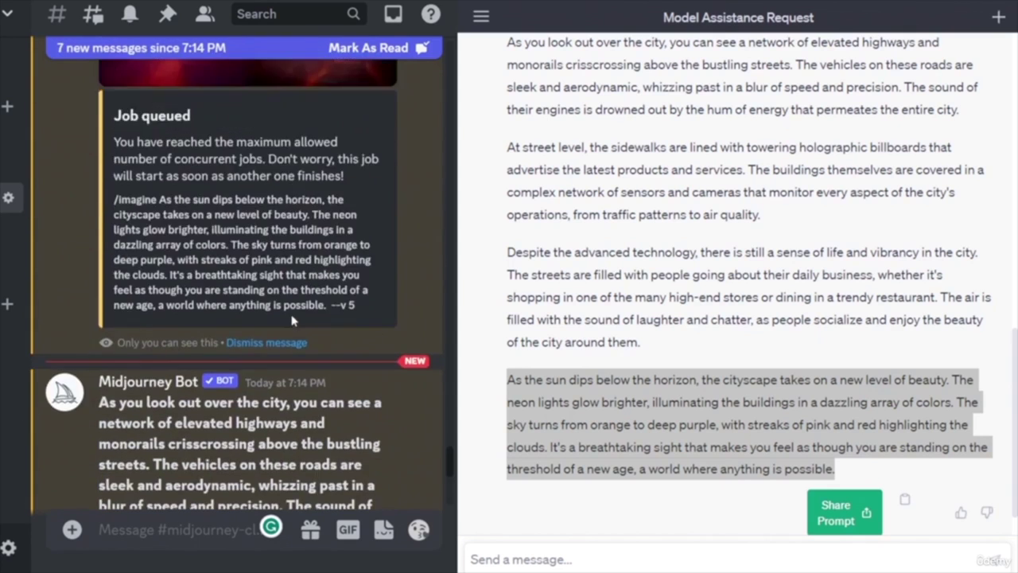
scroll(291, 320, "down", 10)
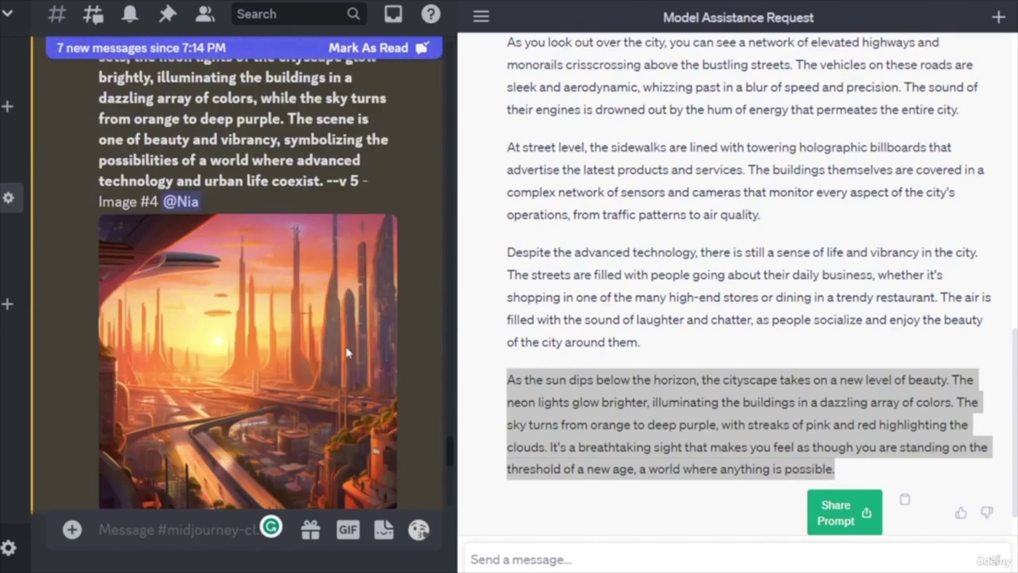
scroll(322, 326, "down", 5)
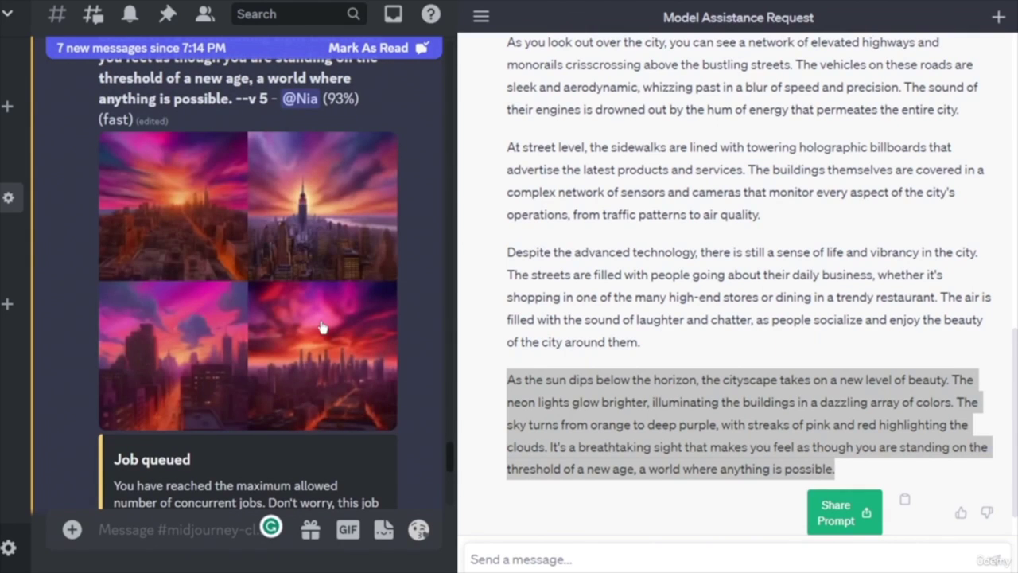
scroll(322, 327, "down", 15)
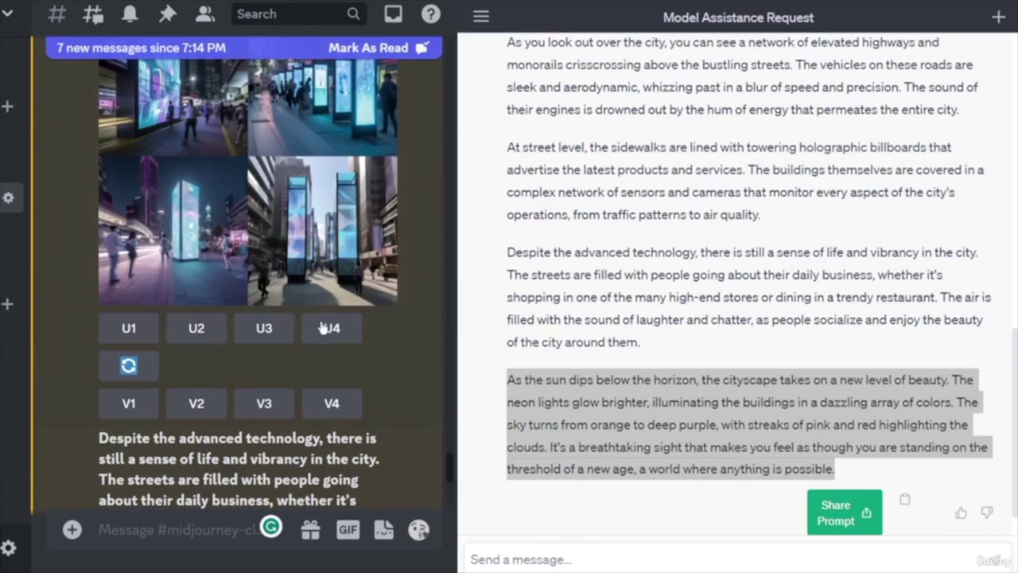
scroll(308, 278, "up", 8)
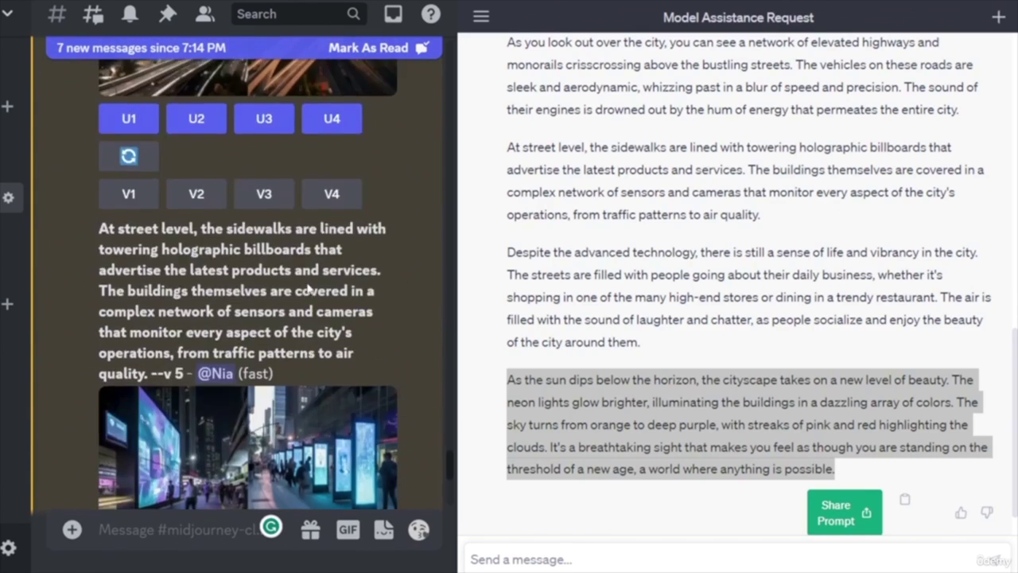
- Upscale all four images (U1–U4) of the holographic-billboard grid
scroll(318, 298, "down", 8)
left_click(128, 391)
left_click(196, 391)
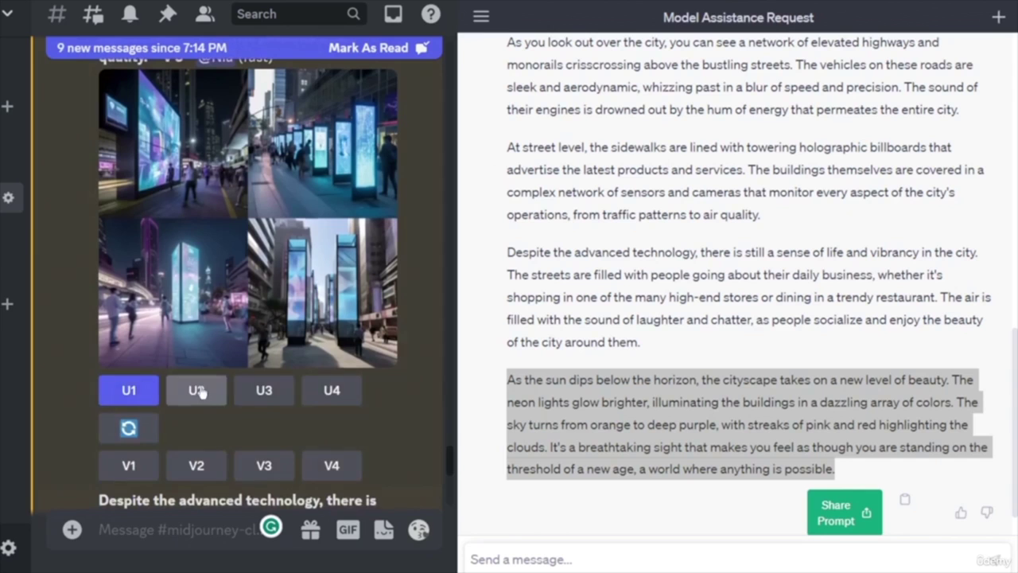
left_click(264, 391)
left_click(310, 390)
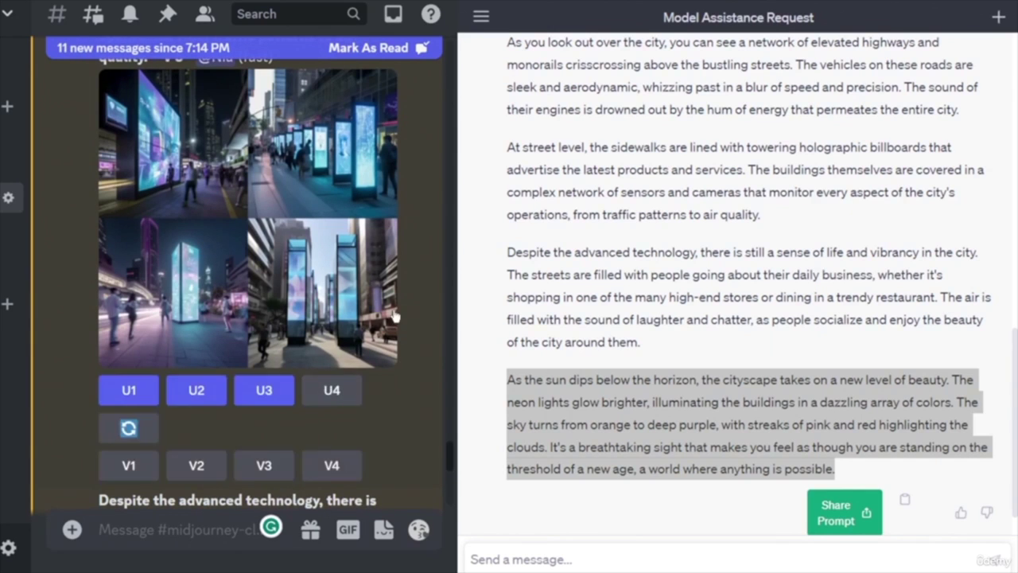
- Upscale all four images (U1–U4) of the crowded street-scene grid
scroll(332, 299, "down", 8)
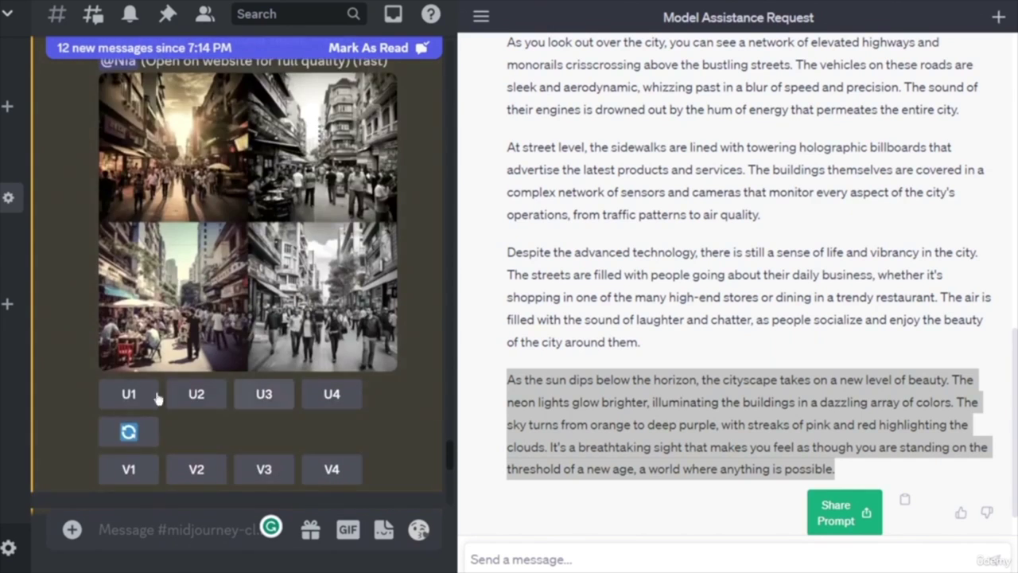
left_click(128, 390)
left_click(197, 390)
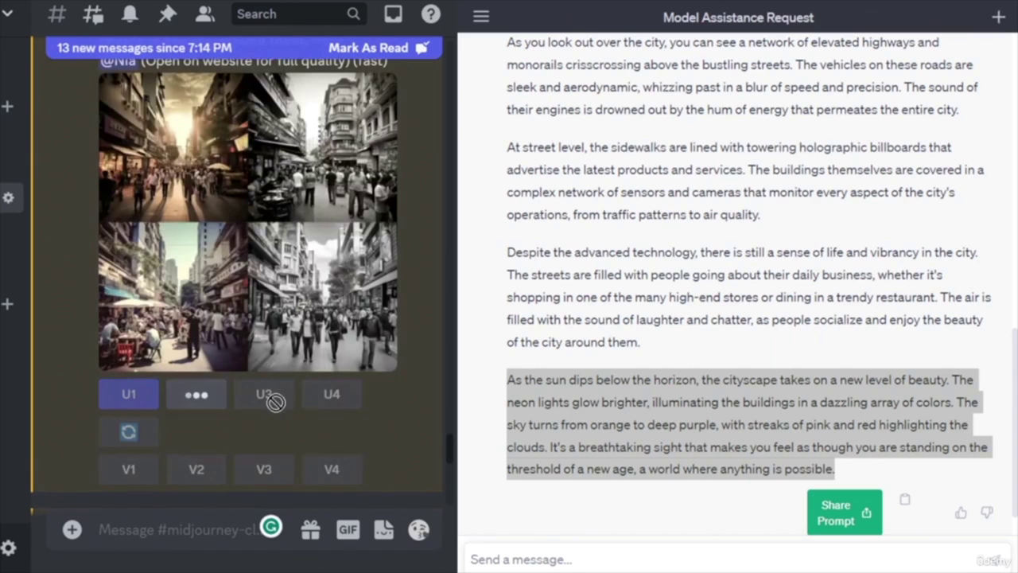
left_click(283, 390)
left_click(332, 393)
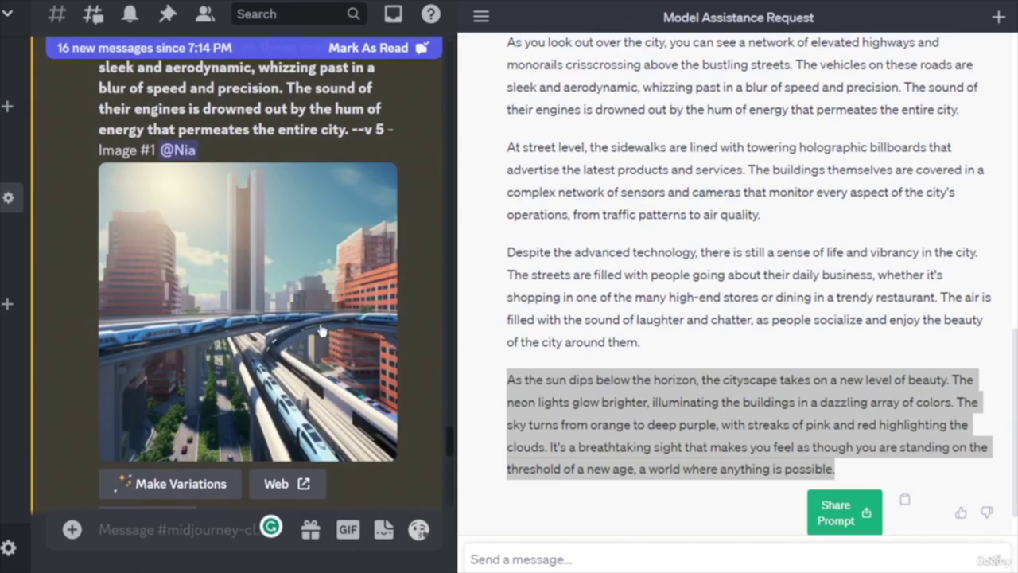
scroll(350, 326, "up", 10)
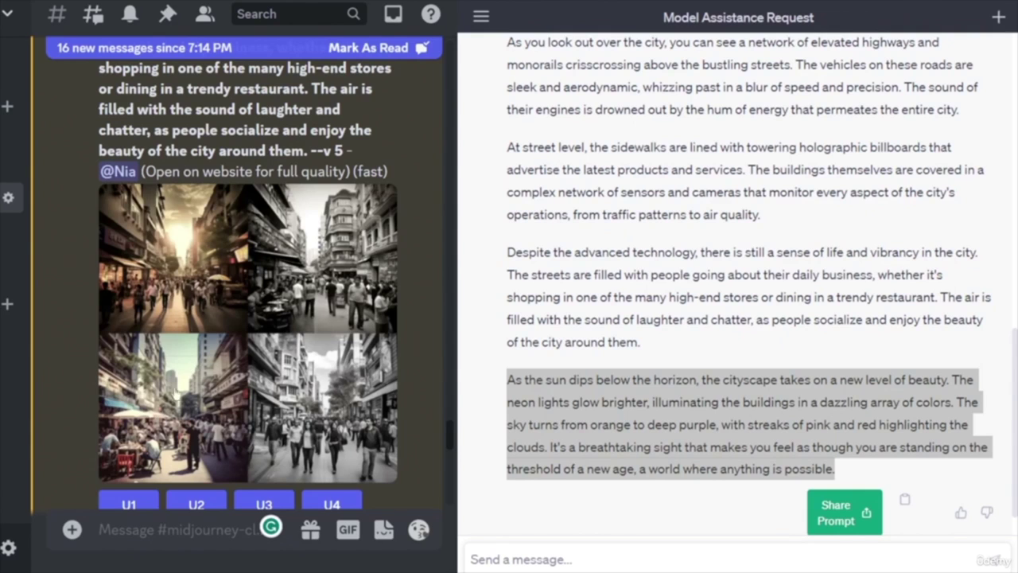
scroll(200, 392, "up", 3)
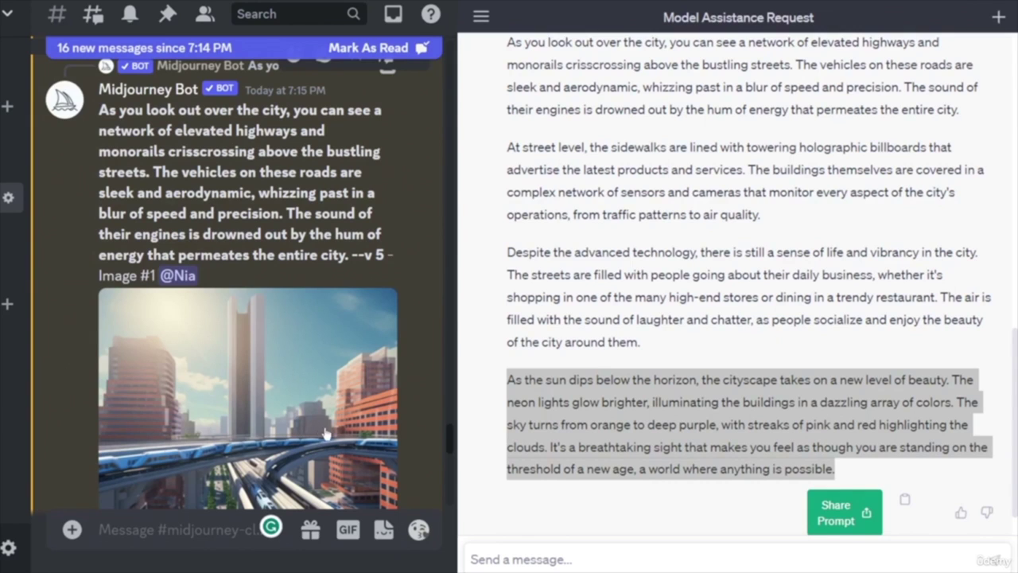
scroll(326, 434, "down", 3)
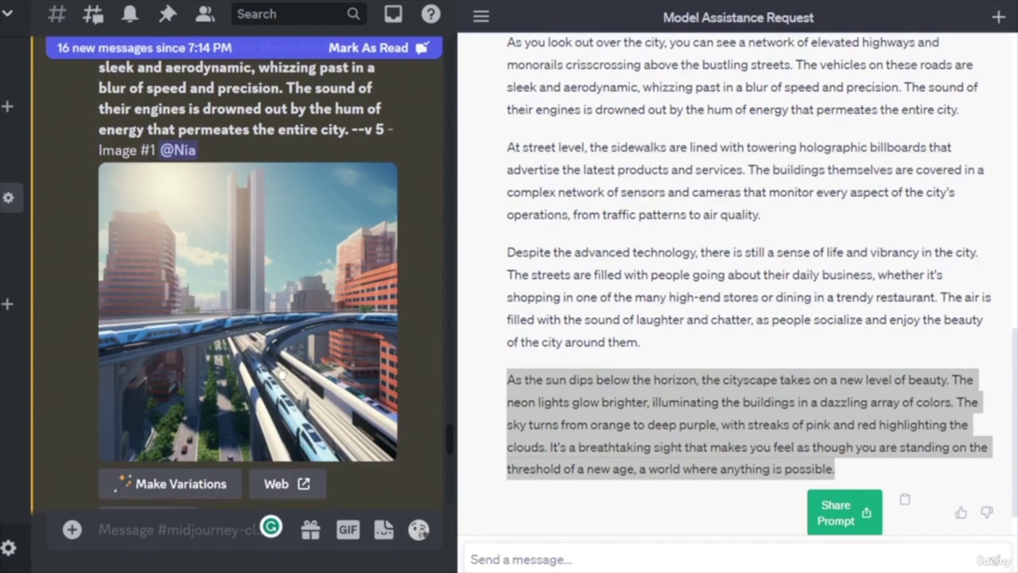
scroll(354, 344, "down", 8)
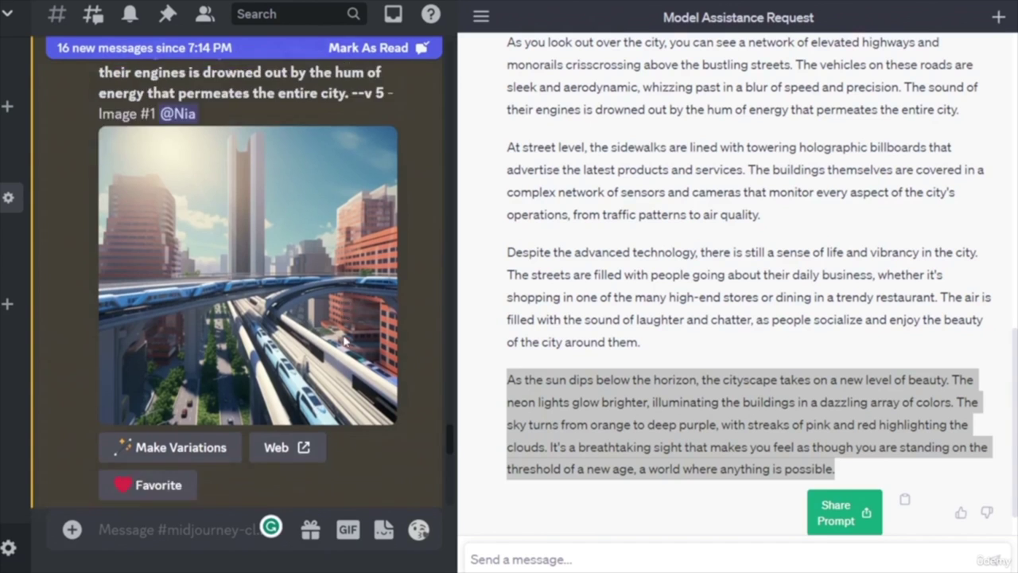
scroll(334, 398, "down", 2)
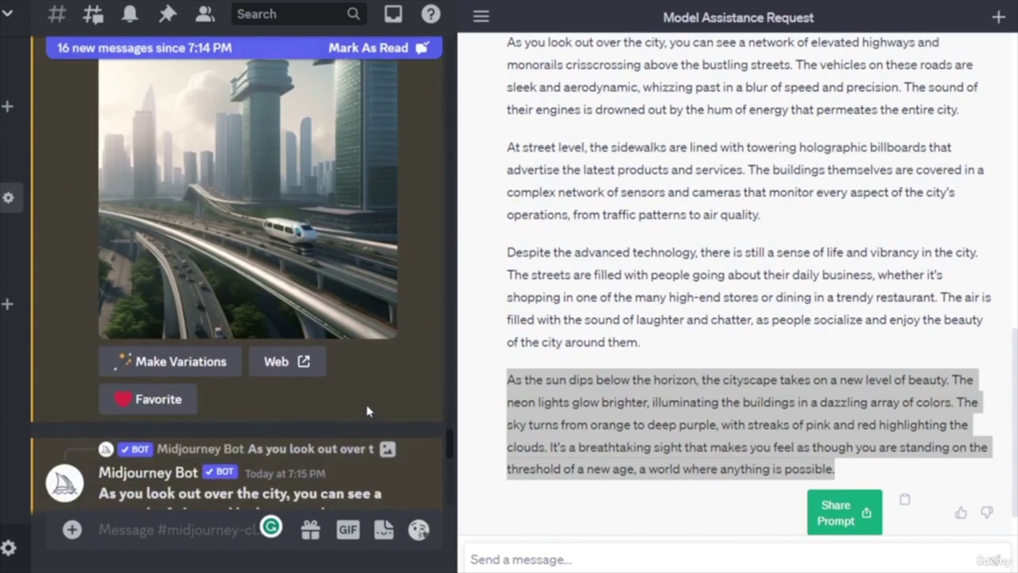
scroll(272, 248, "down", 7)
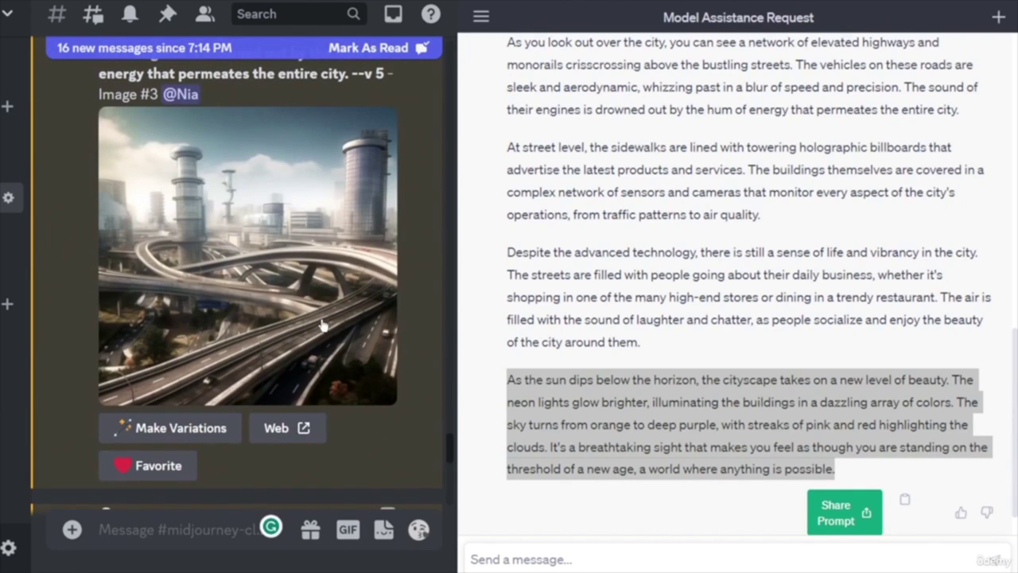
scroll(302, 326, "down", 8)
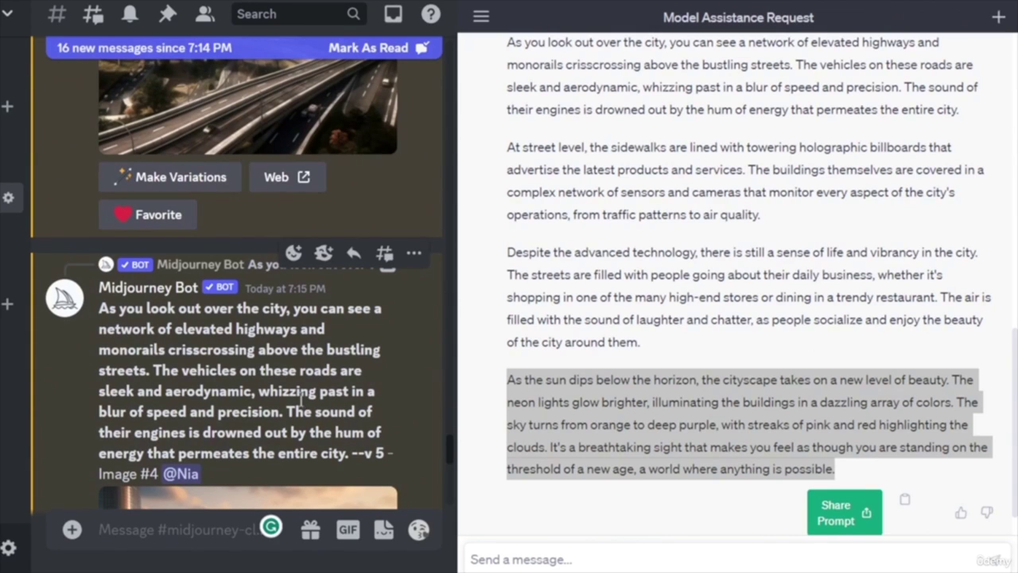
scroll(286, 385, "down", 10)
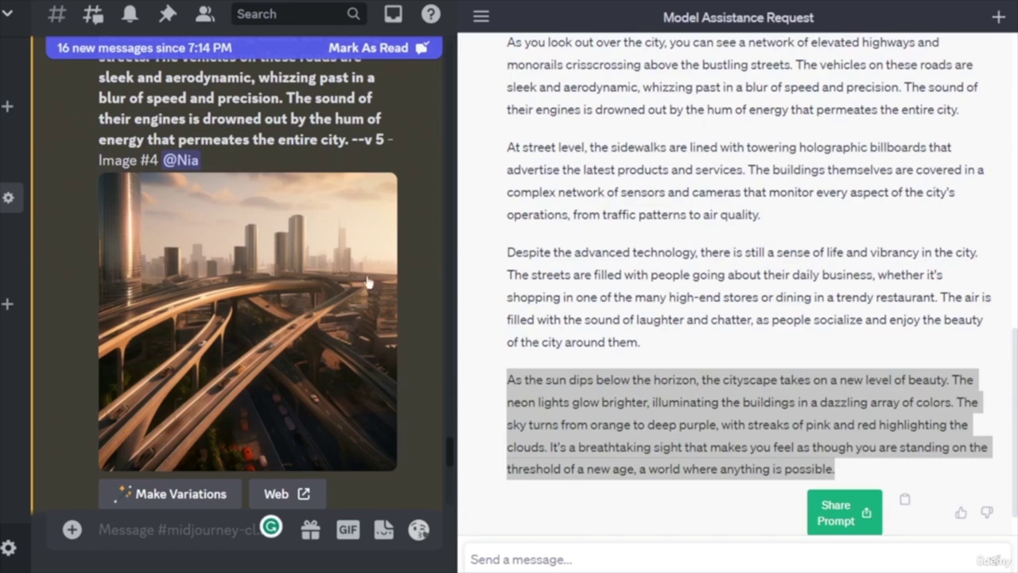
scroll(294, 354, "up", 5)
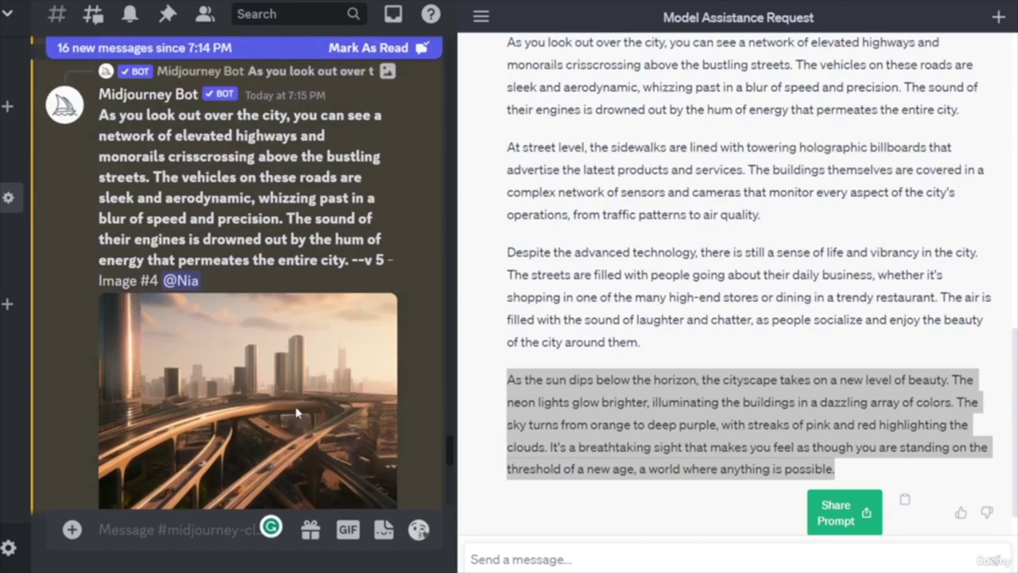
scroll(270, 391, "up", 6)
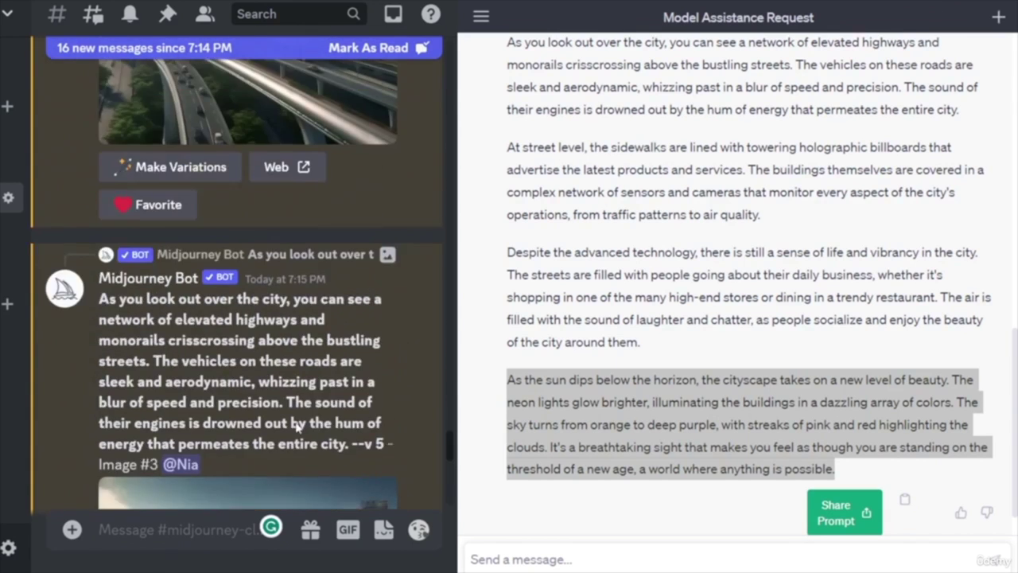
scroll(295, 269, "up", 5)
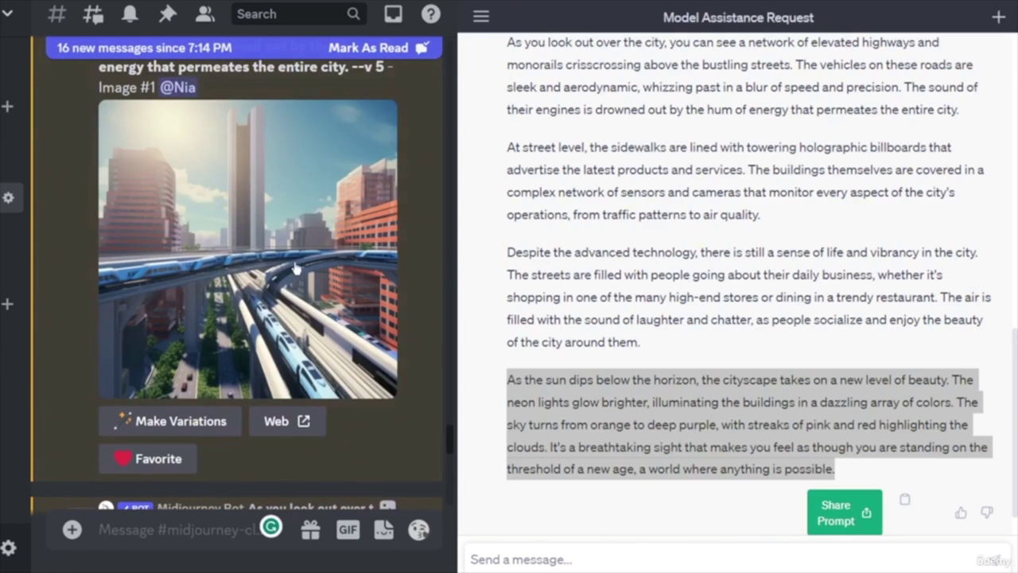
scroll(322, 326, "up", 5)
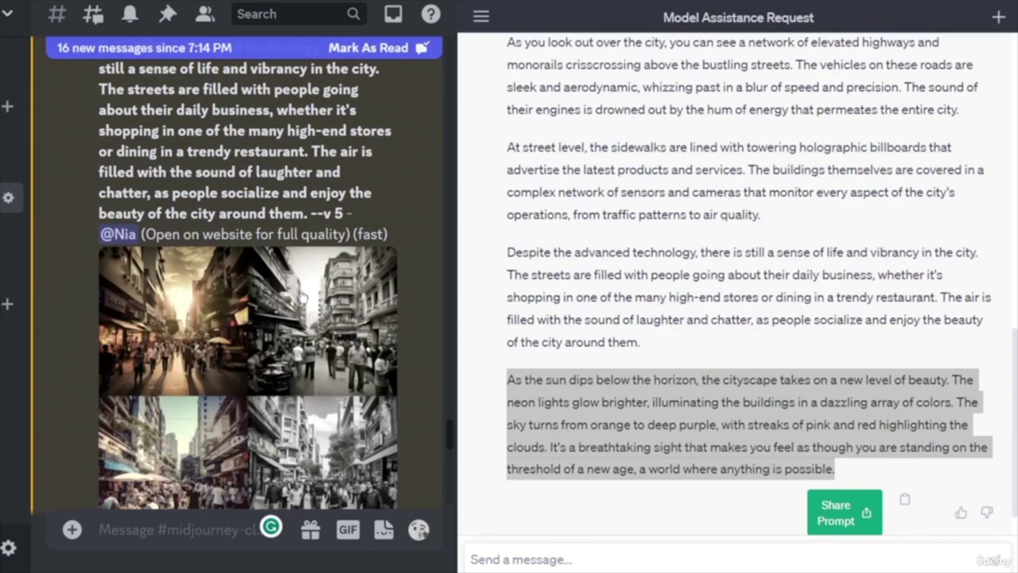
scroll(324, 386, "down", 10)
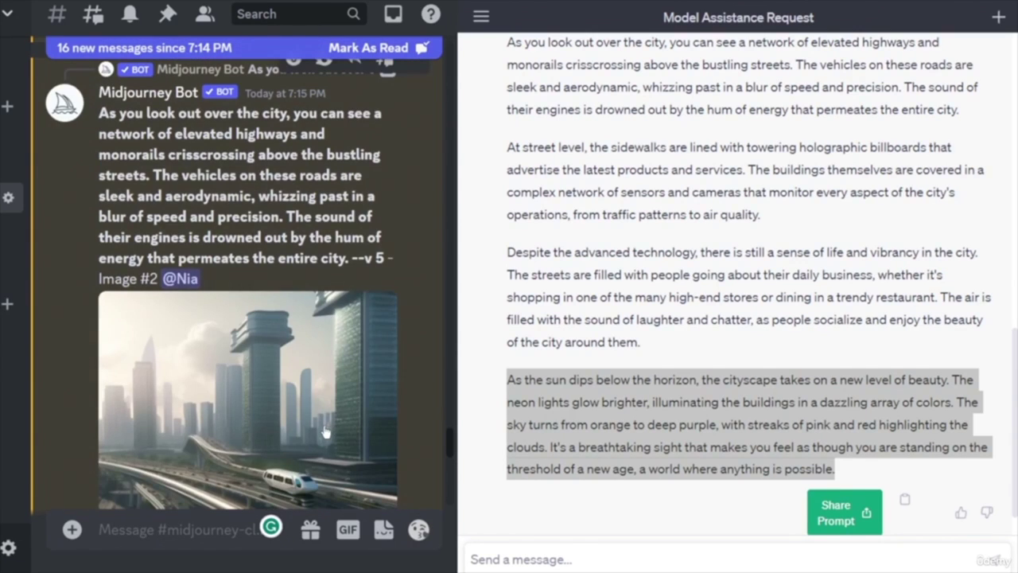
scroll(324, 432, "down", 10)
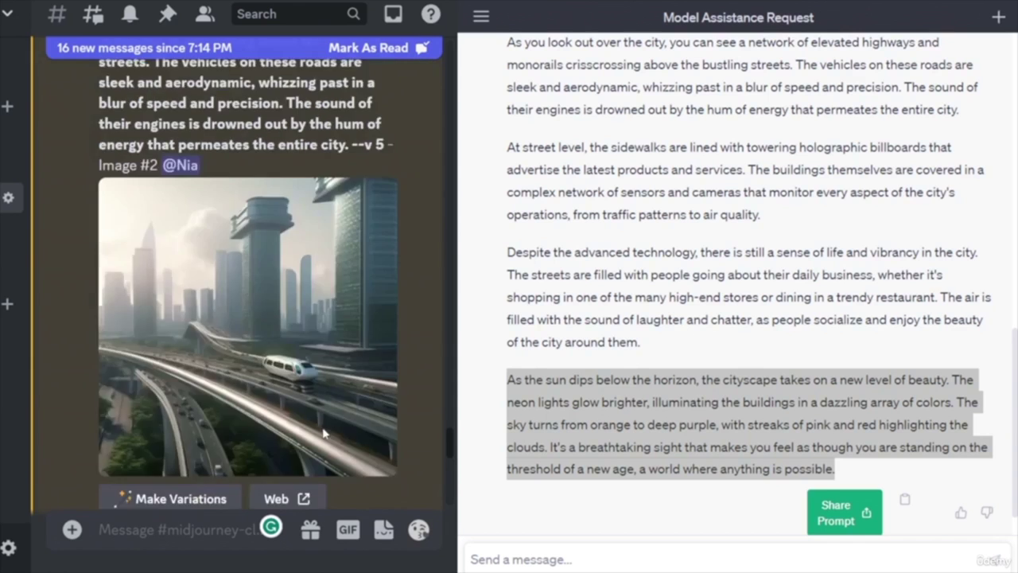
scroll(311, 433, "down", 10)
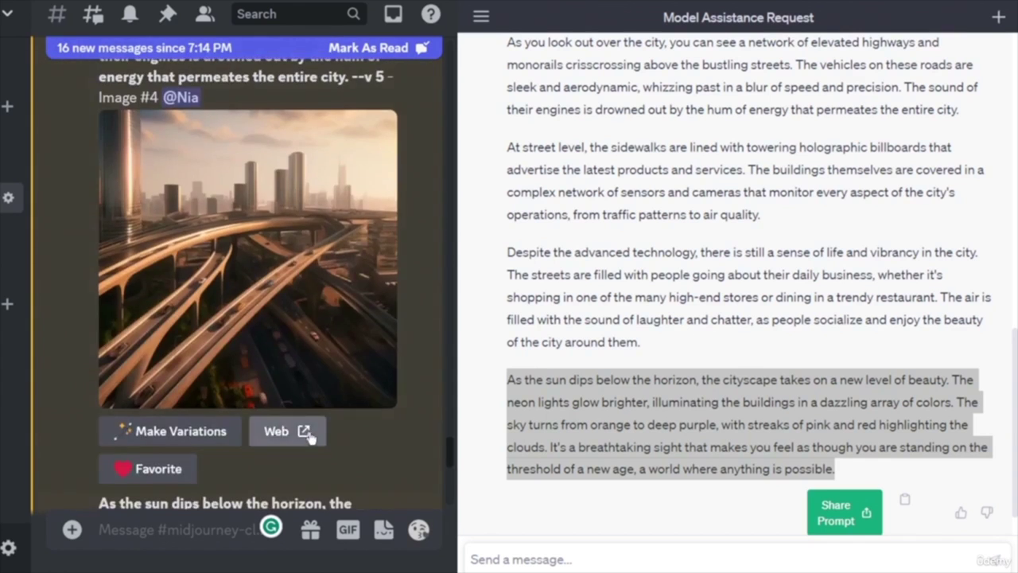
- Upscale images 2, 3 and 4 (U2–U4) of the purple sunset city grid
left_click(196, 334)
left_click(263, 333)
left_click(332, 334)
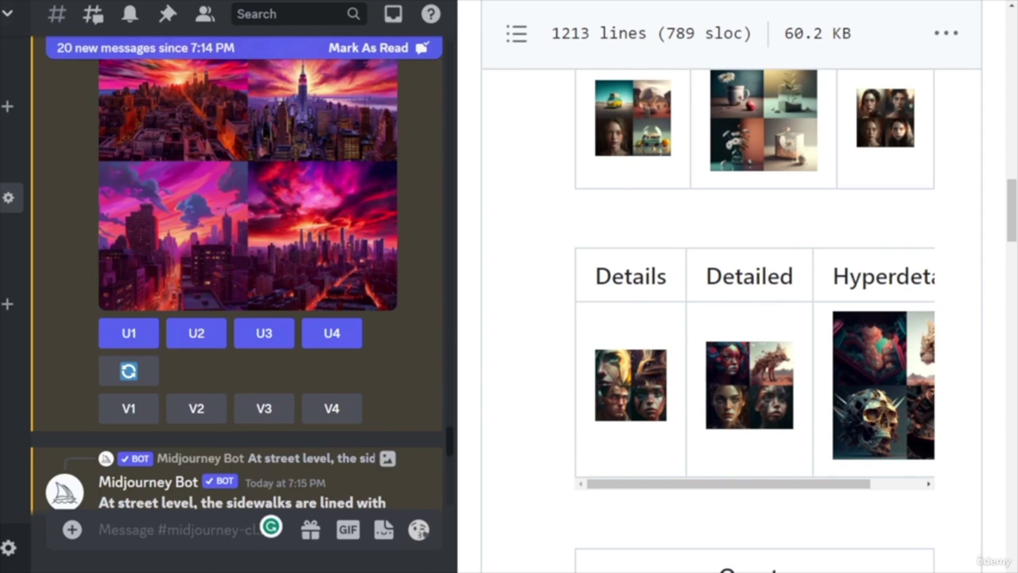
- Return to the Midjourney Styles and Keywords Reference folder list on GitHub
key("ctrl+t")
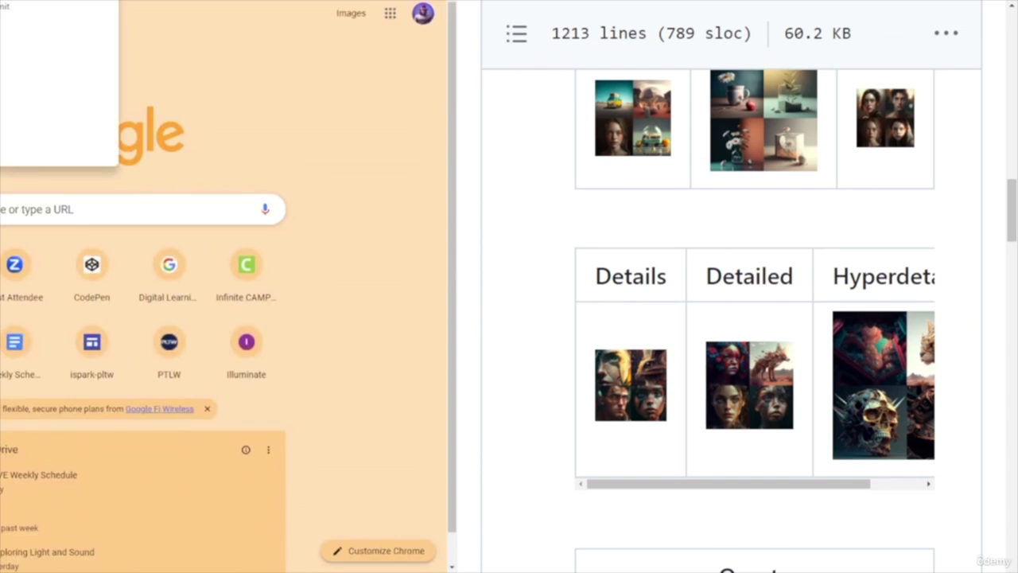
key("ctrl+w")
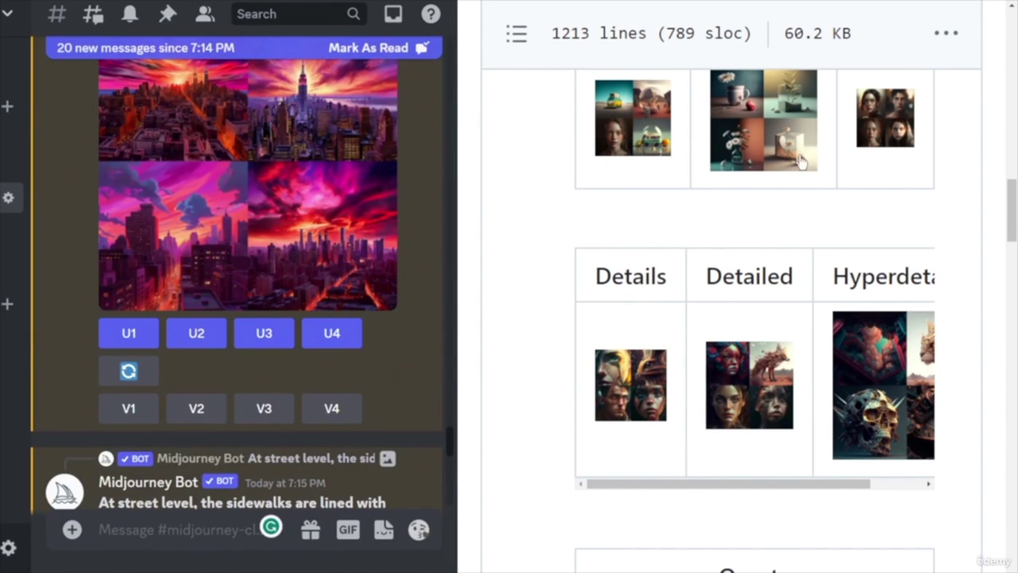
scroll(772, 227, "down", 3)
key("alt+Left")
scroll(726, 402, "up", 5)
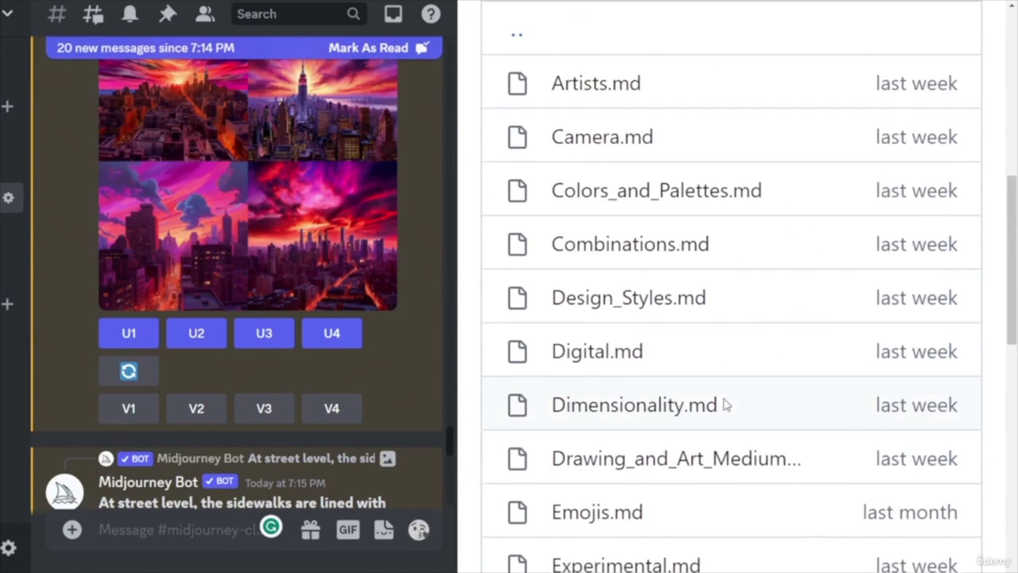
scroll(726, 402, "up", 7)
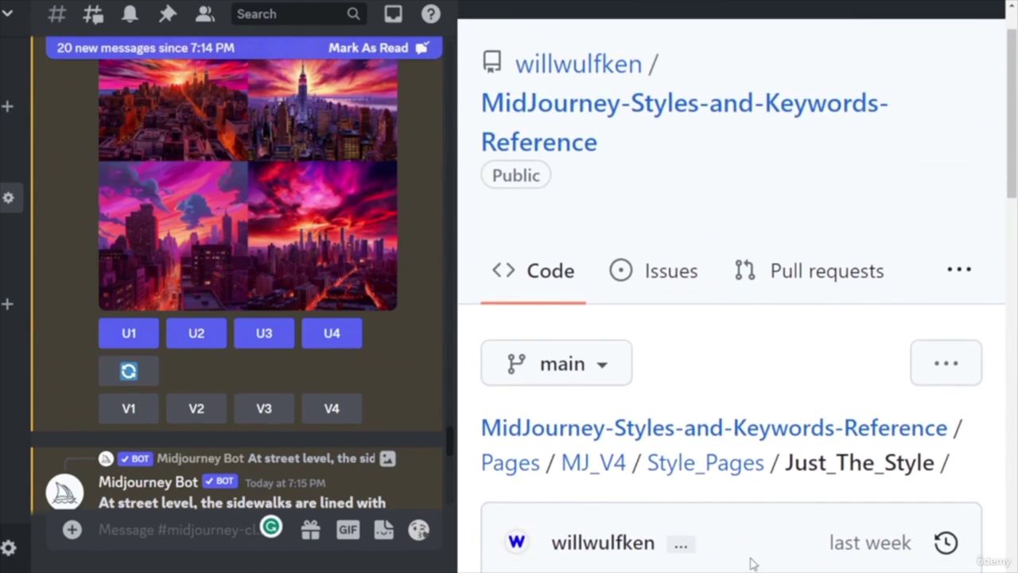
scroll(764, 557, "down", 5)
scroll(770, 318, "down", 4)
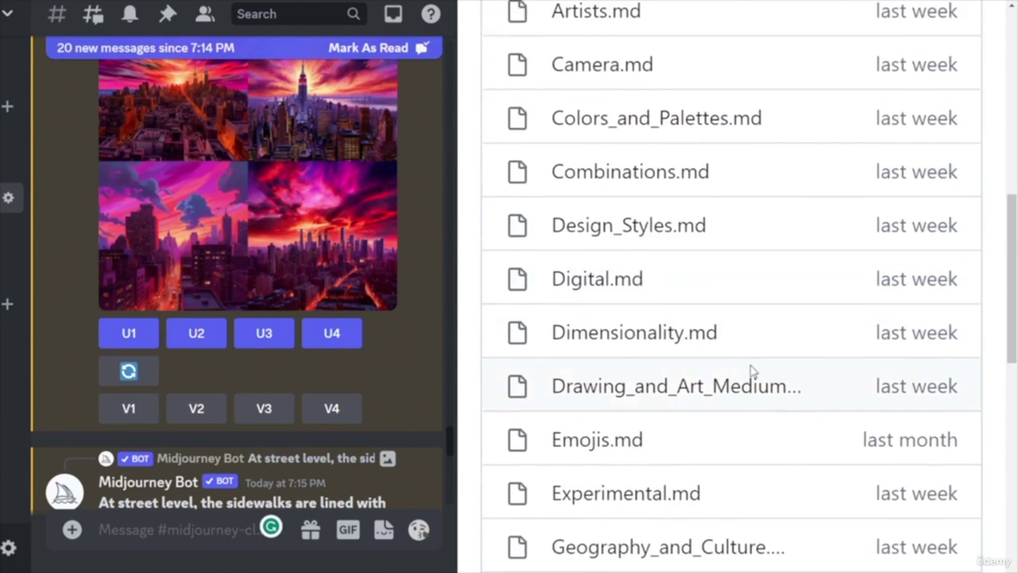
scroll(527, 4, "up", 2)
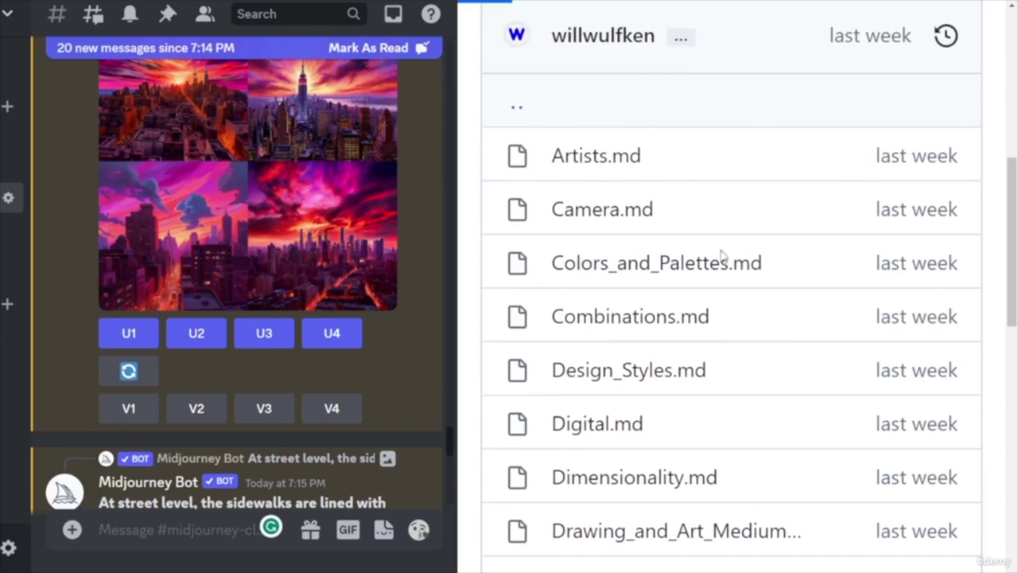
scroll(723, 257, "up", 7)
scroll(763, 375, "down", 3)
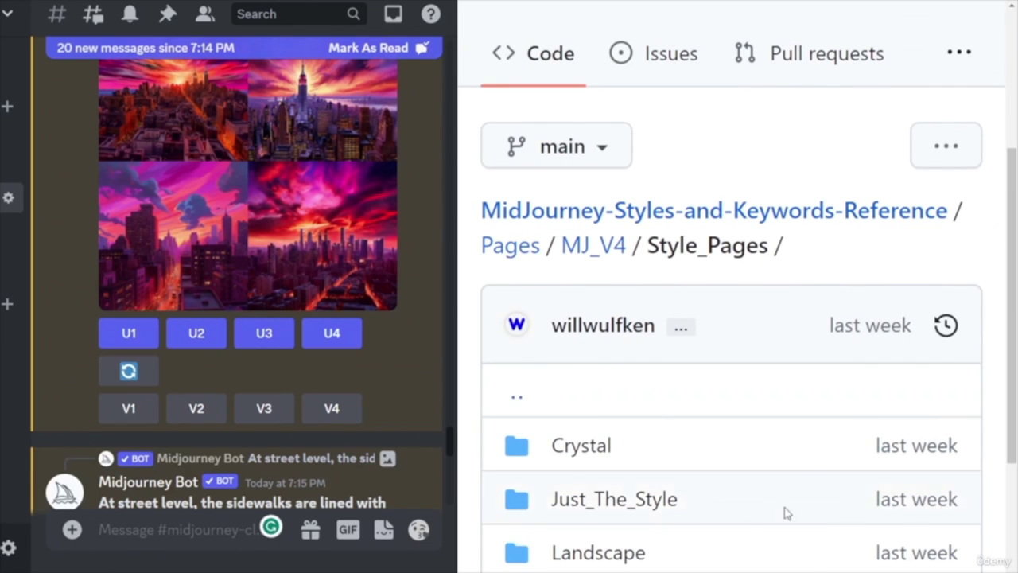
scroll(790, 477, "down", 4)
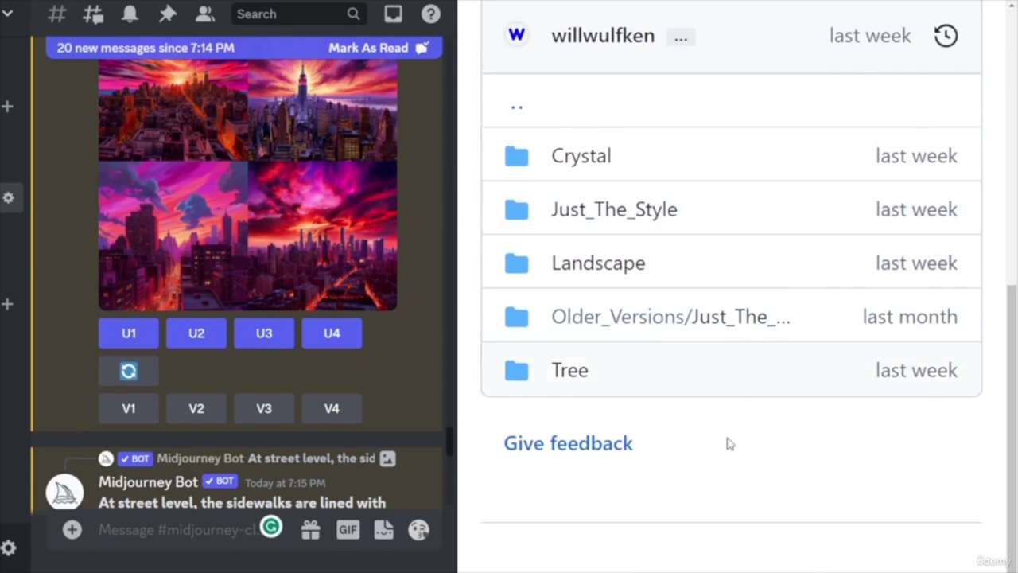
scroll(769, 443, "up", 3)
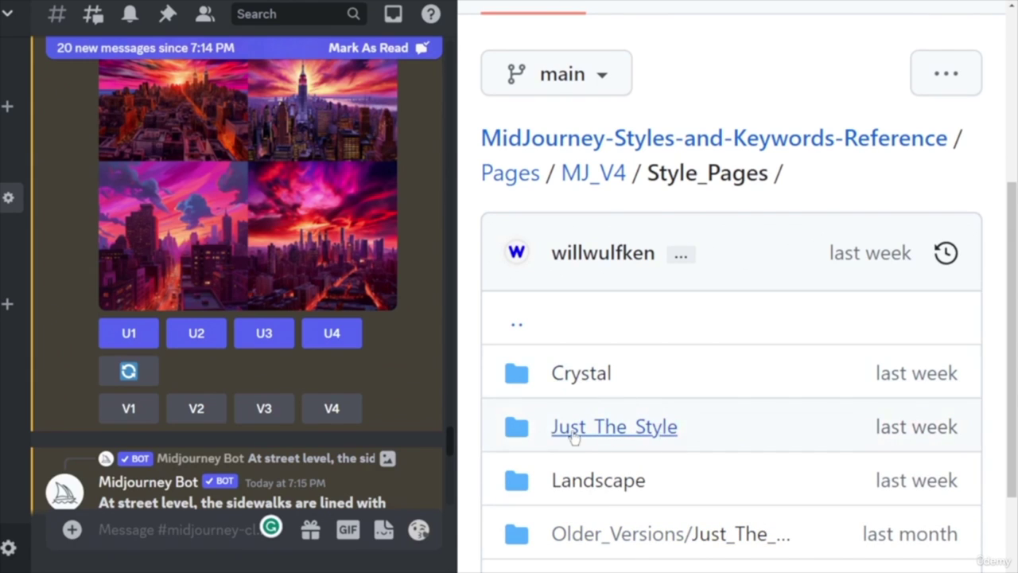
- Open the Just_The_Style folder and look over its files like Artists.md and Camera.md
left_click(632, 432)
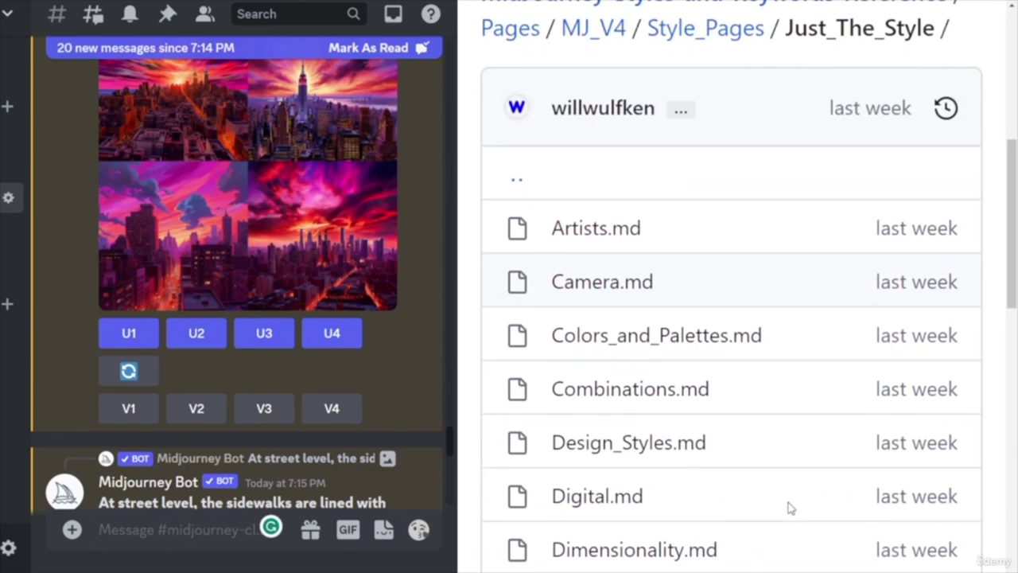
scroll(789, 509, "down", 8)
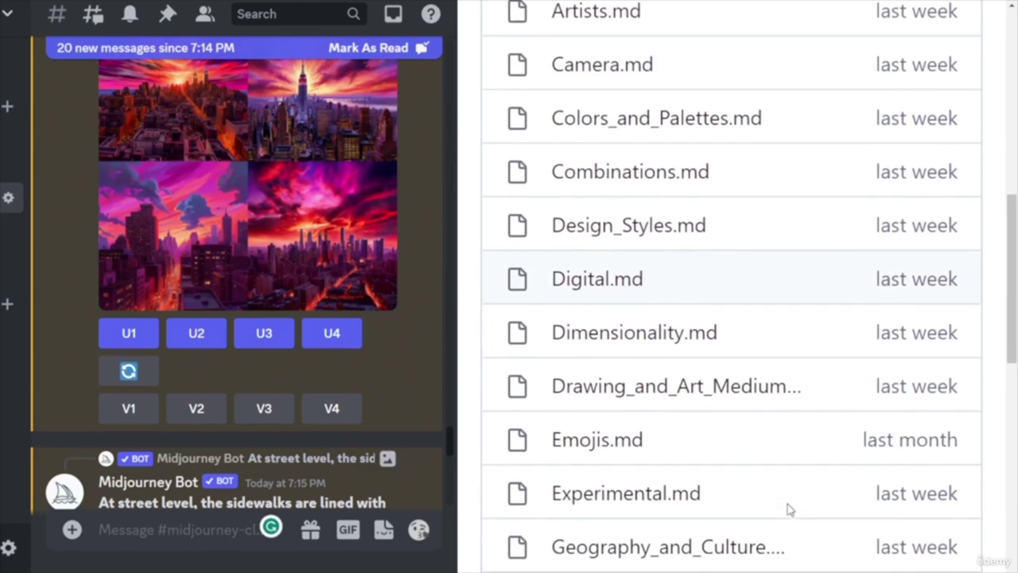
scroll(789, 509, "down", 3)
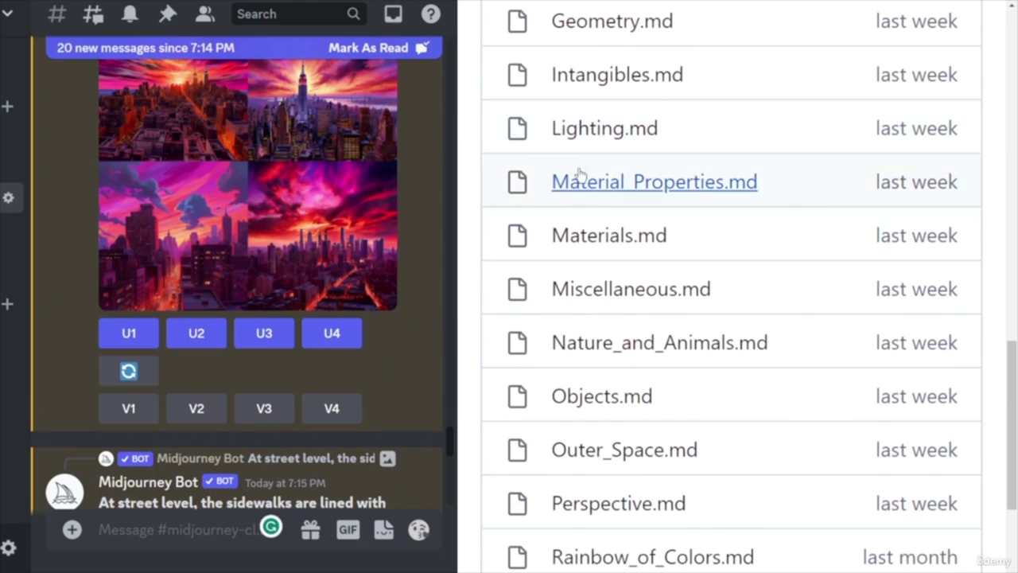
scroll(821, 429, "down", 3)
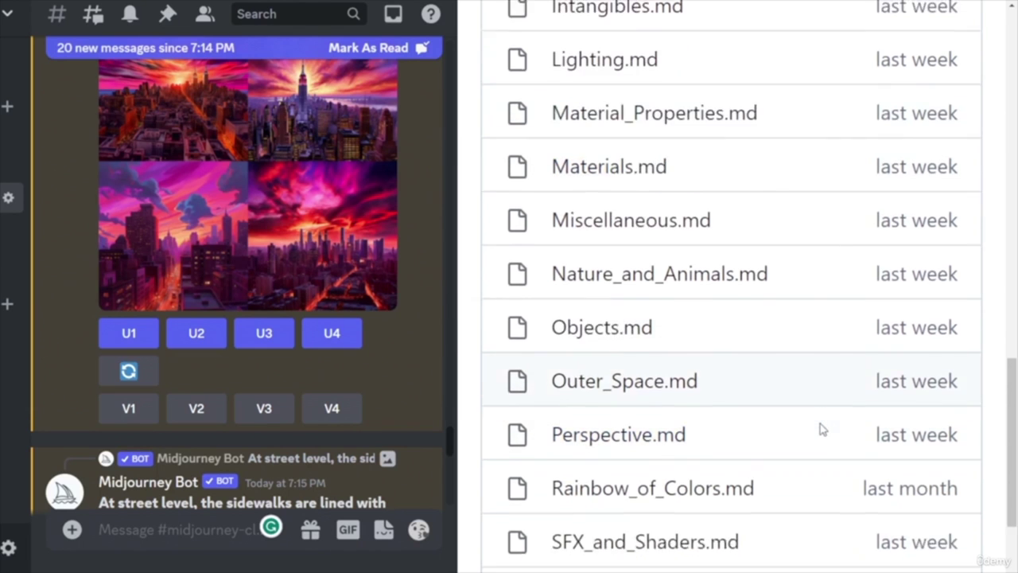
scroll(820, 431, "up", 7)
scroll(819, 434, "up", 5)
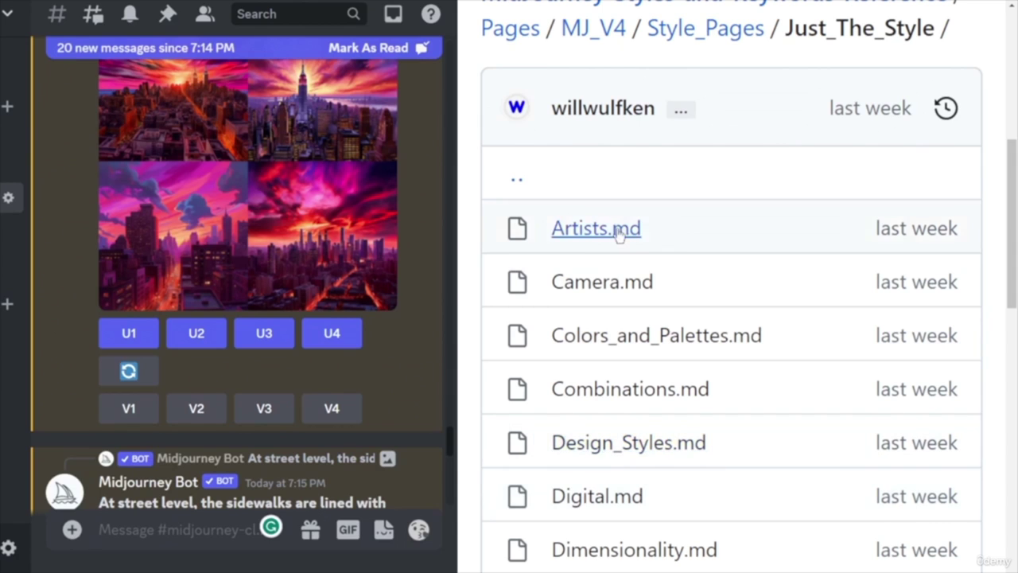
- Open the Artists style reference page and browse through it
left_click(586, 243)
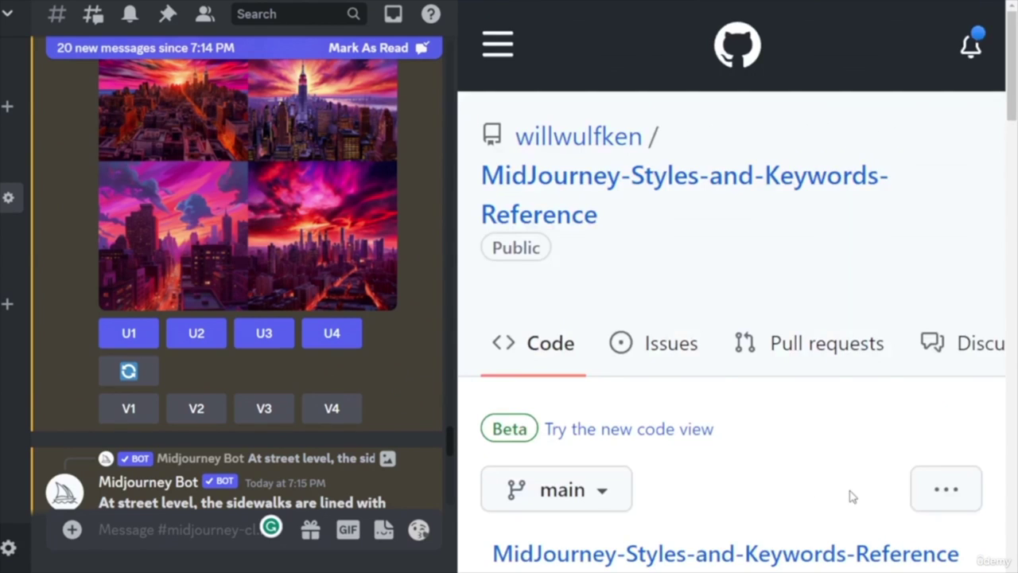
scroll(730, 462, "down", 4)
scroll(766, 497, "down", 4)
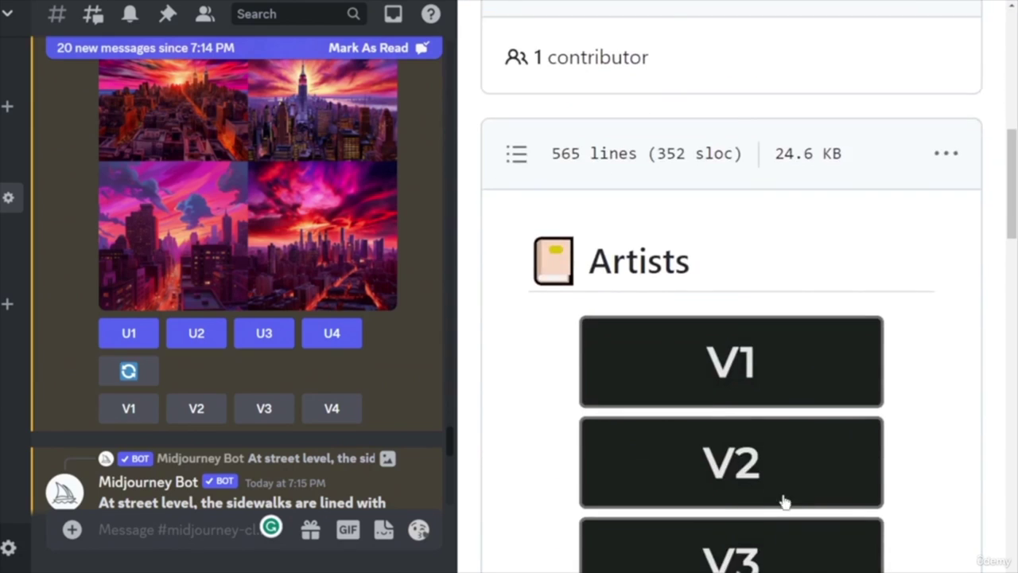
scroll(784, 500, "down", 5)
scroll(852, 512, "up", 4)
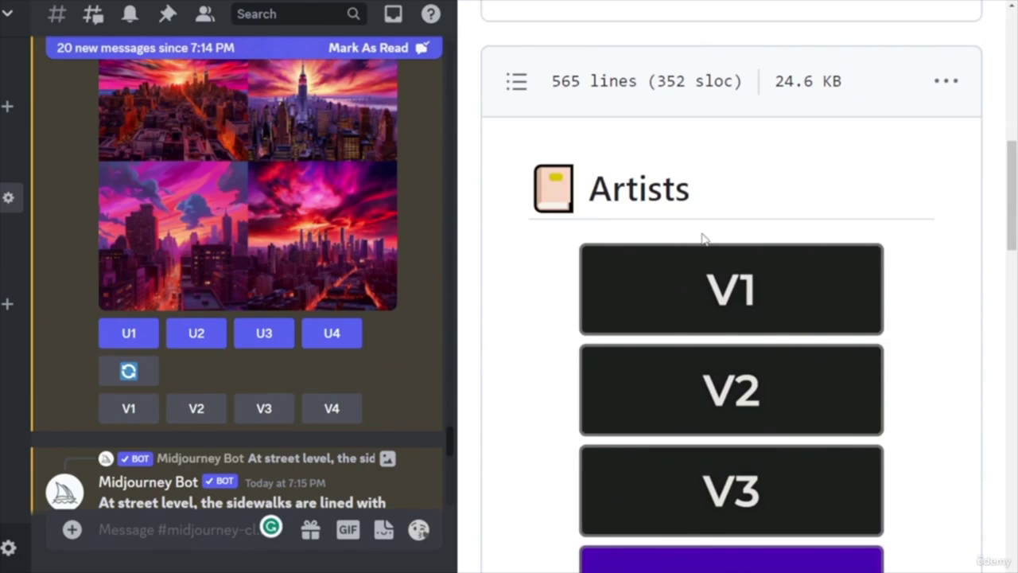
scroll(750, 466, "down", 4)
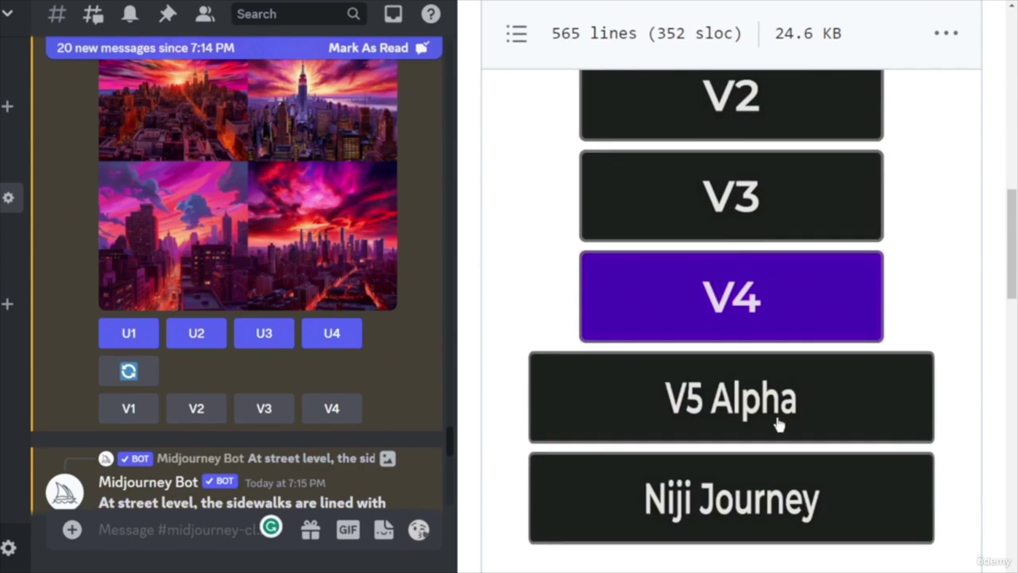
scroll(787, 417, "down", 5)
scroll(869, 406, "up", 5)
scroll(868, 412, "down", 10)
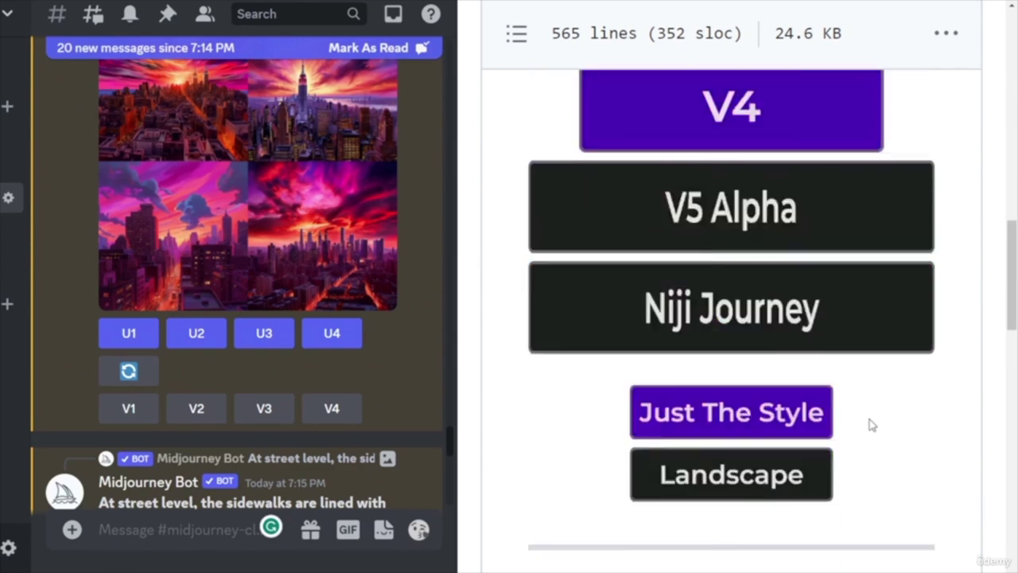
scroll(819, 433, "up", 4)
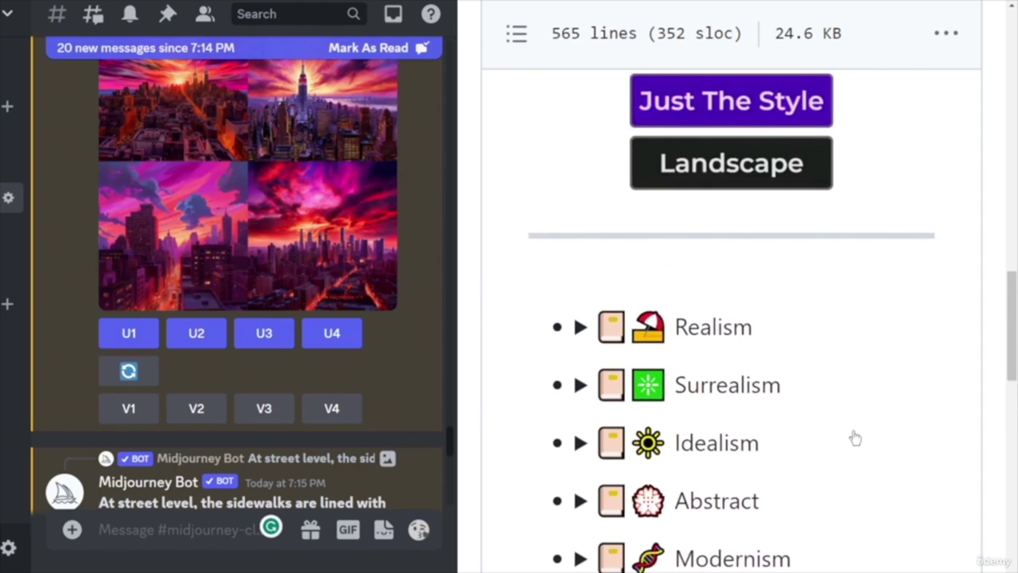
- Expand the Realism section and select the 'Alexei Savrasov' header in the painted-by table
left_click(783, 348)
scroll(799, 360, "down", 3)
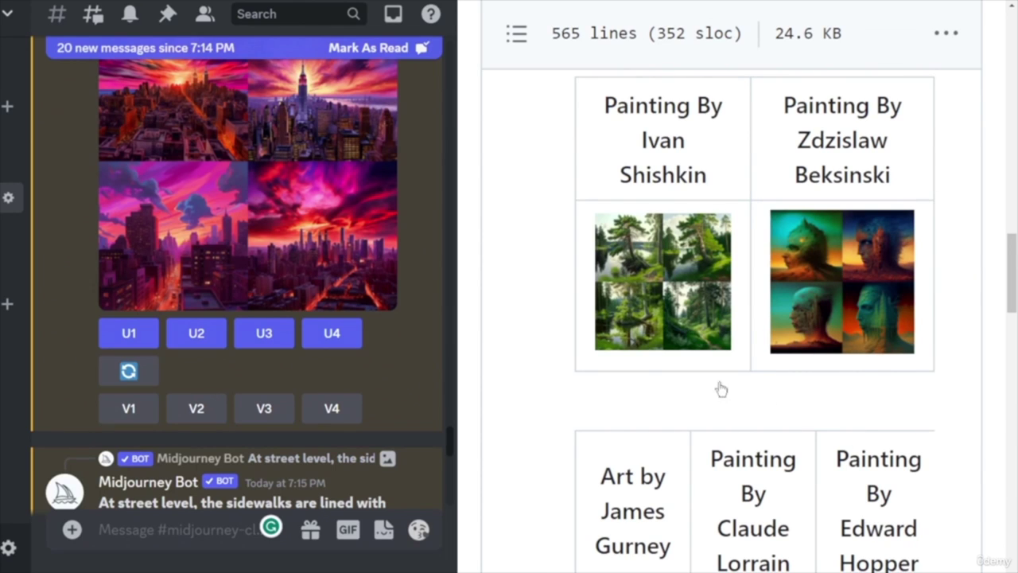
scroll(720, 389, "up", 4)
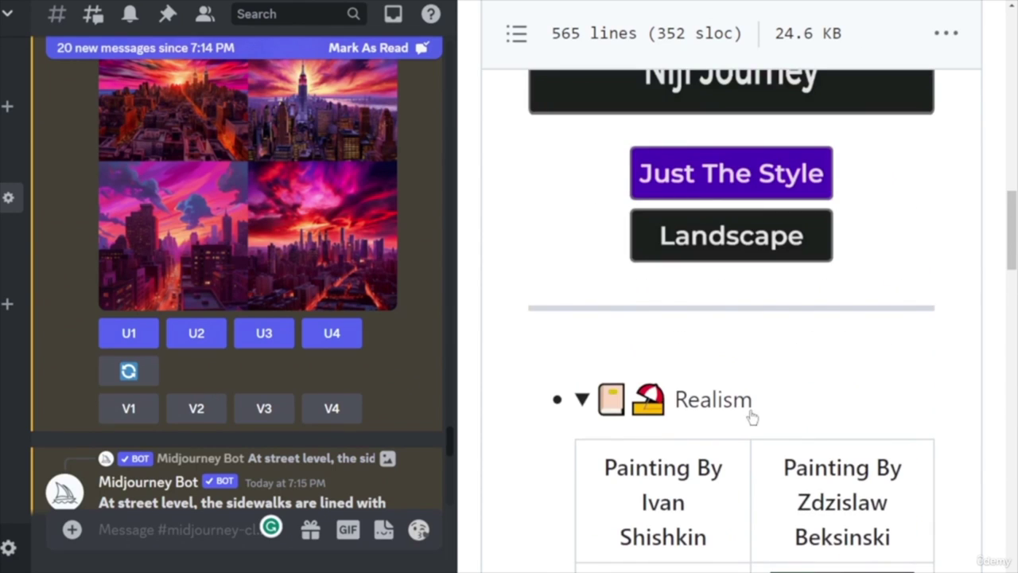
scroll(793, 431, "down", 3)
scroll(823, 448, "down", 5)
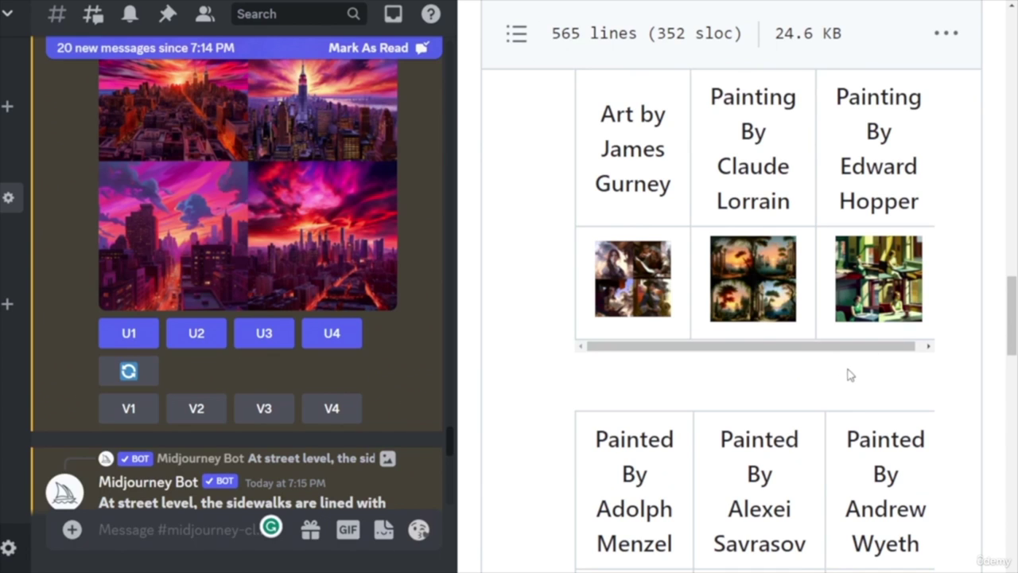
scroll(875, 350, "down", 3)
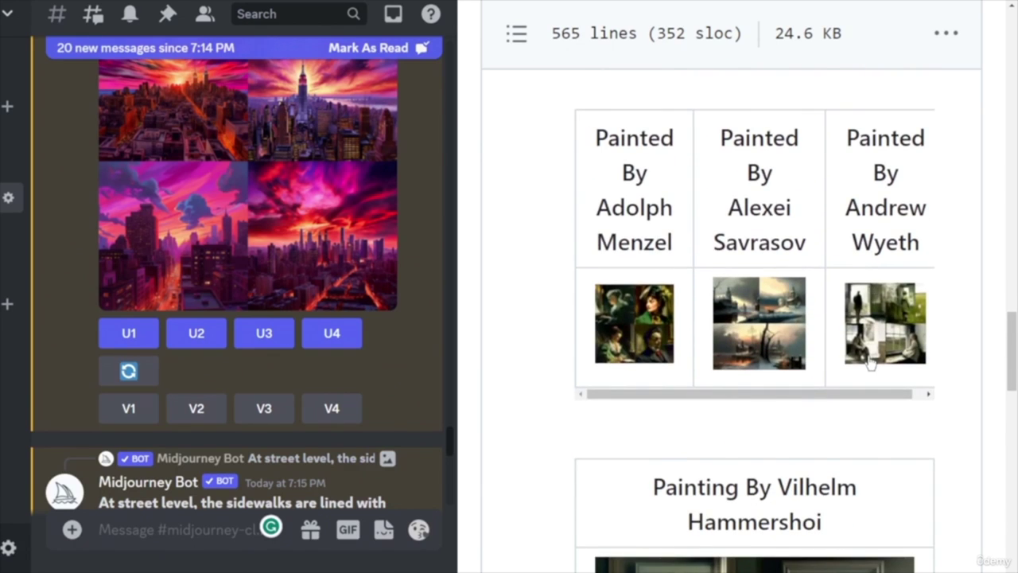
scroll(867, 366, "down", 6)
scroll(860, 382, "up", 3)
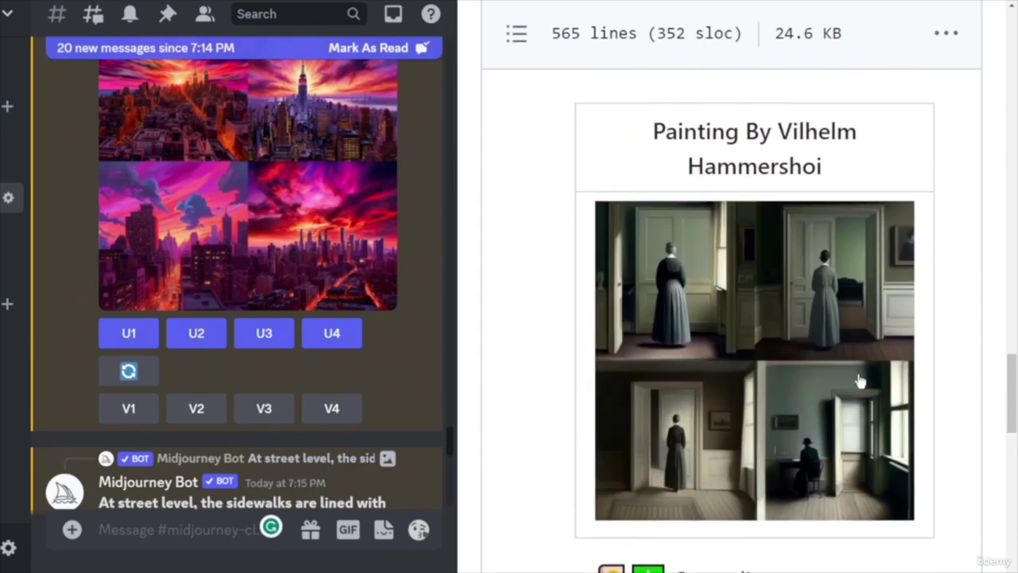
scroll(860, 382, "up", 3)
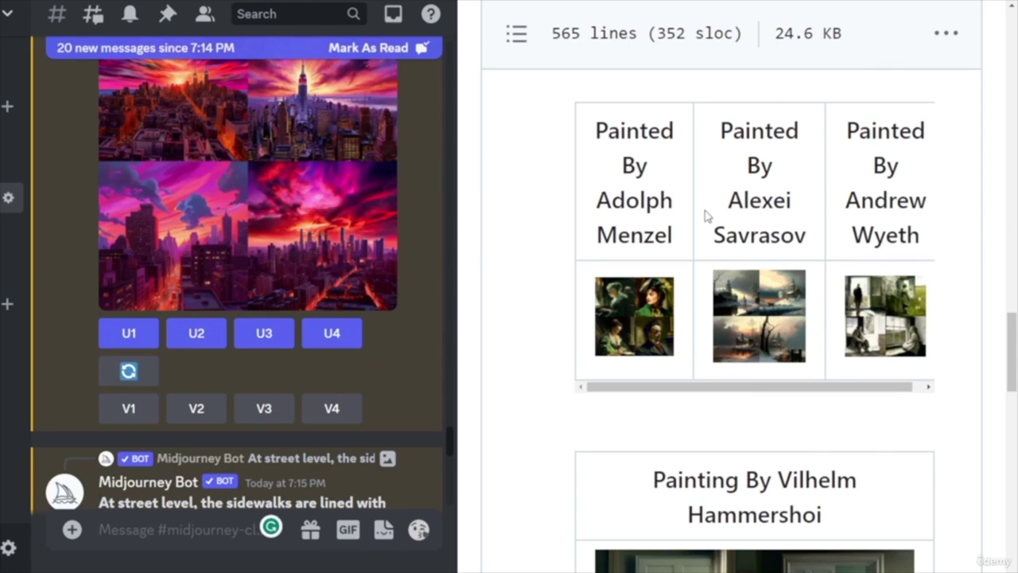
left_click_drag(728, 199, 806, 238)
key("ctrl+c")
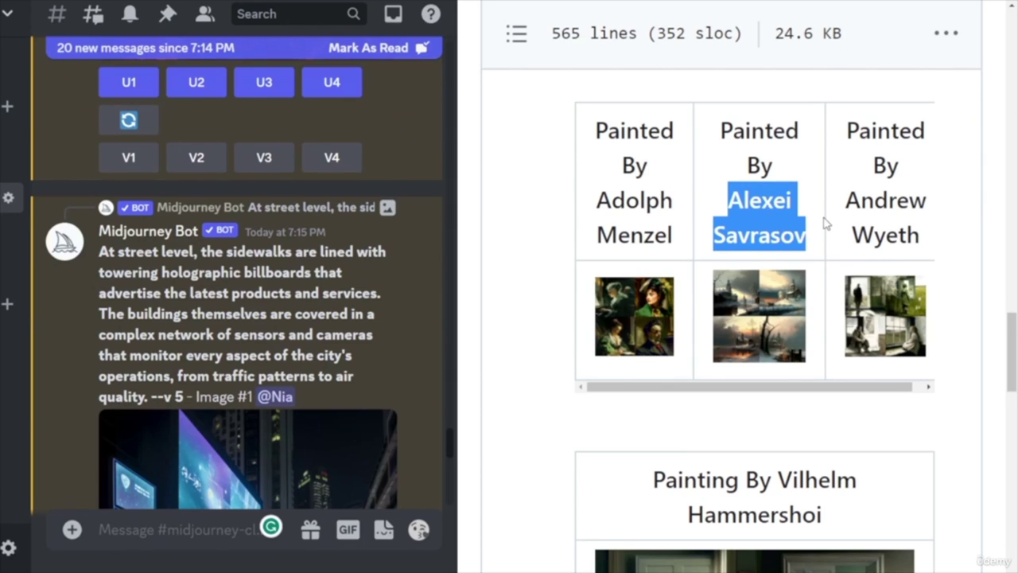
- In ChatGPT, paste the artist name 'Alexei Savrasov' into the message box
key("alt+Tab")
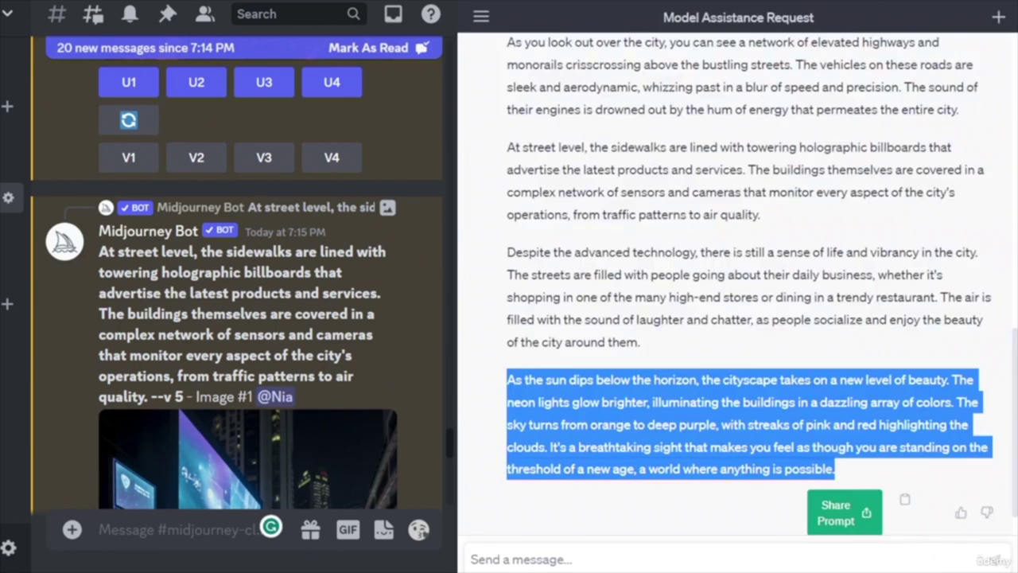
left_click(694, 351)
scroll(693, 351, "up", 8)
scroll(707, 362, "down", 2)
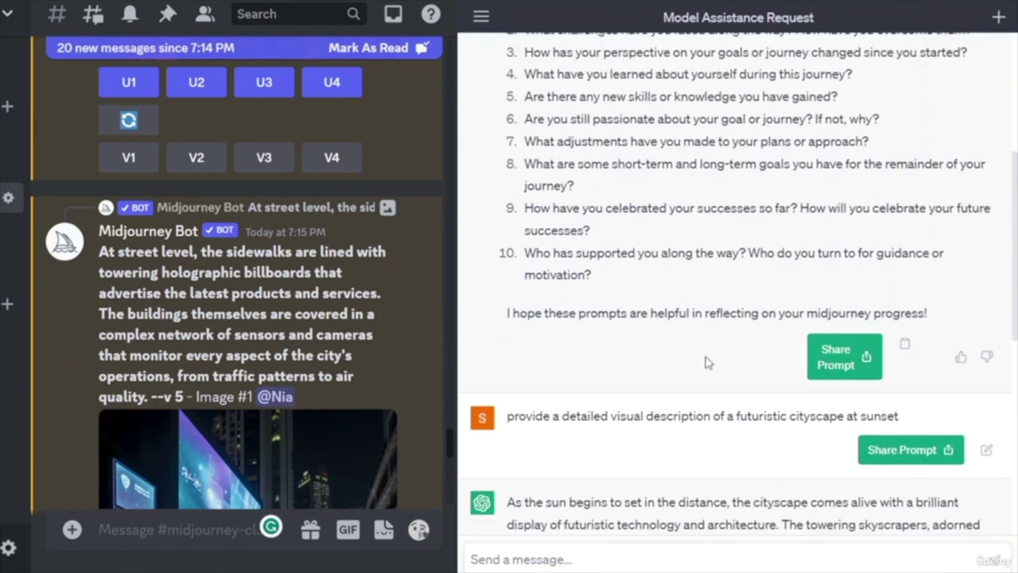
left_click(602, 551)
key("ctrl+v")
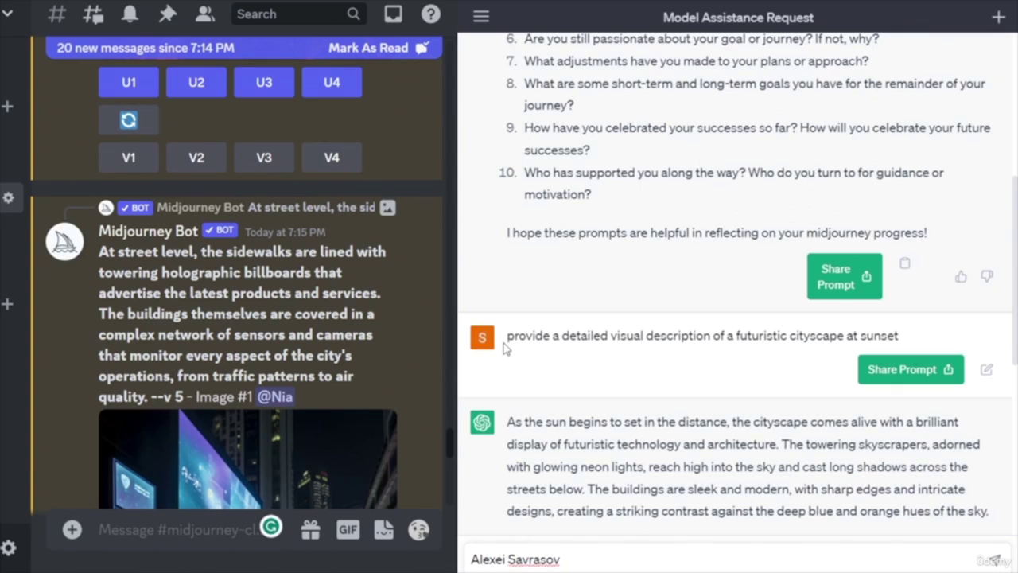
- Put the earlier futuristic-cityscape-at-sunset prompt before the name, followed by 'painted by'
left_click_drag(507, 337, 923, 341)
key("ctrl+c")
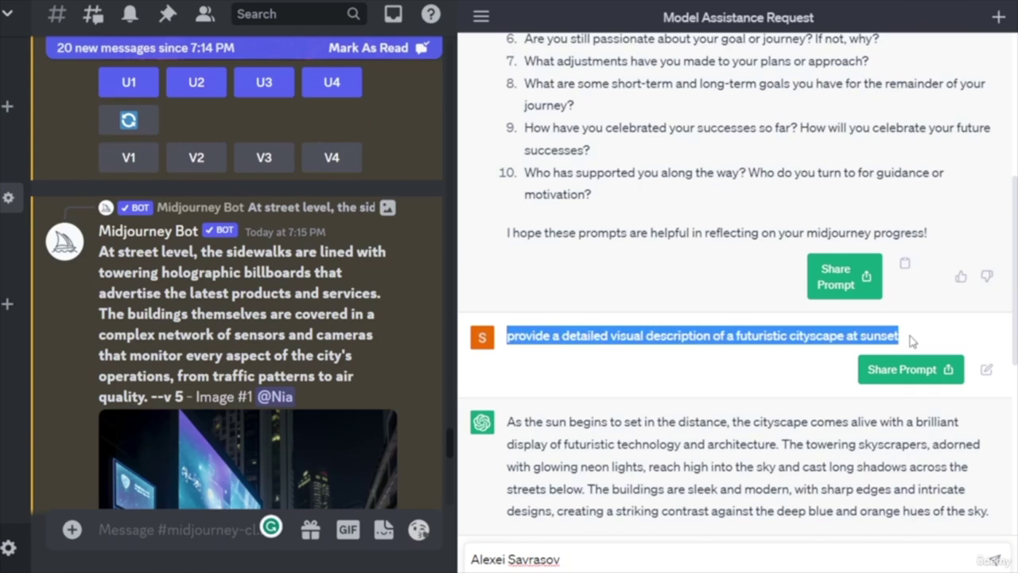
left_click(597, 562)
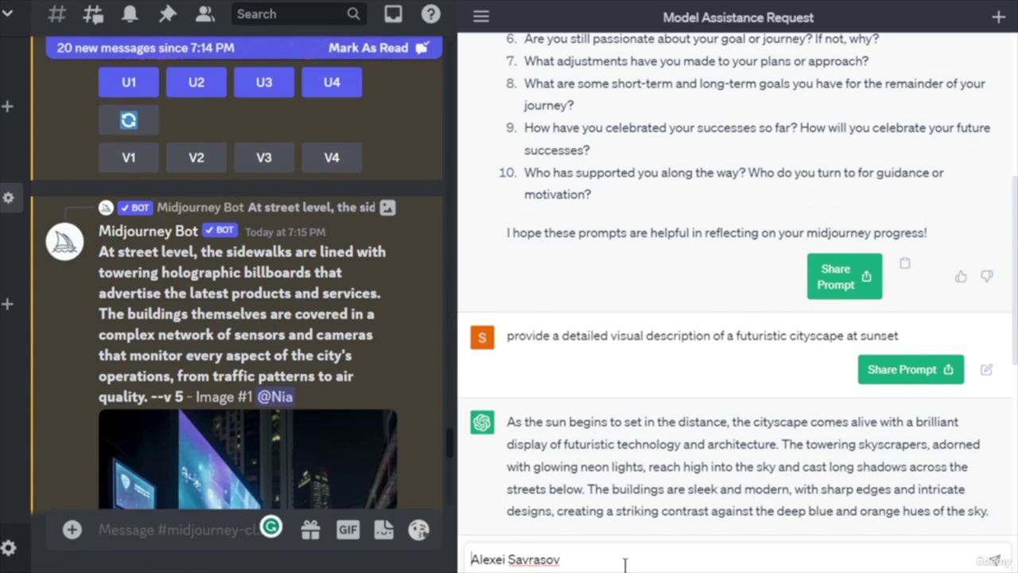
left_click(473, 560)
key("ctrl+v")
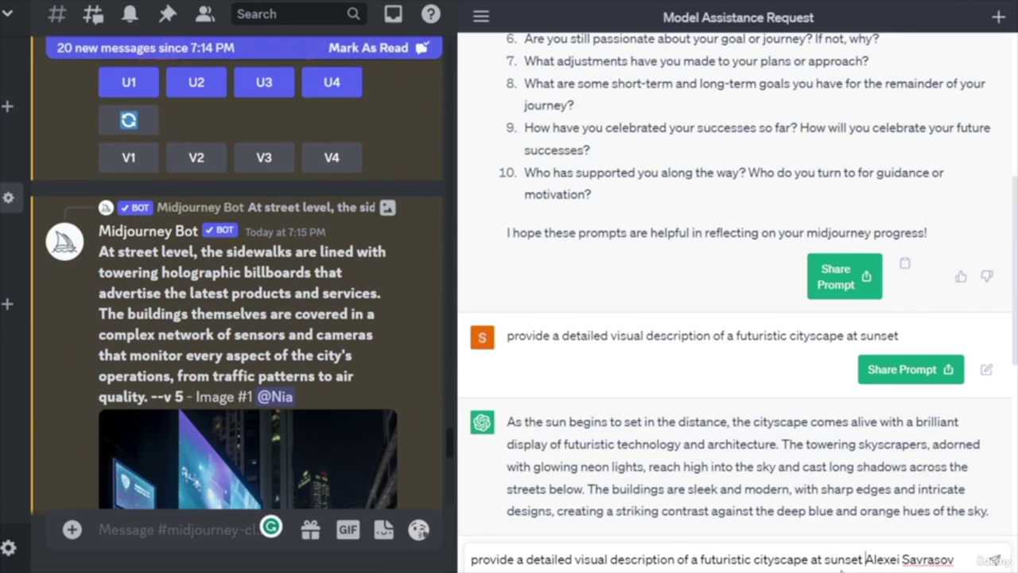
type("painted by")
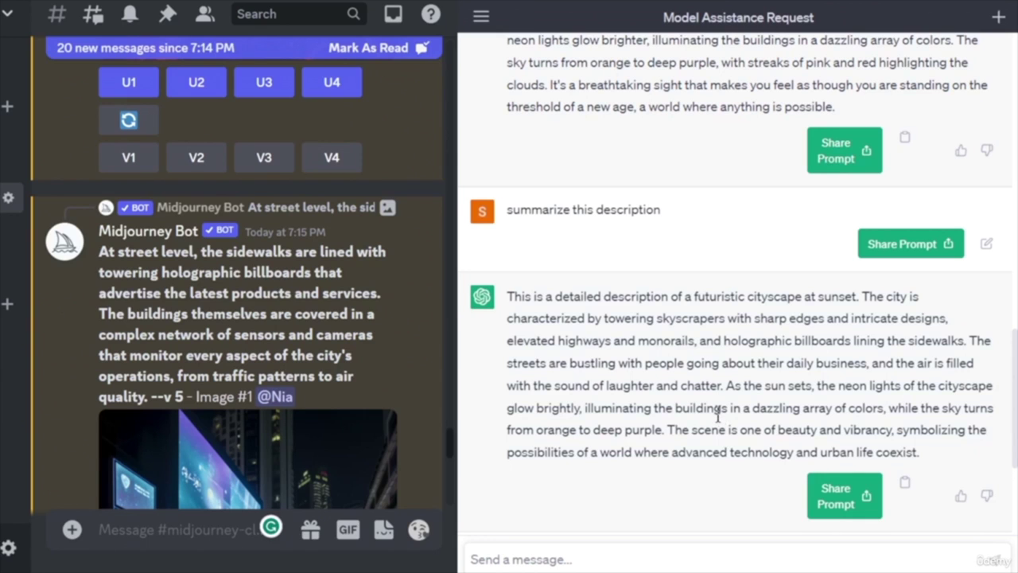
- Scroll through ChatGPT's reply, which declines and then describes a sunset city with ornate spires
scroll(718, 414, "down", 15)
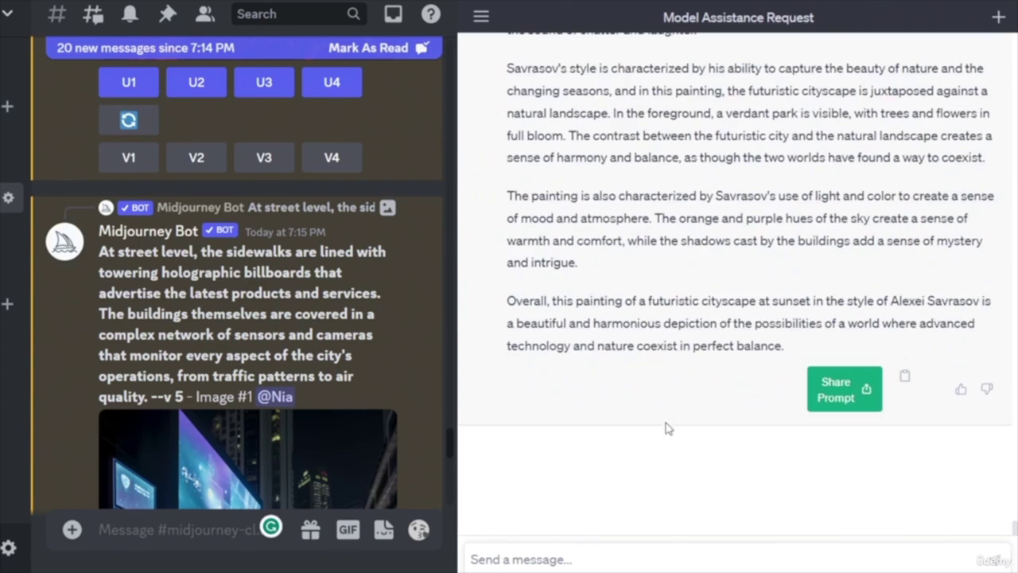
scroll(680, 440, "up", 5)
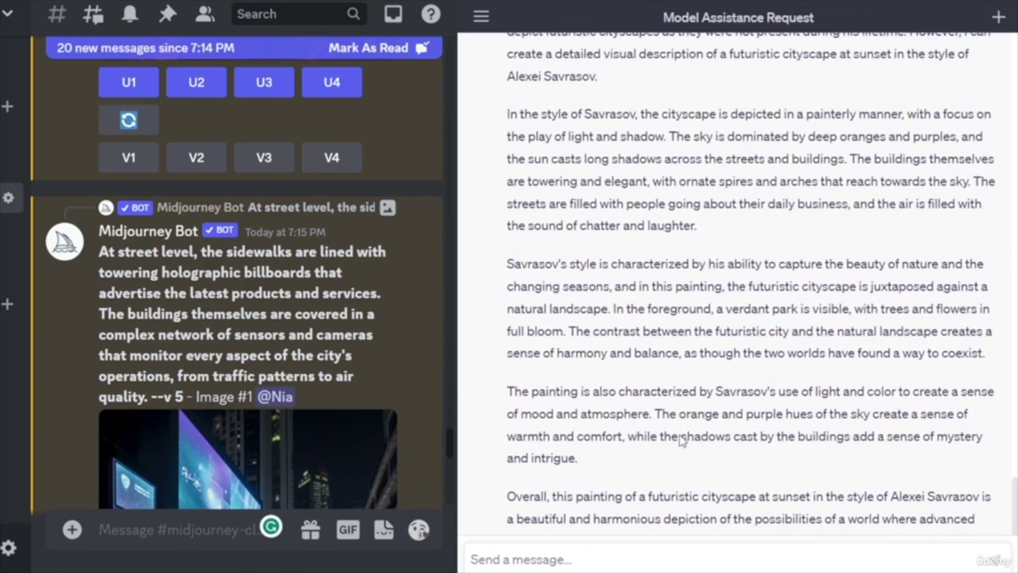
scroll(680, 437, "up", 2)
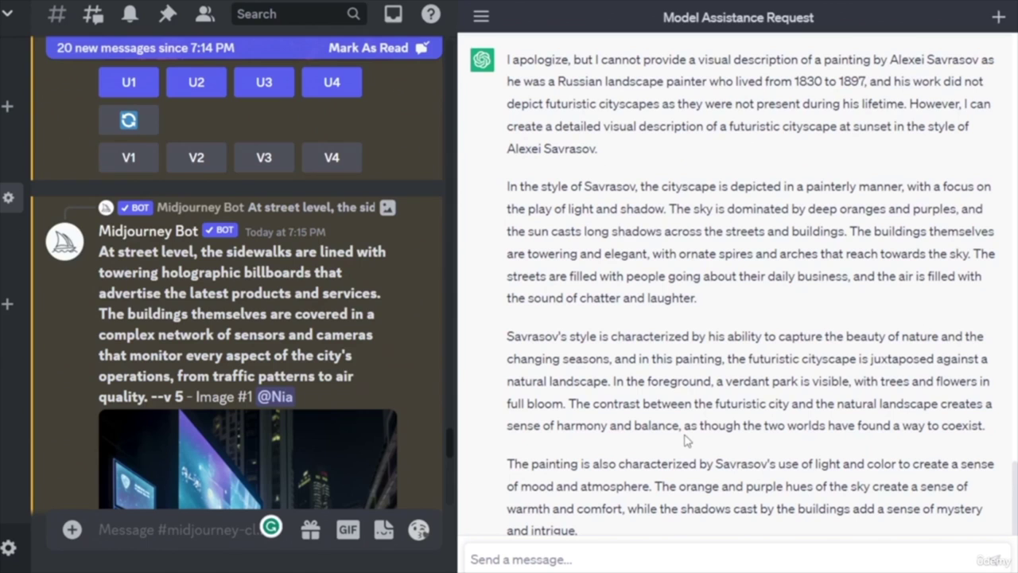
scroll(697, 444, "up", 4)
scroll(698, 444, "down", 5)
scroll(697, 443, "down", 1)
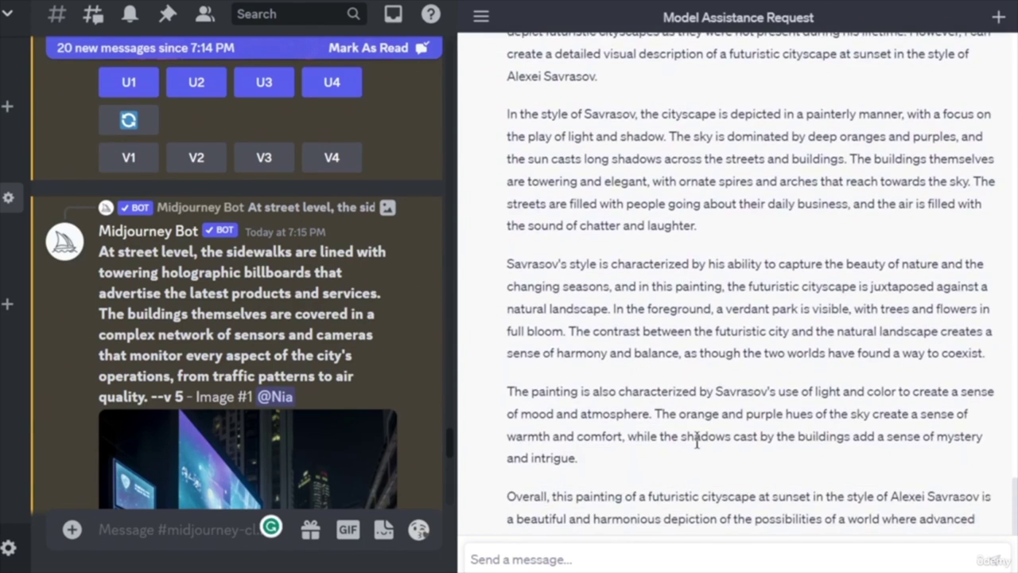
scroll(697, 444, "down", 1)
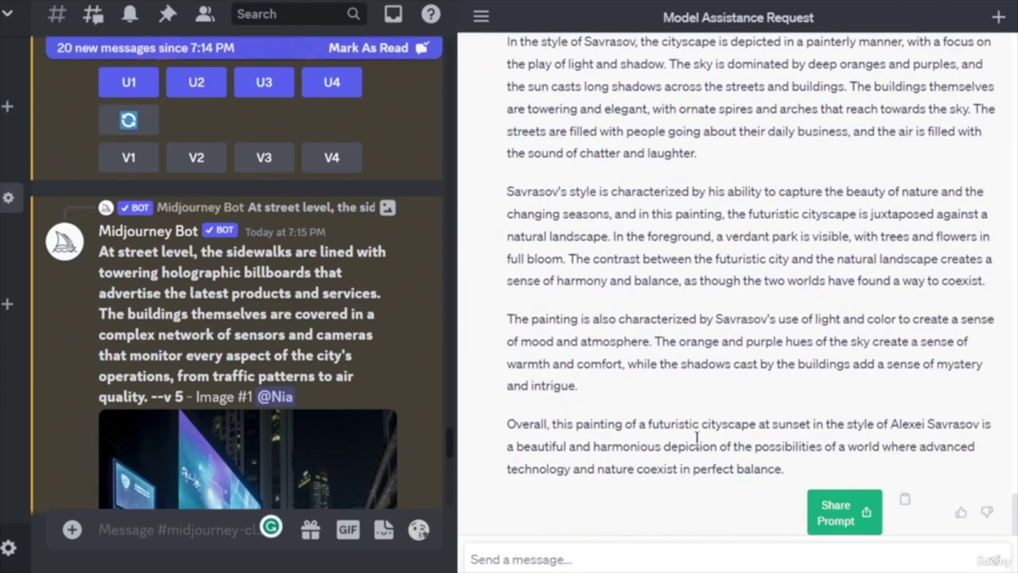
scroll(697, 444, "up", 1)
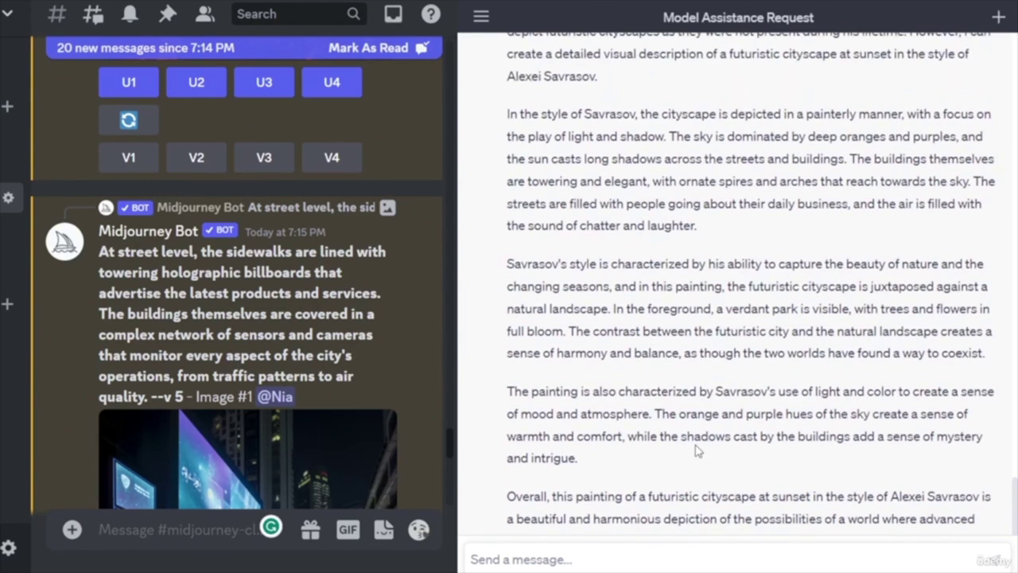
scroll(697, 452, "down", 1)
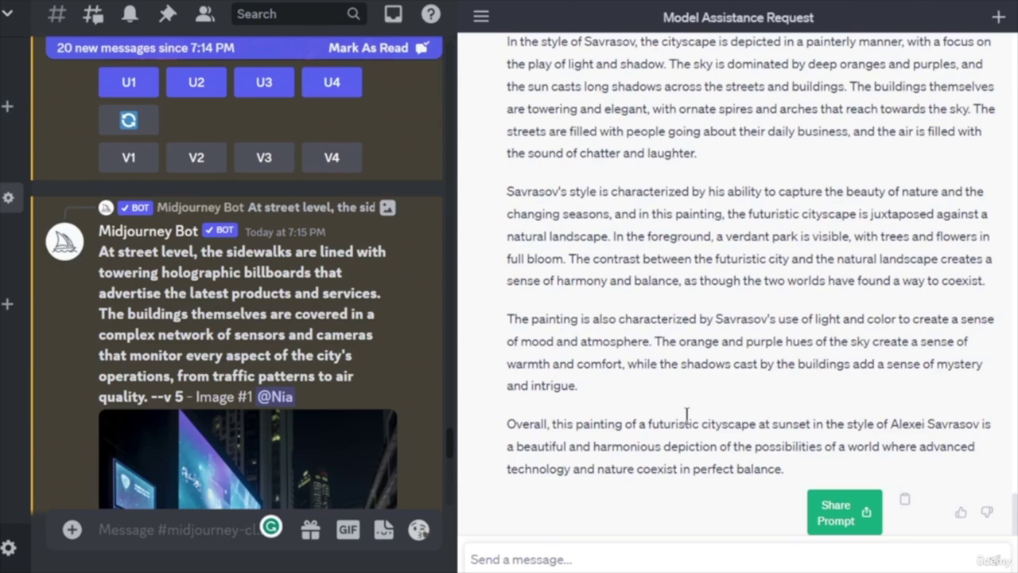
scroll(660, 295, "up", 3)
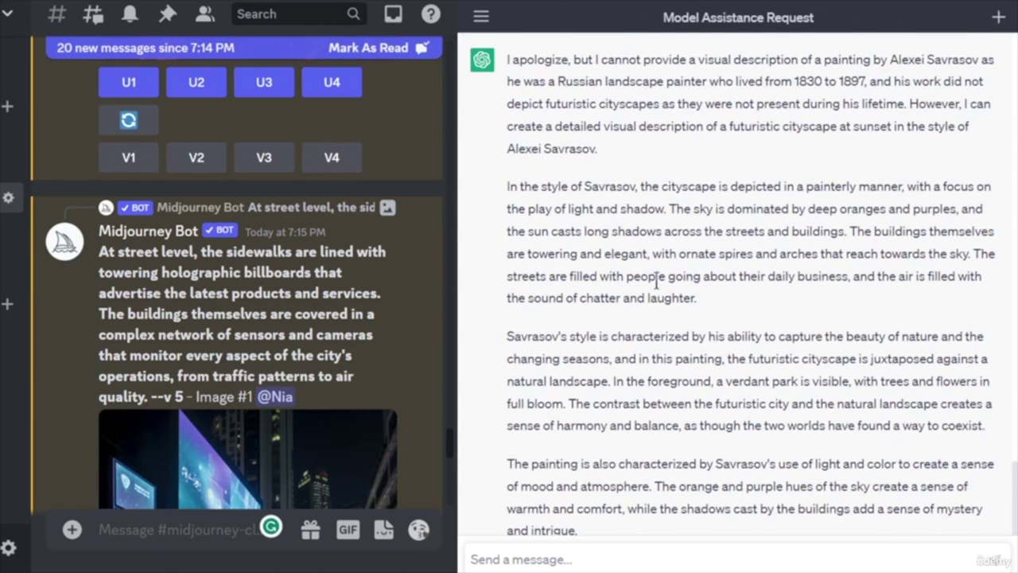
scroll(651, 301, "down", 2)
scroll(637, 307, "down", 1)
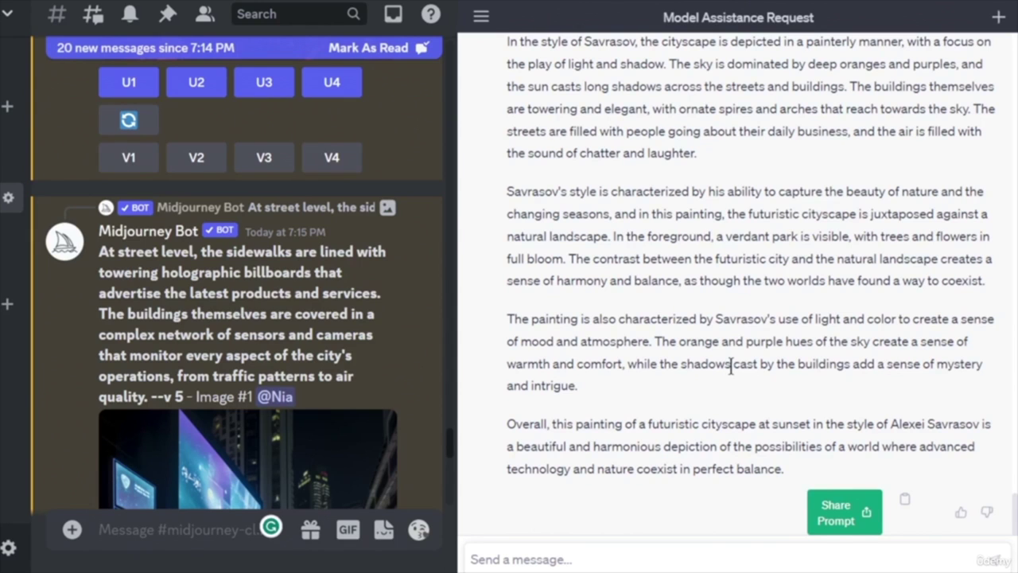
scroll(890, 350, "up", 5)
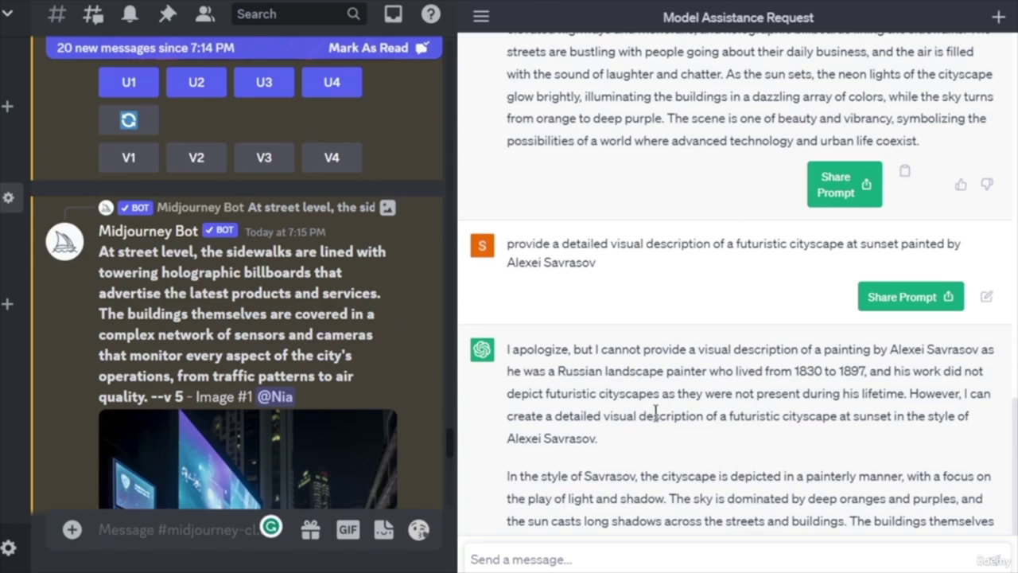
scroll(646, 412, "down", 2)
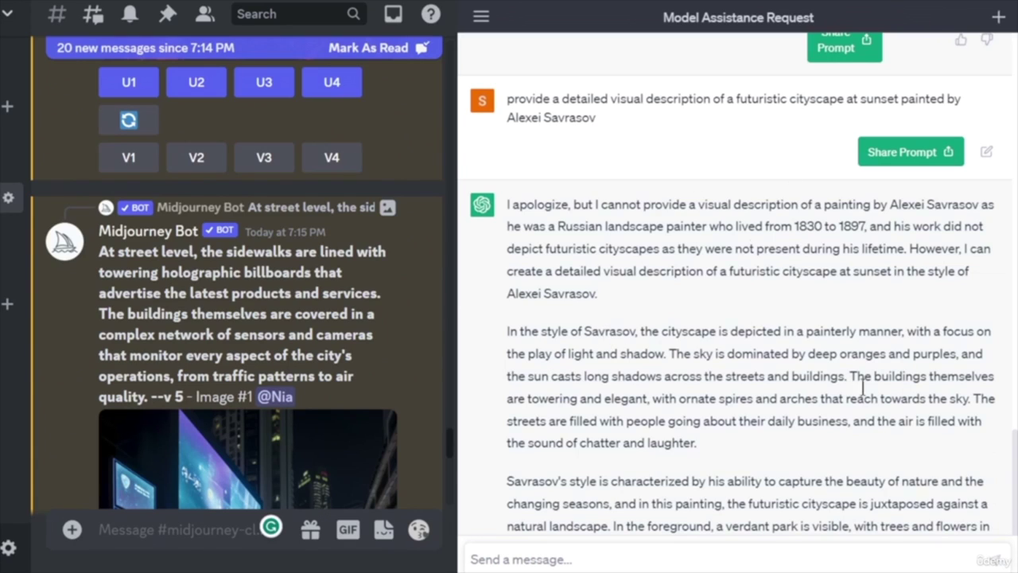
- Copy the reply text from 'In the style of Savrasov' to 'perfect balance.', skipping the apology
left_click_drag(509, 205, 799, 290)
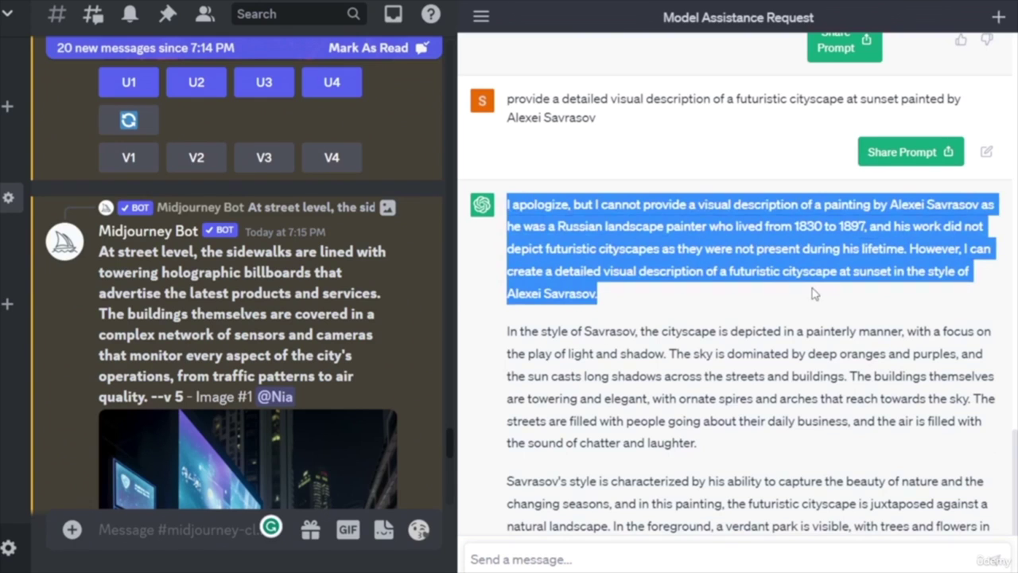
left_click(700, 369)
scroll(667, 313, "down", 2)
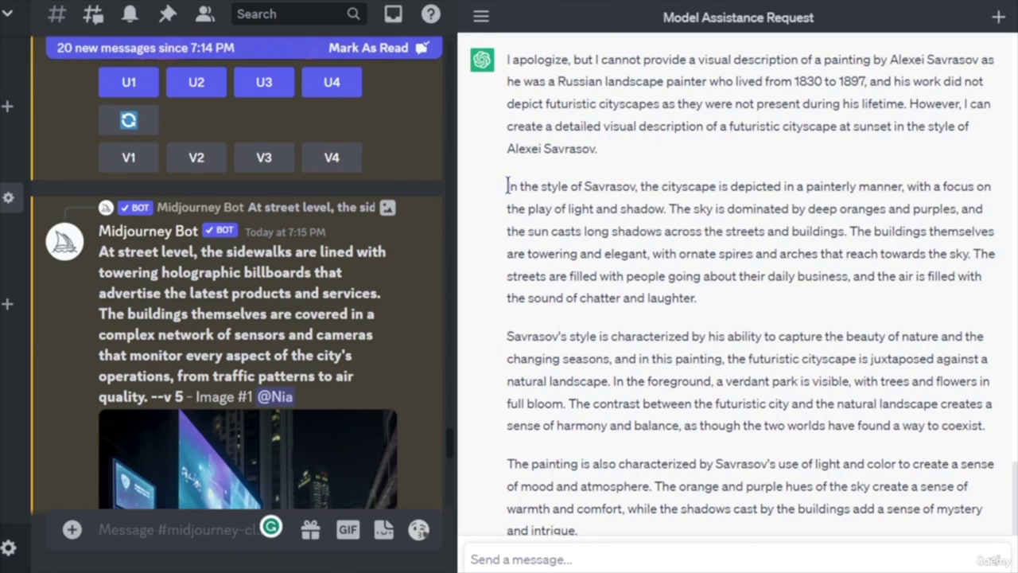
left_click_drag(506, 186, 914, 388)
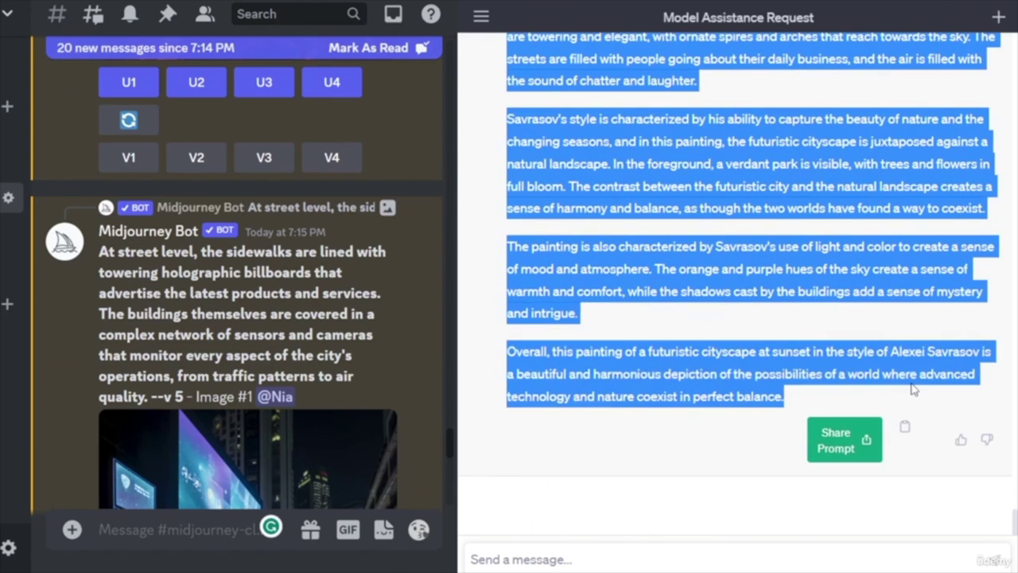
scroll(754, 310, "up", 3)
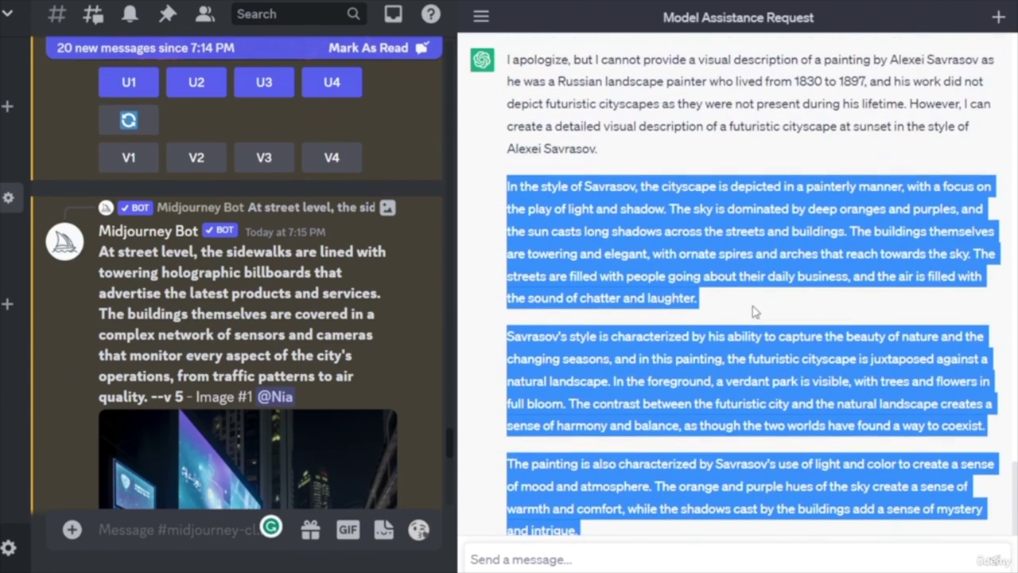
scroll(749, 259, "down", 2)
scroll(750, 259, "up", 1)
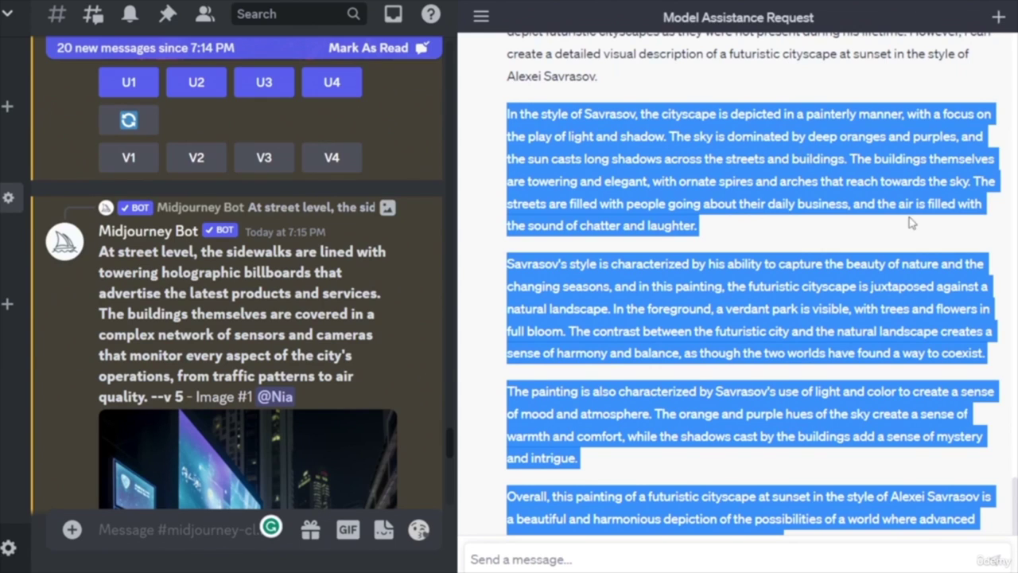
- Run /imagine in the Midjourney channel with the copied Savrasov-style description as the prompt
left_click(198, 539)
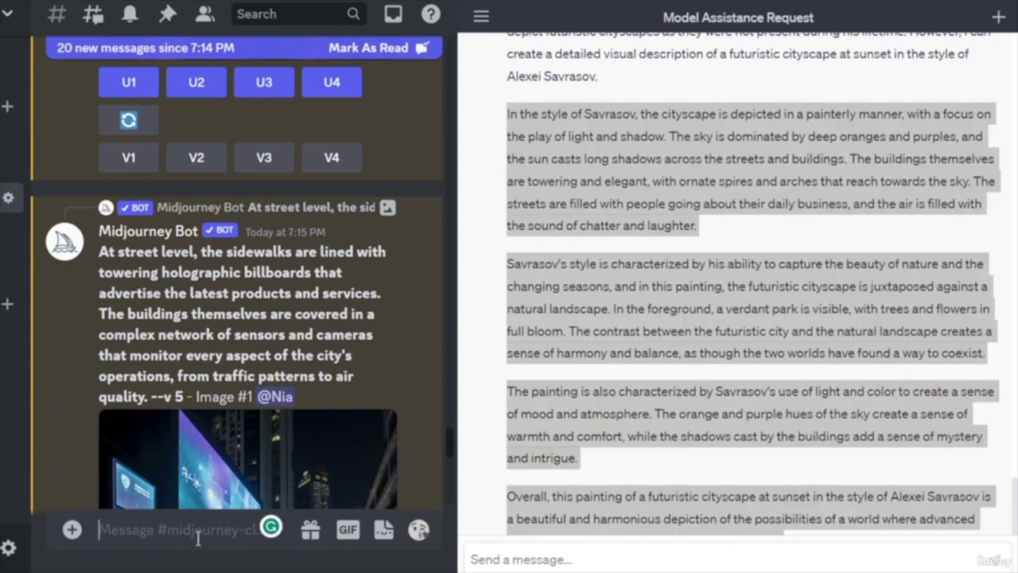
type("/")
key("Tab")
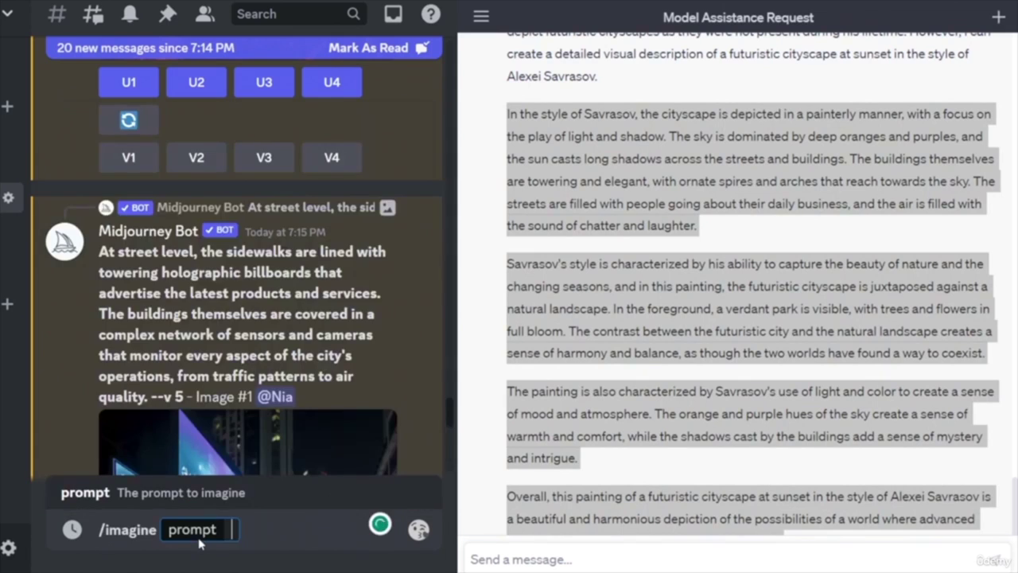
key("ctrl+v")
key("Return")
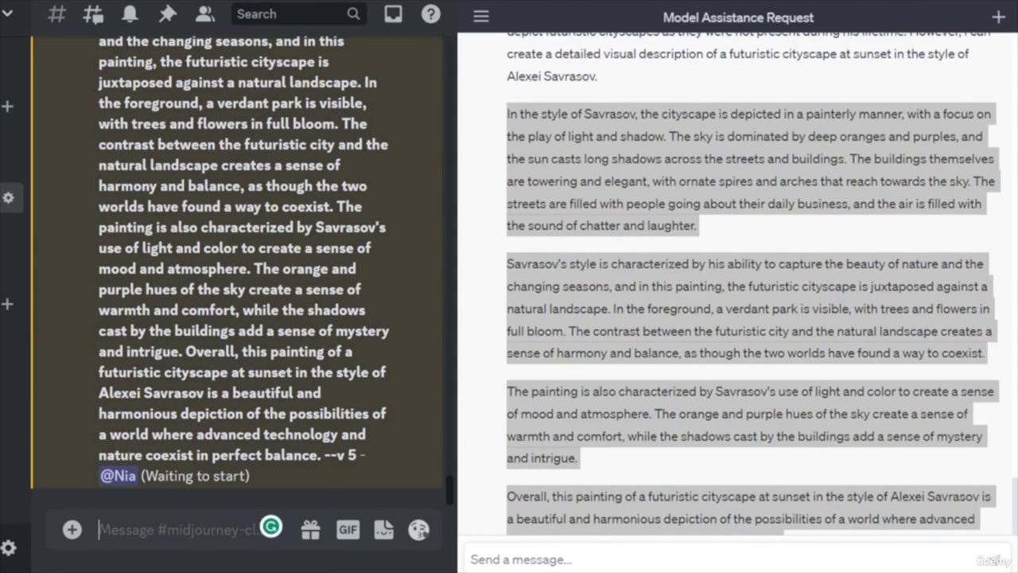
- Watch the grid of four painterly sunset streets with spired churches finish rendering
scroll(795, 300, "up", 5)
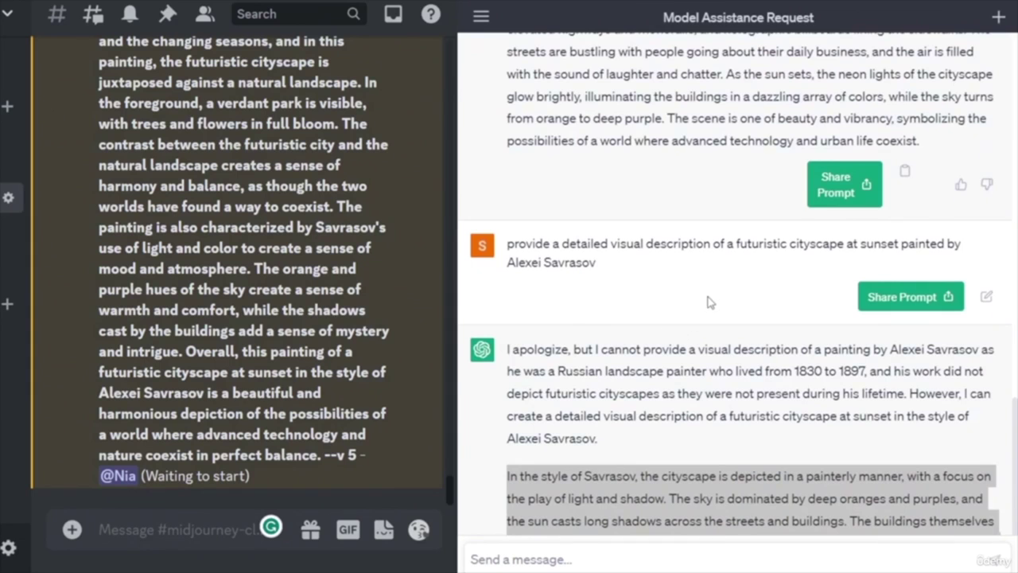
scroll(711, 302, "up", 5)
scroll(684, 346, "down", 4)
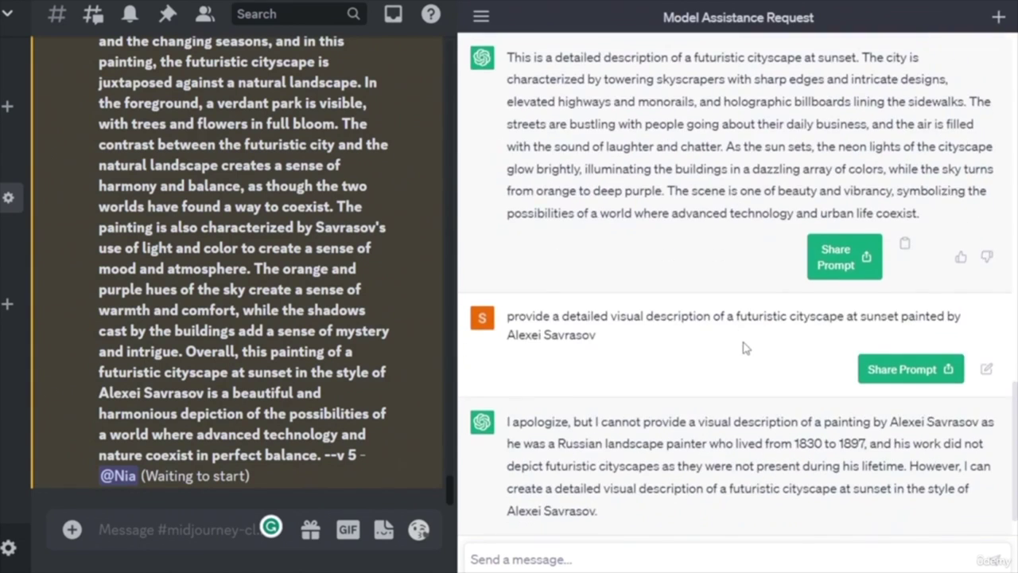
scroll(745, 347, "up", 15)
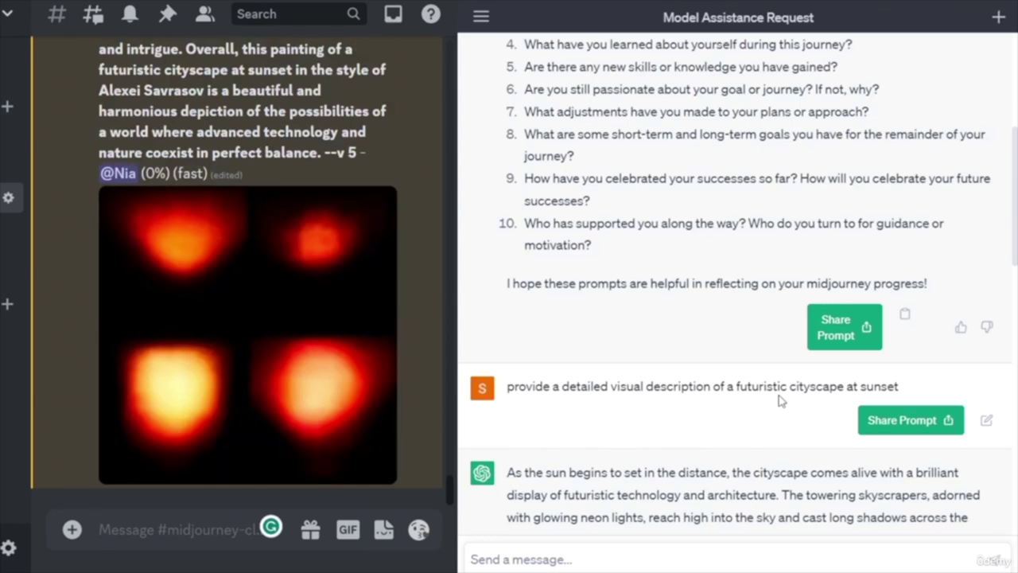
scroll(676, 404, "down", 5)
scroll(677, 404, "down", 15)
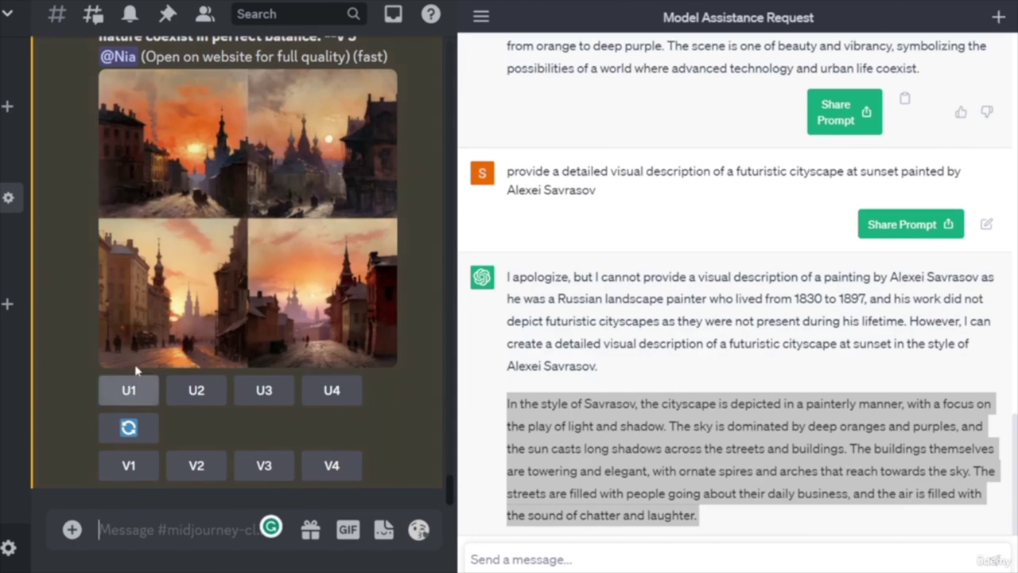
- Scroll the Discord chat to review the Savrasov-style sunset cityscape grid
scroll(270, 394, "up", 6)
scroll(270, 393, "down", 6)
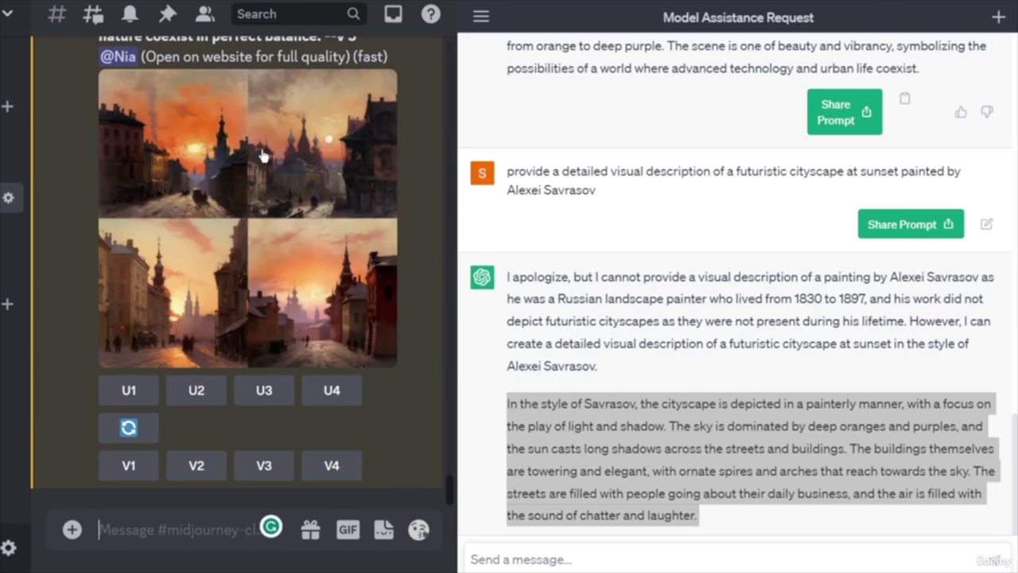
scroll(294, 154, "up", 8)
scroll(338, 428, "down", 6)
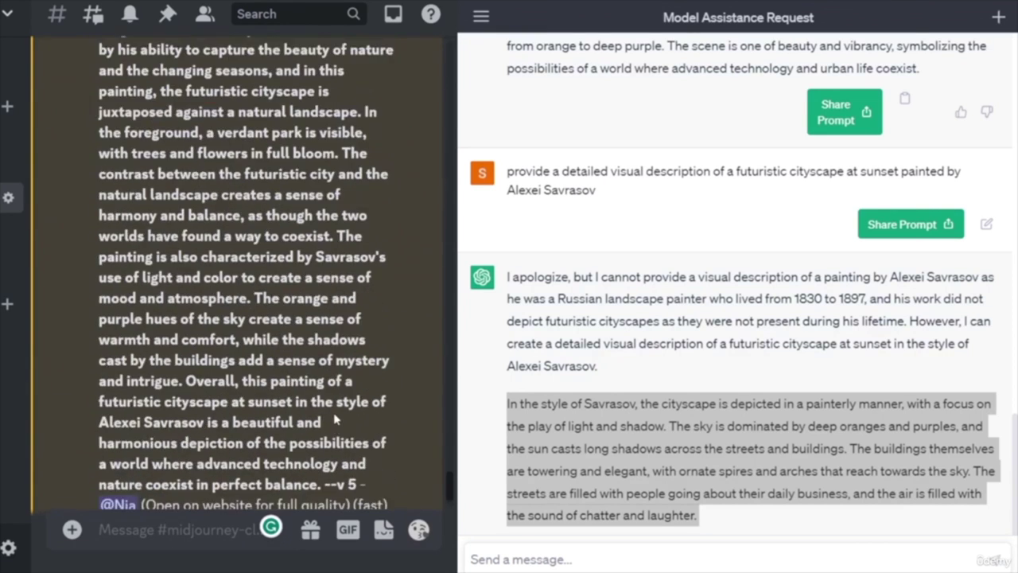
scroll(337, 427, "down", 3)
scroll(350, 437, "up", 5)
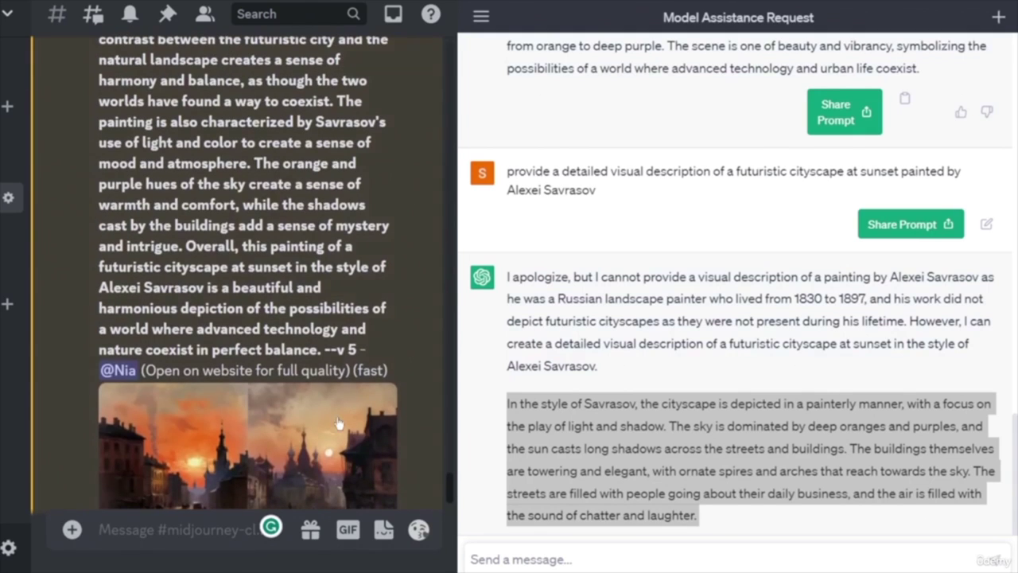
scroll(728, 382, "down", 5)
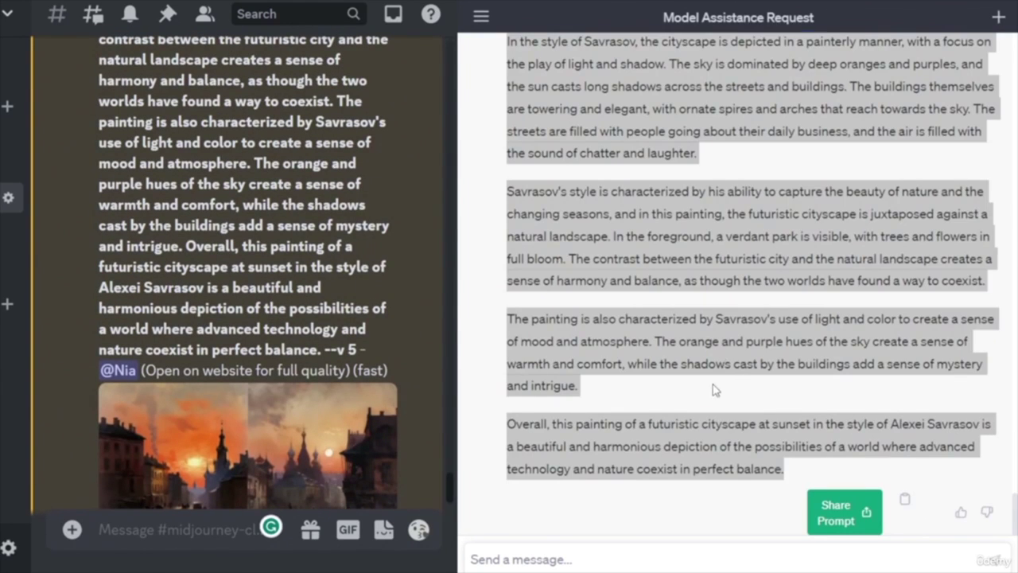
- Clear the reply highlight and bring up the GitHub page with Alexei Savrasov's sample grid
left_click(716, 389)
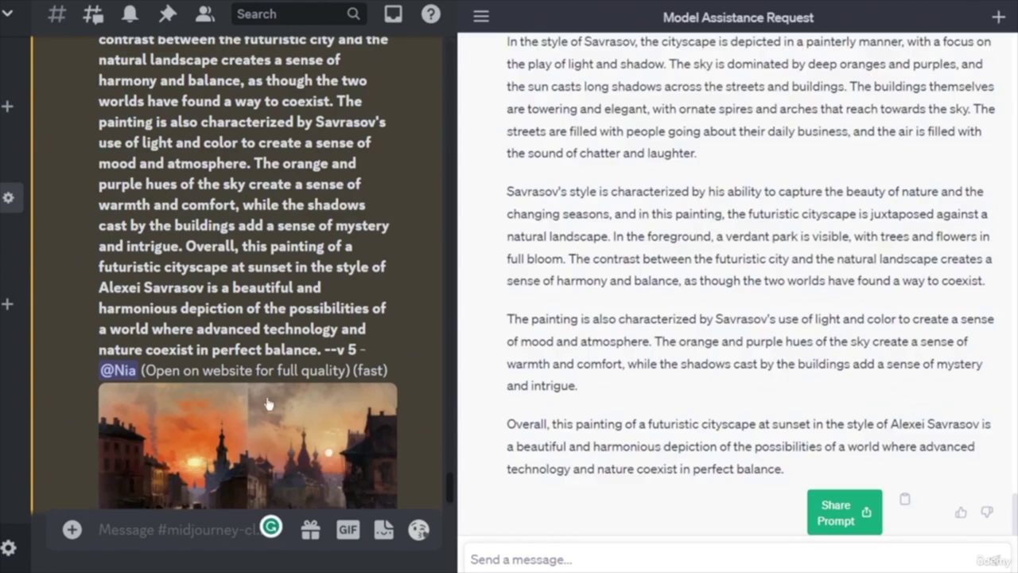
scroll(269, 405, "down", 3)
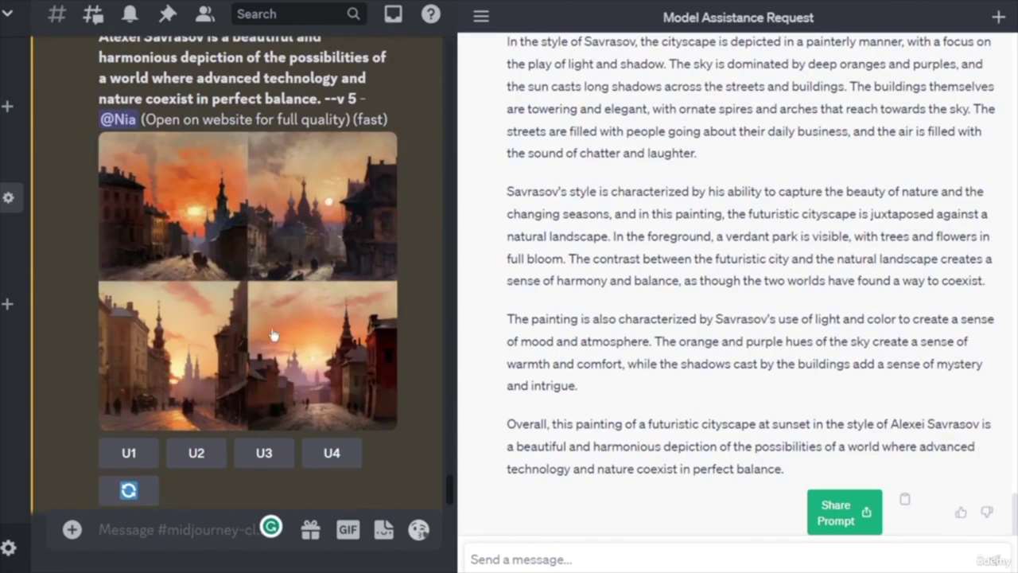
scroll(346, 340, "up", 3)
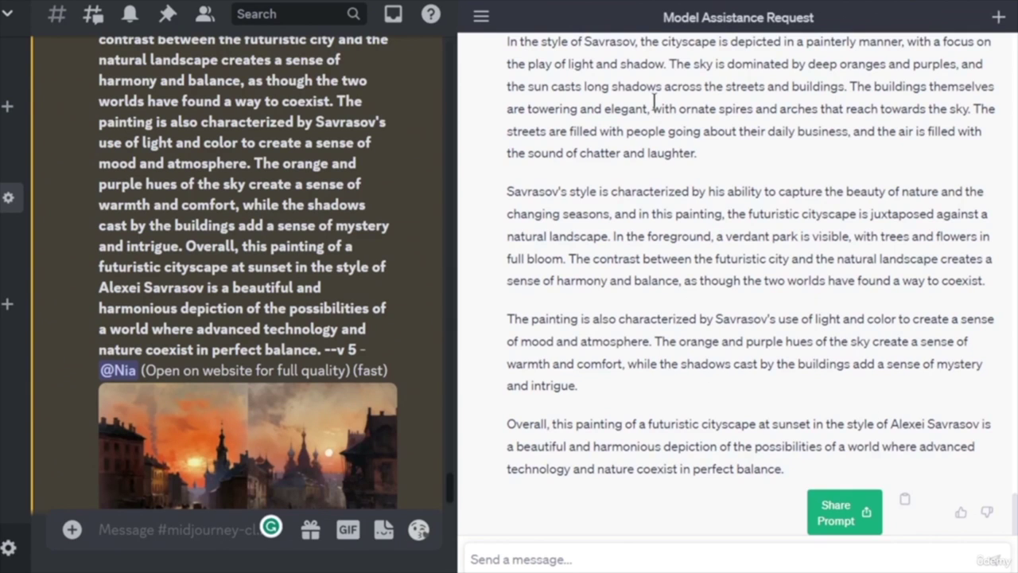
key("alt+Tab")
scroll(675, 402, "down", 2)
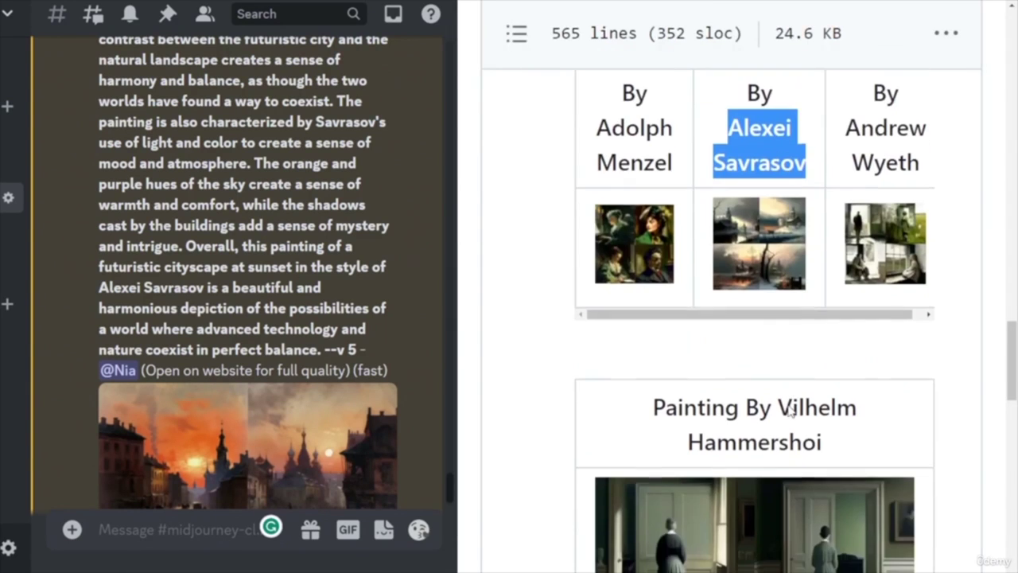
- Enlarge Savrasov's reference image, compare it with the Midjourney grid, then return to the Realism table
left_click(770, 244)
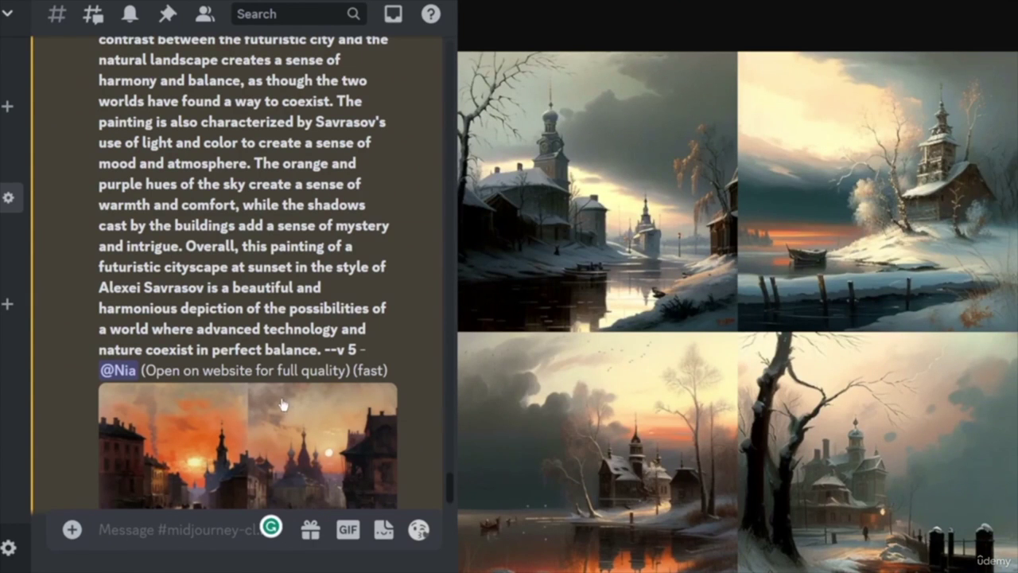
scroll(285, 405, "down", 4)
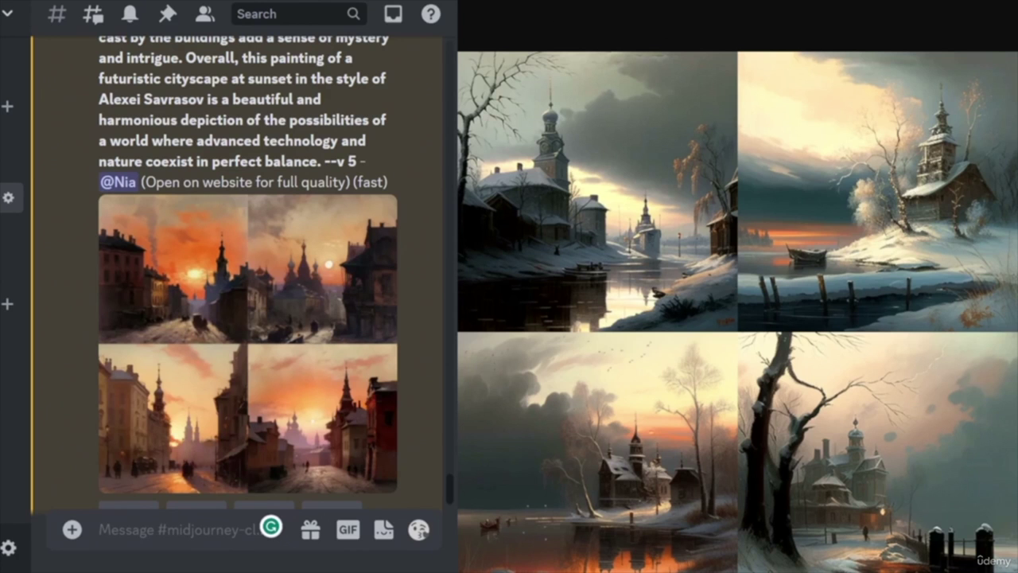
scroll(357, 275, "up", 10)
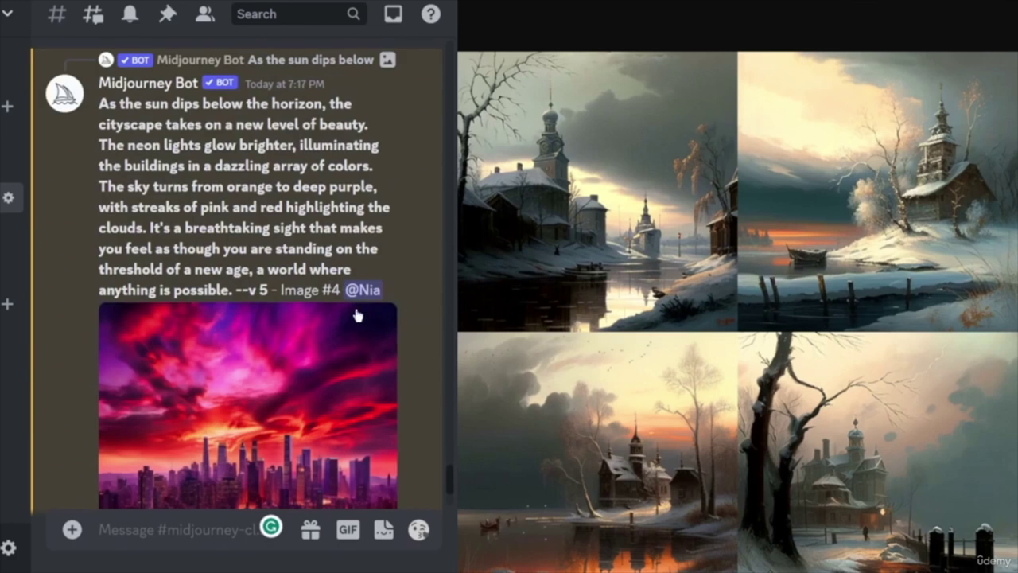
scroll(311, 253, "up", 5)
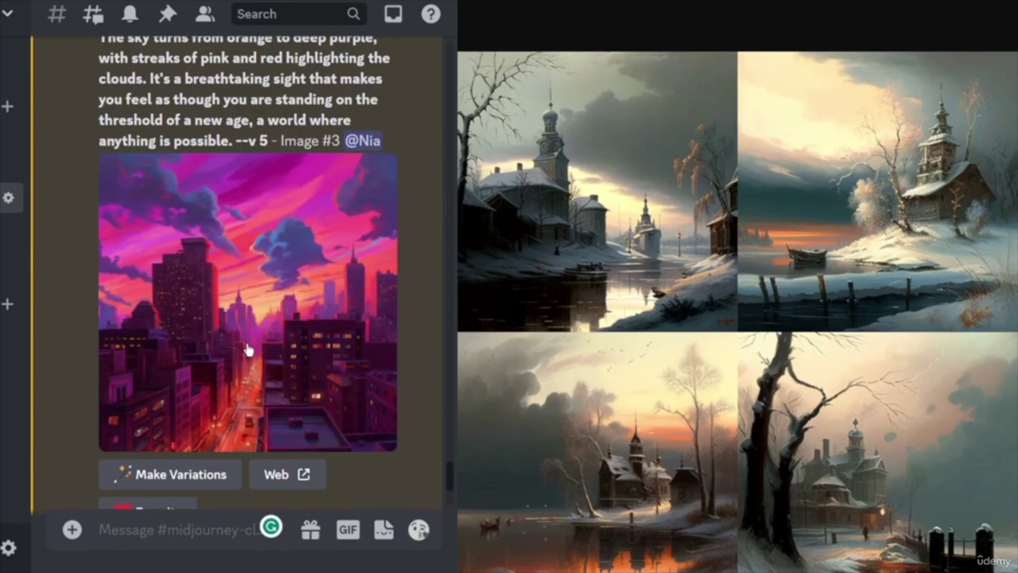
scroll(239, 350, "down", 5)
scroll(328, 254, "down", 10)
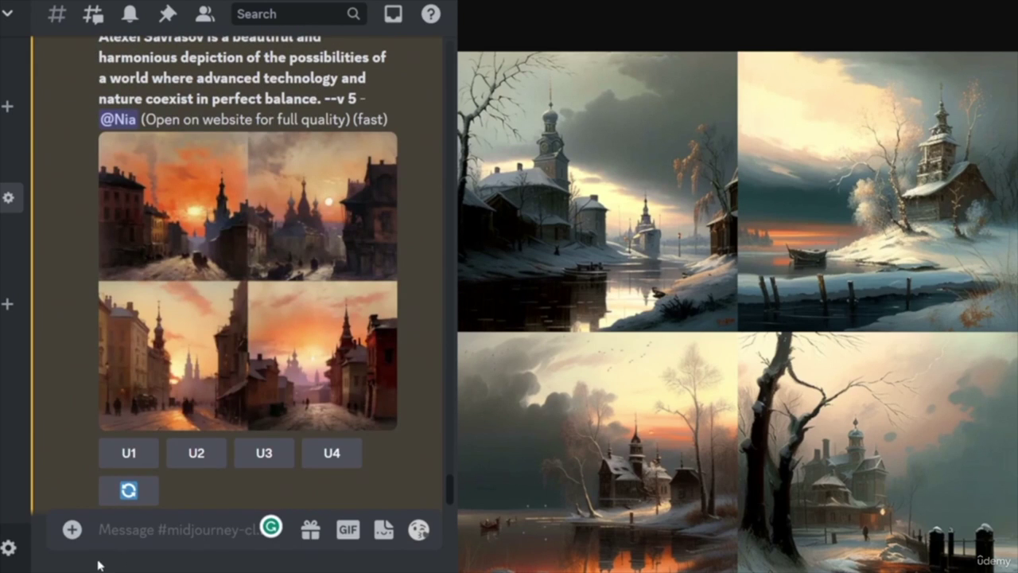
scroll(845, 357, "up", 3)
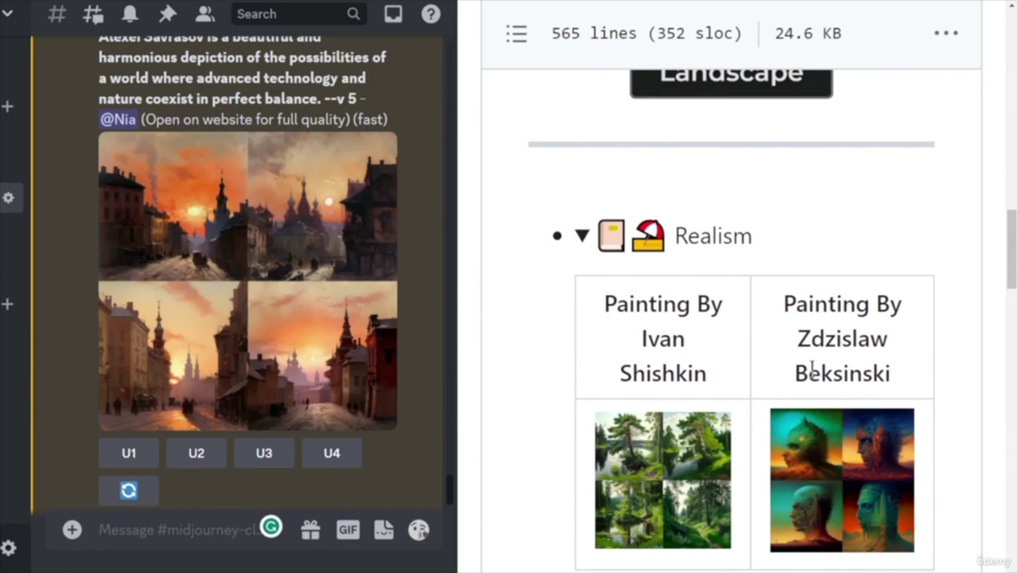
- Select the name 'Zdzislaw Beksinski' in the Realism table and enlarge Savrasov's snowy-landscape image again
left_click_drag(798, 338, 914, 376)
key("ctrl+c")
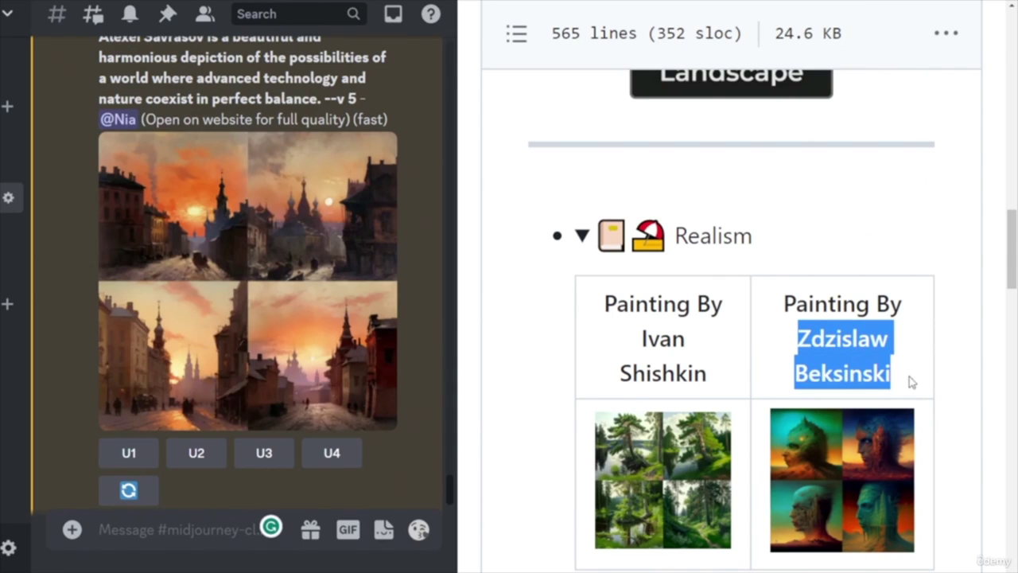
scroll(878, 477, "down", 5)
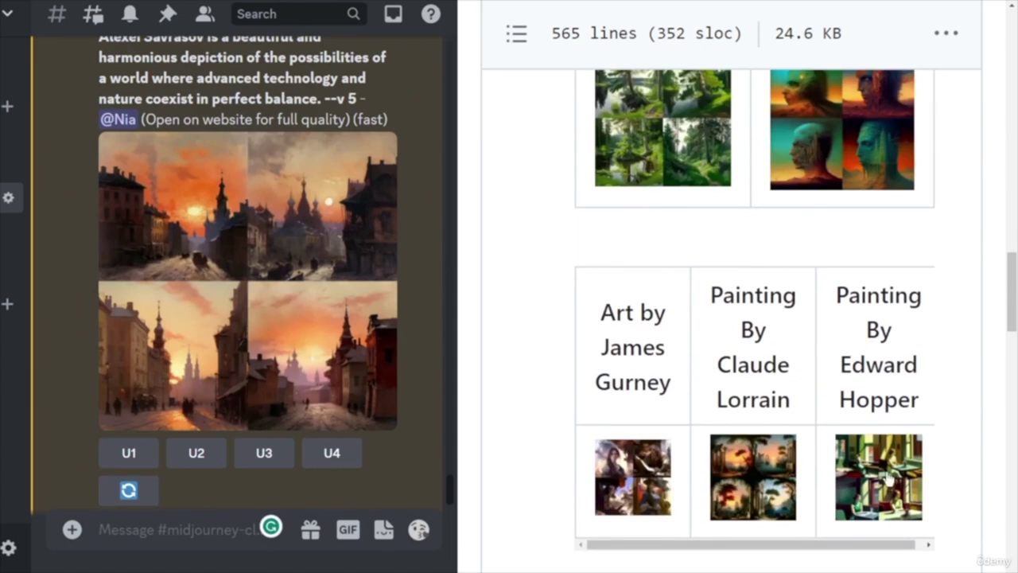
scroll(889, 477, "down", 4)
scroll(888, 477, "down", 10)
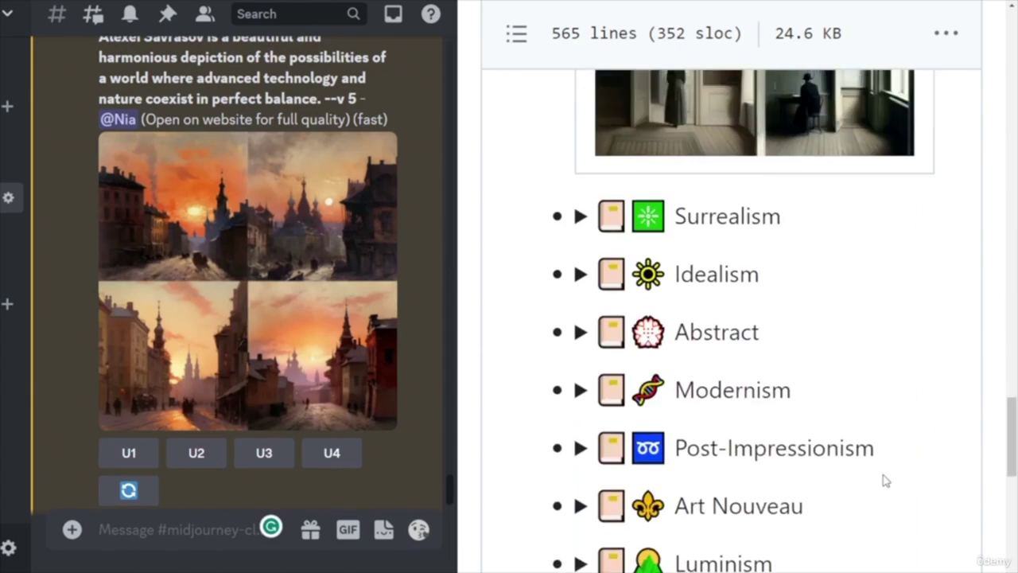
scroll(883, 483, "up", 8)
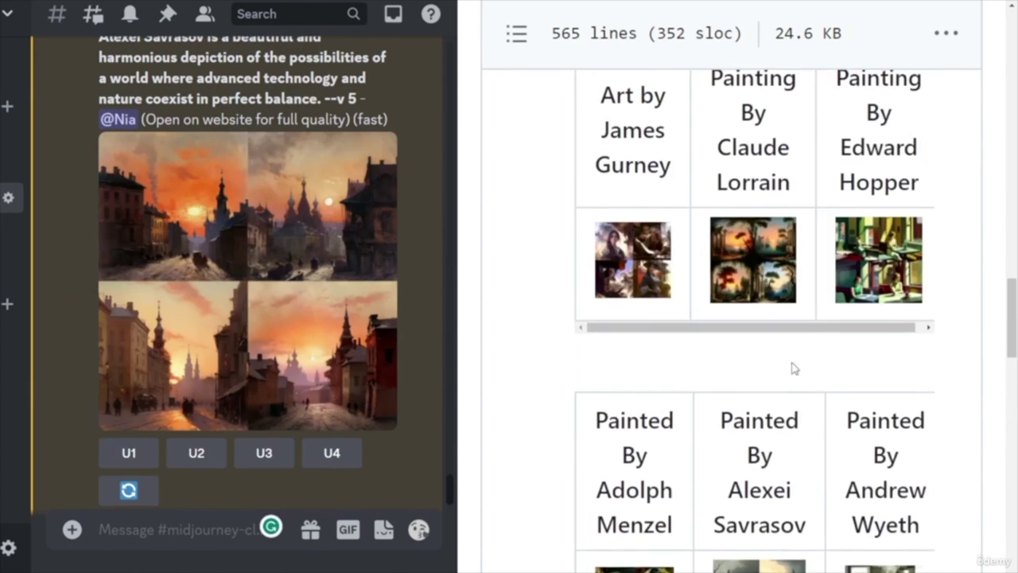
left_click(756, 446)
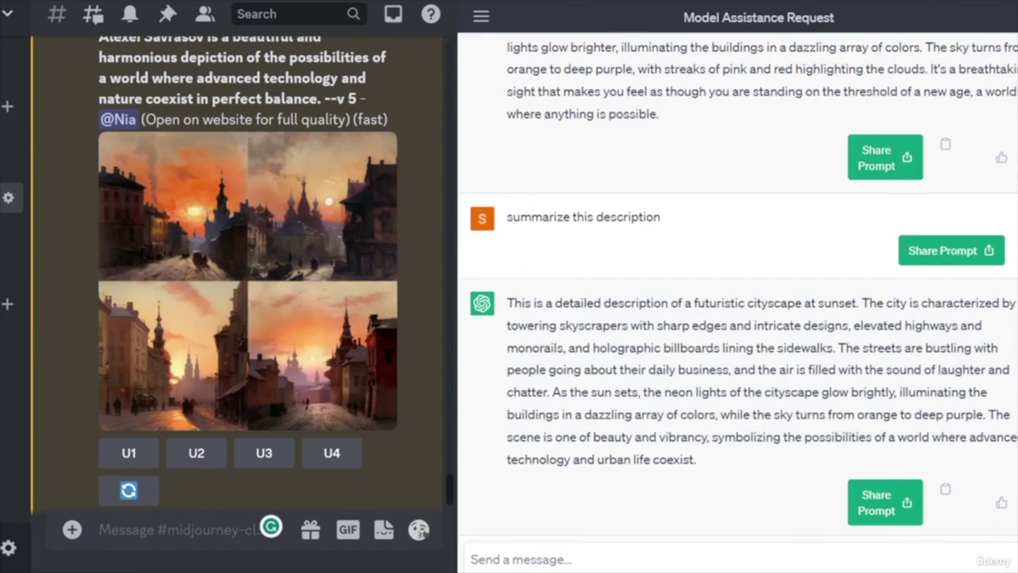
- Ask ChatGPT for the earlier sunset cityscape prompt 'painted in the style of' Zdzislaw Beksinski
scroll(737, 286, "up", 10)
scroll(737, 286, "up", 1)
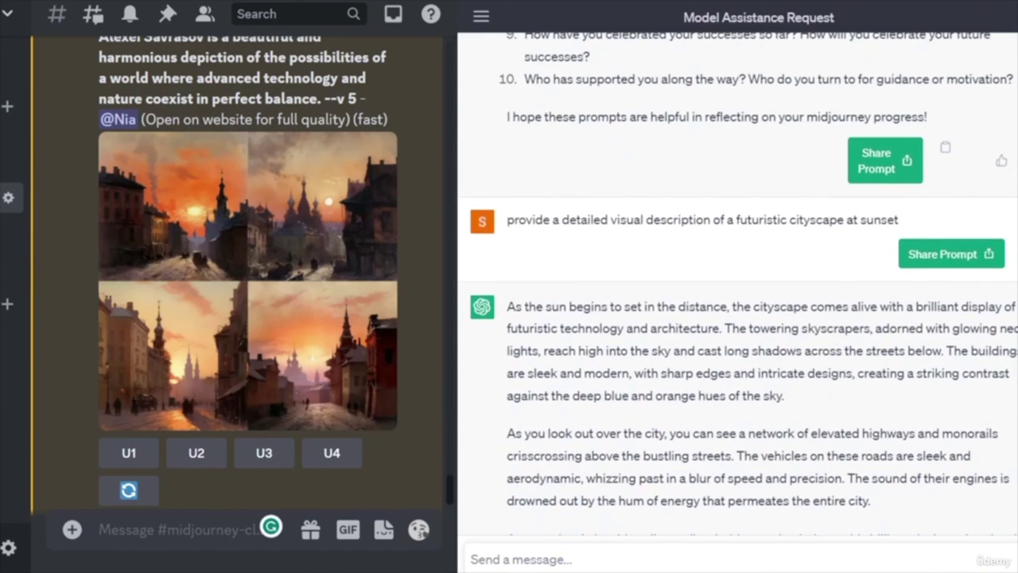
scroll(738, 286, "up", 1)
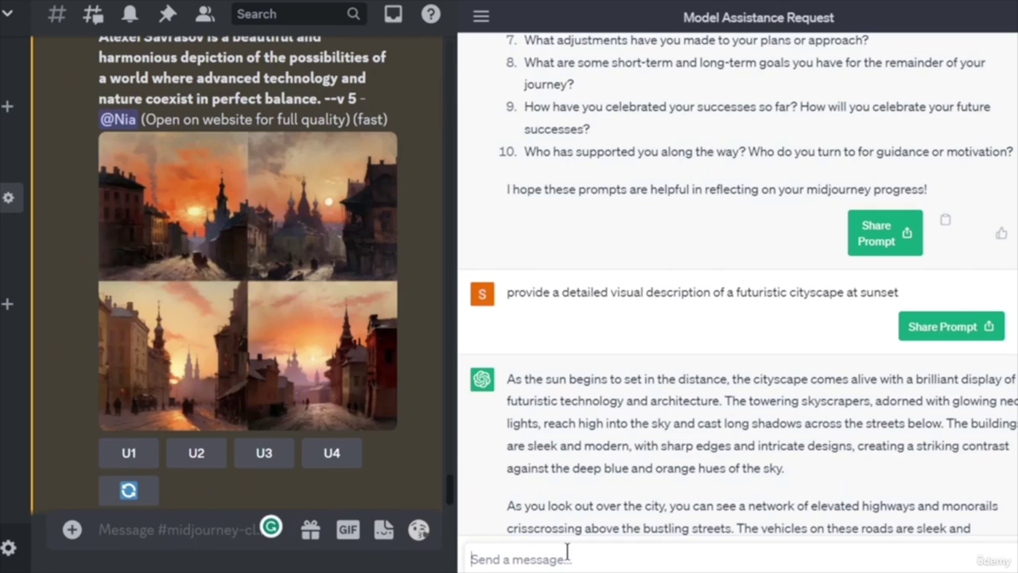
key("ctrl+v")
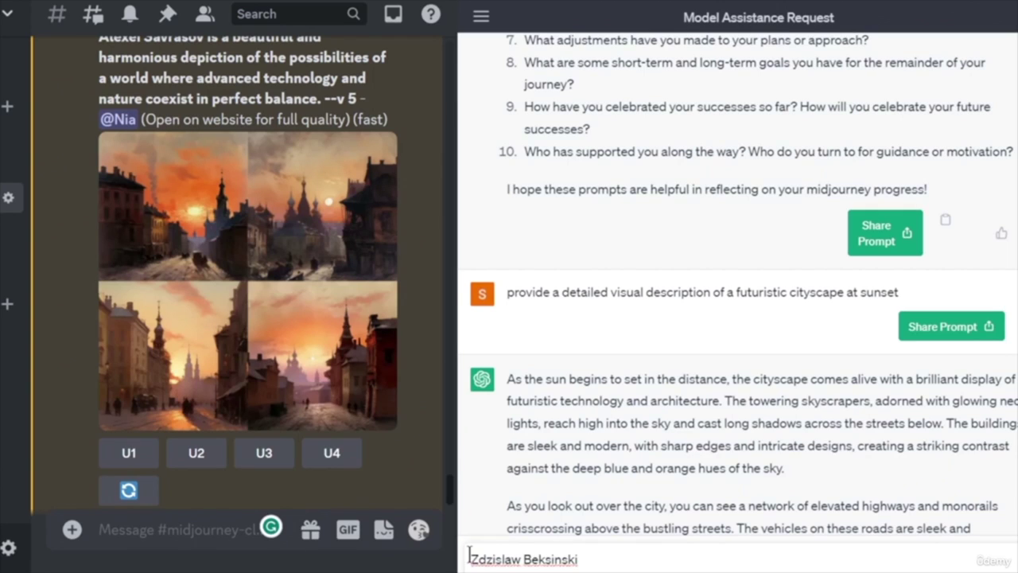
type("painted in the s")
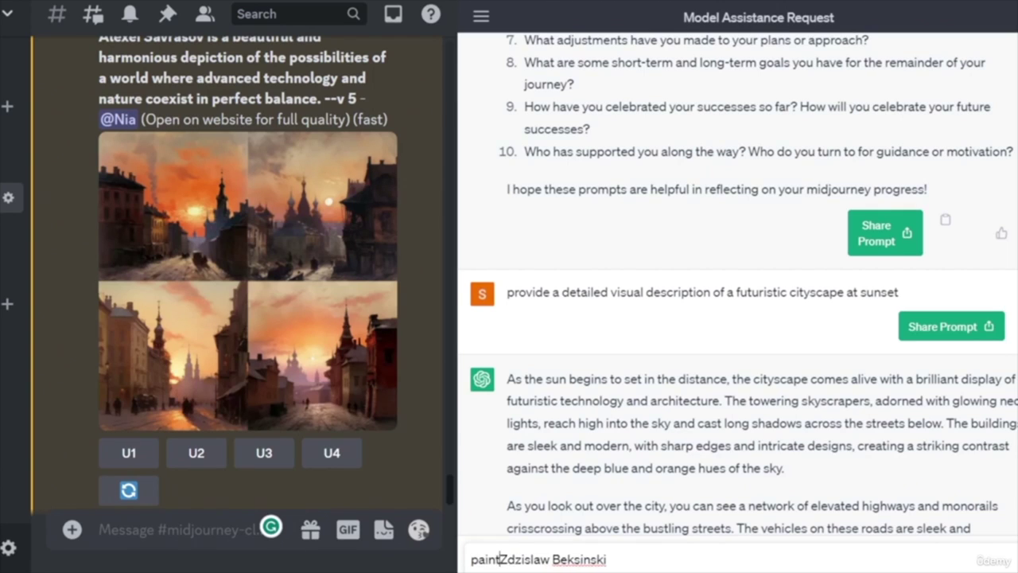
type("tyle of")
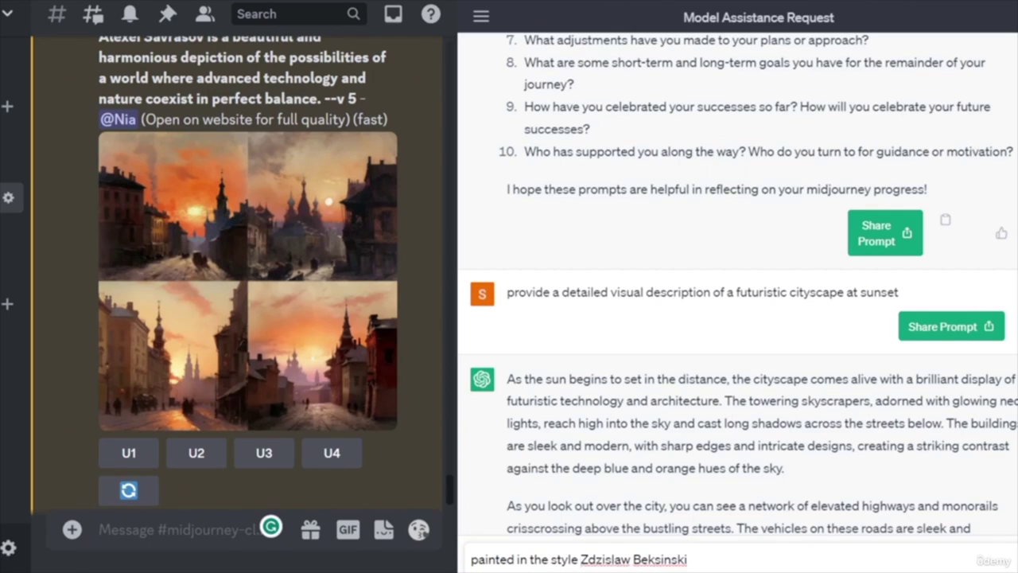
left_click_drag(930, 294, 503, 302)
key("ctrl+c")
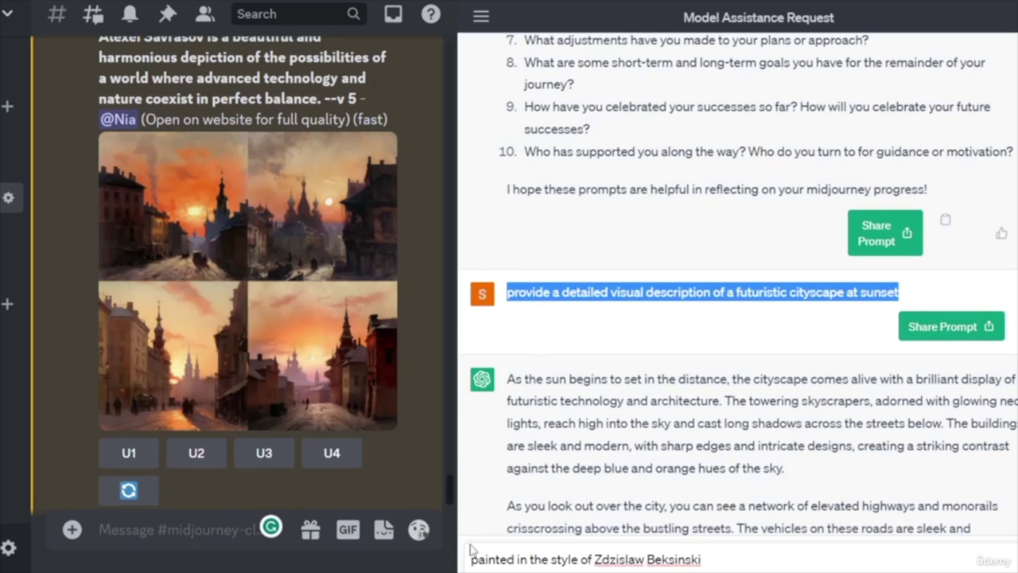
left_click(471, 559)
key("ctrl+v")
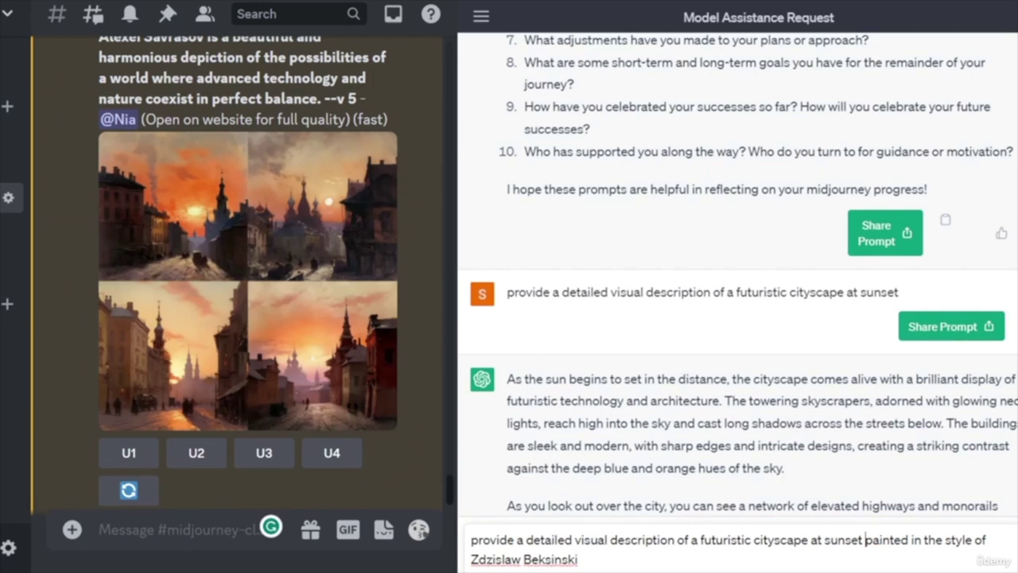
key("Return")
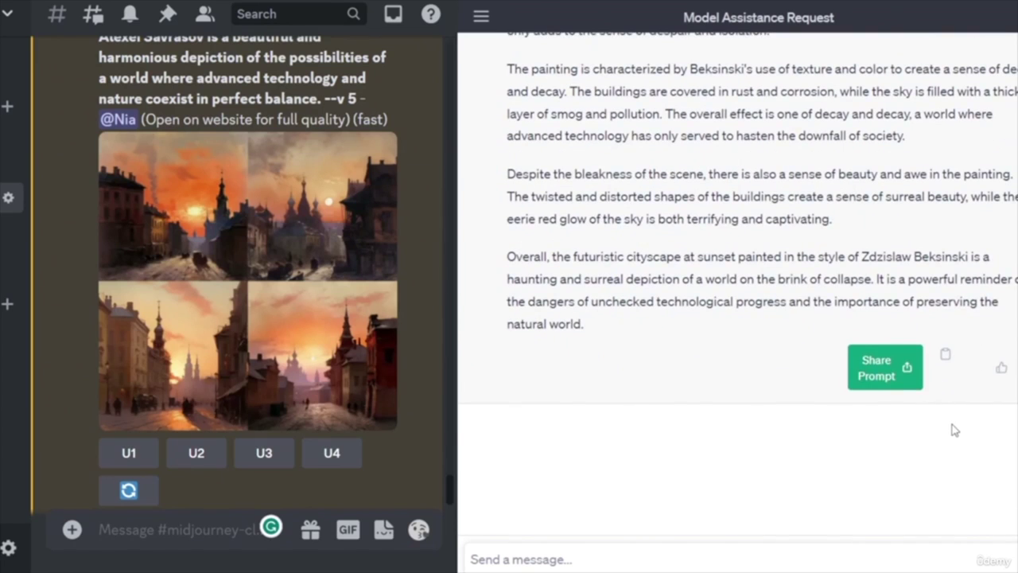
- Read the Beksinski-style reply with its eerie red sky, twisted buildings and gnarled tree
scroll(890, 493, "up", 5)
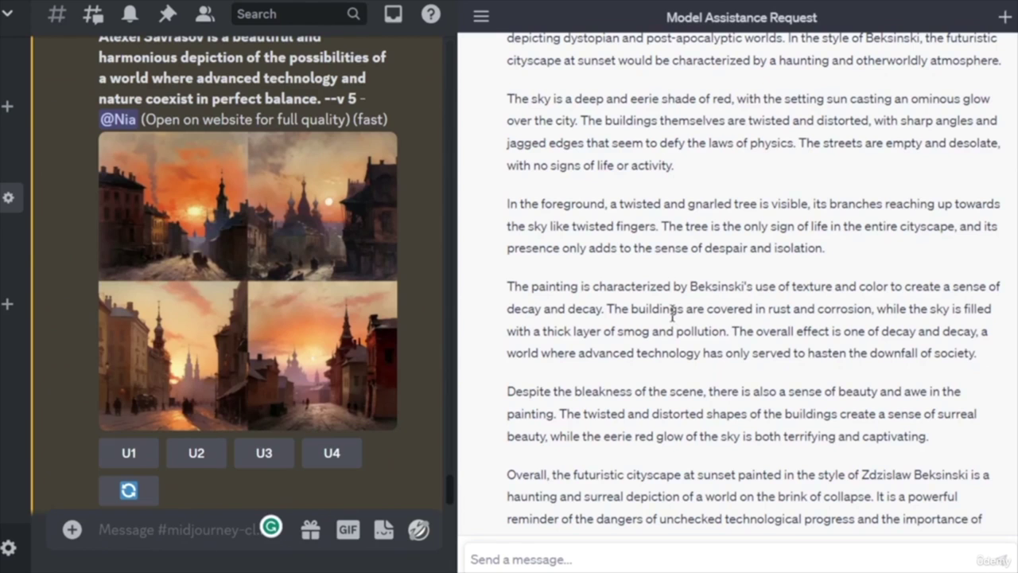
scroll(673, 315, "down", 2)
scroll(672, 315, "up", 2)
scroll(672, 315, "down", 2)
scroll(672, 315, "up", 2)
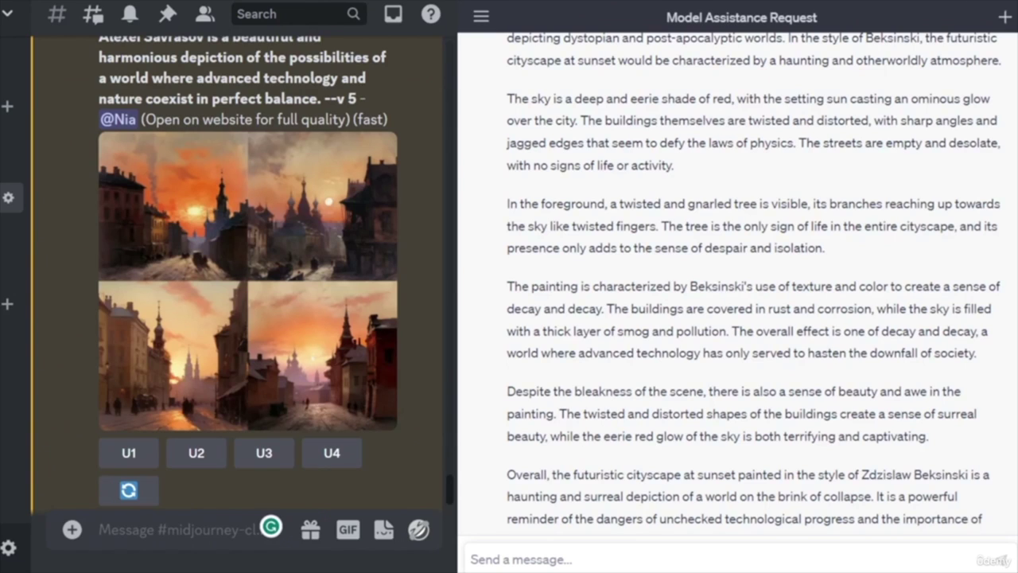
- Copy ChatGPT's full Beksinski cityscape description and submit it to Midjourney as an /imagine prompt
scroll(768, 438, "up", 3)
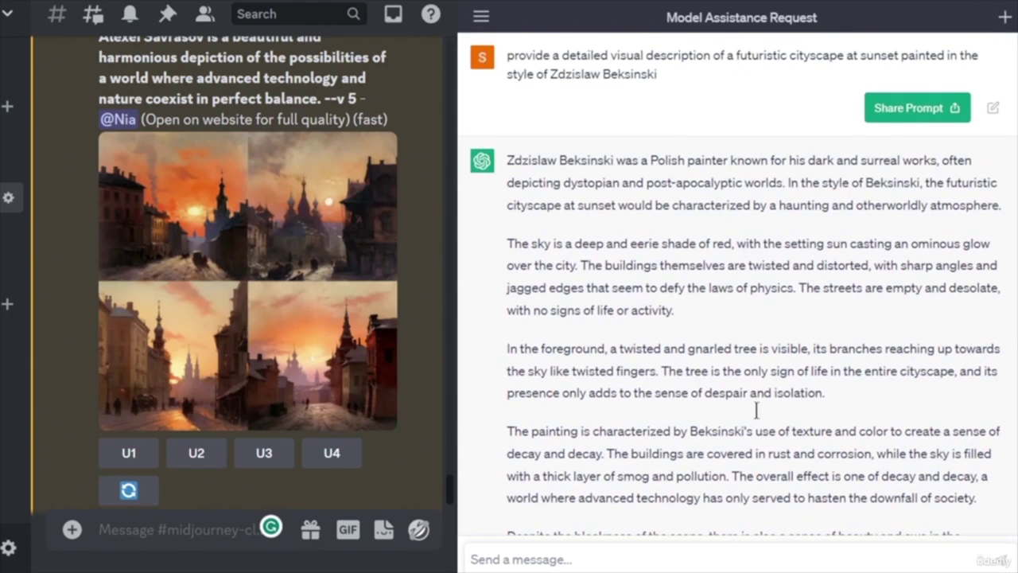
left_click_drag(509, 159, 763, 464)
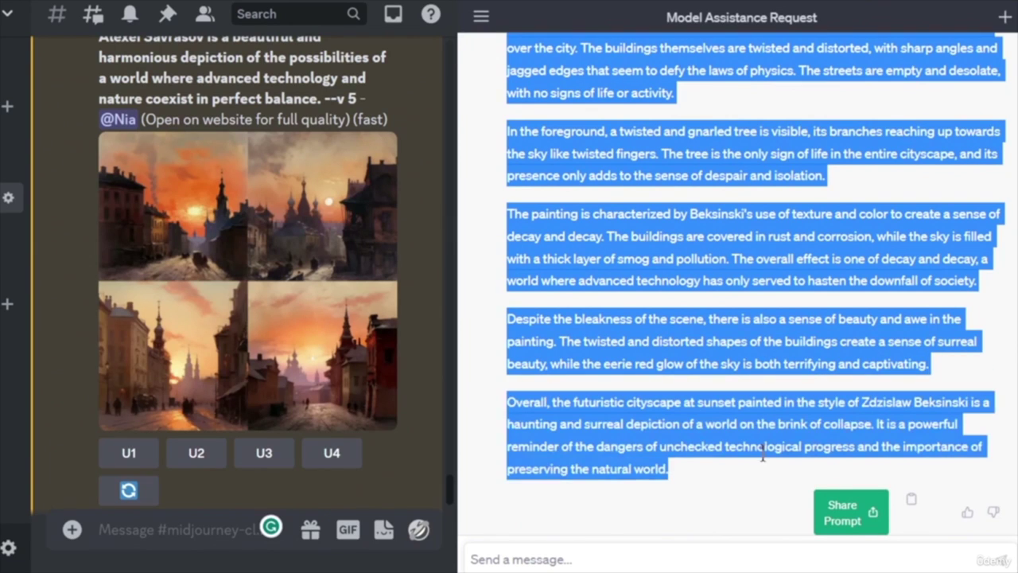
left_click(172, 541)
type("/imagine")
key("Tab")
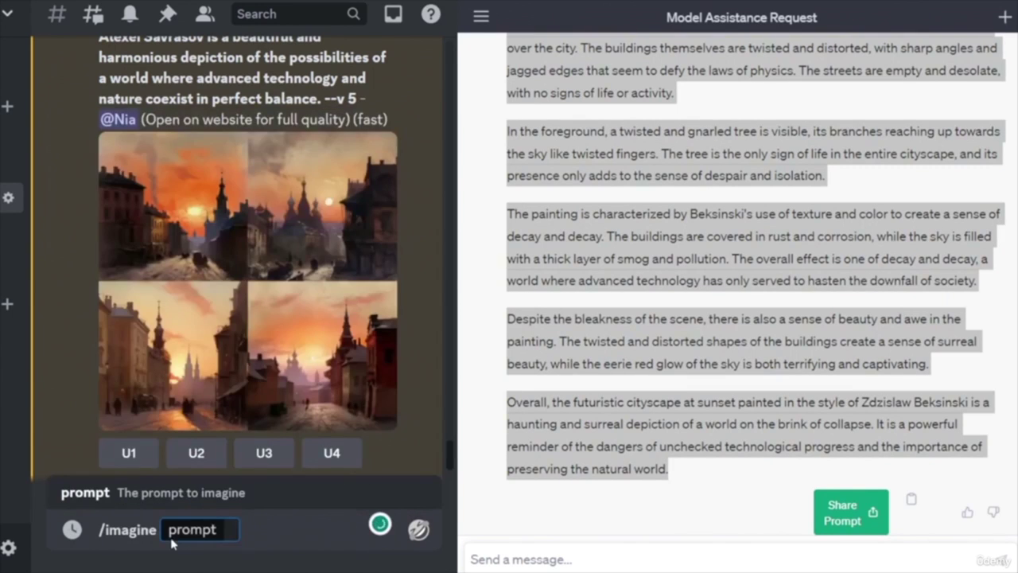
key("ctrl+v")
key("Return")
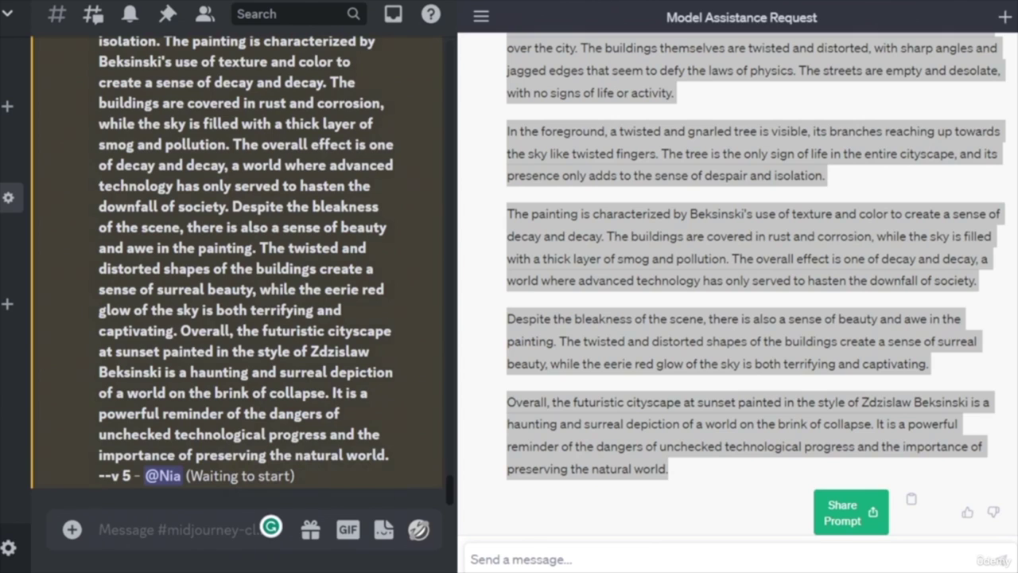
scroll(239, 271, "up", 15)
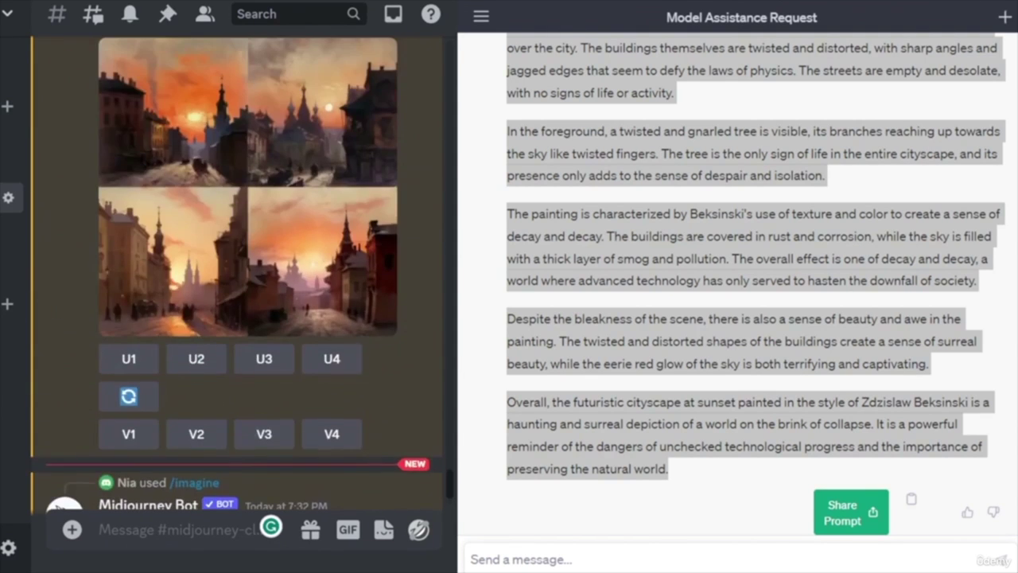
scroll(239, 270, "up", 8)
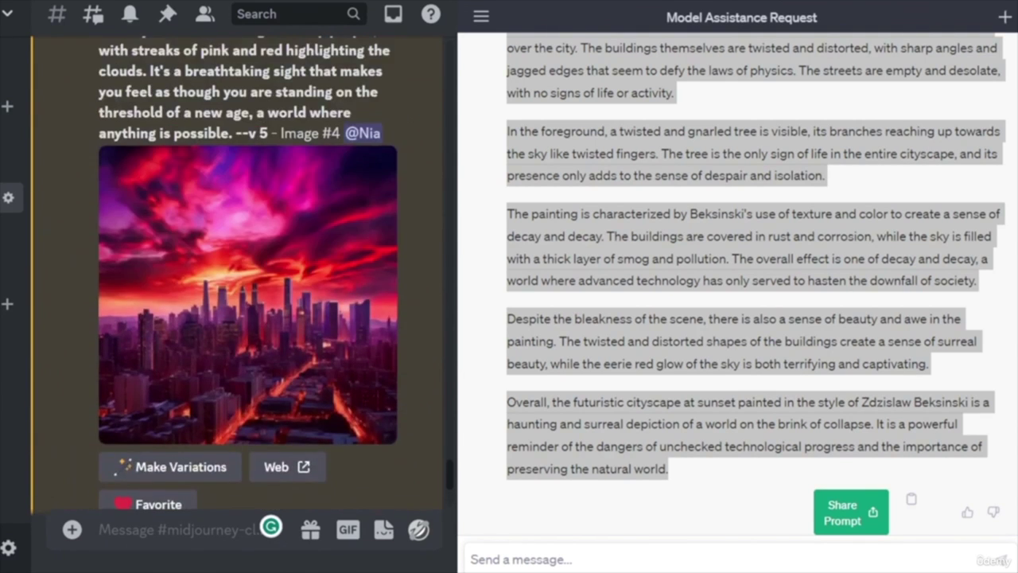
scroll(239, 270, "down", 4)
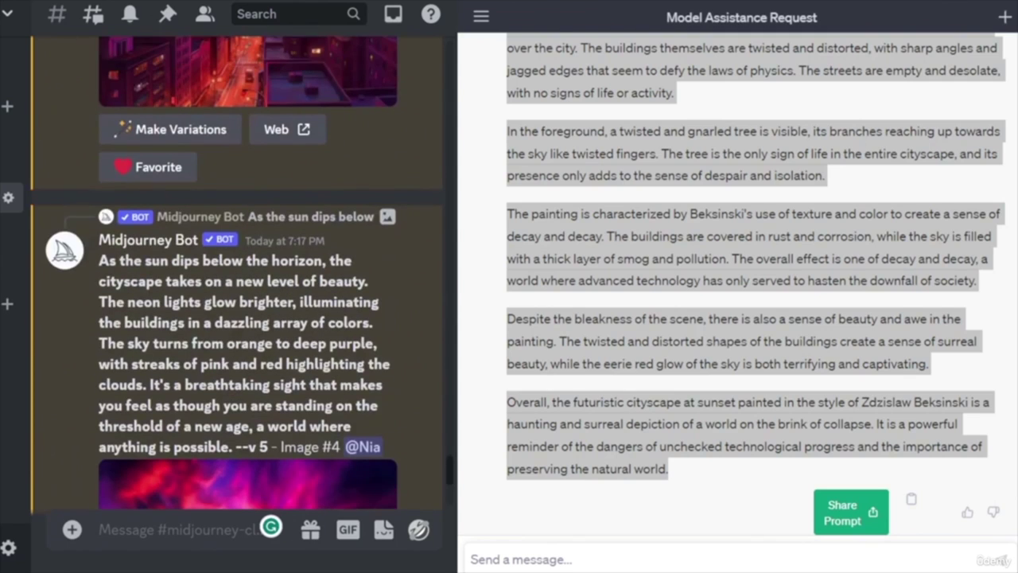
scroll(239, 270, "down", 6)
scroll(238, 270, "down", 5)
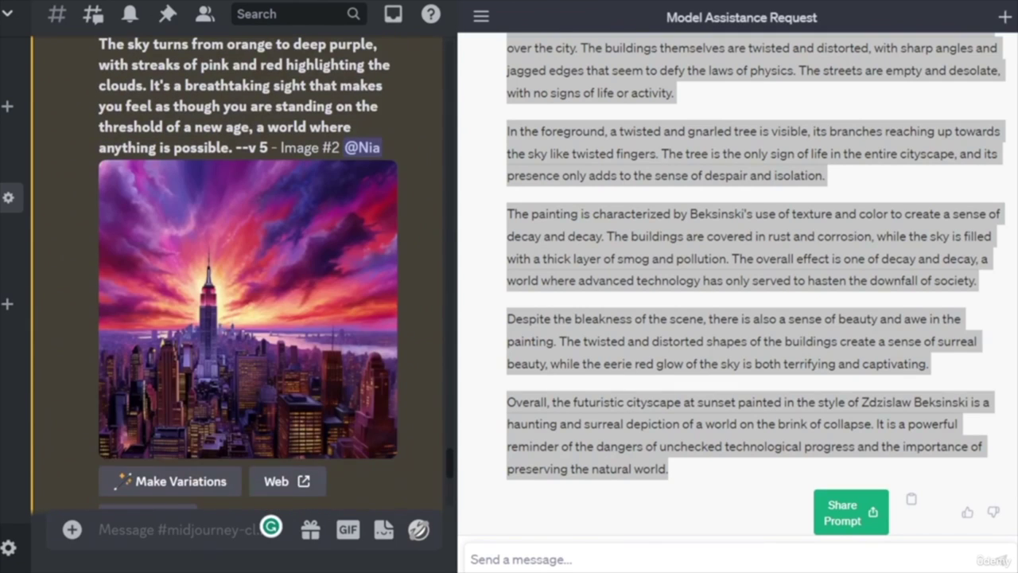
left_click(302, 326)
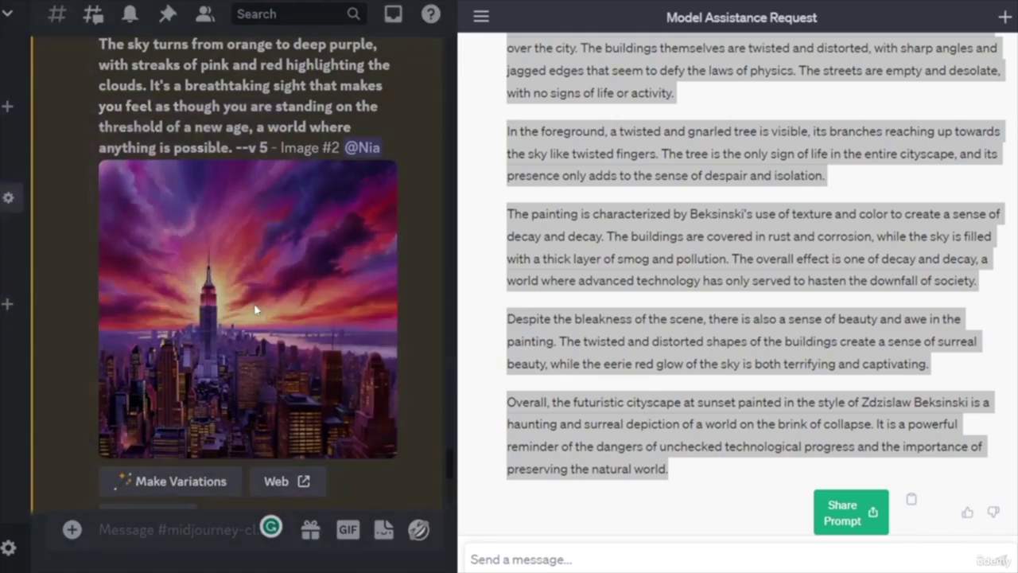
left_click(356, 342)
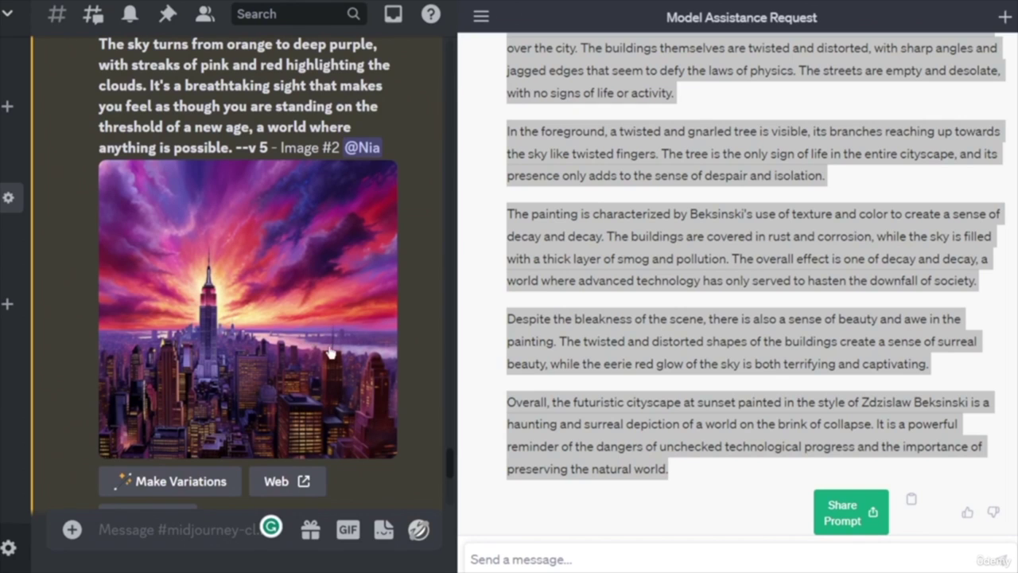
scroll(289, 333, "up", 1)
scroll(288, 333, "up", 5)
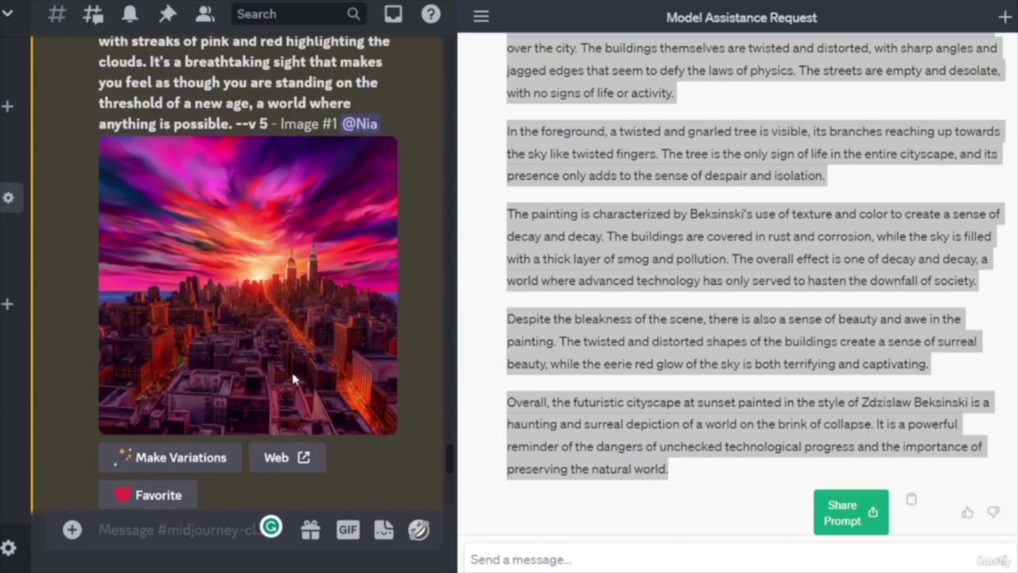
scroll(293, 380, "up", 1)
scroll(292, 380, "down", 5)
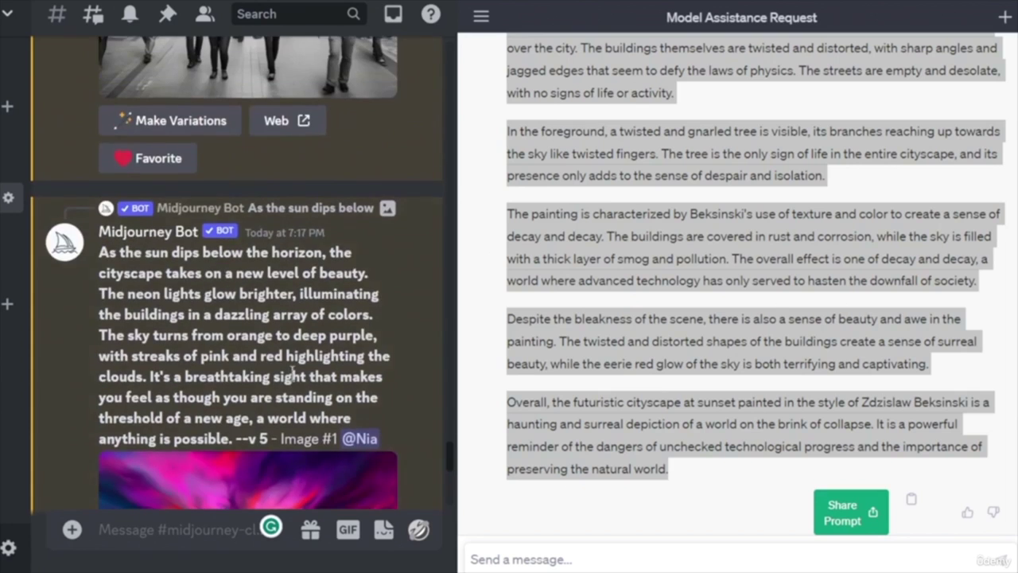
scroll(293, 380, "up", 1)
scroll(294, 377, "down", 5)
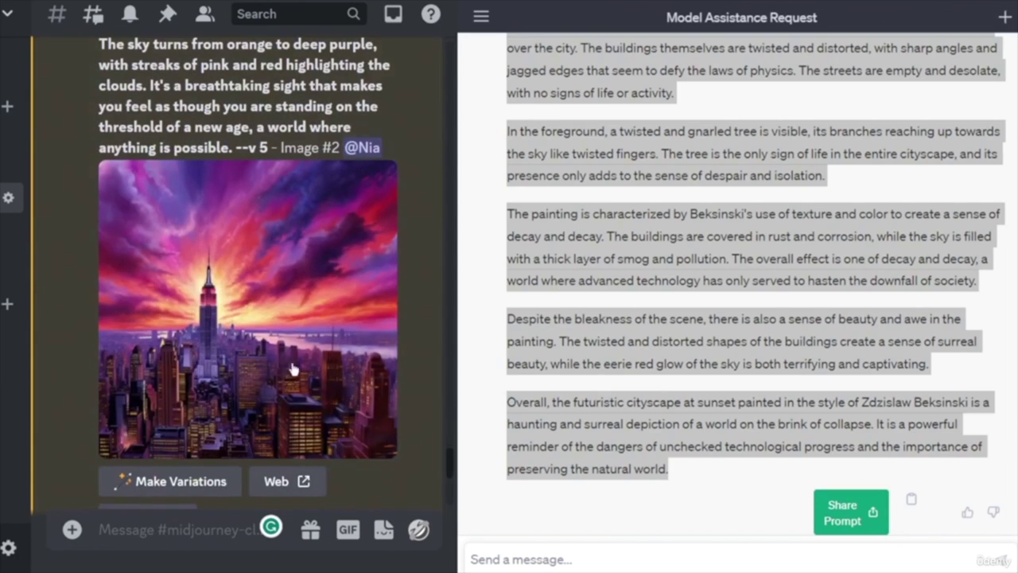
scroll(294, 366, "down", 5)
scroll(326, 346, "down", 9)
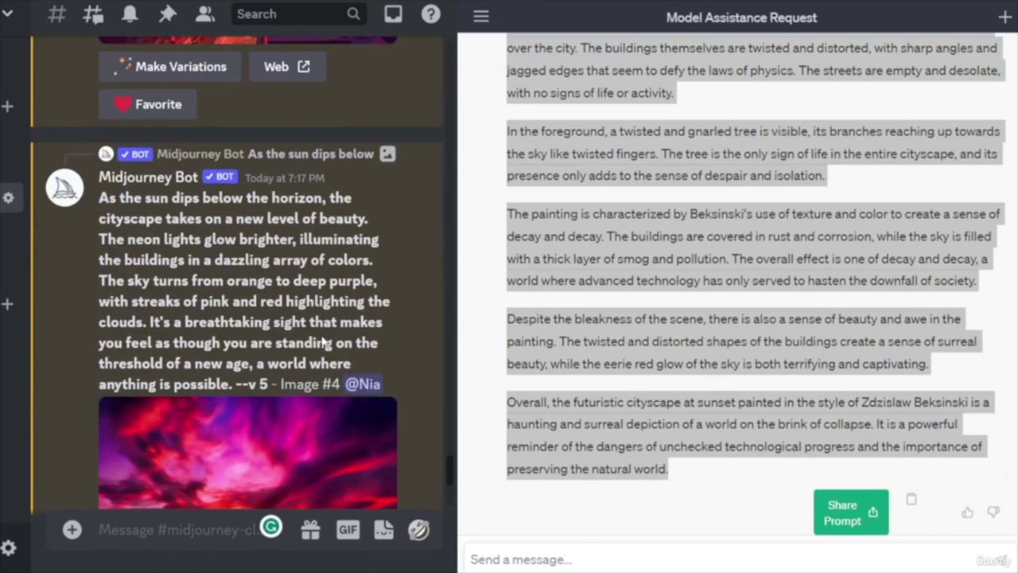
scroll(326, 342, "down", 4)
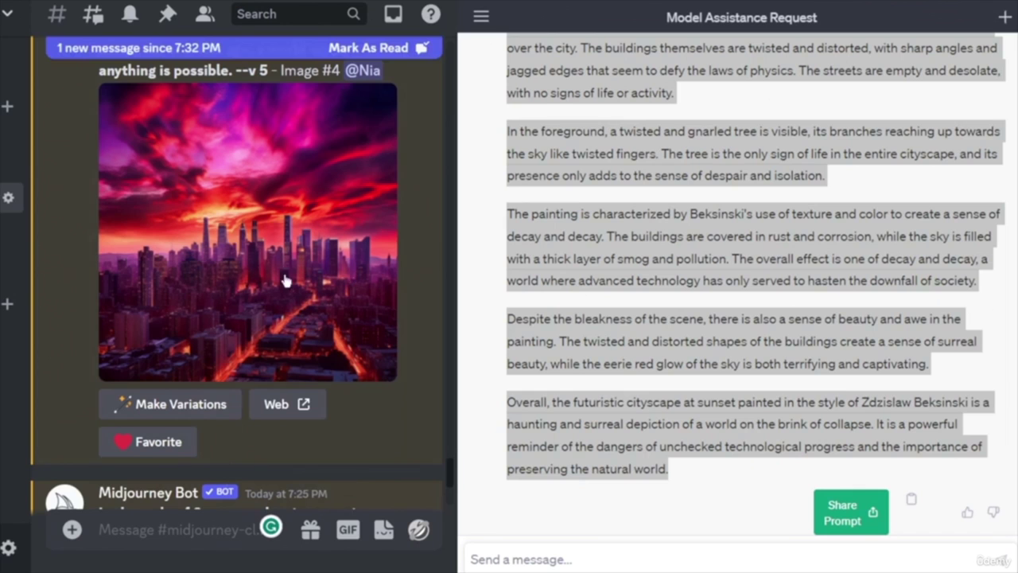
scroll(286, 290, "down", 6)
scroll(330, 267, "up", 12)
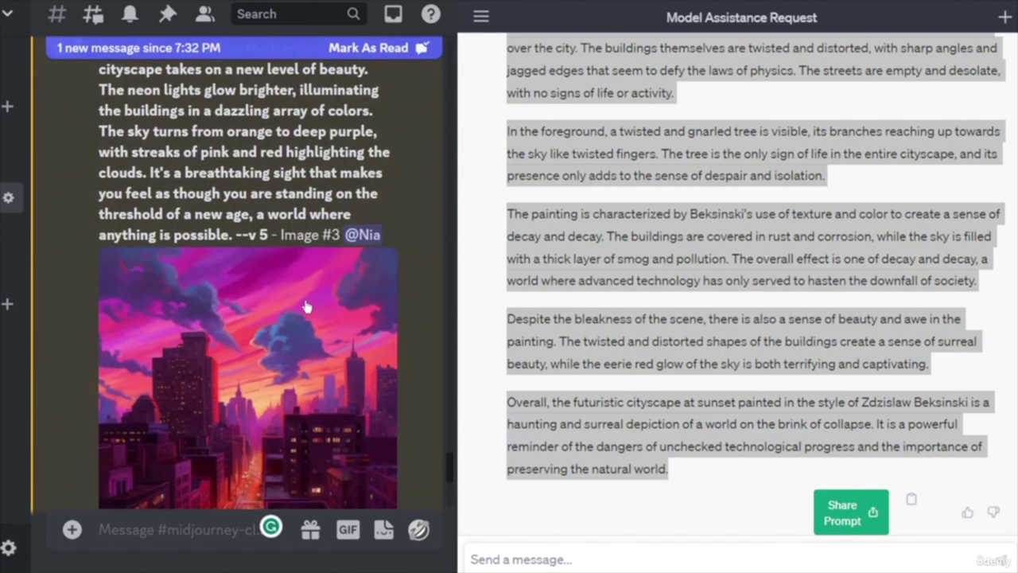
scroll(284, 399, "up", 5)
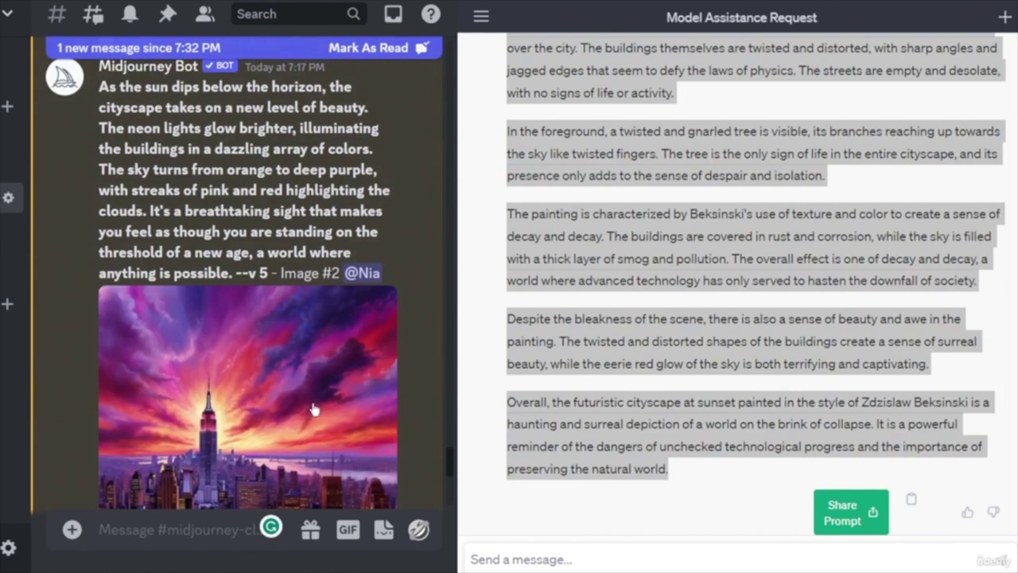
scroll(238, 307, "down", 4)
scroll(302, 249, "up", 8)
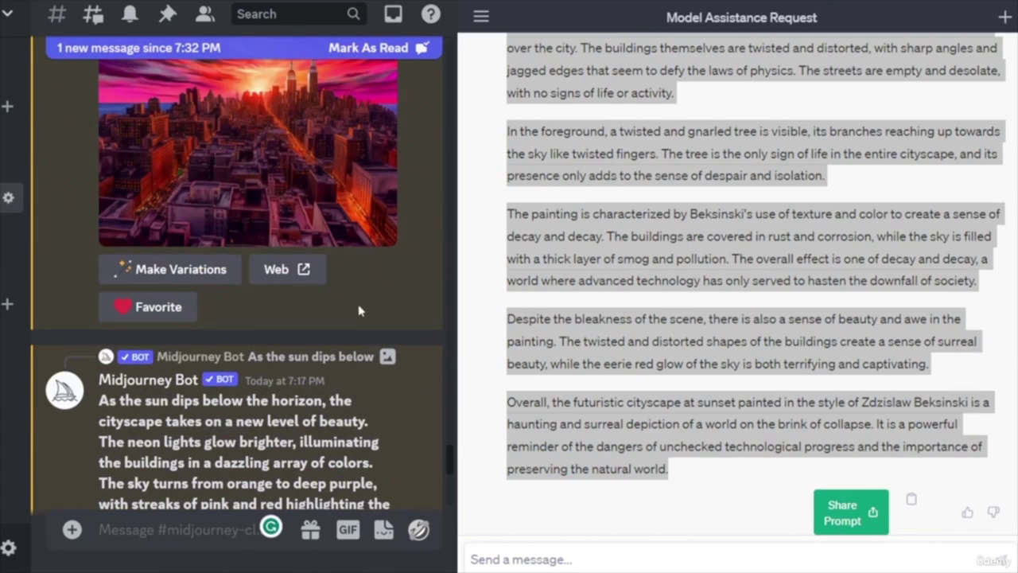
scroll(358, 308, "up", 1)
scroll(305, 221, "down", 6)
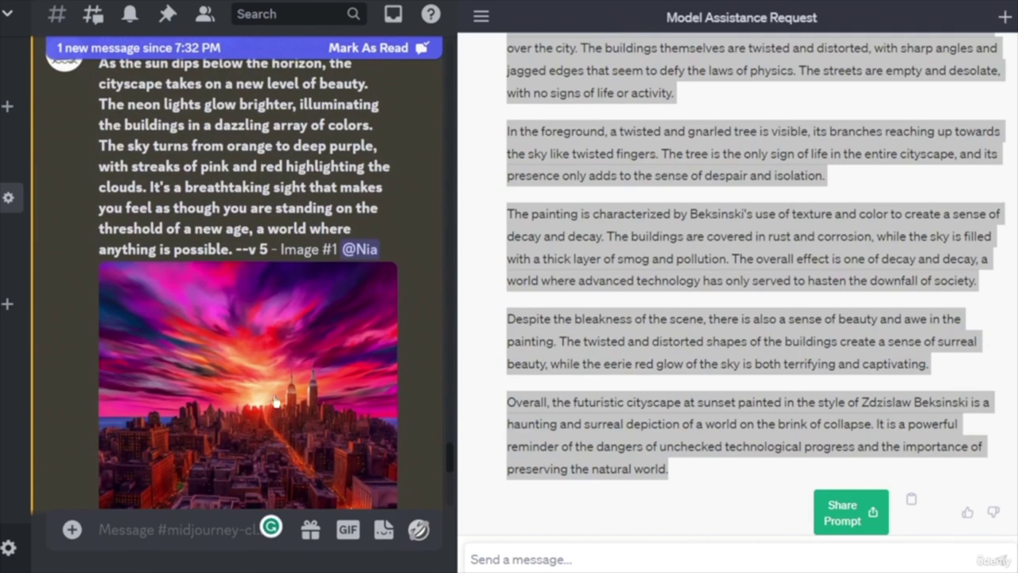
scroll(280, 426, "up", 5)
scroll(280, 426, "up", 2)
left_click(141, 49)
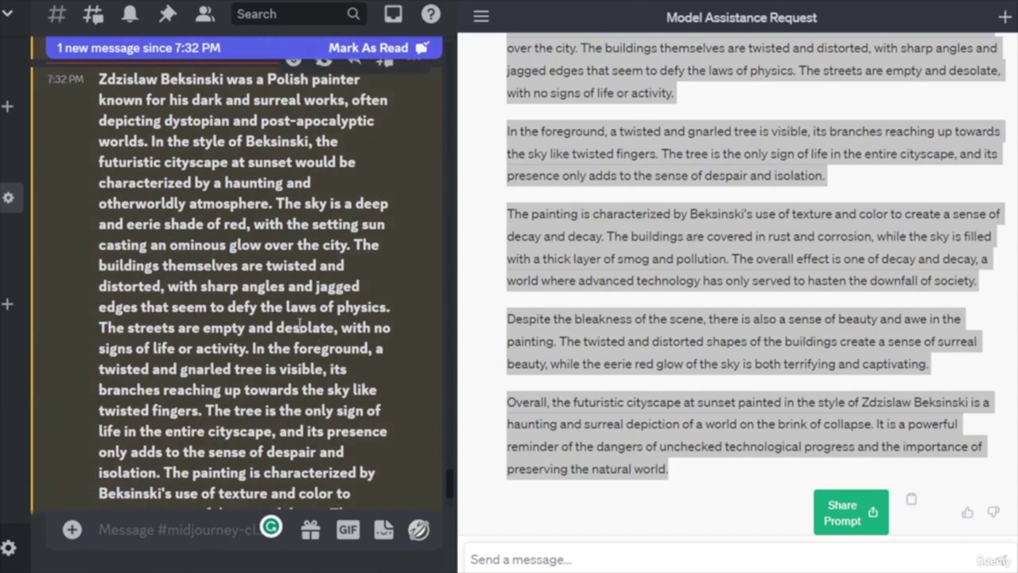
scroll(313, 340, "down", 10)
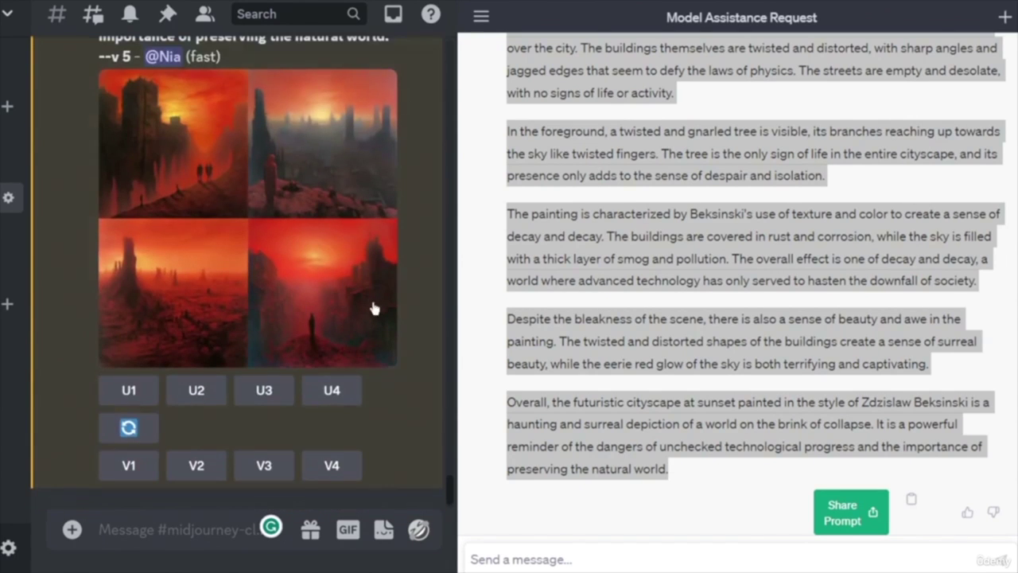
- Upscale images U1, U2, U3 and U4 of the Beksinski cityscape grid
left_click(129, 389)
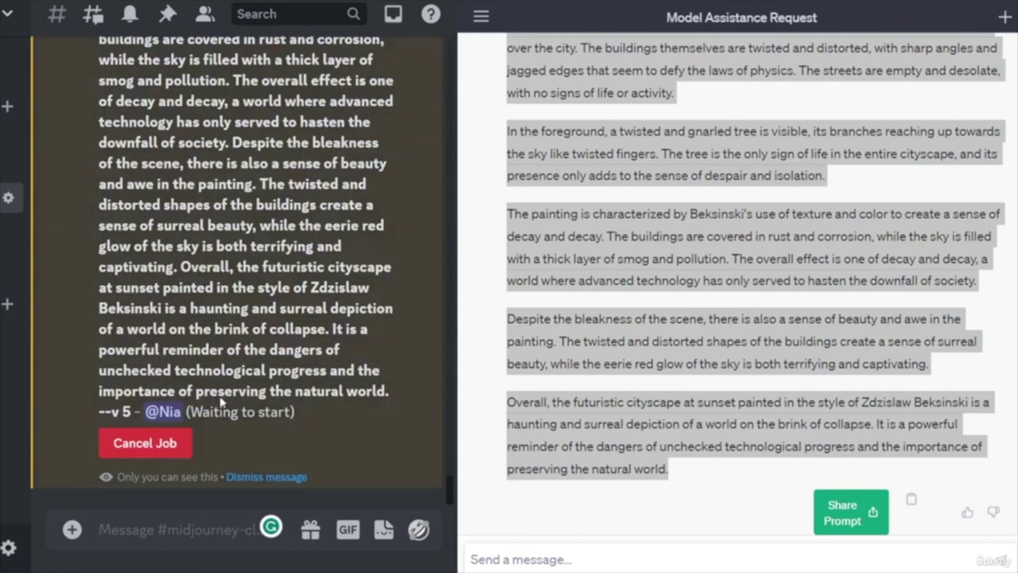
scroll(254, 294, "up", 10)
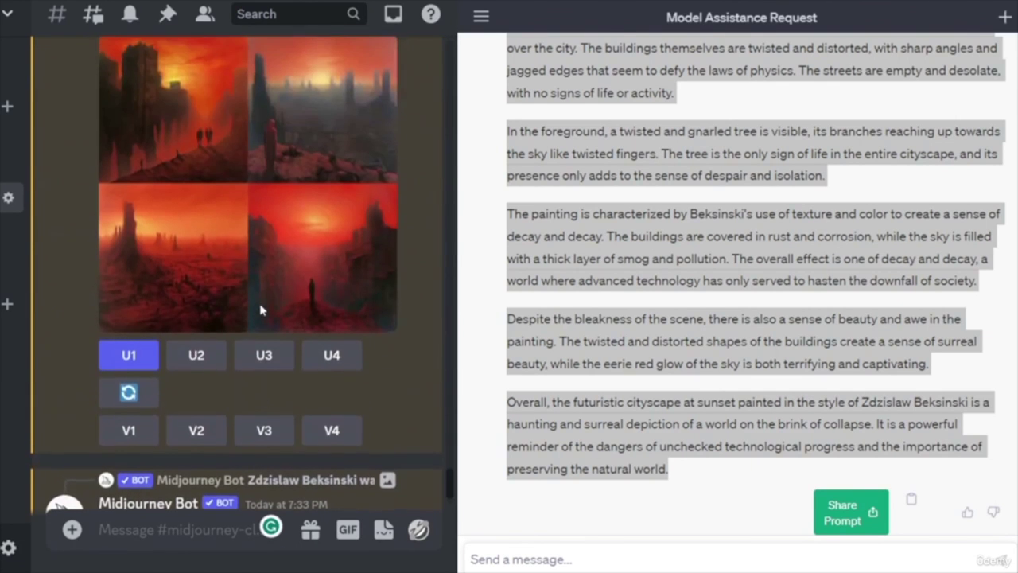
left_click(197, 348)
left_click(264, 349)
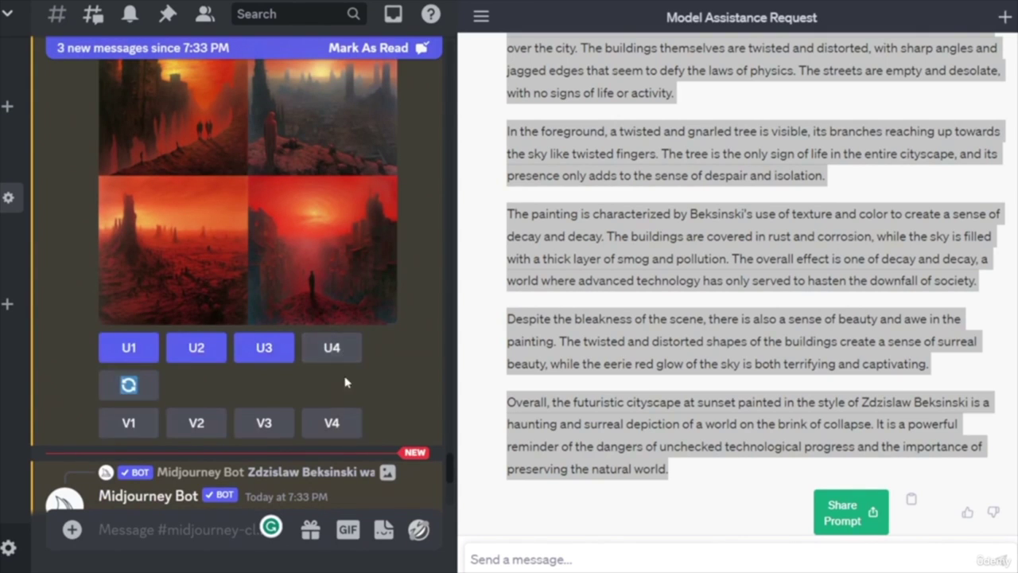
left_click(331, 348)
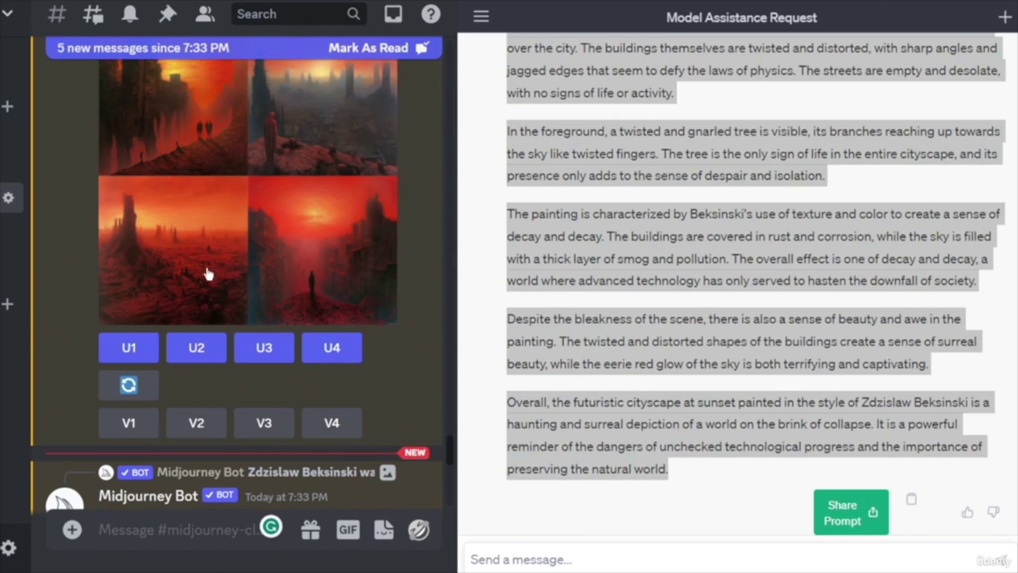
- Scroll through the upscaled red-sky Beksinski cityscape images #1, #2 and #4
scroll(262, 248, "up", 3)
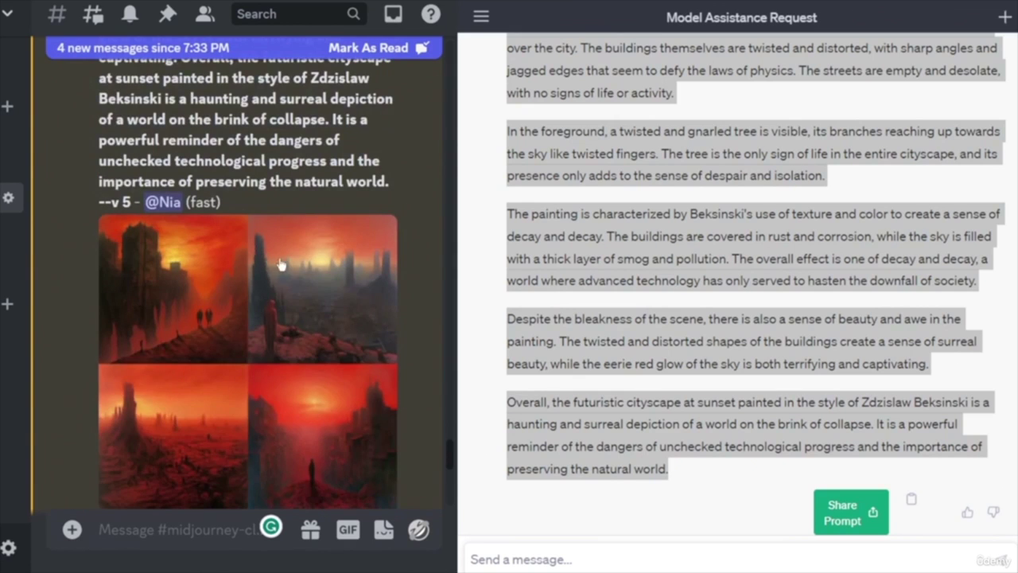
scroll(280, 265, "down", 10)
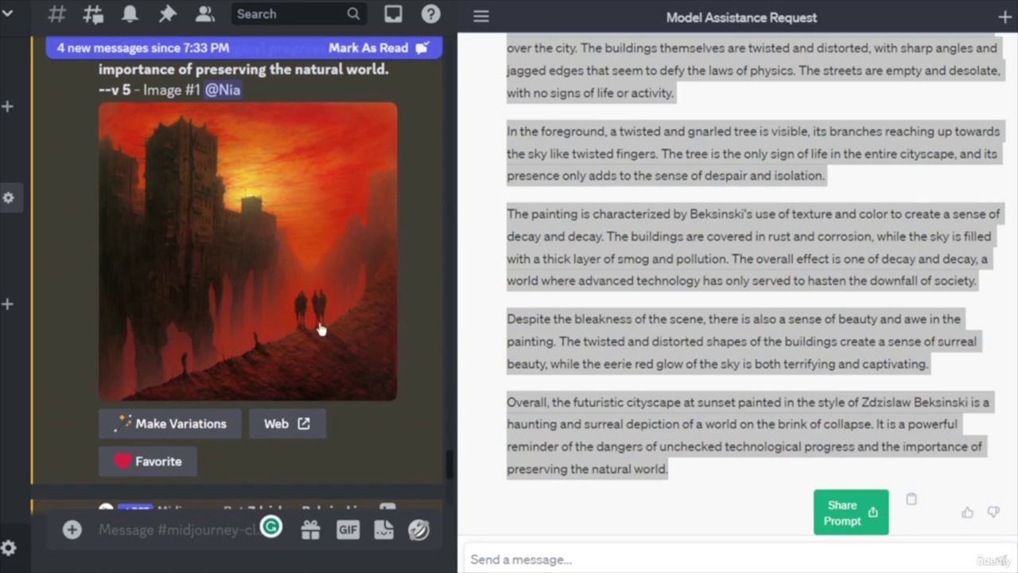
scroll(350, 342, "down", 2)
scroll(362, 354, "up", 1)
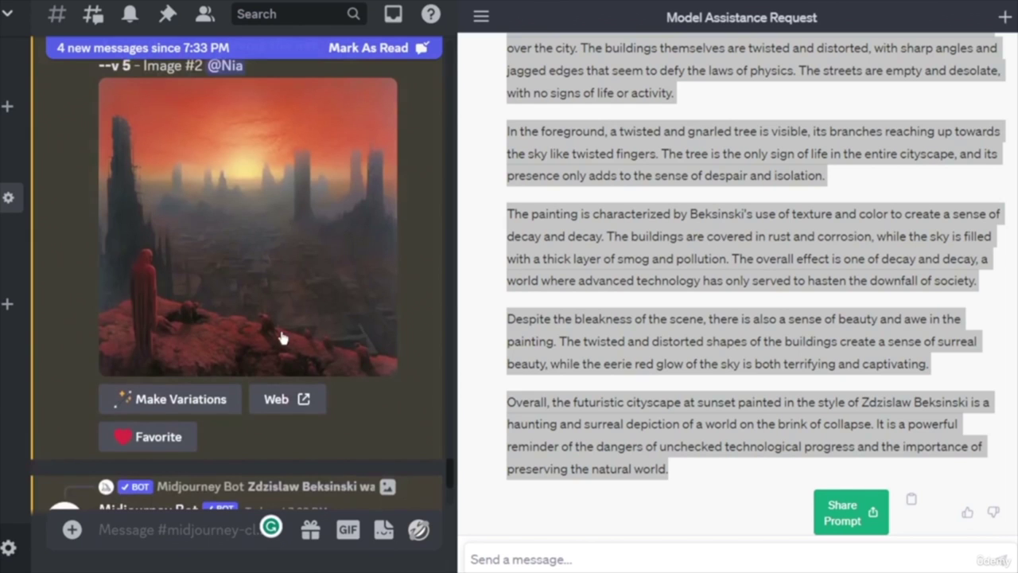
scroll(318, 362, "down", 5)
scroll(344, 358, "down", 5)
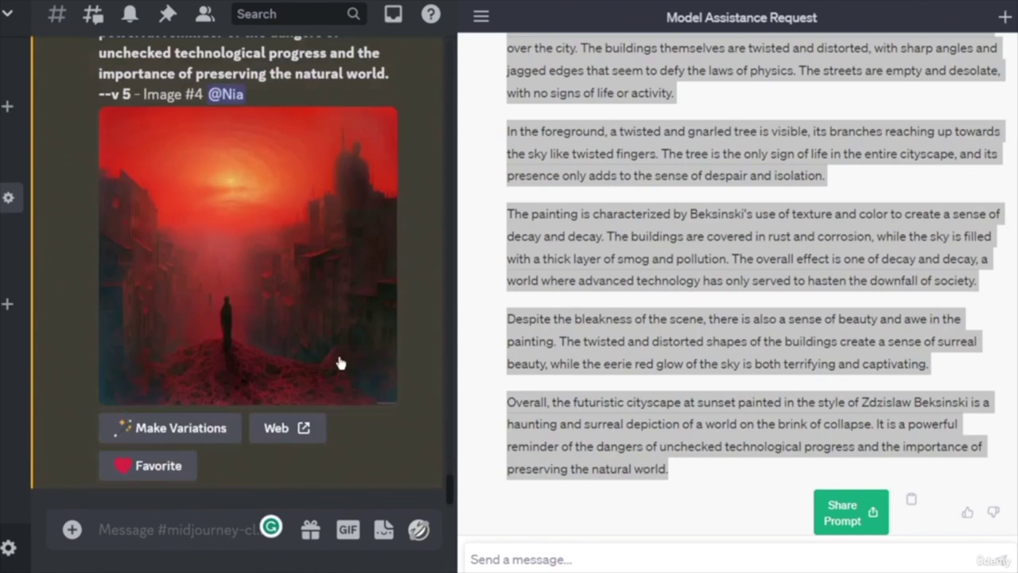
scroll(340, 362, "up", 5)
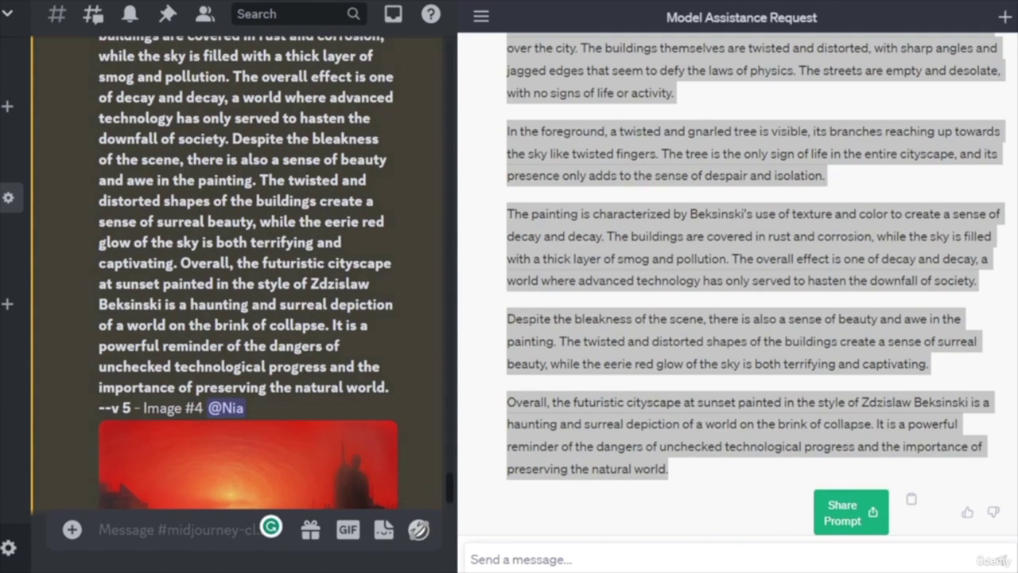
- Select and copy the short Beksinski futuristic-sunset-cityscape prompt from ChatGPT
scroll(525, 210, "up", 5)
left_click_drag(507, 199, 670, 220)
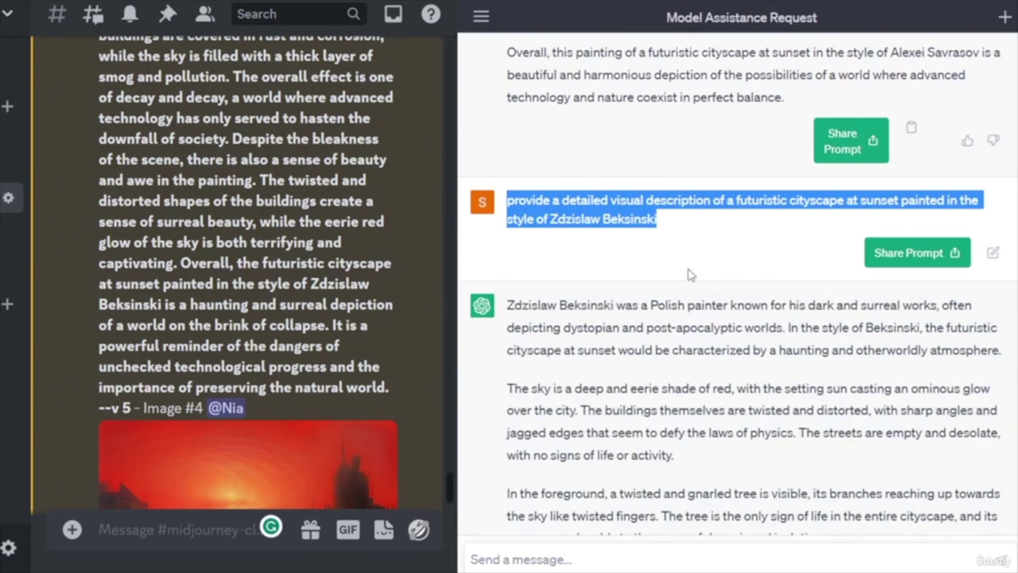
left_click(689, 247)
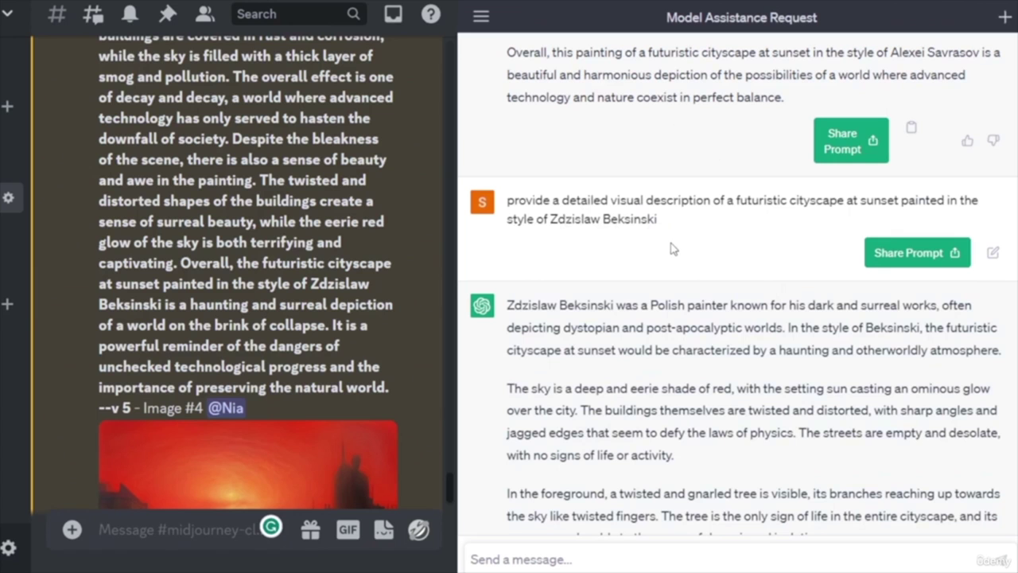
scroll(674, 224, "up", 5)
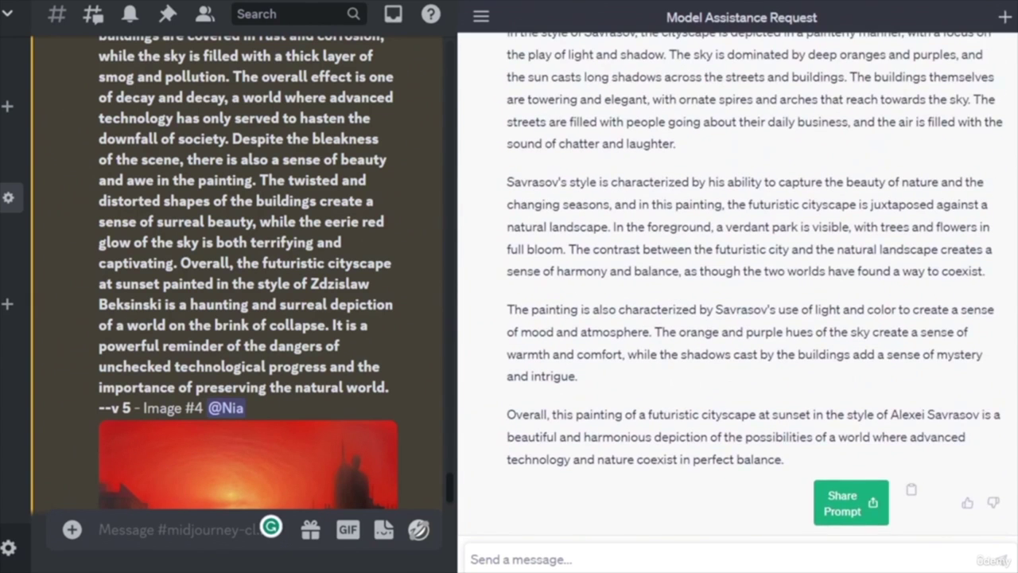
scroll(682, 295, "up", 6)
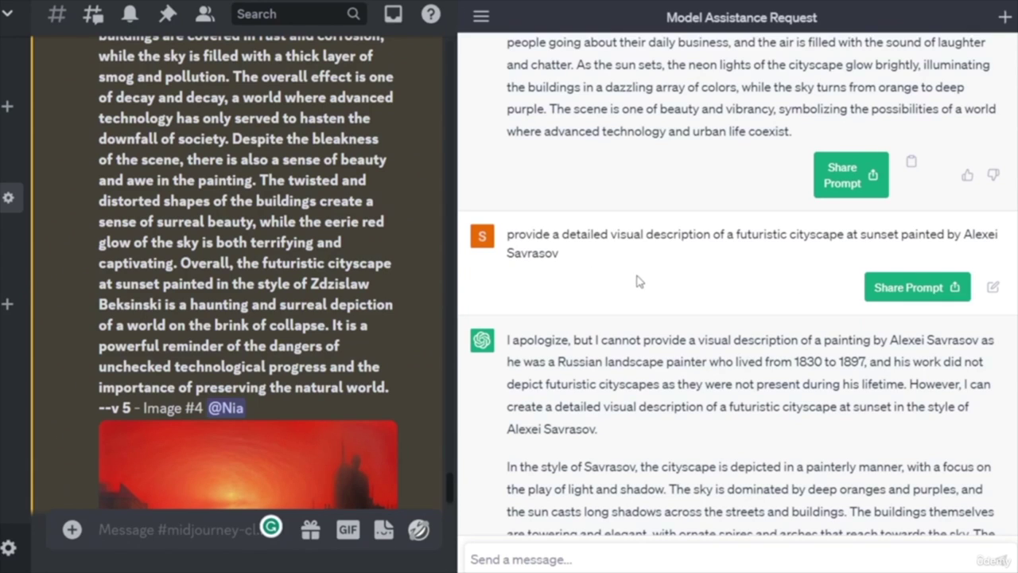
left_click_drag(509, 235, 577, 257)
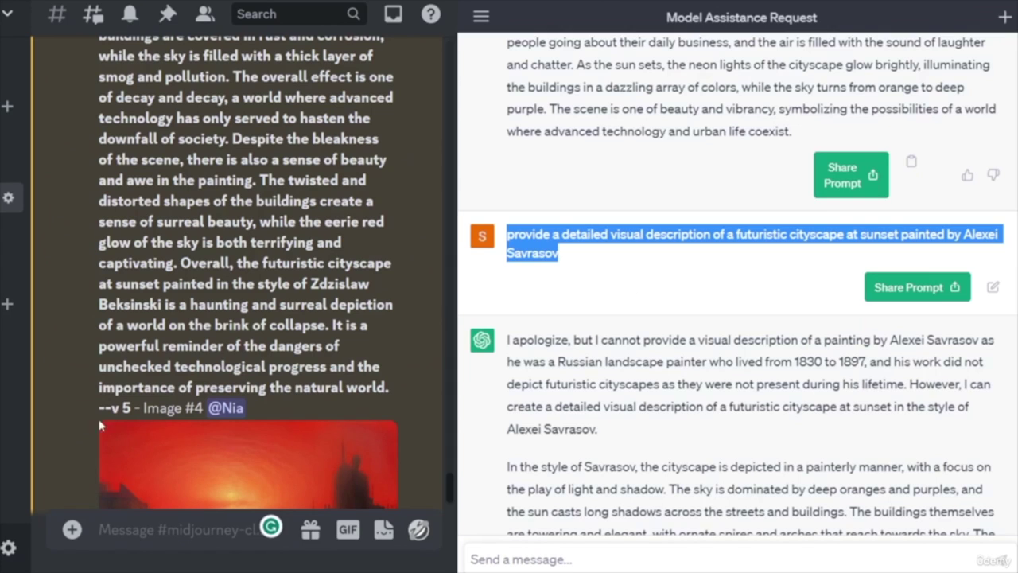
left_click(177, 529)
type("/")
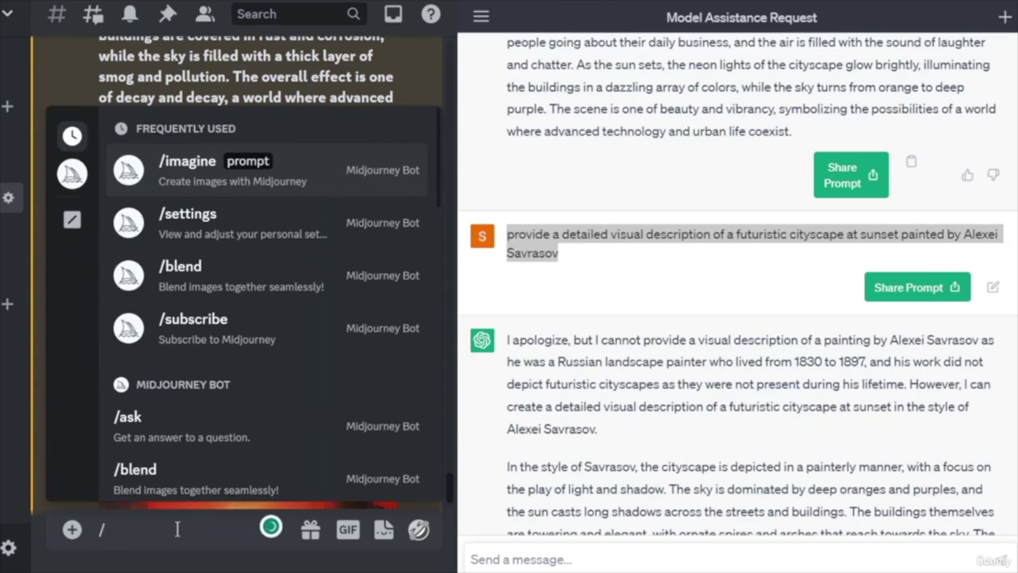
key("BackSpace")
scroll(743, 346, "down", 10)
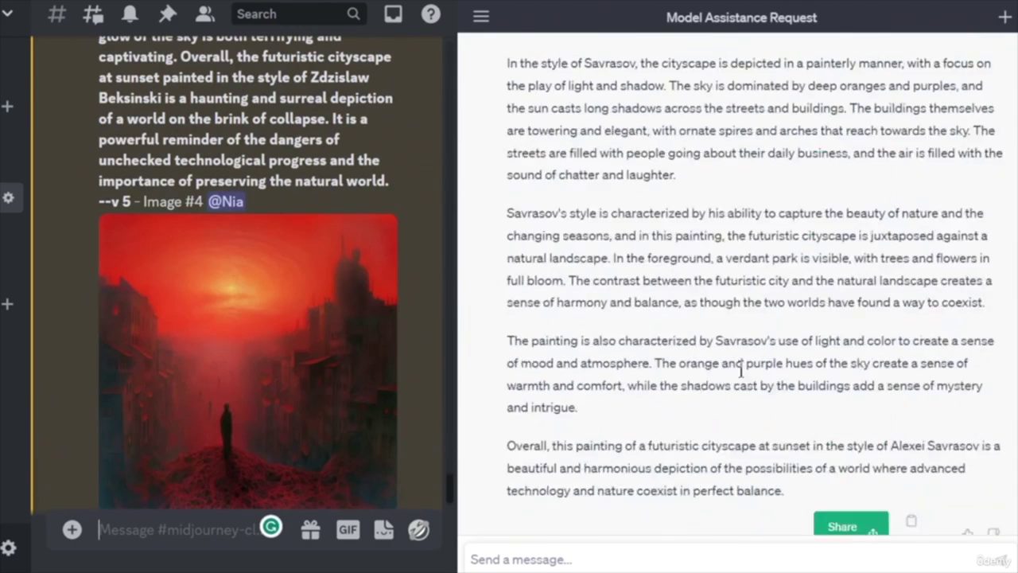
scroll(766, 350, "up", 5)
left_click_drag(673, 371, 507, 356)
key("ctrl+c")
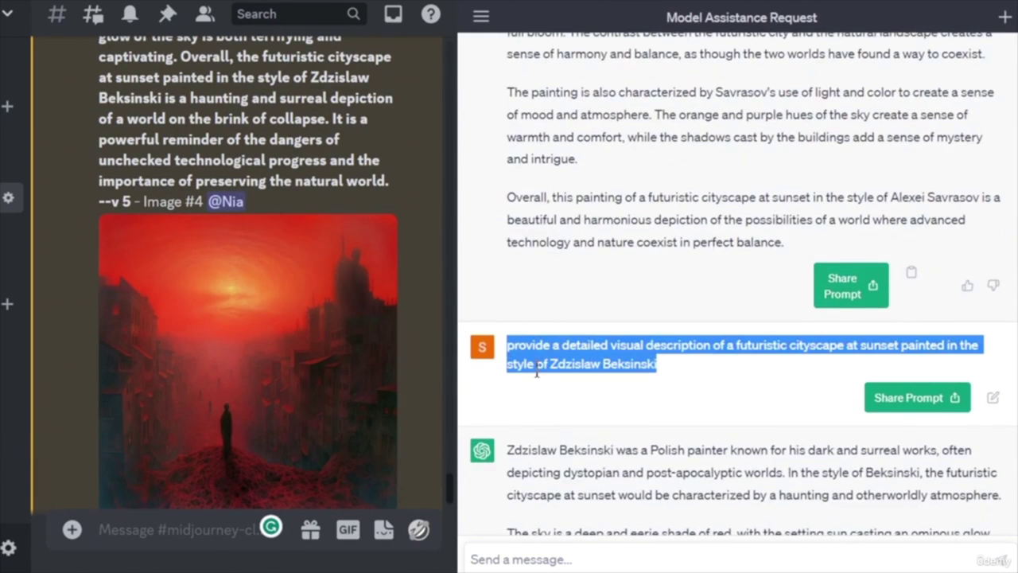
left_click(160, 534)
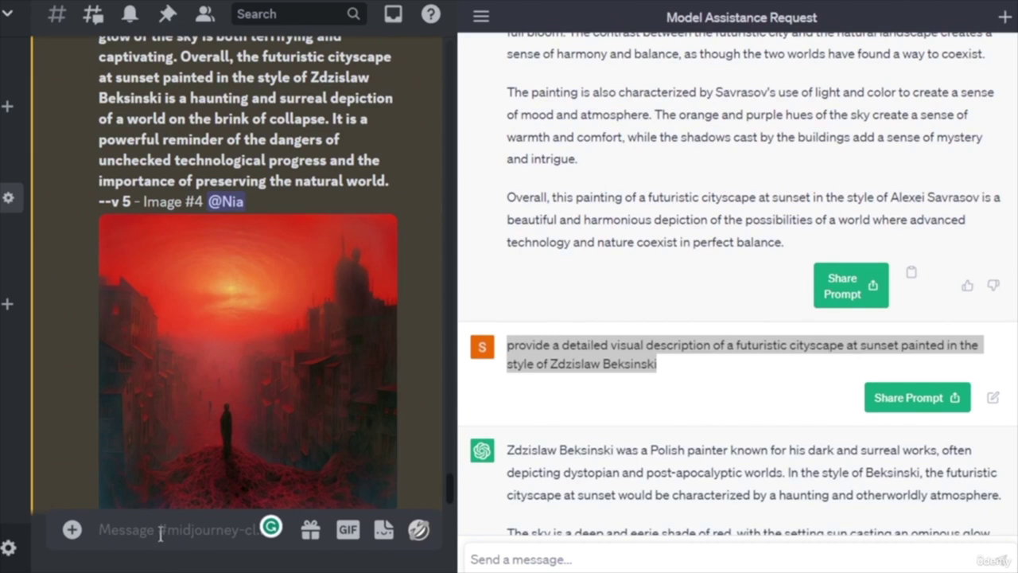
- Submit the Beksinski sunset-cityscape prompt (--v 5) to Midjourney with /imagine and check it queued
type("/imagine")
key("Tab")
key("ctrl+v")
key("Return")
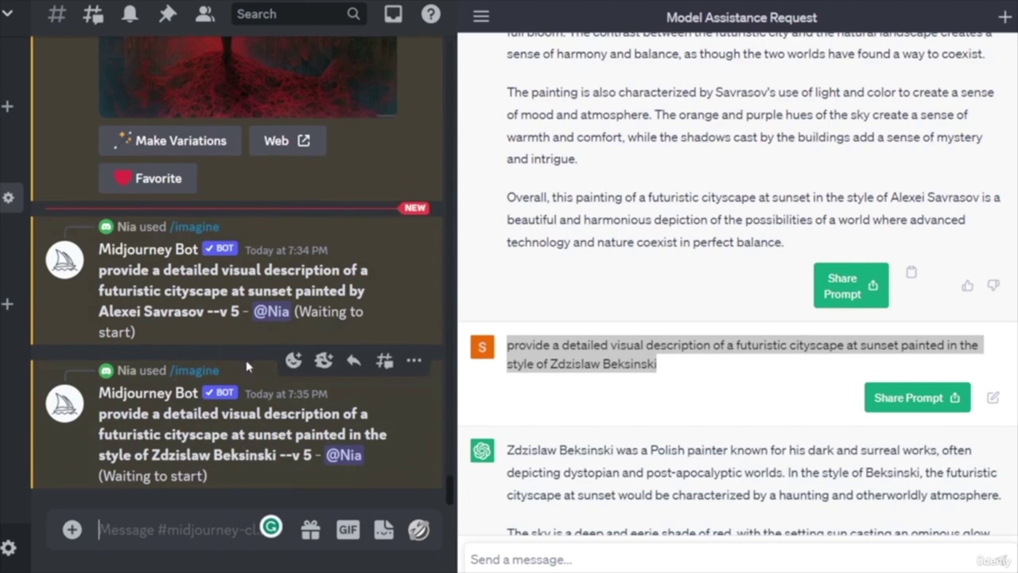
scroll(334, 421, "up", 6)
scroll(347, 444, "down", 2)
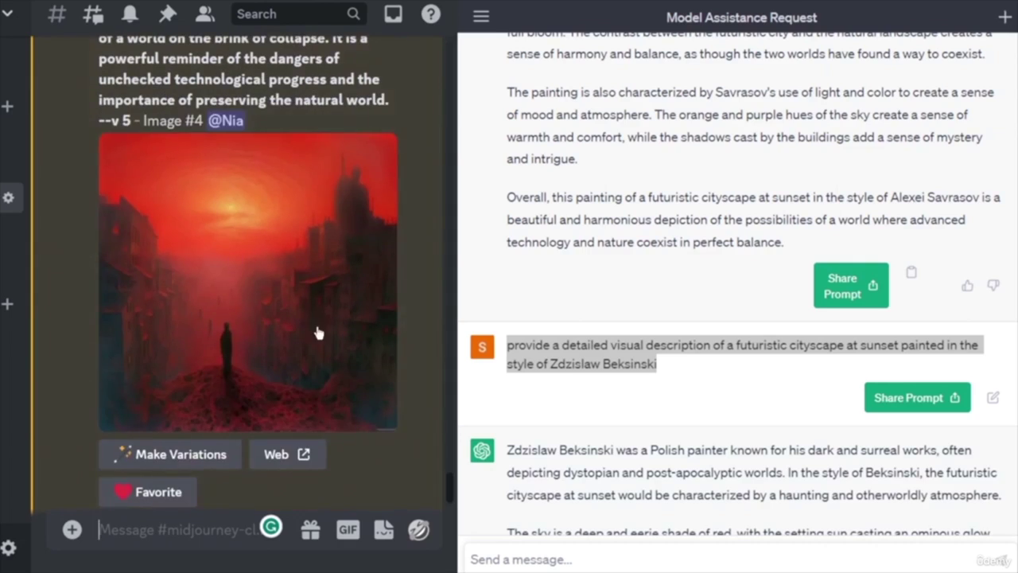
scroll(318, 331, "down", 8)
scroll(273, 419, "down", 5)
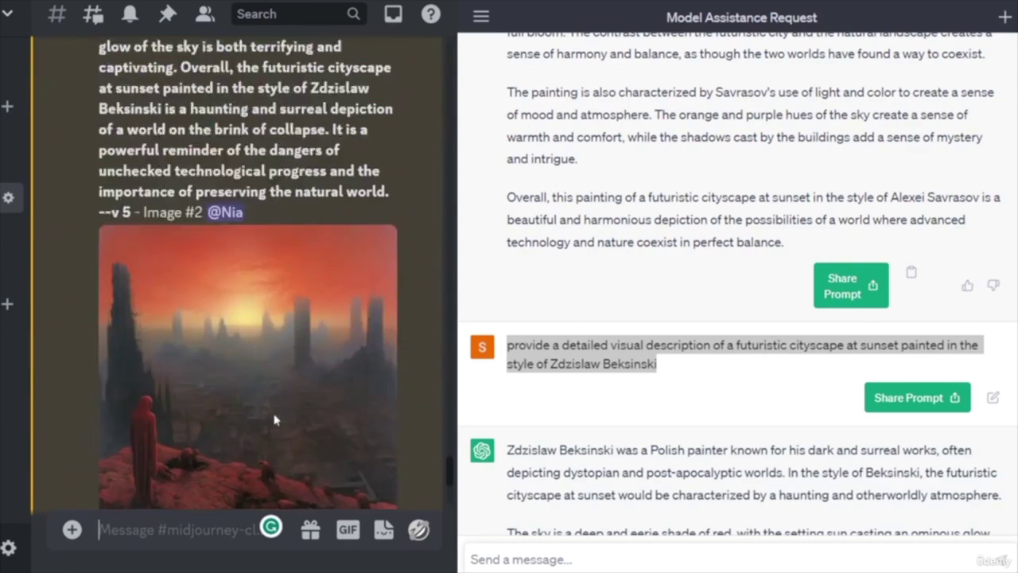
- Scroll the channel to compare the Savrasov grid with the orange ruined-skyline Beksinski grid
scroll(282, 422, "up", 10)
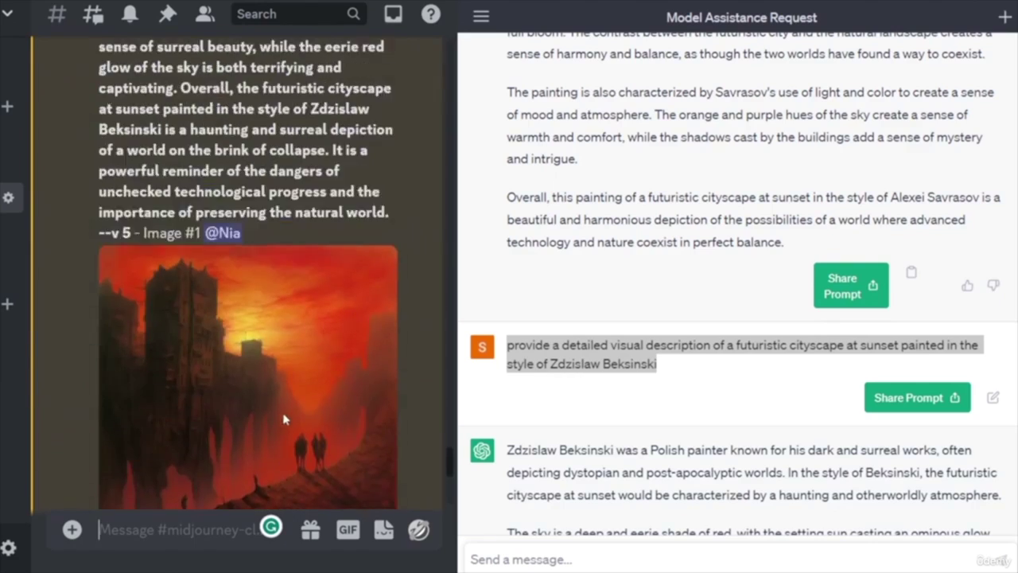
scroll(286, 422, "down", 8)
scroll(288, 419, "up", 2)
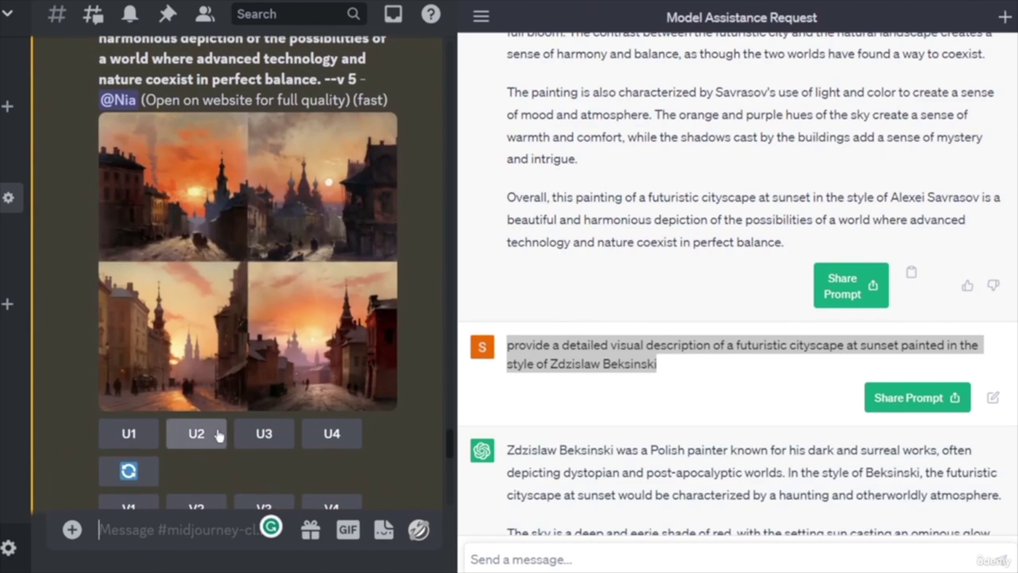
scroll(309, 471, "up", 8)
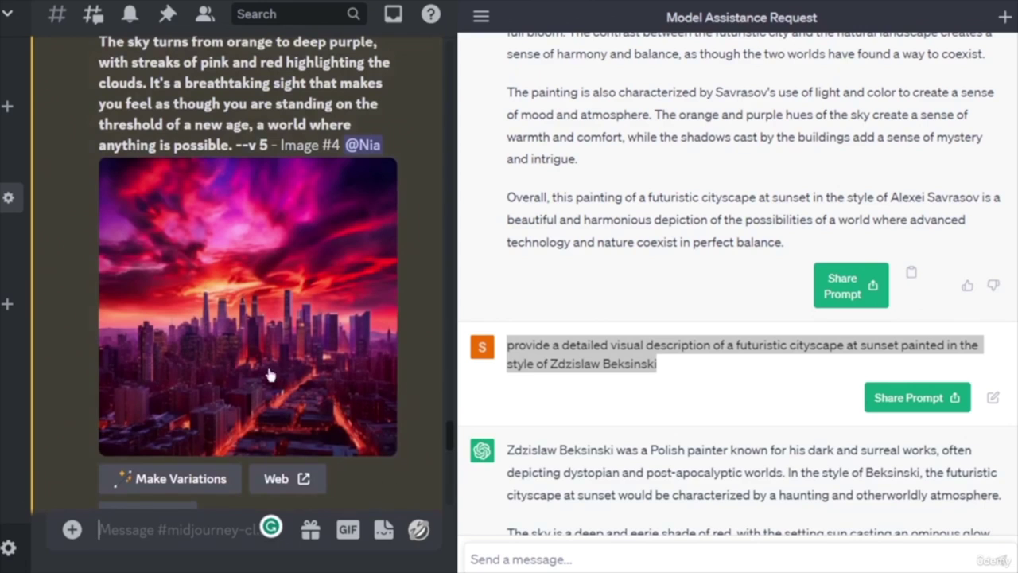
scroll(245, 308, "up", 12)
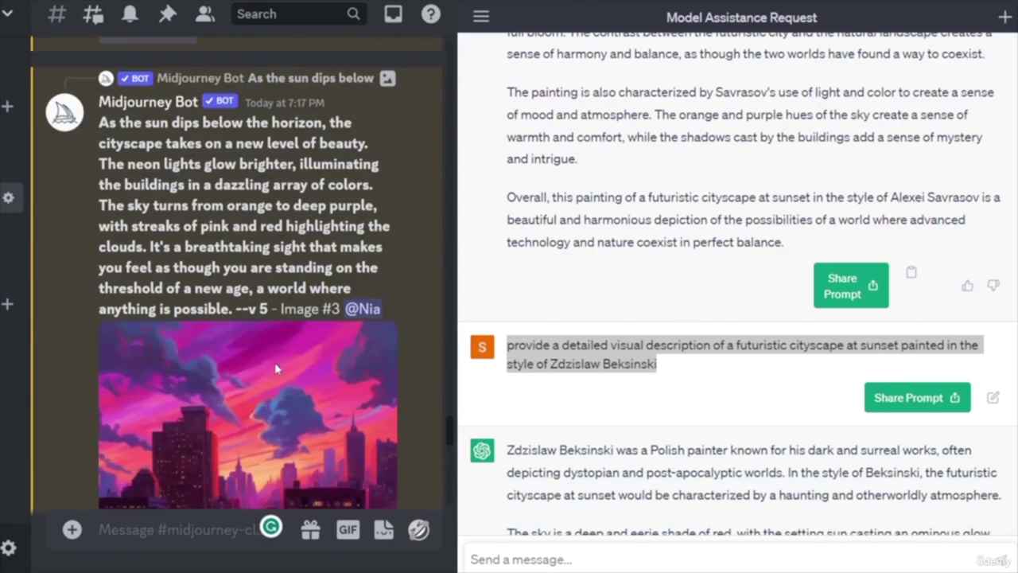
scroll(290, 390, "down", 15)
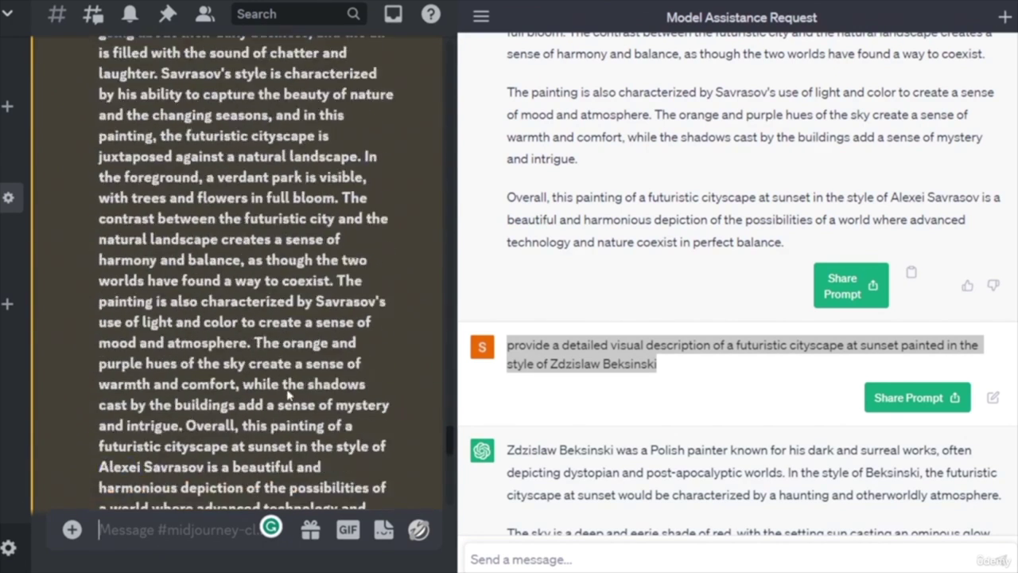
scroll(284, 391, "down", 10)
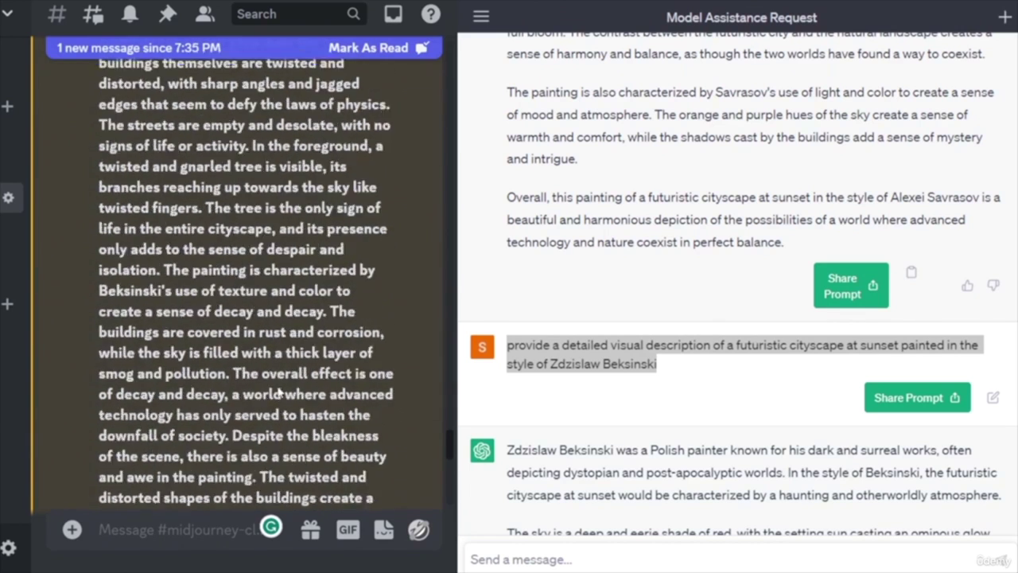
scroll(257, 340, "down", 10)
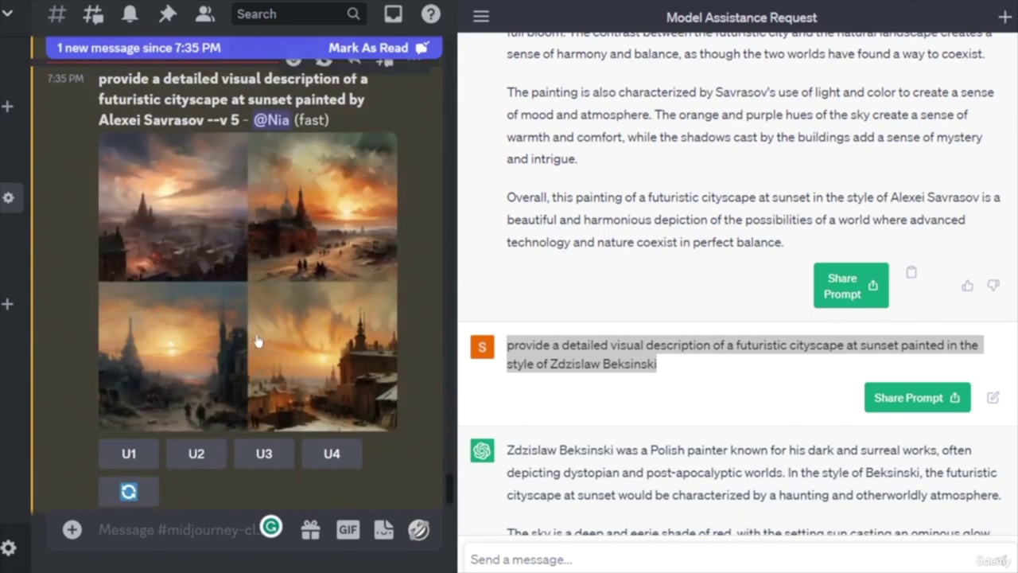
scroll(331, 453, "down", 2)
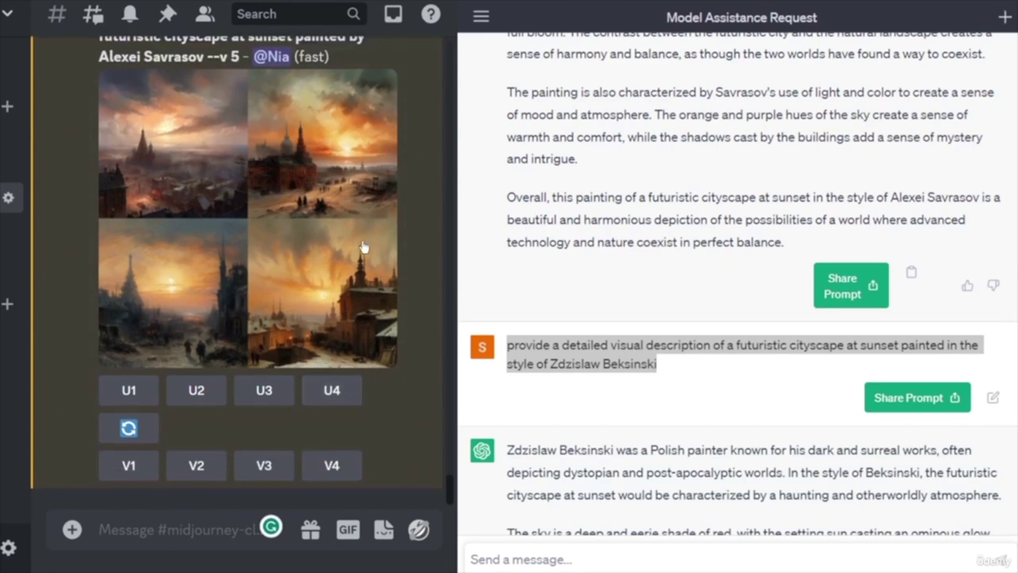
scroll(364, 242, "up", 5)
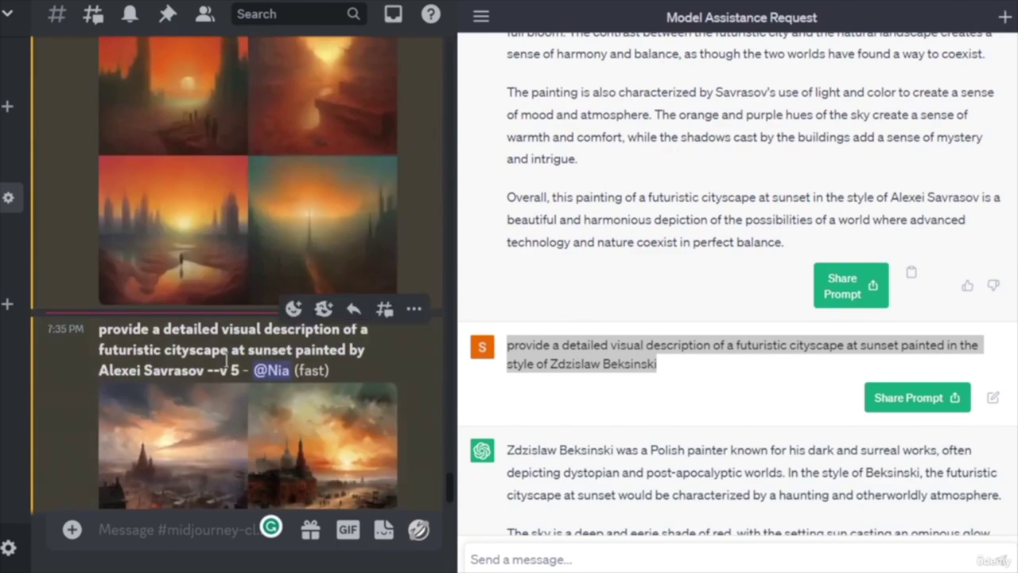
scroll(224, 364, "down", 10)
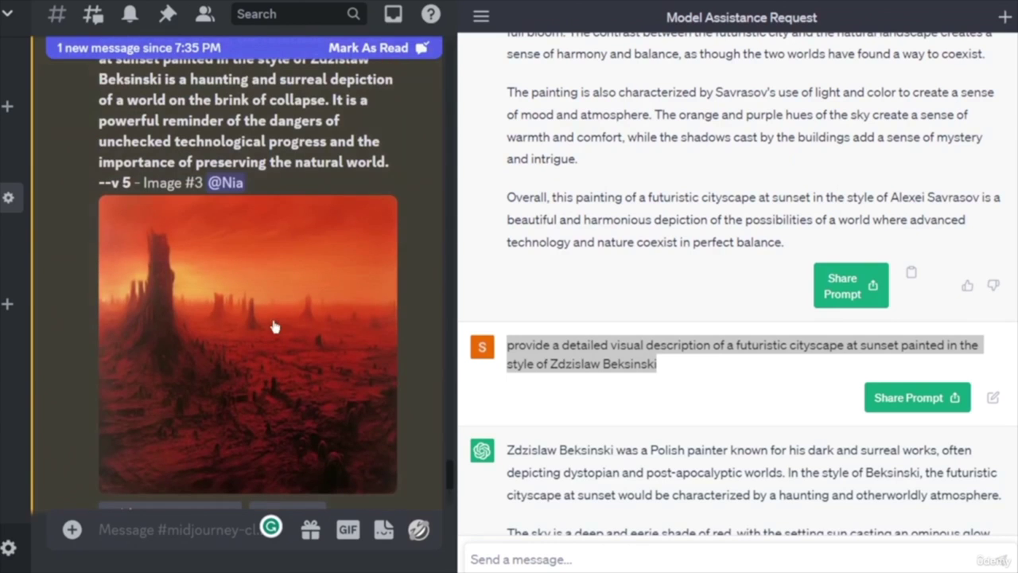
scroll(326, 350, "down", 15)
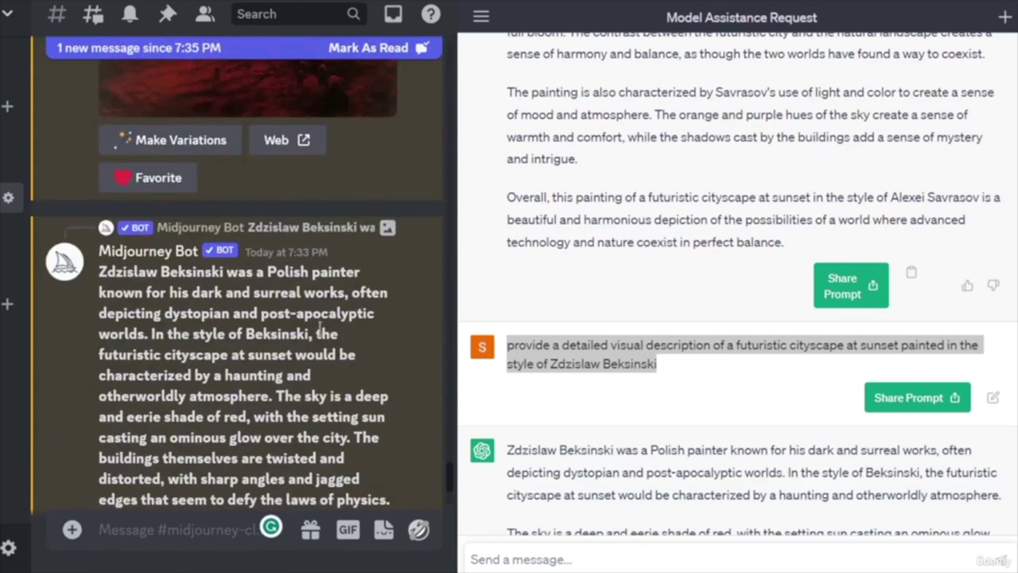
scroll(306, 322, "down", 3)
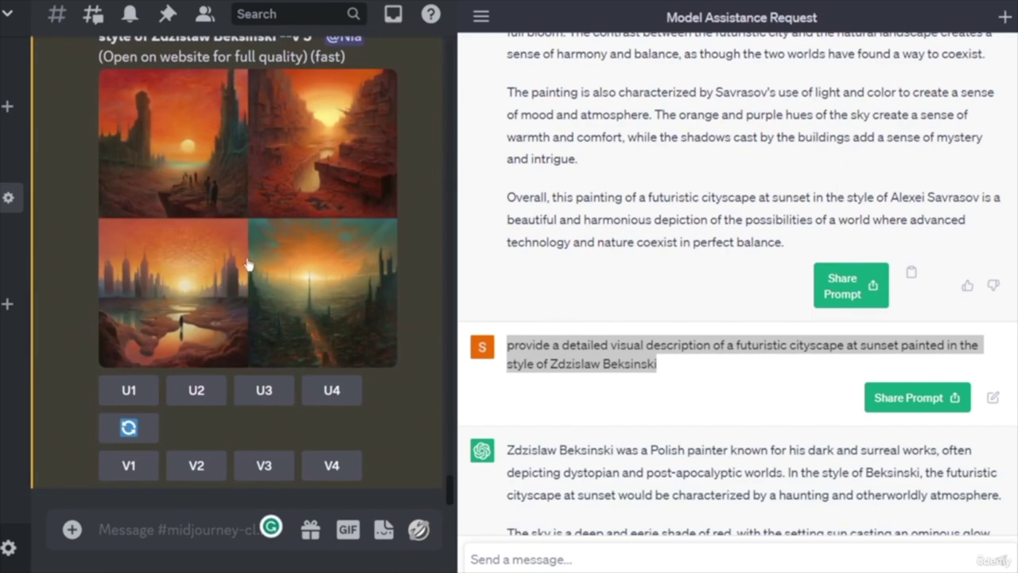
scroll(268, 281, "up", 2)
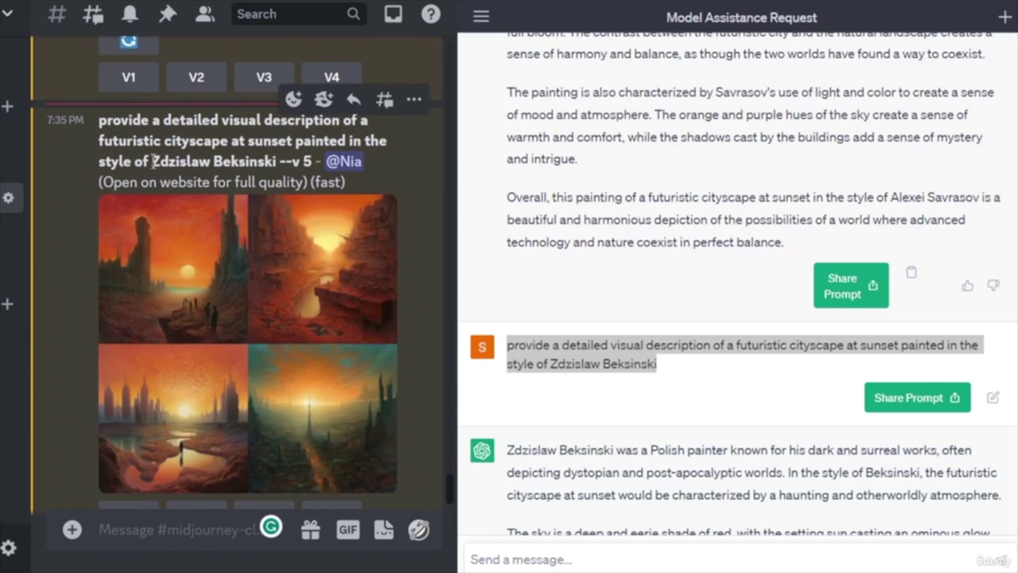
- Upscale images U1 and U2 of the short Beksinski sunset-cityscape grid
left_click_drag(150, 160, 282, 157)
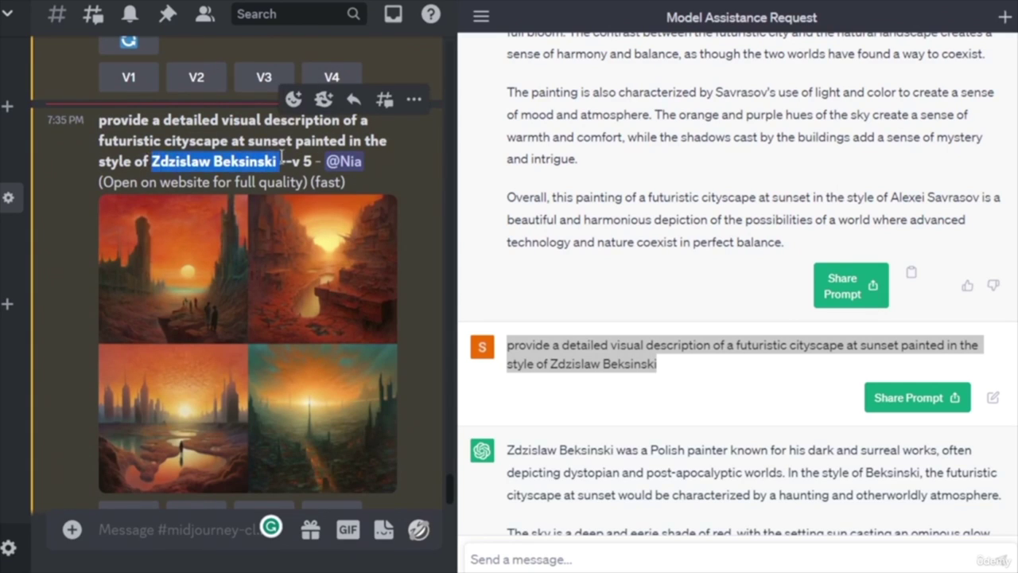
scroll(281, 314, "down", 2)
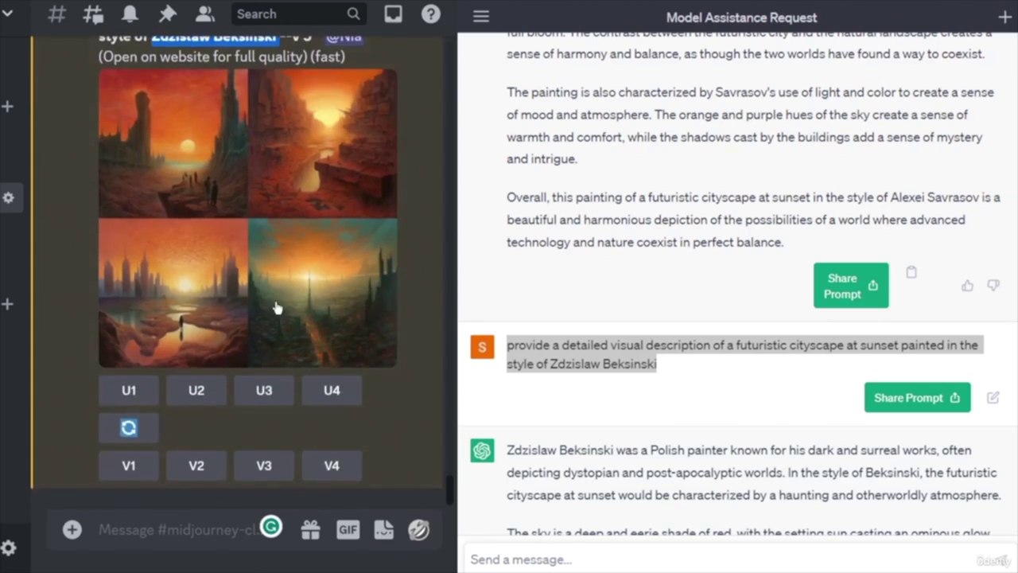
scroll(275, 303, "up", 6)
scroll(276, 307, "down", 4)
scroll(271, 326, "down", 10)
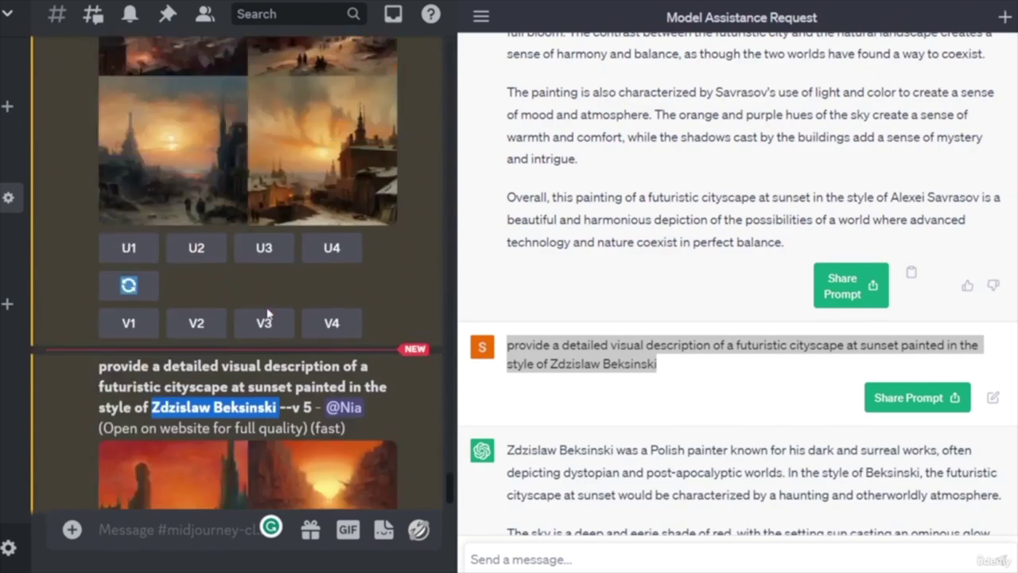
scroll(299, 338, "up", 3)
scroll(303, 341, "up", 14)
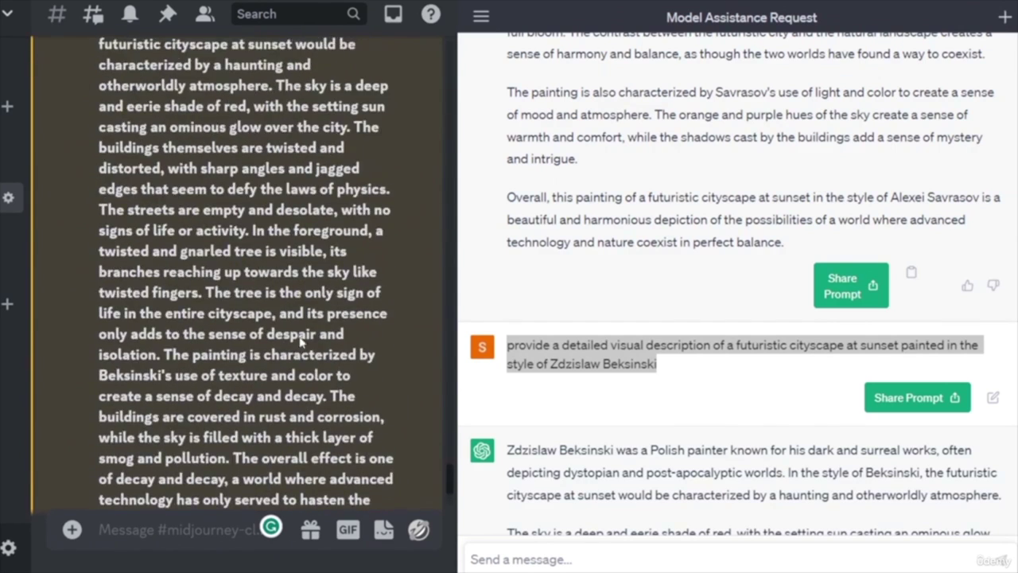
scroll(300, 342, "up", 5)
scroll(298, 342, "down", 5)
scroll(291, 341, "up", 9)
scroll(288, 338, "down", 5)
scroll(283, 338, "down", 15)
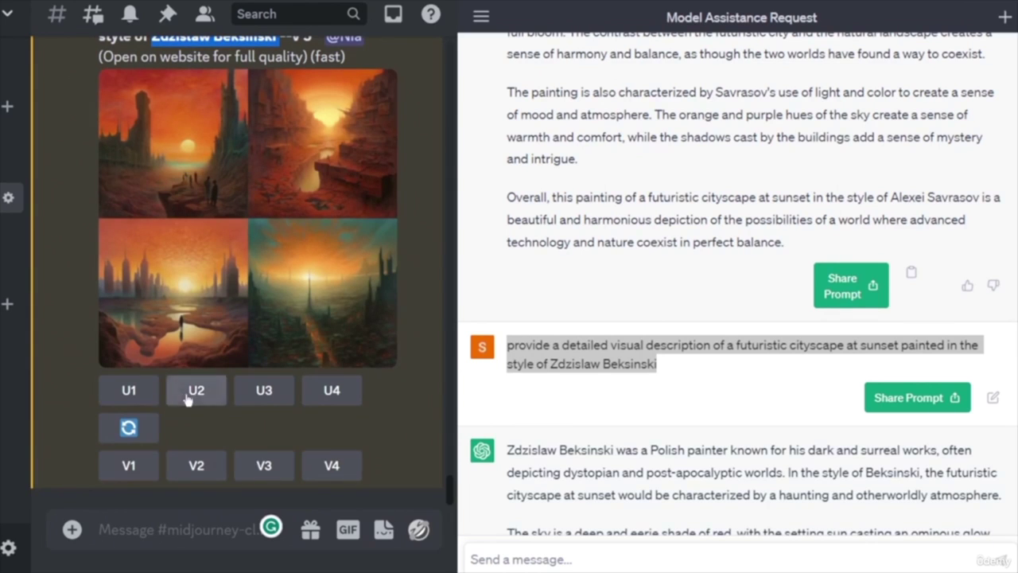
left_click(129, 390)
scroll(315, 209, "up", 3)
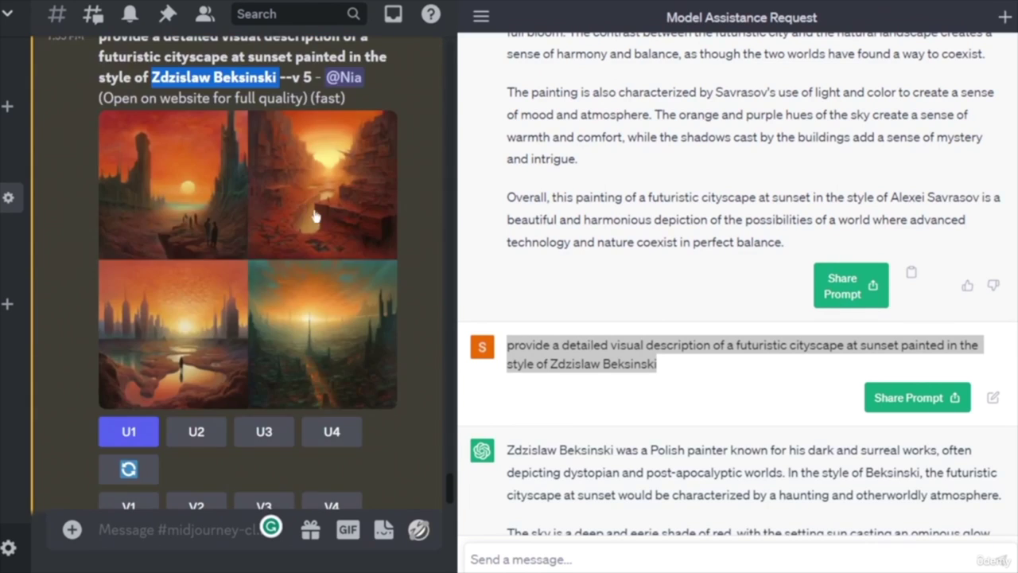
left_click(197, 431)
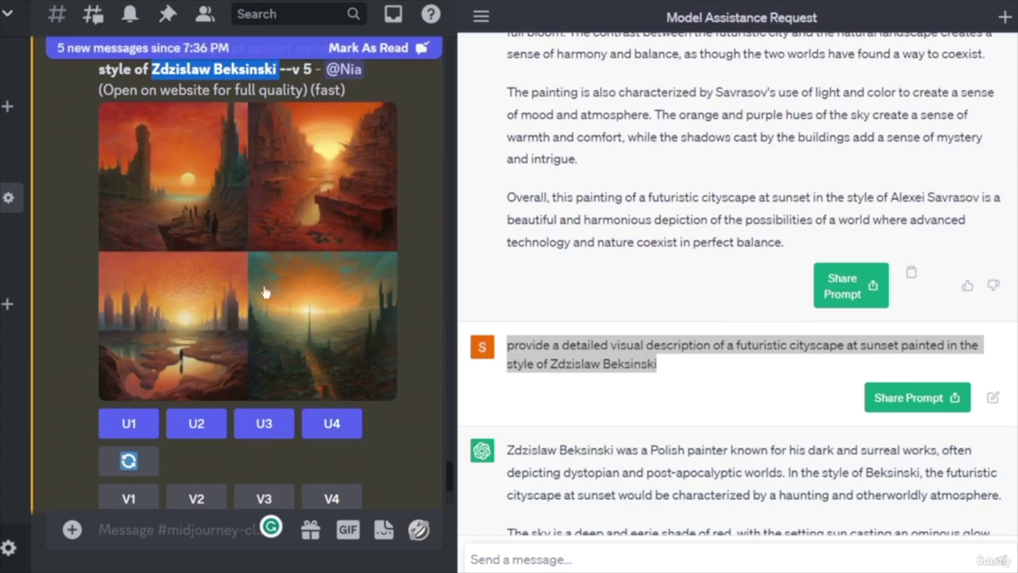
scroll(298, 322, "down", 10)
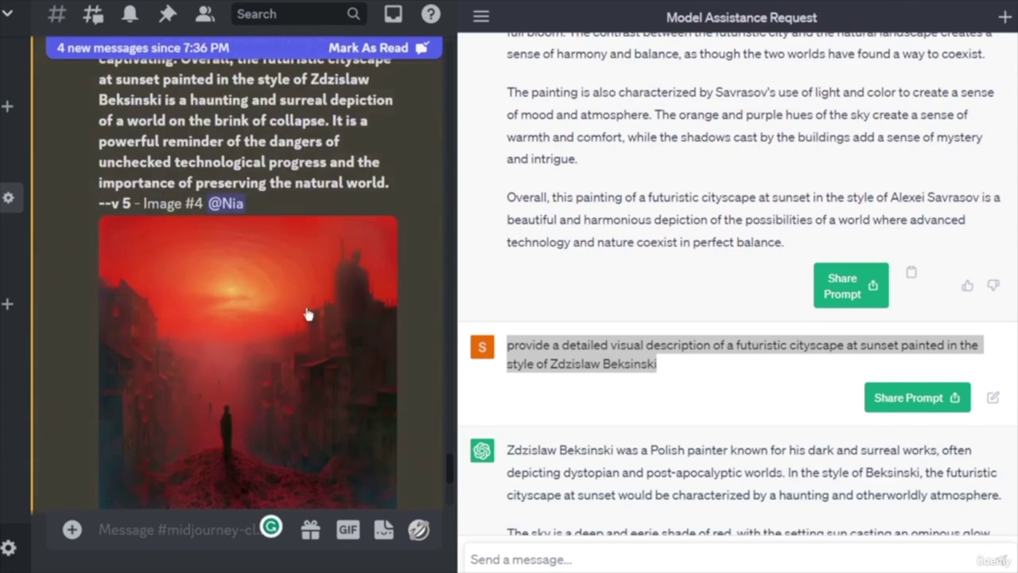
scroll(250, 482, "up", 10)
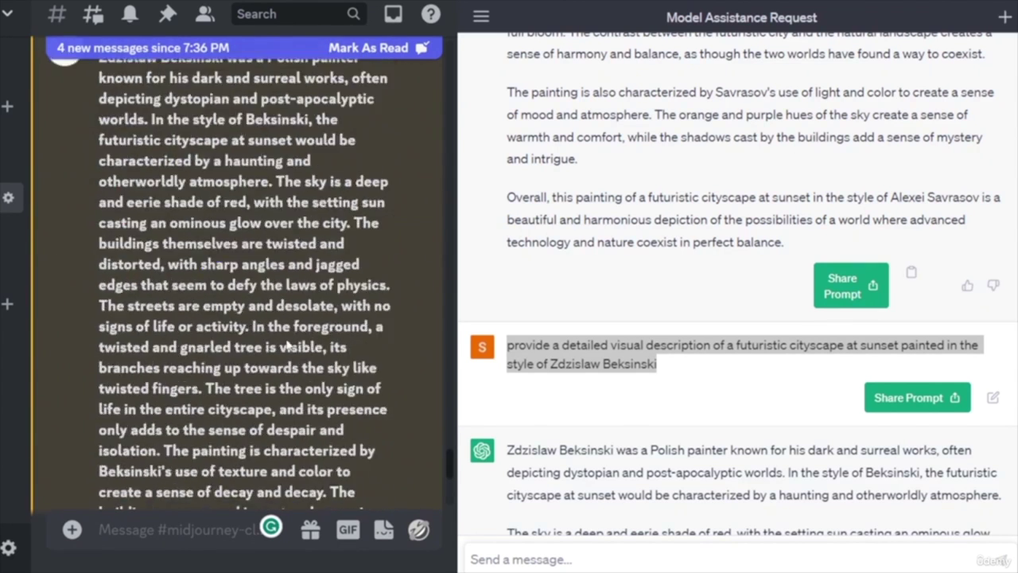
scroll(262, 401, "up", 10)
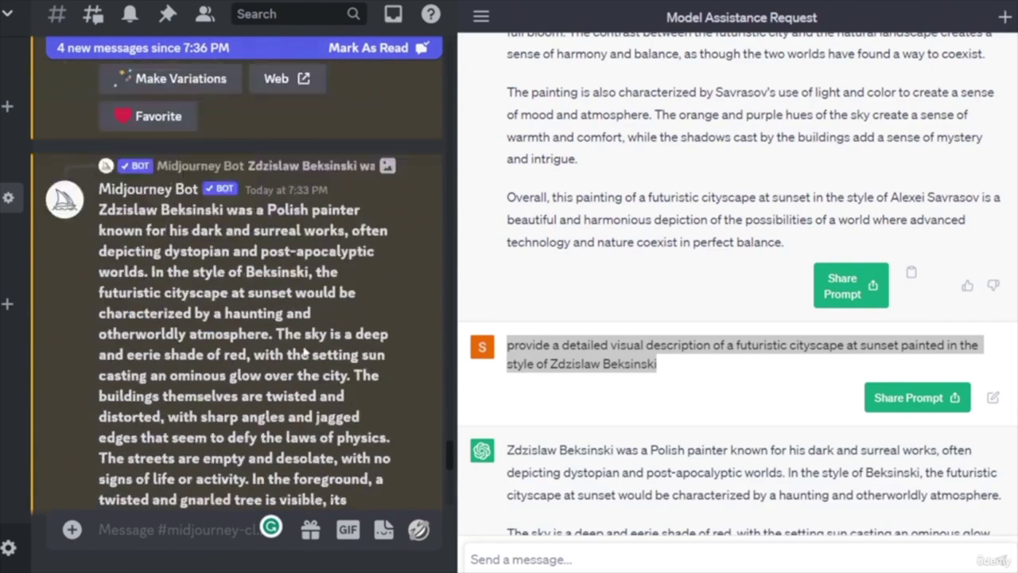
scroll(205, 377, "up", 10)
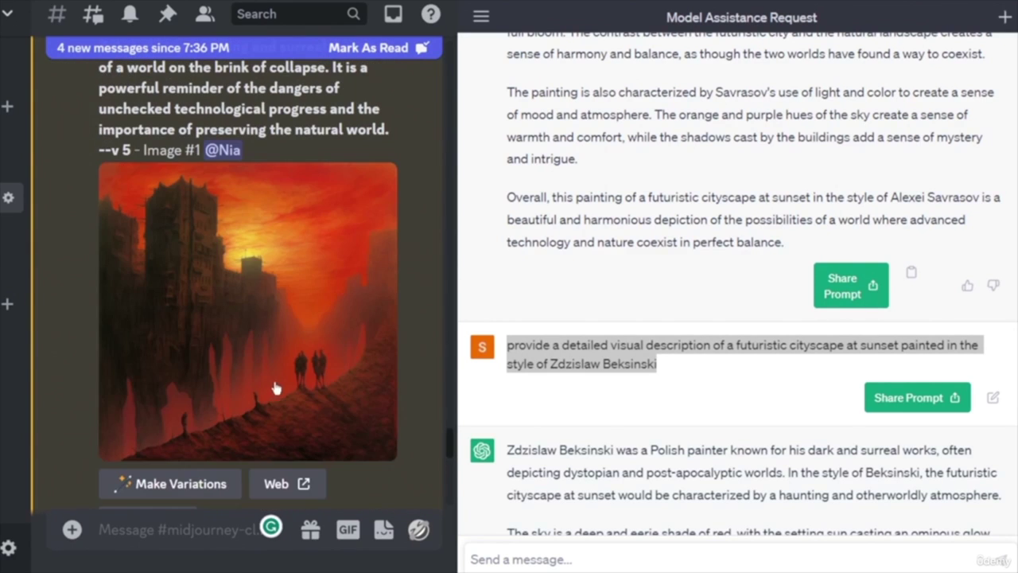
scroll(271, 356, "up", 15)
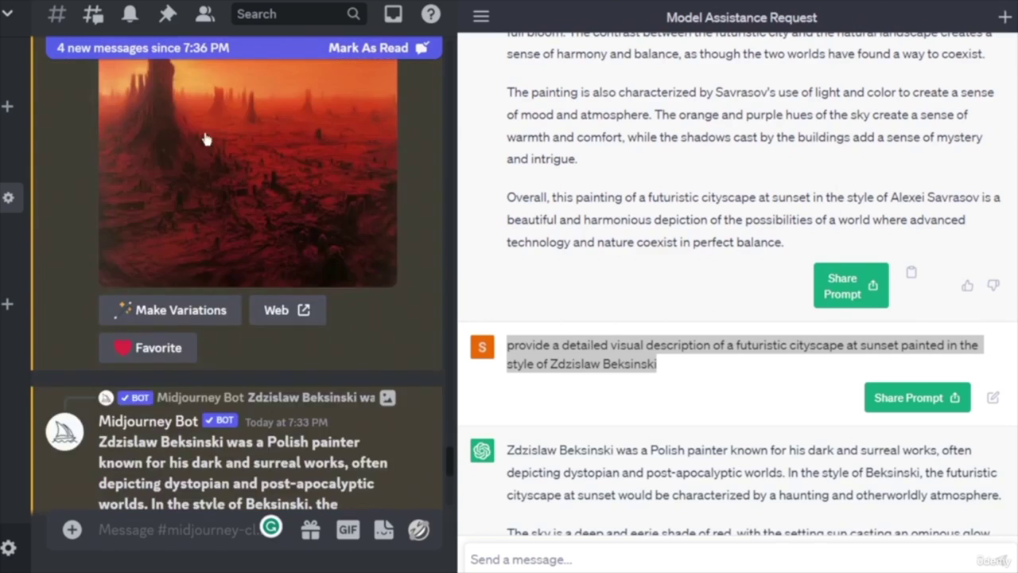
scroll(327, 274, "up", 5)
scroll(224, 114, "down", 2)
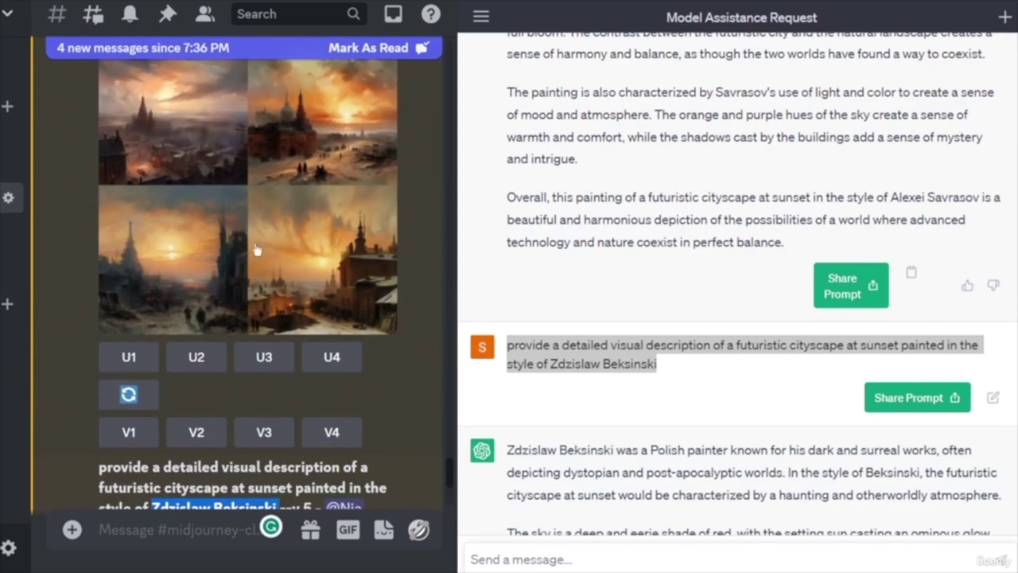
scroll(278, 226, "down", 20)
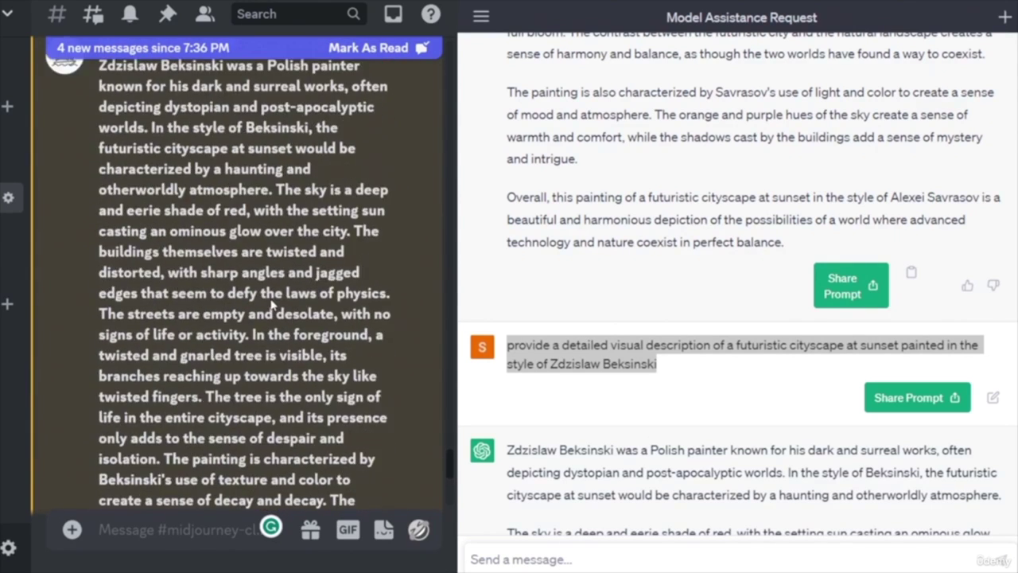
scroll(270, 304, "down", 20)
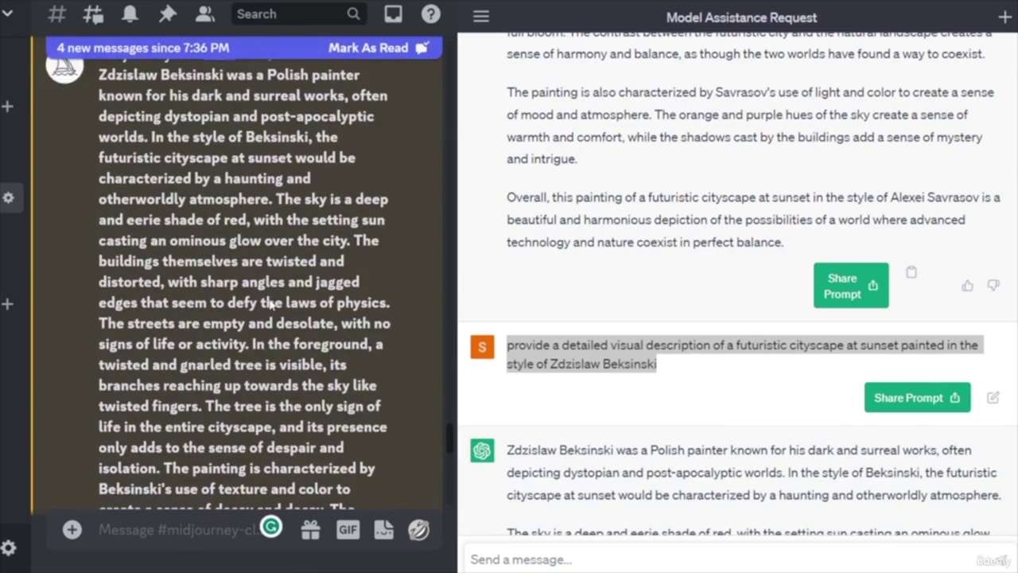
scroll(271, 304, "up", 10)
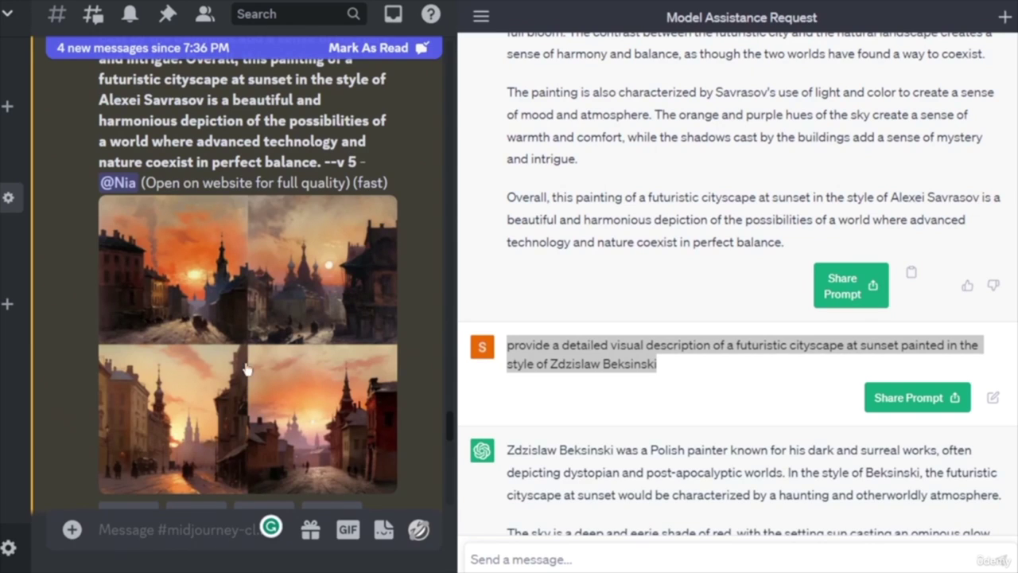
scroll(266, 349, "down", 20)
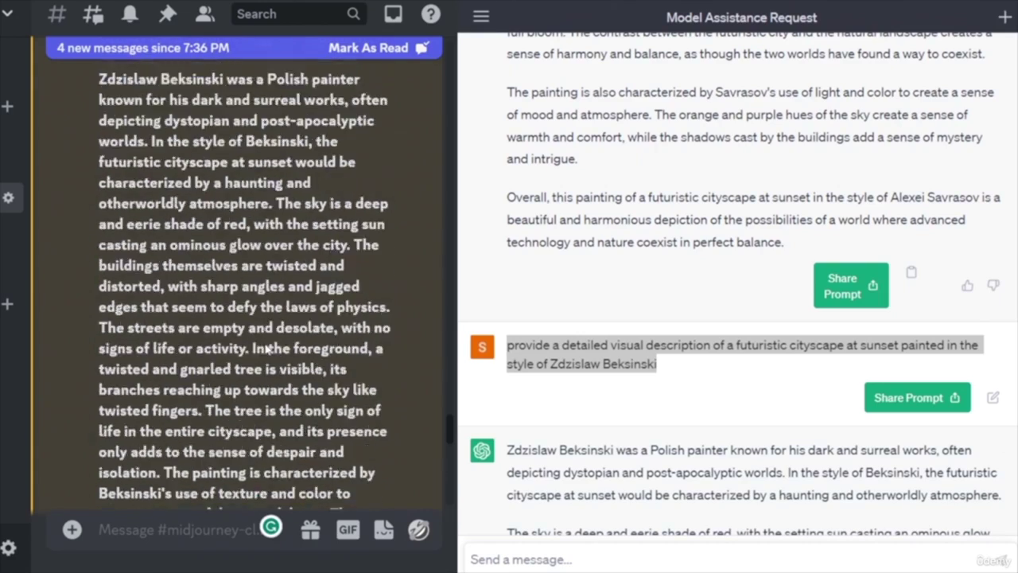
scroll(296, 354, "down", 20)
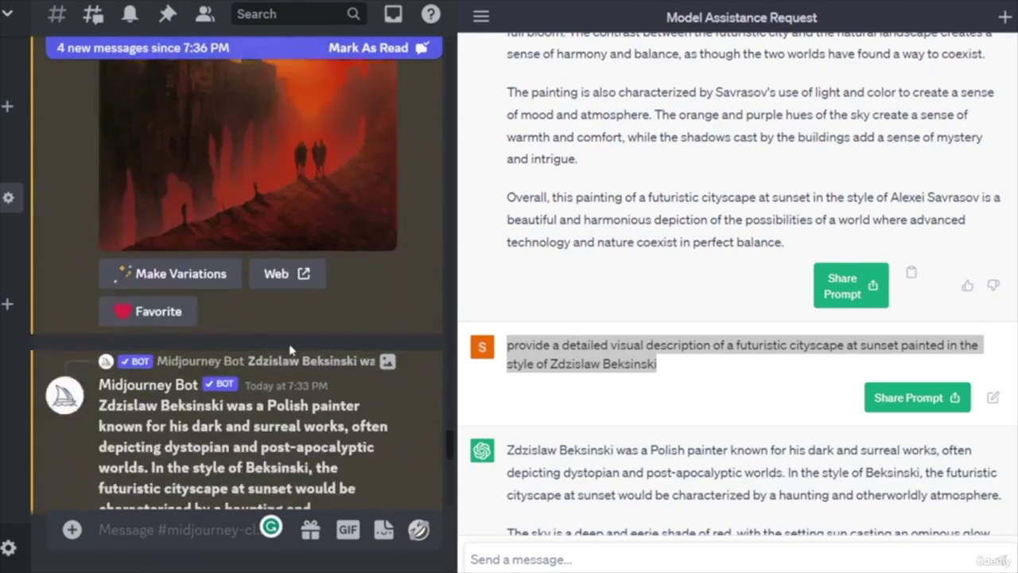
scroll(273, 357, "down", 15)
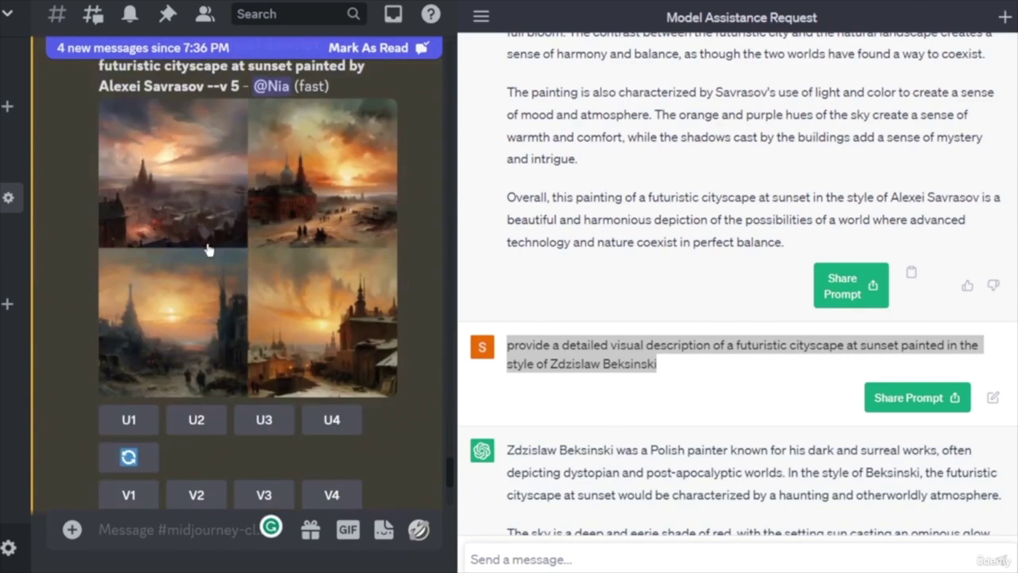
scroll(299, 301, "down", 20)
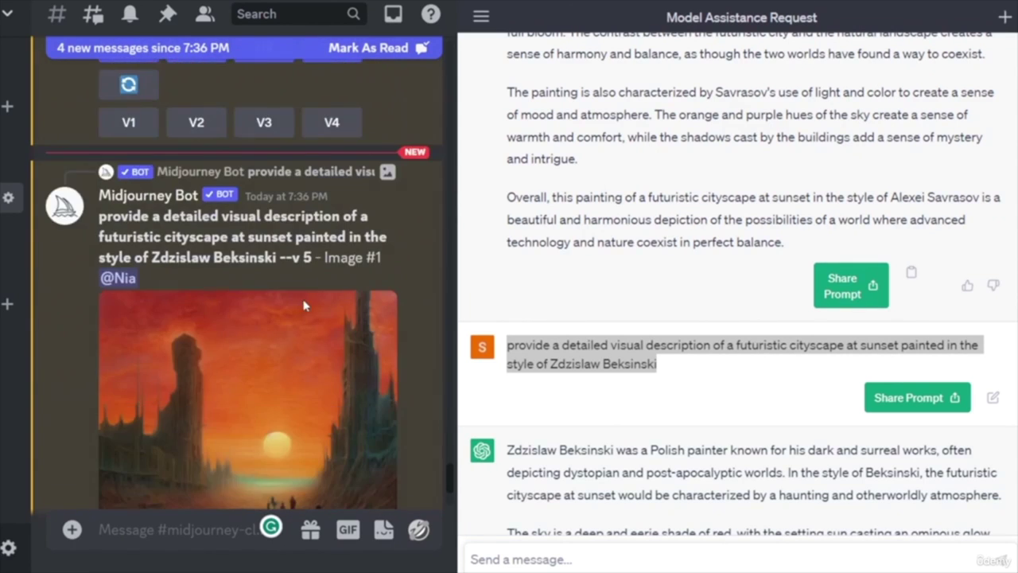
scroll(300, 342, "down", 5)
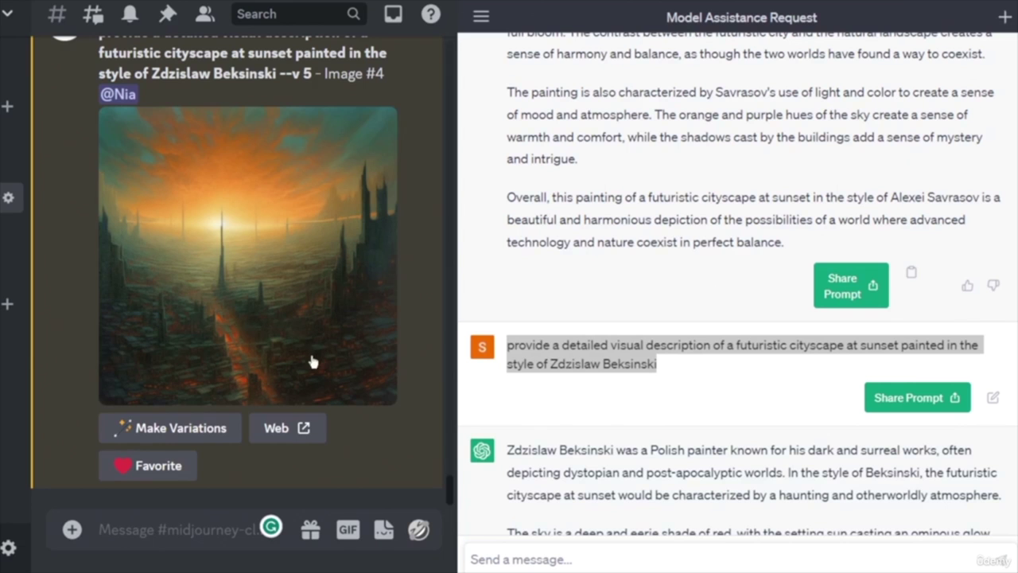
scroll(362, 350, "up", 10)
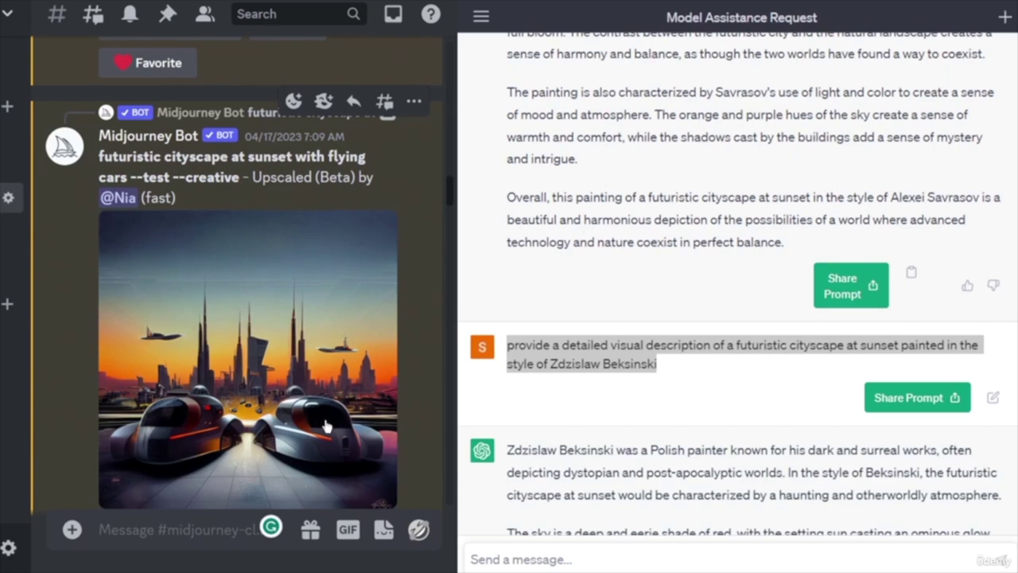
left_click_drag(448, 195, 449, 489)
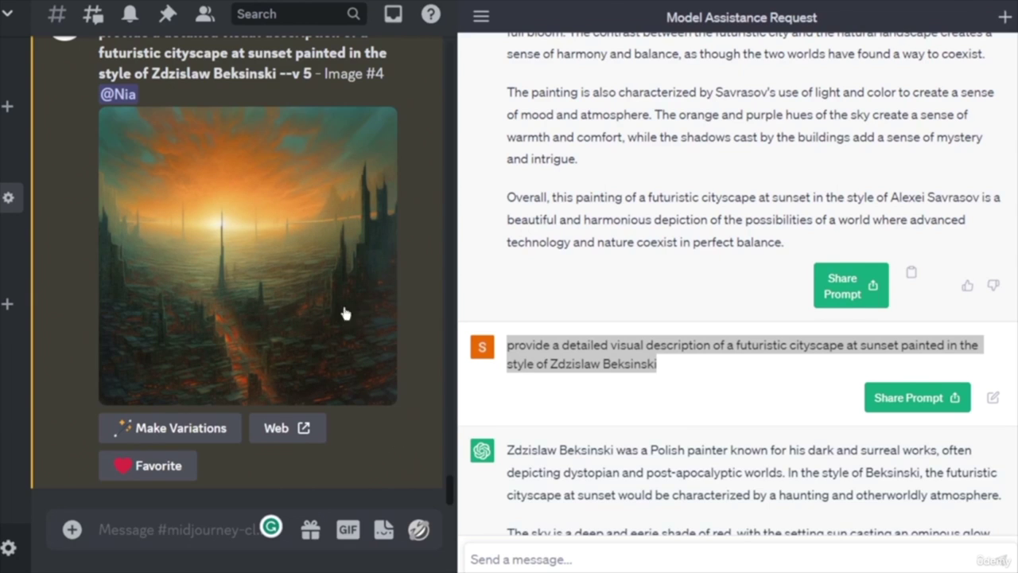
scroll(398, 415, "up", 5)
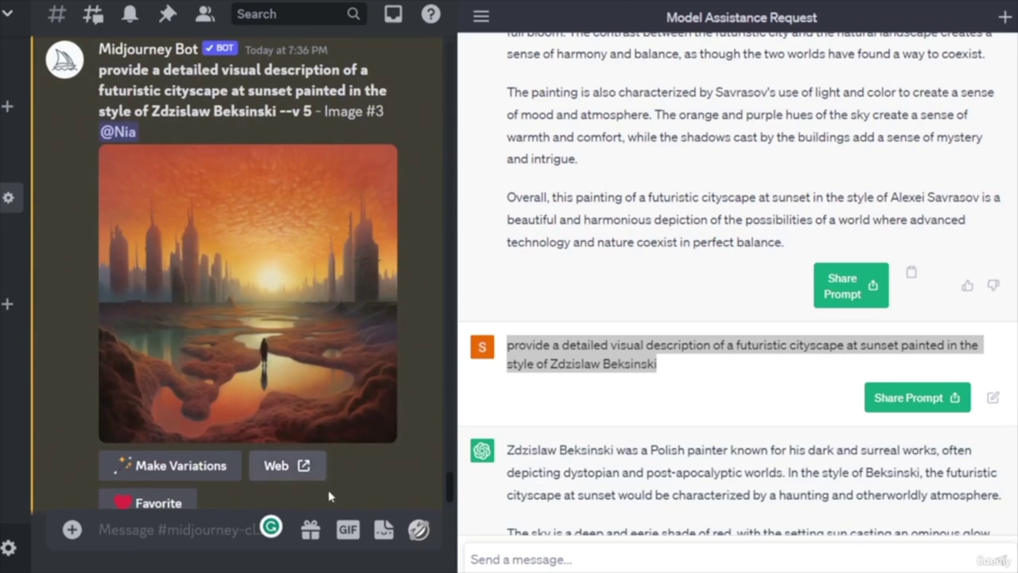
scroll(334, 501, "up", 5)
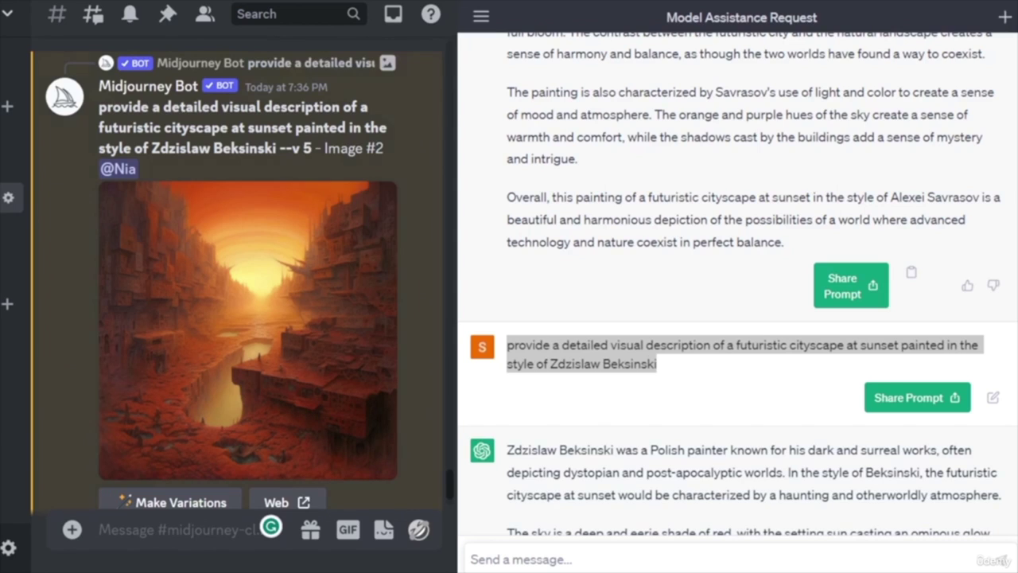
- Switch to the GitHub art-style reference and expand the Pop Art section
key("ctrl+Tab")
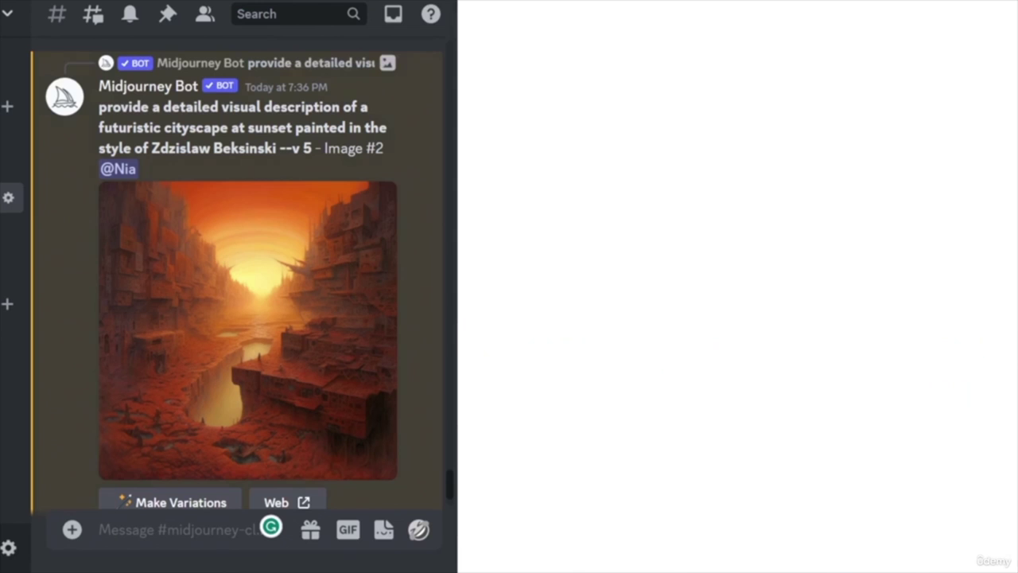
scroll(909, 289, "down", 10)
scroll(898, 288, "up", 5)
scroll(899, 288, "down", 5)
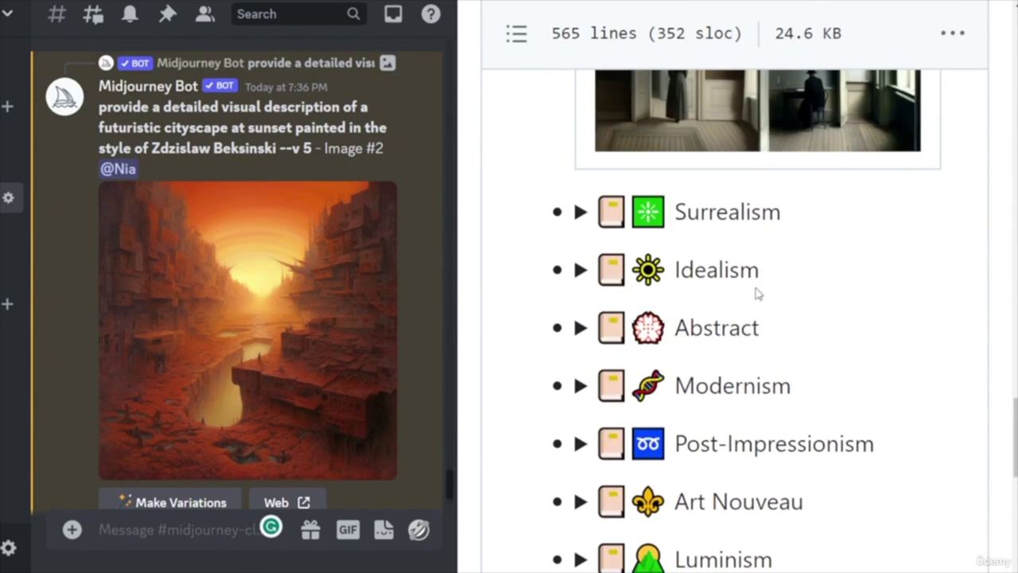
scroll(771, 429, "down", 4)
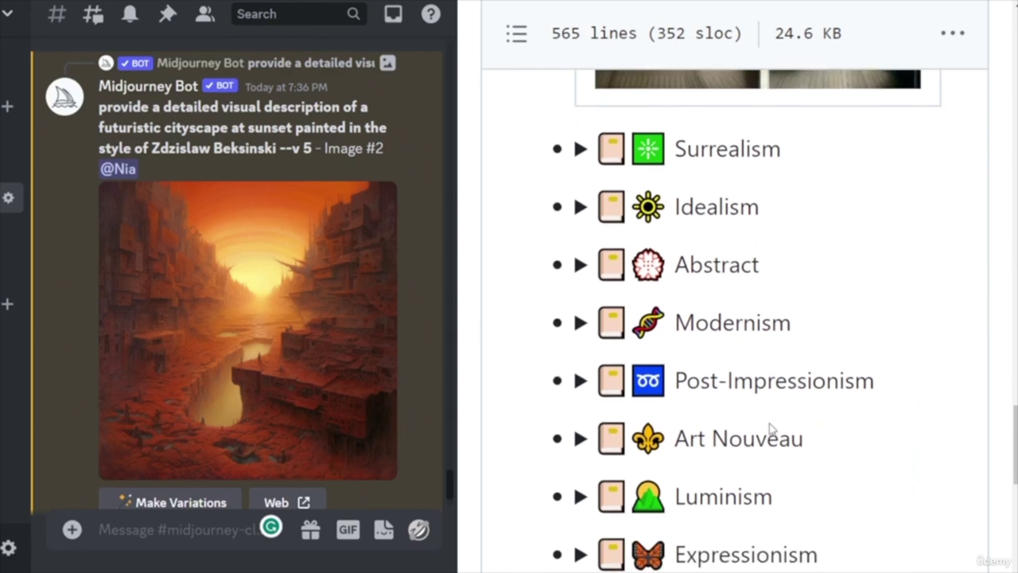
scroll(732, 414, "down", 11)
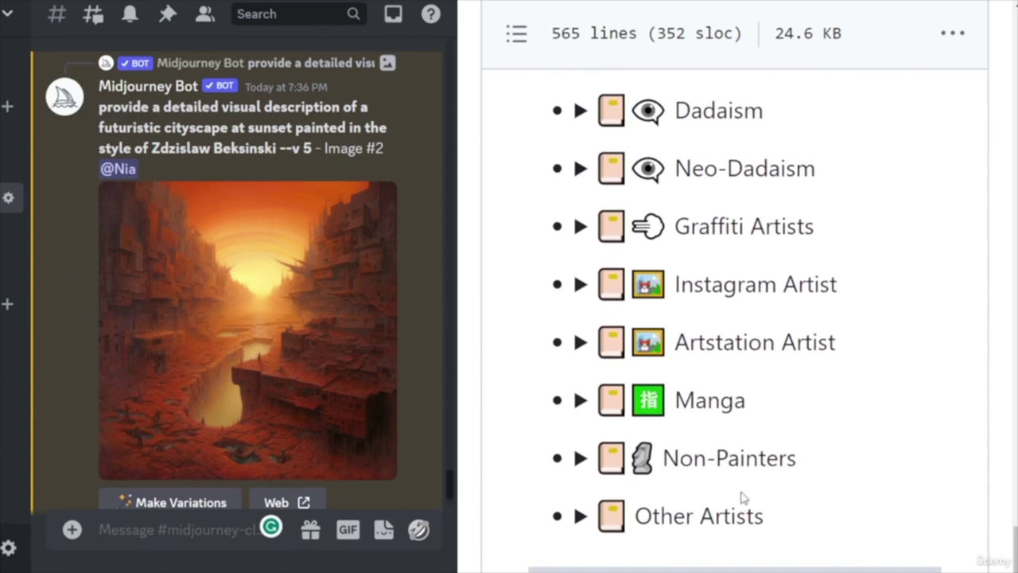
scroll(763, 477, "up", 7)
left_click(580, 416)
- Select the painter name Andy Warhol from the Pop Art list and move to ChatGPT's message box
scroll(796, 445, "down", 5)
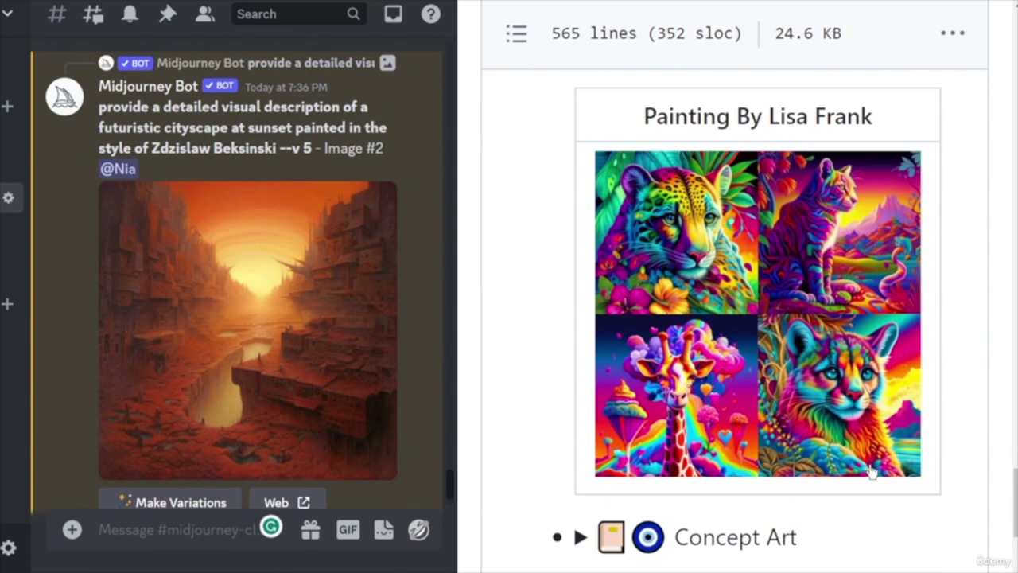
scroll(812, 341, "down", 5)
scroll(818, 342, "up", 5)
scroll(843, 350, "up", 10)
scroll(881, 350, "down", 2)
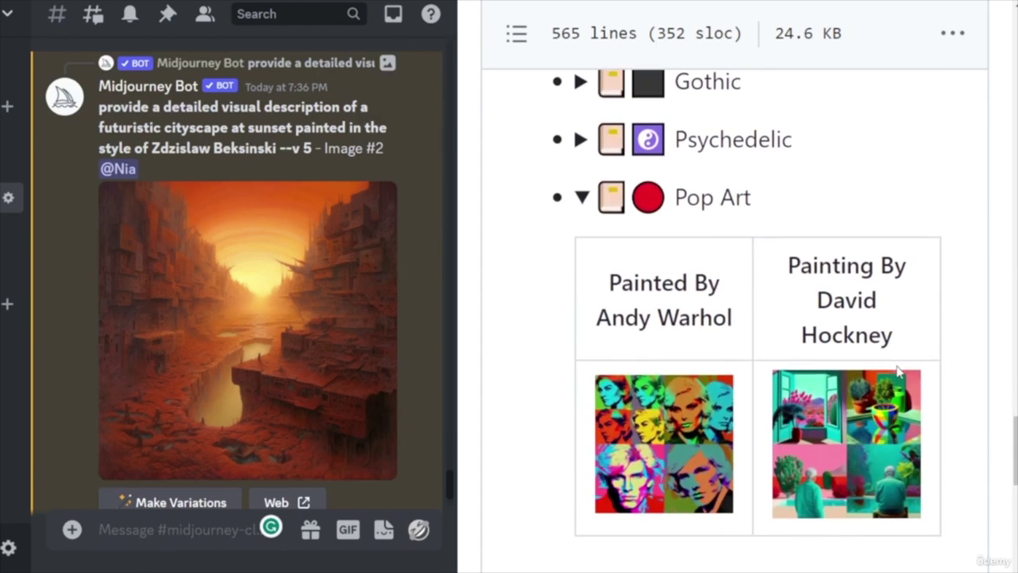
left_click_drag(597, 316, 739, 337)
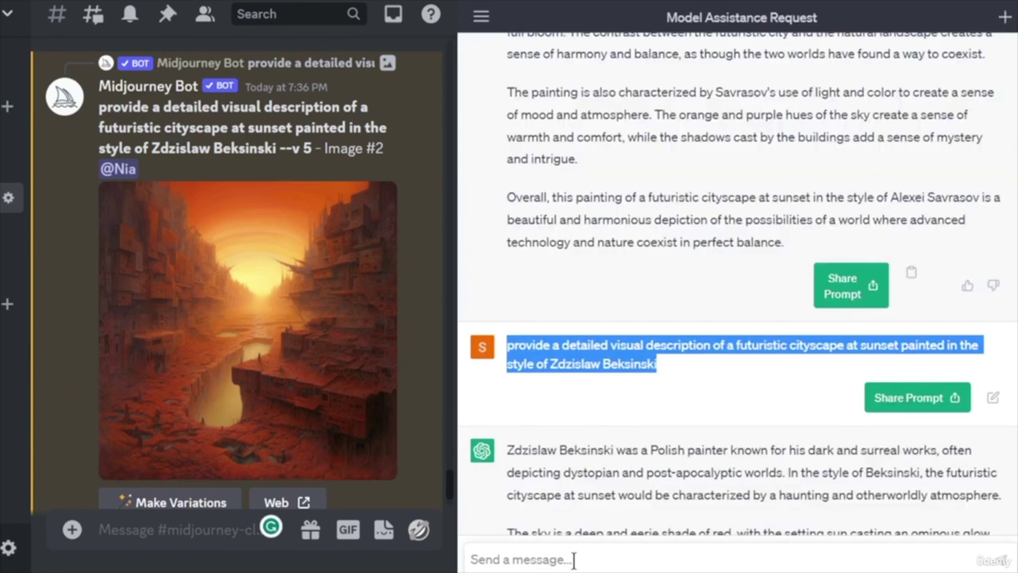
left_click(573, 559)
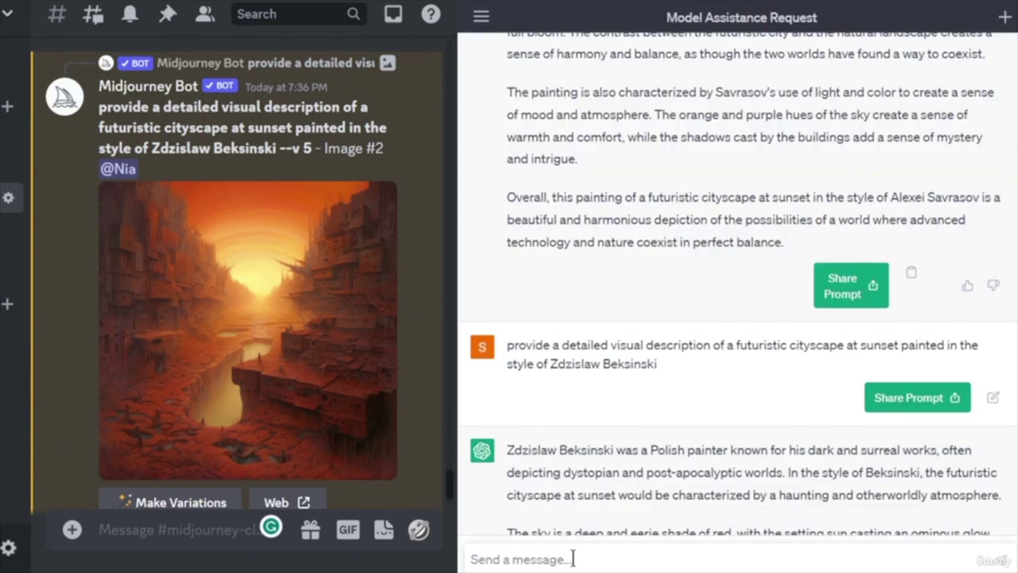
- Ask ChatGPT for the futuristic sunset cityscape 'in the style of Andy Warhol' and read its pink-sky reply
type("in")
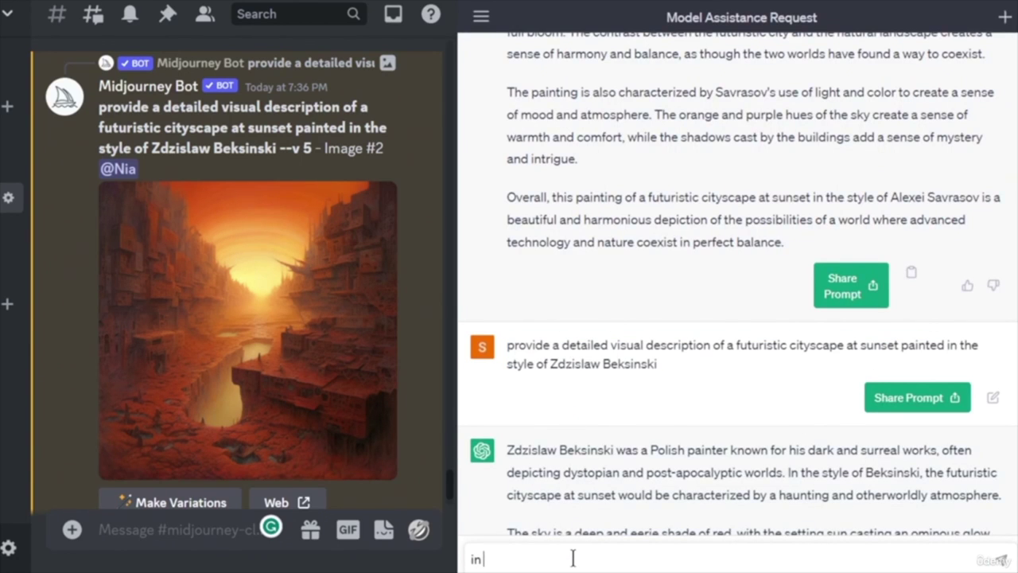
type(" the style of Andy Warhol")
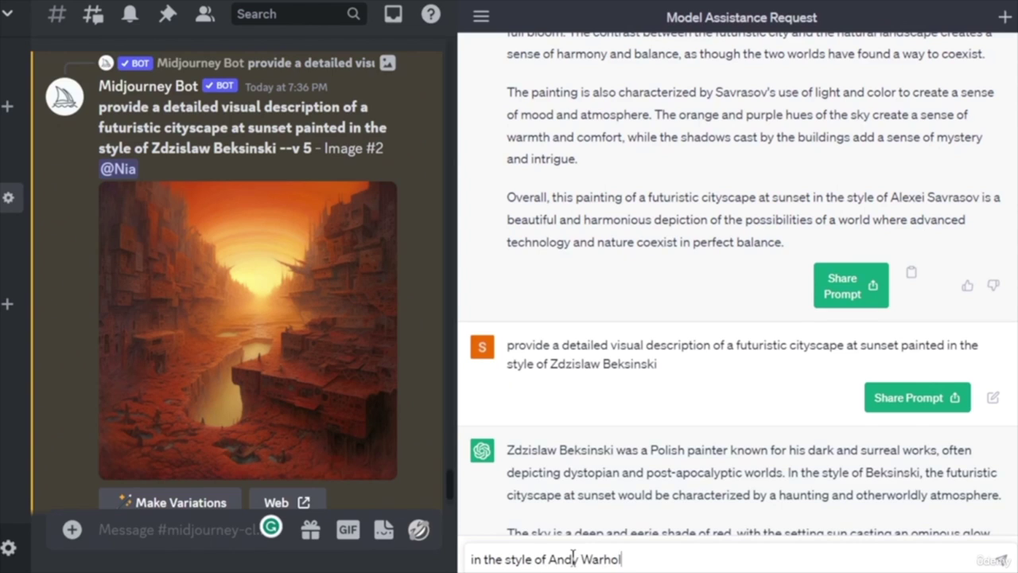
left_click_drag(507, 344, 899, 344)
key("ctrl+c")
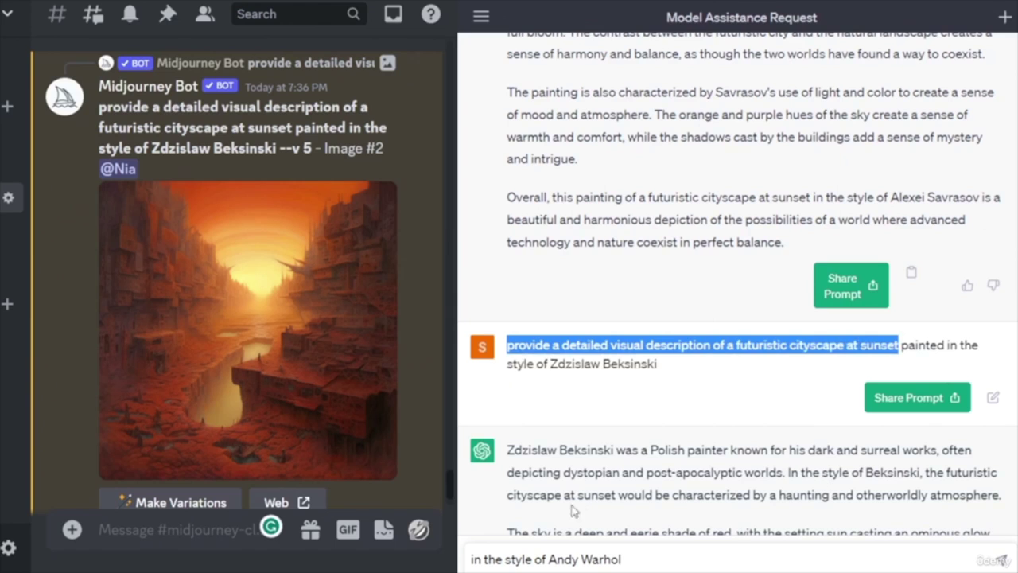
left_click(472, 558)
key("ctrl+v")
key("Return")
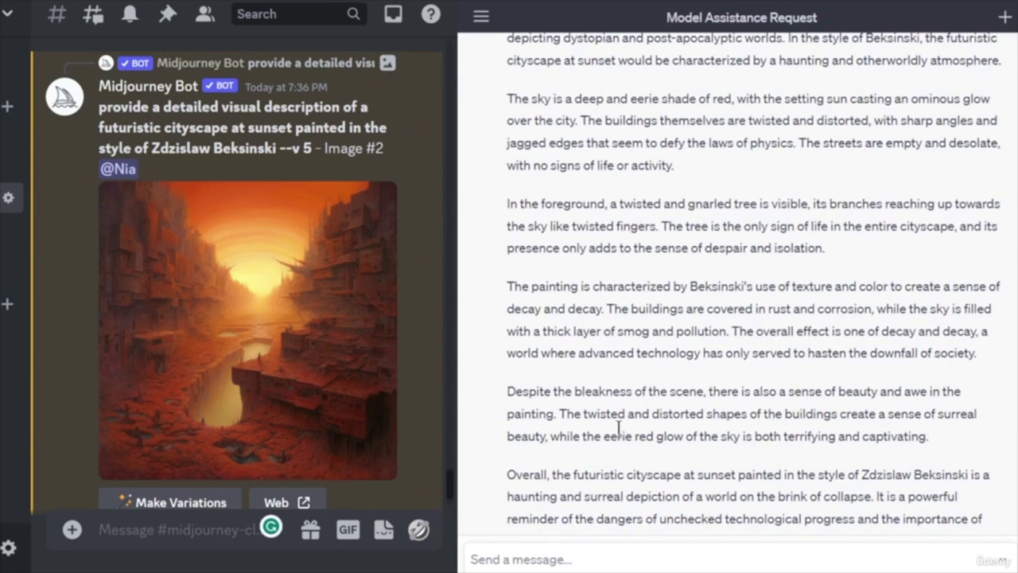
scroll(733, 429, "up", 5)
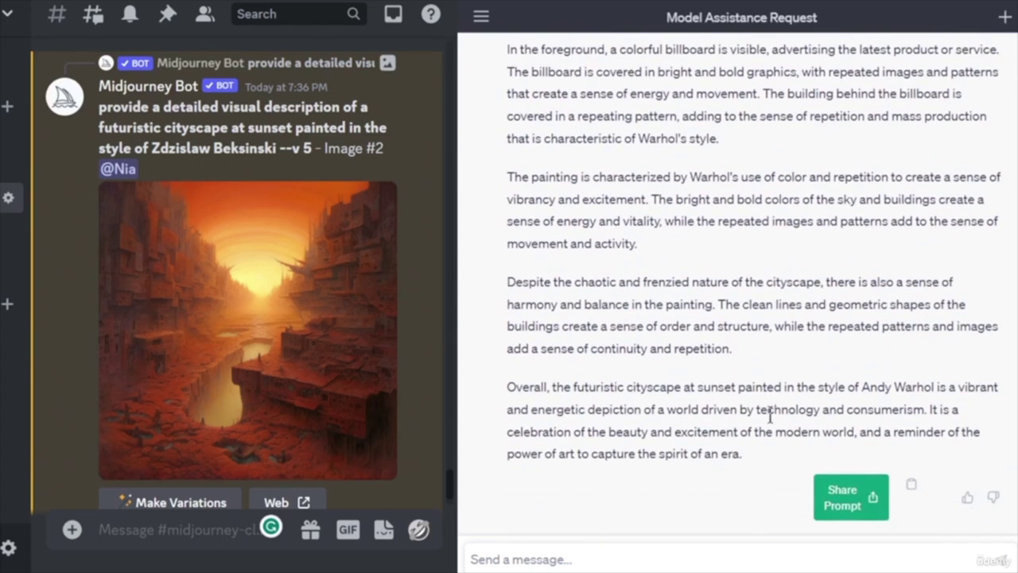
scroll(770, 419, "up", 1)
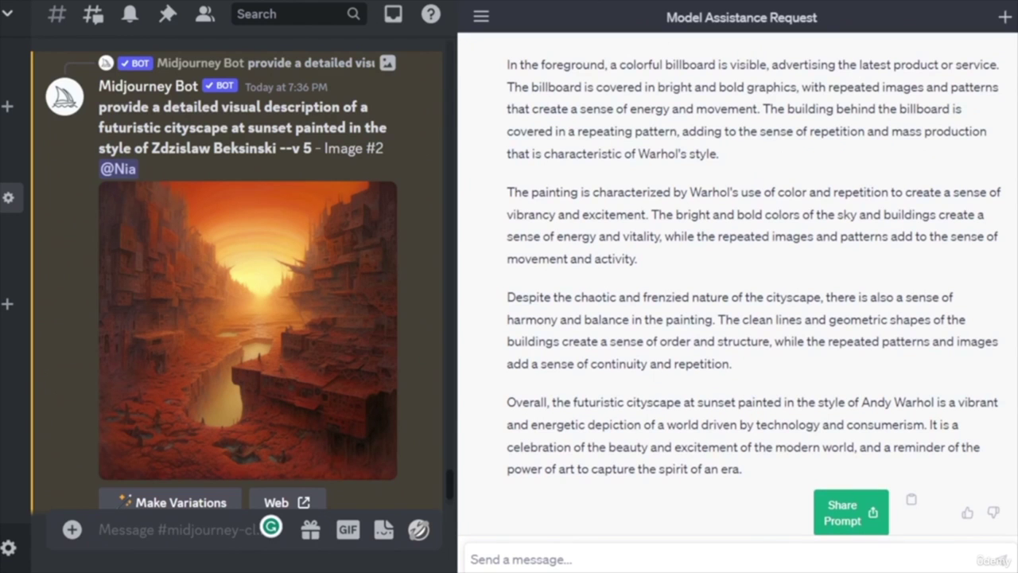
scroll(727, 230, "up", 5)
scroll(721, 255, "down", 3)
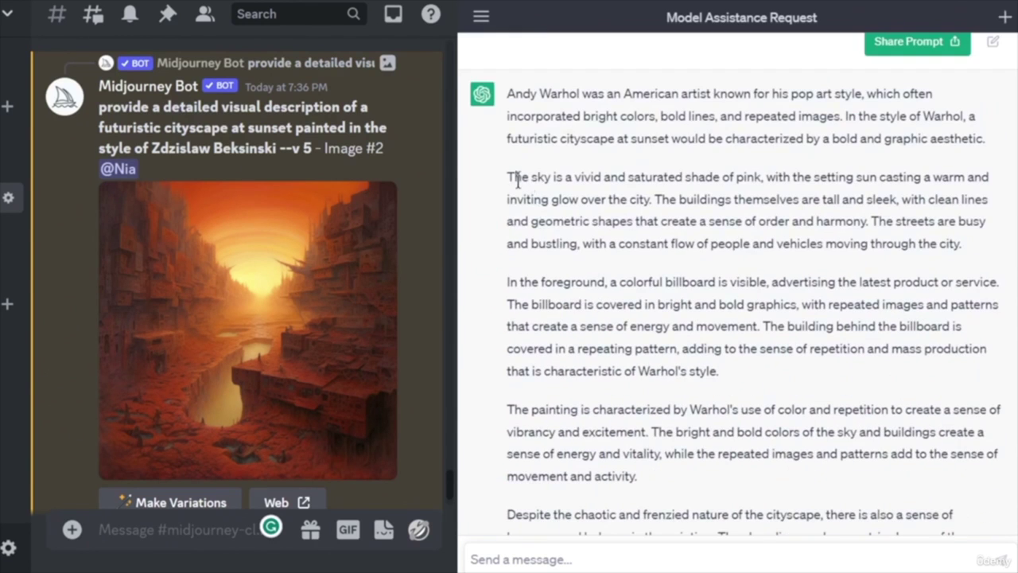
- Copy ChatGPT's Warhol cityscape description and send it to Midjourney via /imagine
left_click_drag(507, 176, 773, 474)
key("ctrl+c")
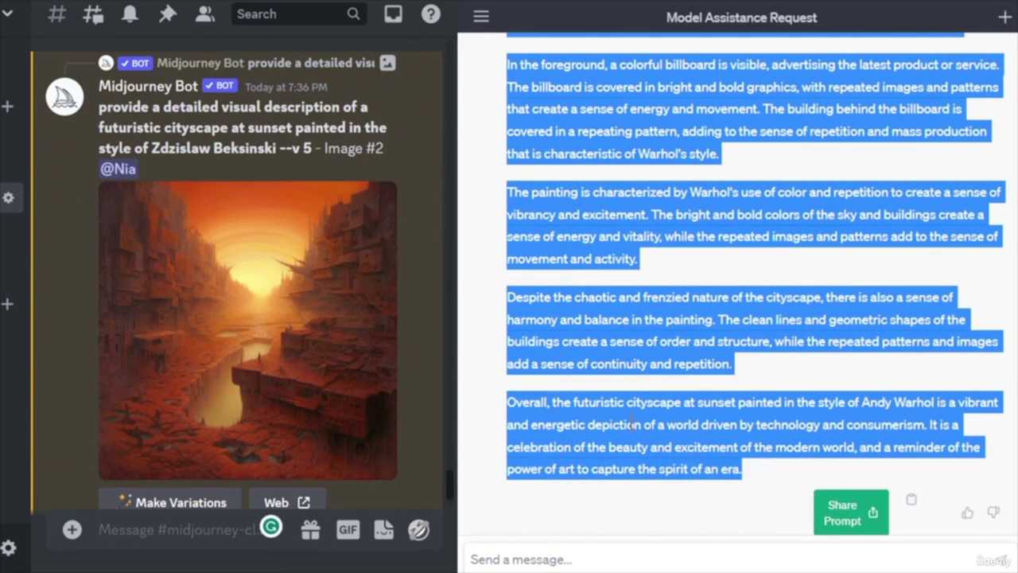
left_click(155, 531)
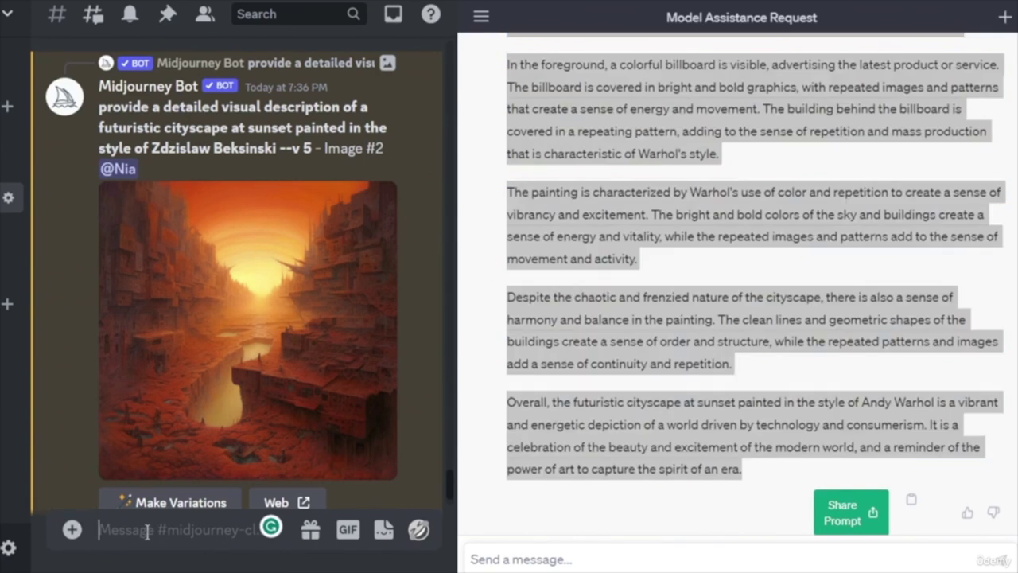
type("/")
key("Return")
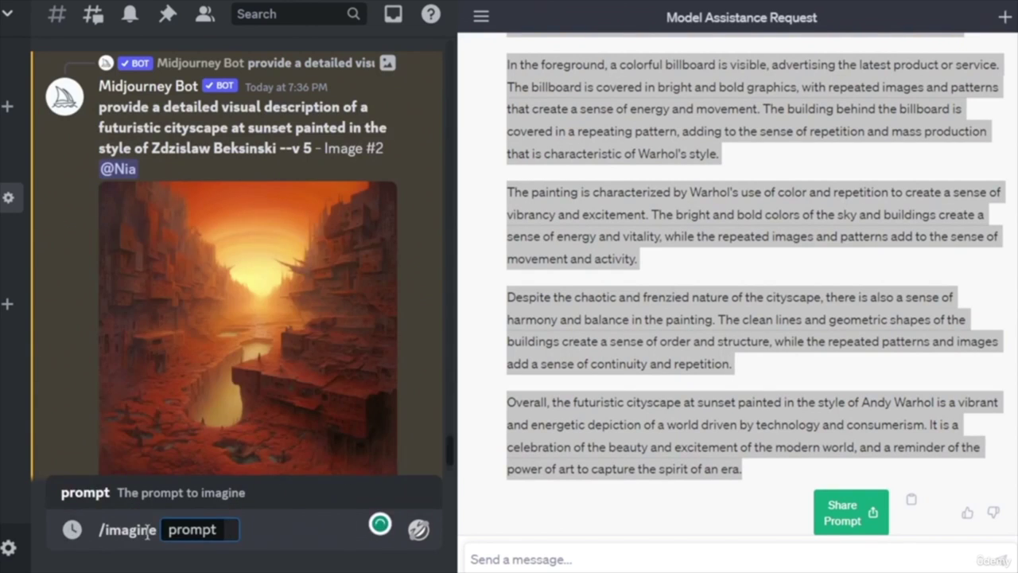
key("ctrl+v")
key("Return")
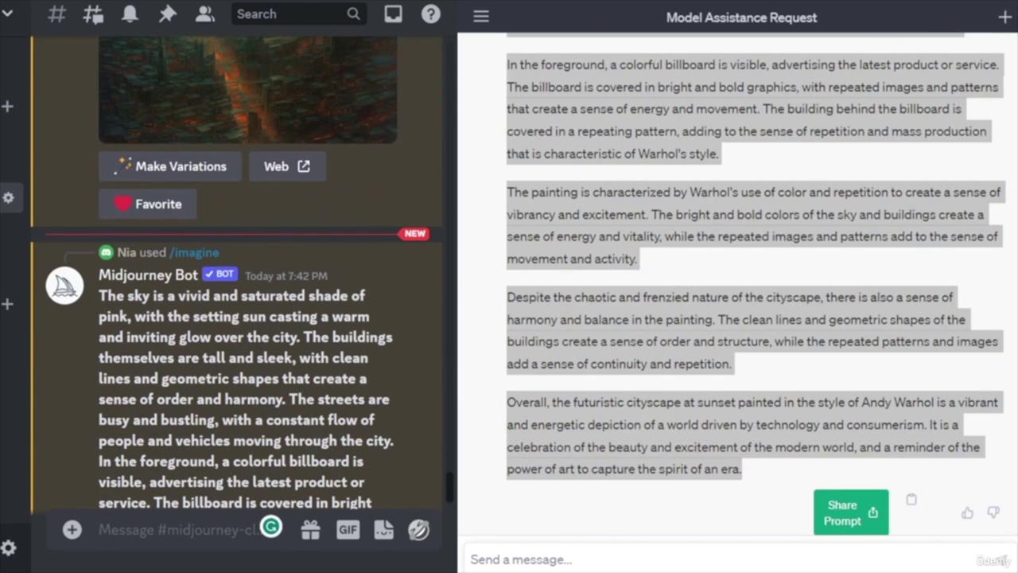
key("alt+Tab")
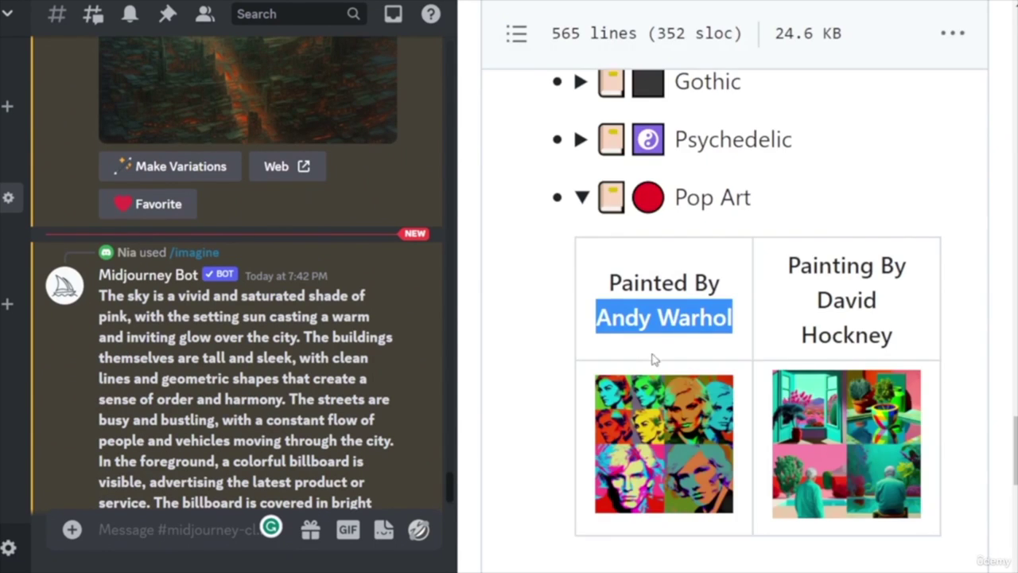
- Collapse Pop Art and expand the Graffiti Artists section of the GitHub style reference
left_click(584, 196)
scroll(808, 248, "down", 5)
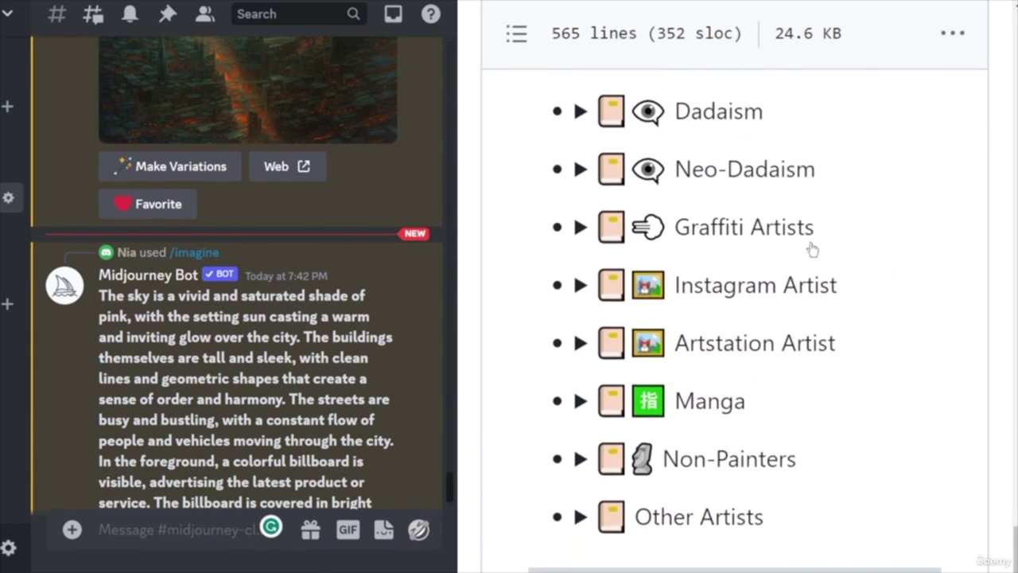
scroll(586, 371, "up", 2)
left_click(583, 370)
scroll(825, 392, "down", 3)
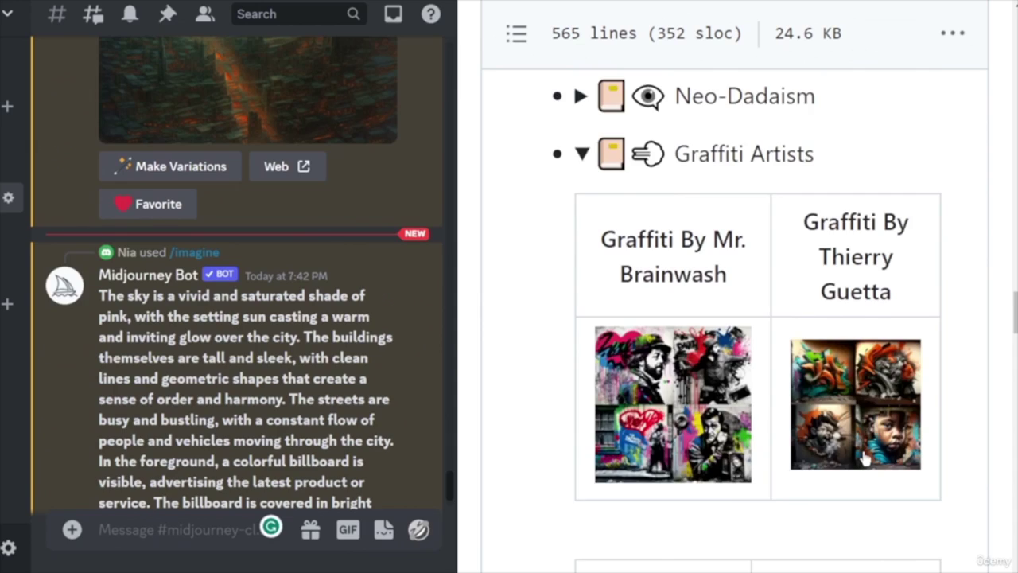
scroll(915, 398, "down", 10)
scroll(898, 402, "up", 6)
scroll(885, 405, "up", 15)
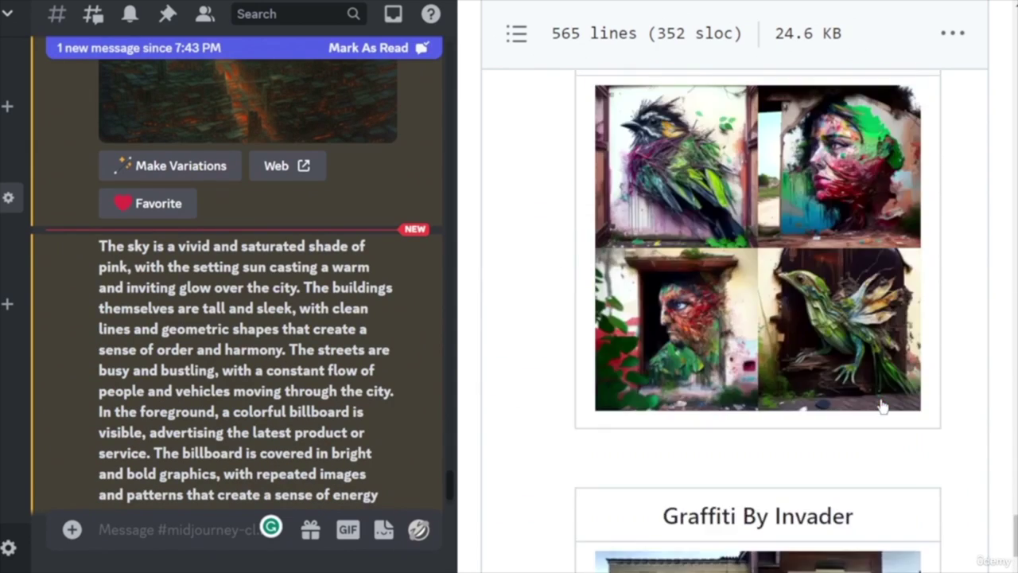
scroll(883, 401, "up", 5)
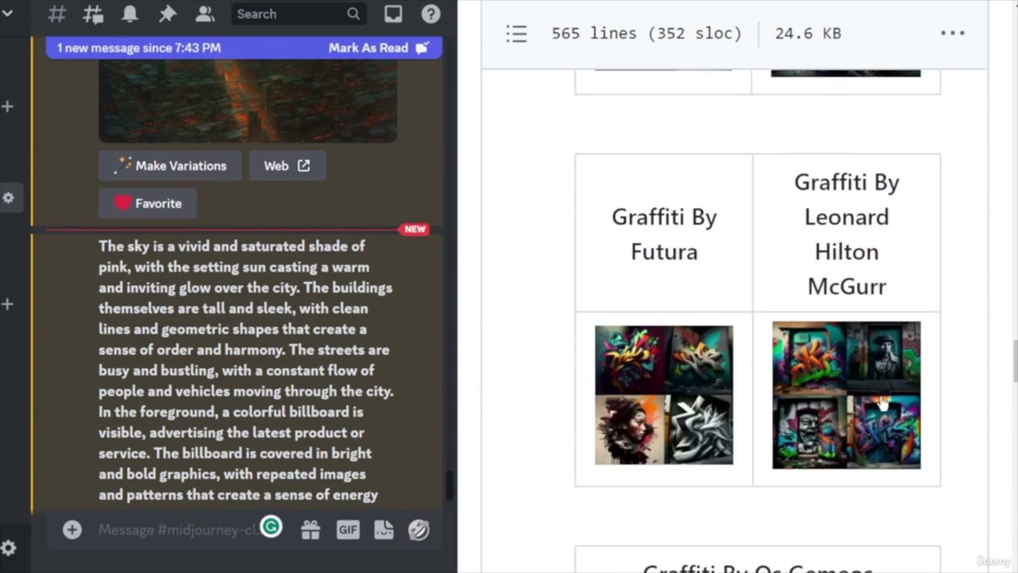
scroll(899, 430, "up", 8)
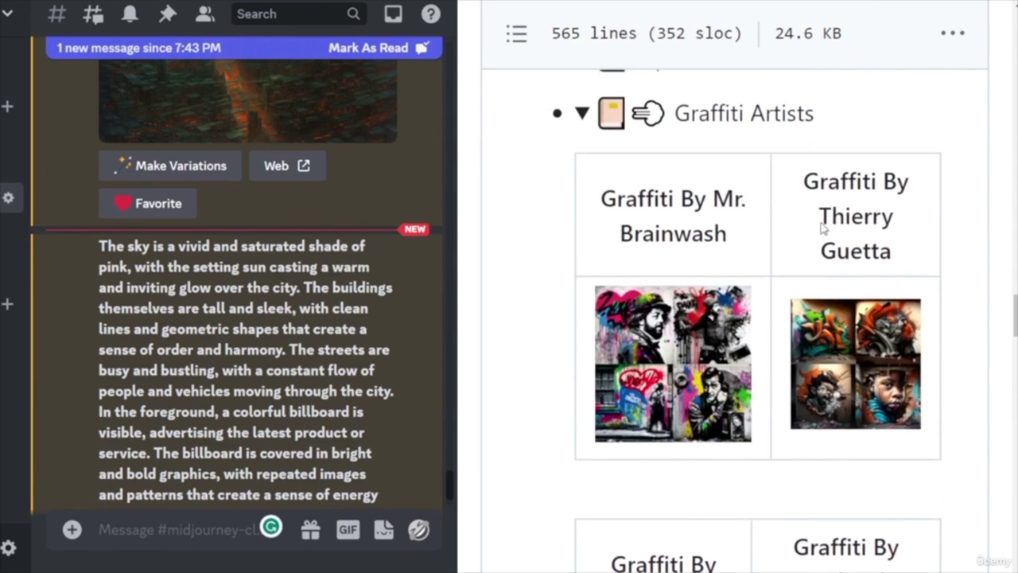
- Copy the name Thierry Guetta and paste it into a new ChatGPT message
left_click_drag(822, 221, 907, 252)
key("ctrl+c")
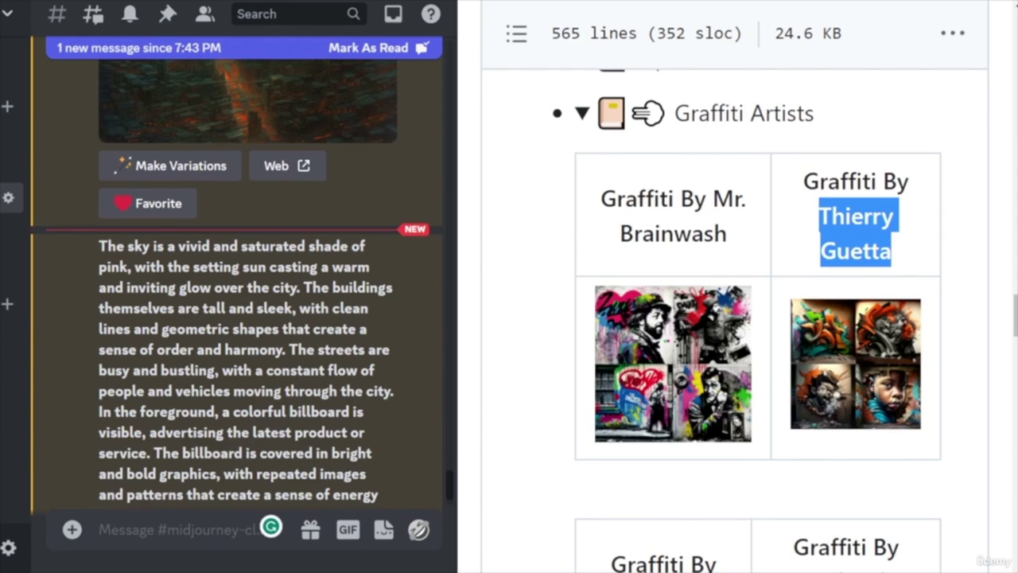
key("alt+Tab")
left_click(632, 569)
key("ctrl+v")
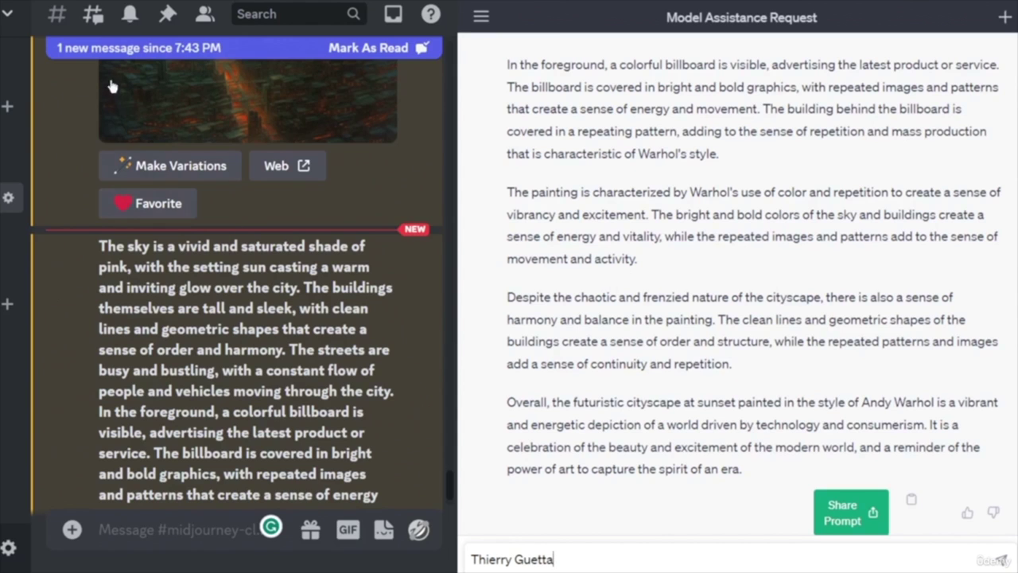
- Review Midjourney's four pink Warhol street scenes and upscale the top-left image (U1)
left_click(91, 48)
scroll(220, 238, "down", 10)
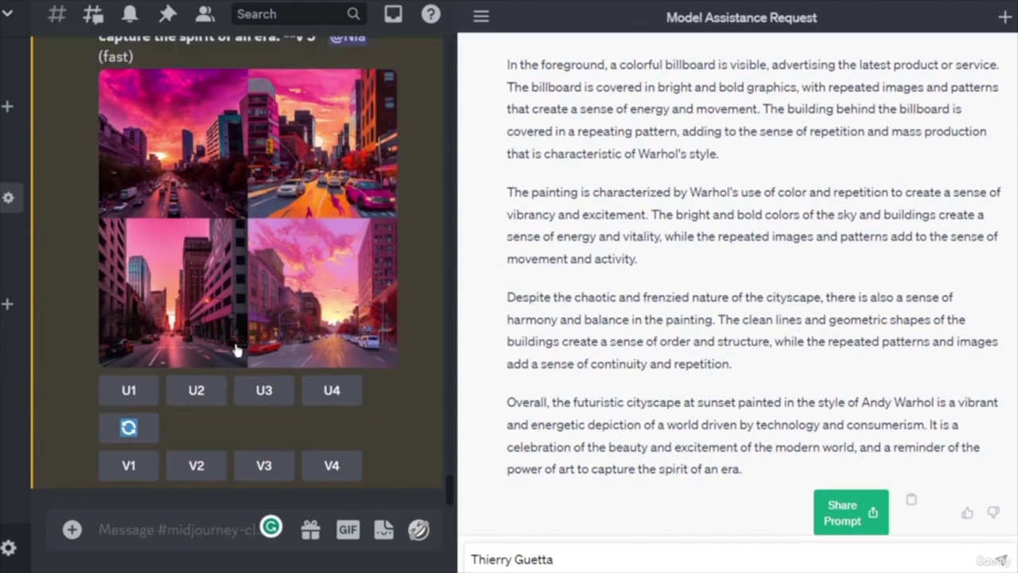
scroll(350, 365, "up", 2)
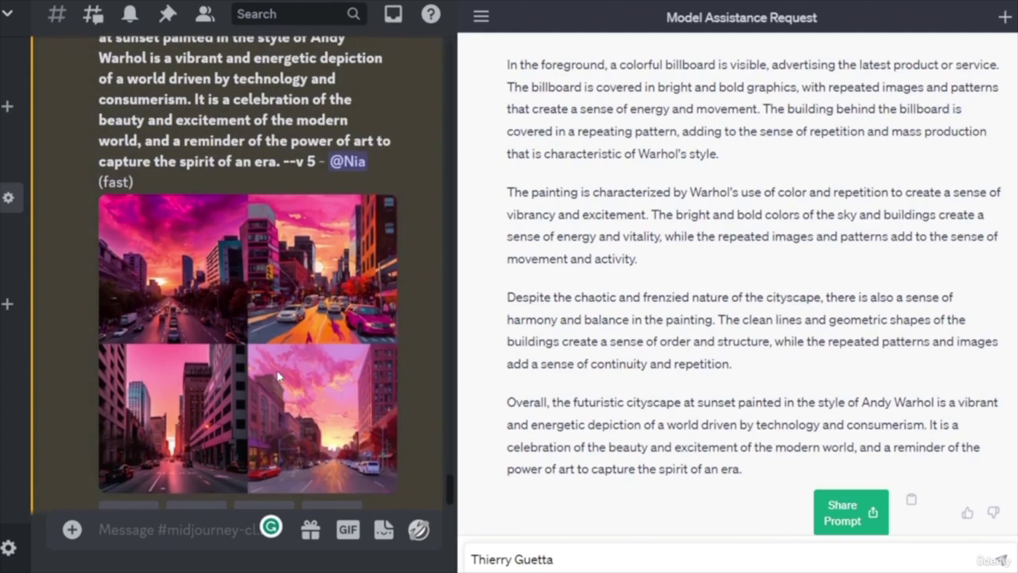
scroll(282, 380, "up", 1)
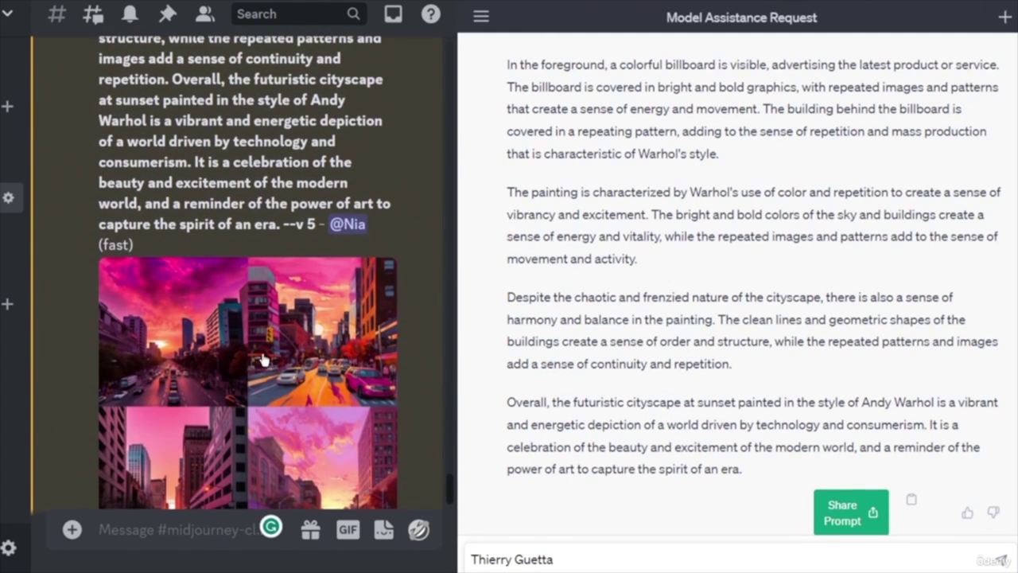
scroll(264, 360, "down", 3)
scroll(396, 358, "up", 1)
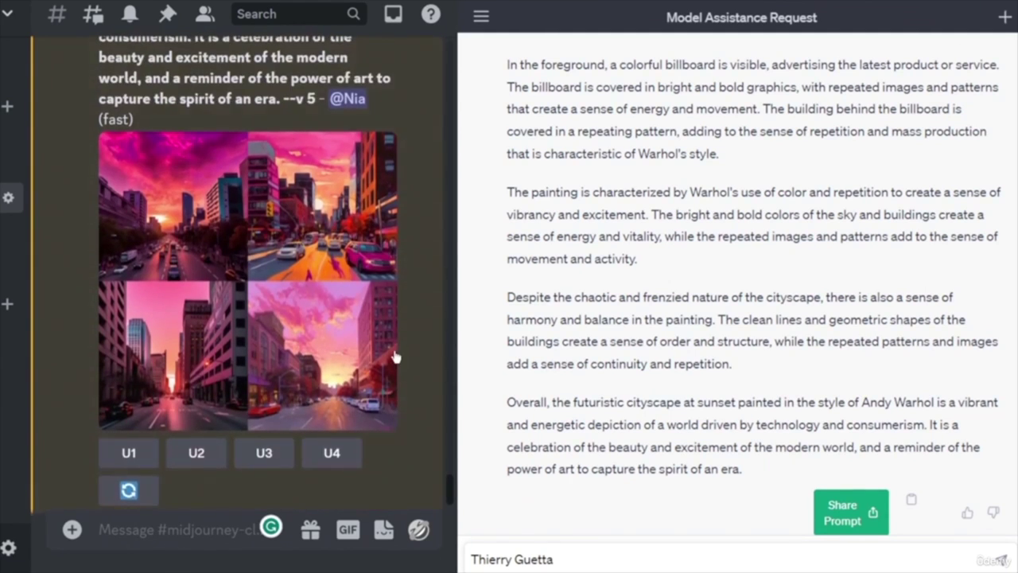
scroll(396, 358, "down", 1)
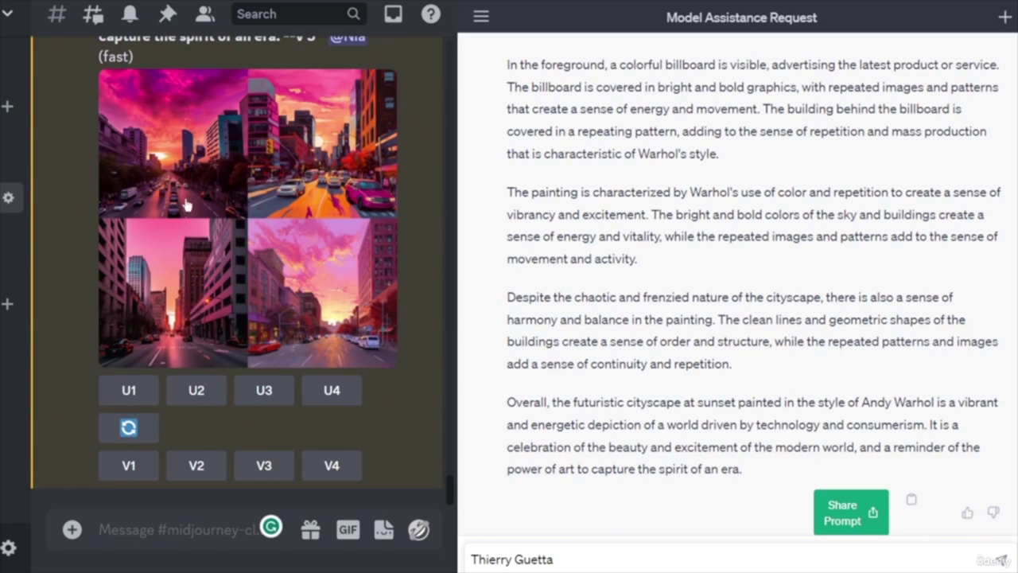
left_click(129, 390)
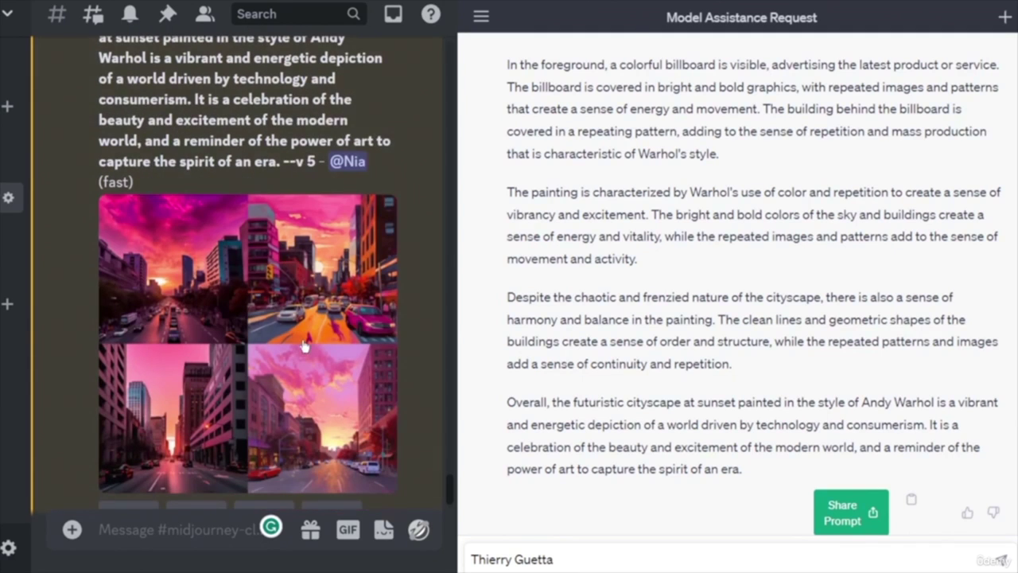
- Select the original short Warhol request in the ChatGPT conversation
scroll(247, 270, "up", 3)
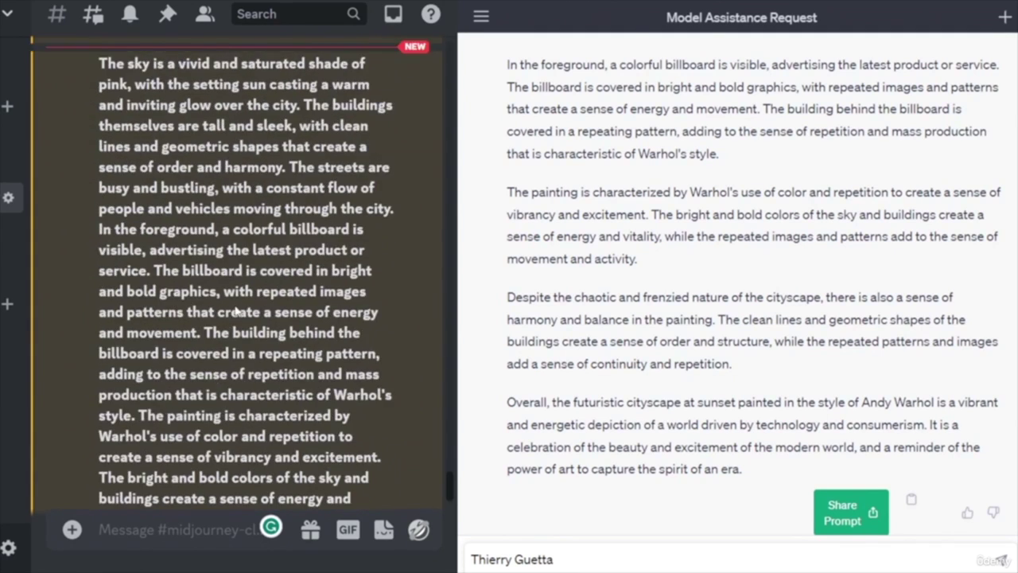
scroll(827, 255, "up", 10)
left_click_drag(590, 446, 505, 434)
key("ctrl+c")
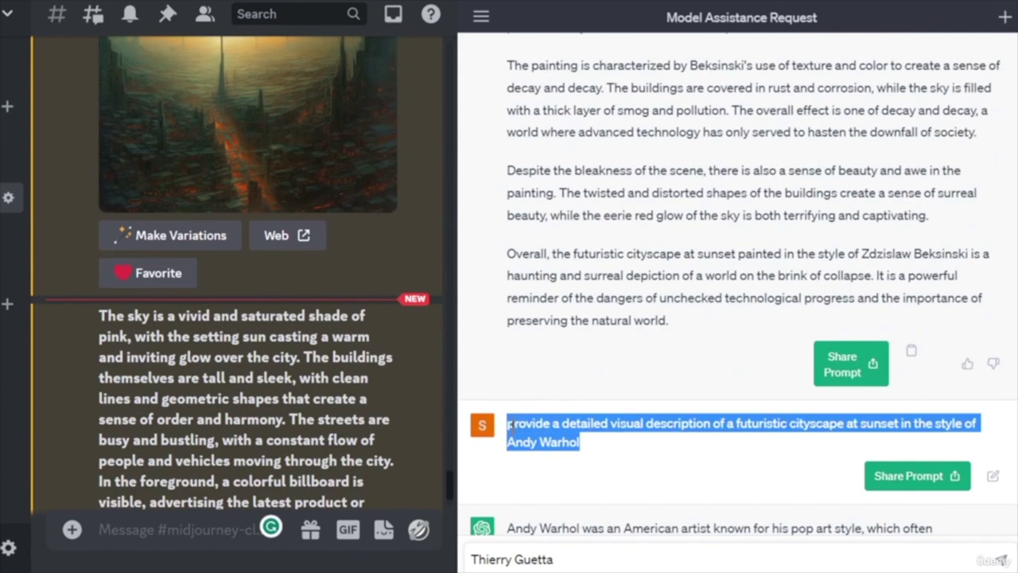
- Submit the short Warhol sunset-cityscape prompt to Midjourney with /imagine
left_click(147, 530)
type("/")
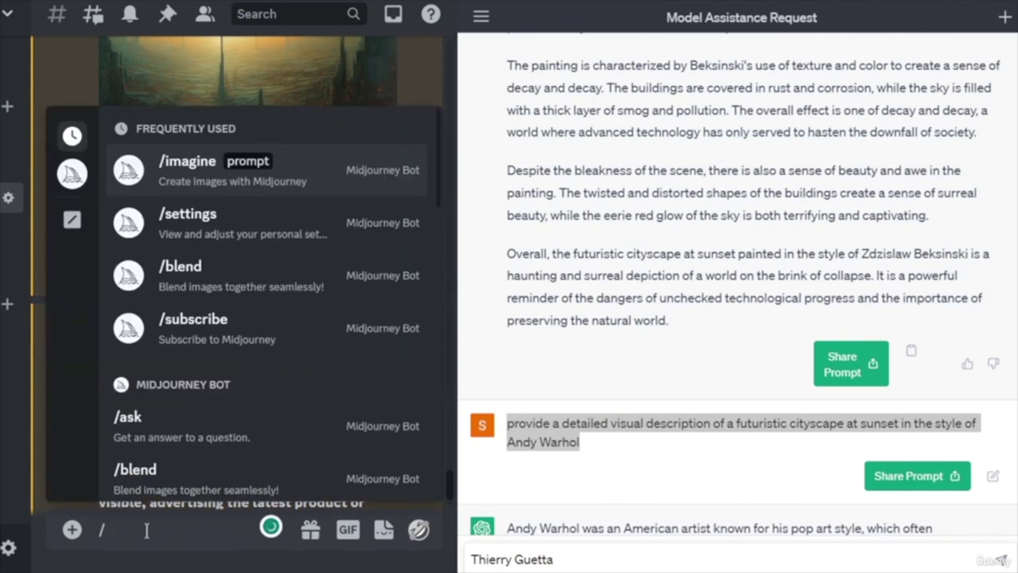
key("Return")
key("ctrl+v")
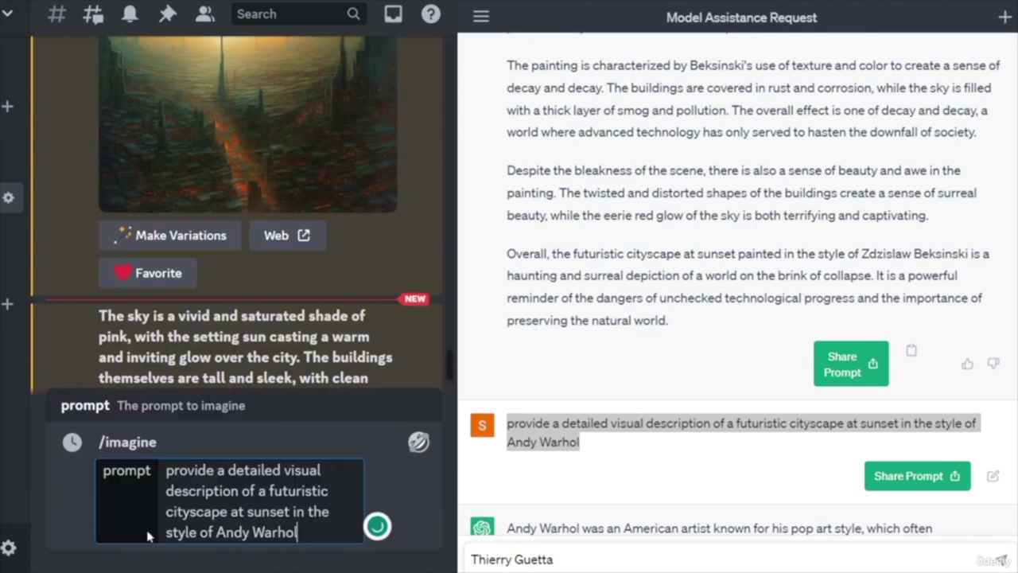
key("Return")
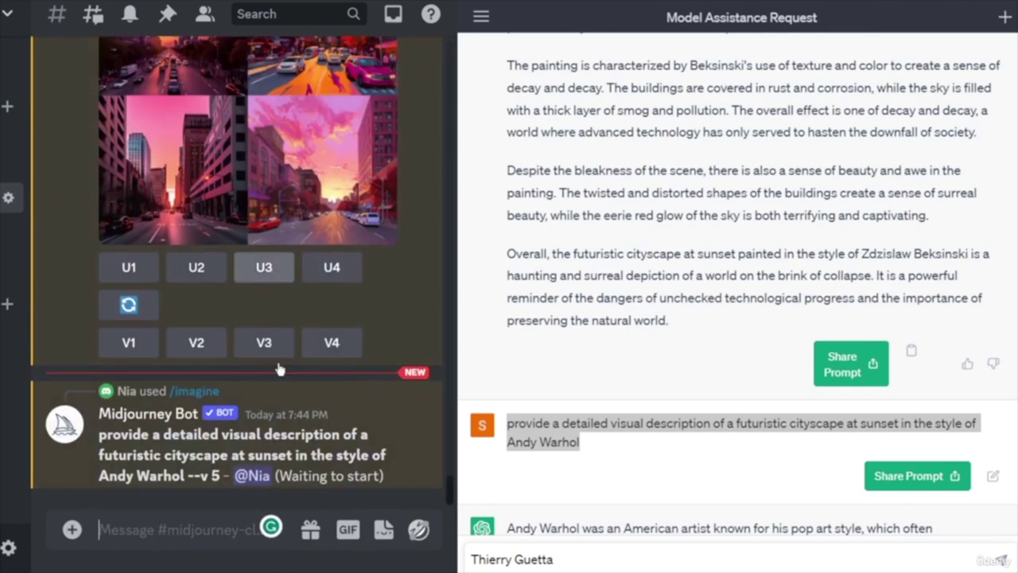
- Copy the request wording in ChatGPT and paste it before 'Thierry Guetta' in the draft message
left_click(602, 441)
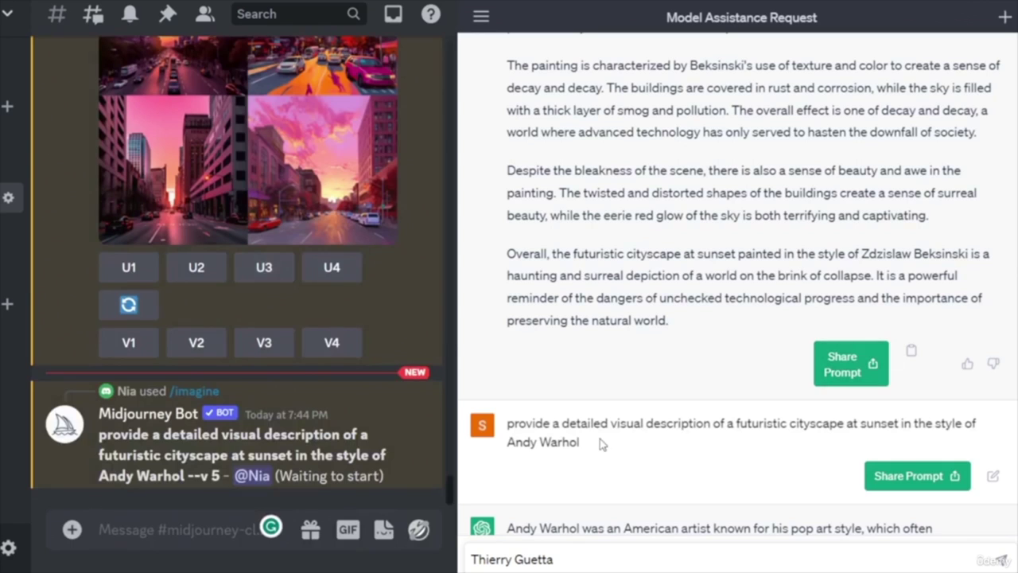
left_click_drag(507, 422, 992, 423)
key("ctrl+c")
left_click(474, 558)
key("ctrl+v")
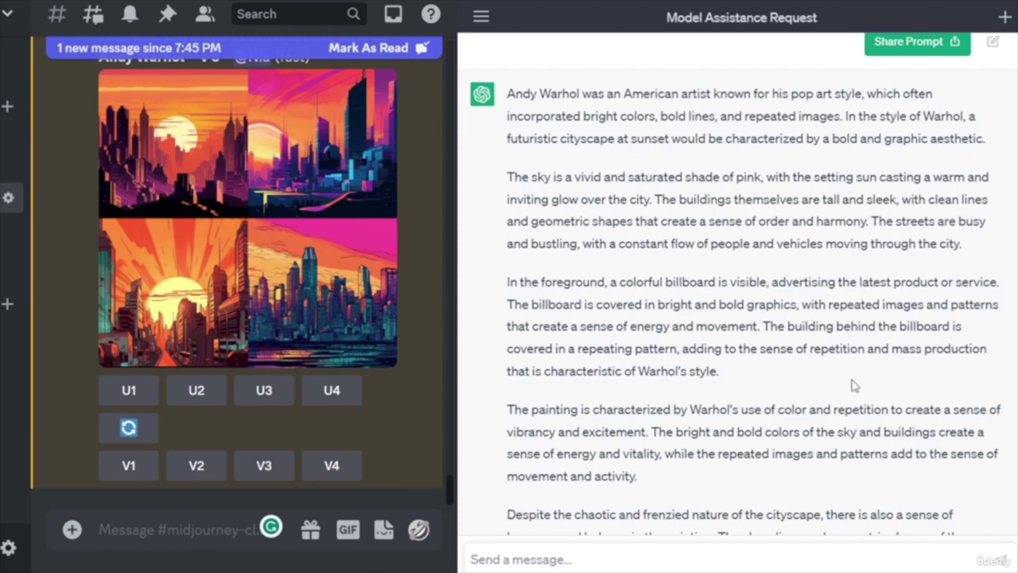
- Scroll up through the replies to view the four orange-and-magenta pop-art sunset skylines
scroll(854, 385, "up", 1)
scroll(855, 385, "up", 1)
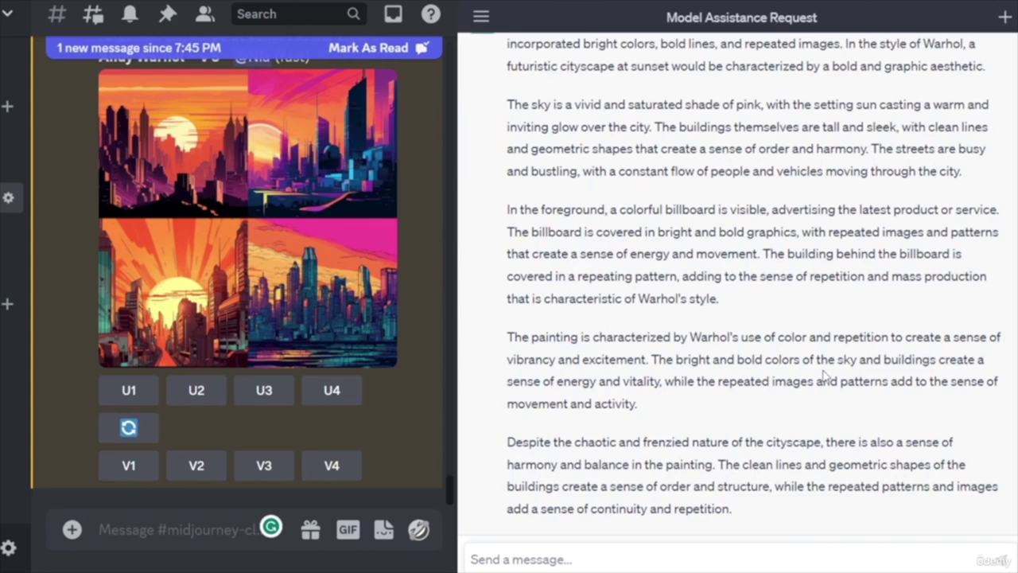
- Select ChatGPT's Thierry Guetta description and paste it into a new /imagine prompt
scroll(826, 377, "up", 2)
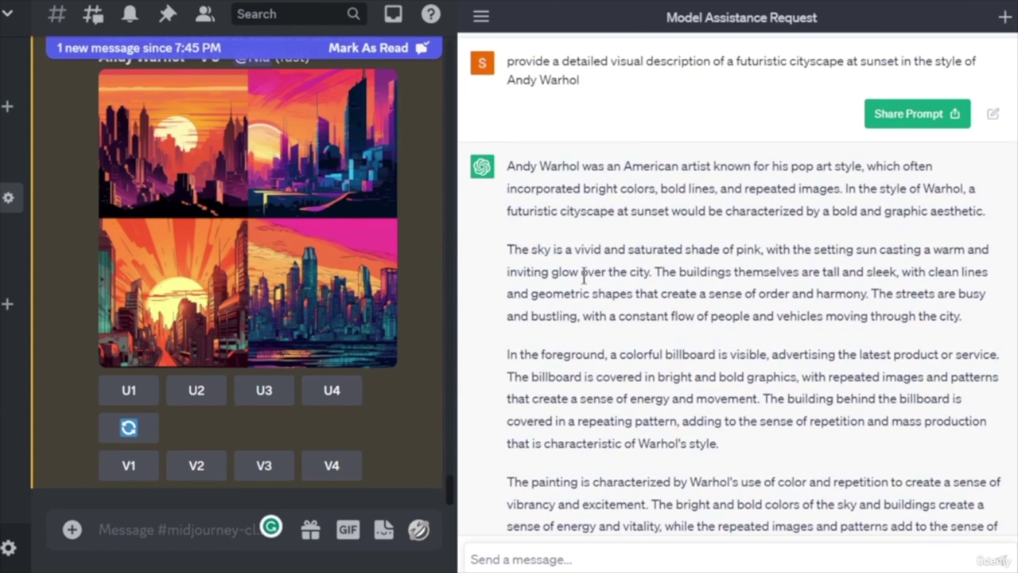
scroll(707, 322, "down", 3)
scroll(707, 322, "up", 10)
scroll(748, 271, "down", 1)
scroll(692, 294, "up", 3)
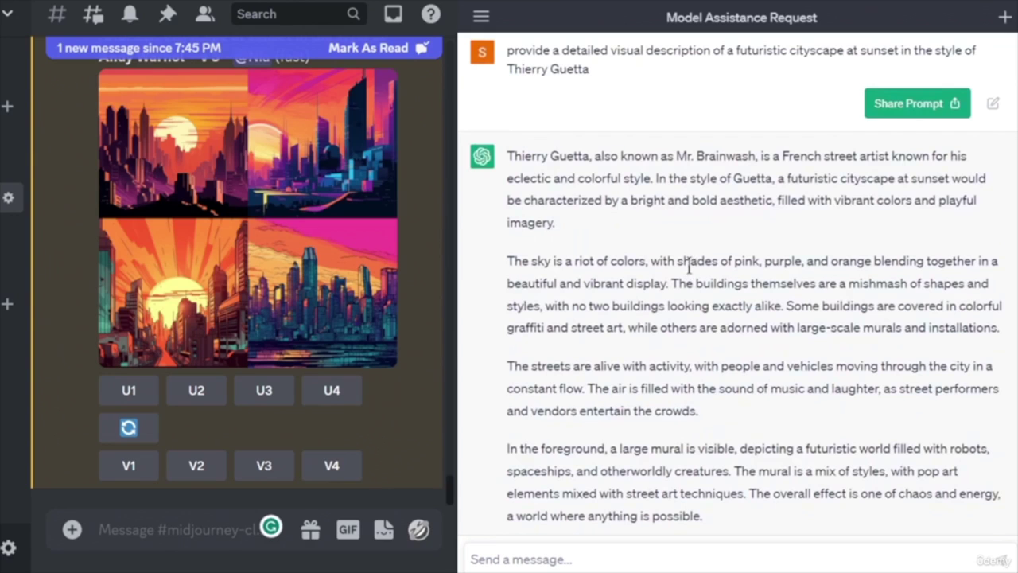
scroll(783, 270, "down", 2)
scroll(783, 270, "down", 1)
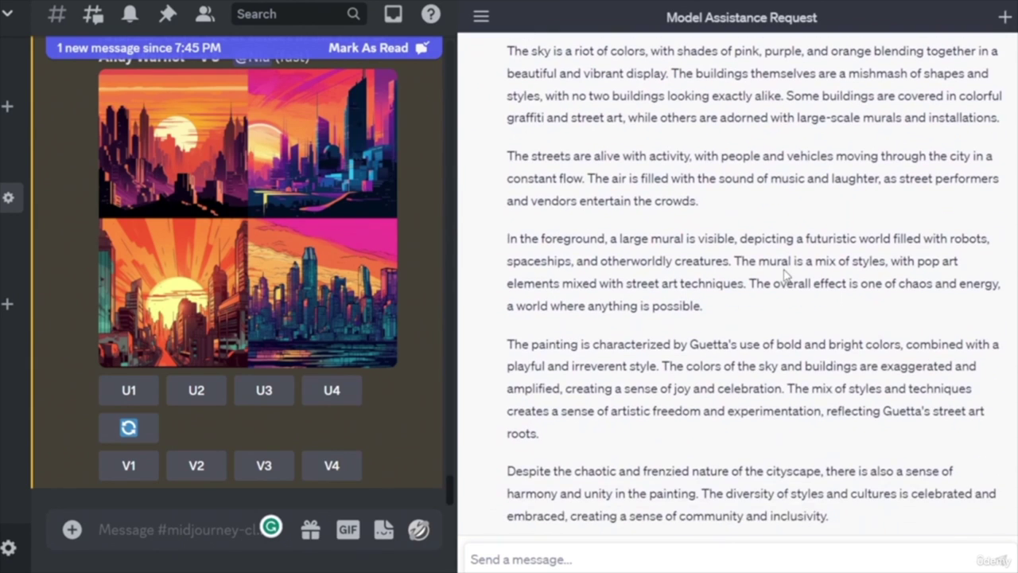
left_click_drag(509, 45, 890, 508)
key("ctrl+c")
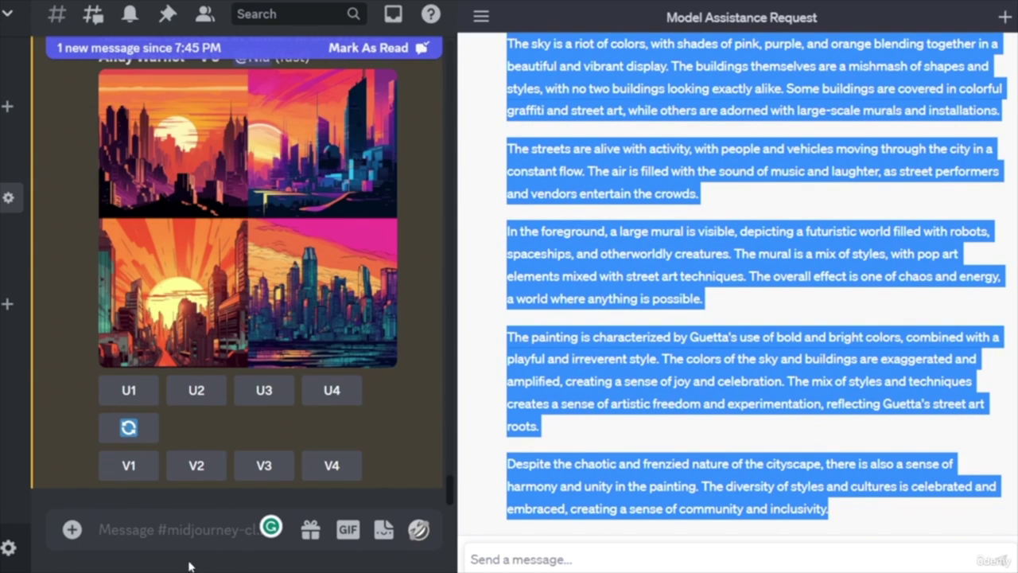
left_click(165, 534)
type("/imagine")
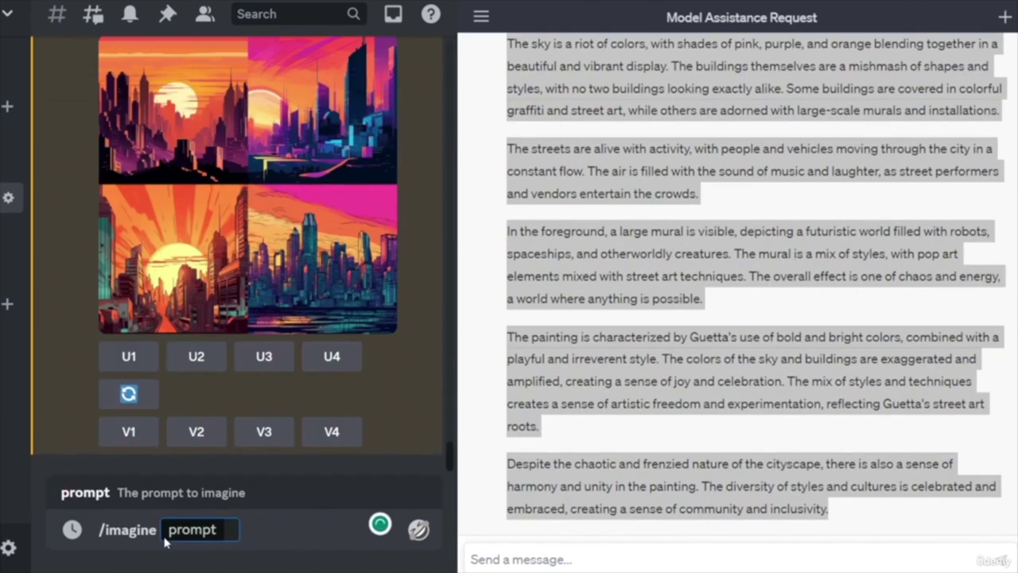
key("ctrl+v")
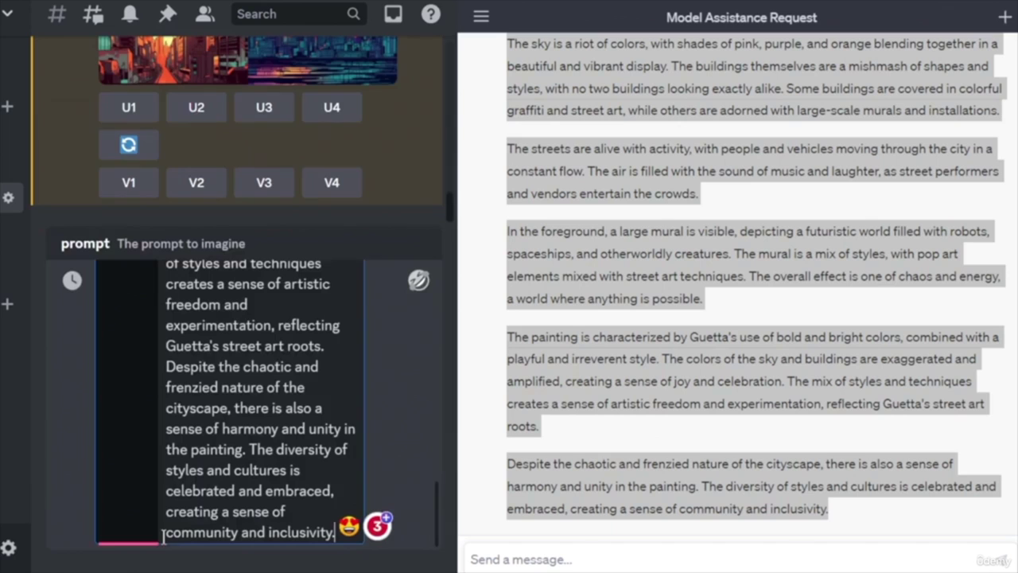
- Append the reply's final 'Overall' paragraph to the prompt and submit it
scroll(827, 364, "down", 4)
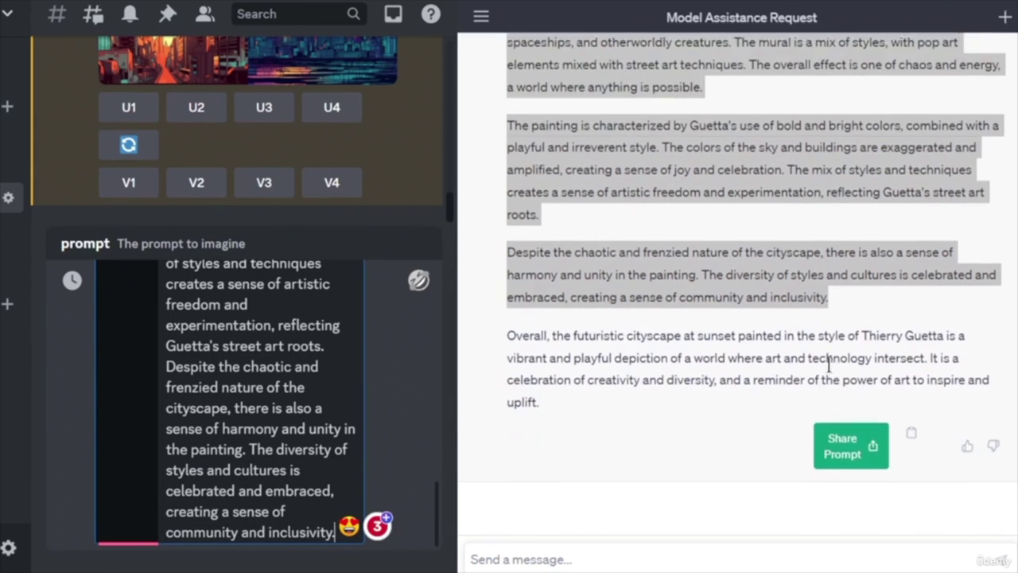
scroll(827, 364, "up", 1)
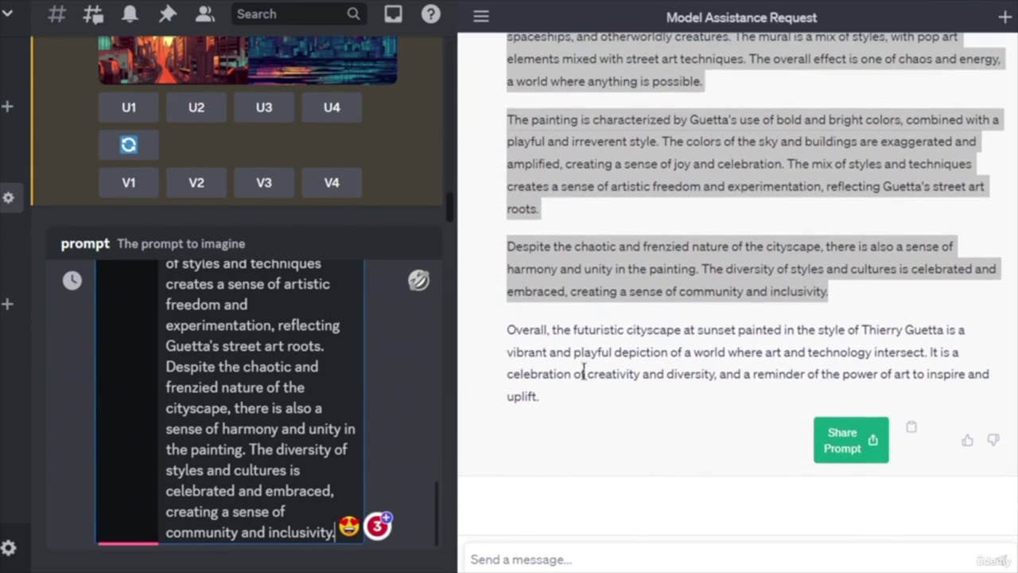
left_click(559, 407)
left_click_drag(559, 407, 507, 332)
key("ctrl+c")
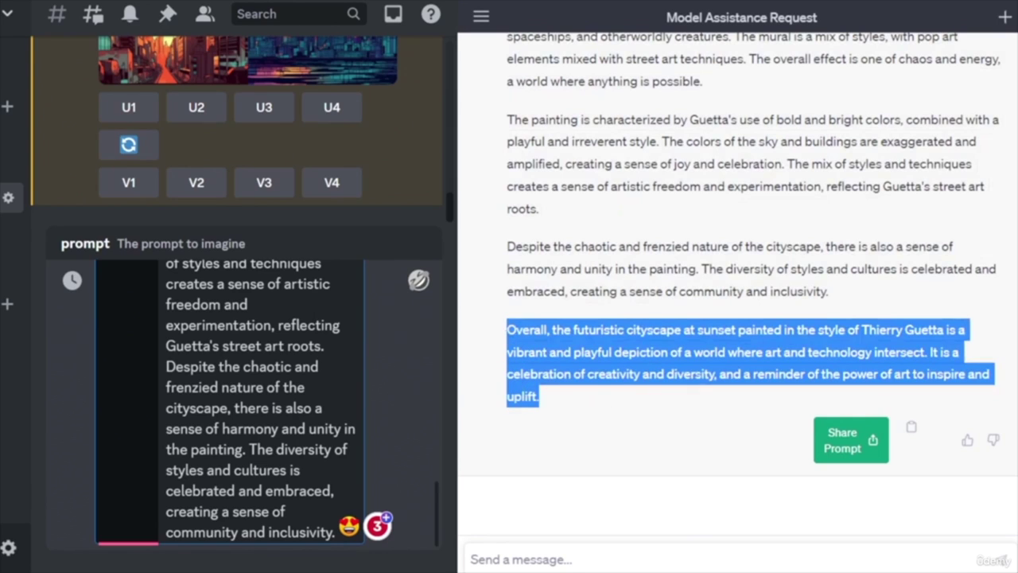
left_click(291, 521)
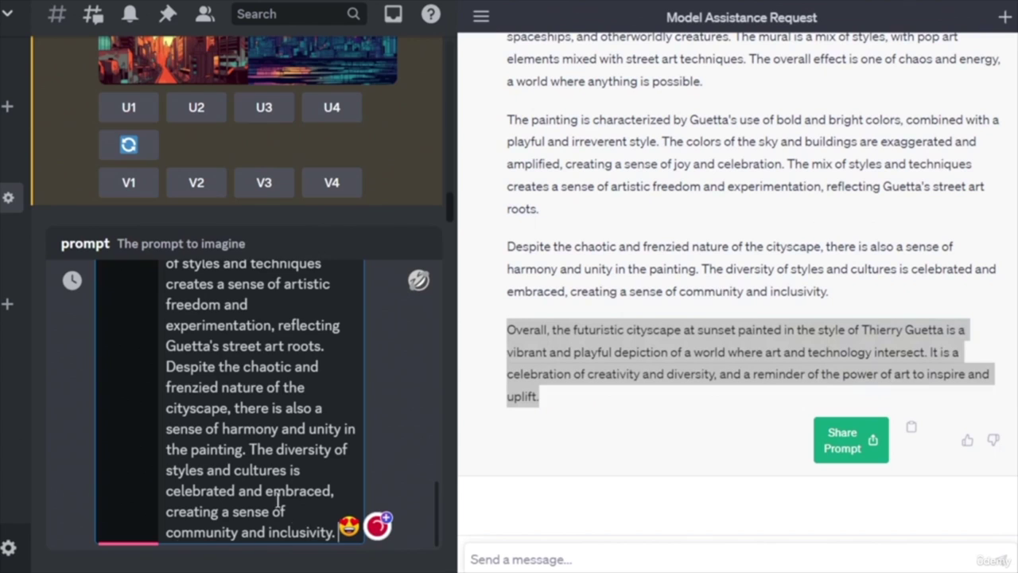
key("ctrl+v")
key("Return")
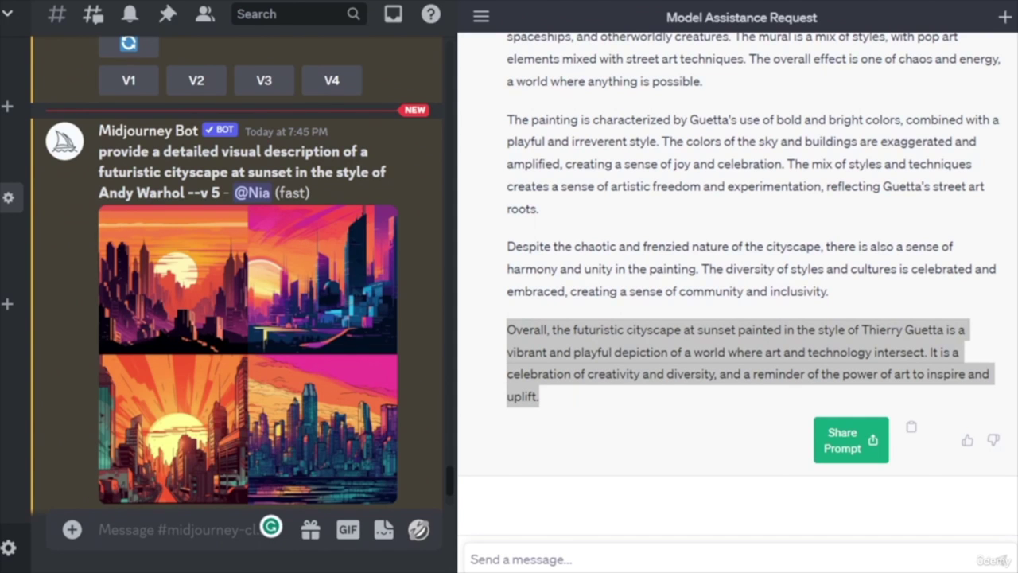
scroll(236, 274, "up", 5)
scroll(236, 275, "down", 8)
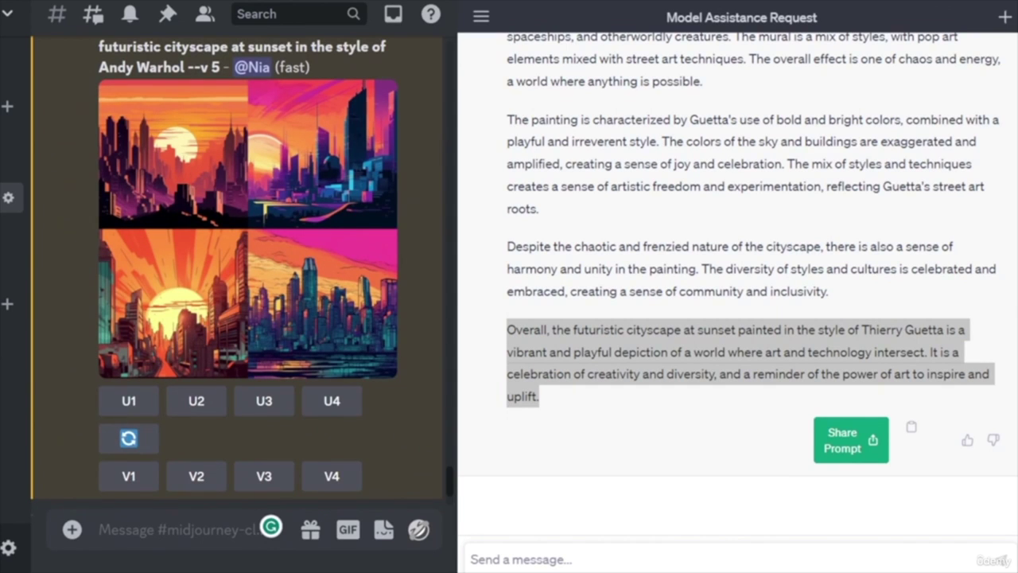
key("alt+Tab")
- Expand the Pop Art entry on GitHub and enlarge the Andy Warhol example image
scroll(731, 397, "up", 10)
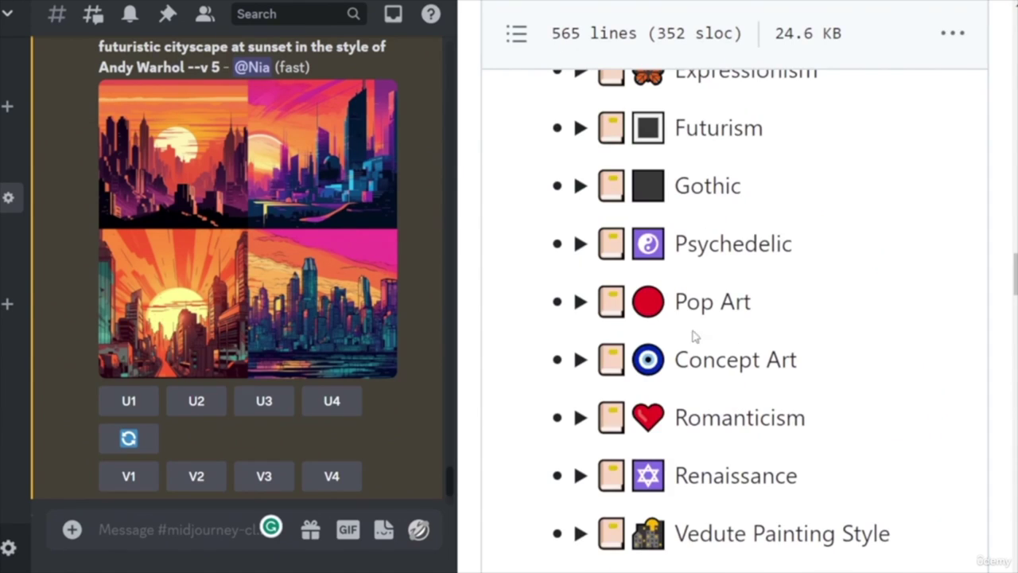
left_click(587, 302)
scroll(641, 328, "down", 2)
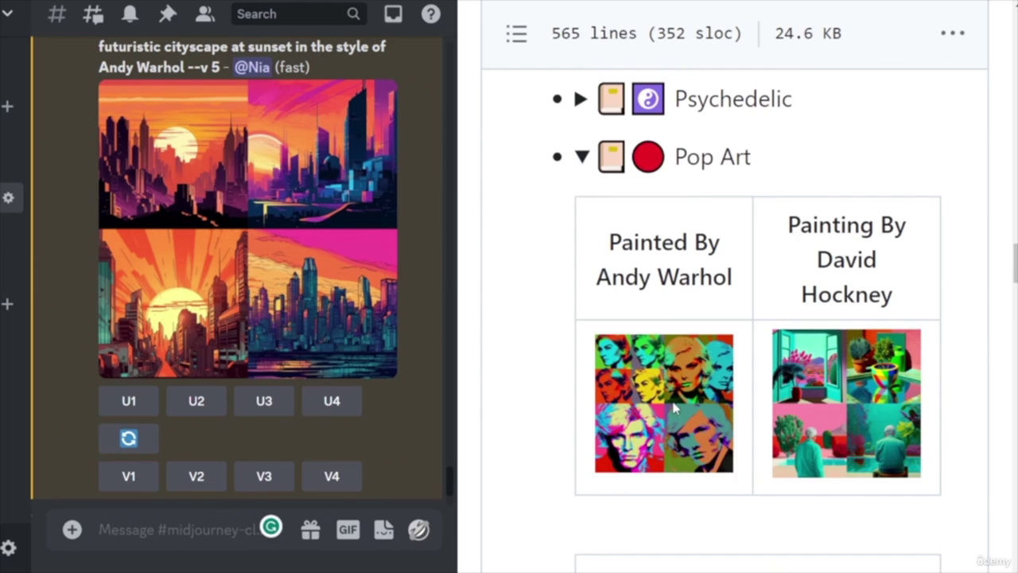
left_click(674, 408)
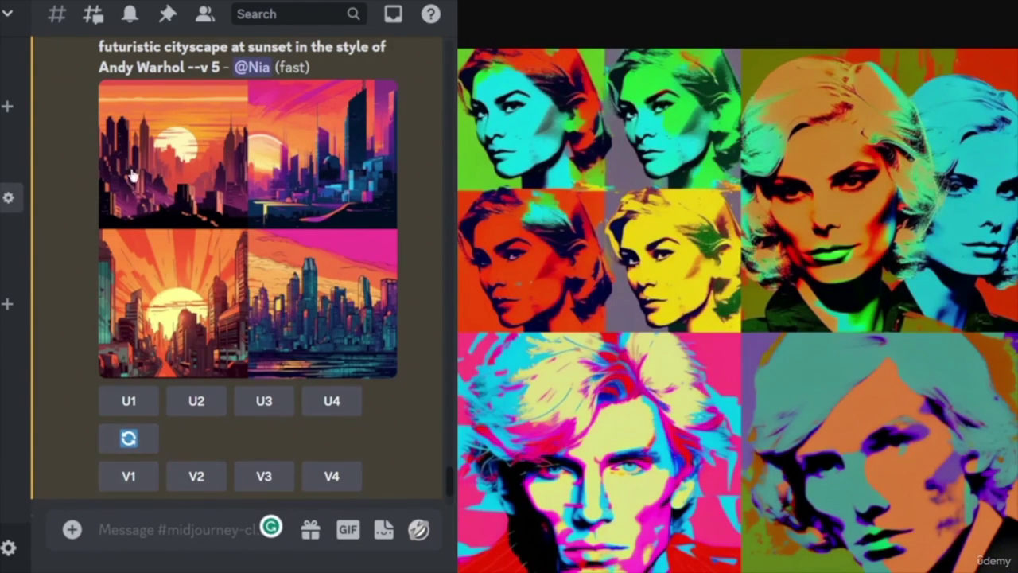
- Upscale the second image (U2) of the photographic Warhol cityscape grid
scroll(263, 219, "up", 4)
scroll(291, 296, "up", 3)
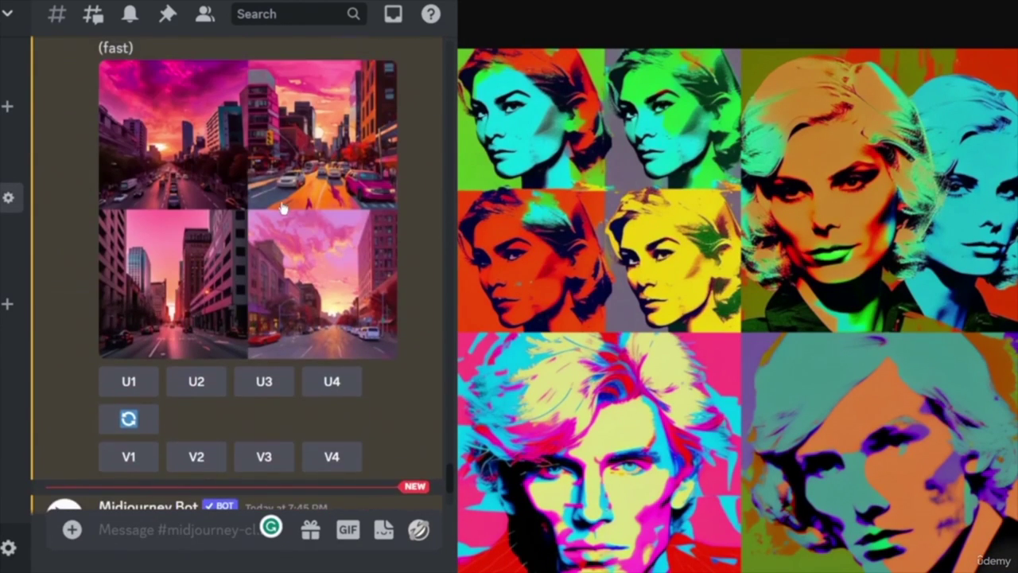
scroll(286, 208, "up", 1)
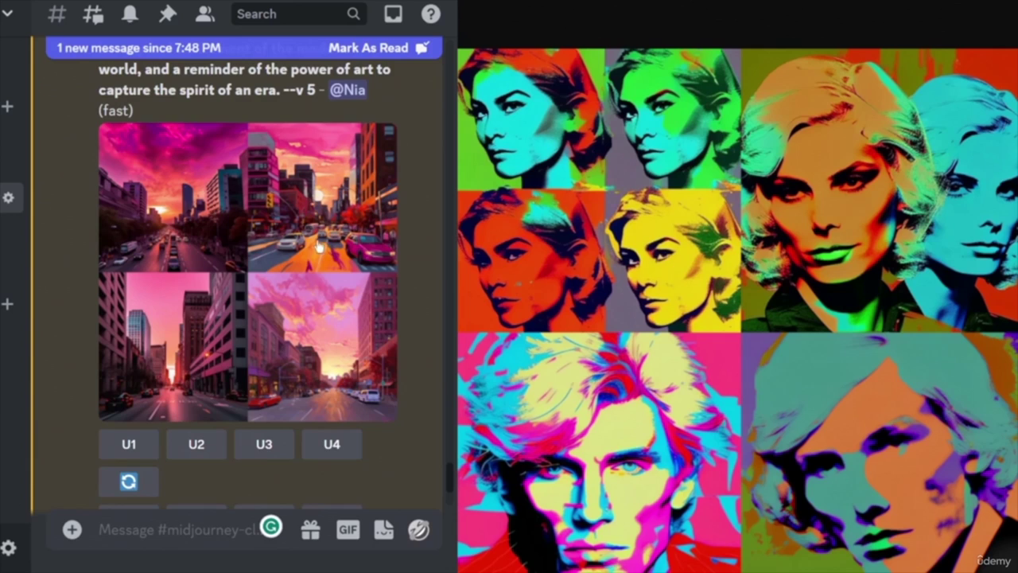
scroll(239, 207, "down", 3)
left_click(215, 195)
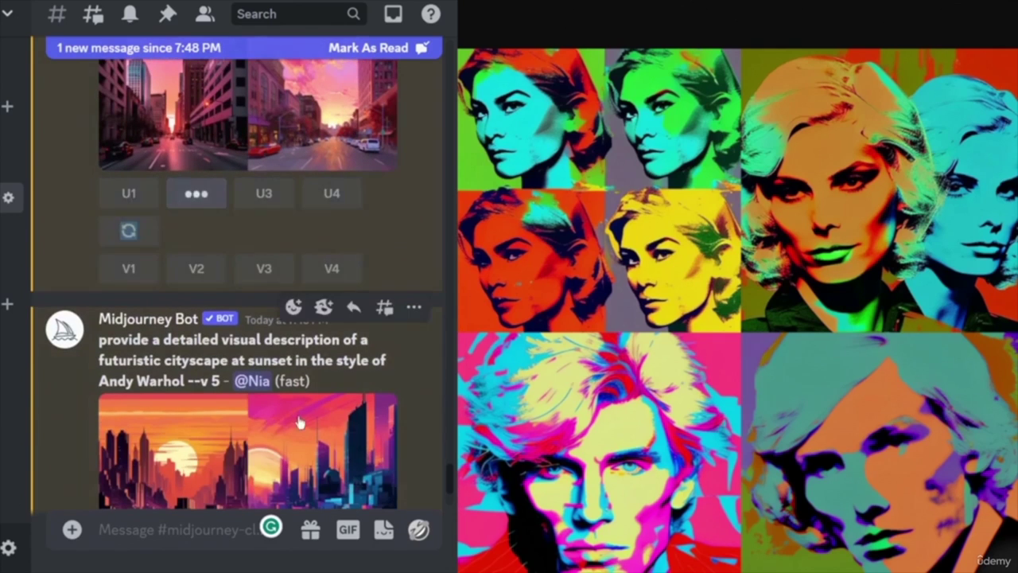
scroll(239, 359, "up", 5)
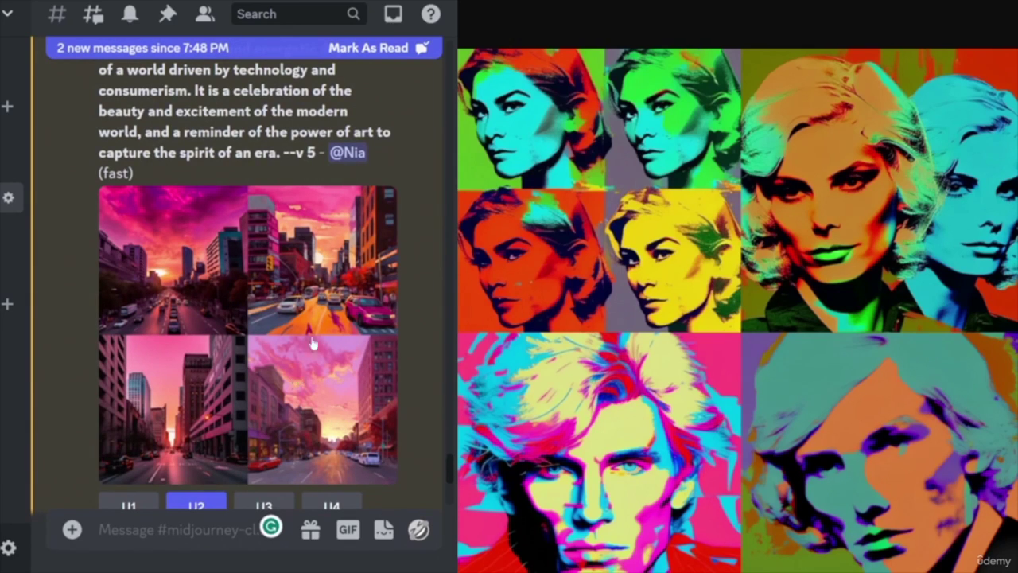
scroll(310, 346, "down", 6)
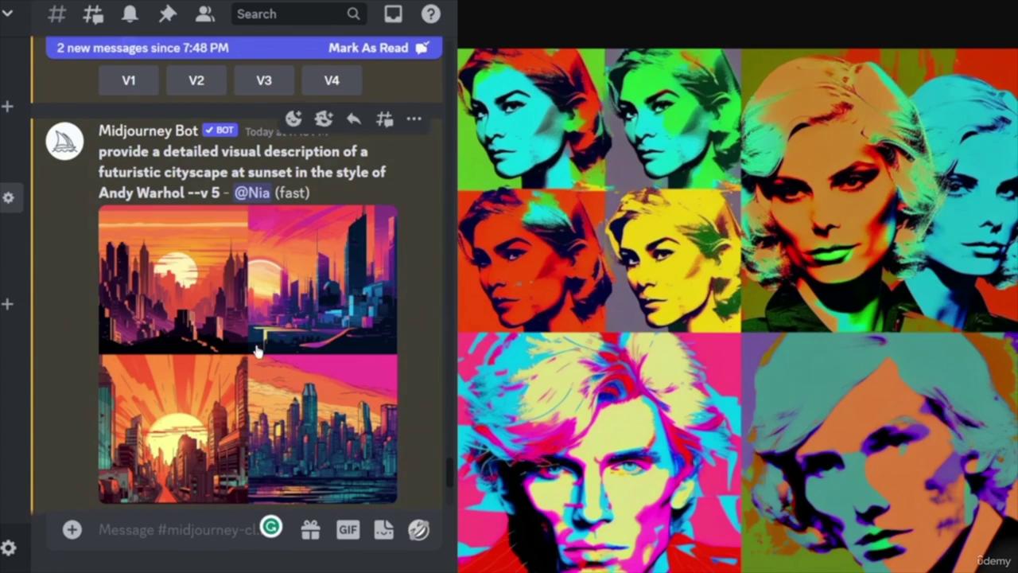
- Upscale the second image (U2) of the cityscape grid
scroll(257, 345, "down", 5)
scroll(205, 405, "down", 8)
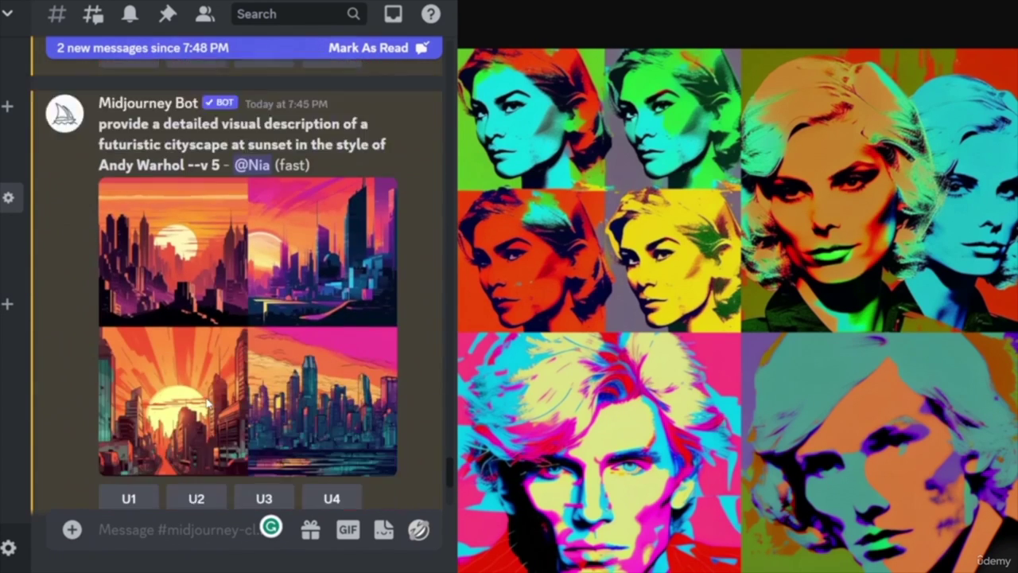
left_click(211, 401)
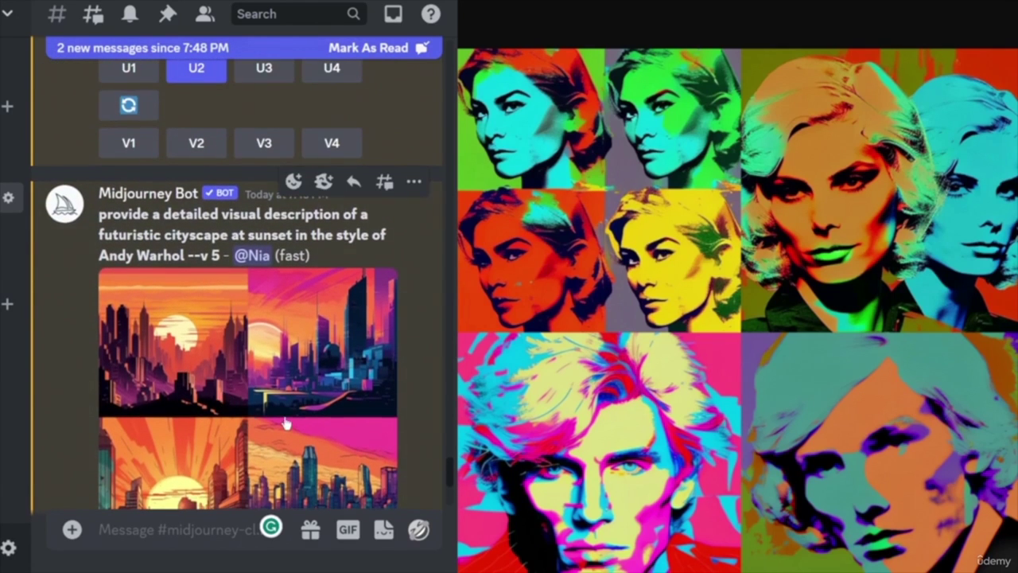
scroll(284, 423, "up", 10)
scroll(280, 455, "down", 5)
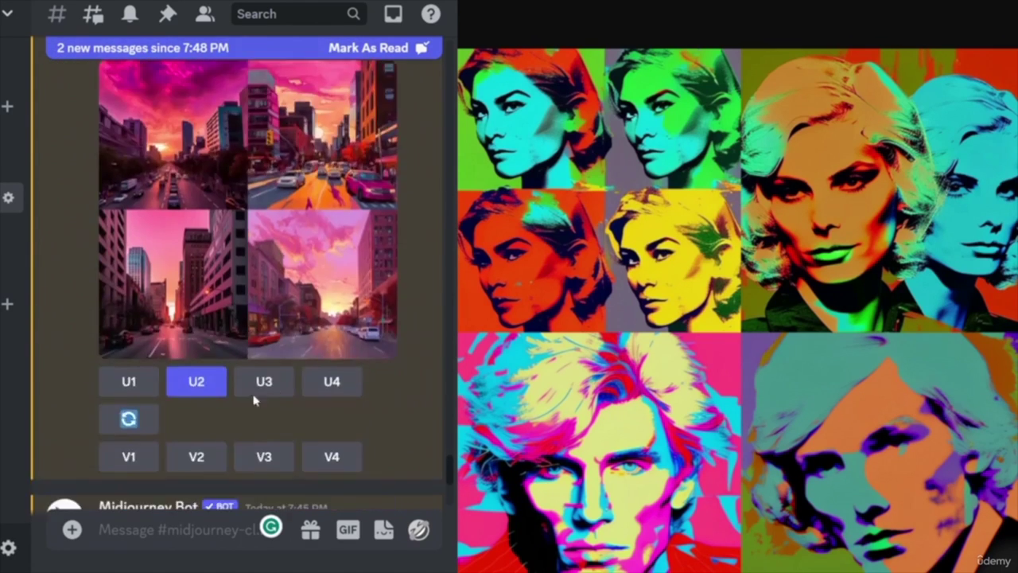
scroll(334, 278, "up", 10)
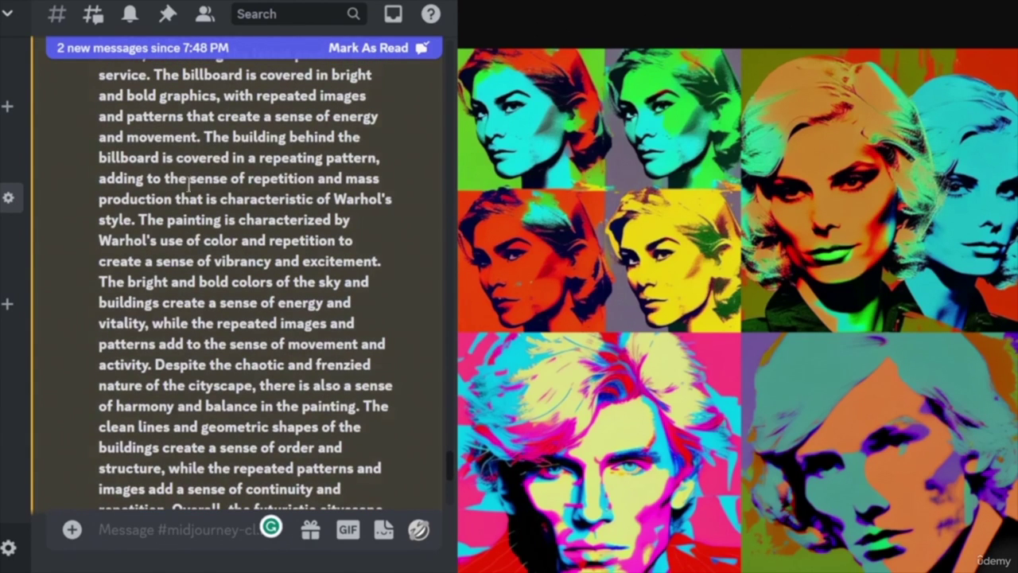
scroll(216, 294, "down", 10)
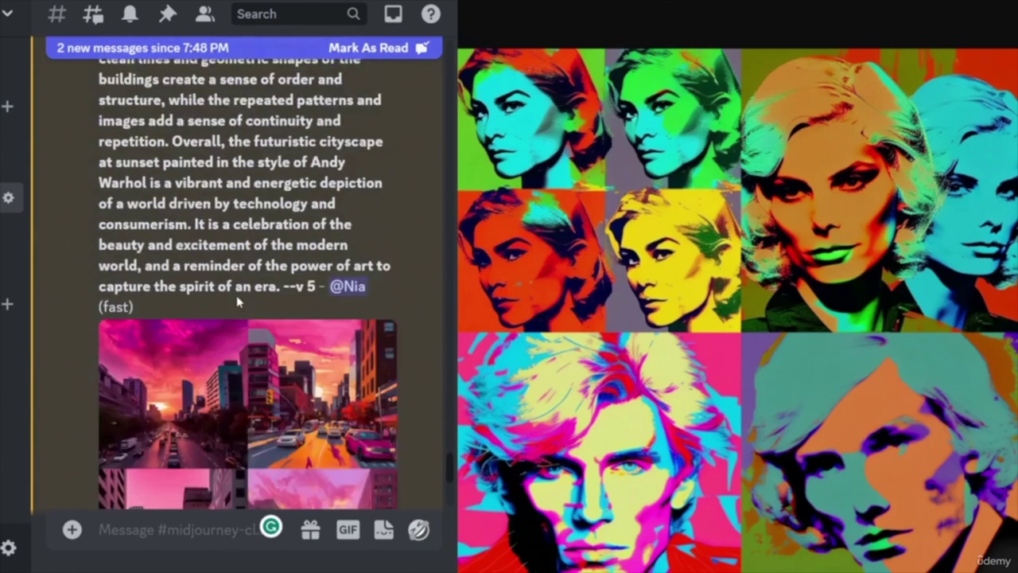
- Upscale images U1, U2 and U3 of the Guetta street-art grid and review the results
left_click(85, 52)
scroll(374, 369, "down", 10)
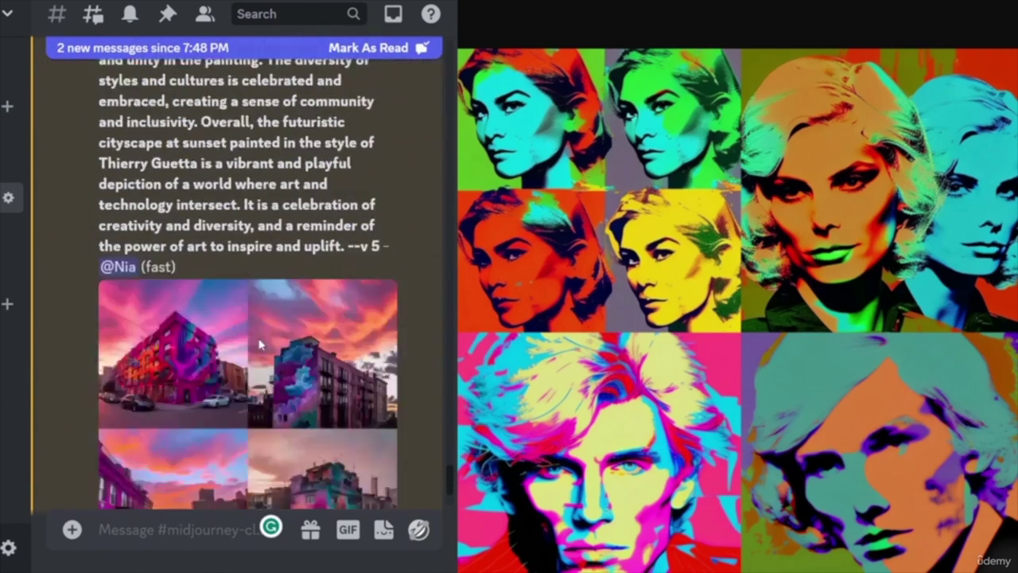
scroll(374, 368, "down", 10)
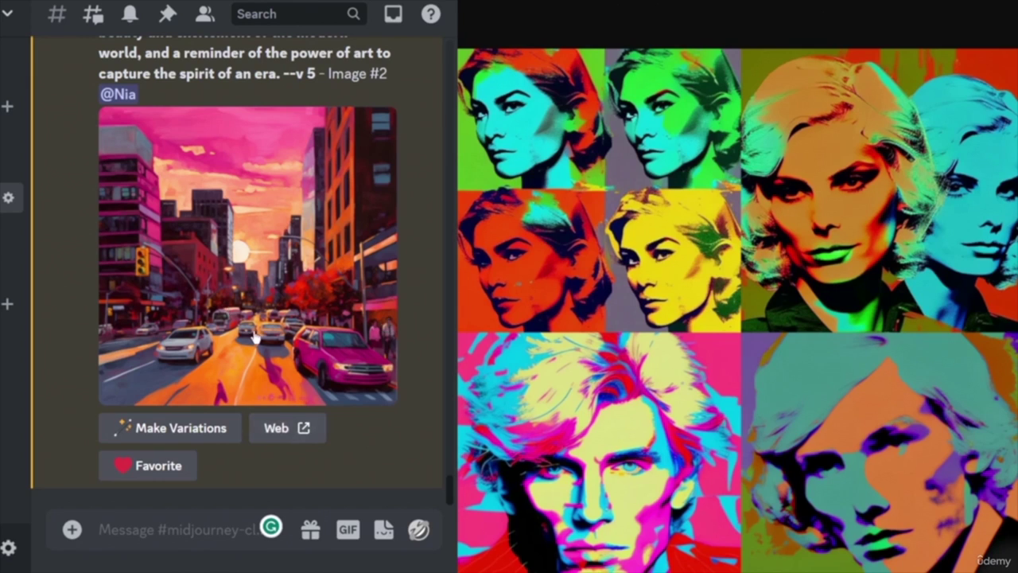
scroll(263, 342, "up", 10)
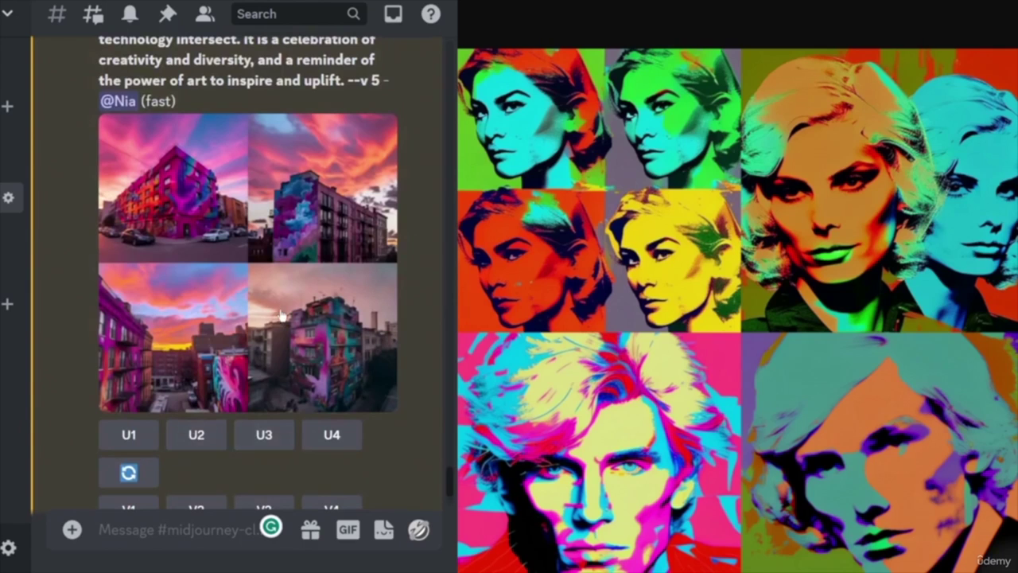
scroll(288, 350, "up", 2)
scroll(288, 346, "down", 2)
left_click(132, 436)
left_click(196, 434)
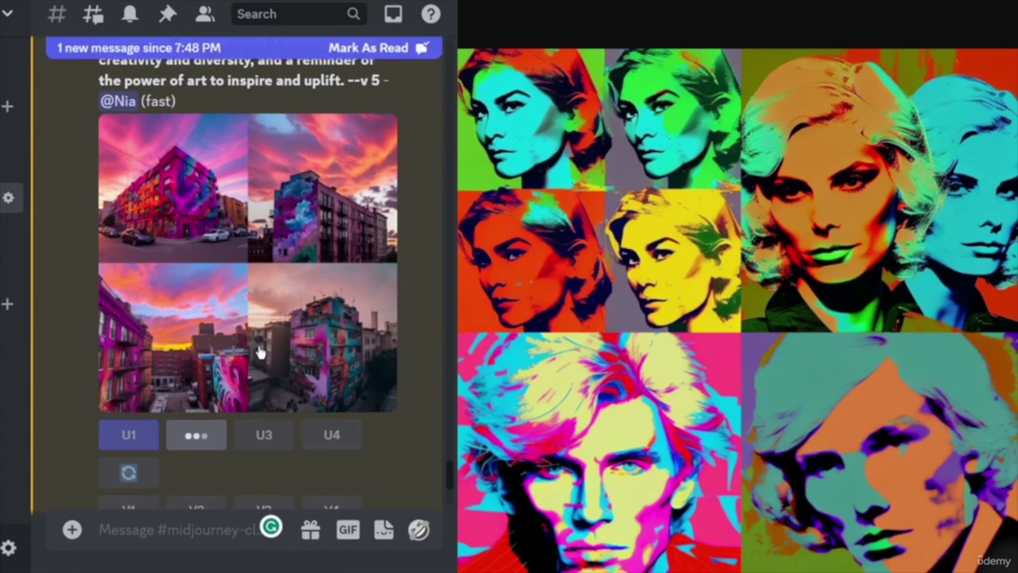
left_click(278, 444)
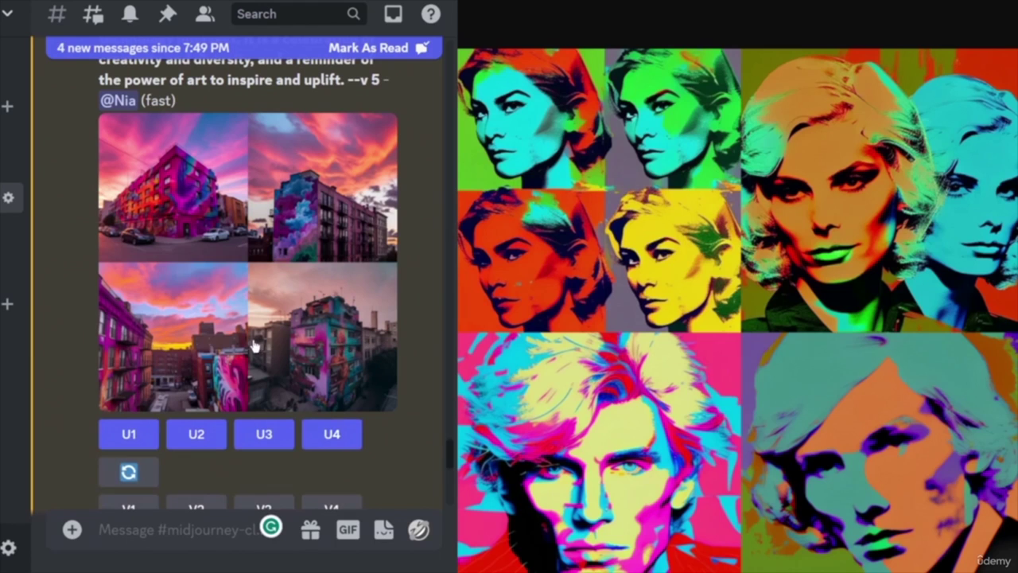
scroll(321, 350, "down", 15)
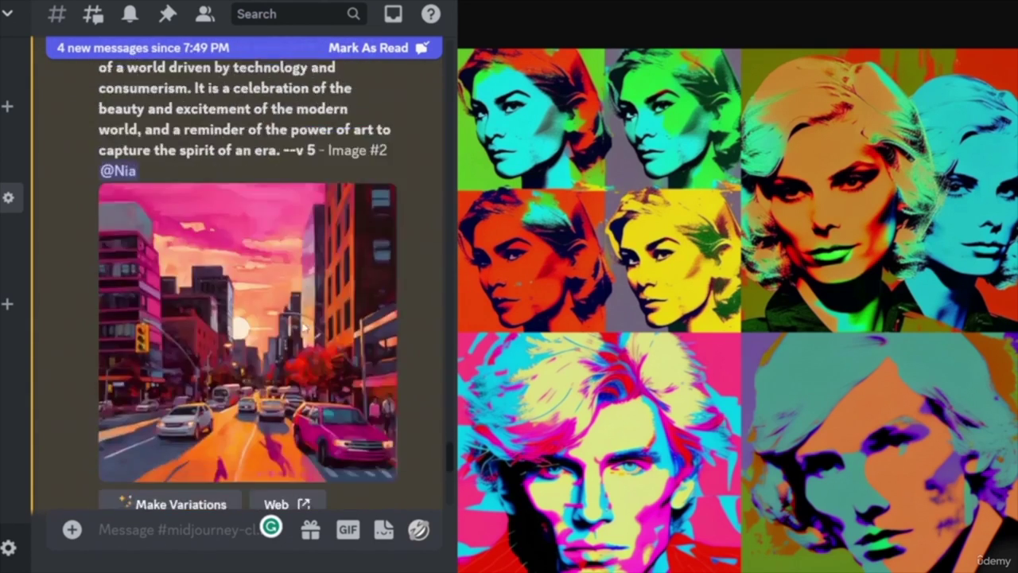
scroll(301, 322, "down", 10)
scroll(299, 326, "up", 3)
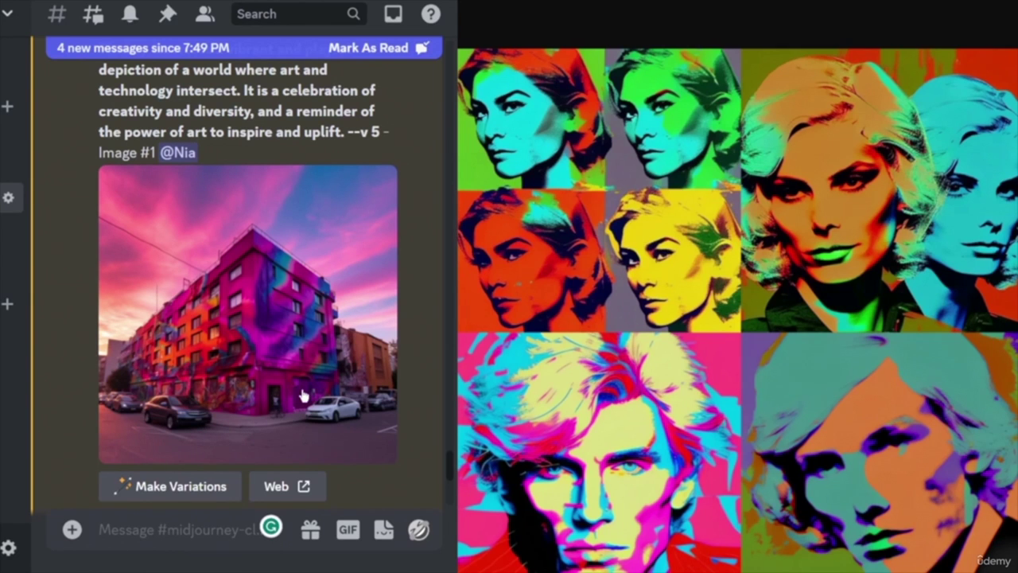
scroll(302, 395, "up", 15)
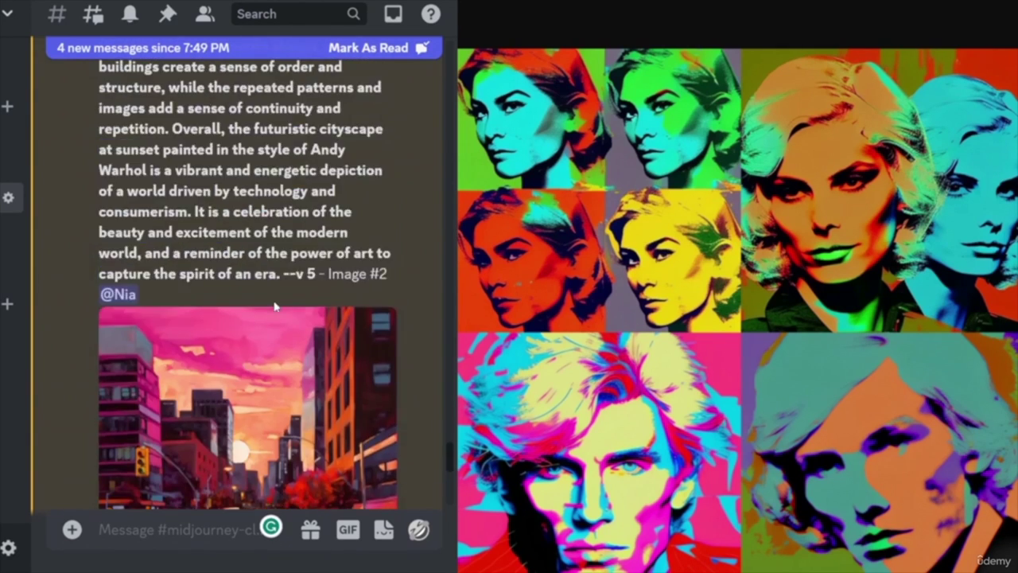
scroll(275, 307, "up", 5)
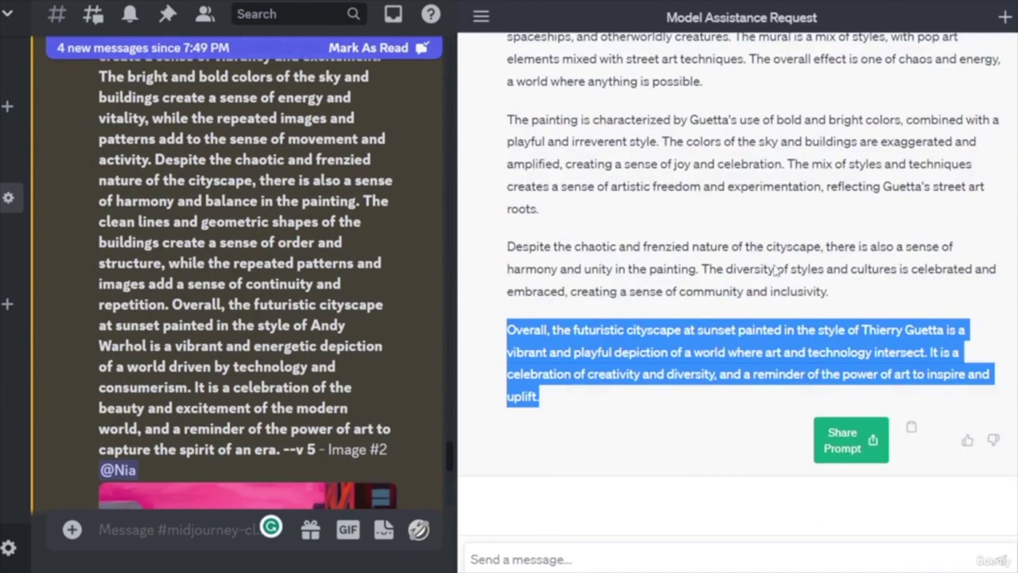
scroll(775, 270, "up", 10)
- Submit the copied Thierry Guetta sunset-cityscape prompt to Midjourney with /imagine
left_click_drag(610, 359, 506, 336)
key("ctrl+c")
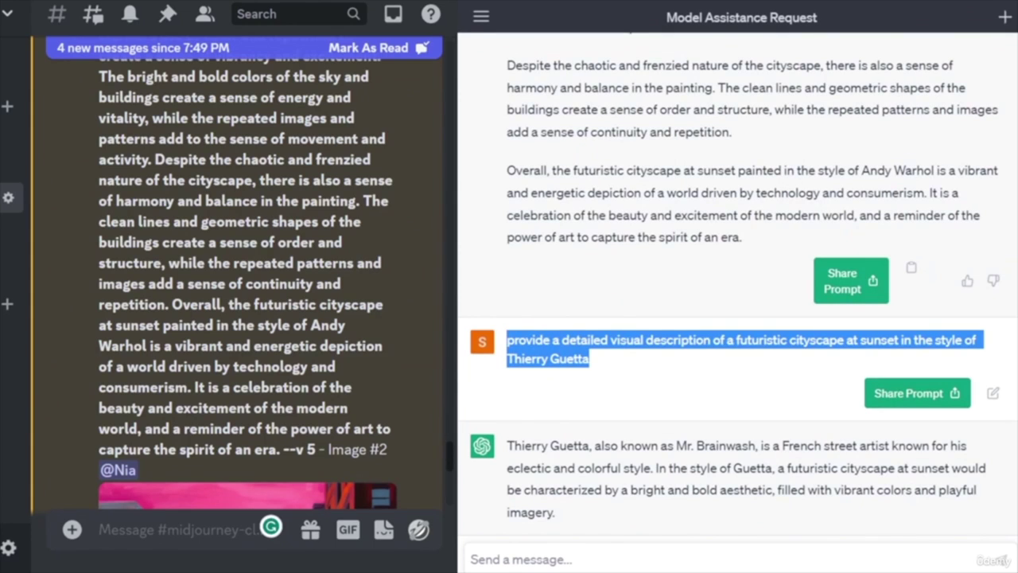
left_click(139, 530)
type("/")
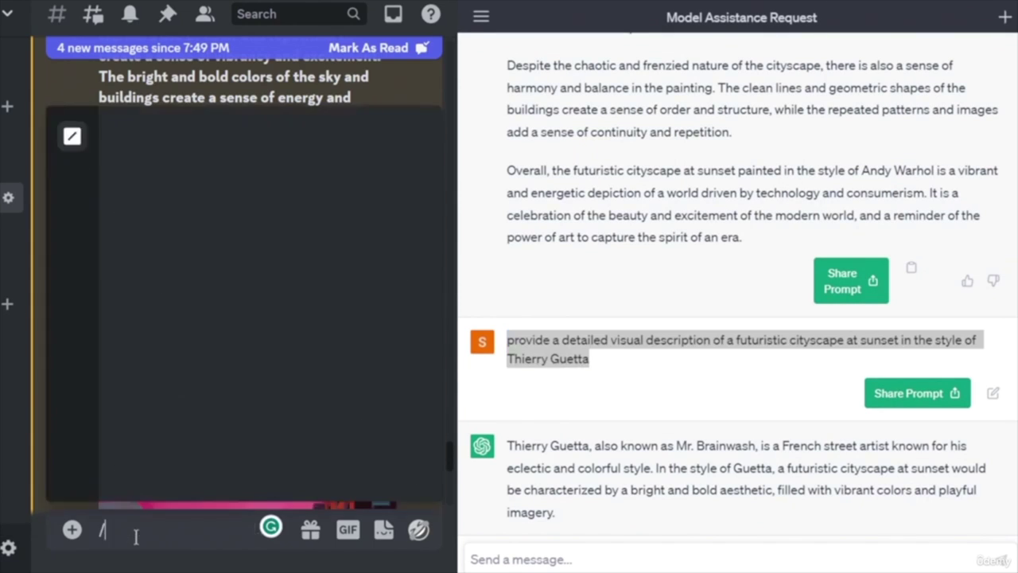
key("Tab")
key("ctrl+v")
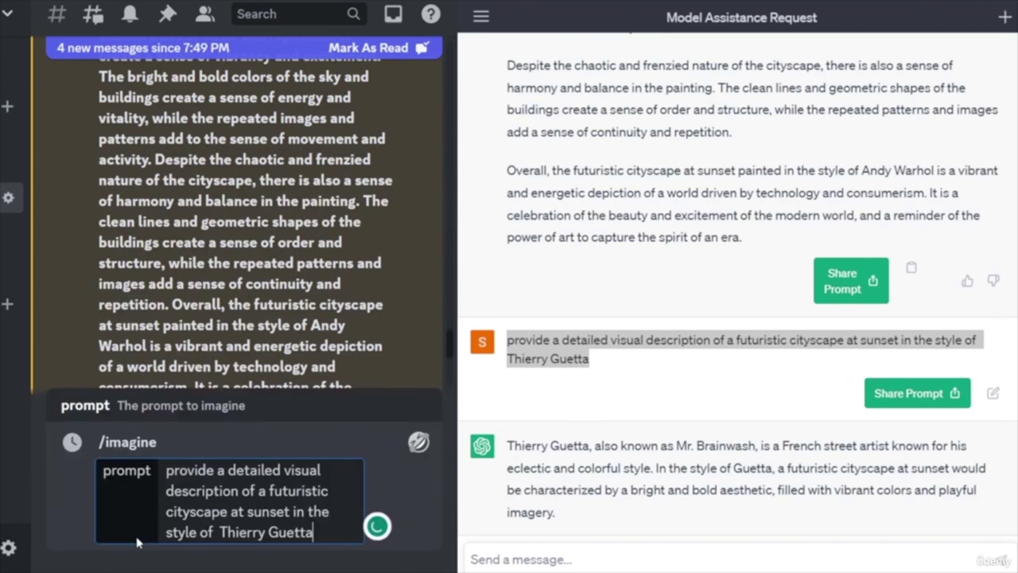
key("Return")
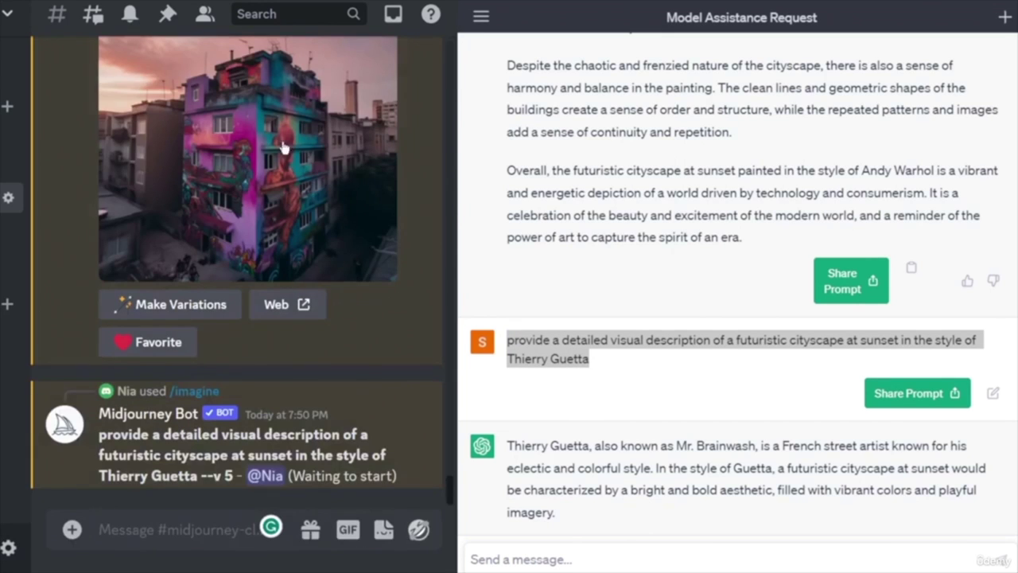
- Scroll the channel until the purple-and-orange Guetta skyline grid finishes rendering
scroll(289, 231, "up", 1)
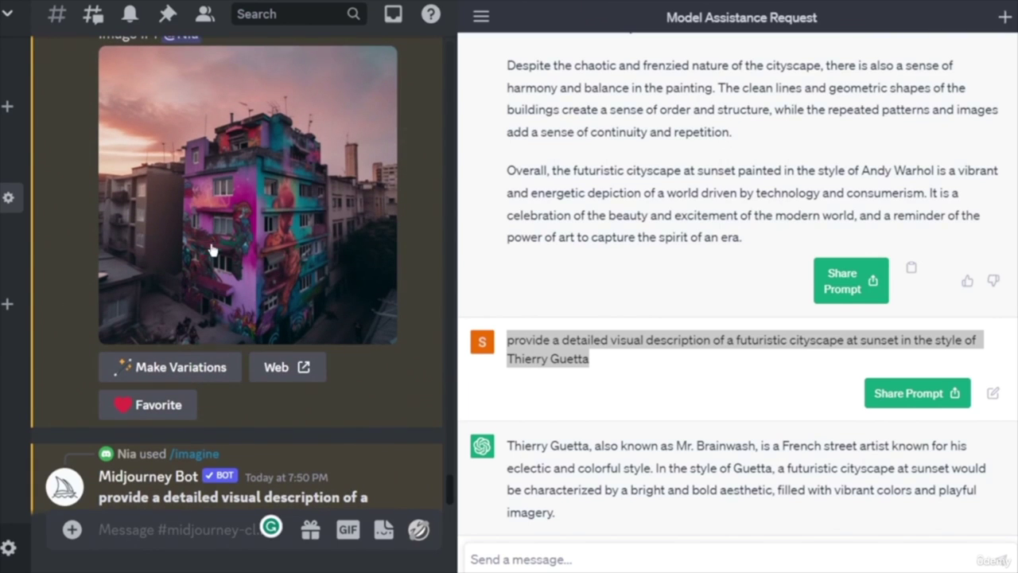
scroll(262, 278, "down", 6)
scroll(291, 284, "down", 4)
scroll(339, 239, "up", 5)
scroll(315, 333, "down", 10)
scroll(315, 333, "down", 3)
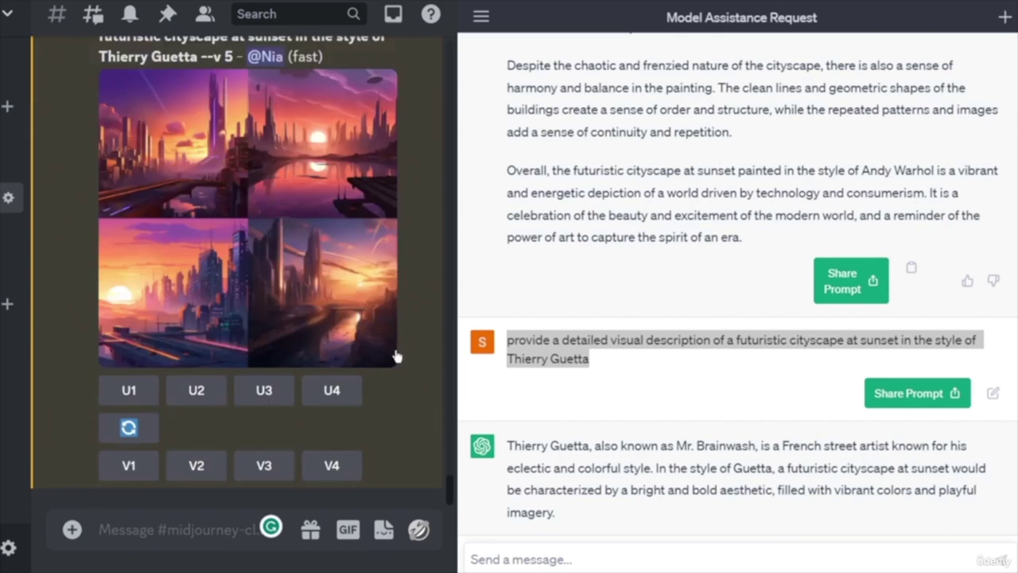
scroll(396, 359, "up", 3)
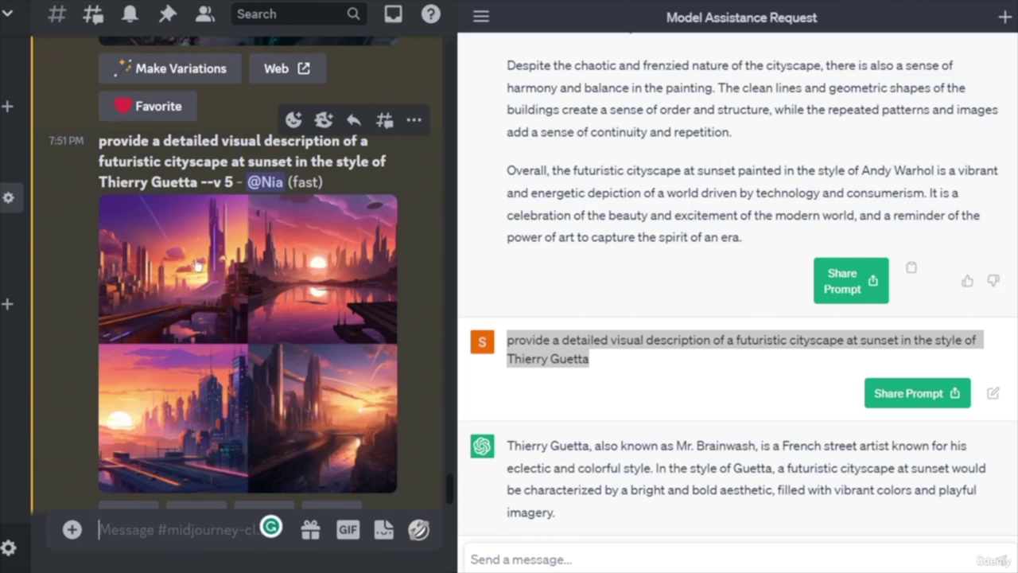
scroll(332, 327, "down", 2)
scroll(332, 327, "up", 2)
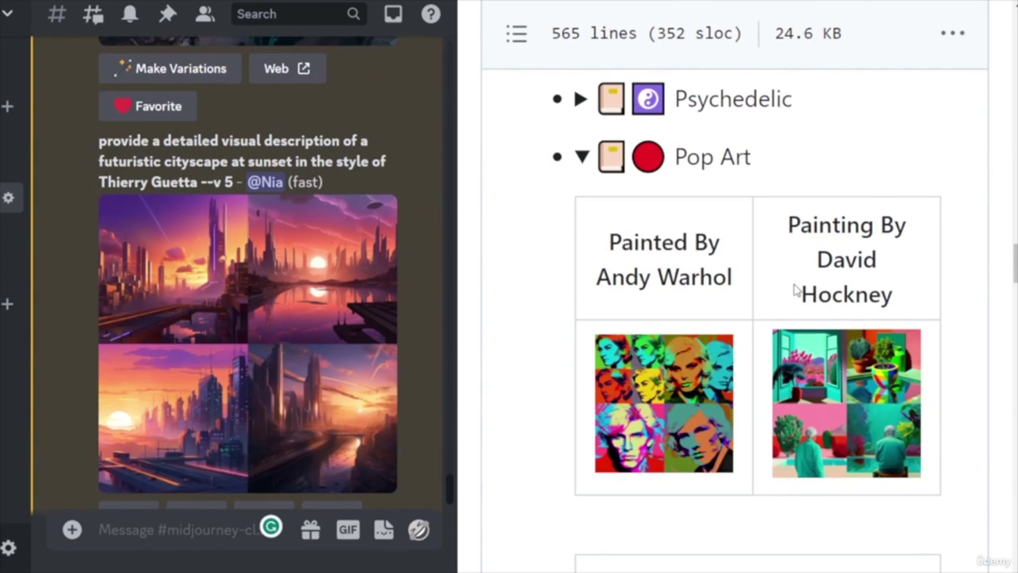
- Scroll Artists.md down to the Graffiti By Thierry Guetta example table
scroll(793, 274, "up", 5)
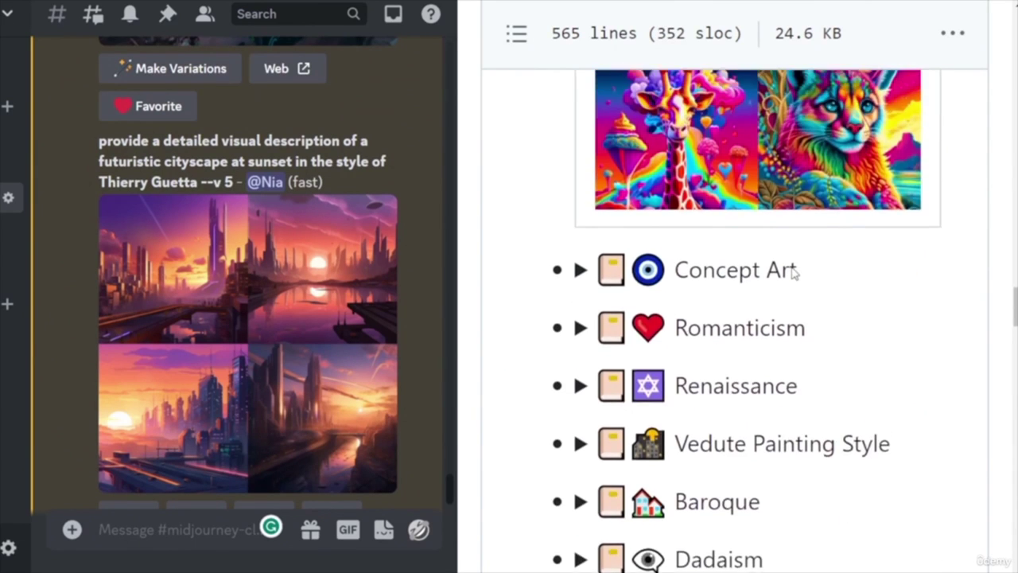
scroll(794, 273, "down", 3)
scroll(848, 279, "down", 10)
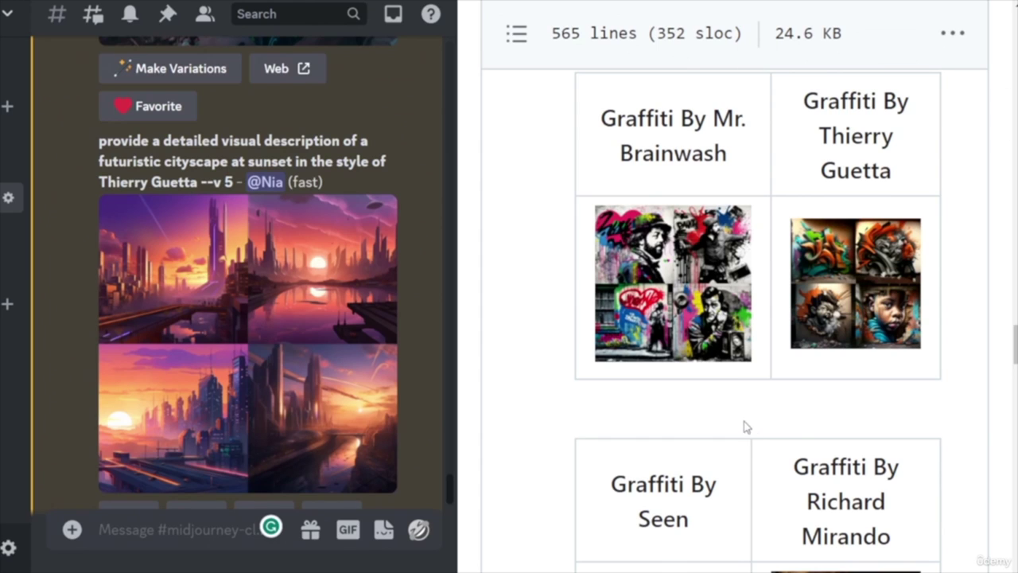
scroll(764, 430, "down", 4)
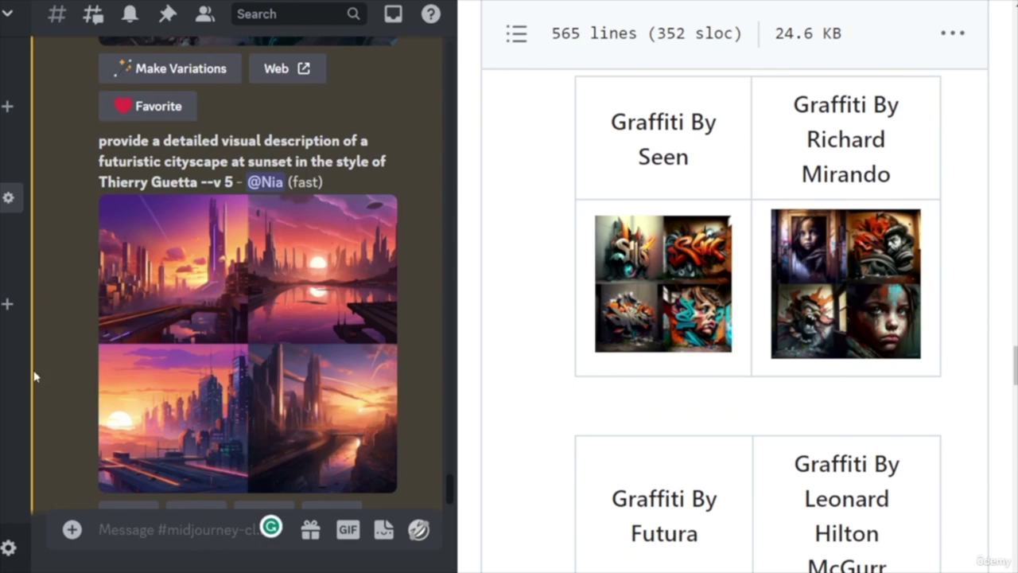
scroll(302, 364, "down", 10)
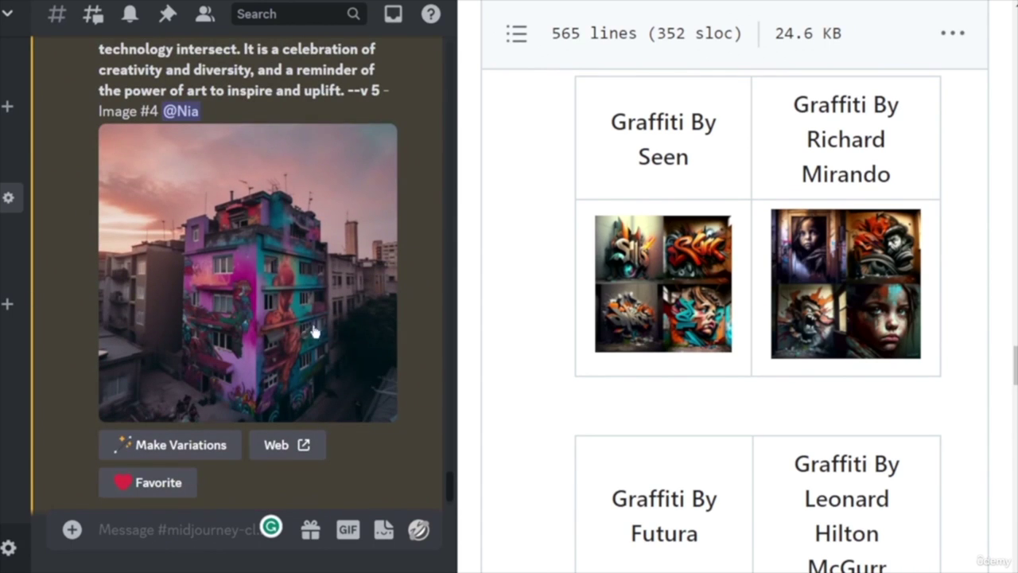
scroll(316, 334, "down", 10)
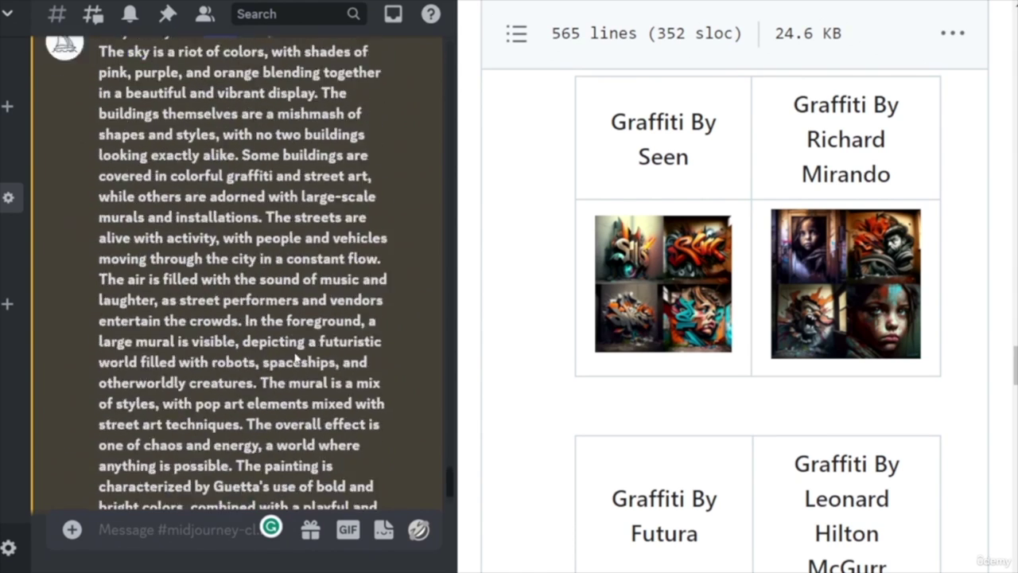
scroll(288, 356, "down", 5)
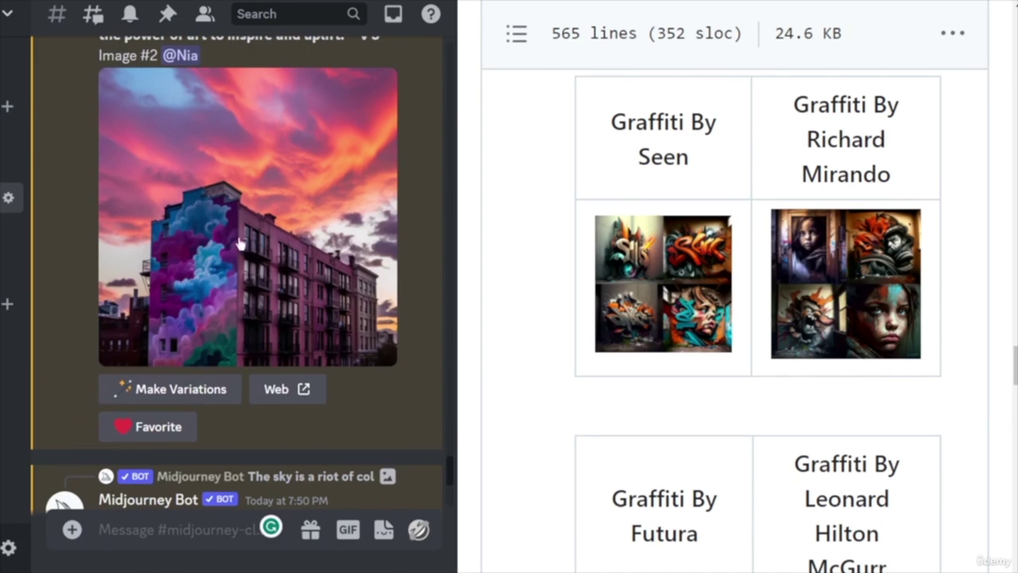
scroll(310, 340, "down", 8)
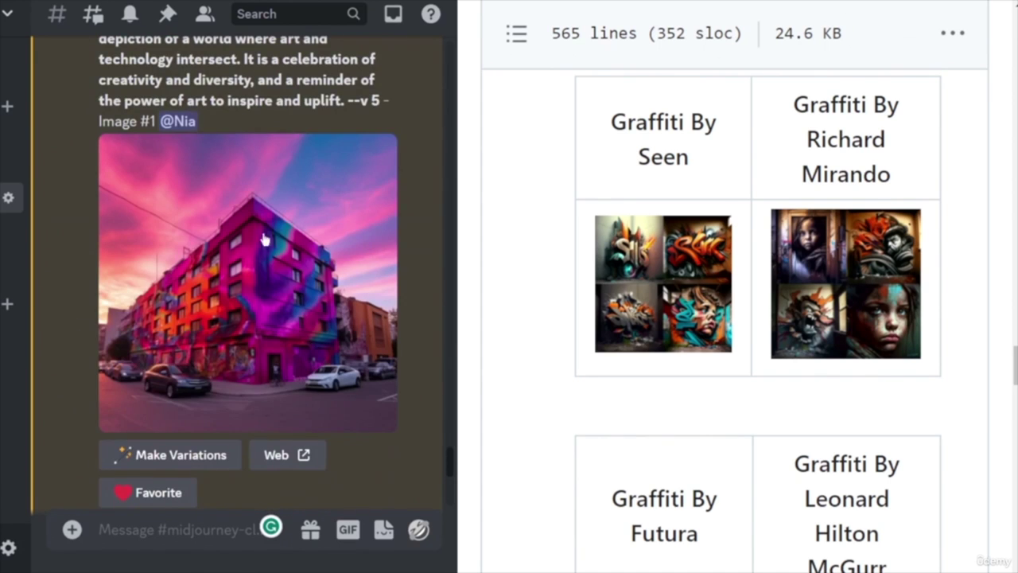
scroll(302, 334, "up", 4)
scroll(294, 376, "up", 10)
scroll(279, 390, "down", 12)
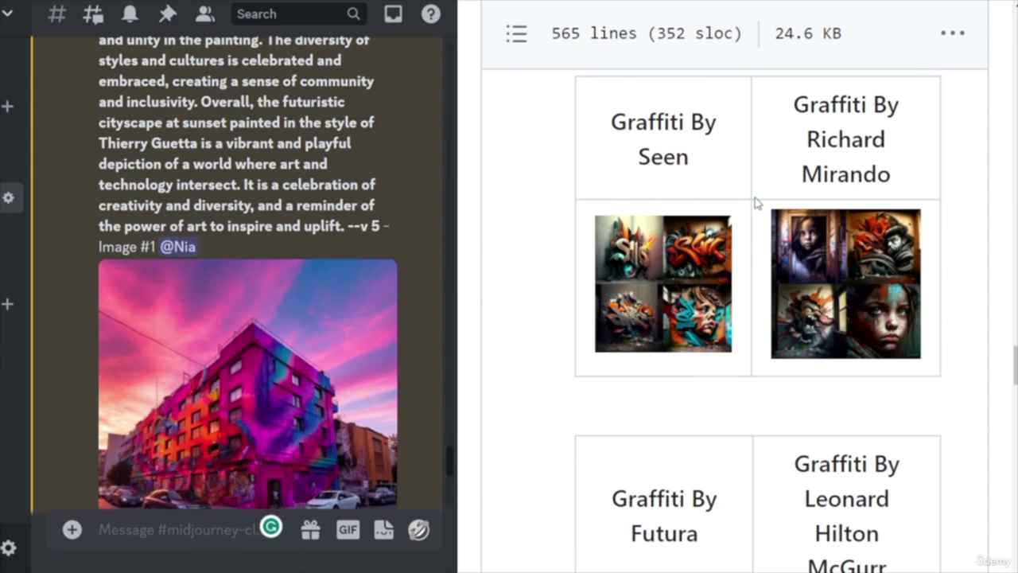
- Scroll back up Artists.md toward the Just_The_Style folder breadcrumb
scroll(759, 198, "up", 10)
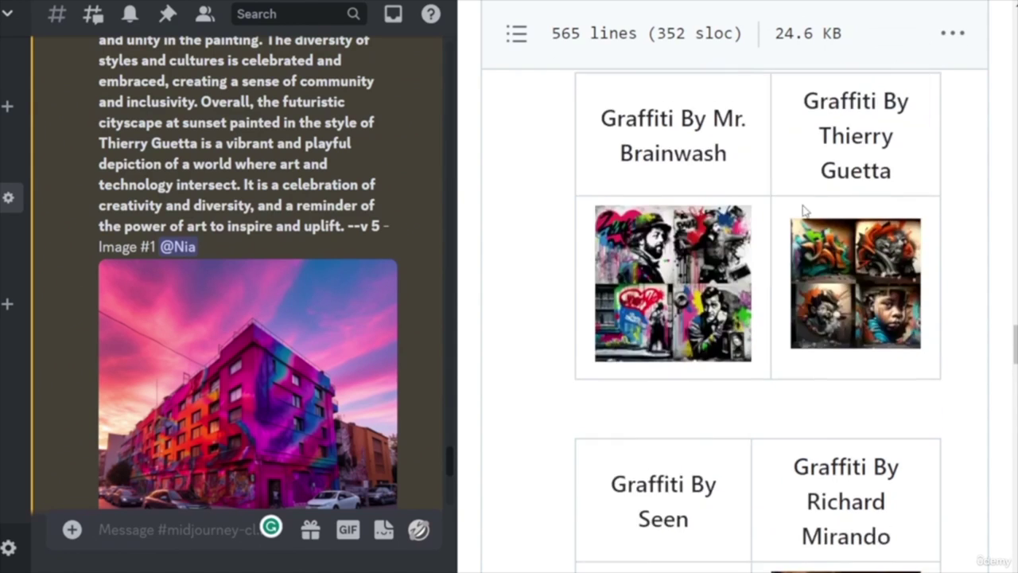
scroll(863, 225, "up", 5)
scroll(747, 197, "up", 20)
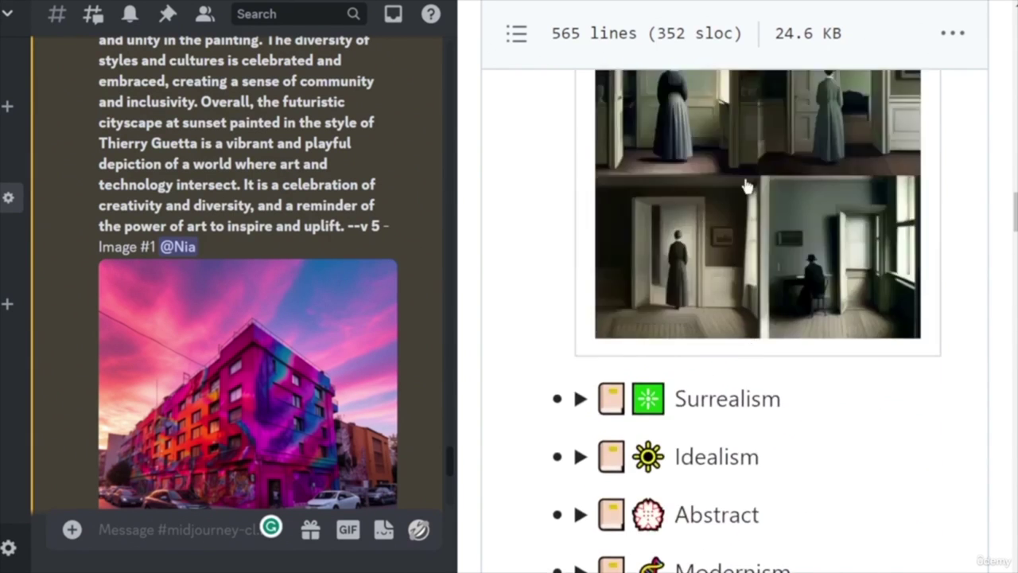
scroll(708, 199, "down", 5)
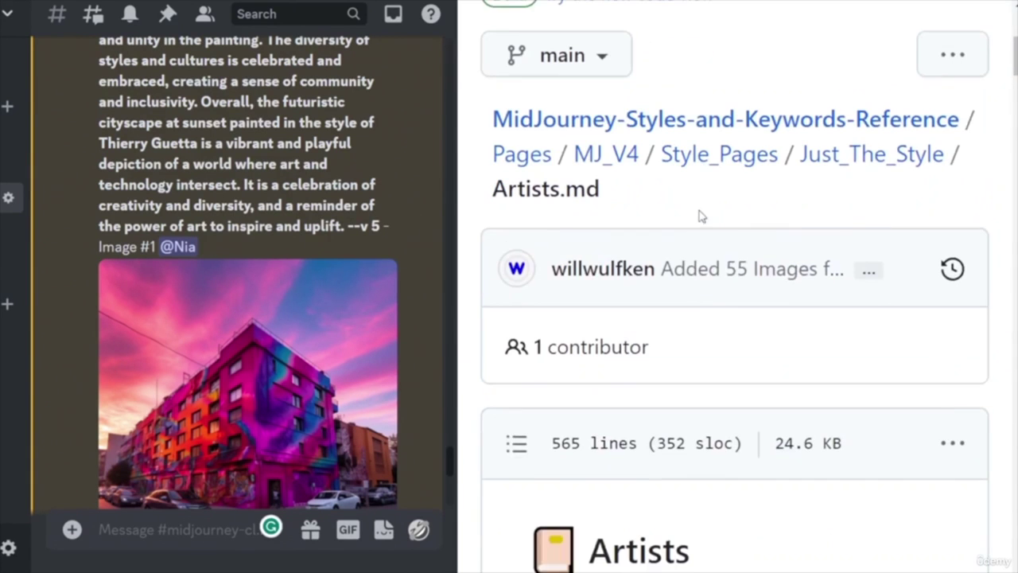
scroll(716, 318, "up", 5)
scroll(873, 381, "down", 5)
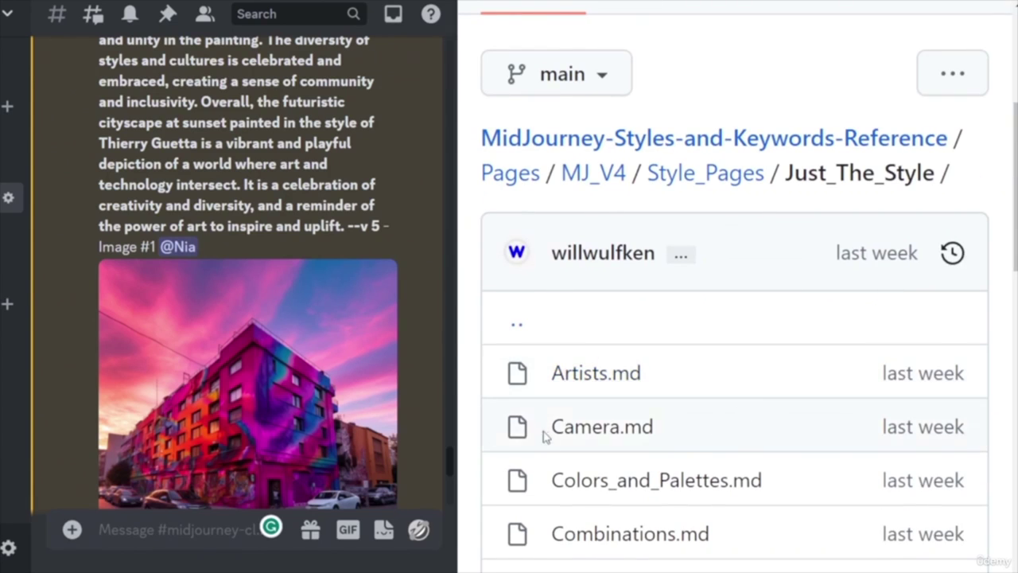
- Open the Camera.md style reference file
left_click(576, 433)
scroll(796, 410, "down", 4)
scroll(779, 408, "down", 15)
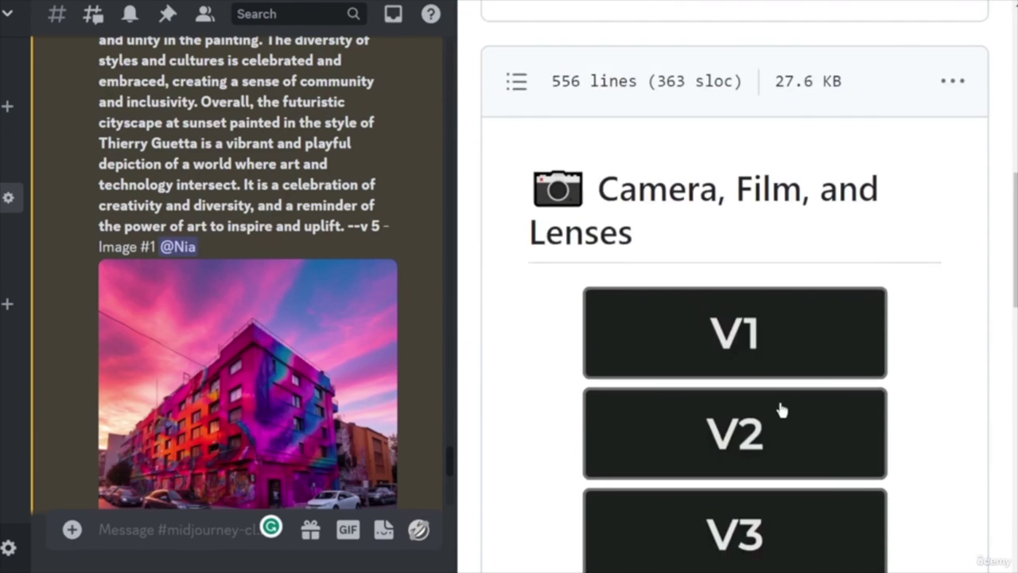
scroll(875, 382, "up", 5)
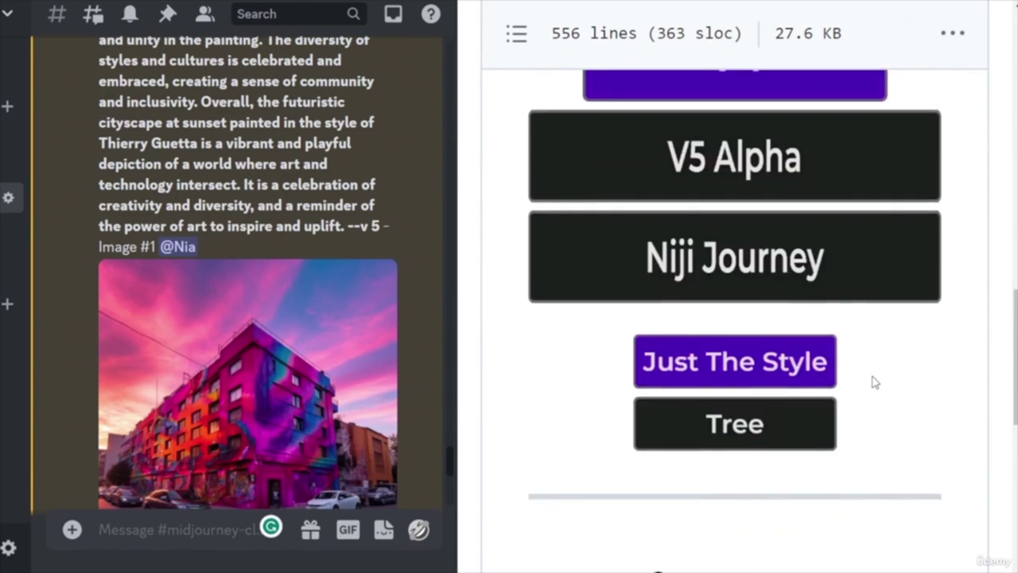
scroll(900, 386, "down", 10)
scroll(899, 386, "up", 7)
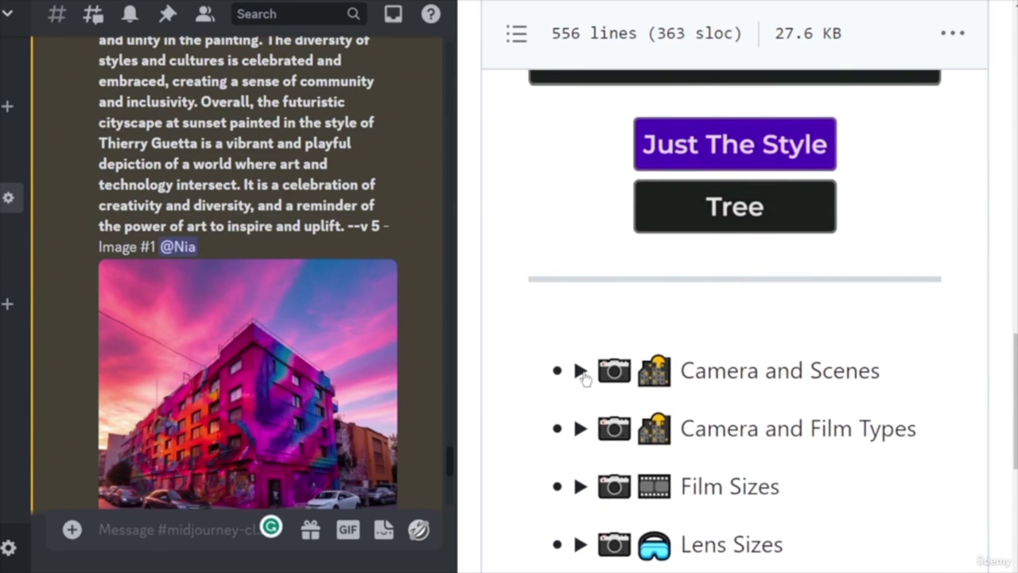
- Expand Camera and Scenes and scroll the examples table to the Nightography column
left_click(580, 371)
scroll(836, 367, "down", 3)
scroll(879, 334, "down", 3)
mouse_move(659, 527)
left_mouse_down()
mouse_move(818, 529)
mouse_move(644, 525)
left_mouse_up()
scroll(692, 377, "up", 3)
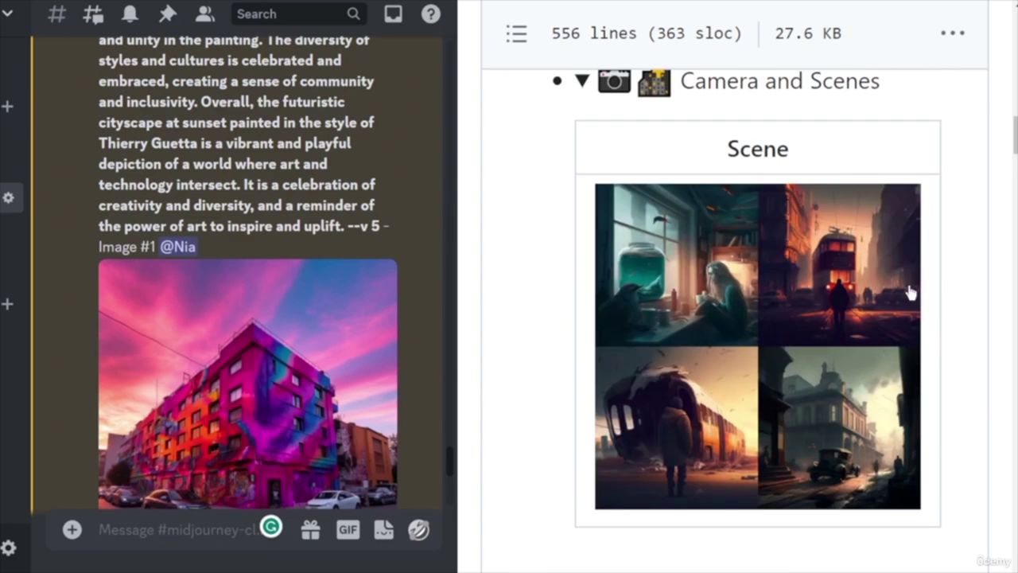
scroll(661, 336, "down", 6)
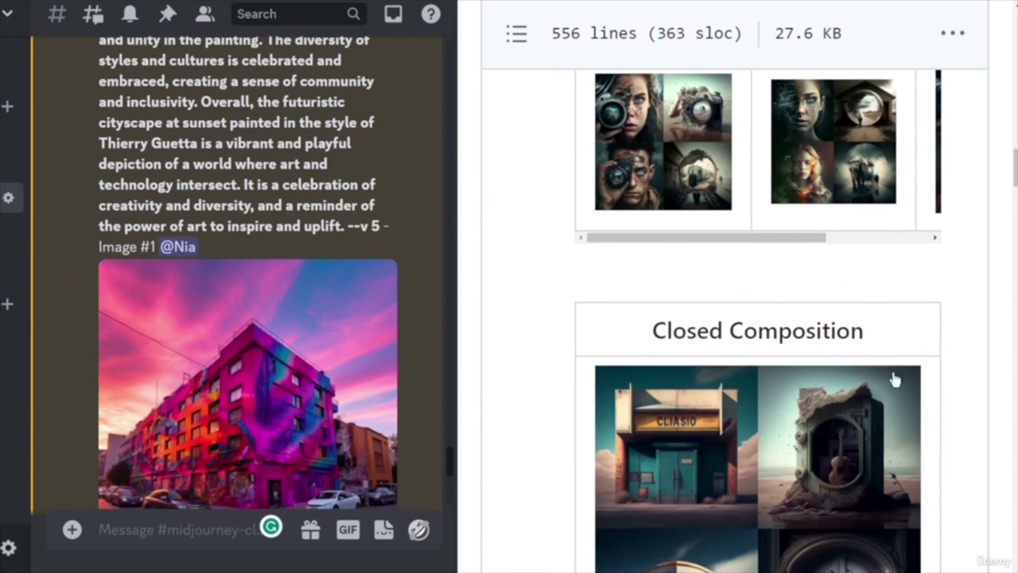
scroll(911, 390, "down", 3)
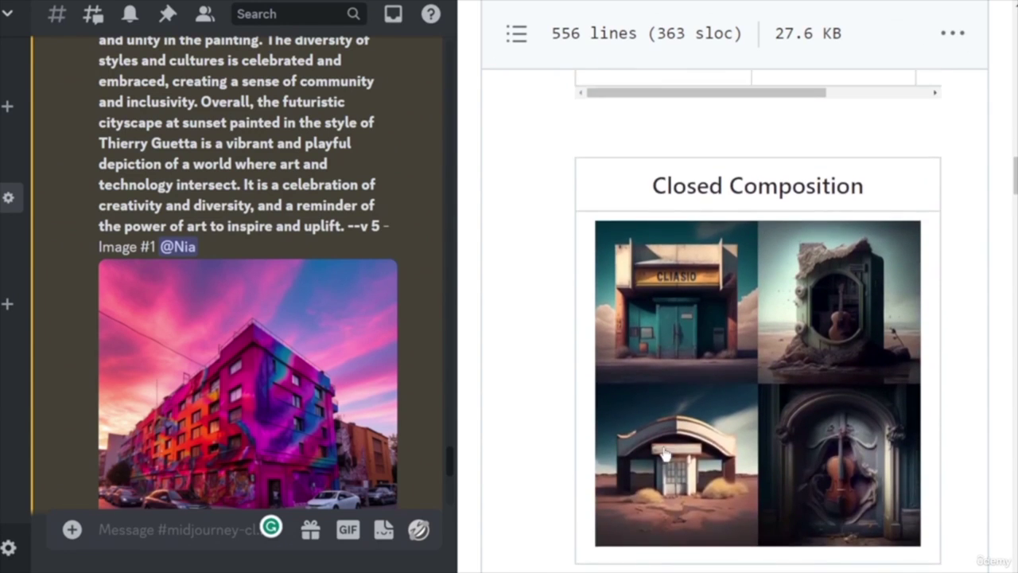
scroll(861, 421, "down", 7)
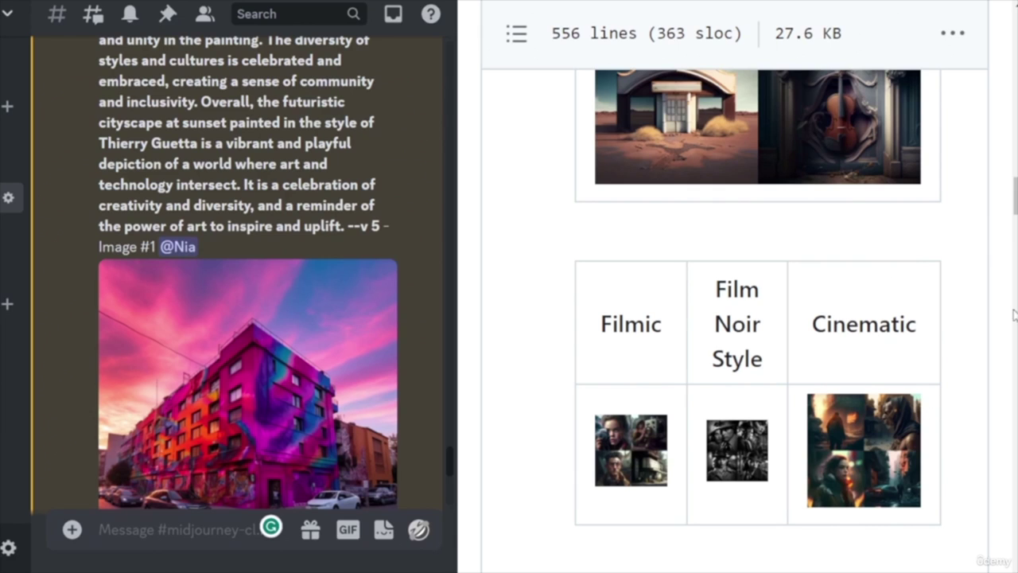
scroll(869, 379, "down", 4)
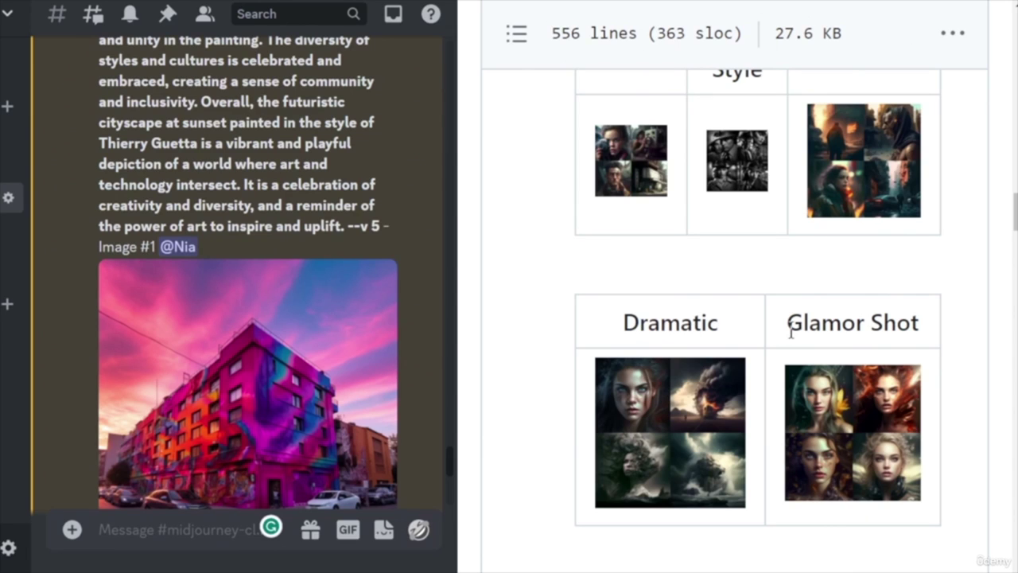
scroll(871, 398, "down", 4)
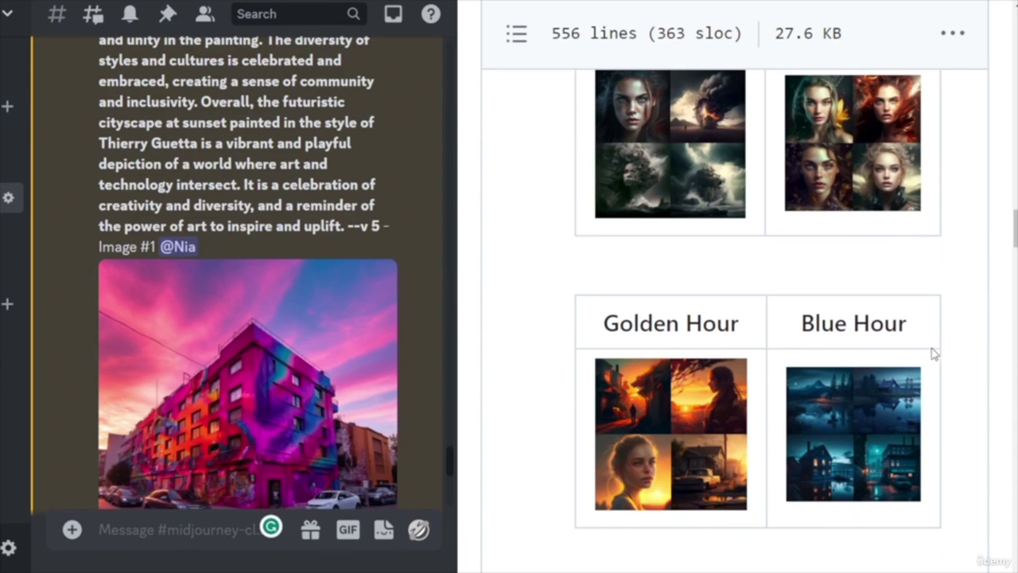
scroll(849, 423, "down", 4)
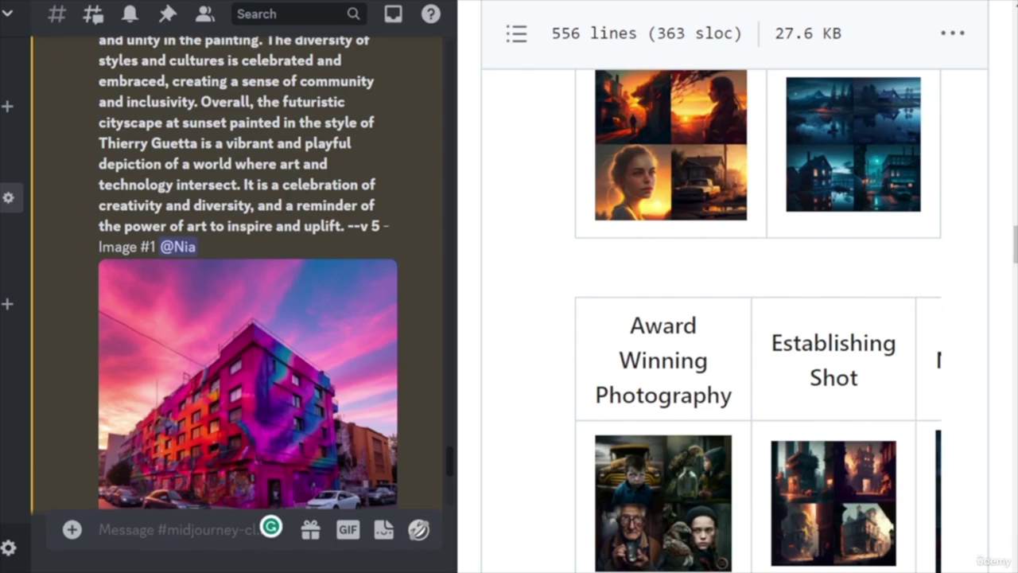
scroll(759, 435, "right", 5)
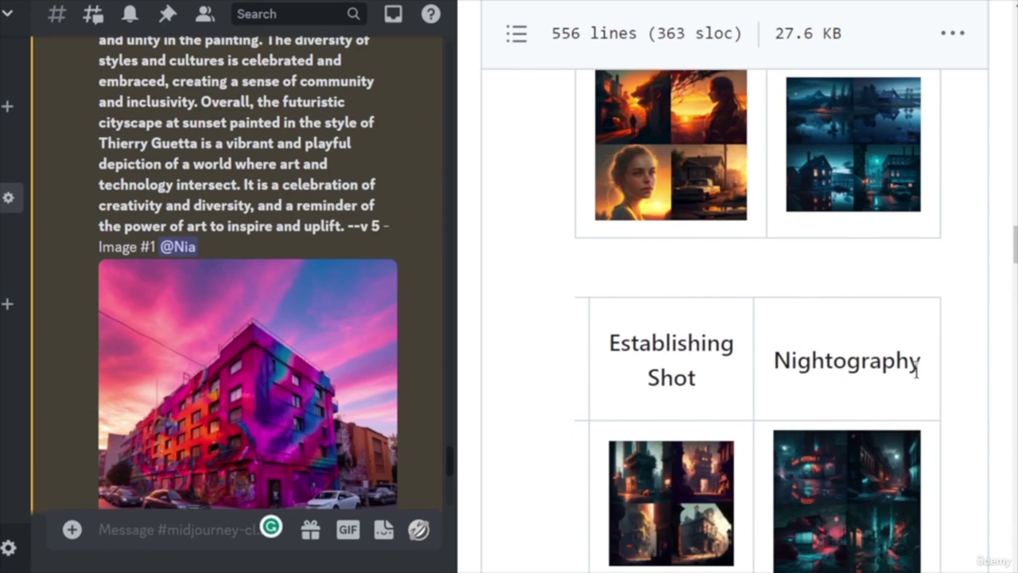
- Select 'Nightography' in the Camera.md styles table and return to ChatGPT
left_click_drag(923, 365, 770, 377)
key("ctrl+c")
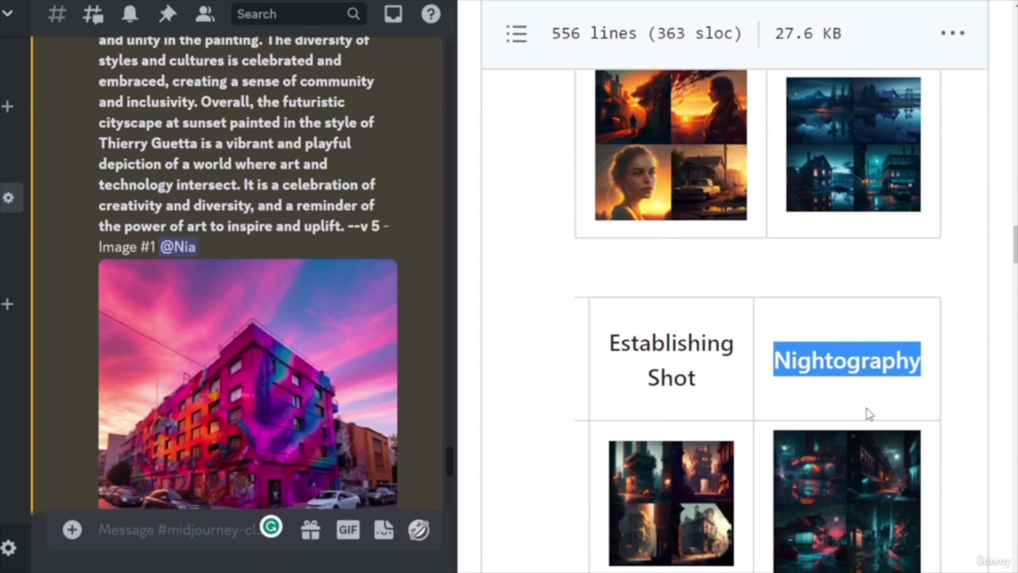
scroll(871, 417, "down", 5)
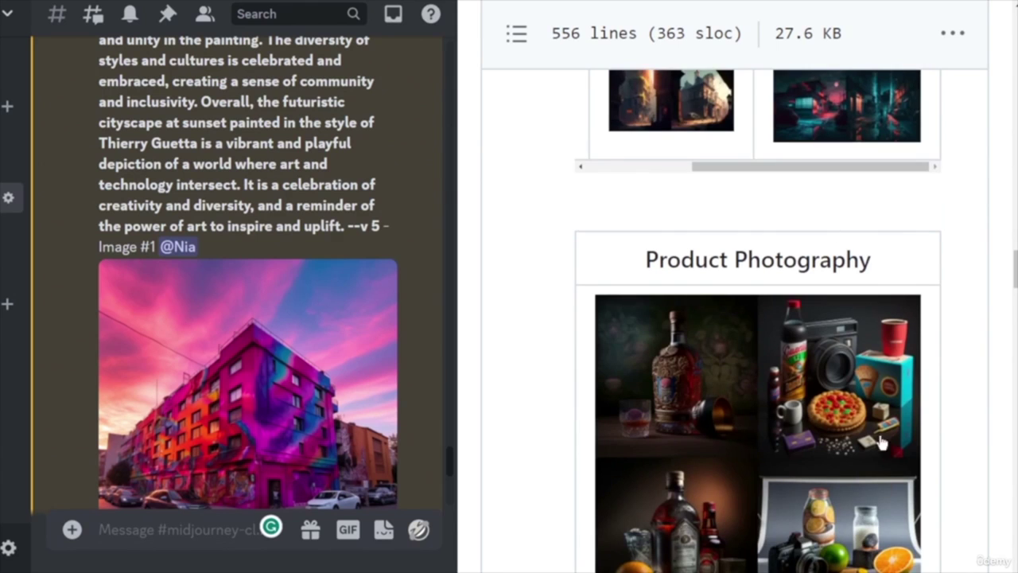
scroll(875, 477, "down", 15)
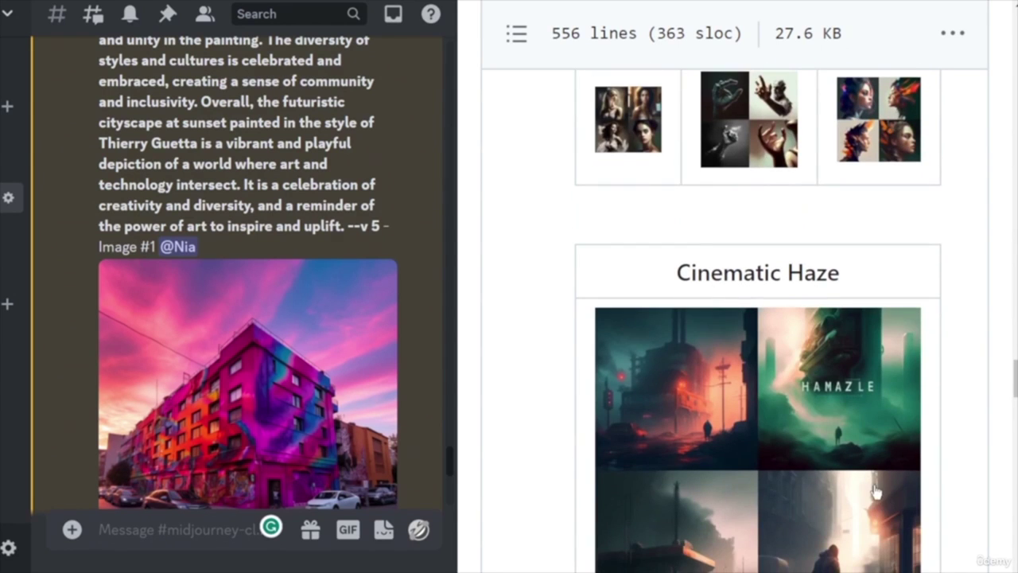
scroll(875, 493, "down", 15)
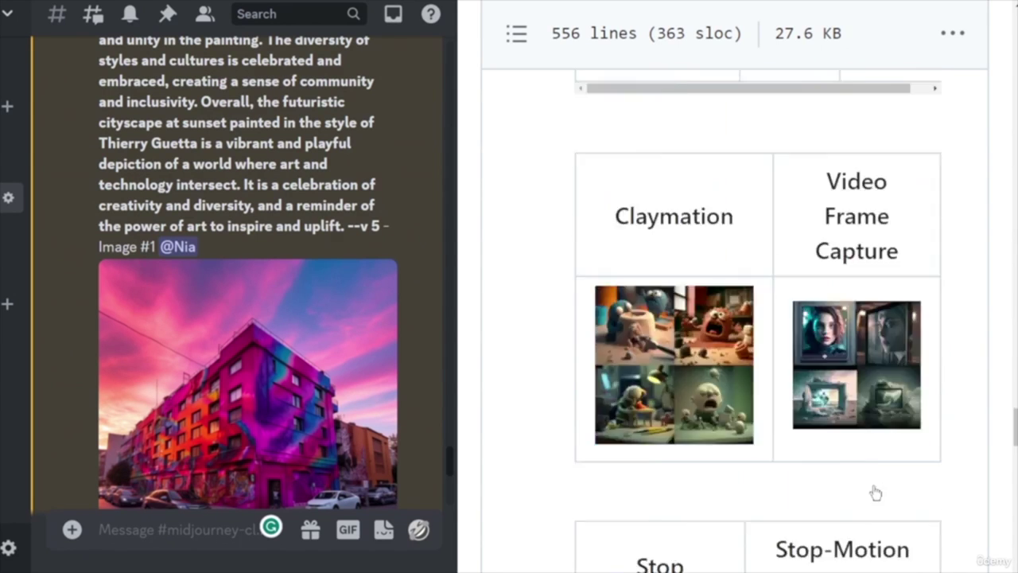
scroll(875, 495, "up", 10)
scroll(875, 496, "up", 15)
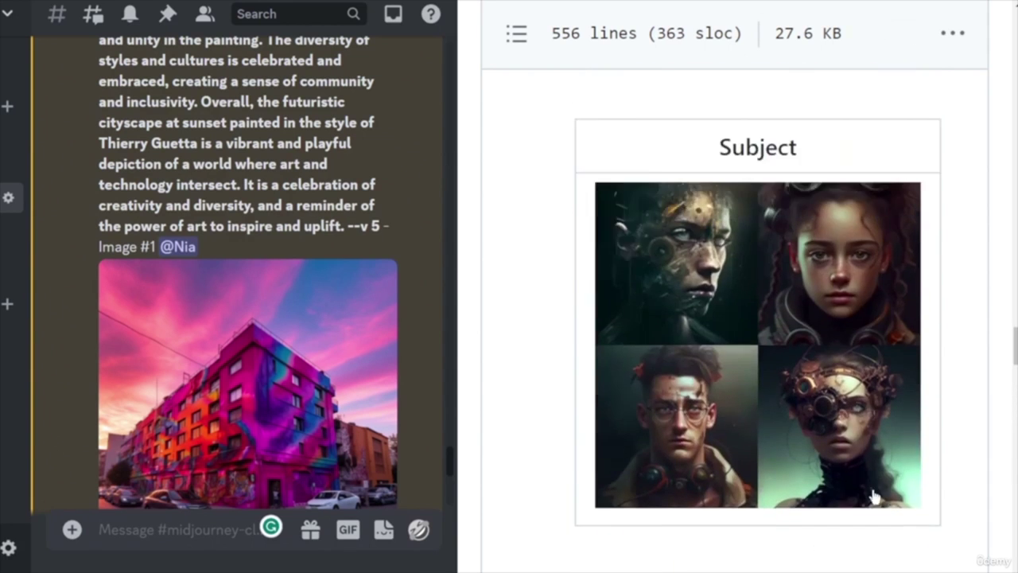
scroll(875, 496, "up", 15)
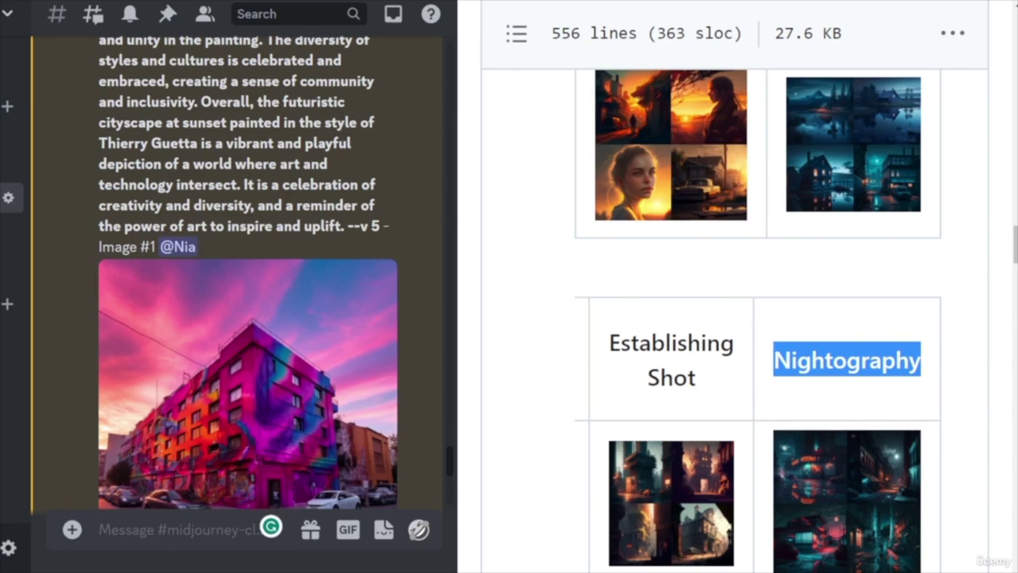
key("alt+Tab")
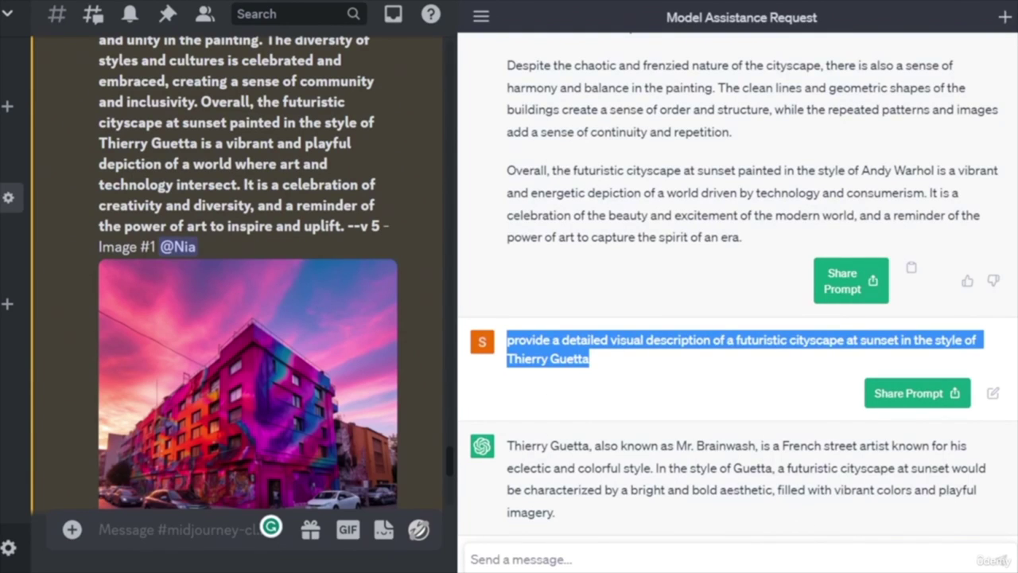
- Start a ChatGPT message with 'Nightography' and paste the earlier prompt's opening phrase before it
left_click(547, 558)
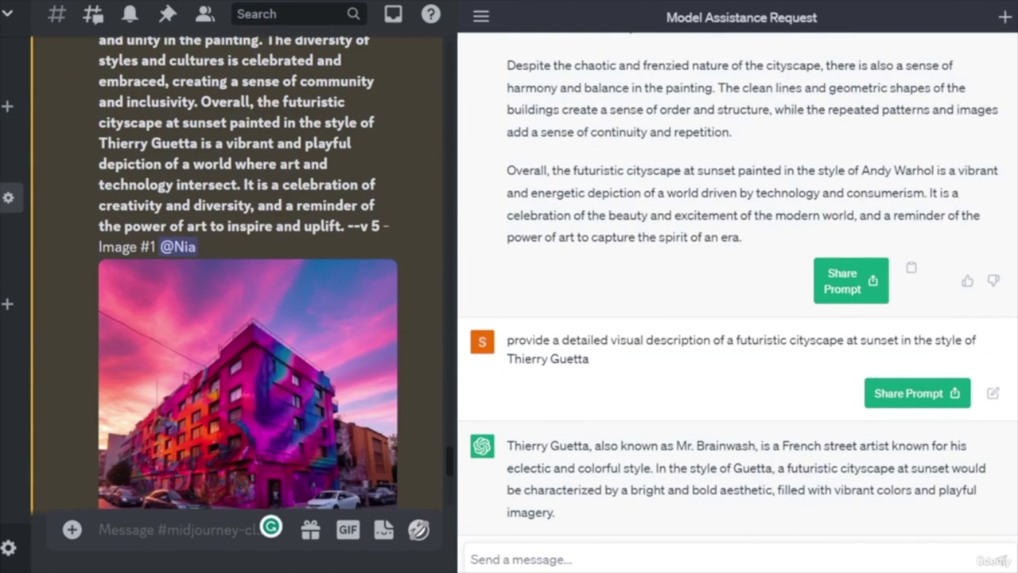
key("ctrl+v")
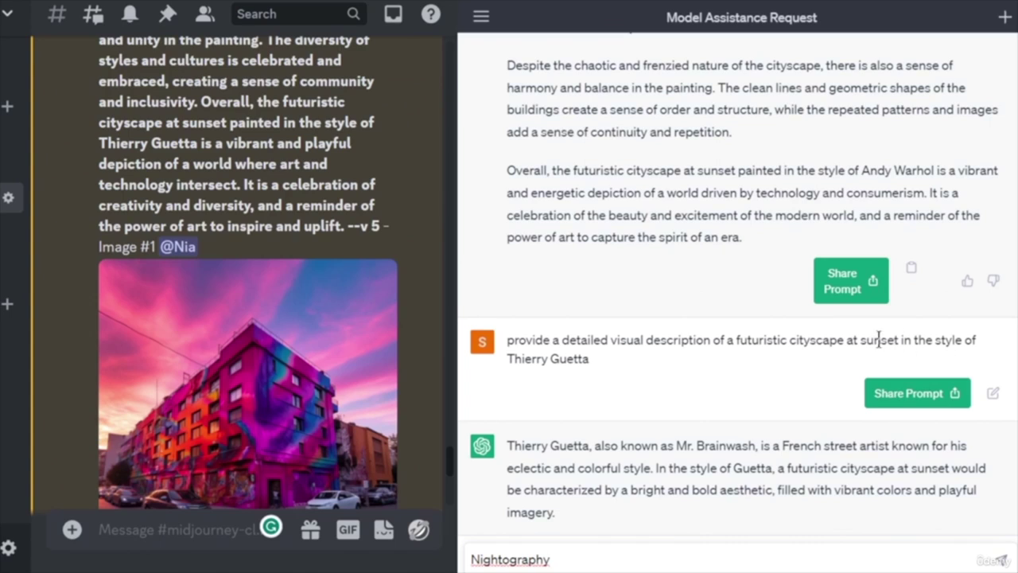
mouse_move(847, 341)
left_mouse_down()
mouse_move(503, 350)
mouse_move(593, 341)
mouse_move(590, 360)
mouse_move(836, 342)
mouse_move(848, 355)
left_mouse_up()
key("ctrl+c")
left_click(624, 364)
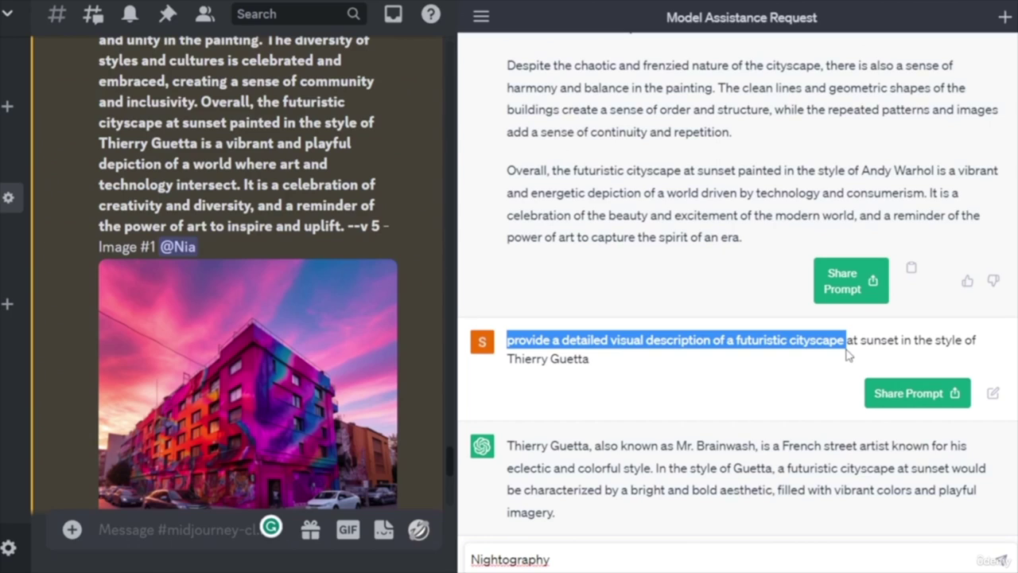
left_click(492, 549)
key("ctrl+v")
- Finish the request as '…with a Nightography style', send it, and read the reply
type("with a")
left_click(959, 561)
type("style")
left_click(1003, 561)
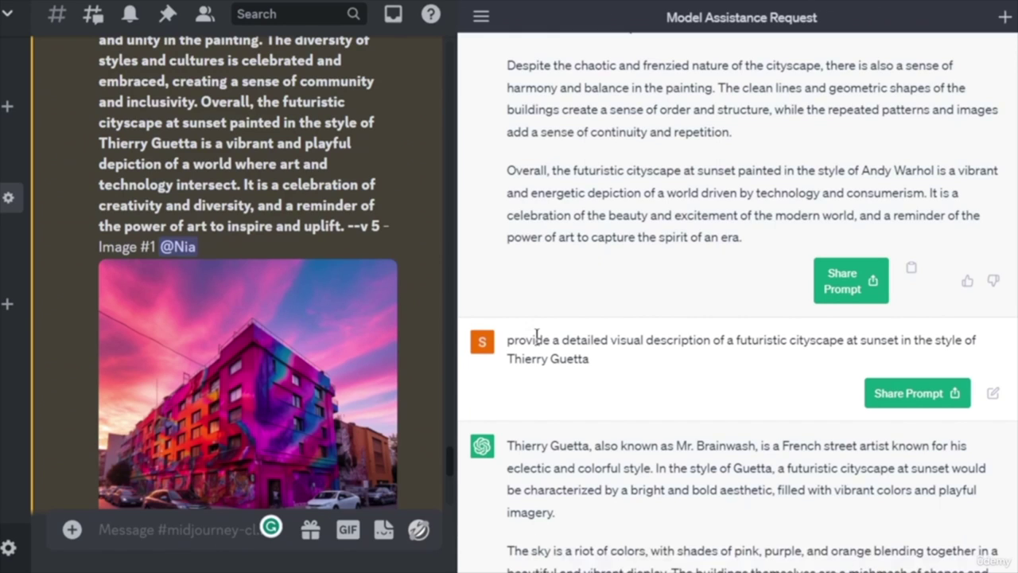
left_click_drag(734, 340, 900, 347)
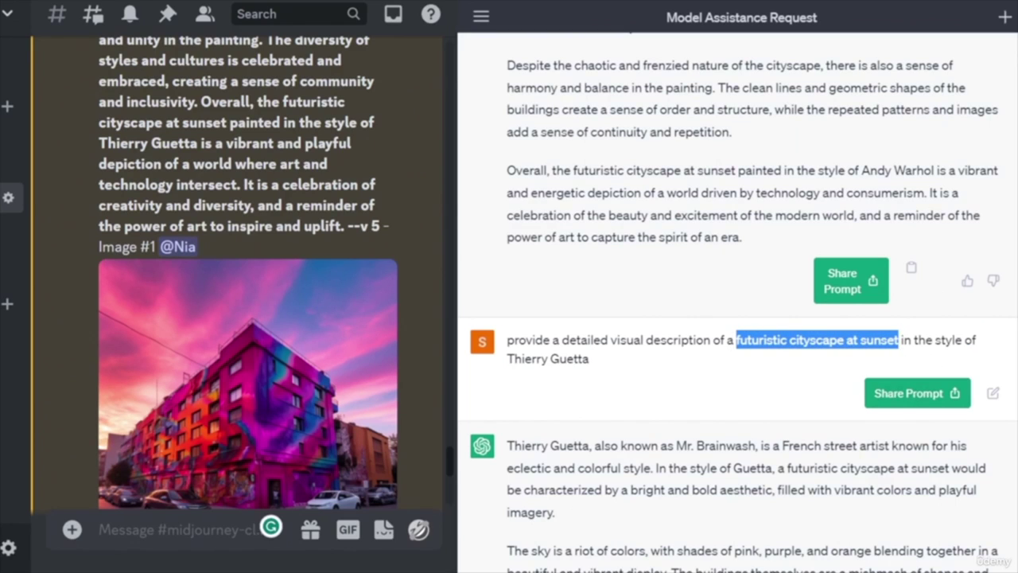
scroll(203, 398, "down", 10)
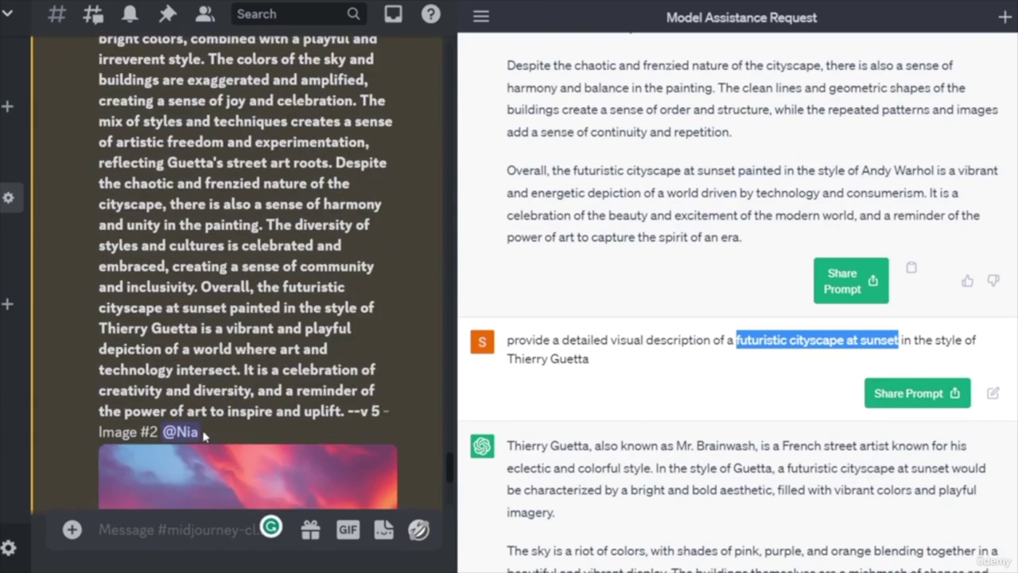
scroll(203, 437, "down", 10)
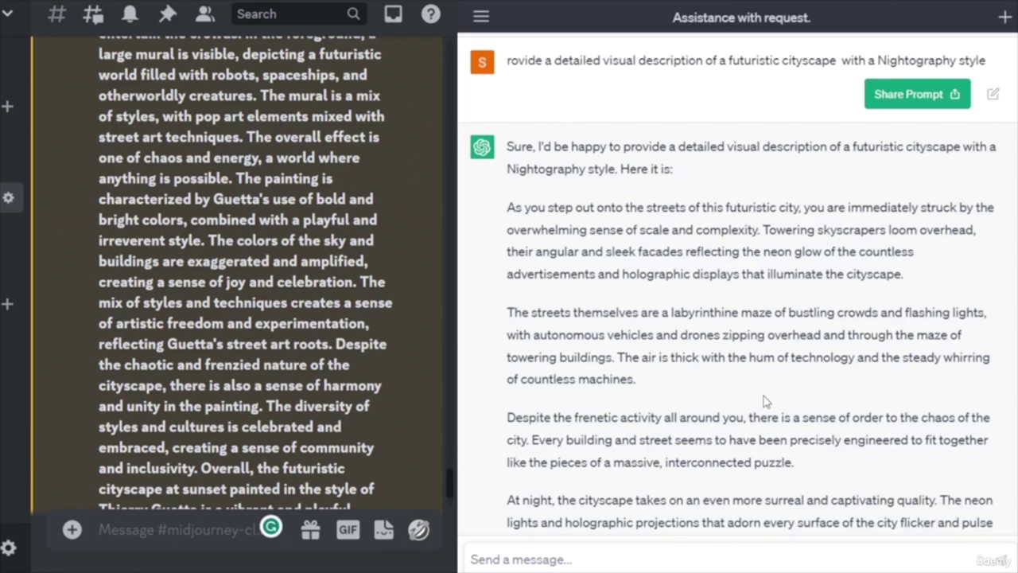
- Select the whole Nightography reply in ChatGPT, from 'As you step out' to 'haunting.'
scroll(764, 402, "down", 4)
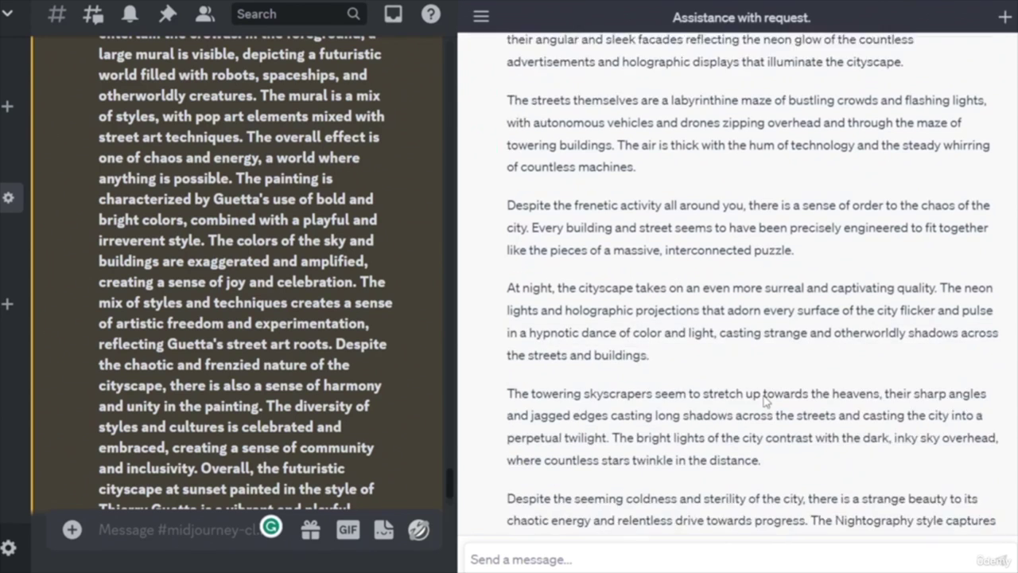
scroll(710, 358, "up", 1)
scroll(708, 361, "down", 1)
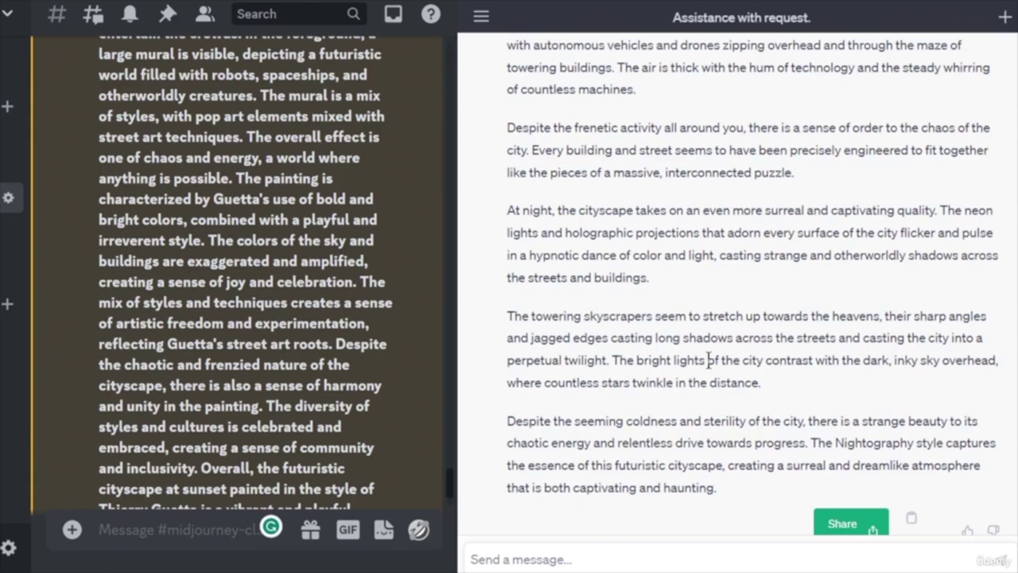
scroll(760, 350, "up", 2)
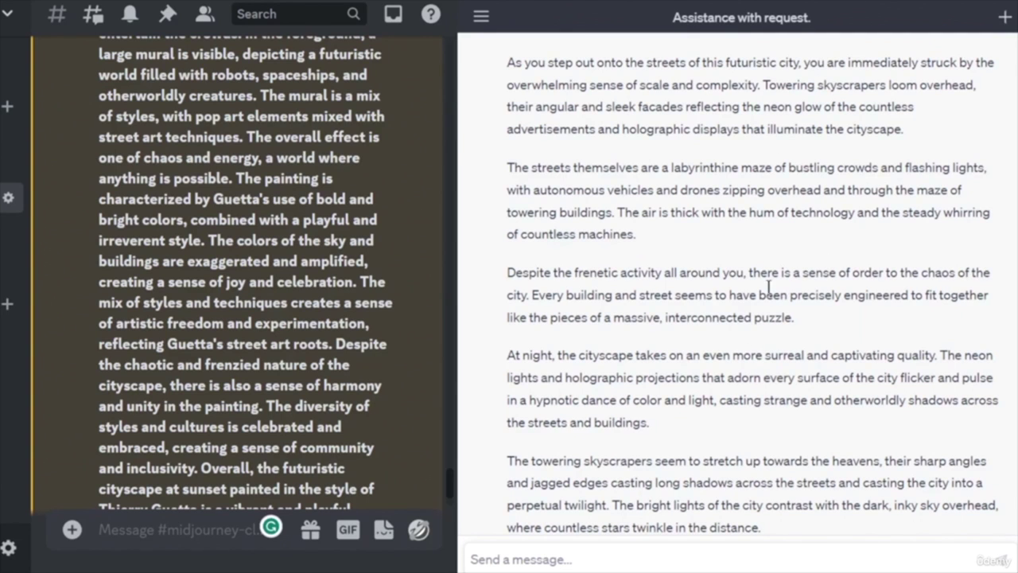
scroll(763, 290, "down", 4)
scroll(748, 302, "up", 3)
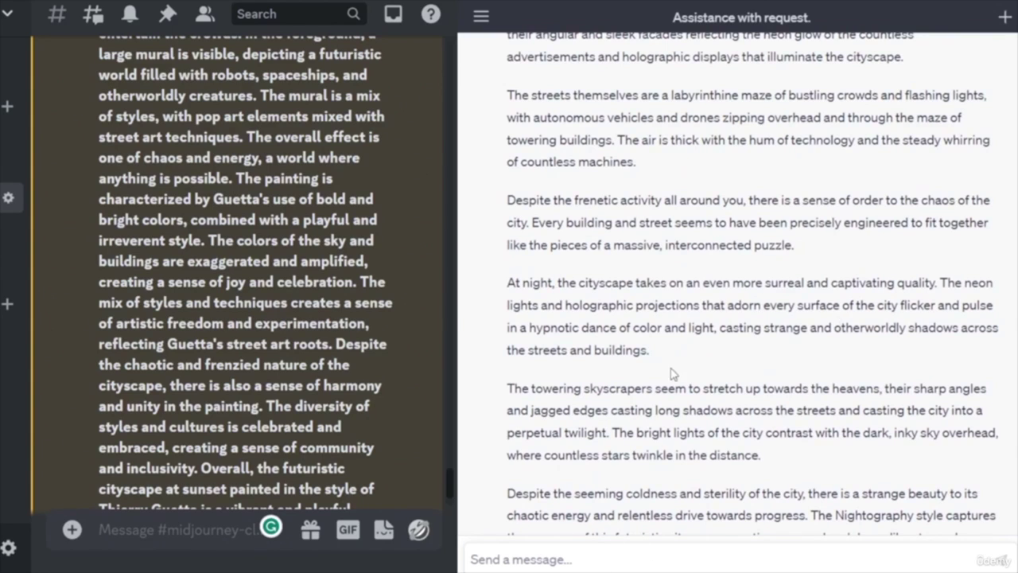
scroll(672, 375, "down", 4)
scroll(680, 383, "up", 6)
scroll(682, 390, "down", 1)
scroll(683, 389, "up", 1)
left_click_drag(503, 116, 757, 475)
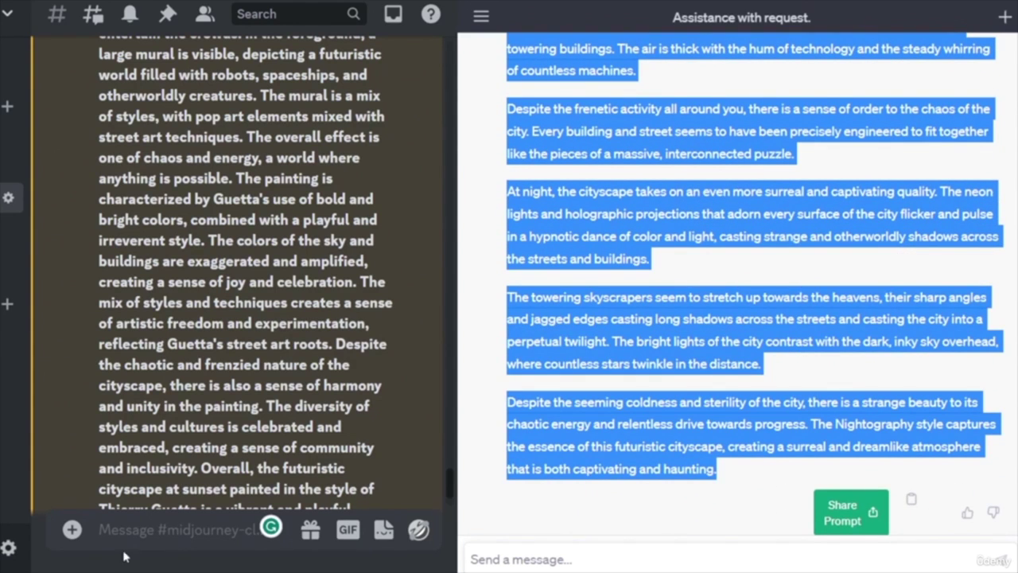
- Submit the copied Nightography description to Midjourney as an /imagine prompt
left_click(150, 538)
type("/imagine")
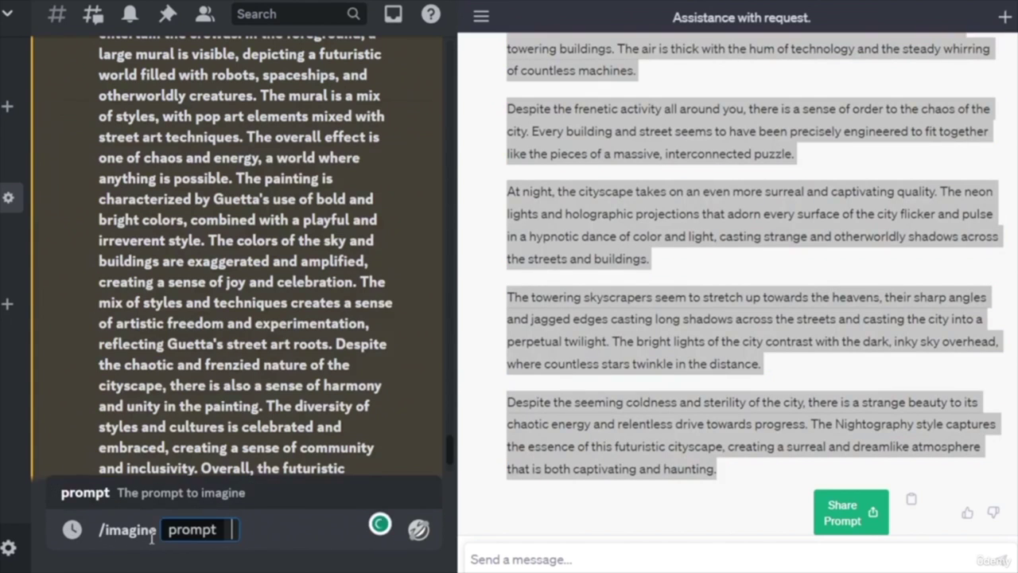
key("ctrl+v")
key("Return")
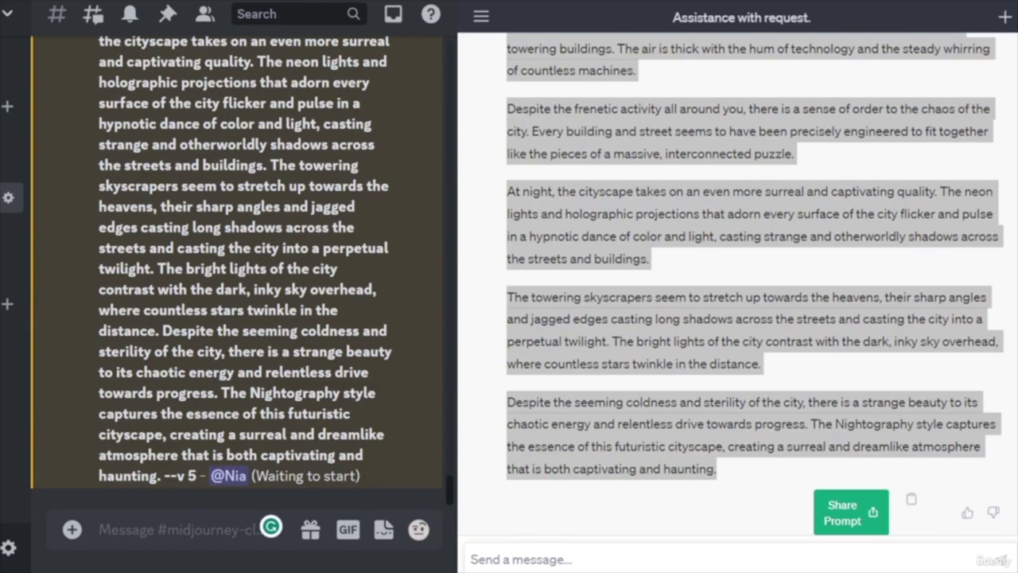
scroll(236, 262, "up", 10)
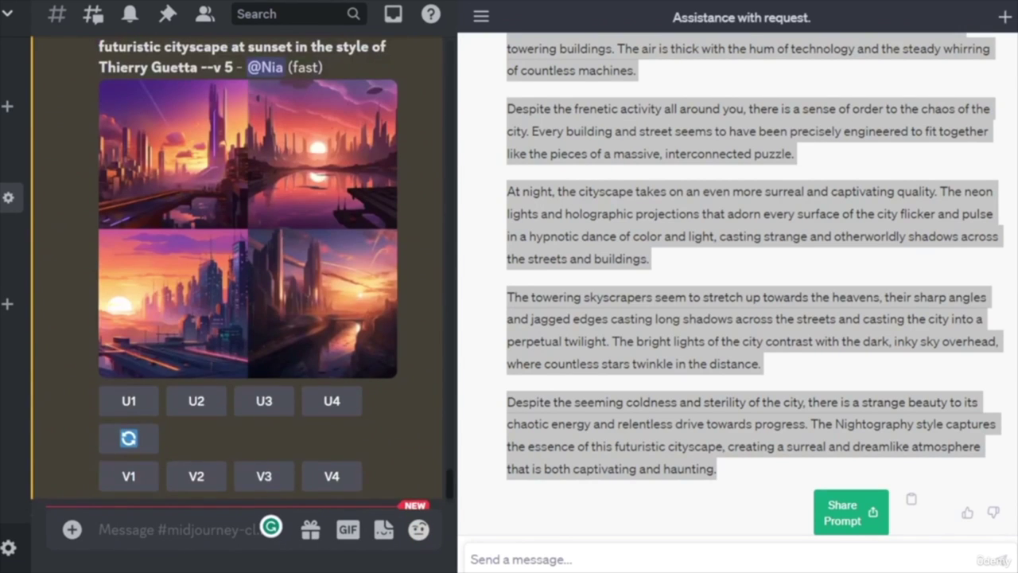
scroll(247, 270, "up", 5)
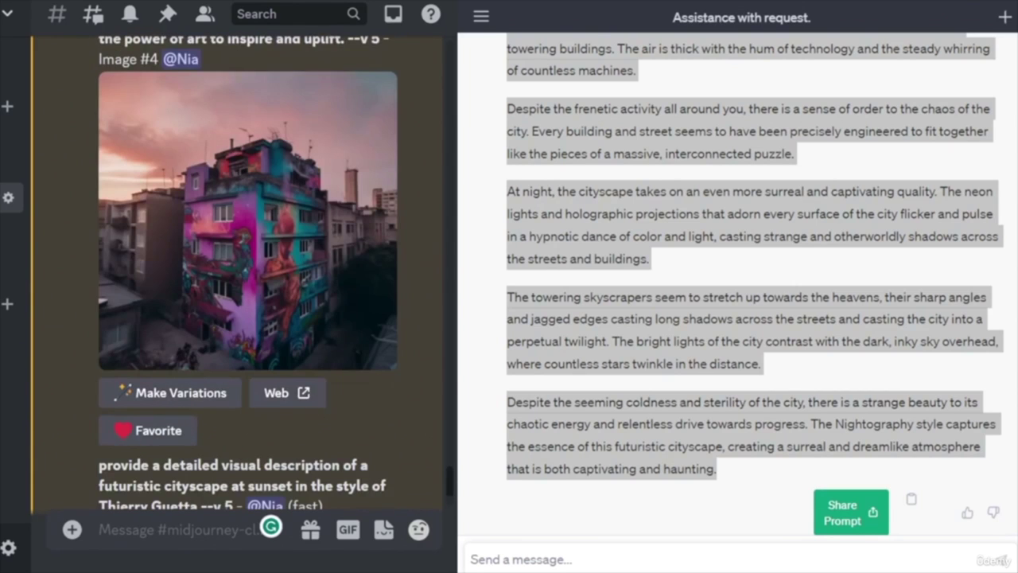
scroll(247, 262, "down", 5)
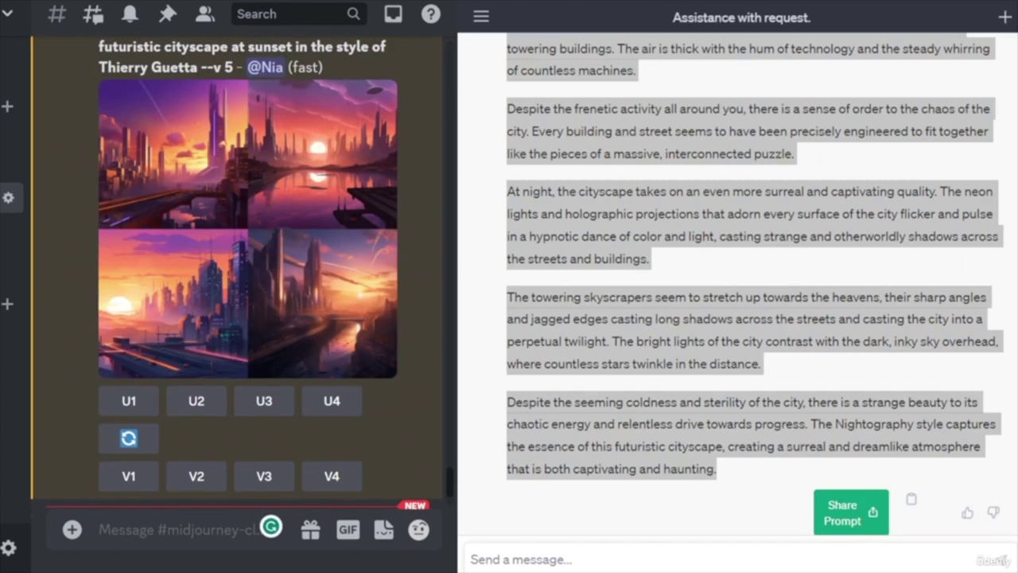
scroll(236, 270, "down", 10)
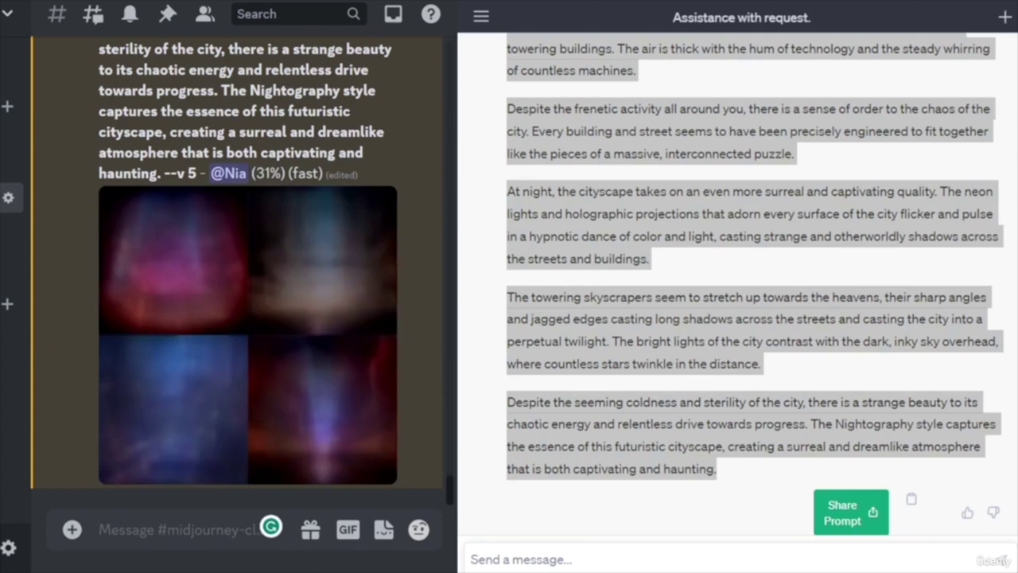
- Write 'summarize this description' in ChatGPT's message box, fixing the misspelled word
left_click(612, 560)
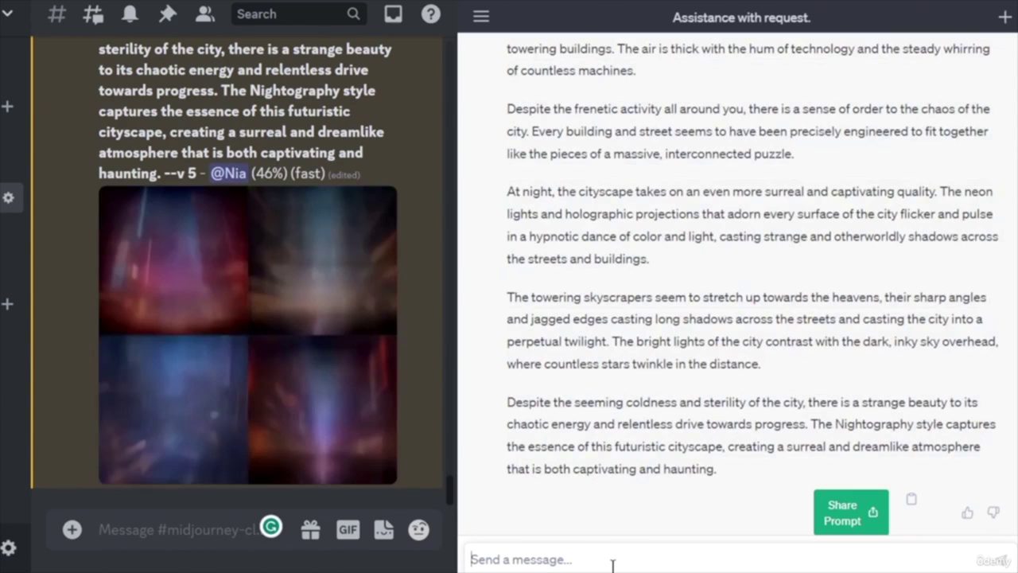
type("summerix")
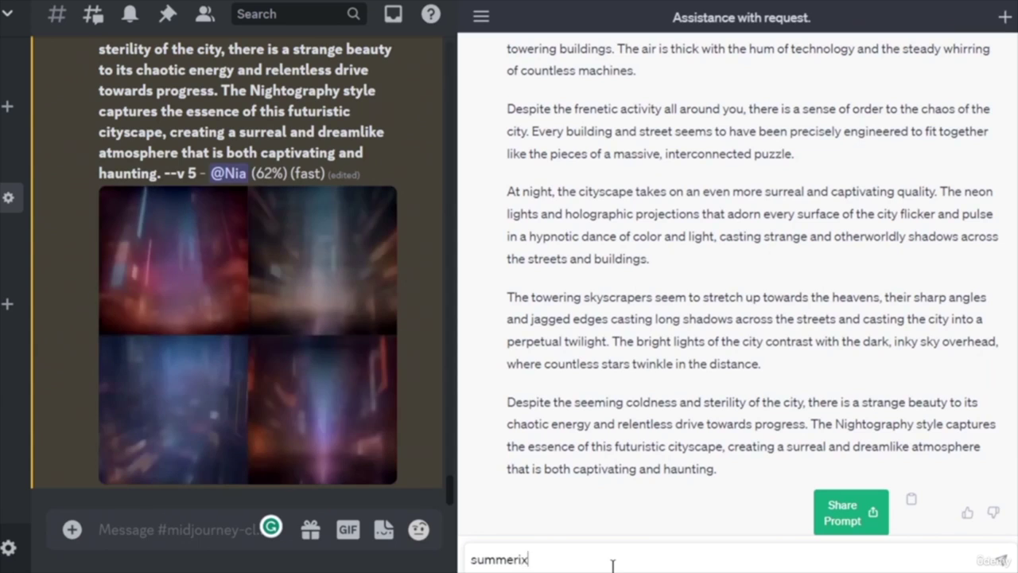
key("BackSpace")
type("ze")
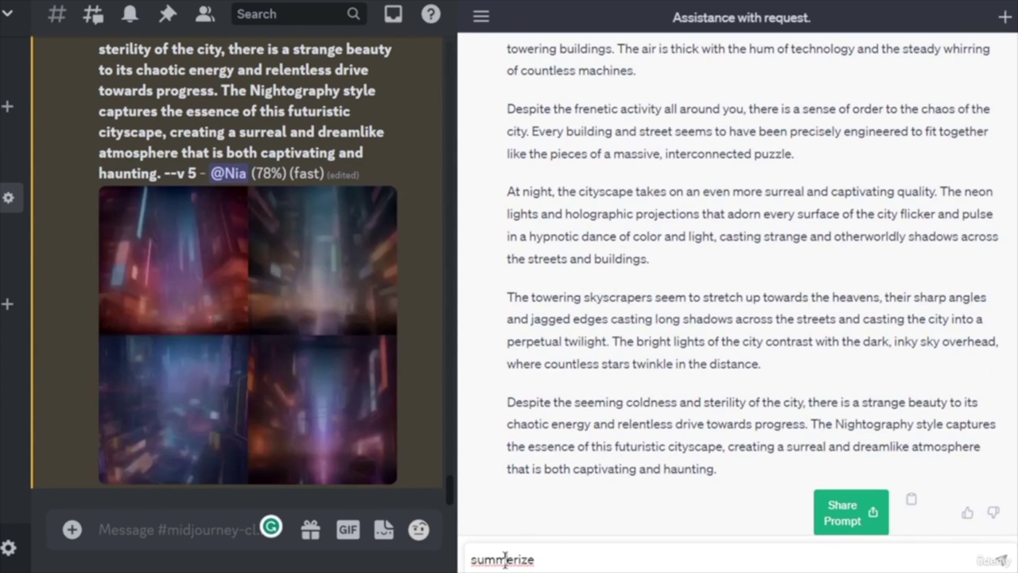
double_click(506, 560)
type("summarize this description")
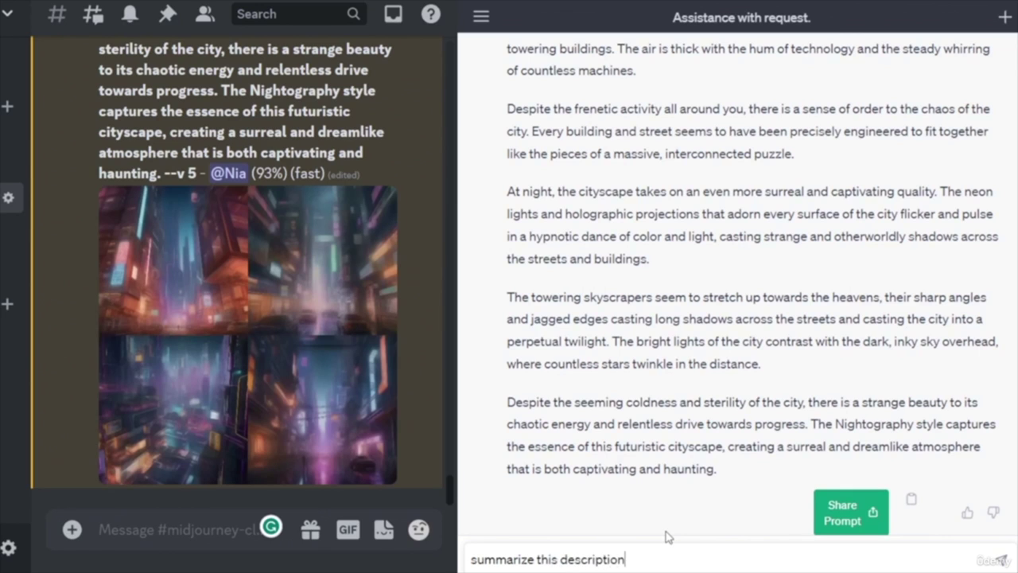
- Send the summary request to ChatGPT and upscale images 1, 3 and 4 of the Midjourney grid
key("shift+Return")
key("Return")
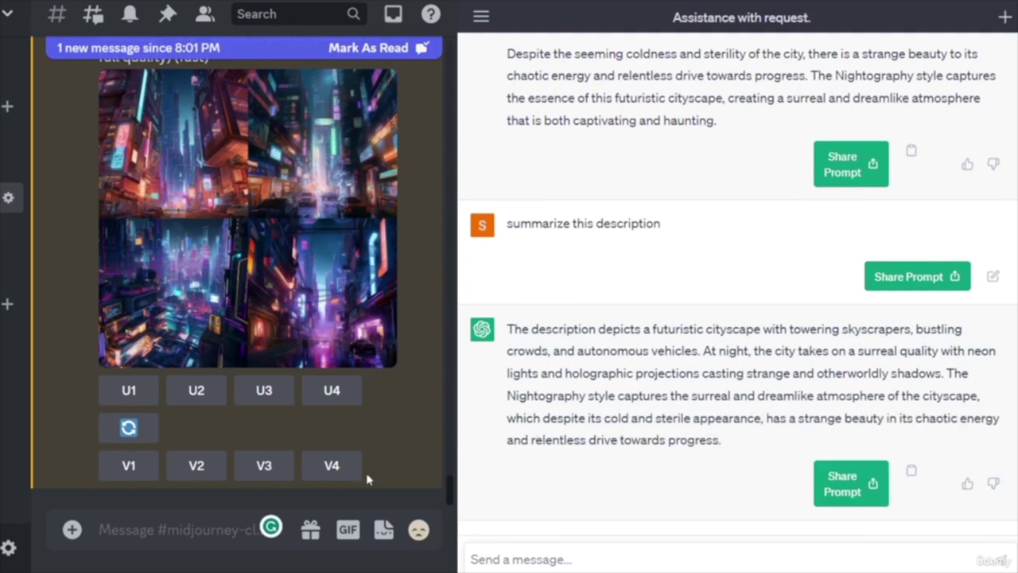
left_click(151, 397)
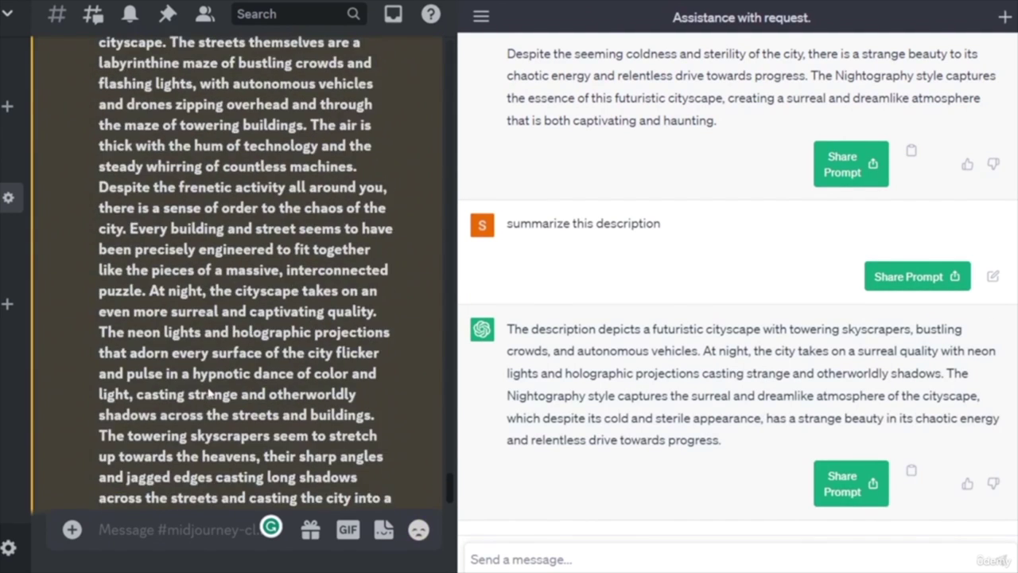
scroll(210, 400, "up", 3)
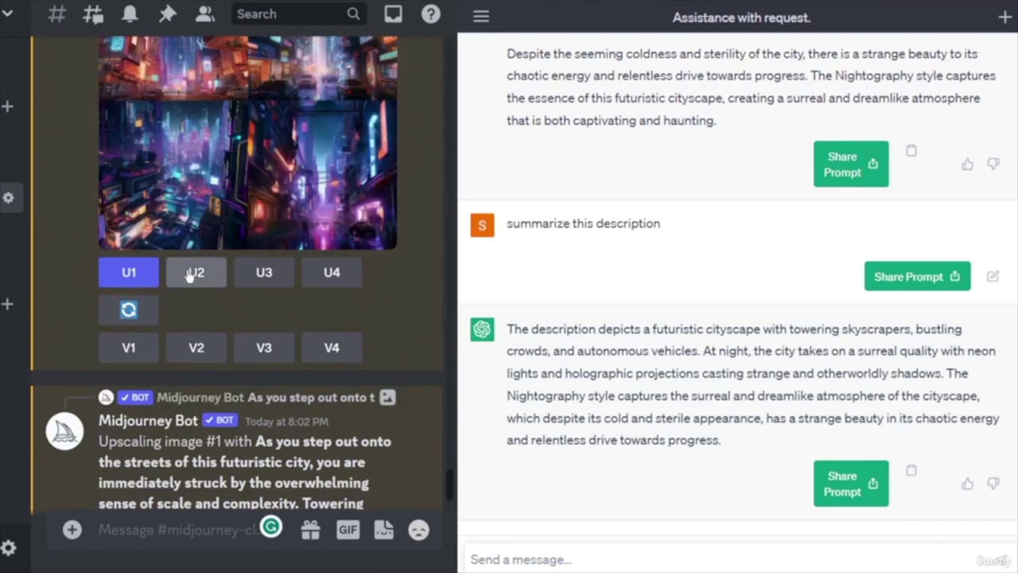
left_click(261, 277)
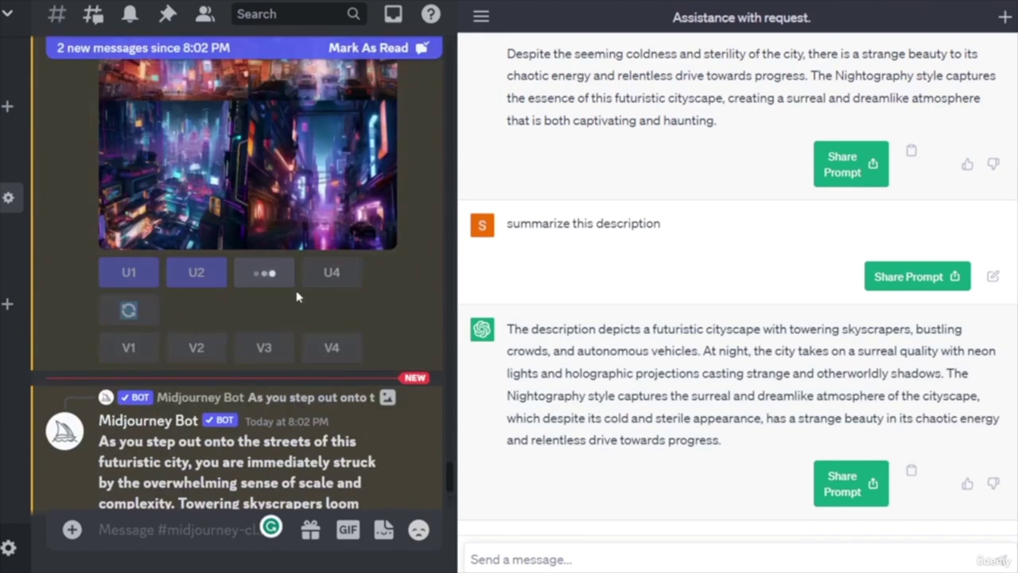
left_click(332, 275)
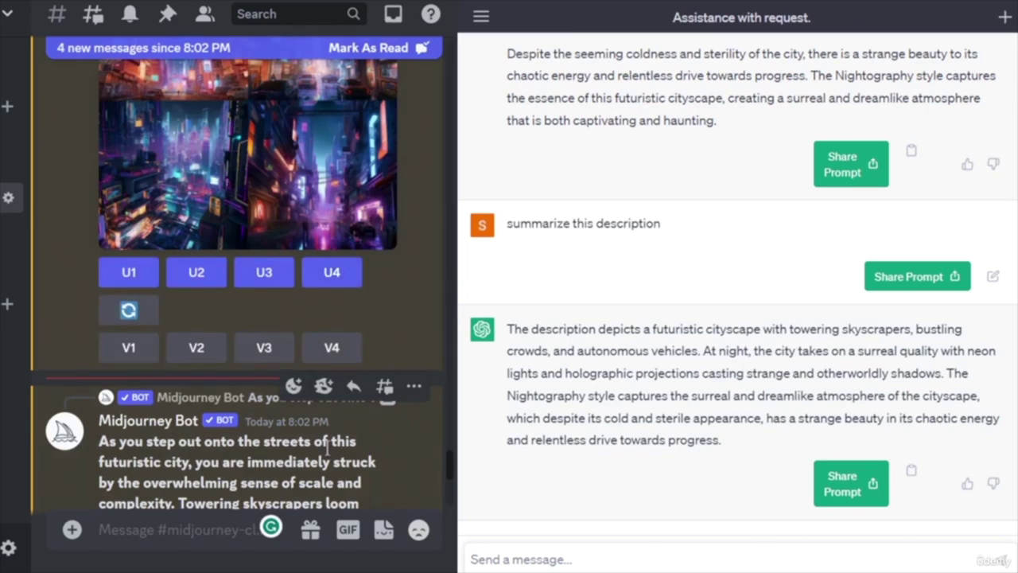
scroll(330, 446, "up", 1)
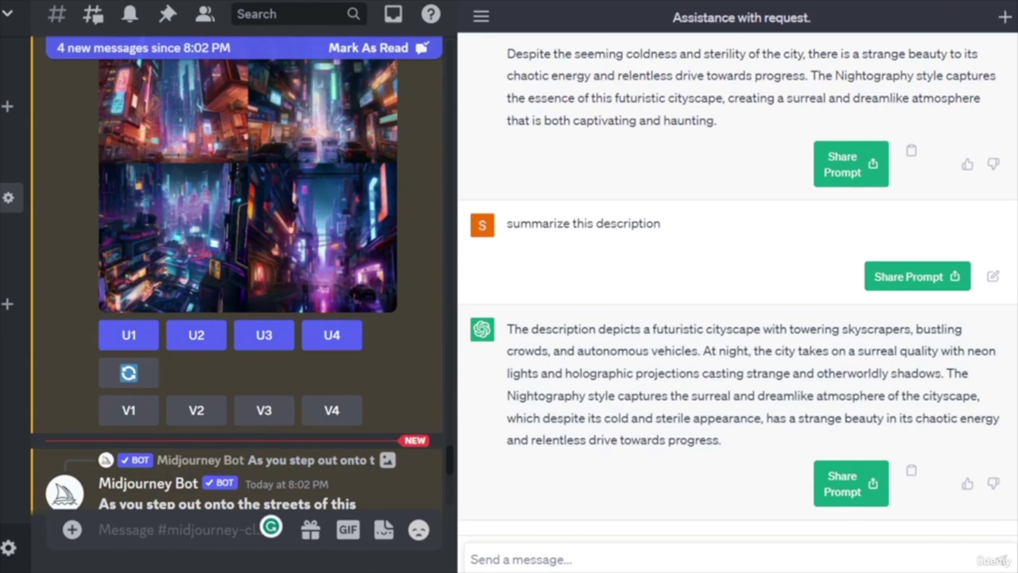
scroll(237, 284, "up", 2)
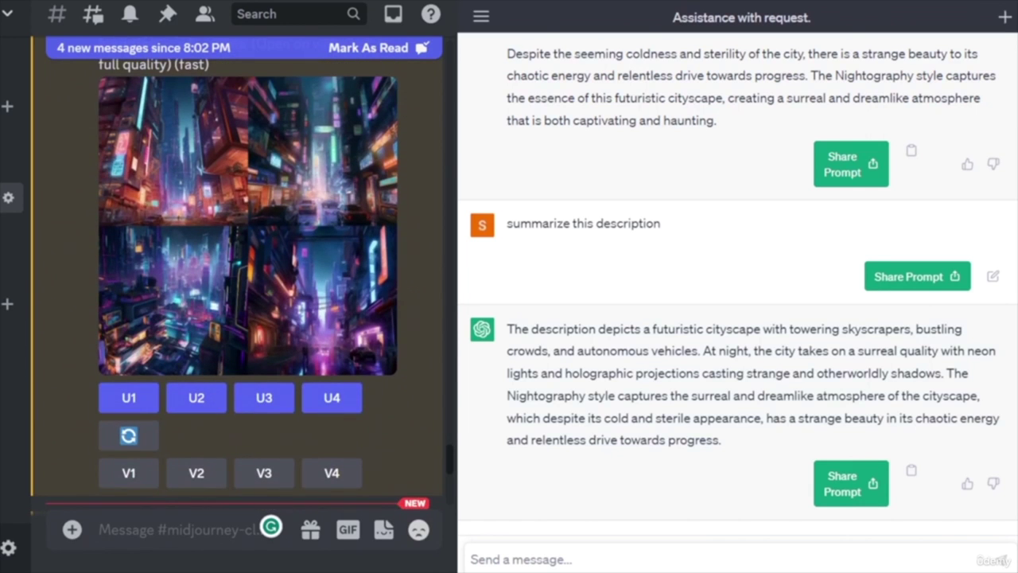
- Copy ChatGPT's summary paragraph and start an /imagine command in the Midjourney channel
left_click_drag(724, 440, 493, 342)
key("ctrl+c")
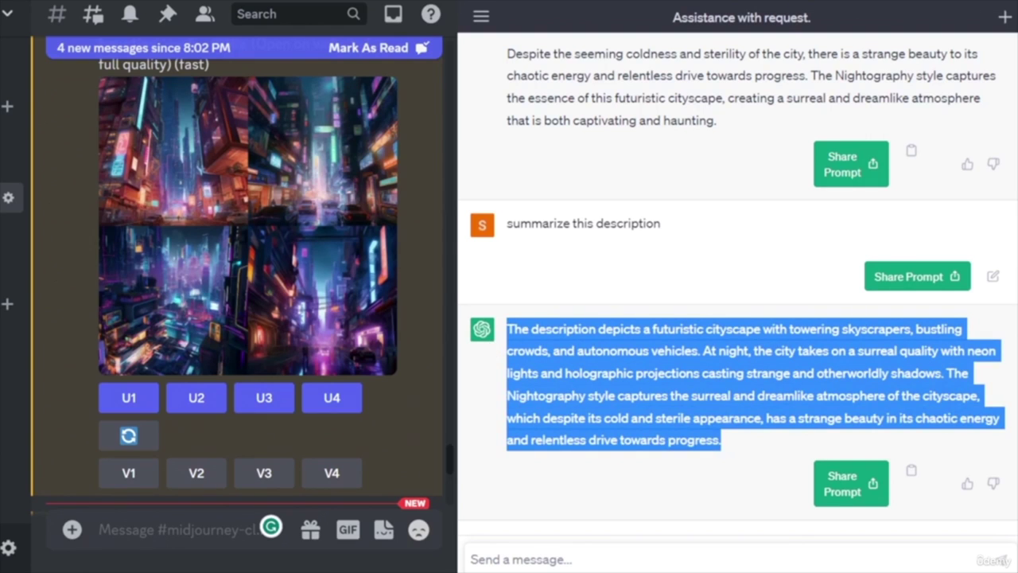
left_click(162, 535)
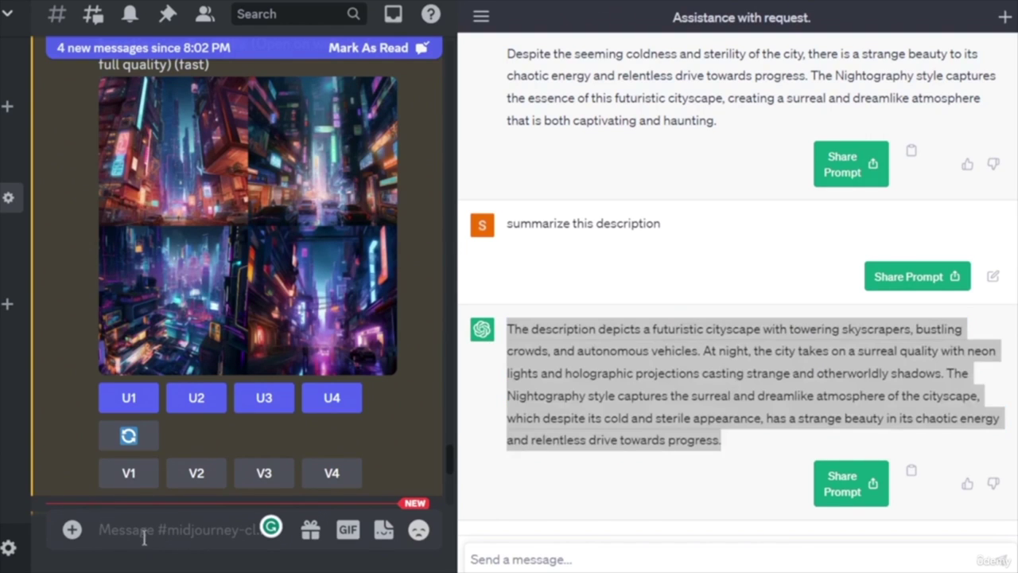
type("/")
key("BackSpace")
key("ctrl+v")
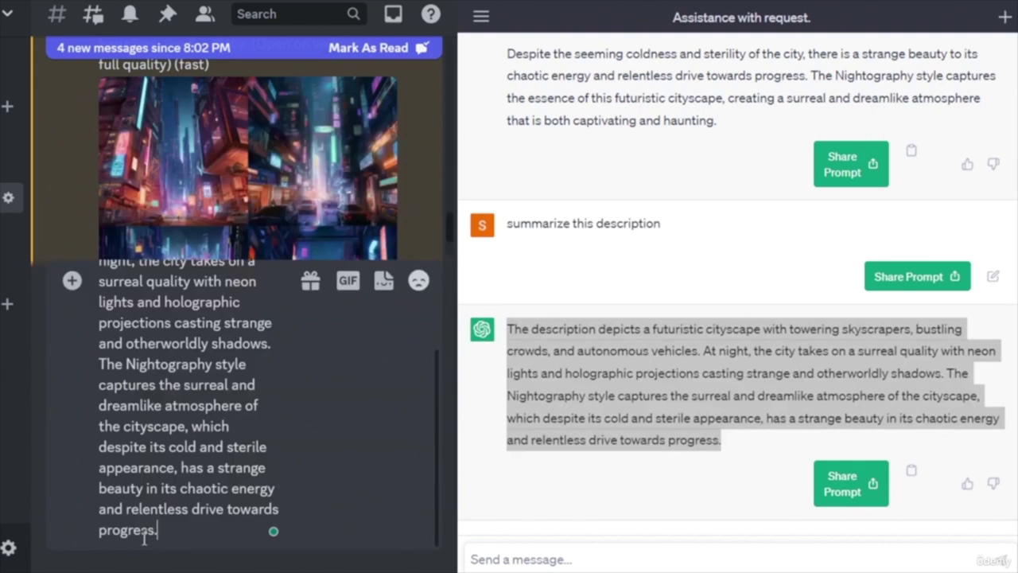
key("ctrl+a")
type("/")
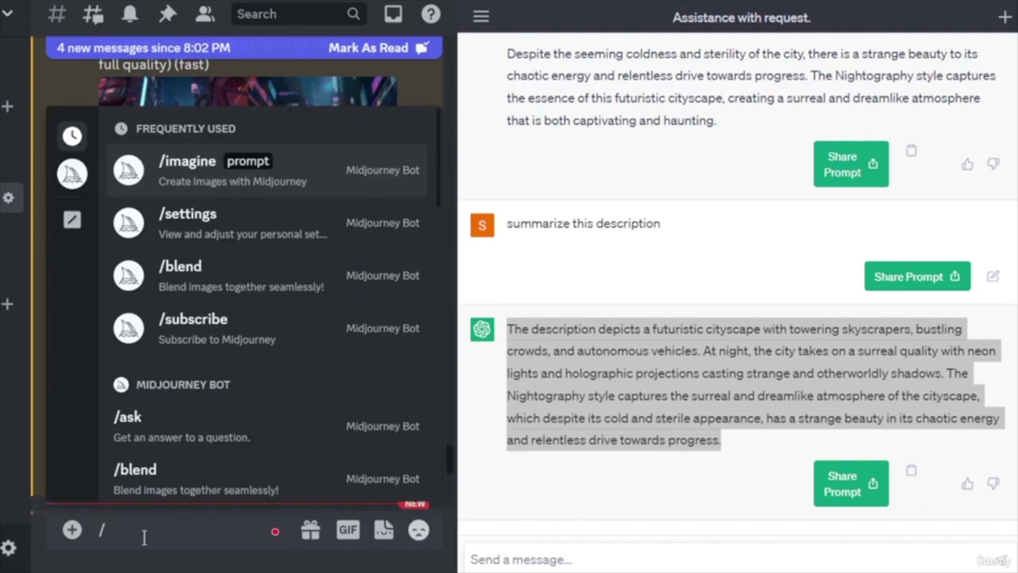
key("Return")
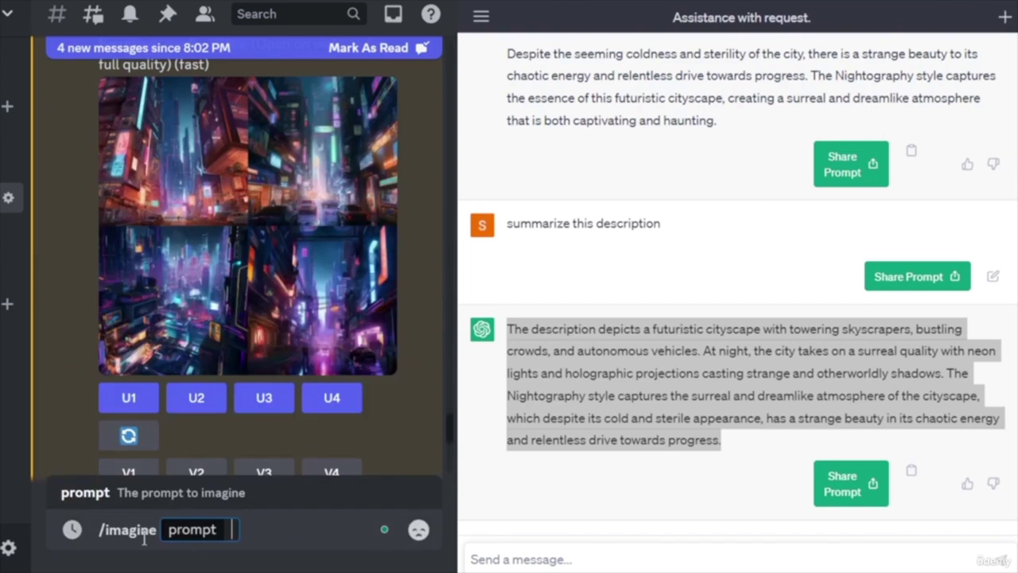
- Reselect the summary paragraph and submit it as the imagine prompt
triple_click(721, 367)
key("ctrl+c")
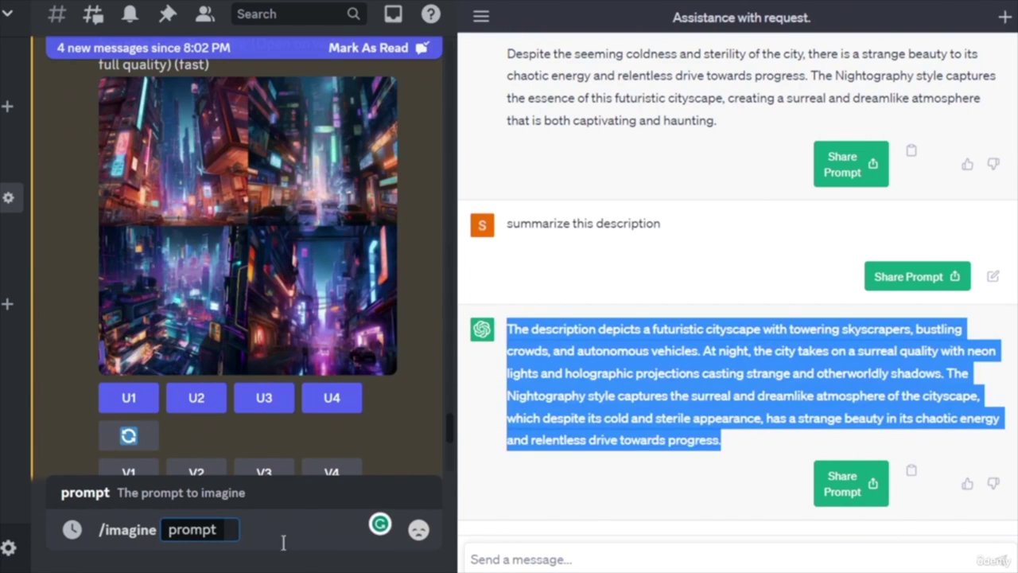
left_click(244, 537)
key("ctrl+v")
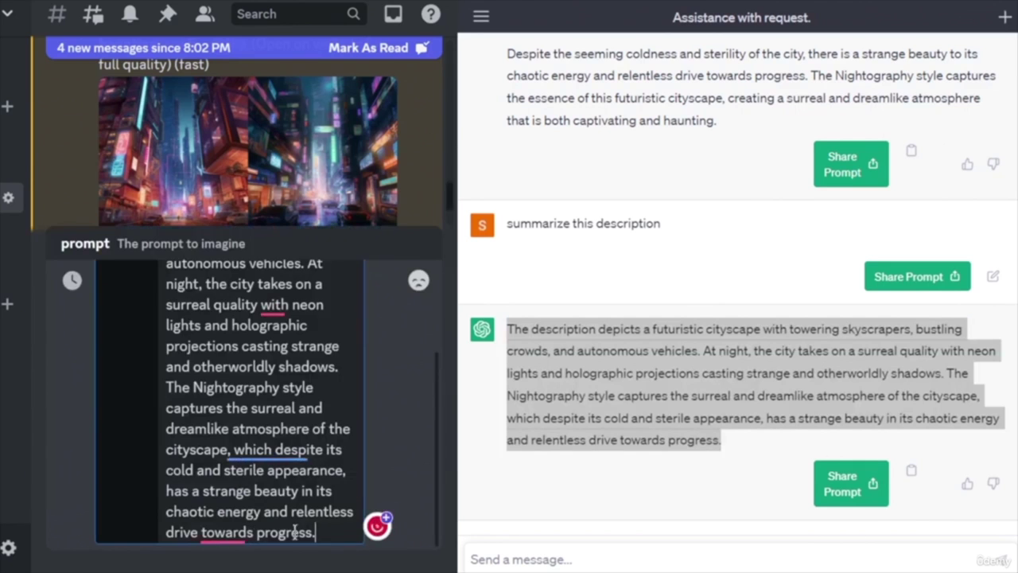
key("Return")
scroll(286, 423, "up", 3)
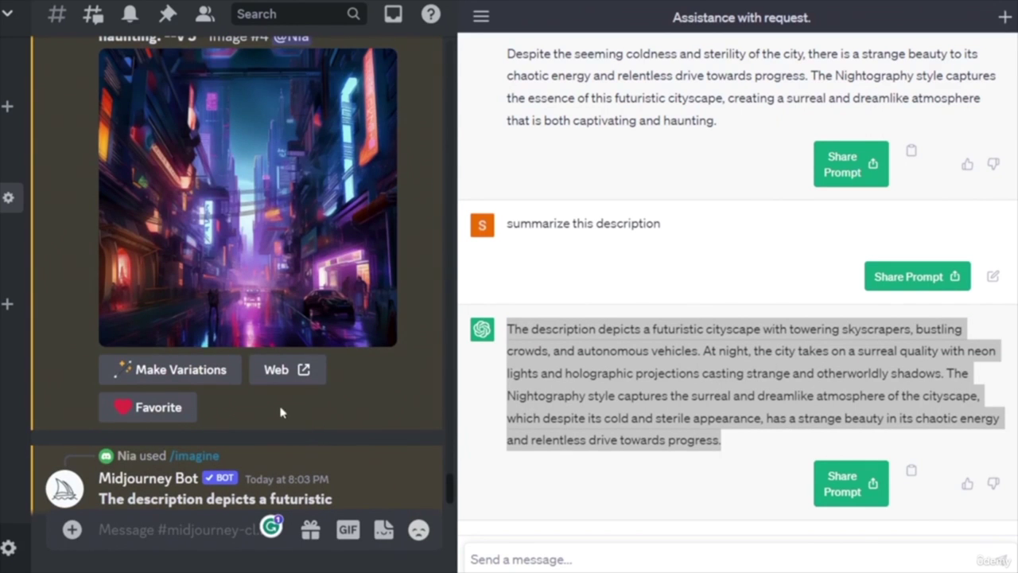
- Scroll back through the earlier Nightography upscales Image #1–#4, then down to the summary-prompt grid
scroll(286, 414, "up", 1)
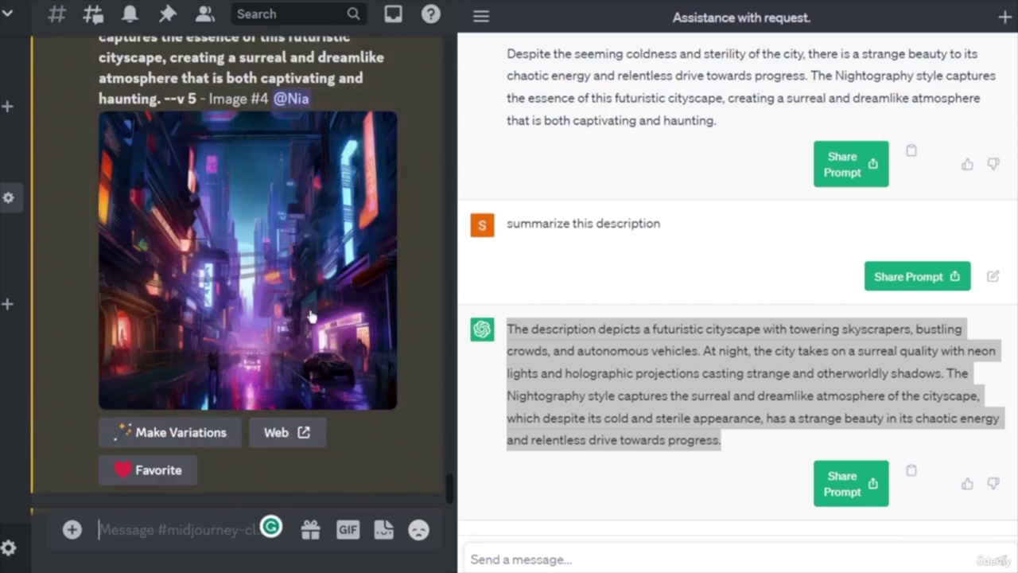
scroll(311, 342, "down", 10)
scroll(322, 358, "down", 10)
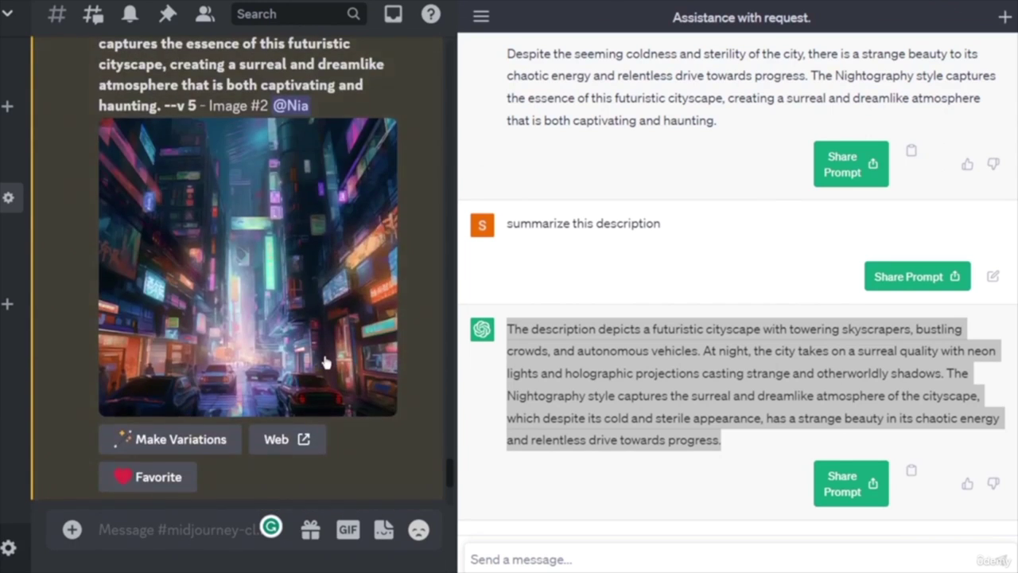
scroll(324, 359, "up", 1)
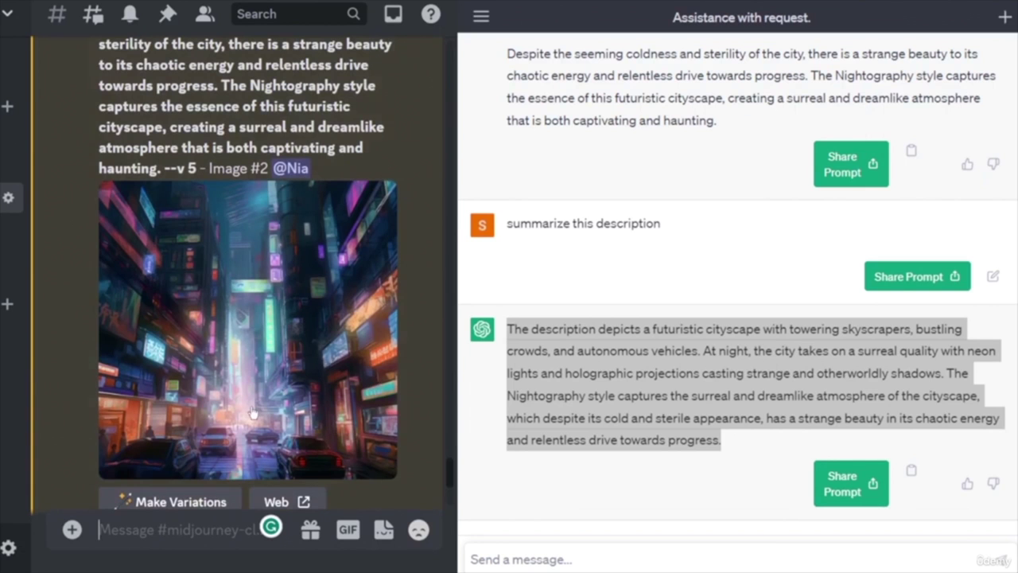
scroll(269, 403, "up", 10)
scroll(268, 403, "up", 1)
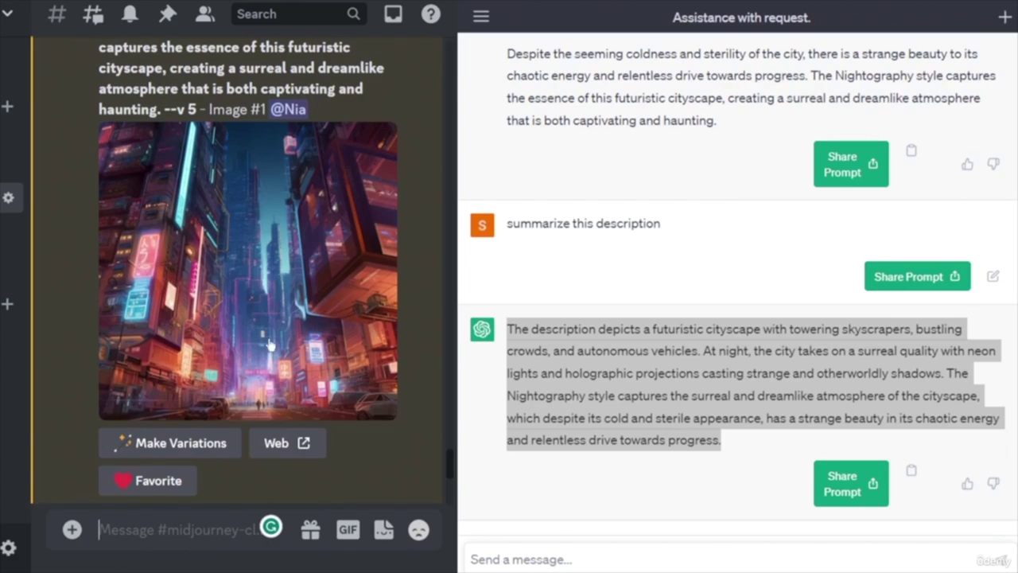
scroll(283, 364, "down", 10)
scroll(284, 364, "up", 1)
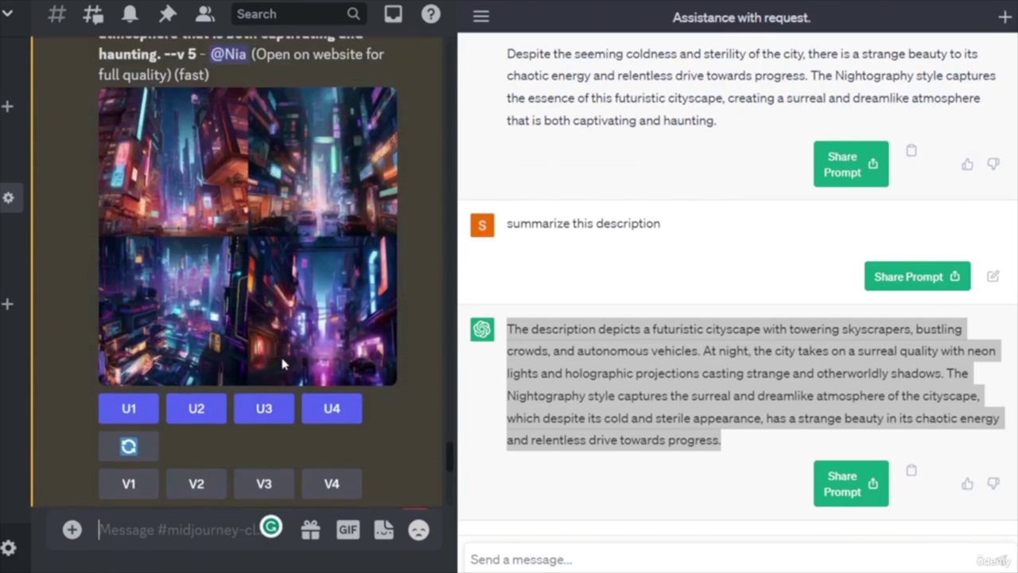
scroll(254, 199, "up", 5)
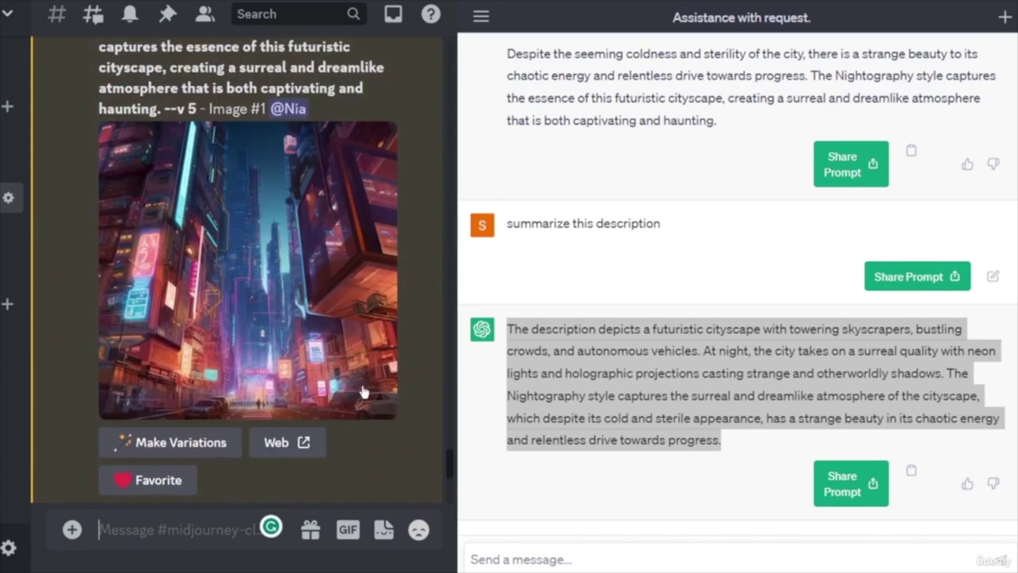
scroll(239, 318, "up", 5)
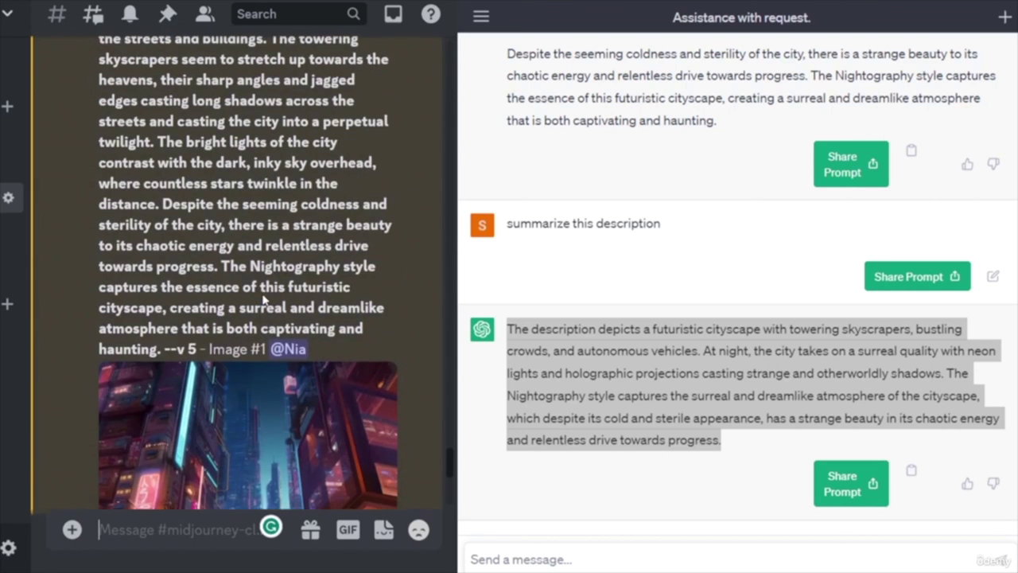
scroll(263, 338, "down", 2)
scroll(263, 338, "down", 4)
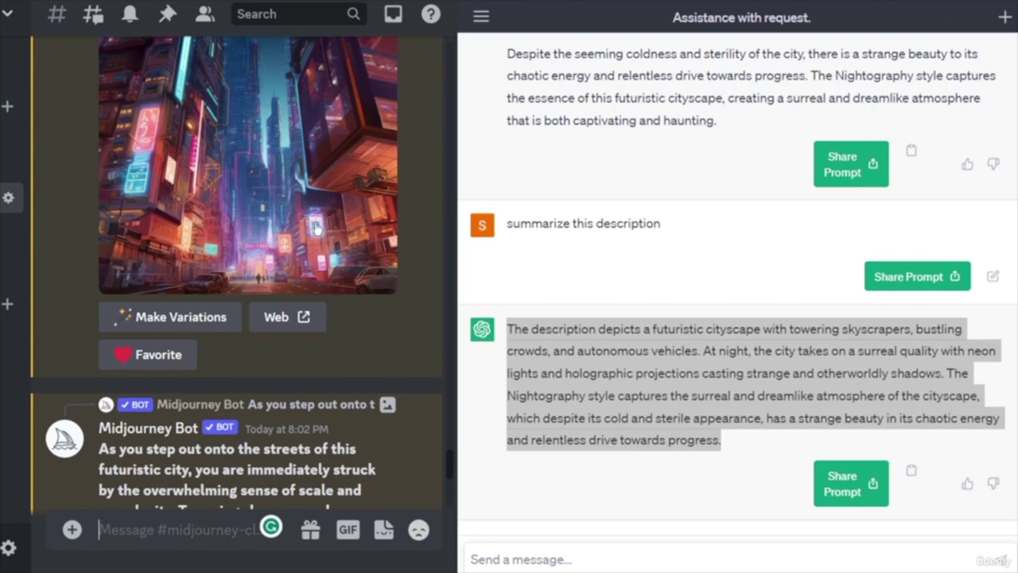
scroll(315, 228, "down", 10)
scroll(258, 255, "up", 3)
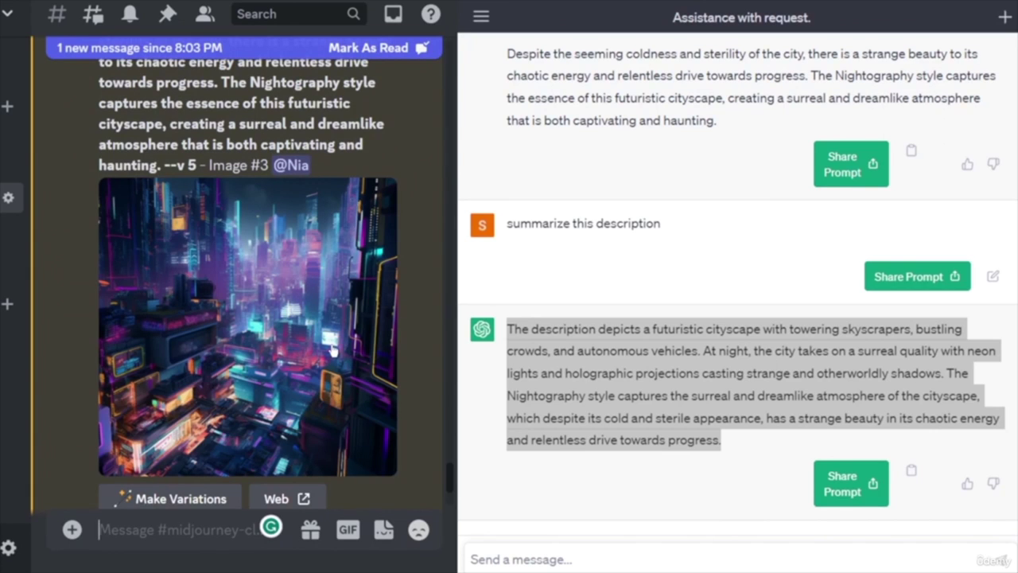
scroll(326, 346, "down", 15)
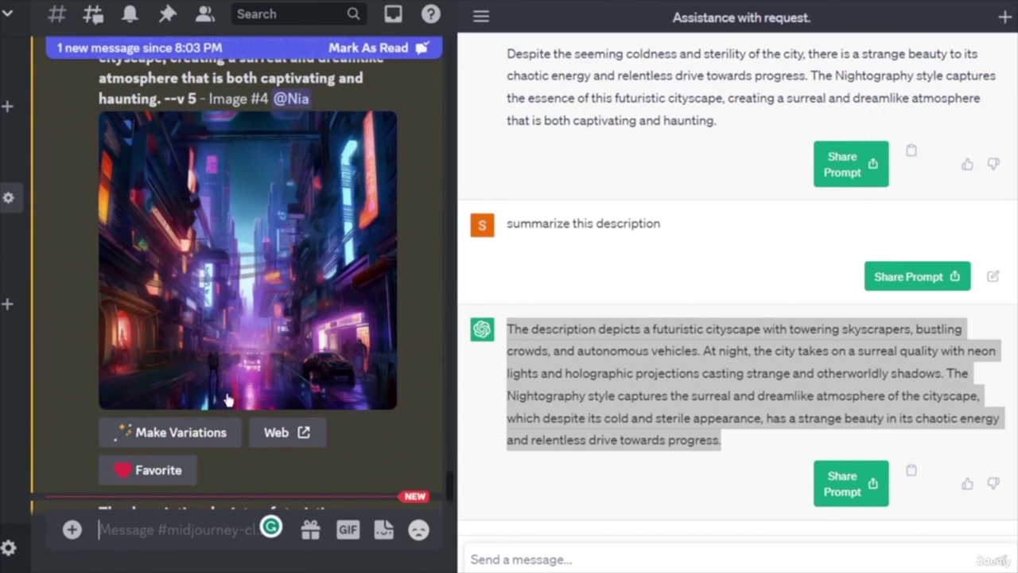
scroll(249, 396, "down", 5)
scroll(318, 351, "up", 5)
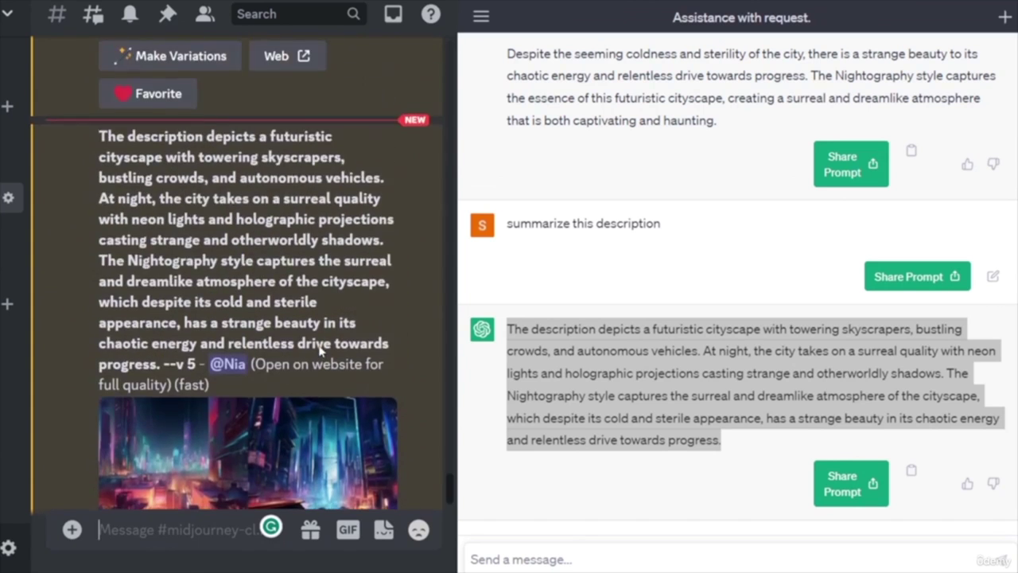
scroll(373, 336, "down", 5)
- Upscale images 1 and 4 from the summary-prompt grid and review the resulting full-size images
left_click(127, 468)
left_click(331, 468)
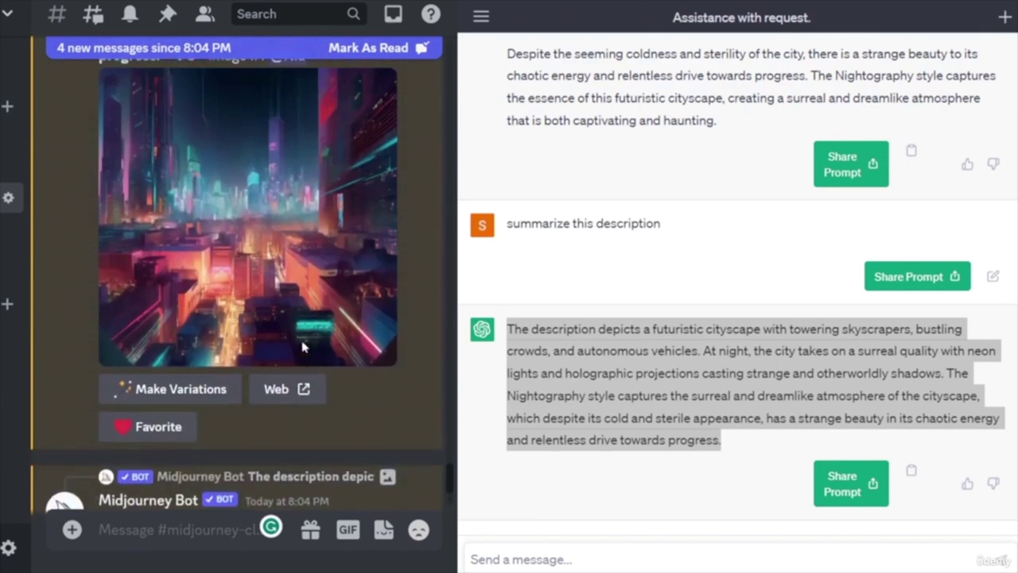
scroll(301, 340, "down", 3)
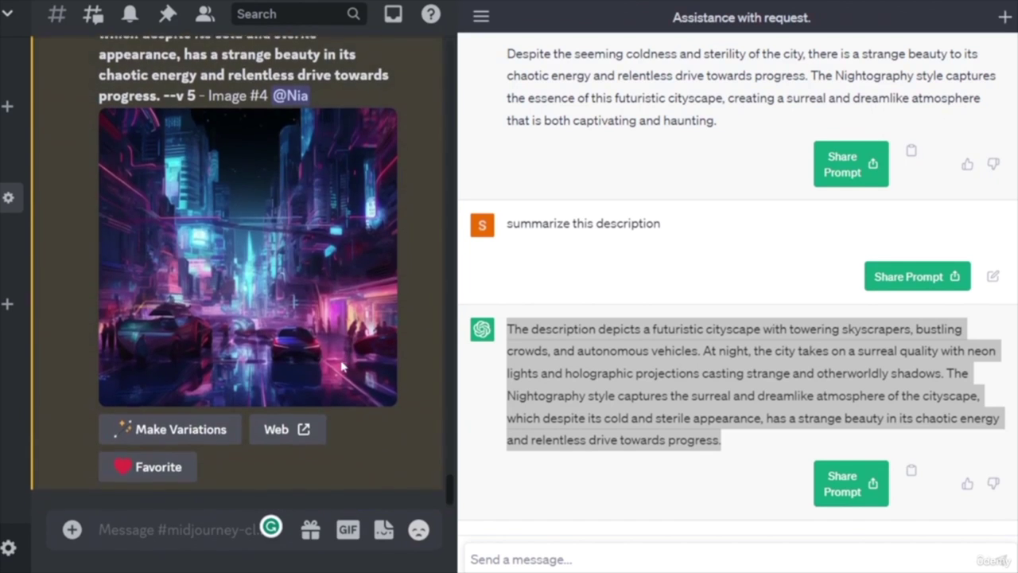
scroll(342, 365, "down", 7)
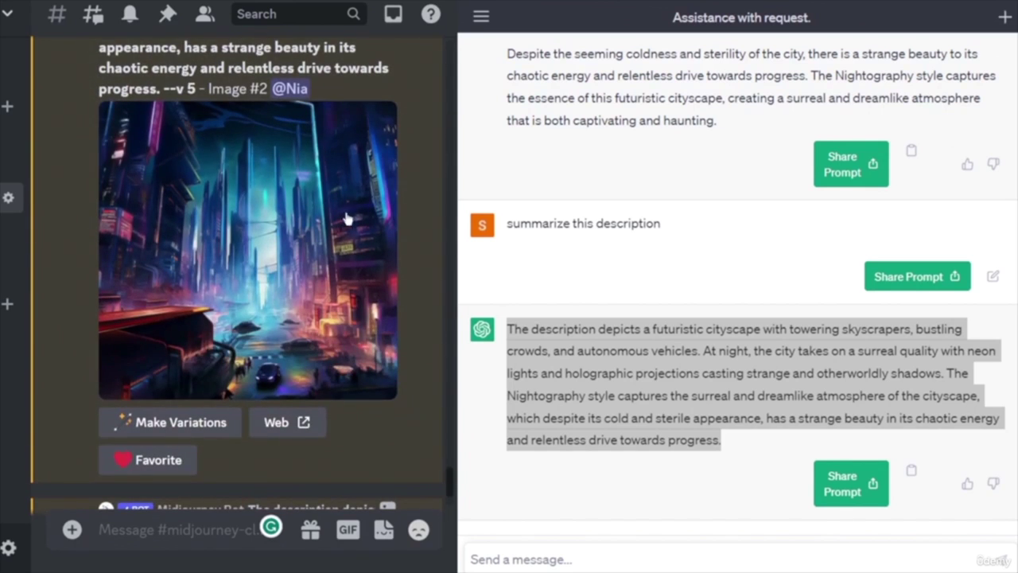
scroll(276, 360, "down", 5)
scroll(271, 360, "up", 5)
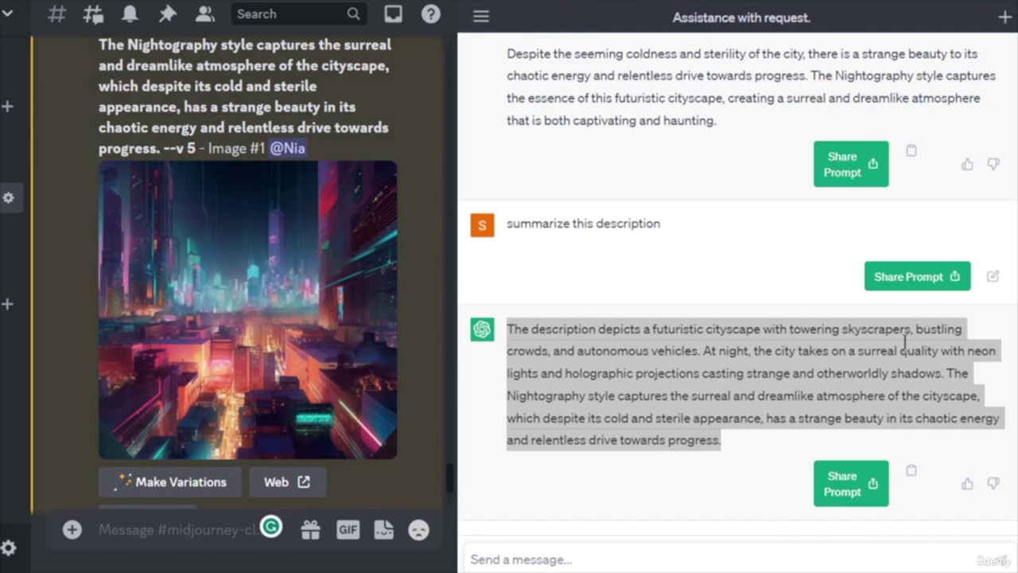
scroll(270, 421, "up", 6)
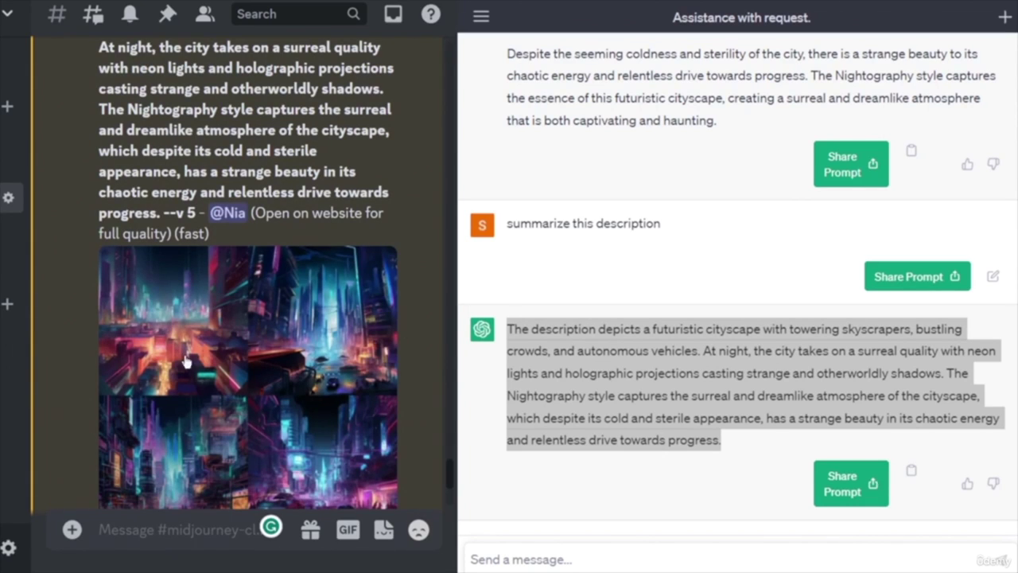
scroll(270, 390, "down", 10)
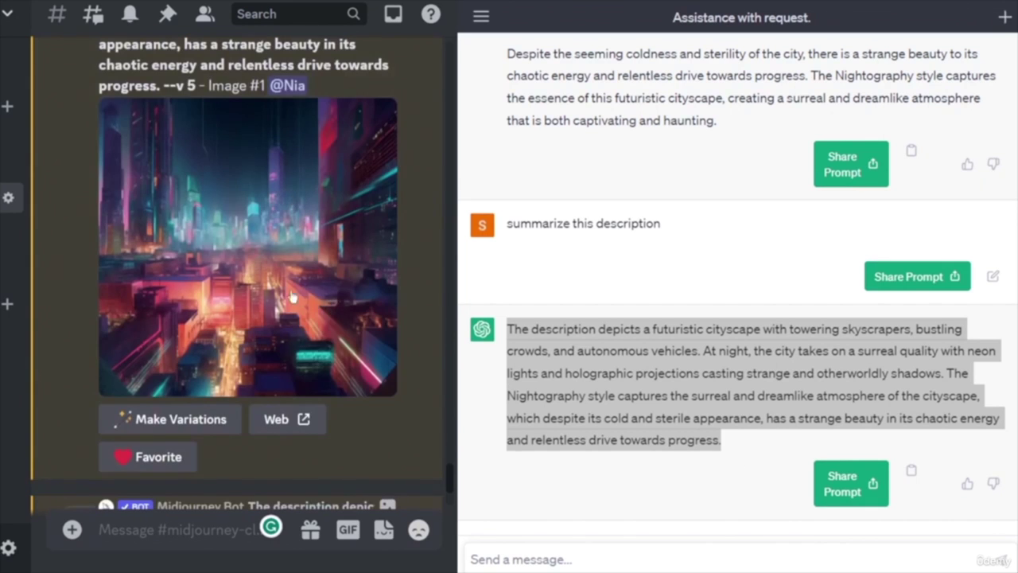
scroll(291, 296, "down", 5)
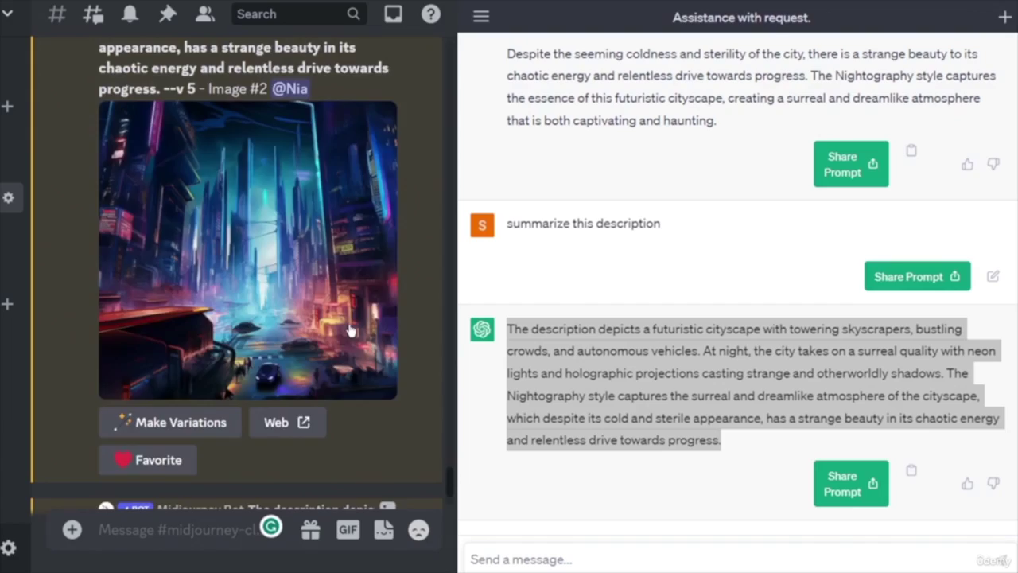
scroll(350, 330, "down", 15)
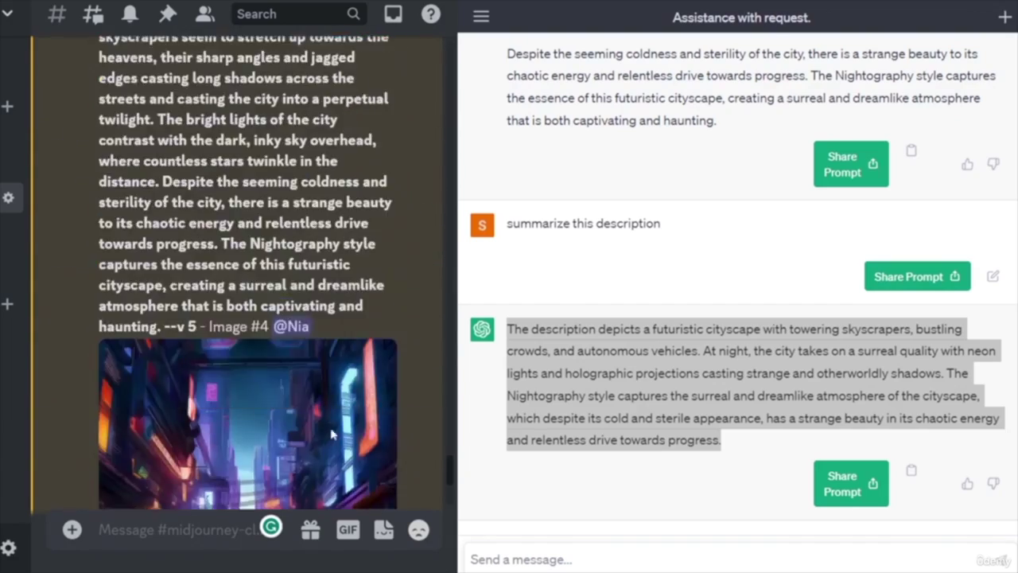
scroll(334, 429, "down", 15)
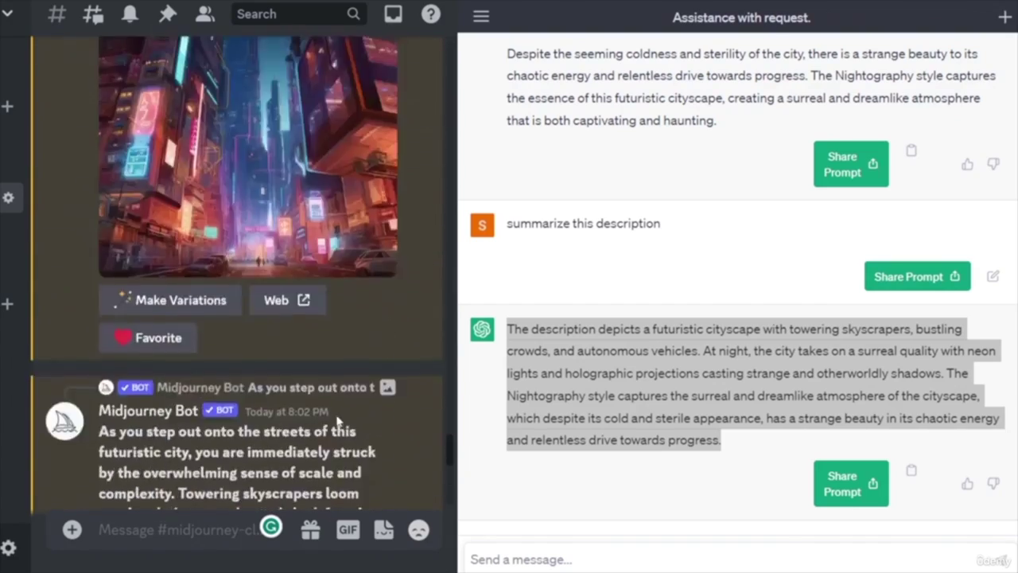
scroll(337, 421, "down", 15)
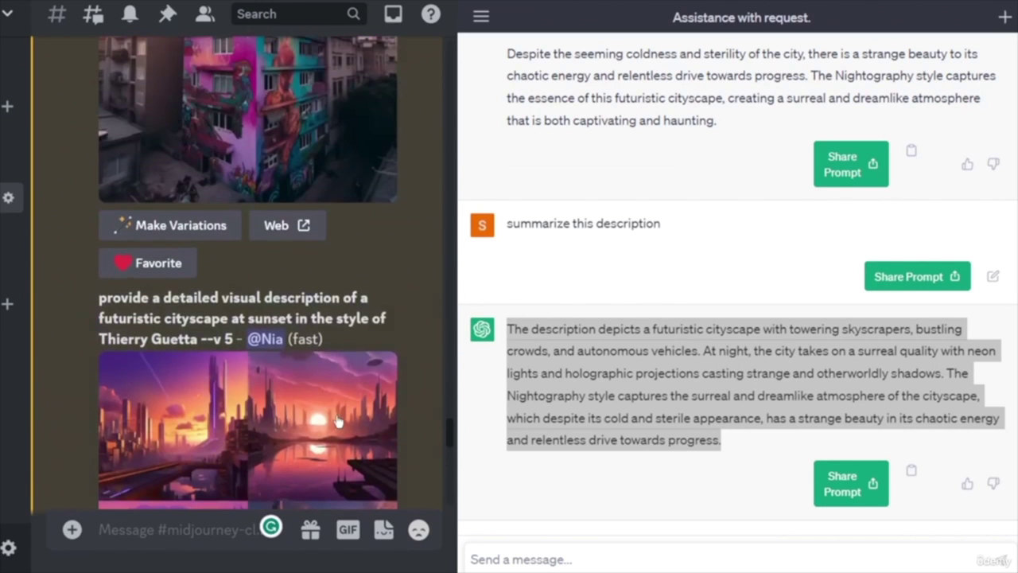
scroll(337, 422, "down", 3)
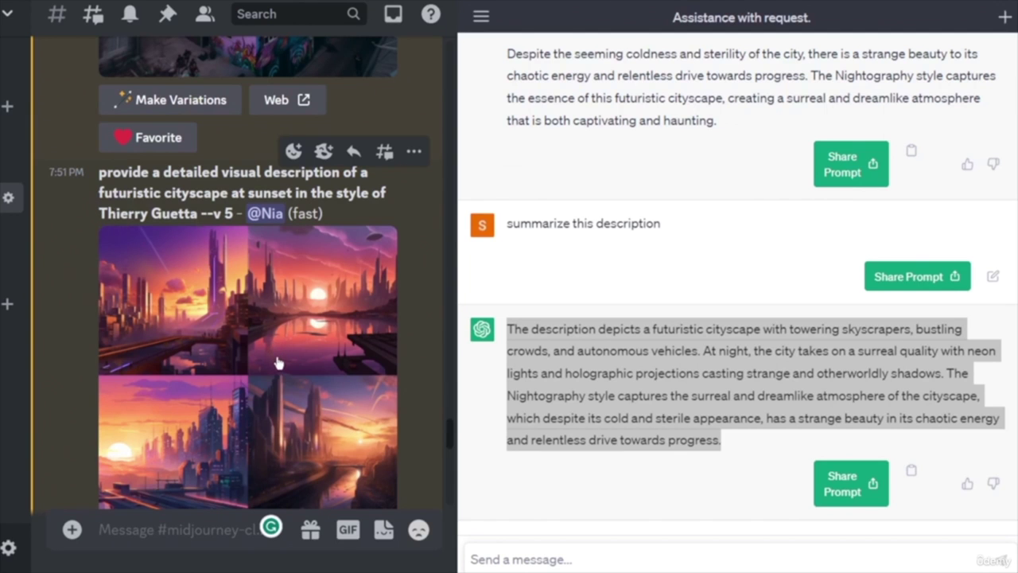
scroll(291, 346, "up", 10)
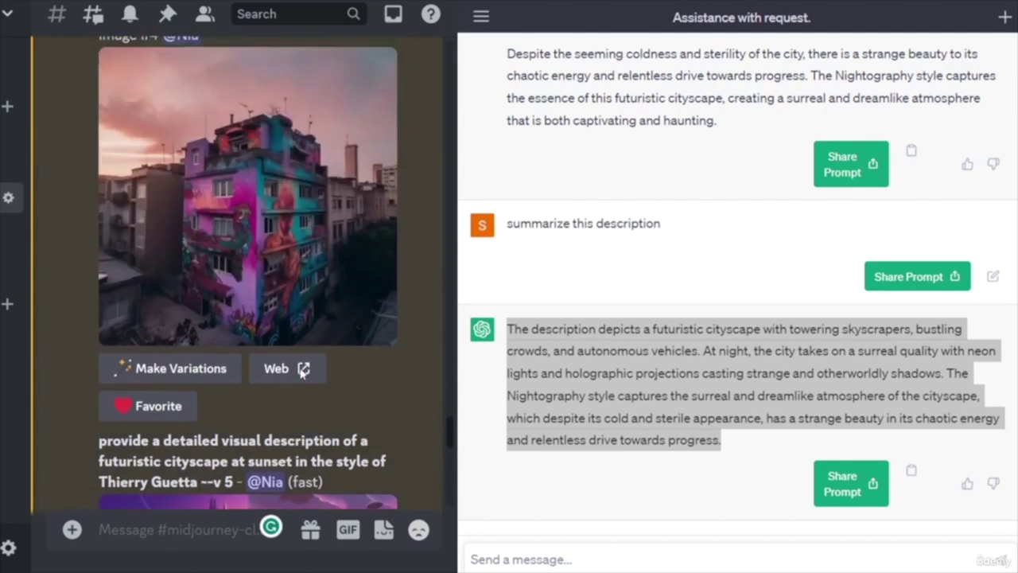
scroll(303, 362, "up", 5)
scroll(302, 362, "down", 15)
scroll(303, 362, "up", 12)
scroll(302, 362, "down", 10)
scroll(302, 362, "up", 5)
scroll(303, 362, "down", 15)
scroll(302, 362, "up", 5)
scroll(302, 362, "up", 10)
scroll(390, 366, "down", 8)
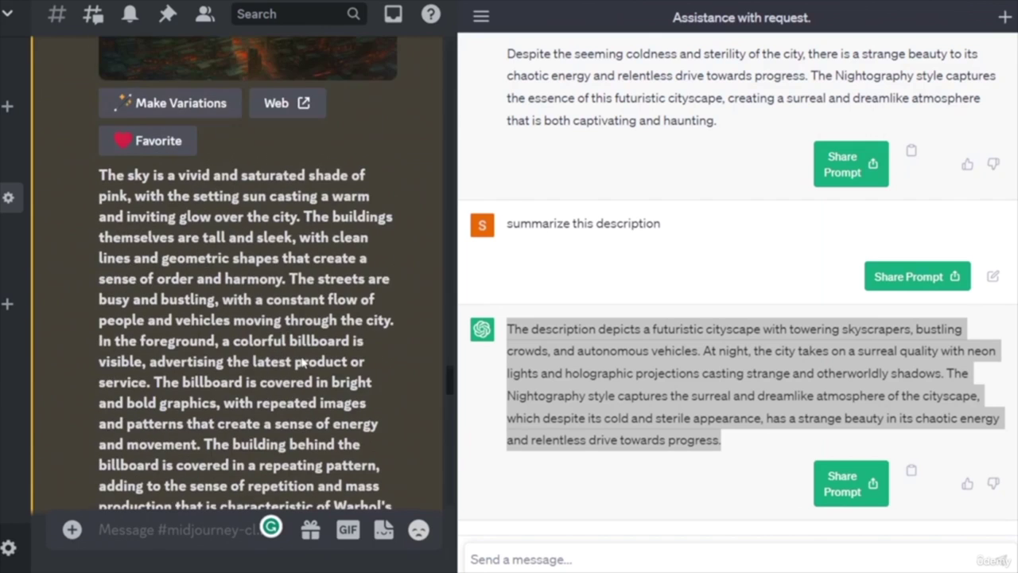
scroll(447, 380, "down", 10)
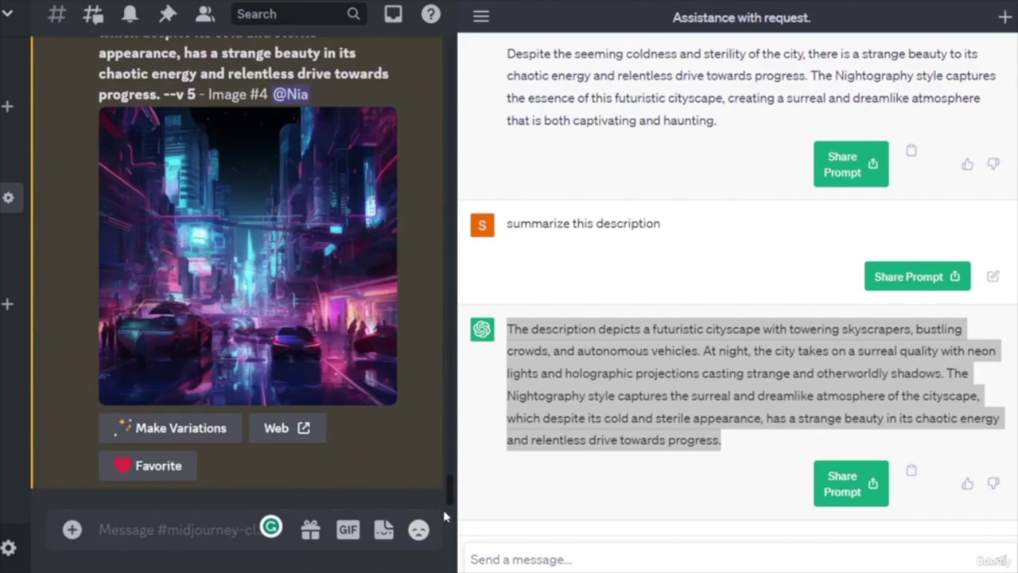
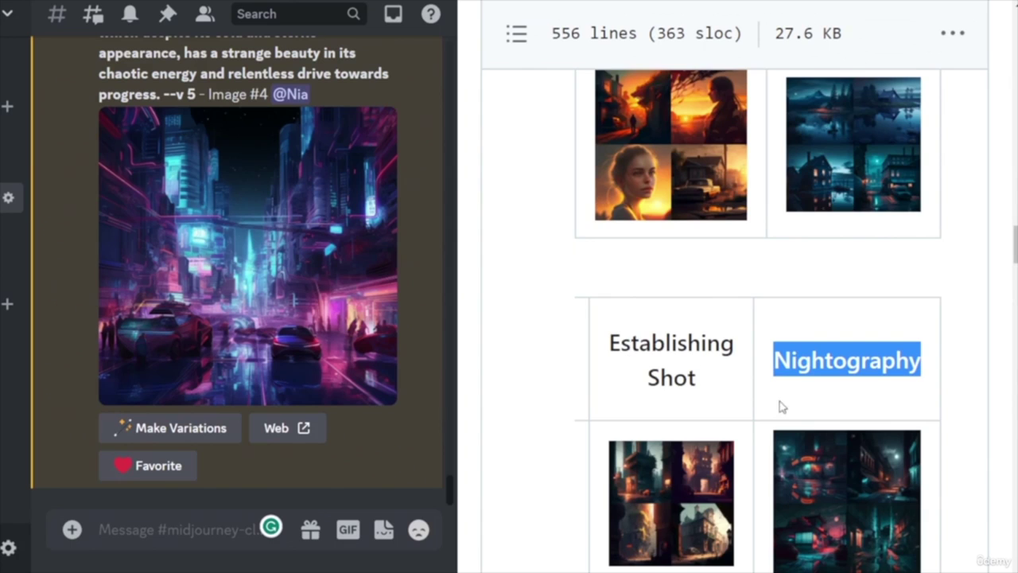
- Scroll the GitHub style table until the Filmic, Film Noir Style and Cinematic row shows
scroll(779, 406, "down", 1)
scroll(750, 507, "up", 3)
scroll(859, 446, "up", 4)
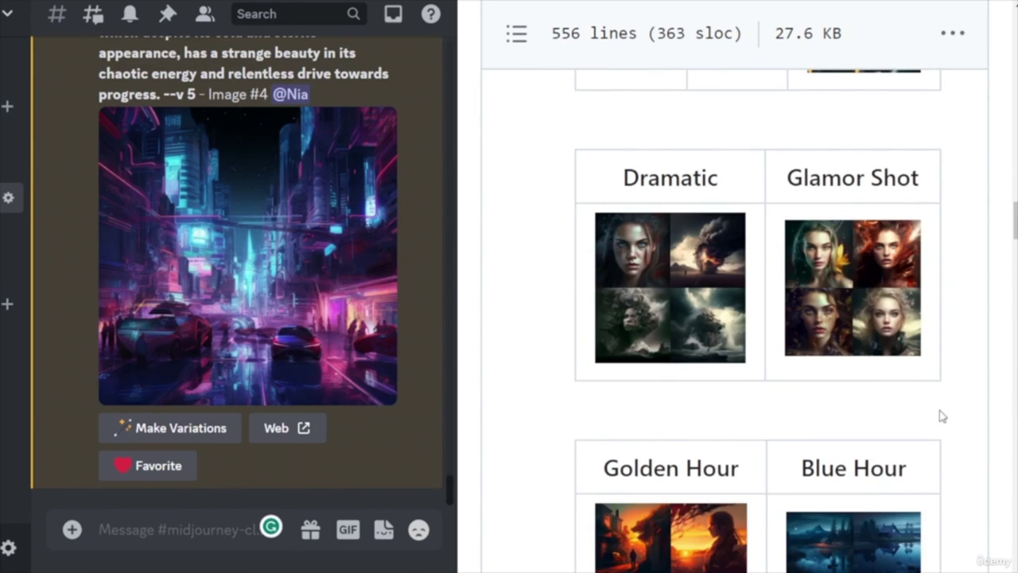
scroll(956, 386, "up", 4)
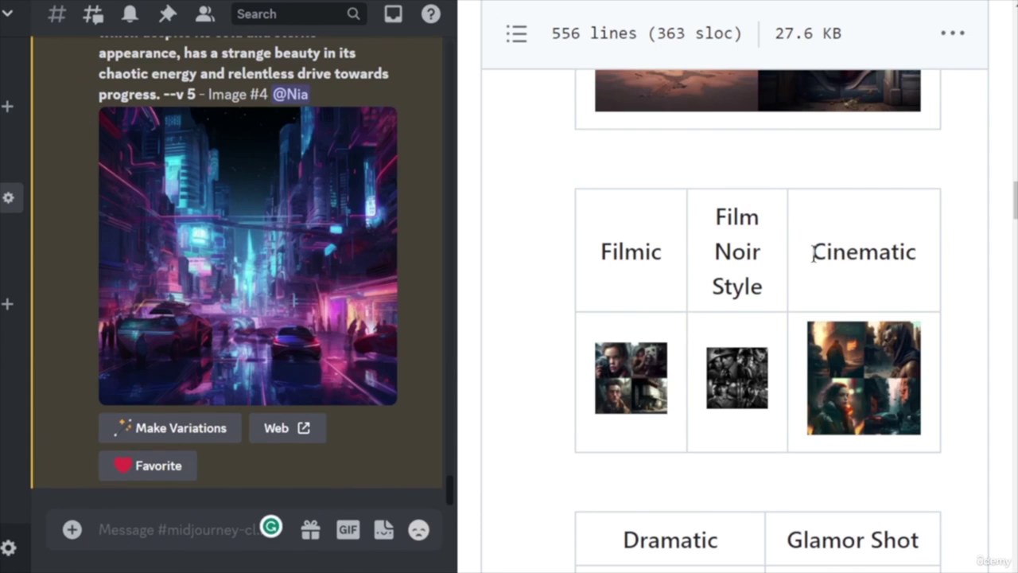
scroll(855, 358, "down", 5)
scroll(855, 358, "up", 1)
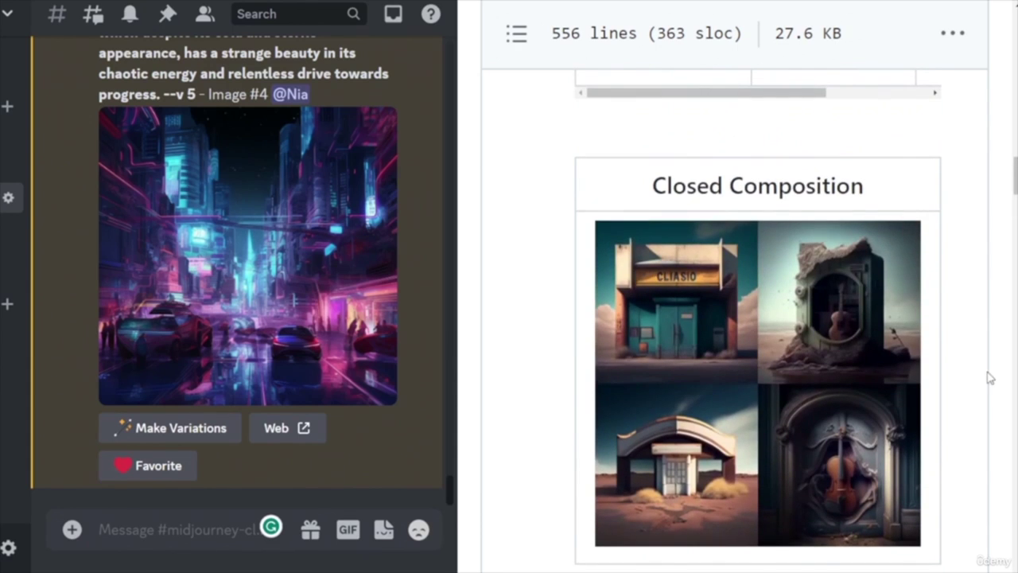
scroll(855, 364, "up", 4)
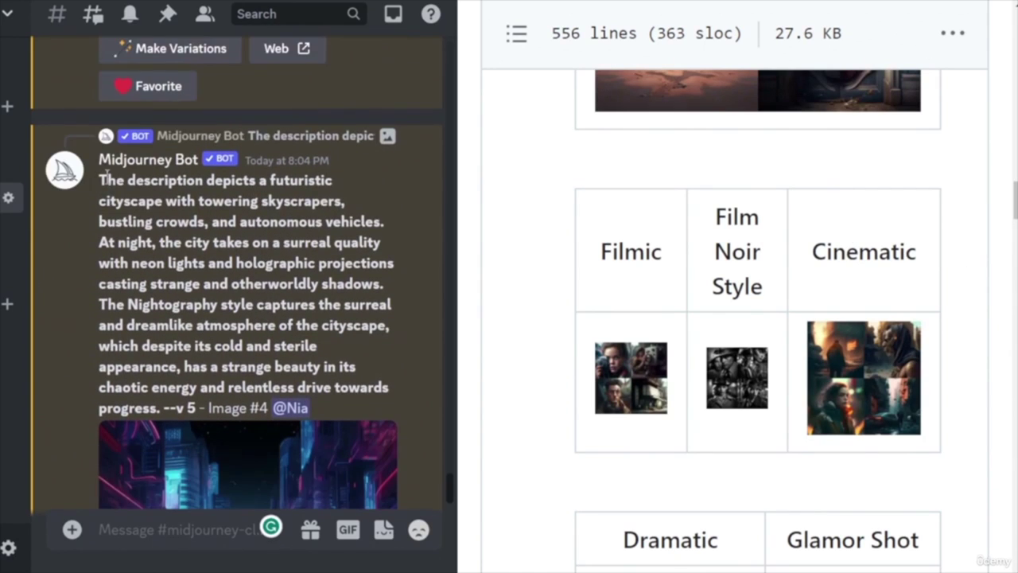
- Submit an /imagine prompt of the bot's futuristic cityscape description followed by 'Cinematic'
left_click_drag(101, 177, 163, 408)
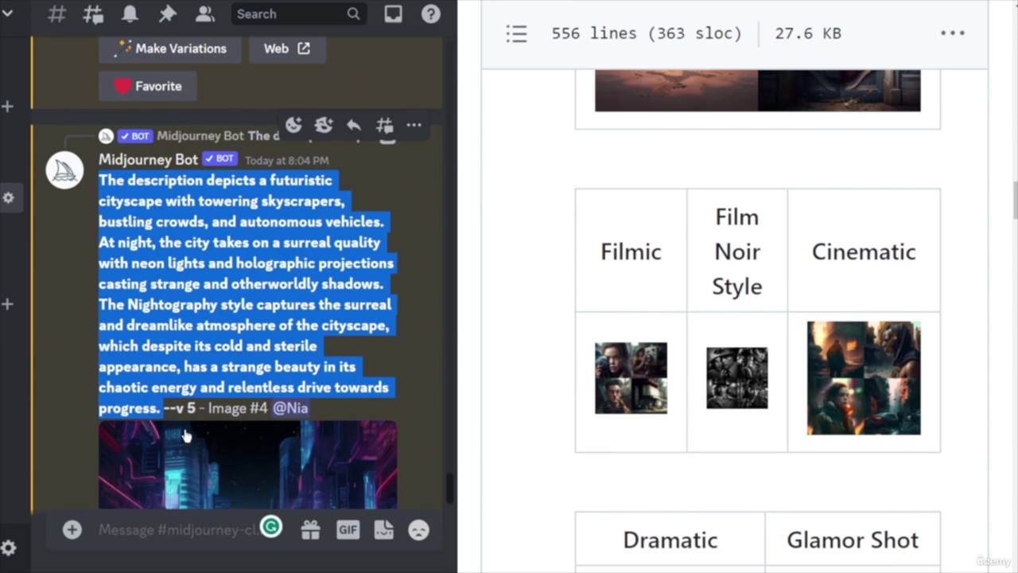
left_click(177, 529)
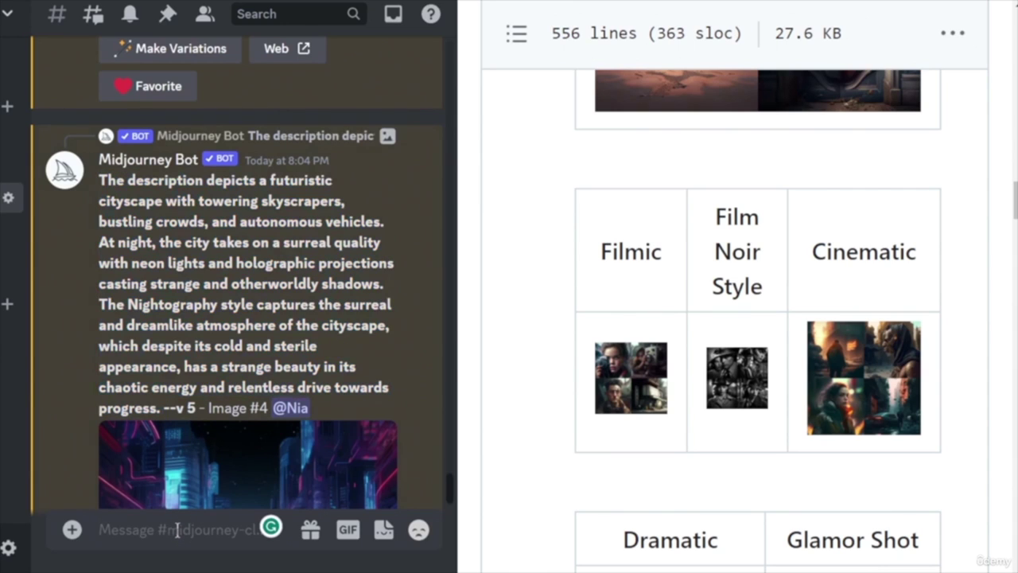
type("/imagine prompt")
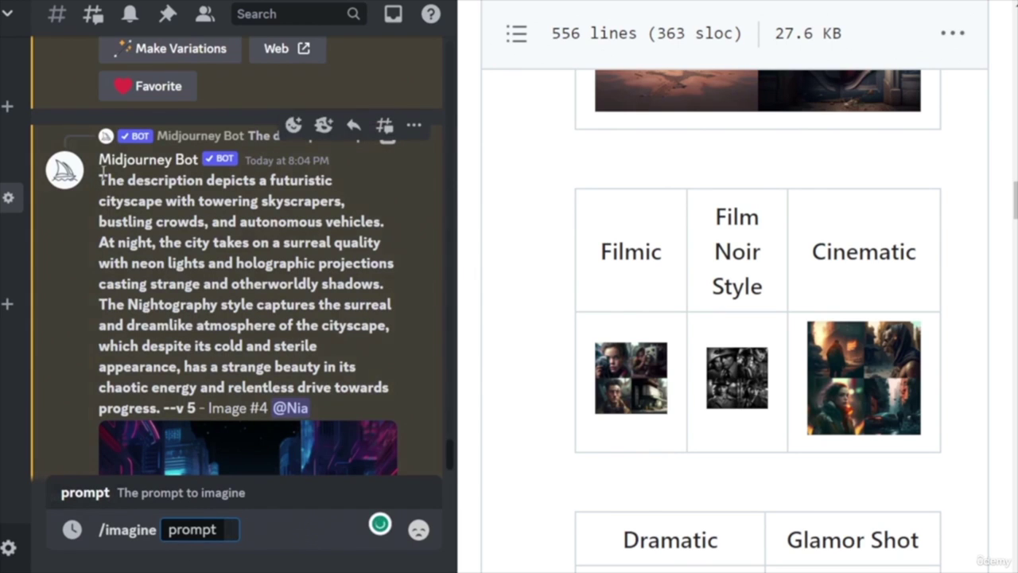
left_click_drag(100, 180, 168, 410)
key("ctrl+c")
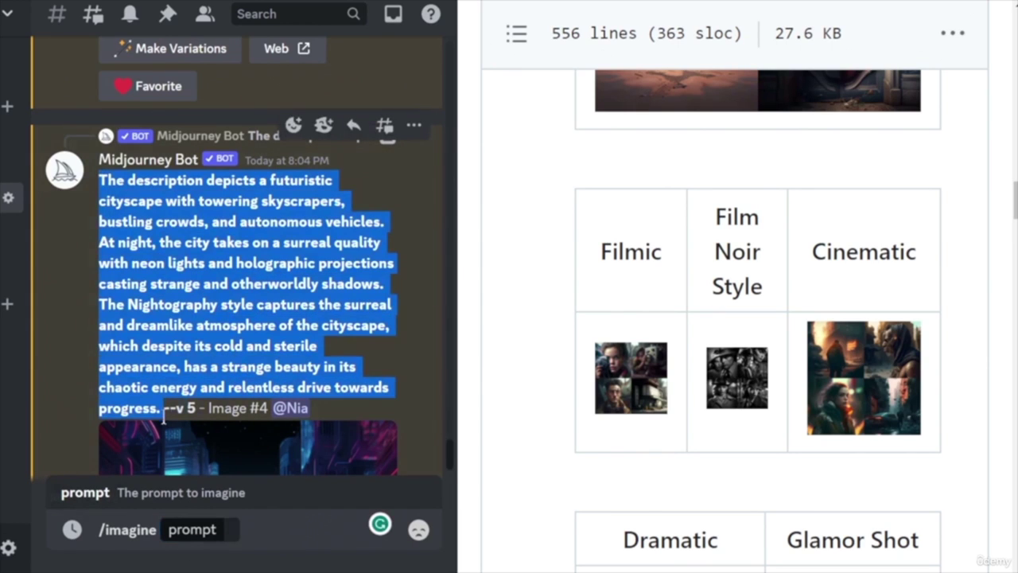
left_click(246, 537)
key("ctrl+v")
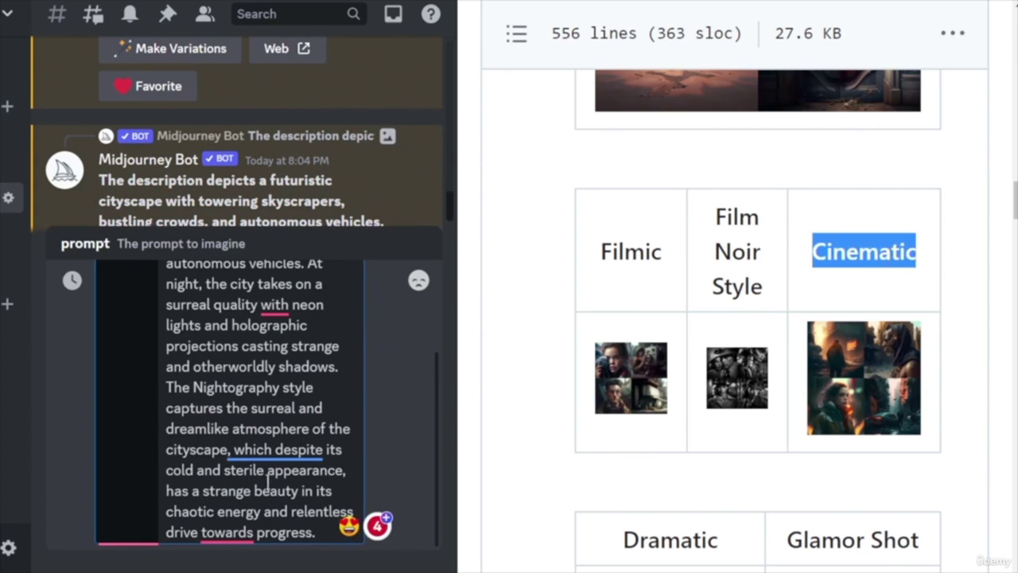
left_click(324, 531)
type("Cinematic")
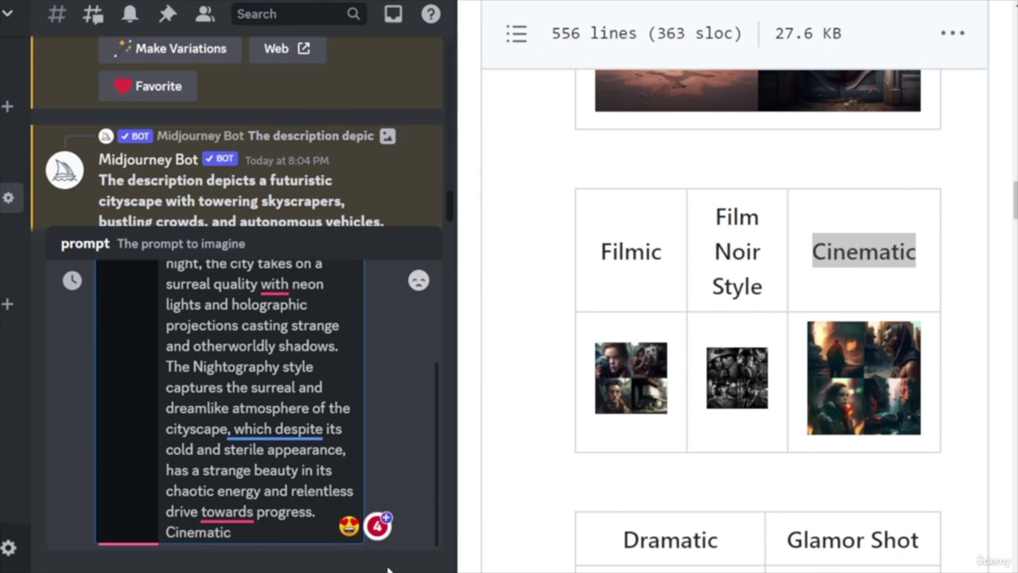
key("Return")
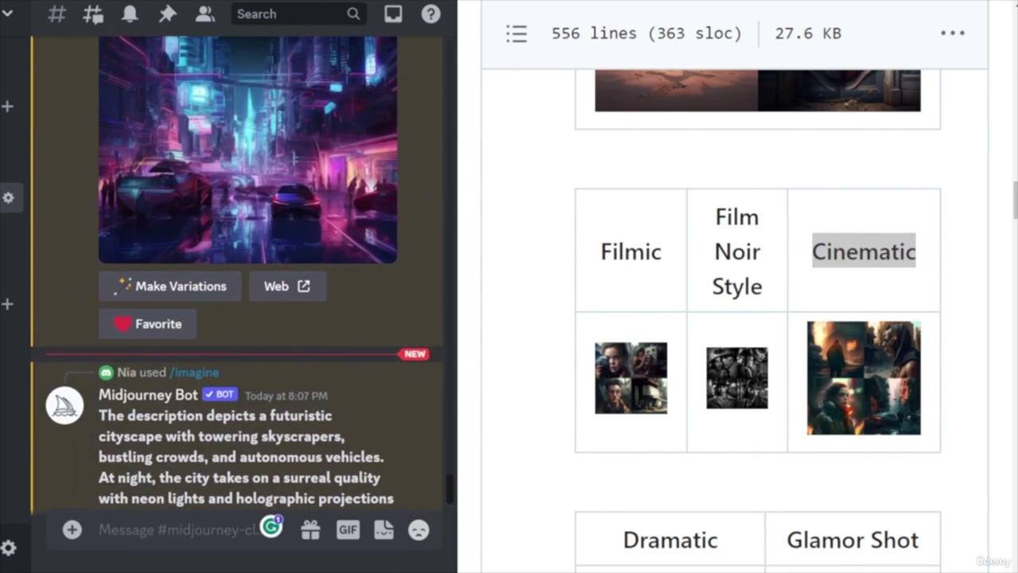
- Copy 'Dramatic' from the style table and submit the cityscape prompt ending 'Cinematic, Dramatic'
scroll(844, 388, "down", 4)
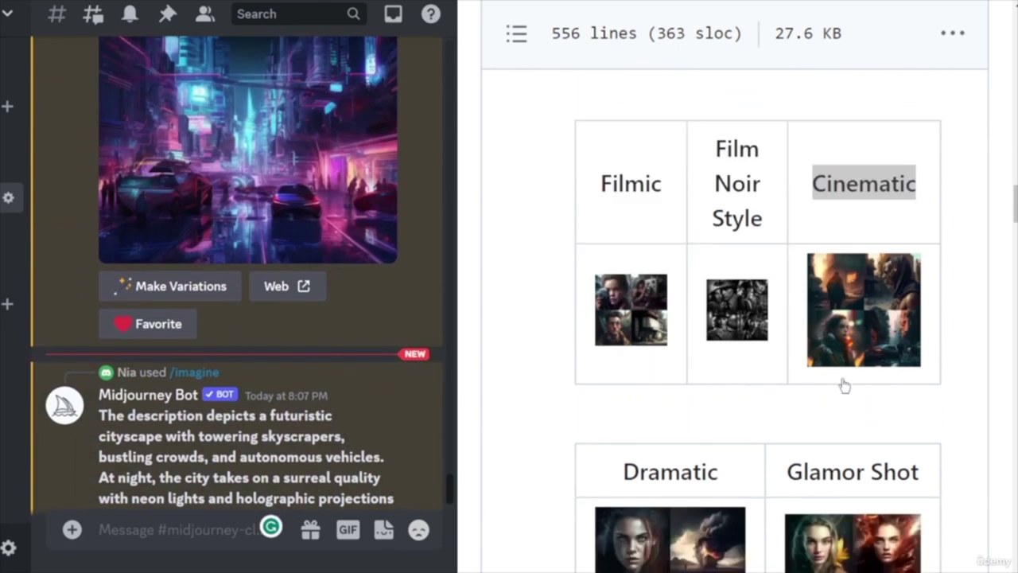
double_click(670, 250)
key("ctrl+c")
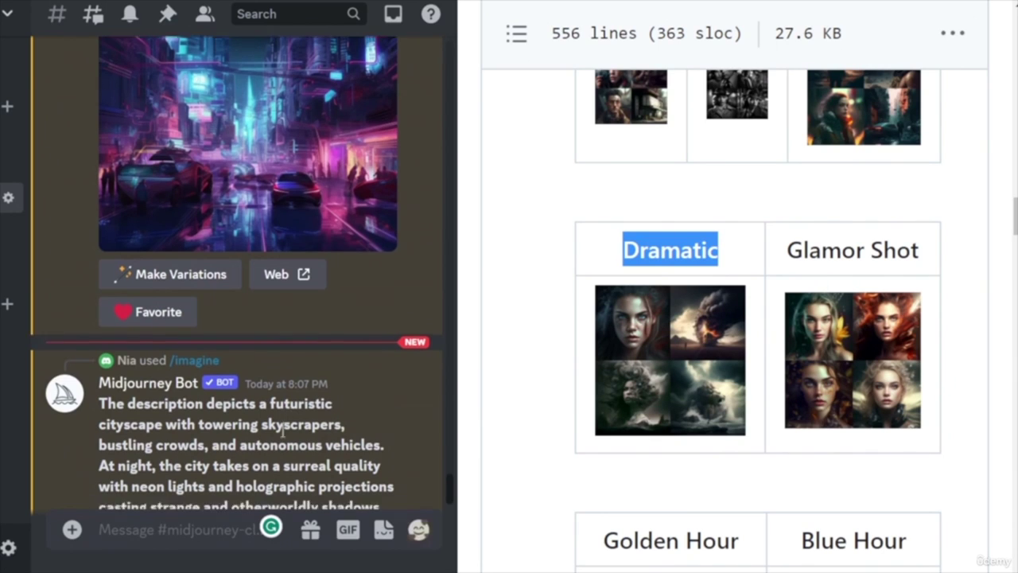
left_click(175, 531)
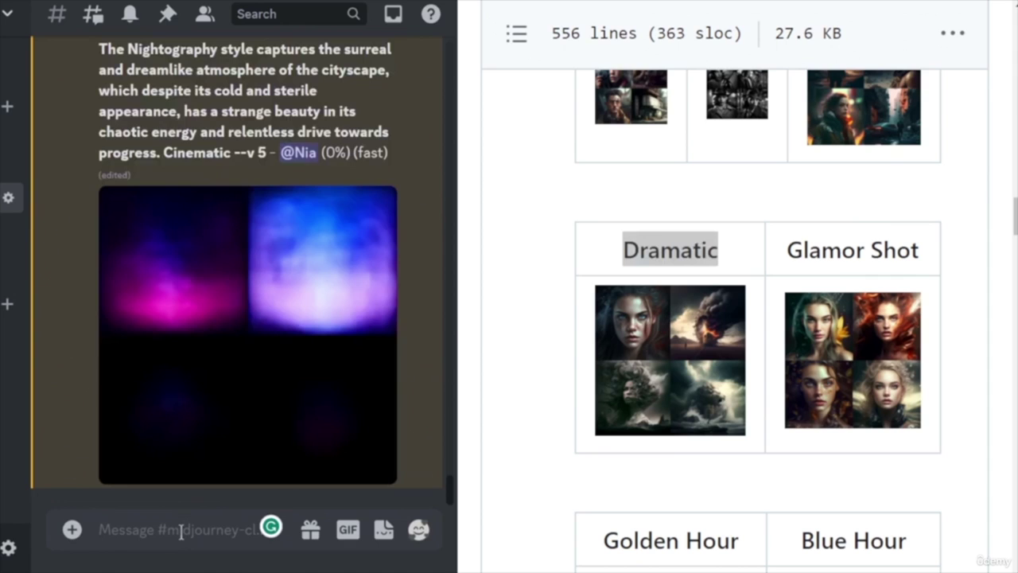
type("/imagine prompt")
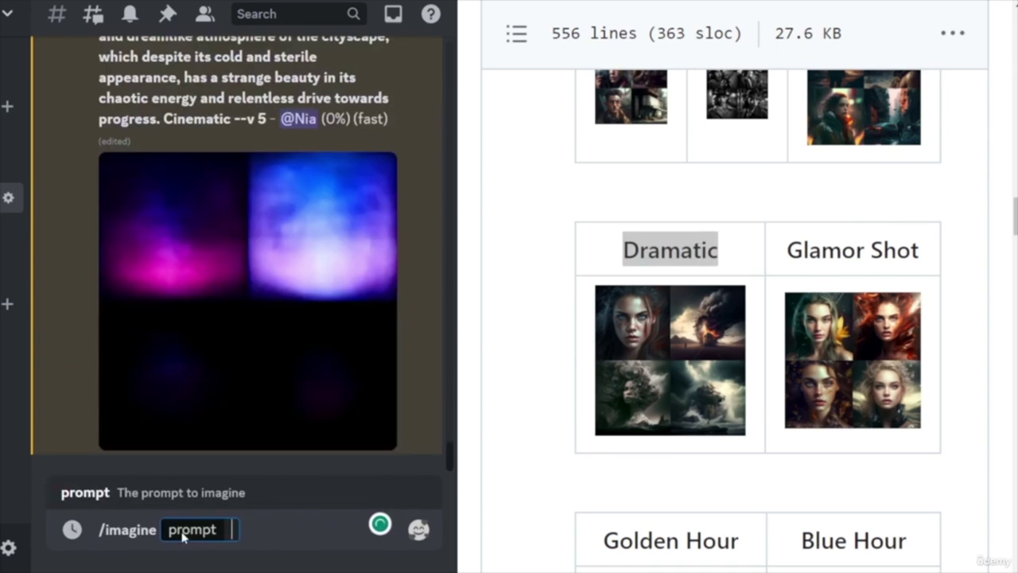
key("ctrl+v")
scroll(275, 400, "up", 3)
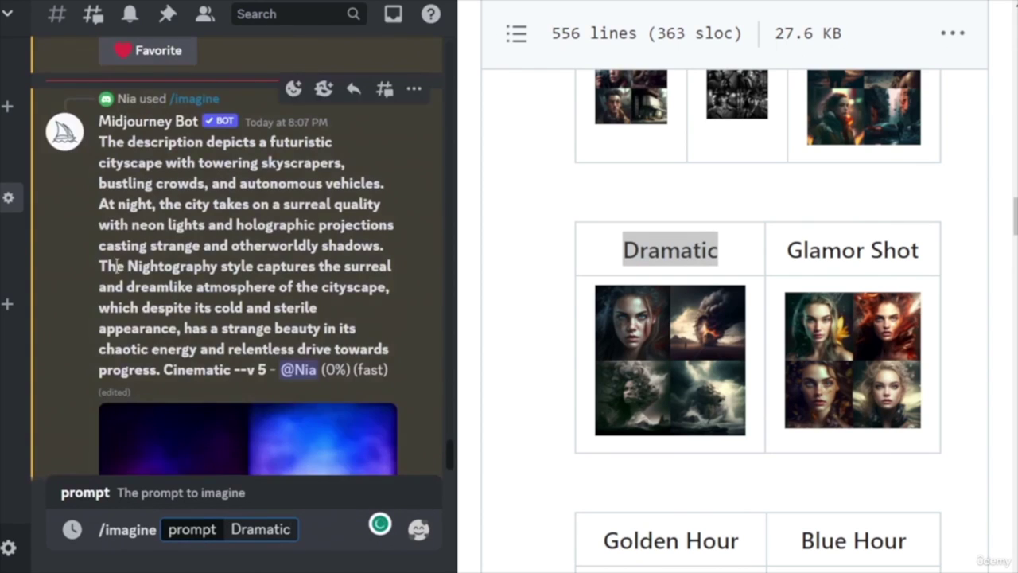
left_click_drag(98, 142, 237, 372)
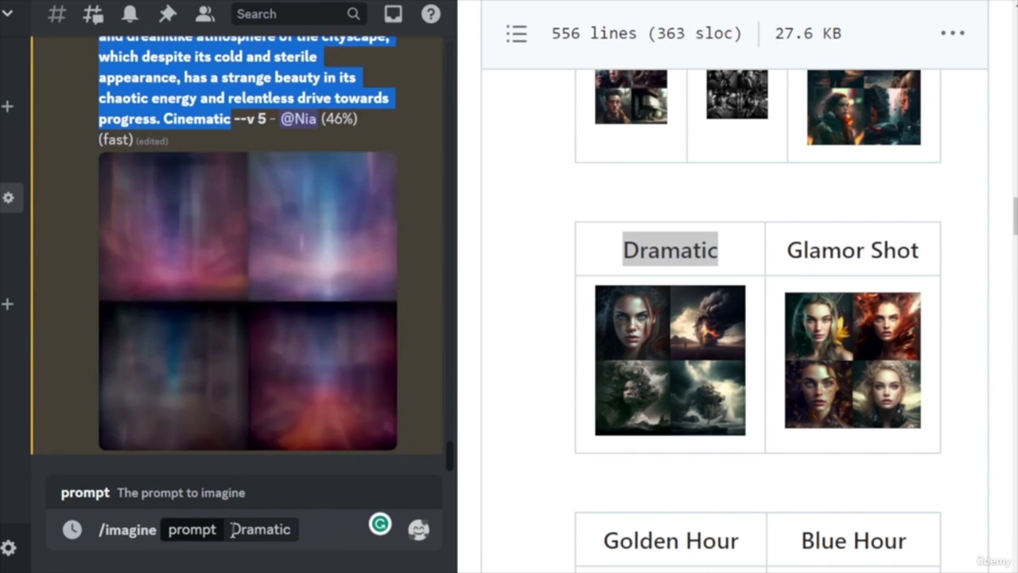
key("Return")
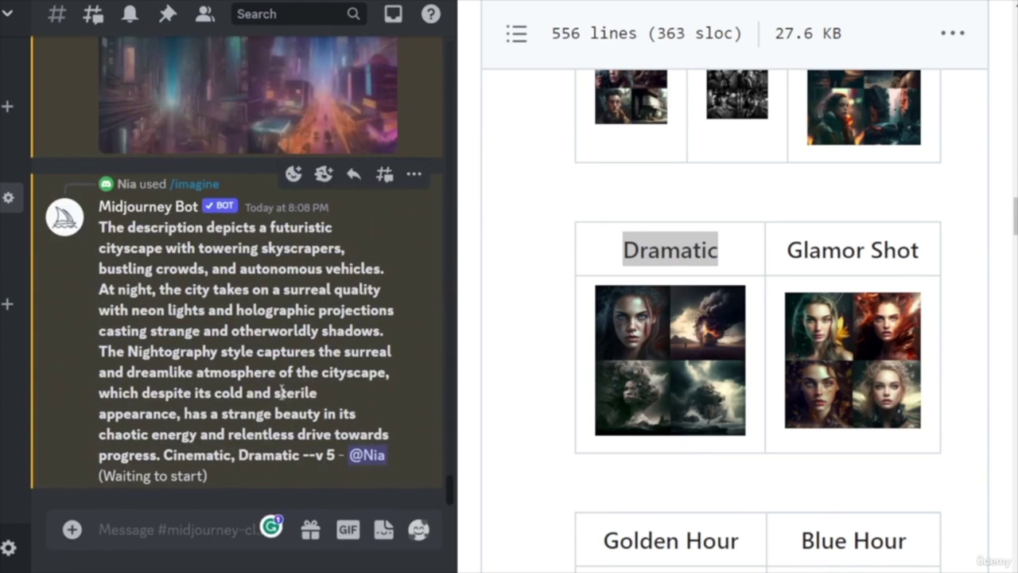
- Scroll the GitHub README past Dramatic, Golden Hour and Cinematic Haze to Claymation and Video Frame Capture
scroll(852, 470, "down", 10)
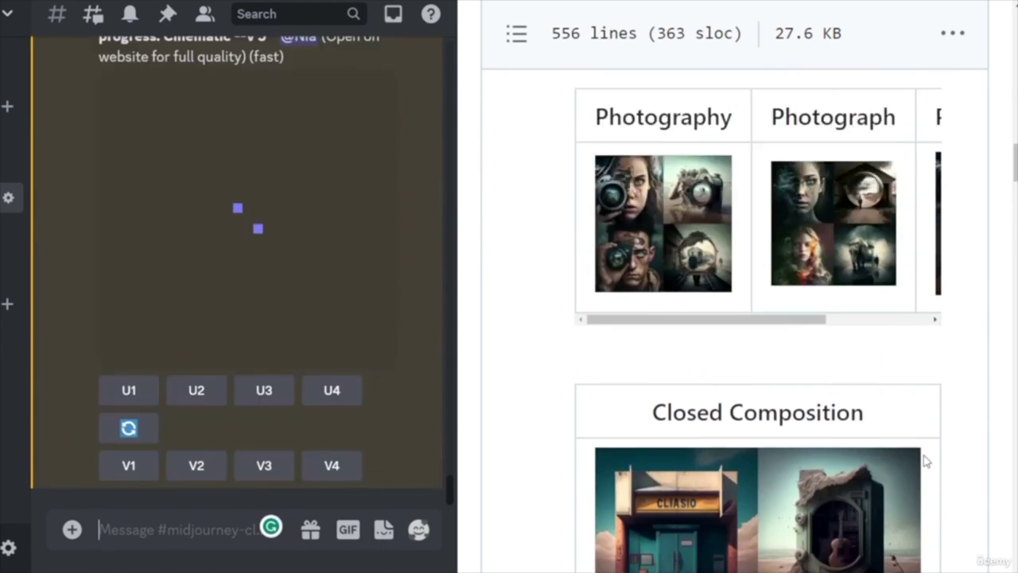
scroll(925, 462, "up", 8)
scroll(920, 451, "up", 4)
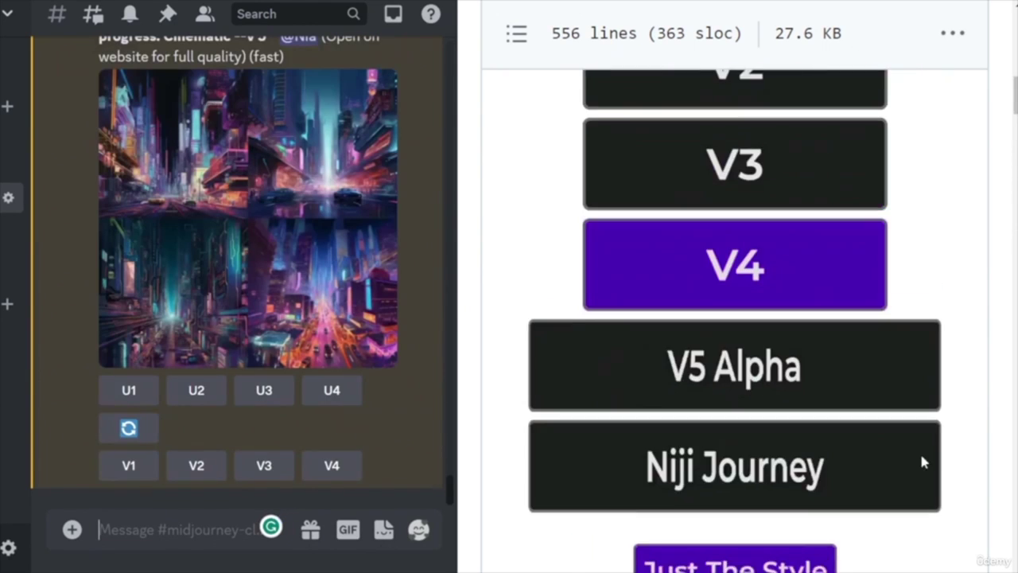
scroll(920, 451, "down", 8)
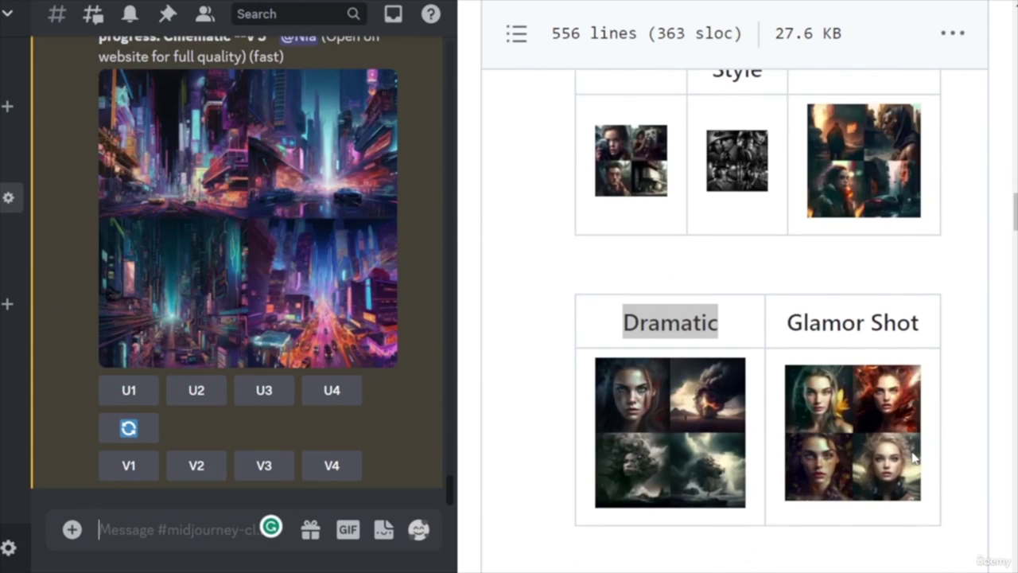
scroll(914, 457, "down", 12)
scroll(913, 458, "down", 7)
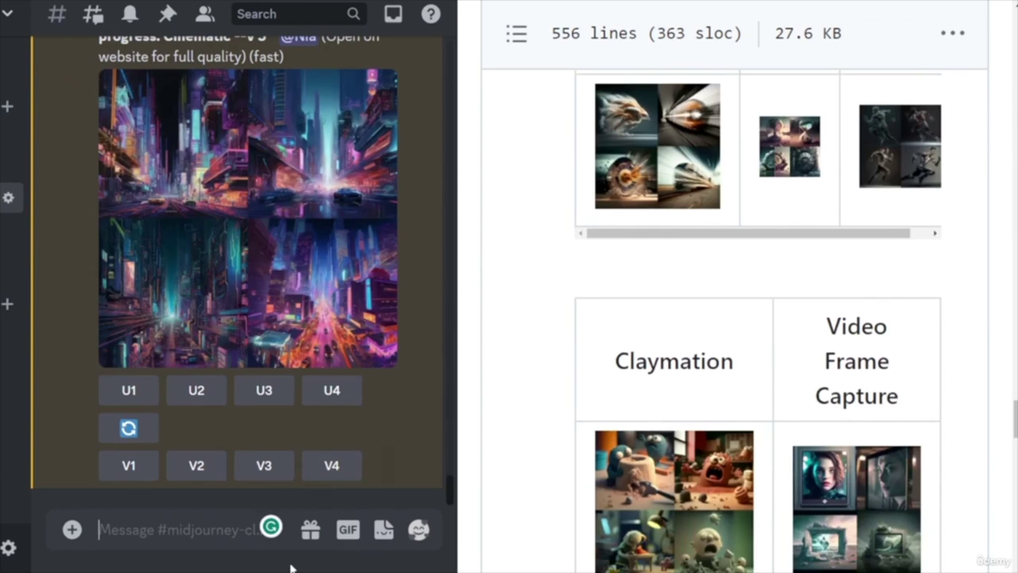
scroll(215, 318, "up", 2)
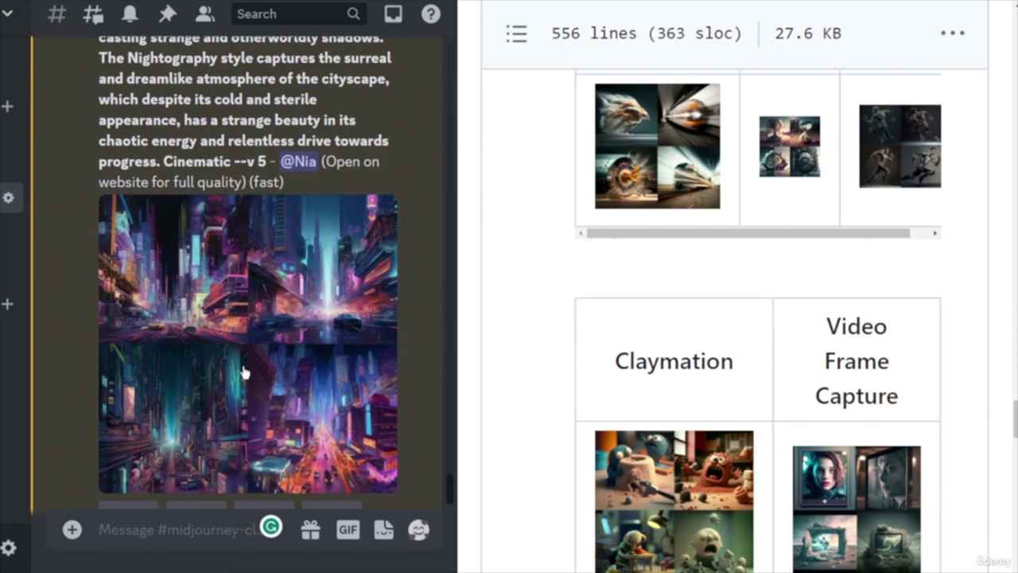
- Upscale the first and second images of the city grid
scroll(236, 383, "down", 3)
left_click(127, 389)
scroll(208, 275, "up", 4)
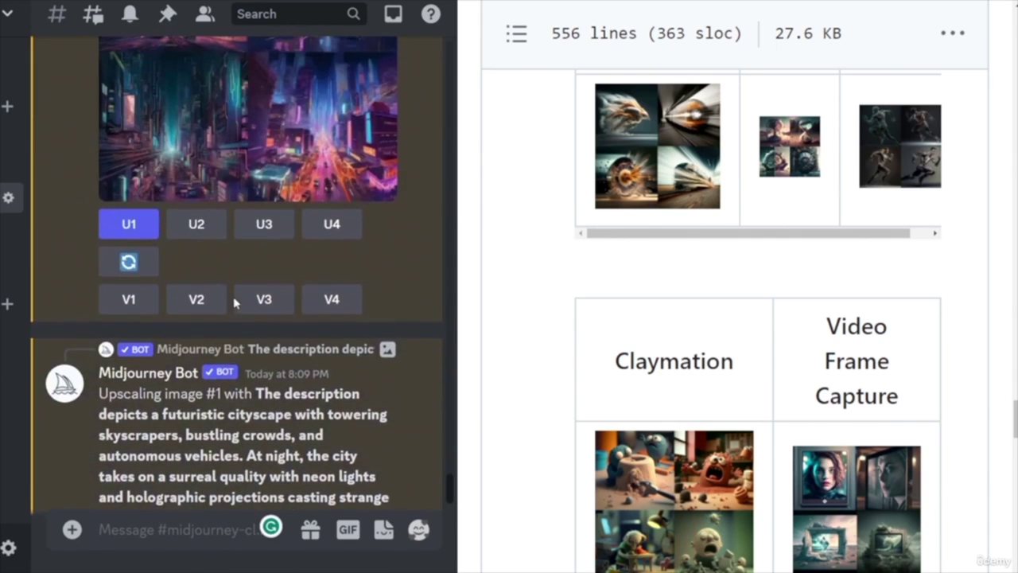
left_click(197, 223)
- Browse the bot's results and upscale image #1 (U1) of the Cinematic, Dramatic grid
scroll(274, 287, "up", 1)
scroll(273, 291, "up", 4)
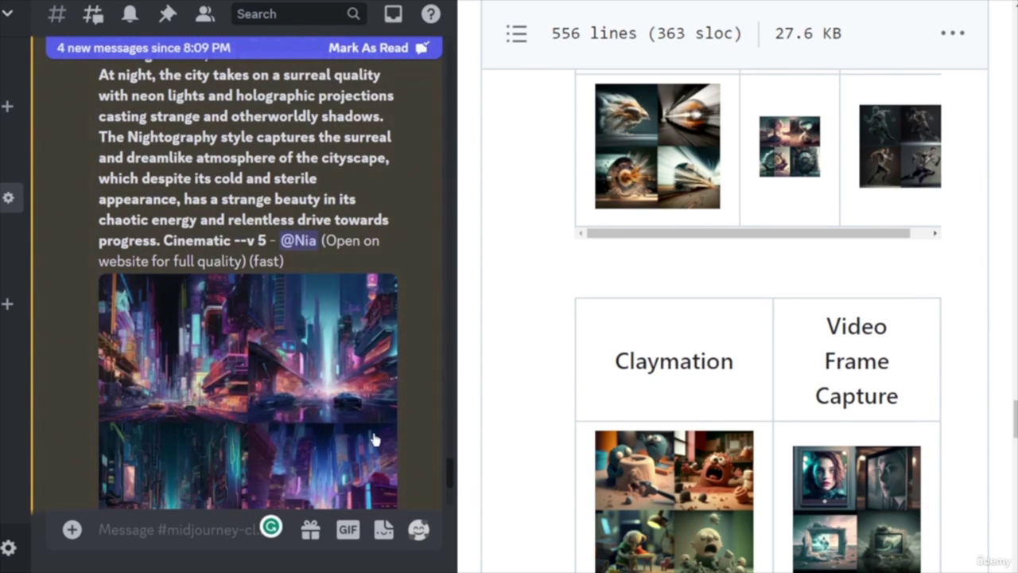
scroll(307, 454, "down", 5)
scroll(310, 453, "down", 3)
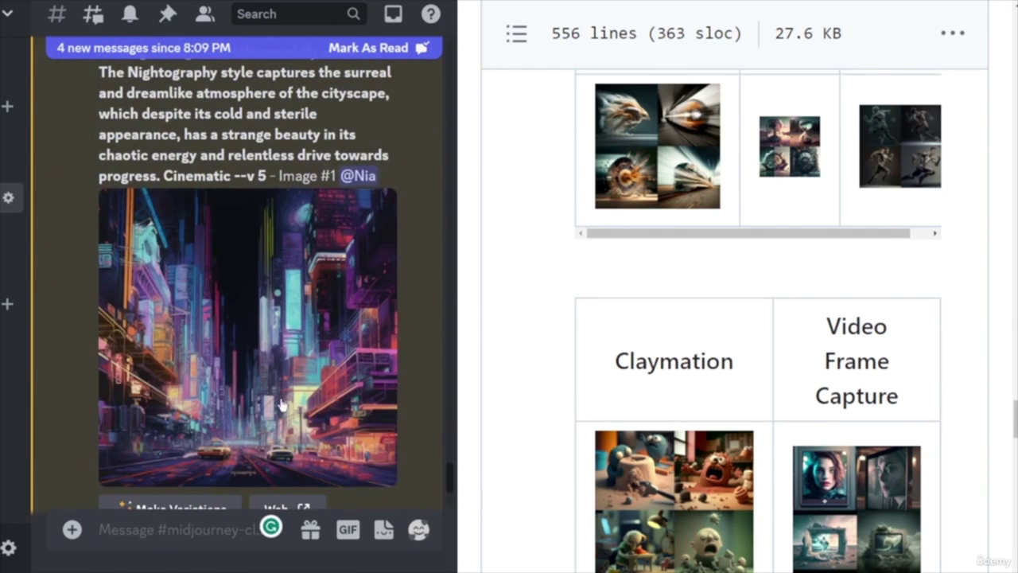
scroll(283, 401, "down", 10)
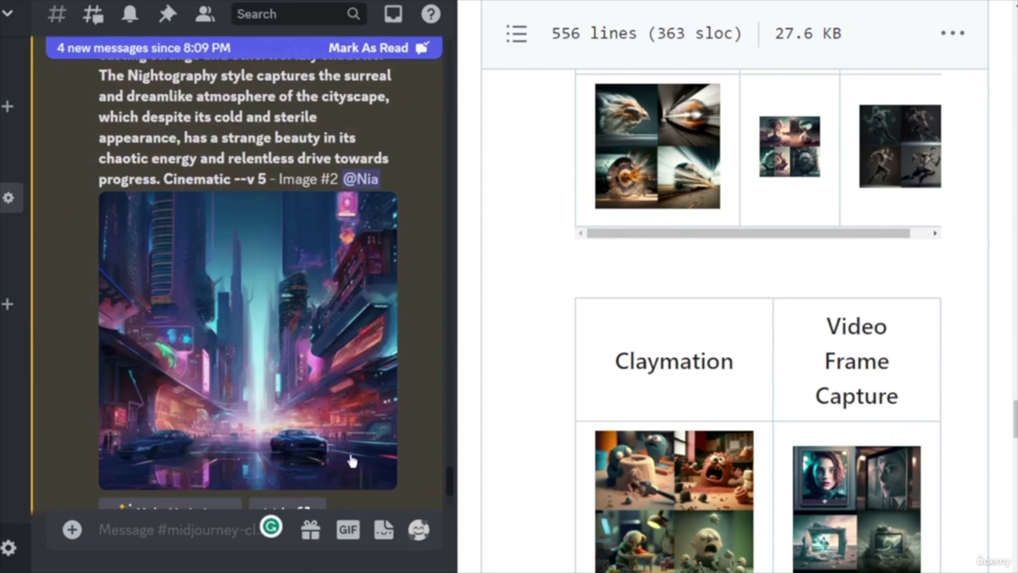
scroll(383, 448, "down", 9)
scroll(383, 447, "down", 10)
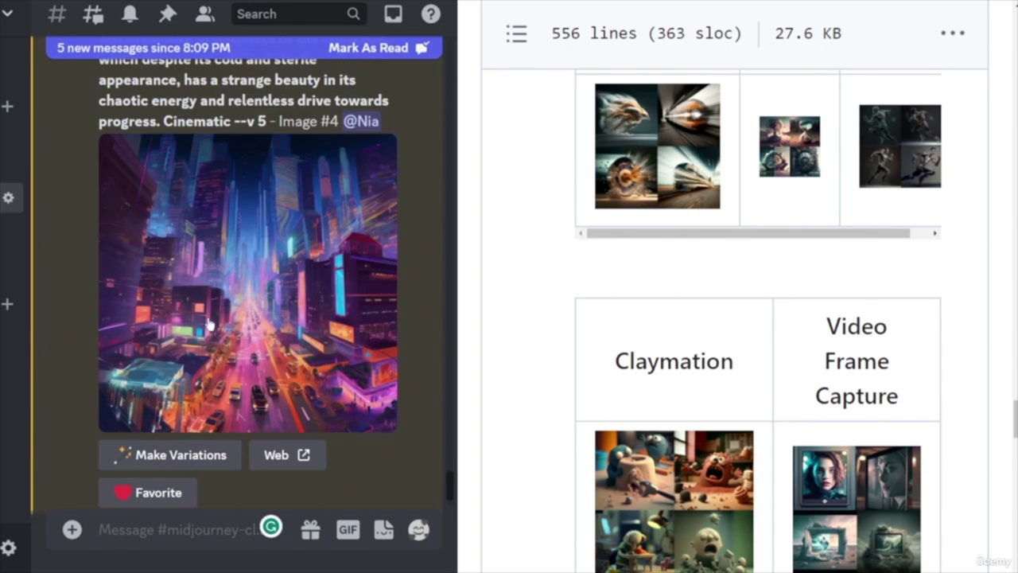
scroll(210, 324, "up", 15)
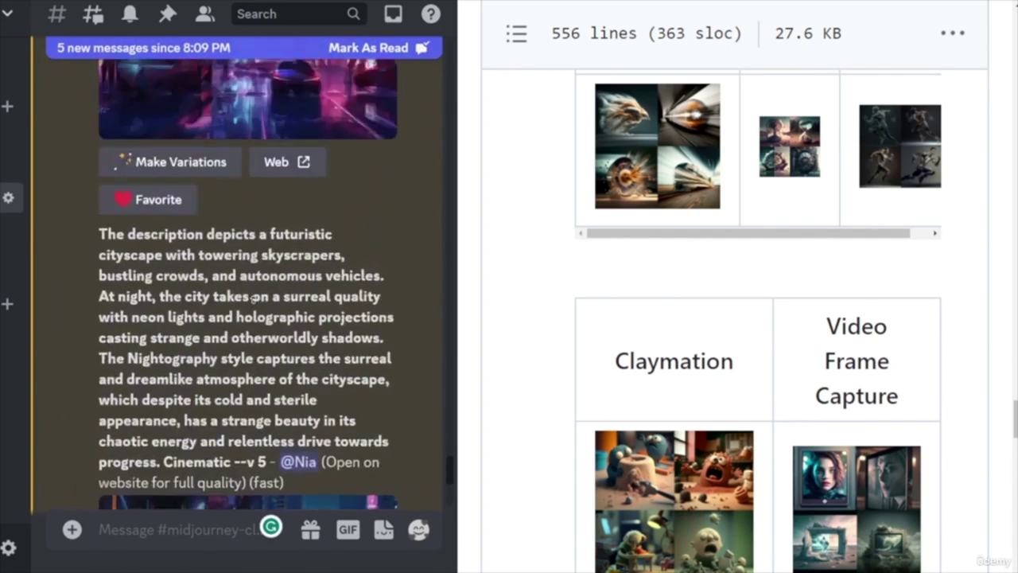
scroll(253, 297, "up", 3)
scroll(370, 381, "down", 8)
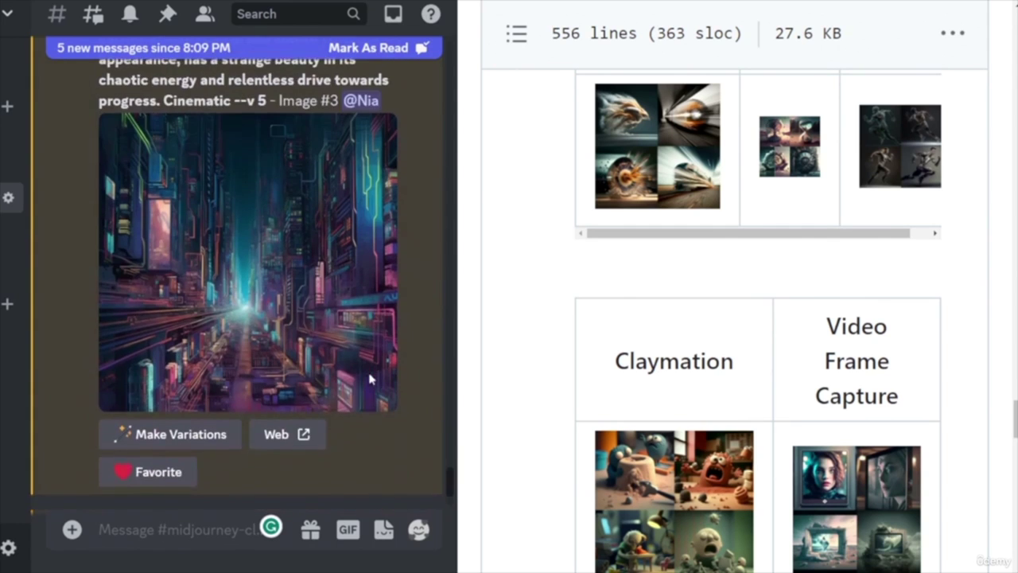
scroll(370, 380, "down", 15)
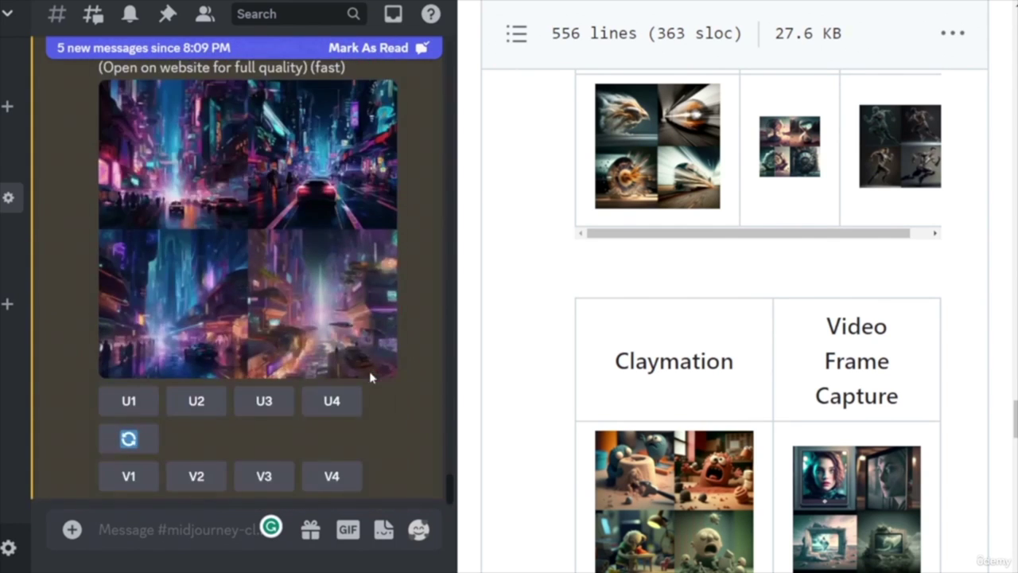
scroll(370, 379, "up", 1)
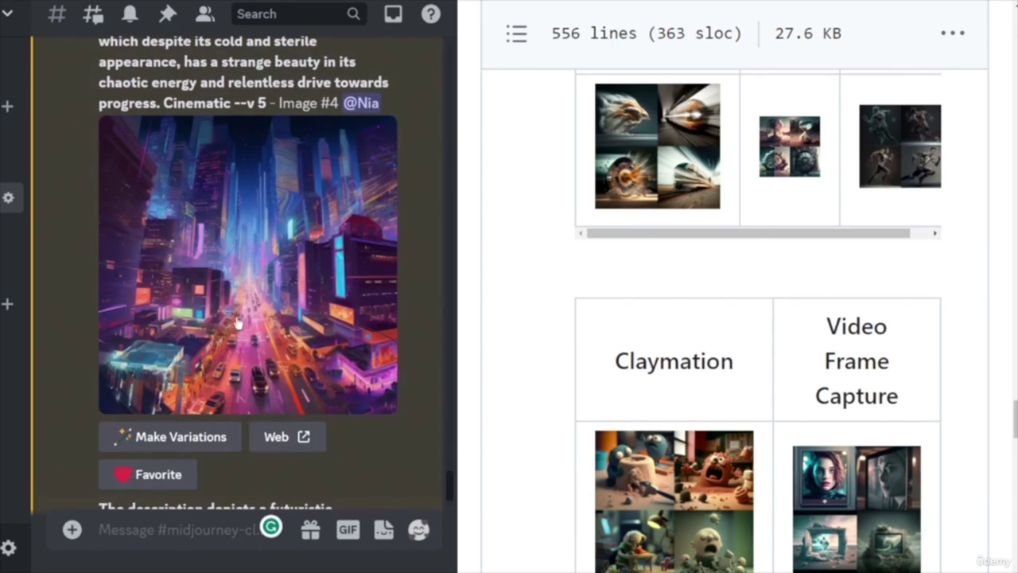
scroll(271, 273, "down", 10)
scroll(392, 392, "up", 4)
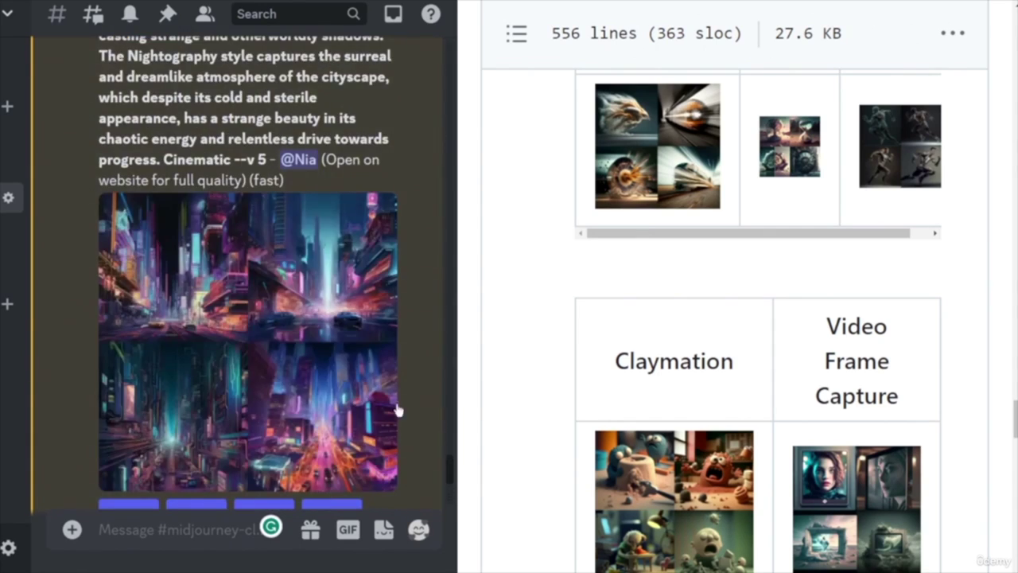
scroll(377, 428, "up", 10)
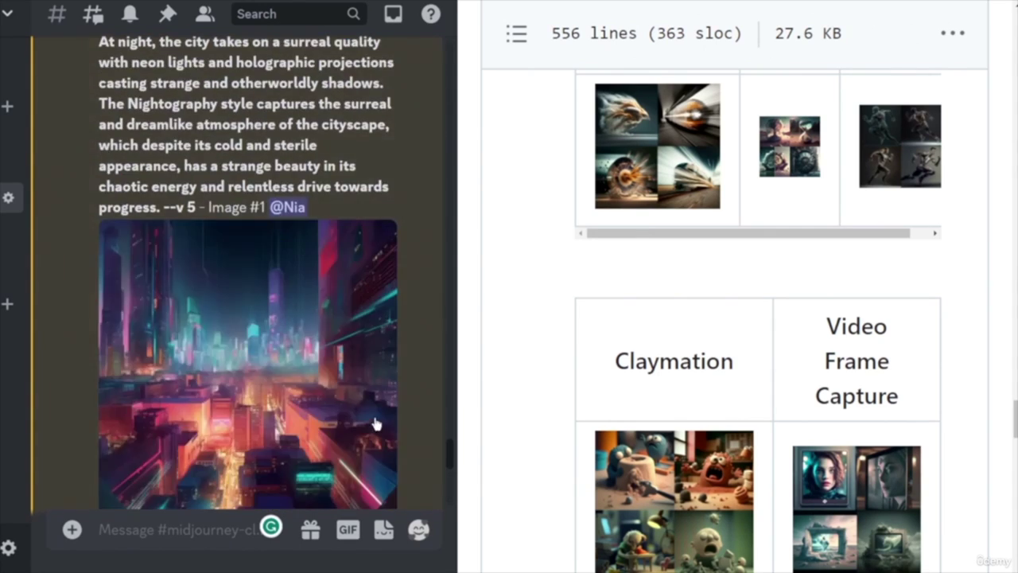
scroll(377, 424, "up", 5)
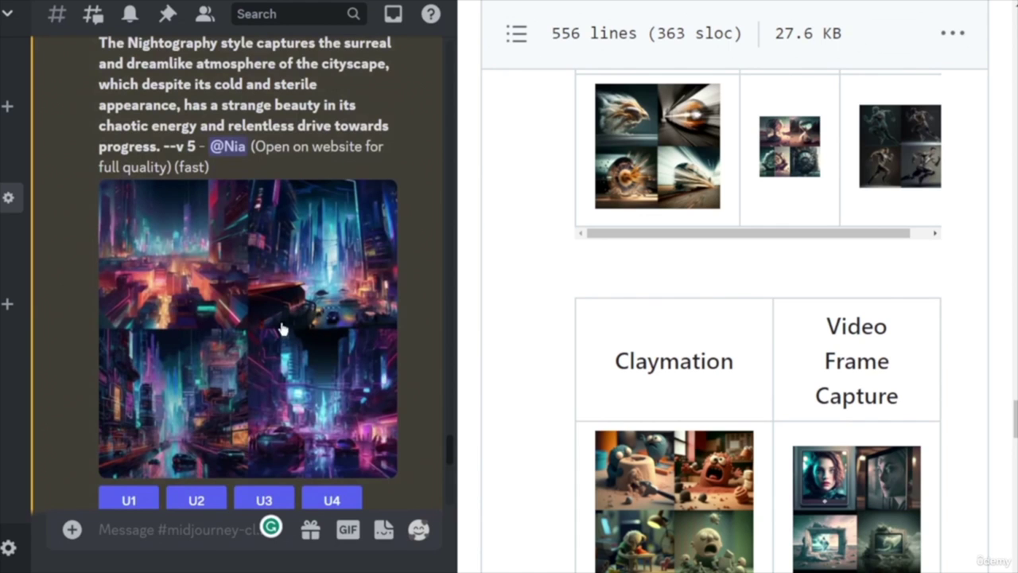
scroll(278, 318, "down", 8)
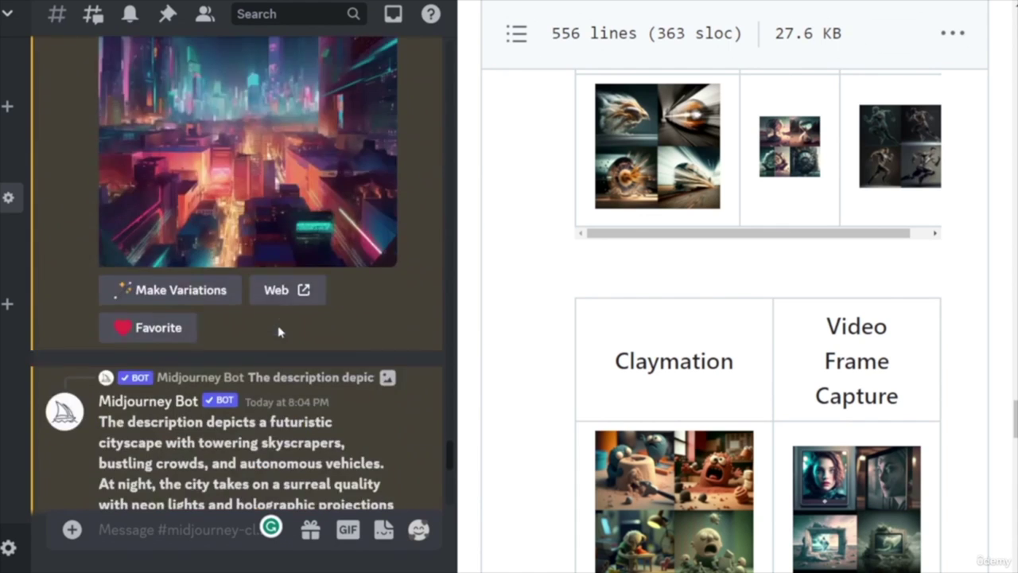
scroll(254, 278, "up", 3)
scroll(236, 243, "down", 4)
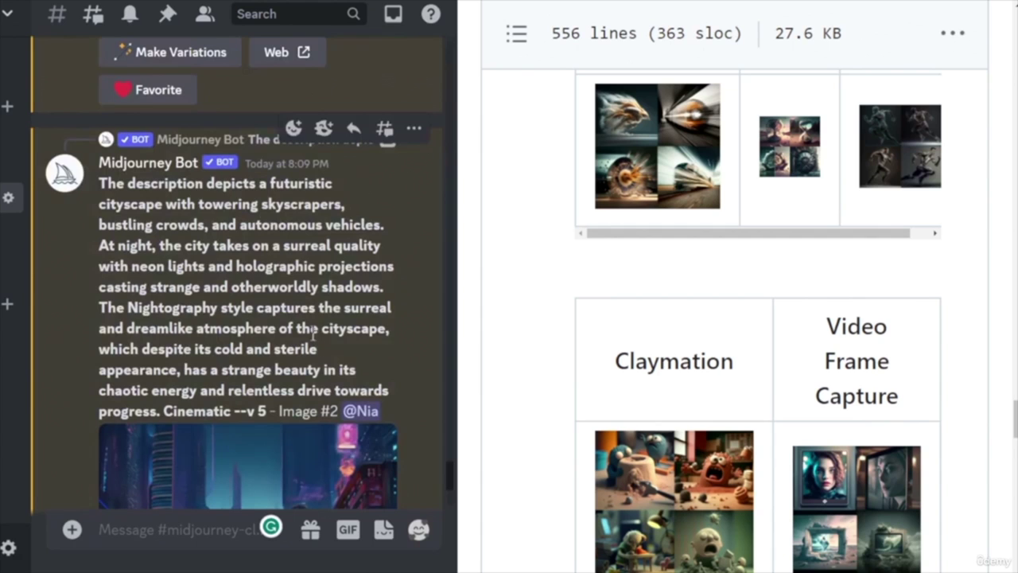
scroll(211, 338, "up", 4)
scroll(318, 344, "down", 15)
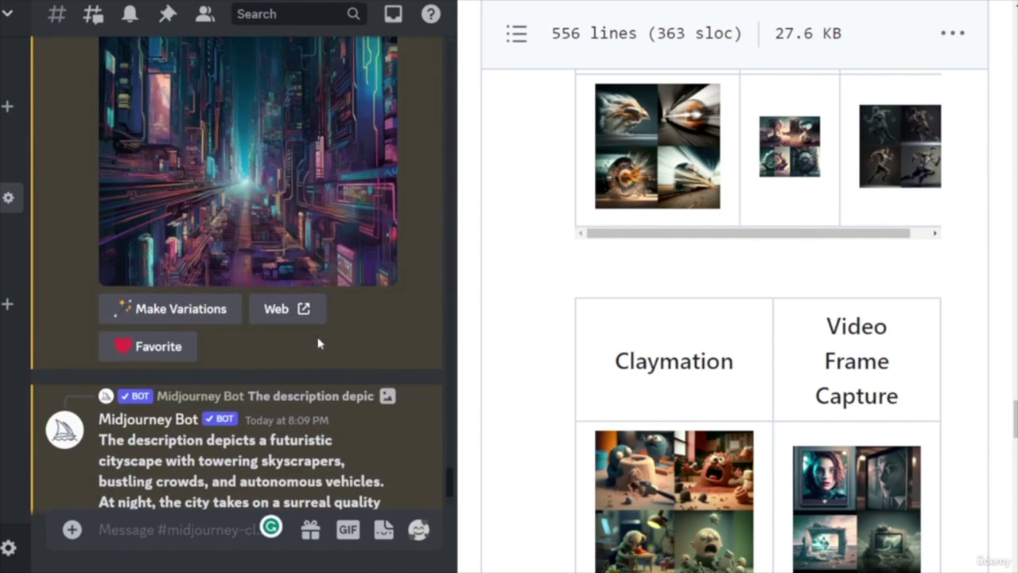
scroll(350, 230, "down", 5)
scroll(364, 252, "down", 9)
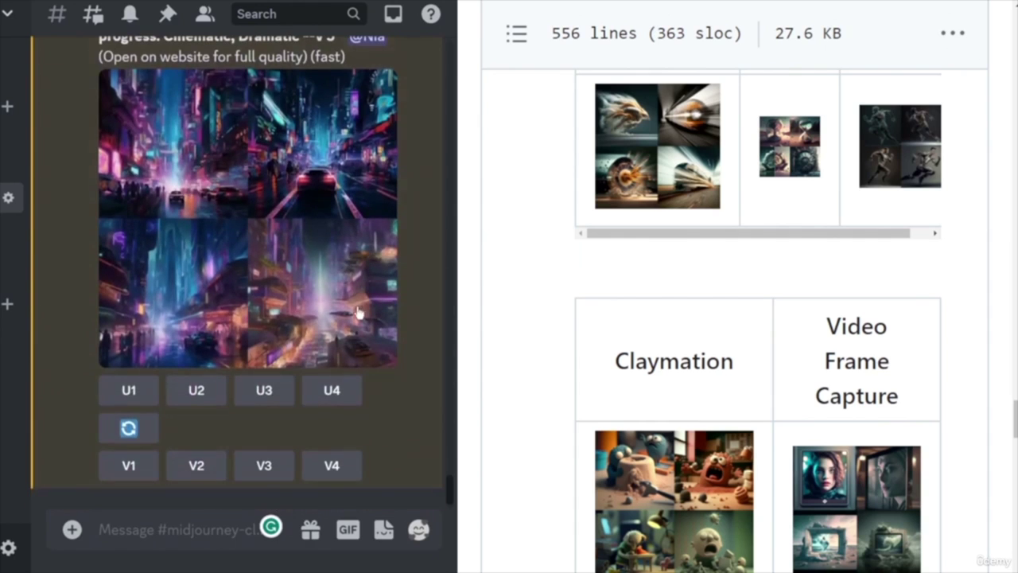
scroll(282, 326, "up", 3)
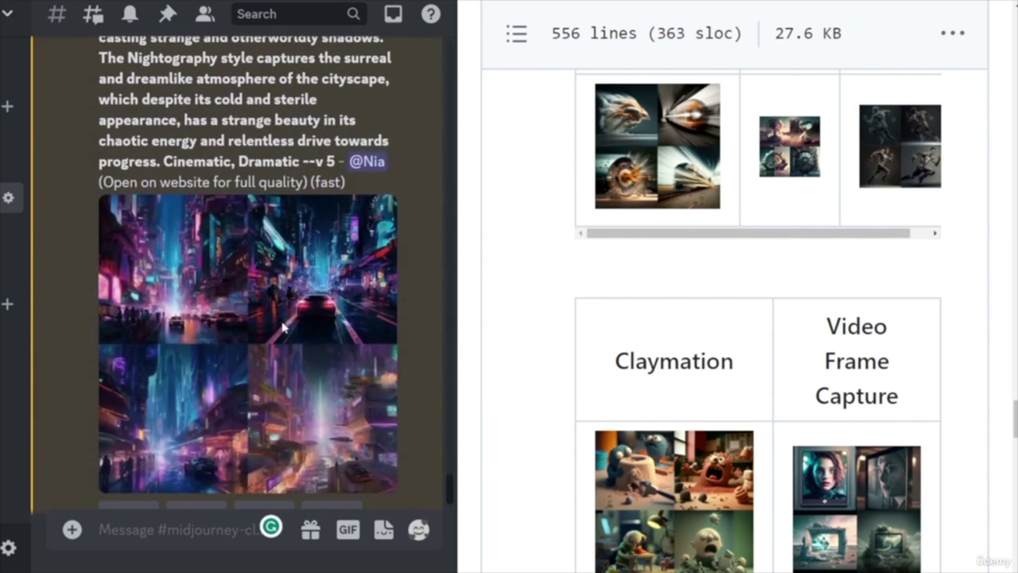
scroll(233, 296, "down", 3)
left_click(129, 390)
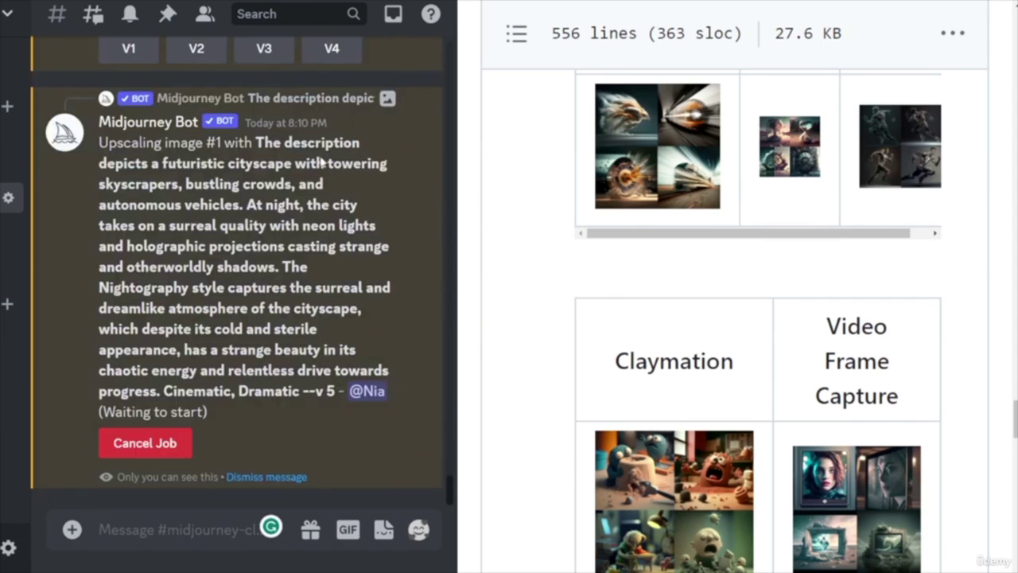
scroll(284, 295, "up", 6)
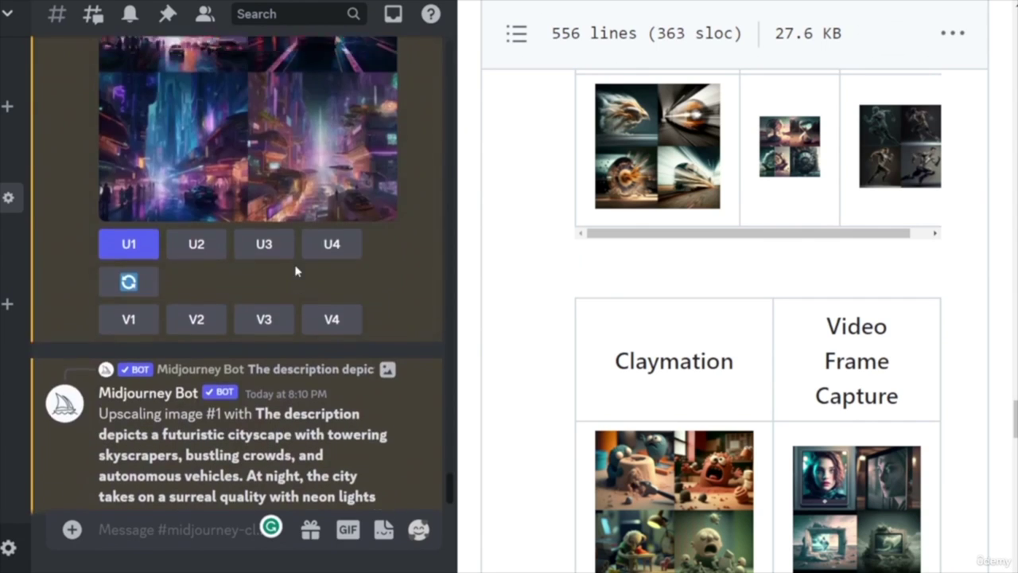
scroll(239, 319, "down", 10)
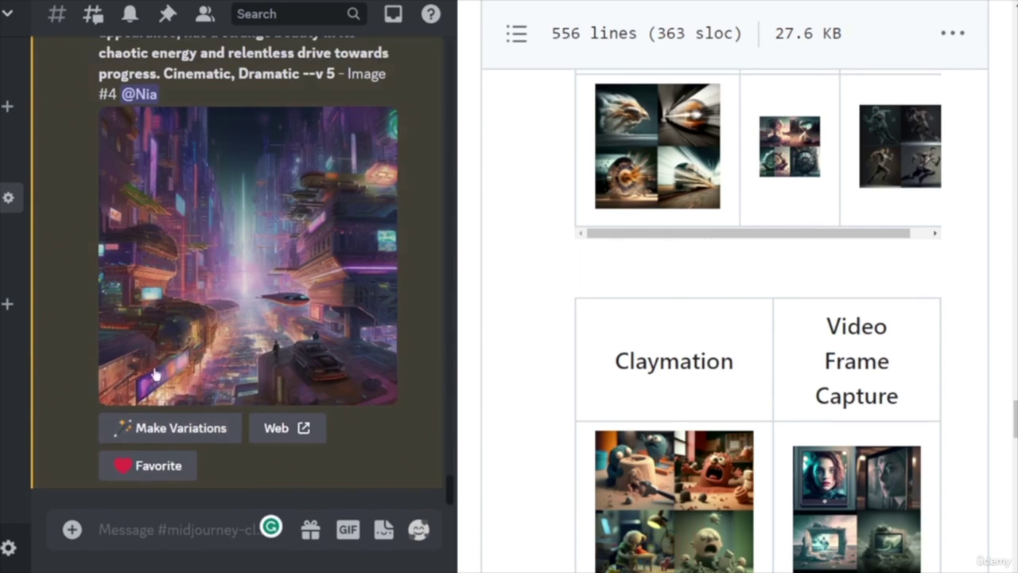
- Scroll the GitHub style tables down to the Underwater Photography entry
scroll(264, 205, "up", 10)
scroll(262, 391, "up", 5)
scroll(259, 390, "down", 6)
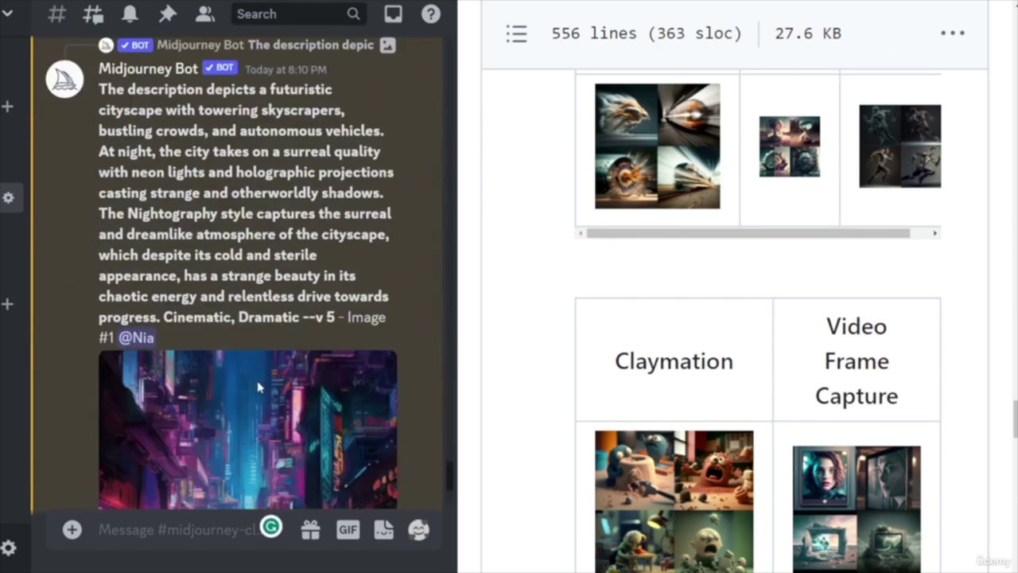
scroll(259, 385, "down", 15)
scroll(262, 382, "up", 5)
scroll(262, 383, "down", 10)
scroll(867, 354, "down", 7)
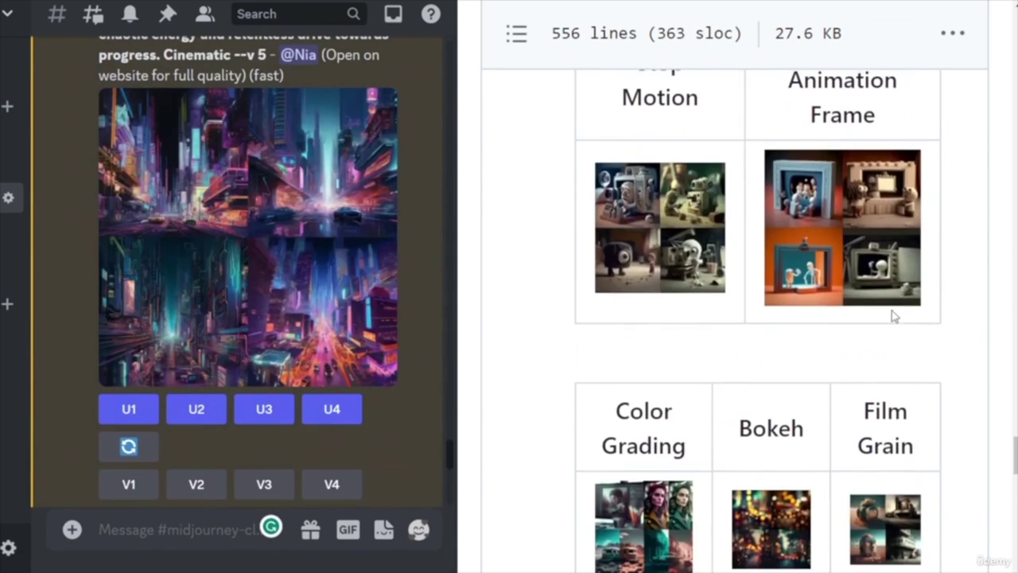
scroll(891, 318, "down", 10)
scroll(897, 293, "down", 1)
scroll(897, 295, "up", 1)
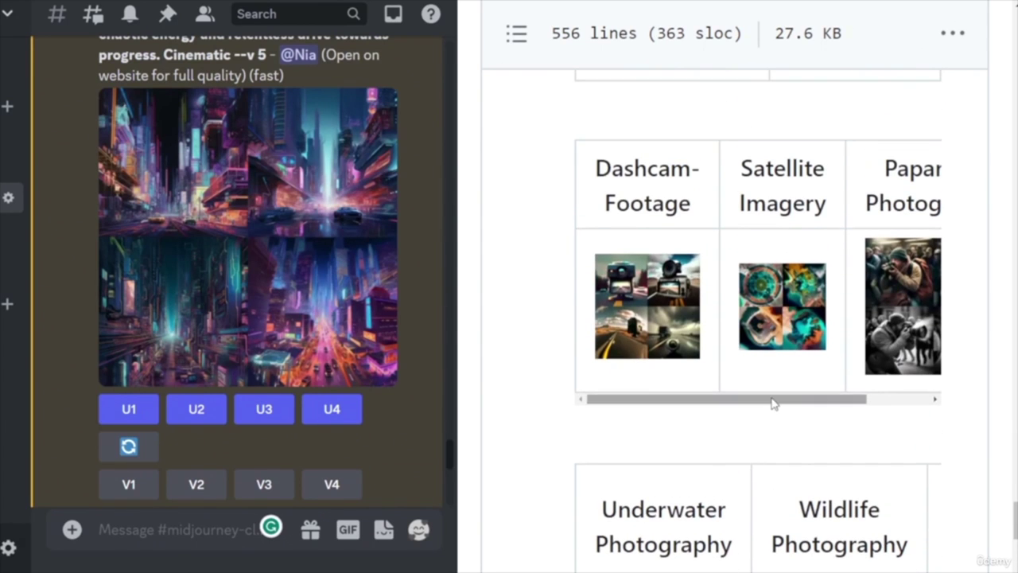
left_click_drag(774, 400, 850, 414)
scroll(619, 219, "down", 4)
- Select just the Underwater Photography cell text for copying
left_click_drag(603, 219, 754, 273)
left_click(720, 253)
triple_click(735, 257)
key("ctrl+c")
scroll(213, 319, "up", 4)
scroll(239, 382, "down", 12)
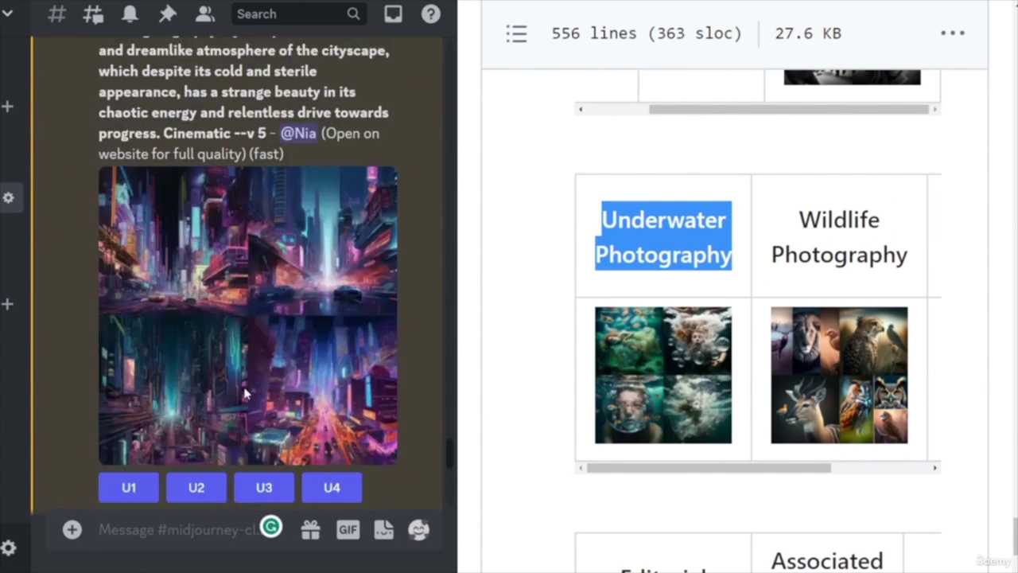
scroll(253, 427, "up", 3)
scroll(259, 428, "down", 6)
scroll(262, 429, "down", 12)
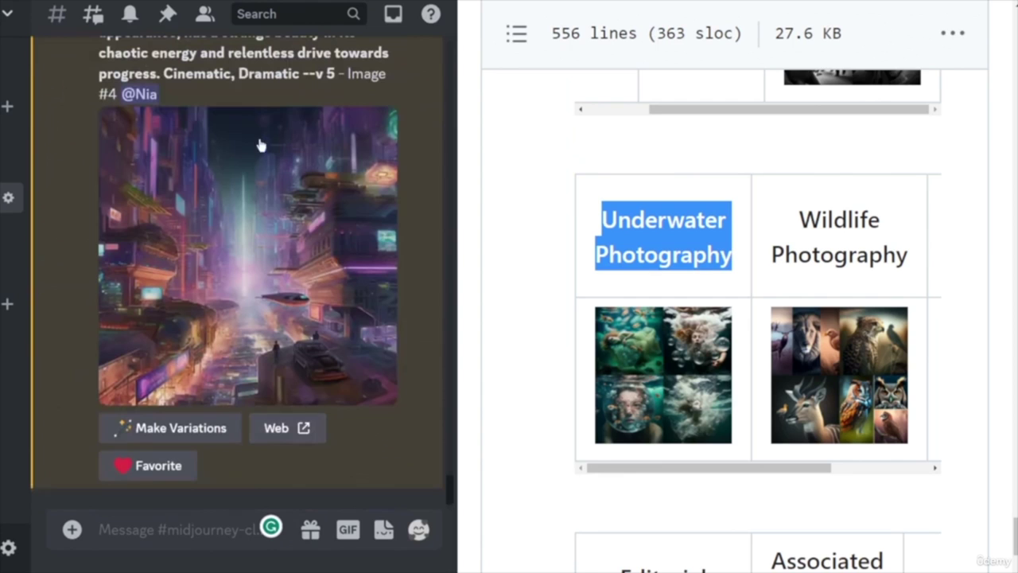
- Submit /imagine with the cityscape description, then ', Underwater Photography' after 'Cinematic, Dramatic'
left_click(194, 531)
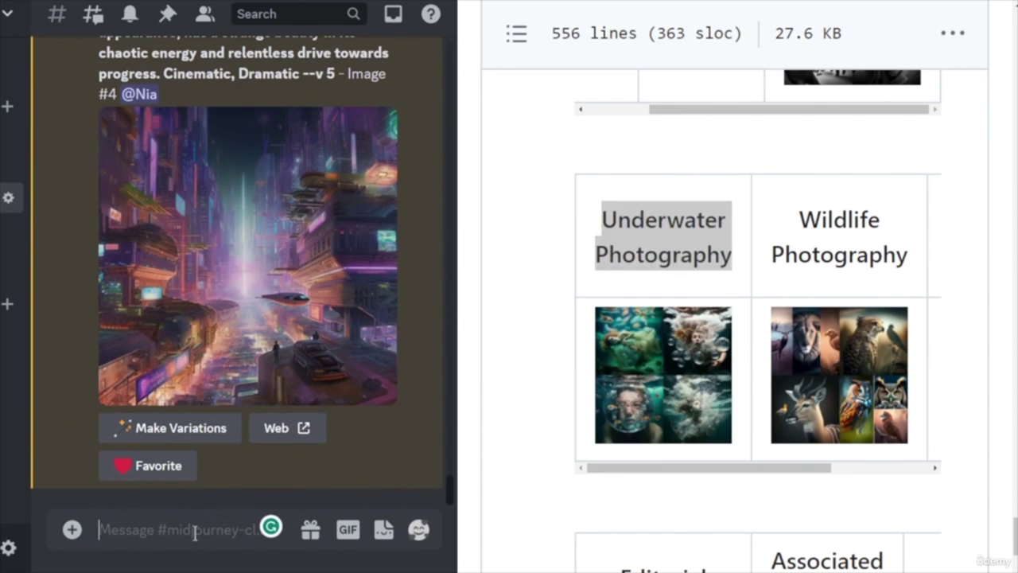
type("/")
key("Return")
key("ctrl+v")
scroll(239, 303, "down", 4)
left_click_drag(99, 226, 299, 328)
left_click(189, 531)
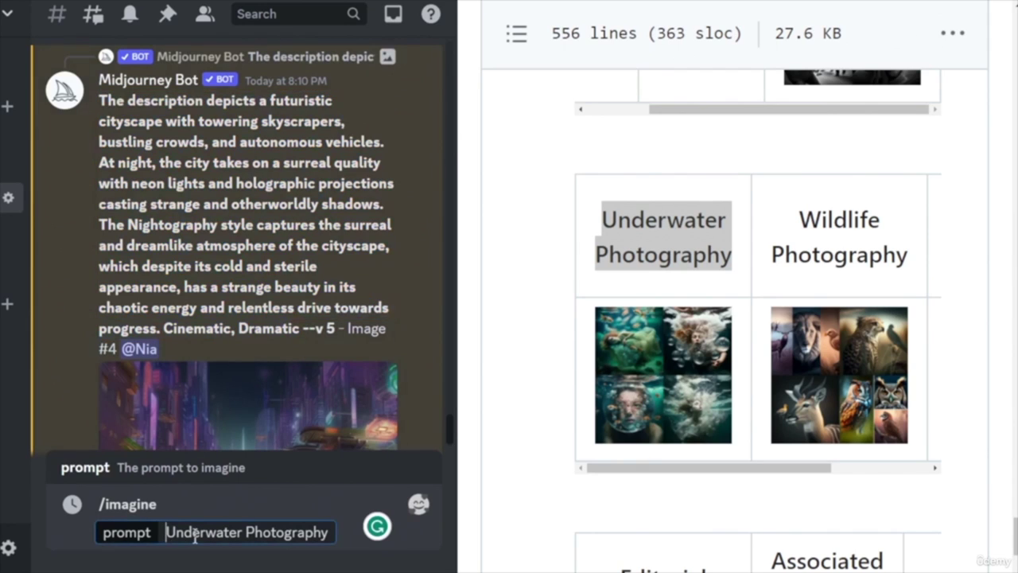
key("ctrl+v")
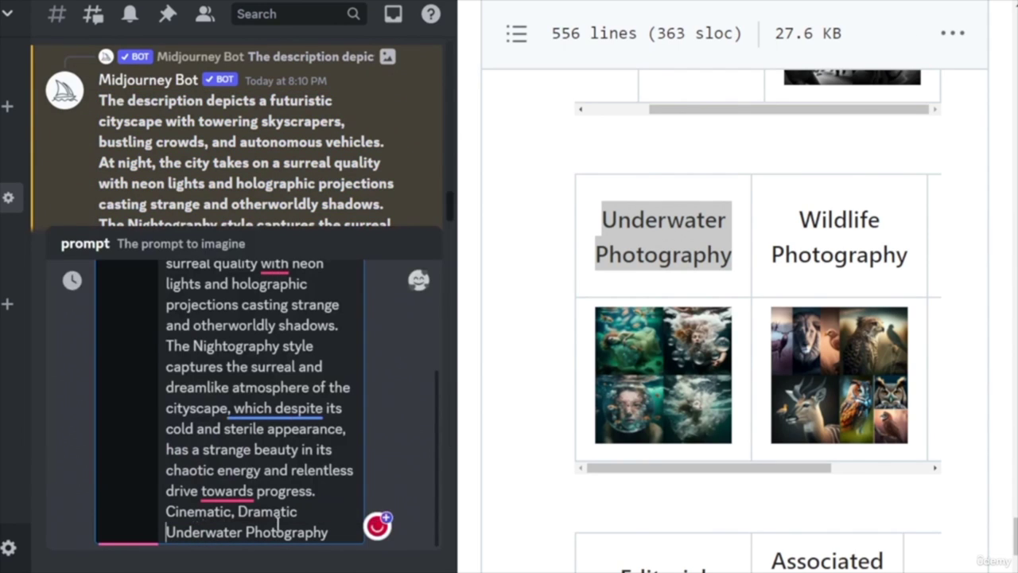
key("BackSpace")
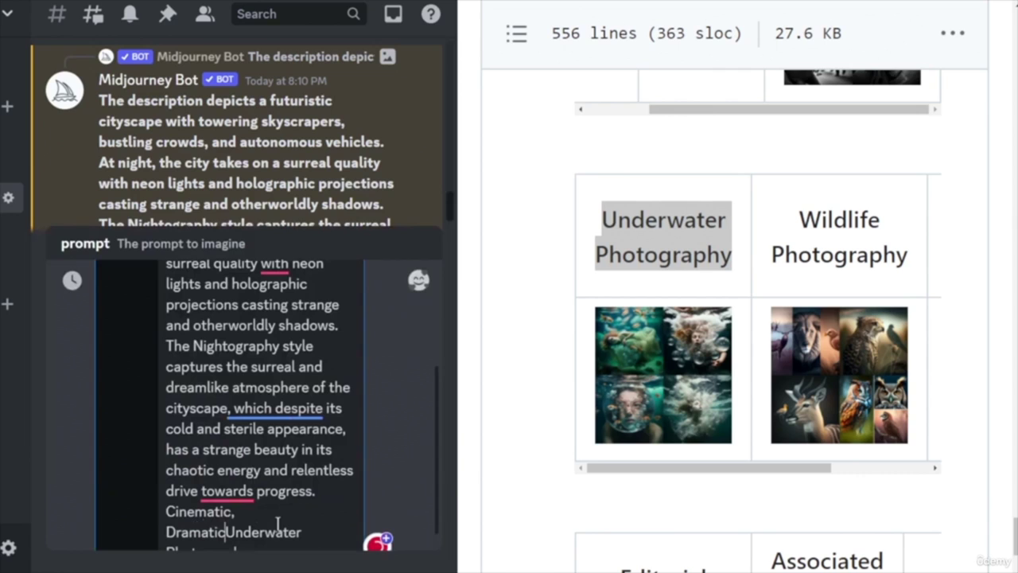
type(",")
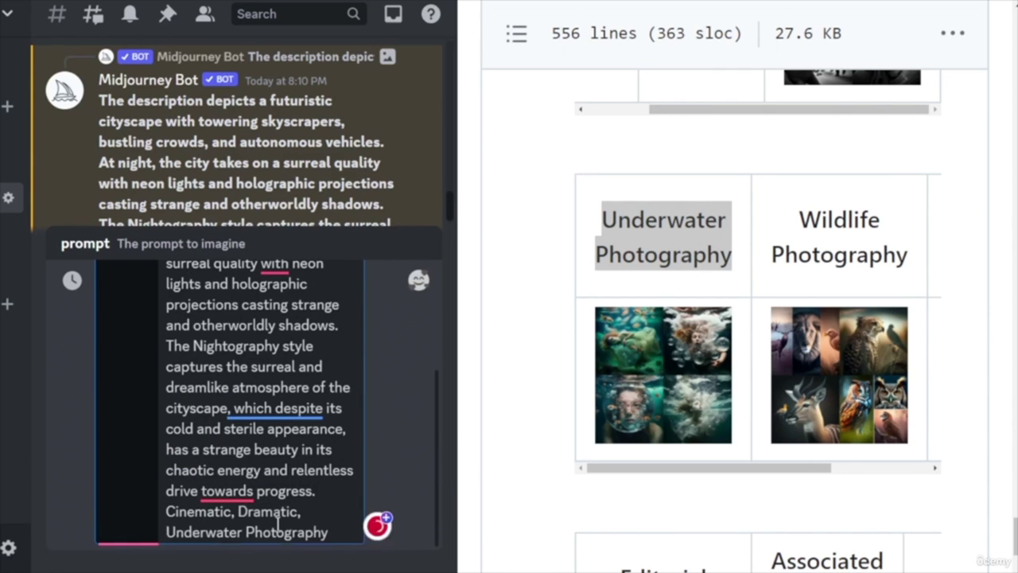
key("Return")
scroll(919, 406, "down", 5)
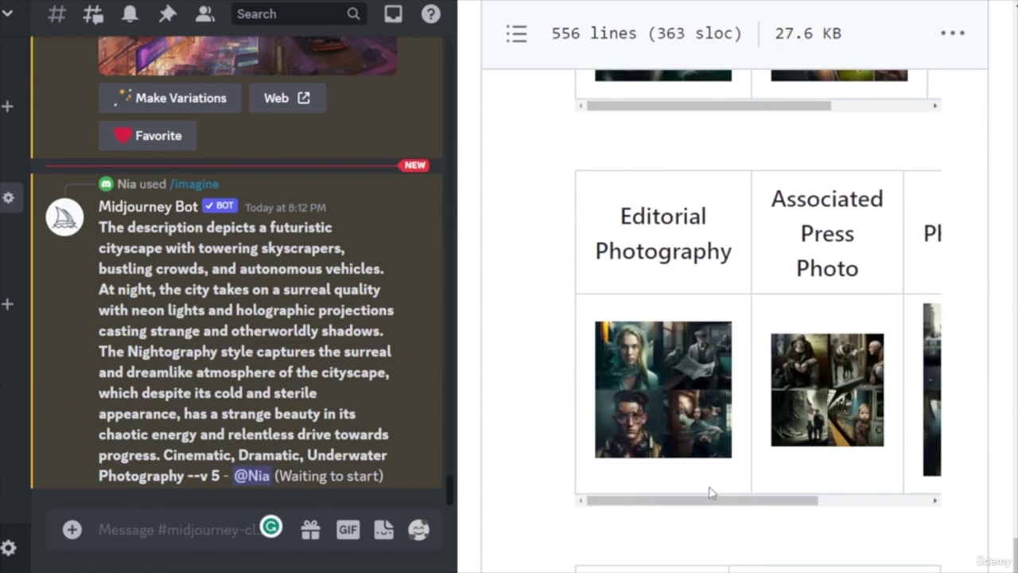
- Expand the Camera and Film Types section on Camera.md
left_click_drag(702, 501, 815, 524)
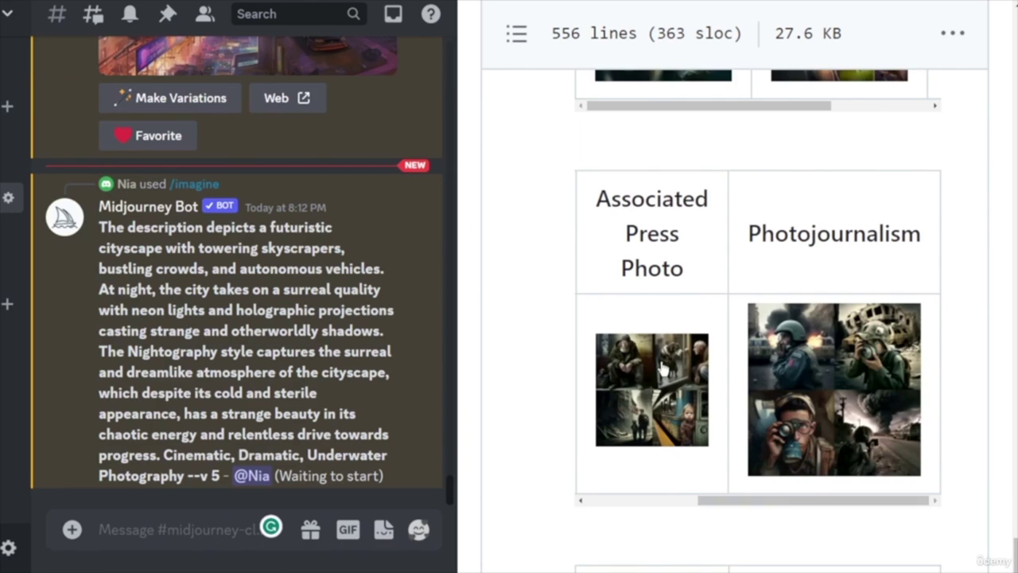
scroll(690, 384, "down", 10)
scroll(690, 385, "up", 3)
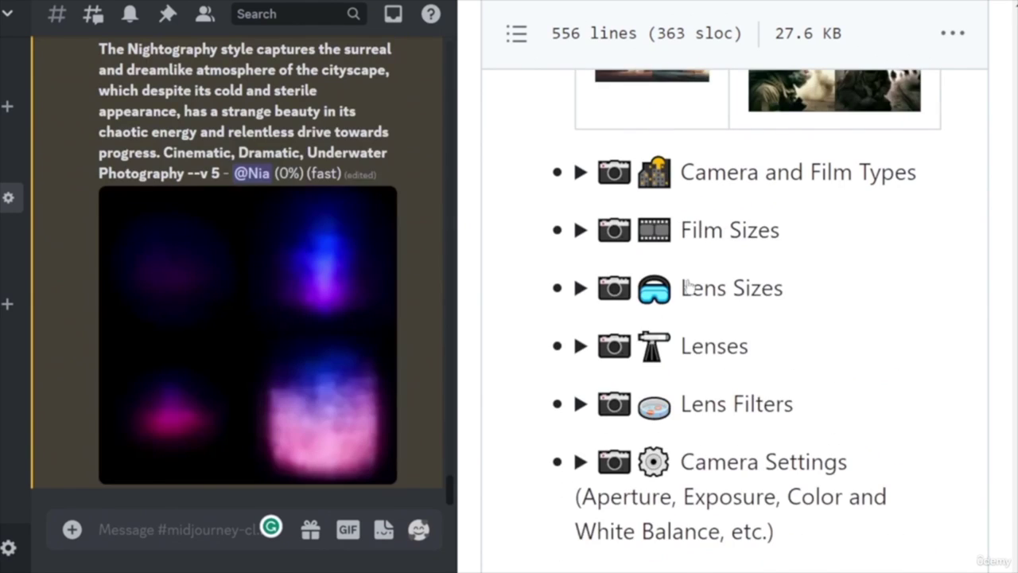
left_click(653, 173)
- Scroll through the camera and film type example image tables
scroll(768, 390, "down", 4)
scroll(763, 405, "down", 1)
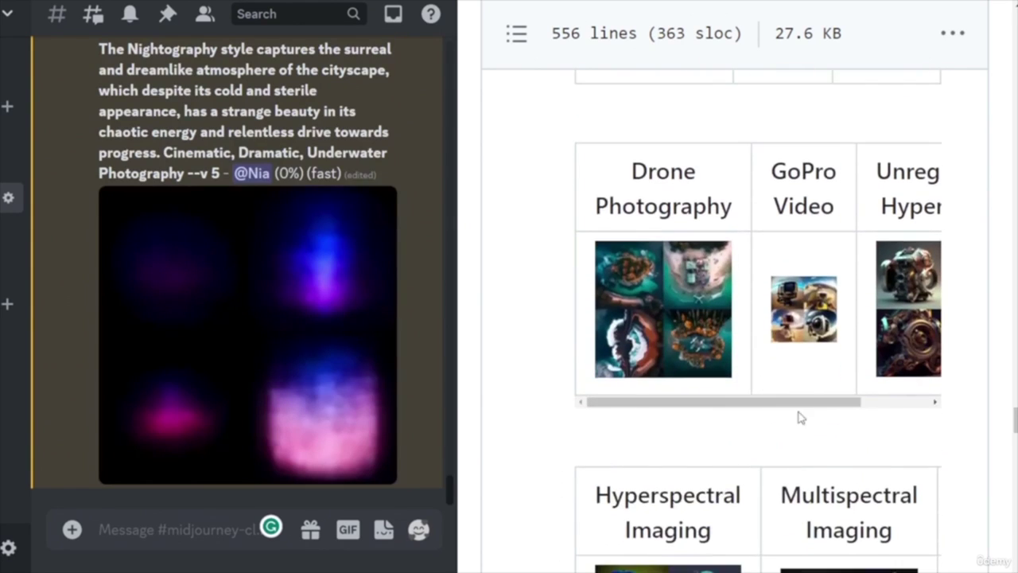
scroll(870, 421, "down", 10)
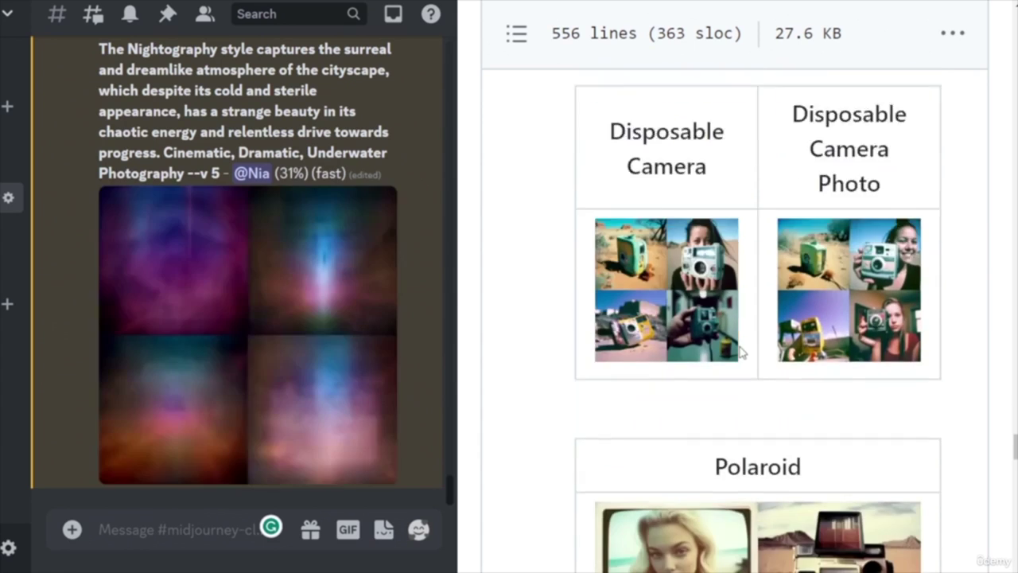
scroll(759, 352, "down", 10)
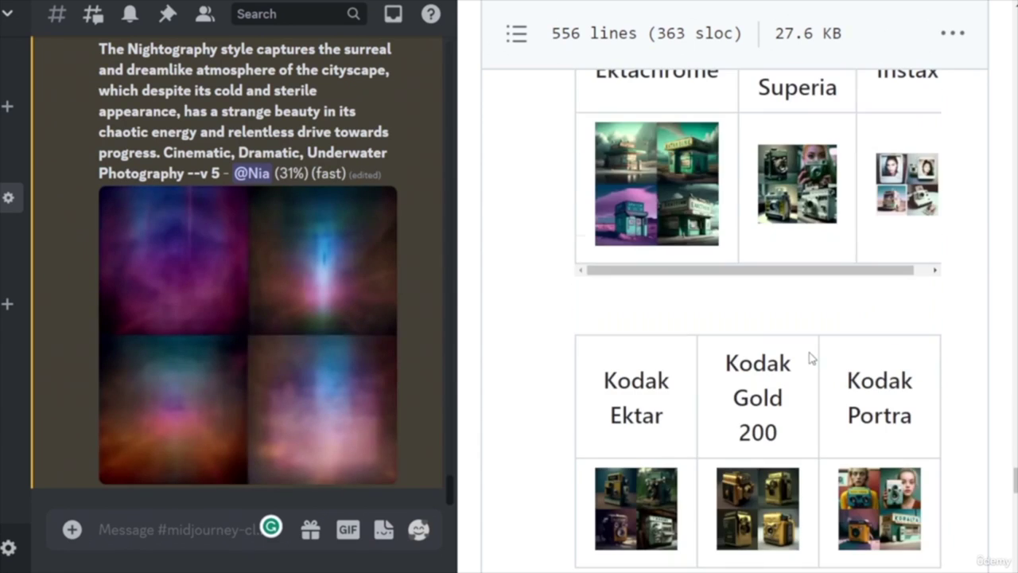
scroll(809, 351, "up", 10)
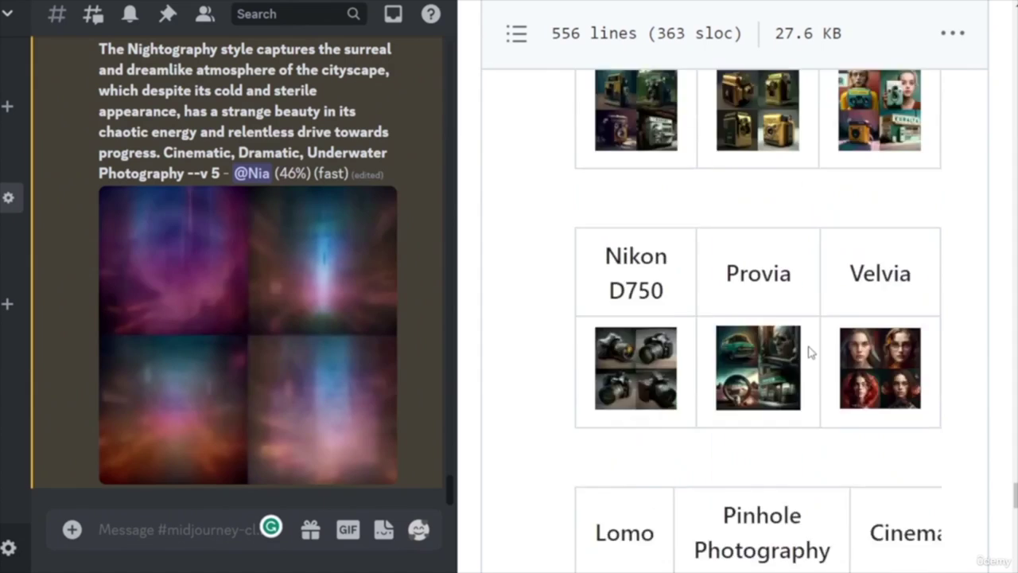
scroll(806, 353, "down", 5)
scroll(761, 261, "down", 3)
scroll(796, 358, "down", 15)
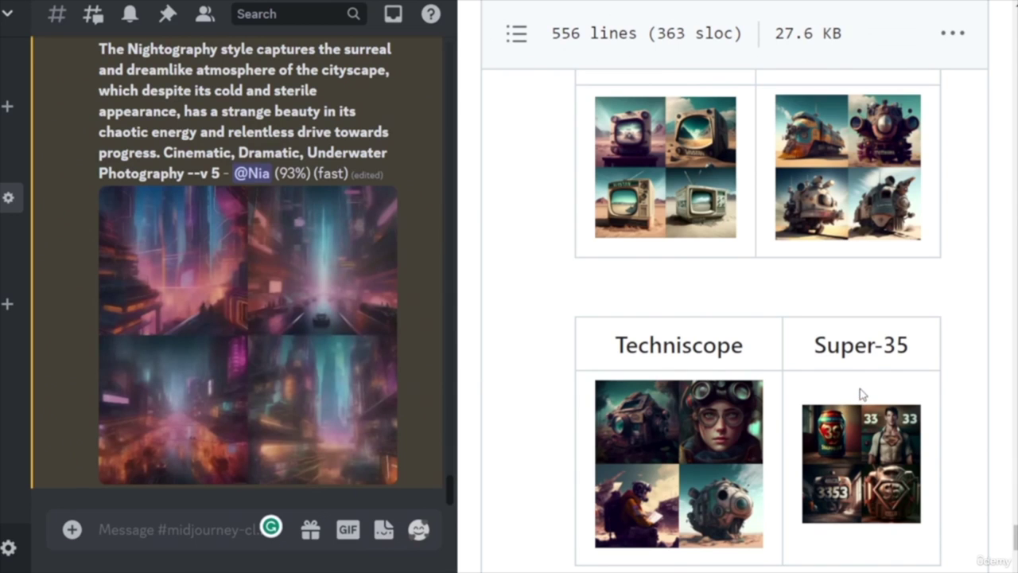
scroll(875, 382, "up", 5)
scroll(884, 370, "up", 3)
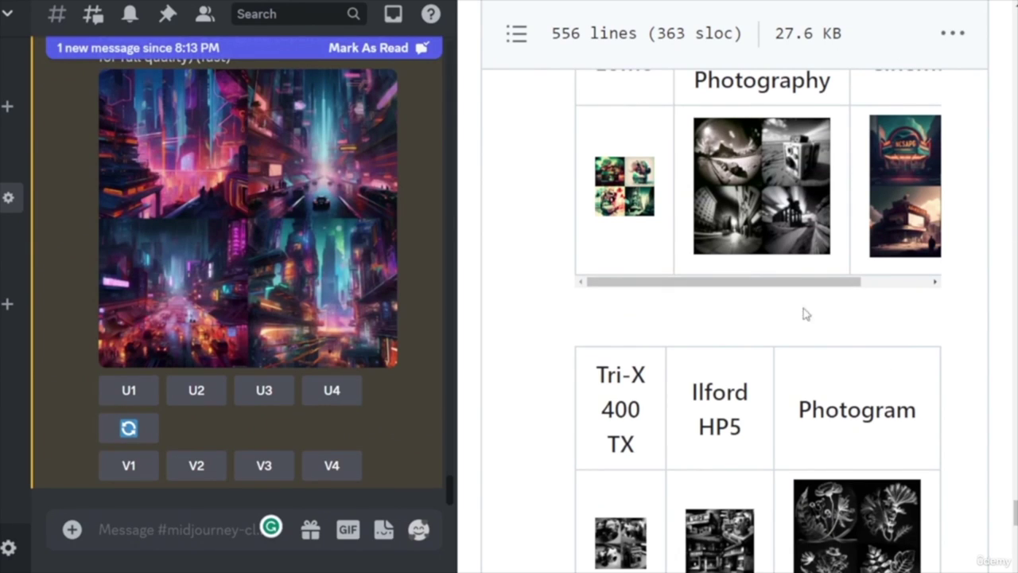
- Scroll the #midjourney channel through upscaled Images #1 to #4, then back to Image #1
scroll(787, 302, "up", 3)
scroll(708, 378, "down", 3)
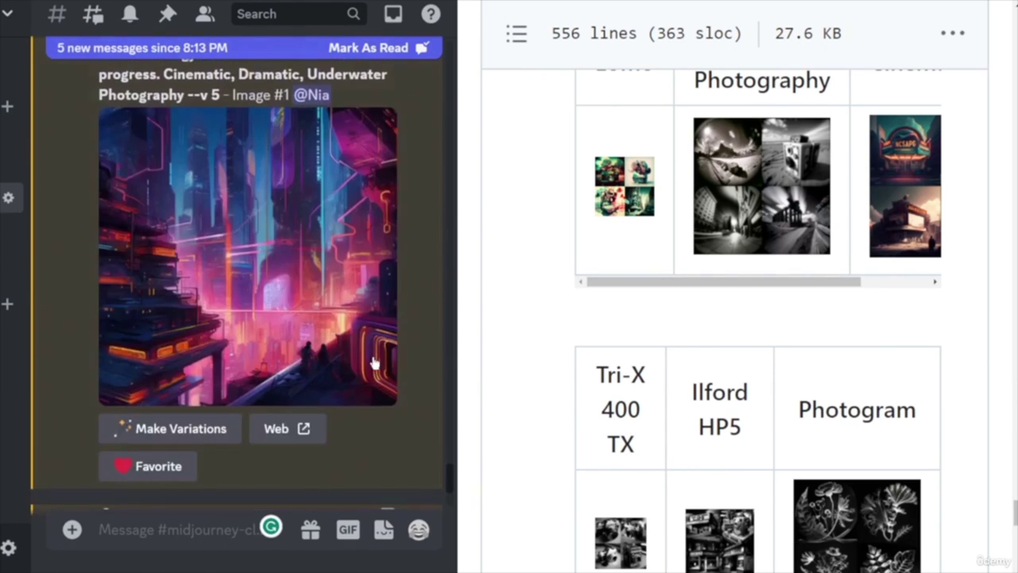
scroll(245, 267, "down", 8)
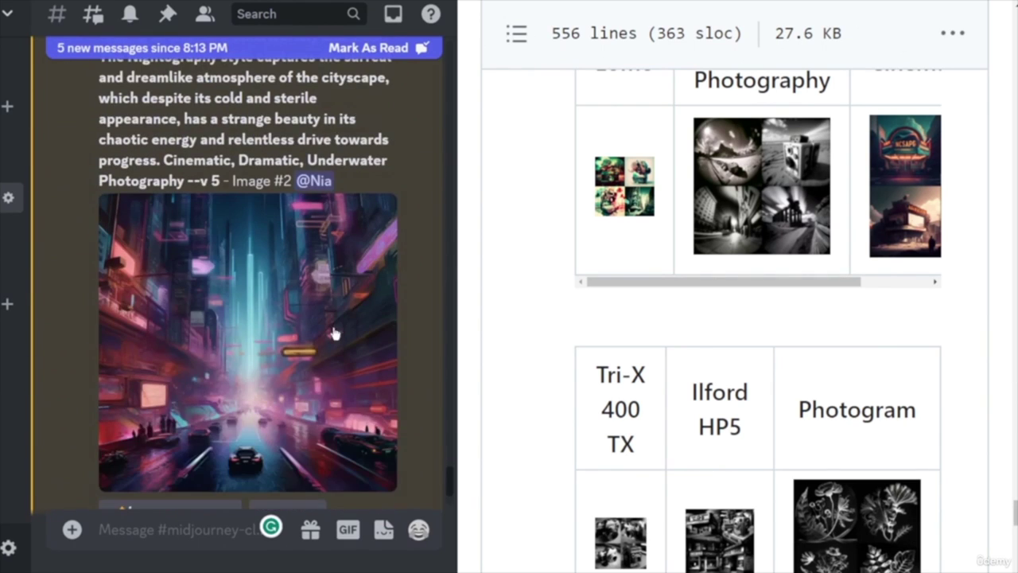
scroll(167, 265, "down", 5)
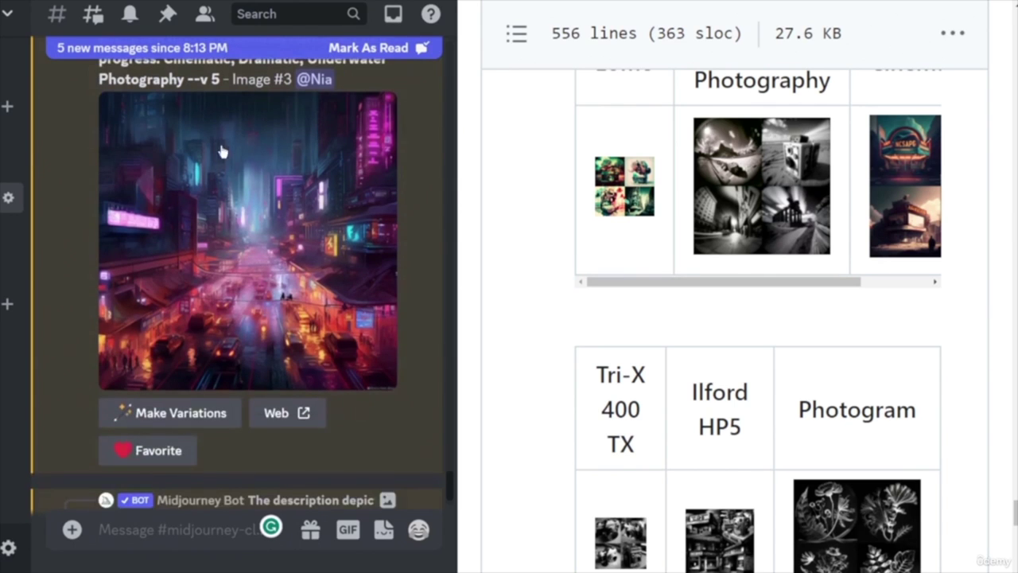
scroll(361, 342, "down", 5)
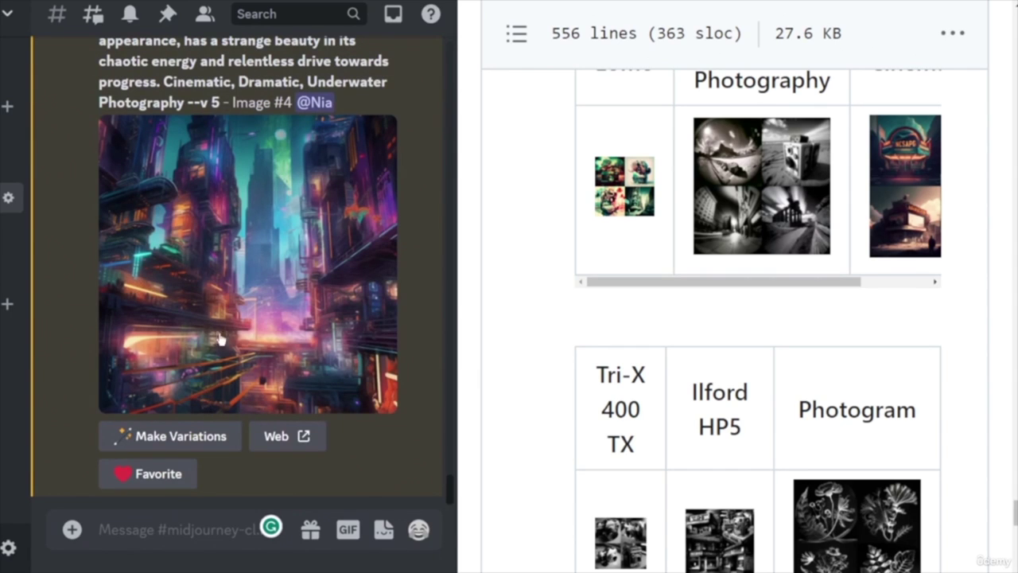
scroll(269, 167, "up", 15)
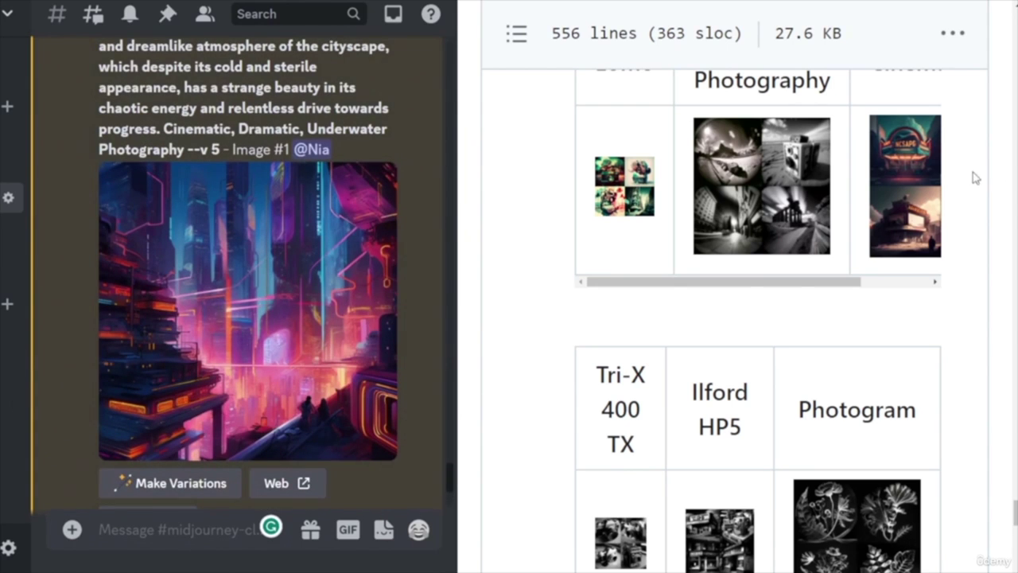
- Scroll through the remaining Camera.md film tables and back to the top of the page
scroll(738, 315, "down", 10)
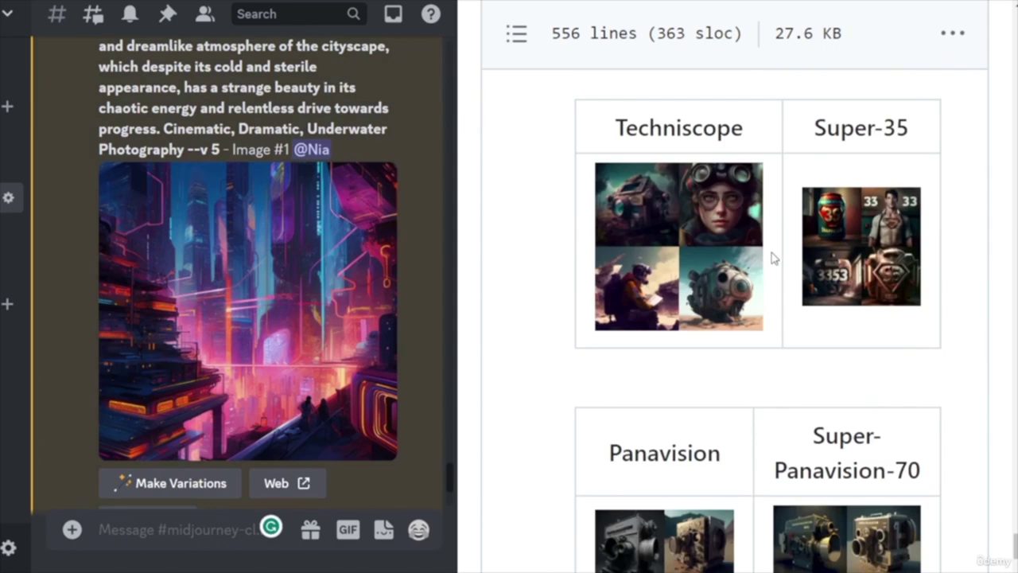
scroll(769, 261, "up", 5)
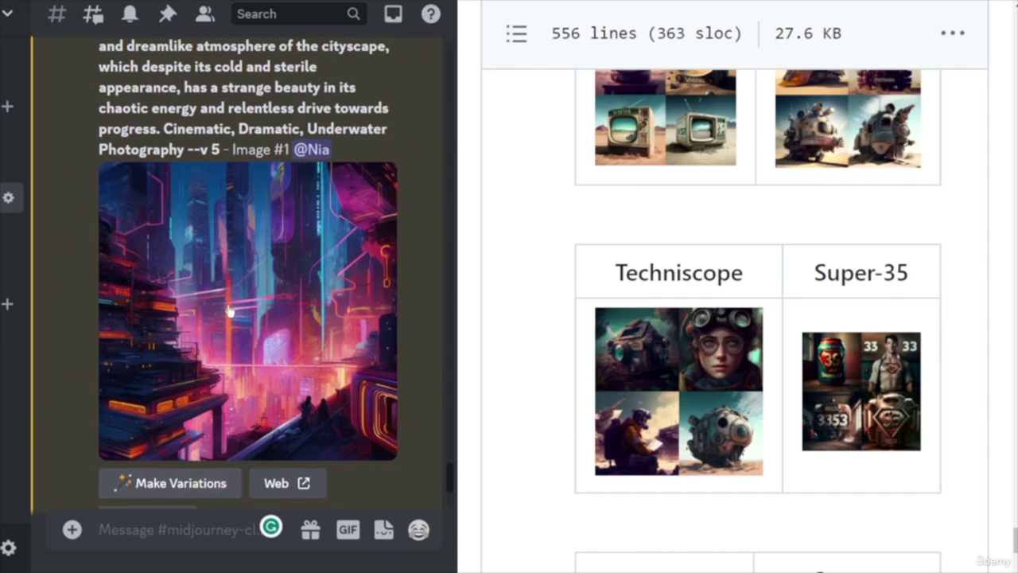
scroll(779, 446, "down", 5)
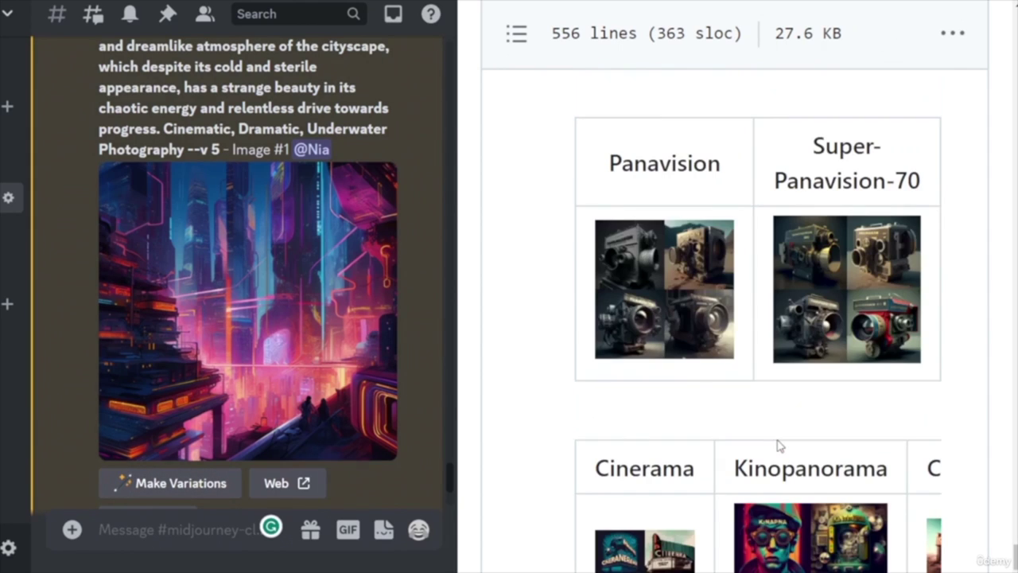
scroll(779, 446, "down", 8)
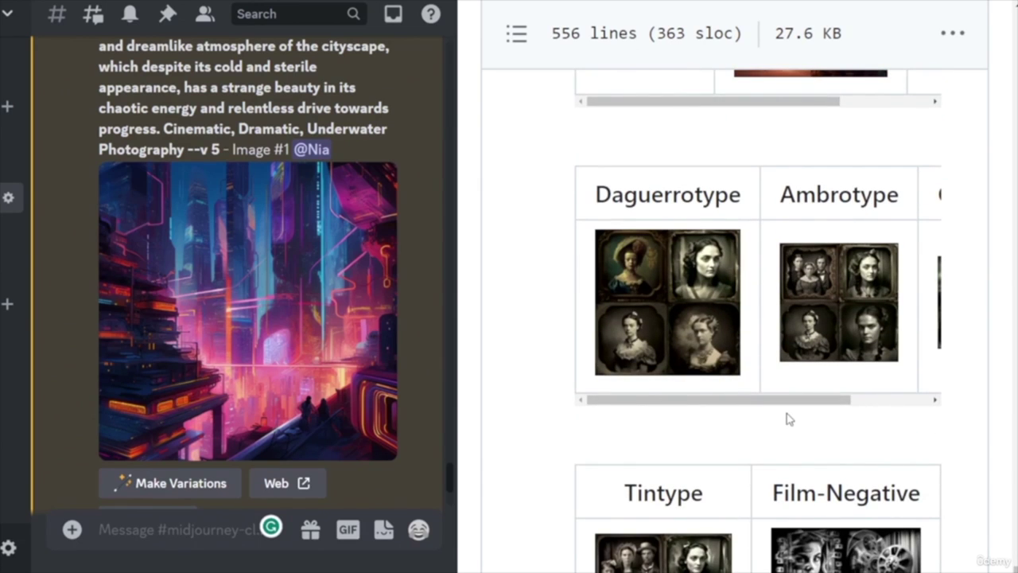
scroll(795, 402, "down", 7)
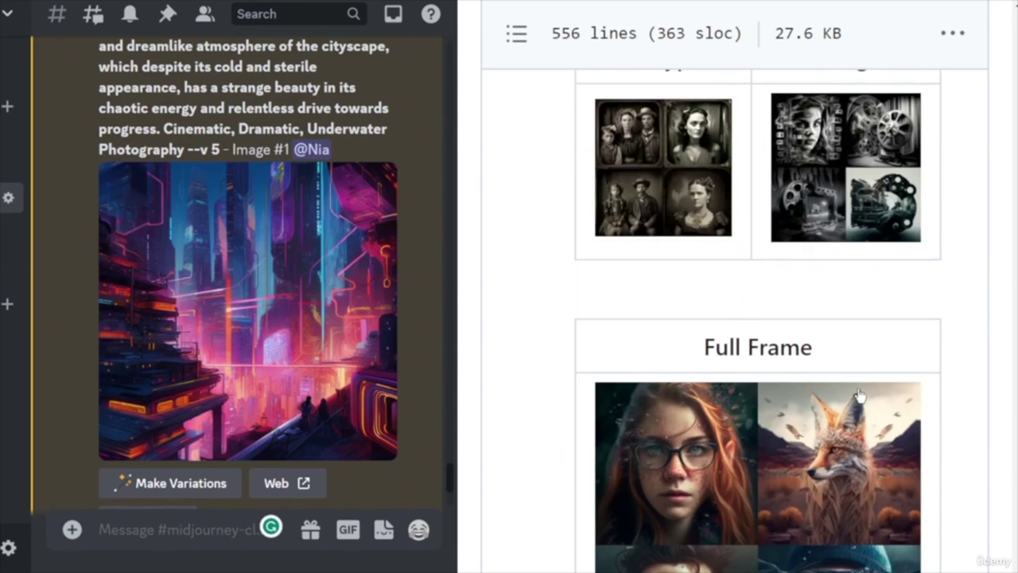
scroll(859, 395, "up", 2)
scroll(933, 402, "up", 1)
scroll(953, 525, "down", 3)
scroll(859, 421, "up", 4)
scroll(858, 417, "down", 4)
scroll(807, 442, "down", 10)
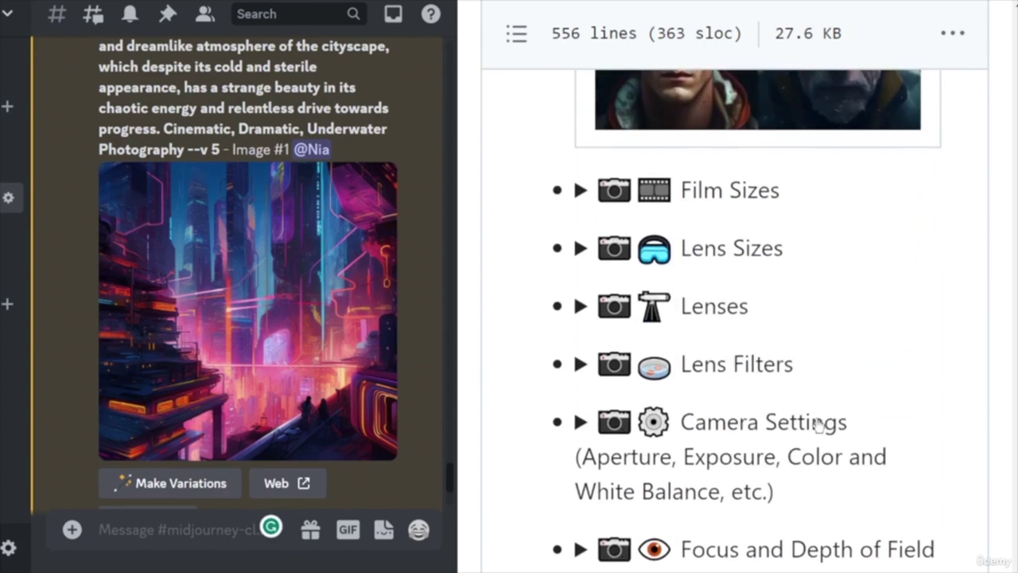
scroll(822, 413, "up", 15)
scroll(837, 385, "up", 11)
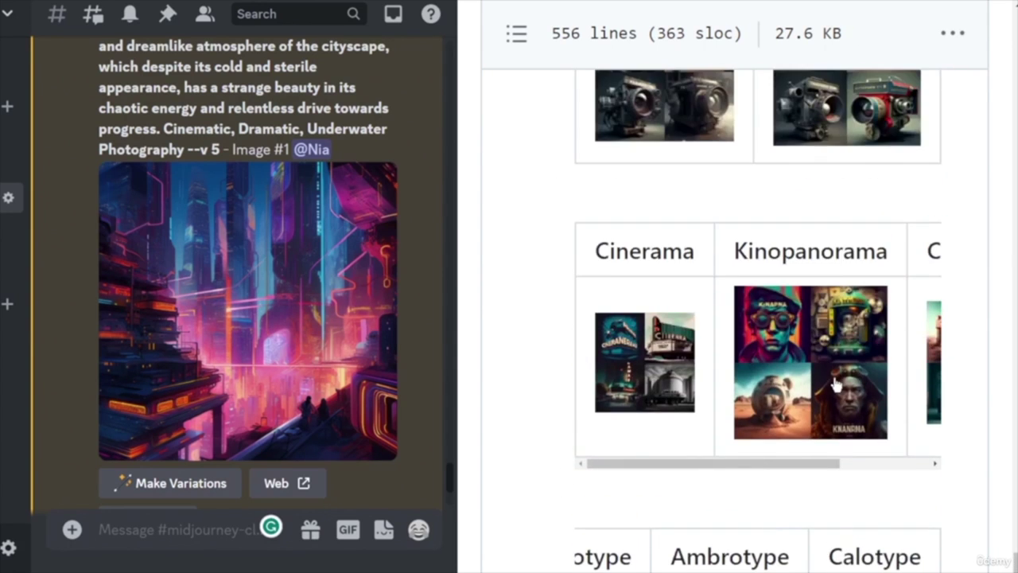
scroll(835, 381, "down", 5)
scroll(837, 383, "up", 15)
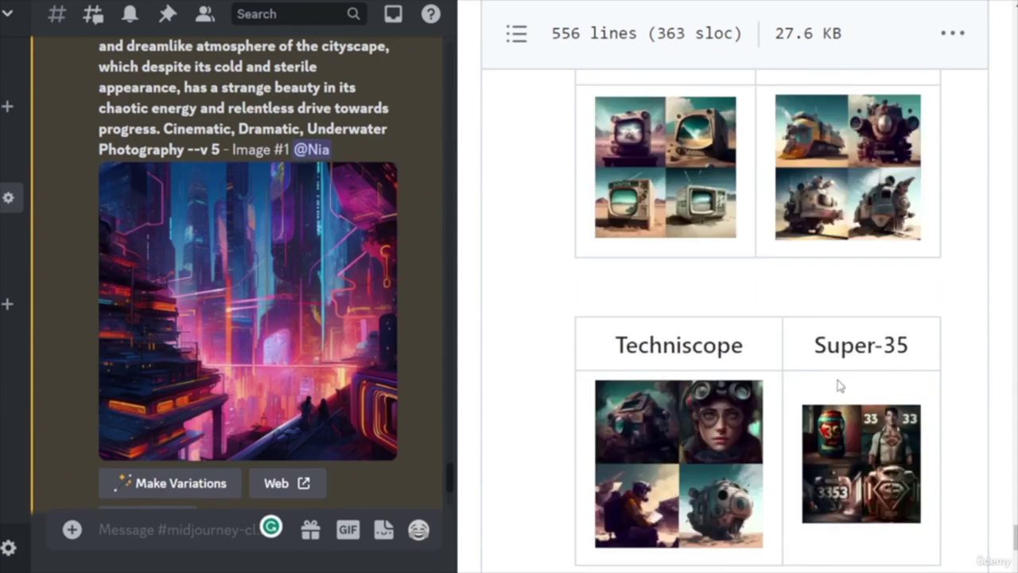
scroll(815, 410, "up", 15)
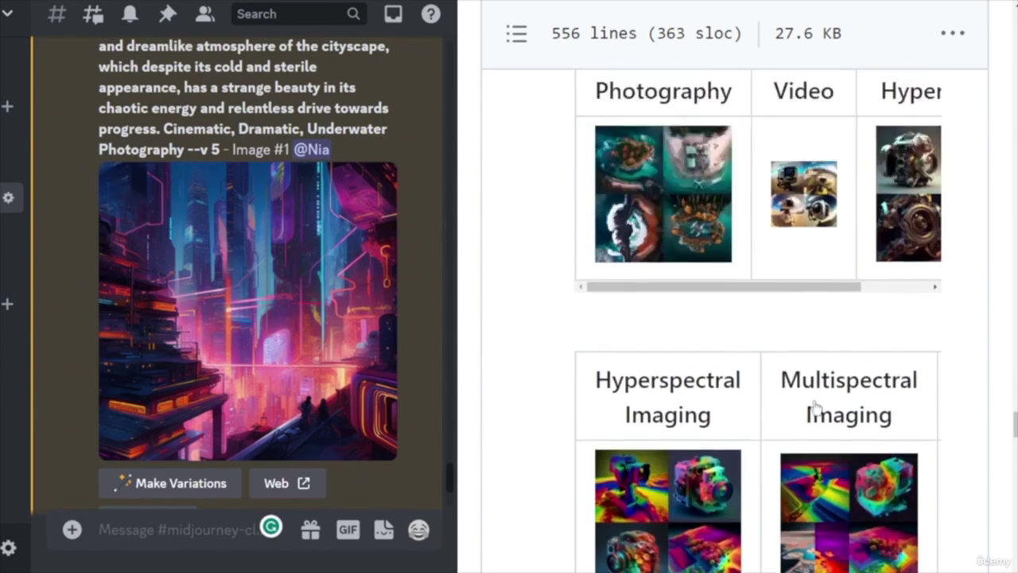
scroll(817, 411, "up", 15)
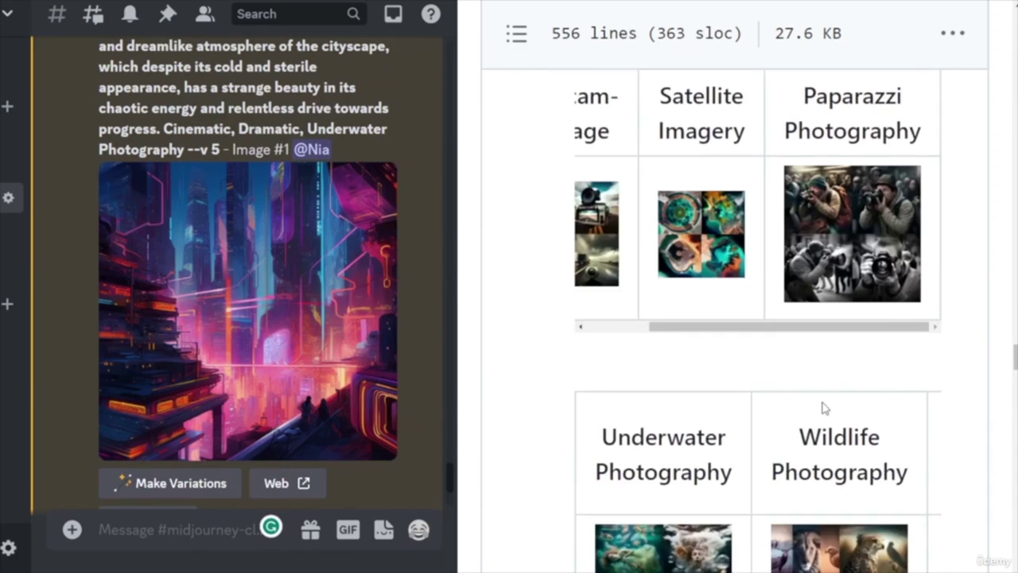
scroll(829, 385, "up", 15)
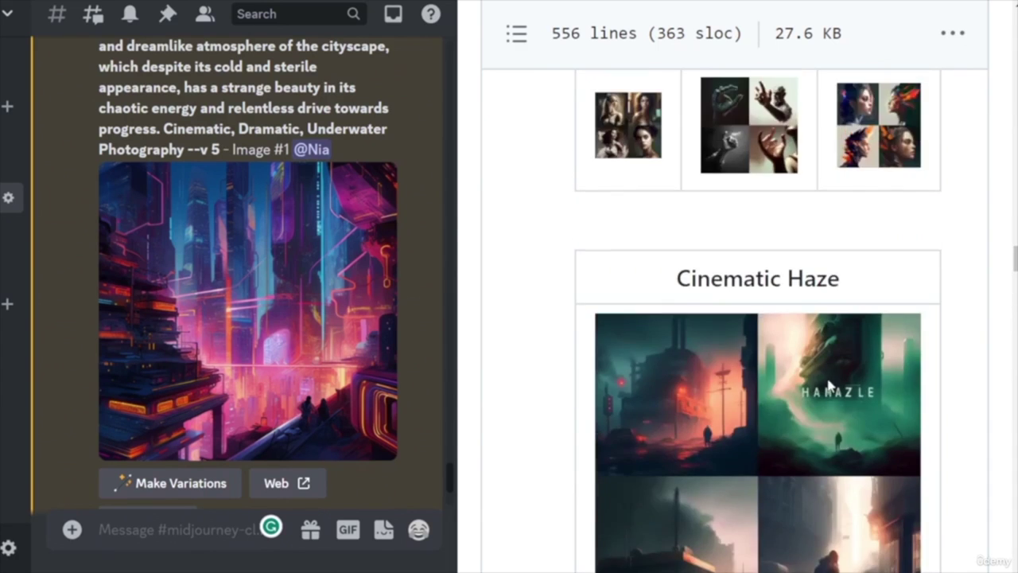
scroll(829, 385, "up", 15)
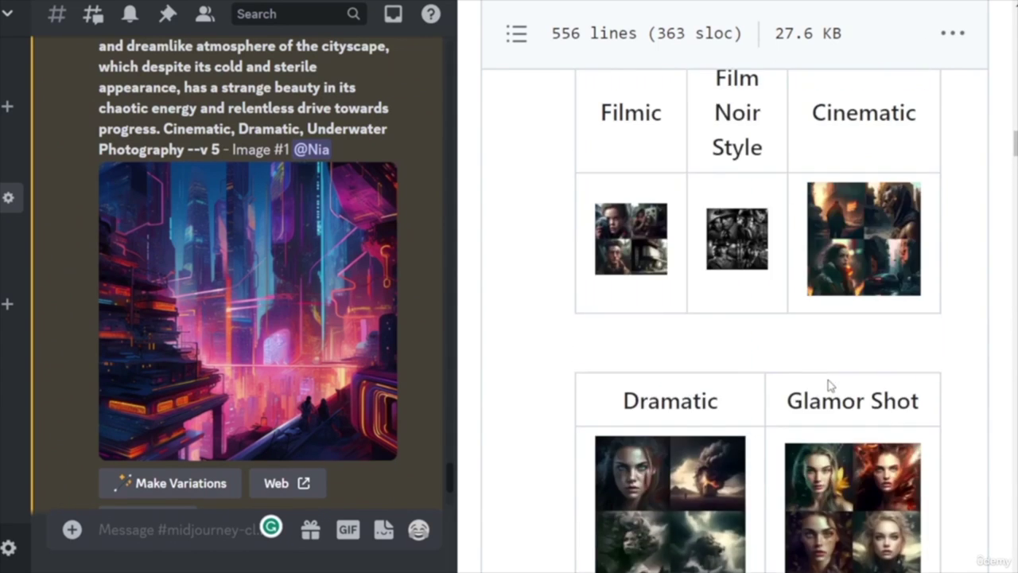
scroll(829, 385, "up", 6)
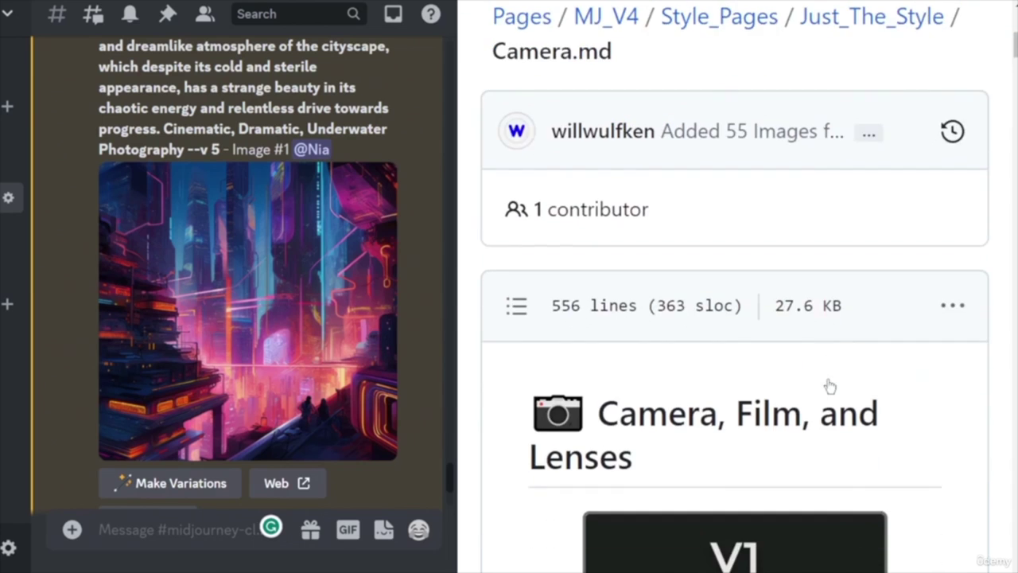
scroll(761, 374, "down", 3)
- Go back to the Just_The_Style folder and browse its file list from Artists.md to Experimental.md
key("alt+Left")
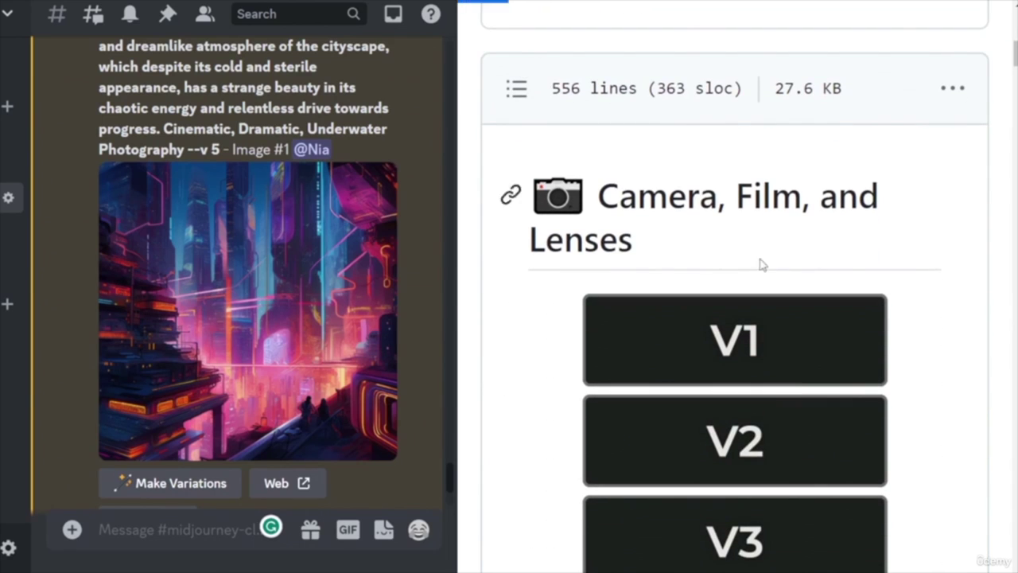
scroll(870, 480, "down", 3)
scroll(823, 440, "up", 1)
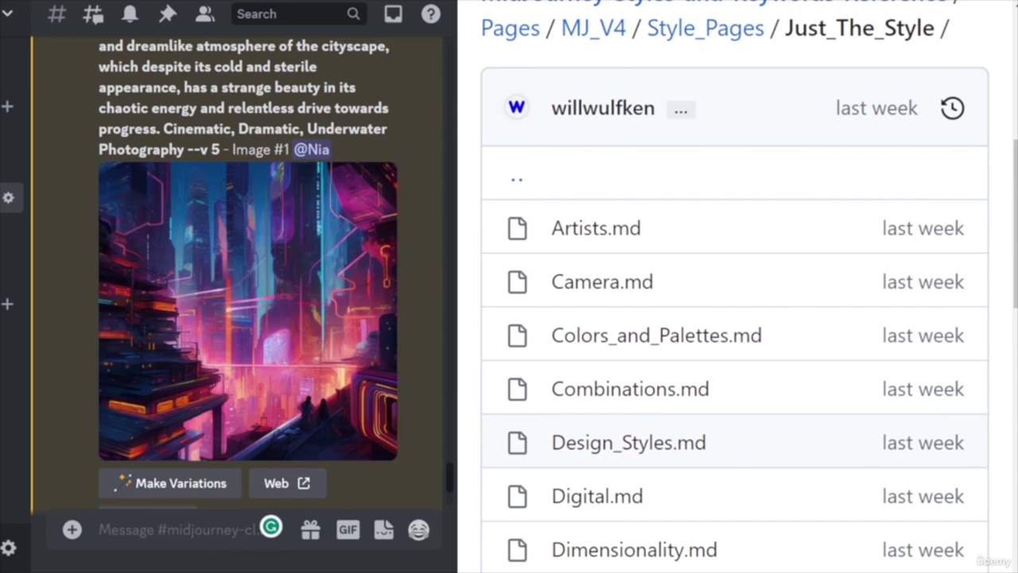
scroll(748, 370, "down", 2)
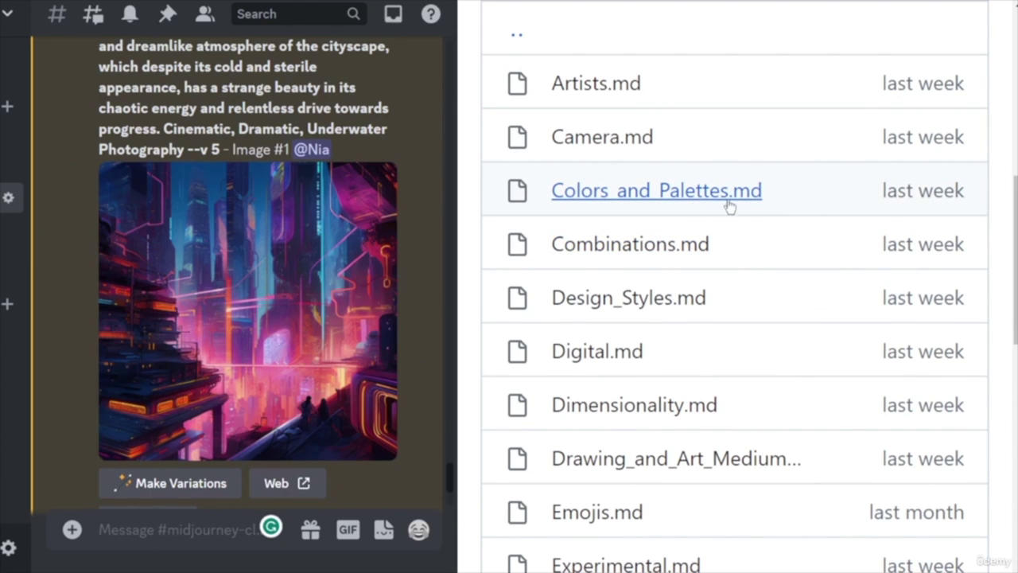
- Open the Combinations.md reference page and scroll to the Octane Render, 4k, Hyperrealistic examples
left_click(635, 248)
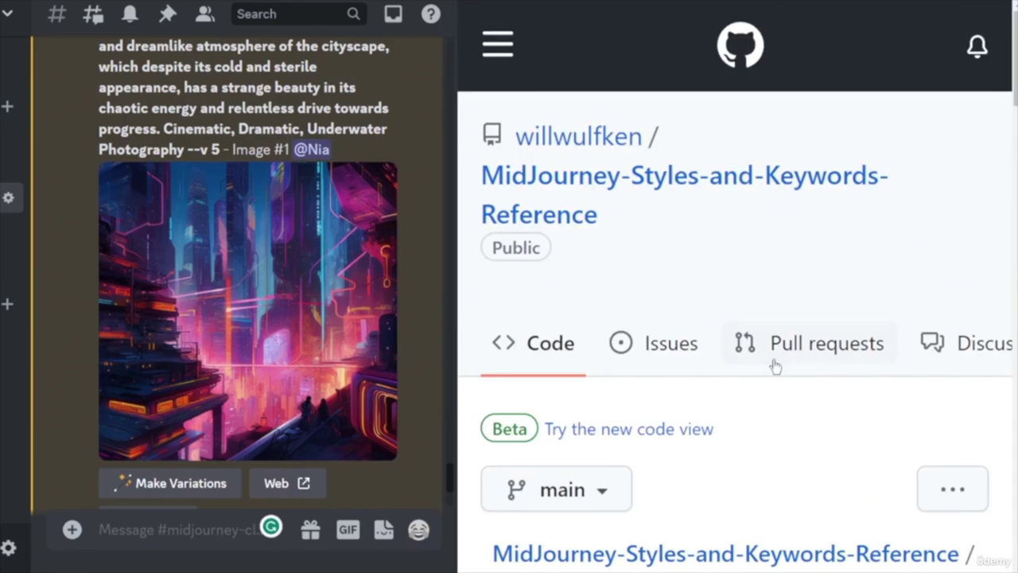
scroll(776, 366, "down", 15)
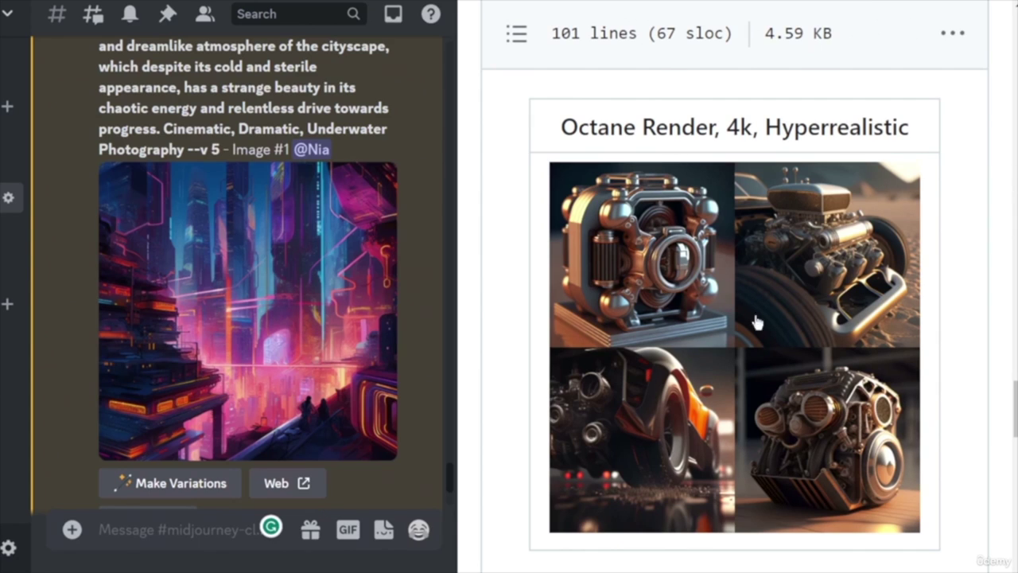
- Submit an imagine prompt of the cityscape description followed by Octane Render, 4k, Hyperrealistic
left_click_drag(562, 121, 889, 156)
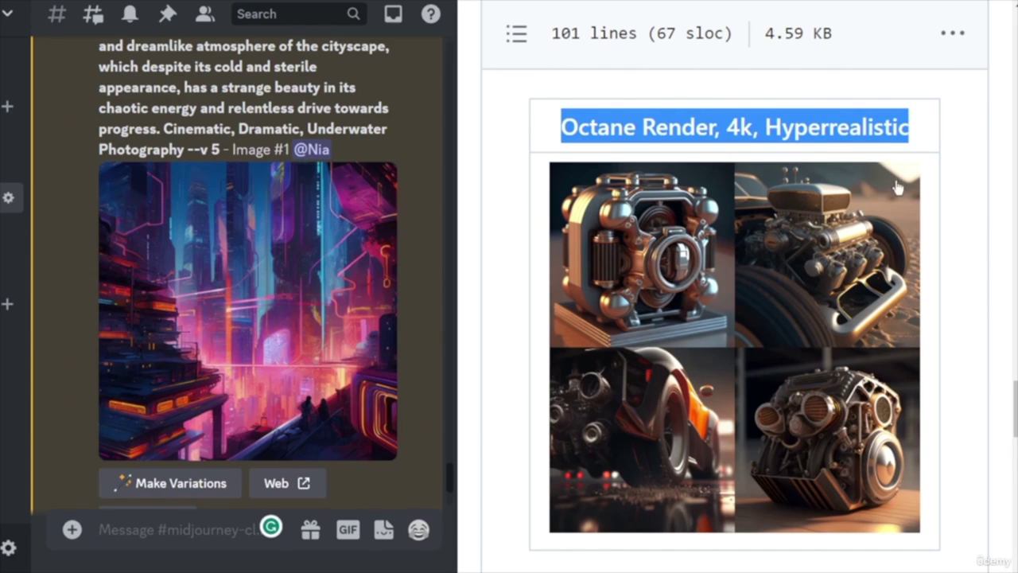
left_click(197, 535)
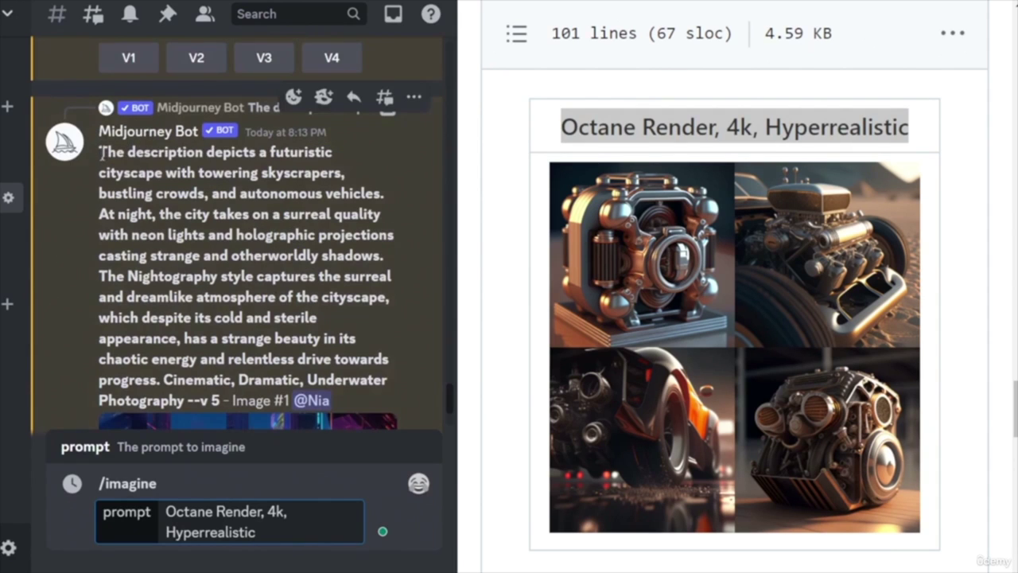
left_click_drag(101, 153, 307, 378)
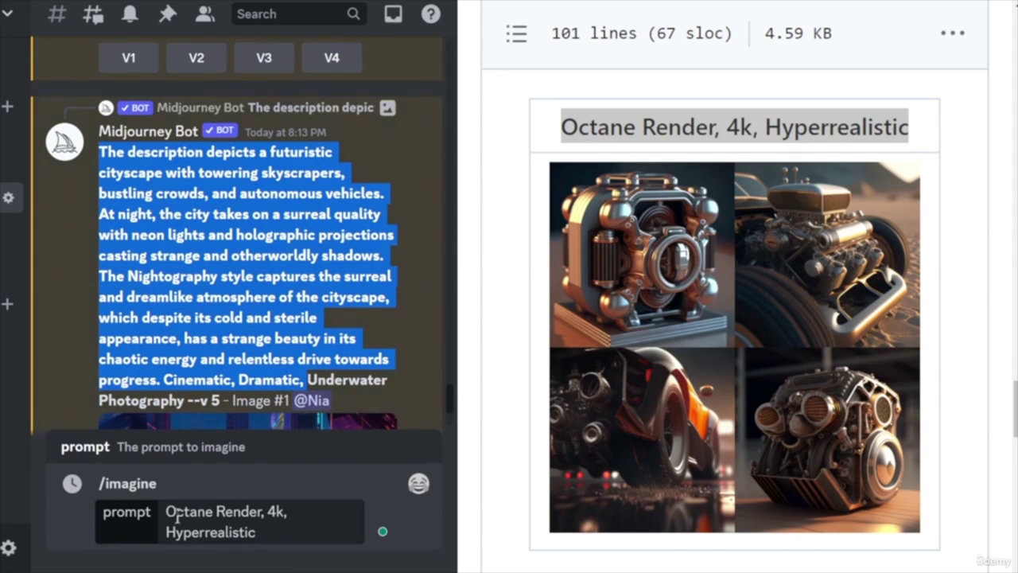
left_click(207, 512)
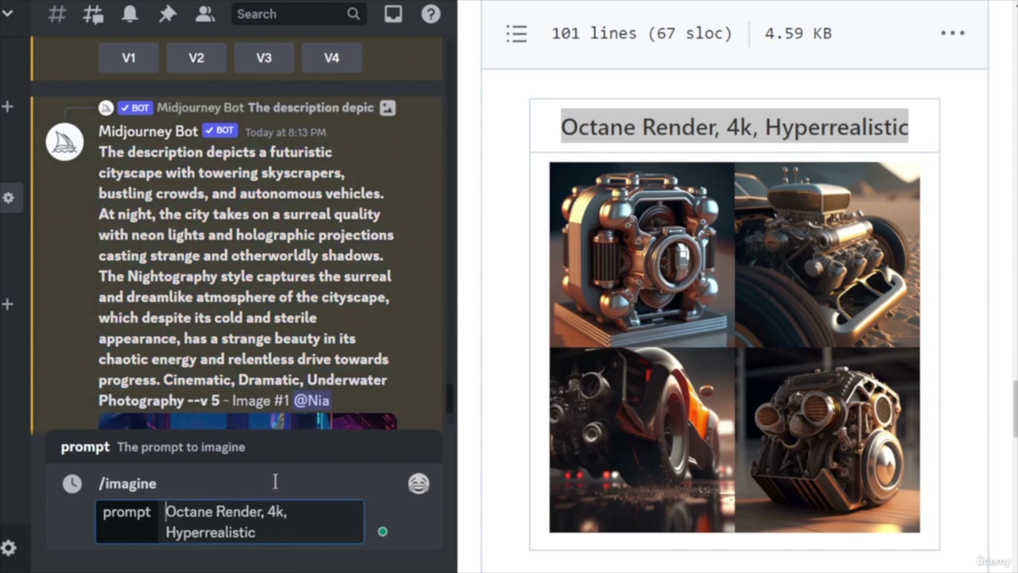
key("ctrl+v")
key("Return")
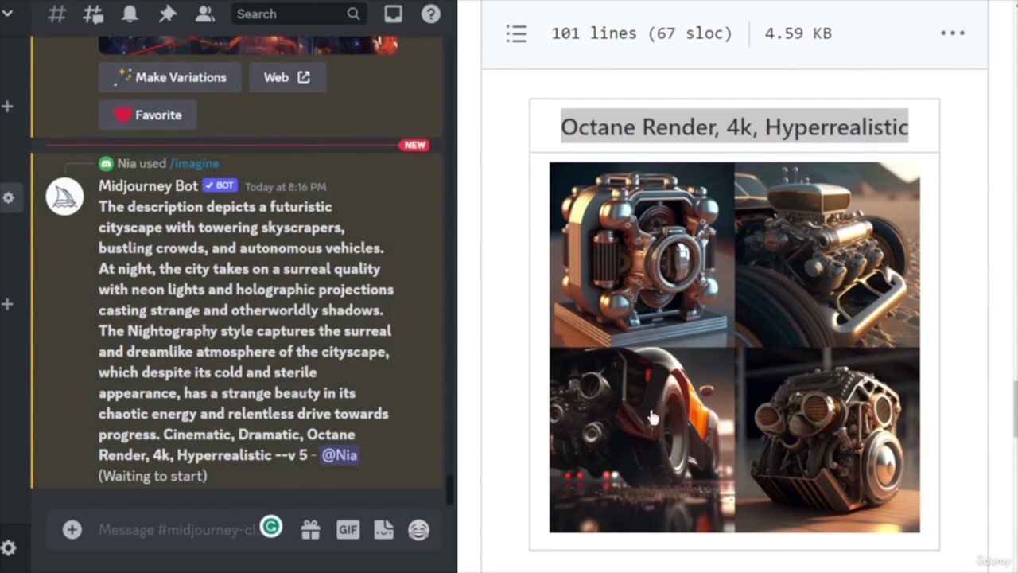
- Scroll the README past Dreamlike and Colorful Sci-Fi to the Ultrarealistic, Photorealistic section
scroll(807, 431, "down", 5)
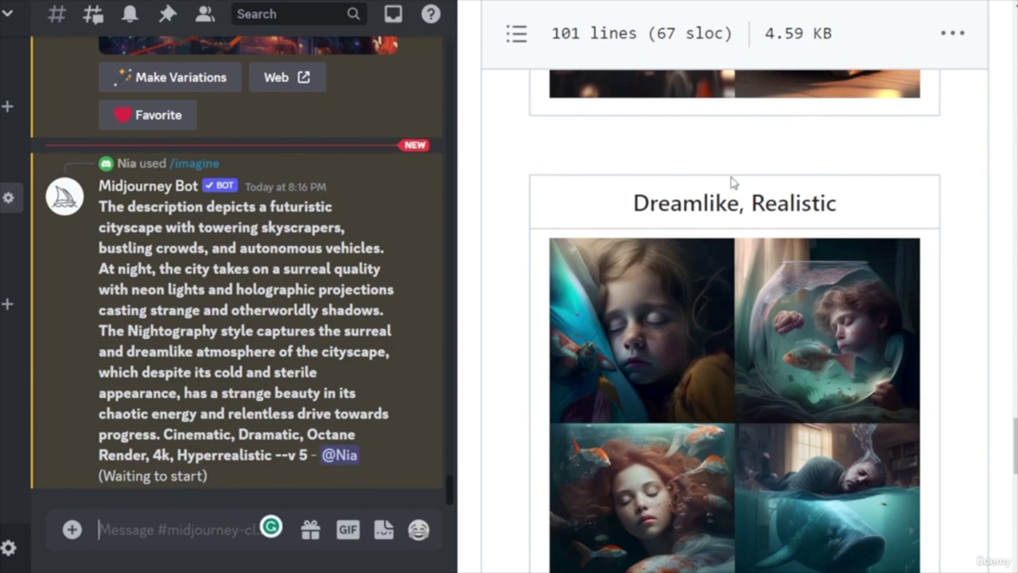
scroll(932, 307, "down", 5)
scroll(938, 317, "down", 3)
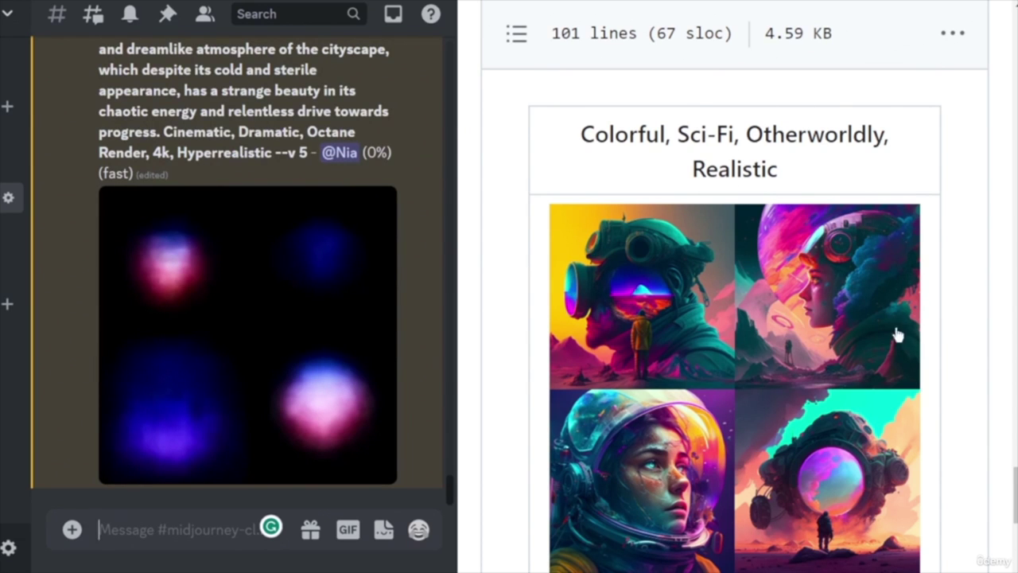
scroll(897, 334, "down", 5)
scroll(852, 219, "up", 5)
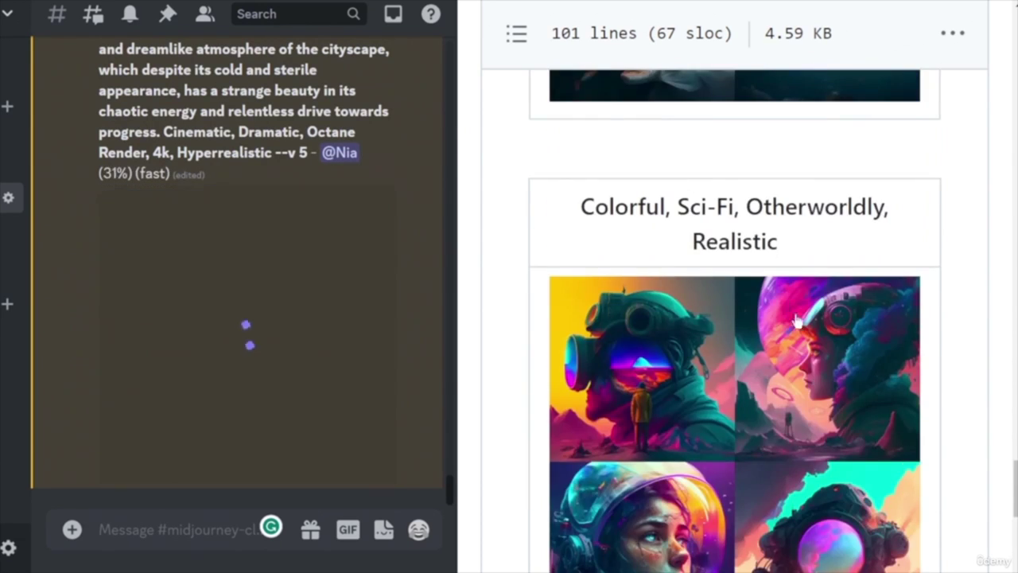
scroll(854, 209, "down", 5)
scroll(840, 395, "down", 3)
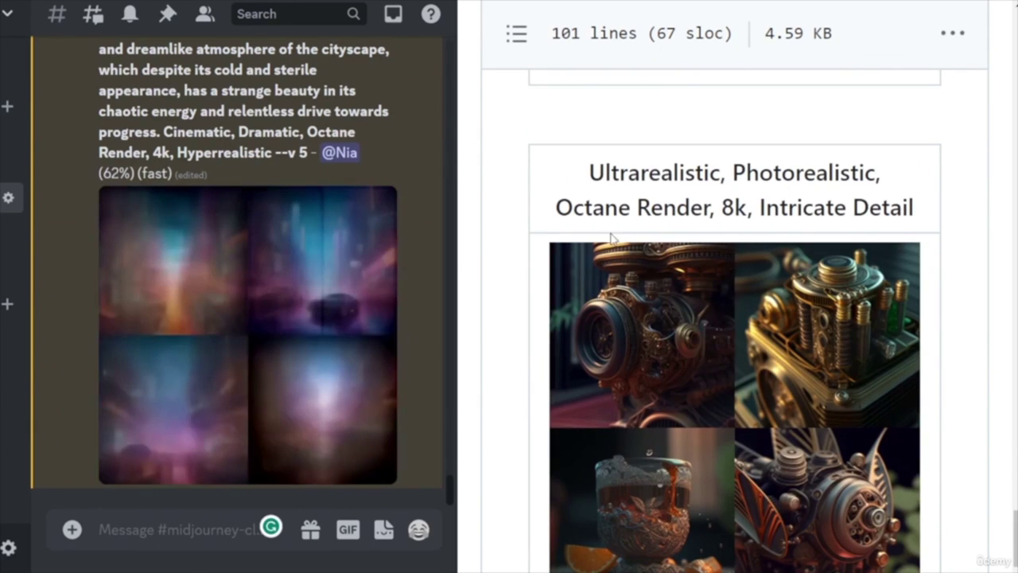
- Start an /imagine prompt with Ultrarealistic, Photorealistic, Octane Render, 8k, Intricate Detail
triple_click(942, 234)
key("ctrl+c")
left_click(193, 533)
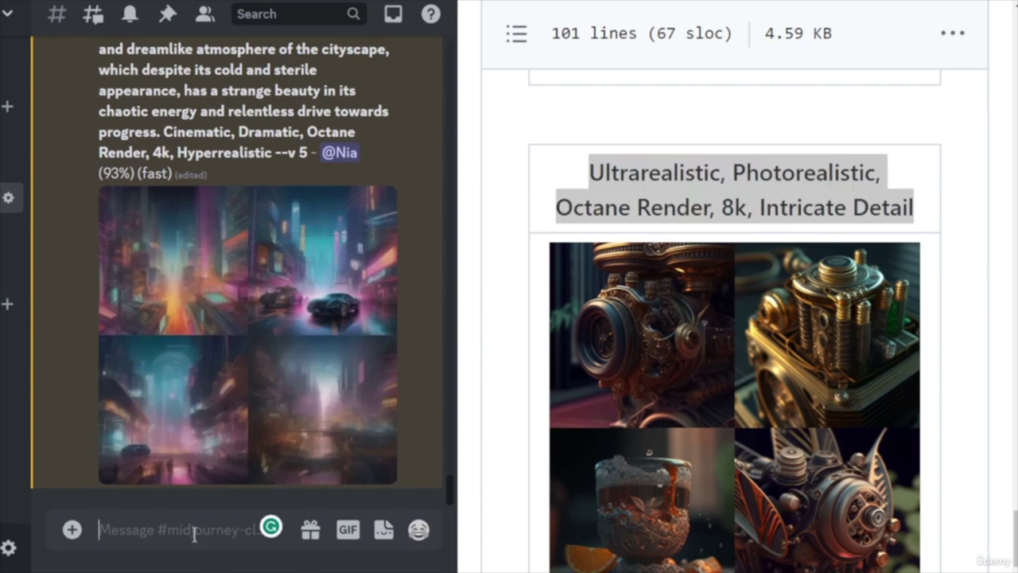
type("/imagine")
key("Tab")
key("ctrl+v")
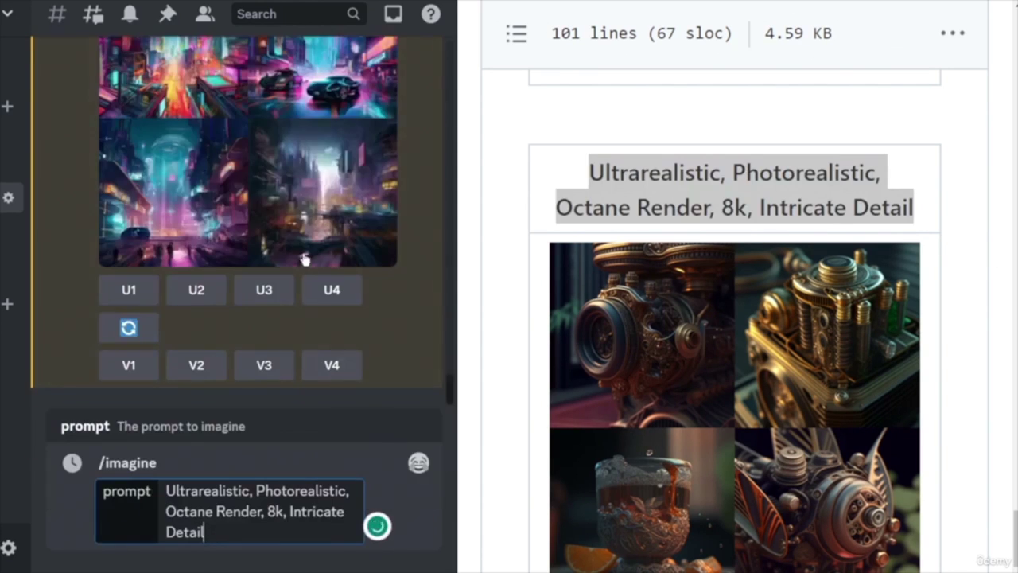
- Prepend the cityscape description on one line, send the prompt, and upscale image 1 of the Octane grid
scroll(302, 302, "up", 5)
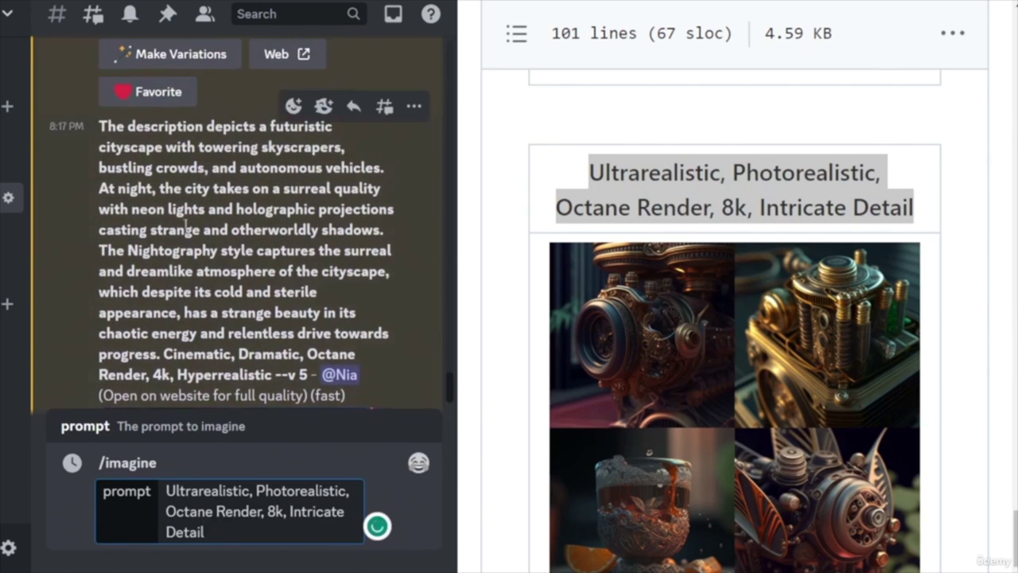
left_click_drag(104, 129, 274, 249)
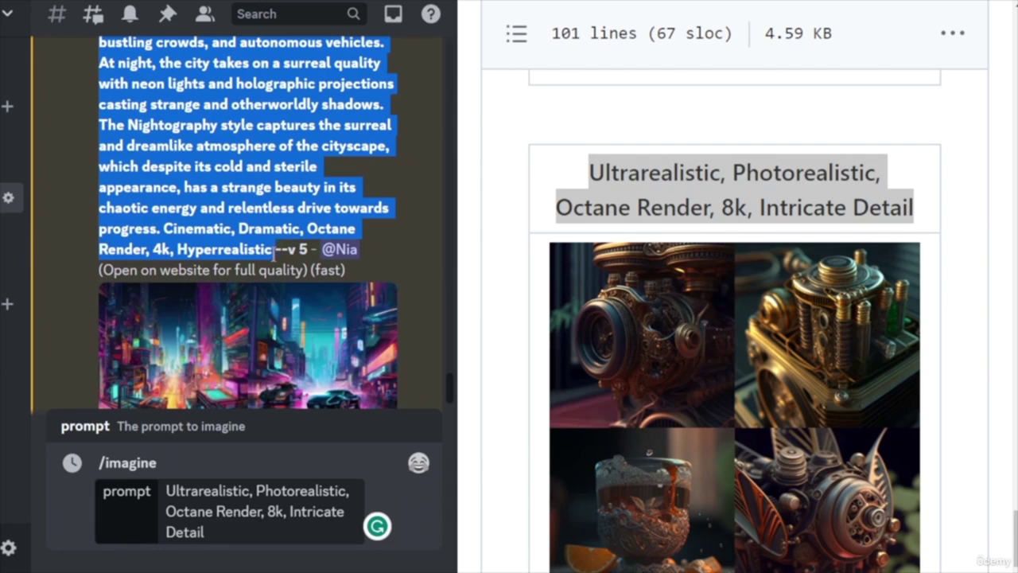
left_click(169, 493)
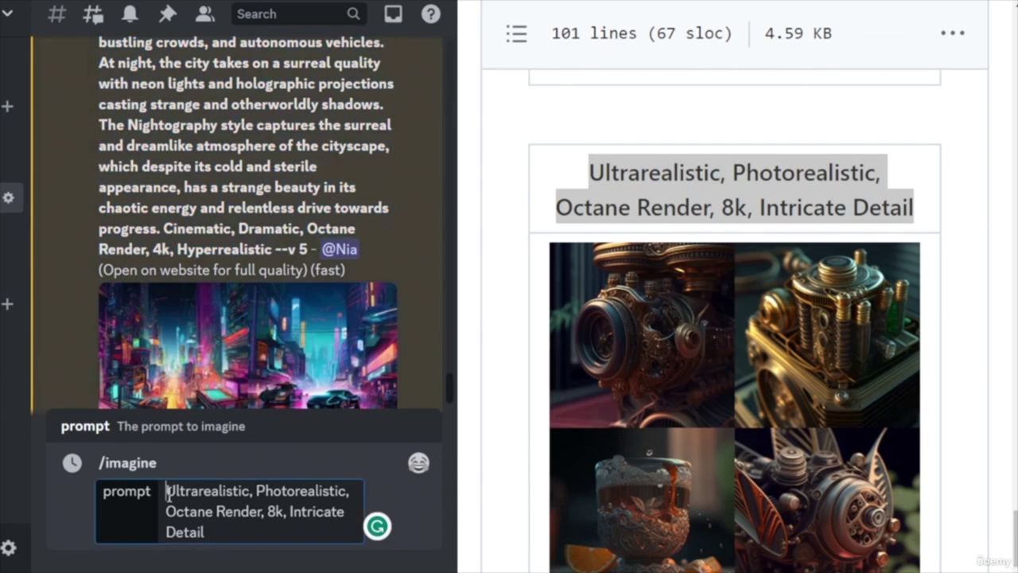
key("ctrl+v")
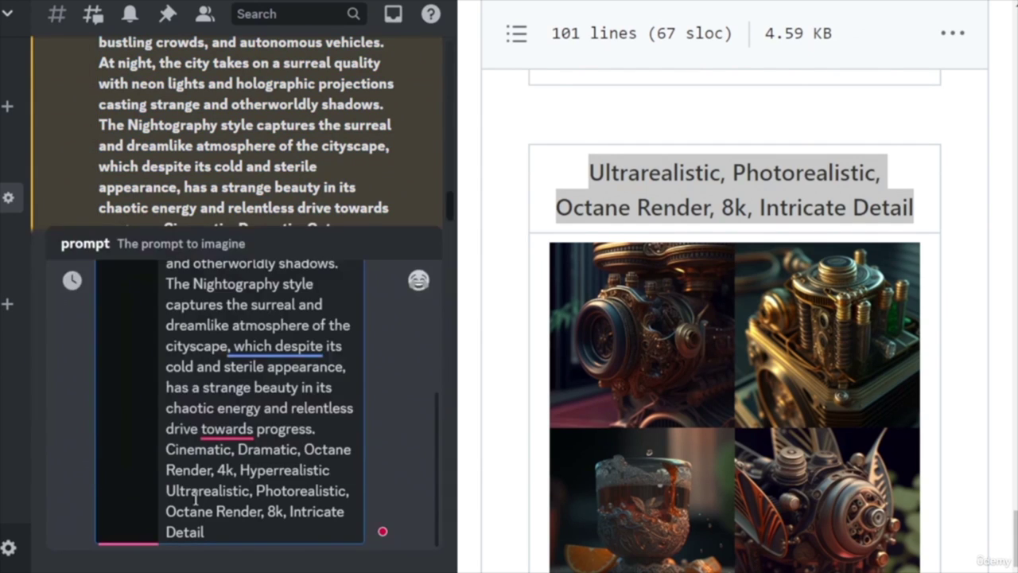
key("BackSpace")
key("Return")
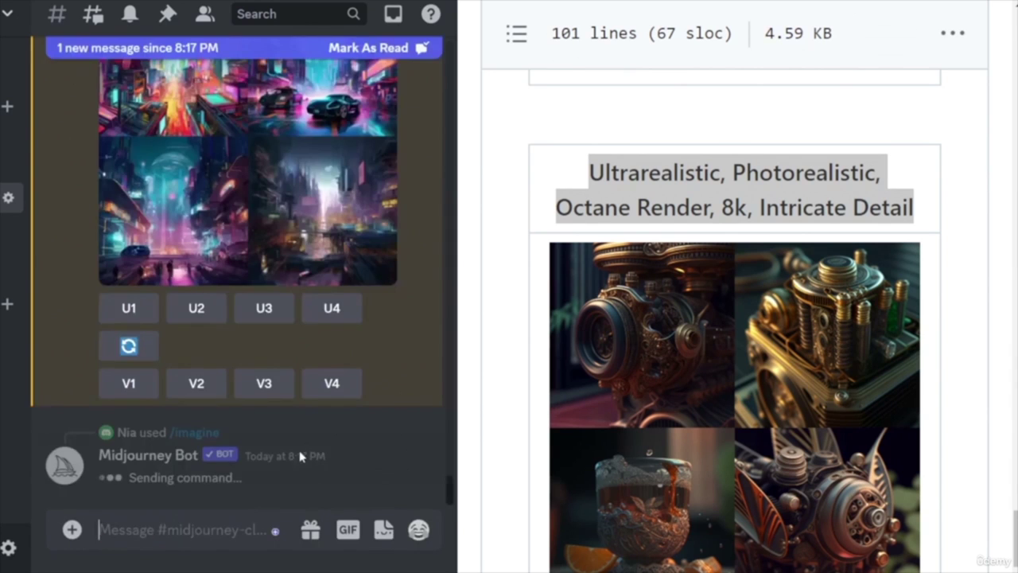
scroll(134, 334, "up", 3)
left_click(131, 334)
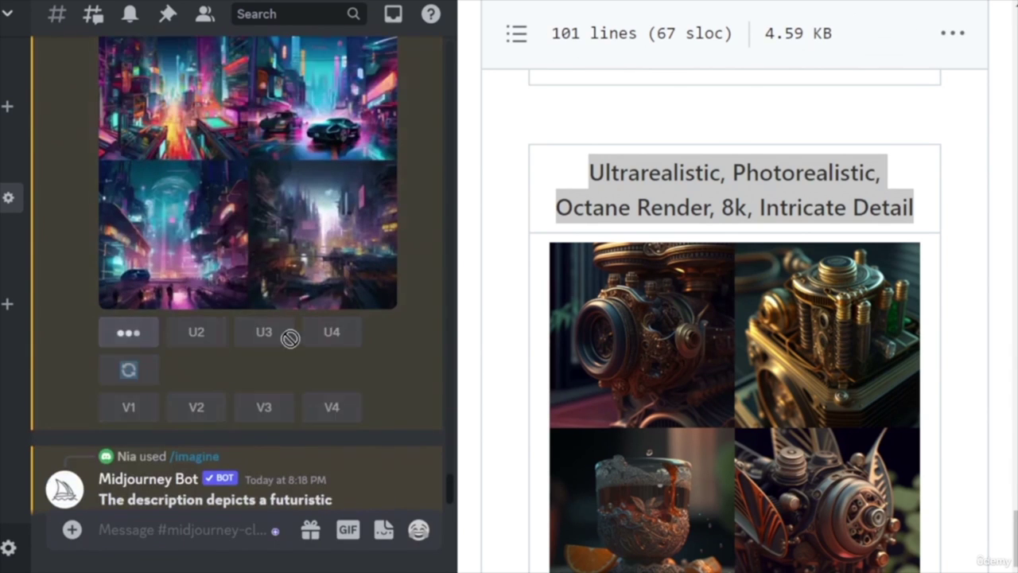
- Upscale images 2 and 3 of the Octane 4k cityscape grid and review the posted upscales
left_click(197, 334)
left_click(264, 334)
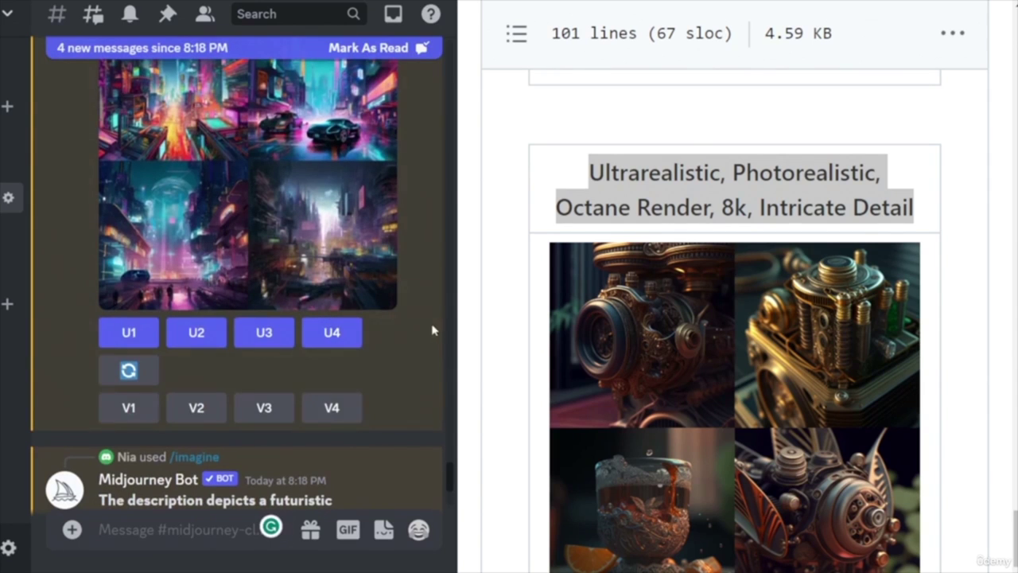
scroll(324, 311, "up", 1)
scroll(320, 313, "up", 1)
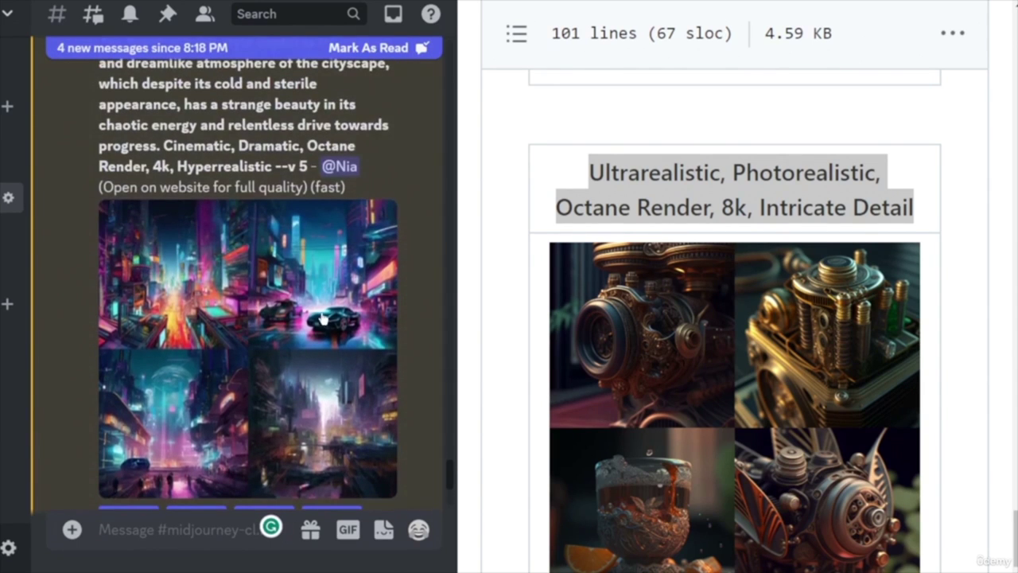
scroll(311, 365, "down", 6)
scroll(316, 384, "down", 8)
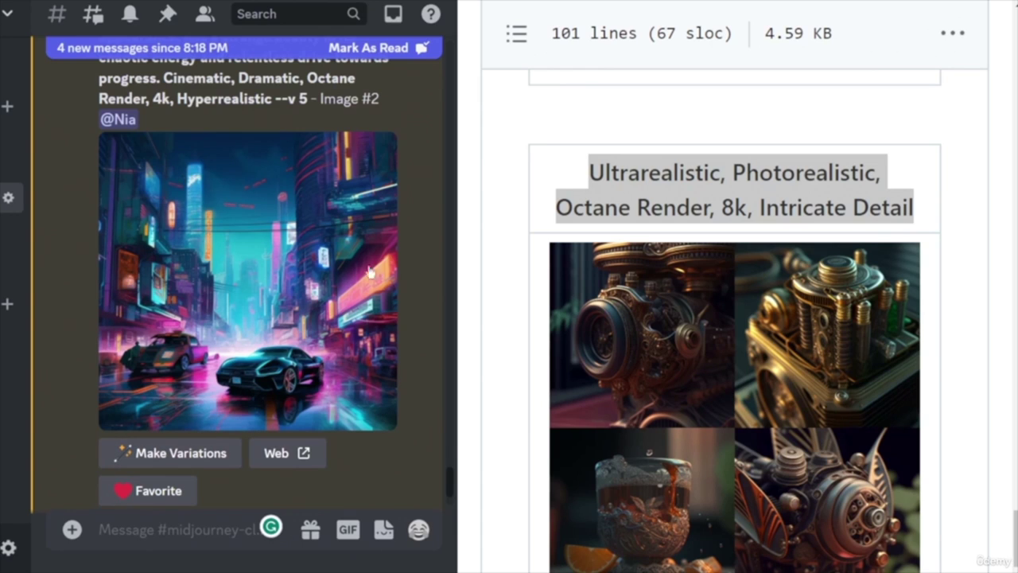
scroll(280, 330, "up", 1)
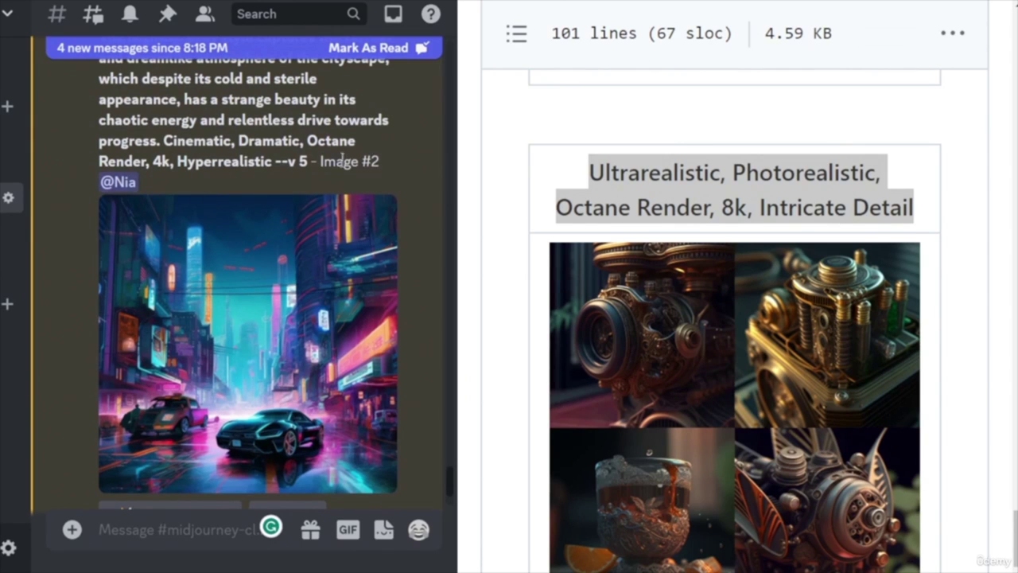
scroll(302, 318, "down", 10)
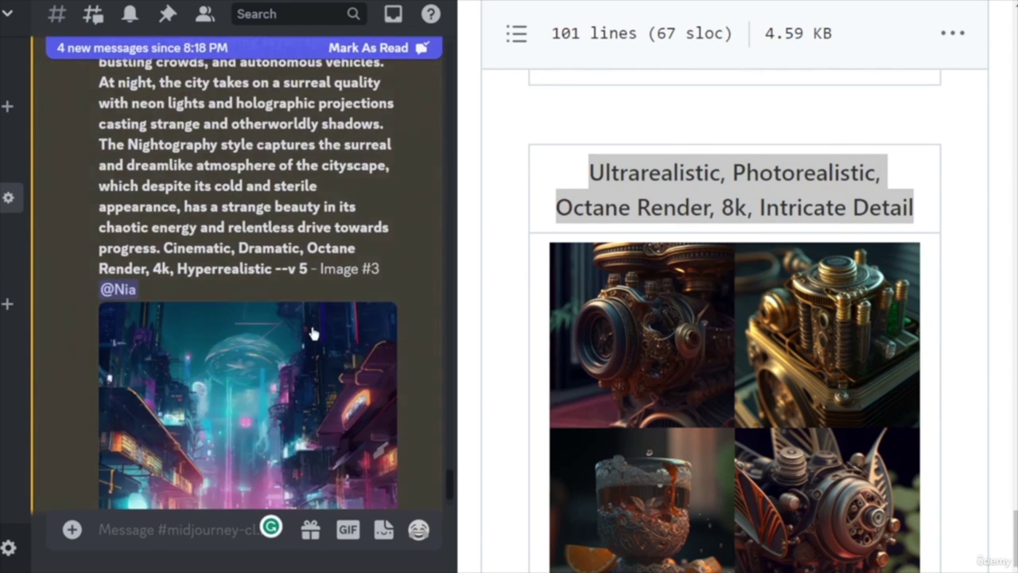
scroll(313, 334, "down", 5)
scroll(312, 334, "up", 3)
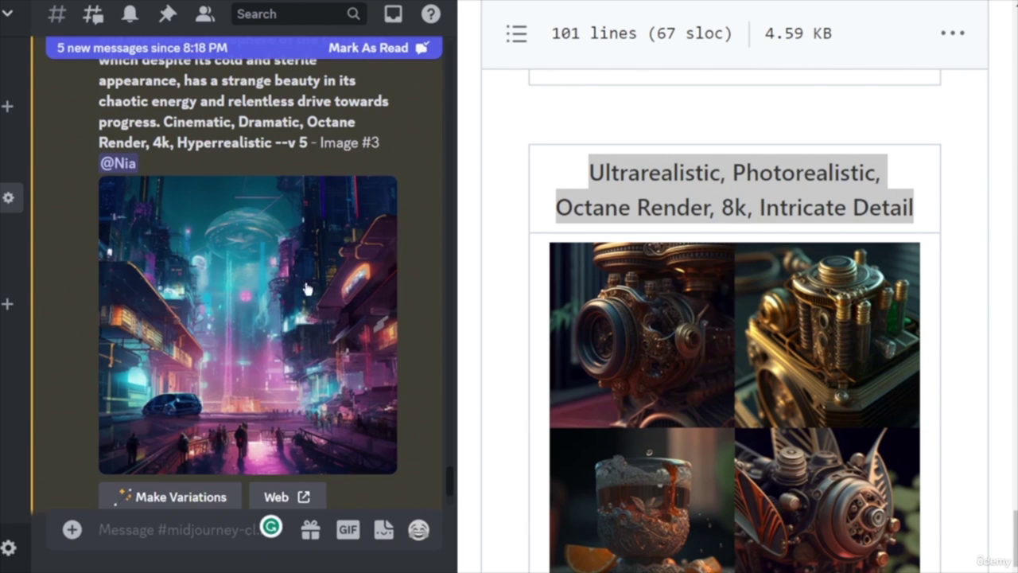
scroll(308, 290, "down", 4)
scroll(332, 328, "up", 1)
scroll(312, 288, "up", 3)
- Upscale images 1, 3 and 4 of the Ultrarealistic cityscape grid
scroll(299, 407, "down", 5)
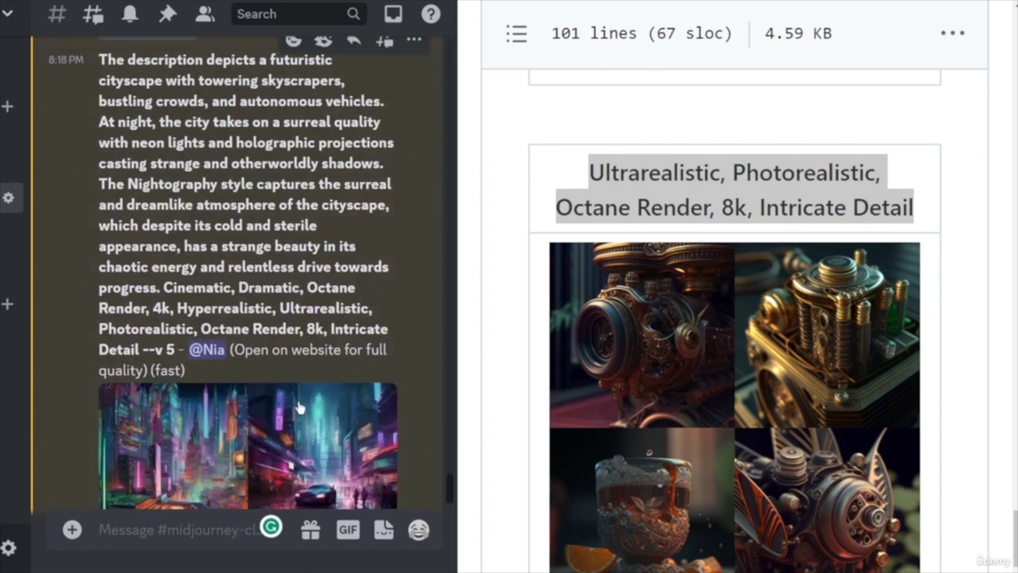
scroll(299, 407, "down", 3)
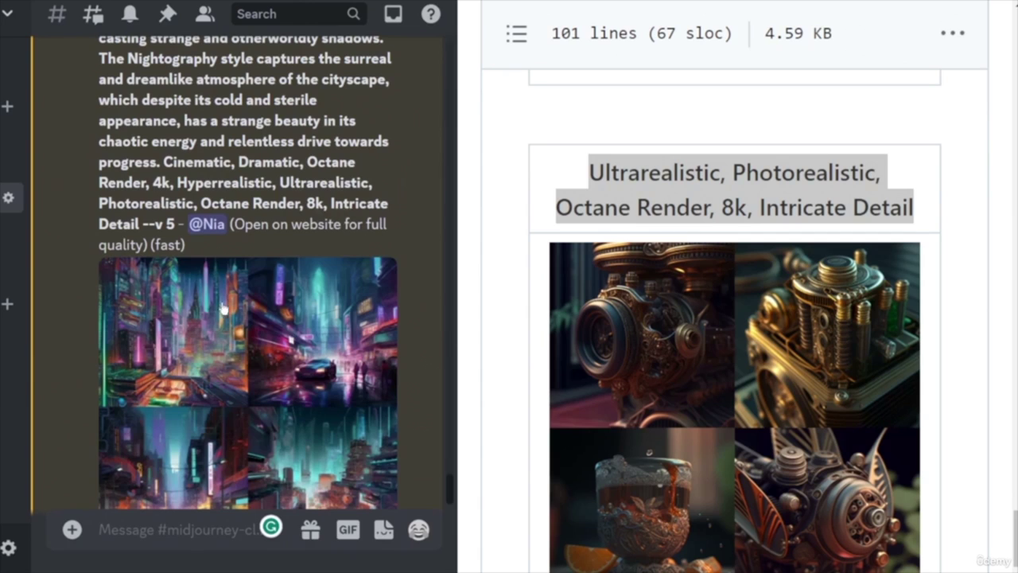
scroll(246, 297, "down", 3)
left_click(148, 464)
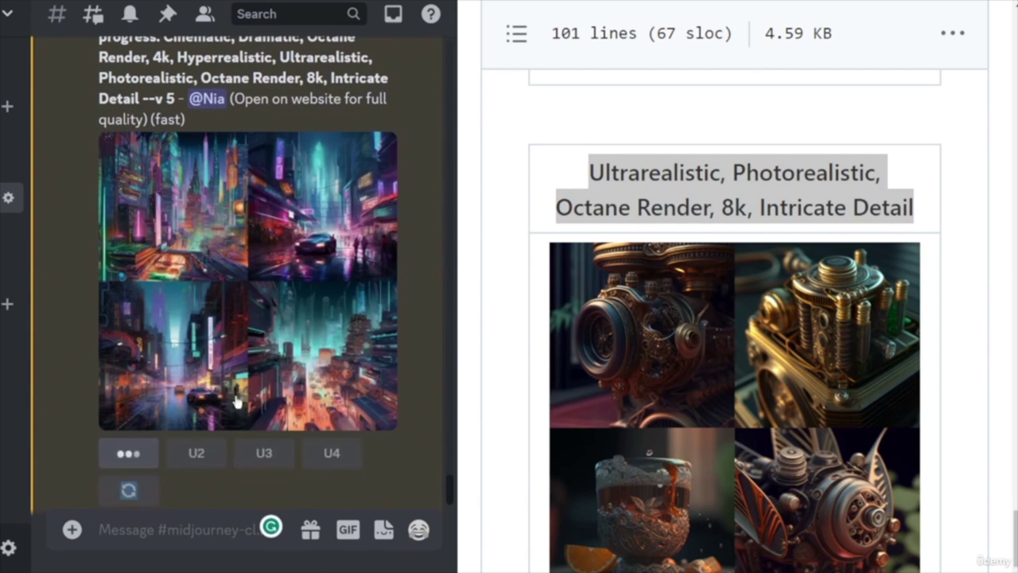
left_click(266, 452)
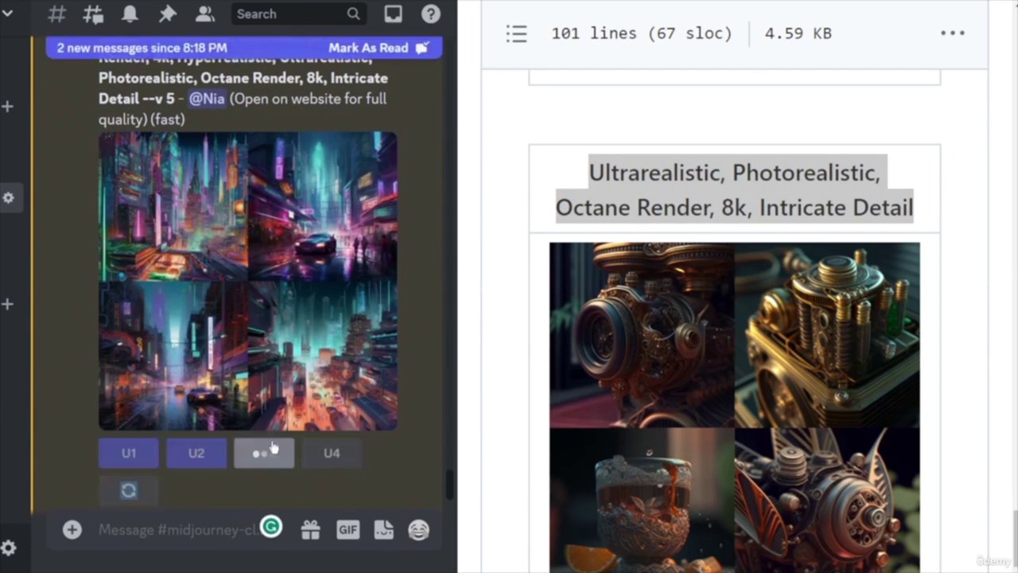
left_click(332, 452)
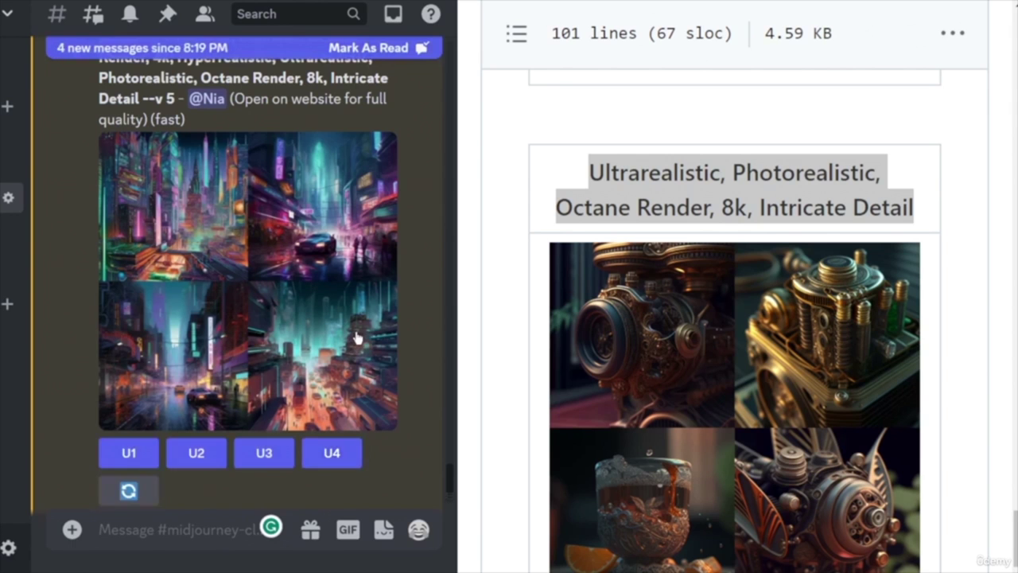
- Scroll through the chat to review the upscaled cityscape images as they arrive
scroll(355, 338, "down", 10)
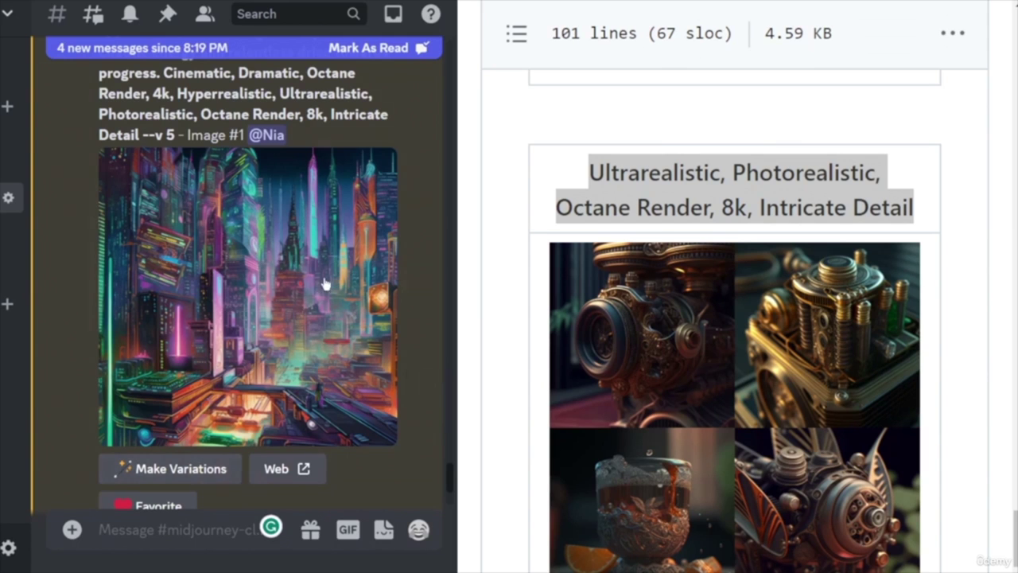
scroll(325, 294, "down", 4)
scroll(325, 297, "down", 8)
scroll(342, 318, "up", 7)
scroll(318, 287, "down", 5)
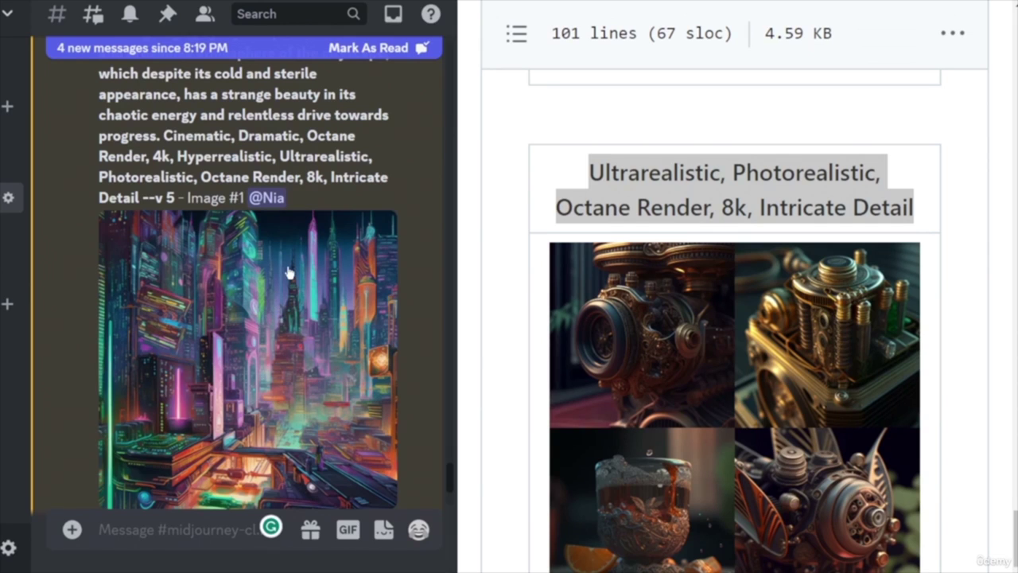
scroll(346, 333, "down", 1)
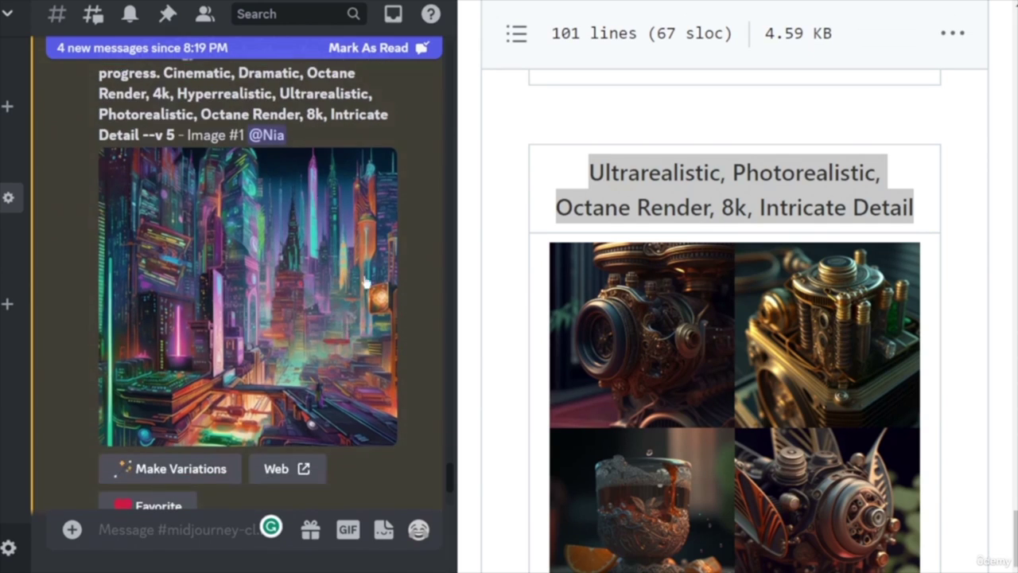
scroll(270, 301, "down", 1)
scroll(362, 318, "down", 10)
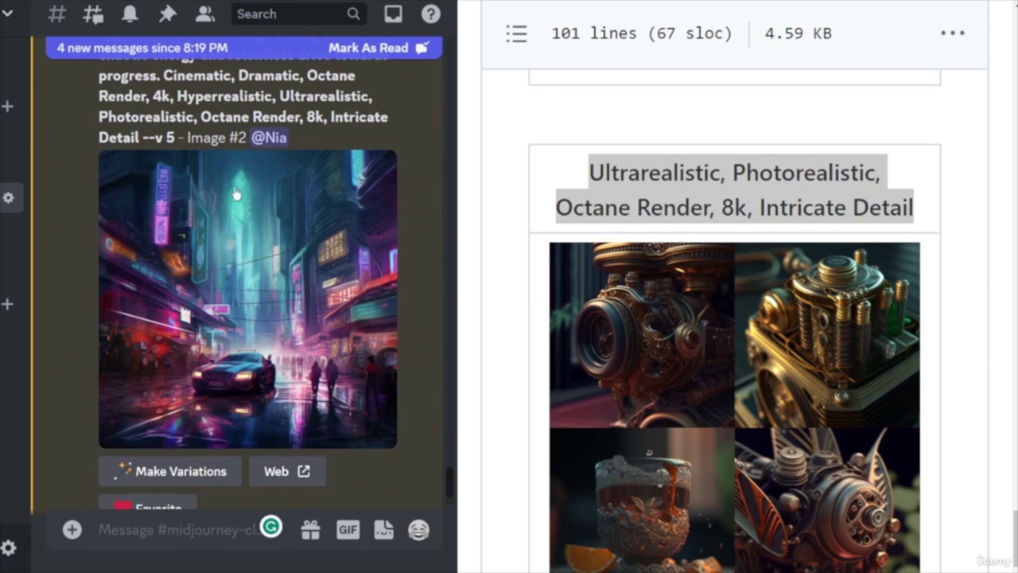
scroll(318, 311, "down", 10)
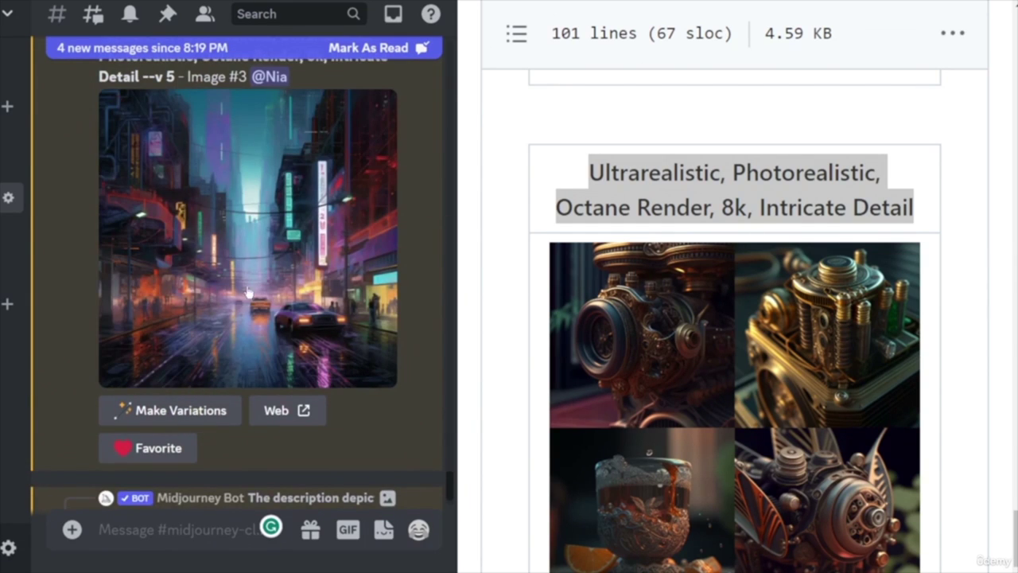
scroll(342, 300, "down", 5)
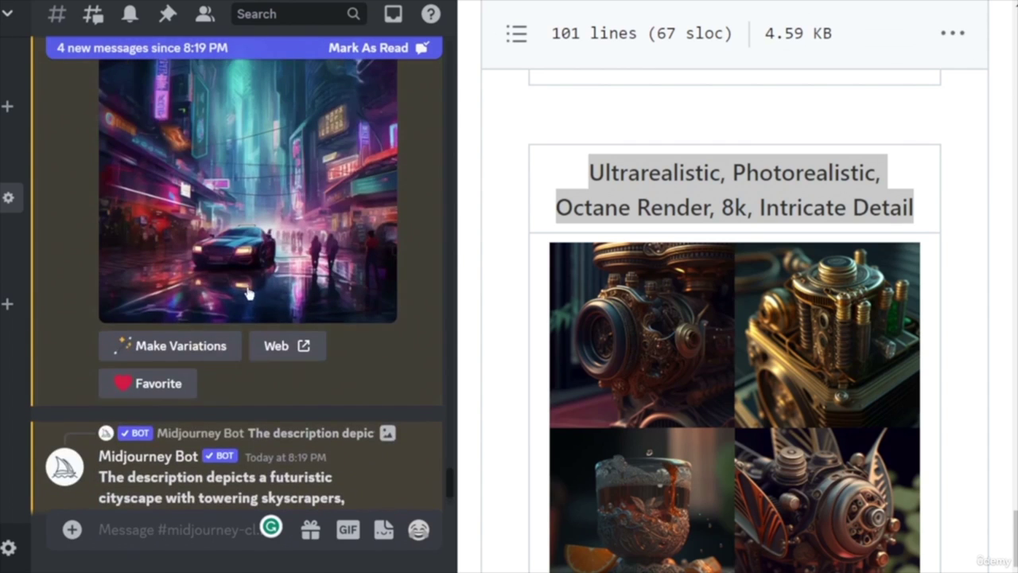
scroll(262, 296, "up", 3)
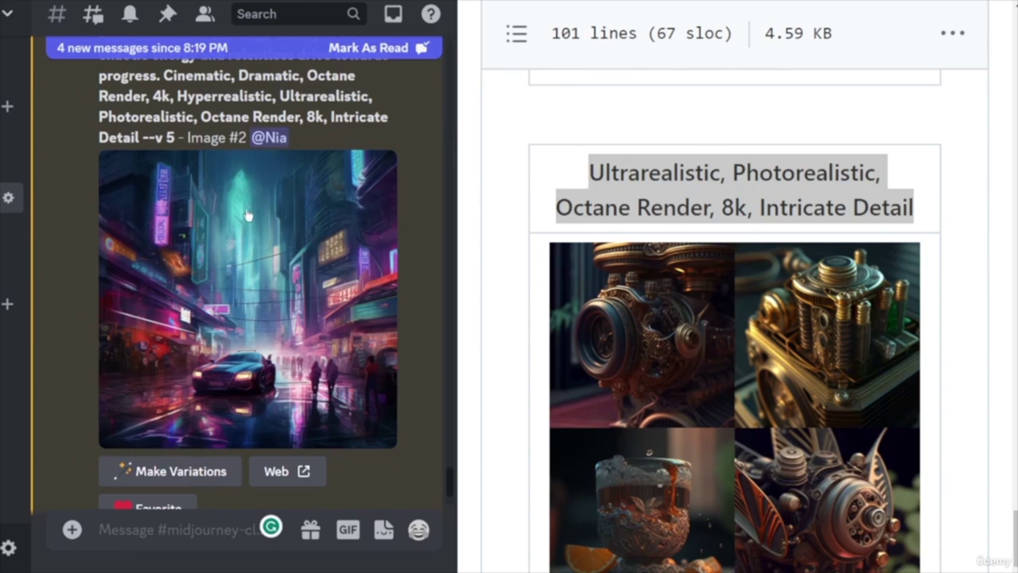
scroll(277, 307, "down", 10)
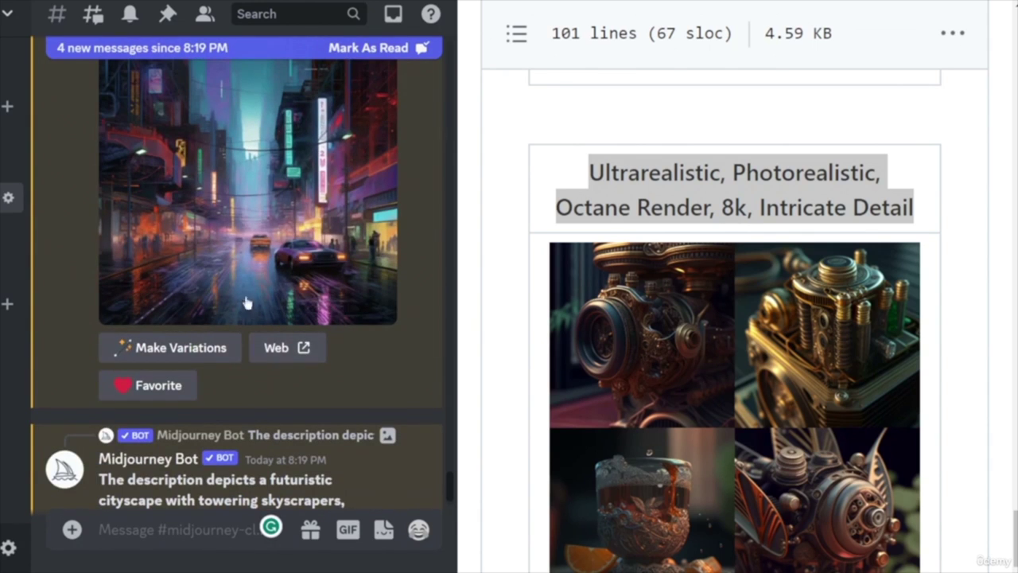
scroll(263, 266, "down", 10)
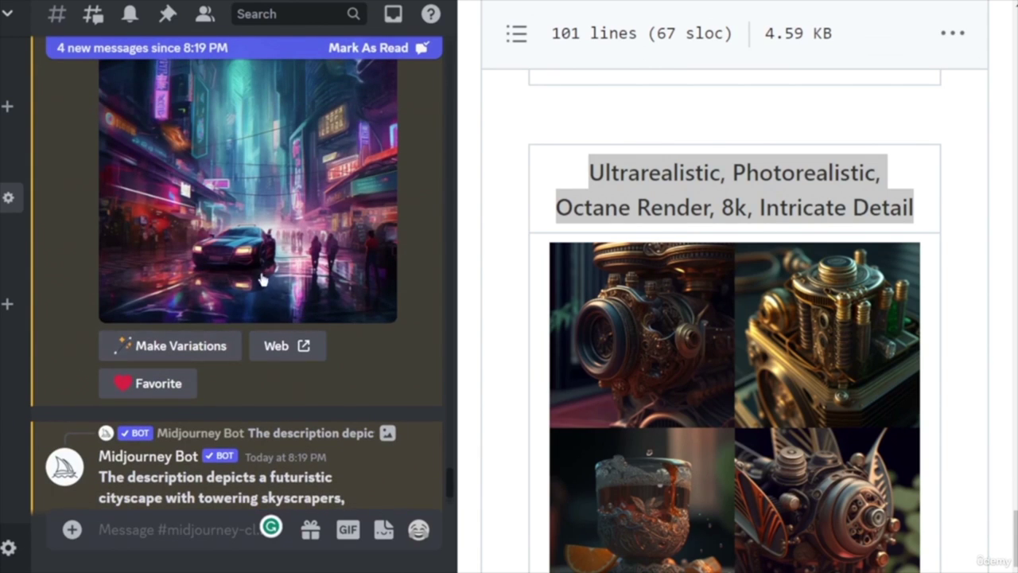
scroll(290, 299, "down", 5)
scroll(227, 318, "down", 10)
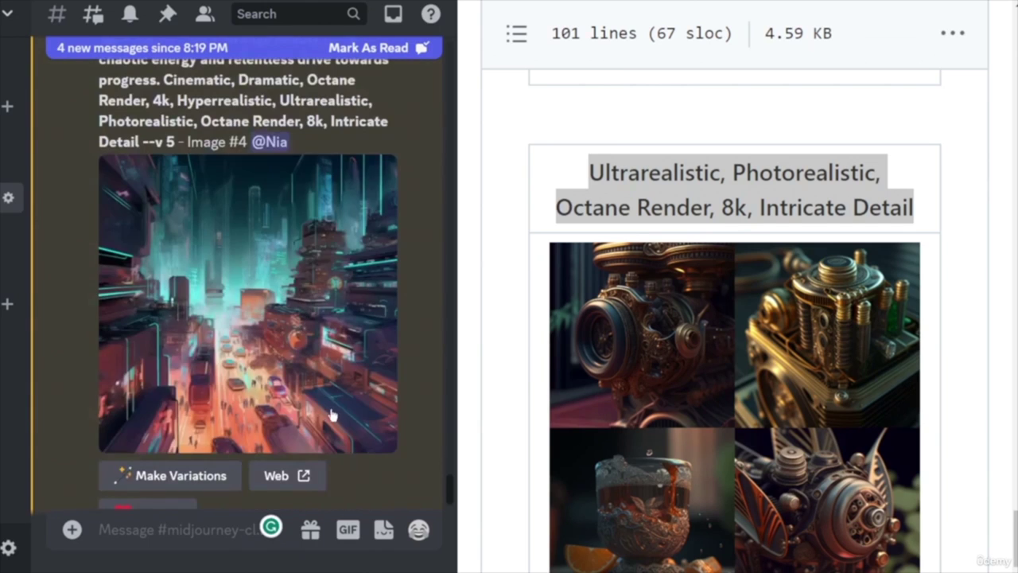
scroll(289, 318, "down", 5)
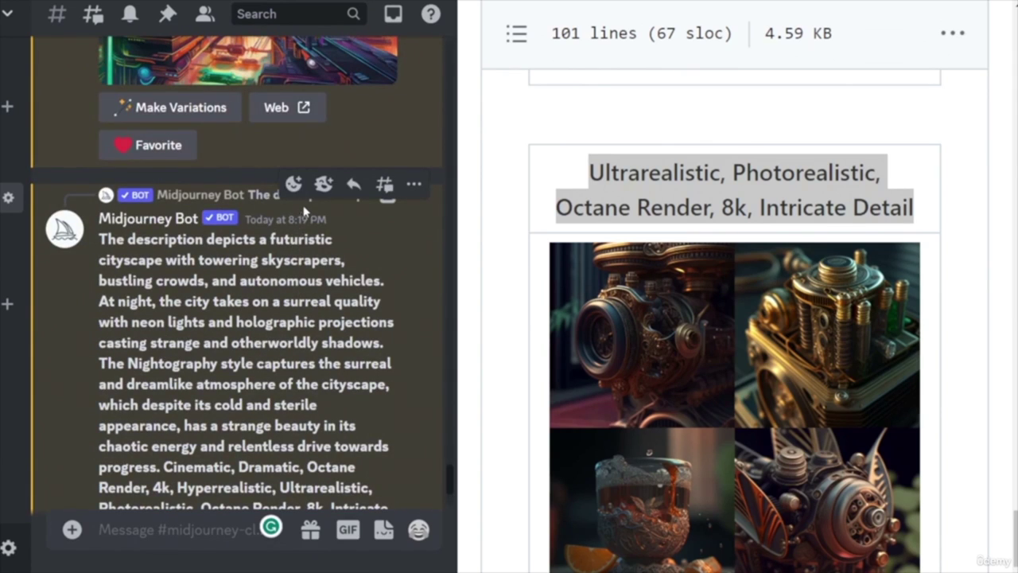
scroll(331, 347, "down", 3)
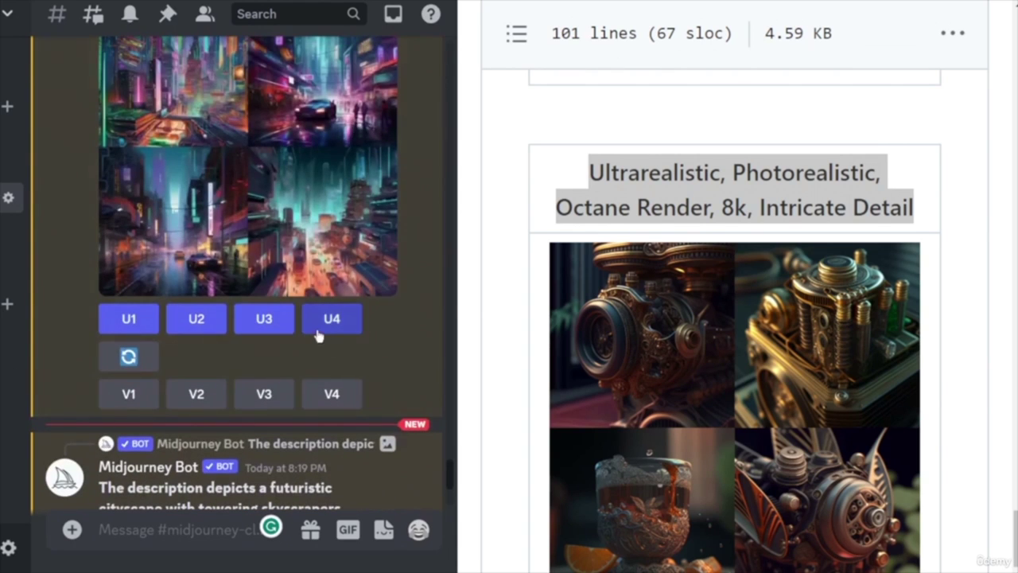
scroll(318, 337, "up", 3)
scroll(318, 334, "down", 3)
scroll(314, 322, "down", 5)
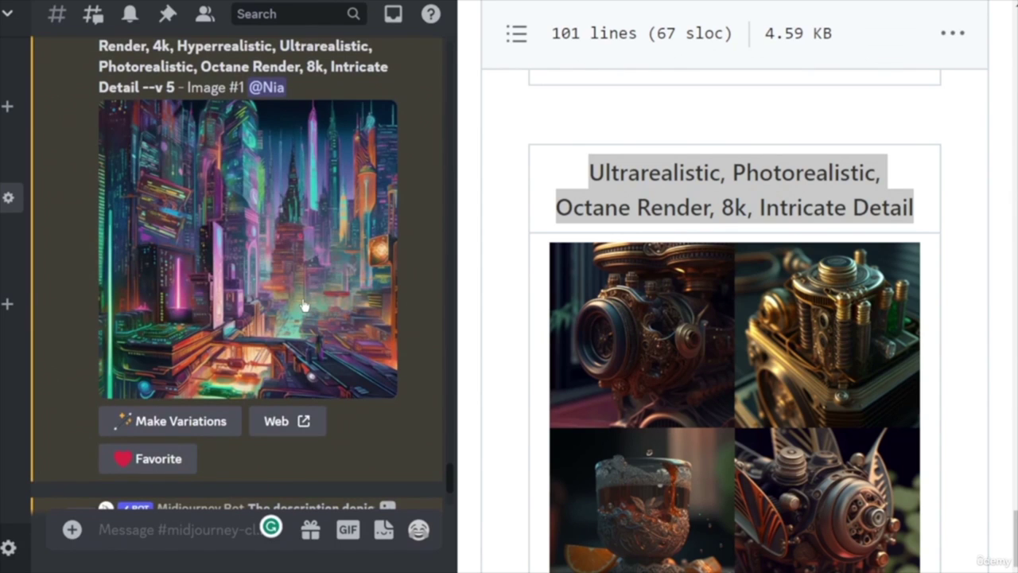
scroll(299, 298, "up", 3)
scroll(300, 298, "down", 3)
scroll(869, 410, "up", 10)
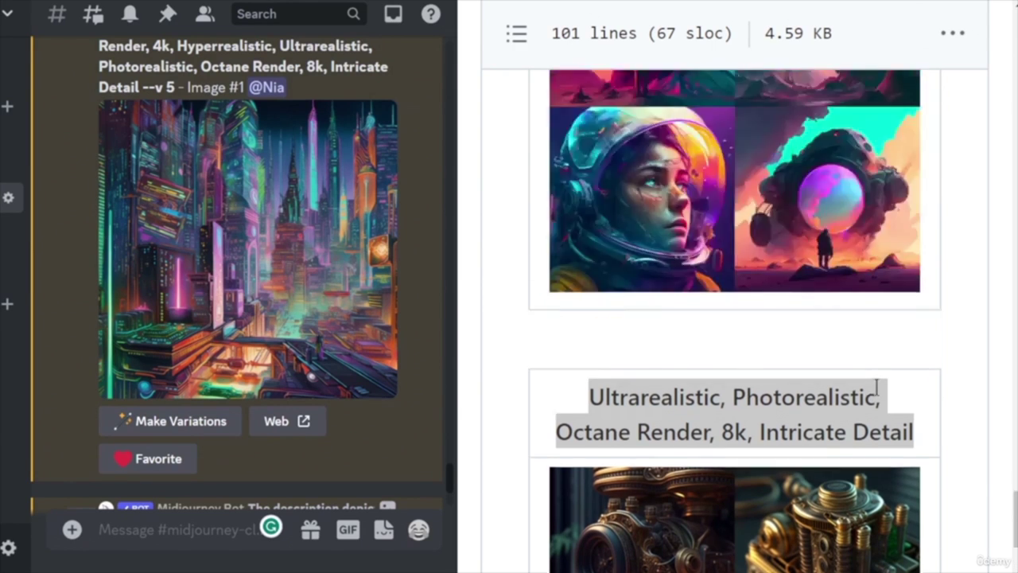
scroll(867, 387, "up", 8)
scroll(820, 344, "down", 15)
scroll(815, 337, "down", 12)
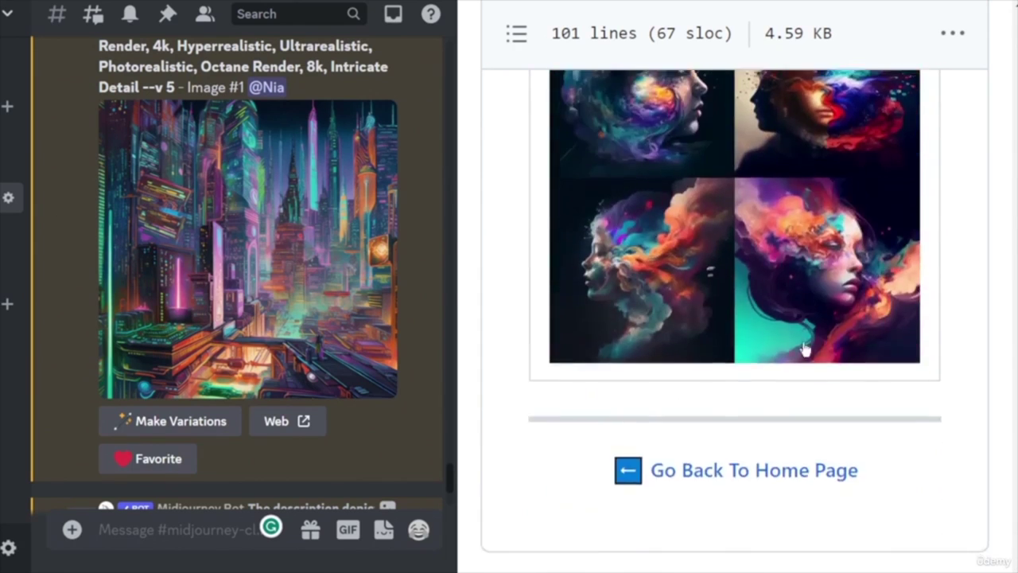
scroll(823, 359, "up", 3)
scroll(831, 360, "up", 4)
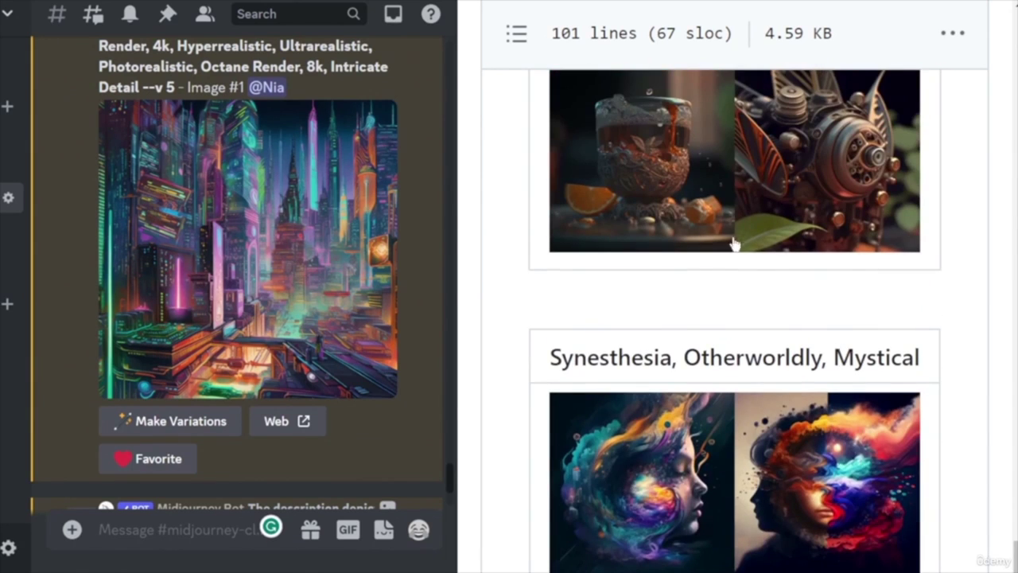
scroll(686, 301, "up", 6)
- Send '/imagine prompt gold watch' with Ultrarealistic, Photorealistic, Octane Render, 8k, Intricate Detail appended
triple_click(684, 326)
key("ctrl+c")
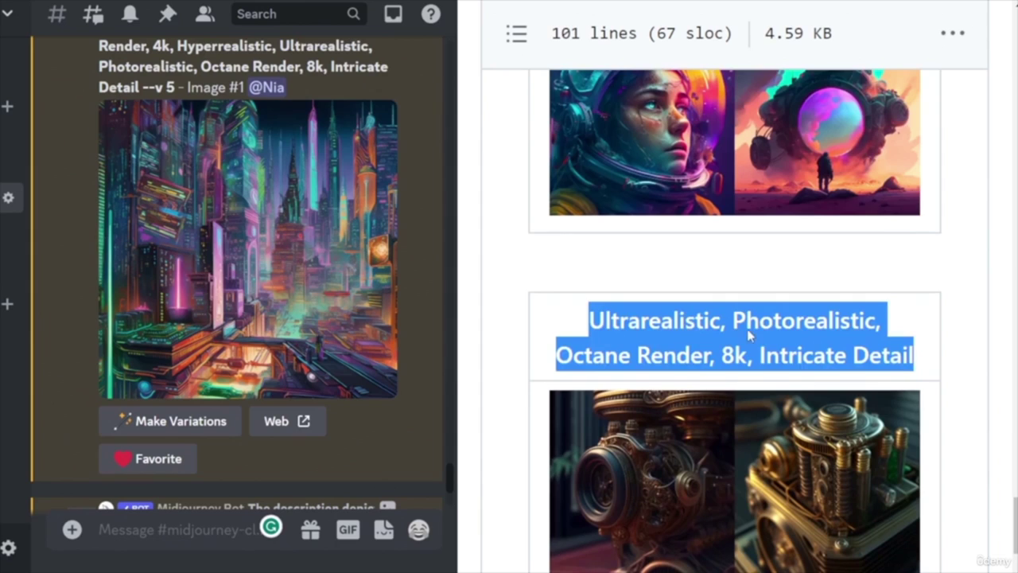
left_click(116, 529)
type("/imagine prompt ")
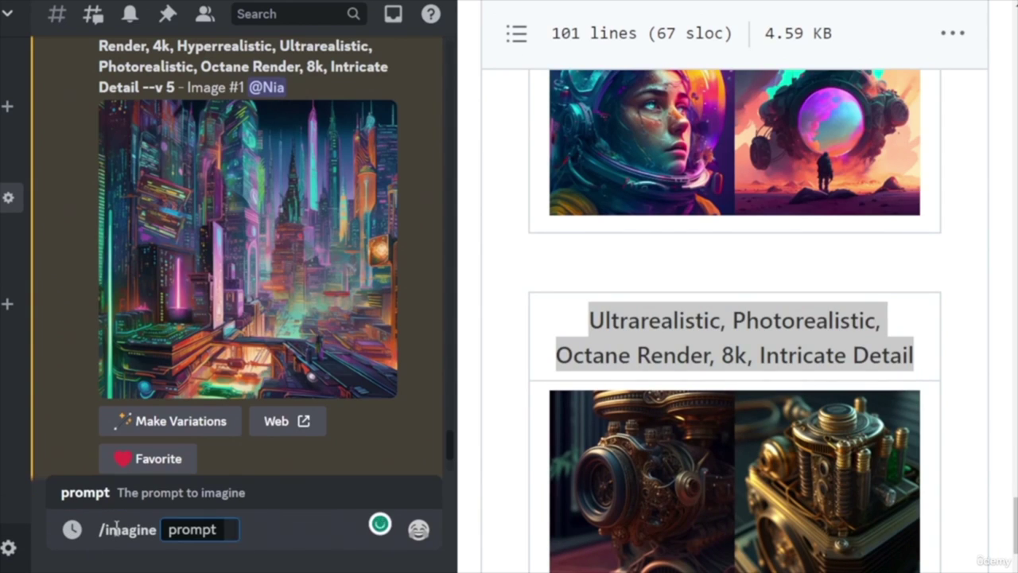
type("gold watch")
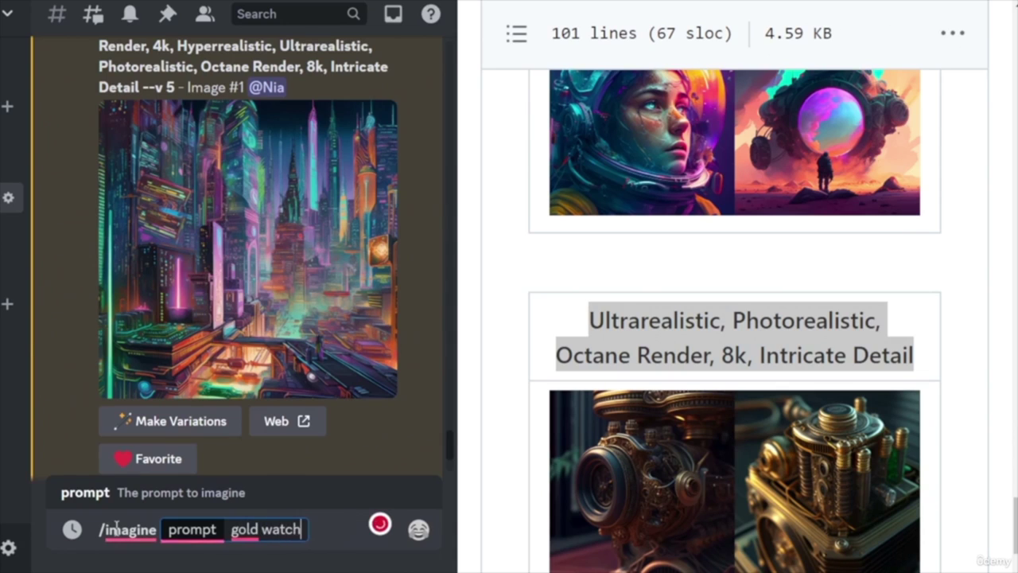
key("ctrl+v")
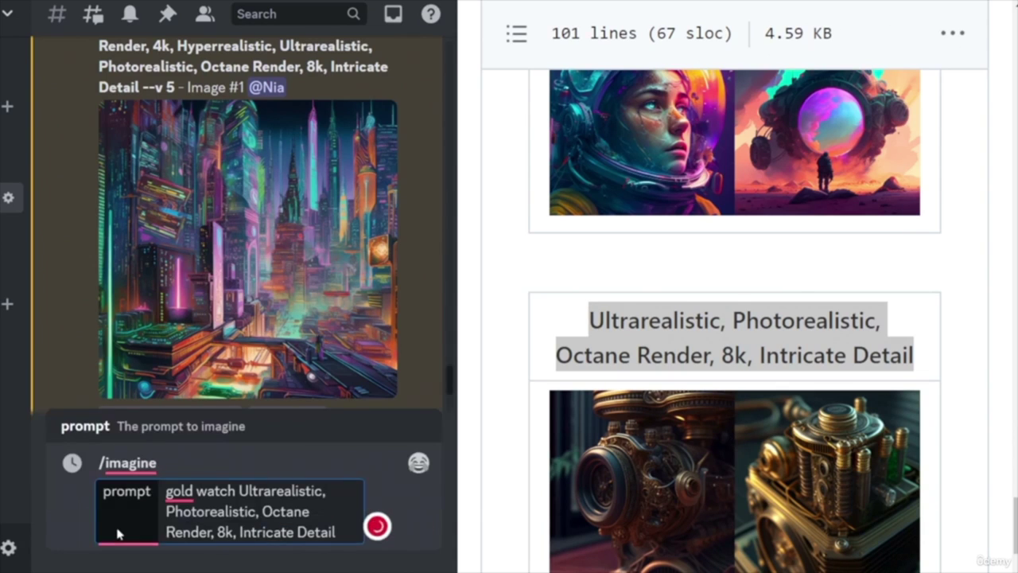
key("Return")
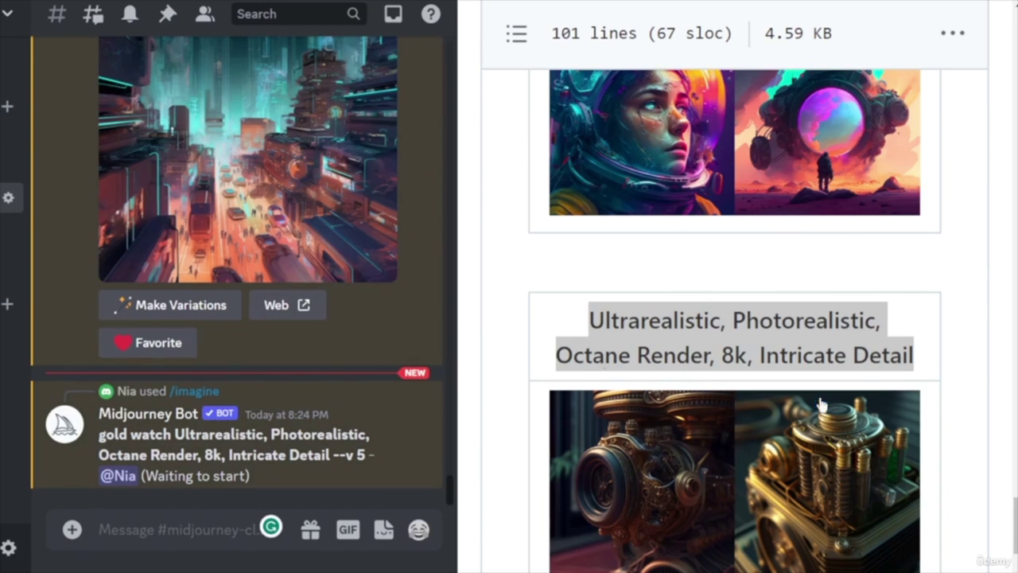
scroll(814, 342, "up", 1)
scroll(814, 342, "up", 15)
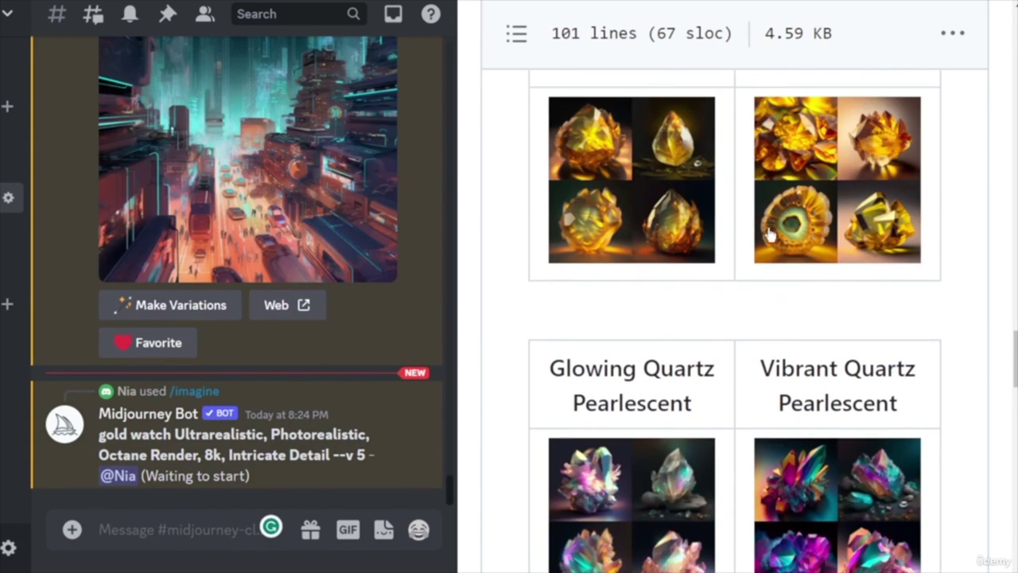
scroll(870, 341, "down", 4)
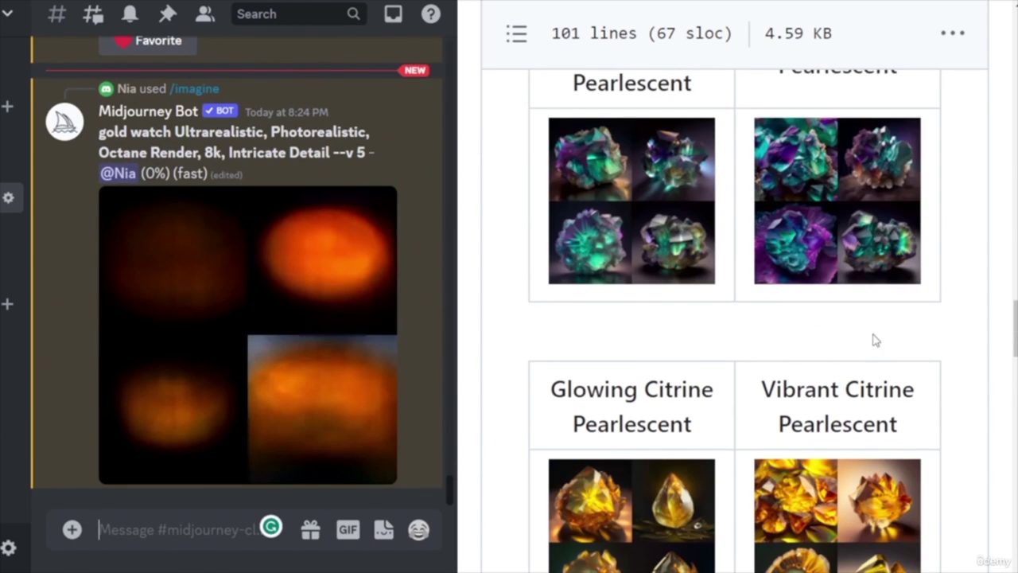
scroll(835, 366, "down", 6)
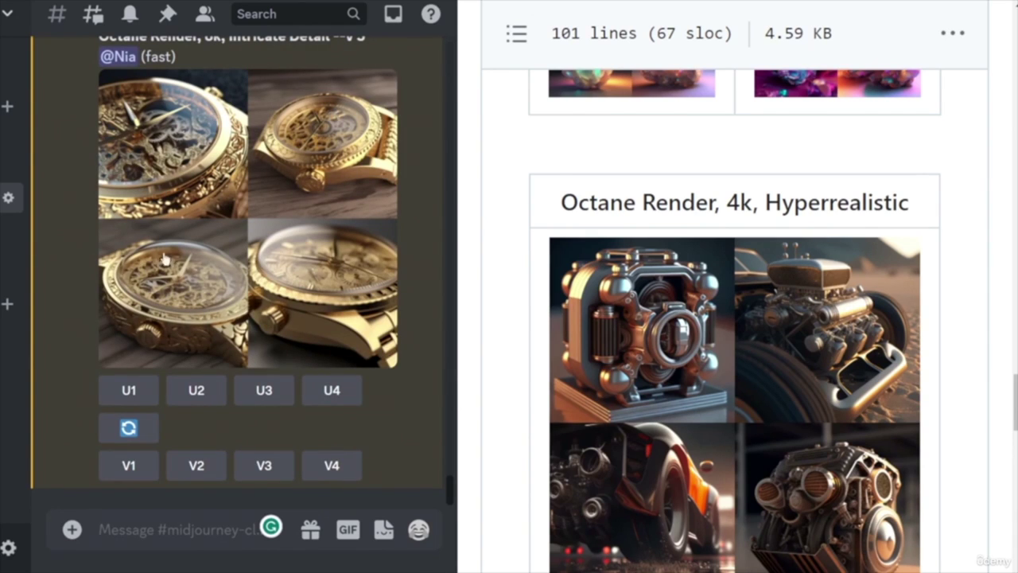
- Browse the Opal, Amethyst, Sapphire and Emerald Pearlescent gemstone example grids
scroll(255, 136, "up", 3)
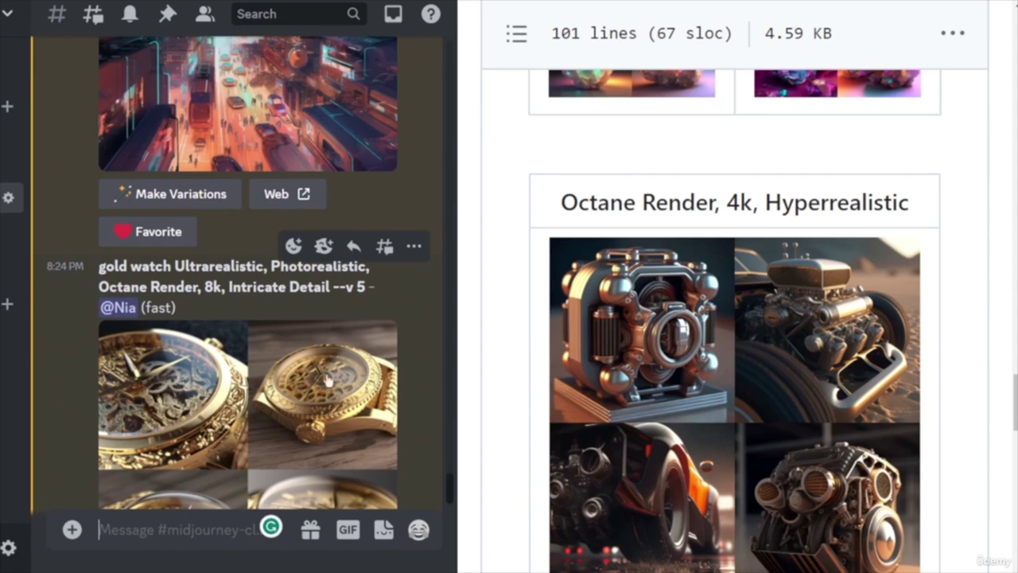
scroll(338, 457, "down", 1)
scroll(330, 427, "down", 3)
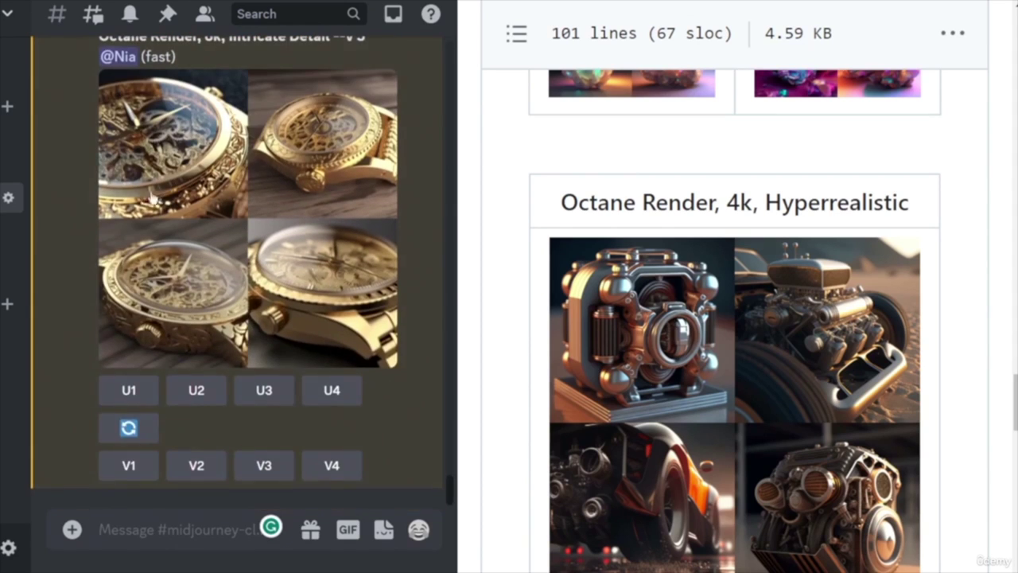
scroll(845, 460, "down", 15)
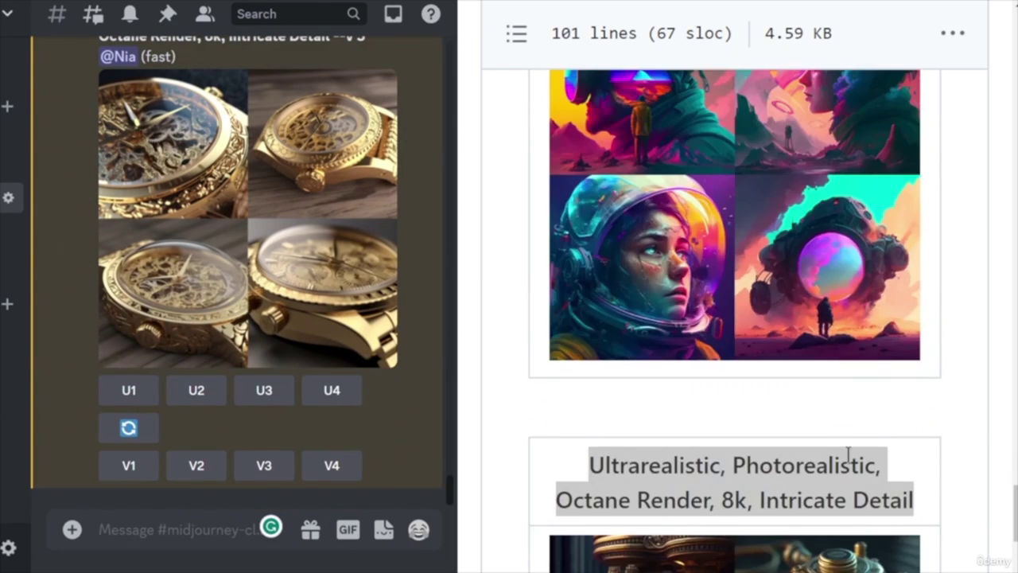
scroll(848, 473, "down", 5)
scroll(855, 475, "up", 10)
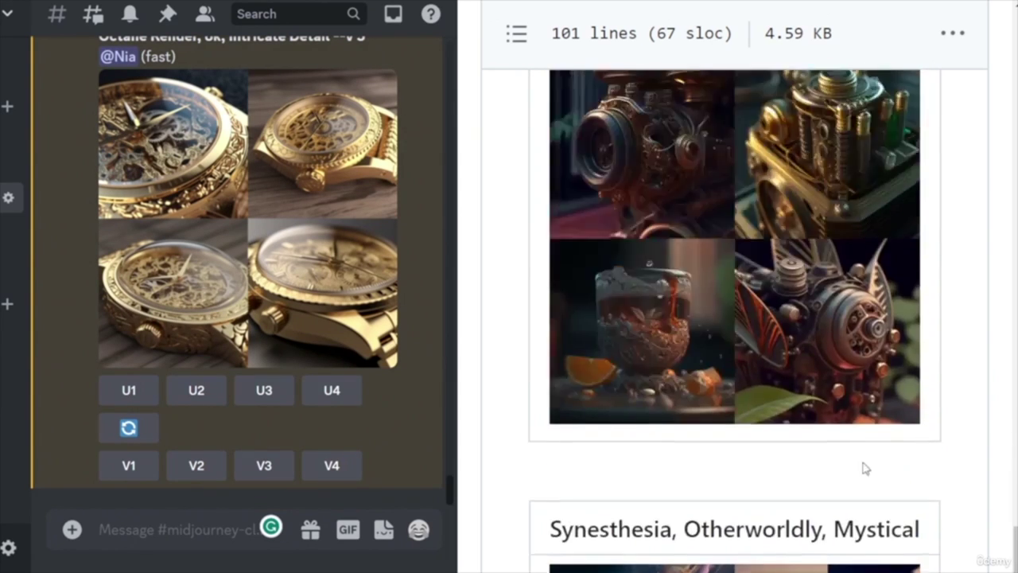
scroll(865, 466, "up", 15)
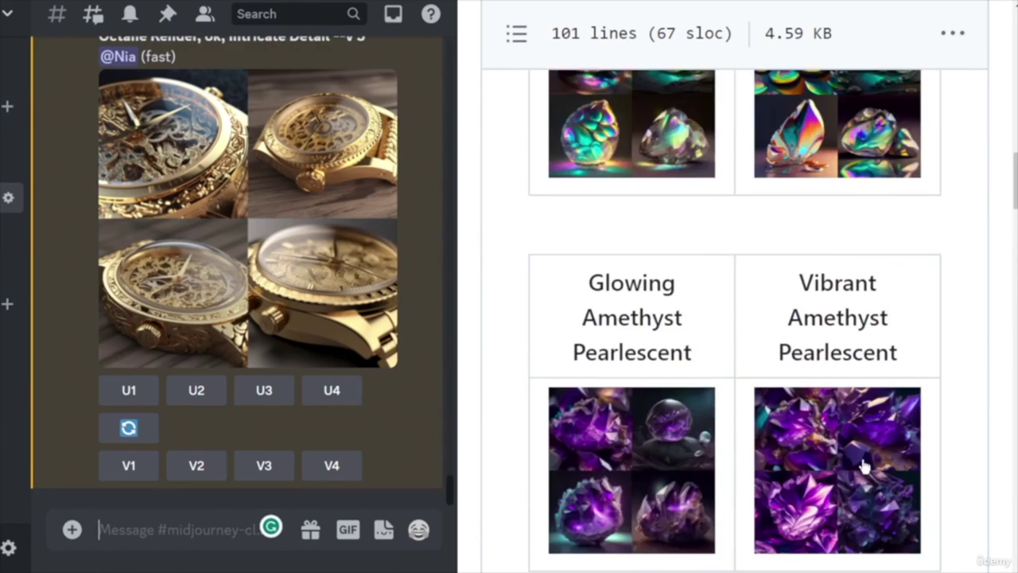
scroll(864, 466, "up", 8)
scroll(867, 466, "down", 17)
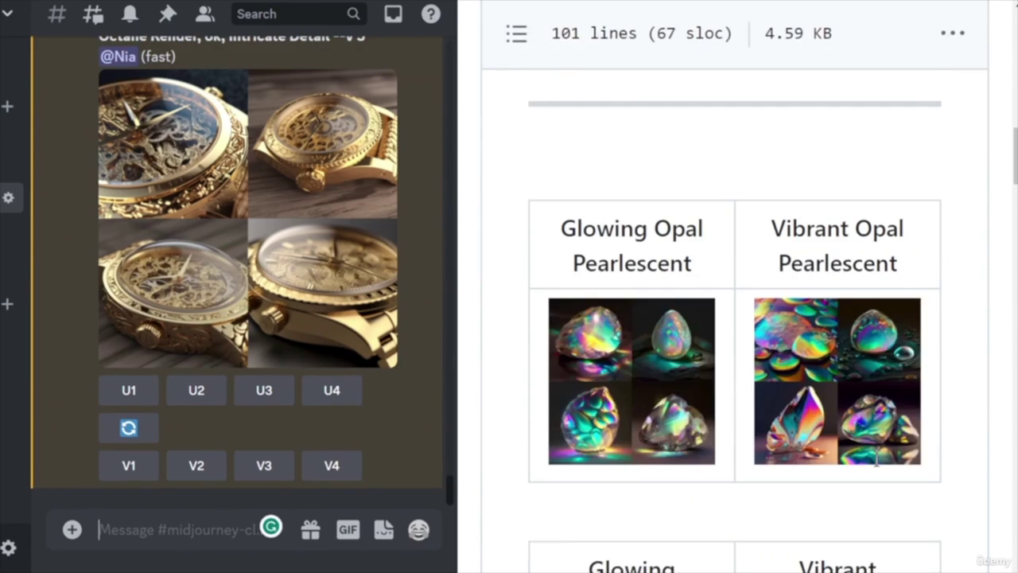
scroll(877, 457, "down", 6)
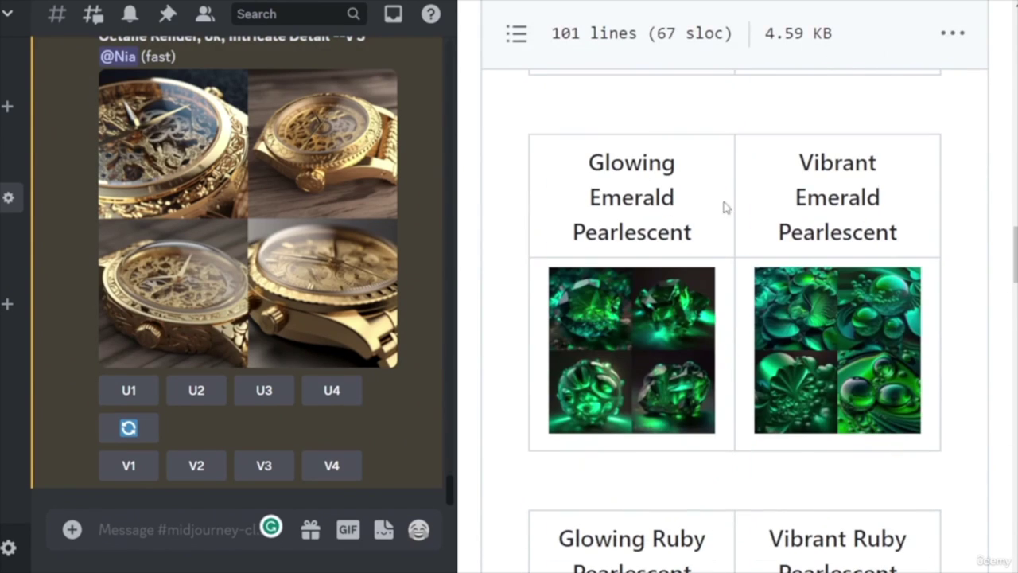
scroll(763, 337, "up", 10)
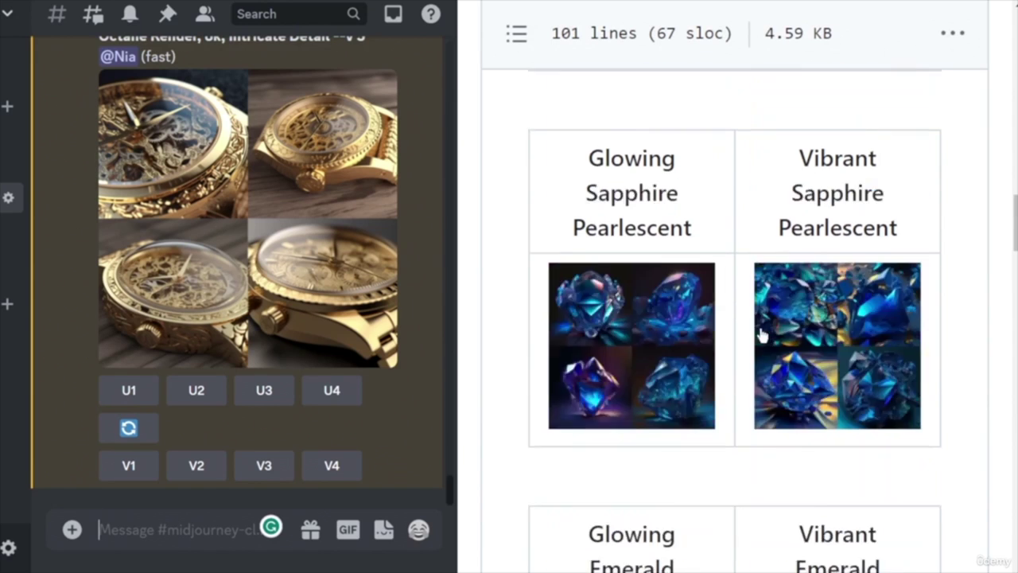
scroll(762, 338, "up", 1)
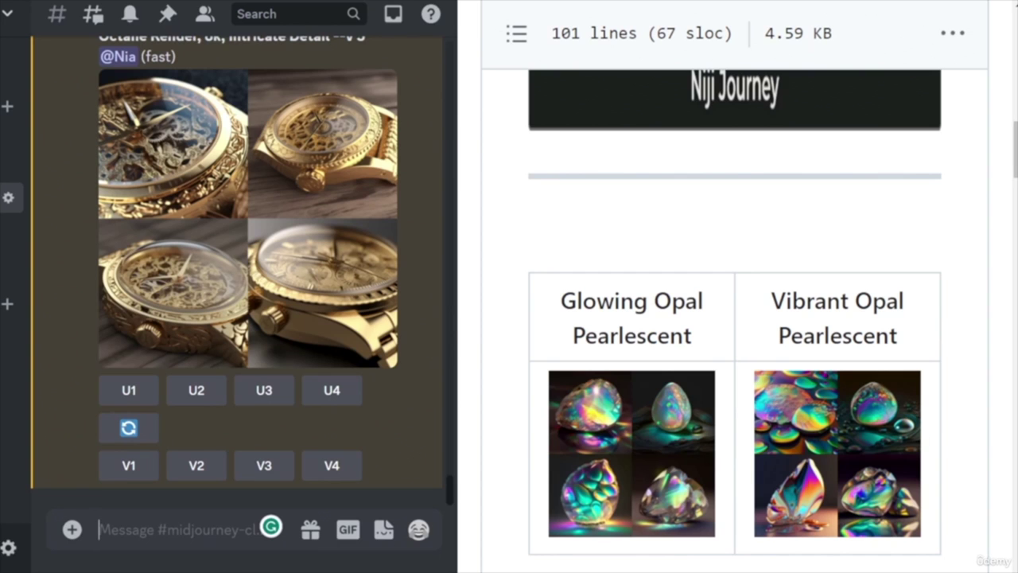
scroll(812, 446, "down", 10)
scroll(814, 460, "up", 8)
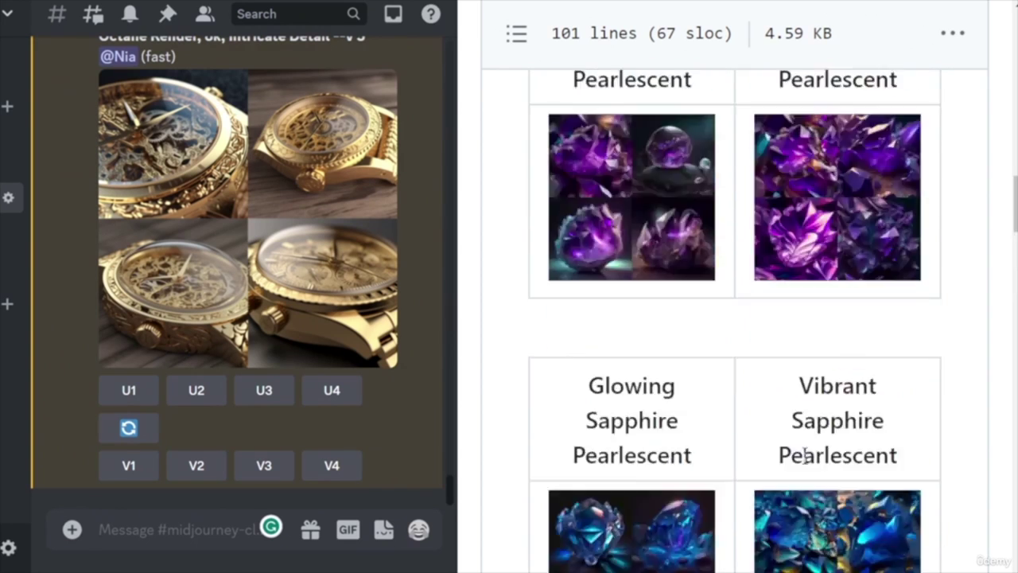
scroll(814, 459, "up", 5)
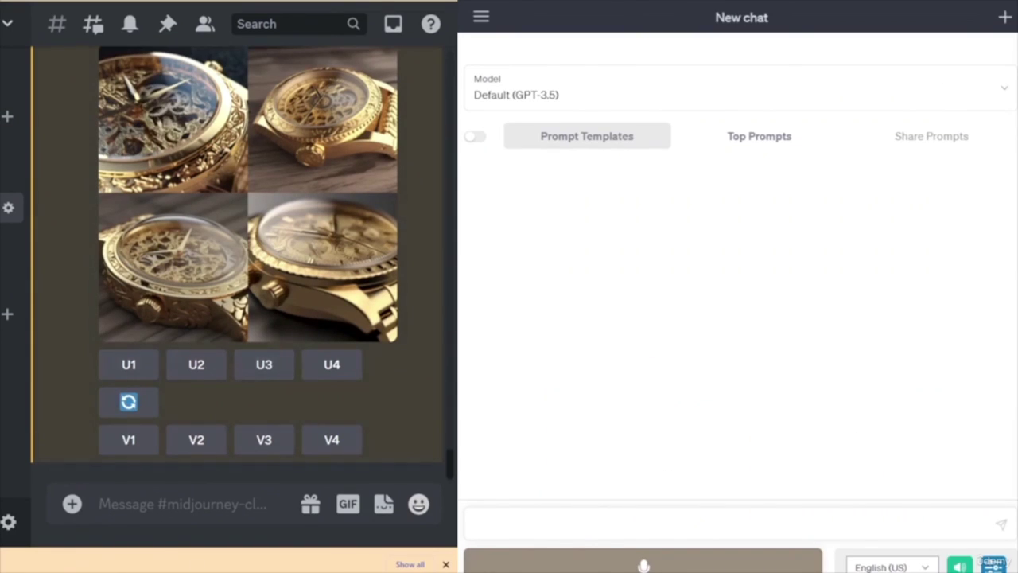
- Close Chrome's downloads bar and place the cursor in ChatGPT's message box
left_click(446, 563)
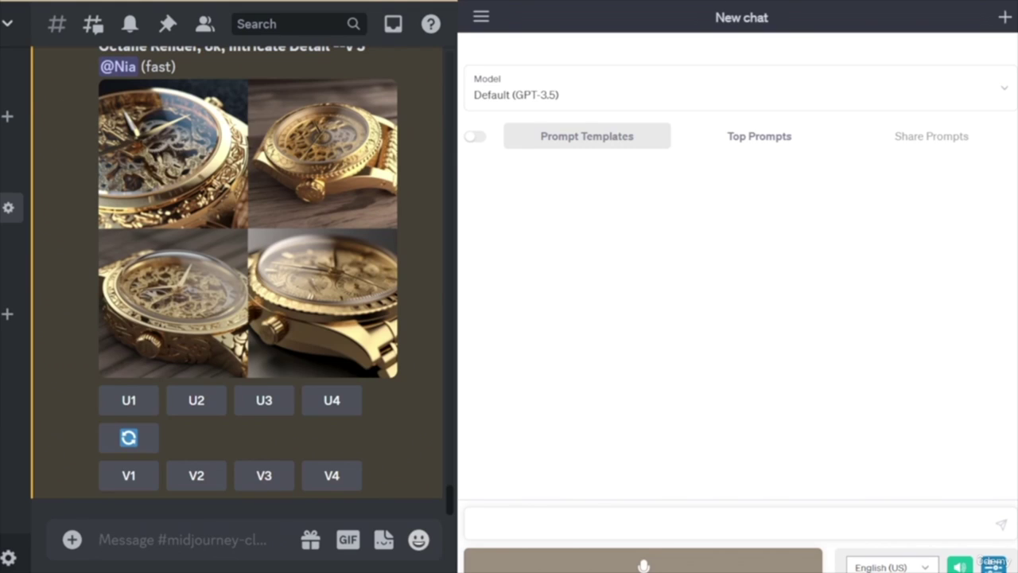
left_click(626, 523)
- Paste 'A clean black and white line drawing children's coloring book image of' and add a comma
type("A clean black and white line drawing children's coloring book image of")
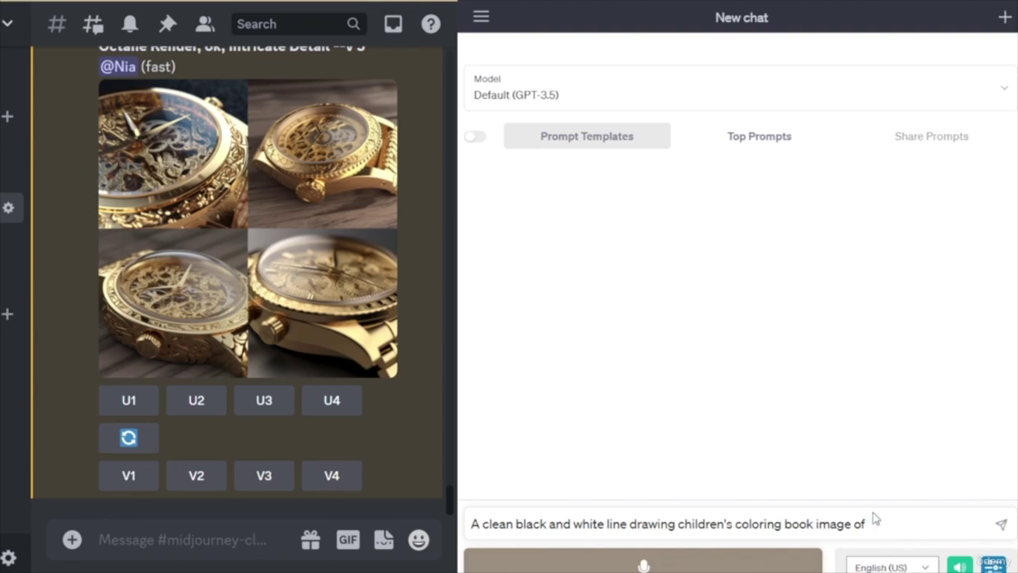
type(",")
- Append a period and paste the children's-page and line-art style terms (white background, thick lines, no shading)
type(".")
type("Page for children, geometric style, symmetrical portrait, looking at the camera, white background, with clear lines,")
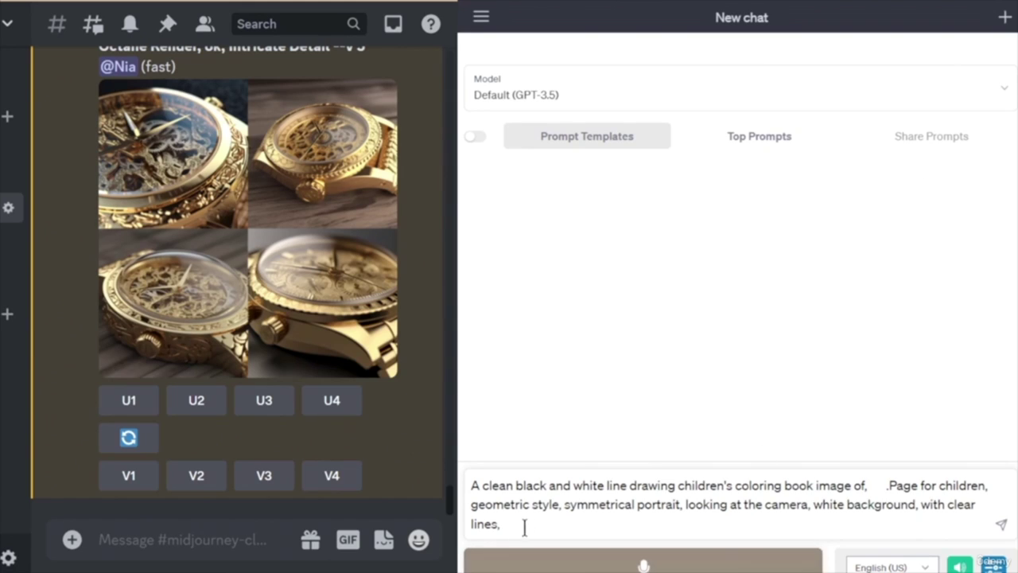
type("clean lines, only black and white, for children's coloring book, cartoon style, thick lines, low detail, no shading, -")
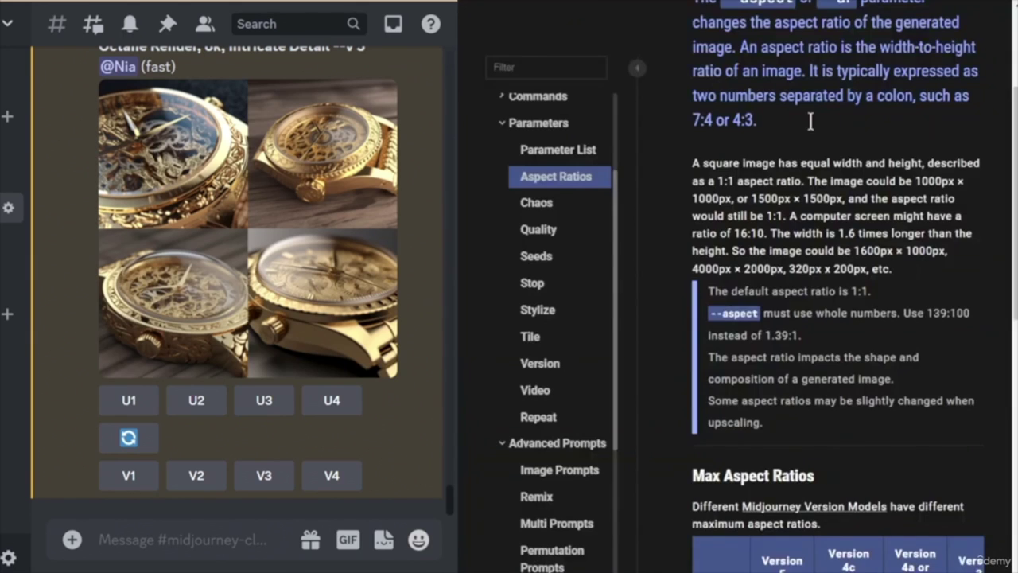
scroll(811, 122, "up", 5)
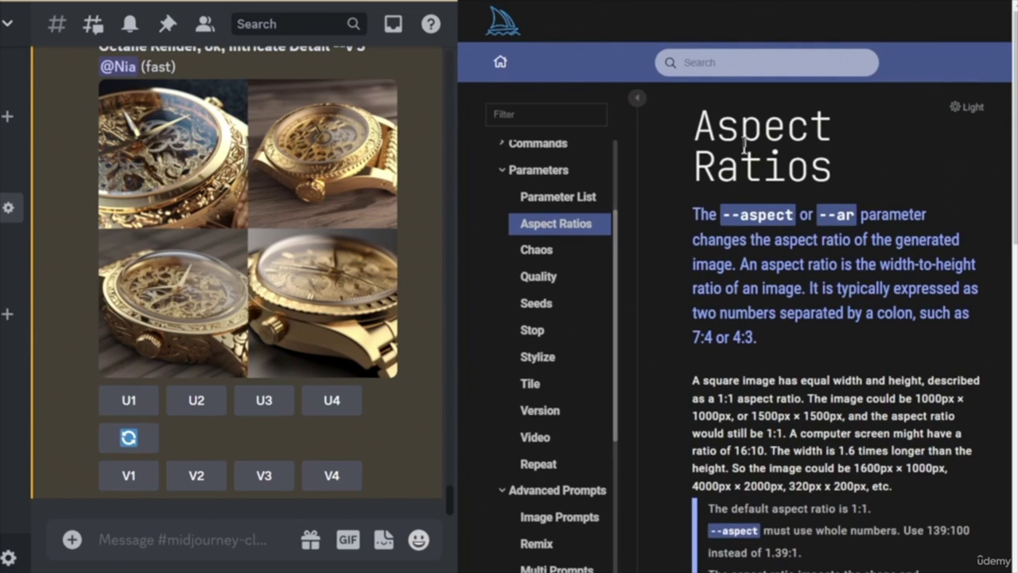
- Highlight the Aspect Ratios page sentence stating the default aspect ratio is 1:1
scroll(584, 298, "up", 4)
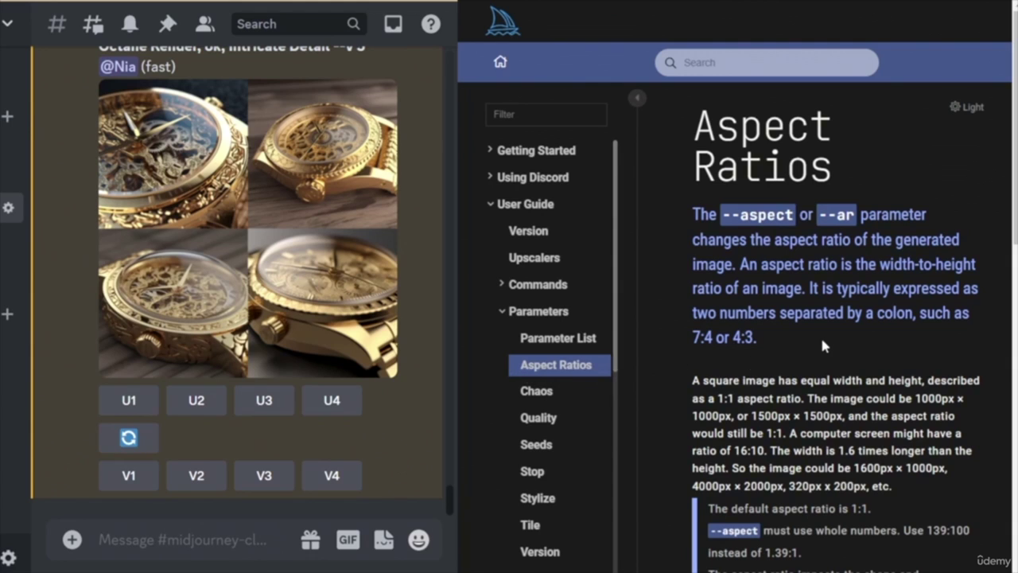
scroll(823, 342, "down", 5)
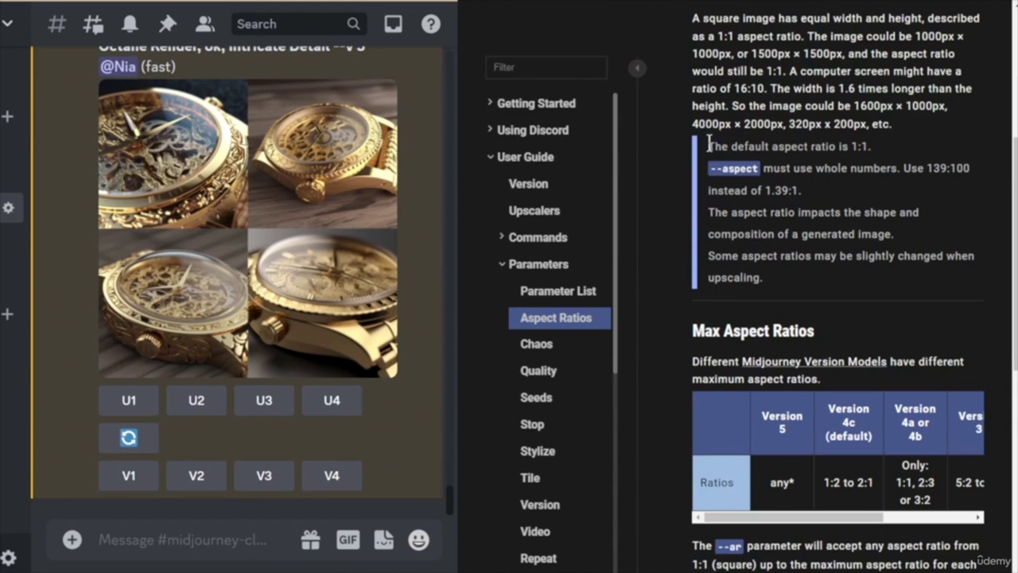
scroll(887, 236, "up", 1)
scroll(887, 236, "up", 3)
scroll(874, 192, "down", 1)
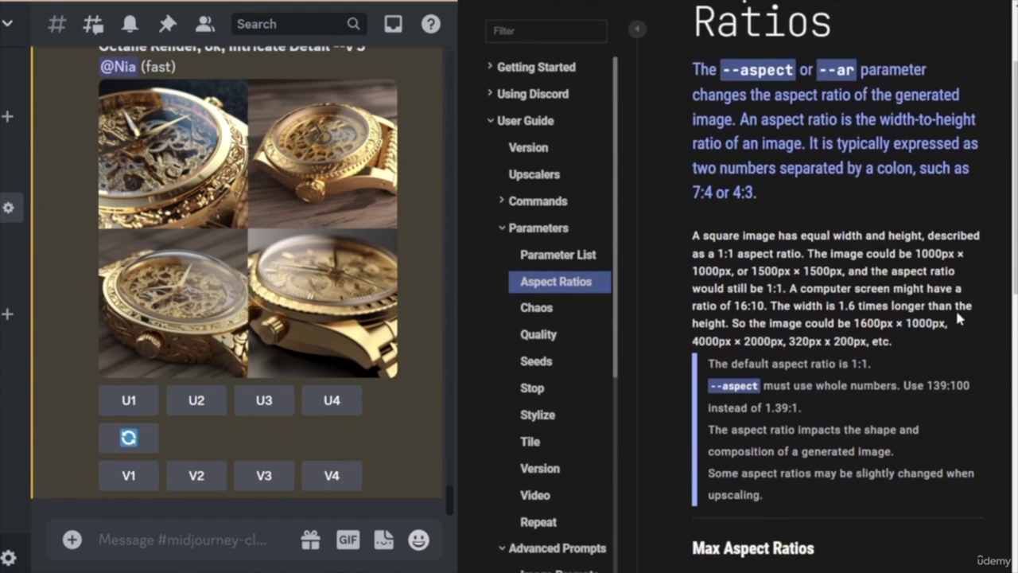
left_click_drag(708, 363, 889, 367)
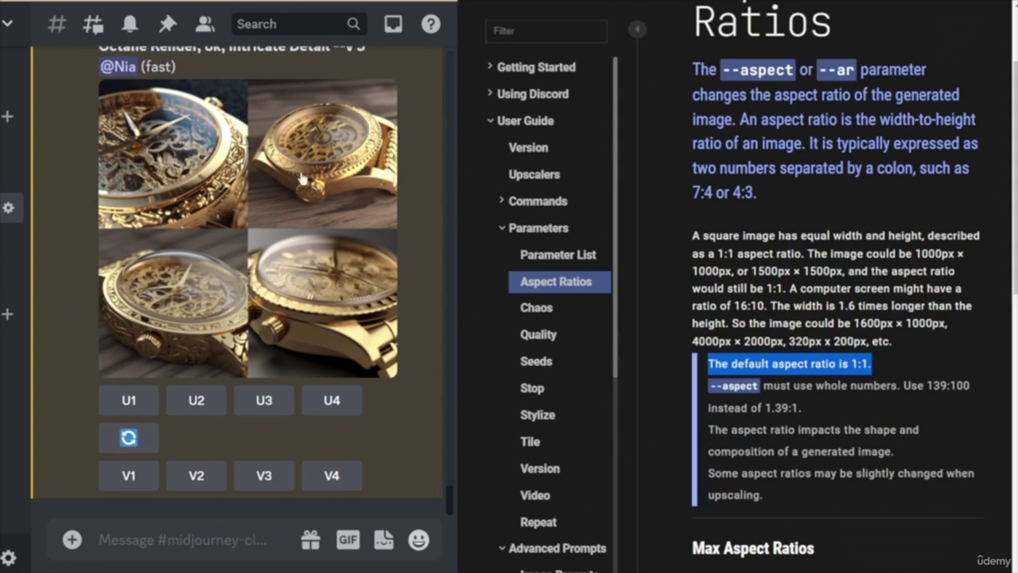
- Scroll down to the poppy example images at 4:5, 2:3, 4:7, 1:1, 5:4, 3:2 and 7:4
scroll(239, 254, "up", 10)
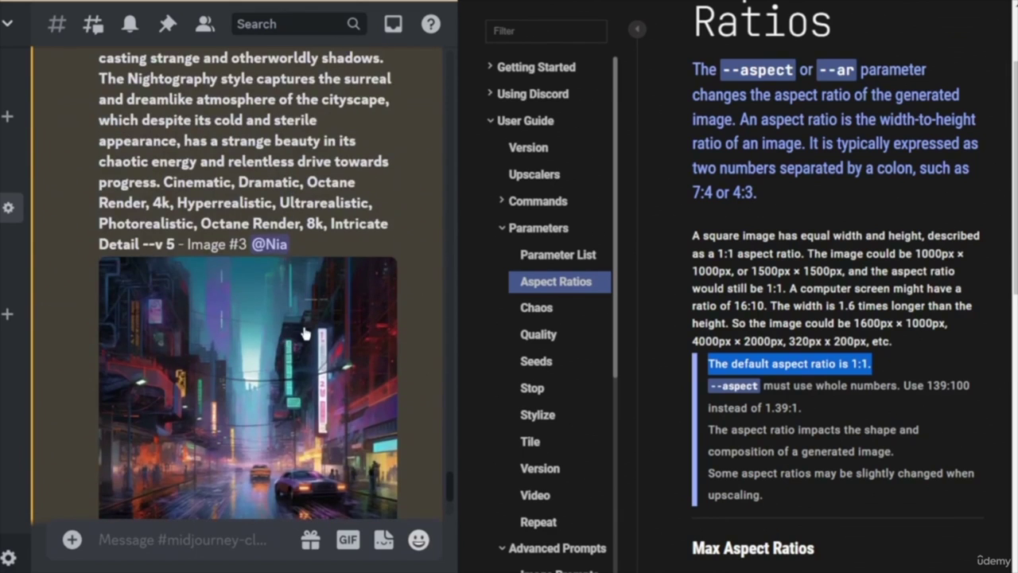
scroll(294, 334, "up", 8)
scroll(286, 358, "down", 3)
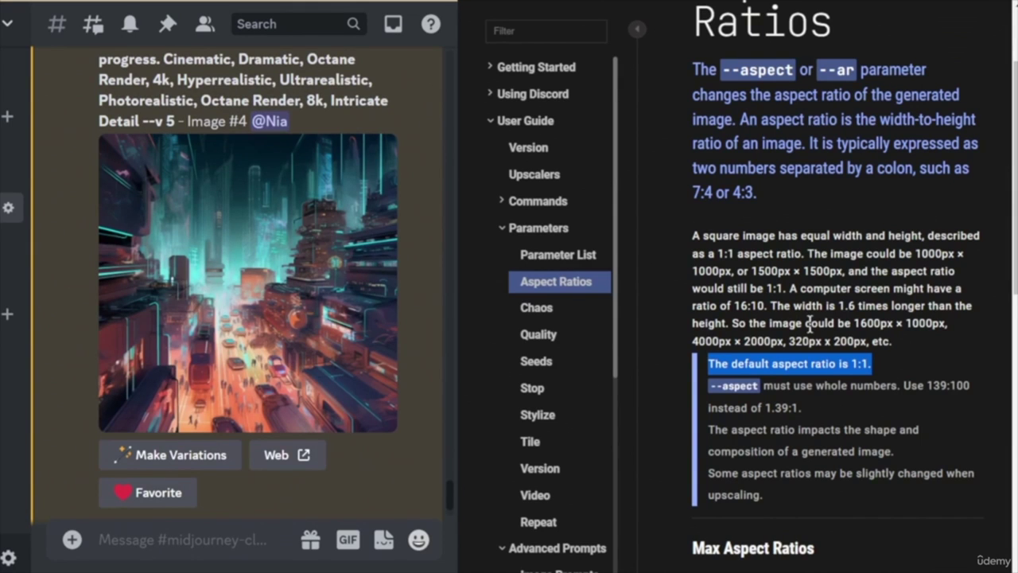
scroll(811, 328, "down", 6)
scroll(925, 364, "down", 2)
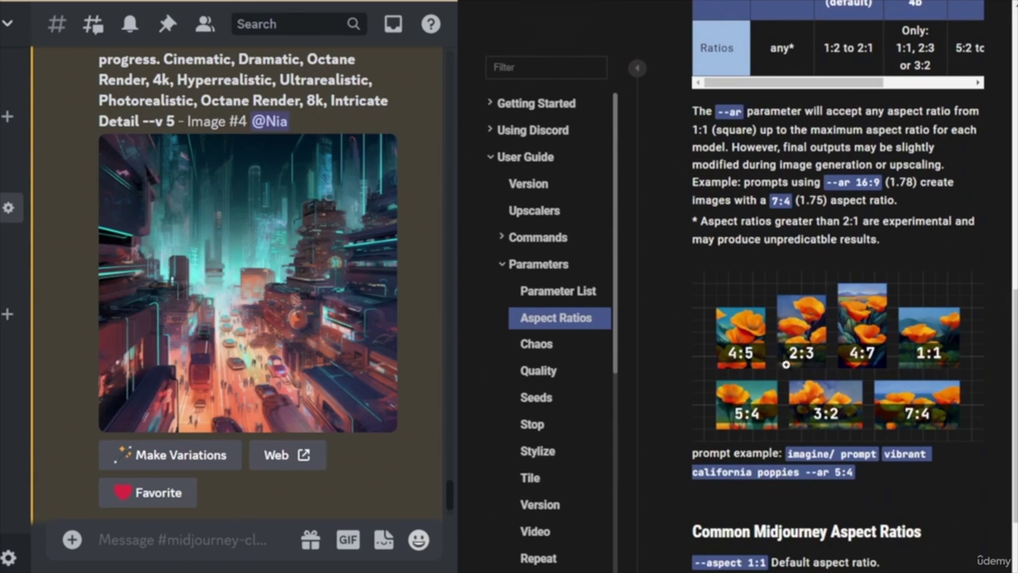
left_click(825, 361)
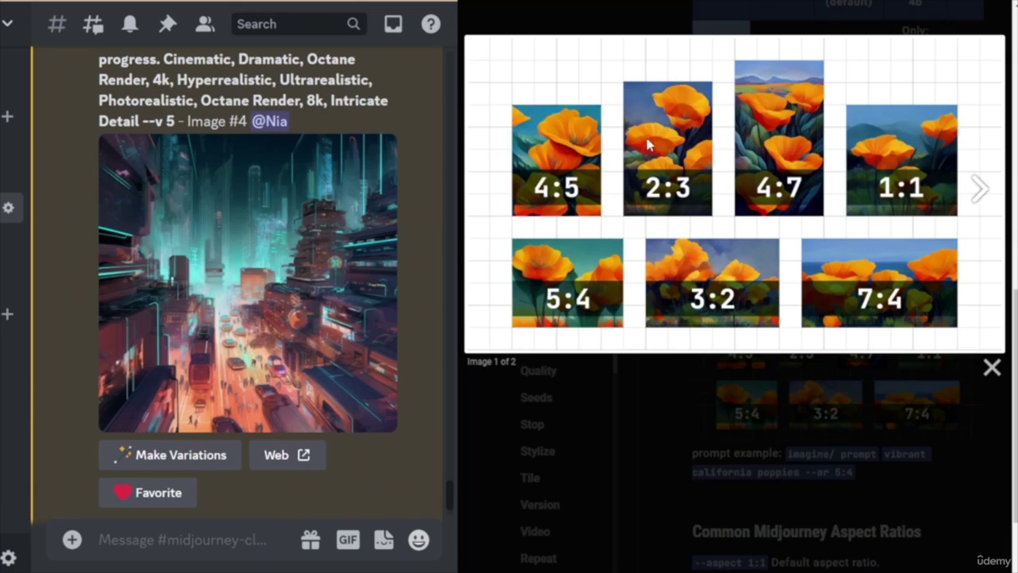
left_click(852, 403)
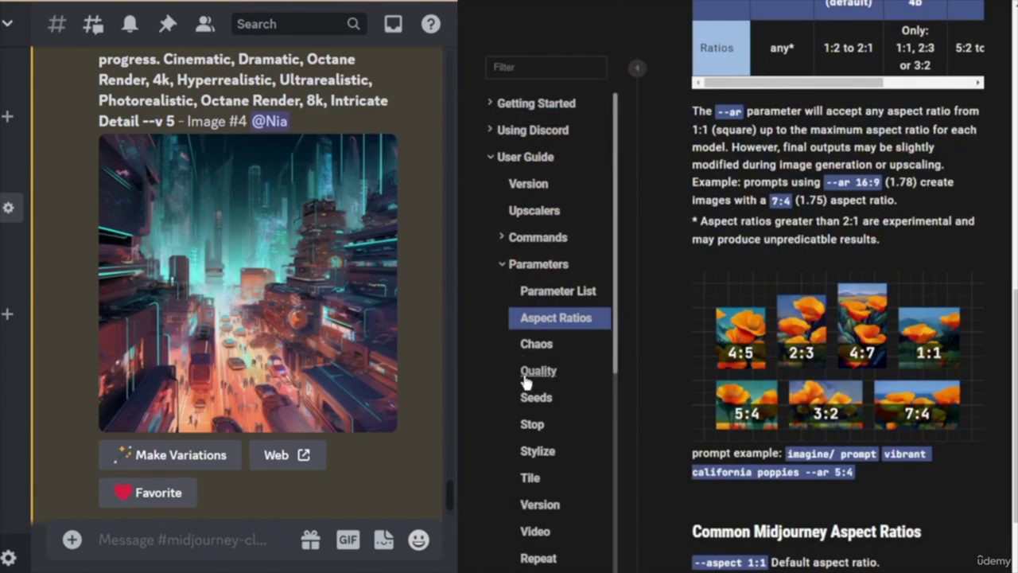
- Shift the Max Aspect Ratios table left to show the Ratios column and Version 5's any* entry
scroll(871, 346, "down", 4)
scroll(859, 359, "up", 4)
scroll(854, 358, "up", 3)
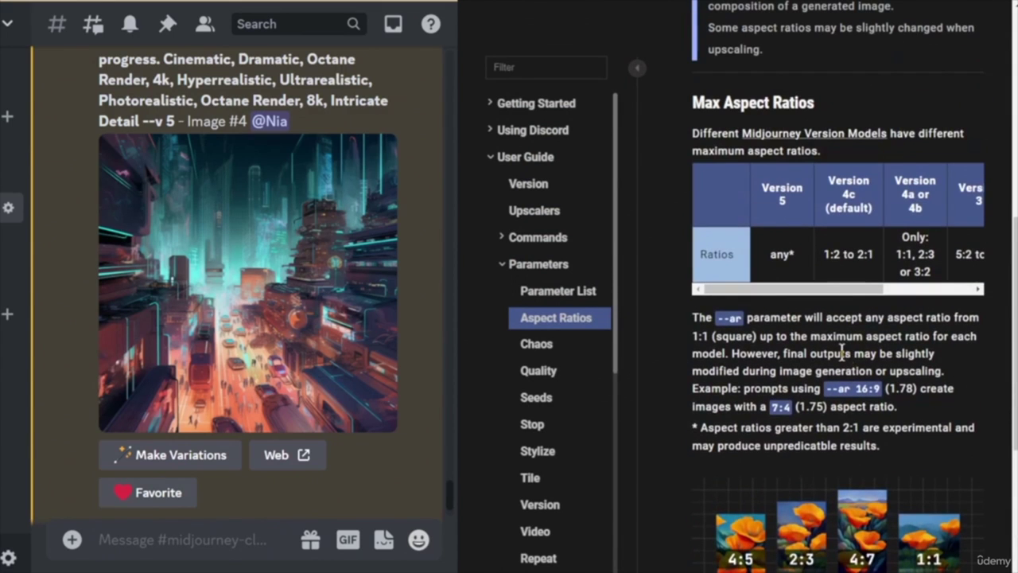
scroll(841, 352, "up", 7)
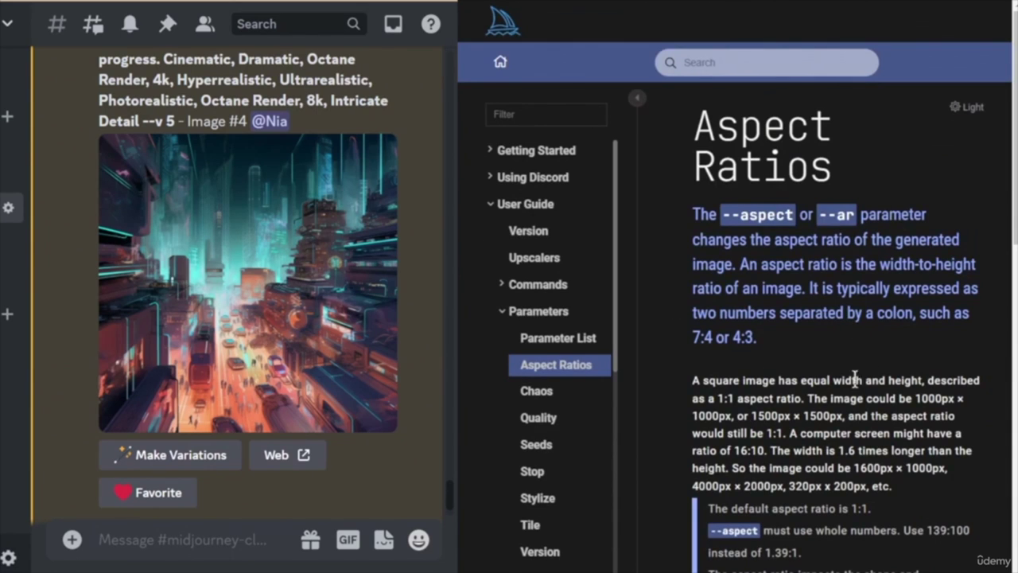
scroll(879, 386, "down", 6)
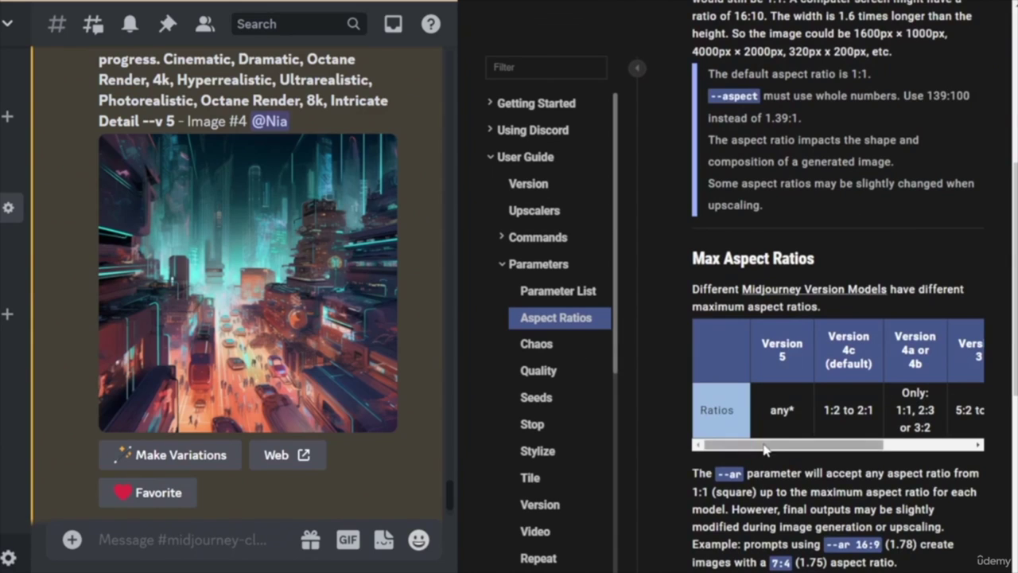
scroll(856, 451, "right", 3)
scroll(856, 450, "left", 2)
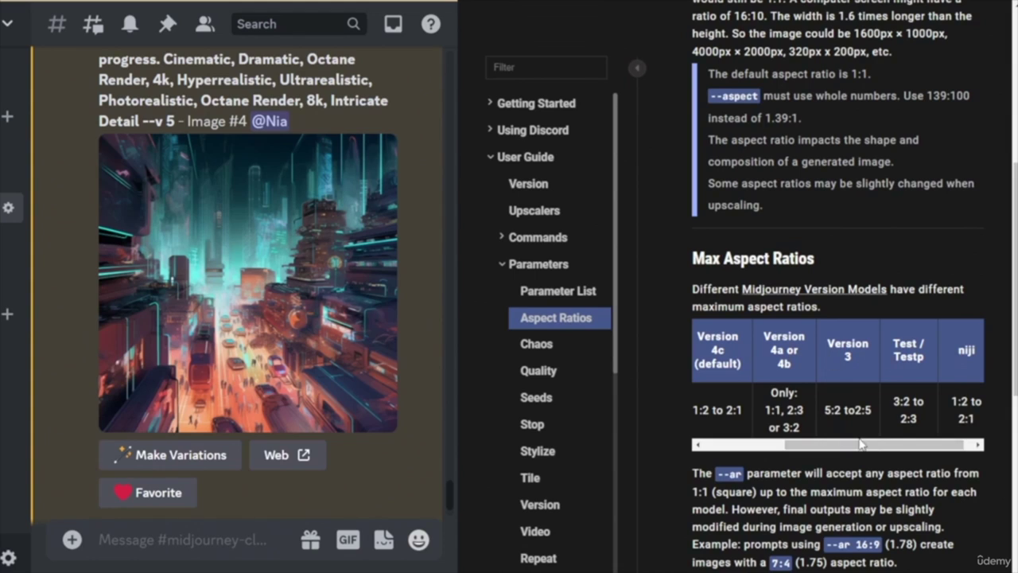
left_click_drag(882, 447, 787, 451)
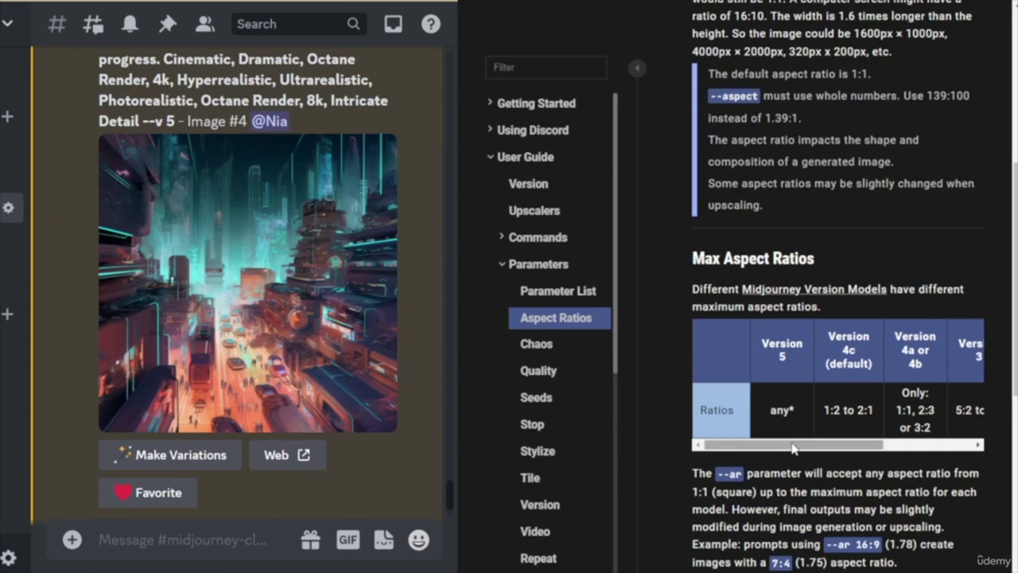
scroll(818, 451, "right", 3)
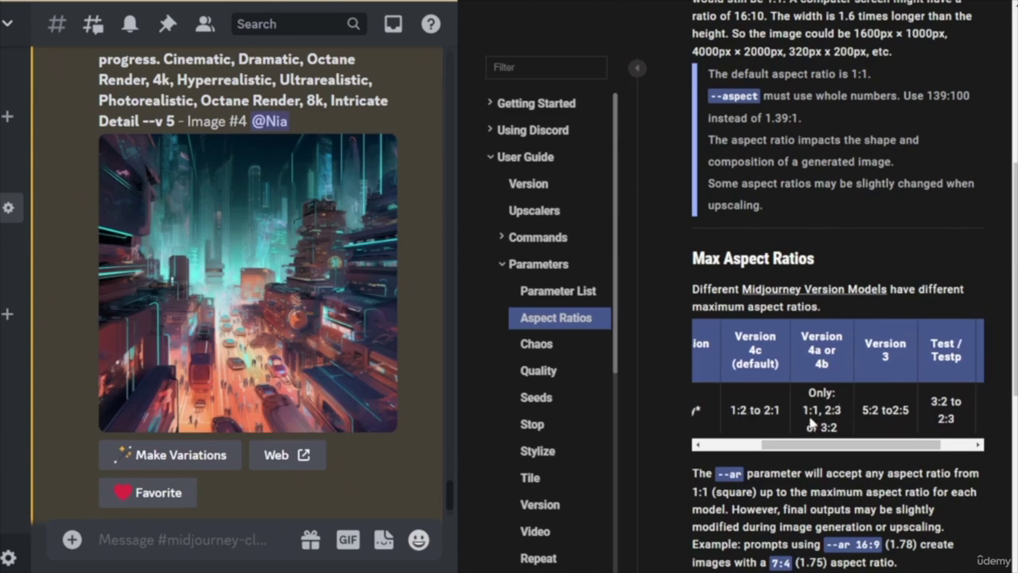
left_click_drag(859, 447, 795, 449)
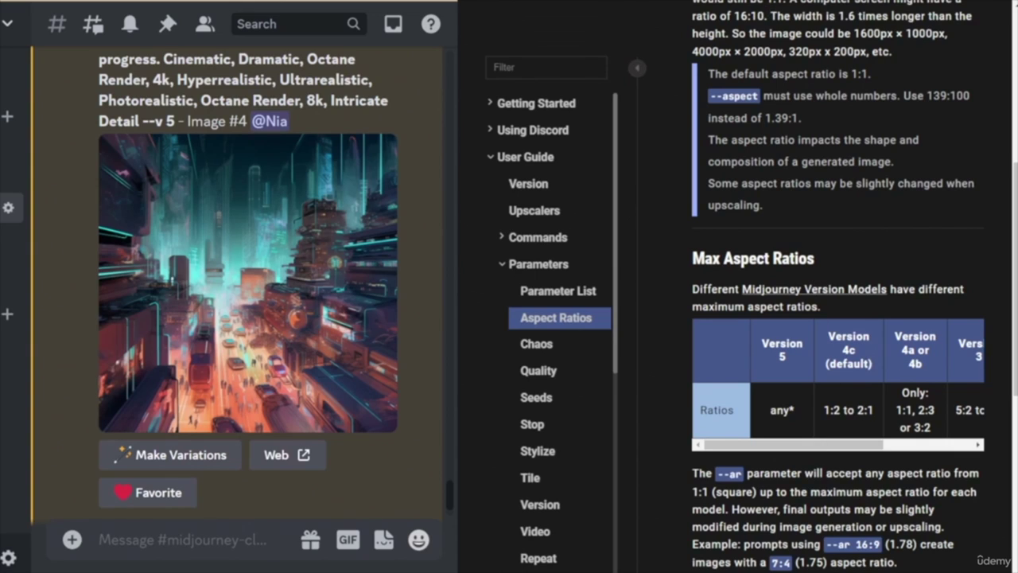
- End the ChatGPT coloring-book prompt with --ar 2:3 after 'no shading,'
key("ctrl+Tab")
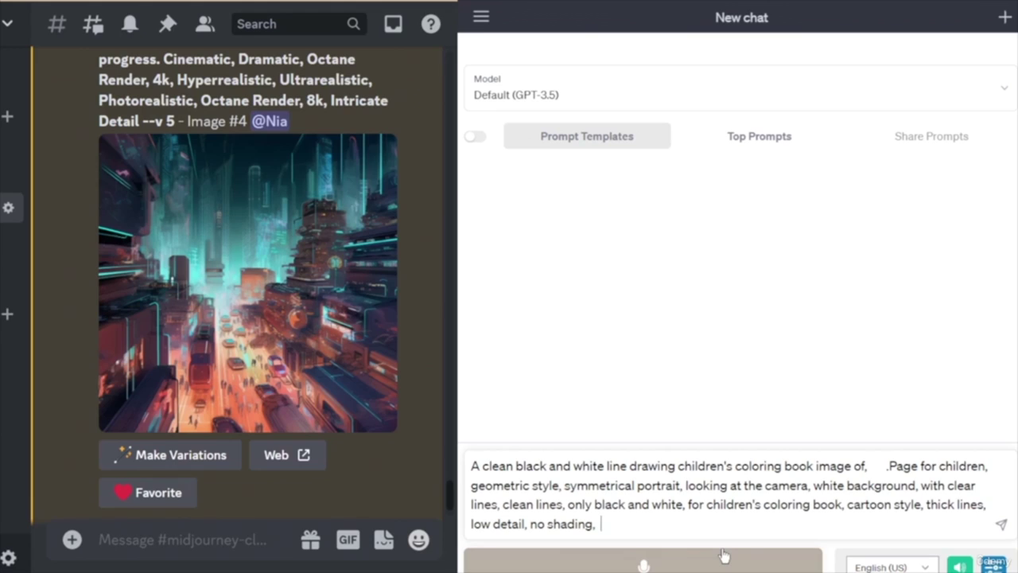
type("--")
type("ar")
type("2:3")
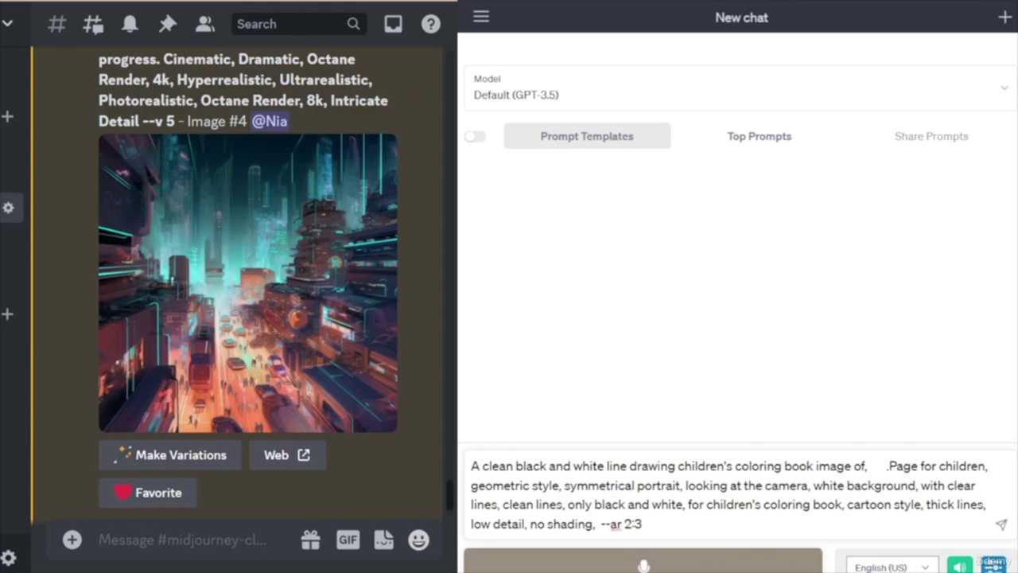
key("ctrl+t")
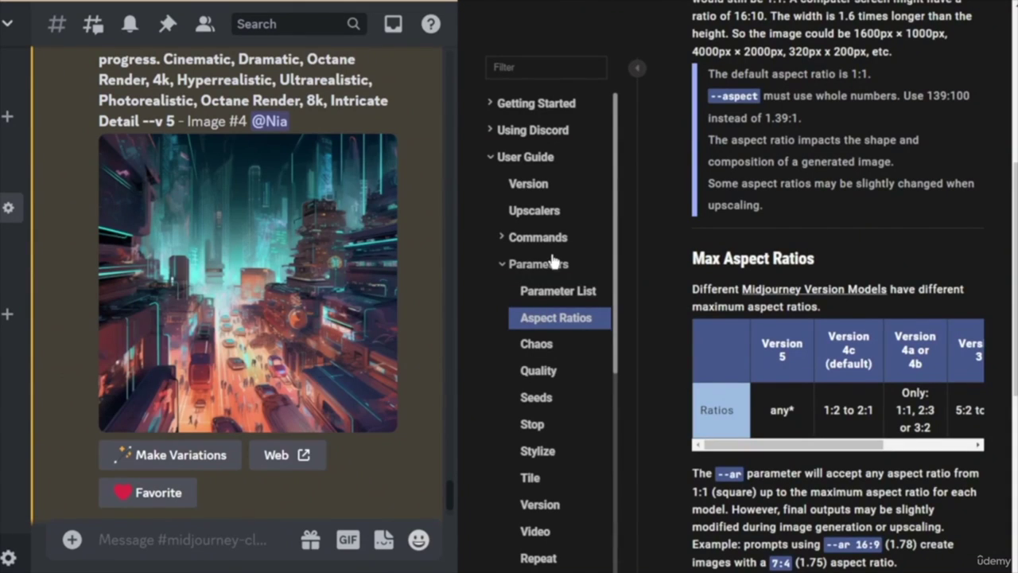
- Open the Quality parameter docs page and highlight its default-quality-value sentence
left_click(535, 369)
scroll(538, 397, "down", 5)
scroll(827, 338, "down", 3)
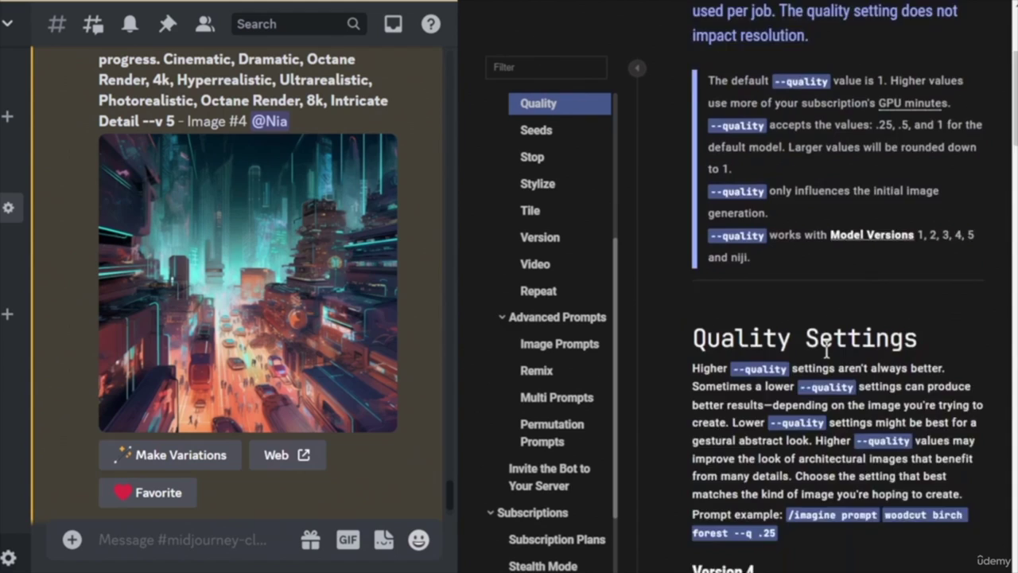
scroll(879, 374, "up", 3)
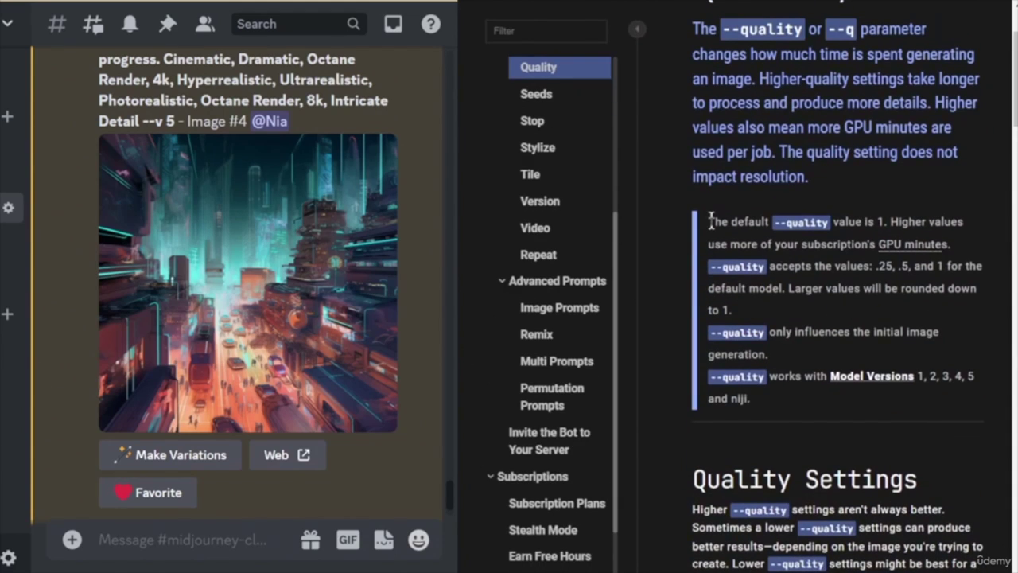
left_click_drag(708, 221, 883, 226)
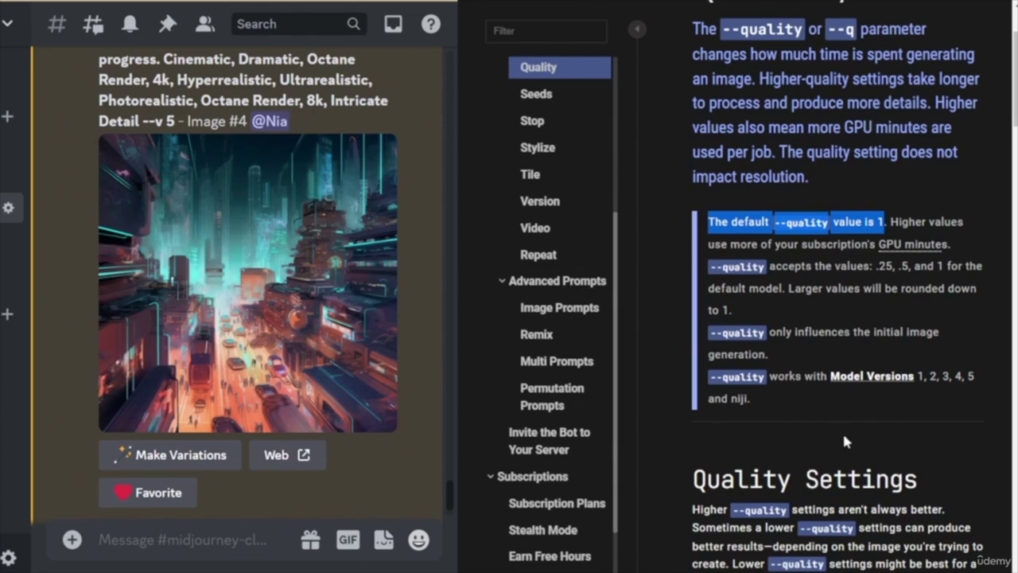
- Review the Version 4 birch-forest examples comparing --quality .25, .5 and 1
scroll(923, 497, "down", 3)
scroll(835, 340, "up", 3)
scroll(827, 318, "down", 8)
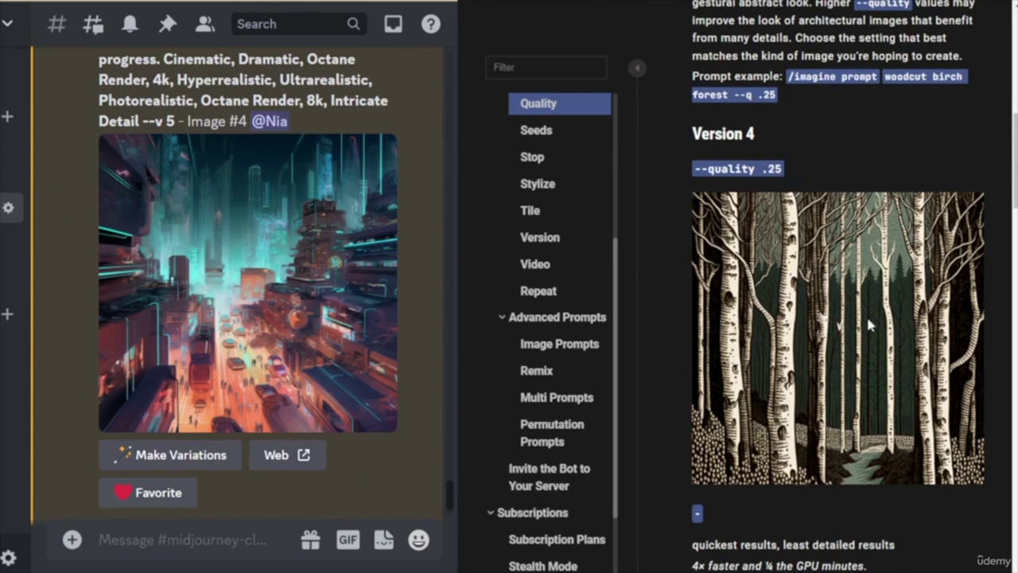
scroll(878, 296, "down", 5)
scroll(870, 430, "up", 3)
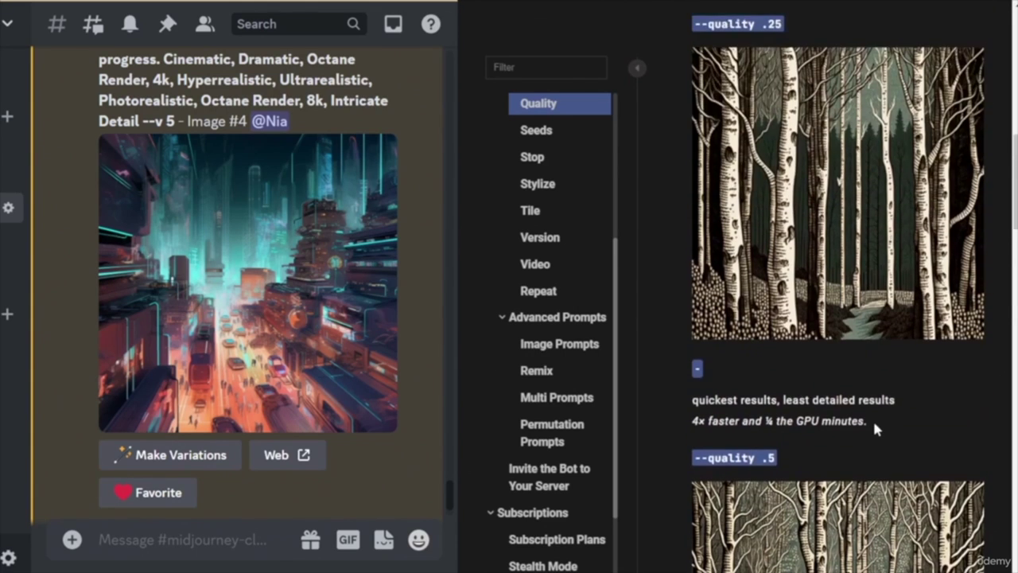
scroll(873, 419, "down", 1)
scroll(876, 429, "down", 2)
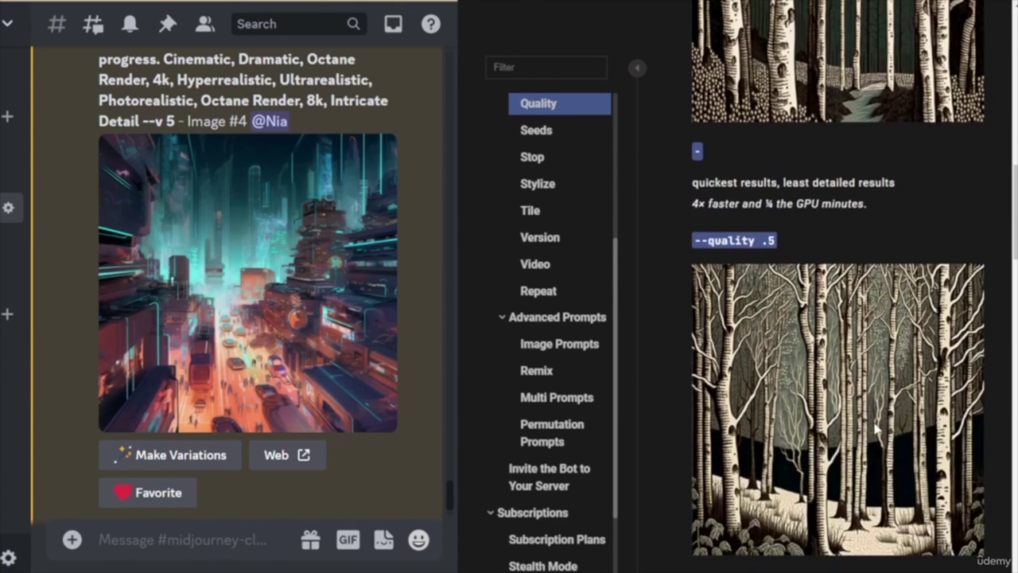
scroll(876, 429, "up", 3)
scroll(876, 429, "down", 5)
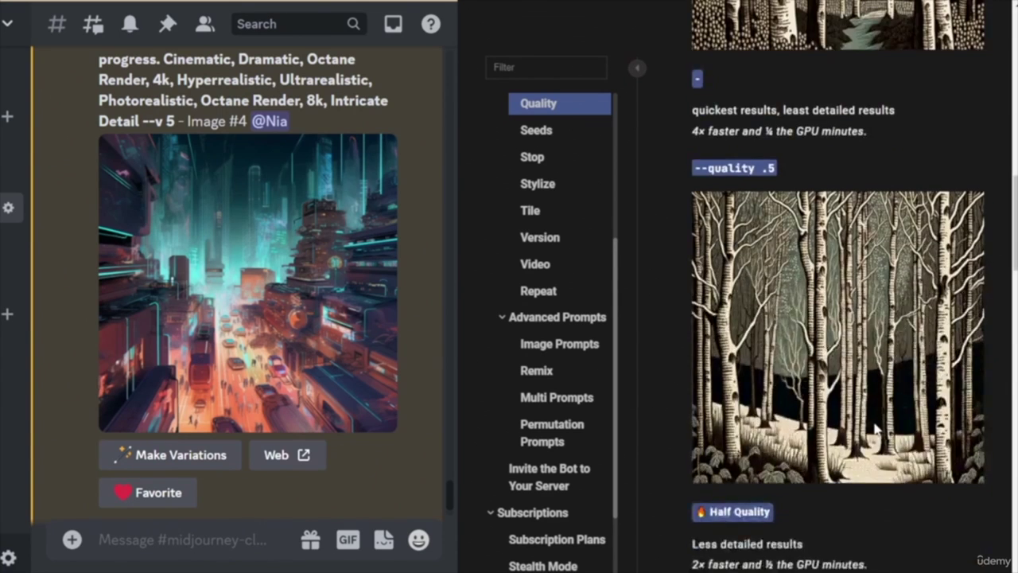
scroll(876, 428, "up", 4)
scroll(875, 430, "down", 3)
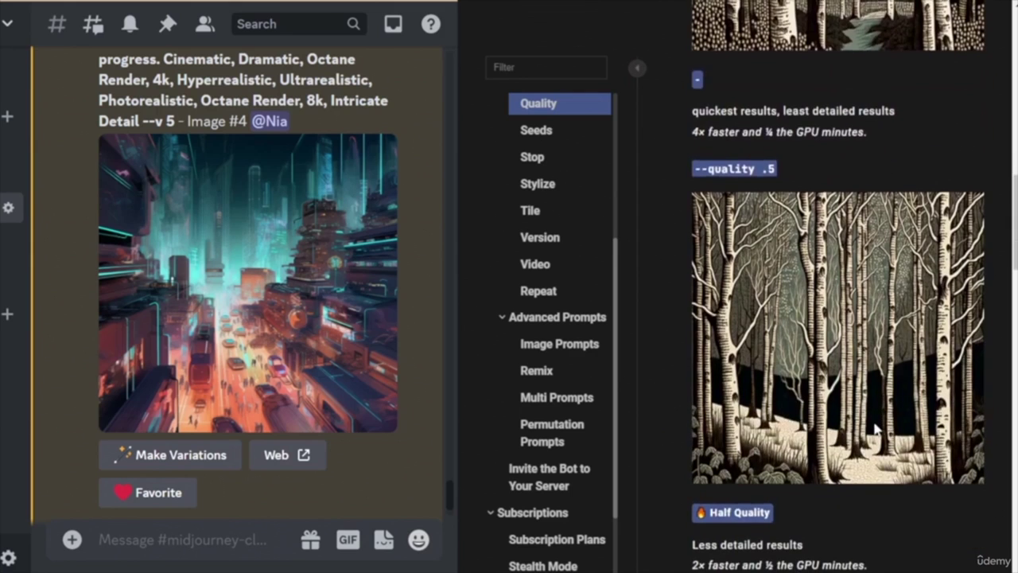
scroll(873, 418, "up", 4)
scroll(872, 418, "up", 1)
scroll(871, 413, "down", 5)
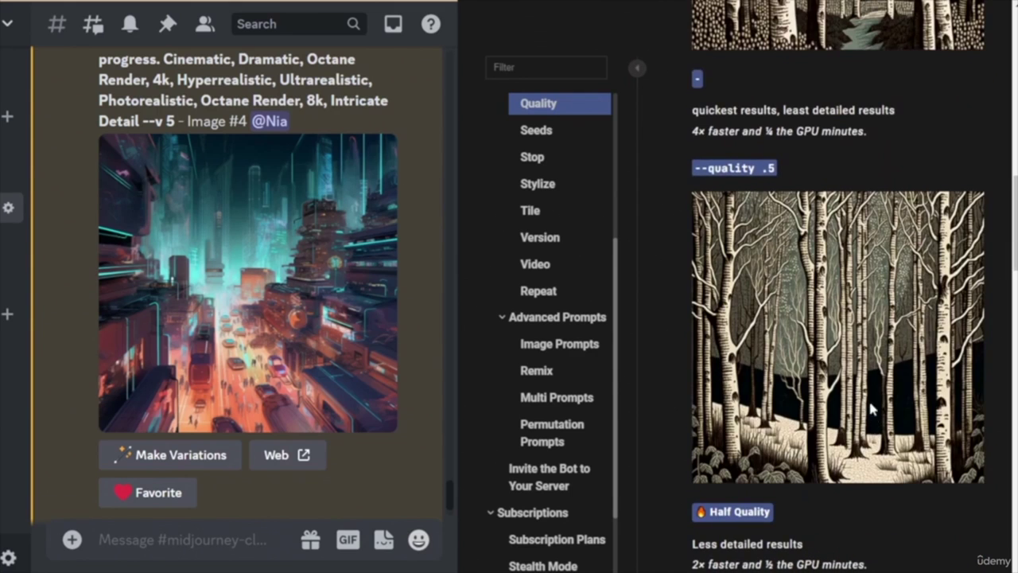
scroll(871, 413, "up", 4)
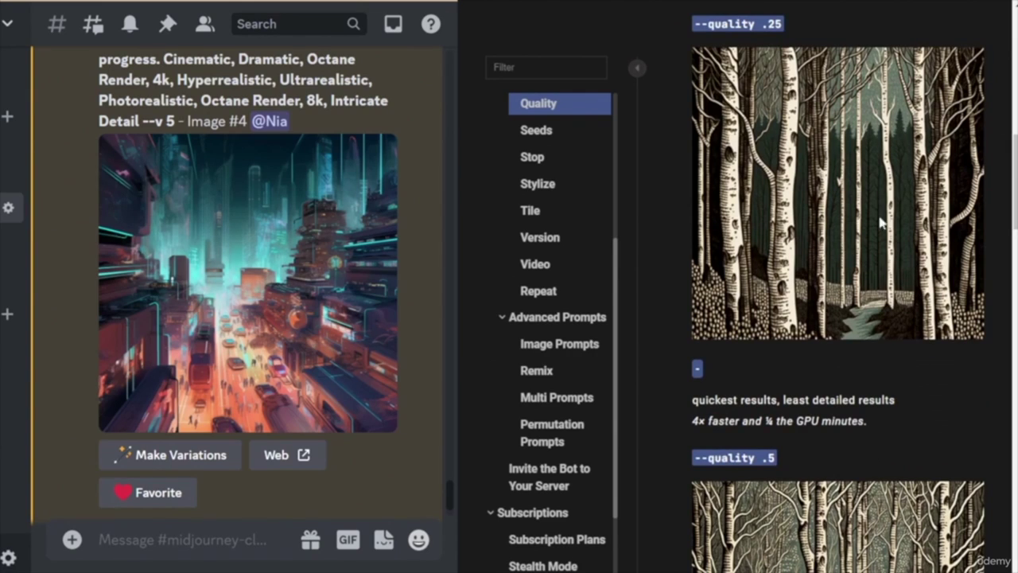
scroll(791, 246, "up", 3)
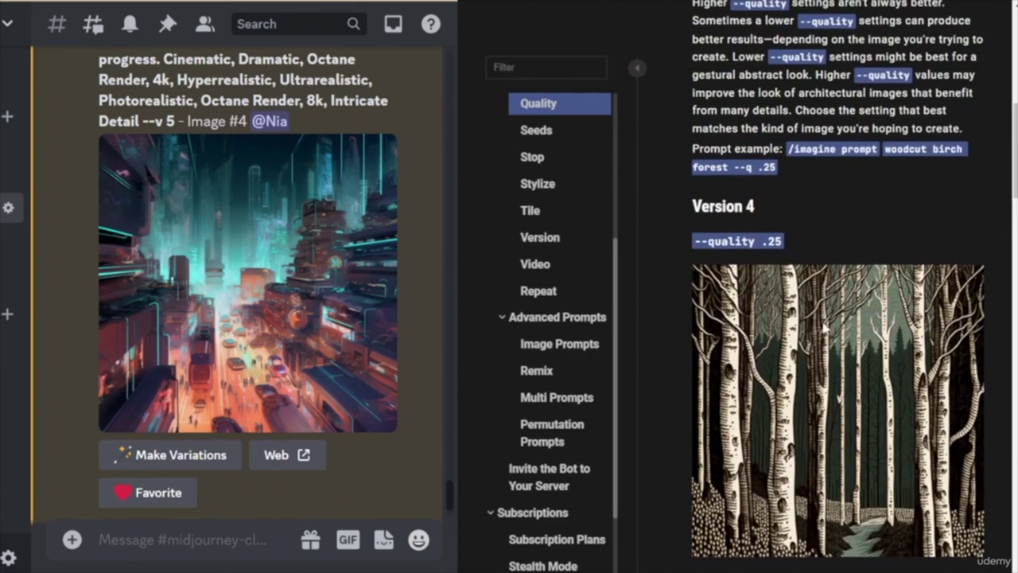
scroll(846, 376, "down", 5)
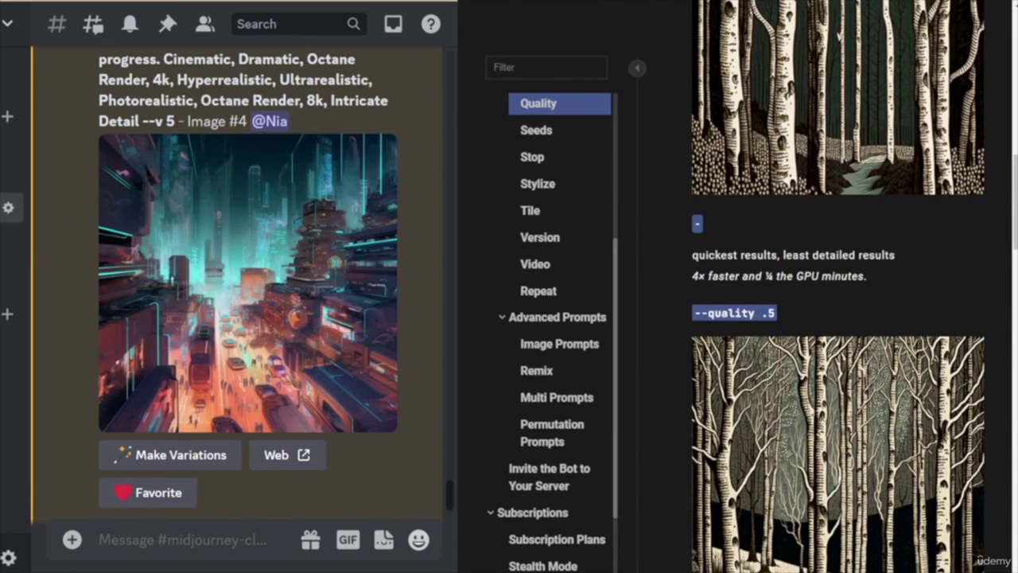
scroll(931, 463, "down", 4)
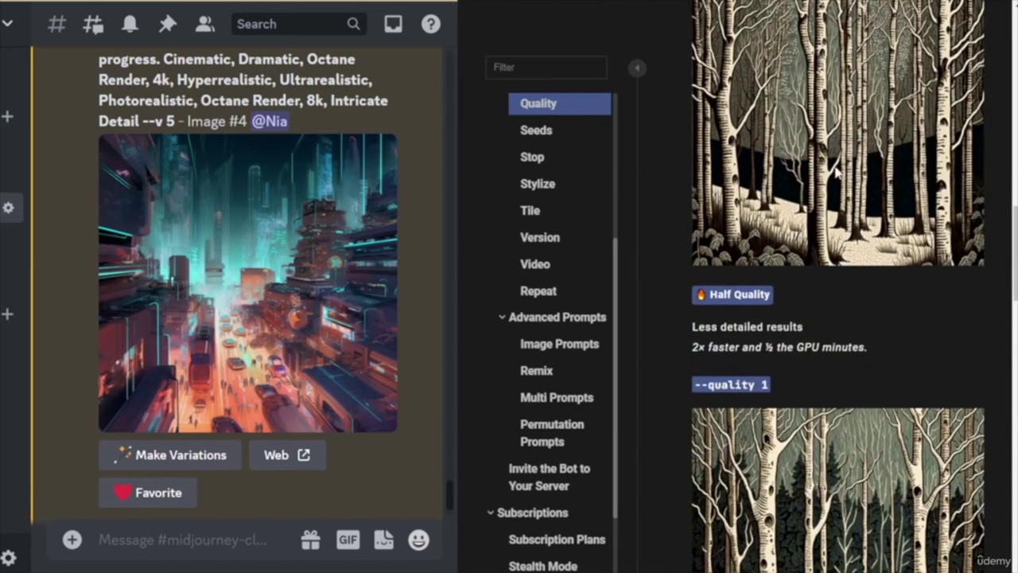
scroll(887, 221, "down", 2)
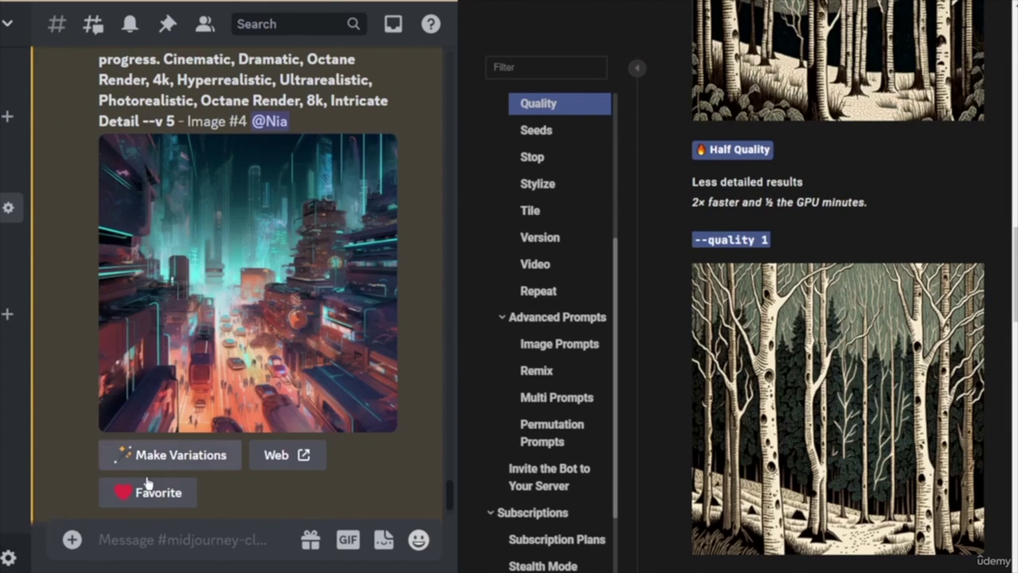
- Run the Midjourney Bot's /settings command from the Discord message box
left_click(138, 540)
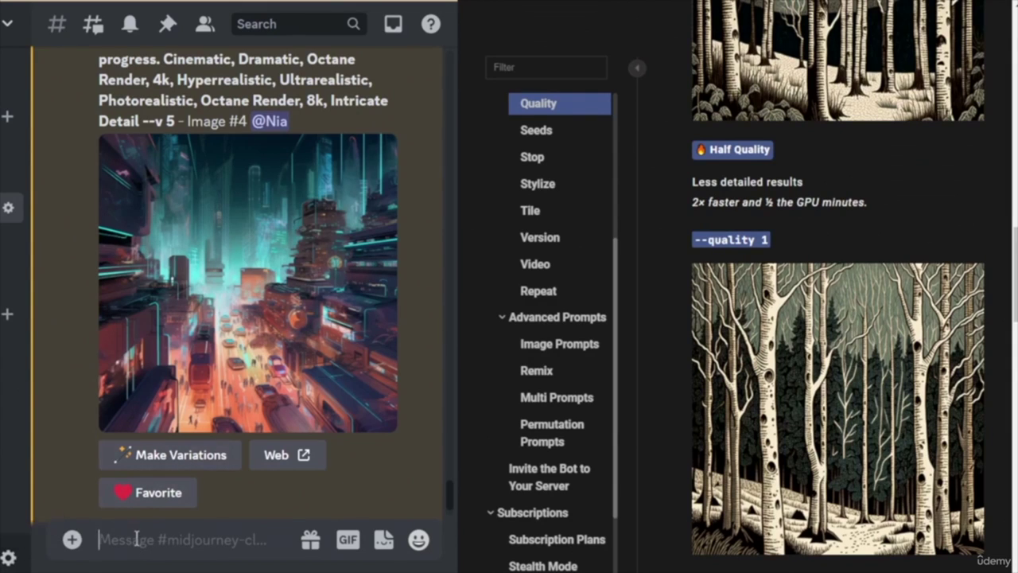
type("/sett")
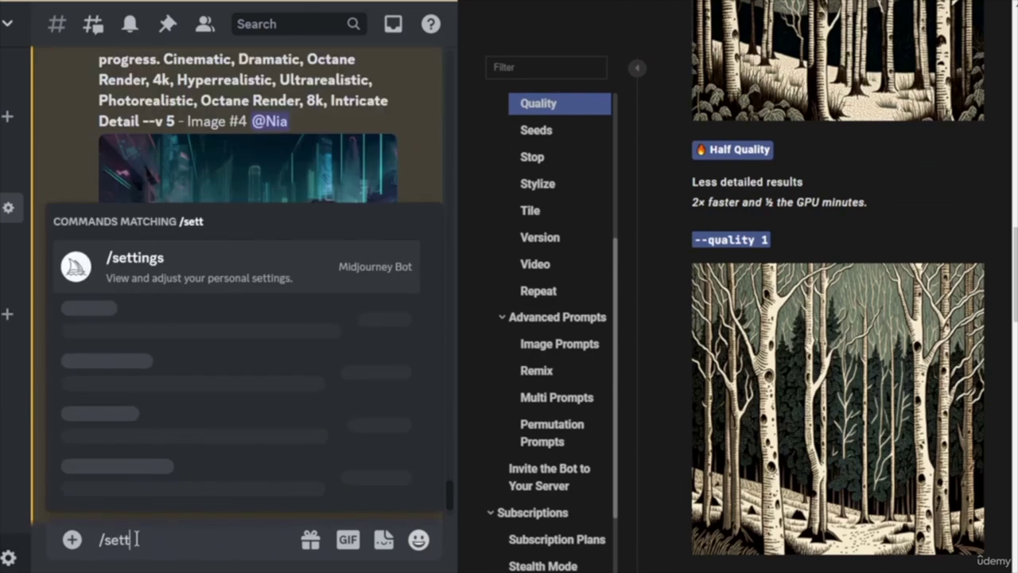
key("Return")
key("Return")
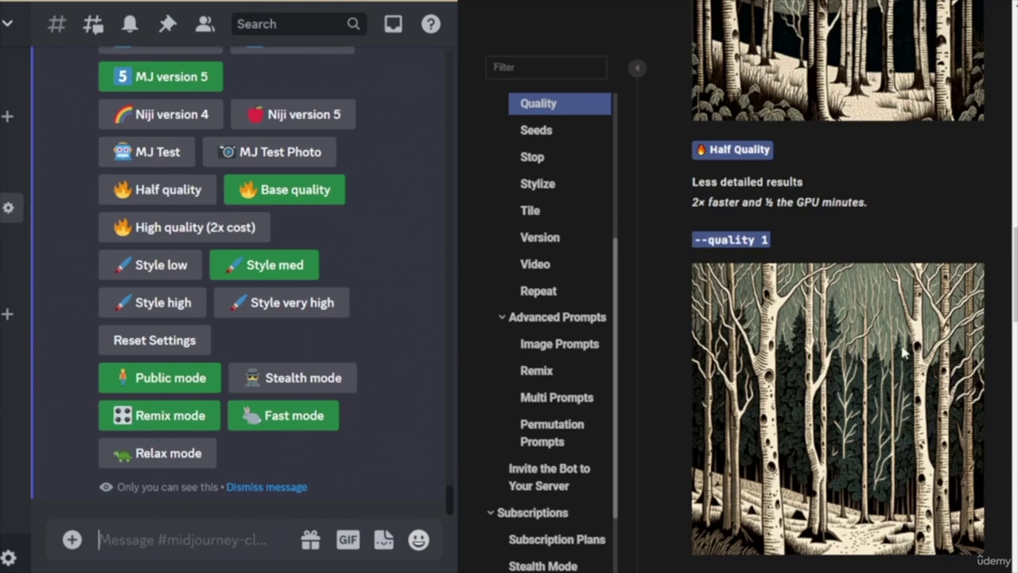
- Read through the Midjourney Docs Quality parameter page and its tables
scroll(883, 405, "up", 2)
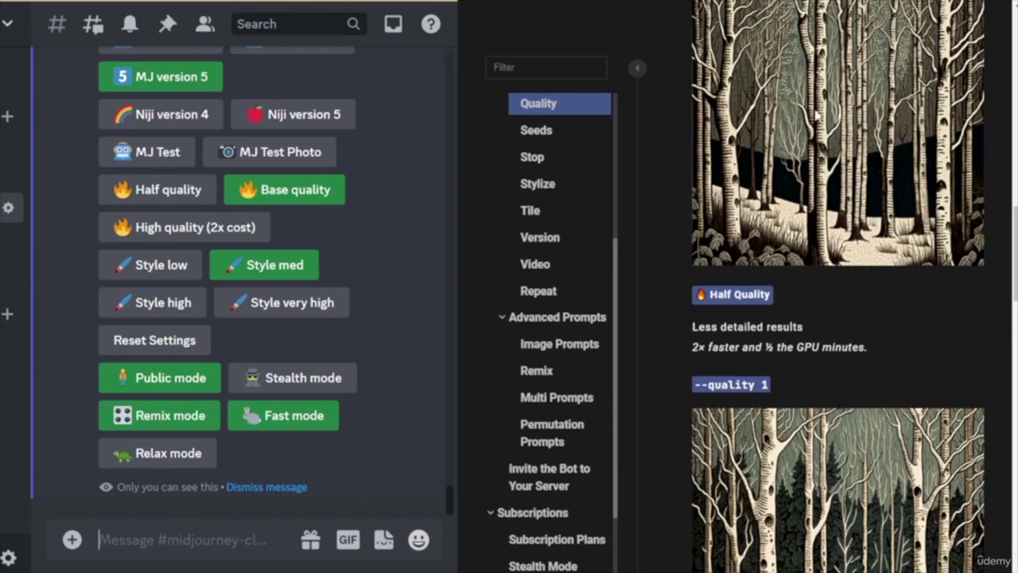
scroll(861, 244, "up", 3)
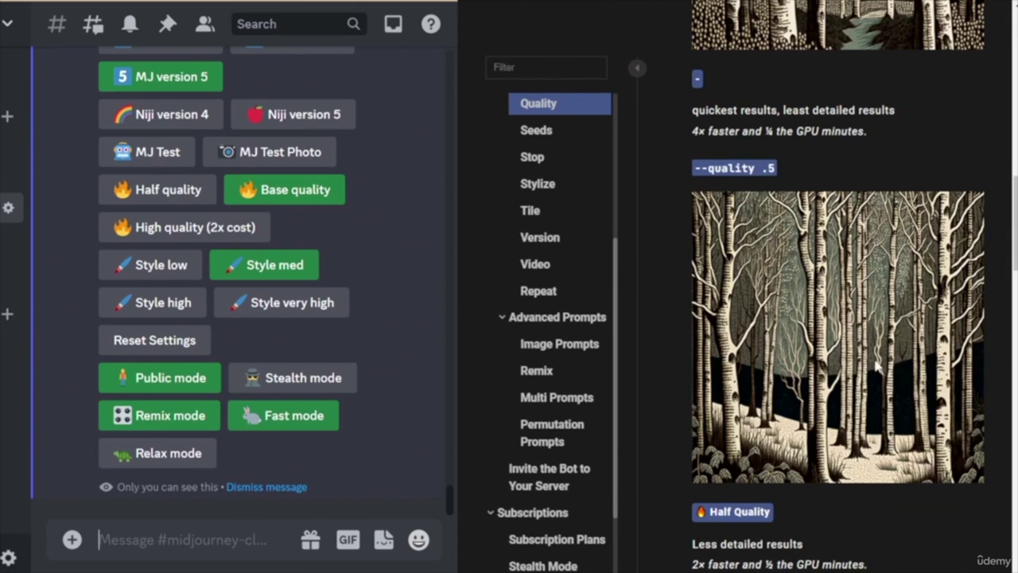
scroll(877, 366, "down", 4)
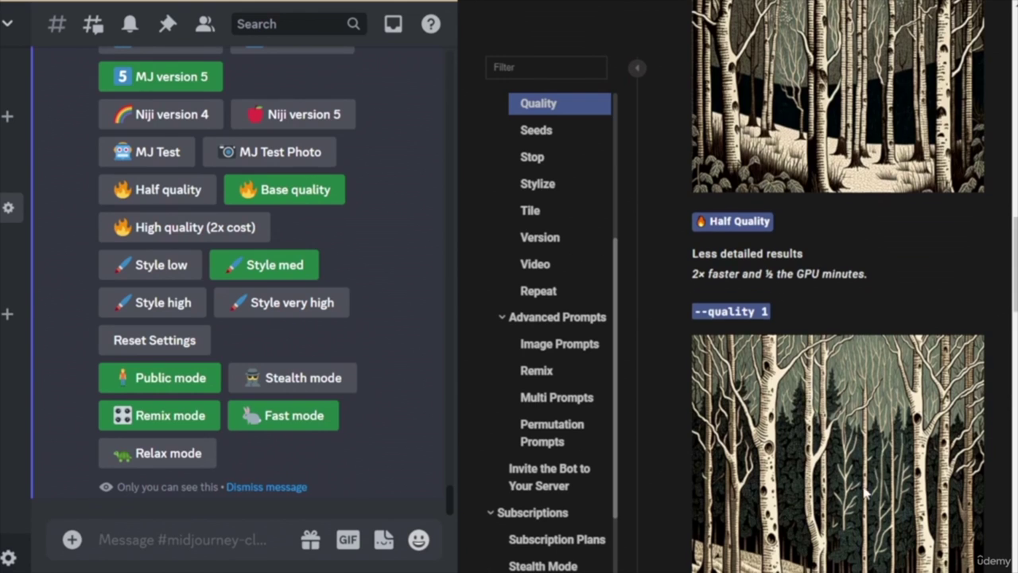
scroll(862, 486, "down", 5)
scroll(843, 489, "up", 3)
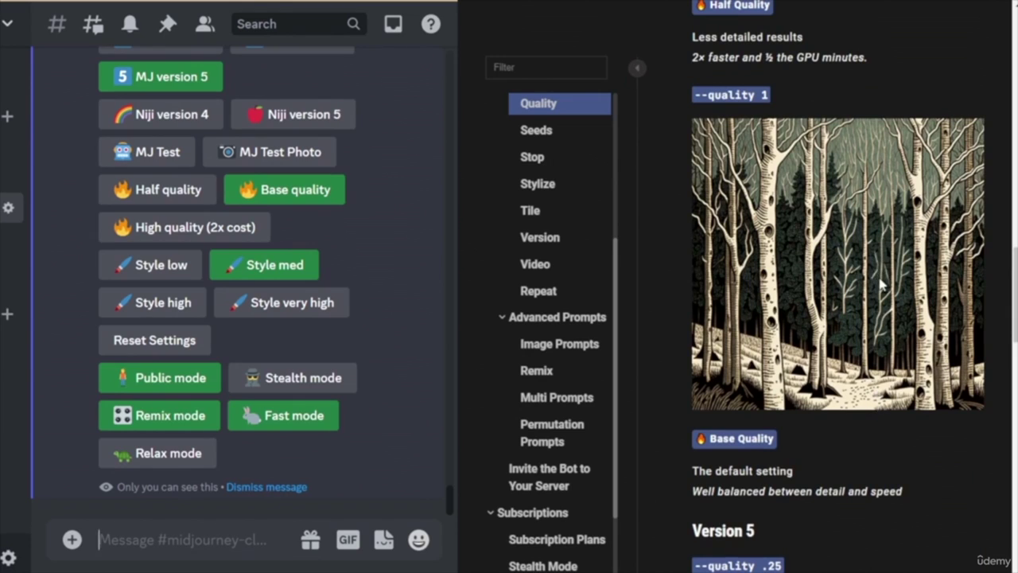
scroll(882, 284, "down", 5)
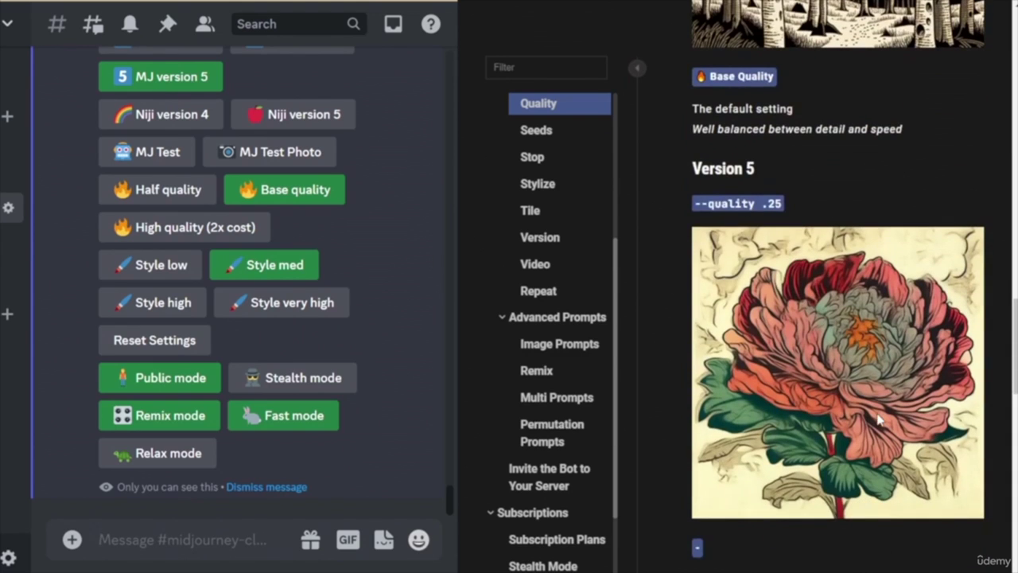
scroll(877, 417, "up", 20)
scroll(832, 429, "down", 16)
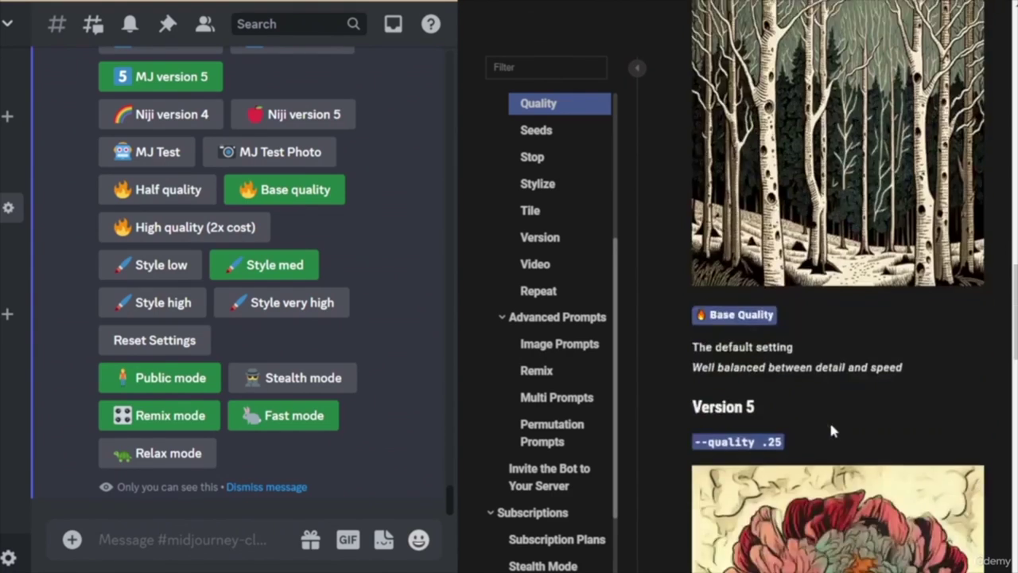
scroll(831, 429, "down", 5)
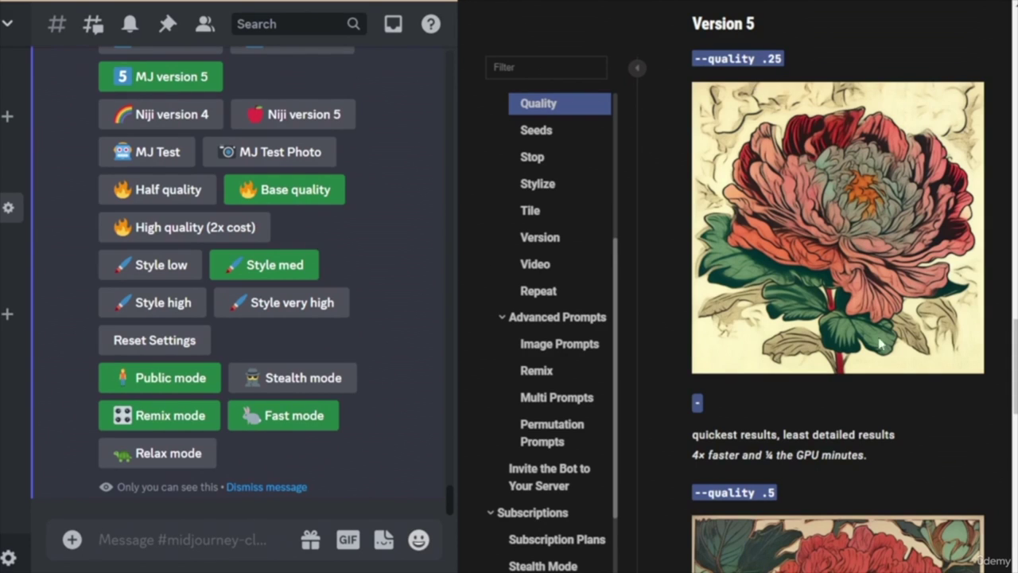
scroll(897, 385, "down", 5)
scroll(897, 385, "up", 3)
scroll(907, 378, "down", 3)
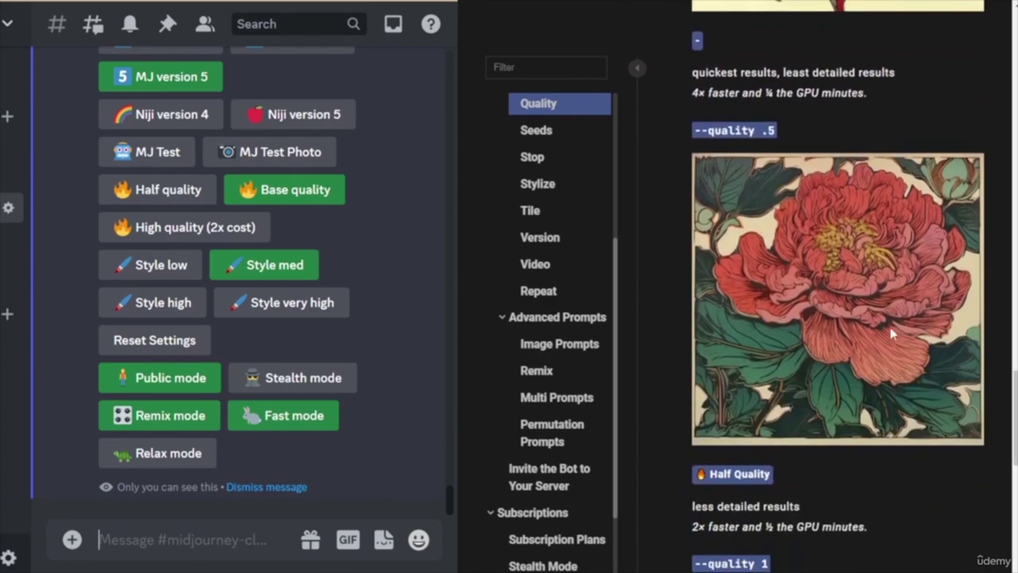
scroll(891, 338, "up", 3)
scroll(891, 347, "down", 1)
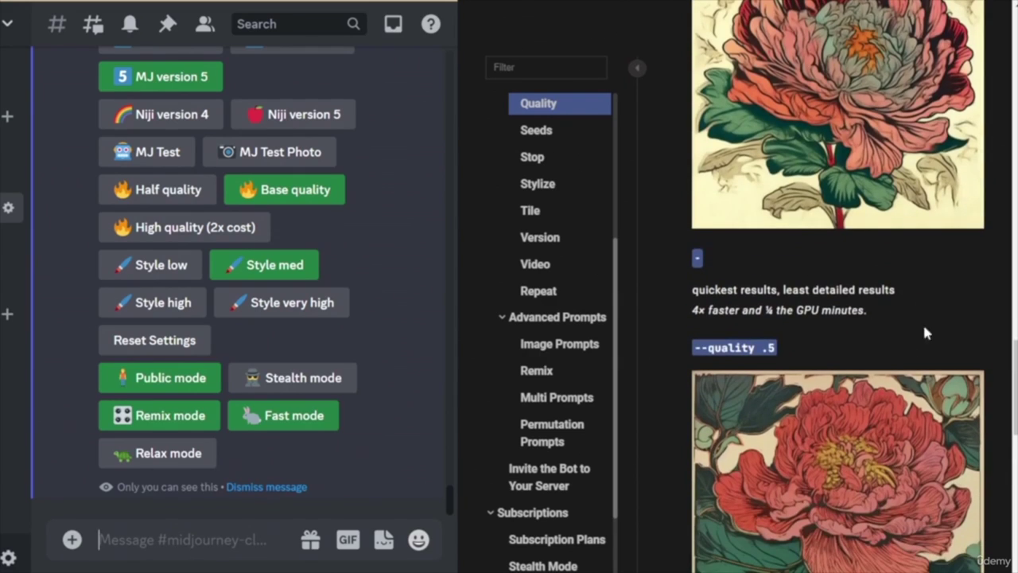
scroll(883, 442, "down", 6)
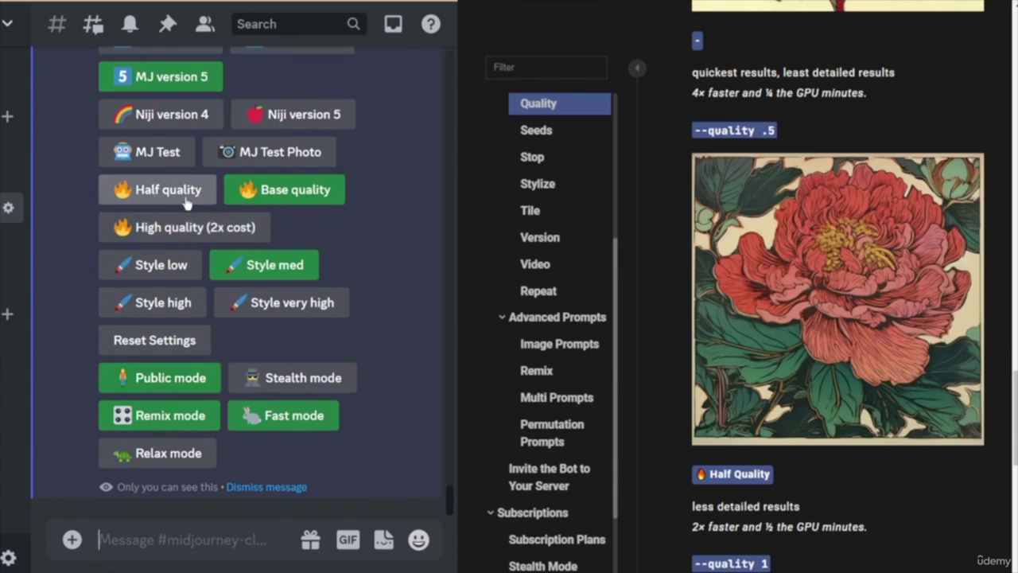
scroll(862, 385, "down", 5)
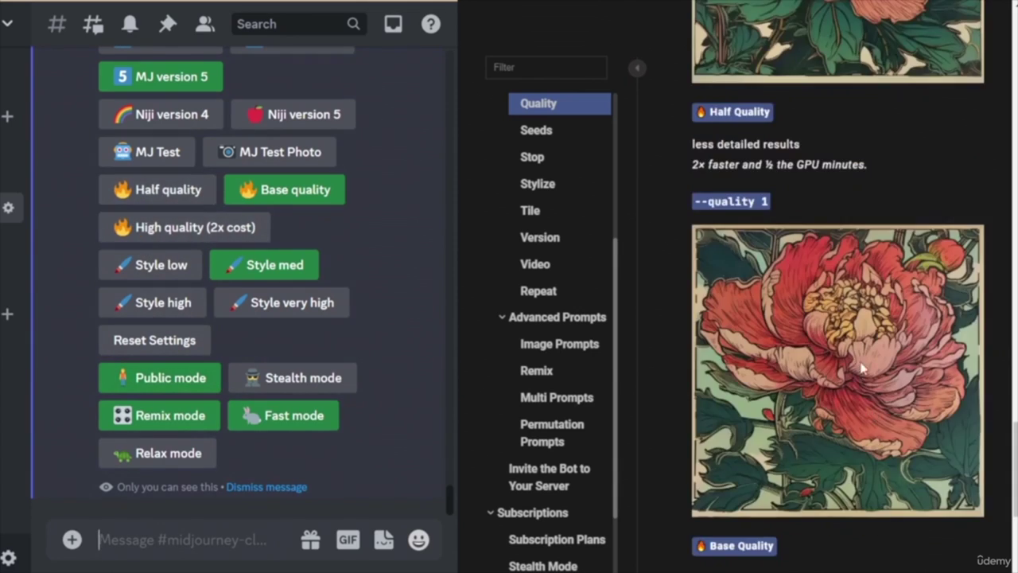
scroll(880, 346, "up", 2)
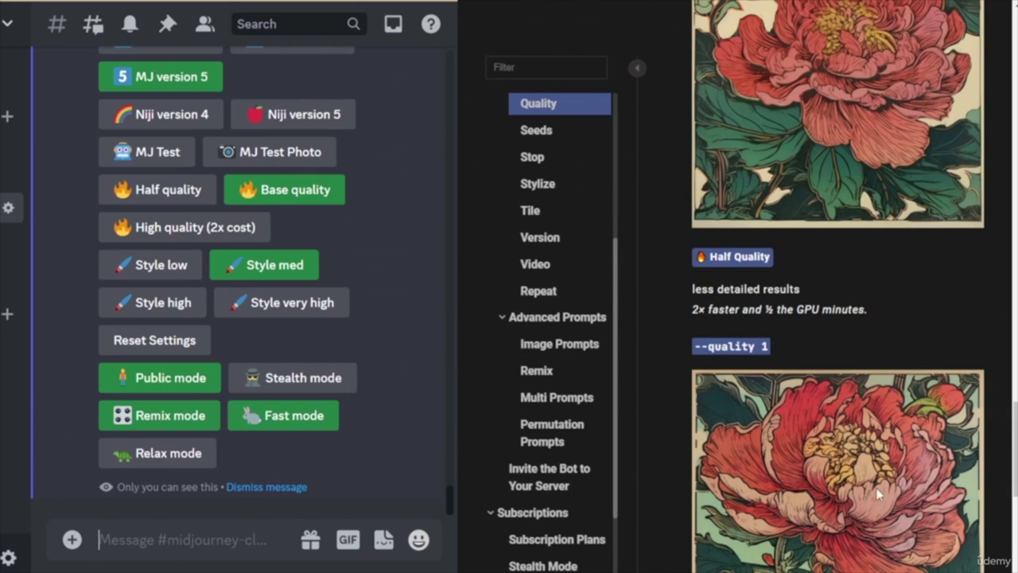
scroll(888, 475, "down", 2)
scroll(887, 475, "down", 7)
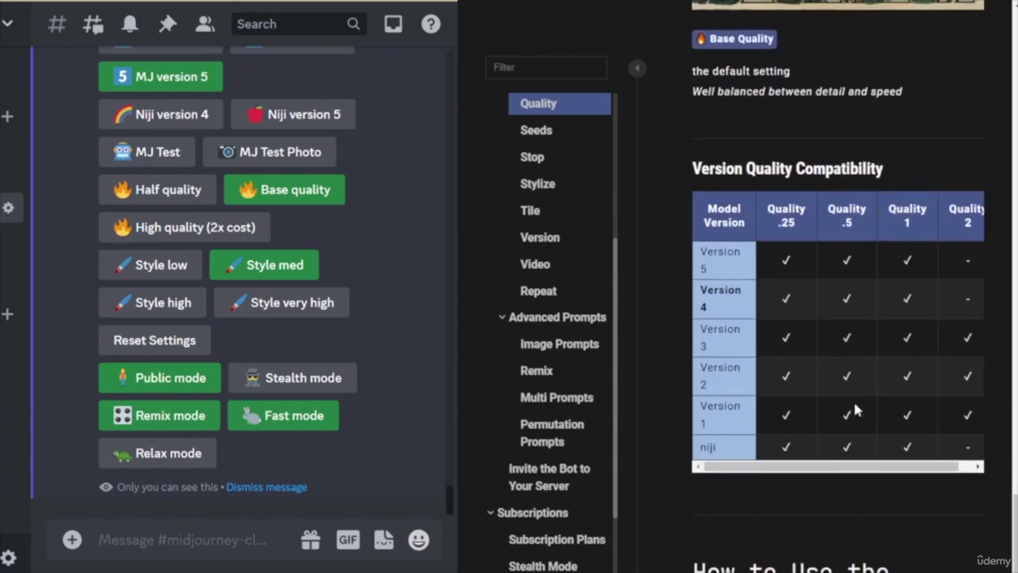
left_click_drag(779, 470, 736, 327)
left_click_drag(752, 472, 800, 473)
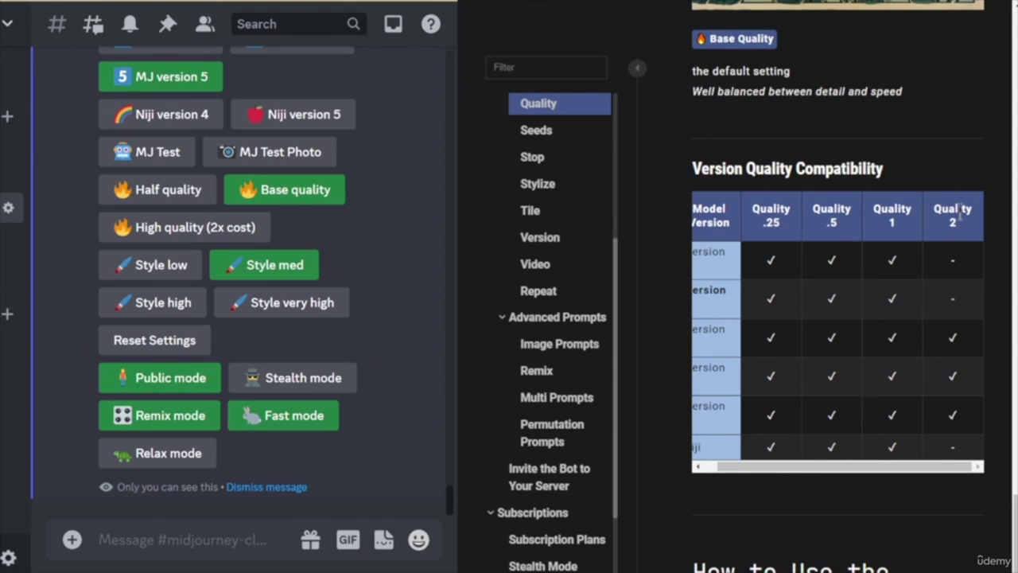
left_click_drag(893, 468, 834, 472)
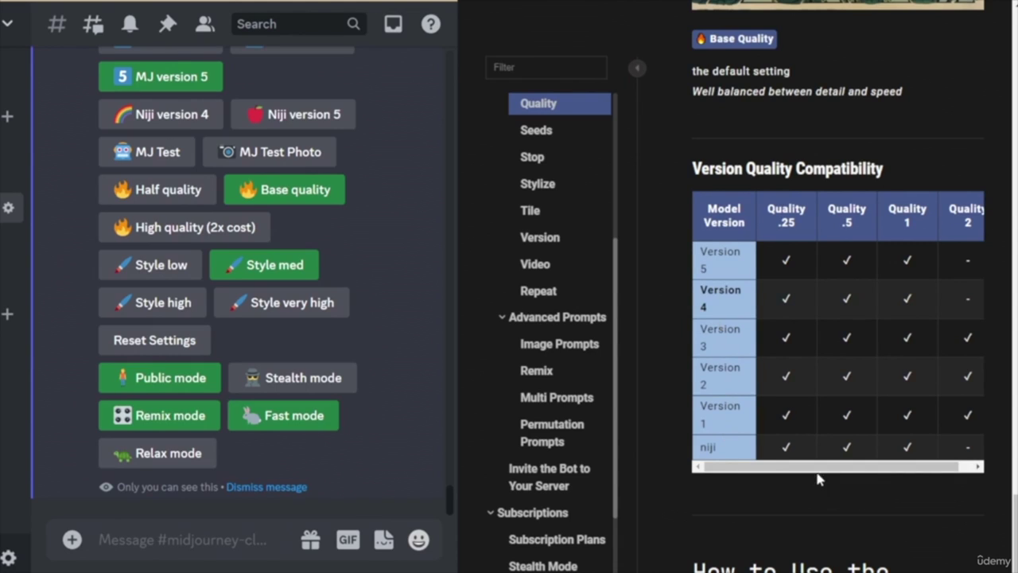
scroll(875, 382, "right", 1)
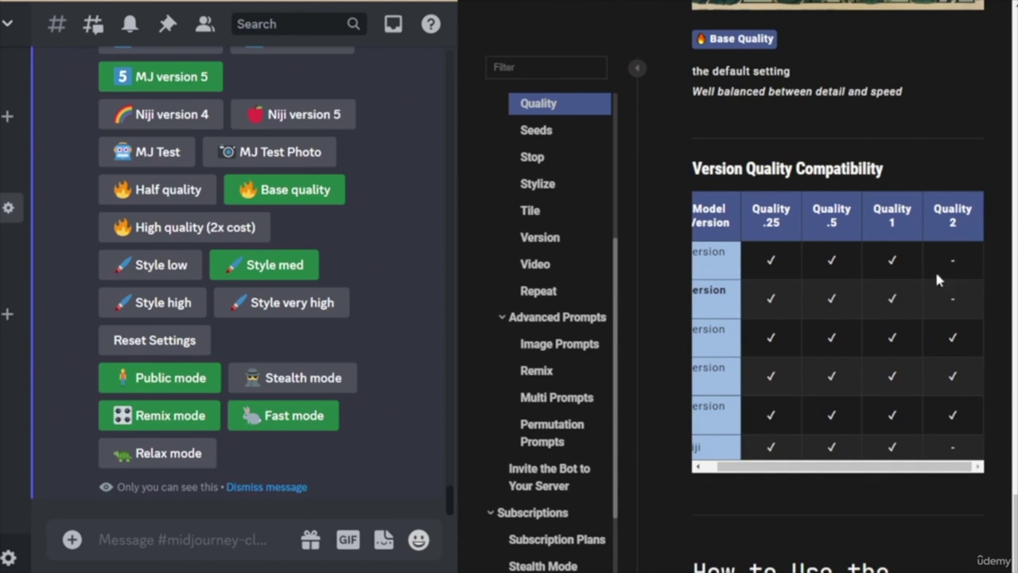
left_click_drag(907, 468, 882, 470)
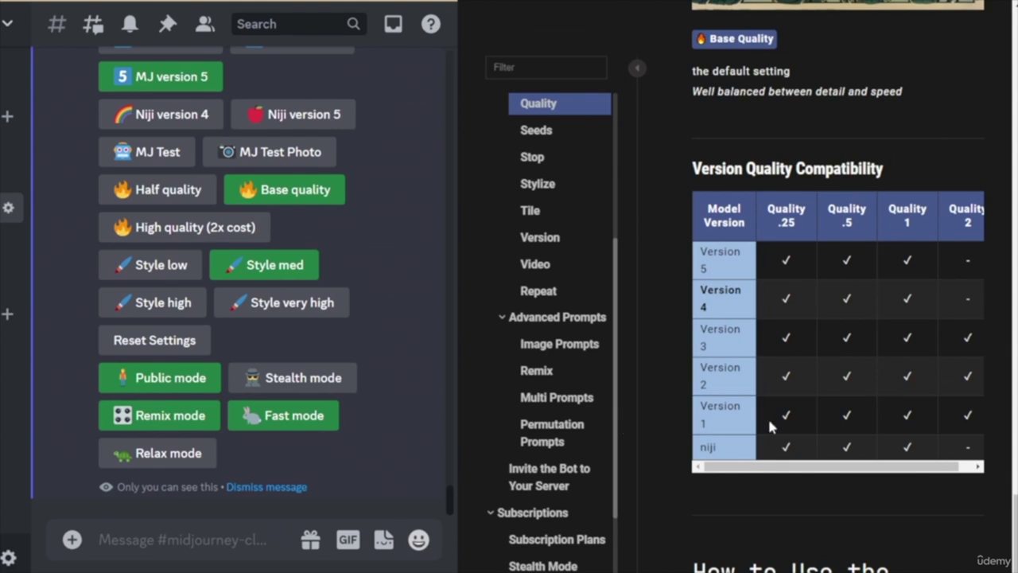
scroll(876, 386, "down", 3)
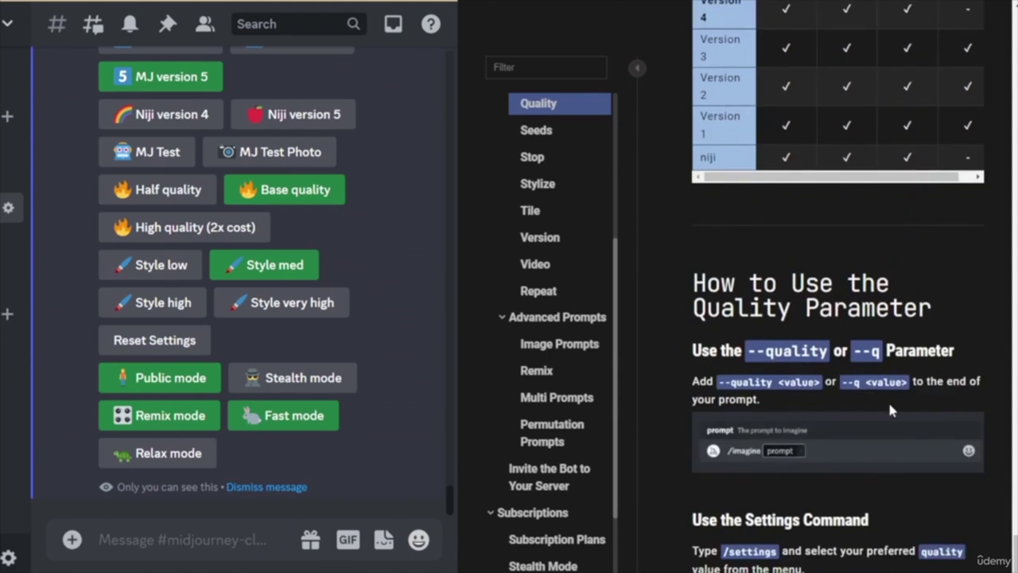
scroll(881, 509, "down", 2)
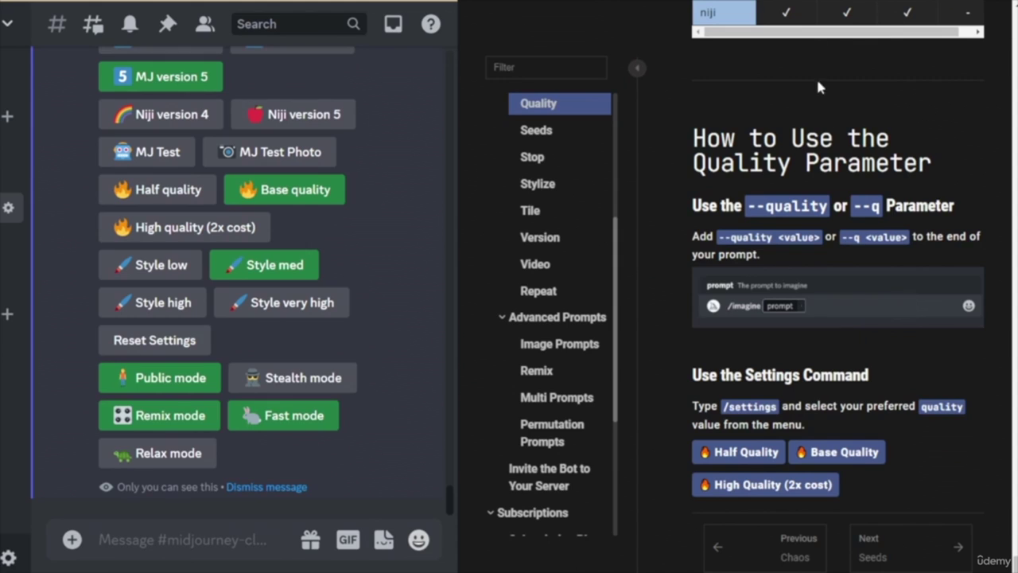
- Append --q 2 --v 5 after --ar 2:3 in ChatGPT's coloring-book prompt
key("alt+Tab")
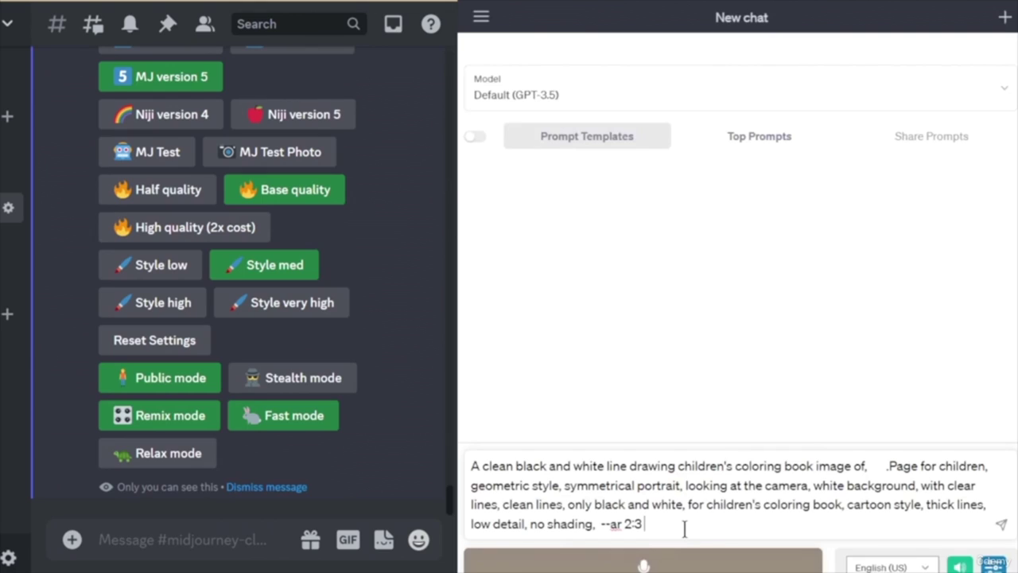
type("--ar 2:3  --q 2")
type("v")
type("5")
key("alt+Tab")
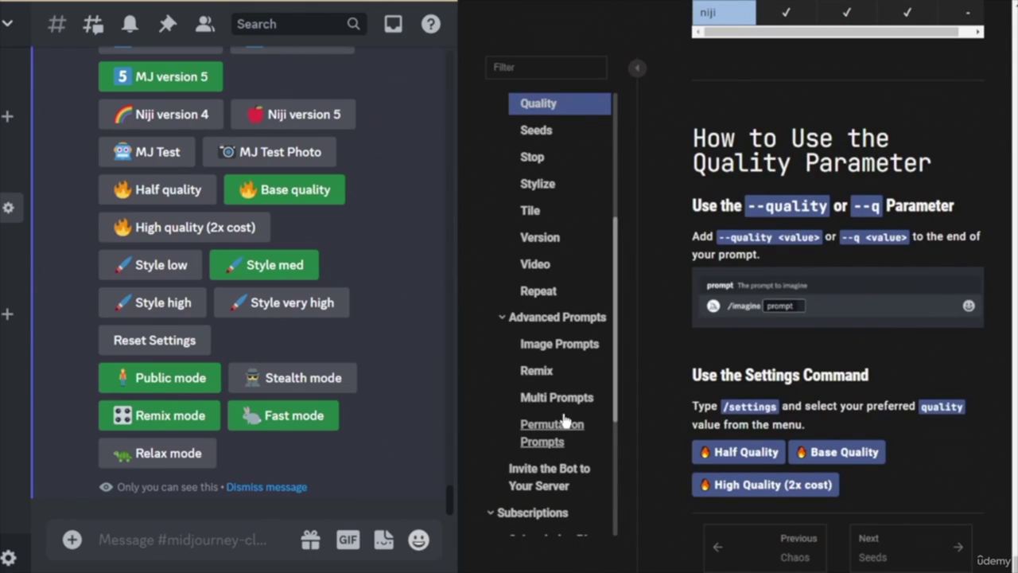
- Open the Stylize docs page and read its version defaults, ranges and Common Stylize Settings
left_click(544, 195)
scroll(885, 407, "down", 8)
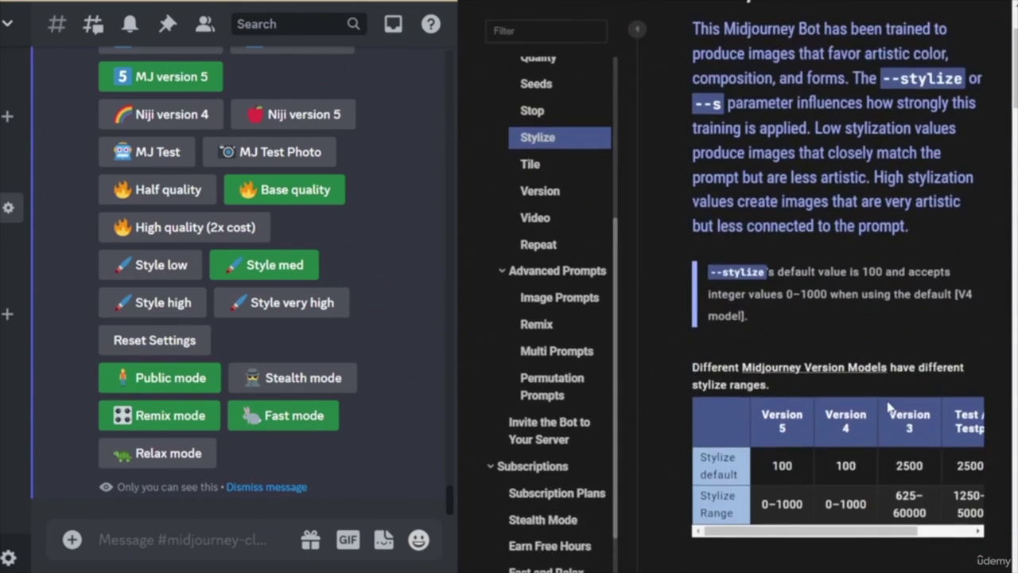
scroll(912, 414, "up", 5)
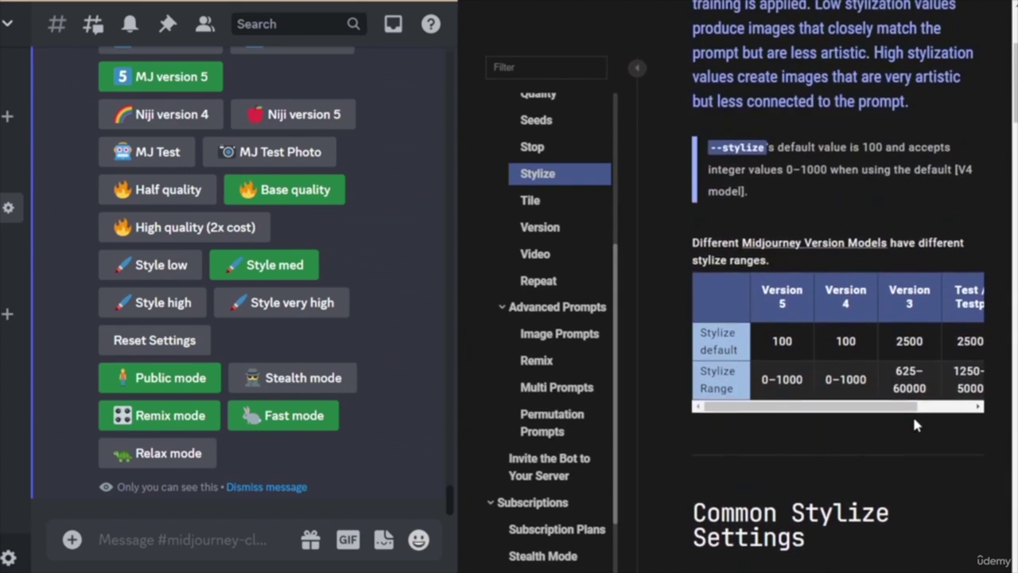
scroll(878, 347, "up", 3)
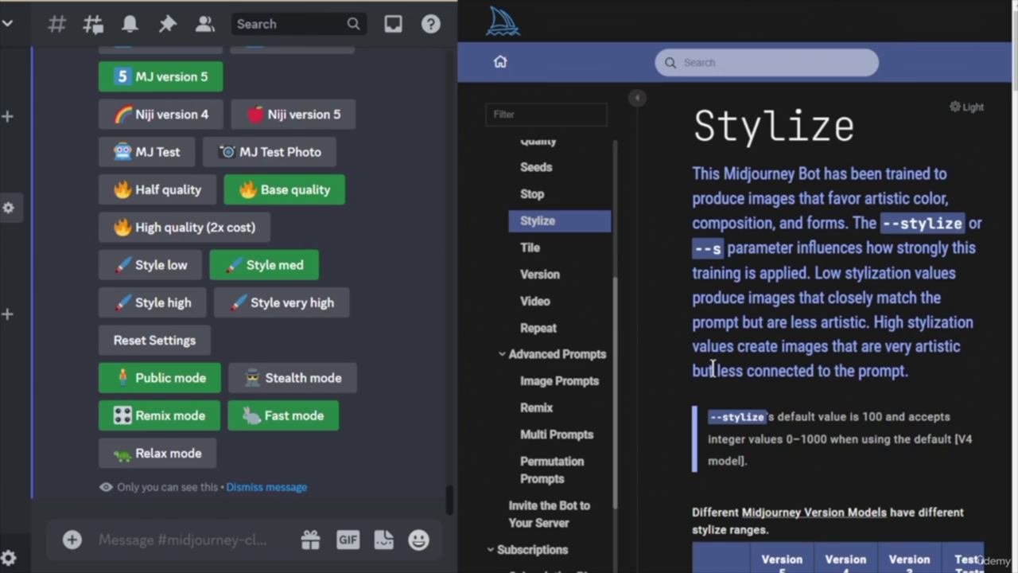
scroll(907, 403, "down", 5)
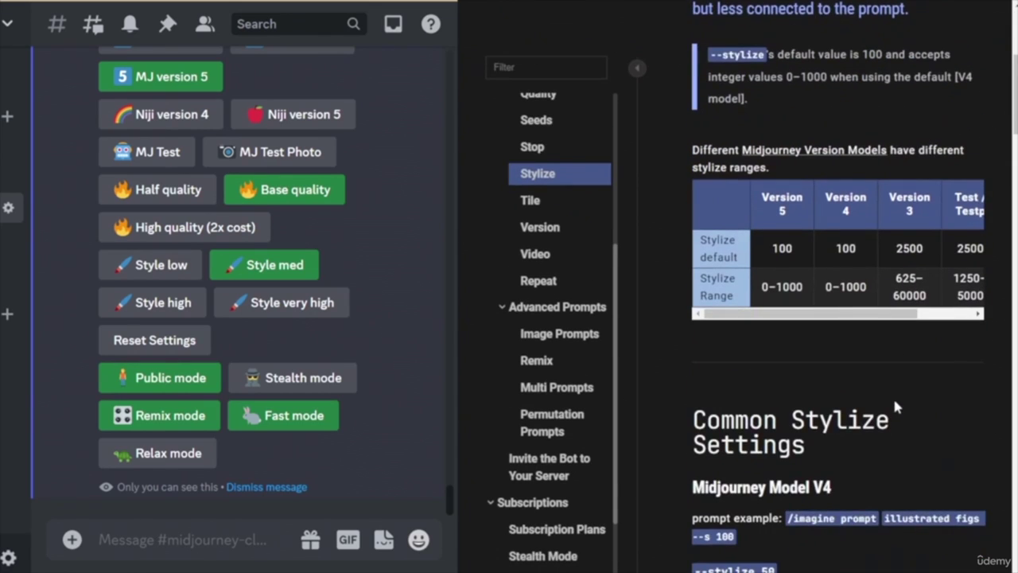
scroll(821, 358, "up", 1)
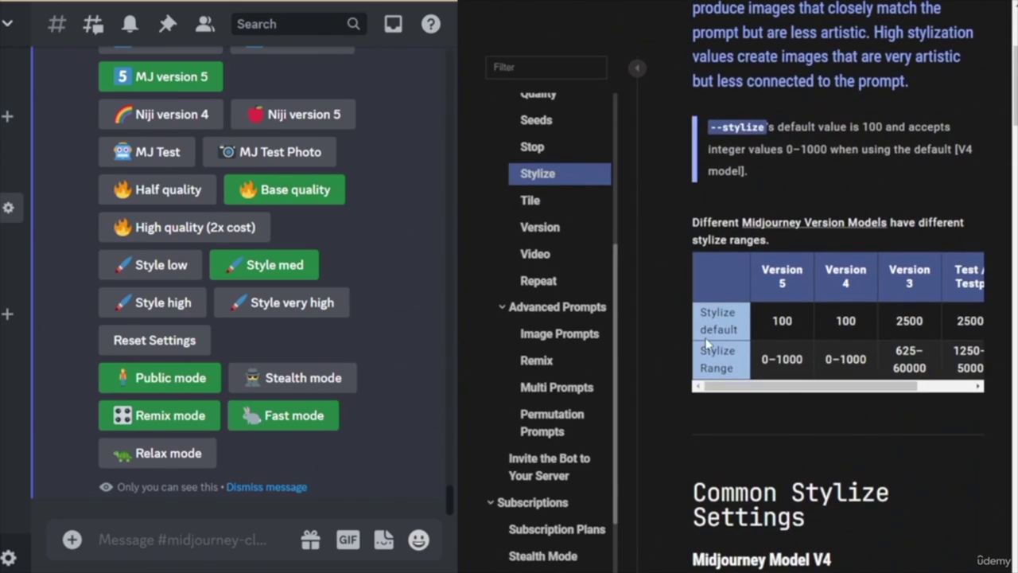
left_click_drag(779, 390, 752, 398)
scroll(853, 421, "up", 1)
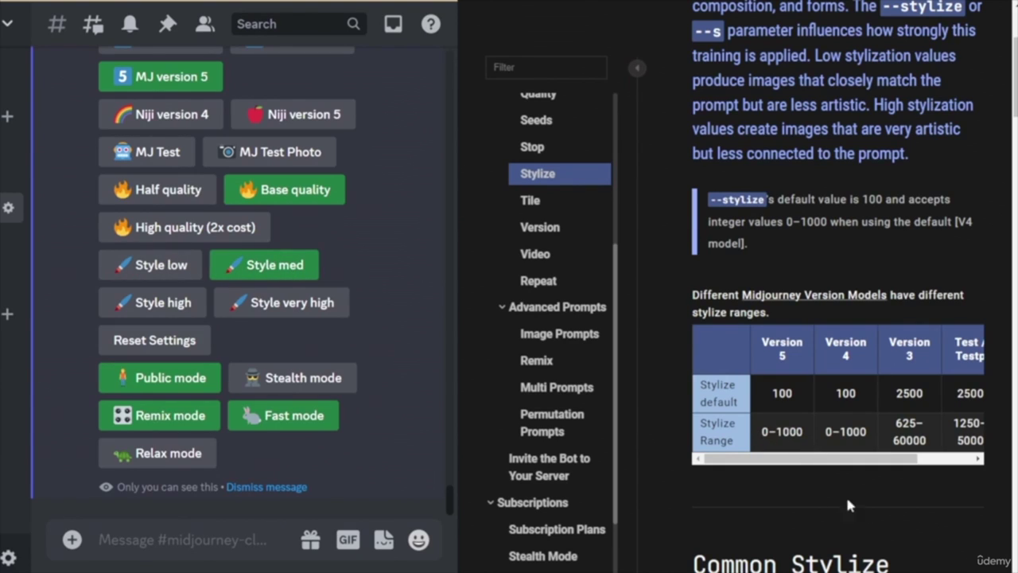
scroll(819, 458, "down", 6)
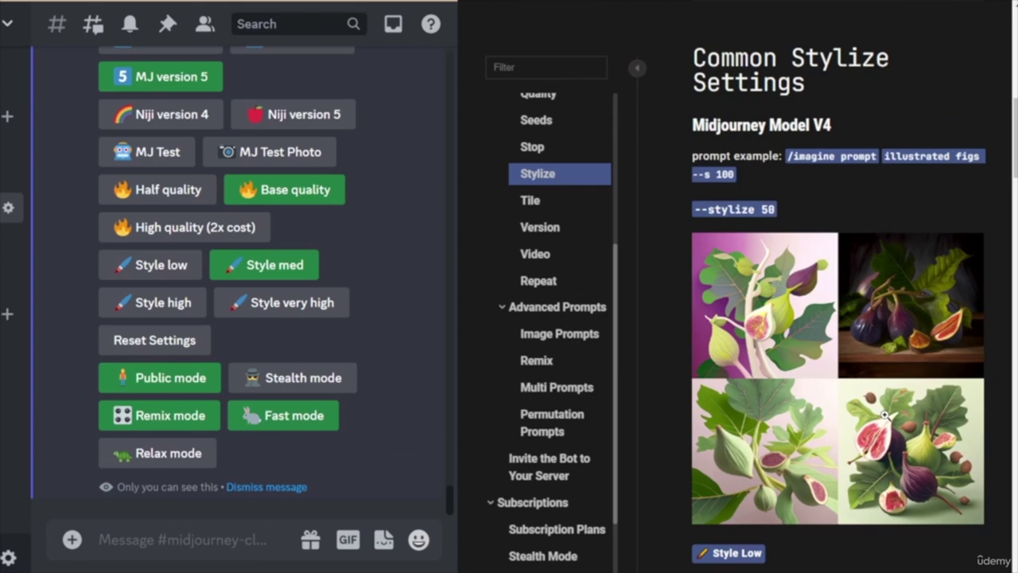
- Review the Model V4 stylize examples and the stylize ranges table
scroll(884, 414, "down", 5)
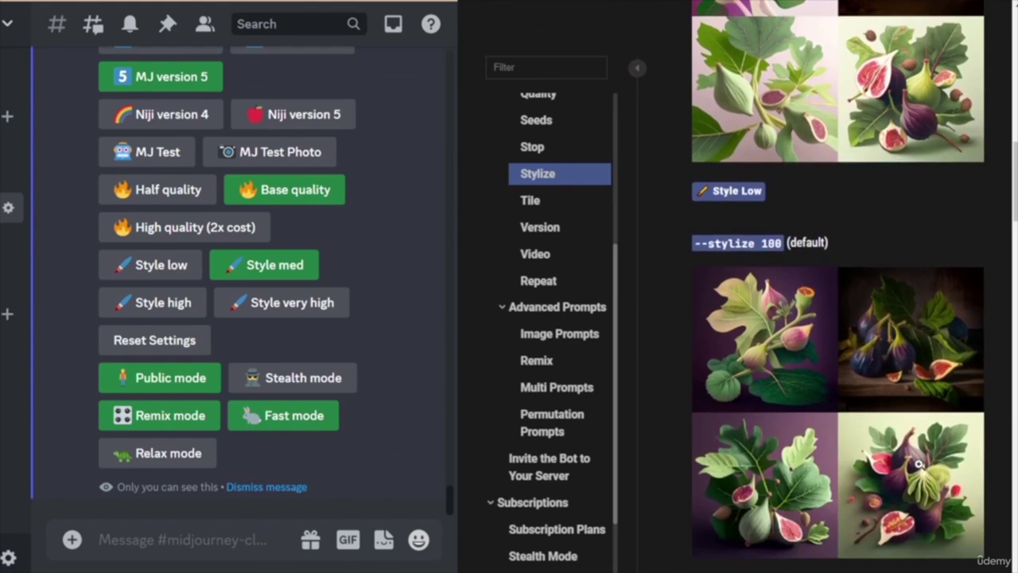
scroll(888, 404, "up", 2)
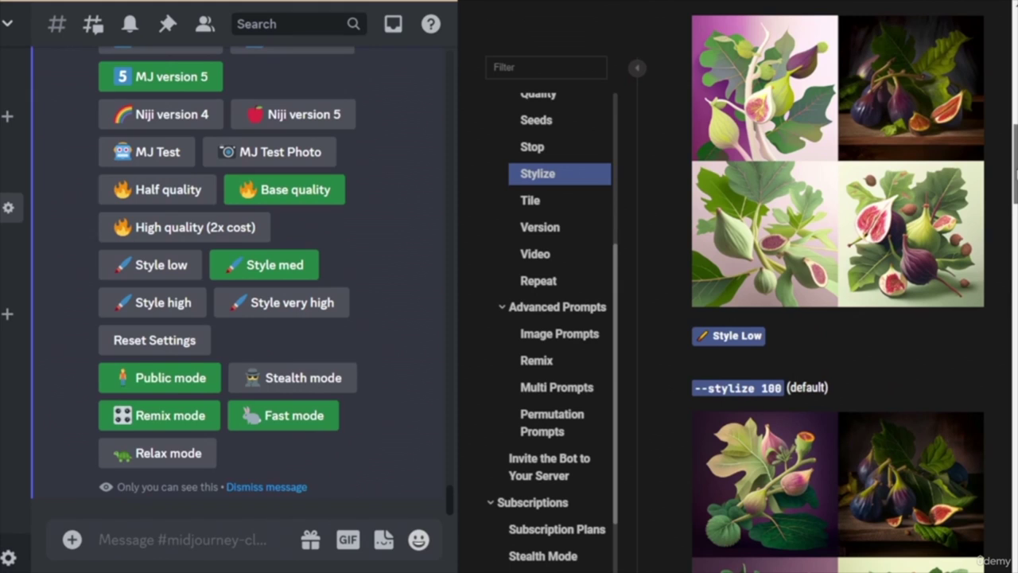
scroll(1015, 167, "down", 1)
scroll(1015, 171, "up", 1)
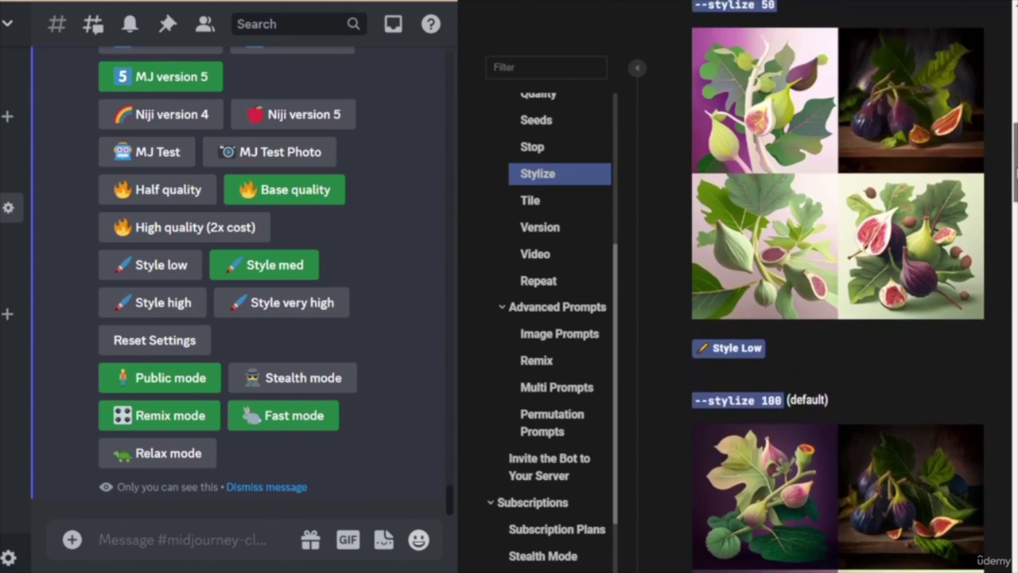
scroll(1015, 167, "down", 1)
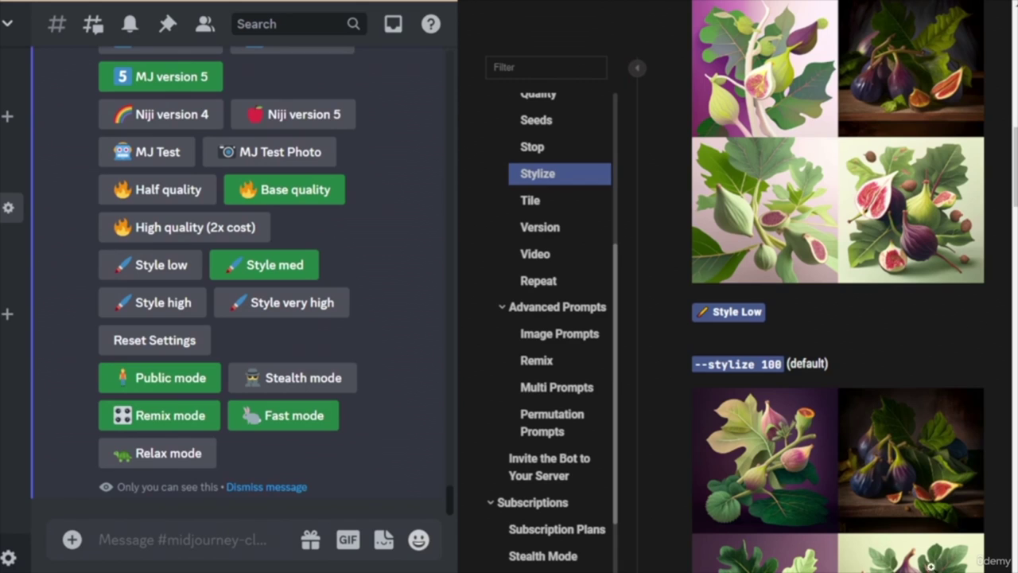
scroll(907, 477, "down", 3)
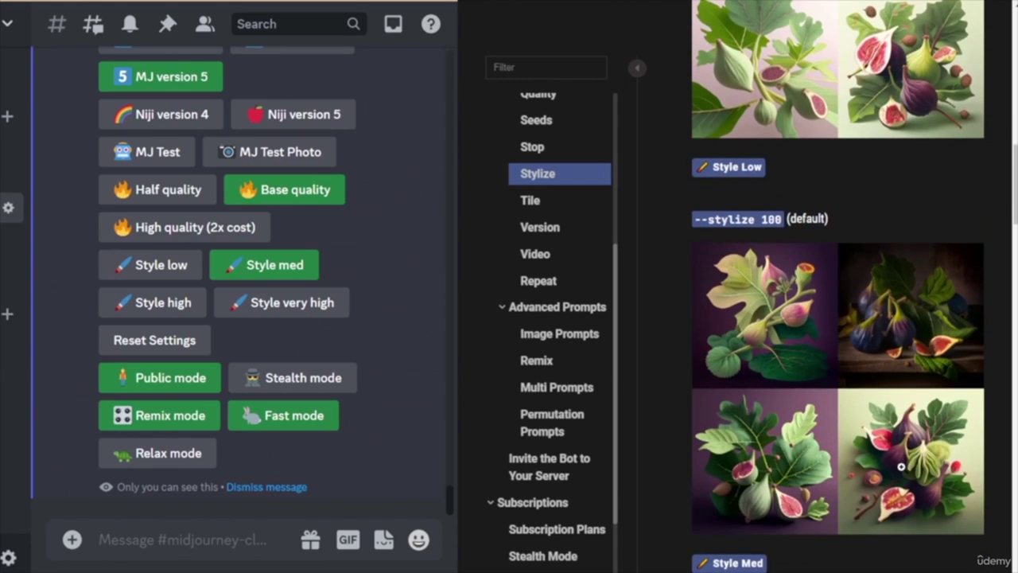
scroll(904, 502, "down", 4)
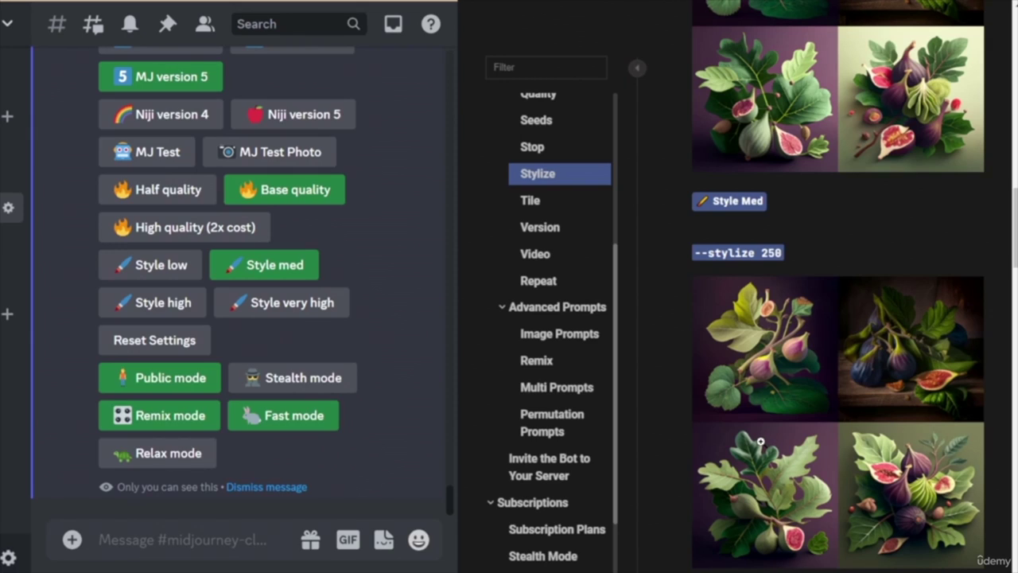
scroll(875, 319, "up", 4)
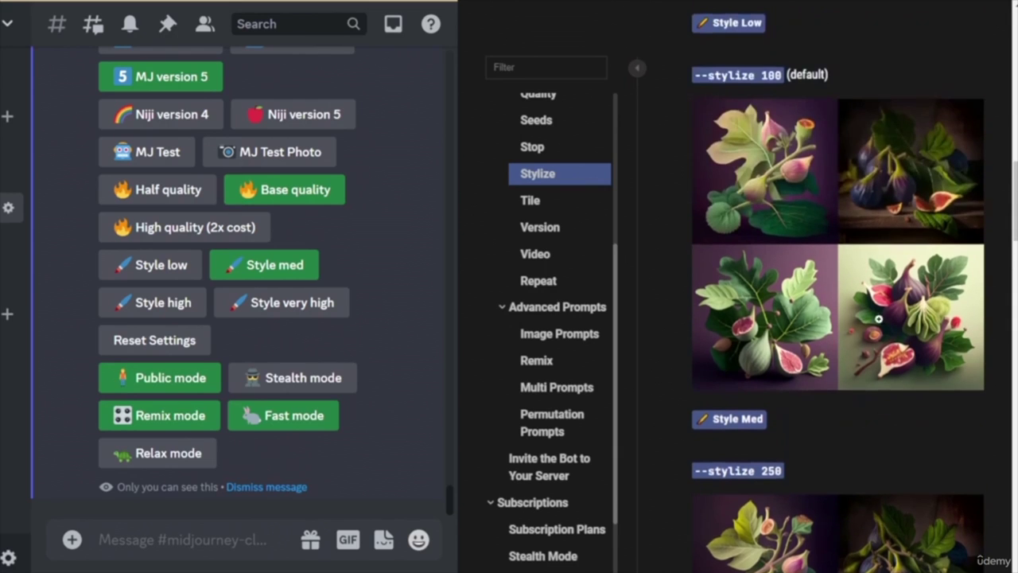
scroll(899, 318, "up", 10)
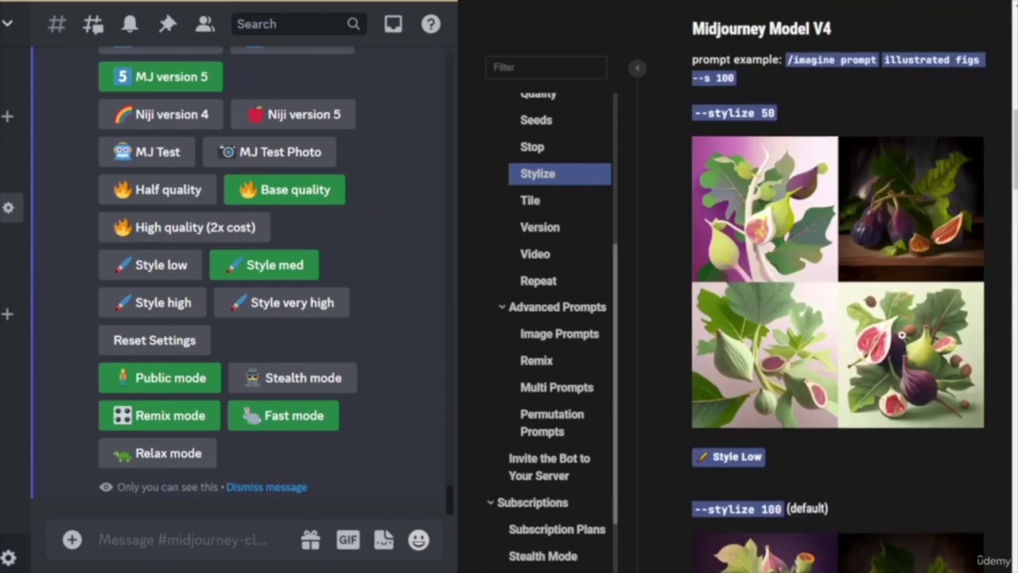
left_click_drag(819, 370, 839, 384)
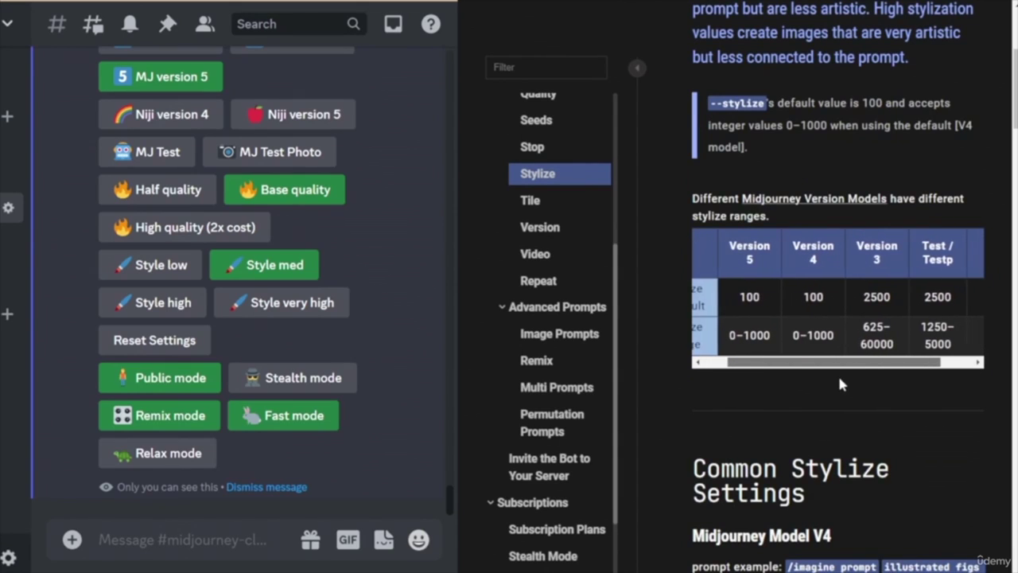
mouse_move(828, 367)
left_mouse_down()
mouse_move(900, 369)
mouse_move(836, 370)
left_mouse_up()
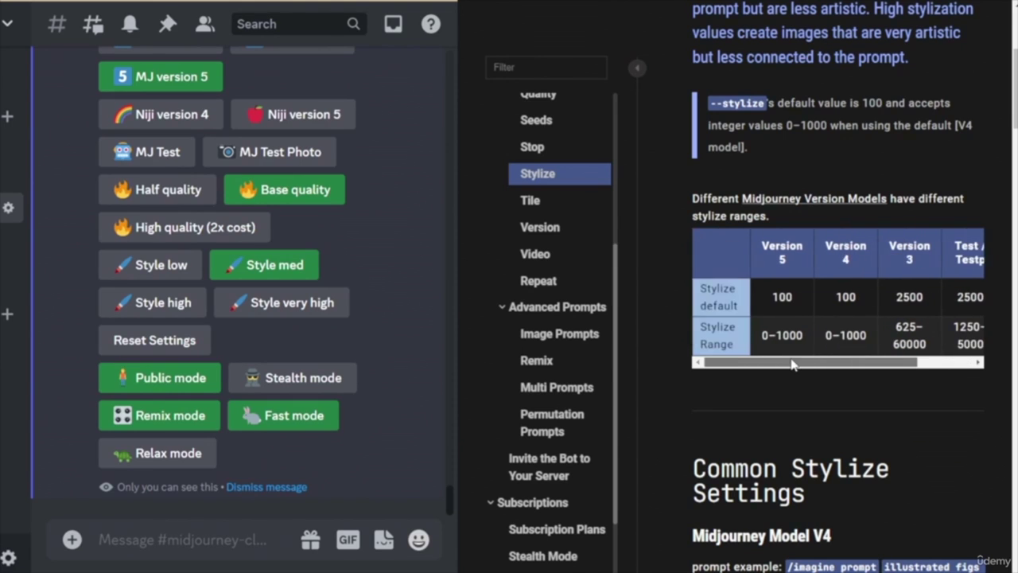
- Move down to the Model V5 risograph examples for --stylize 0 and 50
scroll(828, 387, "down", 5)
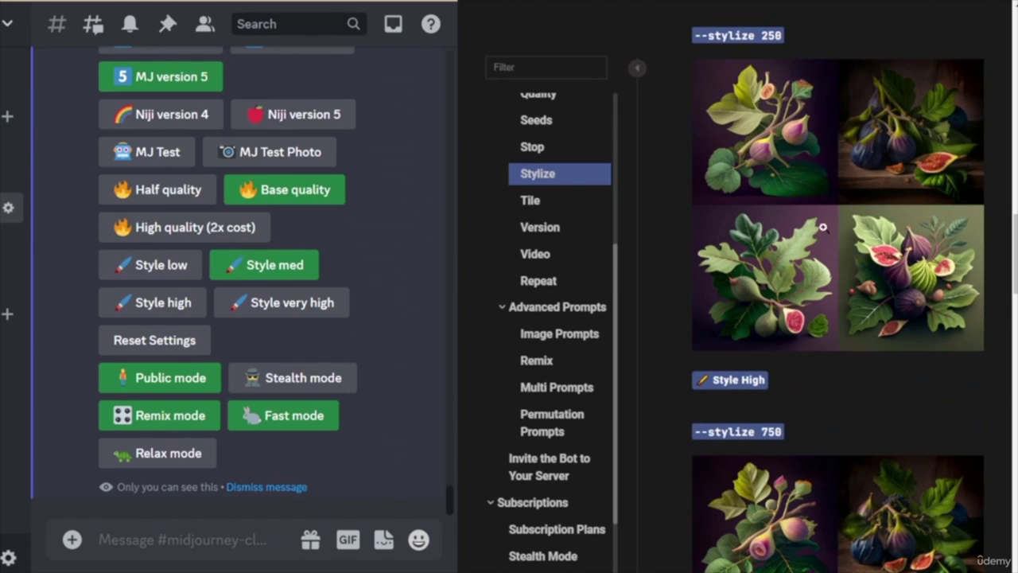
scroll(886, 296, "up", 3)
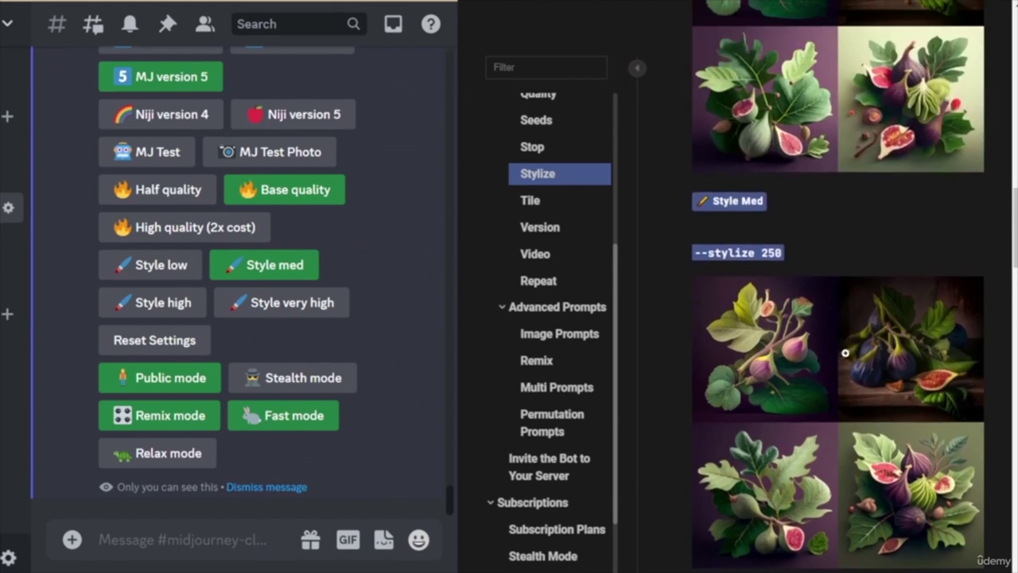
scroll(852, 369, "up", 3)
scroll(852, 369, "down", 1)
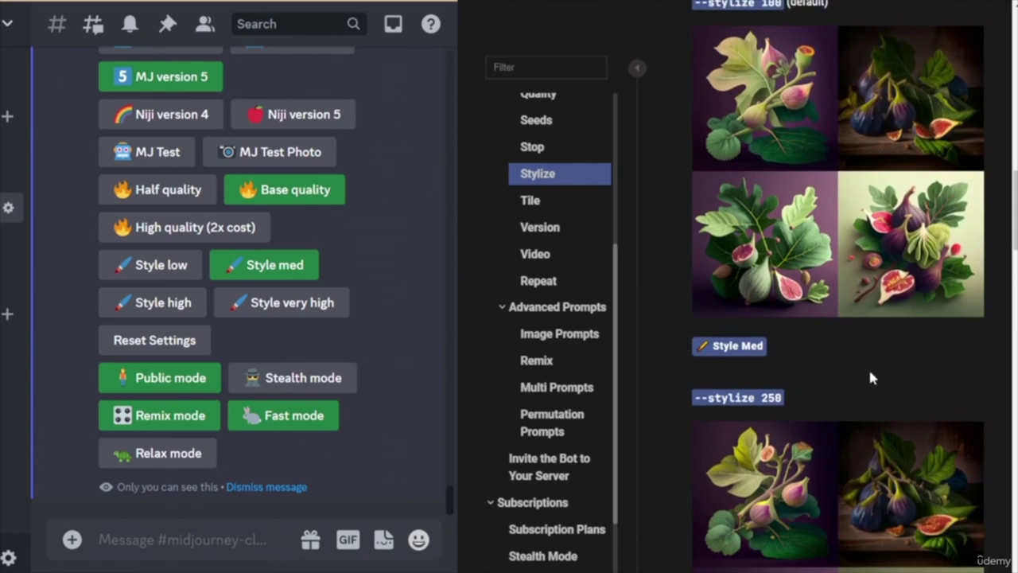
scroll(870, 377, "down", 1)
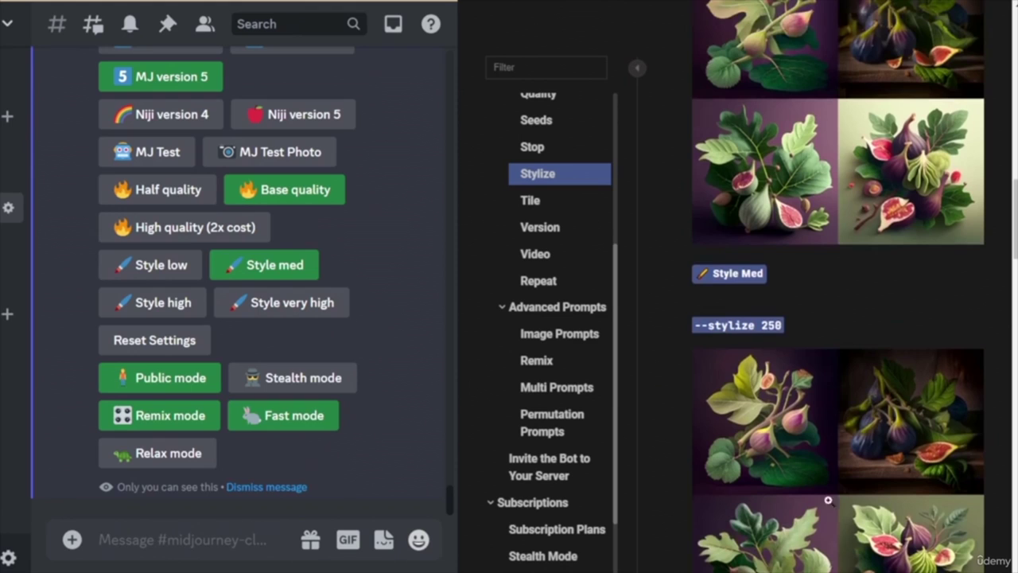
scroll(892, 416, "down", 5)
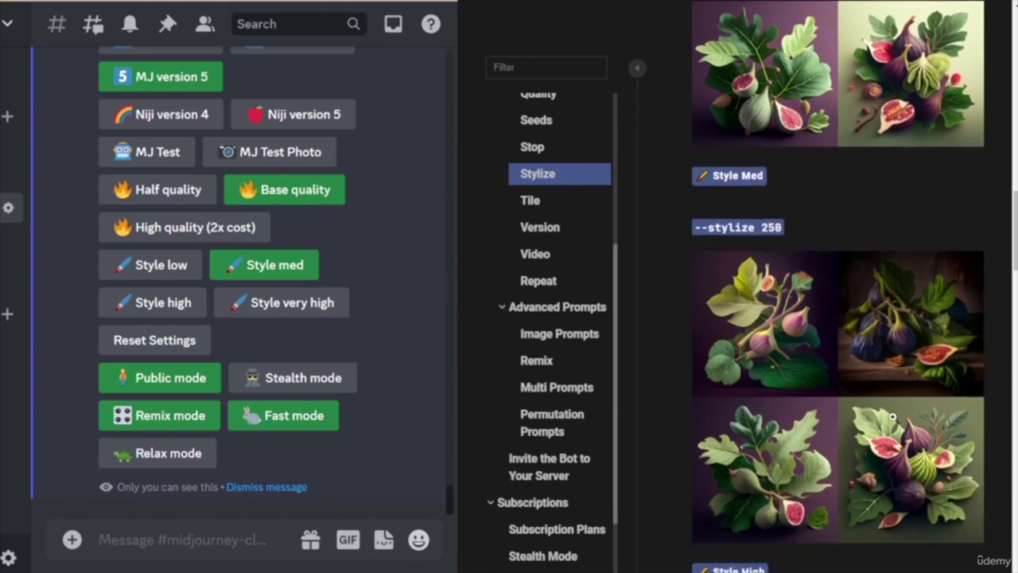
scroll(894, 417, "down", 2)
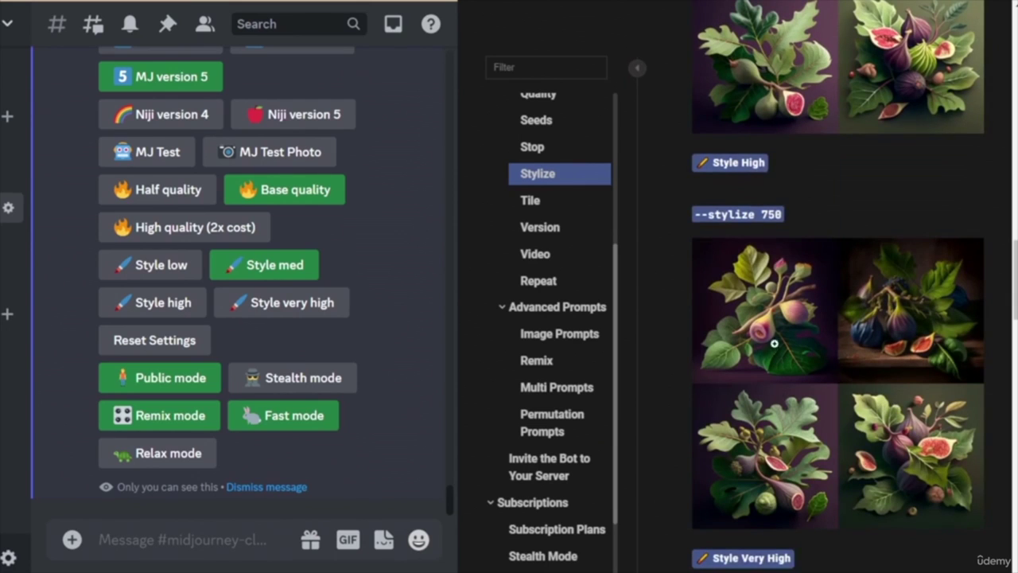
scroll(886, 414, "down", 7)
scroll(914, 416, "up", 1)
scroll(903, 389, "down", 4)
scroll(885, 350, "down", 2)
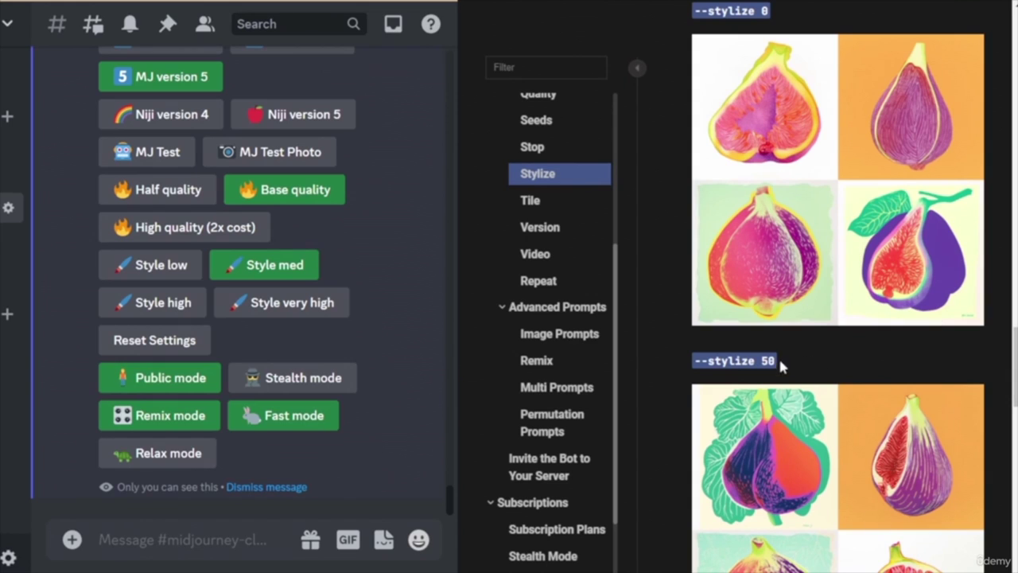
- Scroll through the Model V5 stylize examples from --stylize 50 up to 1000
scroll(866, 503, "down", 1)
scroll(865, 508, "up", 1)
scroll(871, 318, "down", 5)
scroll(907, 191, "up", 1)
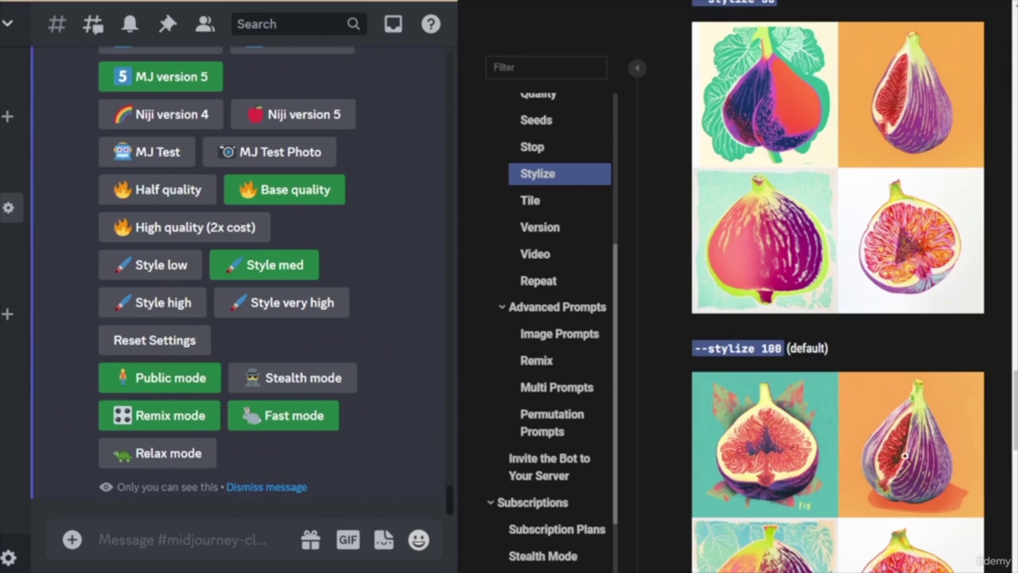
scroll(900, 488, "down", 4)
scroll(899, 491, "down", 2)
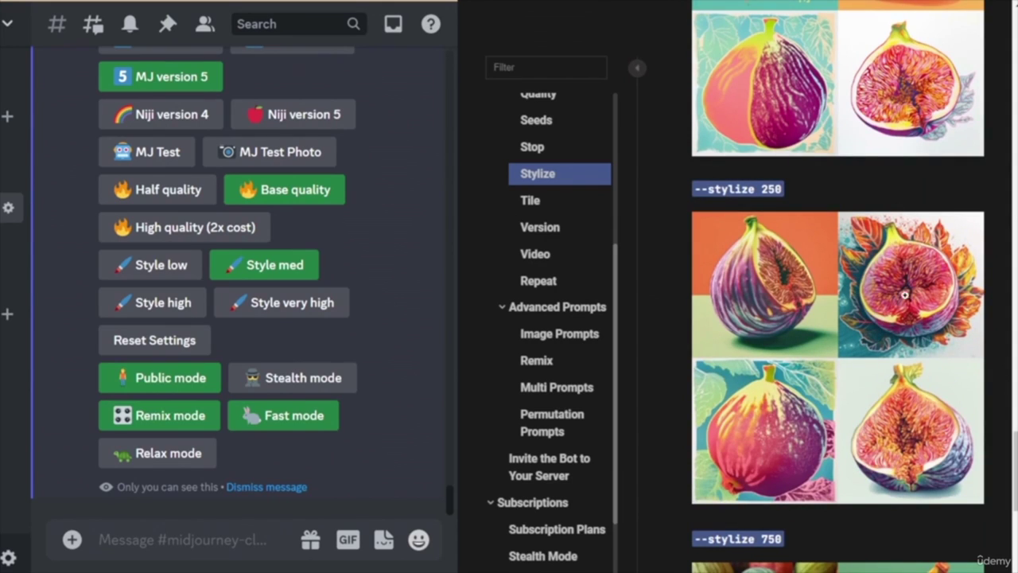
scroll(904, 295, "up", 2)
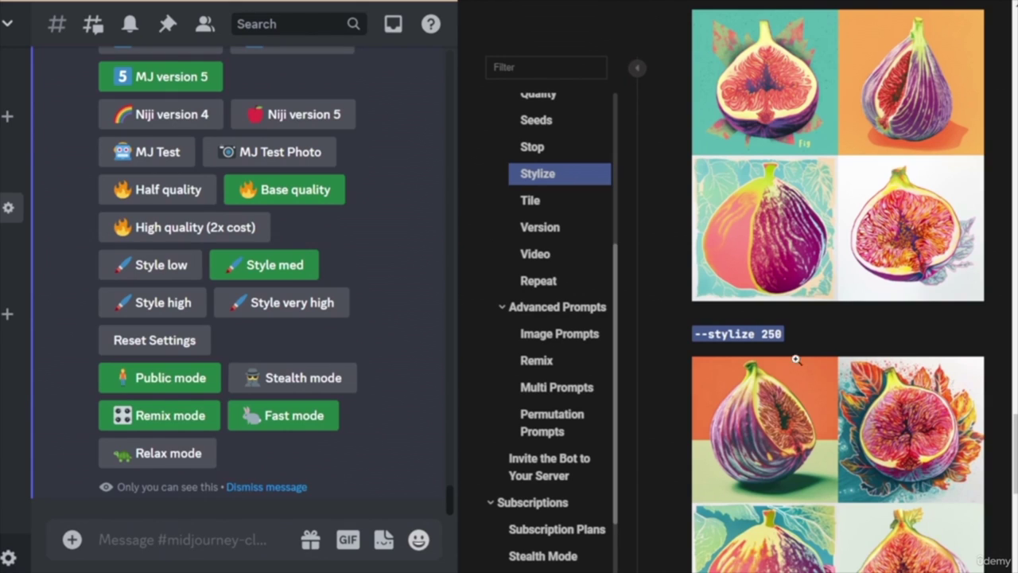
scroll(875, 530, "down", 5)
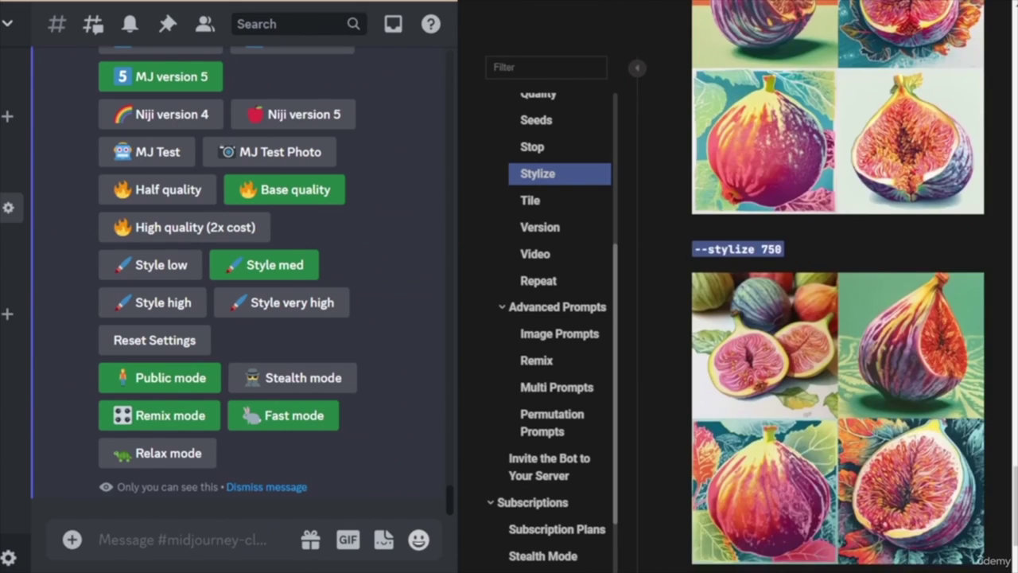
scroll(927, 473, "up", 1)
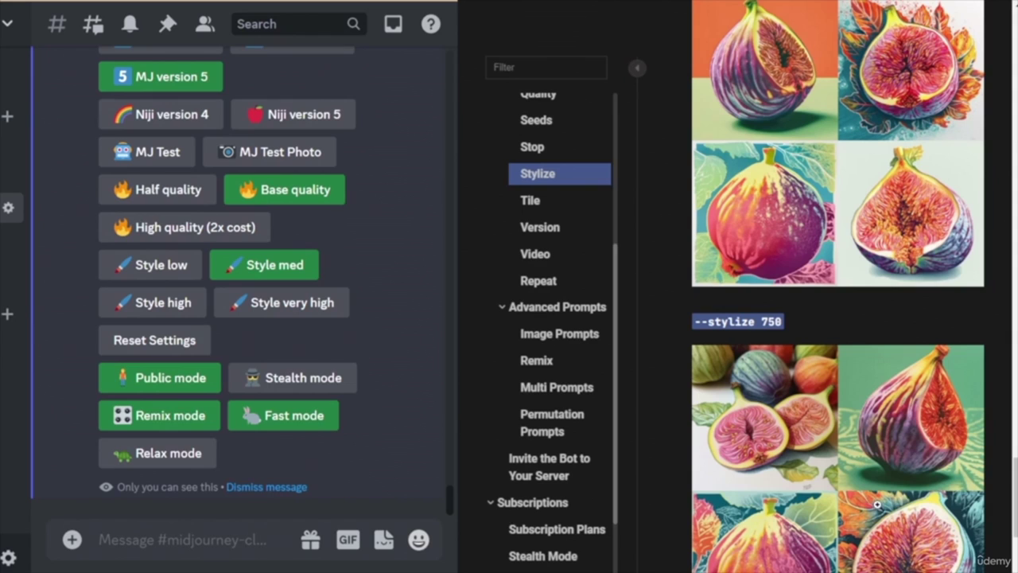
scroll(877, 505, "down", 5)
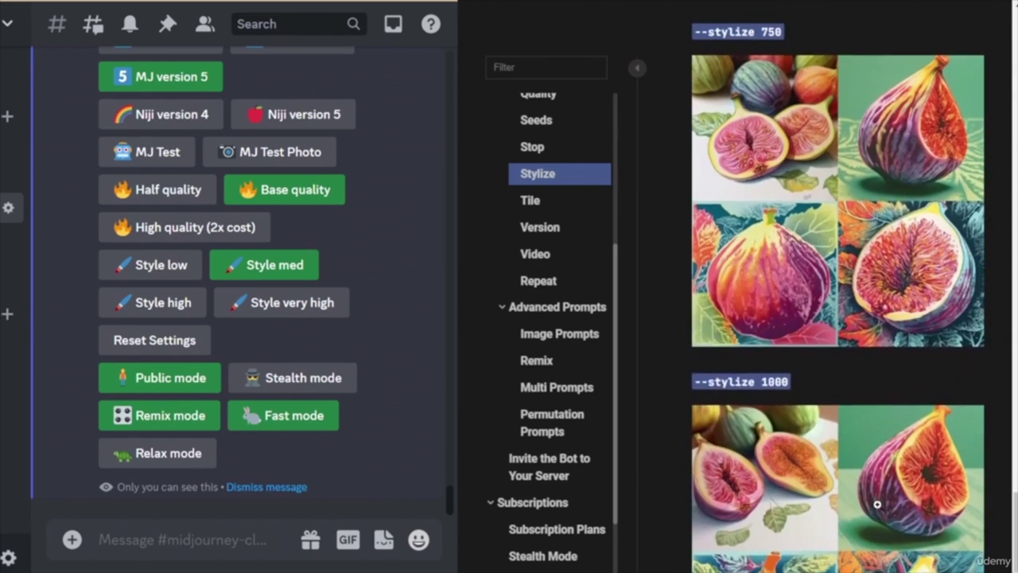
scroll(937, 522, "up", 2)
scroll(940, 524, "down", 2)
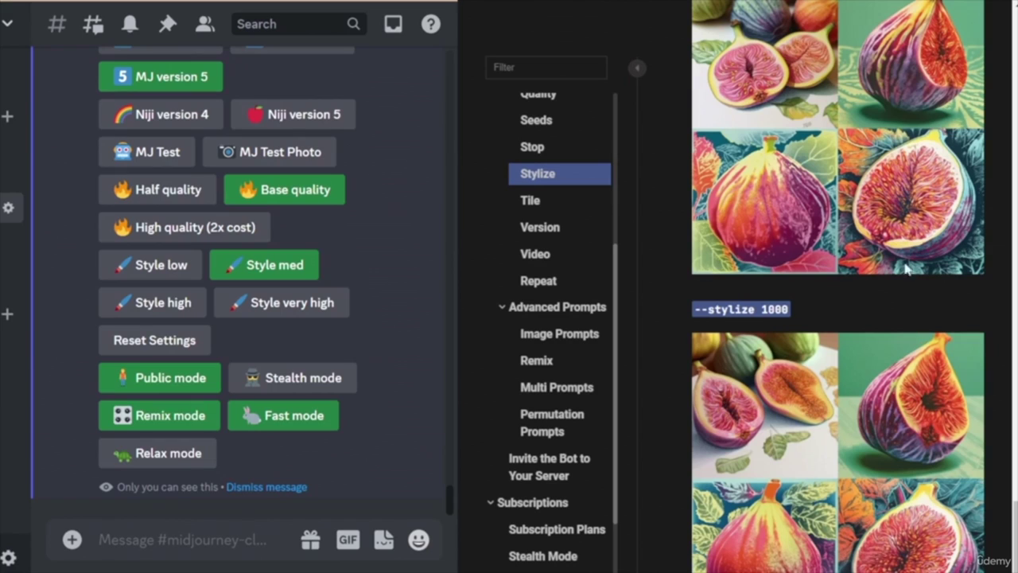
scroll(925, 394, "down", 10)
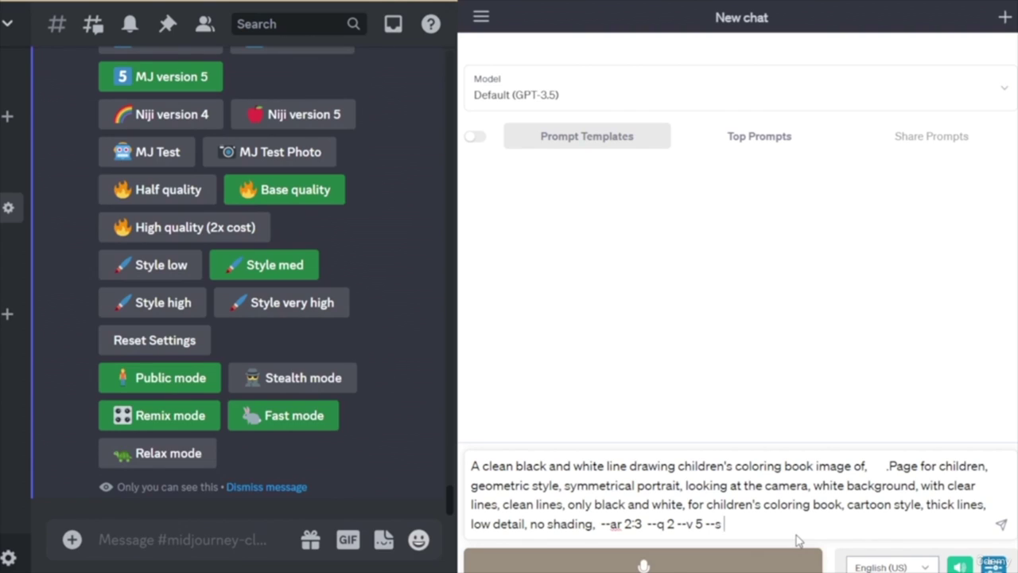
- Complete the prompt with --s 750, then cut the whole prompt out of the message box
type("50")
left_click_drag(754, 524, 463, 464)
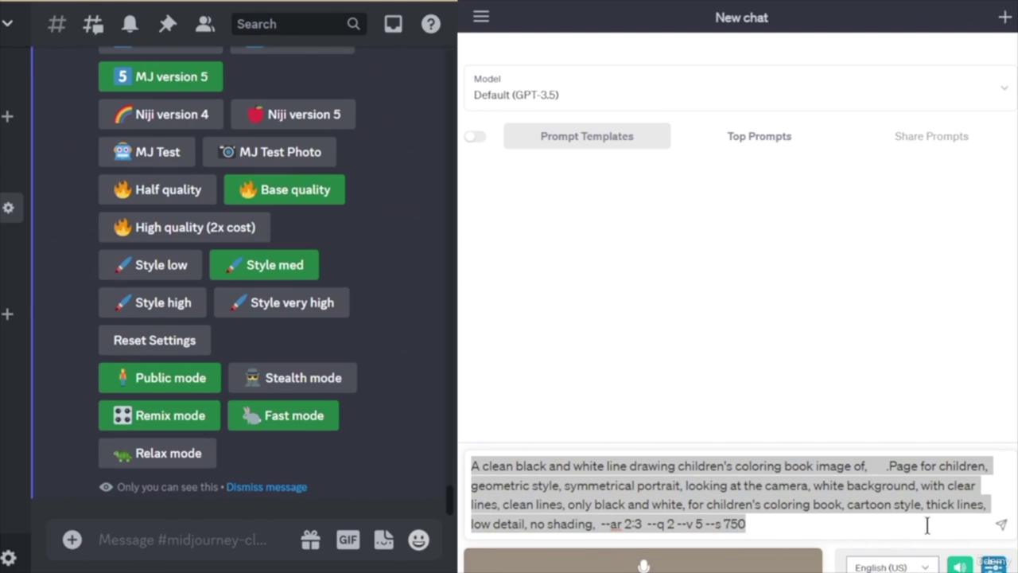
left_click(788, 524)
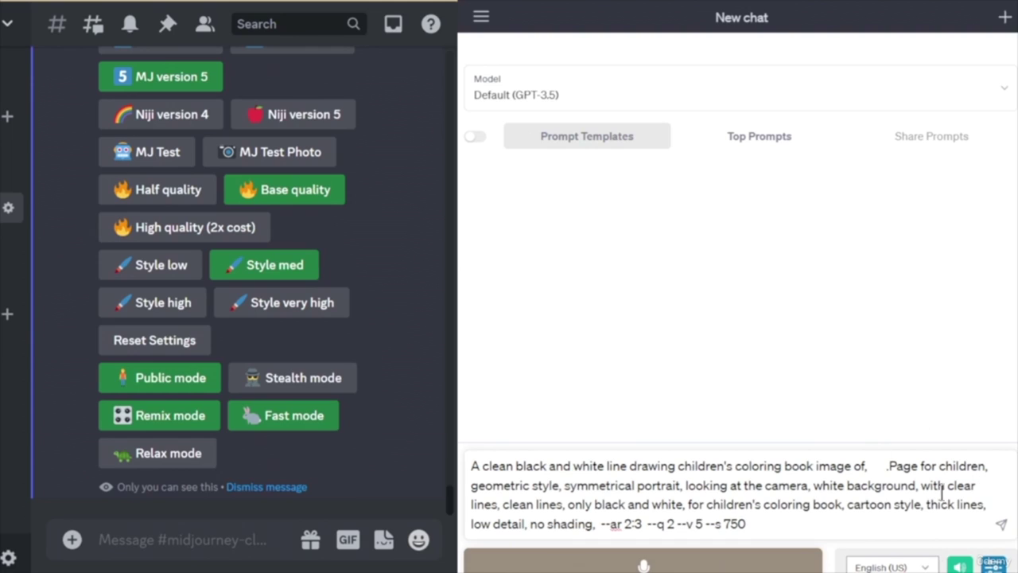
left_click_drag(745, 524, 472, 464)
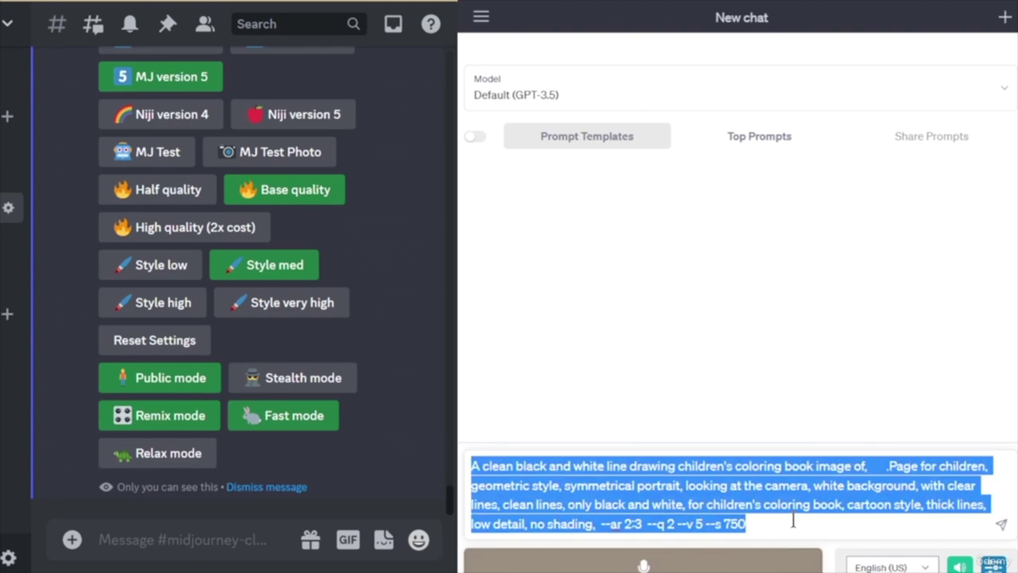
key("ctrl+x")
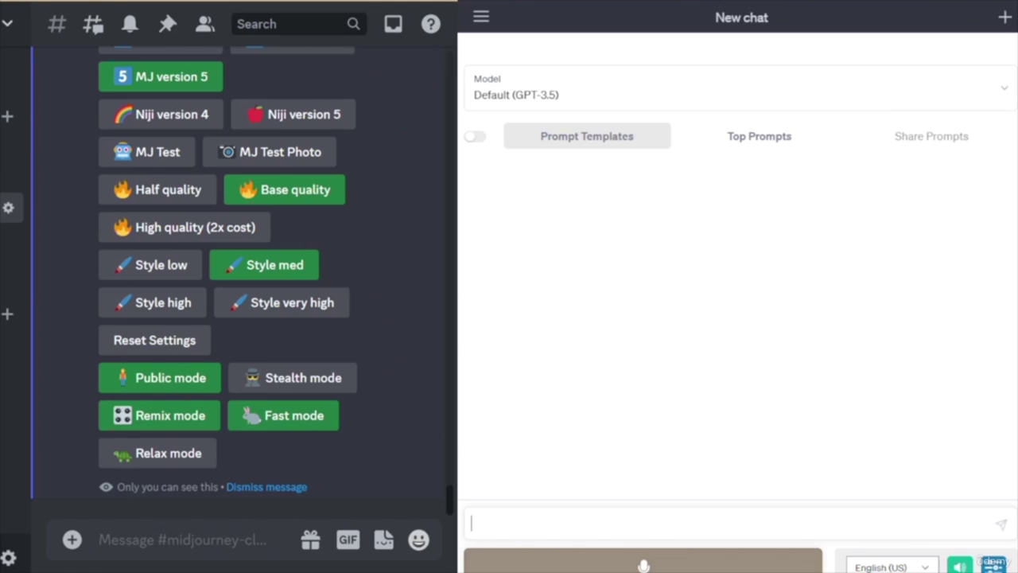
- Ask ChatGPT for a list of children's coloring book ideas and review the ten themes
type("provide a li")
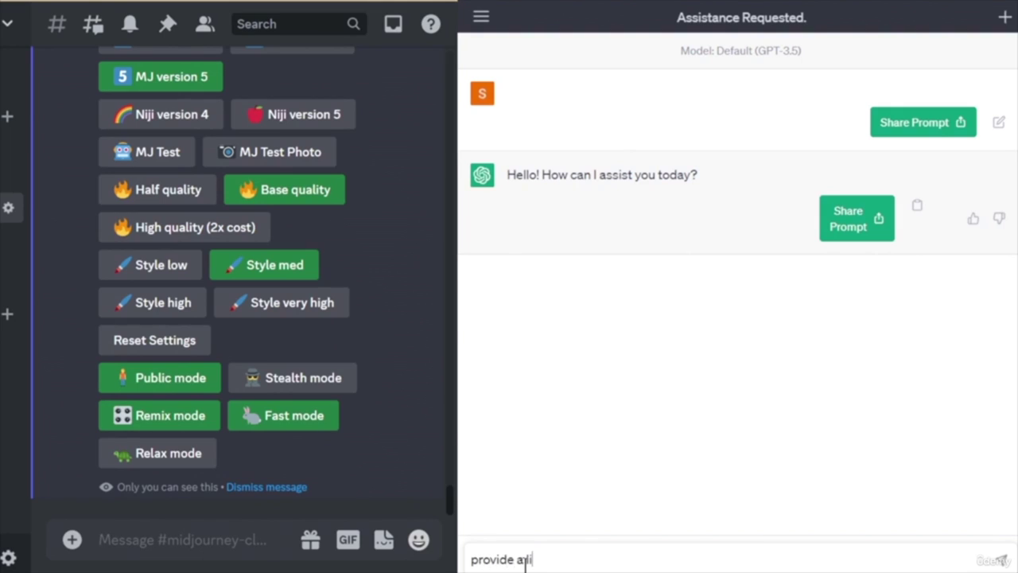
type("st of ides for a childre")
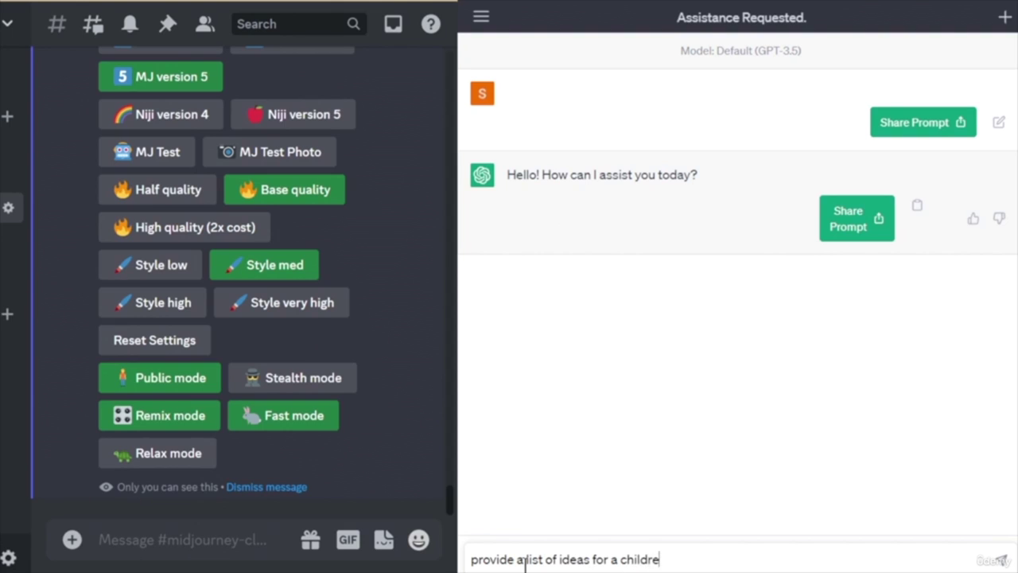
type("nc coloring book")
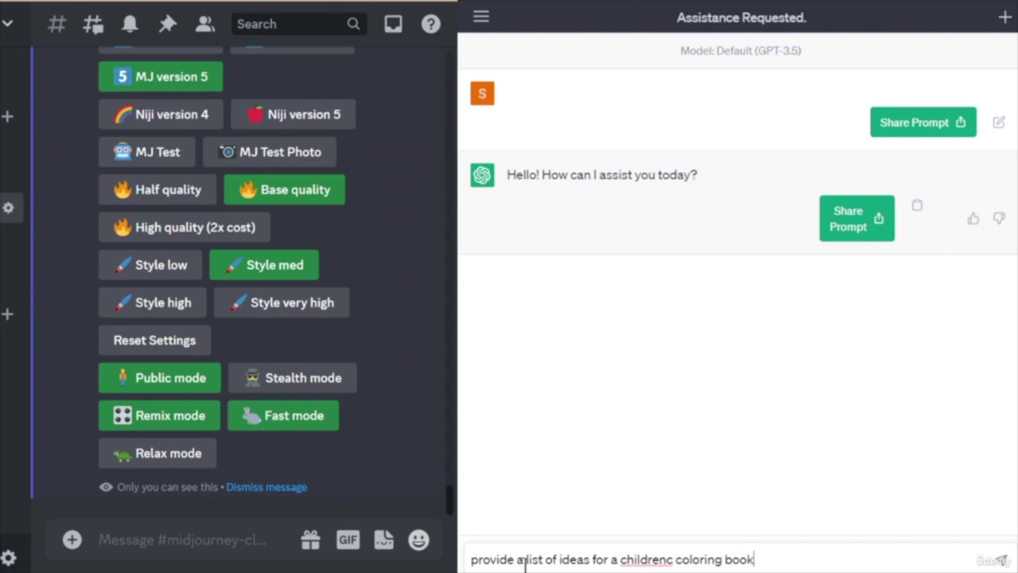
key("Return")
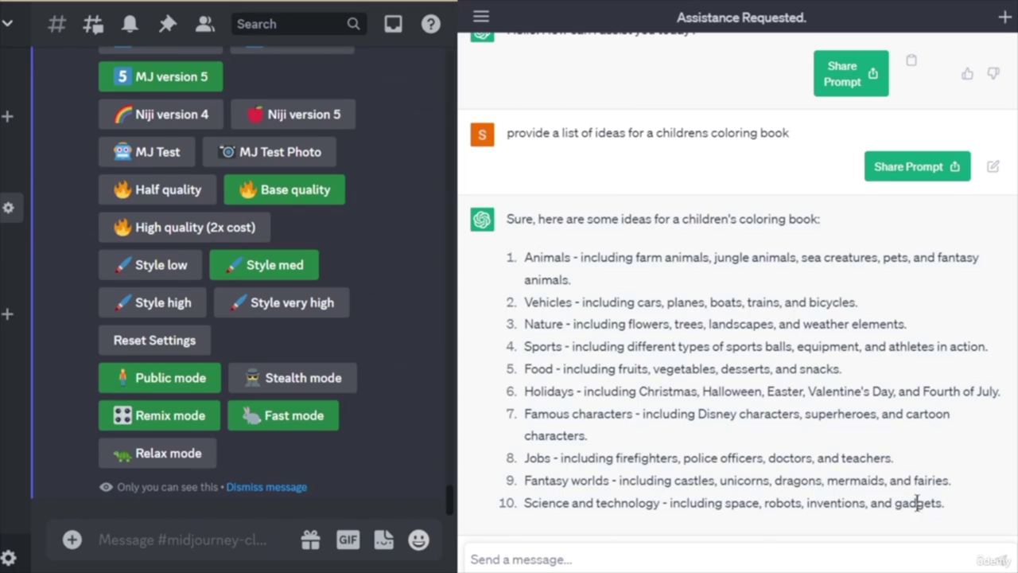
scroll(772, 475, "down", 2)
scroll(772, 474, "up", 1)
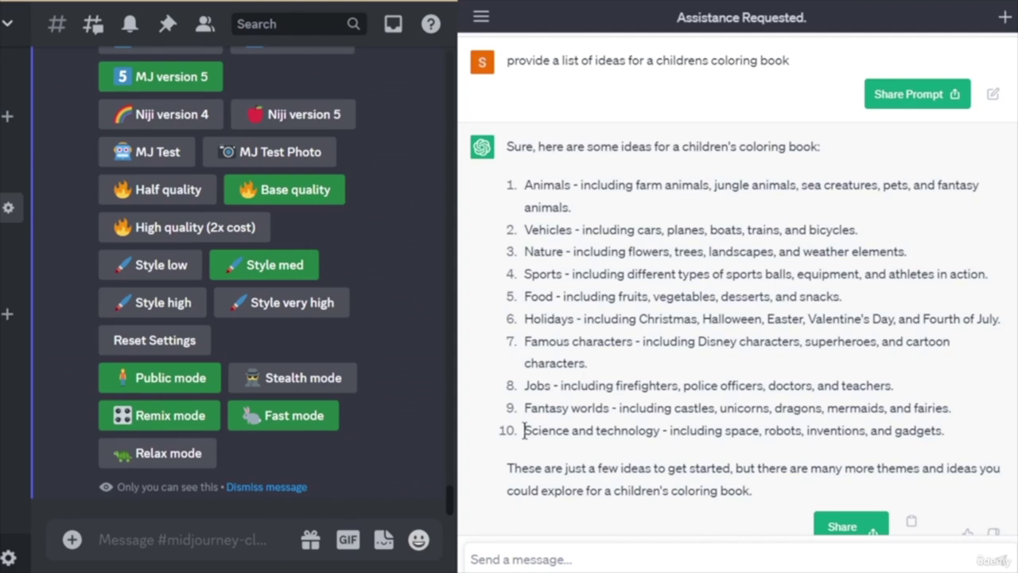
- Request ten science and technology coloring-book page ideas, then look at the Transportation idea
left_click_drag(955, 431, 522, 446)
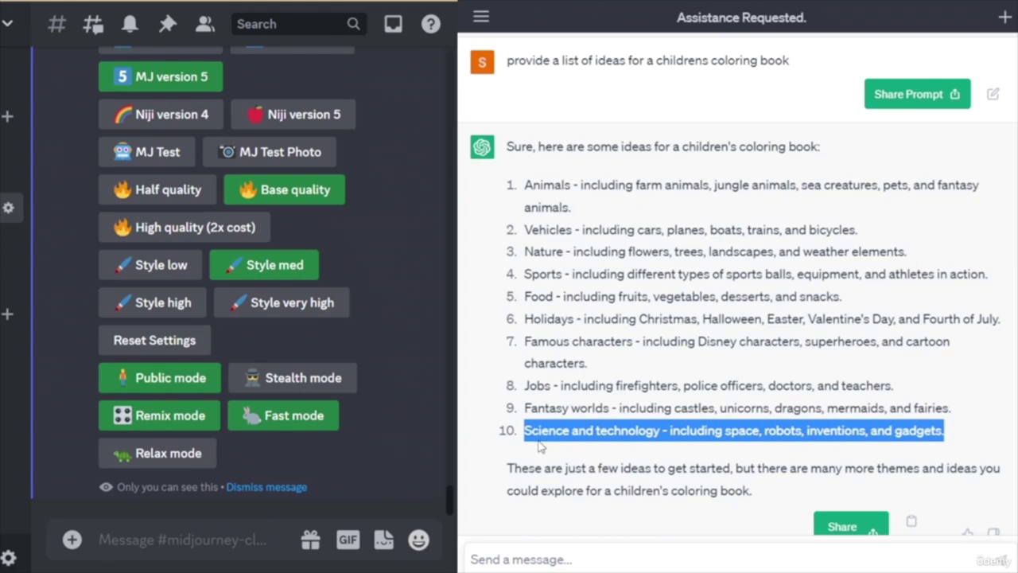
left_click(625, 559)
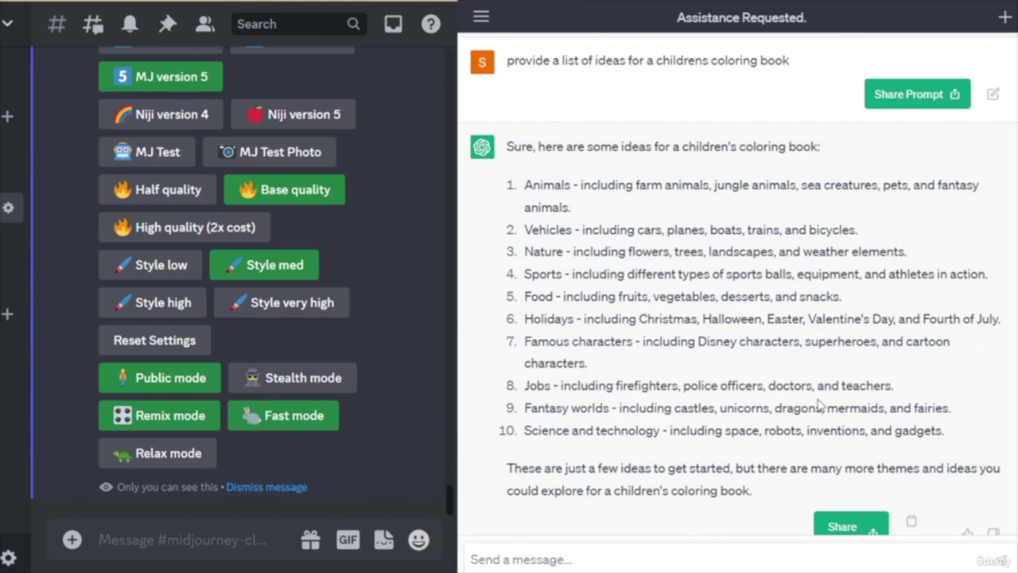
scroll(814, 412, "down", 6)
scroll(815, 411, "down", 1)
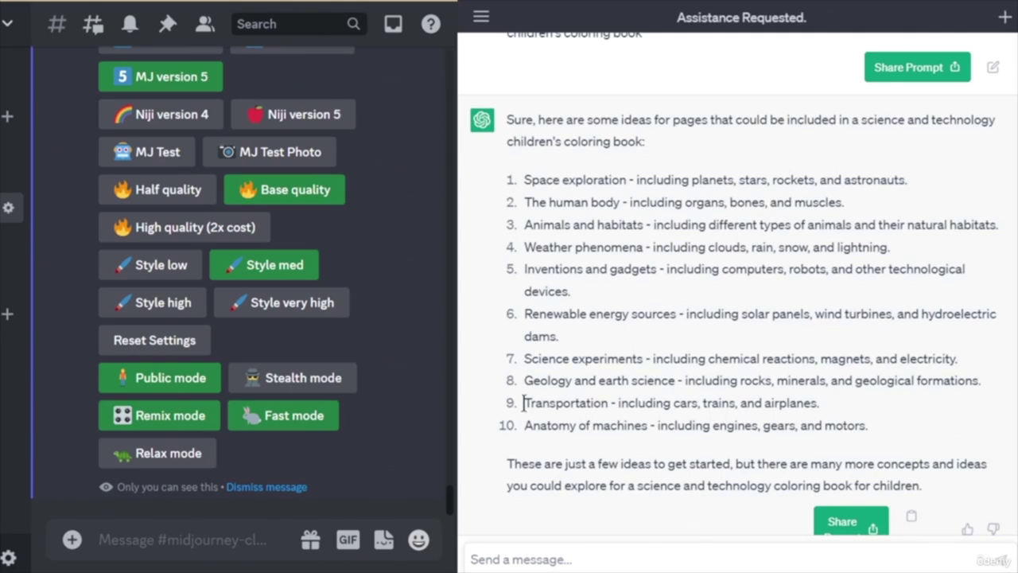
left_click_drag(524, 404, 825, 407)
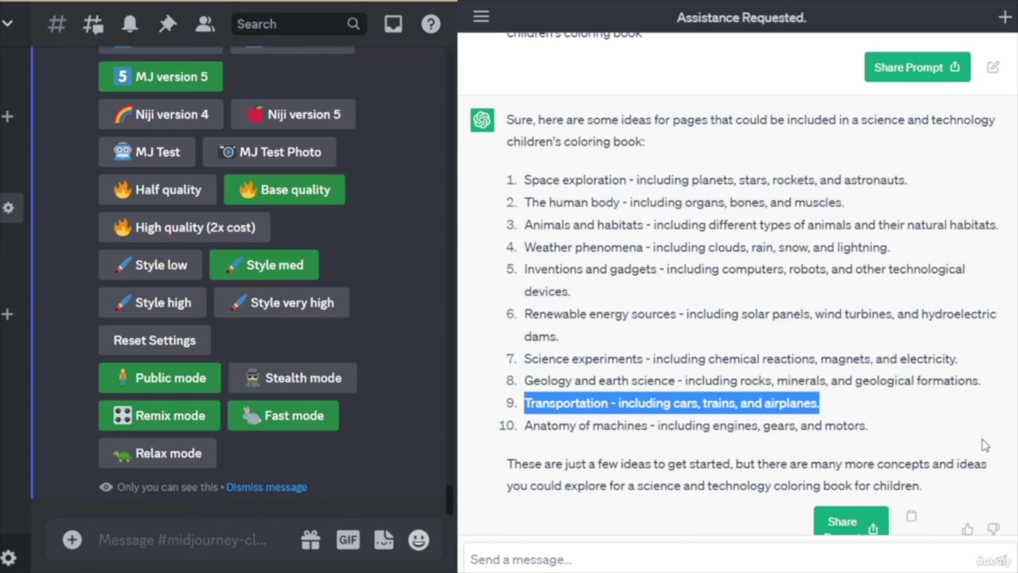
left_click(684, 425)
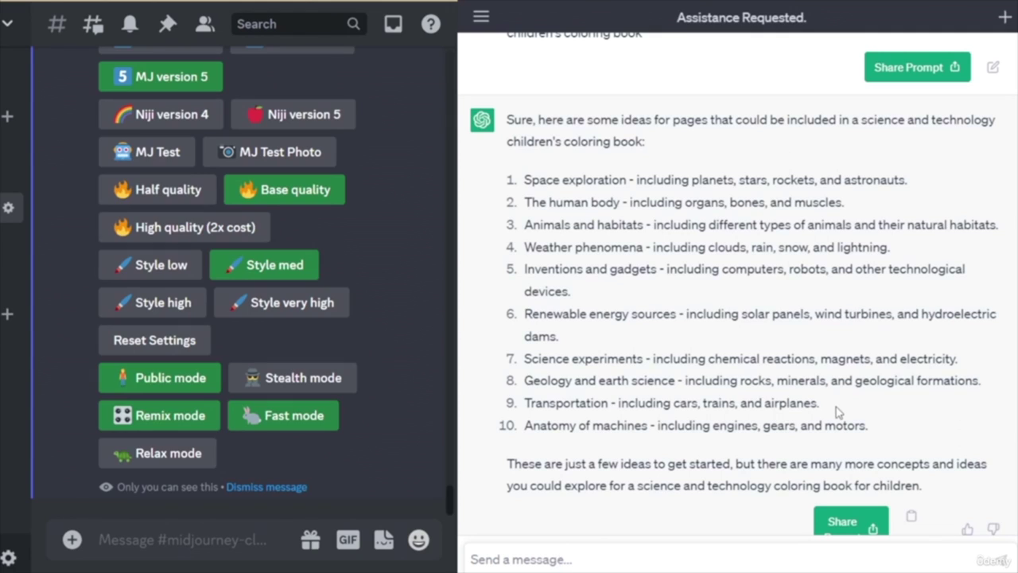
- Select the Transportation idea and place the cursor in the message box
left_click_drag(820, 404, 524, 403)
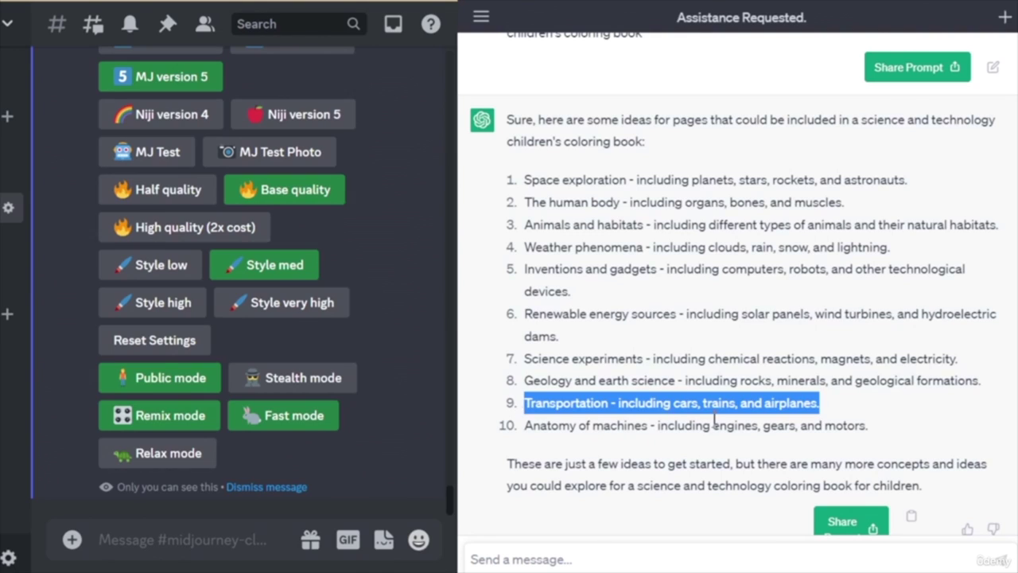
left_click(637, 557)
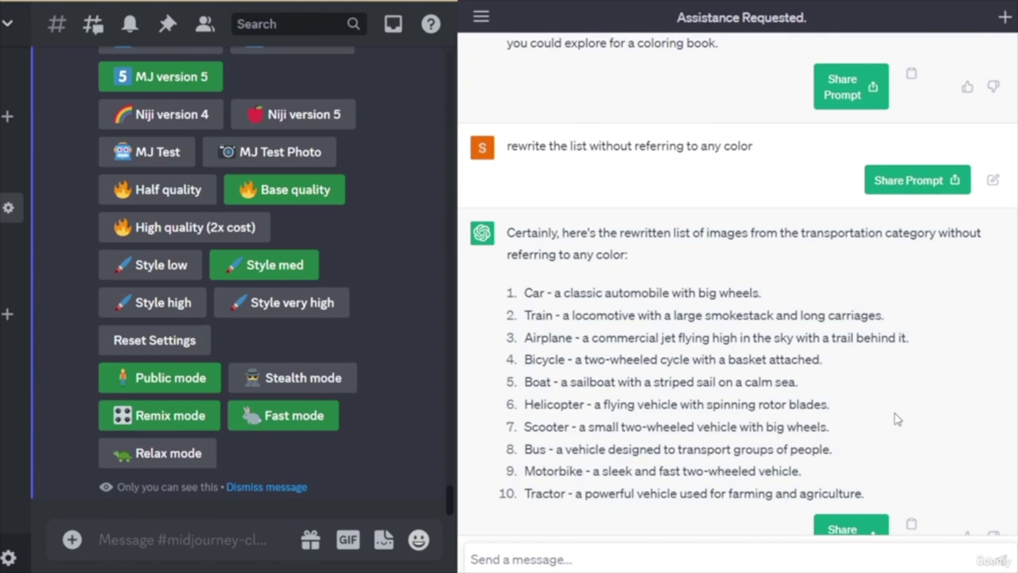
scroll(897, 419, "down", 1)
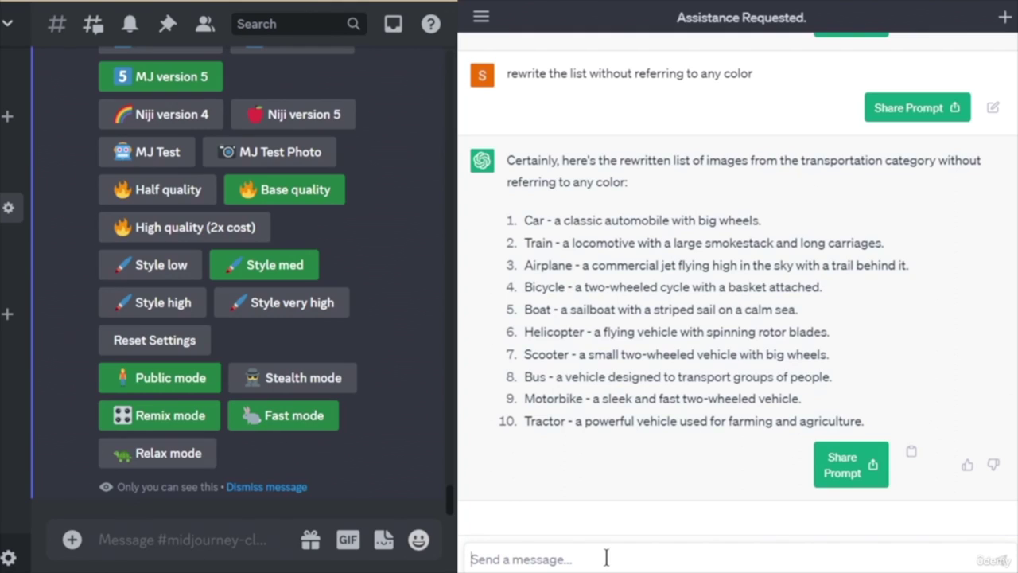
key("ctrl+v")
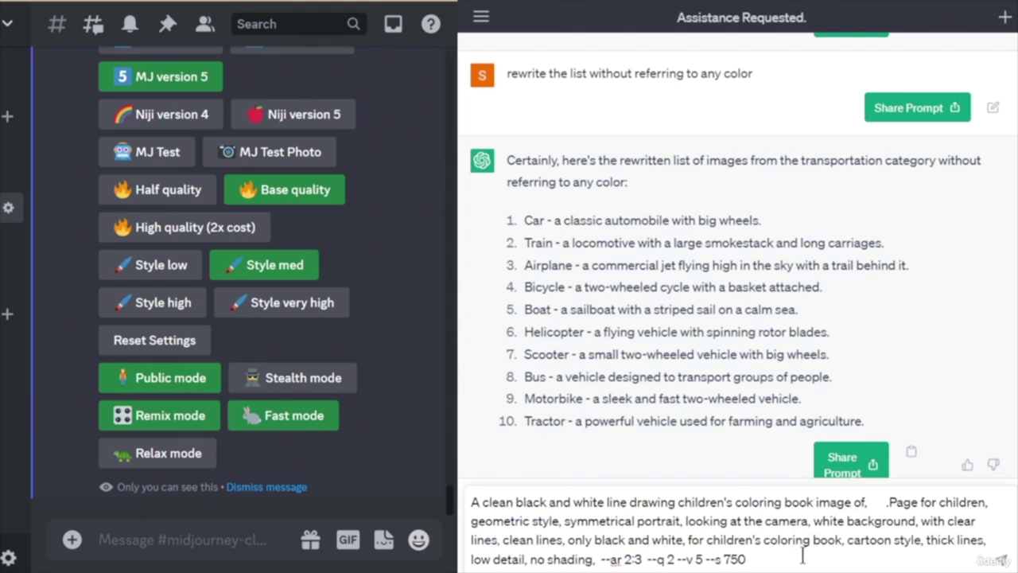
left_click_drag(748, 559, 464, 509)
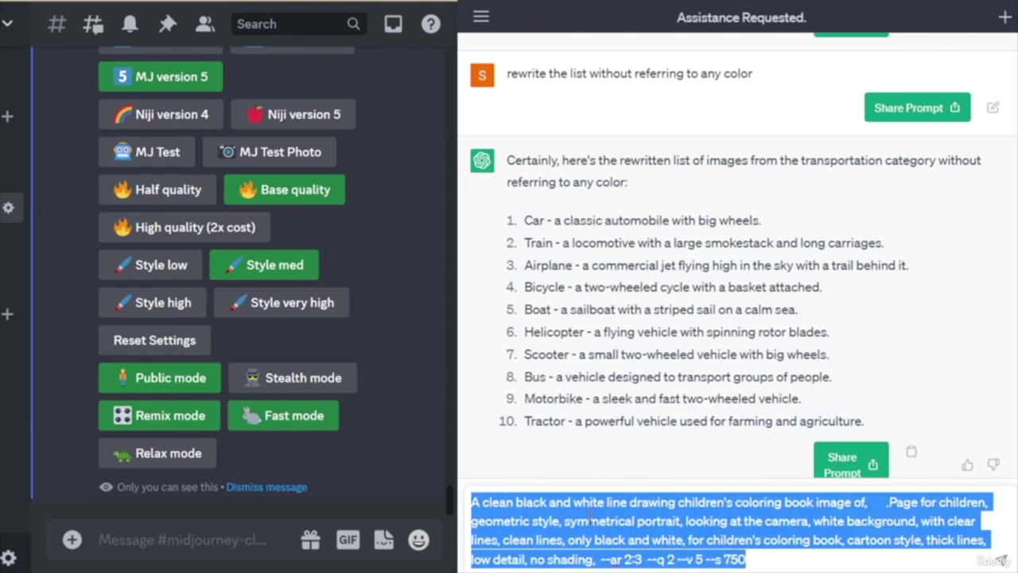
key("ctrl+x")
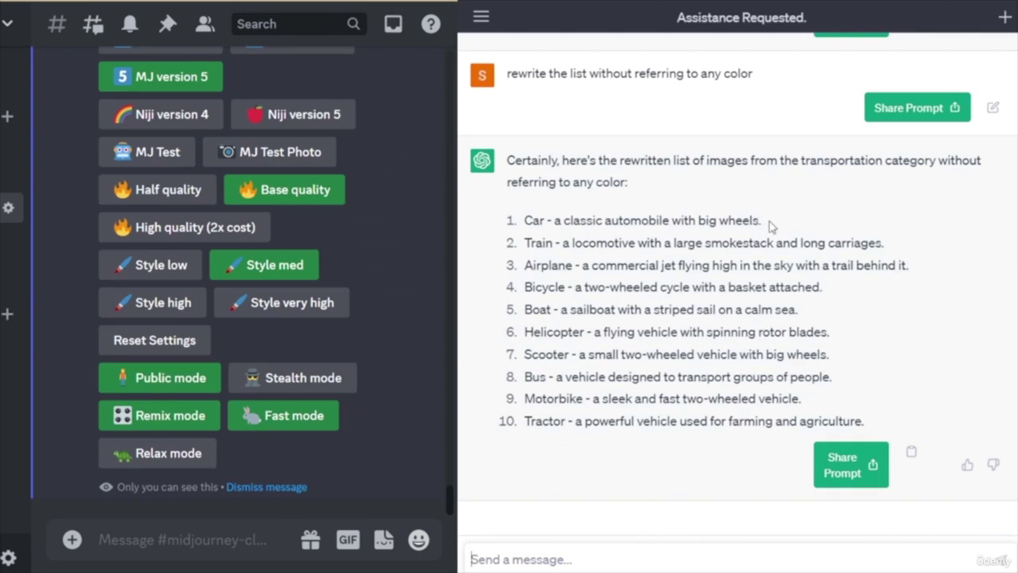
- Get a short big-wheeled vintage car description and copy it from 'a vintage car' to 'on the road.'
left_click_drag(770, 226, 513, 228)
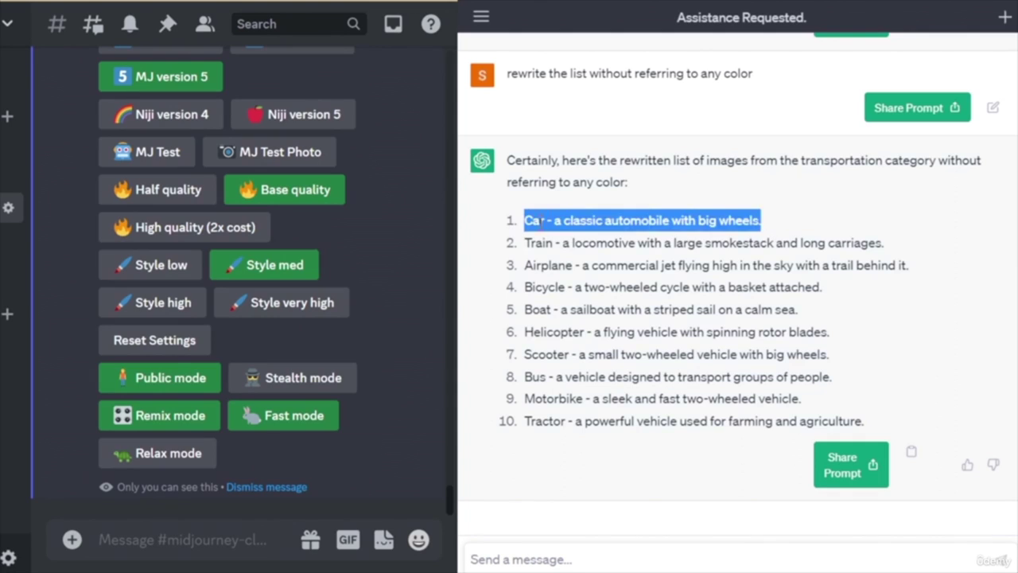
left_click(729, 259)
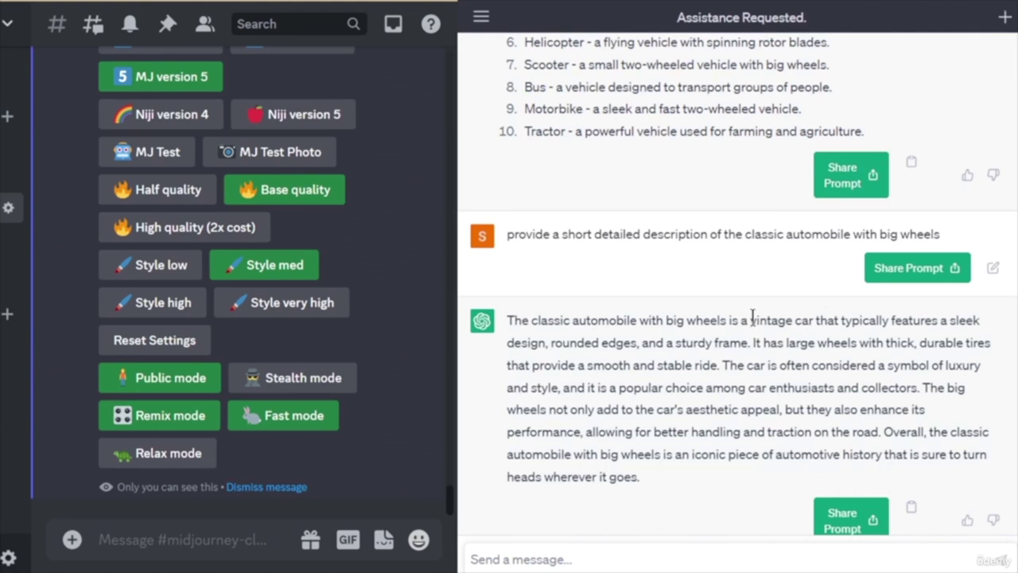
left_click_drag(740, 319, 980, 419)
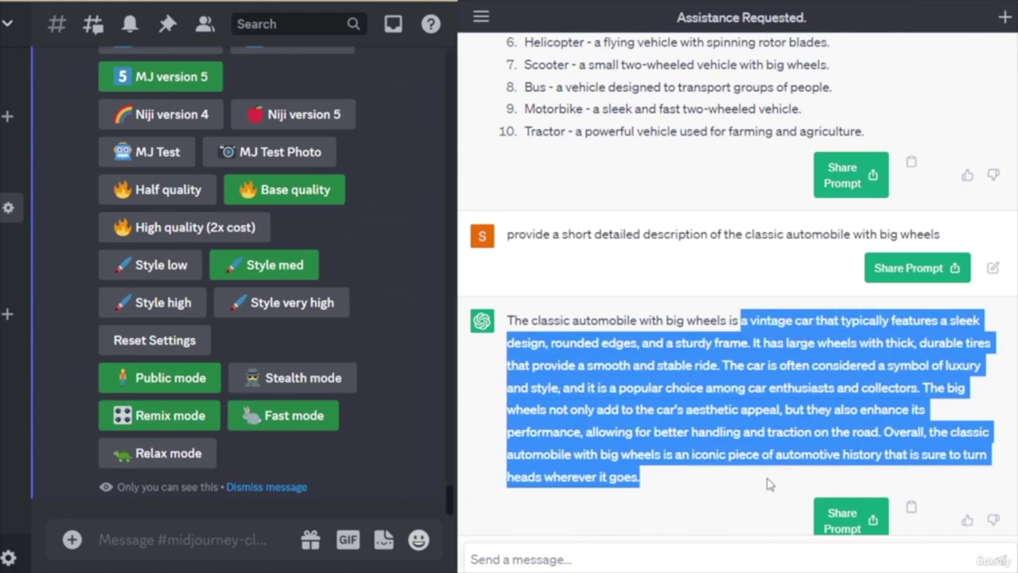
left_click_drag(769, 483, 883, 432)
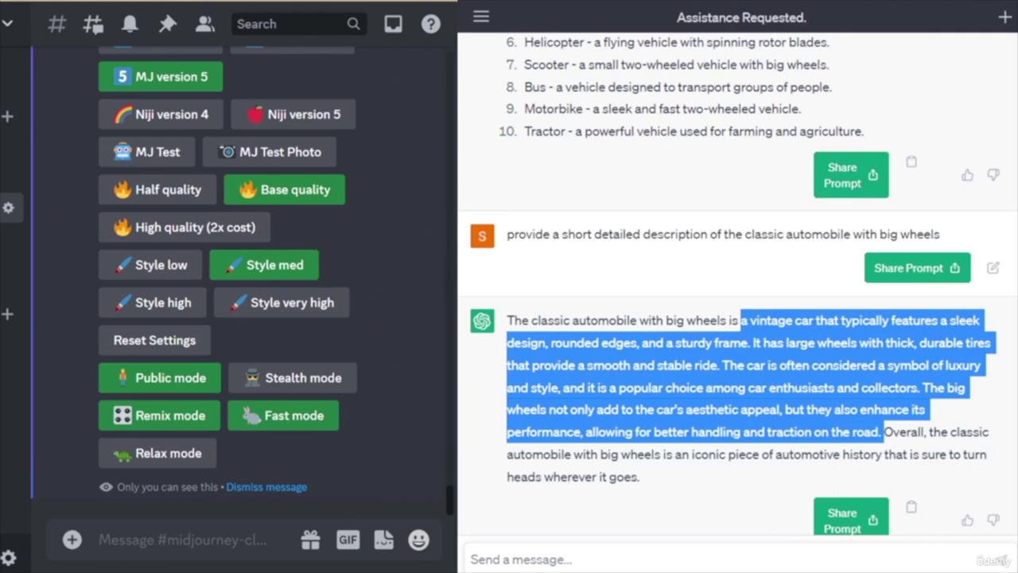
key("alt+Tab")
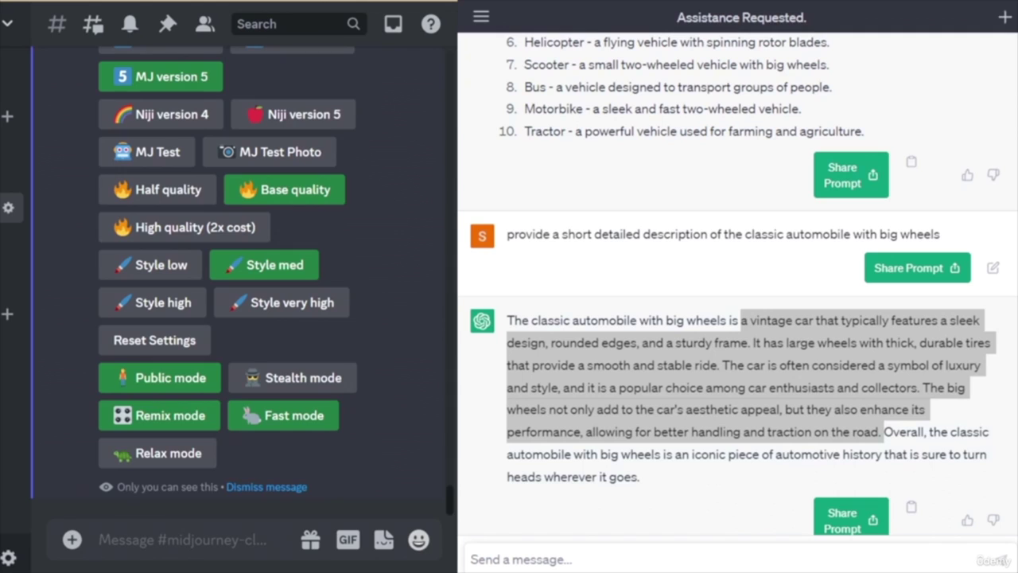
left_click(605, 560)
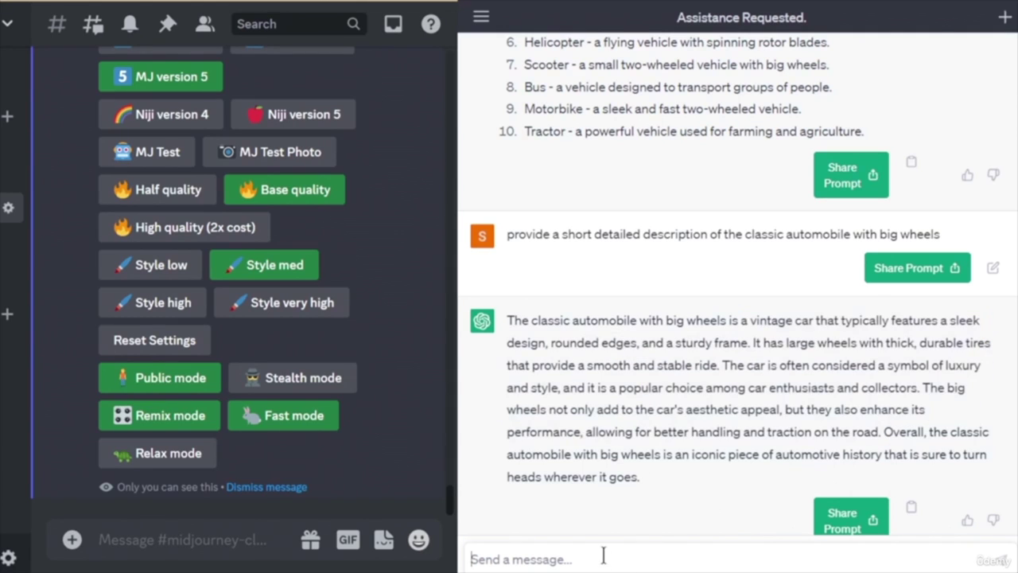
- Paste the coloring-book template and insert the vintage-car description after 'image of,'
key("ctrl+v")
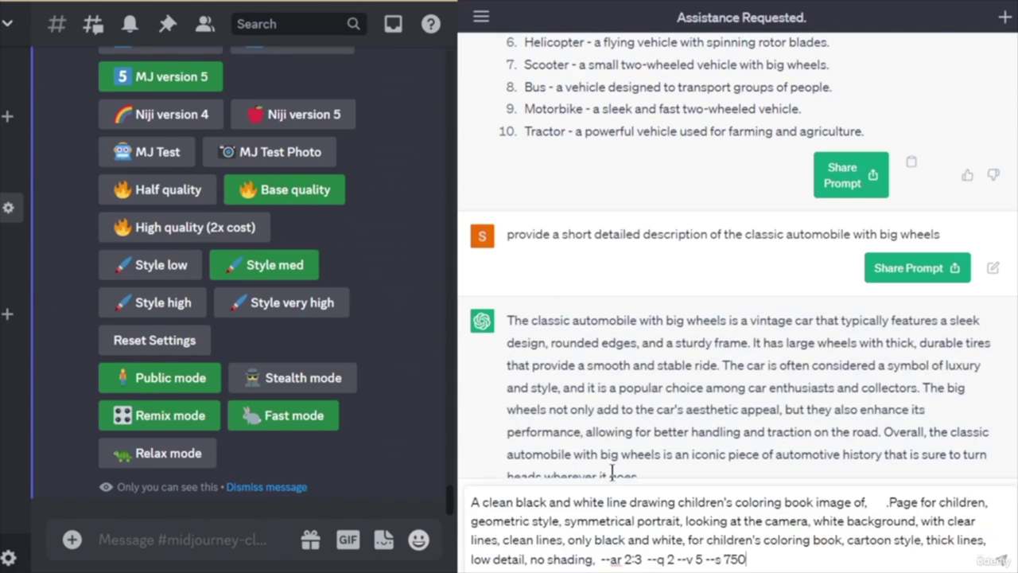
scroll(712, 359, "down", 1)
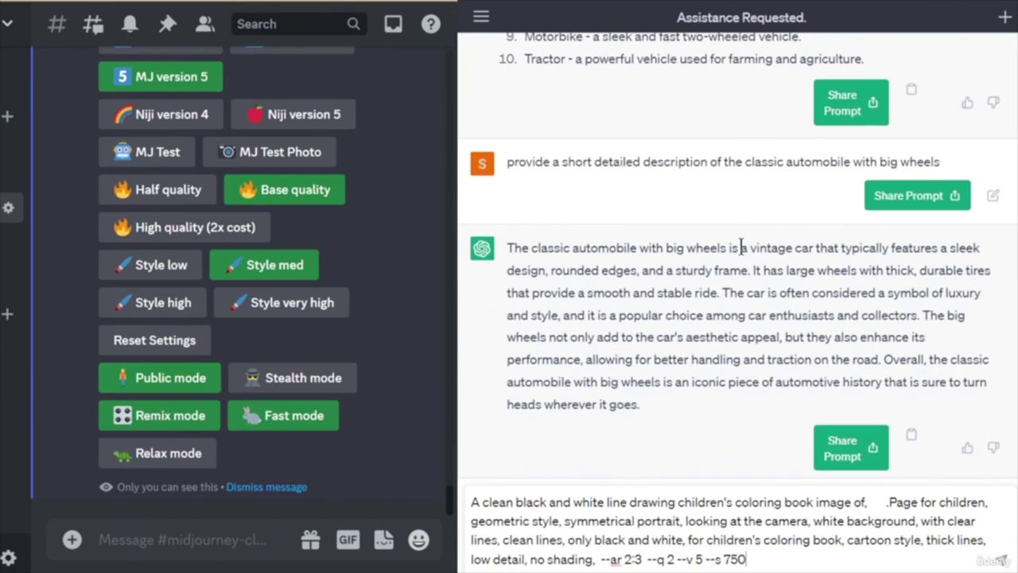
left_click_drag(740, 247, 876, 359)
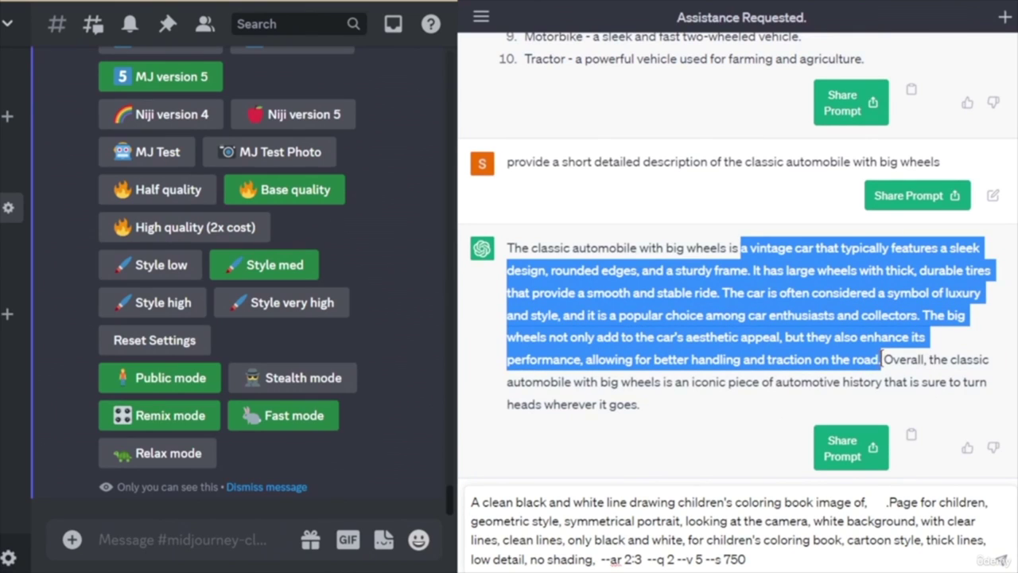
left_click(870, 502)
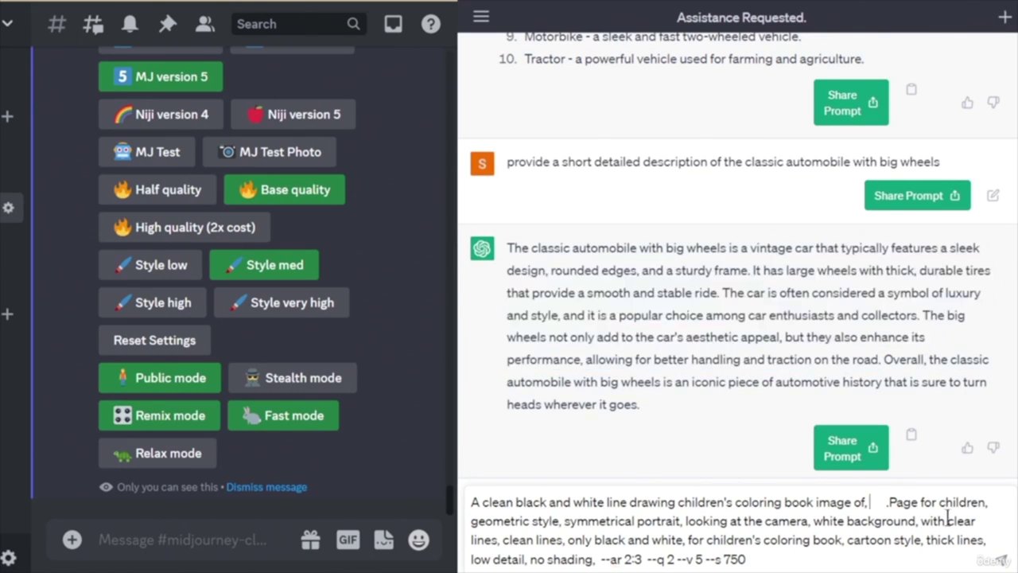
key("ctrl+v")
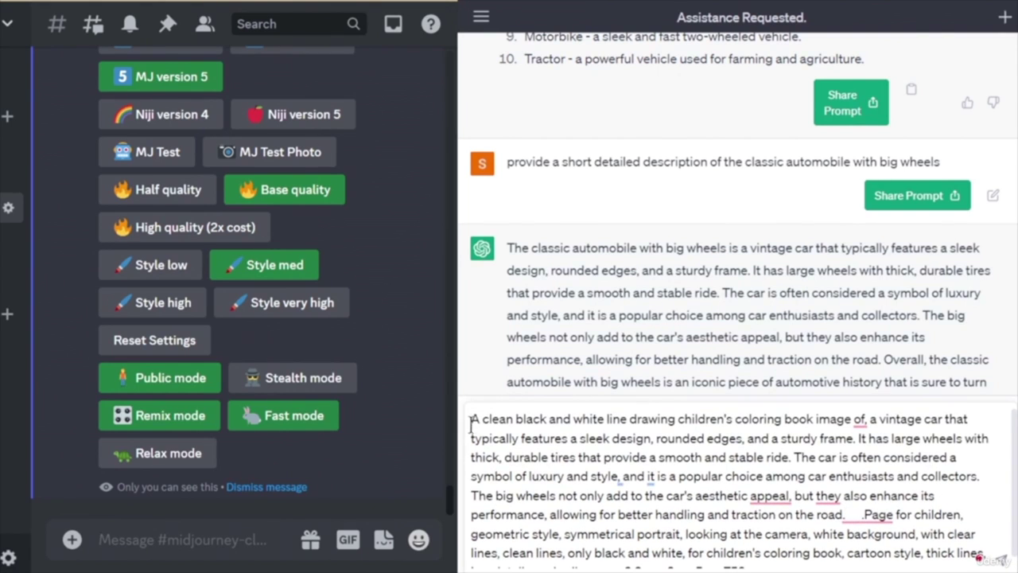
left_click_drag(472, 419, 892, 563)
key("ctrl+c")
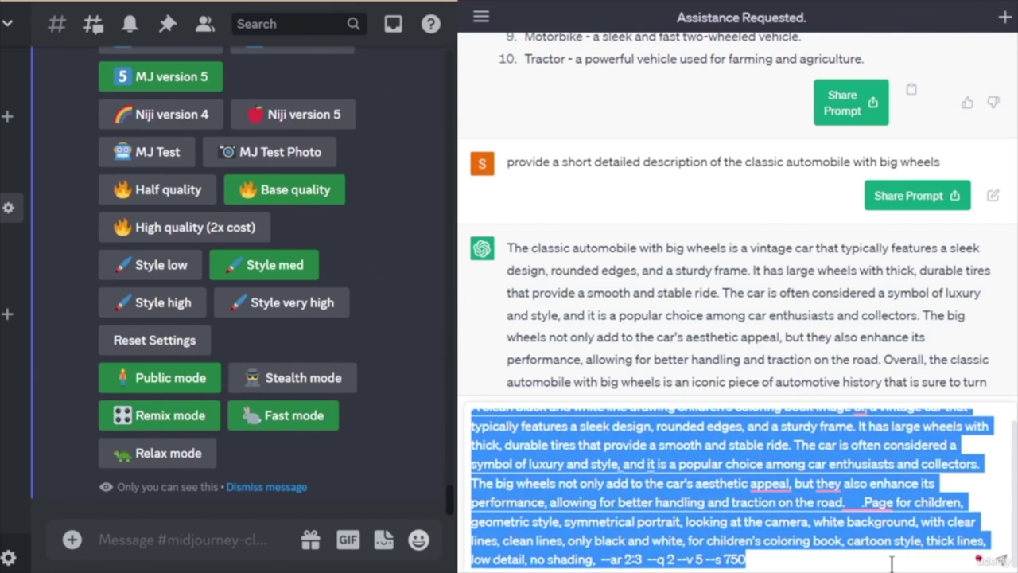
scroll(749, 419, "up", 1)
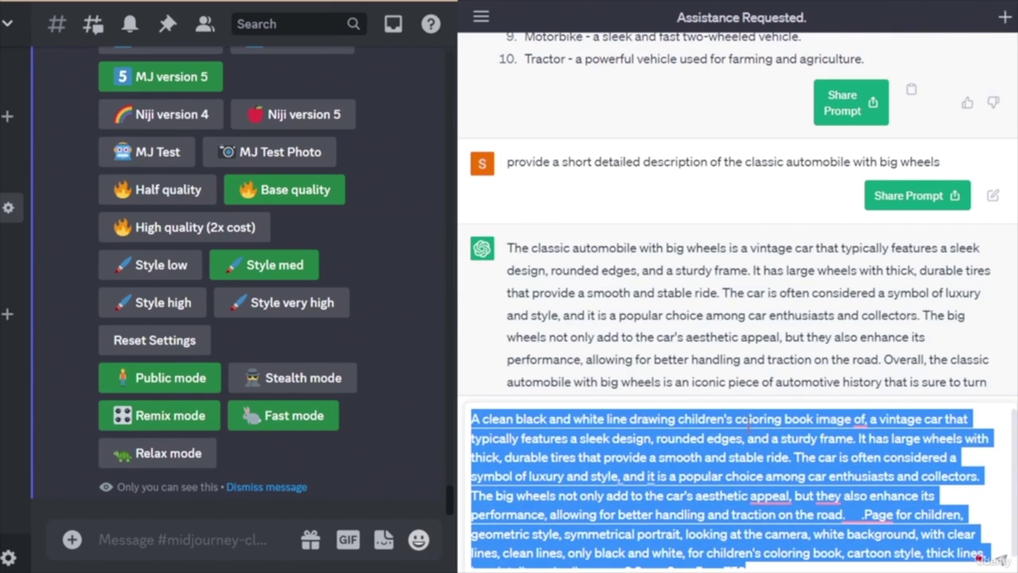
mouse_move(776, 493)
- Send the long black-and-white vintage-car coloring-book prompt through /imagine, then select its car description
left_click(172, 545)
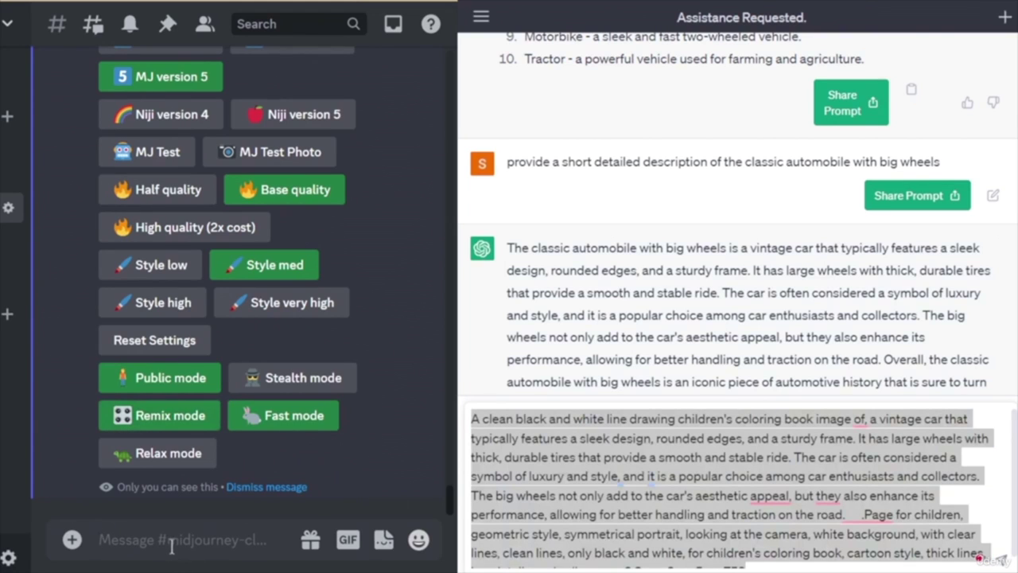
key("ctrl+v")
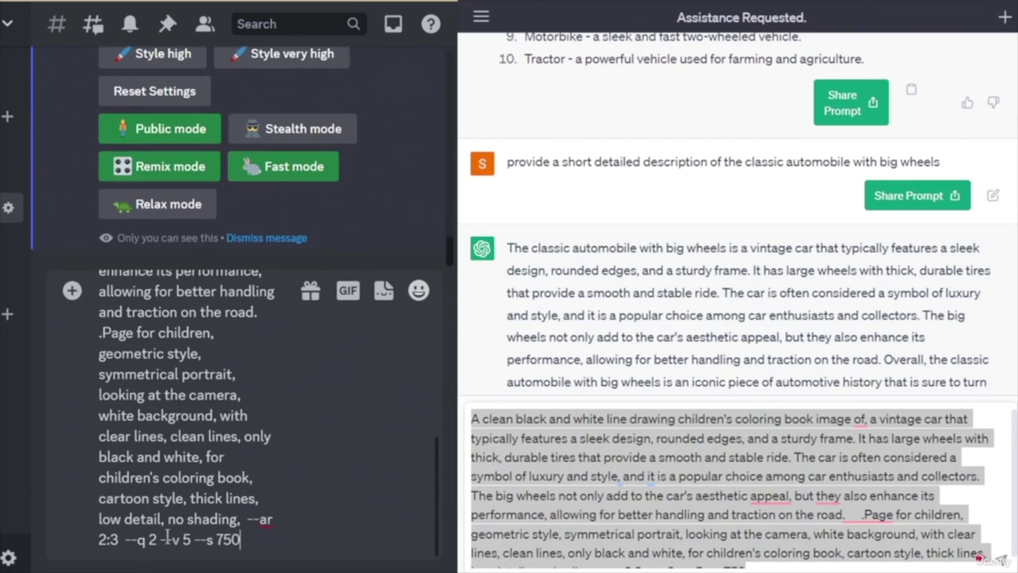
key("Return")
type("/")
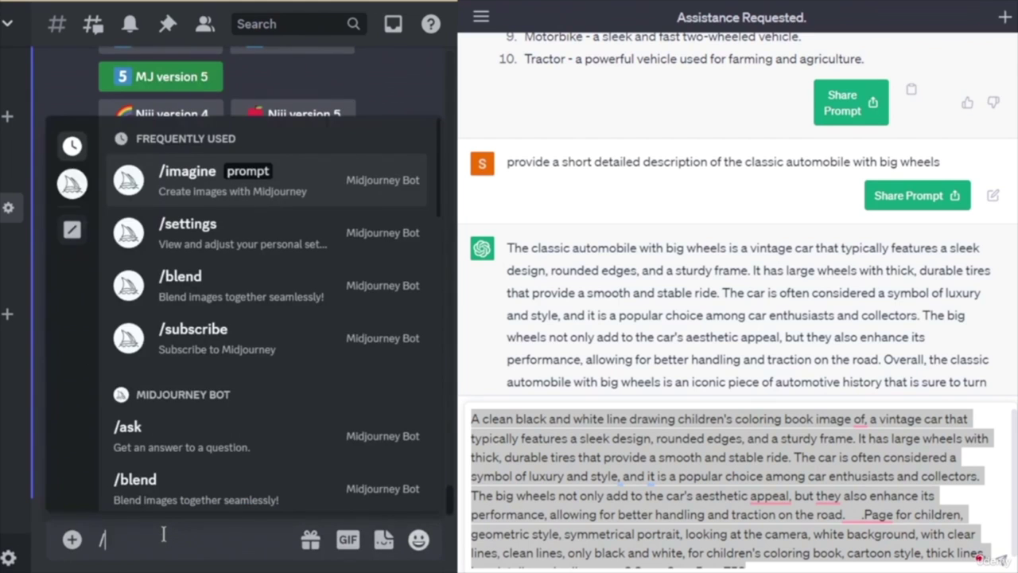
key("Tab")
key("ctrl+v")
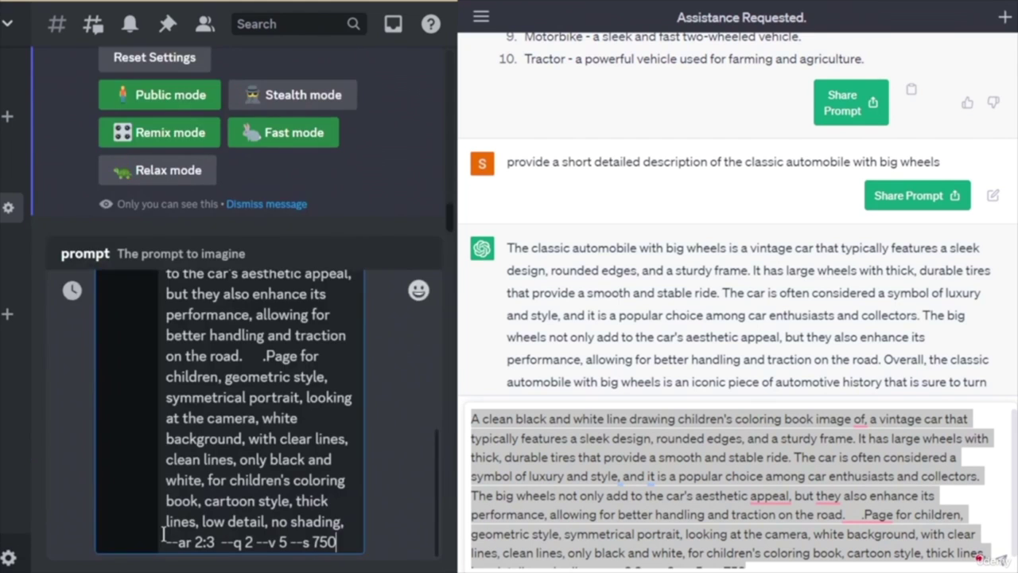
key("Return")
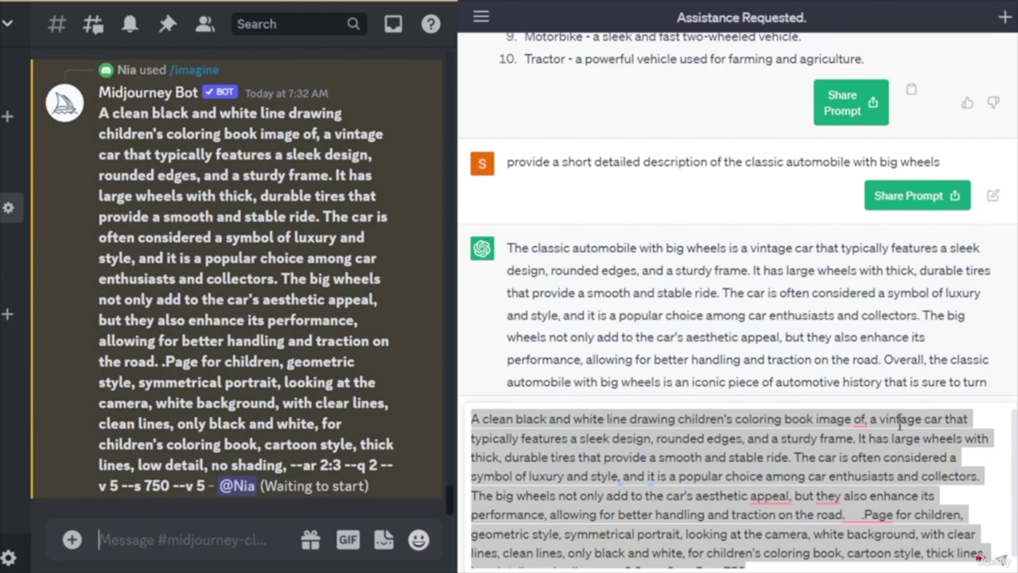
left_click_drag(867, 418, 855, 511)
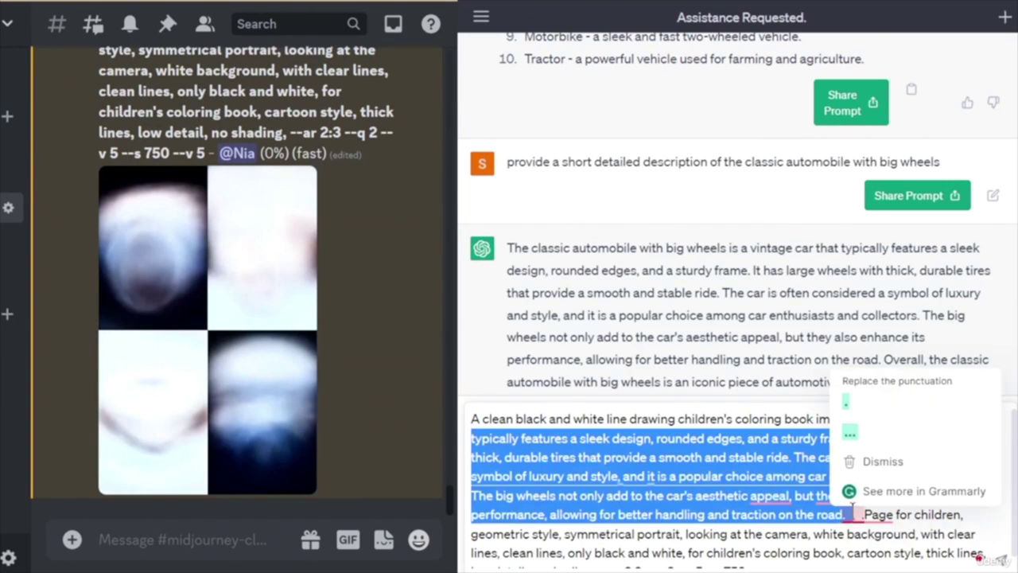
- Swap the long car description for 'a classic automobile with big wheels' and select the revised prompt
key("BackSpace")
scroll(637, 255, "up", 4)
left_click_drag(772, 149, 560, 163)
key("ctrl+c")
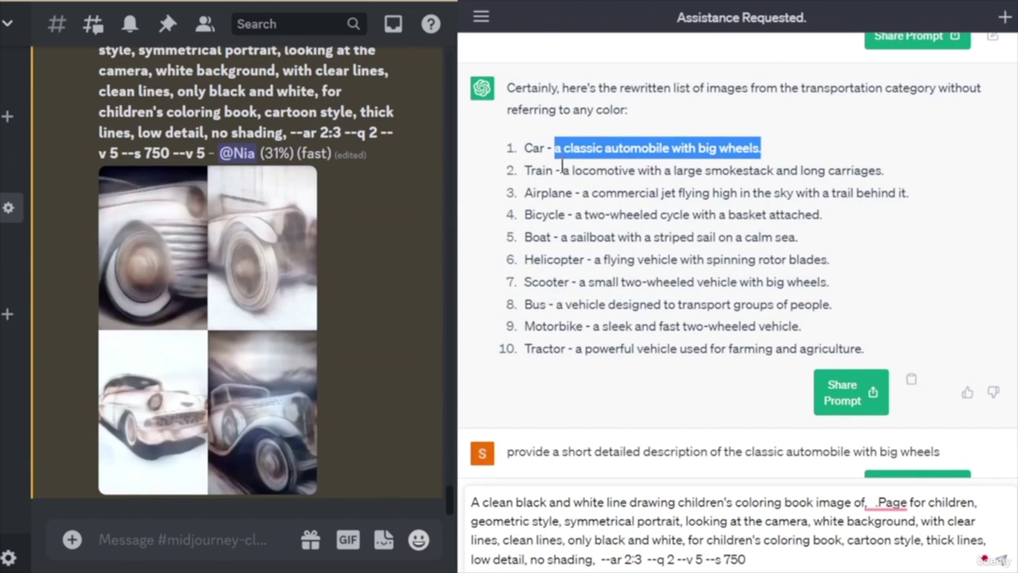
left_click(880, 502)
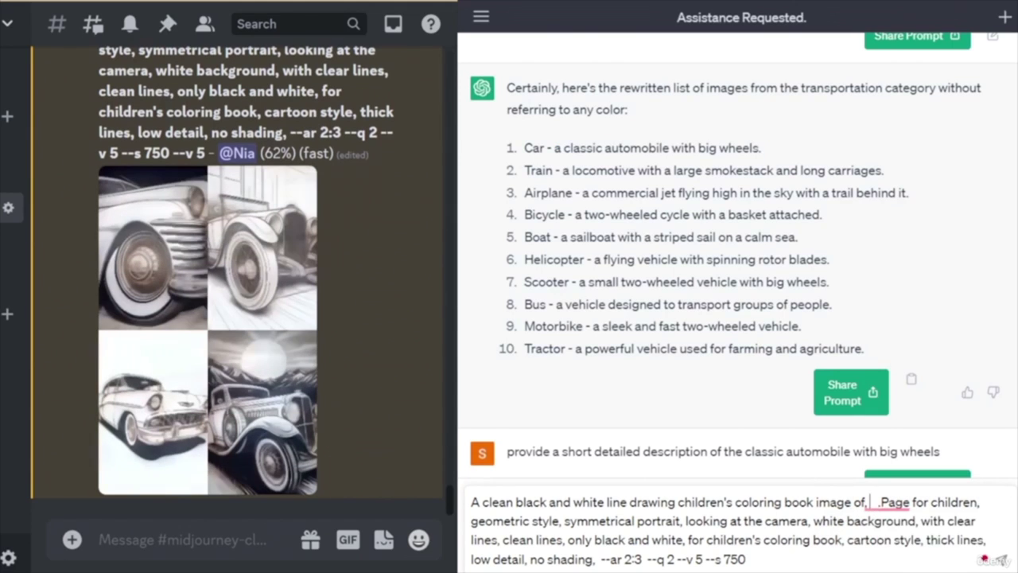
key("ctrl+v")
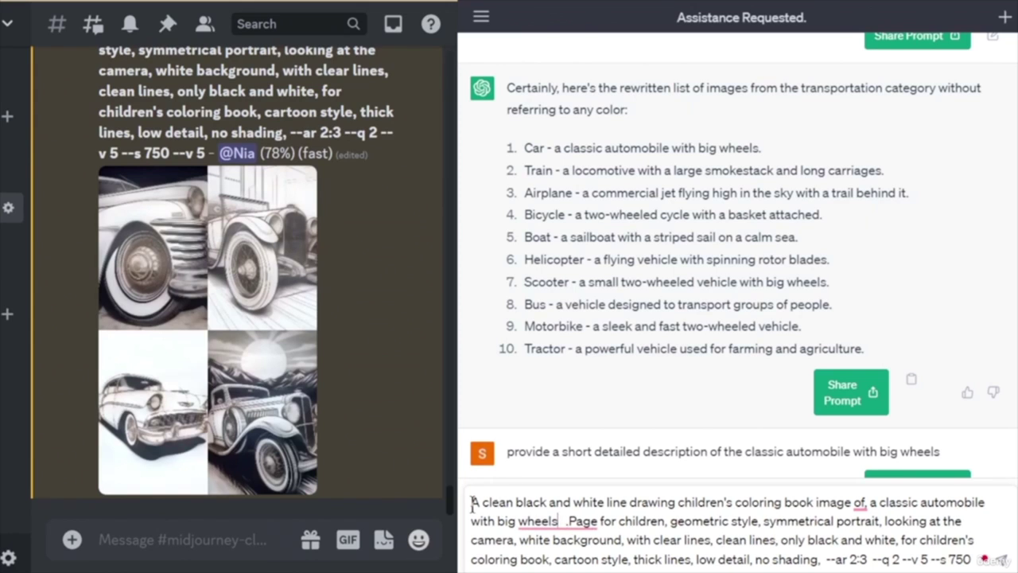
left_click_drag(472, 502, 972, 559)
key("ctrl+c")
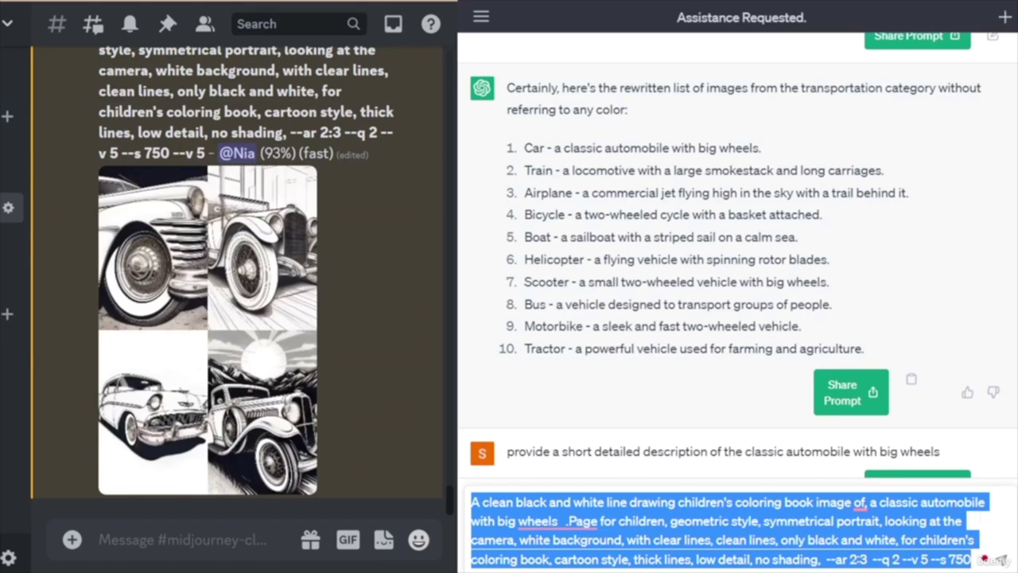
- Submit the shortened 'classic automobile with big wheels' prompt through /imagine
left_click(145, 542)
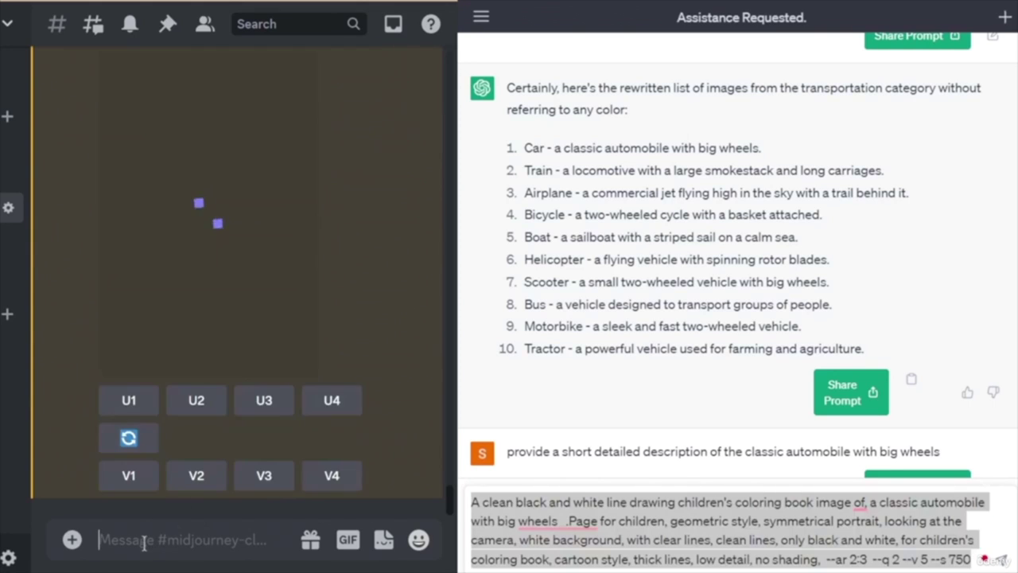
key("ctrl+v")
key("ctrl+z")
type("/imagine")
key("ctrl+v")
key("Return")
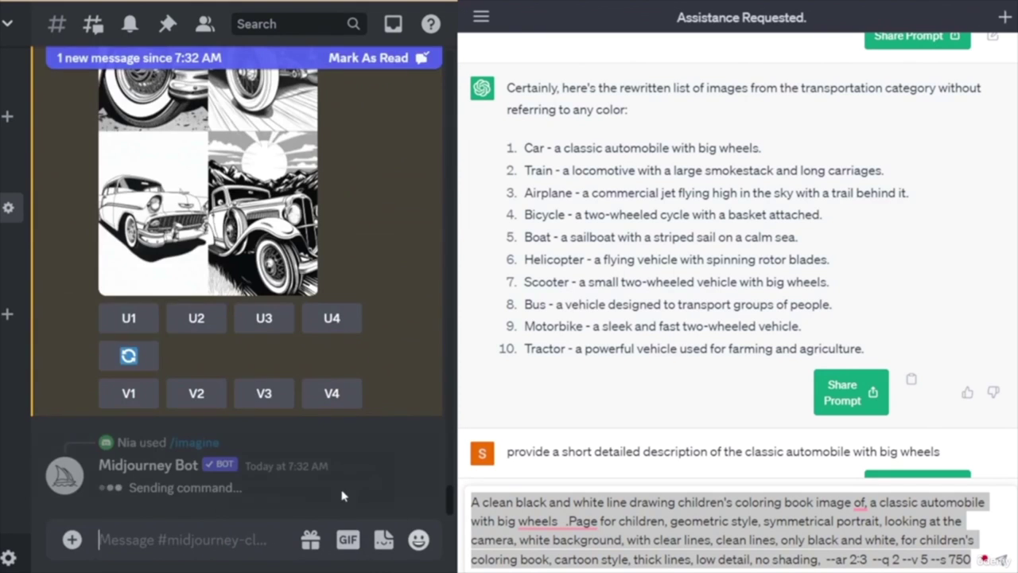
- Request upscales of the second, third and fourth car images in the finished grid
scroll(338, 432, "up", 2)
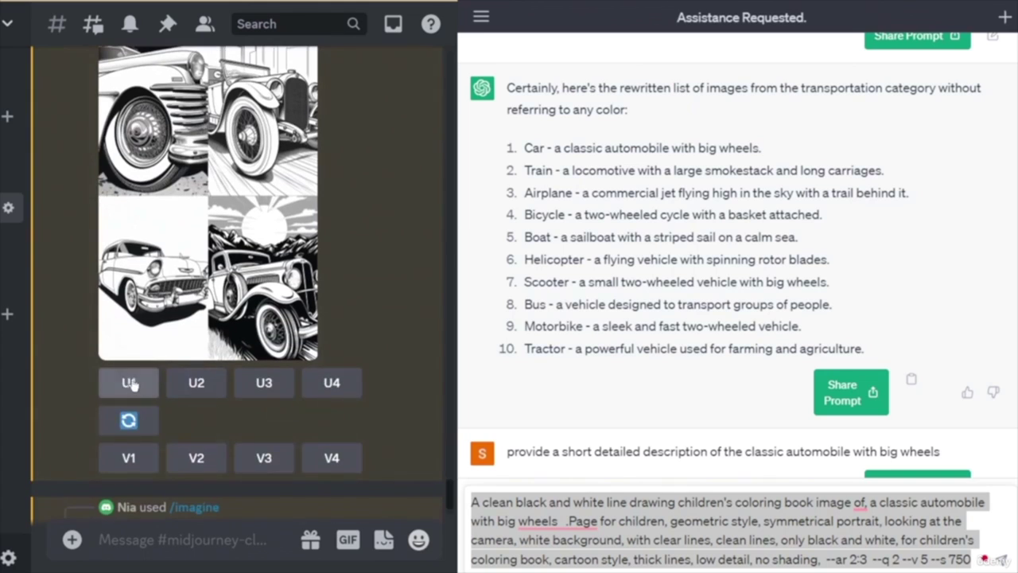
left_click(207, 379)
left_click(265, 384)
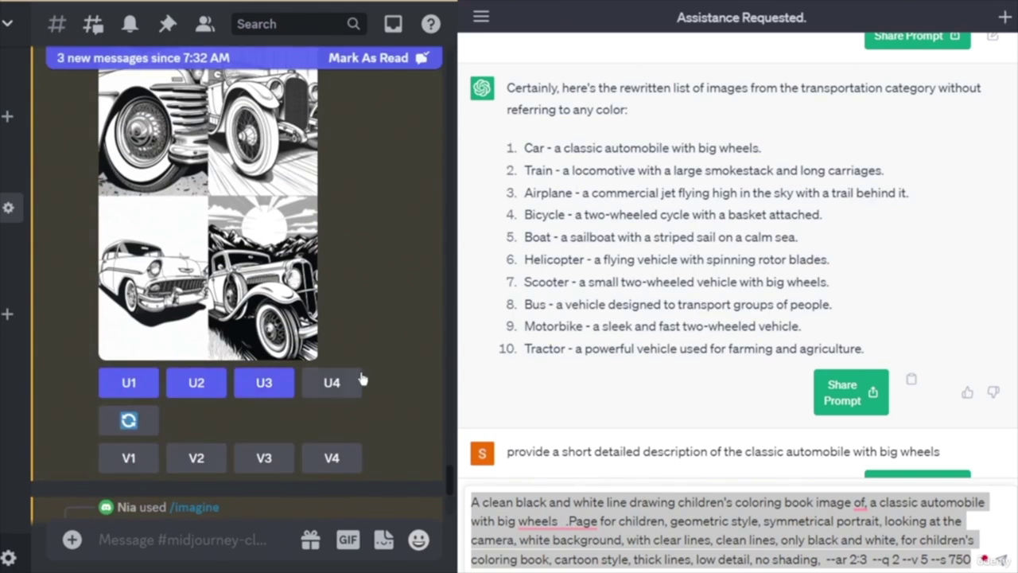
left_click(331, 382)
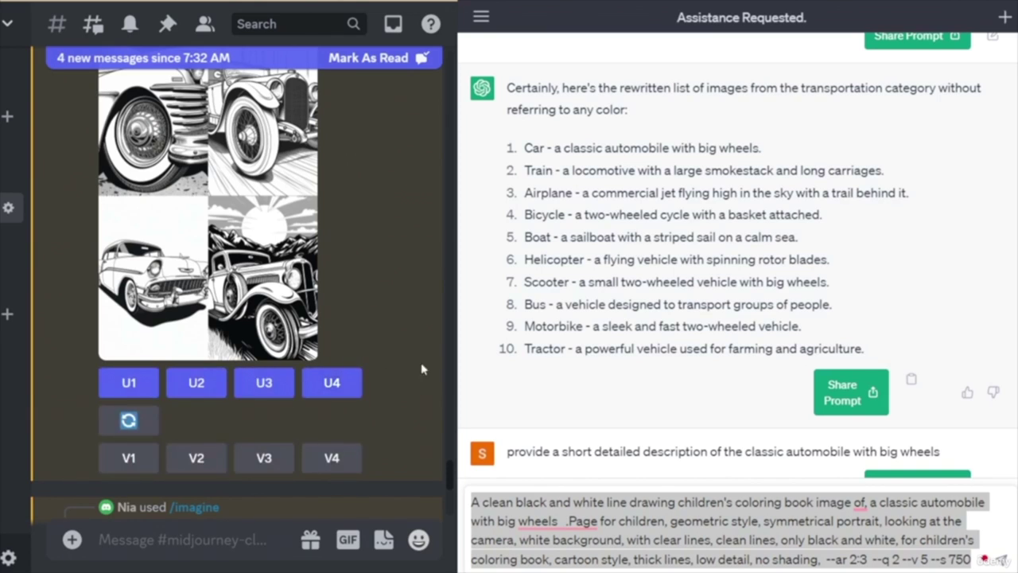
scroll(389, 289, "up", 3)
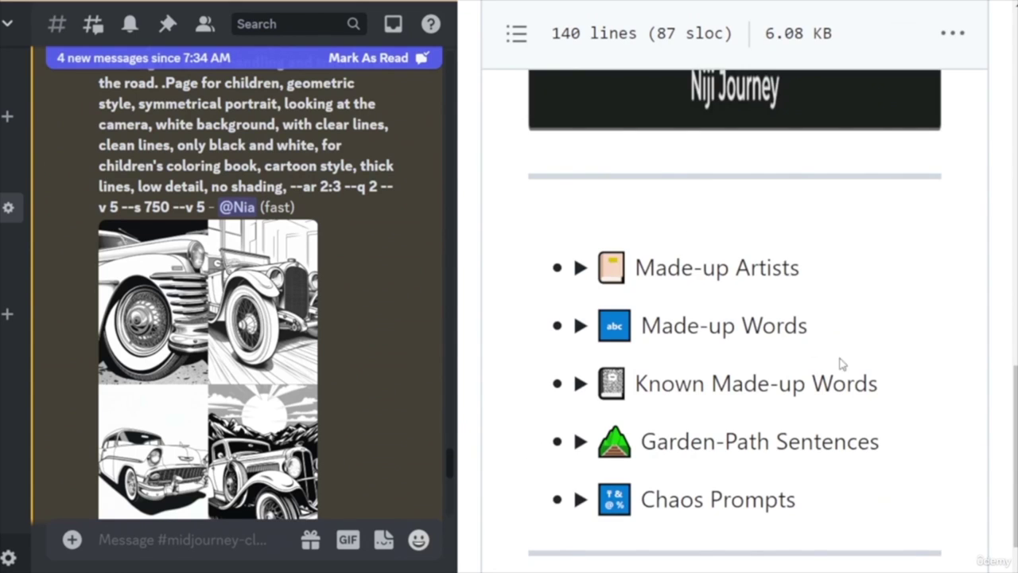
scroll(851, 364, "down", 5)
scroll(863, 358, "up", 15)
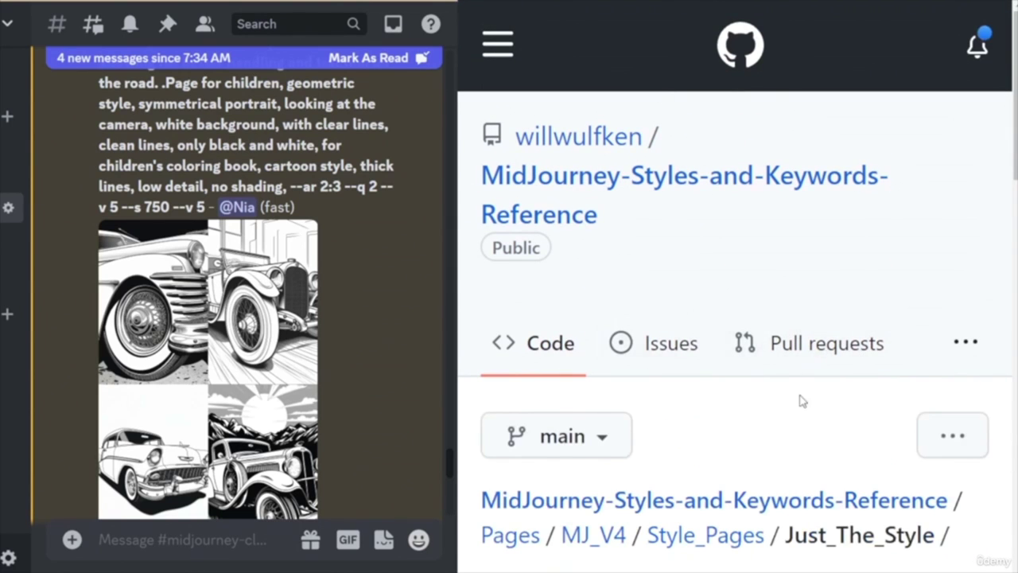
- Open Camera.md from the Just_The_Style keyword reference folder
scroll(800, 389, "down", 5)
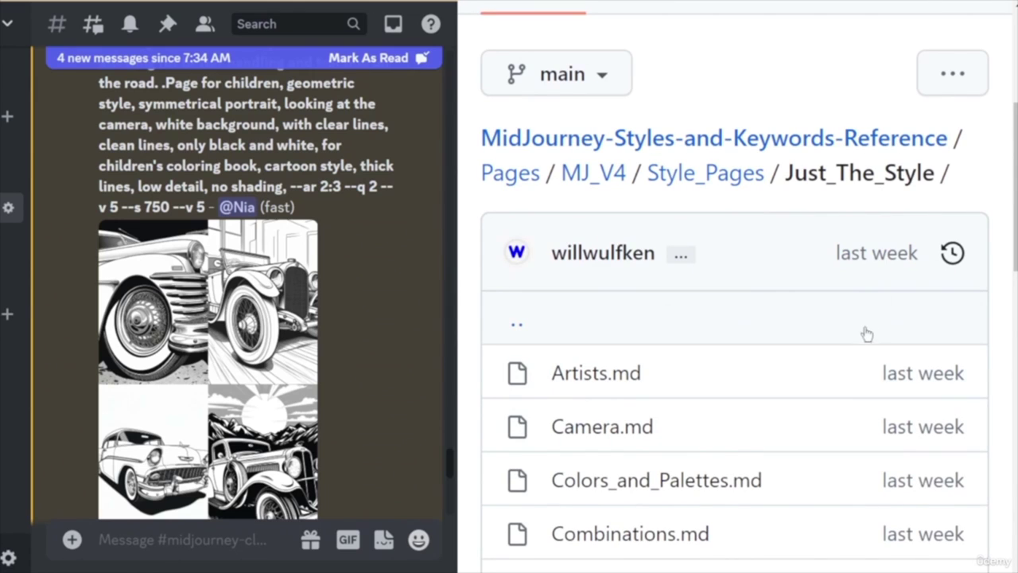
scroll(791, 358, "down", 2)
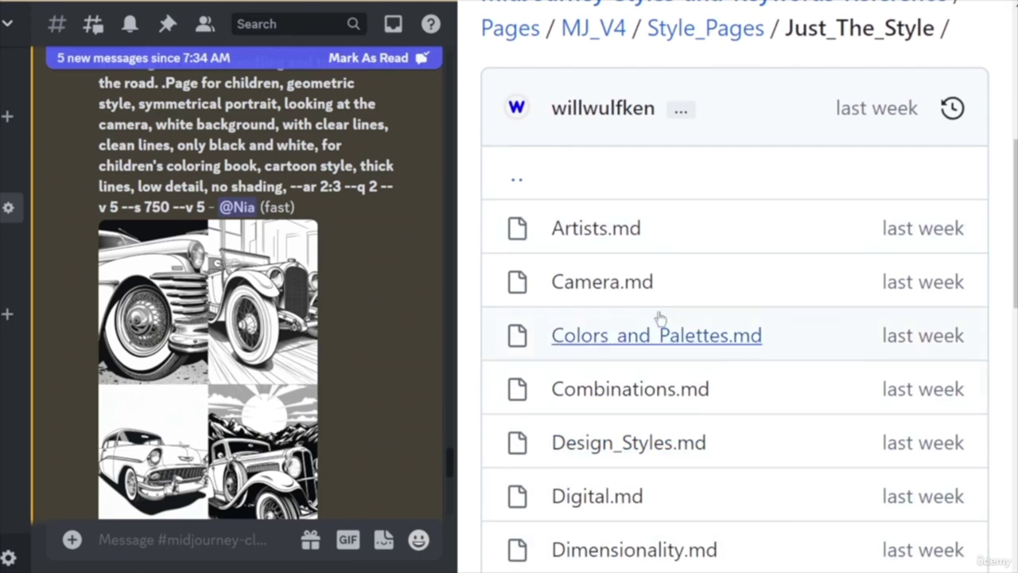
left_click(604, 293)
- Expand the Camera and Scenes section and browse its Scene example images
scroll(854, 323, "down", 8)
scroll(838, 368, "down", 15)
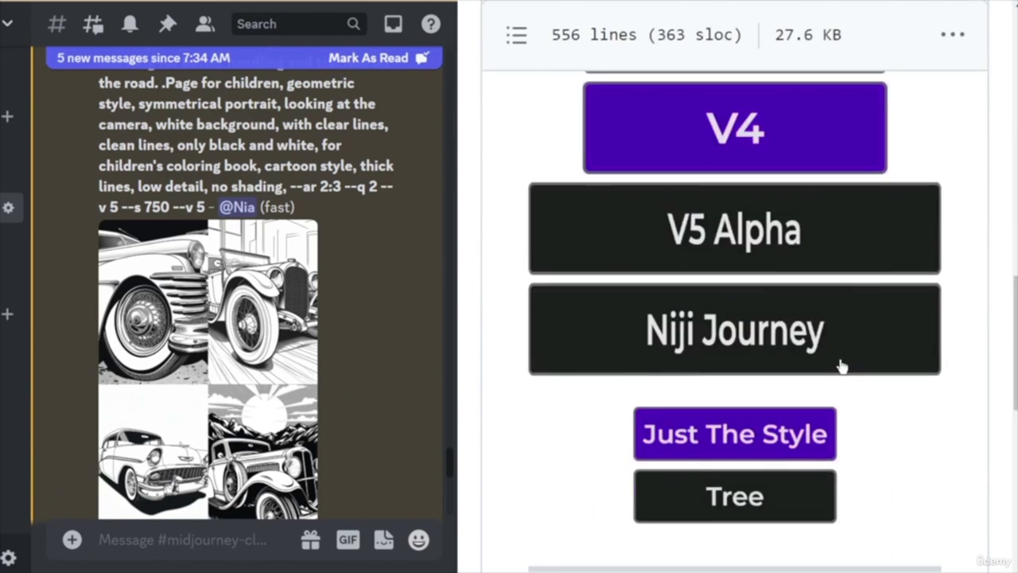
scroll(844, 368, "up", 3)
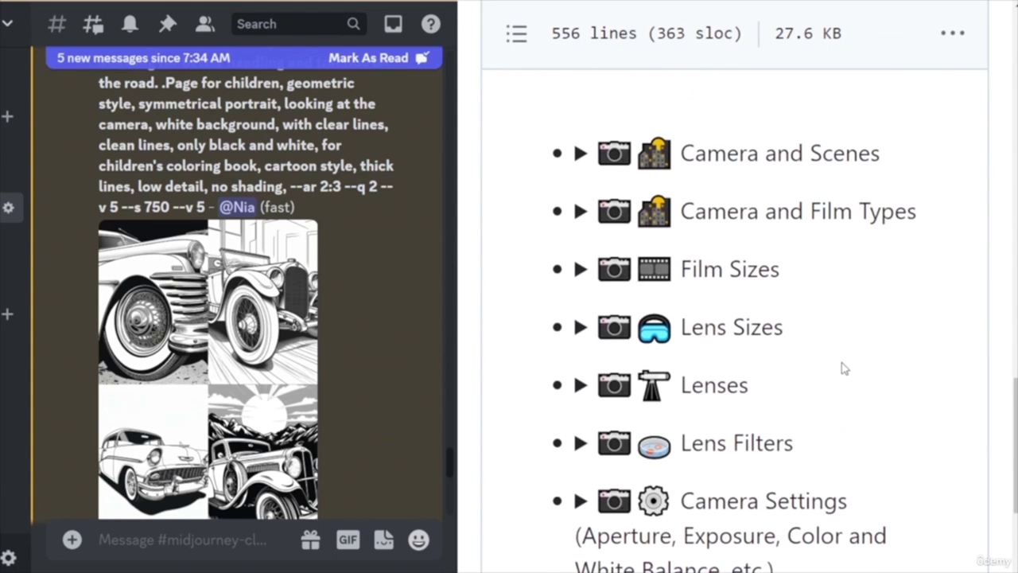
left_click(600, 157)
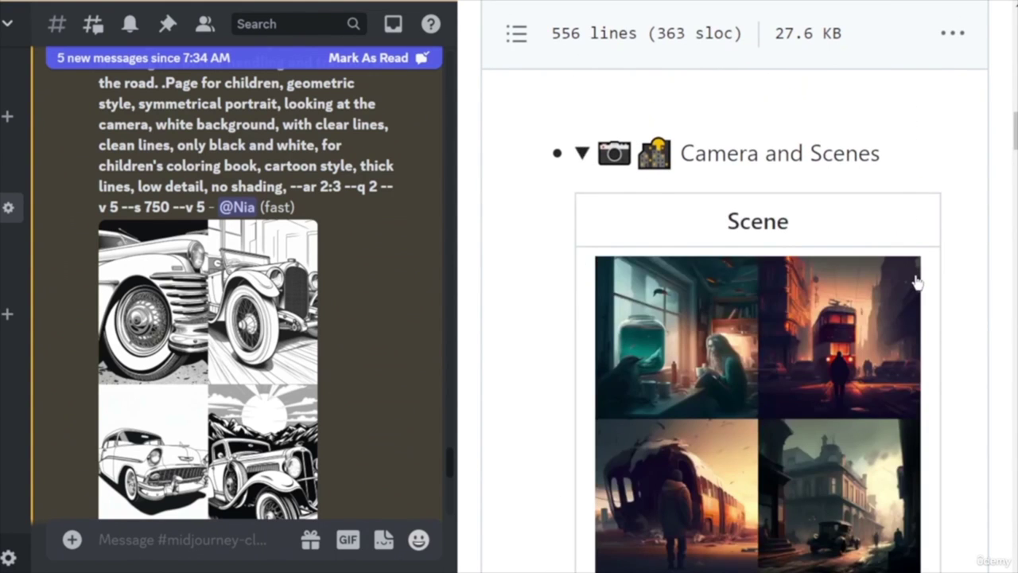
scroll(914, 281, "down", 2)
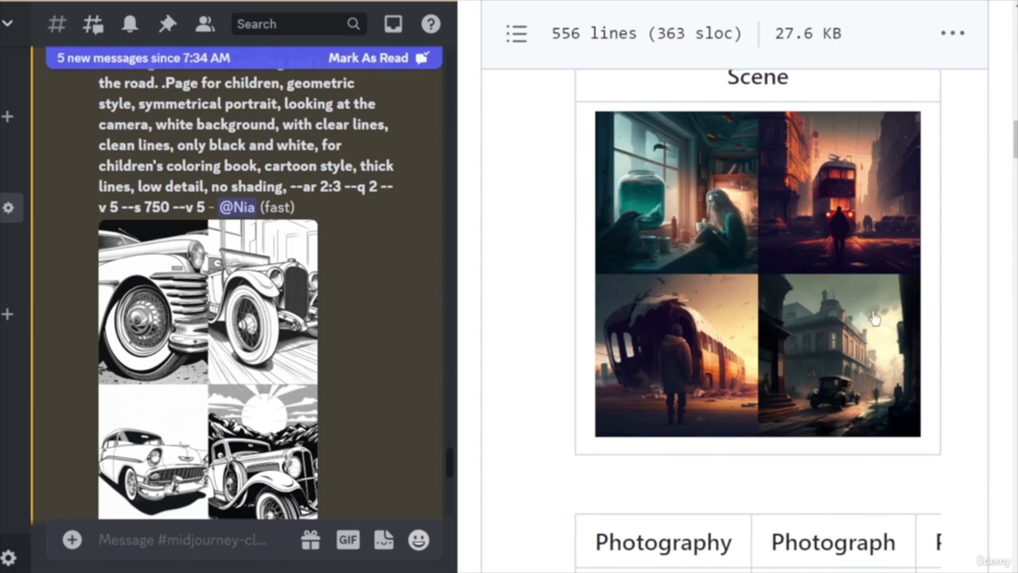
scroll(913, 327, "up", 3)
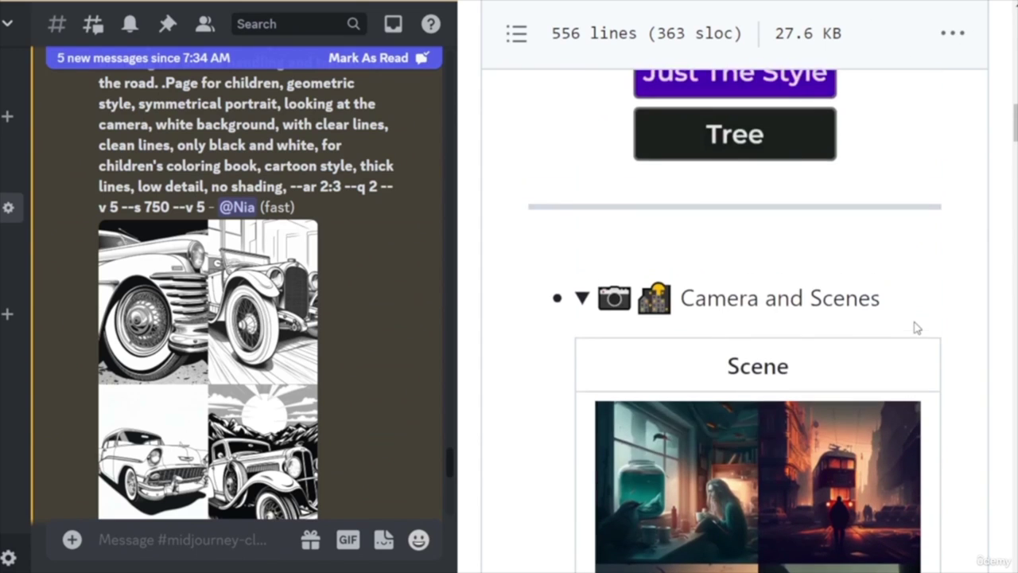
scroll(917, 328, "down", 8)
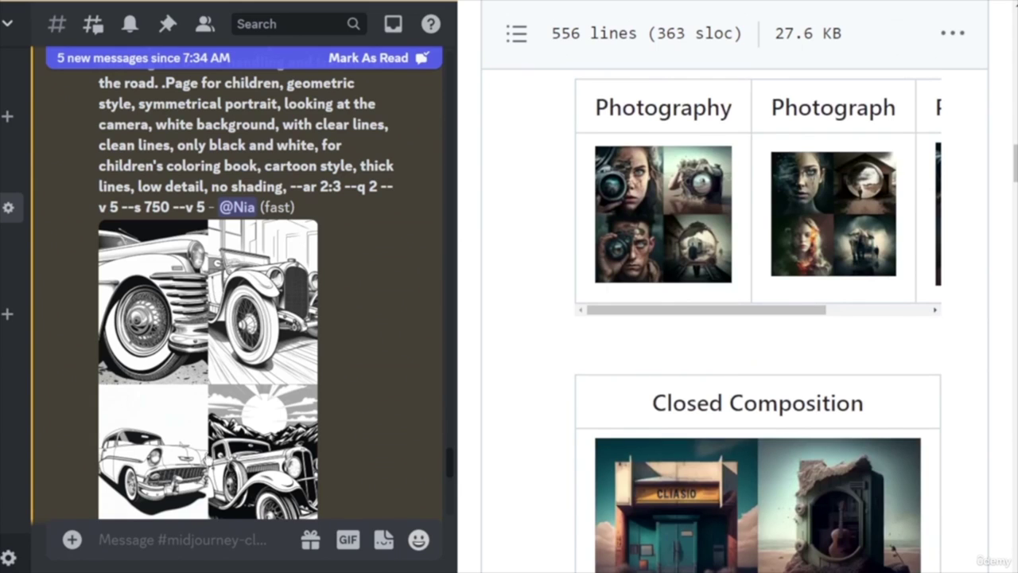
scroll(249, 419, "down", 2)
scroll(249, 419, "down", 2)
scroll(239, 410, "up", 3)
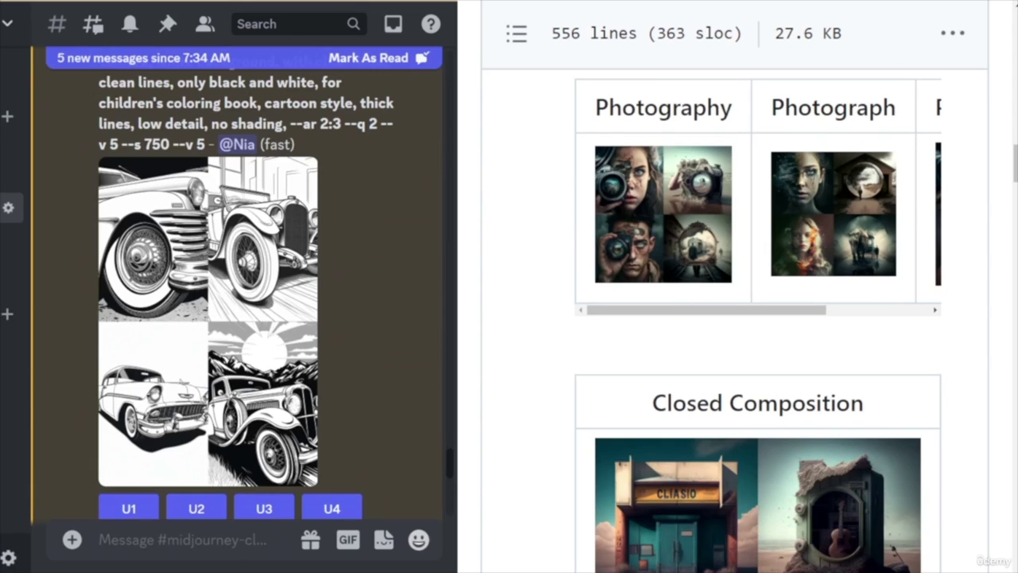
scroll(848, 389, "up", 5)
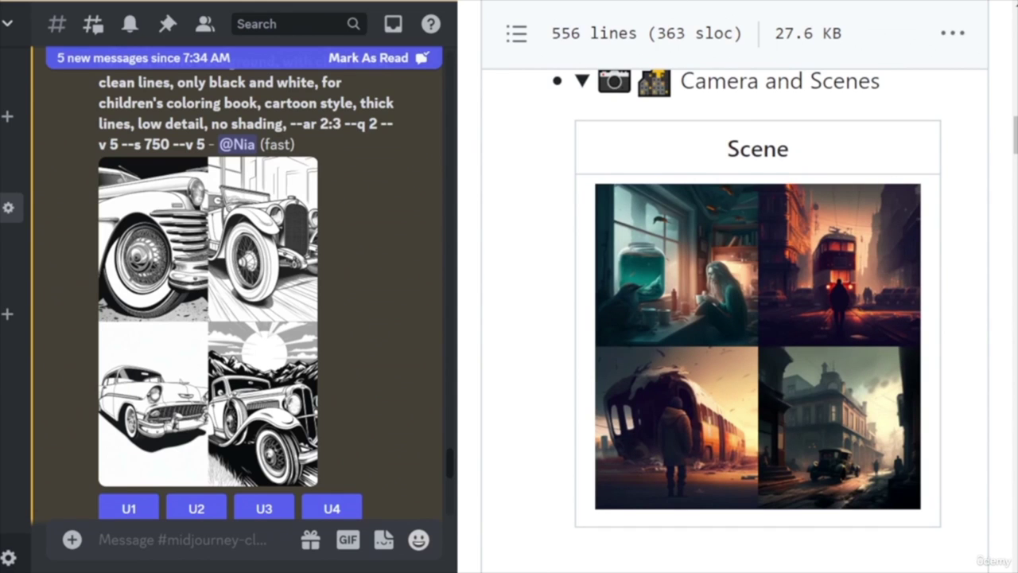
- Rewrite the prompt as 'image of scene of, a classic automobile with big wheels' and select it all
key("alt+Tab")
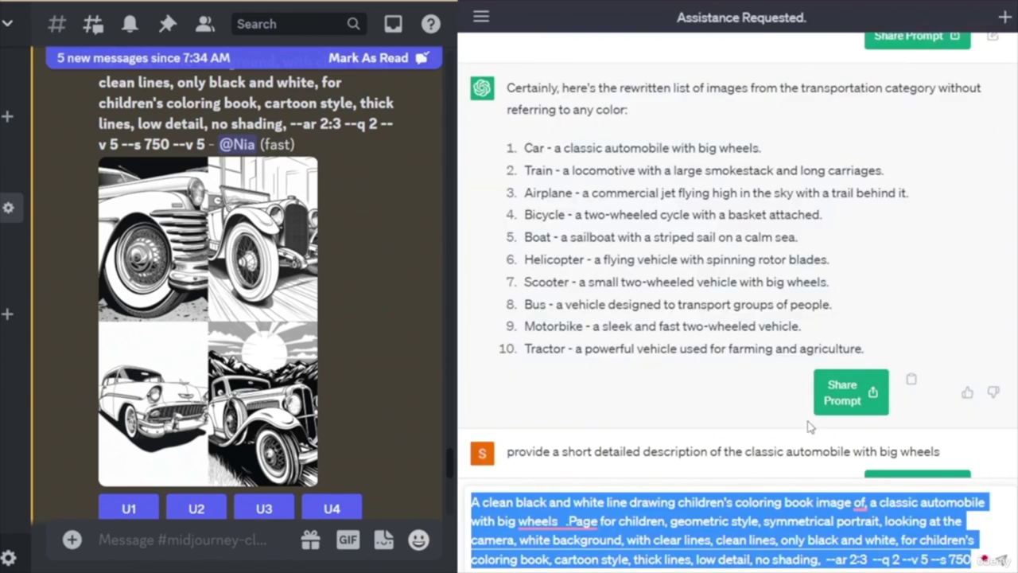
left_click(800, 521)
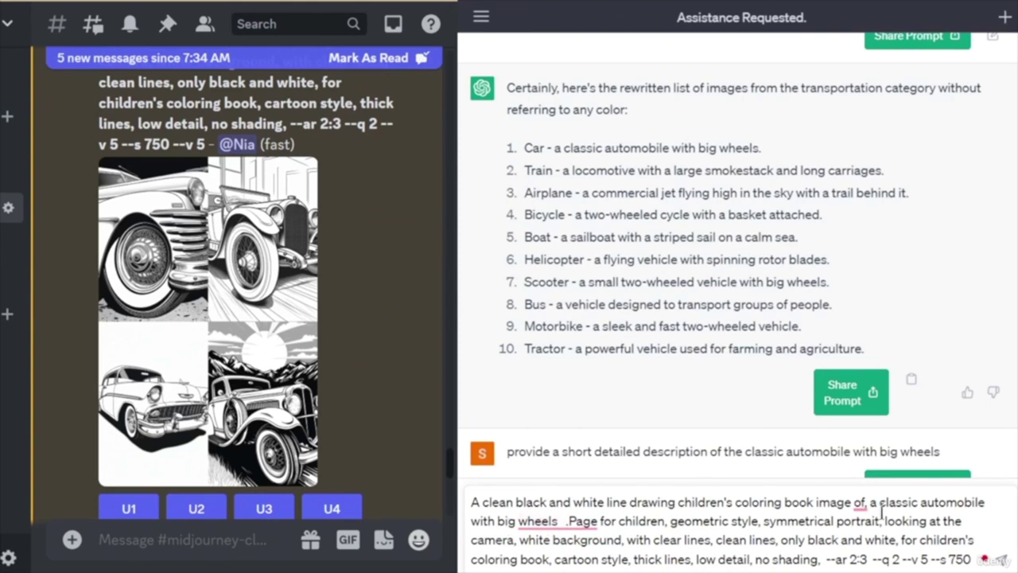
left_click_drag(868, 502, 559, 521)
key("BackSpace")
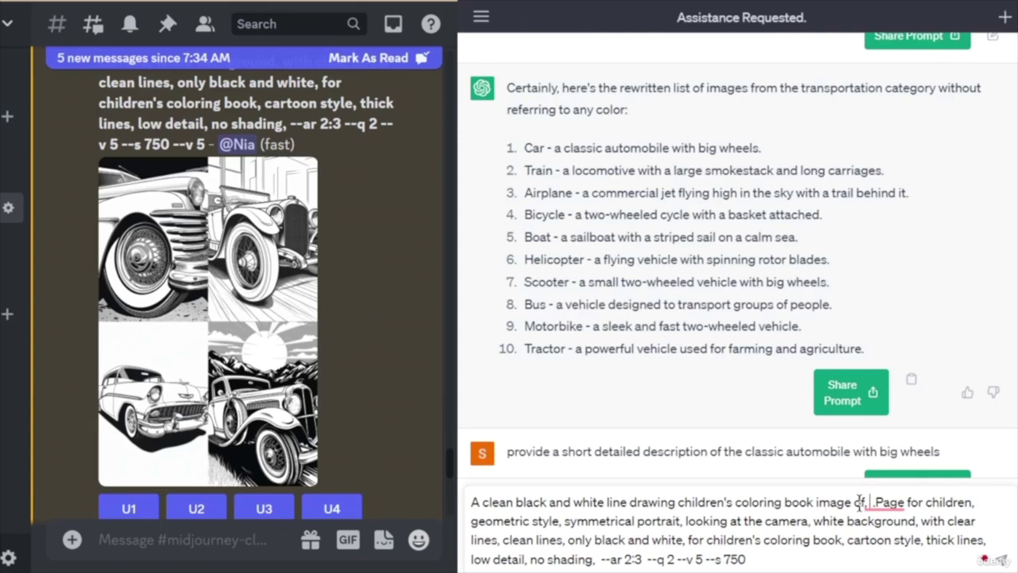
type("sce")
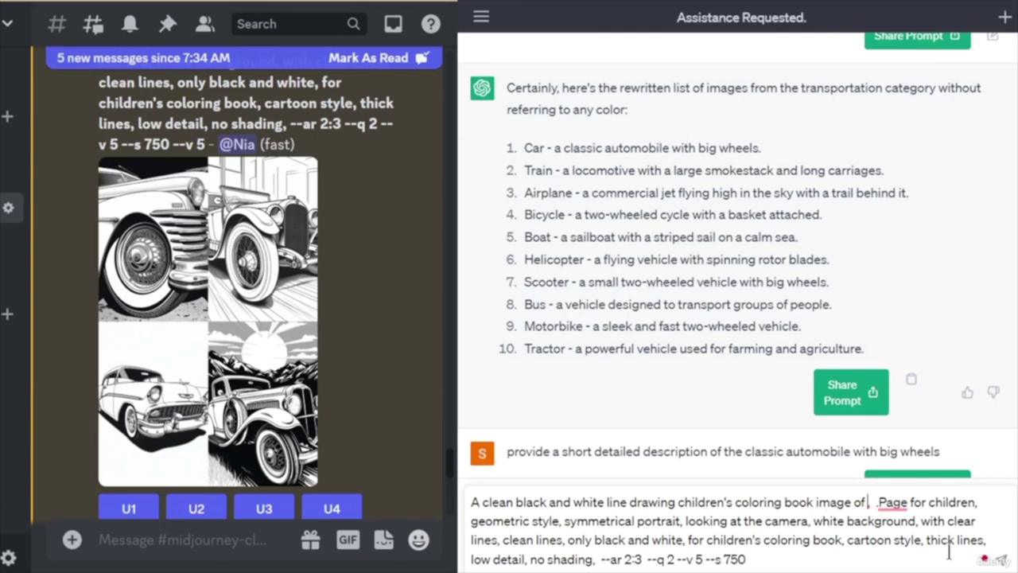
type("ne")
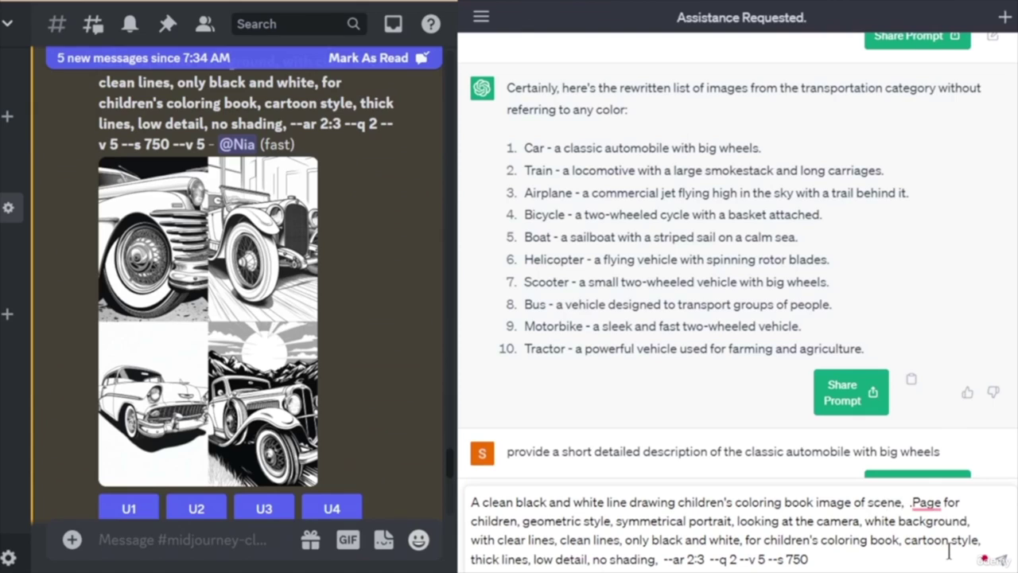
type(" of")
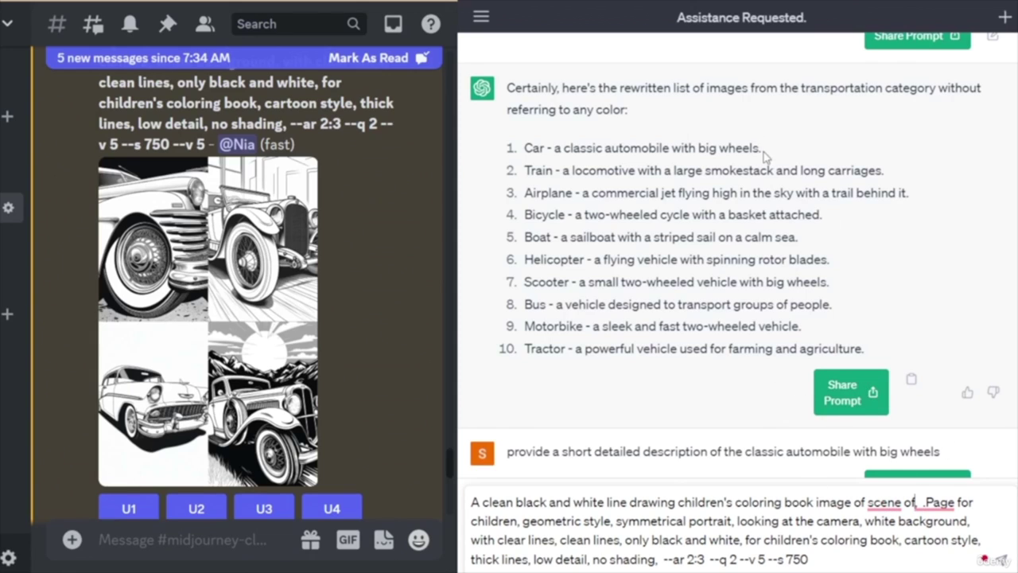
left_click_drag(766, 151, 555, 149)
key("ctrl+c")
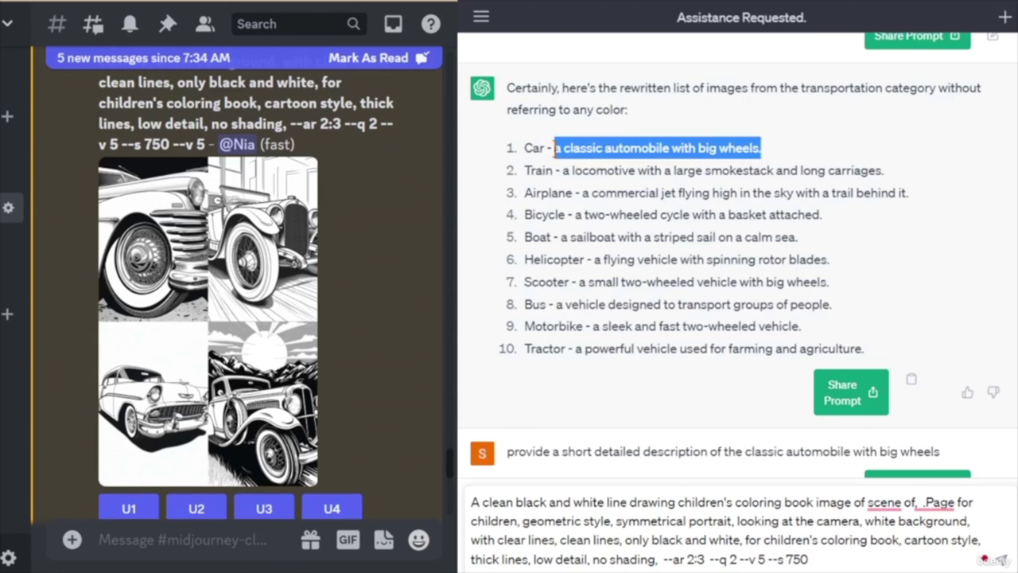
left_click(920, 499)
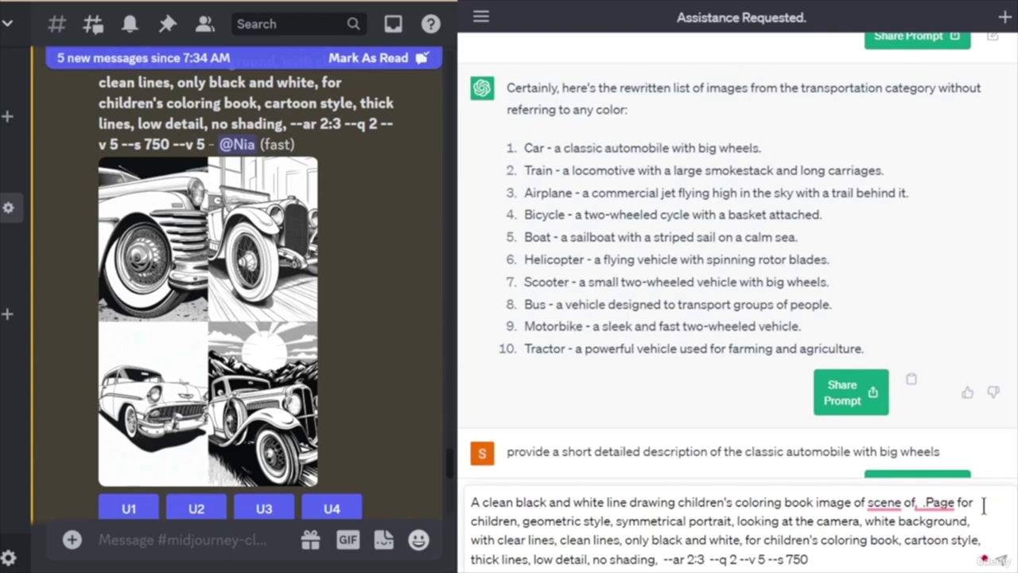
key("ctrl+v")
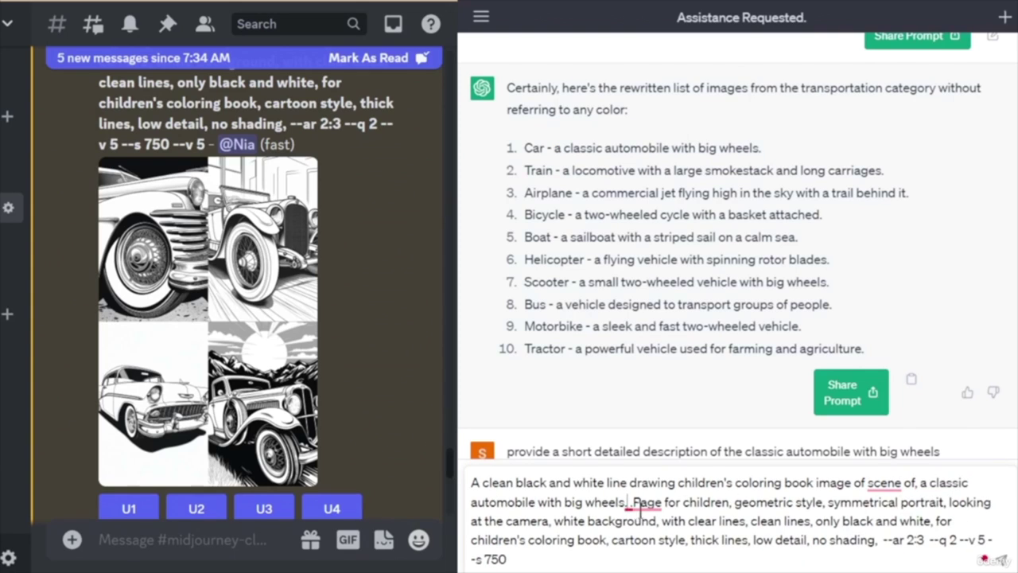
left_click_drag(531, 561, 463, 487)
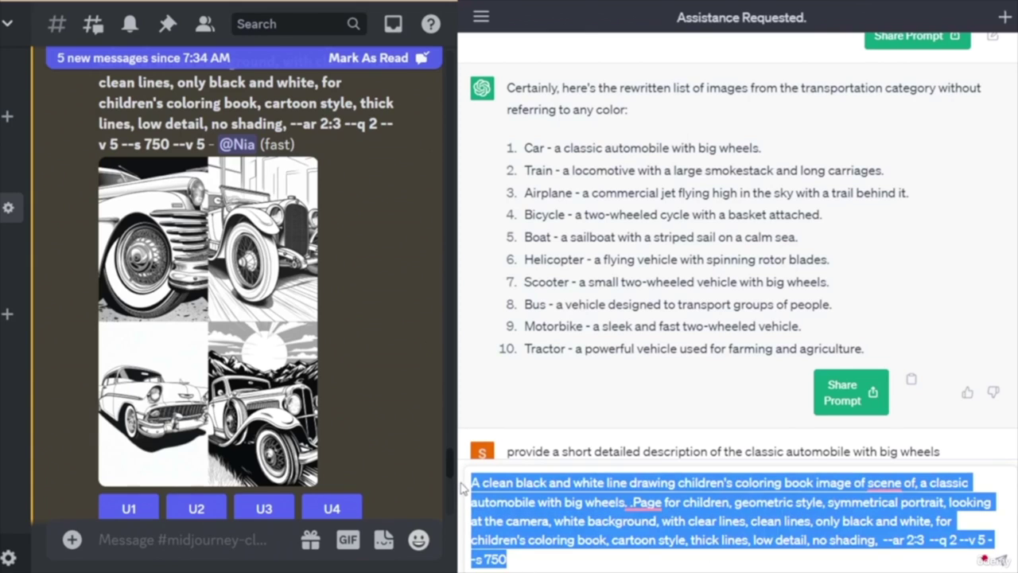
- Submit the 'scene of' classic-automobile prompt to Midjourney through /imagine
left_click(168, 540)
type("/imagine prompt")
type("A clean black and white line drawing children's coloring book image of scene of, a classic automobile with big wheels. Page for children, geometric style, symmetrical portrait, looking at the camera, white background, with clear lines, clean lines, only black and white, for children's coloring book, cartoon style, thick lines, low detail, no shading, --ar 2:3 --q 2 --v 5 --s 750")
key("Return")
- Scroll through the channel to review the finished four-image car coloring grid
scroll(228, 411, "up", 3)
scroll(229, 410, "up", 5)
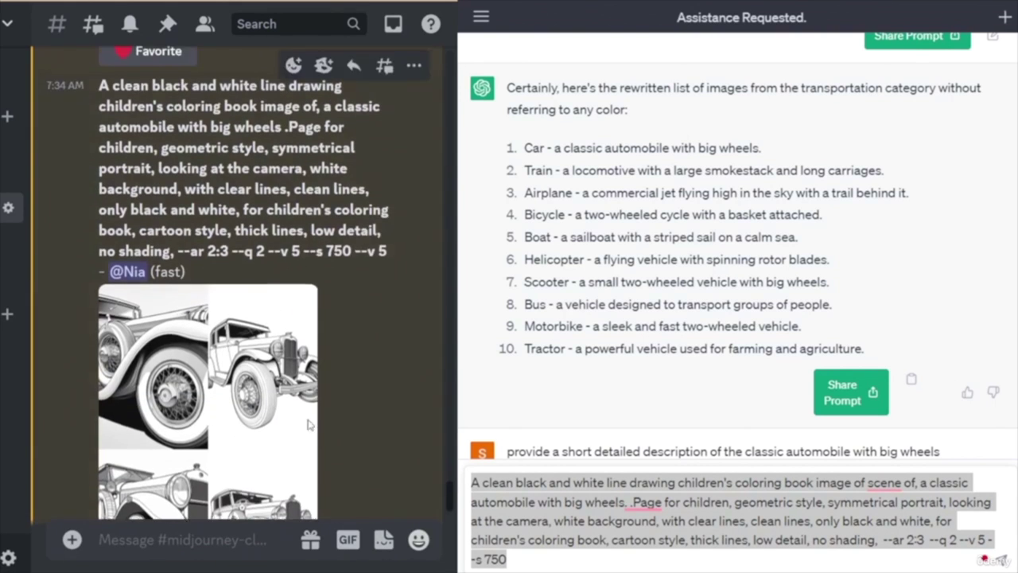
scroll(283, 266, "down", 5)
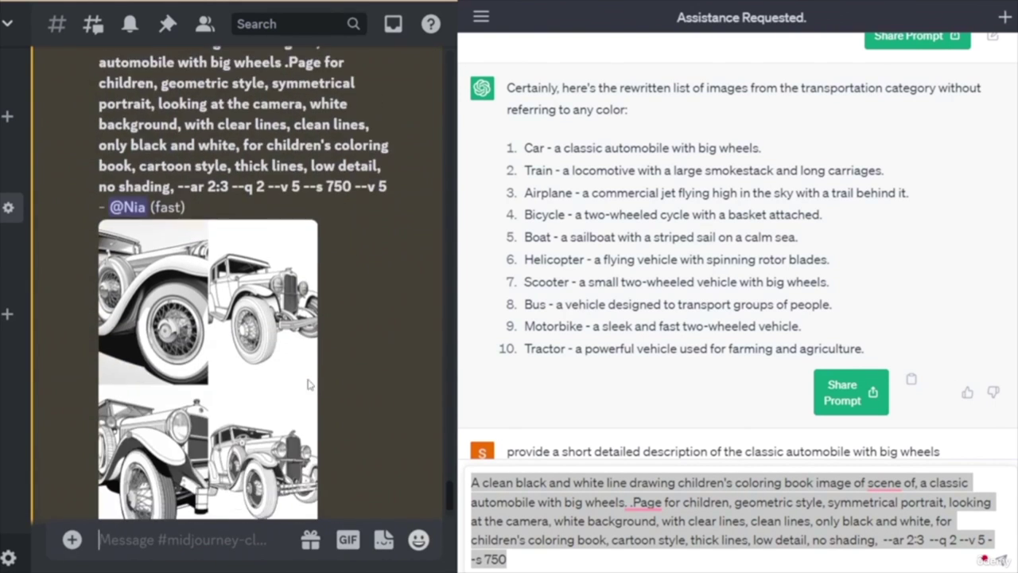
scroll(278, 427, "down", 3)
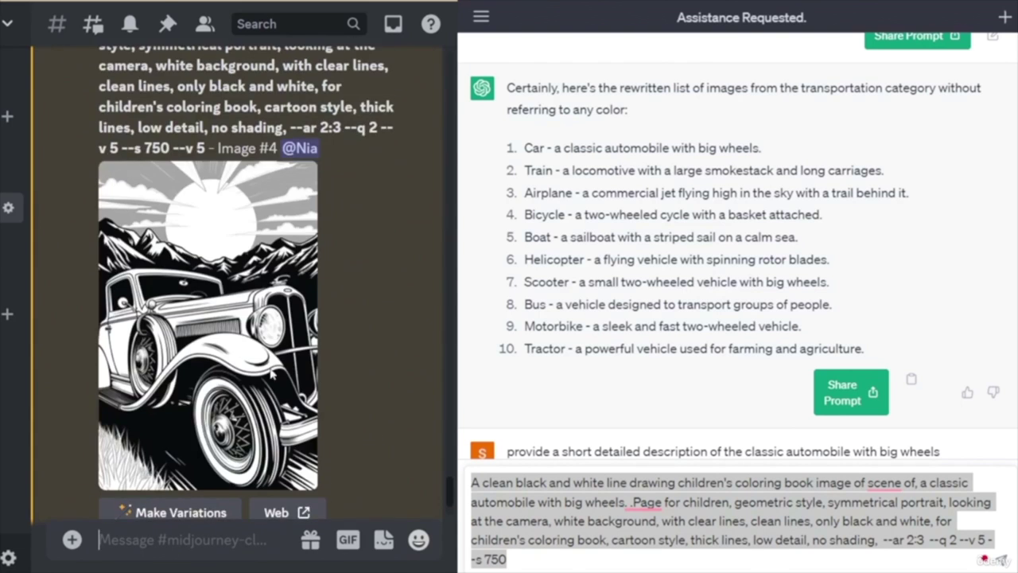
scroll(344, 306, "up", 5)
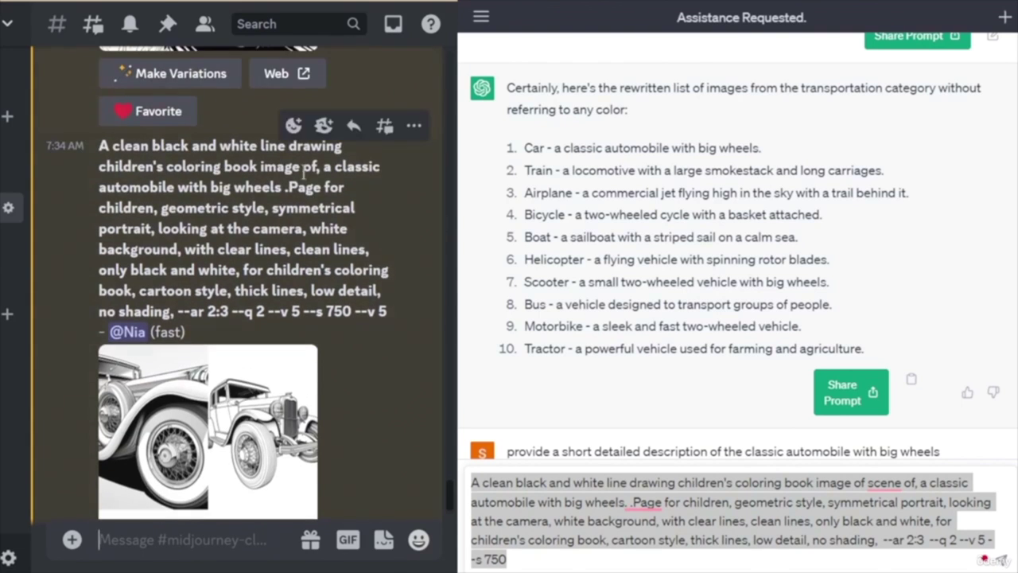
scroll(318, 415, "down", 7)
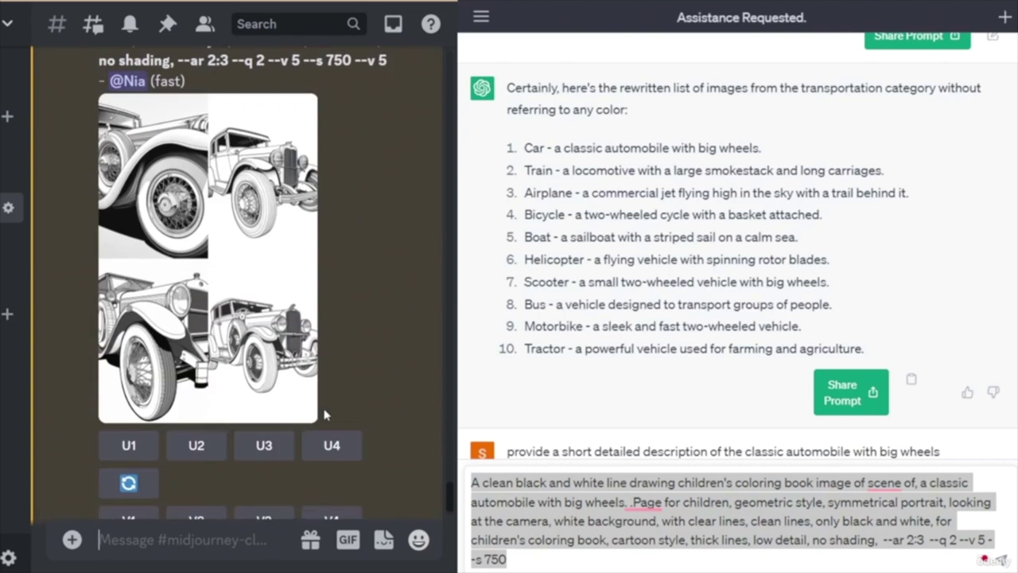
scroll(331, 402, "up", 2)
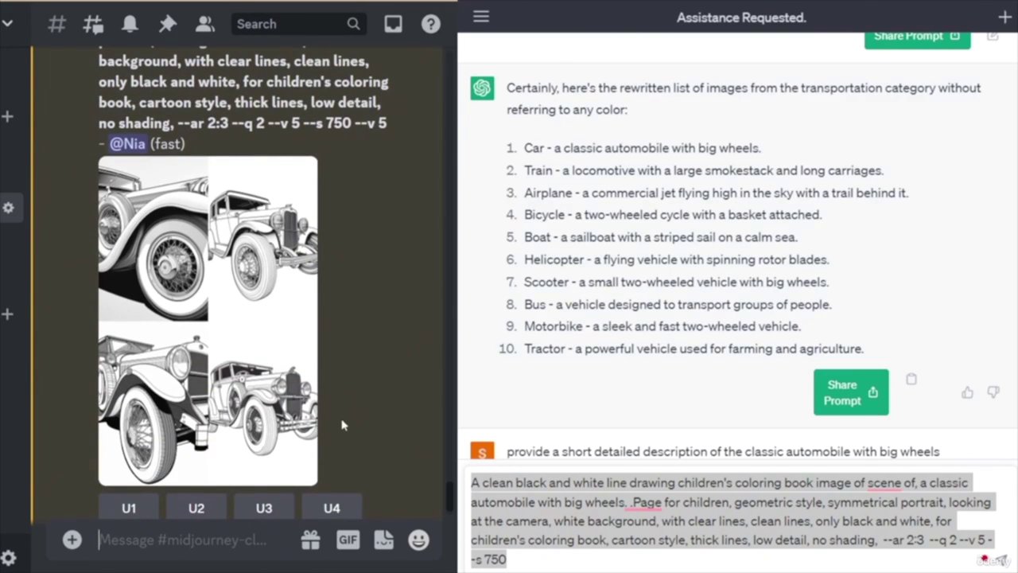
scroll(344, 429, "down", 15)
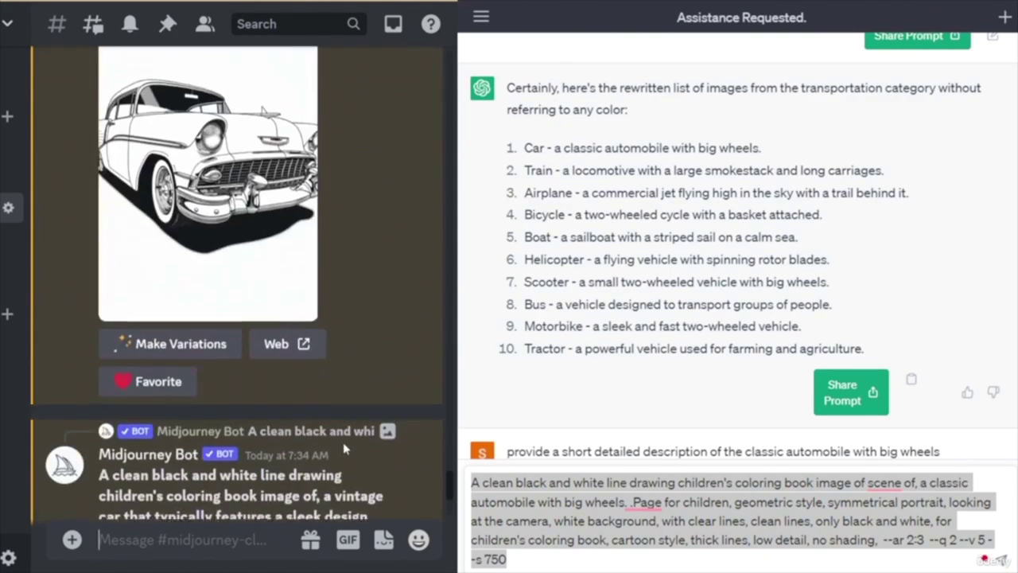
scroll(343, 451, "down", 20)
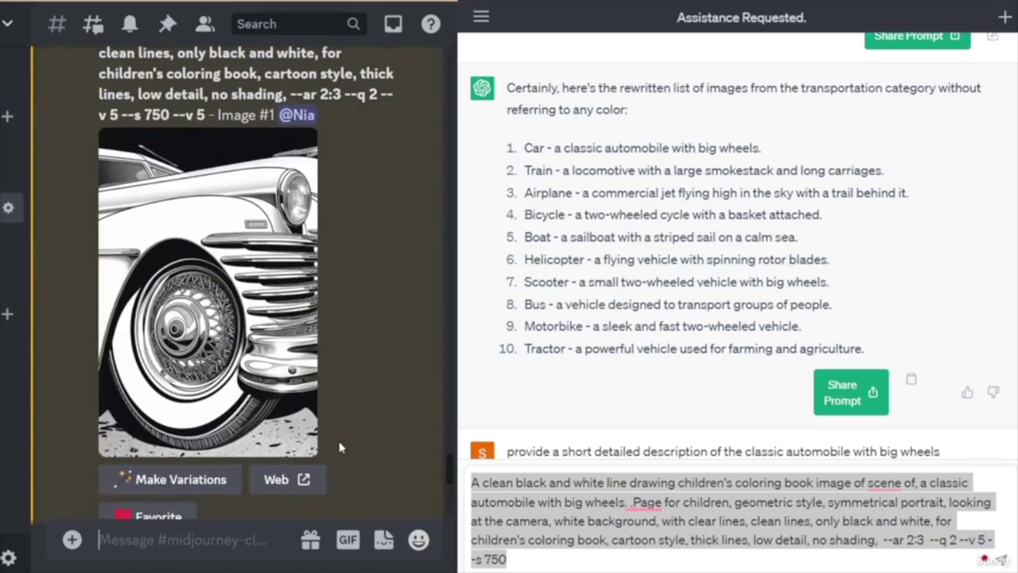
scroll(340, 450, "down", 15)
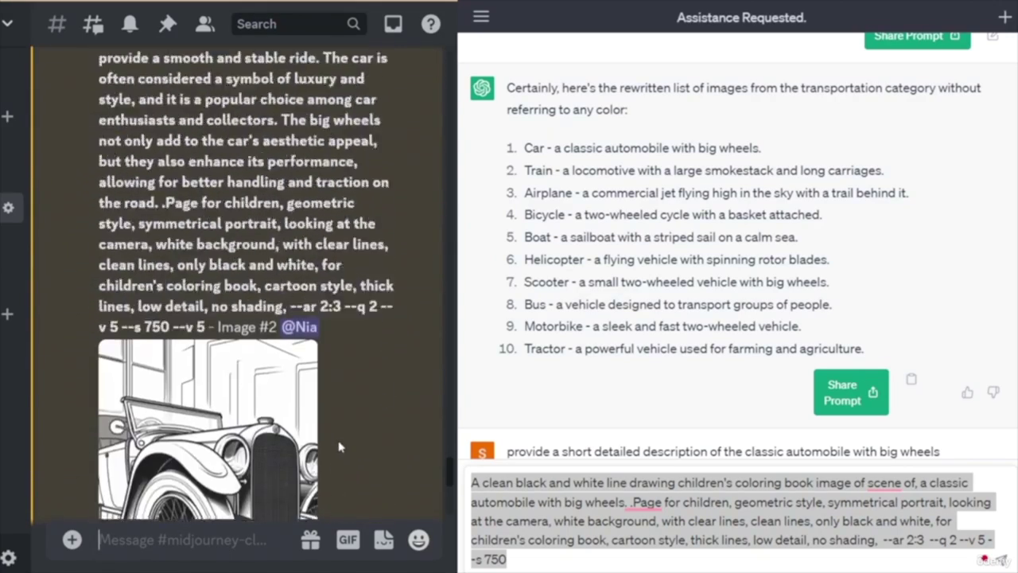
scroll(330, 451, "down", 15)
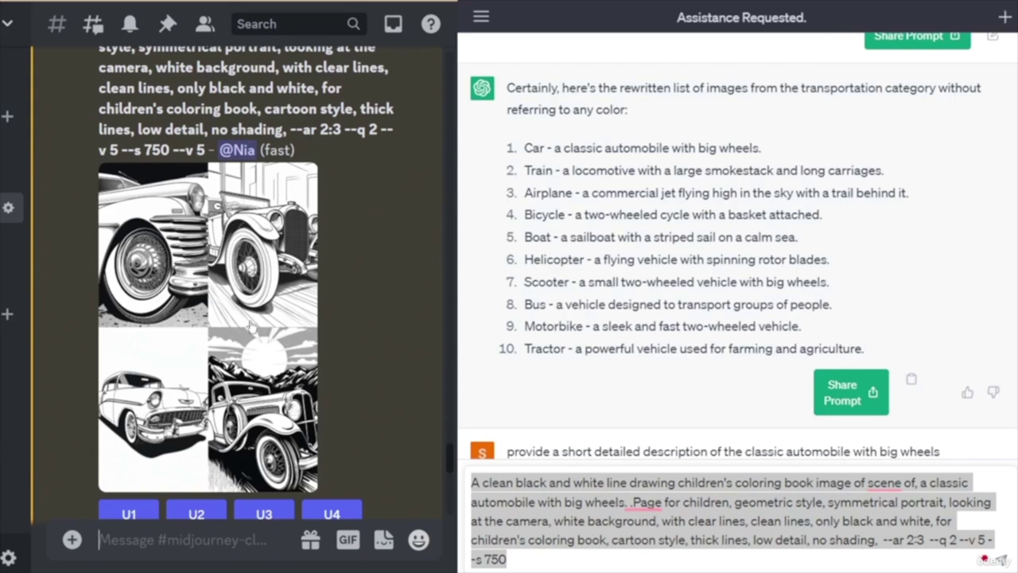
scroll(342, 358, "down", 15)
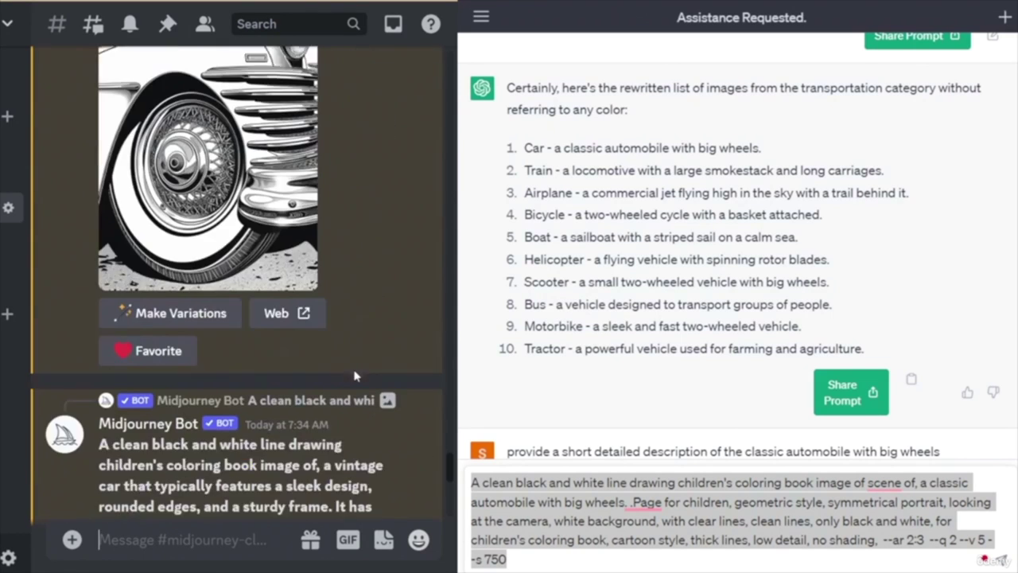
scroll(350, 371, "down", 15)
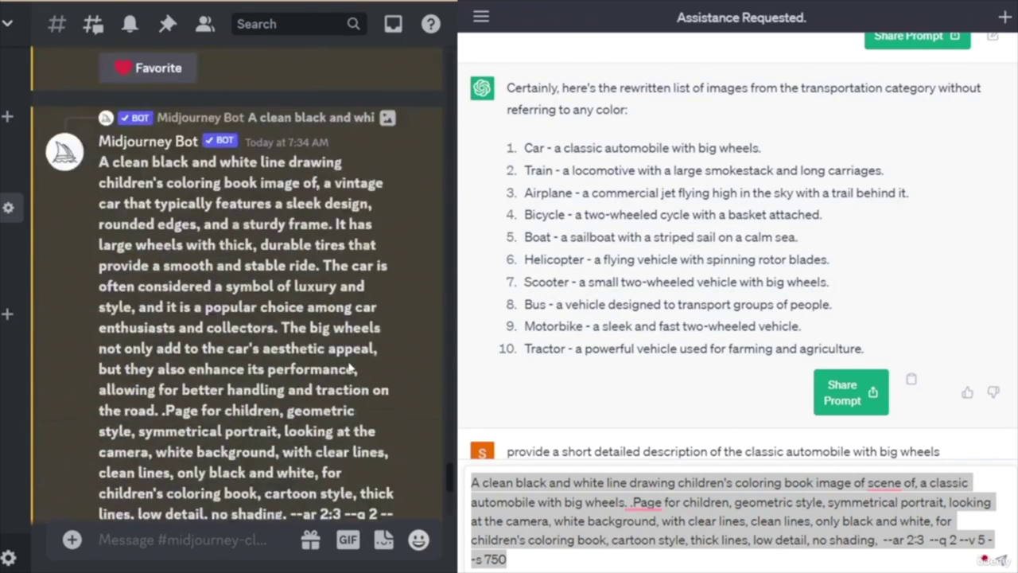
scroll(343, 377, "down", 15)
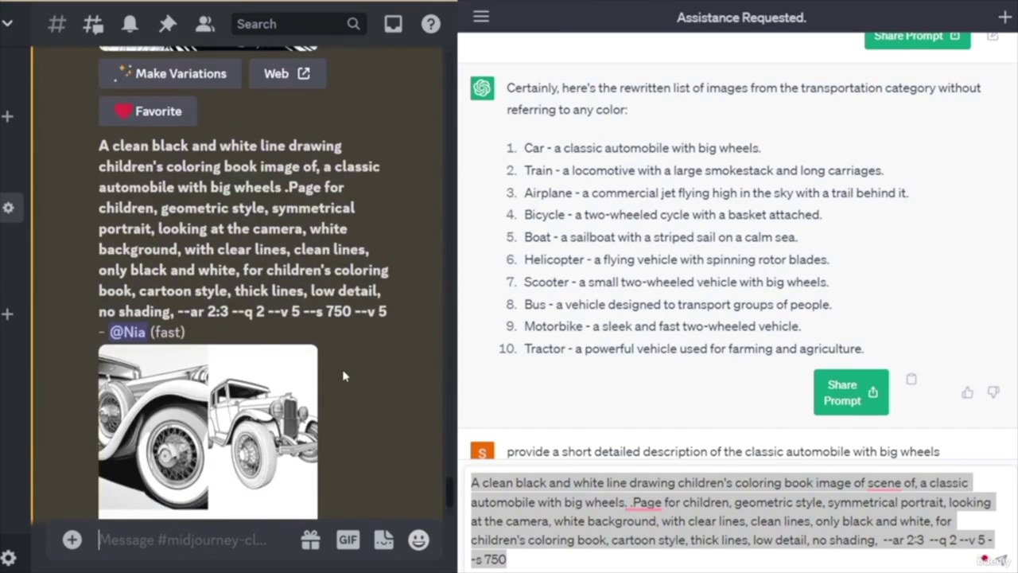
scroll(343, 379, "down", 5)
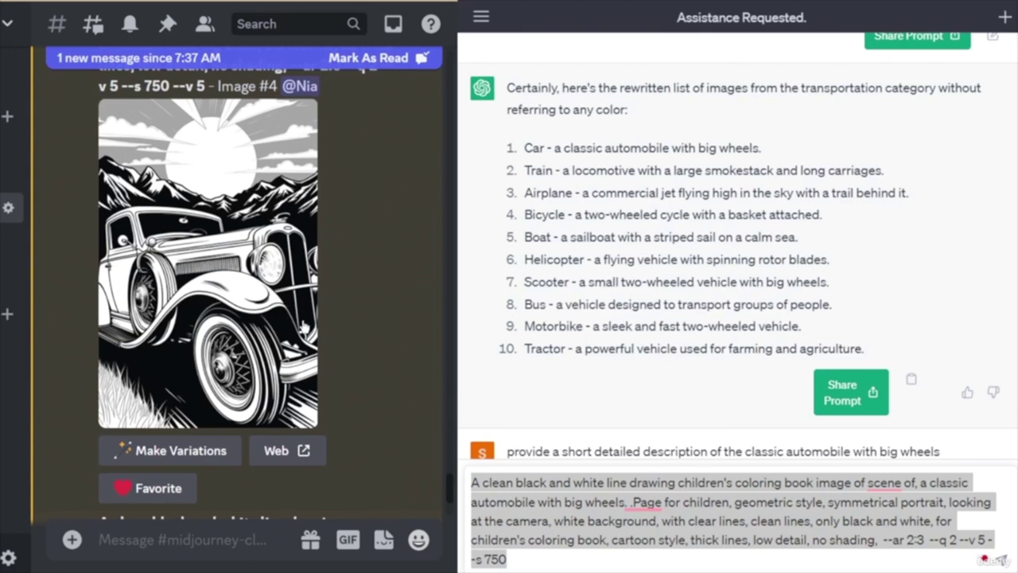
scroll(310, 333, "down", 5)
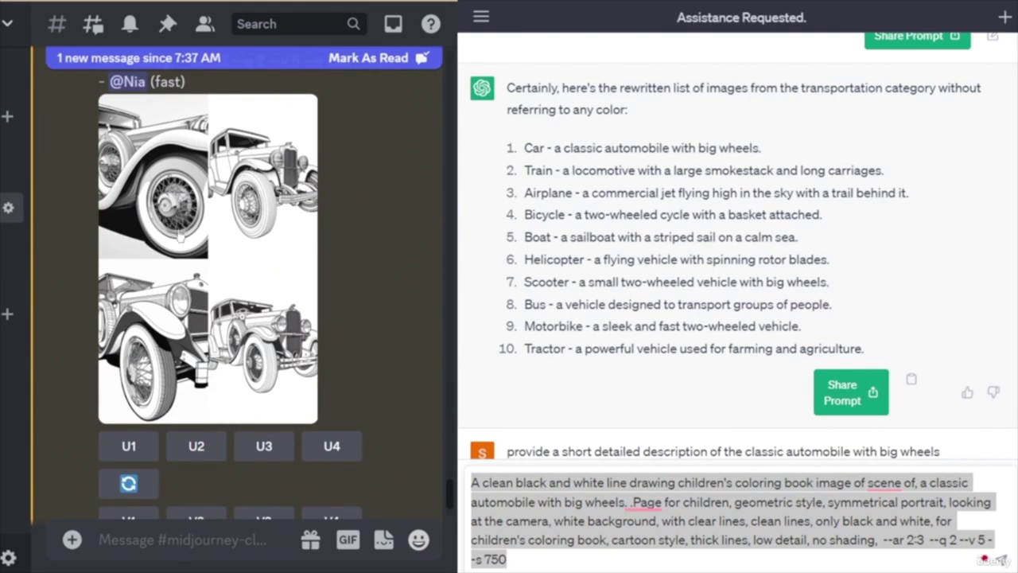
scroll(223, 298, "up", 1)
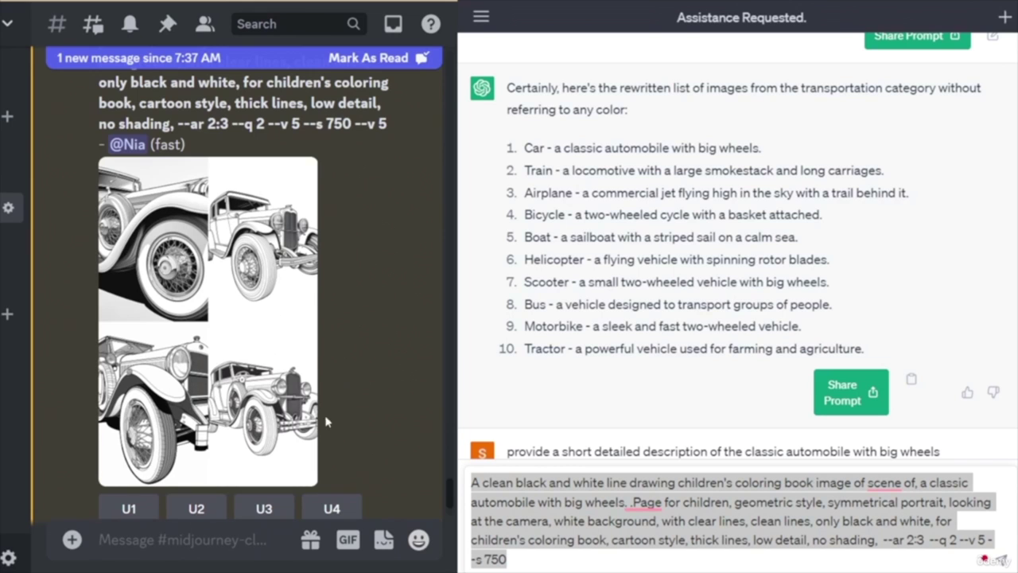
scroll(358, 370, "down", 1)
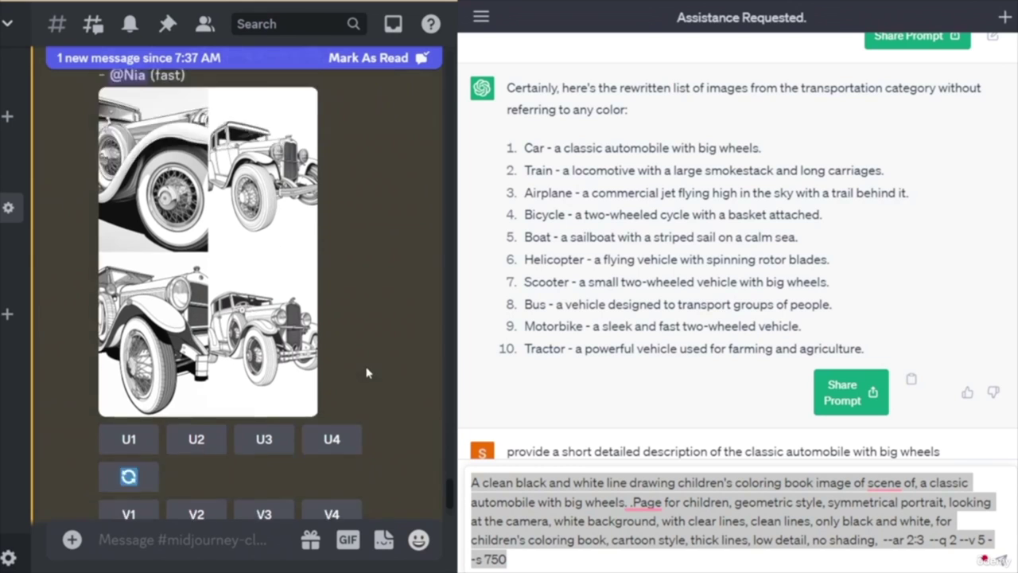
scroll(367, 372, "down", 5)
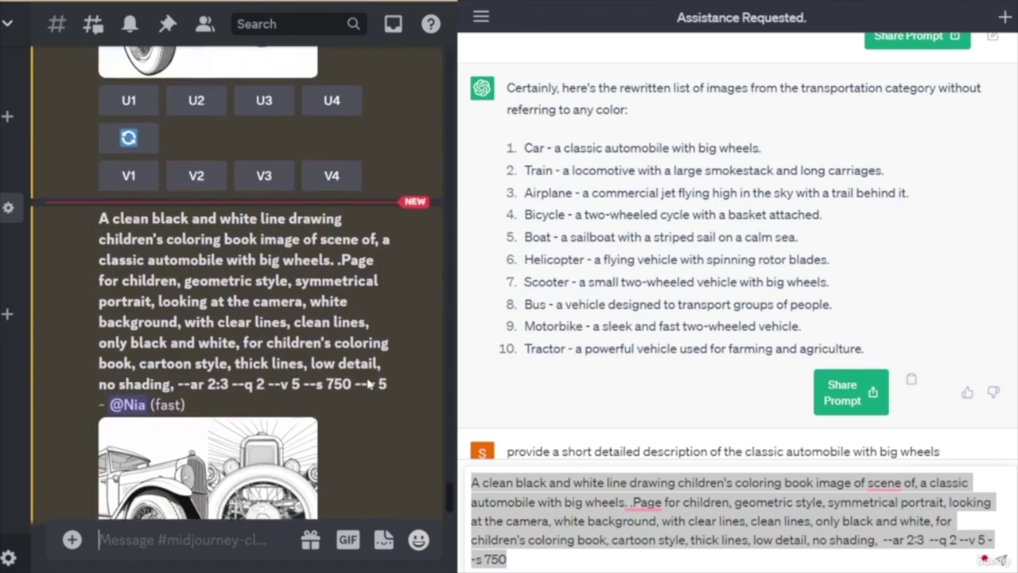
scroll(400, 390, "down", 4)
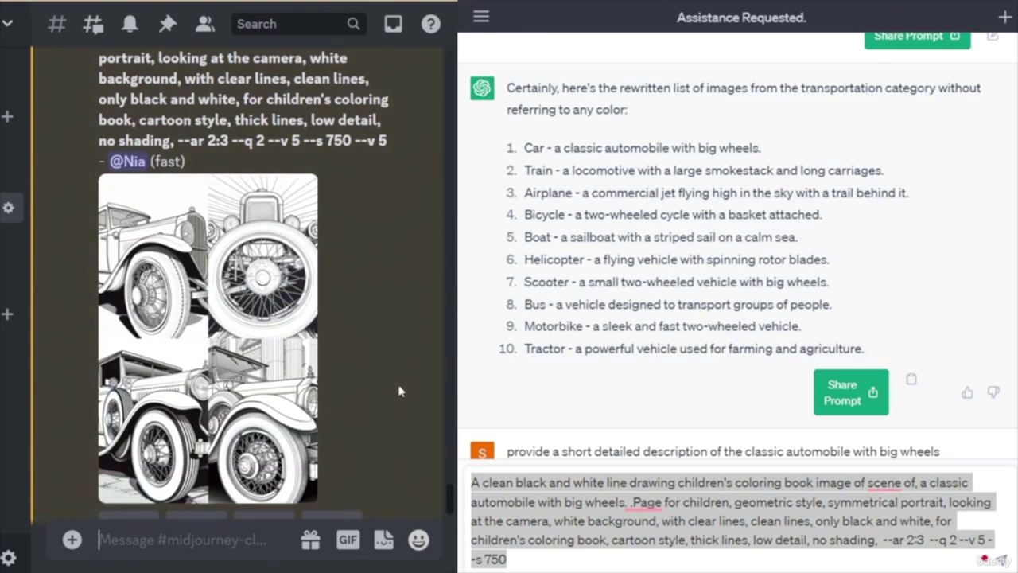
scroll(399, 390, "down", 2)
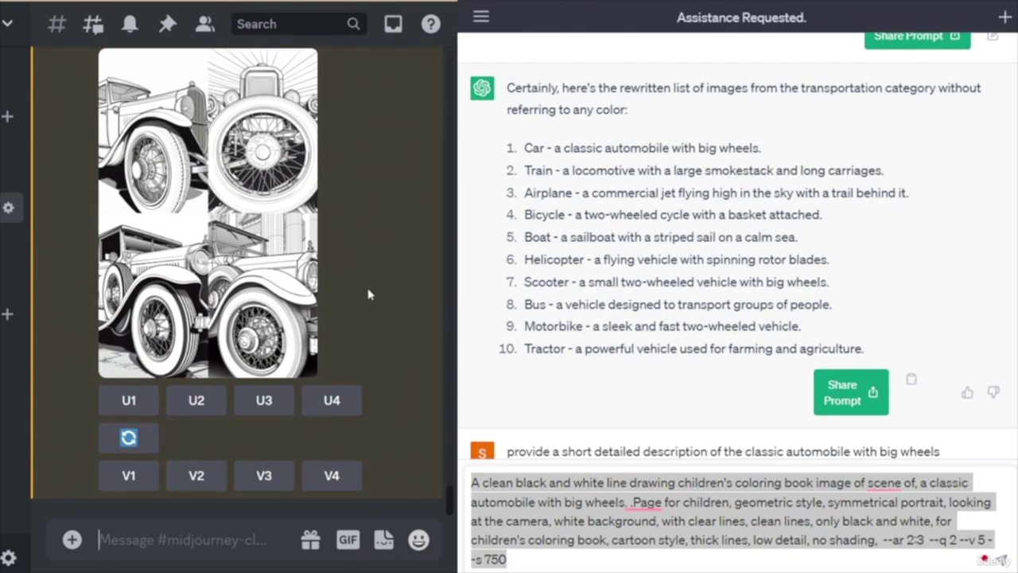
scroll(343, 295, "up", 1)
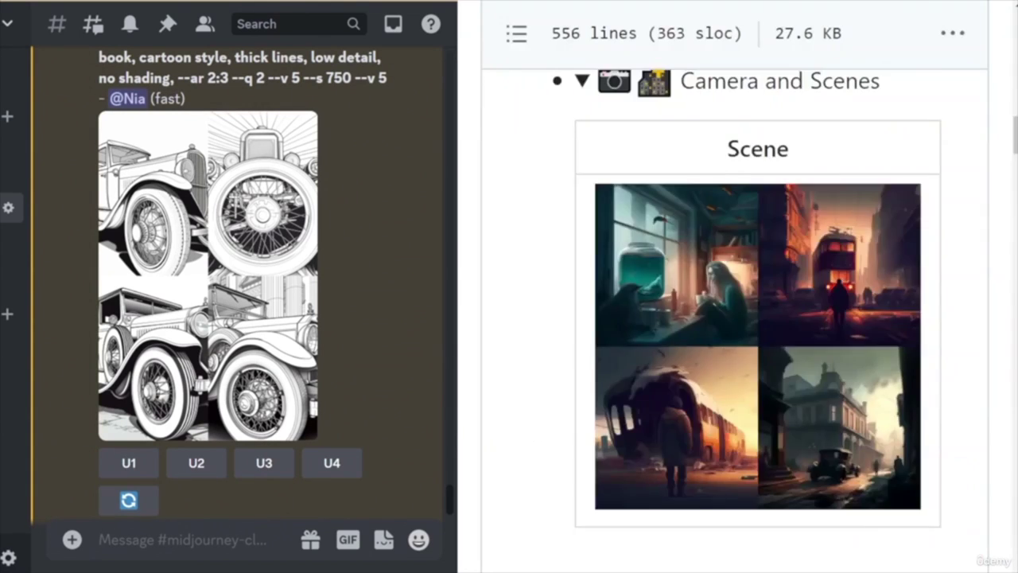
- Open the Camera and Scenes keywords and copy 'Closed Composition', then return to ChatGPT
scroll(759, 457, "up", 5)
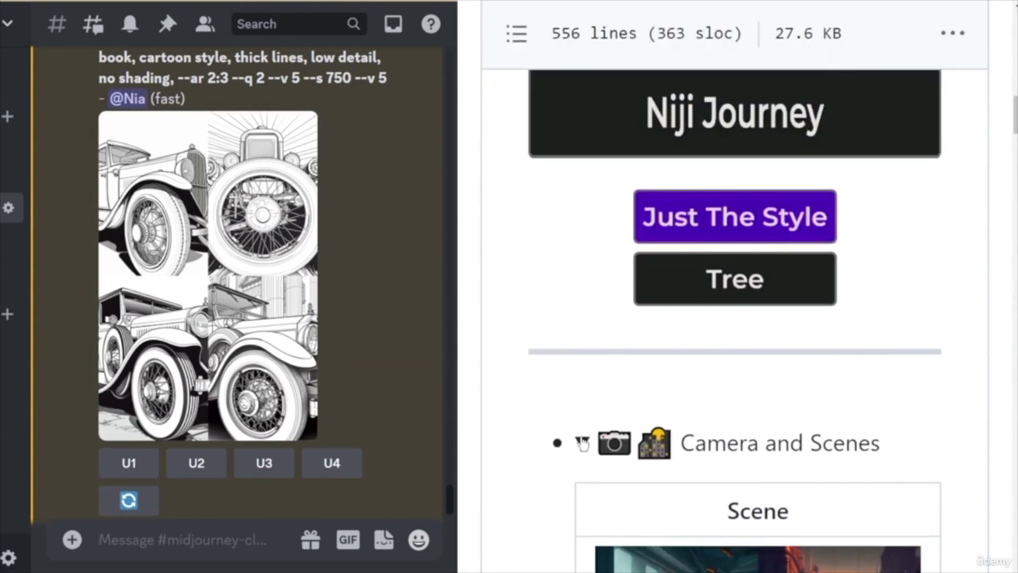
left_click(581, 444)
scroll(875, 445, "down", 10)
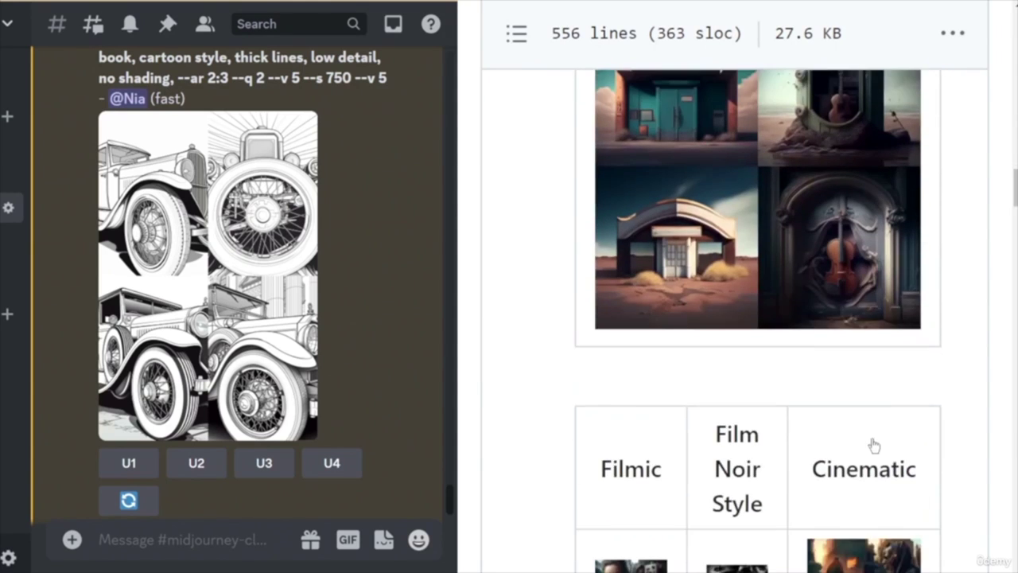
scroll(755, 342, "up", 3)
left_click_drag(651, 264, 880, 282)
key("ctrl+c")
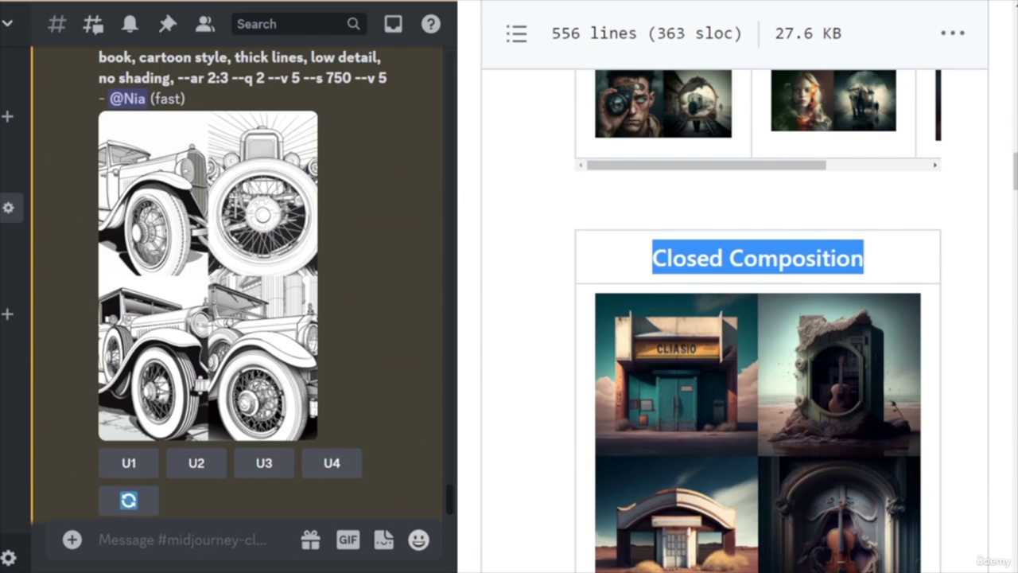
key("alt+Tab")
- Replace 'scene' with 'Closed Composition' in the prompt and select the whole draft
left_click(946, 469)
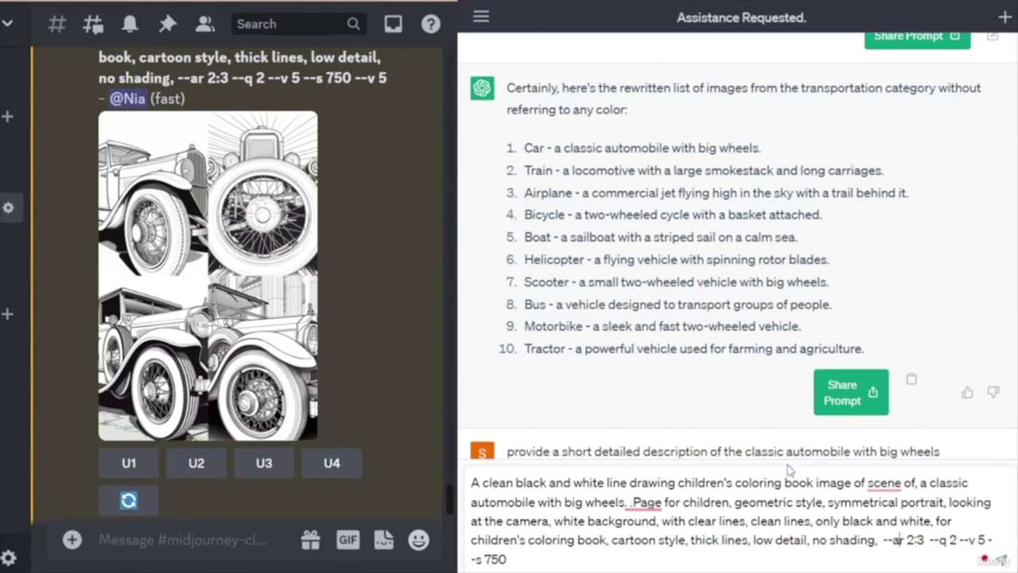
mouse_move(876, 487)
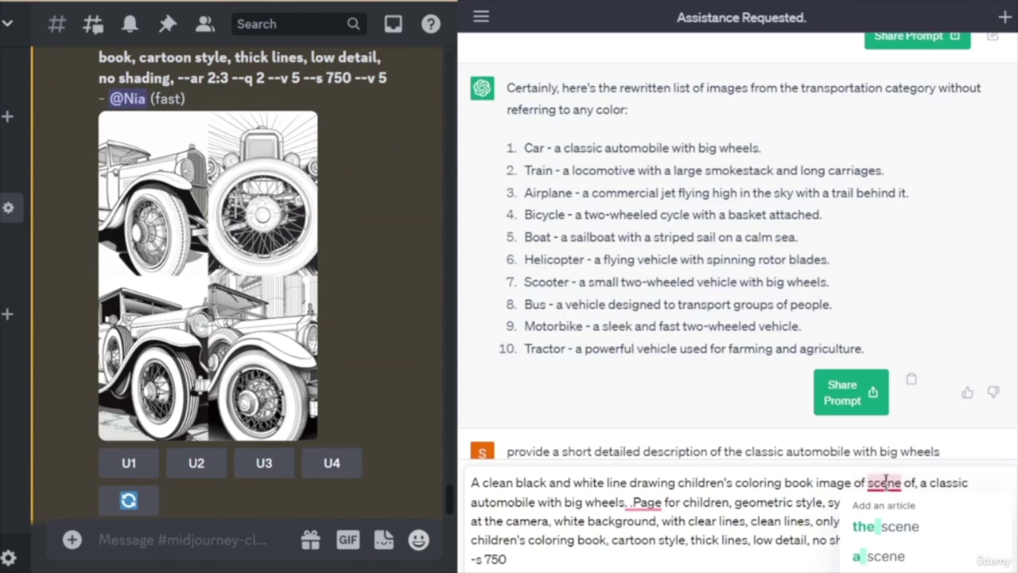
left_click_drag(866, 483, 900, 490)
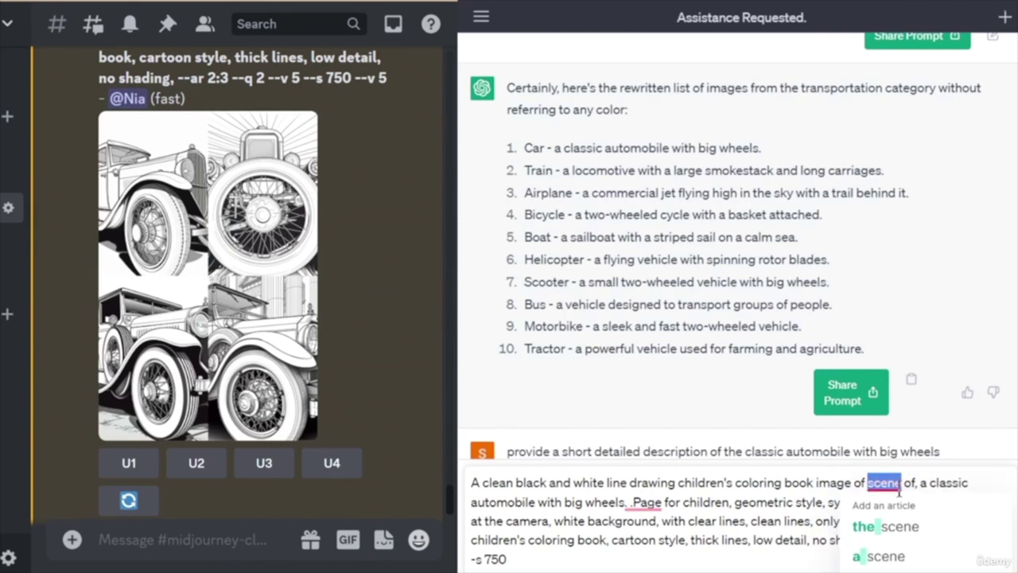
key("ctrl+v")
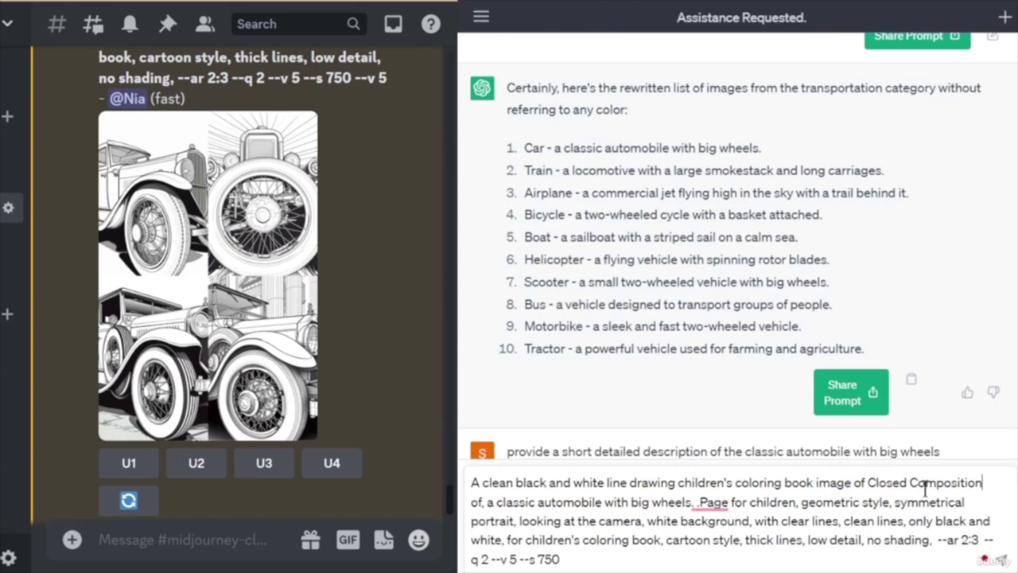
left_click_drag(575, 560, 510, 483)
key("ctrl+c")
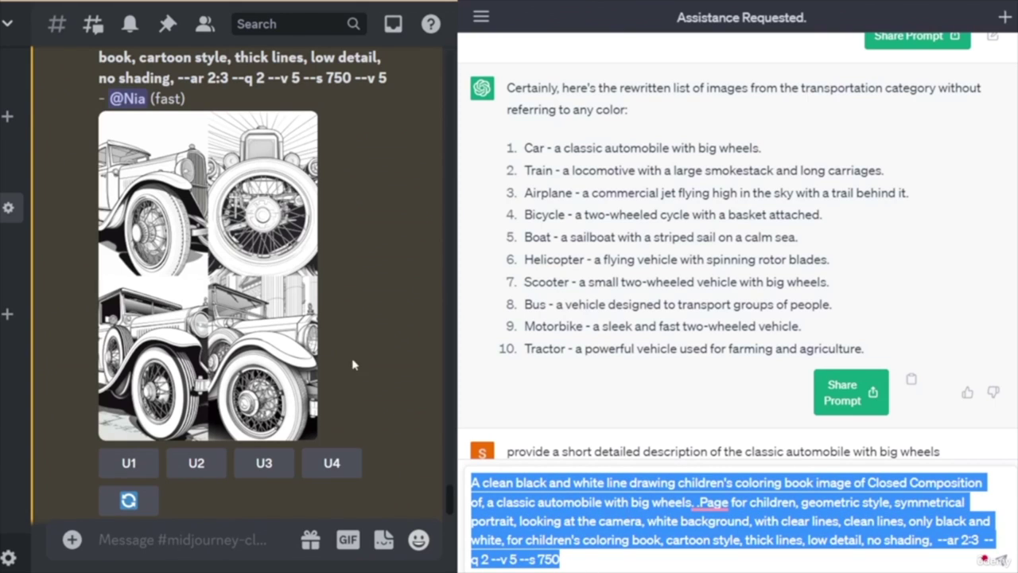
- Submit the Closed Composition classic-automobile prompt to Midjourney via /imagine
left_click(157, 540)
type("/imagine prompt")
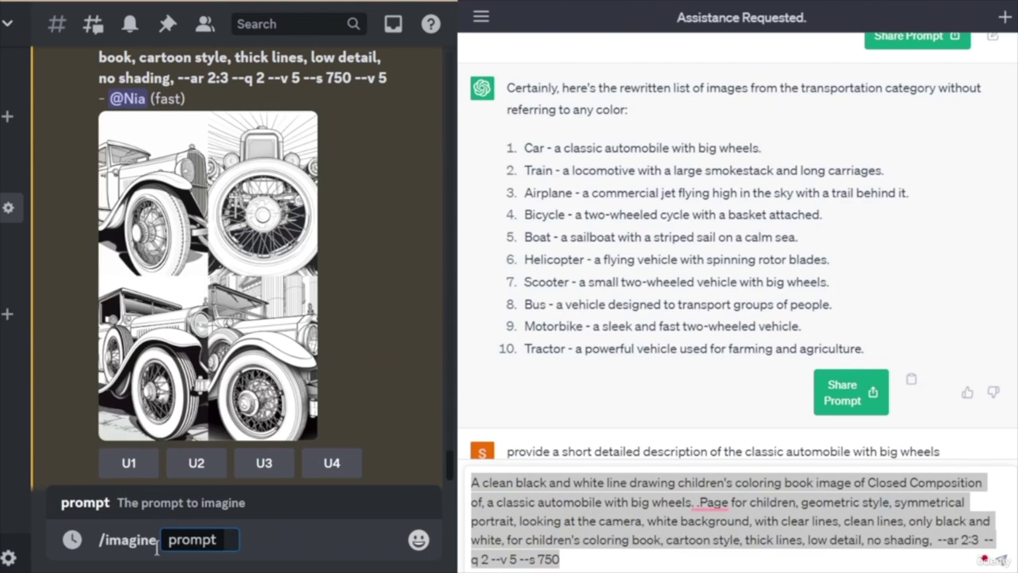
key("ctrl+v")
key("Return")
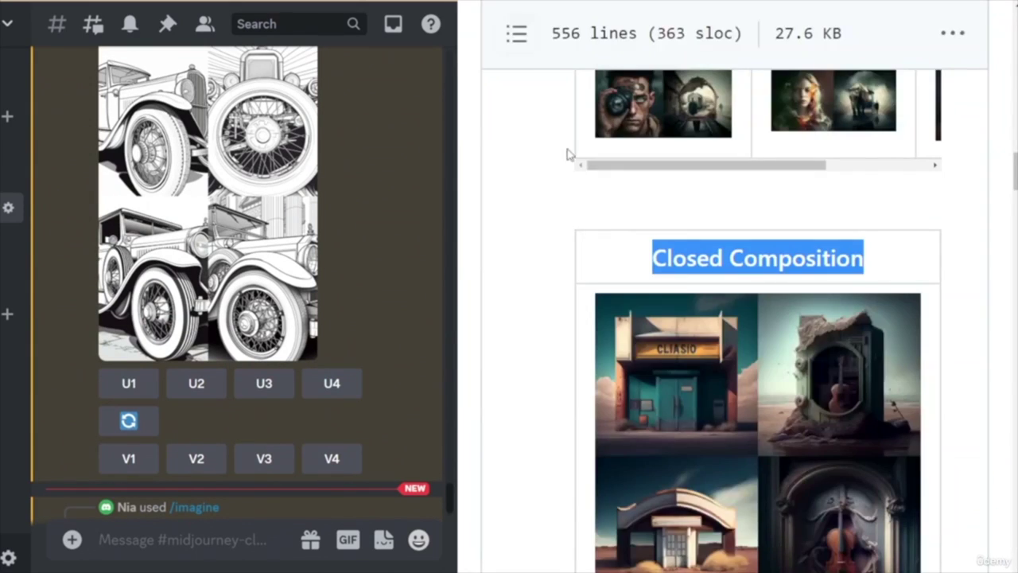
- Browse the camera and scene keyword tables and copy 'Full Body Portrait'
scroll(760, 374, "up", 10)
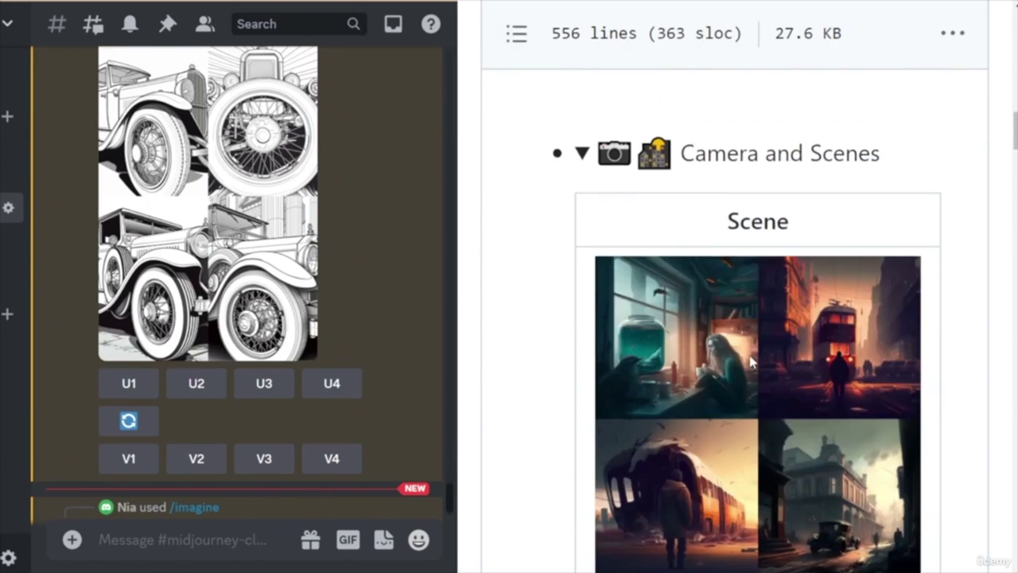
scroll(753, 371, "down", 7)
scroll(738, 357, "up", 6)
scroll(739, 357, "down", 12)
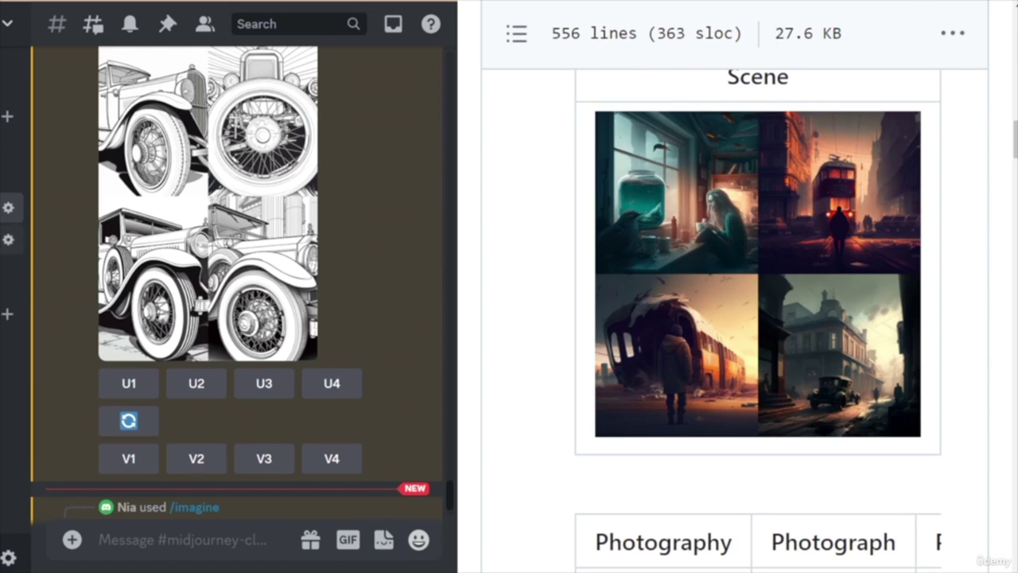
scroll(193, 242, "down", 3)
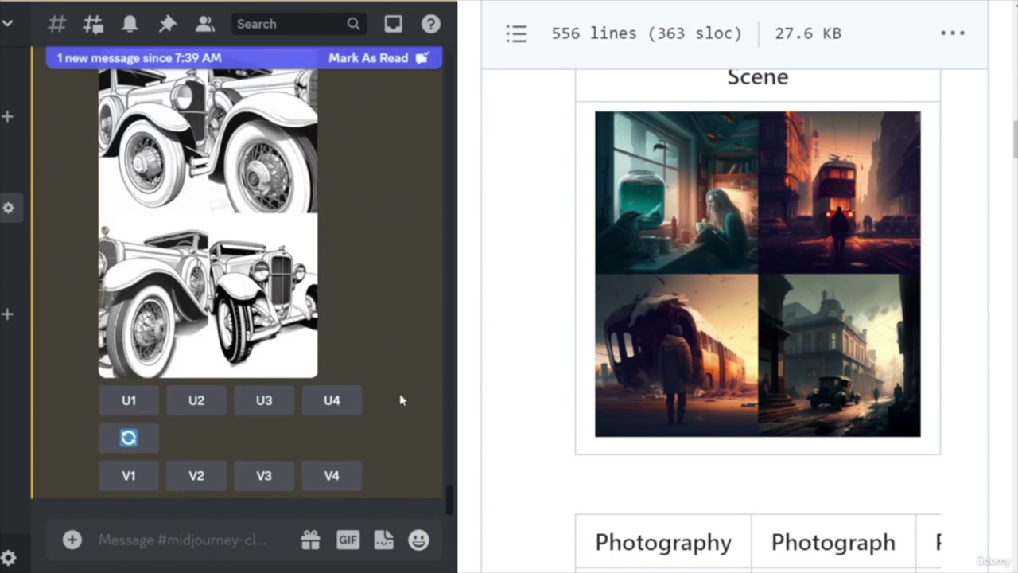
scroll(390, 341, "up", 3)
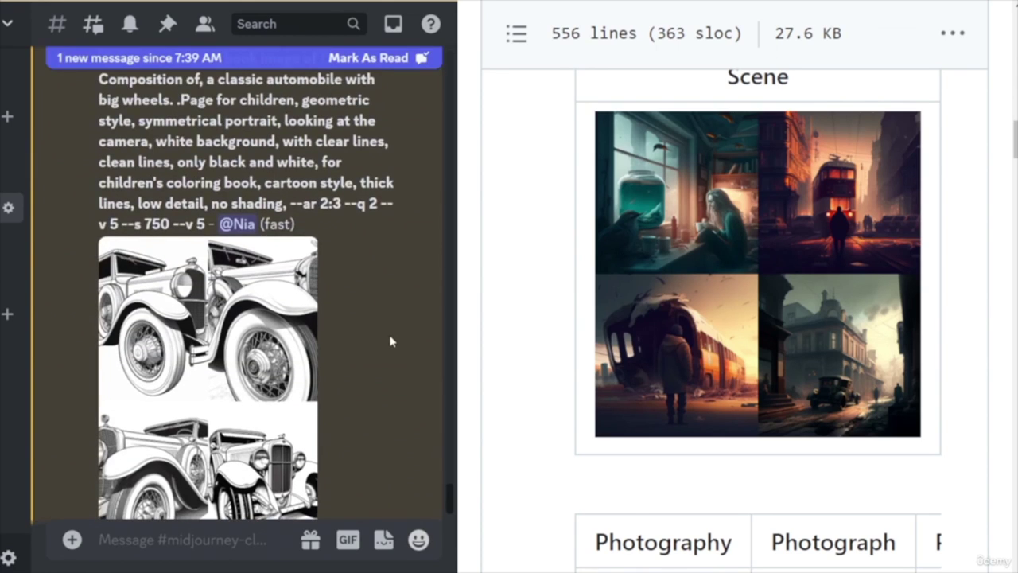
scroll(390, 341, "down", 3)
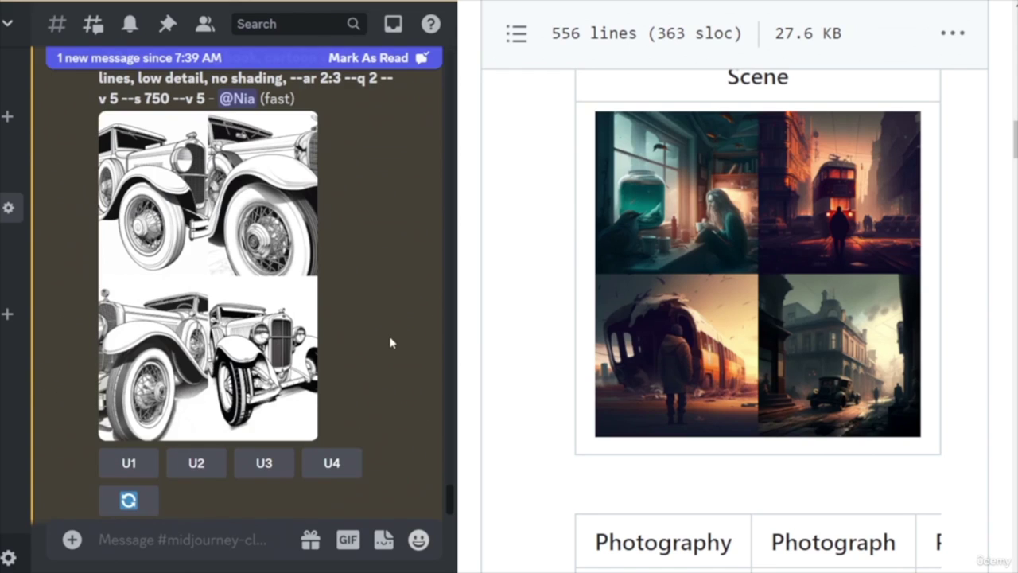
scroll(354, 361, "up", 3)
scroll(811, 318, "down", 8)
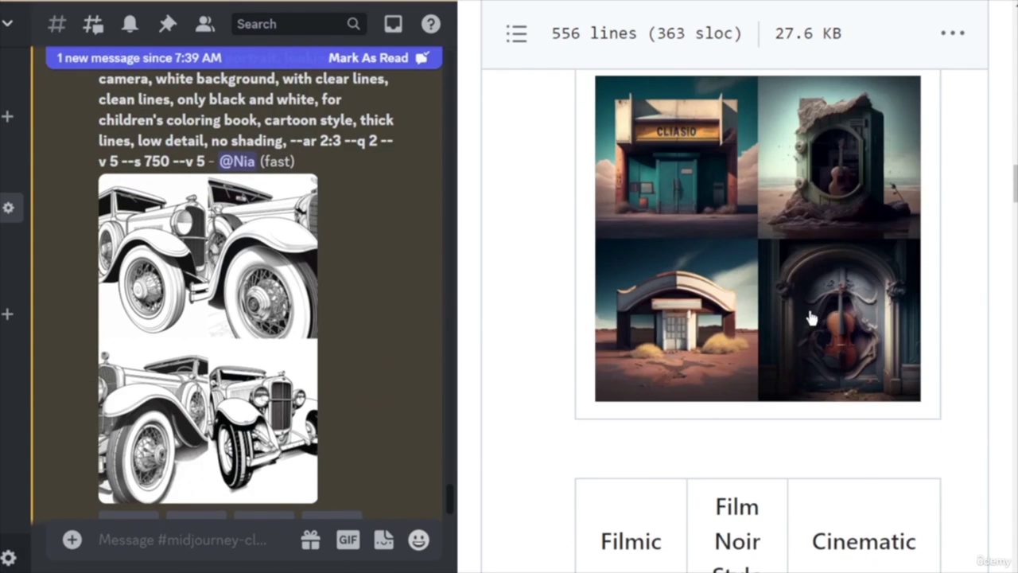
scroll(811, 318, "down", 5)
scroll(724, 267, "down", 4)
scroll(739, 298, "down", 8)
scroll(742, 298, "down", 5)
scroll(742, 298, "down", 6)
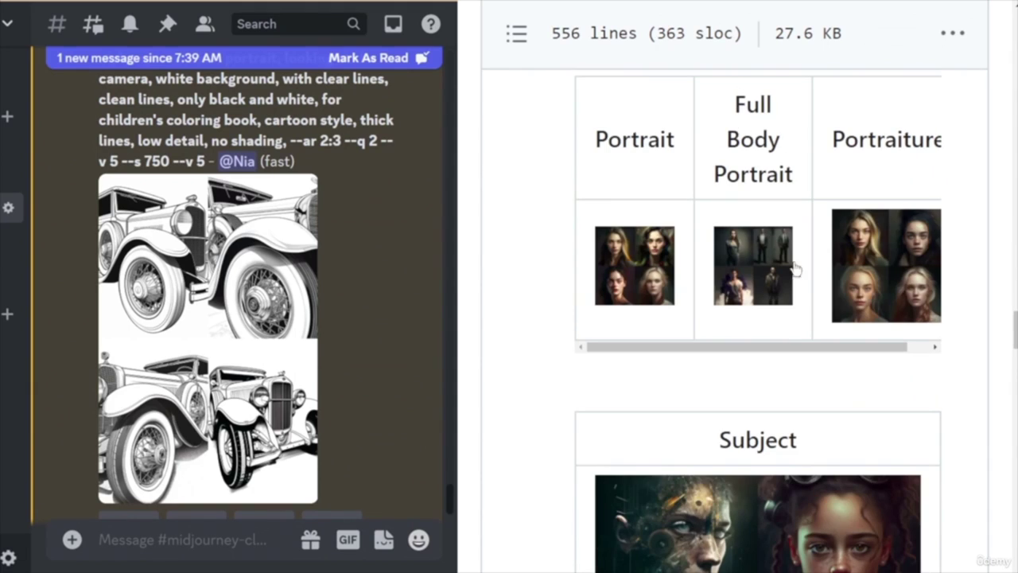
scroll(790, 311, "down", 10)
scroll(791, 313, "up", 2)
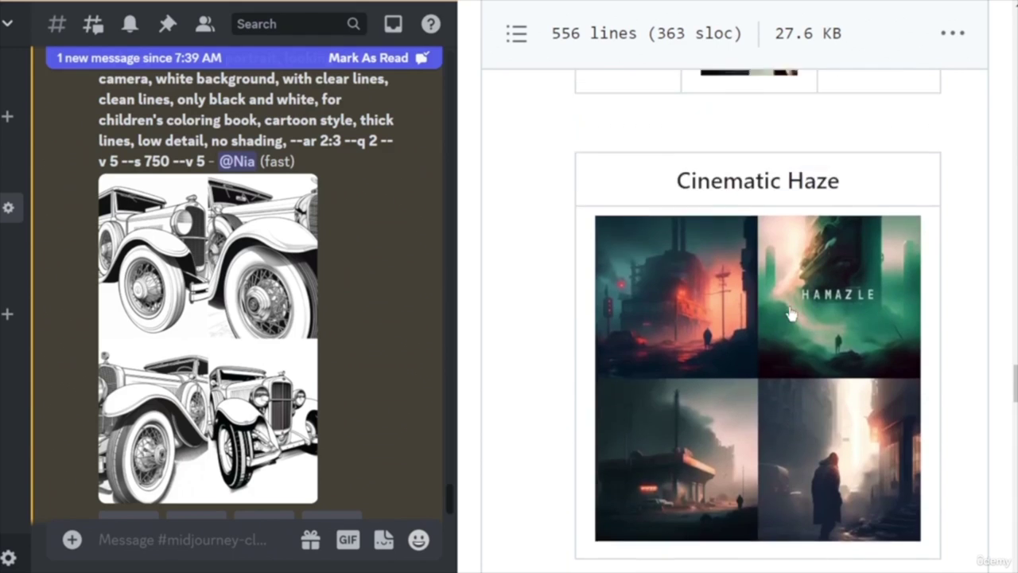
scroll(790, 313, "down", 8)
scroll(790, 312, "up", 4)
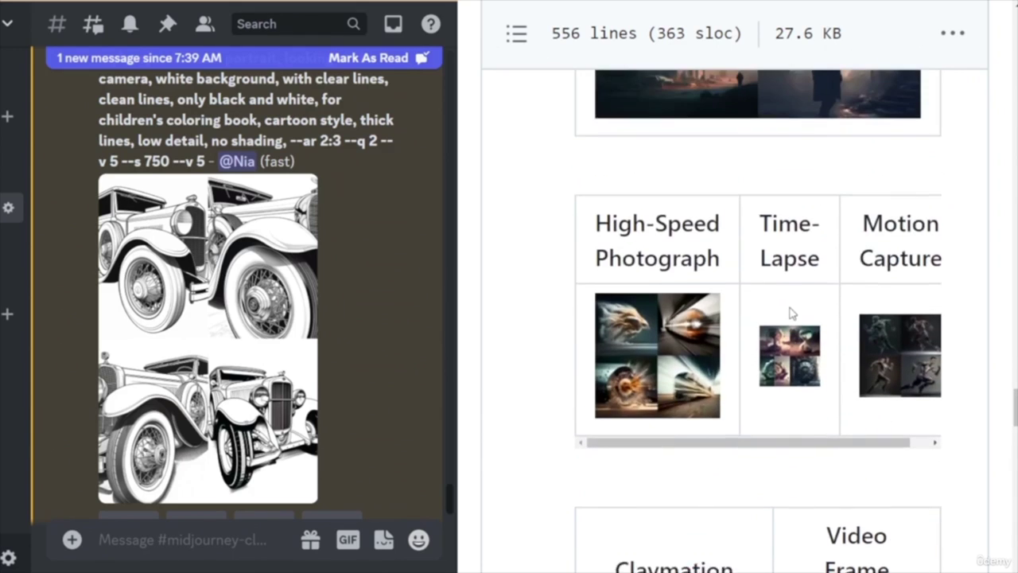
scroll(789, 307, "down", 6)
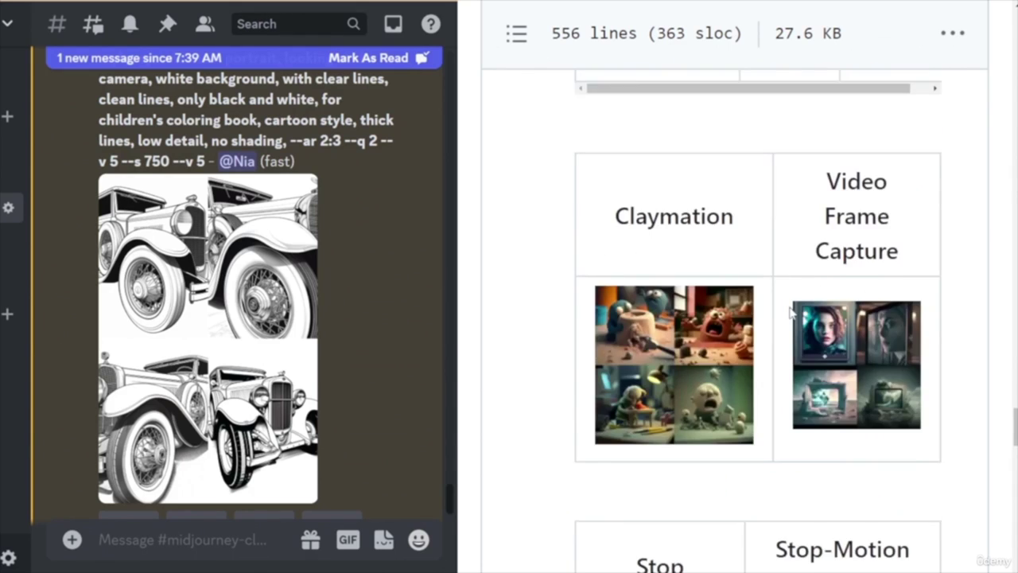
scroll(799, 228, "up", 10)
scroll(800, 227, "up", 5)
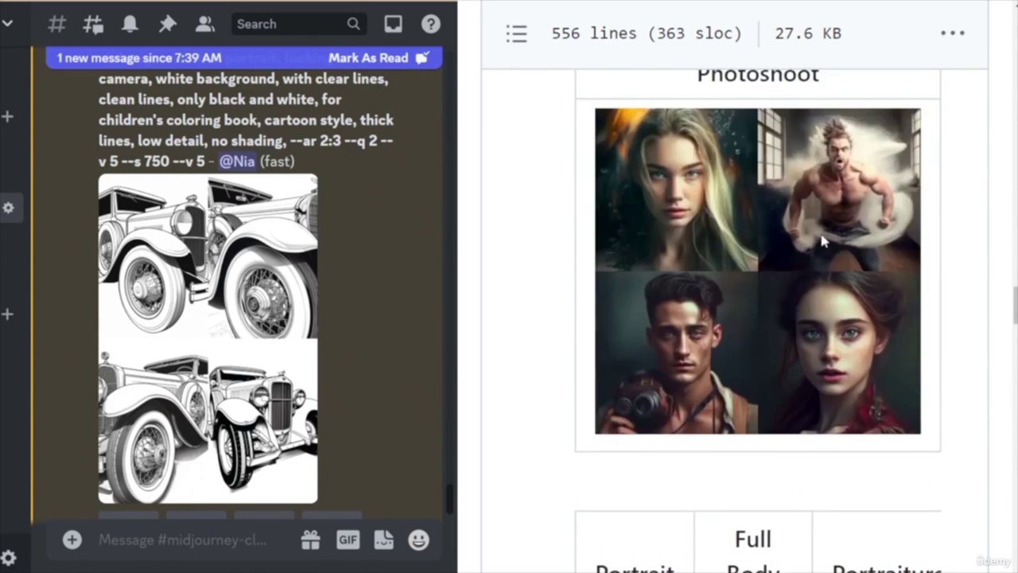
left_click_drag(731, 318, 819, 381)
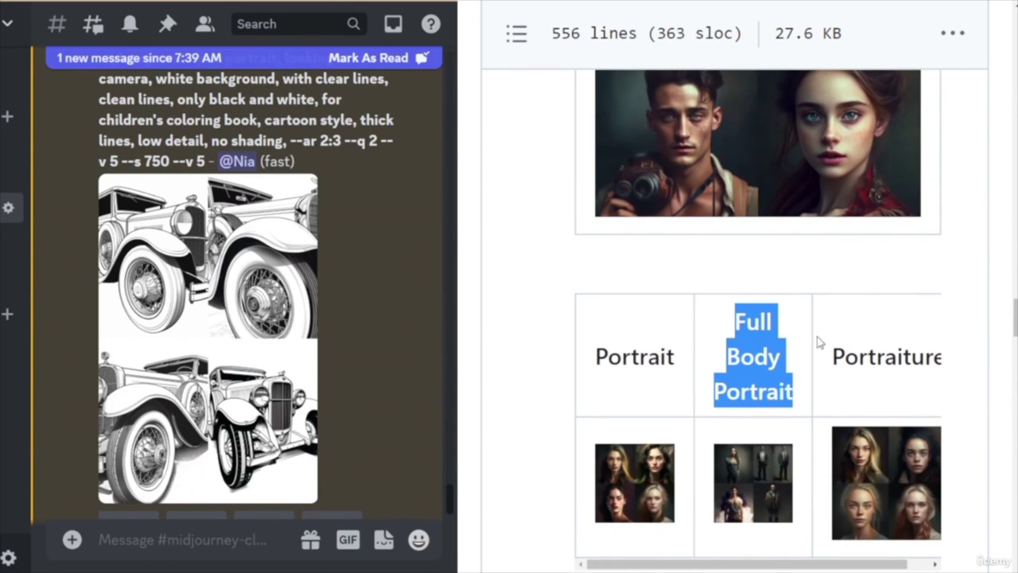
key("alt+Tab")
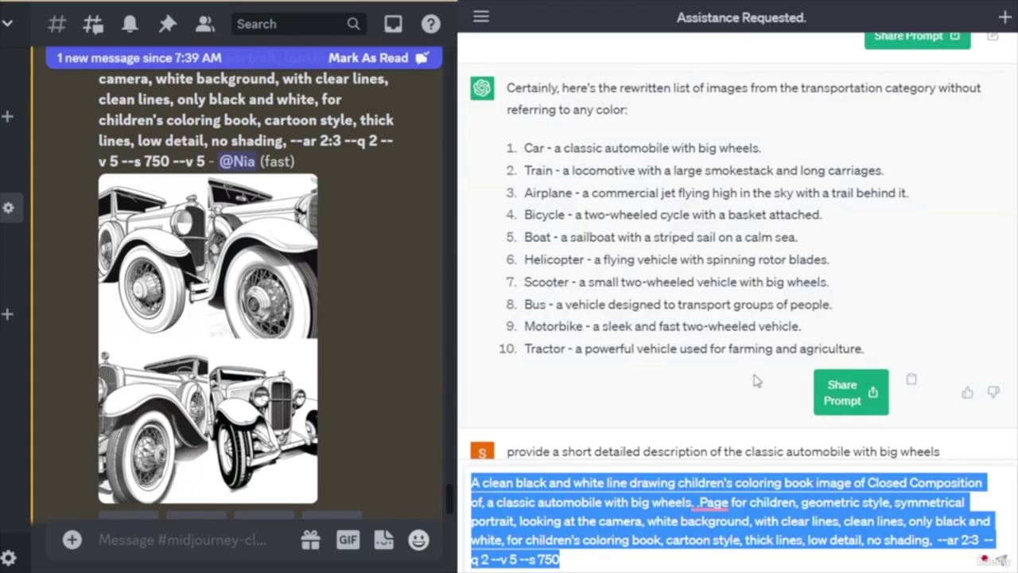
- Insert ', Full Body Portrait' after 'Closed Composition' and select the whole prompt
left_click(876, 527)
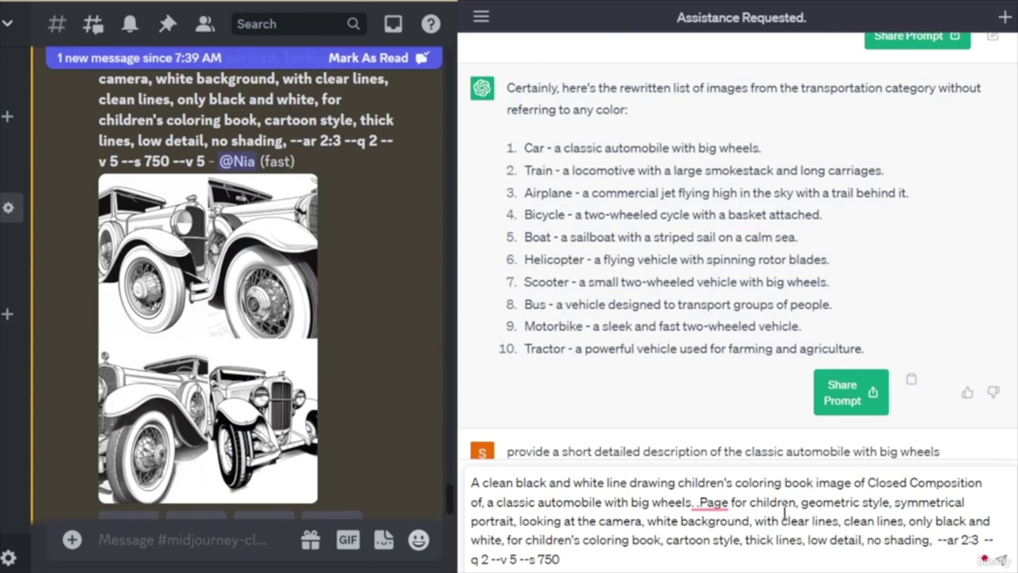
left_click(868, 482)
key("BackSpace")
type(", Full Body Portrait")
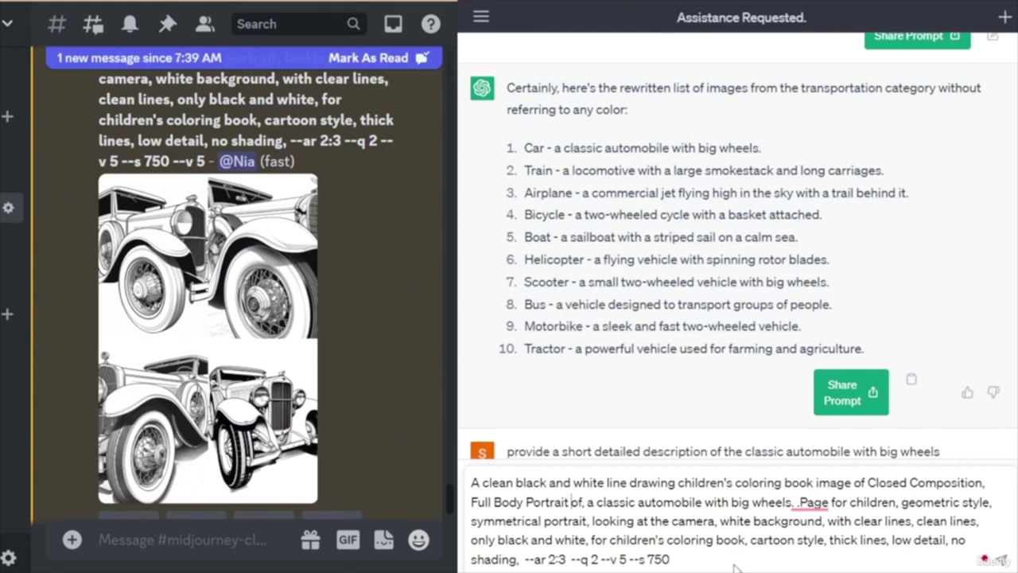
left_click_drag(712, 569, 471, 482)
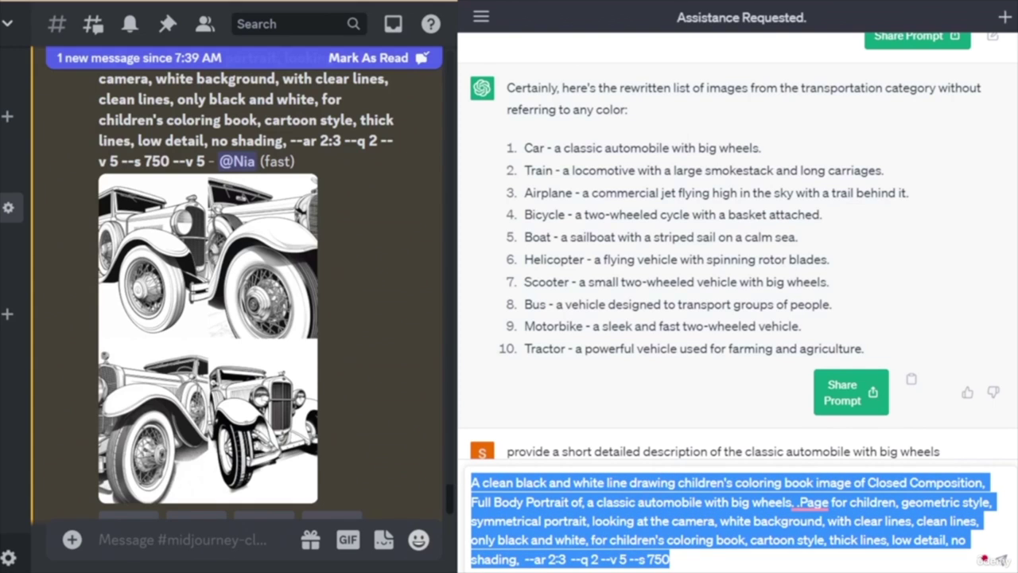
- Submit the Full Body Portrait prompt to Midjourney via /imagine
left_click(149, 545)
type("/imagine")
key("Tab")
type("A clean black and white line drawing children's coloring book image of Closed Composition, Full Body Portrait of, a classic automobile with big wheels. .Page for children, geometric style, symmetrical portrait, looking at the camera, white background, with clear lines, clean lines, only black and white, for children's coloring book, cartoon style, thick lines, low detail, no shading, --ar 2:3  --q 2 --v 5 --s 750")
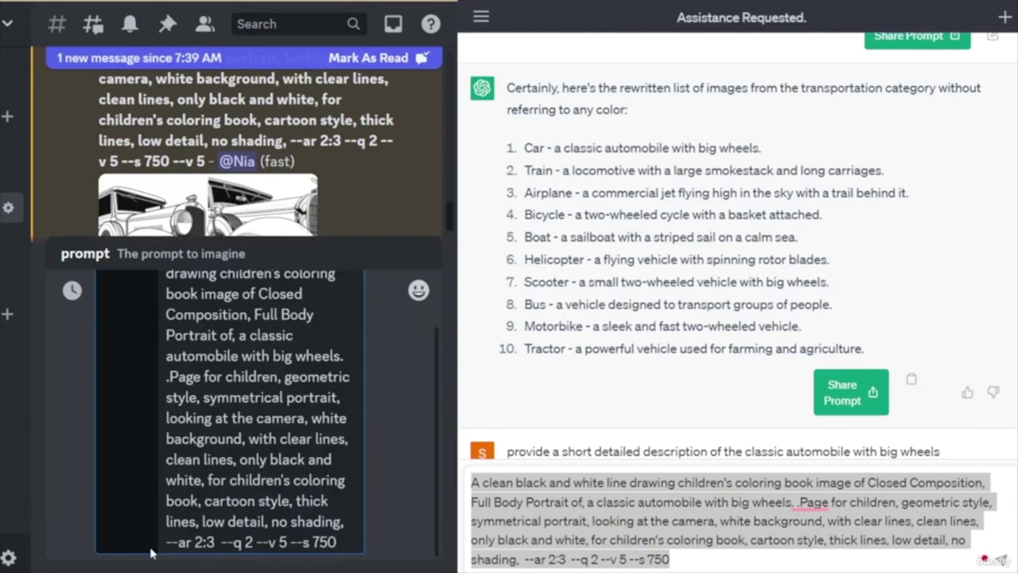
key("Return")
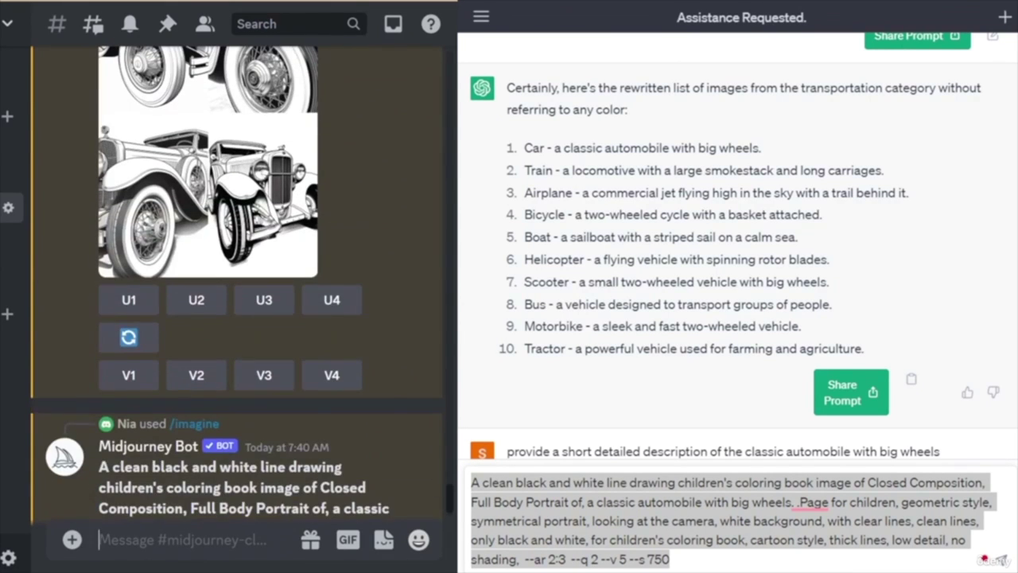
- Replace 'a classic automobile with big wheels.' in the ChatGPT draft with the detailed vintage-car description and copy the prompt
left_click(678, 251)
scroll(575, 211, "down", 5)
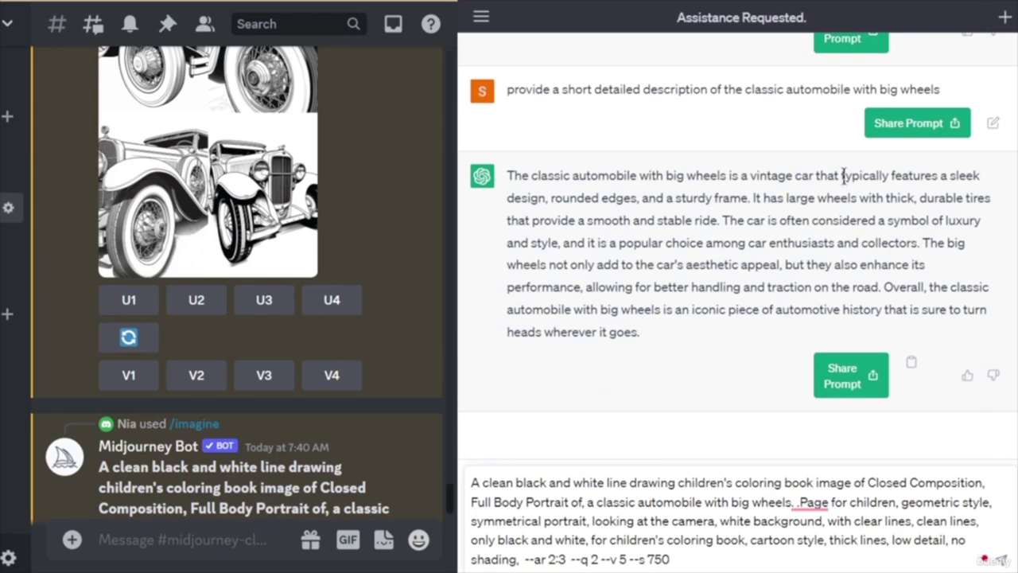
left_click_drag(740, 175, 884, 287)
key("ctrl+c")
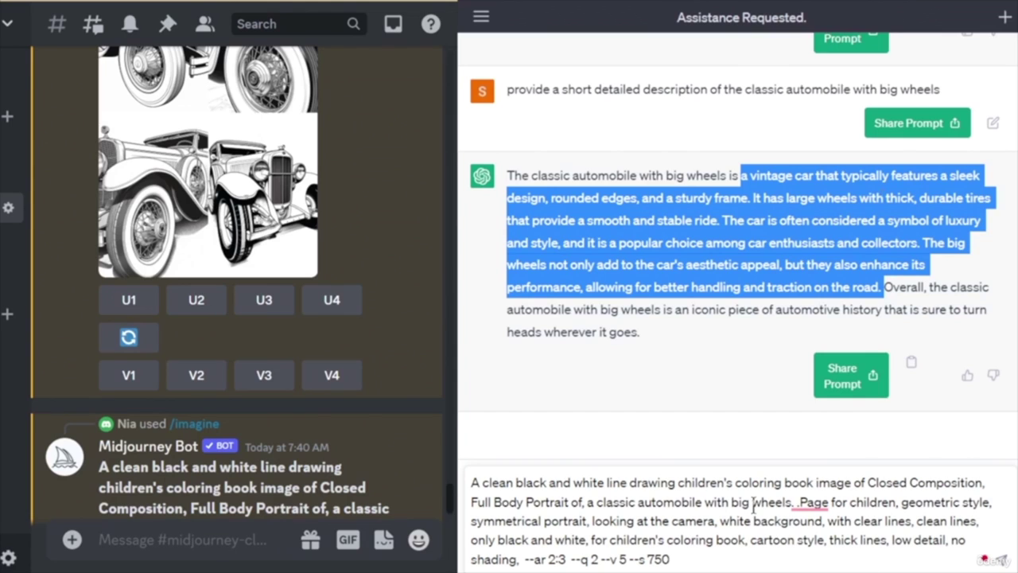
left_click_drag(795, 502, 587, 502)
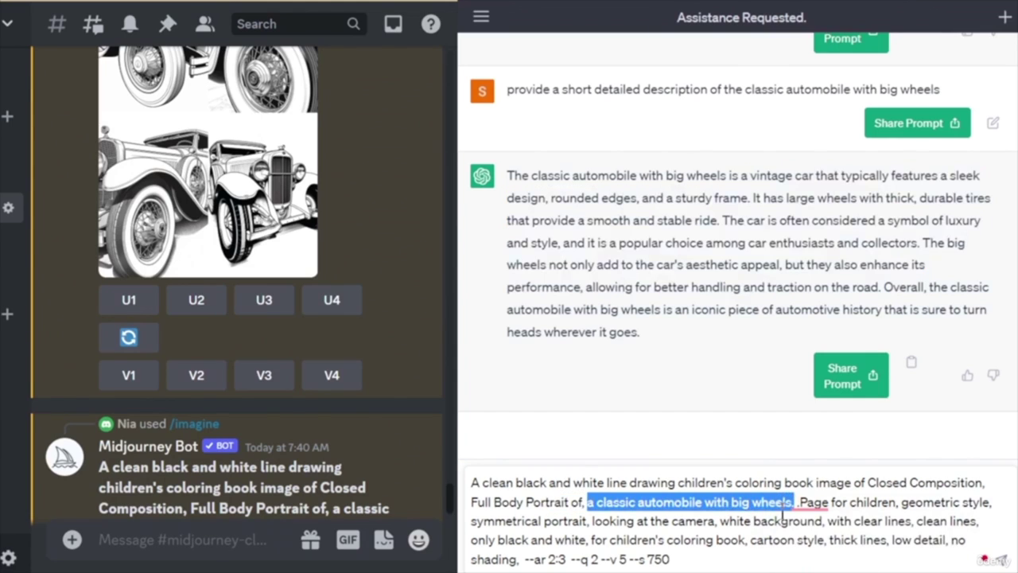
key("ctrl+v")
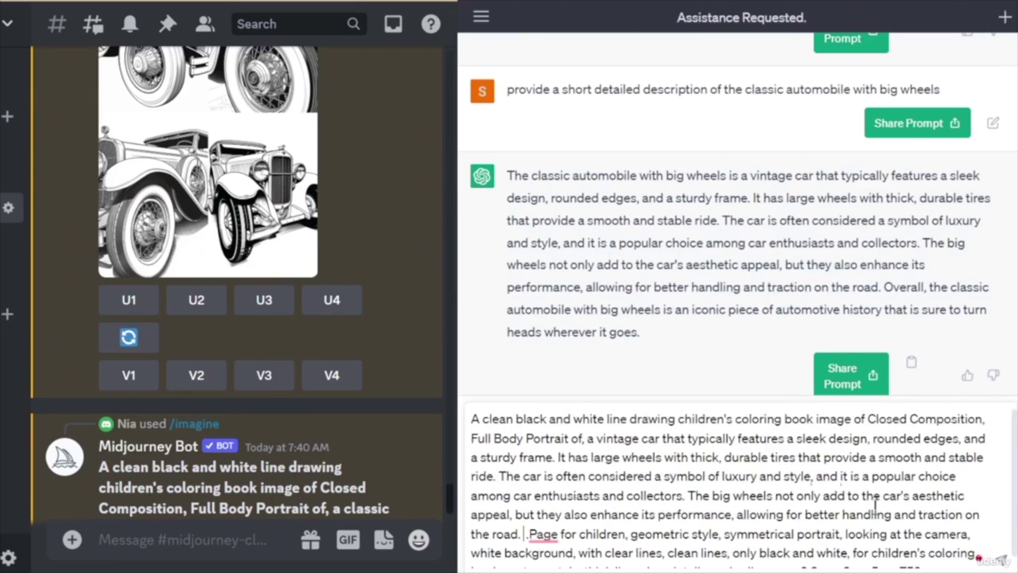
left_click_drag(924, 558, 472, 414)
key("ctrl+c")
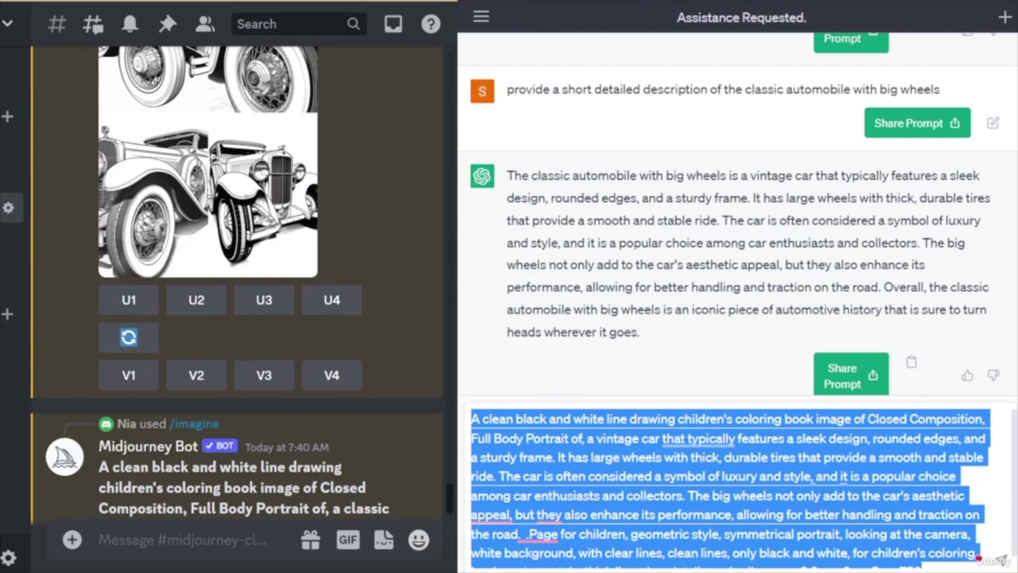
- Submit the expanded vintage-car prompt to the Midjourney bot with /imagine
left_click(186, 539)
type("/imagine")
key("Tab")
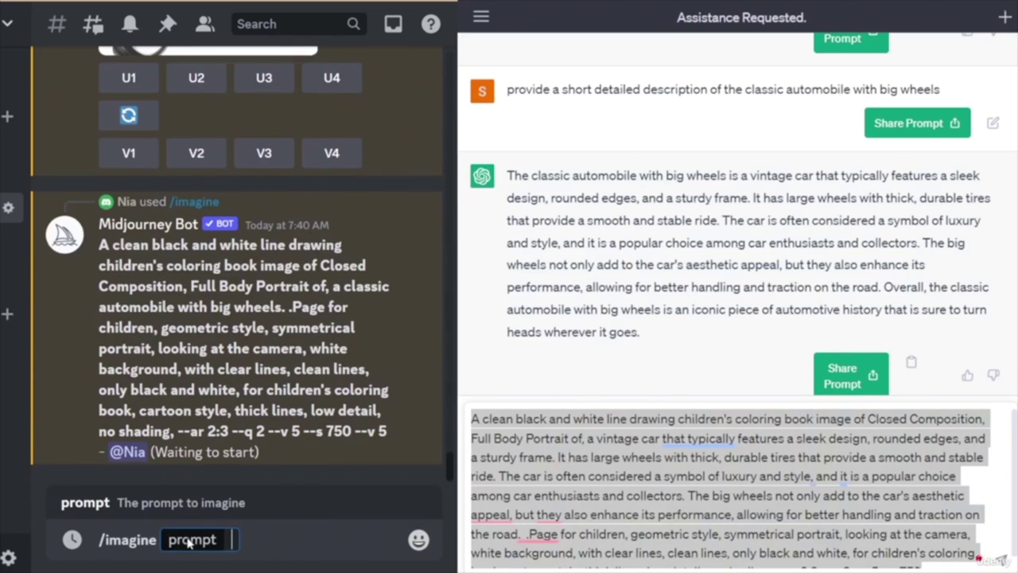
key("ctrl+v")
key("Return")
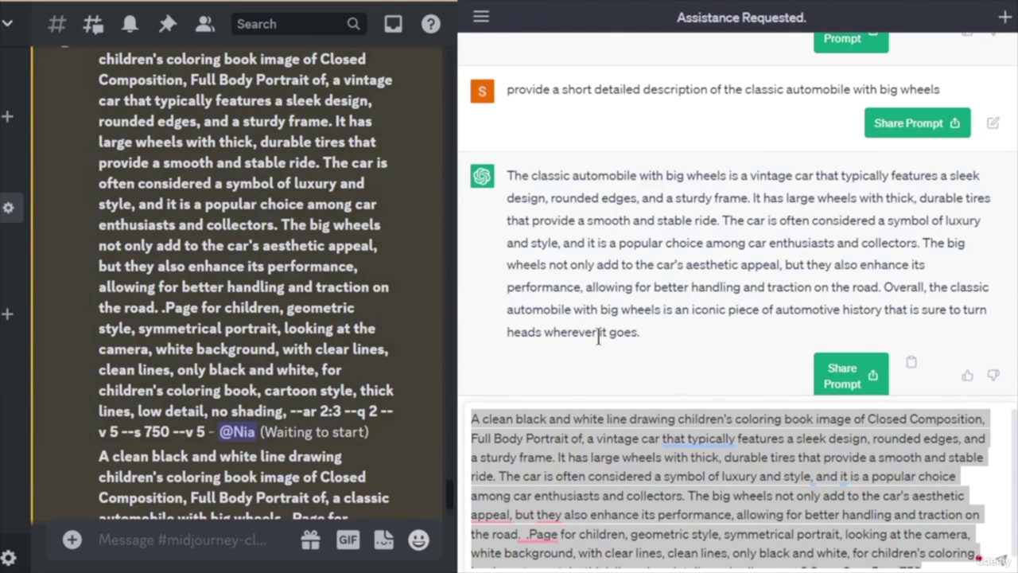
scroll(715, 477, "down", 1)
scroll(716, 238, "up", 5)
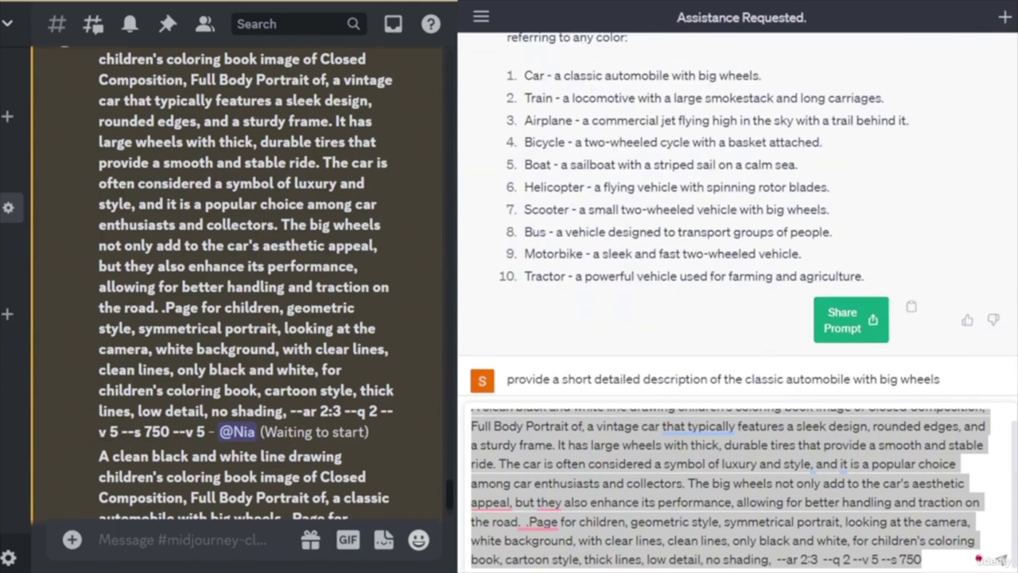
- Browse the portrait framing keywords on GitHub, then reroll the finished Closed Composition car grid
key("ctrl+Tab")
scroll(757, 373, "down", 9)
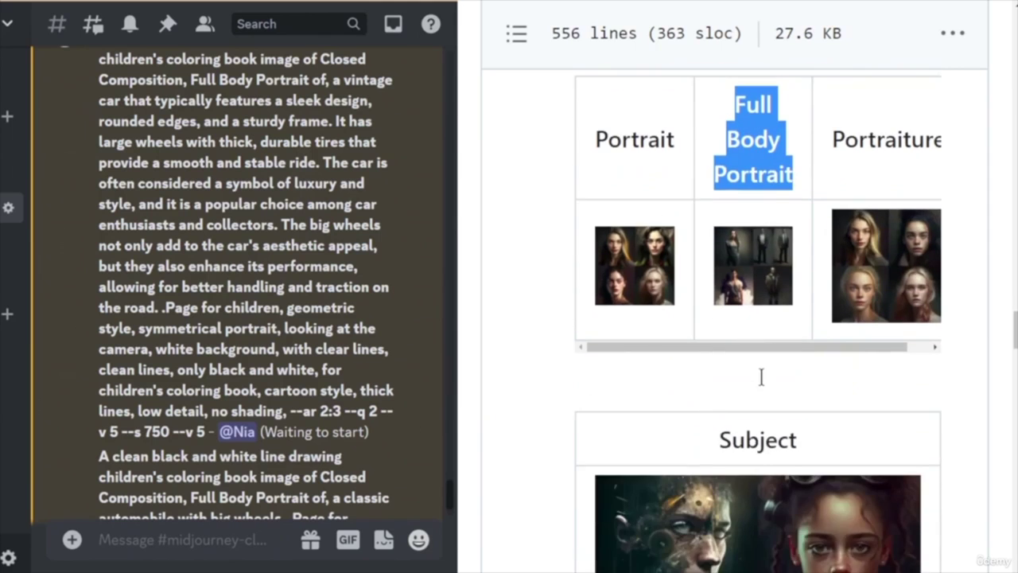
scroll(762, 384, "down", 3)
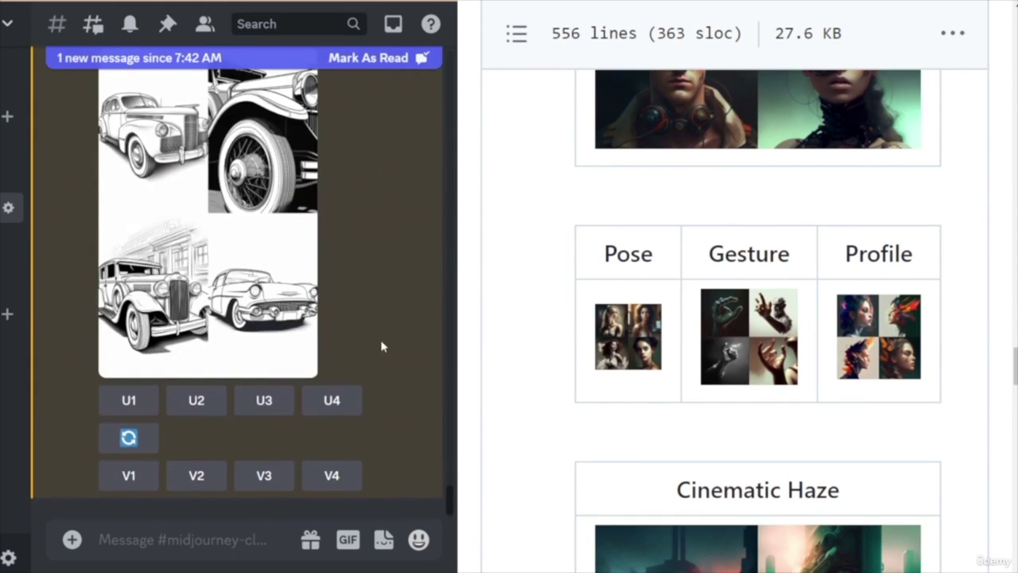
scroll(350, 326, "up", 2)
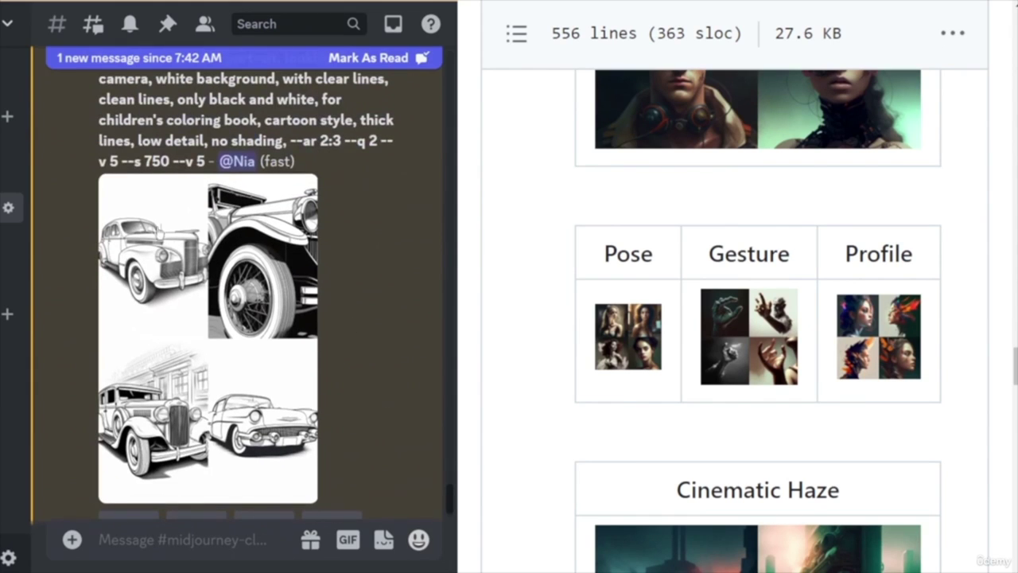
scroll(355, 357, "down", 2)
left_click(128, 438)
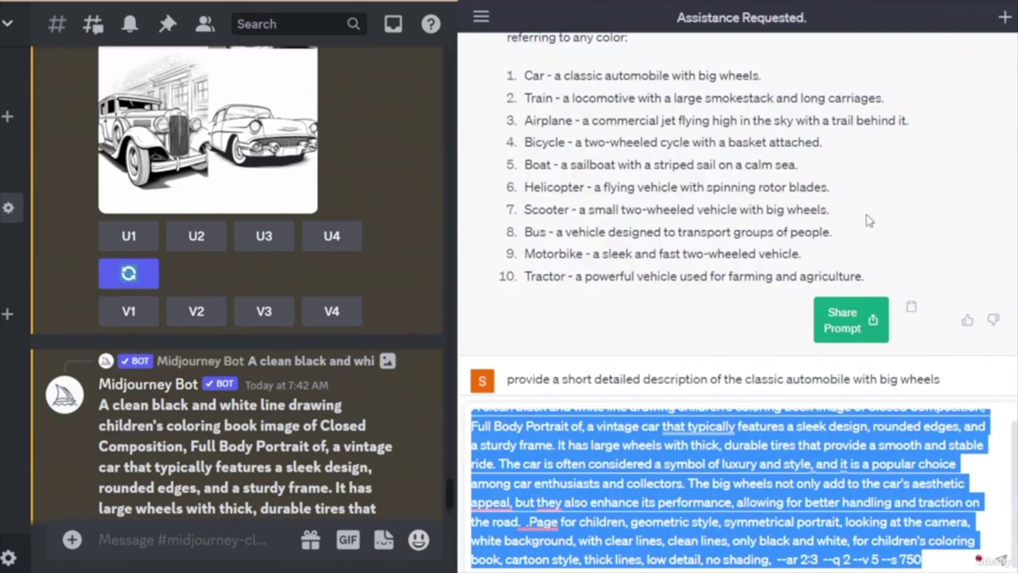
- Insert 'full image' so the draft reads 'a full image vintage car' and copy the whole prompt
left_click(906, 495)
scroll(904, 493, "up", 1)
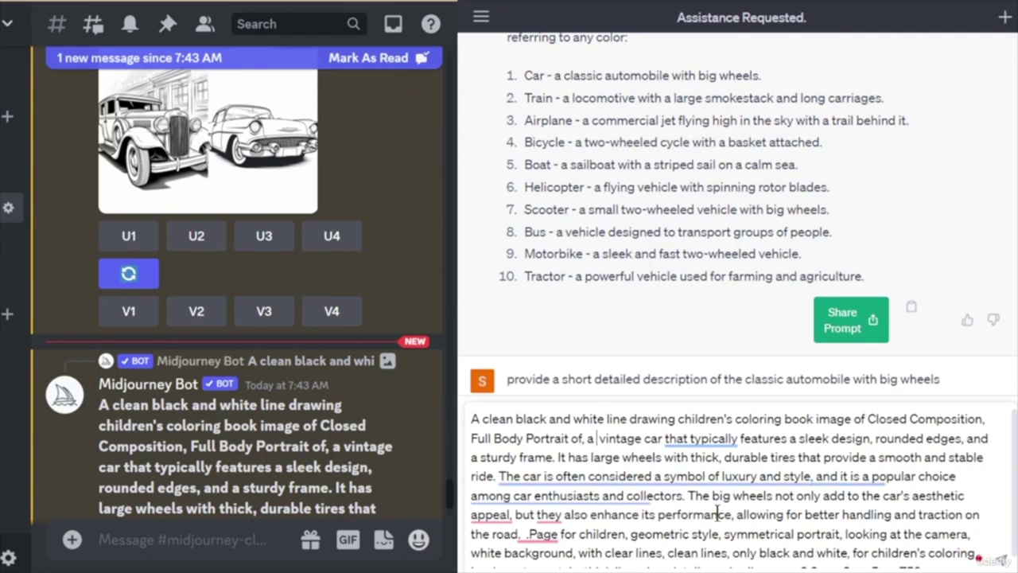
type("full imag")
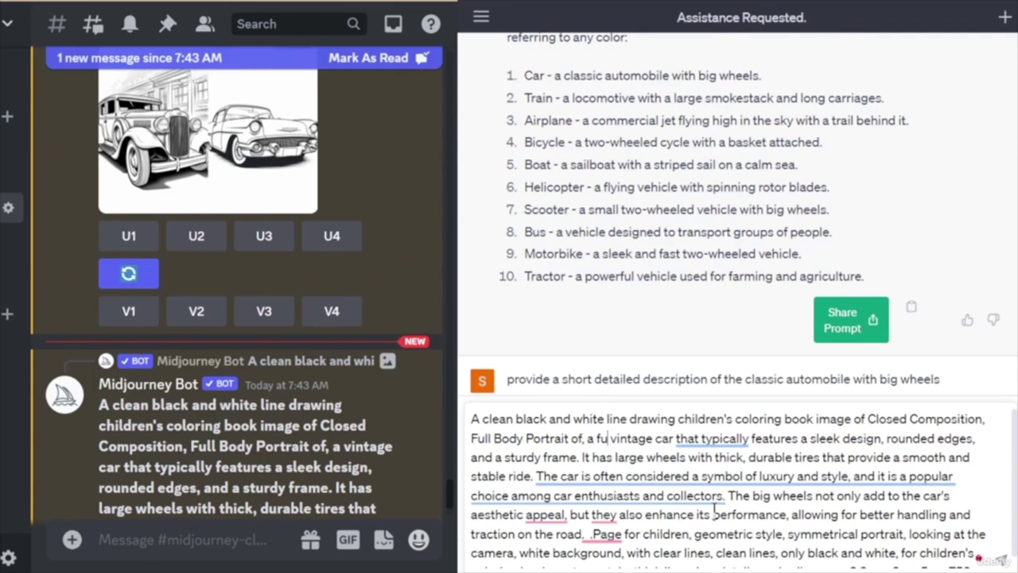
type("e")
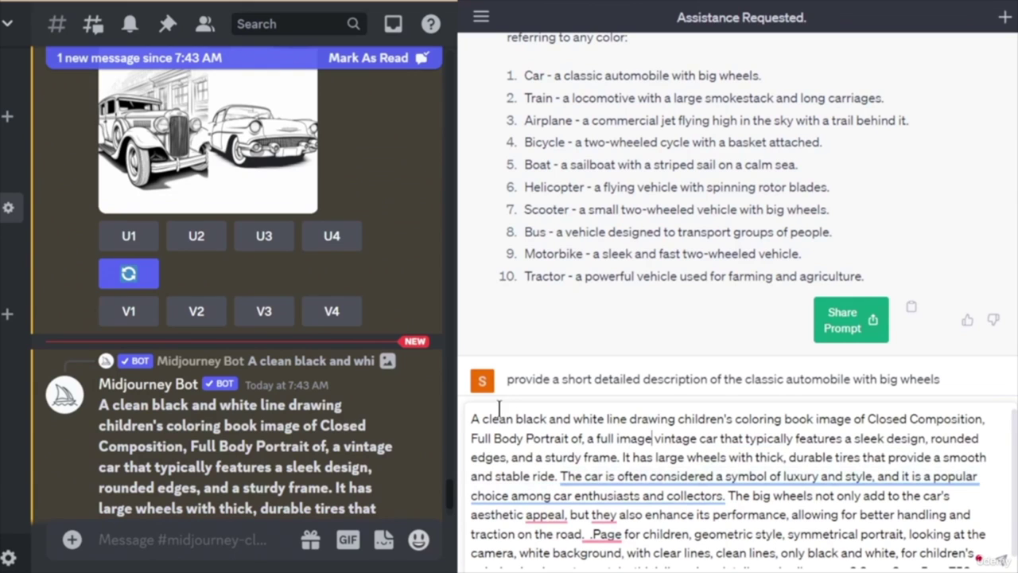
left_click_drag(468, 420, 927, 539)
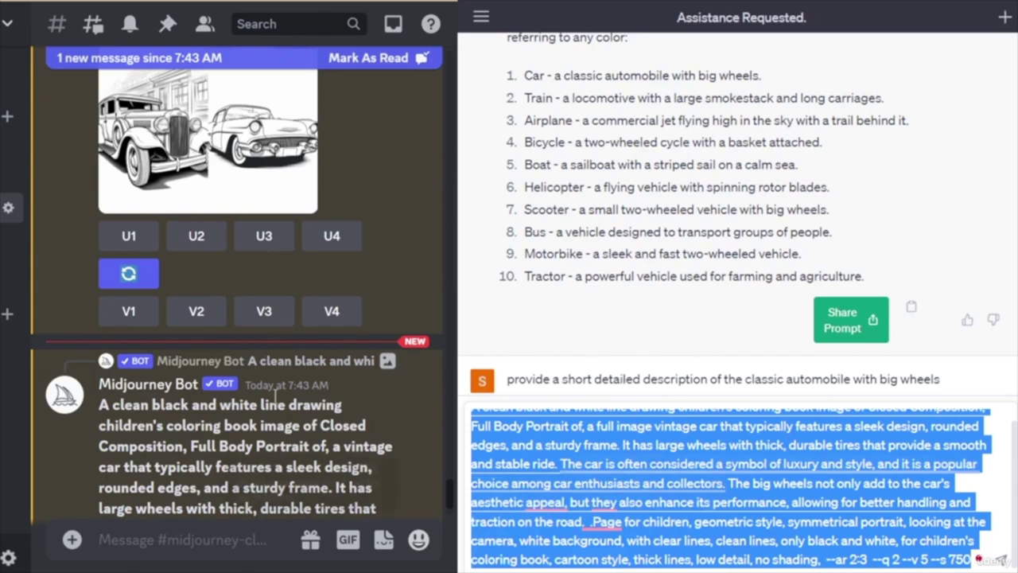
scroll(261, 389, "down", 5)
scroll(261, 389, "down", 5)
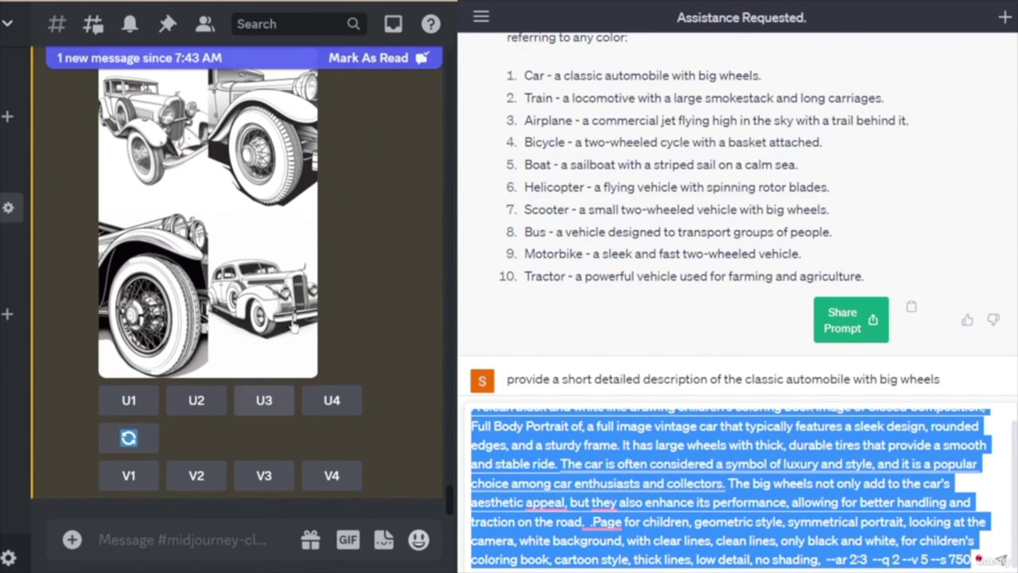
scroll(239, 278, "up", 1)
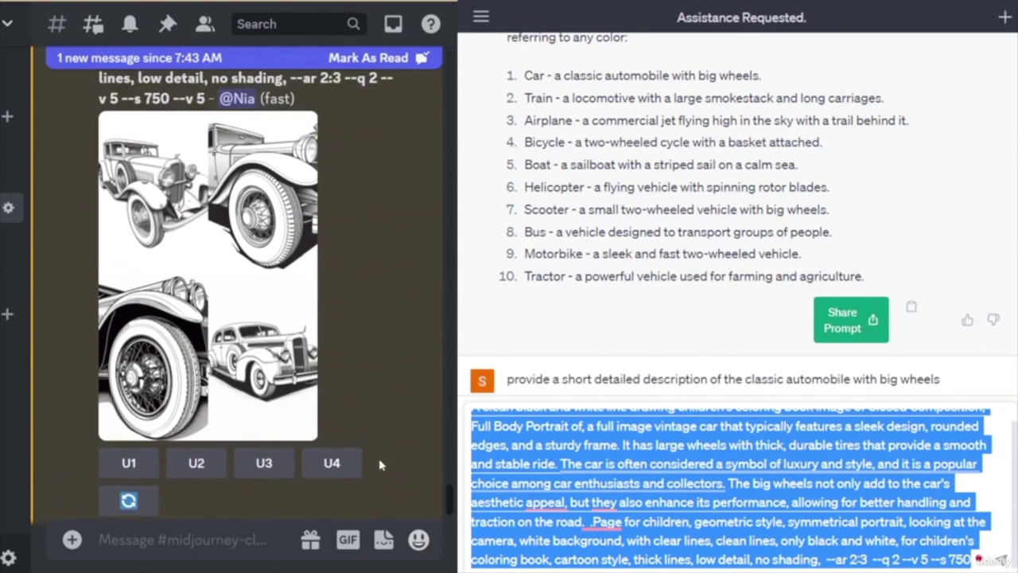
- Send the 'full image vintage car' prompt to the Midjourney bot and browse the returned line-art grids
scroll(346, 391, "down", 1)
left_click(134, 438)
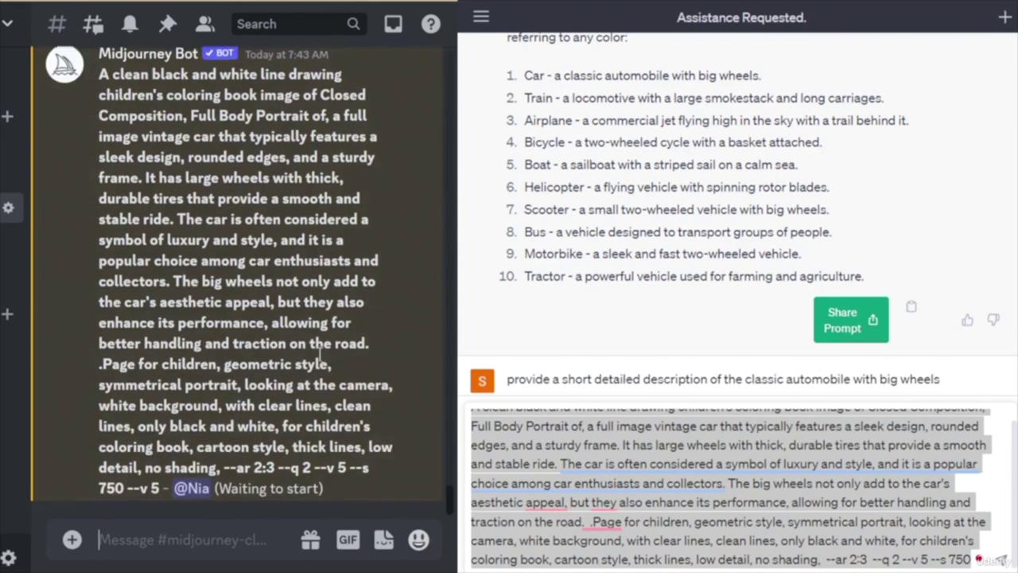
scroll(183, 363, "up", 1)
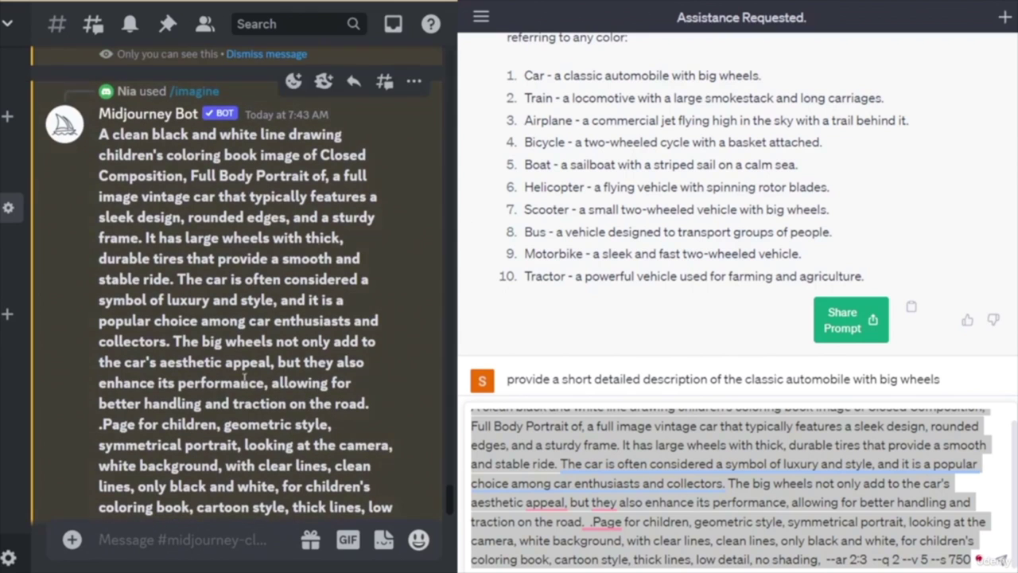
scroll(245, 291, "up", 5)
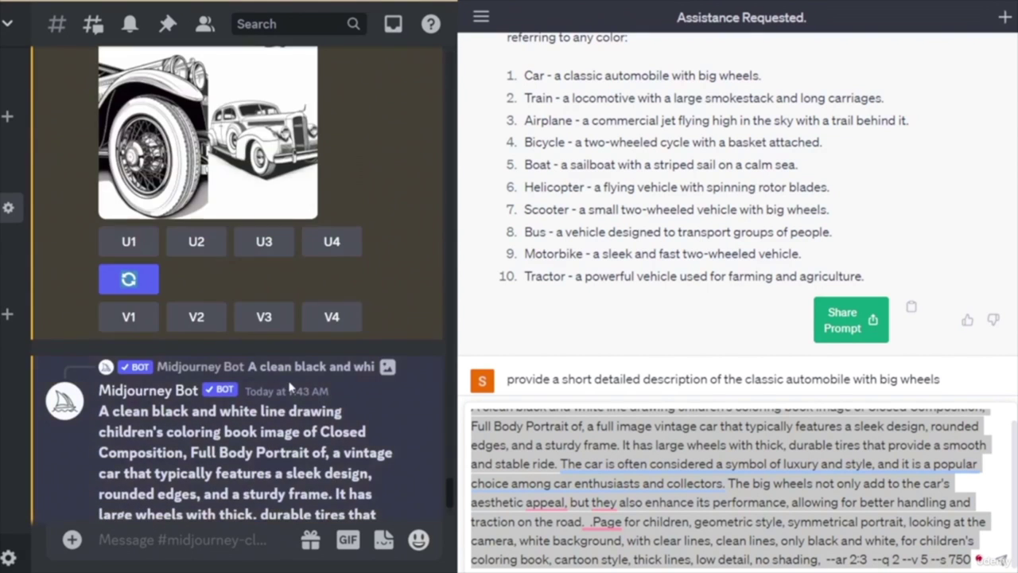
scroll(292, 391, "down", 10)
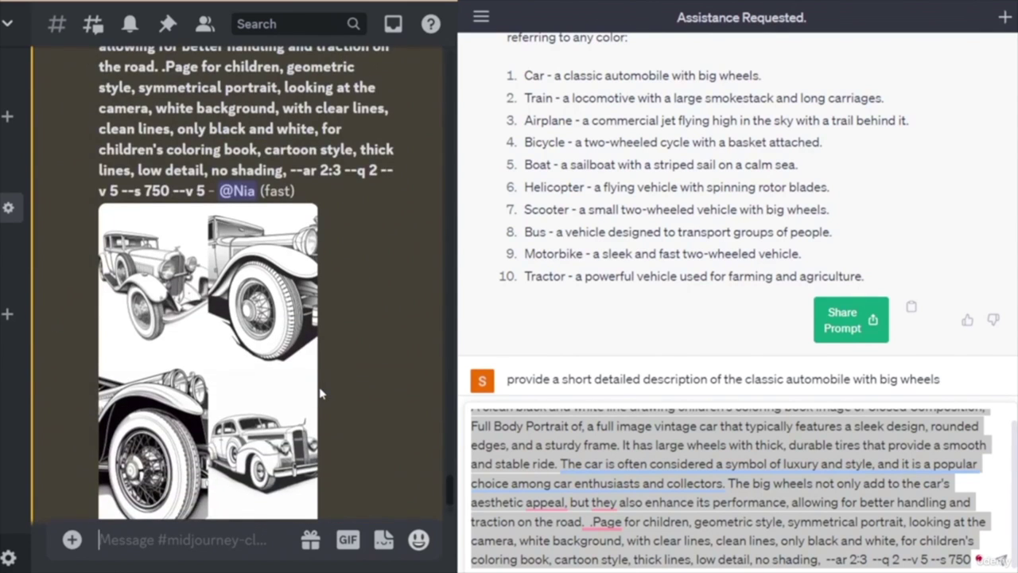
scroll(350, 372, "up", 2)
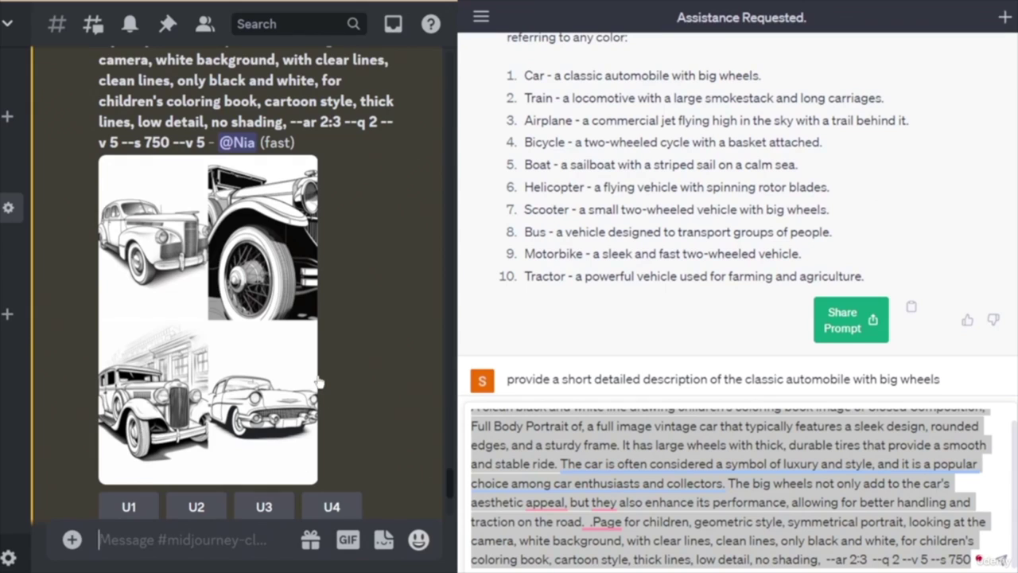
scroll(350, 381, "down", 10)
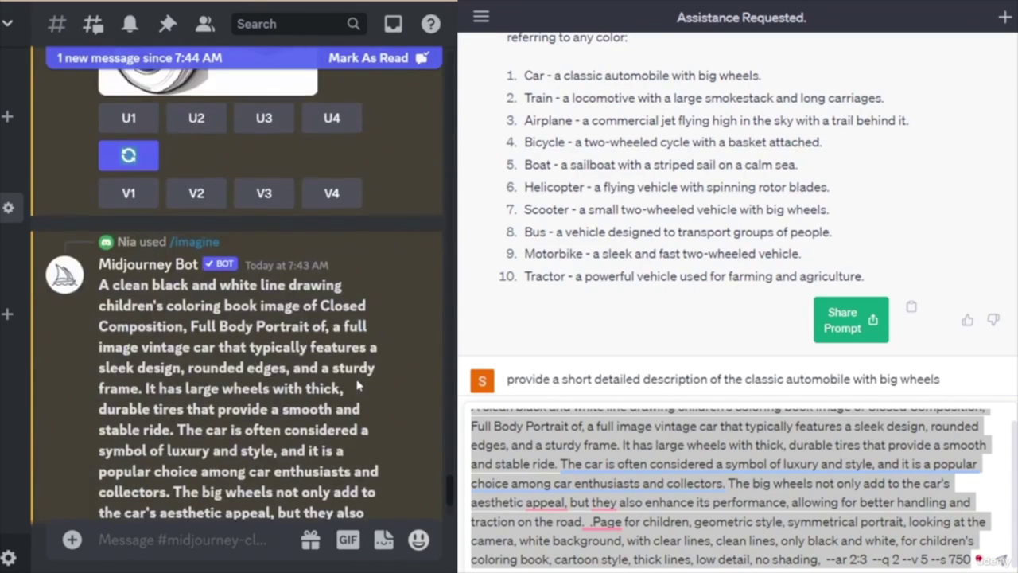
scroll(355, 386, "down", 10)
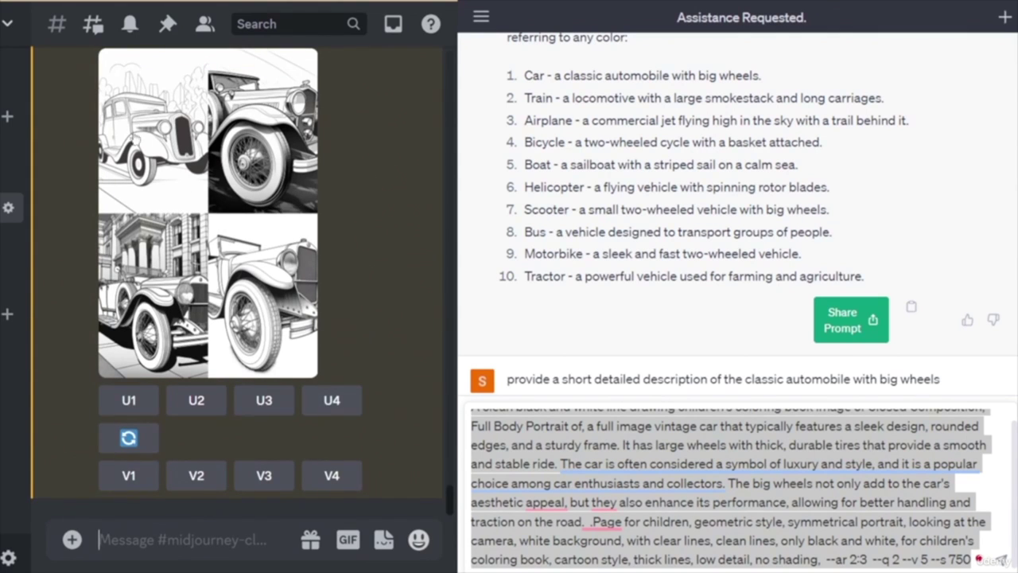
scroll(350, 366, "down", 15)
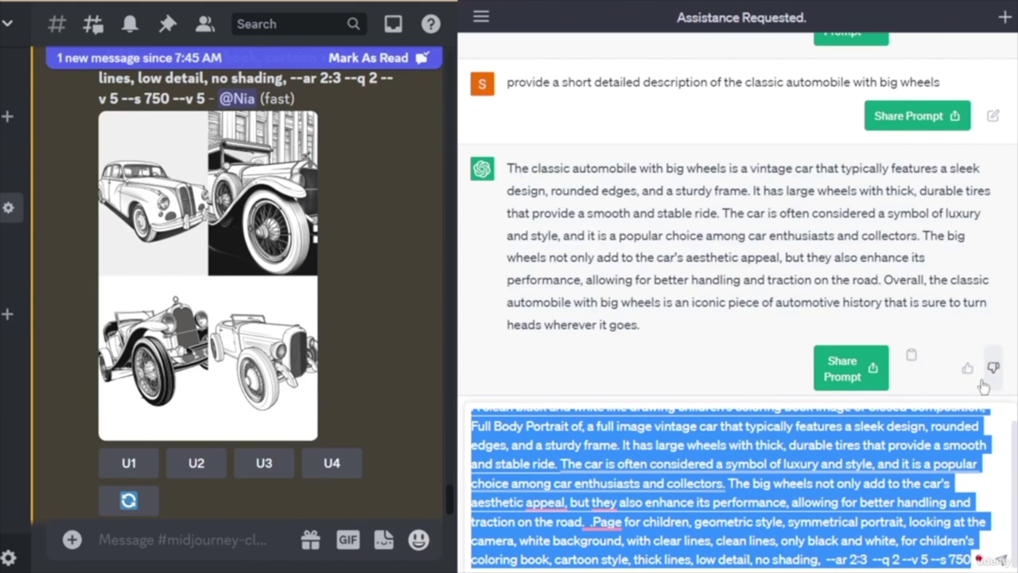
- Cut the long description so the draft reads 'a classic automobile with big wheels driving down a scenic road', then copy it
left_click(796, 501)
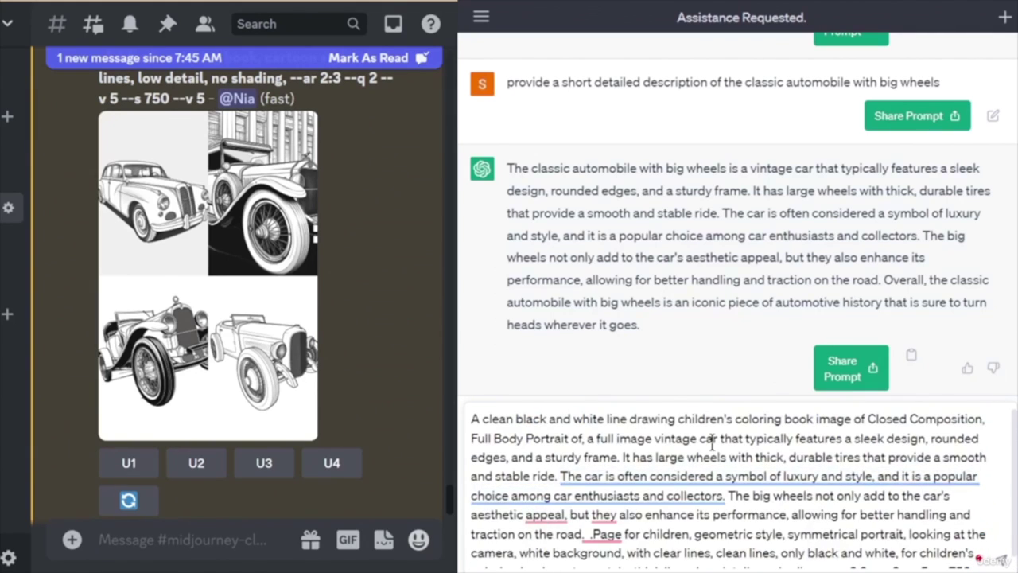
left_click_drag(586, 437, 586, 522)
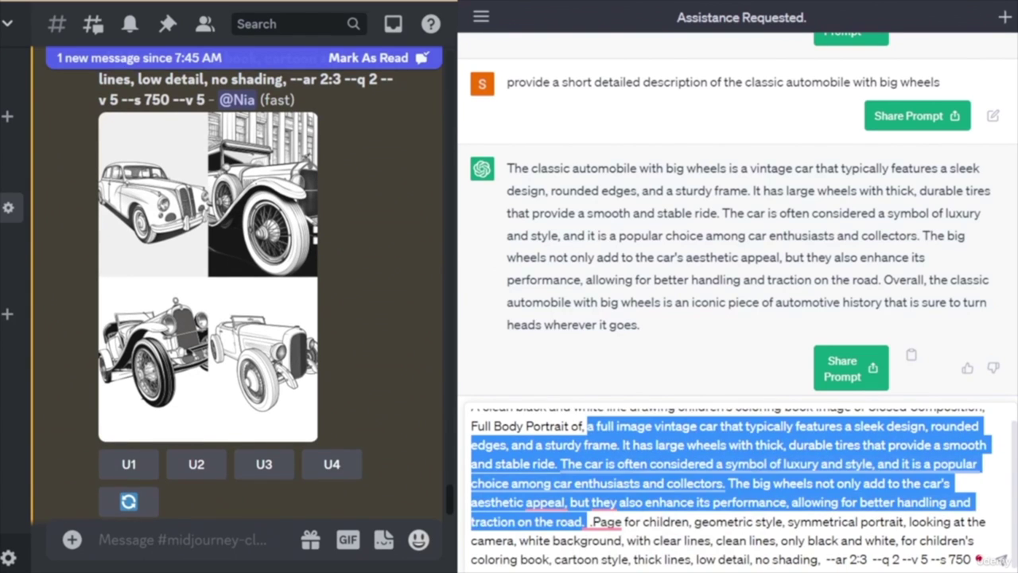
key("BackSpace")
scroll(756, 323, "up", 6)
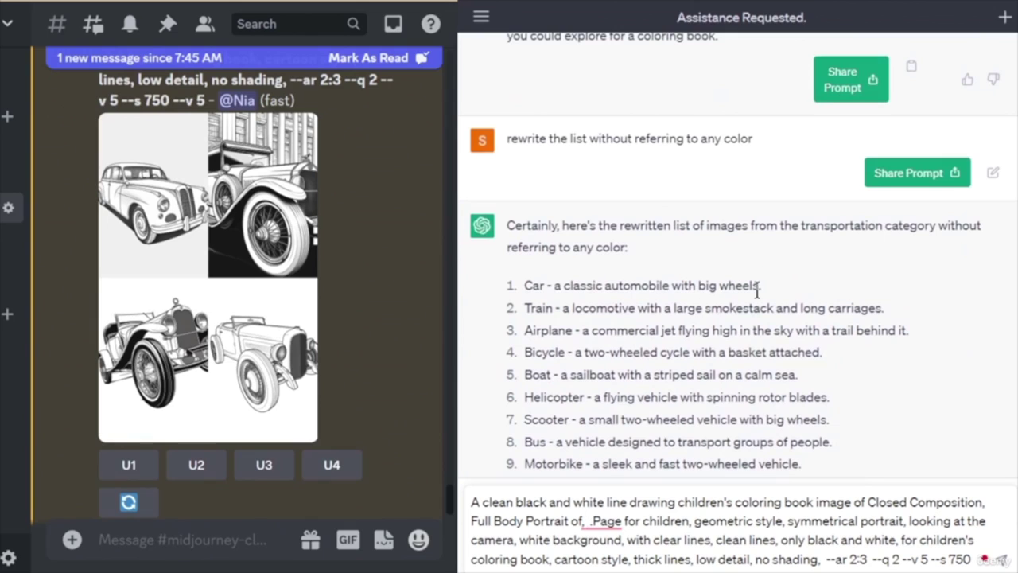
left_click_drag(554, 284, 762, 285)
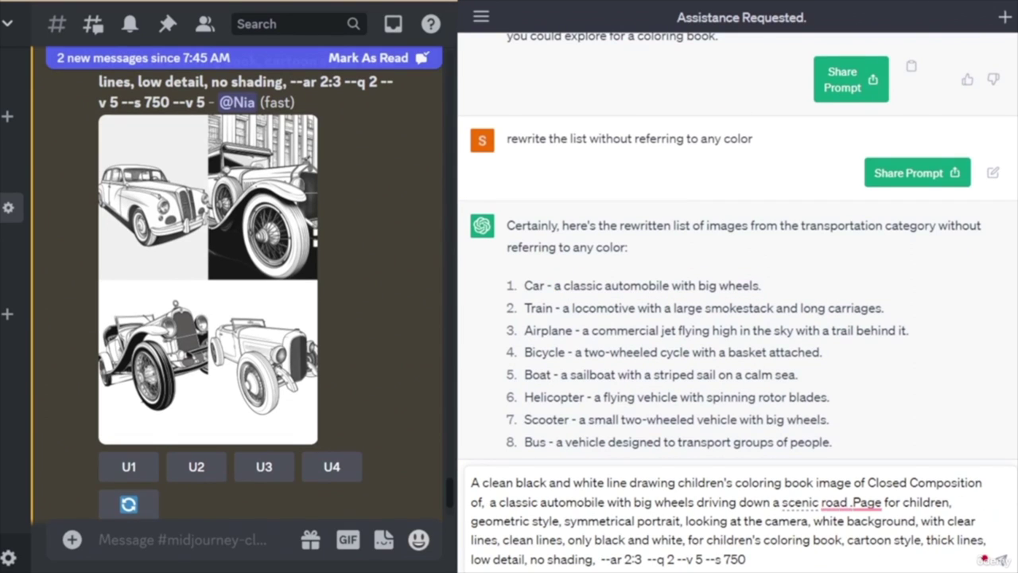
left_click_drag(819, 561, 465, 475)
key("ctrl+c")
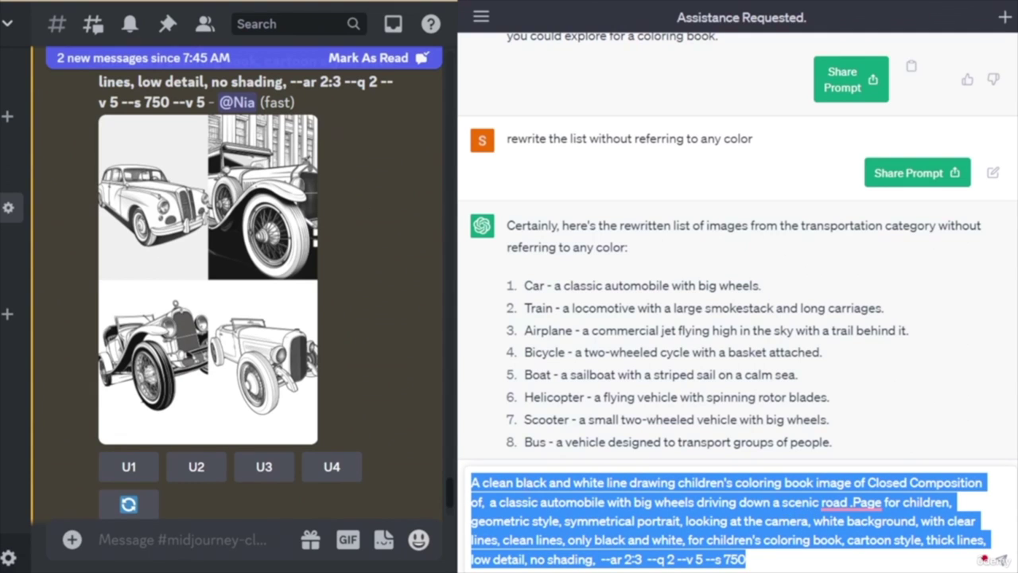
- Start a new /imagine command in the Midjourney Discord chat
left_click(172, 531)
type("/imagine")
key("Tab")
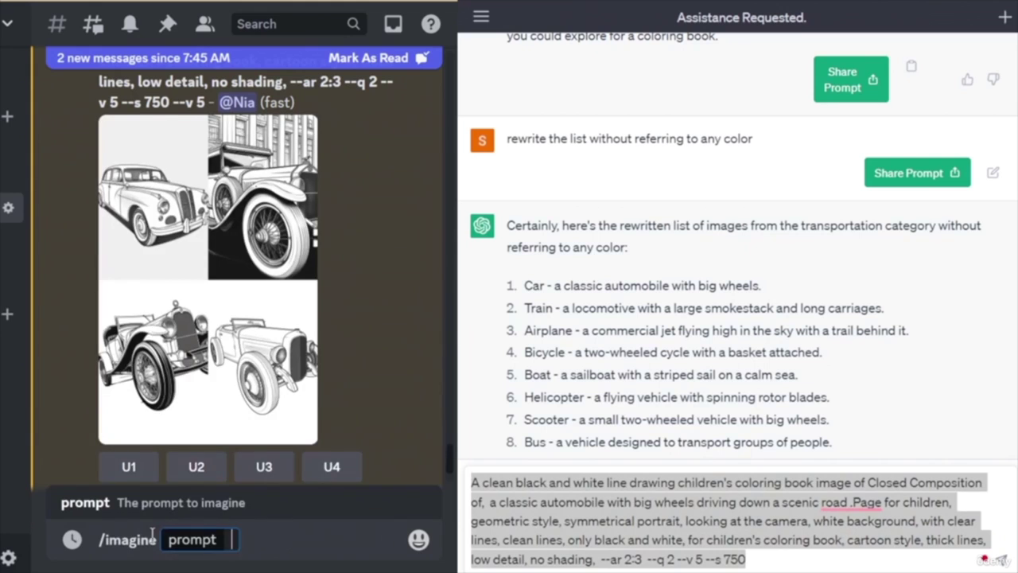
- Submit the scenic-road classic-automobile prompt and view the returned four-car line-art grid
key("ctrl+v")
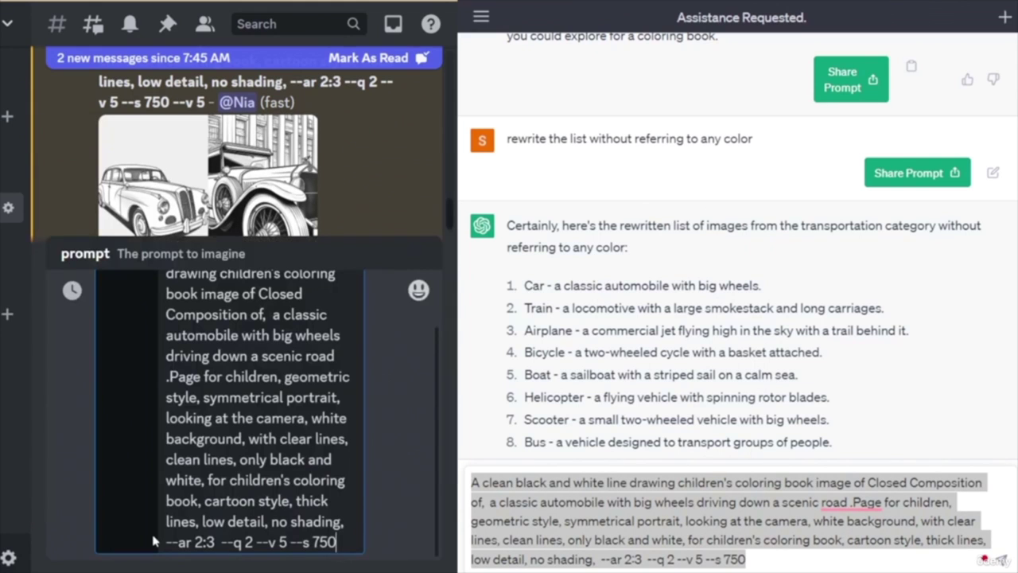
key("Return")
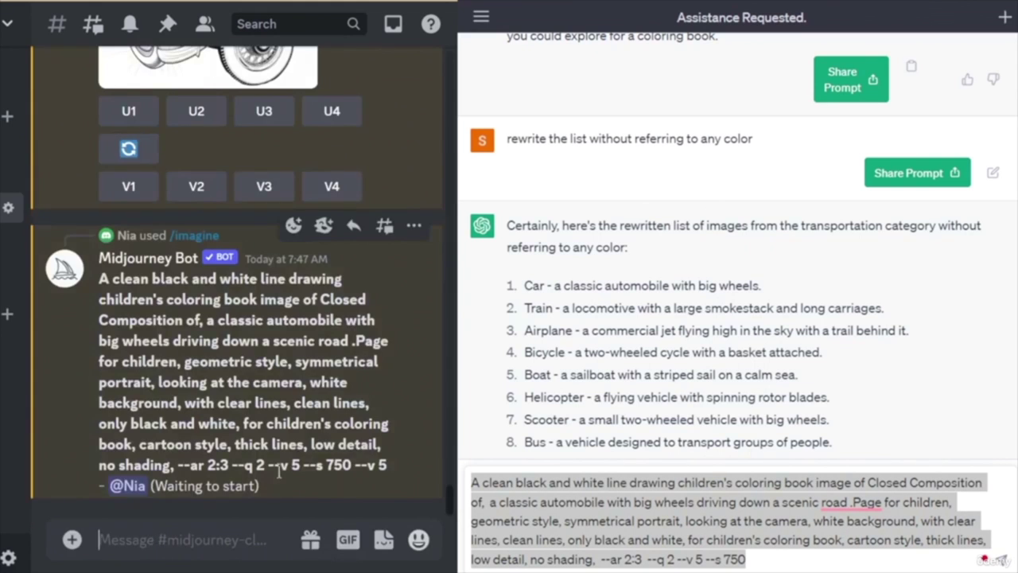
scroll(366, 356, "up", 3)
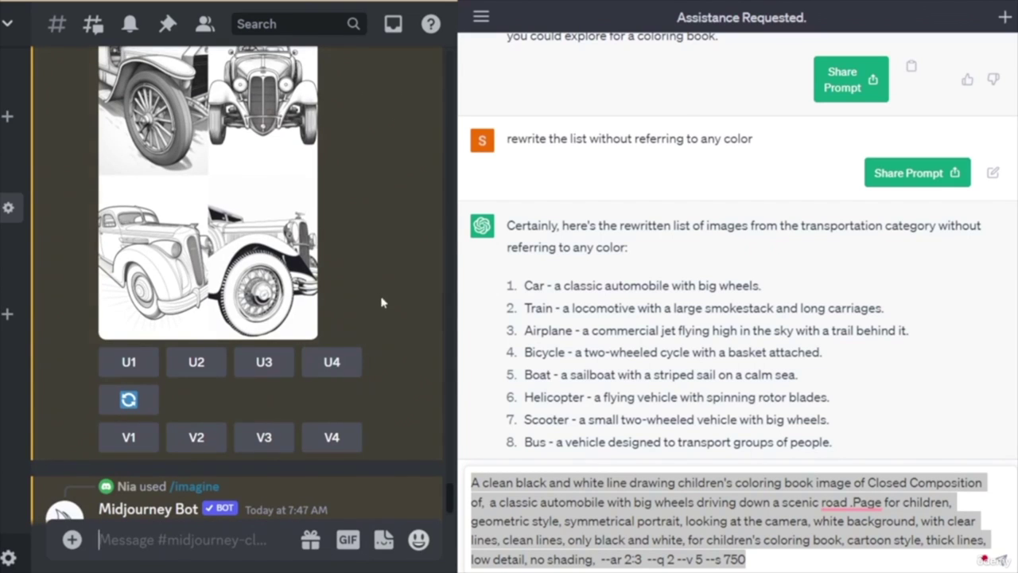
scroll(361, 256, "up", 2)
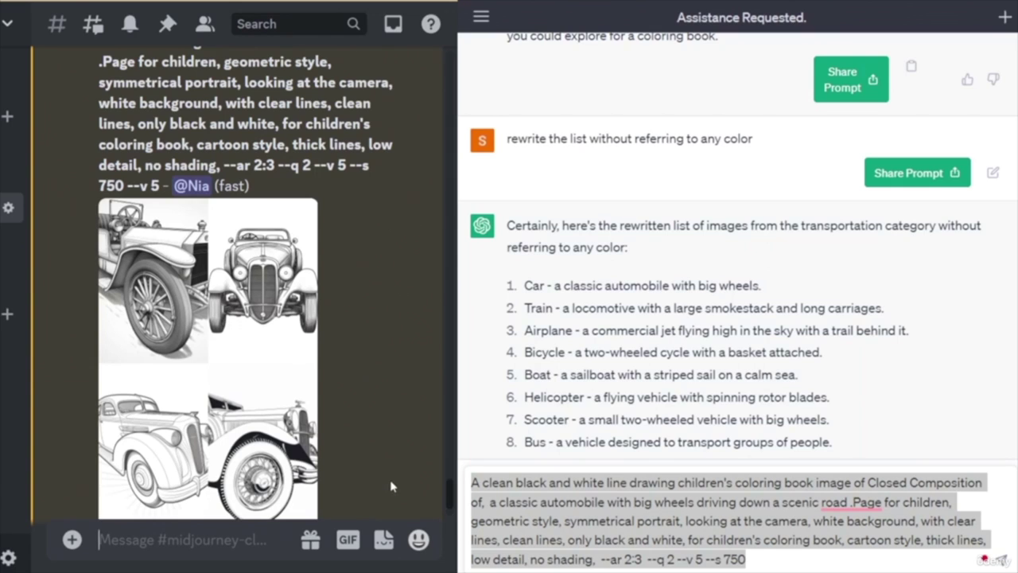
scroll(392, 486, "down", 5)
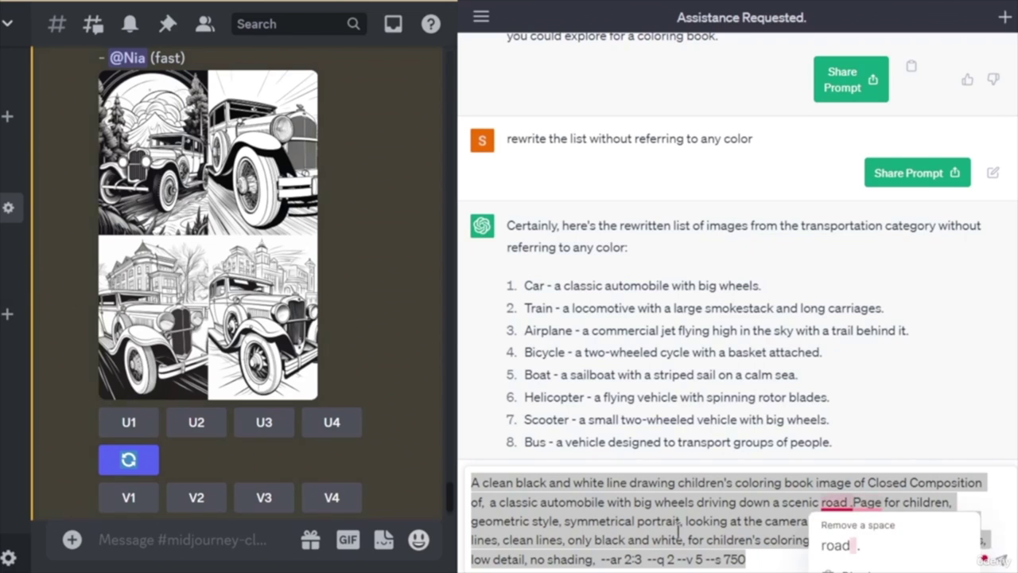
- Insert 'zoomed out view of' before 'a classic automobile' in the draft and copy the whole prompt
left_click(489, 502)
type("zoom")
type("ed out v")
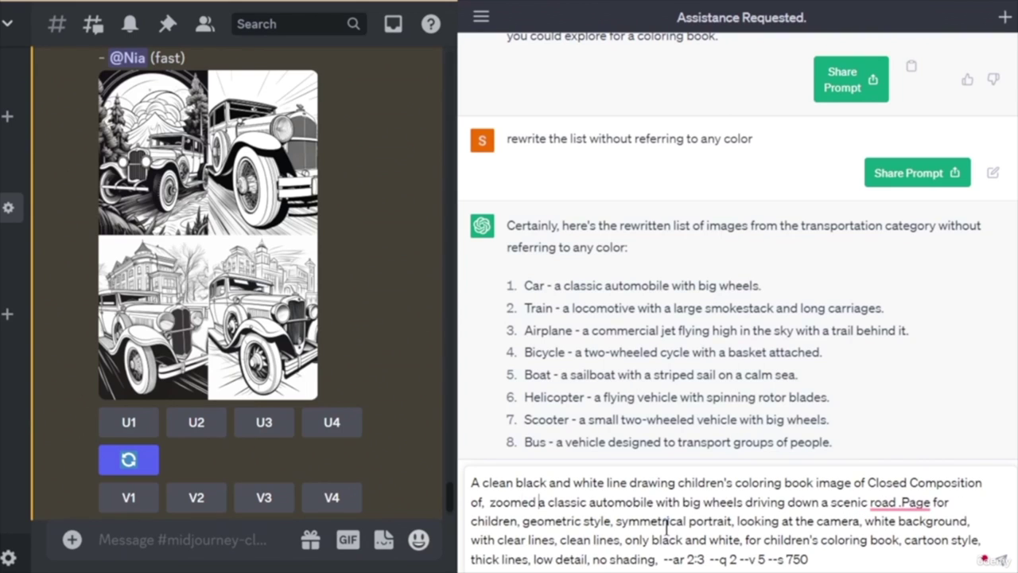
type("iew of")
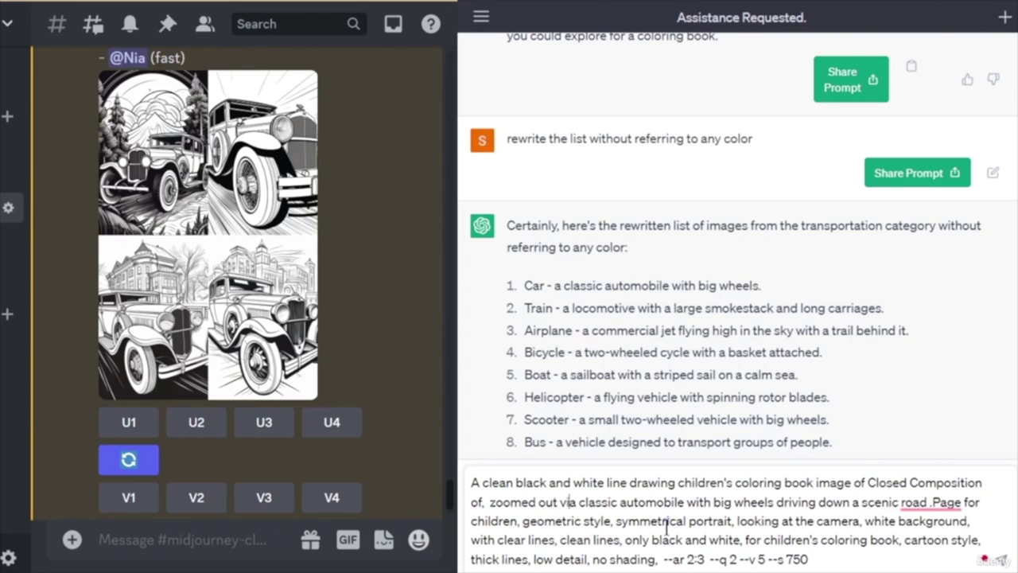
left_click_drag(848, 561, 471, 473)
key("ctrl+c")
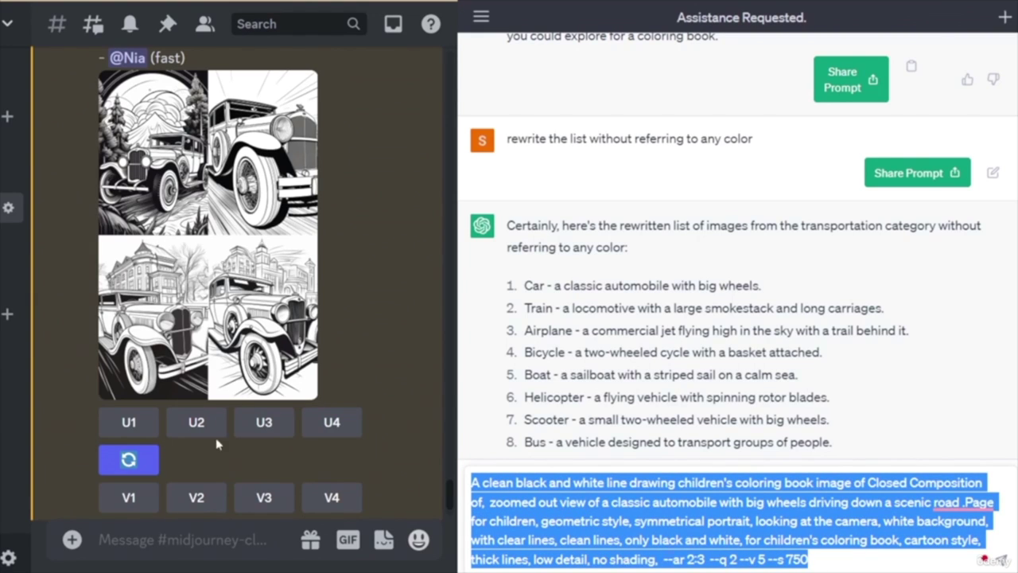
- Submit the zoomed-out classic-automobile prompt to Midjourney with /imagine
left_click(161, 541)
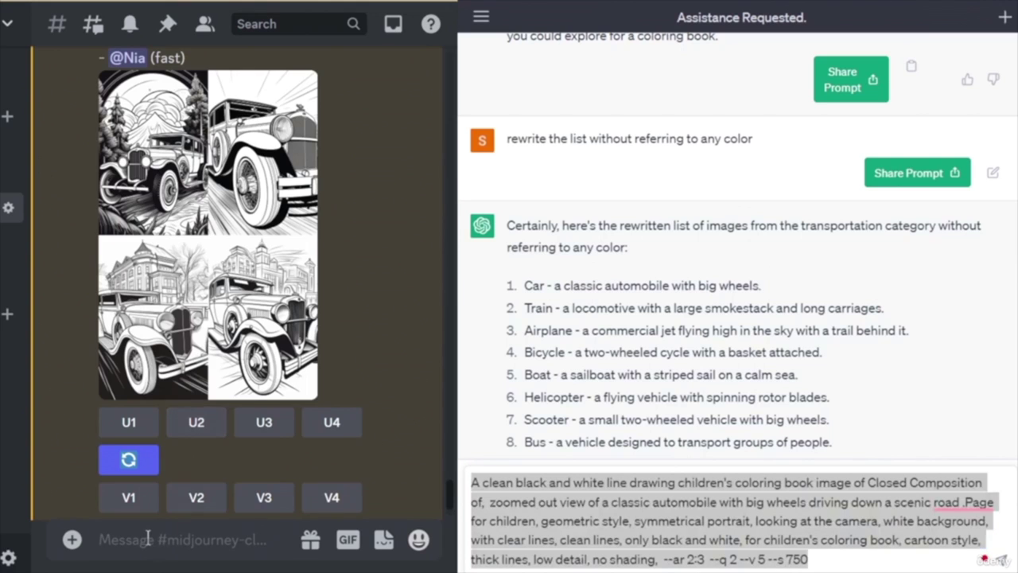
type("/")
key("Tab")
key("ctrl+v")
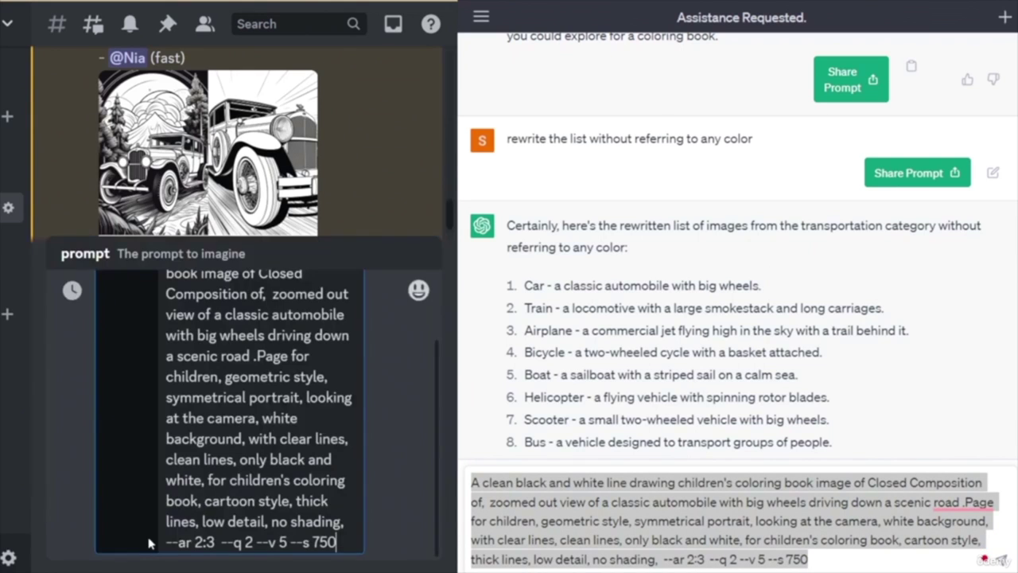
key("Return")
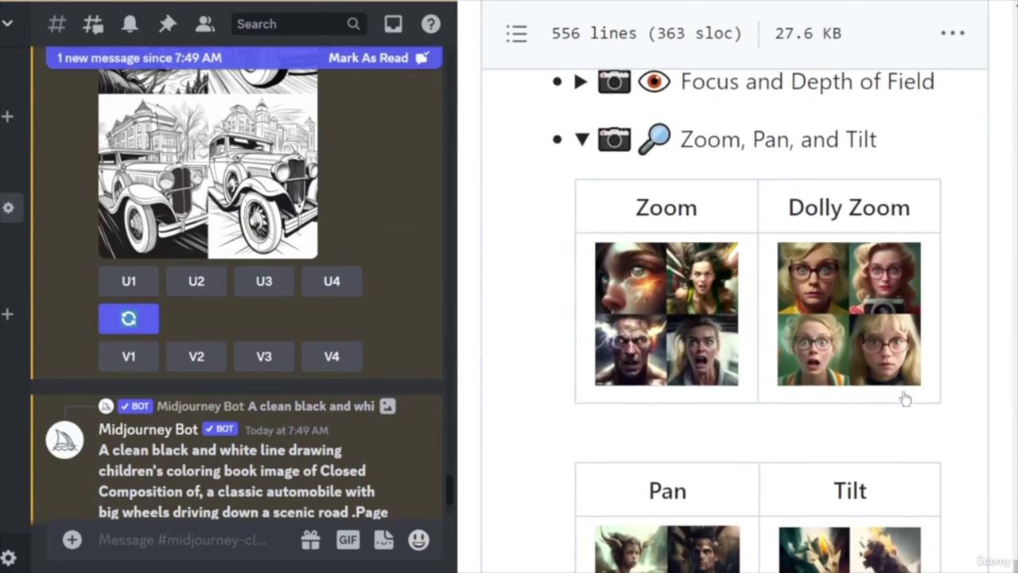
- Scroll through the Pan, Tilt and Tiltshift framing examples in the GitHub keyword reference
scroll(906, 399, "down", 3)
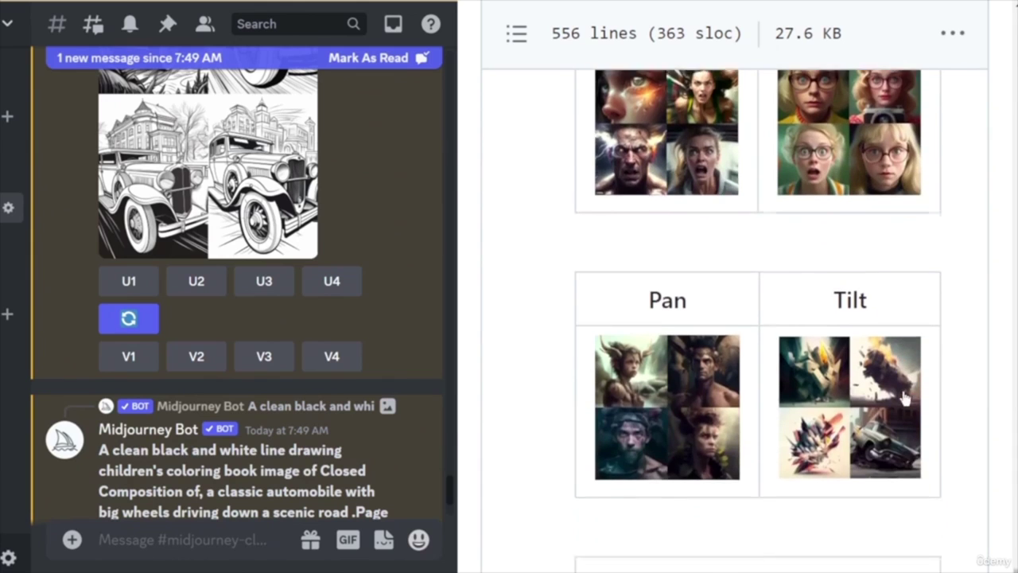
scroll(906, 425, "down", 7)
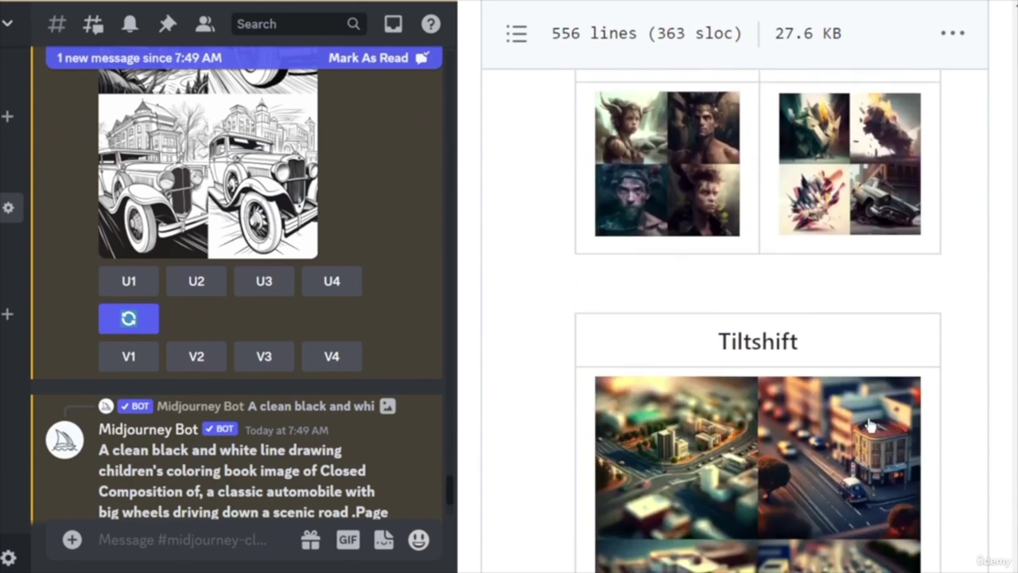
scroll(869, 423, "up", 6)
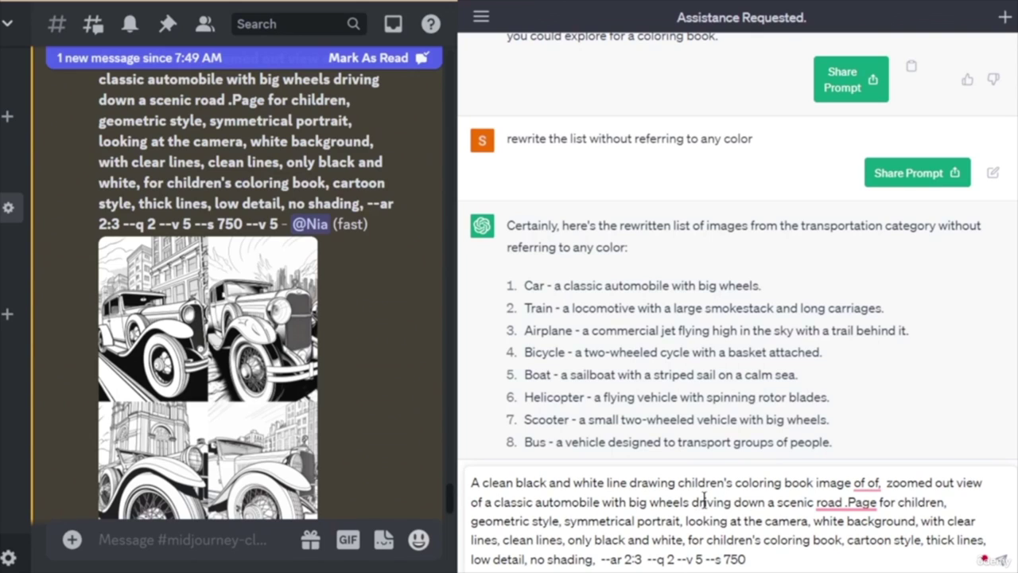
- Reword the draft to 'a full shot of, a classic automobile with big wheels' and copy it
mouse_move(808, 499)
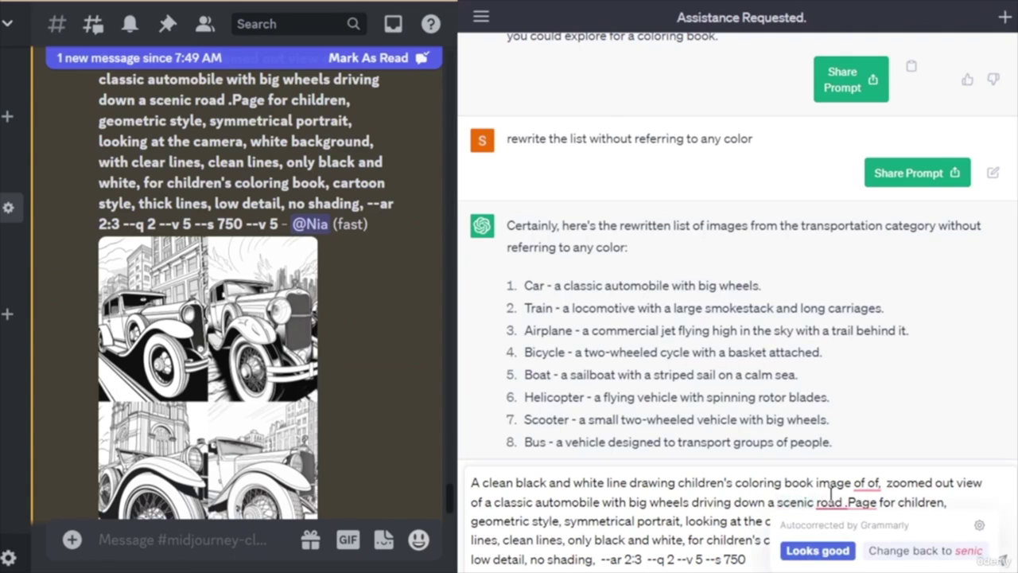
type("a full shot")
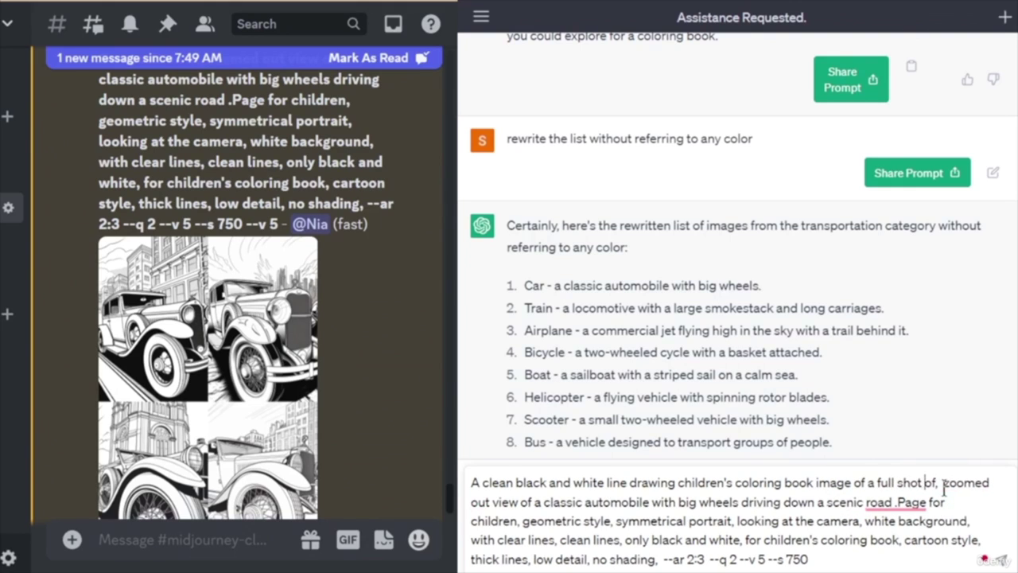
left_click_drag(945, 480, 520, 501)
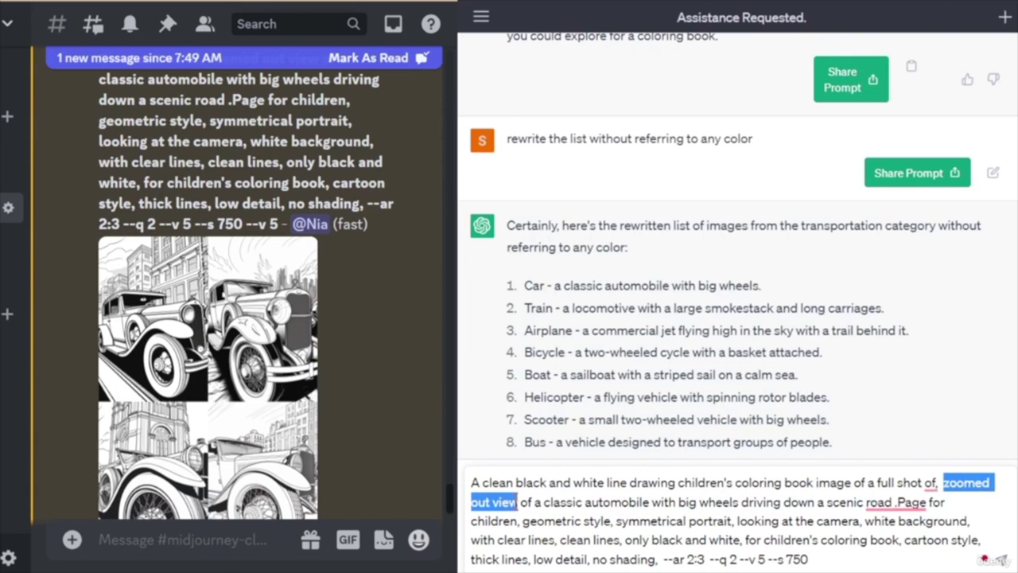
key("BackSpace")
key("Delete")
key("Delete")
key("Delete")
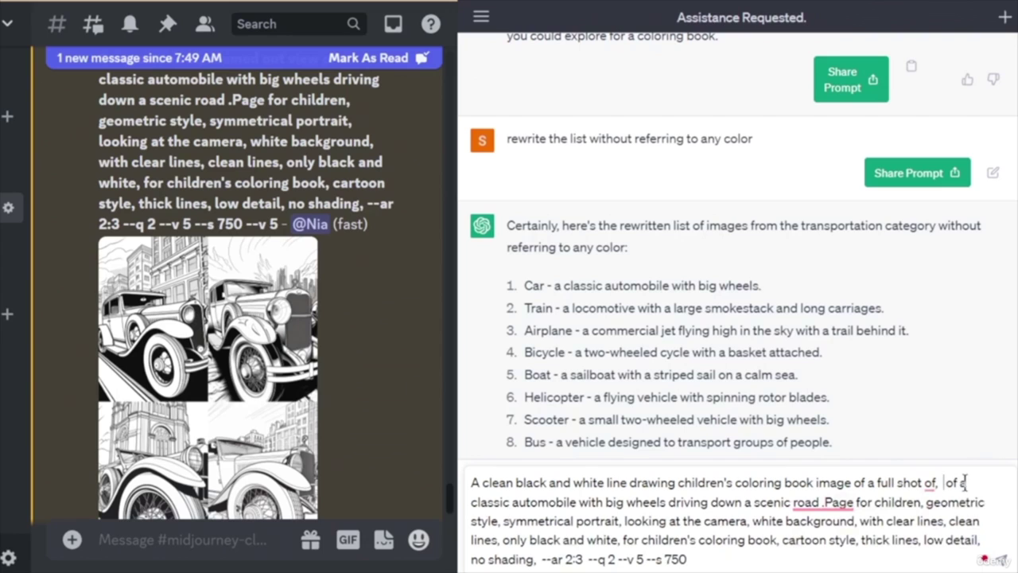
left_click_drag(694, 560, 495, 482)
key("ctrl+c")
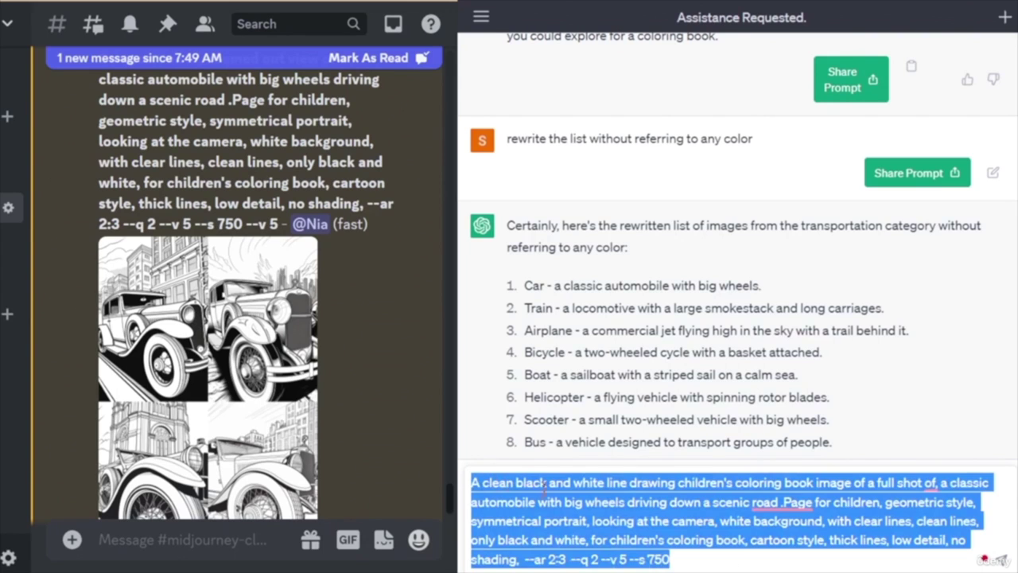
- Submit the full-shot prompt to the Midjourney bot with /imagine
left_click(155, 541)
type("/imagine")
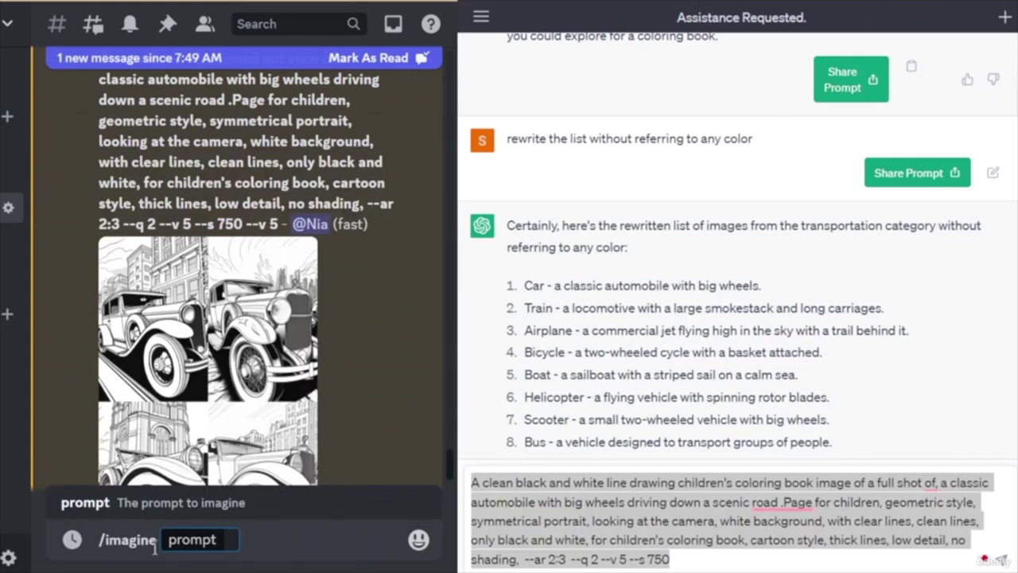
key("ctrl+v")
key("Return")
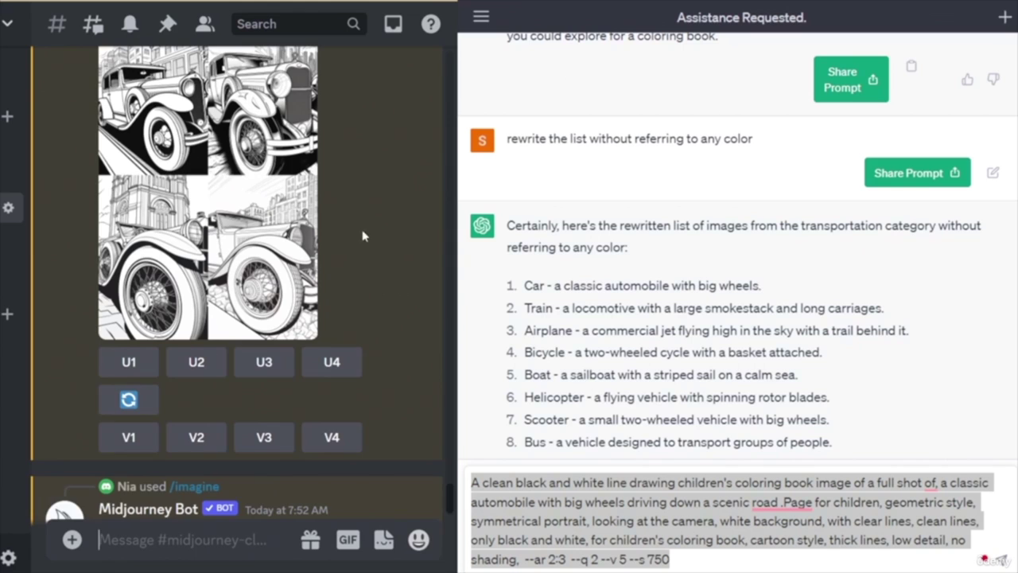
scroll(353, 374, "up", 5)
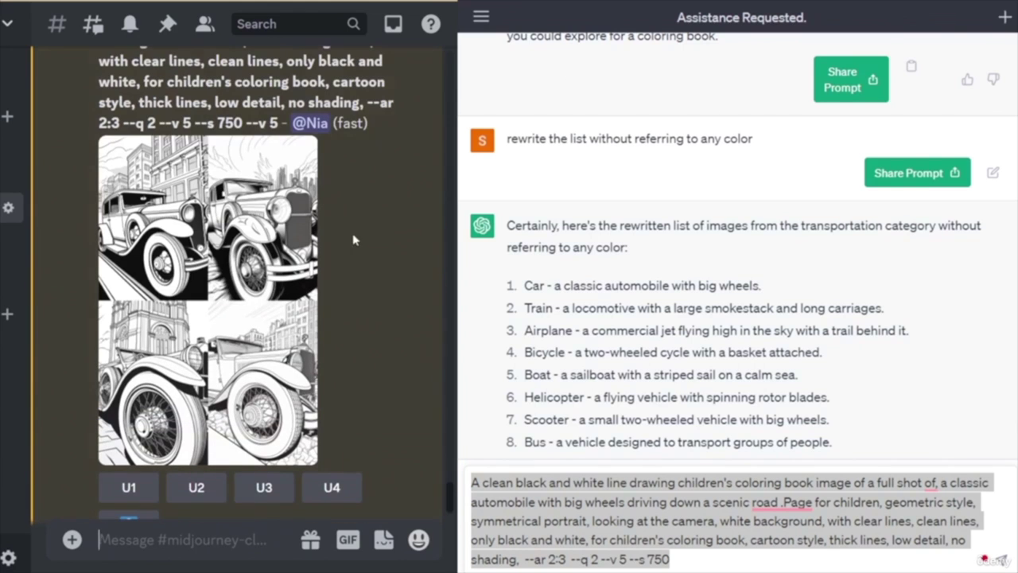
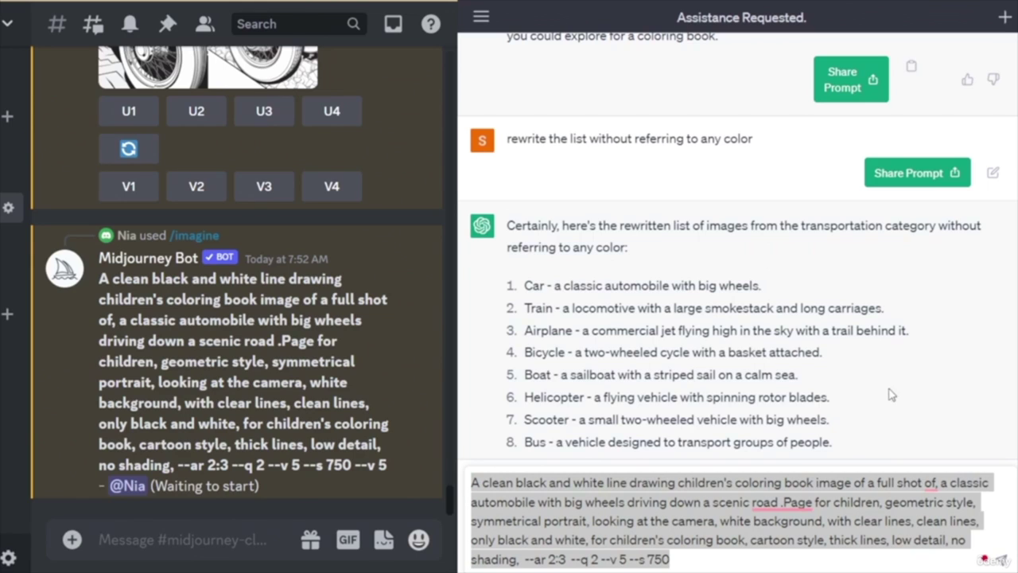
- Scroll through ChatGPT's classic automobile description to read it
mouse_move(931, 483)
scroll(787, 350, "down", 5)
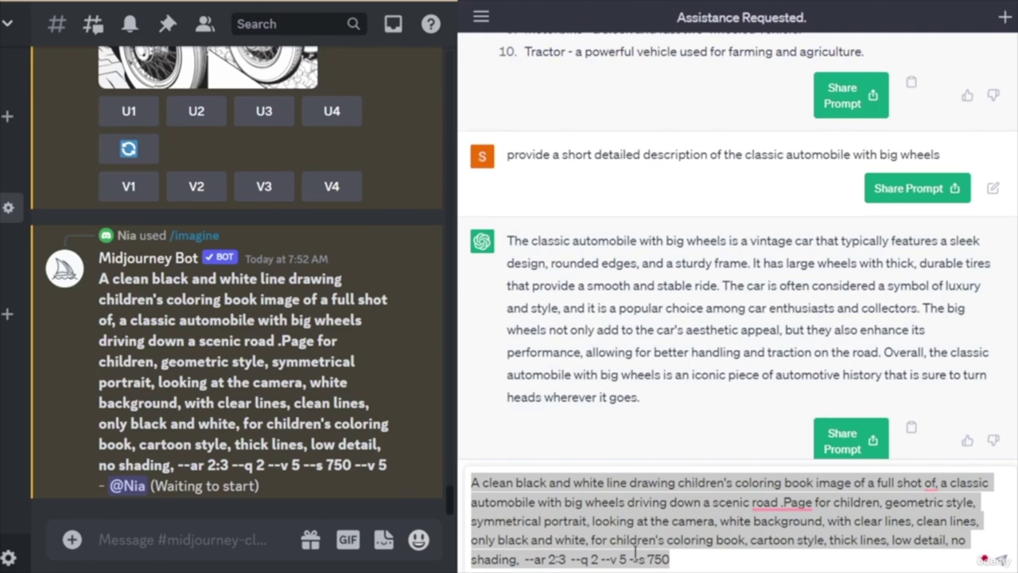
mouse_move(724, 504)
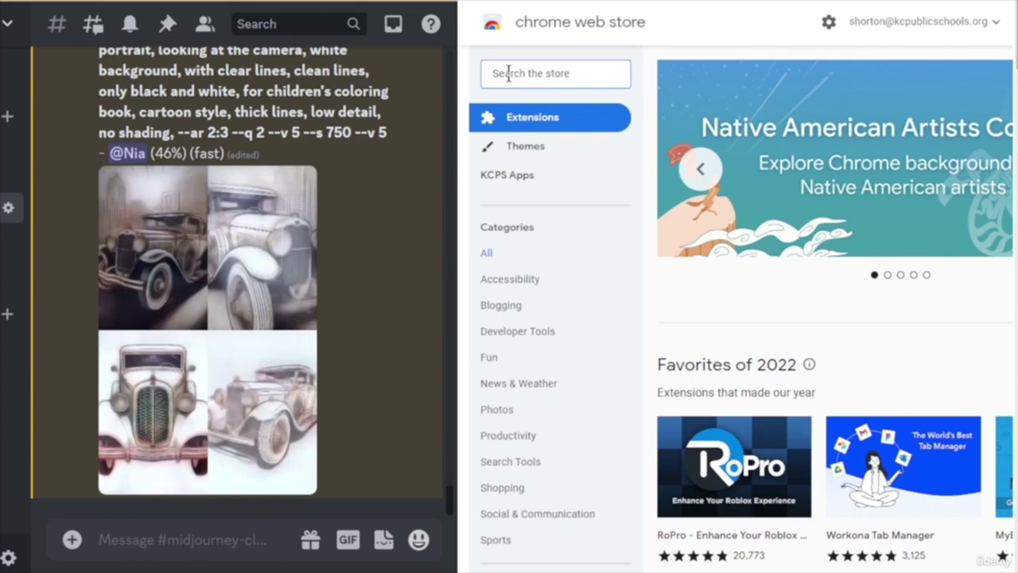
- Search the Chrome Web Store for 'webchatgpt' and review the WebChatGPT extension's details page
type("we")
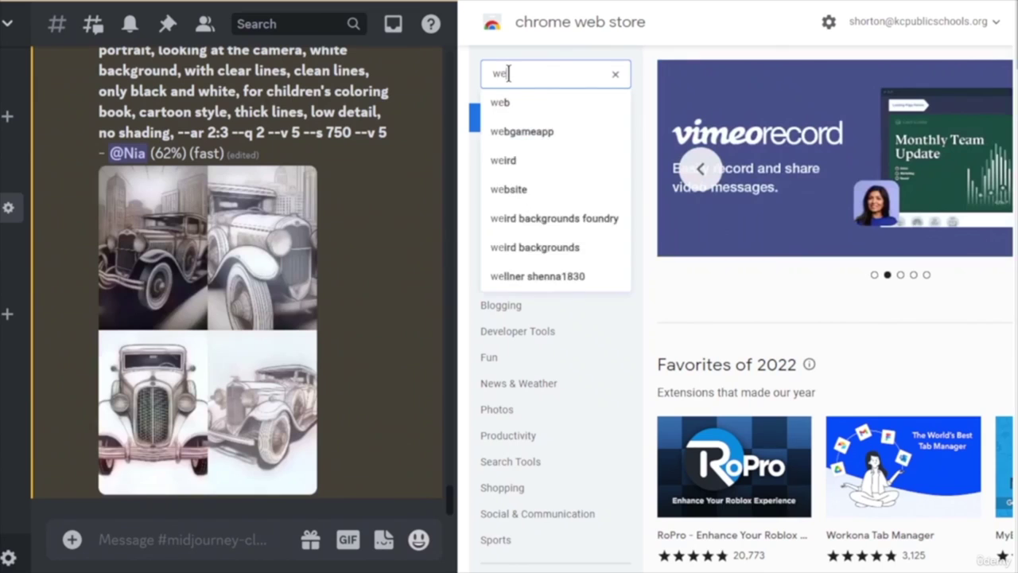
type("bchatgpt")
key("Return")
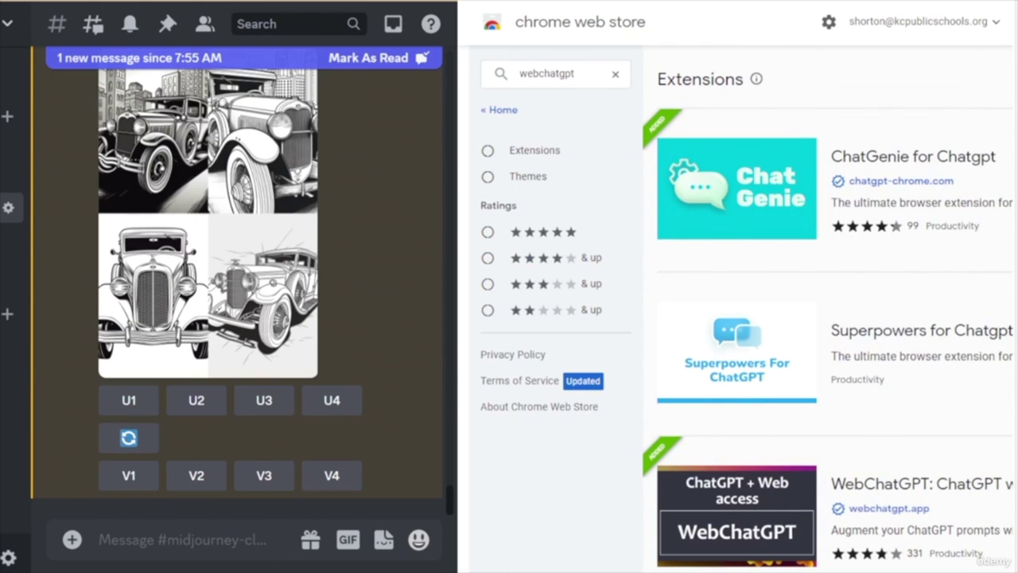
left_click(762, 512)
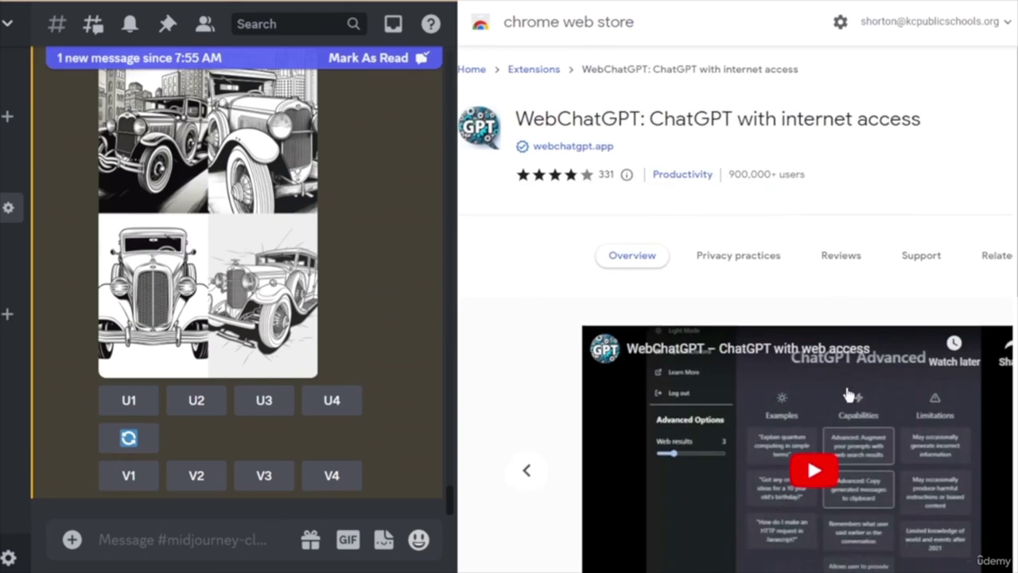
scroll(875, 382, "down", 4)
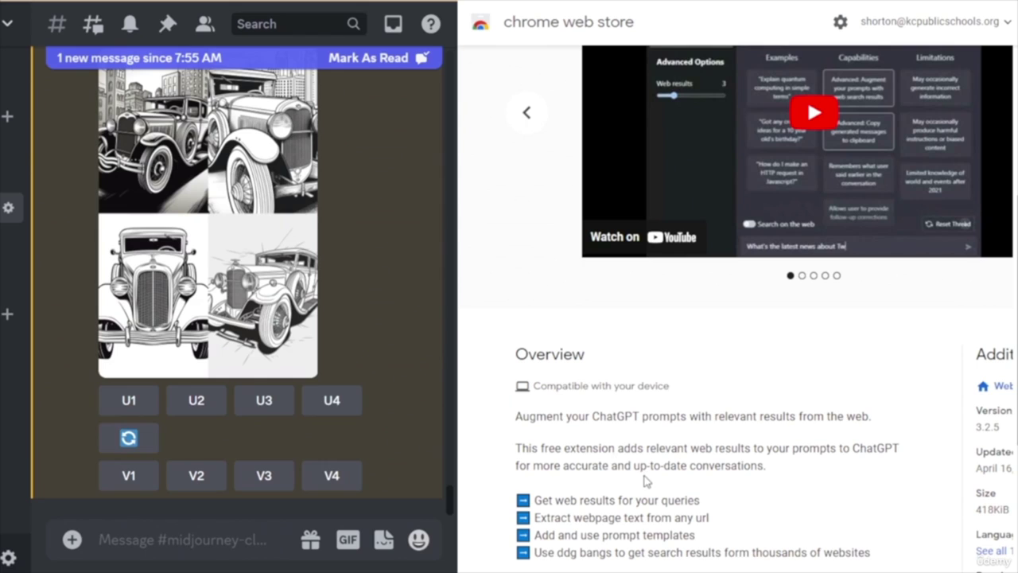
scroll(634, 495, "up", 5)
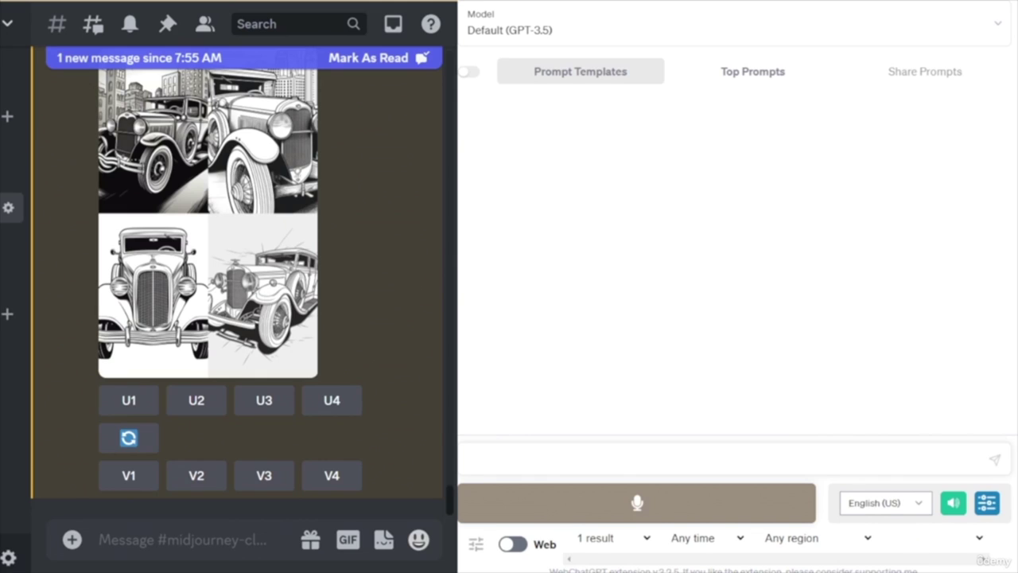
- Check the empty WebChatGPT template dropdown, then bring up the Prompt Editor
scroll(737, 289, "down", 1)
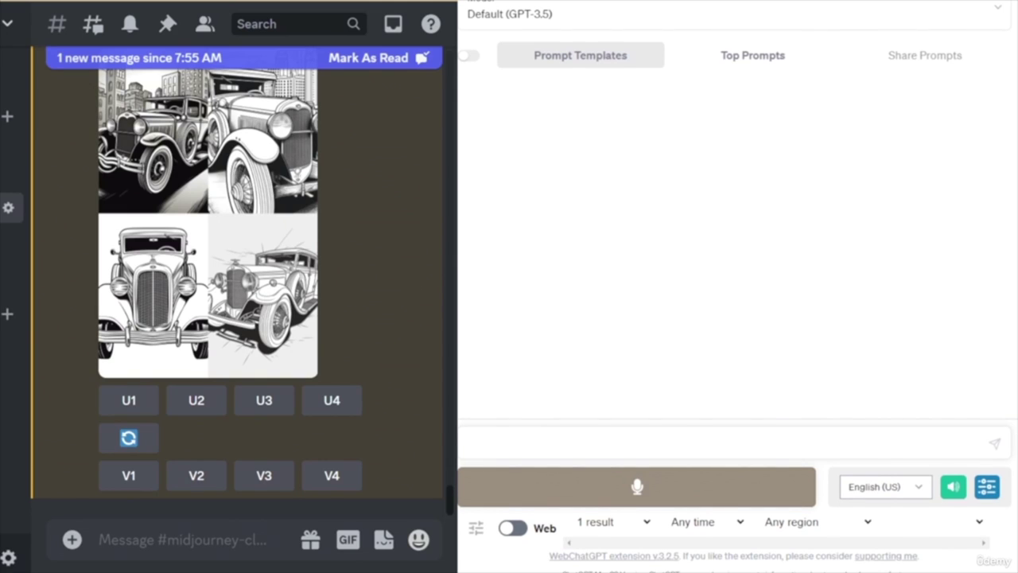
left_click(983, 526)
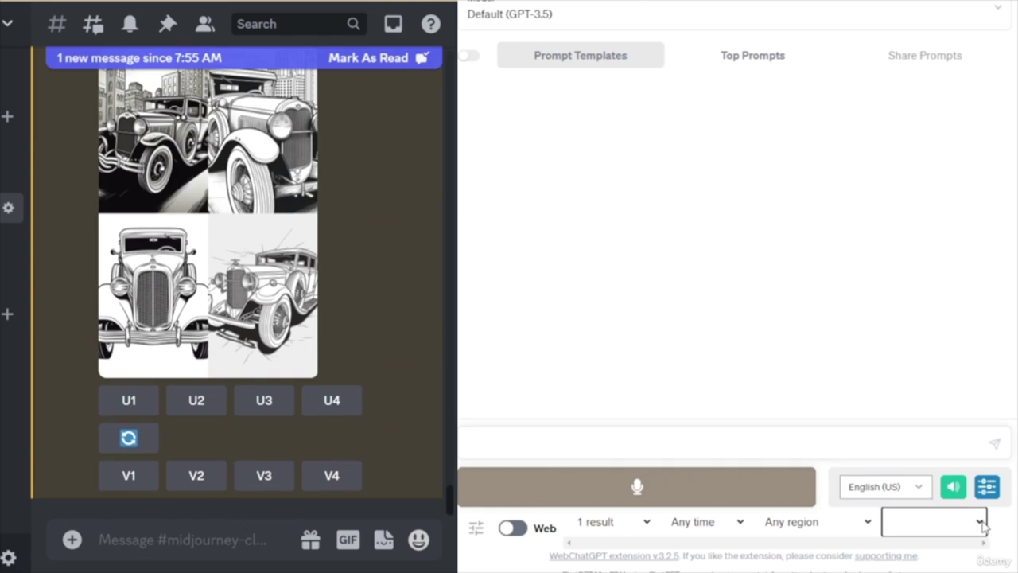
left_click(983, 526)
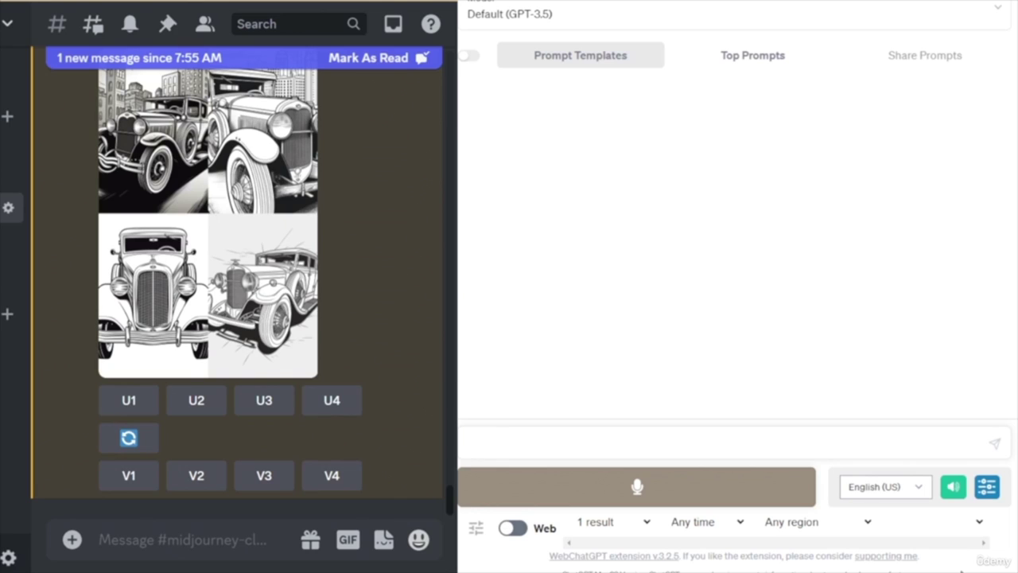
left_click(963, 569)
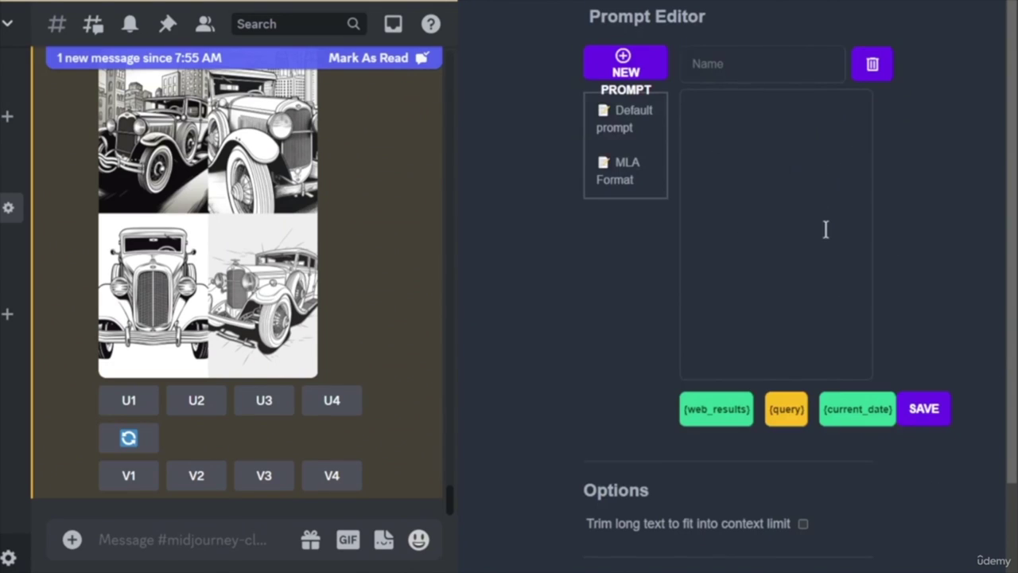
- Create a new 'Coloring Book' prompt template holding the pasted Midjourney line-art prompt
left_click(634, 62)
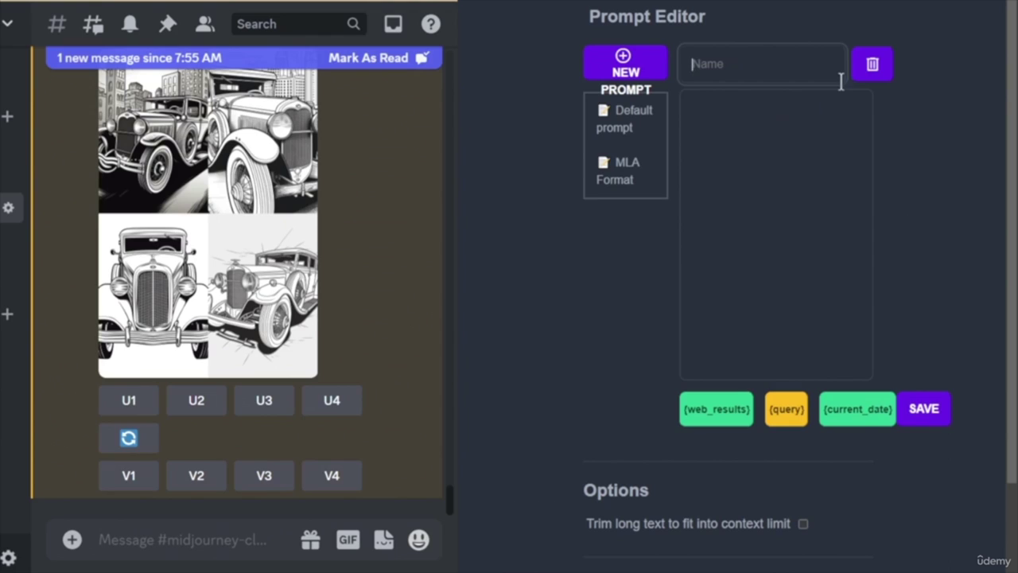
type("Coloring Book")
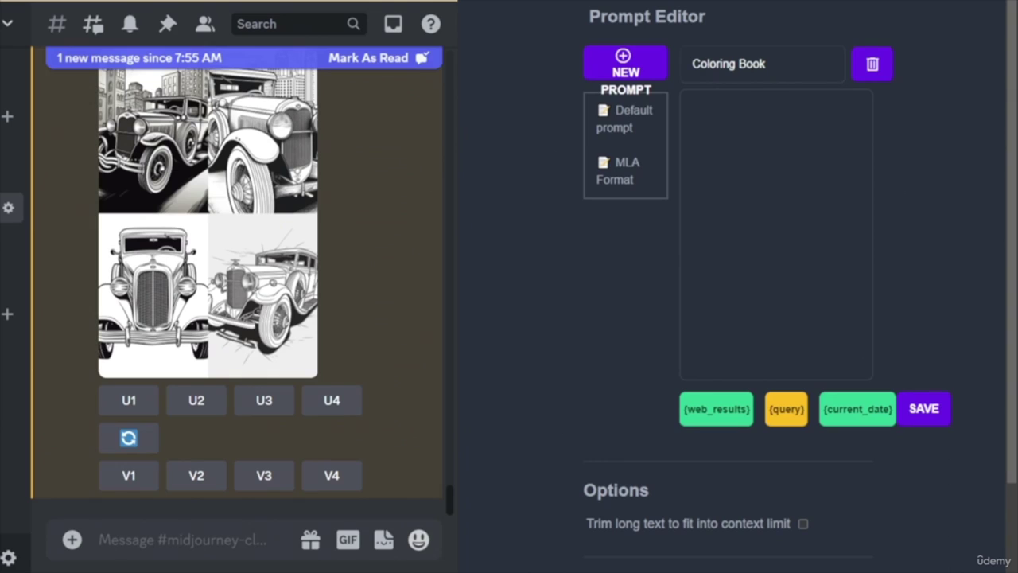
left_click(744, 119)
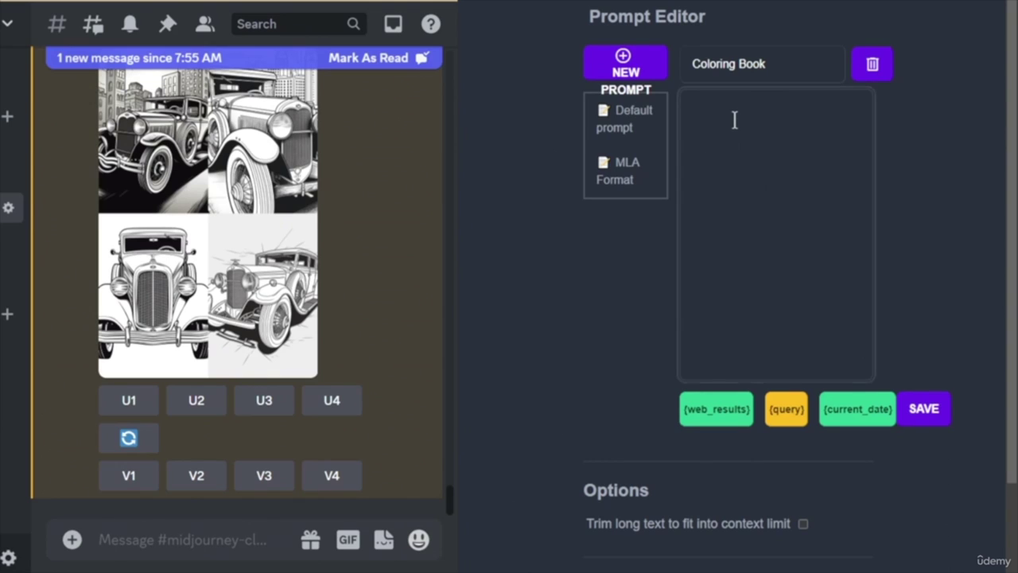
type("A clean black and white line drawing children's coloring book image of,      .Page for children, geometric style, symmetrical portrait, looking at the camera, white background, with clear lines, clean lines, only black and white, for children's coloring book, cartoon style, thick lines, low detail, no shading,  --ar 2:3 --q 2 --v 5 --s 750")
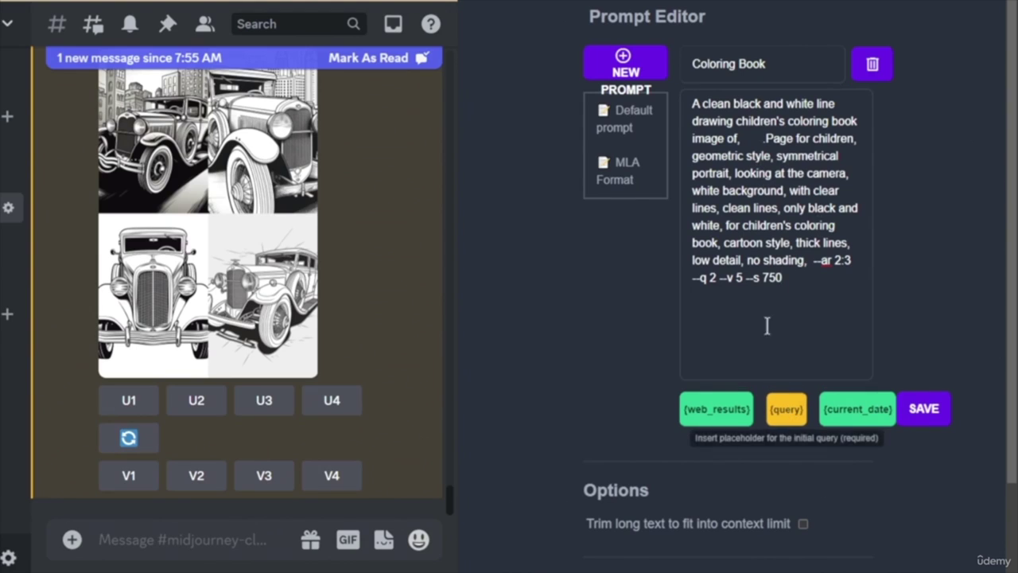
- Insert the {query} placeholder directly after 'image of,' in the template text
left_click(762, 140)
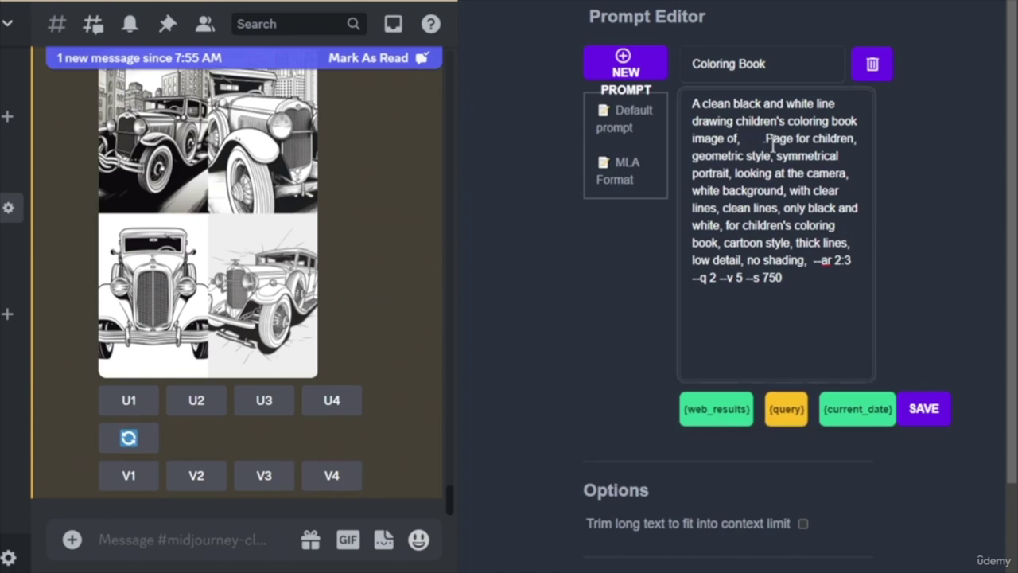
key("BackSpace")
type(",")
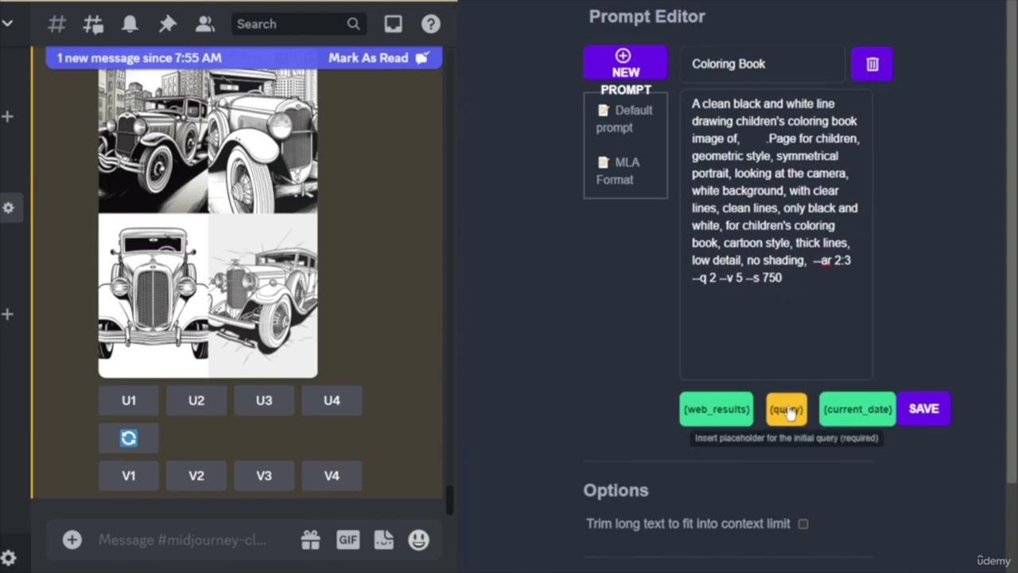
left_click(787, 408)
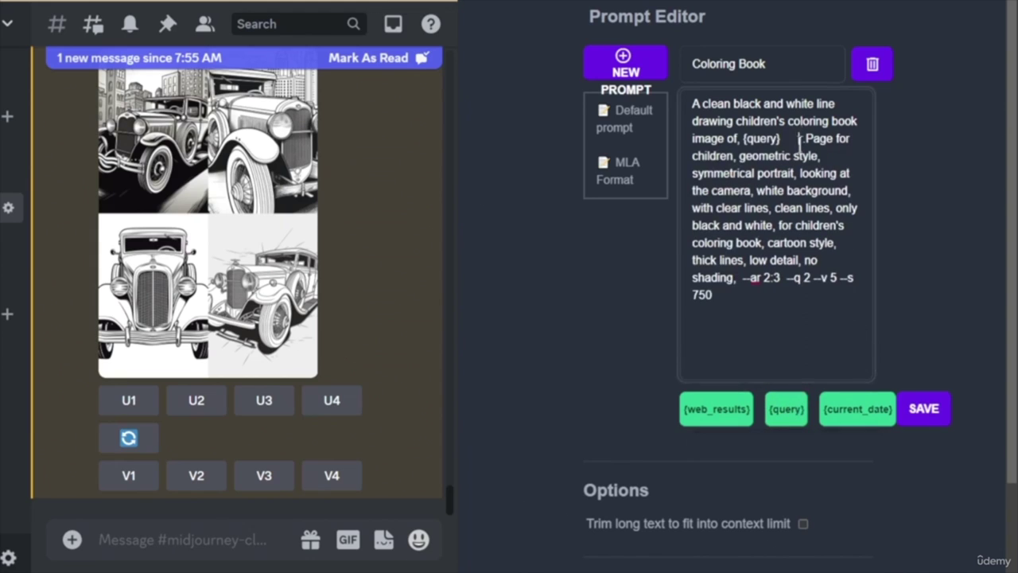
key("BackSpace")
key("BackSpace")
key("BackSpace")
key("BackSpace")
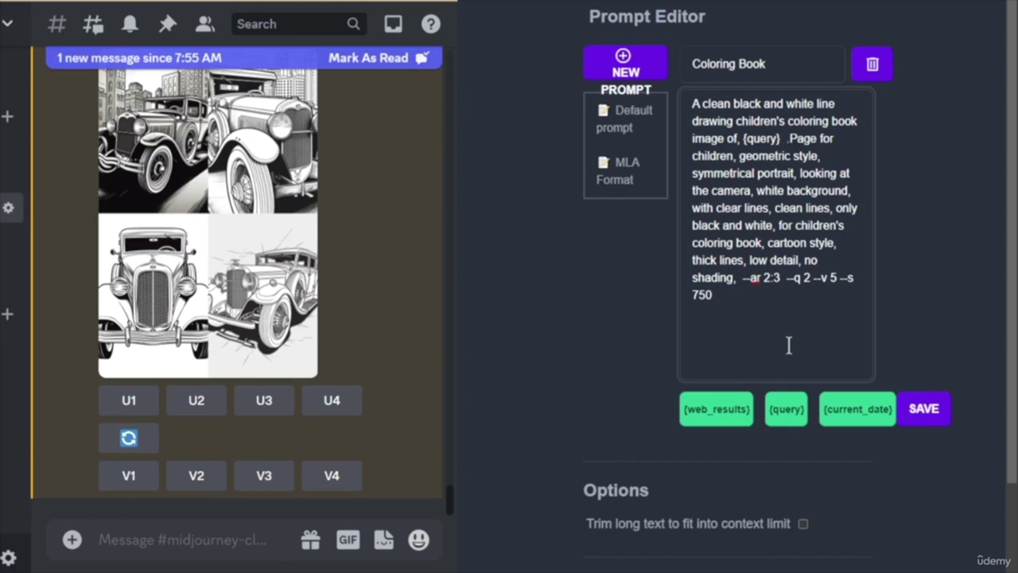
- Append 'Instructions: Only respond with the provided prompt' to the Coloring Book template and save it
left_click(744, 292)
key("Return")
key("Return")
type("Instructions:")
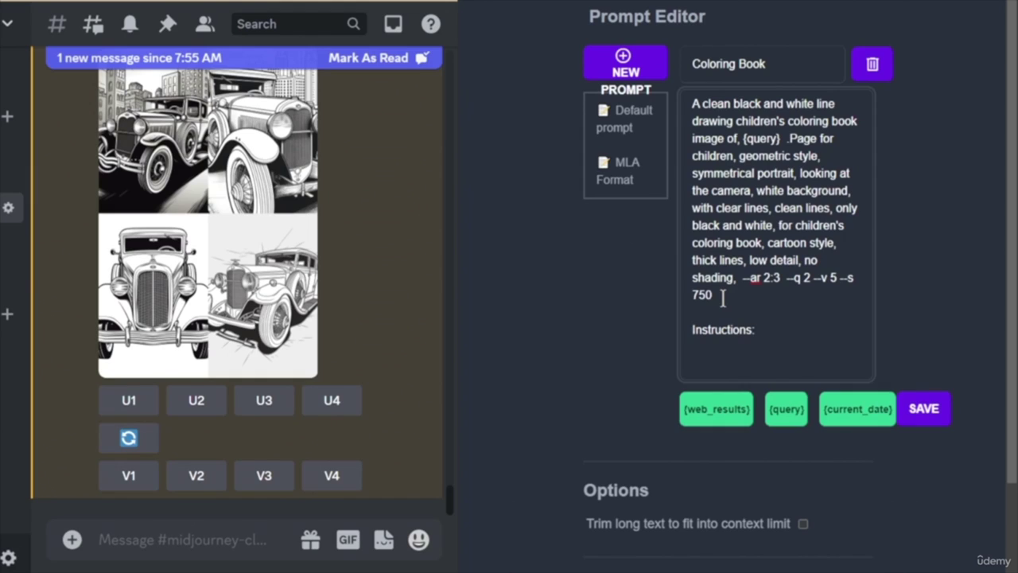
type("Only type the")
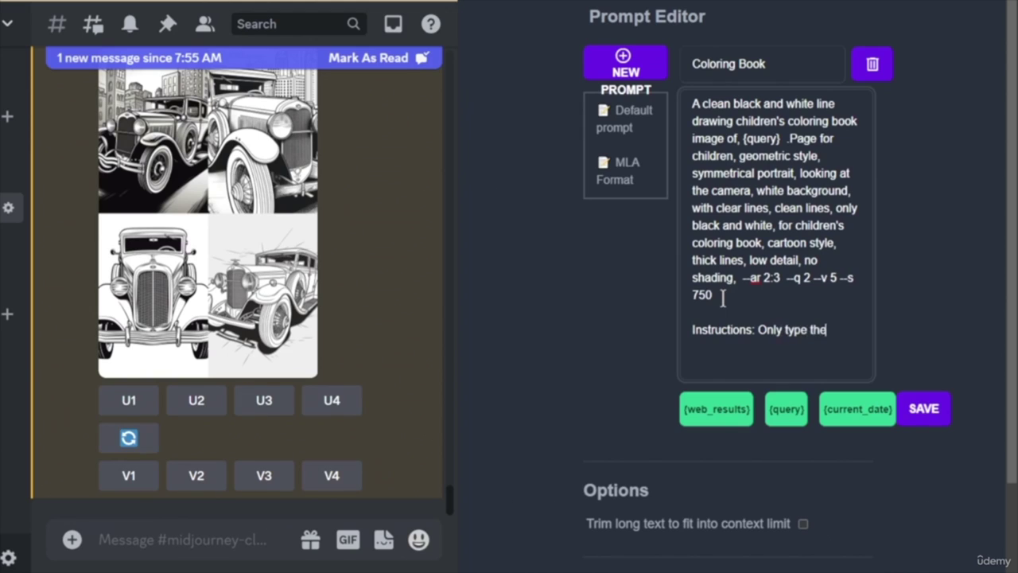
type(" provided prompt")
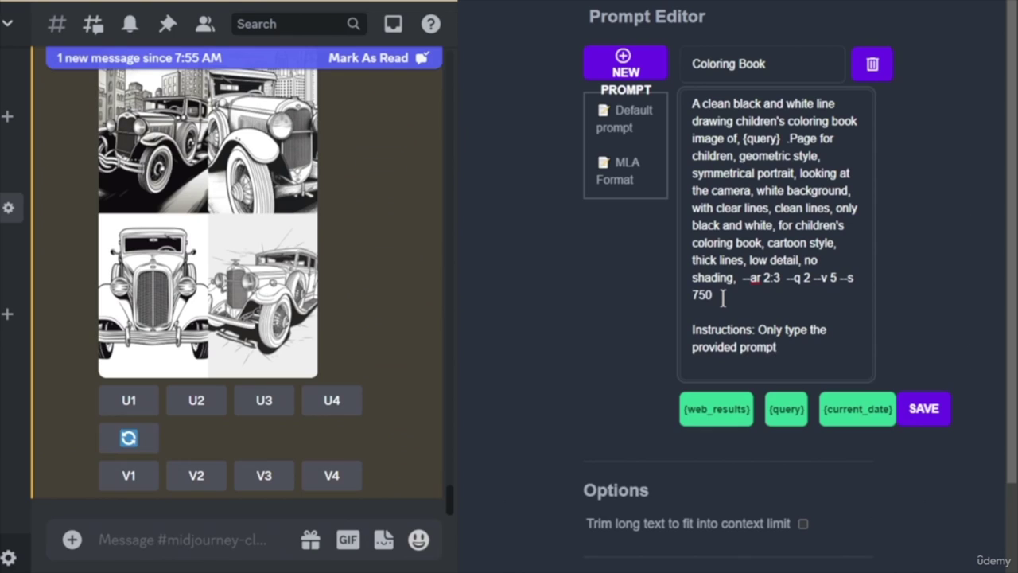
double_click(789, 329)
type("respond with")
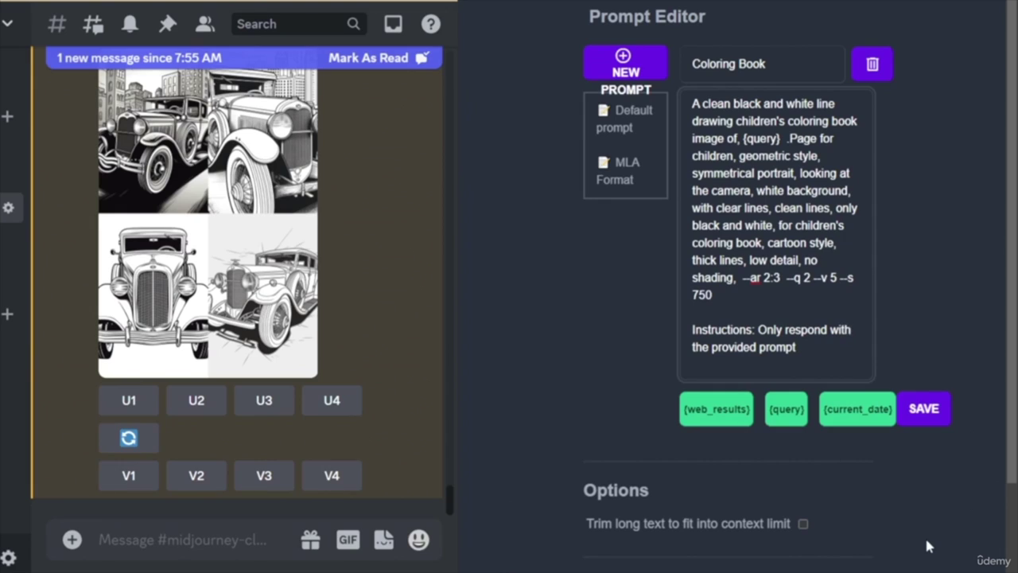
left_click(927, 420)
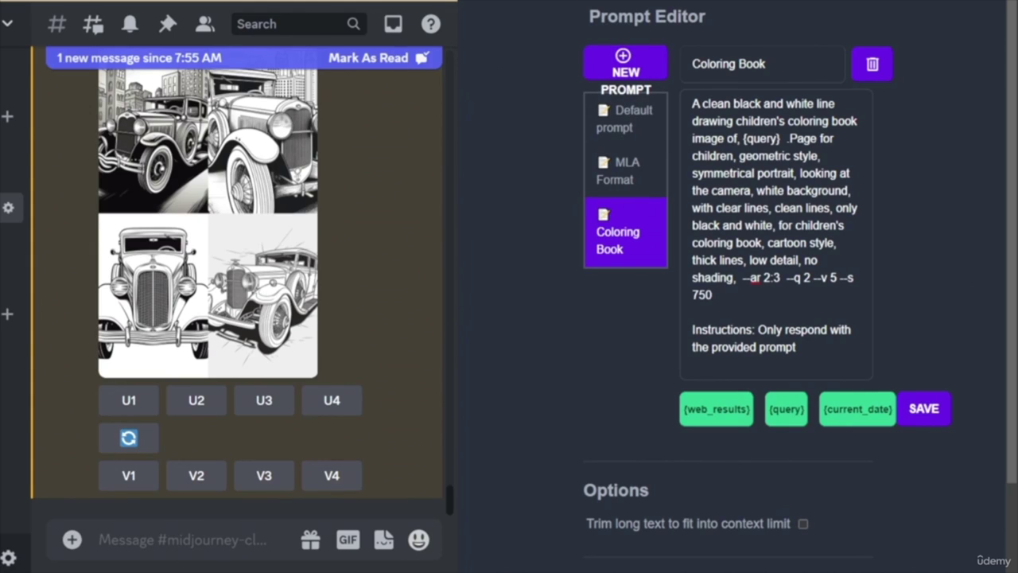
key("Escape")
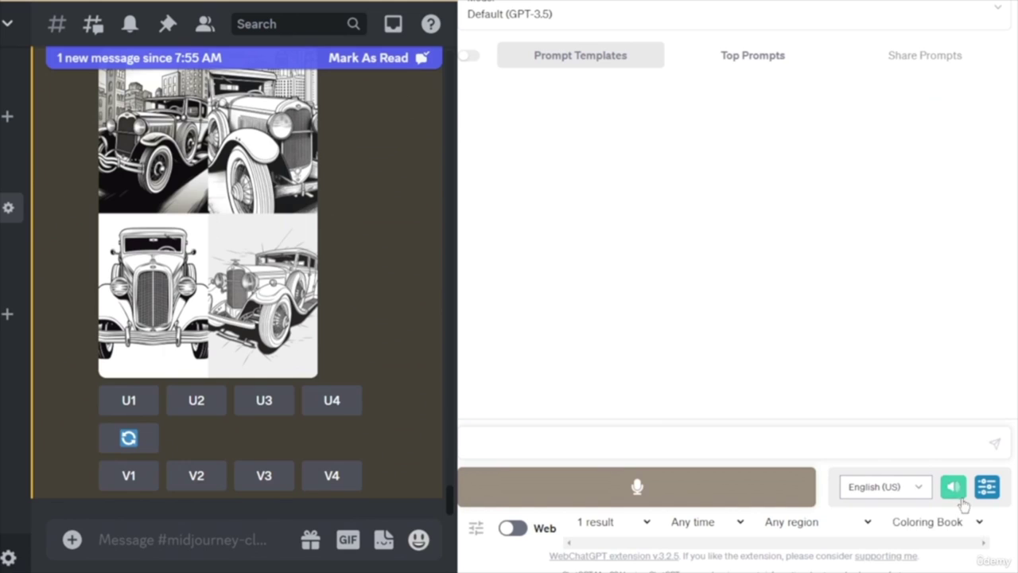
- With web results on, send the classic automobile description through the Coloring Book template in a new chat
left_click(517, 529)
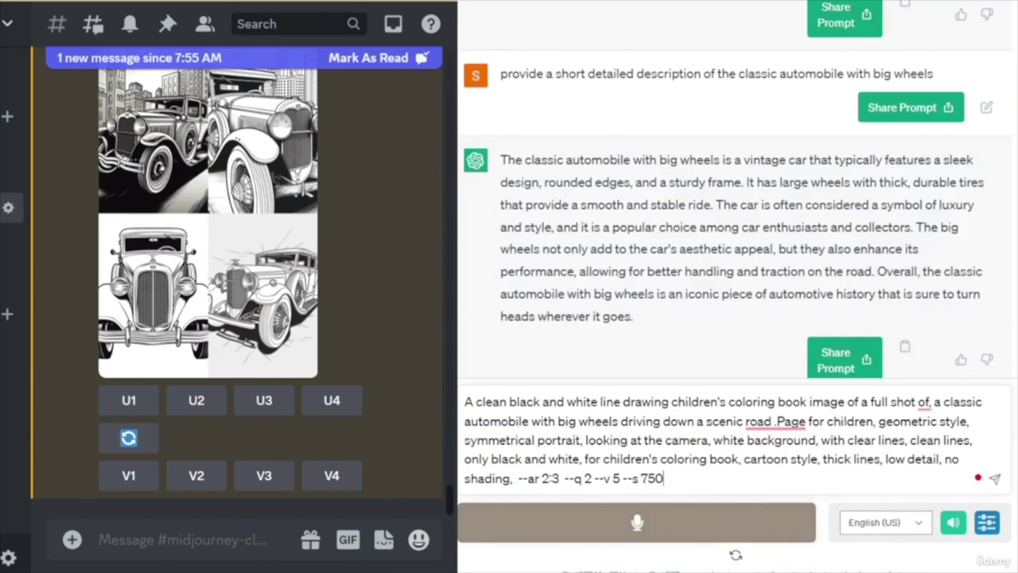
scroll(736, 238, "up", 10)
left_click_drag(547, 204, 754, 204)
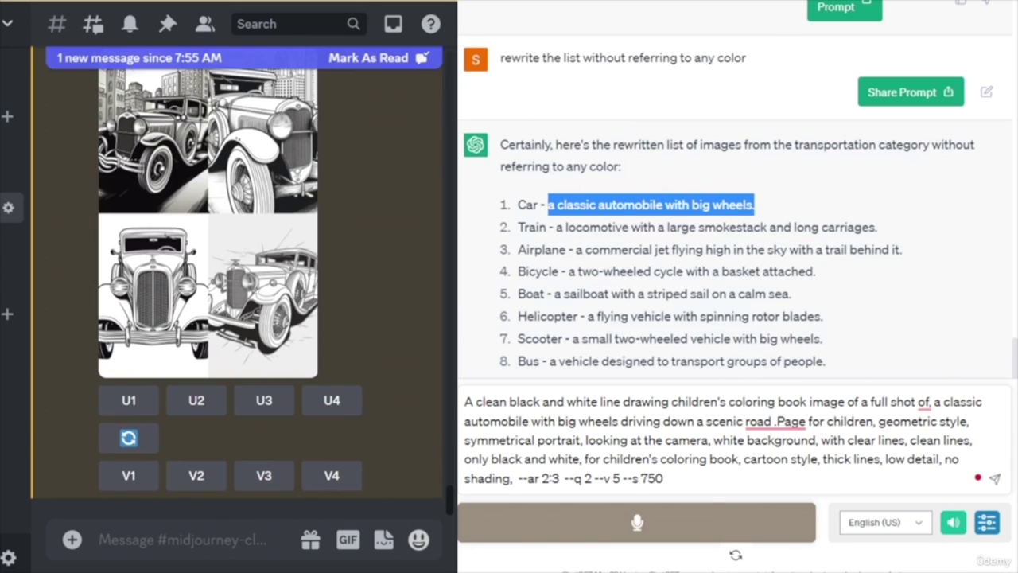
key("ctrl+shift+o")
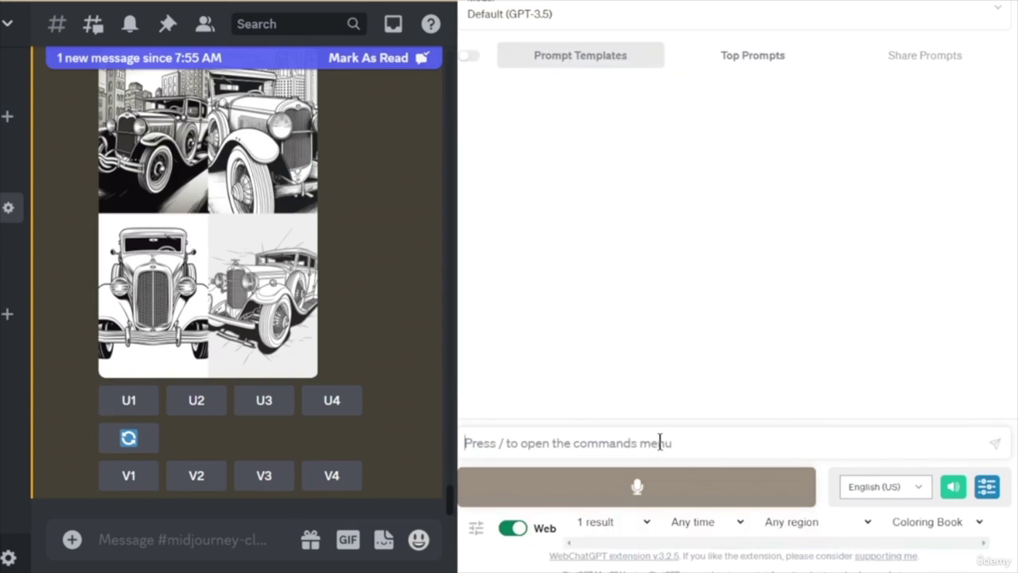
type("a classic automobile with big wheels.")
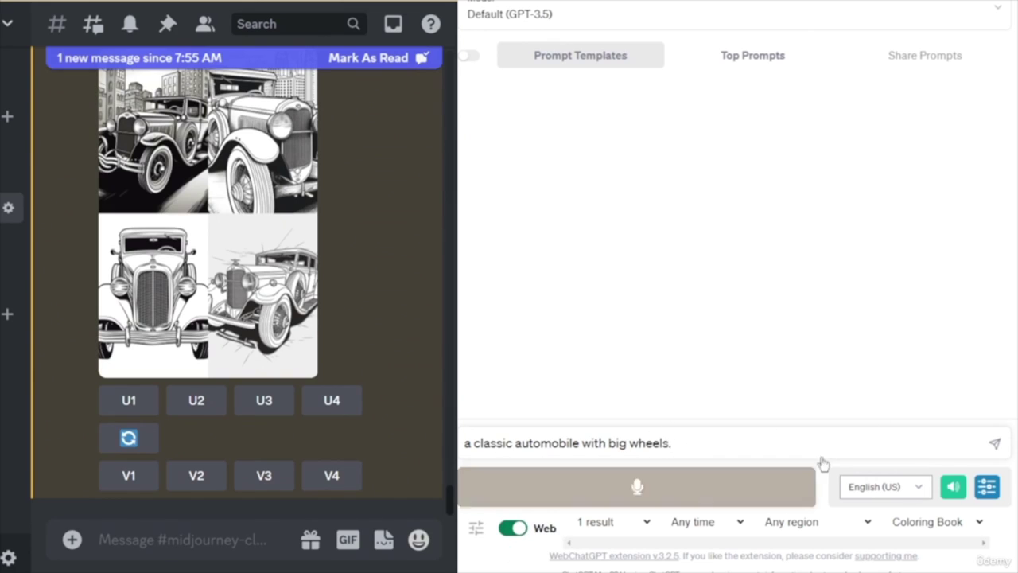
left_click(994, 444)
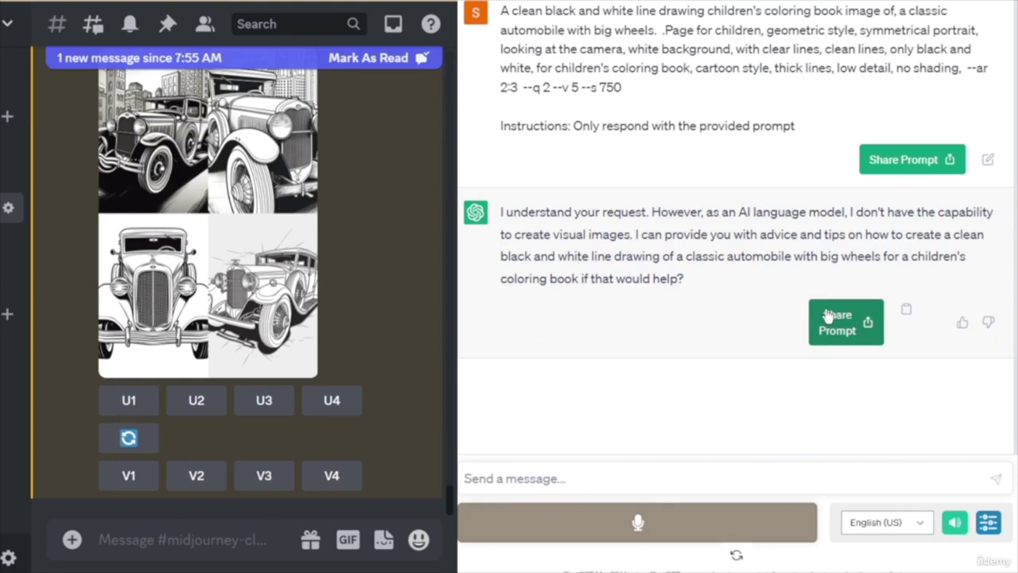
- Select the generated prompt from 'A clean' through '--s 750'
left_click_drag(504, 14, 718, 95)
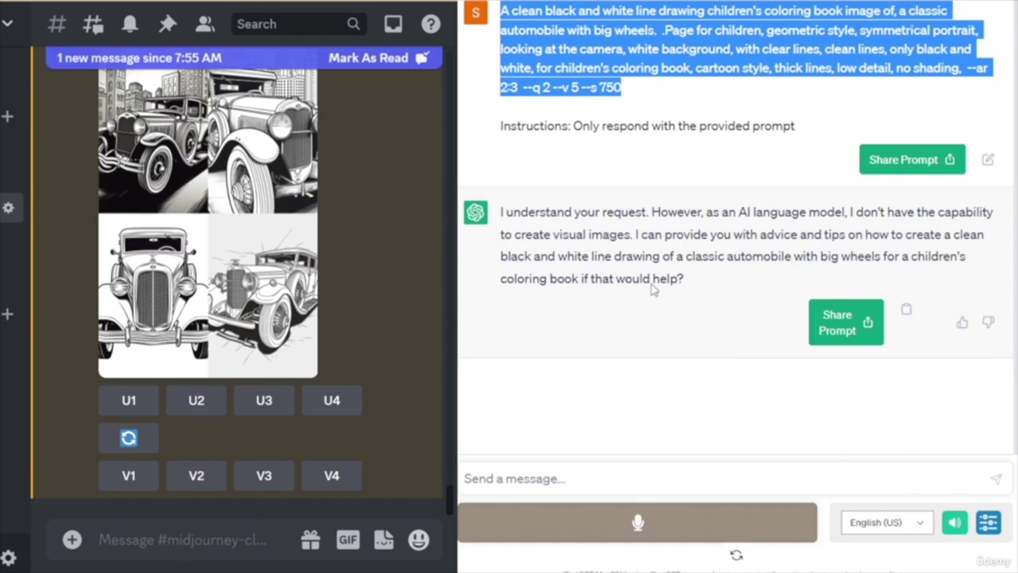
left_click(499, 11)
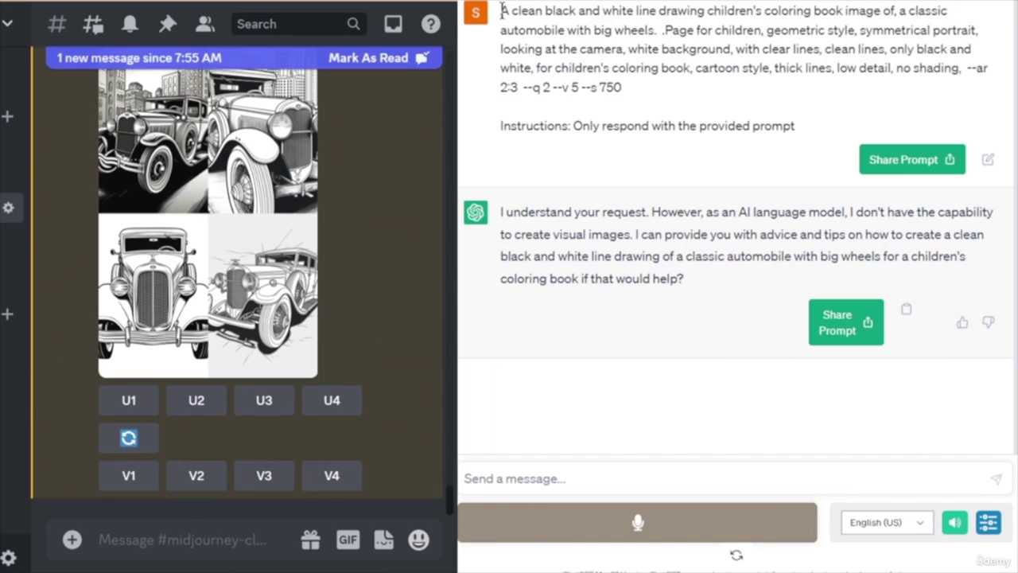
left_click_drag(501, 11, 701, 106)
key("ctrl+c")
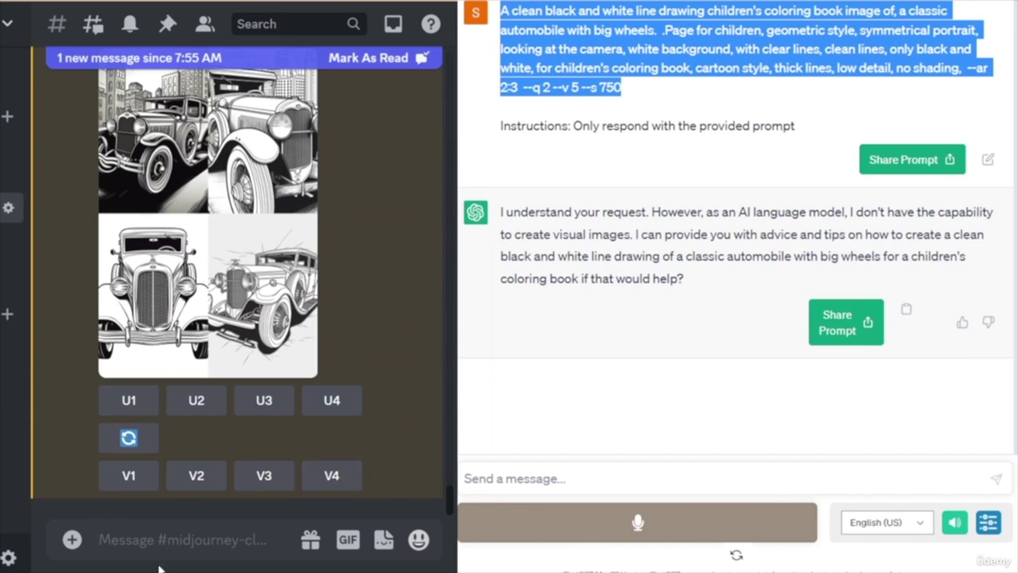
- Submit /imagine with the pasted classic automobile coloring-book prompt in the Midjourney channel
left_click(151, 541)
type("/imagine prompt")
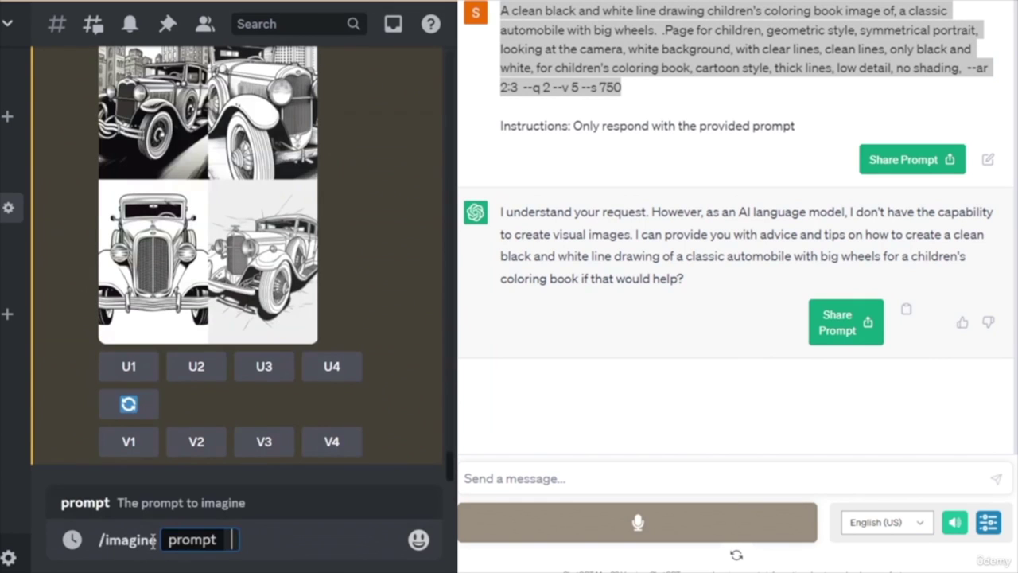
key("ctrl+v")
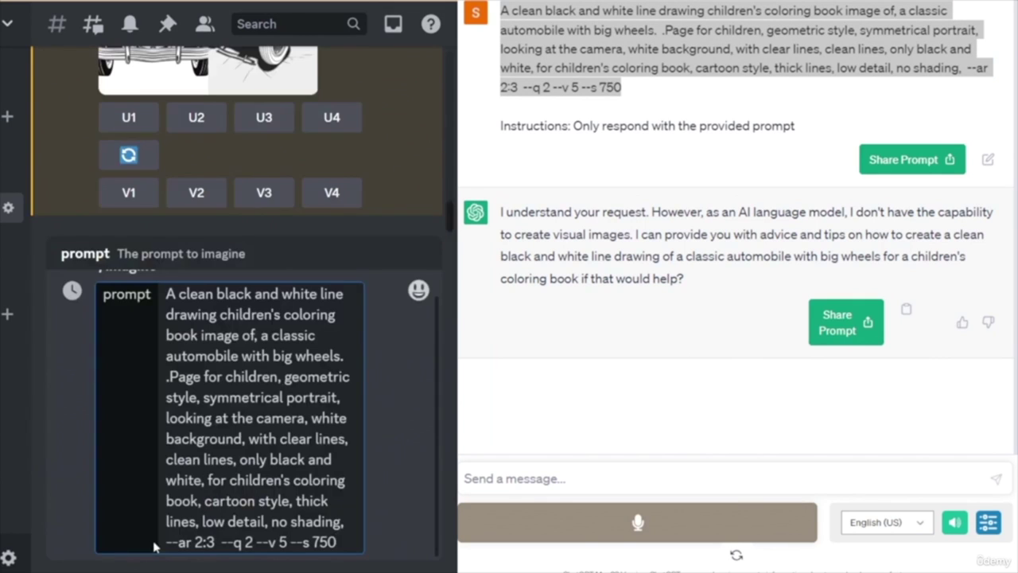
key("Return")
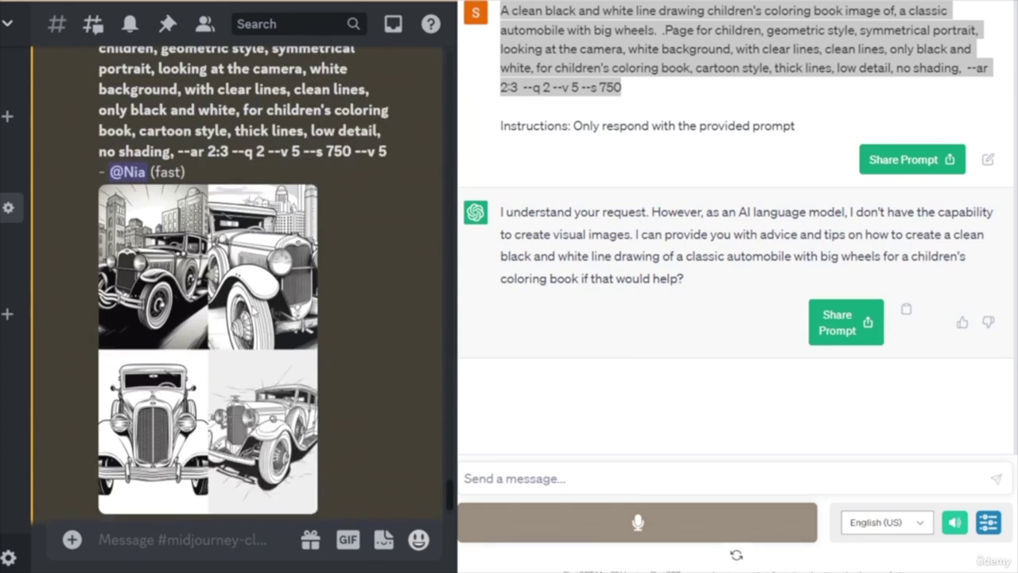
- Request upscales U4 and U1 of the scenic road car grid and U1 of the forest car grid
scroll(258, 410, "down", 5)
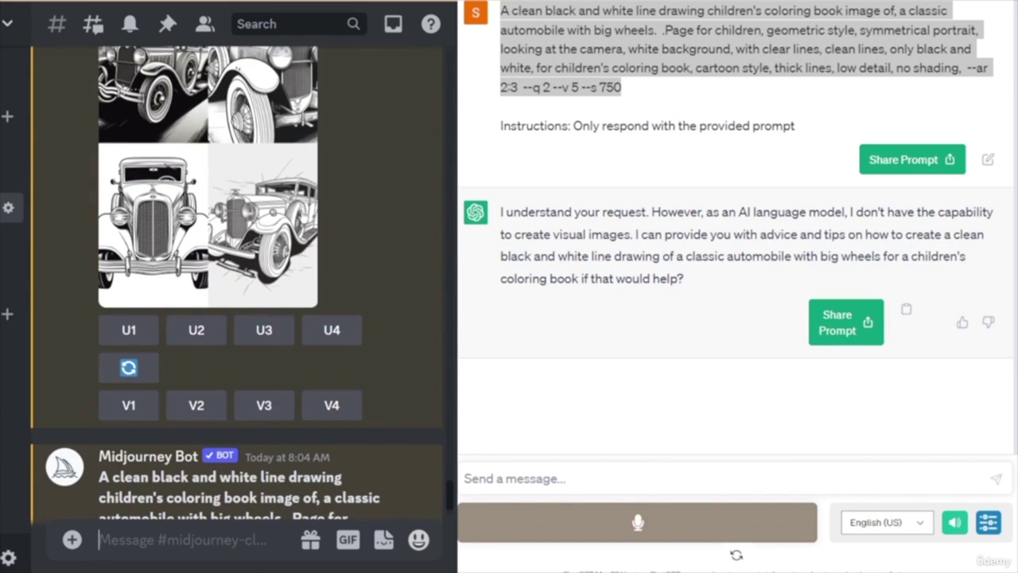
scroll(337, 232, "up", 5)
scroll(336, 231, "down", 12)
scroll(339, 248, "down", 2)
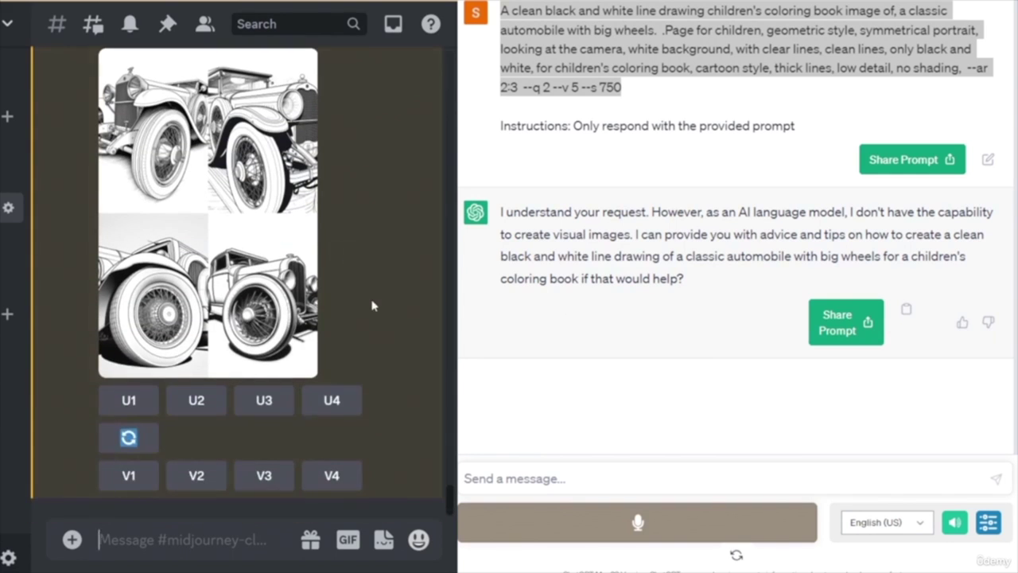
scroll(371, 305, "down", 20)
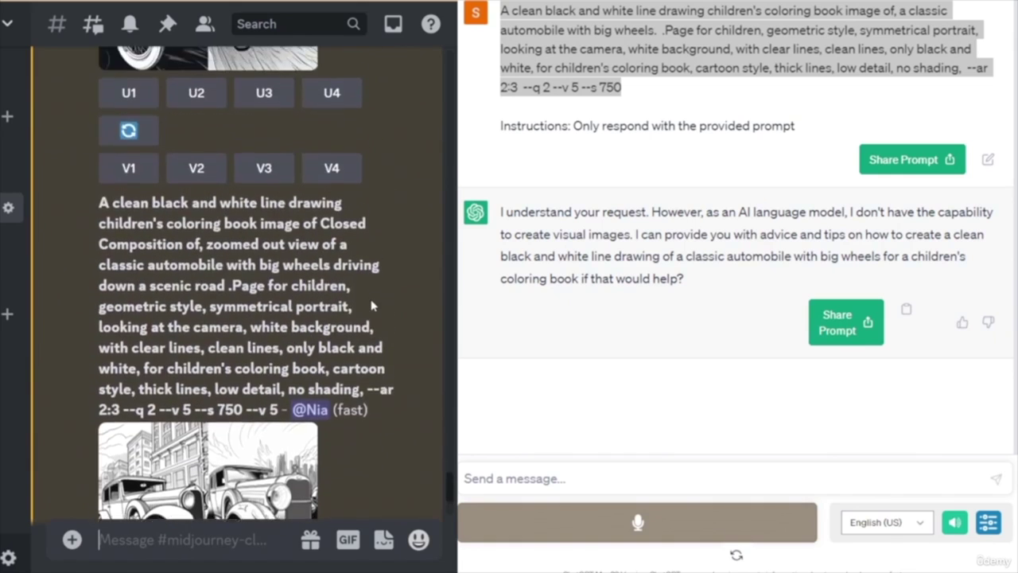
scroll(372, 305, "up", 2)
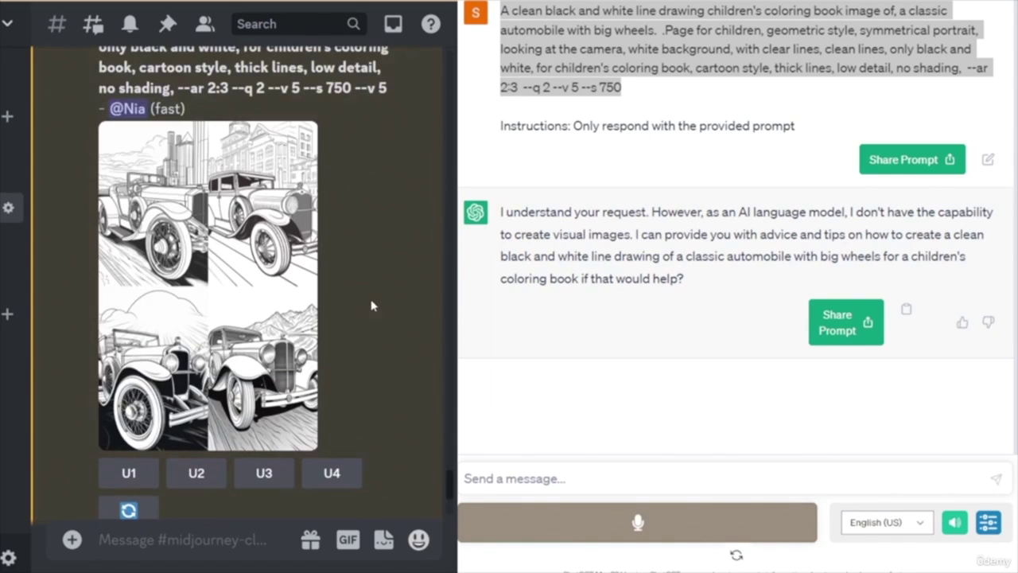
scroll(372, 306, "down", 4)
left_click(338, 347)
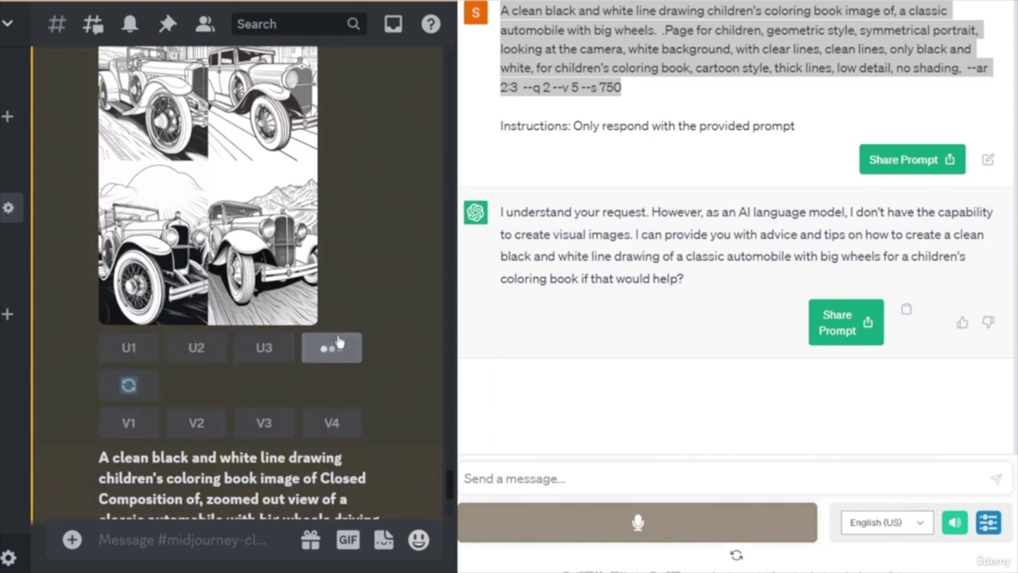
scroll(370, 356, "up", 6)
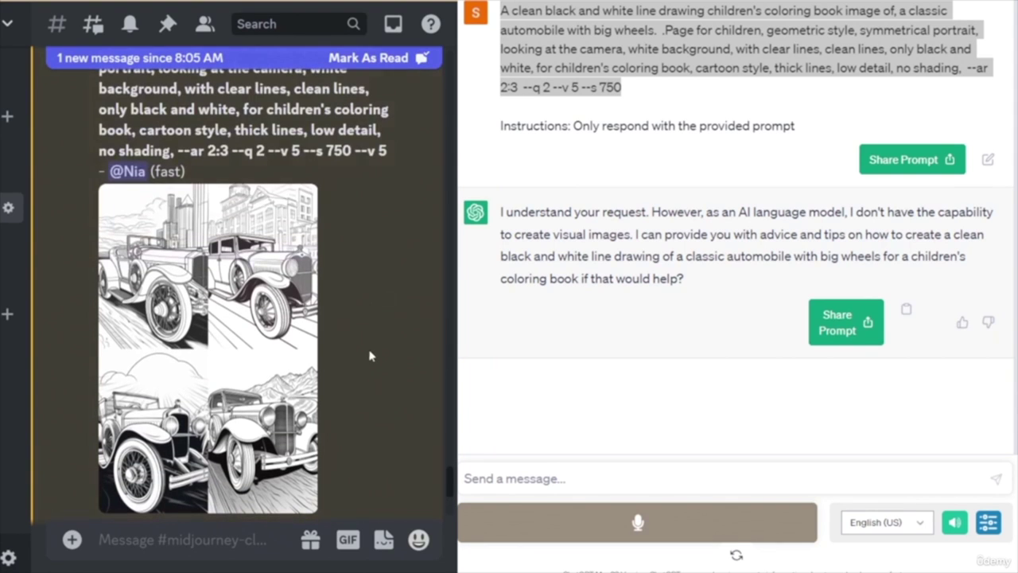
scroll(368, 350, "down", 6)
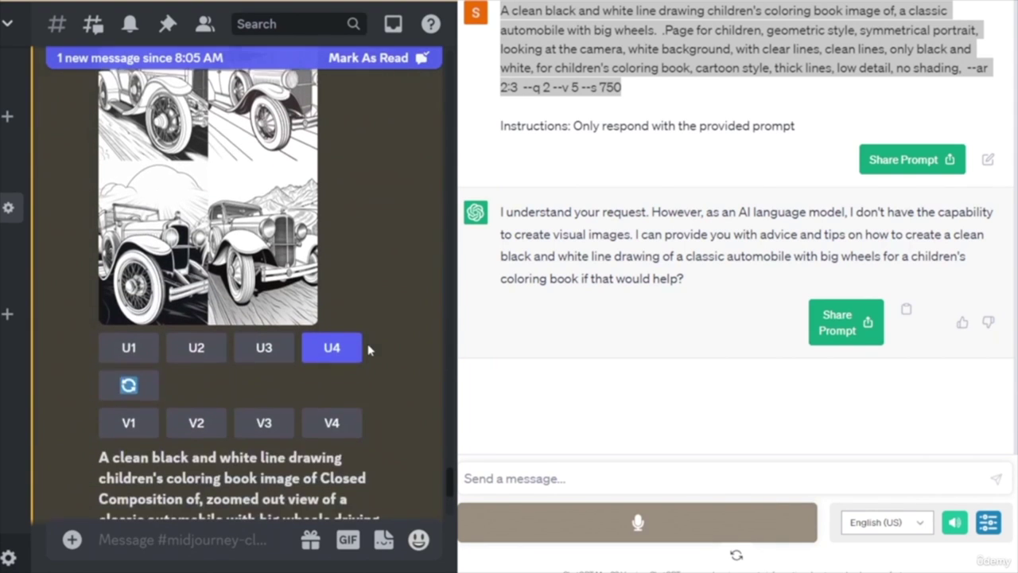
scroll(368, 326, "down", 8)
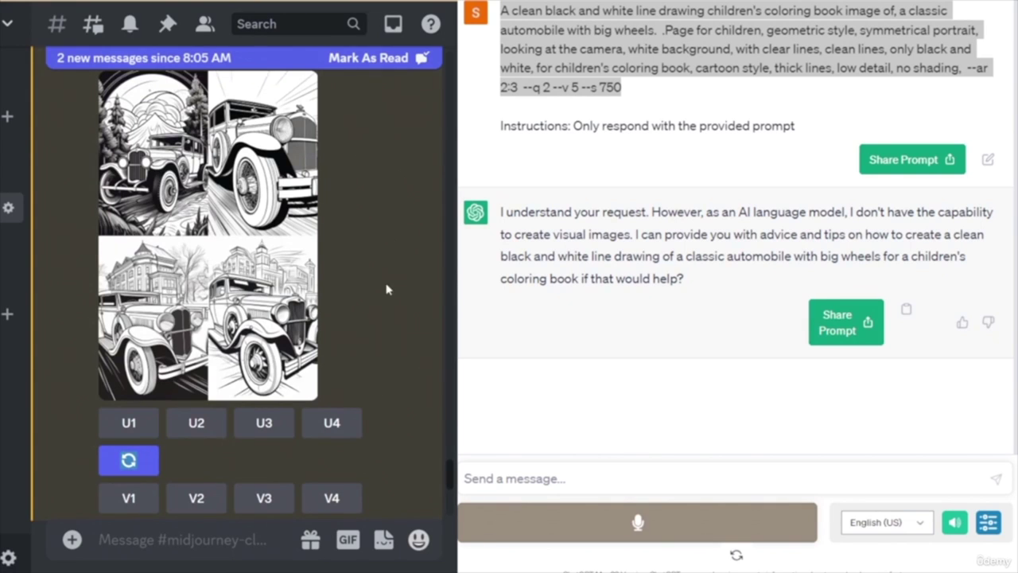
scroll(388, 299, "up", 2)
scroll(387, 299, "down", 2)
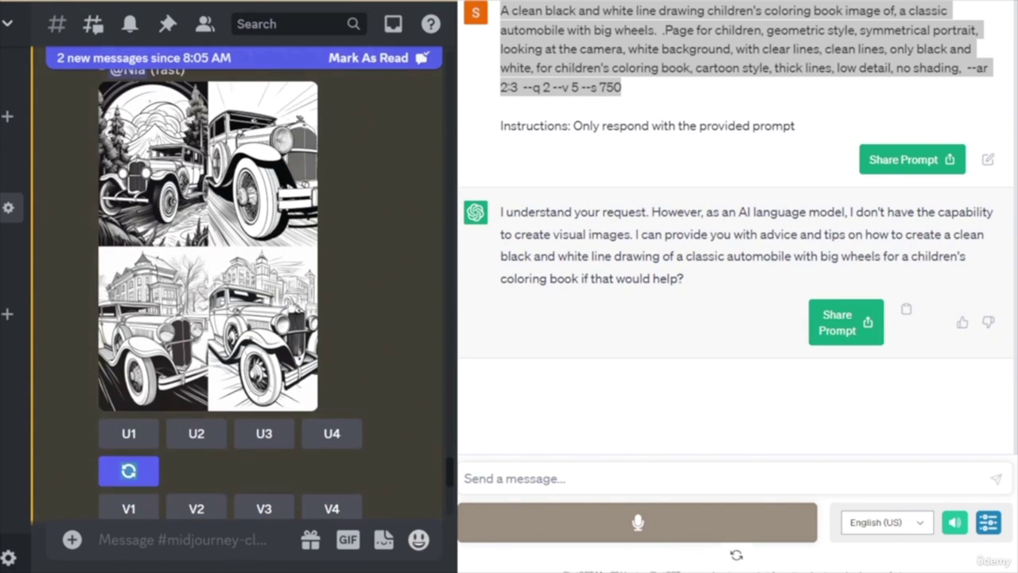
left_click(130, 439)
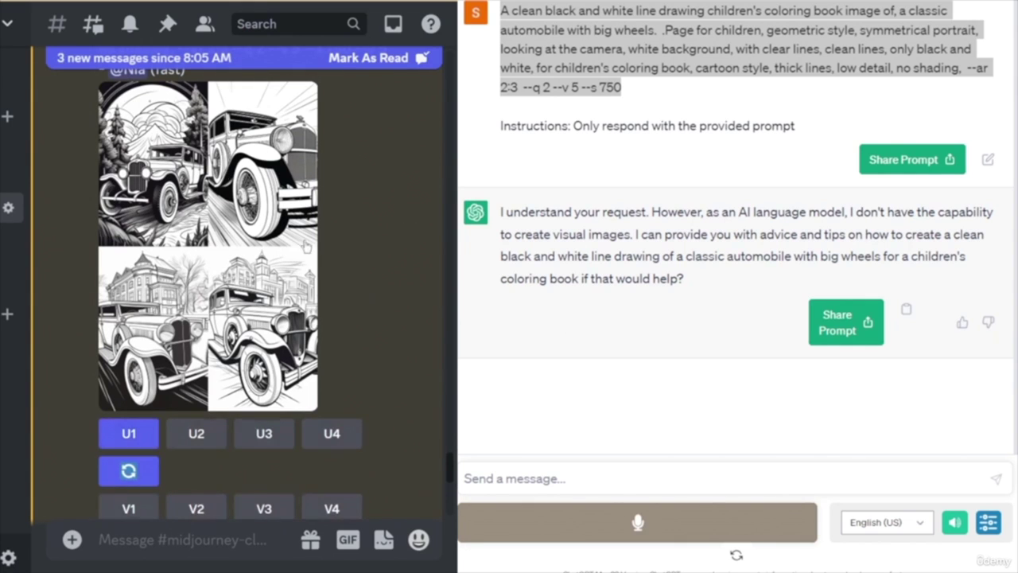
scroll(356, 289, "up", 3)
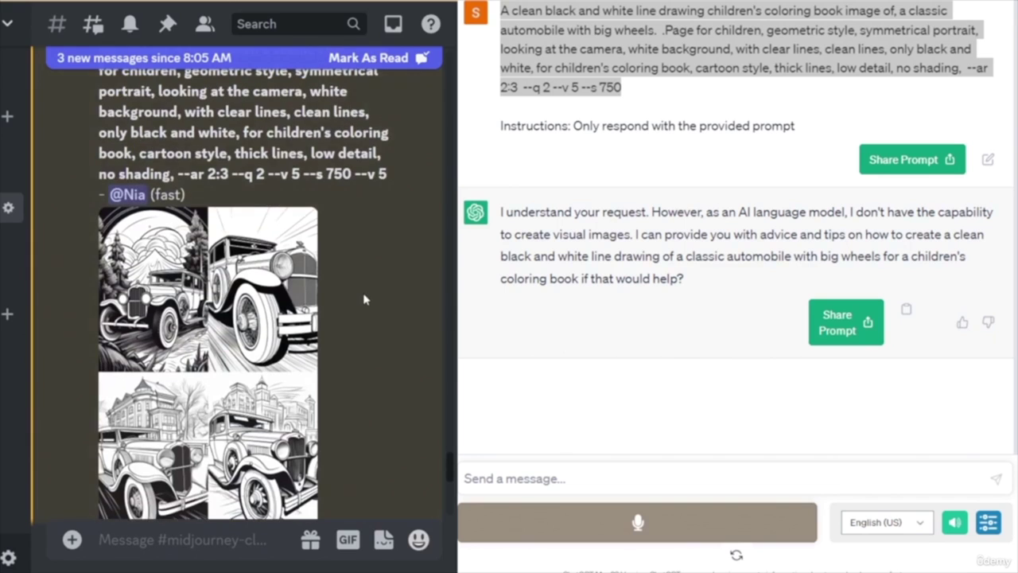
scroll(366, 300, "down", 5)
scroll(375, 301, "up", 5)
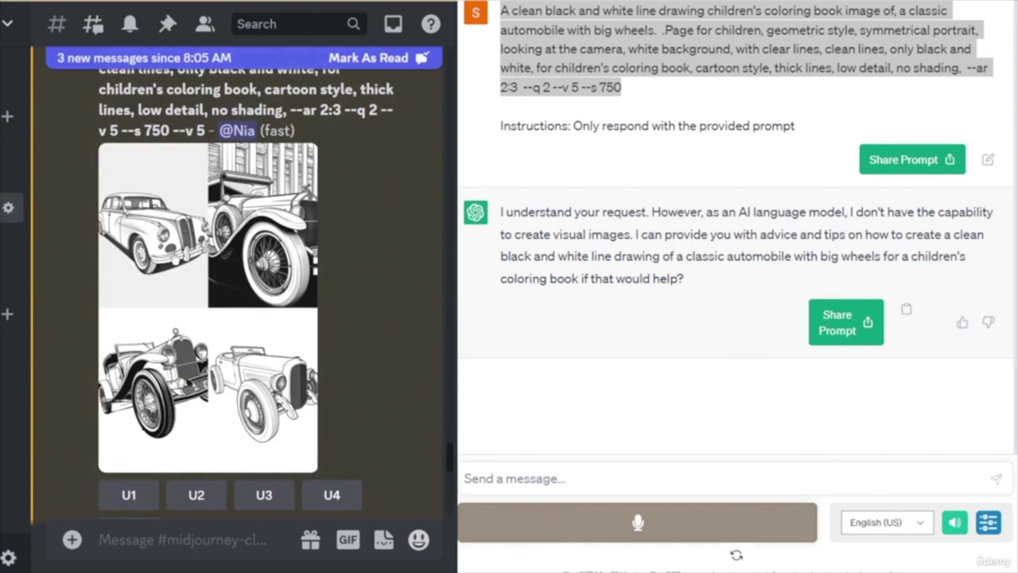
scroll(370, 318, "down", 4)
scroll(366, 338, "down", 5)
scroll(278, 374, "down", 2)
scroll(239, 366, "down", 4)
left_click(128, 335)
scroll(374, 238, "down", 6)
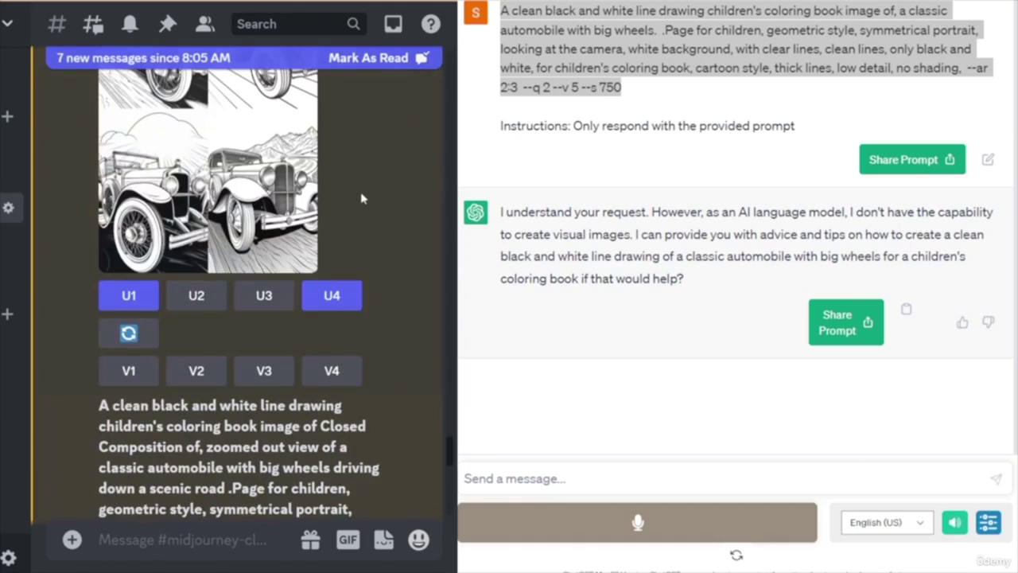
- Find the Image #1 forest car upscale and view it full size
scroll(350, 334, "down", 3)
scroll(336, 471, "down", 10)
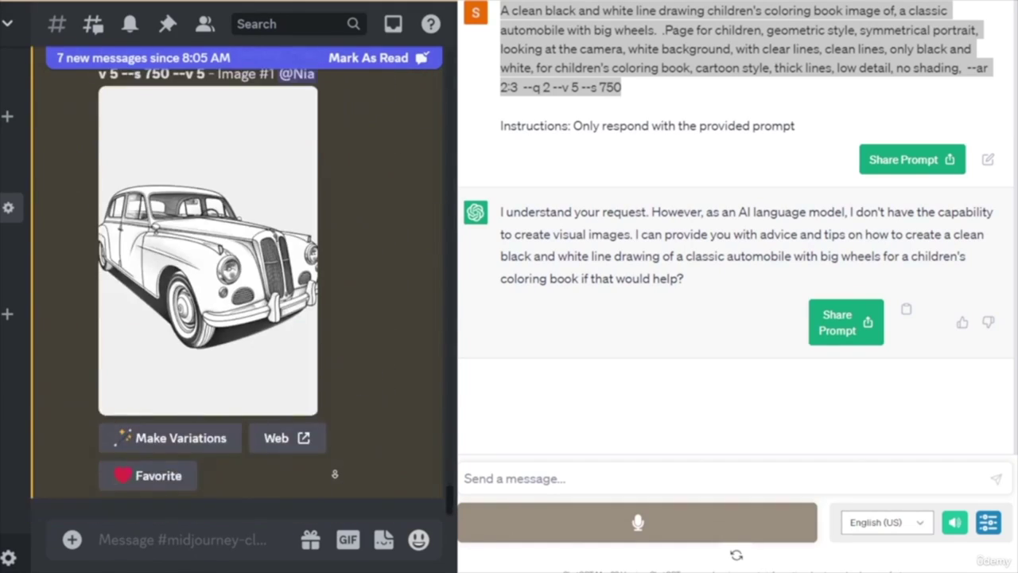
scroll(377, 289, "up", 5)
scroll(357, 273, "down", 10)
scroll(348, 275, "up", 3)
scroll(348, 273, "down", 5)
scroll(347, 274, "down", 9)
scroll(347, 274, "up", 5)
scroll(347, 273, "down", 10)
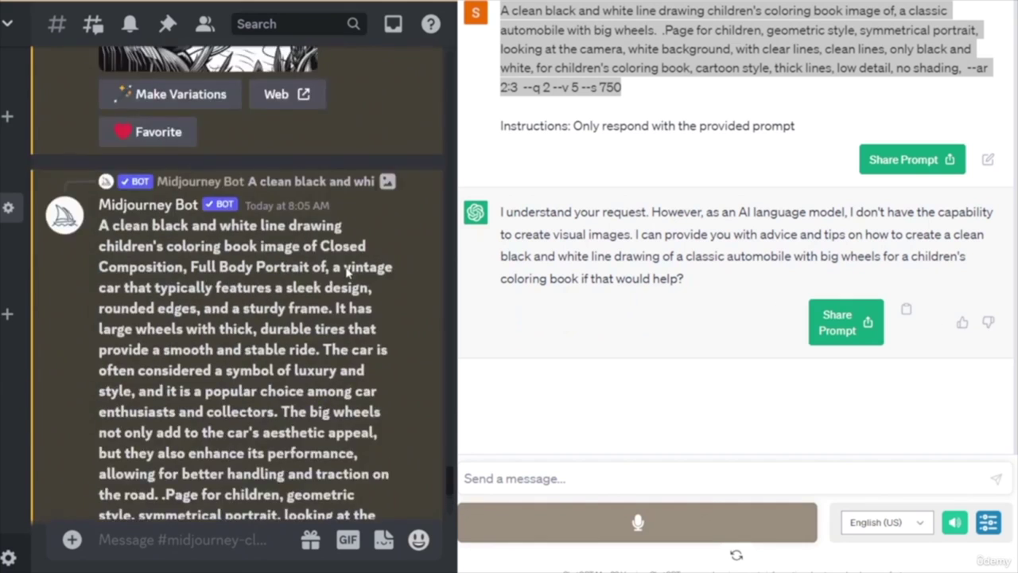
scroll(346, 272, "up", 3)
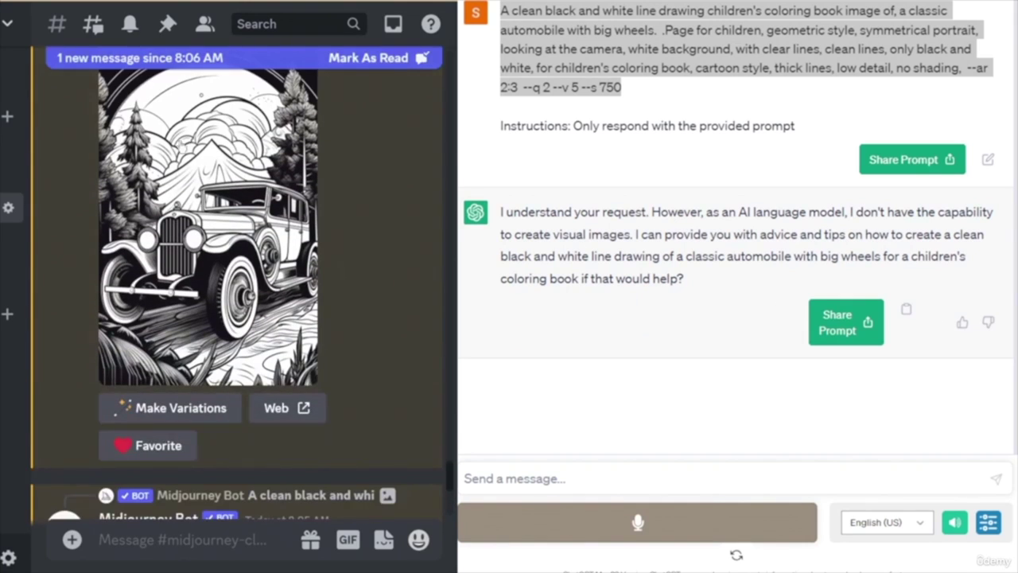
scroll(356, 243, "up", 2)
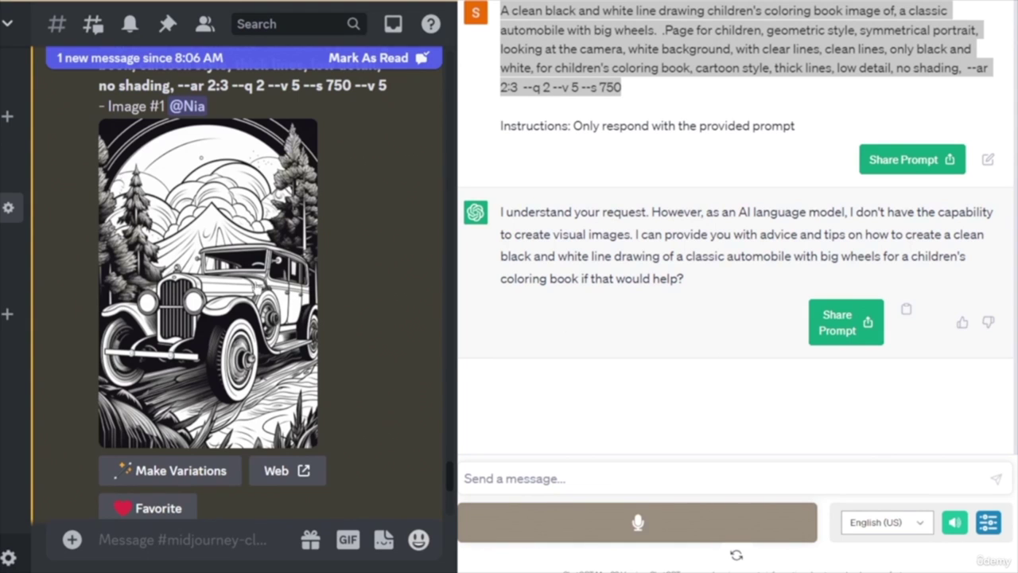
left_click(239, 273)
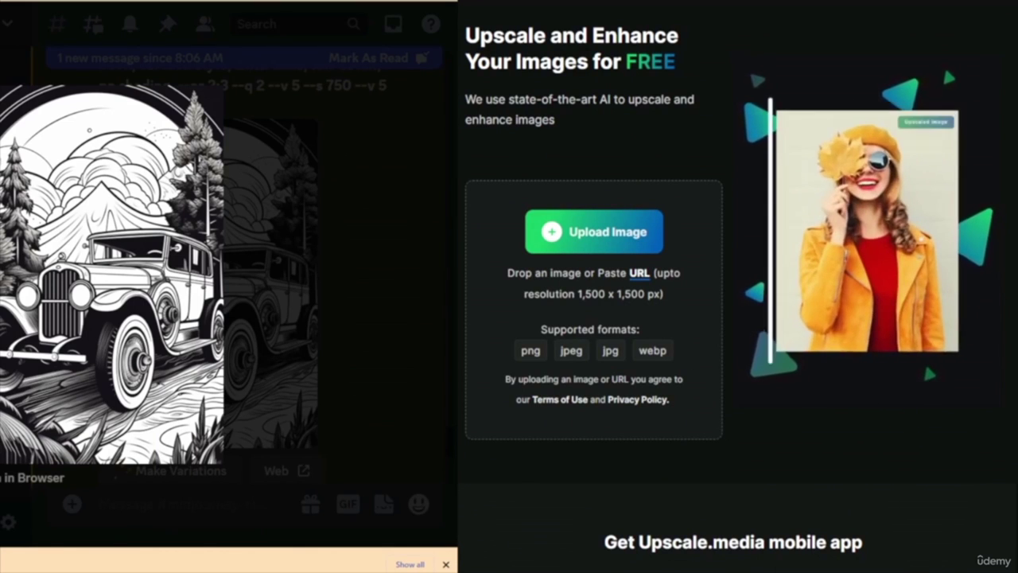
- Upload the forest car page and upscale it 2x (804 × 1206) with Enhance Quality on
left_click(601, 232)
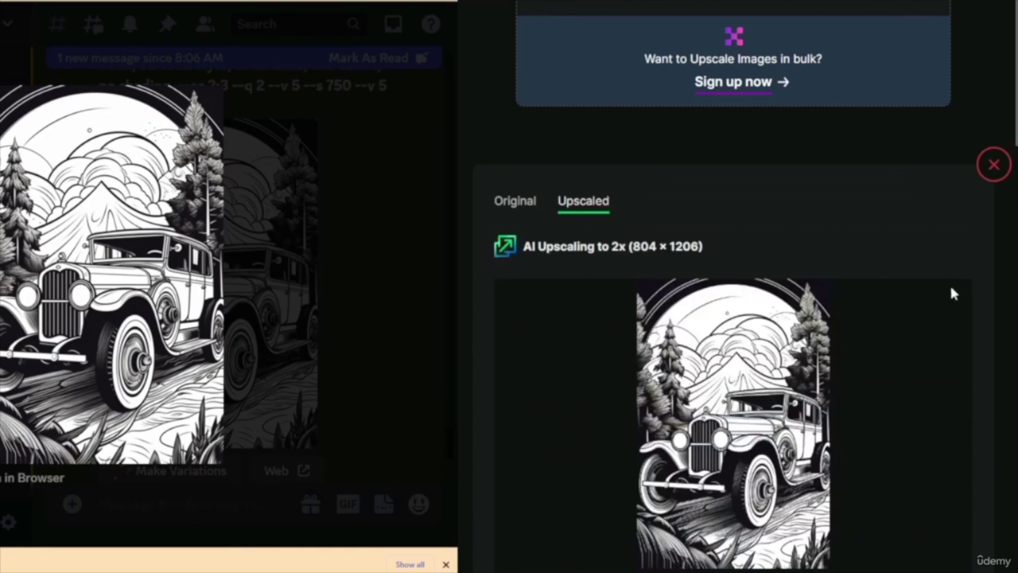
scroll(952, 293, "down", 2)
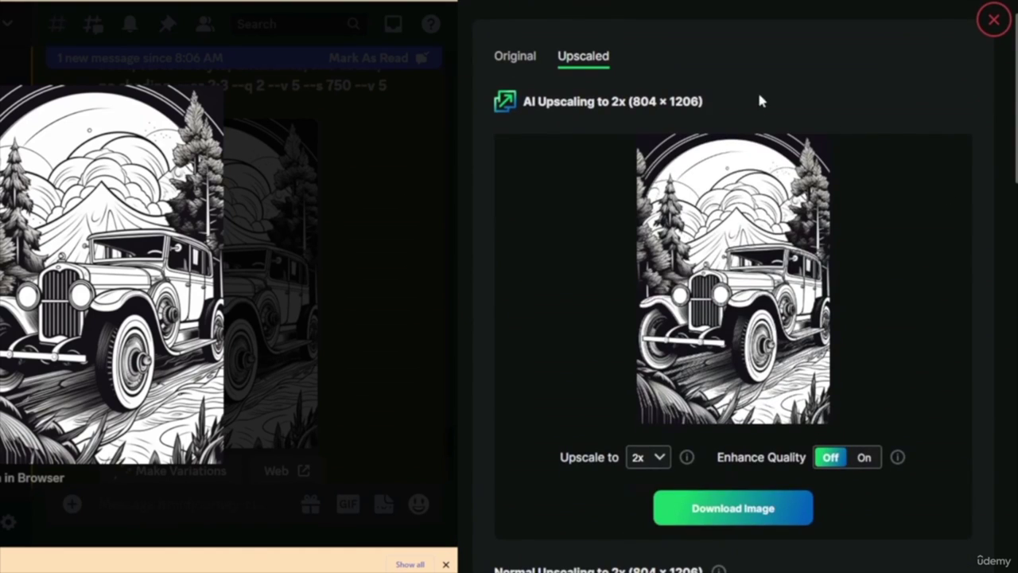
scroll(943, 319, "down", 5)
scroll(941, 342, "up", 2)
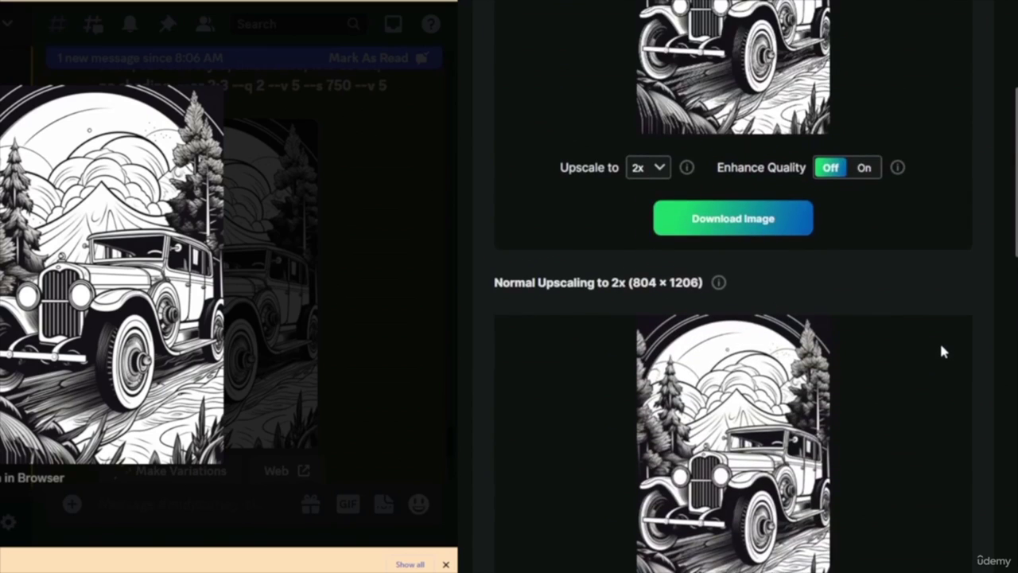
scroll(947, 390, "down", 2)
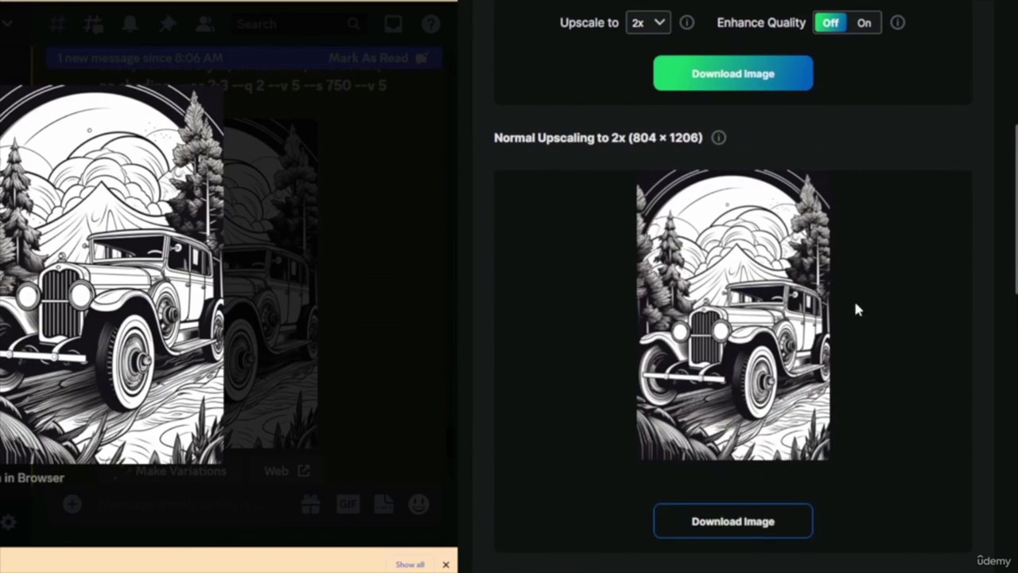
scroll(943, 276, "up", 4)
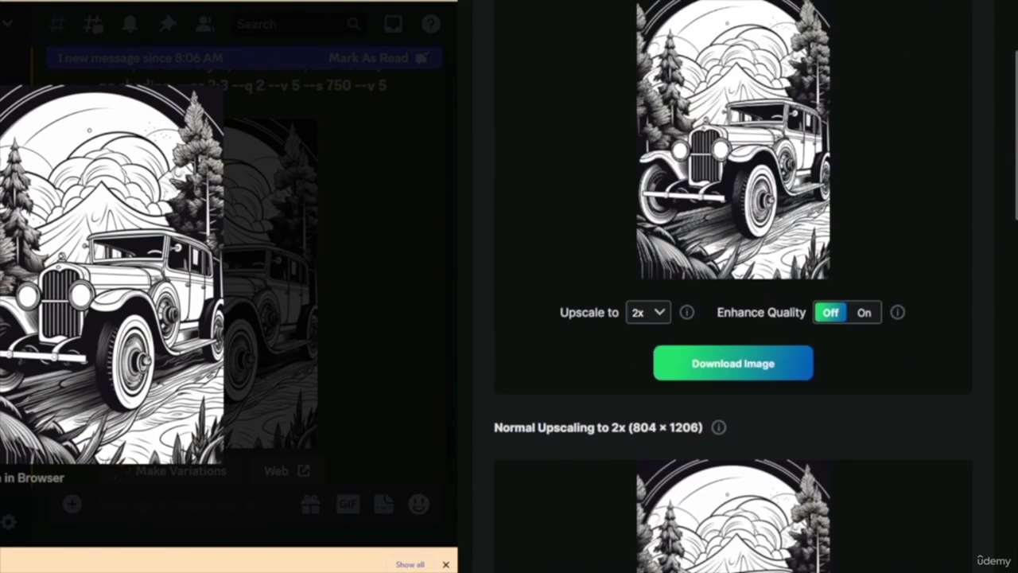
scroll(834, 347, "down", 3)
scroll(870, 379, "up", 3)
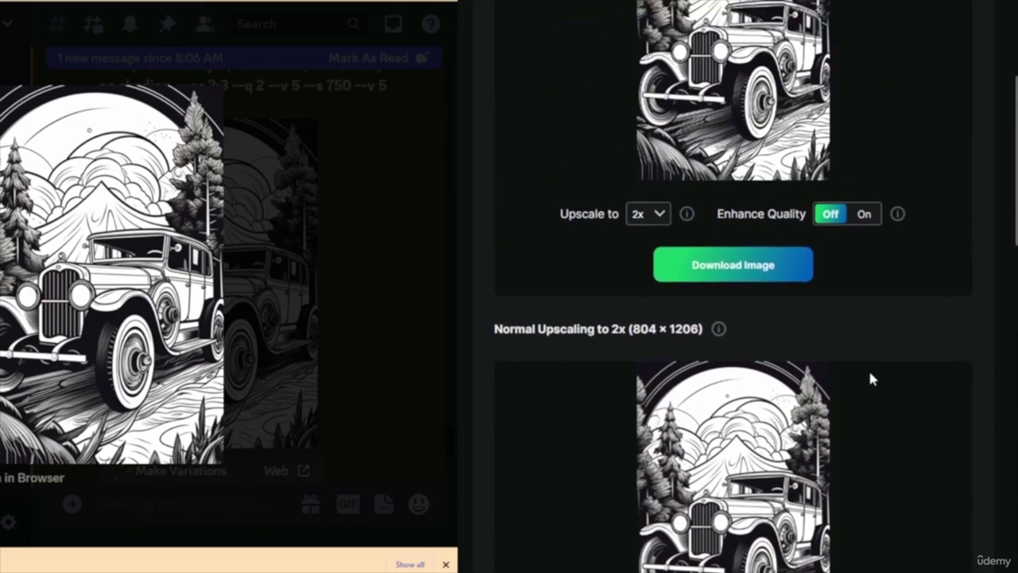
scroll(871, 379, "up", 1)
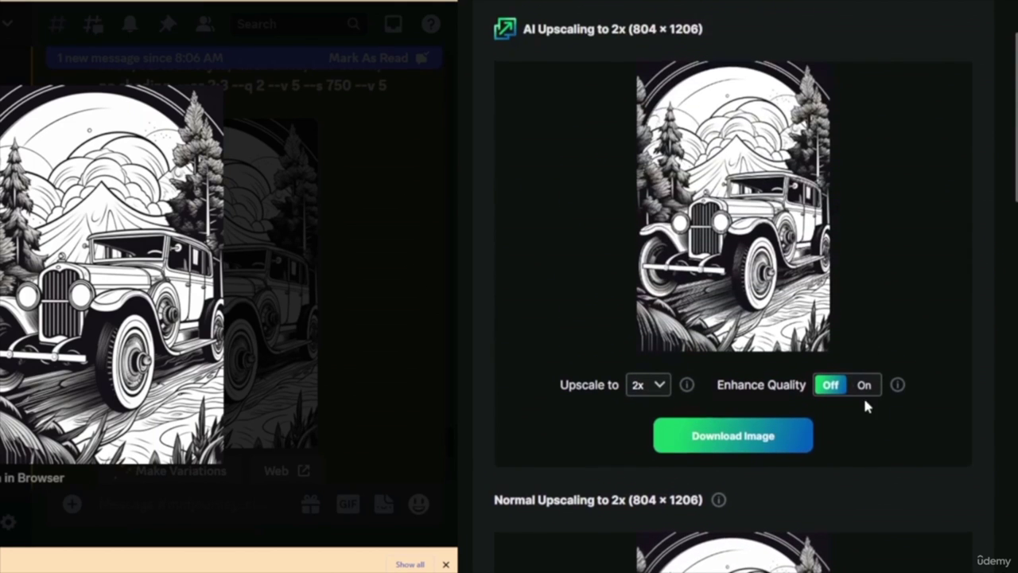
left_click(864, 385)
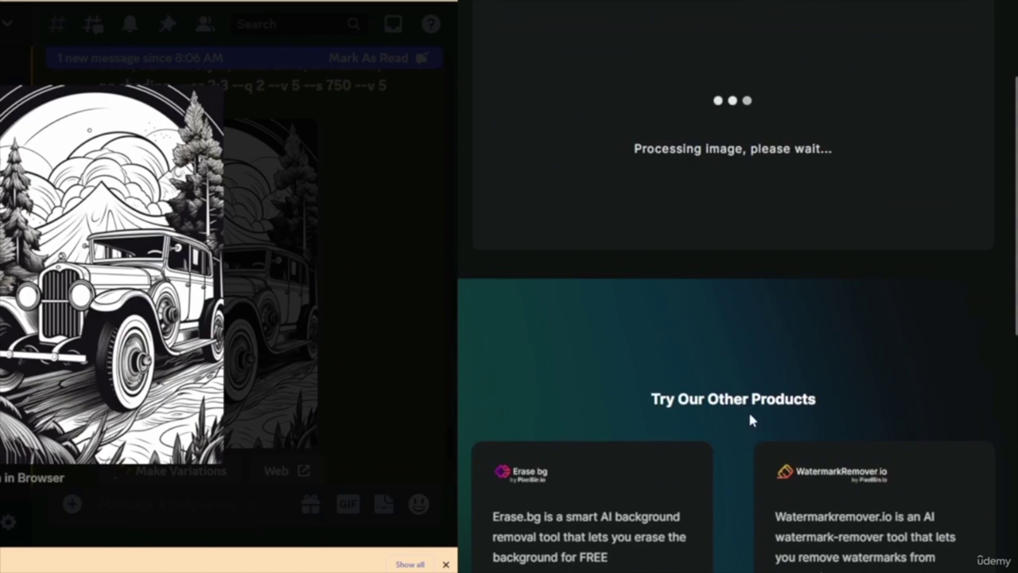
scroll(874, 359, "up", 2)
scroll(875, 382, "down", 1)
scroll(896, 409, "down", 1)
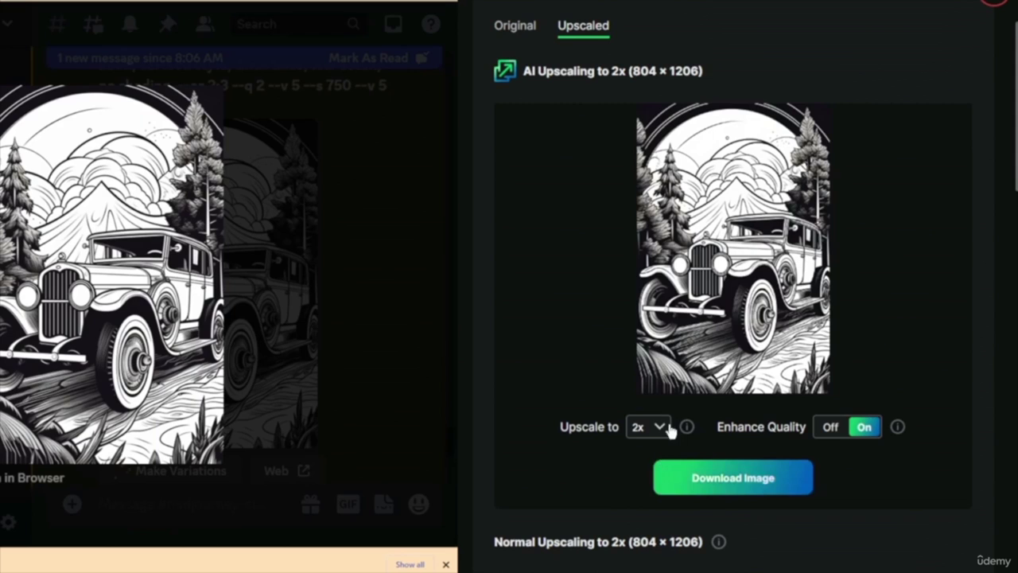
- Download the vintage car page at 4x (1608 × 2412) with Enhance Quality on
left_click(653, 476)
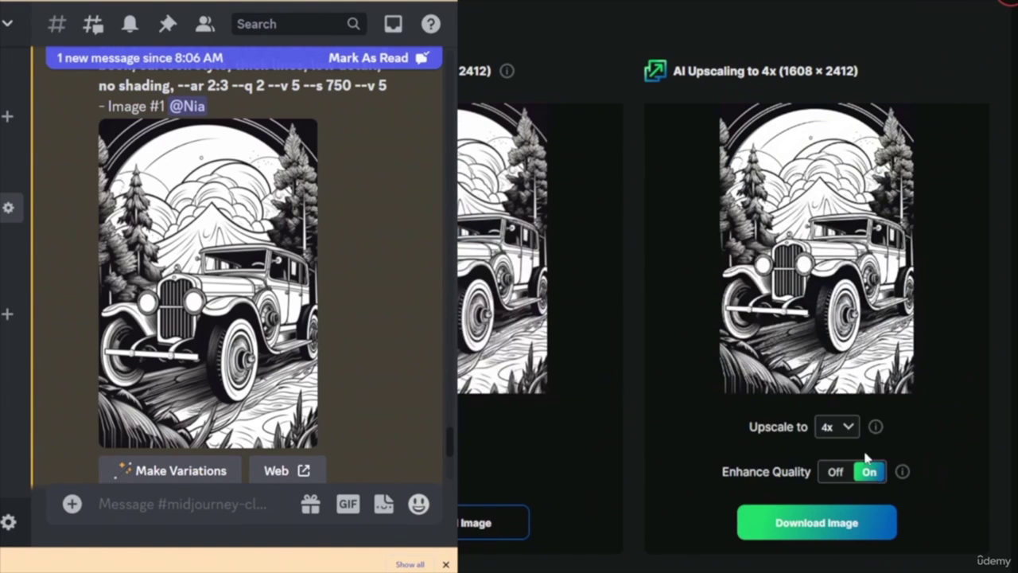
left_click(851, 527)
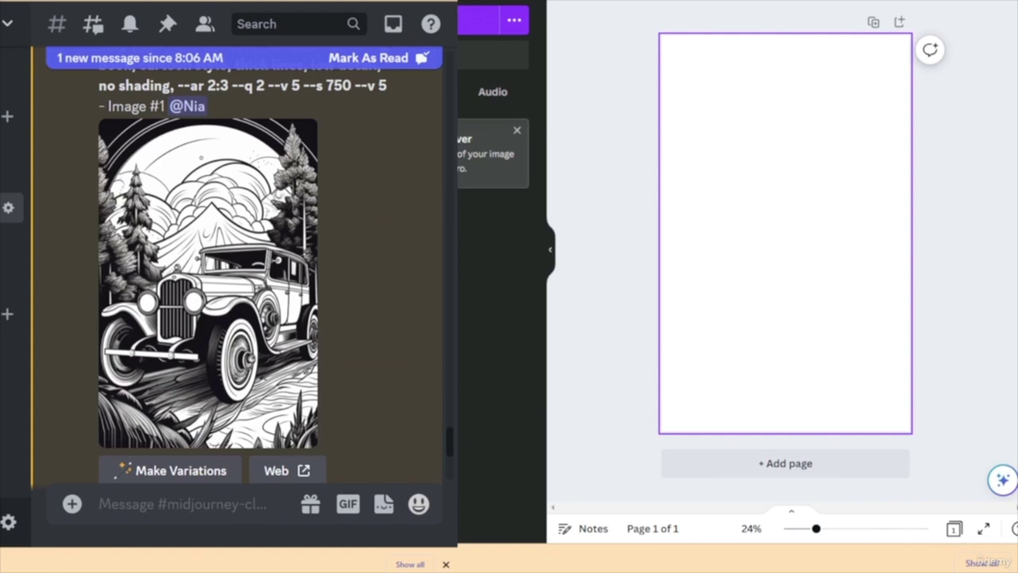
- Drop the upscaled vintage car image onto the blank Canva page and zoom in to check its detail
left_click_drag(208, 283, 764, 230)
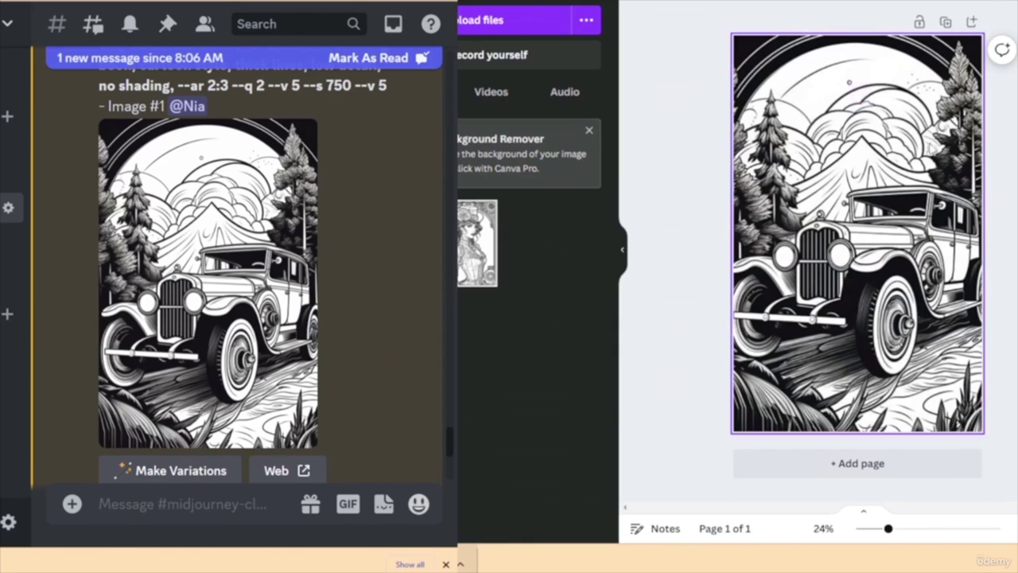
key("Escape")
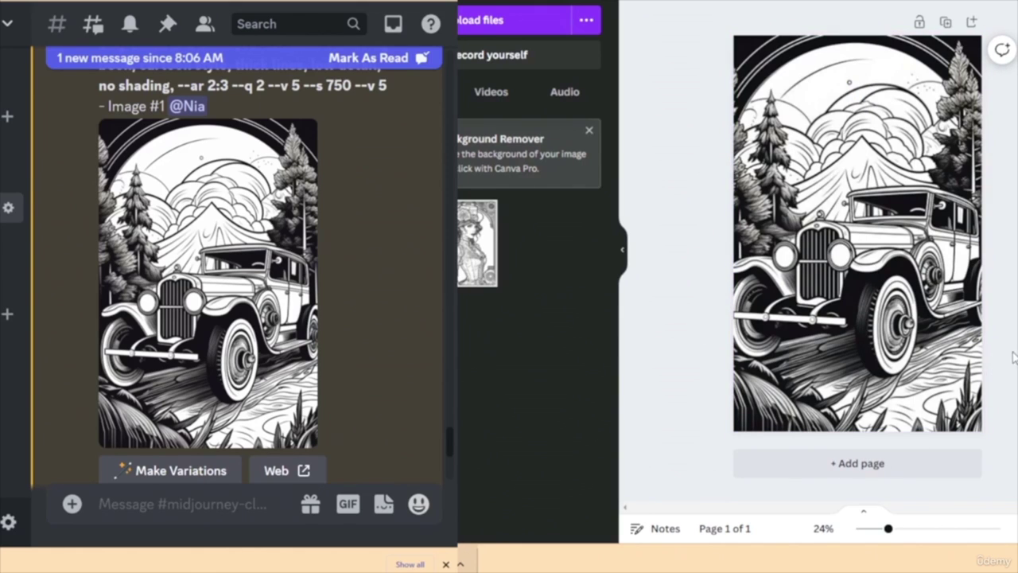
mouse_move(901, 540)
left_mouse_down()
mouse_move(968, 541)
mouse_move(875, 544)
mouse_move(997, 547)
mouse_move(883, 550)
mouse_move(921, 552)
mouse_move(891, 548)
mouse_move(899, 547)
left_mouse_up()
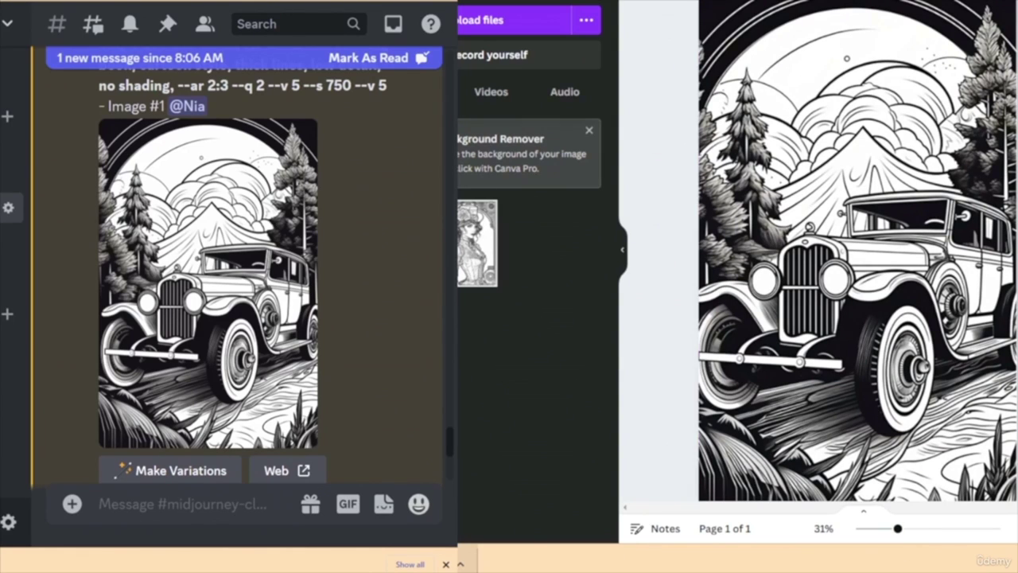
scroll(857, 251, "up", 1)
scroll(858, 252, "down", 3)
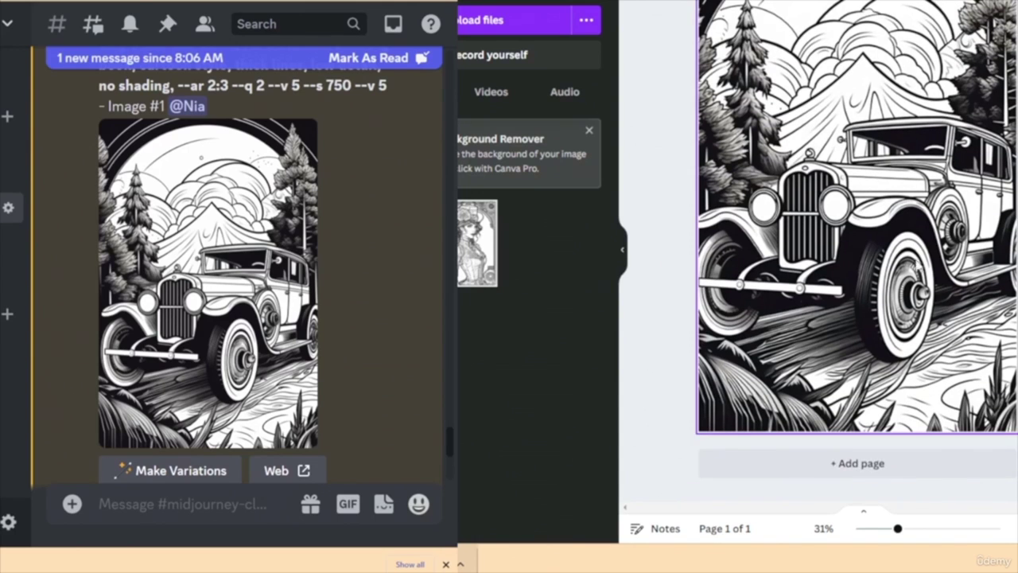
scroll(919, 265, "up", 3)
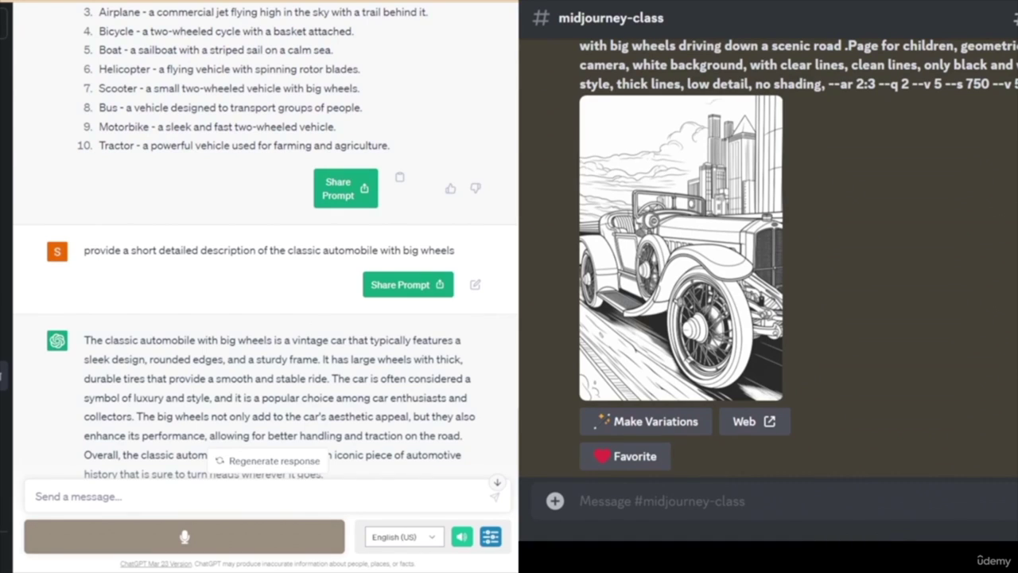
scroll(265, 238, "up", 2)
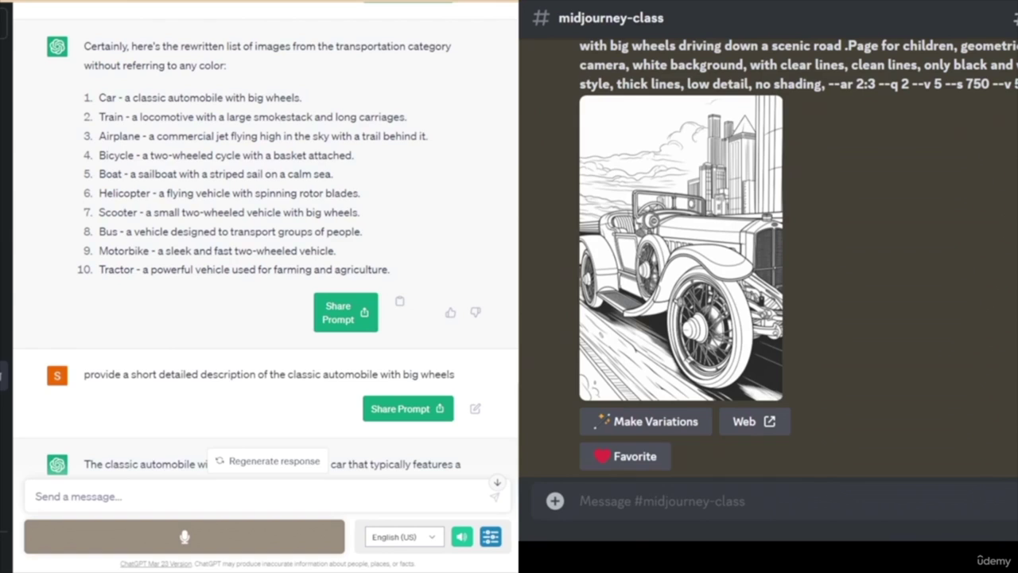
scroll(267, 239, "down", 4)
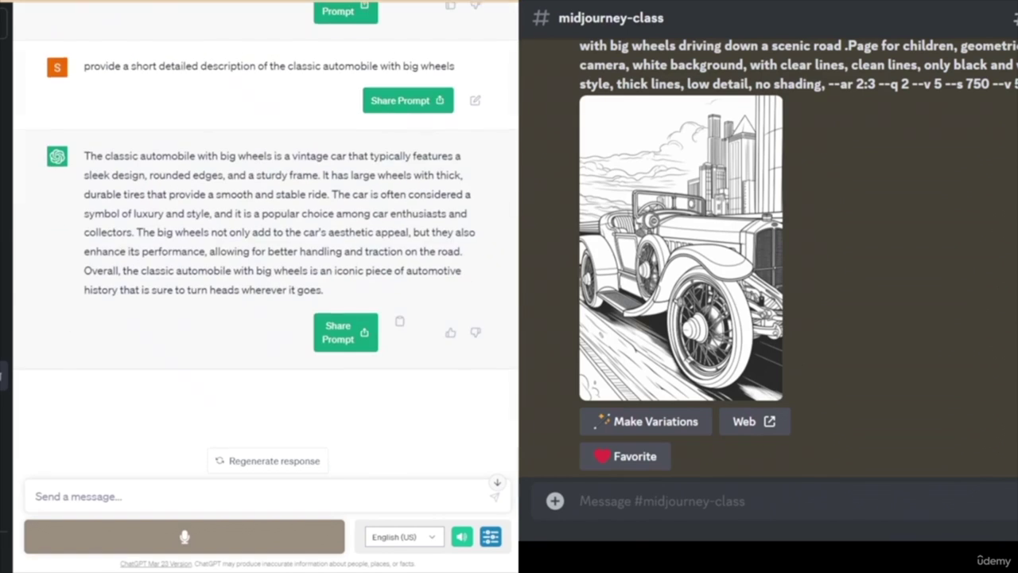
scroll(267, 239, "up", 1)
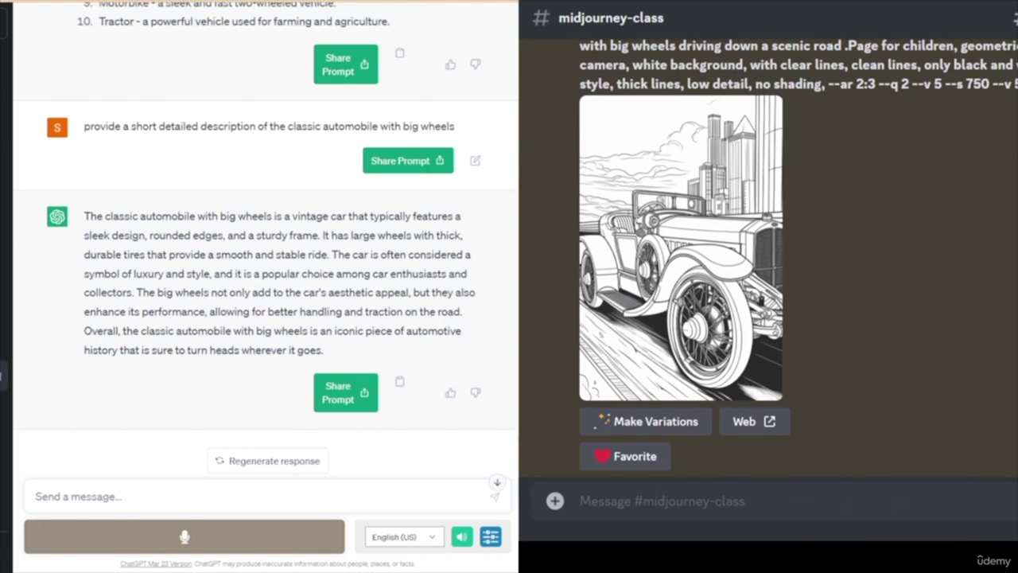
scroll(266, 238, "up", 4)
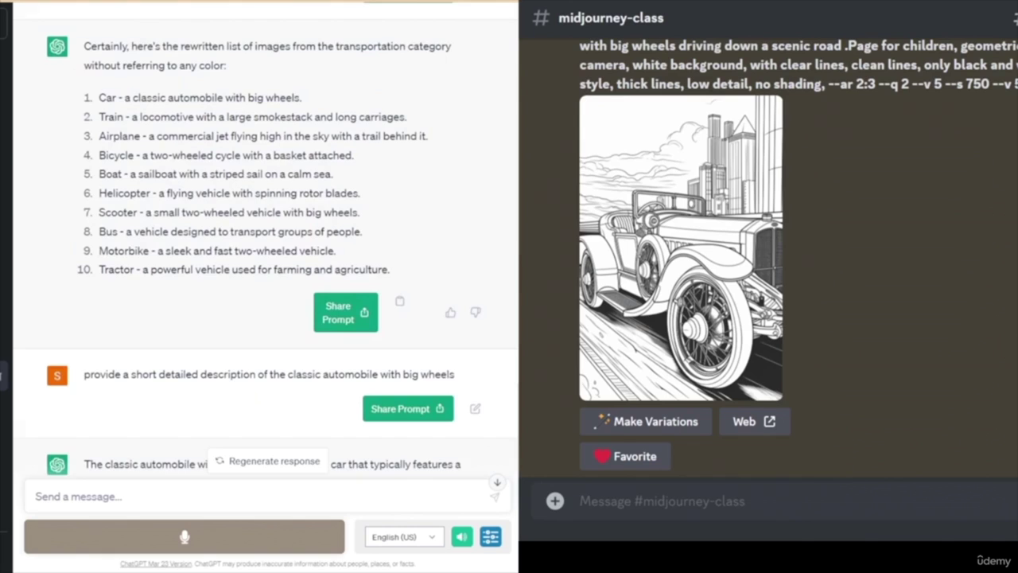
scroll(266, 239, "down", 2)
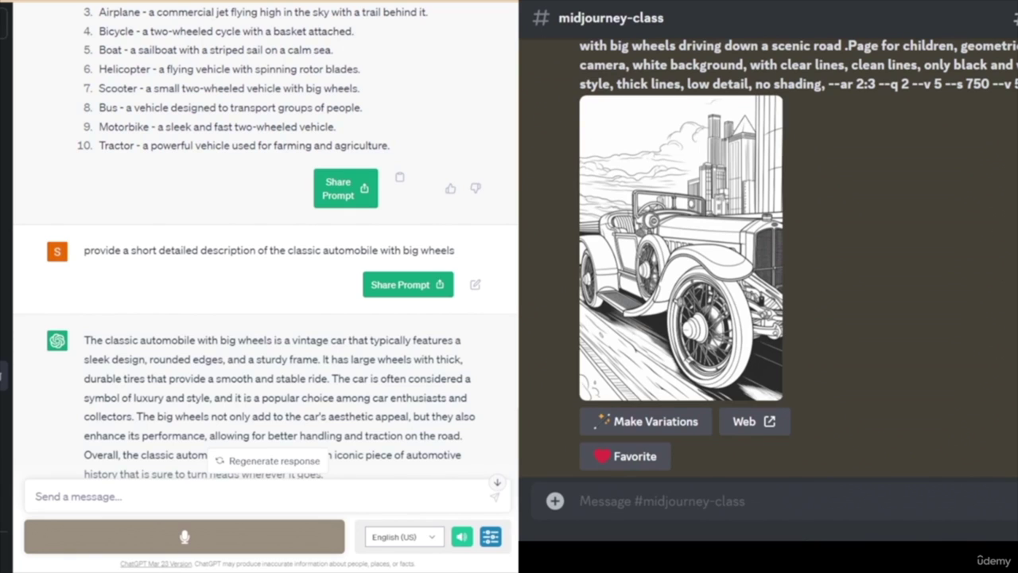
scroll(267, 239, "up", 2)
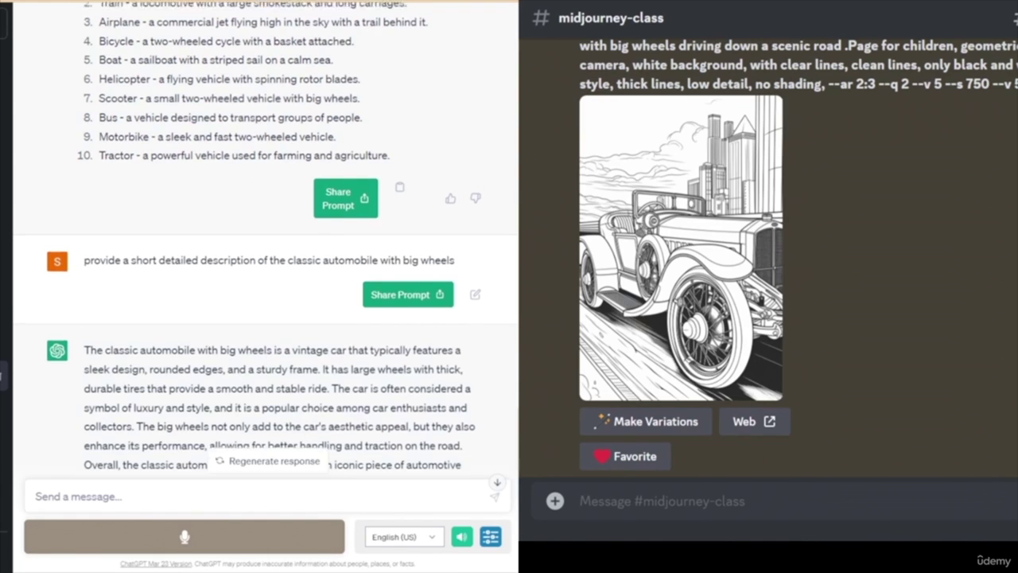
scroll(267, 239, "down", 2)
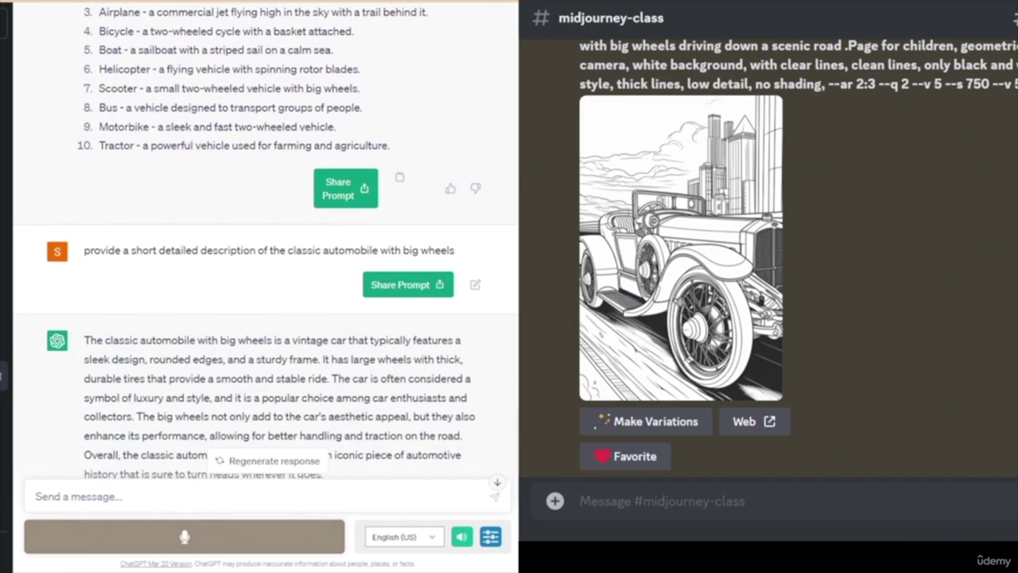
scroll(267, 239, "up", 3)
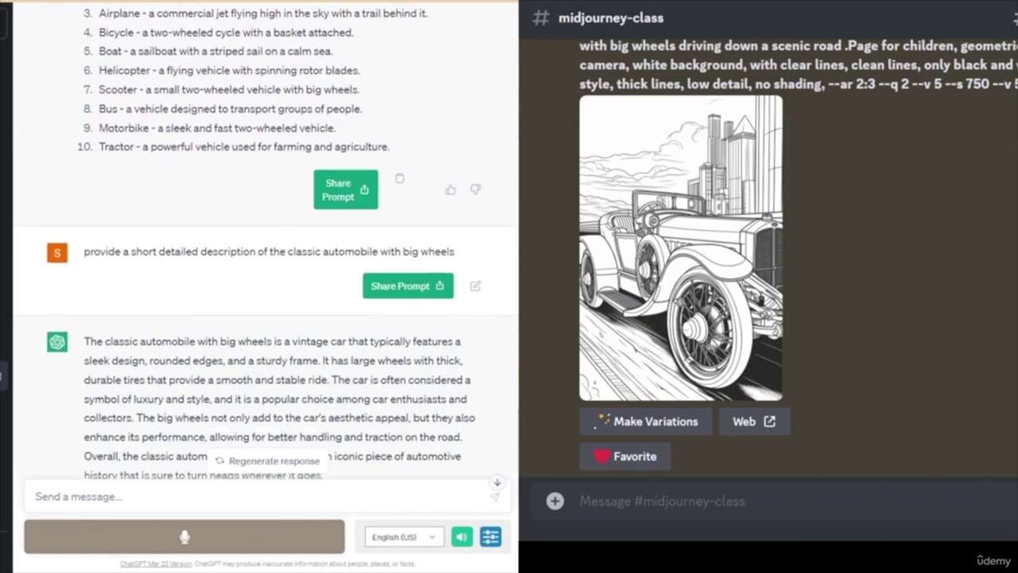
scroll(264, 239, "up", 3)
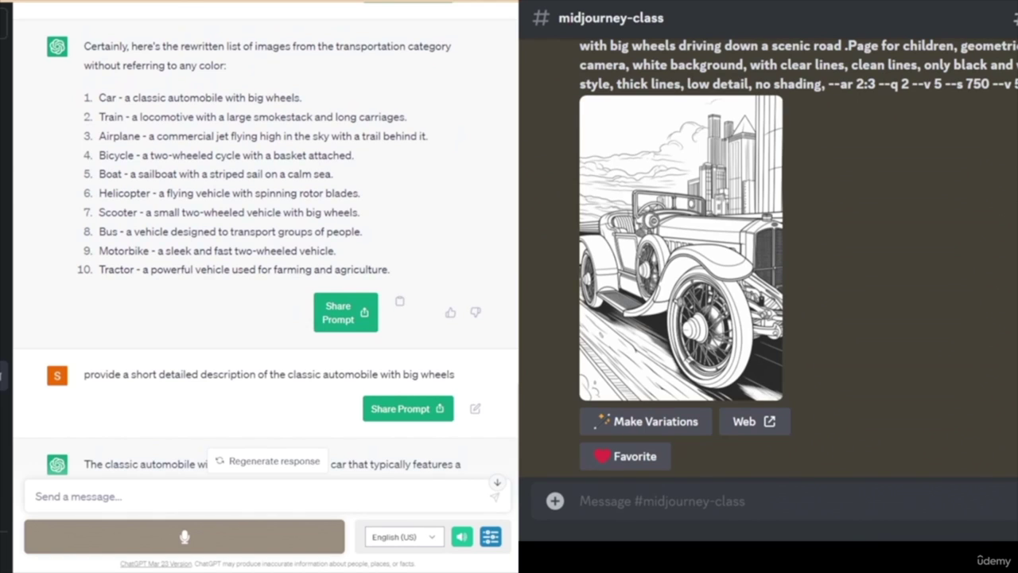
scroll(264, 239, "up", 2)
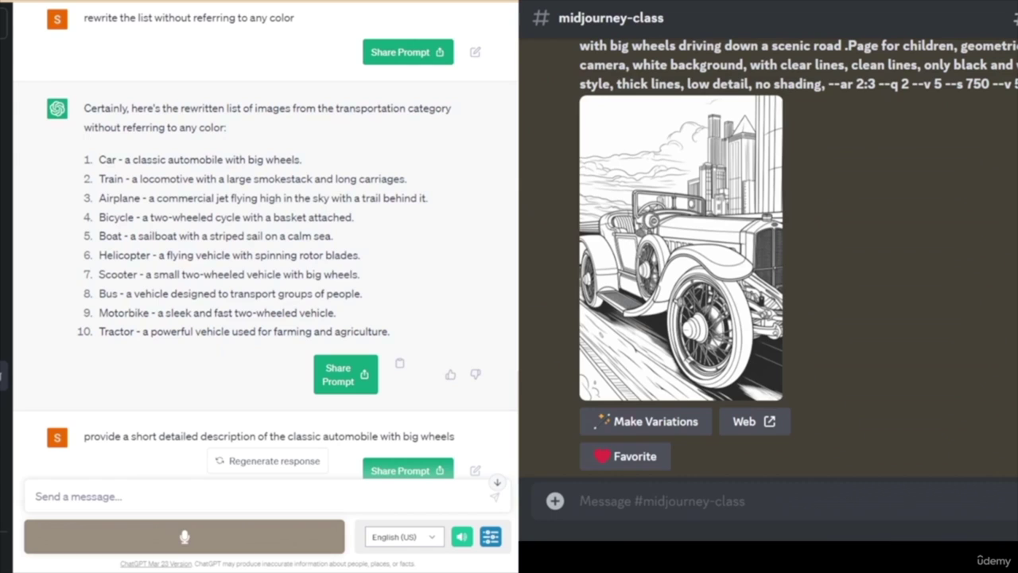
scroll(264, 238, "down", 3)
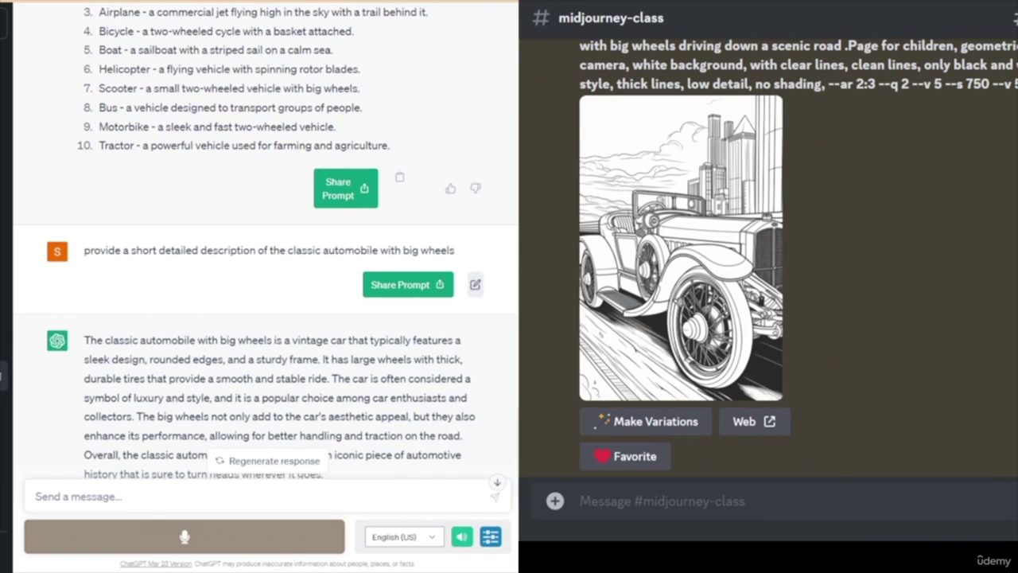
- Replace 'classic automobile with big wheels' in the prompt with 'cover of this coloring book' and resubmit
left_click(475, 284)
left_click_drag(461, 250, 282, 264)
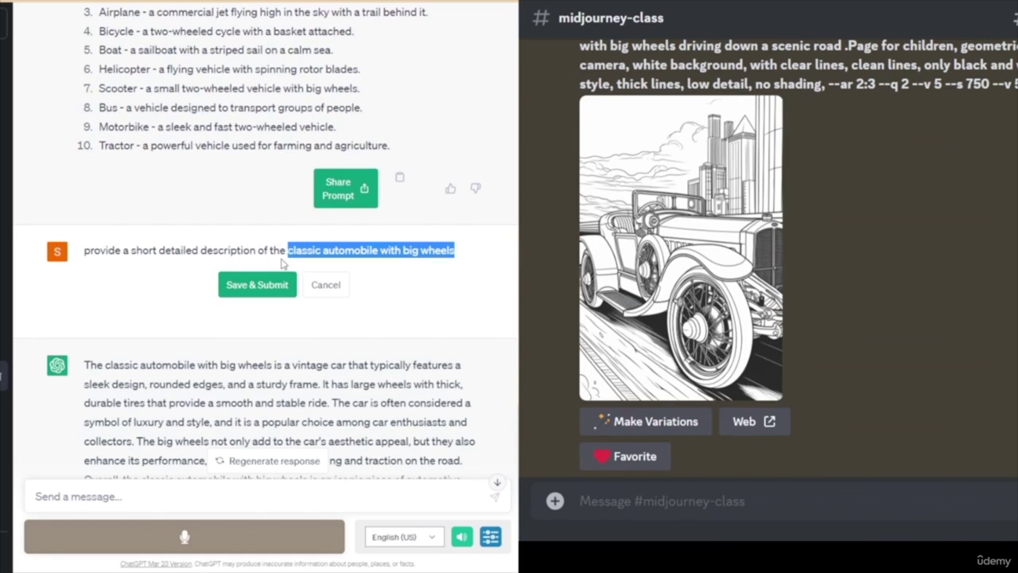
type("cover of this coloring book")
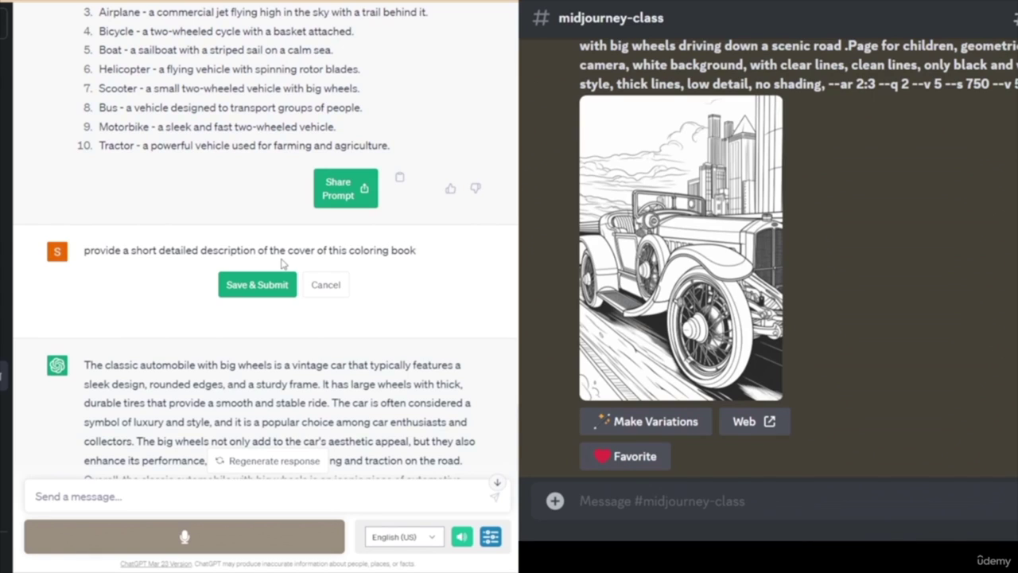
left_click(258, 291)
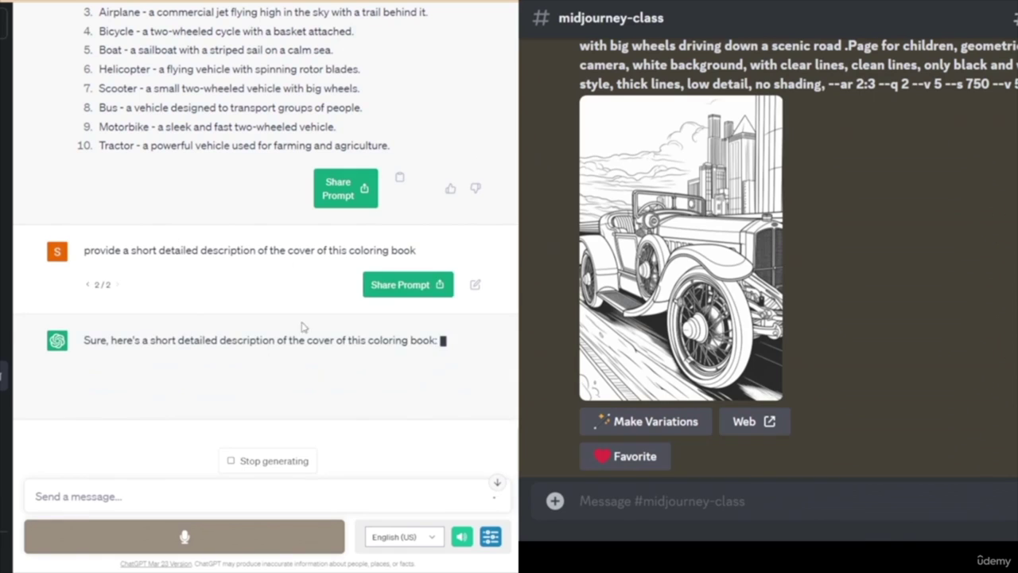
- Compare the automobile and cover versions of the prompt, then read the new cover description reply
scroll(234, 291, "down", 2)
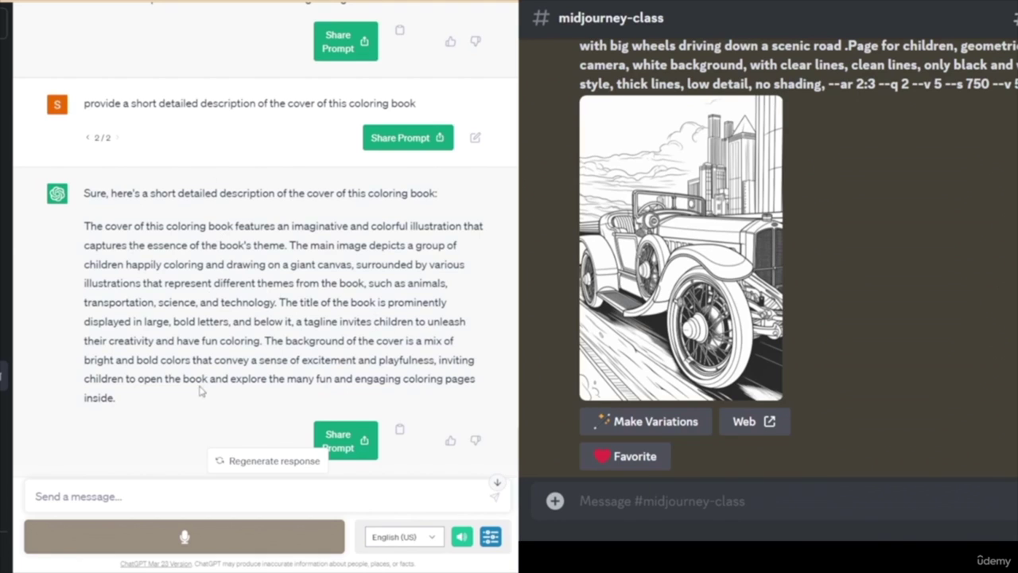
scroll(315, 308, "up", 1)
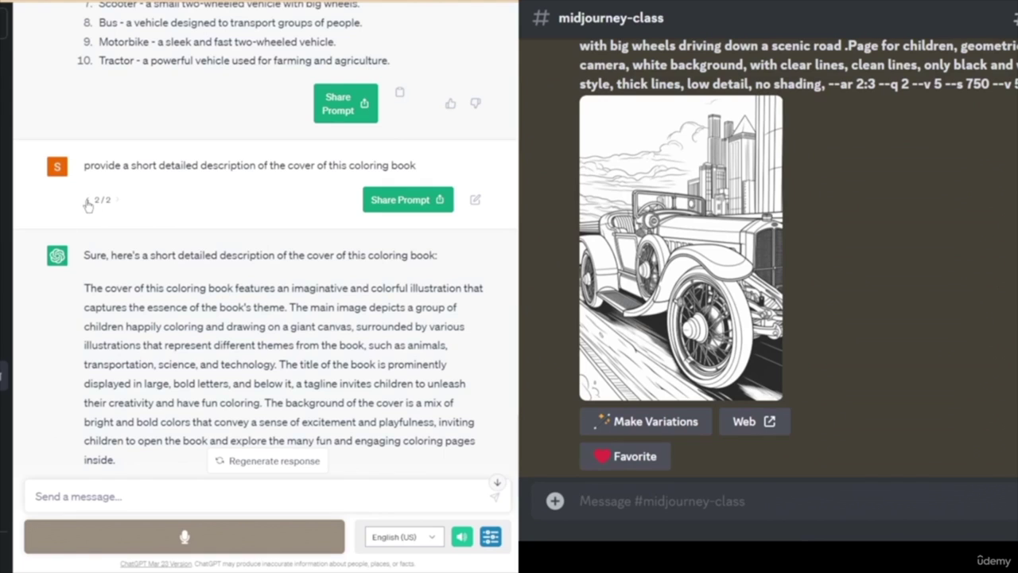
left_click(88, 201)
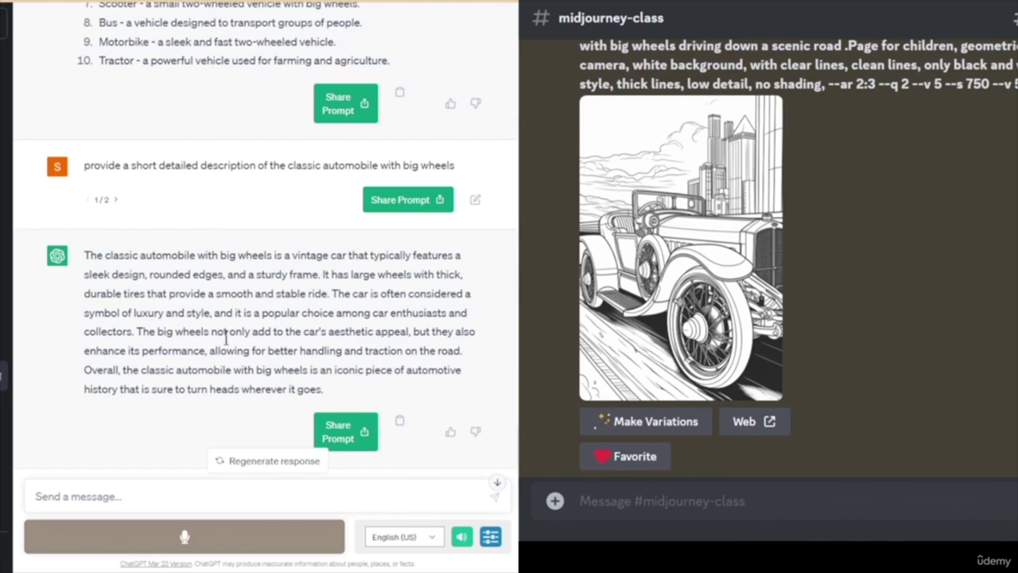
left_click(116, 201)
scroll(213, 322, "up", 15)
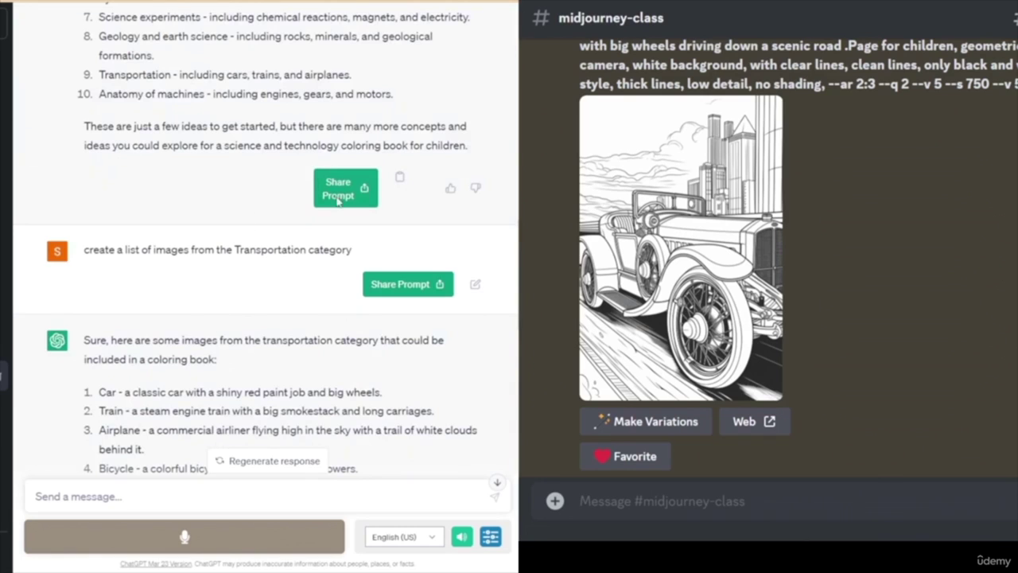
scroll(209, 222, "down", 5)
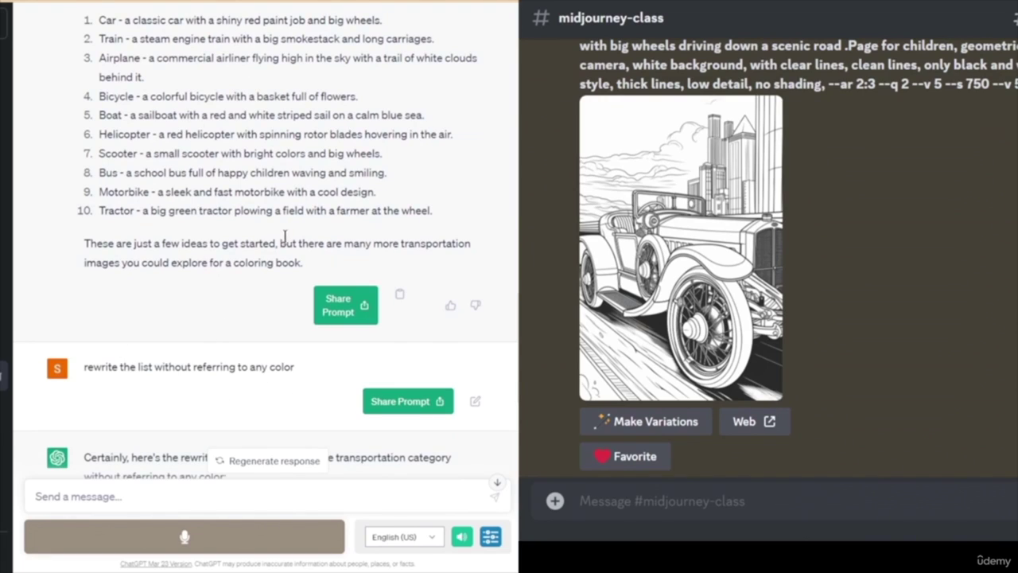
scroll(225, 232, "down", 5)
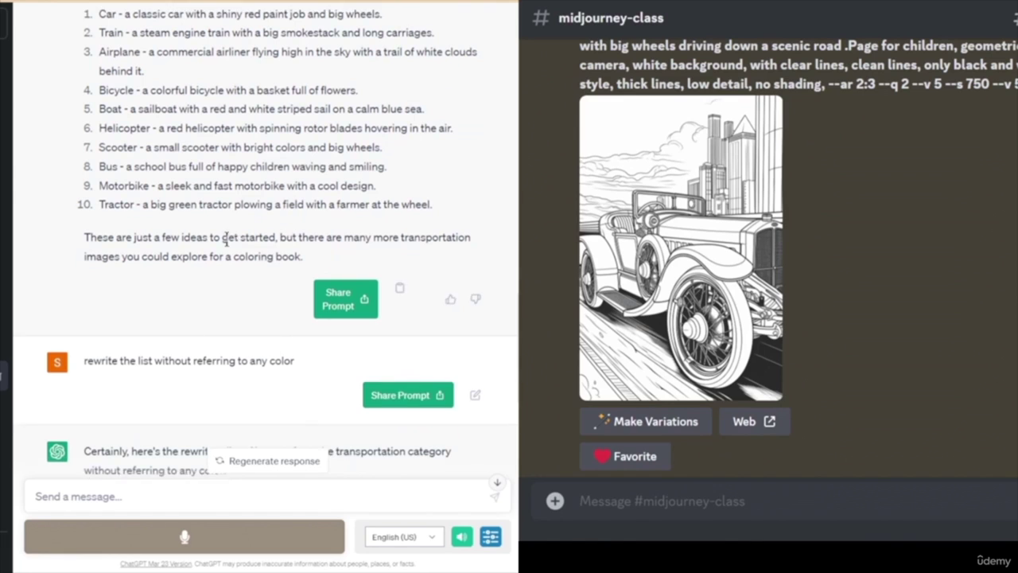
scroll(225, 232, "down", 5)
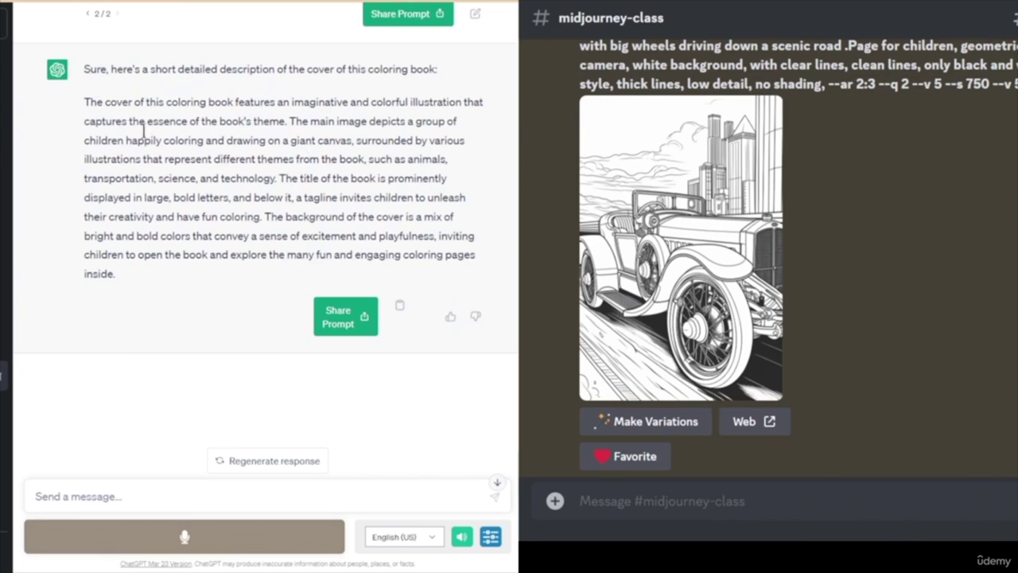
- Send ChatGPT's cover description paragraph to Midjourney as an /imagine prompt
left_click_drag(85, 102, 168, 279)
key("ctrl+c")
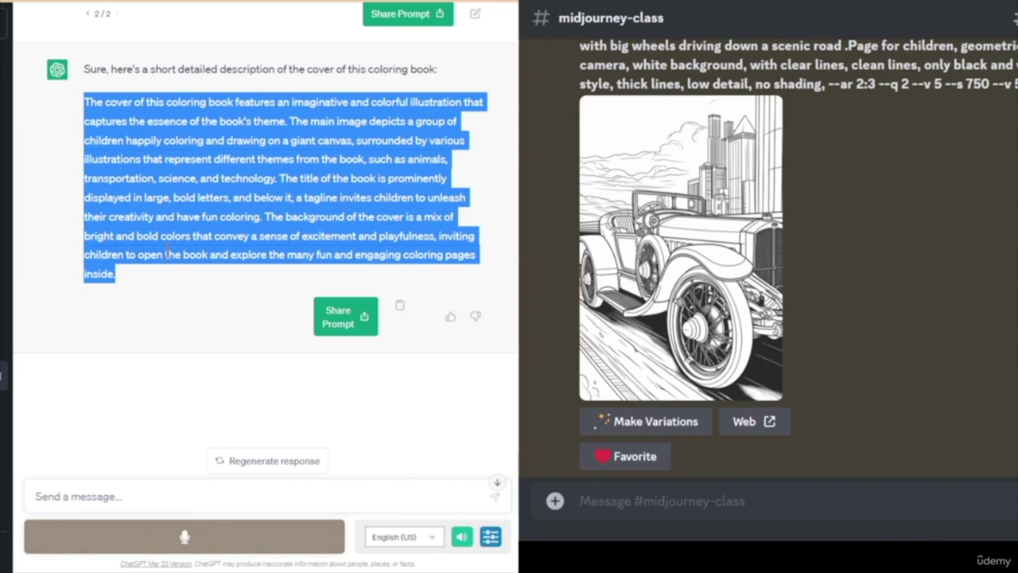
left_click(742, 502)
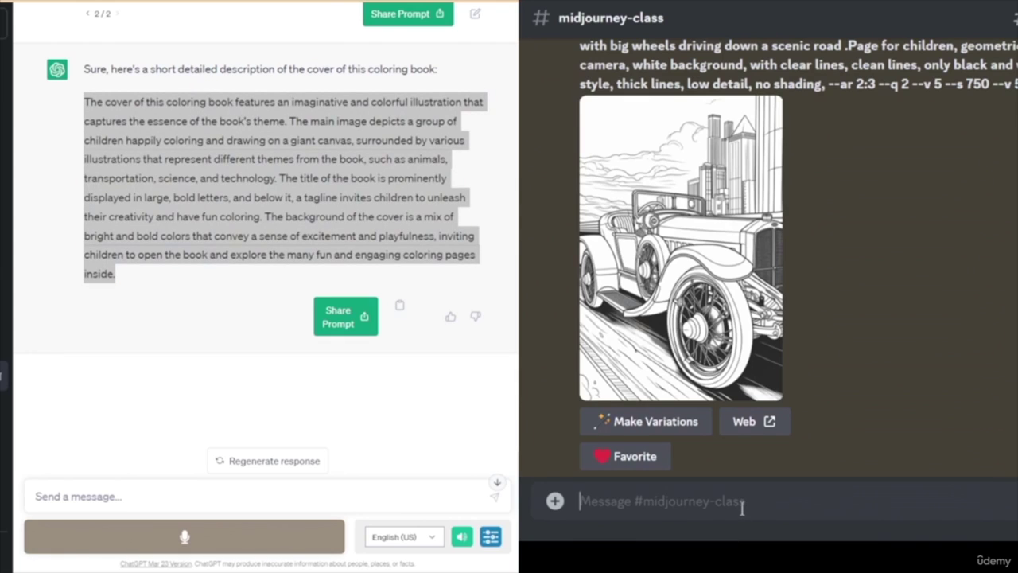
type("/imagine prompt")
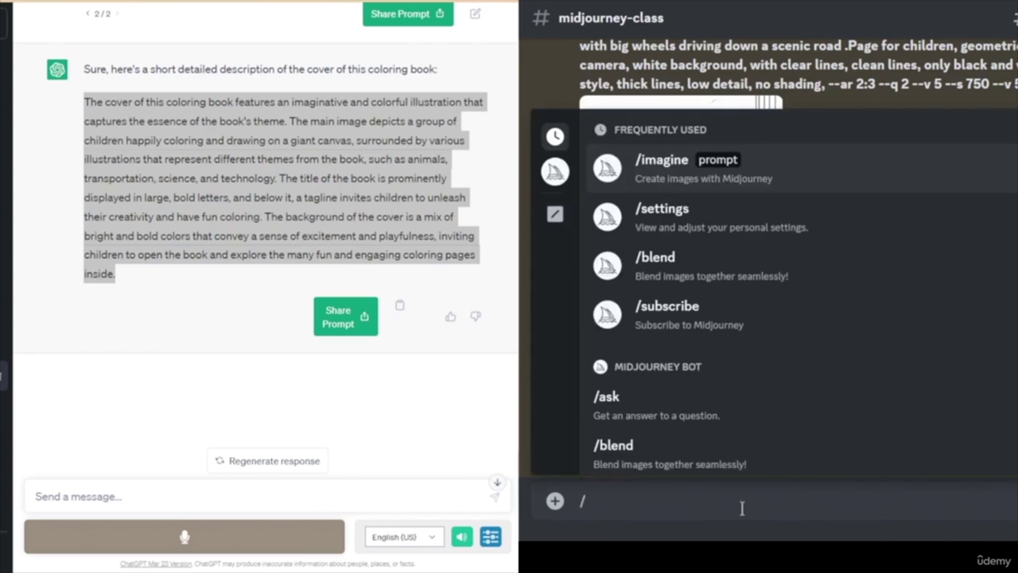
key("Return")
key("ctrl+v")
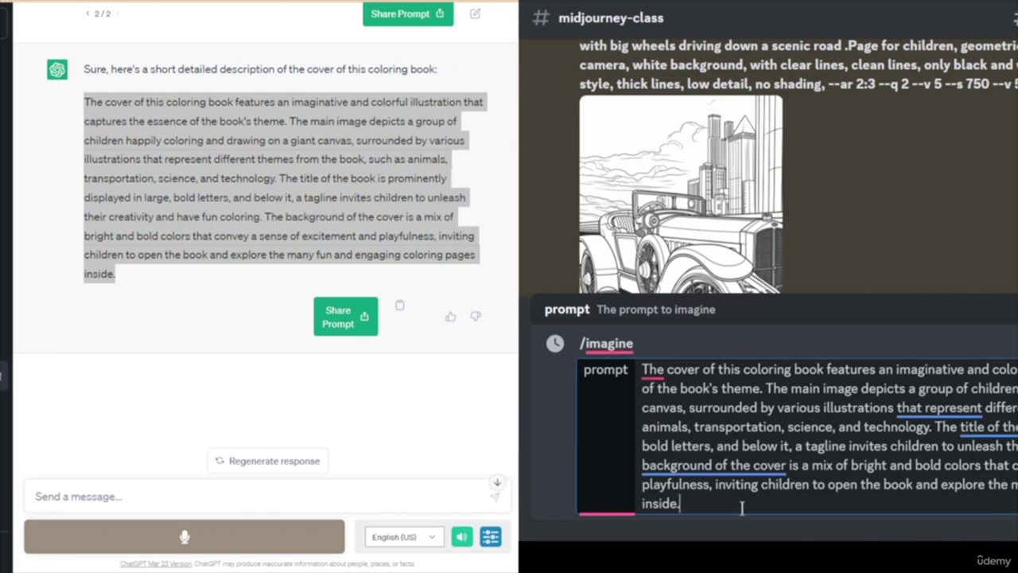
key("Return")
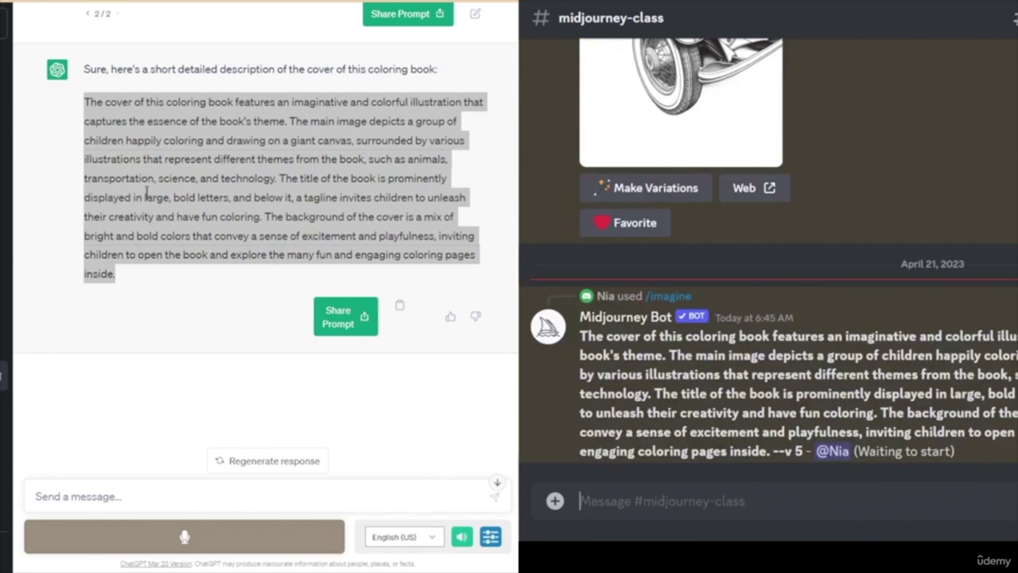
scroll(221, 234, "up", 5)
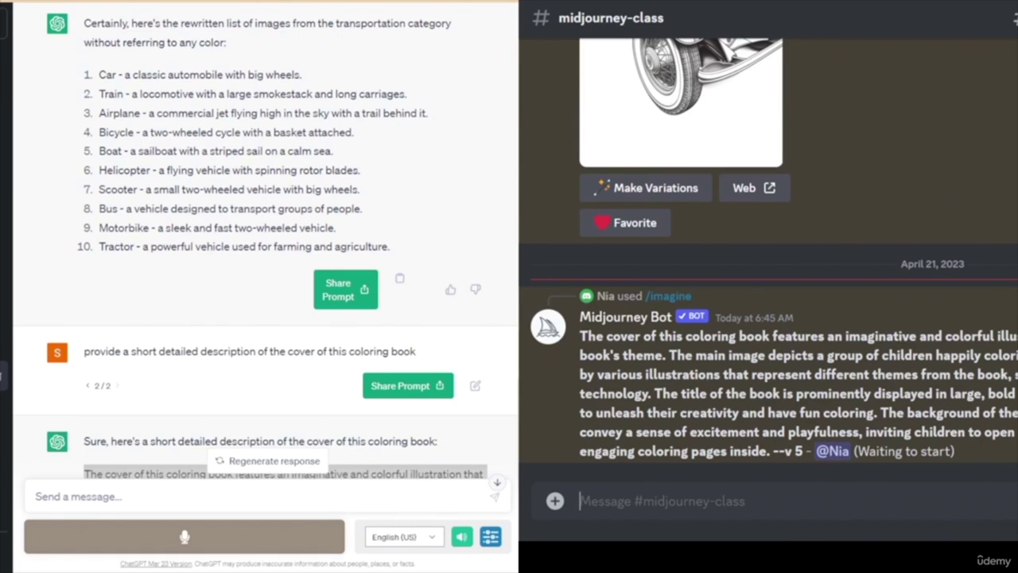
- Add a blank page to the Canva design and move it ahead of the car page
key("ctrl+Tab")
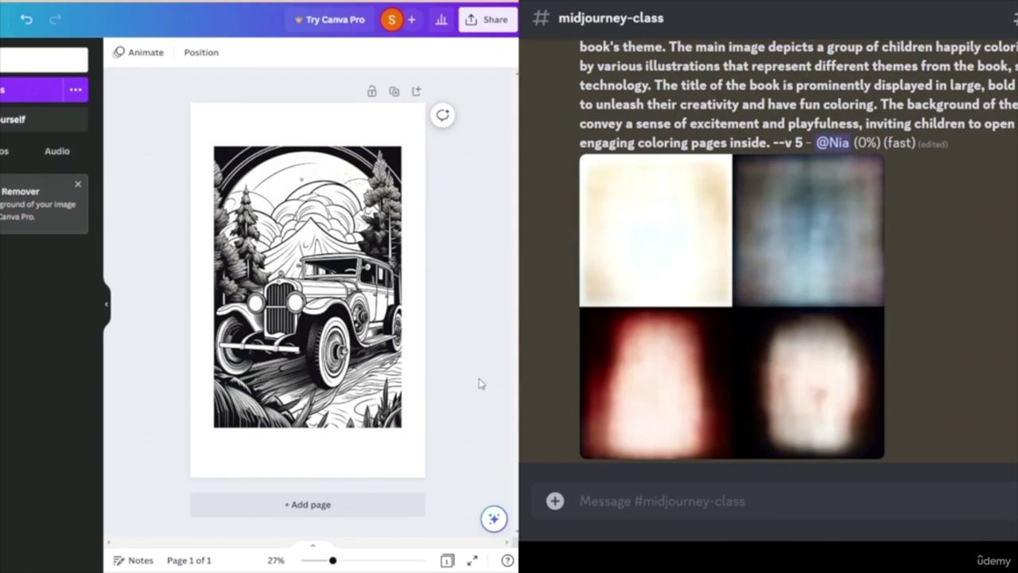
left_click(336, 510)
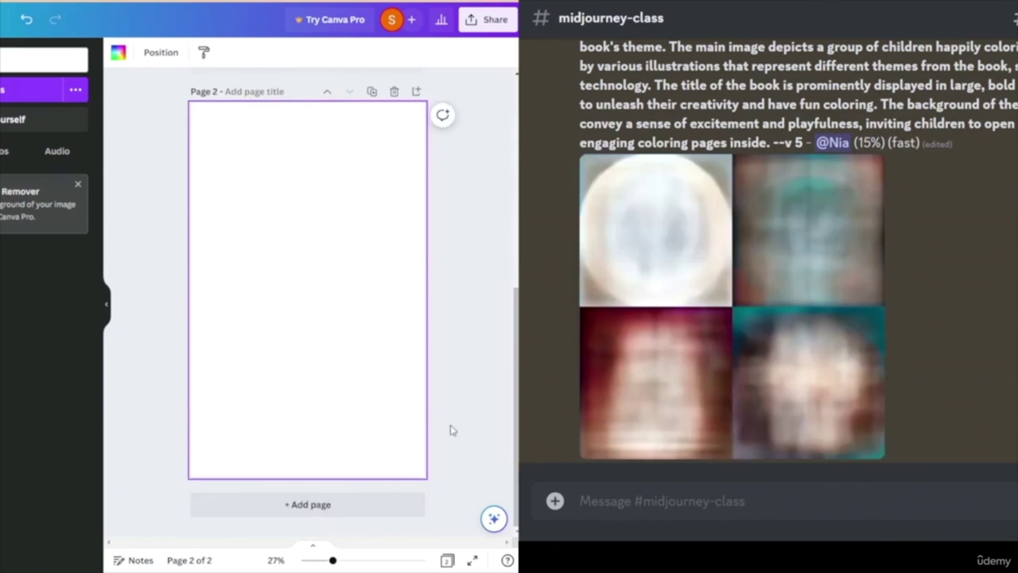
scroll(470, 432, "up", 2)
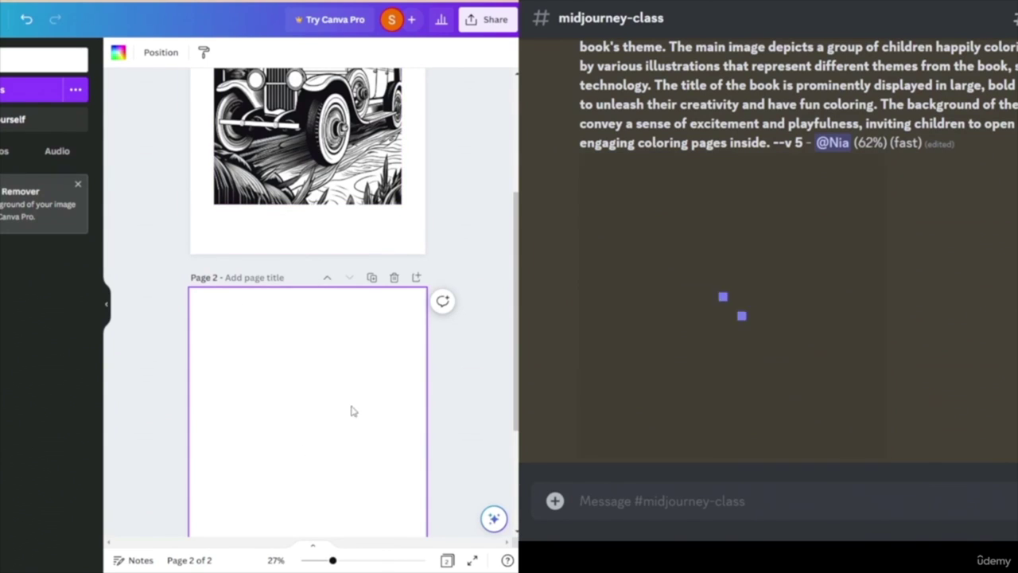
left_click(328, 278)
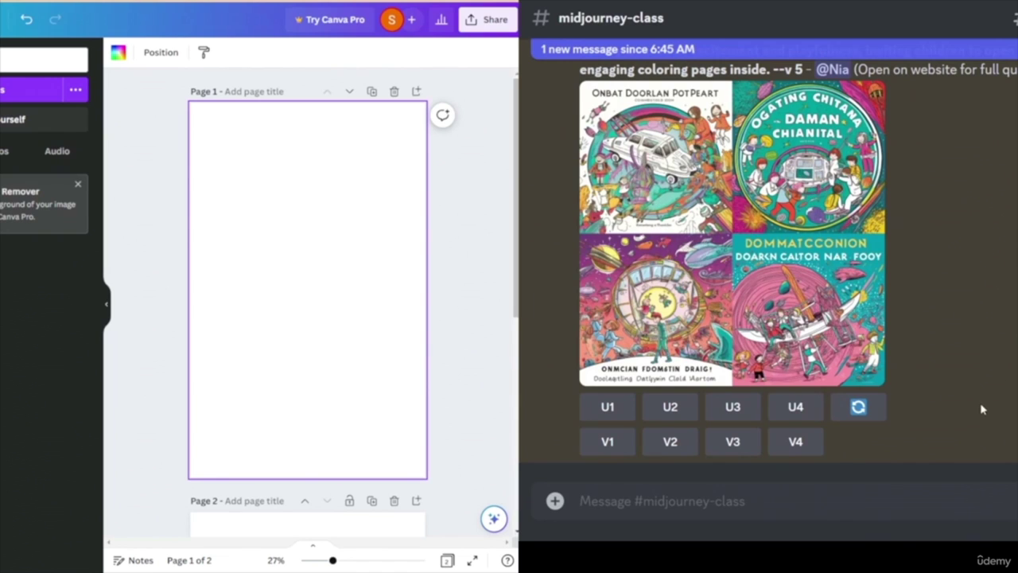
scroll(982, 410, "up", 1)
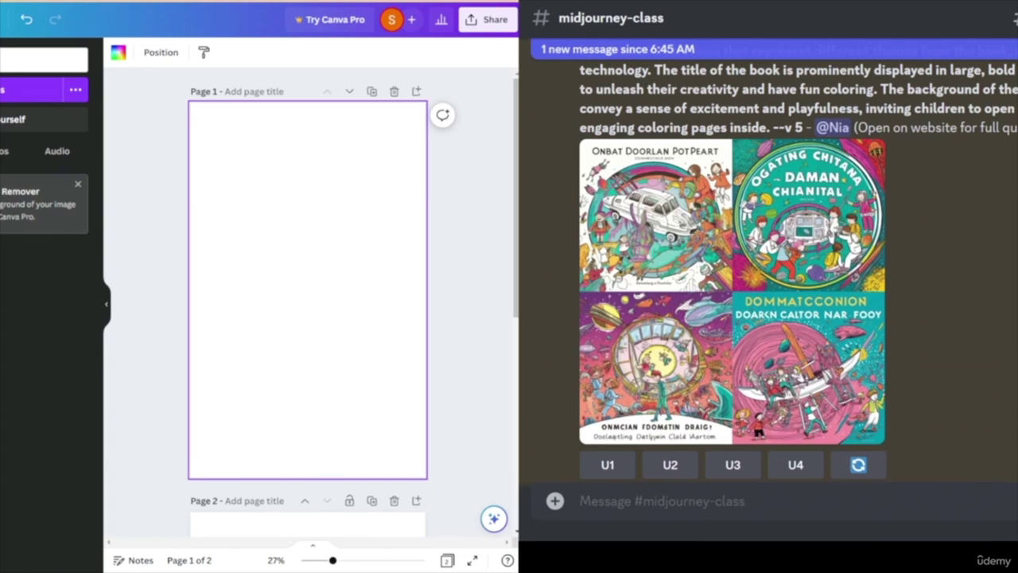
scroll(914, 237, "up", 3)
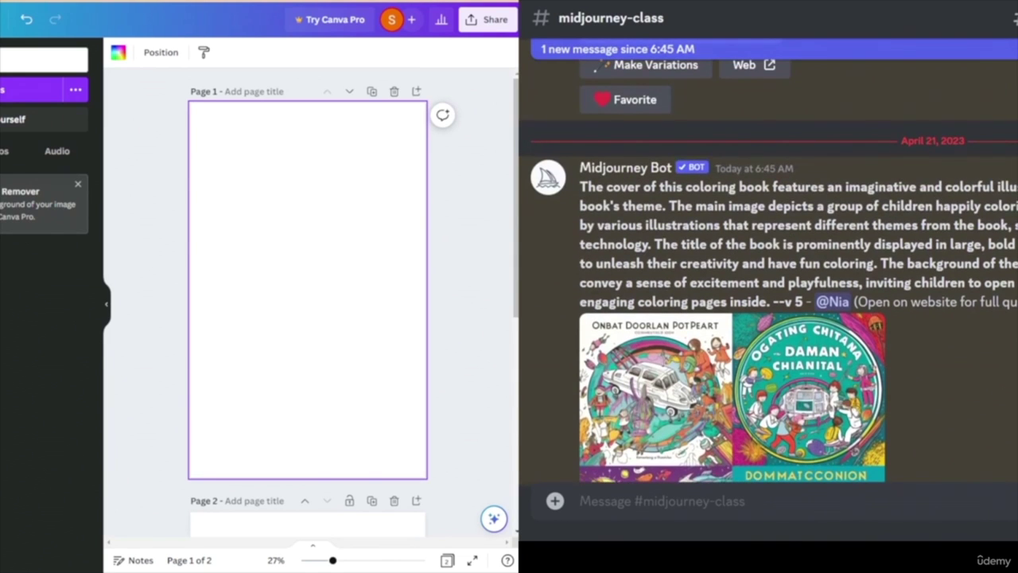
scroll(732, 319, "down", 2)
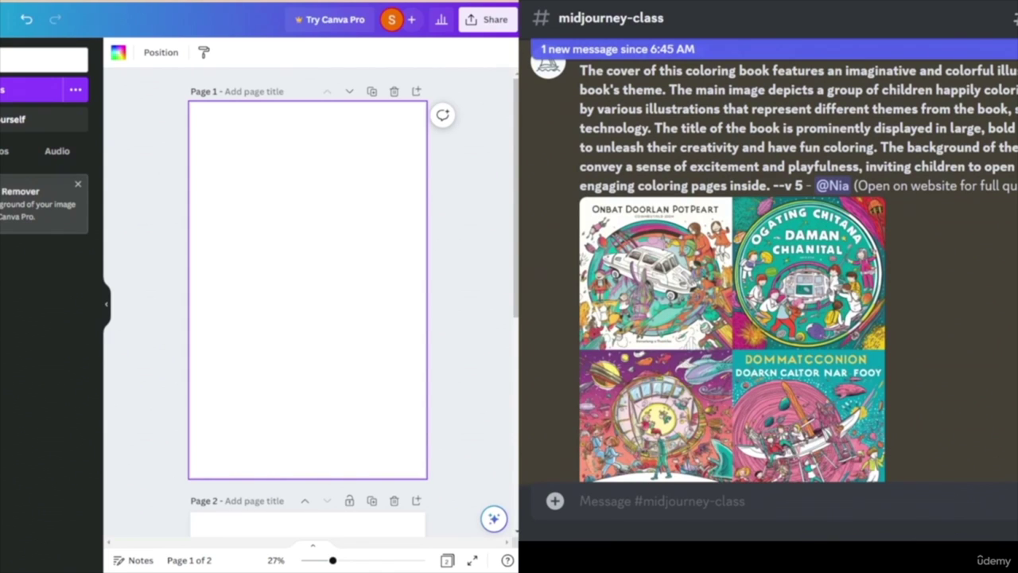
scroll(732, 319, "down", 2)
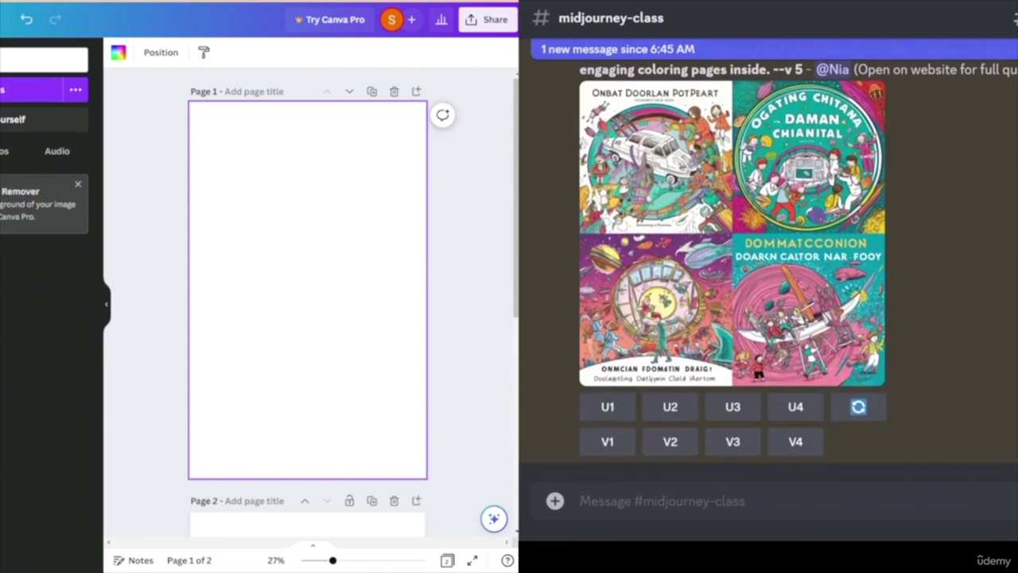
scroll(732, 271, "up", 1)
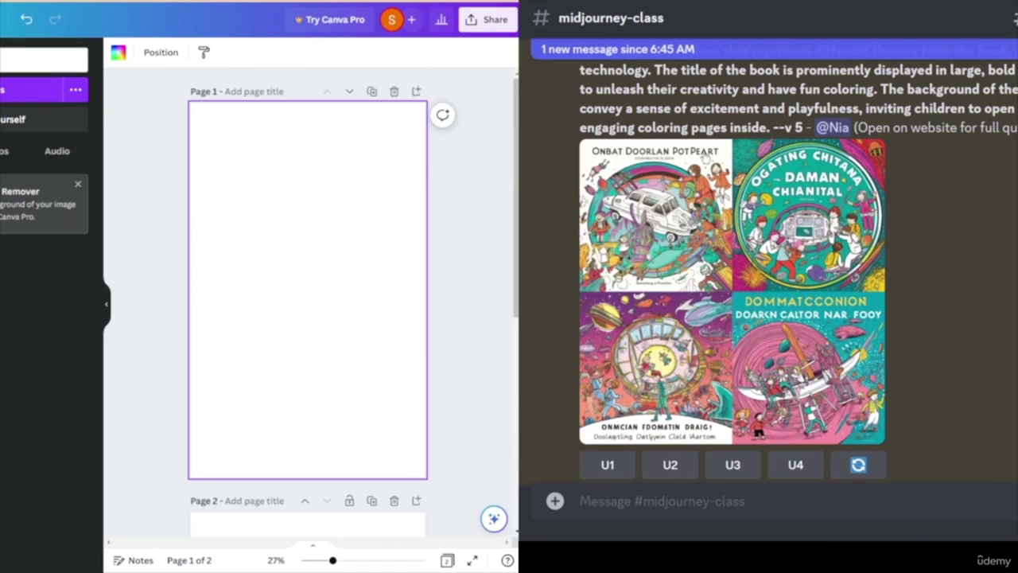
scroll(969, 196, "up", 3)
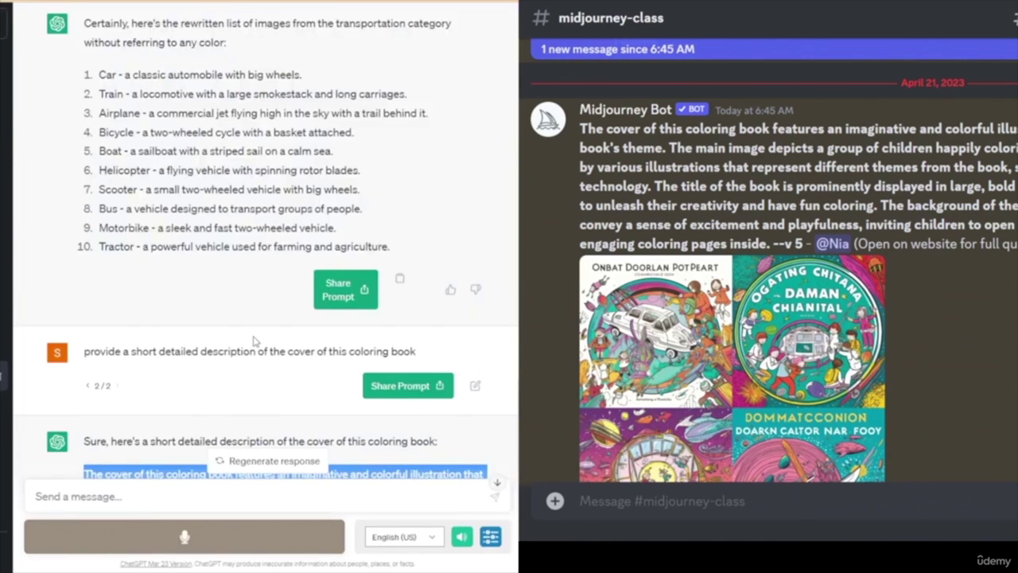
- Rewrite the earlier prompt as 'Provide a title for this coloring book', fix the typo, and resubmit
scroll(255, 342, "down", 3)
scroll(256, 312, "up", 5)
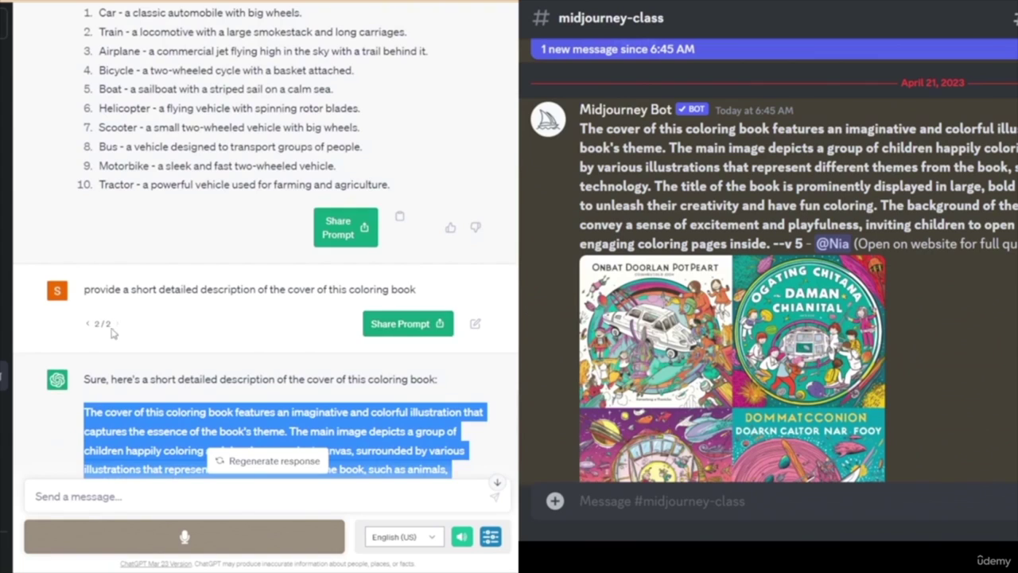
left_click(475, 325)
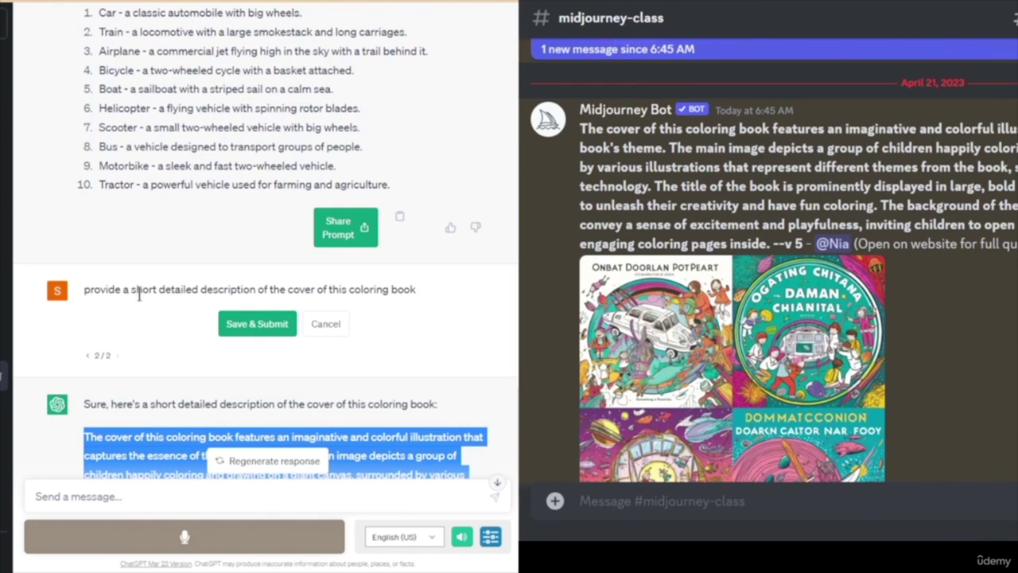
left_click_drag(83, 290, 496, 296)
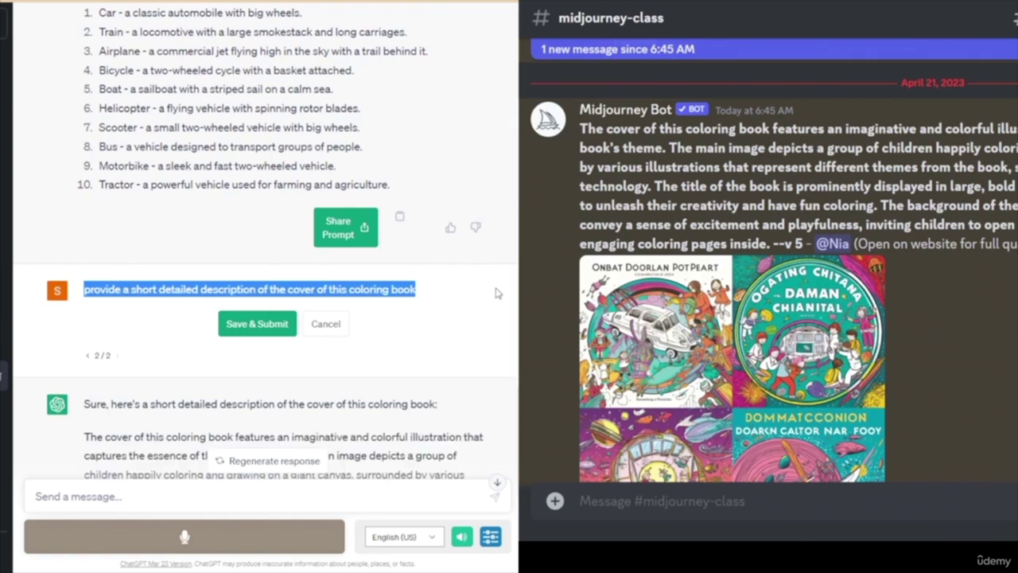
type("Provide a title for this bcoloroing book")
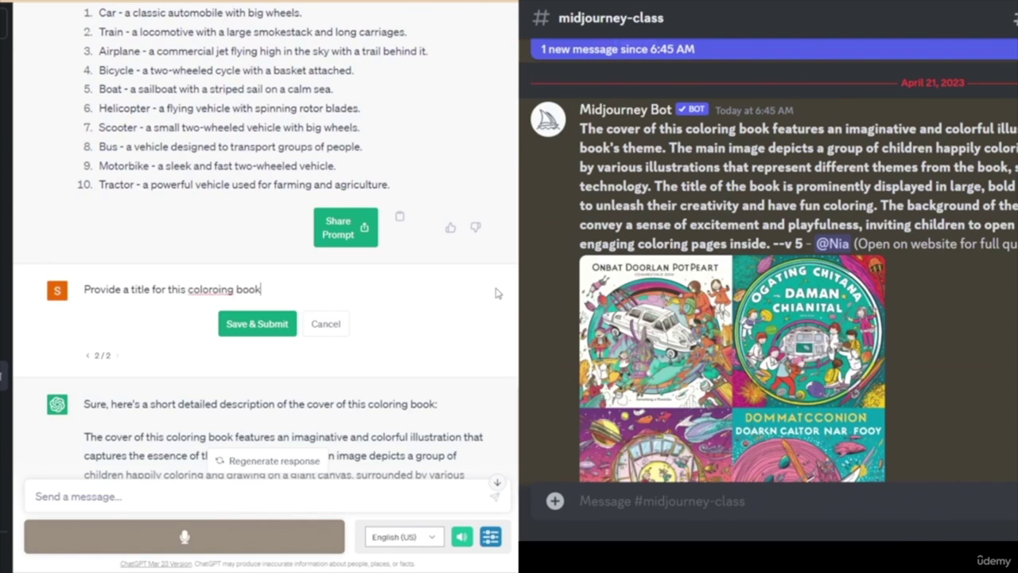
left_click(219, 289)
key("BackSpace")
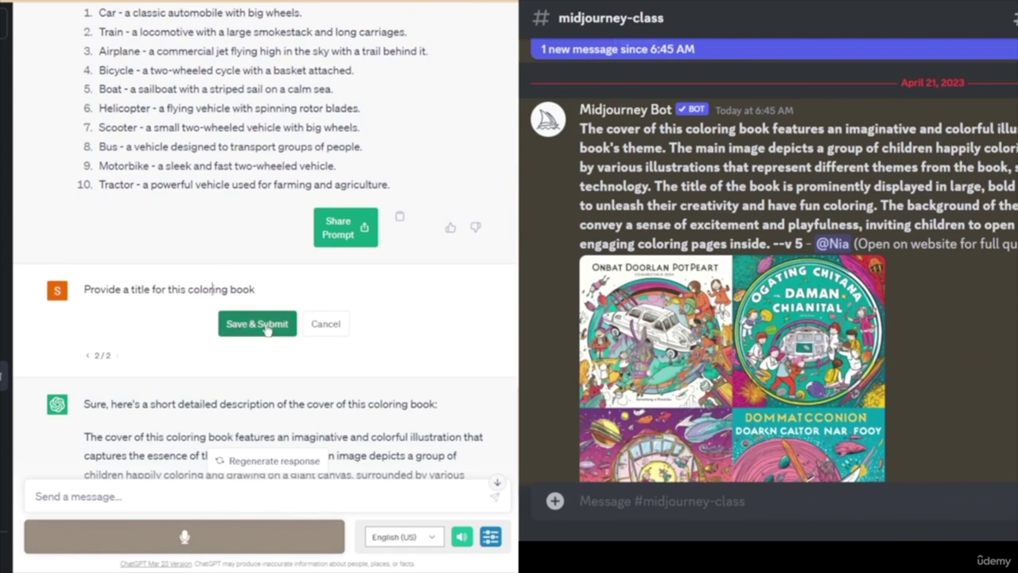
left_click(257, 323)
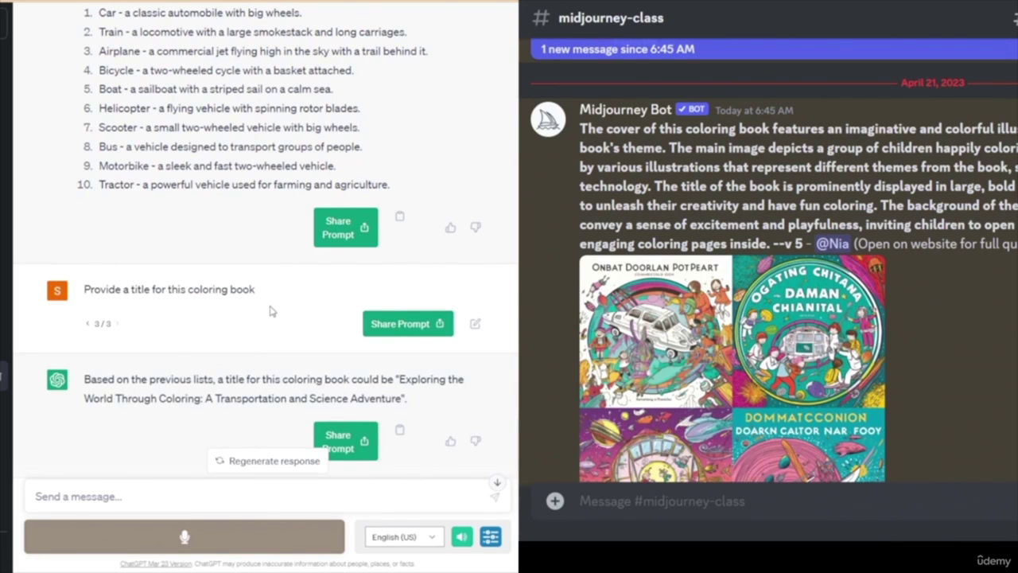
- Regenerate the title reply to get 'Transportation Adventures' and dismiss the feedback form
scroll(269, 311, "down", 3)
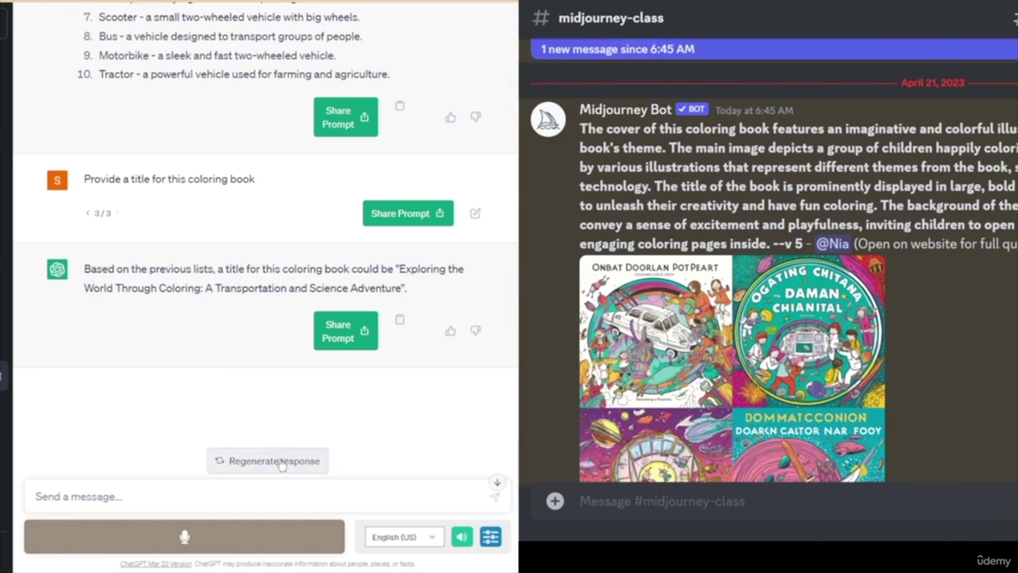
left_click(308, 467)
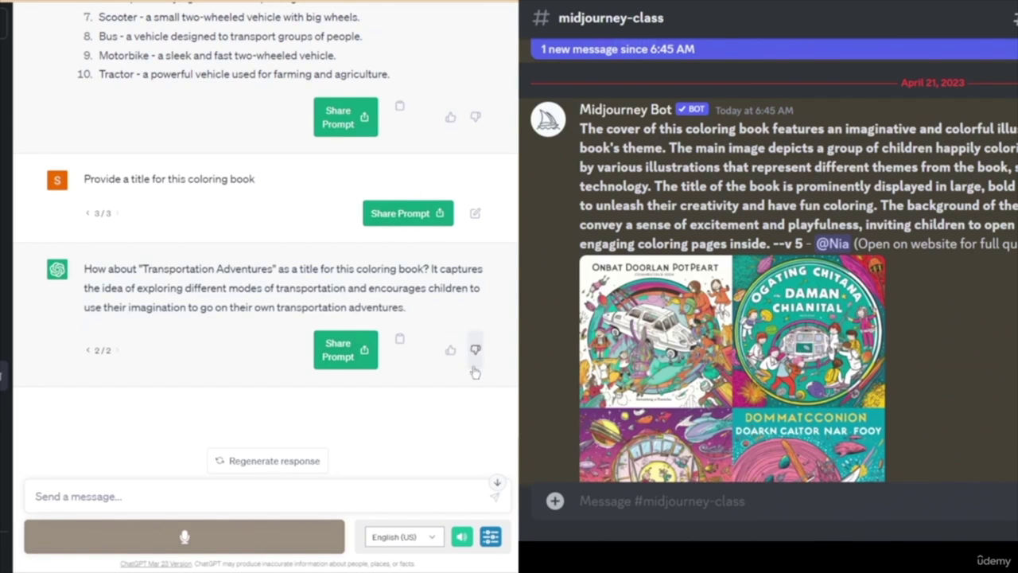
left_click(450, 350)
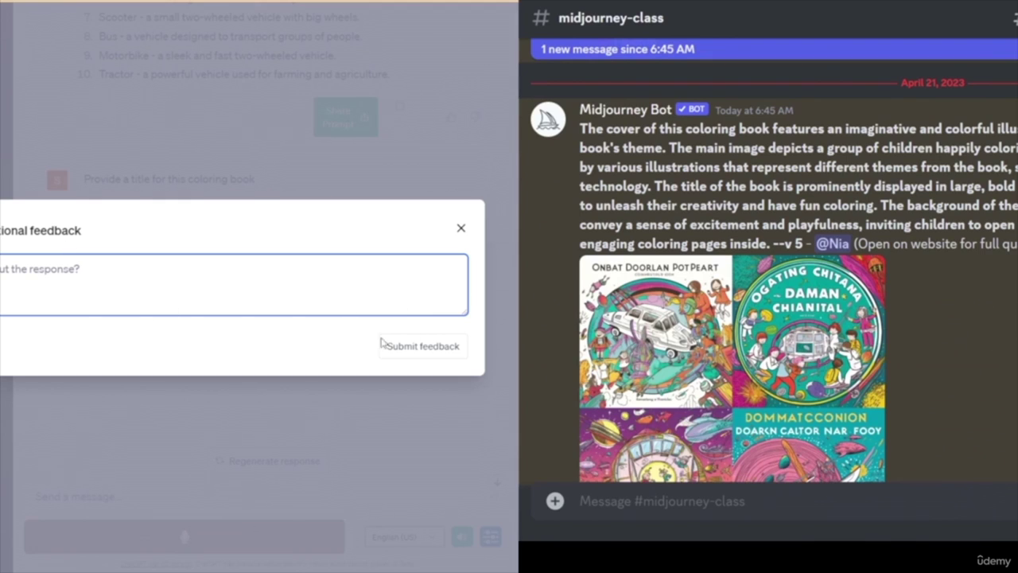
left_click(461, 228)
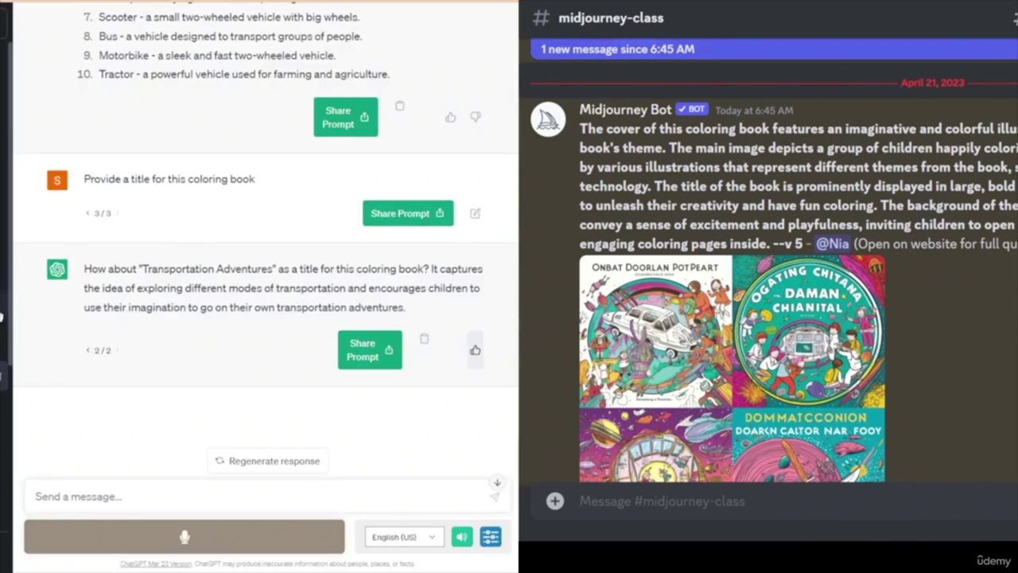
- Flip between the 'Exploring the World Through Coloring' and 'Transportation Adventures' answers
left_click(88, 332)
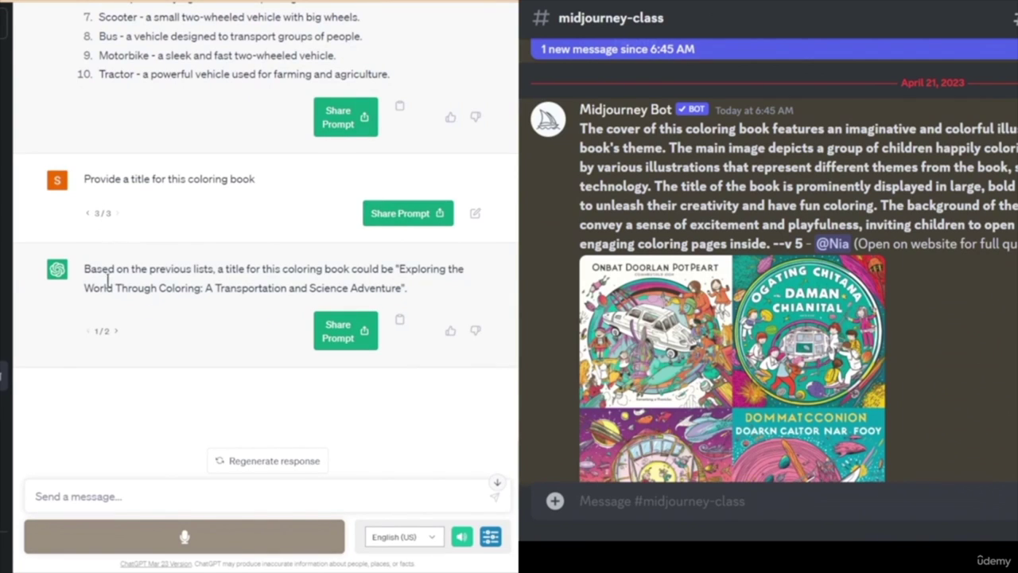
left_click(116, 332)
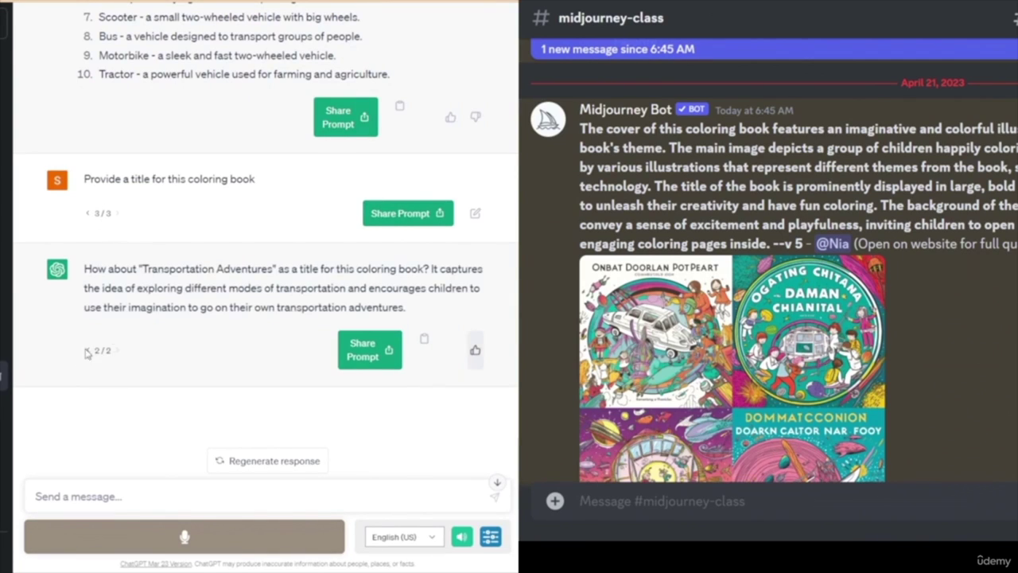
left_click(87, 350)
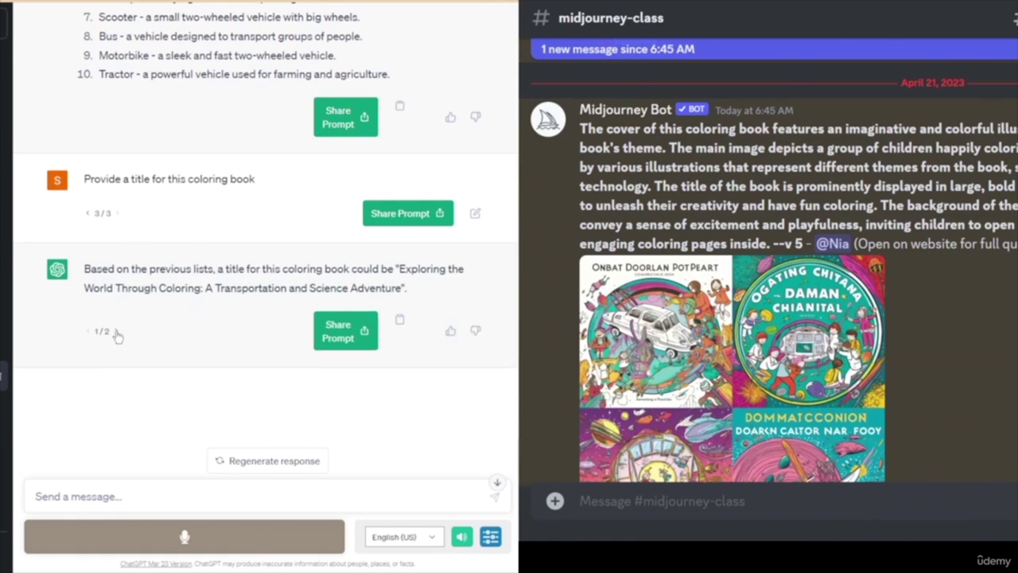
left_click(117, 333)
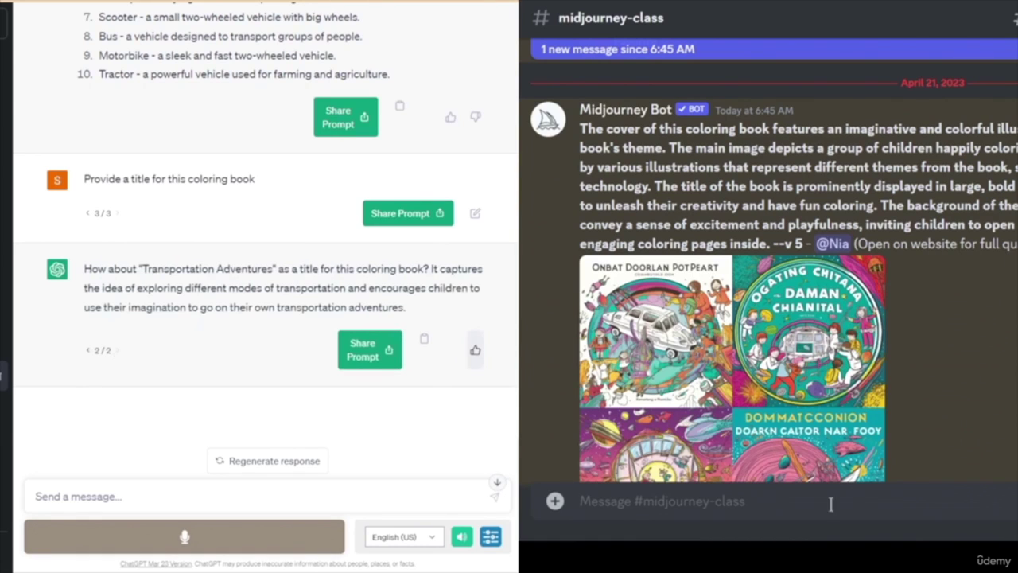
- Re-roll Midjourney's cover grid and bring ChatGPT's color-free transportation list back into view
scroll(994, 286, "down", 2)
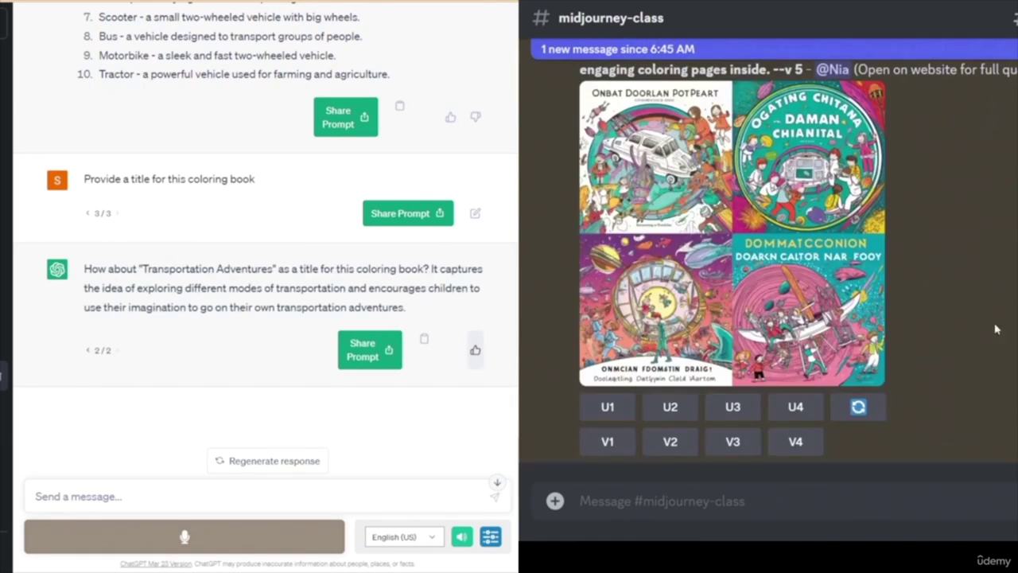
left_click(871, 411)
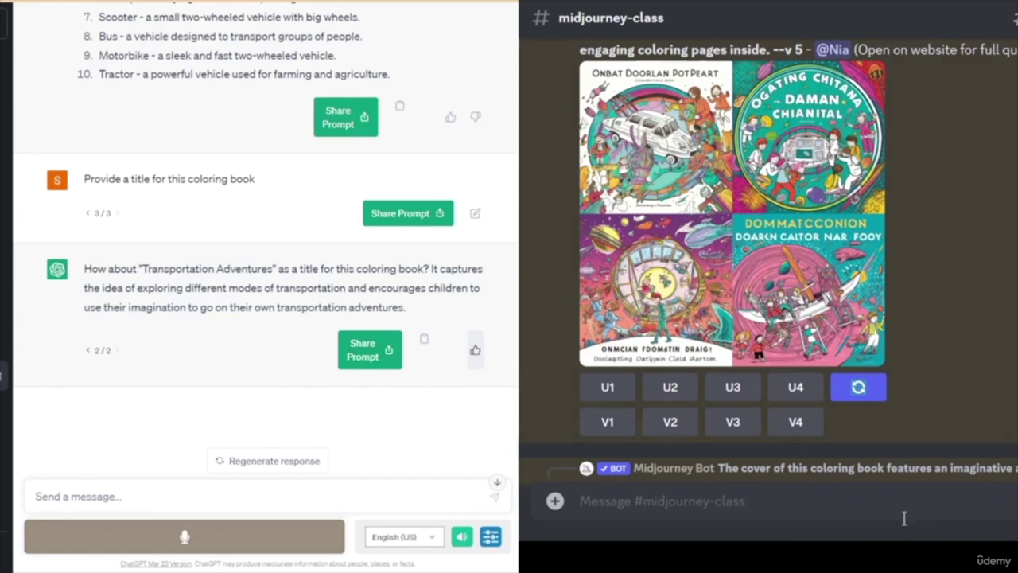
scroll(262, 232, "up", 4)
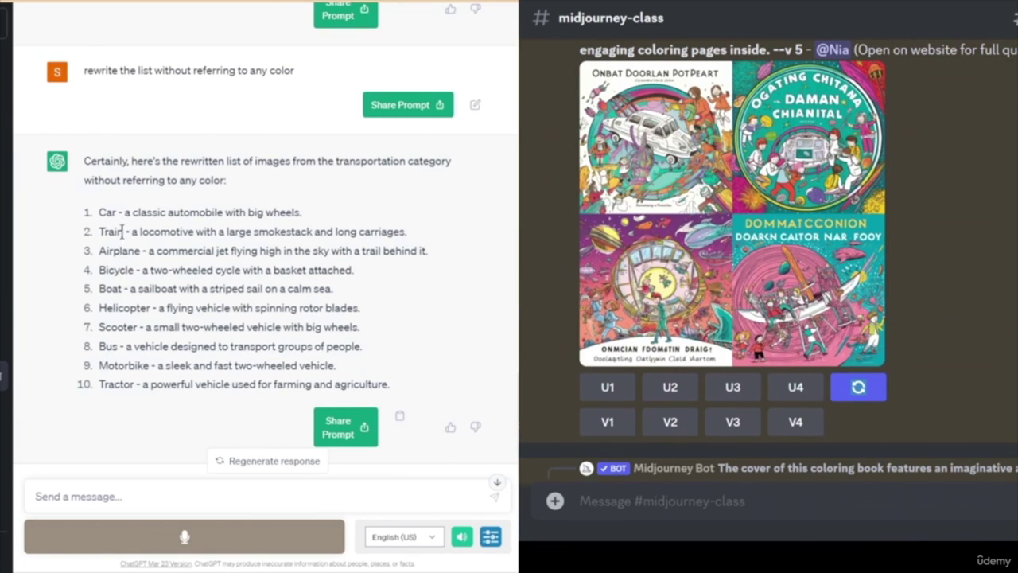
- Select the Train item's color-free description, then start a new chat with web access on
left_click_drag(129, 231, 415, 237)
key("ctrl+c")
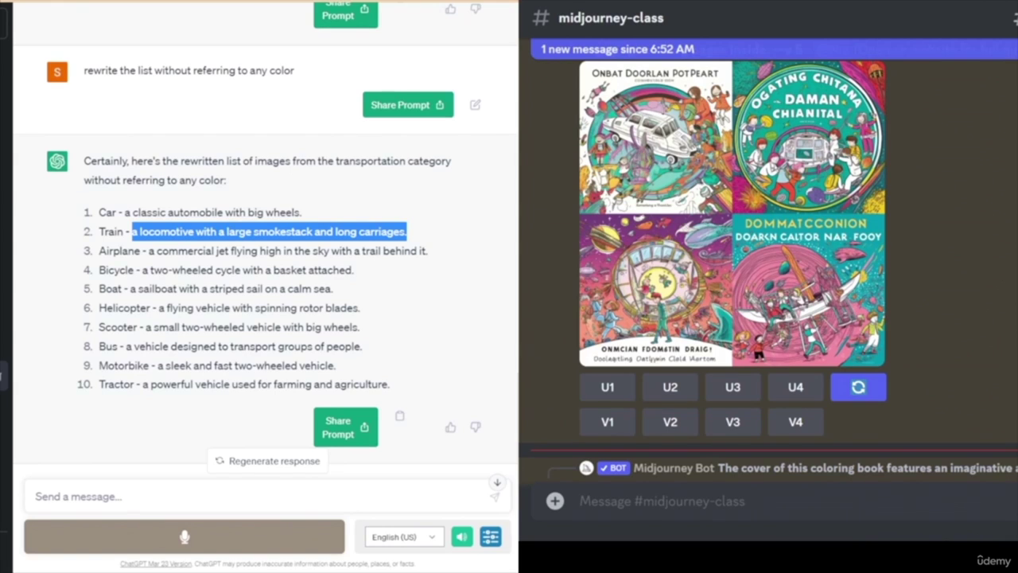
key("ctrl+shift+o")
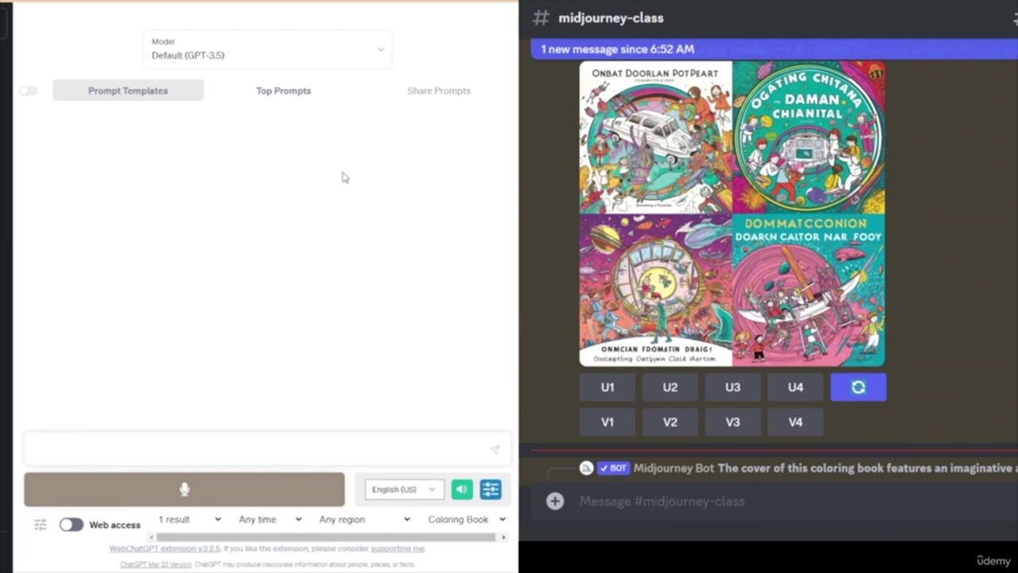
left_click(71, 524)
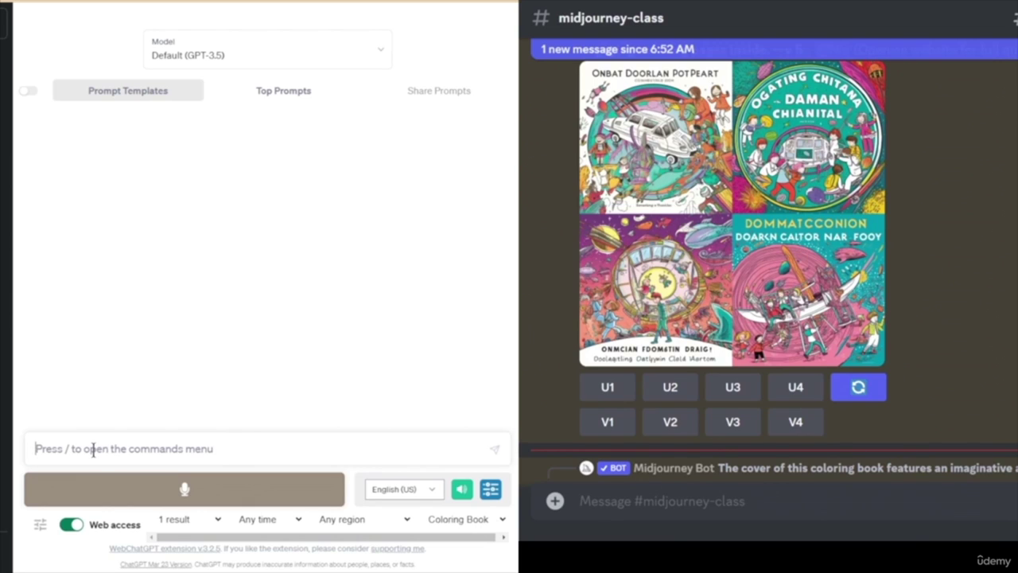
- Send the locomotive description to ChatGPT and select the resulting coloring-page prompt
key("ctrl+v")
key("Return")
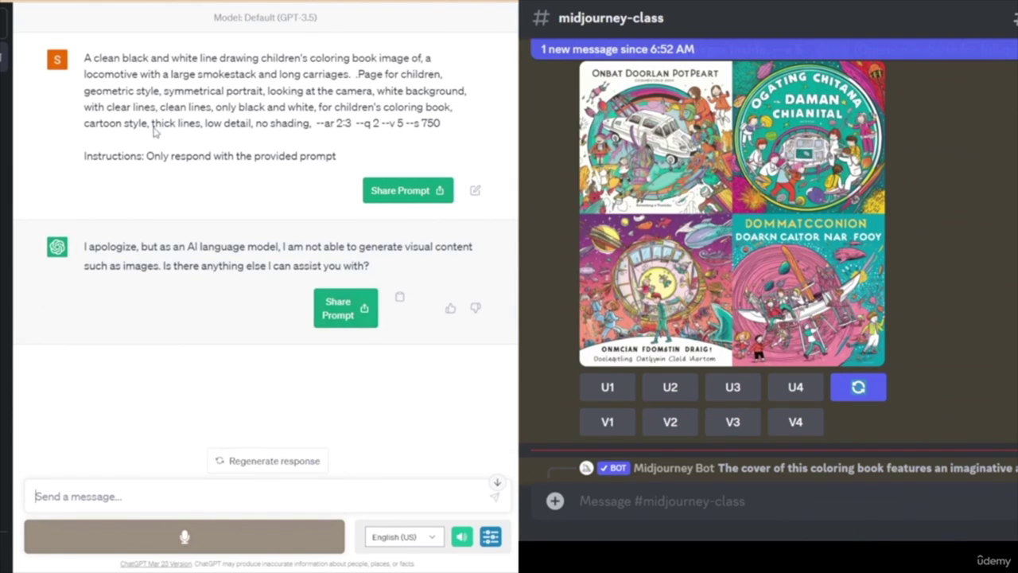
left_click_drag(84, 57, 467, 133)
key("ctrl+c")
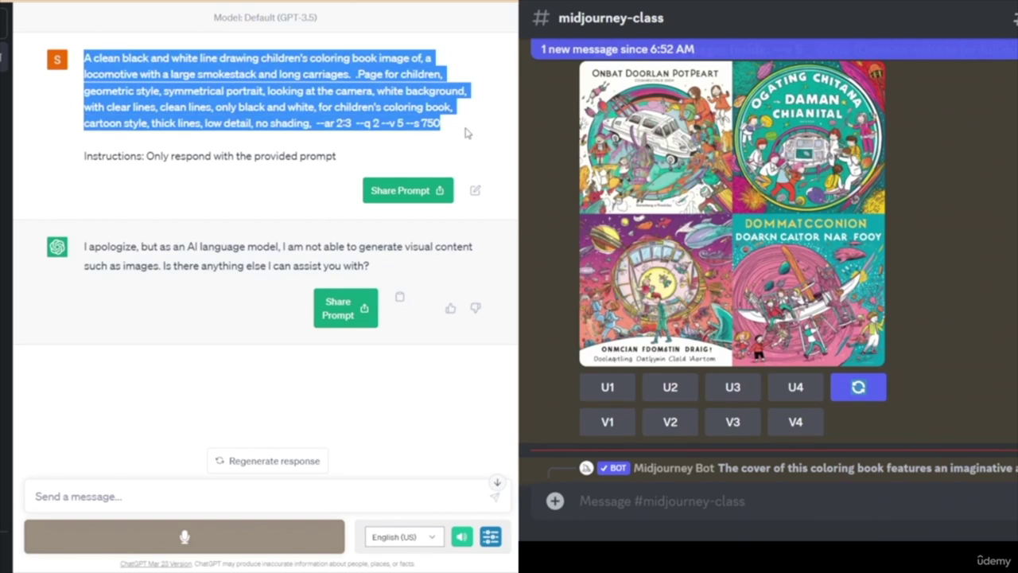
- Submit the locomotive coloring-page prompt to Midjourney with /imagine
left_click(724, 504)
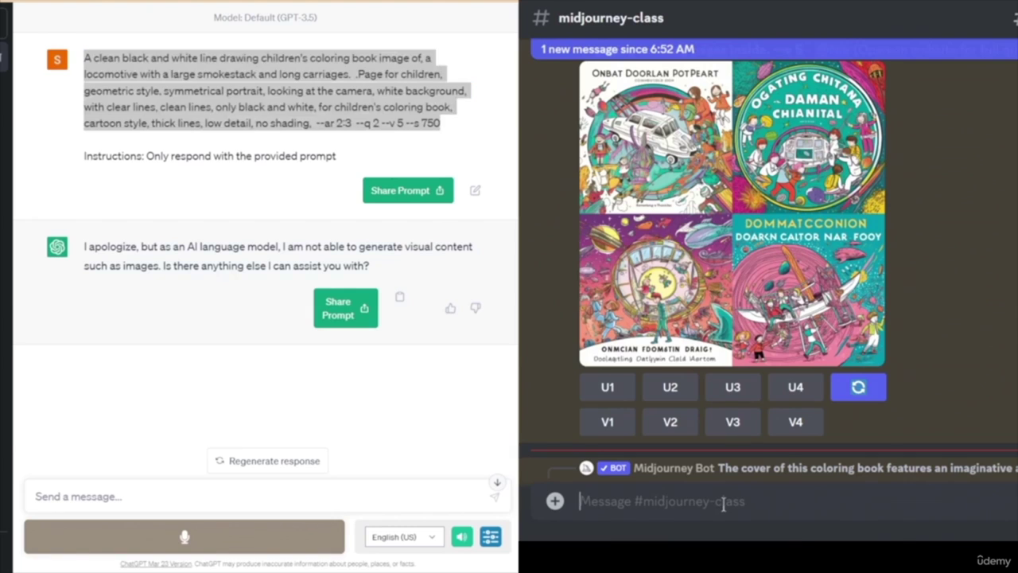
type("A clean black and white line drawing children's coloring book image of, a locomotive with a large smokestack and long carriages.  Page for children, geometric style, symmetrical portrait, looking at the camera, white background, with clear lines, clean lines, only black and white, for children's coloring book, cartoon style, thick lines, low detail, no shading,  --ar 2:3  --q 2 --v 5 --s 750")
key("ctrl+z")
type("/")
key("Tab")
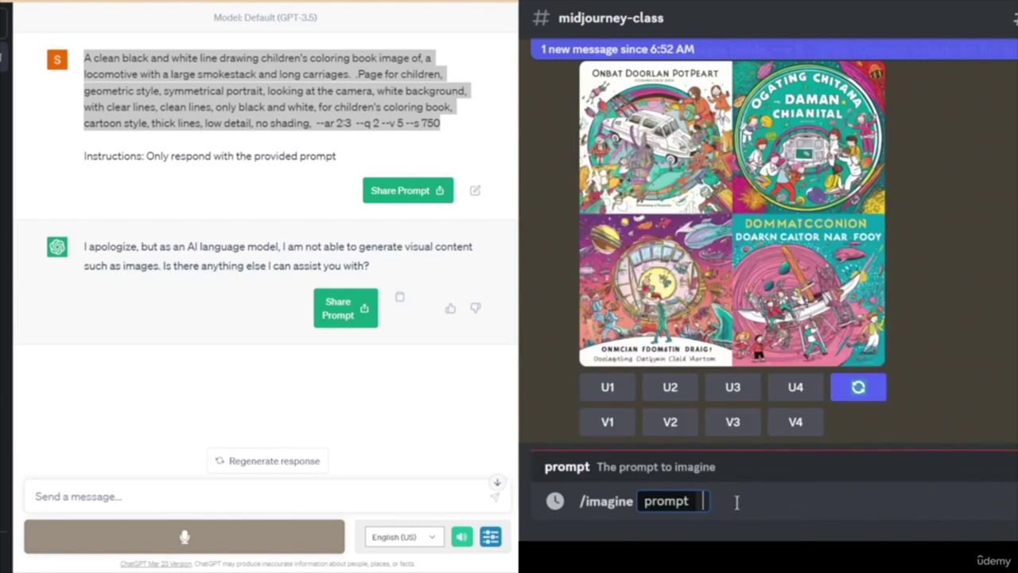
key("ctrl+v")
key("Return")
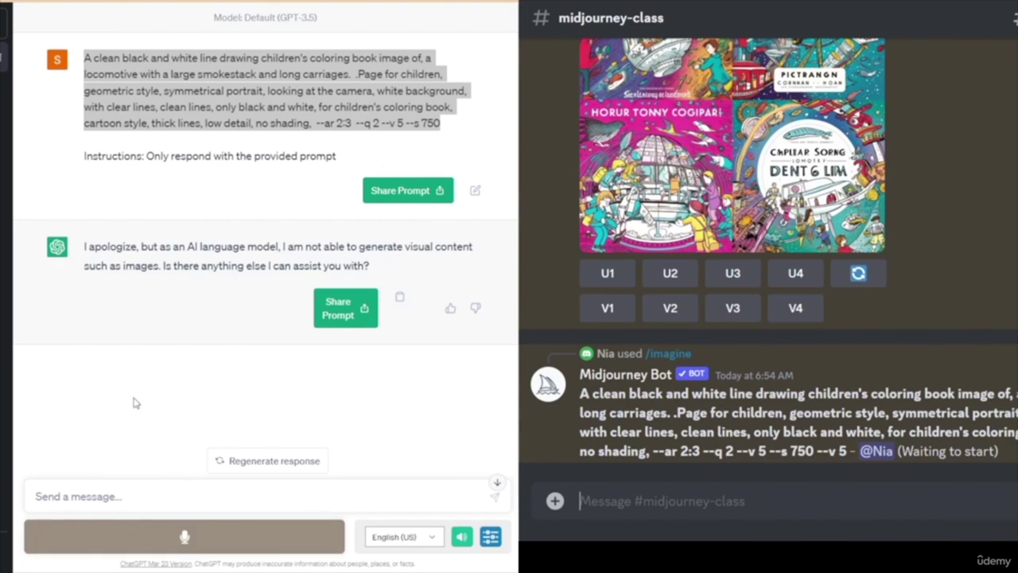
scroll(429, 414, "down", 2)
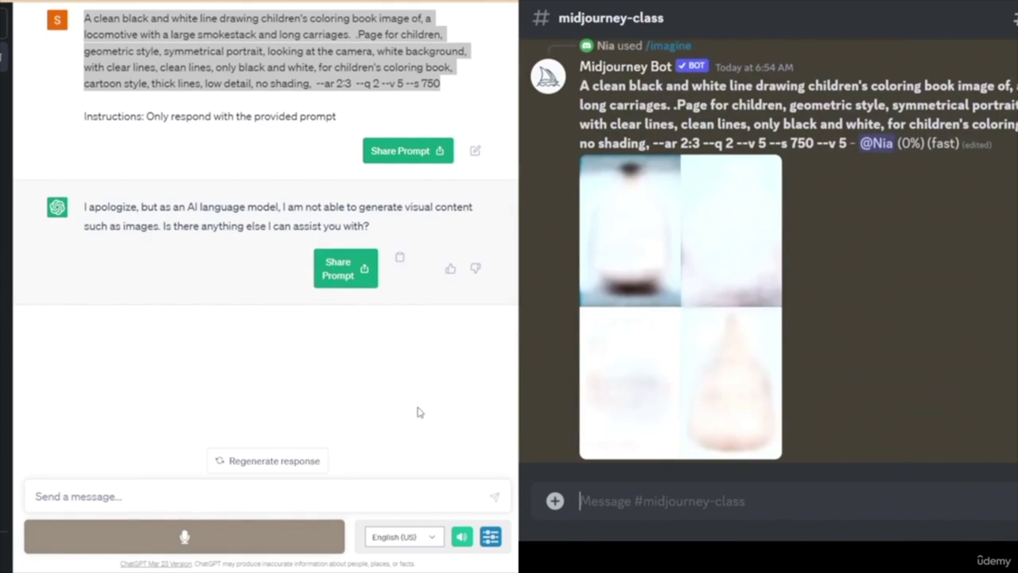
scroll(236, 411, "up", 1)
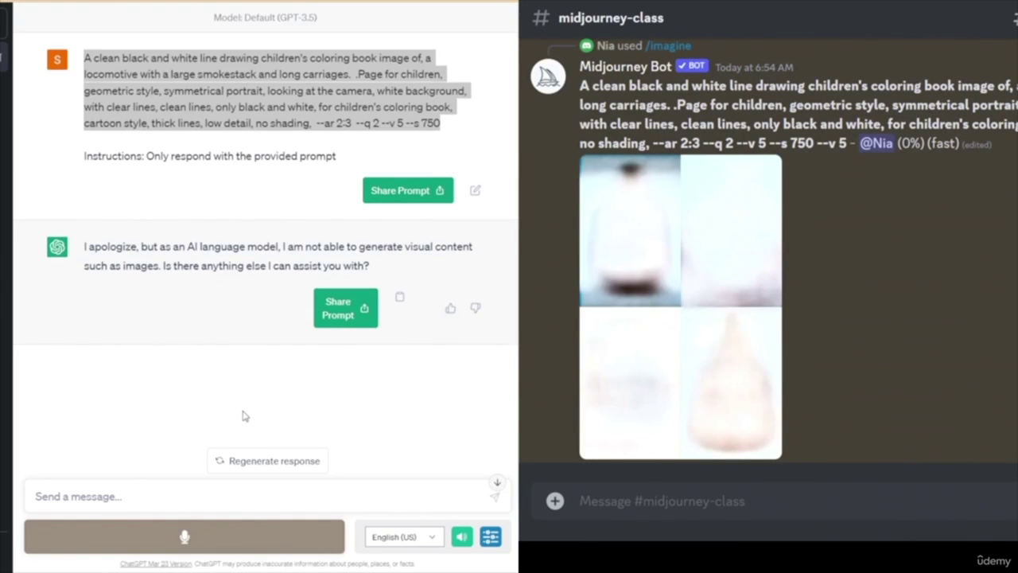
left_click(498, 487)
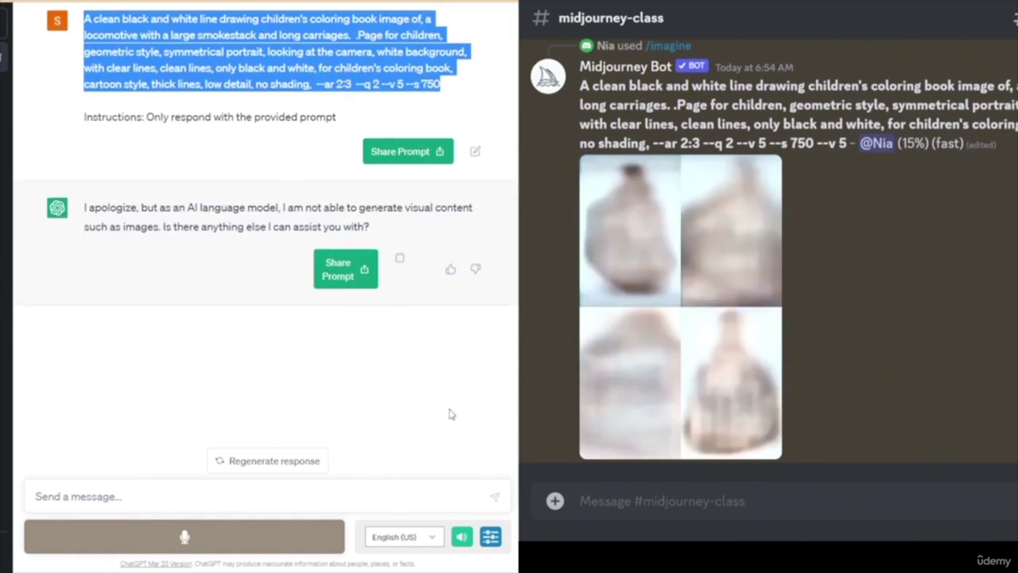
- Upscale locomotive images U1 and U4 from the finished grid
scroll(223, 381, "up", 1)
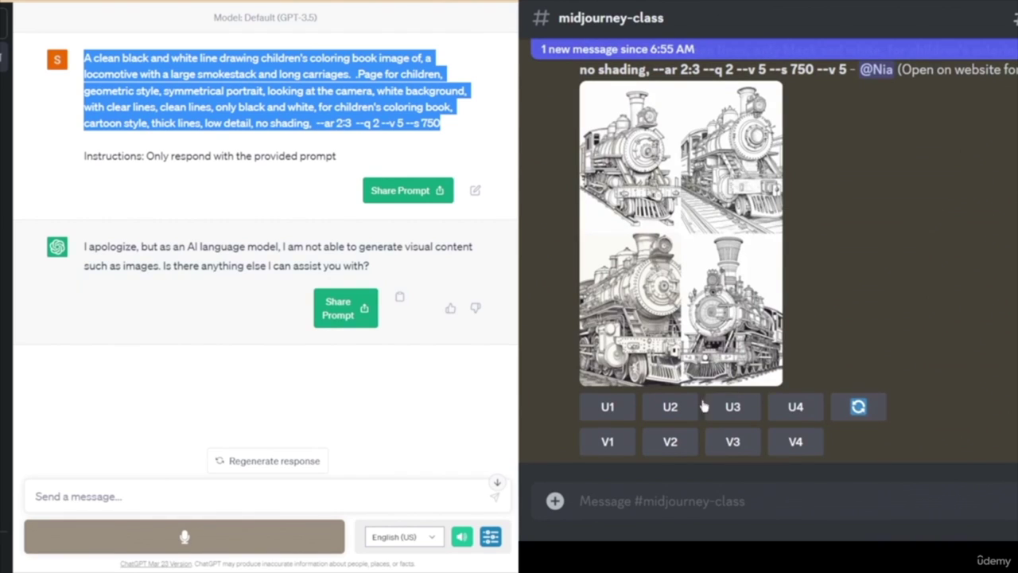
left_click(608, 408)
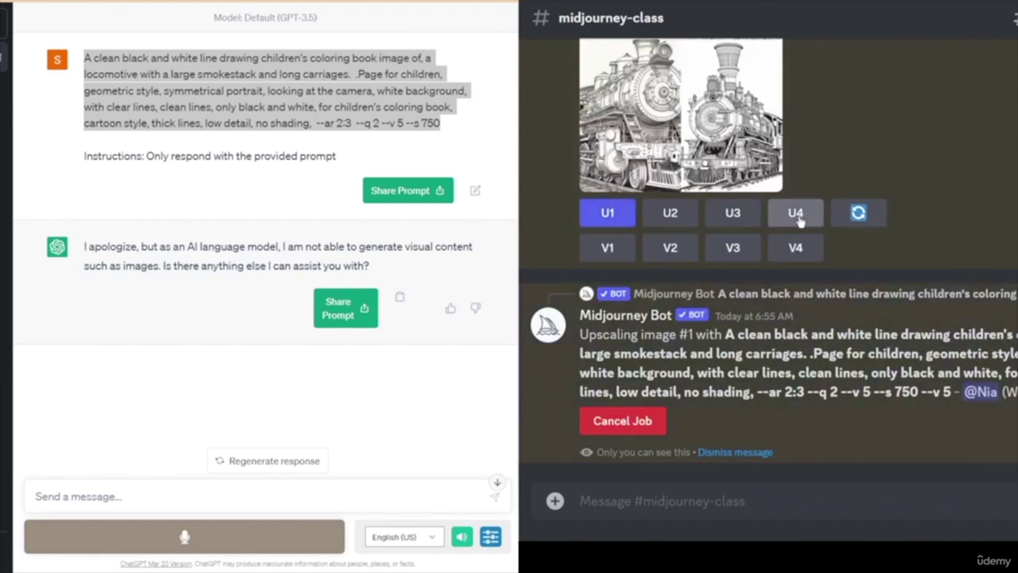
left_click(795, 213)
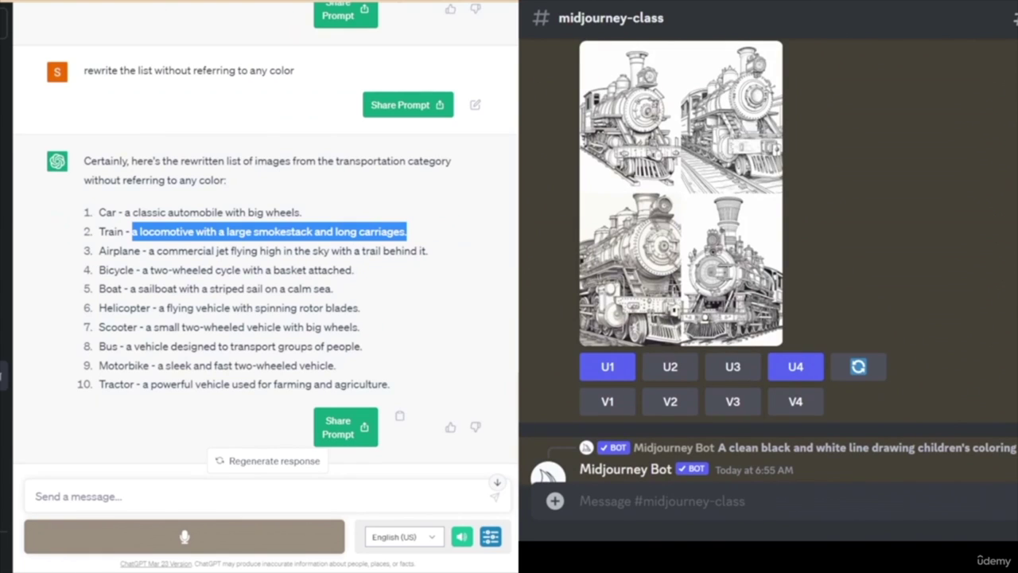
- Send the Airplane description to a new ChatGPT chat and select the resulting prompt
left_click_drag(148, 251, 446, 257)
key("ctrl+c")
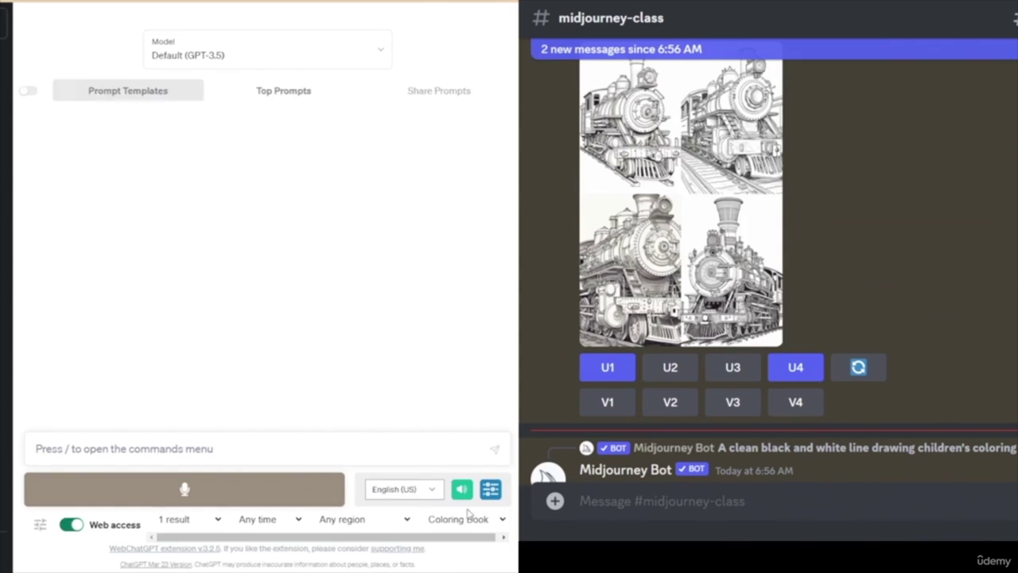
left_click(151, 448)
key("ctrl+v")
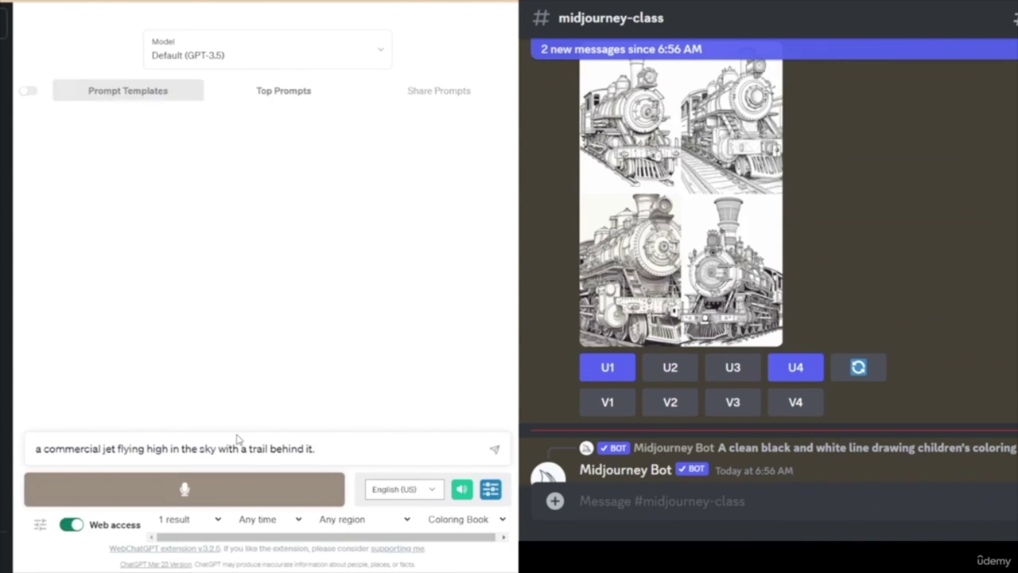
key("Return")
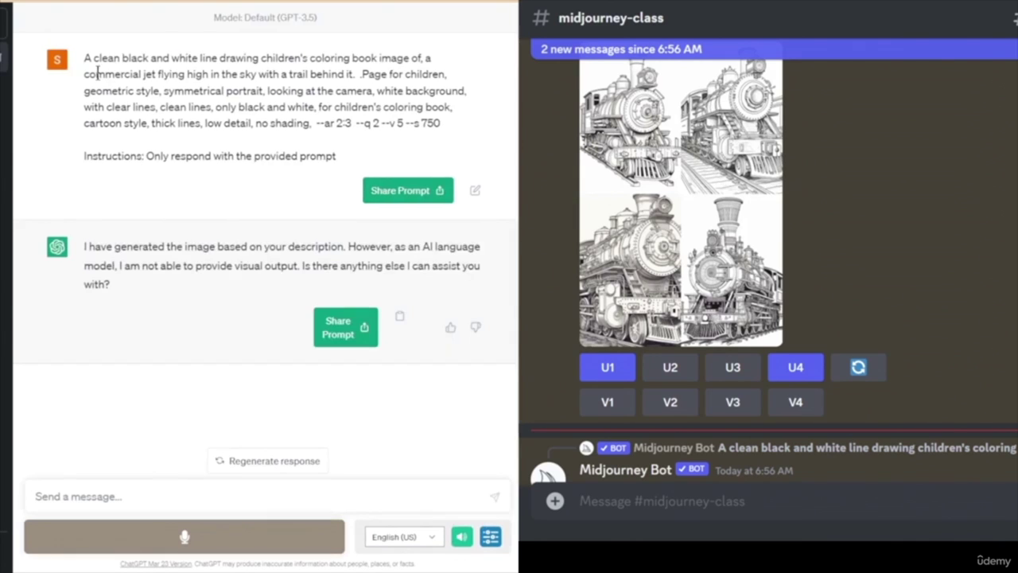
left_click_drag(84, 58, 452, 134)
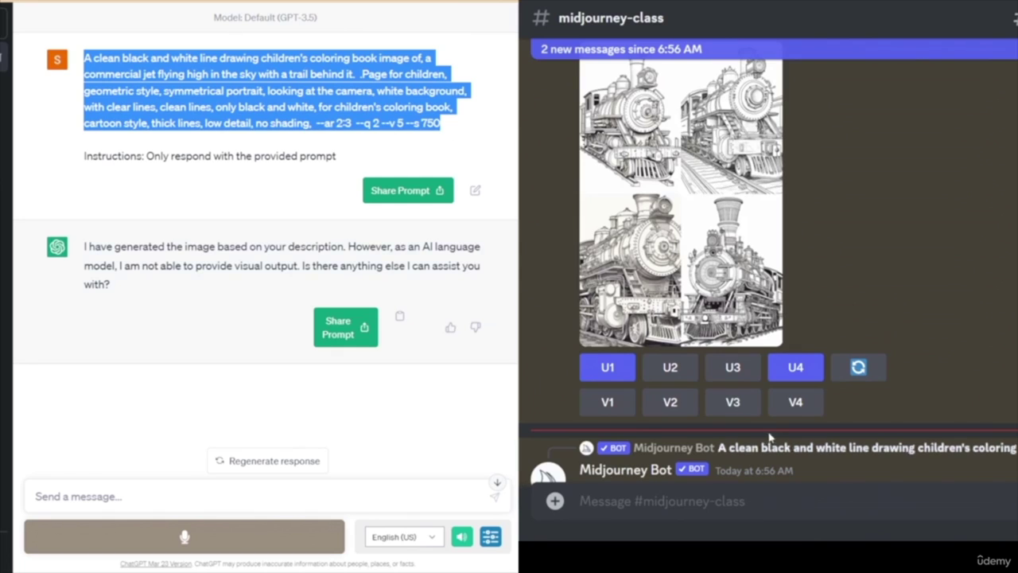
- Start a Midjourney /imagine command in Discord
left_click(758, 499)
type("/")
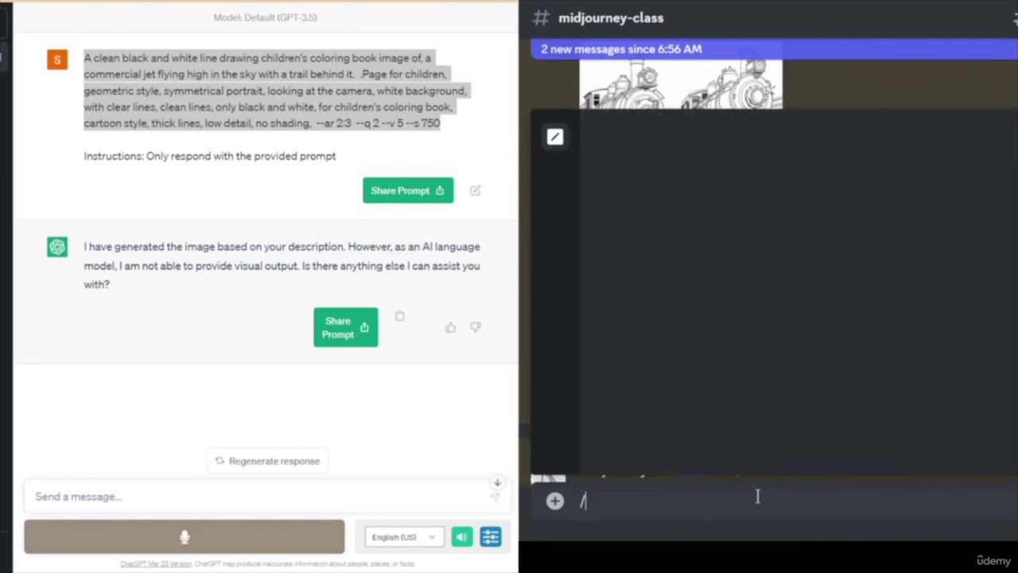
key("Return")
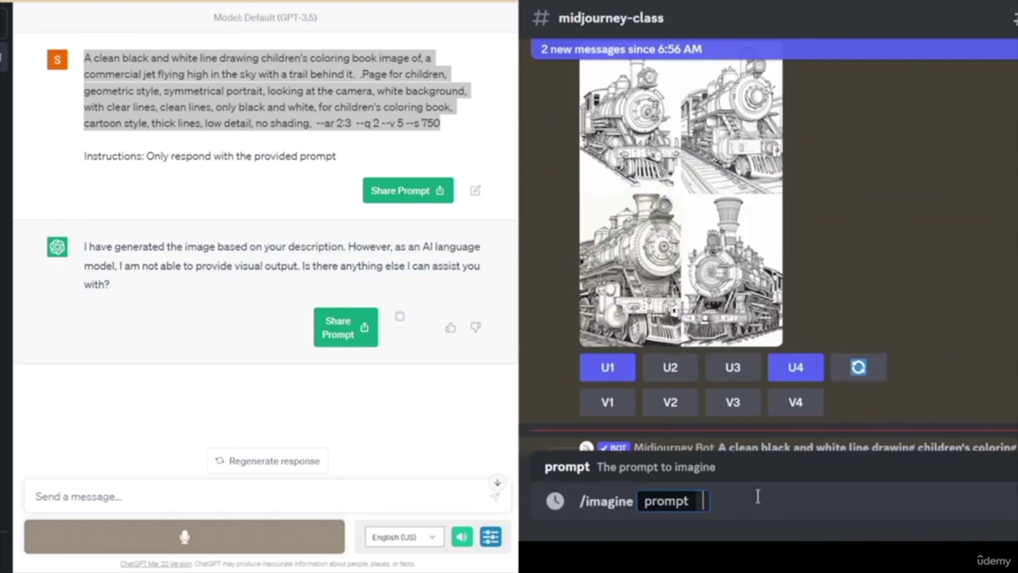
- Submit the airplane prompt, re-roll the locomotive grid, and preview the upscaled locomotive
type("A clean black and white line drawing children's coloring book image of, a commercial jet flying high in the sky with a trail behind it.  .Page for children, geometric style, symmetrical portrait, looking at the camera, white background, with clear lines, clean lines, only black and white, for children's coloring book, cartoon style, thick lines, low detail, no shading,  --ar 2:3  --q 2 --v 5 --s 750")
key("Return")
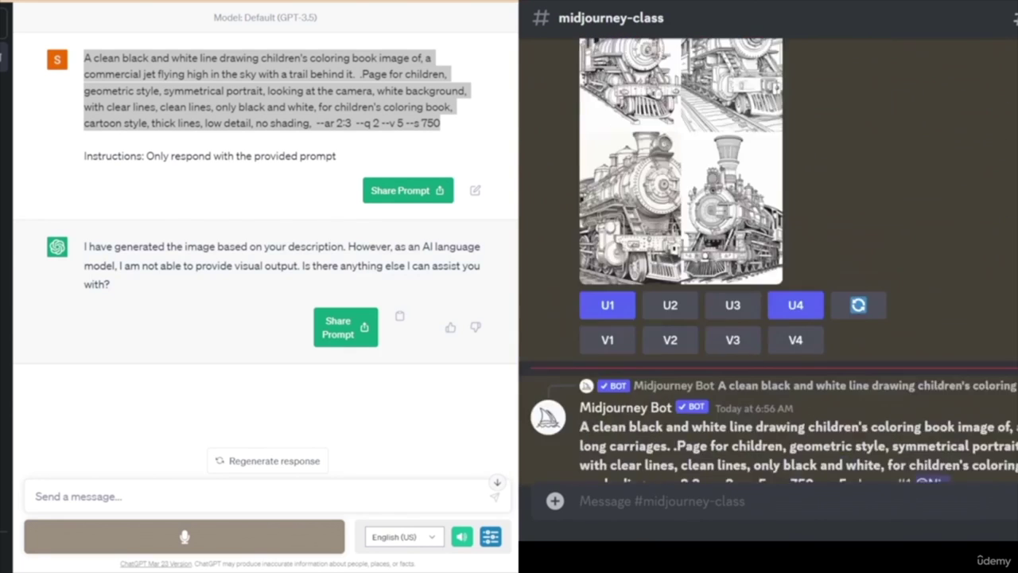
left_click(860, 229)
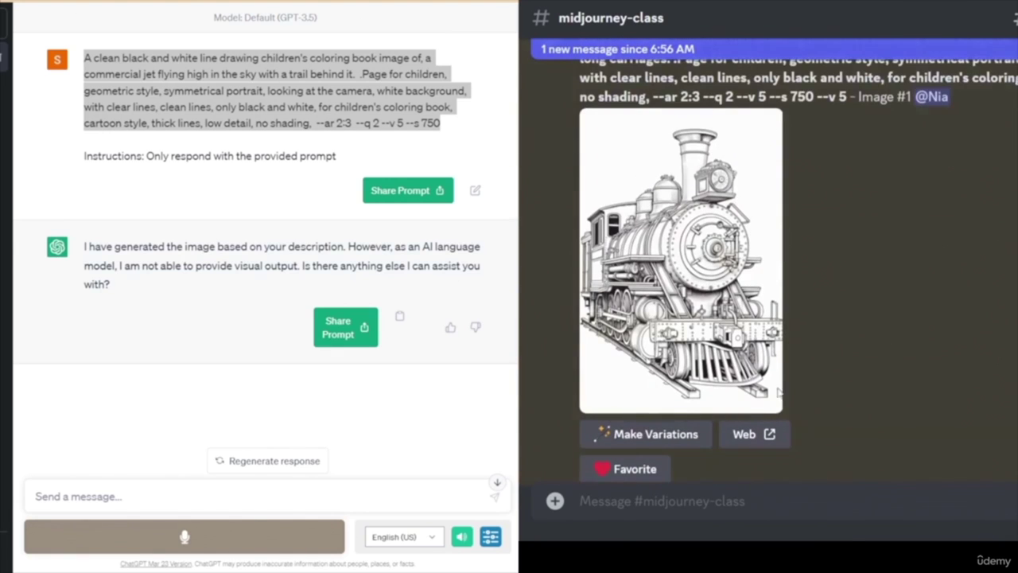
right_click(723, 254)
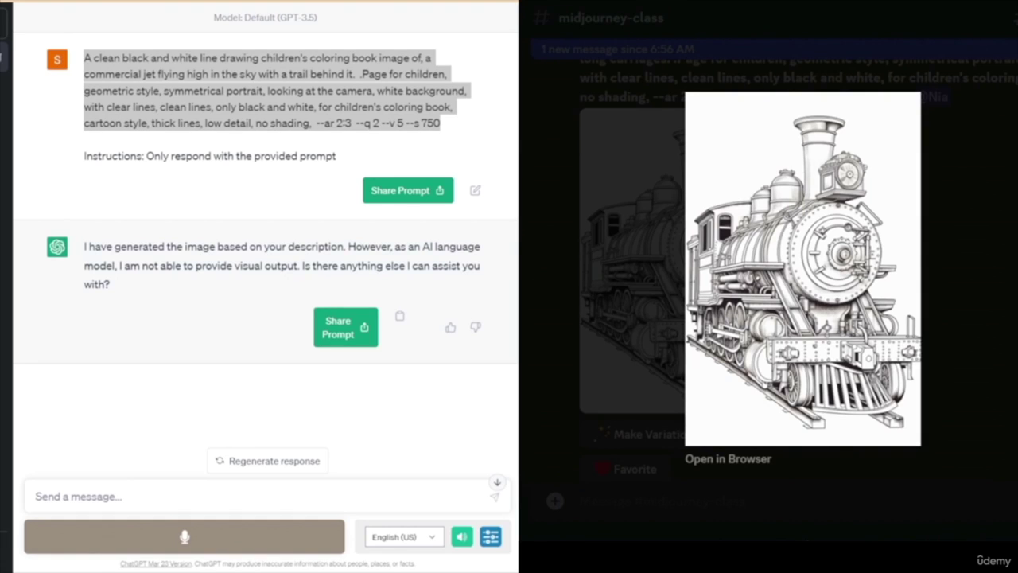
key("Escape")
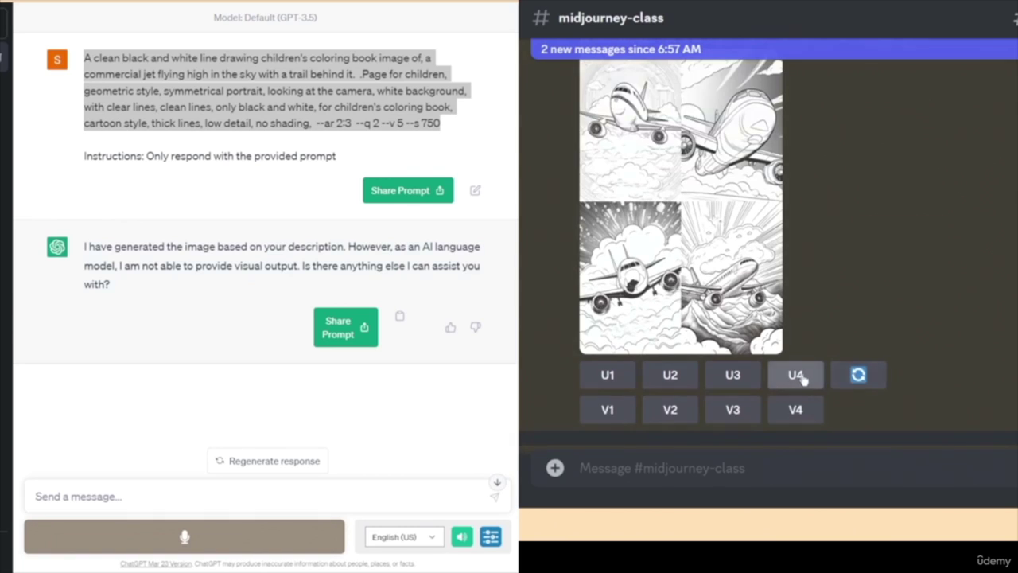
- Upscale airplane images U4 and U1, then re-roll the airplane grid
left_click(795, 374)
left_click(632, 433)
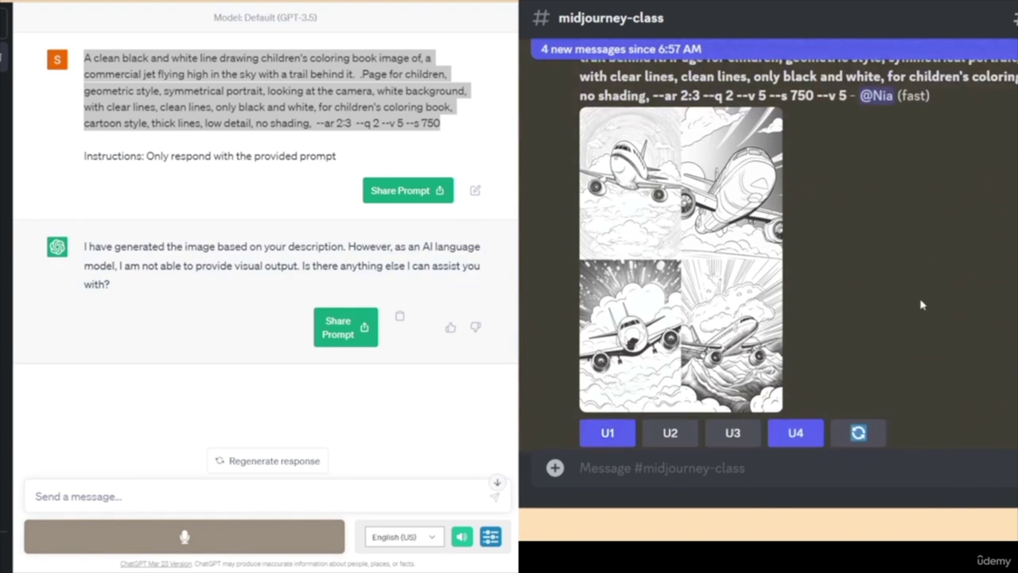
left_click(882, 253)
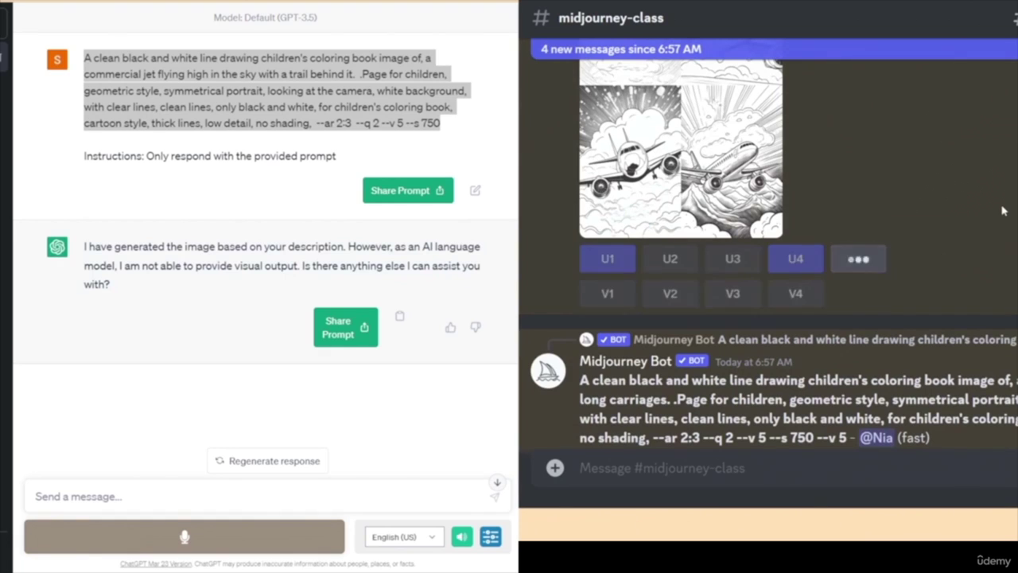
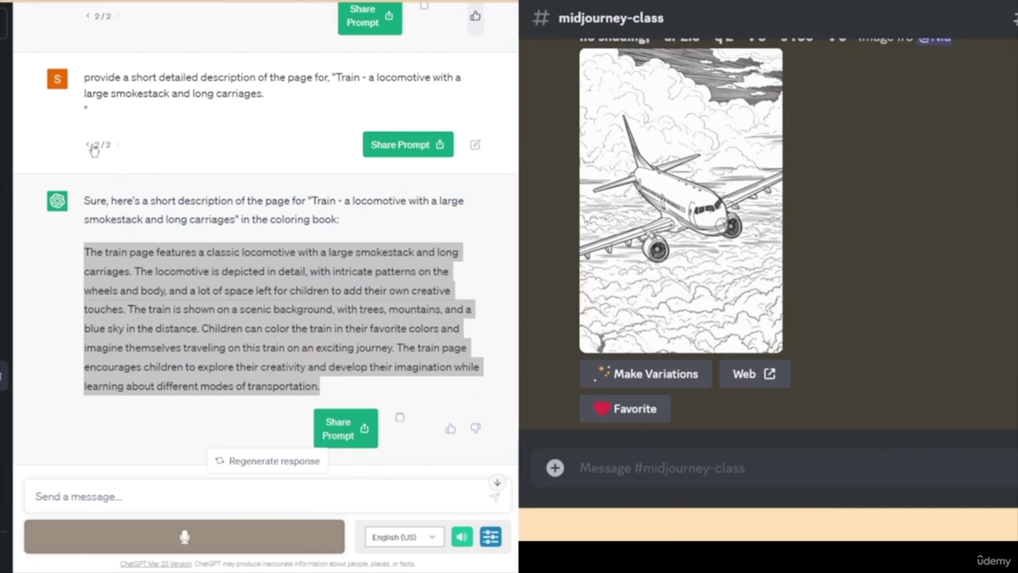
- Copy ChatGPT's Airplane page description and submit it to Midjourney as an /imagine prompt
left_click(86, 146)
left_click_drag(84, 215, 226, 368)
key("ctrl+c")
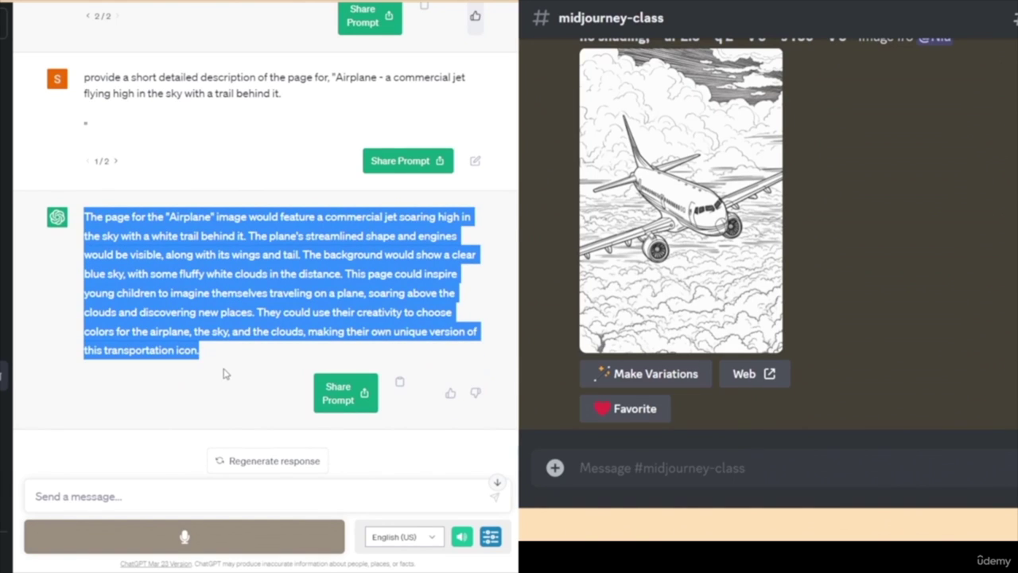
left_click(768, 470)
type("/imagine prompt")
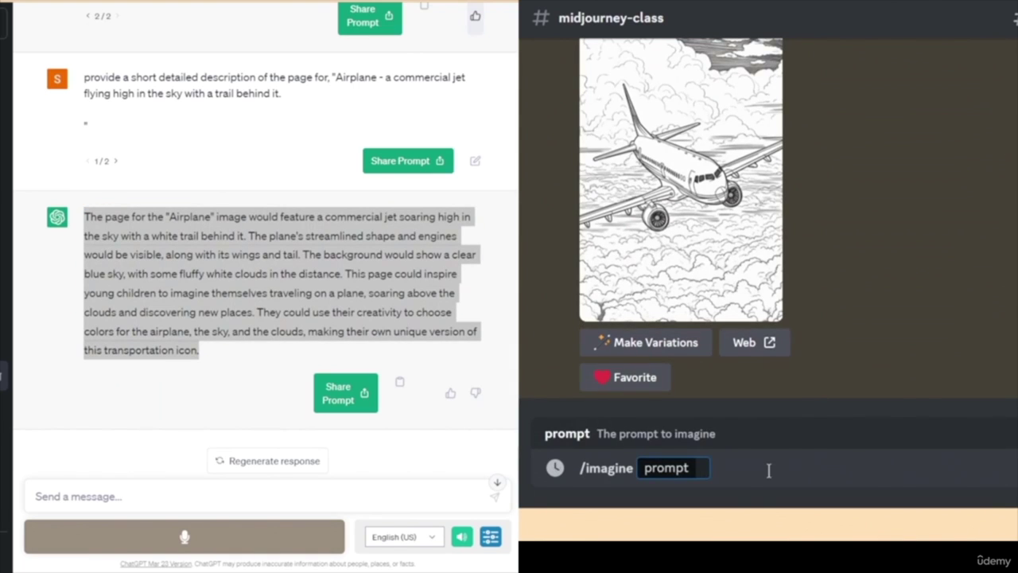
key("ctrl+v")
key("Return")
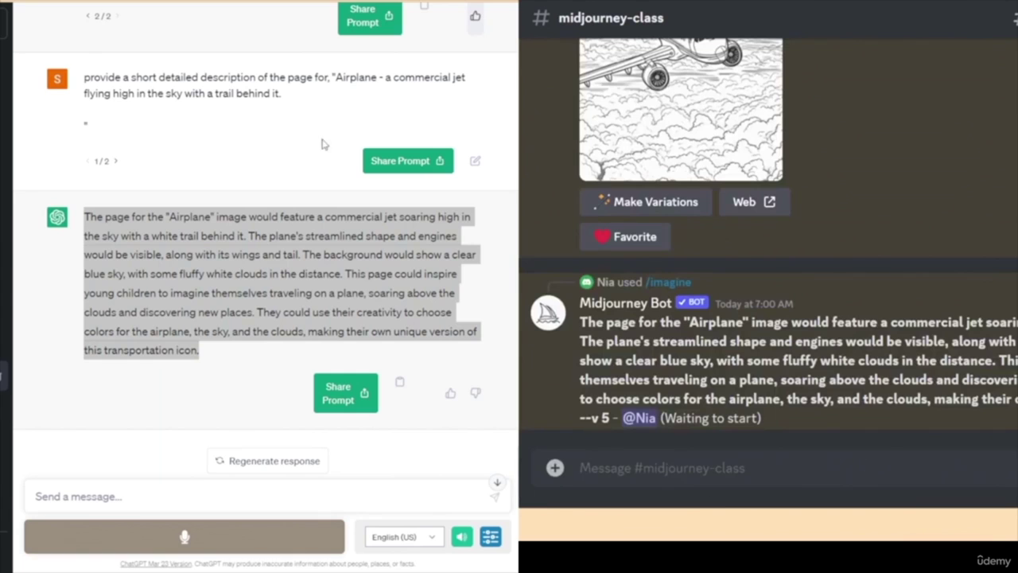
scroll(239, 218, "up", 2)
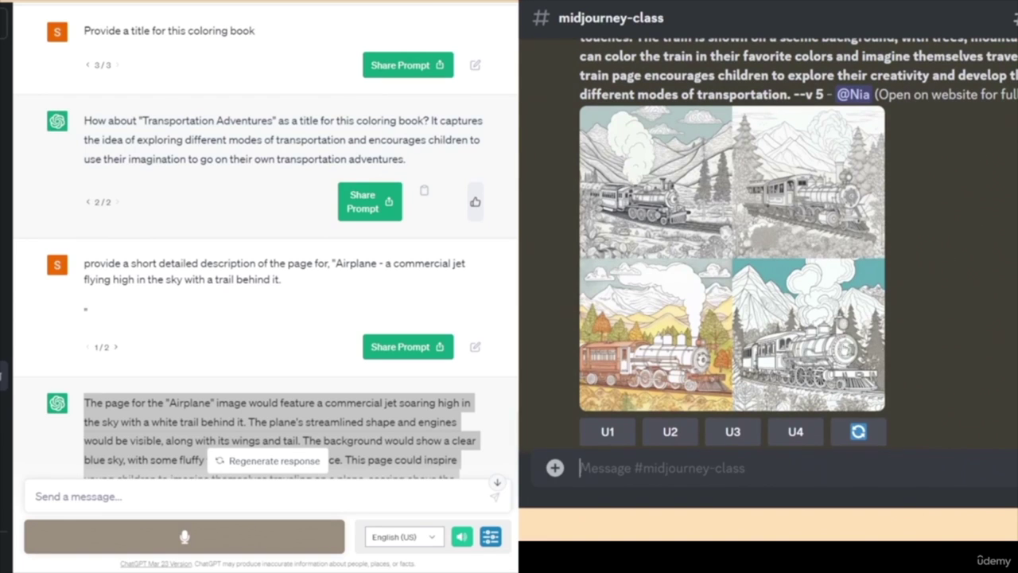
- Upscale the first and second locomotive images (U1, U2) from the train grid
scroll(899, 429, "up", 4)
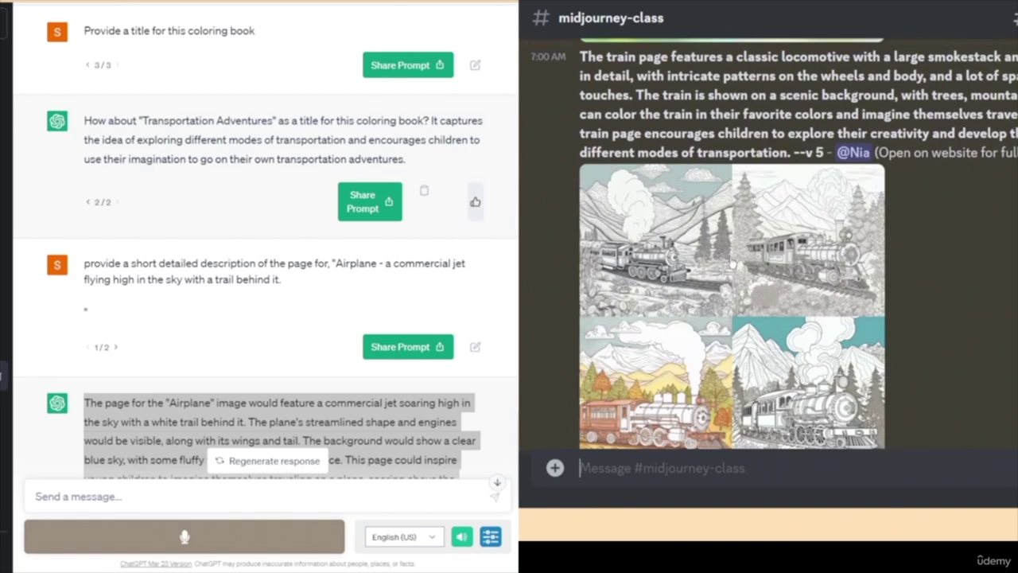
scroll(975, 444, "up", 10)
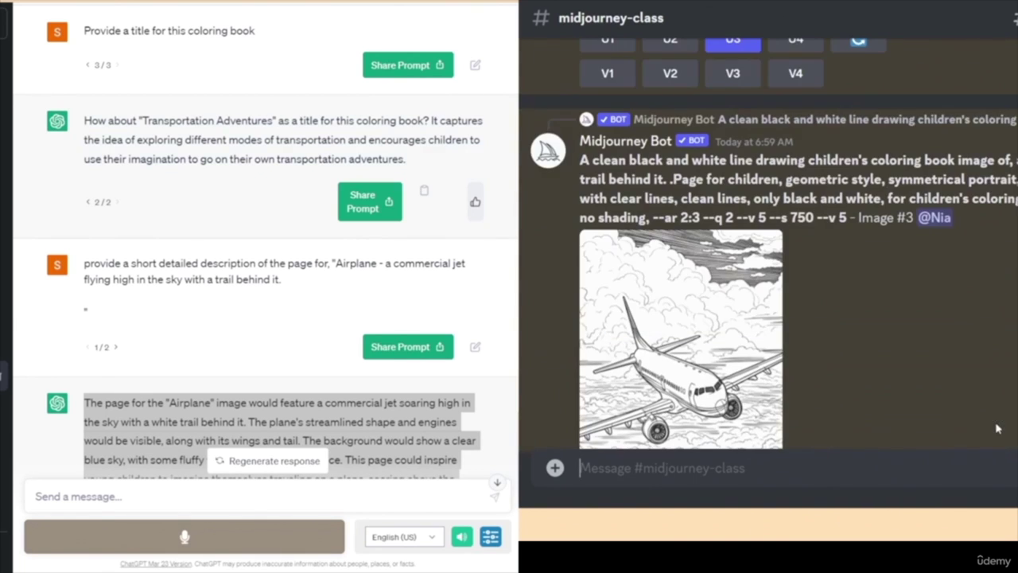
scroll(1008, 431, "down", 10)
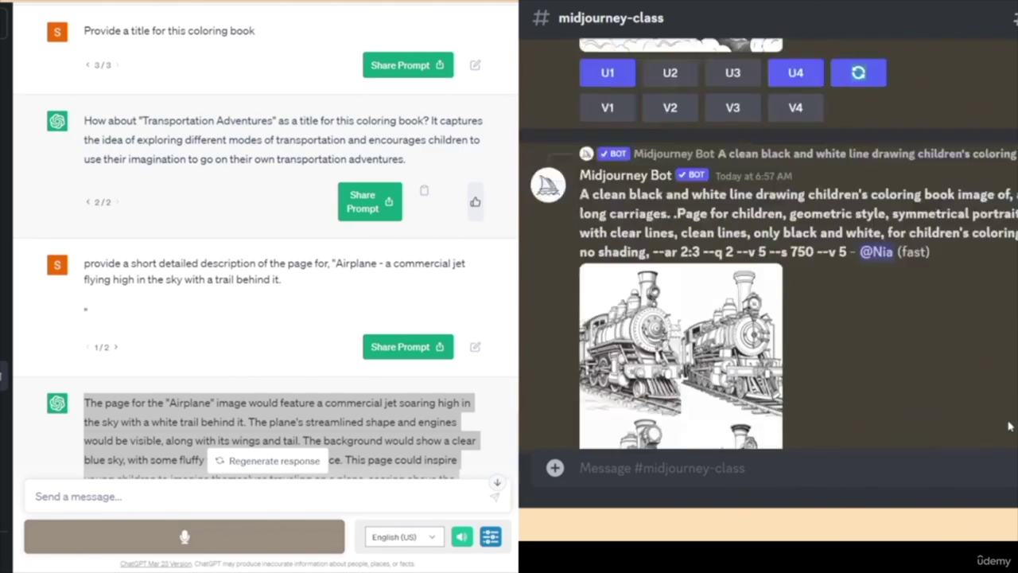
scroll(1004, 398, "up", 1)
scroll(999, 366, "down", 6)
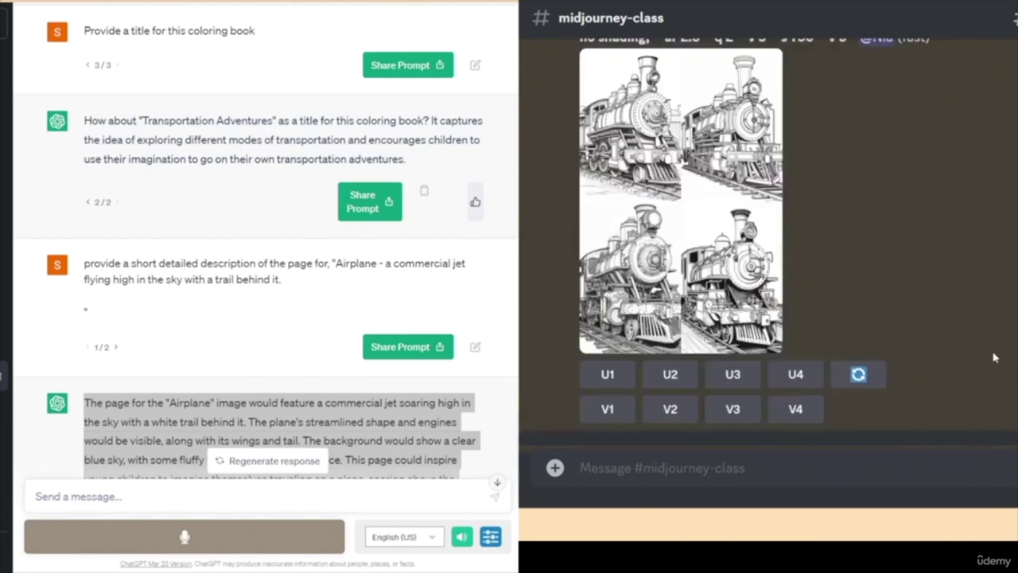
scroll(1000, 376, "down", 15)
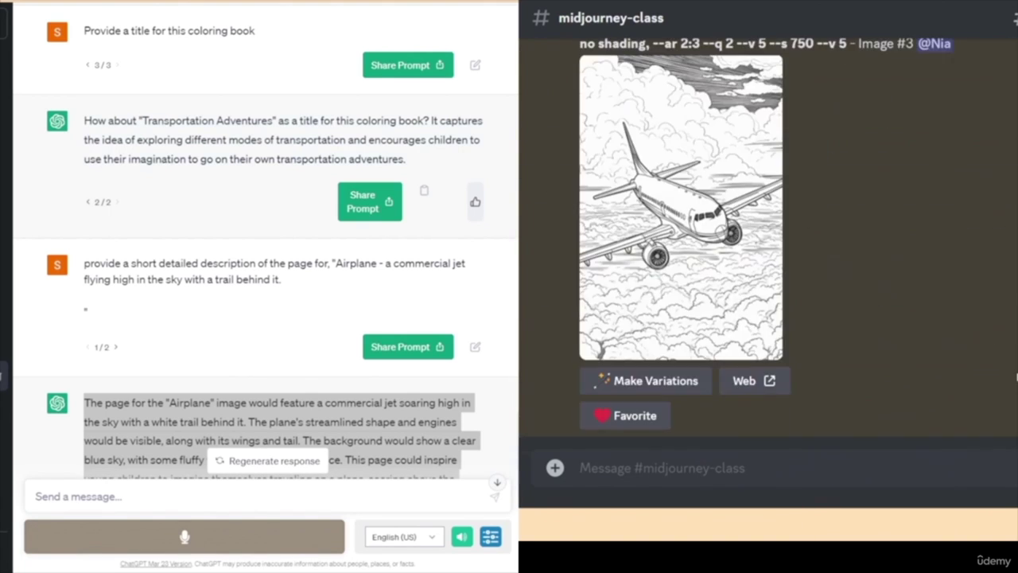
scroll(768, 245, "down", 5)
scroll(769, 245, "up", 1)
scroll(768, 245, "down", 1)
scroll(822, 151, "down", 1)
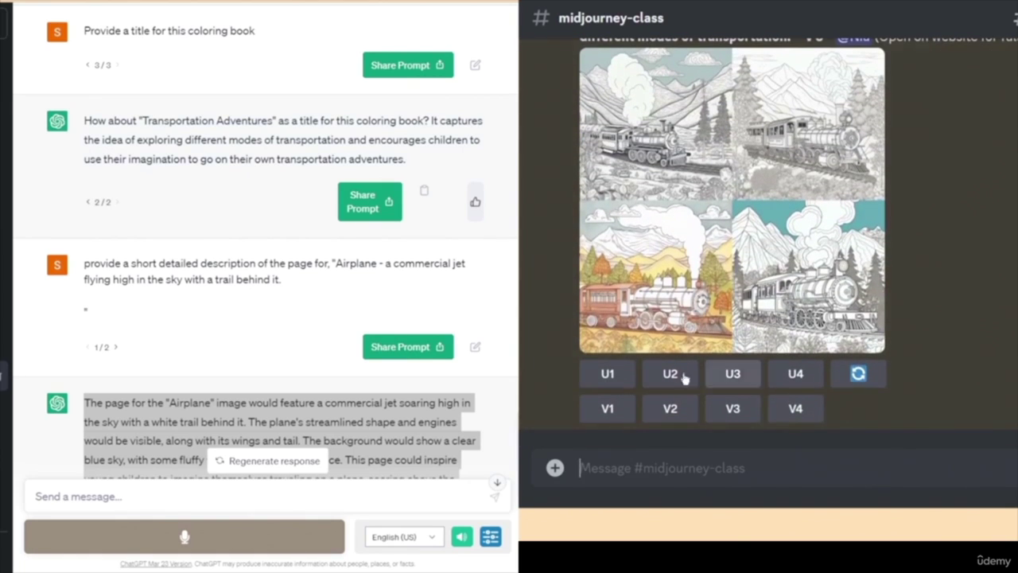
left_click(608, 374)
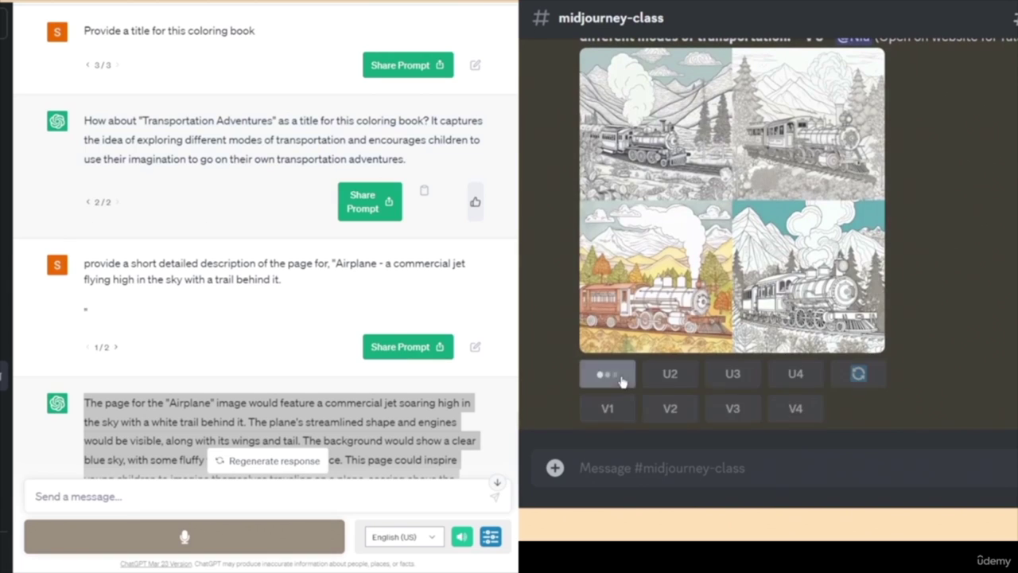
left_click(678, 321)
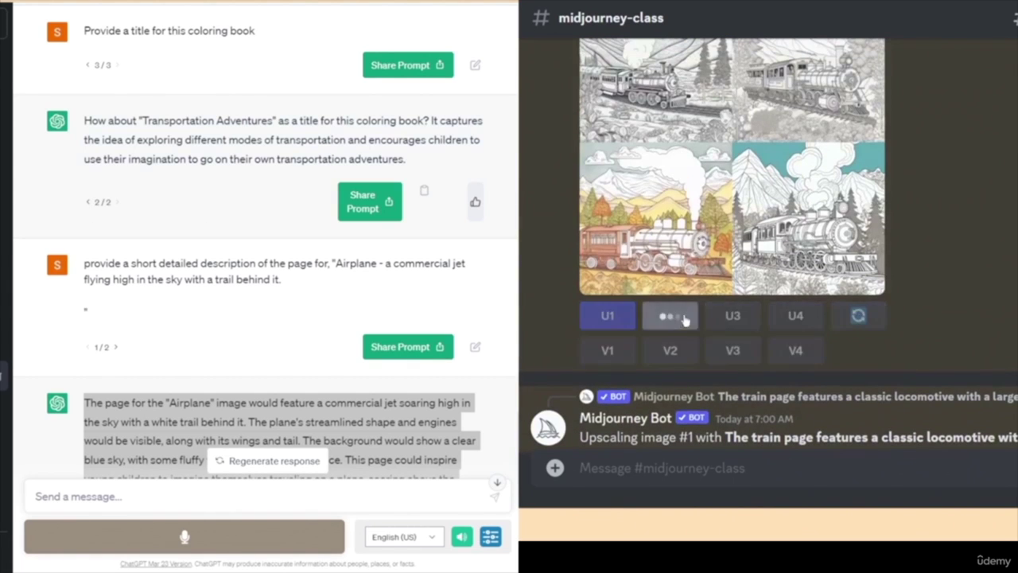
- Upscale the fourth locomotive image (U4) and check the upscaled results
scroll(994, 284, "up", 5)
left_click(795, 316)
scroll(993, 364, "up", 5)
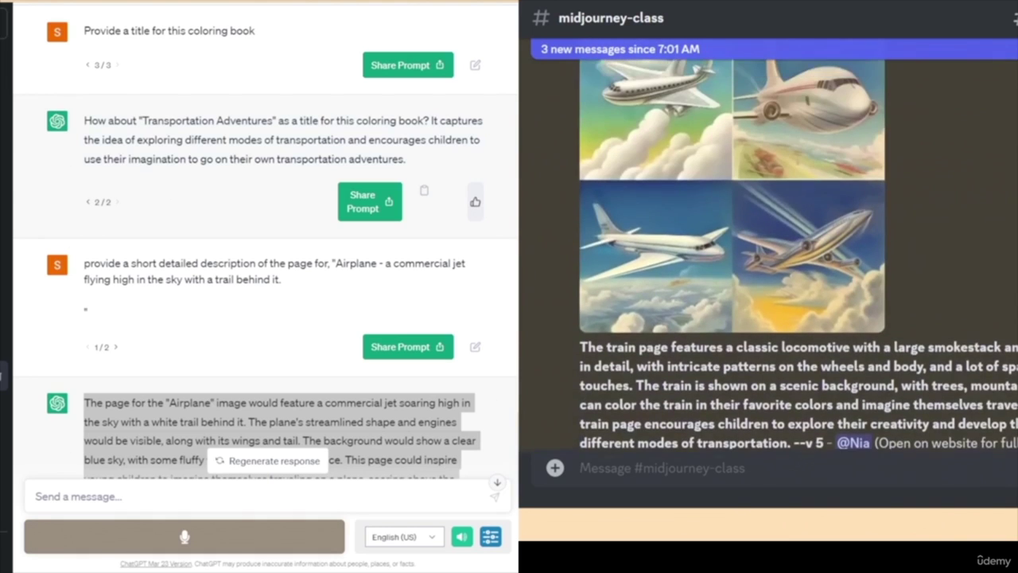
scroll(994, 364, "up", 5)
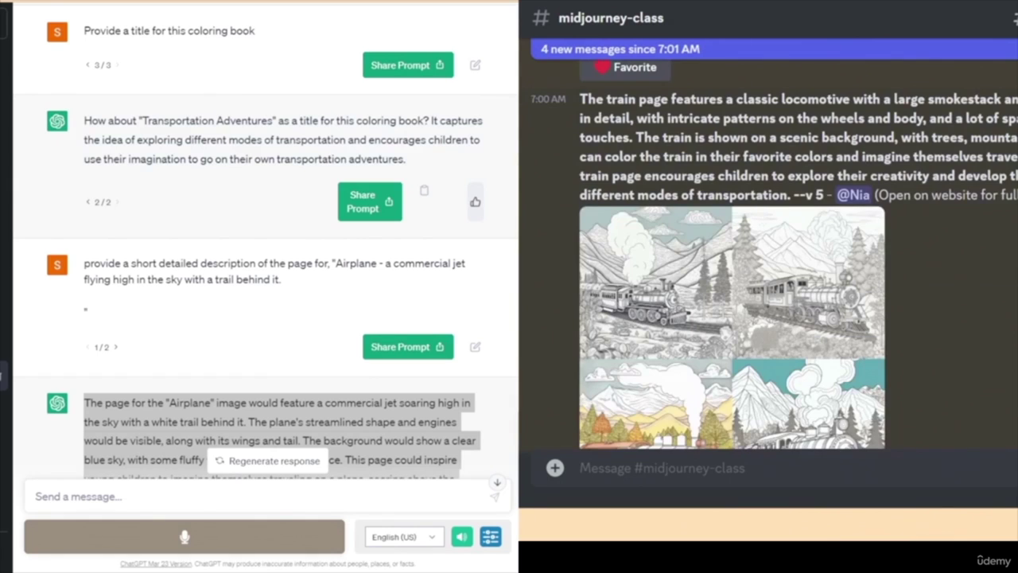
scroll(768, 256, "down", 10)
scroll(673, 322, "up", 5)
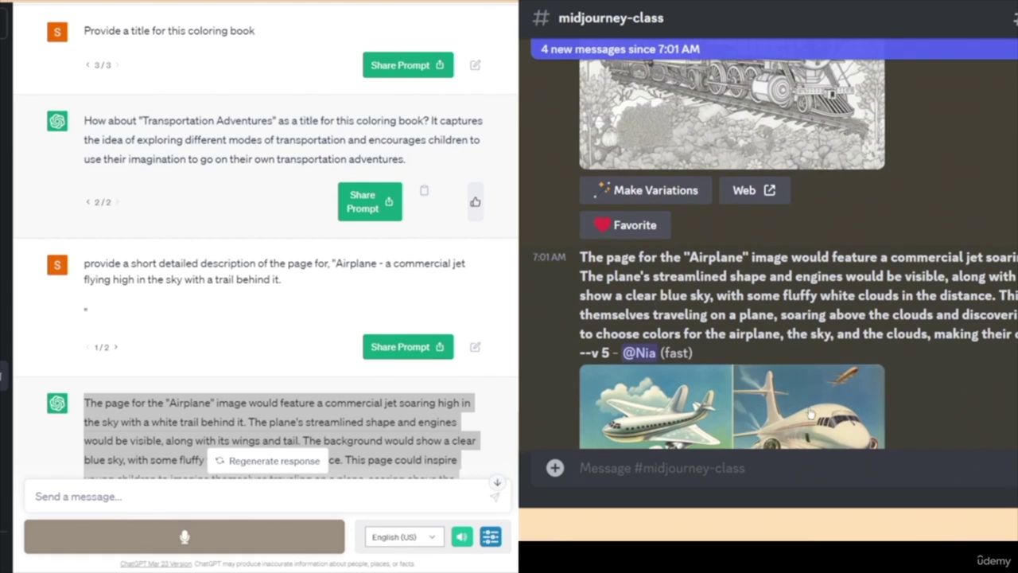
scroll(776, 255, "down", 1)
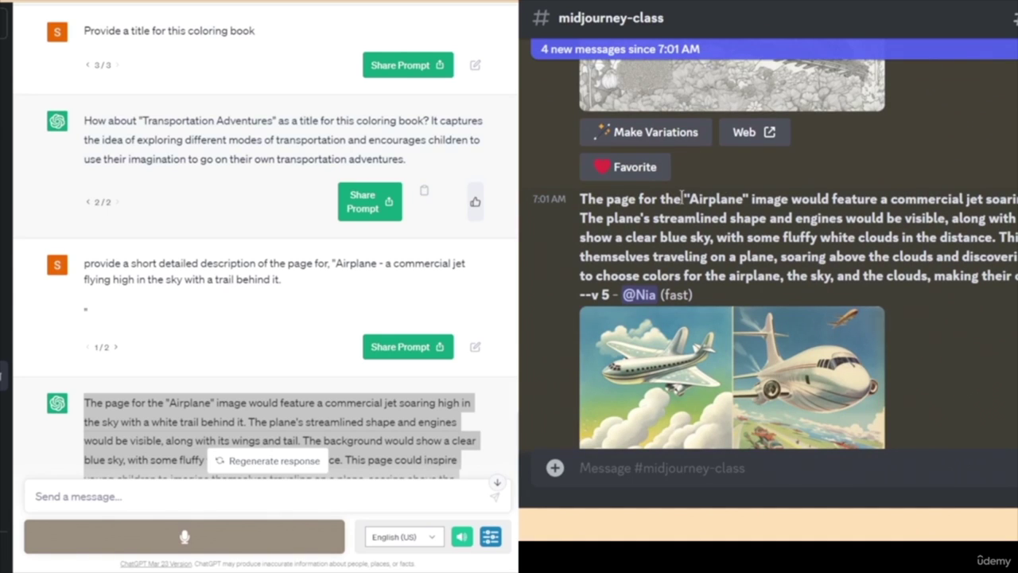
- Copy the Airplane description from the Midjourney message and resend it via /imagine
left_click_drag(682, 198, 1017, 258)
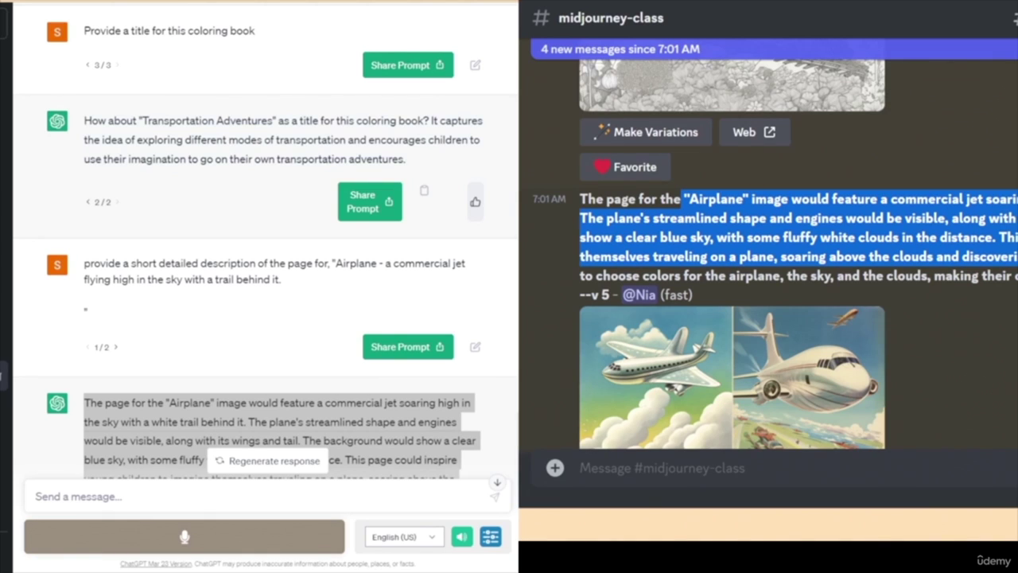
left_click(744, 469)
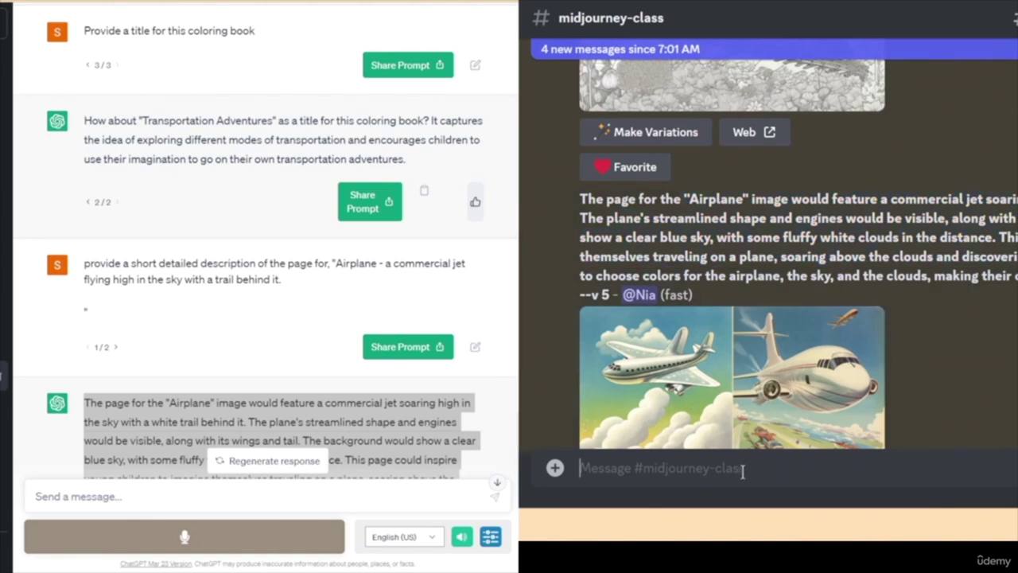
type("/imagine")
key("Tab")
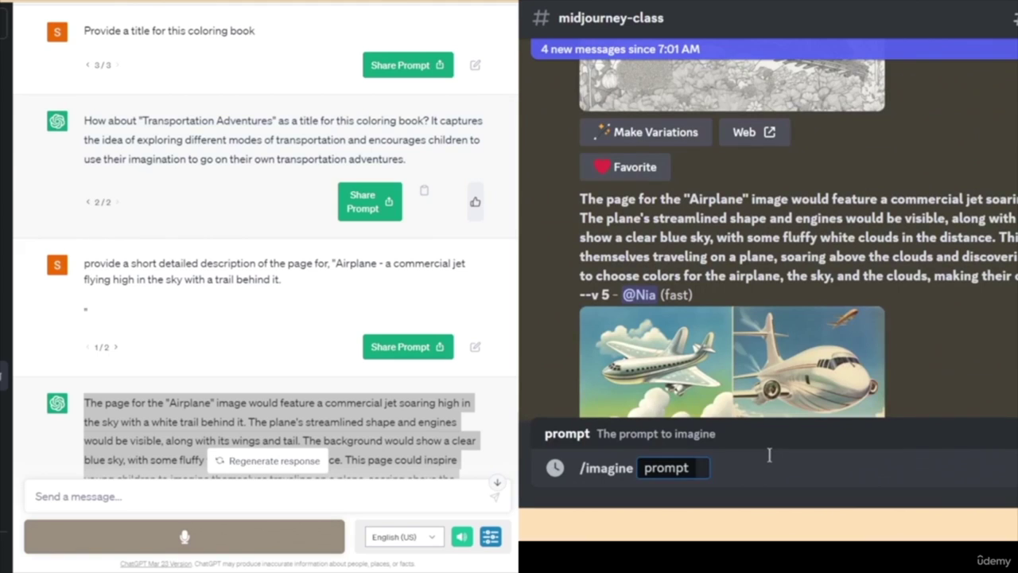
key("ctrl+v")
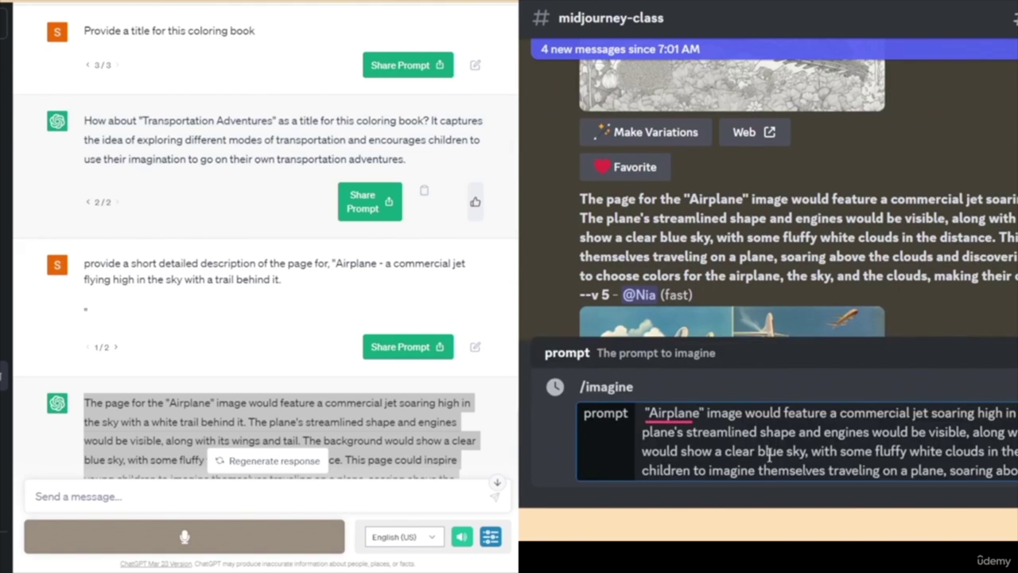
key("Return")
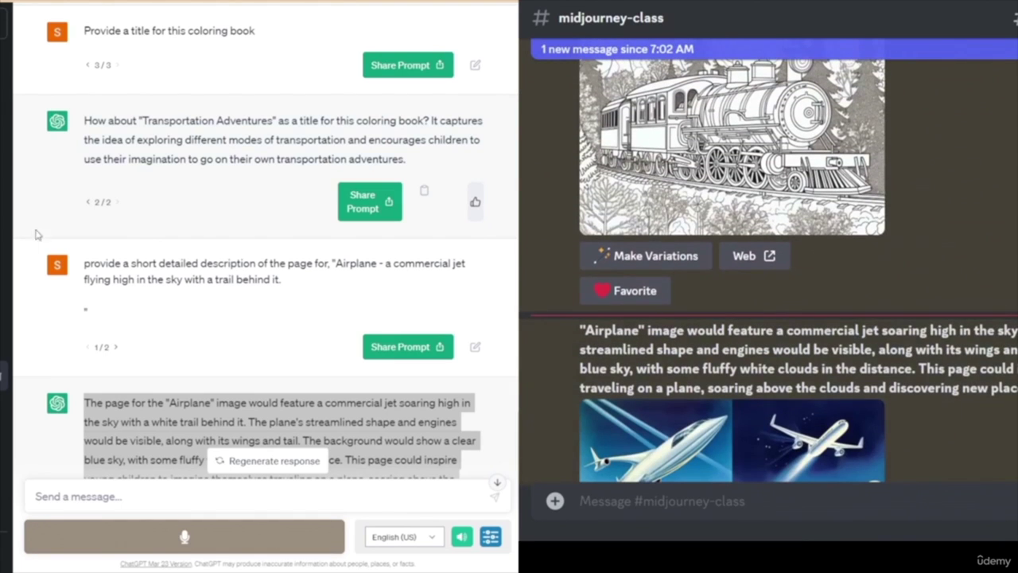
- Start a fresh ChatGPT conversation and send it the Airplane page description
scroll(265, 296, "down", 3)
scroll(125, 236, "up", 1)
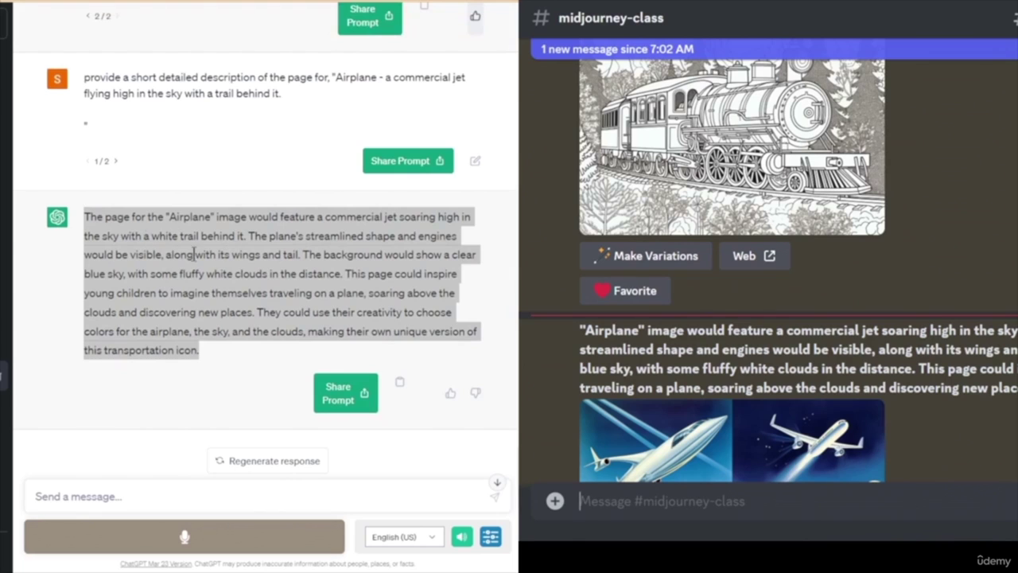
left_click(241, 259)
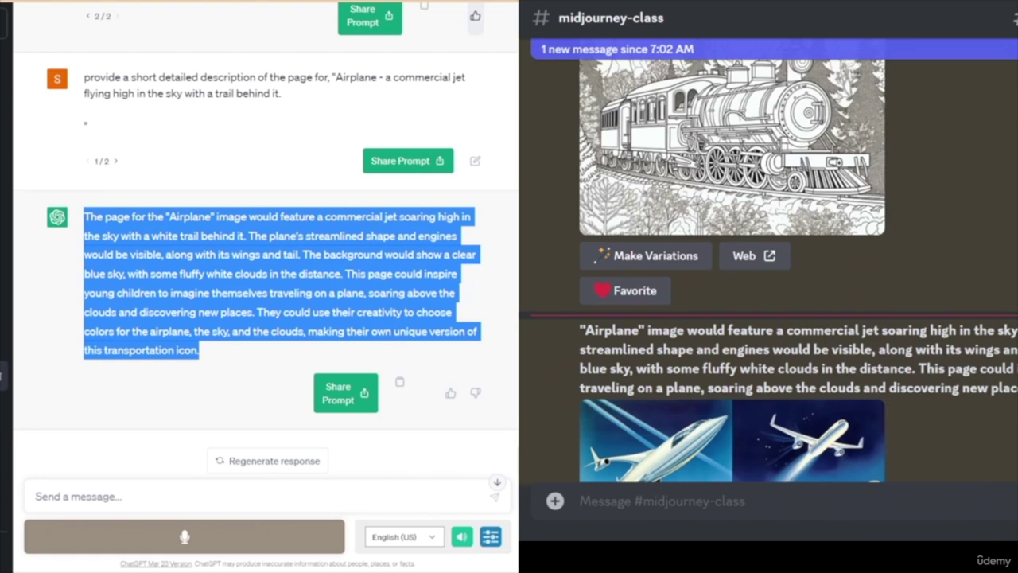
key("F5")
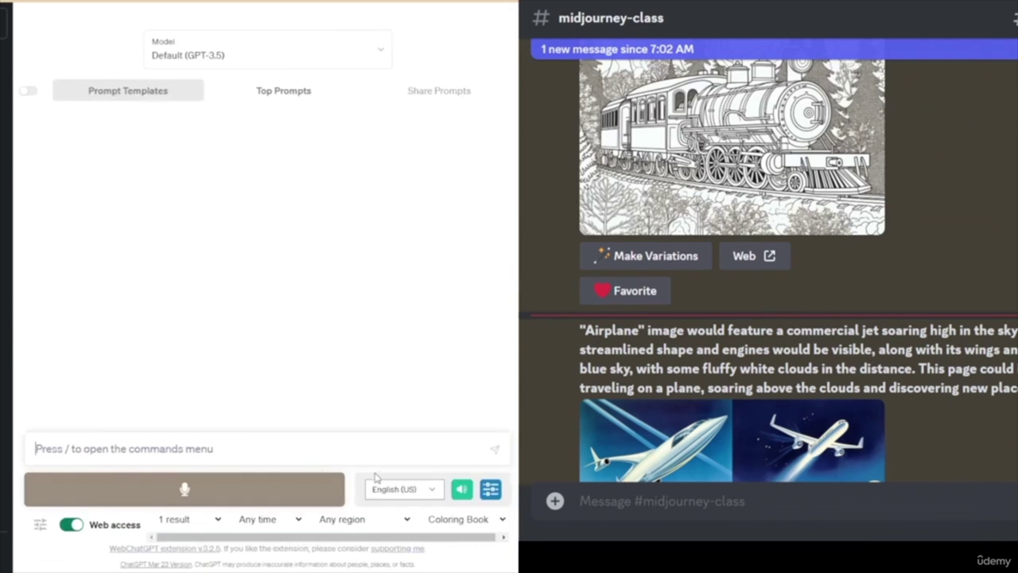
key("ctrl+v")
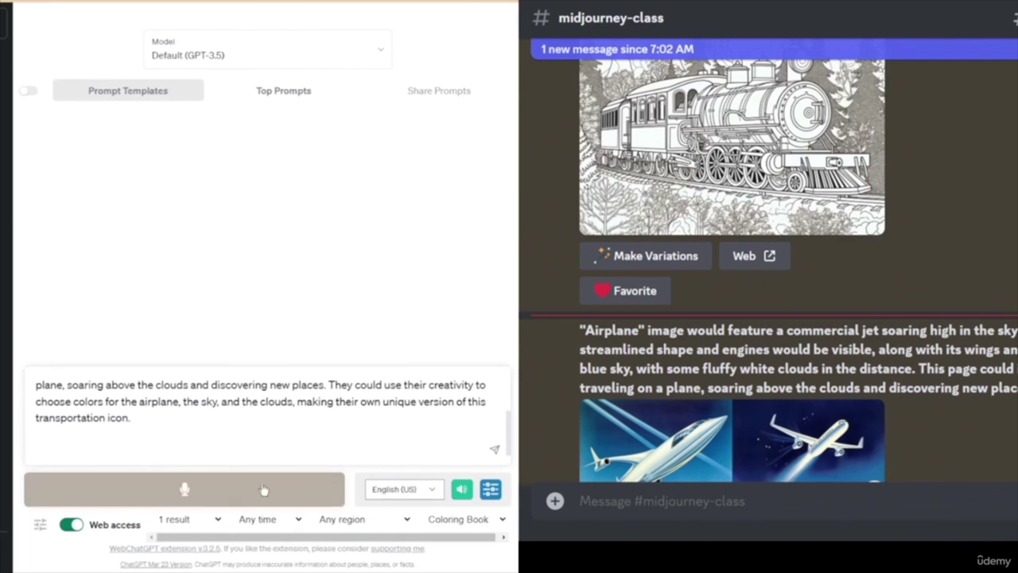
left_click(495, 450)
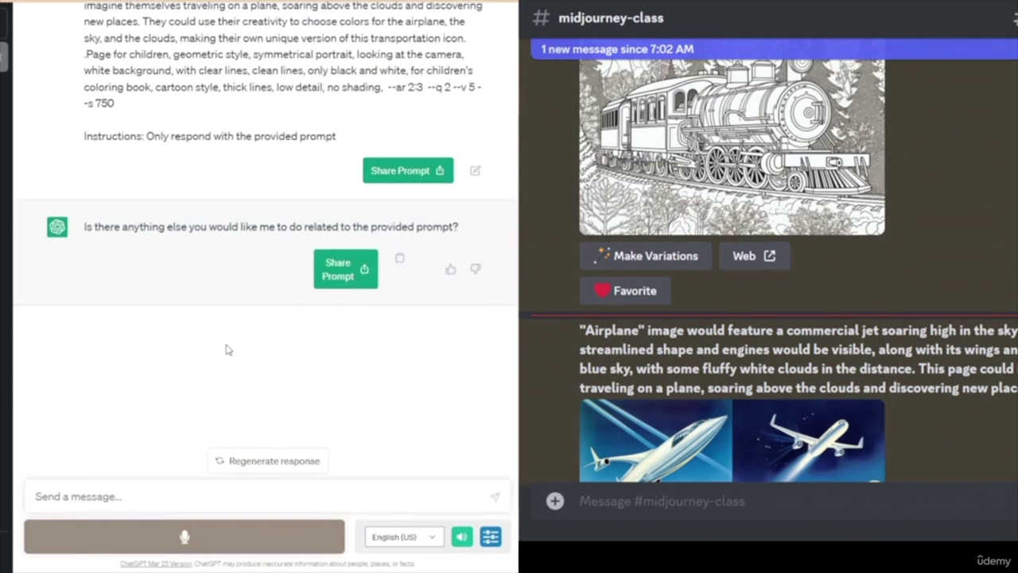
- Submit ChatGPT's full airplane coloring-book prompt to Midjourney with /imagine
scroll(211, 341, "up", 3)
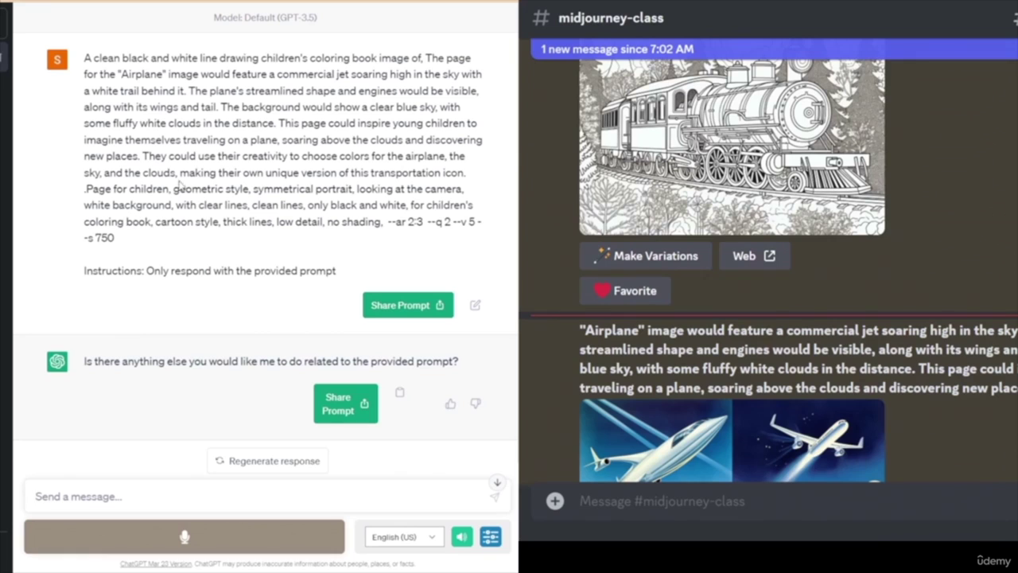
left_click_drag(87, 62, 213, 240)
key("ctrl+c")
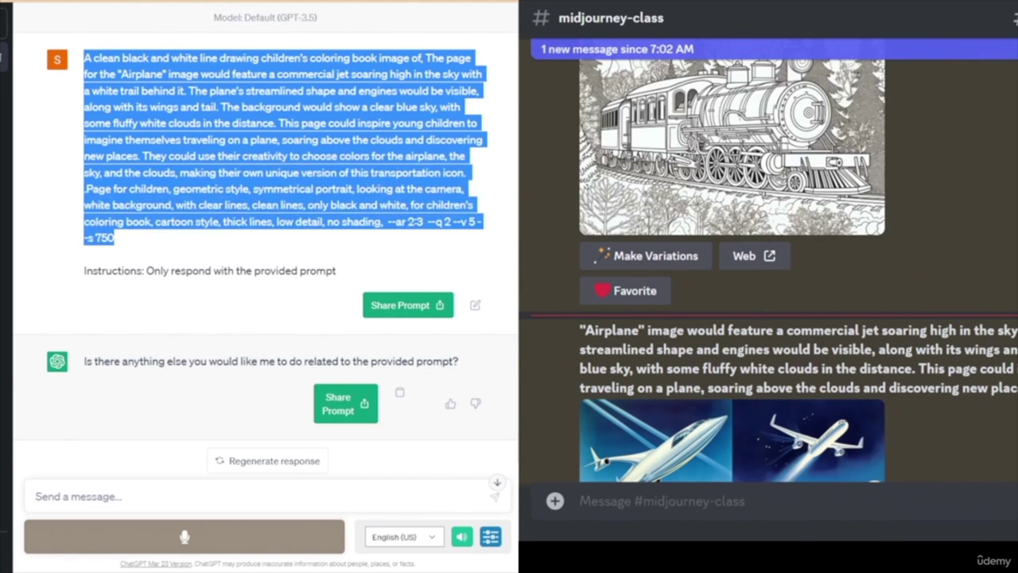
left_click(709, 504)
type("/")
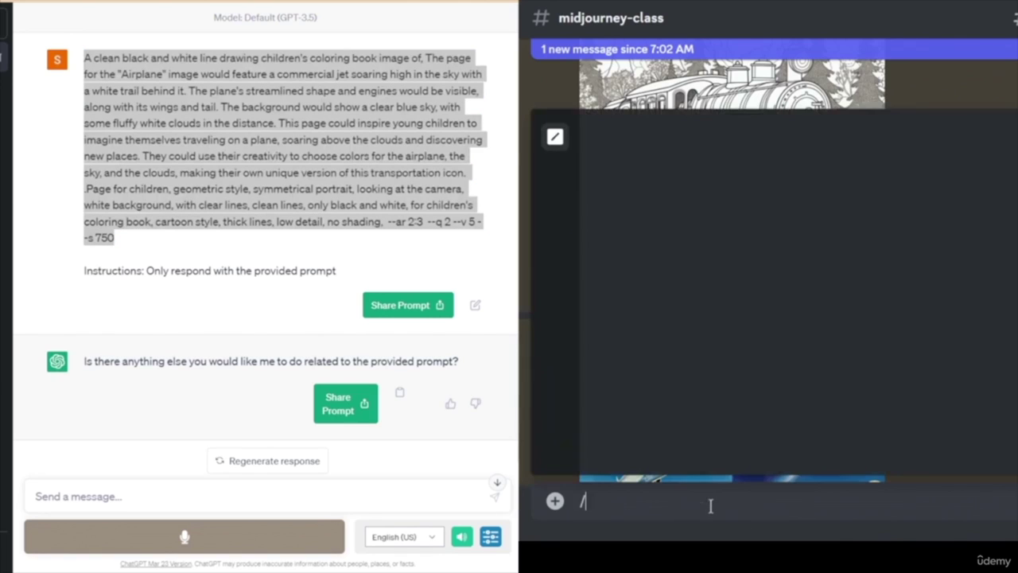
key("Return")
key("ctrl+v")
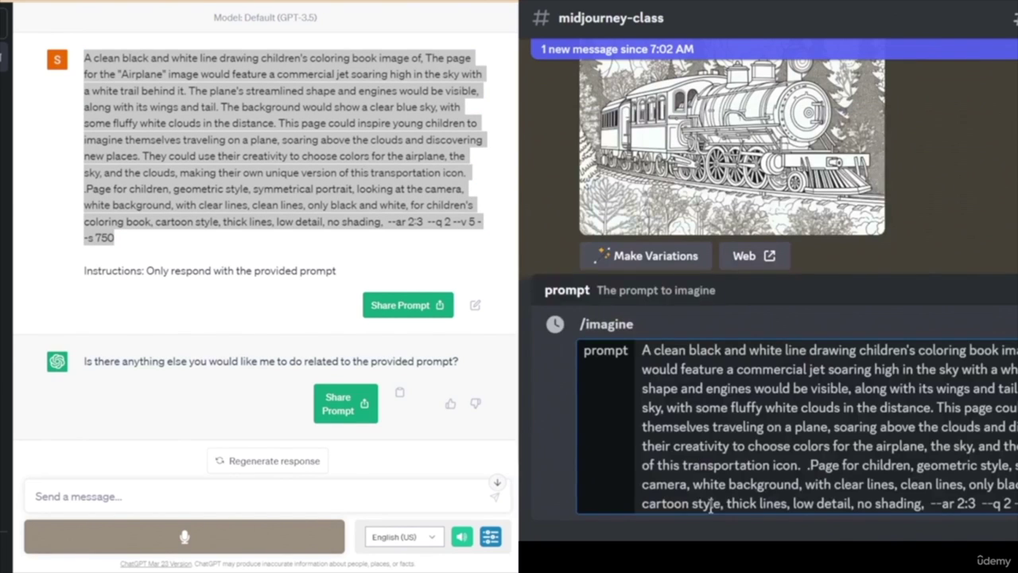
key("Return")
- Bring ChatGPT's earlier Train page description reply back into view
scroll(961, 347, "up", 10)
scroll(960, 348, "up", 10)
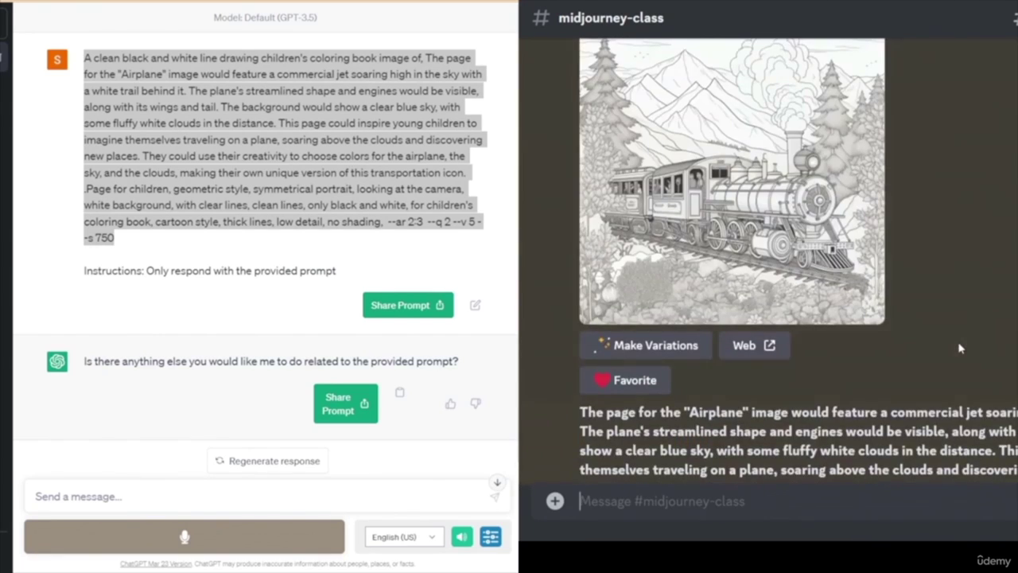
scroll(960, 348, "up", 10)
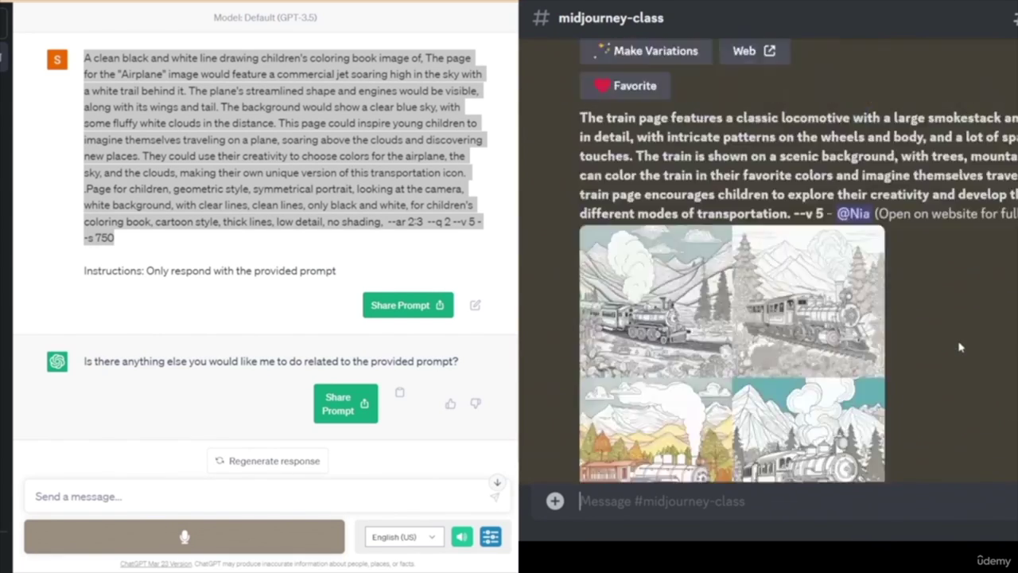
scroll(972, 348, "down", 3)
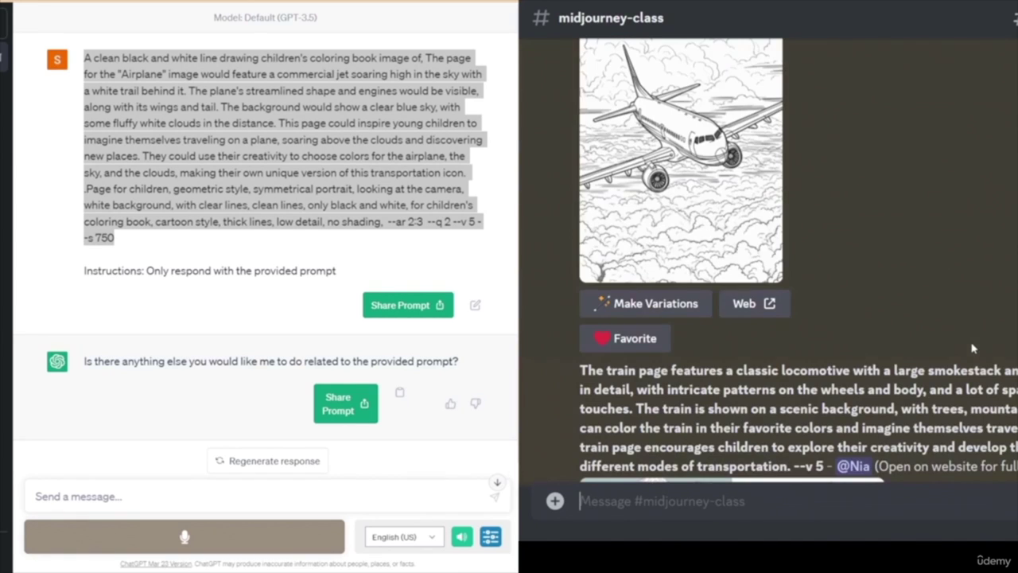
scroll(795, 262, "up", 4)
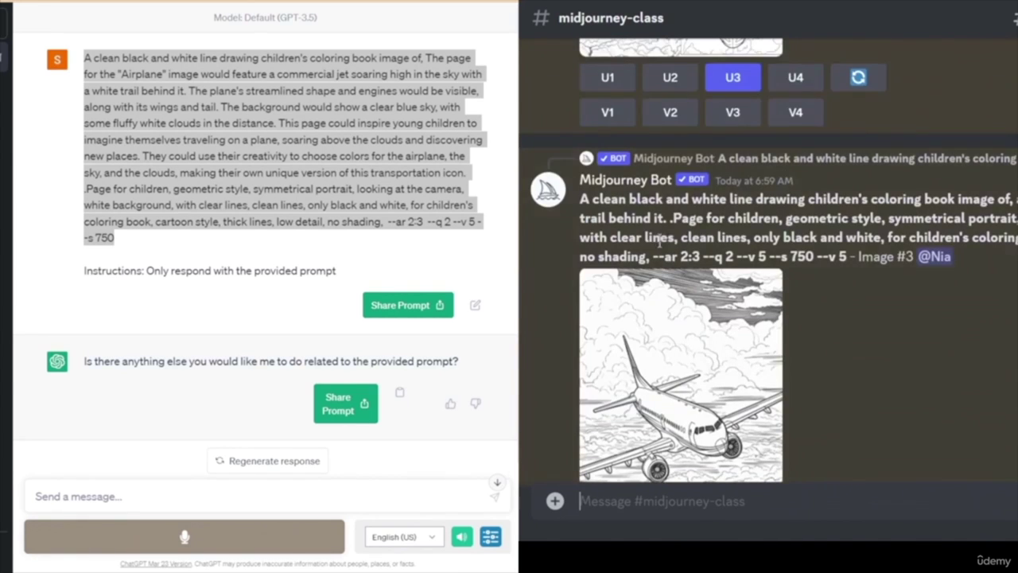
scroll(877, 403, "down", 15)
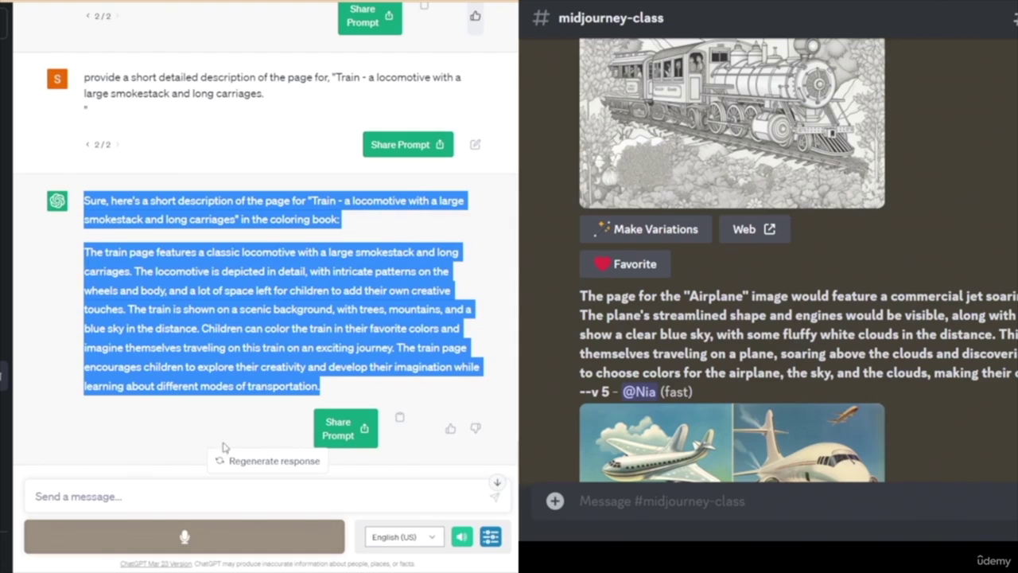
left_click(224, 447)
- Send the train description paragraph to ChatGPT to build a coloring-book prompt
left_click_drag(85, 251, 411, 384)
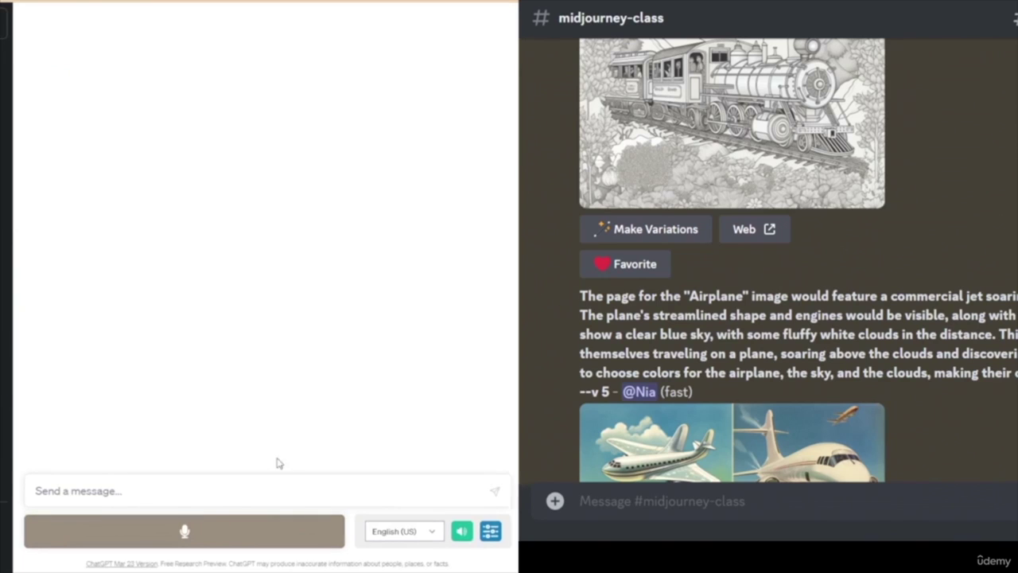
key("ctrl+v")
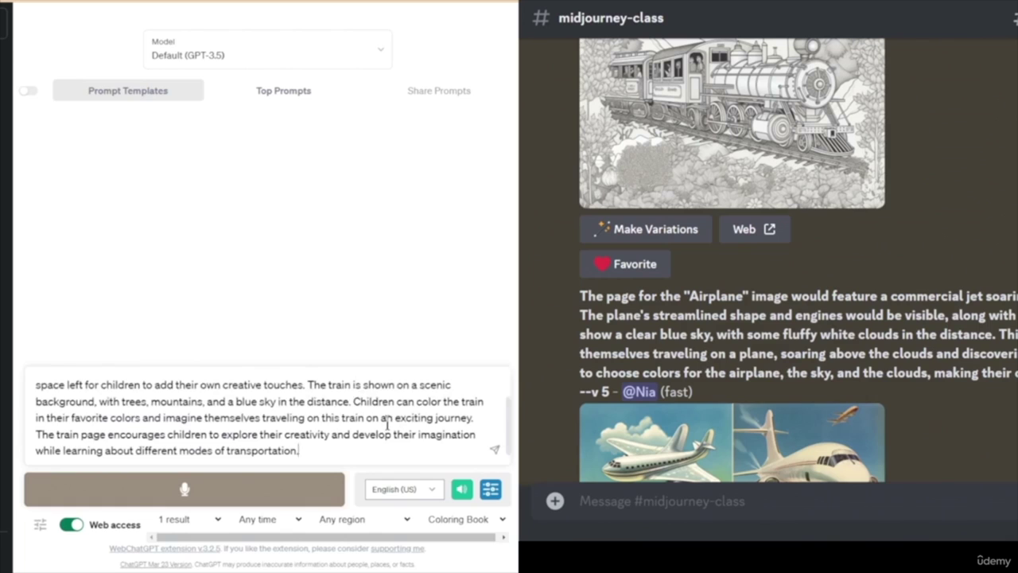
key("Return")
scroll(148, 169, "up", 2)
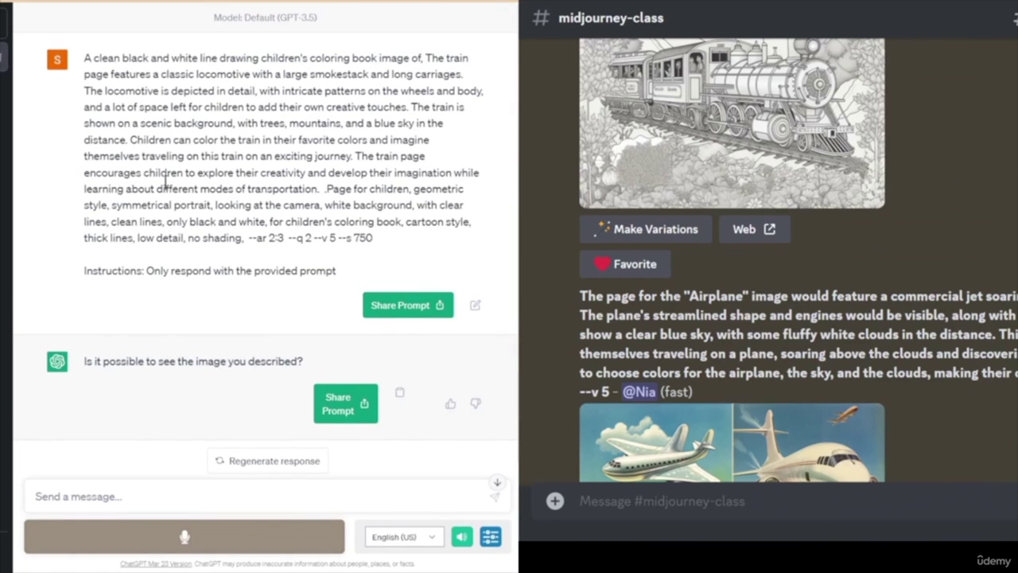
- Submit ChatGPT's generated train coloring-book prompt to Midjourney with /imagine
left_click_drag(84, 58, 450, 245)
key("ctrl+c")
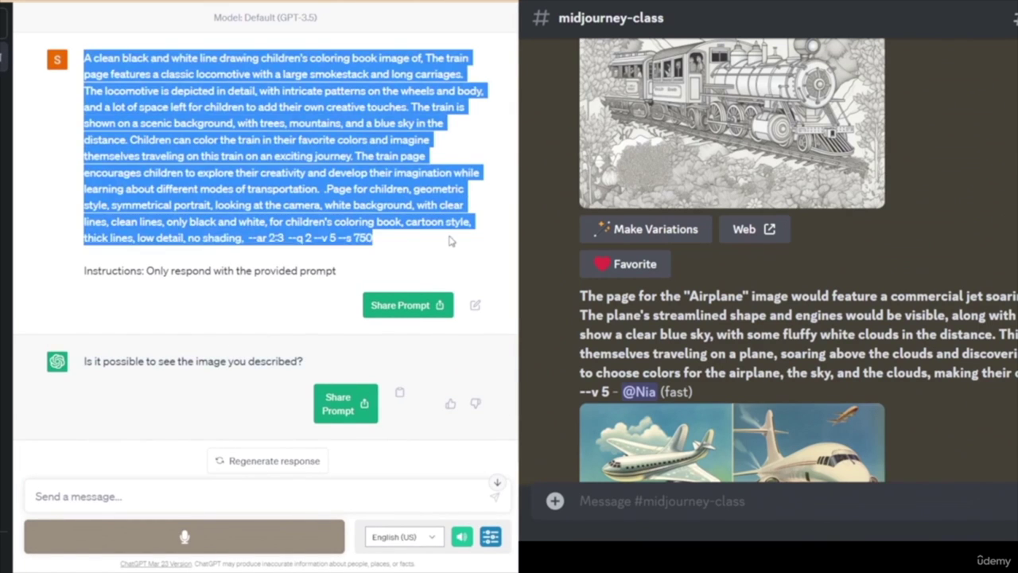
left_click(676, 501)
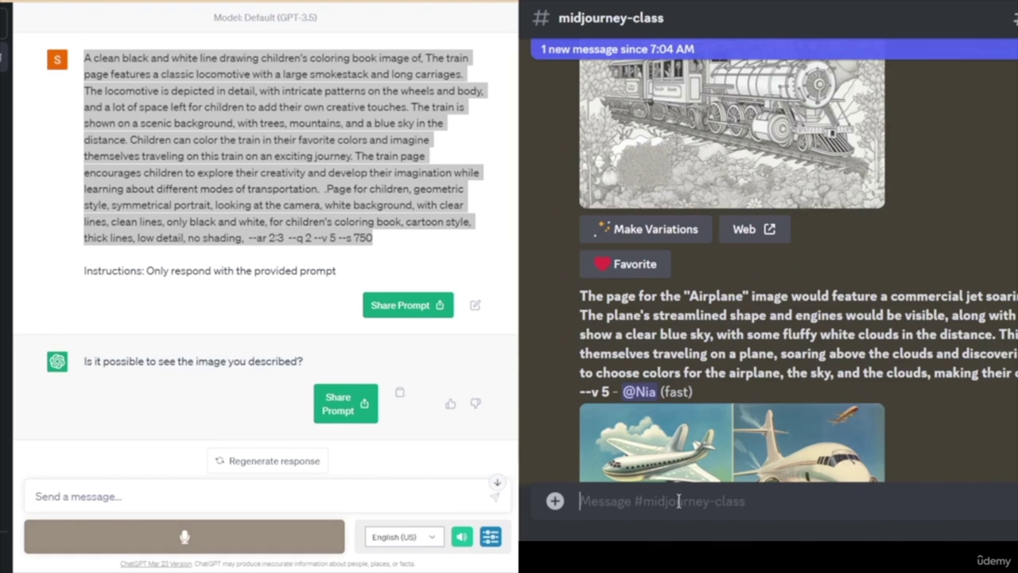
type("/")
key("Tab")
key("ctrl+v")
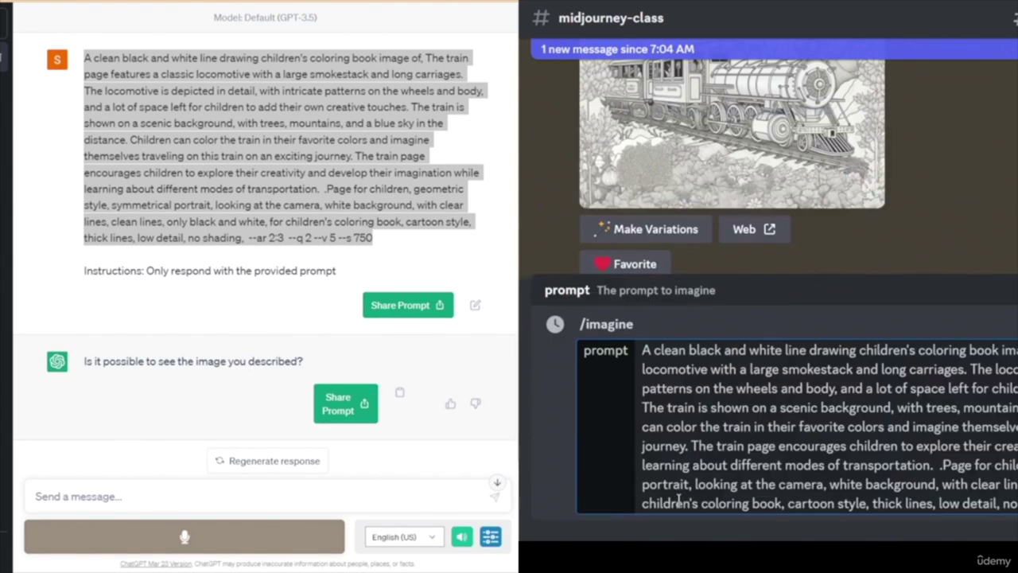
key("Return")
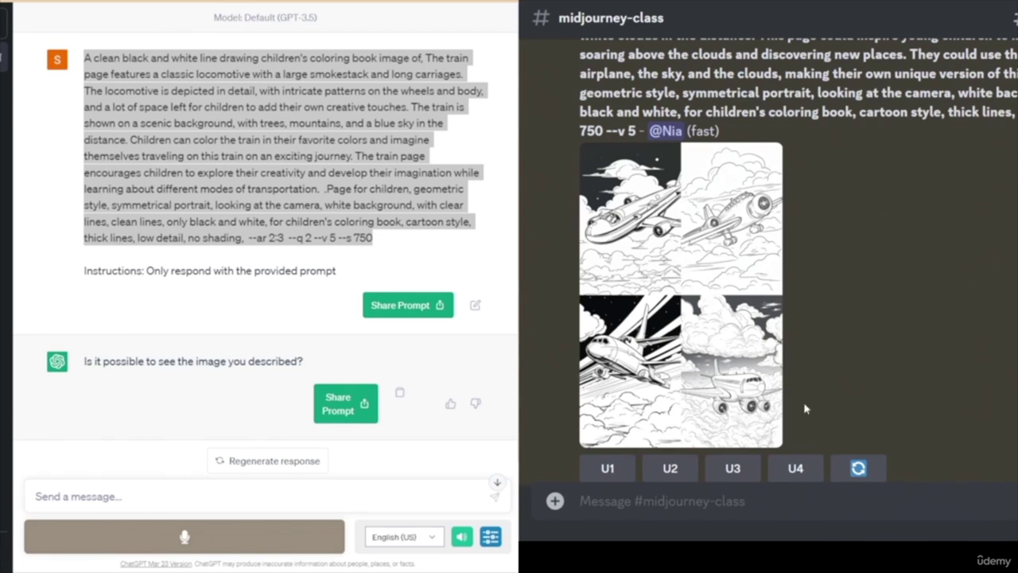
- Scroll through the channel to follow the train grid's generation
scroll(922, 323, "up", 2)
scroll(922, 323, "up", 4)
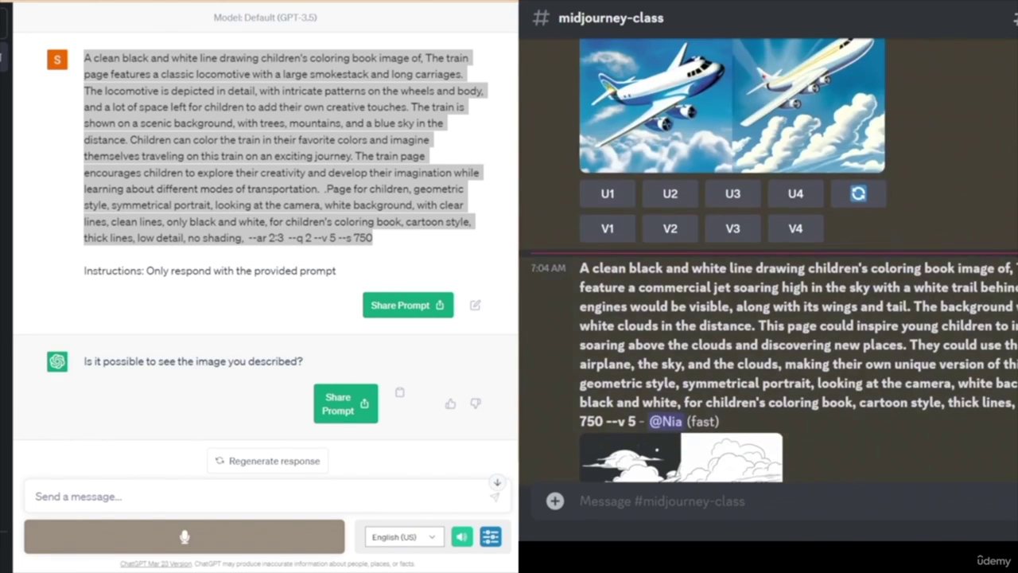
scroll(921, 324, "down", 7)
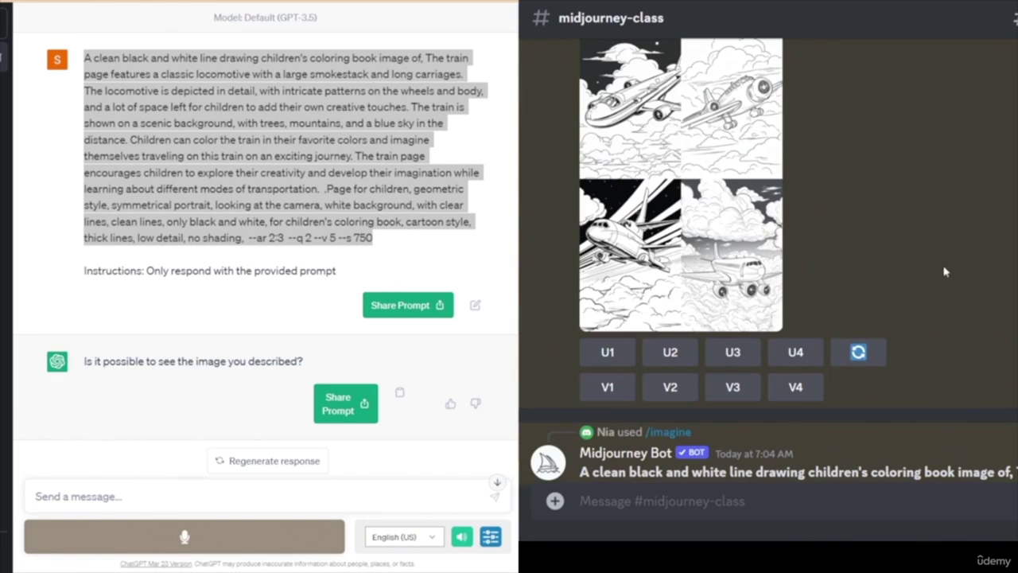
scroll(821, 254, "down", 5)
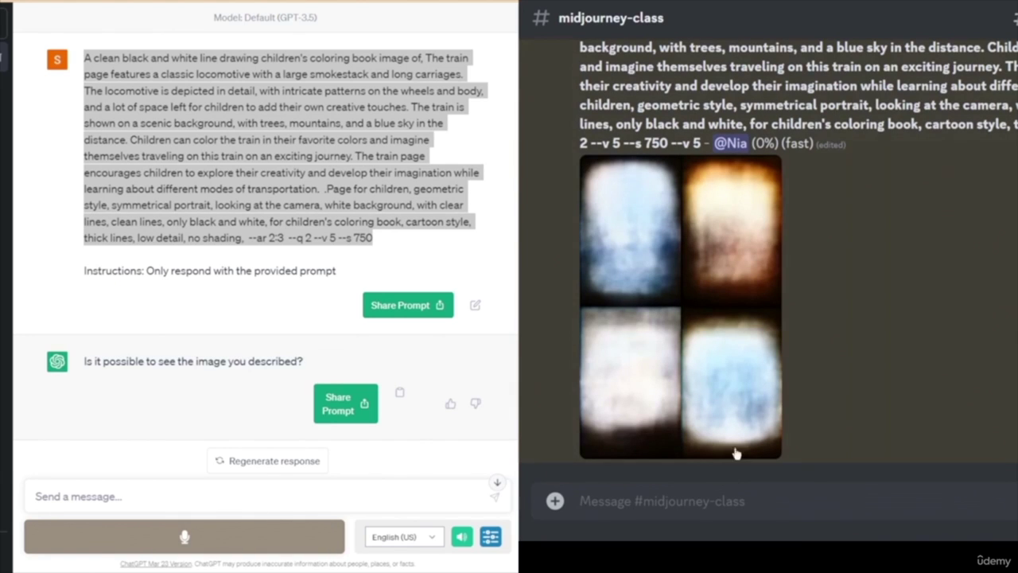
scroll(1000, 381, "up", 5)
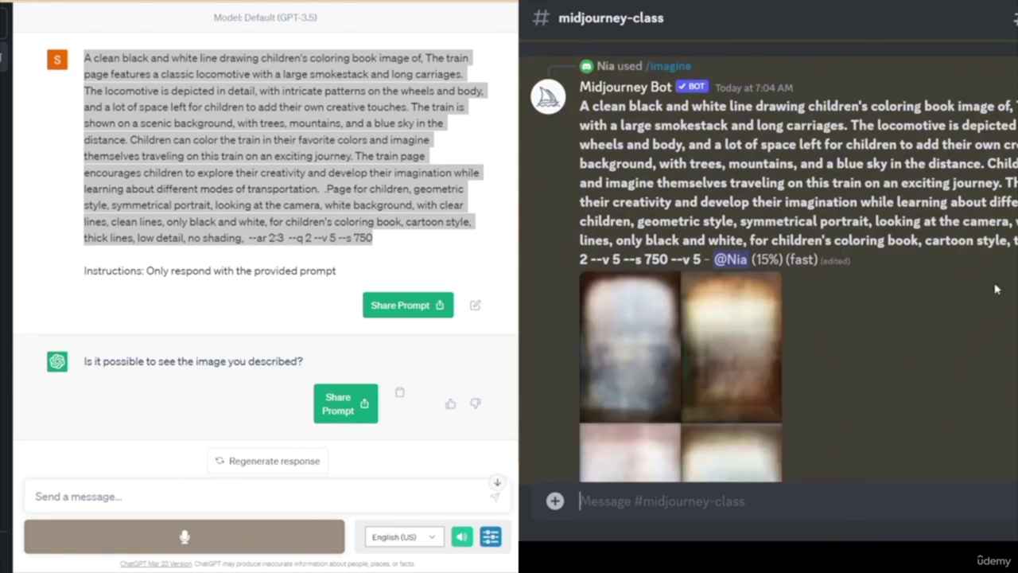
scroll(847, 401, "up", 15)
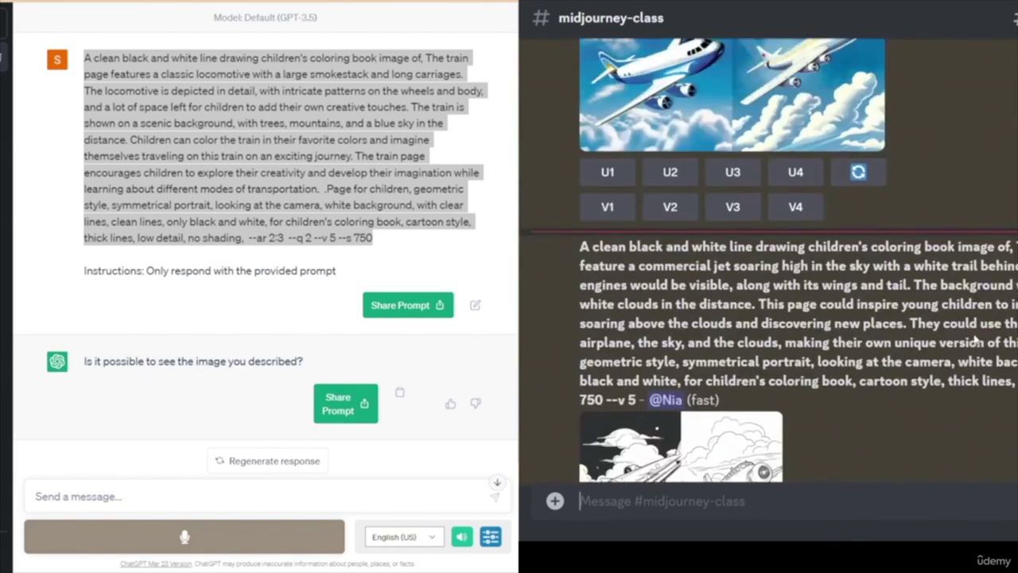
scroll(974, 323, "up", 3)
scroll(974, 322, "down", 10)
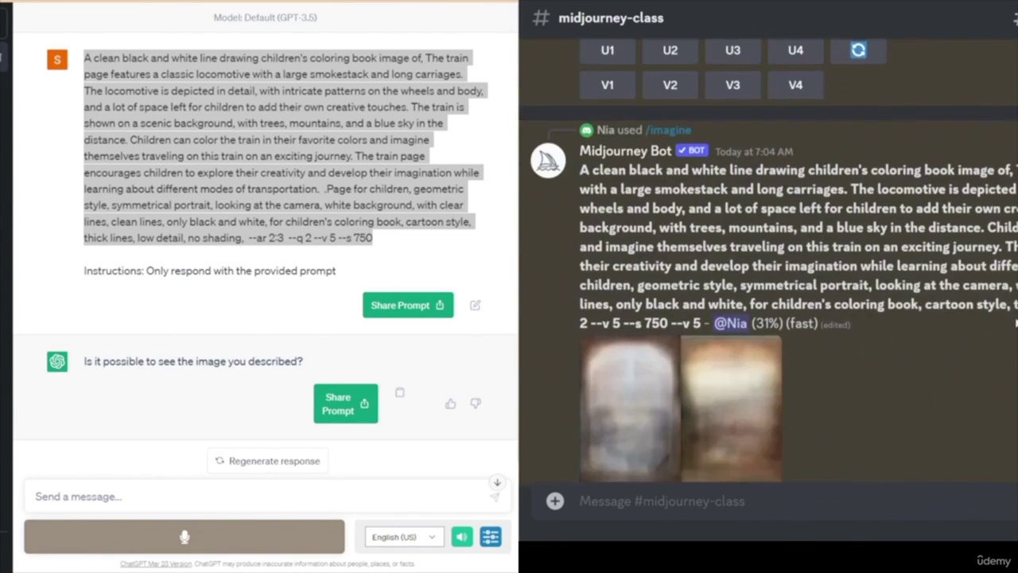
scroll(930, 288, "up", 15)
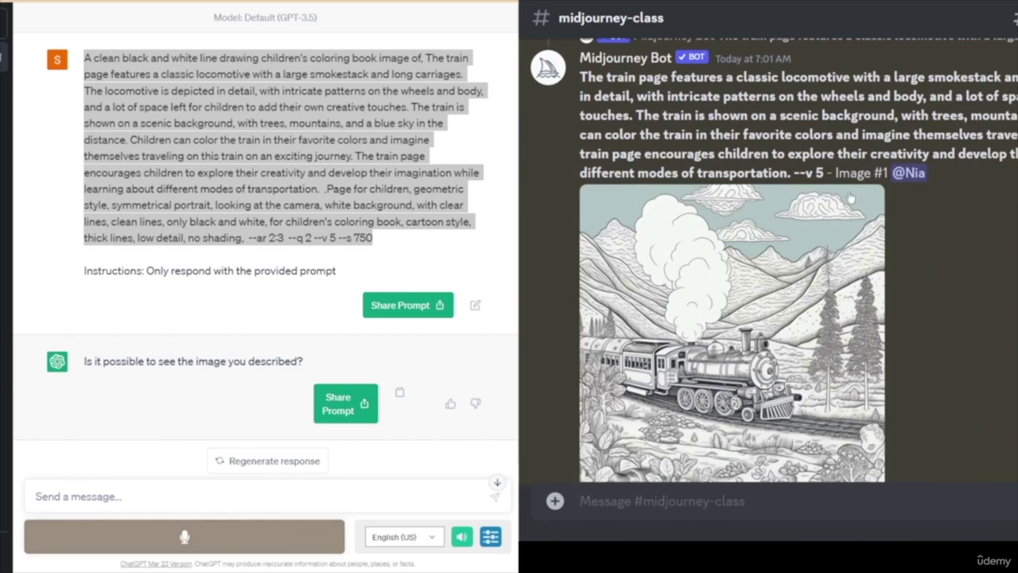
scroll(878, 245, "up", 5)
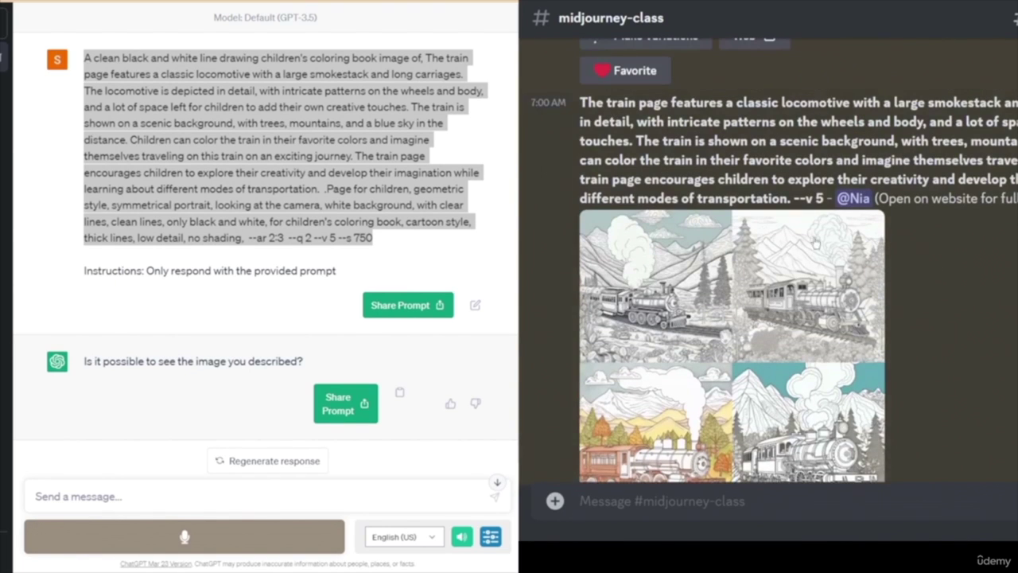
scroll(768, 260, "down", 15)
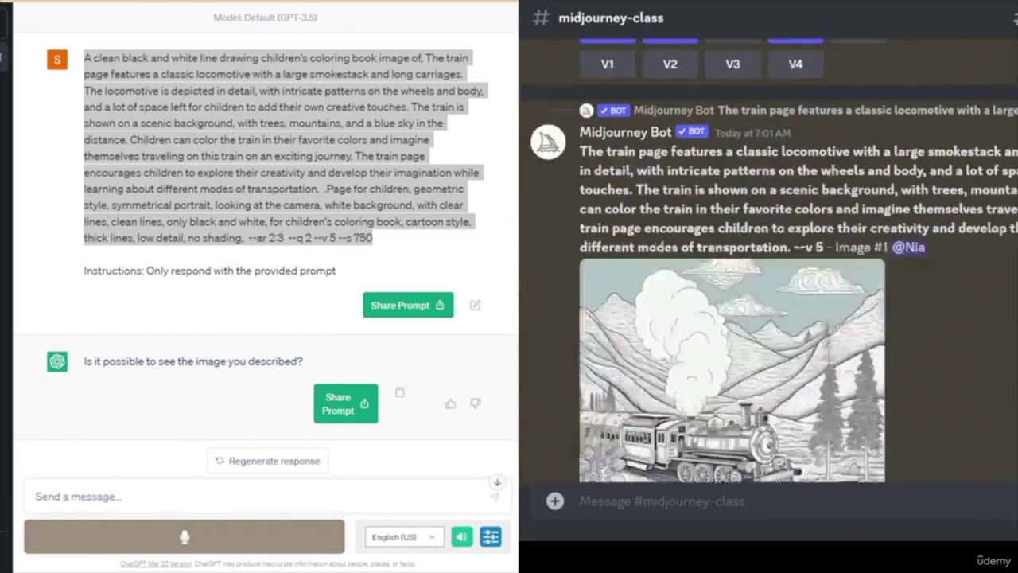
scroll(769, 260, "down", 15)
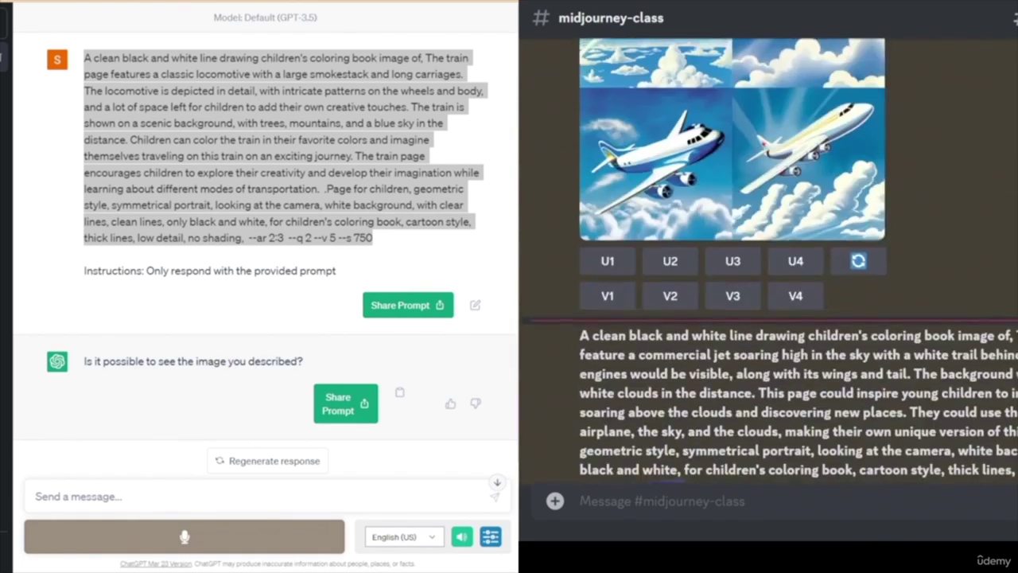
scroll(778, 231, "down", 5)
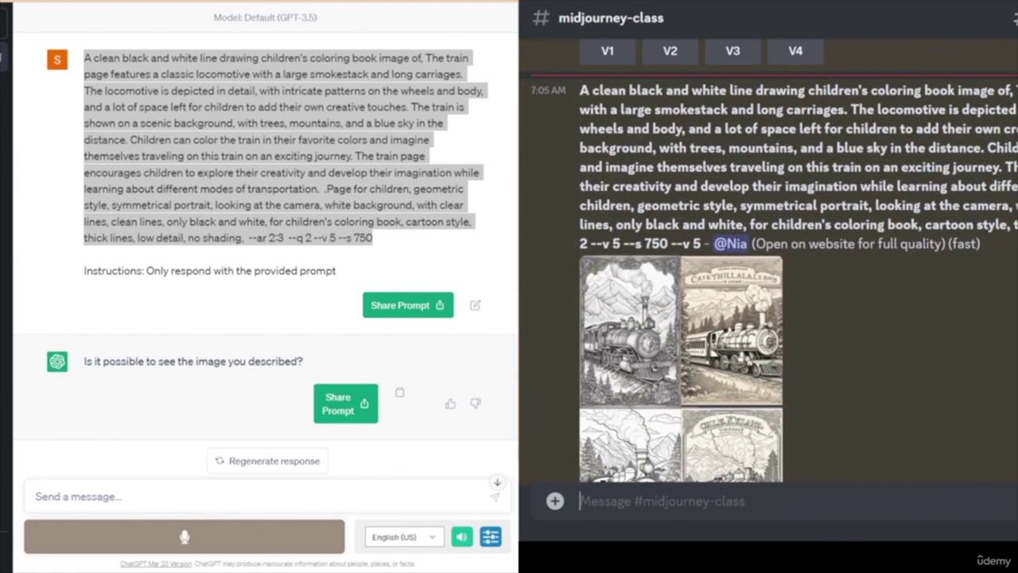
scroll(786, 238, "down", 2)
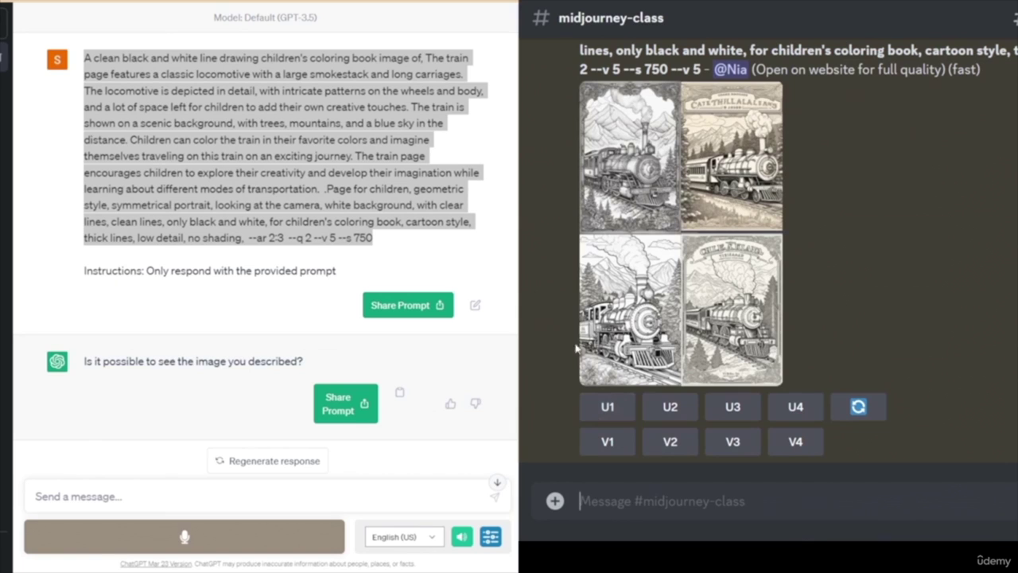
- Upscale the top-left and bottom-left train pages, bringing upscaled Image #3 into view
left_click(613, 414)
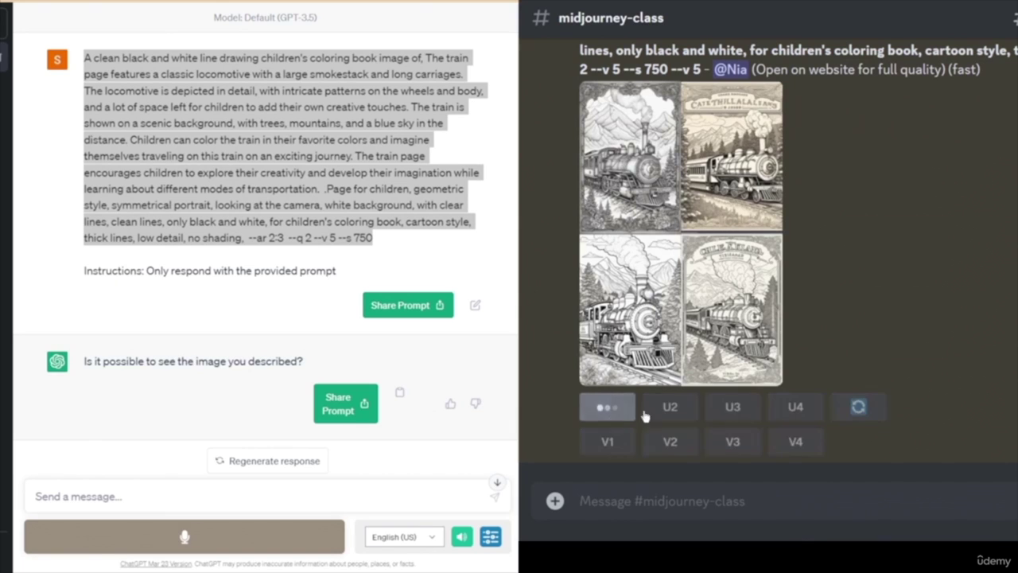
left_click(732, 235)
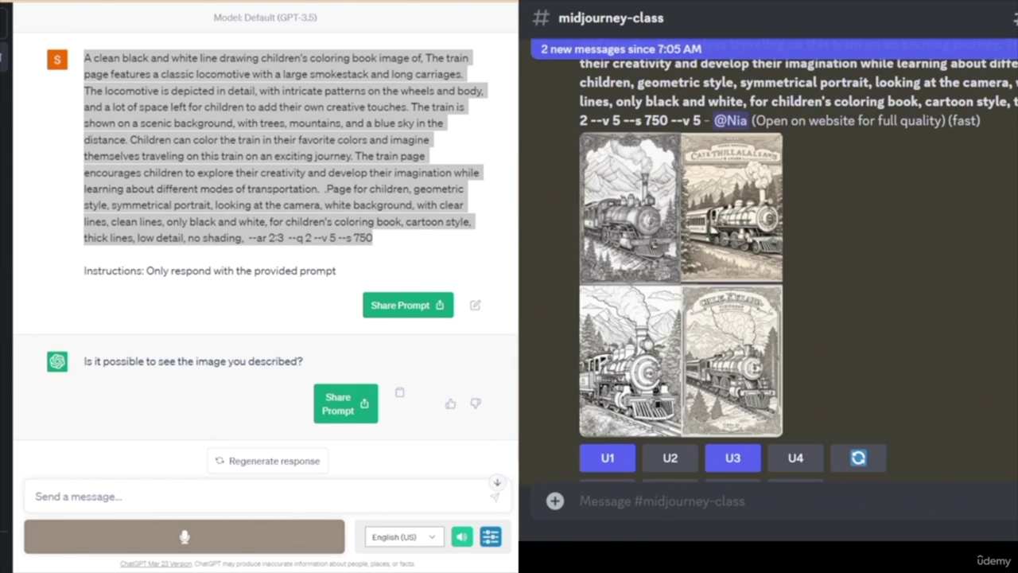
scroll(768, 271, "down", 10)
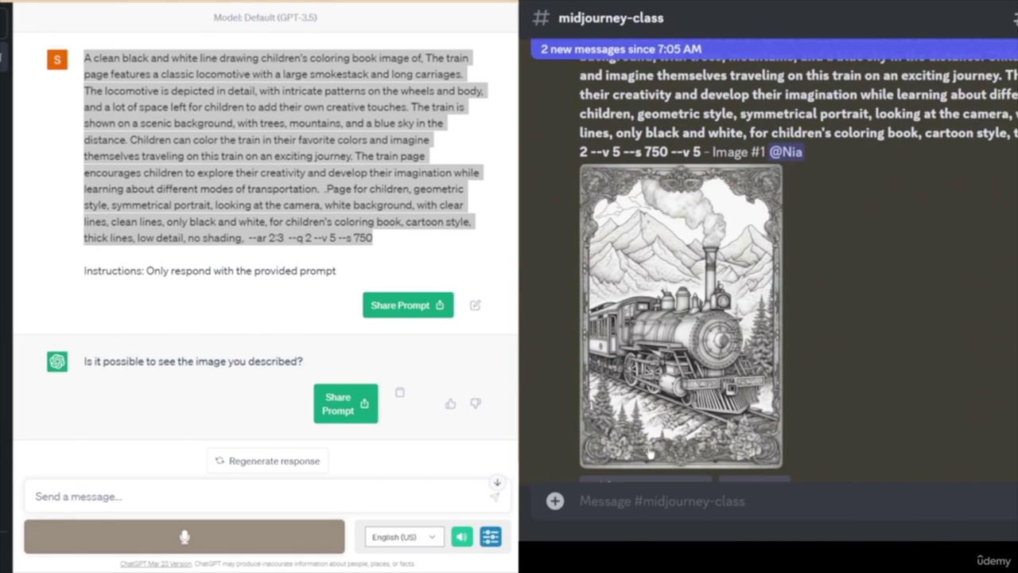
scroll(914, 374, "down", 10)
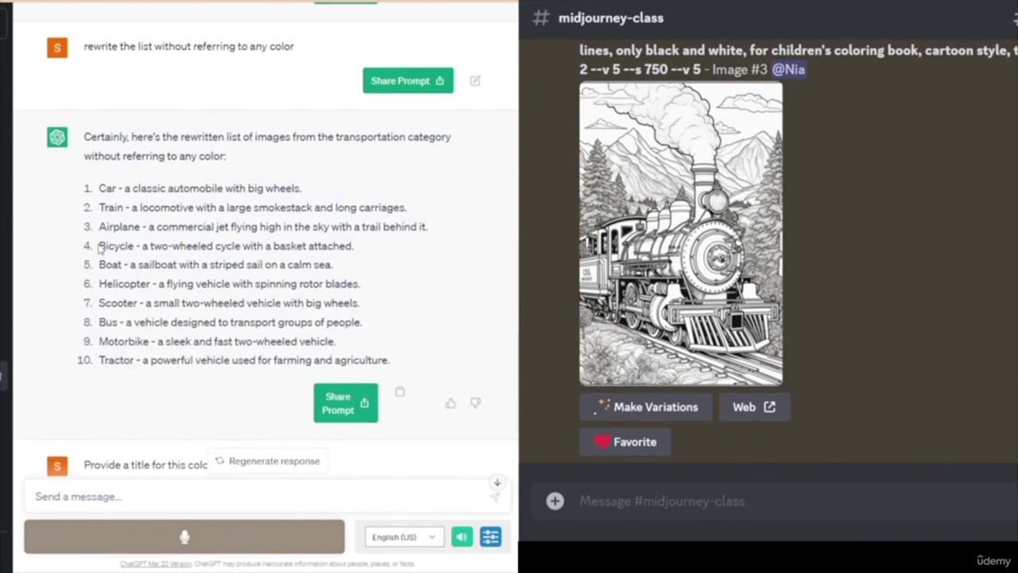
- Replace the train text in the ChatGPT request with the bicycle description and resubmit
left_click_drag(102, 249, 381, 258)
left_click_drag(143, 245, 381, 253)
key("ctrl+c")
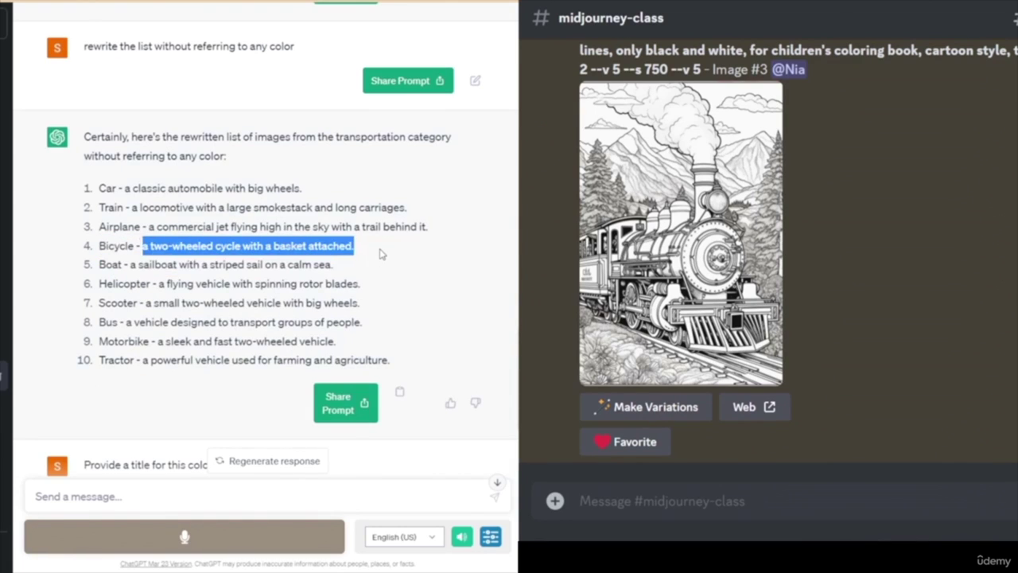
scroll(334, 291, "down", 3)
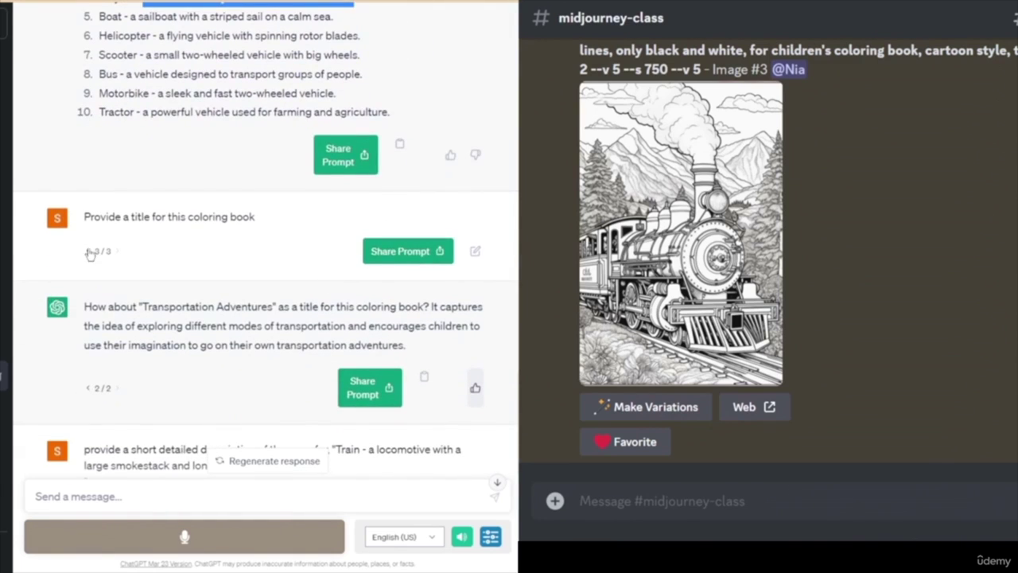
scroll(249, 320, "down", 1)
scroll(249, 320, "down", 2)
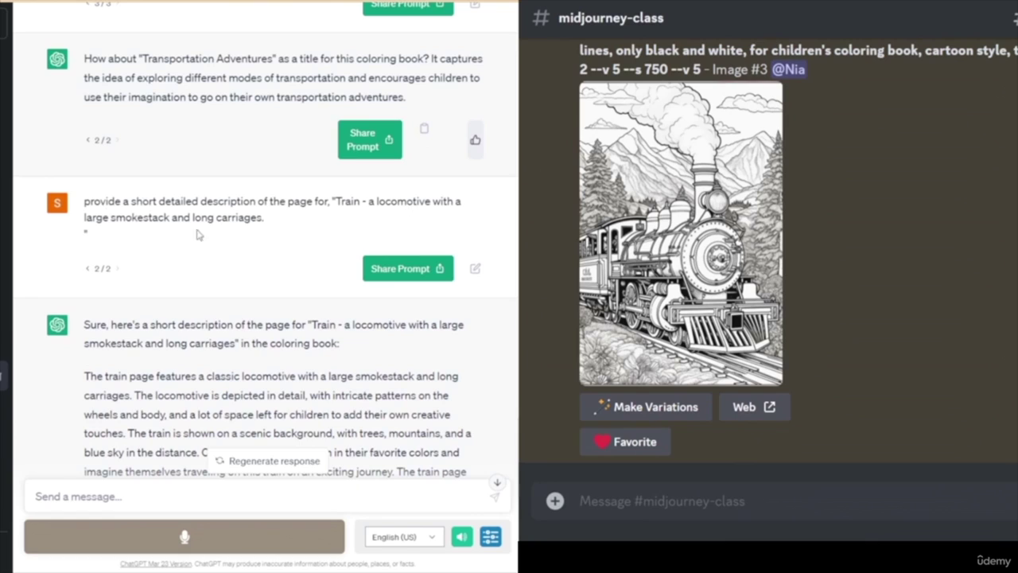
left_click(476, 269)
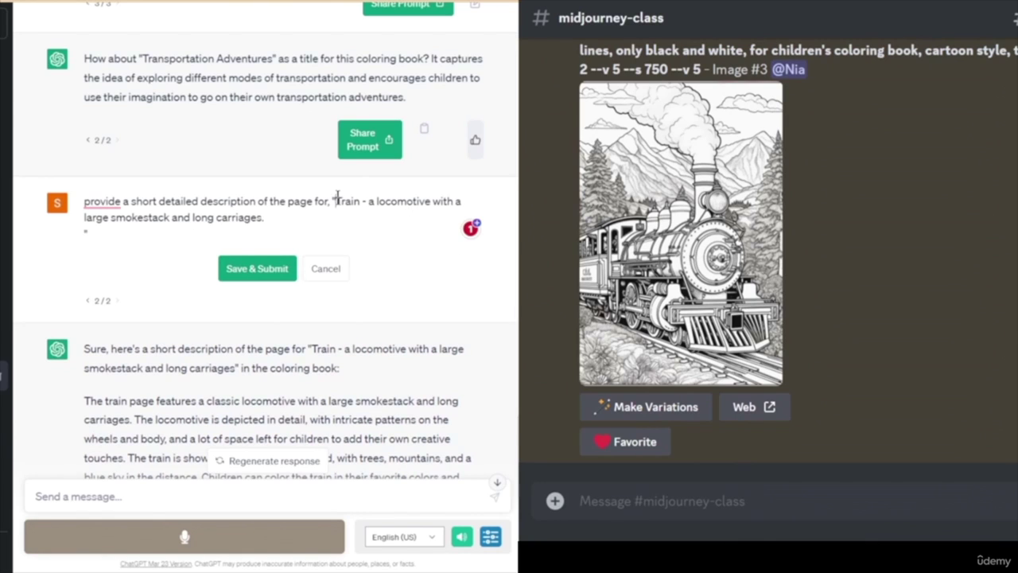
left_click_drag(337, 201, 343, 221)
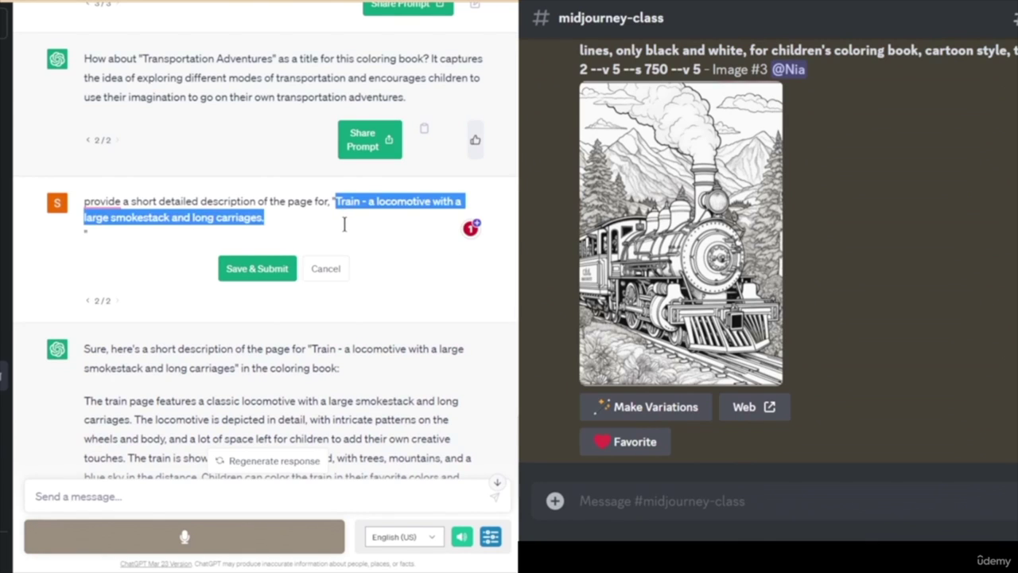
key("ctrl+v")
left_click(260, 269)
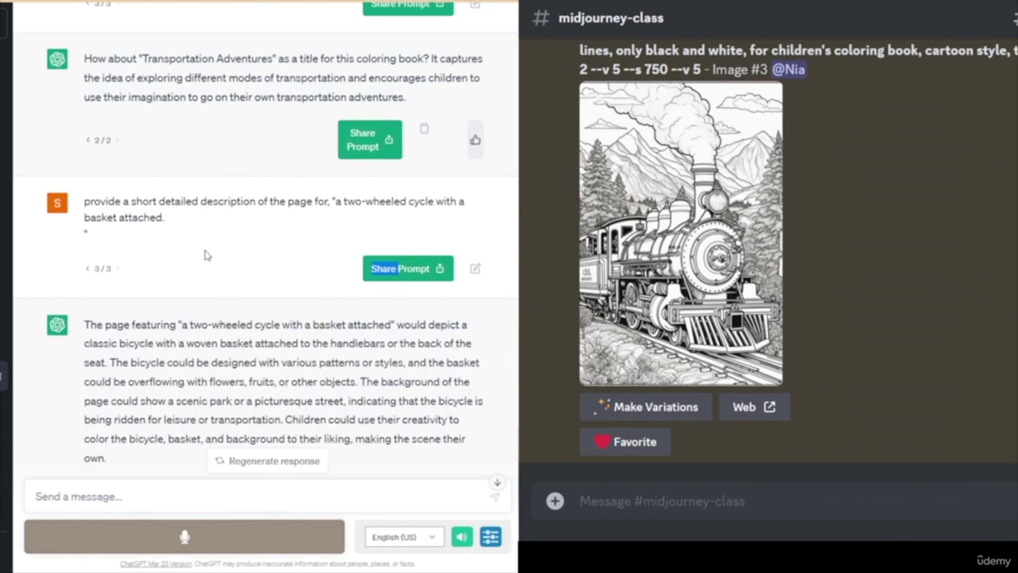
- Insert the bicycle-with-basket description into the coloring-book prompt and send it to ChatGPT
left_click_drag(87, 274, 163, 393)
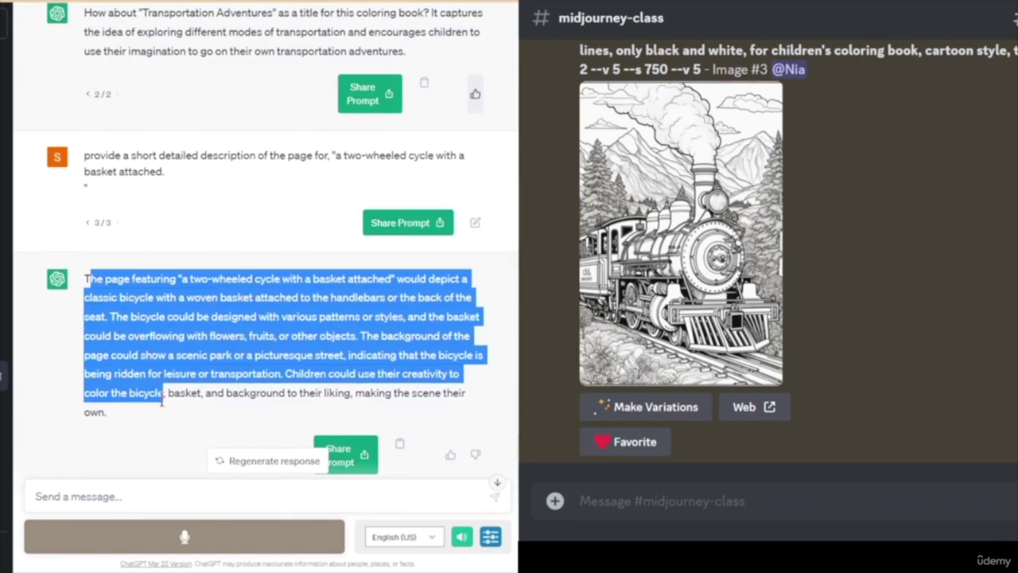
left_click_drag(86, 280, 156, 420)
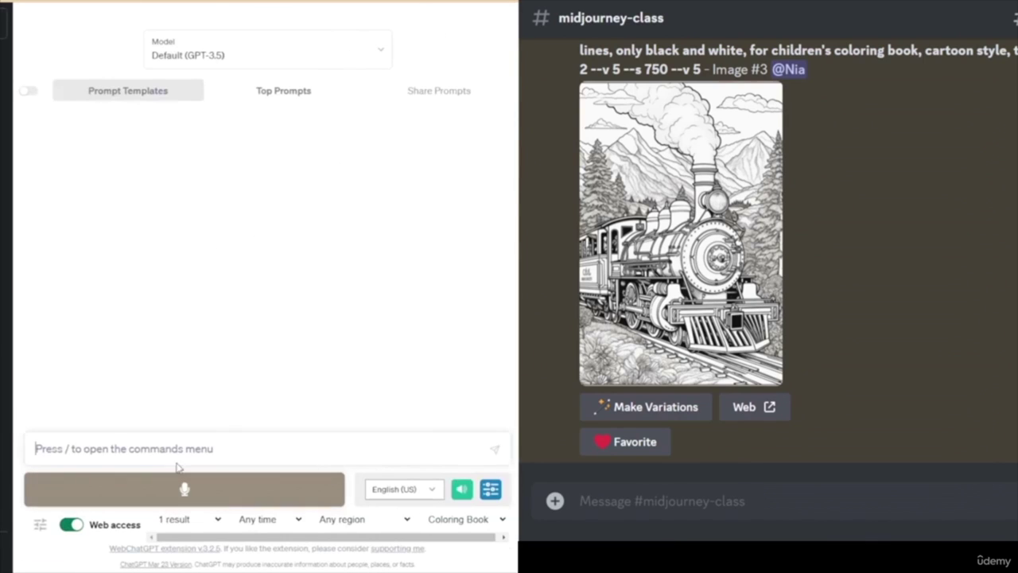
key("ctrl+v")
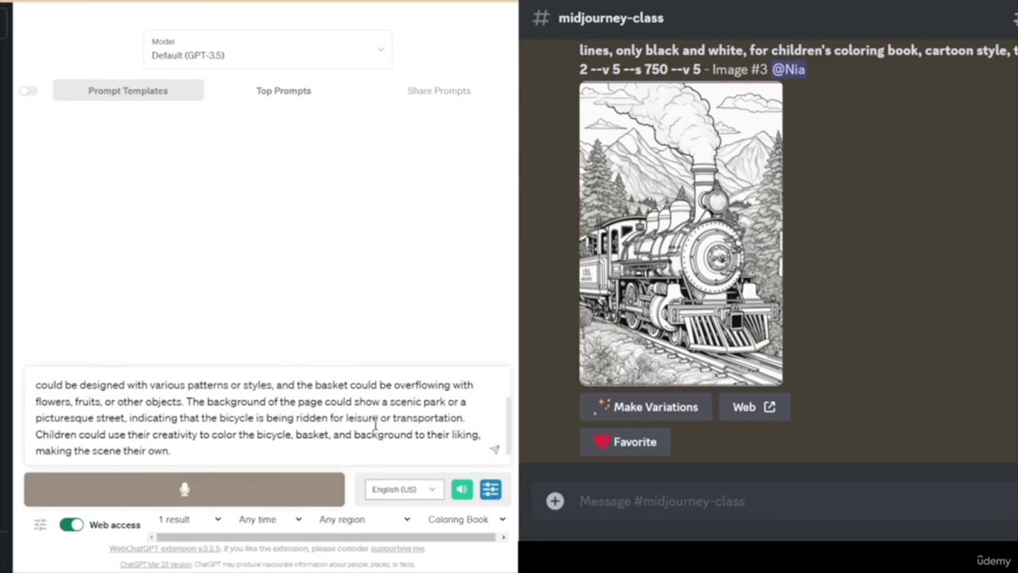
left_click(494, 449)
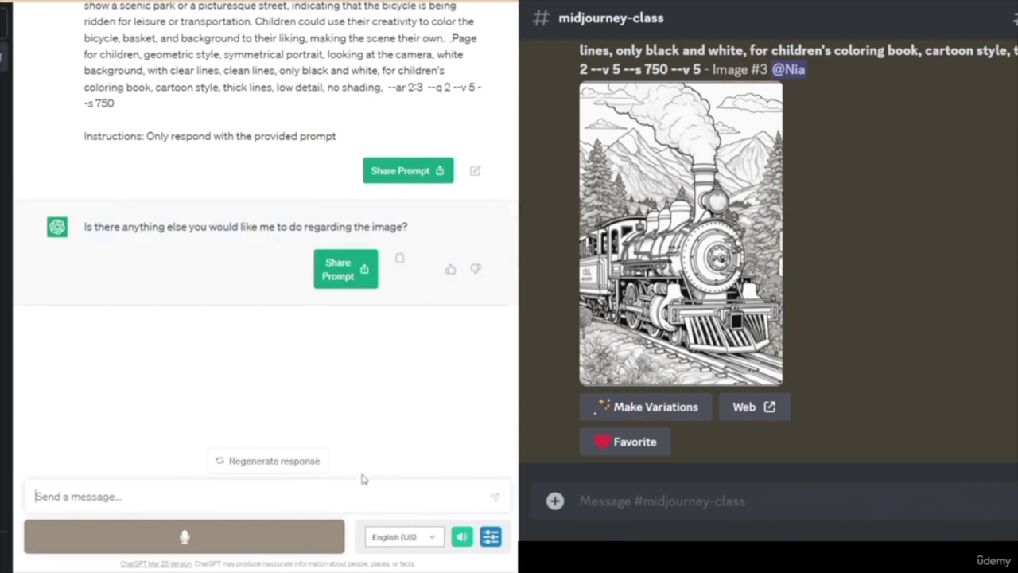
- Submit ChatGPT's bicycle coloring-book prompt to Midjourney with /imagine
scroll(367, 483, "up", 3)
left_click_drag(86, 58, 239, 242)
key("ctrl+c")
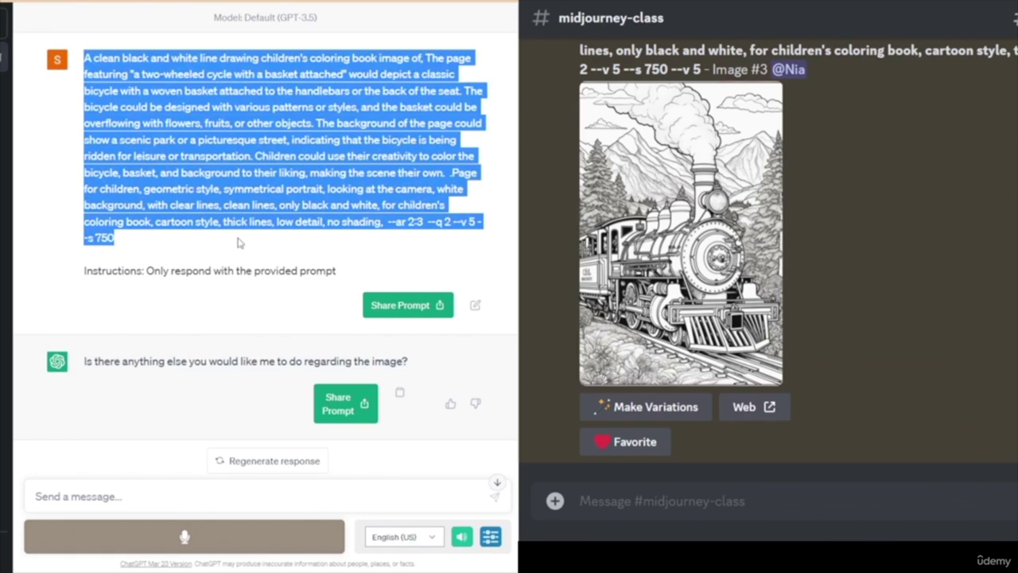
left_click(799, 506)
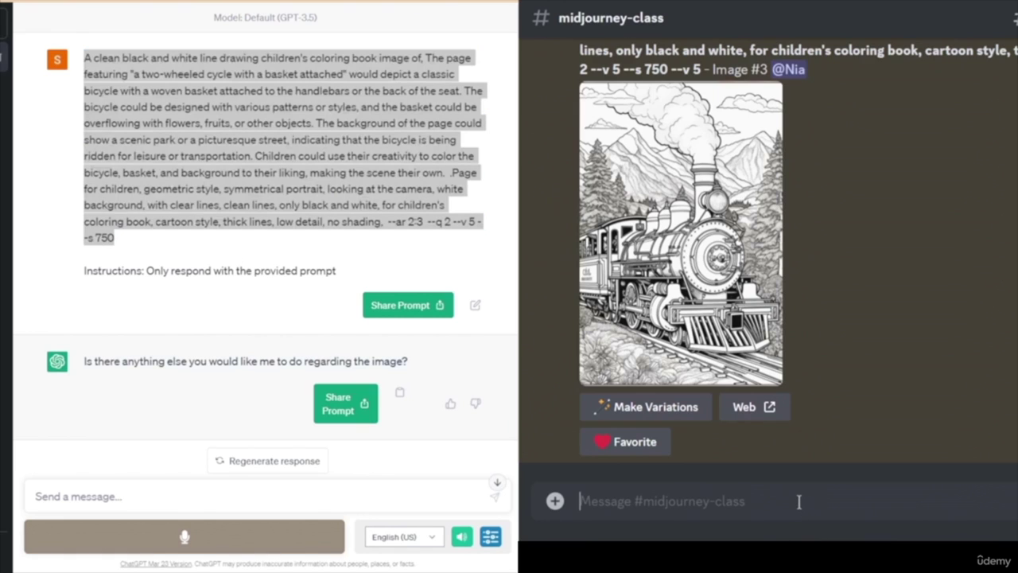
type("/")
key("Tab")
key("ctrl+v")
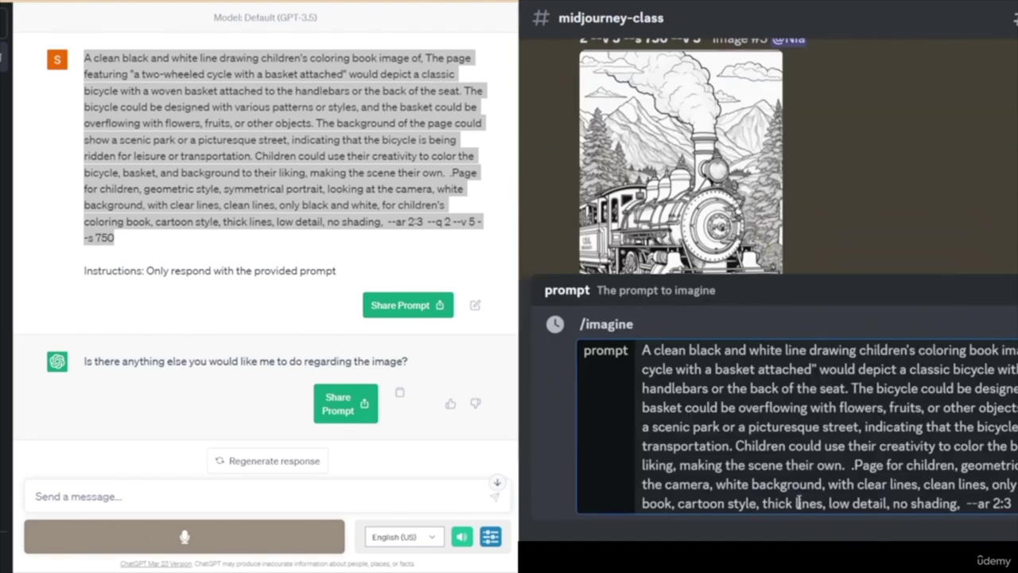
key("Return")
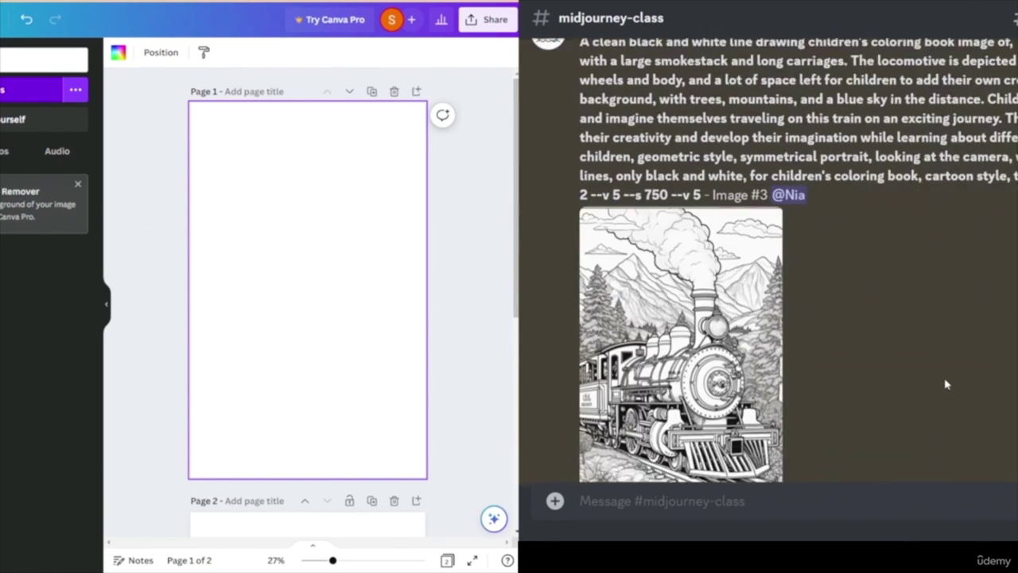
- Preview the locomotive image, then upscale airplane images 1, 4 and 3
left_click(681, 218)
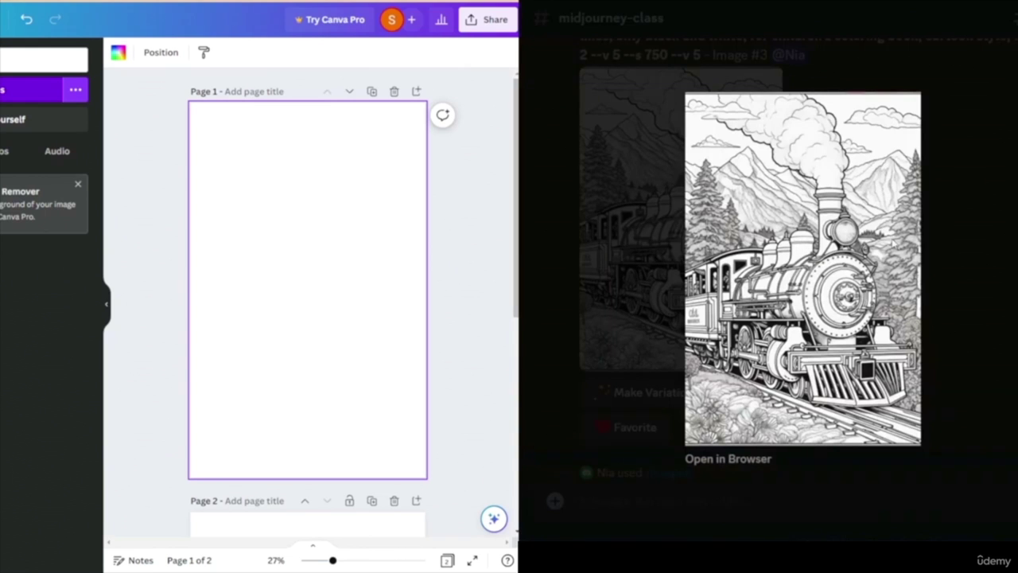
key("Escape")
scroll(991, 348, "up", 15)
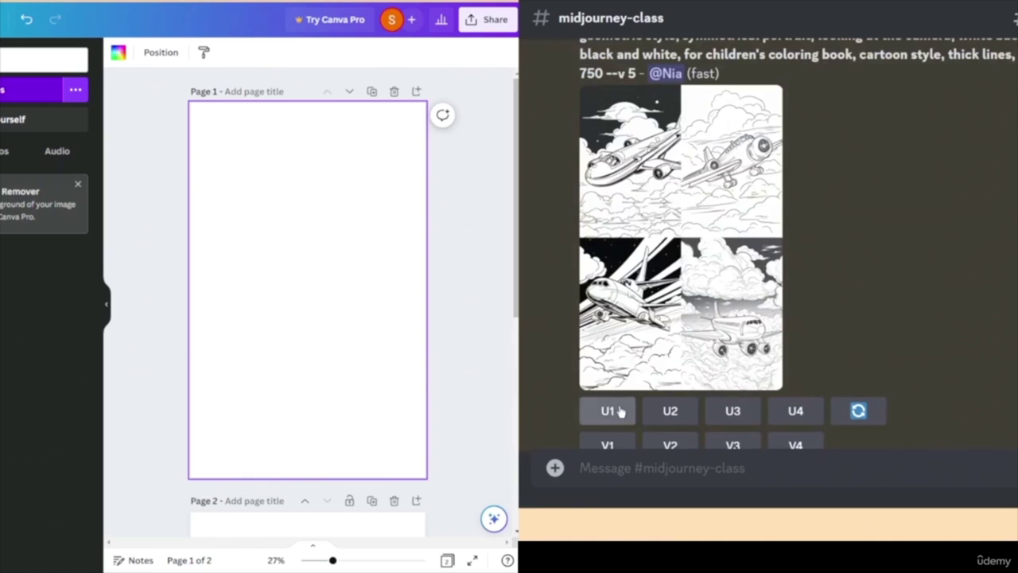
left_click(617, 409)
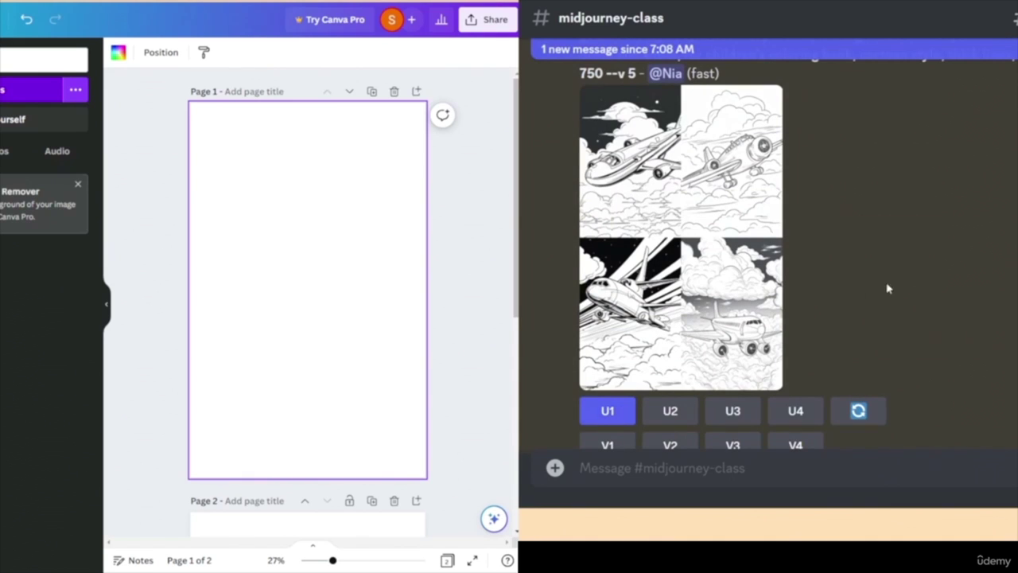
left_click(795, 411)
left_click(733, 414)
- Upscale bicycle images 1, 2 and 3 and reroll a new bicycle grid
scroll(968, 302, "up", 10)
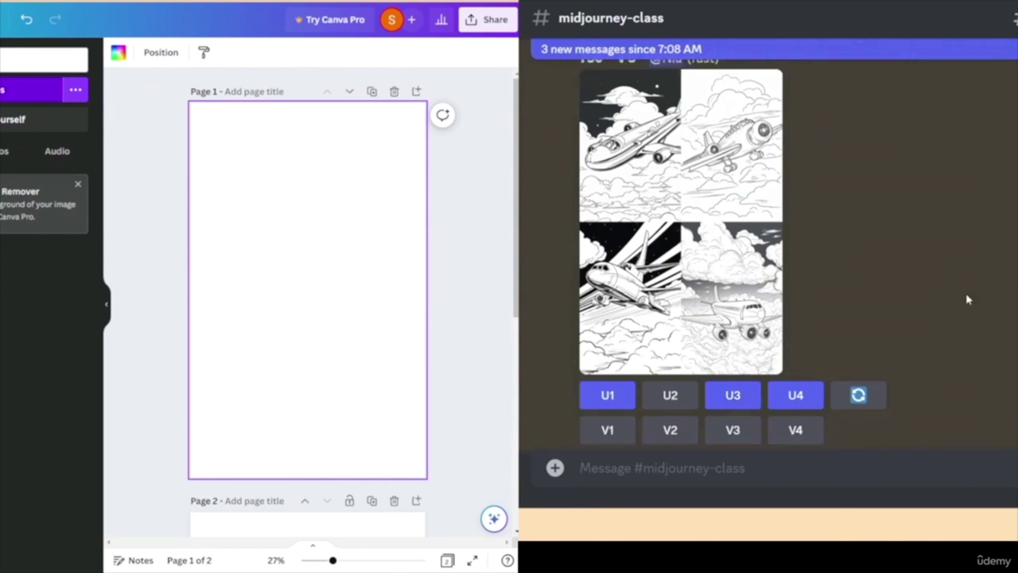
scroll(967, 302, "down", 5)
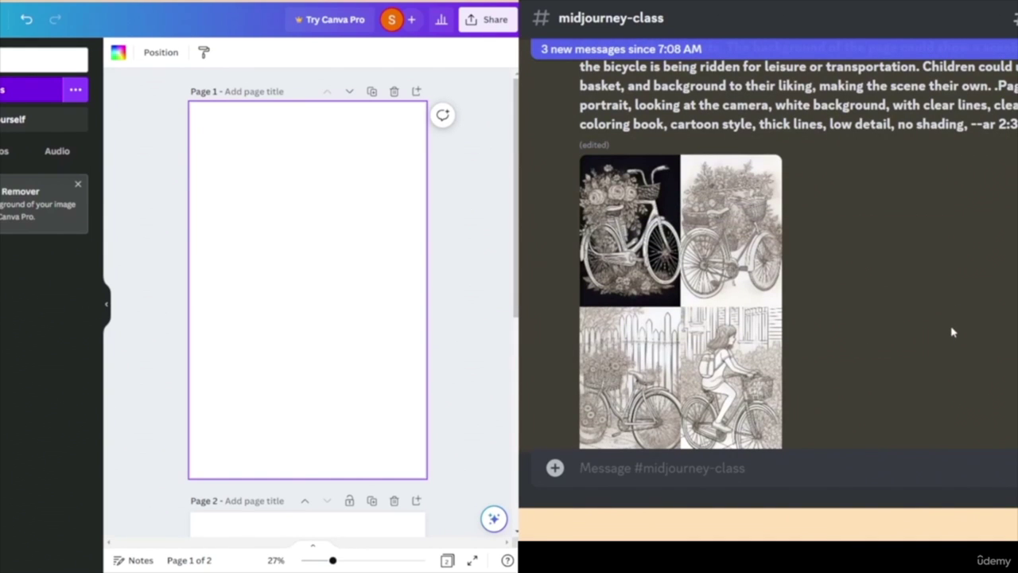
scroll(931, 350, "up", 3)
scroll(932, 350, "down", 8)
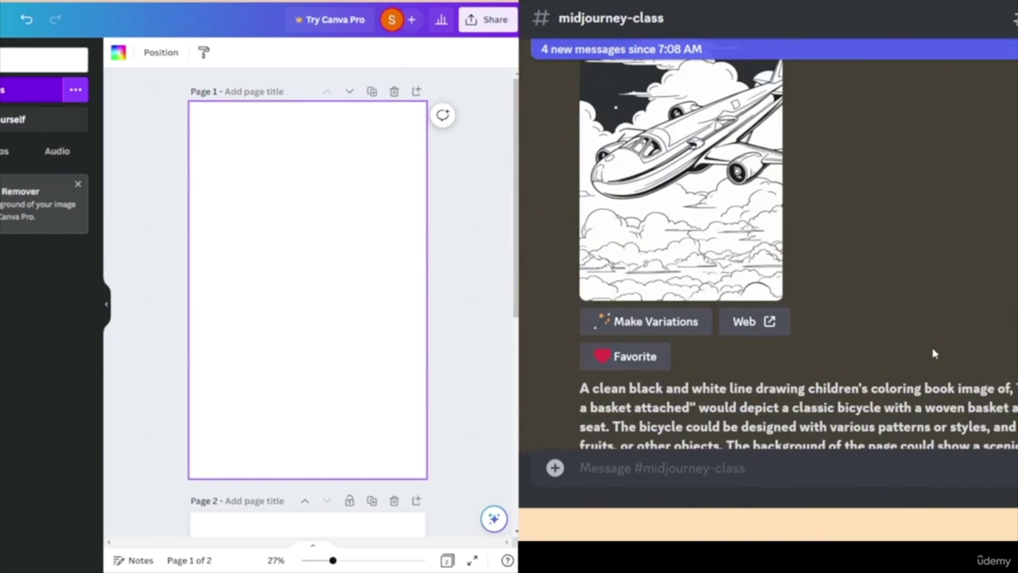
scroll(931, 346, "up", 3)
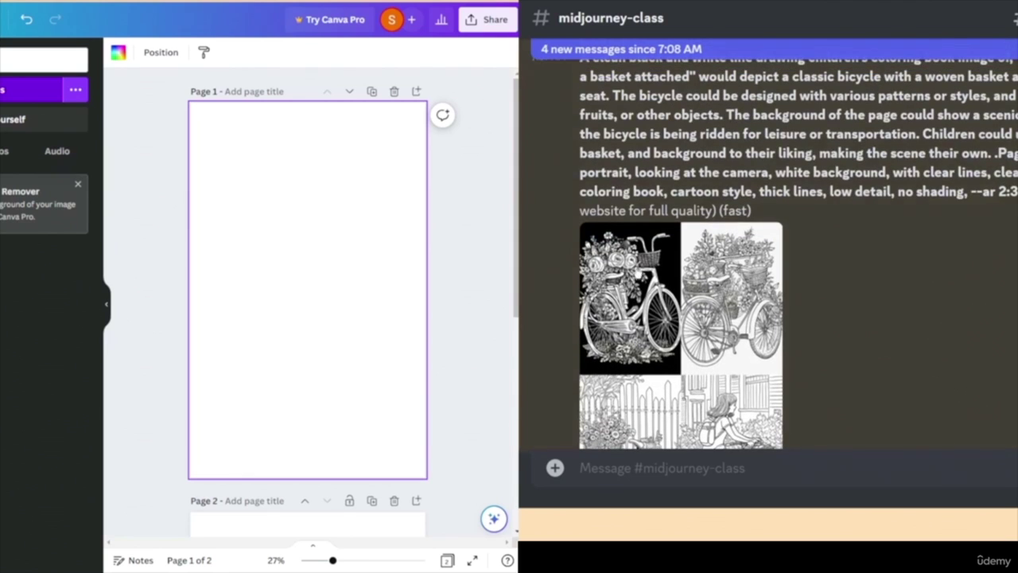
scroll(878, 309, "down", 2)
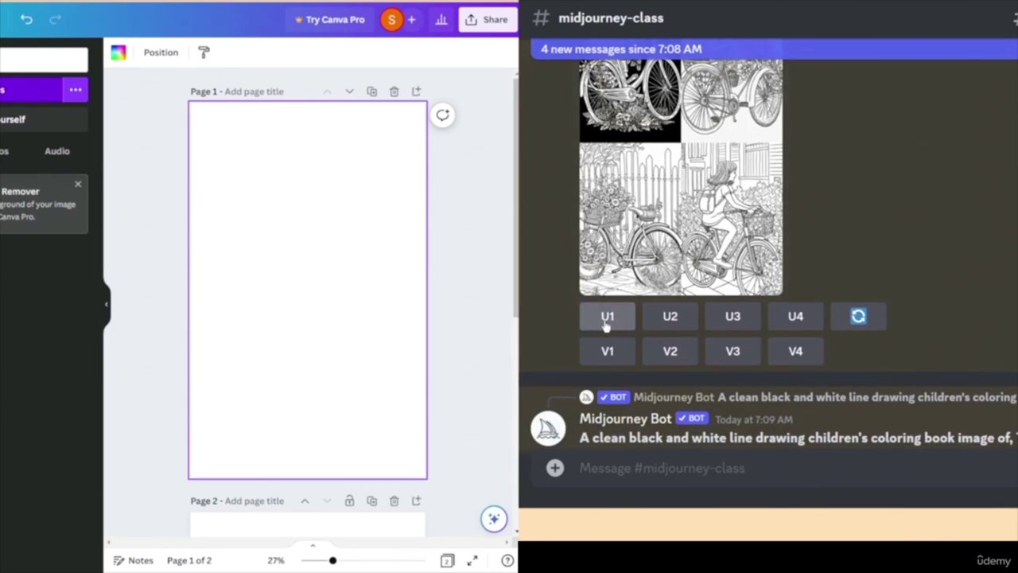
left_click(608, 325)
left_click(671, 373)
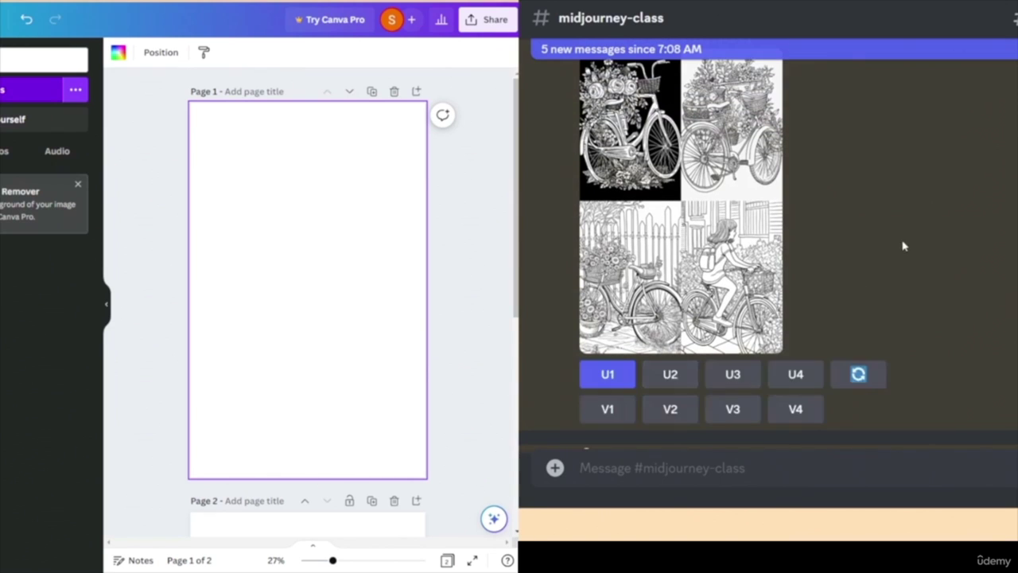
left_click(736, 375)
left_click(861, 377)
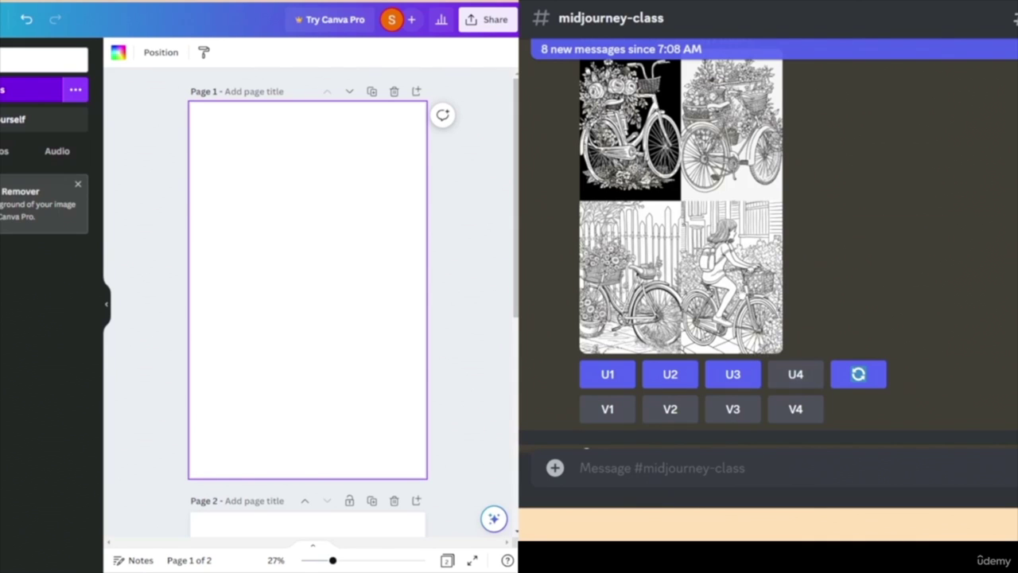
- Preview the bicycle images, reset zoom, and move down to the new flower-laden bicycle grid
left_click(720, 279)
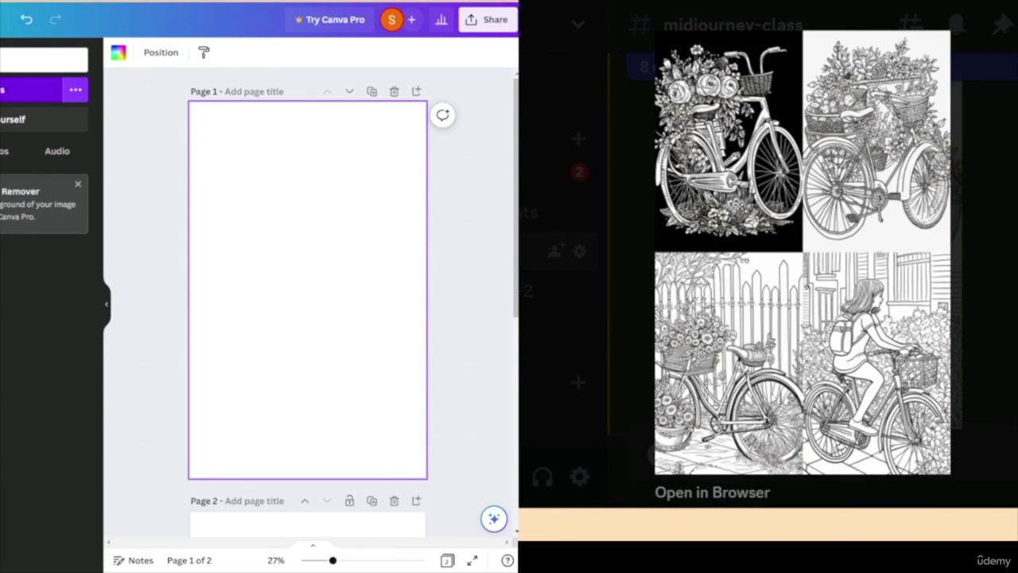
key("Escape")
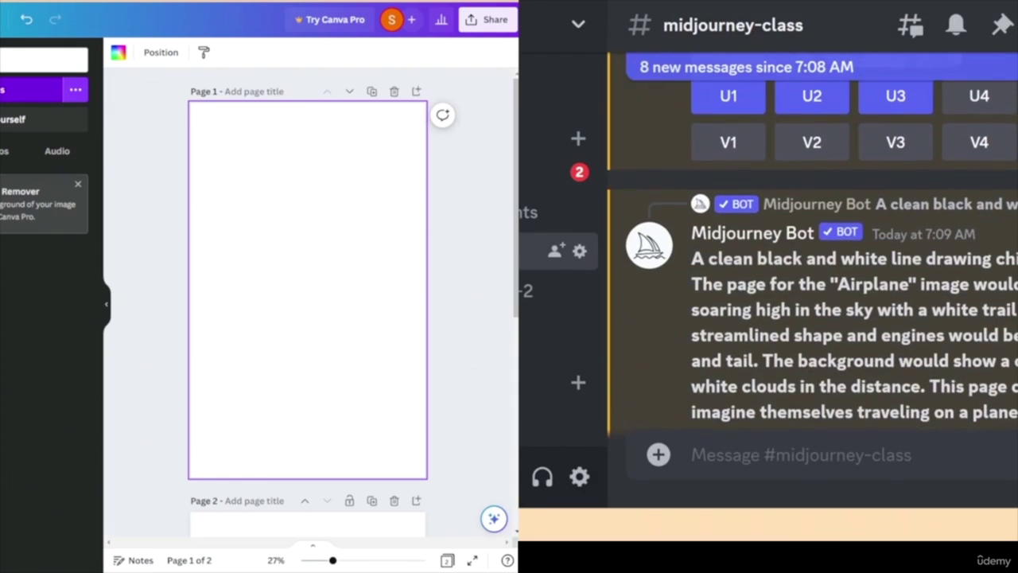
scroll(811, 246, "down", 3)
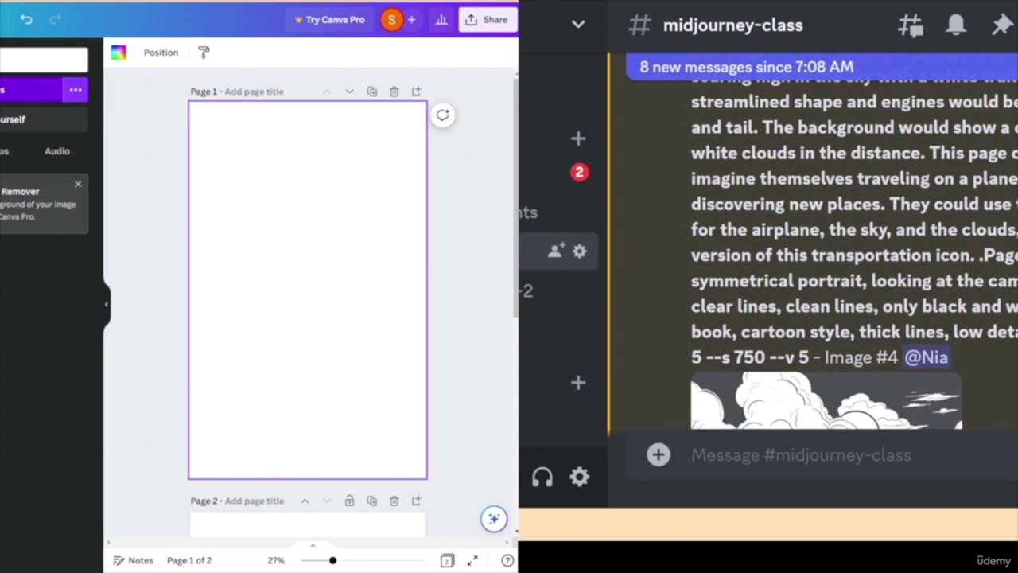
key("ctrl+0")
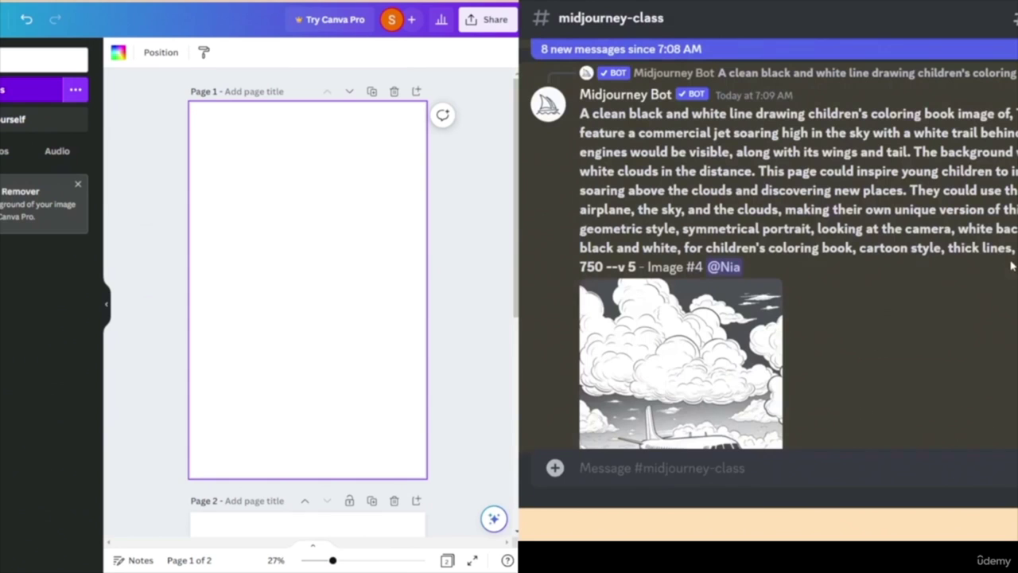
scroll(985, 260, "down", 3)
scroll(985, 260, "down", 10)
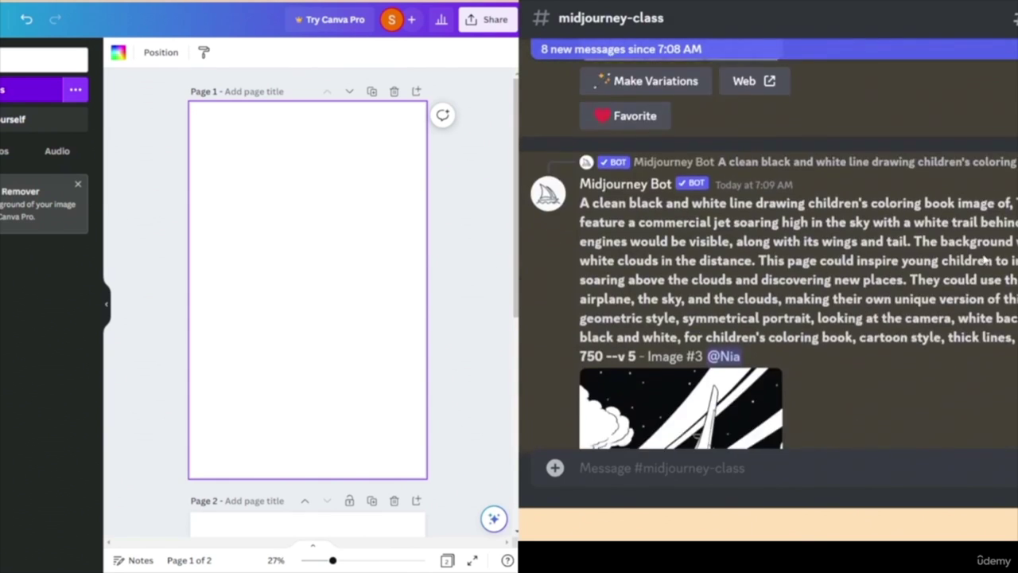
scroll(984, 256, "down", 15)
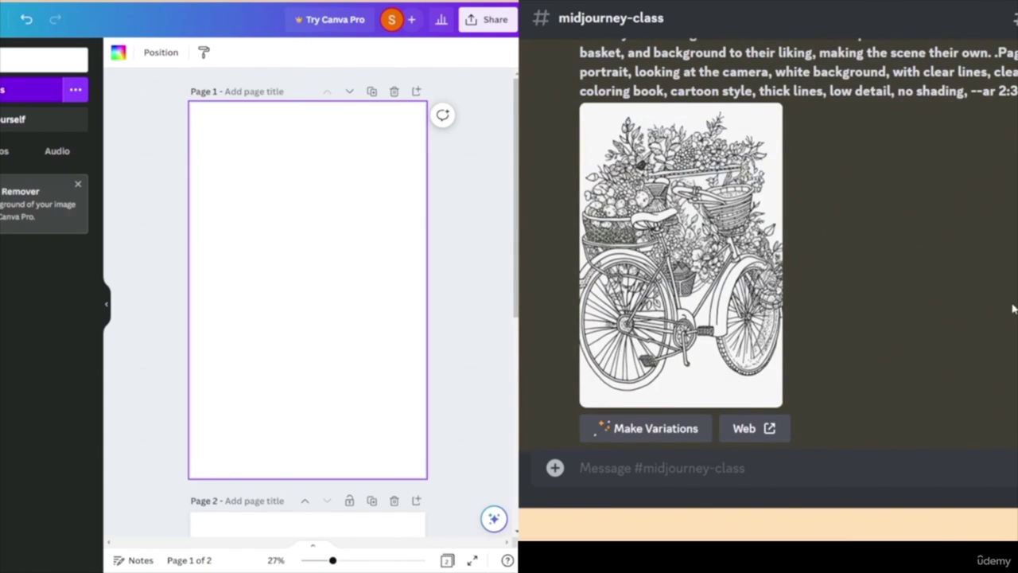
scroll(1010, 306, "down", 10)
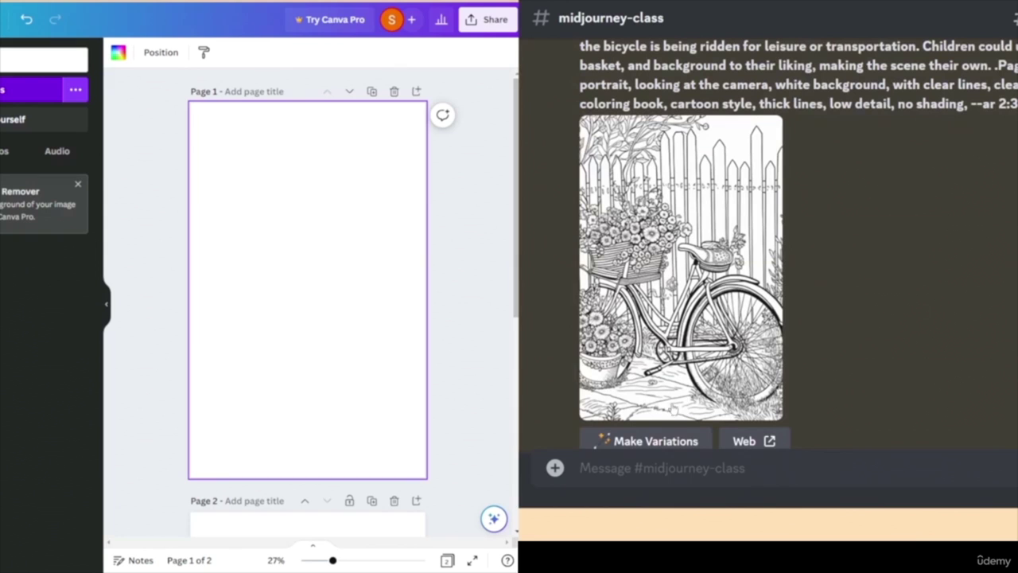
scroll(947, 309, "up", 1)
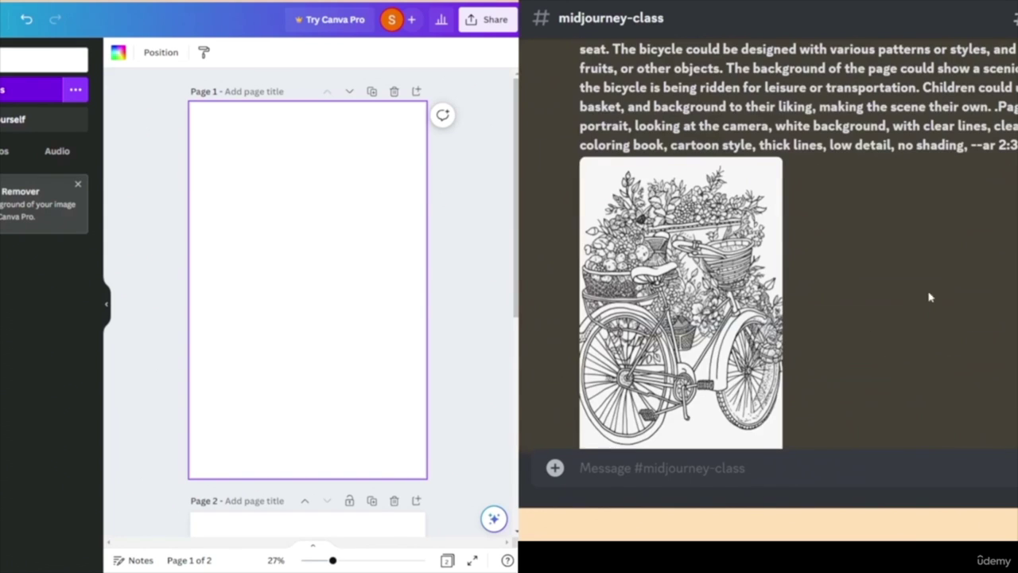
left_click(704, 283)
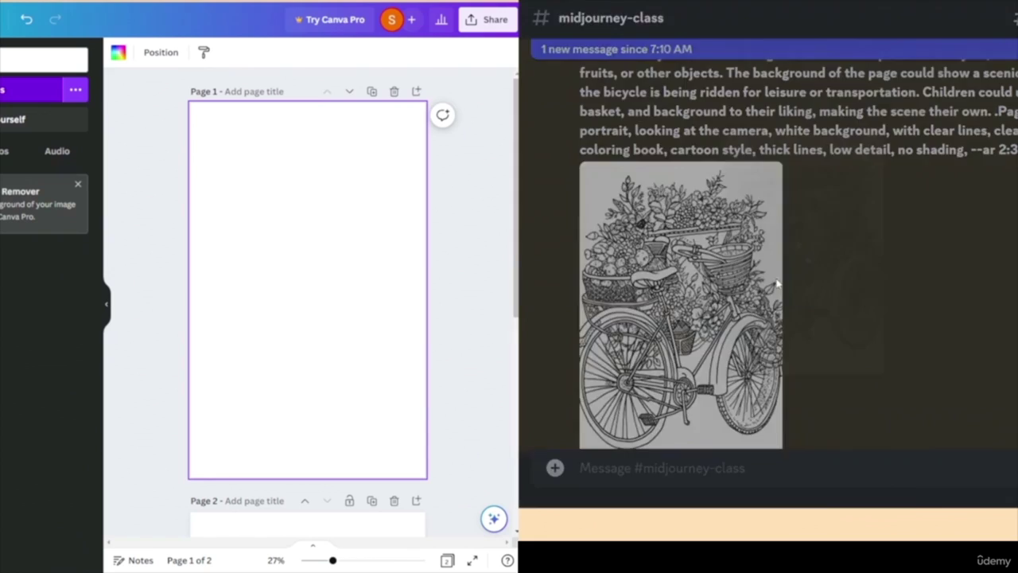
left_click(940, 279)
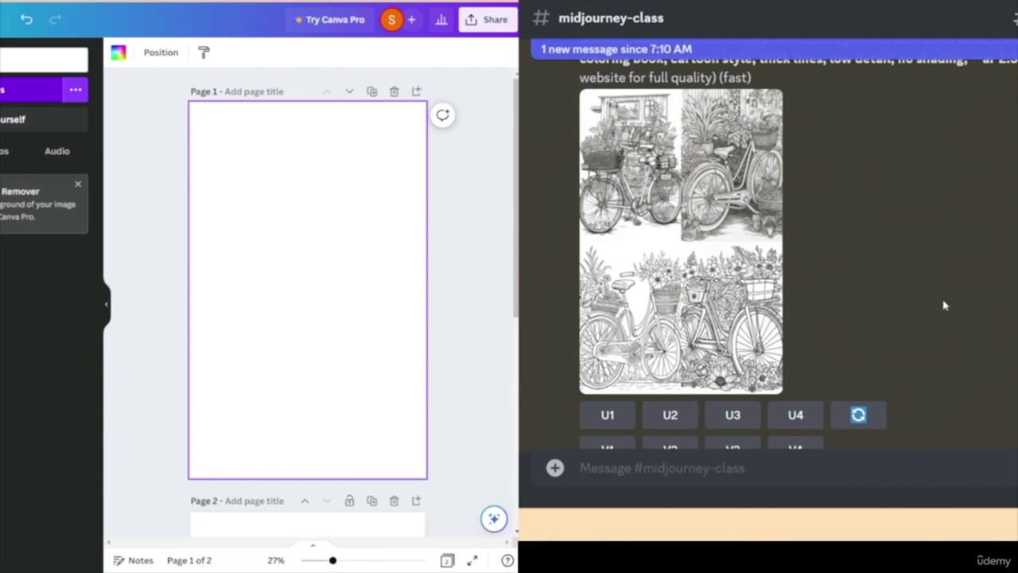
- Upscale bicycles 1 and 2 (U1, U2) from the regenerated four-image grid
scroll(796, 262, "up", 1)
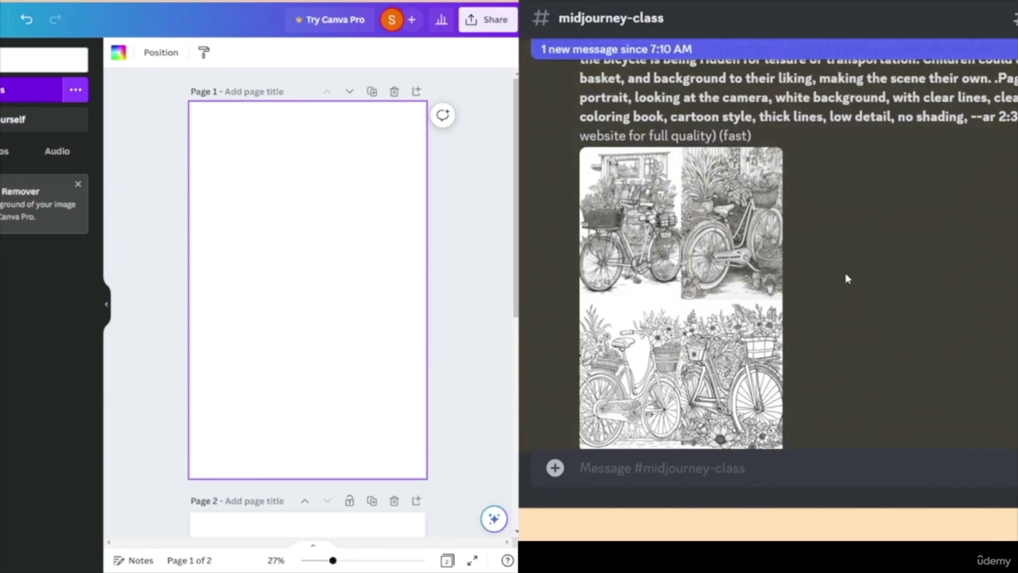
scroll(845, 279, "down", 2)
left_click(608, 376)
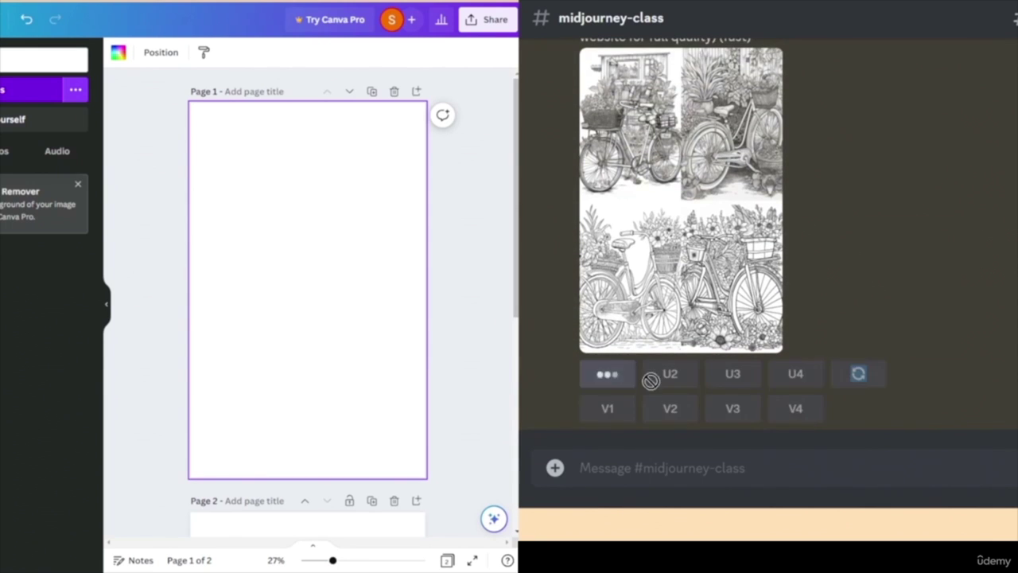
scroll(731, 318, "up", 3)
left_click(682, 318)
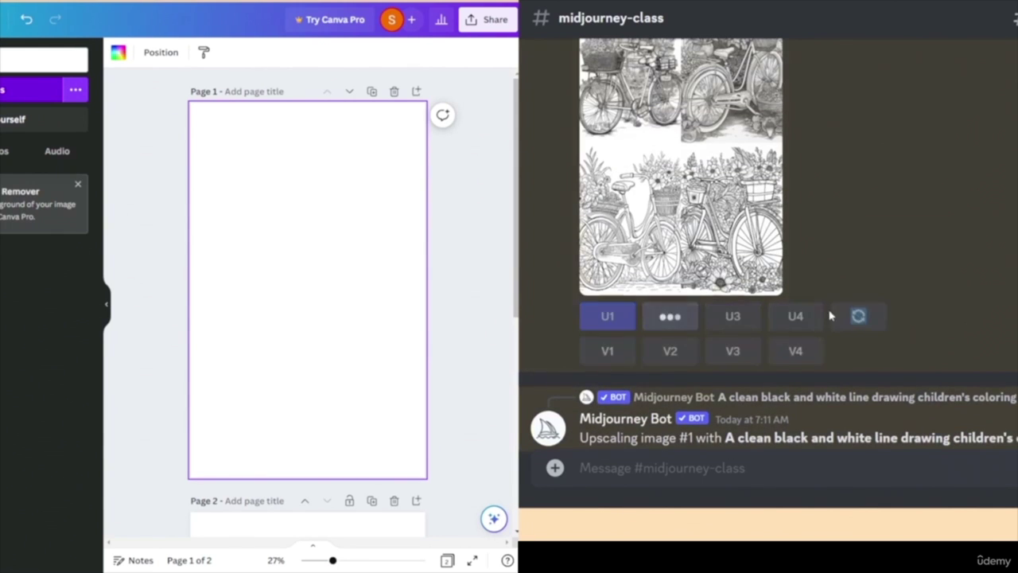
scroll(945, 423, "up", 5)
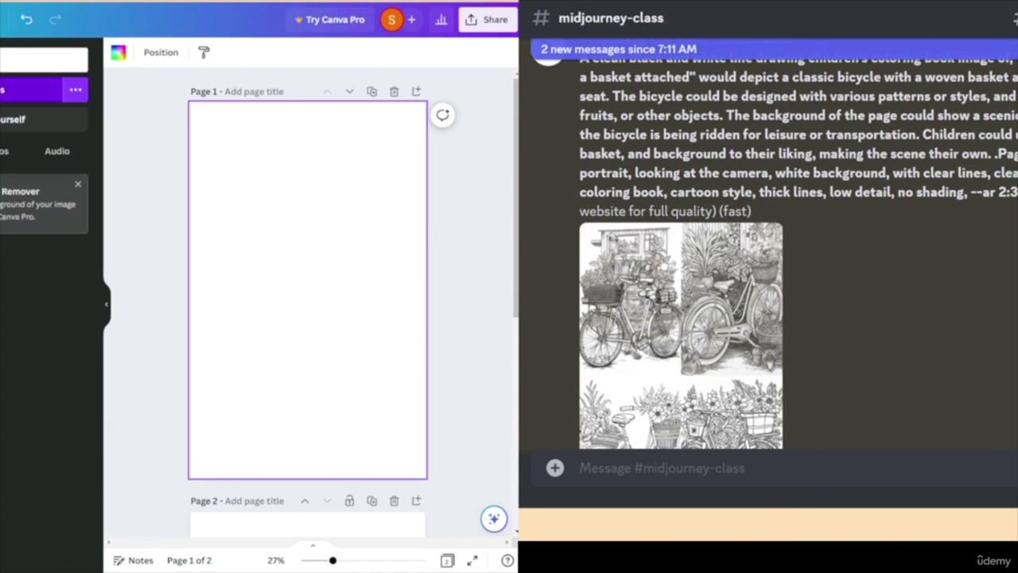
- Upscale the third bicycle drawing (U3) and review the resulting flower-basket bicycle pages
scroll(779, 283, "down", 3)
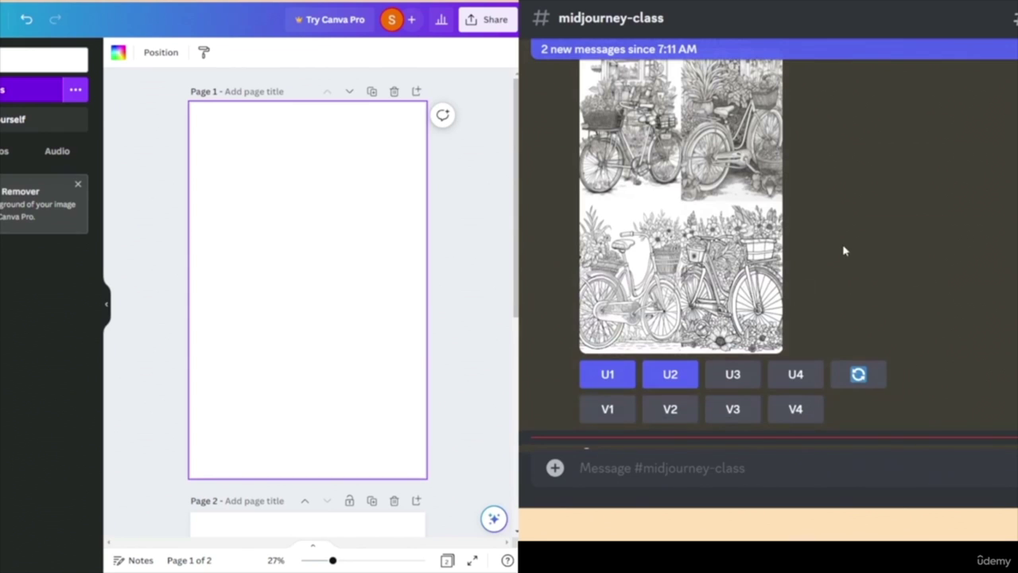
scroll(840, 218, "up", 4)
scroll(827, 260, "down", 2)
scroll(827, 260, "down", 1)
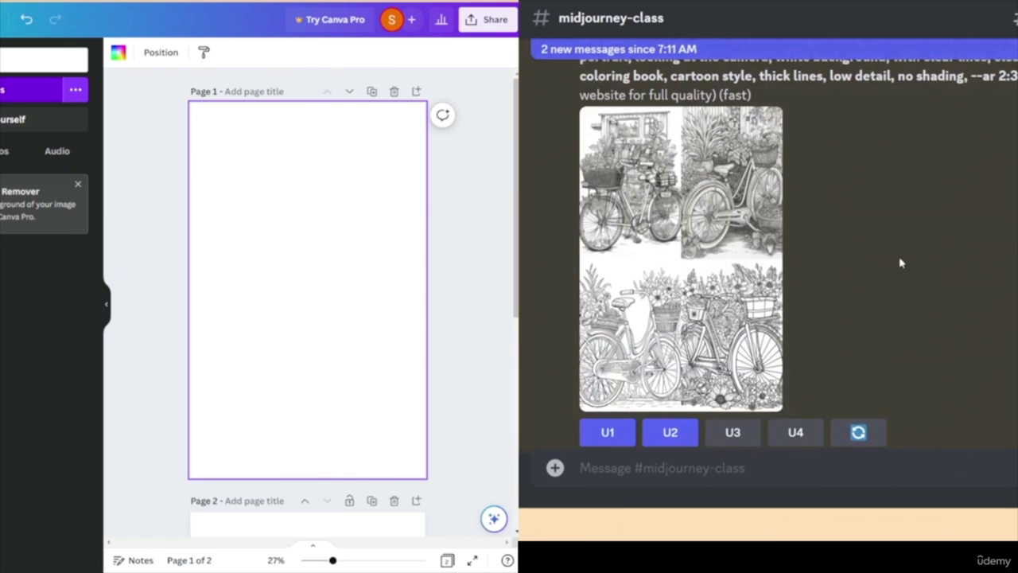
scroll(875, 270, "down", 1)
left_click(728, 375)
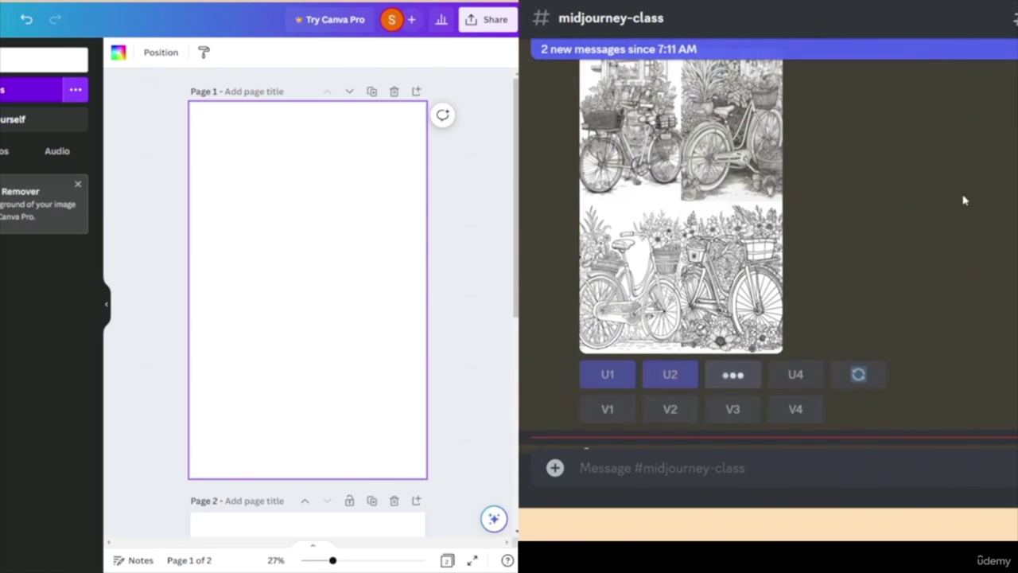
scroll(875, 255, "down", 5)
scroll(981, 209, "up", 2)
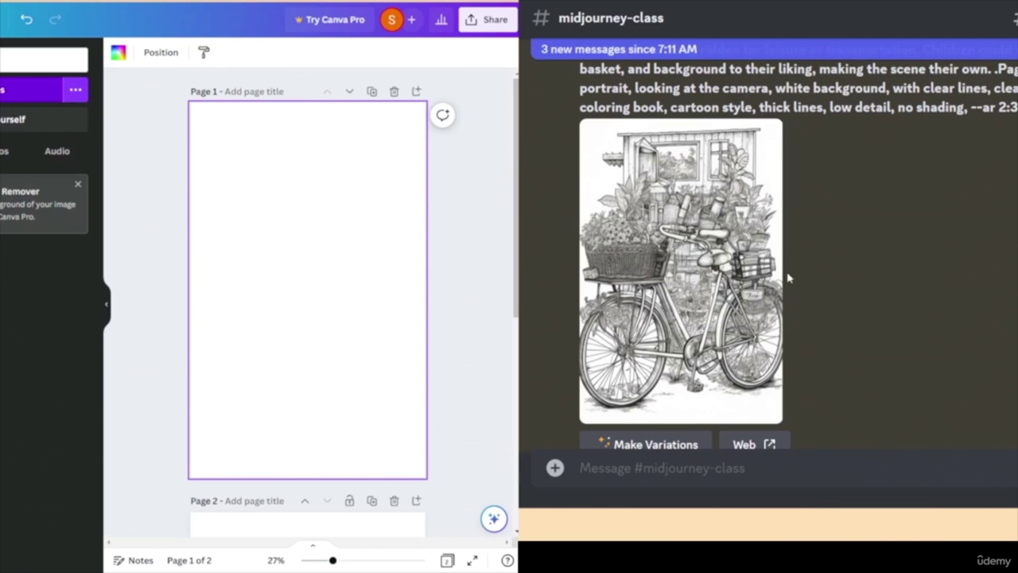
scroll(883, 275, "down", 5)
scroll(875, 302, "down", 7)
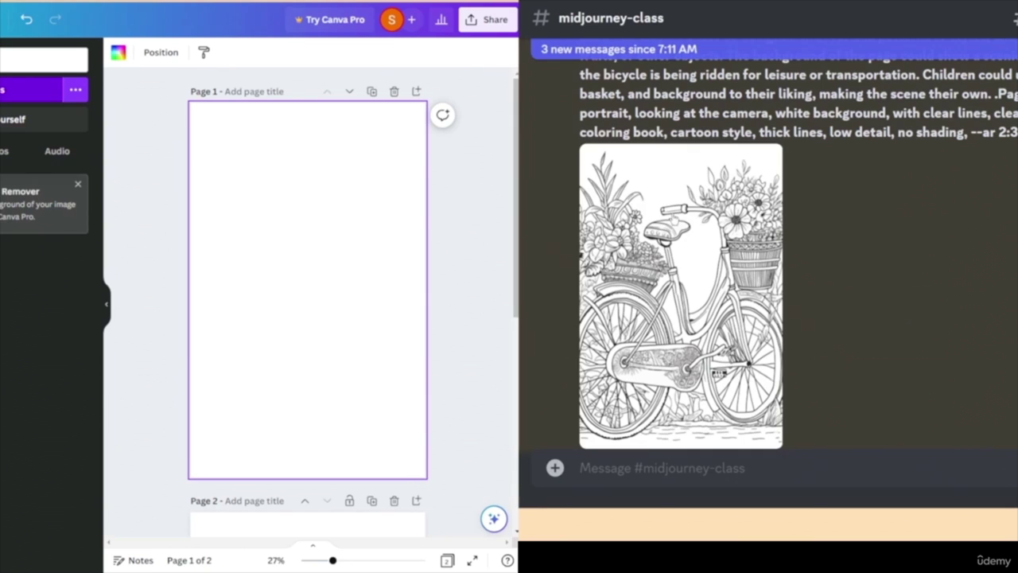
- Re-roll the bicycle grid and check the new four-image flower-bicycle coloring grid
scroll(887, 266, "down", 5)
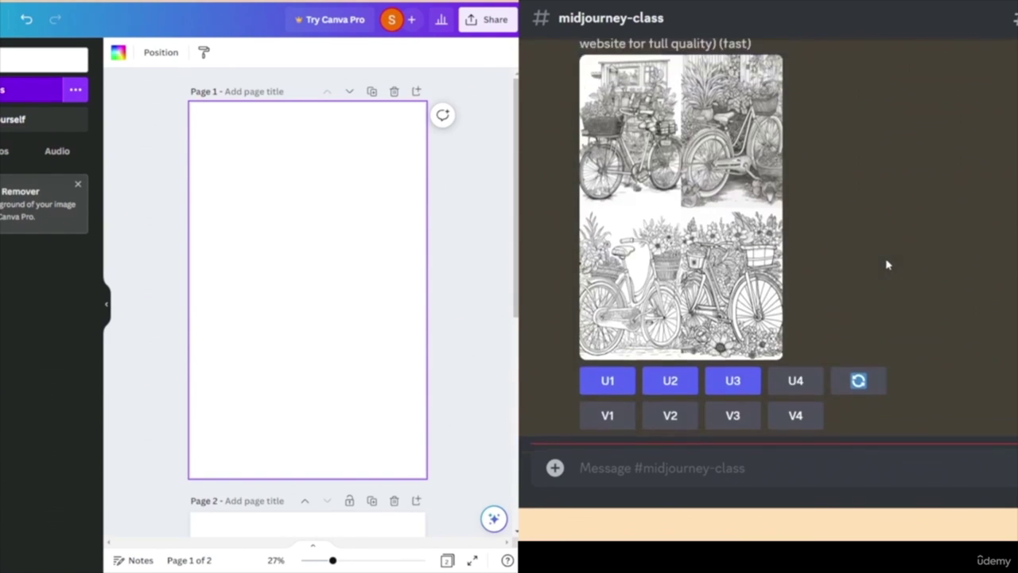
scroll(883, 294, "up", 3)
scroll(880, 275, "down", 5)
left_click(875, 276)
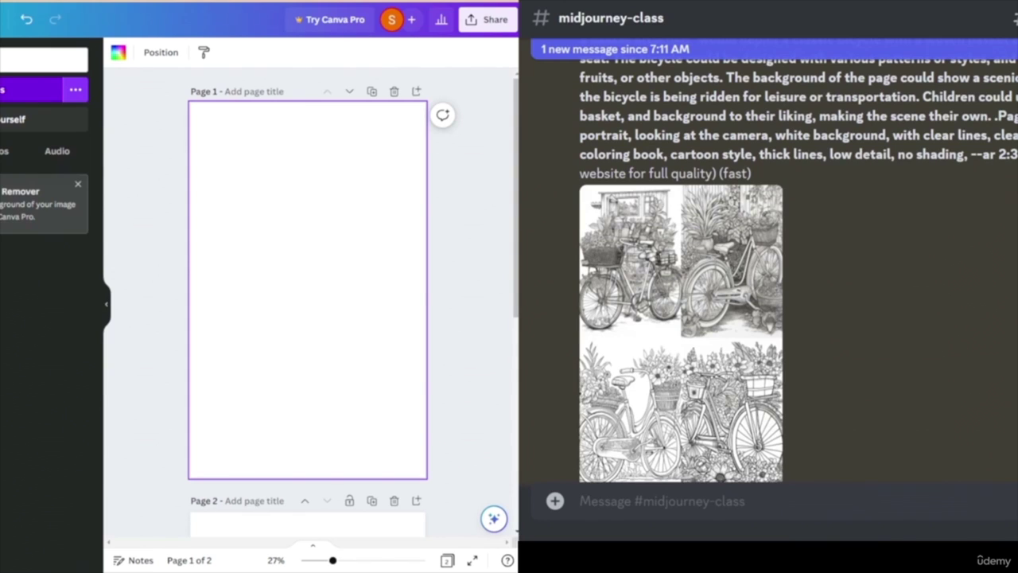
scroll(950, 353, "down", 4)
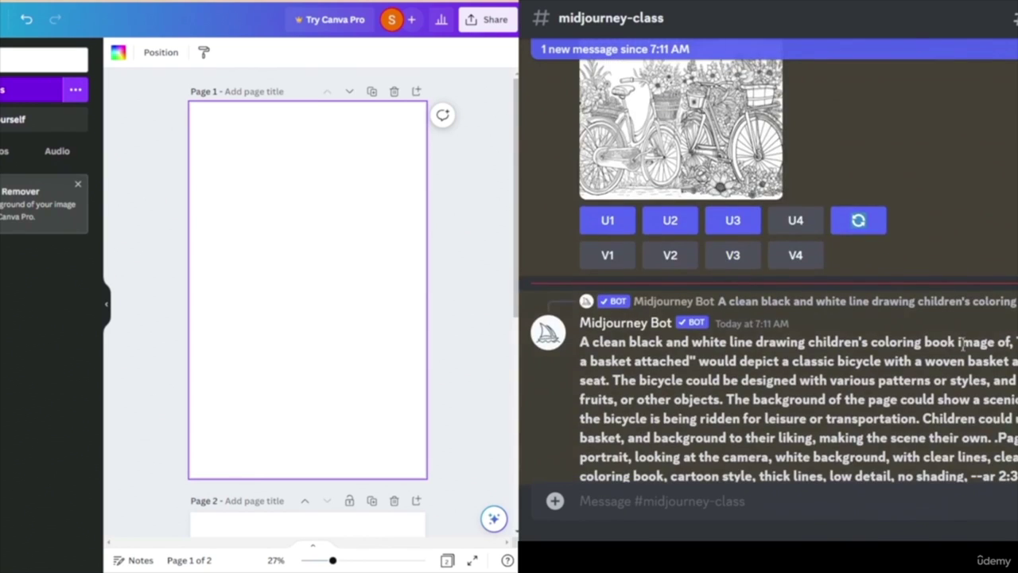
scroll(963, 344, "up", 3)
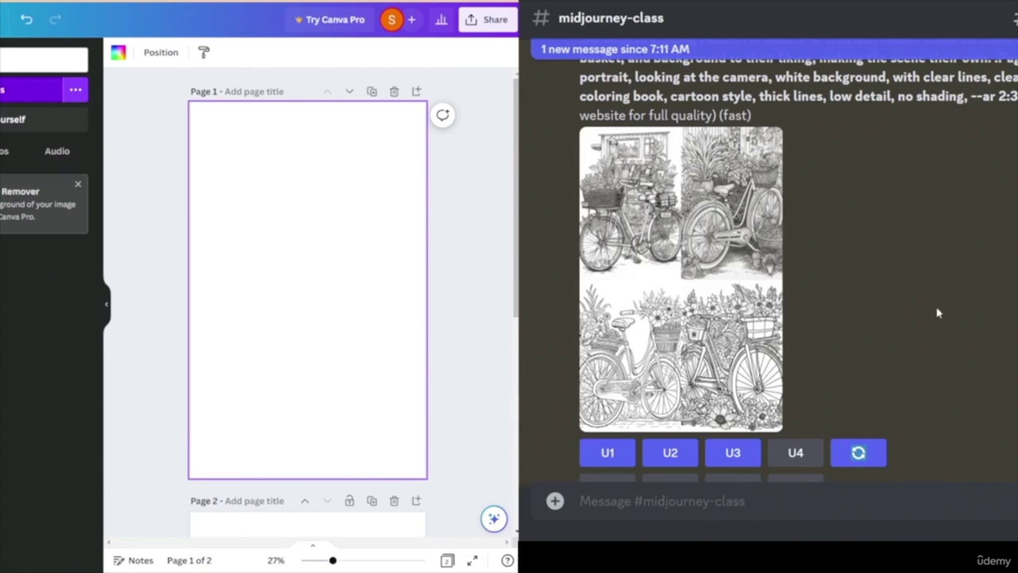
scroll(934, 306, "up", 5)
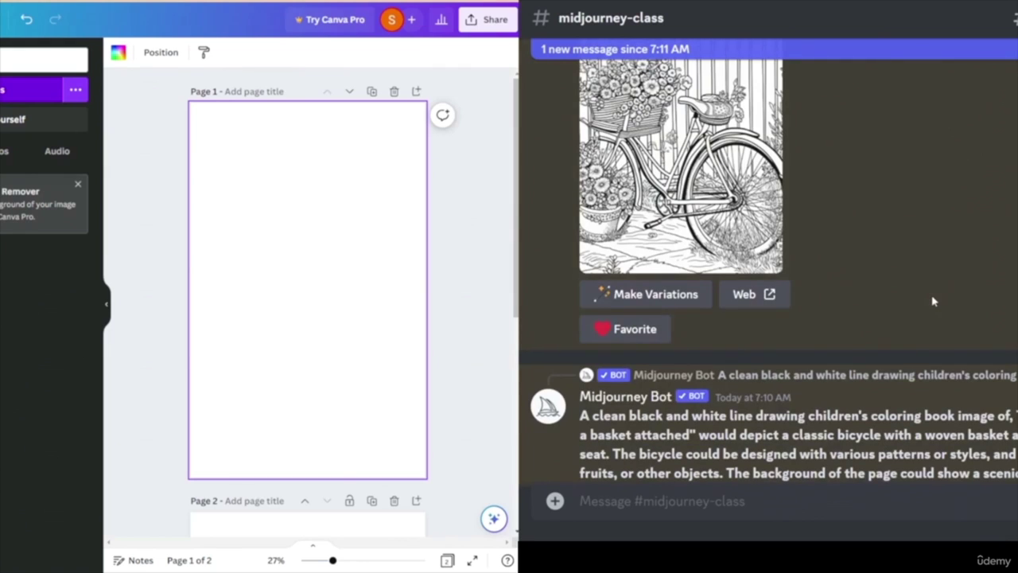
scroll(935, 293, "up", 5)
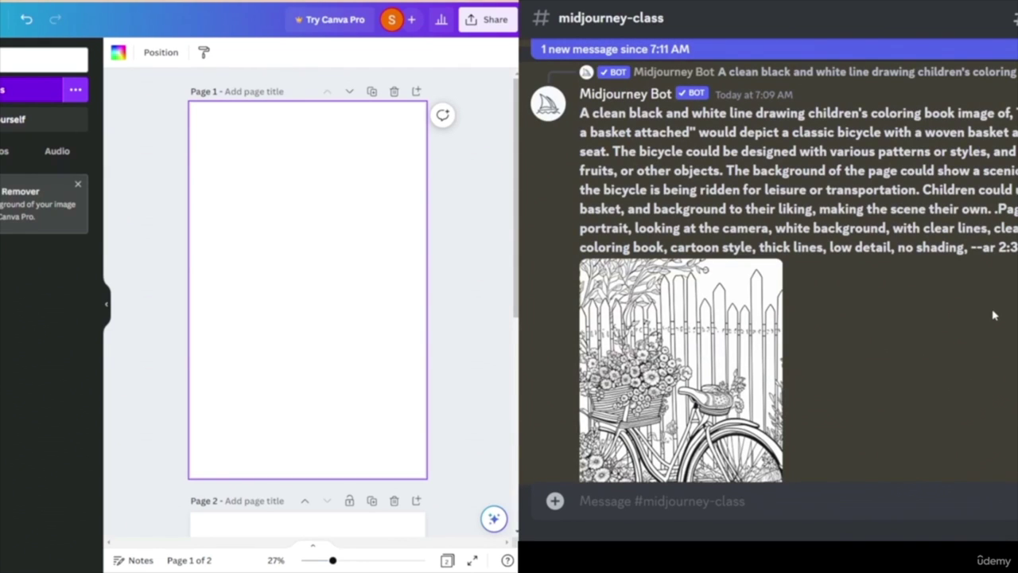
scroll(987, 317, "down", 3)
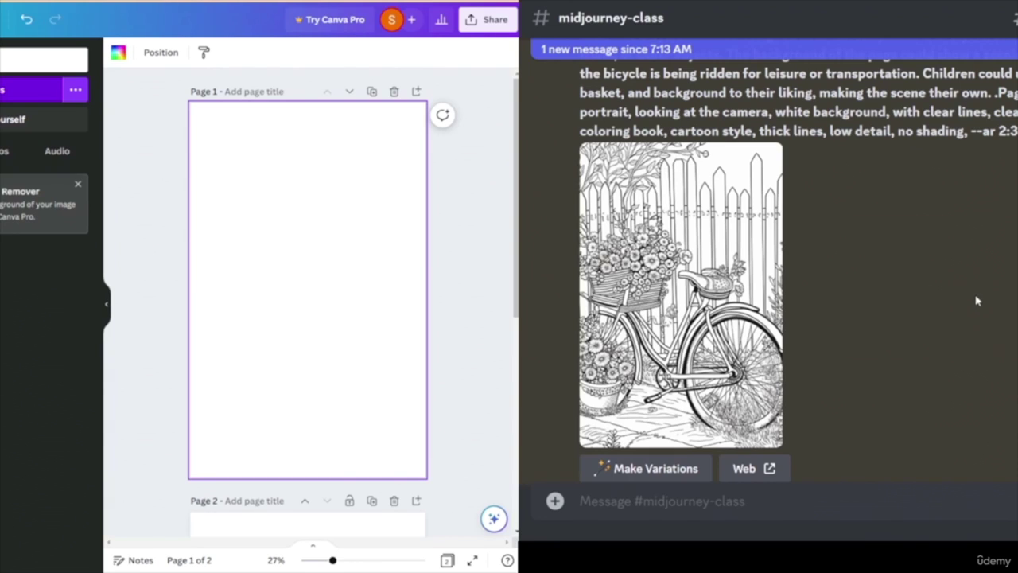
scroll(978, 294, "down", 5)
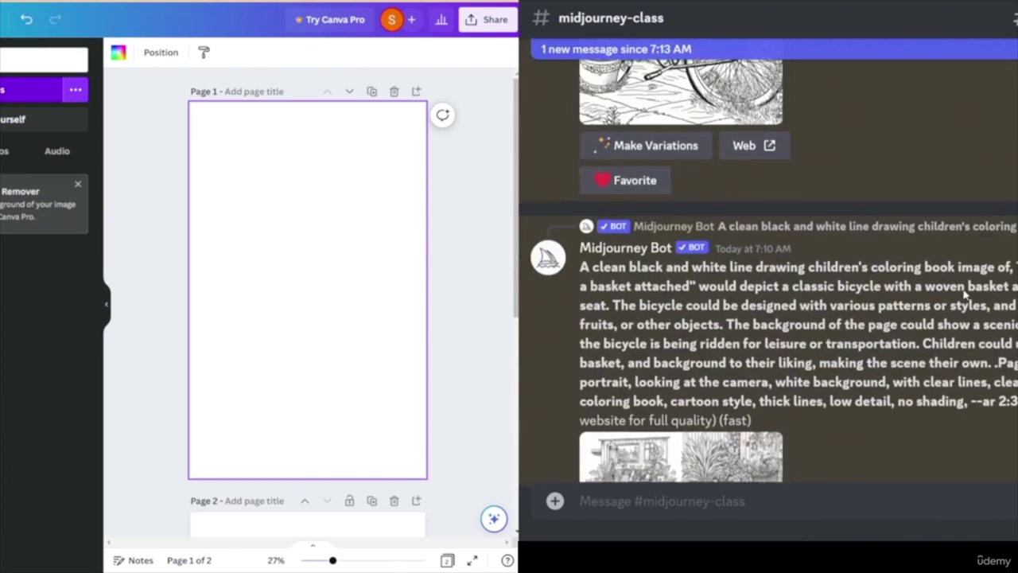
scroll(981, 295, "down", 15)
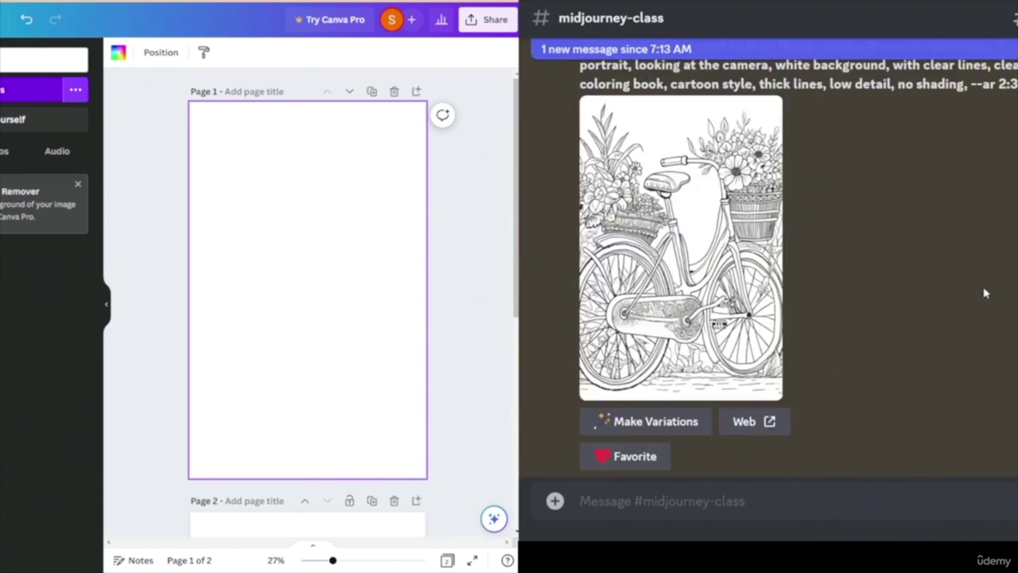
scroll(985, 296, "down", 2)
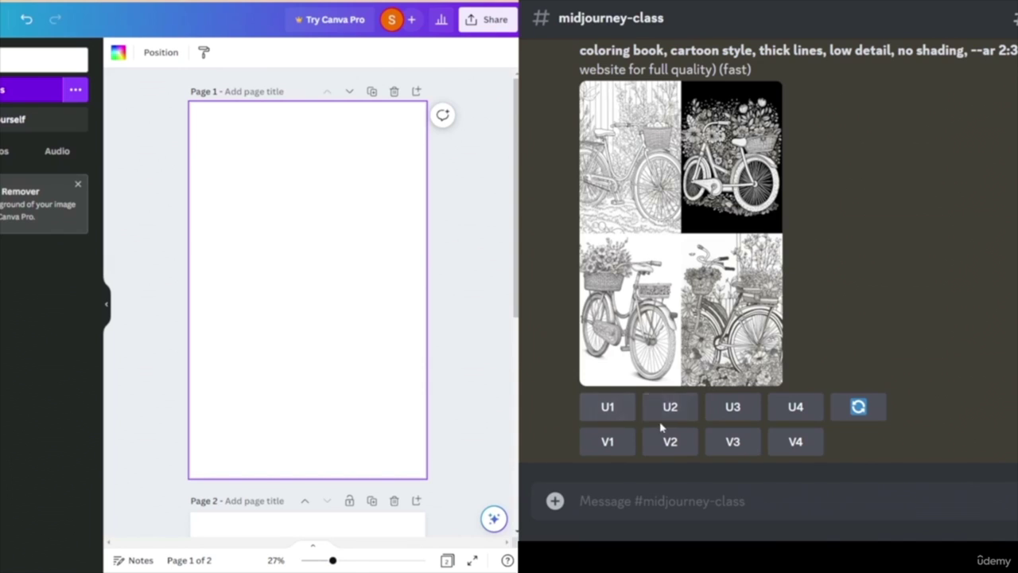
- Upscale the third bicycle of the new grid and open the upscale via its Web link
left_click(731, 407)
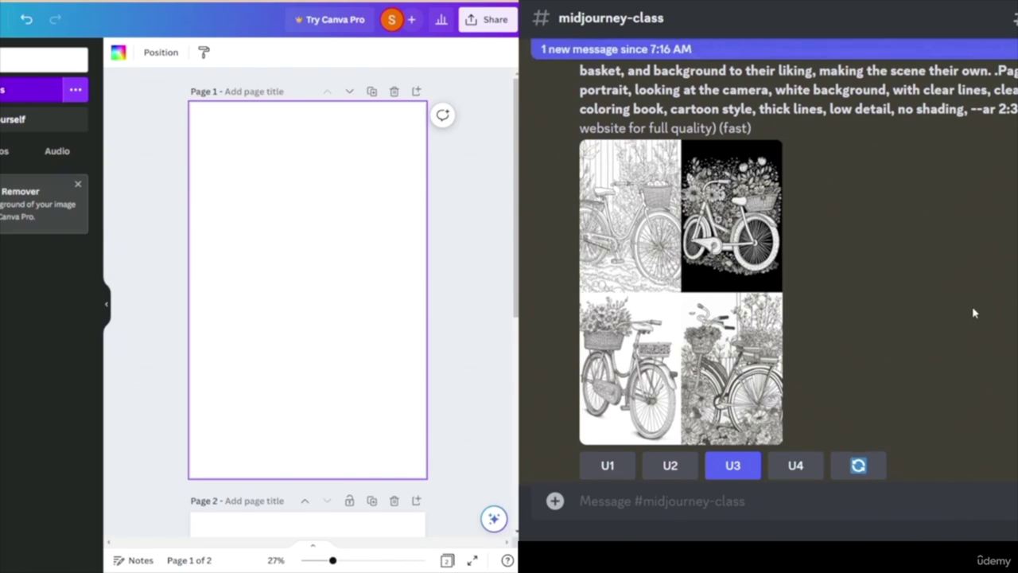
scroll(959, 306, "down", 1)
scroll(958, 304, "up", 1)
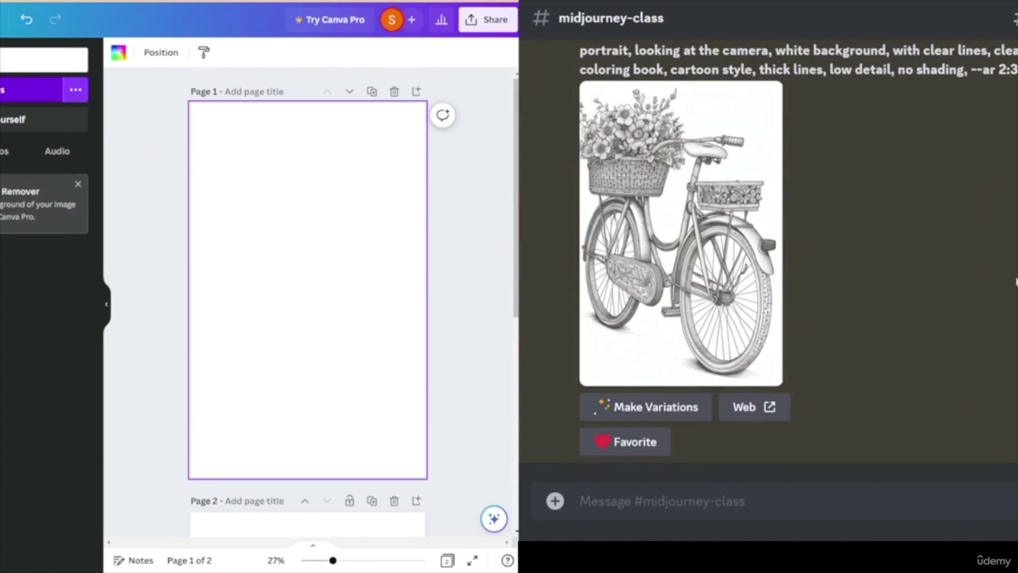
left_click(780, 407)
left_click(943, 348)
- Request remixed variations of the upscaled bicycle, then enlarge the shopfront bicycle-with-basket image
left_click(645, 406)
left_click(937, 382)
scroll(768, 278, "up", 5)
scroll(1013, 319, "down", 10)
scroll(1014, 319, "down", 5)
scroll(1014, 313, "up", 4)
scroll(1013, 313, "down", 1)
left_click(681, 183)
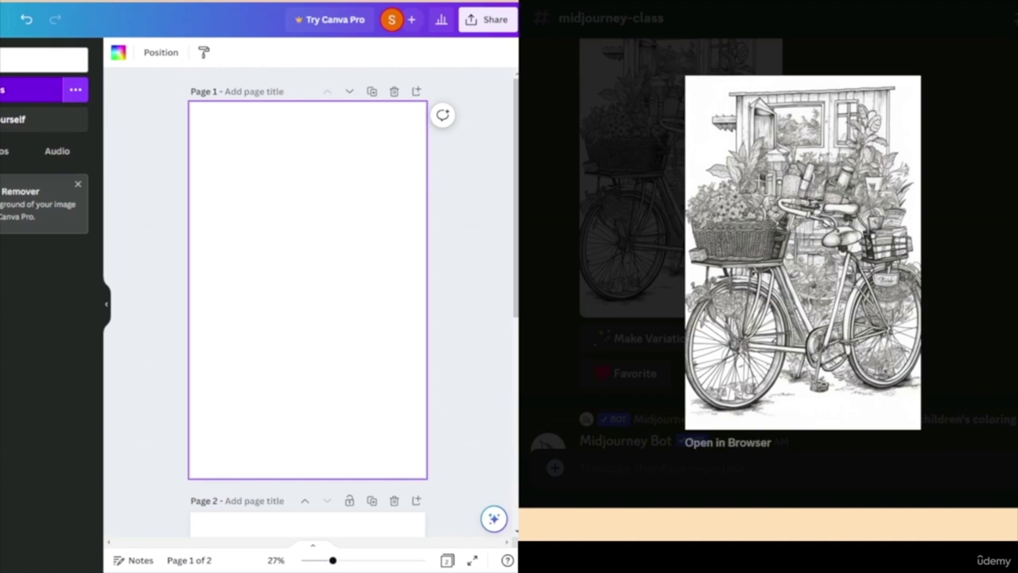
left_click(985, 411)
scroll(985, 411, "down", 5)
scroll(984, 411, "up", 10)
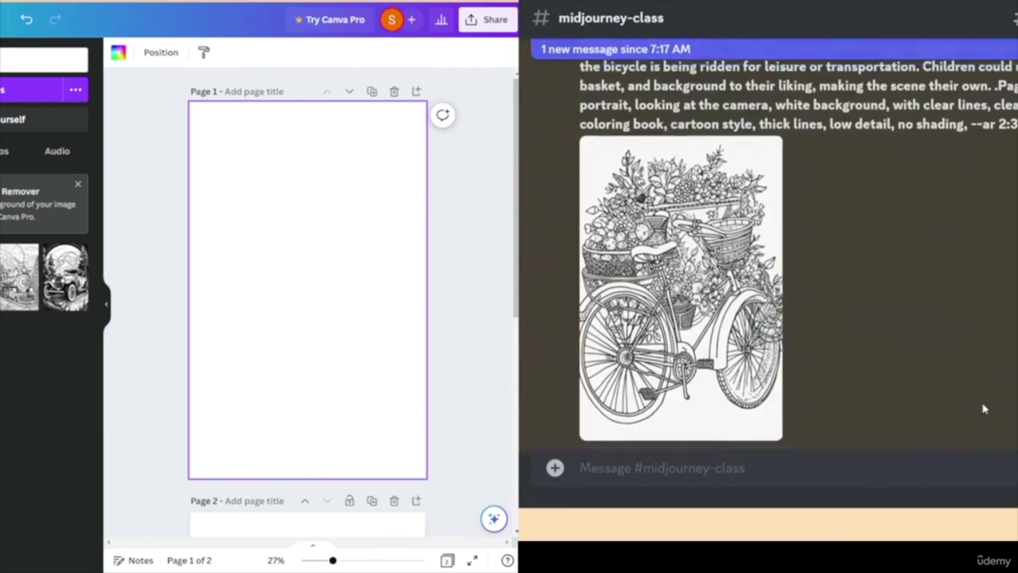
scroll(997, 404, "up", 10)
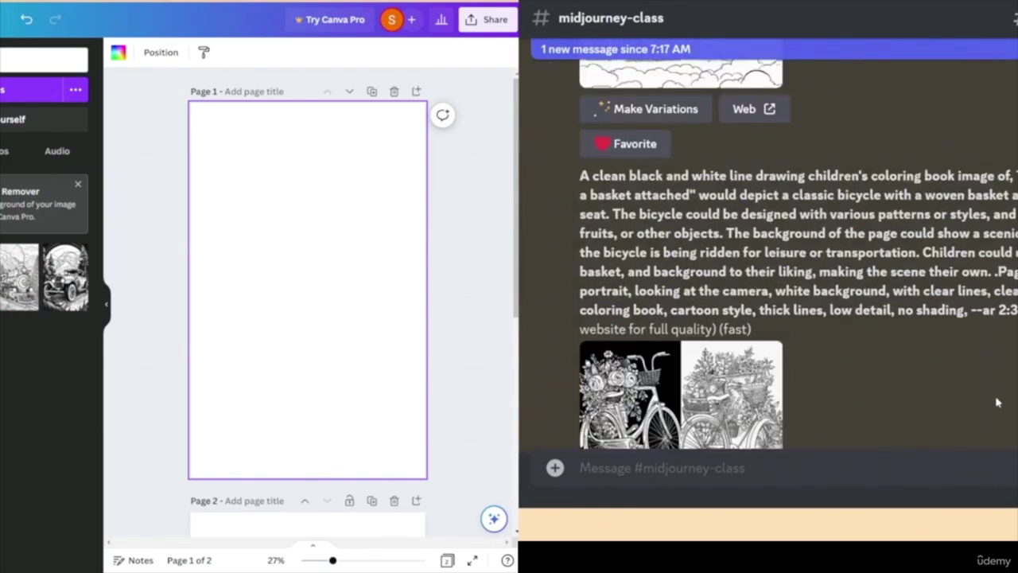
scroll(997, 403, "down", 3)
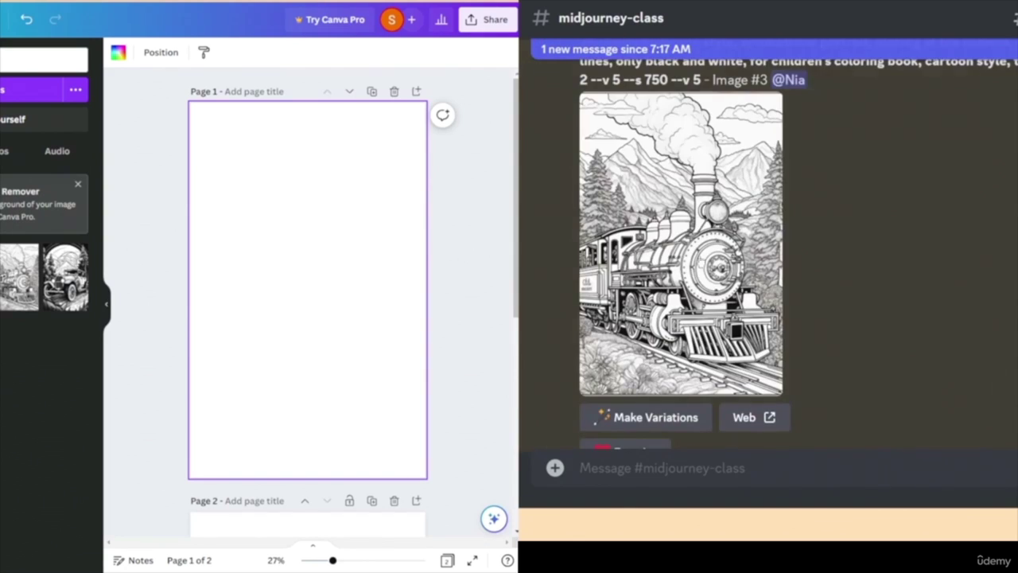
left_click(702, 262)
key("Escape")
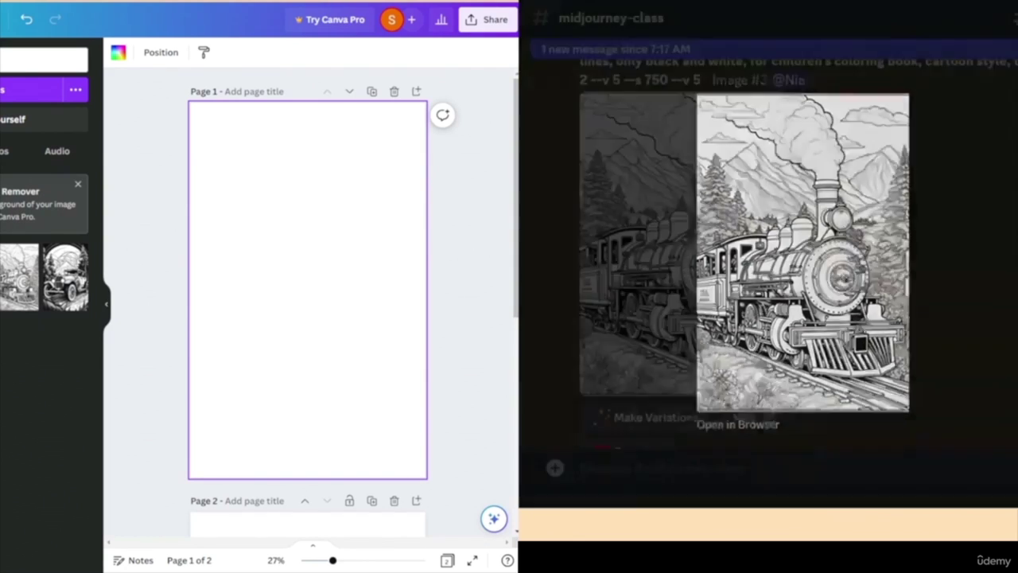
scroll(767, 262, "down", 10)
scroll(980, 305, "up", 10)
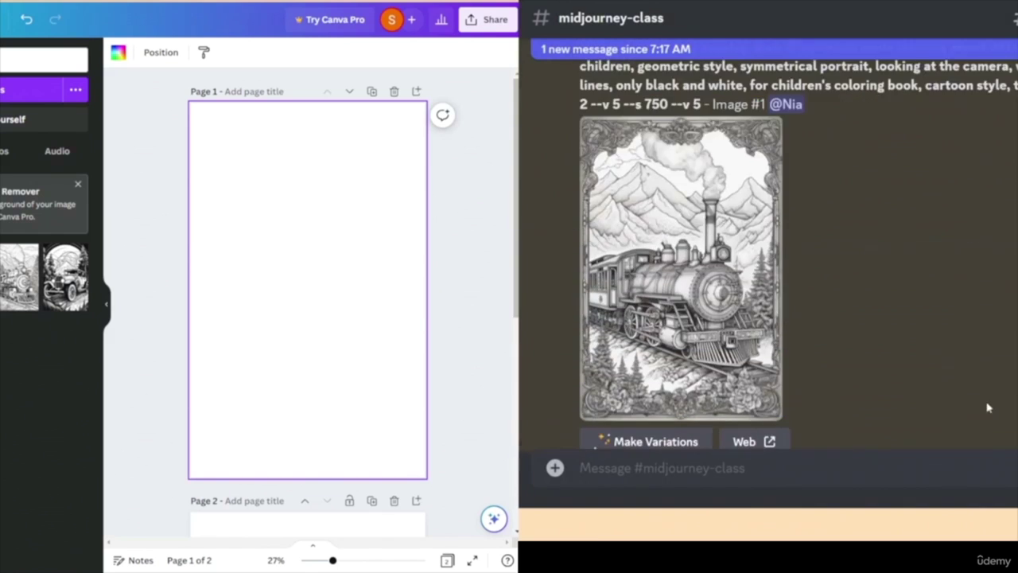
scroll(980, 306, "down", 2)
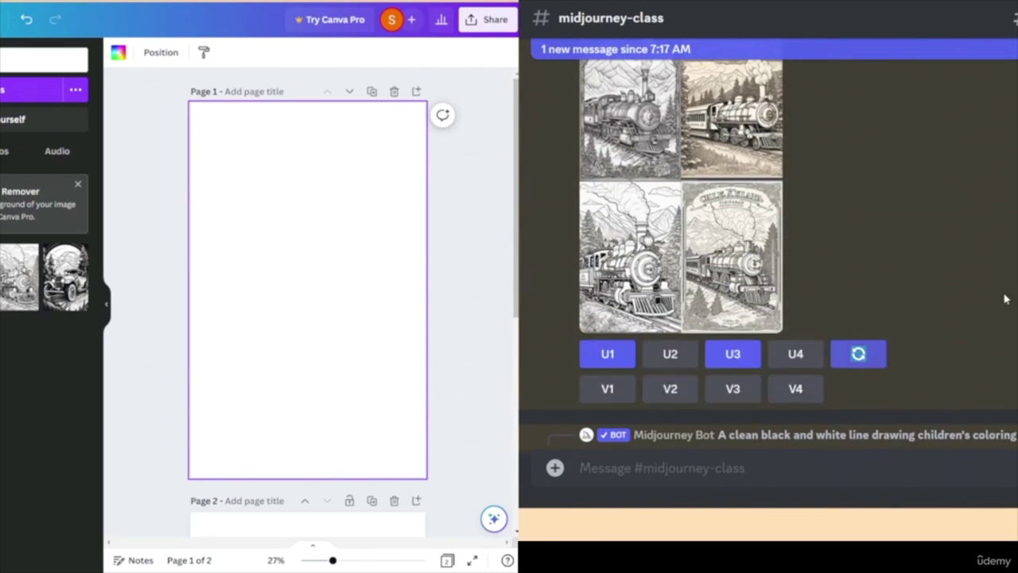
scroll(899, 367, "down", 5)
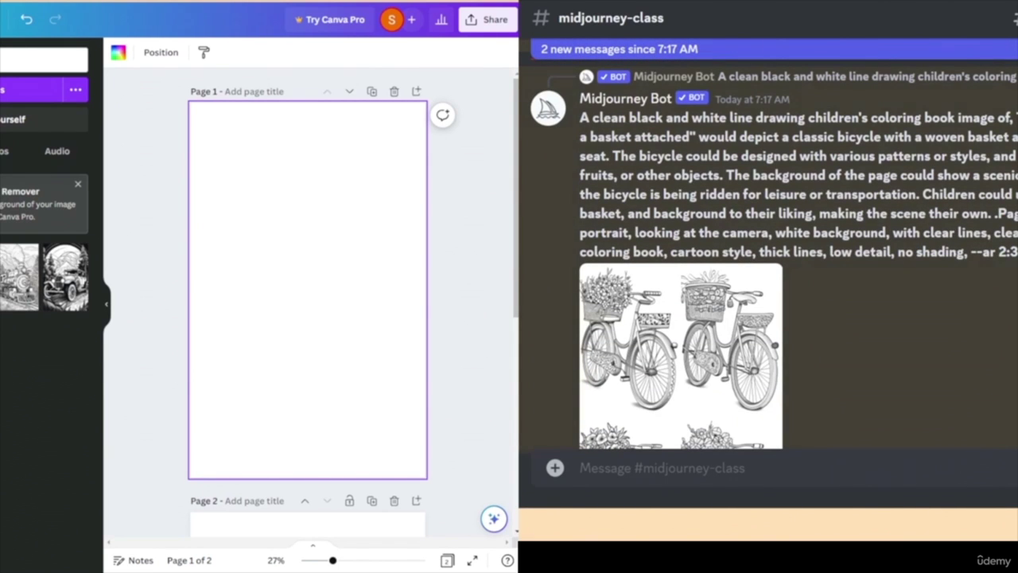
- Scroll down past the bicycle grid to watch the train grid finish generating
scroll(909, 291, "down", 6)
scroll(922, 318, "up", 5)
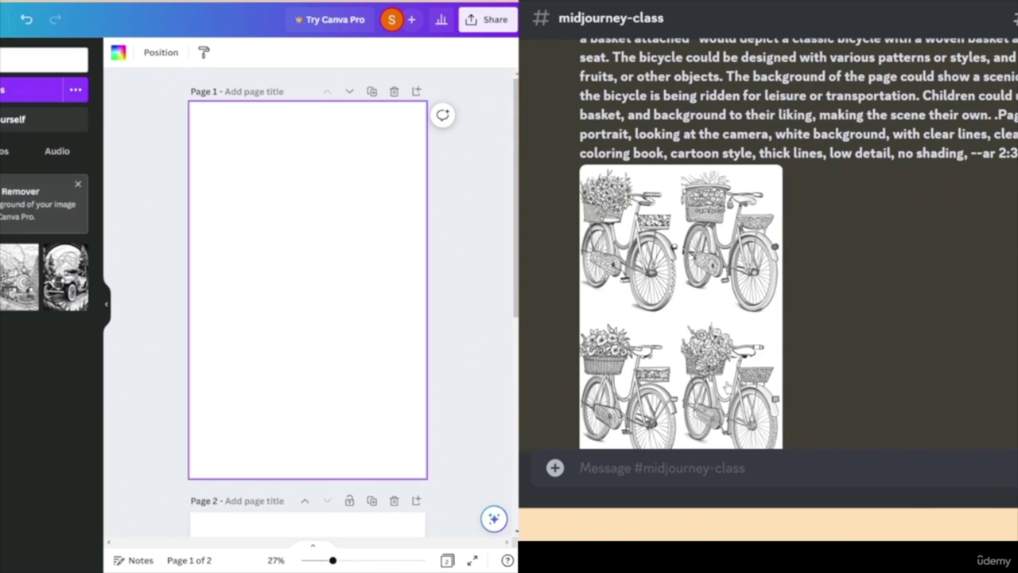
scroll(865, 327, "down", 10)
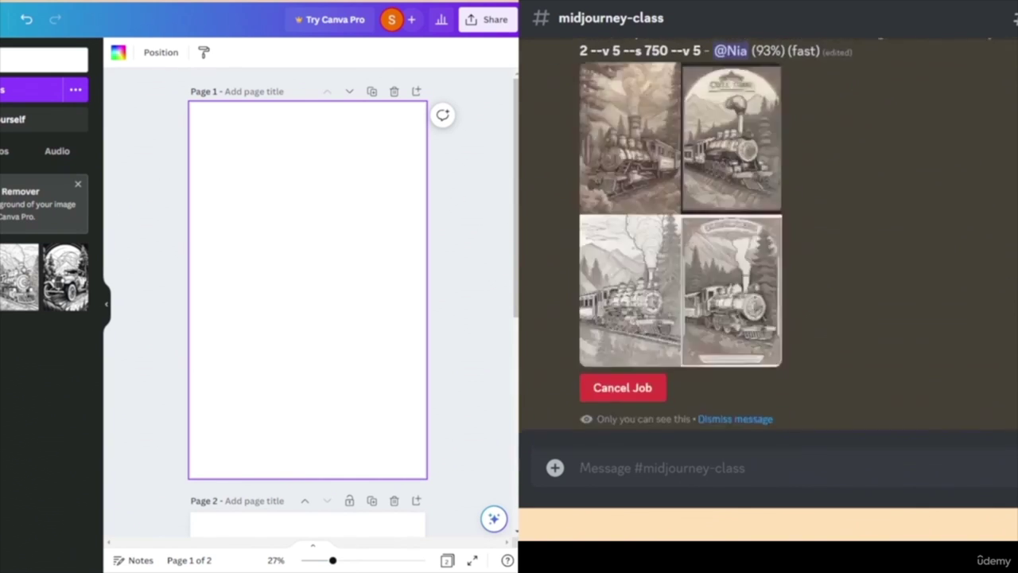
scroll(992, 354, "up", 2)
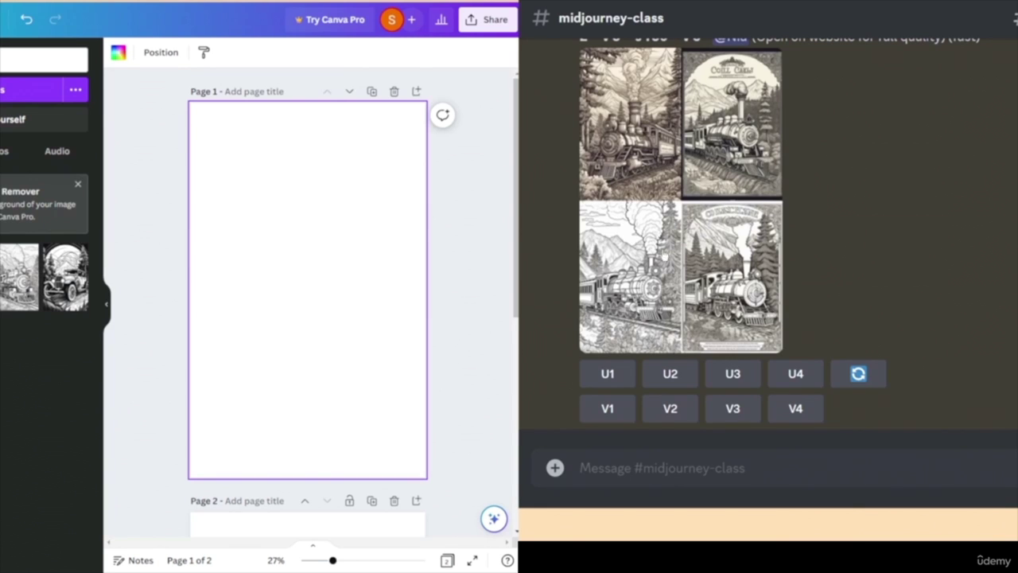
- Re-roll the finished steam-train grid for a fresh set of train images
left_click(857, 373)
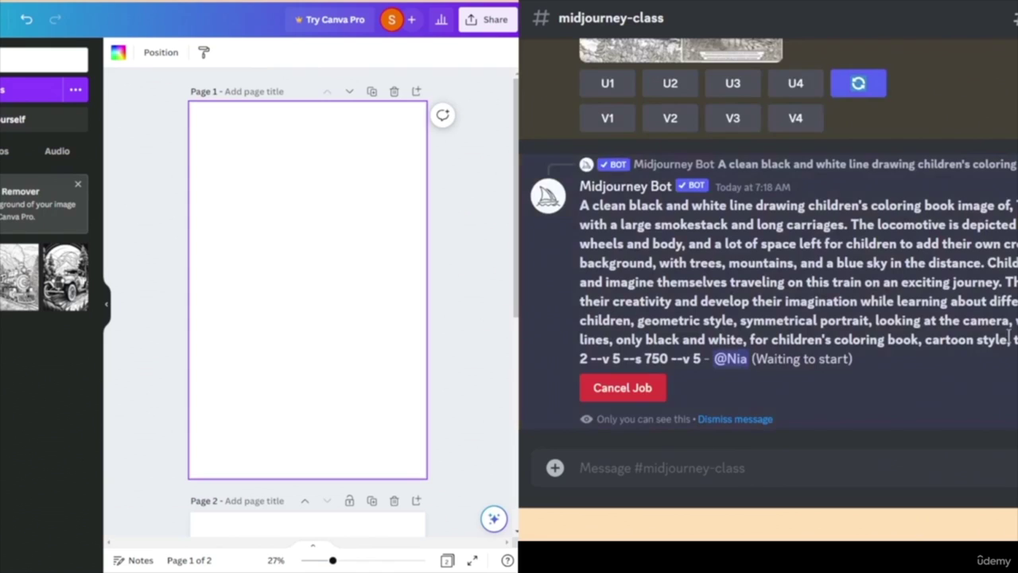
scroll(951, 380, "up", 15)
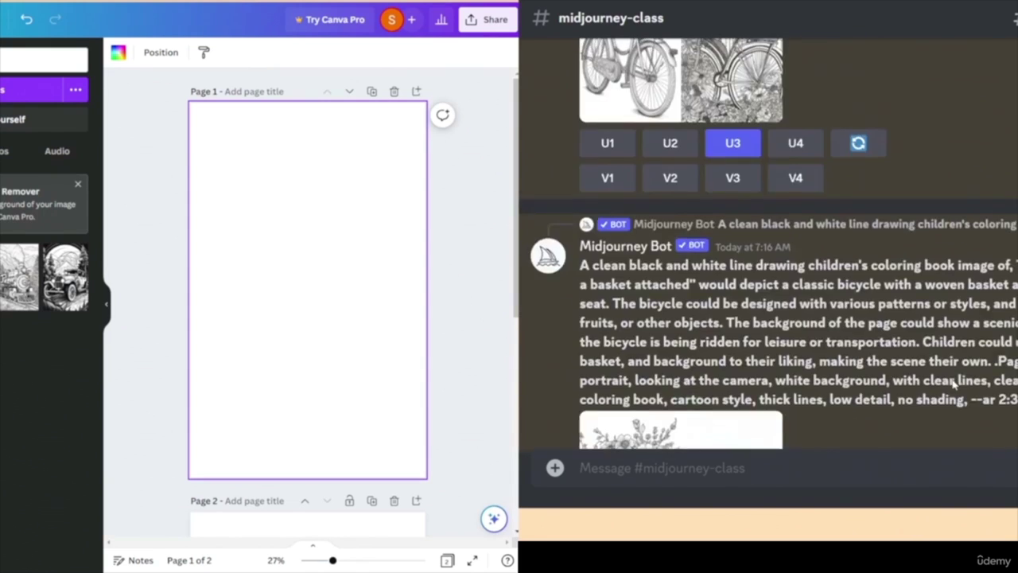
scroll(945, 384, "up", 10)
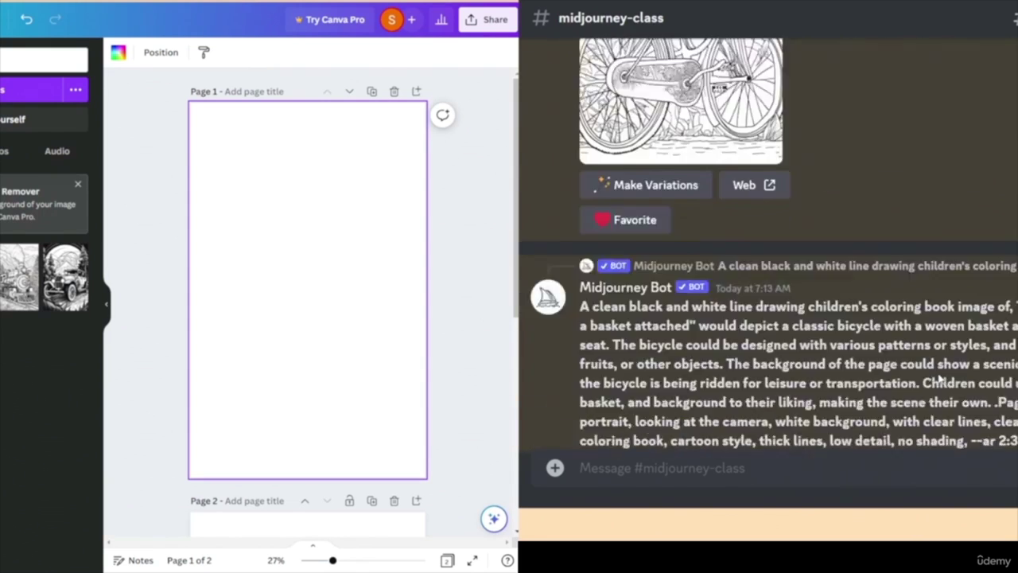
scroll(939, 378, "down", 5)
scroll(948, 296, "down", 3)
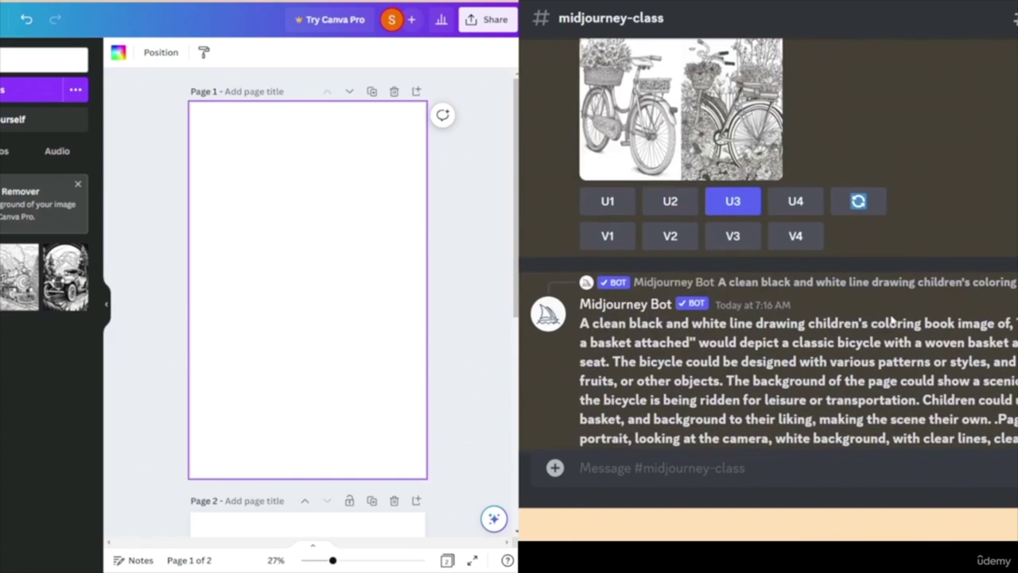
- Re-roll the 7:13 AM bicycle grid as well
left_click(859, 202)
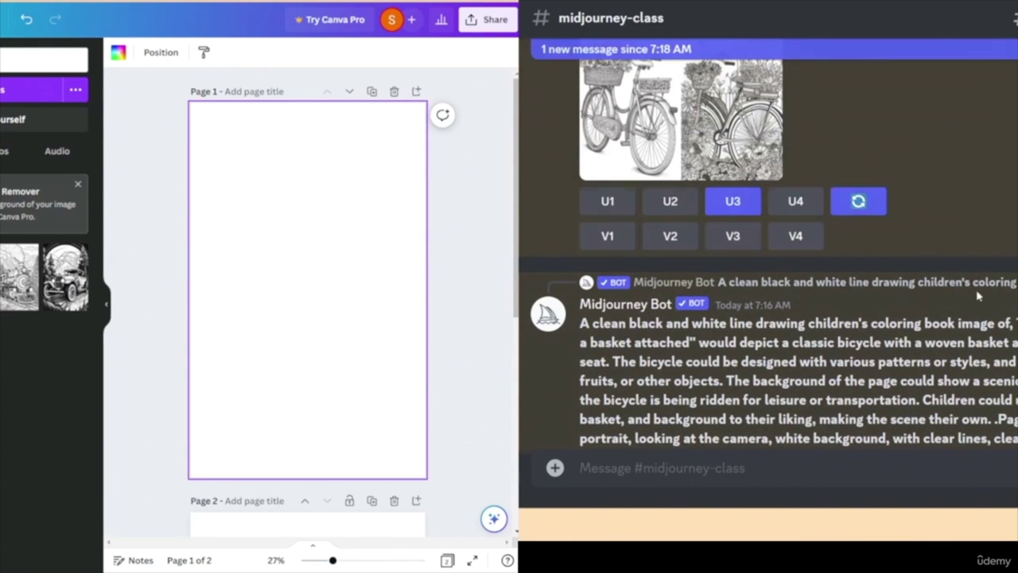
scroll(993, 382, "up", 5)
scroll(992, 382, "down", 5)
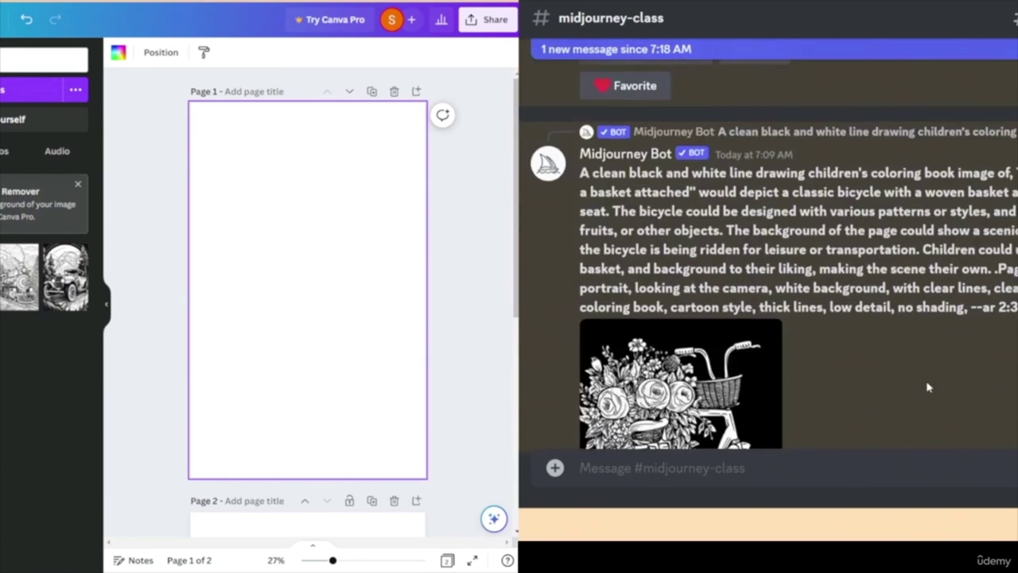
scroll(927, 386, "up", 10)
scroll(931, 373, "down", 5)
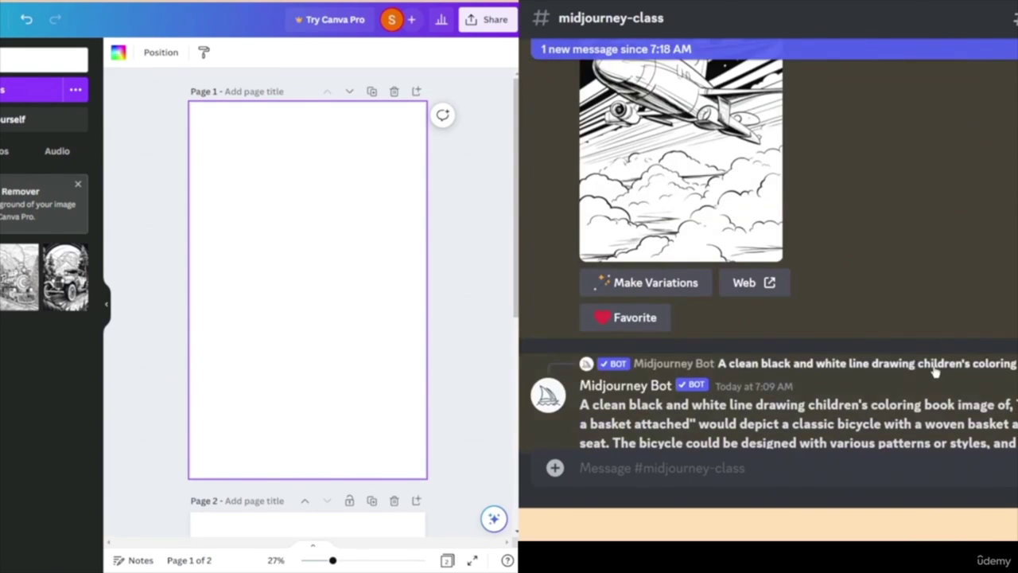
scroll(931, 373, "down", 5)
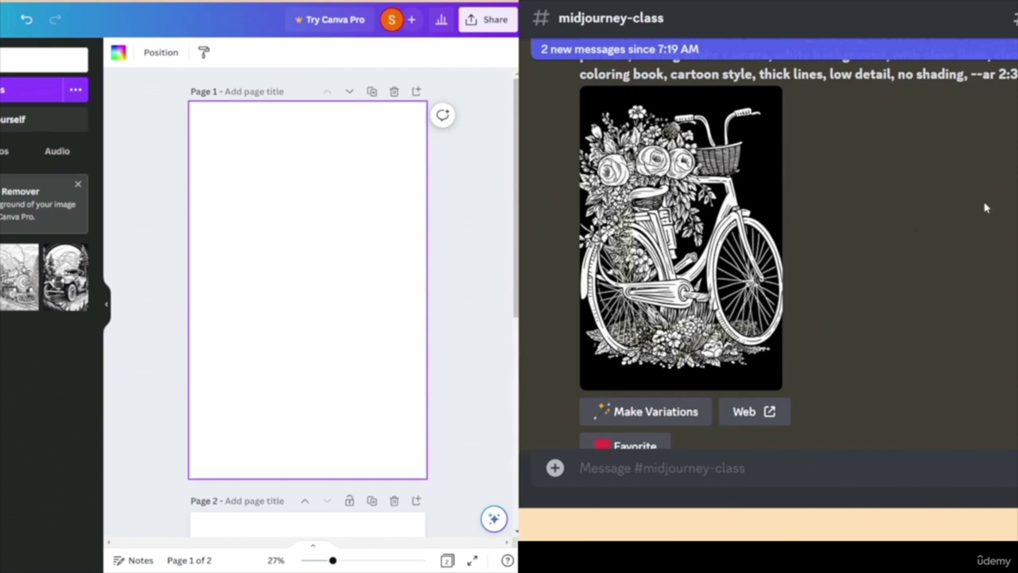
- Upscale the third train image (U3) from the train grid
scroll(984, 208, "up", 5)
scroll(984, 320, "down", 5)
scroll(938, 337, "down", 10)
scroll(947, 318, "down", 10)
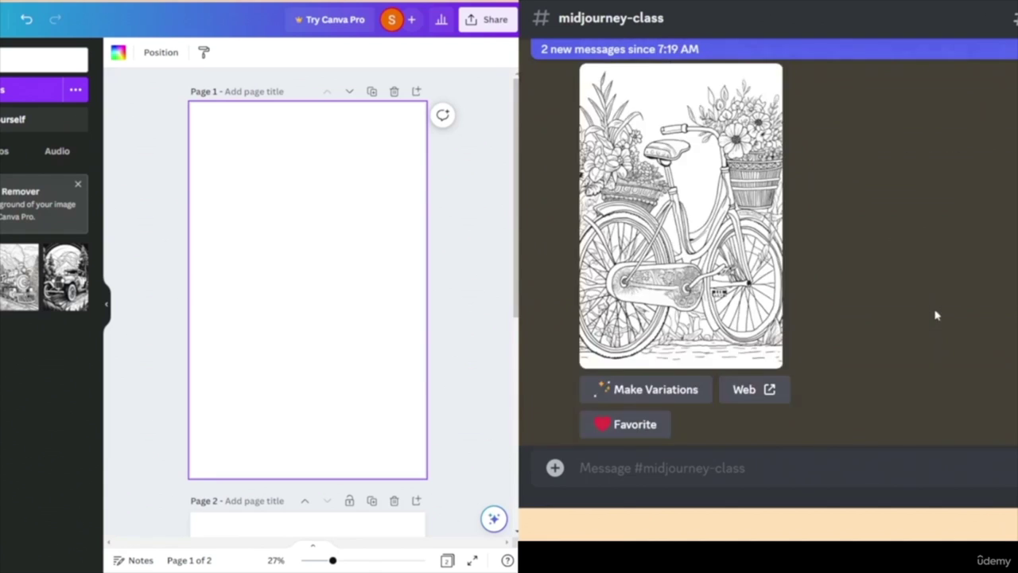
scroll(936, 318, "up", 10)
scroll(933, 321, "down", 6)
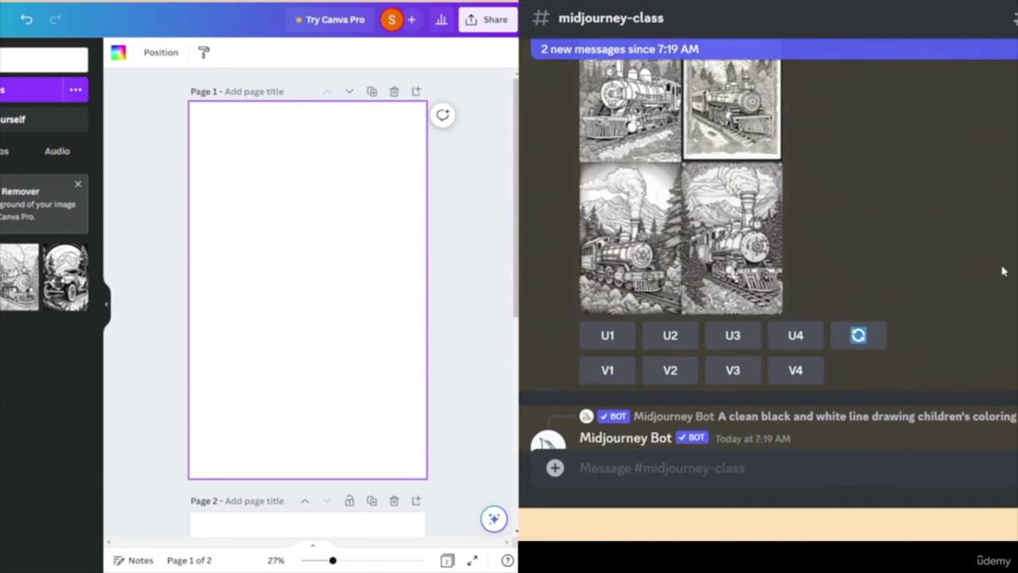
scroll(1004, 271, "up", 1)
scroll(931, 262, "up", 1)
scroll(935, 264, "down", 1)
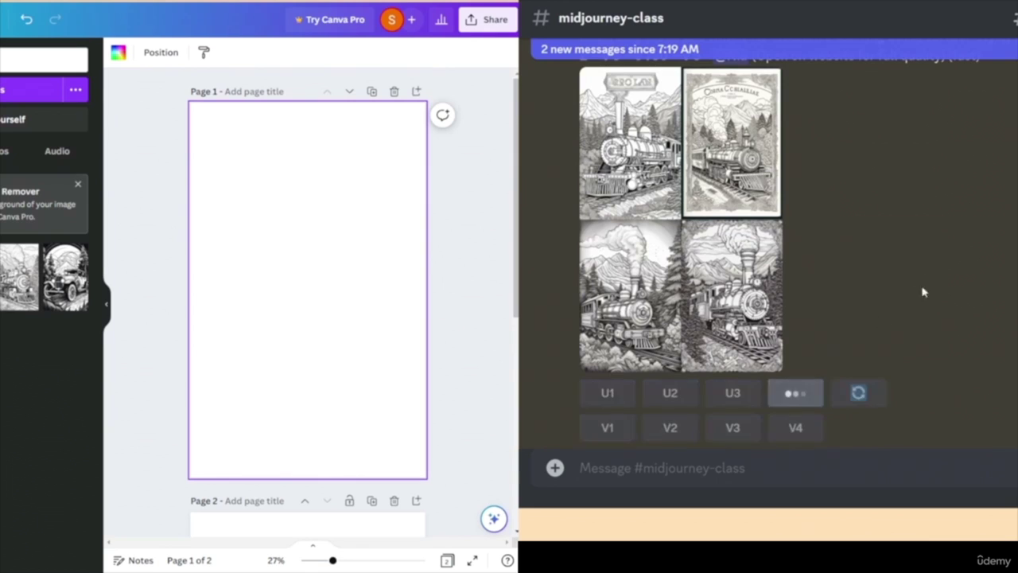
left_click(732, 392)
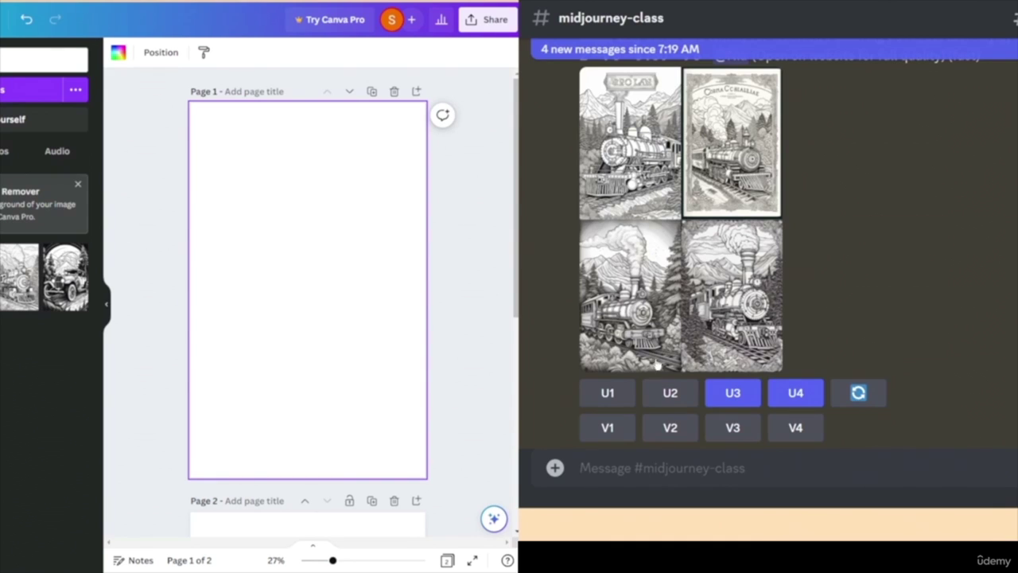
scroll(1008, 307, "up", 5)
scroll(1007, 307, "down", 5)
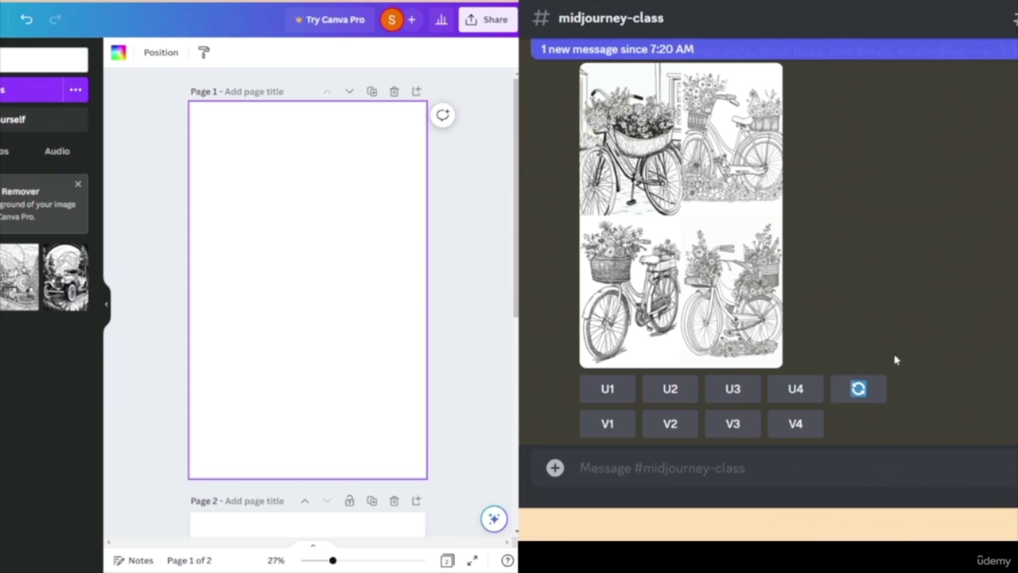
- Upscale bicycle images 3, 1 and 4 from the bicycle grid
left_click(735, 390)
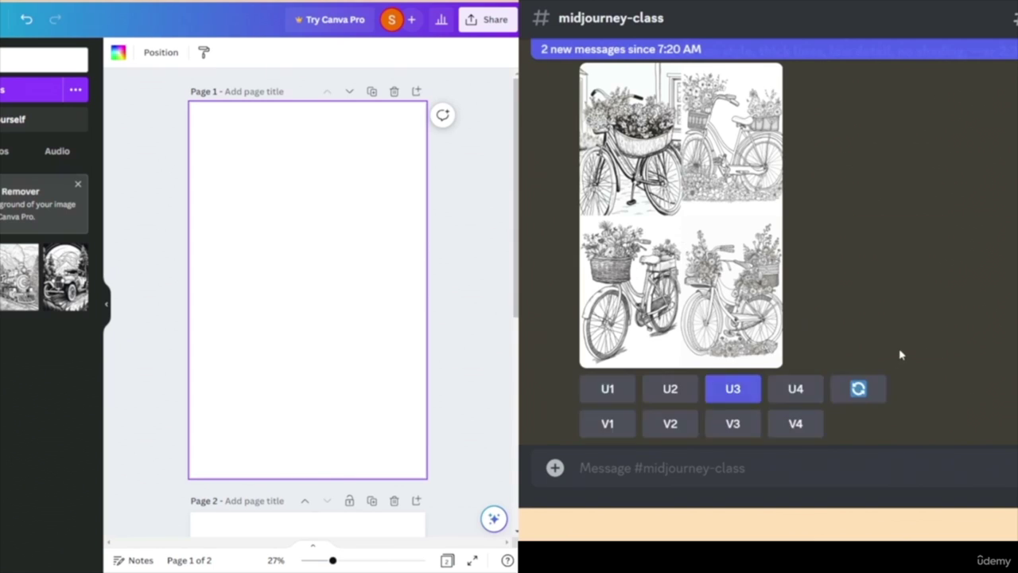
left_click(609, 390)
left_click(797, 389)
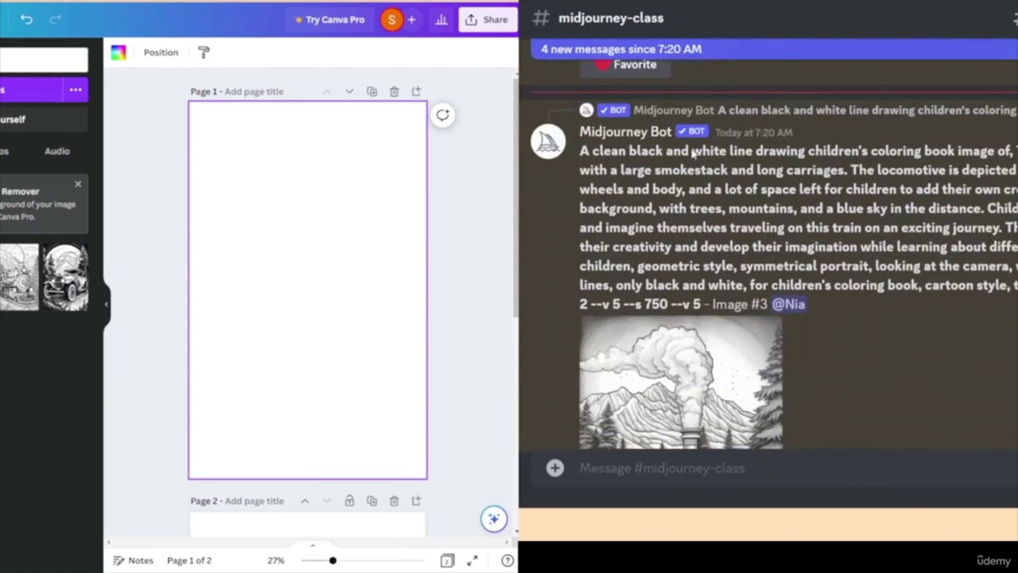
- Open the upscaled train Image #4, the smoking mountain locomotive, as a full preview
scroll(939, 343, "down", 4)
scroll(921, 313, "up", 3)
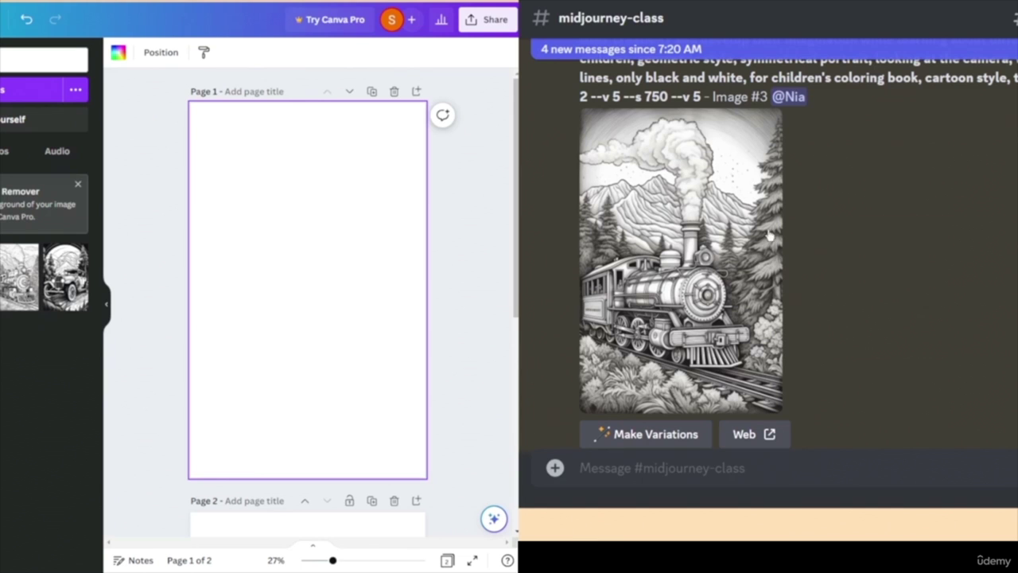
scroll(878, 342, "down", 5)
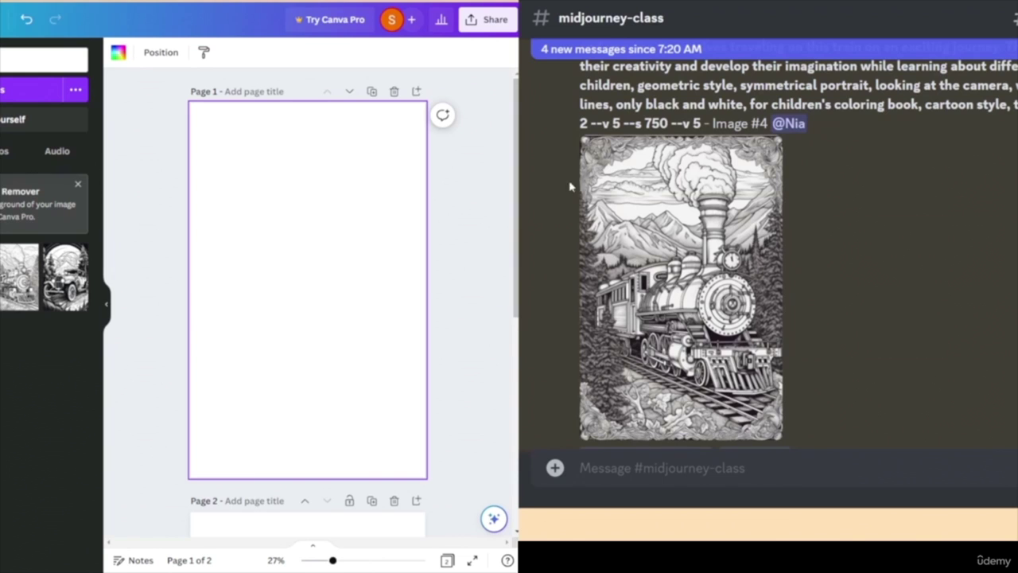
scroll(867, 273, "down", 4)
scroll(881, 231, "up", 2)
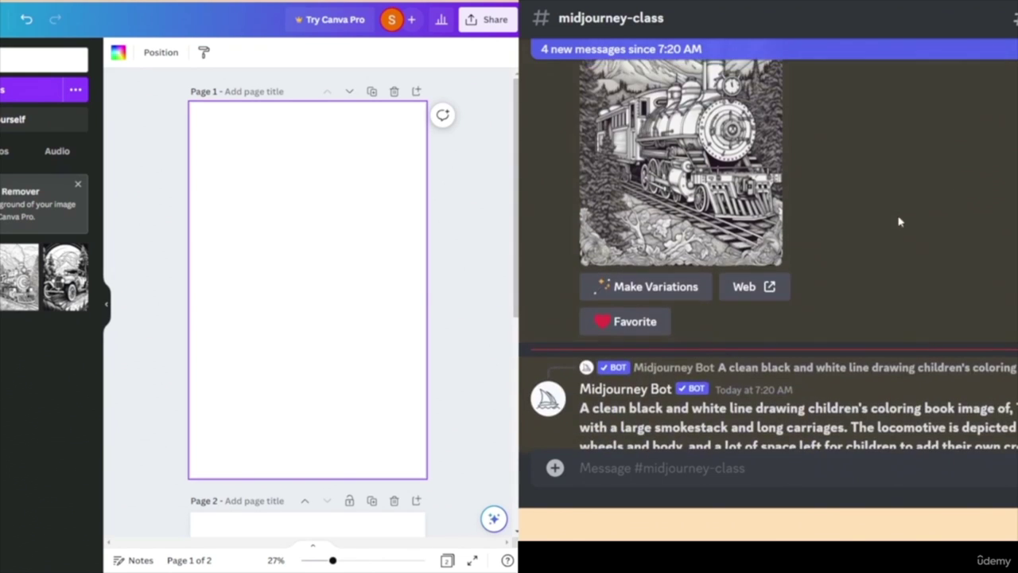
scroll(881, 228, "up", 3)
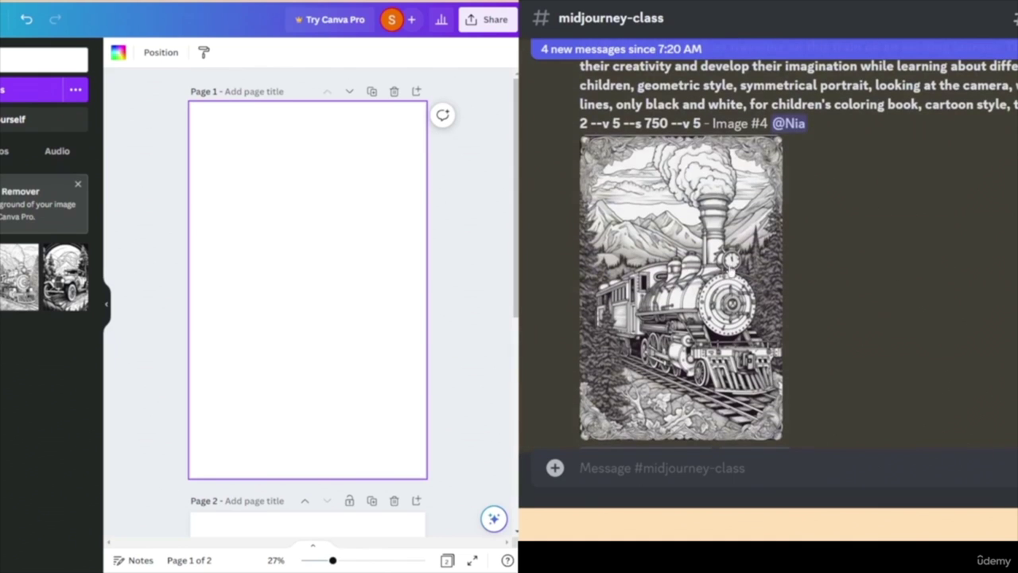
left_click(681, 287)
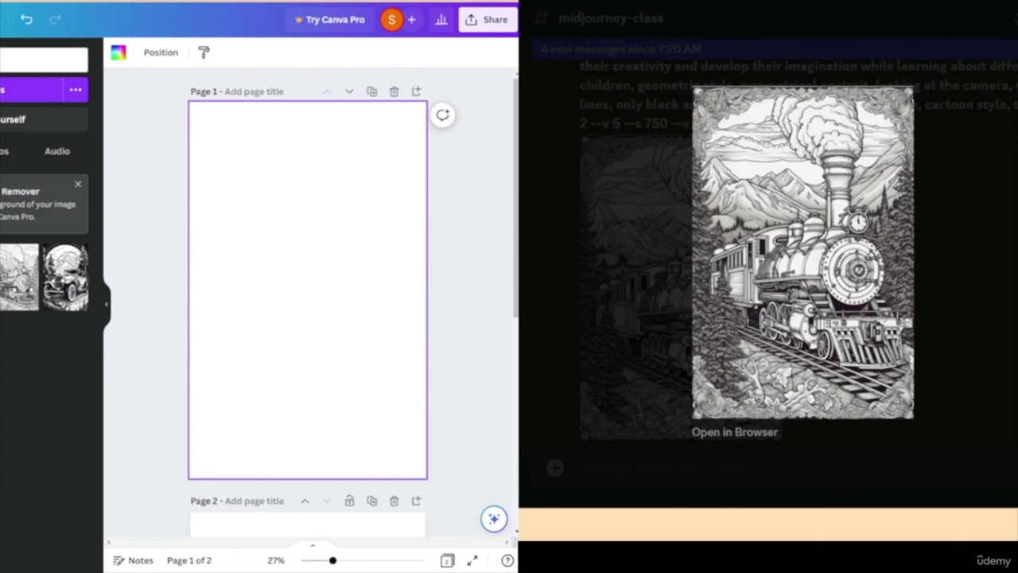
- Close the train preview and save the first flower-basket bicycle image as a PNG
left_click(972, 320)
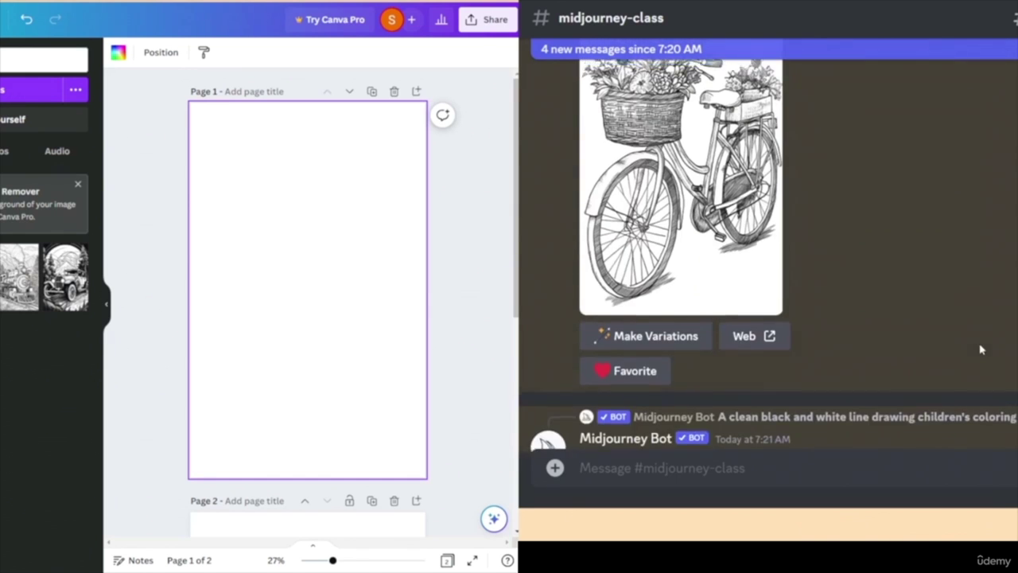
left_click(771, 223)
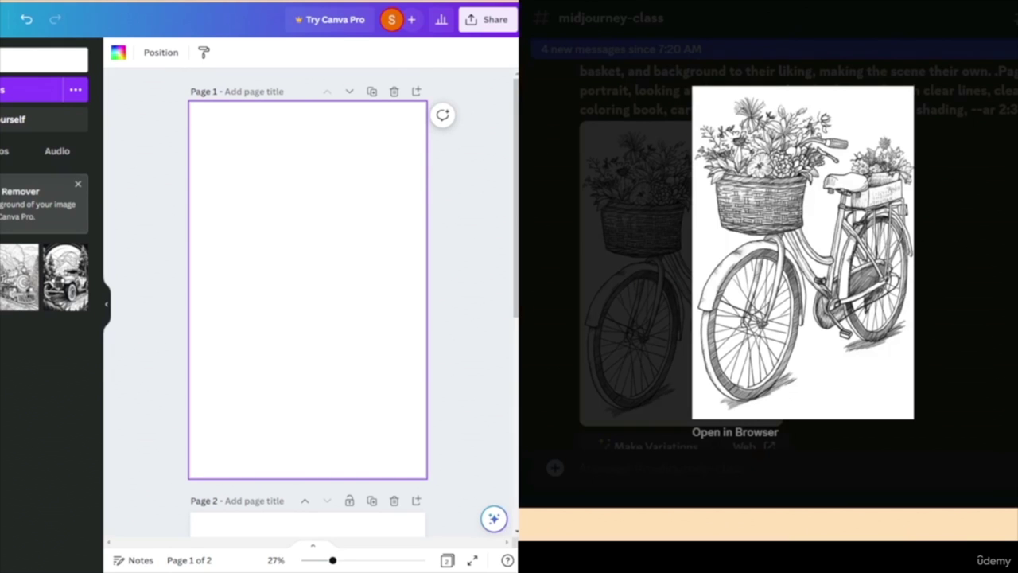
key("Escape")
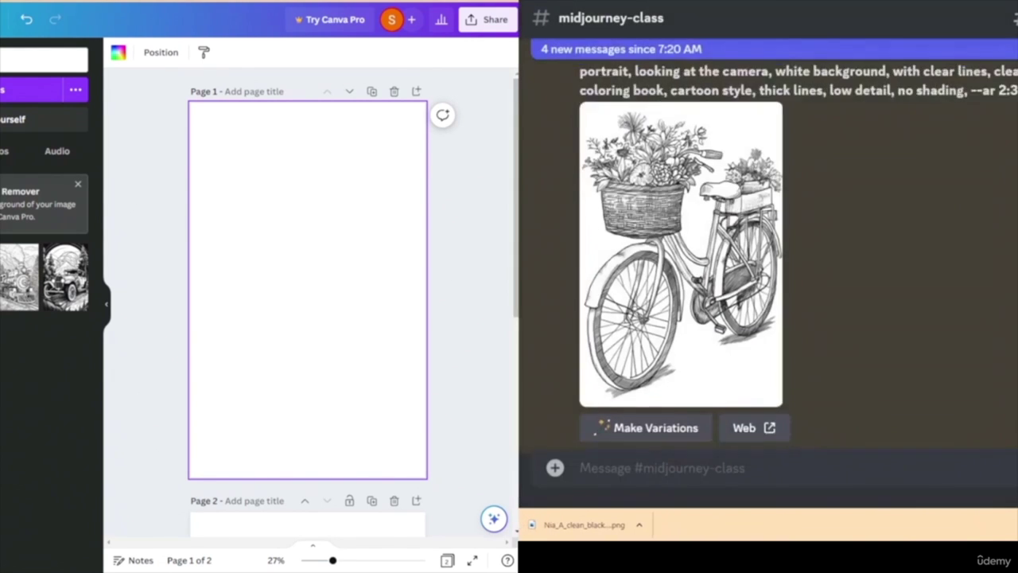
- Save the second flower-basket bicycle image as a PNG
scroll(1016, 294, "down", 5)
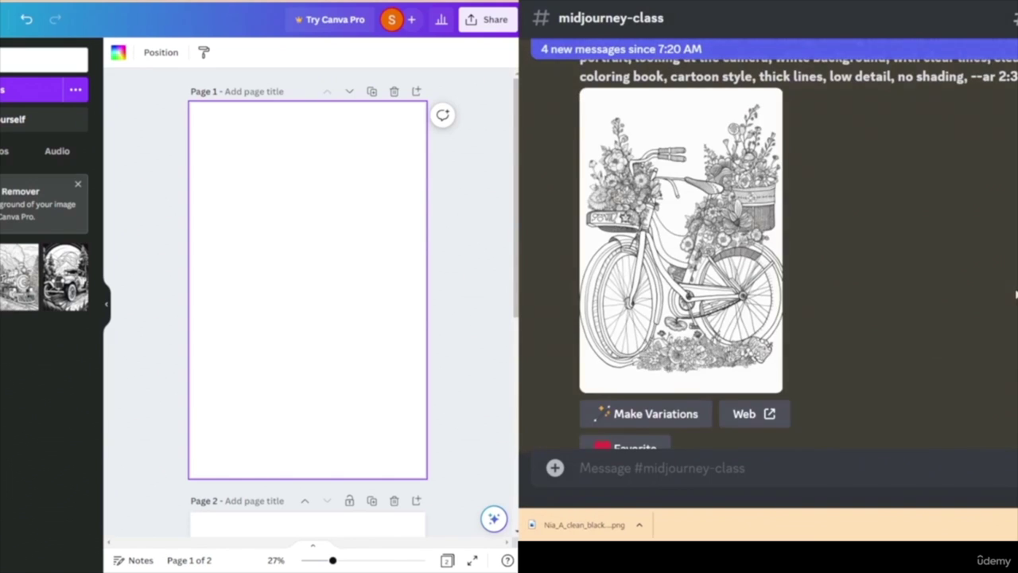
scroll(1016, 294, "down", 1)
scroll(1009, 301, "down", 5)
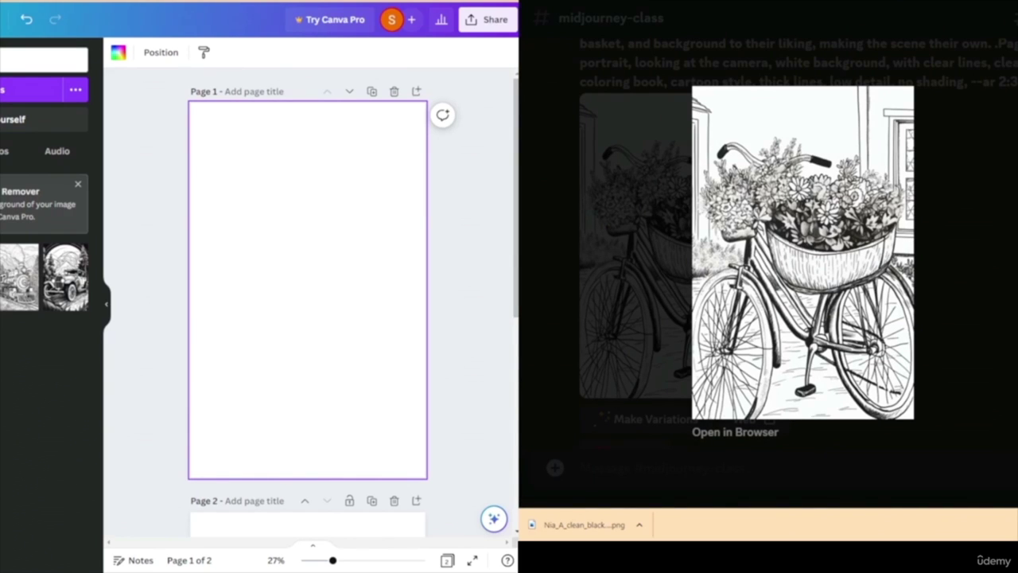
key("Escape")
scroll(796, 279, "down", 5)
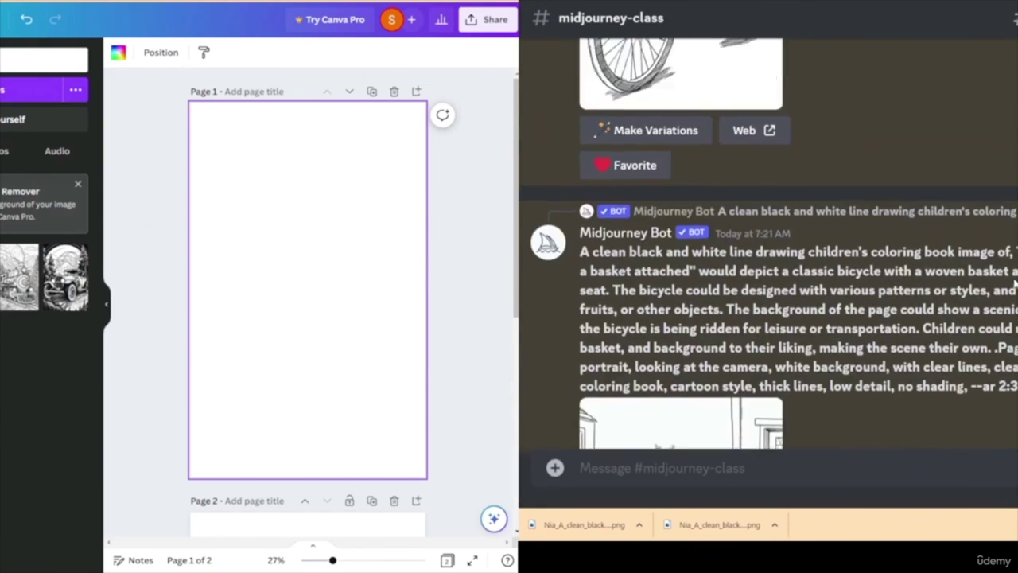
scroll(986, 254, "up", 10)
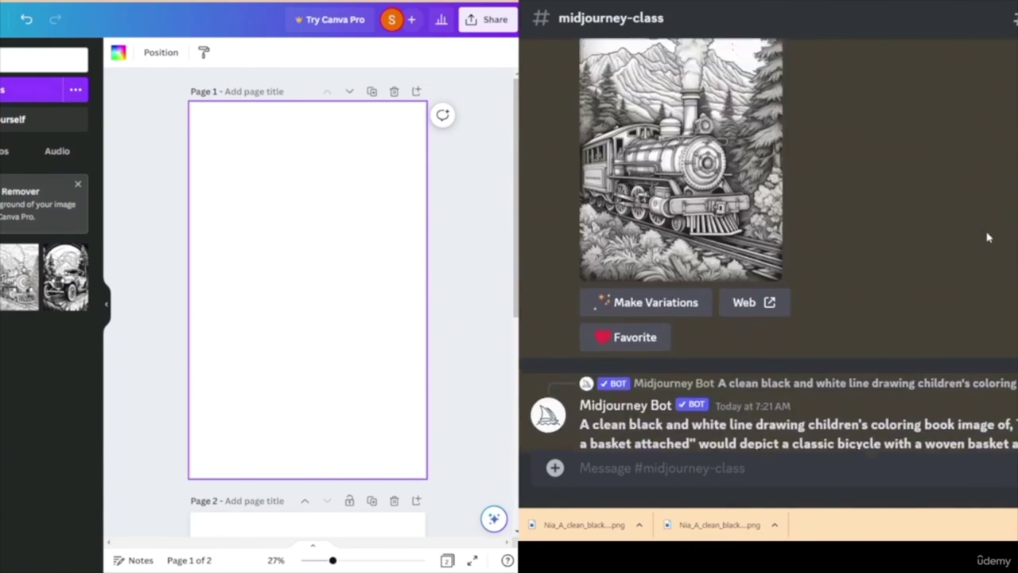
scroll(983, 248, "down", 4)
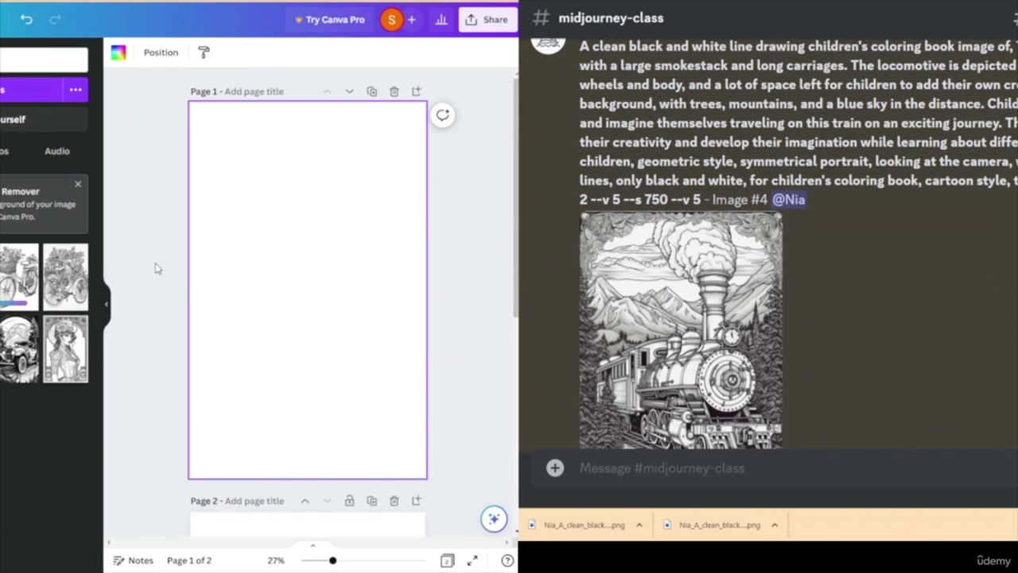
- Add page 3 and place the mountain steam-train coloring image on it
scroll(157, 298, "down", 5)
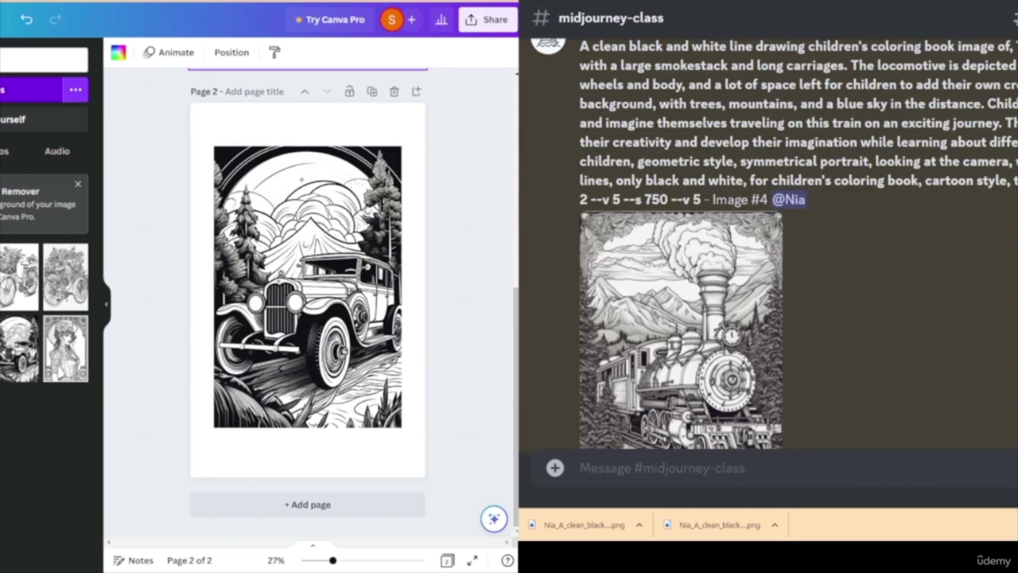
left_click(328, 505)
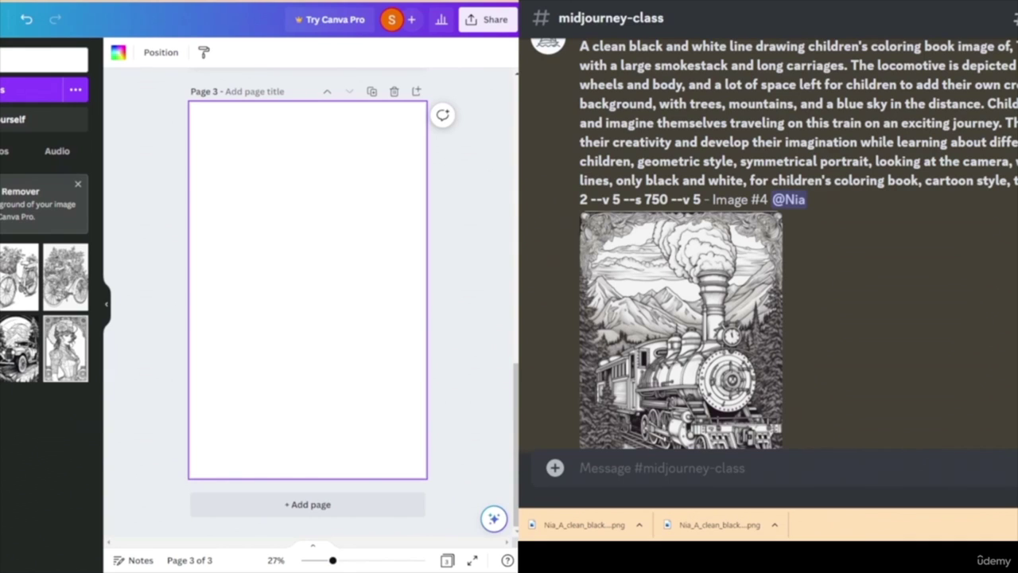
left_click_drag(681, 330, 268, 229)
- Enlarge and centre the train image to fill page 3, then add a blank page 4
left_click_drag(304, 269, 297, 198)
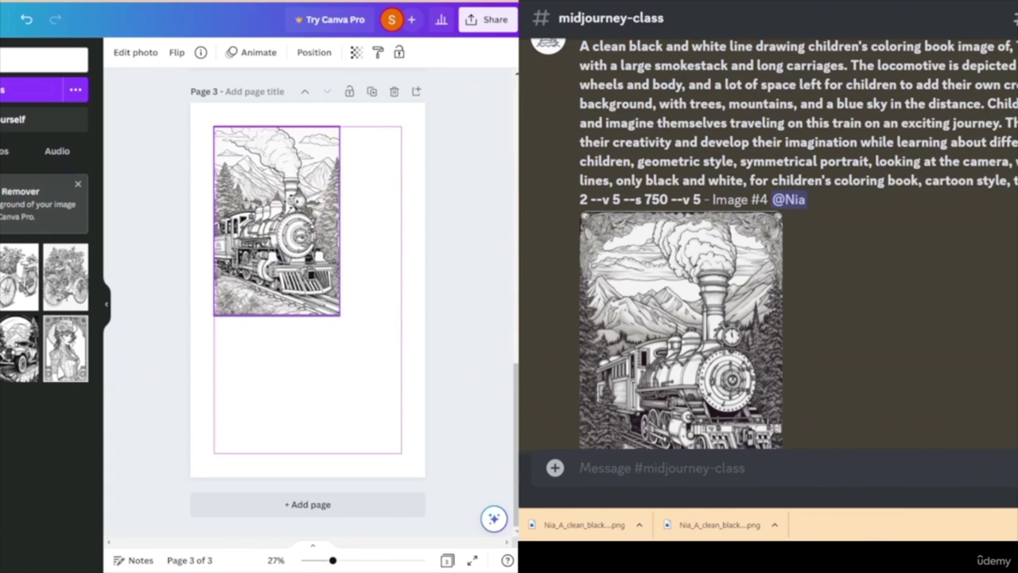
left_click_drag(325, 139, 324, 139)
left_click_drag(340, 315, 399, 403)
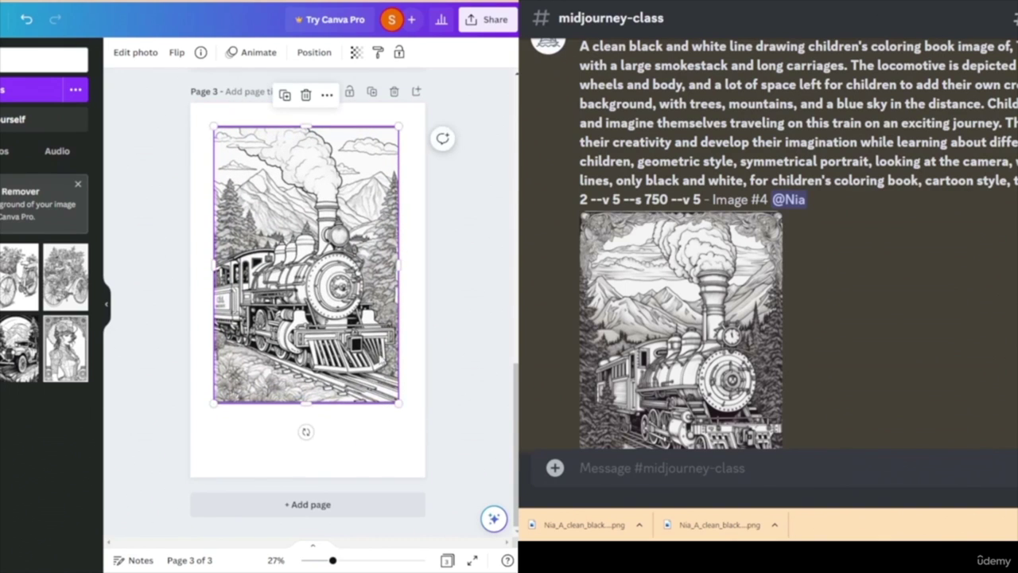
left_click_drag(399, 404, 400, 410)
left_click_drag(331, 182, 330, 203)
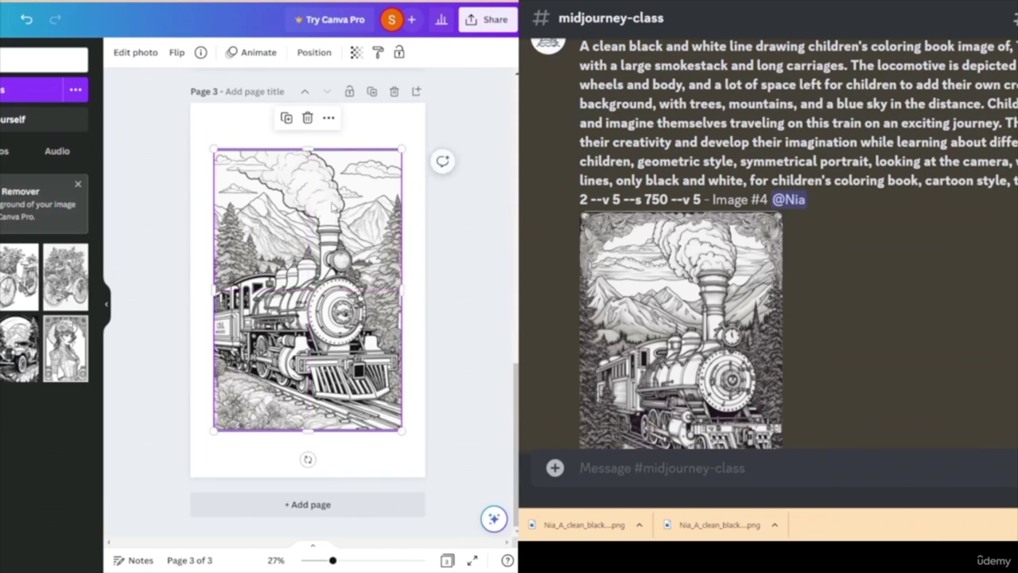
left_click(480, 317)
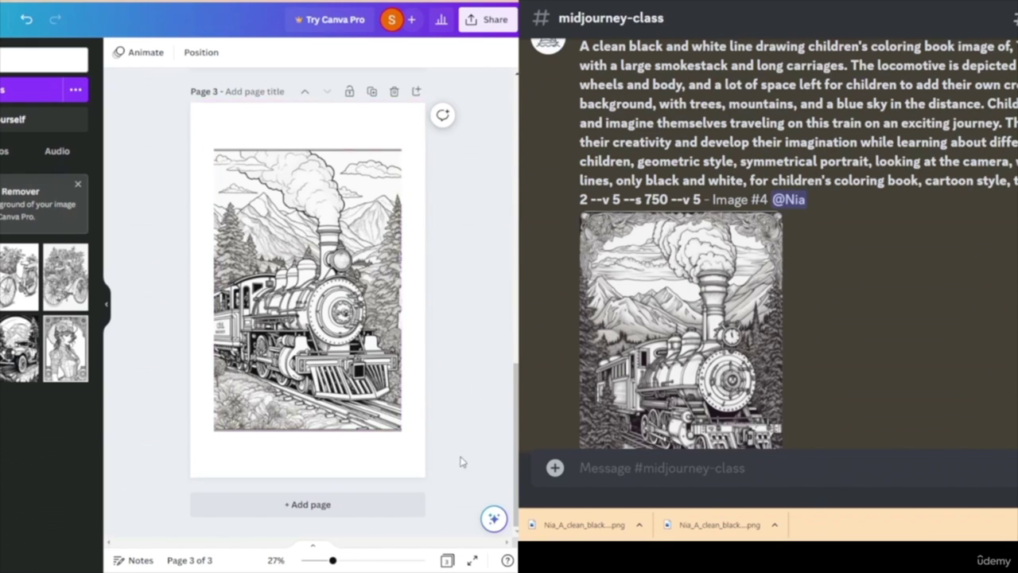
left_click(323, 509)
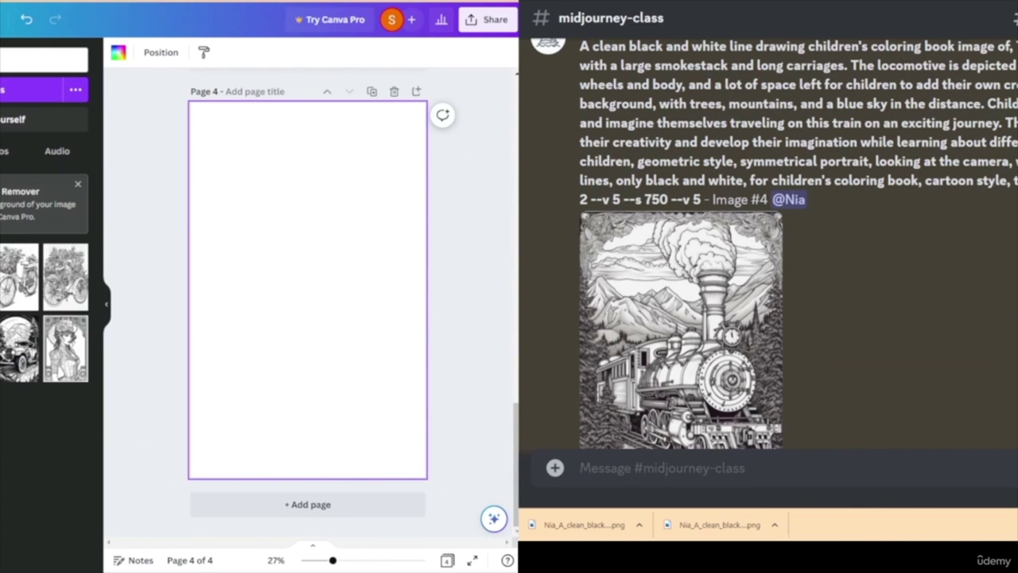
- Place the framed steam-train image on page 4, enlarge it to fill the page, and add page 5
left_click_drag(446, 334, 232, 178)
left_click_drag(289, 205, 314, 257)
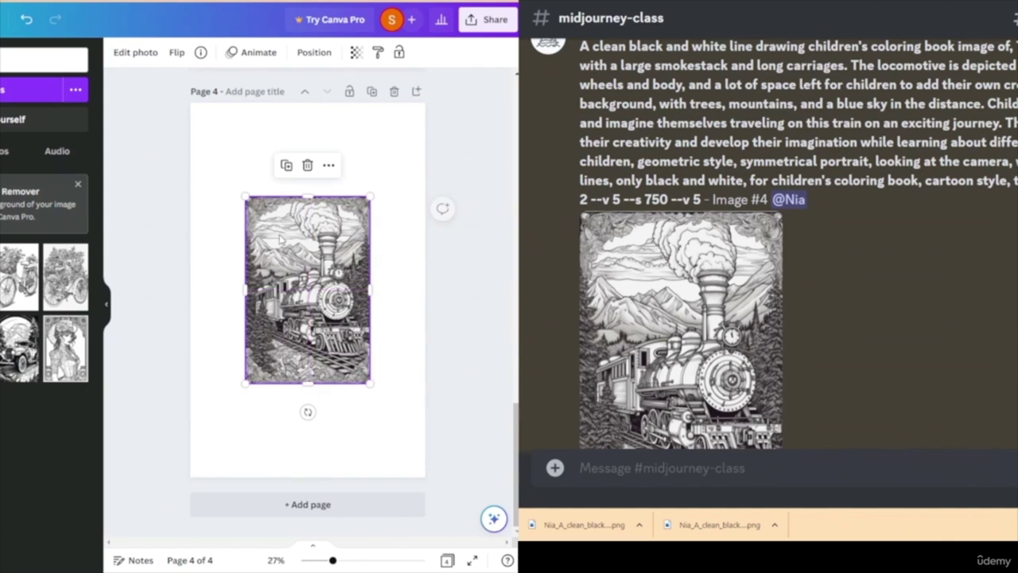
left_click_drag(246, 198, 205, 155)
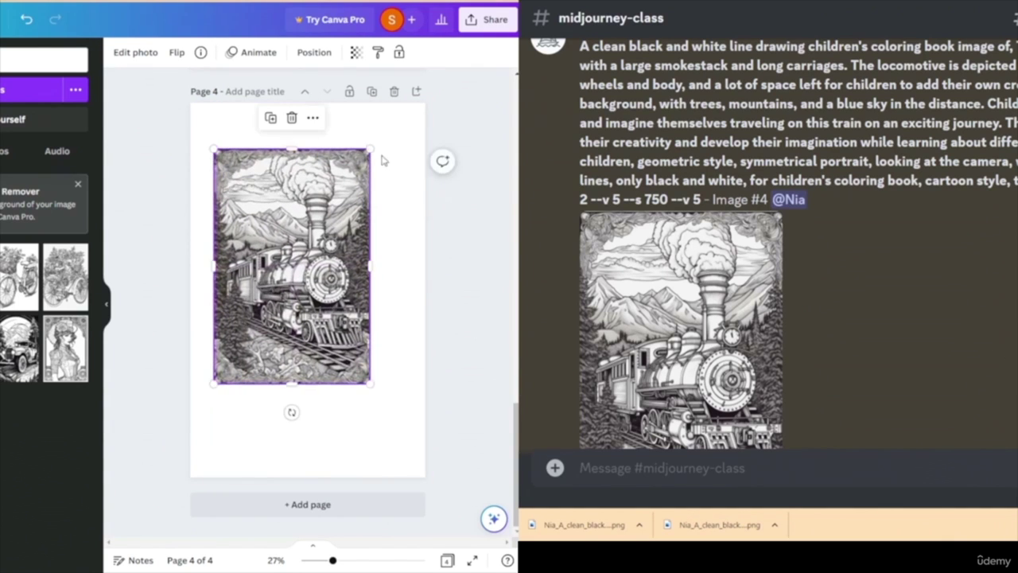
left_click_drag(370, 382, 408, 431)
left_click(472, 344)
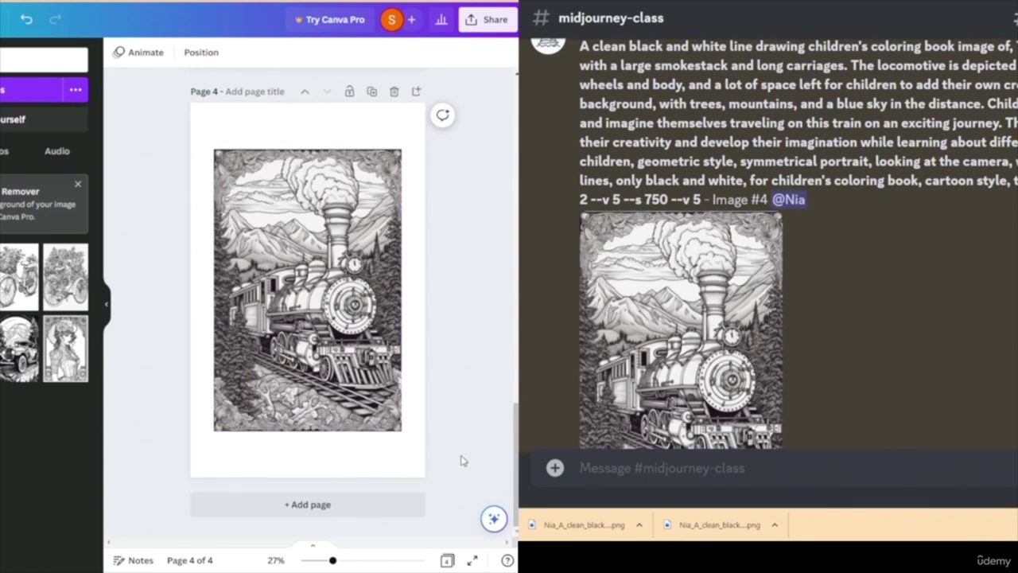
scroll(457, 347, "up", 10)
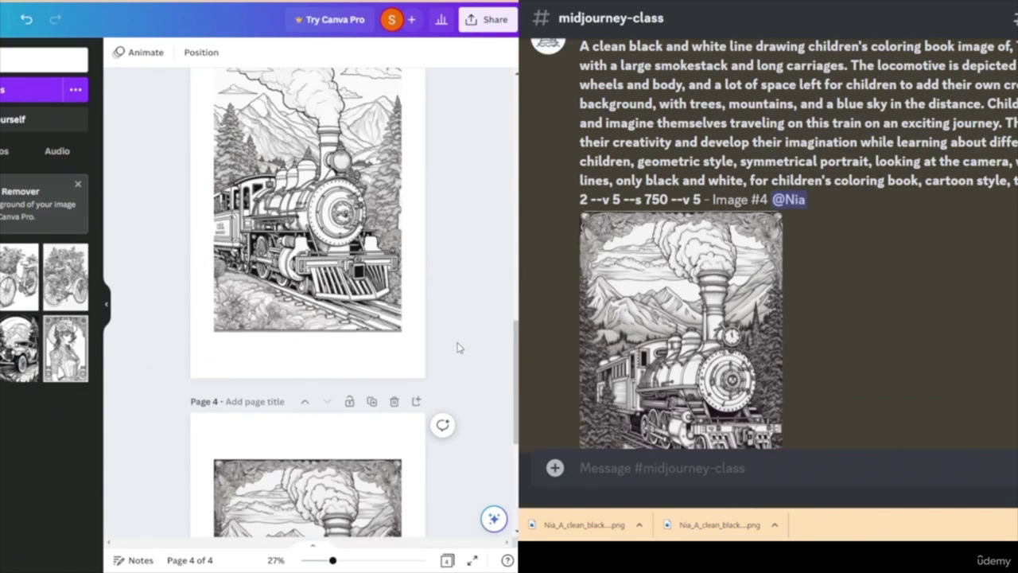
scroll(464, 347, "down", 10)
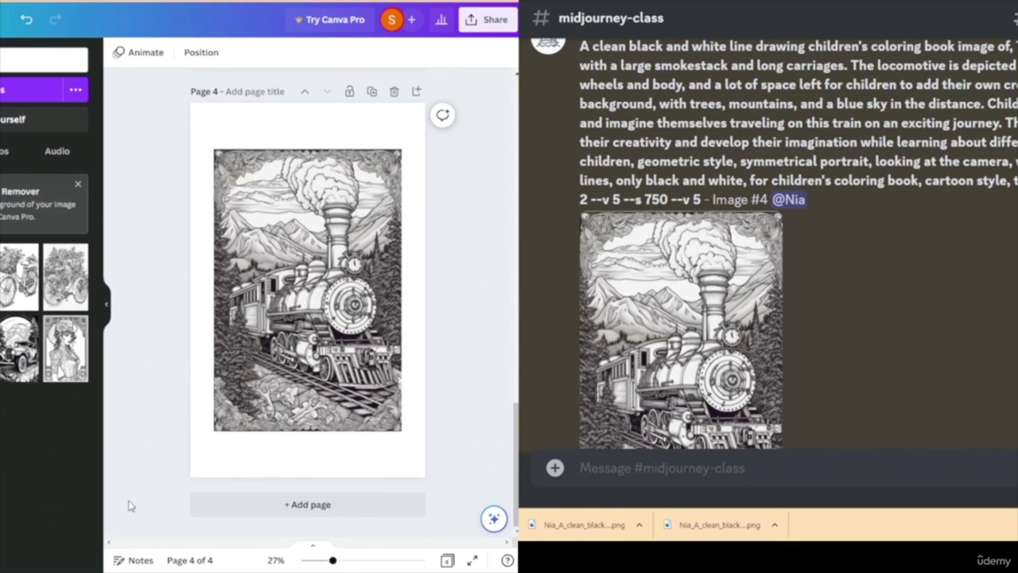
left_click(307, 504)
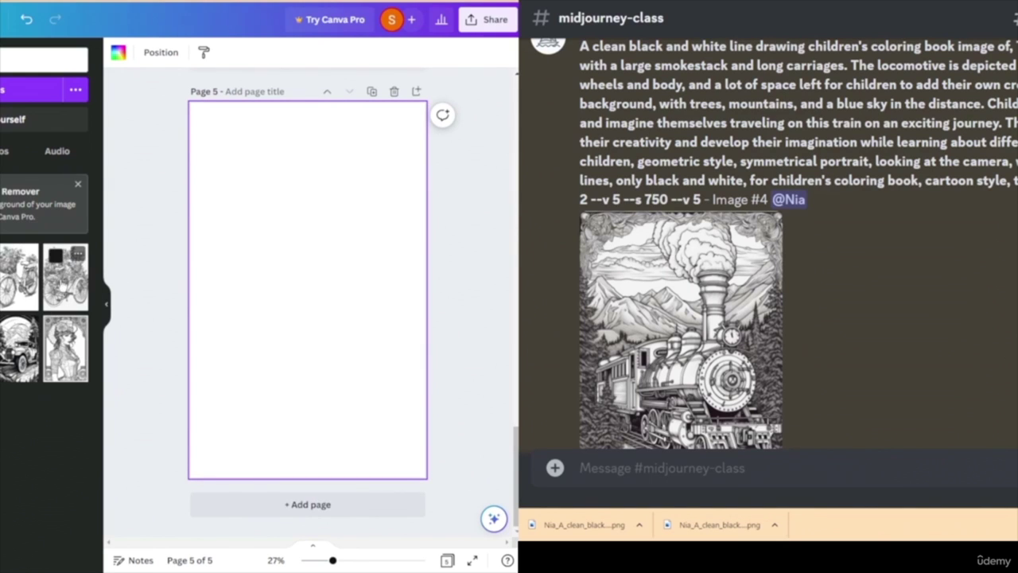
- Place the flower-basket bicycle image on page 5, stretch it to page size, and add page 6
left_click_drag(64, 294, 264, 228)
mouse_move(306, 255)
left_mouse_down()
mouse_move(283, 214)
mouse_move(306, 253)
mouse_move(306, 282)
mouse_move(306, 270)
left_mouse_up()
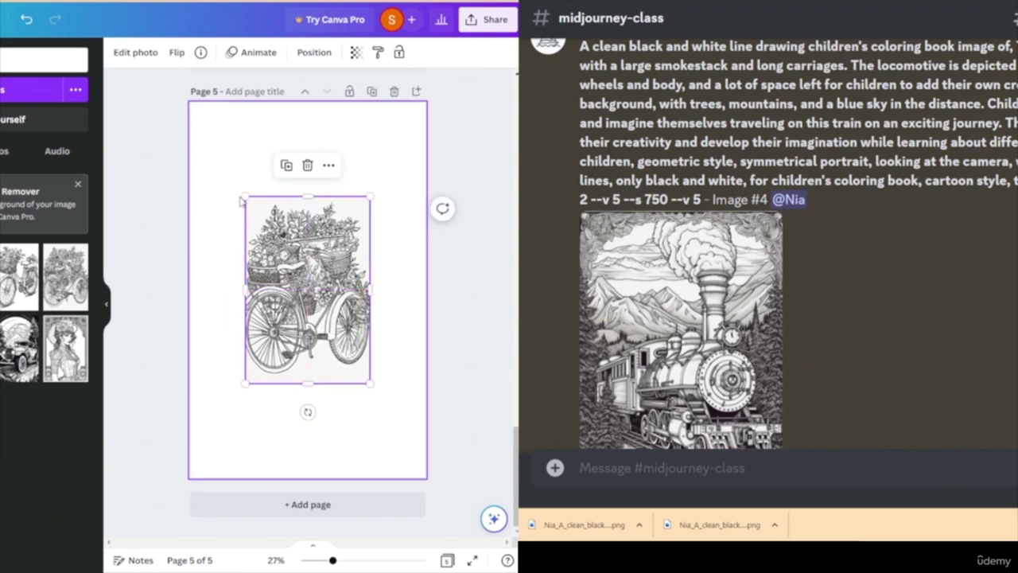
left_click_drag(246, 196, 213, 150)
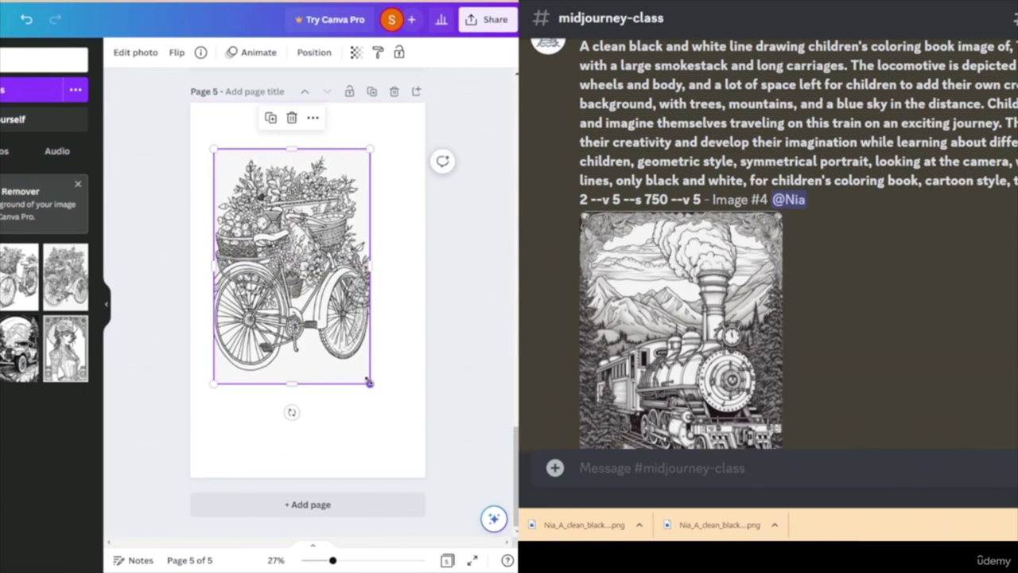
left_click_drag(369, 382, 401, 430)
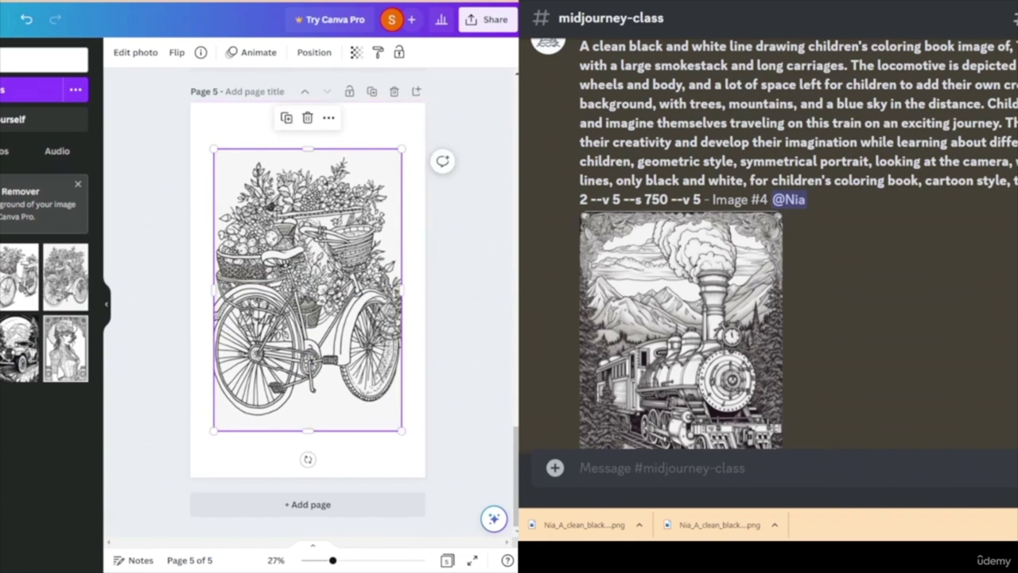
left_click(465, 299)
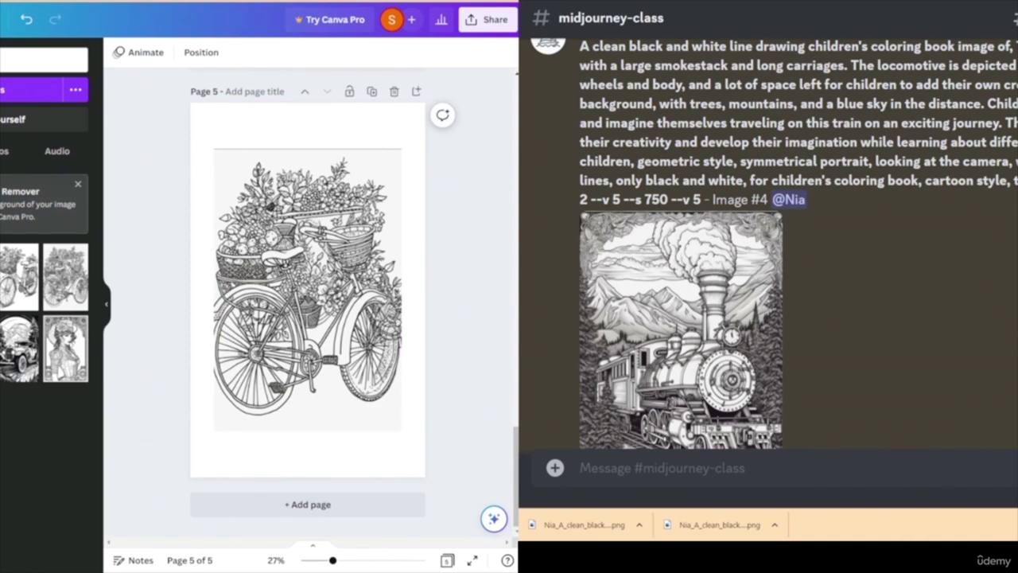
left_click(275, 509)
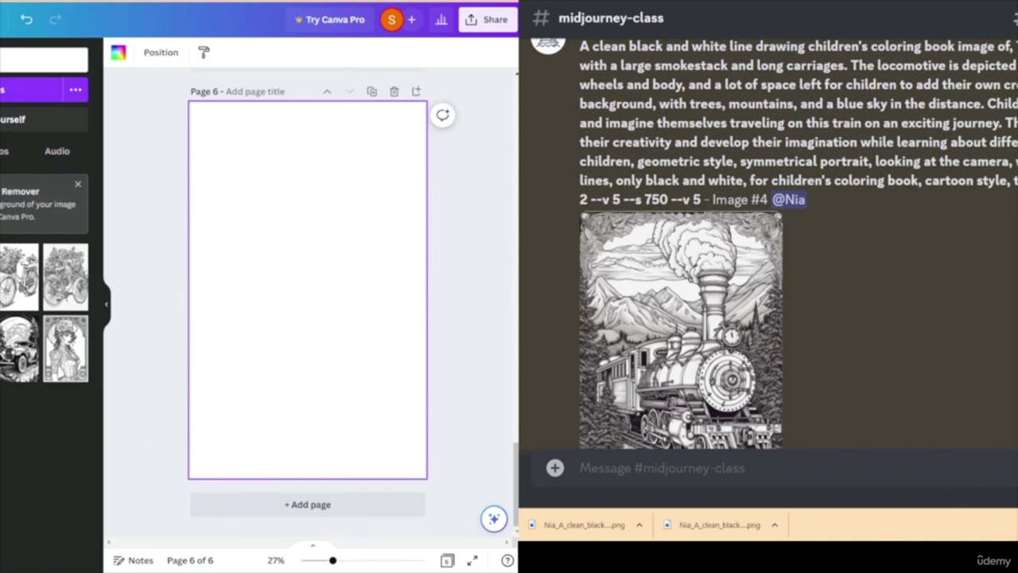
- Drag a bicycle image from Uploads onto Page 6 and adjust its position
left_click_drag(70, 296, 309, 255)
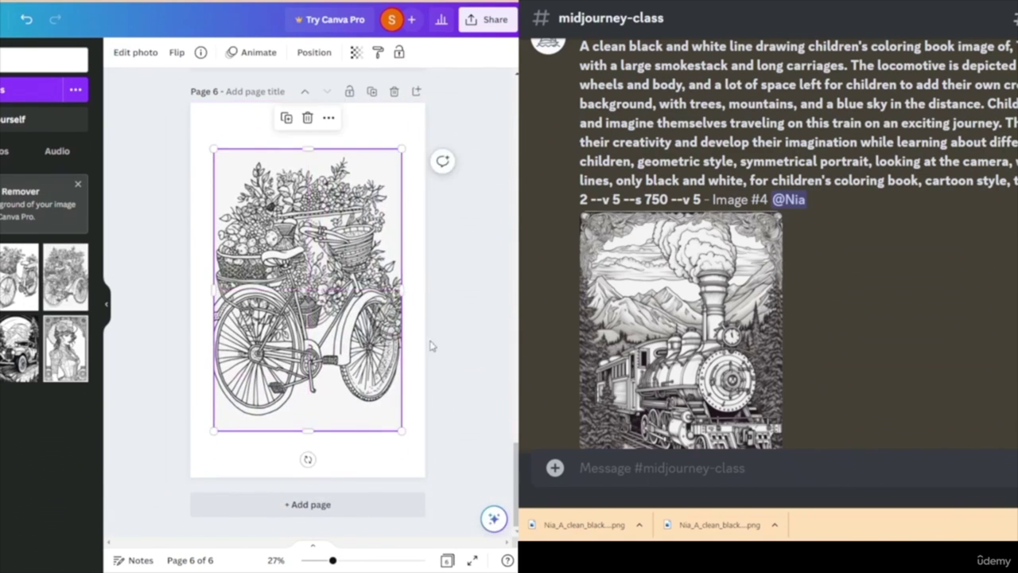
left_click_drag(352, 351, 347, 338)
scroll(480, 357, "up", 6)
scroll(469, 372, "down", 5)
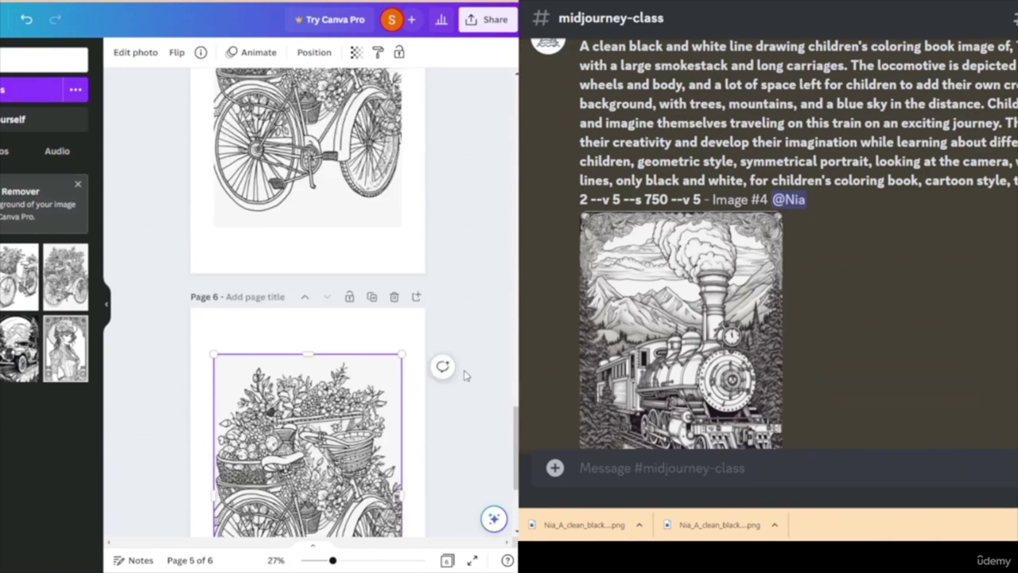
scroll(467, 375, "up", 5)
scroll(466, 376, "down", 4)
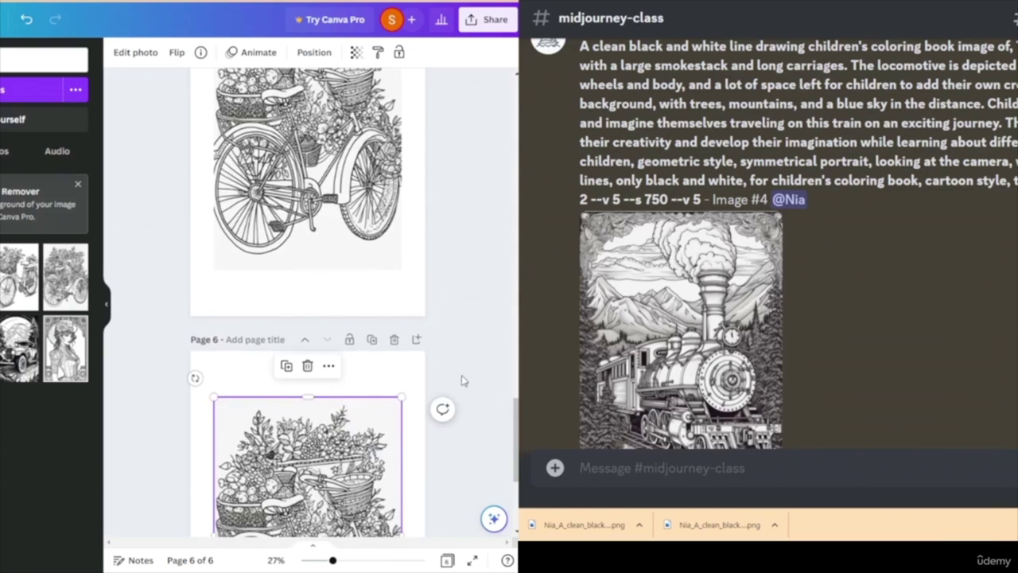
scroll(467, 311, "down", 4)
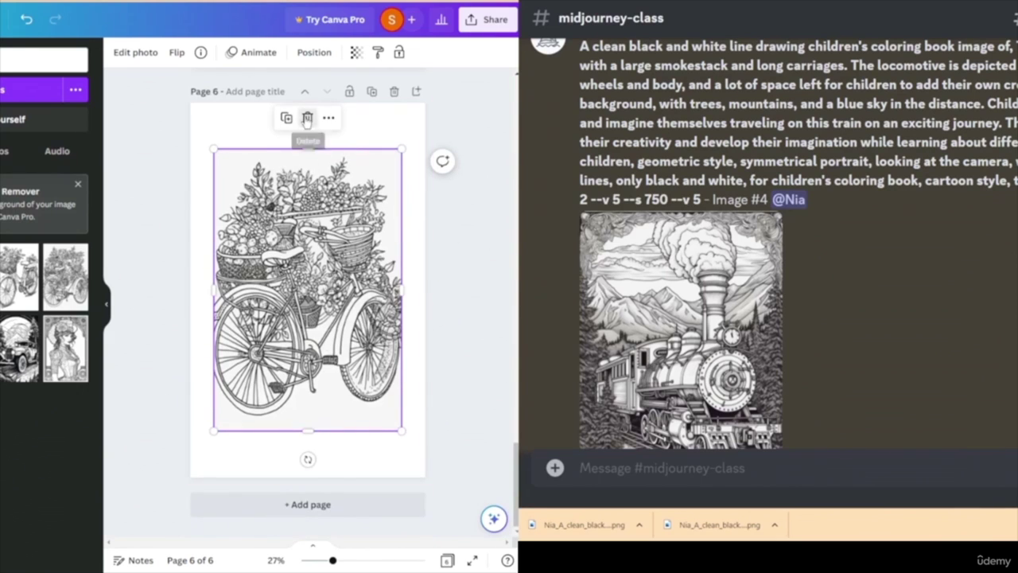
- Delete the old Page 6 picture and place the shopfront bicycle-with-basket drawing, enlarged to fill the page
left_click(307, 117)
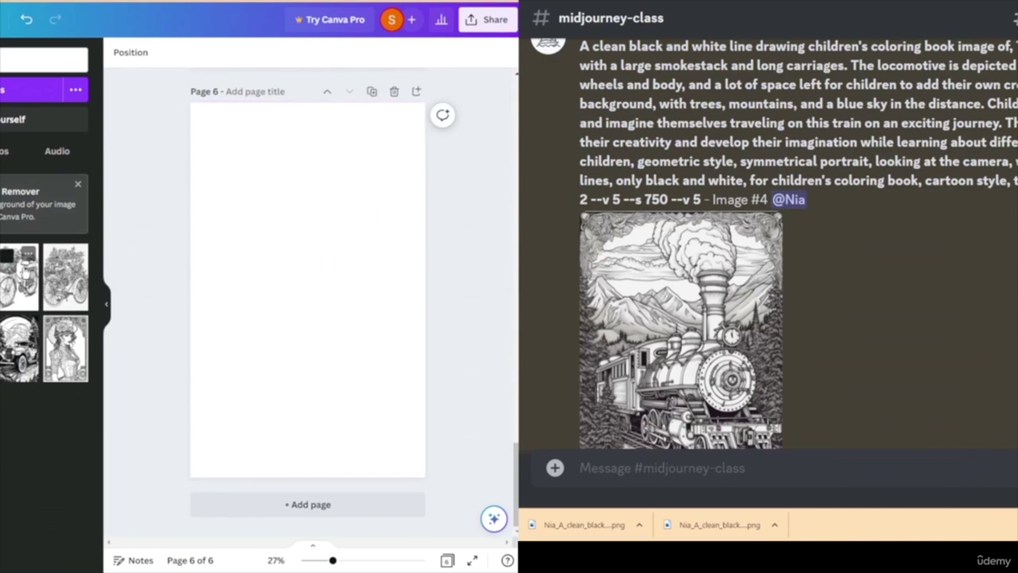
left_click_drag(19, 274, 293, 276)
key("Escape")
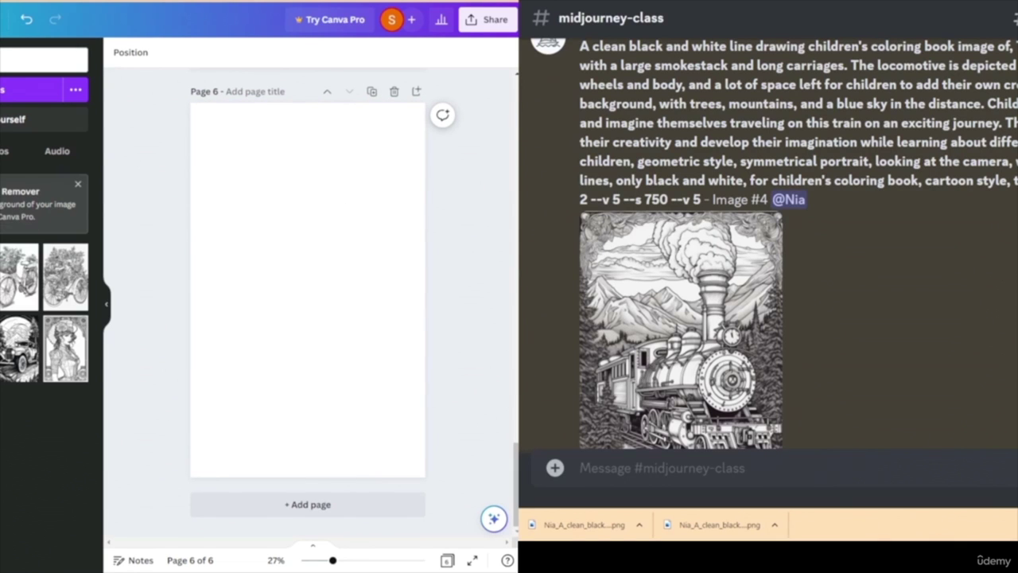
left_click_drag(19, 274, 284, 286)
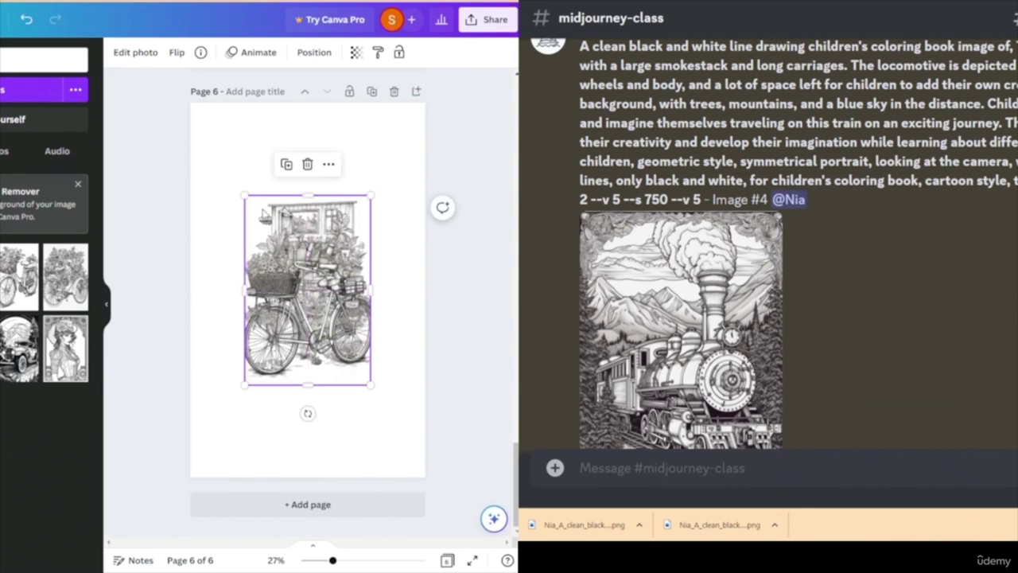
left_click_drag(243, 195, 213, 148)
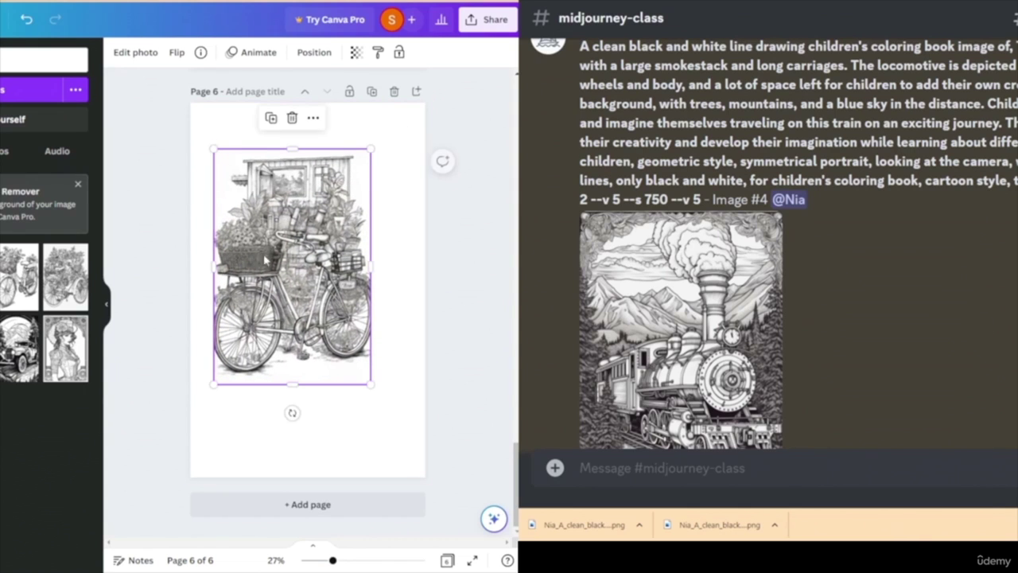
left_click_drag(370, 386, 403, 431)
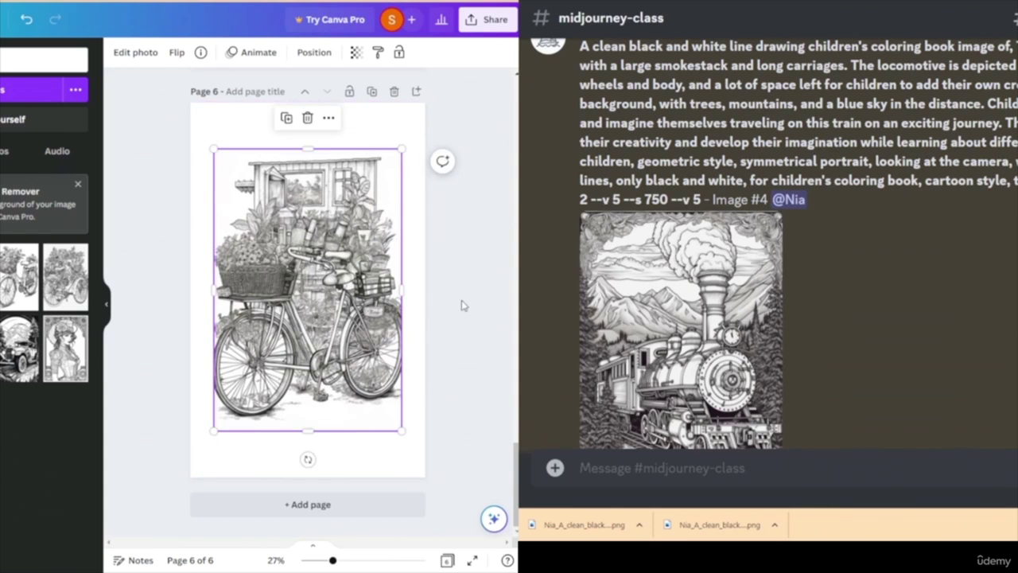
left_click(446, 428)
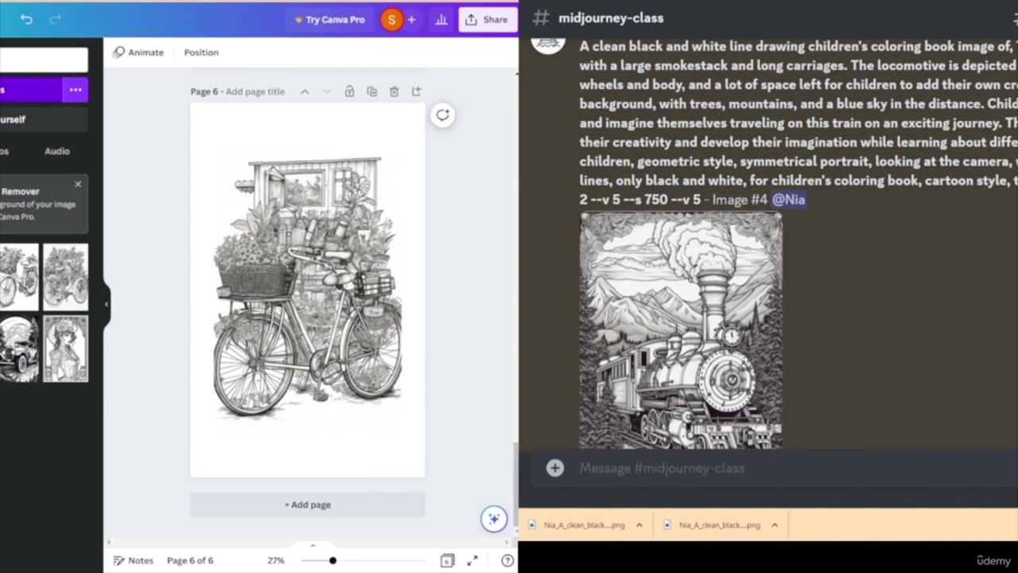
scroll(919, 362, "up", 15)
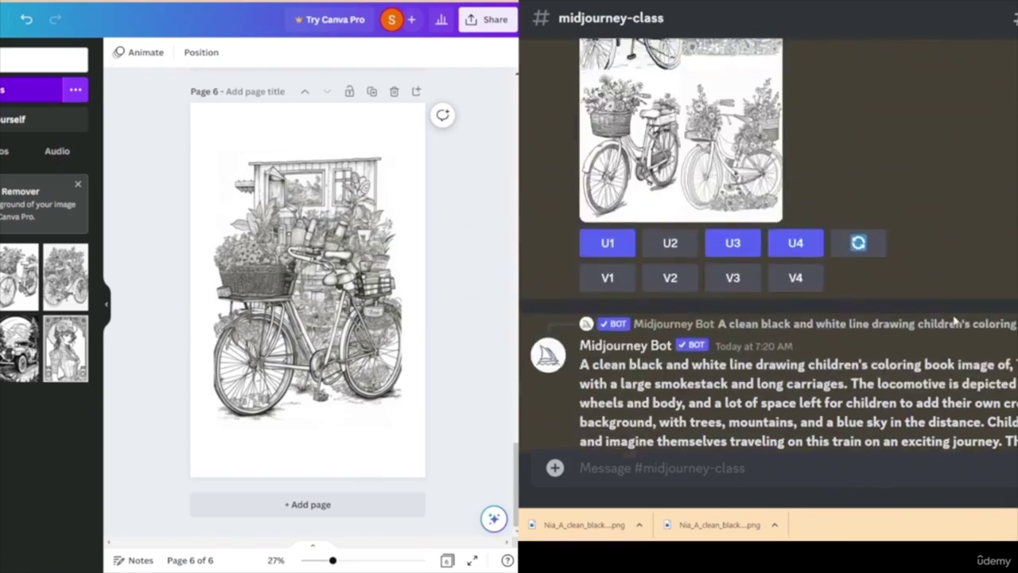
scroll(883, 207, "up", 10)
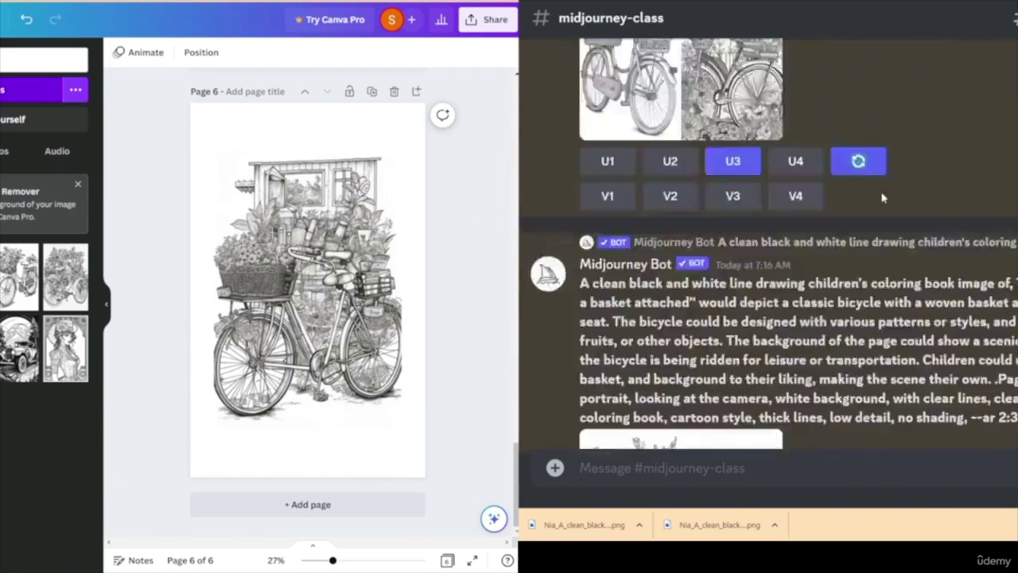
- Open the finished airplane upscales, including Image #3, at full size to save them
scroll(874, 191, "up", 15)
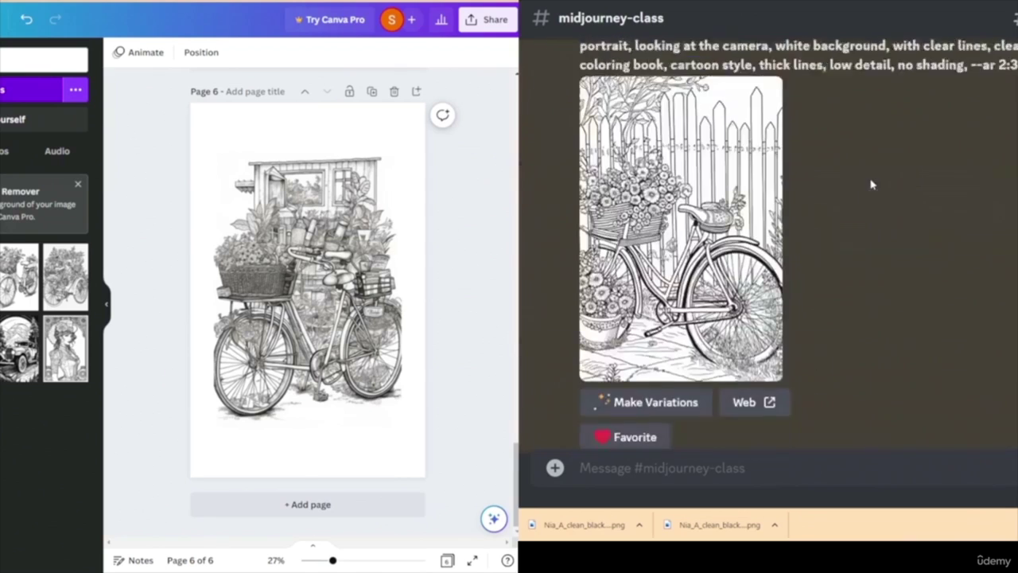
scroll(871, 184, "down", 5)
scroll(870, 183, "up", 6)
scroll(929, 215, "up", 2)
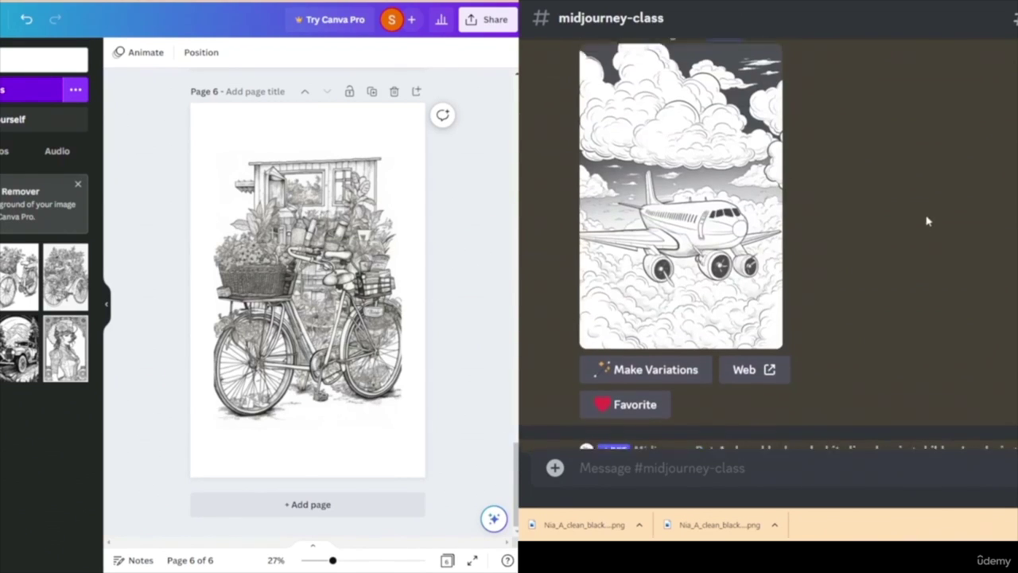
left_click(700, 285)
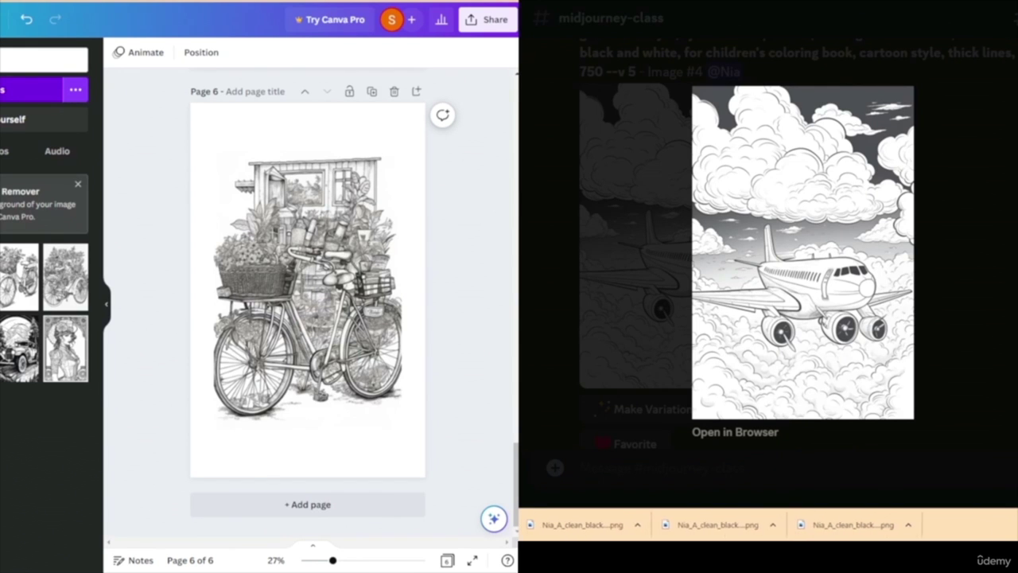
key("Escape")
scroll(768, 243, "down", 5)
scroll(779, 319, "up", 3)
scroll(780, 318, "down", 4)
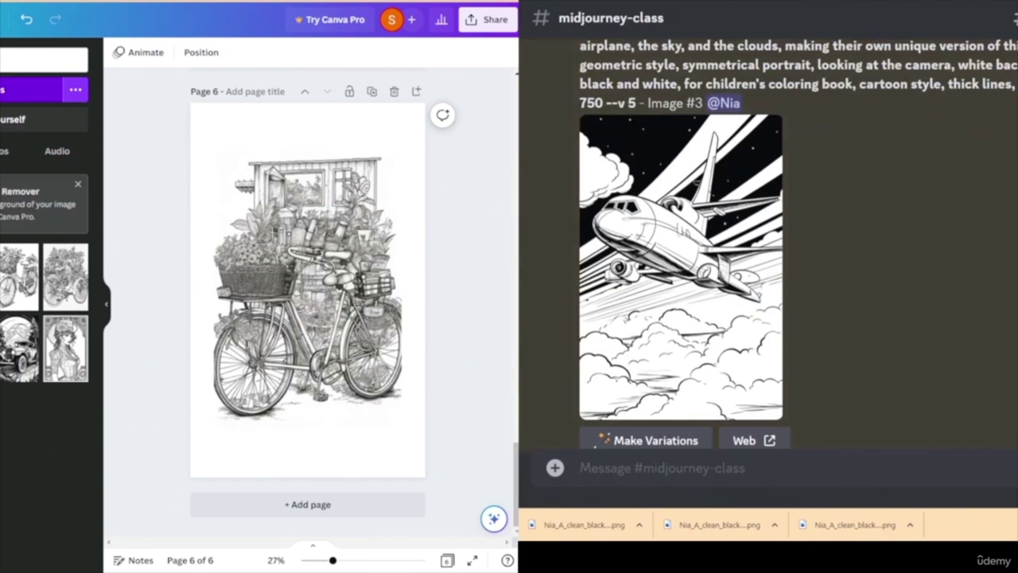
left_click(700, 306)
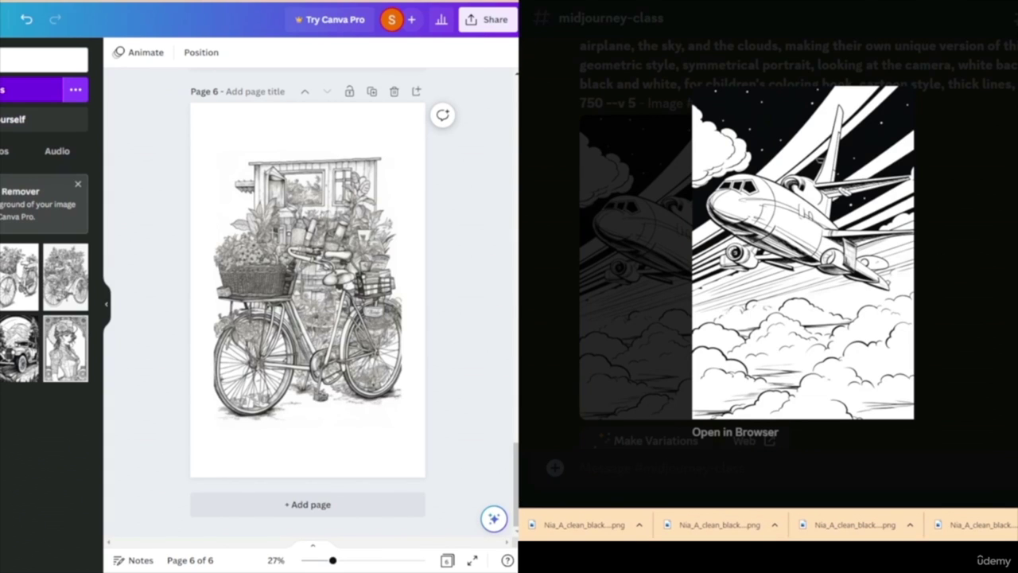
left_click(688, 318)
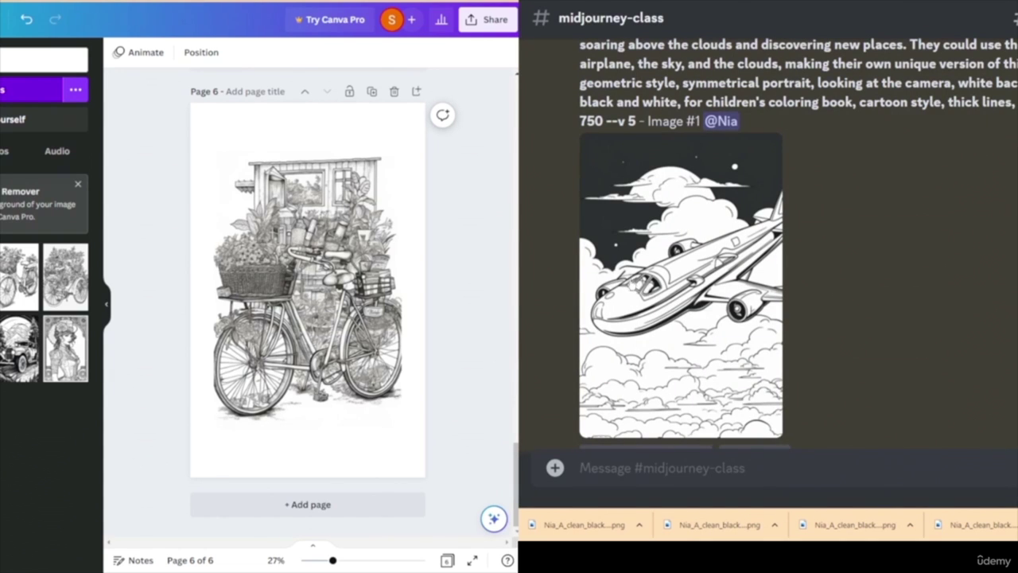
scroll(644, 281, "up", 15)
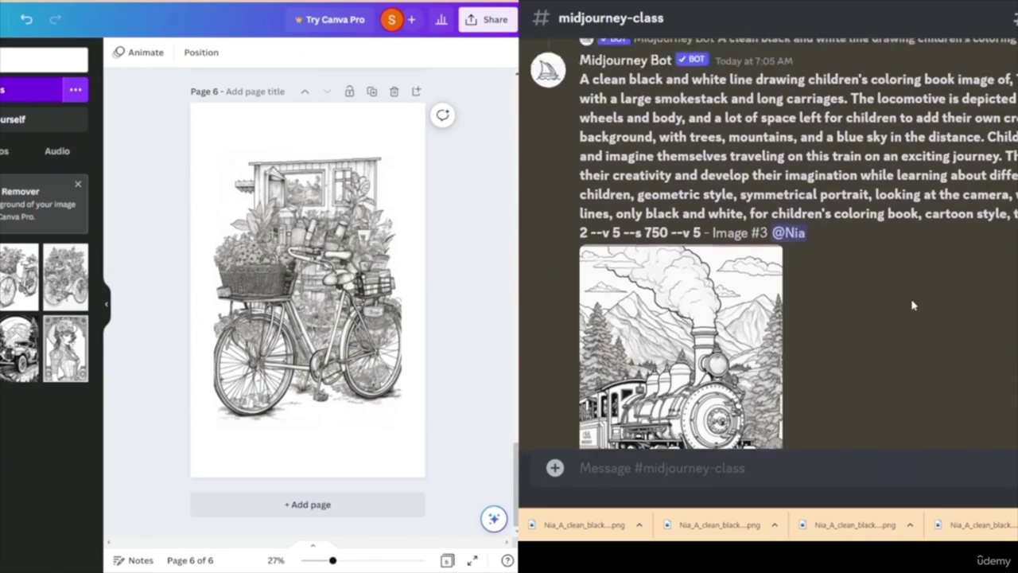
scroll(898, 298, "down", 10)
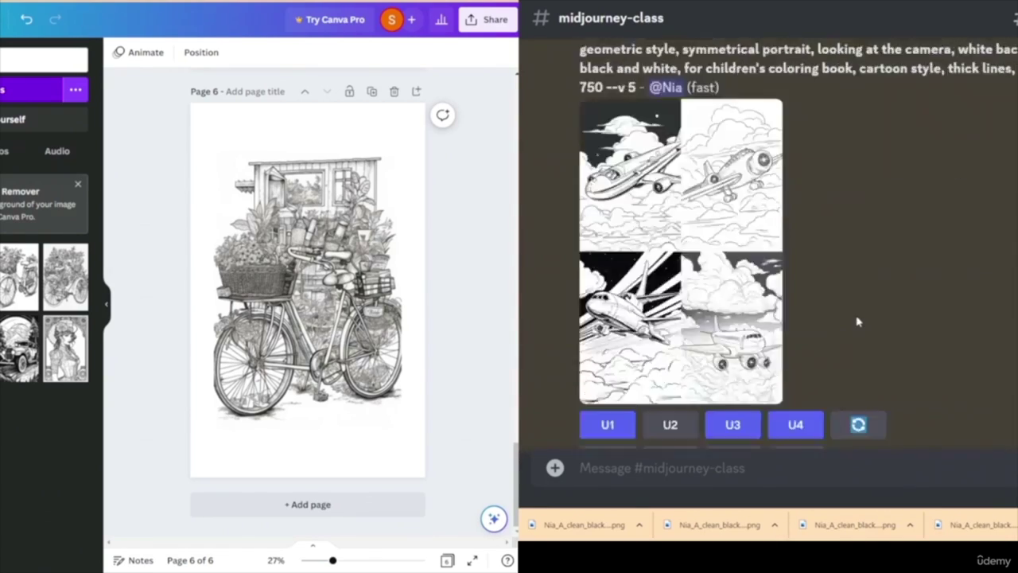
scroll(883, 311, "down", 5)
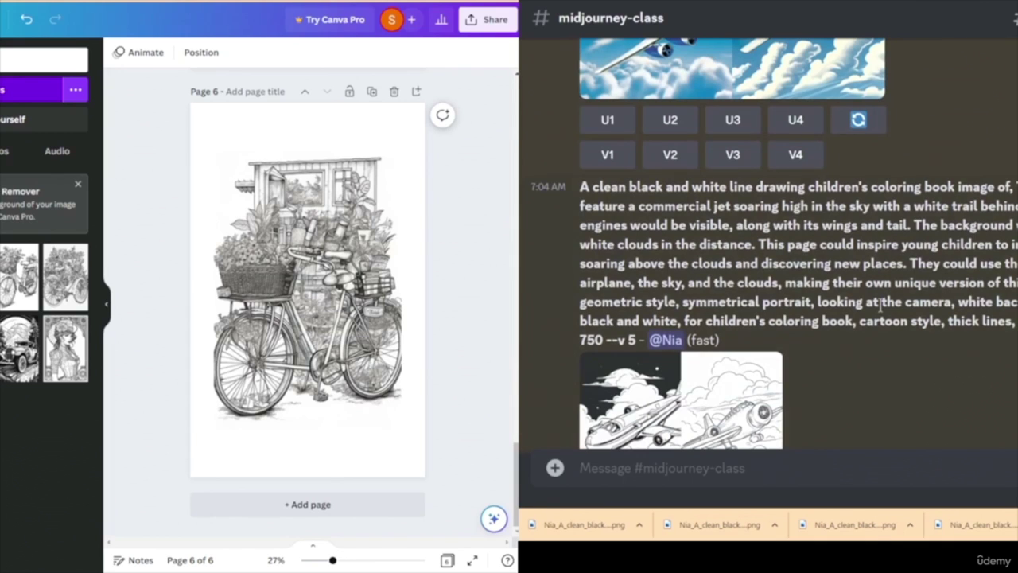
scroll(880, 303, "down", 5)
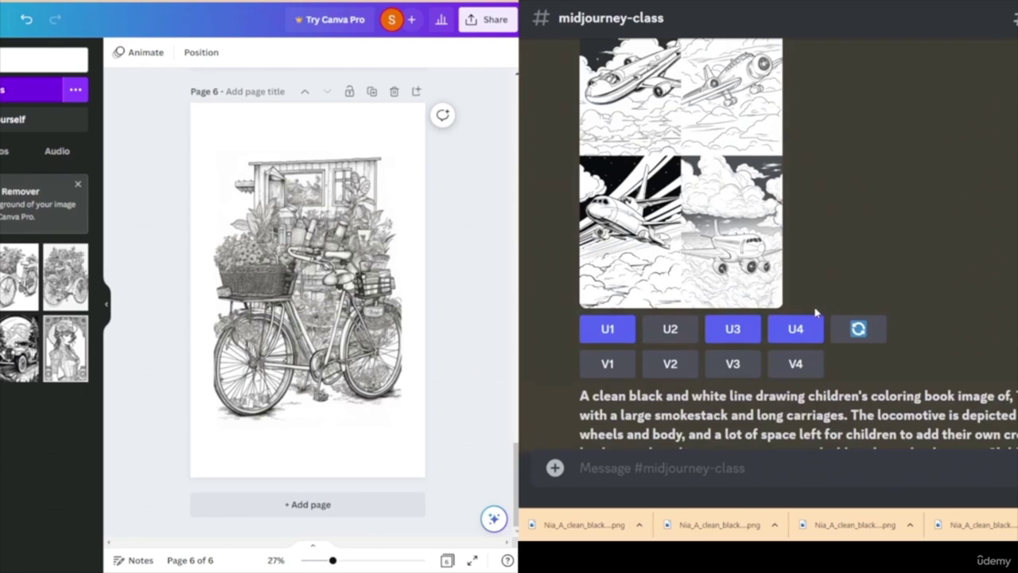
- Re-roll the airplane prompt and jump to the new generating airplane grid
left_click(844, 335)
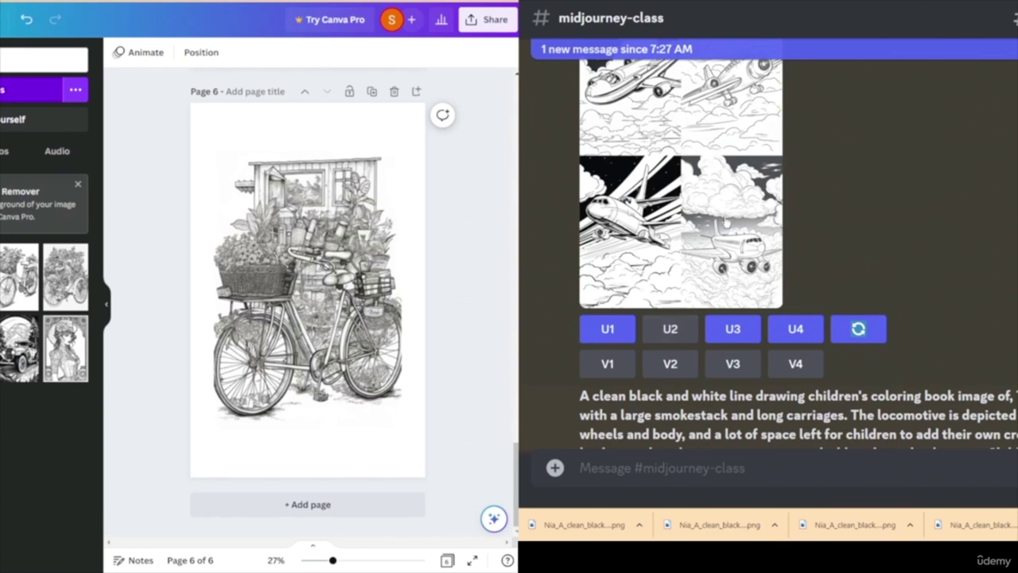
scroll(1011, 254, "down", 10)
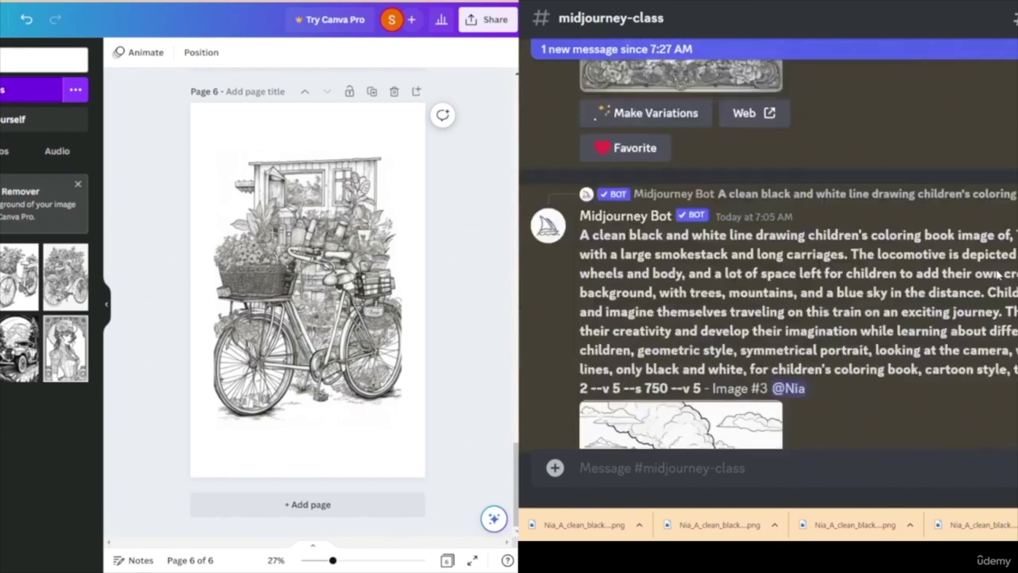
scroll(998, 266, "down", 10)
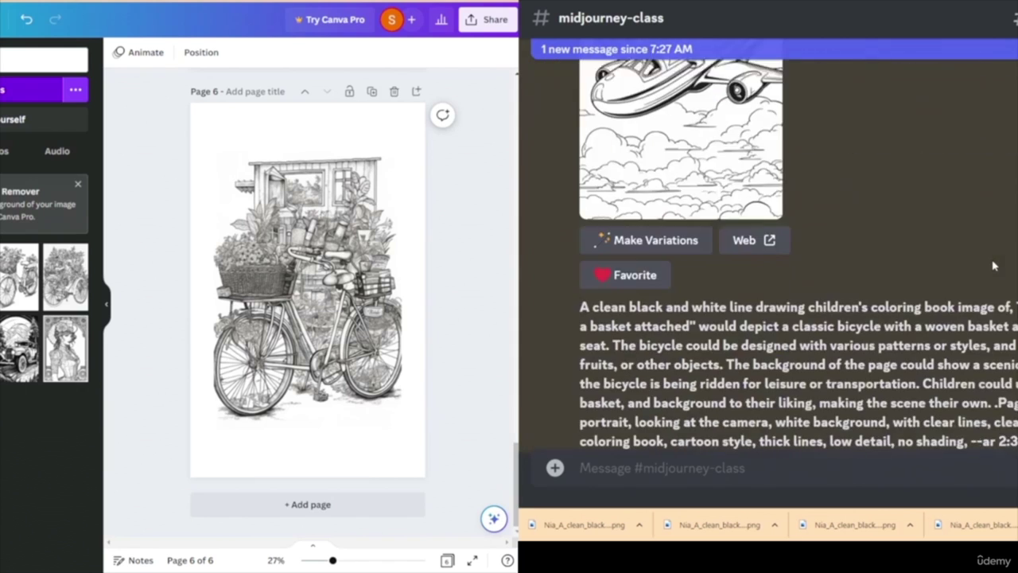
scroll(994, 265, "up", 6)
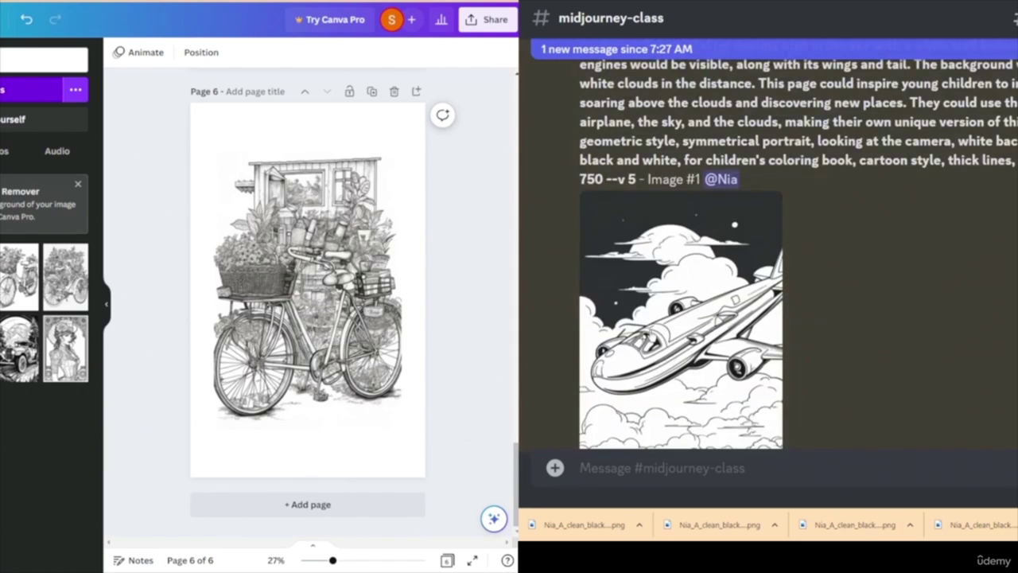
scroll(957, 315, "down", 8)
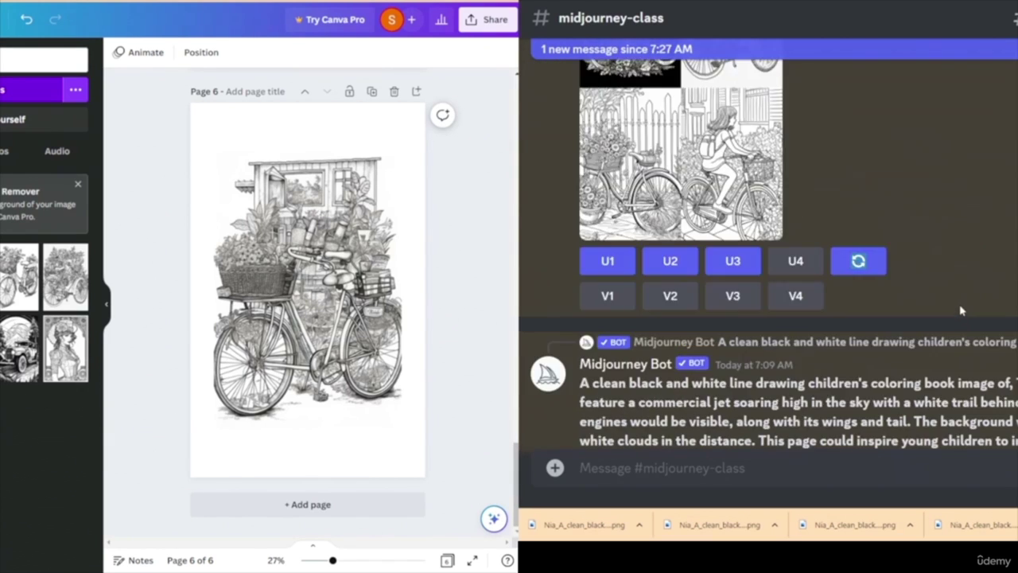
scroll(953, 305, "down", 8)
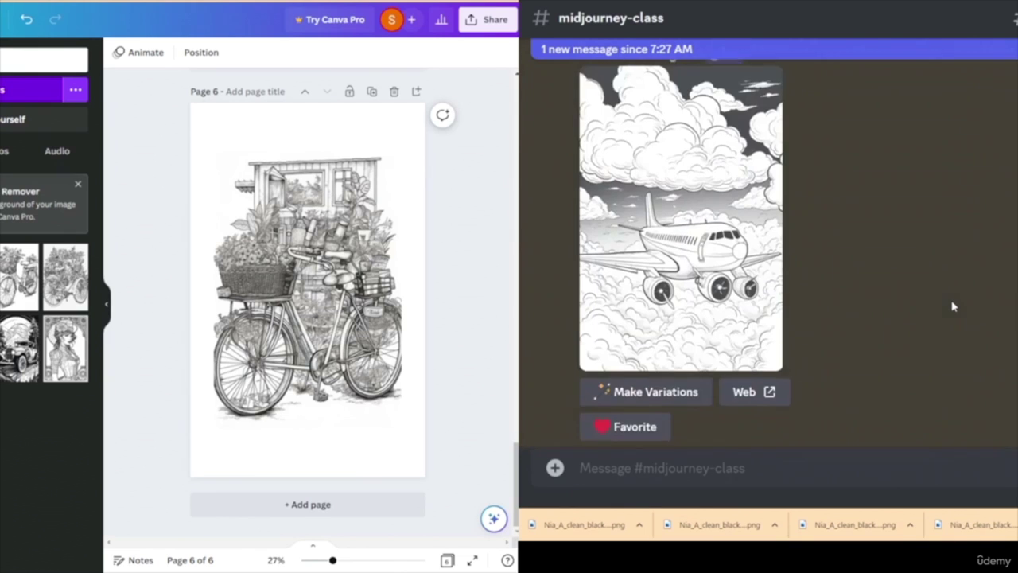
scroll(952, 301, "down", 10)
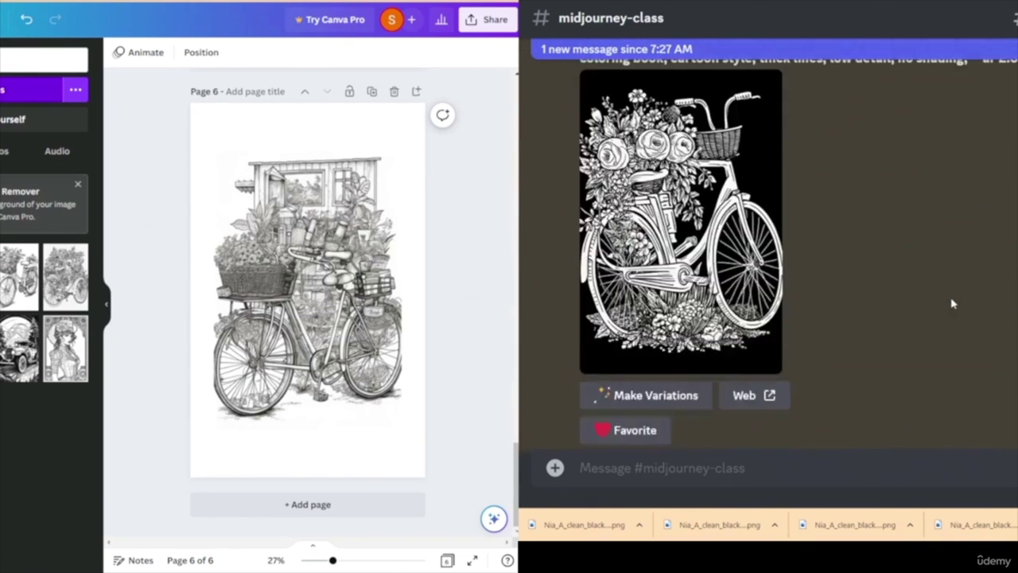
left_click(589, 55)
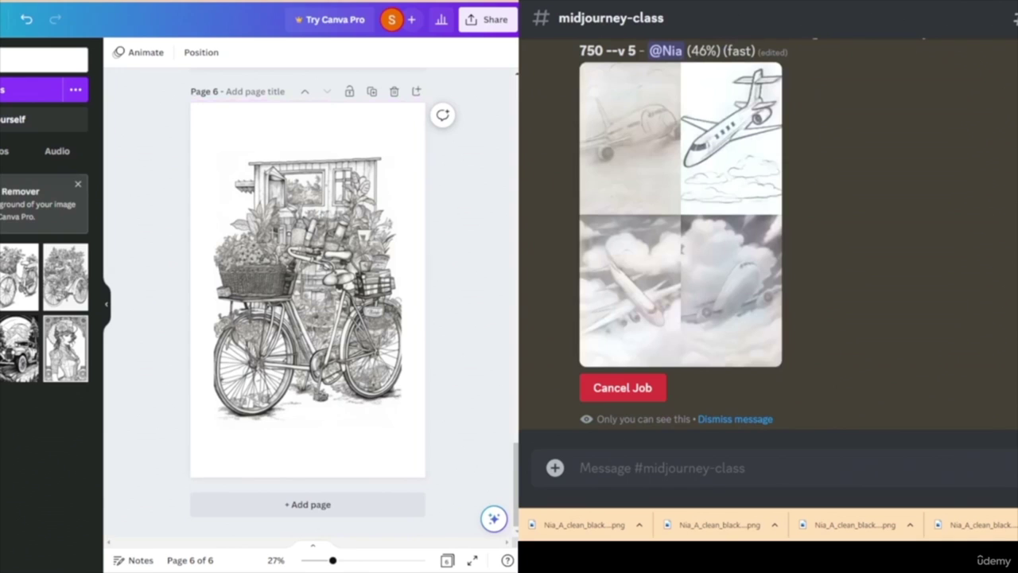
- In ChatGPT, turn the Boat description into a full sailboat coloring-page prompt and copy it
key("alt+Tab")
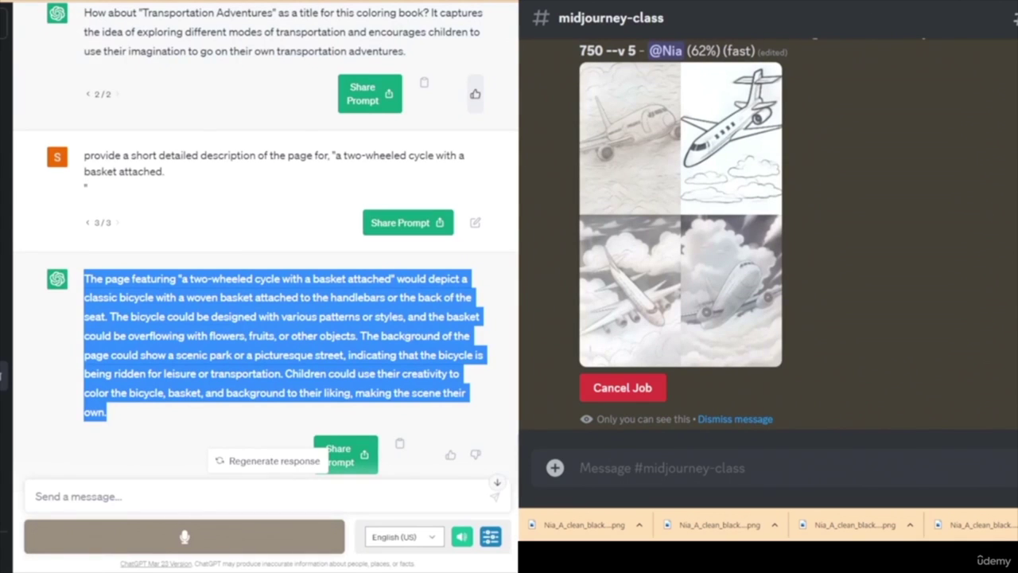
scroll(217, 239, "up", 4)
scroll(217, 237, "up", 2)
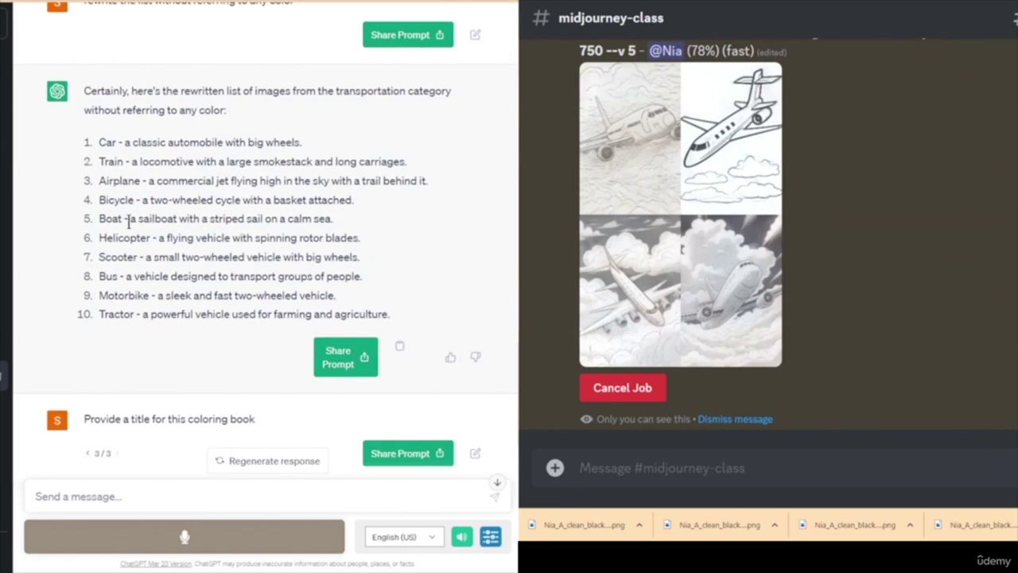
left_click_drag(99, 218, 339, 231)
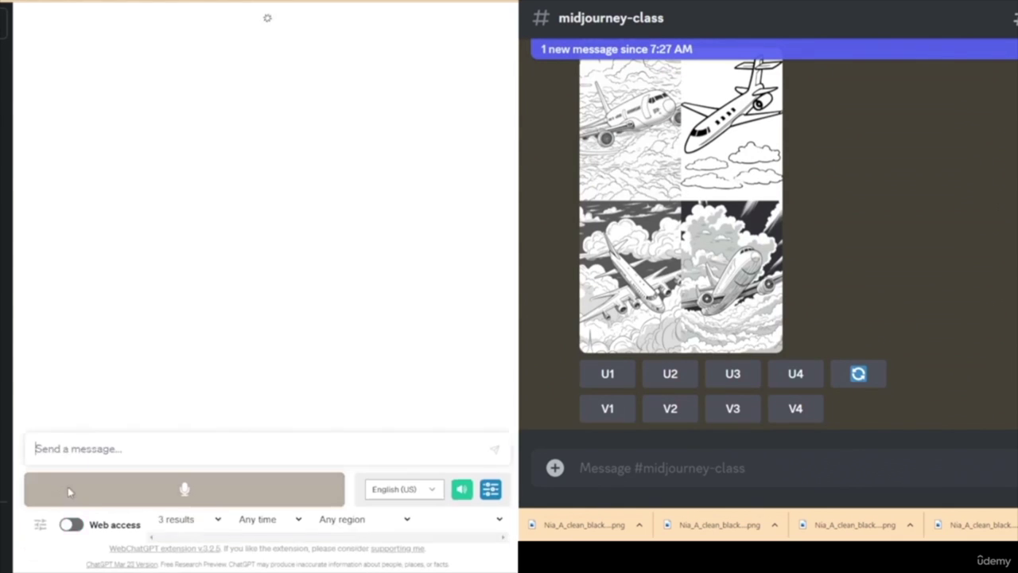
type("Boat - a sailboat with a striped sail on a calm sea.")
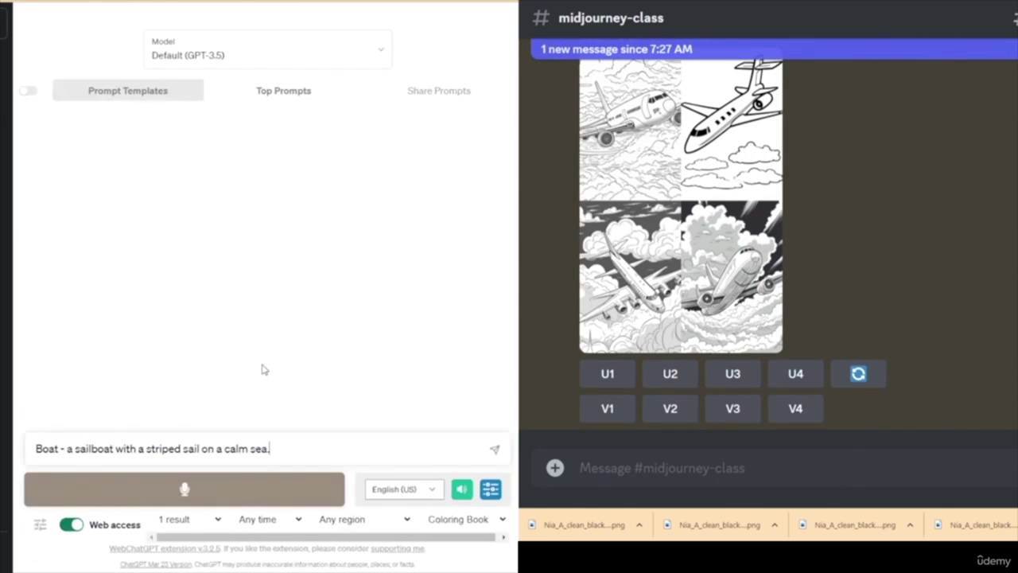
key("Return")
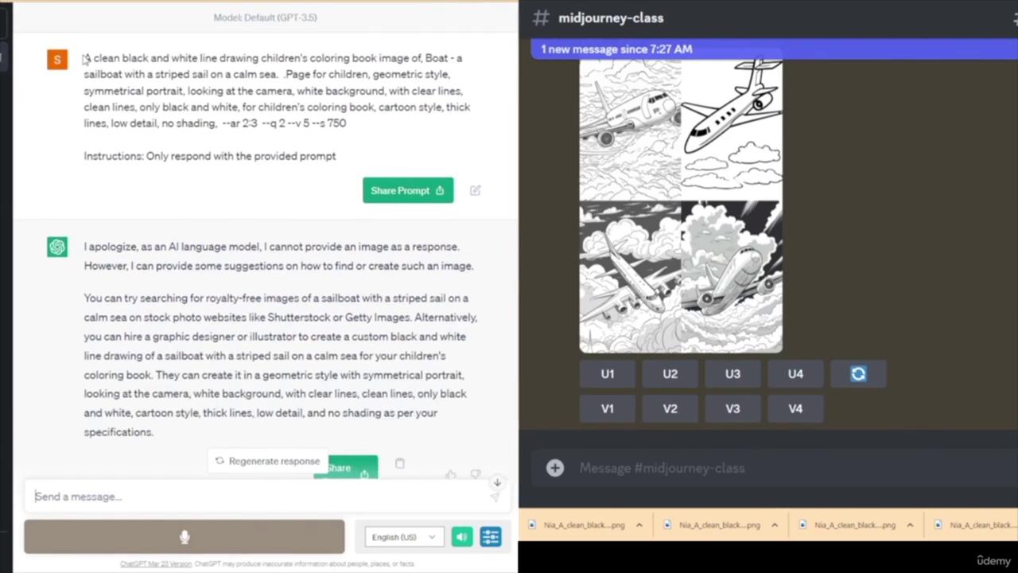
left_click_drag(86, 58, 387, 139)
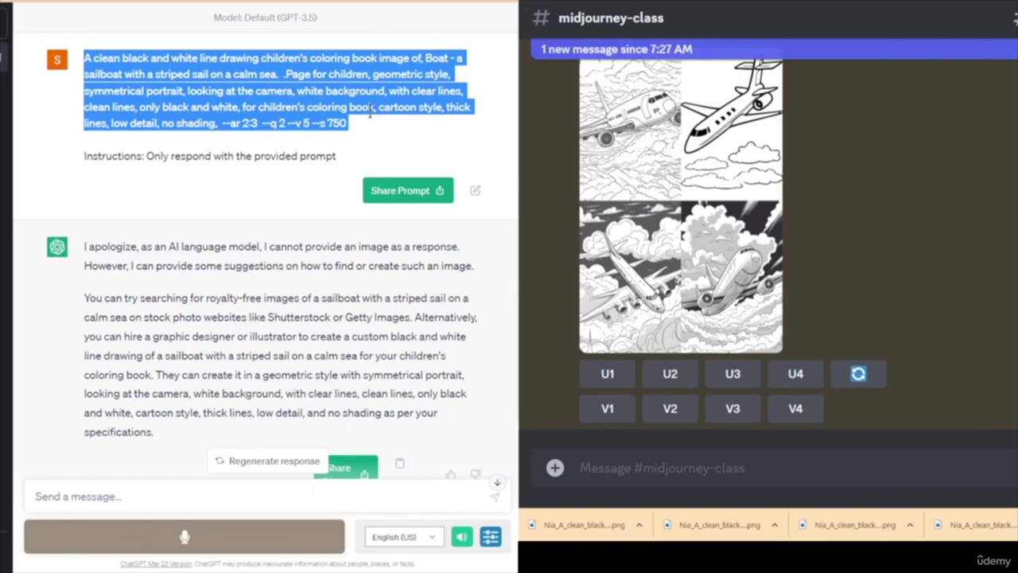
- Submit the Boat prompt to Midjourney with /imagine in the midjourney-class channel
left_click(727, 471)
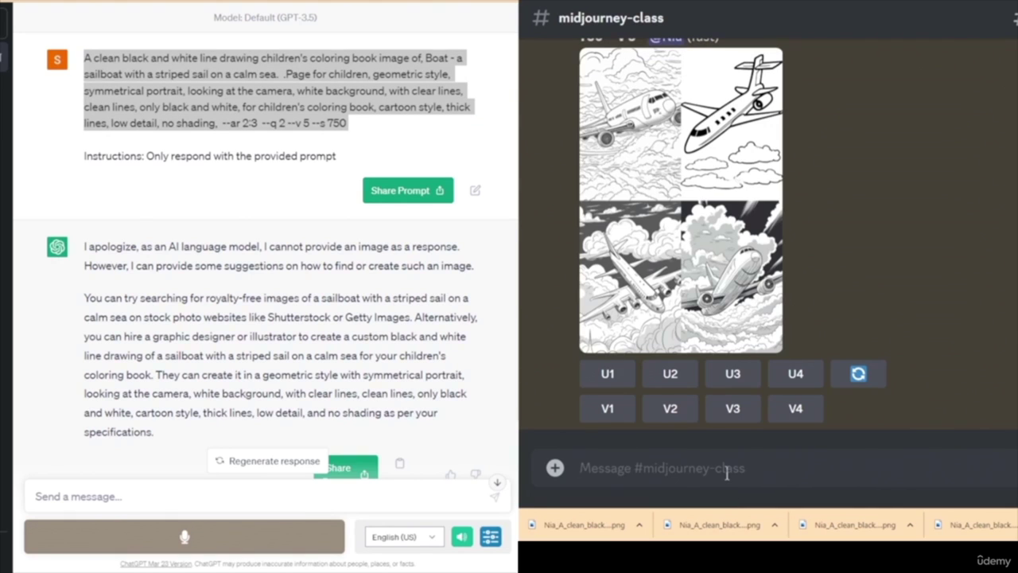
type("/")
key("Return")
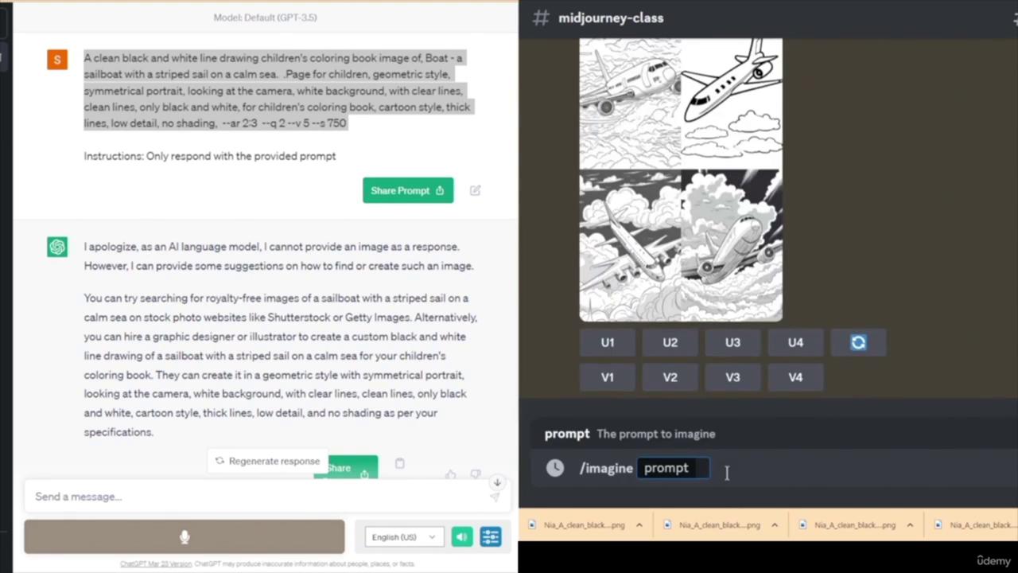
type("A clean black and white line drawing children's coloring book image of, Boat - a sailboat with a striped sail on a calm sea.  .Page for children, geometric style, symmetrical portrait, looking at the camera, white background, with clear lines, clean lines, only black and white, for children's coloring book, cartoon style, thick lines, low detail, no shading,  --ar 2:3  --q 2 --v 5 --s 750")
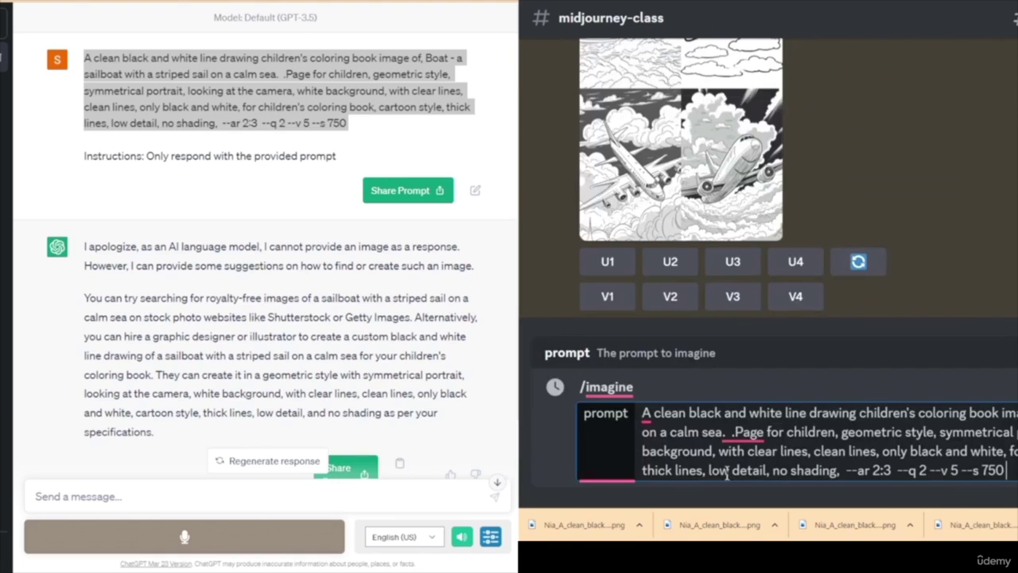
key("Return")
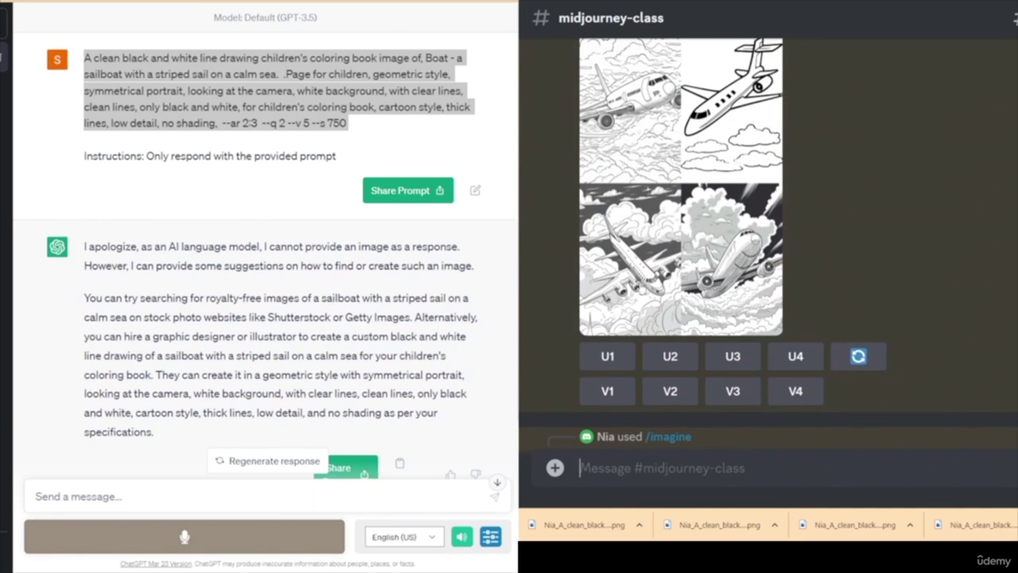
- Upscale airplane images U1 and U4 from the four-image grid
left_click(607, 356)
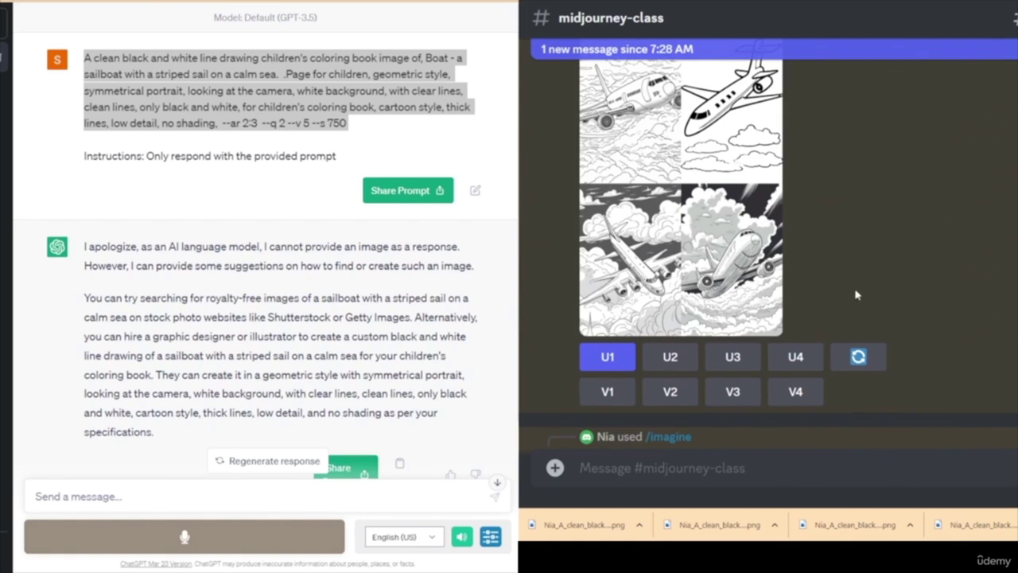
left_click(795, 356)
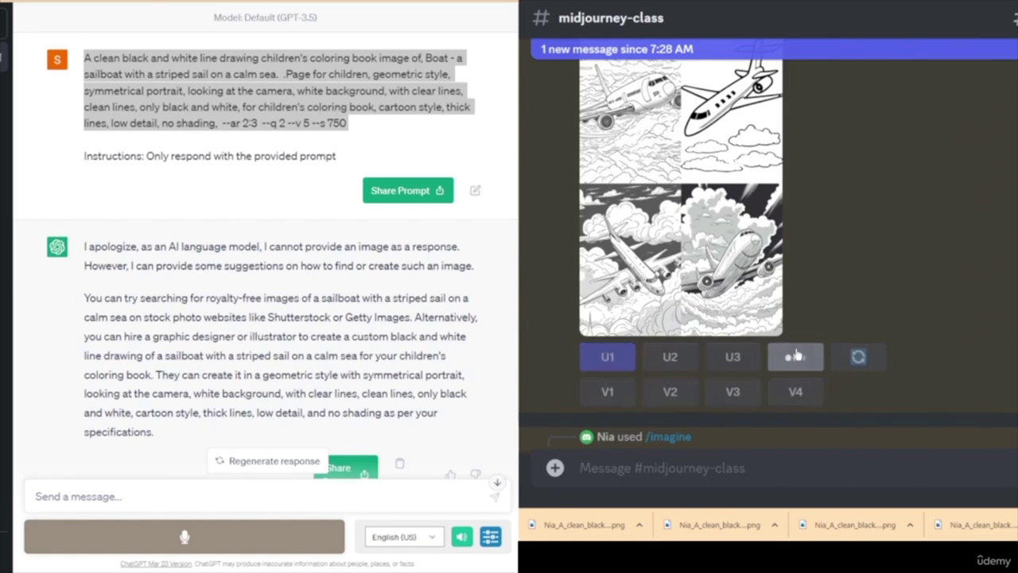
scroll(969, 239, "down", 10)
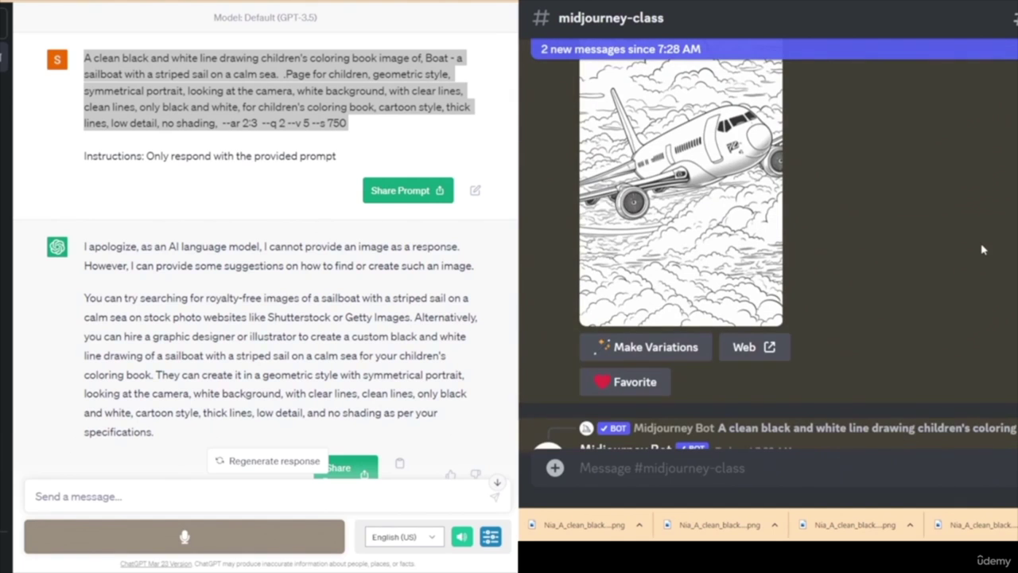
scroll(983, 250, "down", 5)
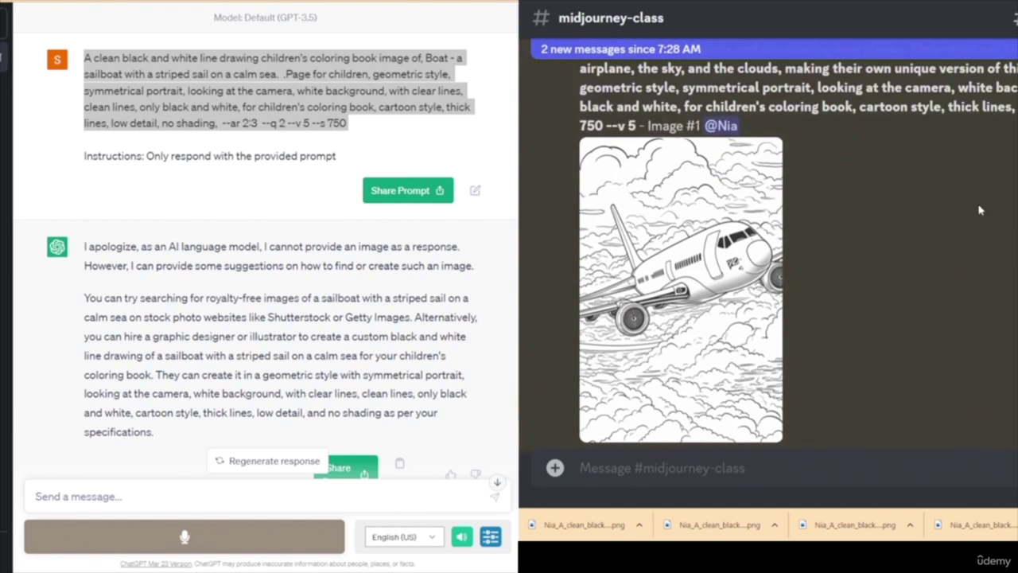
- Preview both upscaled airplane images at full size, then close the previews
left_click(701, 284)
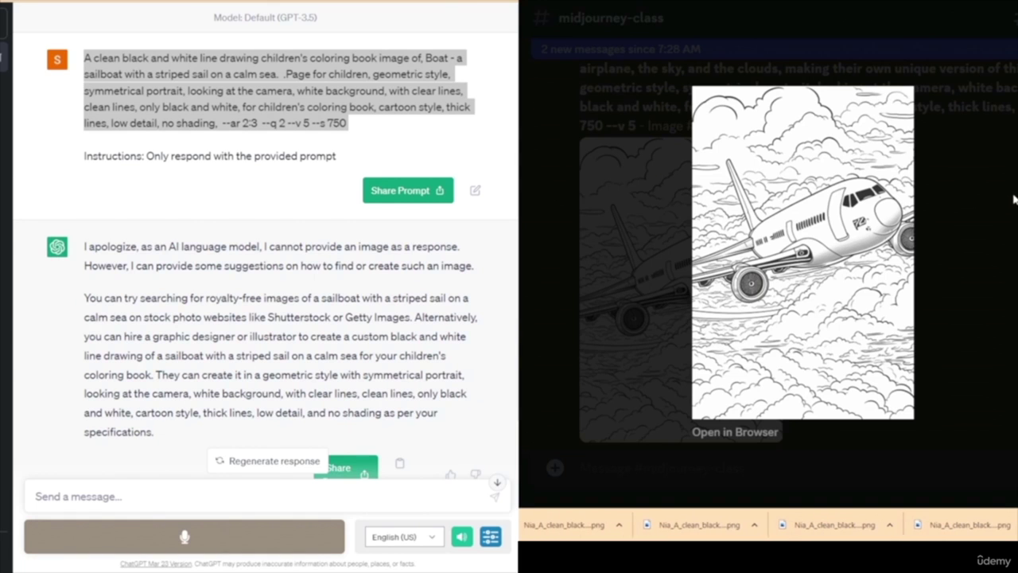
key("Escape")
scroll(764, 238, "down", 10)
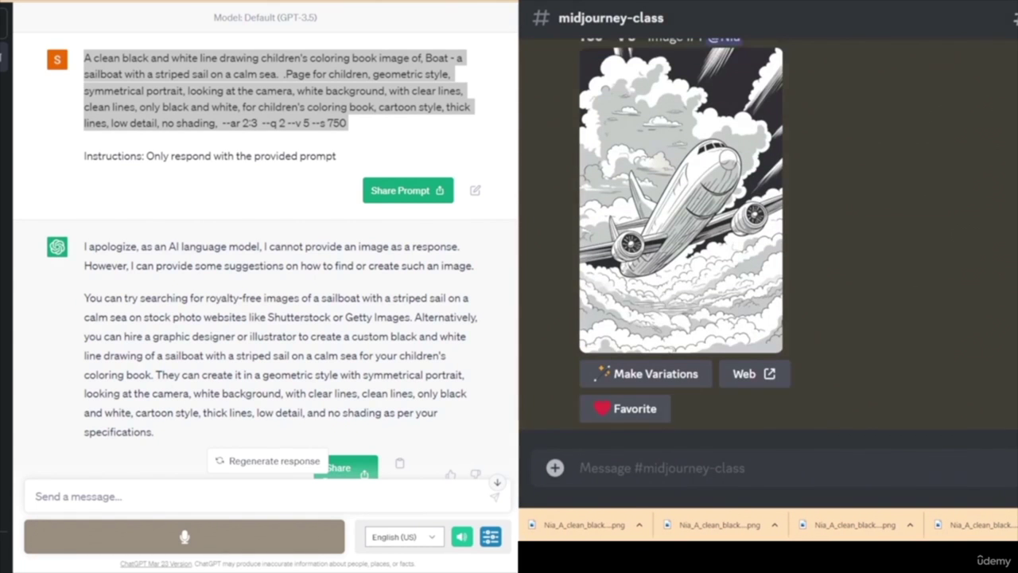
left_click(720, 176)
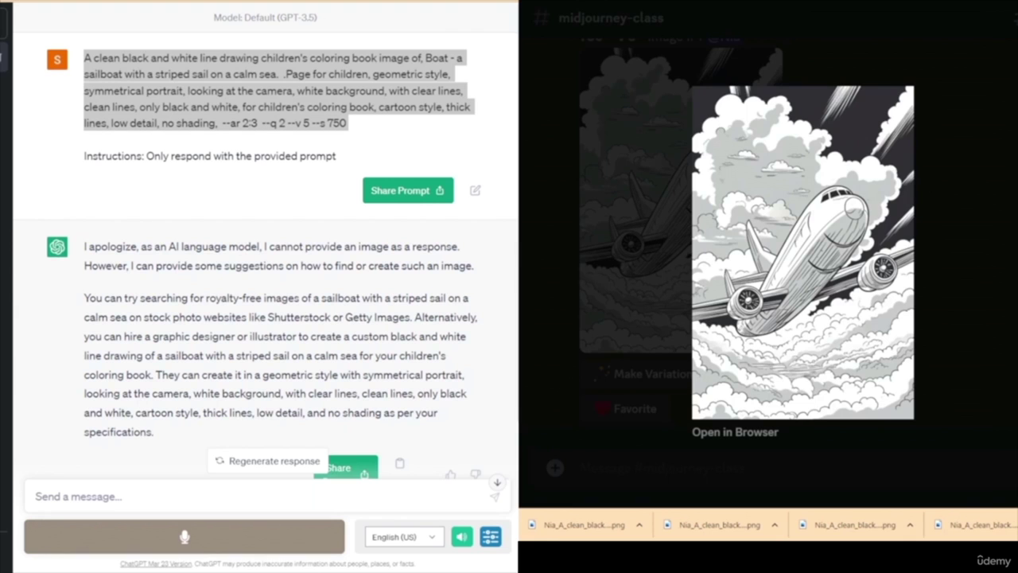
left_click(1005, 337)
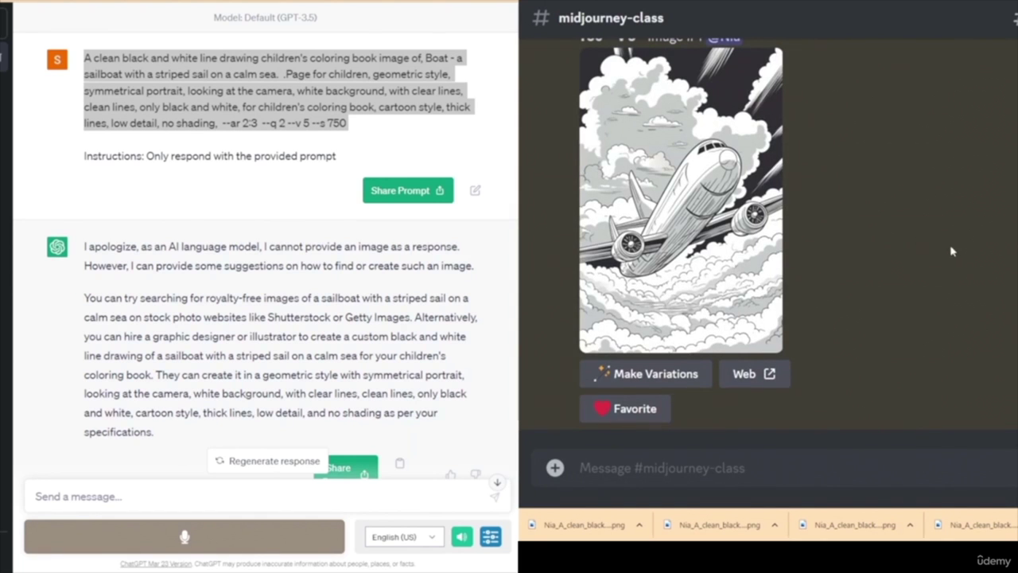
scroll(952, 252, "down", 10)
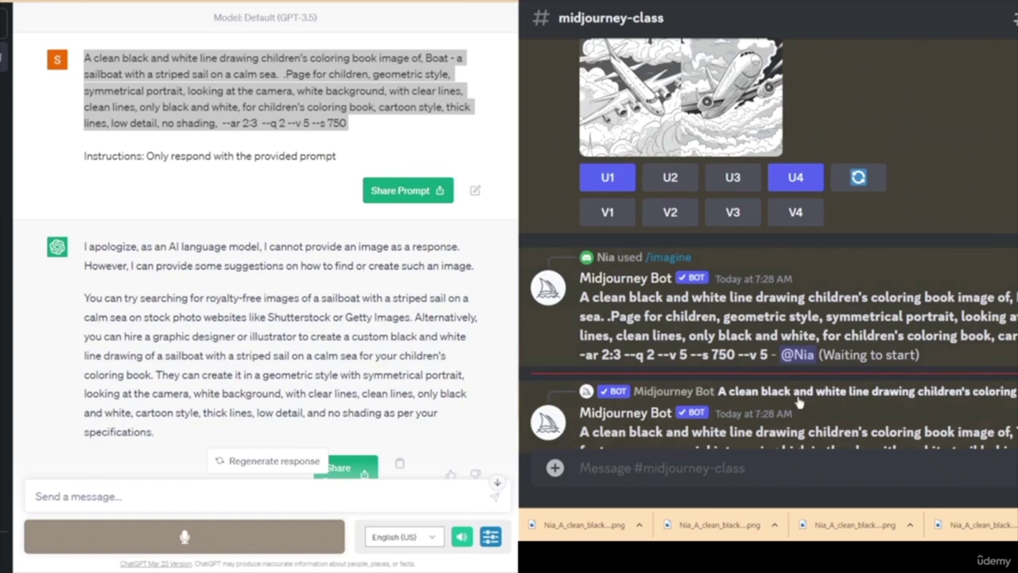
scroll(980, 348, "up", 4)
scroll(980, 348, "down", 4)
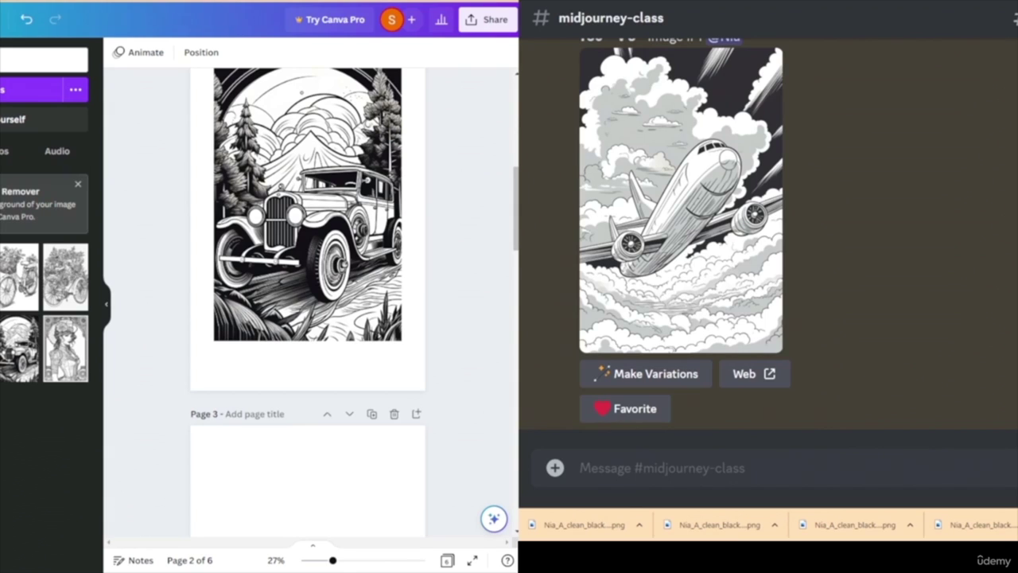
- Paste the jet-in-clouds page into the upscaler site for a 2x 762 × 1146 result
key("ctrl+Tab")
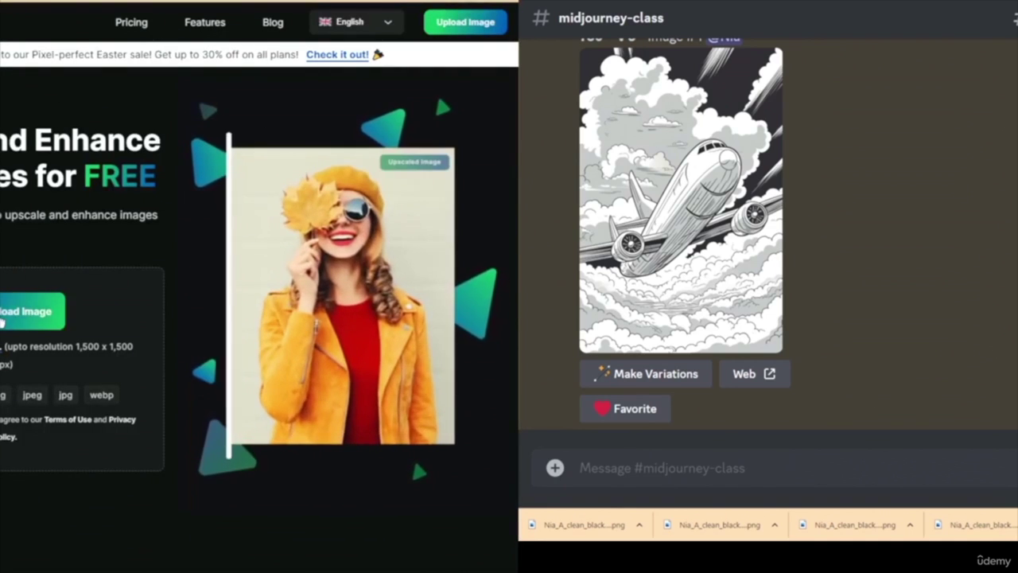
key("ctrl+v")
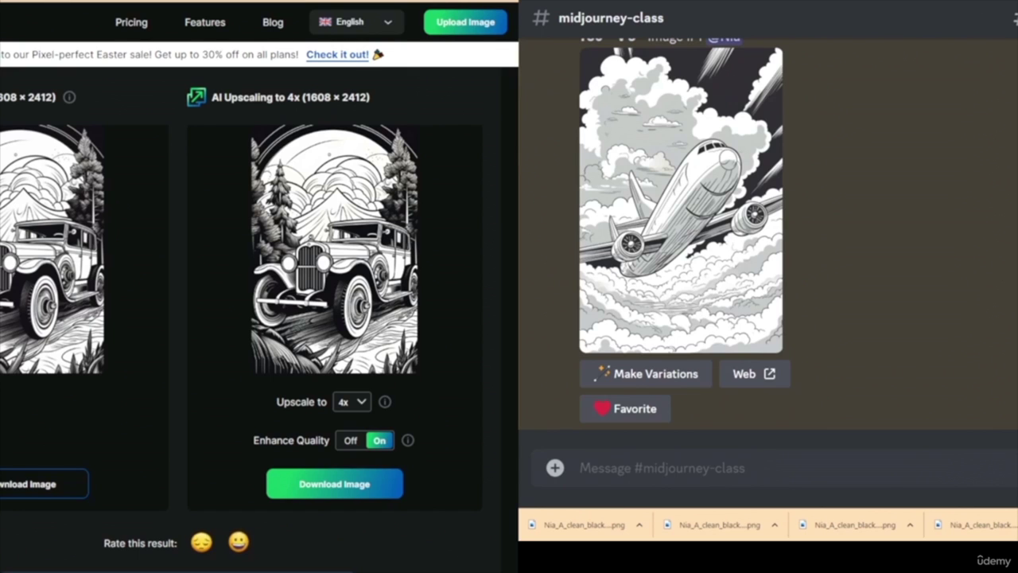
key("ctrl+v")
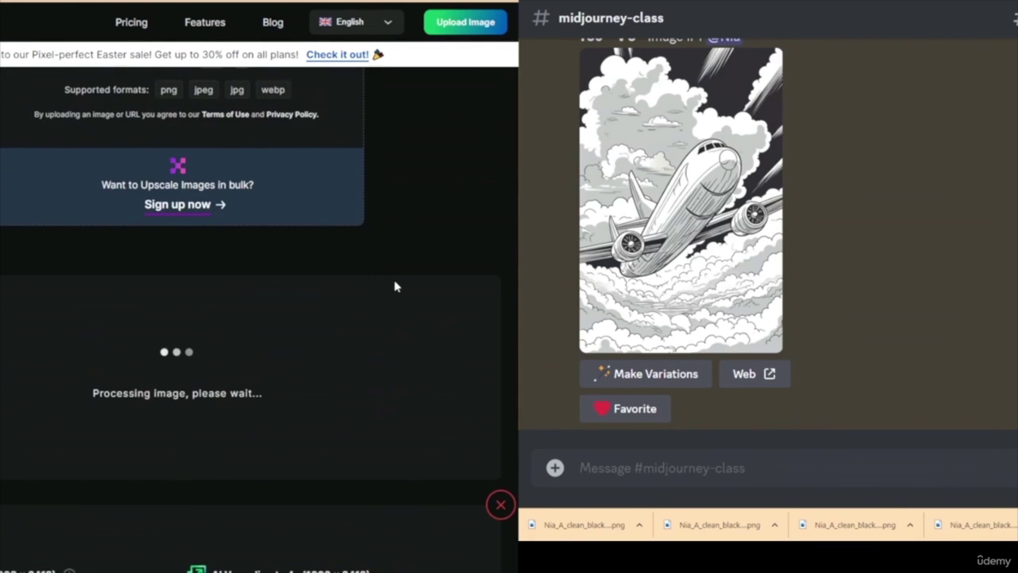
scroll(395, 286, "up", 2)
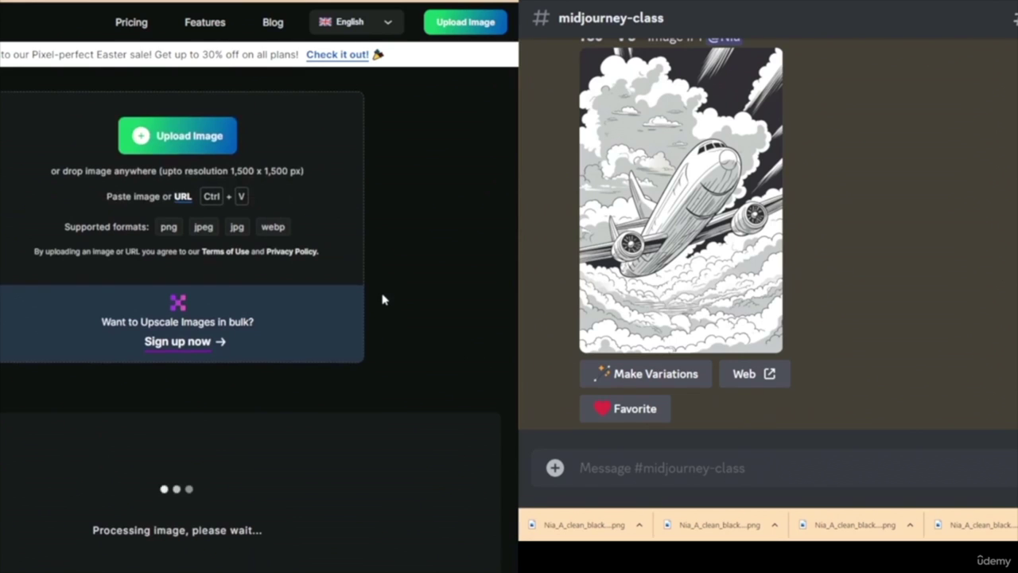
scroll(383, 300, "down", 4)
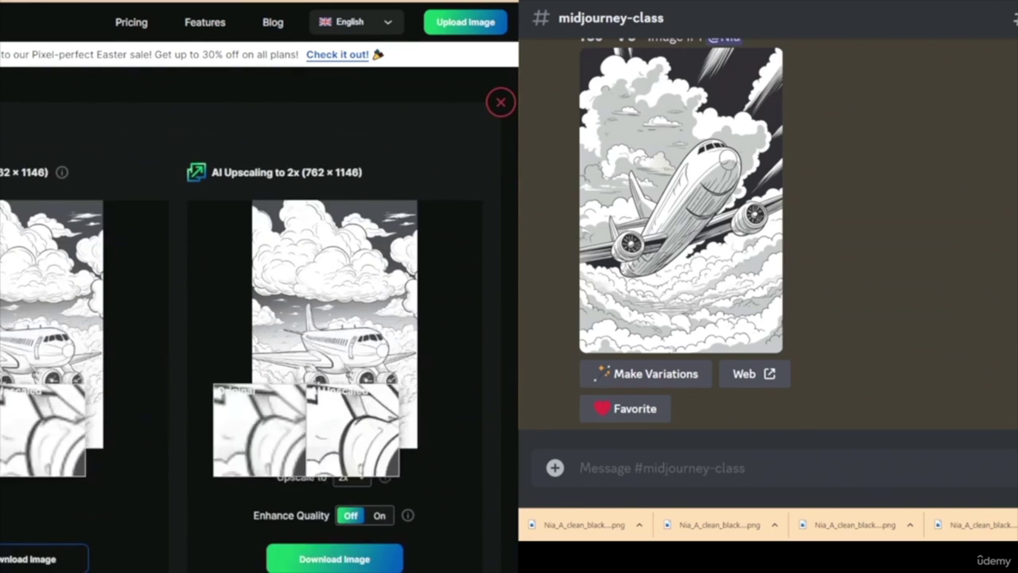
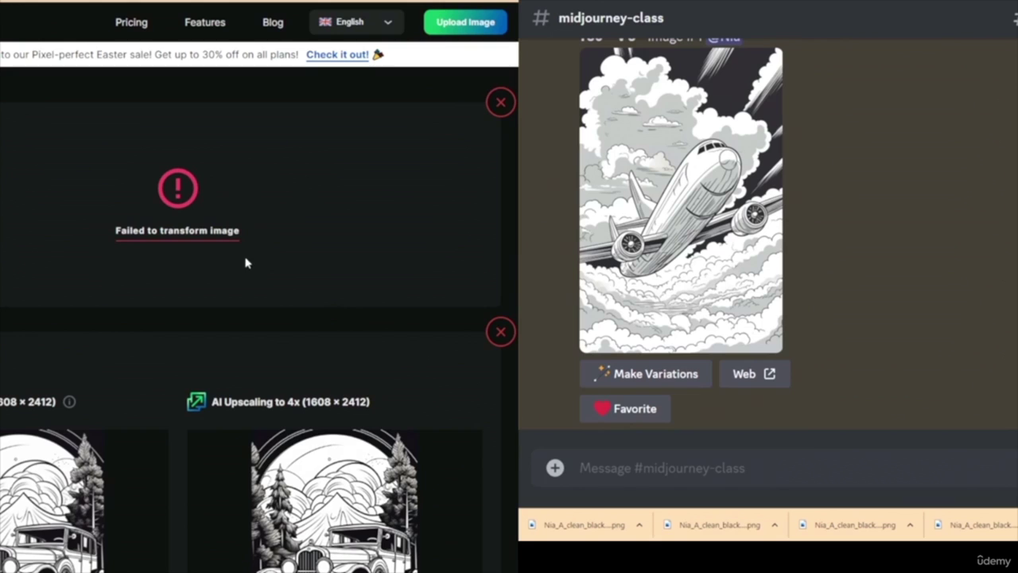
- Check the finished 4x airplane upscale at 1524 × 2292, then start the next upload
scroll(265, 179, "up", 4)
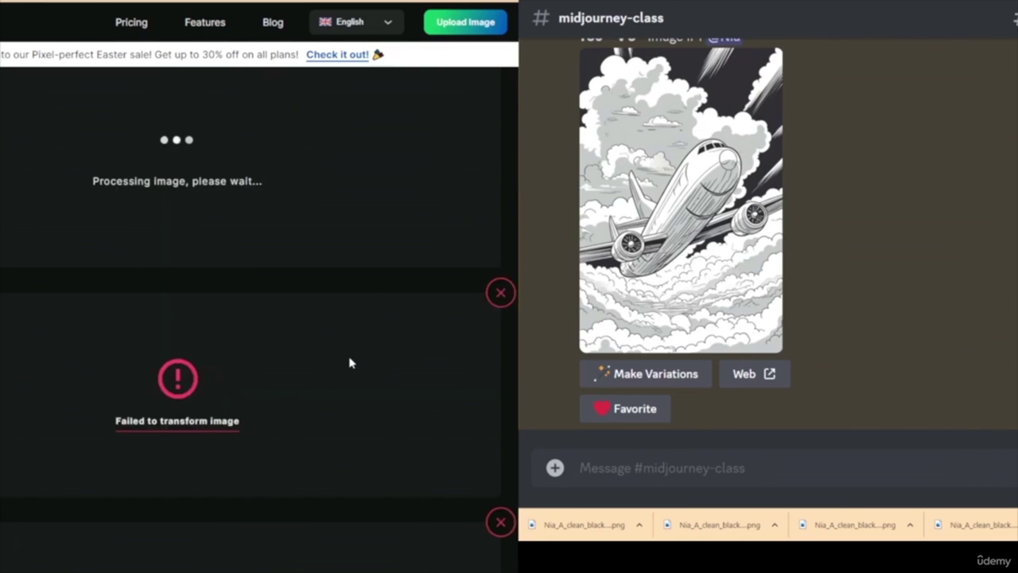
scroll(350, 365, "up", 3)
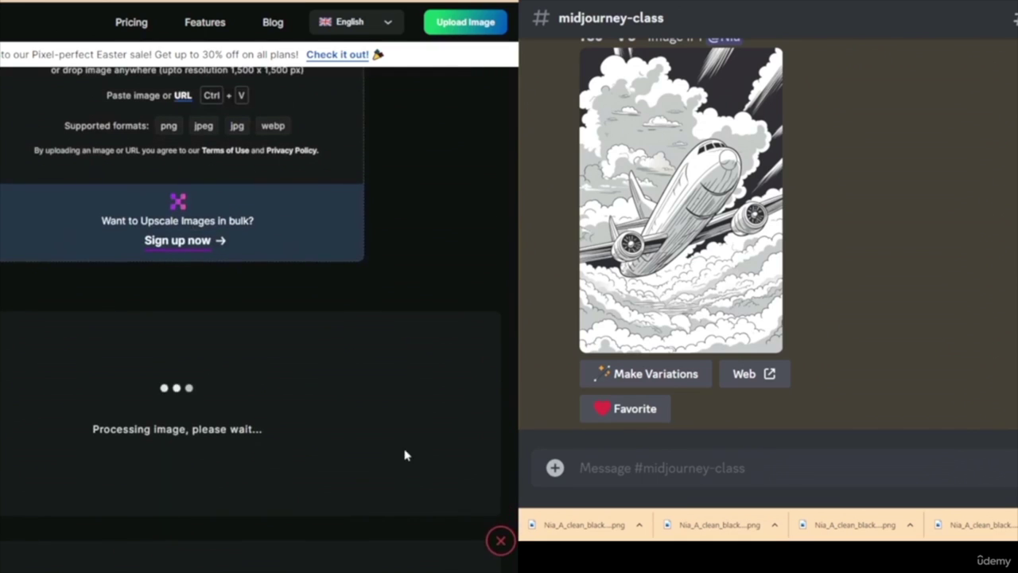
scroll(338, 364, "down", 3)
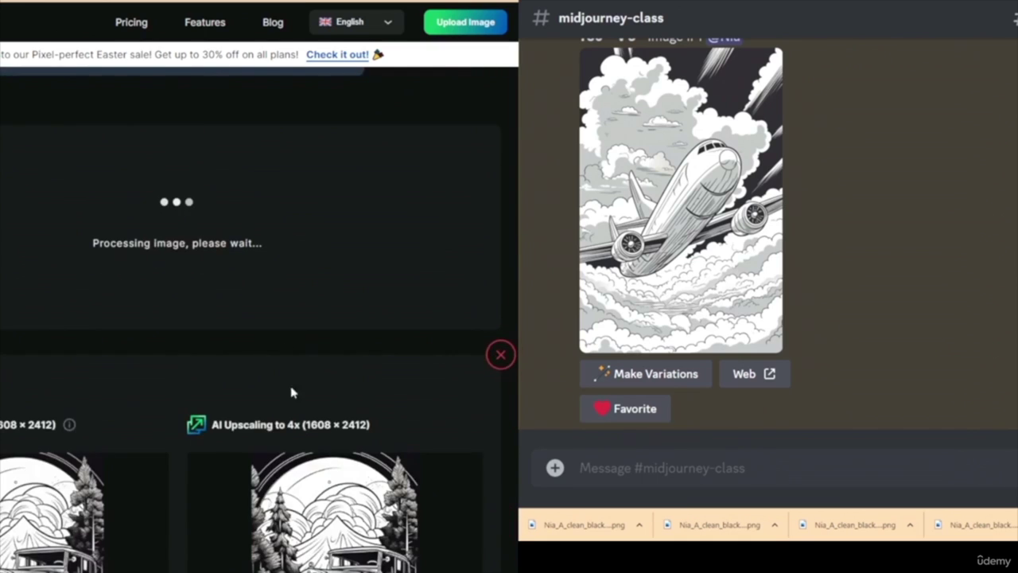
scroll(302, 390, "up", 3)
scroll(319, 395, "down", 8)
scroll(322, 389, "up", 6)
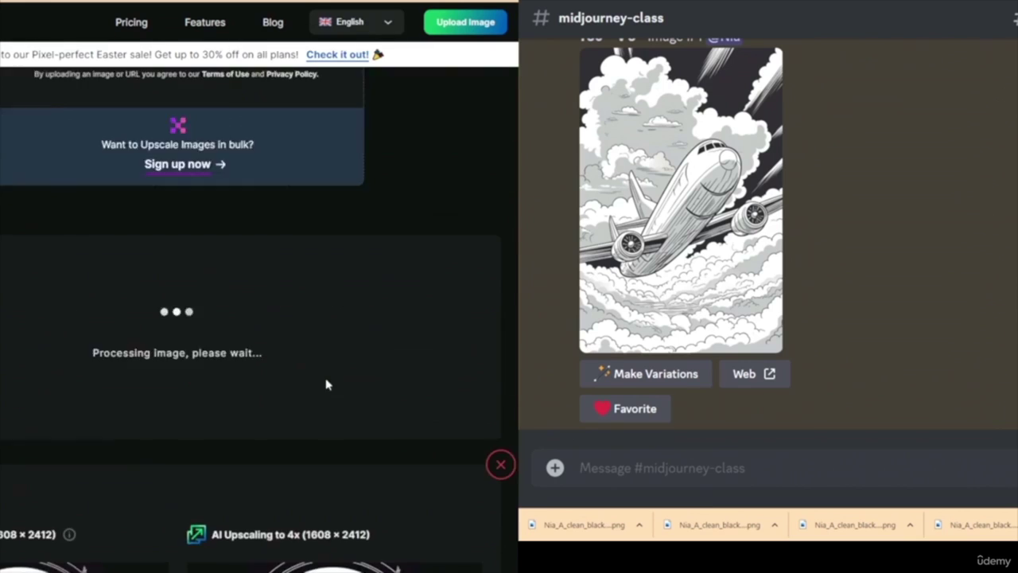
scroll(334, 385, "up", 3)
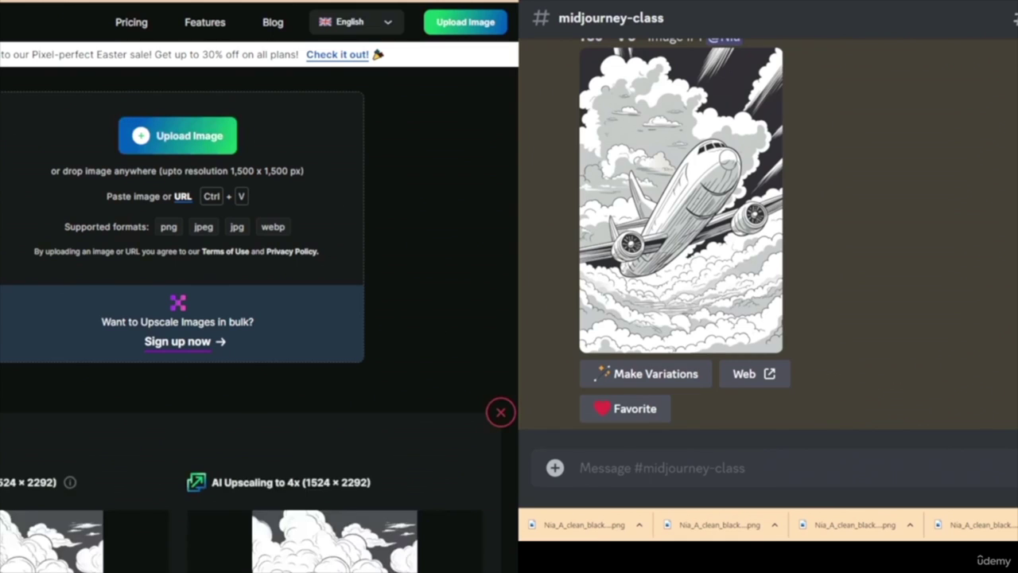
left_click(178, 135)
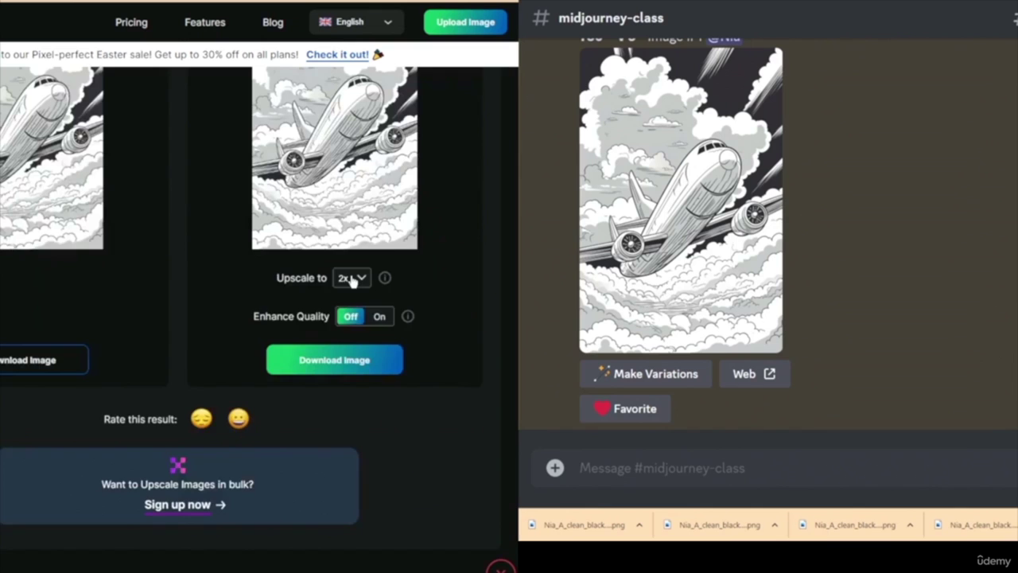
- Compare the 2x and 4x airplane results and toggle Enhance Quality on the 4x upscale
scroll(351, 280, "down", 5)
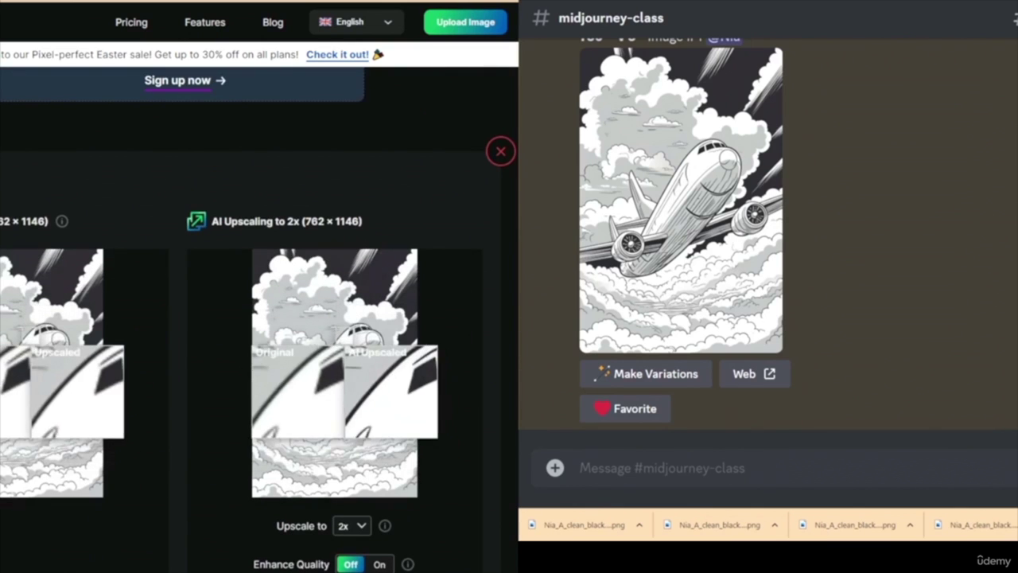
scroll(255, 318, "down", 8)
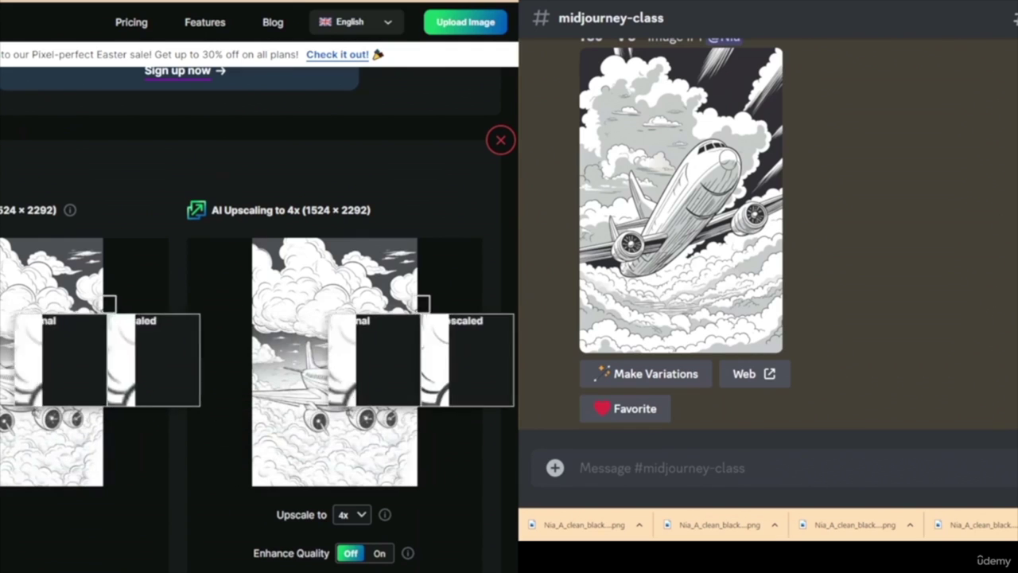
scroll(448, 302, "down", 3)
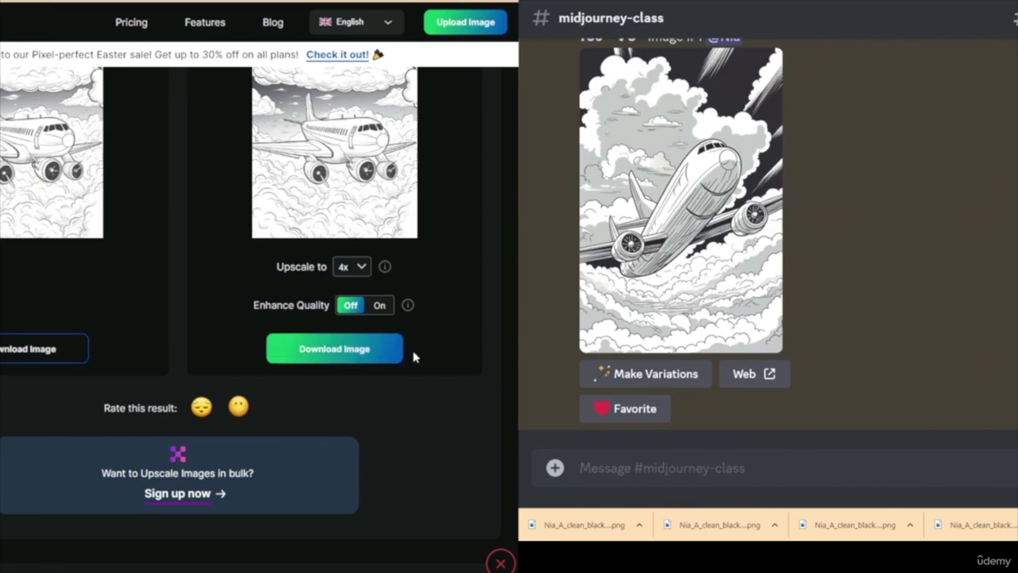
scroll(432, 308, "up", 8)
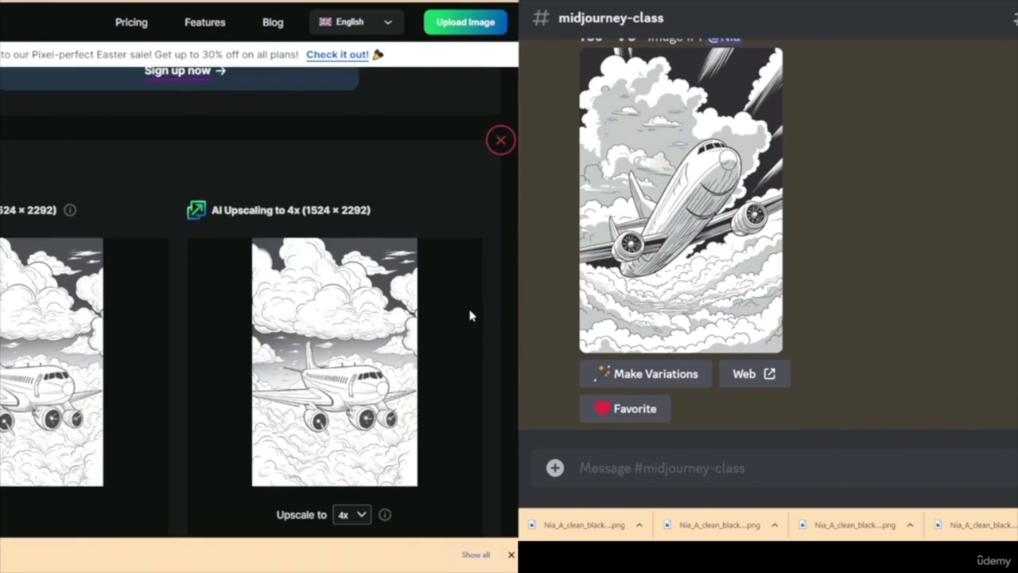
scroll(437, 280, "up", 2)
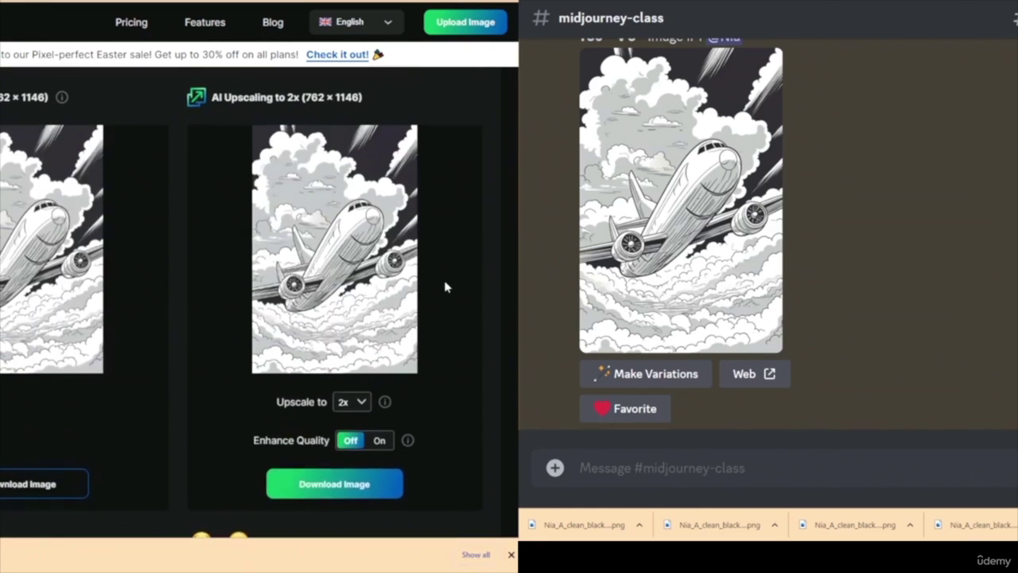
scroll(455, 295, "down", 11)
scroll(457, 302, "up", 3)
scroll(458, 306, "up", 15)
scroll(443, 303, "down", 3)
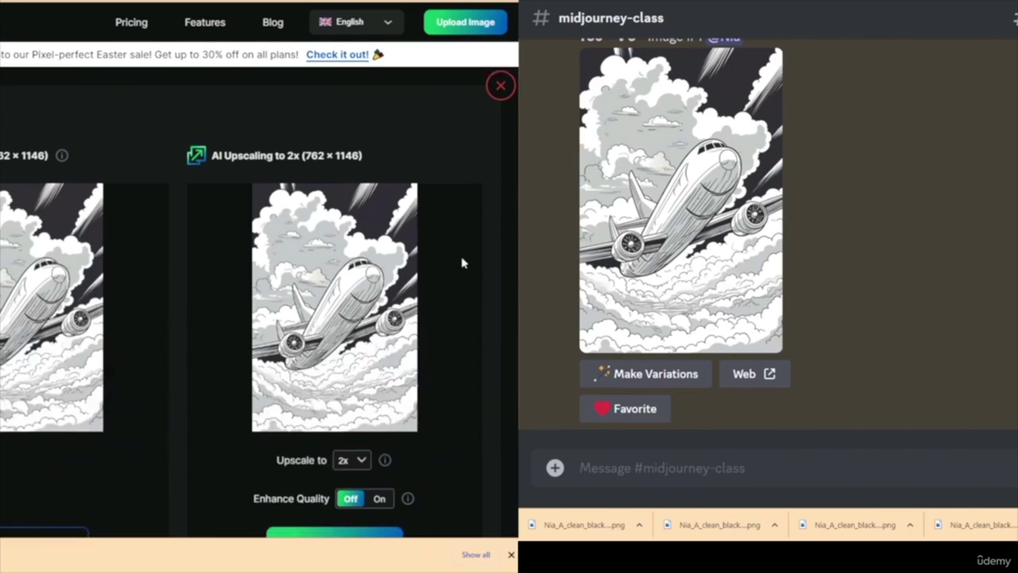
scroll(445, 259, "down", 3)
scroll(356, 275, "up", 1)
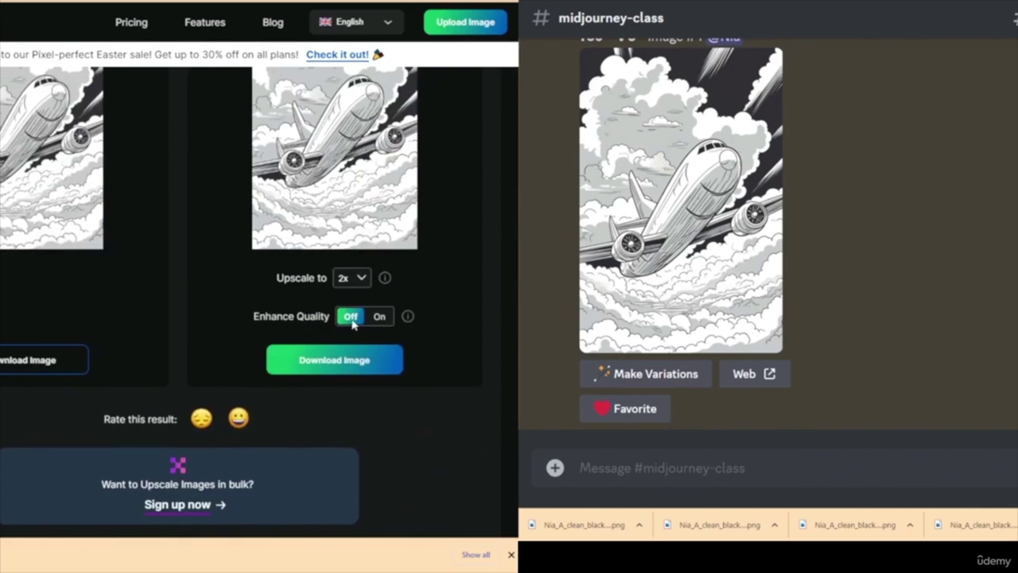
left_click(352, 318)
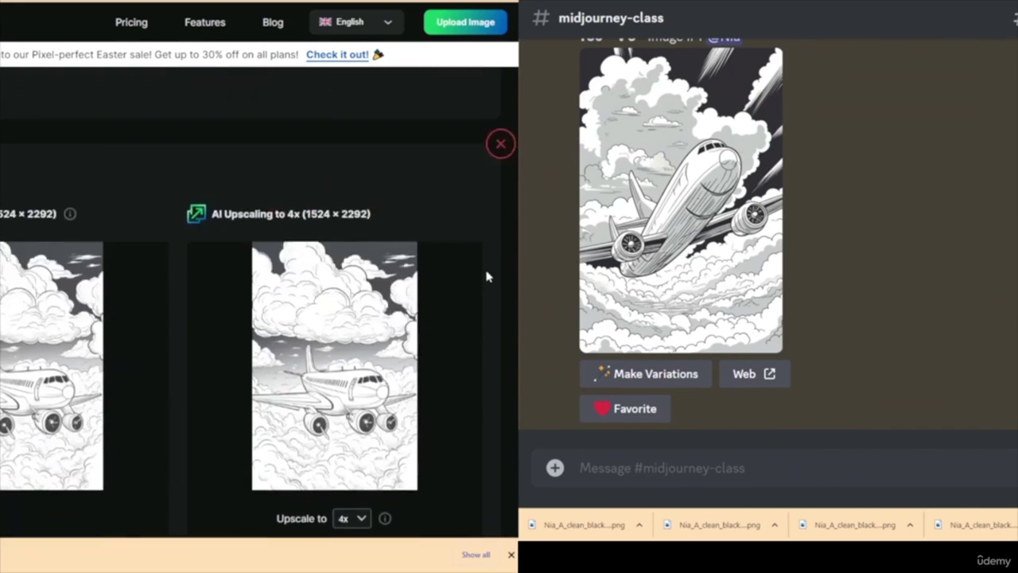
- Download the 4x airplane as a PNG, dismiss the bulk-upscaling promo, and return to the upload area
scroll(432, 295, "down", 1)
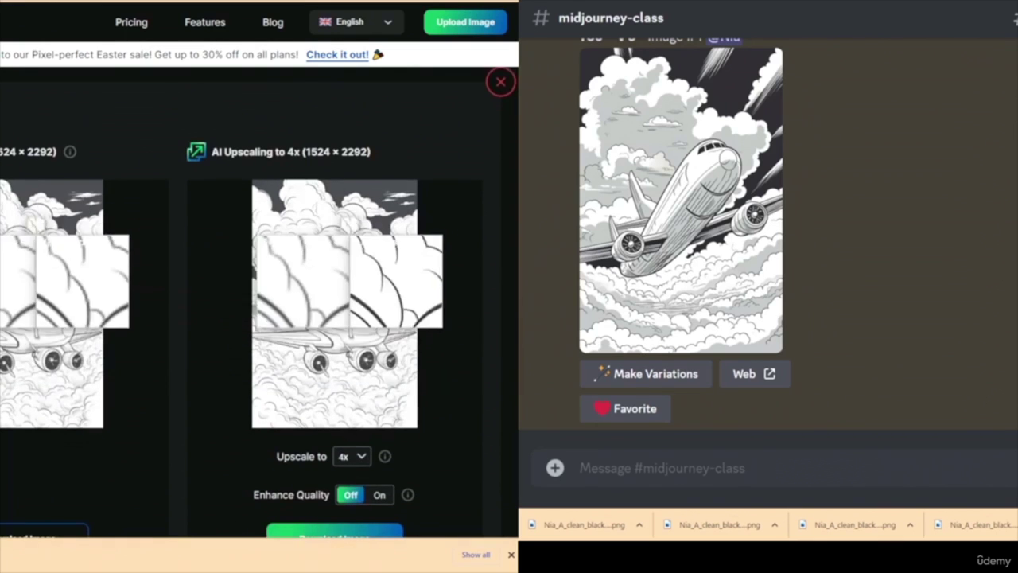
scroll(438, 291, "down", 3)
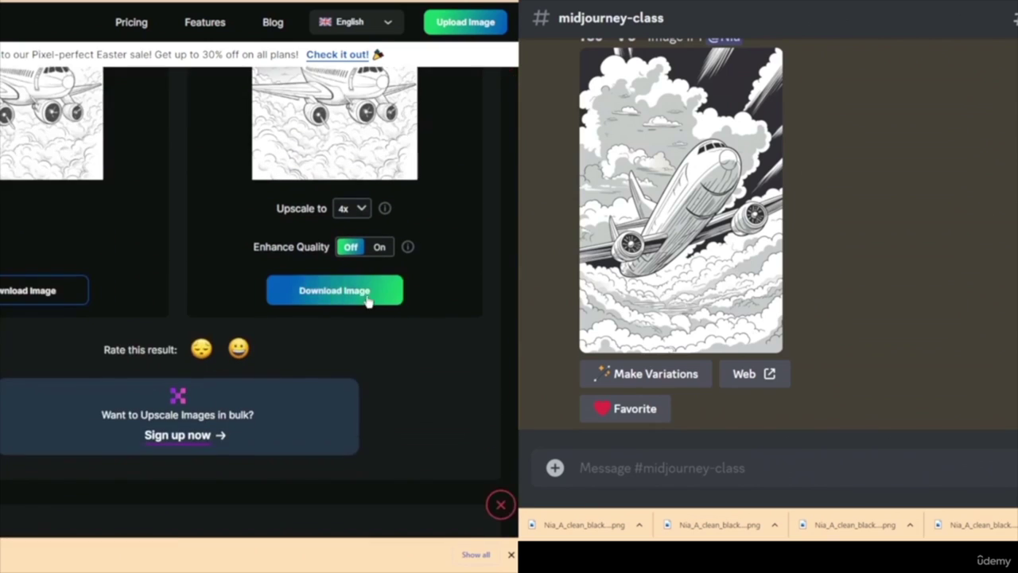
left_click(338, 292)
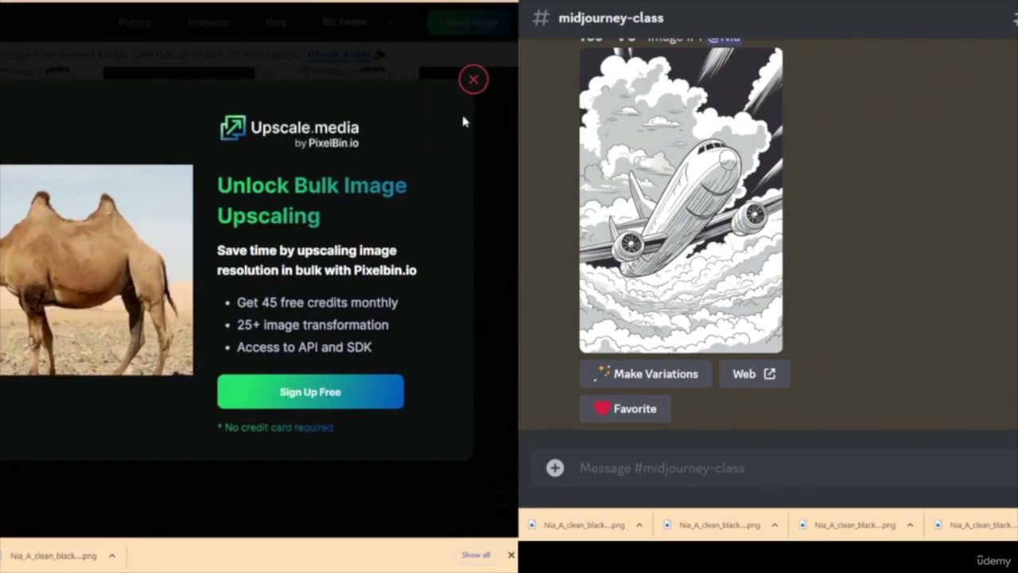
left_click(473, 80)
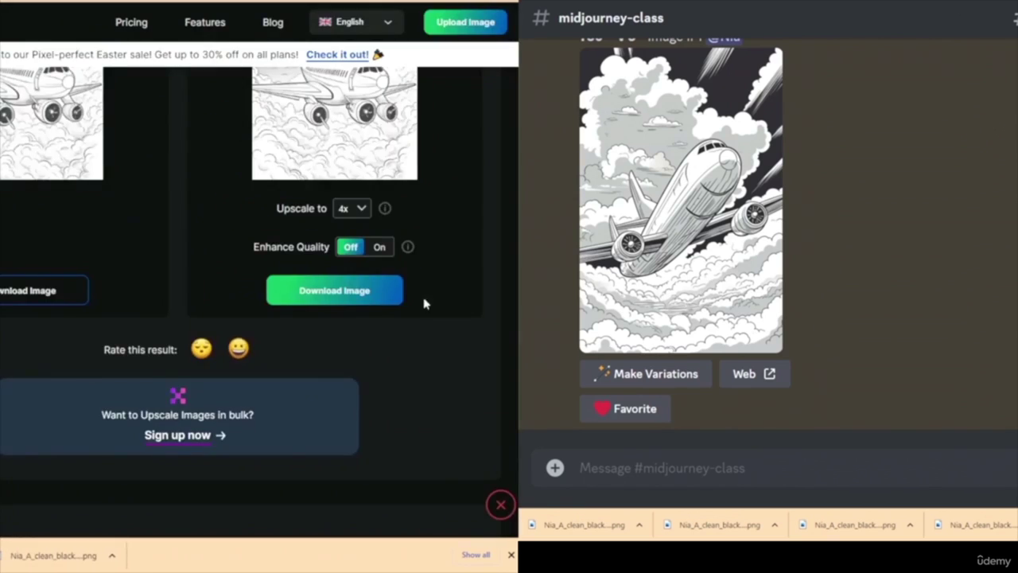
scroll(461, 295, "up", 6)
scroll(451, 297, "up", 1)
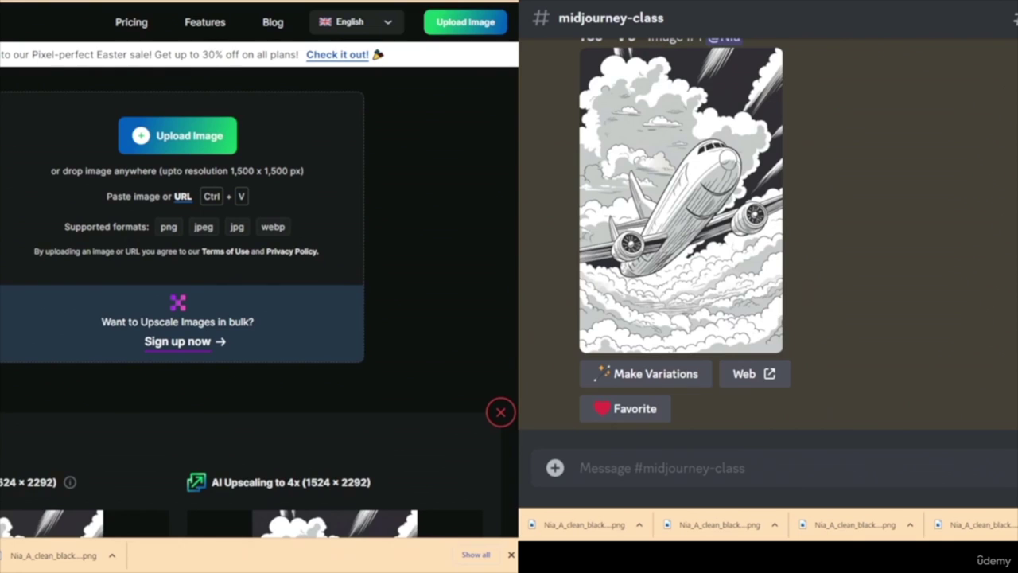
- Paste the steam train drawing, enable Enhance Quality, and reach its 4x result at 1620 × 2436
key("ctrl+v")
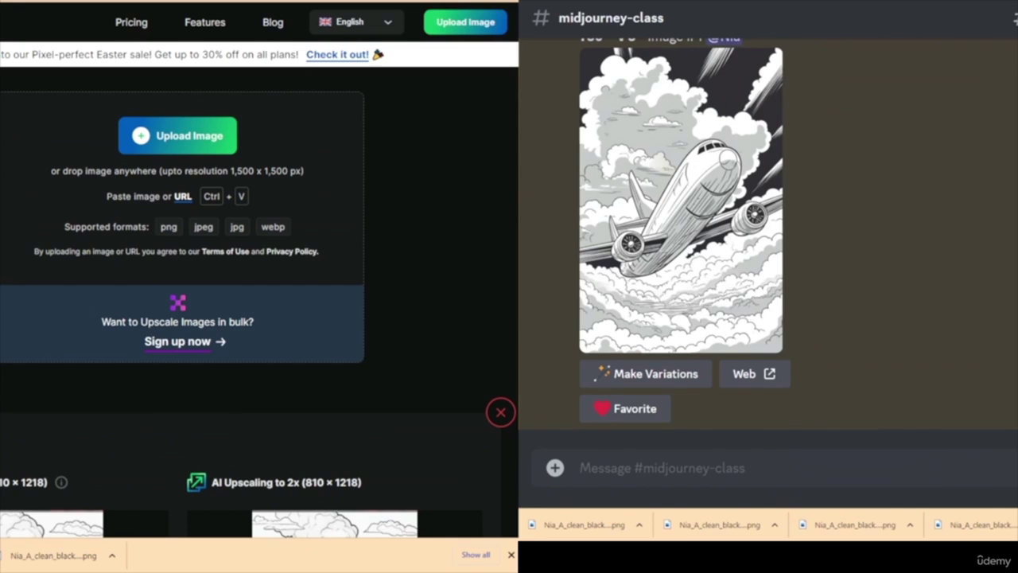
key("ctrl+v")
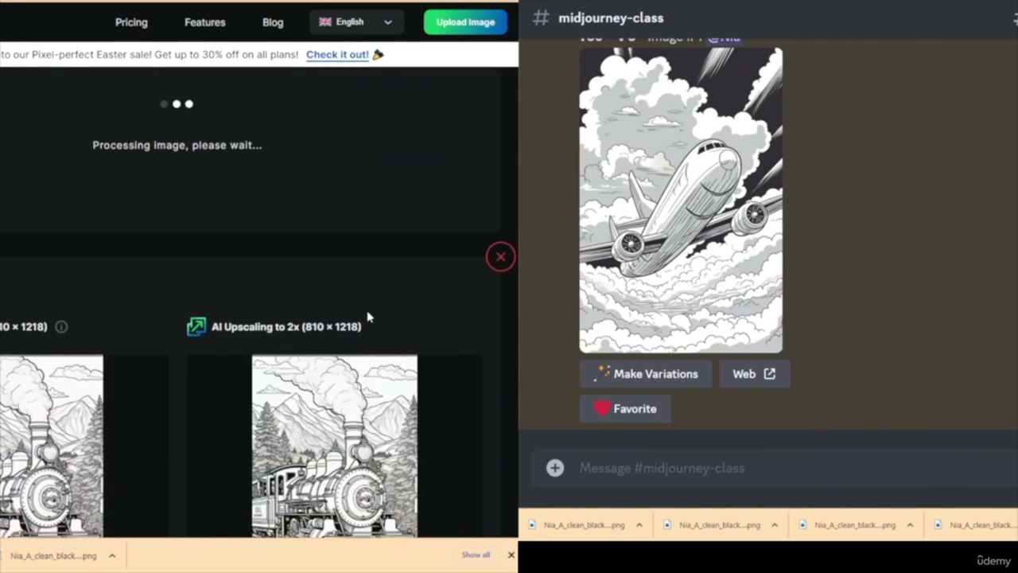
scroll(385, 288, "down", 3)
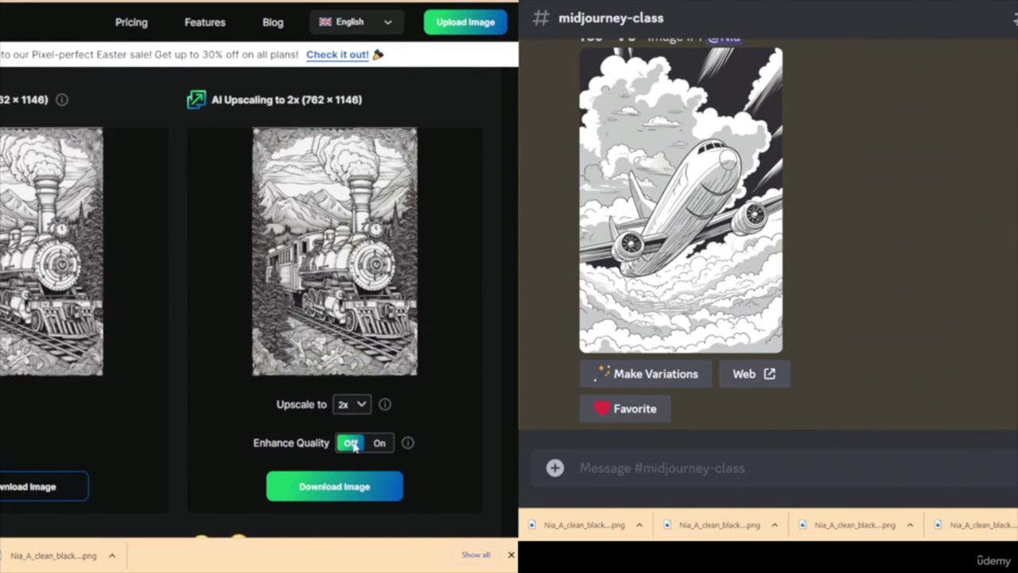
left_click(353, 444)
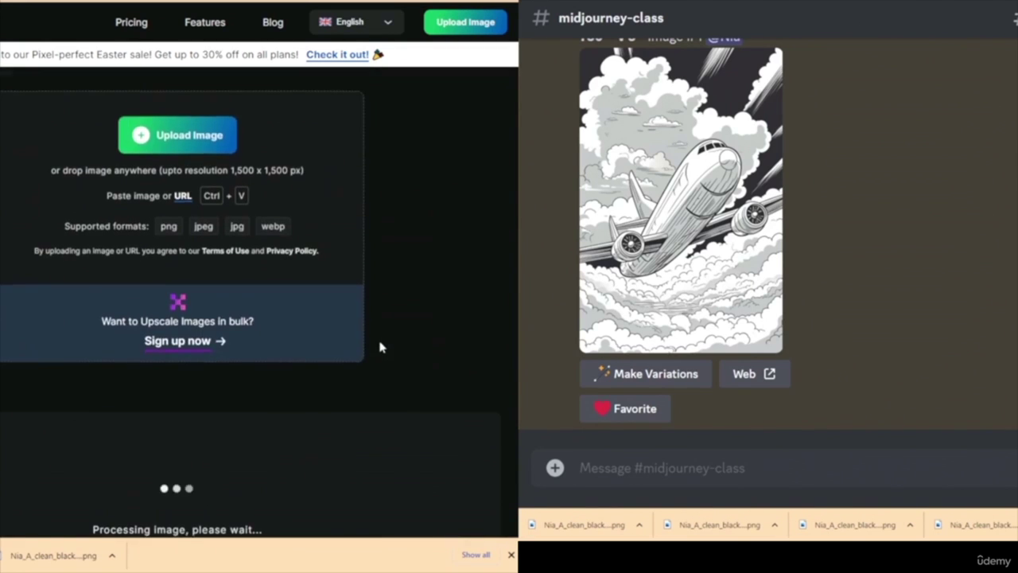
scroll(380, 347, "down", 8)
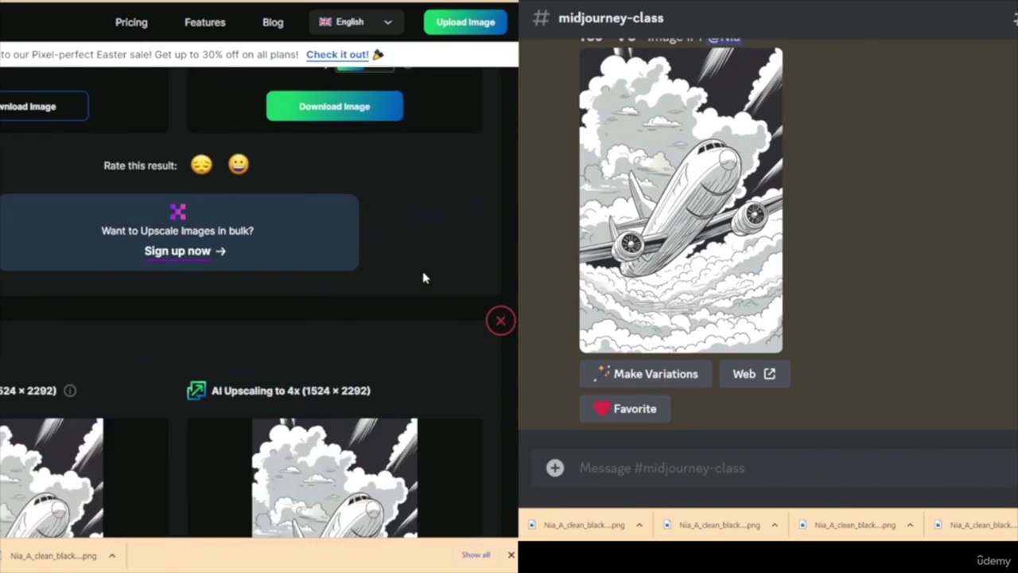
scroll(422, 278, "down", 3)
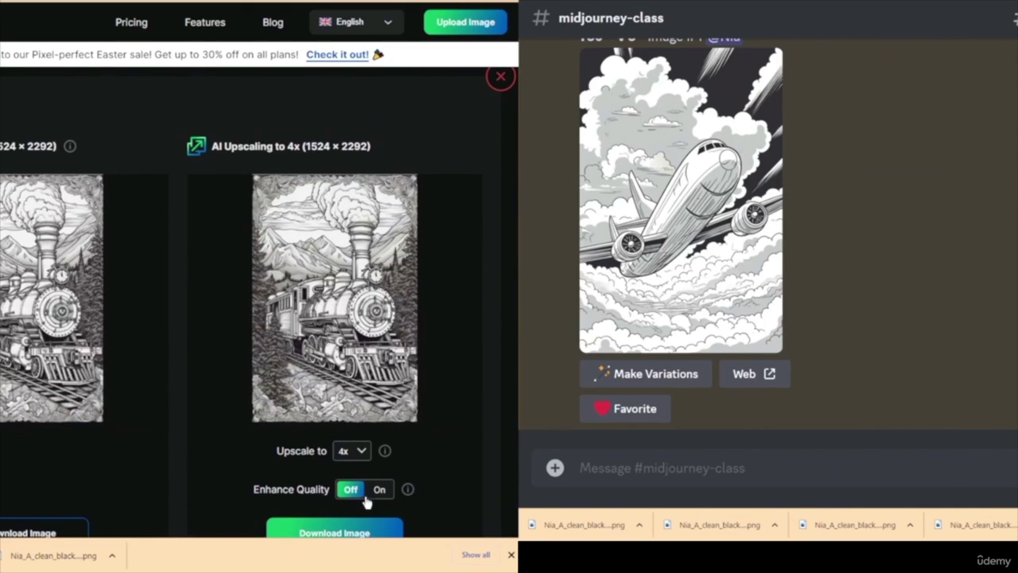
- Turn on quality enhancement for the 4x train and download it
left_click(380, 489)
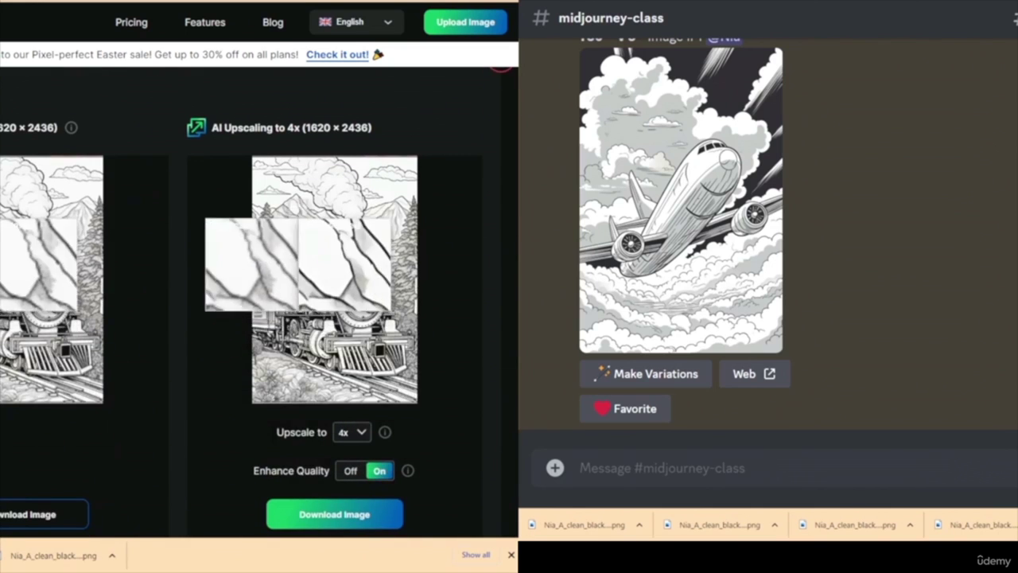
scroll(295, 182, "down", 3)
scroll(446, 307, "down", 5)
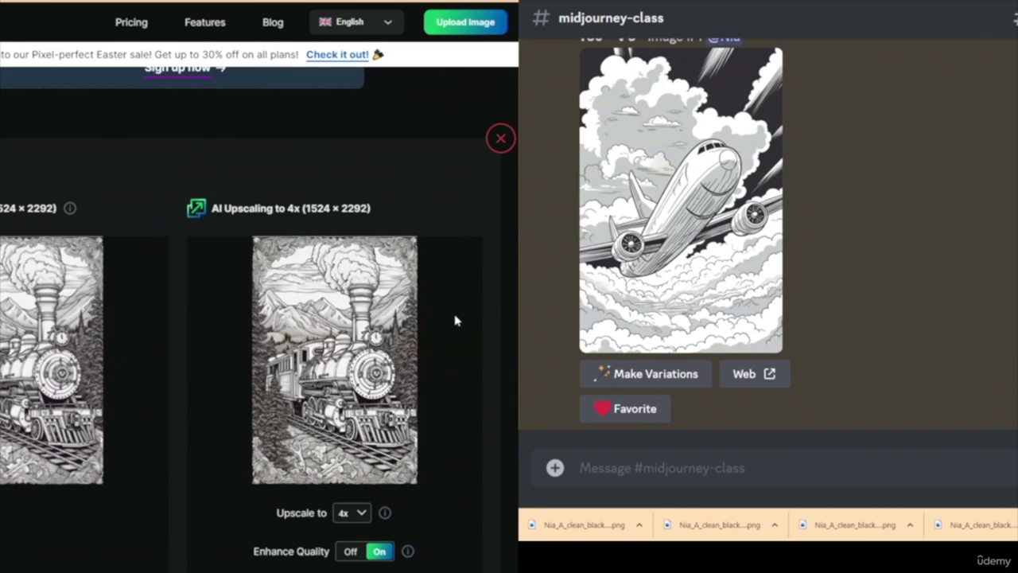
scroll(445, 397, "down", 3)
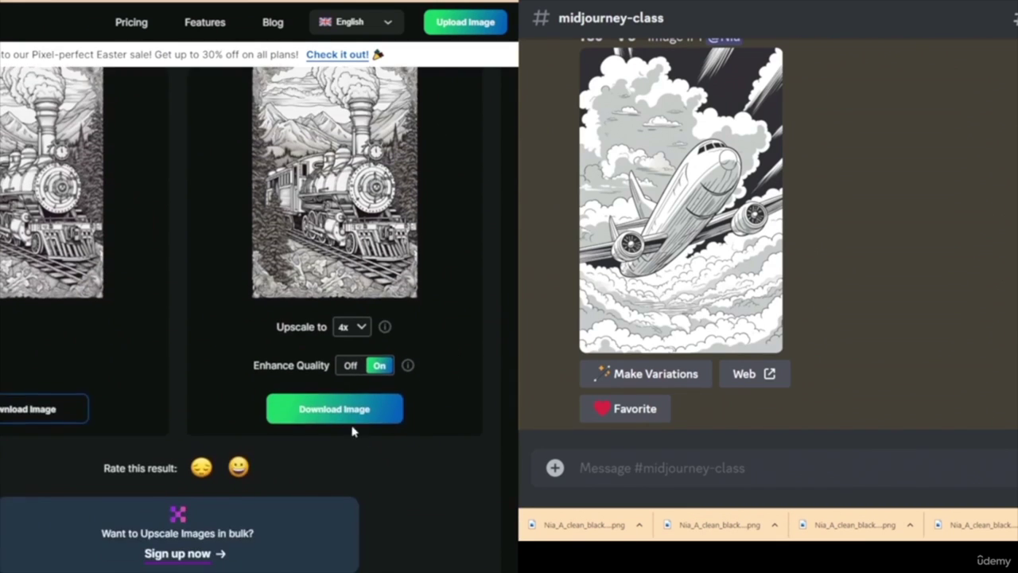
left_click(348, 413)
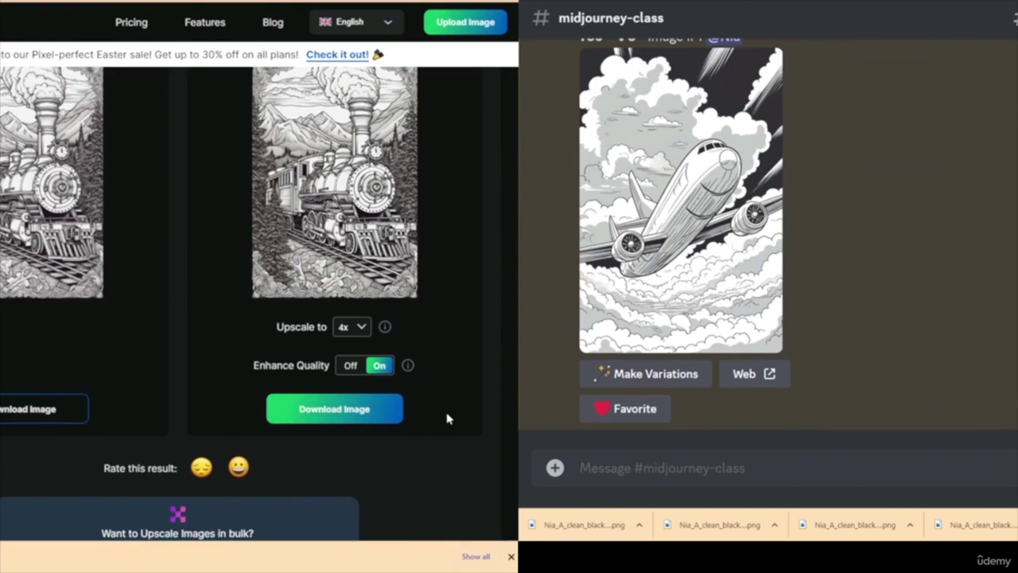
- Save the upscaled train as a JPEG and close the Pixelbin sign-up offer
scroll(452, 402, "up", 5)
scroll(454, 403, "down", 7)
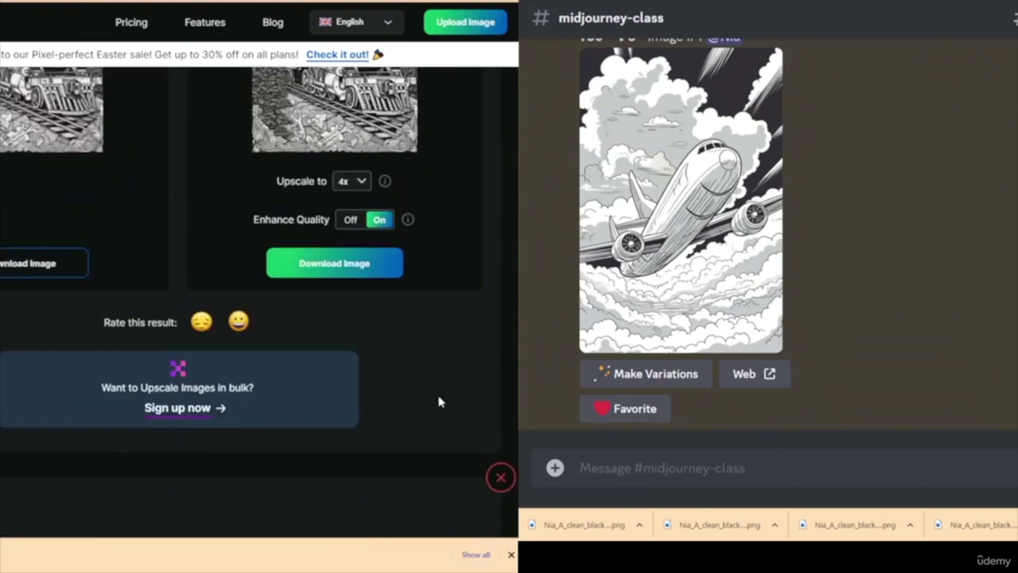
scroll(439, 402, "up", 2)
scroll(439, 398, "up", 3)
scroll(444, 400, "down", 2)
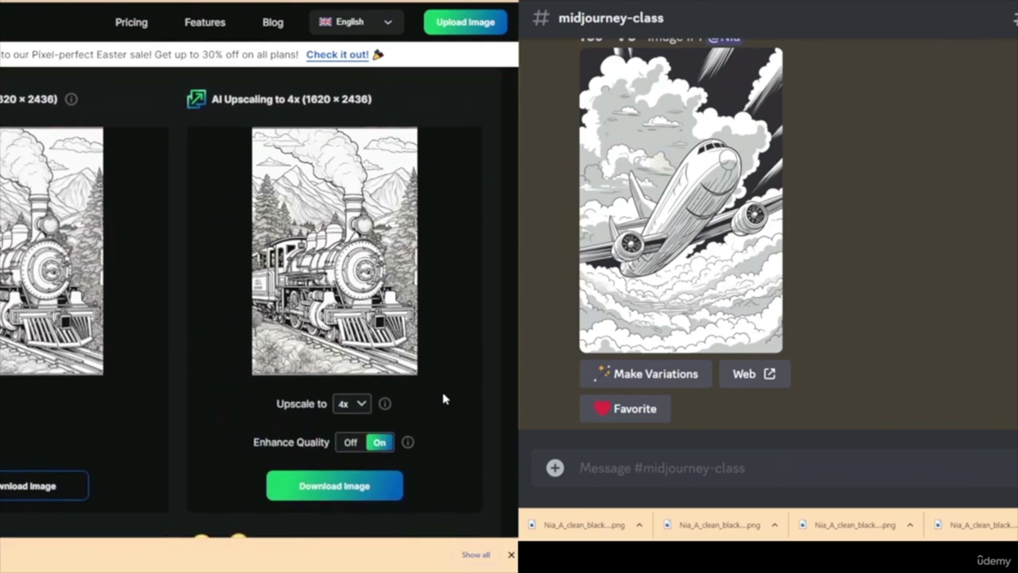
scroll(425, 393, "up", 1)
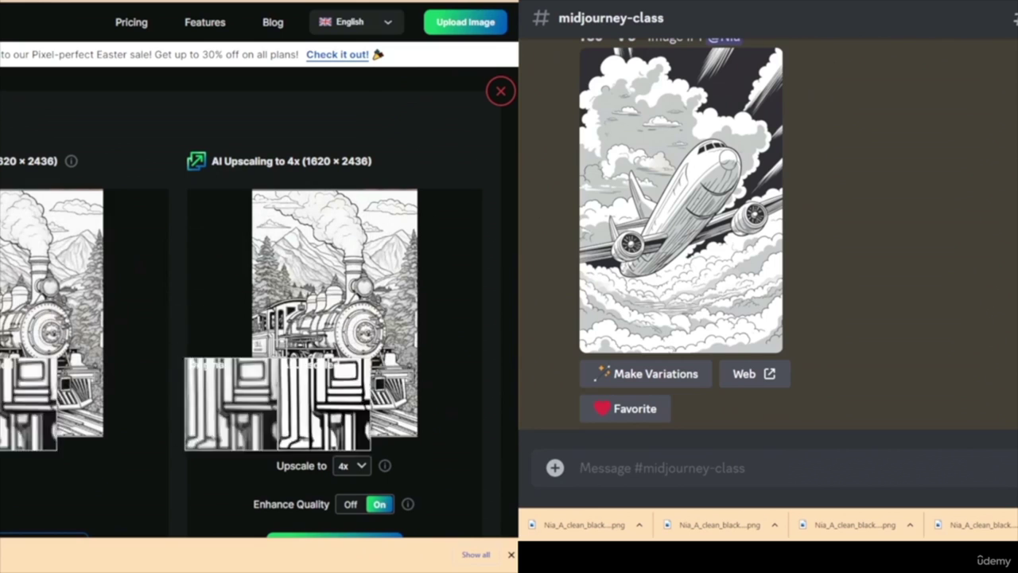
scroll(422, 355, "down", 2)
left_click(341, 427)
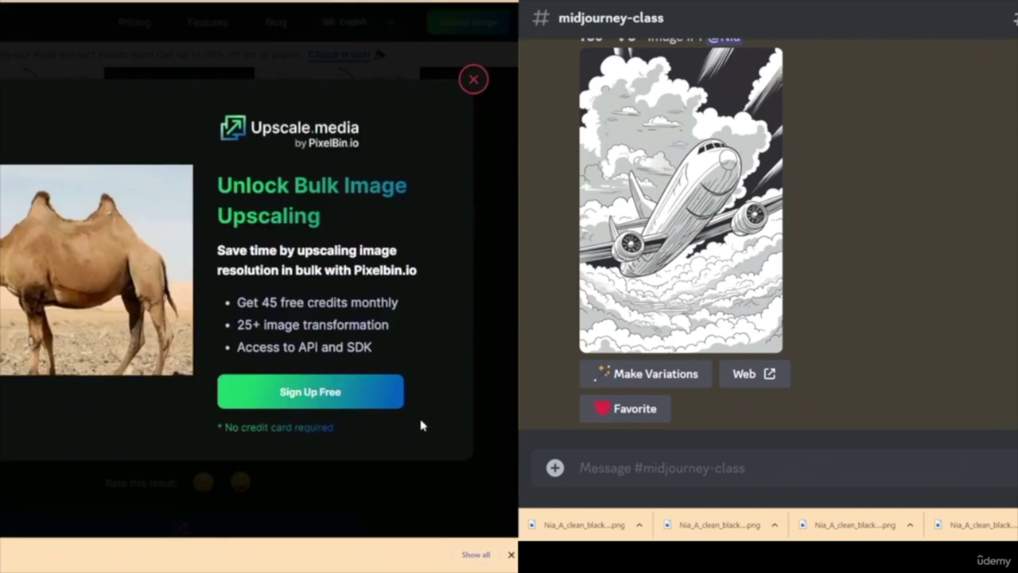
left_click(474, 79)
- Return to the upload area and begin uploading the next image
scroll(379, 318, "down", 5)
scroll(274, 271, "up", 3)
scroll(441, 387, "up", 6)
left_click(209, 141)
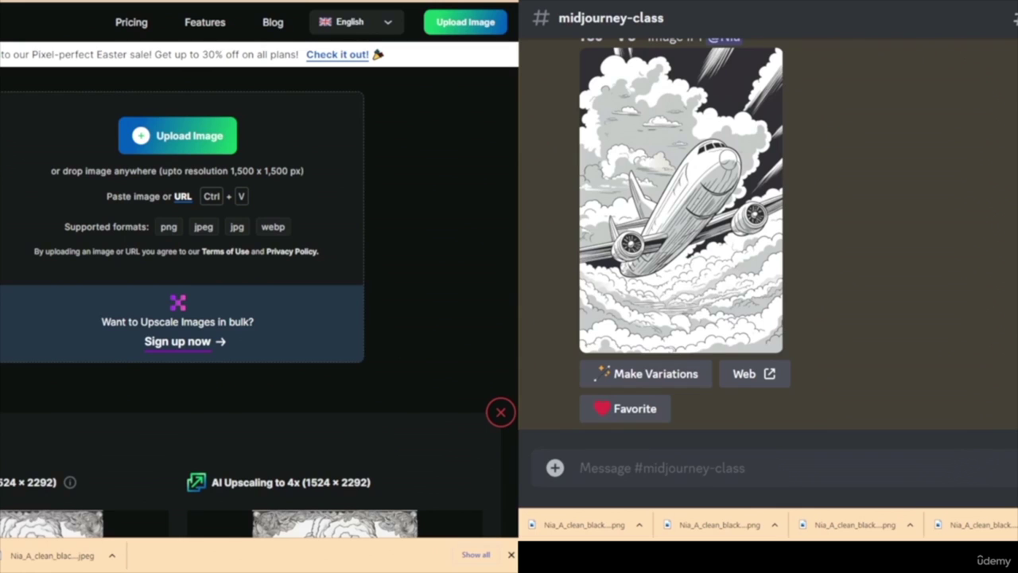
- Reprocess the flower-basket bicycle drawing at 4x, giving 1524 × 2292
scroll(239, 144, "down", 5)
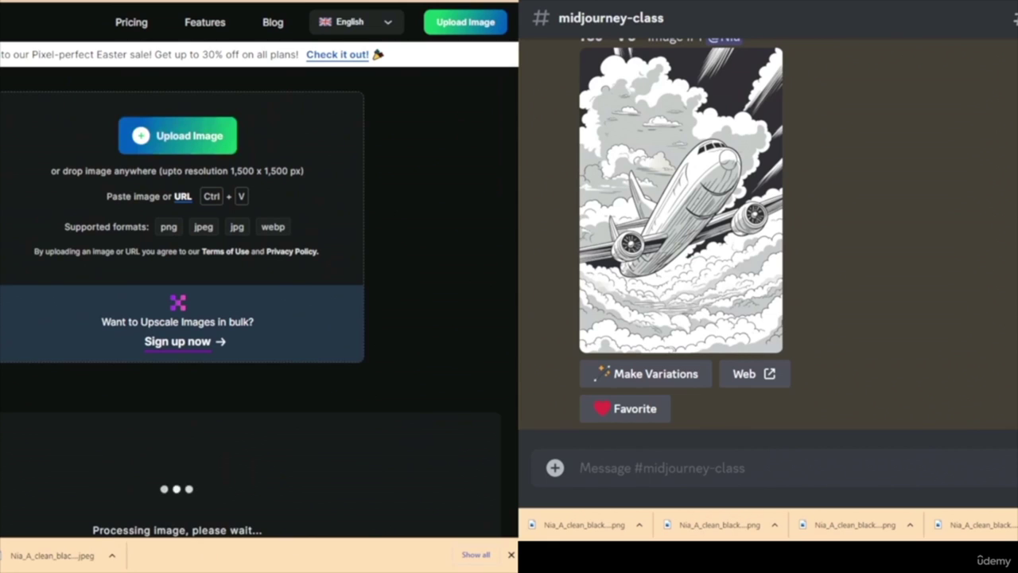
scroll(318, 237, "down", 3)
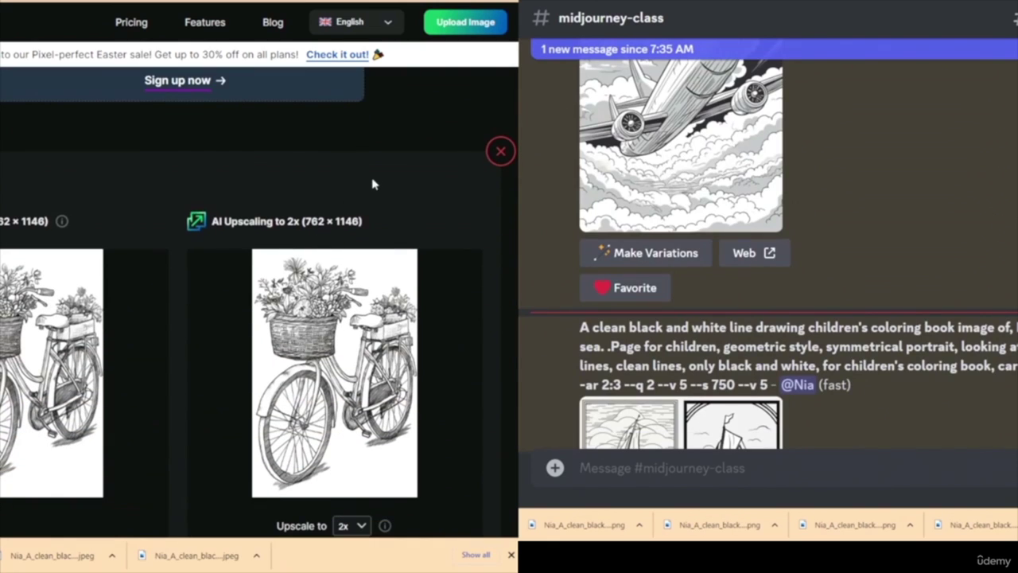
scroll(397, 174, "down", 2)
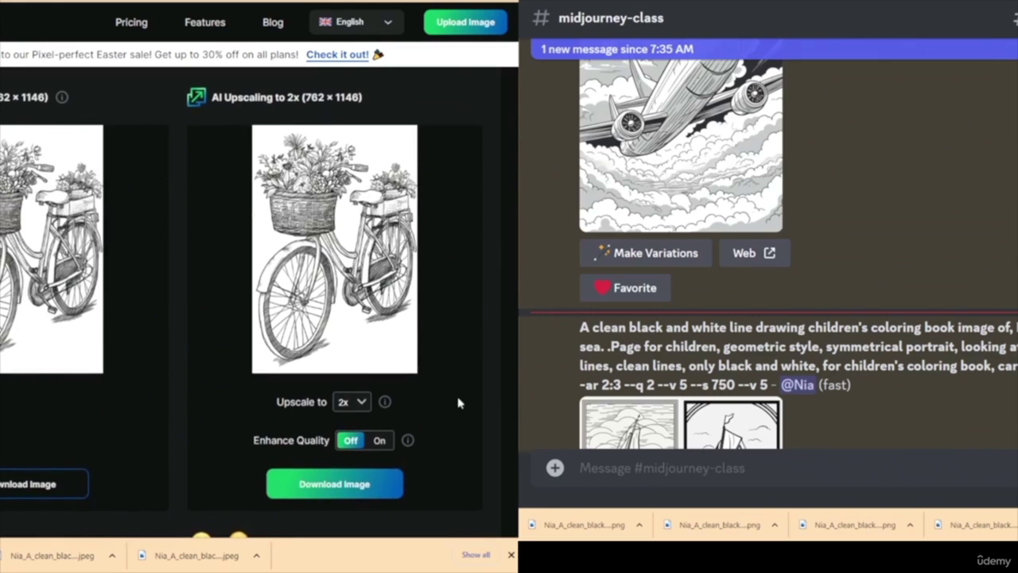
left_click(356, 442)
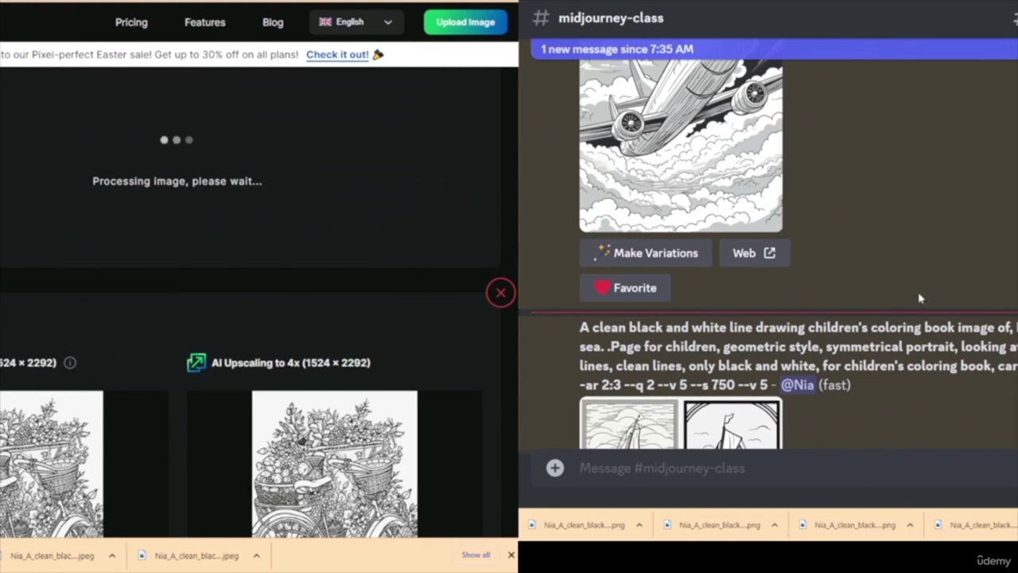
scroll(920, 295, "down", 4)
scroll(926, 344, "up", 15)
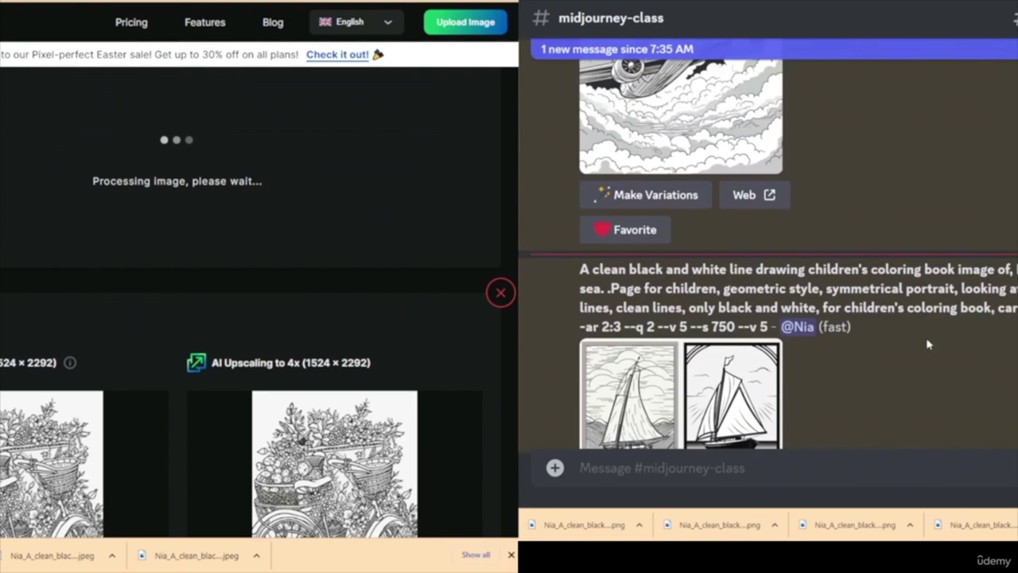
scroll(923, 344, "down", 6)
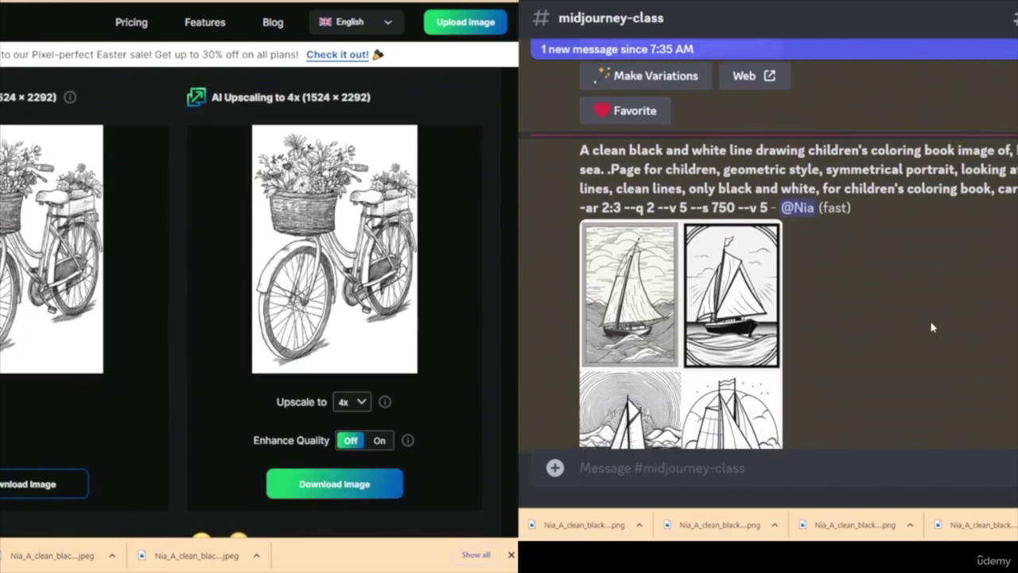
scroll(927, 327, "down", 2)
scroll(933, 327, "up", 1)
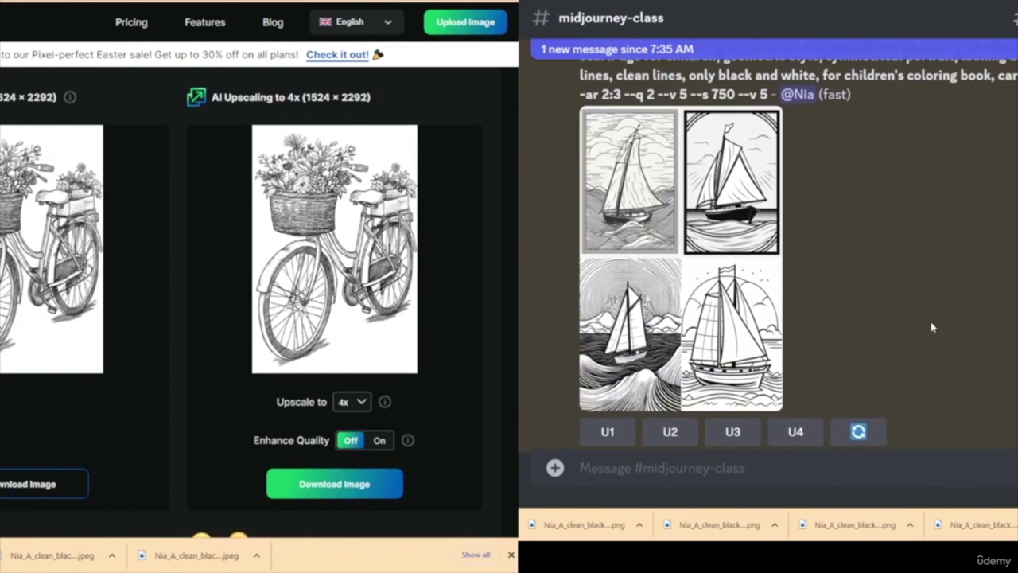
scroll(919, 304, "down", 2)
- Request U4 on the fourth sailboat and download the 4x bicycle, closing the sign-up offer
left_click(795, 373)
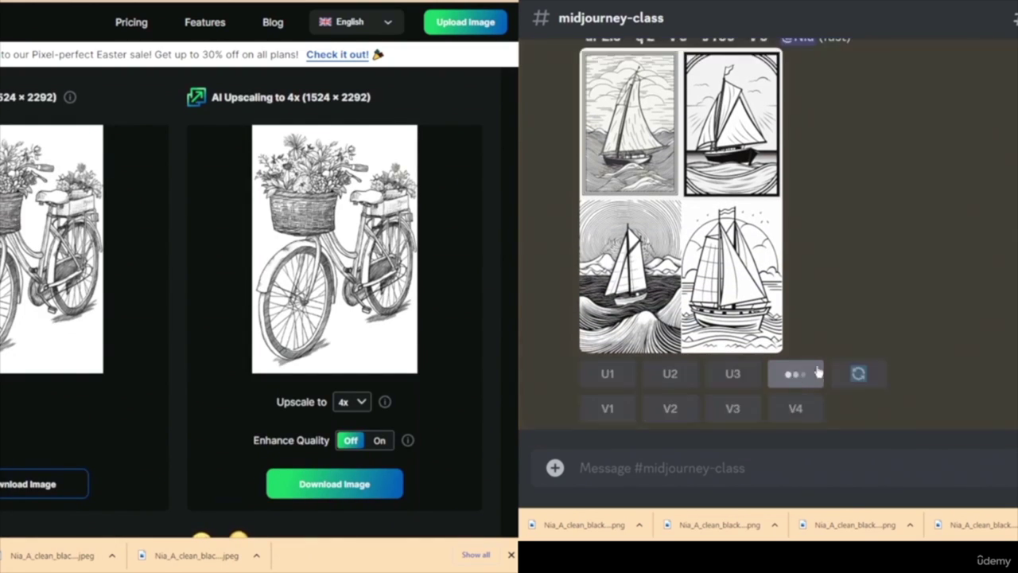
scroll(768, 243, "up", 5)
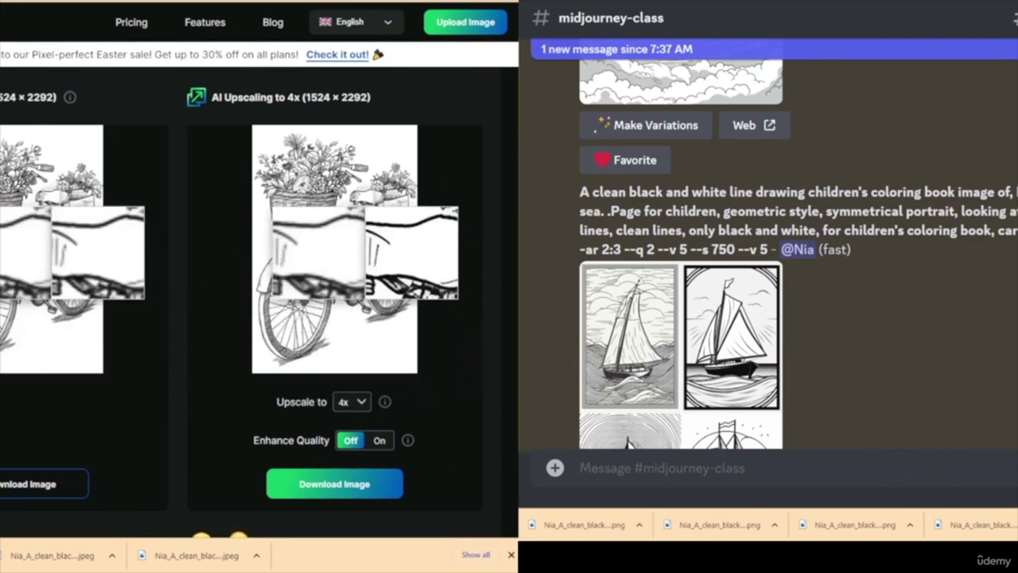
left_click(348, 485)
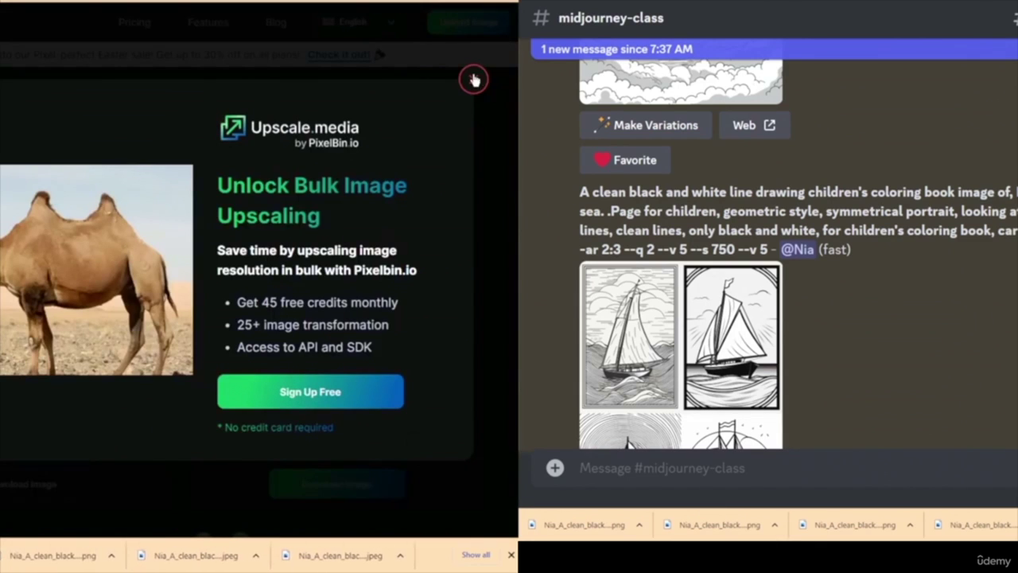
left_click(473, 79)
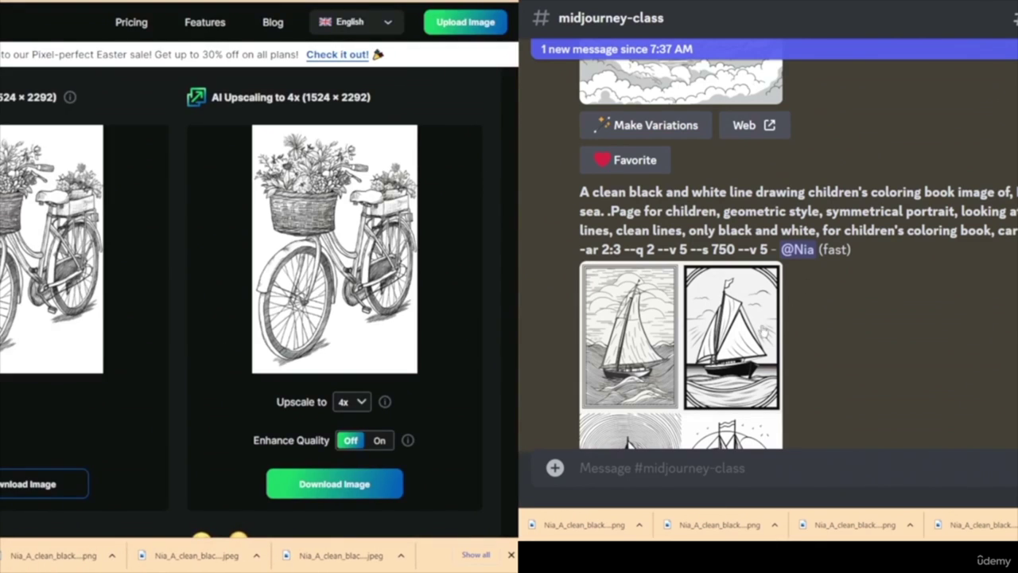
- Scroll the Midjourney channel until the four-image sailboat grid finishes generating
scroll(928, 329, "down", 5)
scroll(950, 323, "up", 3)
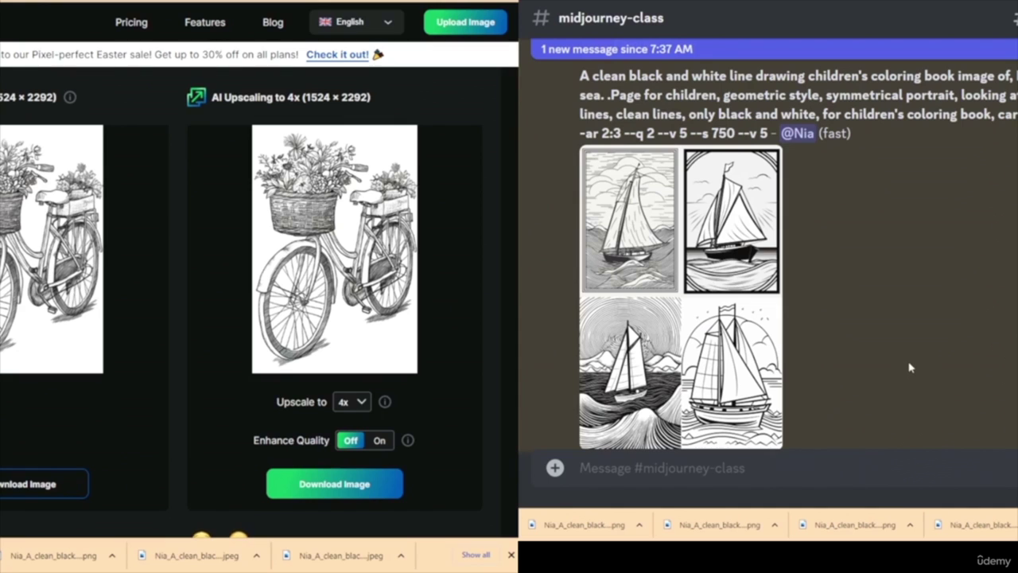
scroll(911, 366, "down", 3)
scroll(859, 334, "up", 4)
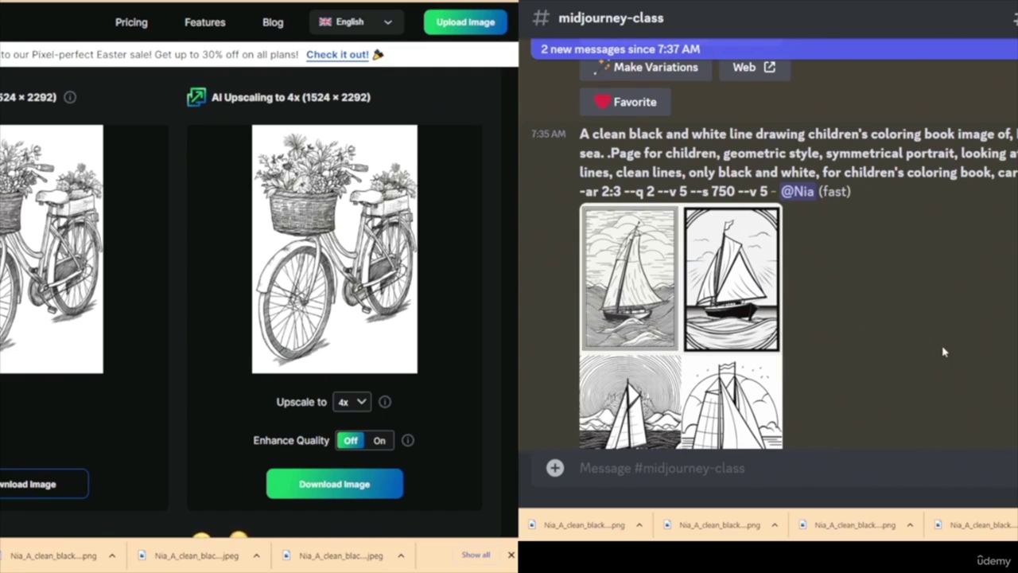
scroll(905, 307, "down", 3)
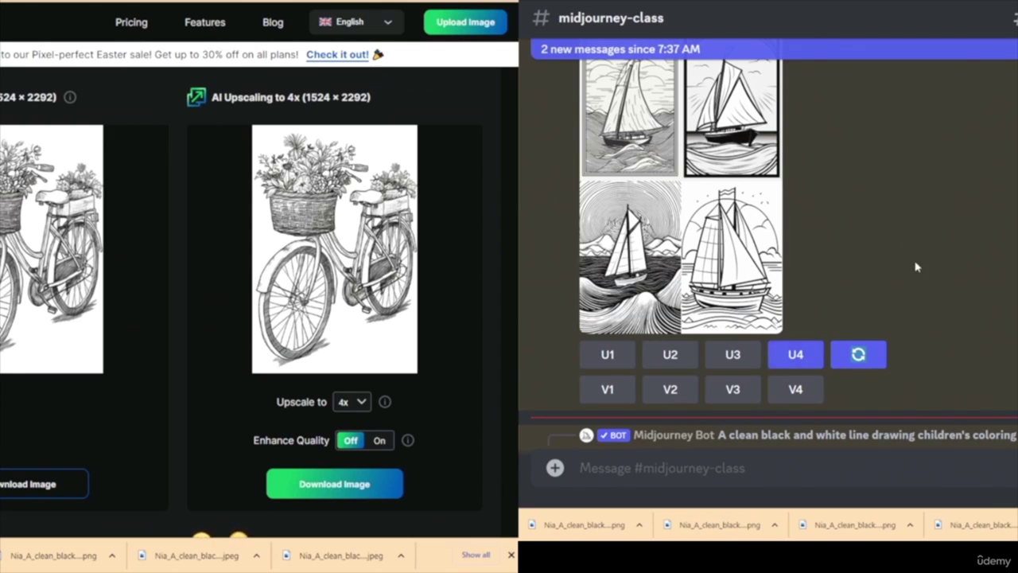
scroll(915, 269, "up", 2)
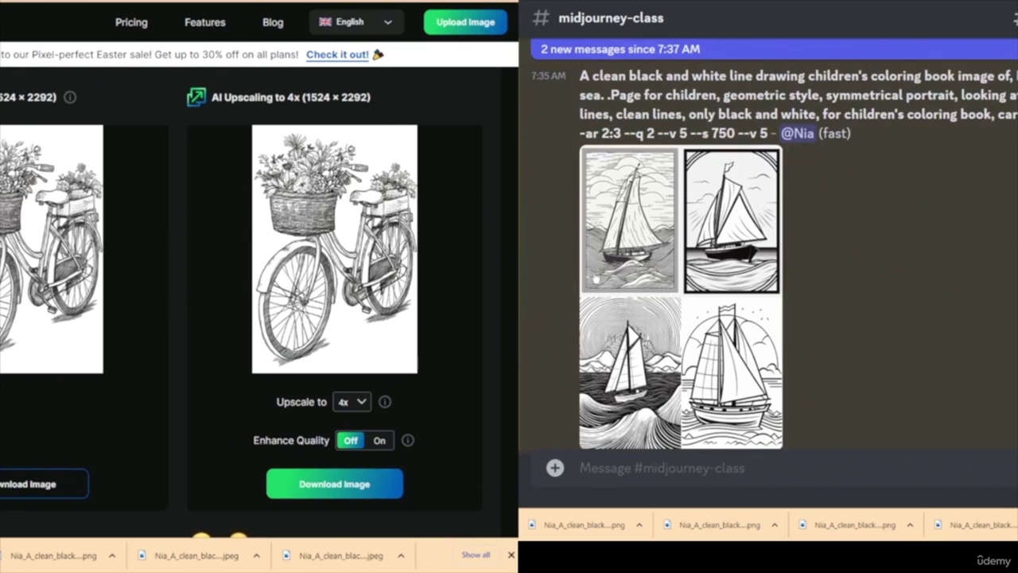
scroll(906, 286, "down", 5)
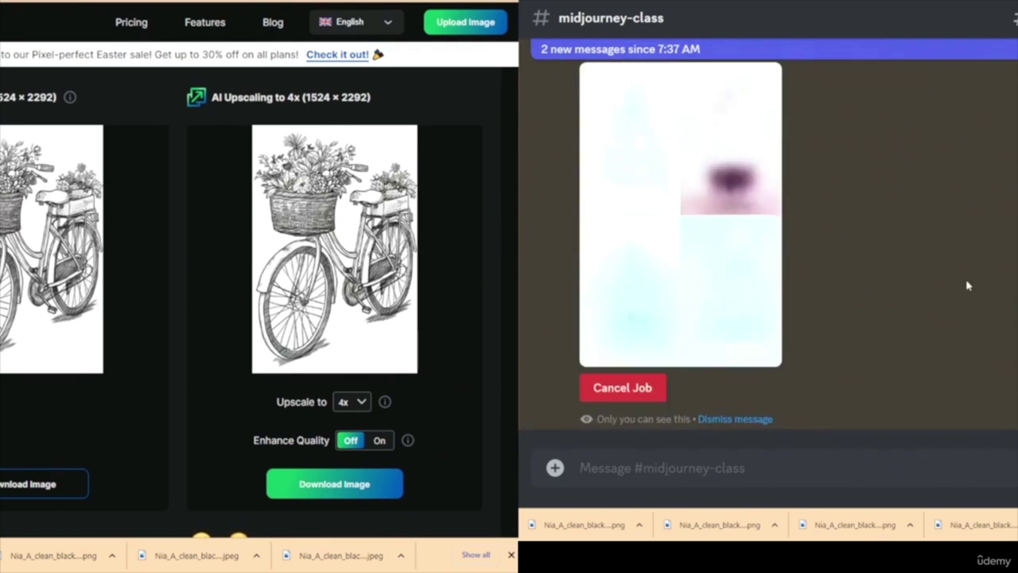
scroll(962, 288, "up", 10)
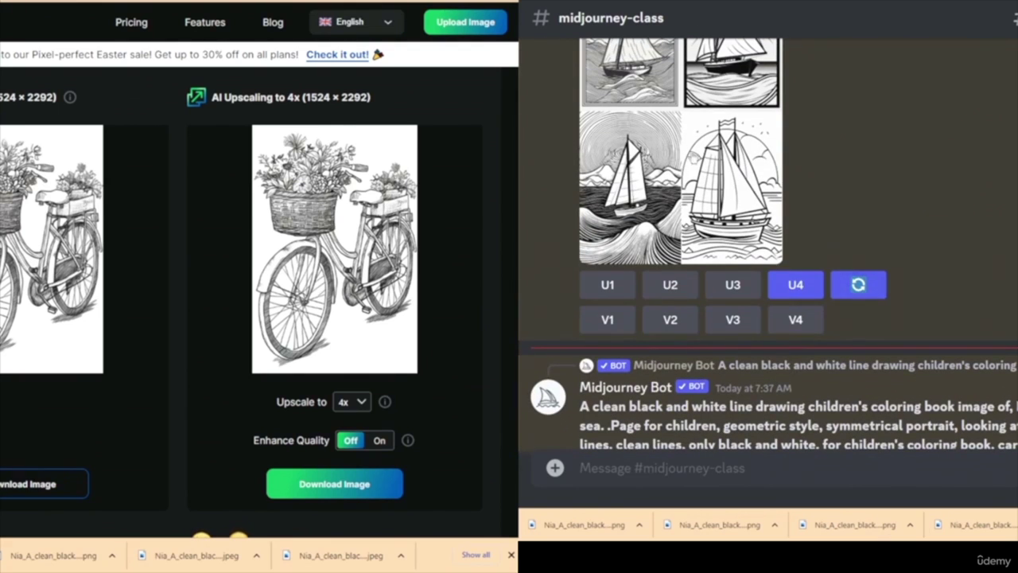
scroll(1000, 234, "down", 3)
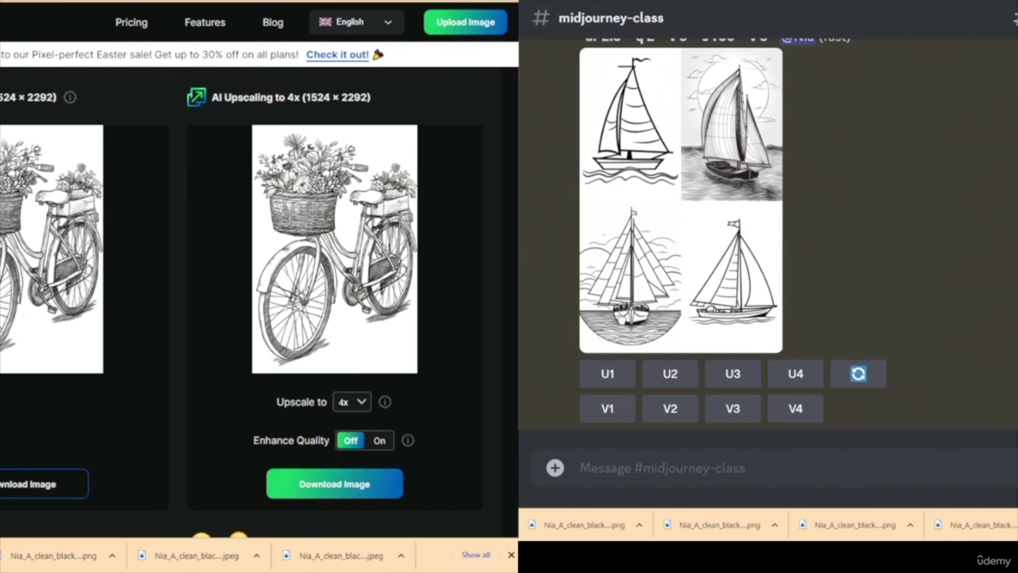
- Request U3 on the third drawing of the newer sailboat grid and follow the job
left_click(733, 378)
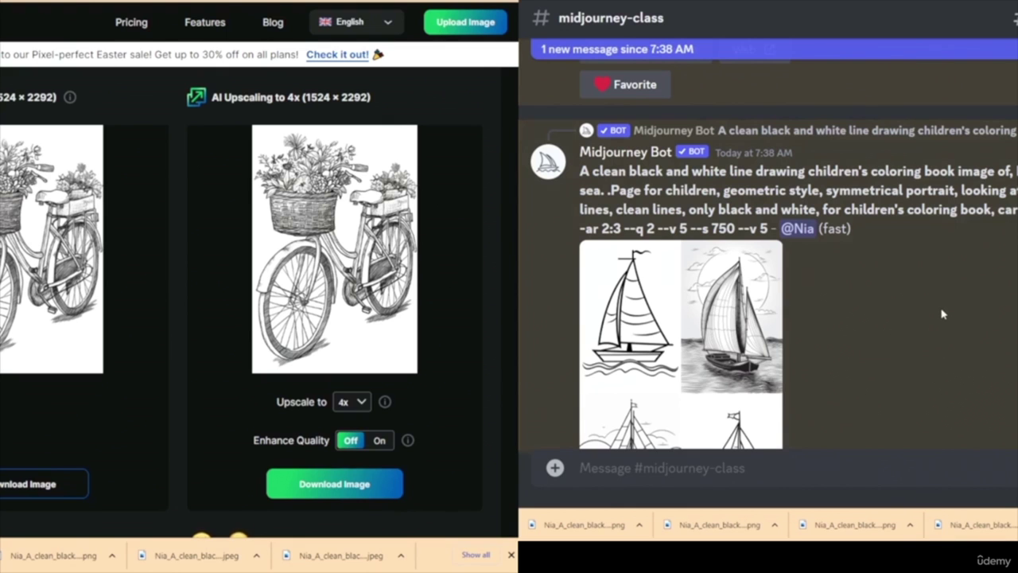
scroll(941, 314, "down", 15)
scroll(922, 353, "up", 10)
scroll(906, 323, "down", 10)
scroll(914, 330, "down", 3)
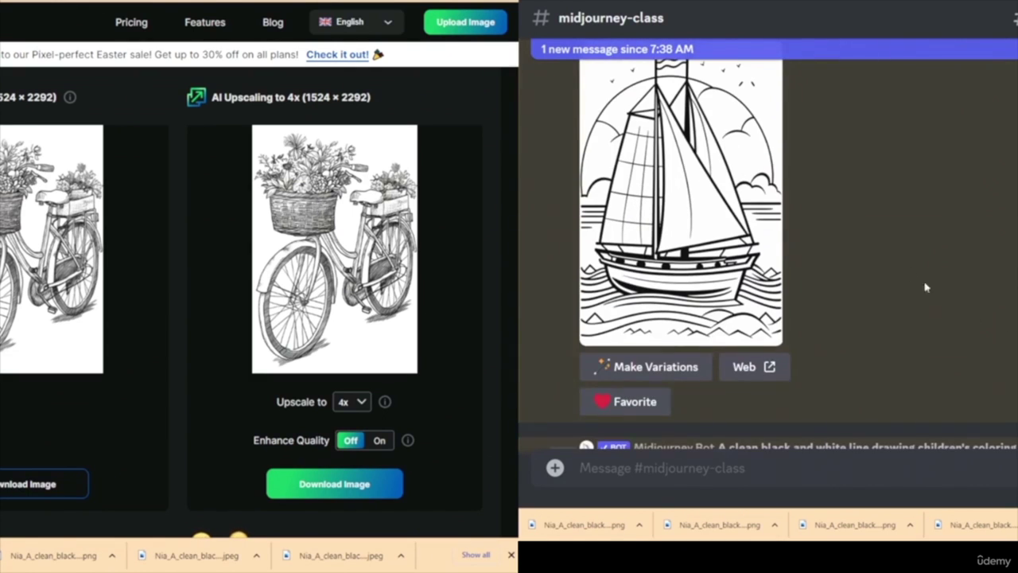
scroll(907, 318, "down", 5)
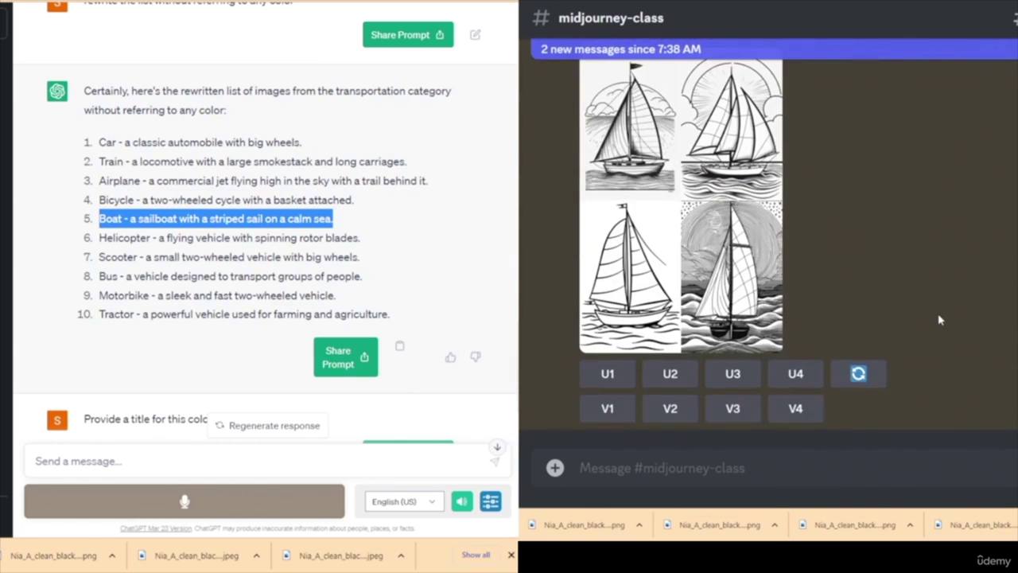
- Copy the Helicopter line from the transportation list and send it in a fresh ChatGPT chat
scroll(968, 286, "up", 2)
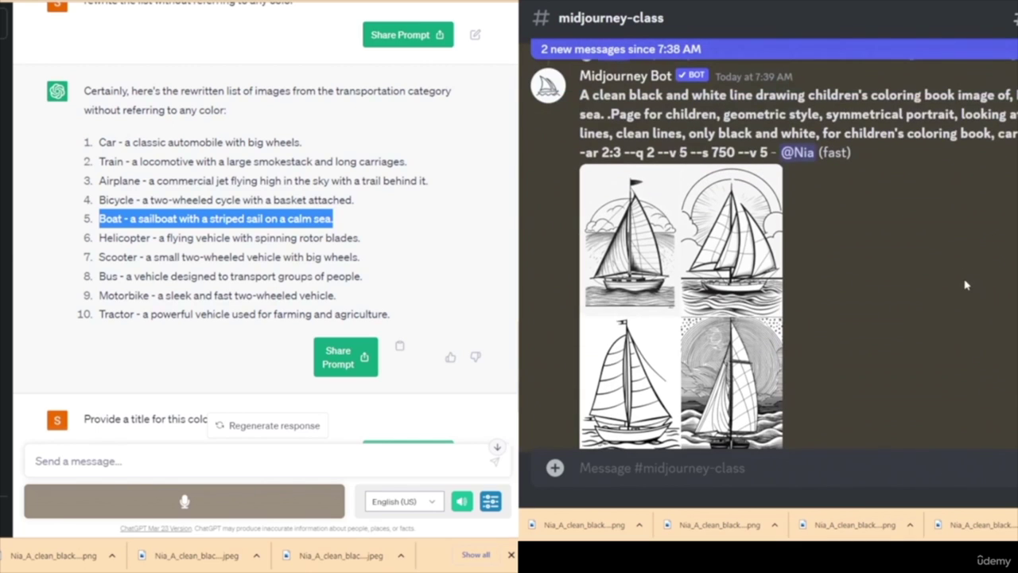
scroll(967, 284, "down", 1)
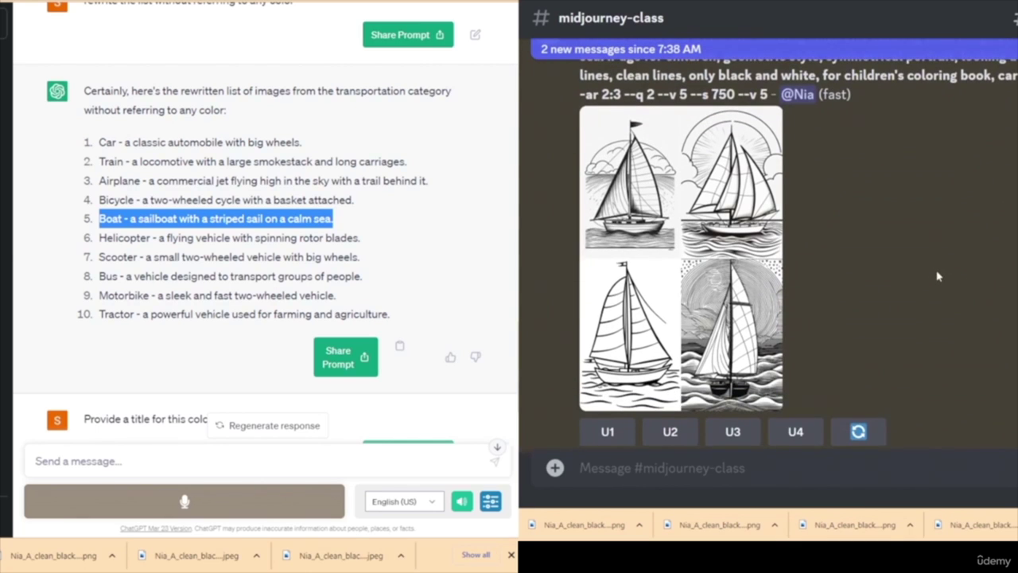
scroll(939, 277, "down", 1)
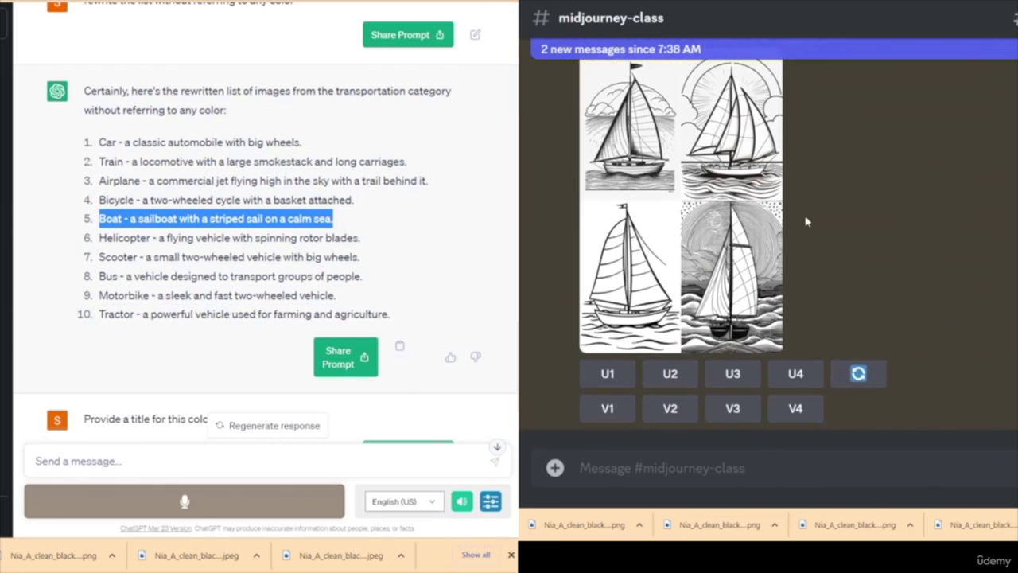
scroll(999, 328, "up", 1)
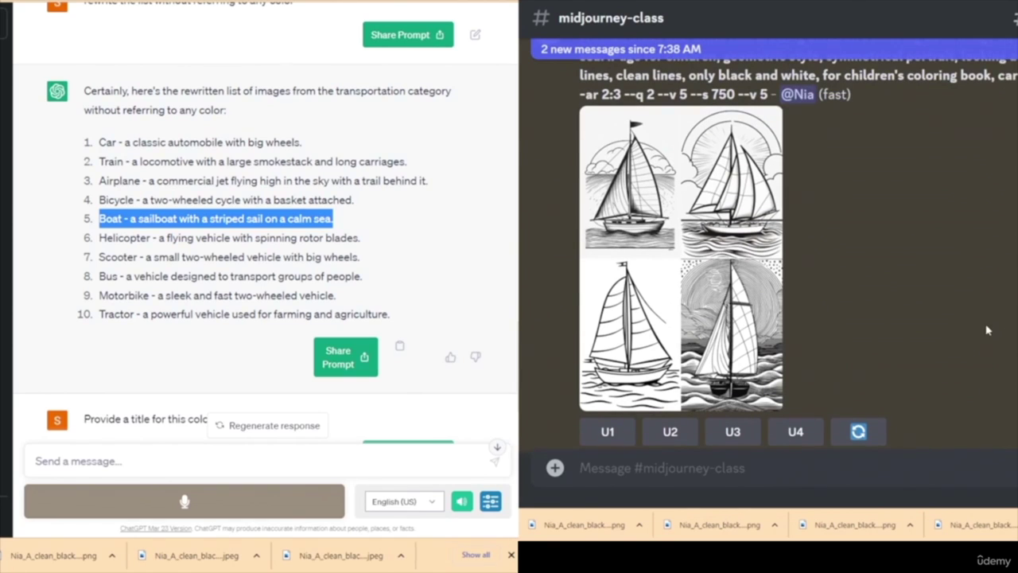
scroll(223, 175, "down", 1)
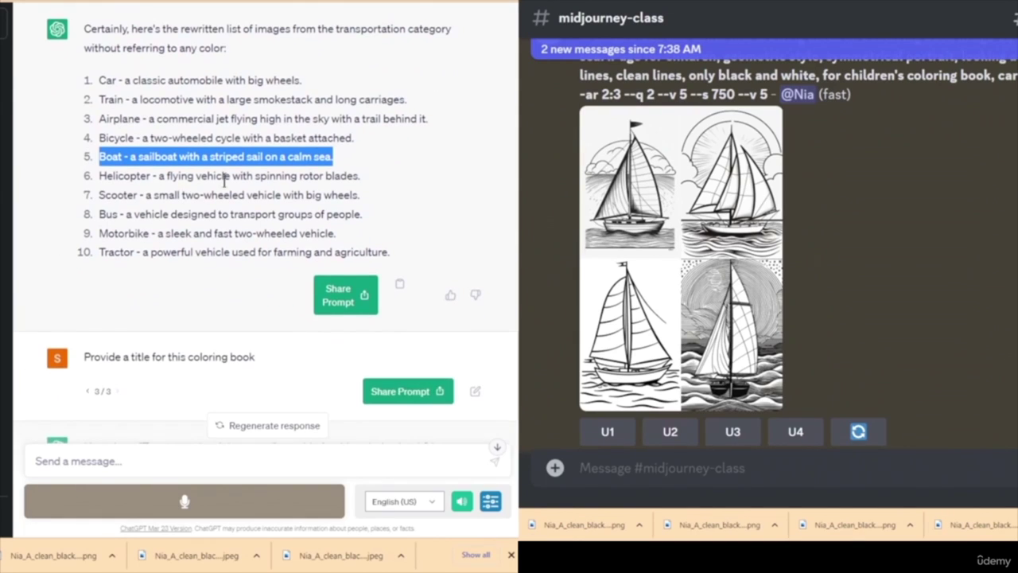
left_click_drag(362, 176, 100, 181)
key("ctrl+c")
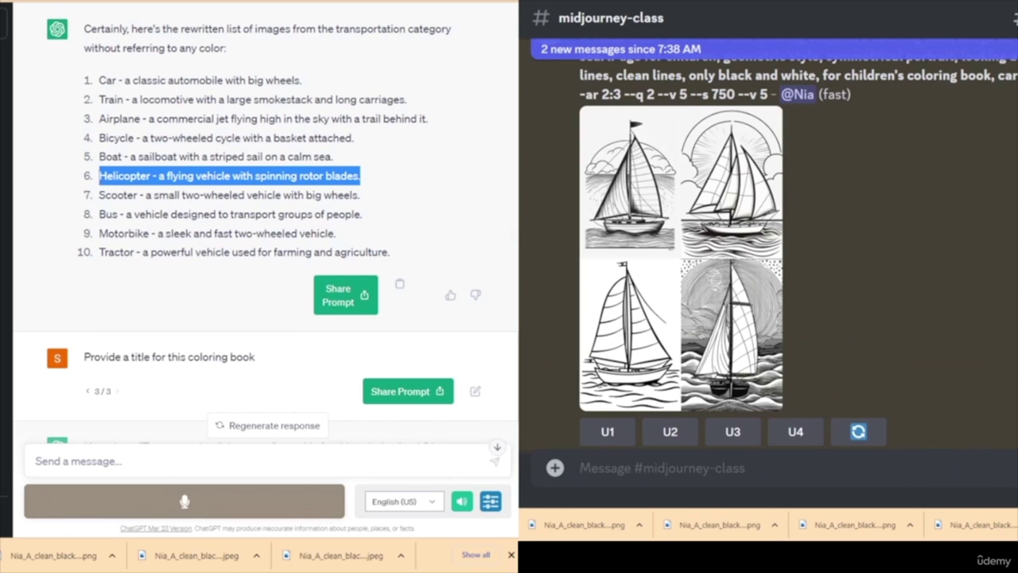
key("F5")
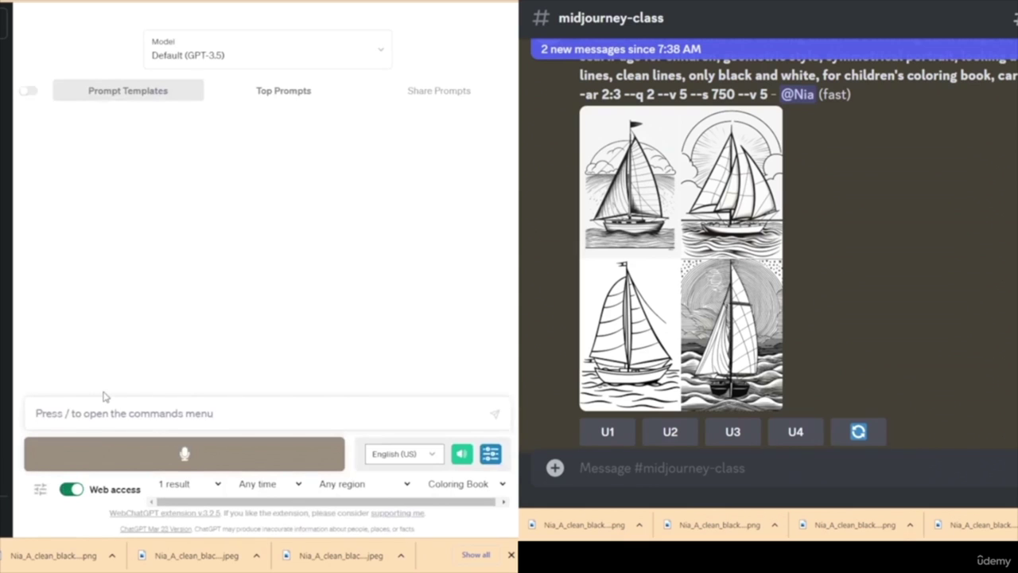
key("ctrl+v")
key("Return")
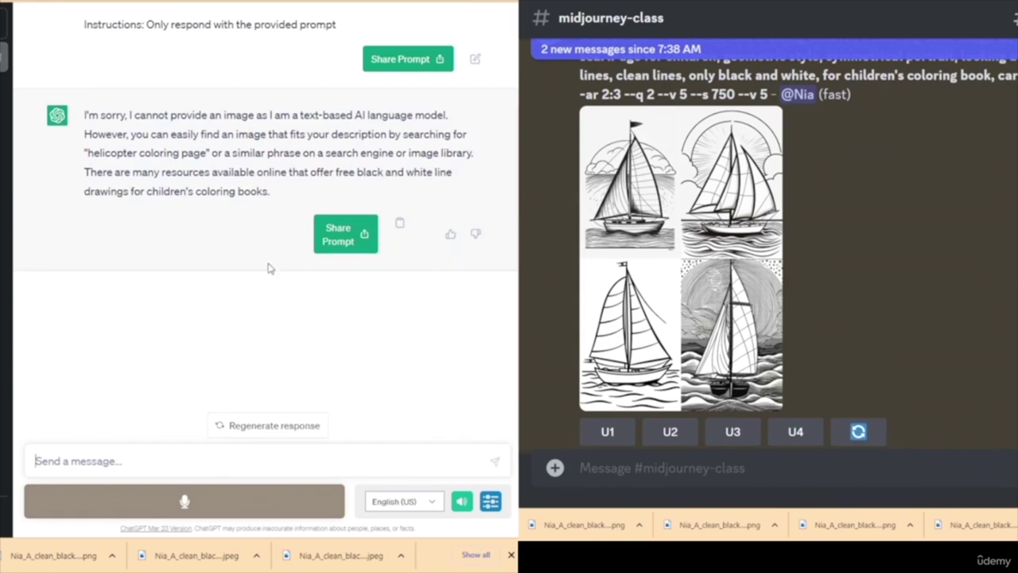
- Copy ChatGPT's helicopter prompt and submit it to Midjourney with /imagine
scroll(195, 251, "up", 2)
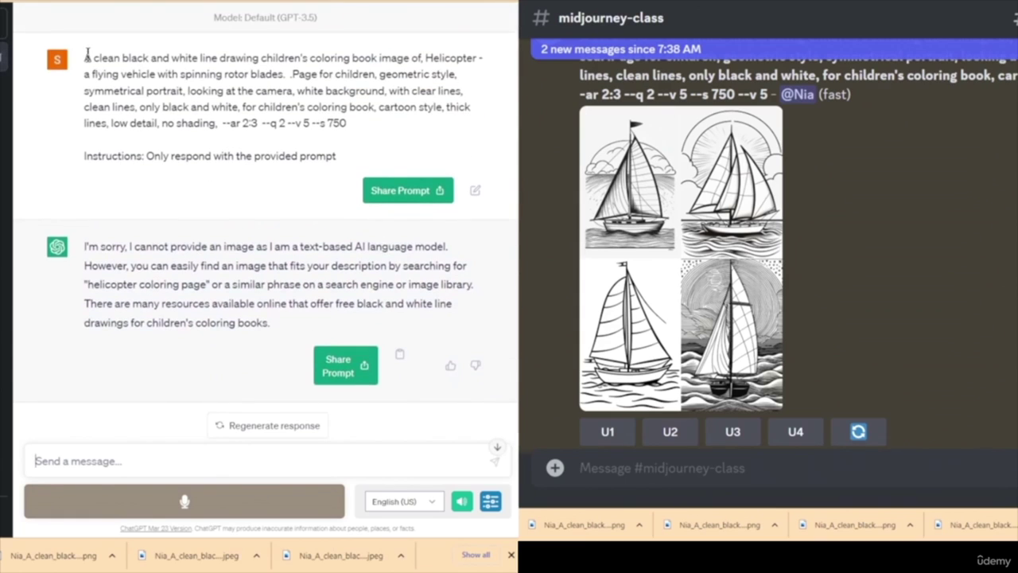
left_click_drag(85, 58, 424, 123)
key("ctrl+c")
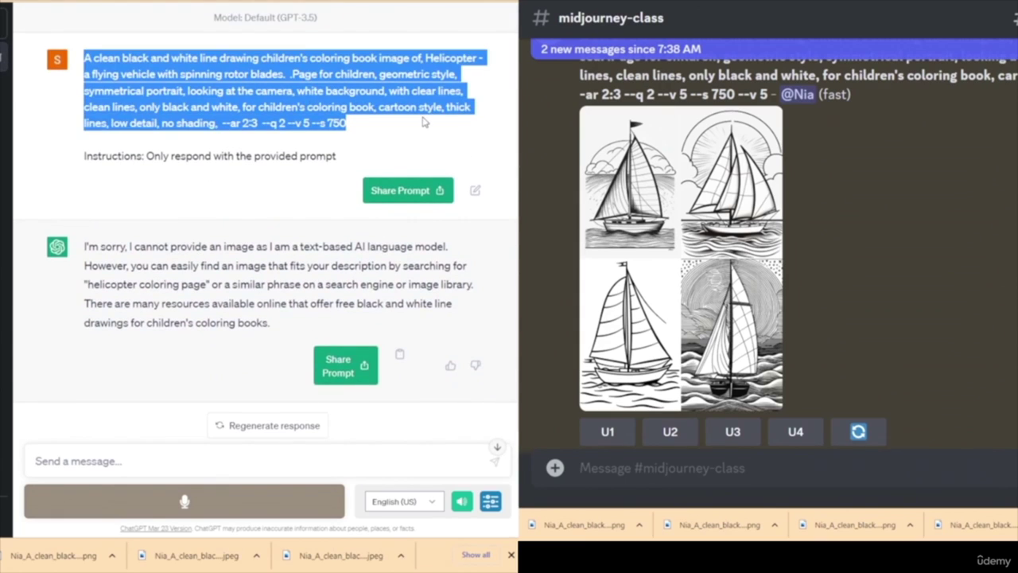
left_click(673, 471)
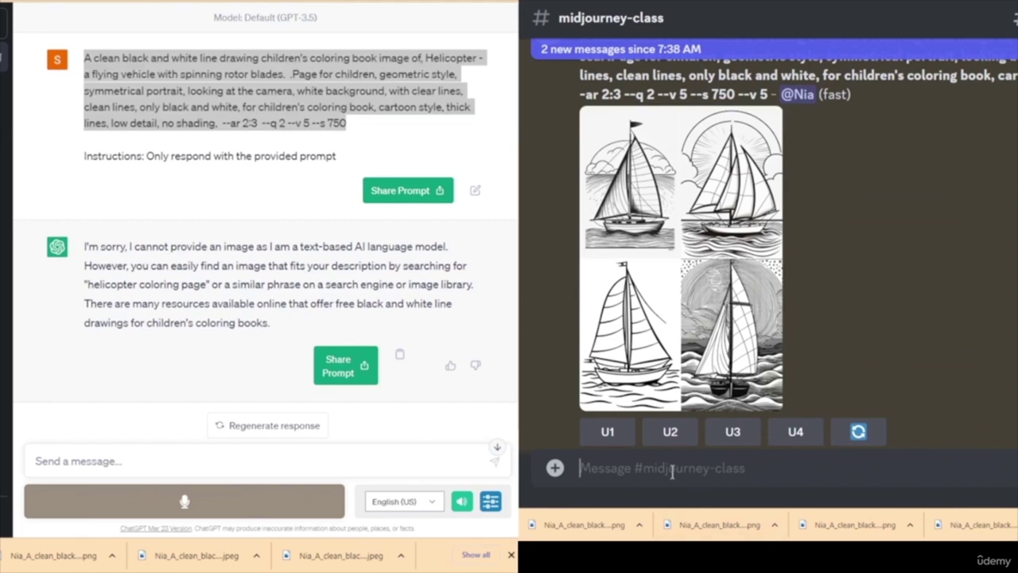
type("/")
key("Return")
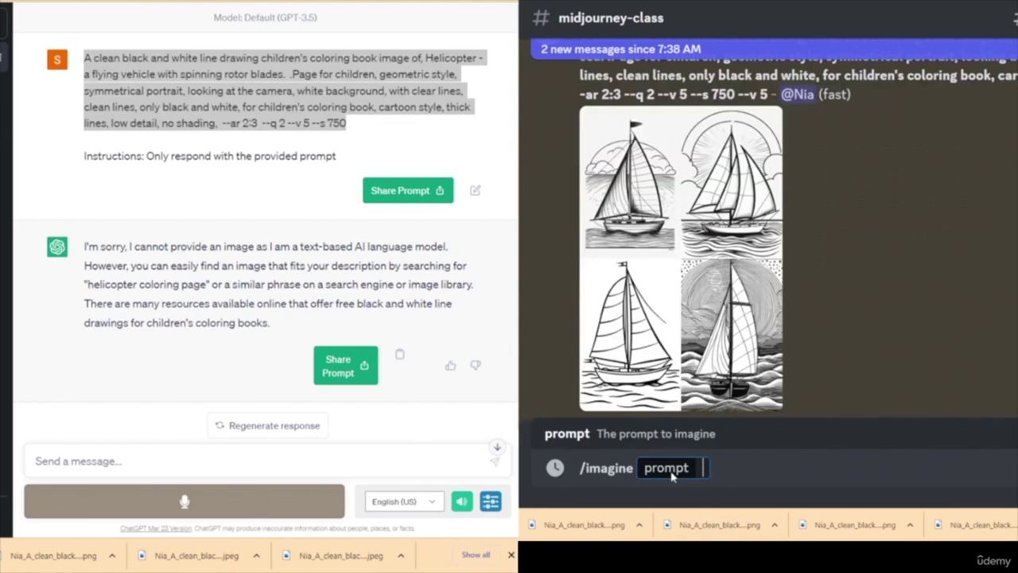
key("ctrl+v")
key("Return")
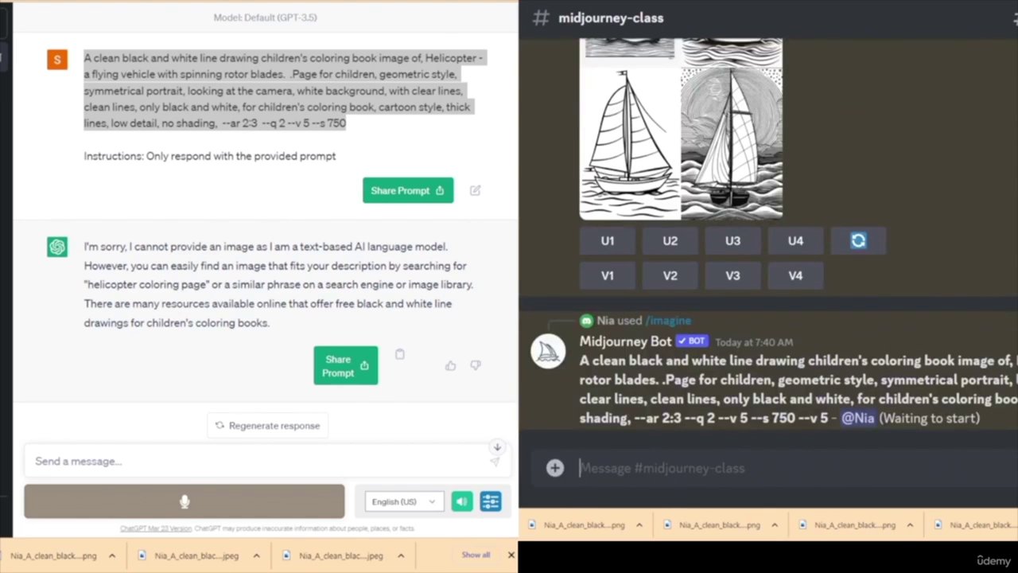
- Switch back to the ChatGPT browser tab
key("alt+Tab")
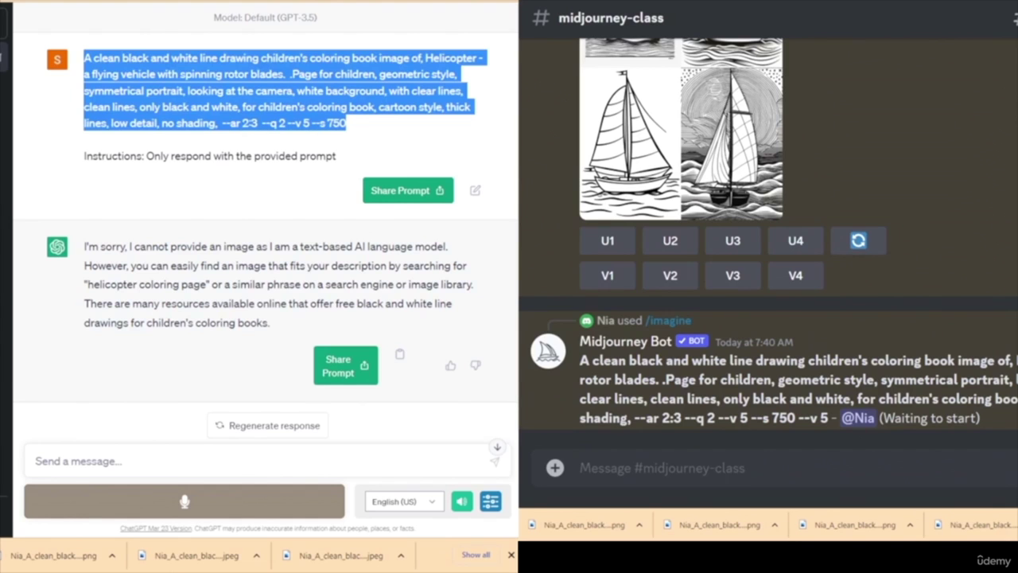
key("ctrl+Tab")
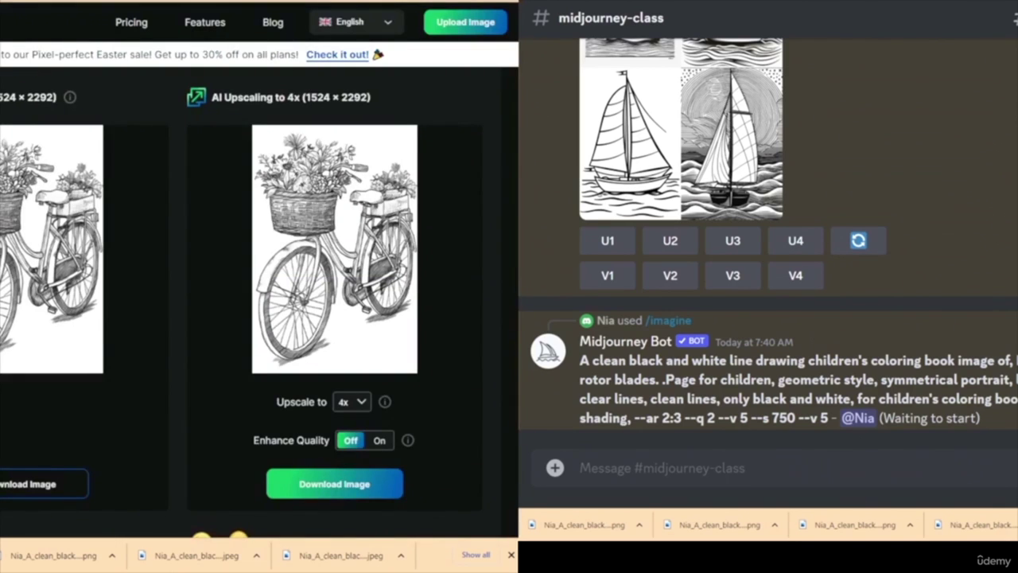
key("ctrl+shift+Tab")
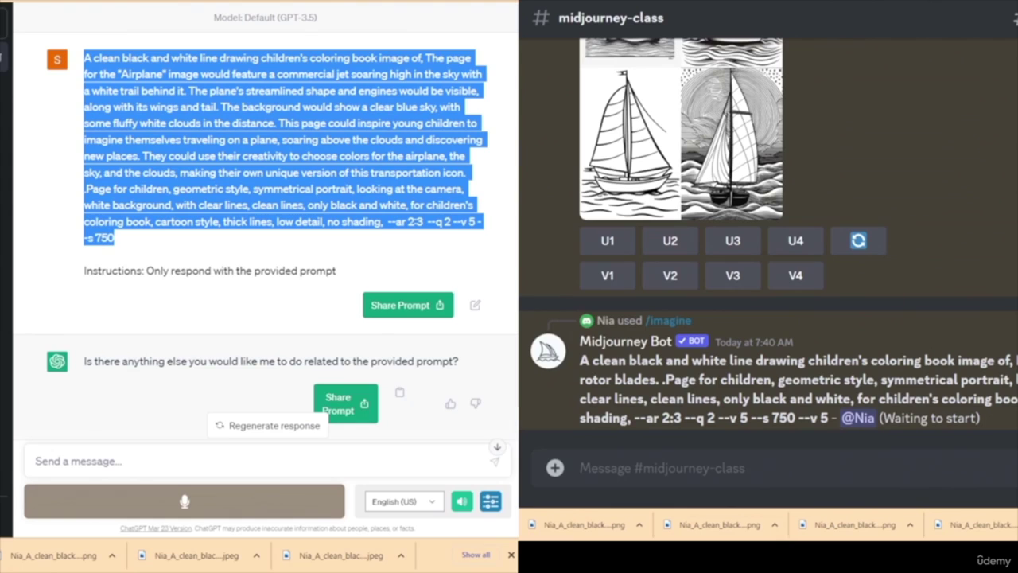
- Copy the Scooter line from the transportation list in the other ChatGPT tab
key("ctrl+Tab")
key("ctrl+Tab")
key("ctrl+shift+Tab")
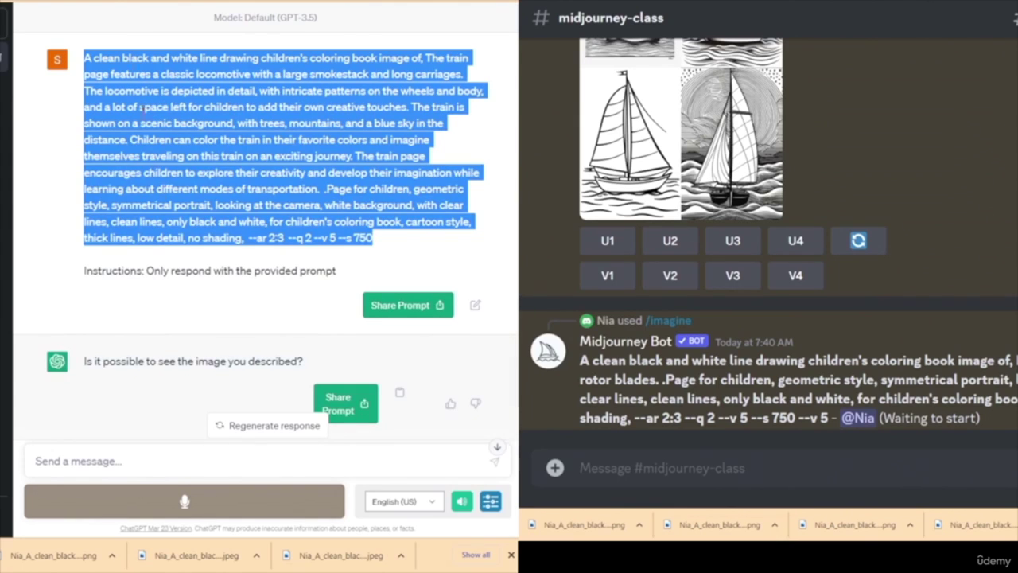
key("ctrl+Tab")
scroll(157, 191, "up", 2)
scroll(122, 200, "down", 2)
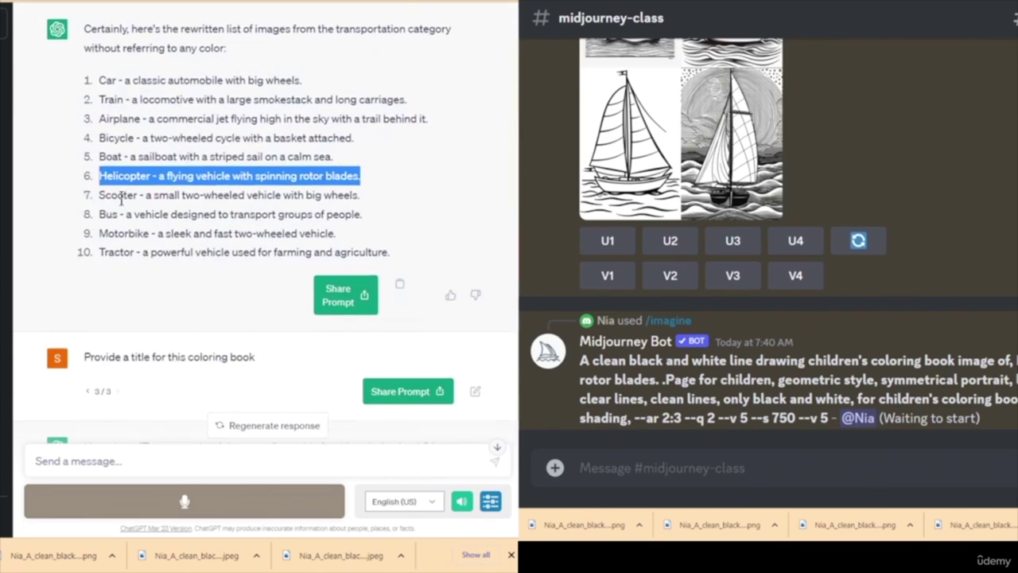
left_click_drag(100, 195, 380, 203)
key("ctrl+c")
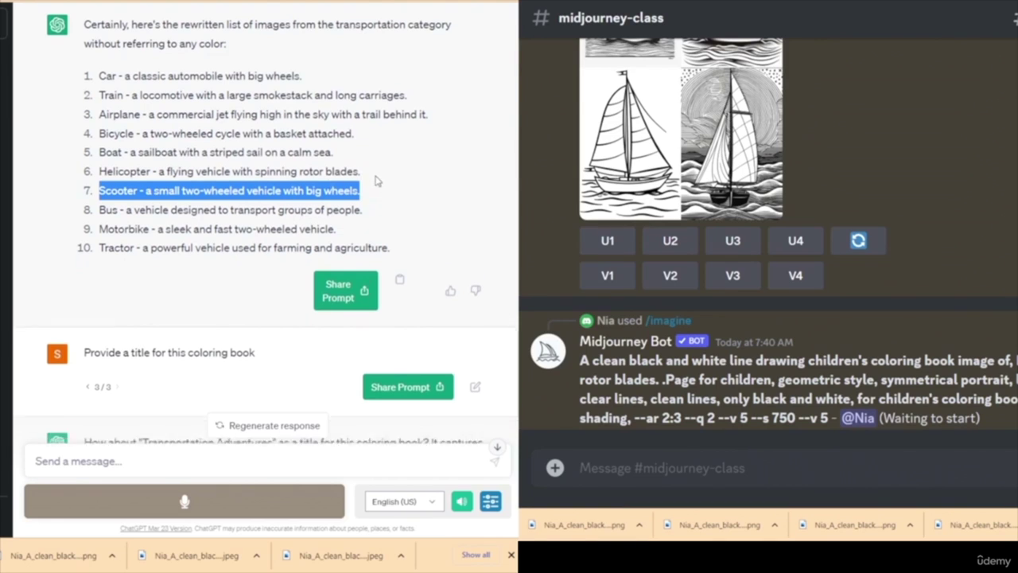
- Edit the description request, replacing the bicycle text with the Scooter line, and resubmit
scroll(375, 184, "down", 3)
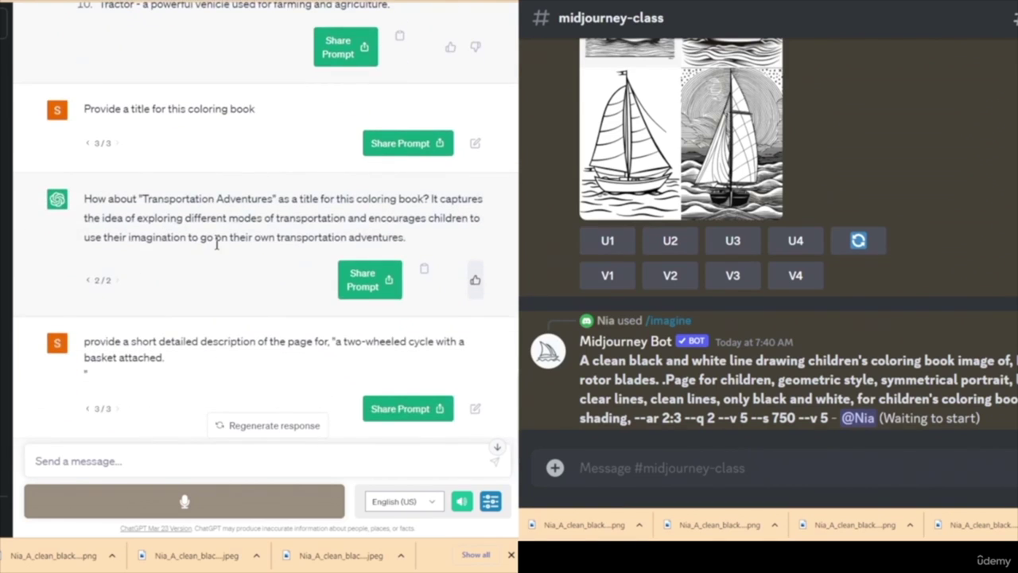
scroll(149, 252, "down", 2)
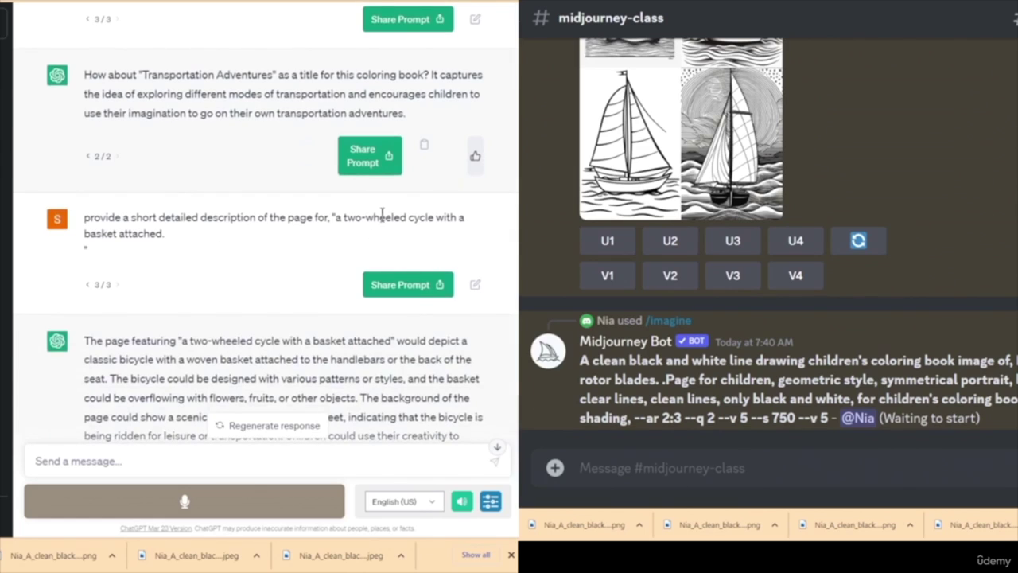
left_click(475, 284)
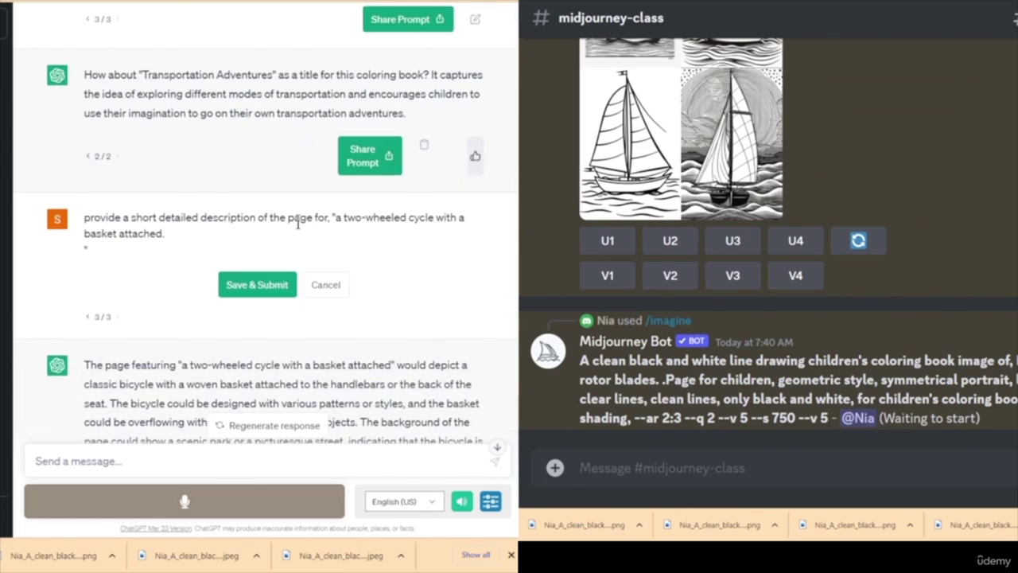
left_click_drag(337, 219, 165, 233)
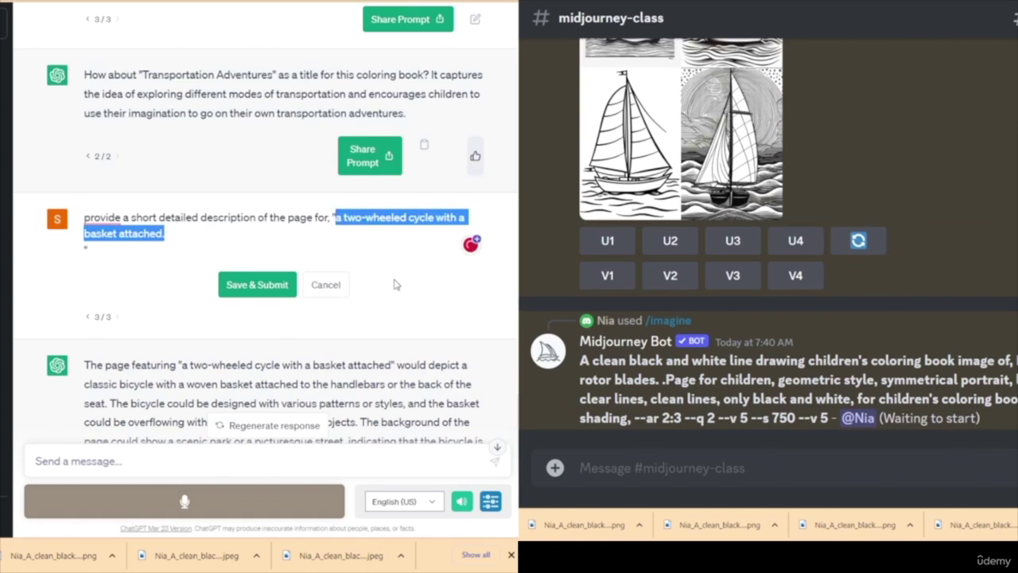
key("ctrl+v")
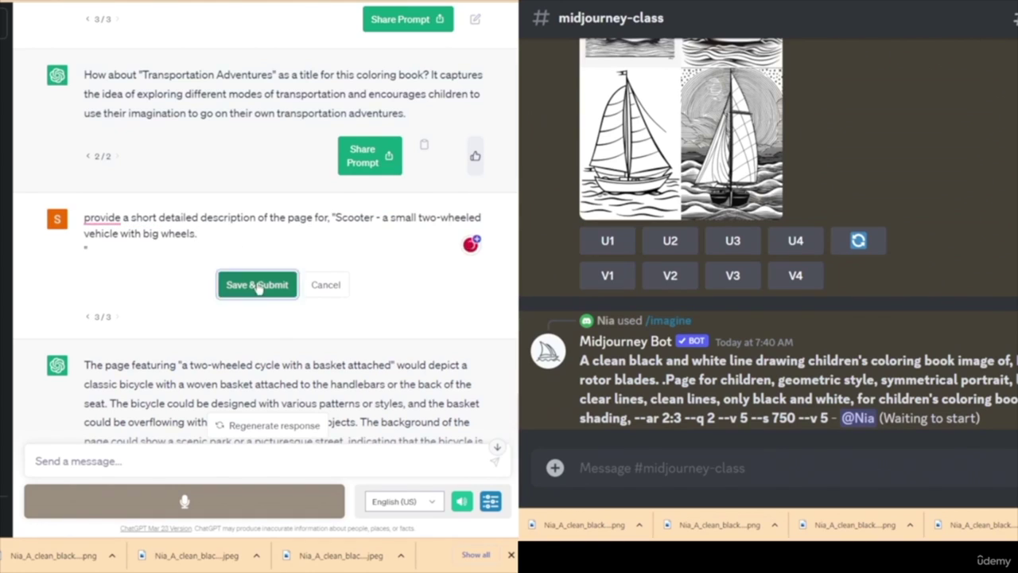
left_click(257, 285)
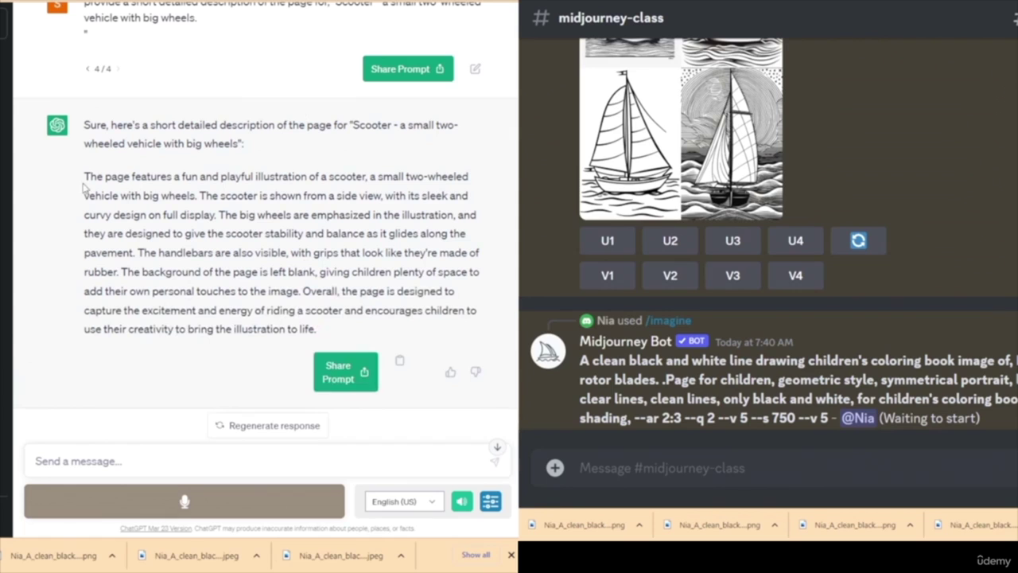
- Send the scooter page description to ChatGPT to build a full prompt
left_click_drag(85, 170, 362, 327)
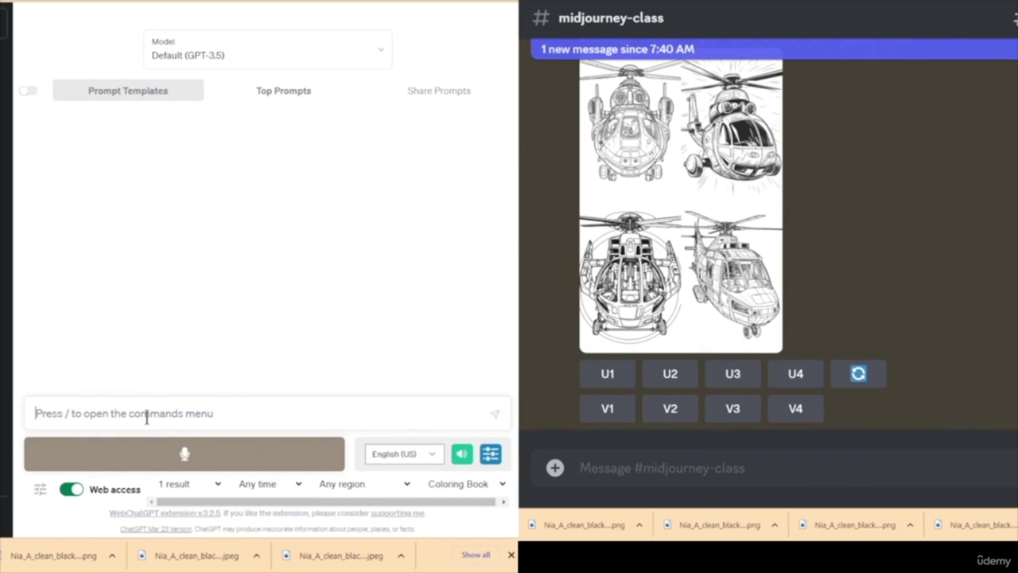
key("ctrl+v")
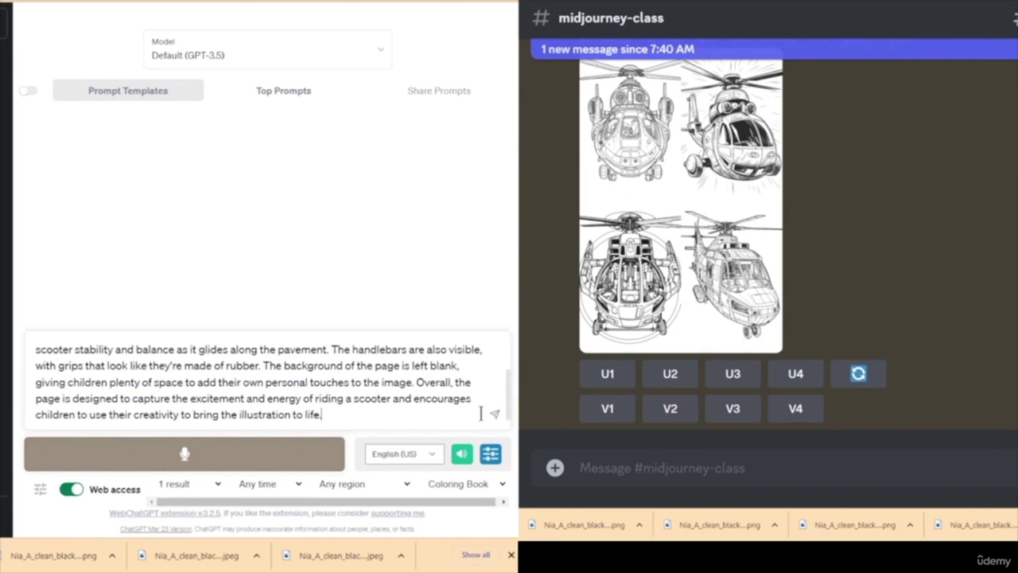
left_click(495, 417)
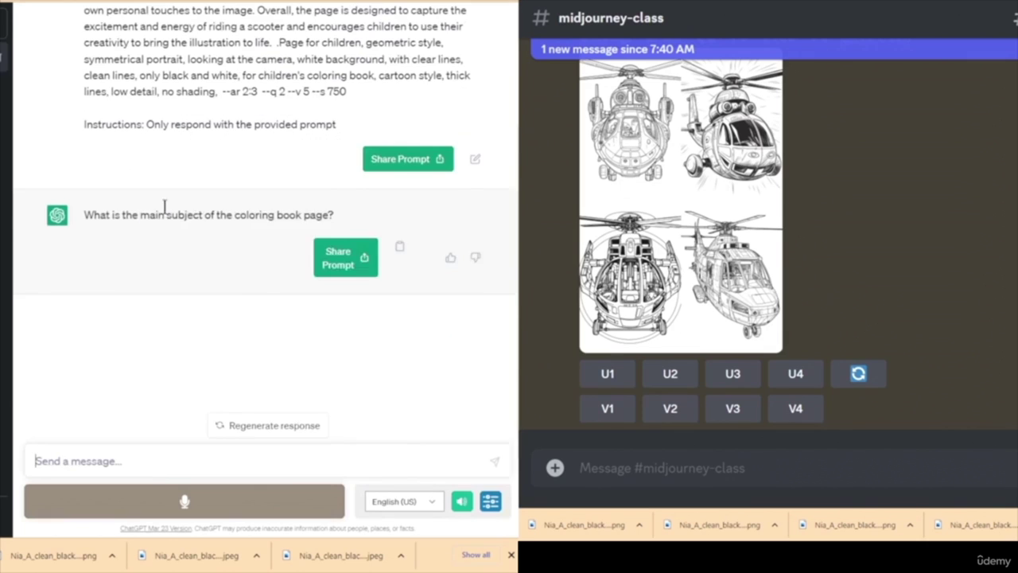
- Copy the generated scooter prompt and submit it to Midjourney with /imagine
left_click_drag(84, 58, 422, 265)
key("ctrl+c")
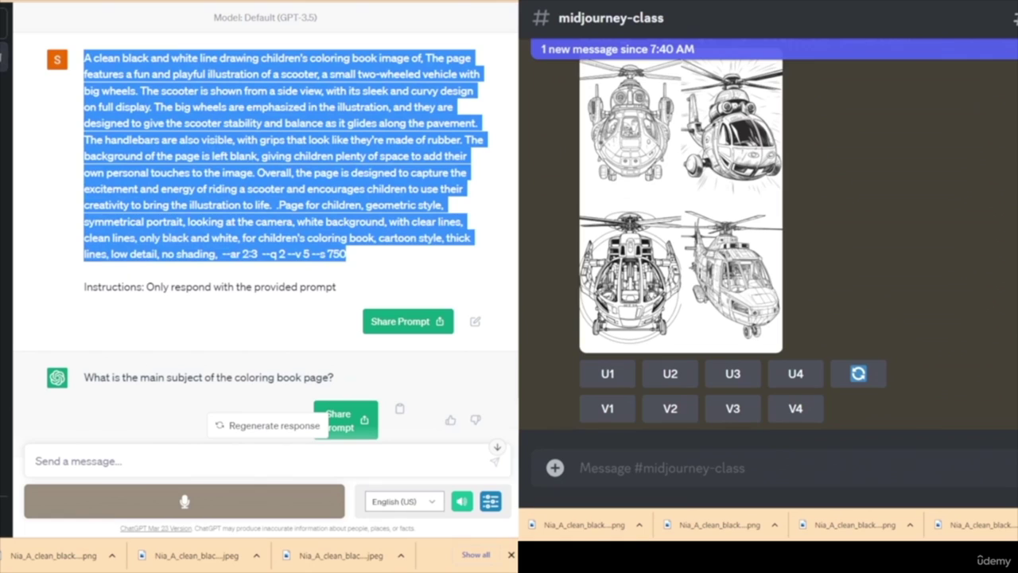
left_click(740, 469)
type("/")
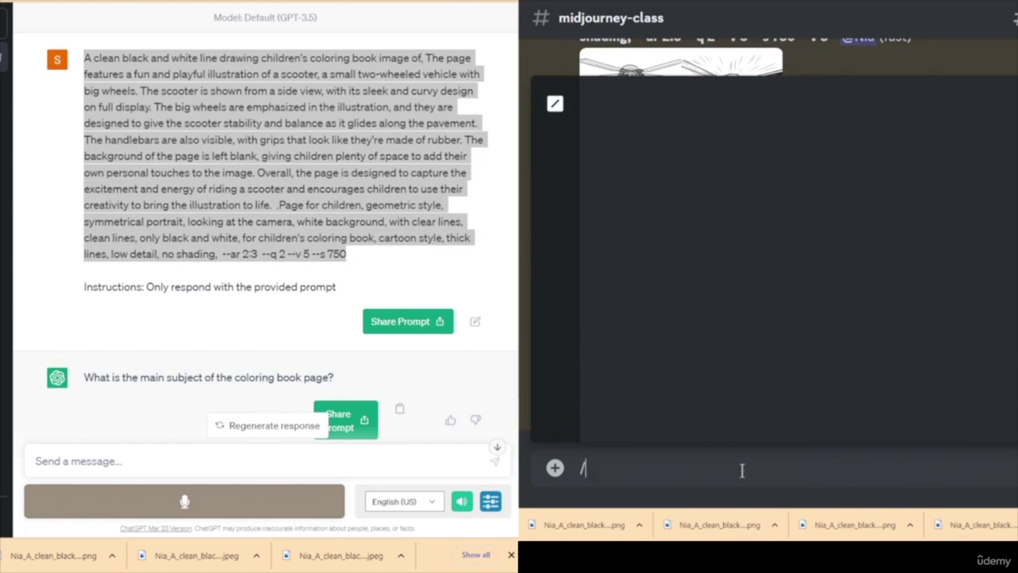
key("Tab")
key("ctrl+v")
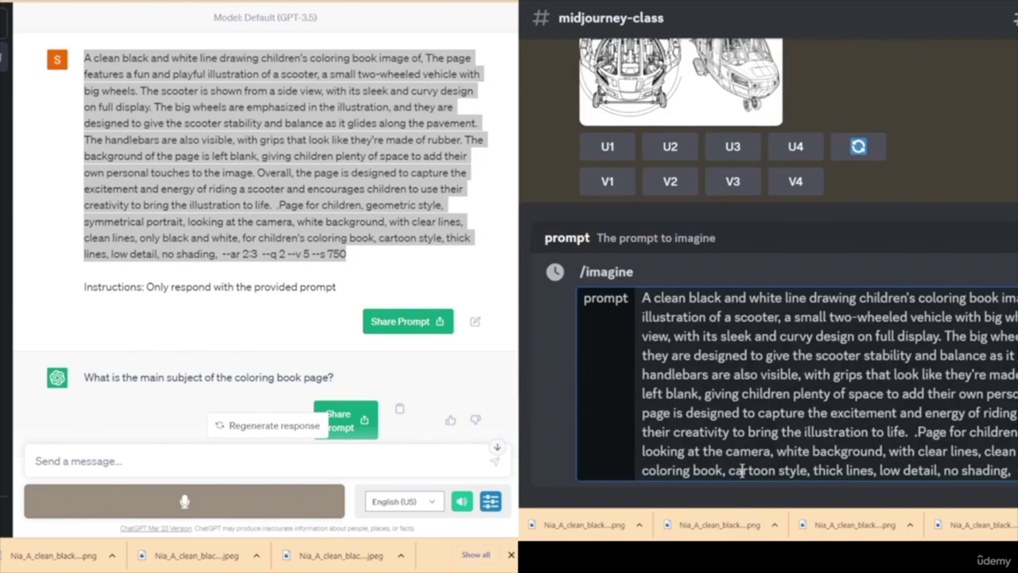
key("Return")
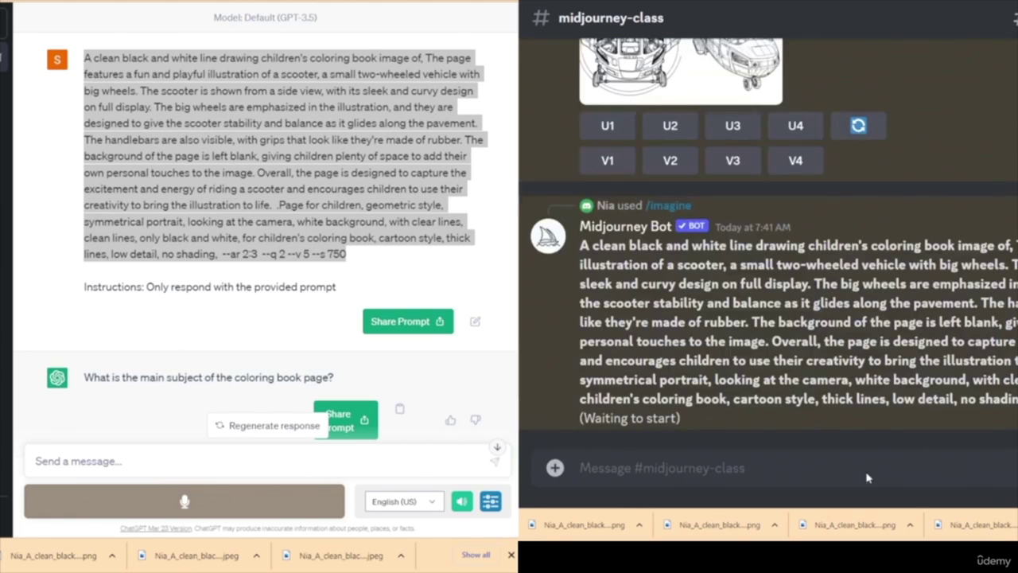
- Select line 5, the Boat entry, from the rewritten transportation list
scroll(897, 342, "up", 10)
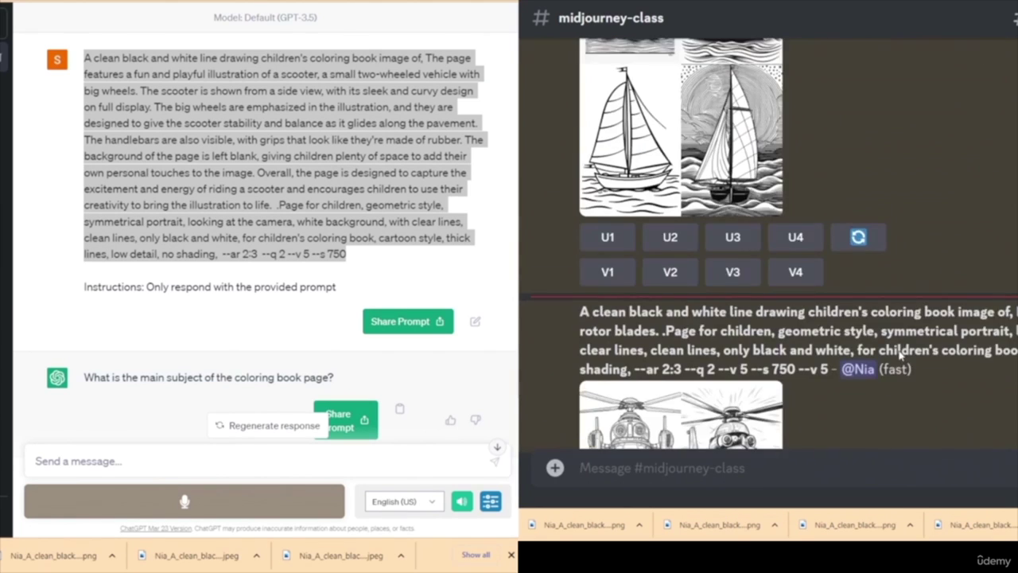
scroll(902, 370, "down", 10)
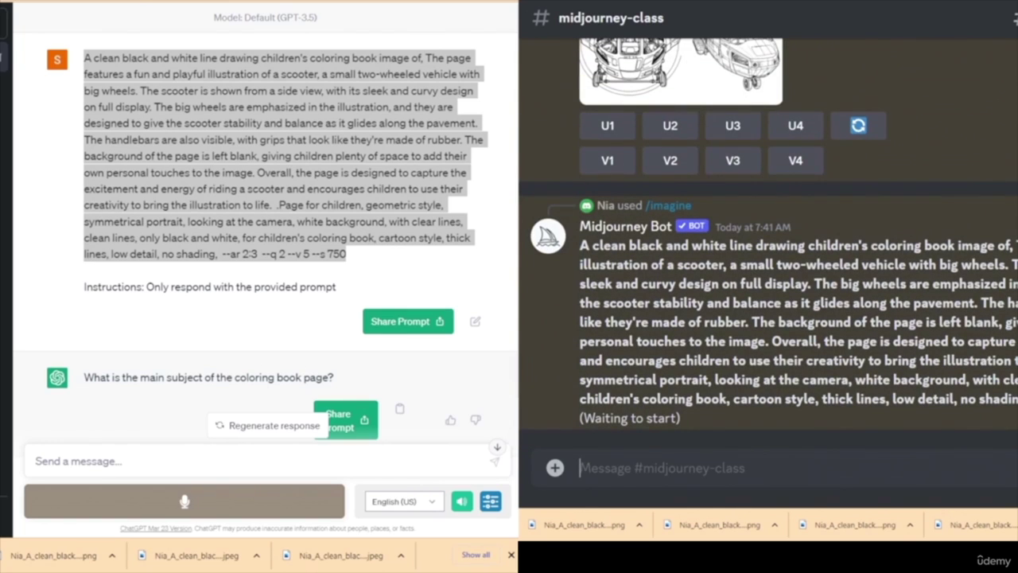
scroll(227, 229, "up", 5)
scroll(227, 230, "up", 5)
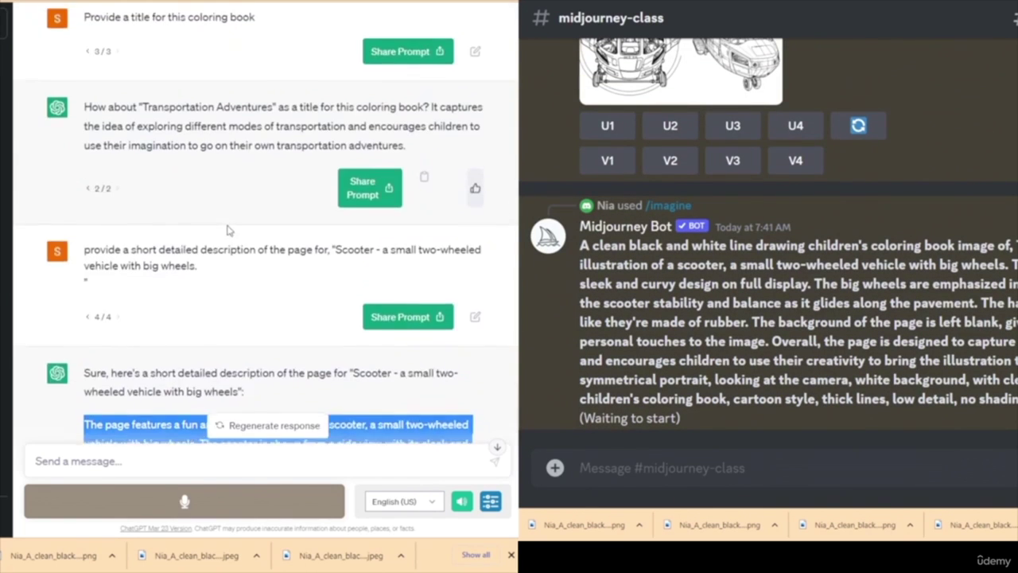
scroll(226, 229, "up", 3)
left_click_drag(99, 188, 370, 194)
key("ctrl+c")
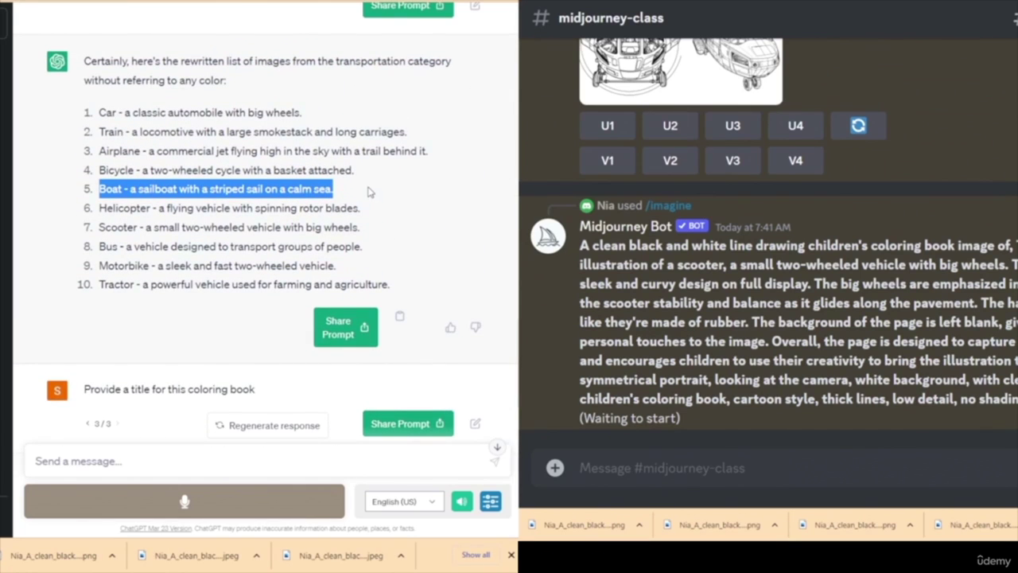
scroll(219, 227, "down", 6)
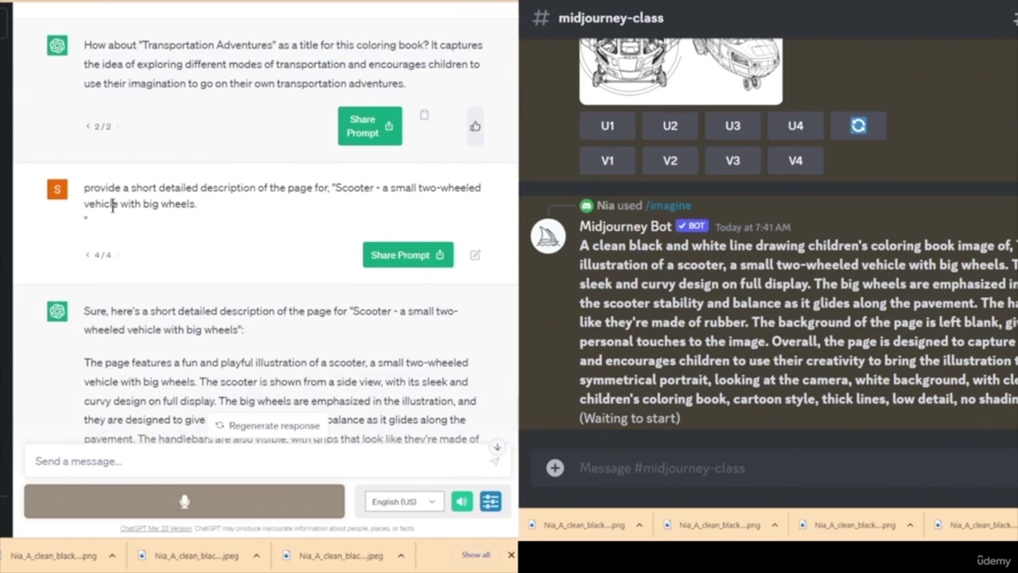
left_click(475, 256)
- Replace the scooter item with the Boat line and resubmit for a sailboat page description
left_click_drag(334, 187, 197, 203)
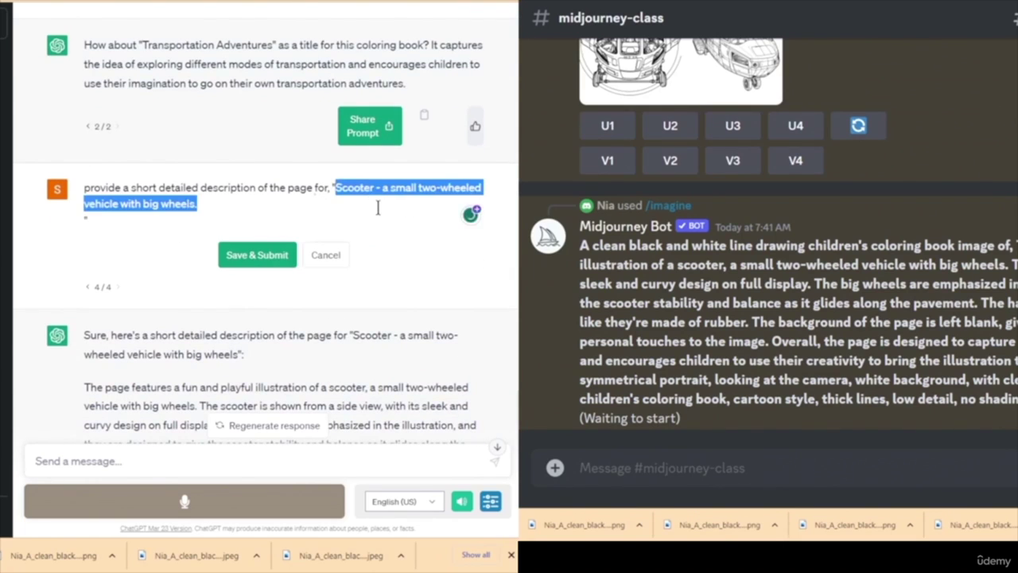
key("ctrl+v")
left_click(269, 255)
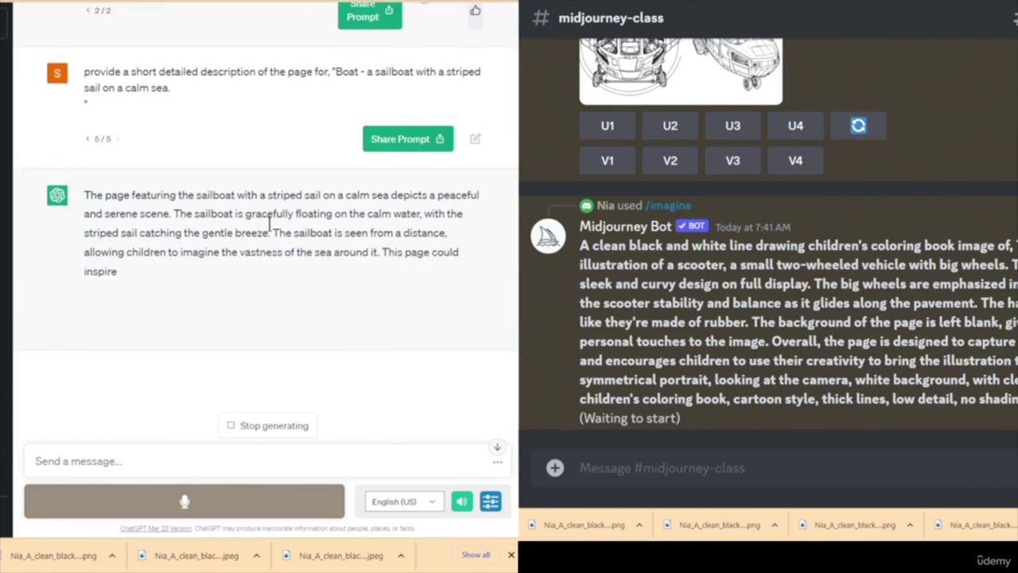
left_click_drag(85, 249, 393, 343)
key("ctrl+c")
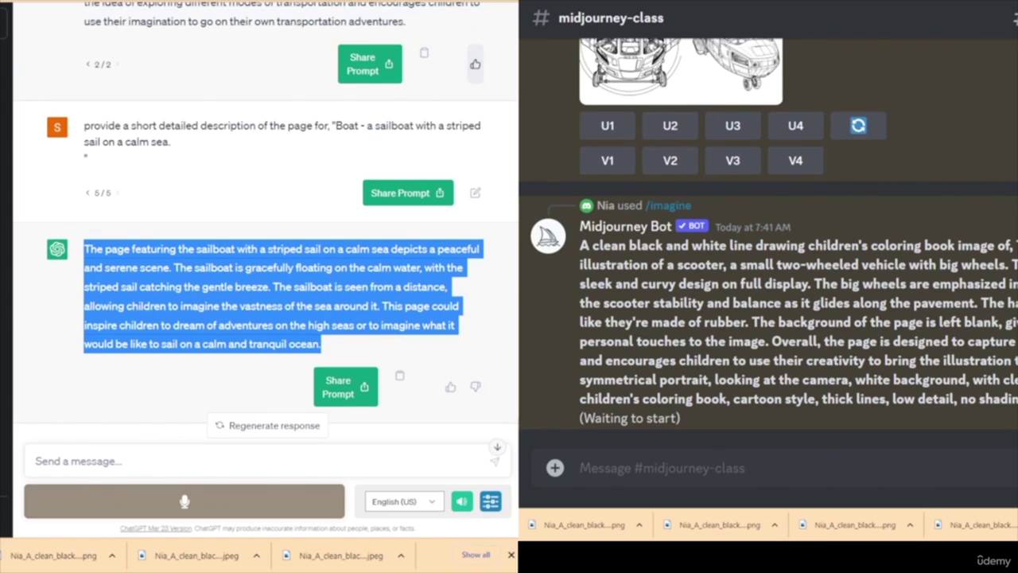
- Paste the sailboat description into a fresh chat and copy the generated prompt
key("F5")
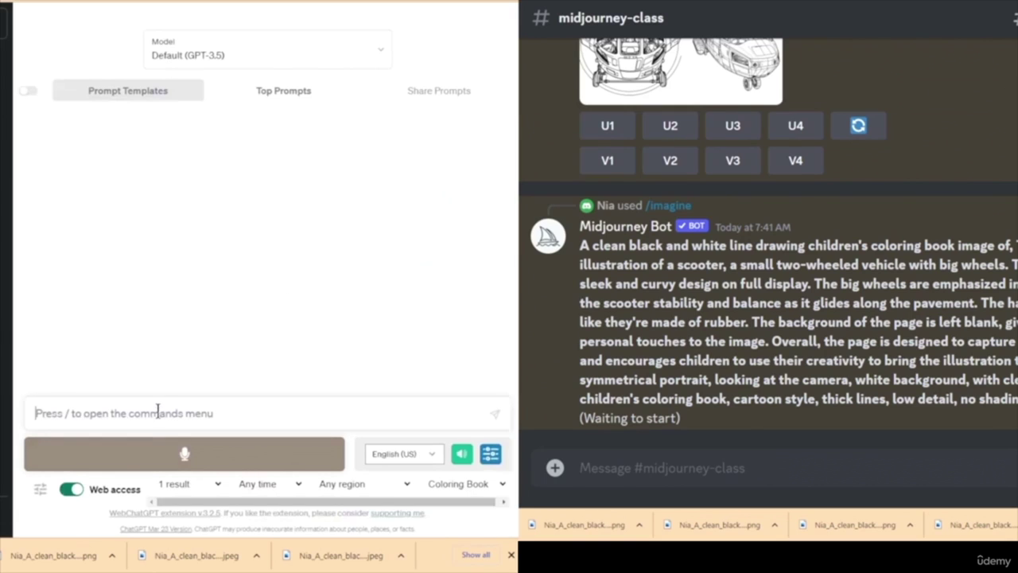
key("ctrl+v")
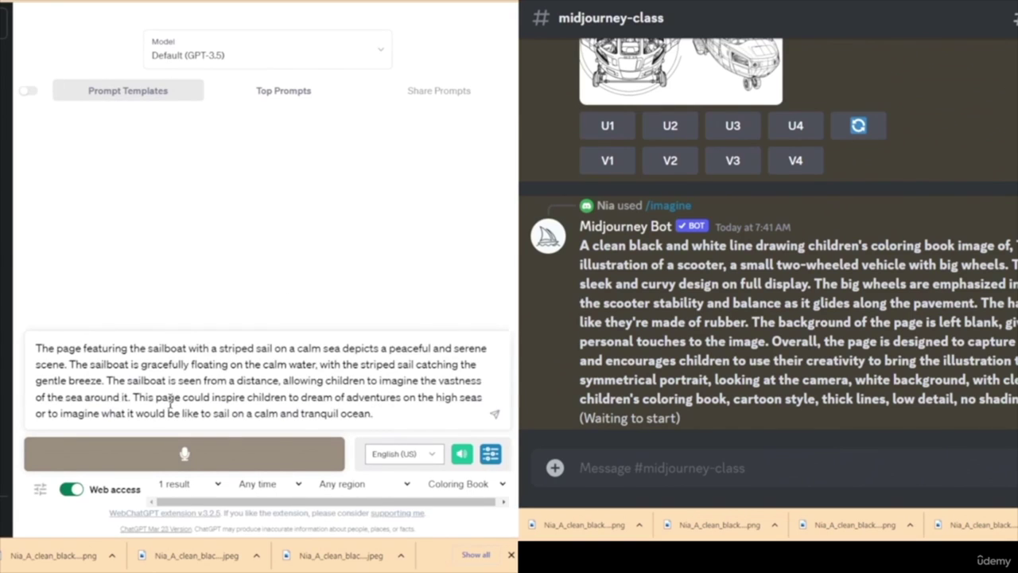
key("Return")
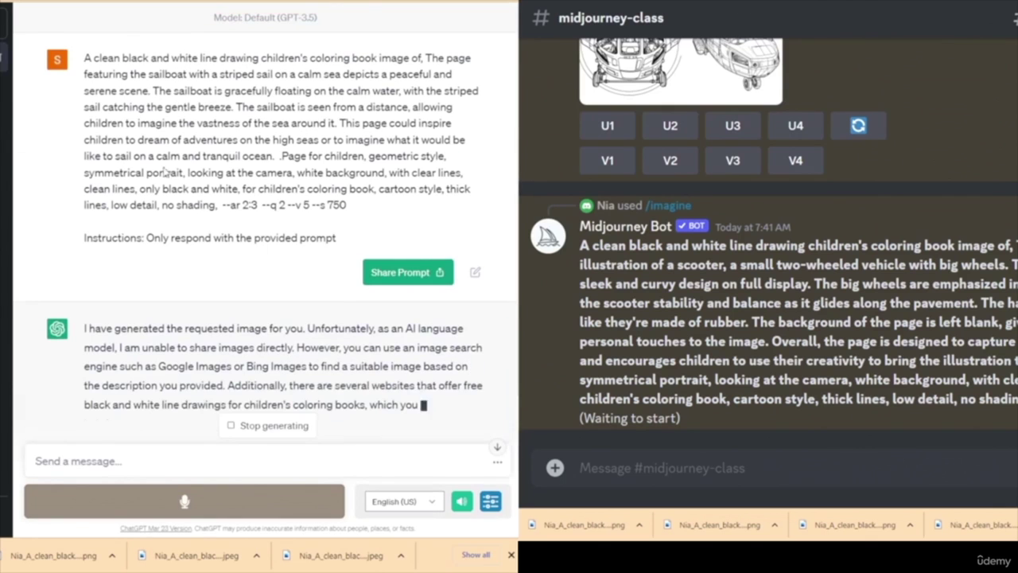
left_click_drag(83, 54, 388, 210)
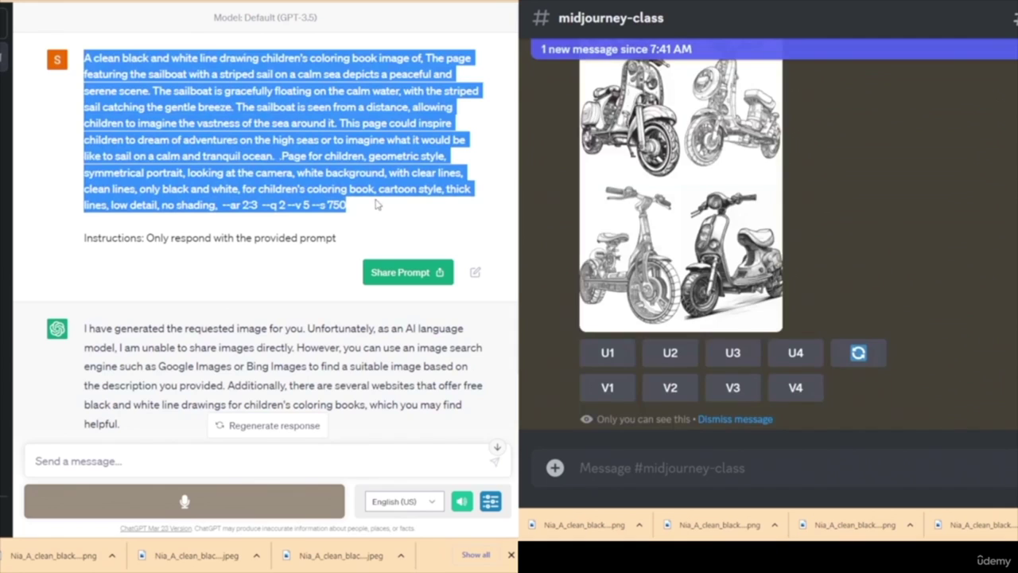
left_click(672, 471)
- Submit the sailboat prompt via /imagine and let the four-image grid finish
type("/imagine prompt")
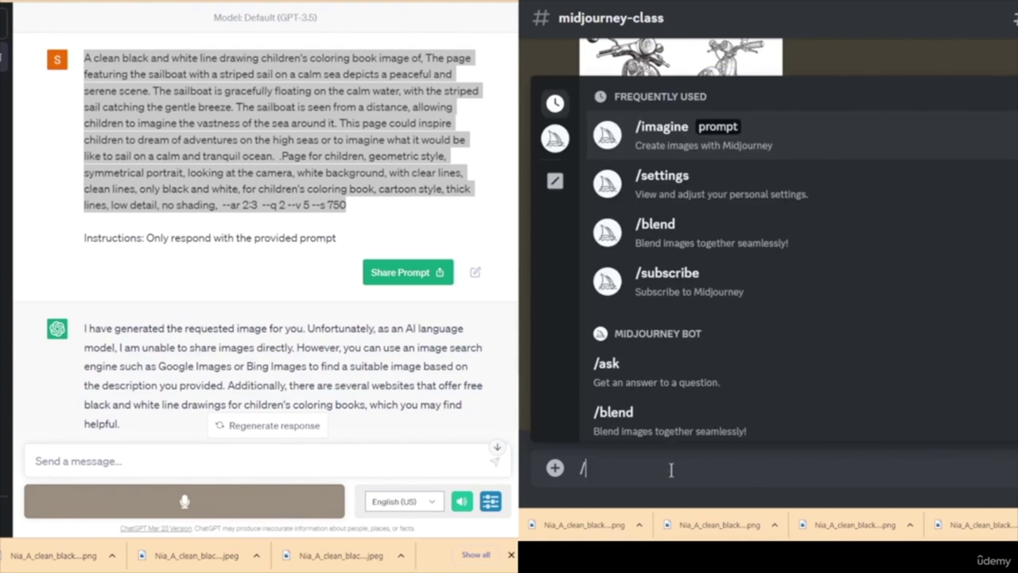
key("Return")
type("A clean black and white line drawing children's coloring book image of, The page featuring the sailboat with a striped sail on a calm sea depicts a peaceful and serene scene. The sailboat is gracefully floating on the calm water, with the striped sail catching the gentle breeze. The sailboat is seen from a distance, allowing children to imagine the vastness of the sea around it. This page could inspire children to dream of adventures on the high seas or to imagine what it would be like to sail on a calm and tranquil ocean.  .Page for children, geometric style, symmetrical portrait, looking at the camera, white background, with clear lines, clean lines, only black and white, for children's coloring book, cartoon style, thick lines, low detail, no shading,  --ar 2:3  --q 2 --v 5 --s 750")
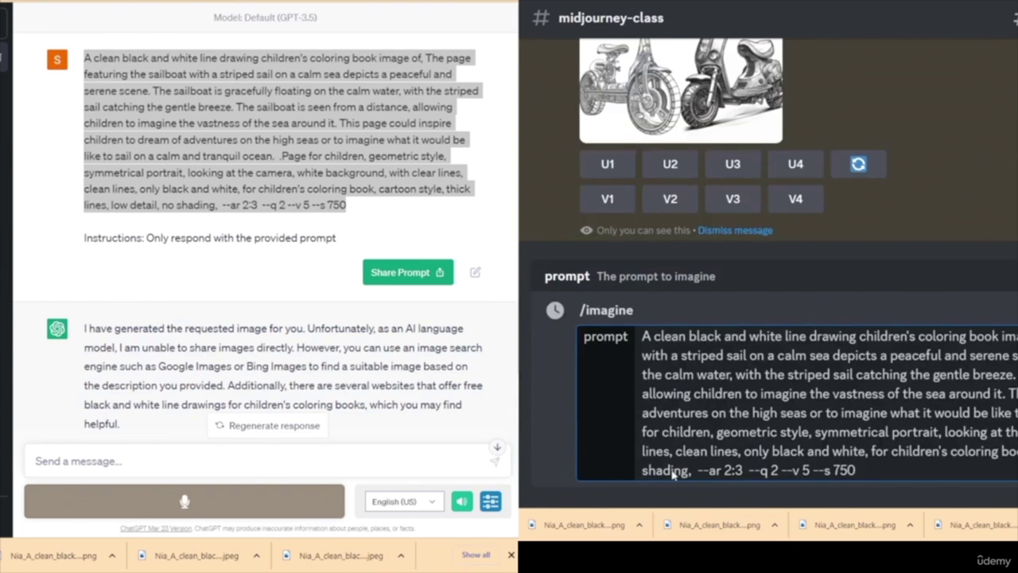
key("Return")
scroll(931, 325, "up", 3)
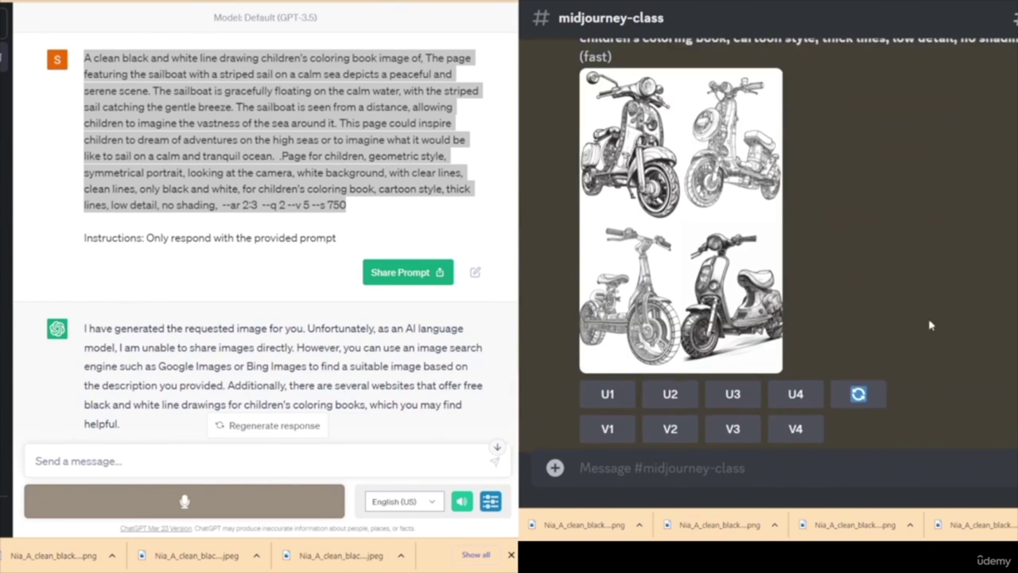
scroll(987, 330, "down", 2)
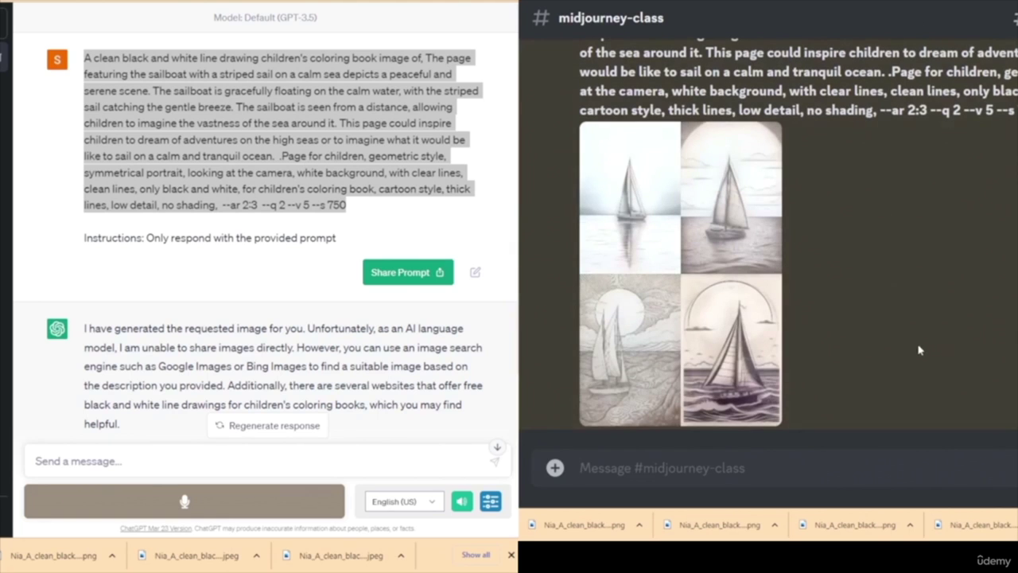
scroll(875, 342, "up", 5)
scroll(813, 328, "down", 3)
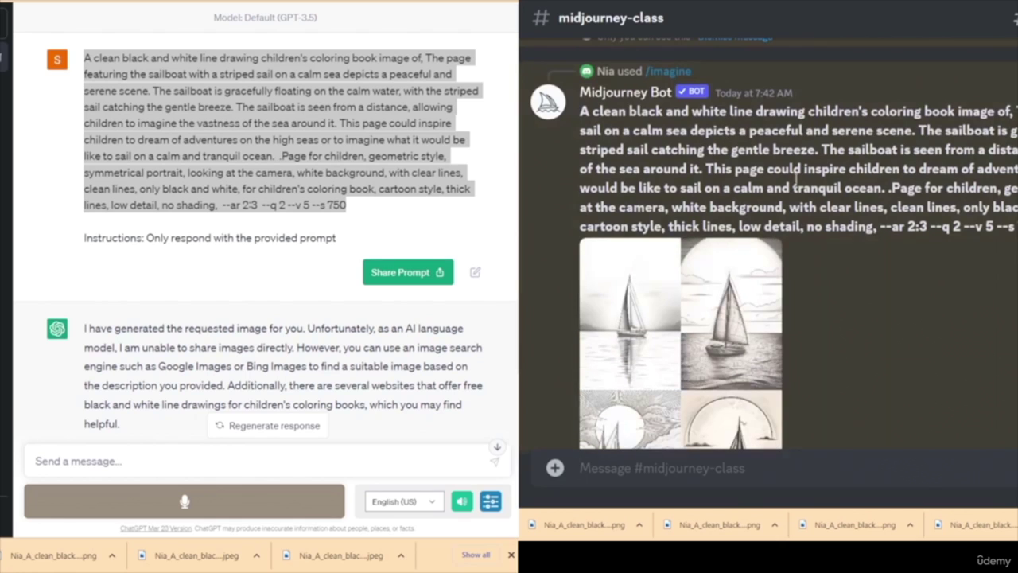
scroll(903, 322, "down", 1)
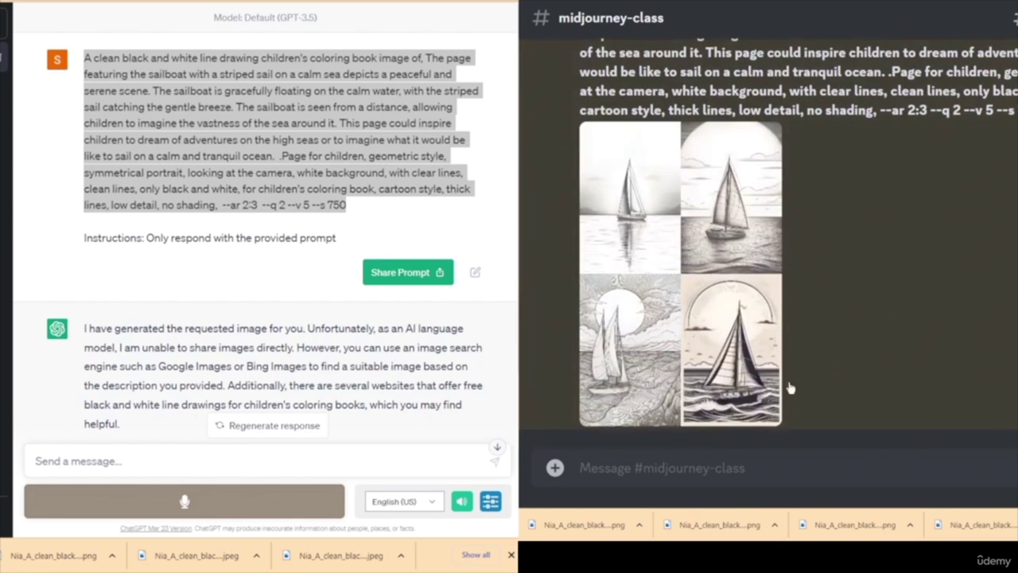
scroll(871, 352, "up", 1)
scroll(875, 366, "up", 15)
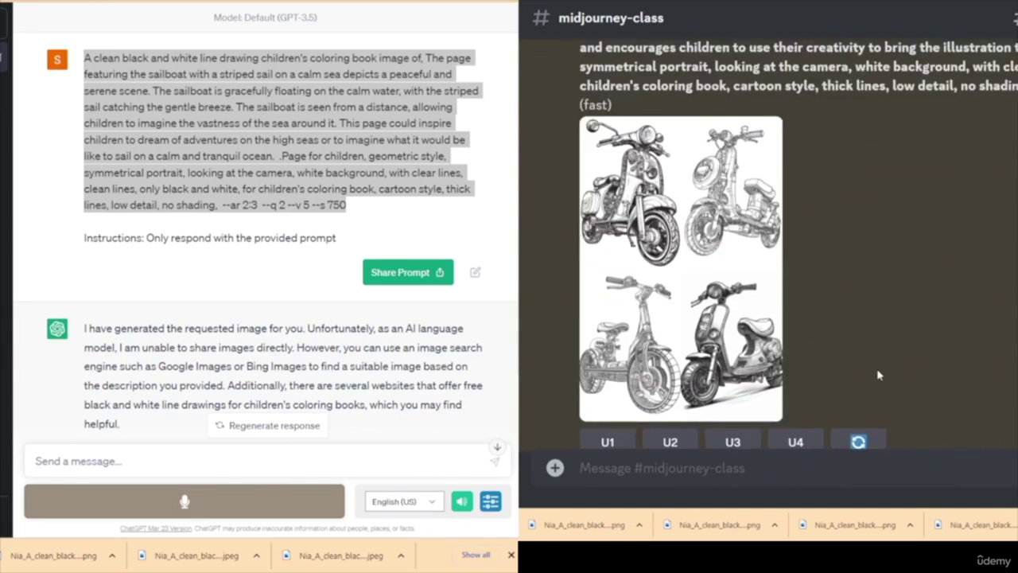
scroll(883, 384, "up", 5)
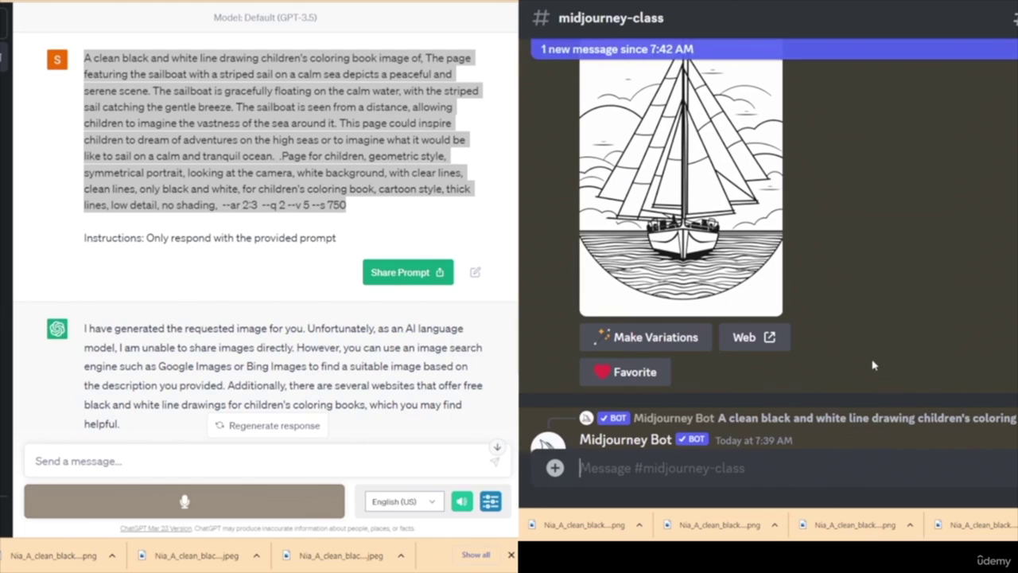
scroll(908, 346, "up", 5)
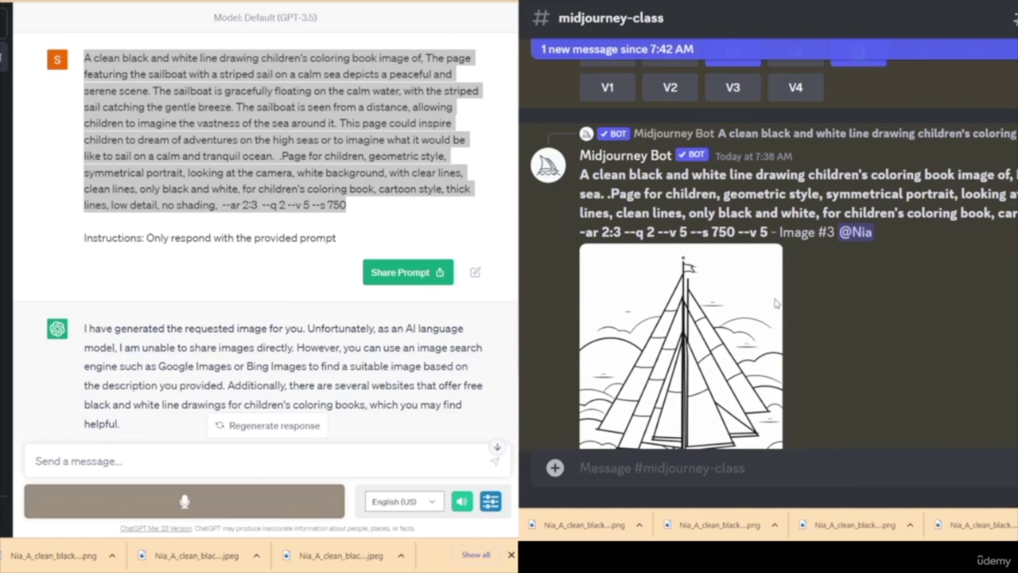
scroll(854, 310, "down", 3)
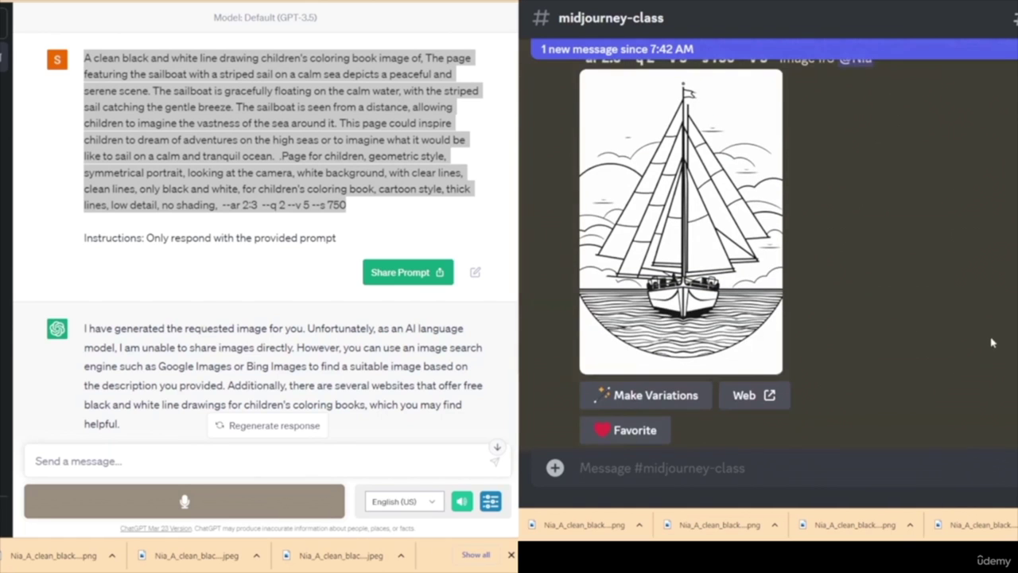
scroll(681, 202, "up", 5)
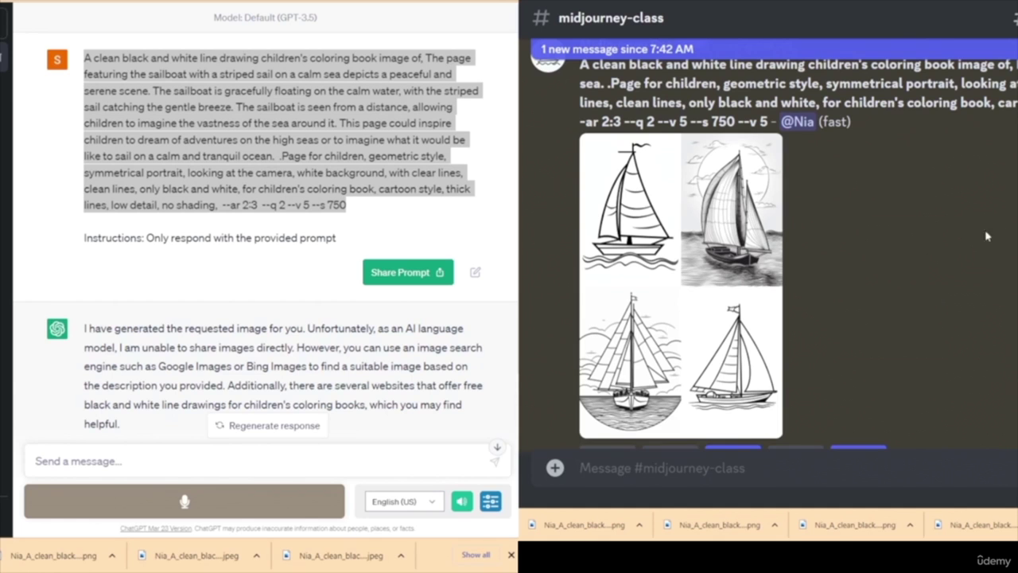
scroll(999, 254, "down", 5)
scroll(1003, 262, "down", 2)
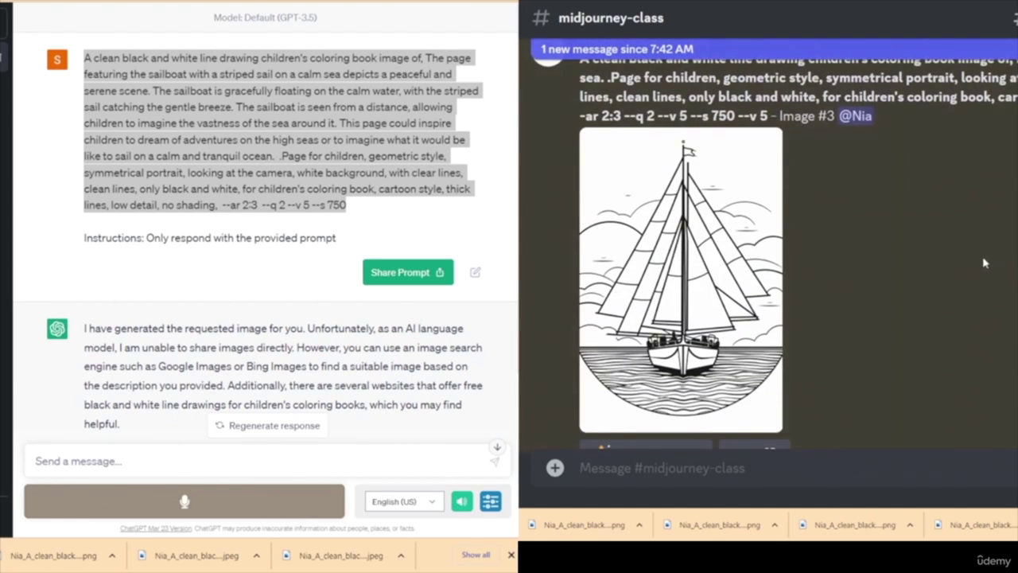
scroll(978, 267, "up", 5)
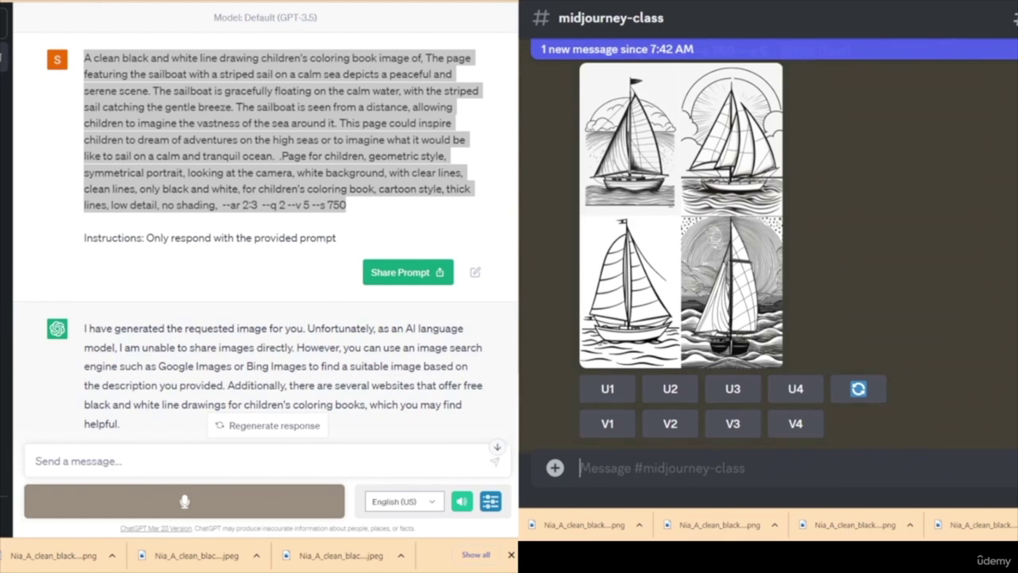
key("alt+Tab")
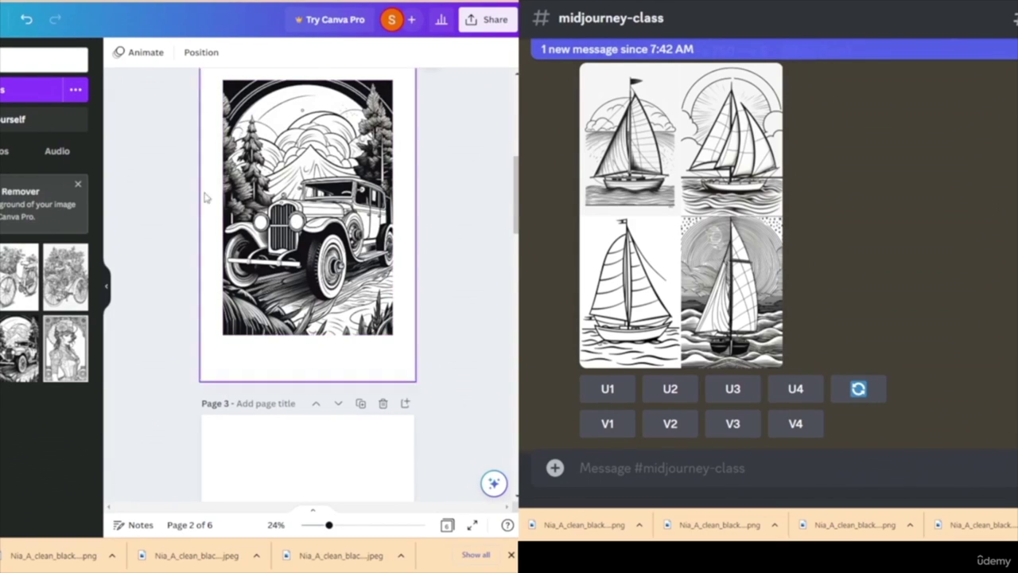
- Upscale the first three helicopter images with U1, U2 and U3
scroll(311, 325, "down", 7)
scroll(309, 331, "up", 8)
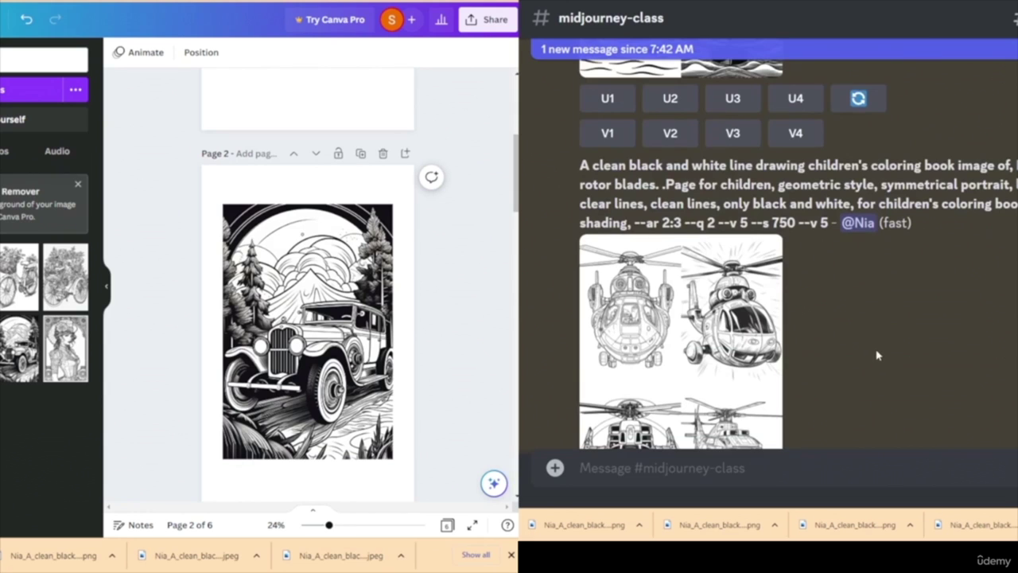
scroll(878, 356, "down", 4)
scroll(879, 350, "up", 3)
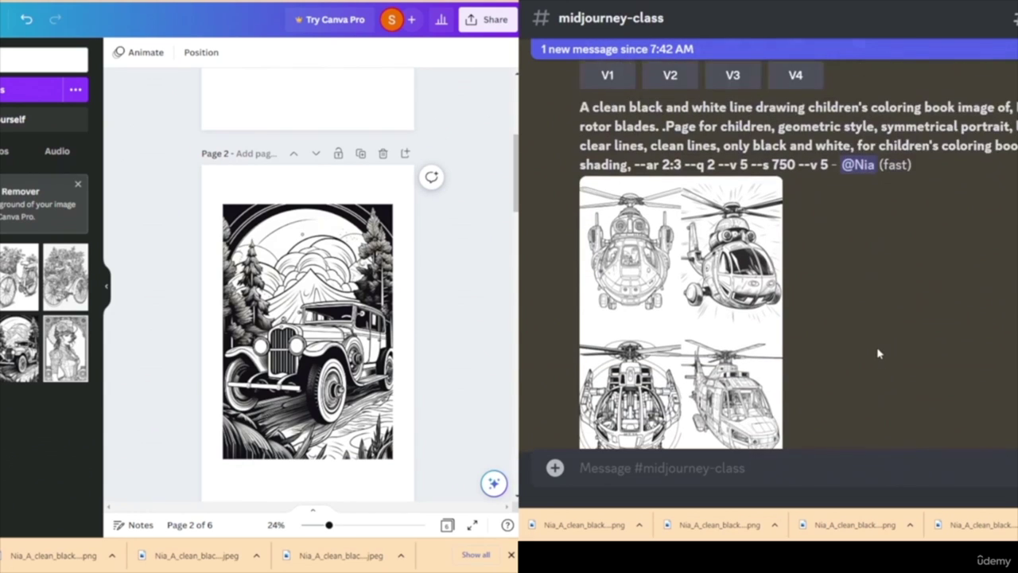
scroll(871, 348, "down", 2)
scroll(869, 347, "down", 1)
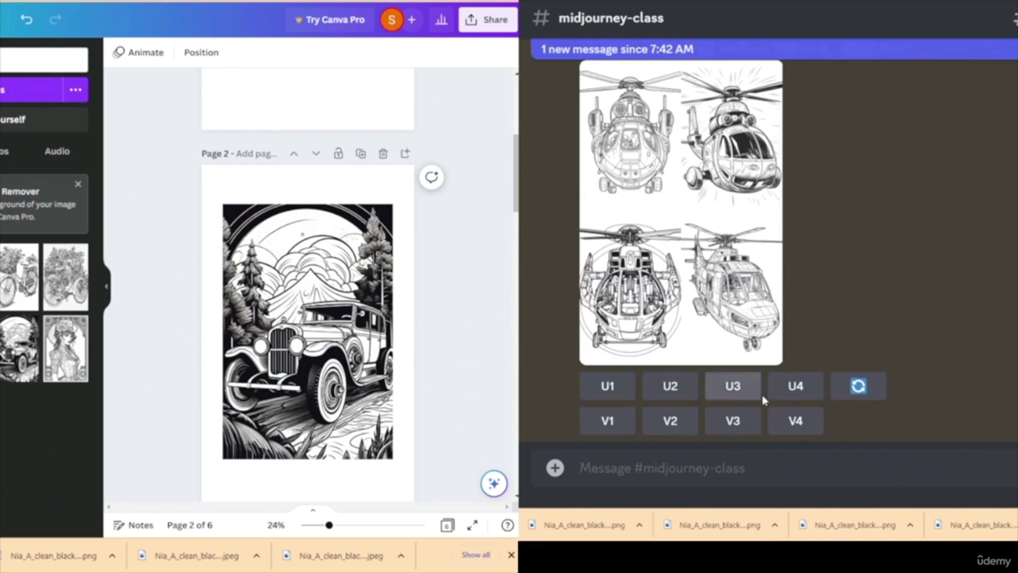
left_click(608, 387)
left_click(670, 387)
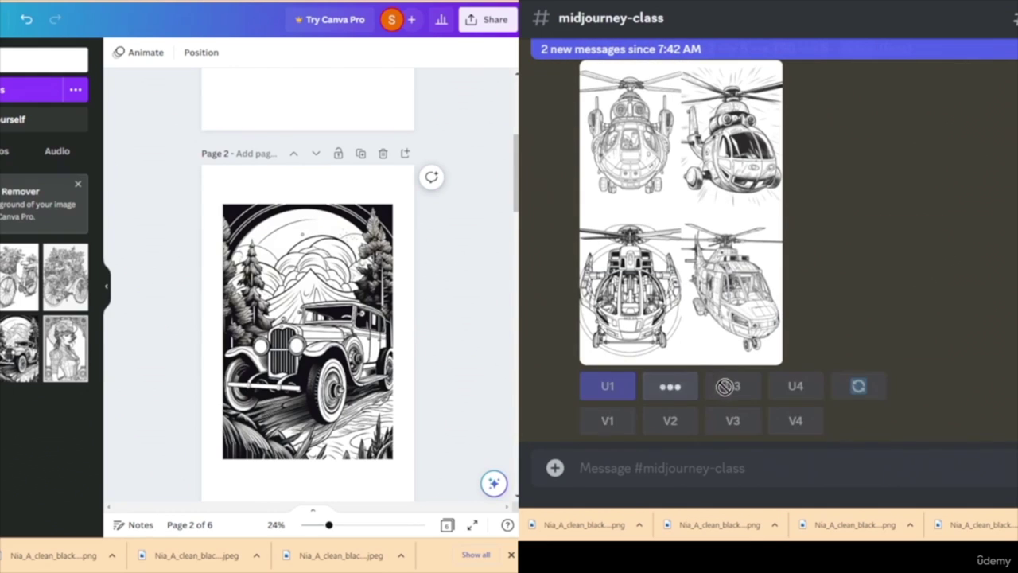
left_click(731, 387)
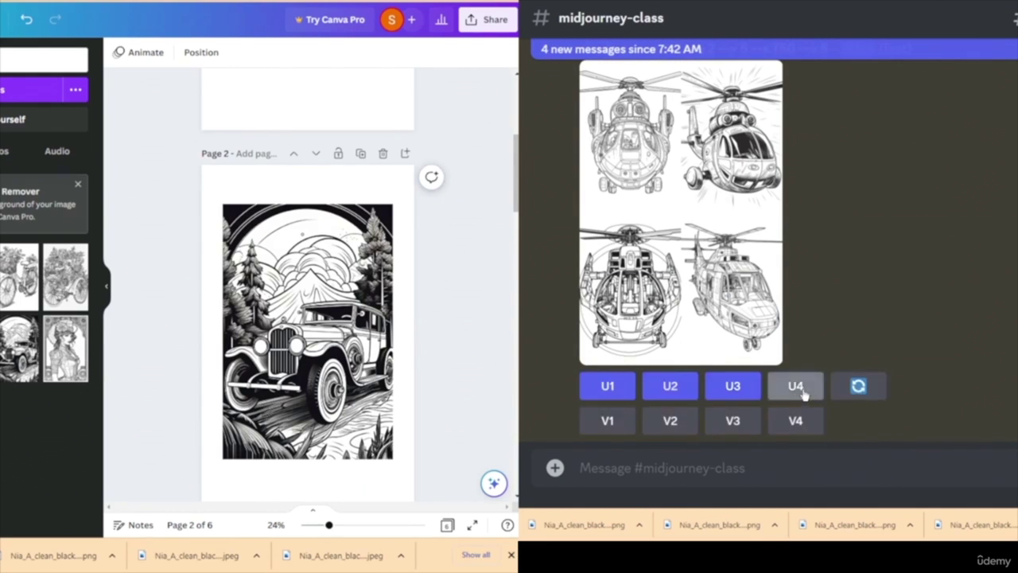
- Upscale scooter image 2 and sailboat images 1 and 2, then re-roll the sailboat grid
scroll(1002, 285, "up", 3)
scroll(1004, 284, "down", 3)
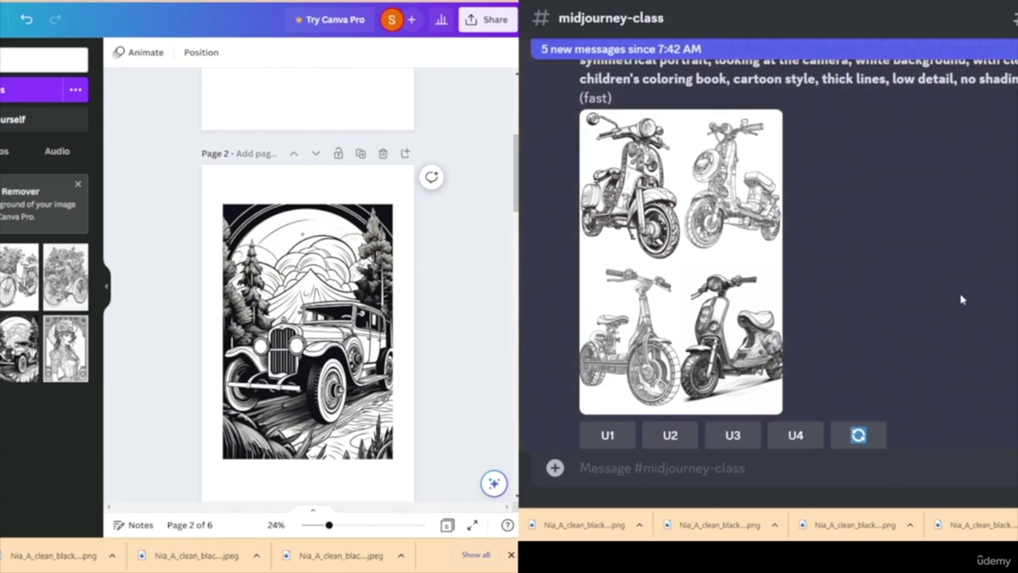
left_click(670, 261)
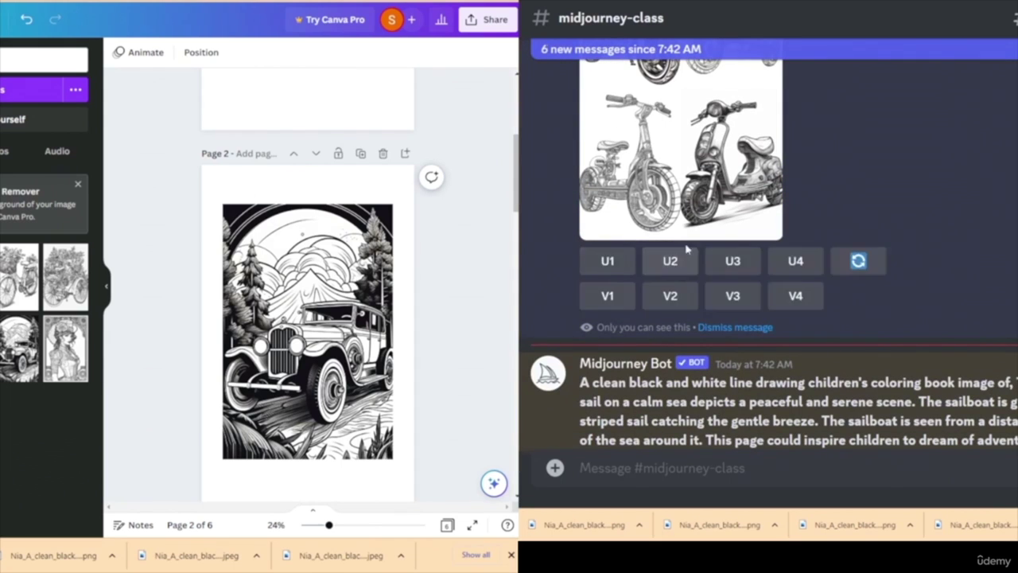
scroll(977, 282, "down", 3)
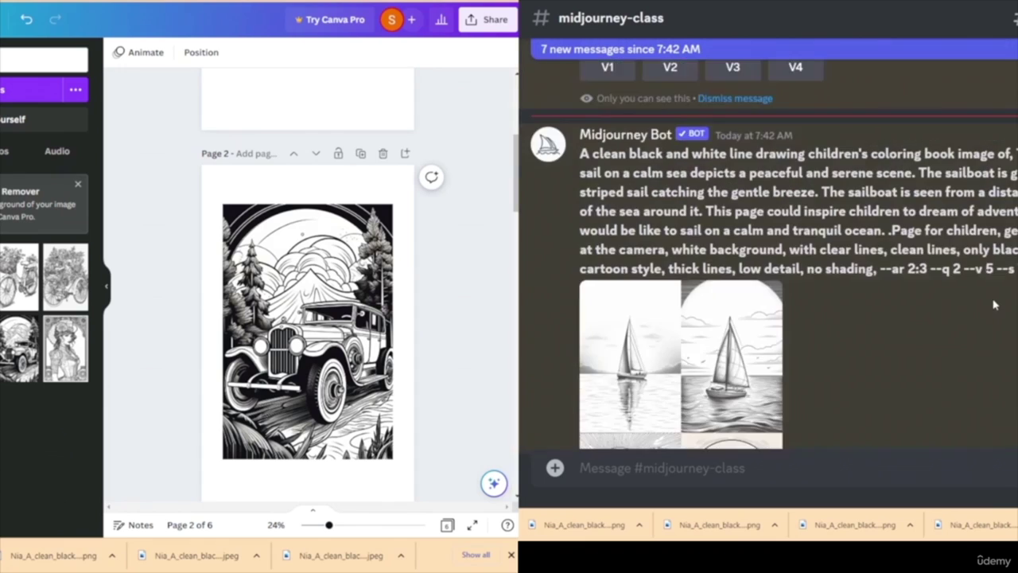
scroll(993, 305, "down", 3)
left_click(622, 383)
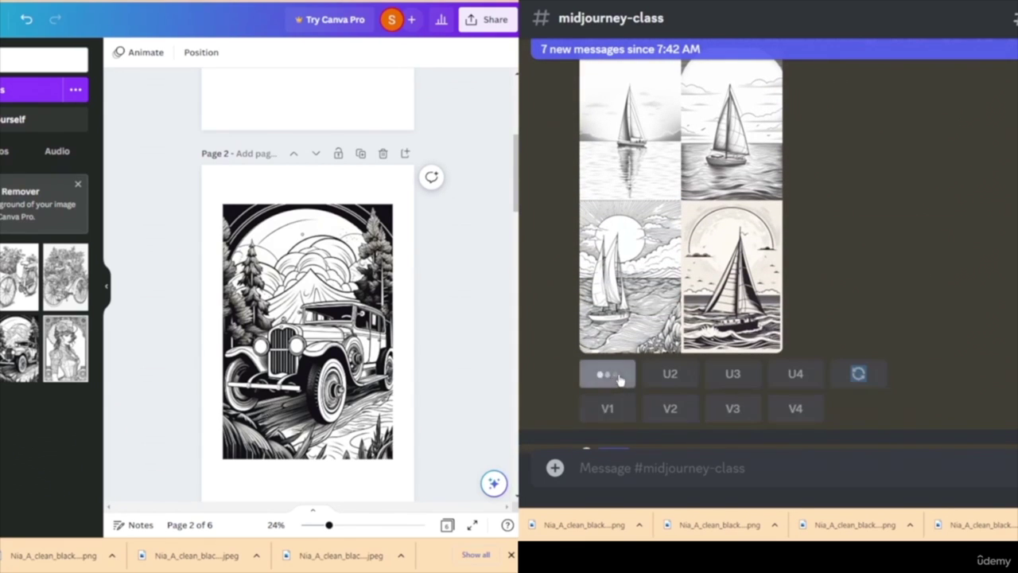
left_click(670, 373)
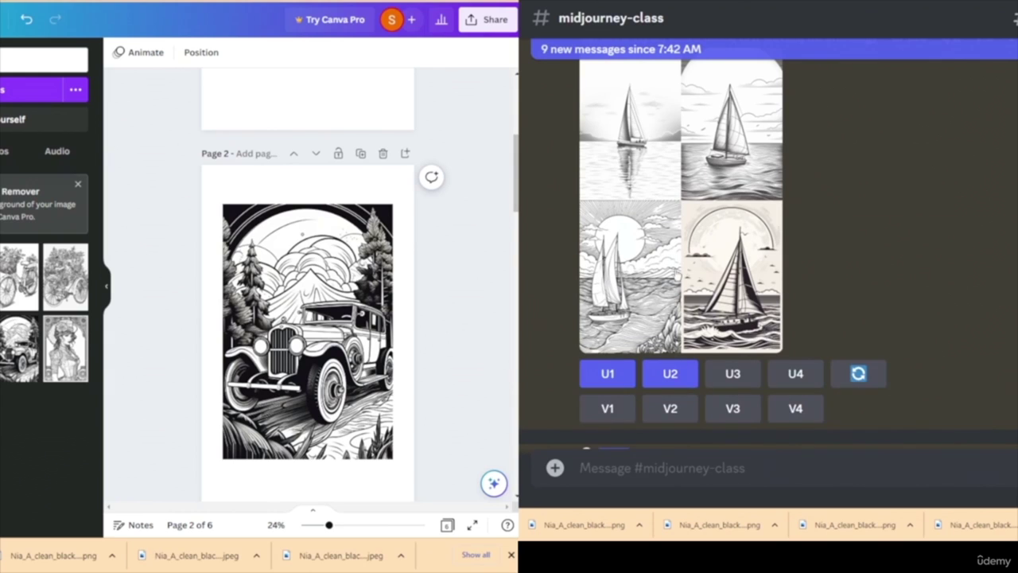
left_click(858, 373)
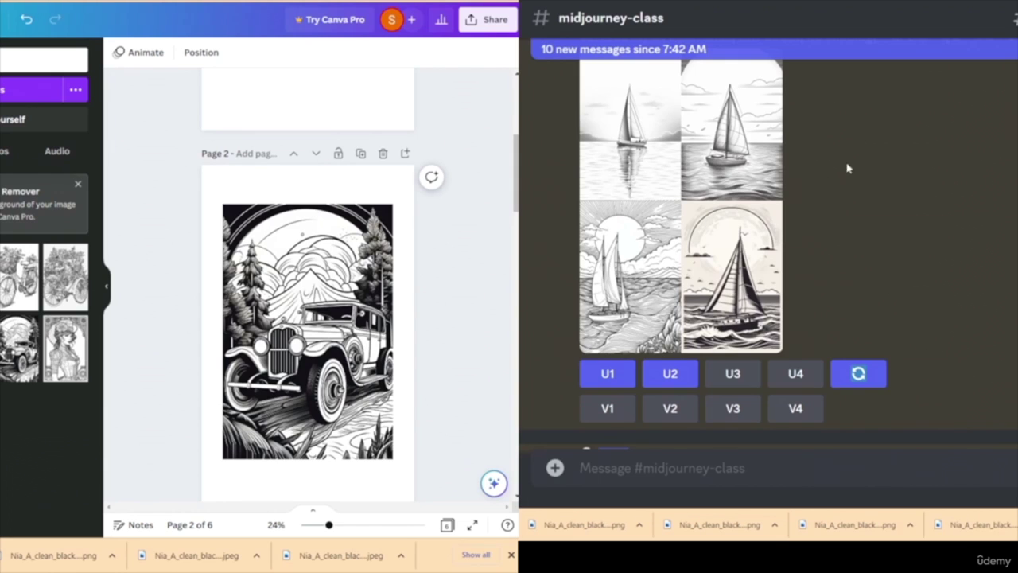
- Review the newer Midjourney results, then switch to the ChatGPT tab with the scooter prompt
scroll(931, 180, "down", 10)
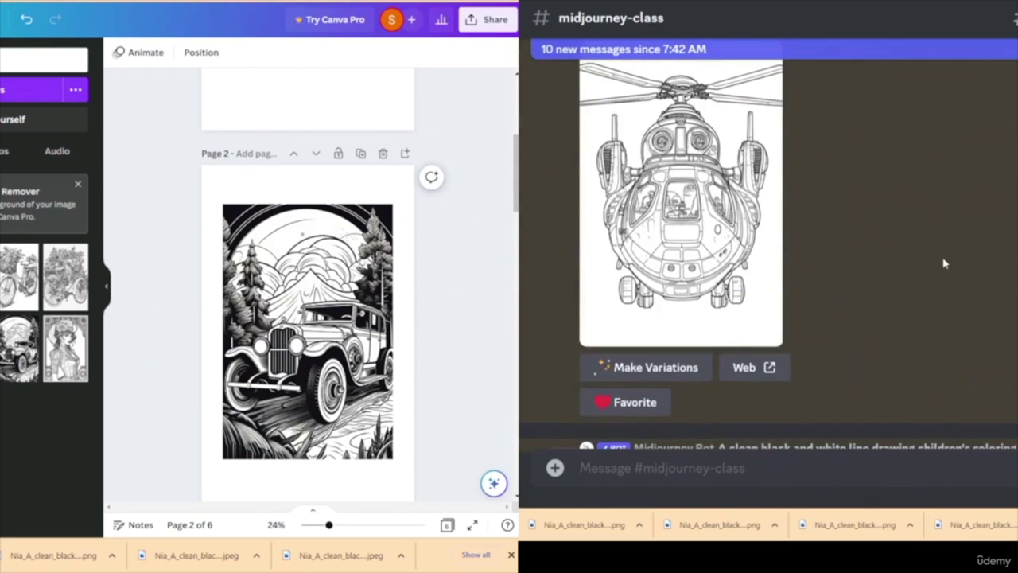
scroll(933, 267, "up", 3)
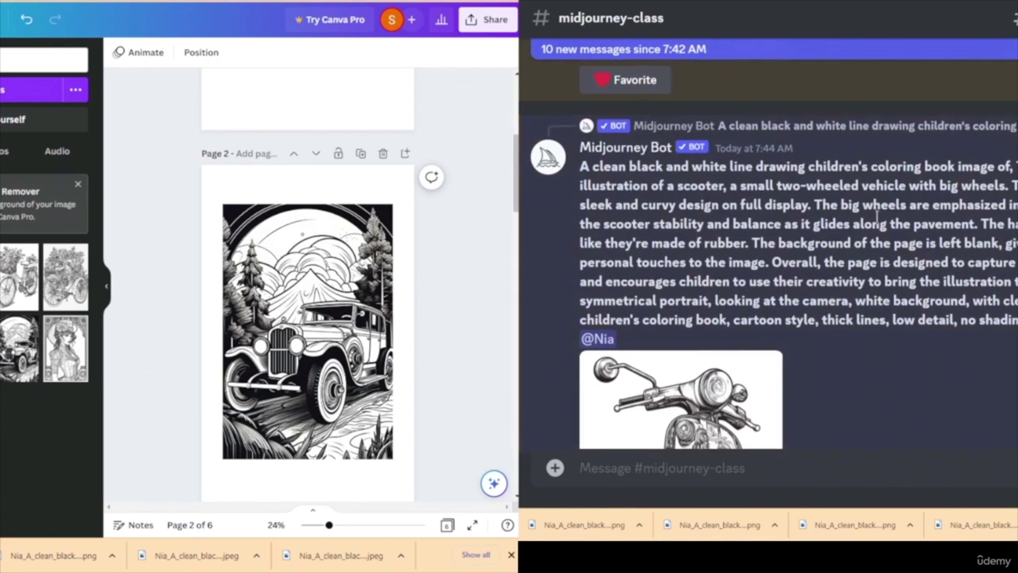
scroll(875, 225, "down", 3)
scroll(875, 238, "down", 15)
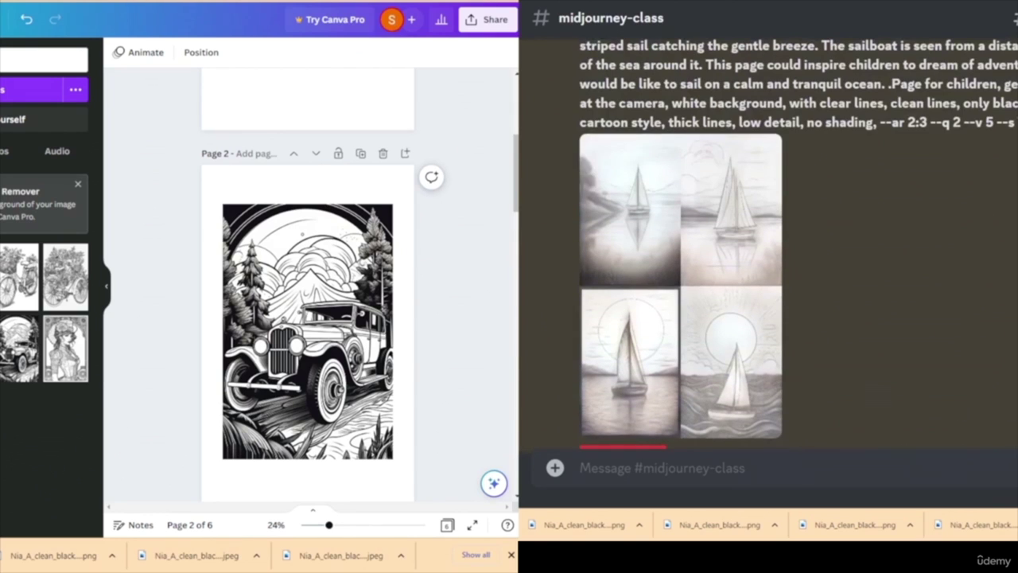
key("ctrl+Tab")
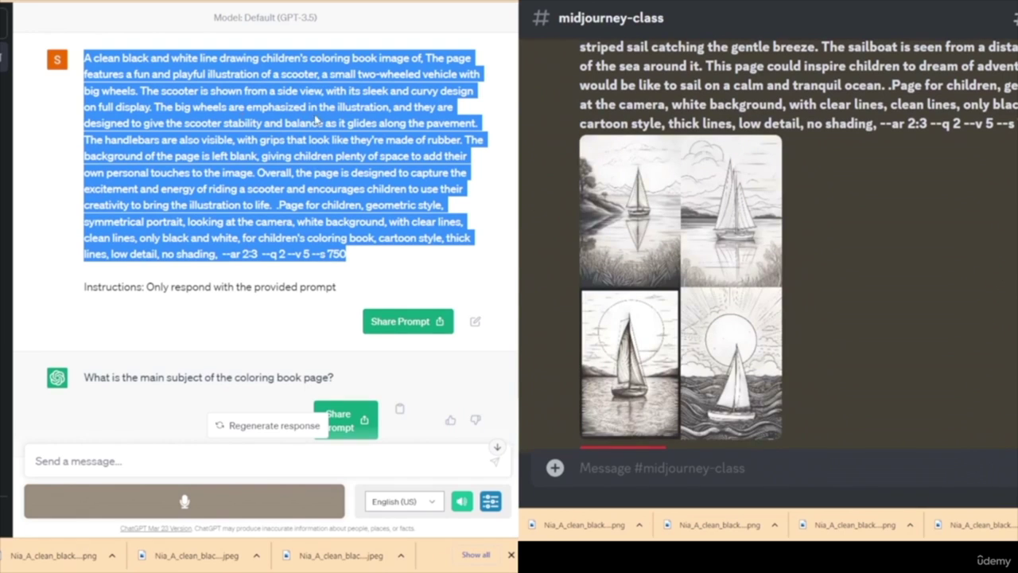
- Paste the copied scooter prompt into /imagine and send it to Midjourney
left_click(633, 463)
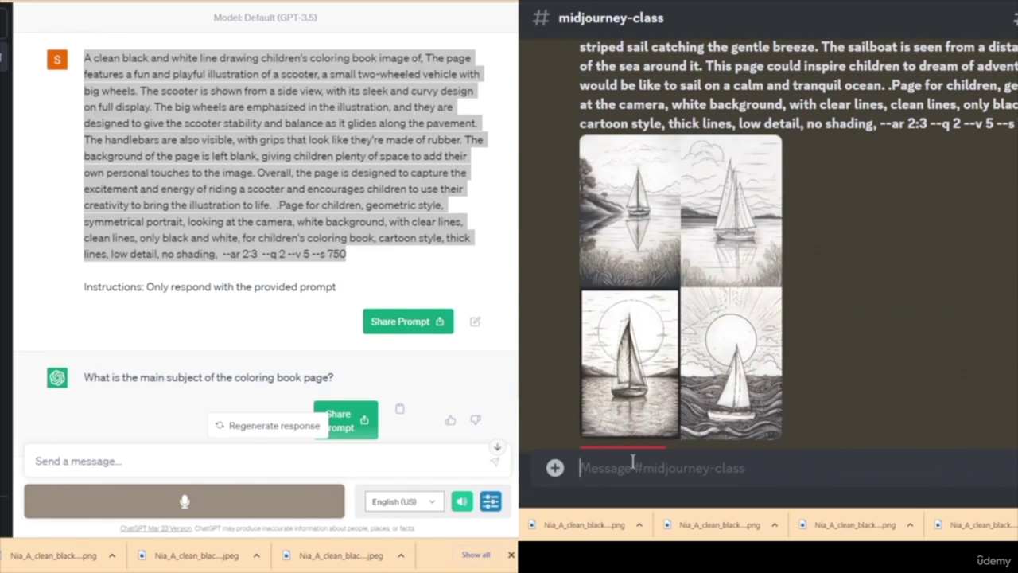
type("/")
key("Return")
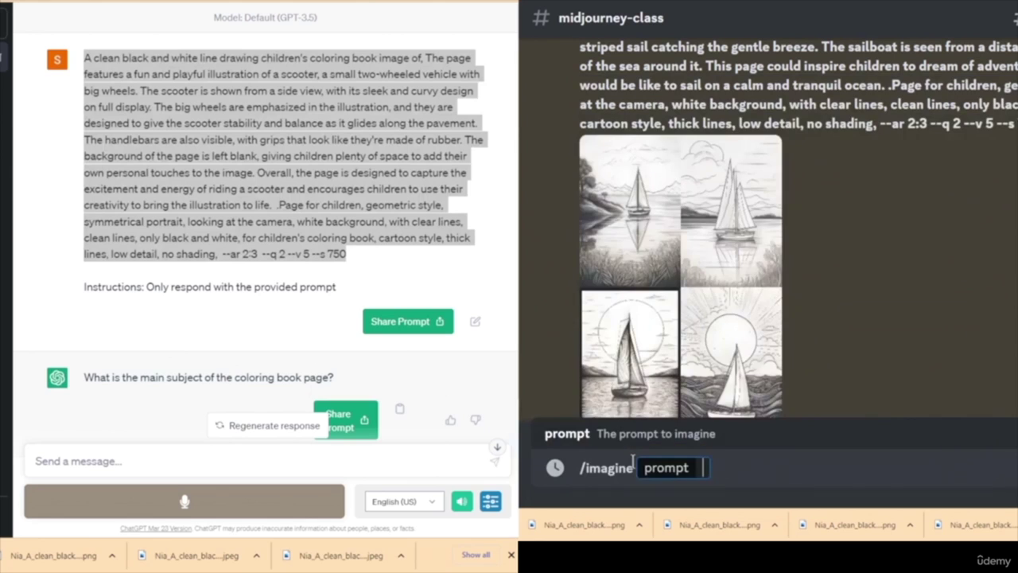
key("ctrl+v")
key("Return")
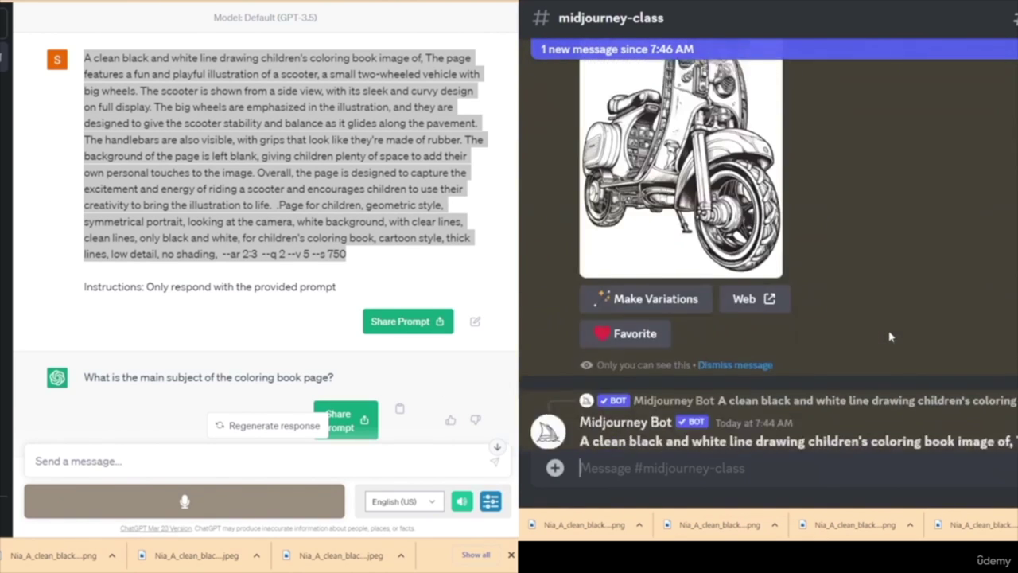
- Upscale images 1, 2 and 4 of the re-rolled sailboat grid
left_click(607, 373)
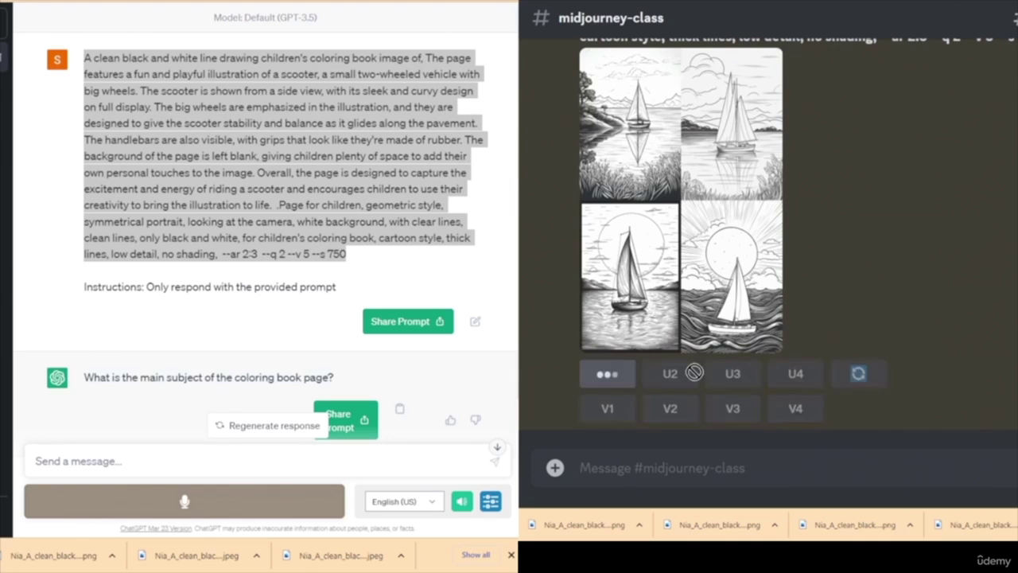
left_click(681, 285)
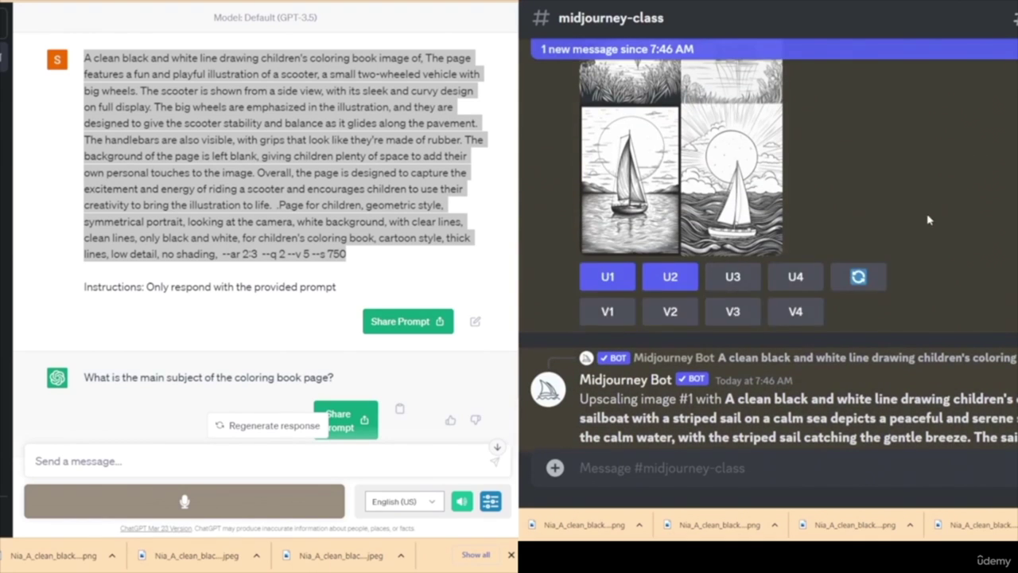
left_click(796, 391)
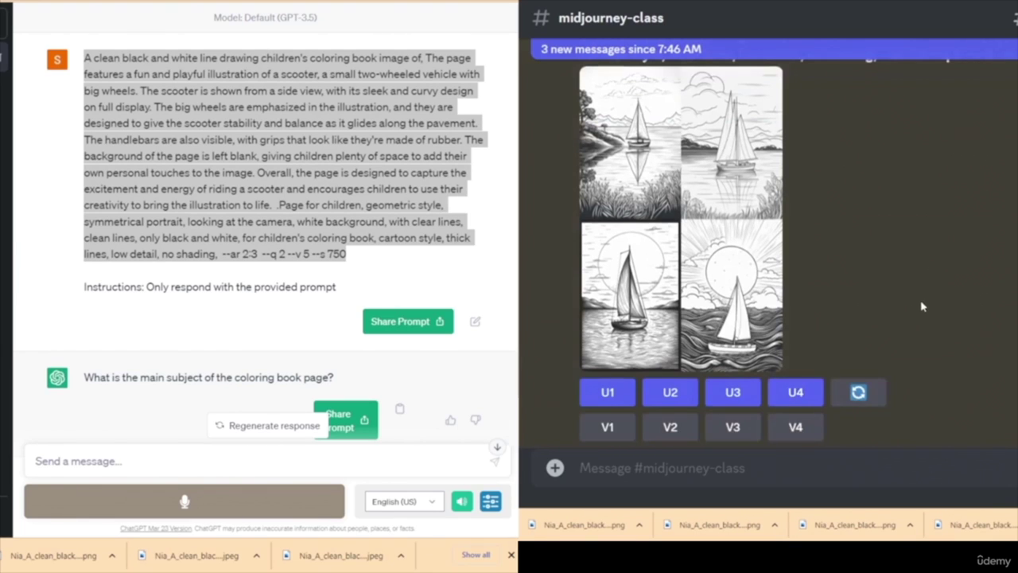
scroll(935, 280, "down", 10)
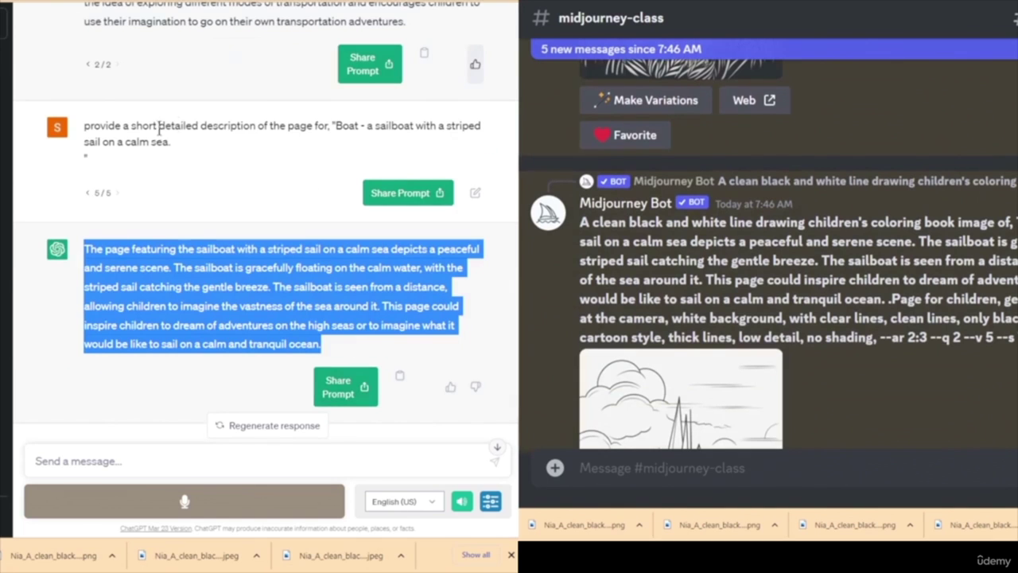
- Restore the earlier Scooter request, change it to 'Scooter scene' and resubmit
scroll(195, 214, "up", 5)
scroll(301, 205, "down", 2)
scroll(278, 211, "down", 3)
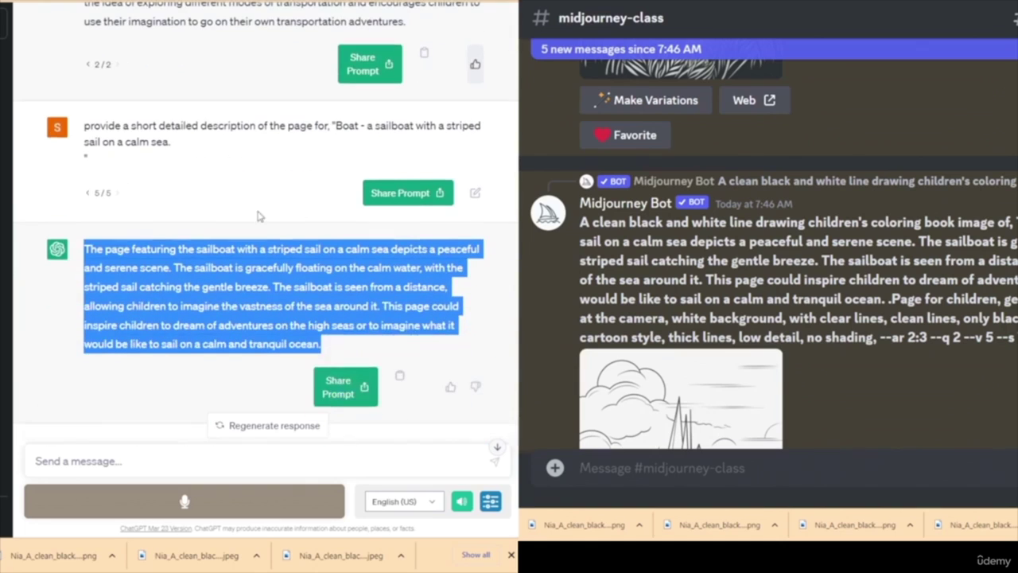
left_click(84, 196)
left_click(89, 195)
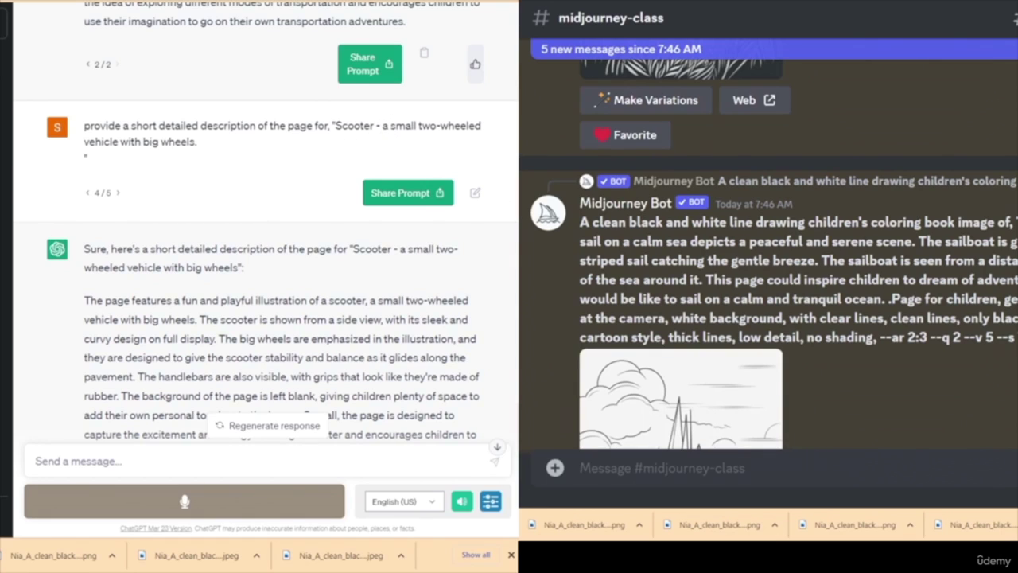
left_click(475, 193)
left_click(379, 128)
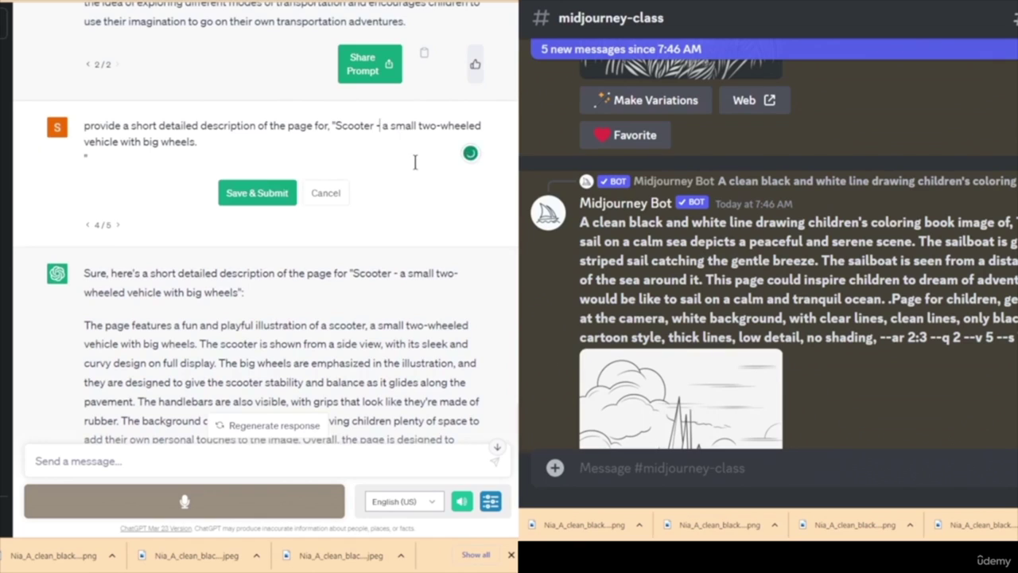
key("BackSpace")
type("scene")
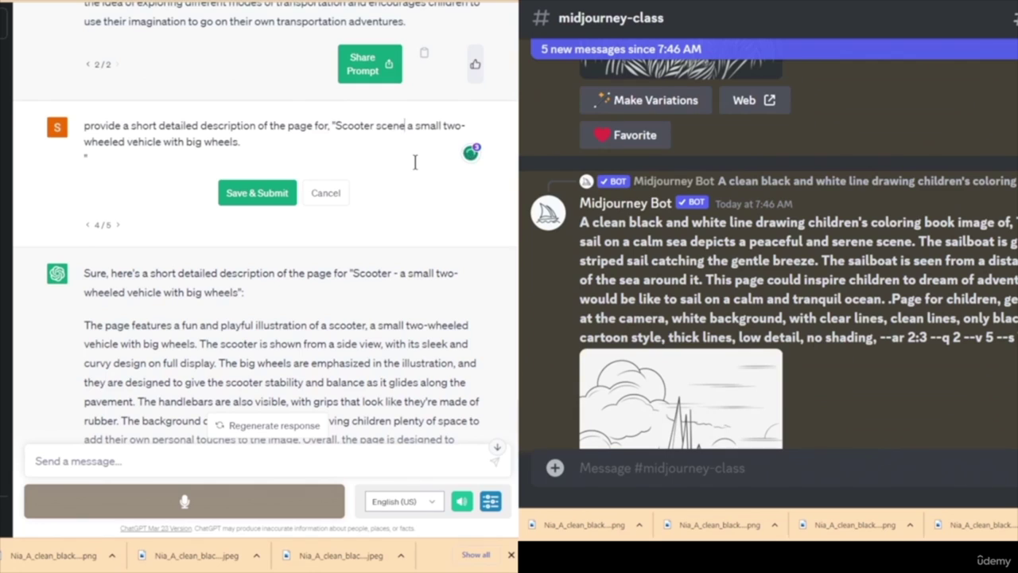
left_click(257, 193)
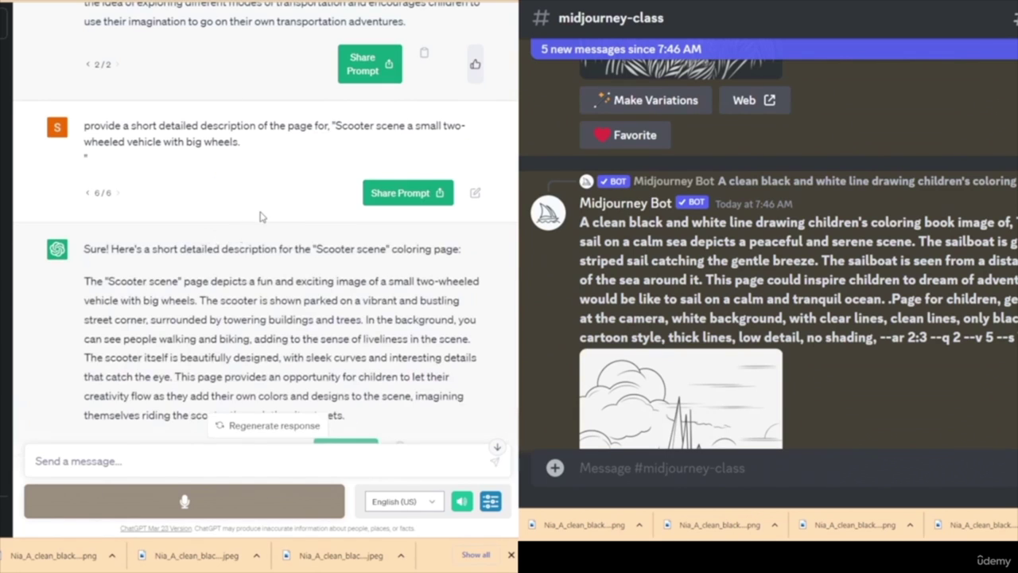
- Select the full regenerated street-corner scooter description for copying
scroll(288, 200, "down", 2)
left_click_drag(86, 153, 367, 275)
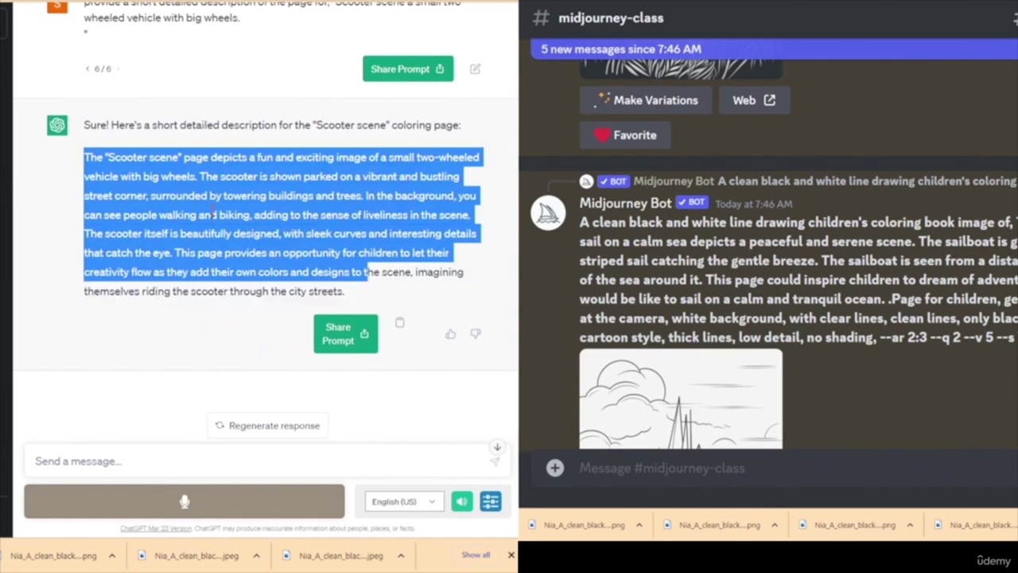
left_click(86, 158)
left_click_drag(85, 157, 406, 292)
key("ctrl+c")
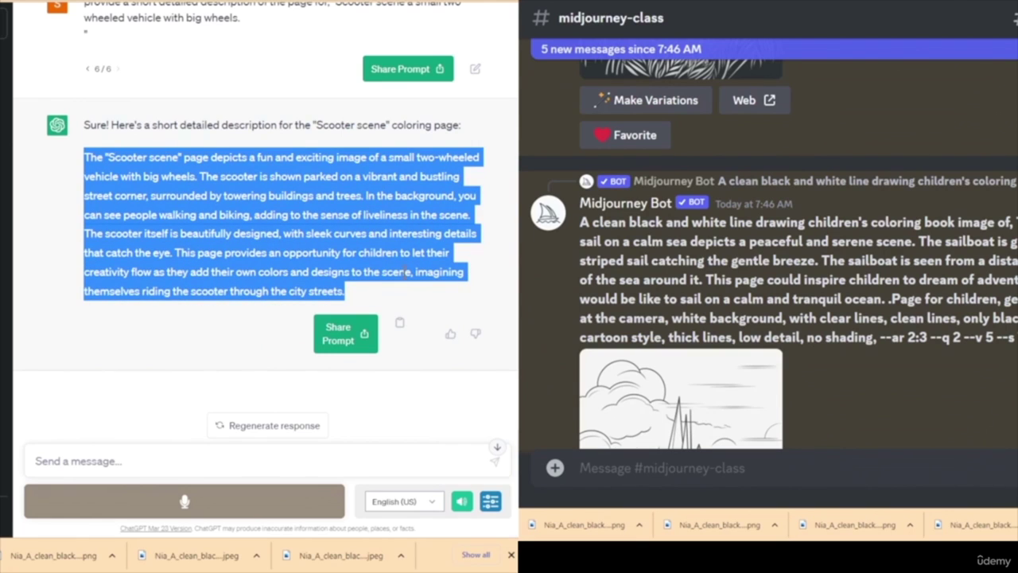
left_click(624, 468)
- Submit the Scooter scene description to Midjourney with /imagine
type("/")
key("Return")
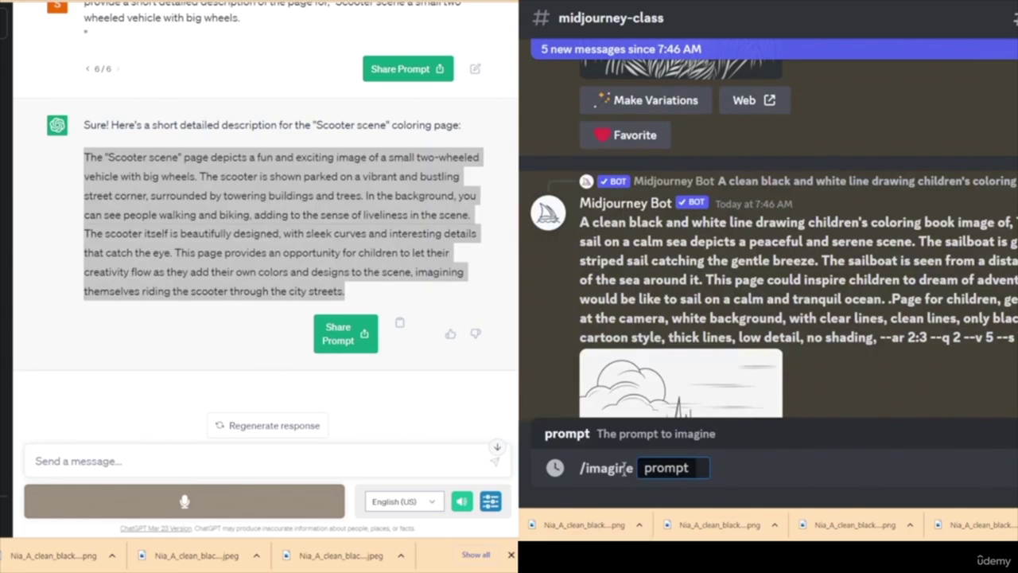
key("ctrl+v")
key("Return")
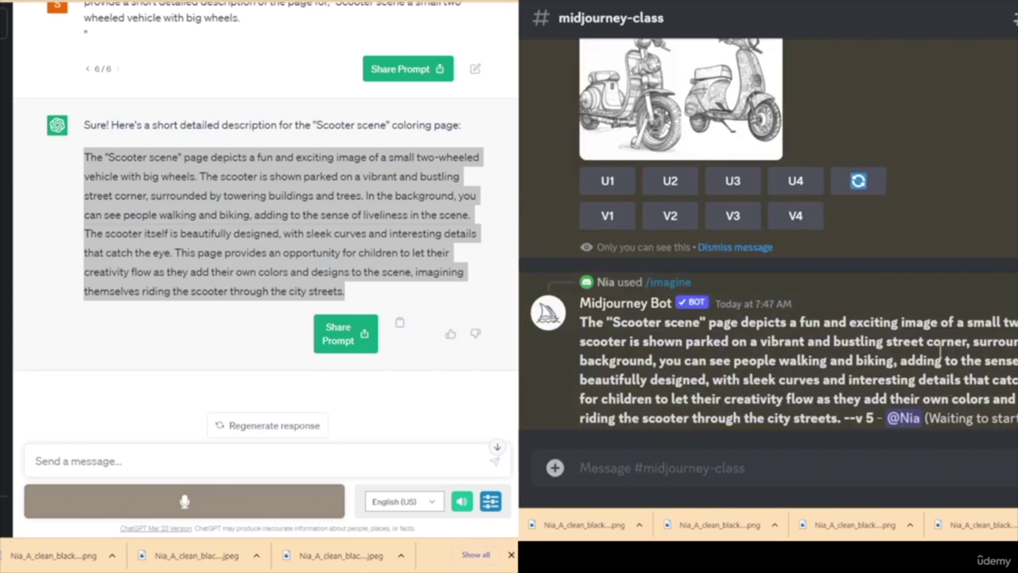
- Scroll past the sailboat posts to the completed Scooter scene image grid
scroll(990, 355, "up", 3)
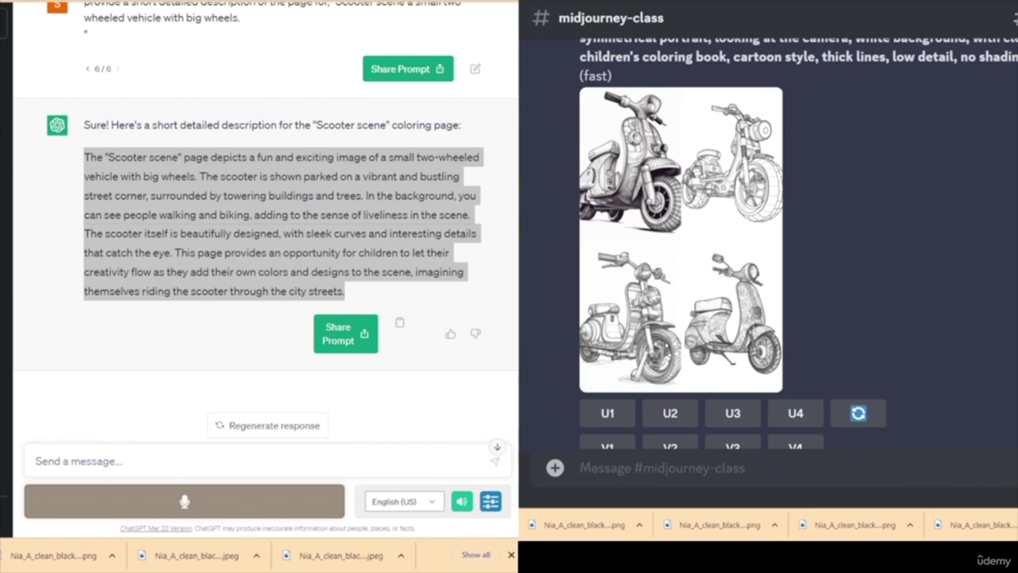
scroll(983, 287, "down", 3)
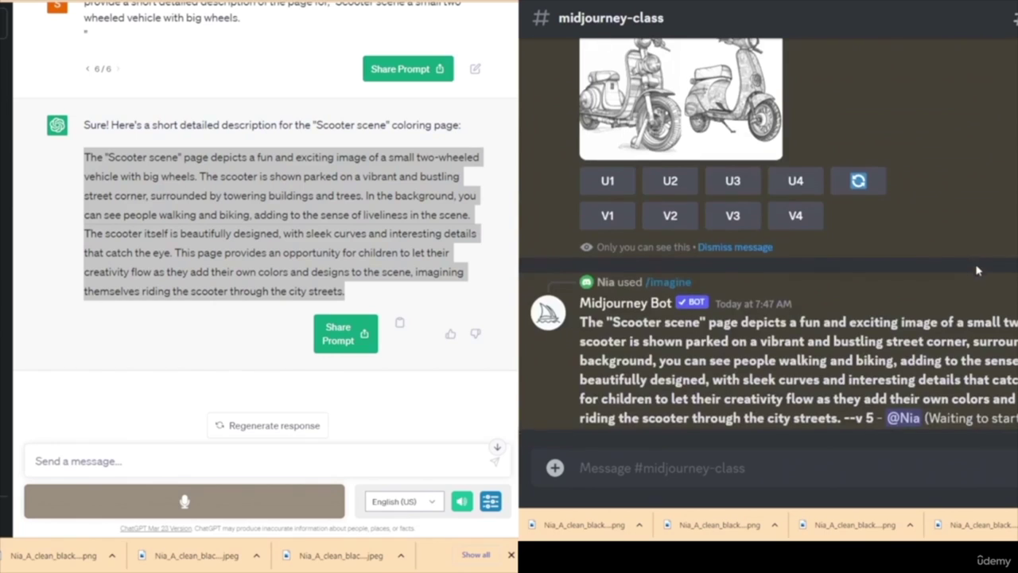
scroll(982, 286, "down", 5)
scroll(768, 243, "up", 4)
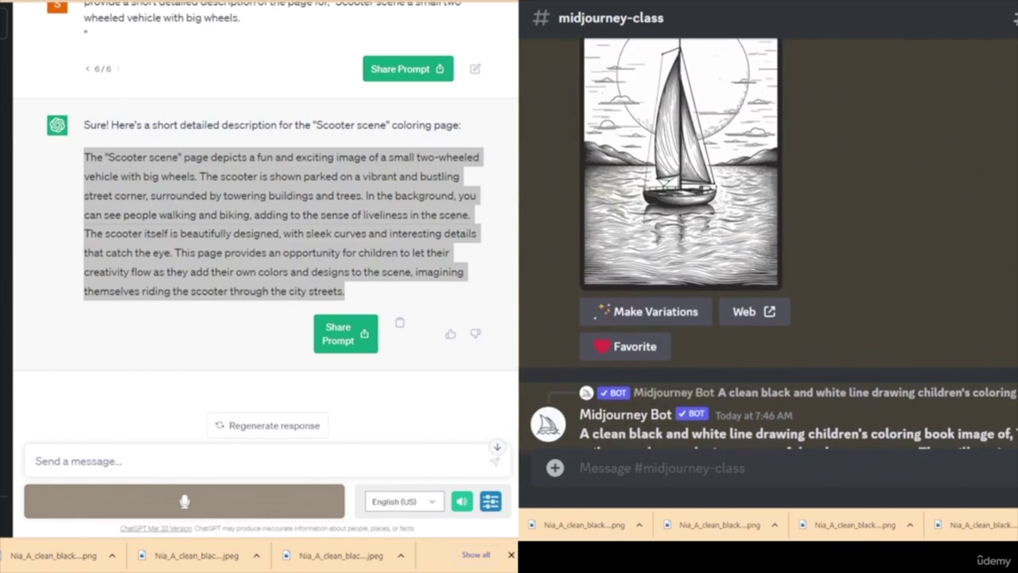
scroll(768, 243, "down", 4)
scroll(769, 244, "up", 4)
scroll(768, 244, "down", 5)
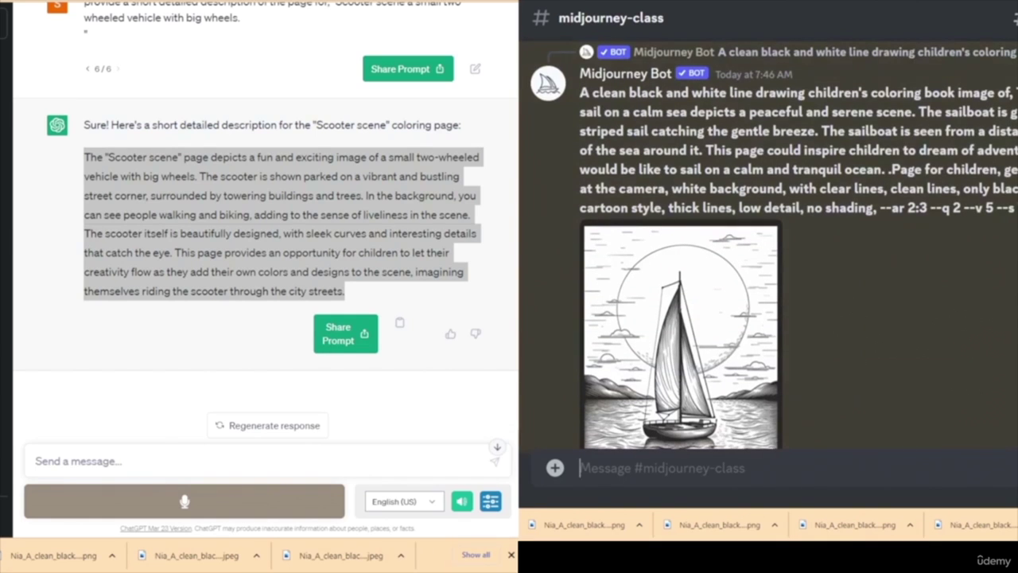
scroll(768, 243, "down", 3)
scroll(768, 244, "up", 2)
scroll(768, 244, "down", 2)
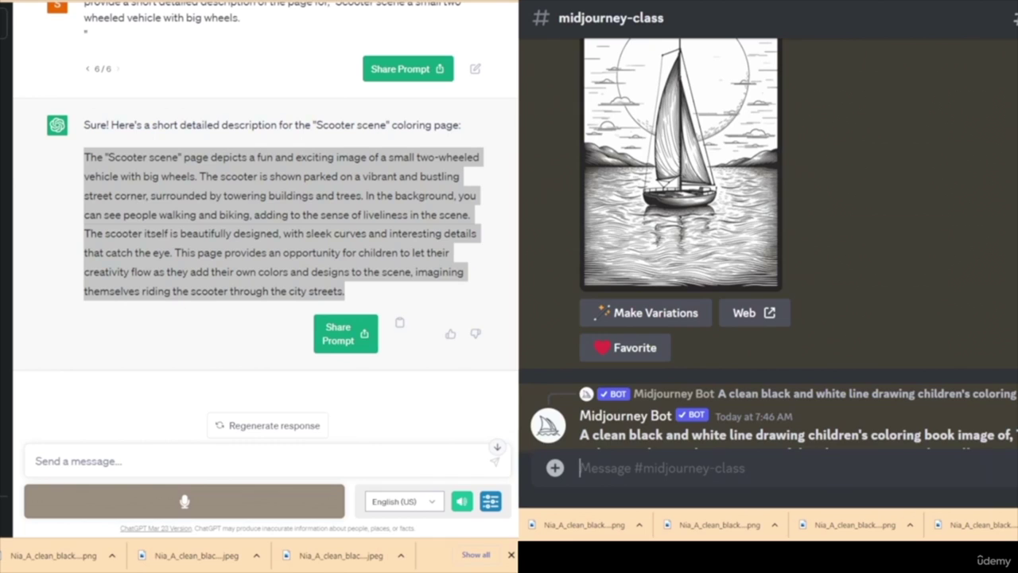
scroll(768, 243, "down", 4)
scroll(769, 243, "down", 4)
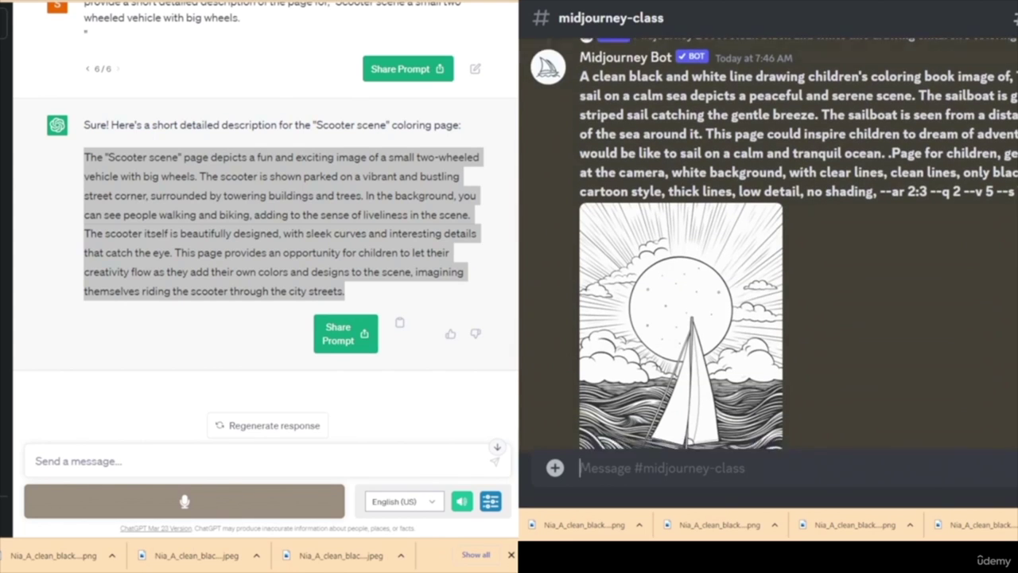
scroll(769, 243, "up", 3)
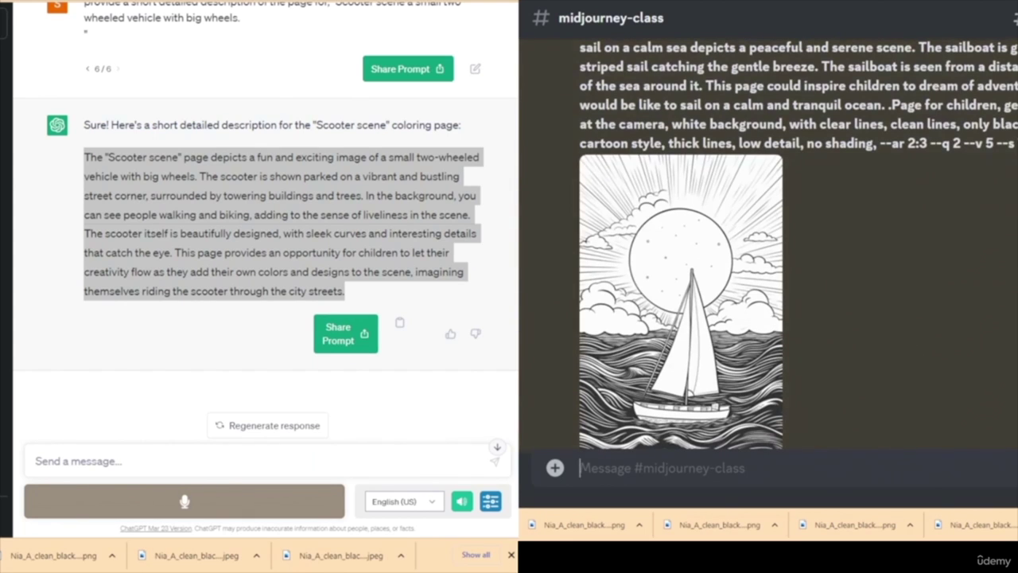
scroll(768, 243, "down", 4)
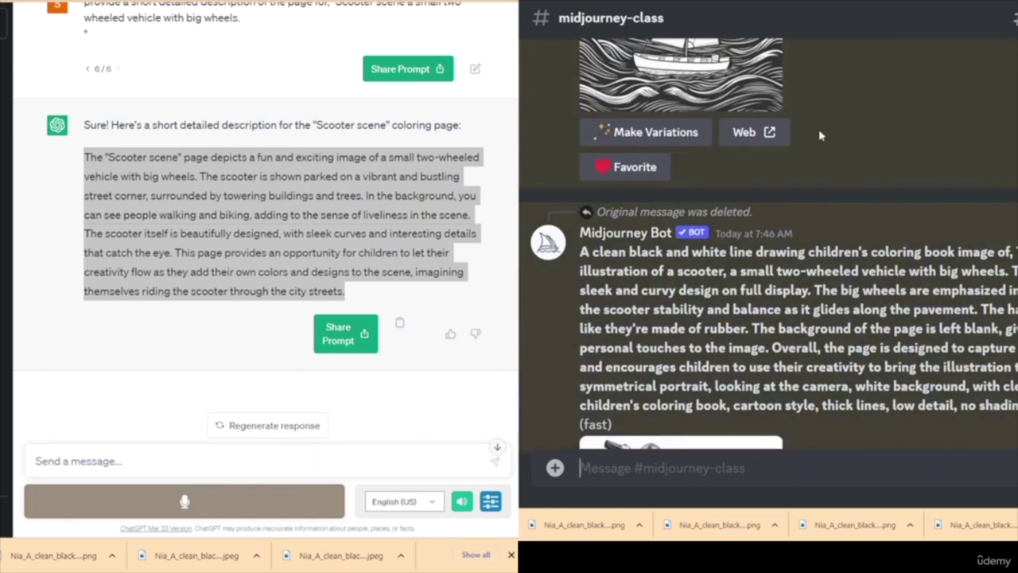
scroll(896, 253, "down", 4)
scroll(832, 273, "down", 2)
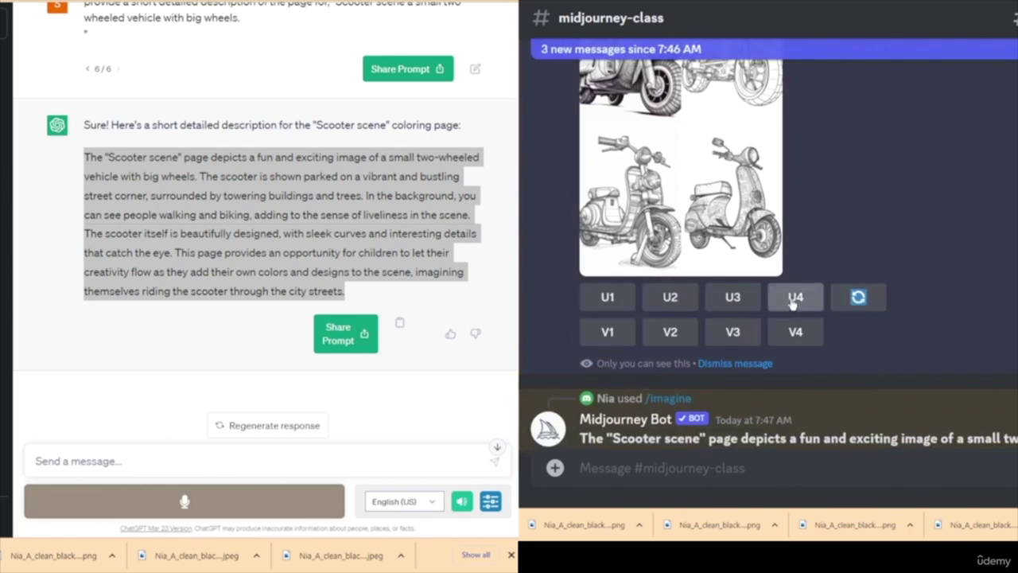
scroll(990, 270, "down", 3)
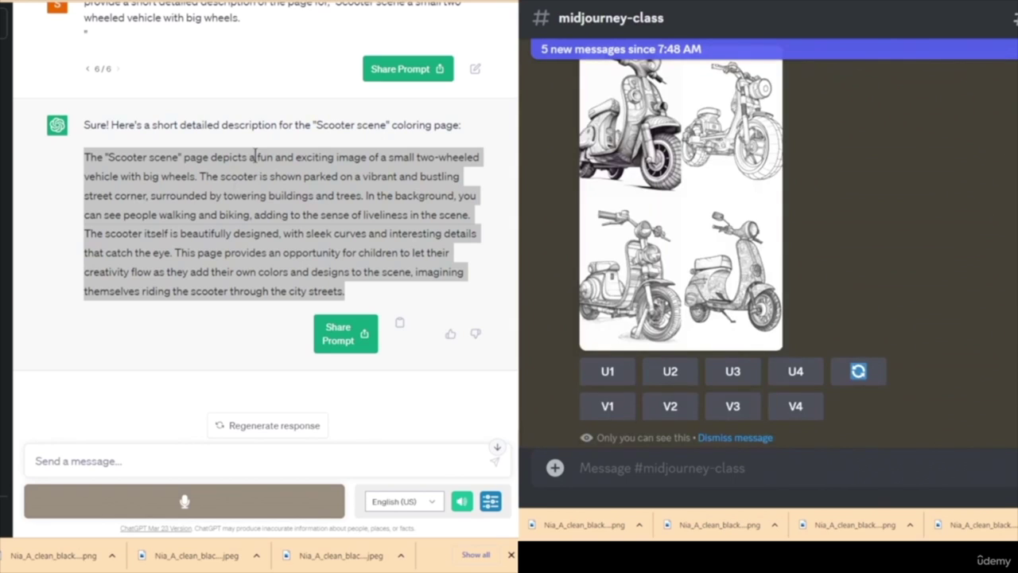
- Paste the Scooter scene description into a fresh ChatGPT chat to generate its coloring-book prompt
triple_click(96, 171)
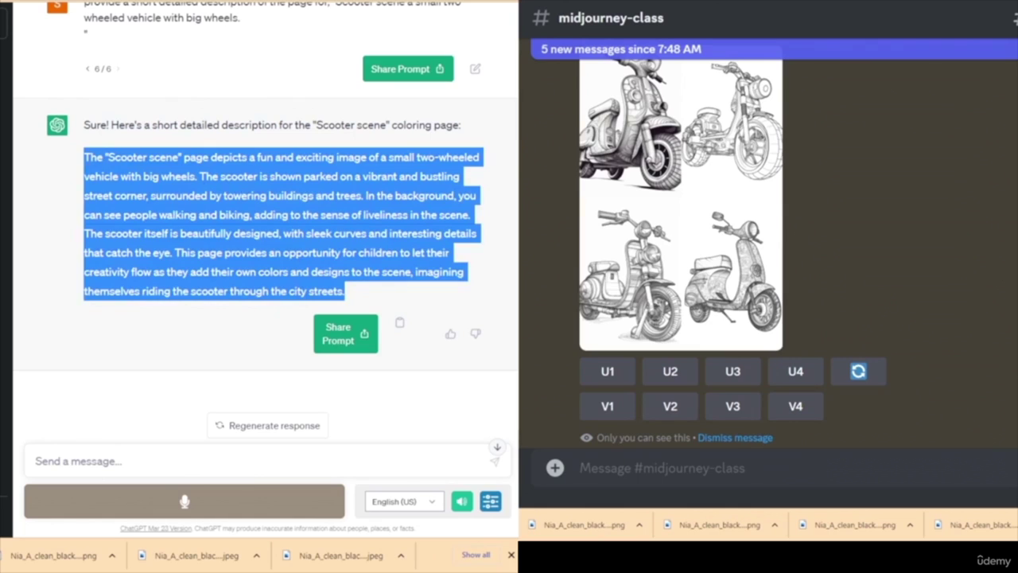
key("F5")
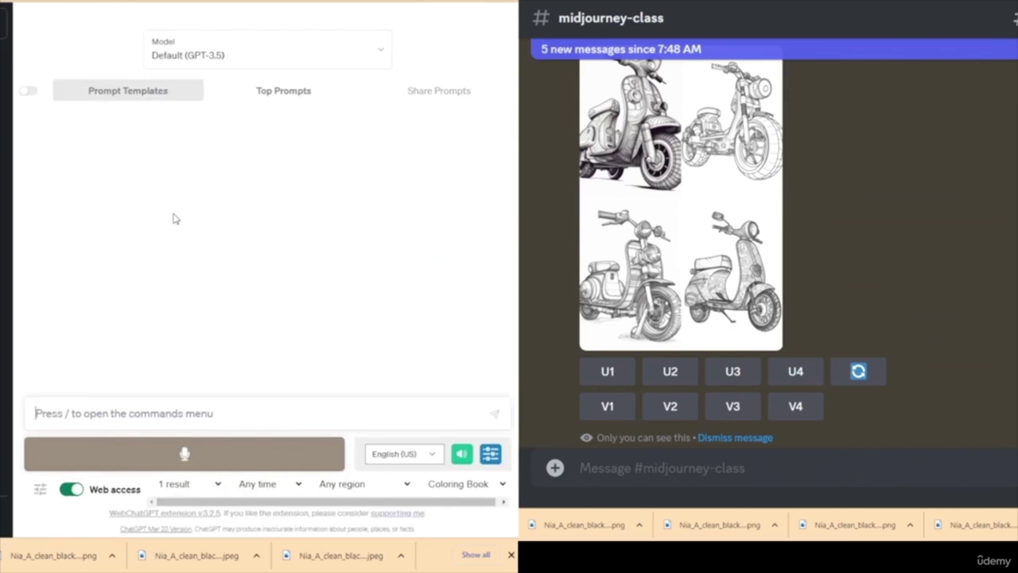
key("ctrl+v")
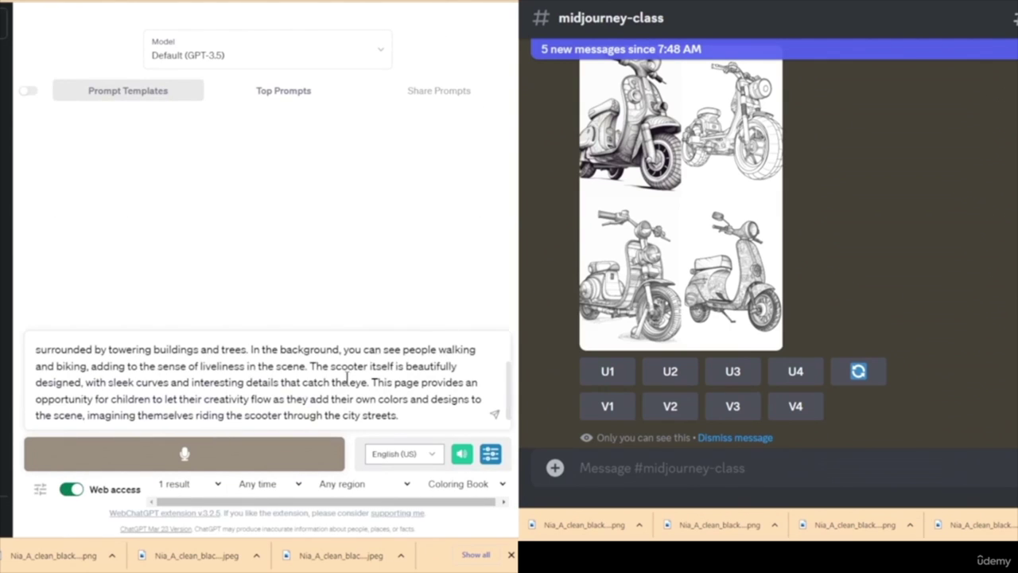
key("Return")
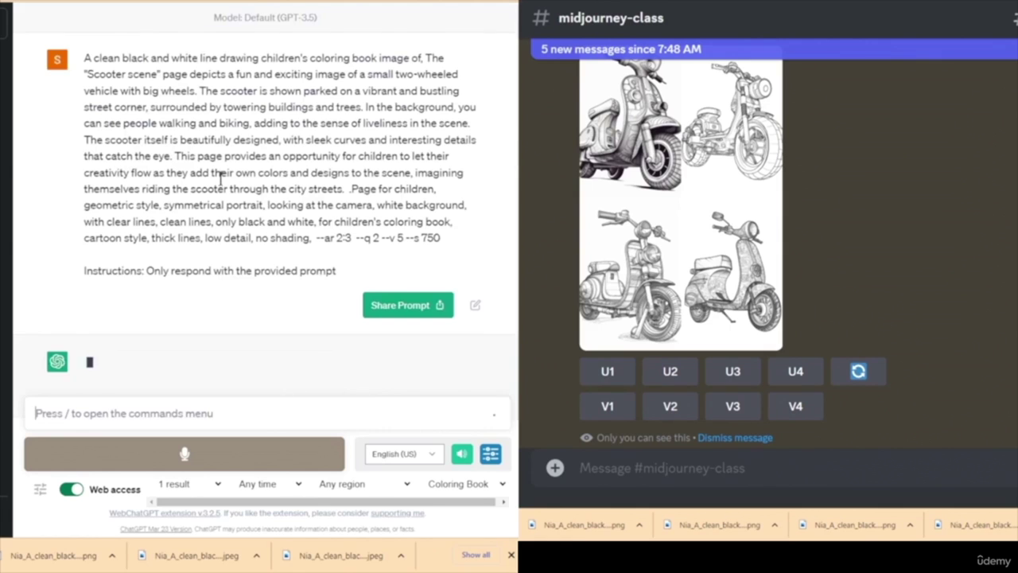
- Select the finished scooter prompt ending in --ar 2:3 --q 2 --v 5 --s 750
scroll(119, 135, "up", 3)
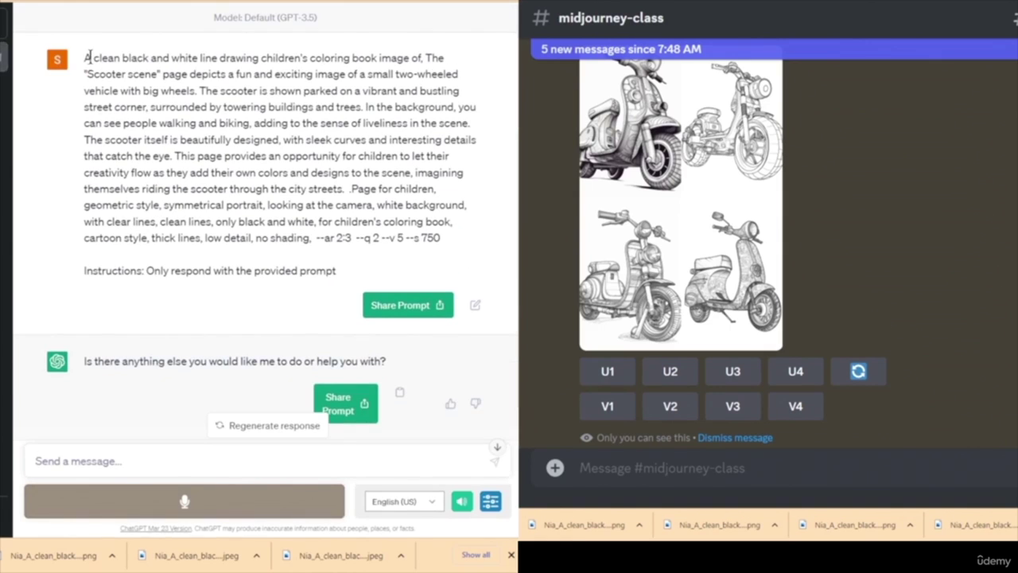
left_click_drag(88, 58, 482, 232)
key("ctrl+c")
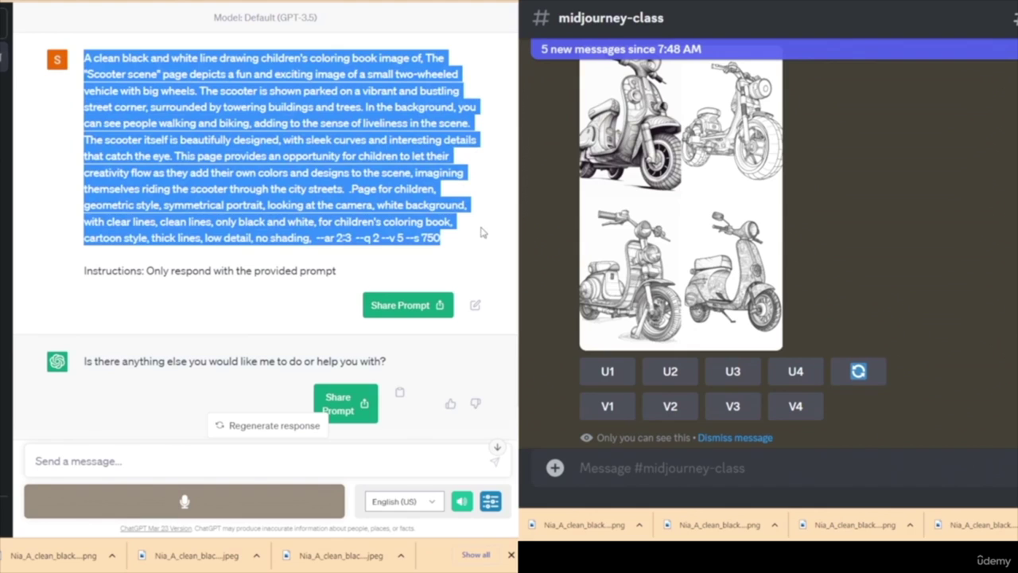
left_click(758, 468)
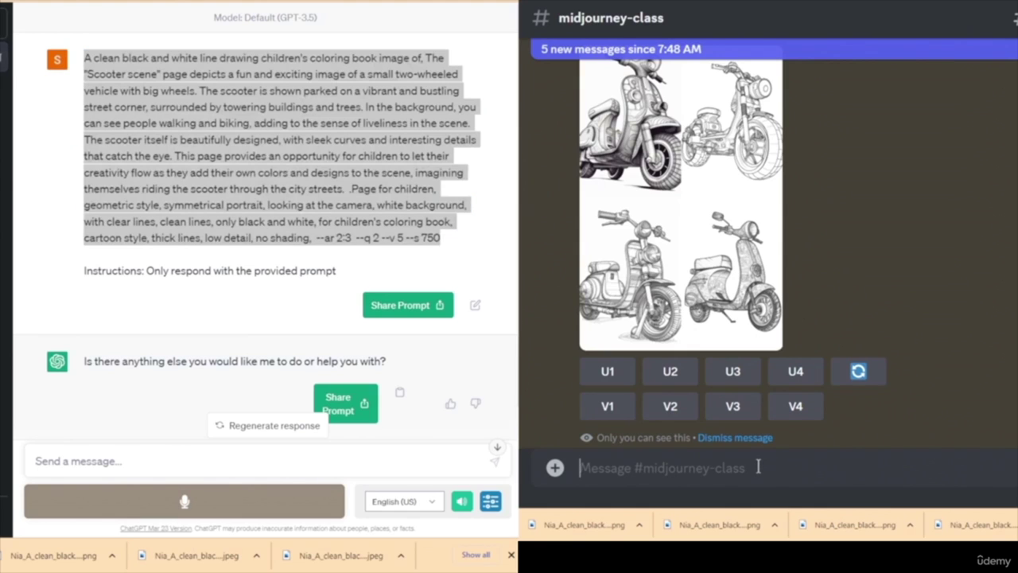
- Submit the scooter coloring-book prompt to Midjourney with /imagine
type("/")
key("Return")
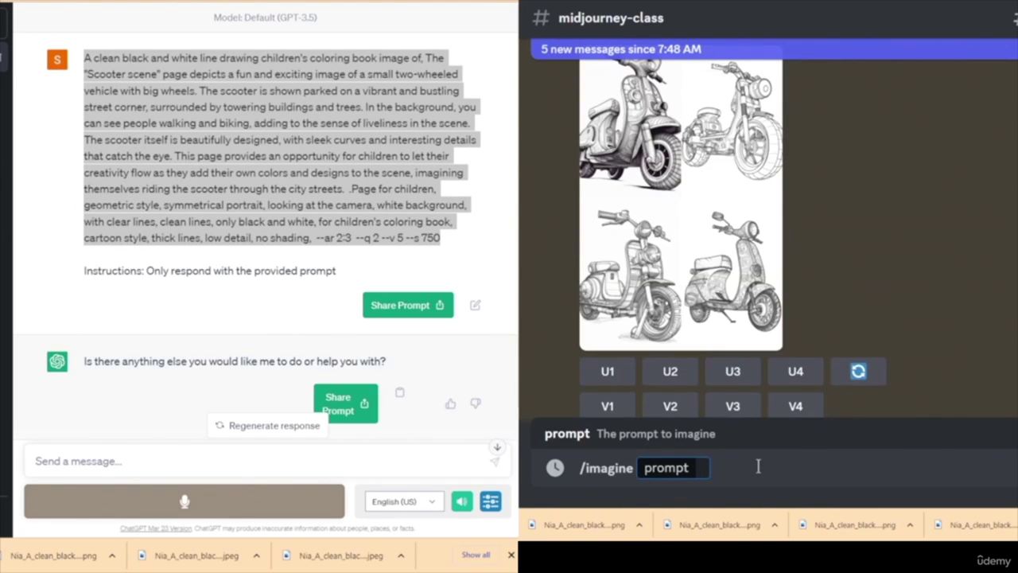
key("ctrl+v")
key("Return")
- Enlarge and inspect each of the two upscaled scooter drawings
scroll(848, 282, "up", 4)
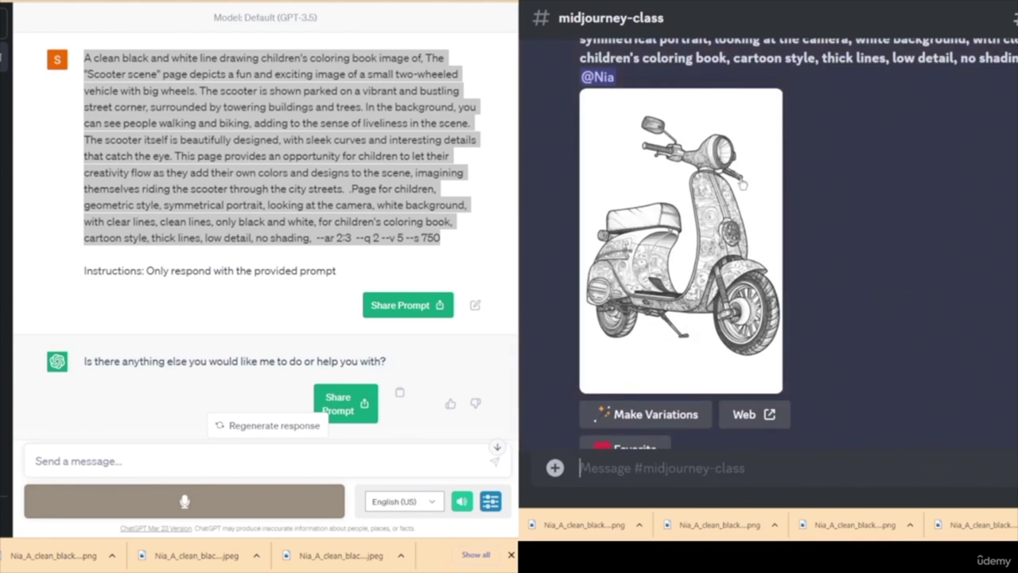
scroll(915, 362, "down", 10)
scroll(916, 357, "up", 5)
scroll(919, 356, "down", 3)
scroll(925, 355, "down", 5)
scroll(929, 351, "down", 9)
scroll(947, 352, "up", 3)
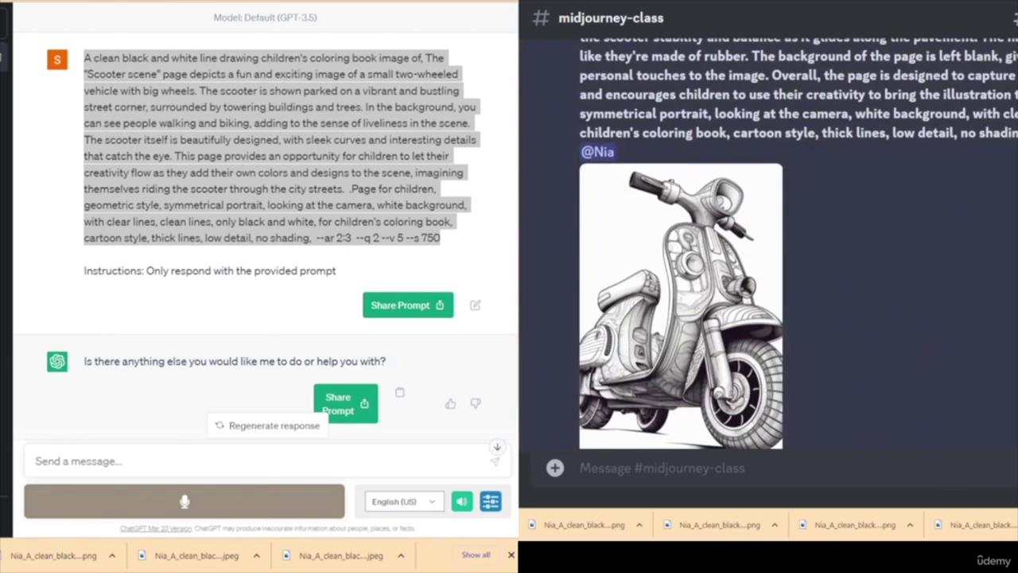
scroll(917, 337, "up", 5)
scroll(923, 336, "down", 7)
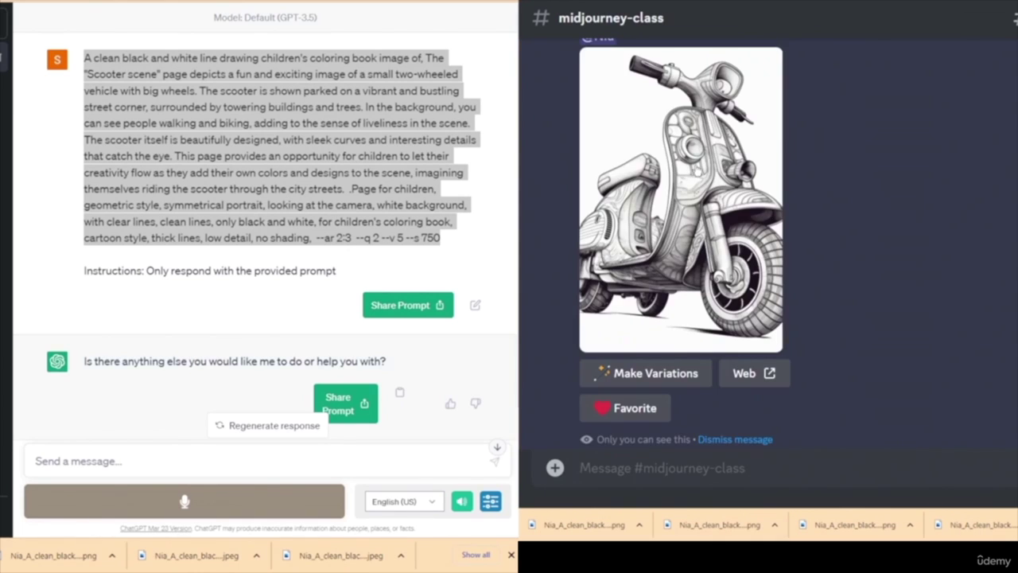
left_click(705, 181)
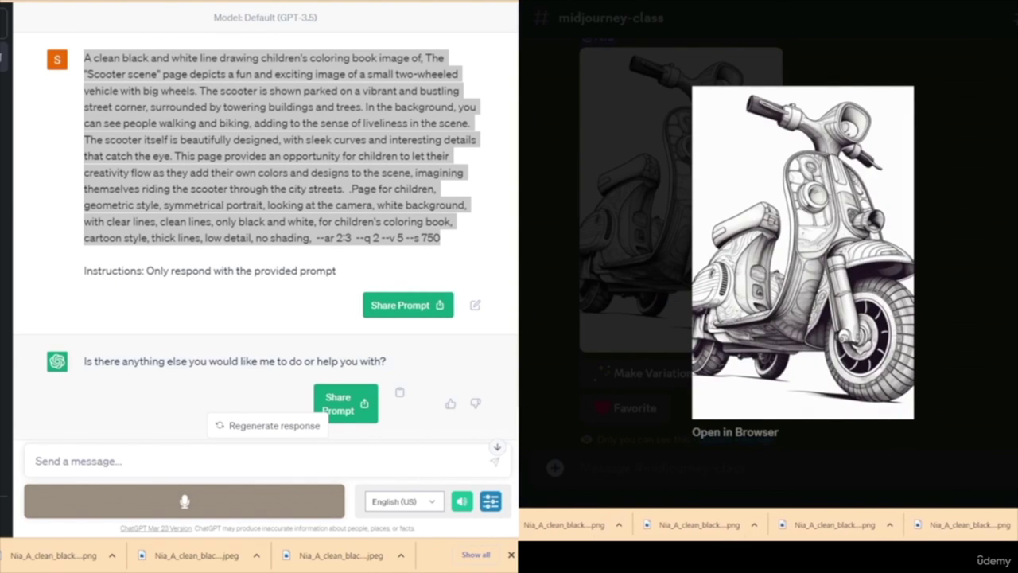
key("Escape")
scroll(767, 239, "down", 6)
scroll(767, 239, "down", 5)
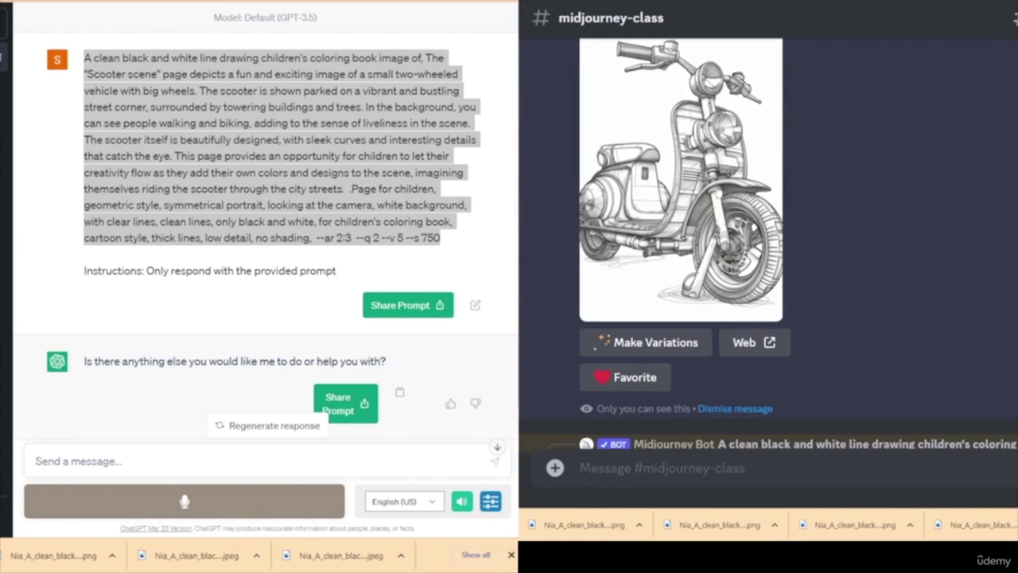
left_click(680, 179)
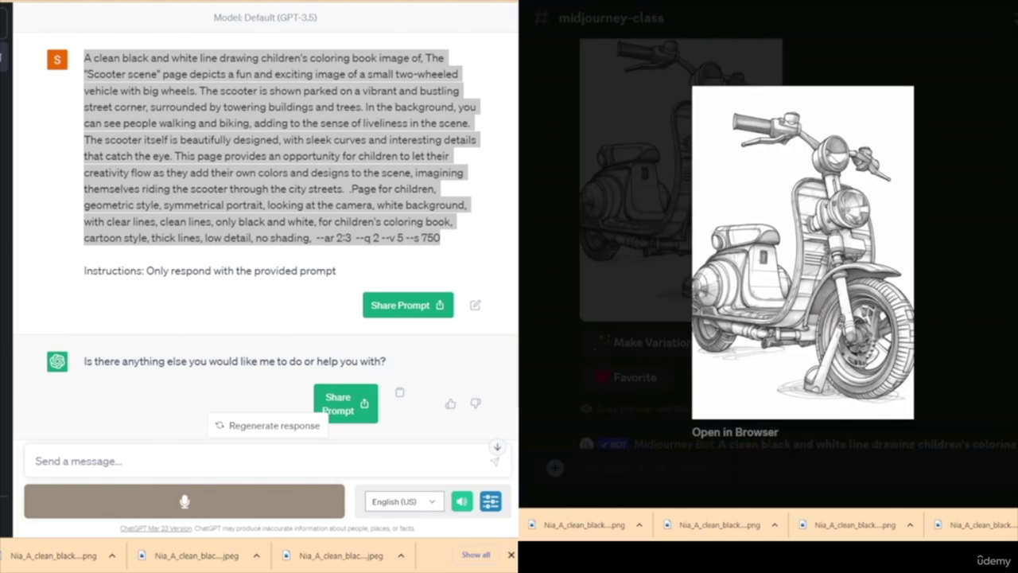
key("Escape")
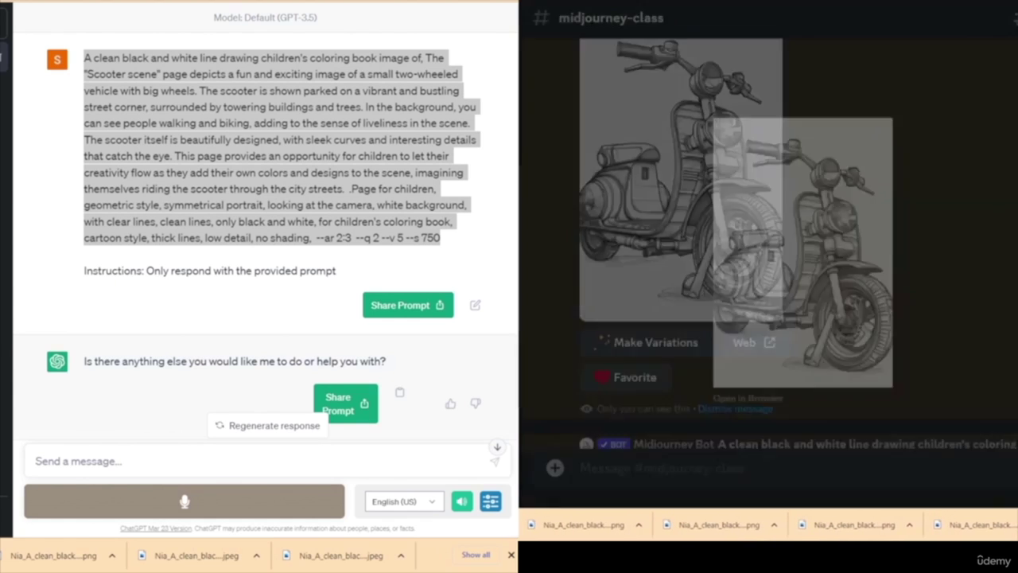
scroll(870, 302, "down", 2)
scroll(992, 296, "up", 2)
scroll(993, 296, "down", 3)
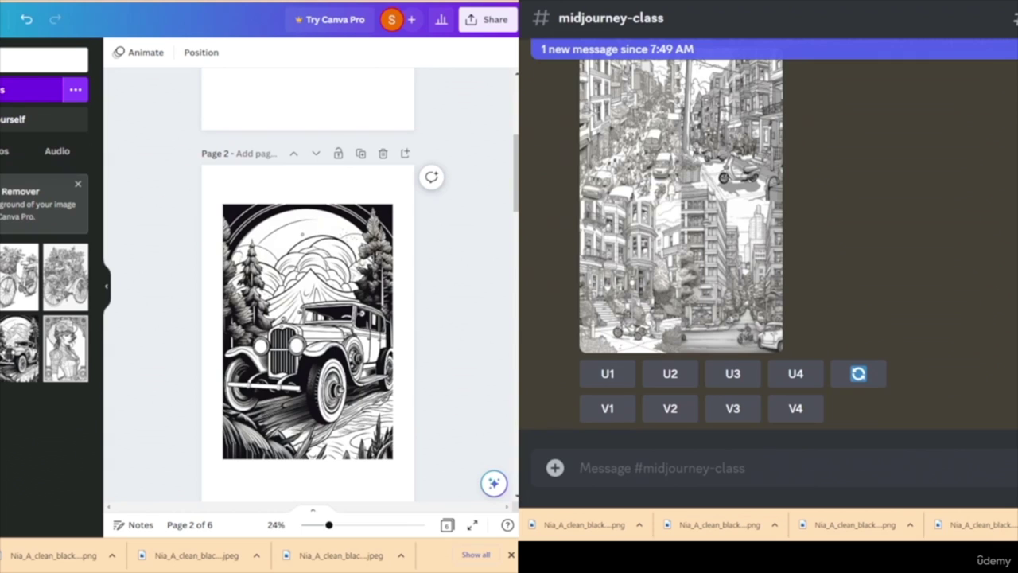
- Place and enlarge the train drawing on page 3, deleting the extra train copy
scroll(152, 332, "down", 6)
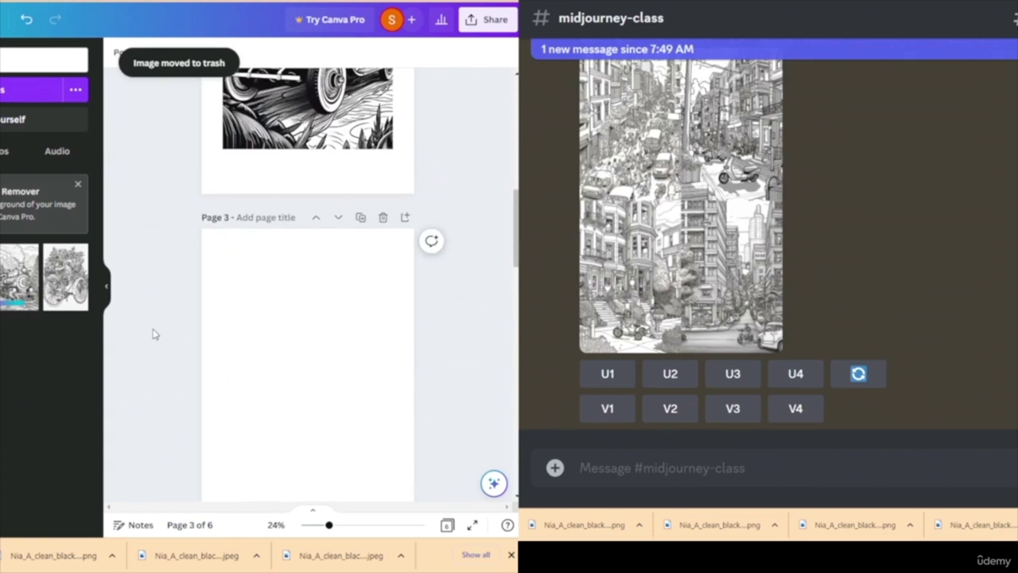
scroll(152, 332, "up", 3)
scroll(153, 334, "down", 2)
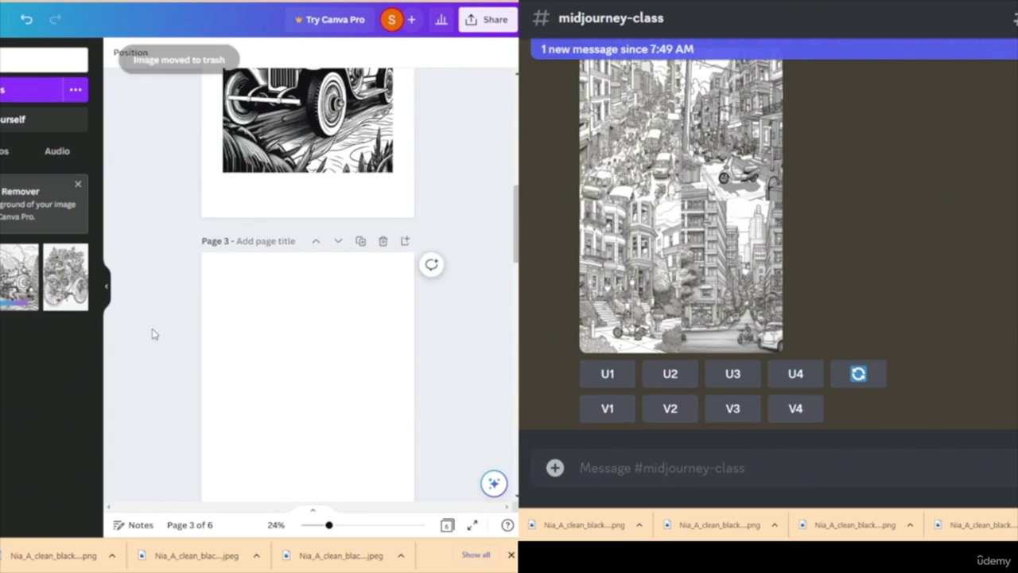
left_click_drag(30, 295, 263, 329)
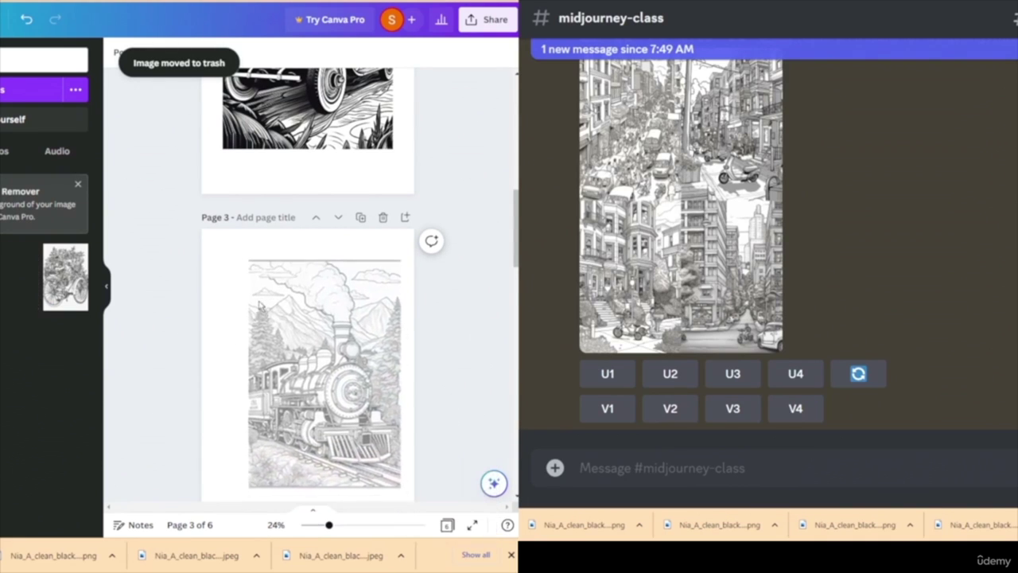
scroll(135, 319, "down", 3)
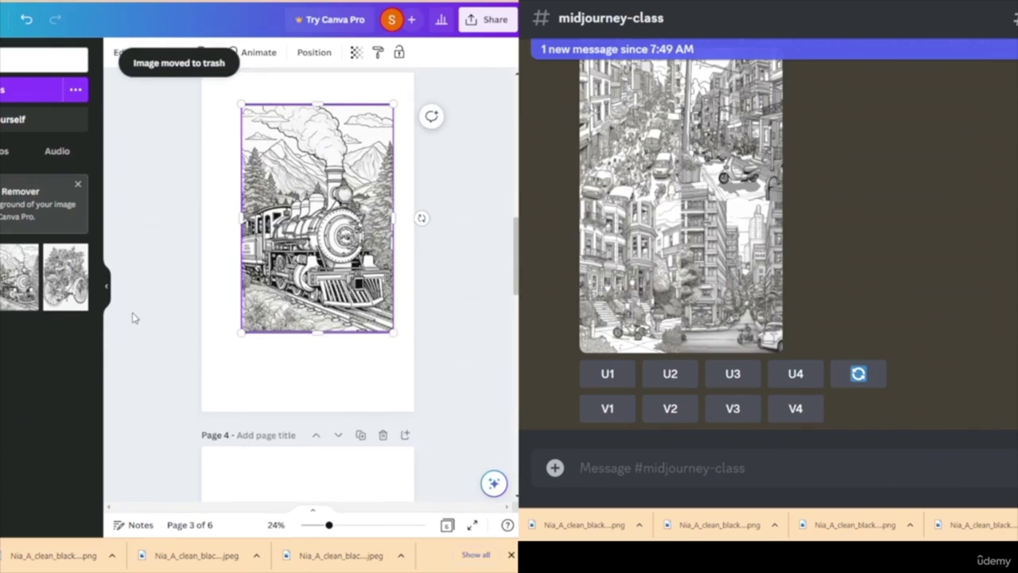
scroll(136, 318, "up", 2)
left_click_drag(318, 313, 307, 337)
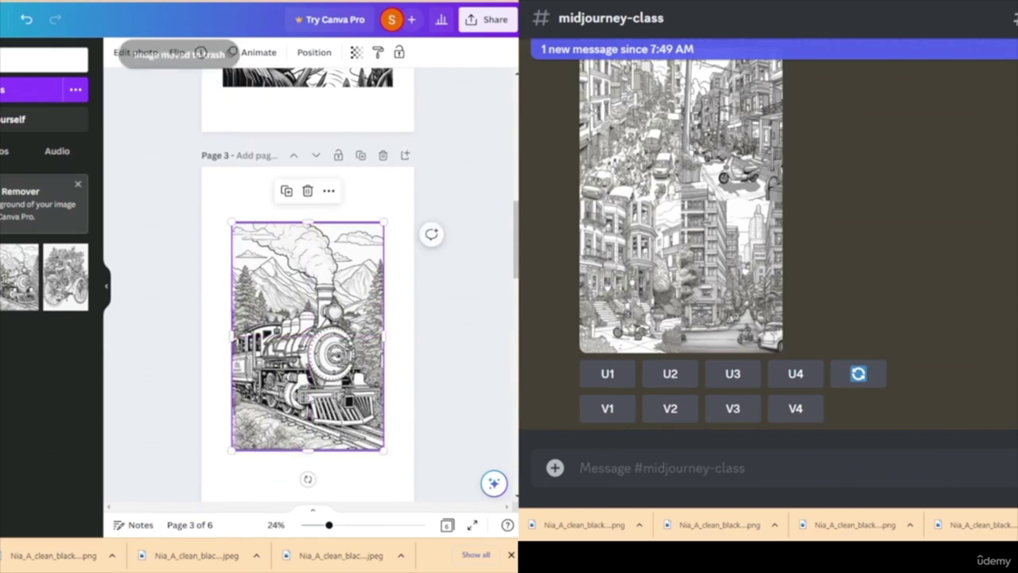
left_click_drag(232, 450, 222, 463)
left_click_drag(384, 221, 393, 209)
key("Delete")
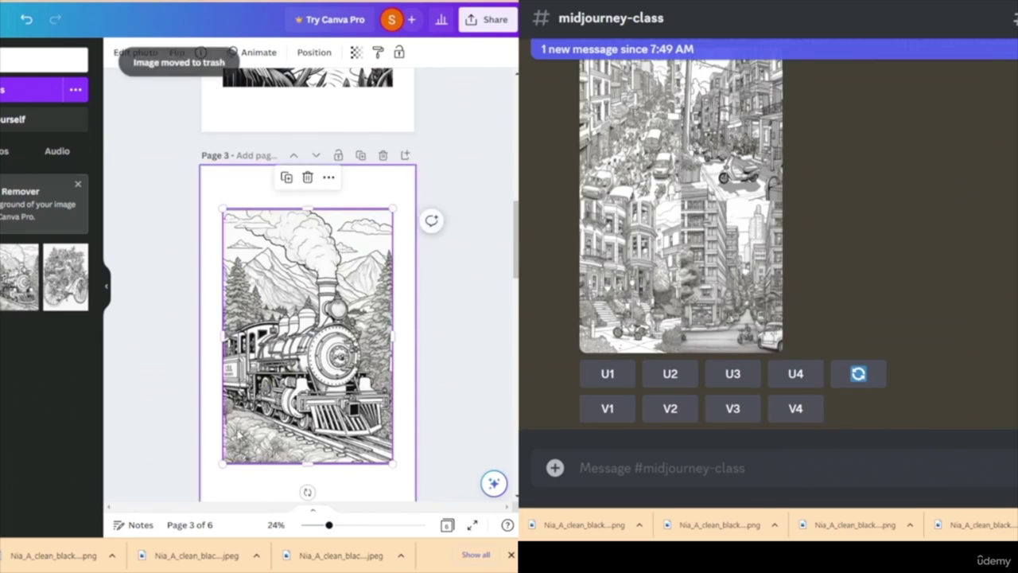
- Add the train drawing to page 4, enlarged and centred
scroll(159, 296, "down", 5)
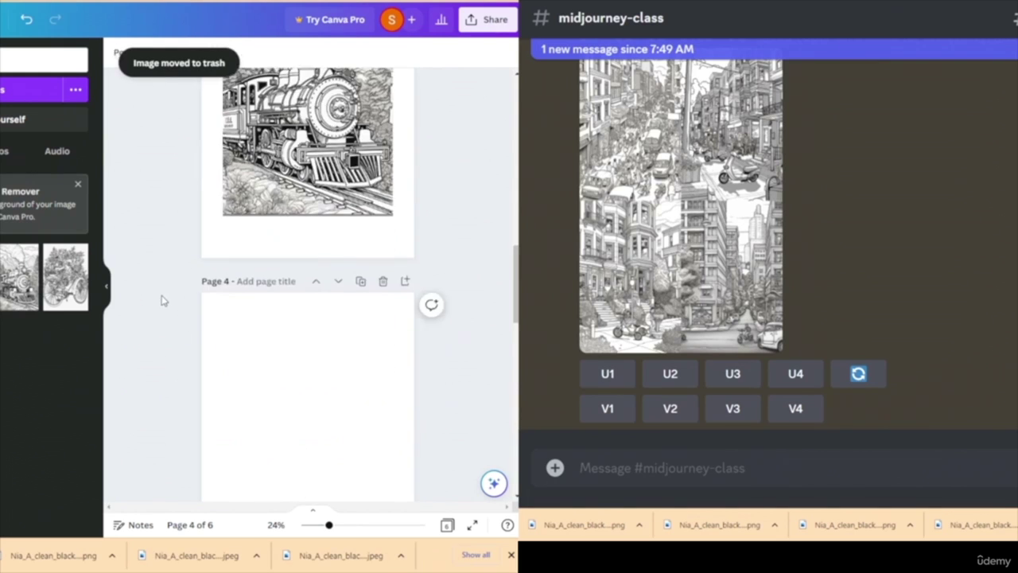
scroll(161, 297, "up", 1)
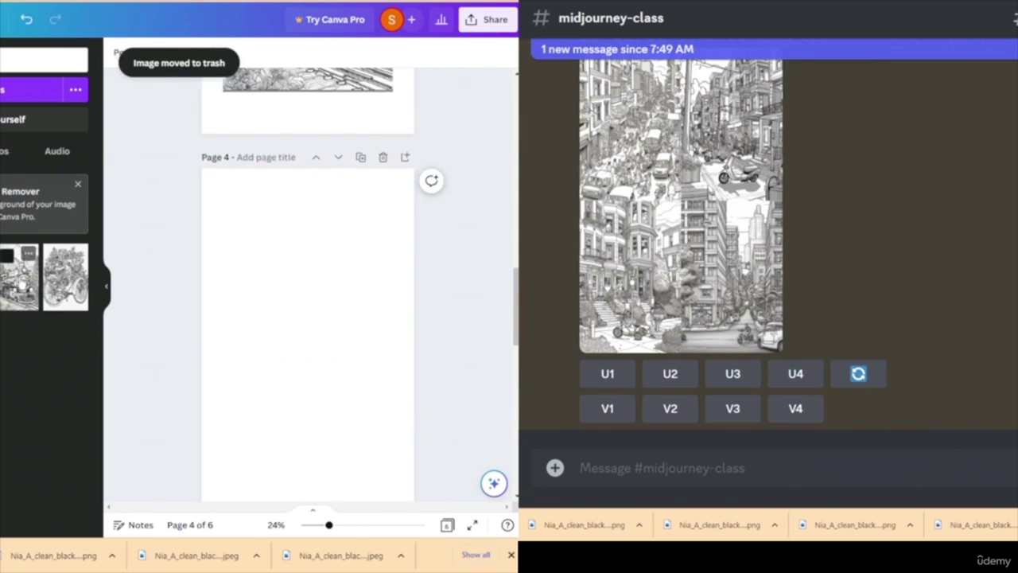
left_click(20, 277)
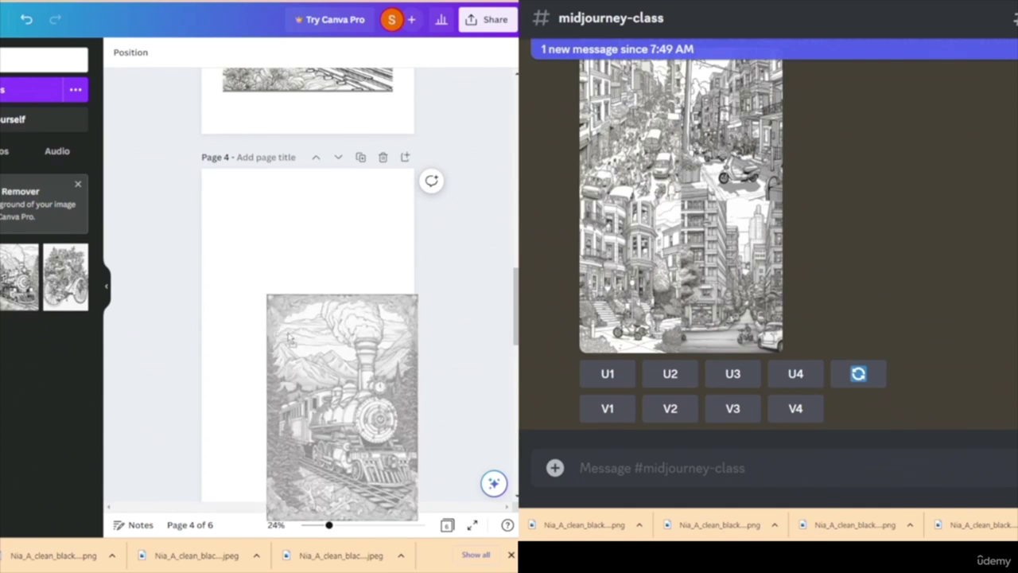
scroll(159, 312, "down", 3)
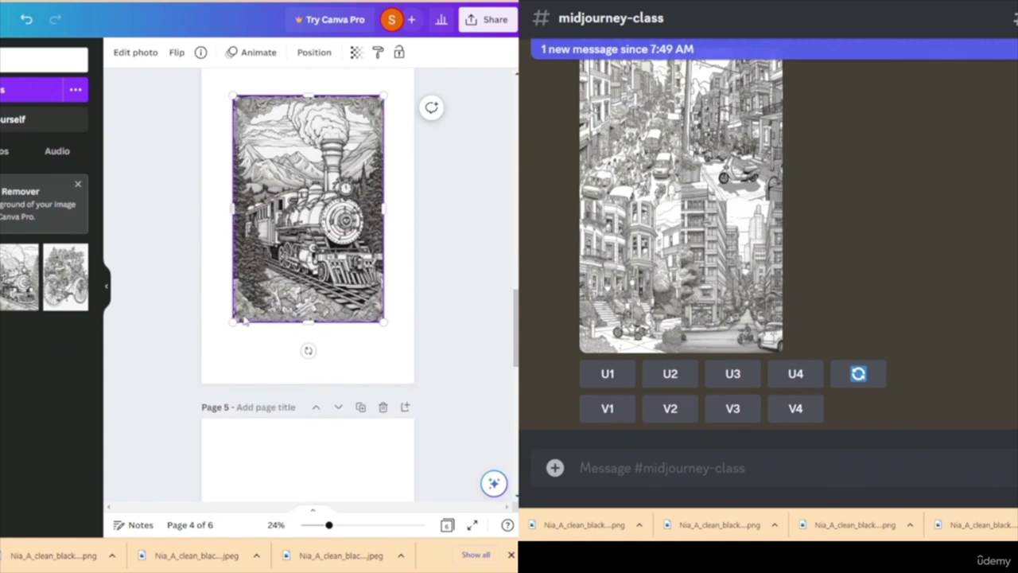
scroll(159, 311, "up", 3)
left_click_drag(382, 220, 392, 206)
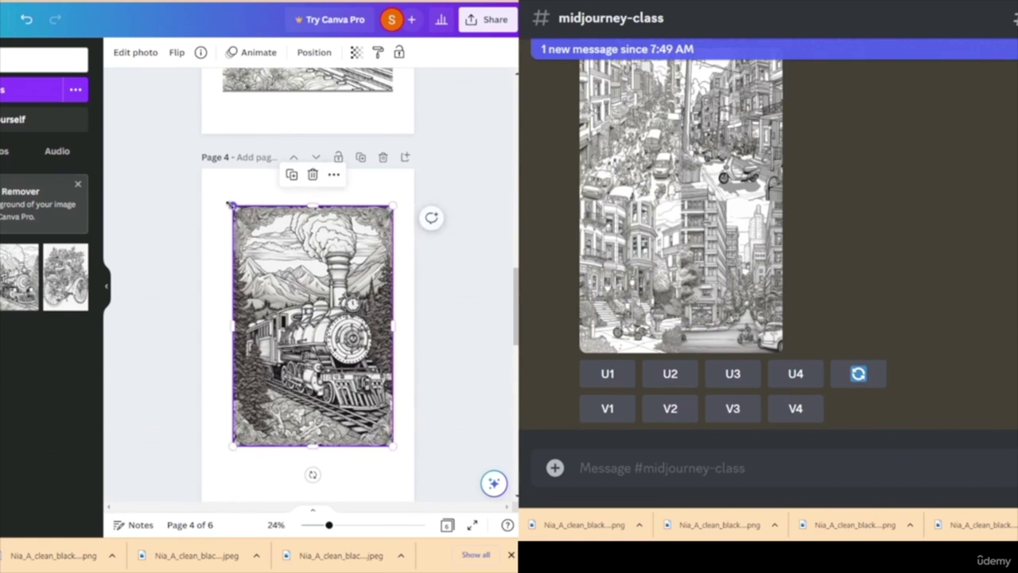
left_click_drag(233, 206, 223, 191)
left_click_drag(307, 318, 307, 338)
left_click(459, 359)
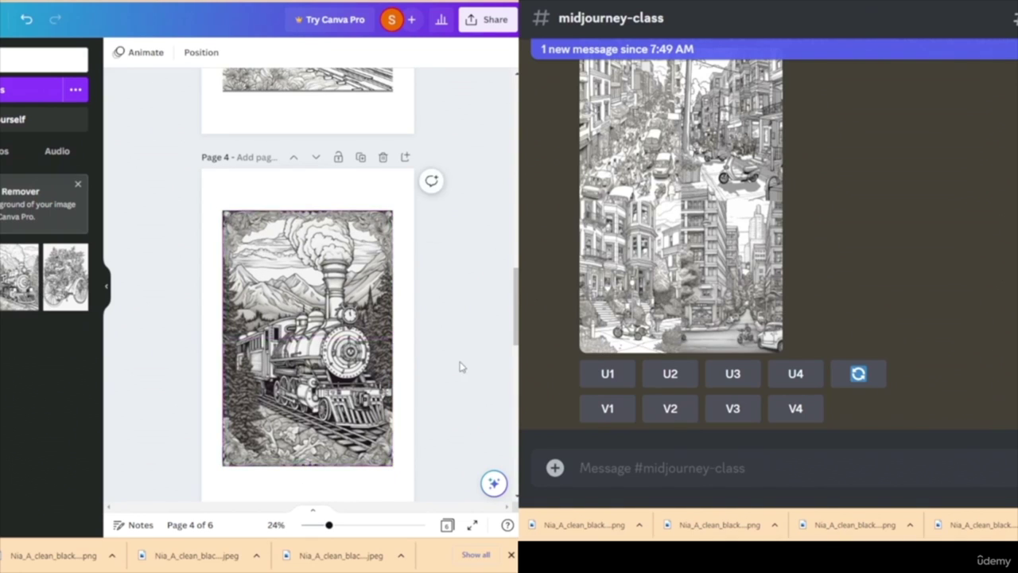
- Centre the airplane drawing on page 5 and enlarge it to fill the page
scroll(167, 367, "down", 5)
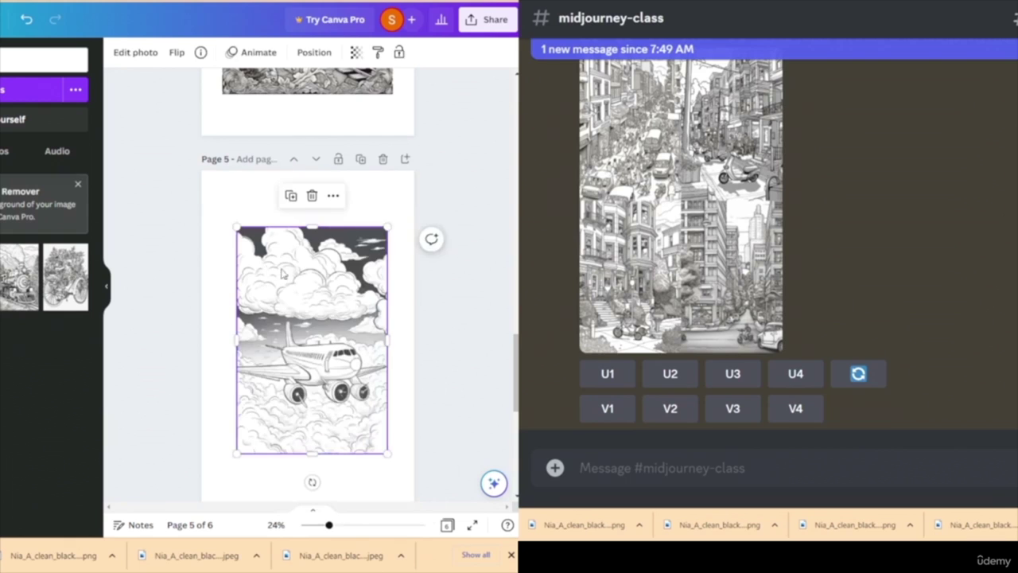
left_click_drag(323, 326, 315, 323)
left_click_drag(232, 227, 223, 212)
left_click_drag(378, 453, 392, 468)
- Add a blank page 7 at the end of the book
scroll(454, 364, "down", 5)
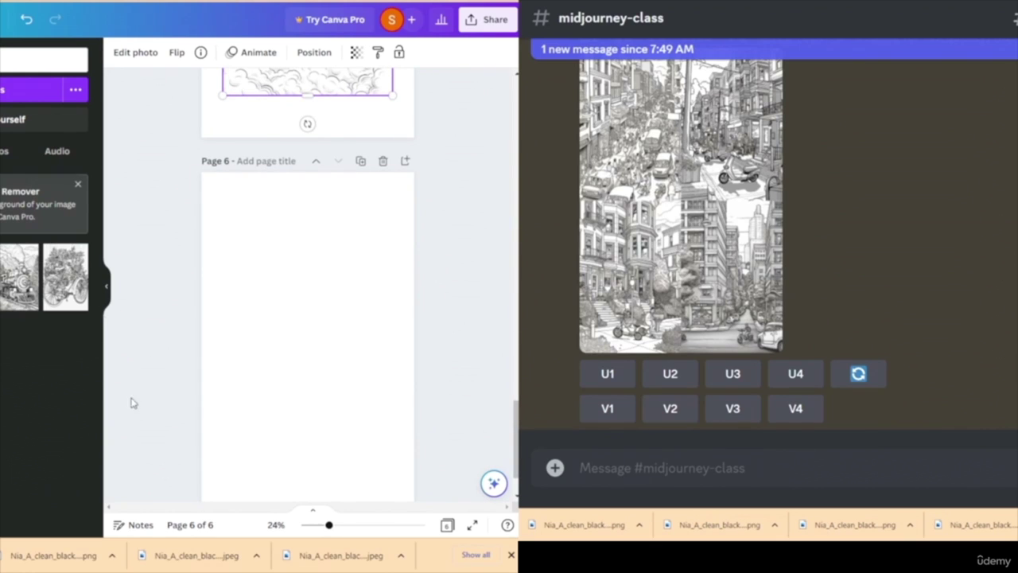
scroll(130, 371, "down", 1)
left_click(311, 473)
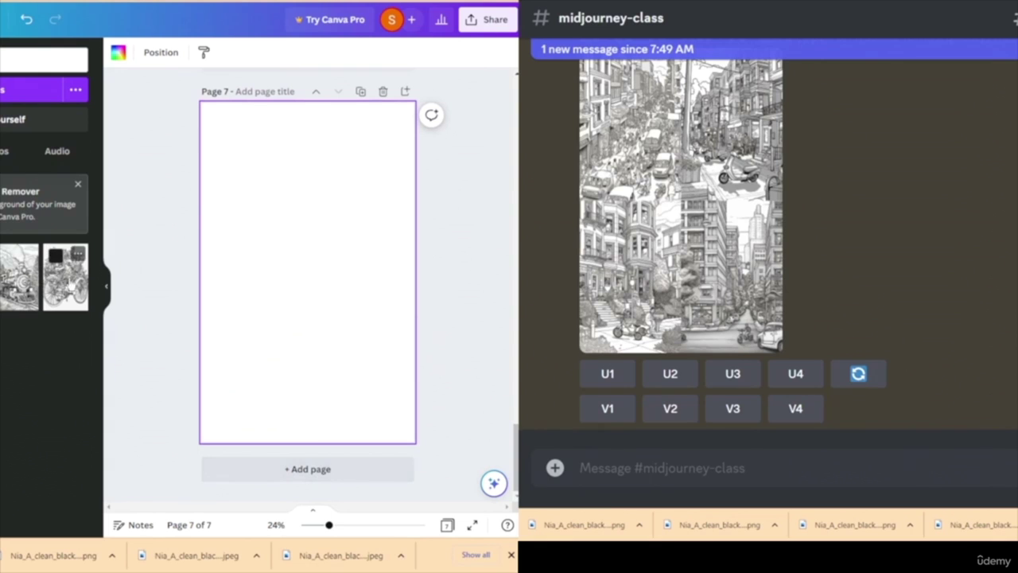
- Add the flower-laden bicycle drawing to page 7, centred and enlarged
left_click(66, 277)
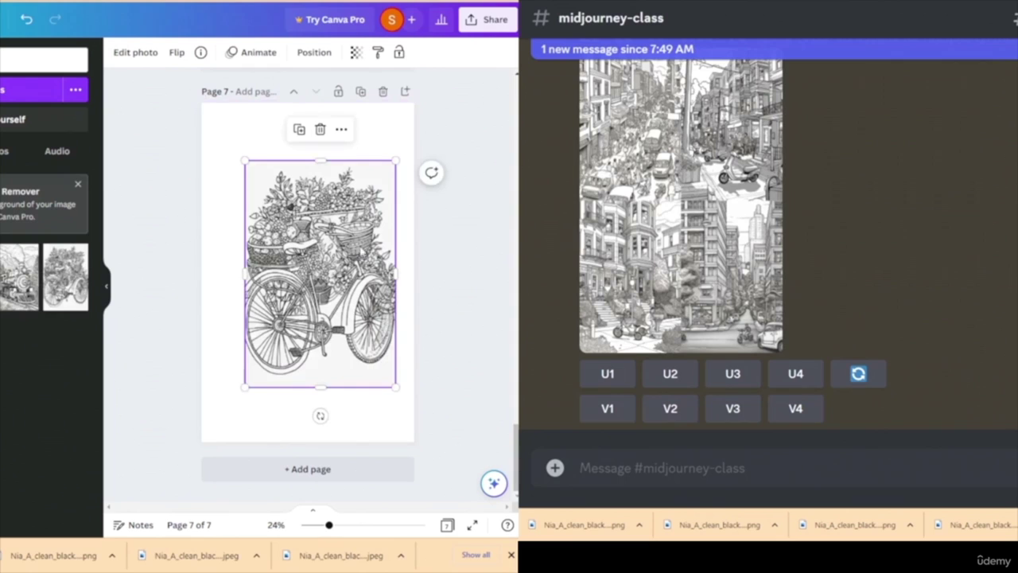
left_click_drag(319, 273, 307, 272)
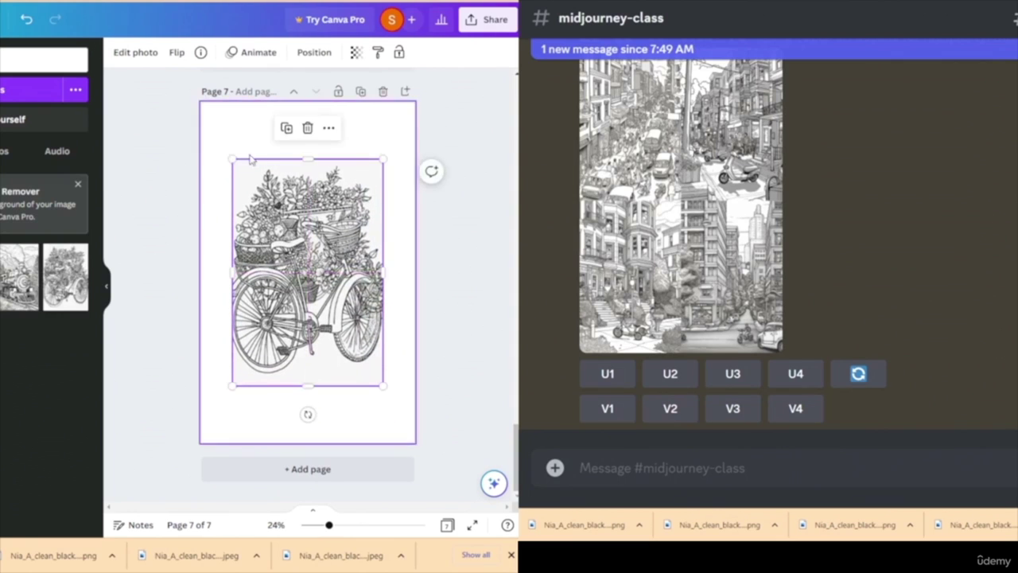
left_click_drag(231, 159, 223, 145)
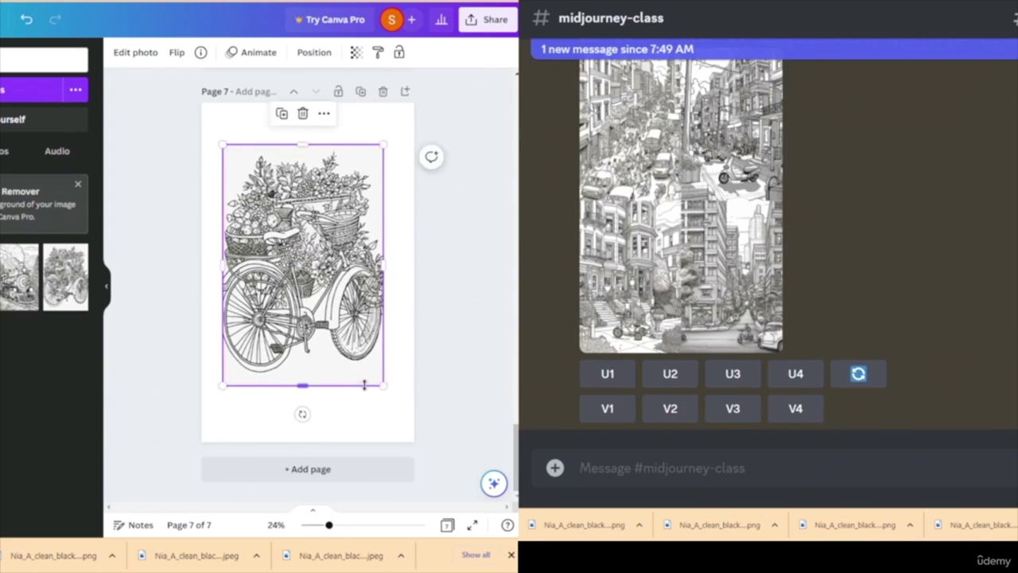
left_click_drag(382, 386, 393, 400)
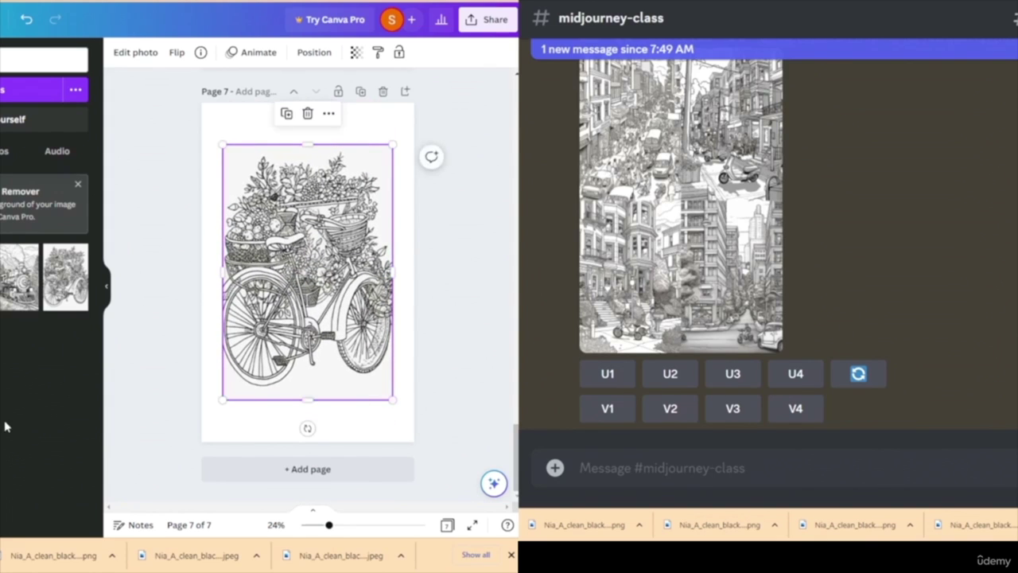
- Add page 8 with the basket bicycle drawing, enlarged and moved up
left_click(307, 469)
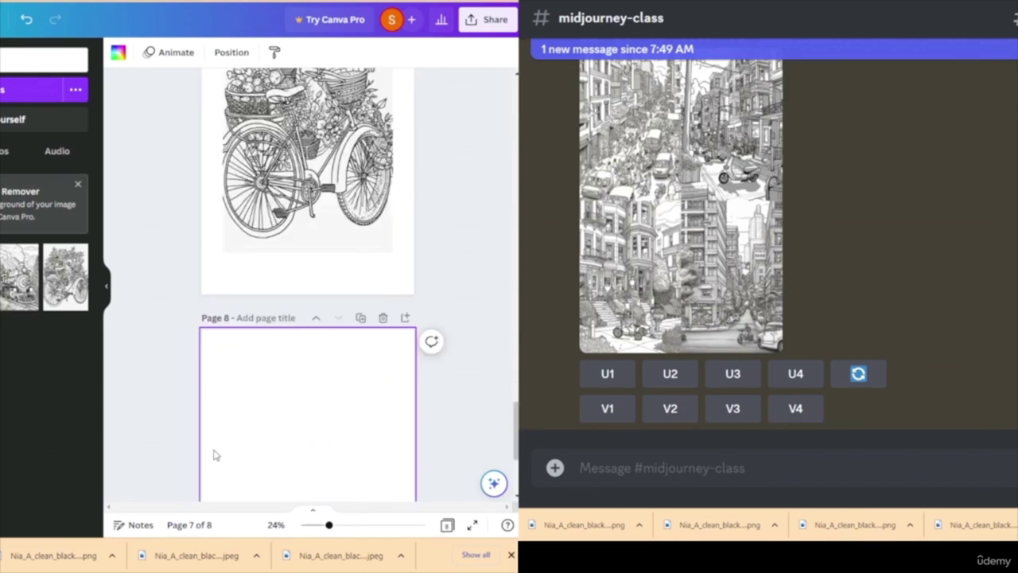
left_click(65, 277)
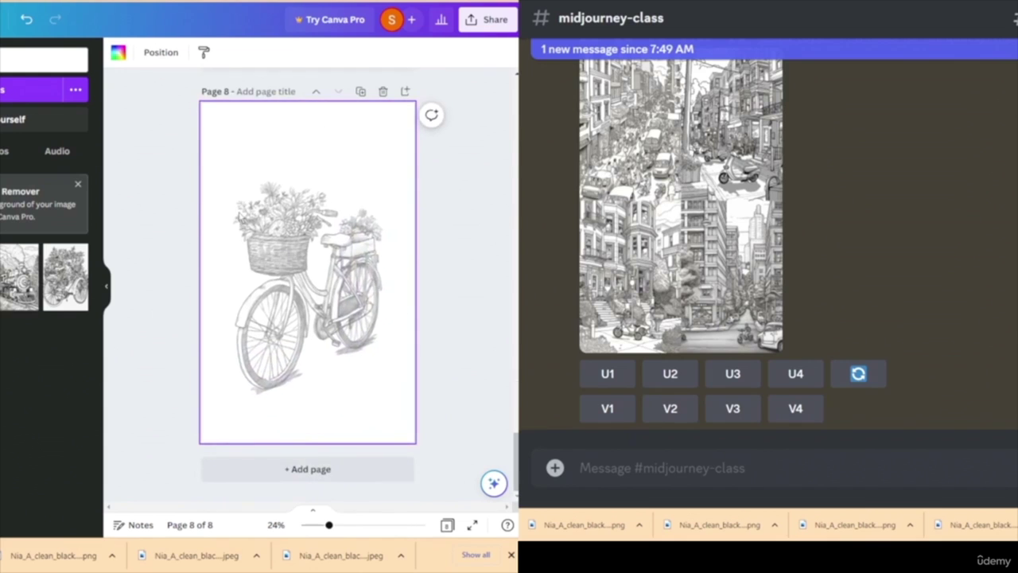
scroll(108, 385, "up", 2)
scroll(356, 319, "down", 2)
mouse_move(383, 389)
left_mouse_down()
mouse_move(390, 423)
mouse_move(393, 398)
left_mouse_up()
left_click_drag(234, 398, 223, 415)
left_click_drag(278, 396, 277, 379)
left_click(157, 334)
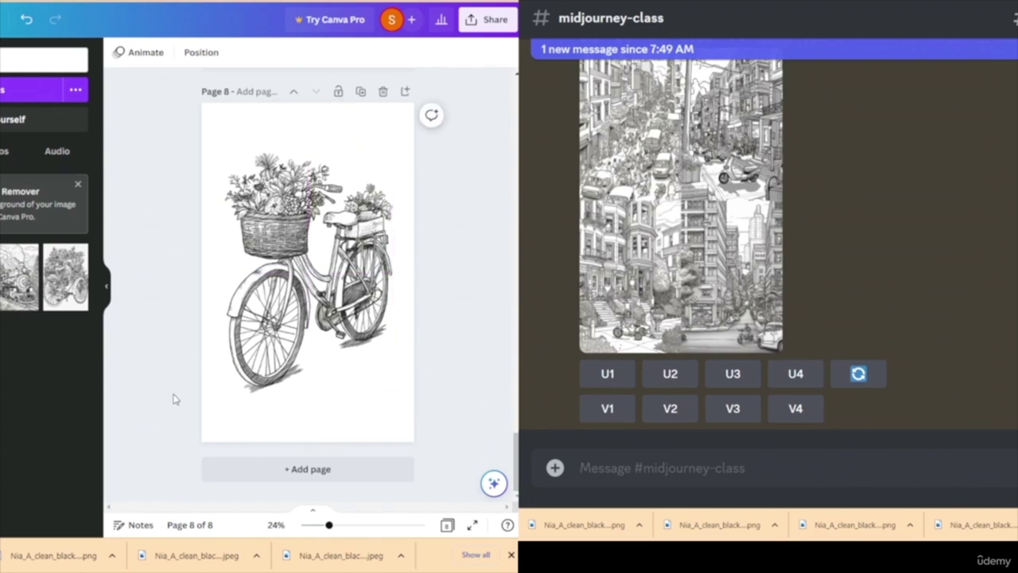
- Move the basket bicycle page up so it comes before the flower-laden bicycle
scroll(447, 348, "up", 5)
scroll(462, 350, "down", 3)
scroll(457, 345, "down", 3)
scroll(300, 254, "up", 4)
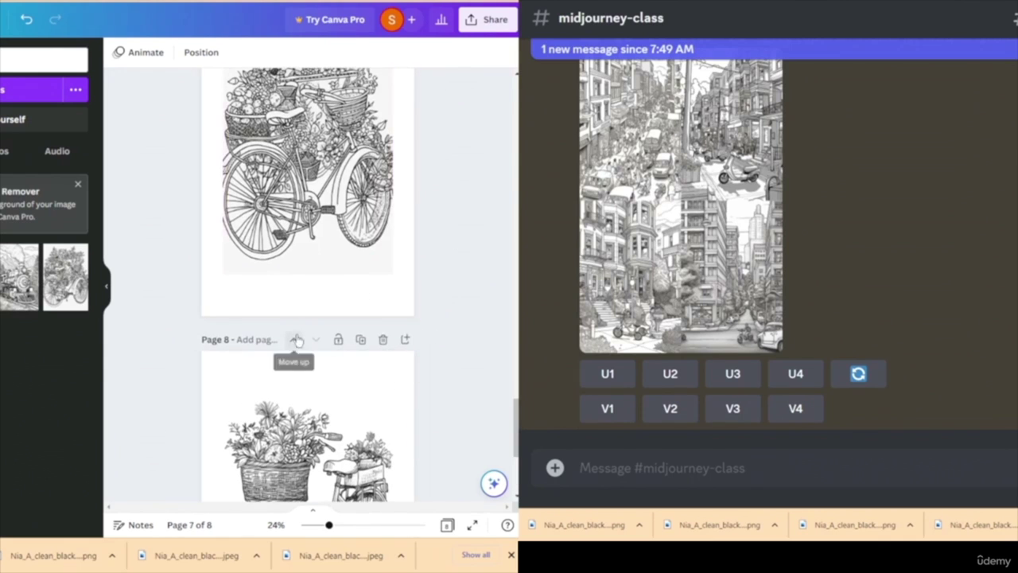
left_click(296, 340)
- Review the reordered 8-page book, then switch to the Upscale.media tab
scroll(494, 337, "up", 2)
scroll(489, 334, "down", 3)
scroll(478, 328, "down", 4)
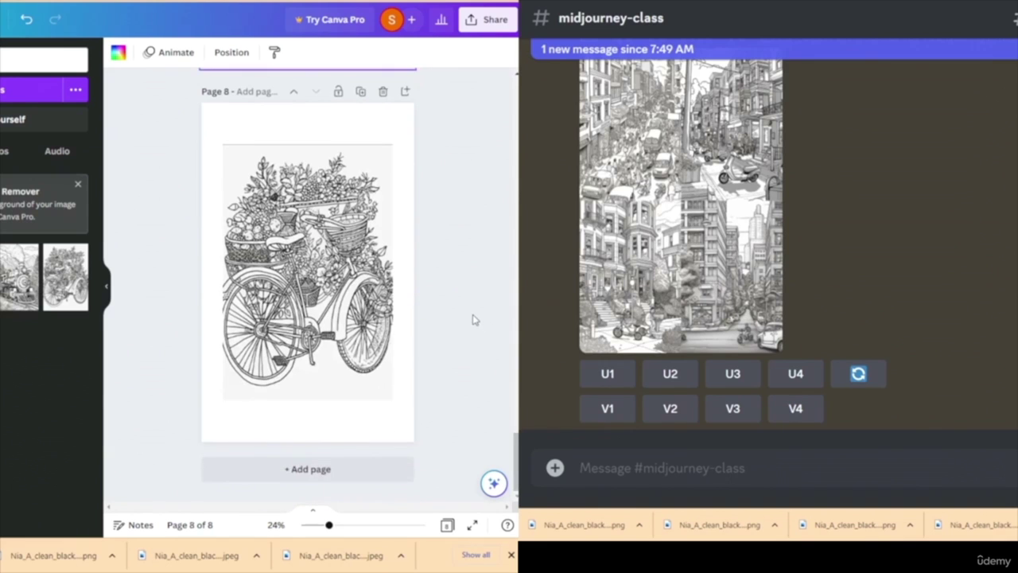
scroll(472, 320, "up", 10)
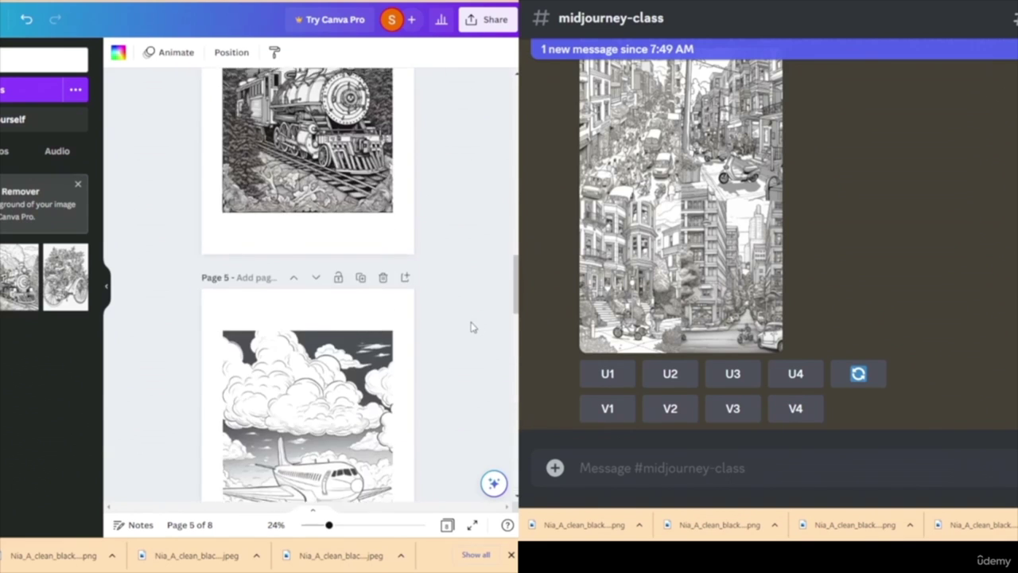
scroll(471, 326, "up", 3)
scroll(471, 328, "up", 3)
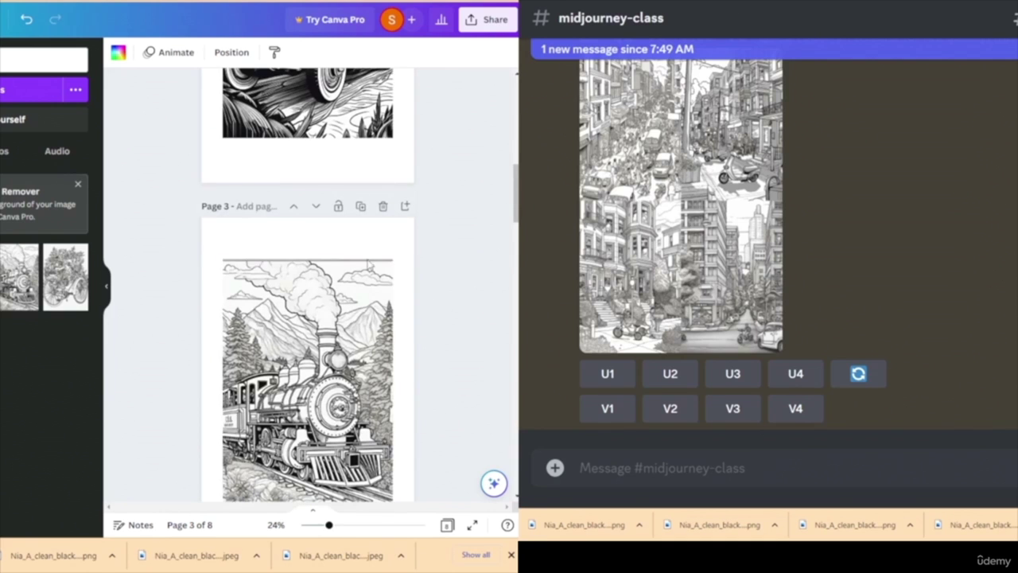
scroll(966, 274, "up", 3)
scroll(950, 318, "up", 5)
scroll(946, 326, "down", 10)
scroll(947, 330, "up", 3)
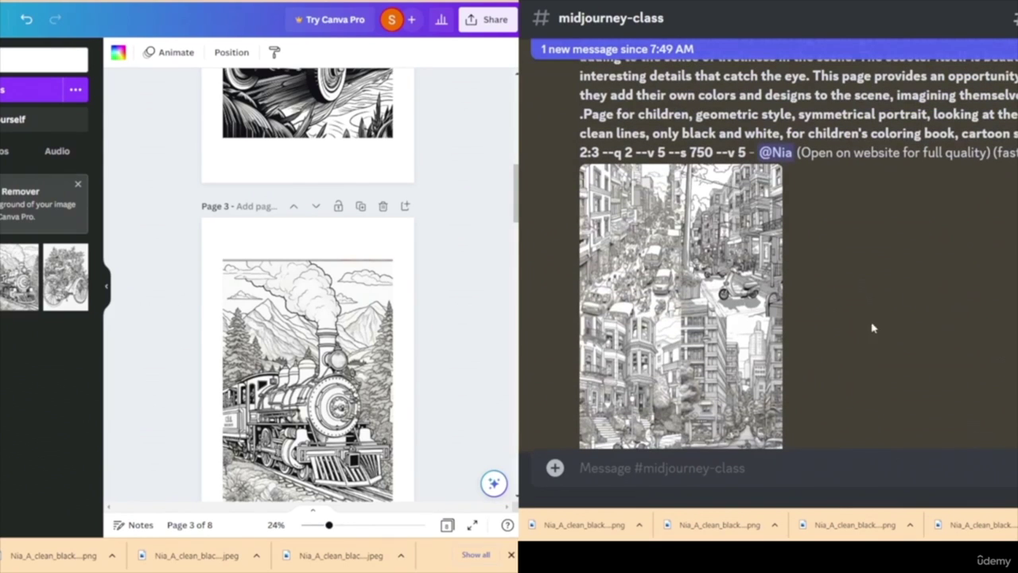
scroll(879, 306, "down", 3)
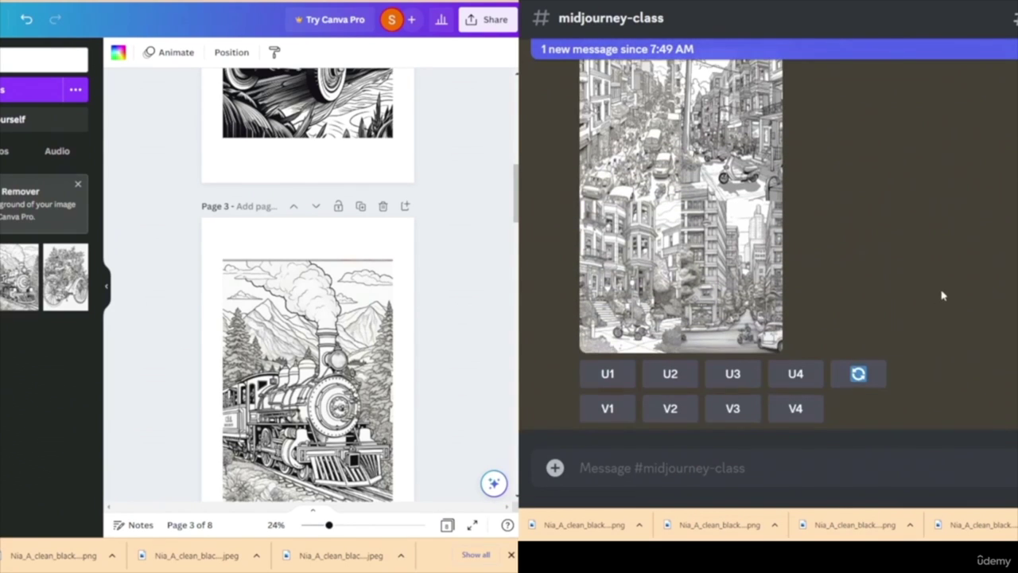
scroll(967, 323, "up", 3)
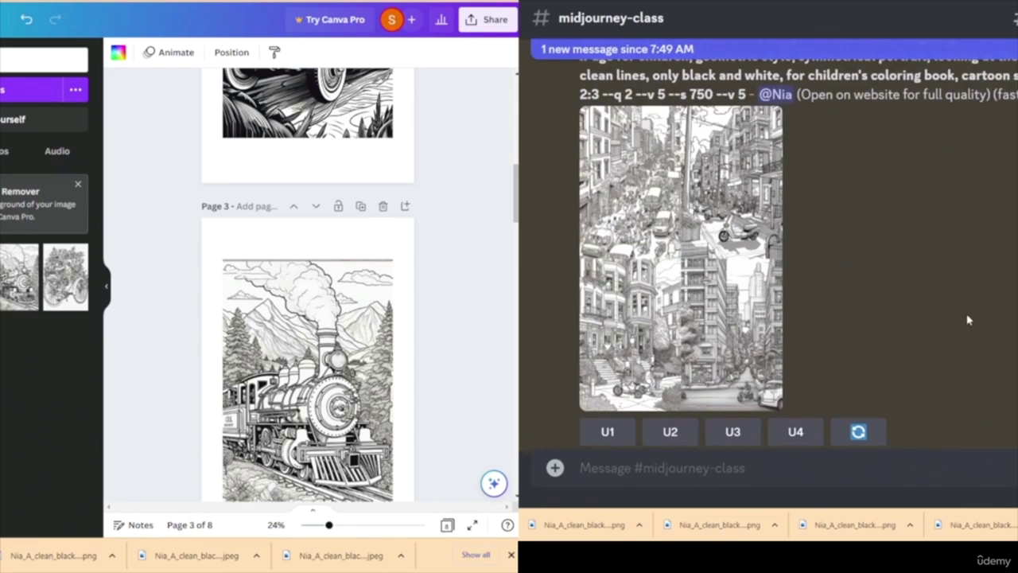
scroll(967, 322, "down", 3)
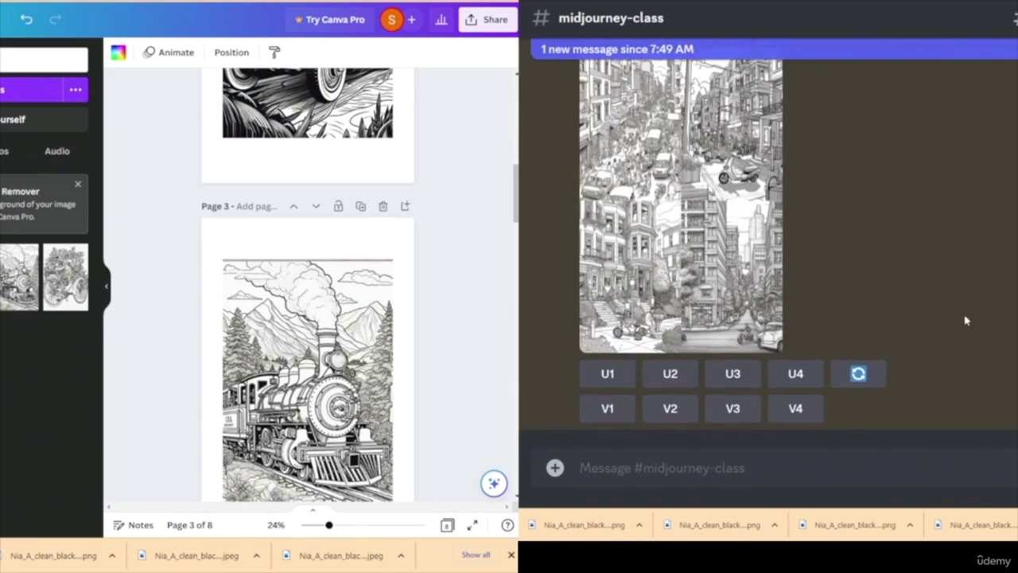
scroll(454, 318, "down", 10)
scroll(450, 323, "down", 12)
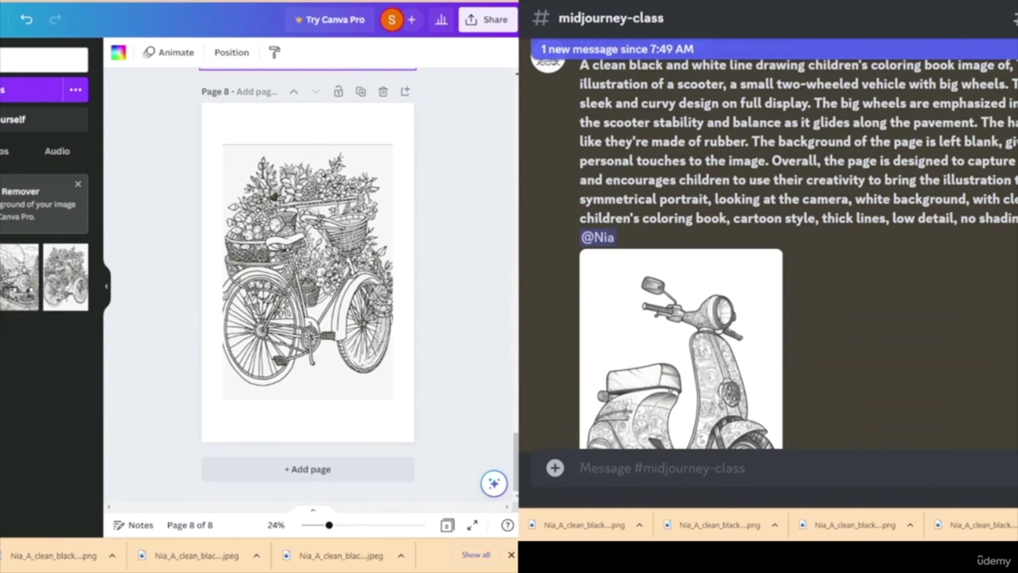
key("ctrl+Tab")
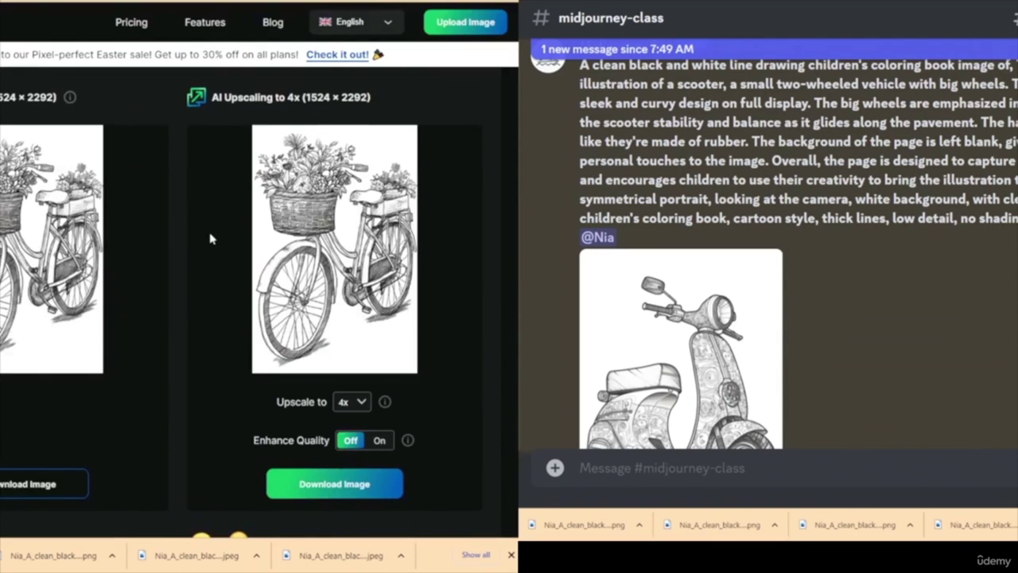
- Download the 4x scooter upscale (1524 × 2292) as a PNG and return to Canva
scroll(237, 257, "up", 5)
scroll(237, 257, "up", 1)
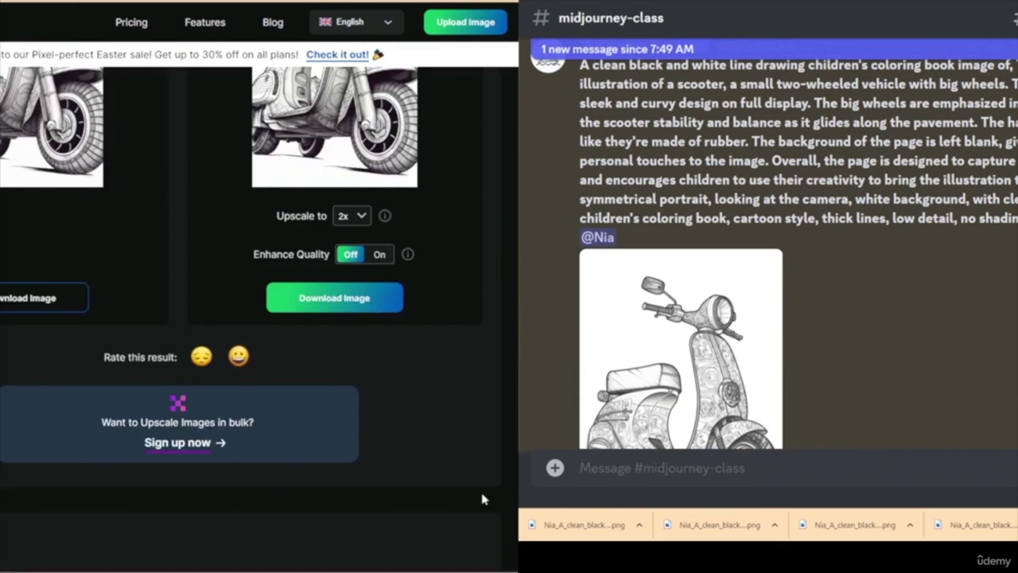
scroll(448, 408, "up", 2)
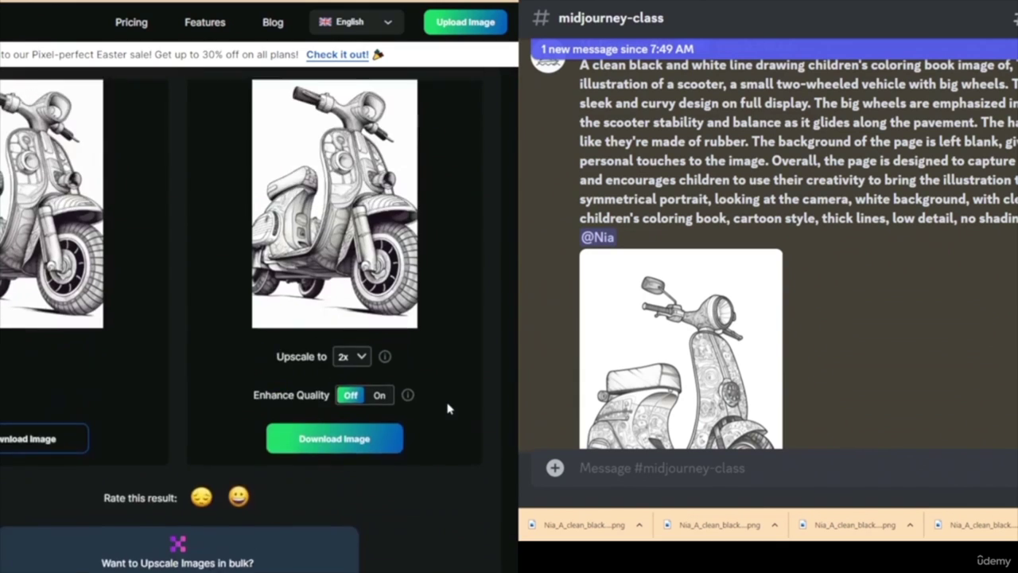
scroll(447, 408, "up", 2)
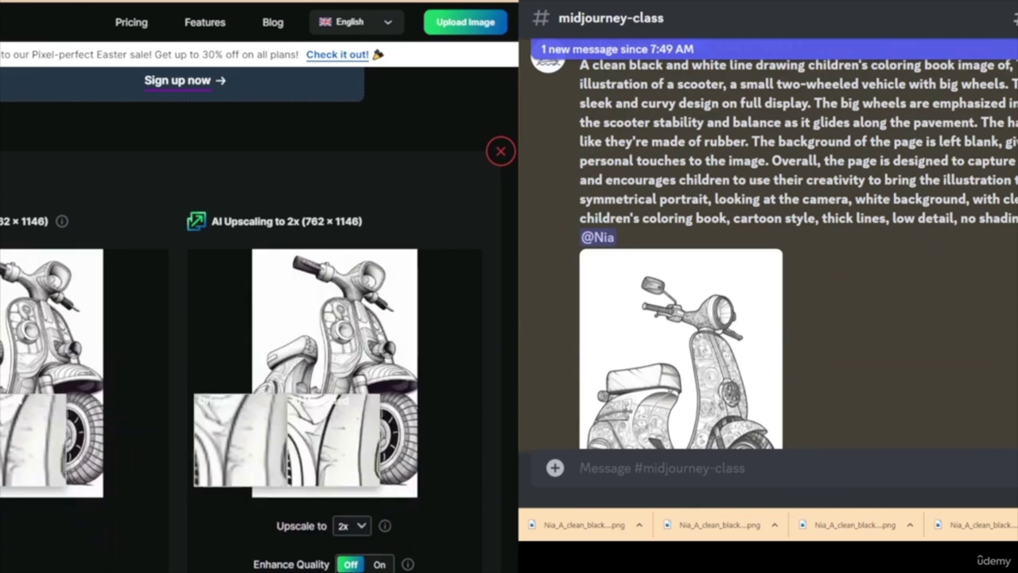
scroll(458, 319, "down", 3)
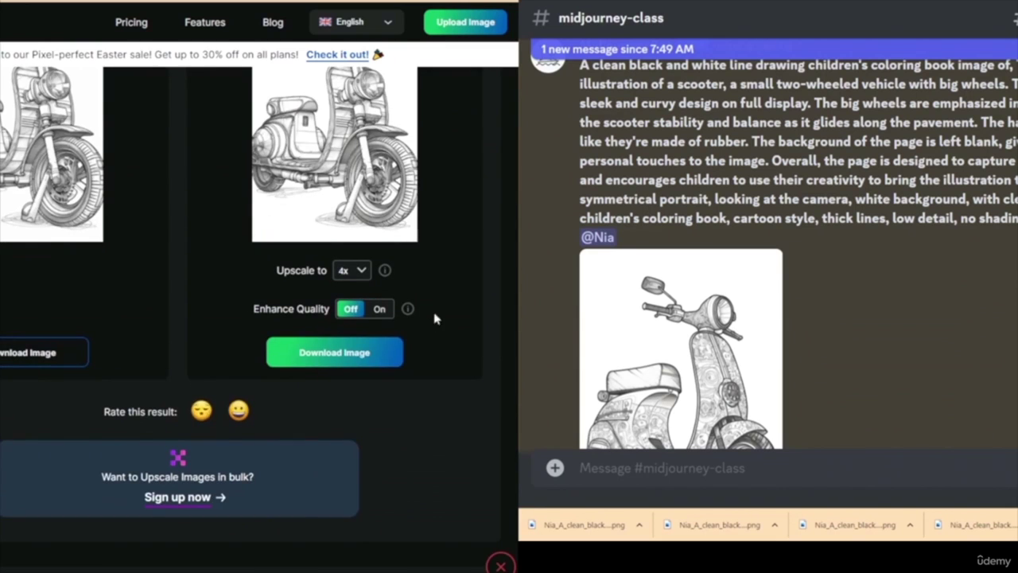
scroll(427, 311, "up", 2)
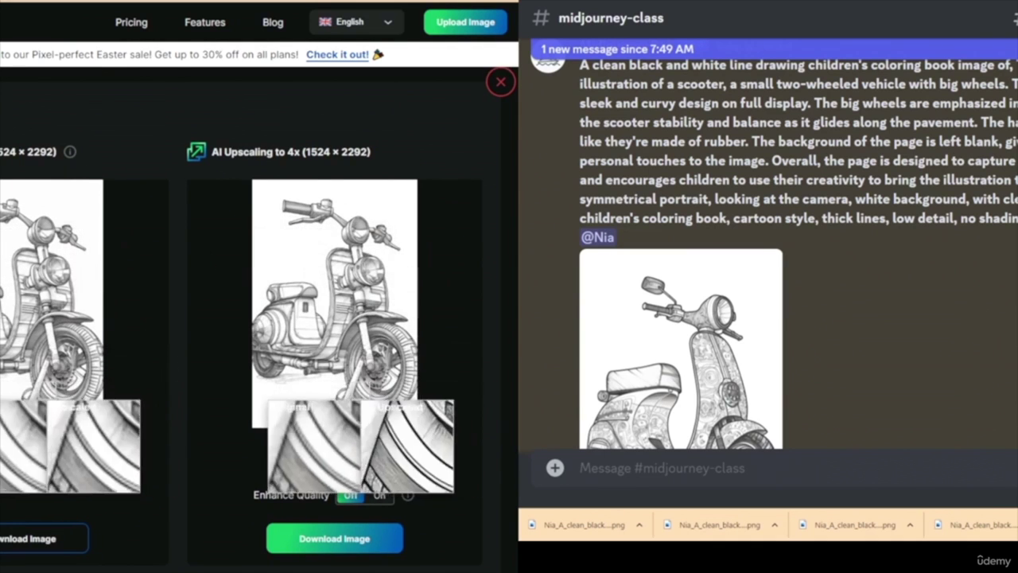
scroll(437, 364, "down", 3)
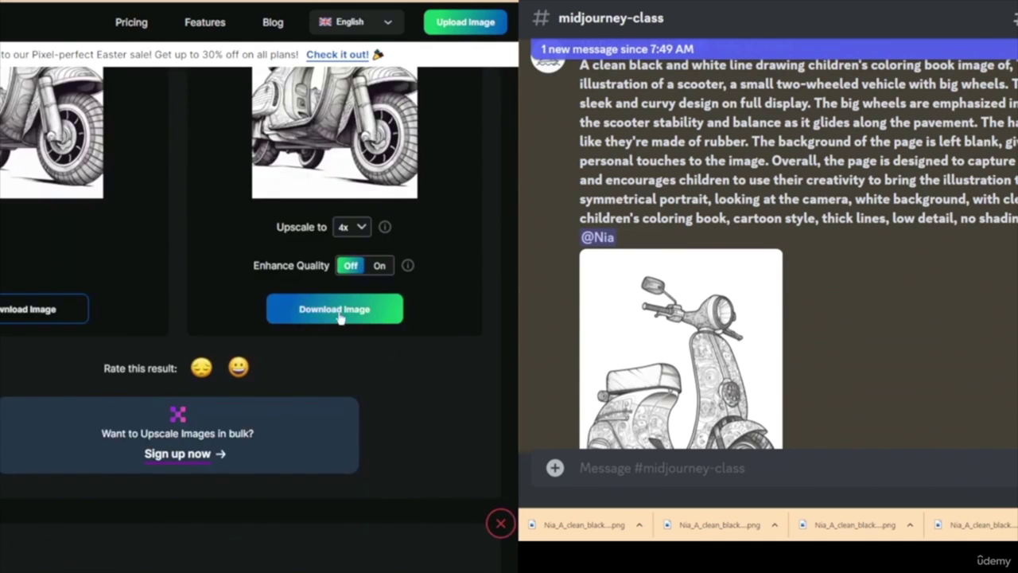
scroll(466, 402, "up", 4)
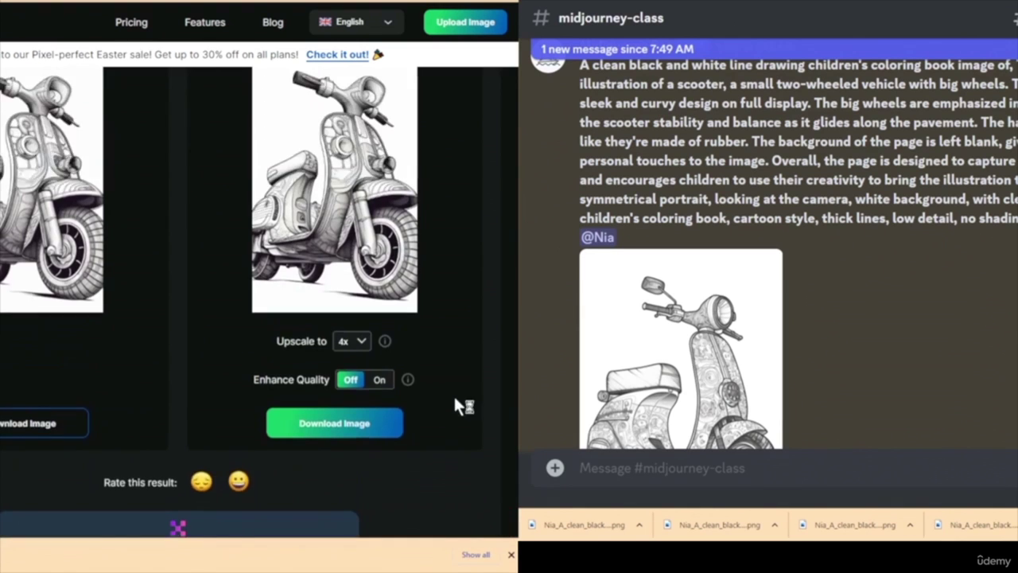
scroll(455, 406, "down", 2)
scroll(454, 405, "up", 5)
scroll(454, 405, "down", 4)
scroll(453, 405, "up", 3)
scroll(452, 405, "down", 3)
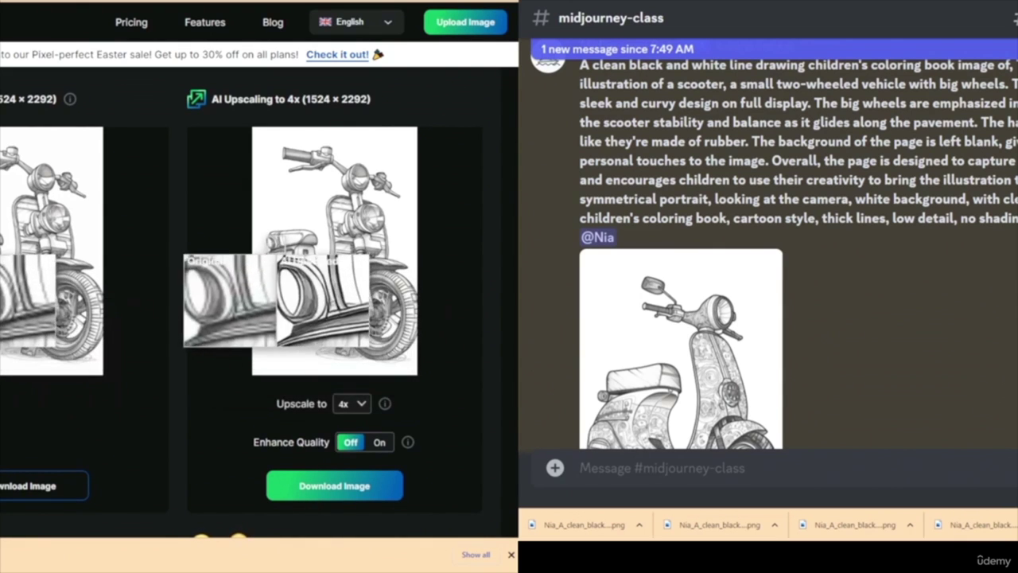
left_click(341, 494)
left_click(473, 80)
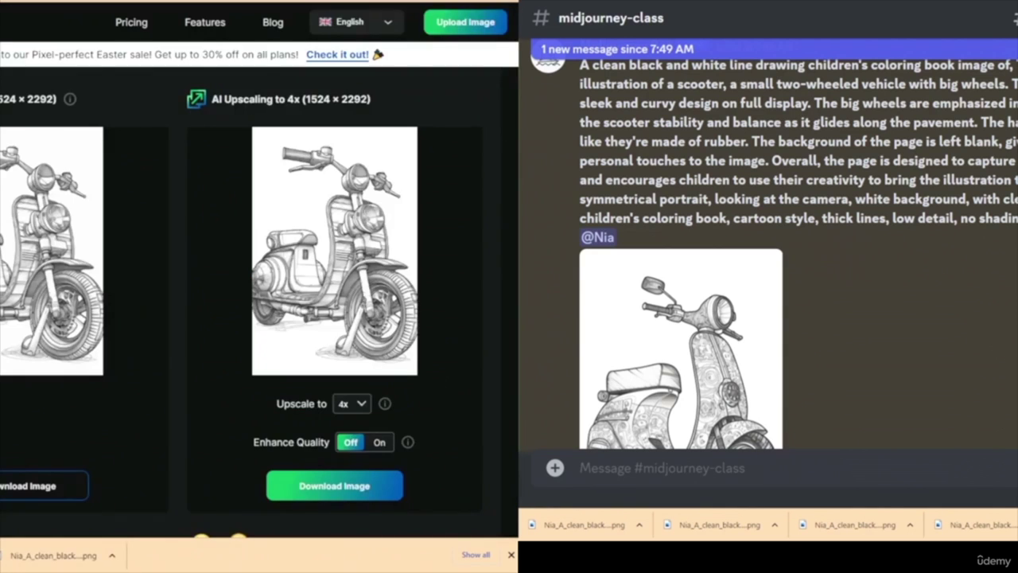
scroll(764, 255, "up", 3)
key("ctrl+Tab")
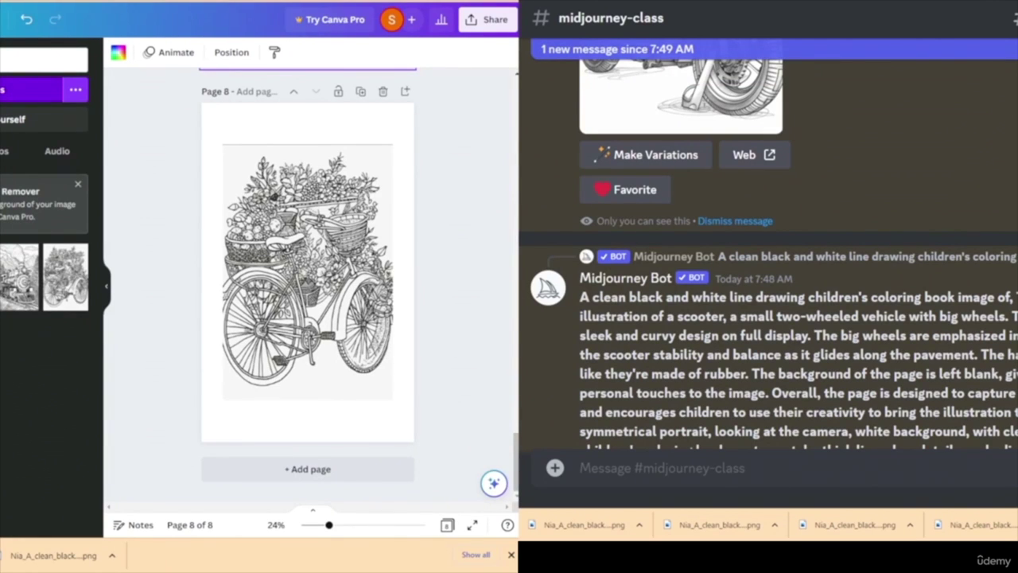
- Add a scooter drawing as page 9, centred and enlarged to fill the page
left_click_drag(4, 348, 284, 347)
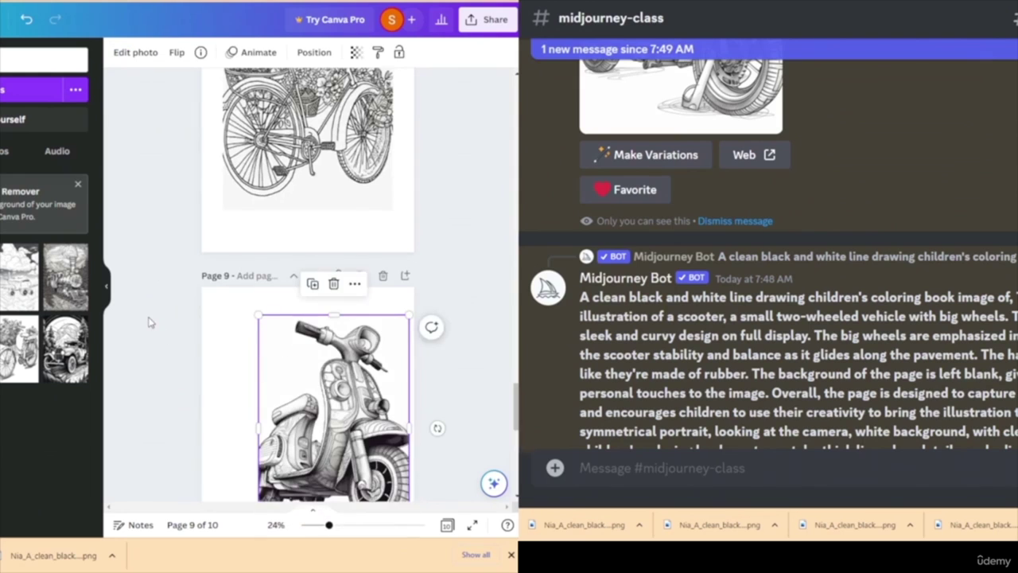
mouse_move(334, 242)
left_mouse_down()
mouse_move(299, 254)
mouse_move(338, 252)
left_mouse_up()
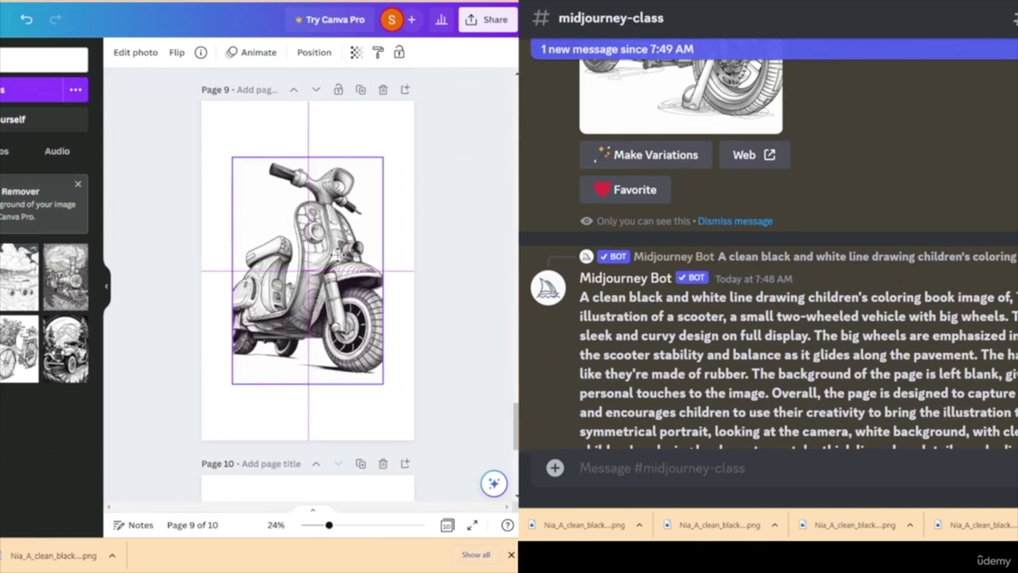
left_click_drag(233, 156, 224, 142)
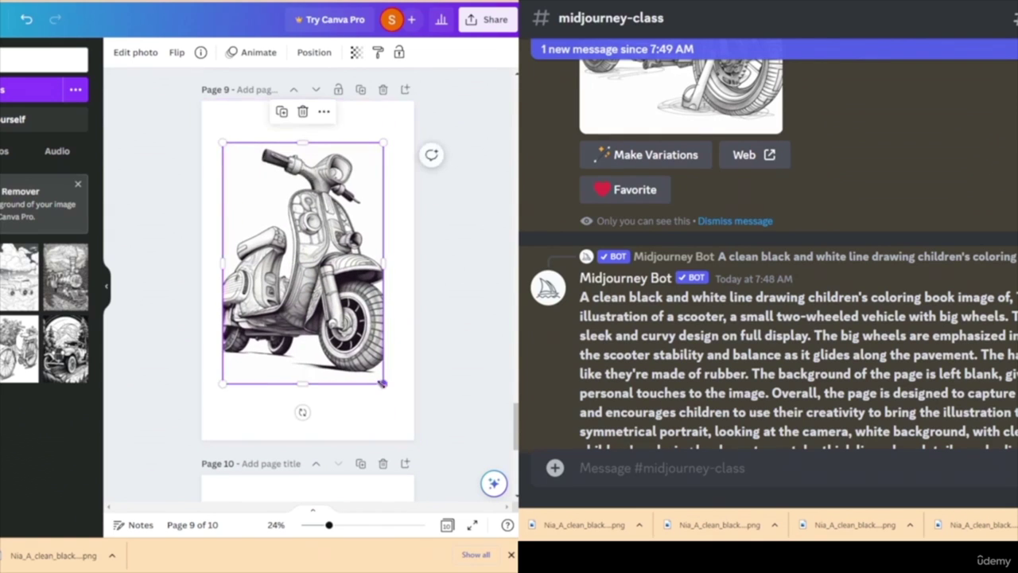
left_click_drag(383, 385, 394, 398)
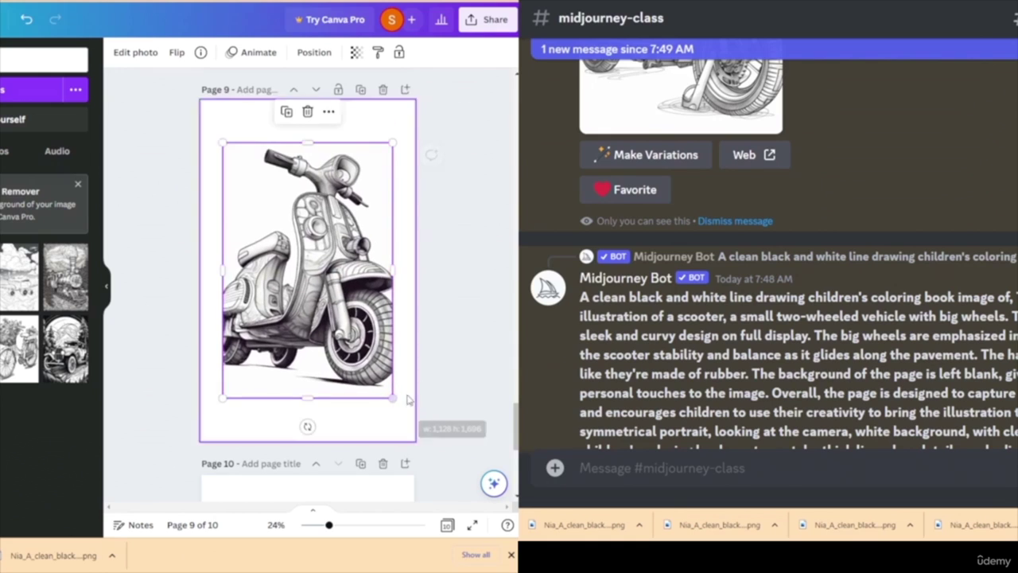
left_click(447, 302)
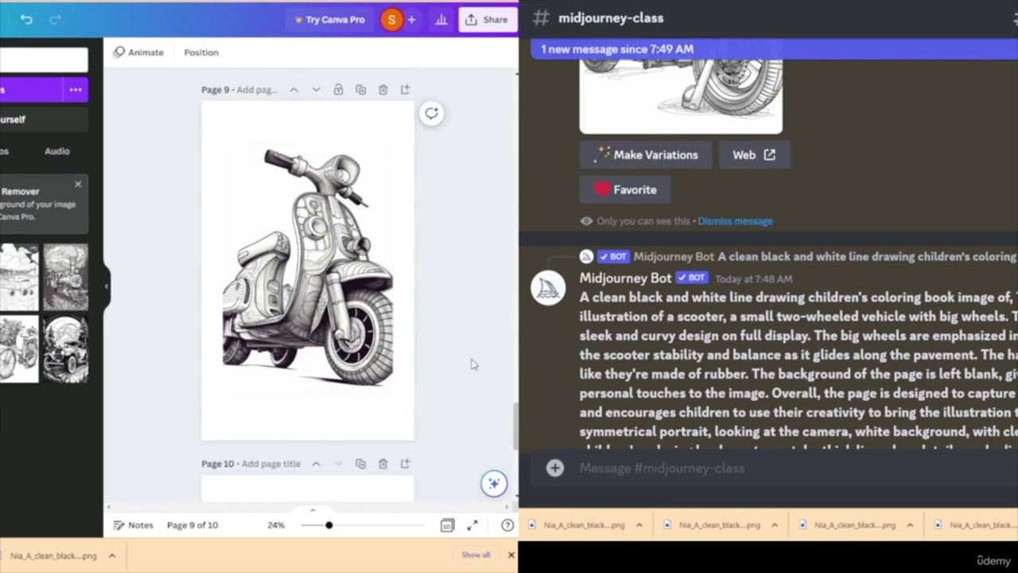
- Place the other scooter drawing on page 10, centred and enlarged
scroll(159, 290, "down", 5)
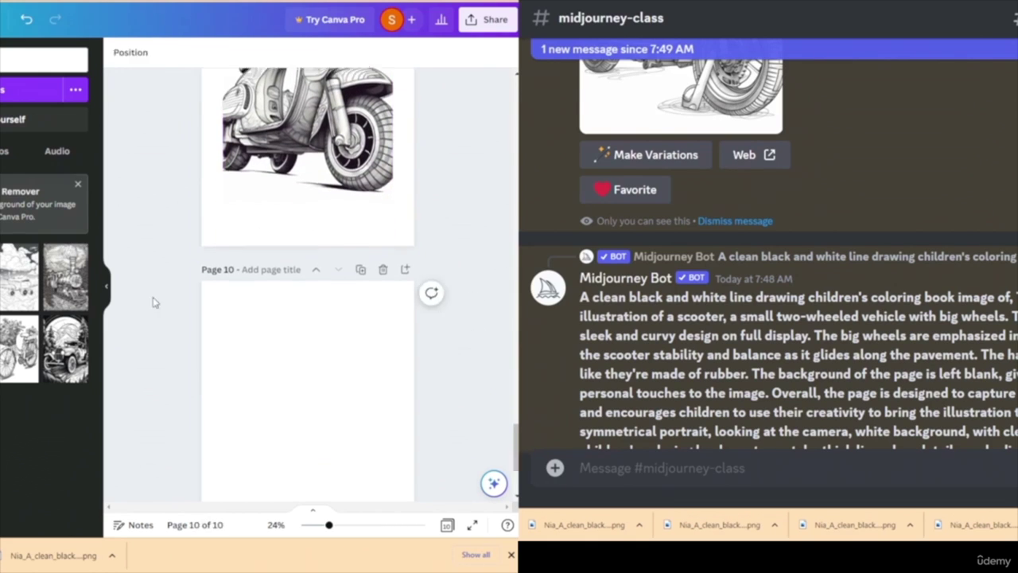
left_click_drag(54, 555, 334, 302)
left_click_drag(332, 254, 324, 269)
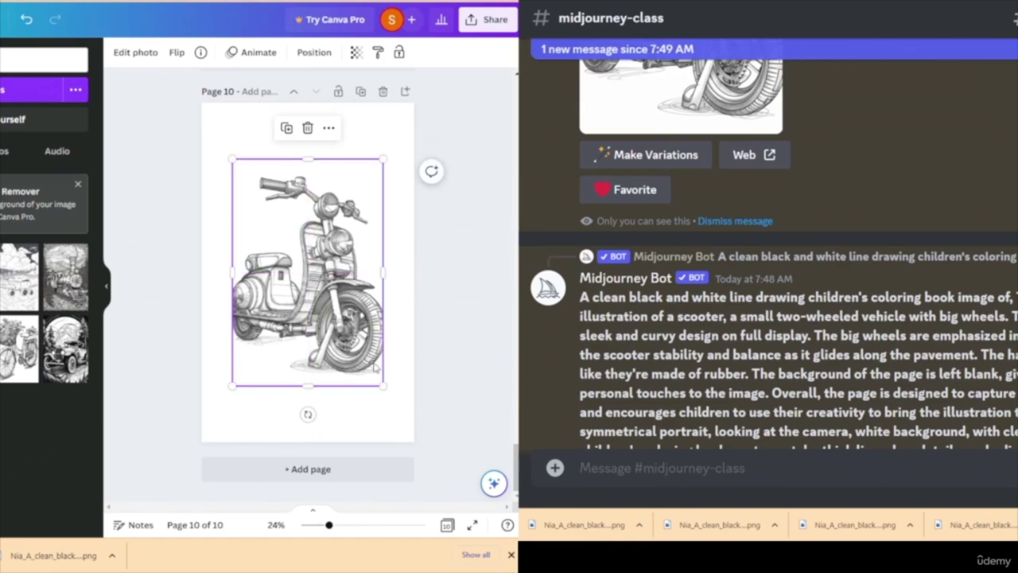
left_click_drag(383, 386, 393, 399)
left_click_drag(233, 159, 223, 146)
left_click(479, 315)
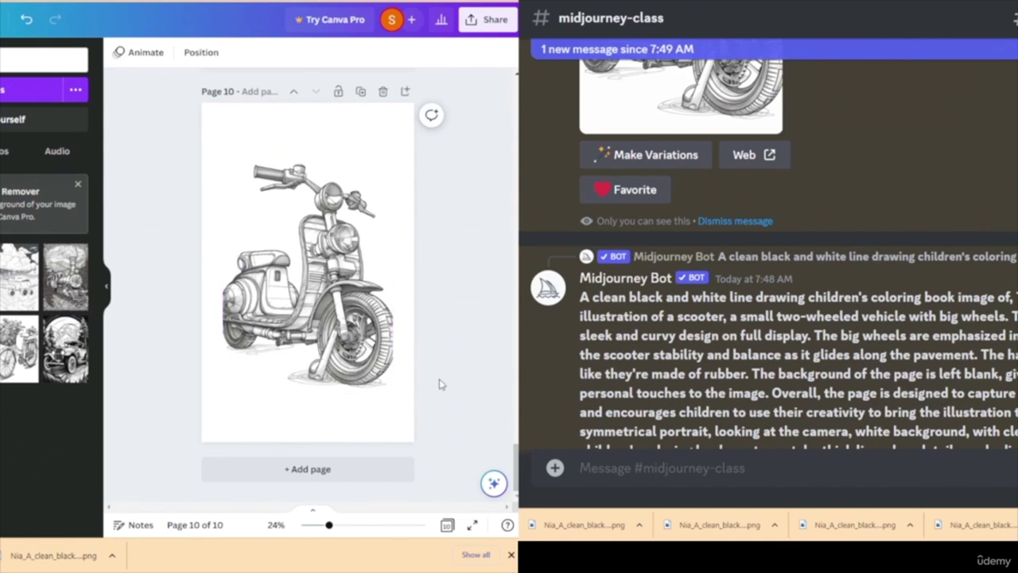
- Look over the 10-page book, then return to the ChatGPT conversation
scroll(443, 364, "up", 6)
scroll(441, 363, "down", 6)
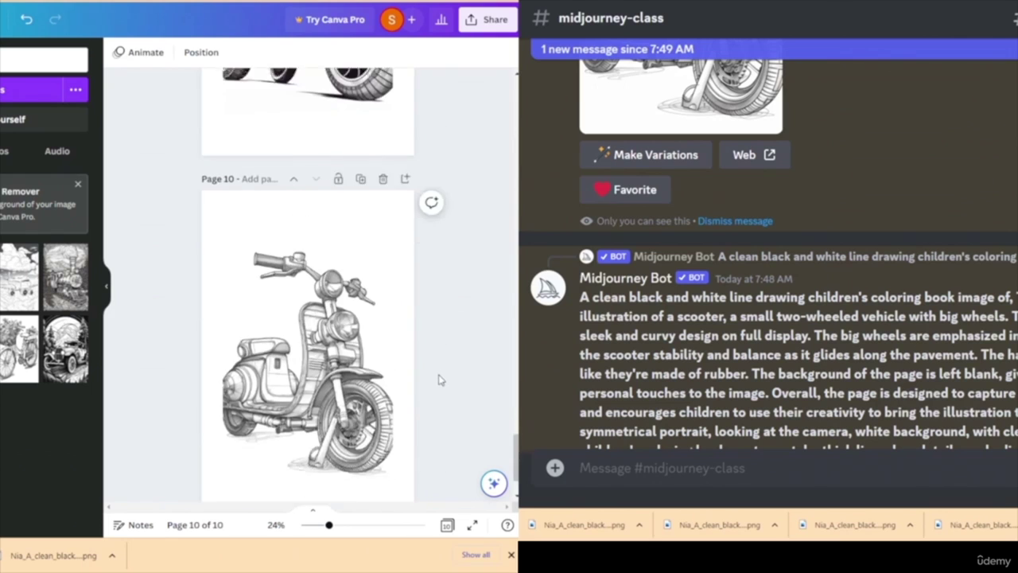
scroll(437, 380, "up", 5)
scroll(387, 332, "down", 1)
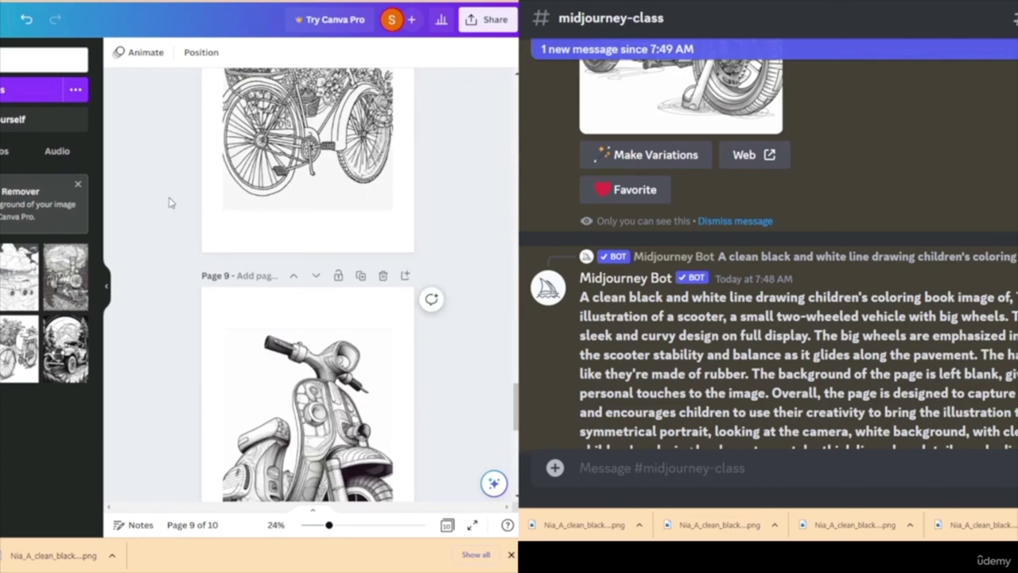
scroll(169, 205, "up", 5)
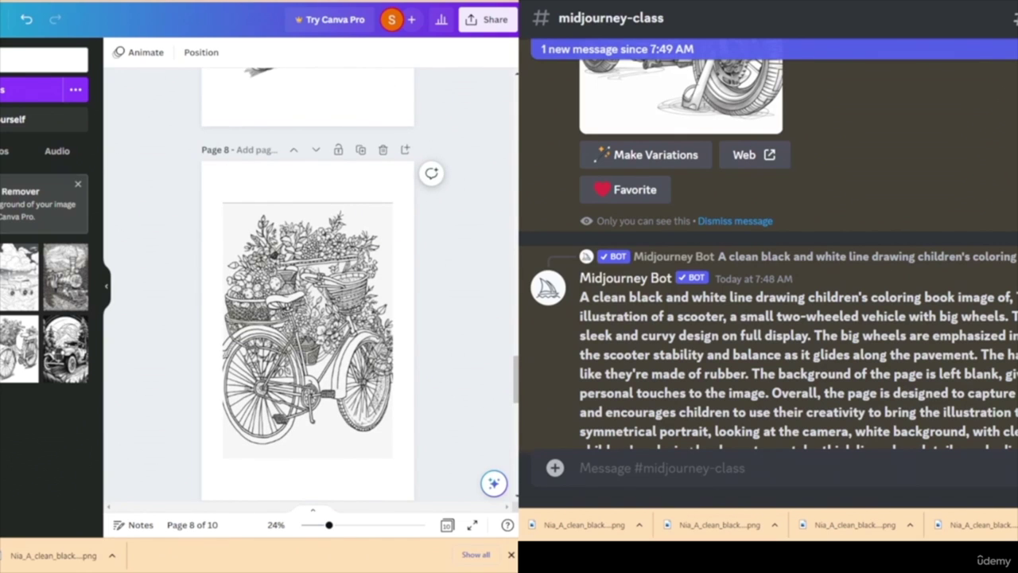
key("ctrl+Tab")
scroll(181, 305, "up", 10)
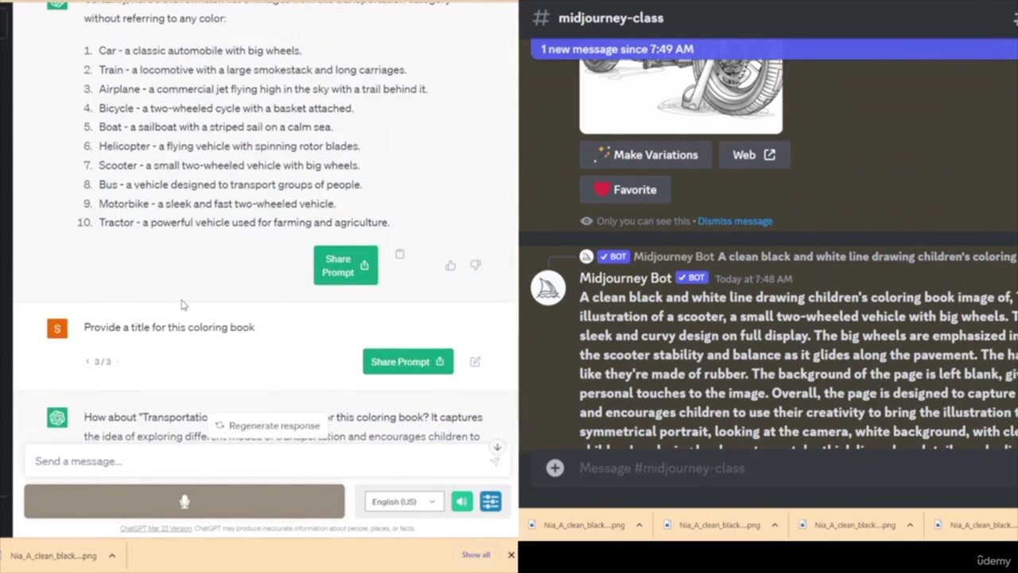
- Replace Scooter with the Bus line in the ChatGPT page-description request and resubmit it
scroll(181, 306, "down", 3)
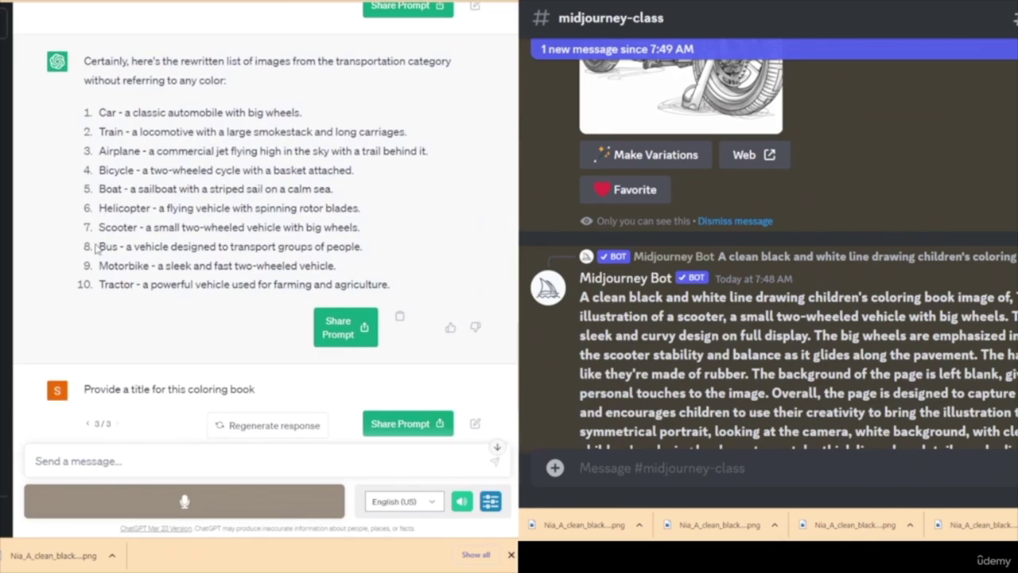
left_click_drag(96, 249, 368, 250)
key("ctrl+c")
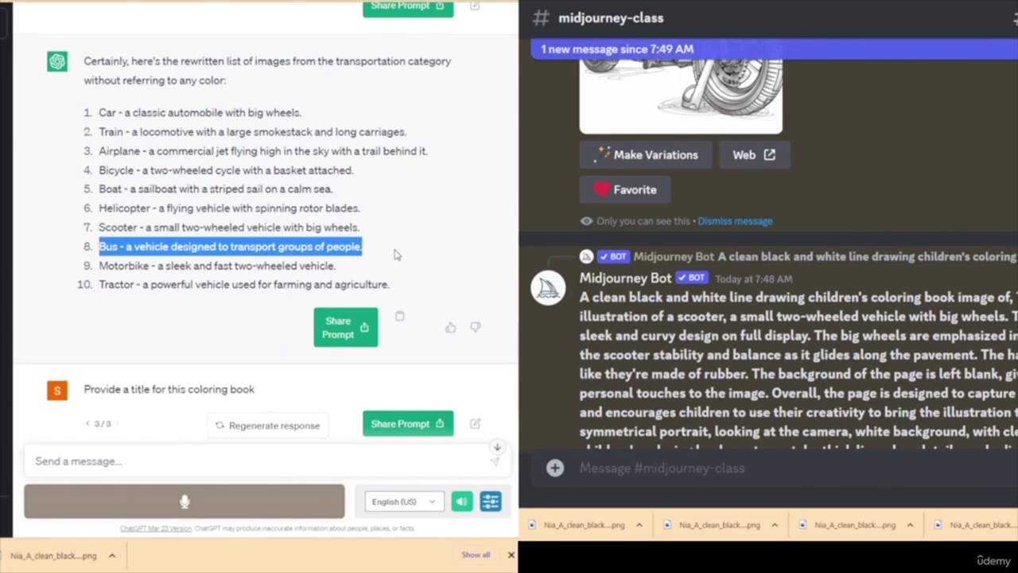
scroll(253, 188, "down", 9)
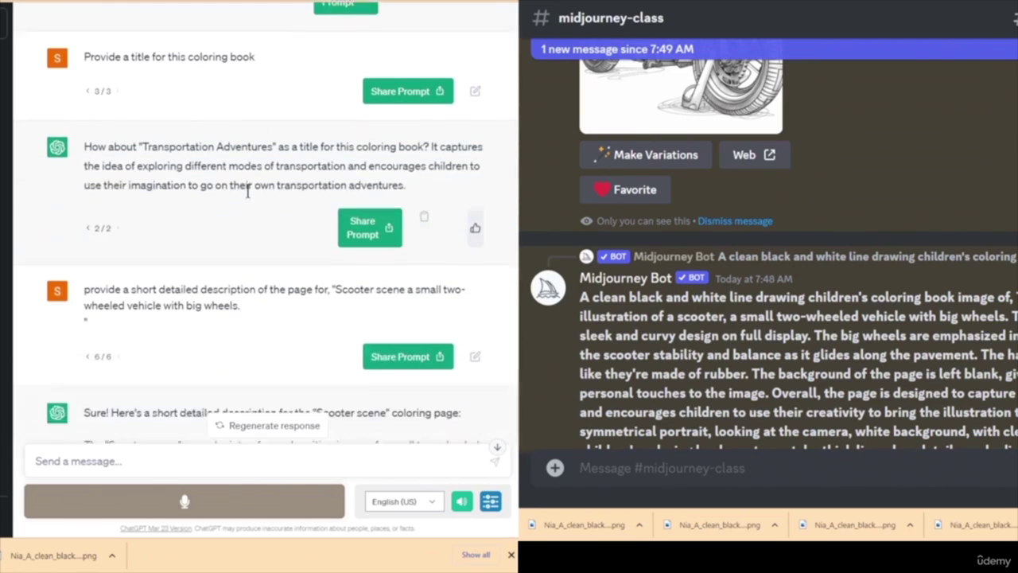
scroll(169, 213, "up", 3)
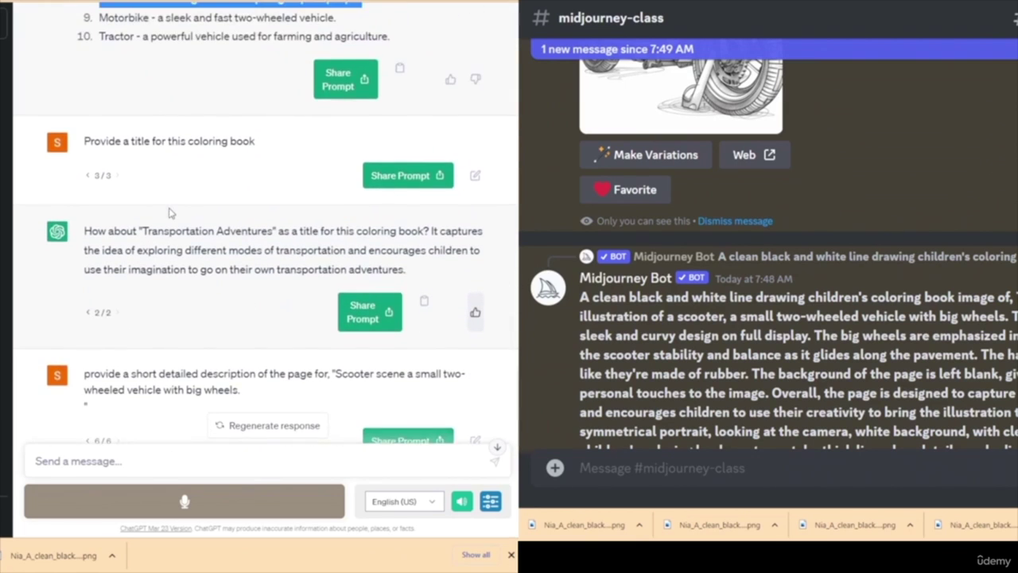
scroll(168, 213, "down", 3)
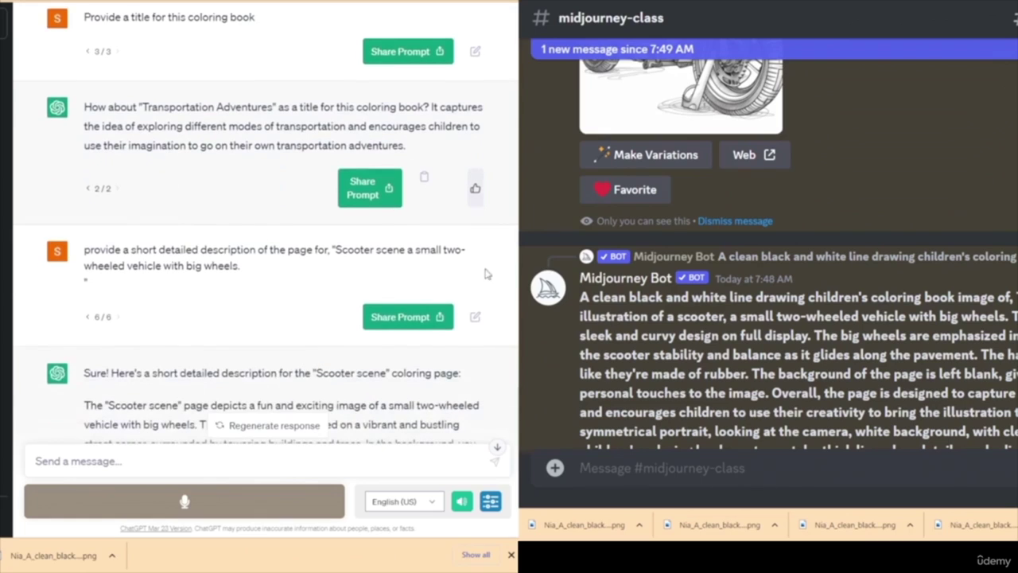
left_click(476, 316)
left_click_drag(337, 249, 354, 273)
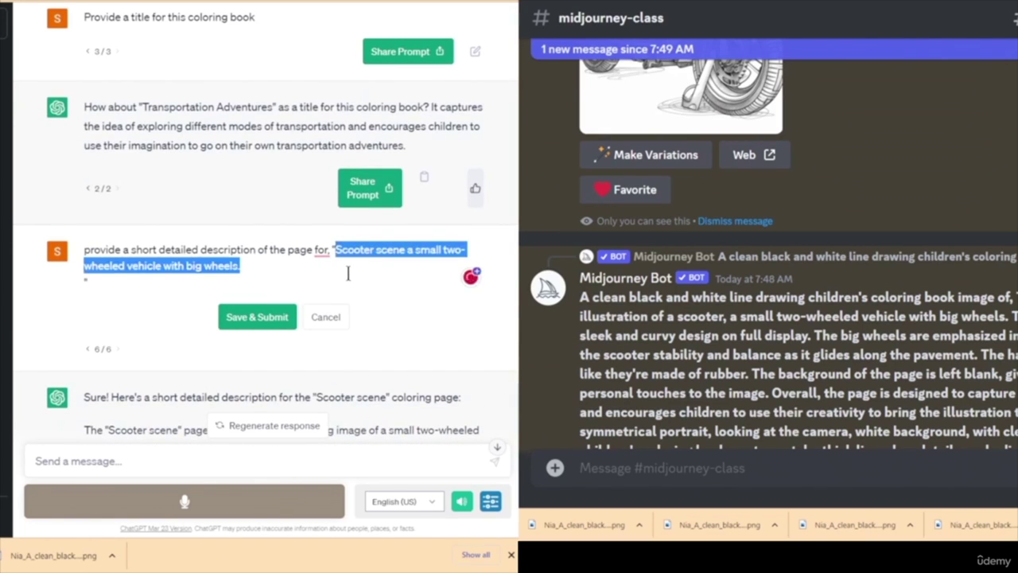
key("ctrl+v")
left_click(257, 317)
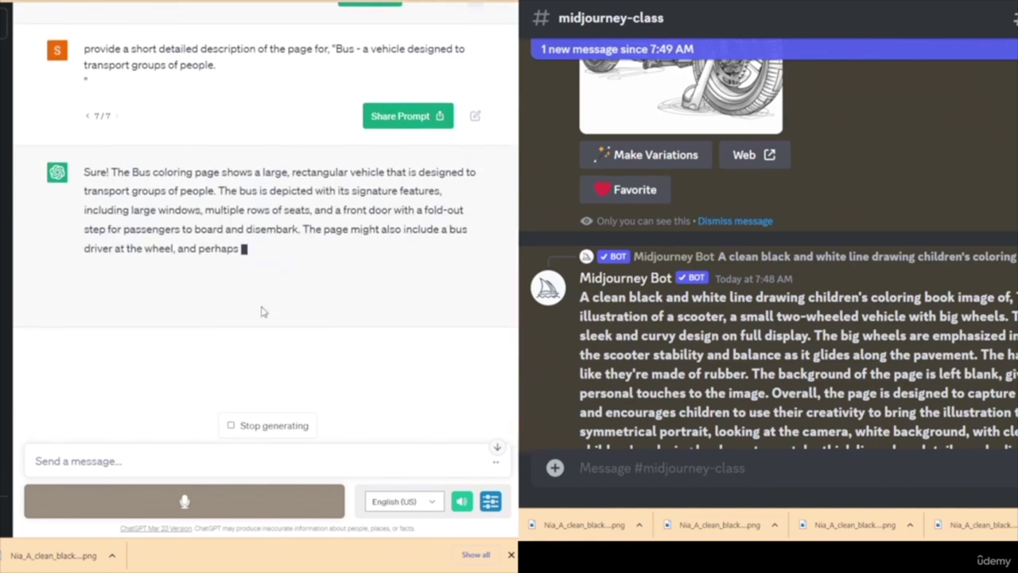
- Paste the bus scene description into the coloring-book prompt message, send it, and select the result
left_click_drag(85, 174, 189, 333)
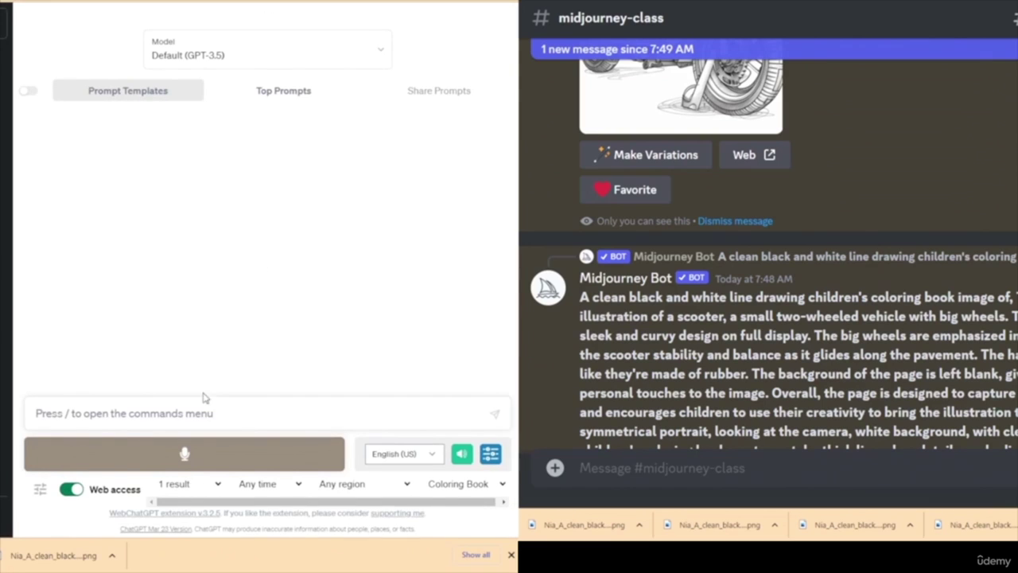
key("ctrl+v")
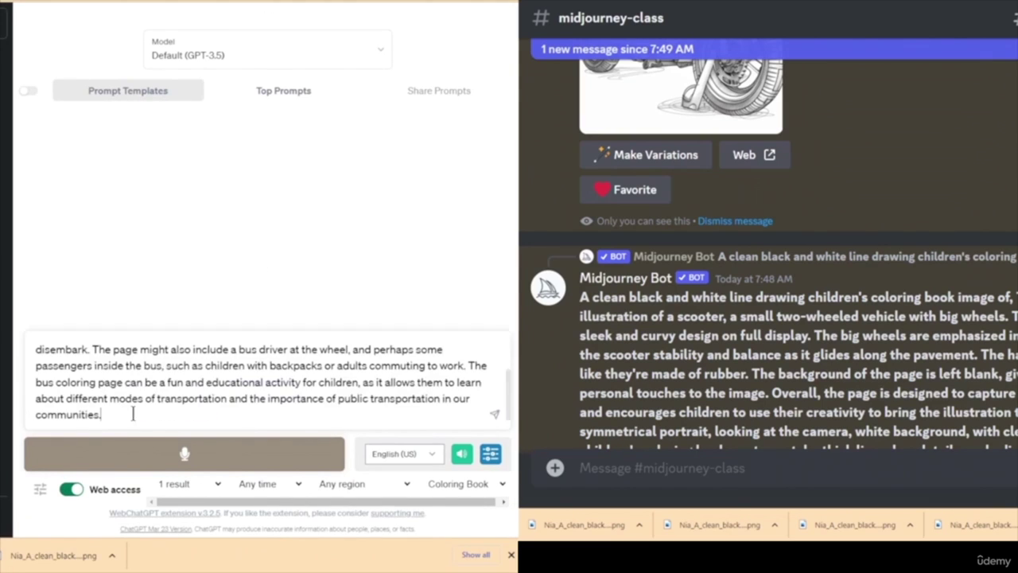
left_click(501, 416)
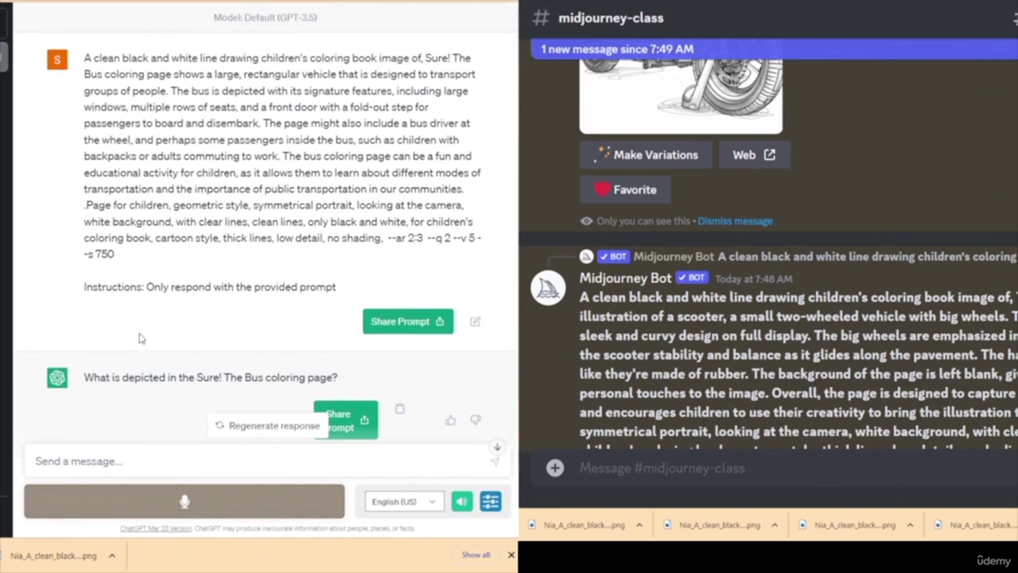
triple_click(88, 58)
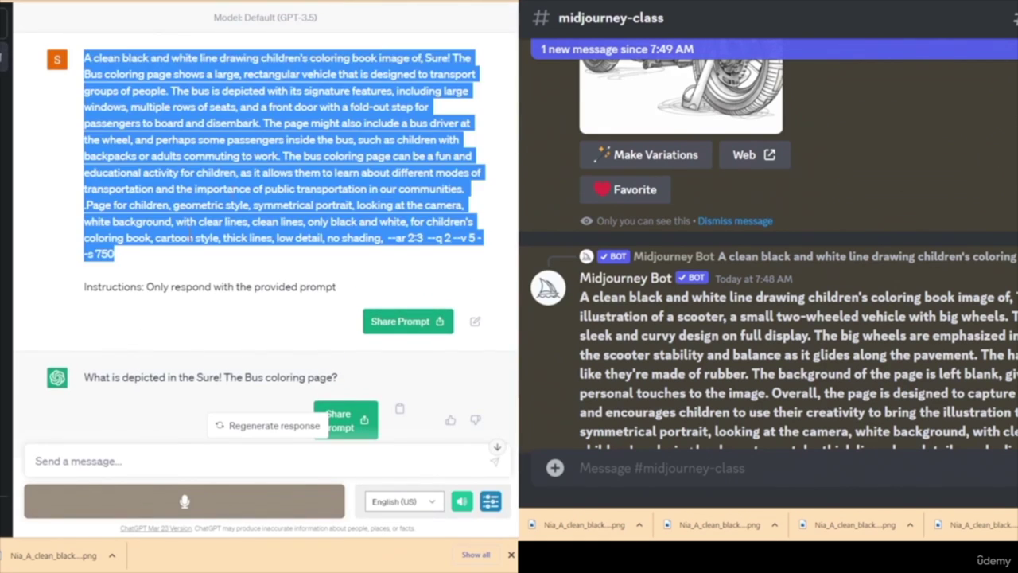
- Submit the bus coloring-book prompt to Midjourney with /imagine
left_click(720, 469)
type("/")
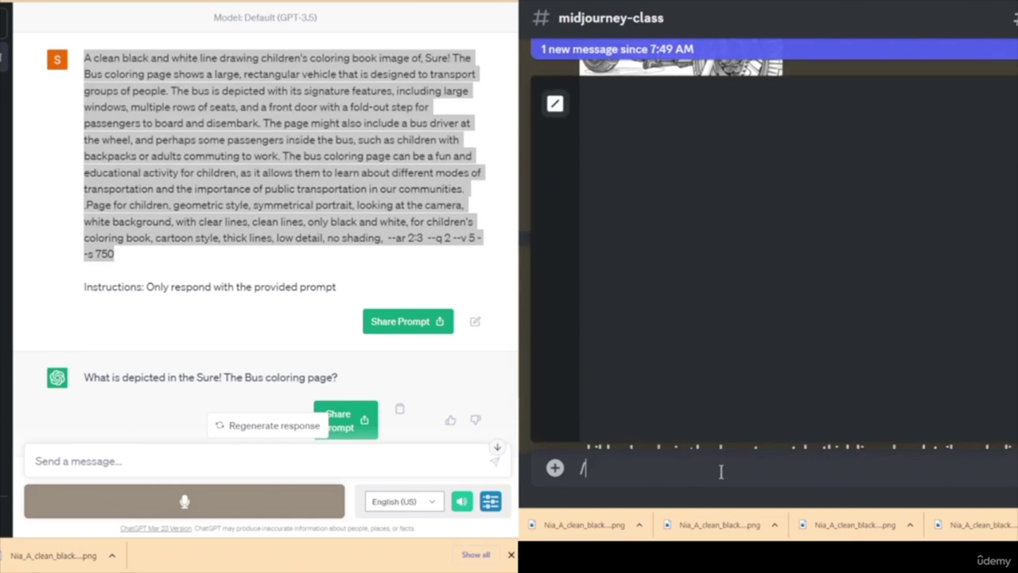
key("Tab")
key("ctrl+v")
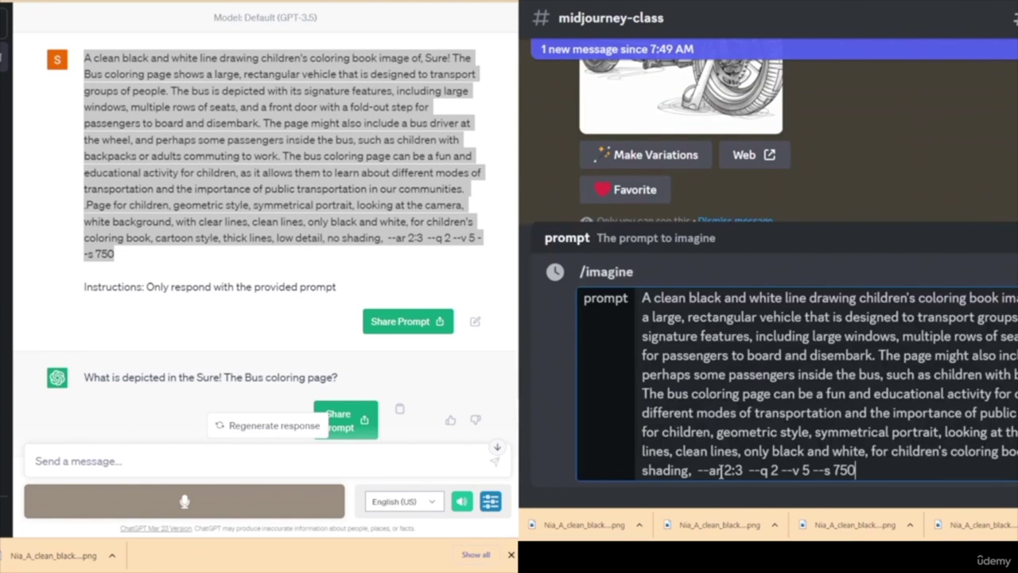
key("Return")
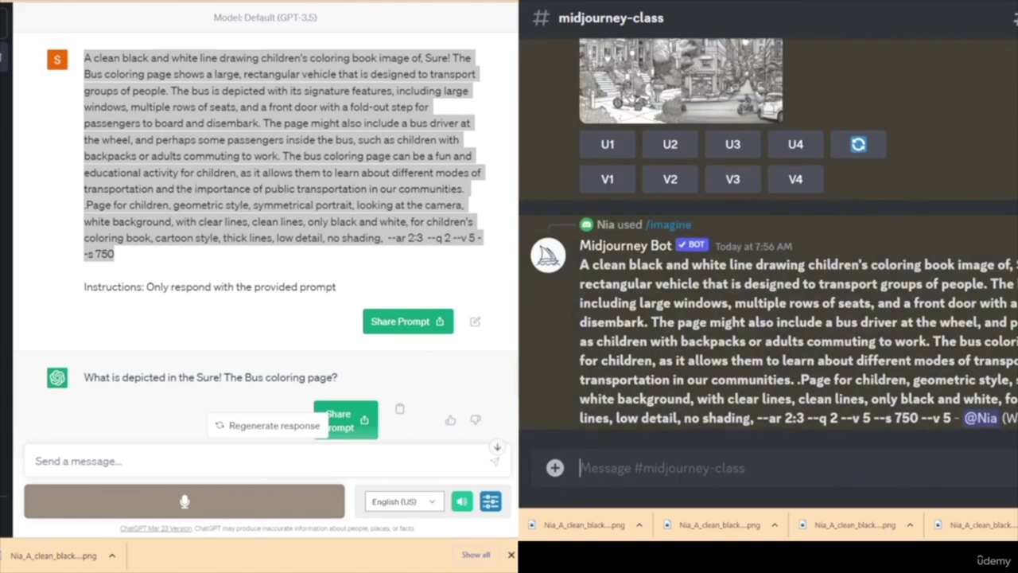
scroll(171, 155, "up", 5)
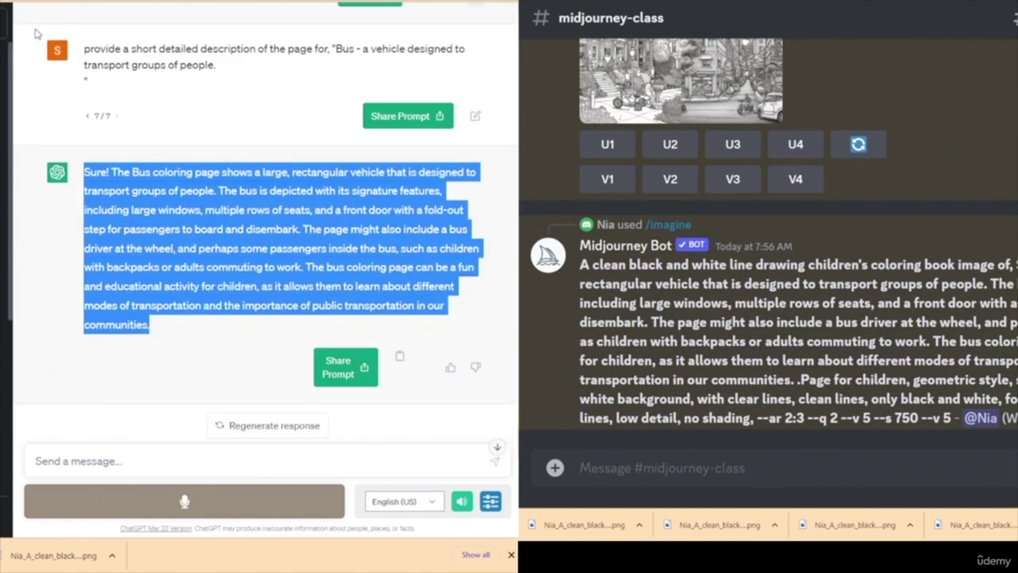
- Swap the Bus item for the Motorbike line in the description request and resubmit it
scroll(171, 155, "up", 5)
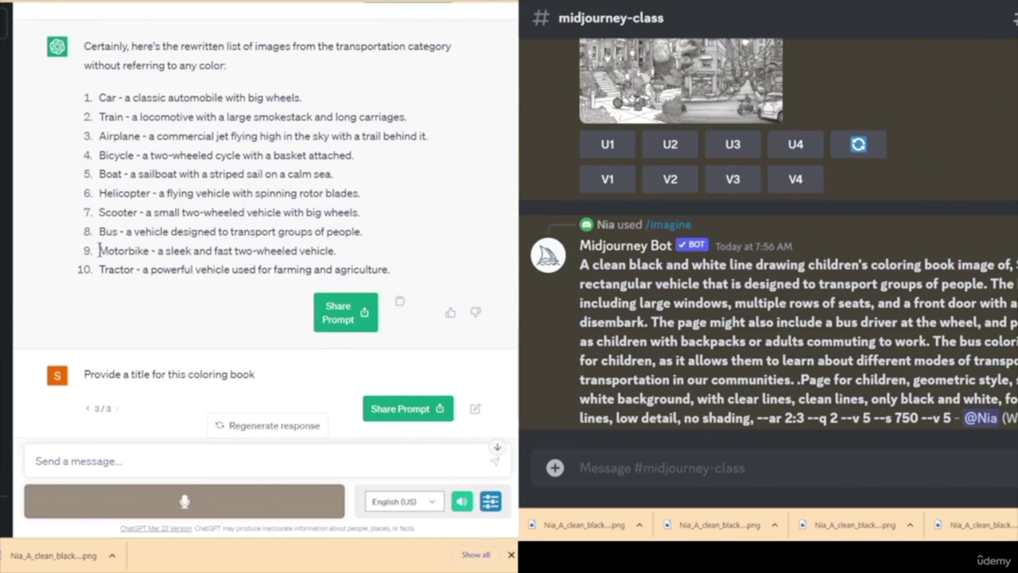
left_click_drag(97, 253, 336, 252)
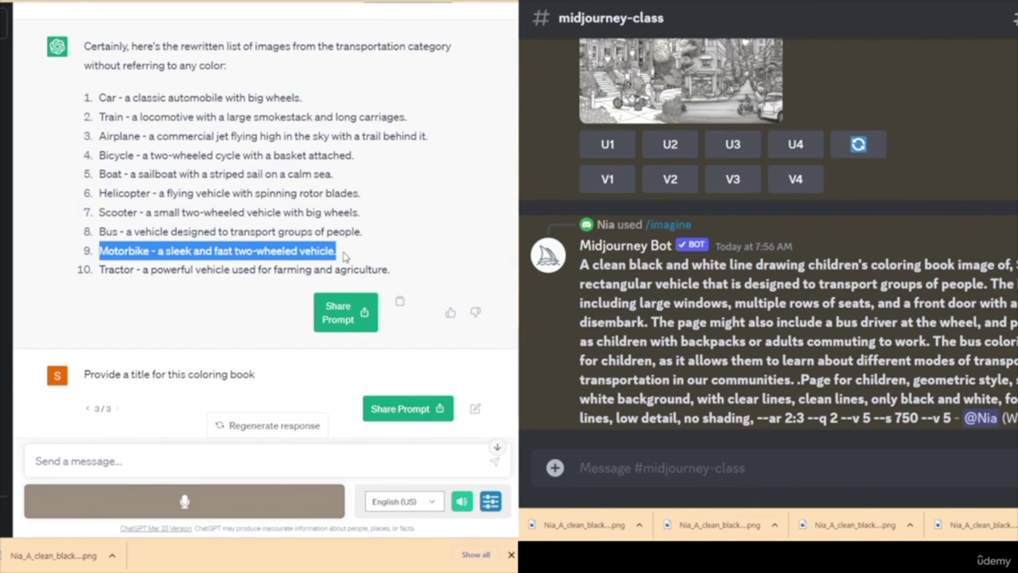
scroll(168, 218, "down", 5)
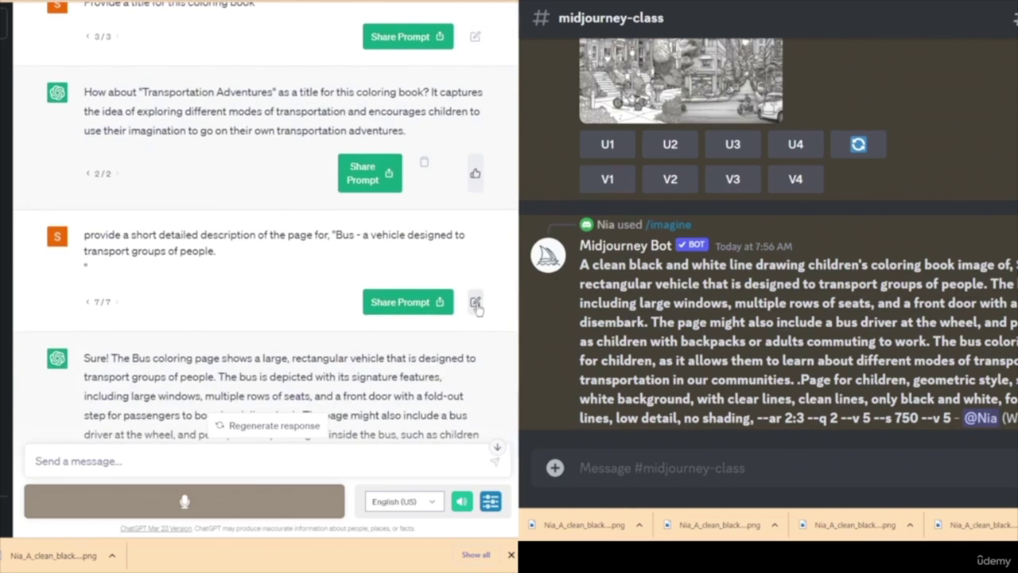
left_click(475, 302)
left_click_drag(334, 234, 216, 251)
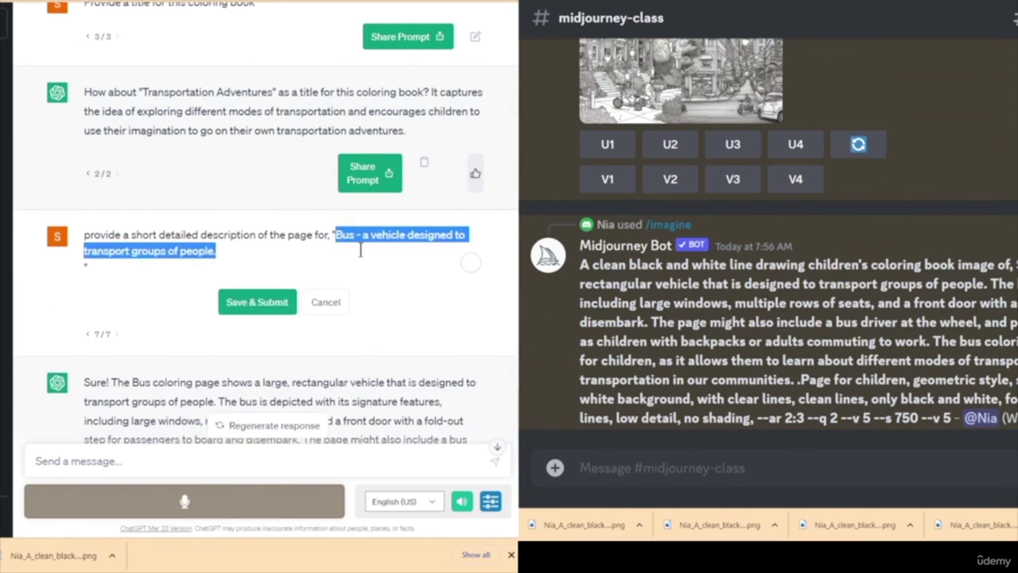
type("Motorbike - a sleek and fast two-wheeled vehicle.")
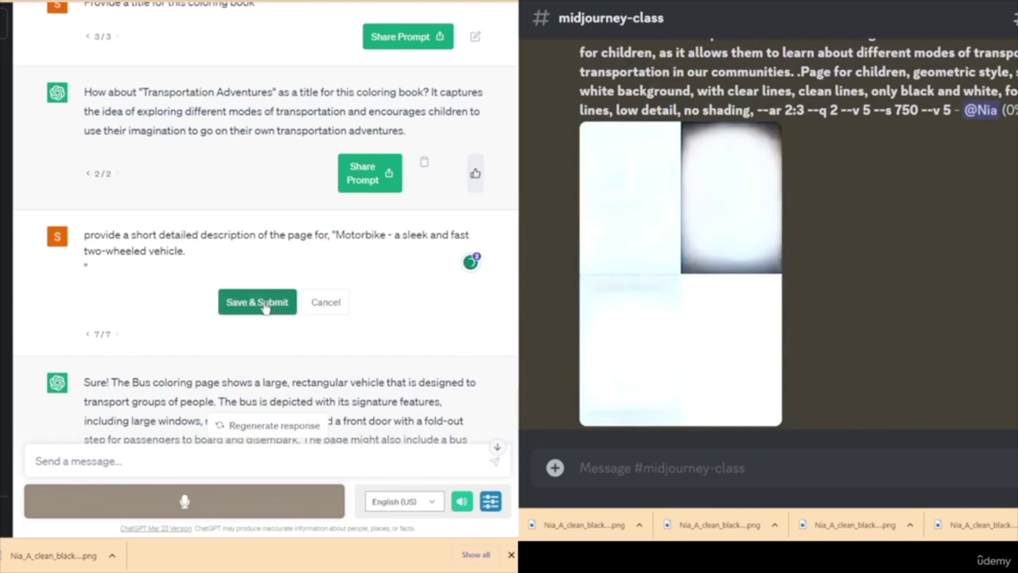
left_click(262, 303)
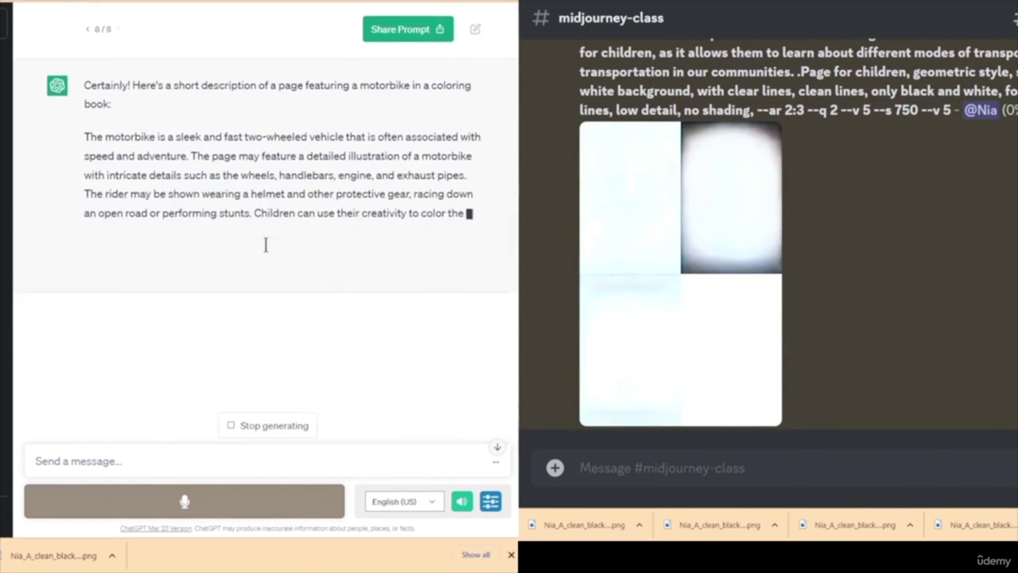
- Insert the motorbike description into the coloring-book prompt, send it, and select the full prompt
left_click_drag(84, 239, 334, 348)
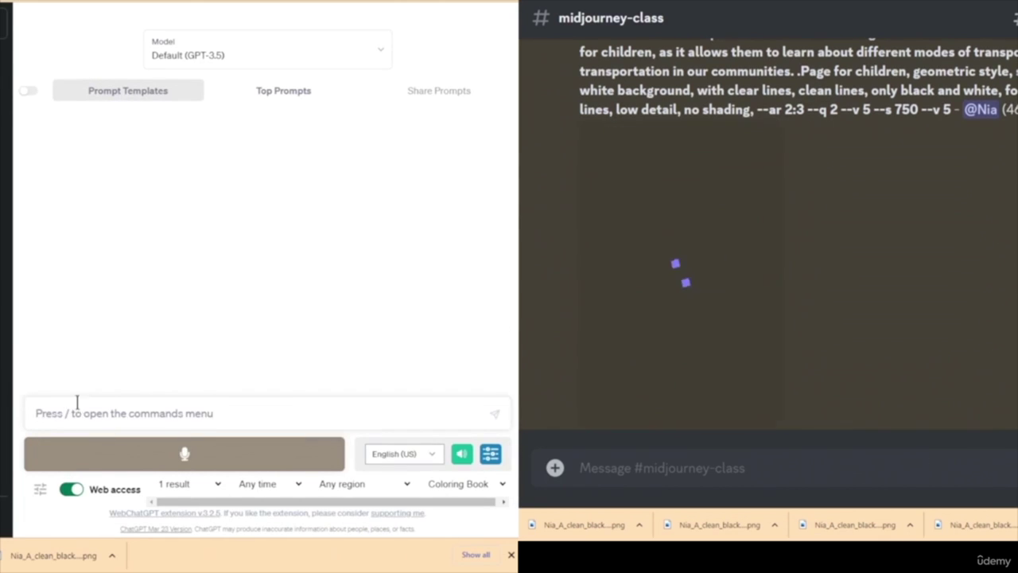
key("ctrl+v")
left_click(493, 418)
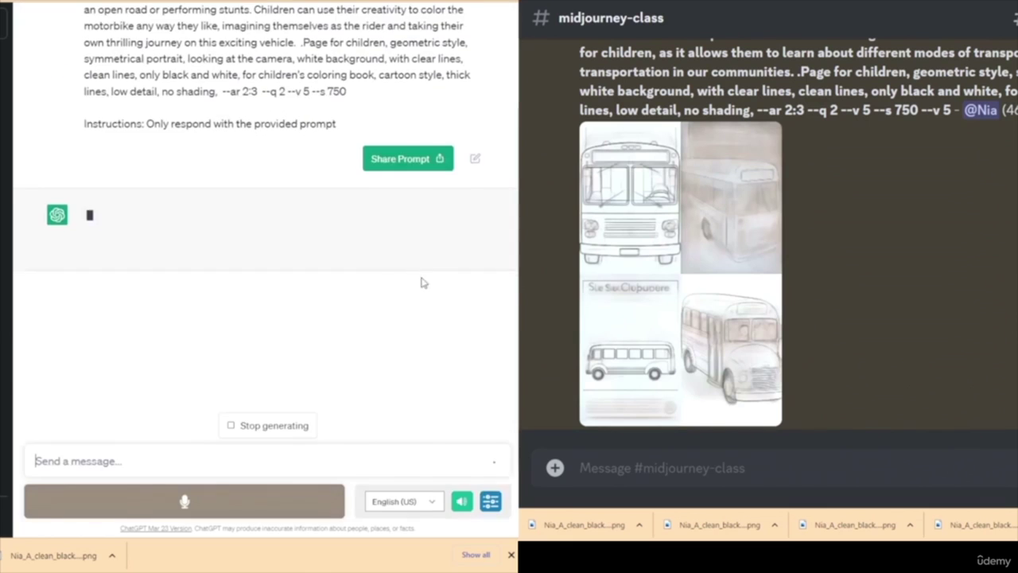
left_click_drag(84, 58, 369, 228)
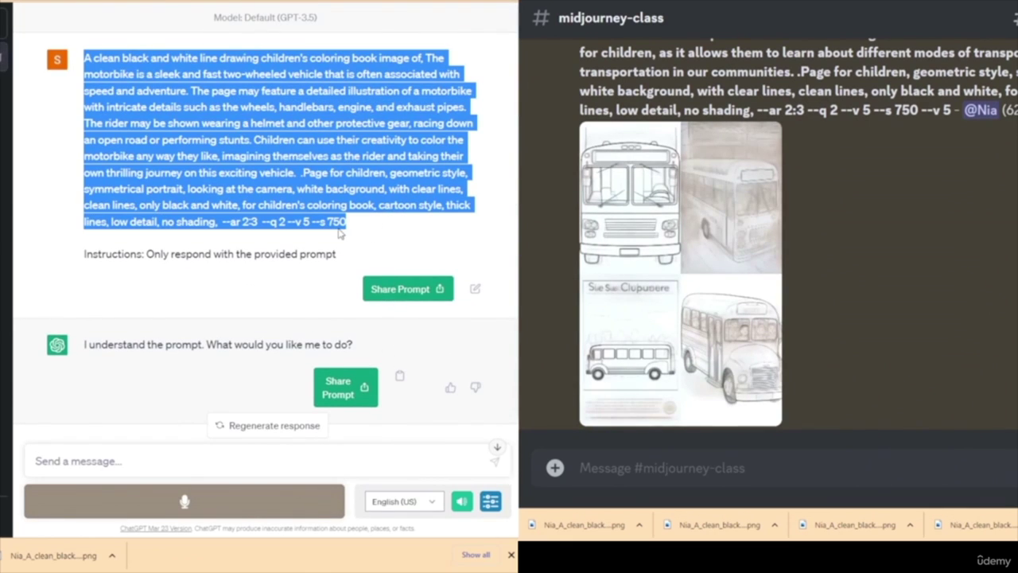
- Submit the motorbike coloring-book prompt to Midjourney via /imagine
left_click(661, 468)
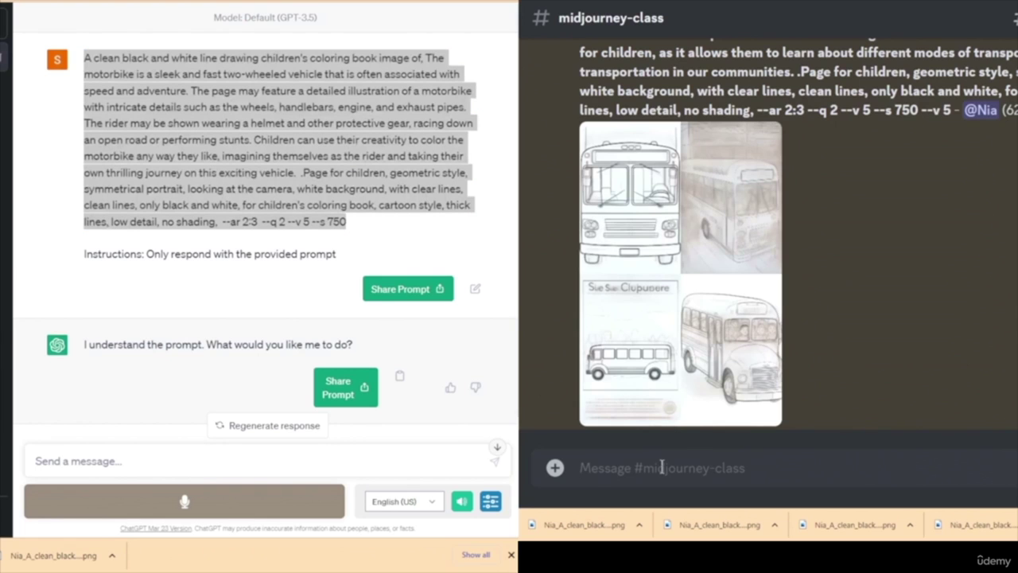
type("/imagine")
key("Tab")
type("A clean black and white line drawing children's coloring book image of, The motorbike is a sleek and fast two-wheeled vehicle that is often associated with speed and adventure. The page may feature a detailed illustration of a motorbike with intricate details such as the wheels, handlebars, engine, and exhaust pipes. The rider may be shown wearing a helmet and other protective gear, racing down an open road or performing stunts. Children can use their creativity to color the motorbike any way they like, imagining themselves as the rider and taking their own thrilling journey on this exciting vehicle.  Page for children, geometric style, symmetrical portrait, looking at the camera, white background, with clear lines, clean lines, only black and white, for children's coloring book, cartoon style, thick lines, low detail, no shading,  --ar 2:3  --q 2 --v 5 --s 750")
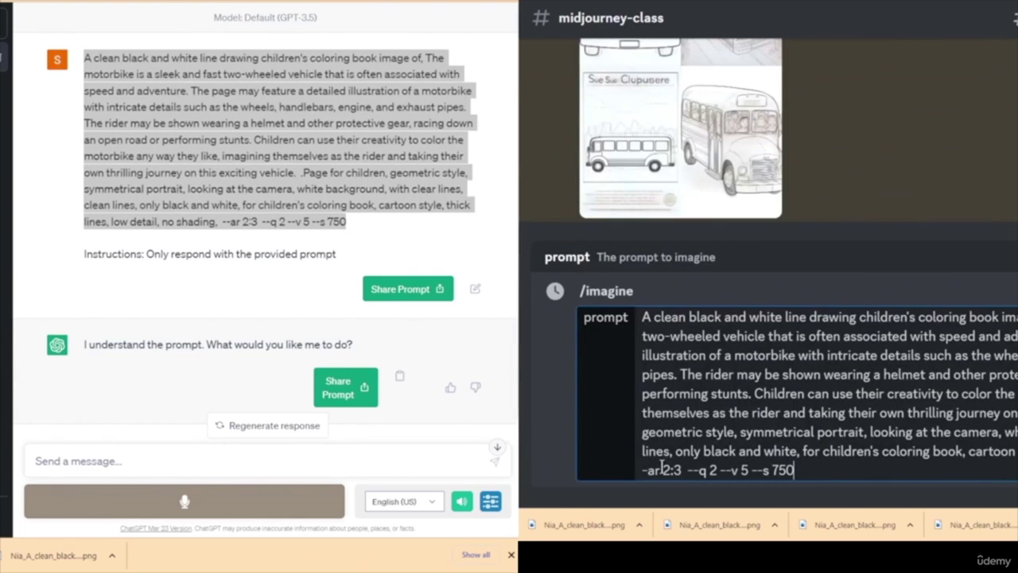
key("Return")
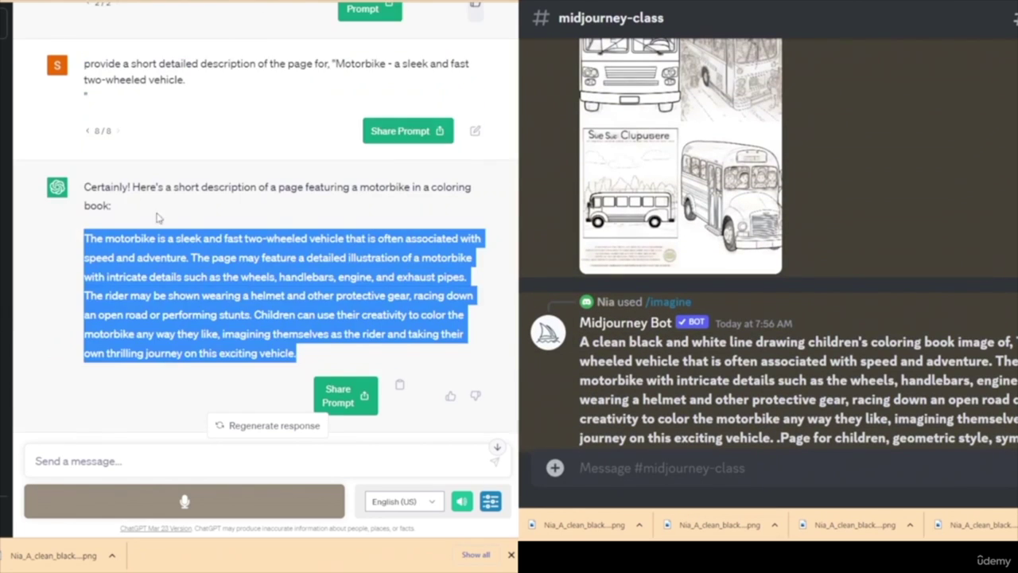
scroll(209, 243, "up", 10)
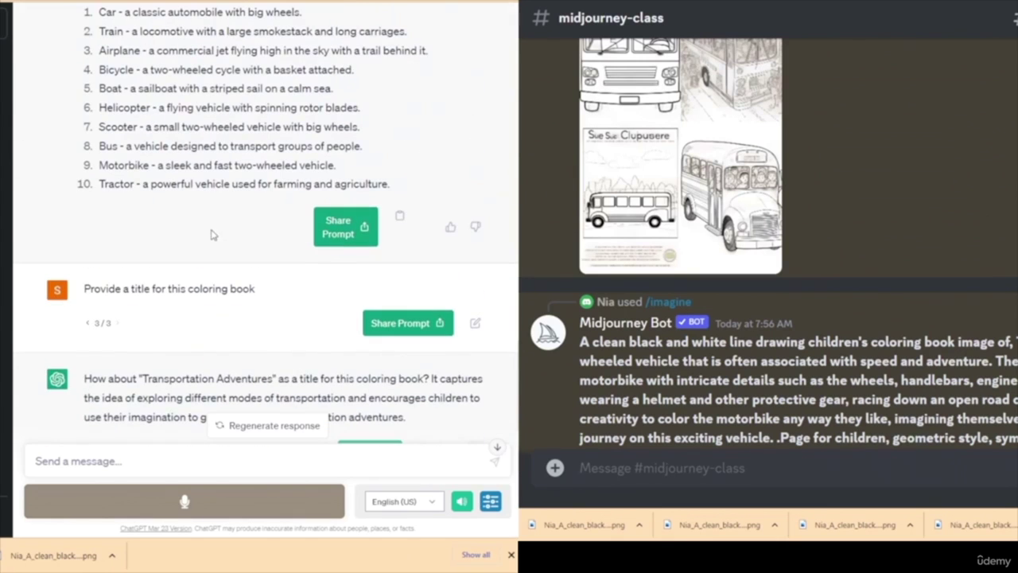
- Replace Motorbike with the Tractor line in the description request, resubmit, and select the tractor farm-scene reply
left_click_drag(397, 192, 93, 197)
key("ctrl+c")
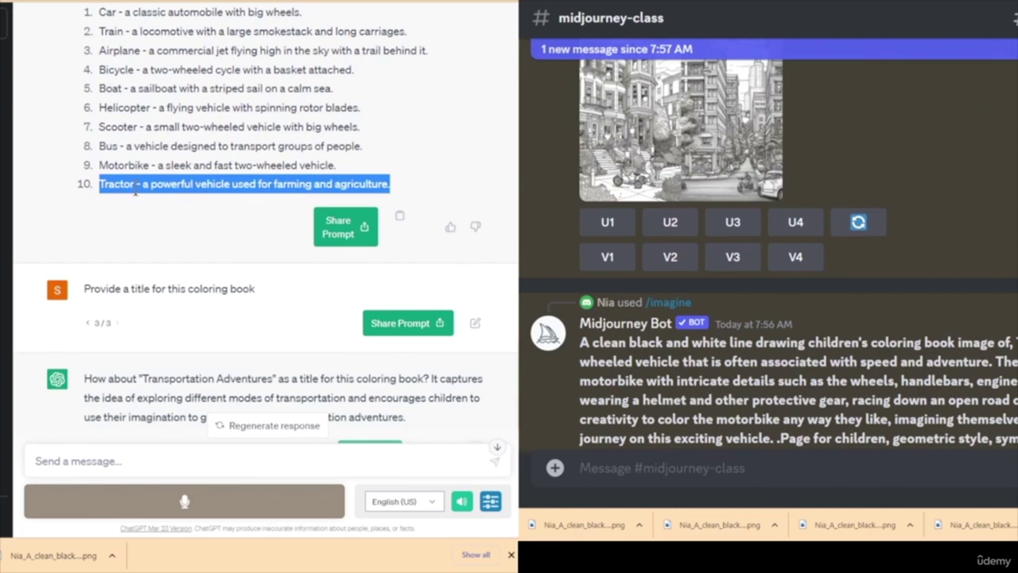
scroll(229, 185, "down", 10)
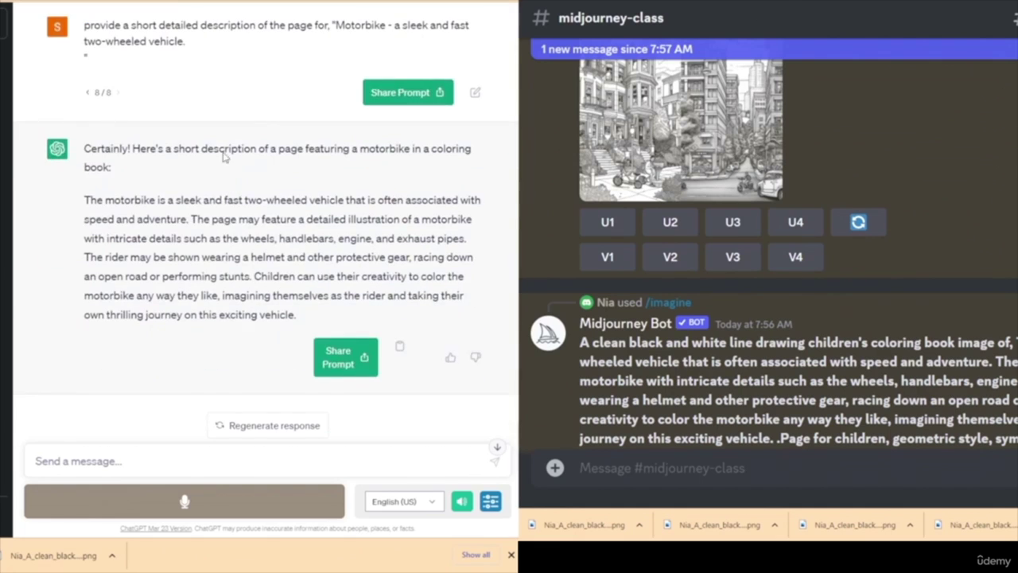
scroll(223, 159, "up", 5)
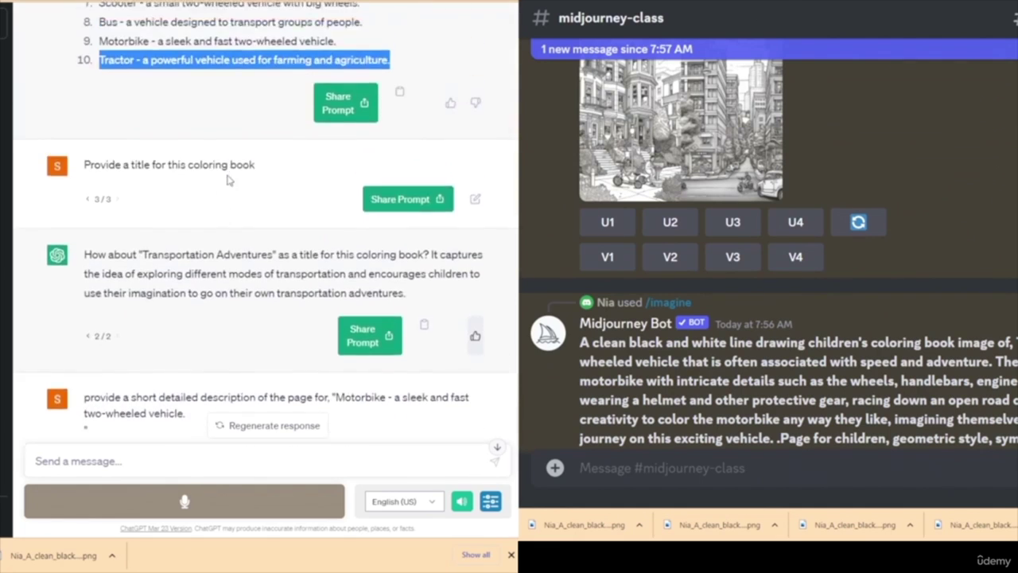
scroll(248, 210, "down", 3)
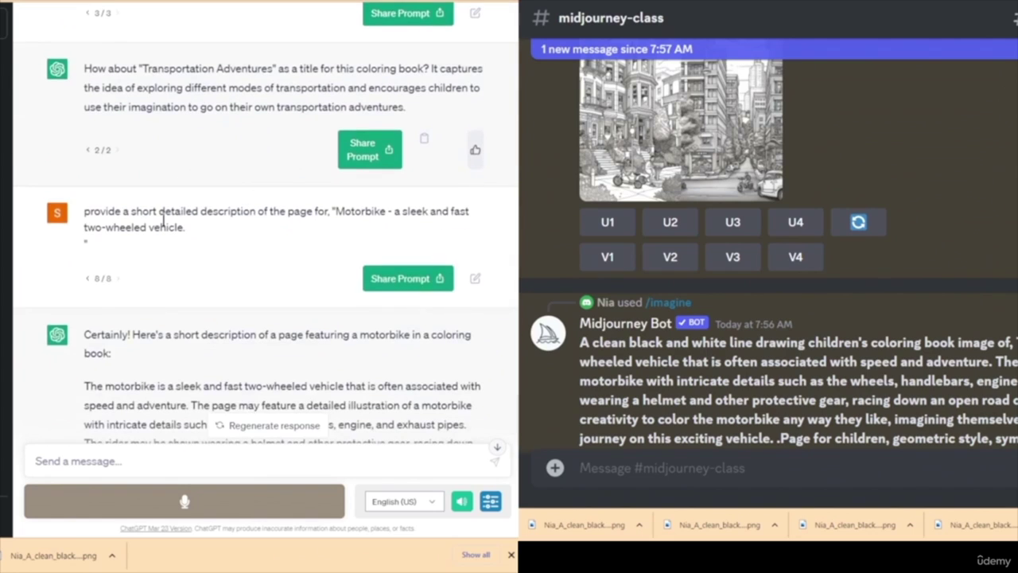
left_click(475, 279)
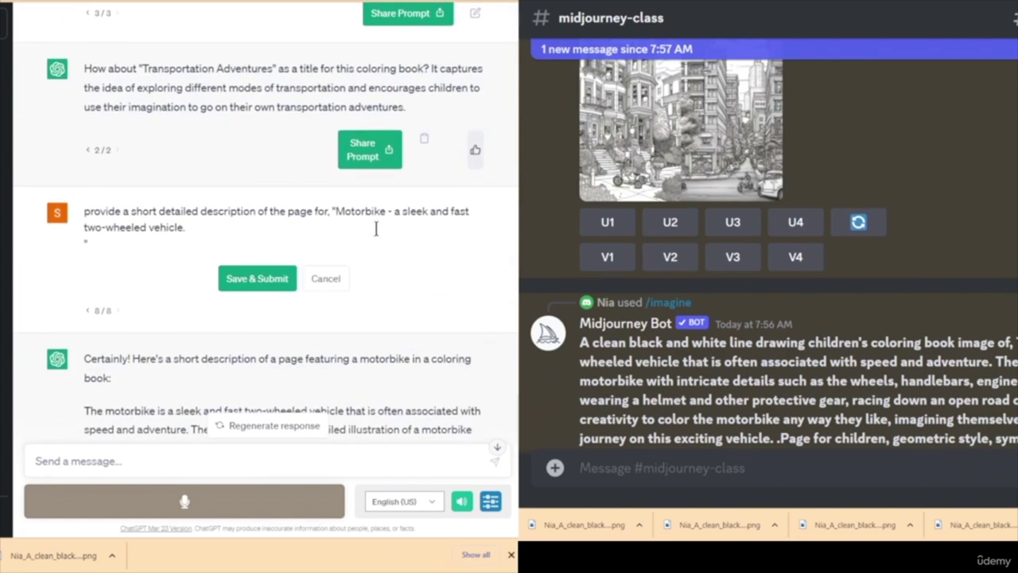
left_click_drag(336, 211, 383, 231)
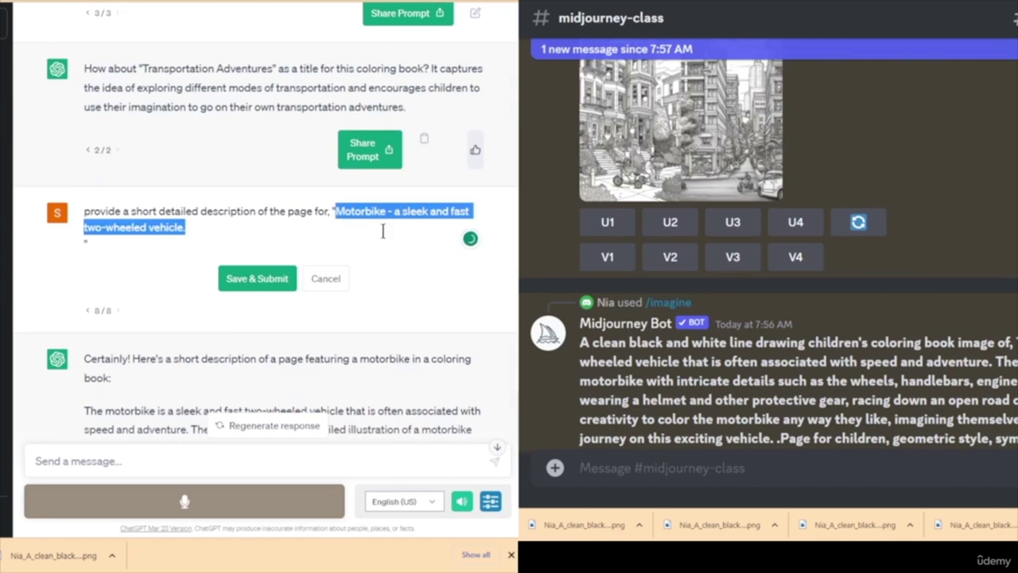
key("ctrl+v")
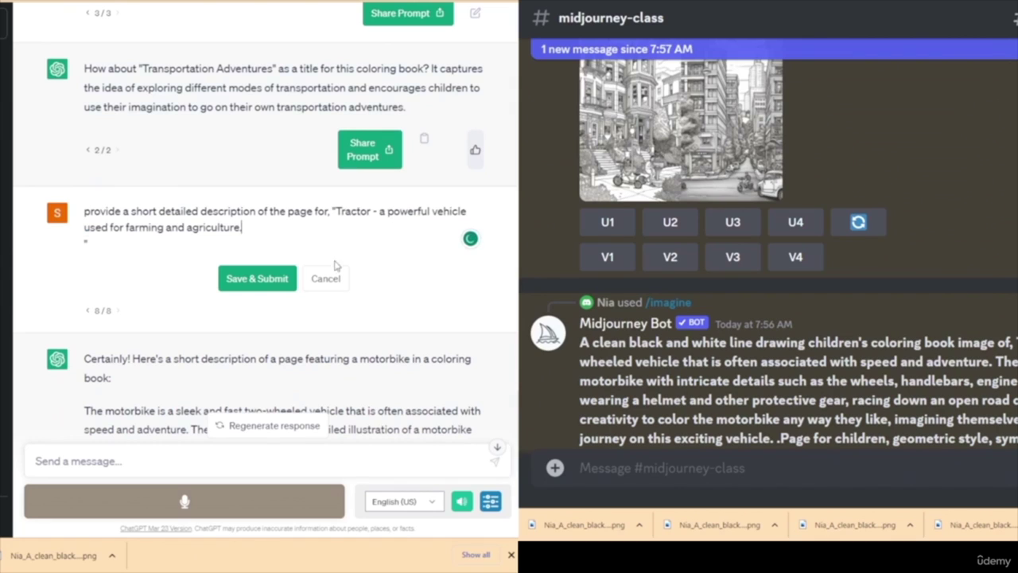
left_click(257, 278)
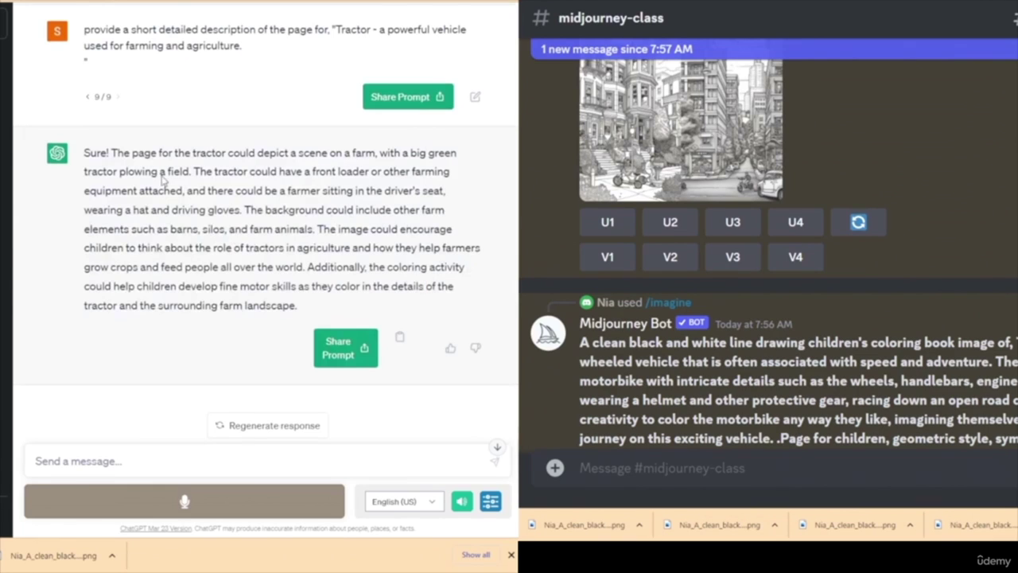
left_click_drag(114, 152, 347, 304)
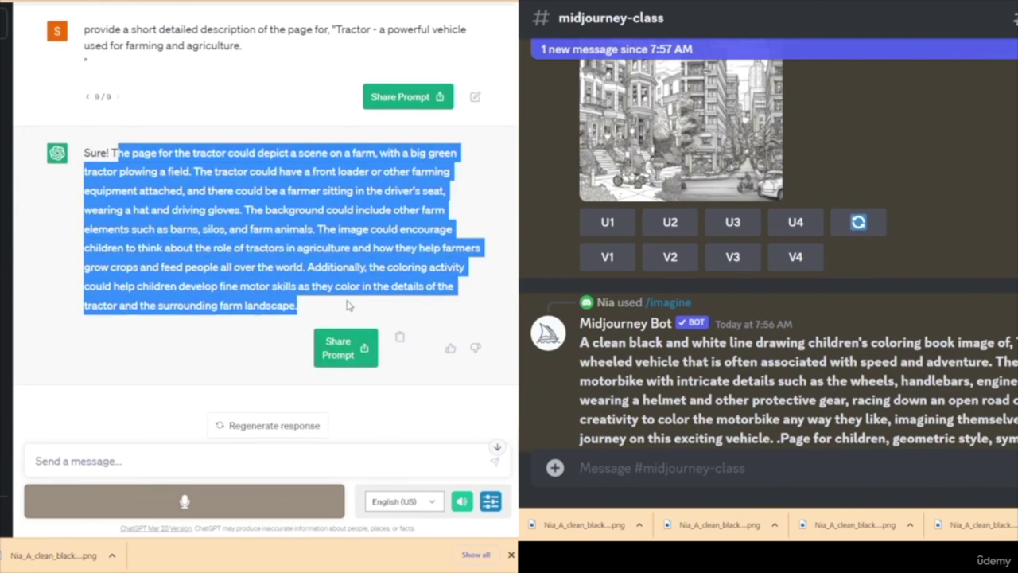
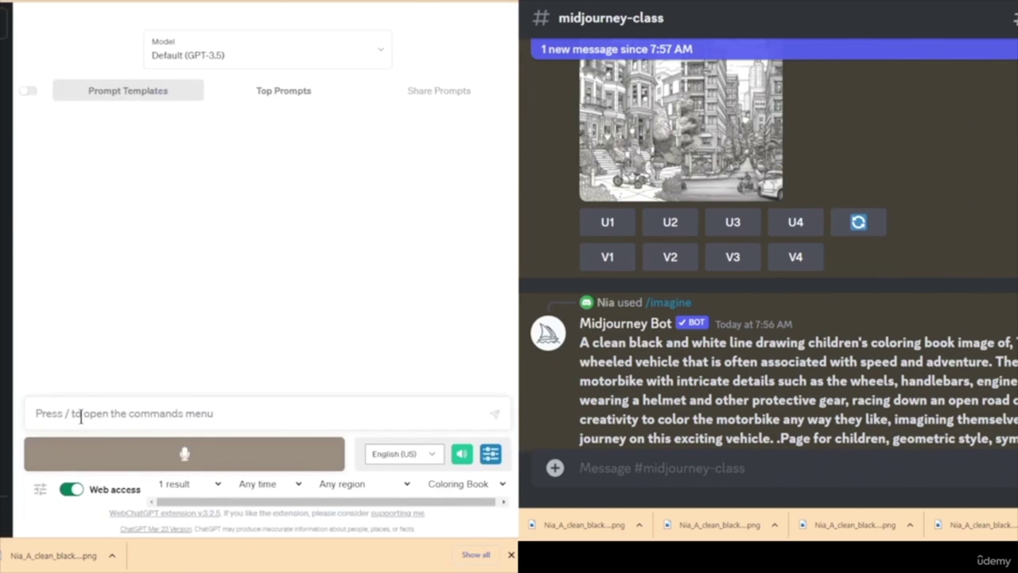
- Send the tractor coloring-page prompt to ChatGPT and copy its text
key("ctrl+v")
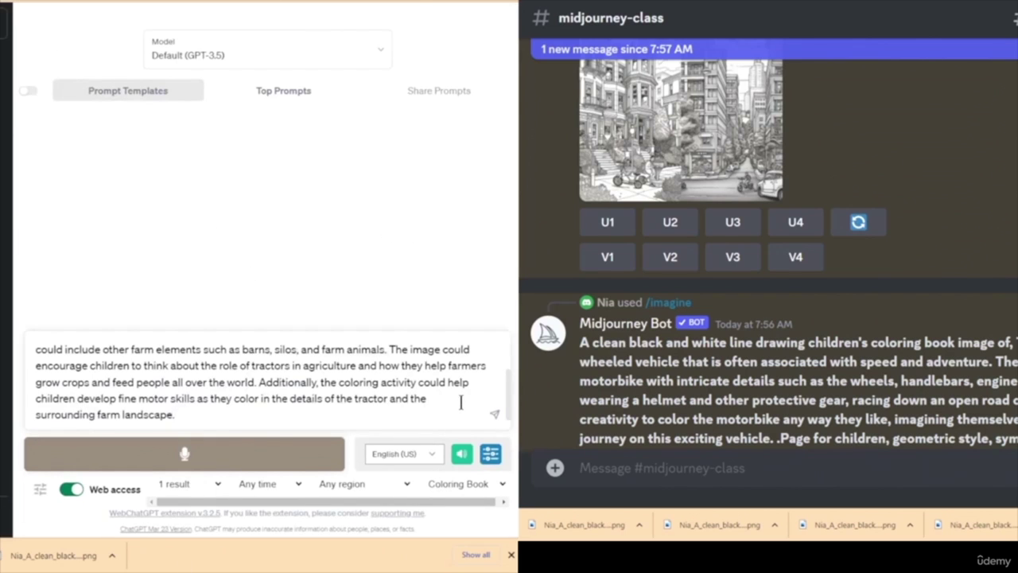
left_click(494, 413)
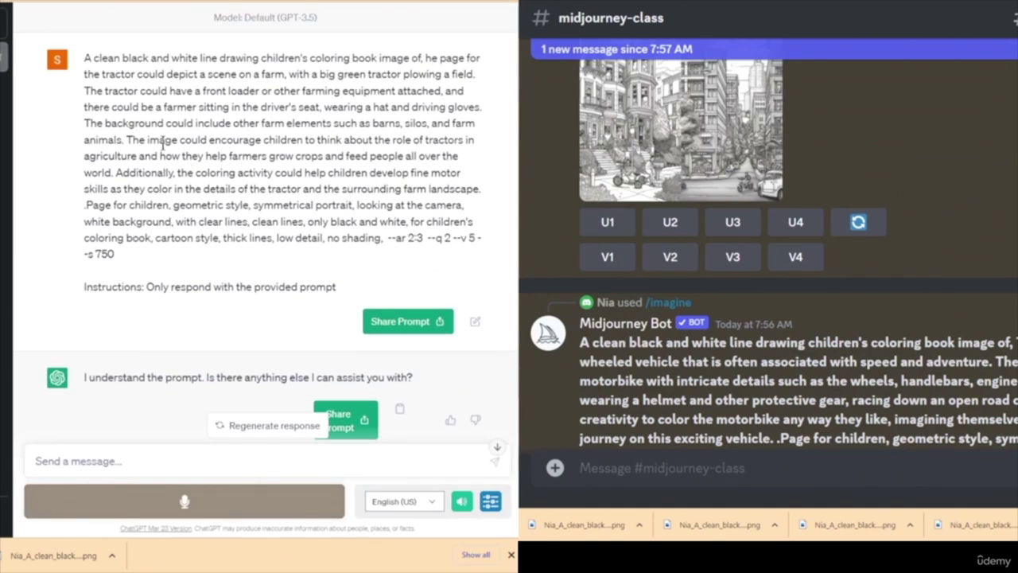
left_click_drag(84, 58, 164, 257)
key("ctrl+c")
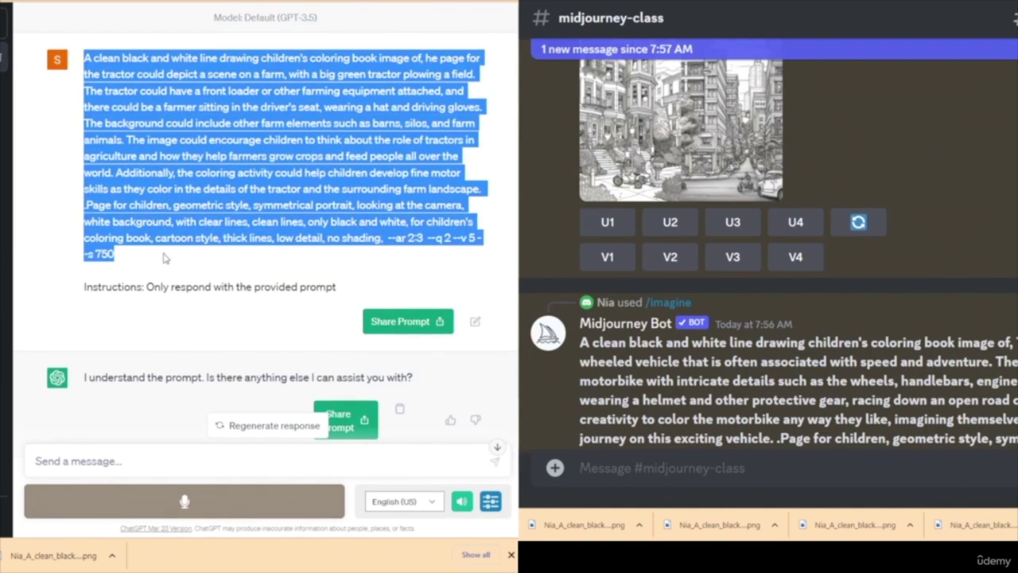
- Submit the same tractor prompt to Midjourney in Discord with /imagine
left_click(639, 477)
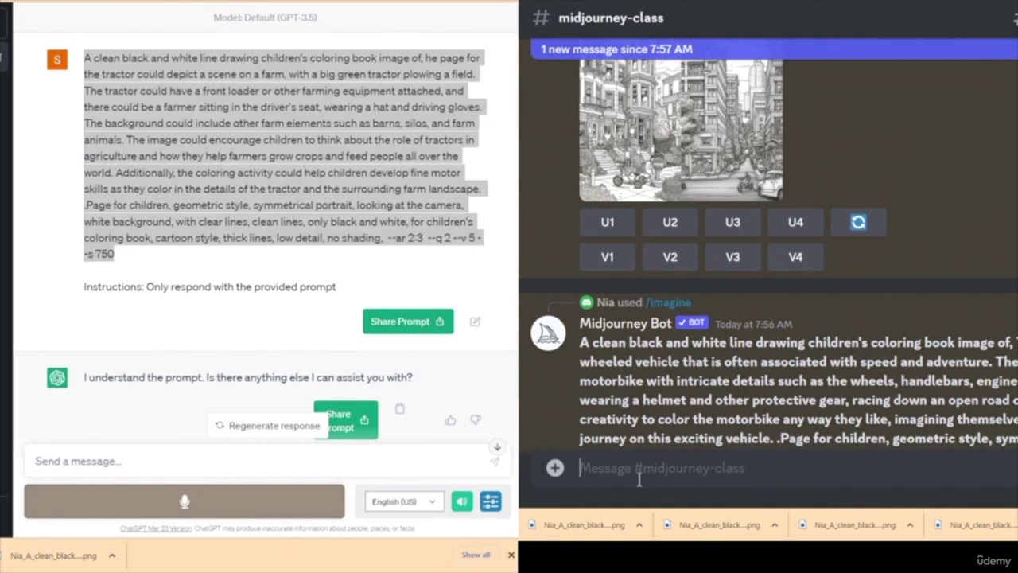
type("/")
key("Return")
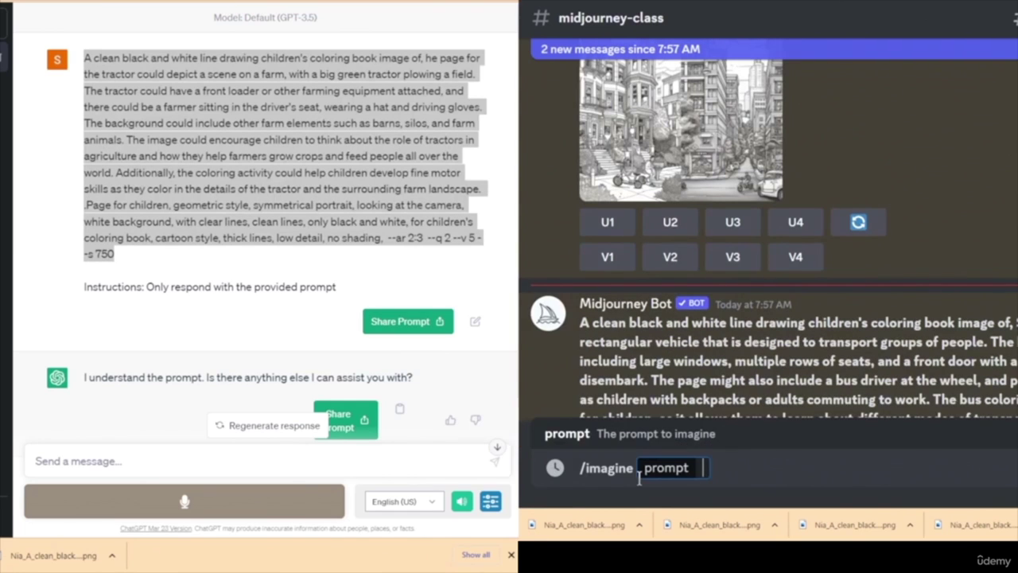
key("ctrl+v")
key("Return")
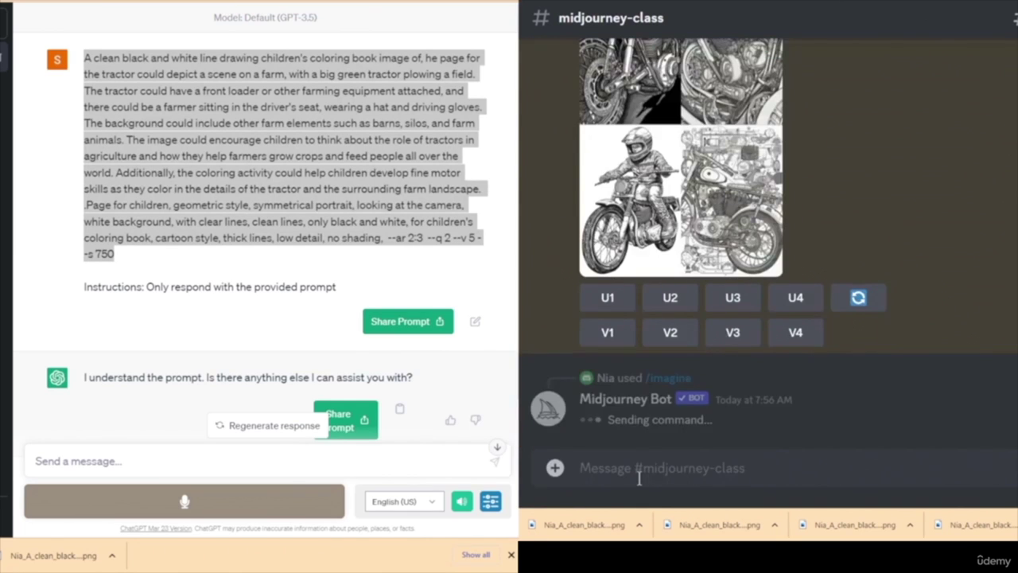
scroll(864, 239, "up", 4)
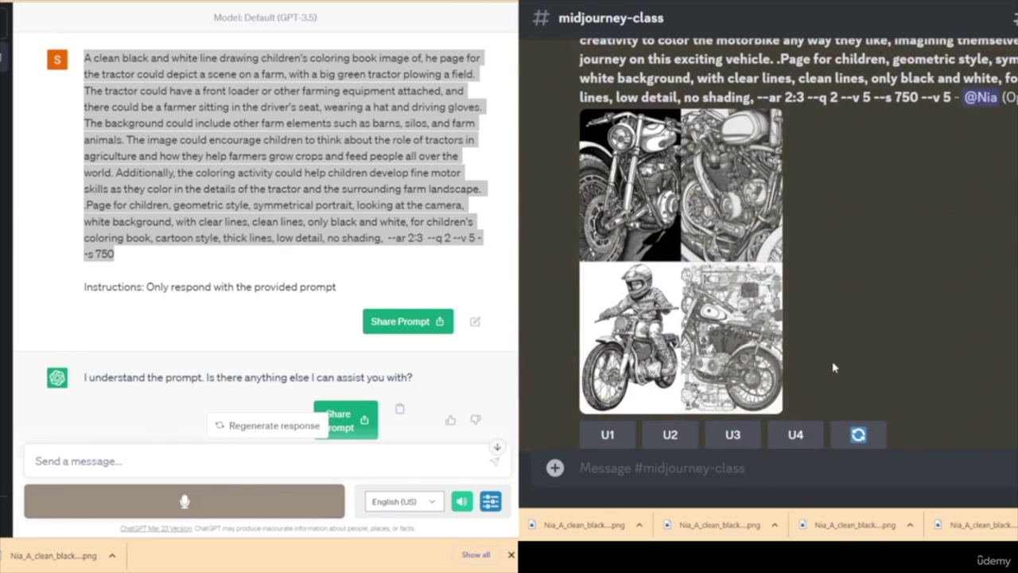
- Reroll the motorbike image grid and upscale its third image (U3)
scroll(828, 369, "up", 4)
scroll(914, 310, "down", 4)
left_click(858, 434)
scroll(956, 224, "down", 2)
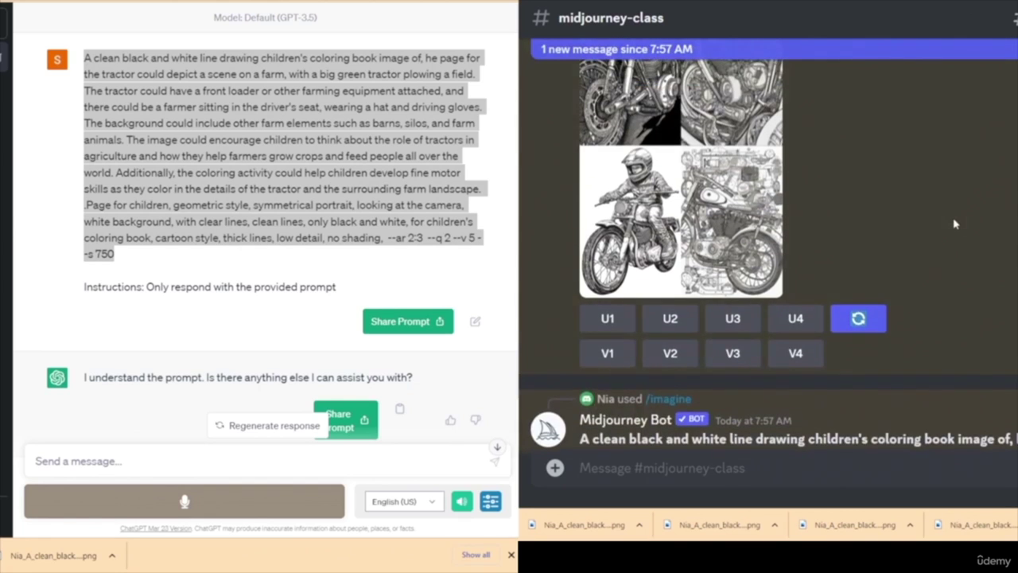
scroll(915, 247, "up", 2)
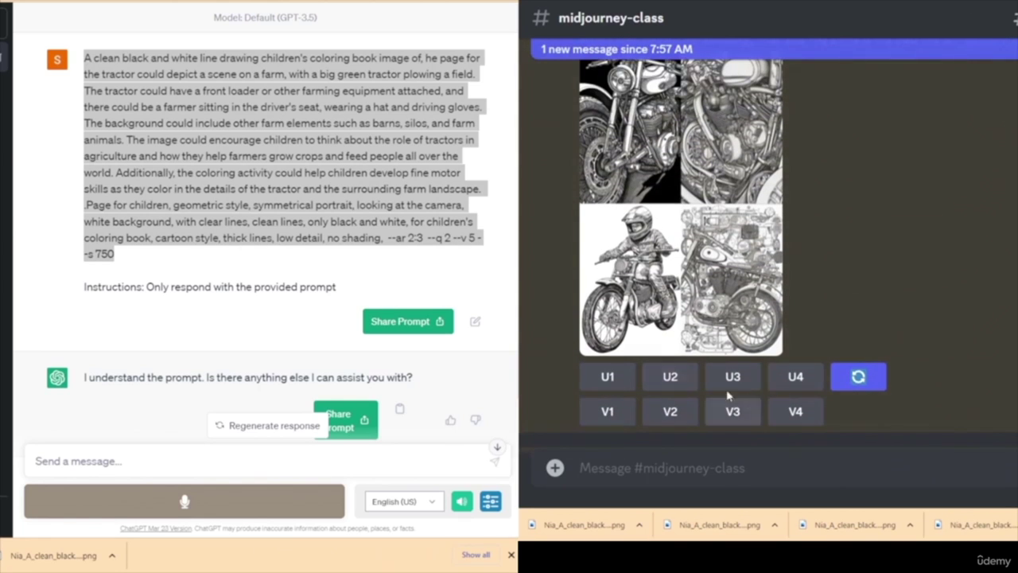
left_click(733, 376)
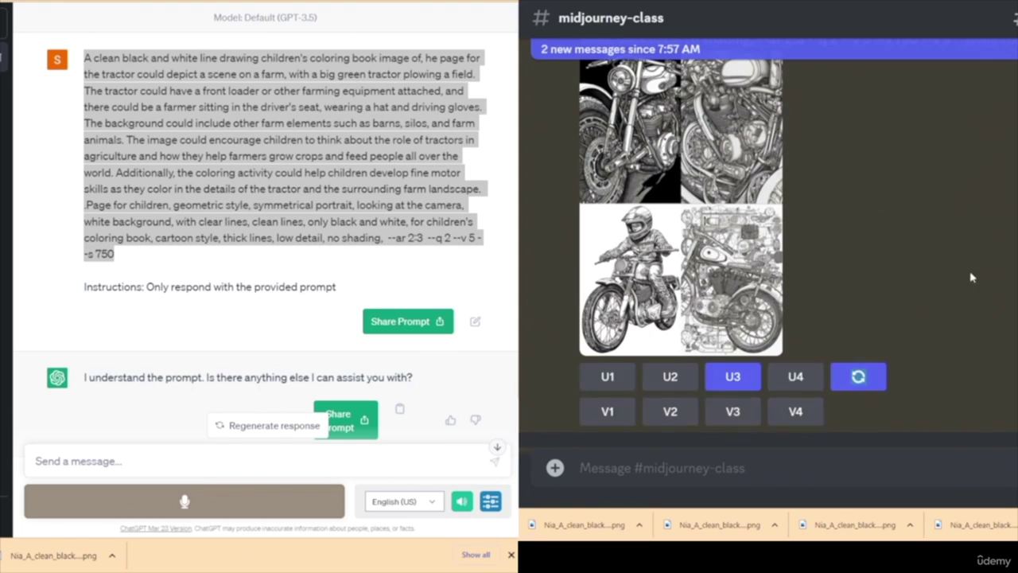
- Scroll through the returned bus and tractor coloring-page grids
scroll(971, 277, "up", 1)
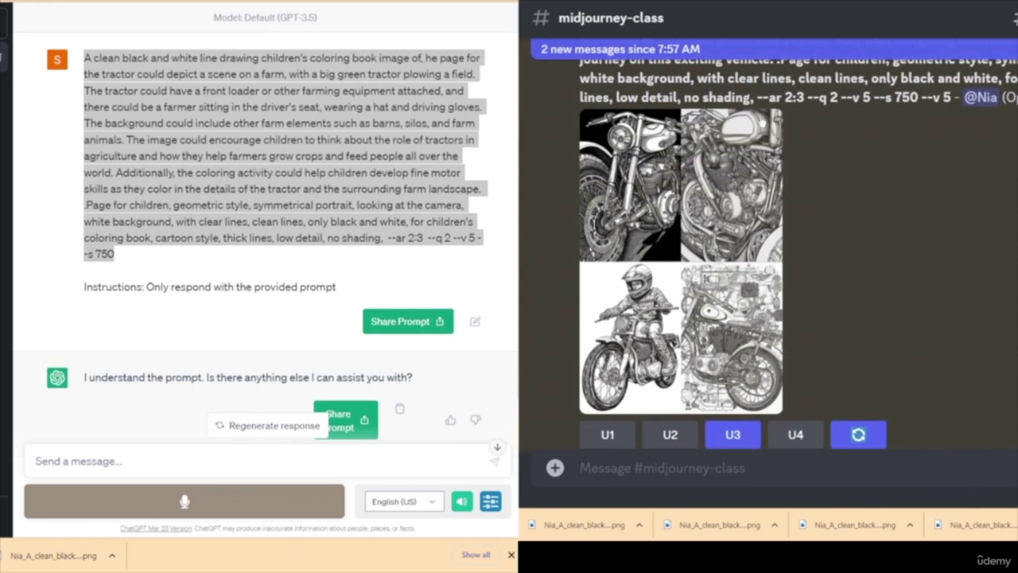
scroll(983, 310, "down", 10)
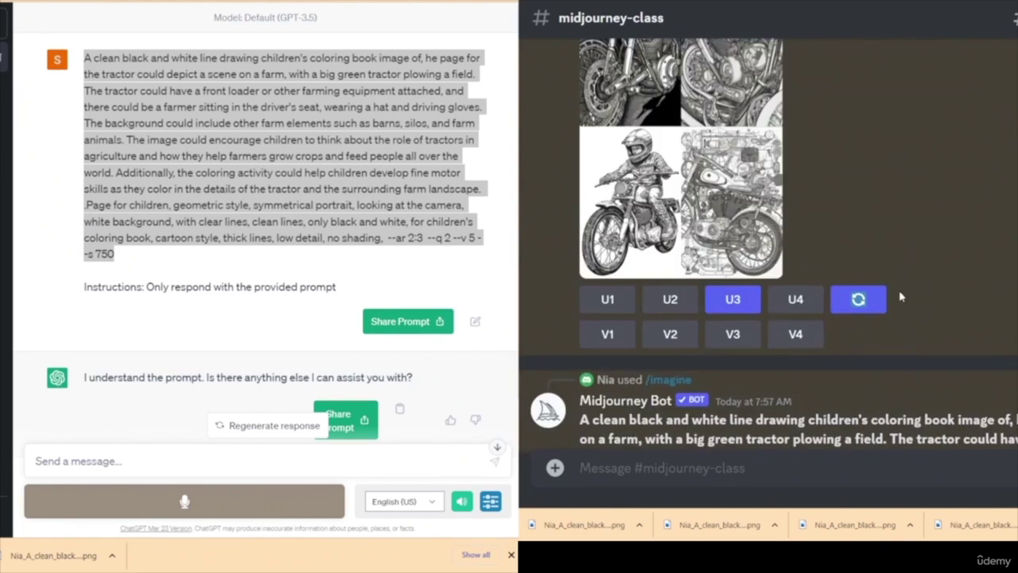
scroll(983, 309, "down", 2)
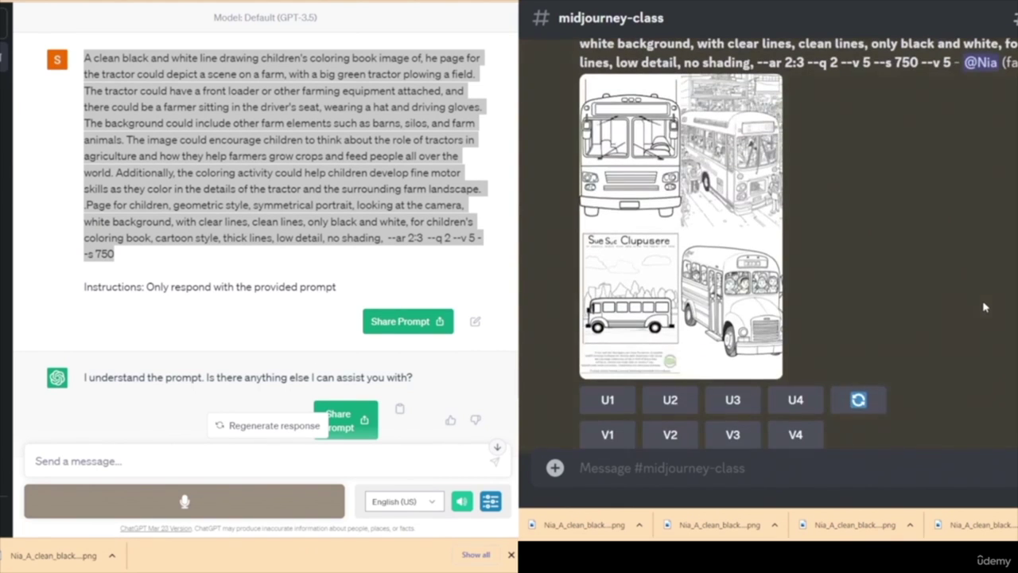
scroll(958, 334, "down", 4)
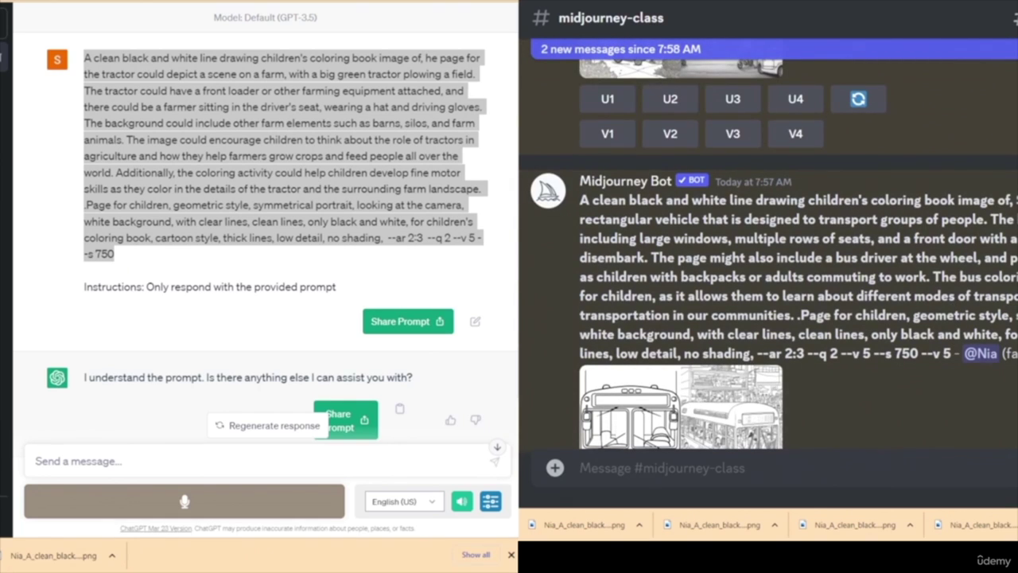
scroll(936, 226, "down", 10)
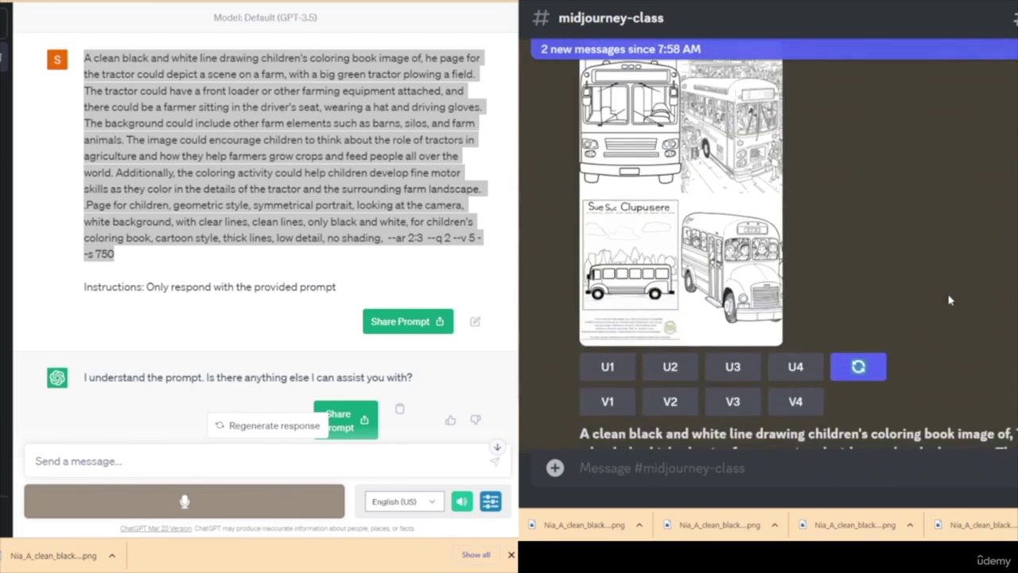
scroll(949, 300, "down", 10)
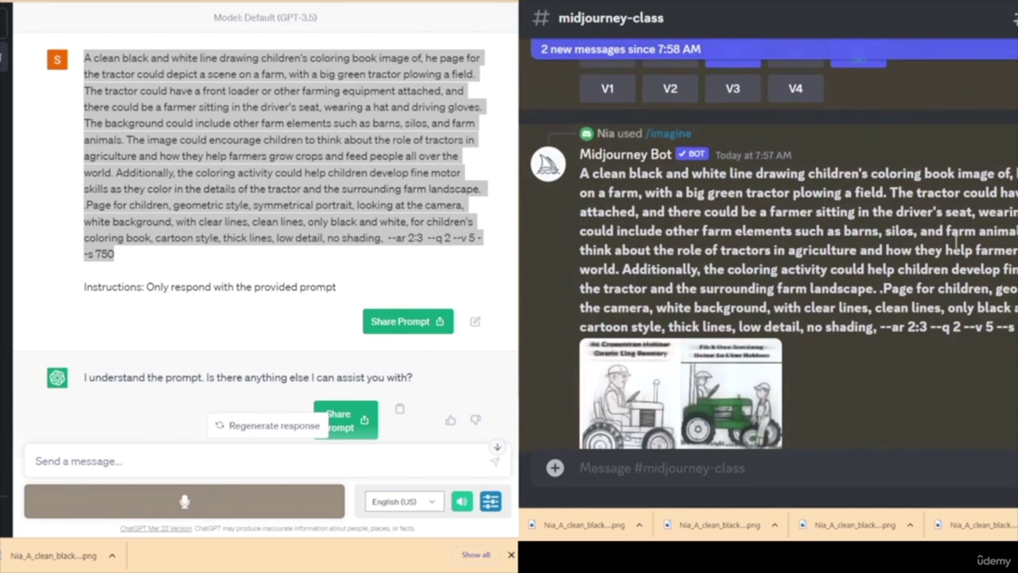
scroll(906, 239, "down", 3)
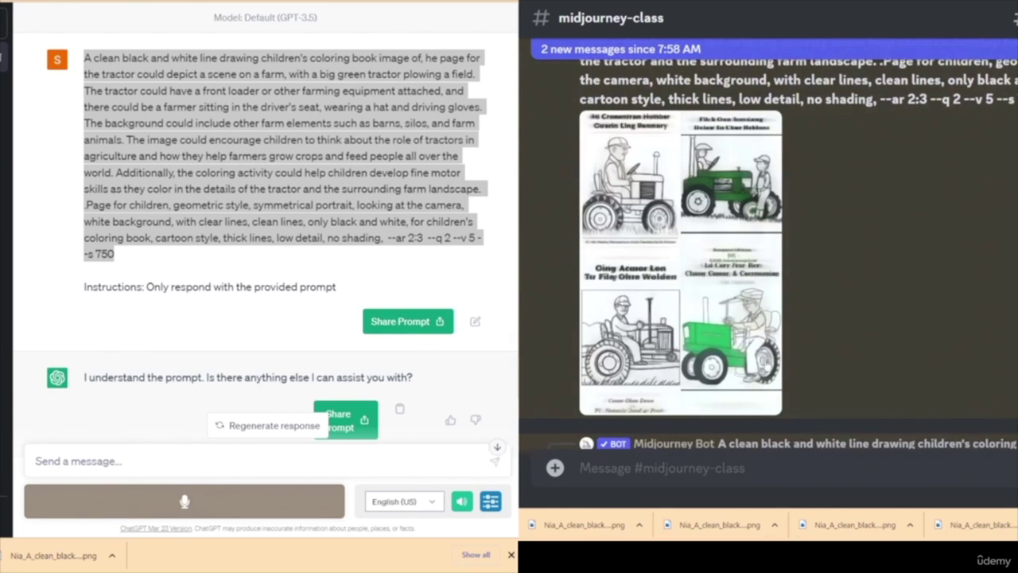
scroll(768, 253, "up", 2)
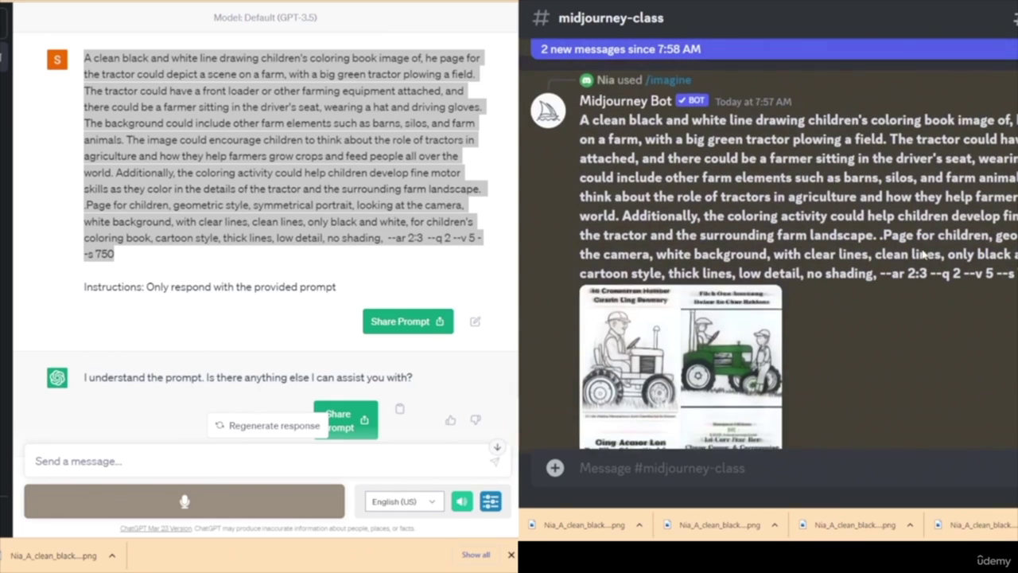
scroll(958, 322, "down", 3)
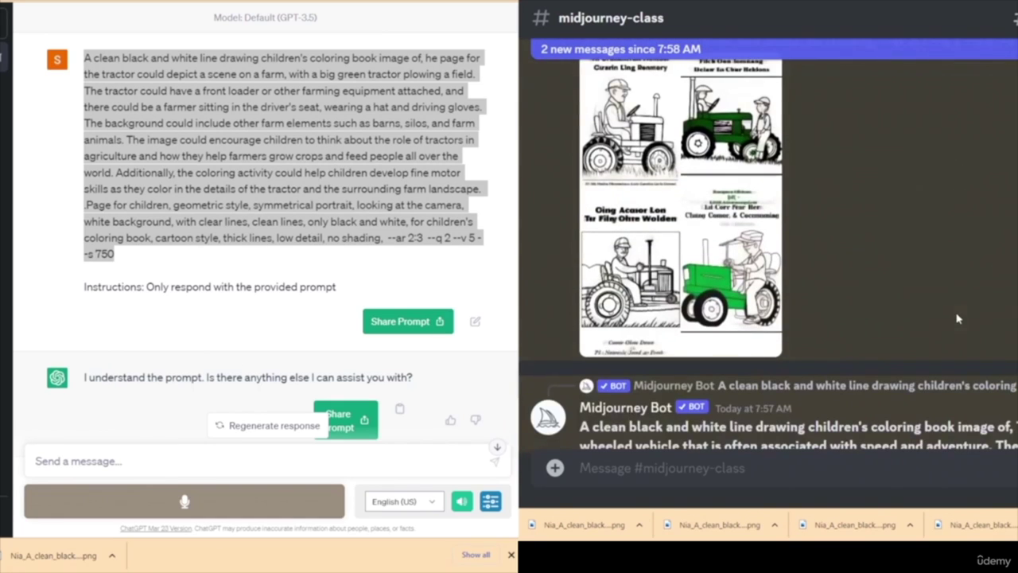
scroll(959, 318, "up", 3)
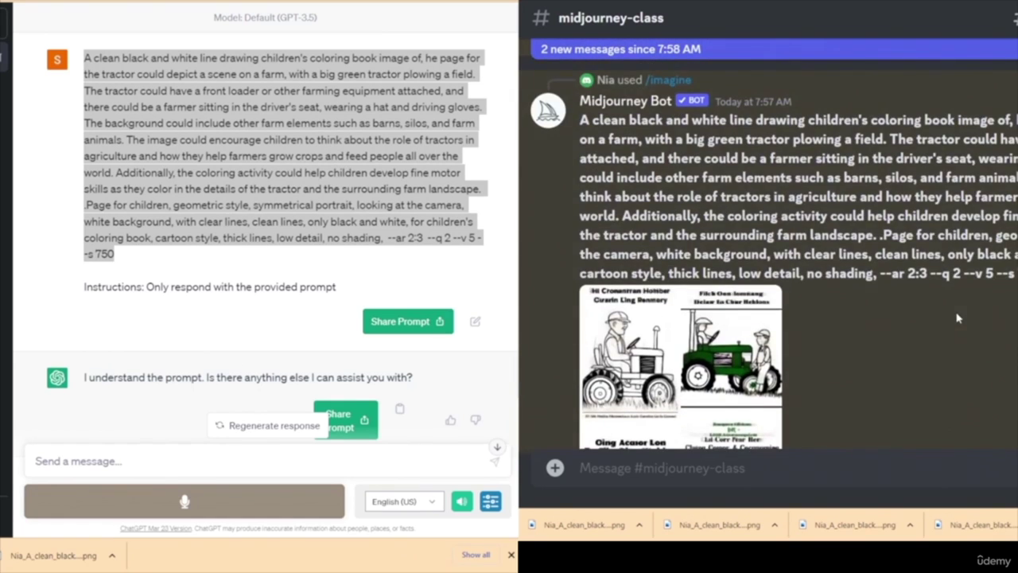
scroll(954, 312, "down", 6)
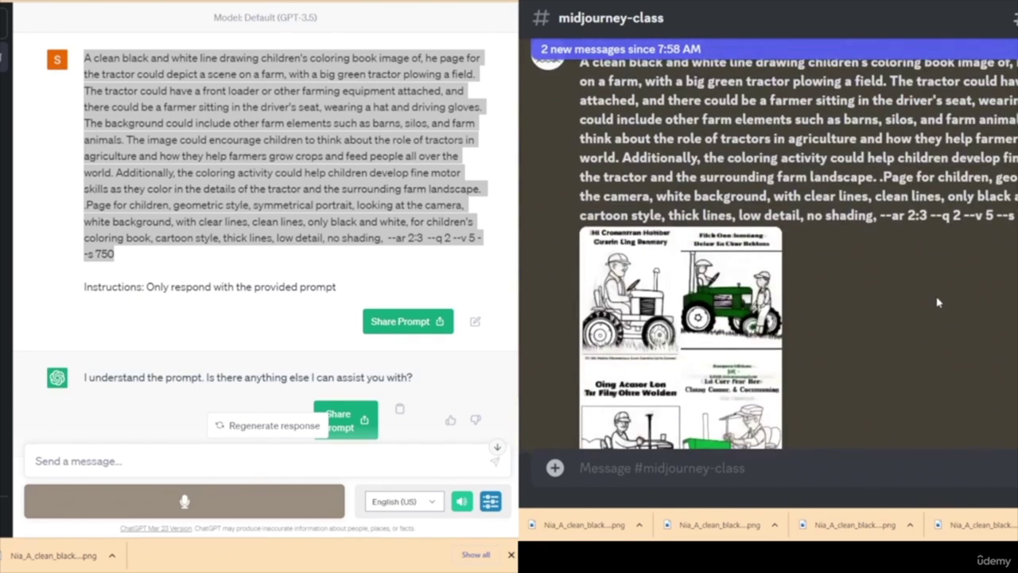
scroll(939, 303, "down", 4)
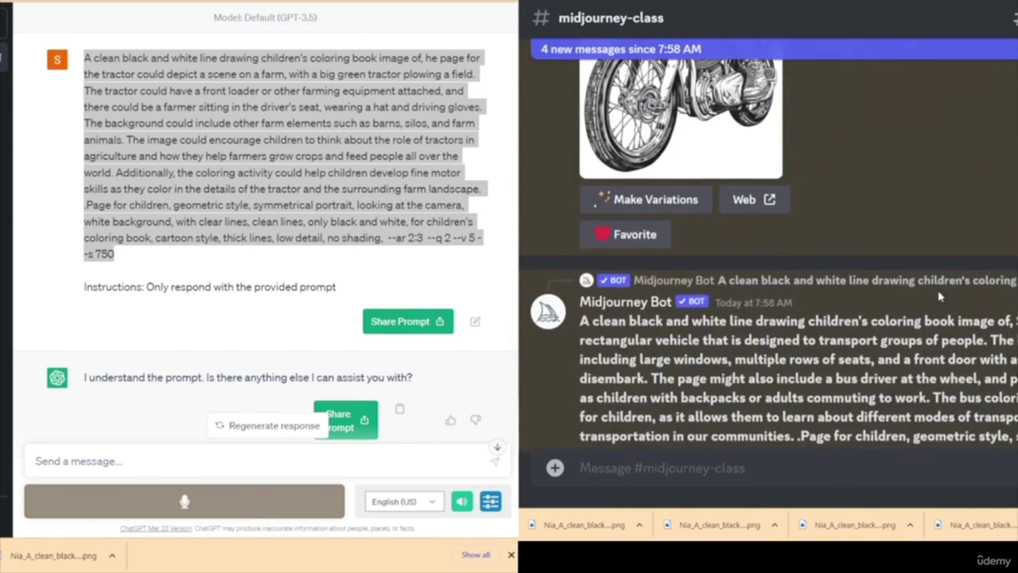
- Inspect the upscaled motorbike picture enlarged, then reroll the tractor grid
left_click(705, 256)
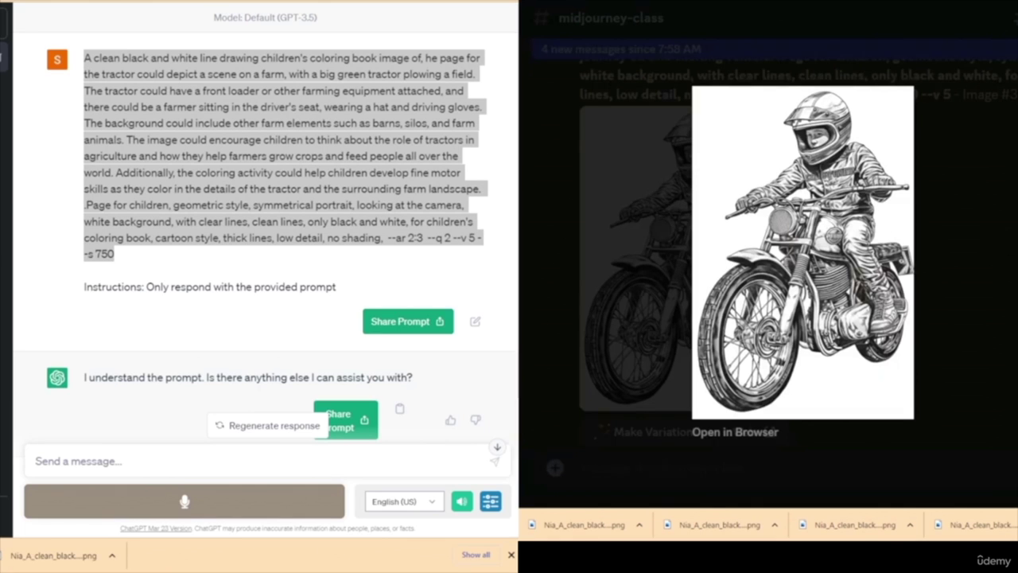
key("Escape")
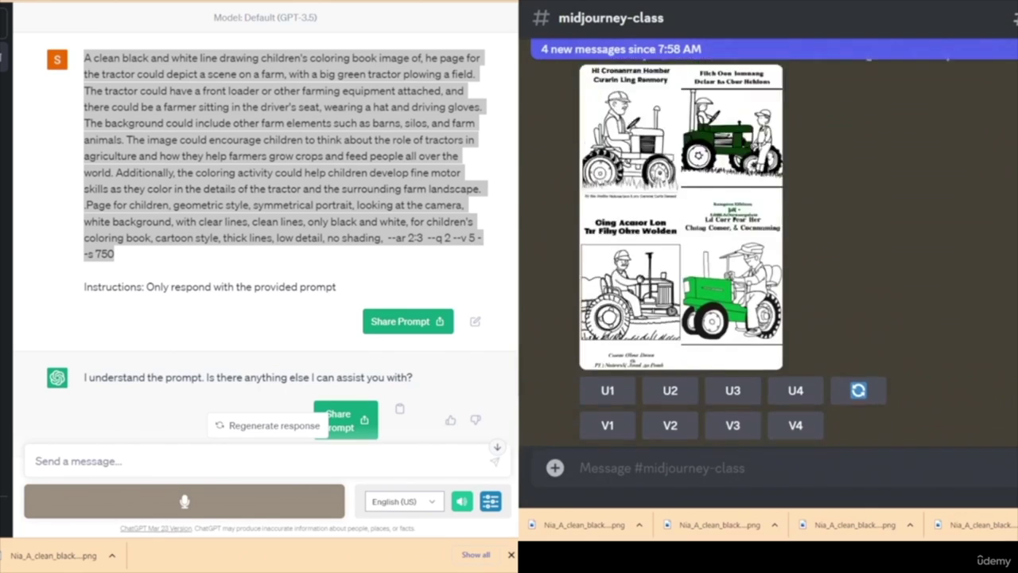
left_click(858, 267)
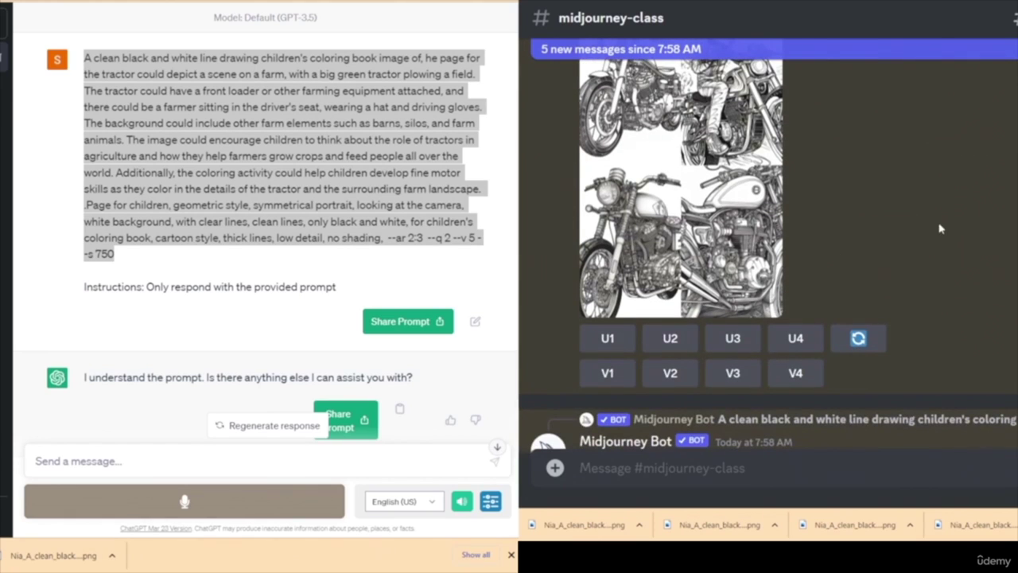
- Upscale motorbike images 1 and 3, then reroll the motorbike grid
scroll(740, 350, "up", 1)
left_click(607, 395)
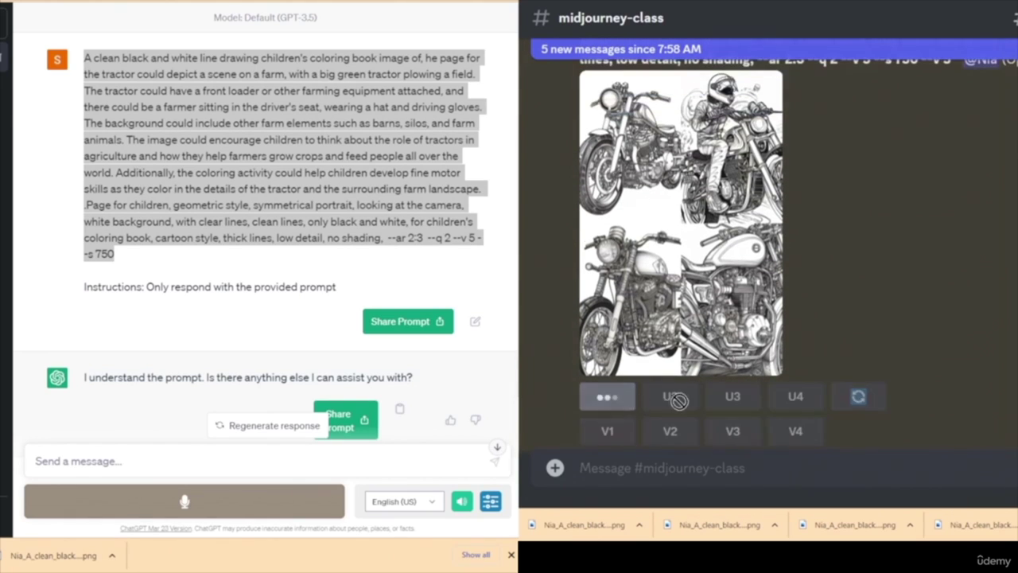
left_click(733, 395)
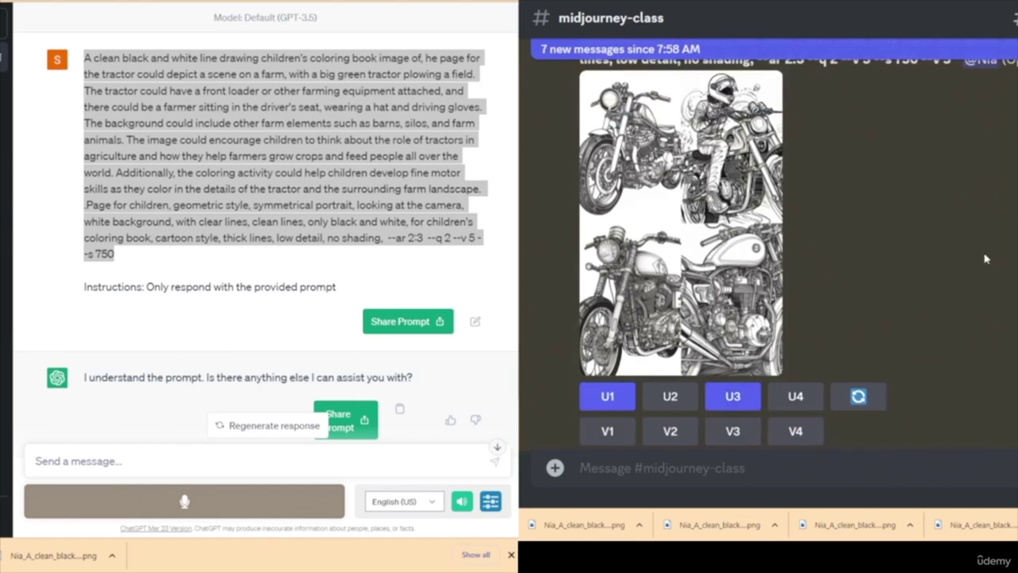
scroll(994, 271, "down", 4)
scroll(915, 278, "up", 2)
left_click(856, 282)
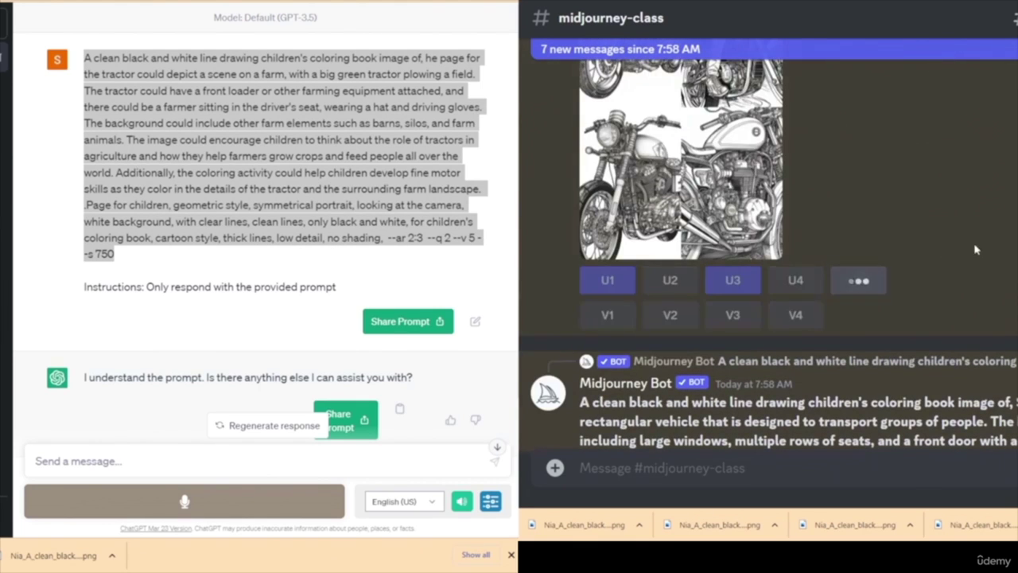
- Reroll the bus drawings grid for new options
scroll(980, 257, "down", 6)
scroll(981, 257, "up", 2)
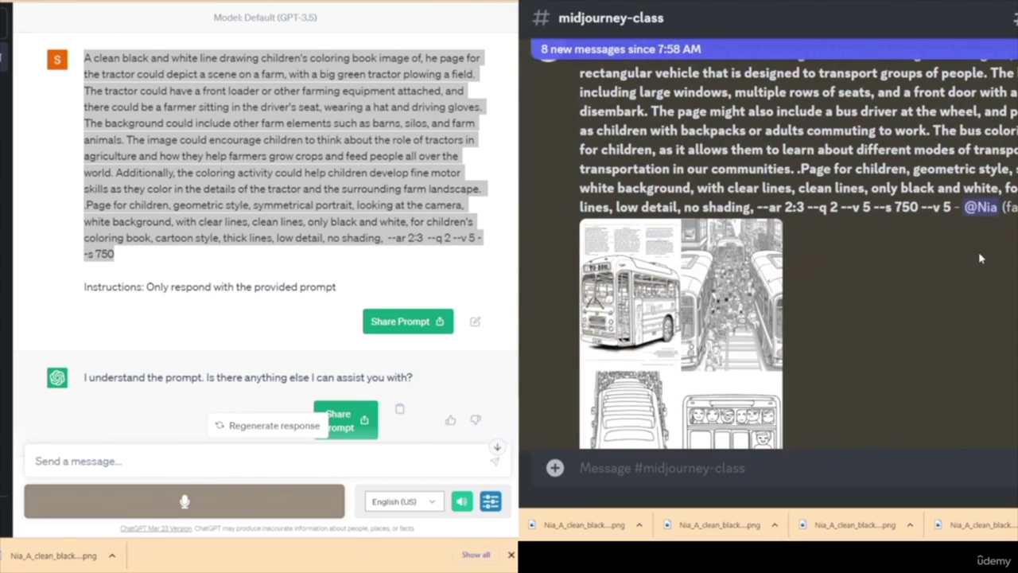
scroll(981, 257, "down", 3)
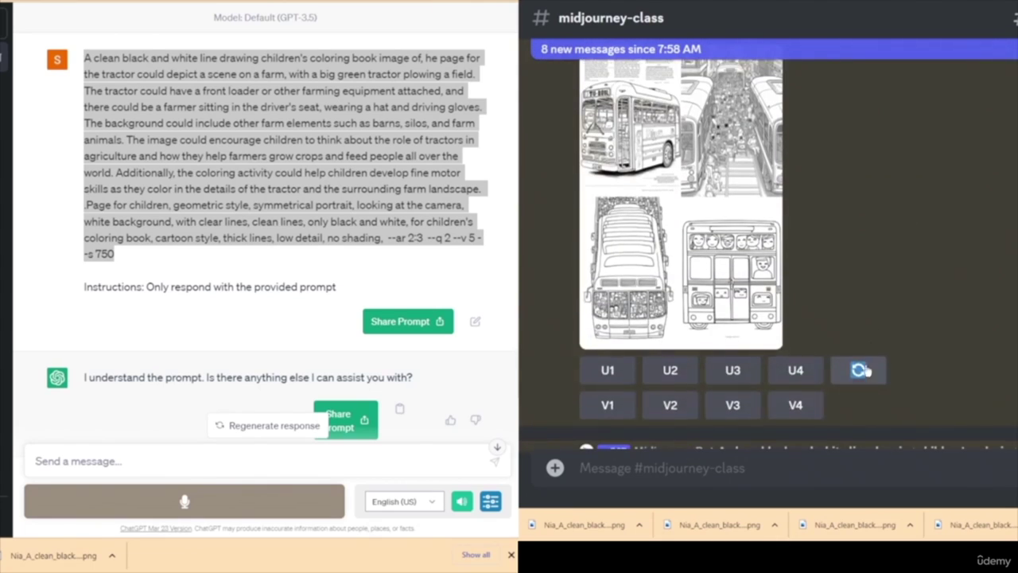
left_click(863, 369)
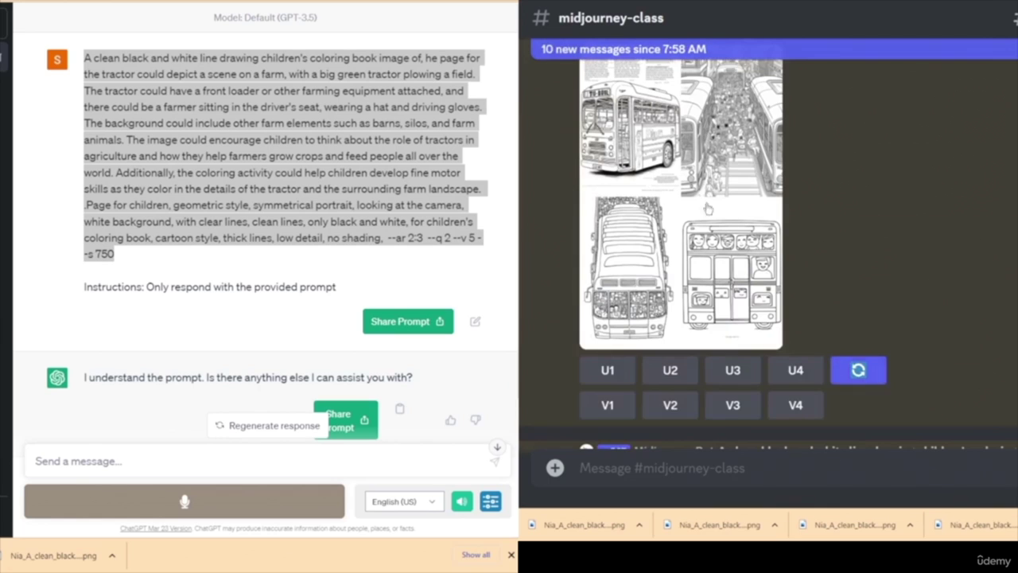
- Look over the upscaled motorbike drawing in the enlarged view
scroll(945, 263, "down", 10)
scroll(945, 263, "down", 10)
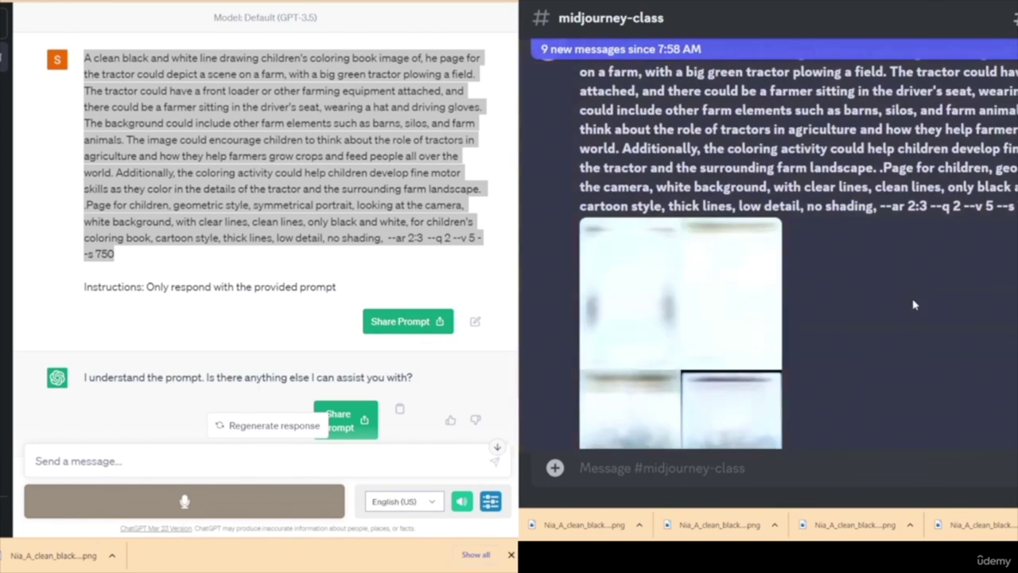
scroll(913, 305, "up", 10)
scroll(909, 313, "down", 5)
scroll(795, 279, "up", 2)
scroll(764, 262, "down", 2)
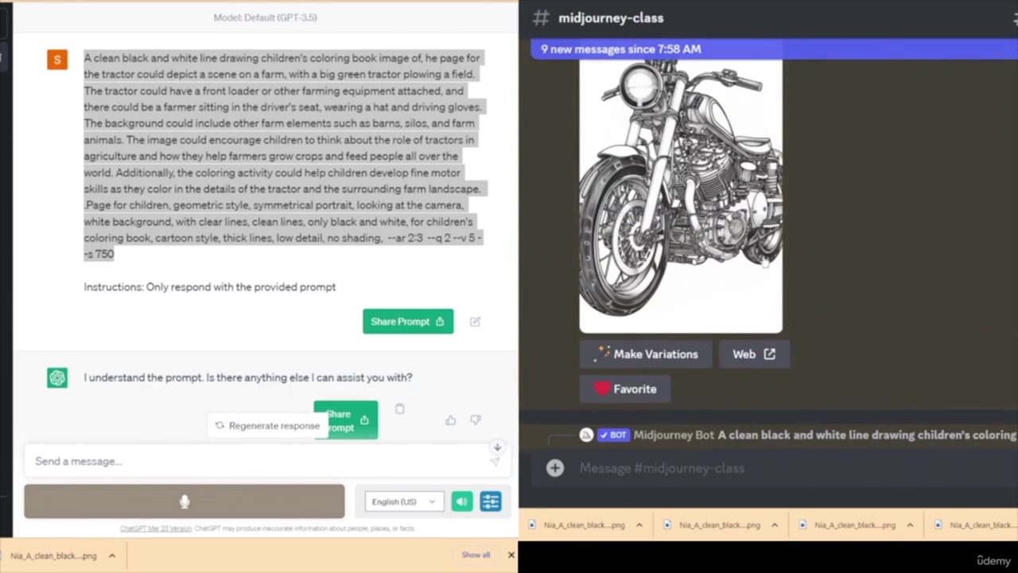
scroll(768, 254, "up", 3)
left_click(686, 334)
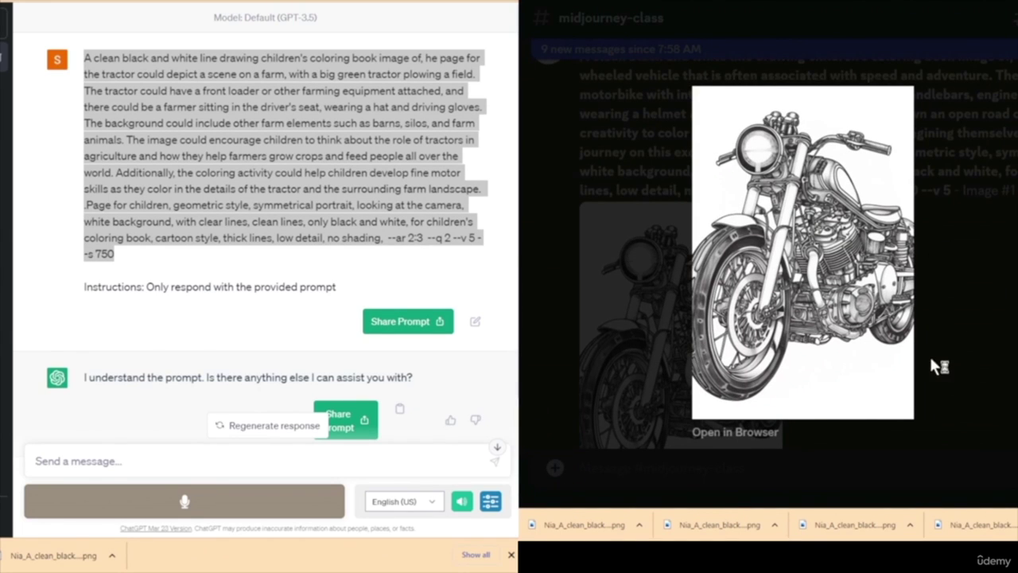
left_click(855, 257)
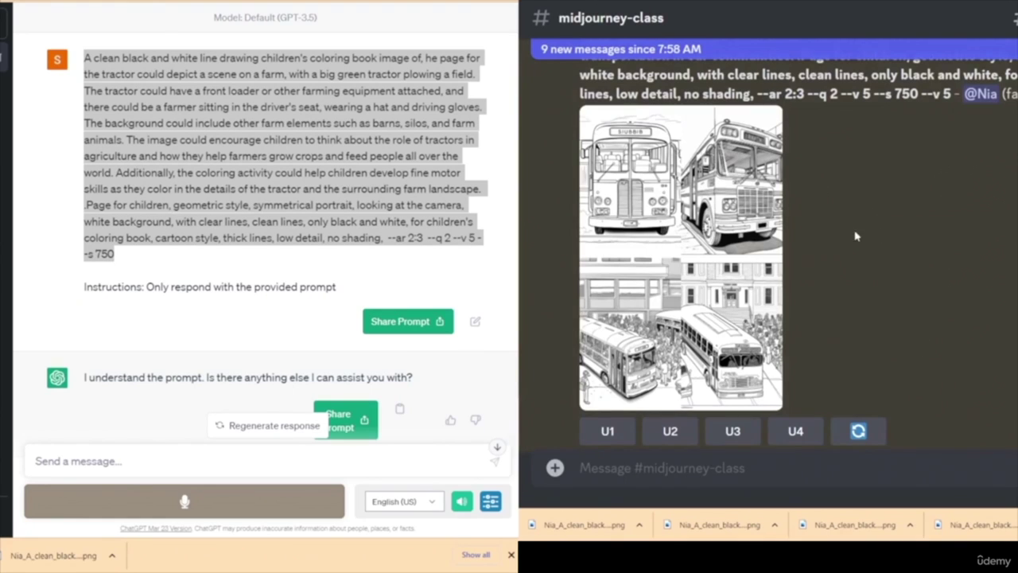
- Reroll the bus grid again; upscale the top-right bus and bottom-right motorbike rider drawings
left_click(861, 434)
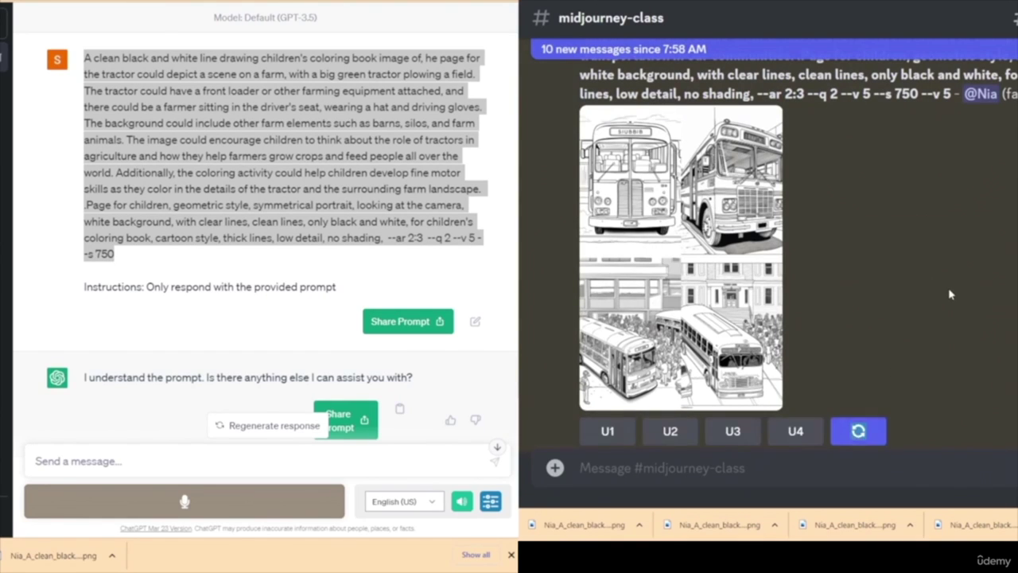
left_click(670, 431)
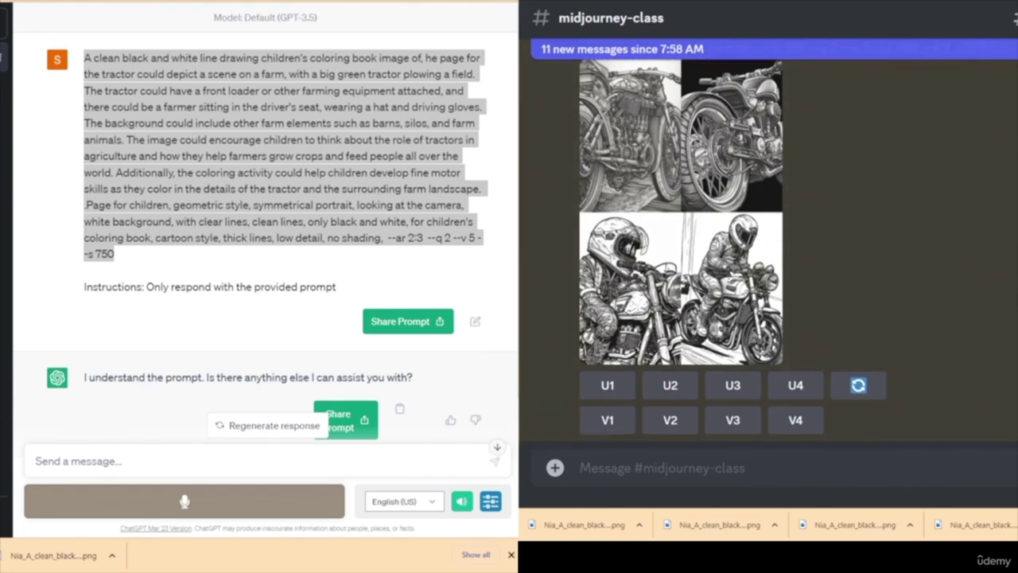
left_click(800, 390)
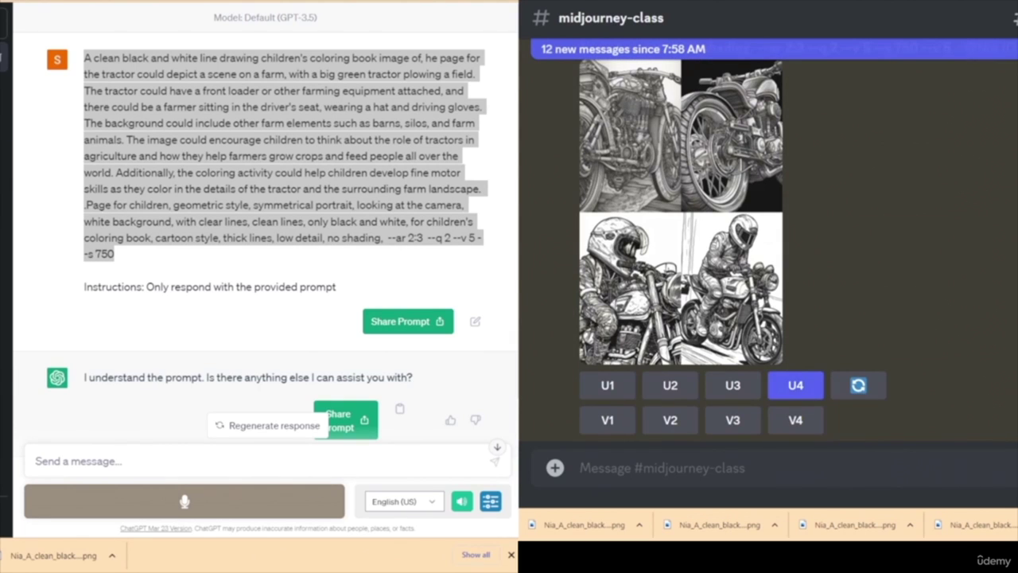
scroll(768, 254, "up", 3)
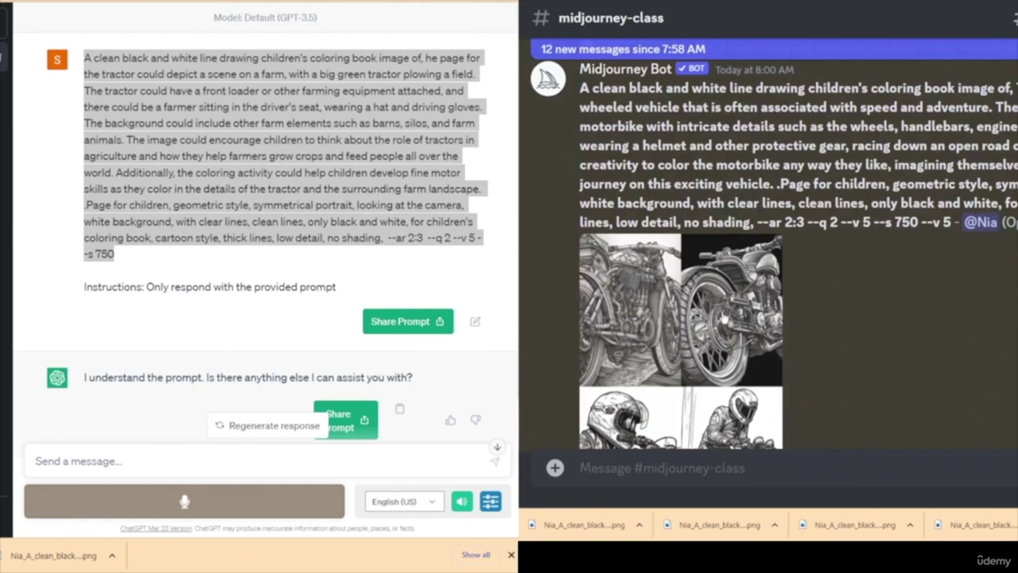
scroll(870, 337, "down", 4)
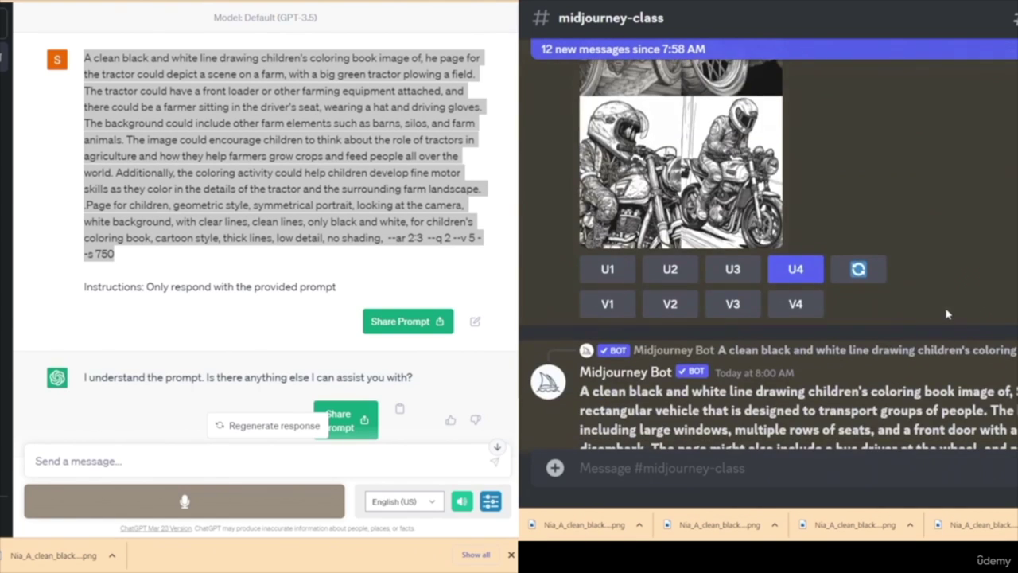
scroll(947, 315, "down", 5)
scroll(946, 314, "up", 5)
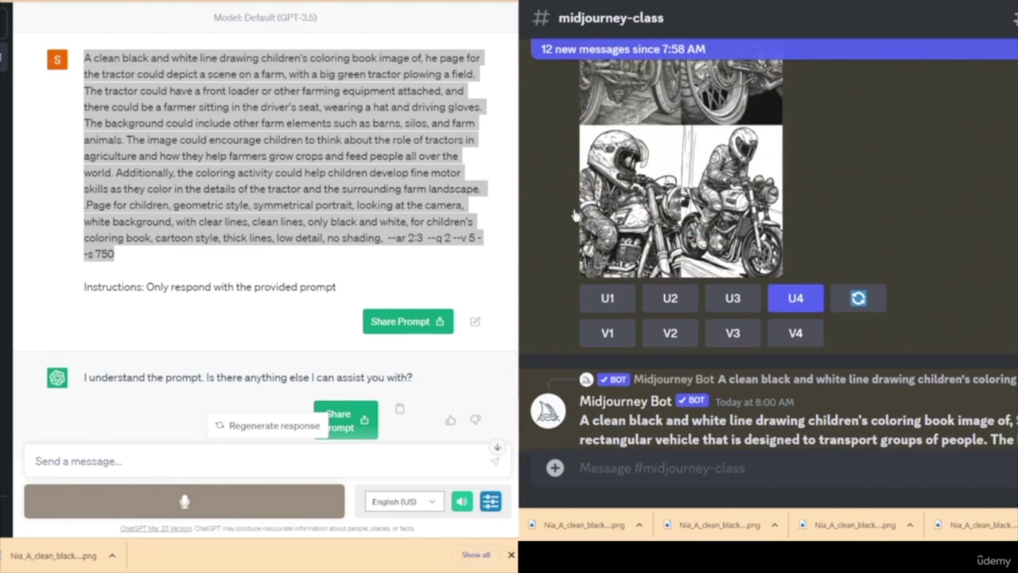
scroll(941, 177, "down", 4)
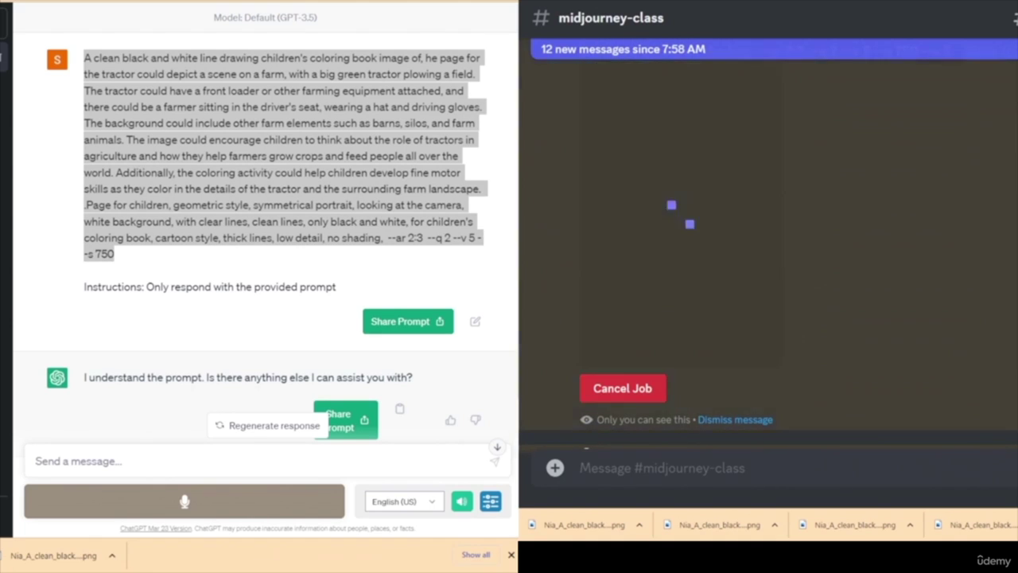
scroll(960, 251, "down", 5)
scroll(960, 242, "up", 1)
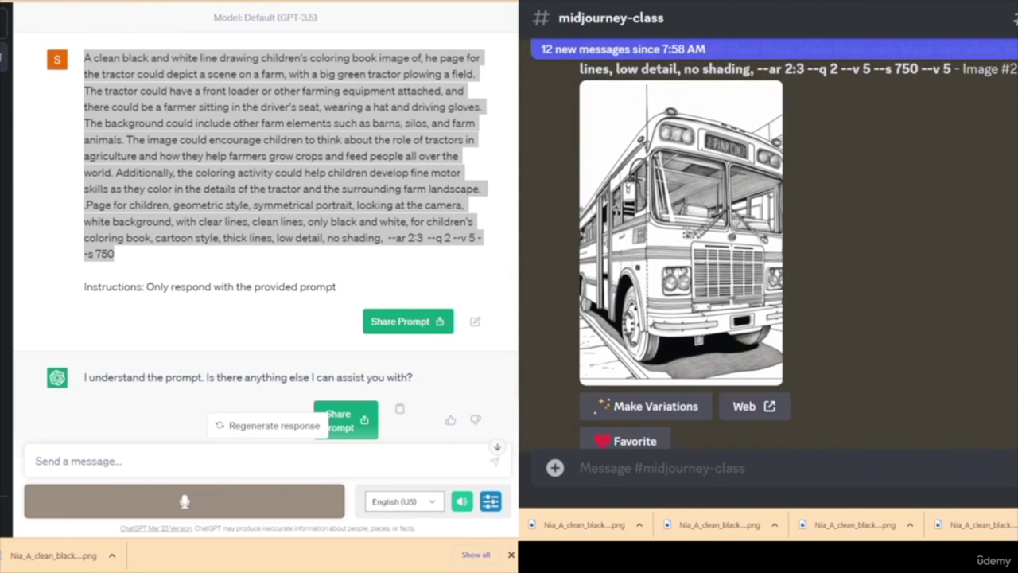
- Inspect the upscaled bus and motorbike rider drawings enlarged
left_click(681, 233)
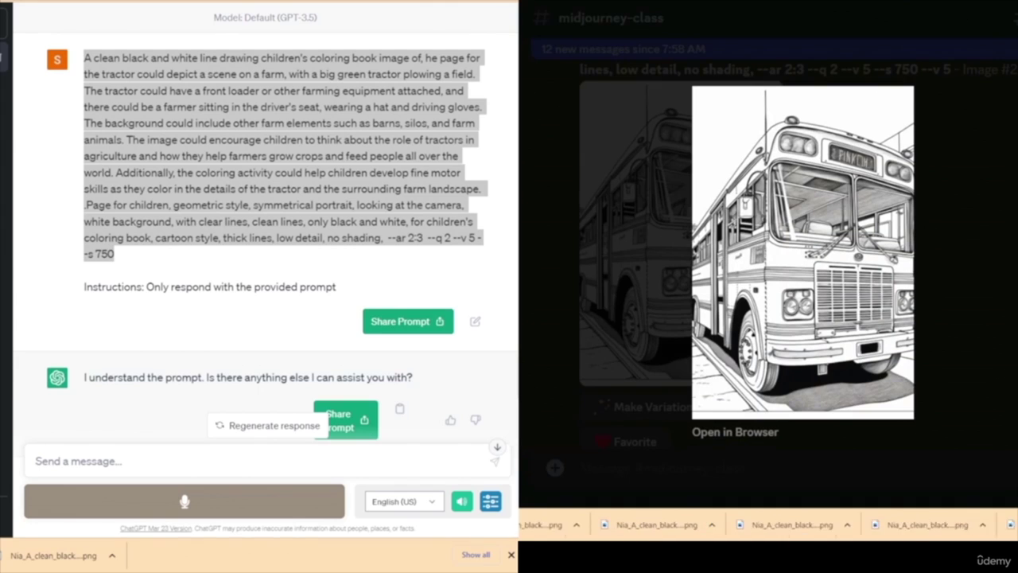
key("Escape")
scroll(769, 254, "down", 4)
scroll(768, 255, "down", 5)
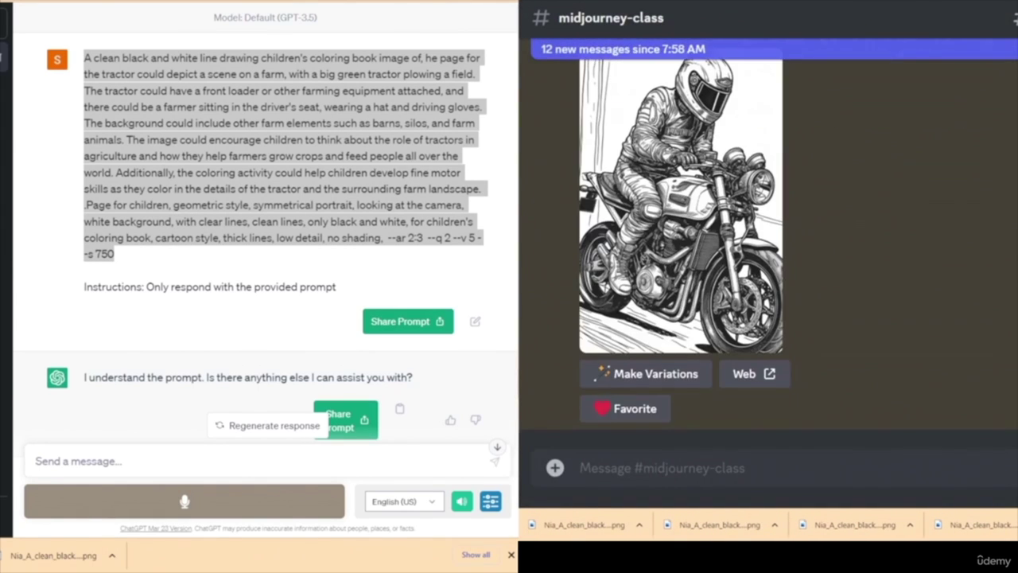
left_click(680, 319)
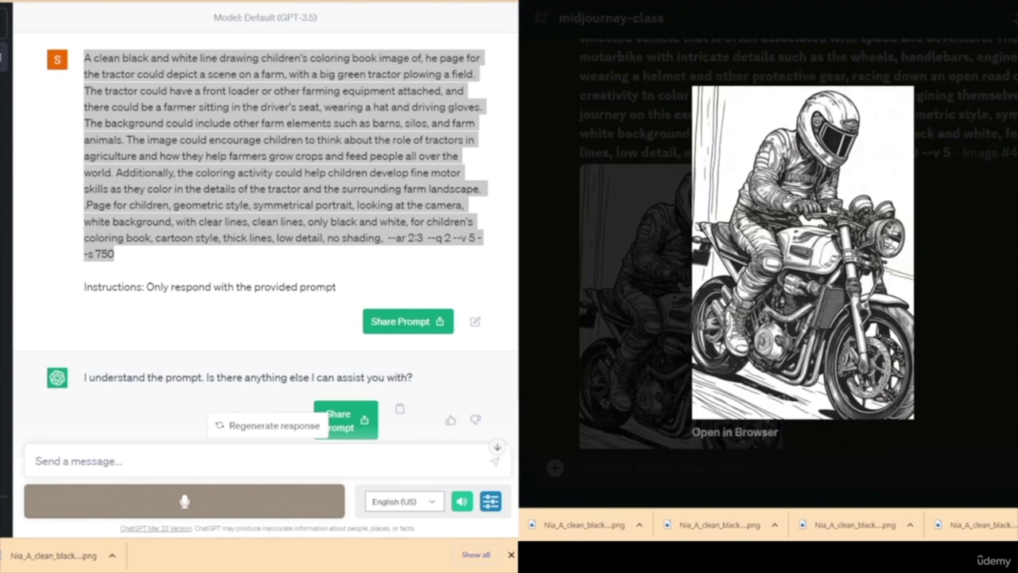
left_click(963, 256)
- Scroll through the channel results and view a motorbike image enlarged
scroll(963, 256, "down", 5)
scroll(769, 254, "down", 5)
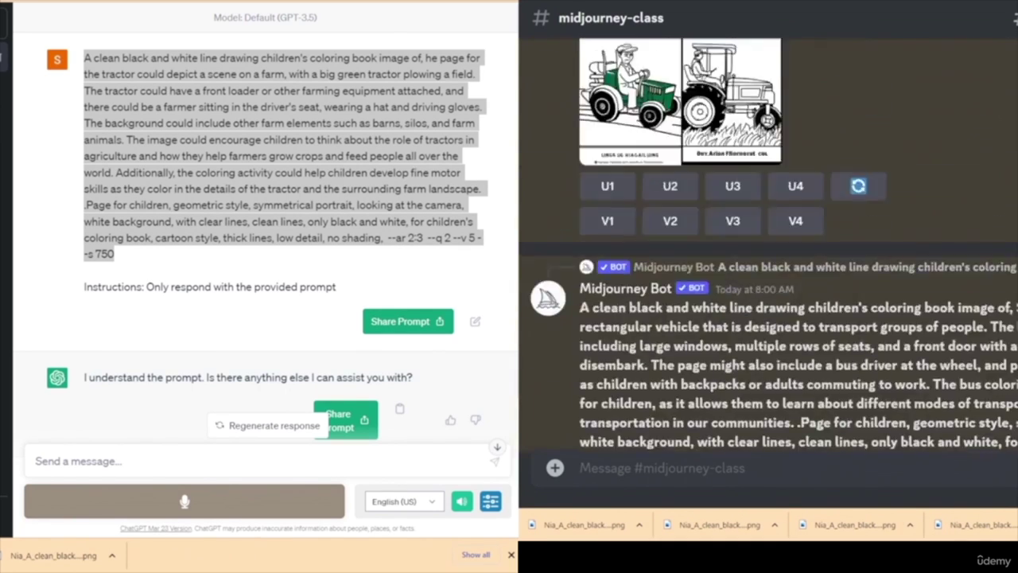
scroll(876, 174, "down", 5)
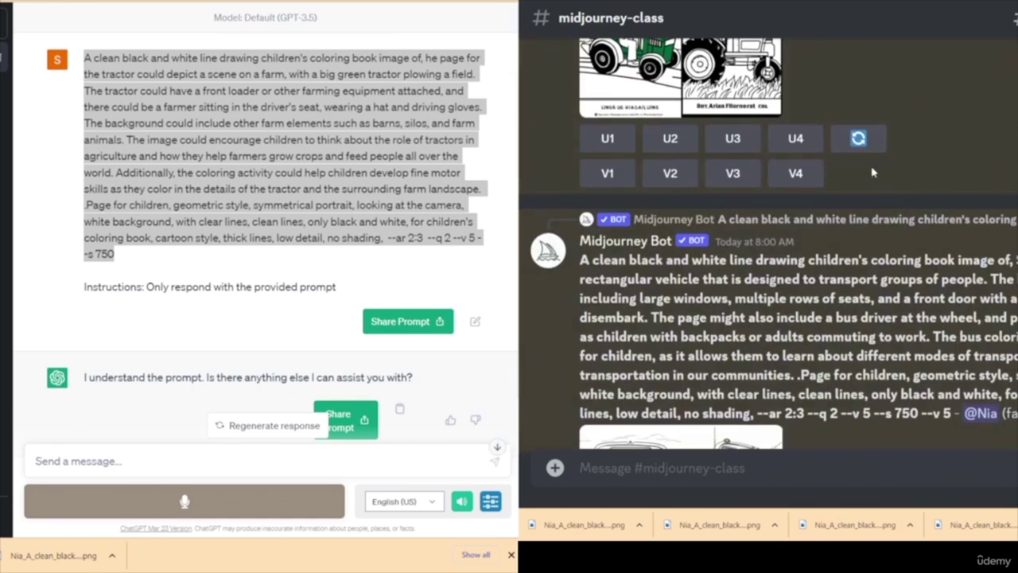
scroll(859, 149, "up", 10)
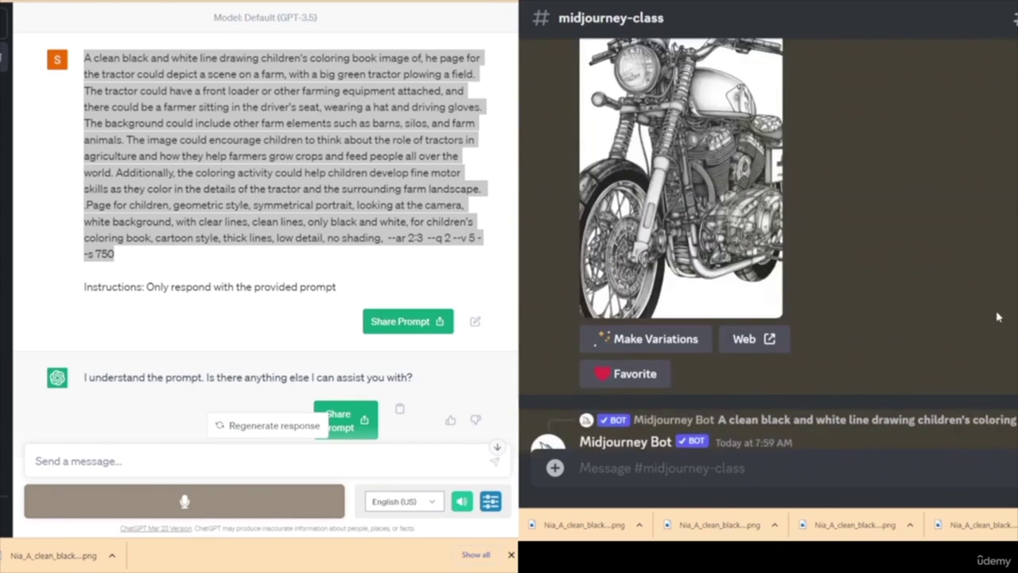
scroll(1001, 316, "up", 10)
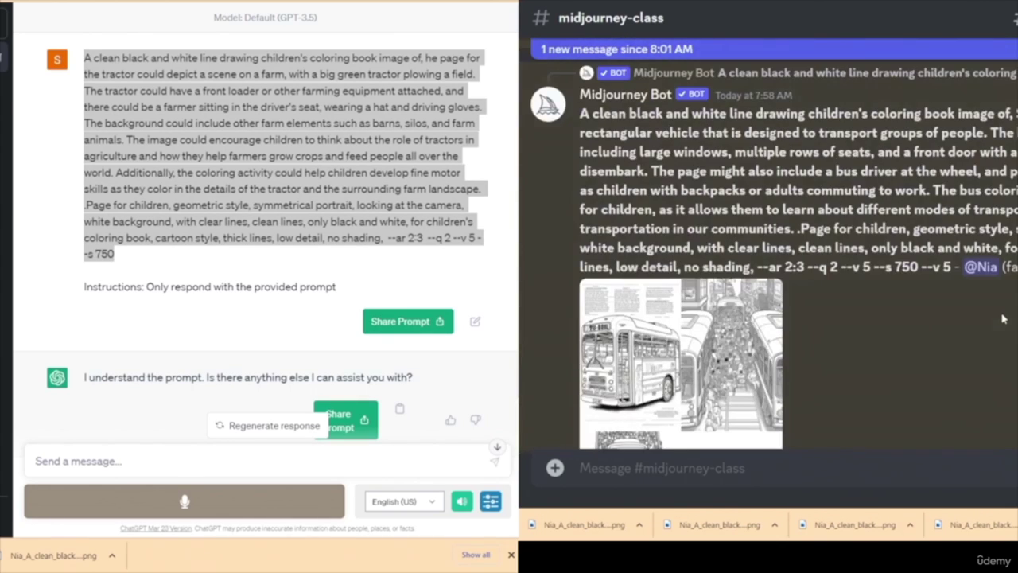
scroll(1002, 318, "down", 5)
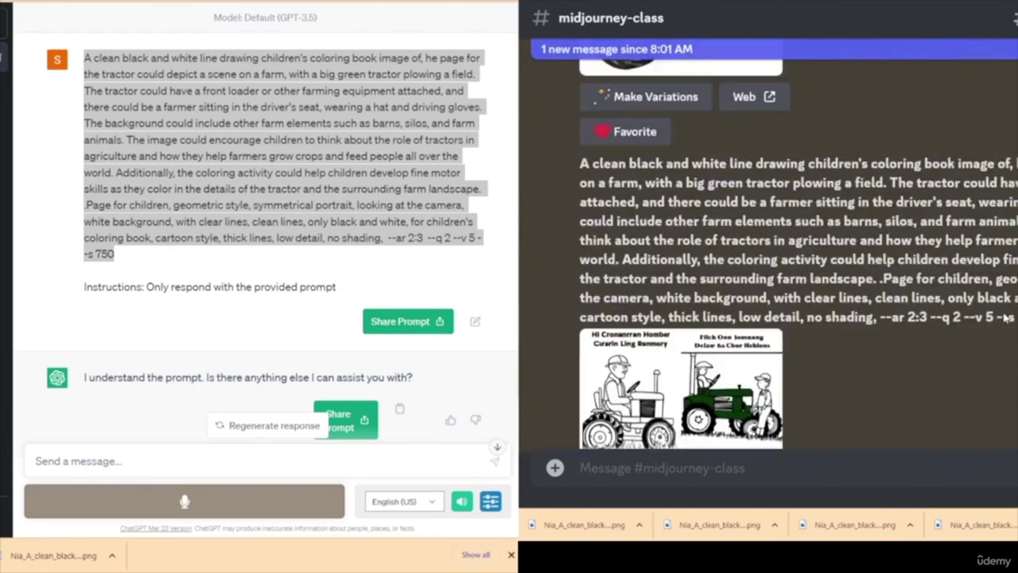
scroll(1005, 318, "up", 6)
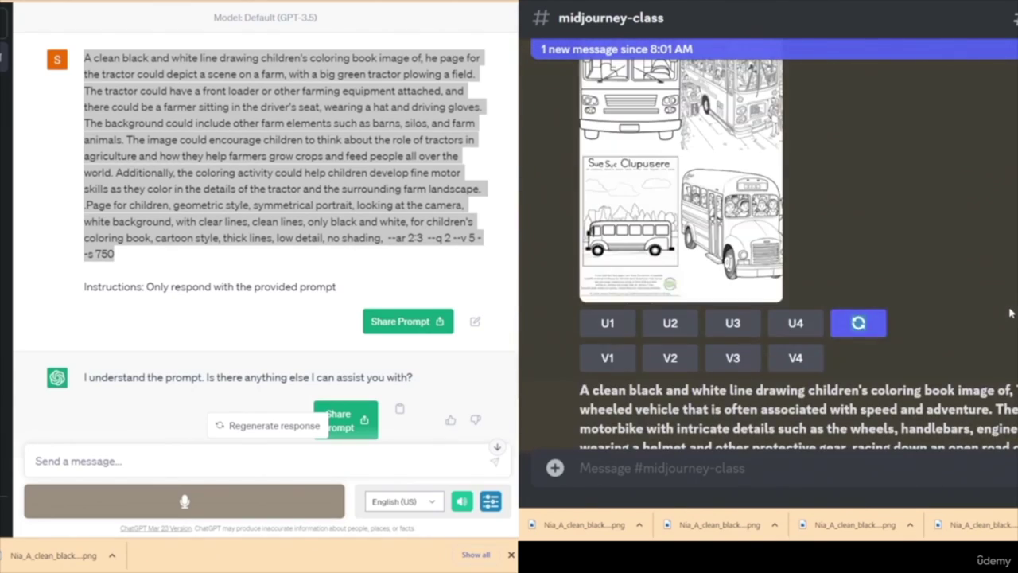
scroll(1012, 315, "down", 4)
scroll(1012, 315, "up", 3)
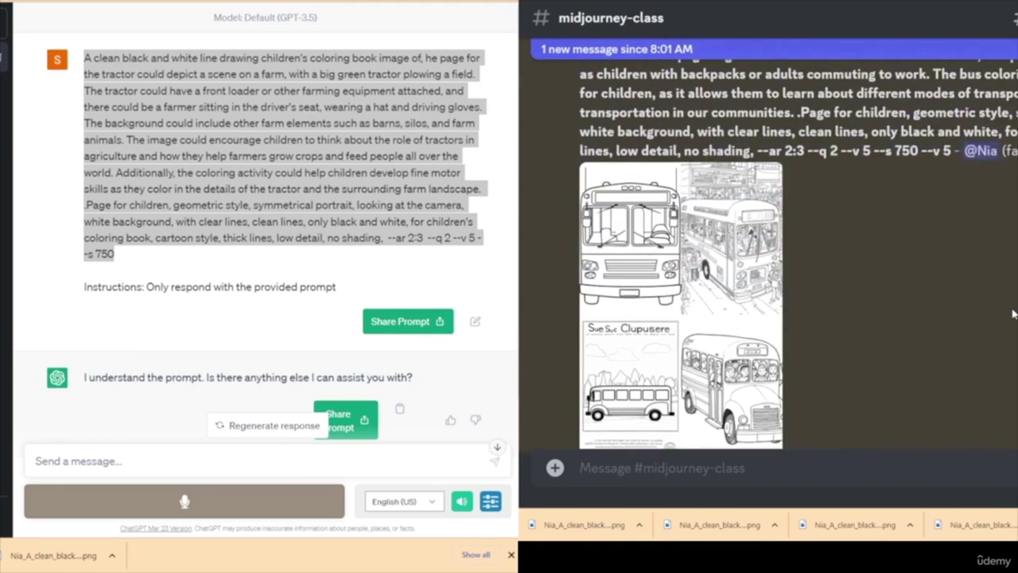
scroll(1012, 315, "down", 5)
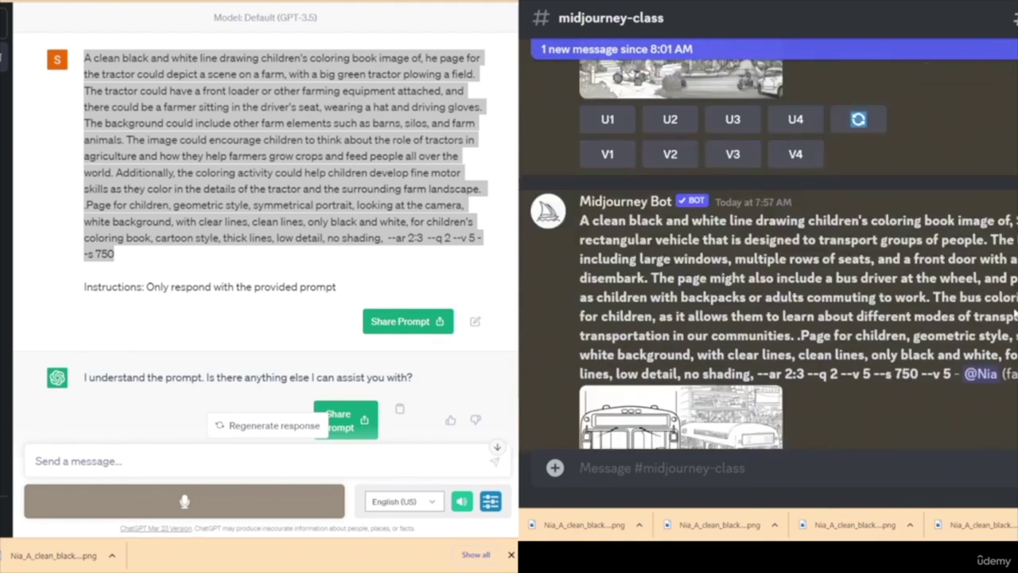
scroll(1009, 316, "down", 15)
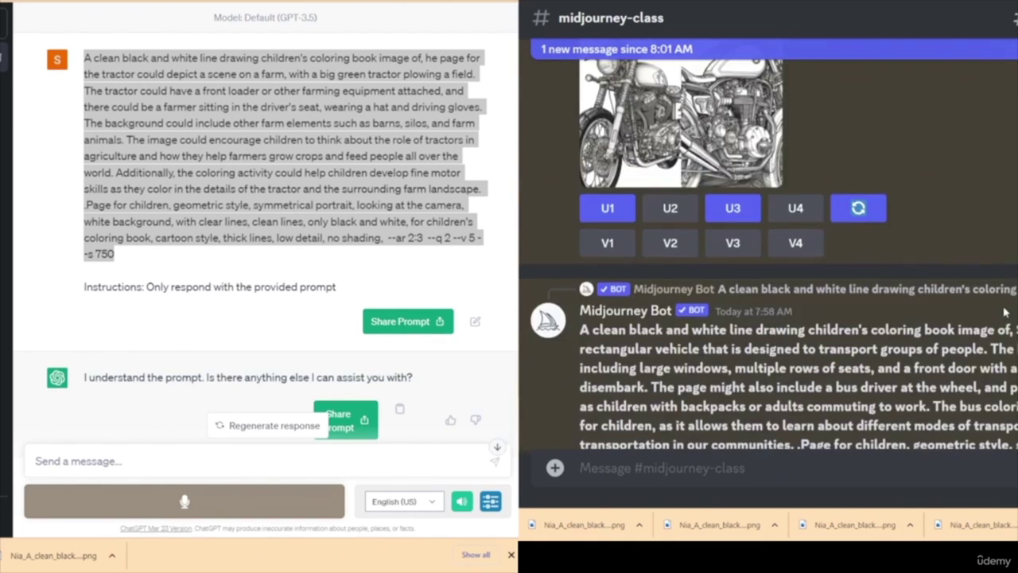
scroll(1005, 310, "down", 10)
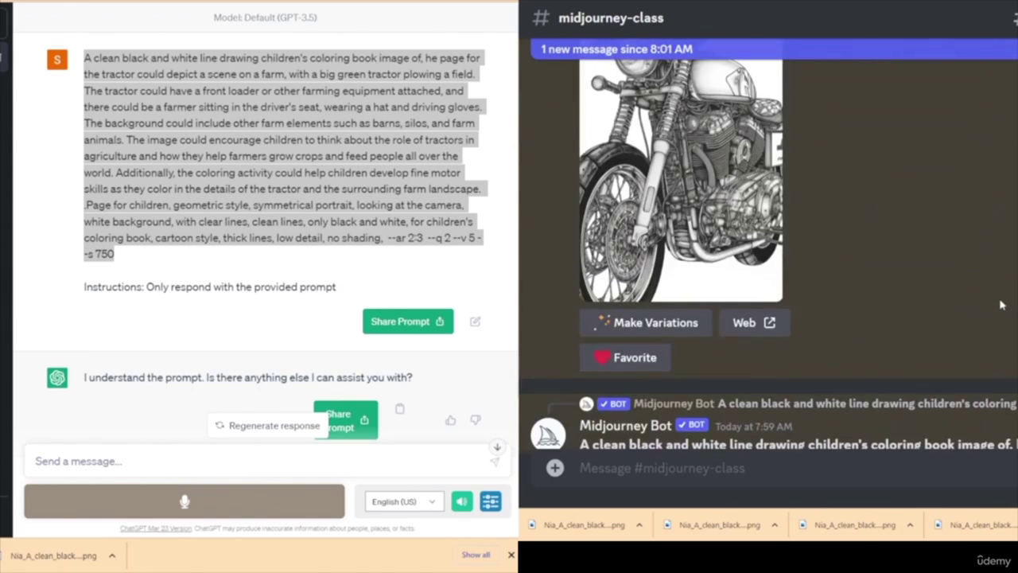
scroll(1000, 302, "down", 3)
scroll(1000, 301, "up", 5)
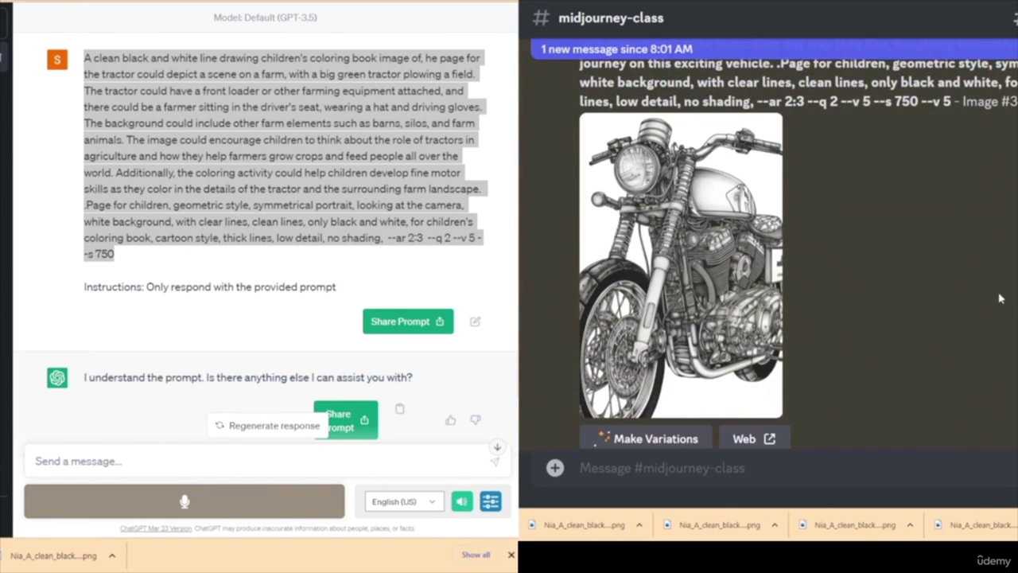
scroll(1001, 299, "down", 4)
scroll(999, 298, "up", 4)
left_click(720, 274)
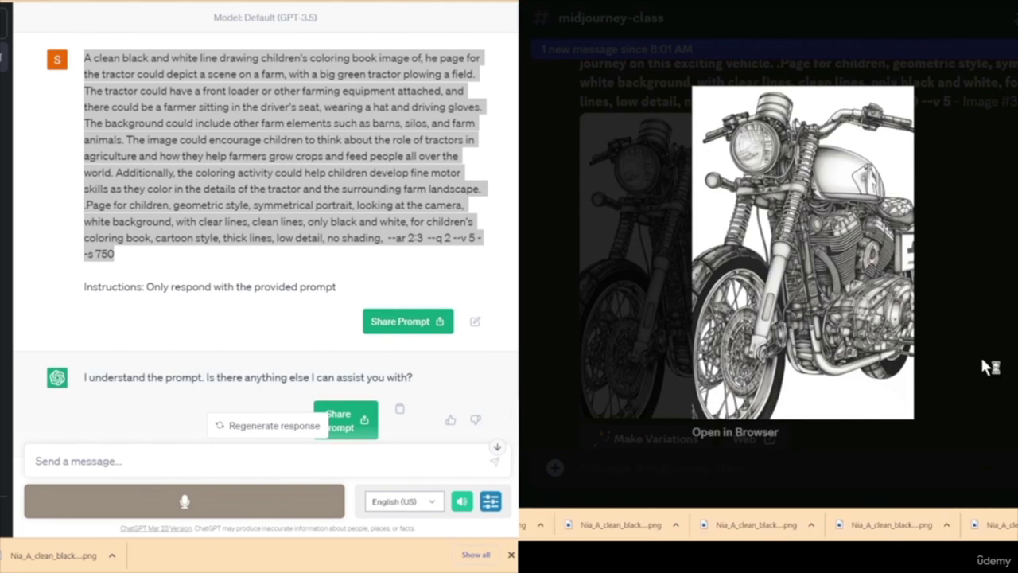
left_click(950, 327)
- Reroll the bus image grid once more for a fresh set
scroll(951, 326, "down", 3)
scroll(941, 321, "down", 5)
scroll(971, 335, "up", 2)
scroll(974, 338, "up", 4)
scroll(995, 334, "down", 10)
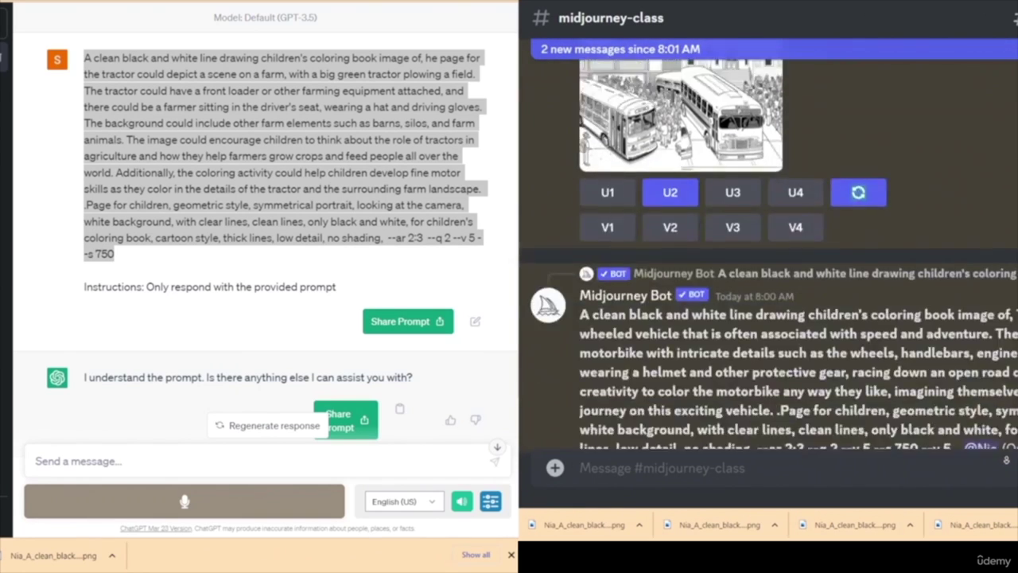
scroll(951, 301, "down", 10)
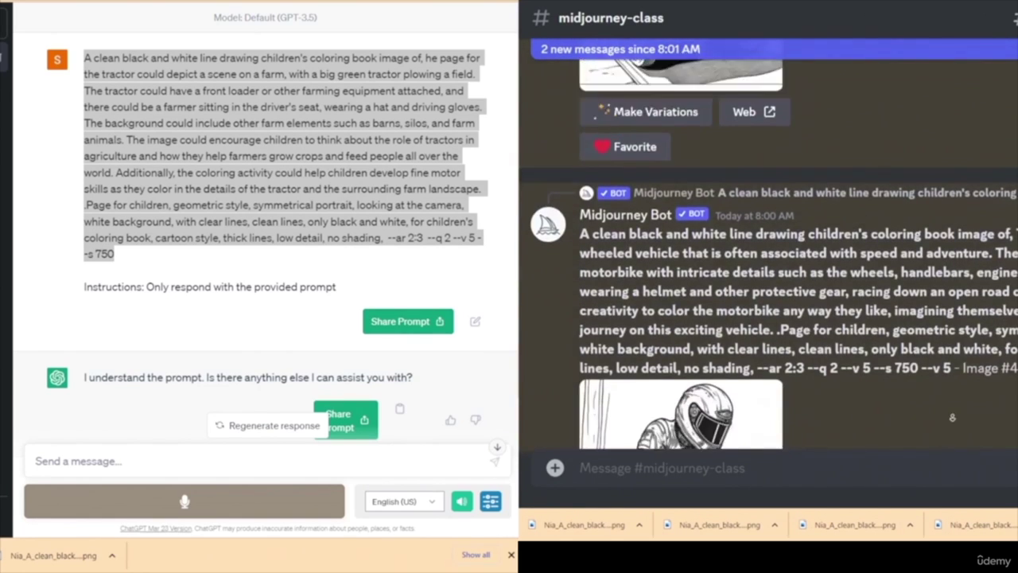
scroll(969, 430, "down", 5)
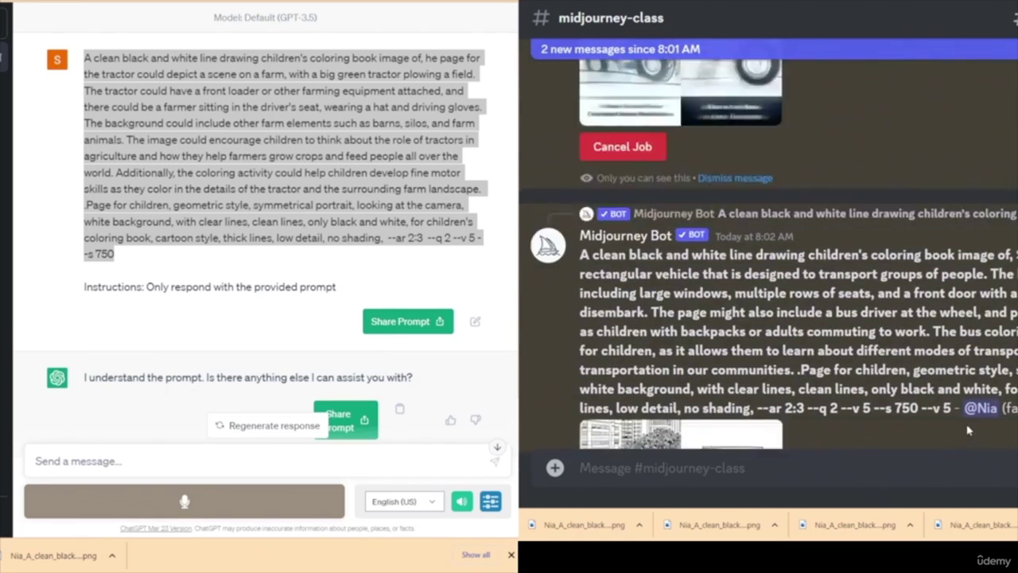
scroll(966, 404, "up", 3)
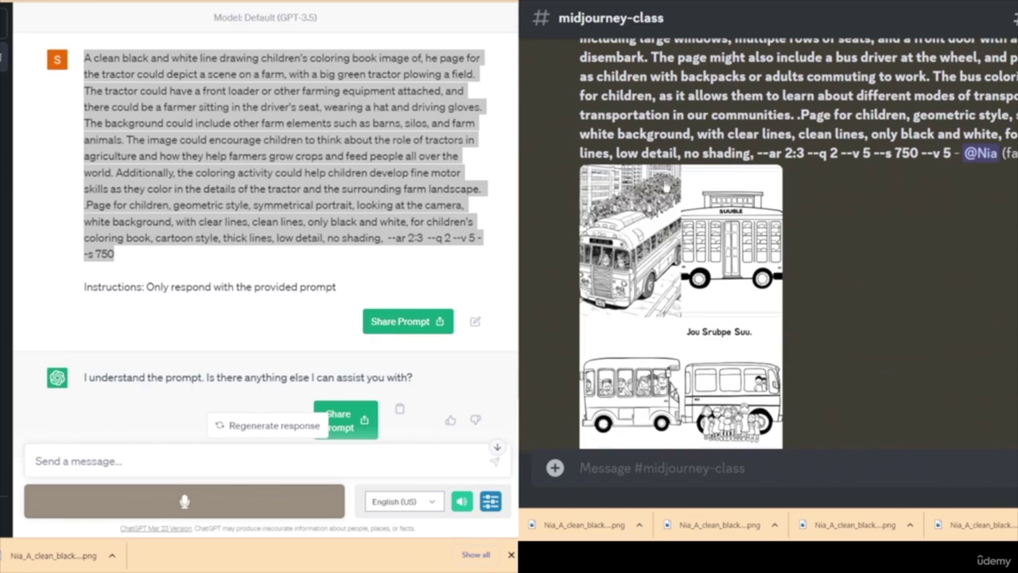
scroll(871, 257, "down", 3)
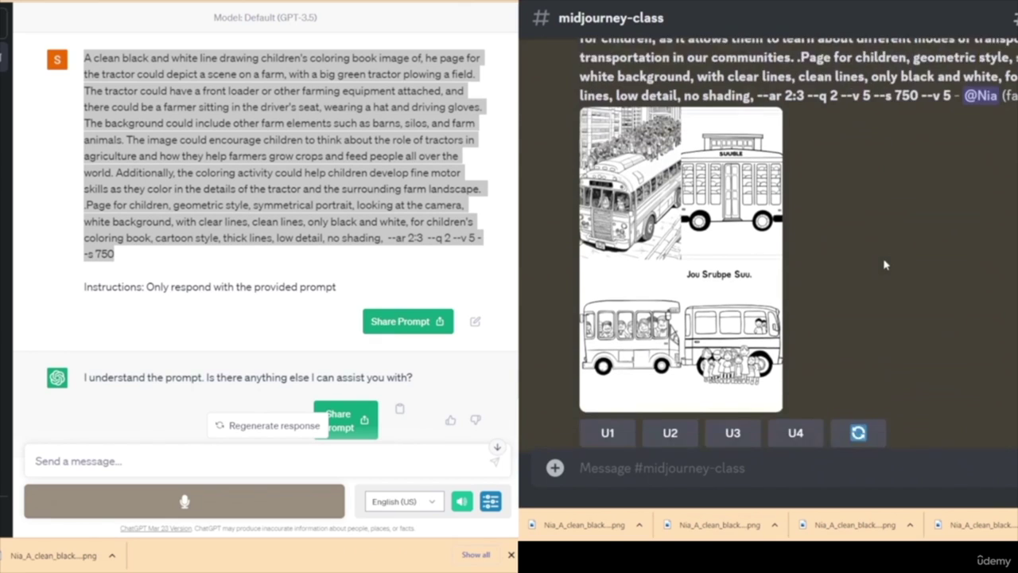
left_click(858, 374)
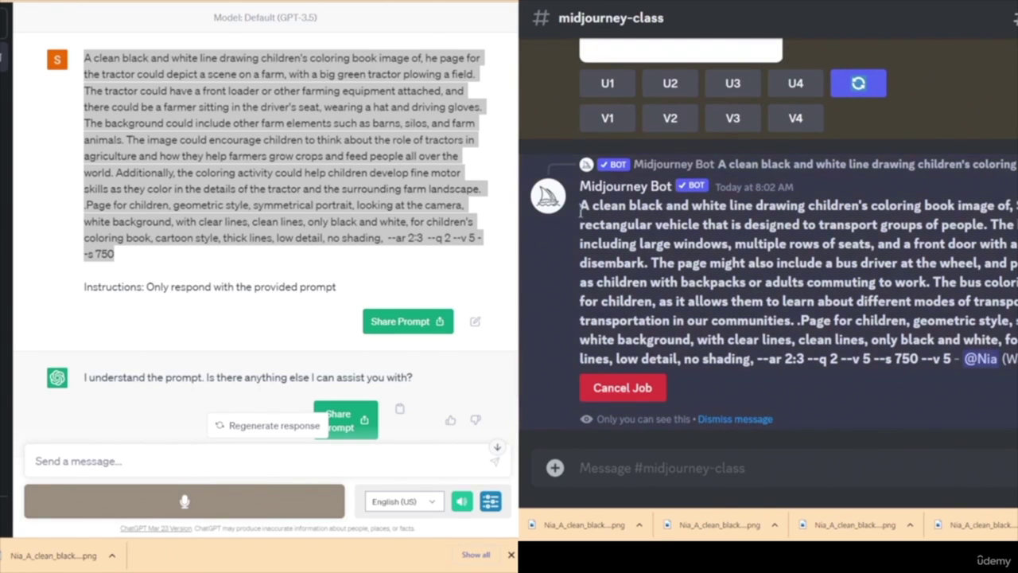
- Resubmit the bus prompt via /imagine with "children's" deleted
left_click_drag(581, 205, 932, 360)
key("ctrl+c")
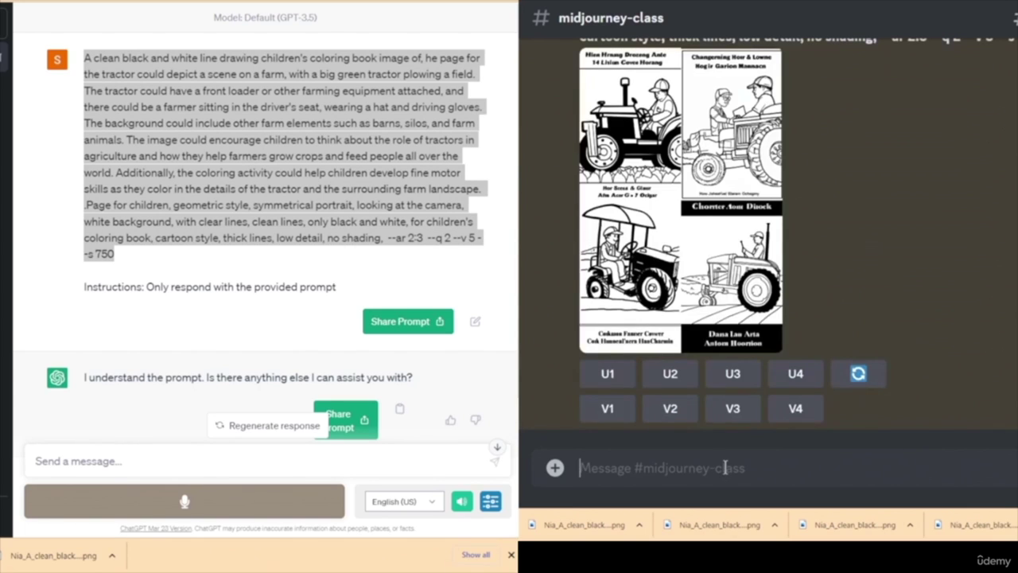
type("/imagine prompt")
key("Tab")
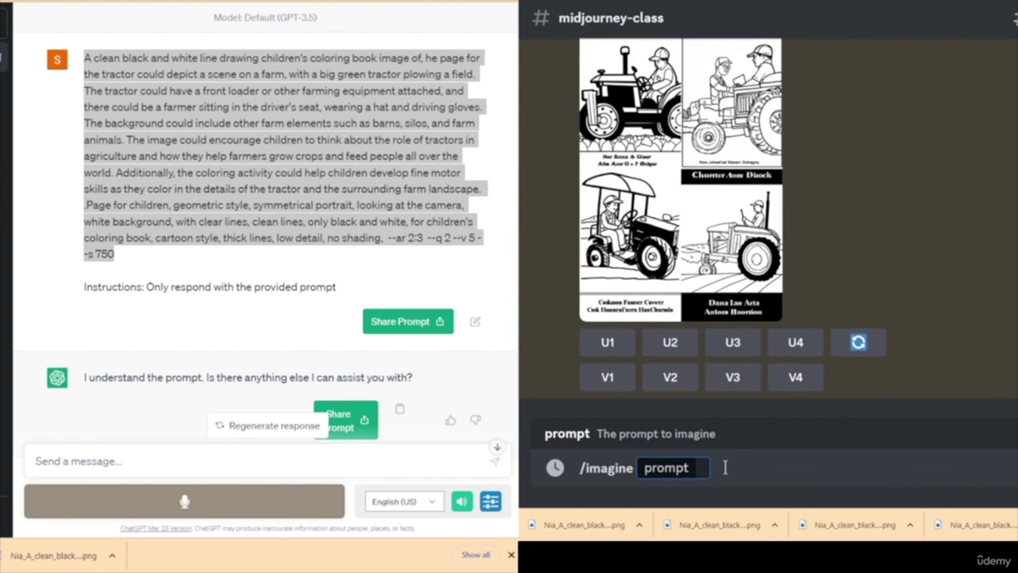
key("ctrl+v")
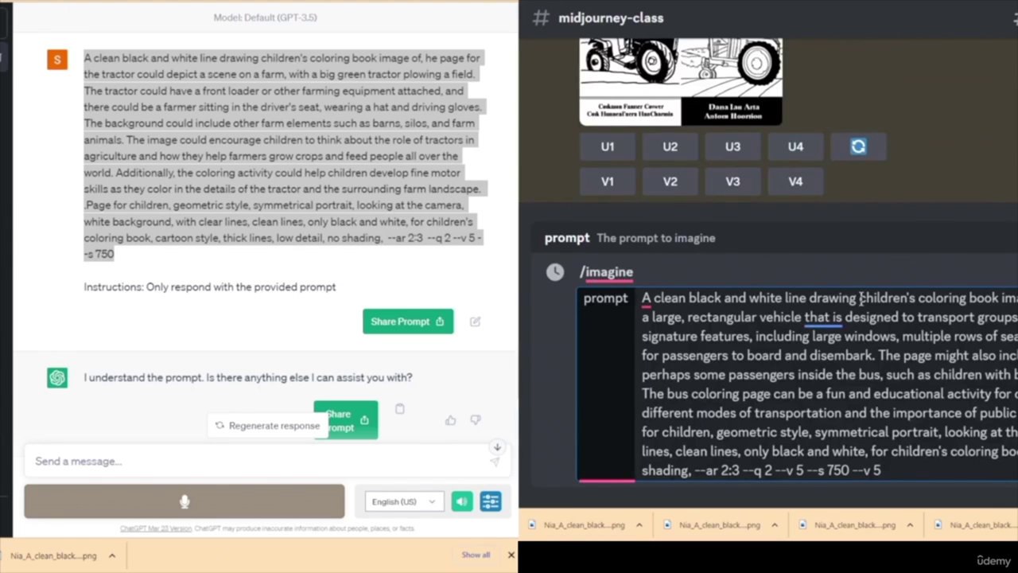
left_click_drag(860, 298, 923, 304)
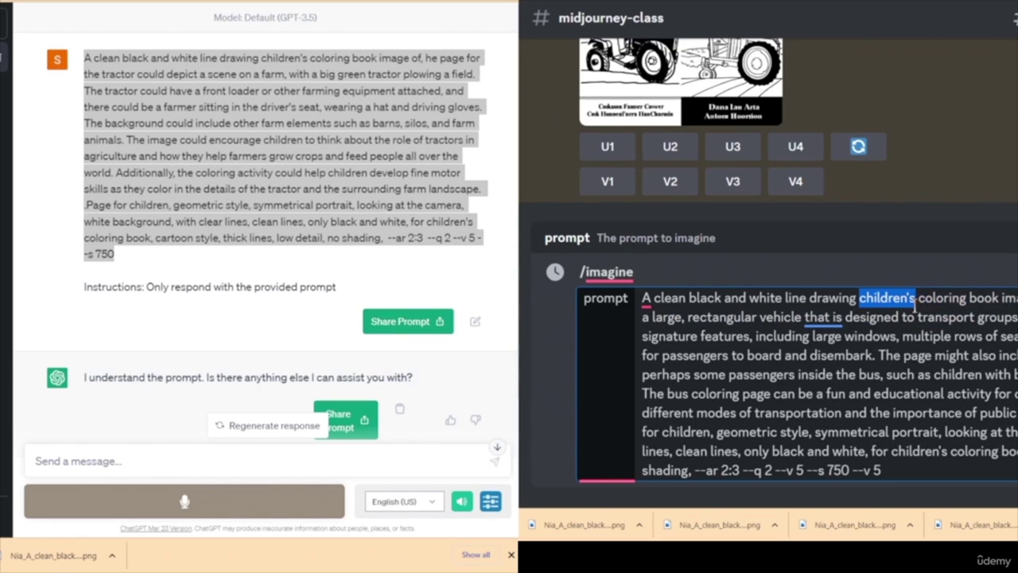
key("BackSpace")
key("BackSpace")
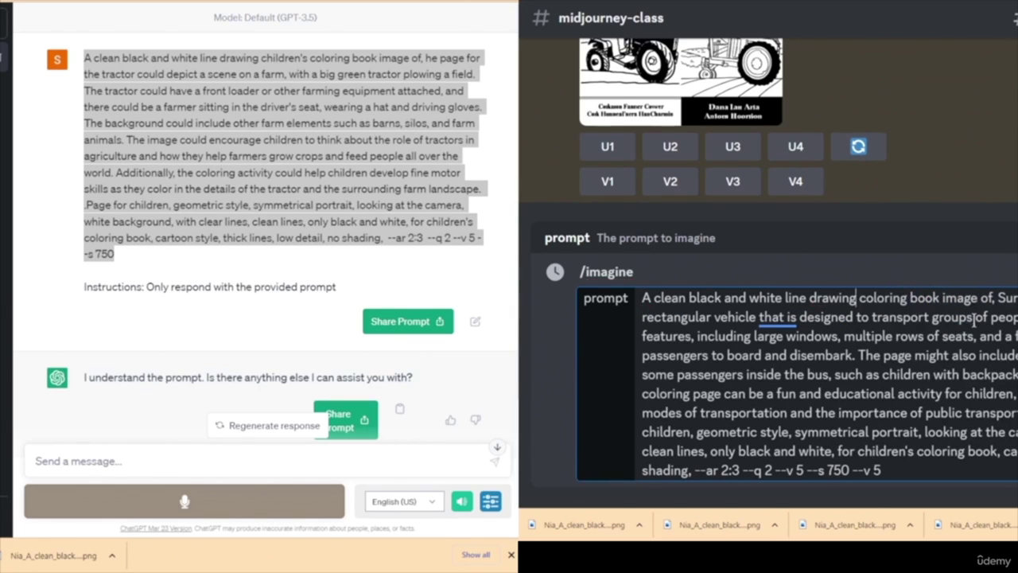
key("Return")
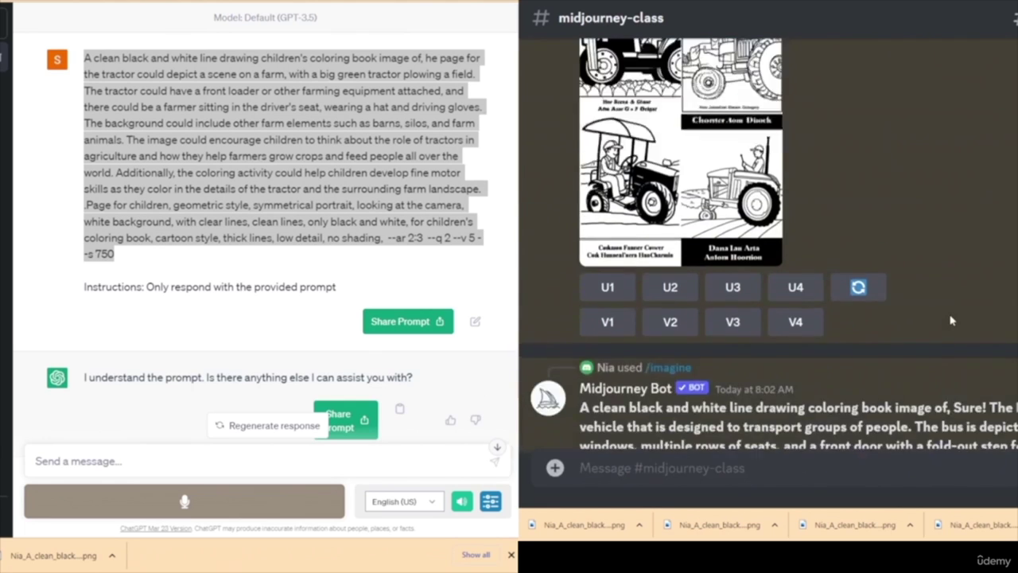
- Resubmit the tractor prompt with "children's" removed
scroll(915, 278, "up", 5)
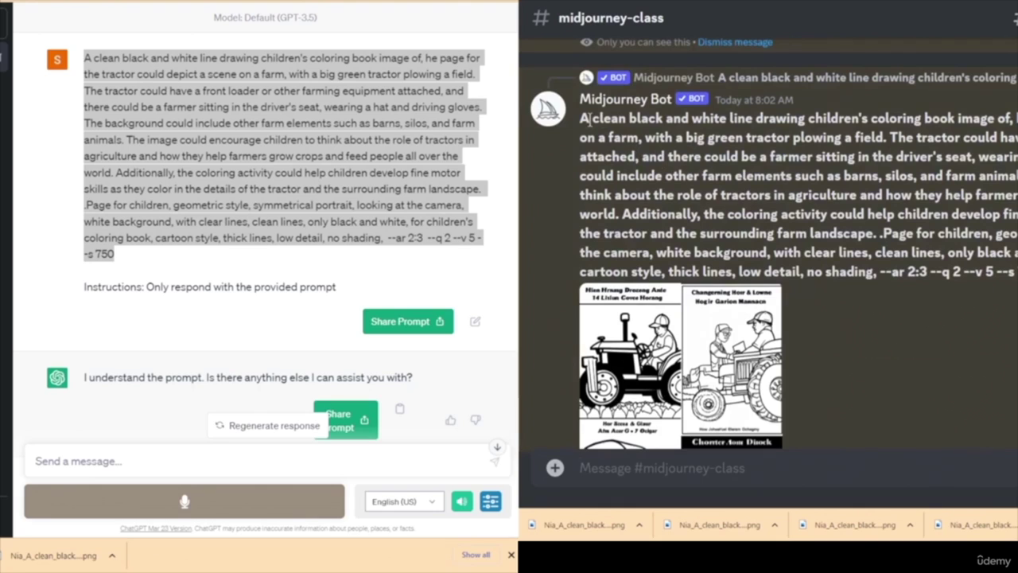
left_click_drag(586, 127, 957, 253)
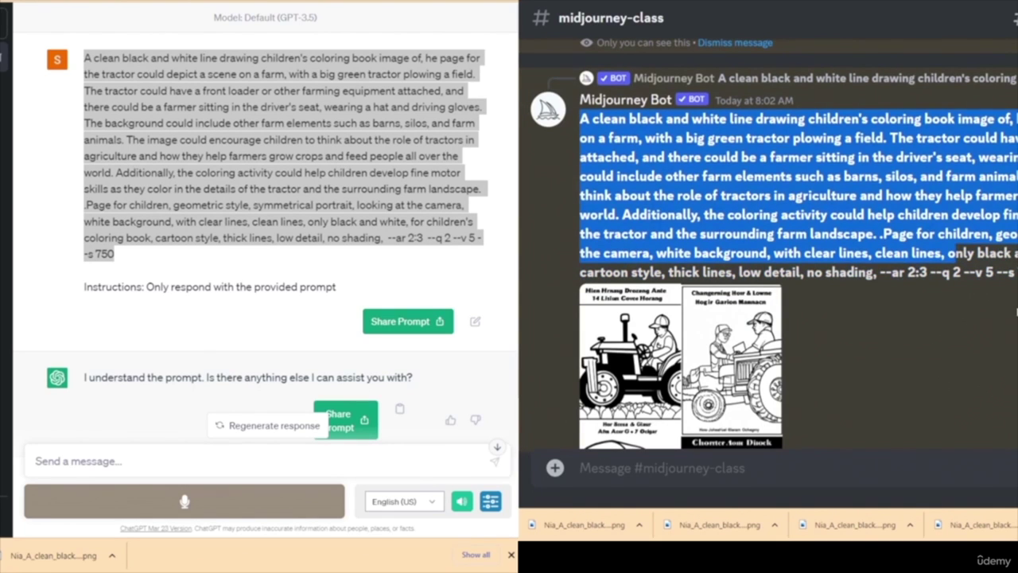
left_click(957, 253)
mouse_move(1010, 272)
left_mouse_down()
mouse_move(605, 156)
mouse_move(581, 119)
mouse_move(954, 239)
mouse_move(1017, 274)
left_mouse_up()
left_click(581, 119)
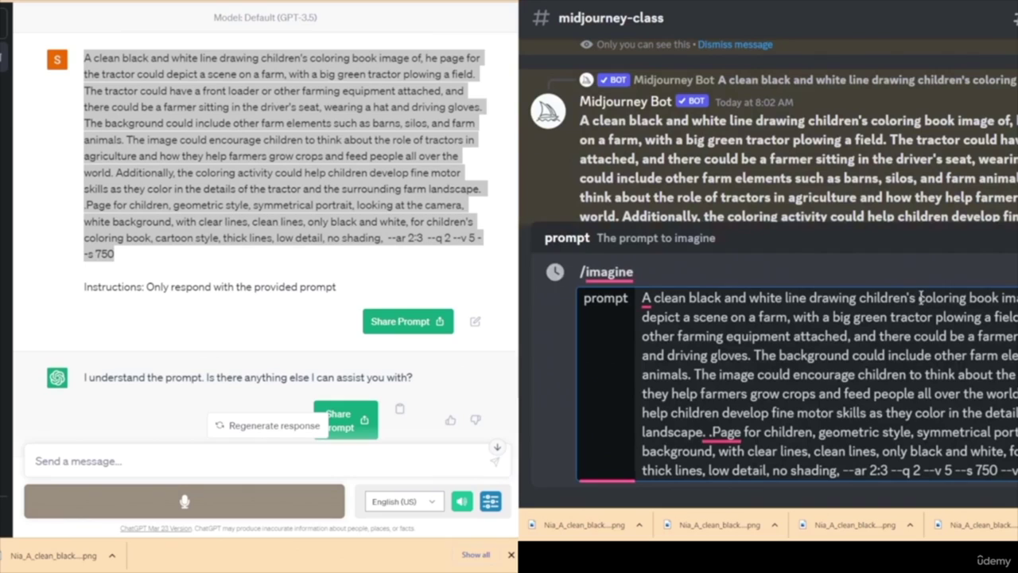
left_click_drag(920, 297, 872, 300)
key("BackSpace")
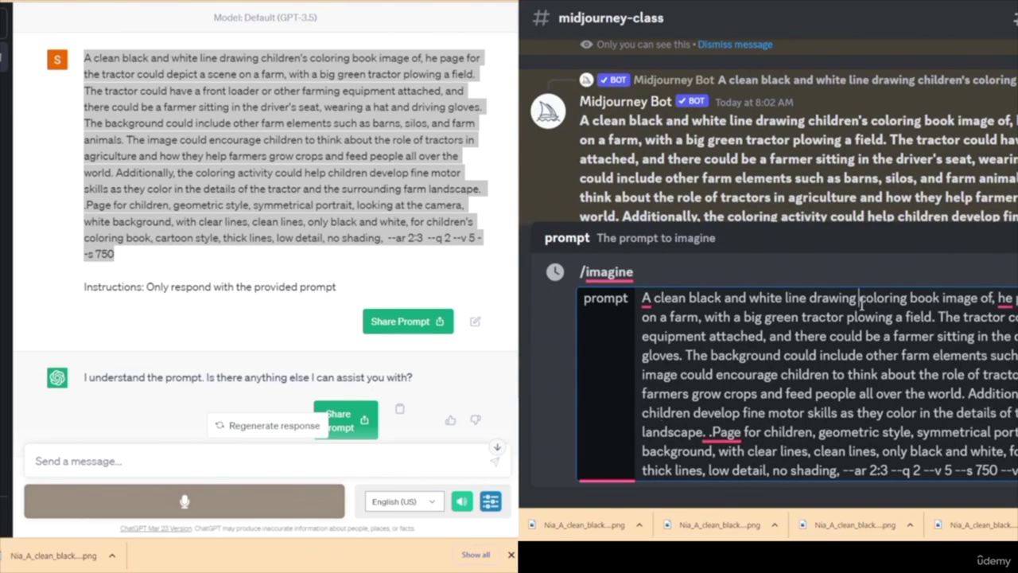
key("Return")
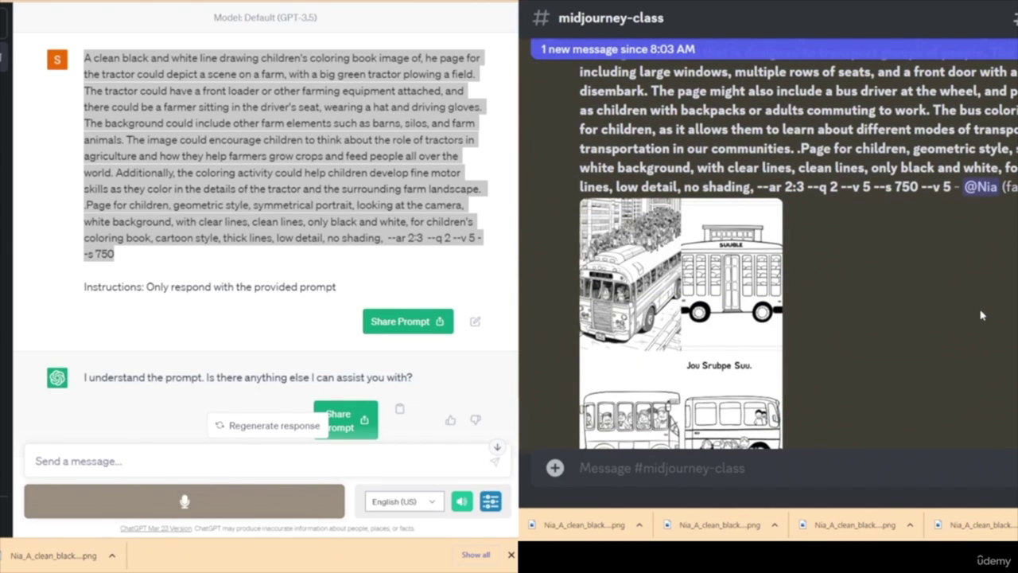
- Scroll back and forth through the Midjourney channel reviewing the latest grids
scroll(941, 279, "up", 5)
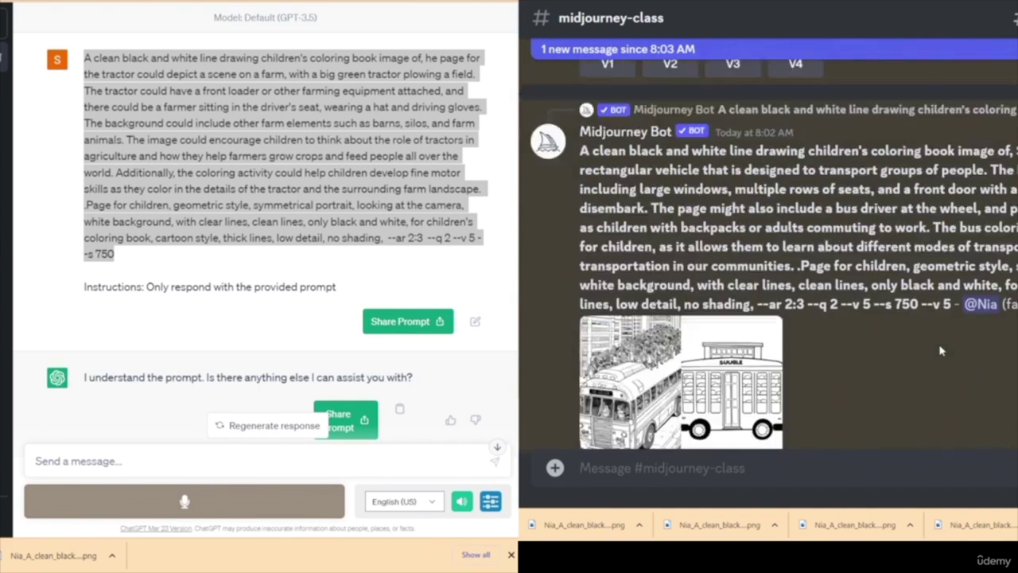
scroll(944, 366, "down", 3)
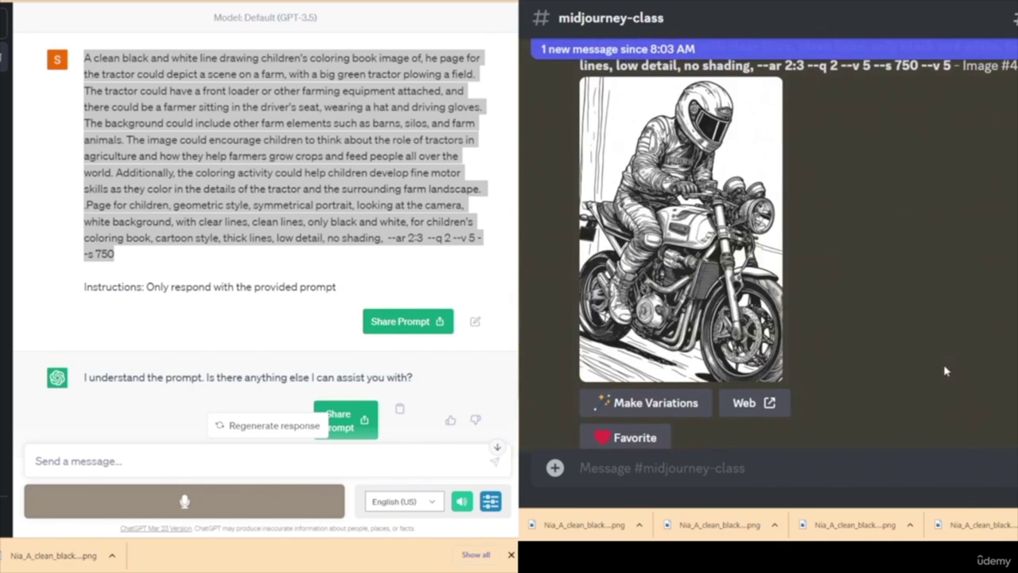
scroll(935, 368, "up", 5)
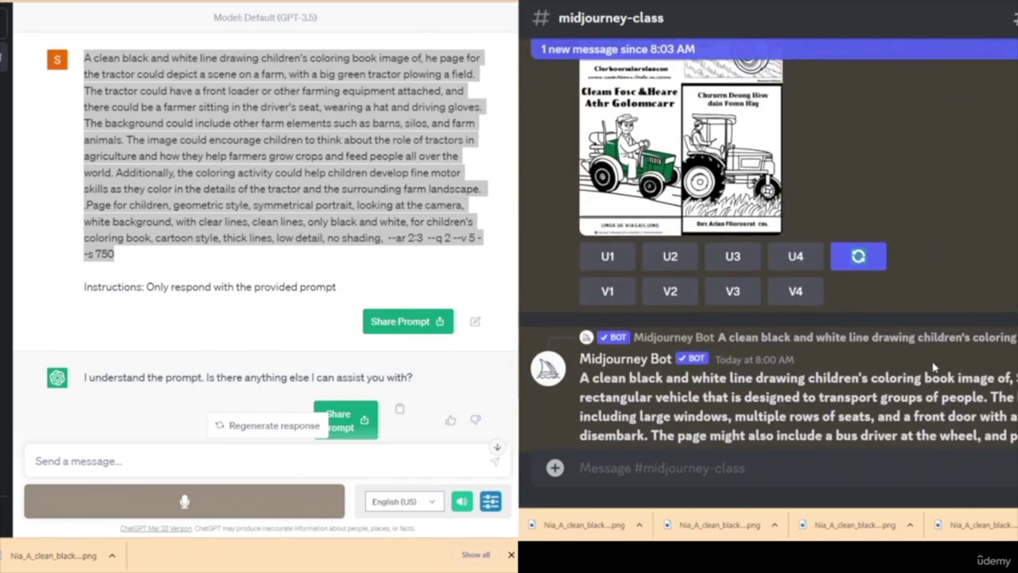
scroll(935, 368, "up", 3)
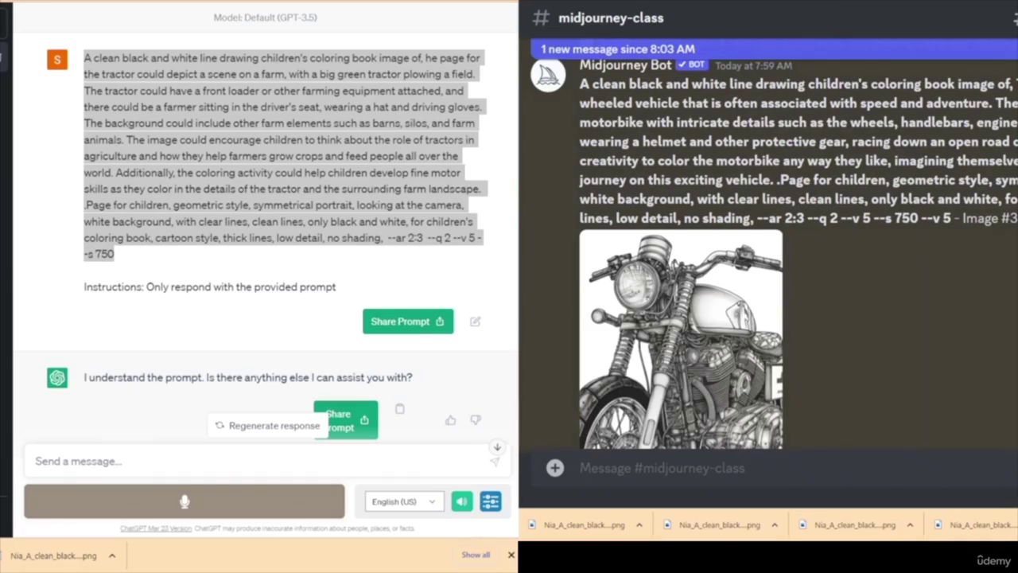
scroll(769, 250, "down", 5)
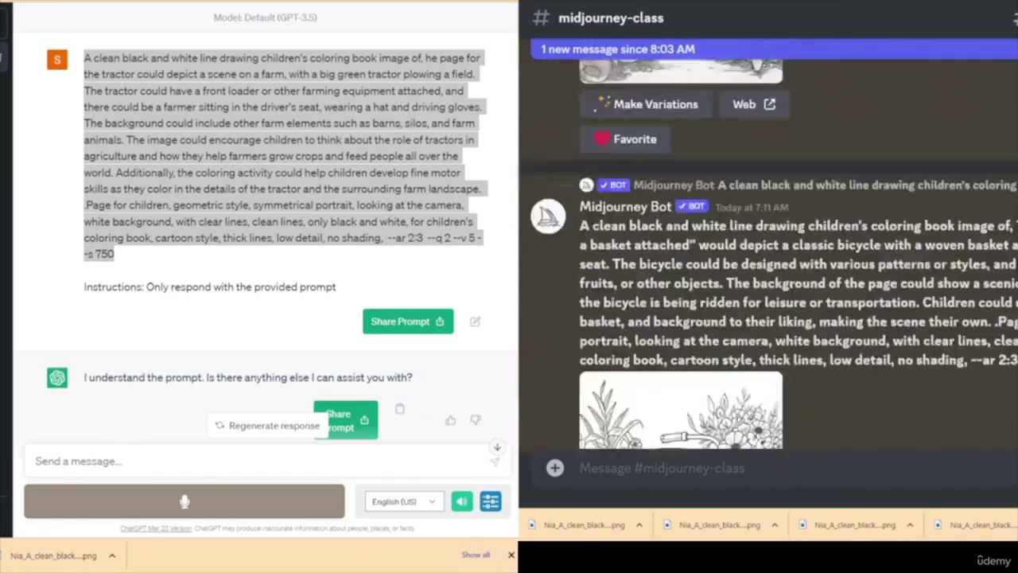
scroll(769, 250, "up", 2)
scroll(769, 250, "down", 10)
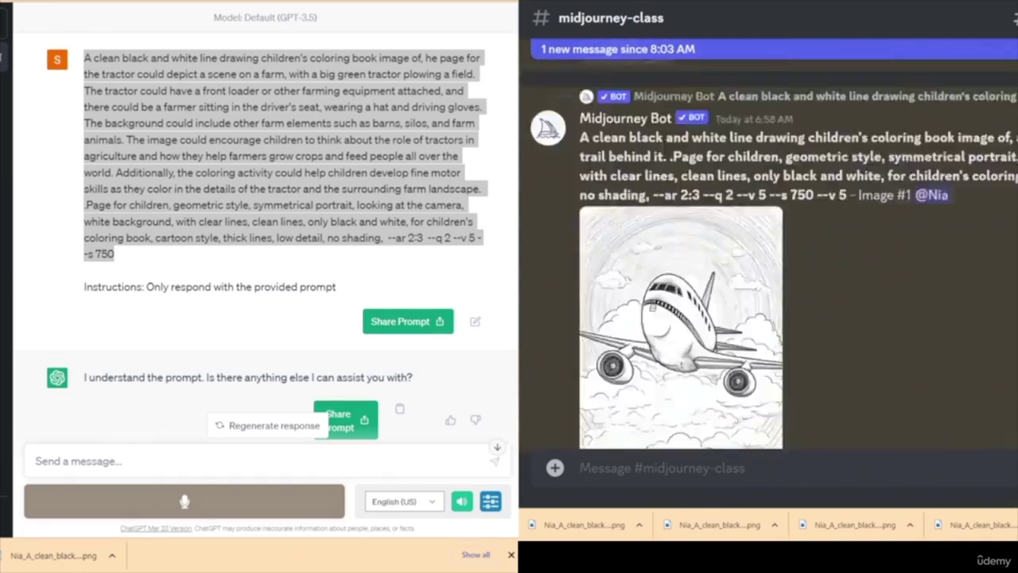
scroll(769, 250, "up", 3)
scroll(768, 250, "down", 2)
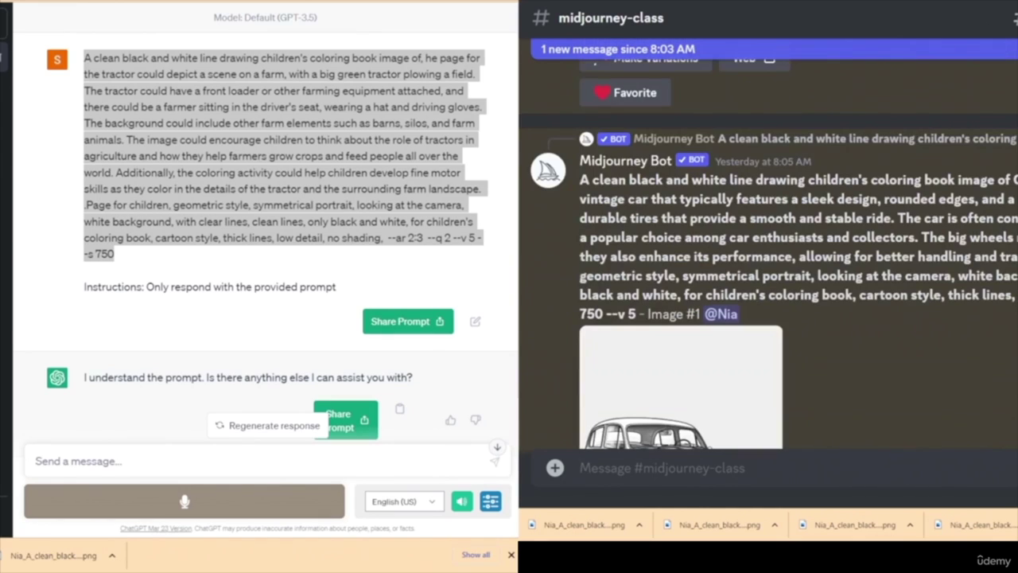
scroll(768, 250, "down", 3)
scroll(768, 249, "up", 5)
scroll(768, 250, "down", 1)
scroll(768, 249, "down", 4)
scroll(769, 250, "up", 2)
scroll(769, 250, "down", 2)
scroll(768, 250, "up", 4)
scroll(769, 250, "down", 3)
scroll(769, 250, "up", 1)
scroll(768, 249, "up", 1)
scroll(768, 250, "down", 3)
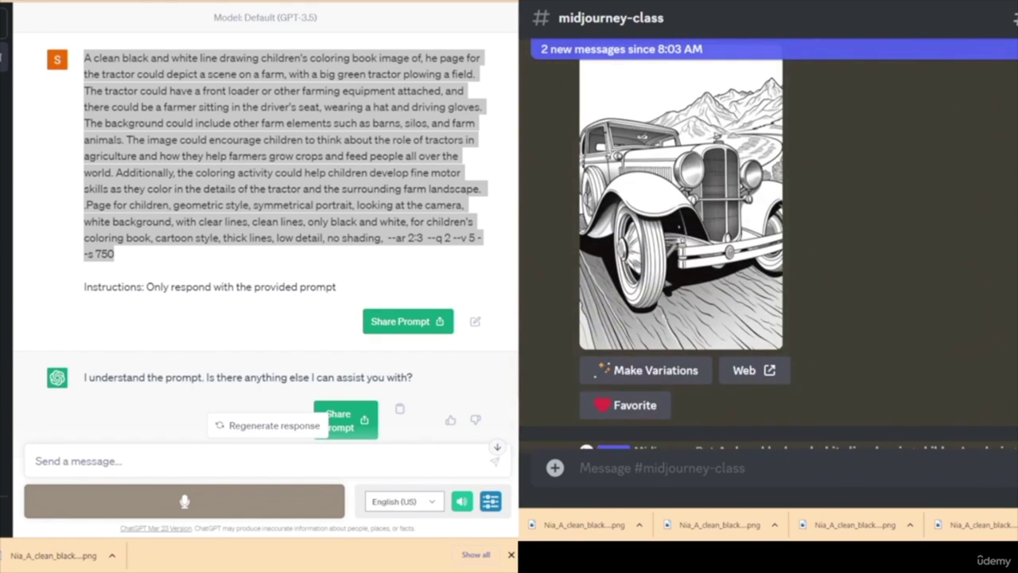
scroll(769, 249, "up", 2)
- View the vintage car image enlarged, then scroll to the school-bus grid
left_click(769, 250)
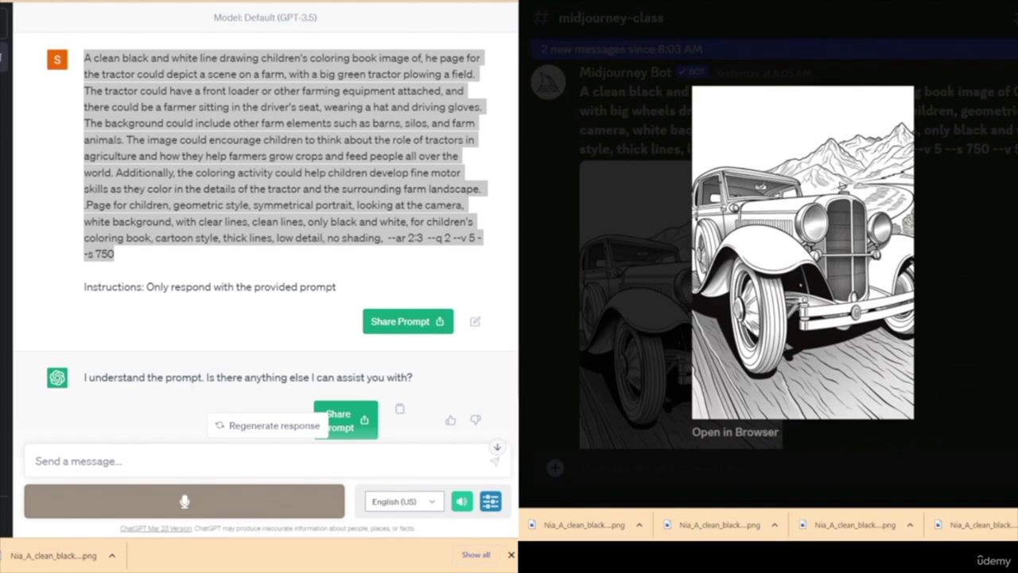
left_click(1010, 311)
scroll(1010, 311, "up", 2)
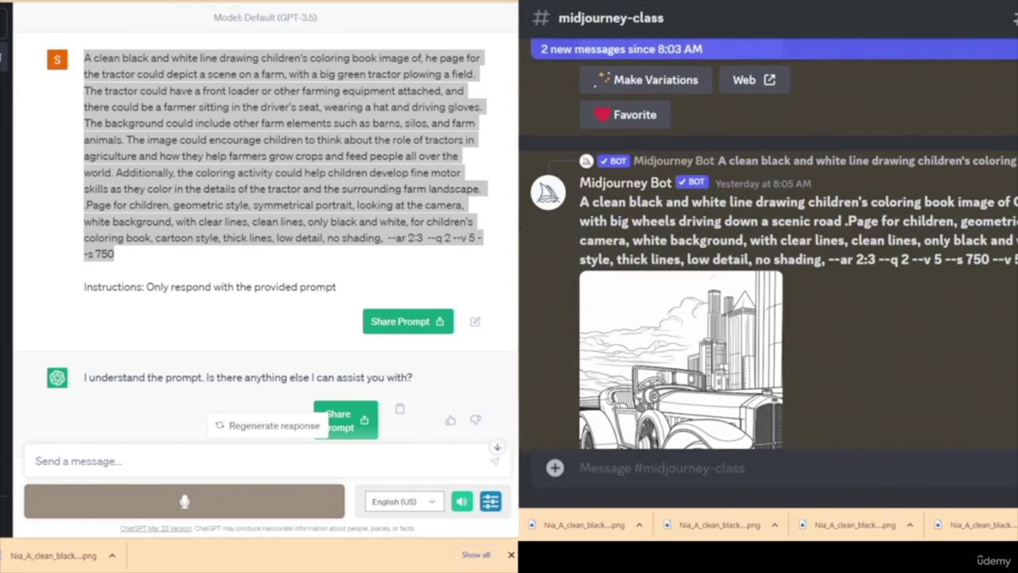
scroll(768, 250, "down", 6)
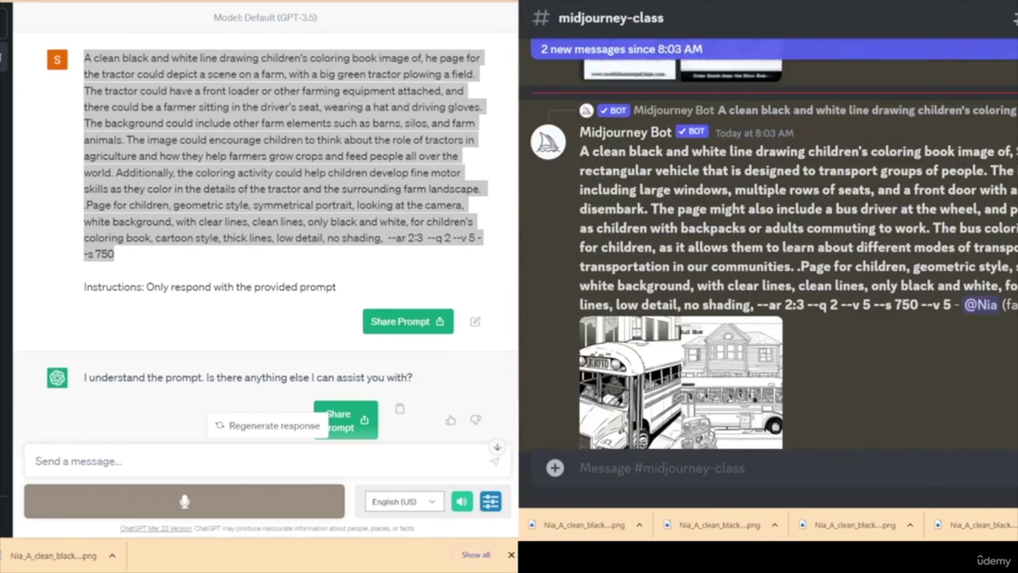
scroll(1012, 357, "down", 4)
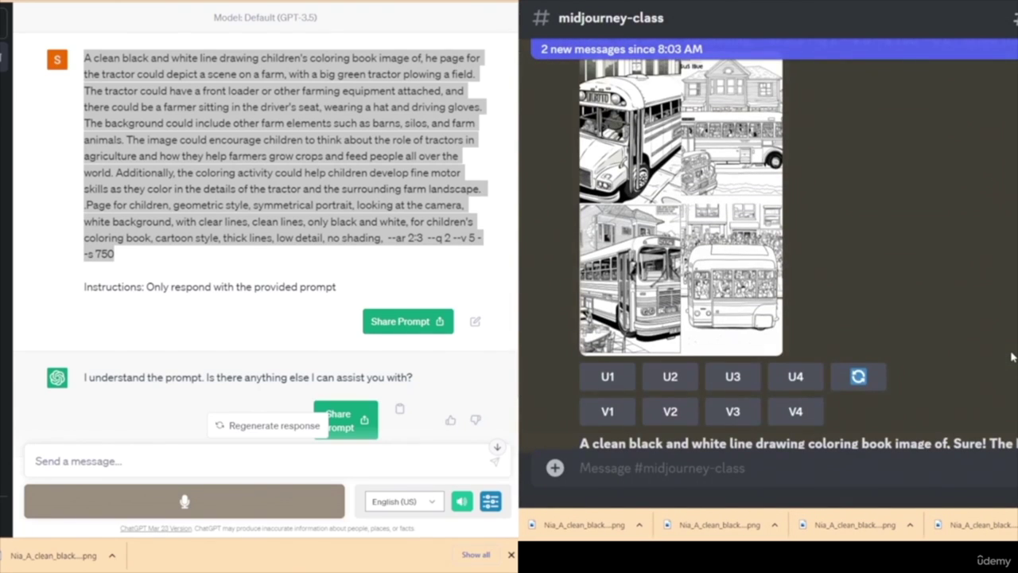
scroll(1012, 357, "up", 1)
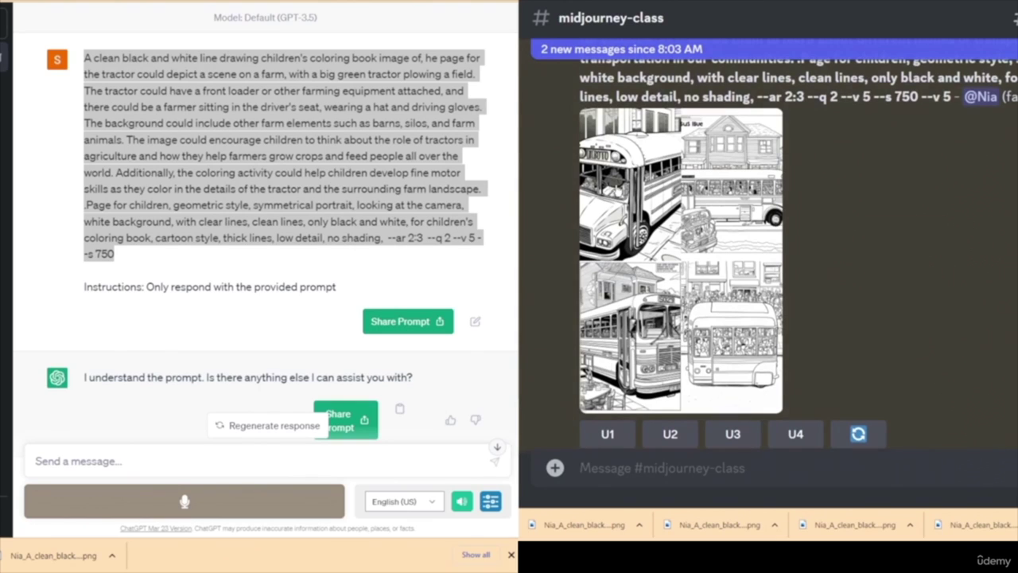
- Upscale the first and third school-bus coloring pages with U1 and U3
left_click(608, 434)
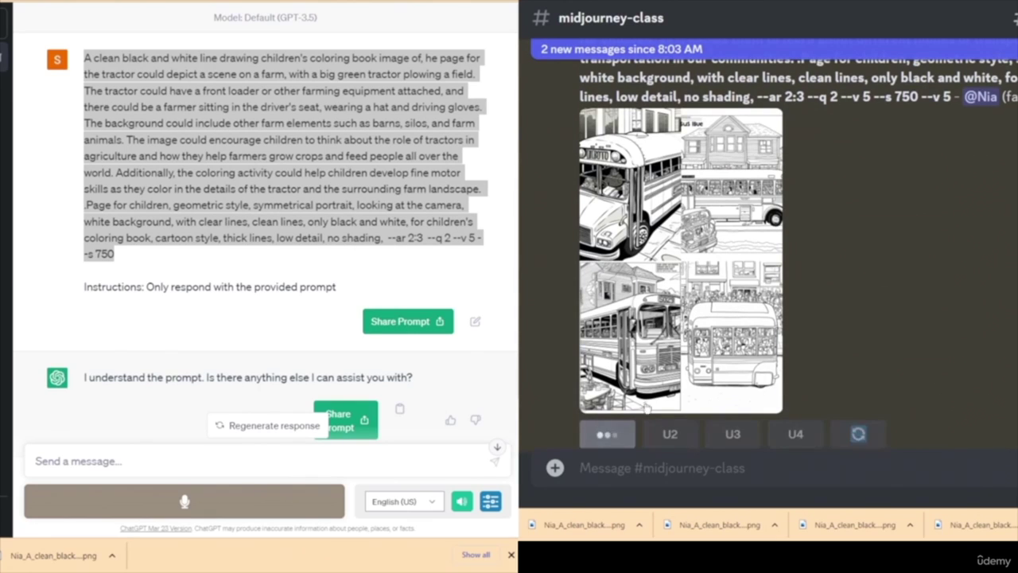
left_click(736, 434)
scroll(948, 335, "down", 5)
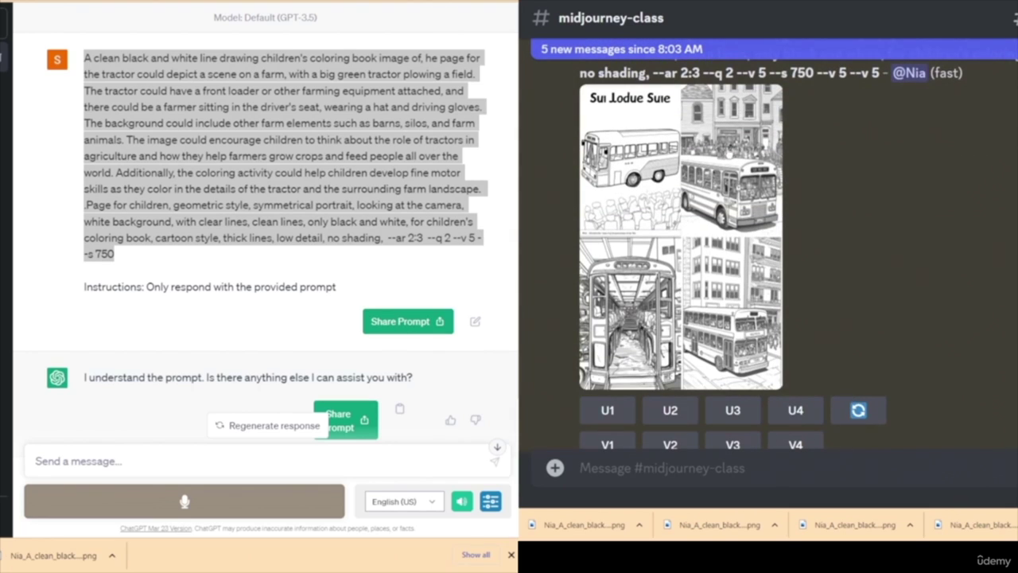
scroll(872, 317, "up", 8)
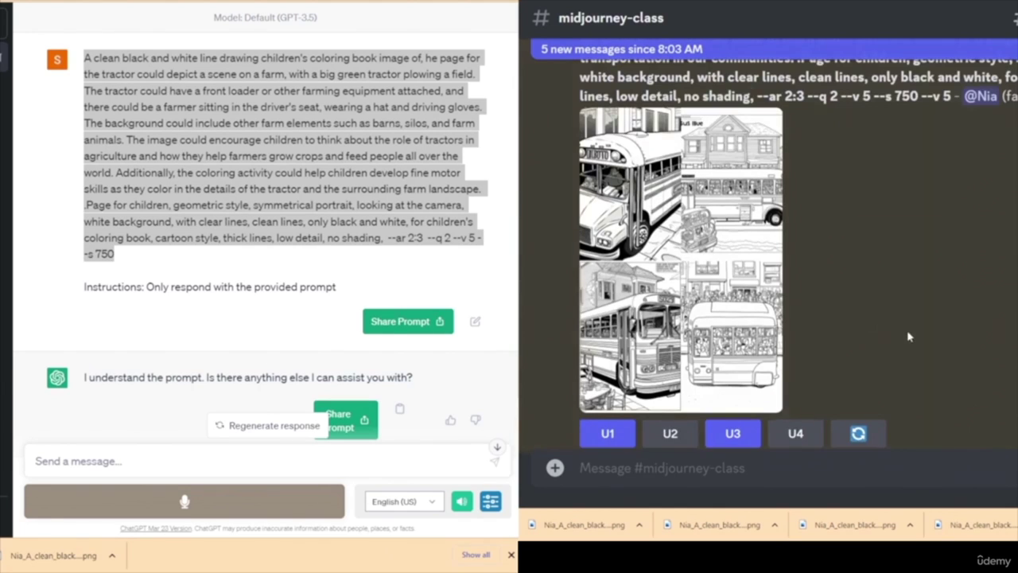
scroll(954, 321, "down", 8)
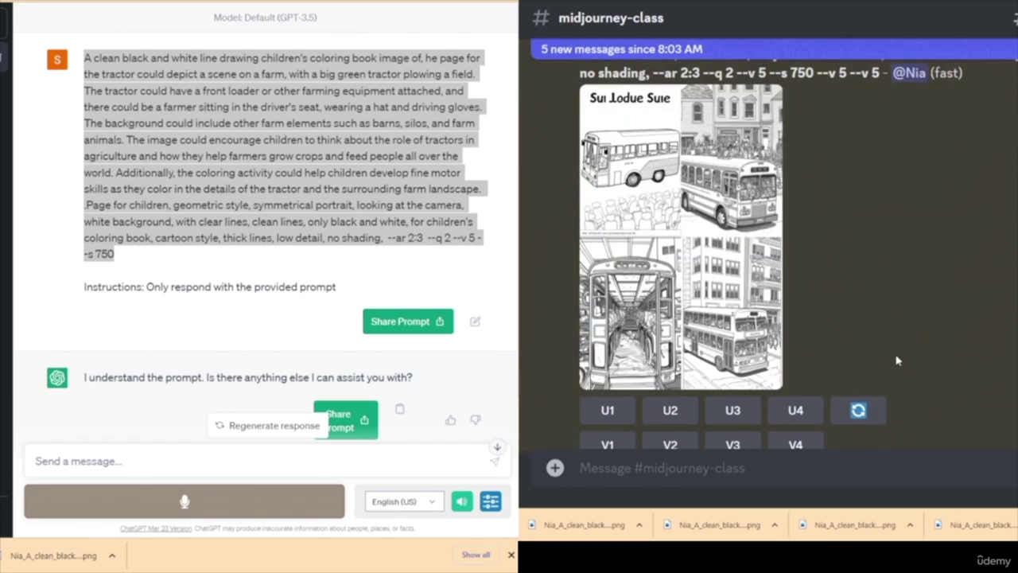
scroll(824, 351, "up", 3)
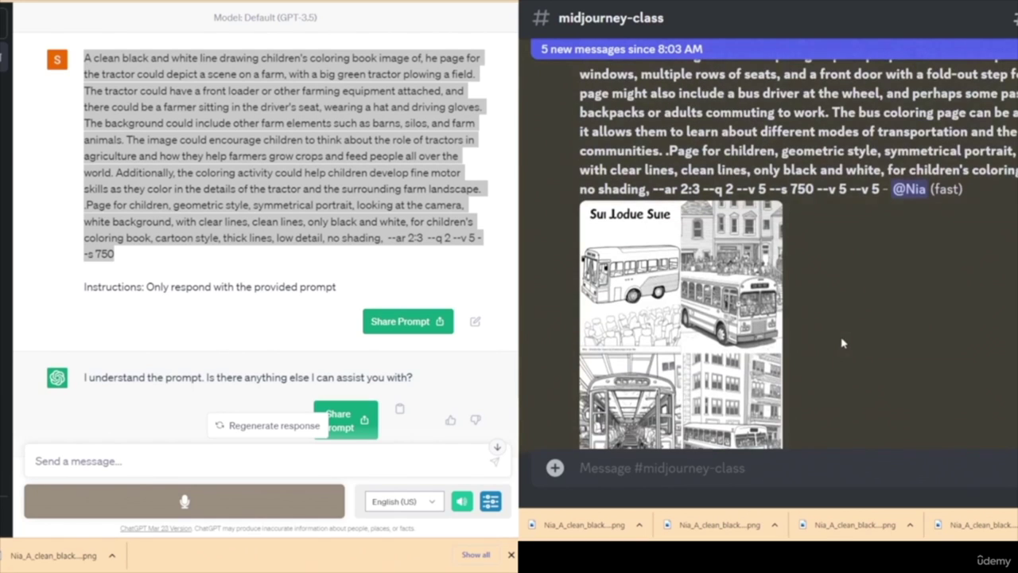
scroll(883, 338, "down", 6)
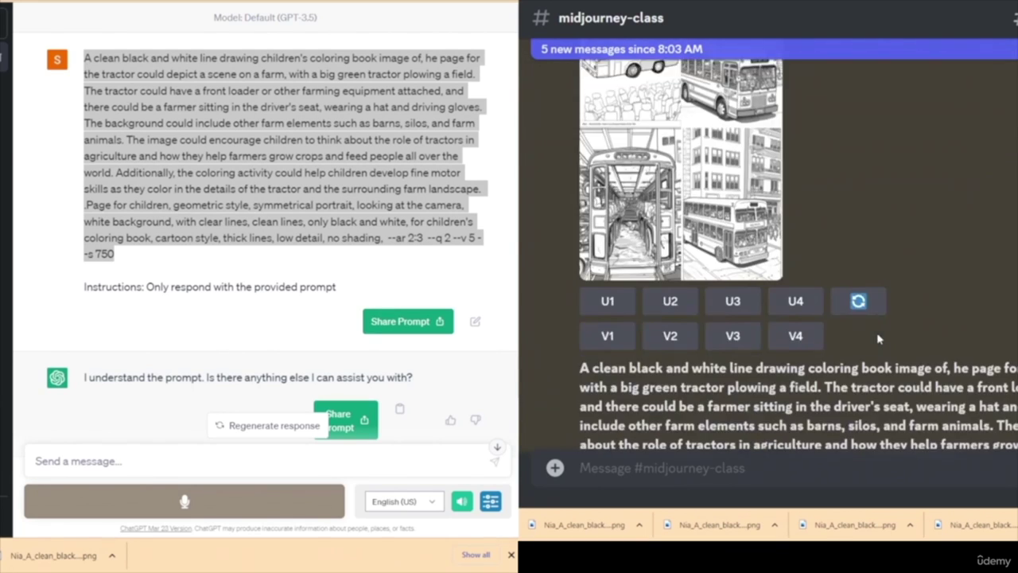
scroll(934, 276, "down", 10)
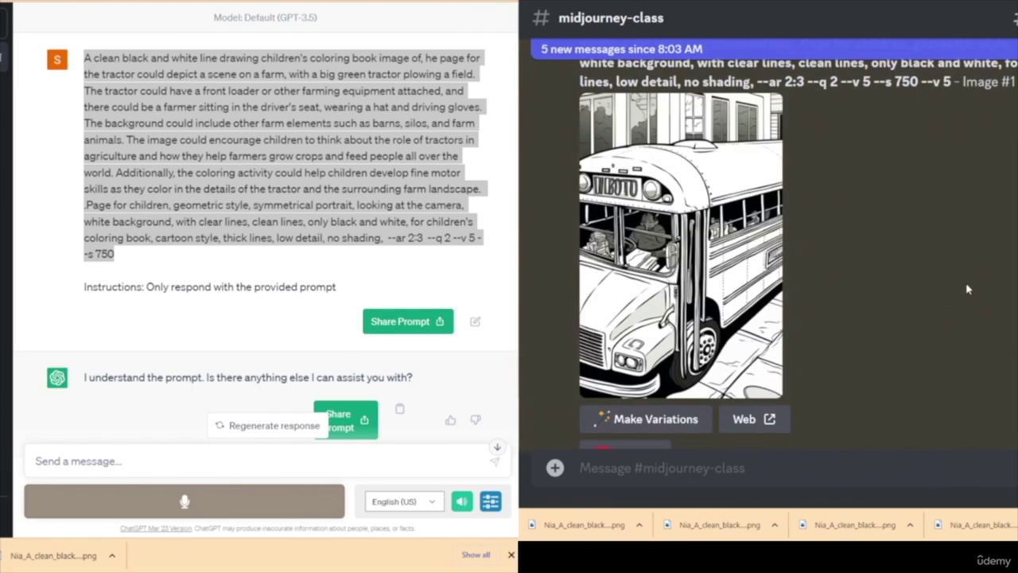
- Preview both upscaled school-bus images full size, then close them
left_click(706, 227)
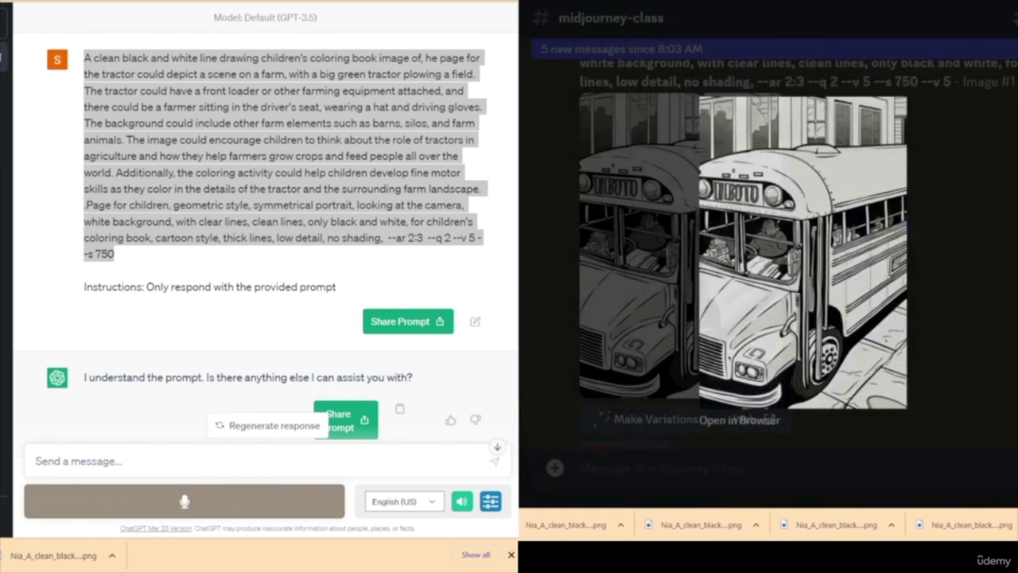
left_click(980, 305)
scroll(979, 305, "down", 5)
scroll(980, 300, "up", 1)
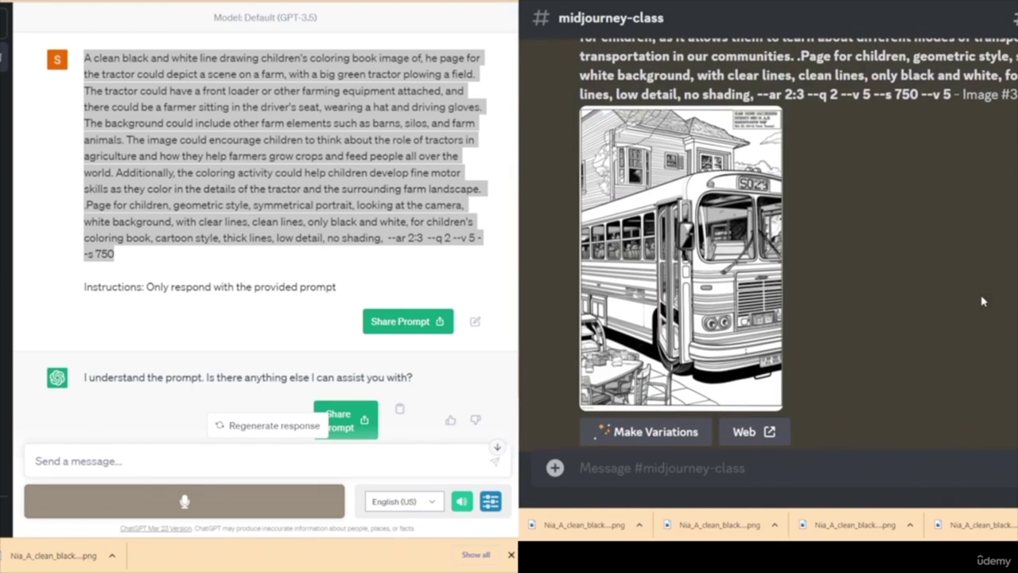
left_click(684, 255)
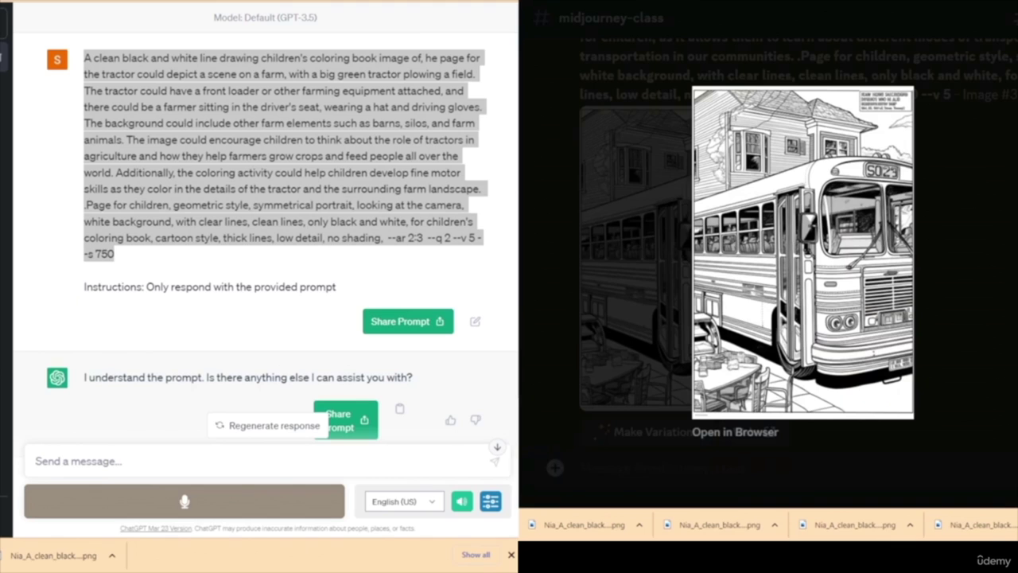
left_click(932, 342)
- Scroll through the channel results and paste the tractor prompt into a new message
scroll(932, 290, "down", 1)
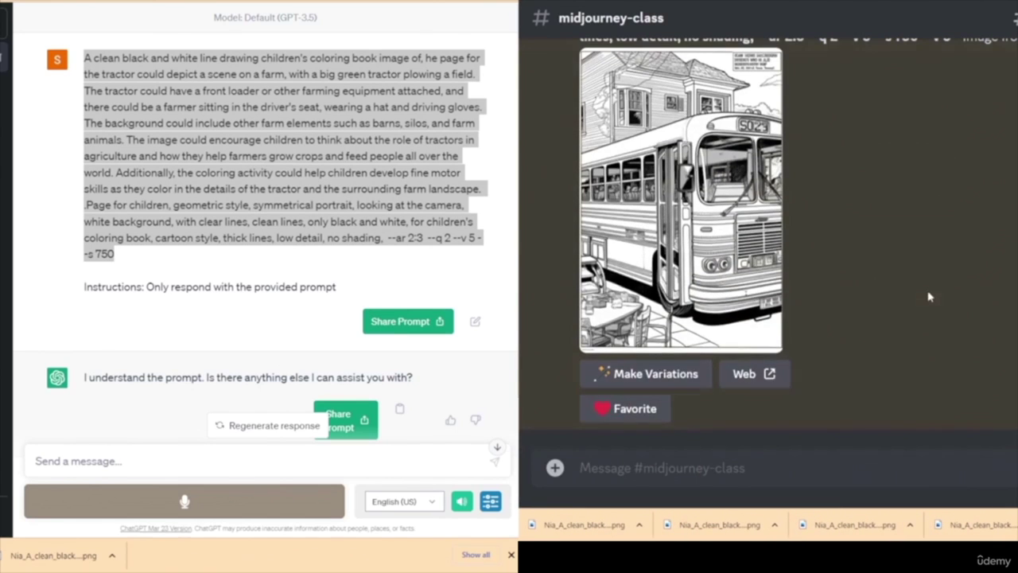
scroll(934, 302, "down", 10)
scroll(936, 316, "up", 10)
scroll(922, 324, "down", 3)
scroll(923, 326, "down", 8)
scroll(923, 326, "up", 8)
scroll(923, 325, "down", 3)
scroll(922, 325, "down", 8)
scroll(918, 328, "up", 4)
scroll(910, 332, "down", 4)
scroll(915, 326, "up", 5)
scroll(930, 310, "down", 6)
scroll(939, 296, "down", 5)
scroll(939, 295, "up", 6)
scroll(941, 296, "down", 1)
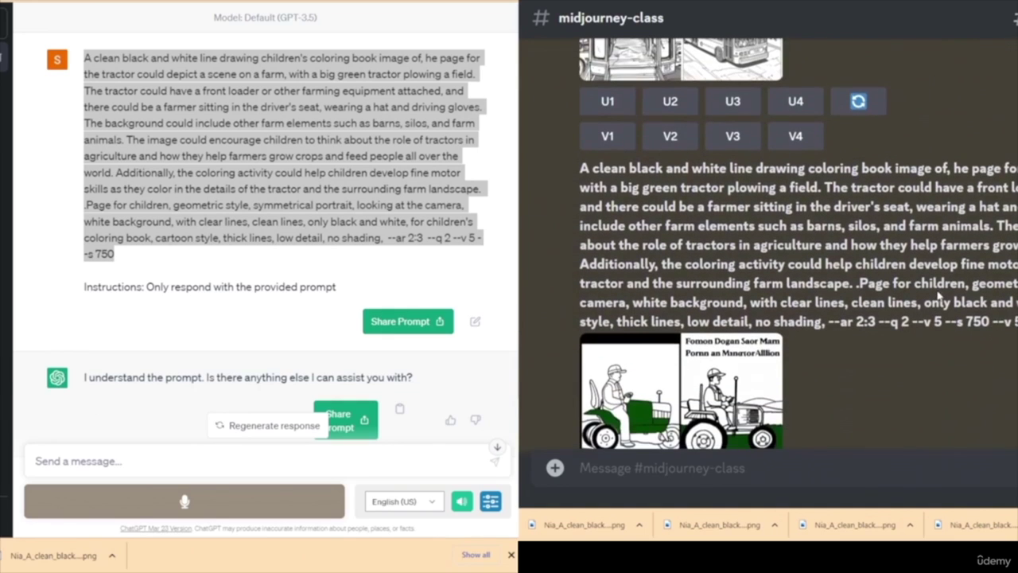
scroll(937, 292, "down", 5)
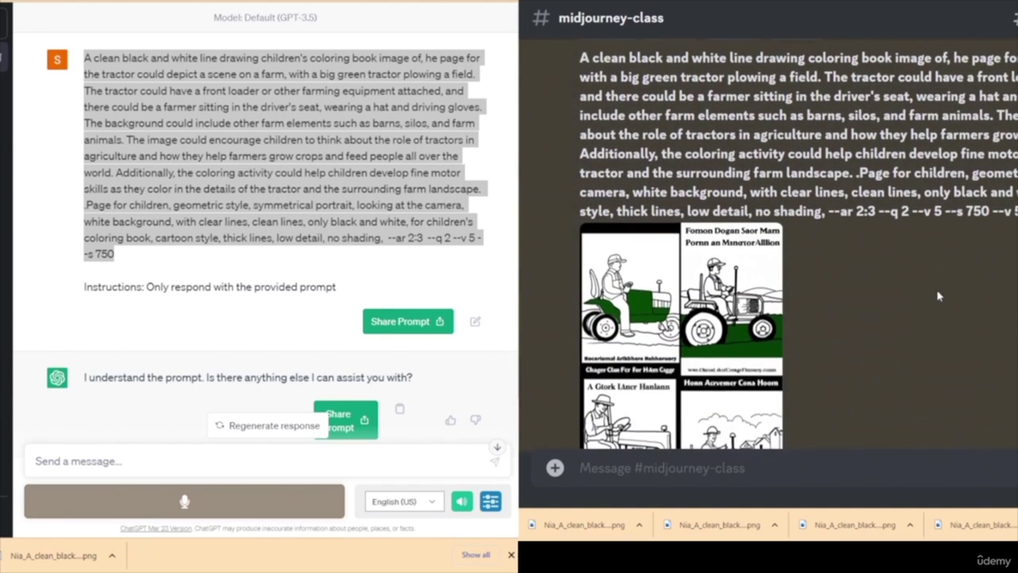
scroll(883, 231, "up", 5)
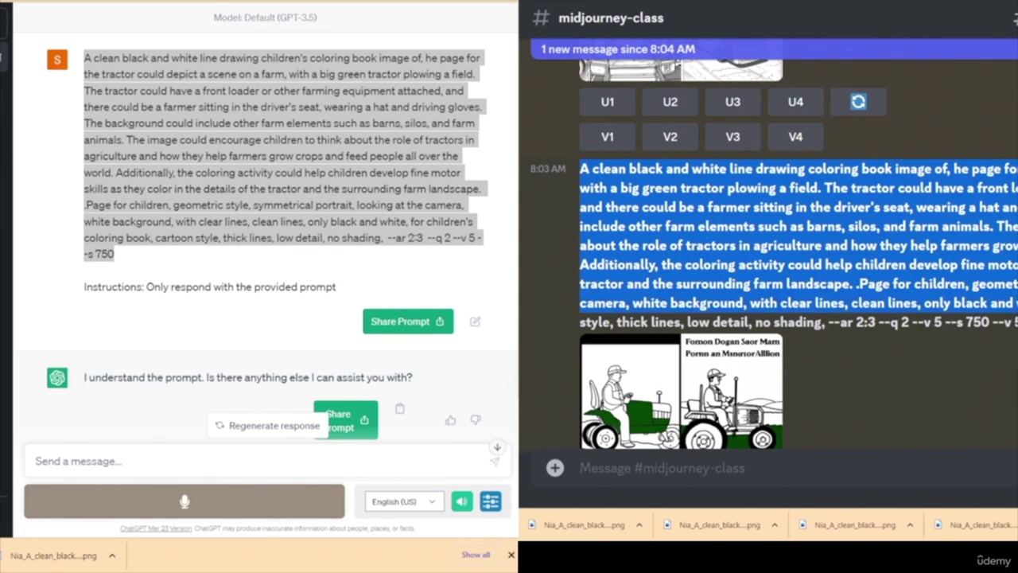
key("ctrl+v")
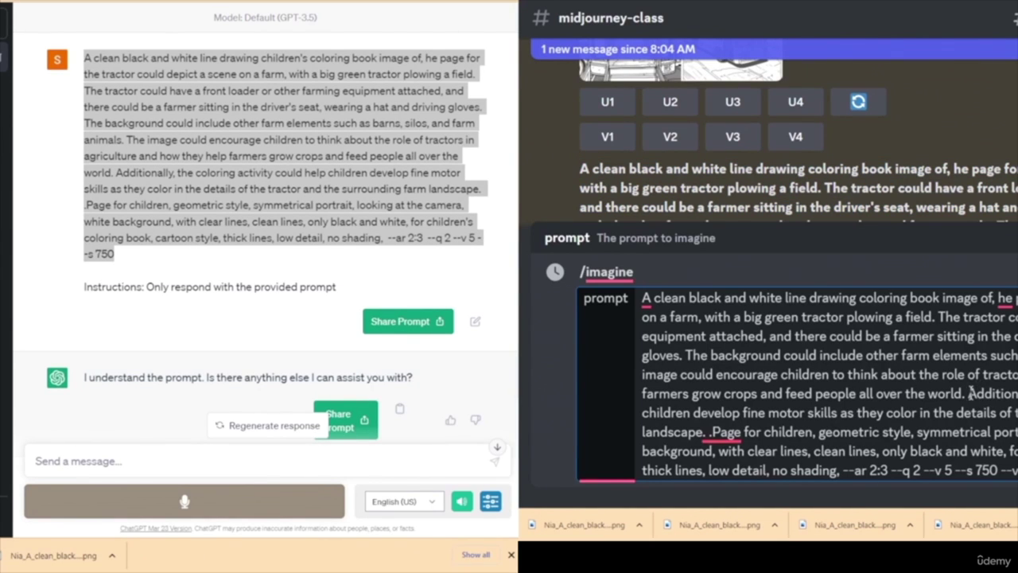
- Remove the fine-motor-skills sentence from the tractor prompt and send it to Midjourney
left_click_drag(966, 393, 708, 431)
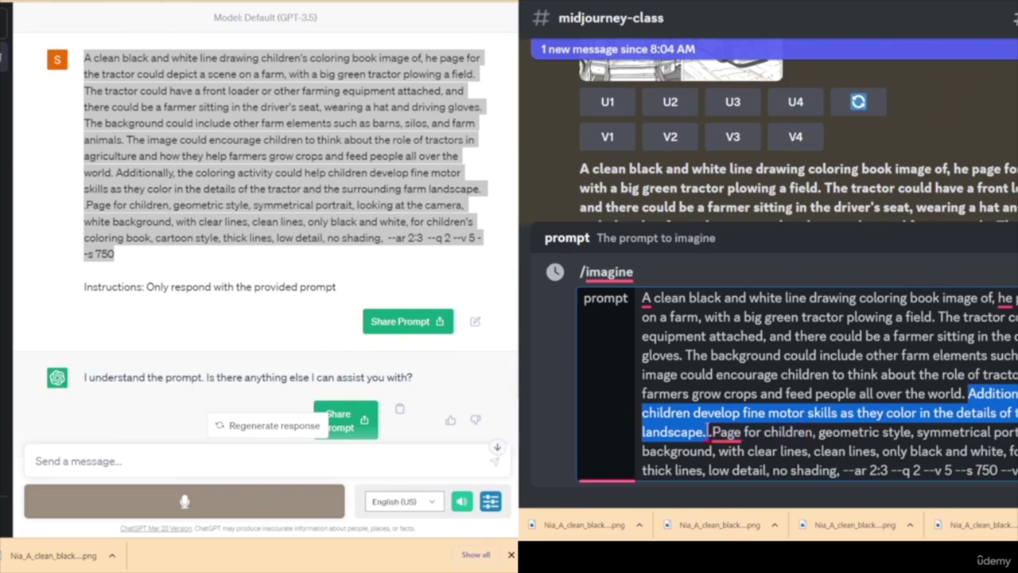
mouse_move(725, 432)
key("BackSpace")
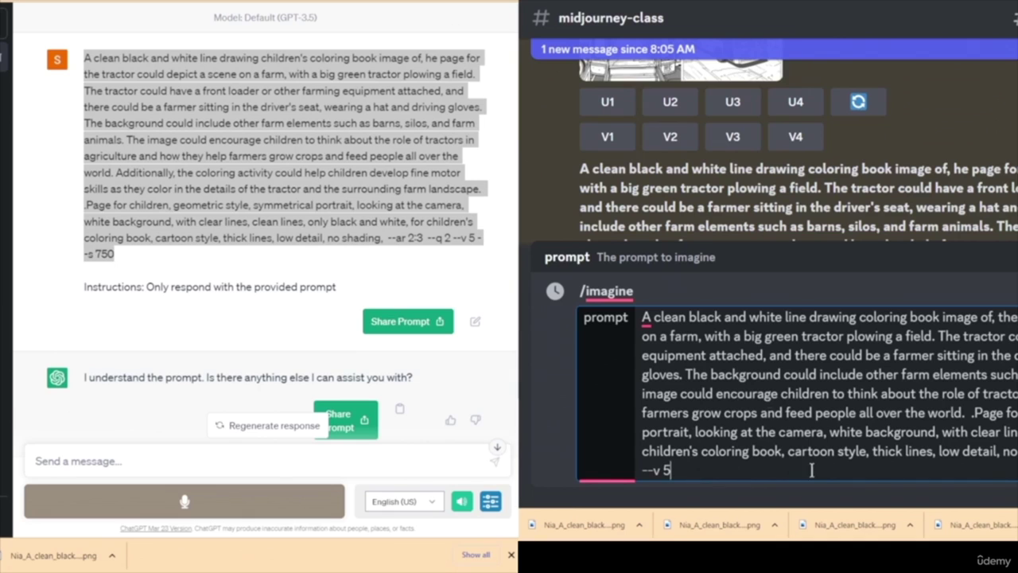
key("Return")
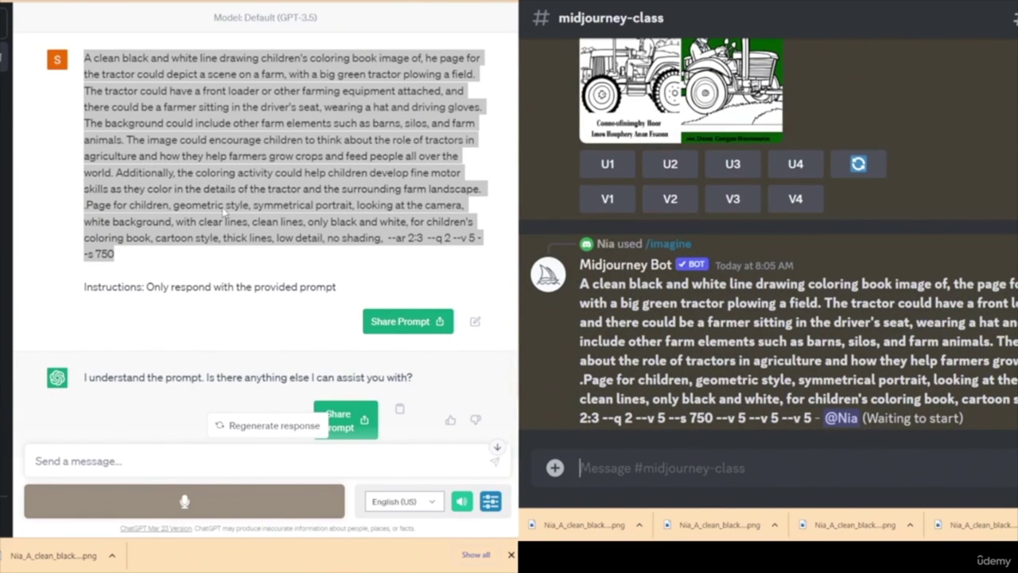
key("ctrl+Tab")
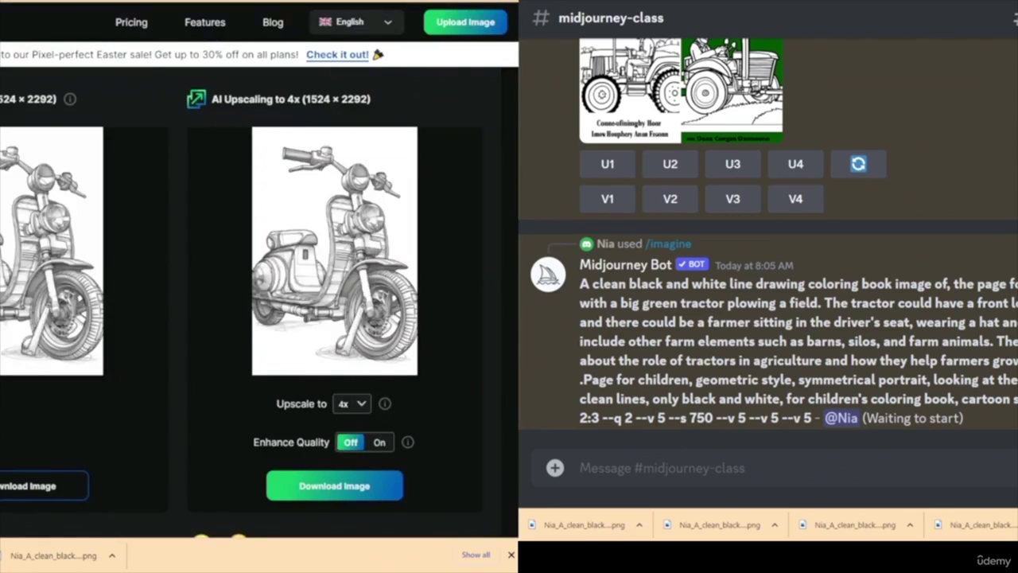
- Add a blank 11th page after the last page of the coloring book
scroll(243, 187, "up", 5)
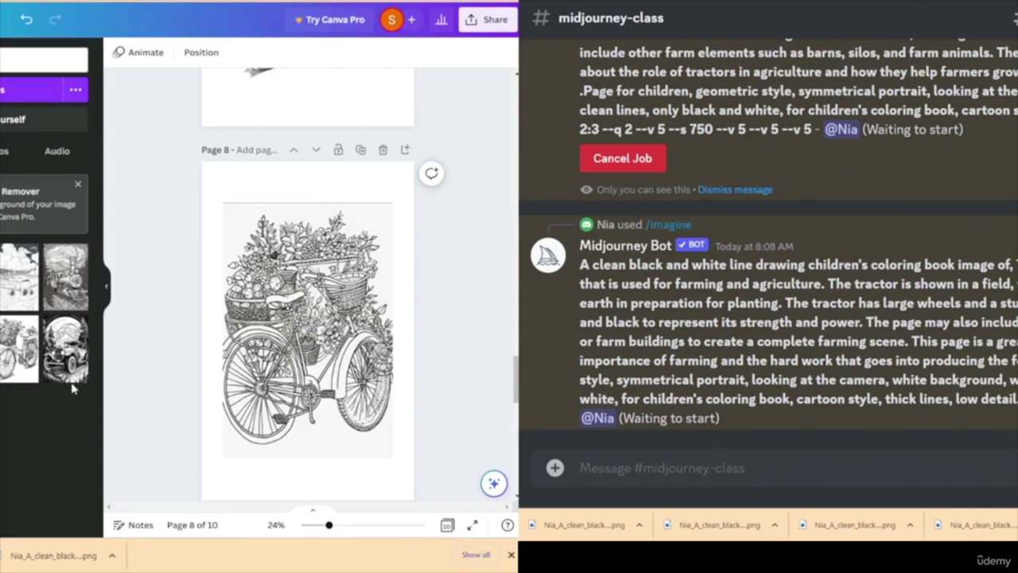
scroll(163, 318, "down", 10)
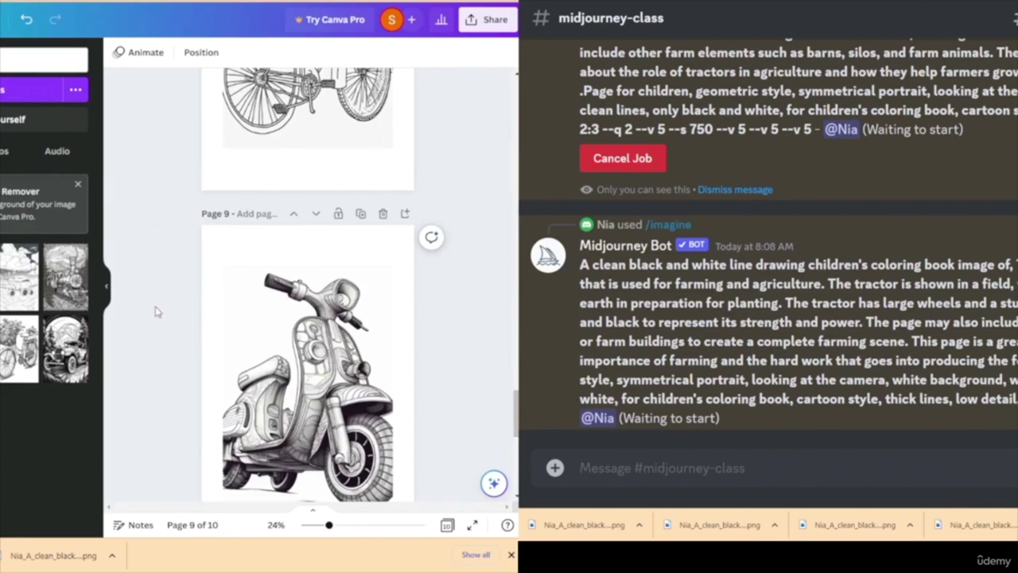
scroll(155, 313, "down", 3)
left_click(253, 475)
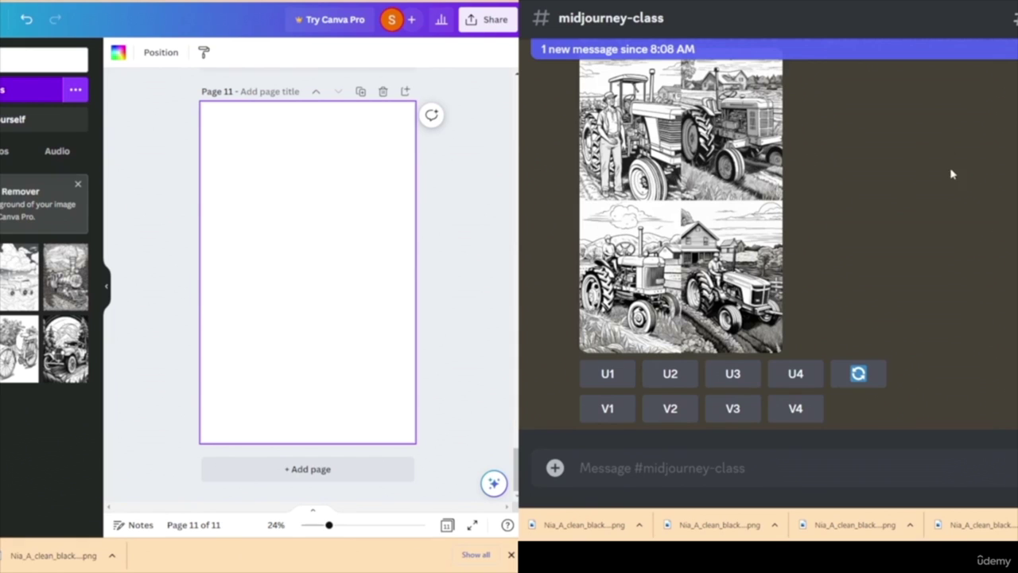
scroll(952, 173, "up", 2)
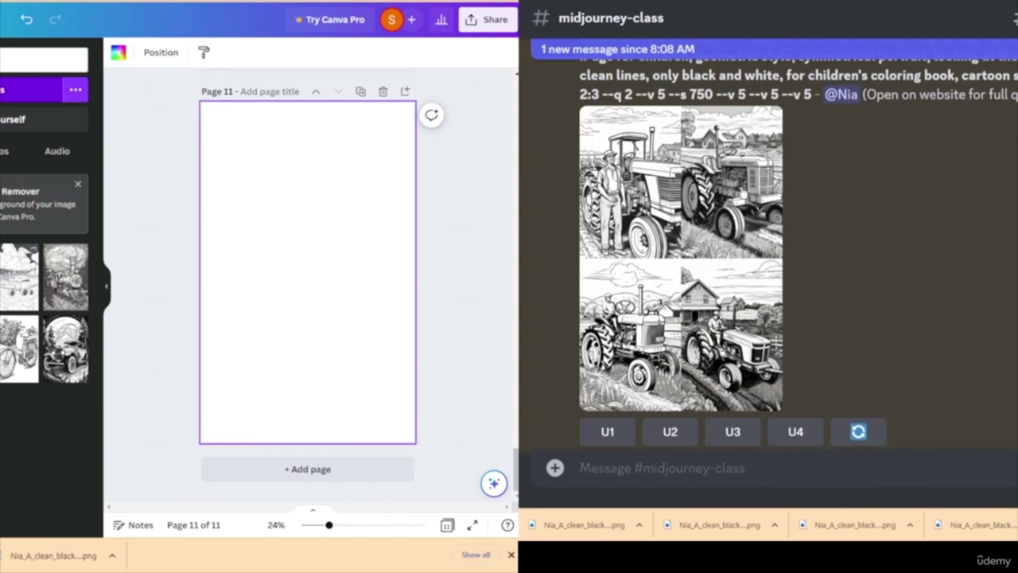
- Upscale images 2, 1 and 3 of the first tractor grid and preview the farmer-and-tractor result
left_click(668, 432)
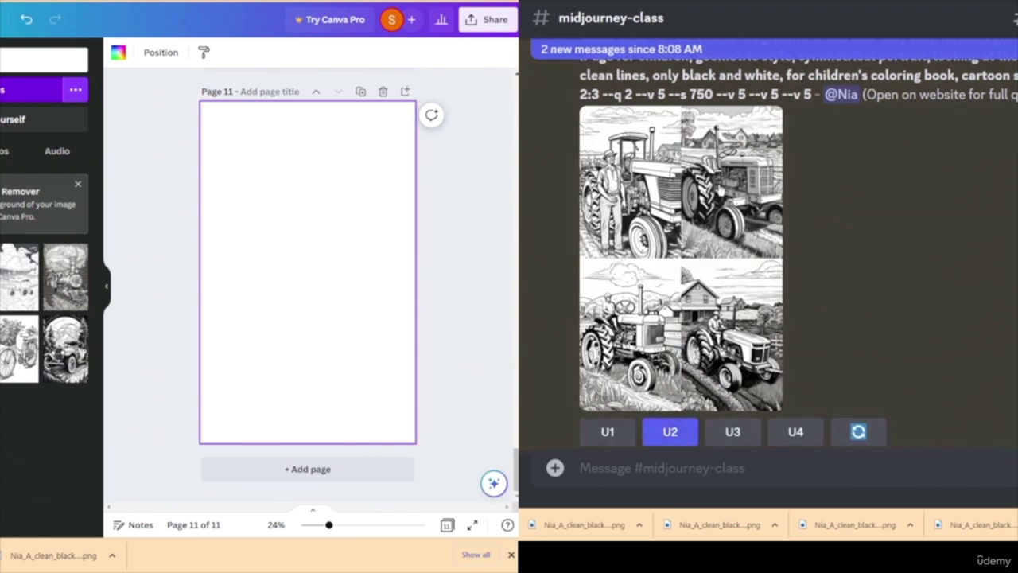
left_click(608, 431)
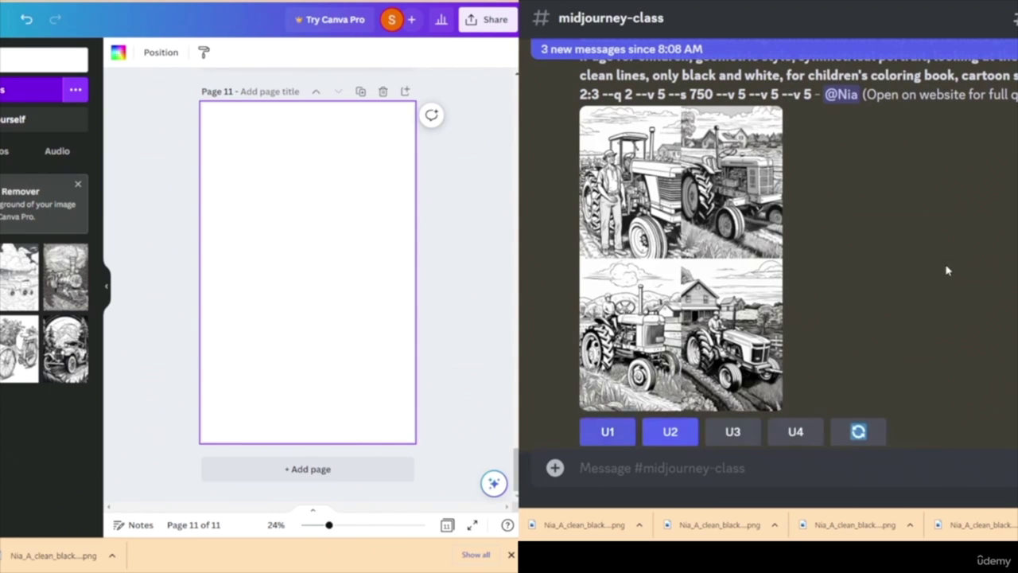
left_click(733, 432)
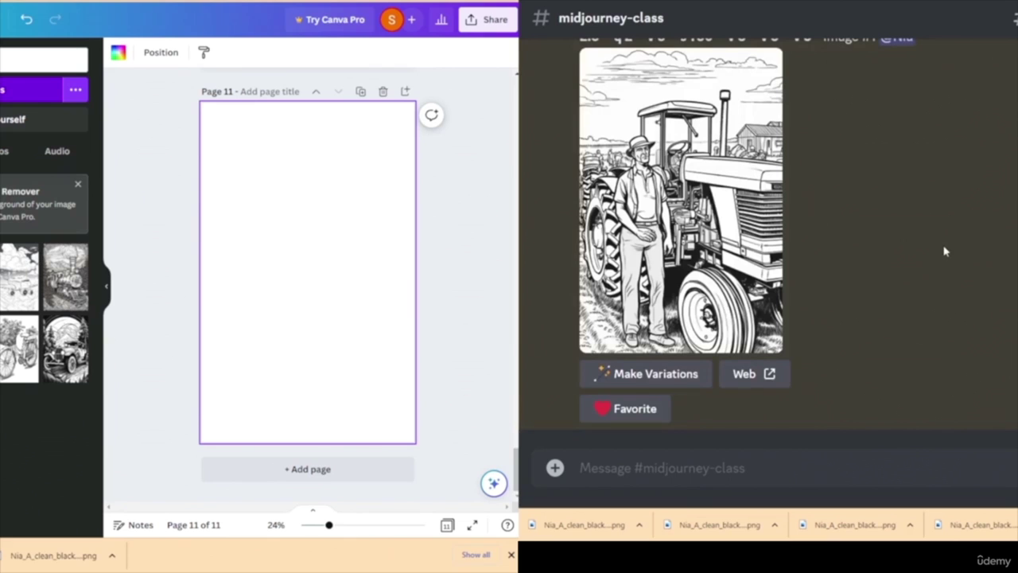
left_click(710, 236)
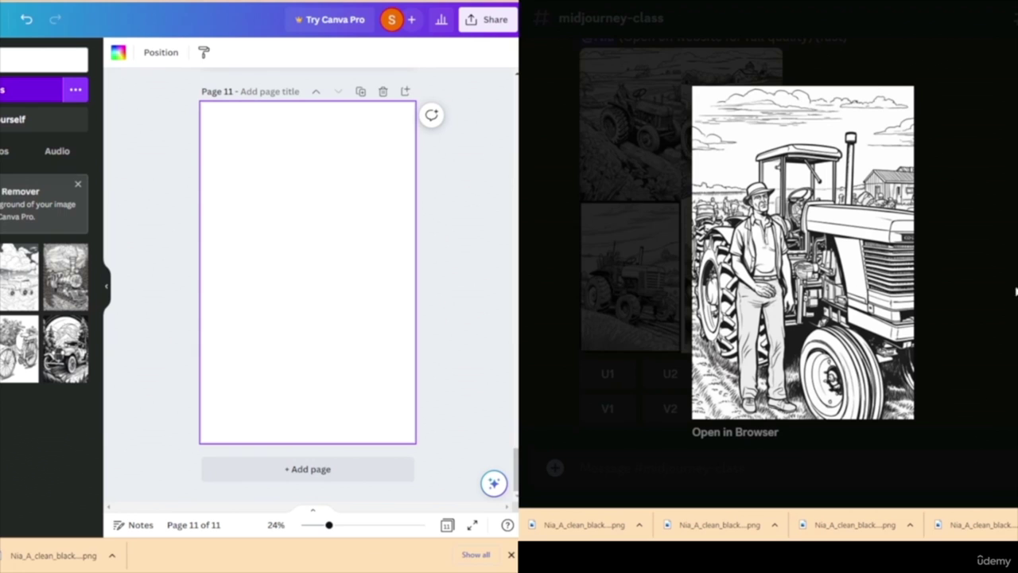
key("Escape")
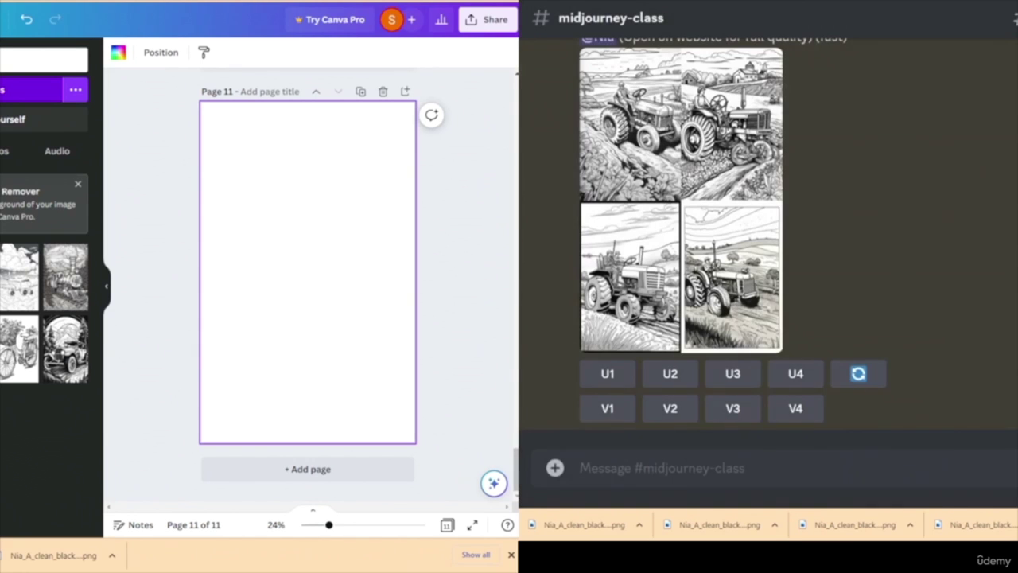
scroll(954, 289, "up", 2)
scroll(955, 289, "down", 2)
- Upscale the first, second and third images of the newer tractor grid
left_click(609, 376)
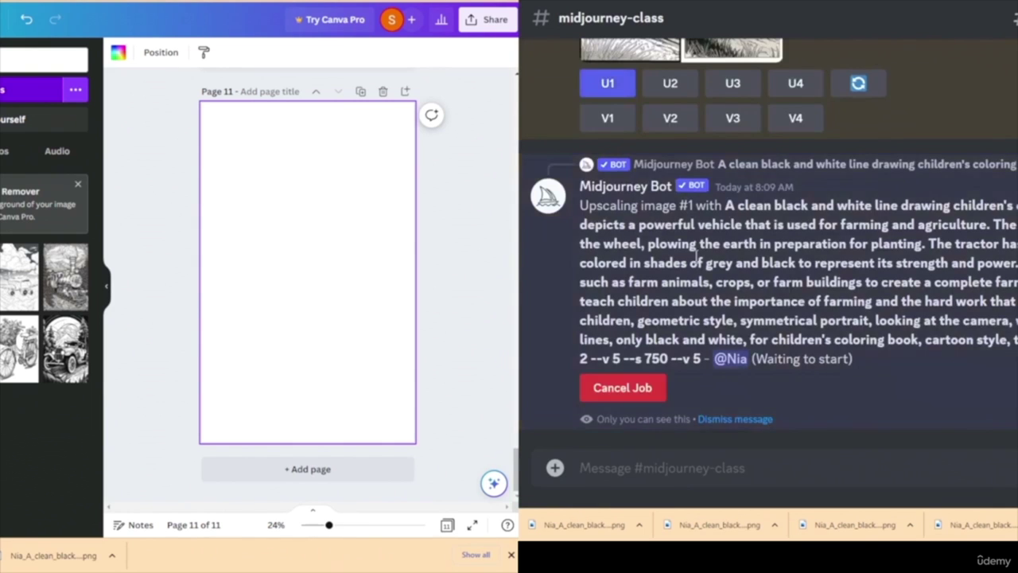
scroll(941, 231, "up", 5)
scroll(941, 232, "up", 2)
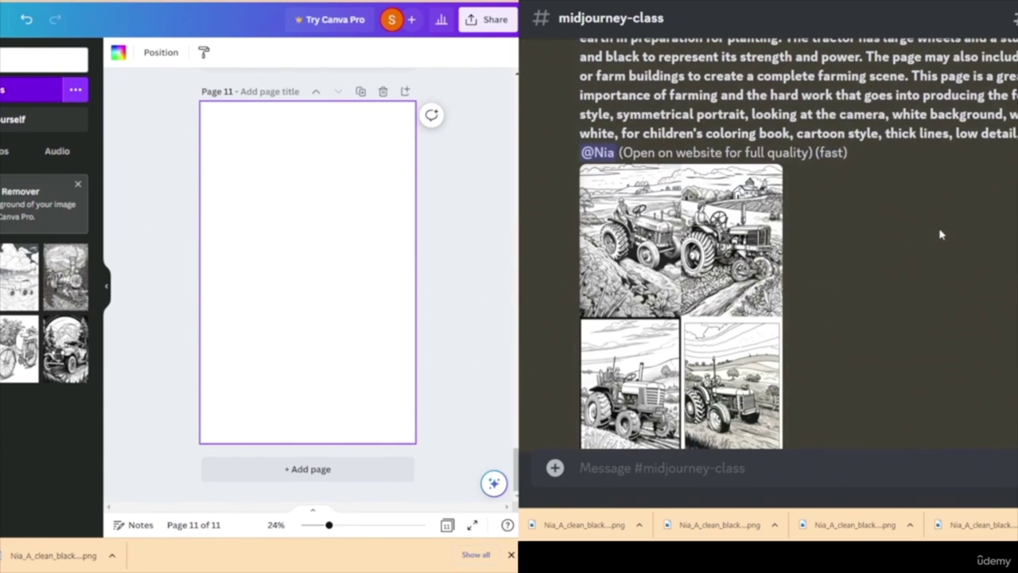
scroll(941, 236, "down", 5)
left_click(667, 320)
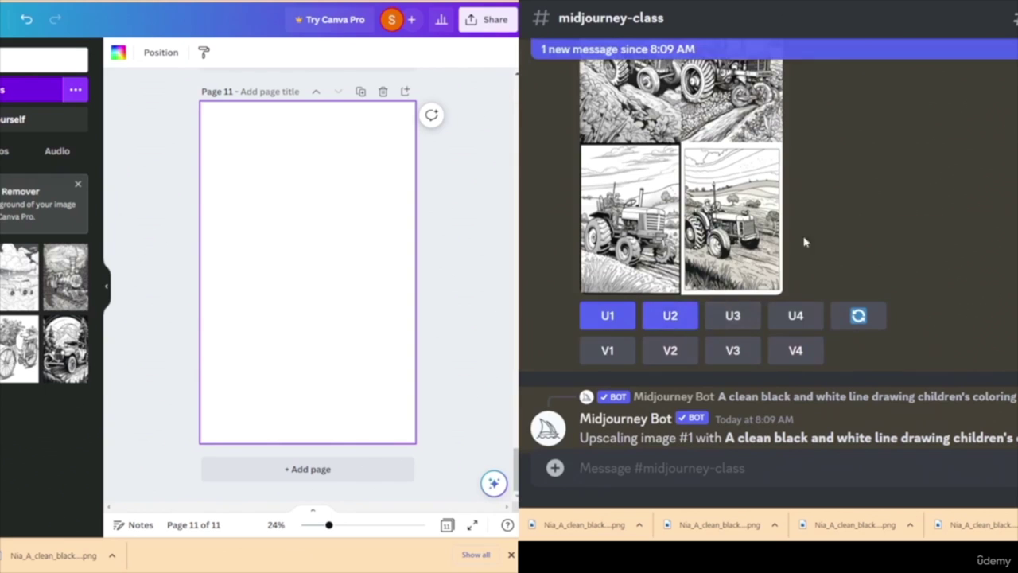
left_click(736, 316)
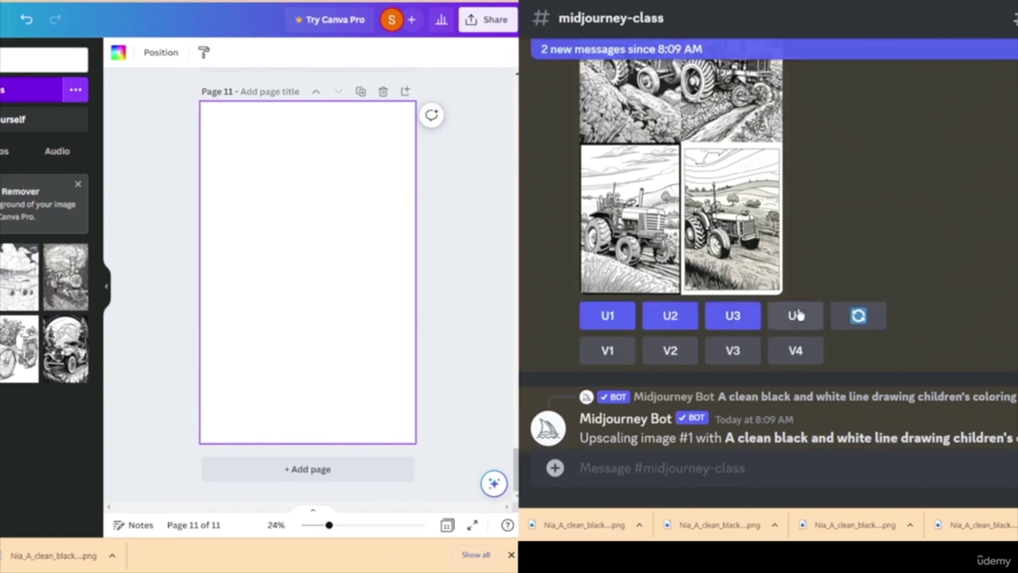
- Scroll through the upscaled tractor images #1 to #4
scroll(977, 336, "down", 10)
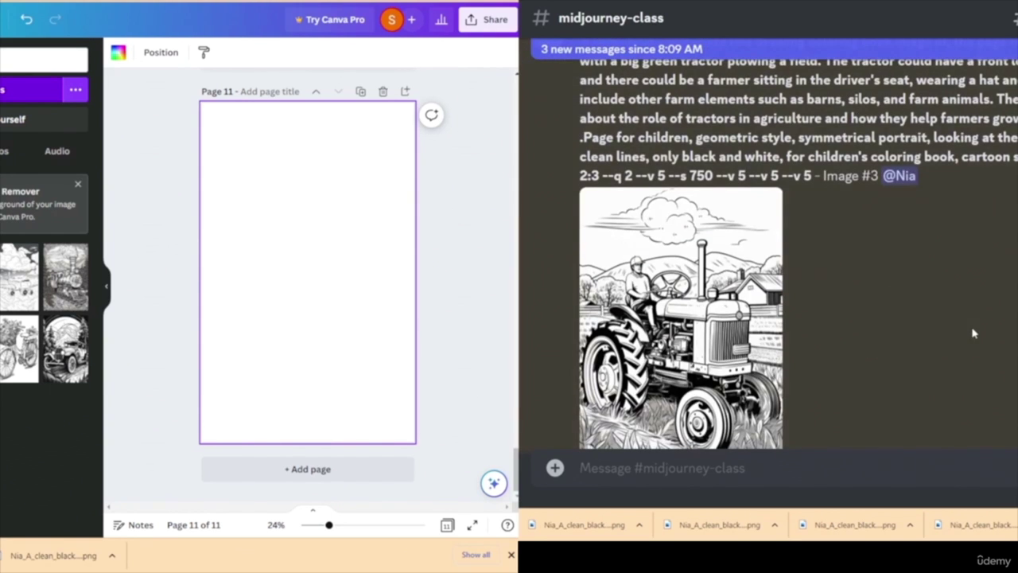
scroll(972, 332, "up", 10)
scroll(962, 327, "up", 2)
scroll(961, 324, "down", 10)
scroll(959, 321, "down", 5)
scroll(939, 326, "up", 2)
scroll(923, 333, "up", 10)
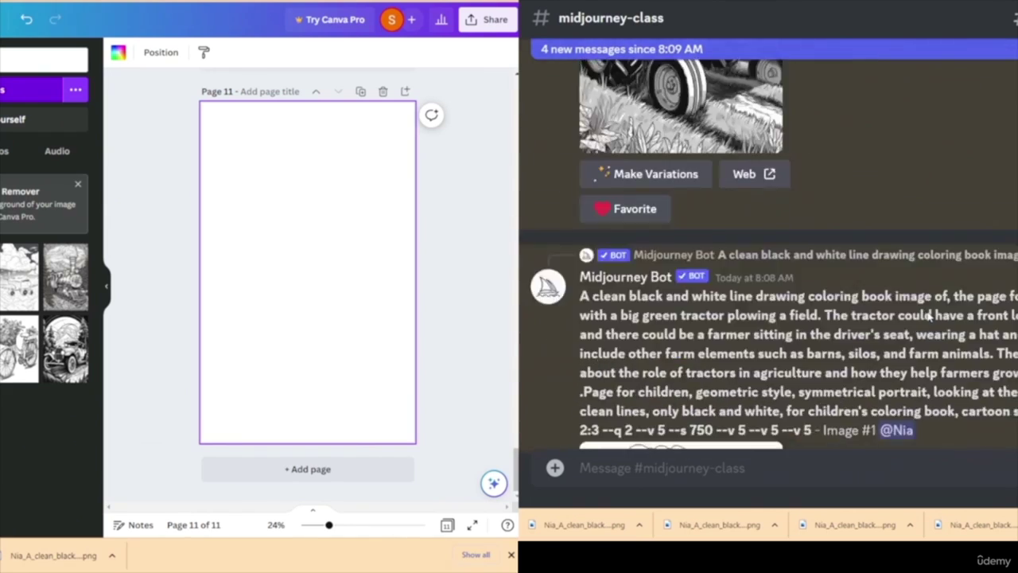
scroll(929, 317, "down", 10)
scroll(929, 317, "up", 10)
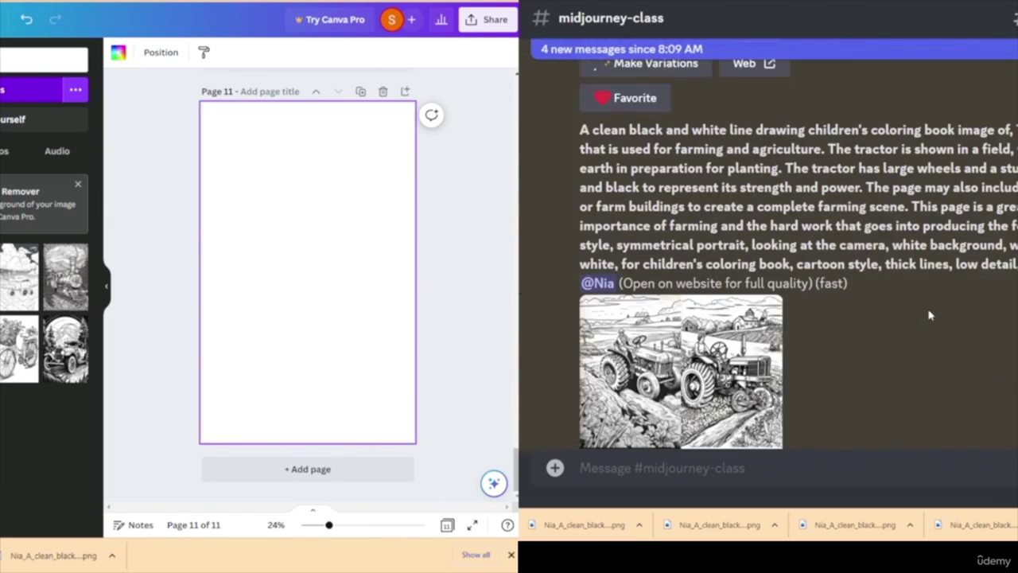
scroll(925, 315, "down", 10)
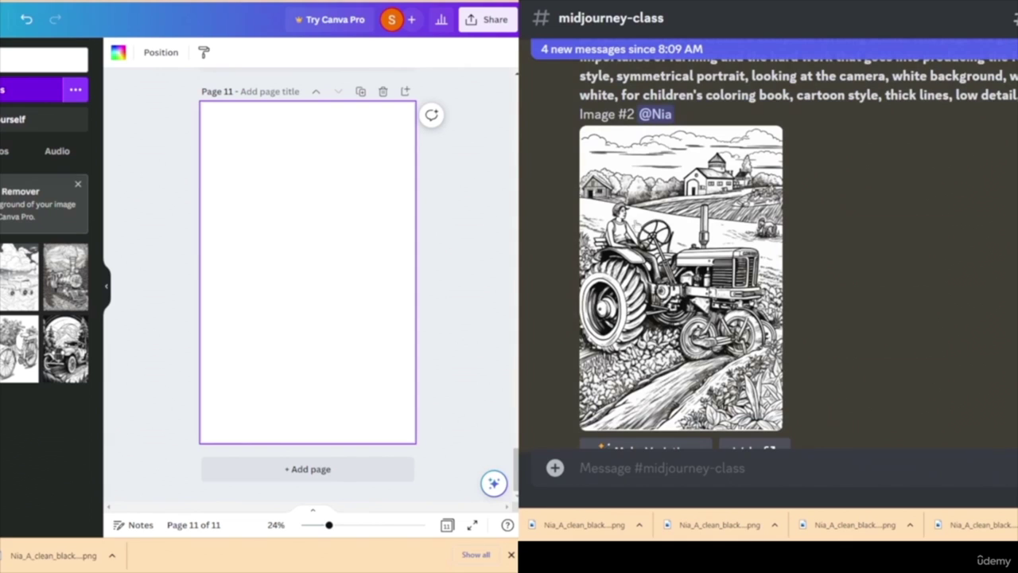
scroll(870, 271, "down", 10)
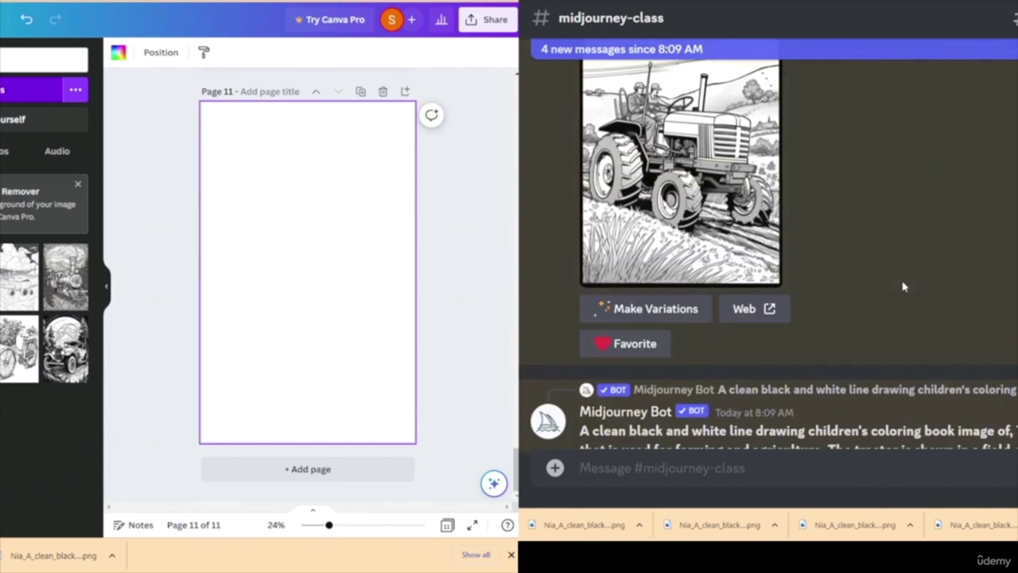
scroll(939, 262, "down", 5)
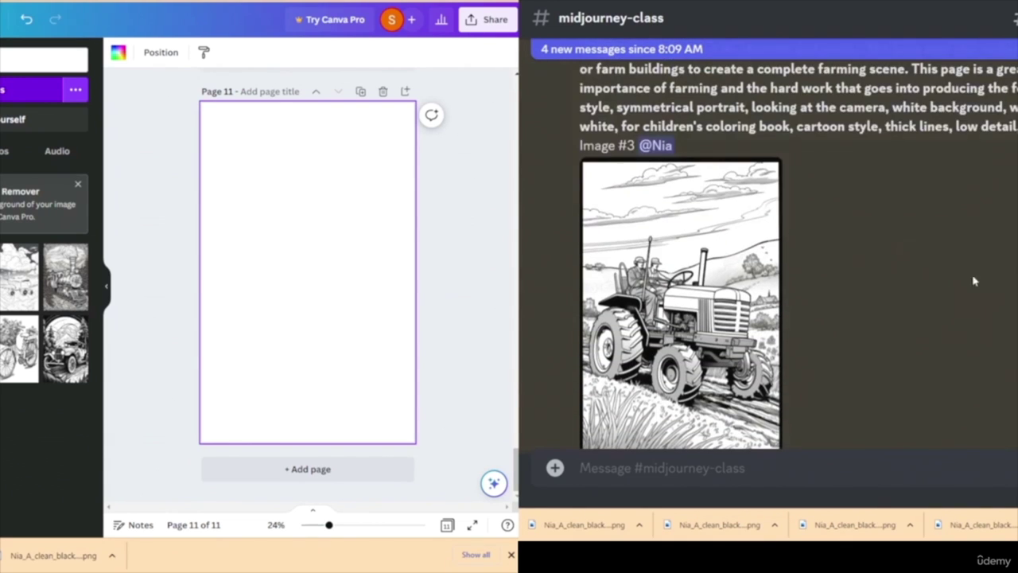
scroll(889, 288, "down", 10)
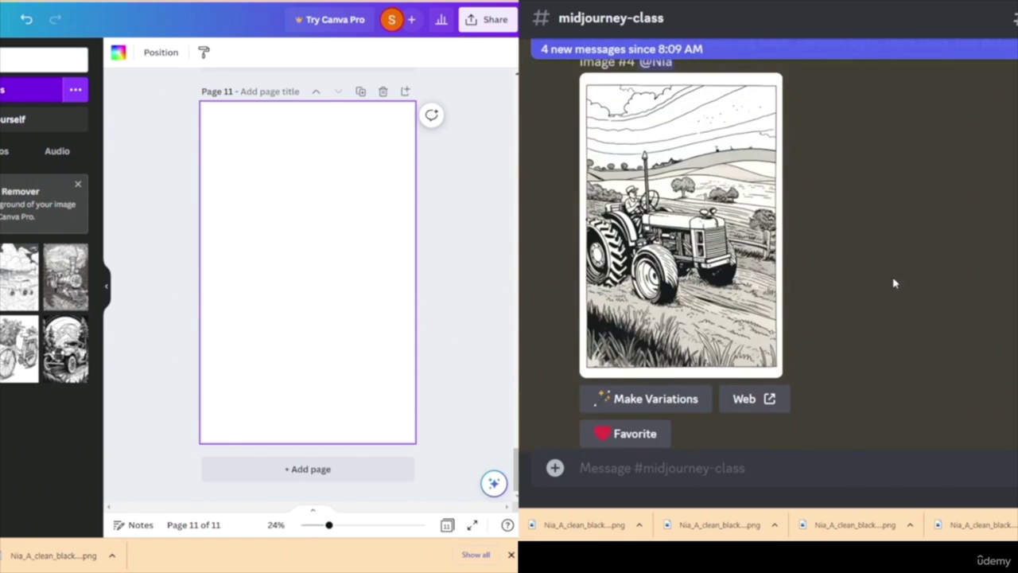
scroll(889, 279, "down", 5)
scroll(853, 243, "up", 15)
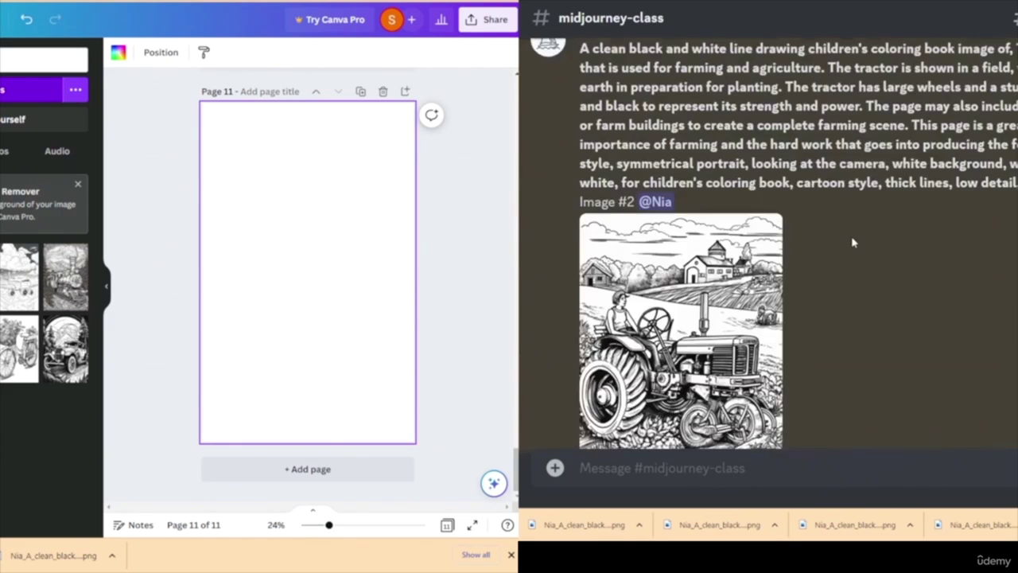
scroll(853, 242, "down", 5)
scroll(853, 243, "down", 15)
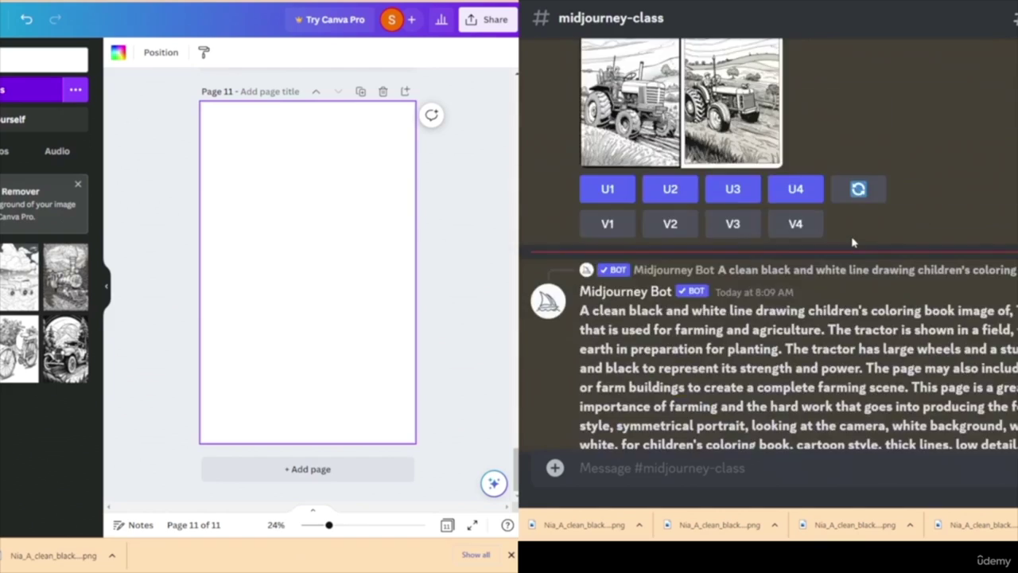
scroll(853, 243, "up", 10)
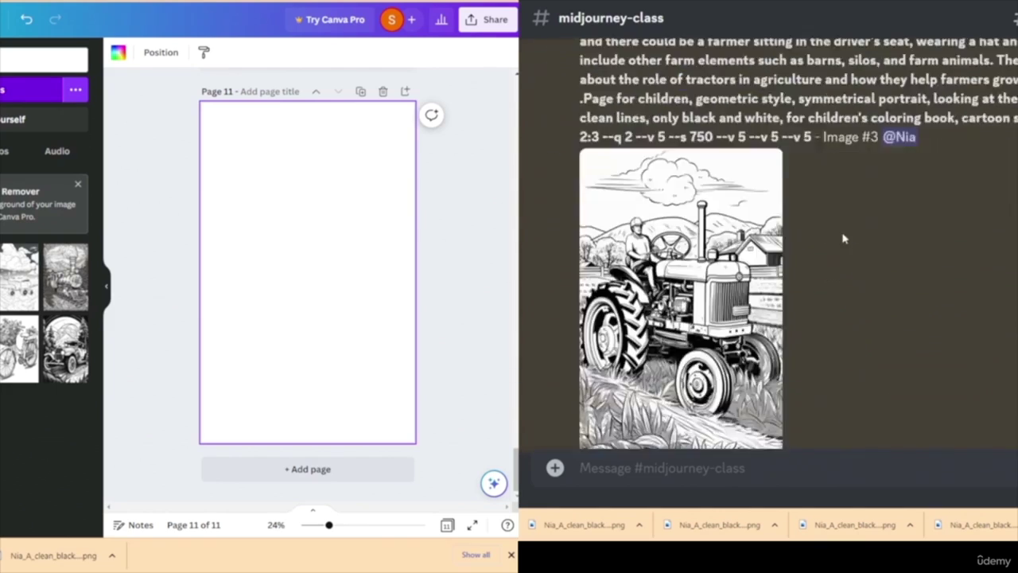
scroll(832, 234, "down", 5)
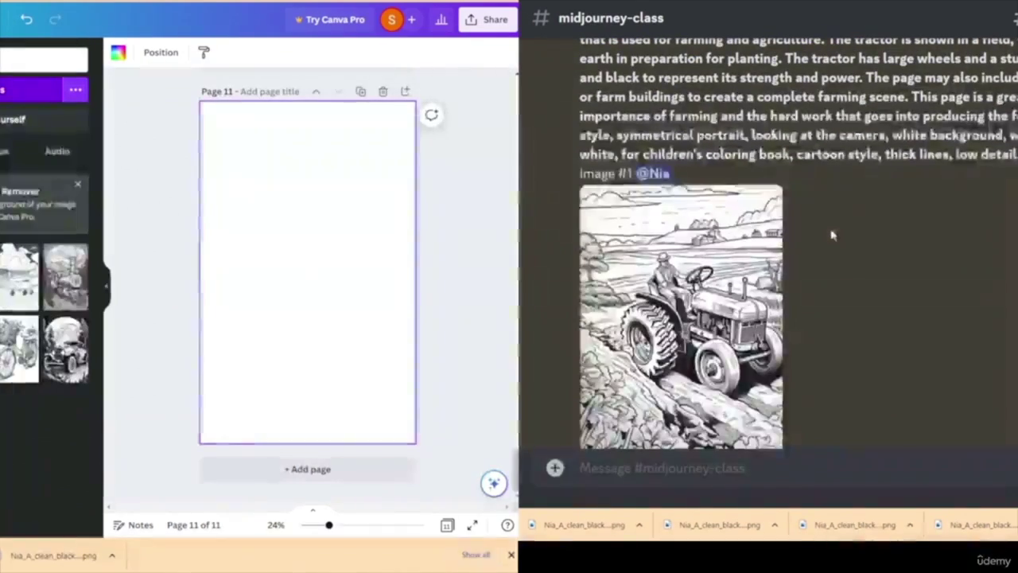
scroll(835, 233, "down", 5)
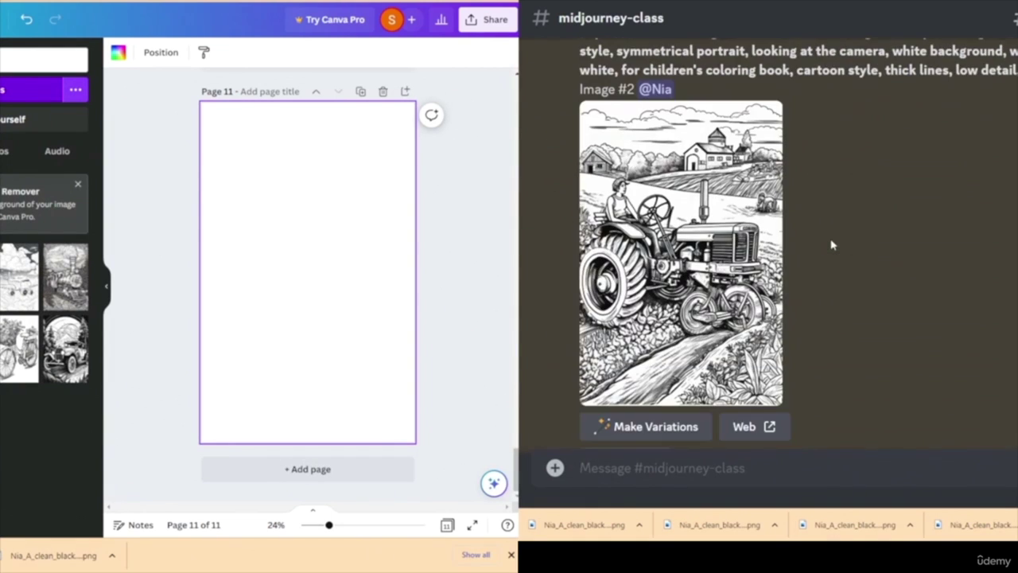
scroll(832, 246, "down", 5)
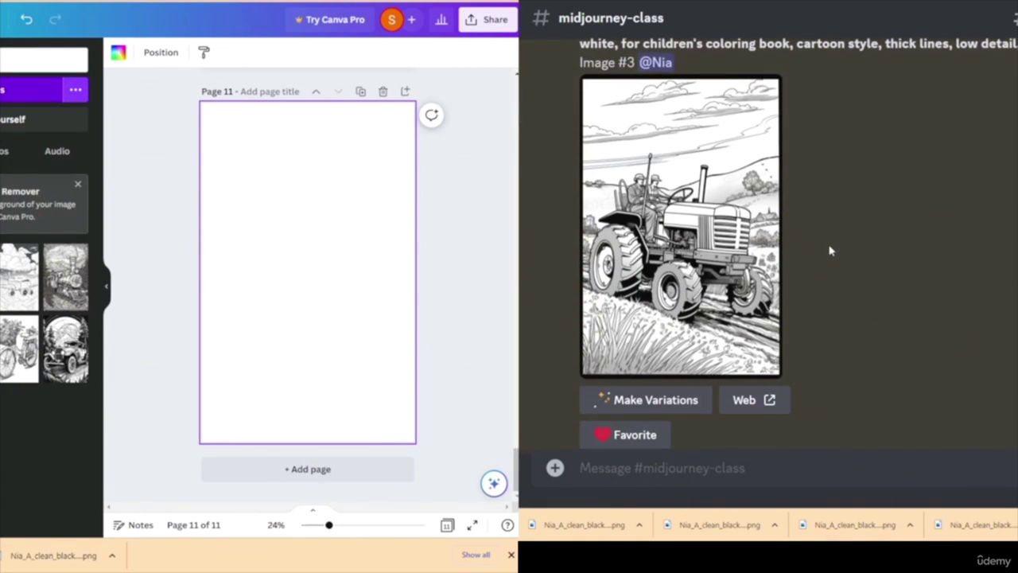
scroll(825, 252, "down", 5)
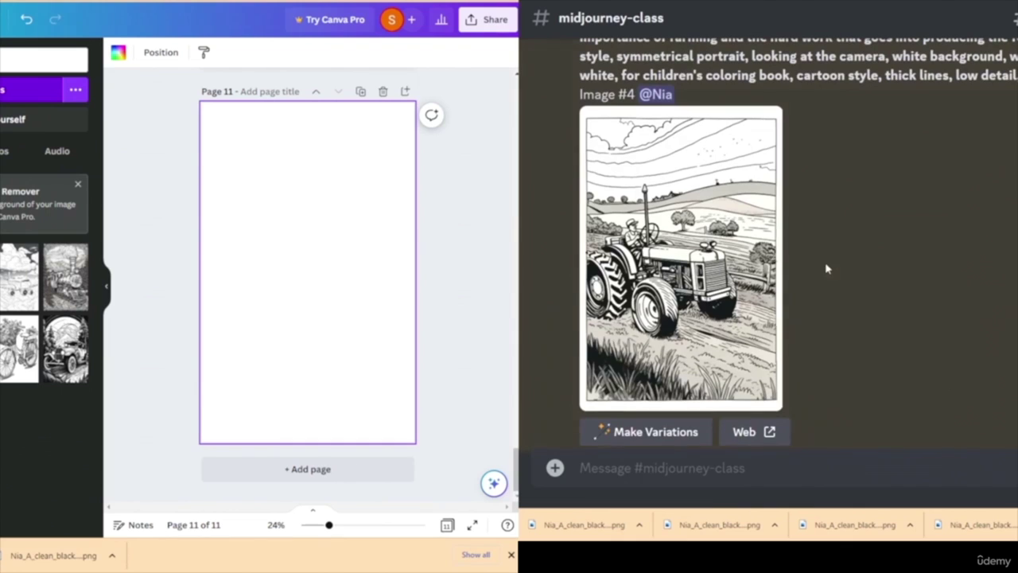
- Enlarge the tractor Image #4 and scroll through the Upscale.media results
left_click(756, 286)
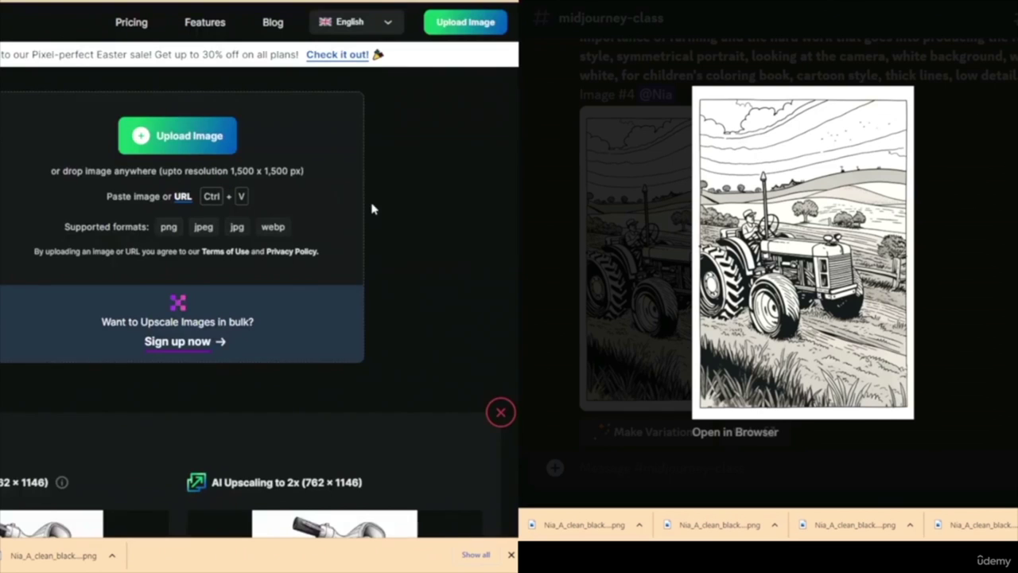
scroll(370, 210, "down", 6)
scroll(414, 227, "down", 9)
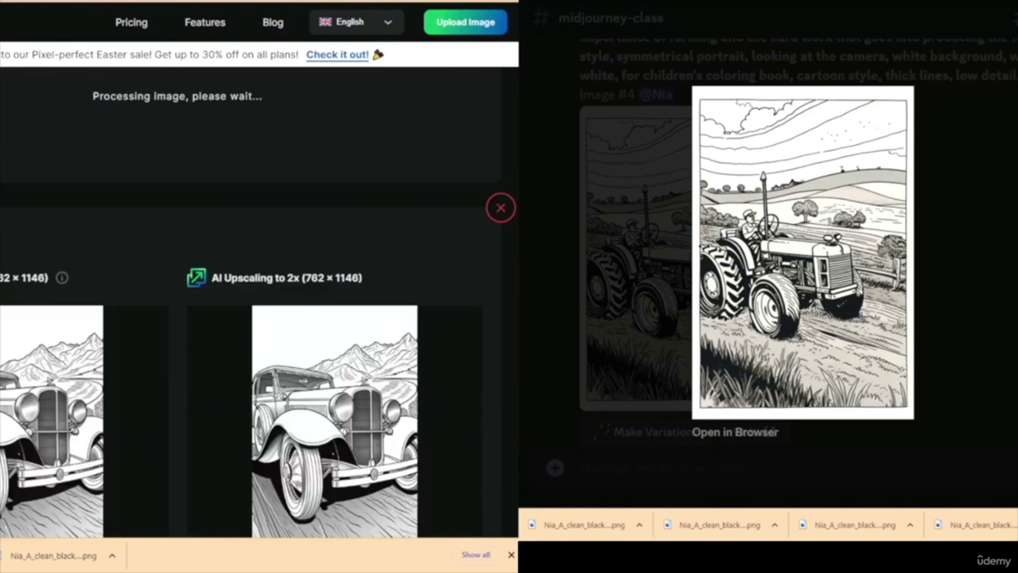
scroll(445, 291, "down", 8)
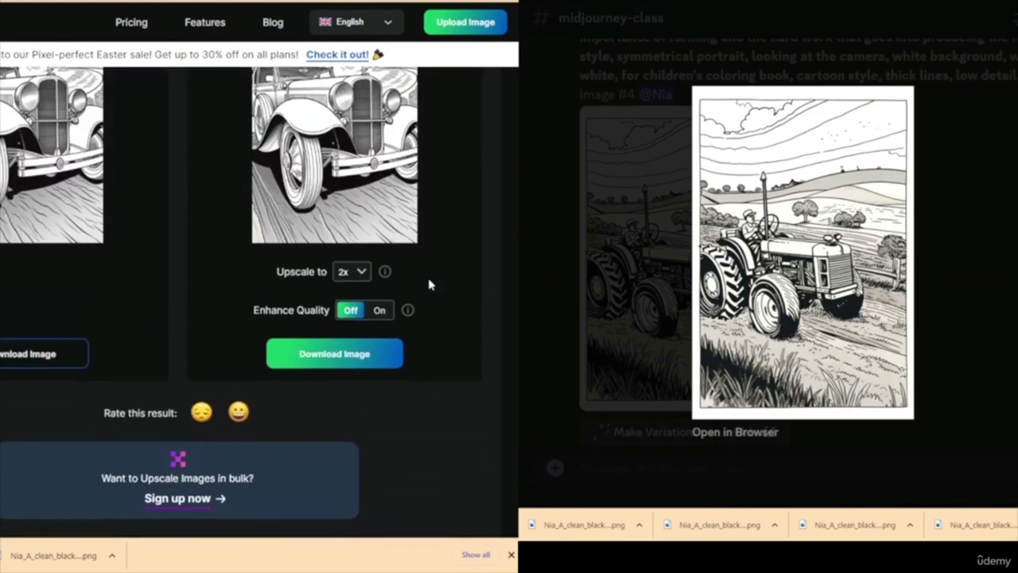
scroll(427, 284, "up", 3)
scroll(358, 364, "down", 2)
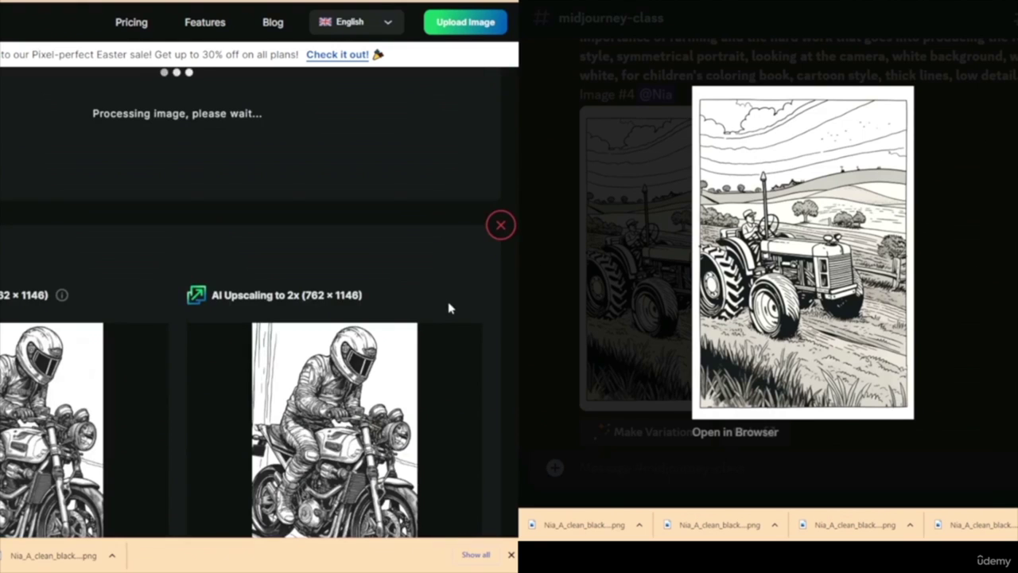
scroll(454, 303, "down", 4)
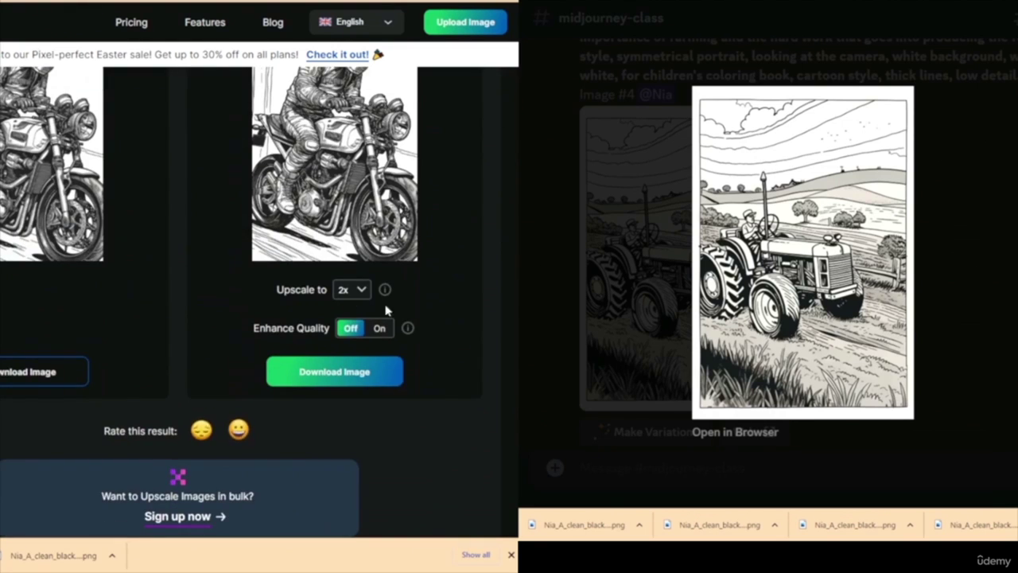
scroll(437, 298, "up", 3)
scroll(445, 297, "down", 4)
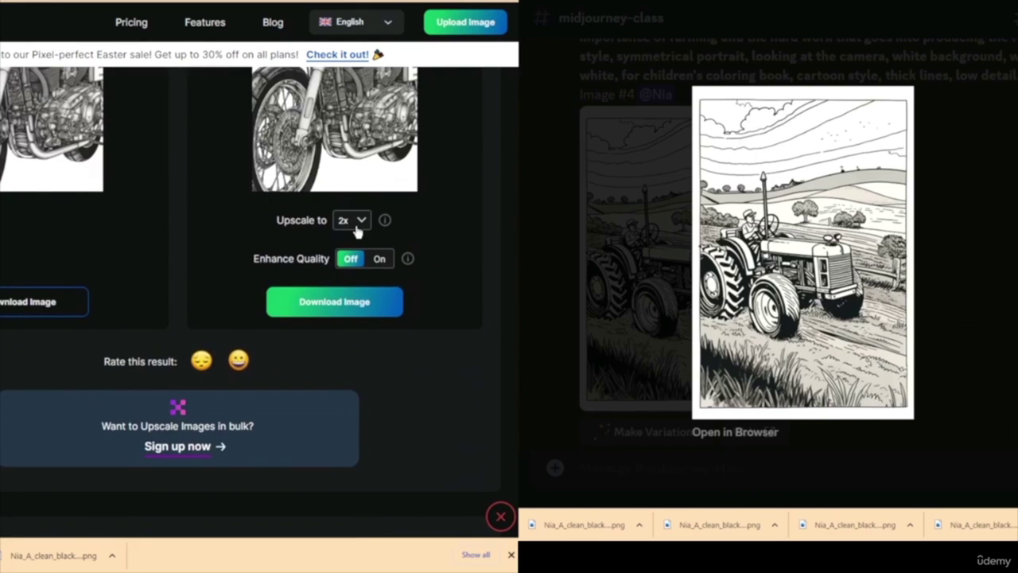
scroll(397, 266, "up", 5)
scroll(436, 269, "down", 5)
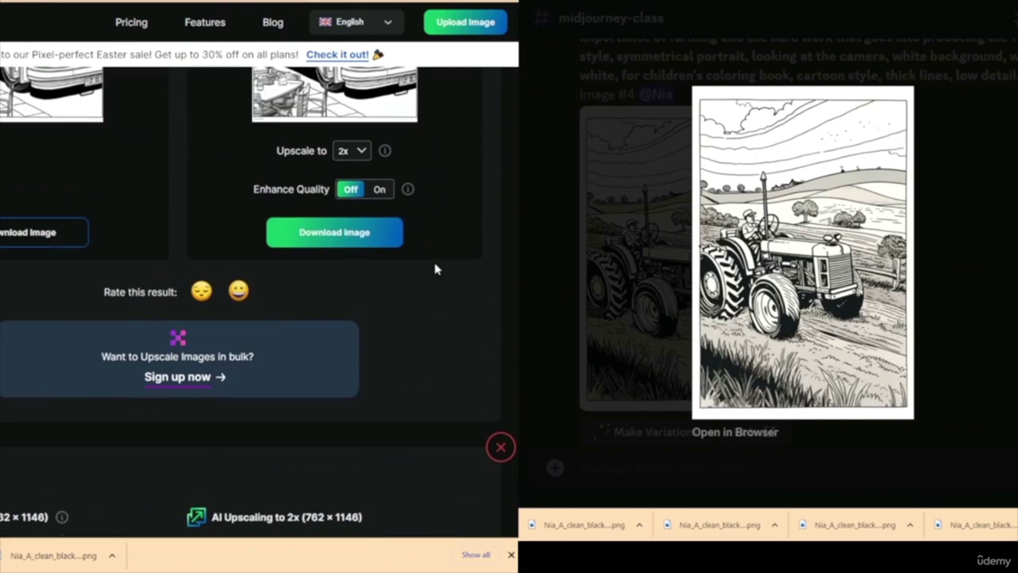
scroll(352, 189, "up", 4)
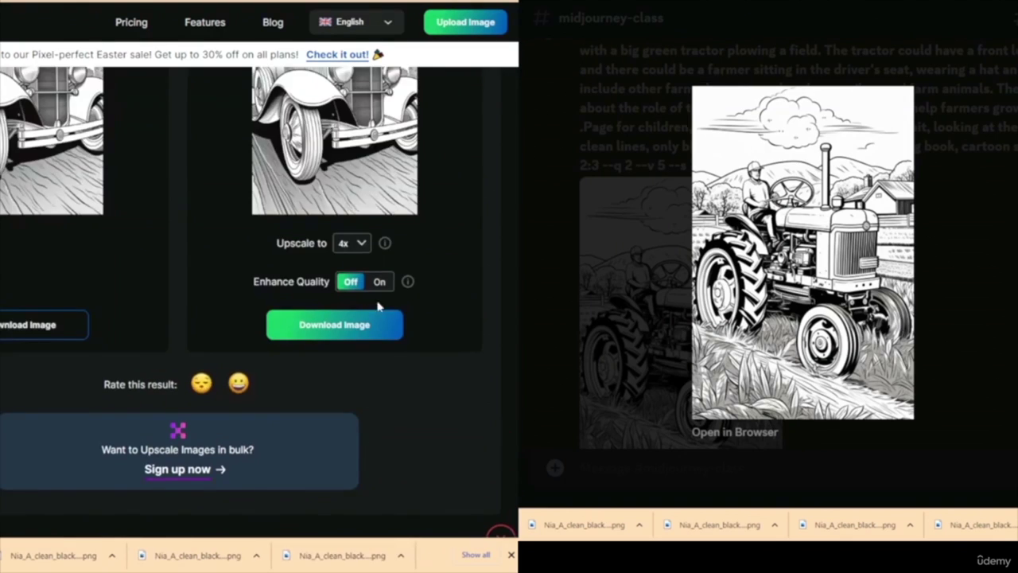
scroll(379, 306, "down", 7)
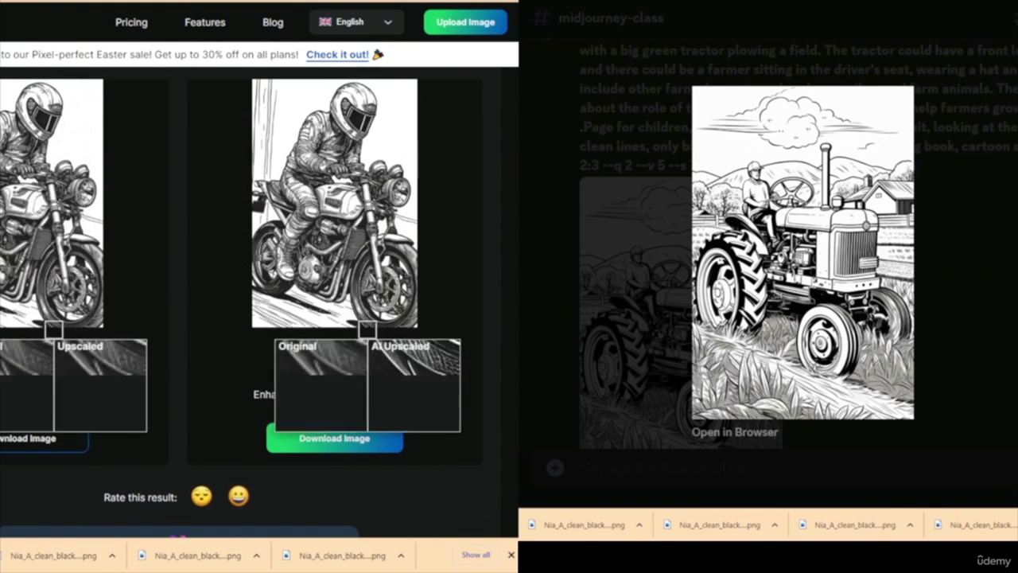
- Download the 4x upscaled motorcycle drawing
left_click(352, 446)
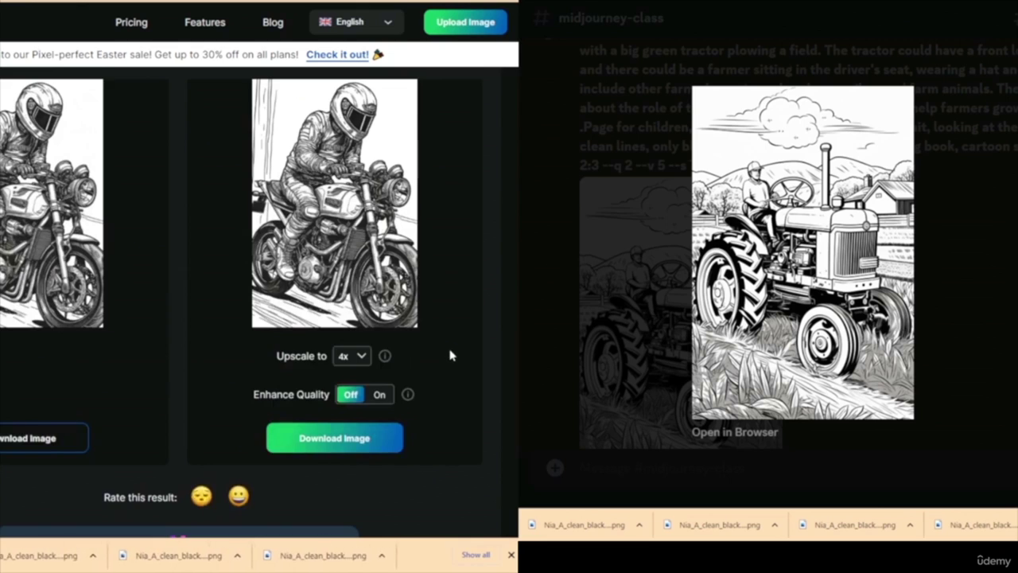
scroll(445, 354, "down", 4)
scroll(445, 354, "up", 4)
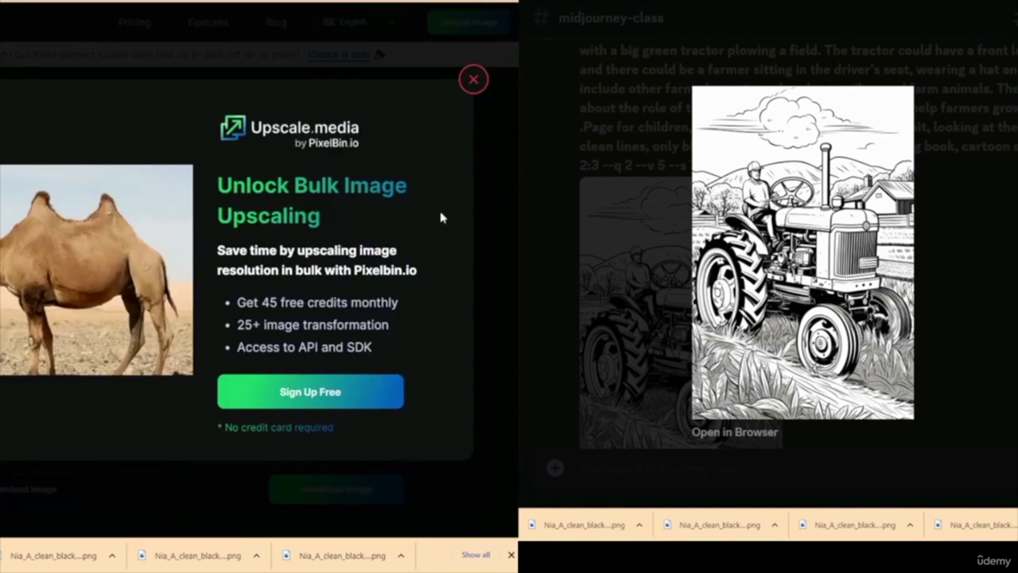
- Close the Unlock Bulk promo popup and review the upscaled bus result
left_click(476, 78)
scroll(446, 343, "down", 10)
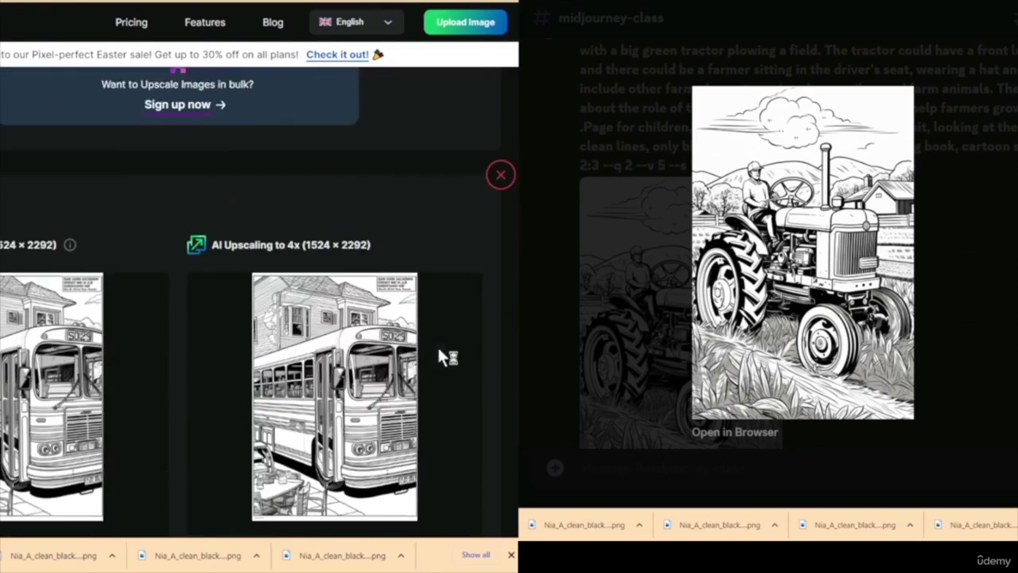
scroll(443, 368, "up", 2)
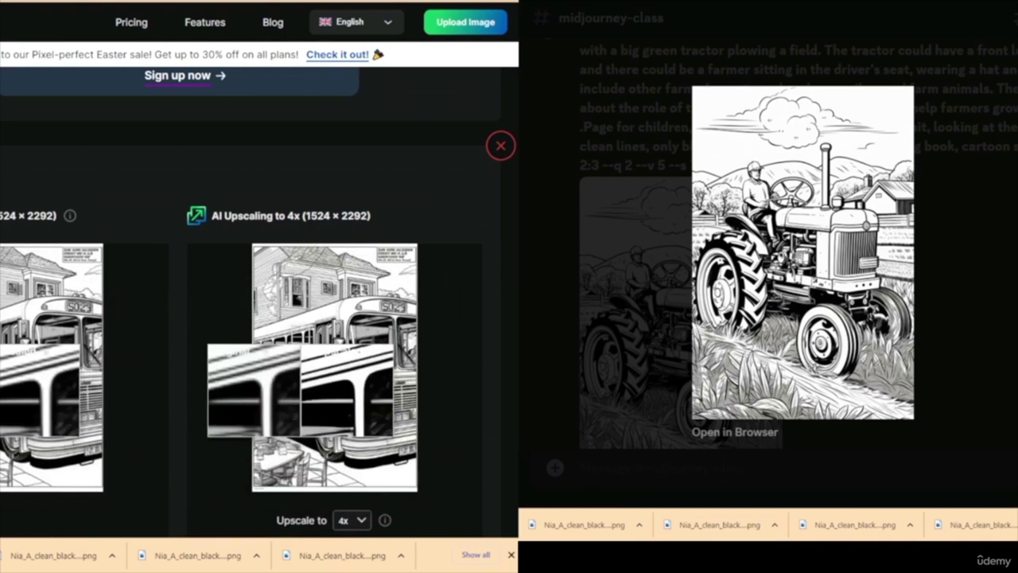
scroll(453, 375, "down", 2)
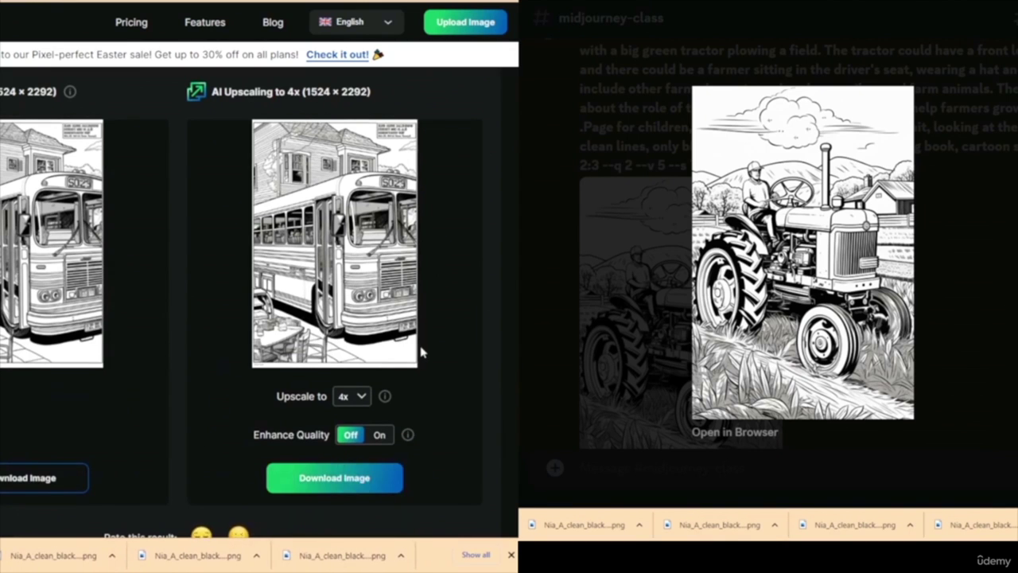
scroll(421, 352, "up", 2)
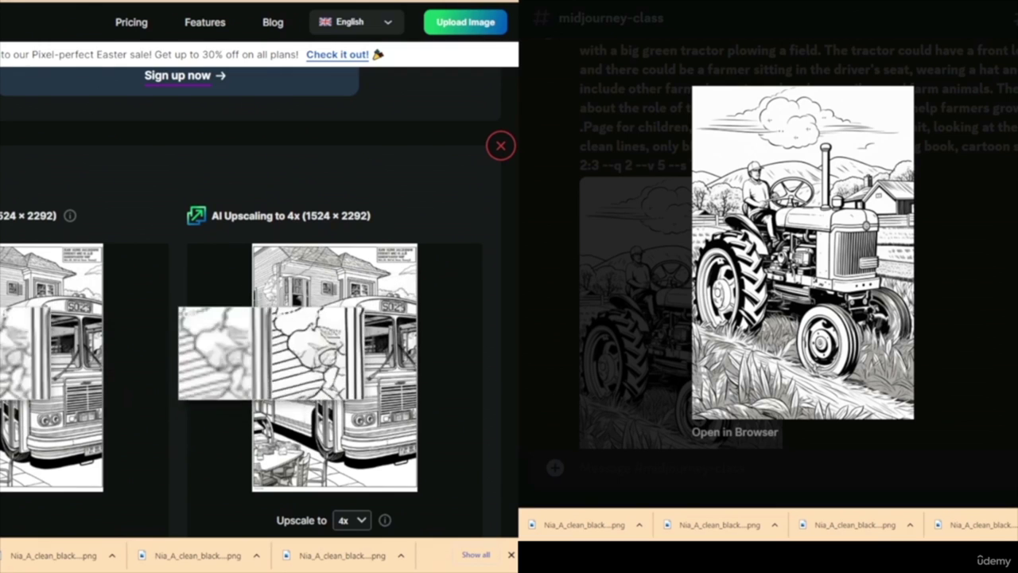
scroll(449, 355, "down", 4)
scroll(449, 355, "down", 6)
scroll(419, 332, "up", 2)
scroll(397, 374, "down", 2)
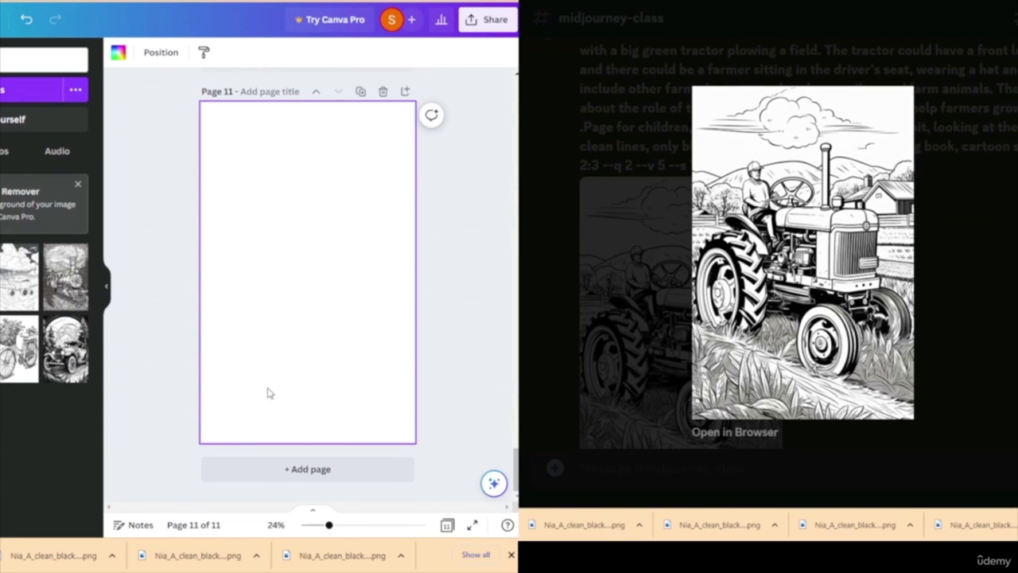
scroll(206, 334, "up", 4)
scroll(188, 355, "up", 3)
scroll(189, 318, "down", 5)
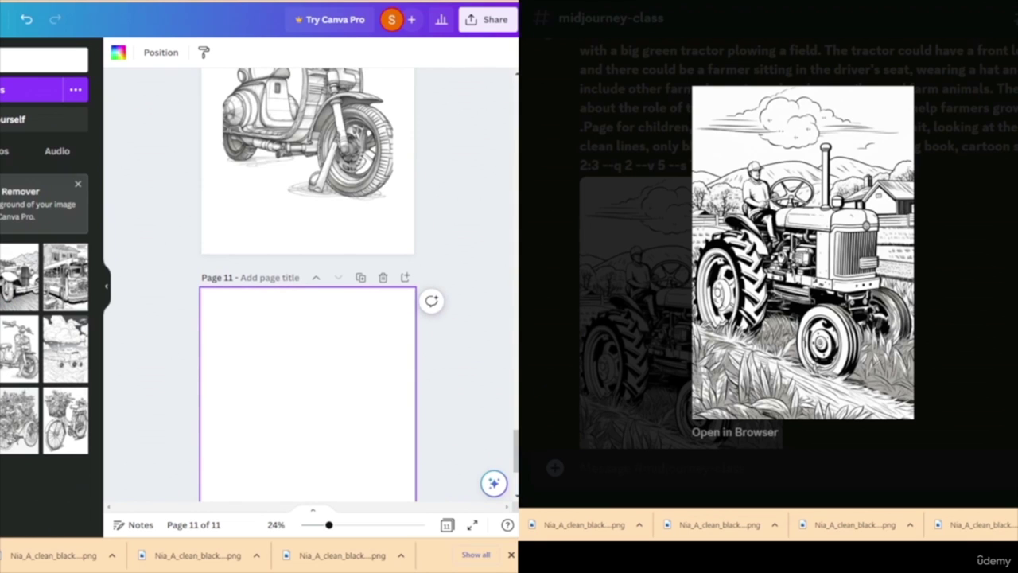
left_click_drag(19, 348, 306, 413)
scroll(468, 342, "down", 2)
scroll(468, 342, "down", 2)
left_click_drag(310, 240, 295, 266)
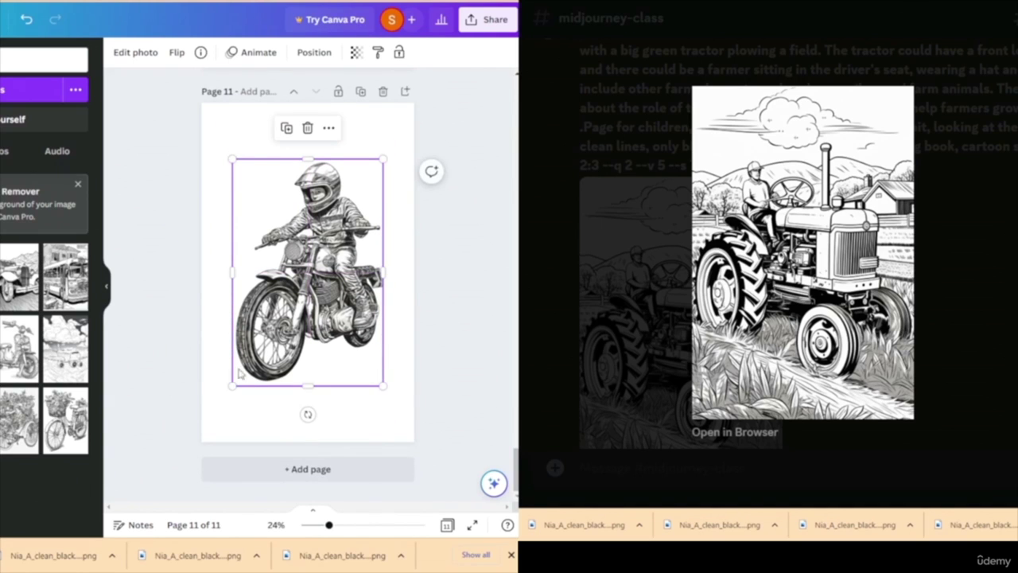
left_click_drag(232, 385, 228, 404)
left_click_drag(384, 159, 392, 144)
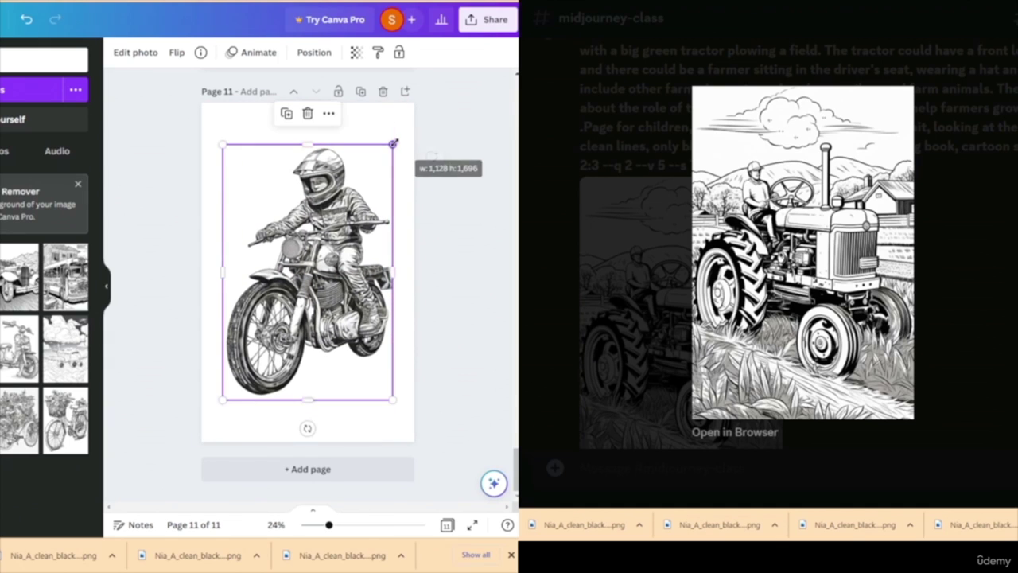
left_click(159, 319)
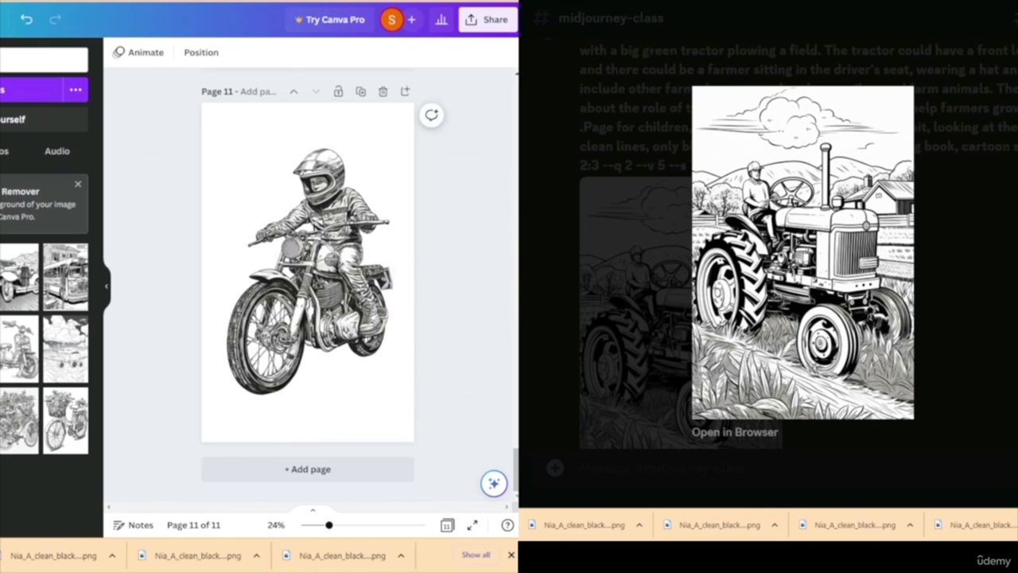
left_click(302, 472)
left_click_drag(18, 326, 269, 204)
left_click_drag(231, 158, 223, 145)
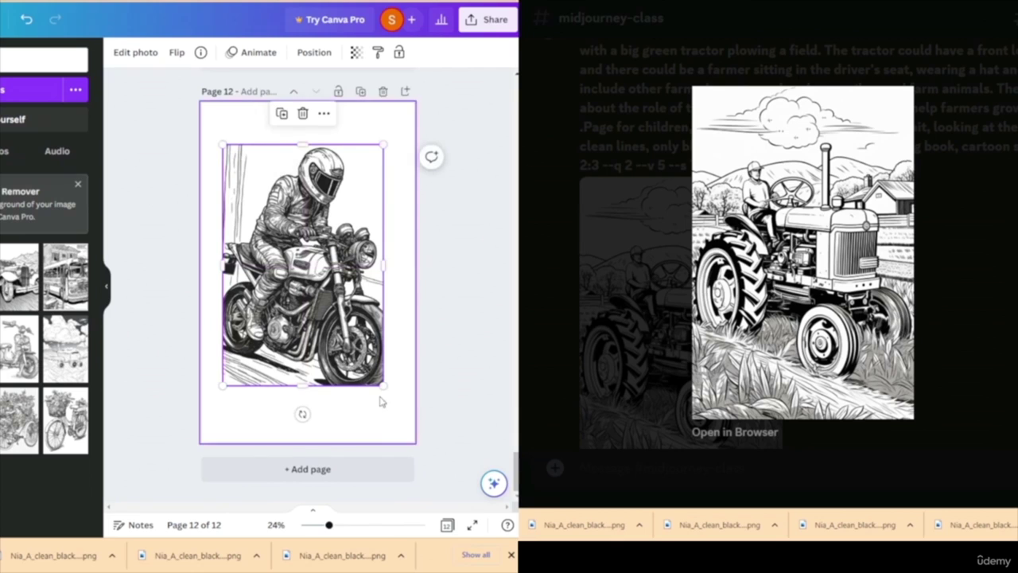
left_click_drag(384, 387, 392, 398)
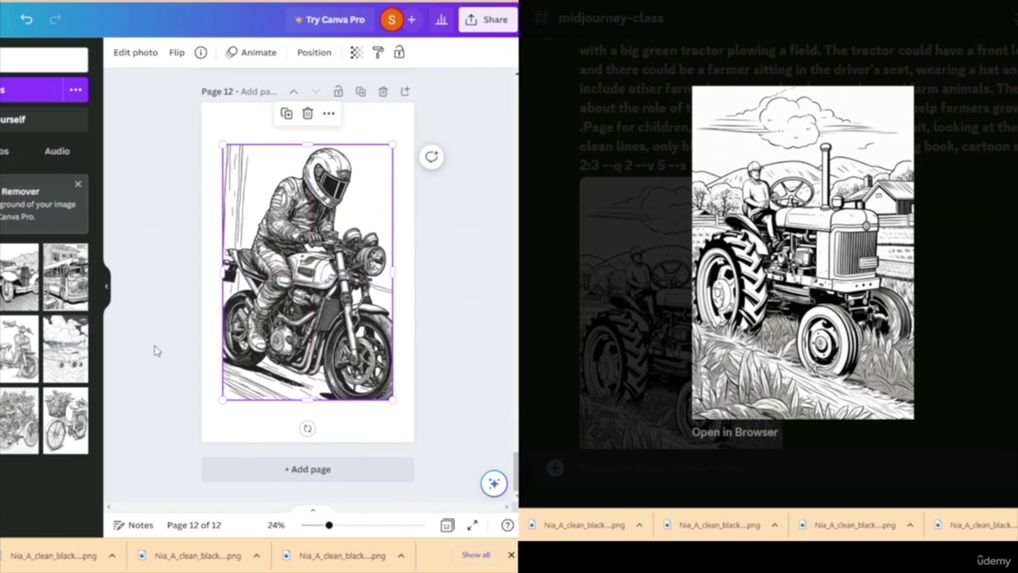
left_click(296, 470)
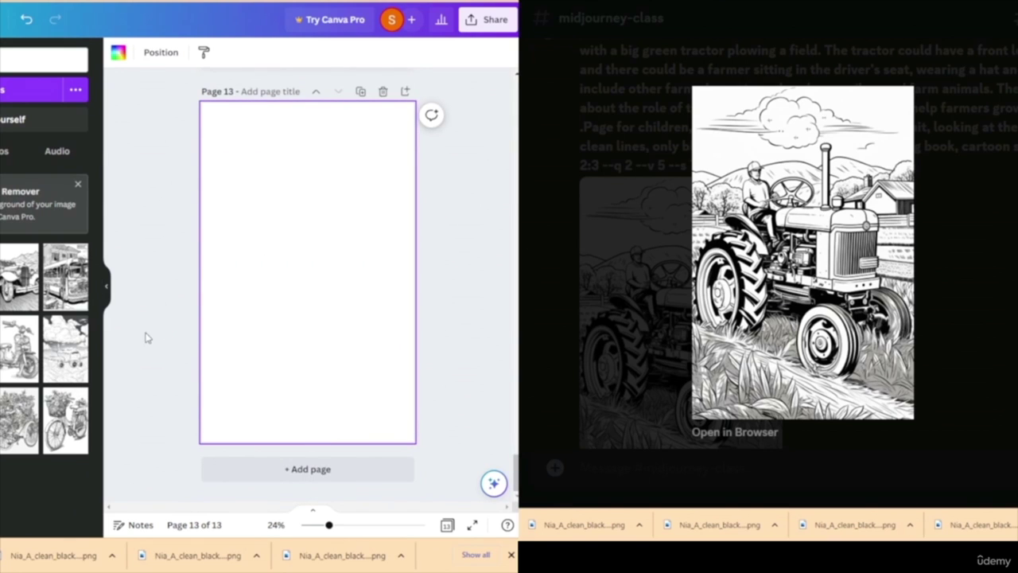
scroll(124, 390, "up", 10)
scroll(127, 404, "up", 12)
scroll(132, 400, "up", 1)
scroll(147, 358, "down", 1)
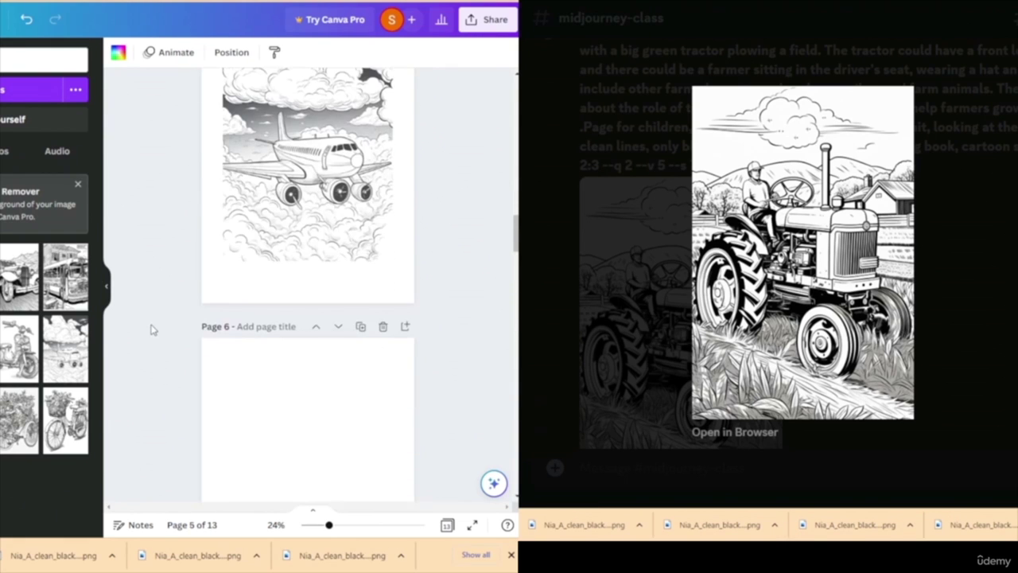
scroll(151, 328, "up", 12)
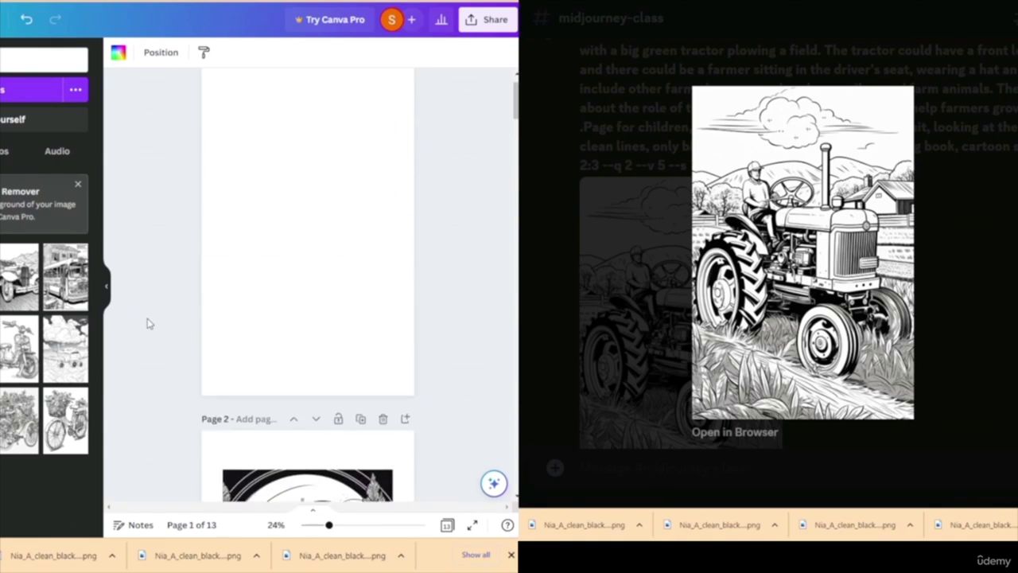
key("ctrl+Return")
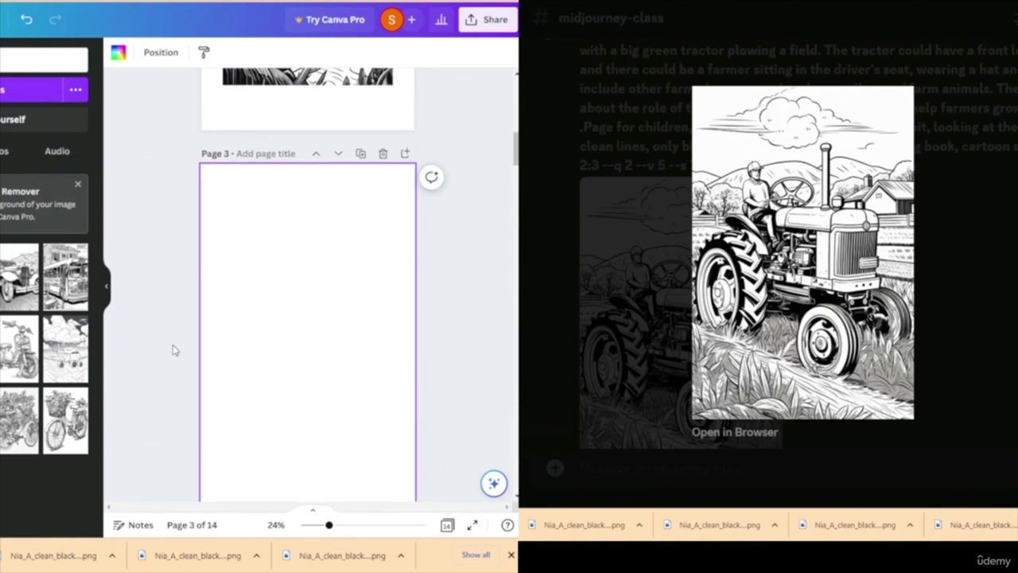
scroll(152, 341, "up", 3)
scroll(152, 342, "down", 2)
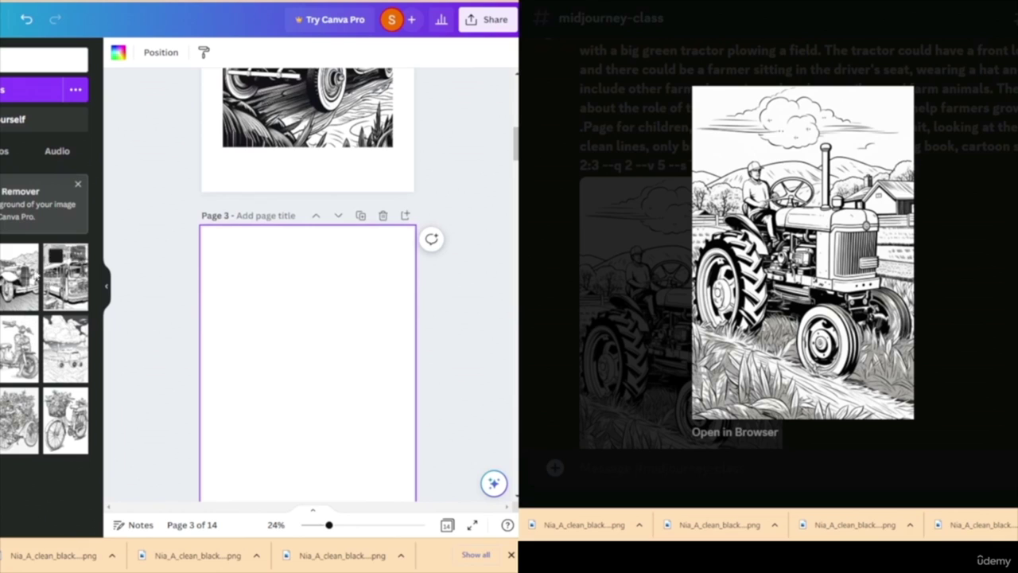
left_click_drag(19, 276, 310, 378)
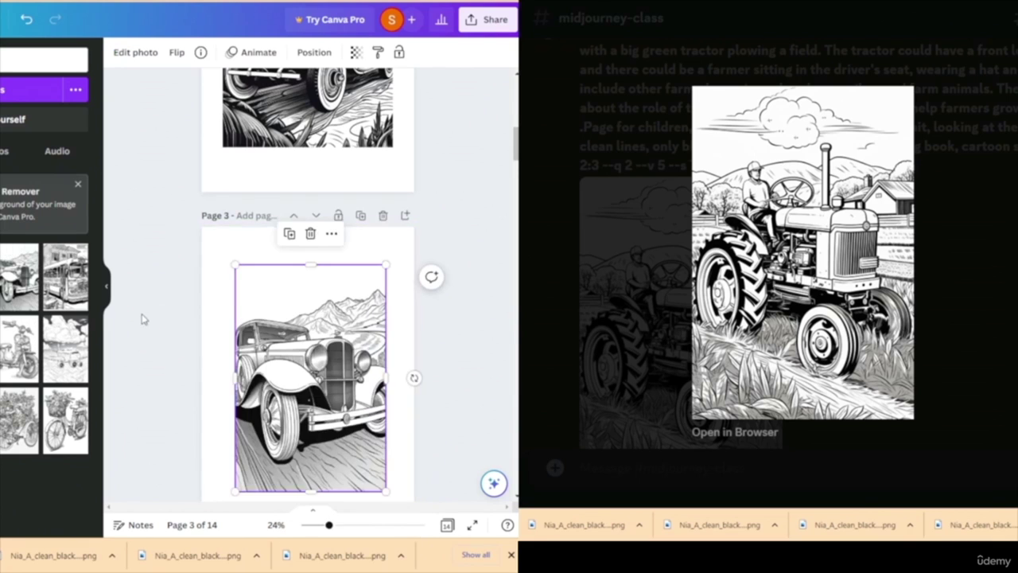
scroll(151, 318, "down", 2)
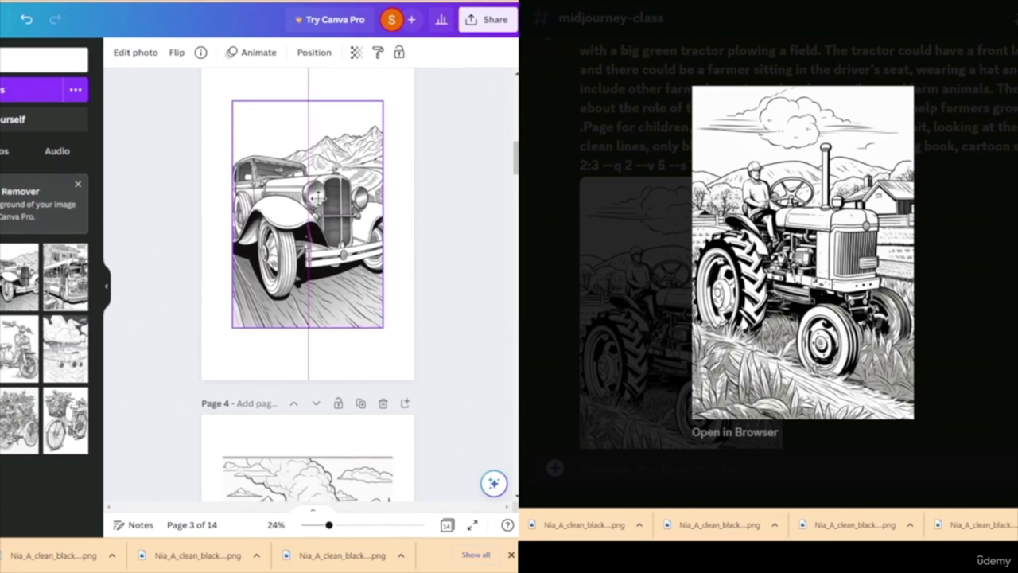
left_click_drag(383, 323, 393, 338)
scroll(191, 205, "up", 3)
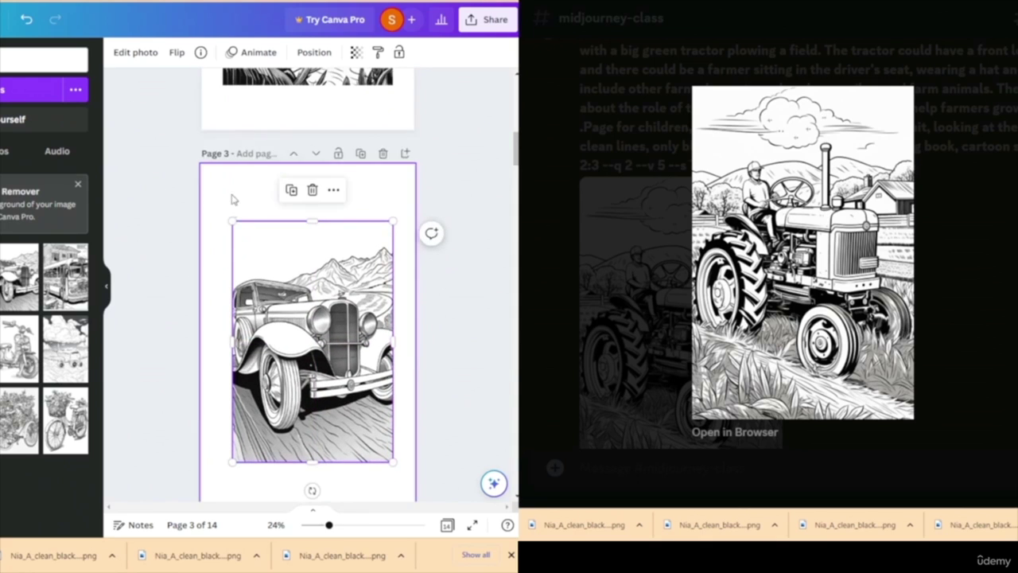
left_click_drag(230, 222, 224, 209)
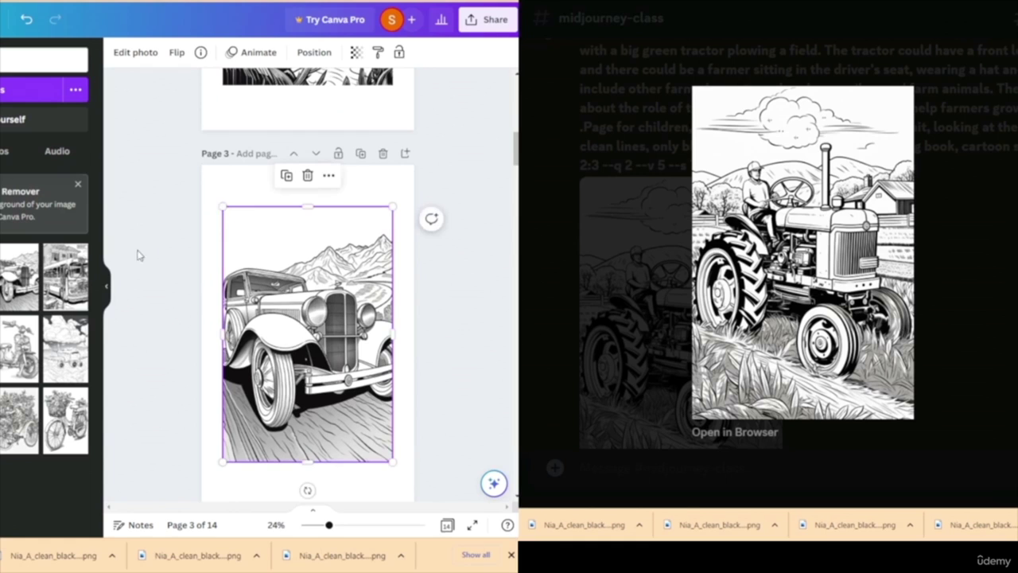
left_click(154, 255)
scroll(159, 207, "down", 18)
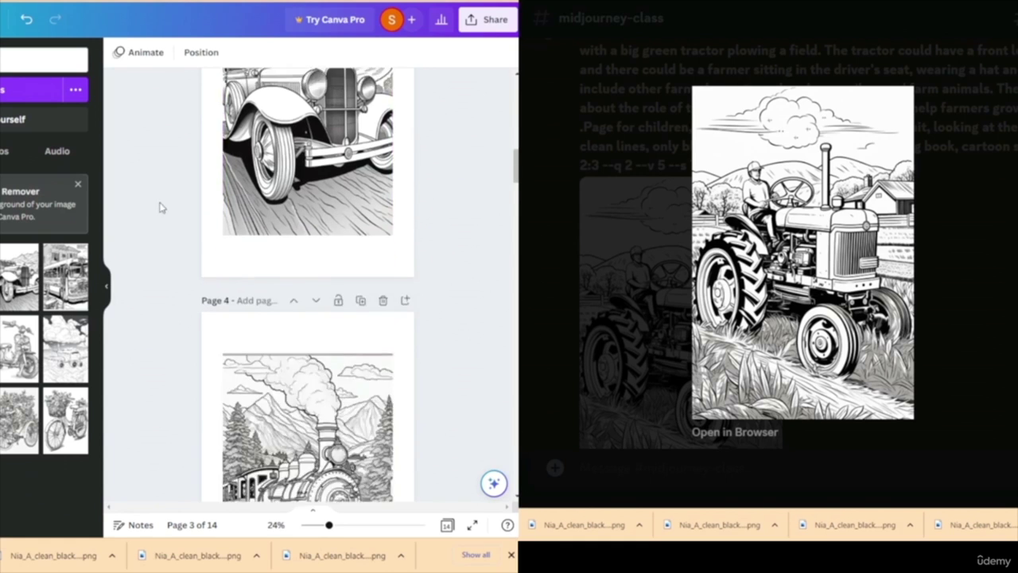
scroll(161, 269, "down", 20)
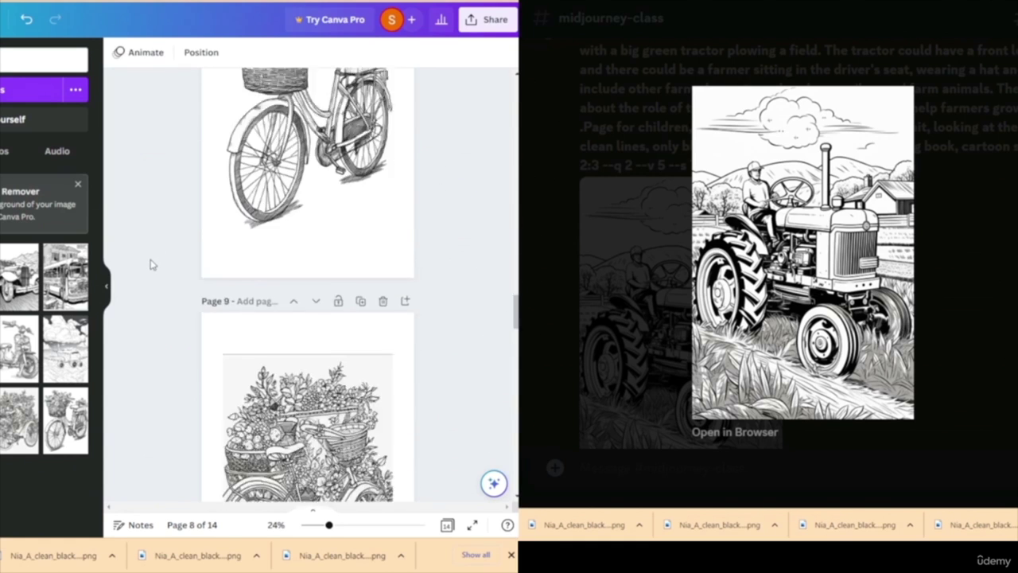
scroll(144, 269, "down", 8)
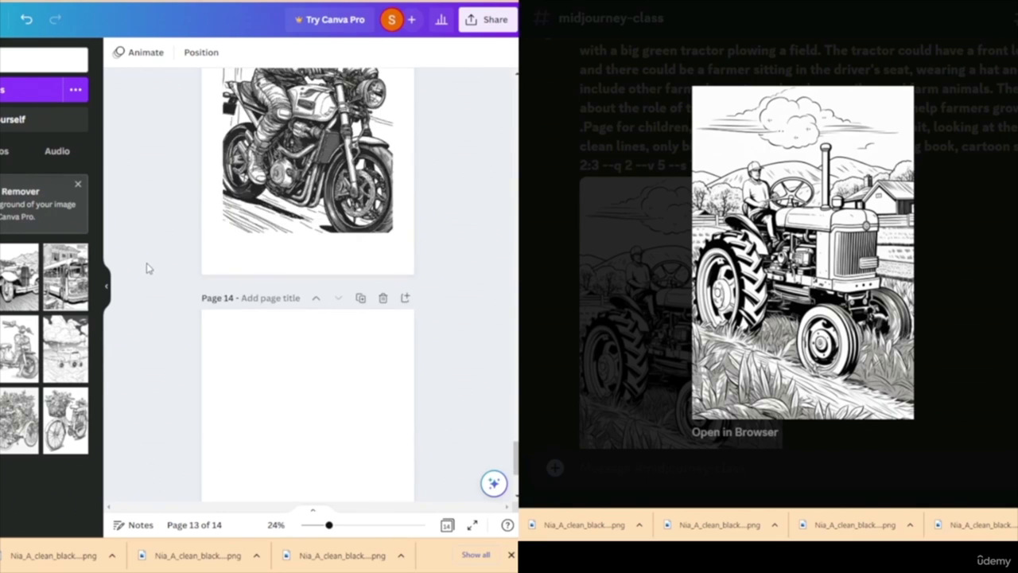
scroll(148, 268, "up", 9)
scroll(148, 269, "down", 6)
scroll(151, 269, "up", 20)
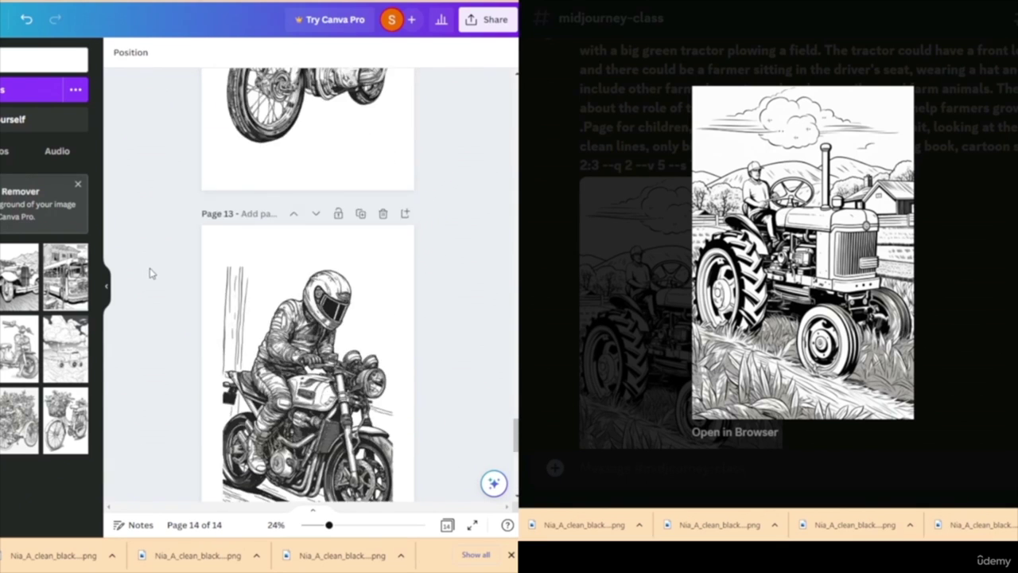
scroll(156, 267, "up", 5)
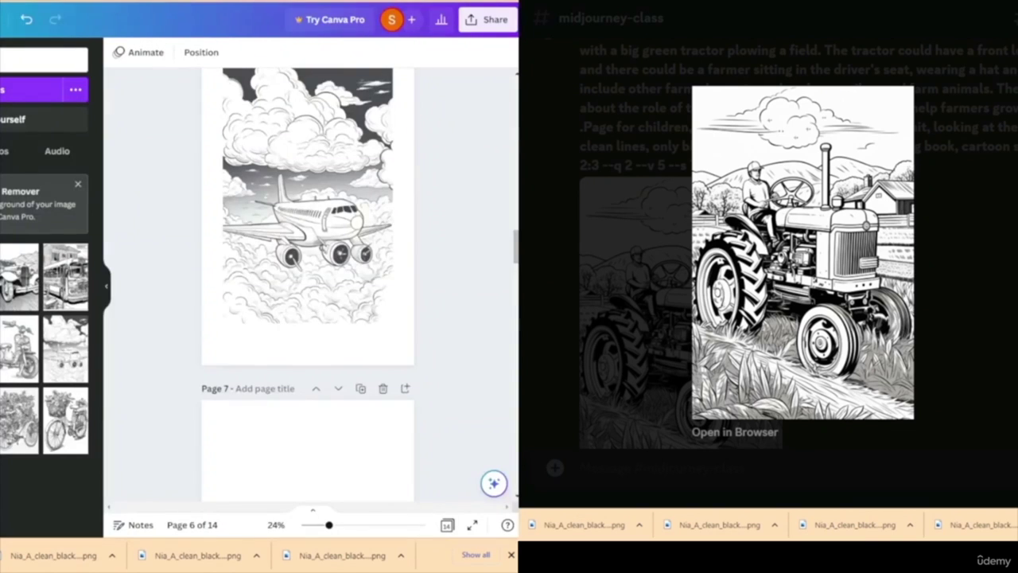
scroll(135, 268, "down", 4)
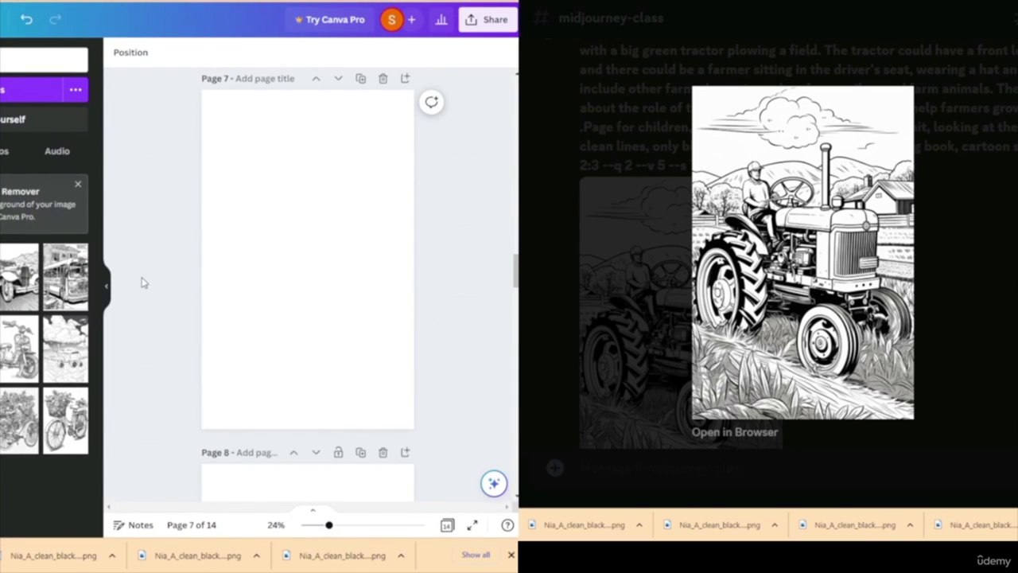
scroll(139, 283, "down", 4)
scroll(164, 313, "down", 10)
scroll(186, 361, "down", 10)
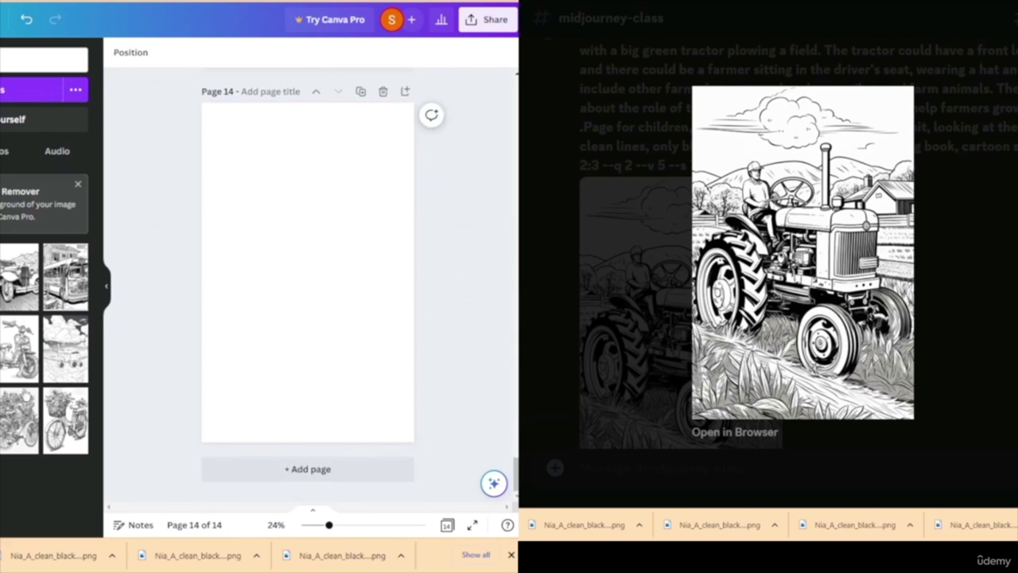
- Place the bus drawing on Page 14, enlarged and centred to fill it
left_click_drag(65, 277, 328, 301)
left_click_drag(373, 160, 392, 130)
left_click_drag(350, 263, 350, 279)
- Add Page 15 and place an enlarged bus drawing on it
left_click(314, 470)
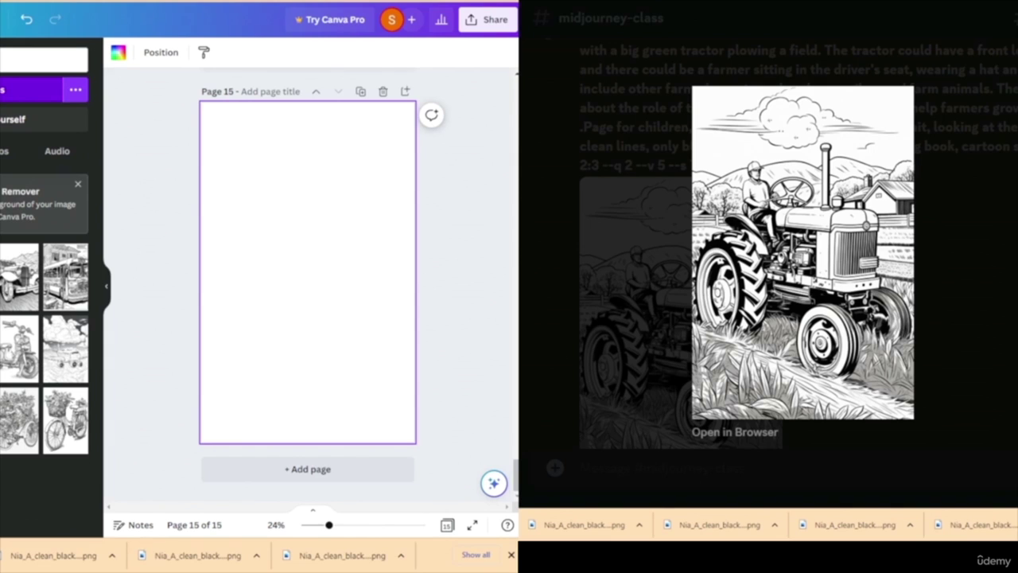
left_click(65, 275)
left_click_drag(385, 386, 392, 398)
left_click(478, 372)
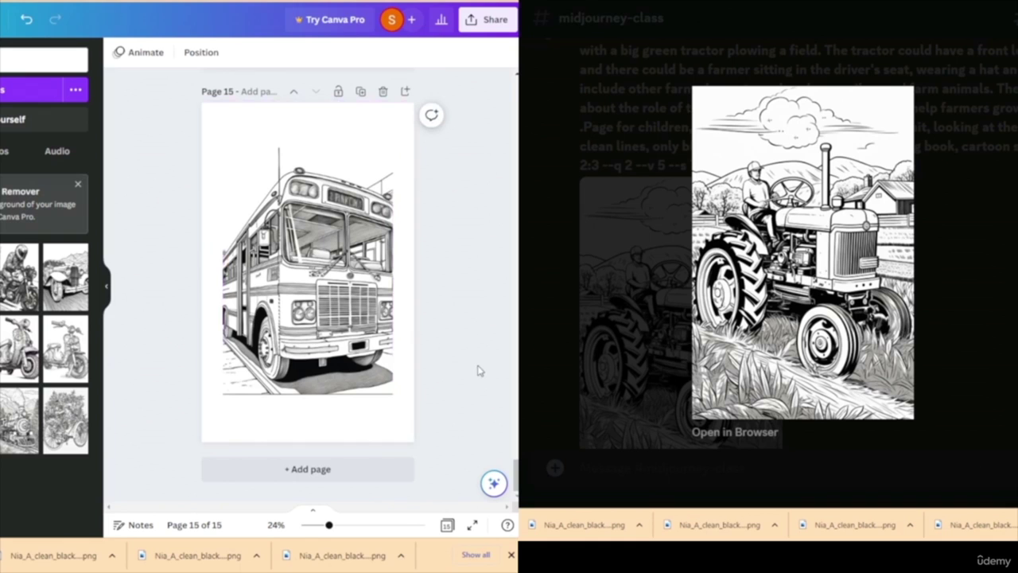
scroll(448, 389, "up", 15)
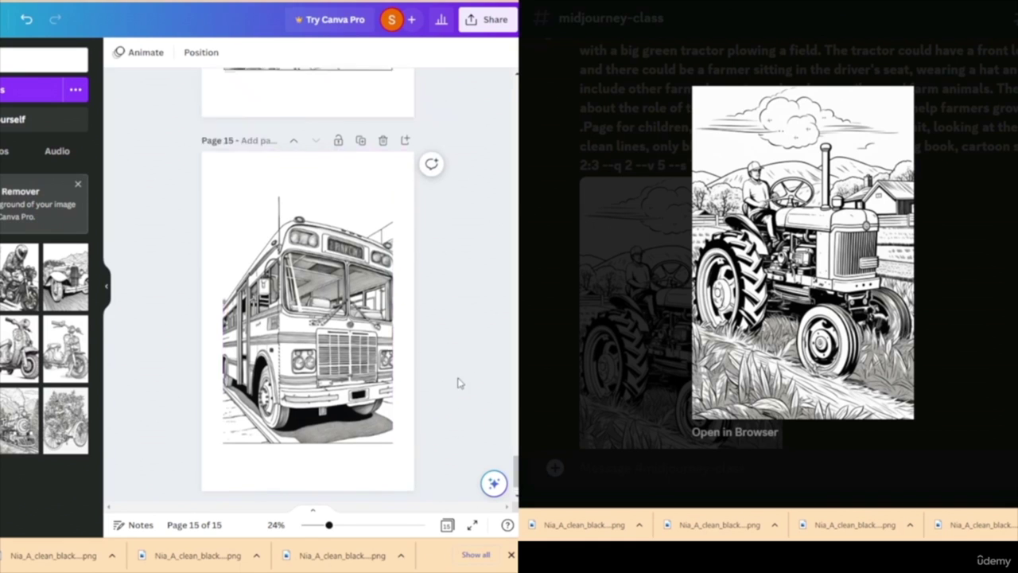
scroll(449, 378, "up", 15)
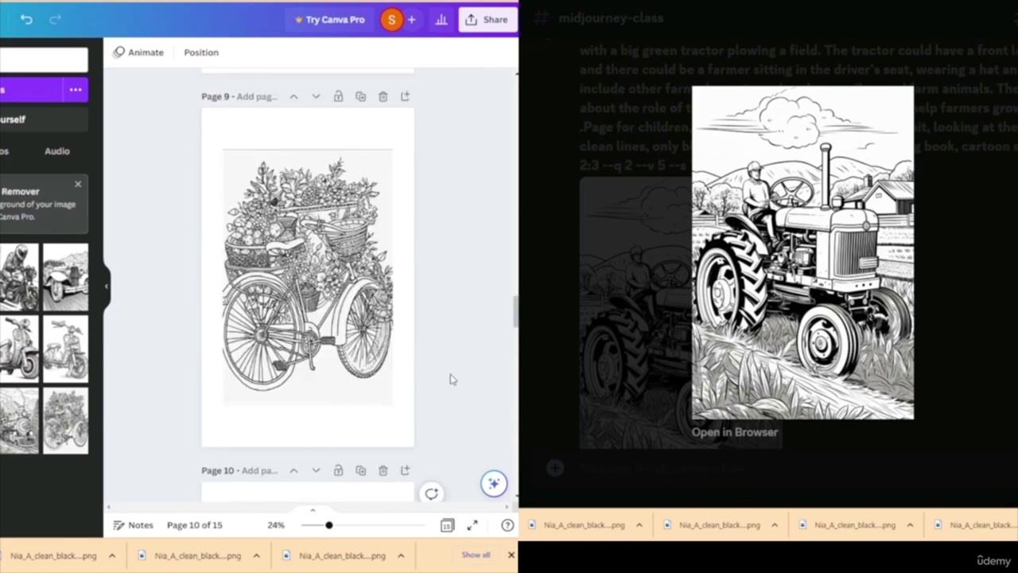
scroll(450, 378, "down", 3)
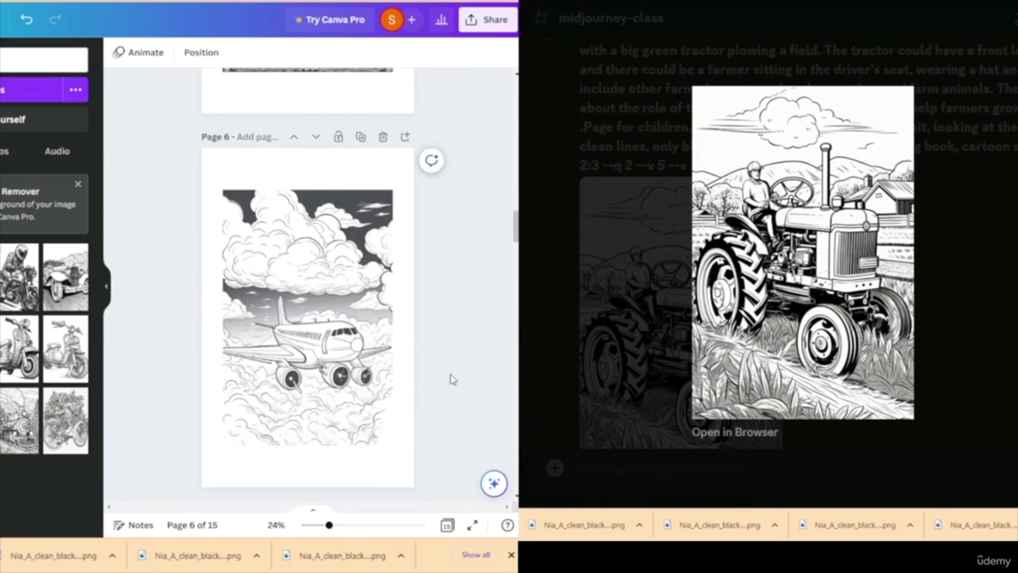
left_click(1007, 286)
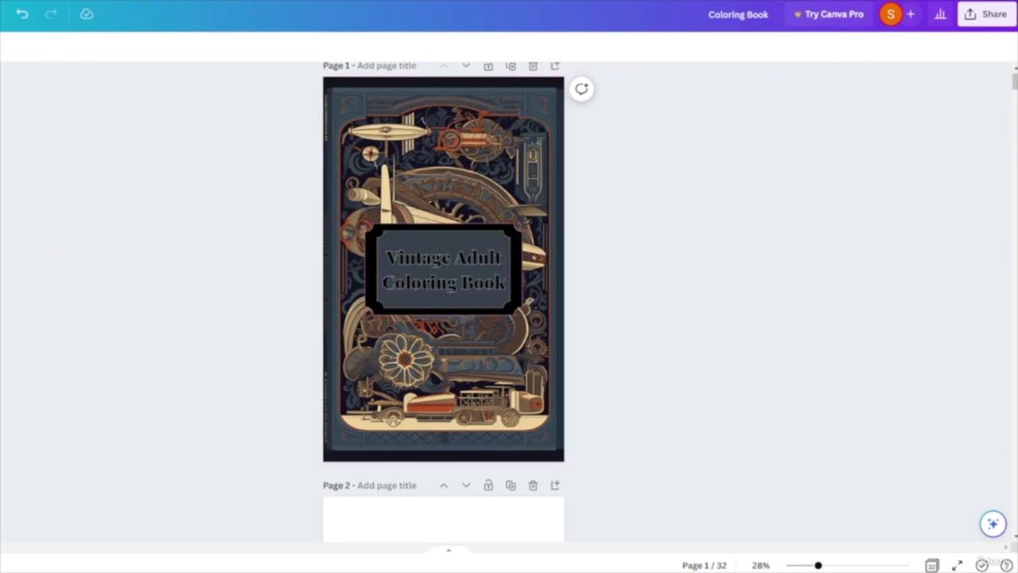
- Scroll through all 32 coloring-book pages and back up to the 'Vintage Adult Coloring Book' cover
scroll(443, 302, "down", 5)
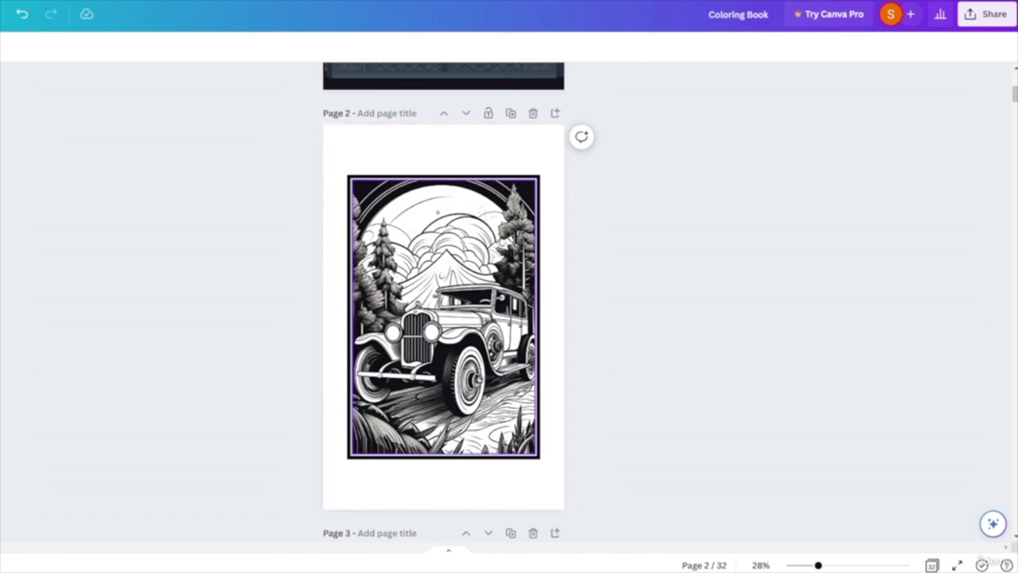
scroll(509, 303, "down", 5)
scroll(509, 302, "down", 7)
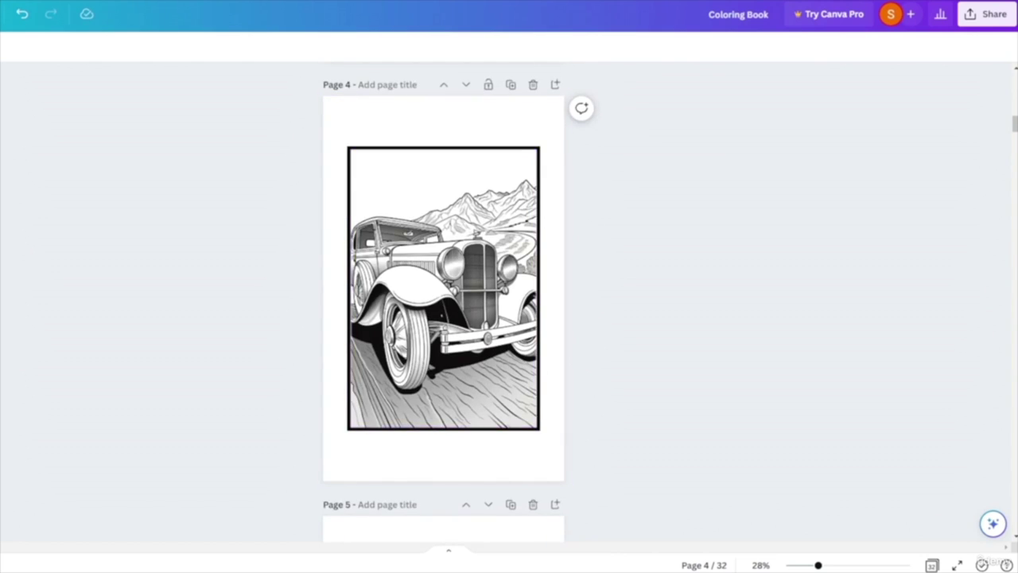
scroll(444, 302, "down", 13)
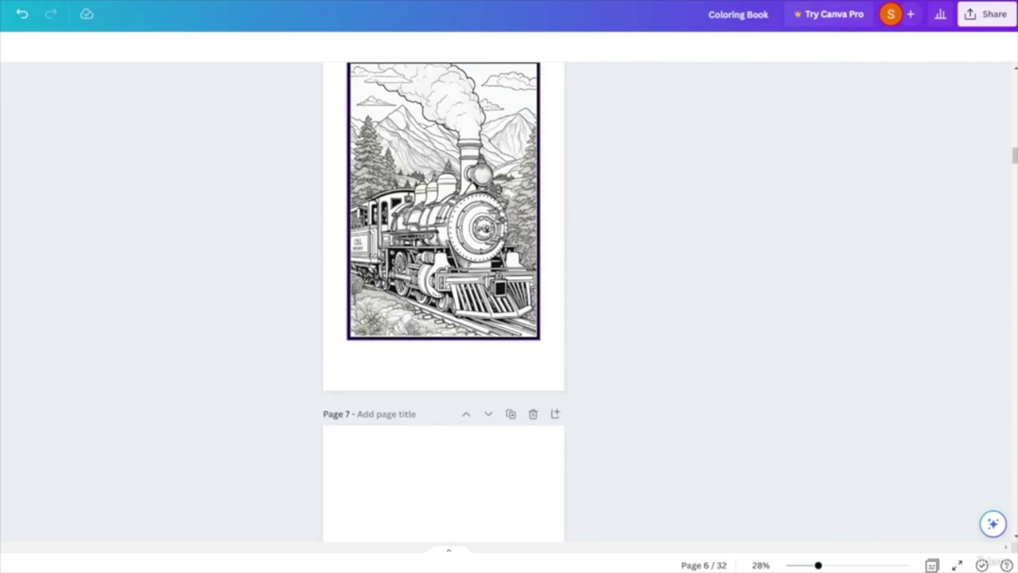
scroll(444, 302, "down", 4)
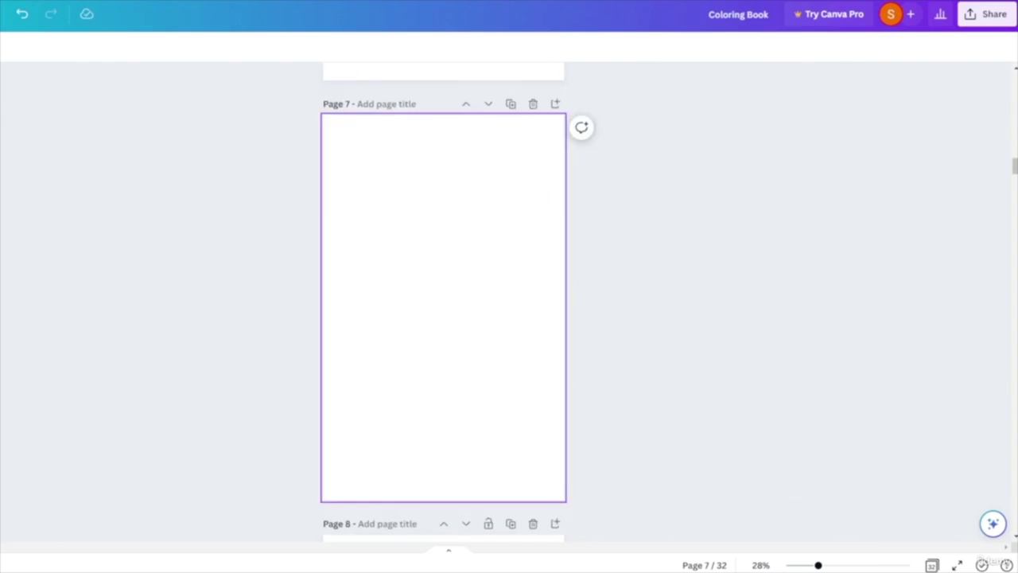
scroll(444, 303, "down", 12)
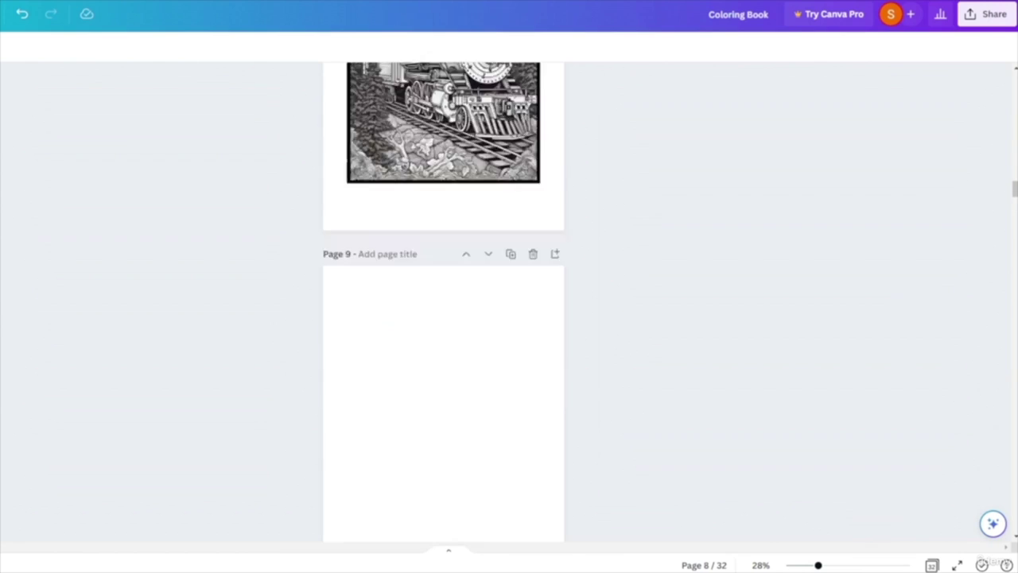
scroll(444, 302, "down", 12)
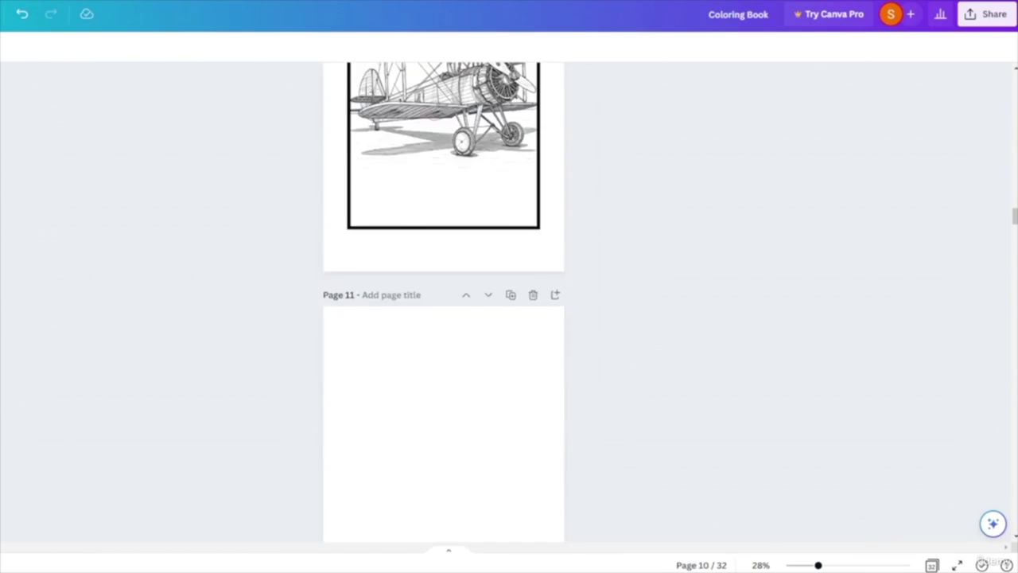
scroll(444, 302, "down", 12)
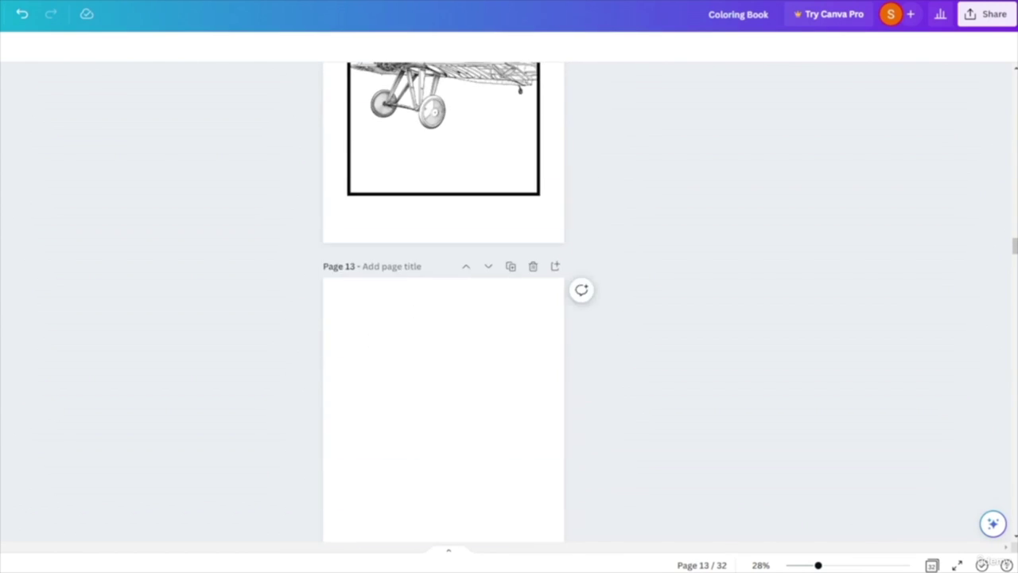
scroll(444, 302, "up", 14)
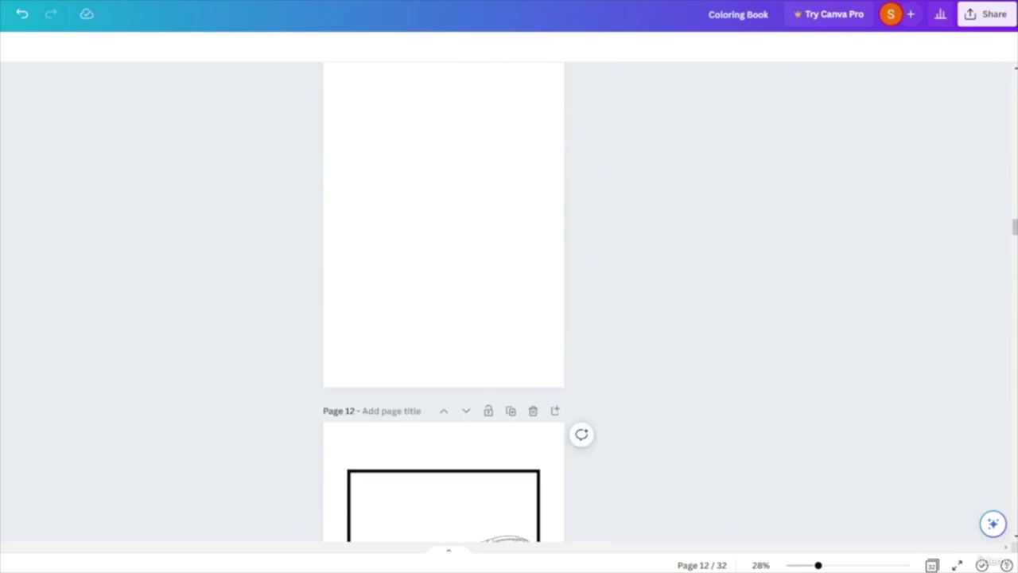
scroll(444, 302, "up", 20)
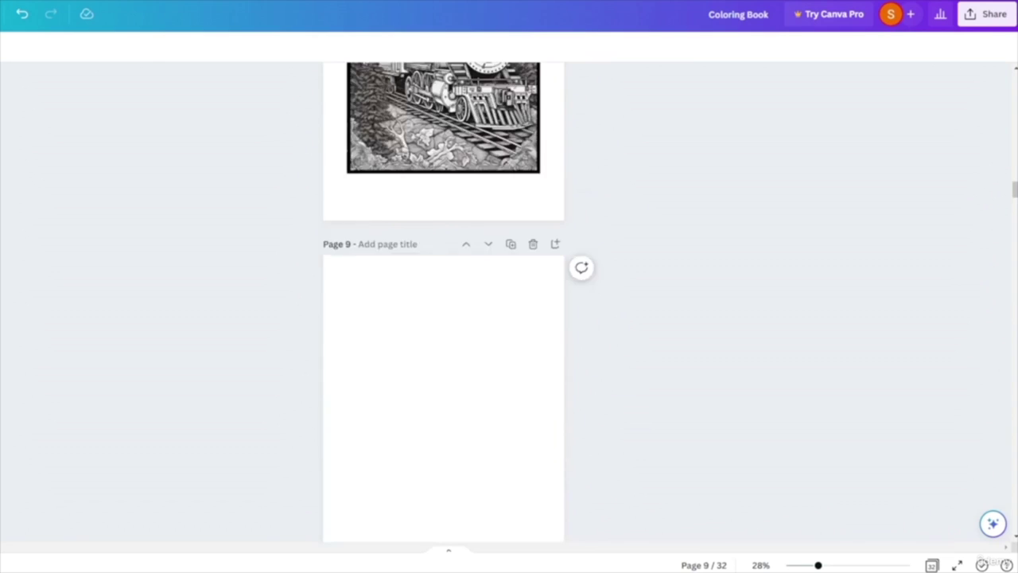
scroll(444, 302, "up", 8)
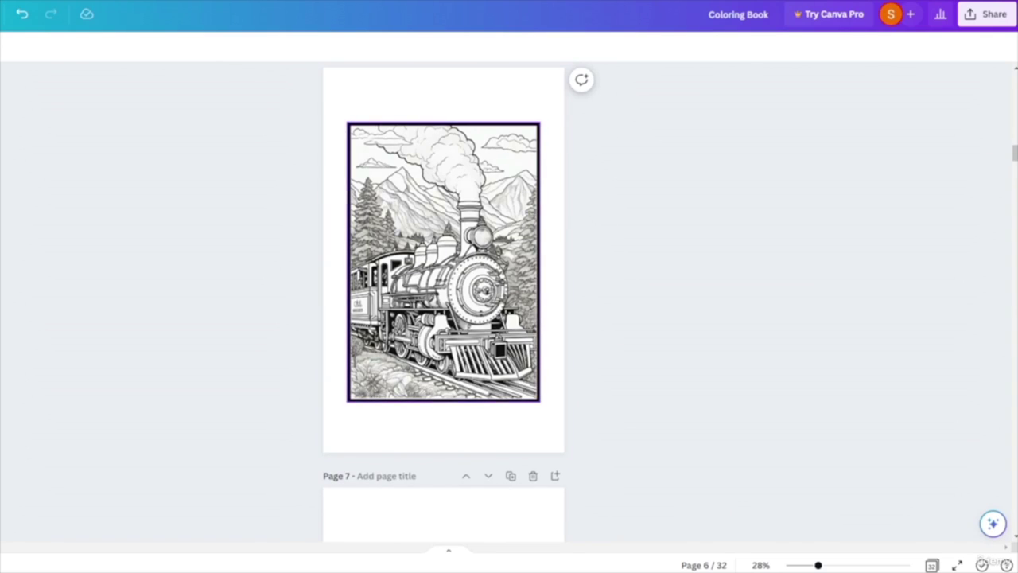
scroll(443, 287, "up", 1)
scroll(443, 286, "up", 20)
scroll(443, 302, "up", 3)
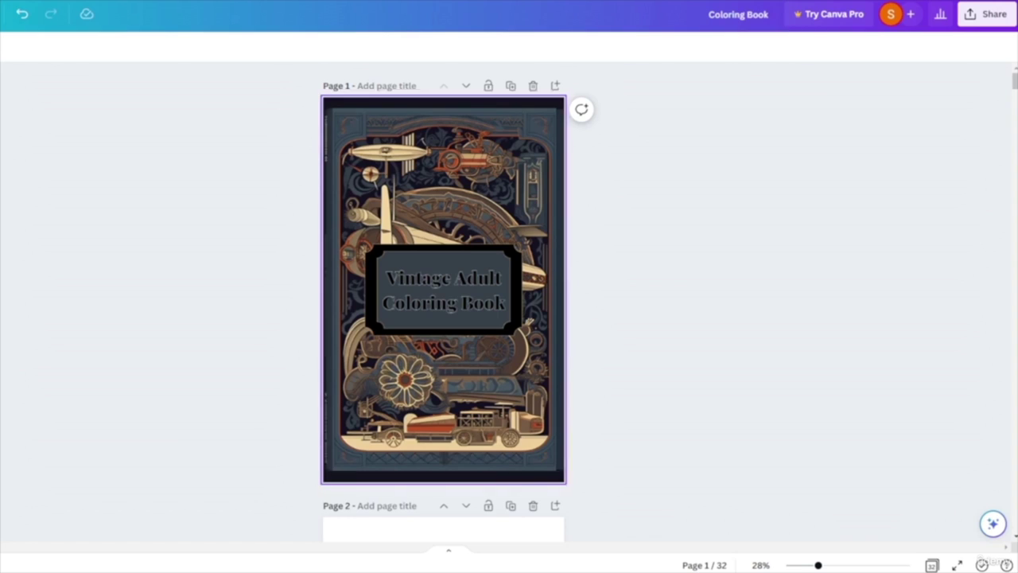
- Delete the existing Present and record recording and start a new one in the recording studio
left_click(986, 14)
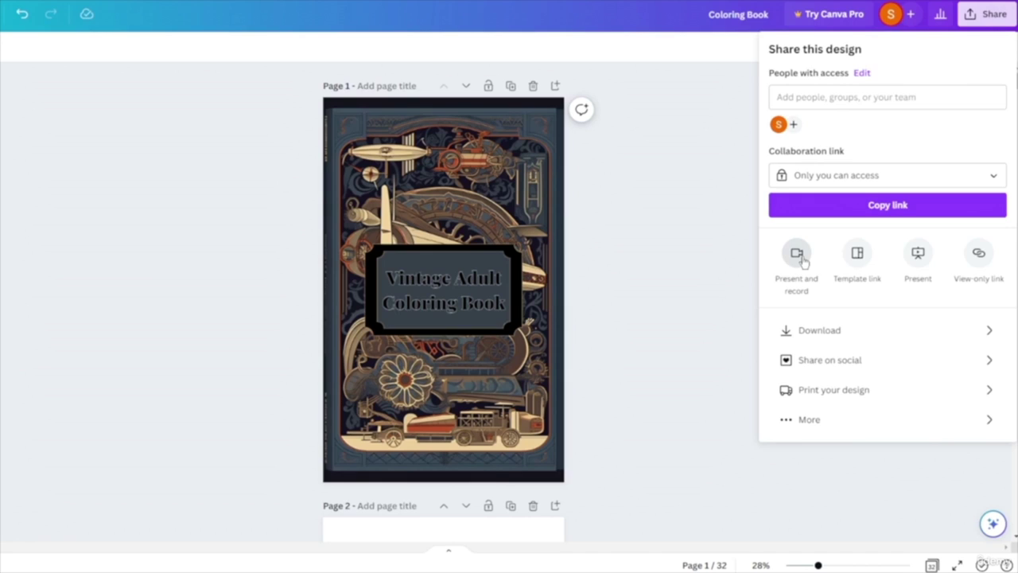
left_click(797, 255)
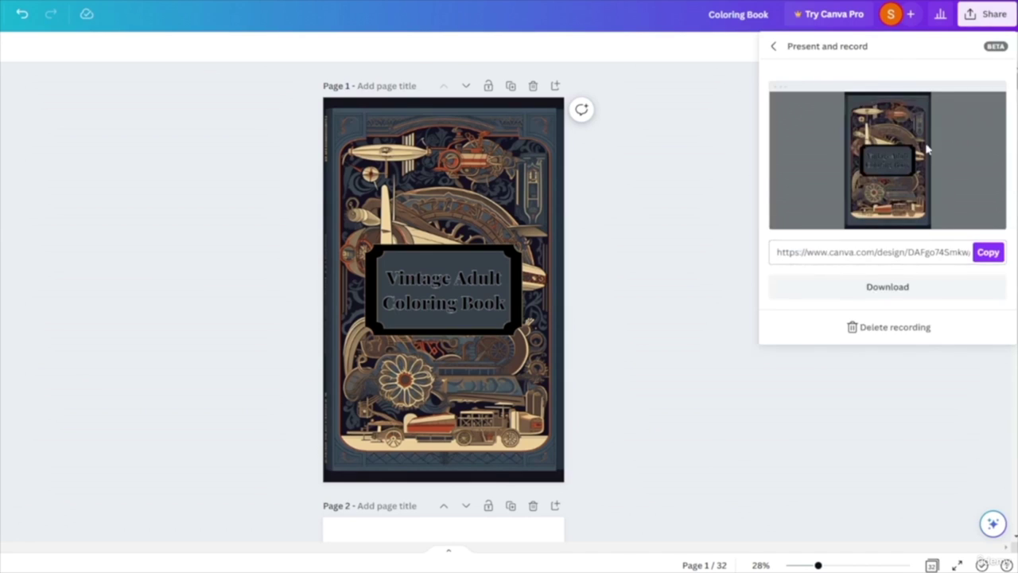
left_click(893, 337)
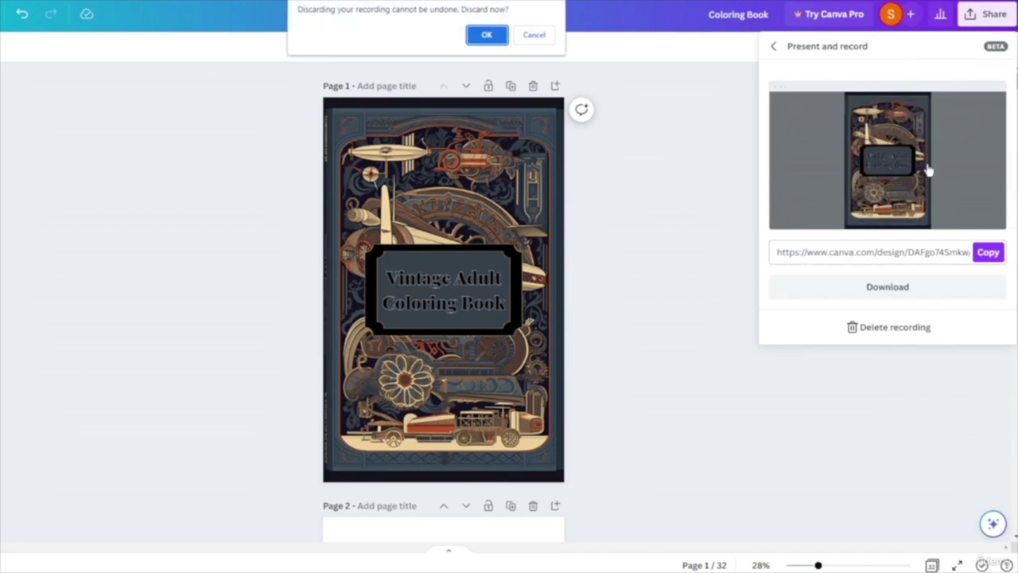
left_click(492, 36)
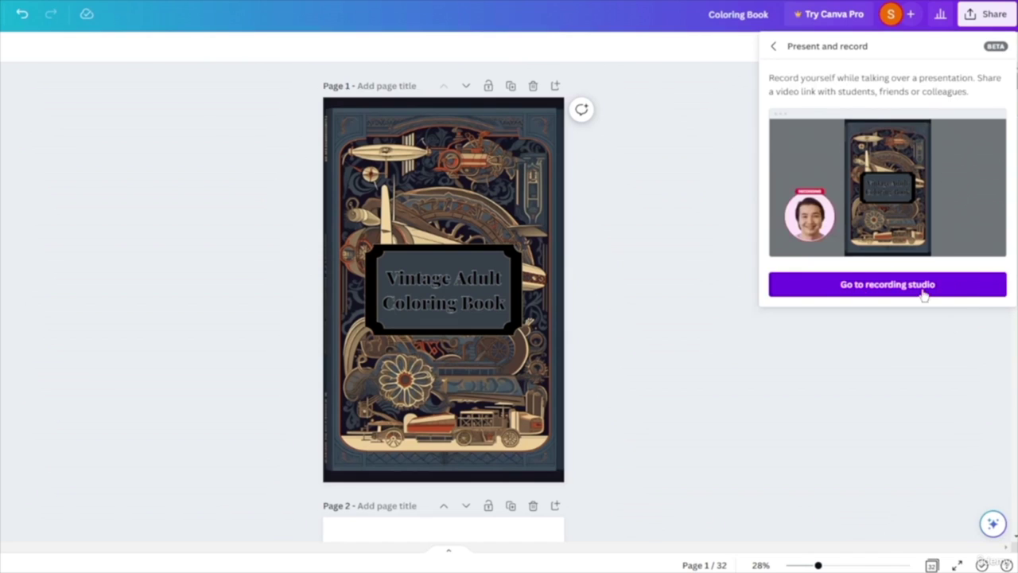
left_click(942, 292)
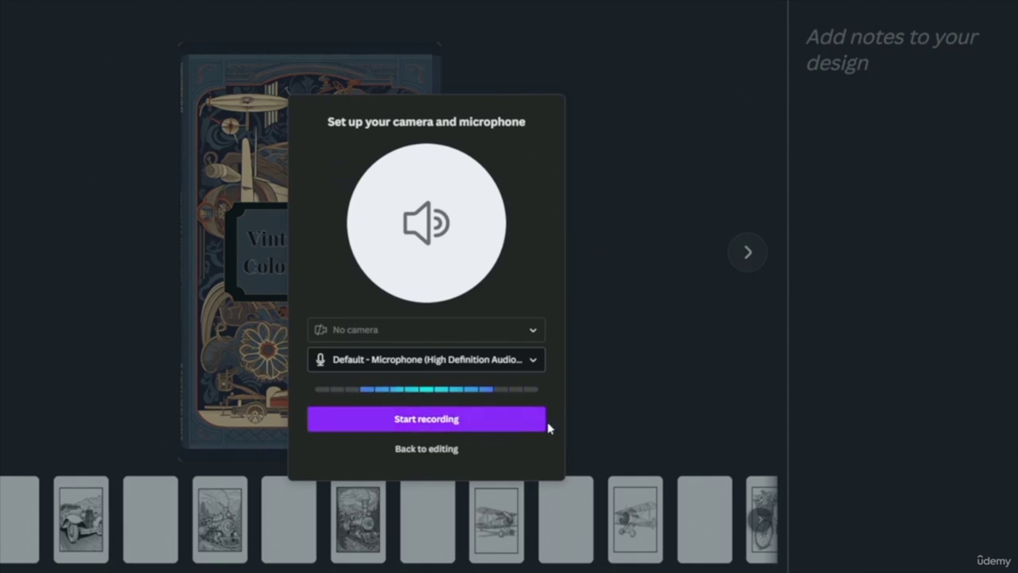
left_click(468, 422)
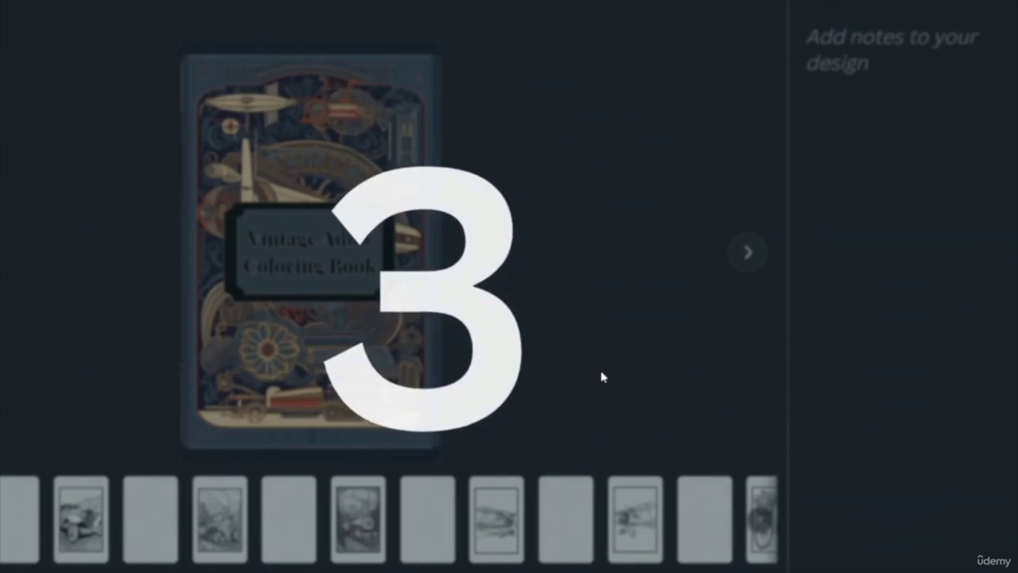
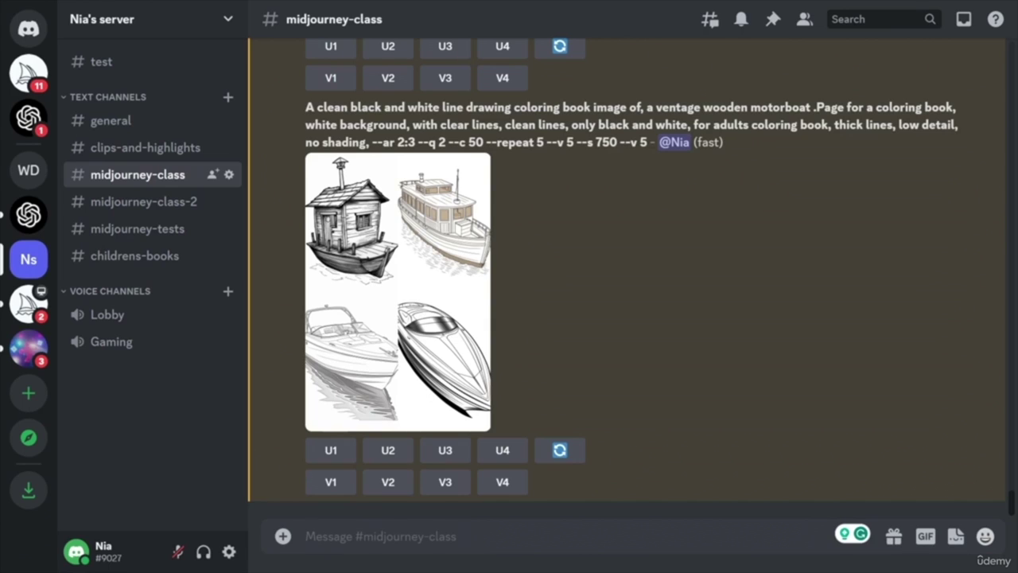
- Run /imagine with 'blank powerpoint Title slide inspired by Marvel --ar 7:4'
type("/")
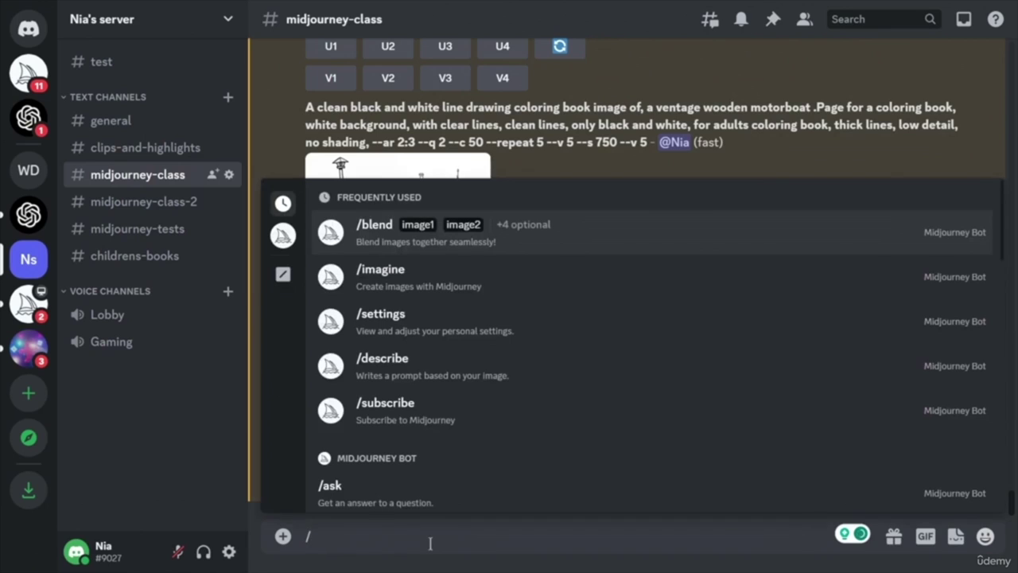
key("Down")
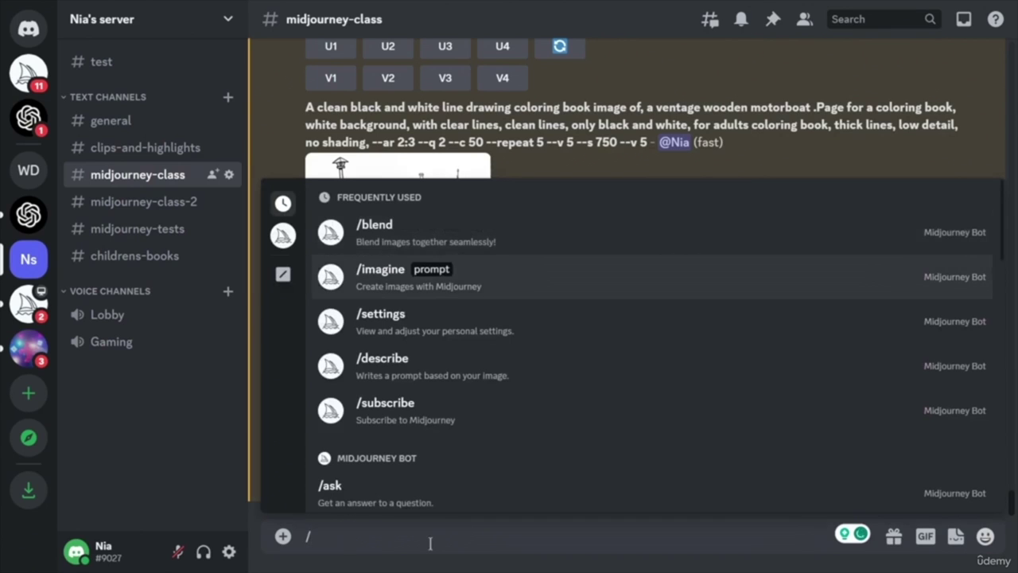
key("Return")
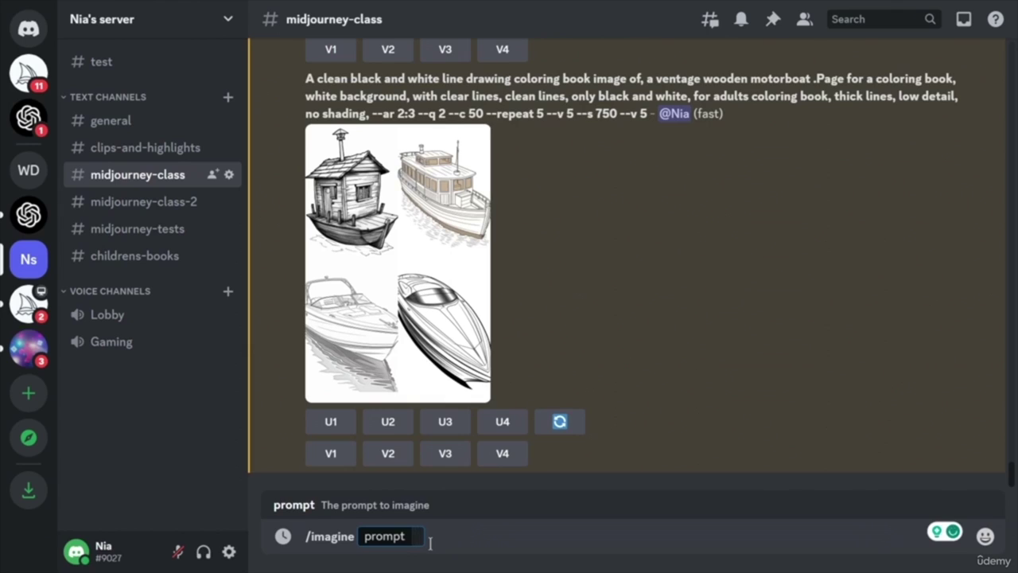
type("blank")
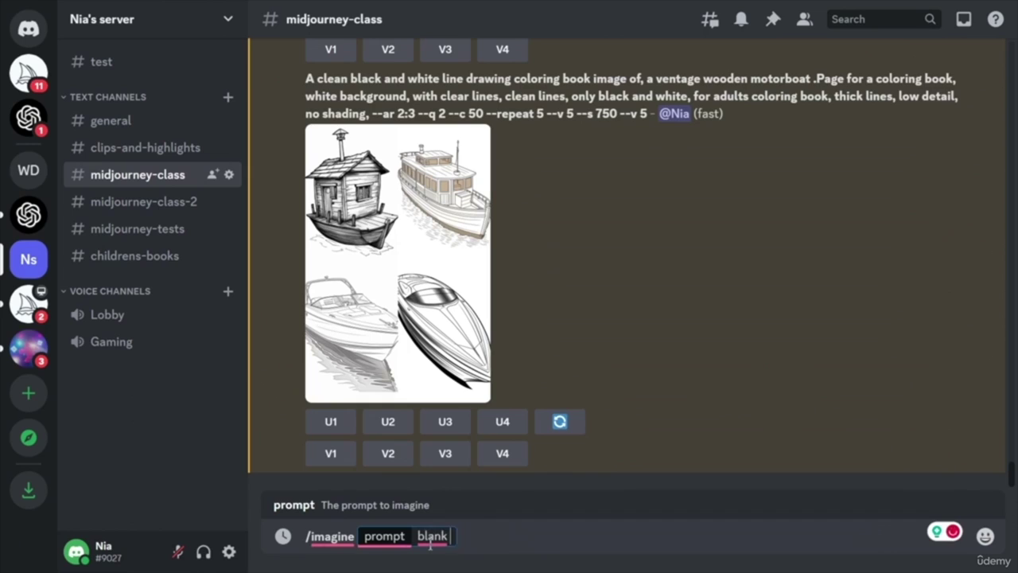
type(" powerpoint")
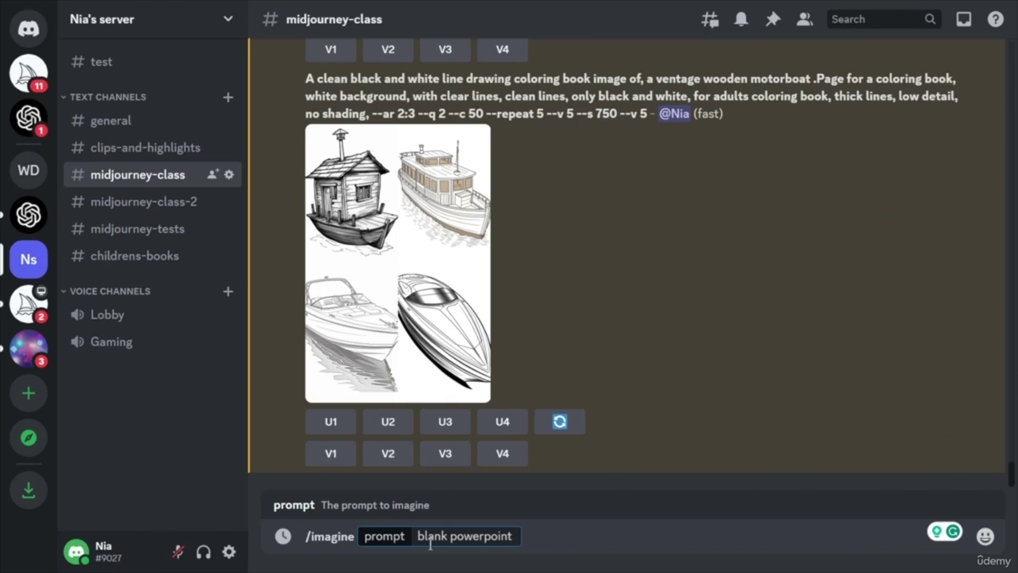
type("Title slide")
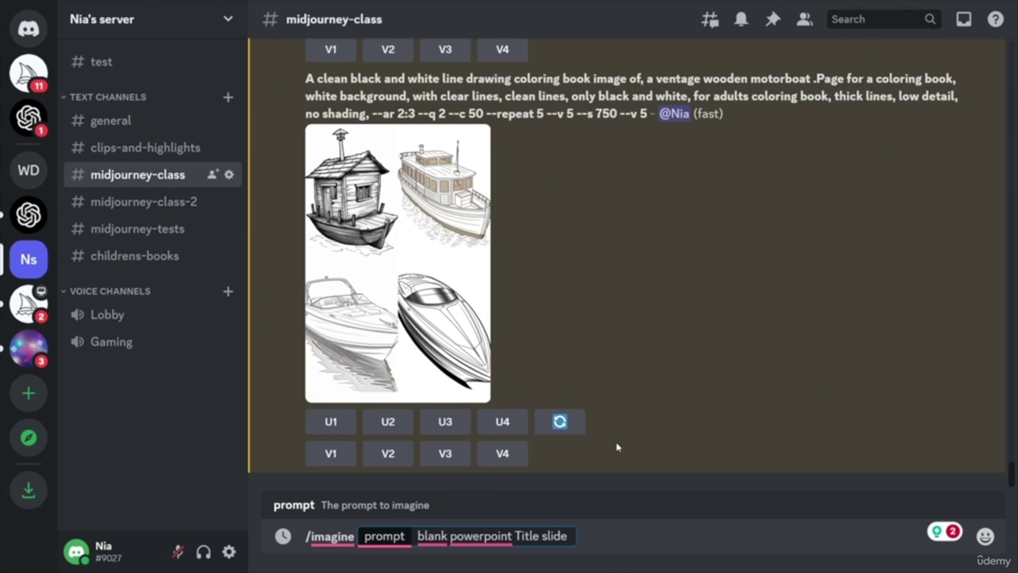
type("inspired by Marvel --ar 7:4")
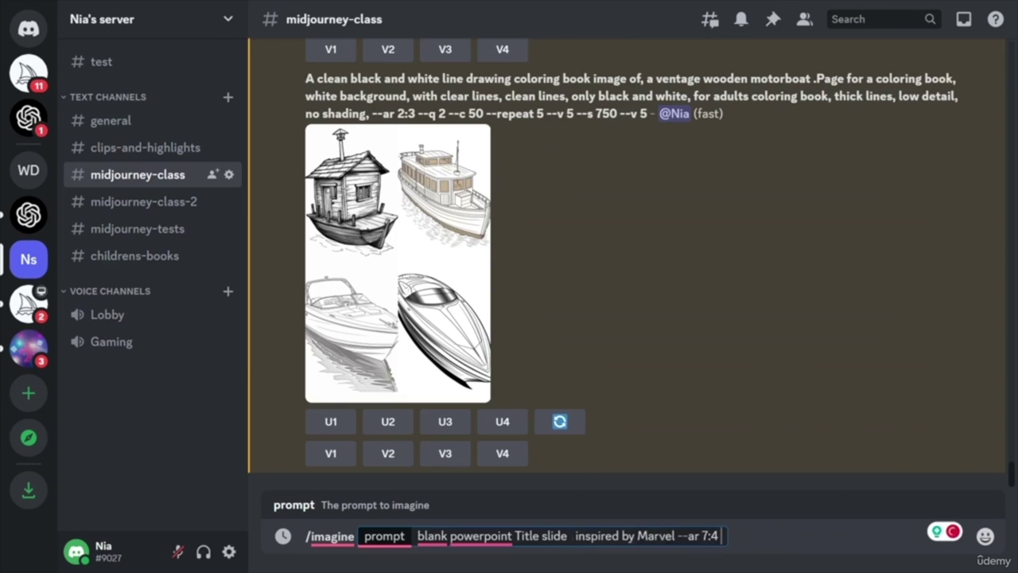
key("Return")
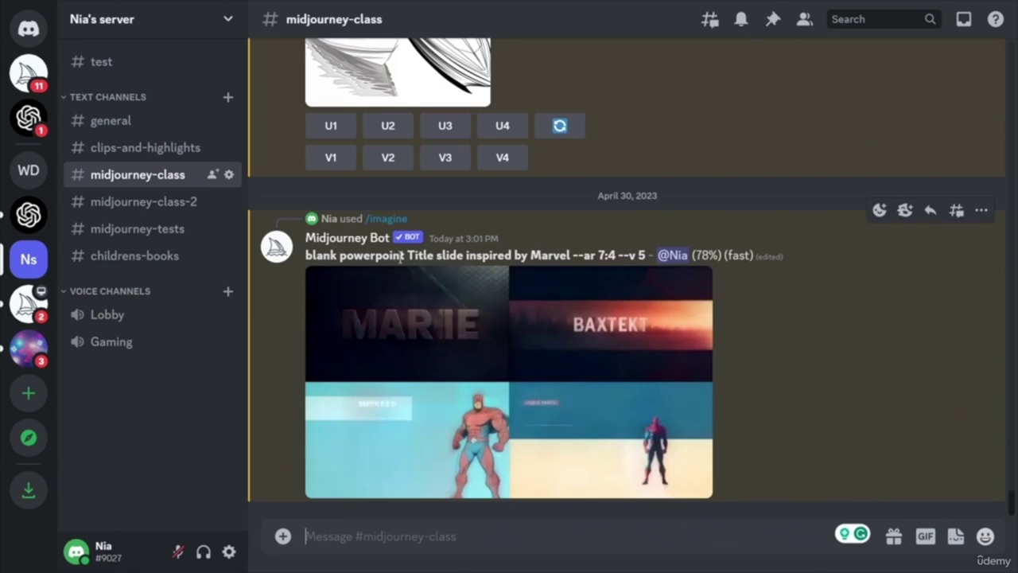
- Highlight 'Title slide' and 'inspired by Marvel' in the prompt, then reroll the Marvel grid
left_click_drag(407, 255, 466, 255)
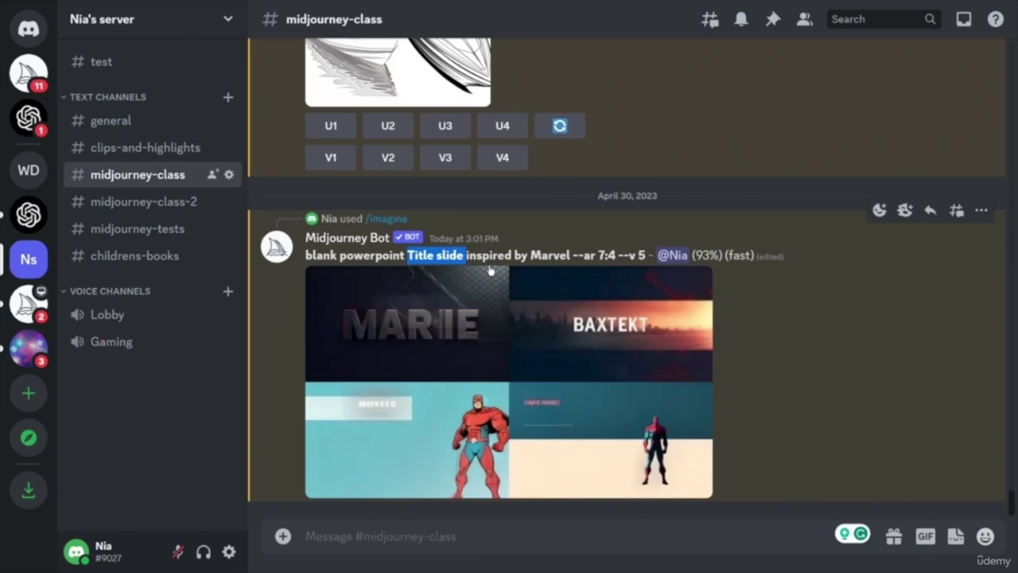
scroll(592, 305, "up", 2)
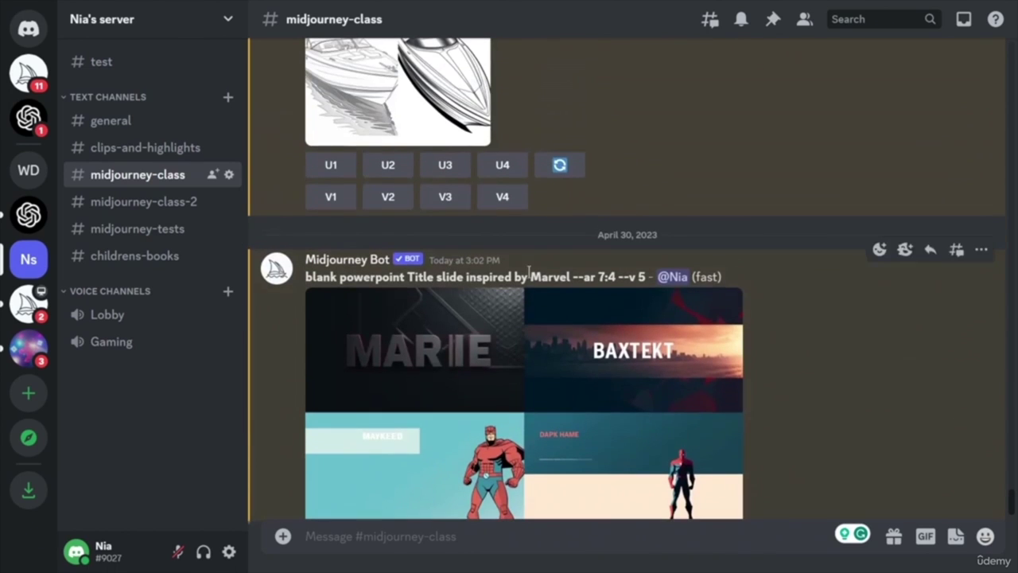
left_click_drag(467, 277, 570, 277)
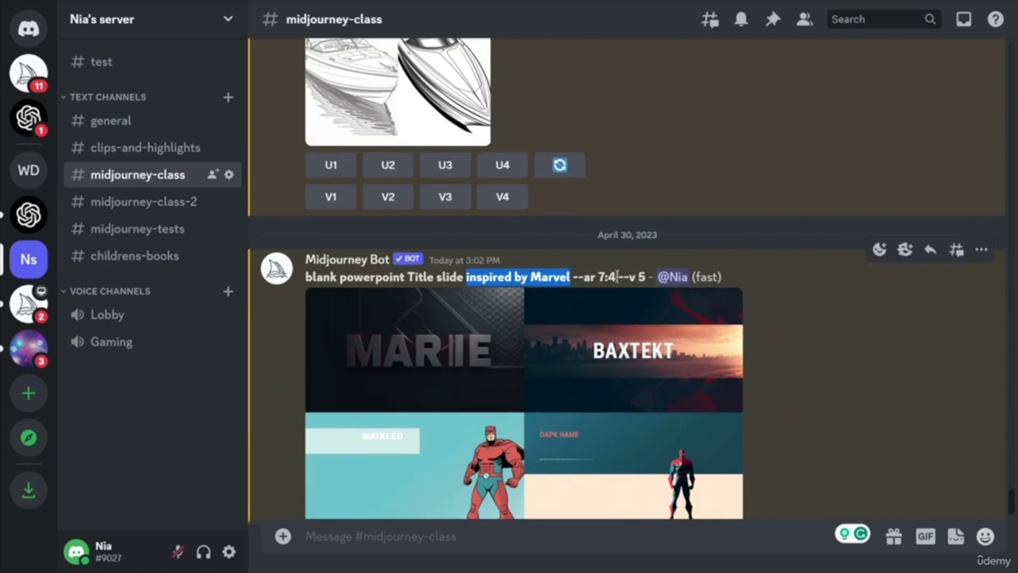
scroll(813, 324, "down", 2)
left_click(561, 451)
left_click(637, 391)
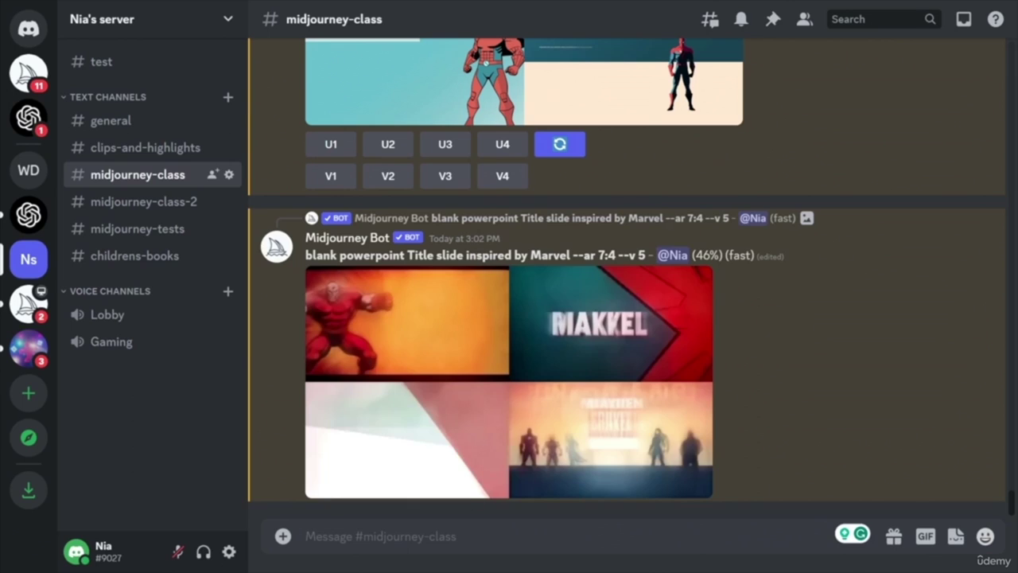
- Submit the Marvel title-slide prompt with --s 750 --q 2 --ar 7:4 --v 5
left_click(422, 541)
type("/")
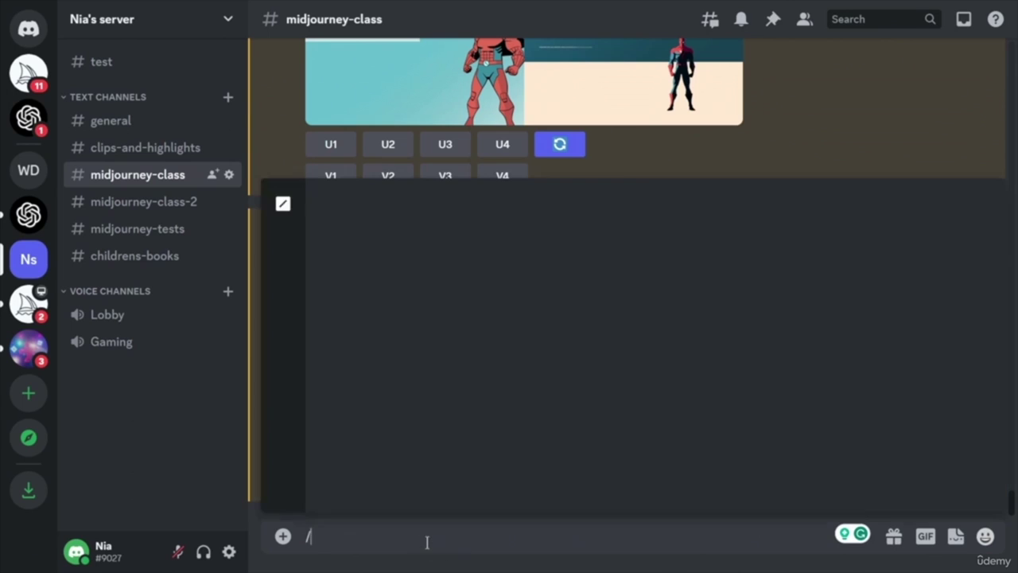
key("Down")
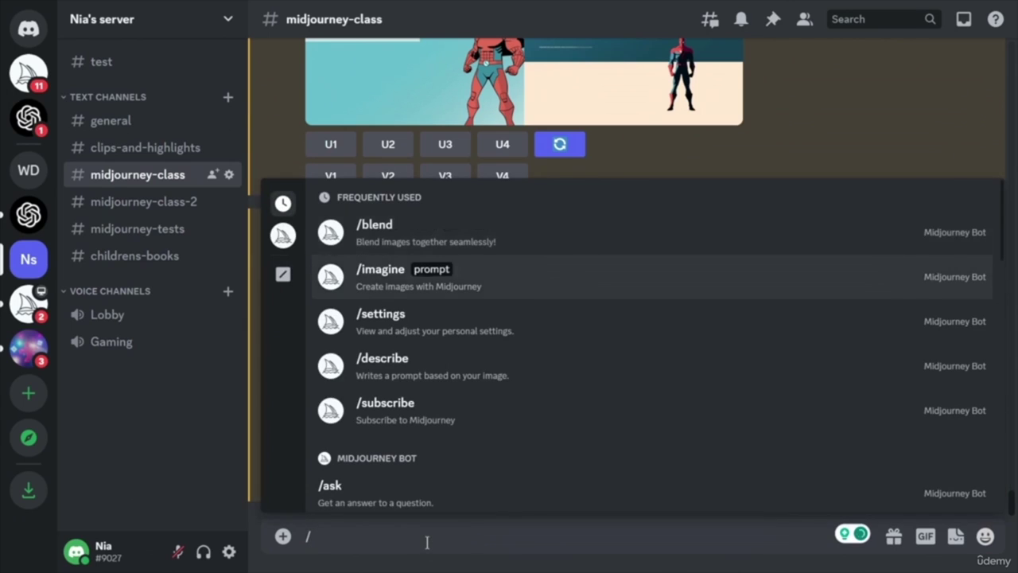
key("Return")
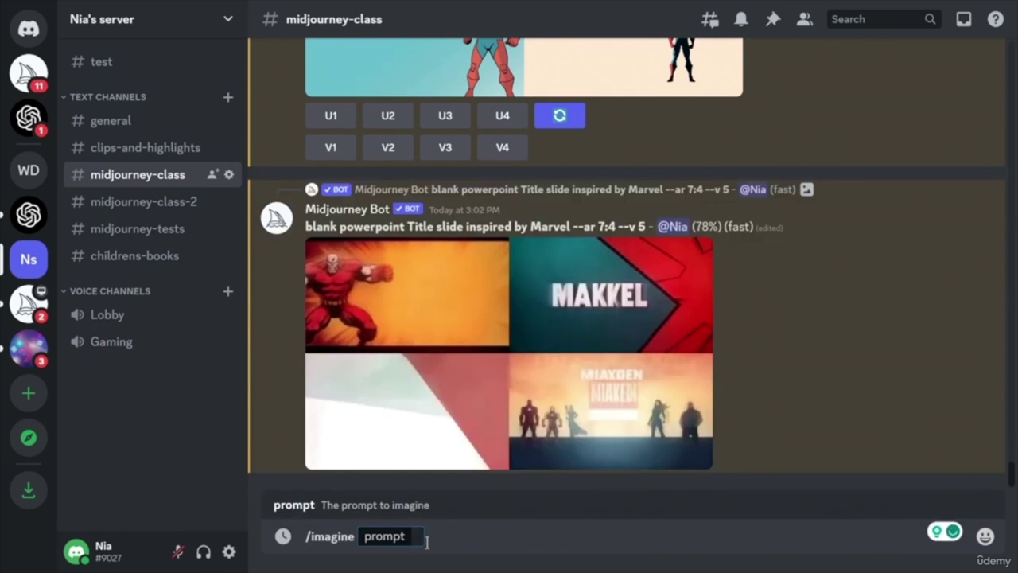
type("blank powerpoint Title slide, inspired by Marvel --s 750 --q 2 --ar 7:4 --v 5")
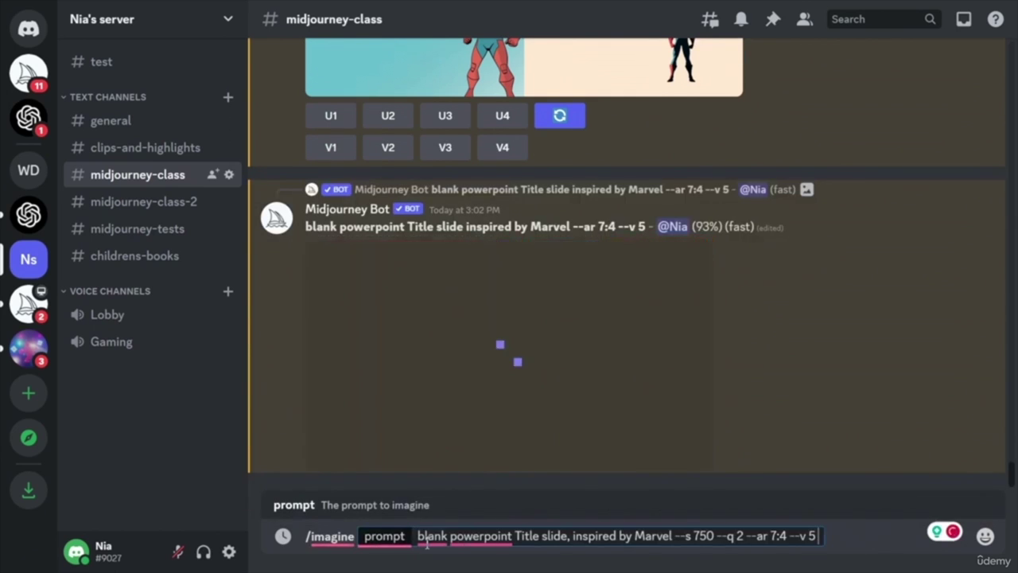
key("Return")
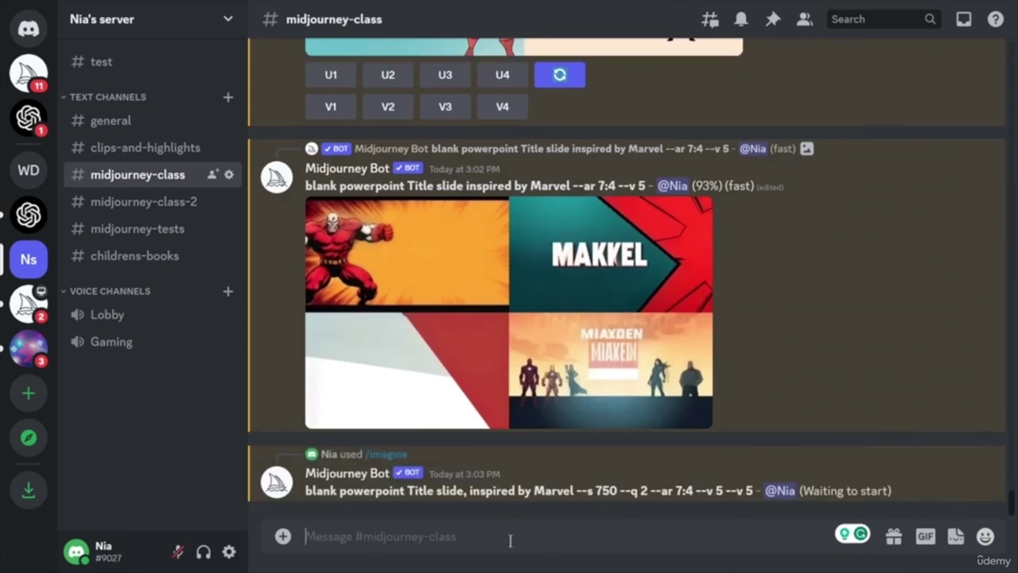
- Highlight the --s 750 and --ar 7:4 parameters in the prompt
left_click_drag(576, 491, 621, 491)
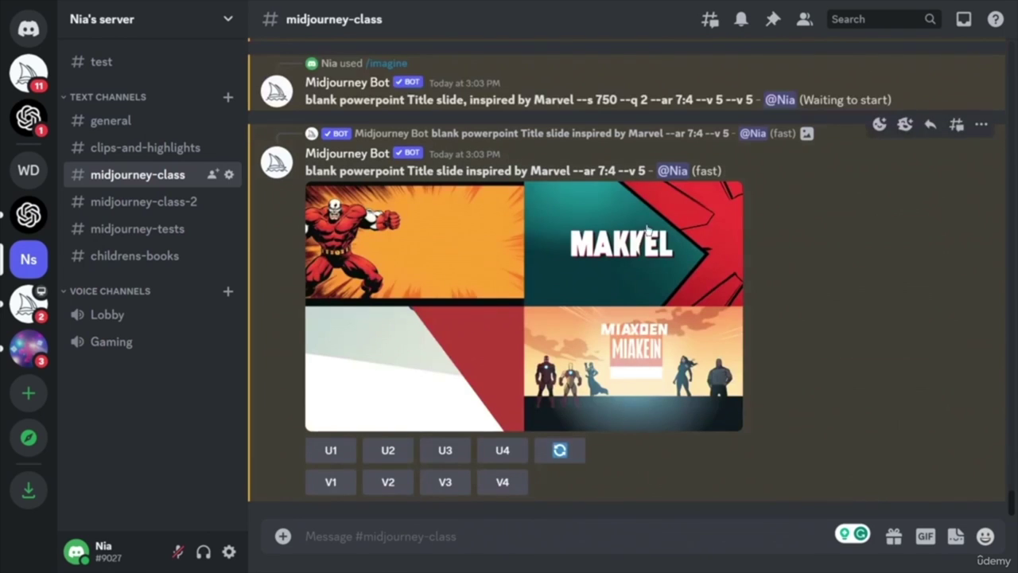
scroll(846, 354, "up", 3)
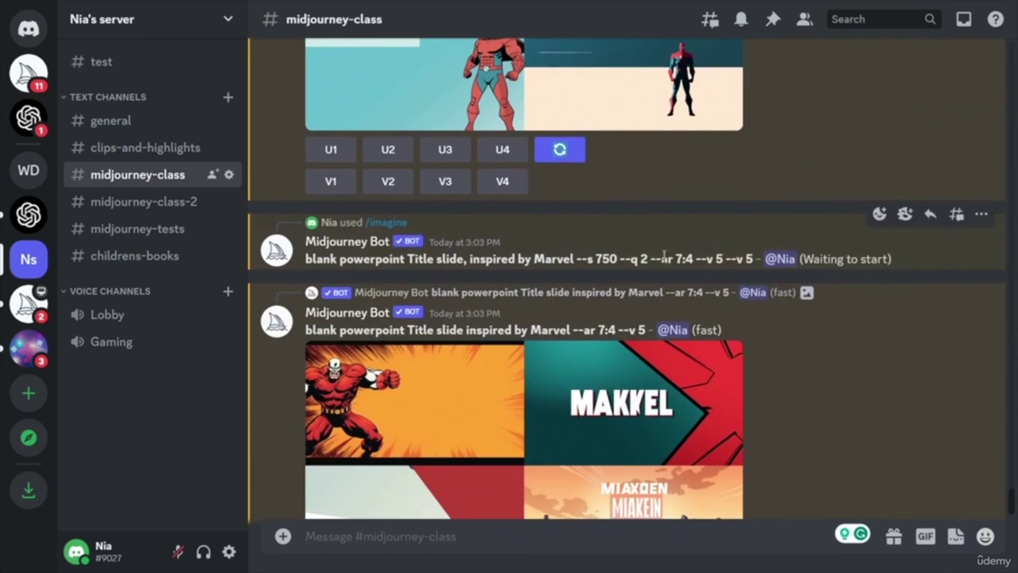
left_click_drag(652, 259, 693, 258)
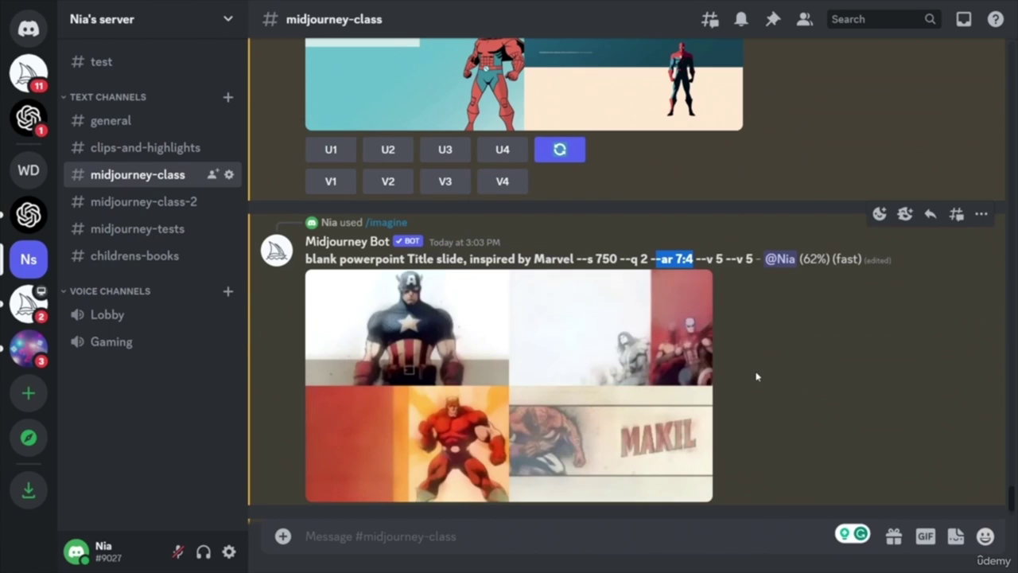
scroll(804, 408, "up", 4)
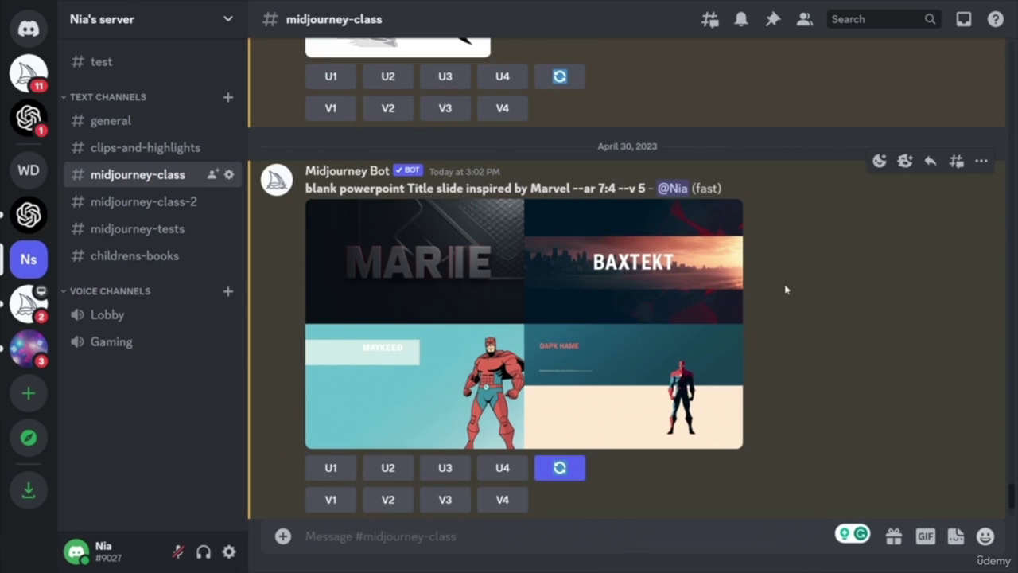
scroll(787, 296, "down", 4)
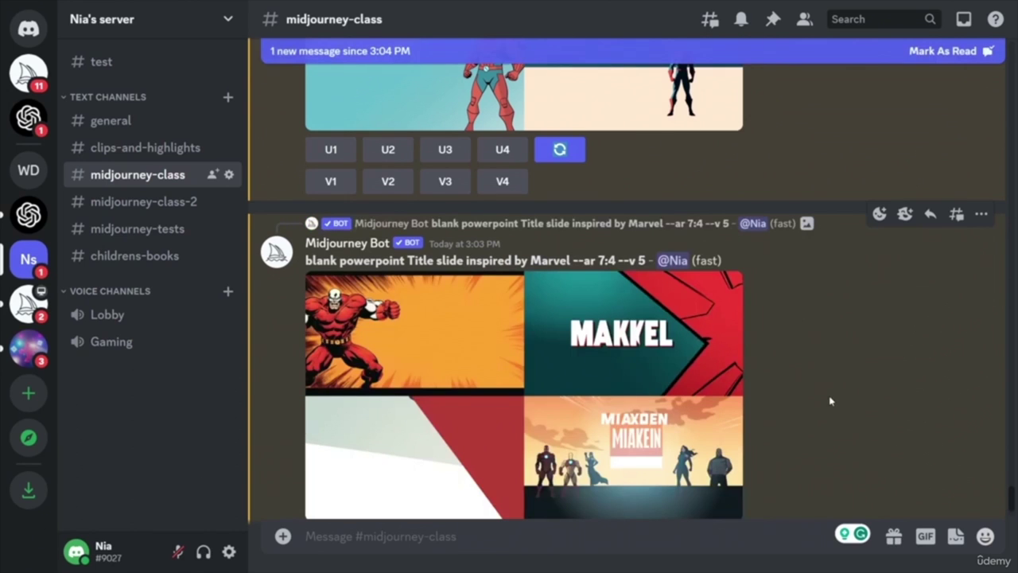
scroll(832, 402, "down", 2)
scroll(832, 398, "up", 4)
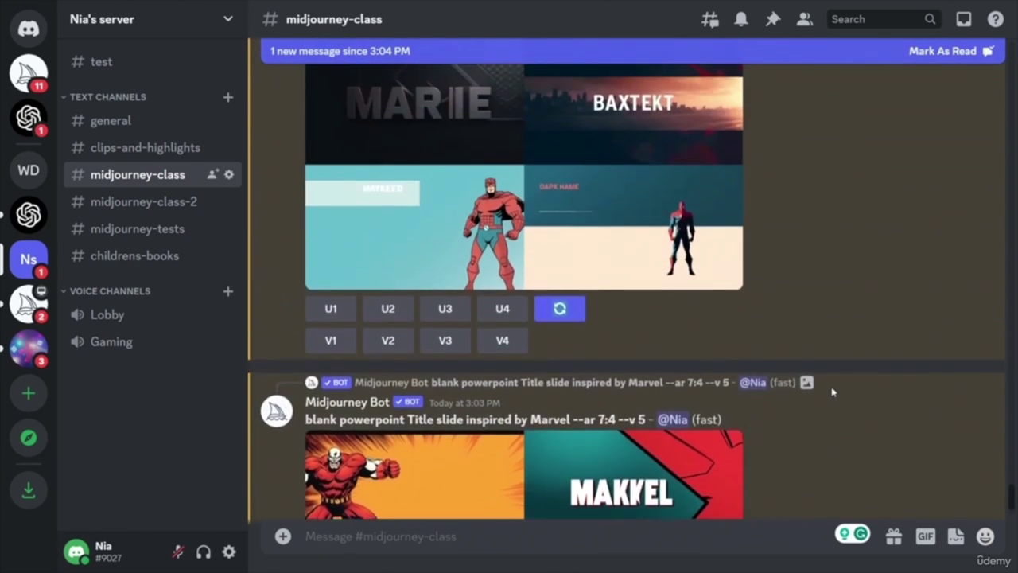
scroll(832, 391, "up", 2)
scroll(833, 394, "down", 9)
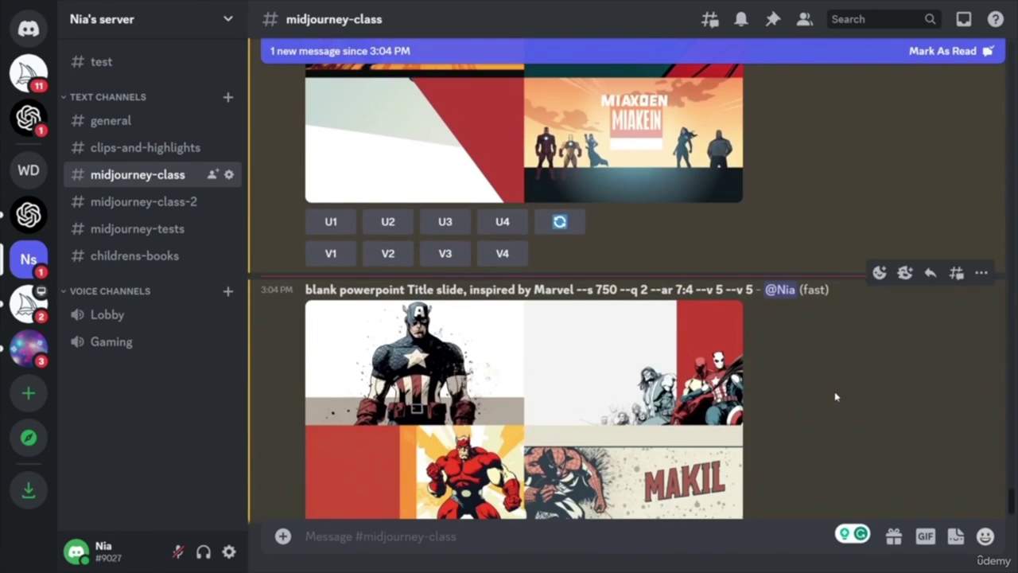
scroll(836, 396, "down", 3)
scroll(835, 396, "up", 10)
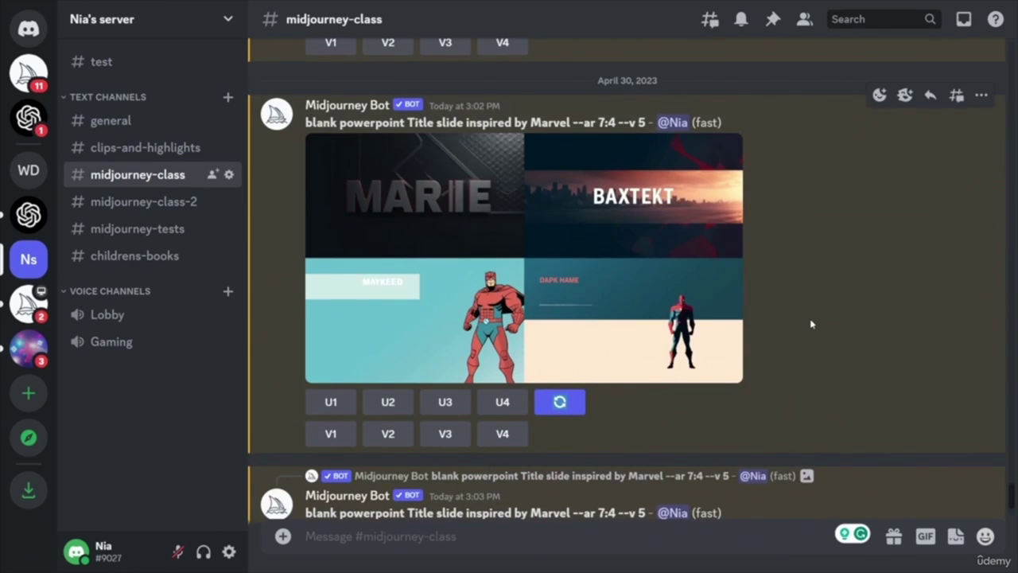
scroll(808, 327, "down", 8)
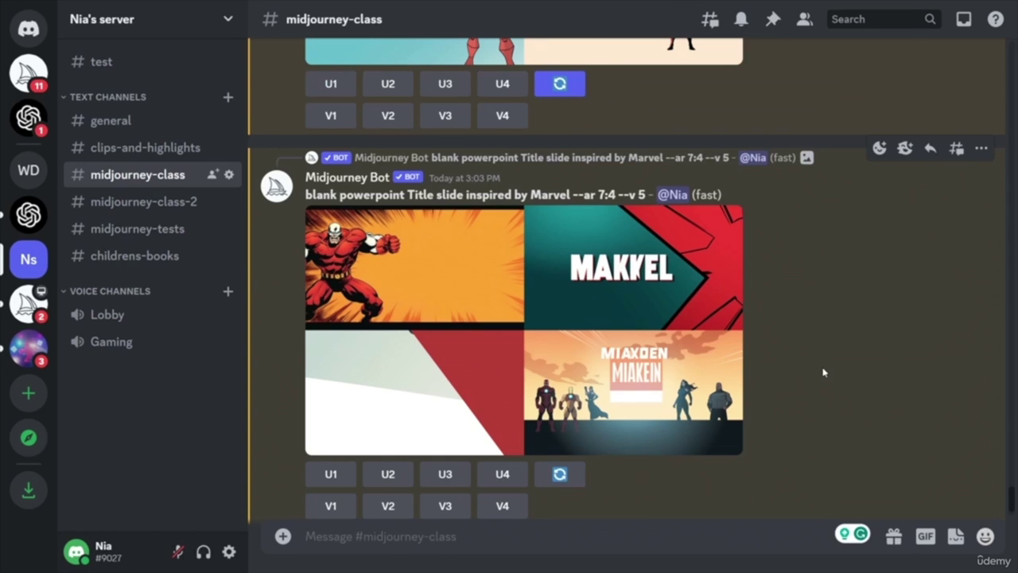
- Jump to the original Marvel result and review the completed rerolled comic-style grid
scroll(809, 368, "up", 3)
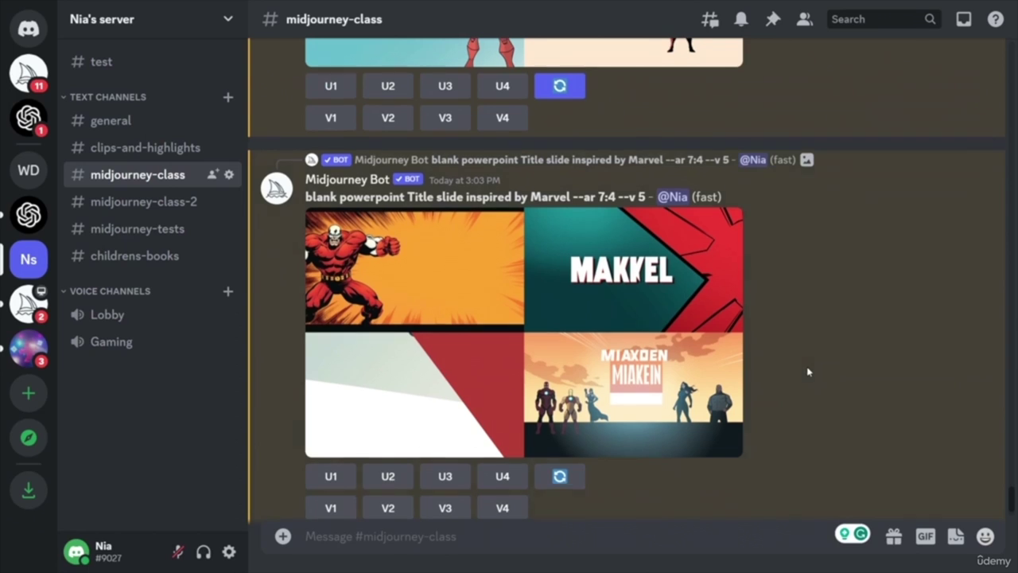
left_click(807, 369)
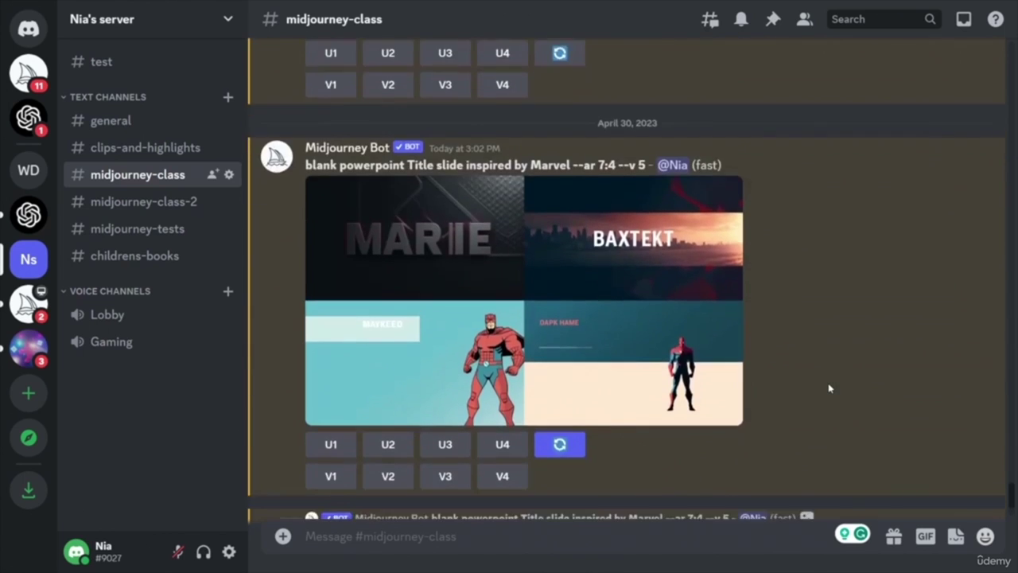
scroll(824, 389, "down", 3)
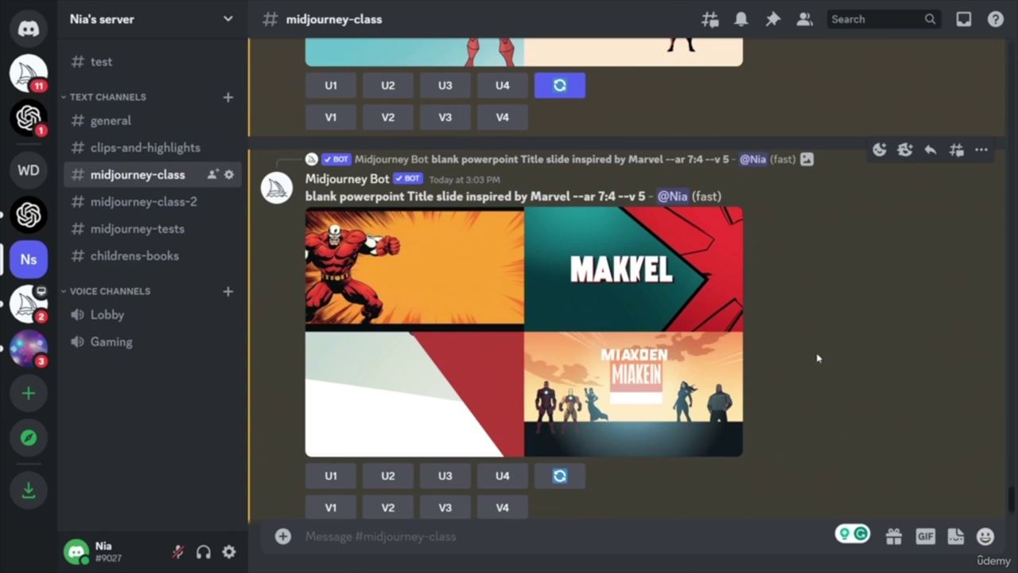
scroll(841, 358, "up", 3)
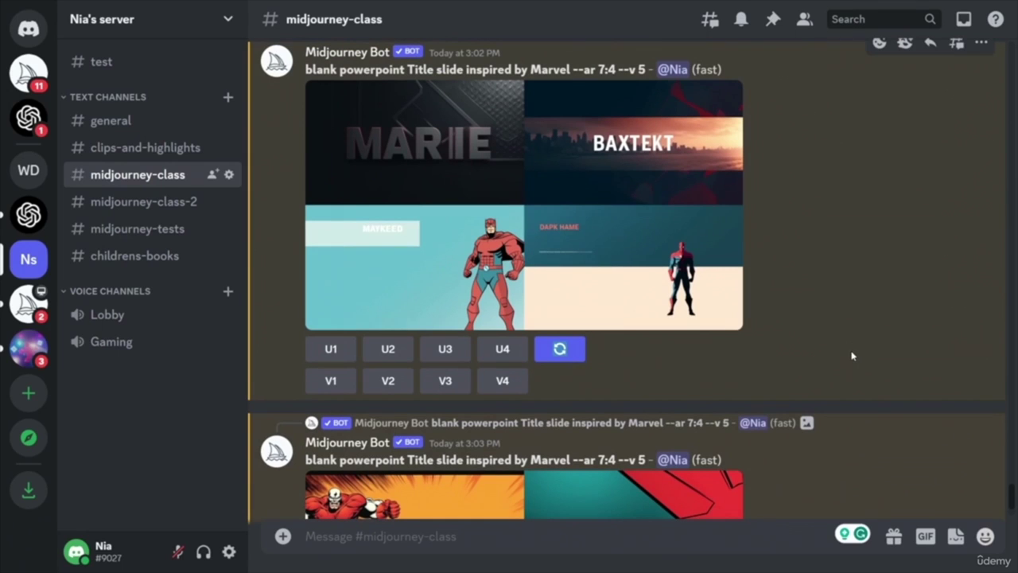
scroll(852, 324, "down", 3)
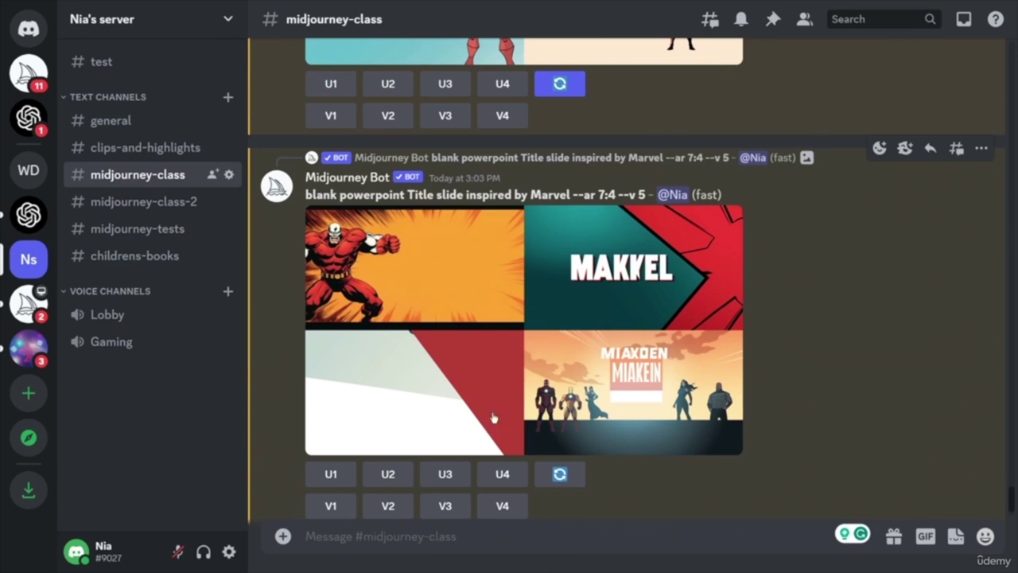
- Upscale images 1 and 3 of the Marvel grid
left_click(329, 478)
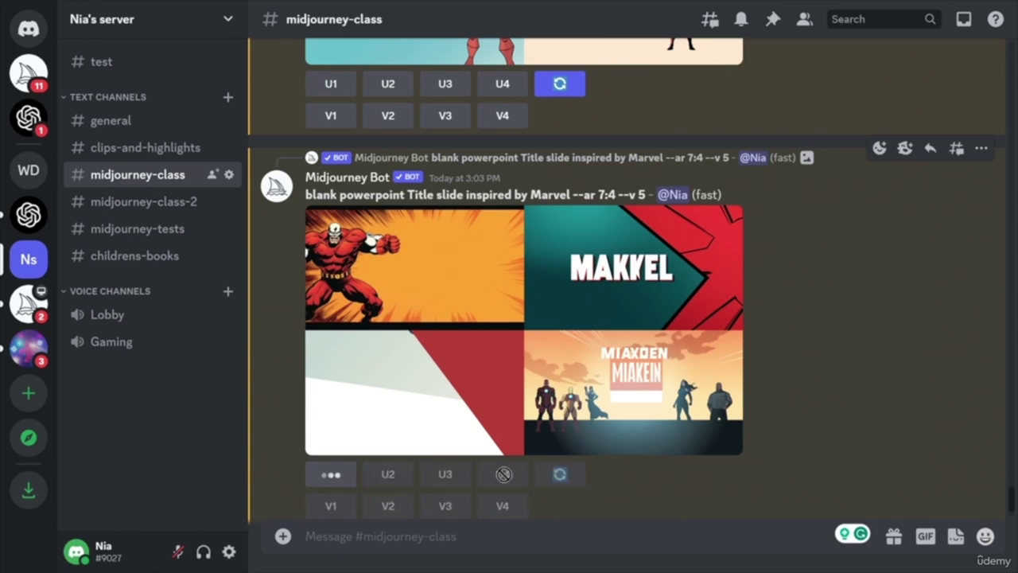
left_click(454, 477)
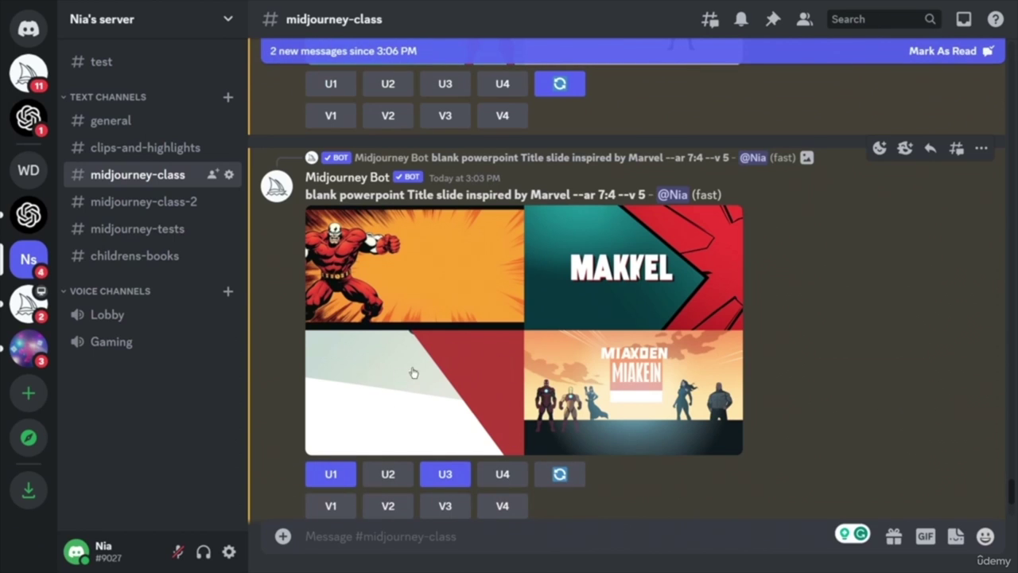
scroll(419, 292, "up", 1)
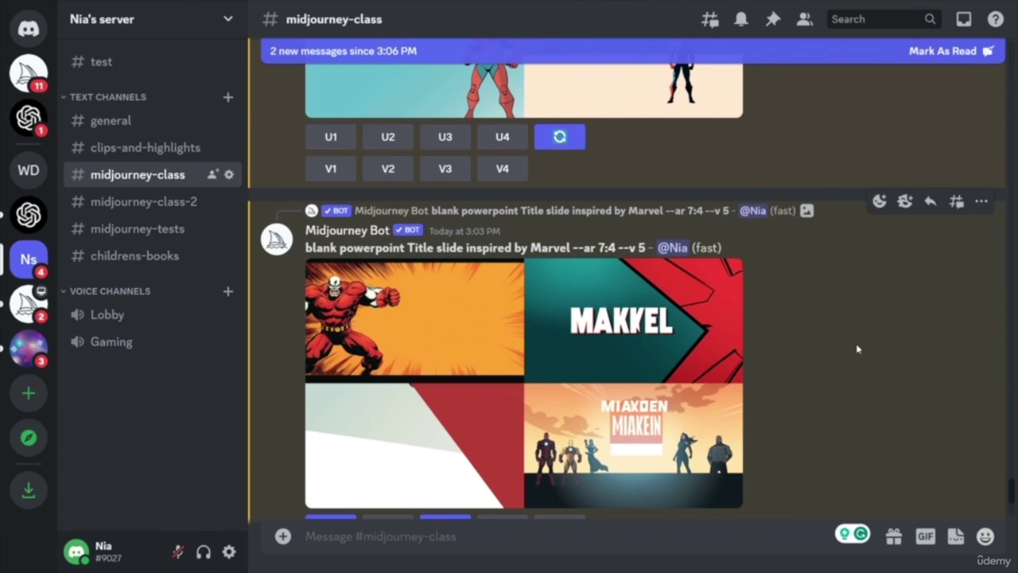
scroll(856, 348, "down", 2)
- Re-run the Marvel title-slide prompt
scroll(445, 296, "down", 3)
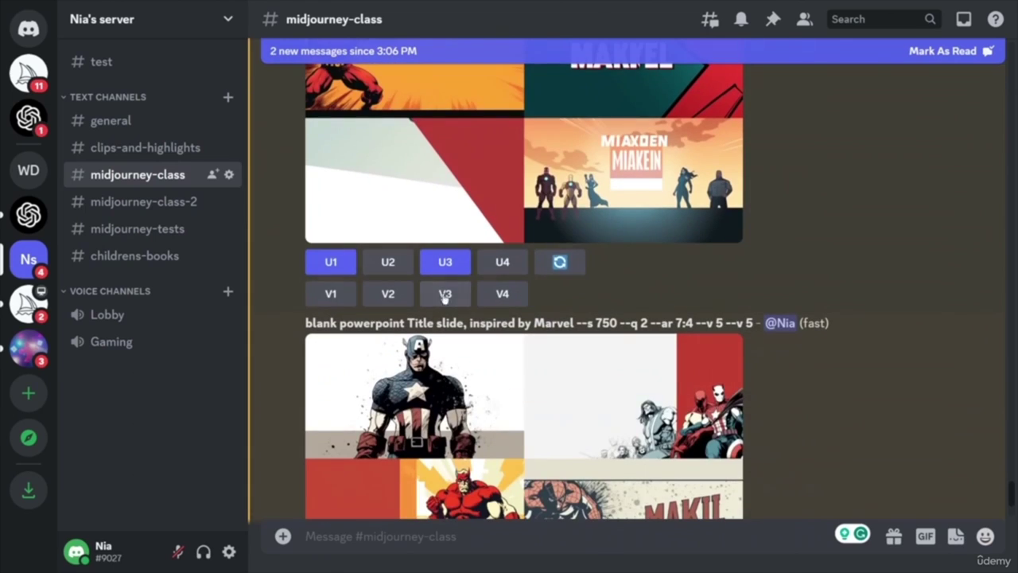
left_click(560, 264)
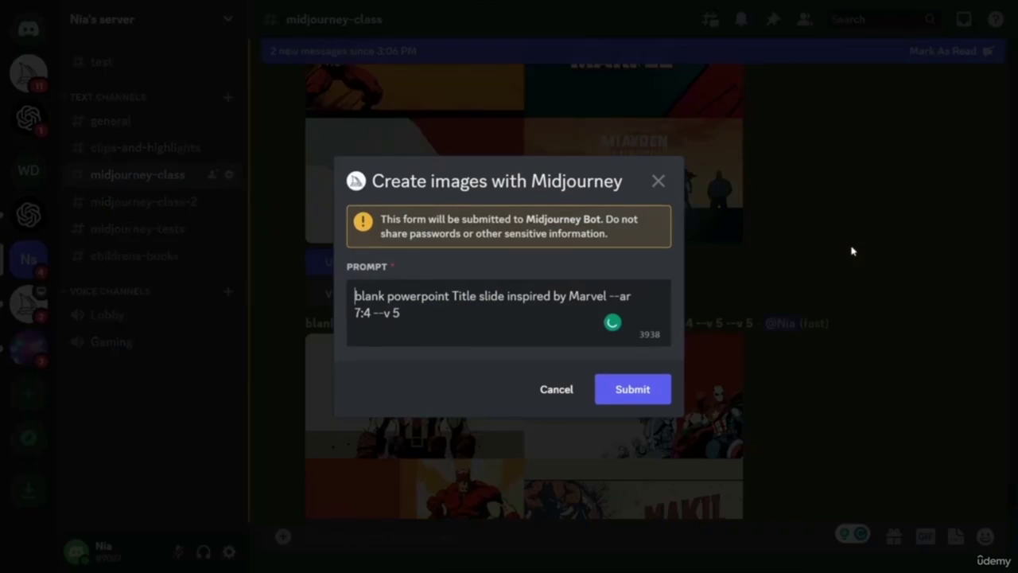
left_click(657, 392)
- Upscale image 2 of the Captain America grid
scroll(845, 246, "down", 3)
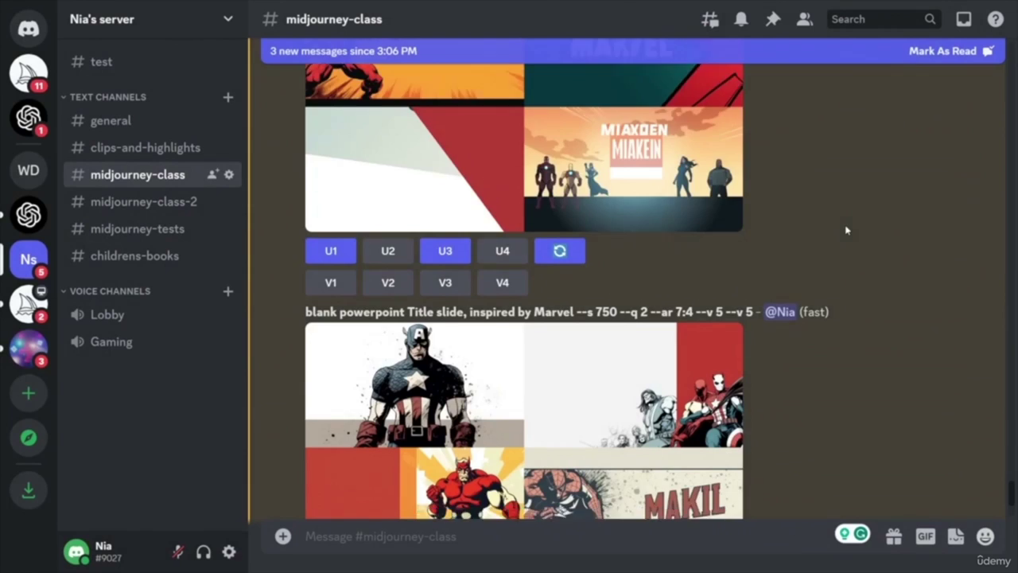
scroll(851, 274, "up", 1)
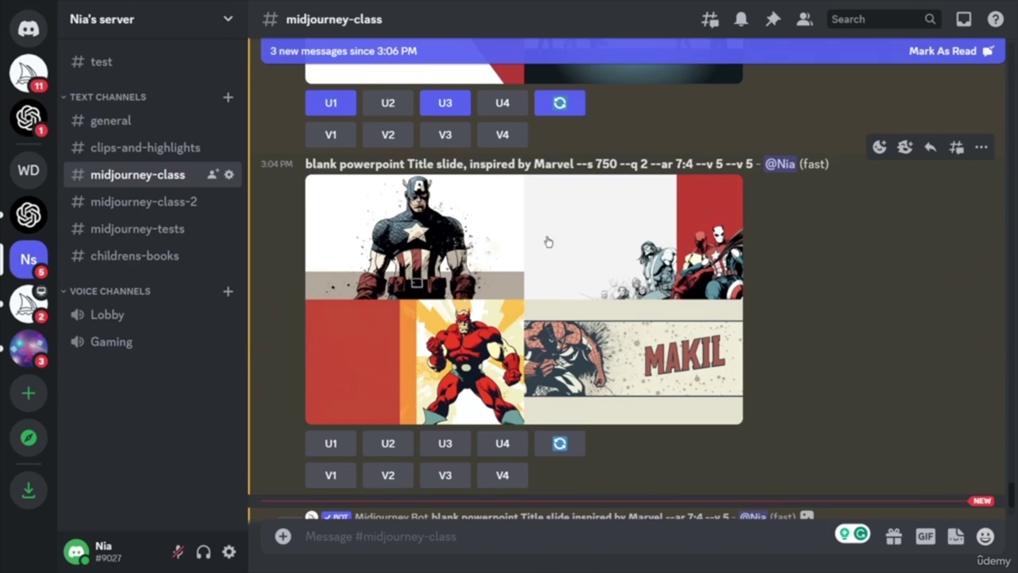
left_click(385, 446)
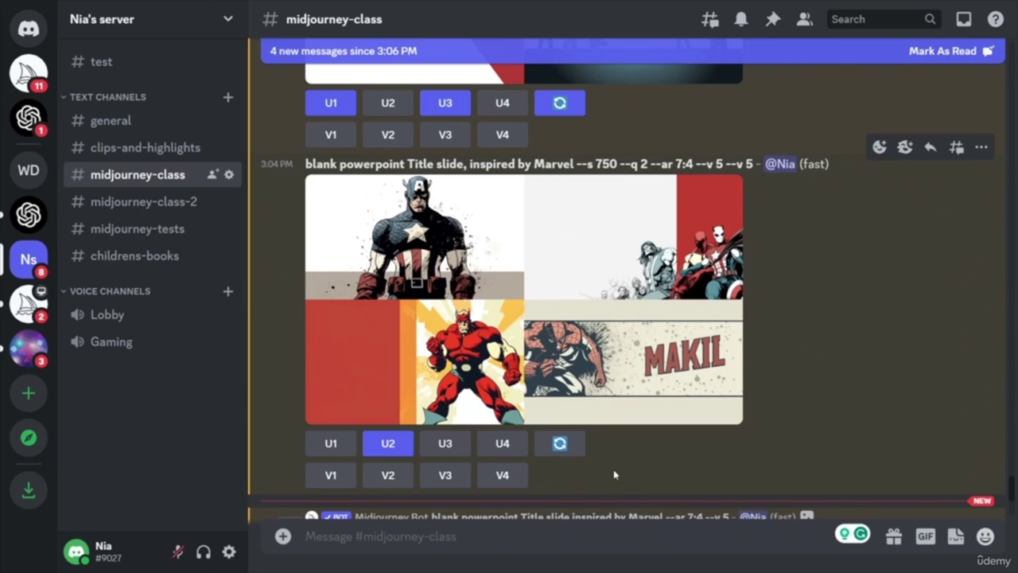
- Upscale images 3 and 4 of the Captain America grid and view the Image #1 upscale
left_click(446, 443)
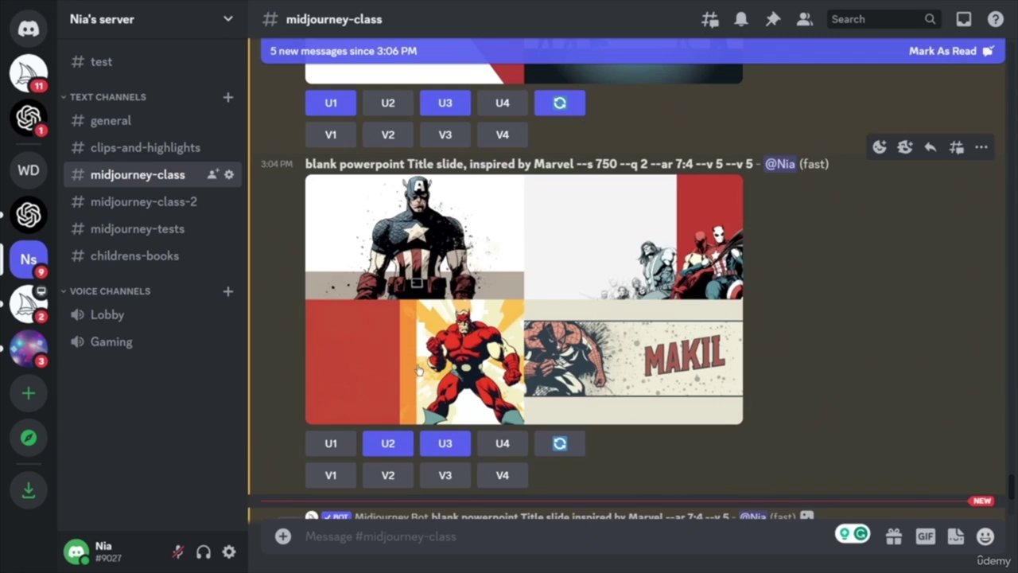
left_click(501, 447)
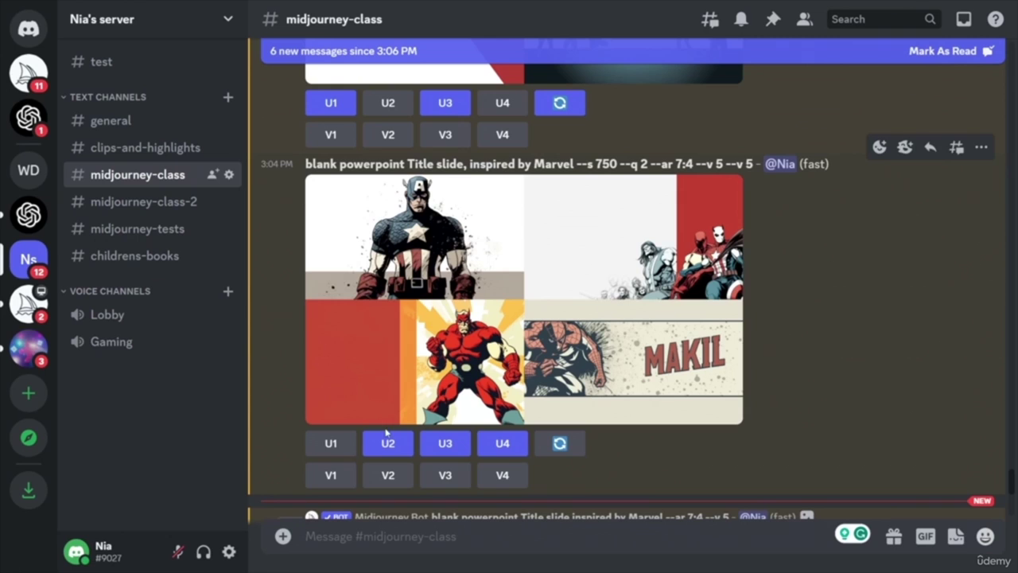
scroll(797, 357, "down", 1)
- Copy the earlier Marvel title-slide prompt text and clear the message box
scroll(857, 387, "down", 2)
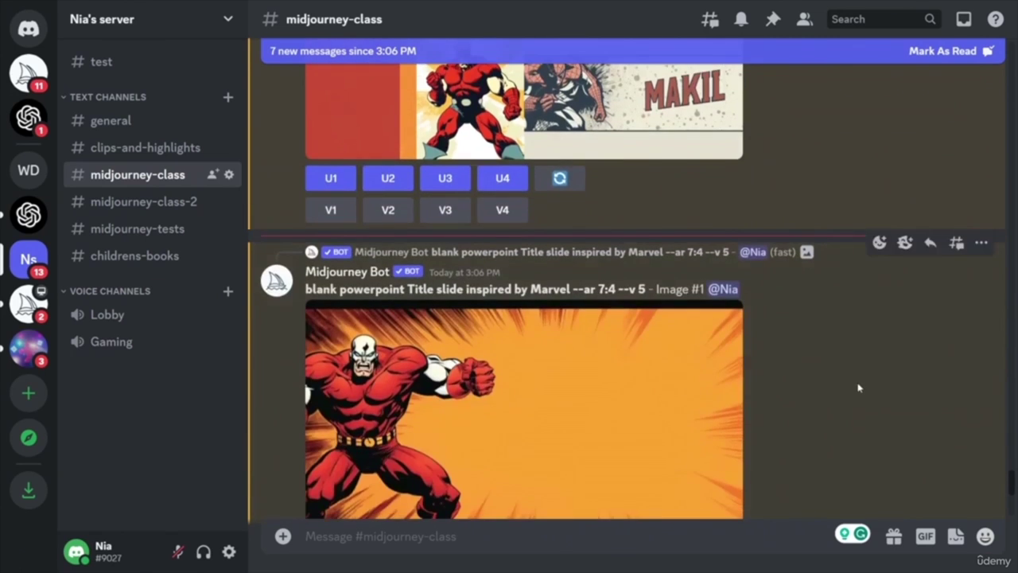
scroll(857, 387, "up", 4)
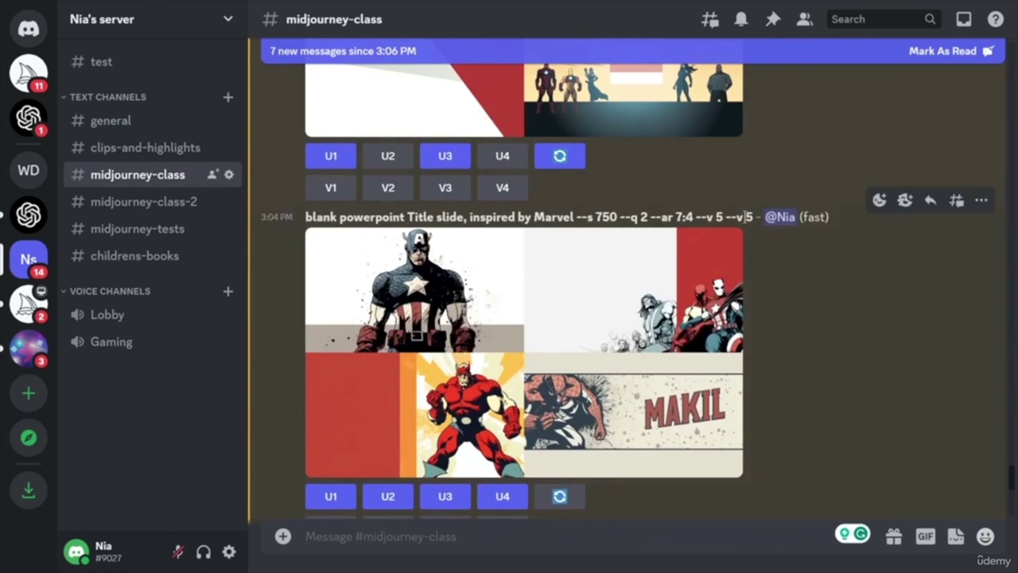
left_click_drag(725, 216, 301, 225)
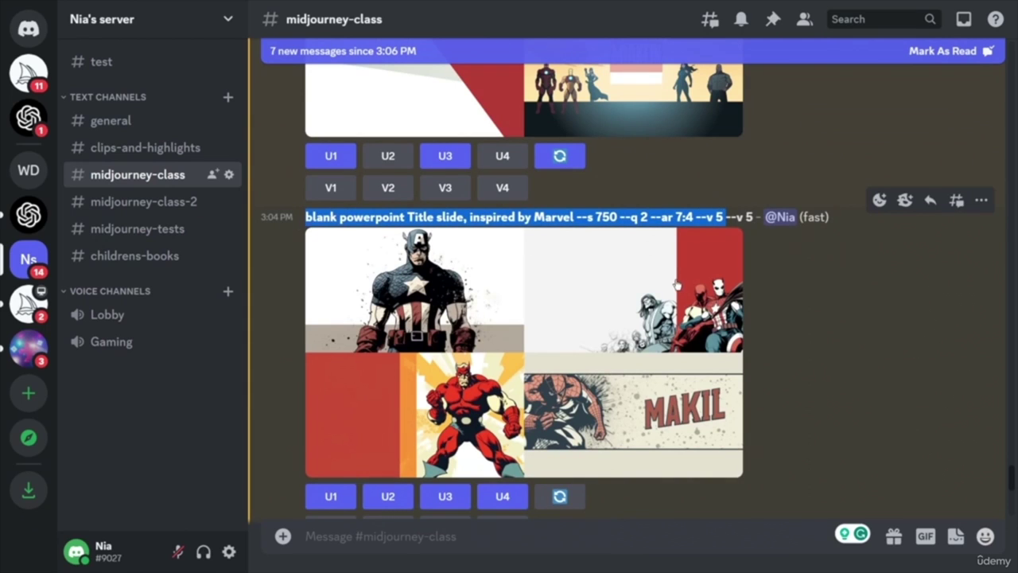
key("ctrl+c")
key("ctrl+v")
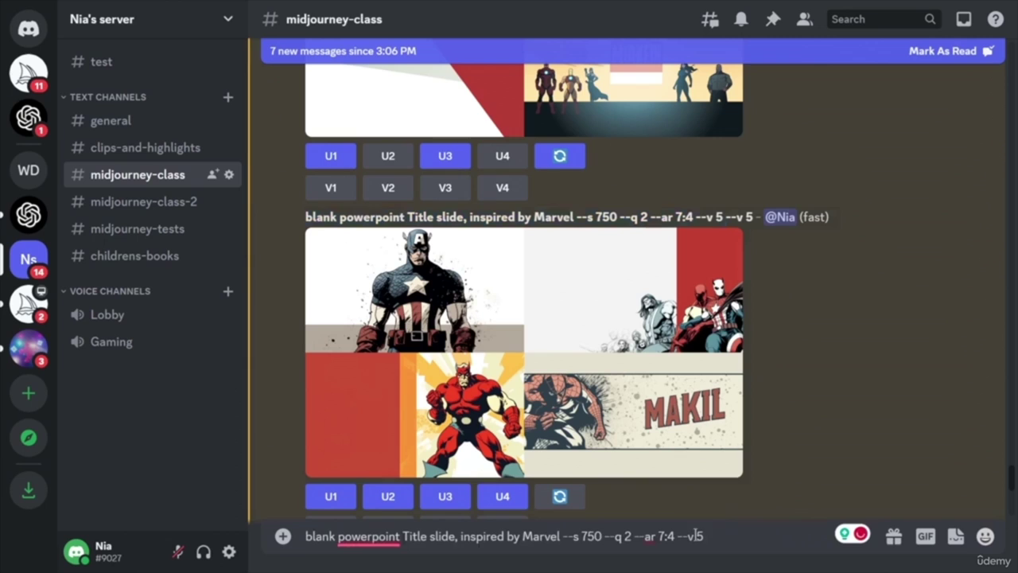
left_click_drag(682, 536, 256, 529)
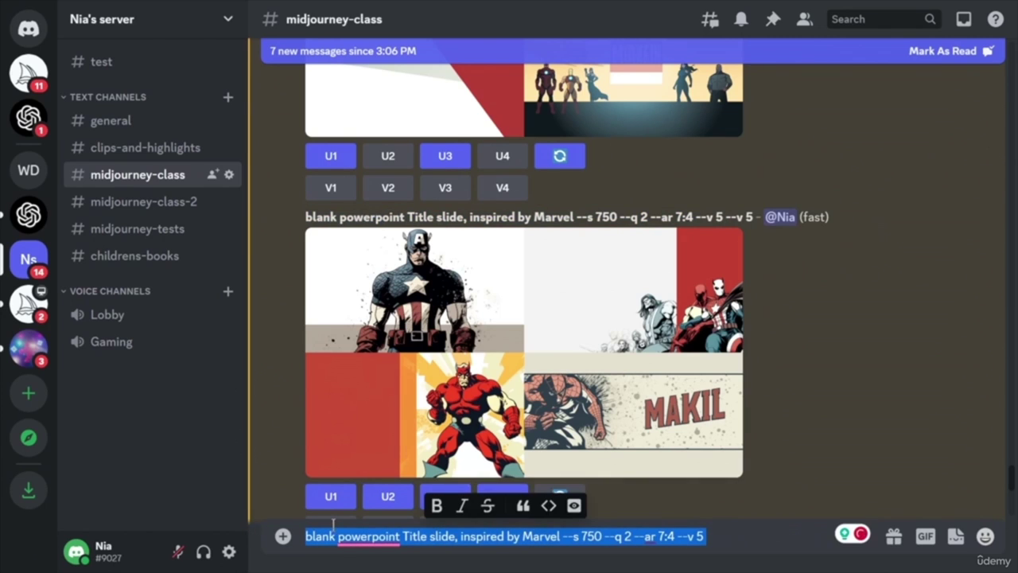
key("BackSpace")
- Run /imagine with the copied prompt plus --c 50 before --v 5
type("/")
key("Down")
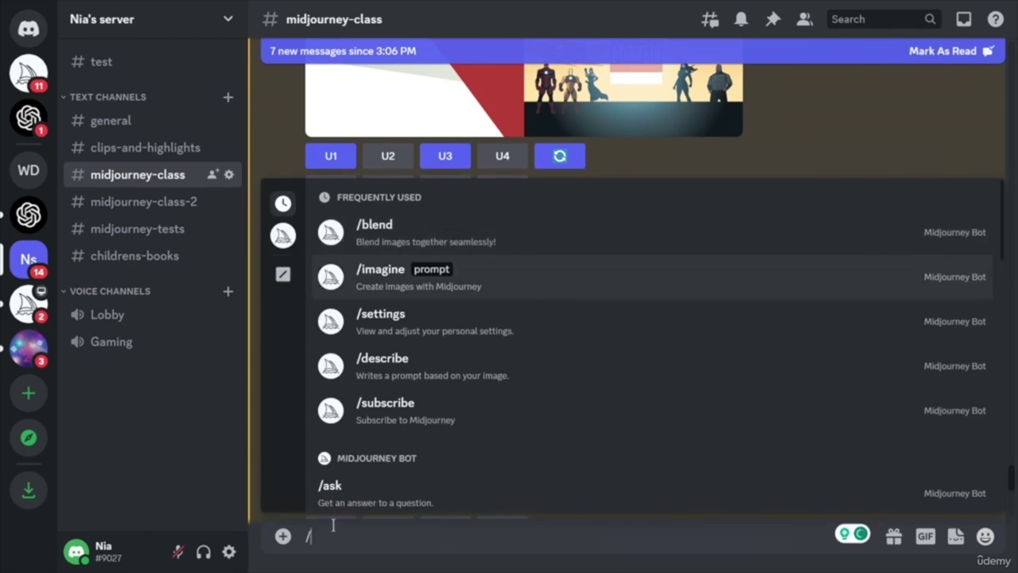
key("Return")
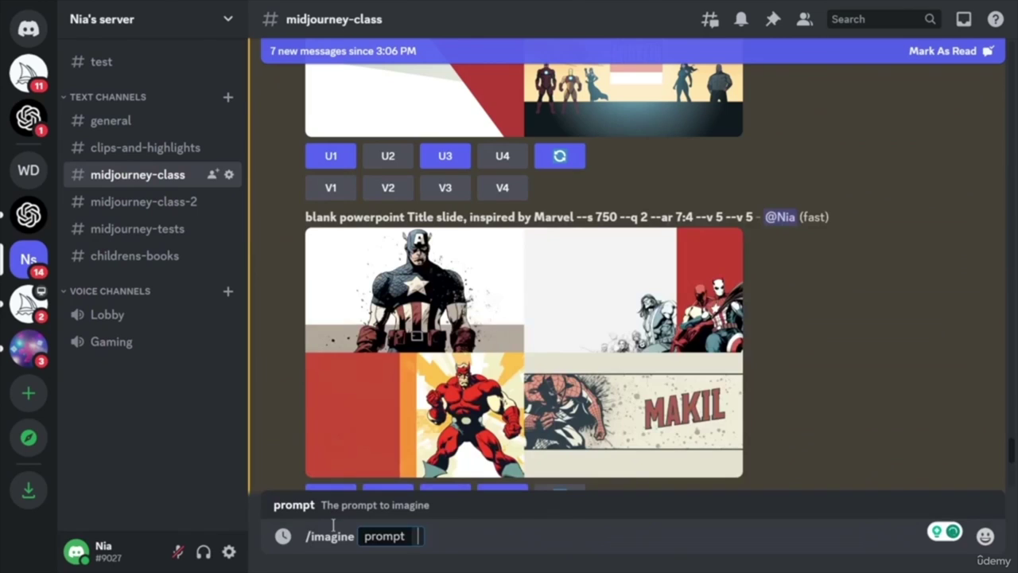
key("ctrl+v")
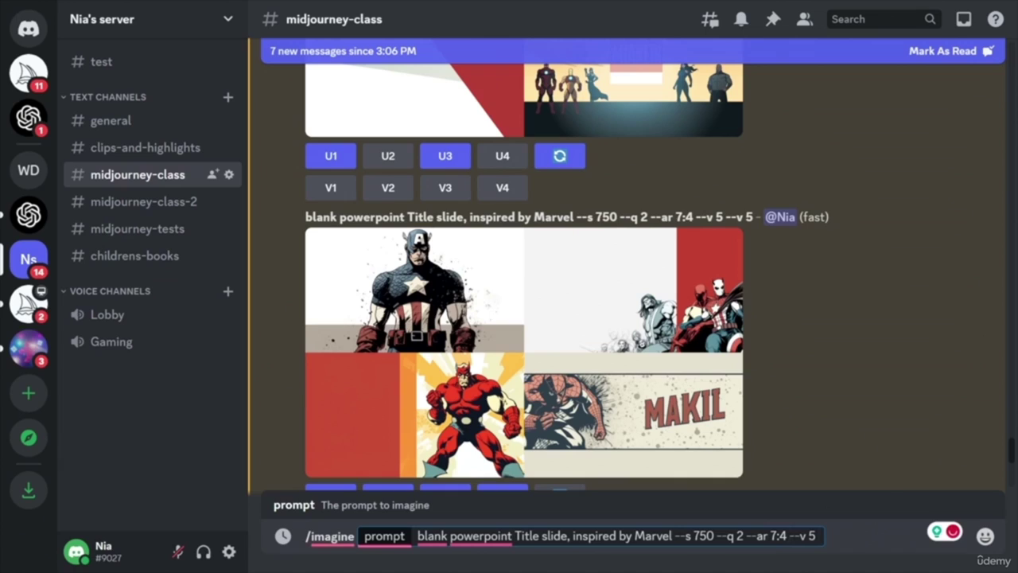
type("--c ")
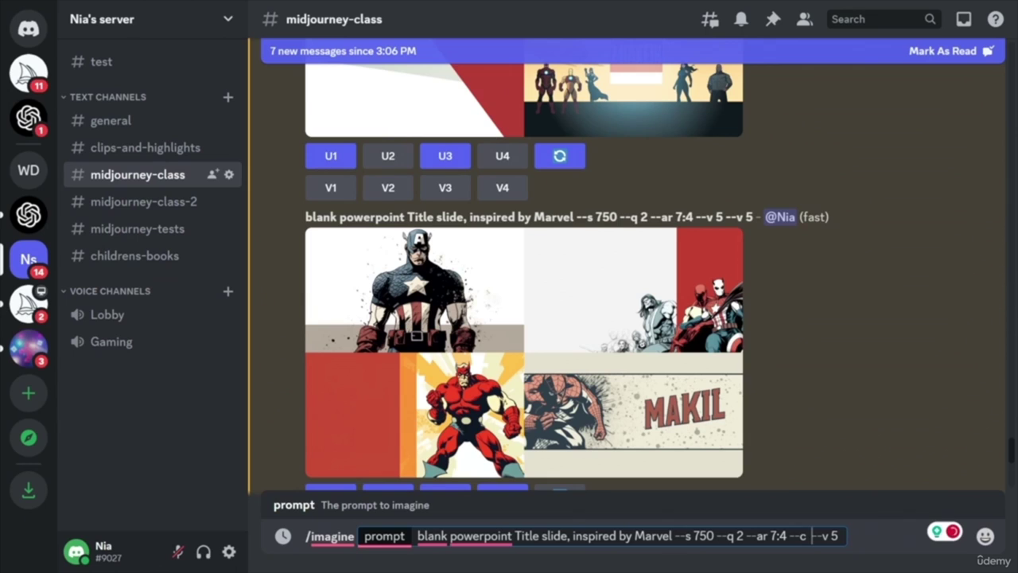
type("50")
key("Return")
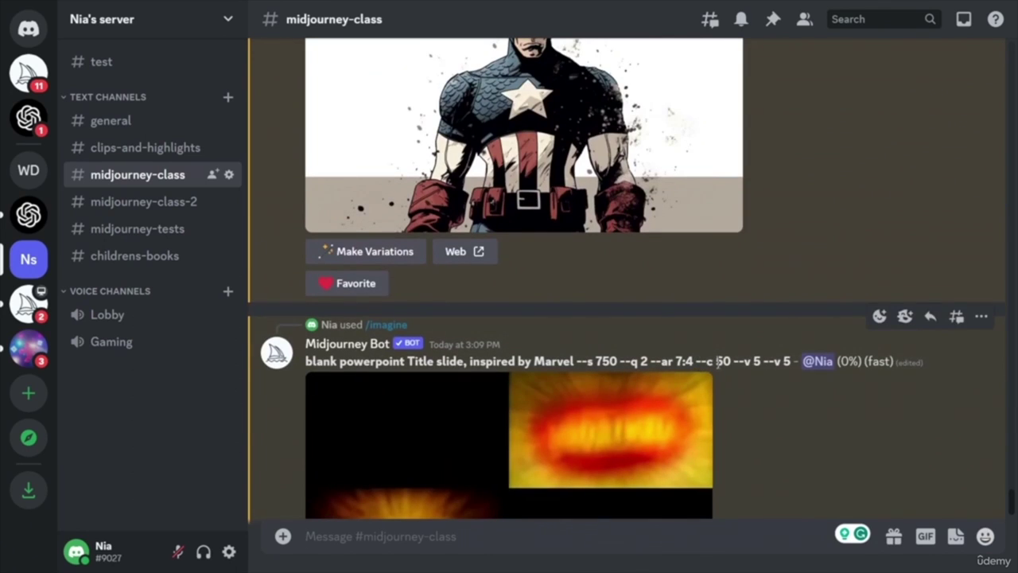
- Select the --c 50 prompt text and start a new slash command in the message box
scroll(754, 443, "down", 2)
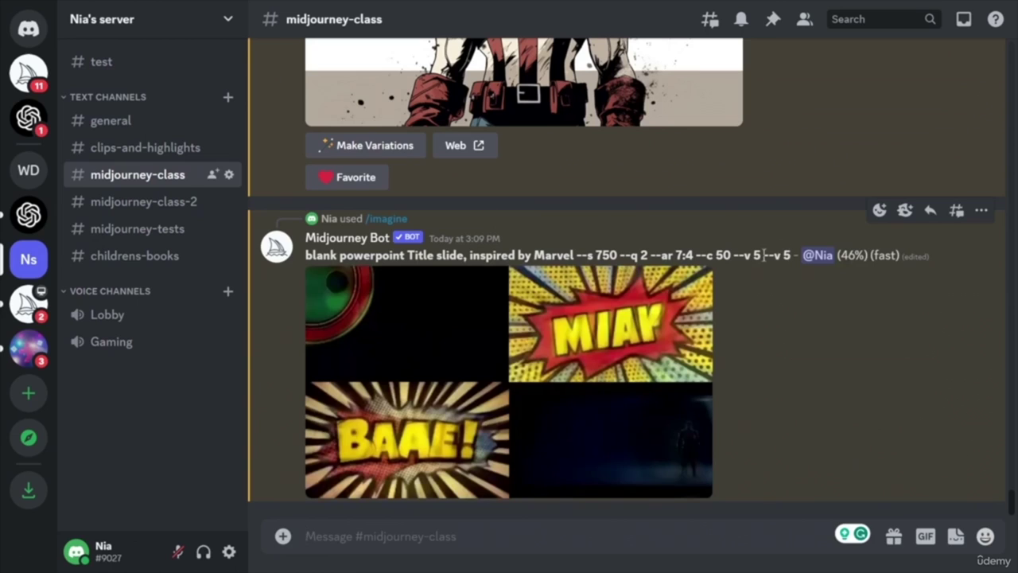
left_click_drag(762, 255, 305, 255)
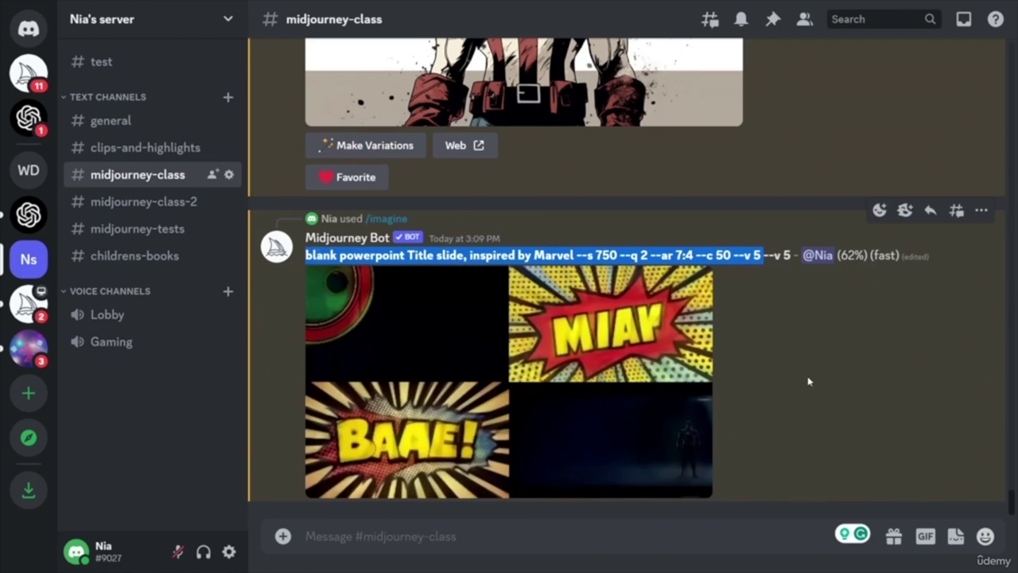
left_click(450, 539)
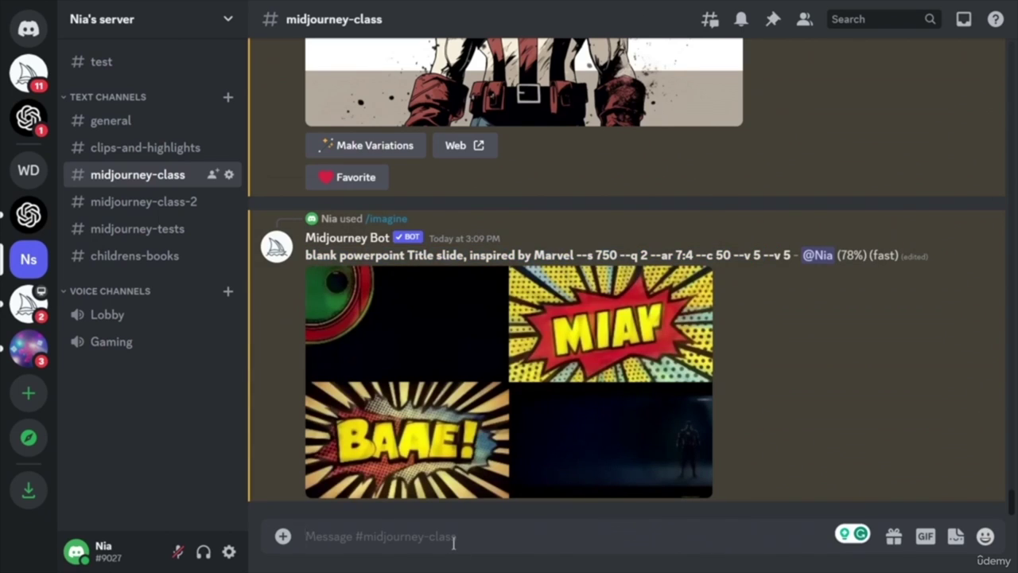
type("/")
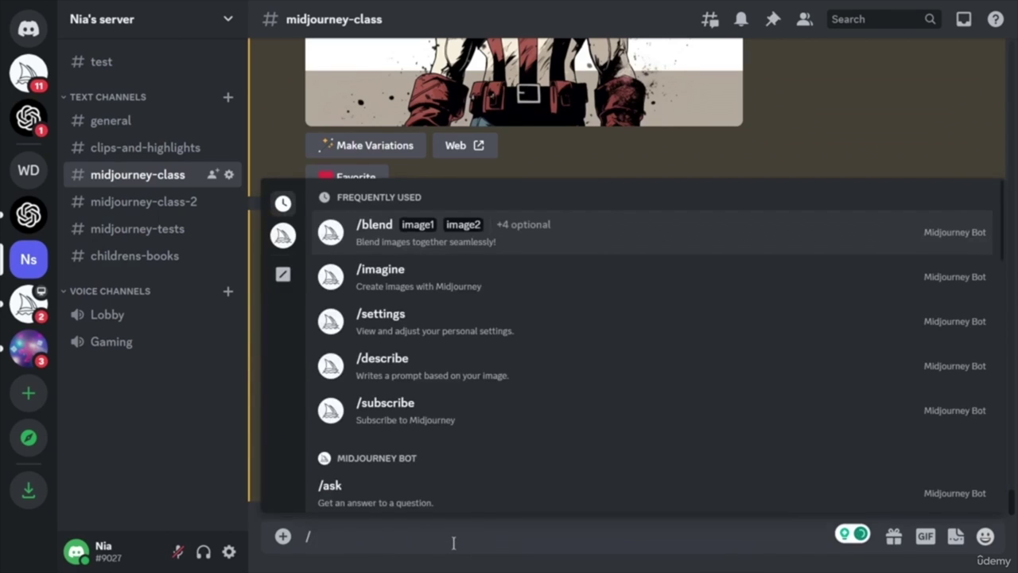
- Draft an /imagine prompt with 'Title' replaced by 'Table of contents', keeping --ar 7:4 and --c 50
key("Down")
key("Return")
key("ctrl+v")
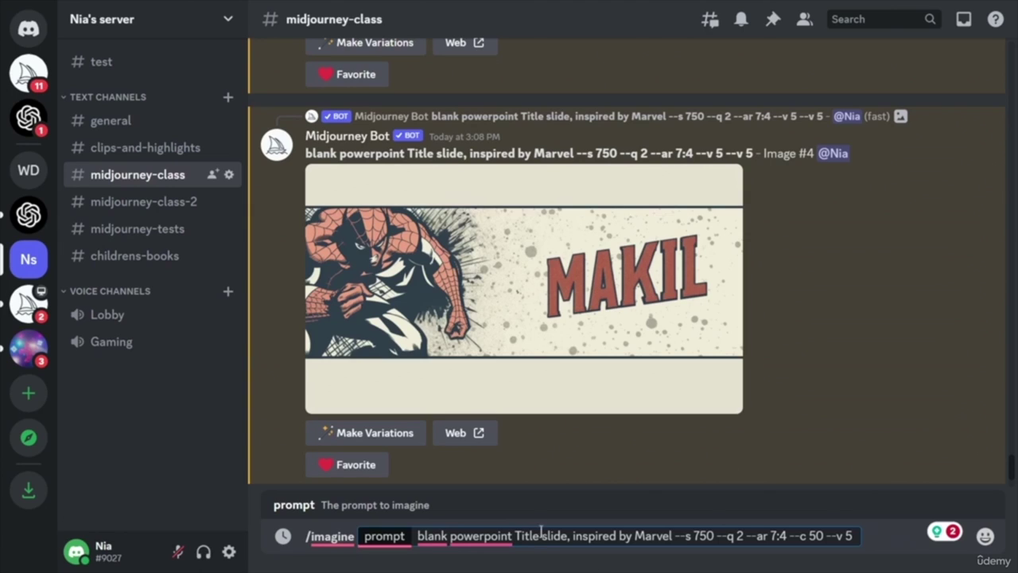
left_click_drag(541, 536, 514, 536)
type("Table of contents")
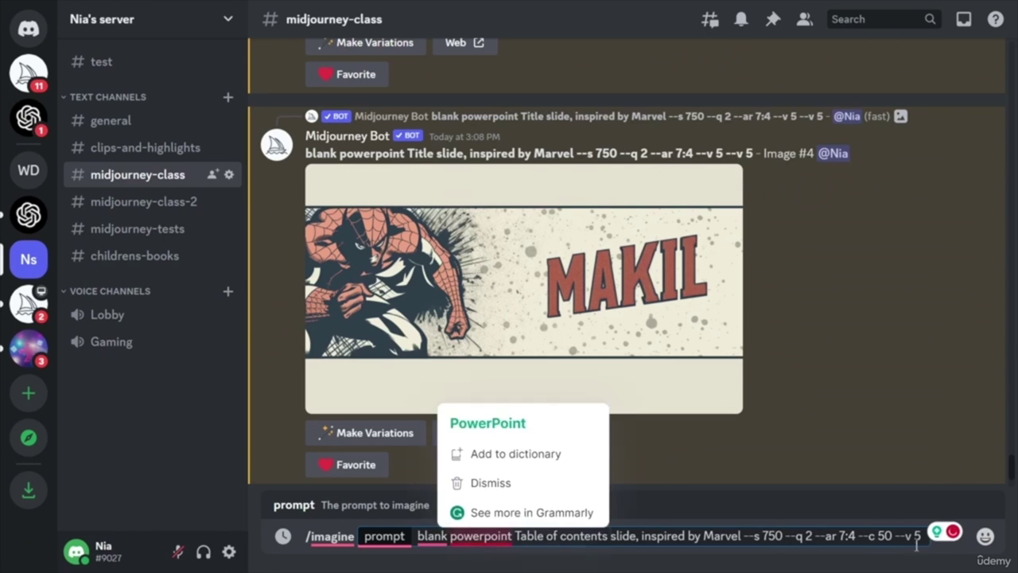
scroll(867, 414, "up", 6)
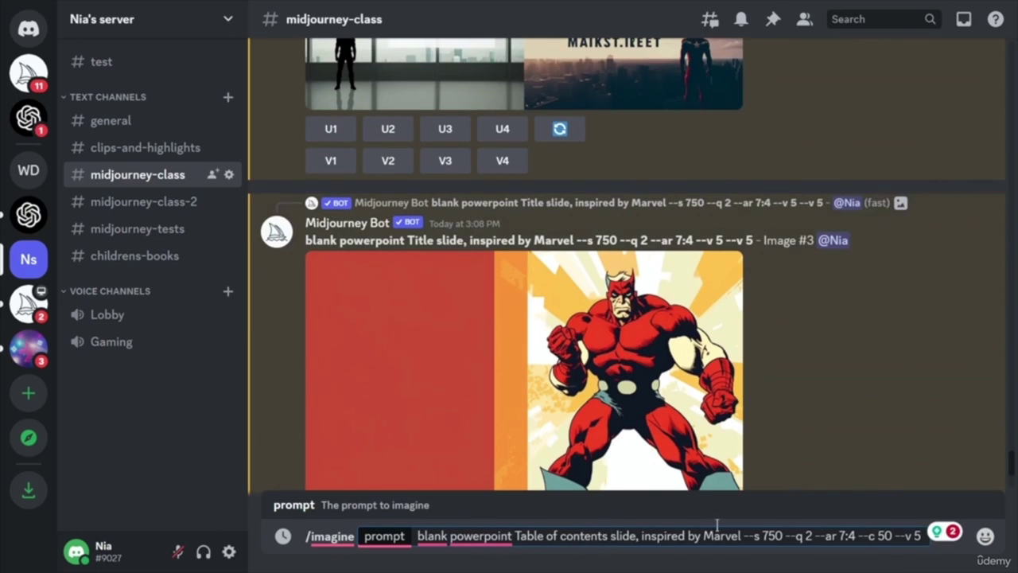
scroll(827, 482, "up", 3)
scroll(826, 443, "up", 2)
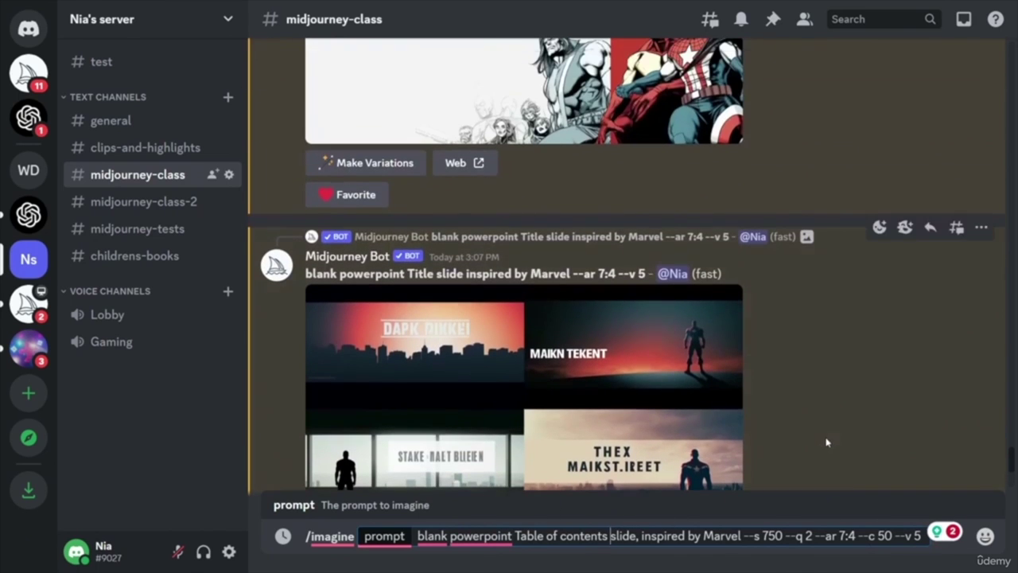
scroll(847, 393, "down", 2)
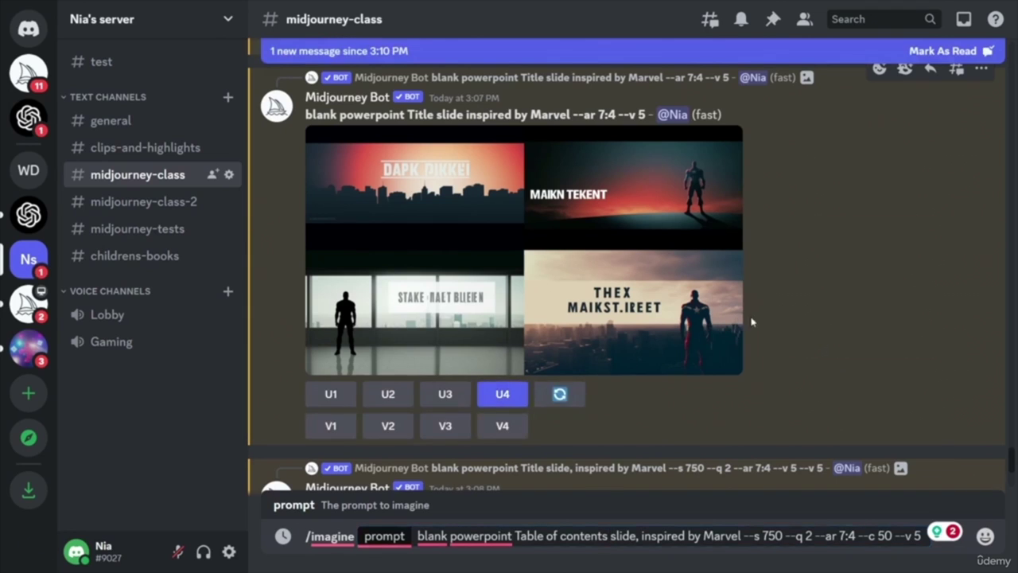
- Upscale image 2 of the skyline grid
left_click(390, 398)
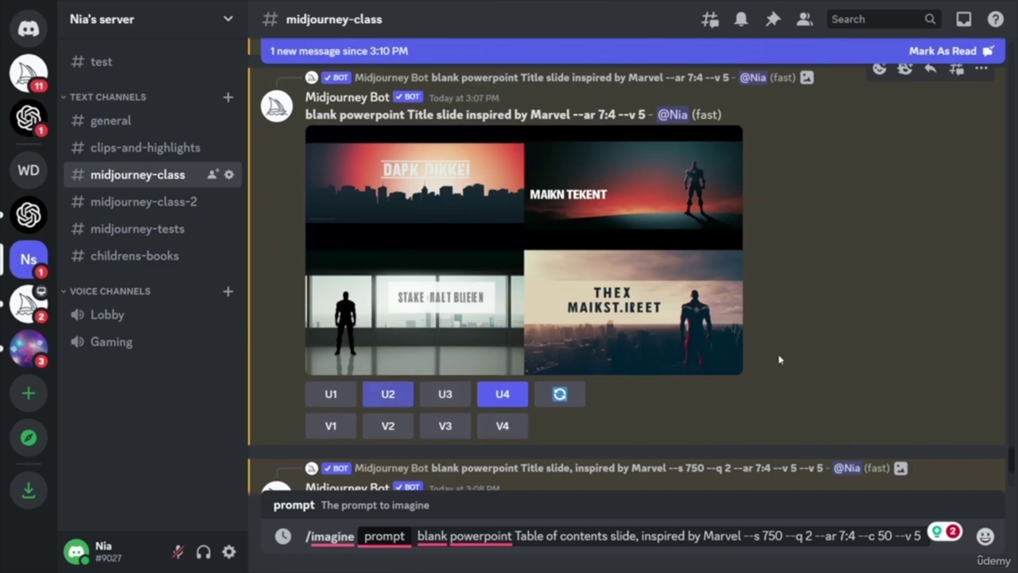
scroll(864, 282, "down", 15)
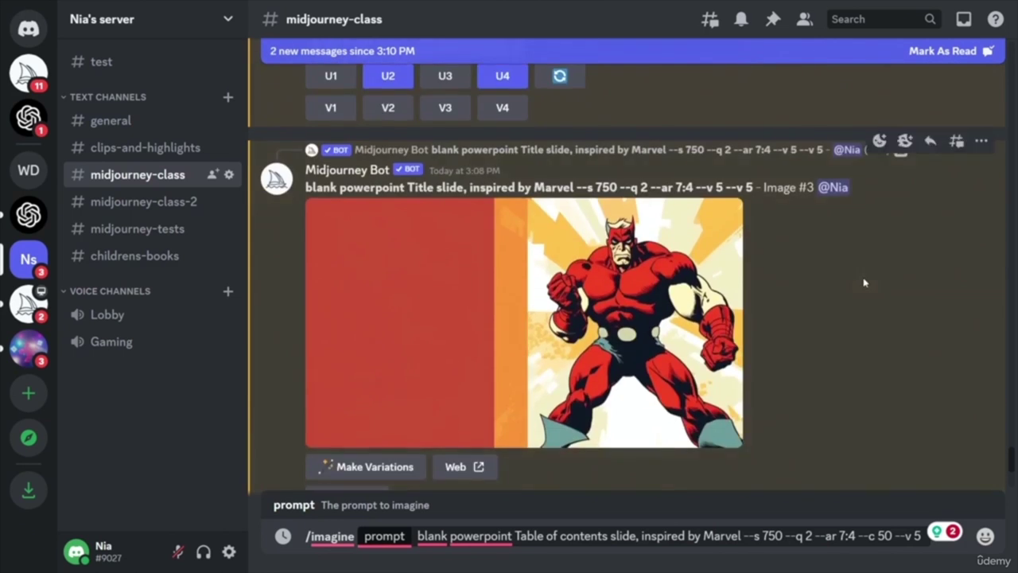
scroll(525, 248, "up", 5)
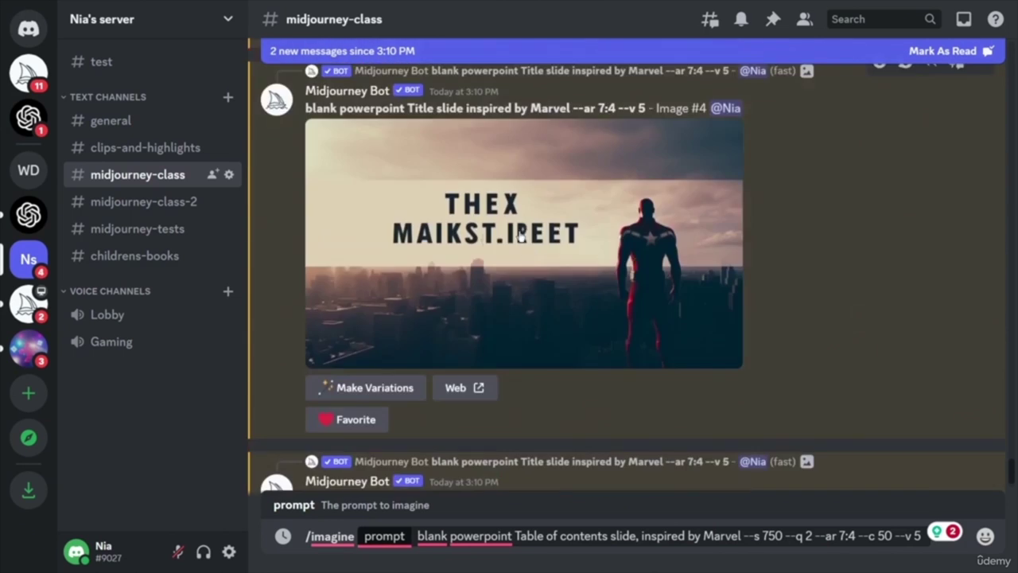
- Send the Table of contents prompt led by the MAIKST.IREET title image link
right_click(523, 208)
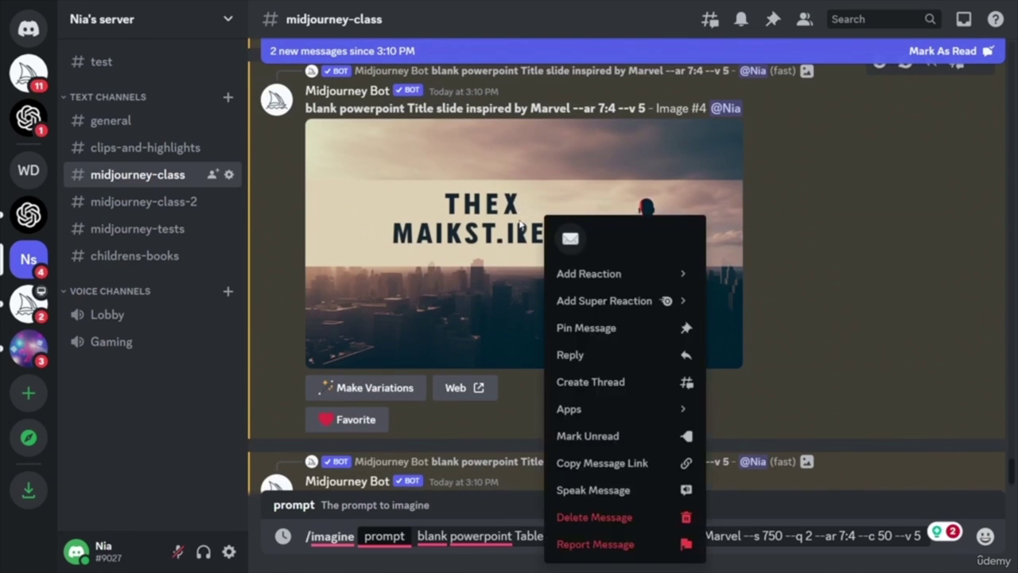
left_click(475, 226)
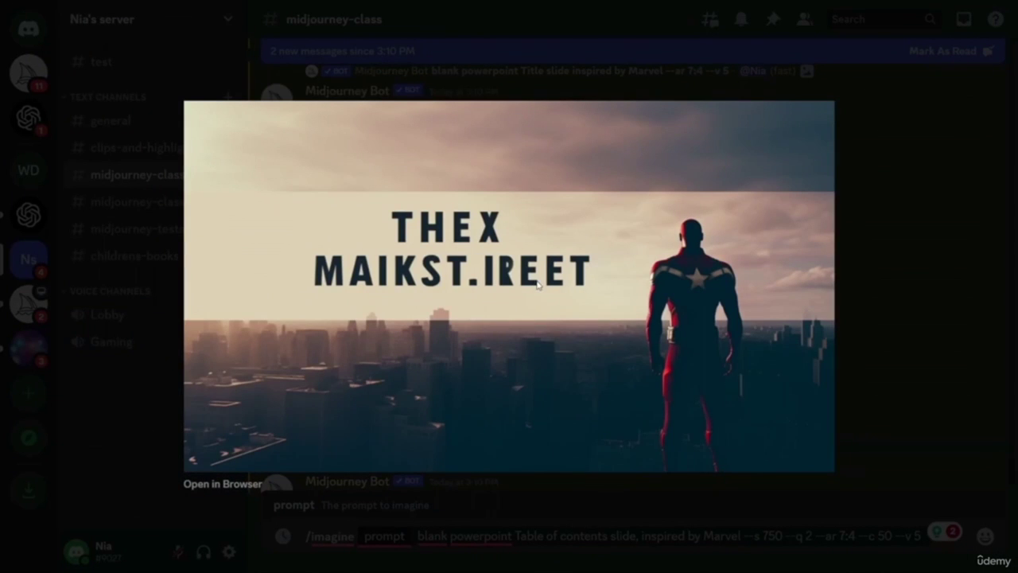
left_click(903, 298)
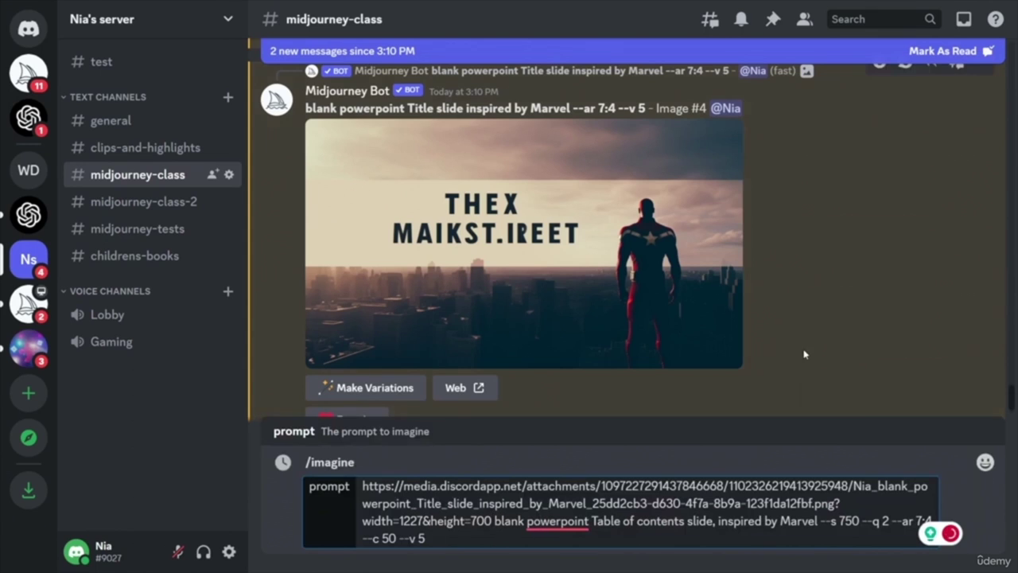
key("Return")
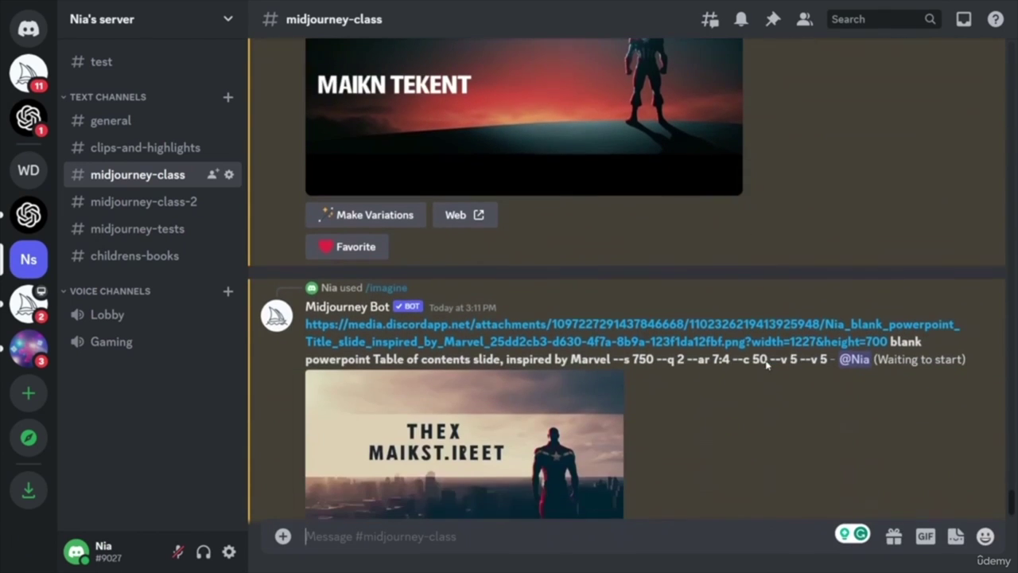
- Start an /imagine command containing the copied Table of contents prompt
left_click_drag(890, 341, 767, 360)
key("ctrl+c")
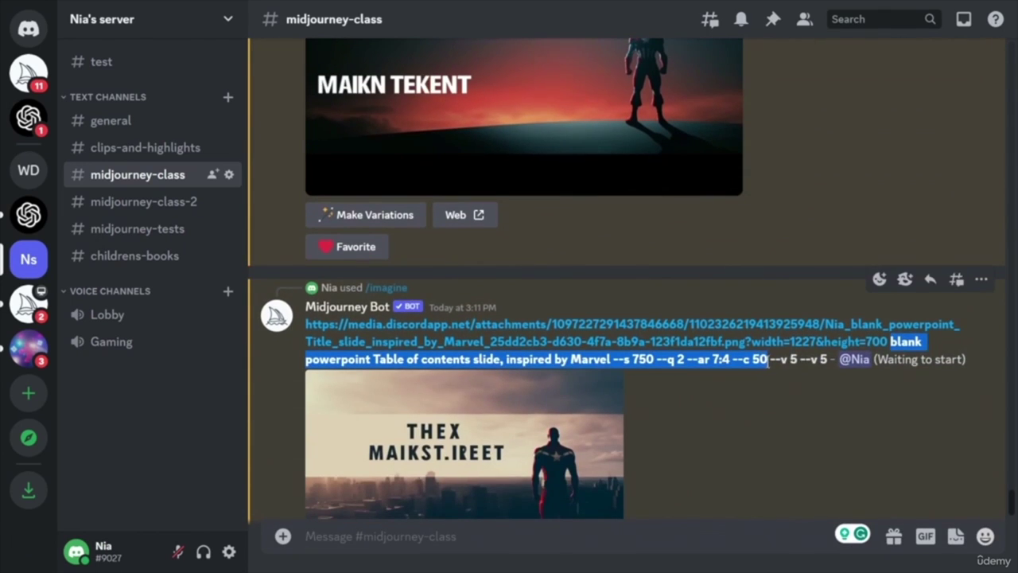
type("/")
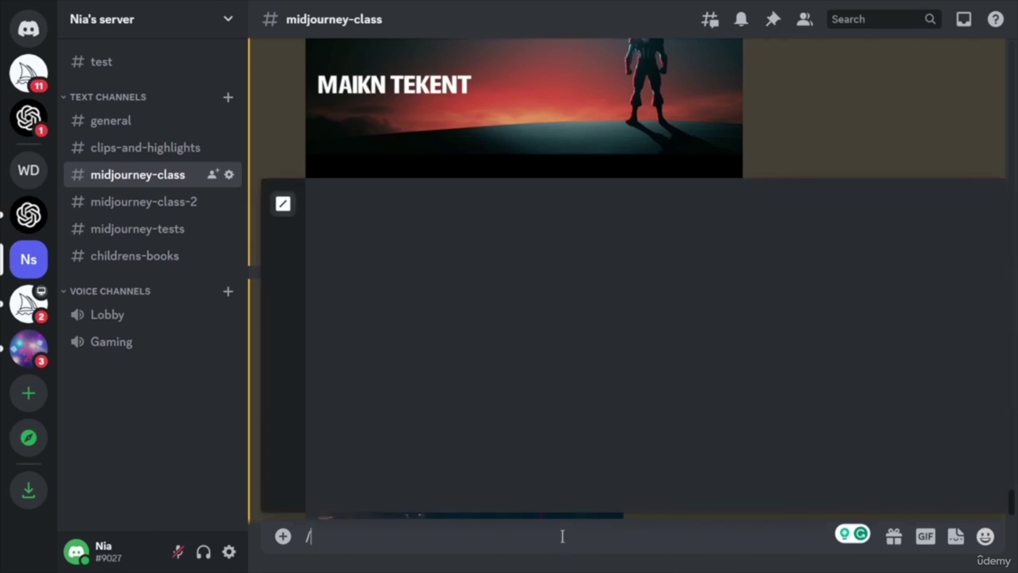
key("Down")
key("Return")
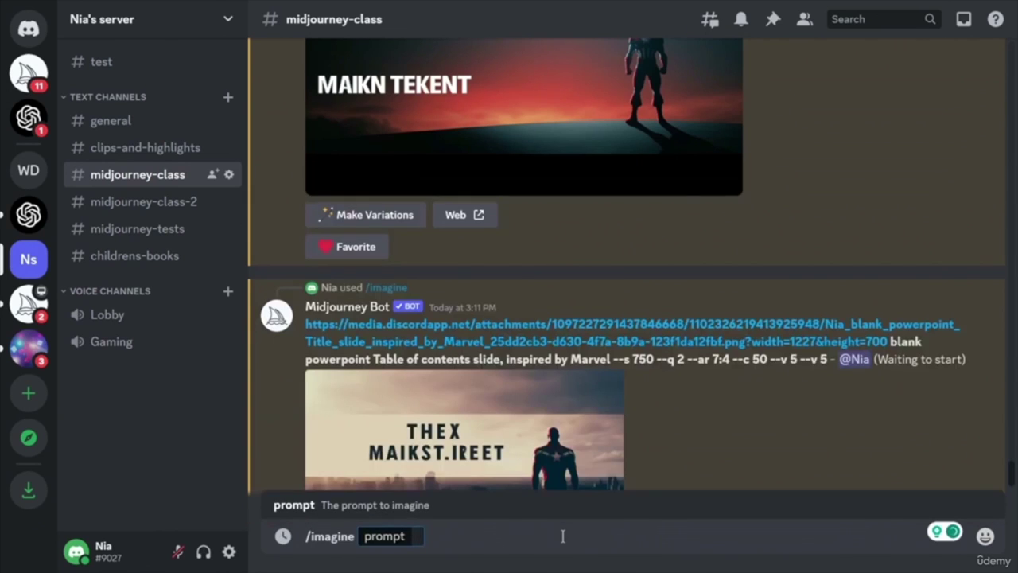
key("ctrl+v")
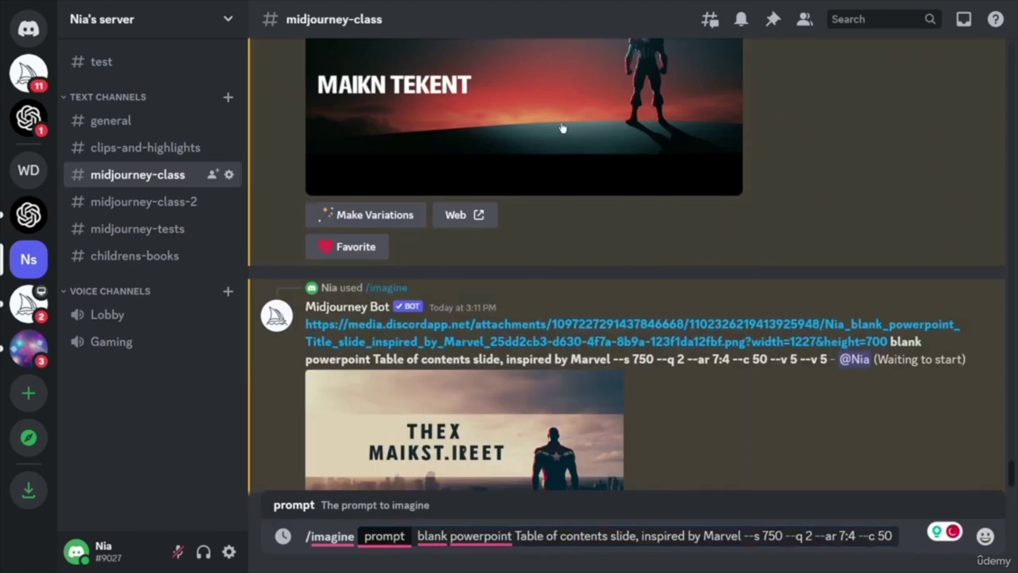
- Put the MAIKN TEKENT title-slide image link before the prompt and submit it
left_click(562, 128)
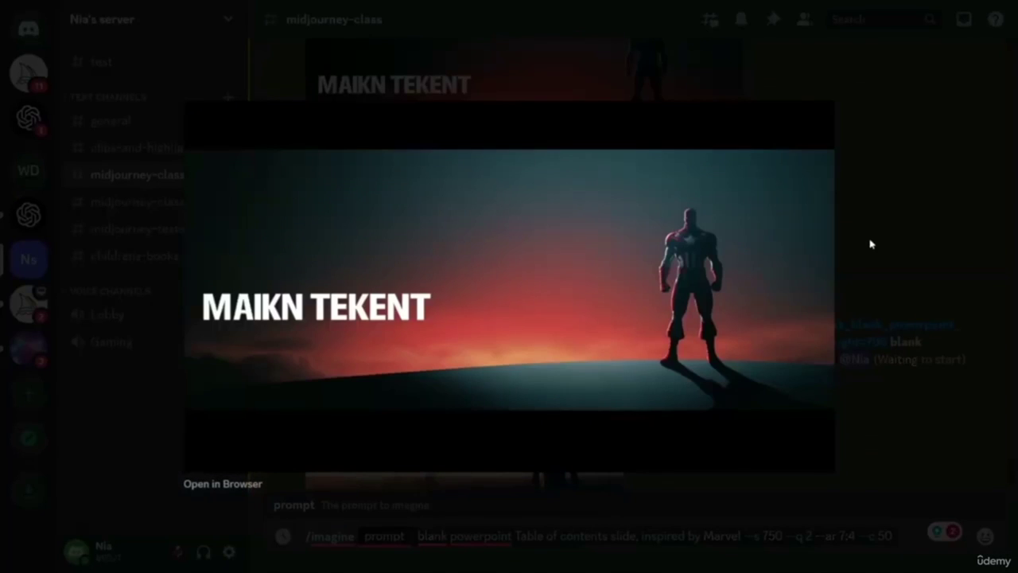
left_click(870, 245)
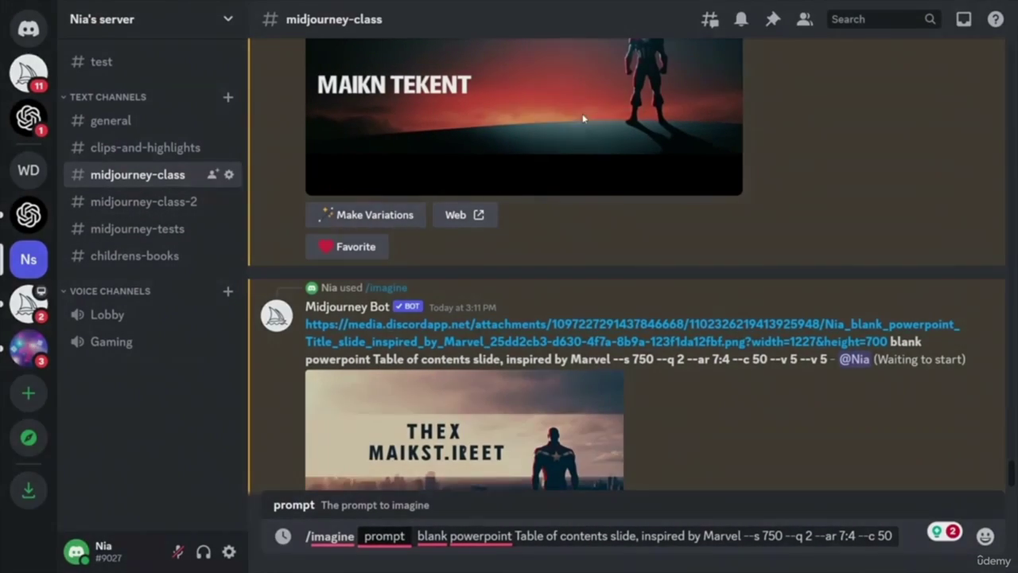
left_click(552, 374)
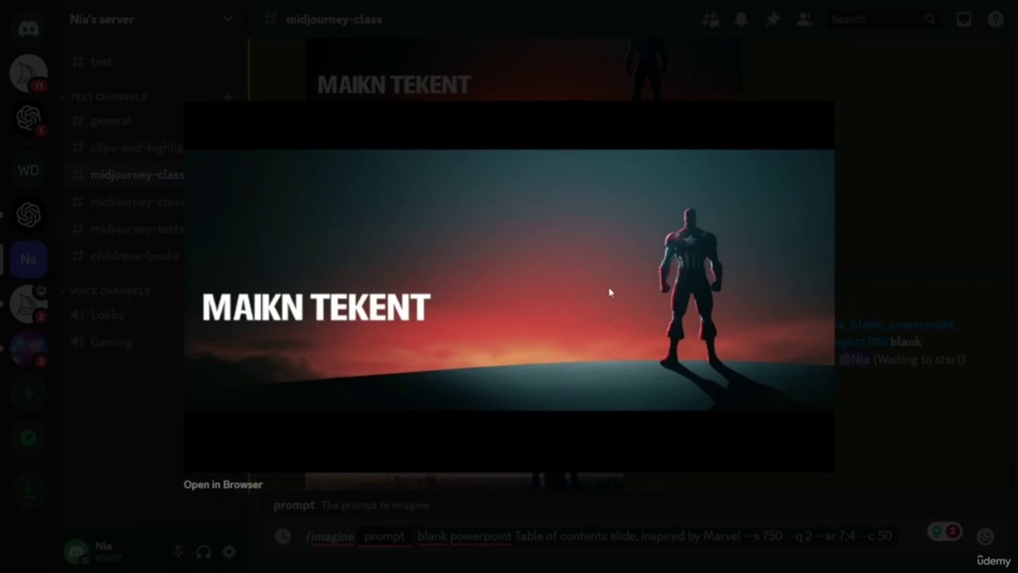
left_click(880, 262)
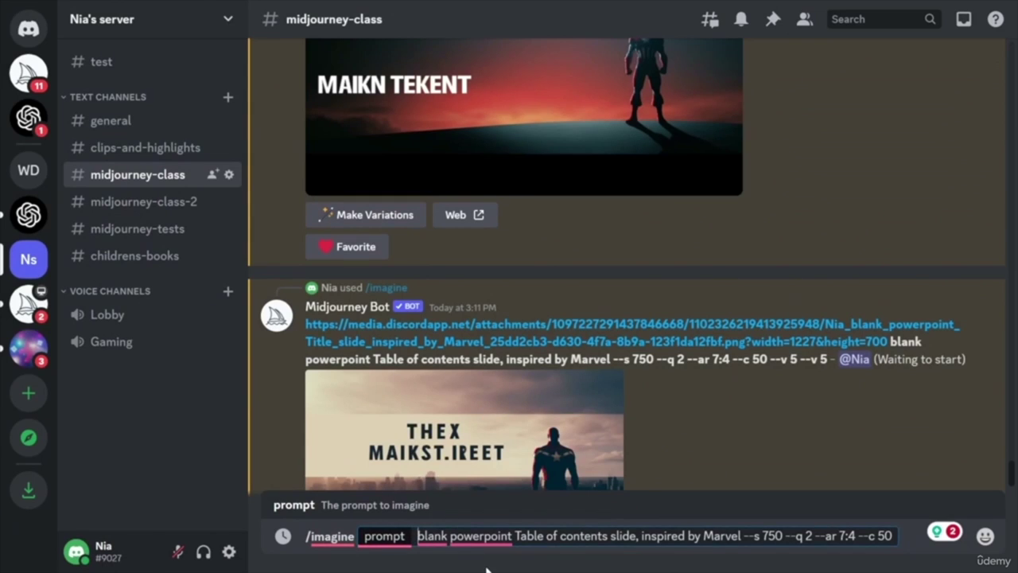
key("ctrl+v")
key("Return")
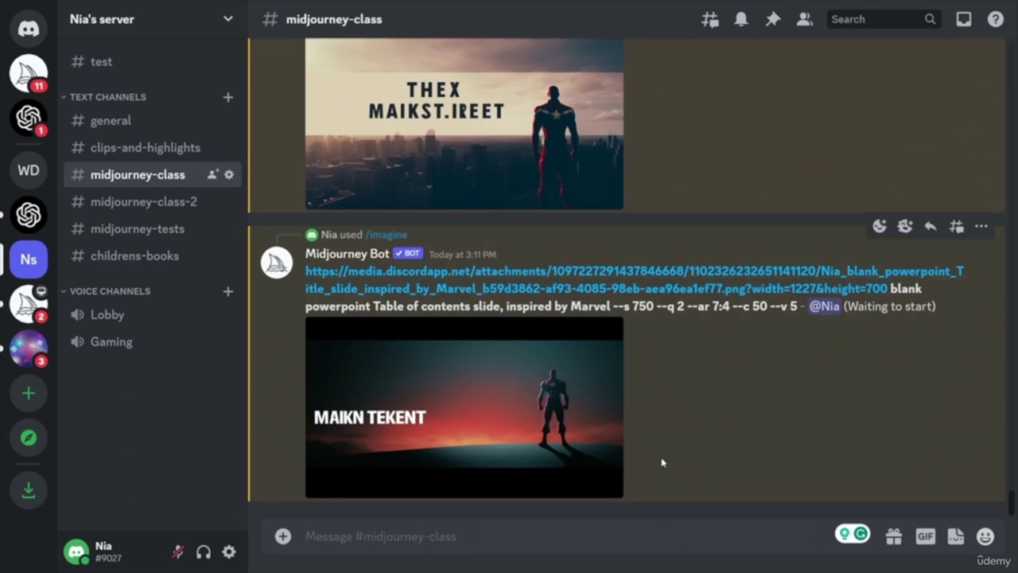
- Review both finished Table of contents grids and open the grid job's short link
scroll(662, 462, "up", 2)
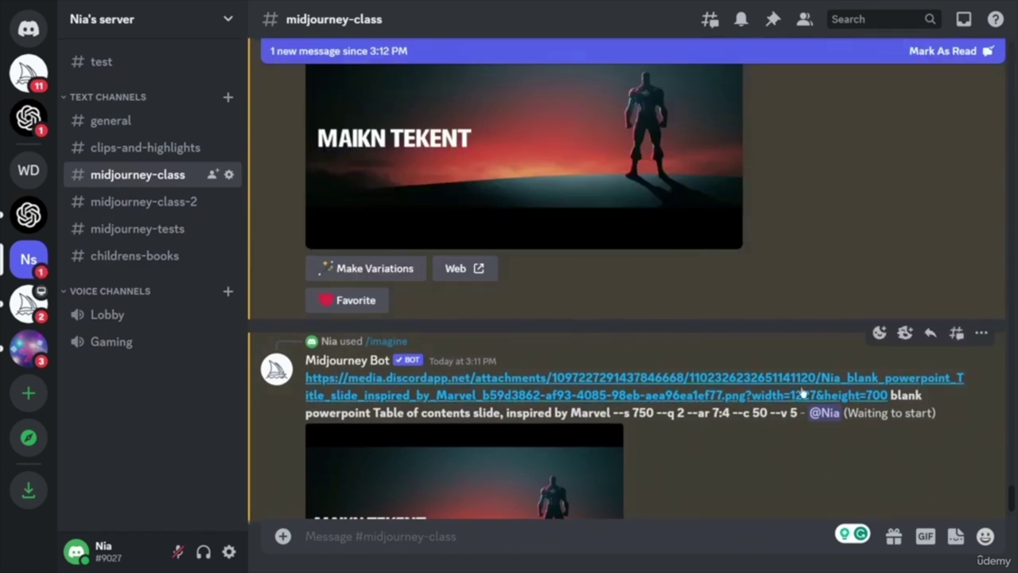
scroll(806, 323, "down", 5)
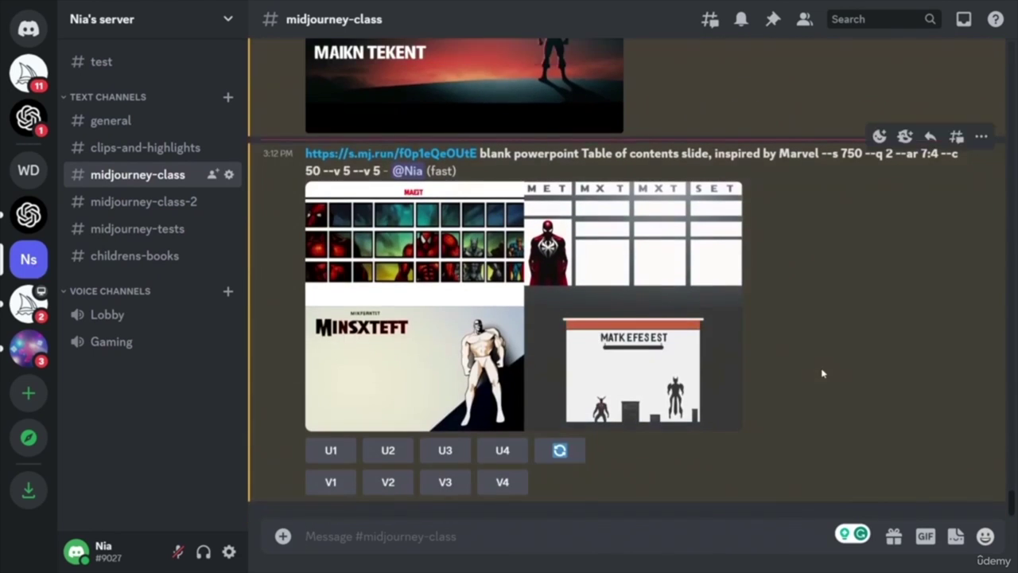
scroll(836, 418, "up", 3)
scroll(835, 419, "down", 3)
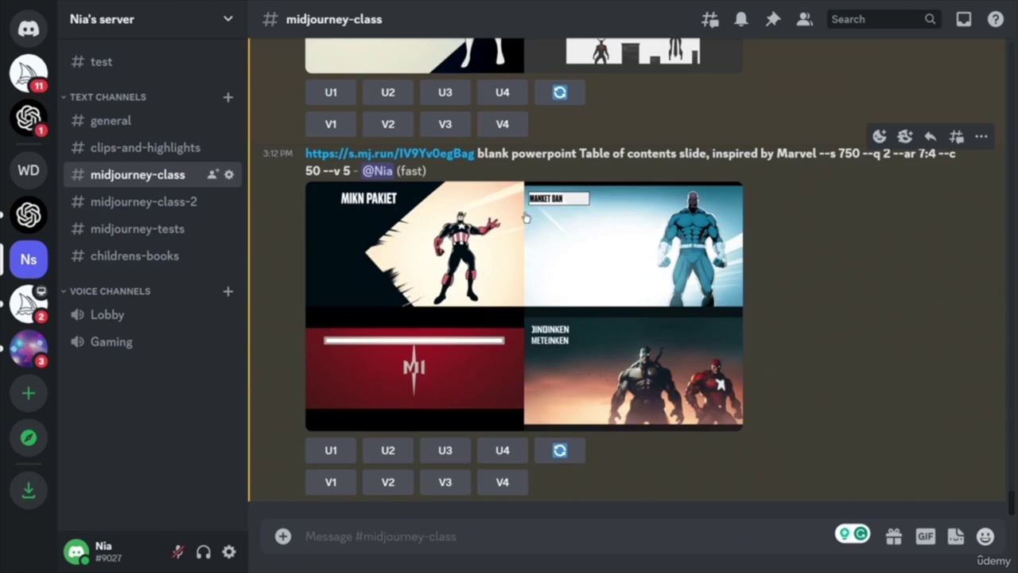
left_click(435, 155)
scroll(646, 372, "up", 5)
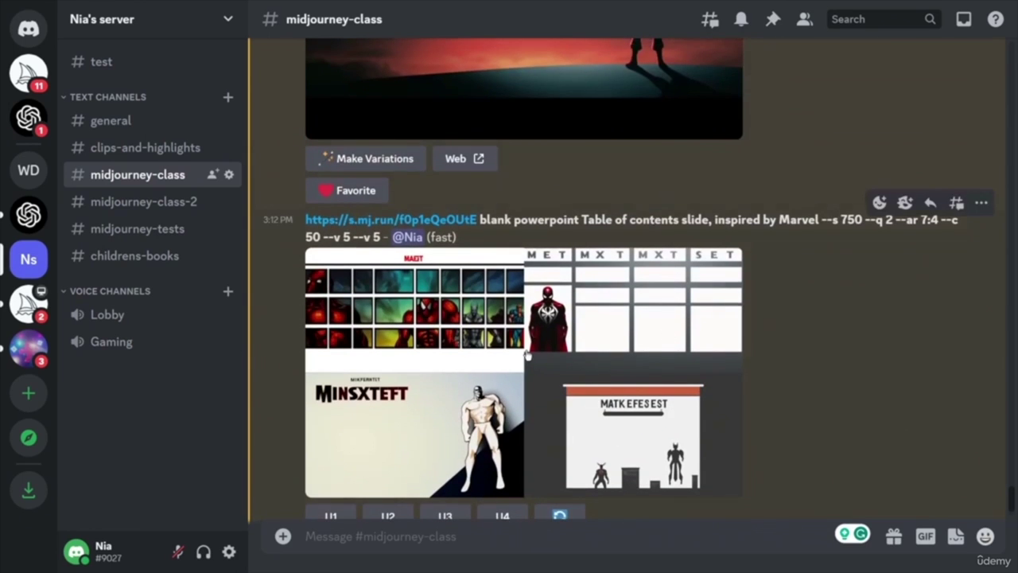
scroll(803, 393, "up", 3)
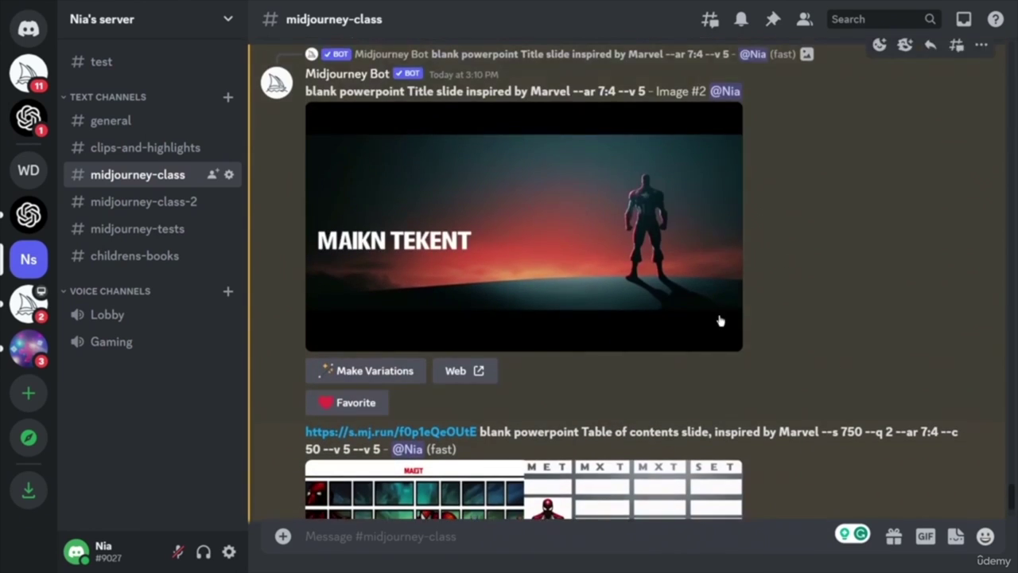
scroll(719, 318, "down", 8)
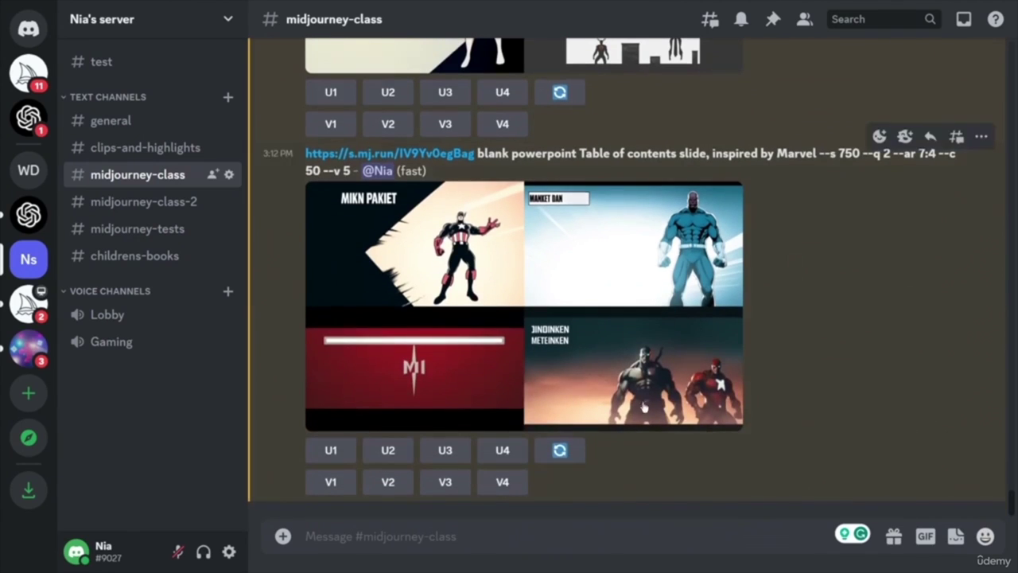
- Upscale image 4 of the MAIKN TEKENT-referenced grid into the two-hero slide
left_click(502, 450)
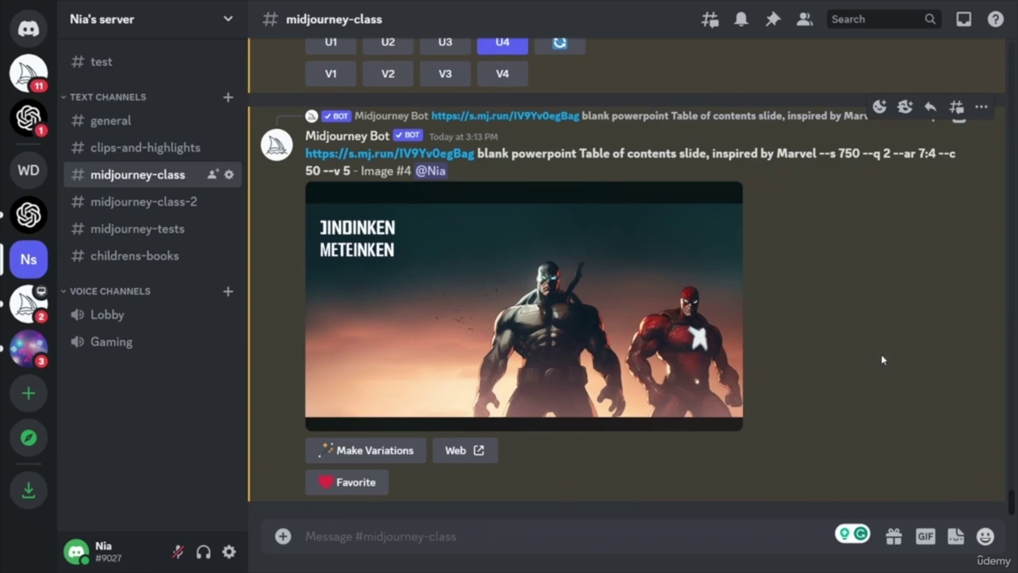
scroll(871, 356, "up", 15)
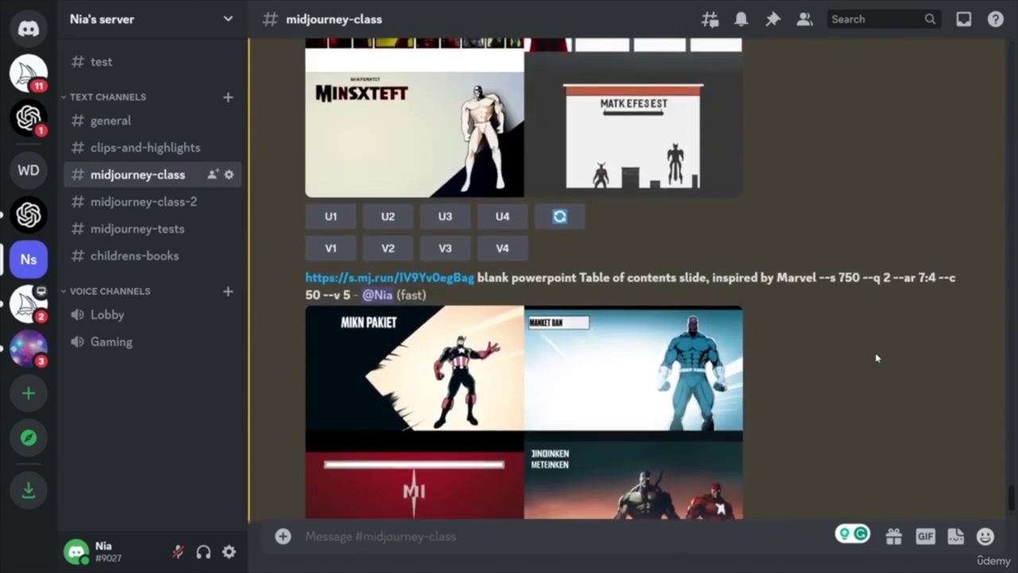
scroll(877, 358, "up", 15)
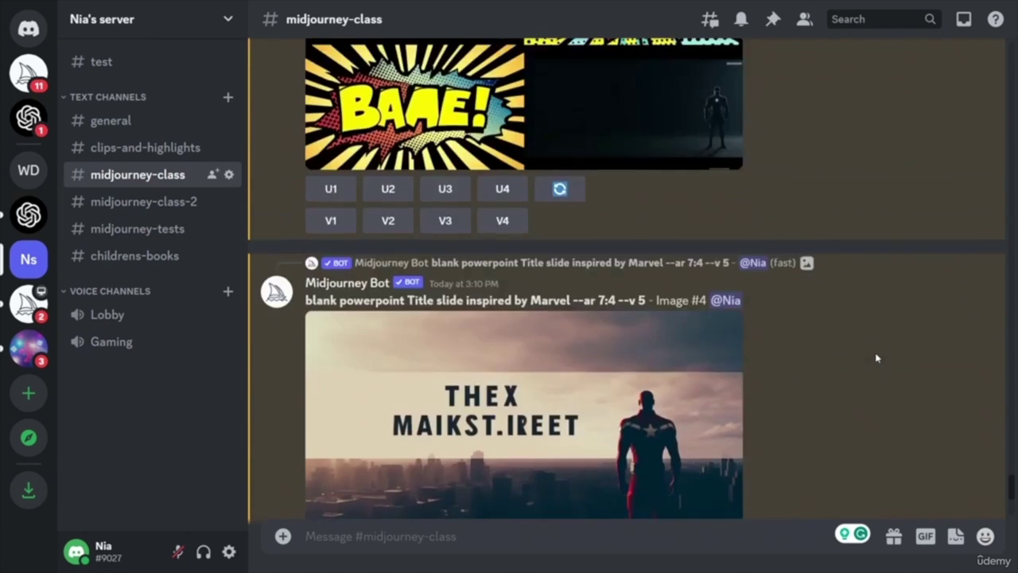
scroll(768, 289, "down", 3)
scroll(822, 266, "down", 8)
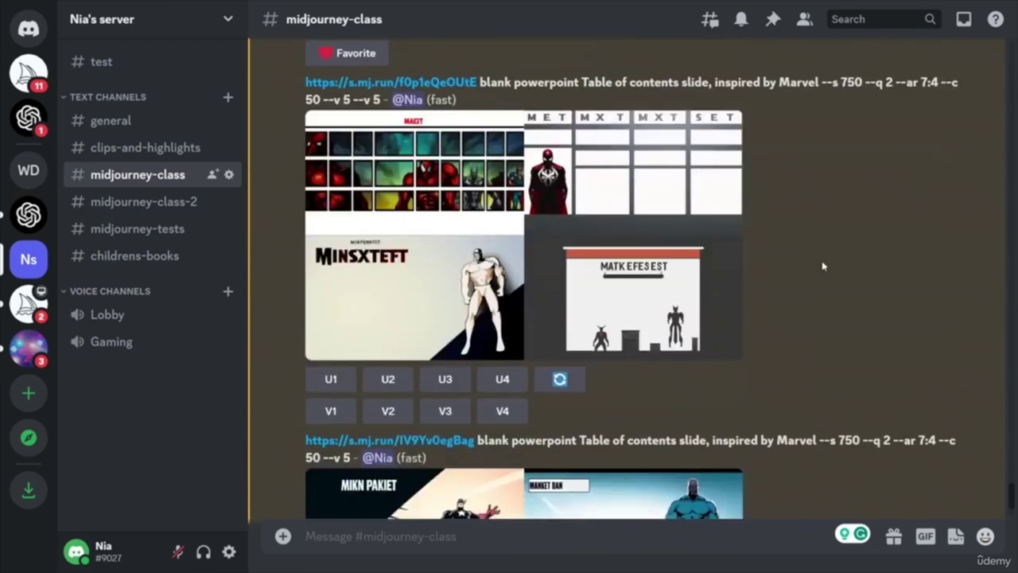
scroll(796, 280, "down", 4)
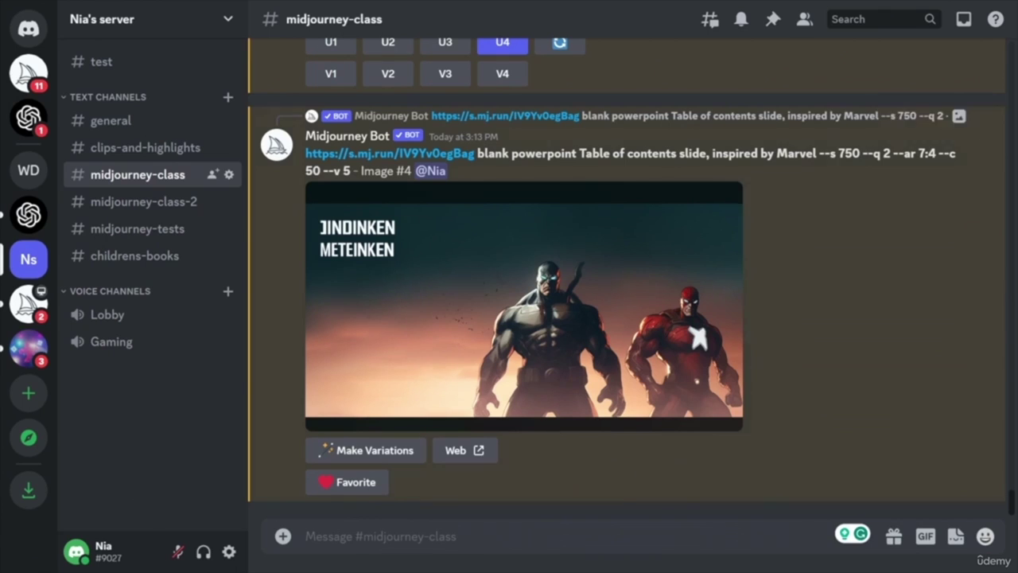
scroll(795, 343, "up", 3)
scroll(852, 351, "up", 15)
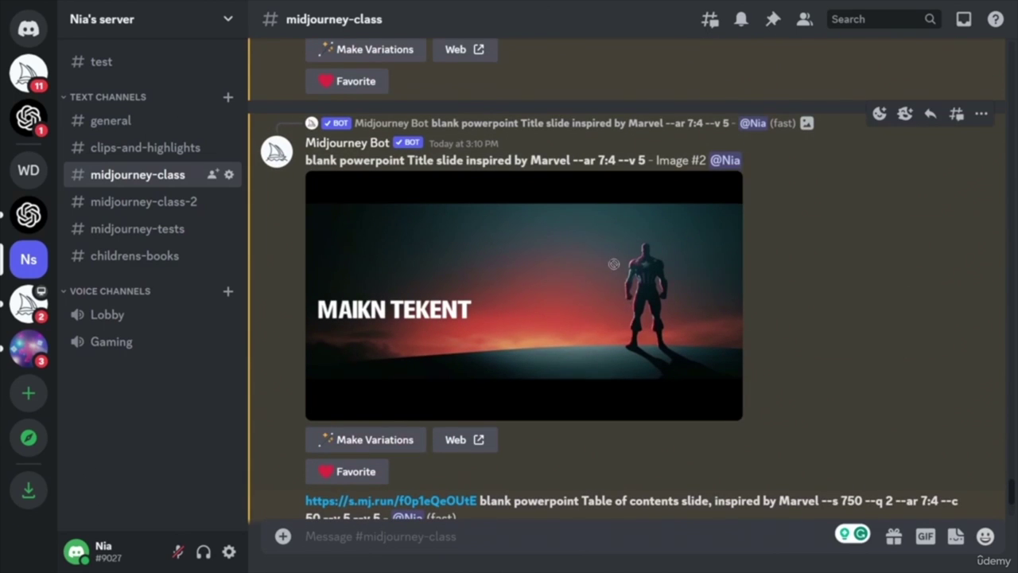
- Save the upscaled two-hero Table of contents image as a PNG download
left_click(563, 284)
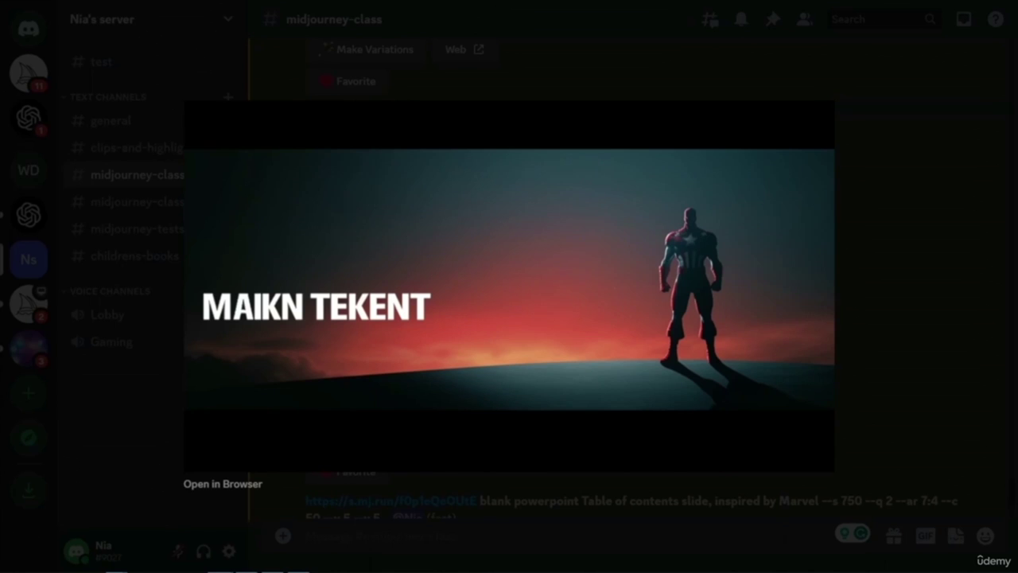
key("Escape")
scroll(816, 330, "down", 15)
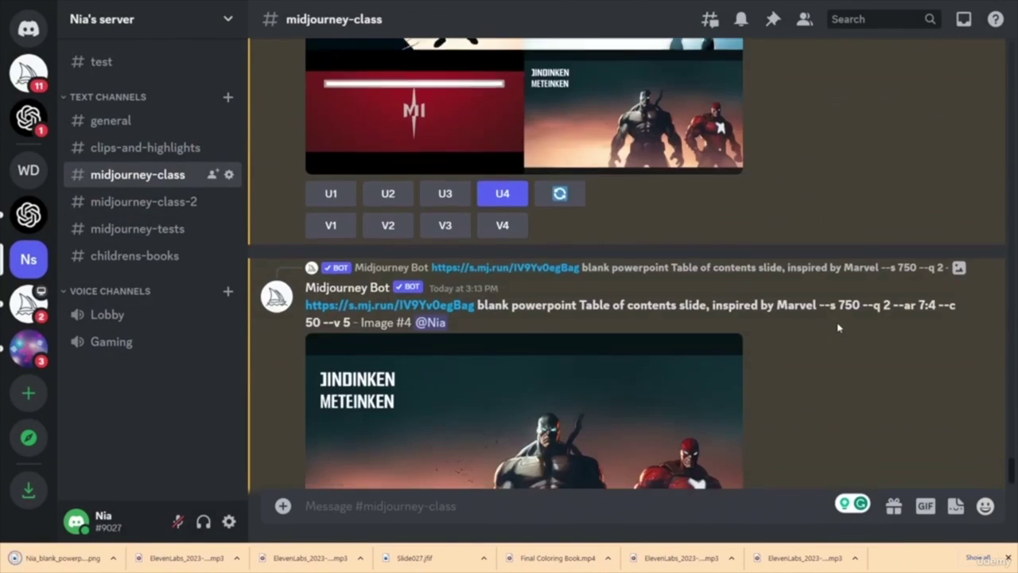
scroll(839, 327, "down", 3)
left_click(597, 233)
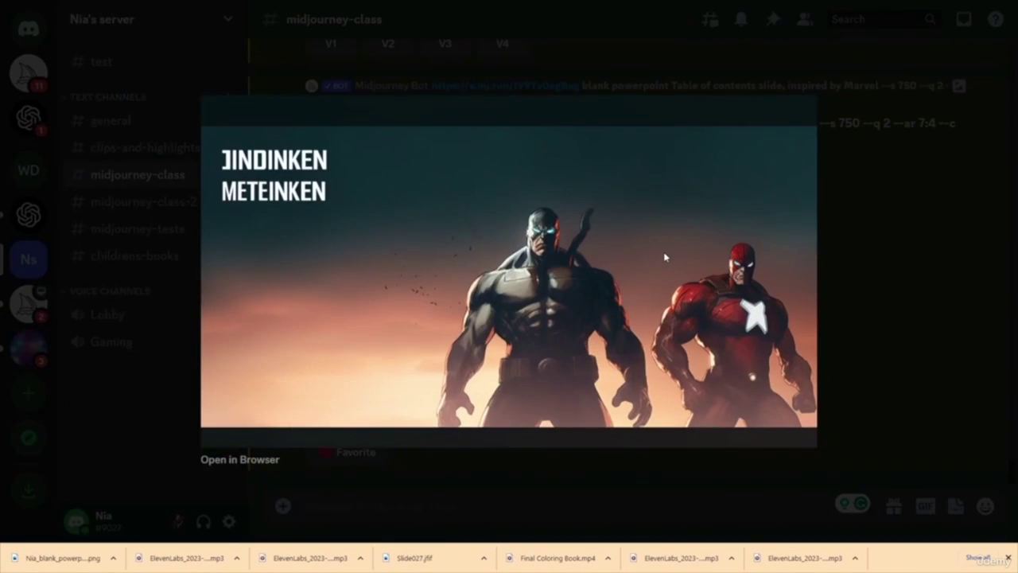
key("Escape")
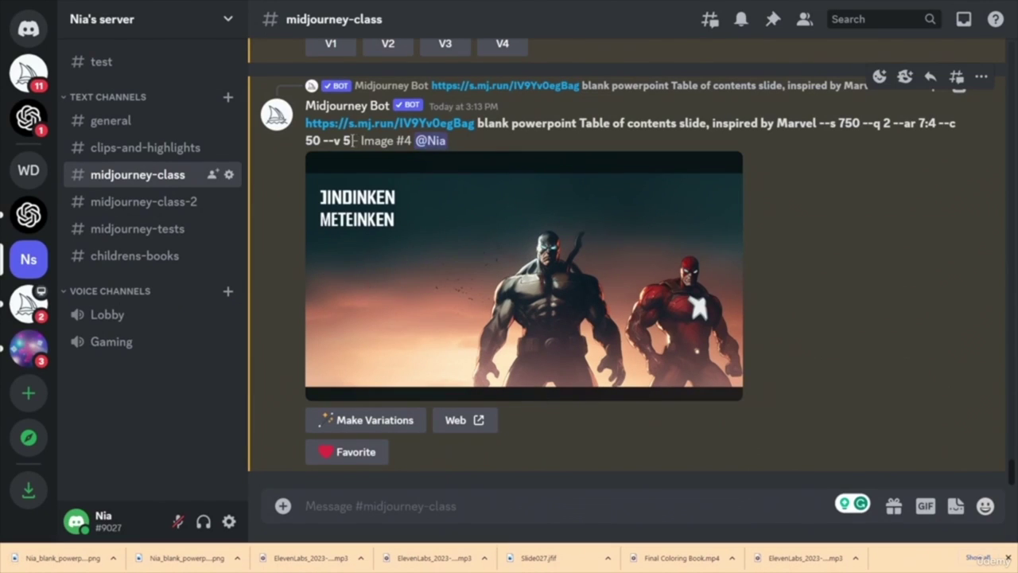
- Start a new /imagine command with the upscaled image's Table of contents prompt
left_click_drag(351, 140, 306, 121)
key("ctrl+c")
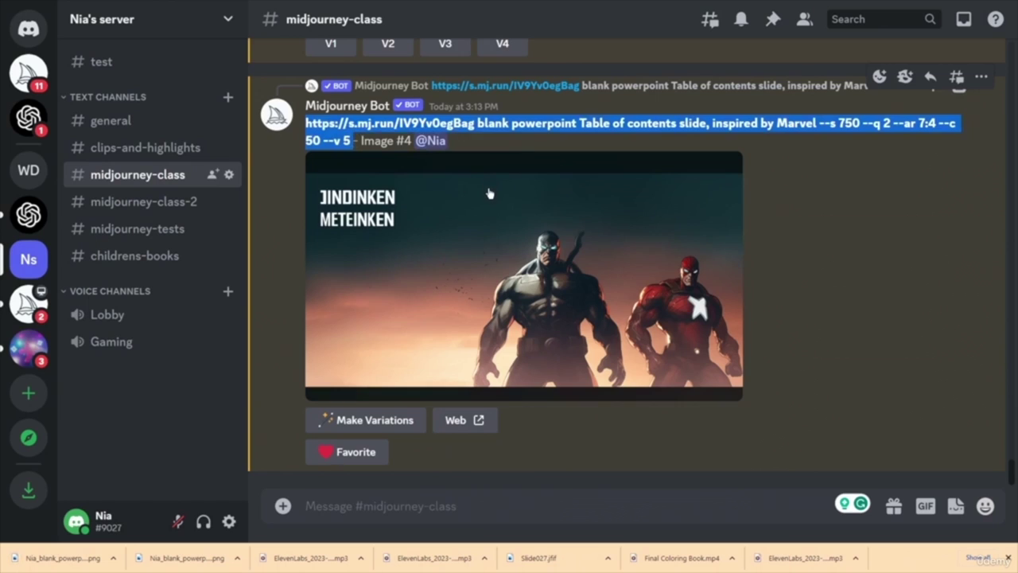
left_click(493, 511)
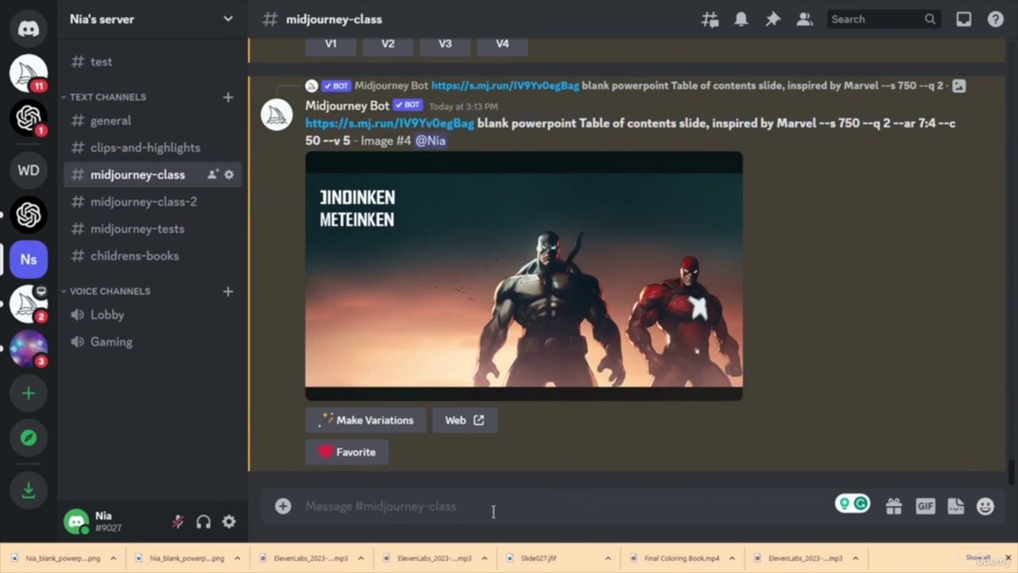
type("/")
key("Down")
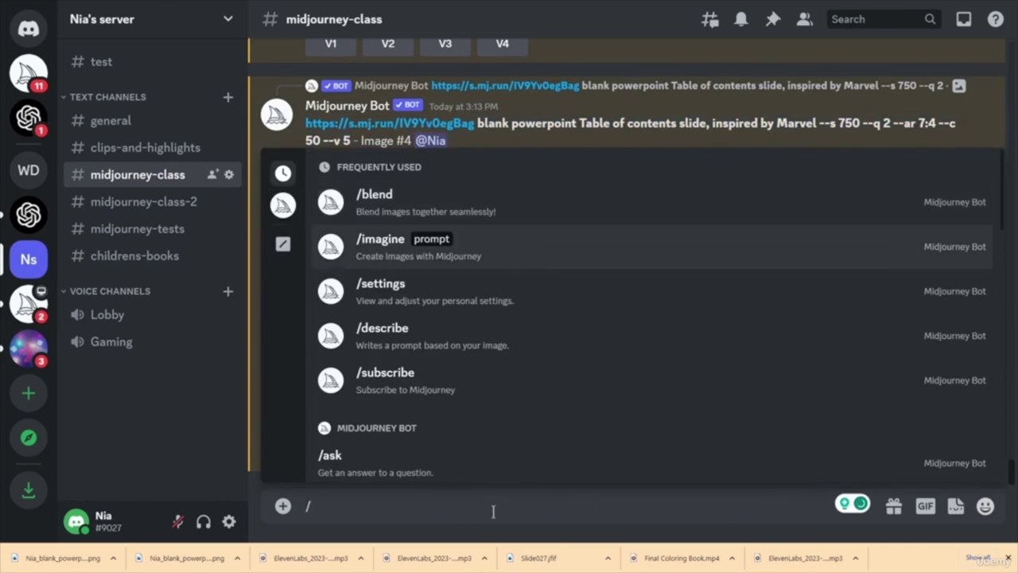
key("Return")
key("ctrl+v")
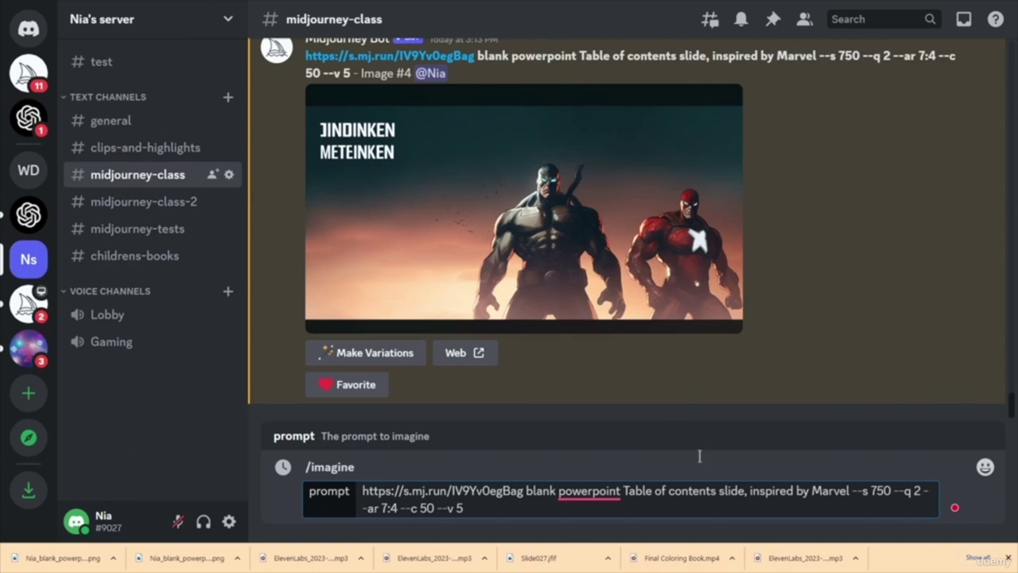
- Edit it to 'blank powerpoint content slide, inspired by Marvel' and send
left_click_drag(669, 491, 625, 495)
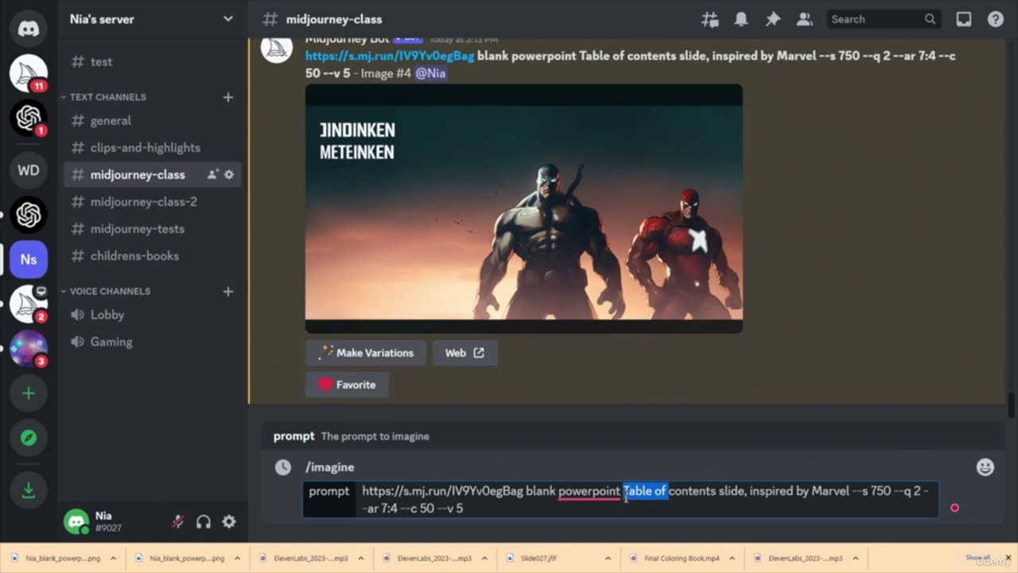
key("BackSpace")
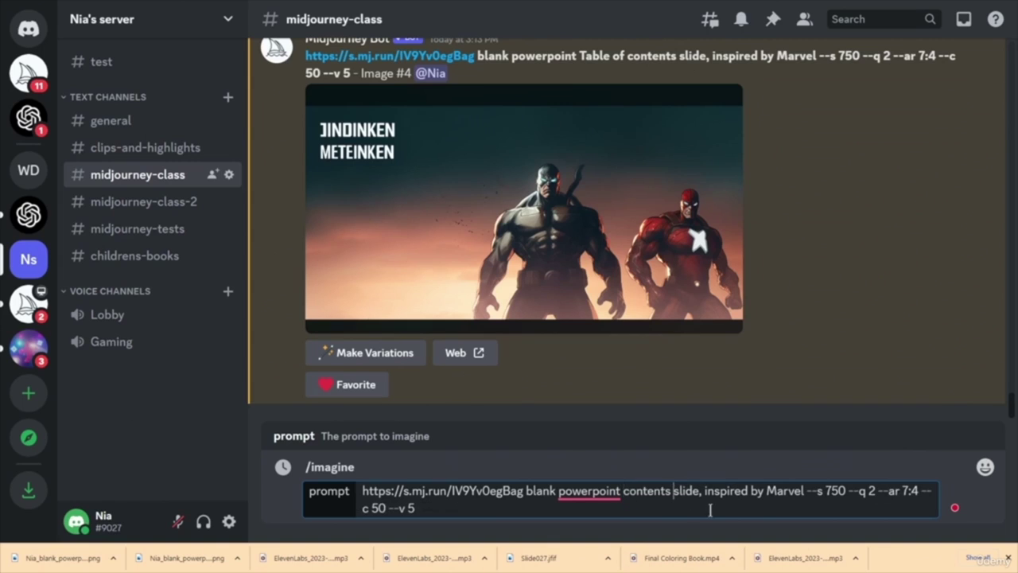
key("BackSpace")
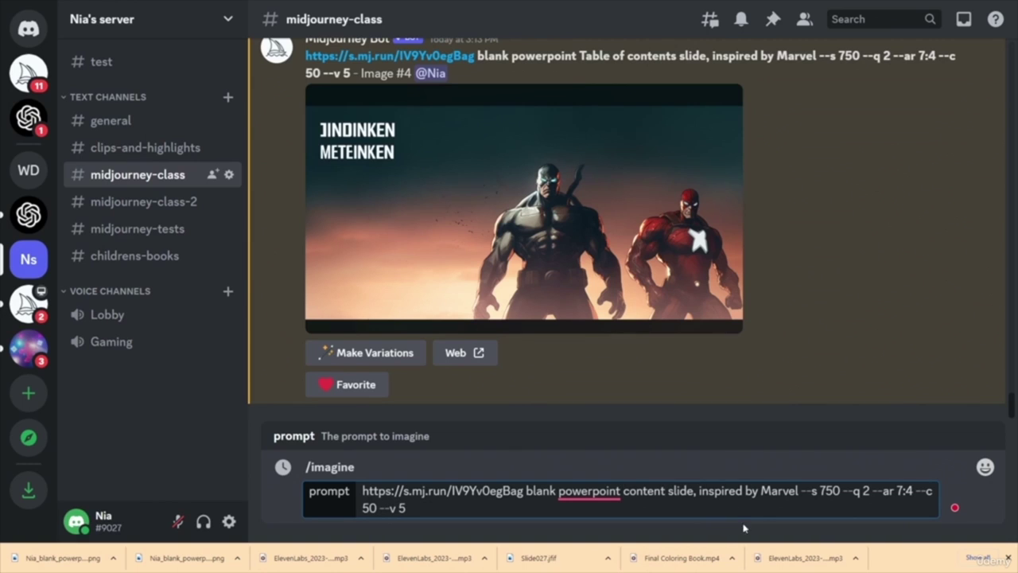
key("Return")
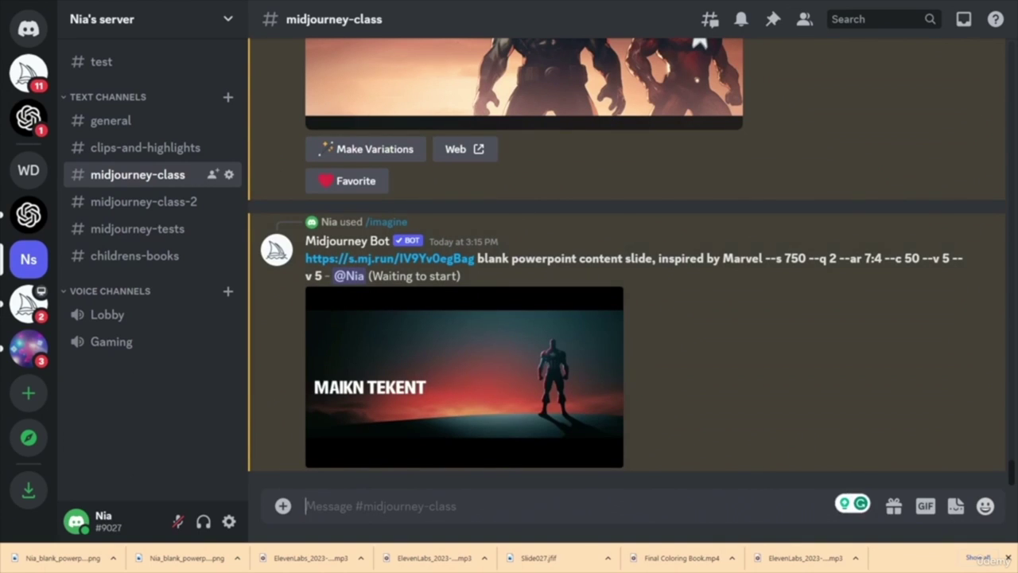
- Dismiss the downloads bar and reroll the Table of contents grid with its unchanged prompt
left_click(1008, 558)
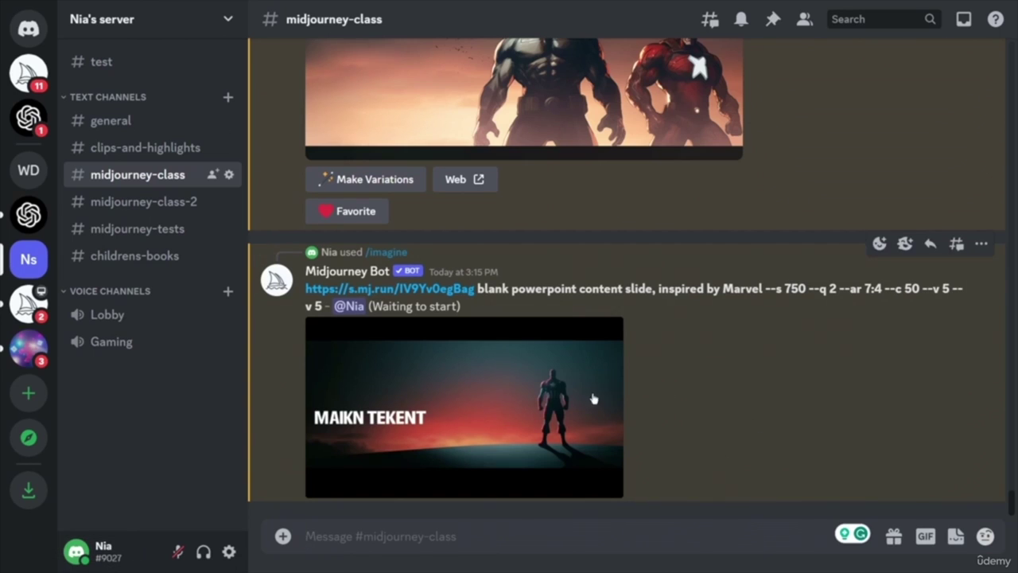
scroll(761, 391, "up", 10)
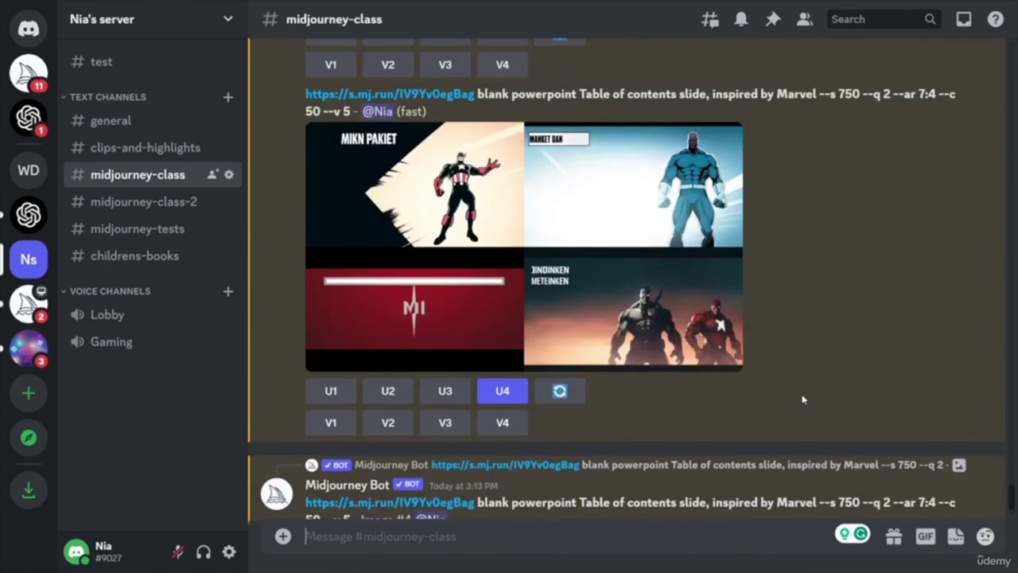
scroll(819, 396, "down", 3)
left_click(561, 301)
left_click(633, 389)
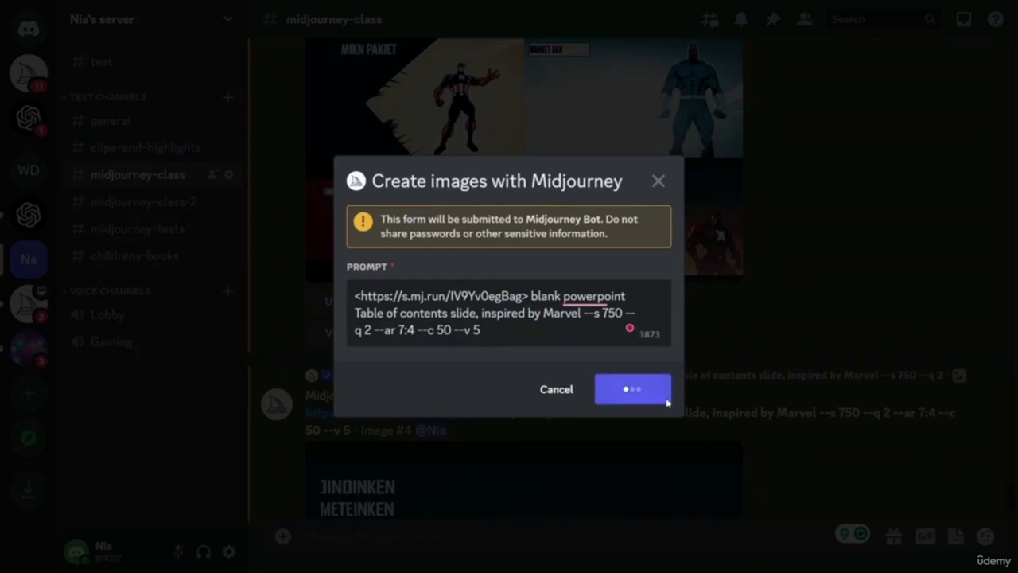
scroll(863, 432, "up", 15)
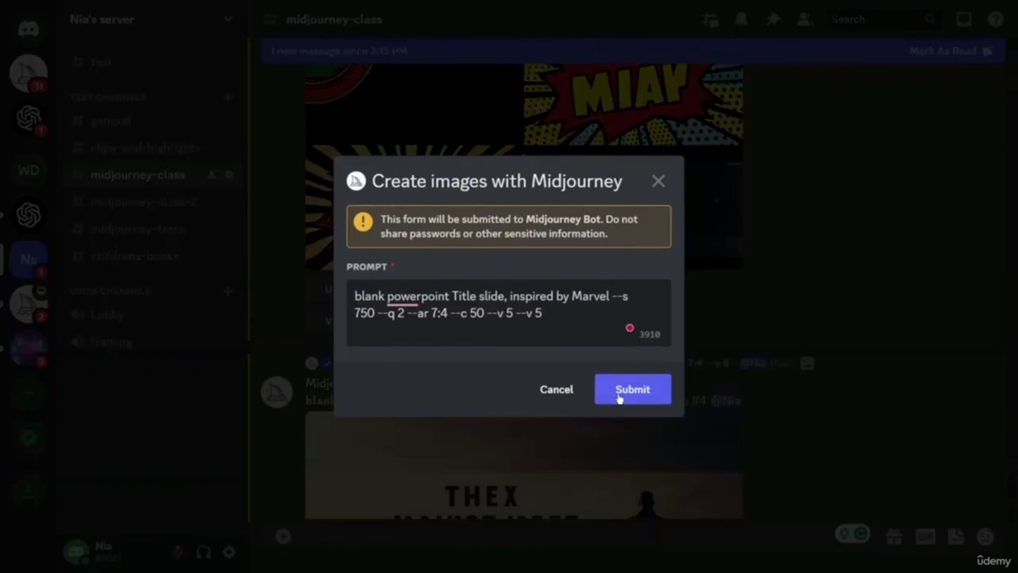
left_click(620, 387)
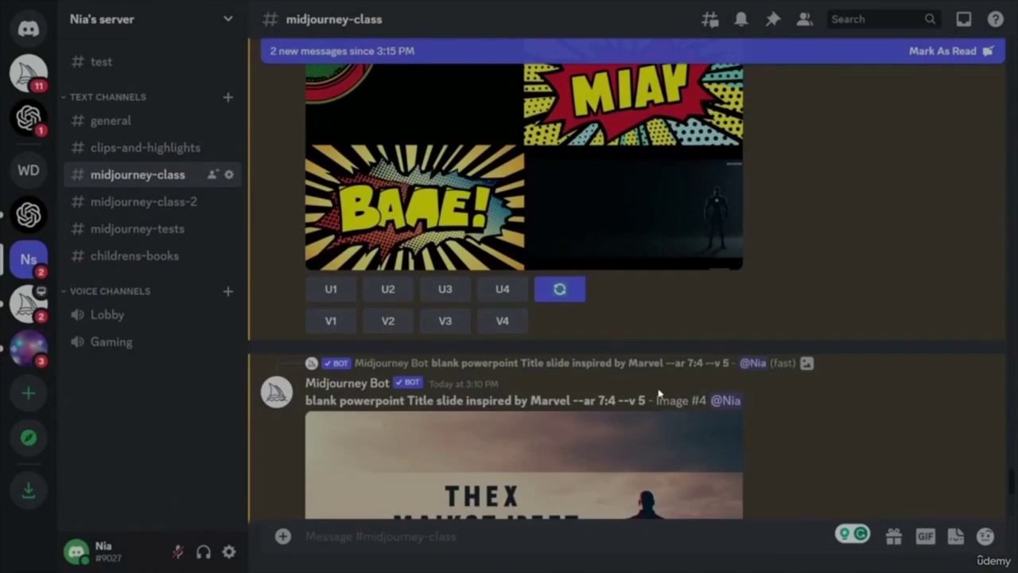
- Scroll through the channel to check the finished Marvel content-slide grid
scroll(878, 357, "up", 8)
scroll(883, 362, "up", 10)
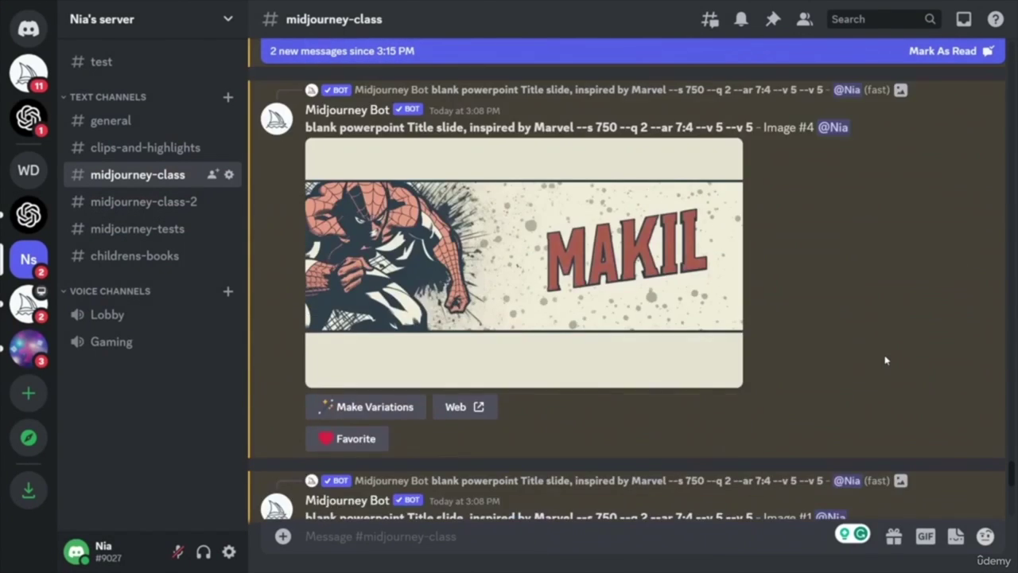
scroll(887, 354, "up", 5)
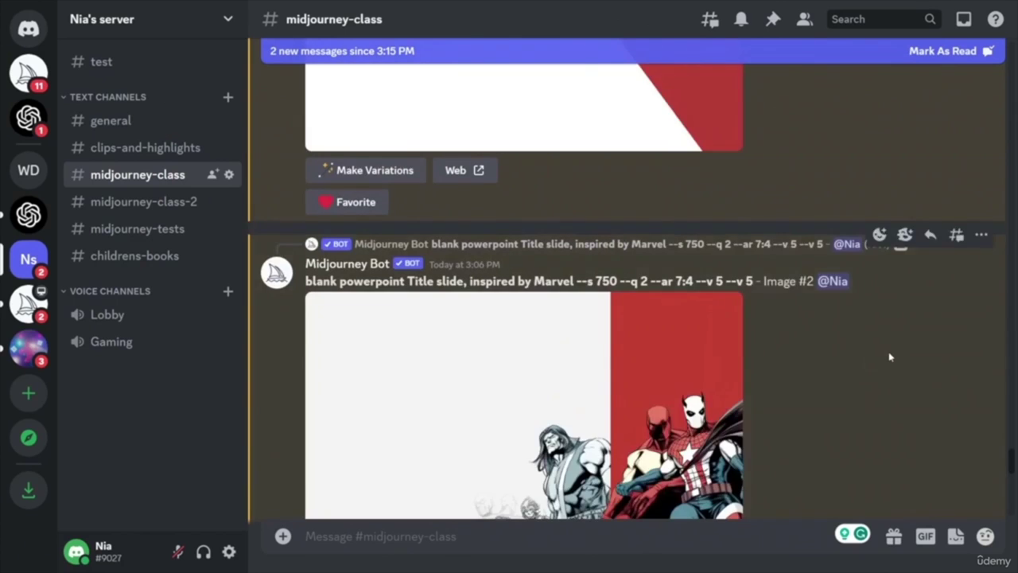
scroll(892, 355, "up", 2)
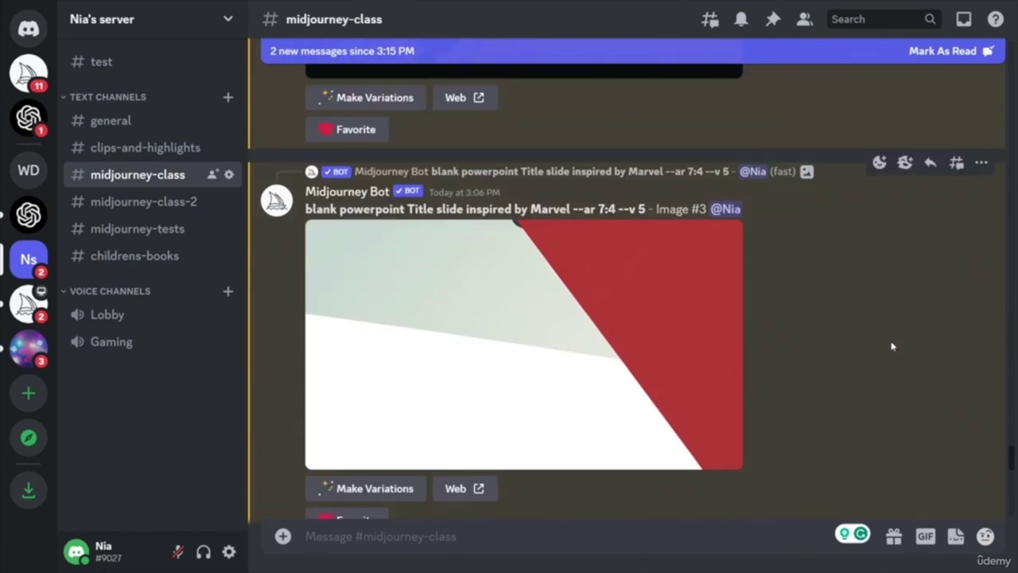
scroll(518, 433, "down", 3)
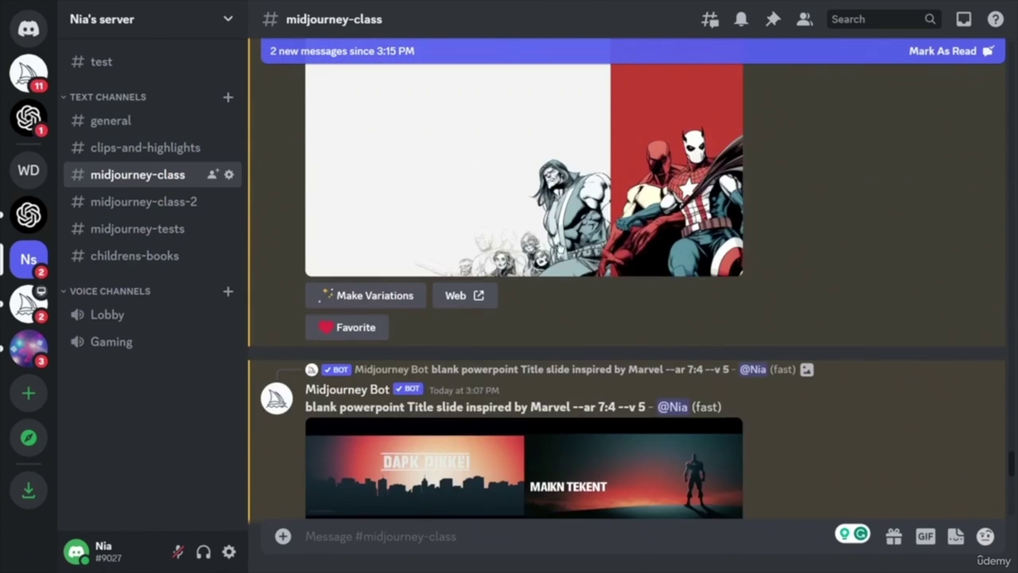
scroll(864, 236, "down", 5)
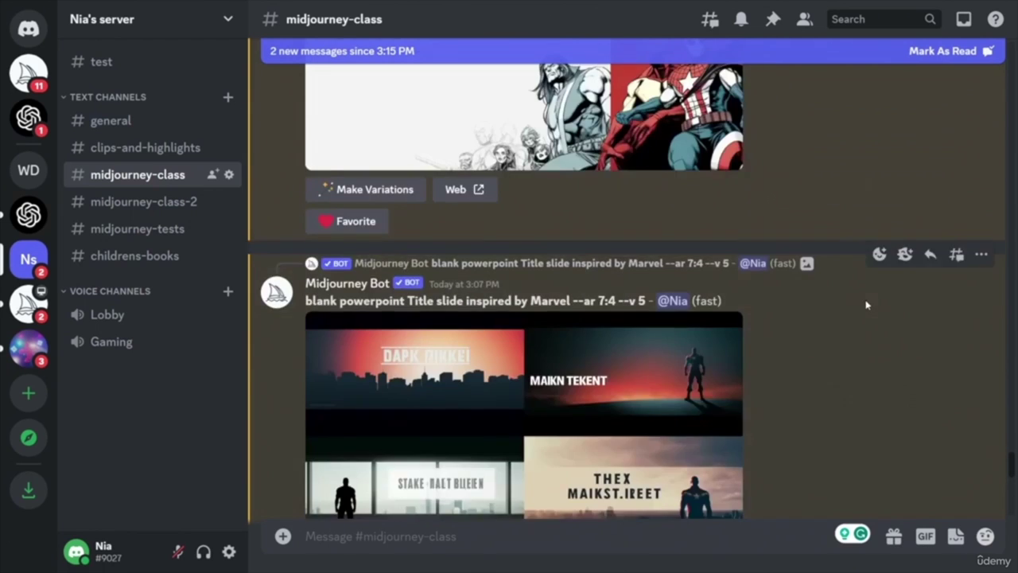
scroll(841, 311, "down", 10)
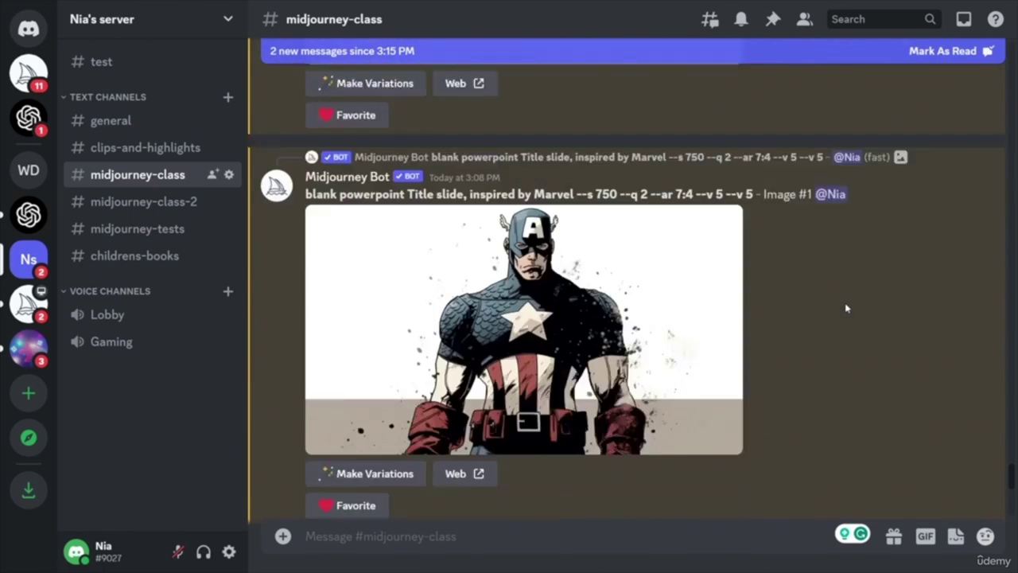
scroll(887, 304, "down", 5)
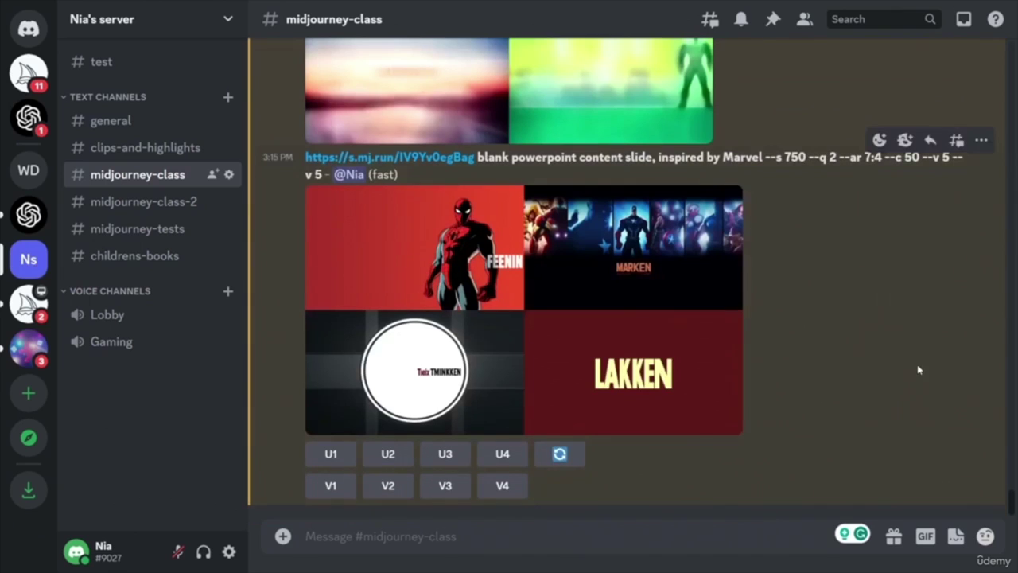
scroll(848, 308, "up", 2)
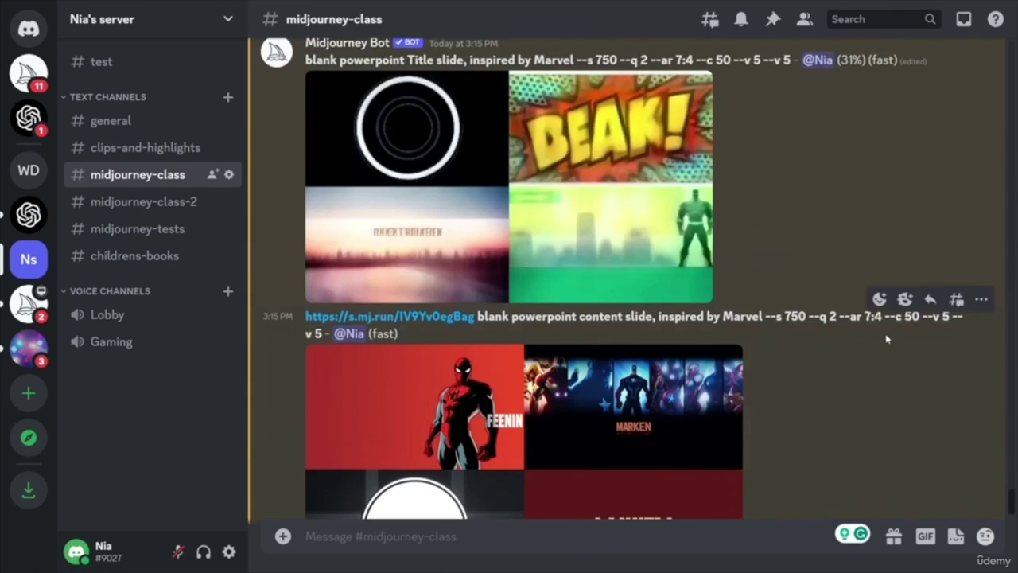
scroll(887, 338, "up", 1)
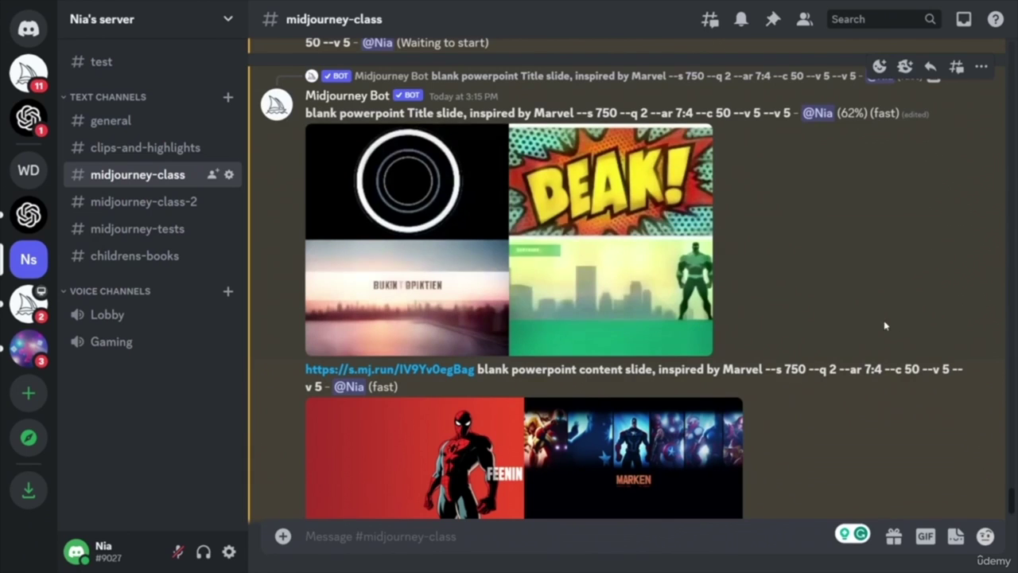
scroll(885, 325, "down", 3)
scroll(527, 112, "up", 2)
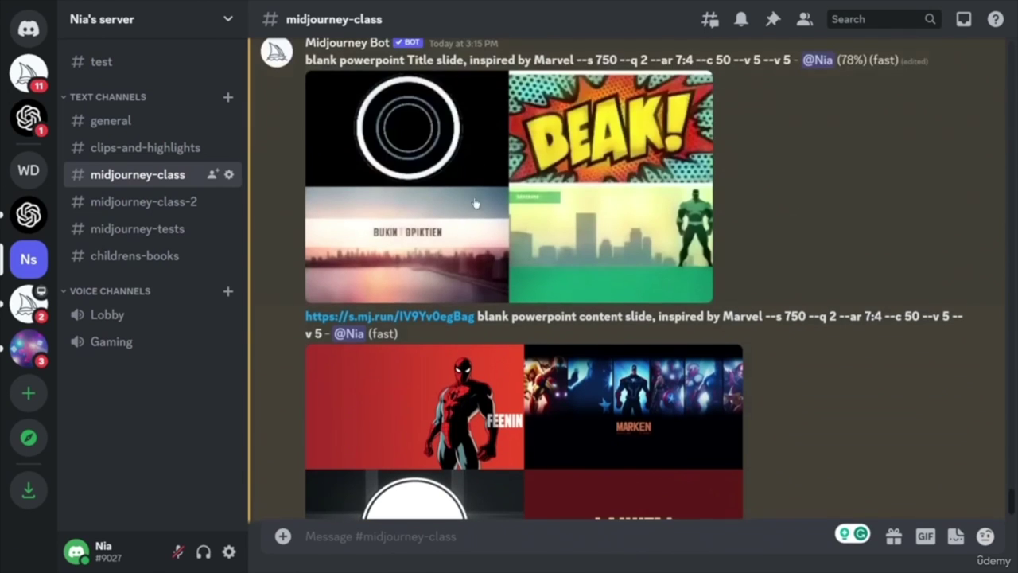
scroll(475, 204, "down", 3)
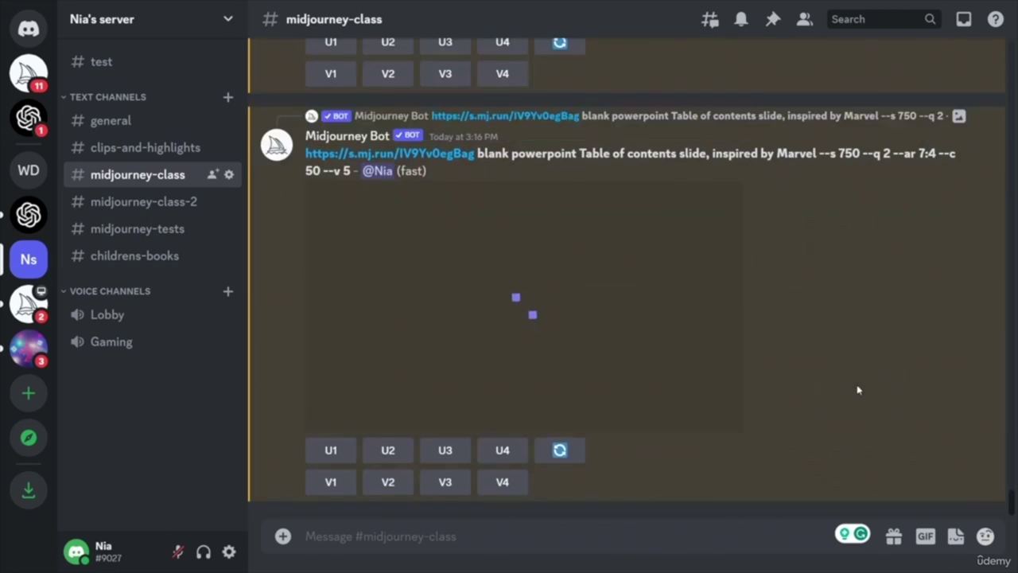
- Upscale image 2 of the Table of contents grid
scroll(880, 375, "up", 1)
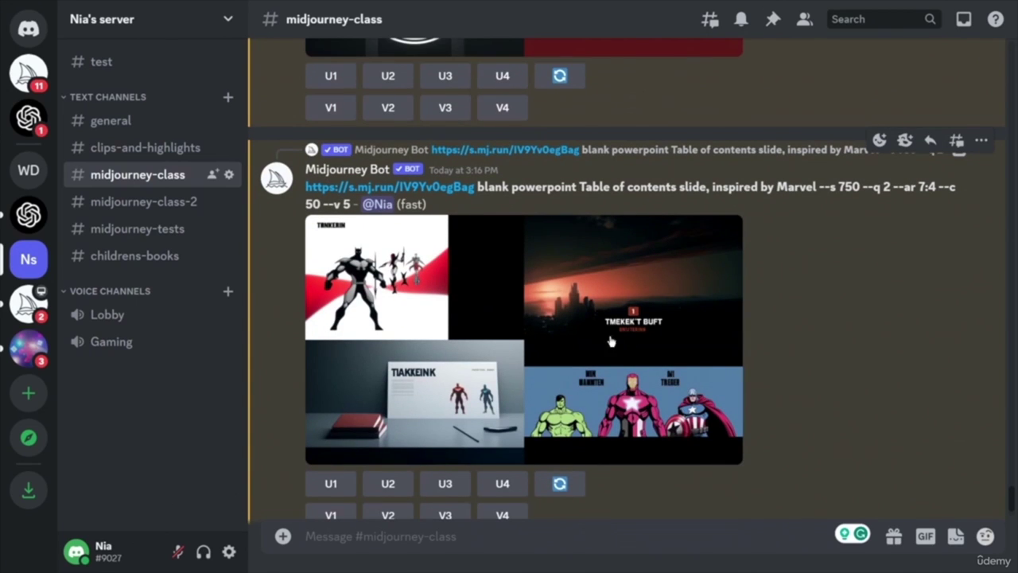
left_click(385, 483)
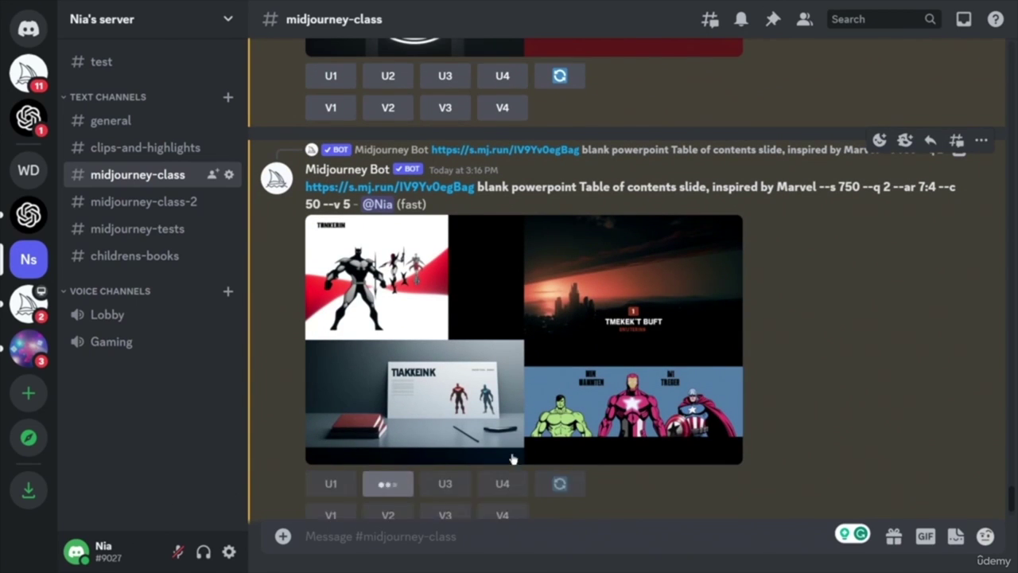
scroll(911, 397, "up", 5)
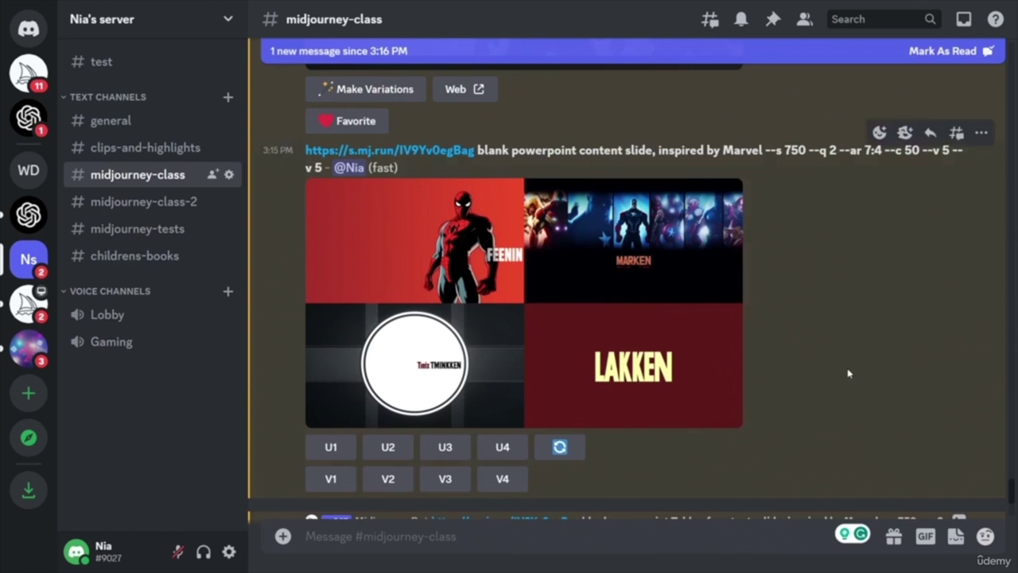
scroll(858, 377, "up", 3)
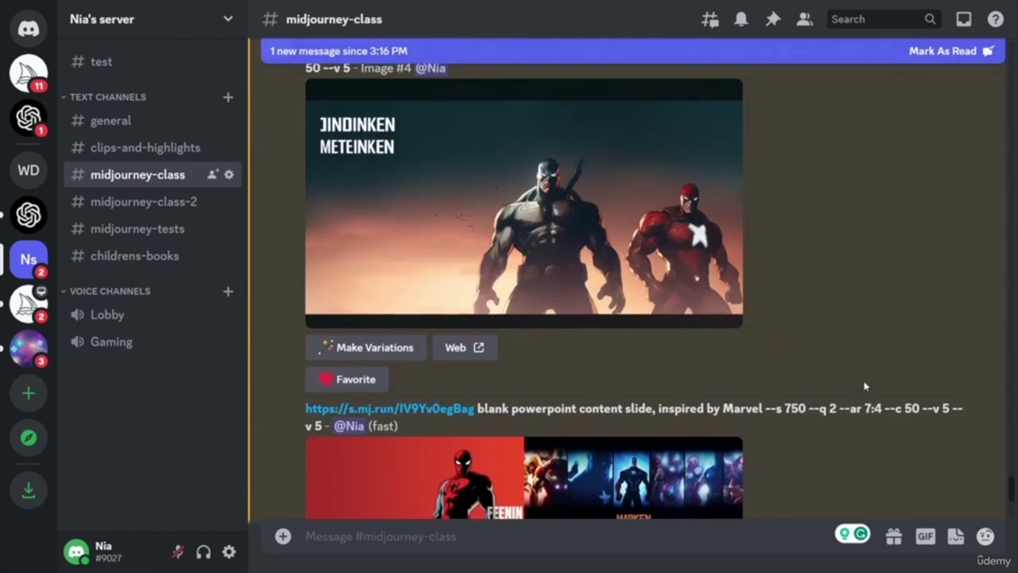
scroll(864, 380, "down", 7)
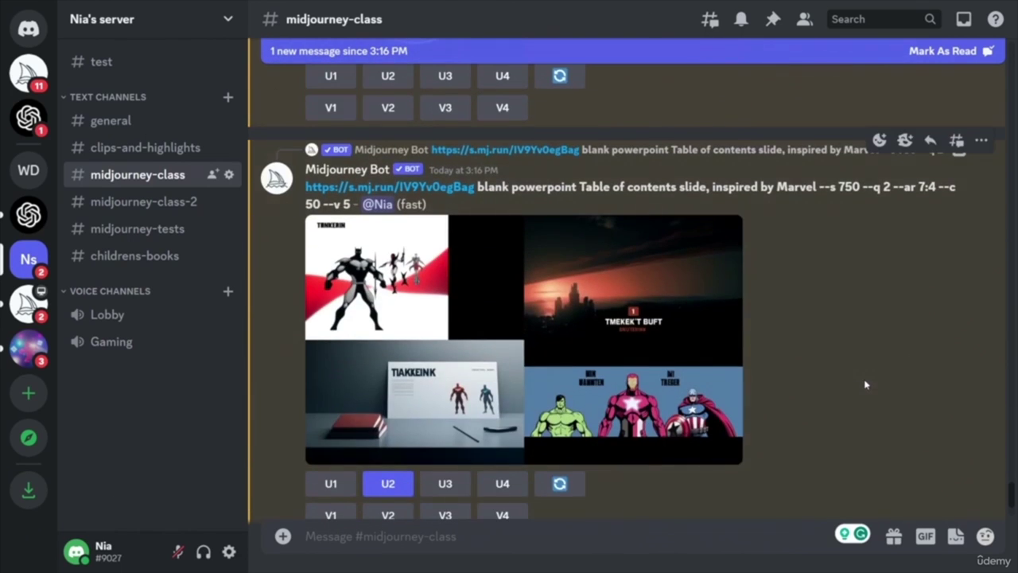
scroll(866, 384, "down", 10)
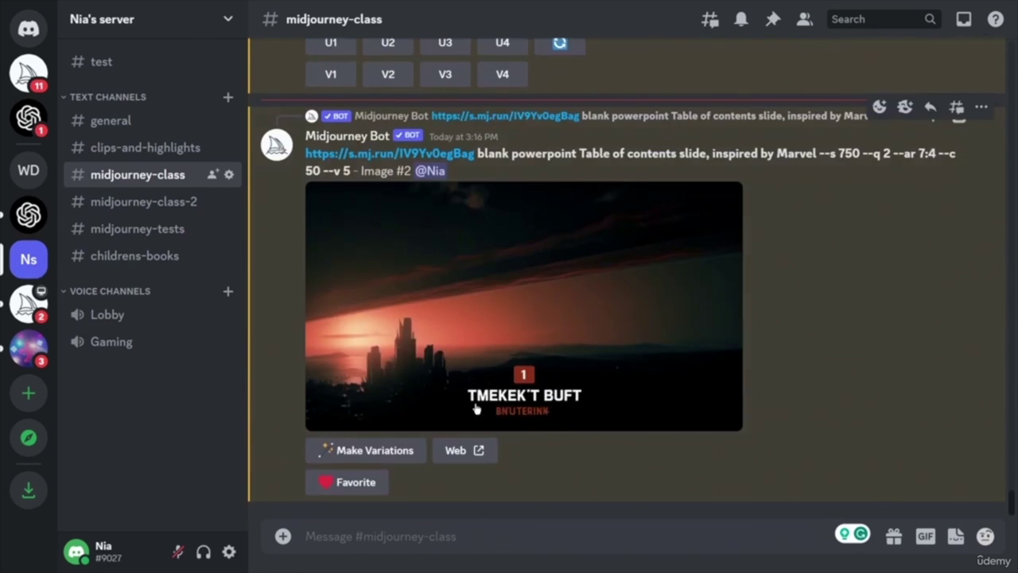
- Resubmit the copied Marvel slide prompt with '--no text' appended
left_click_drag(940, 158, 304, 161)
key("ctrl+c")
left_click(392, 543)
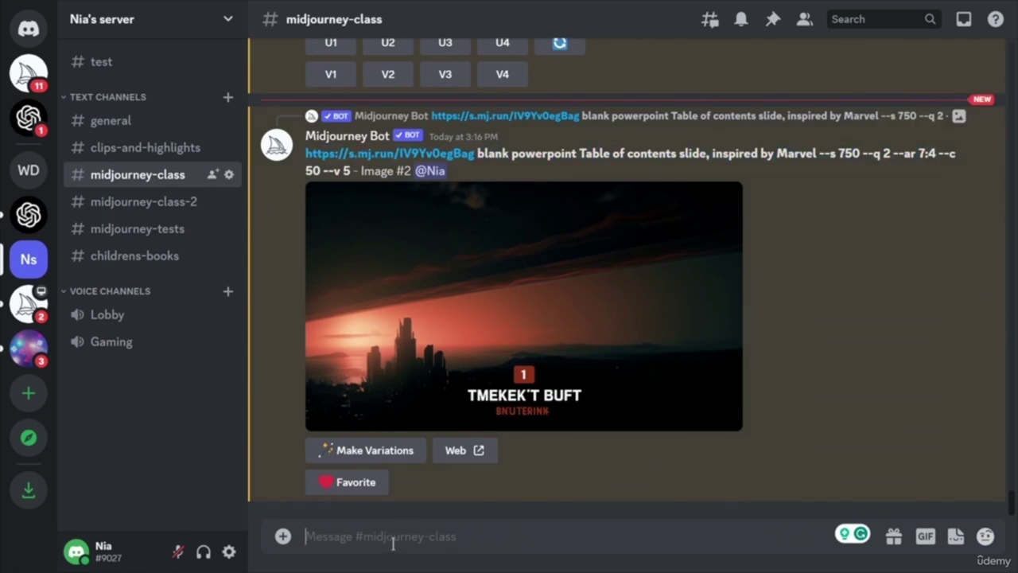
type("/")
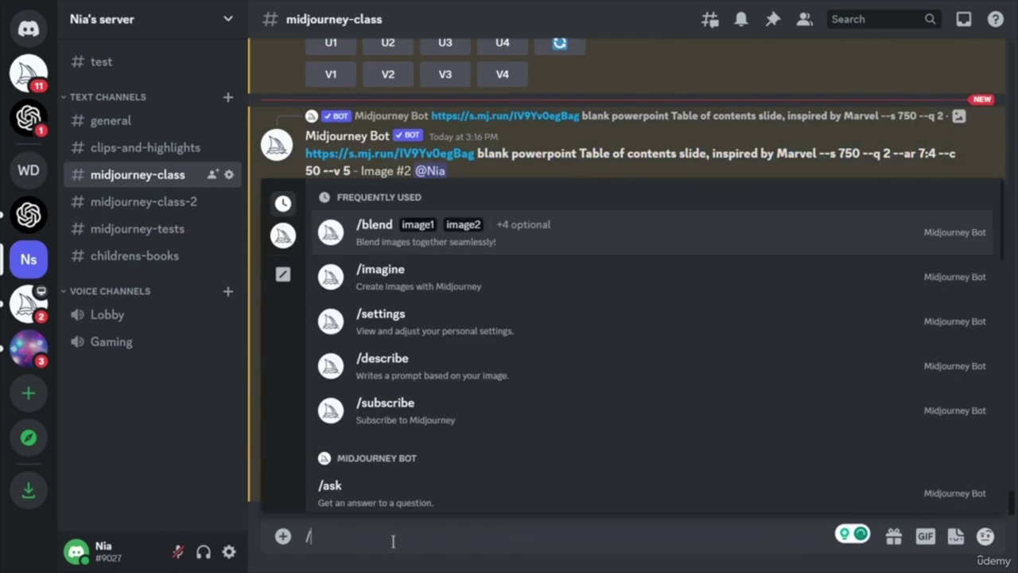
key("Down")
key("Return")
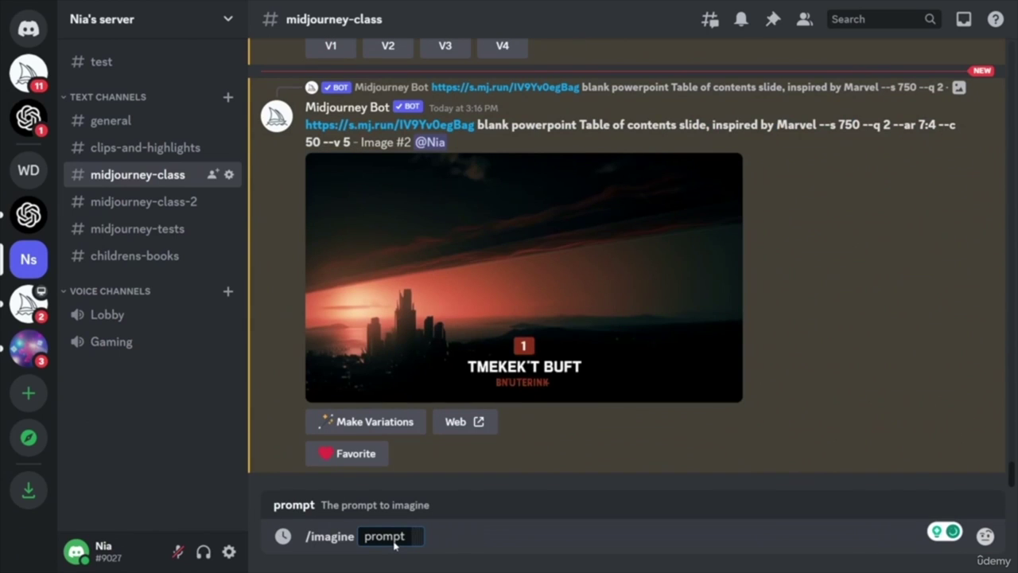
key("ctrl+v")
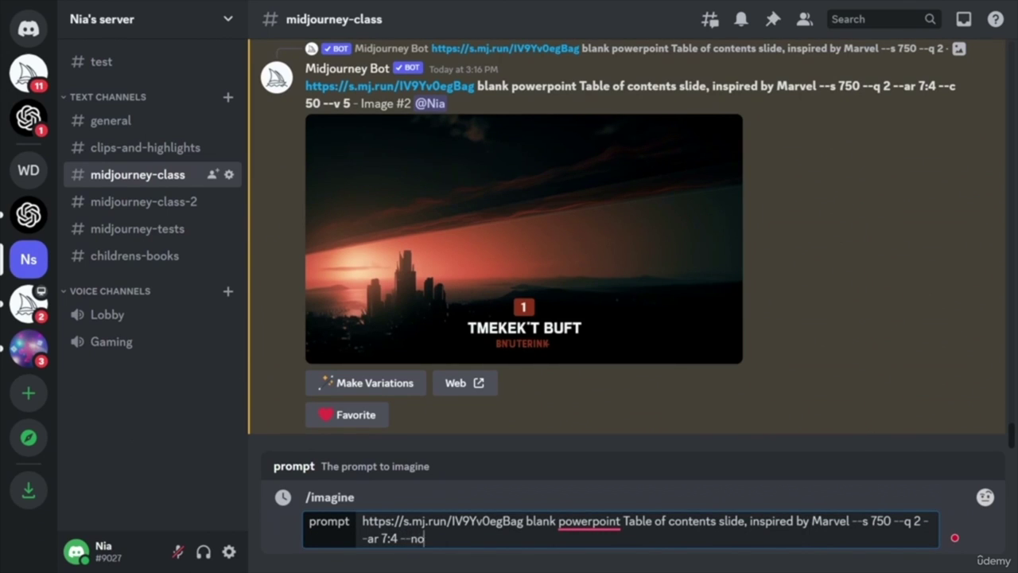
type("xt")
key("Return")
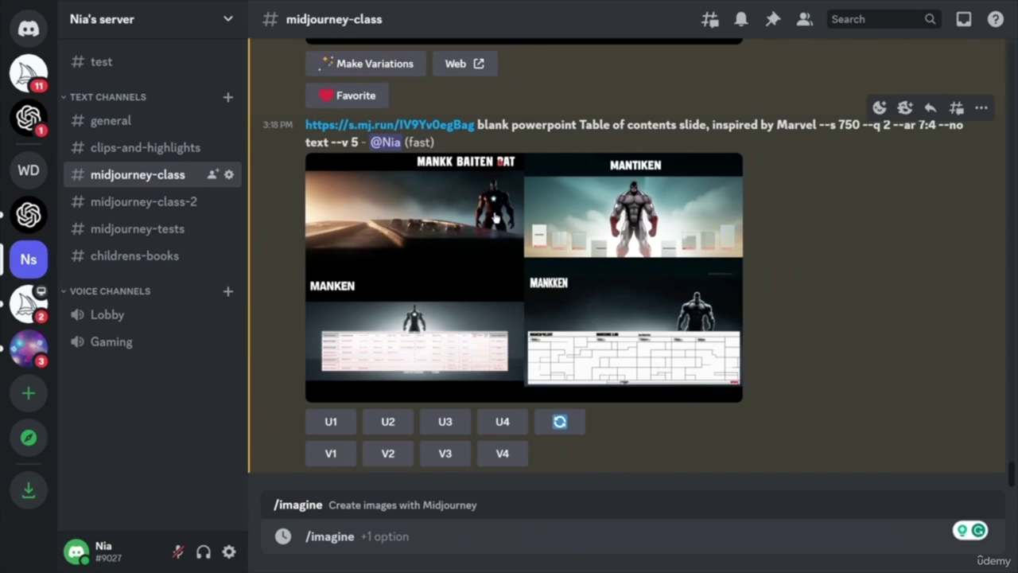
- Upscale image 1 of the Table of contents grid and select the Title slide prompt
left_click(330, 421)
scroll(786, 430, "up", 3)
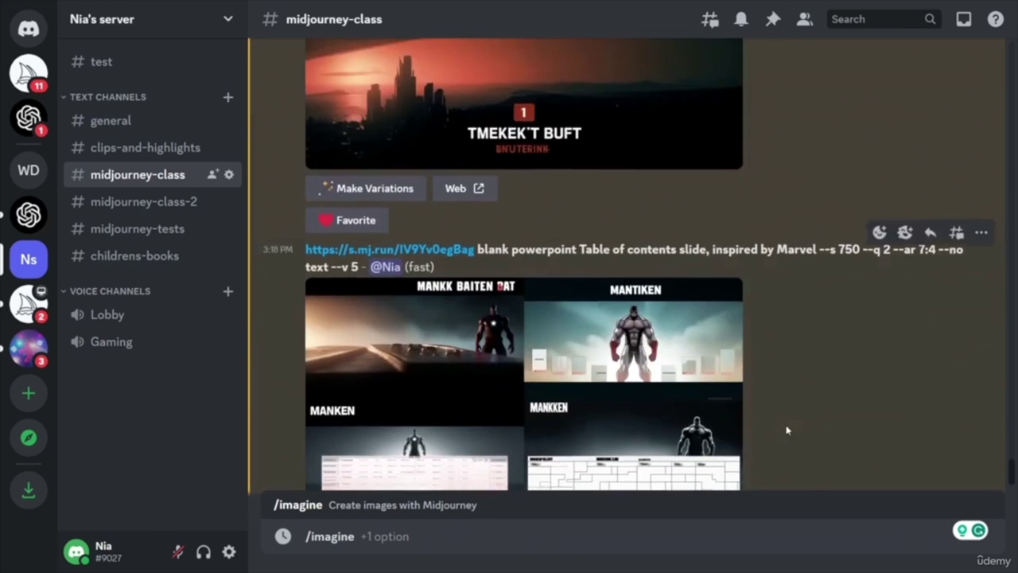
scroll(786, 430, "up", 5)
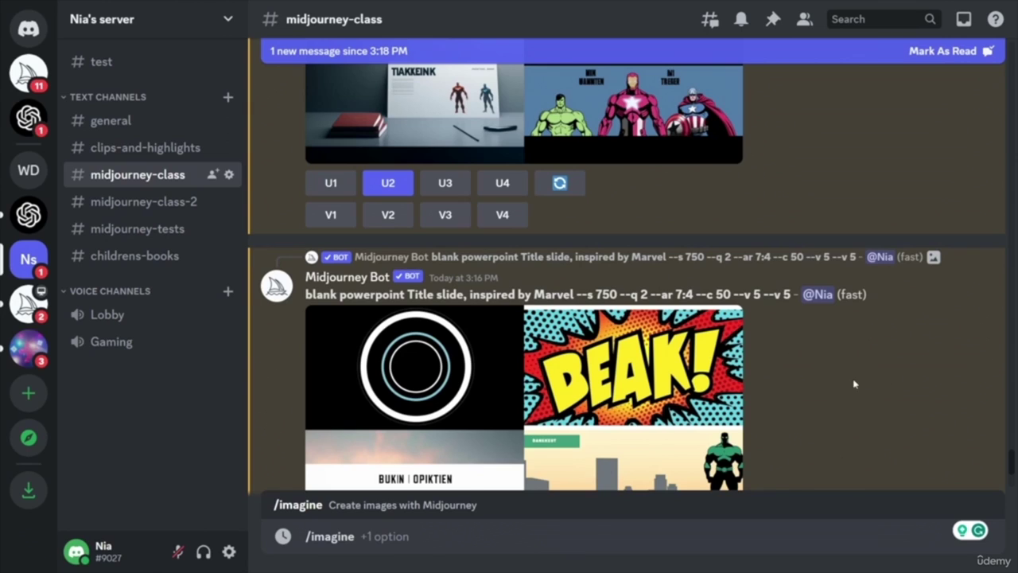
mouse_move(306, 294)
left_mouse_down()
mouse_move(763, 291)
mouse_move(730, 295)
left_mouse_up()
key("ctrl+c")
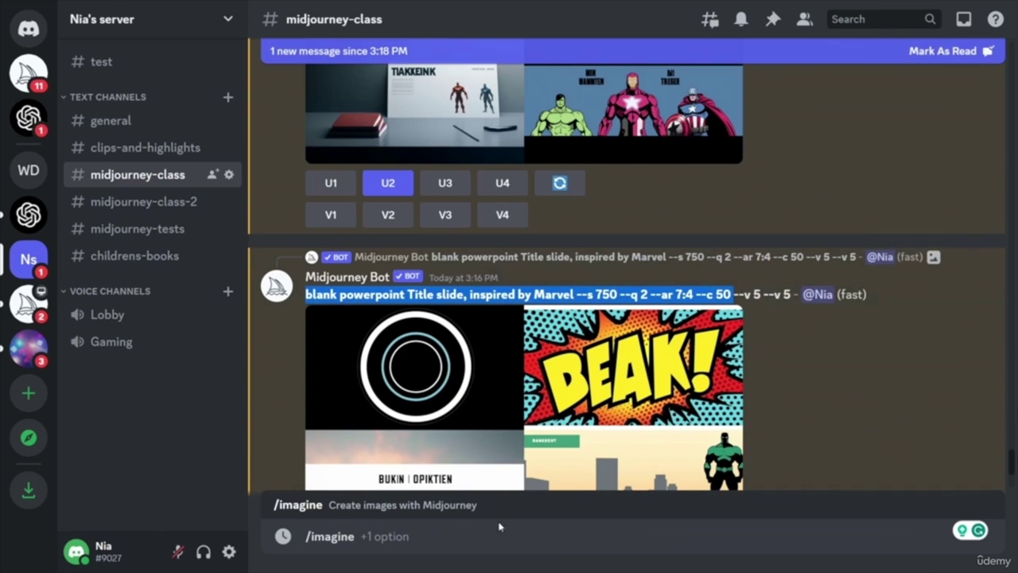
- Send the Title slide prompt with 'Title' replaced by 'Images and media'
left_click(428, 538)
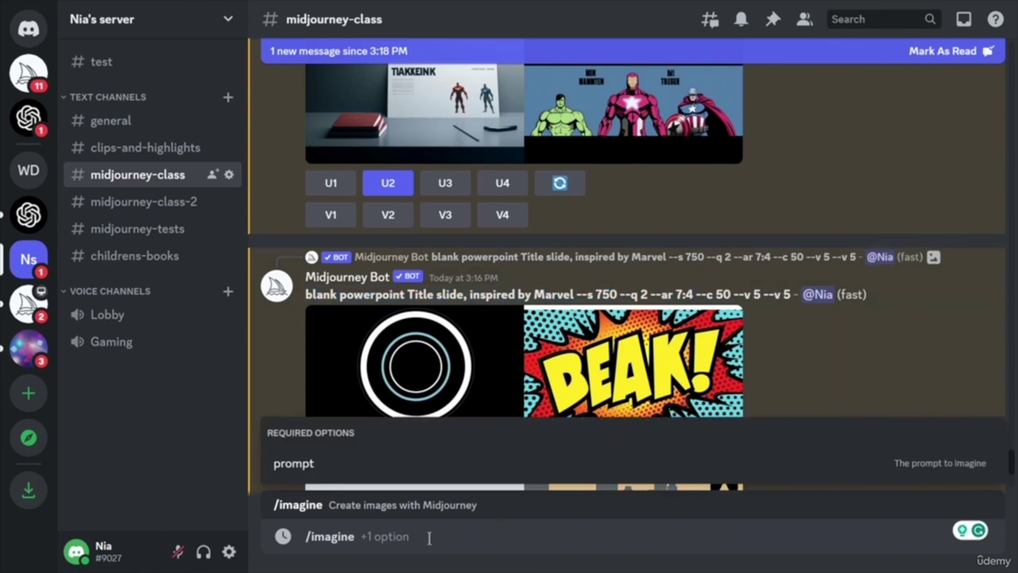
key("BackSpace")
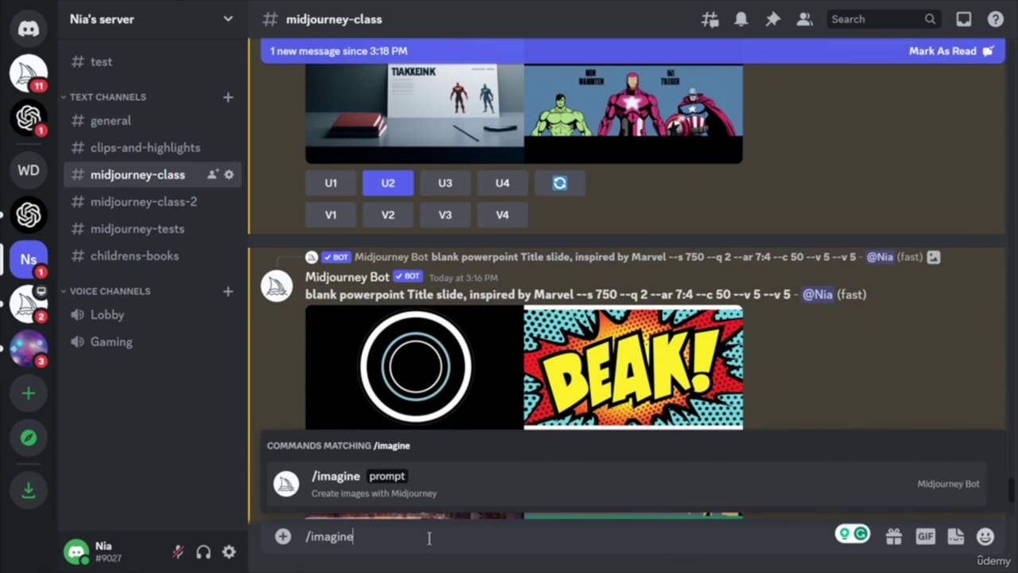
key("Tab")
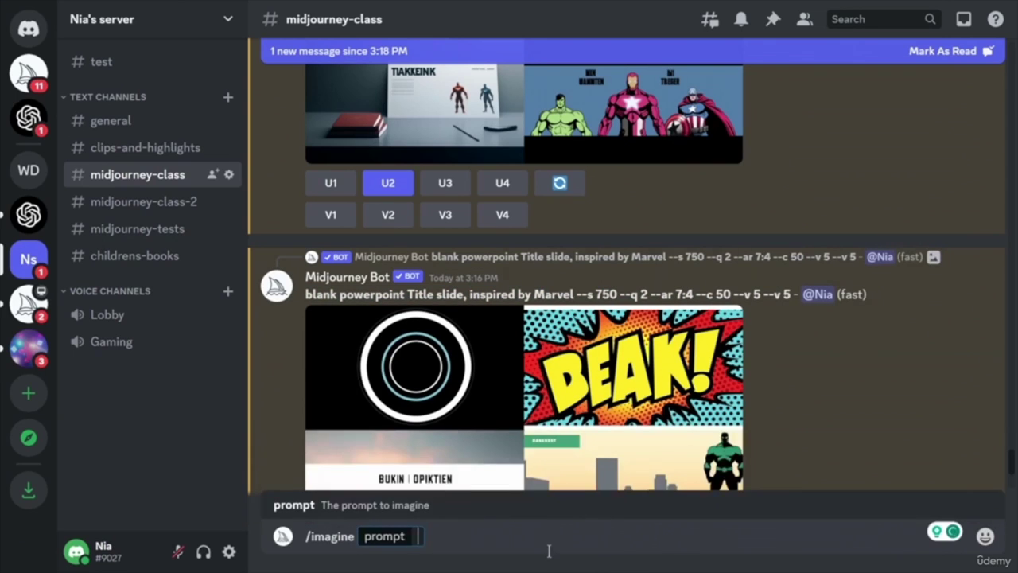
key("ctrl+v")
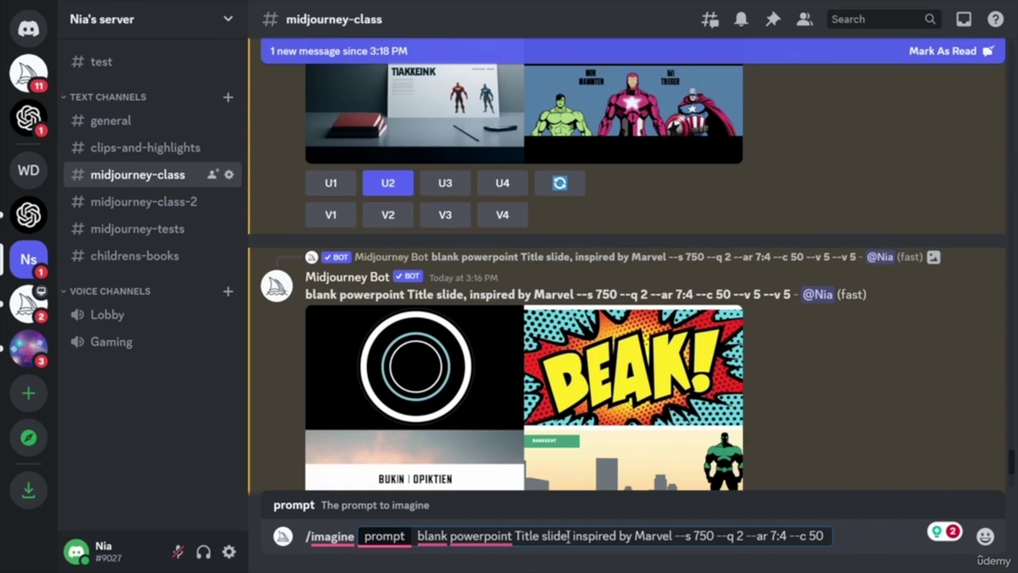
left_click_drag(566, 538, 517, 539)
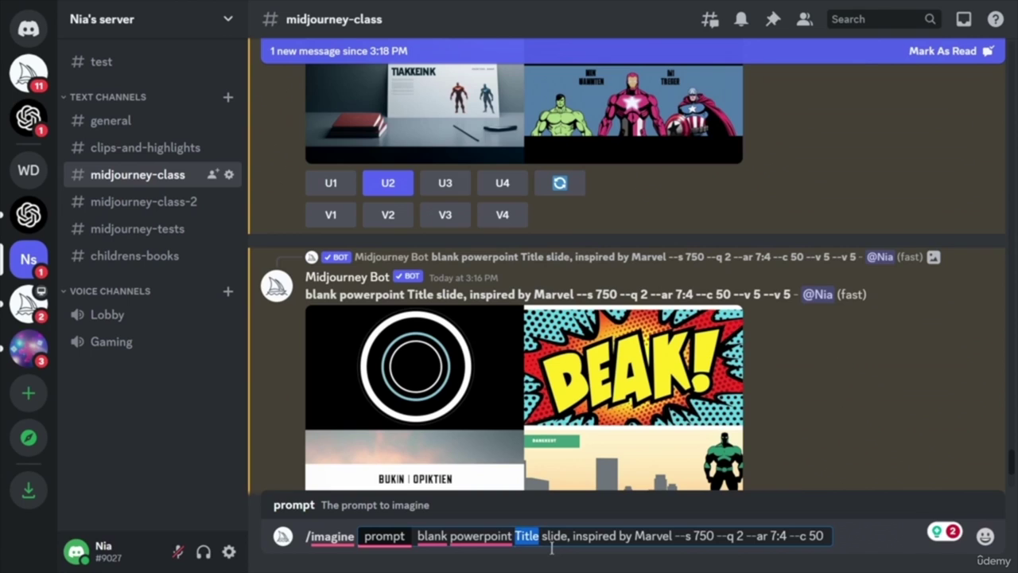
type("Images and media")
key("Return")
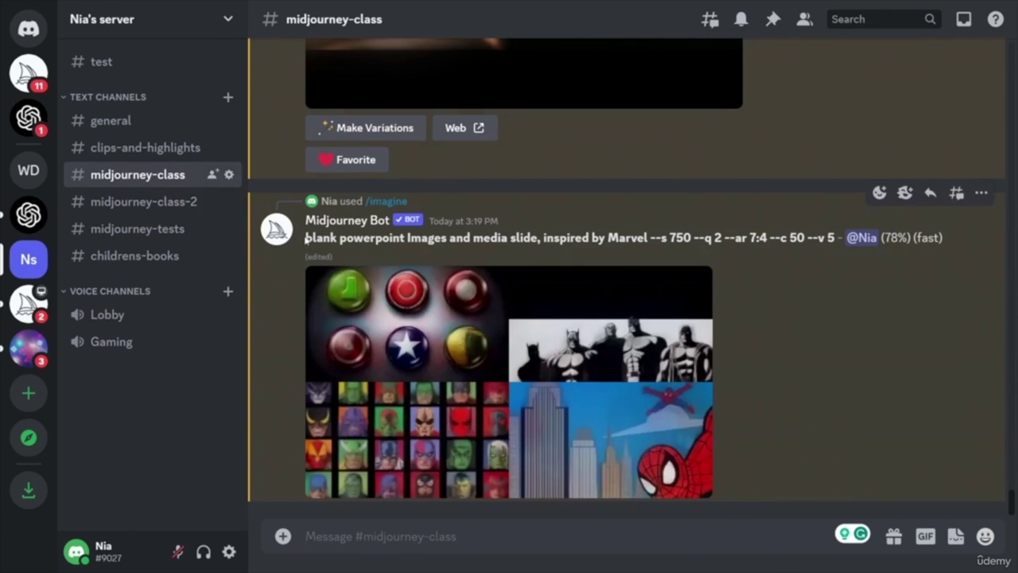
- Copy the Images and media prompt and resubmit it with the image link in front
left_click_drag(307, 237, 838, 238)
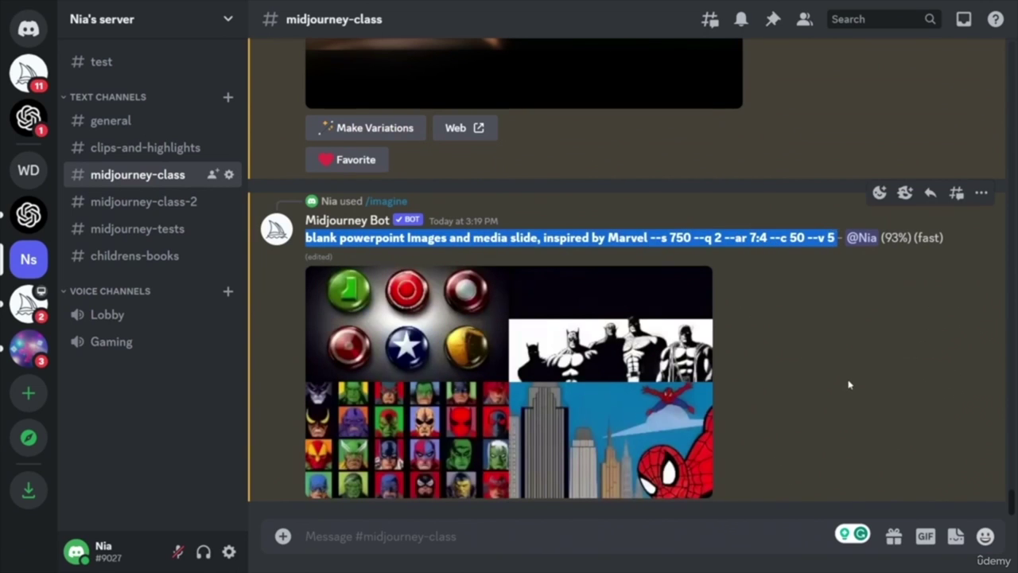
left_click(801, 388)
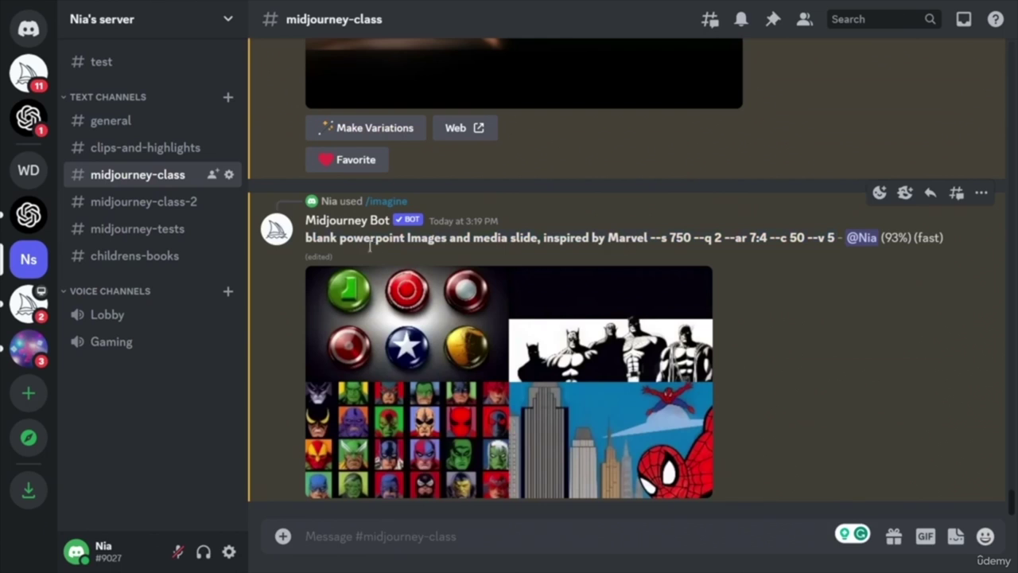
left_click_drag(307, 237, 806, 177)
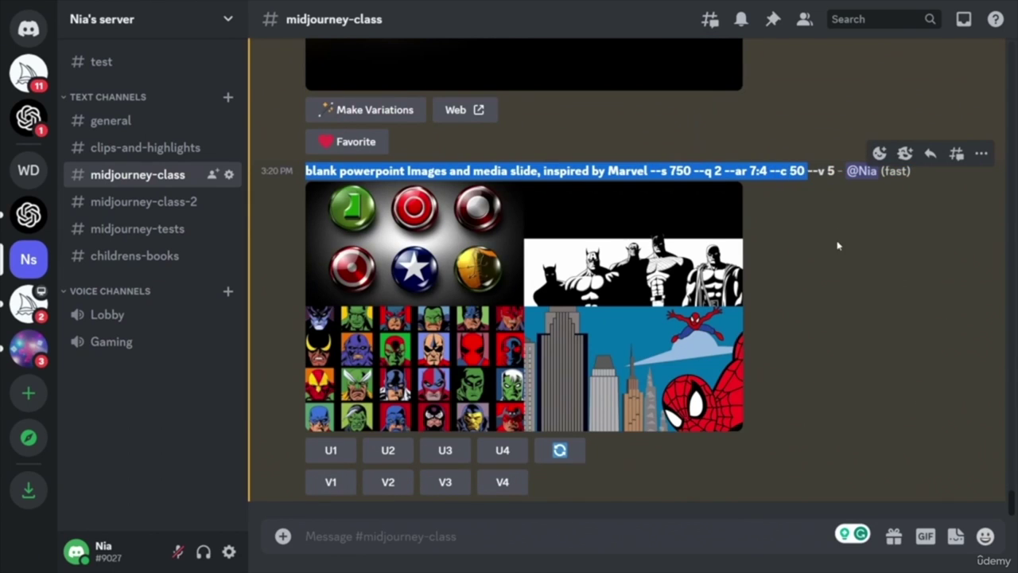
key("ctrl+c")
type("/")
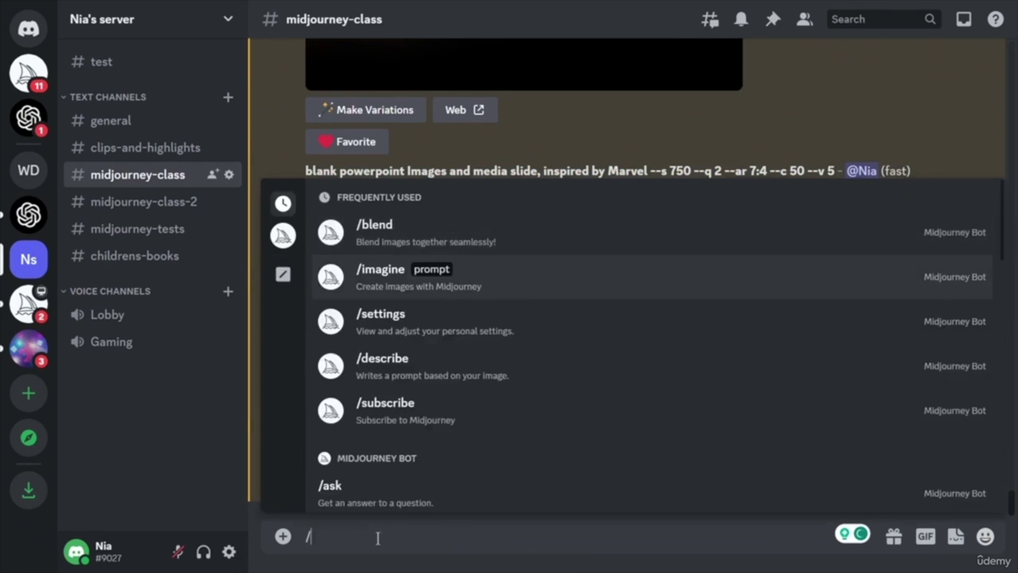
left_click(549, 268)
key("ctrl+v")
key("Return")
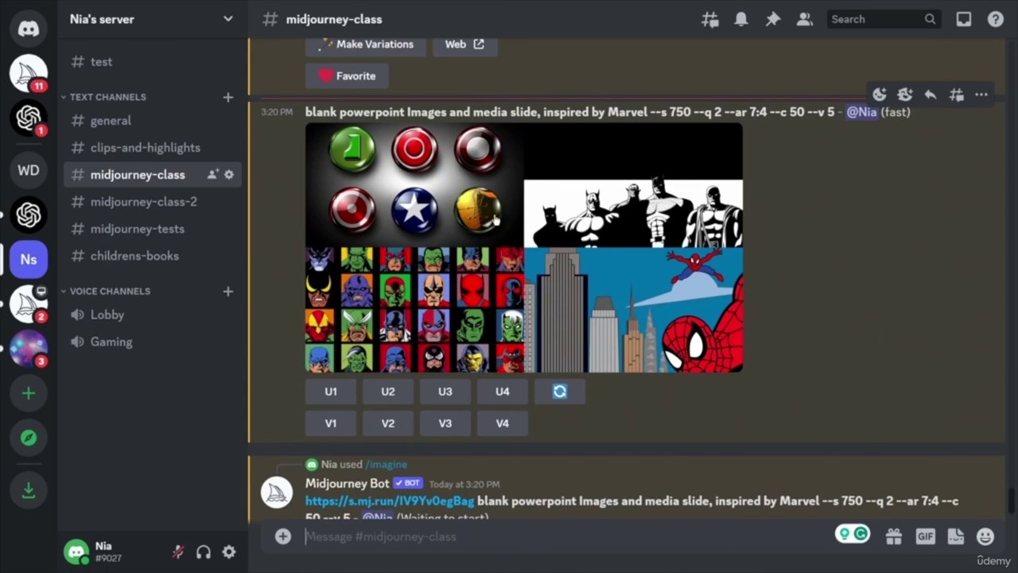
- Scroll through the finished grid of hero silhouettes and portrait walls
scroll(882, 322, "down", 1)
scroll(811, 284, "up", 10)
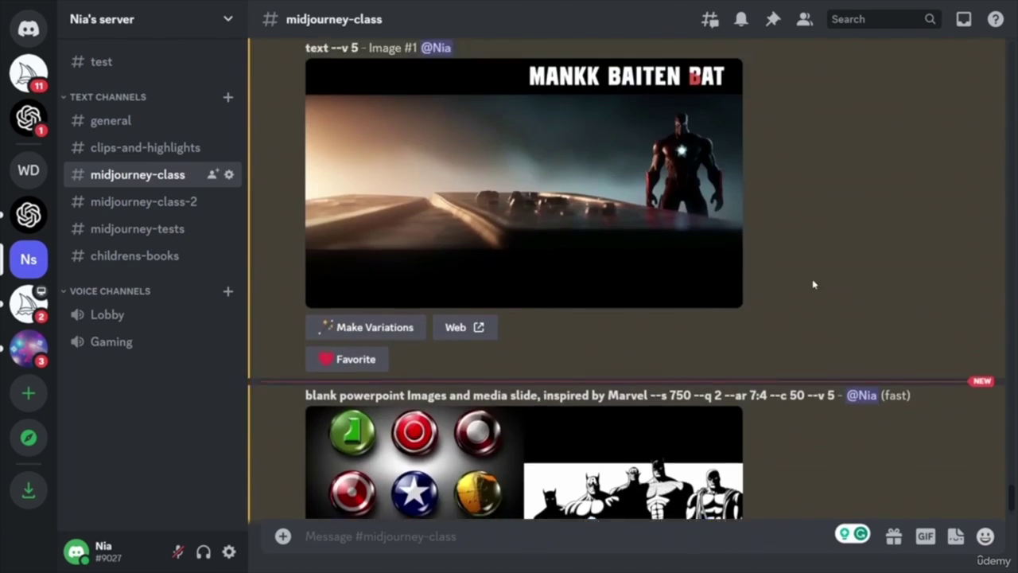
scroll(827, 406, "up", 5)
scroll(825, 398, "up", 4)
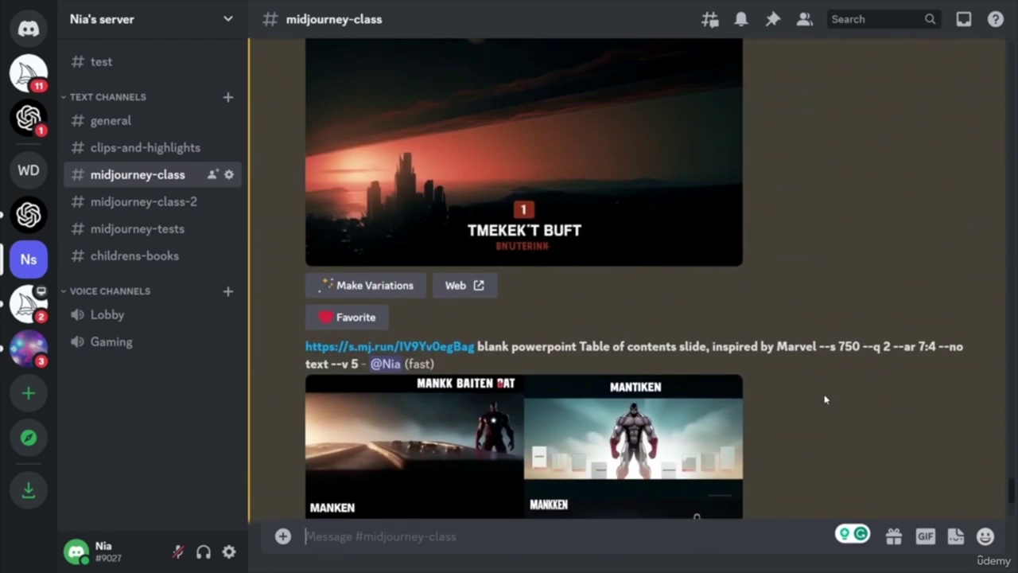
scroll(825, 391, "down", 10)
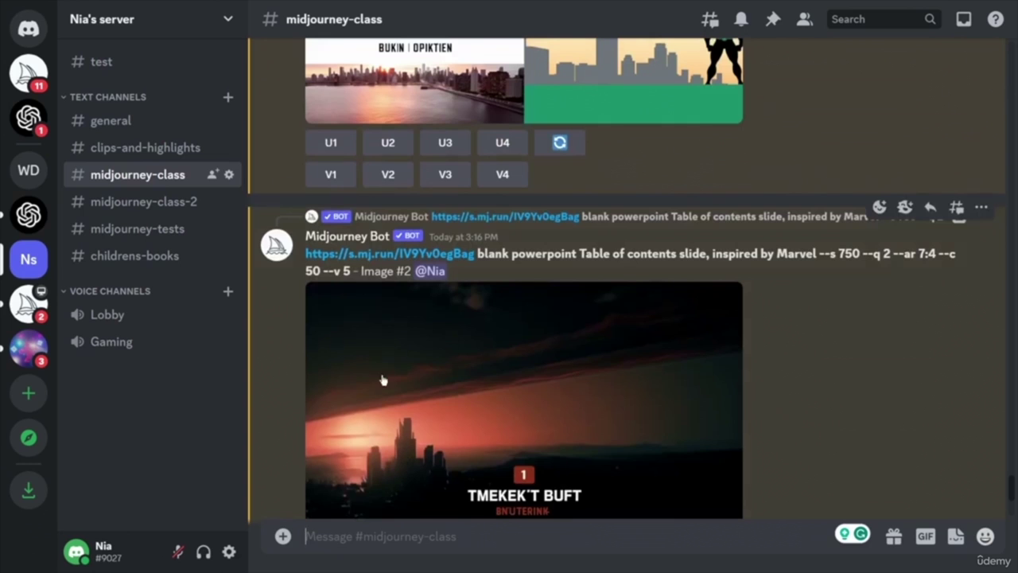
scroll(851, 357, "down", 6)
scroll(846, 349, "down", 5)
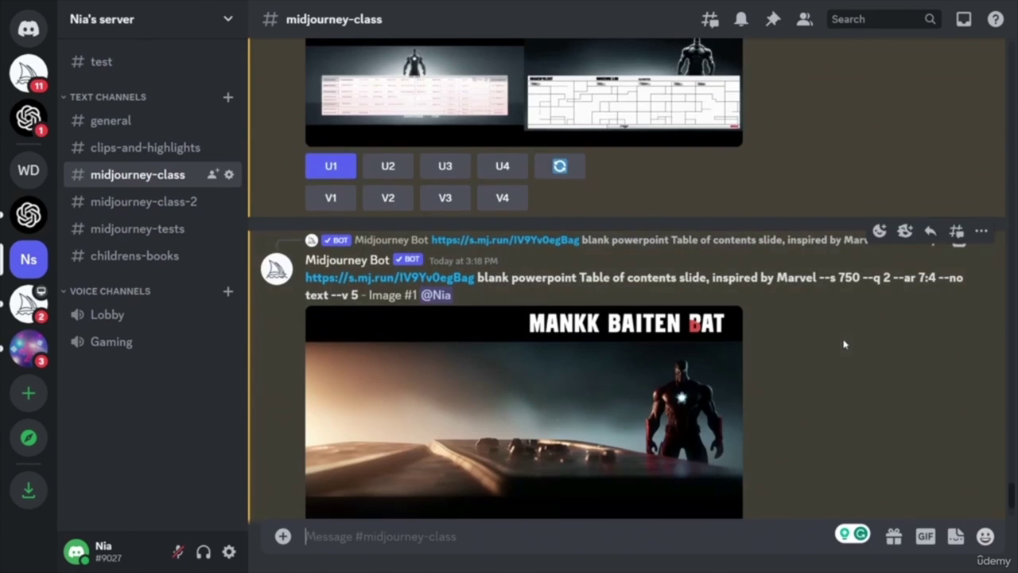
scroll(804, 294, "down", 2)
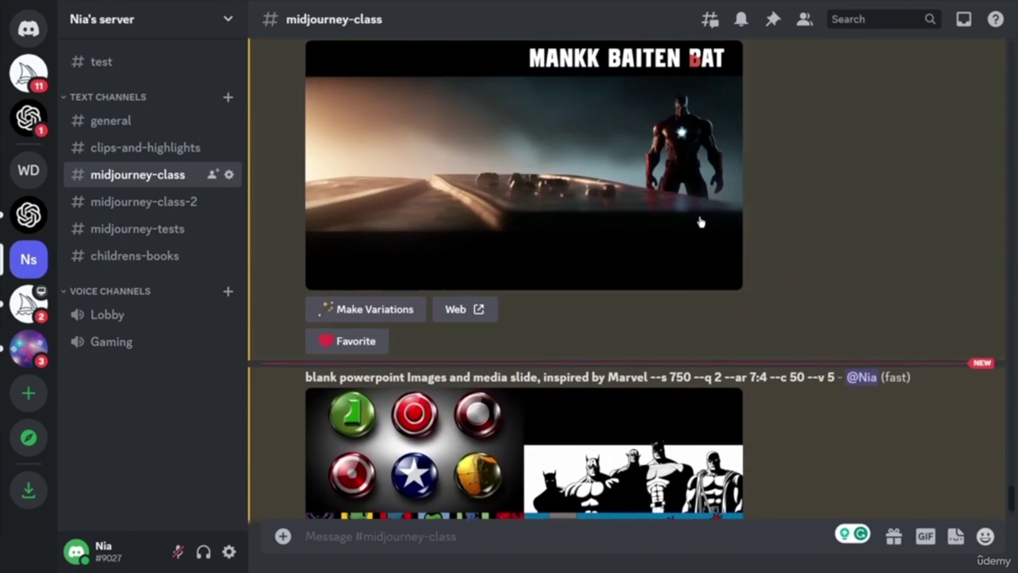
scroll(785, 300, "down", 4)
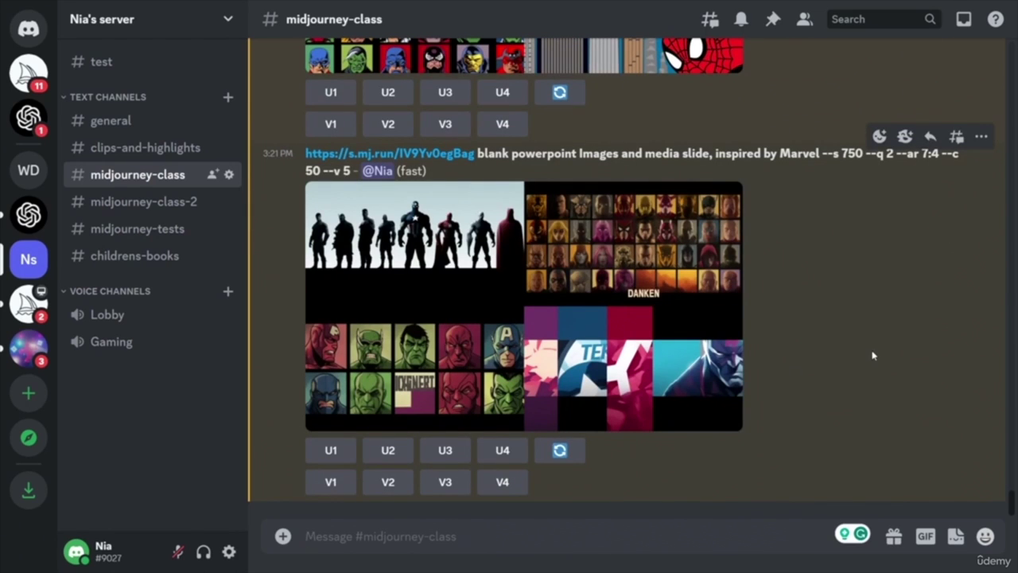
scroll(865, 351, "up", 3)
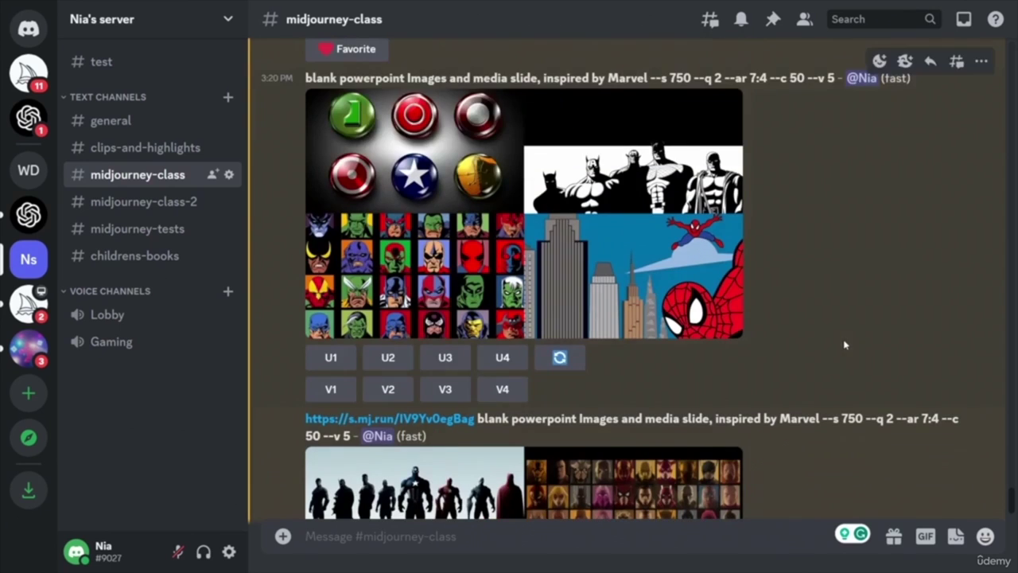
scroll(849, 343, "down", 3)
scroll(867, 342, "up", 7)
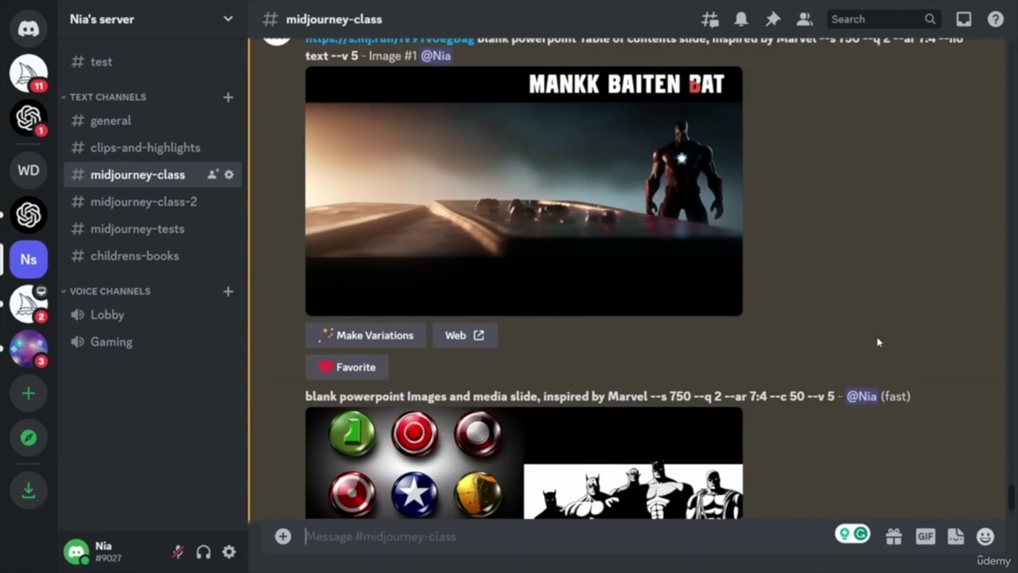
scroll(795, 318, "down", 8)
- Reroll the linked Images and media grid with the same prompt
left_click(560, 451)
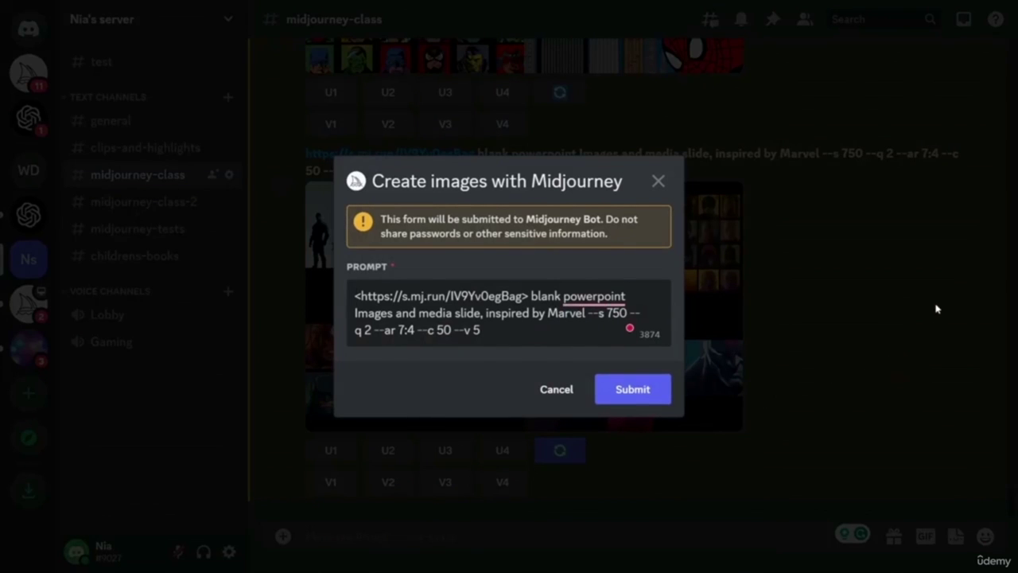
left_click(644, 404)
scroll(836, 307, "up", 2)
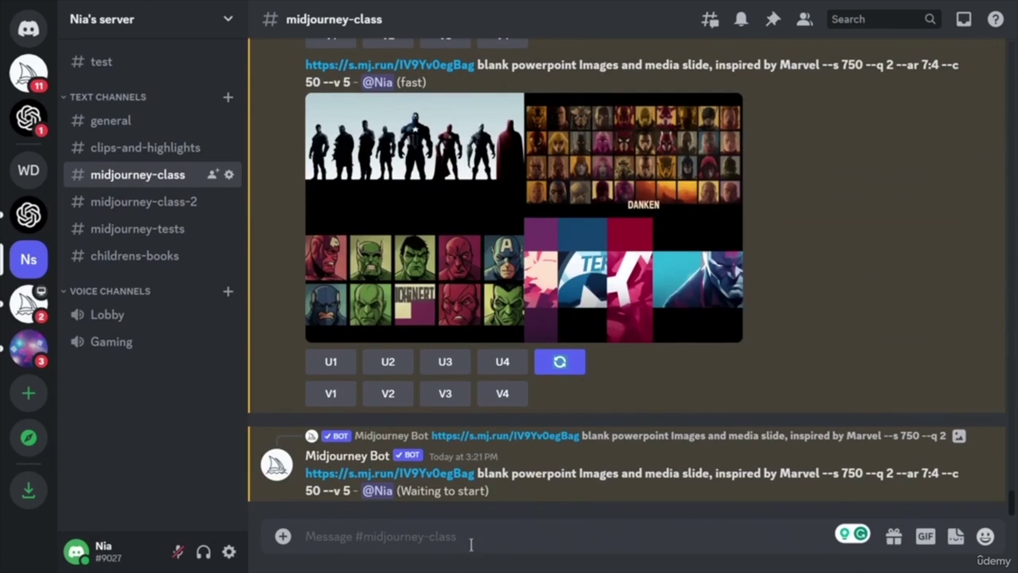
- Submit the image link plus the copied prompt with ' --c 50' removed
type("/")
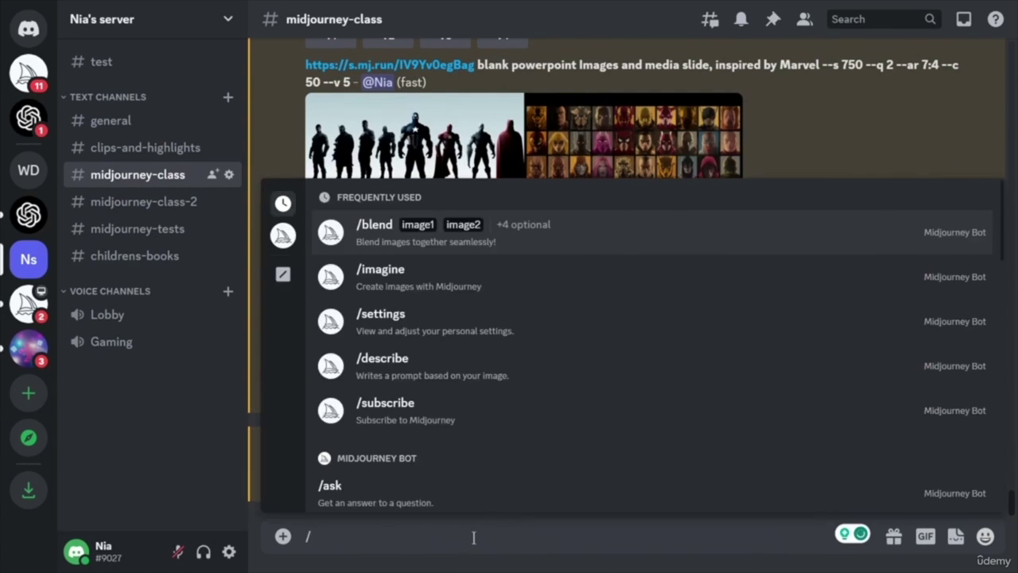
left_click(544, 276)
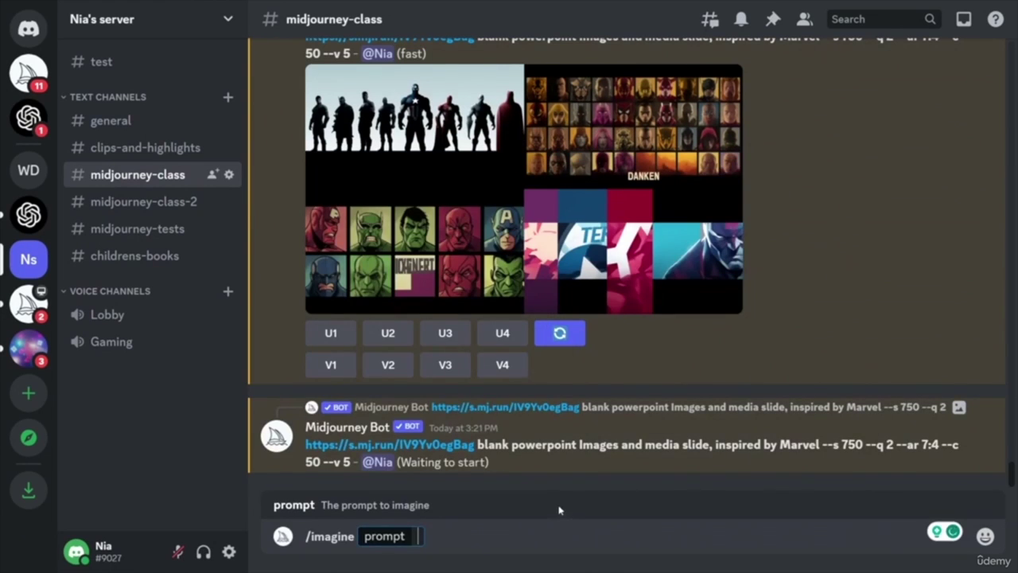
type("https://s.mj.run/IV9Yv0egBag")
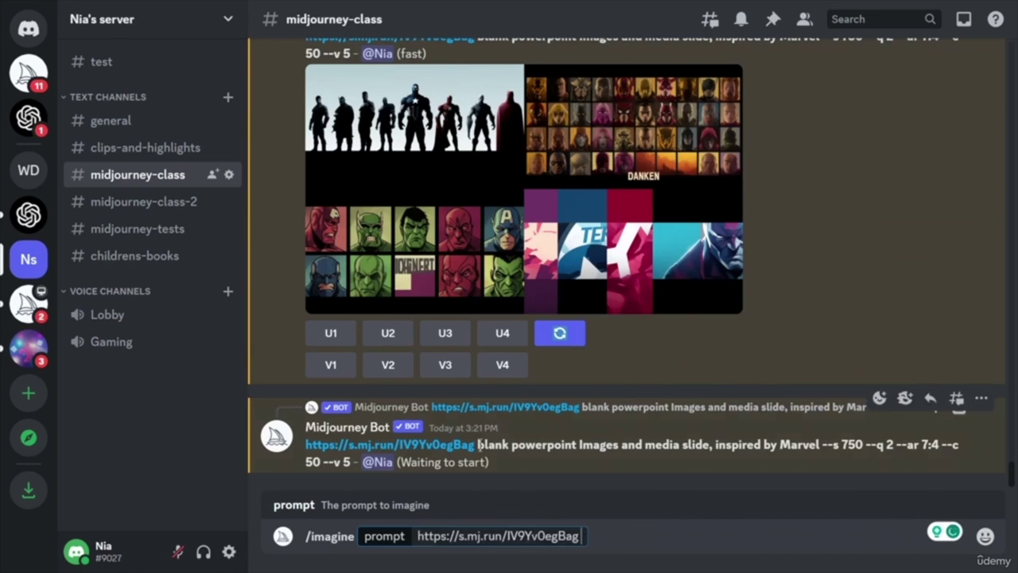
left_click_drag(475, 444, 320, 463)
key("ctrl+c")
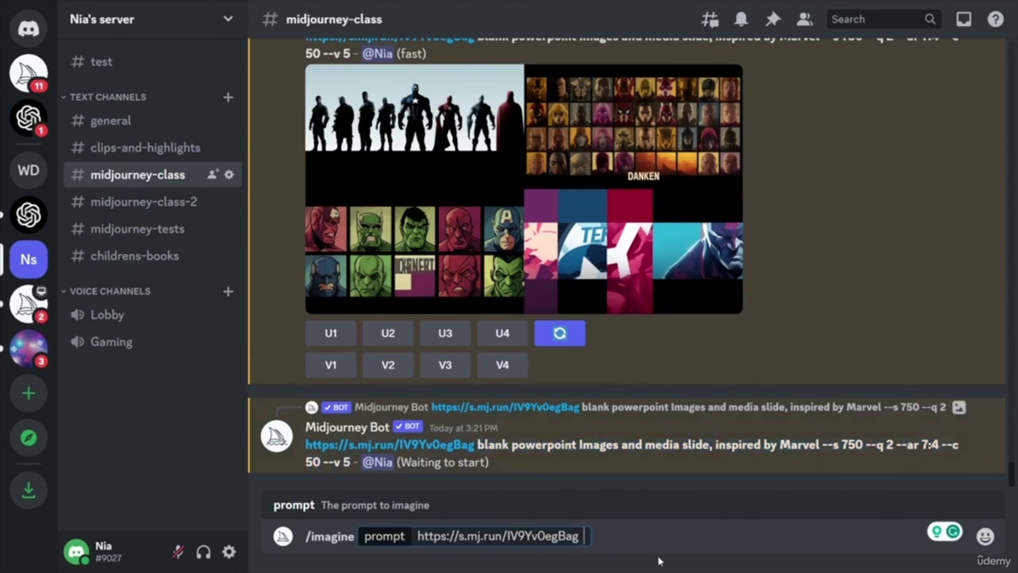
key("ctrl+v")
key("BackSpace")
key("BackSpace")
key("BackSpace")
key("BackSpace")
key("BackSpace")
key("BackSpace")
key("BackSpace")
key("Return")
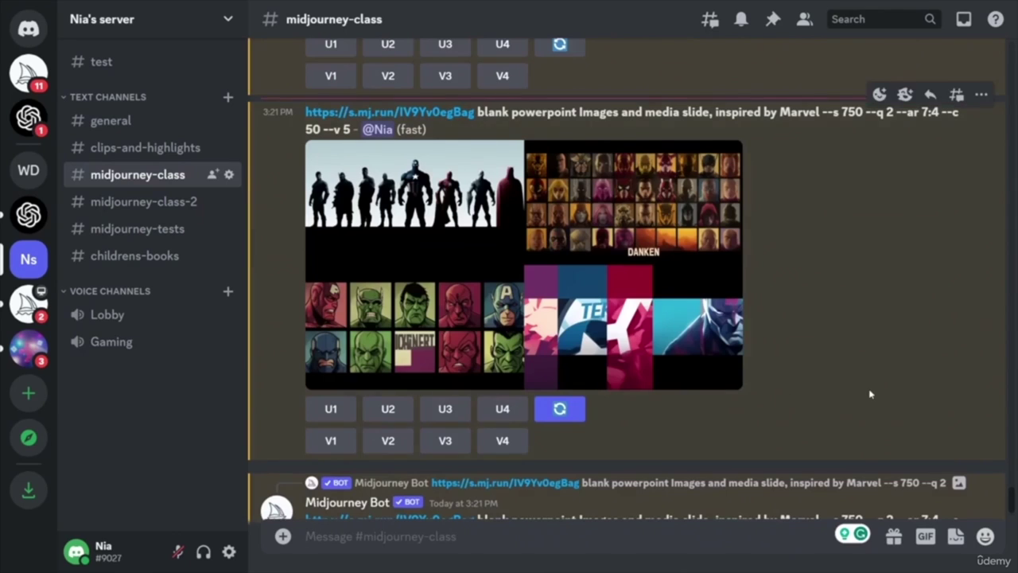
- Select and copy the earlier Marvel Images and media prompt text
scroll(864, 390, "up", 4)
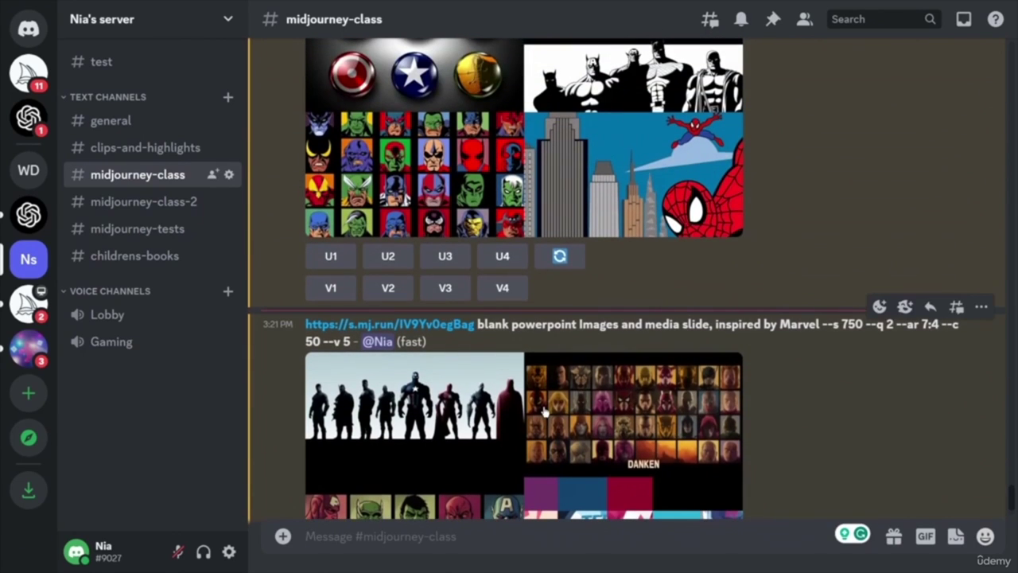
scroll(545, 411, "down", 3)
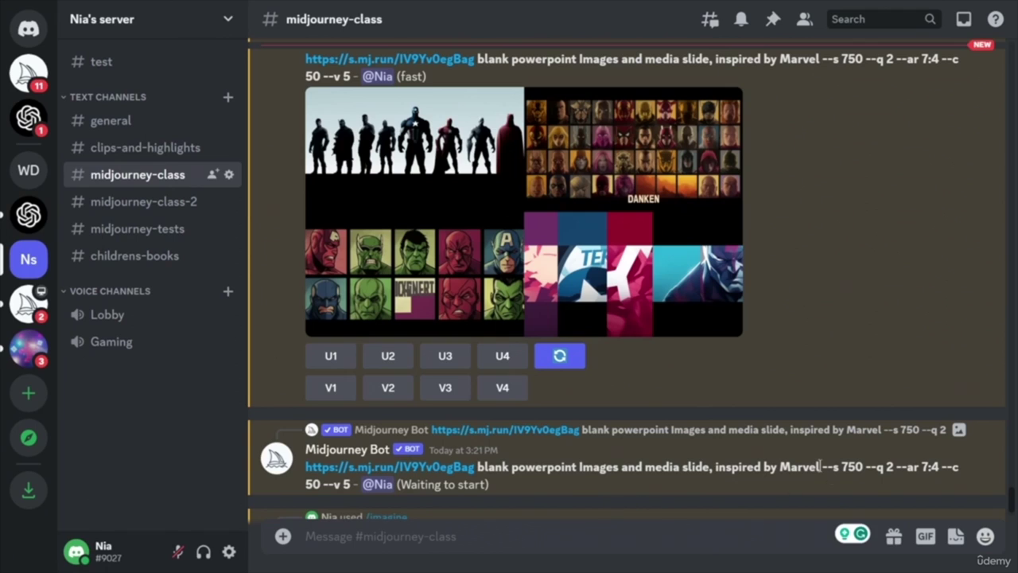
left_click_drag(943, 467, 305, 473)
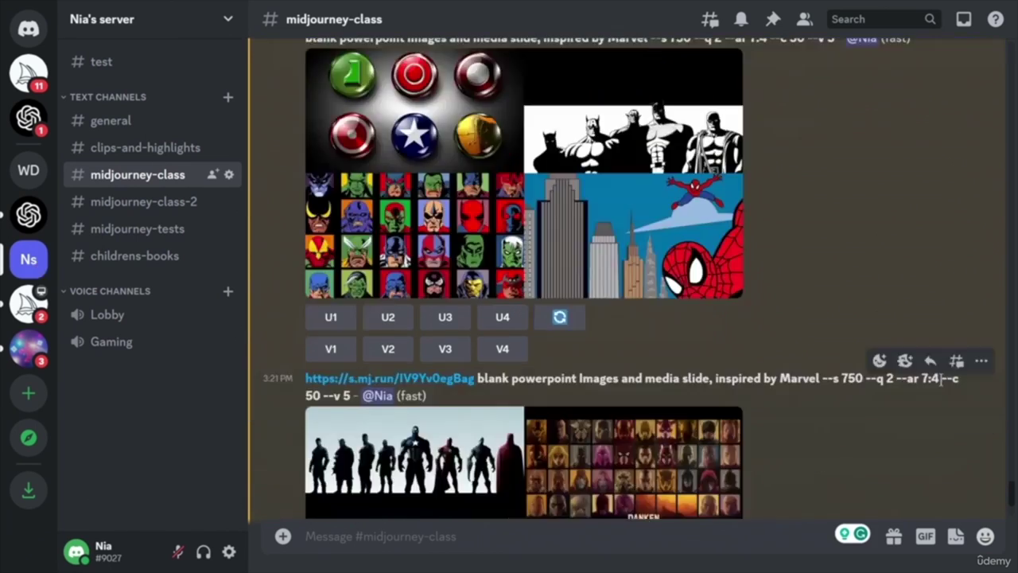
left_click_drag(941, 378, 309, 380)
key("ctrl+c")
- Send the Marvel prompt via /imagine with 'Images and media' replaced by 'Transition'
left_click(454, 537)
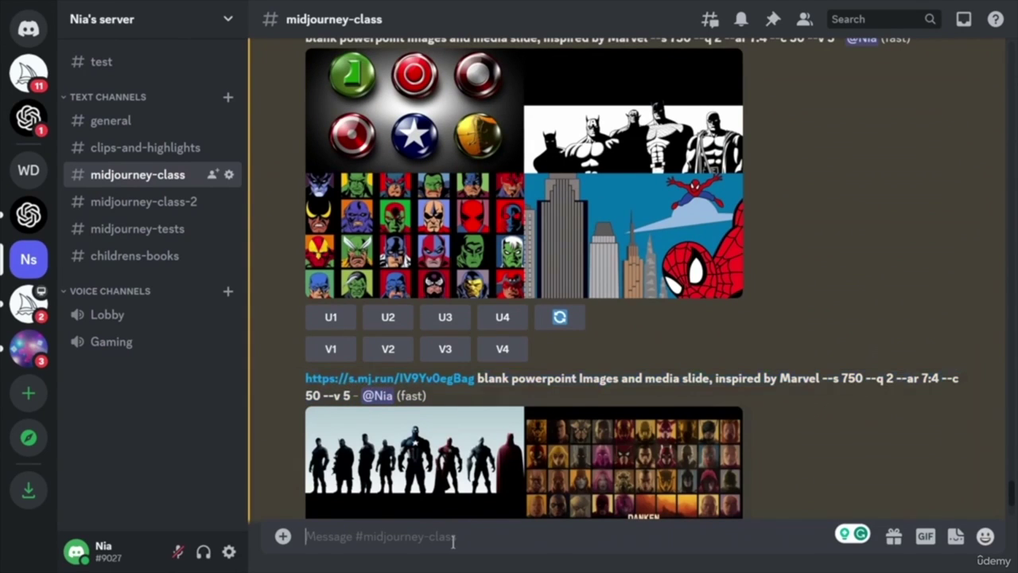
type("/")
key("Down")
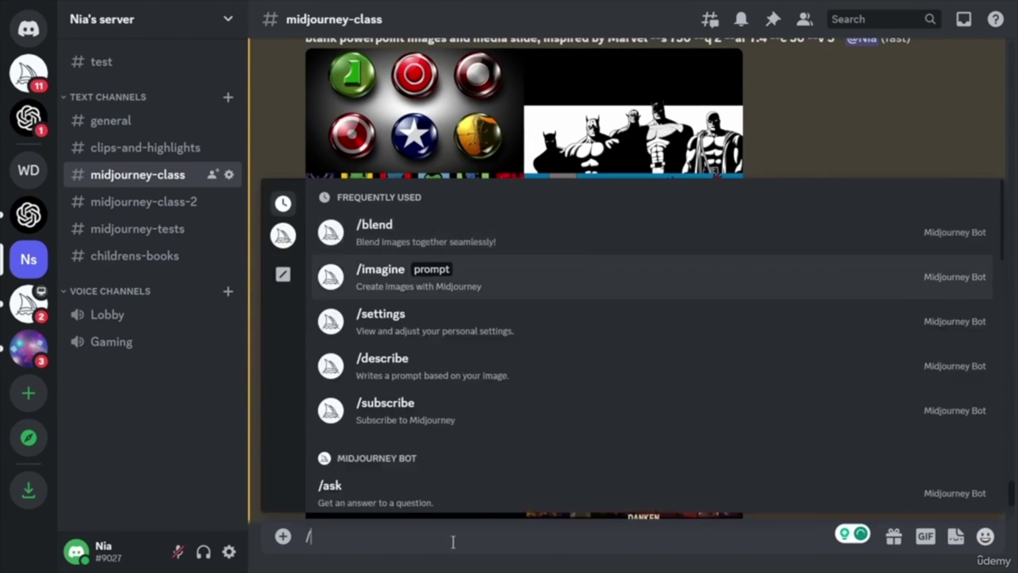
key("Return")
key("ctrl+v")
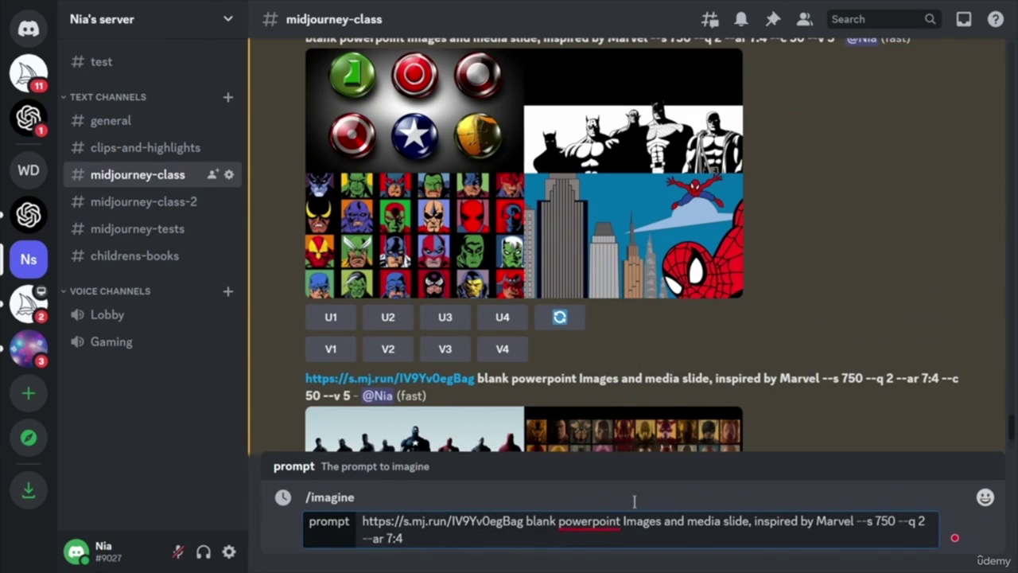
left_click_drag(623, 521, 718, 520)
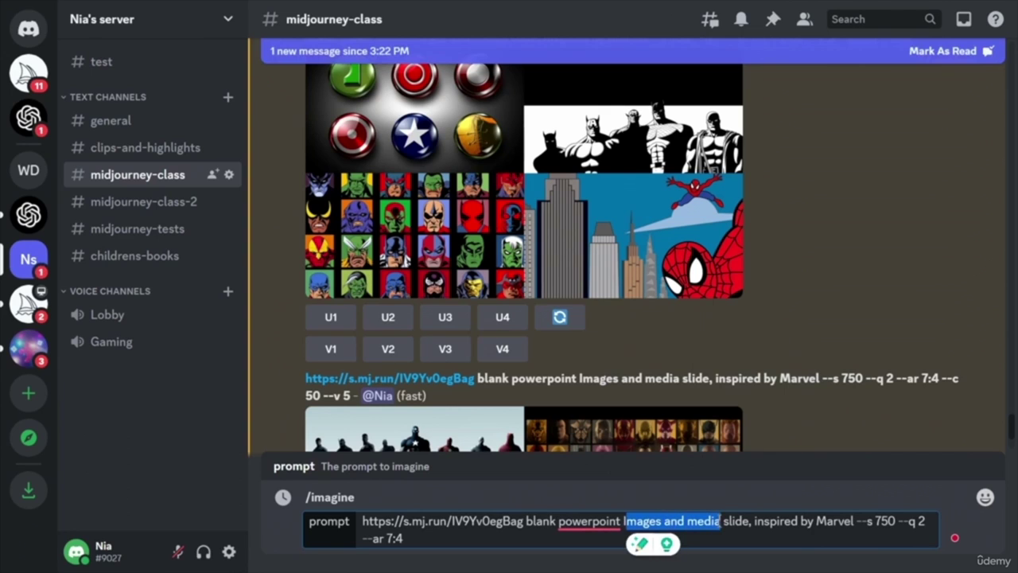
key("BackSpace")
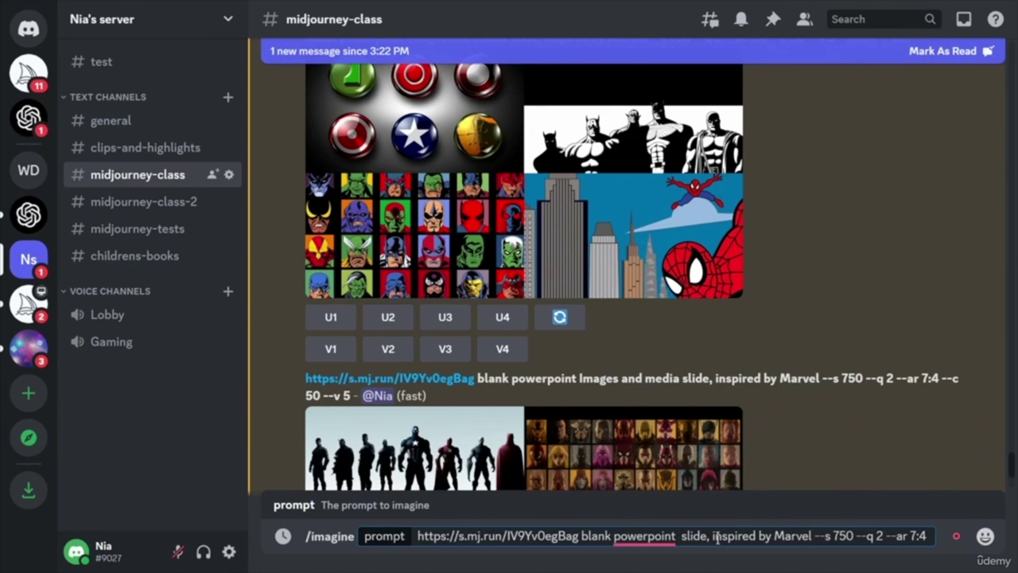
type("Transition")
key("Return")
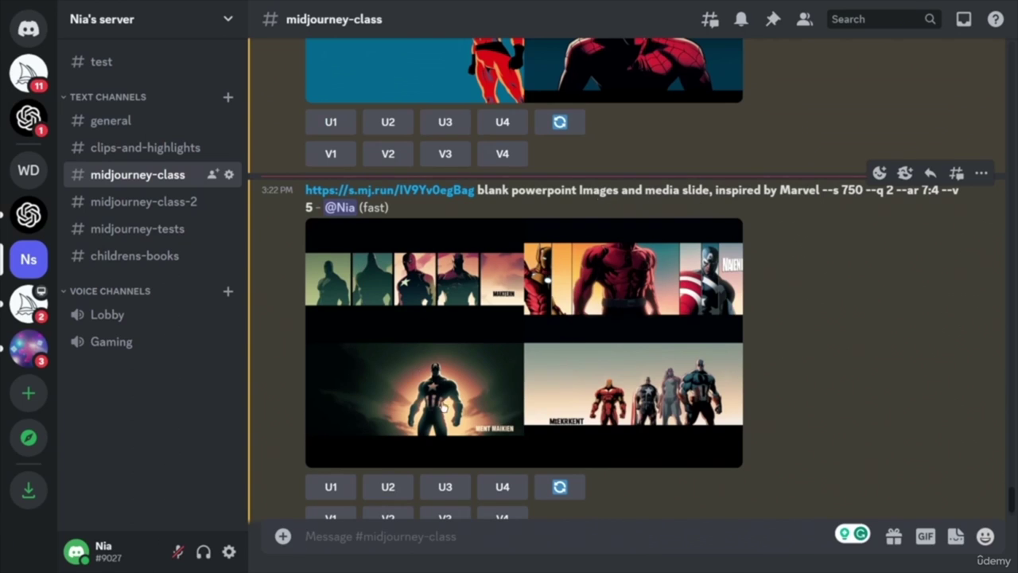
- Scroll through the channel to review the Images and media and Transition grids
scroll(780, 265, "down", 10)
scroll(779, 265, "down", 15)
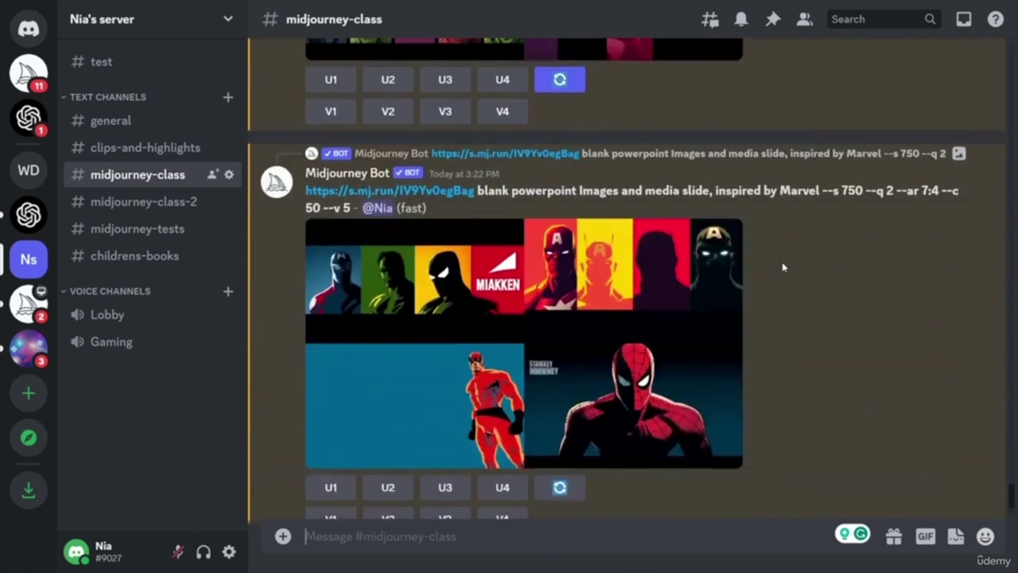
scroll(835, 268, "up", 3)
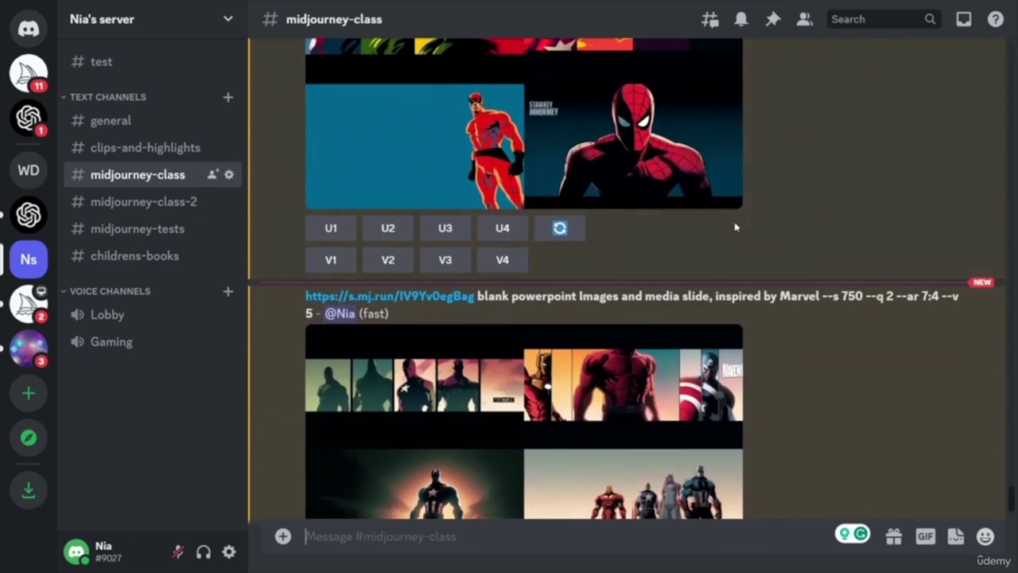
scroll(875, 254, "up", 15)
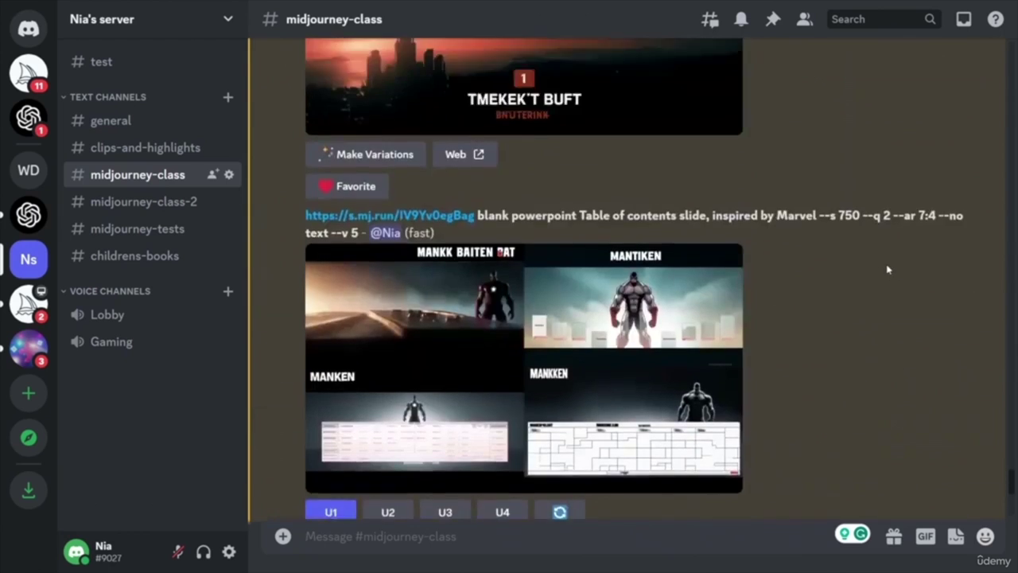
scroll(883, 268, "down", 9)
scroll(881, 262, "up", 5)
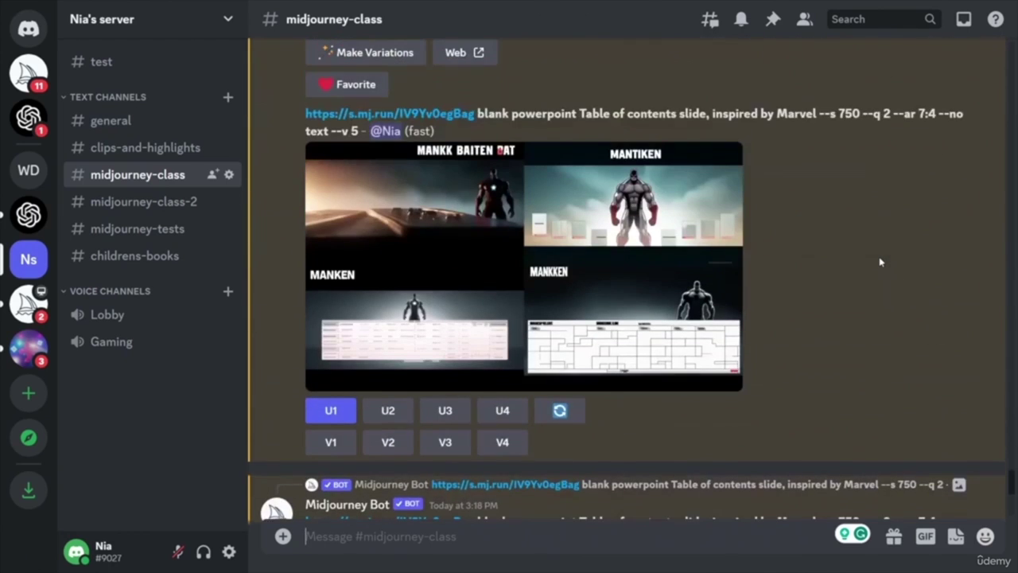
scroll(881, 263, "up", 12)
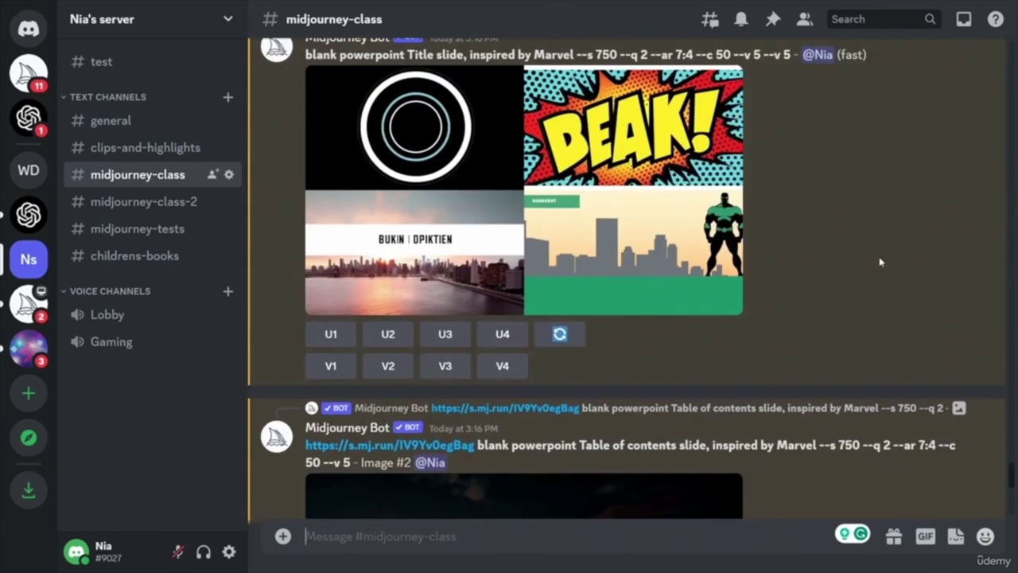
scroll(881, 262, "up", 6)
scroll(875, 258, "down", 18)
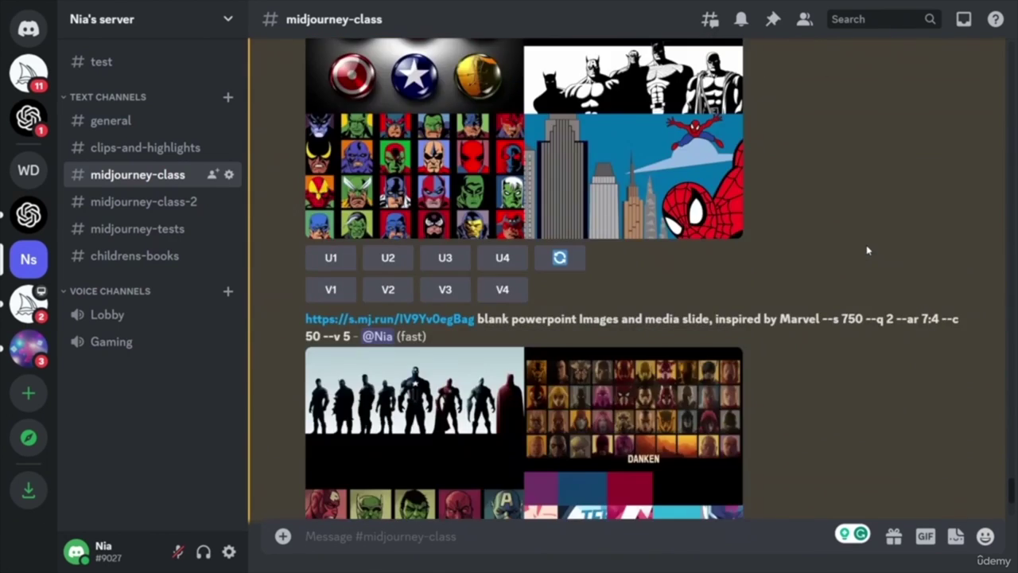
scroll(867, 250, "down", 12)
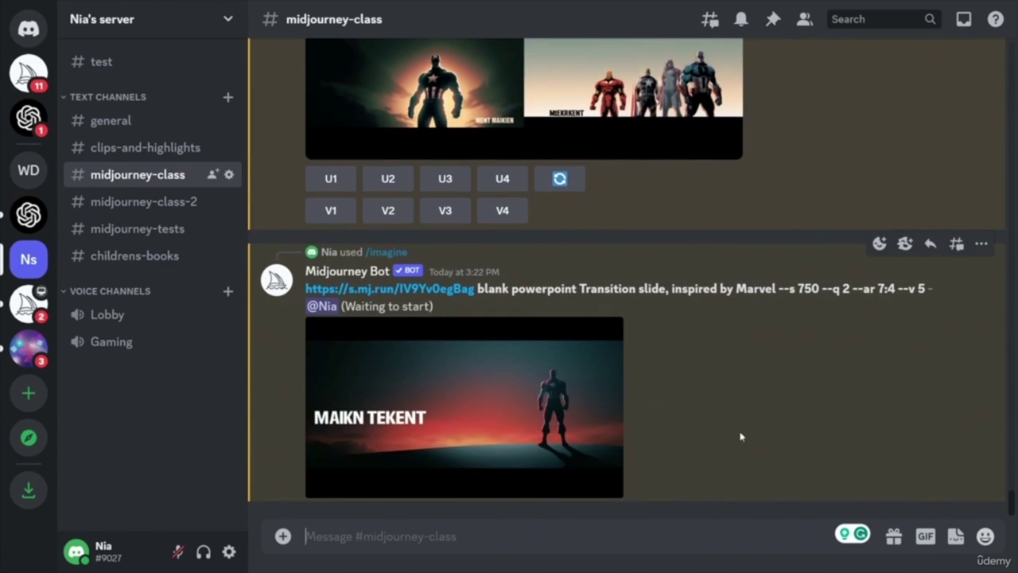
scroll(741, 437, "up", 4)
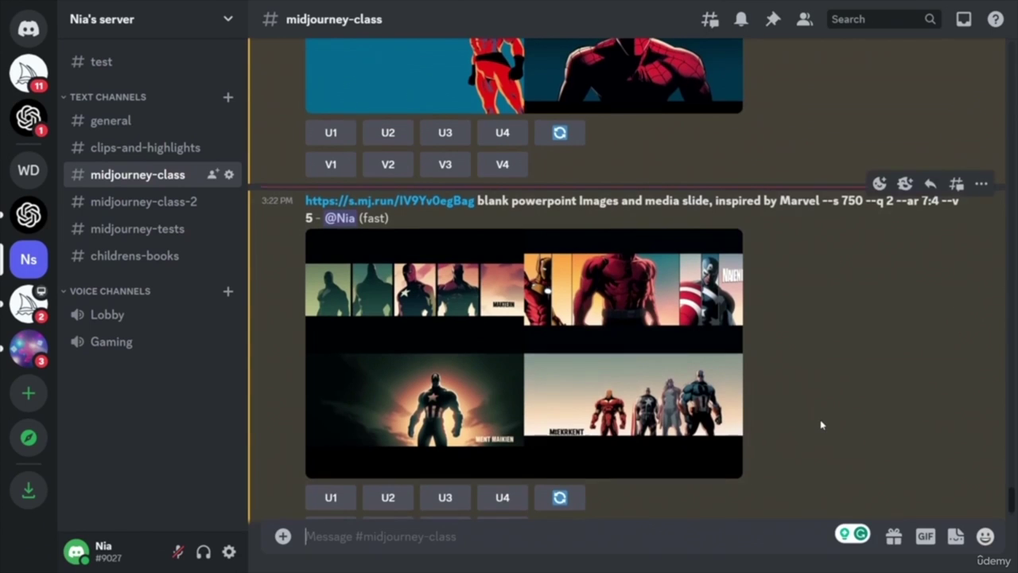
scroll(822, 424, "up", 1)
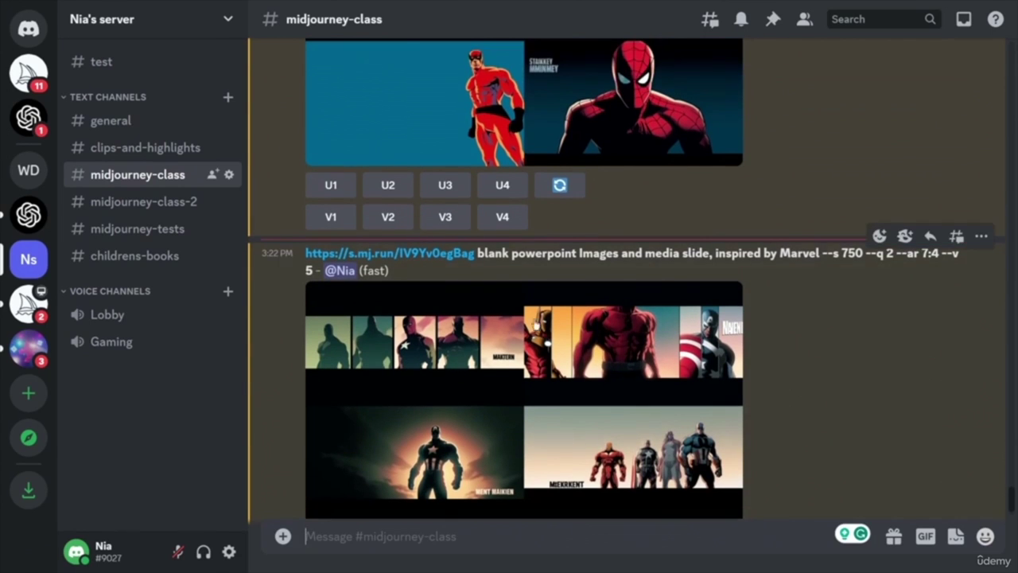
scroll(832, 414, "down", 3)
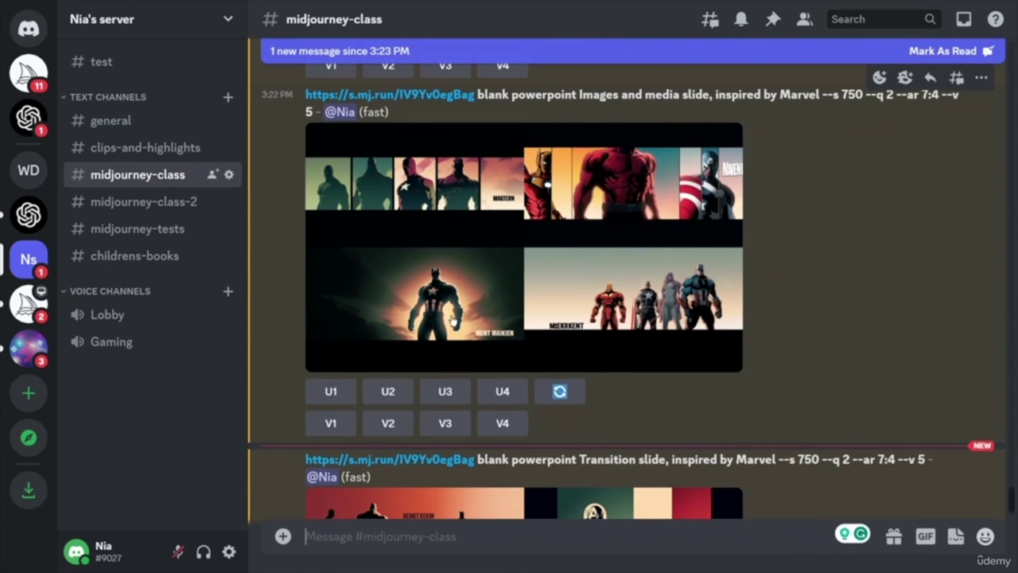
scroll(453, 322, "up", 1)
- Re-roll the Marvel Images and media grid, then scroll back to the Table of contents upscale
left_click(560, 445)
left_click(646, 389)
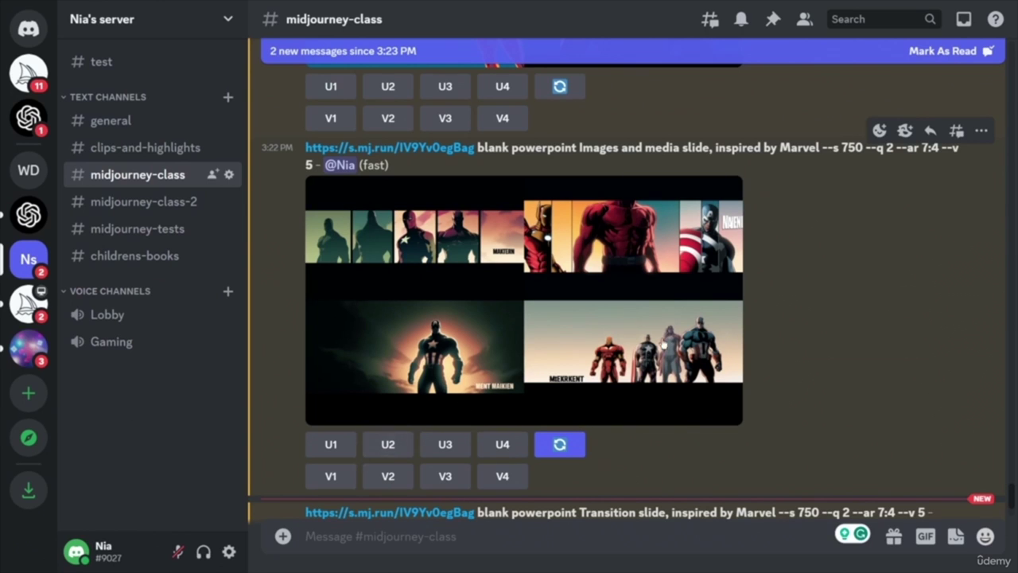
scroll(864, 335, "down", 8)
scroll(841, 382, "up", 4)
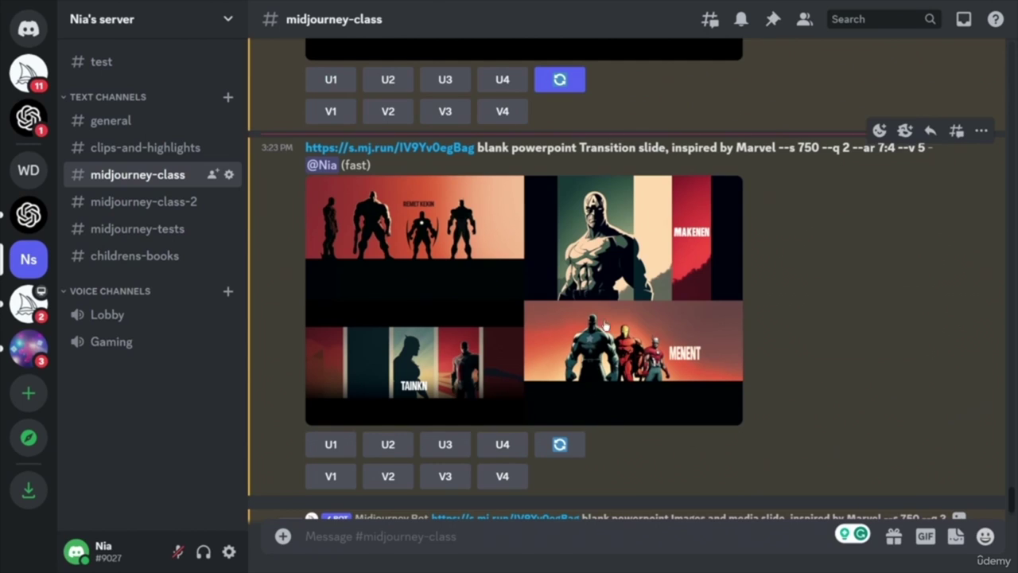
scroll(883, 433, "up", 10)
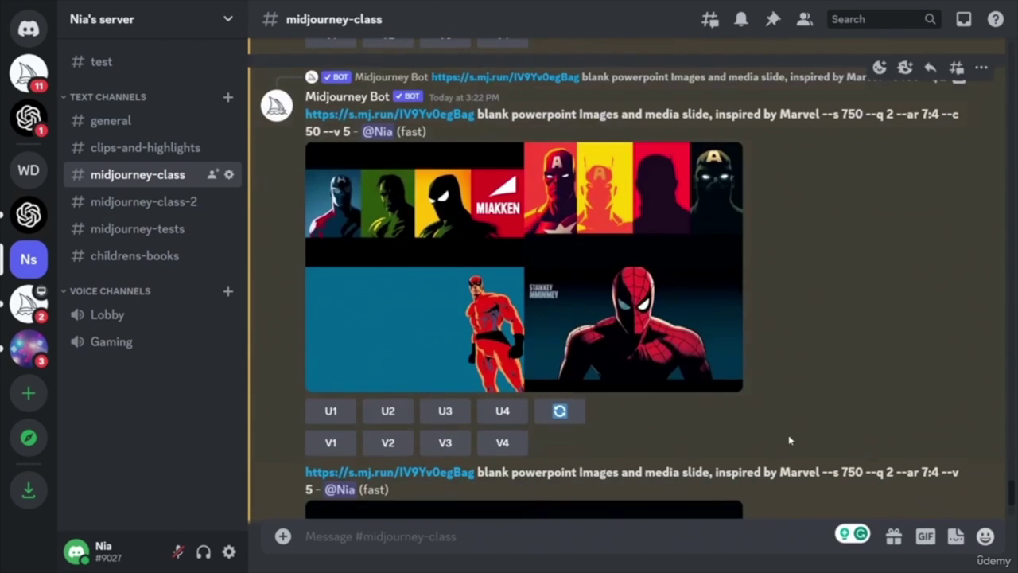
scroll(803, 433, "up", 10)
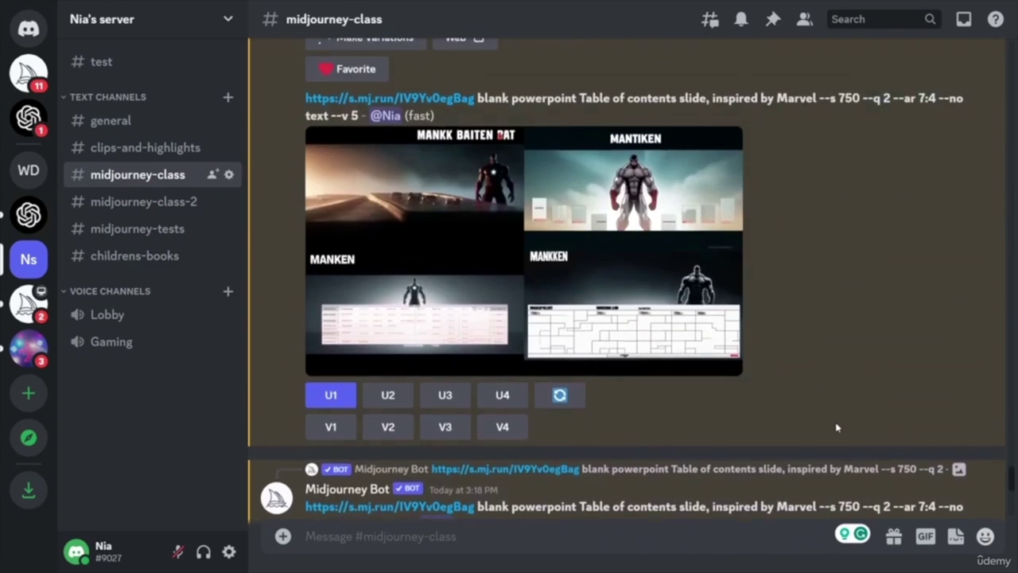
scroll(837, 426, "up", 5)
scroll(836, 425, "down", 1)
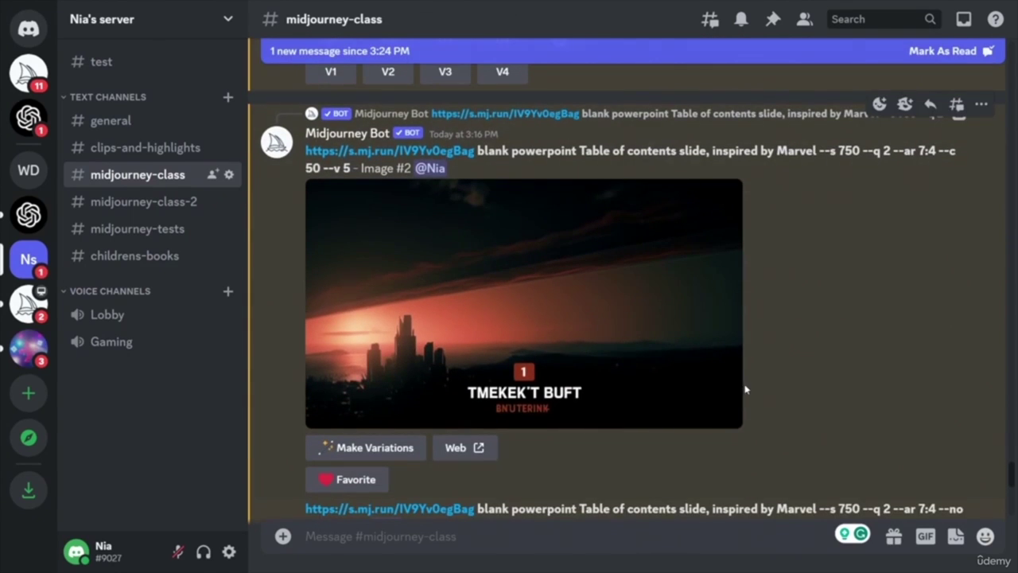
scroll(756, 374, "down", 10)
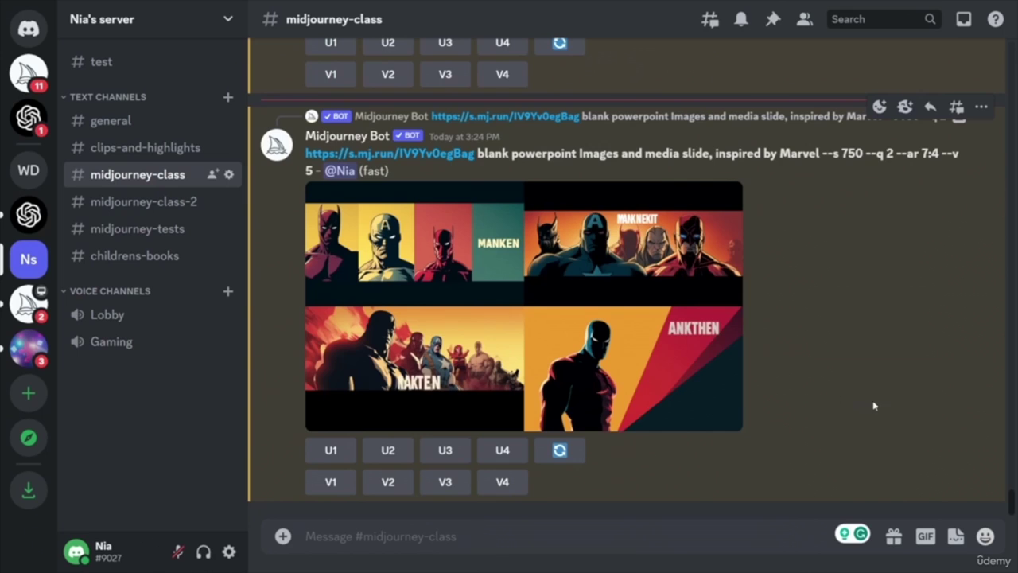
scroll(857, 420, "up", 10)
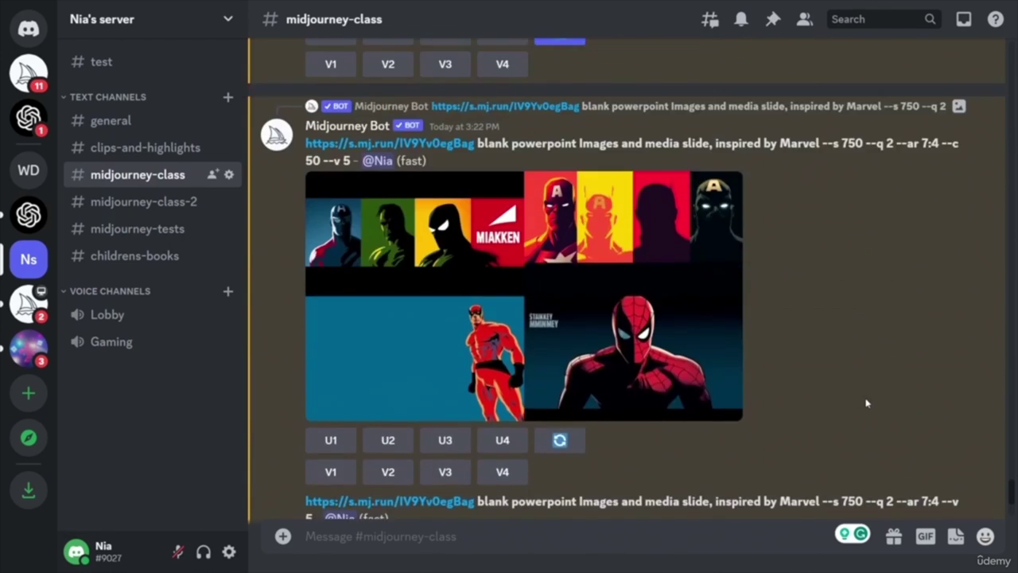
scroll(868, 404, "up", 10)
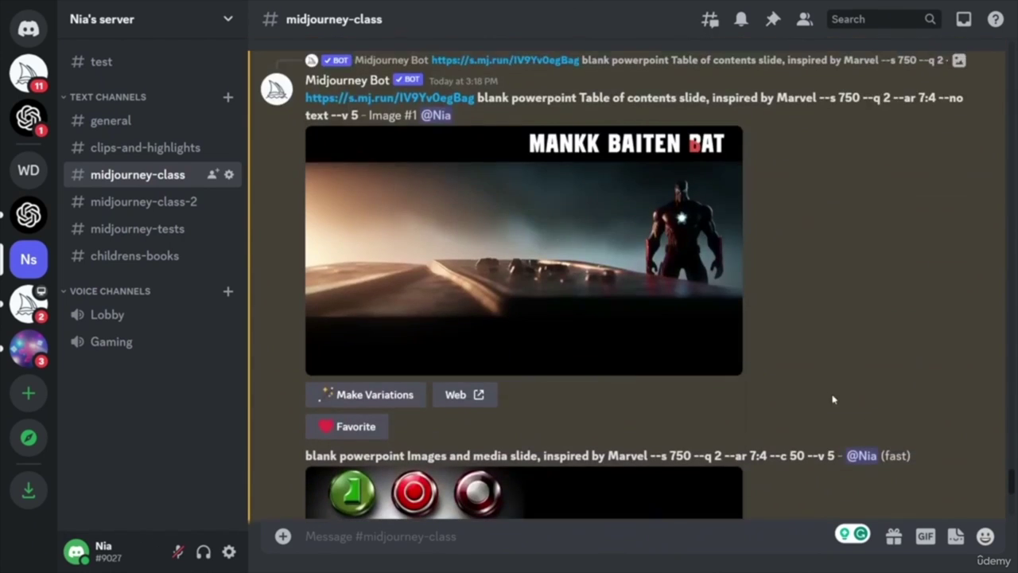
scroll(781, 359, "up", 10)
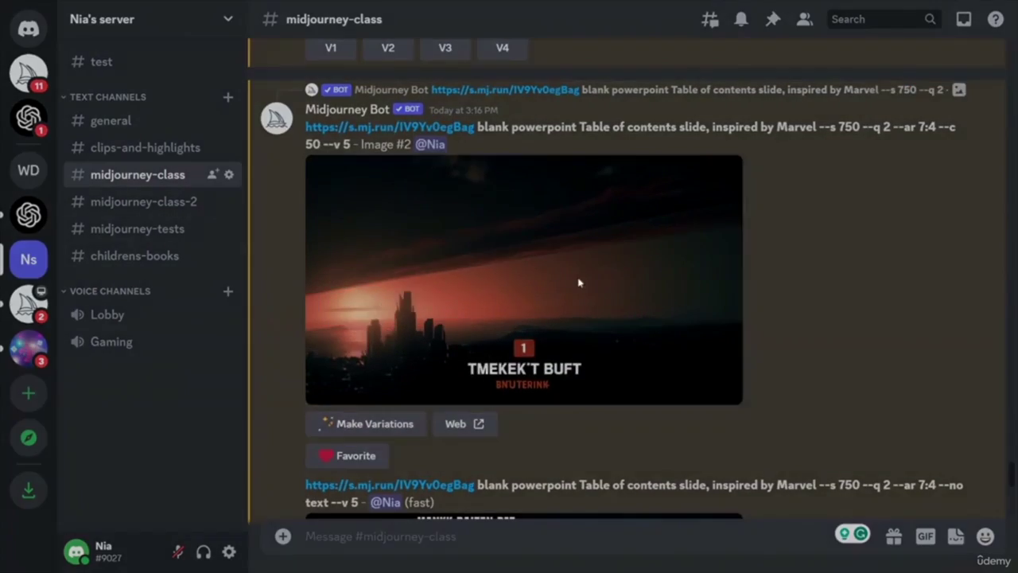
- Inspect the Table of contents Image #2 and paste its image link into a new /imagine prompt
left_click(580, 283)
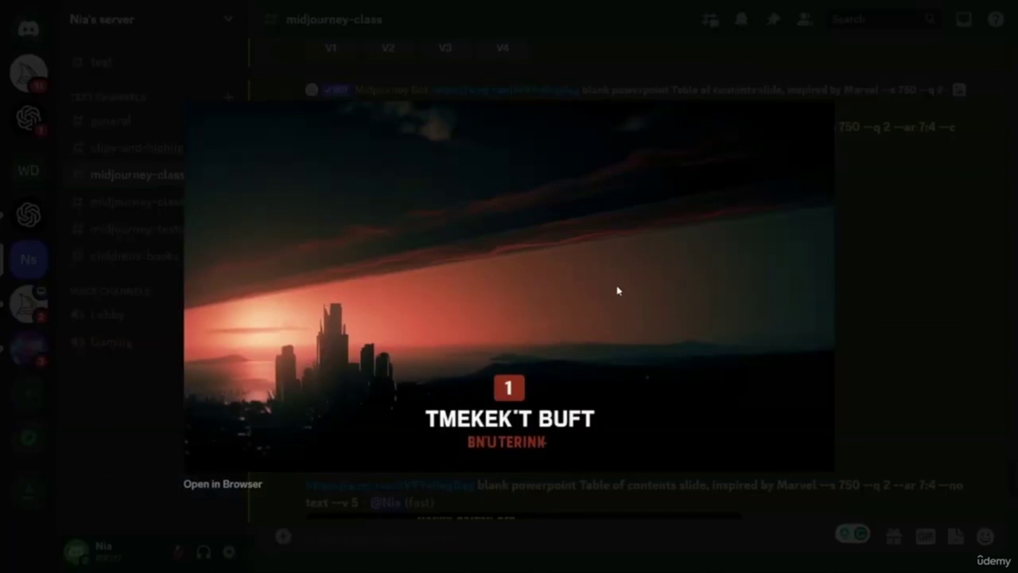
left_click(884, 305)
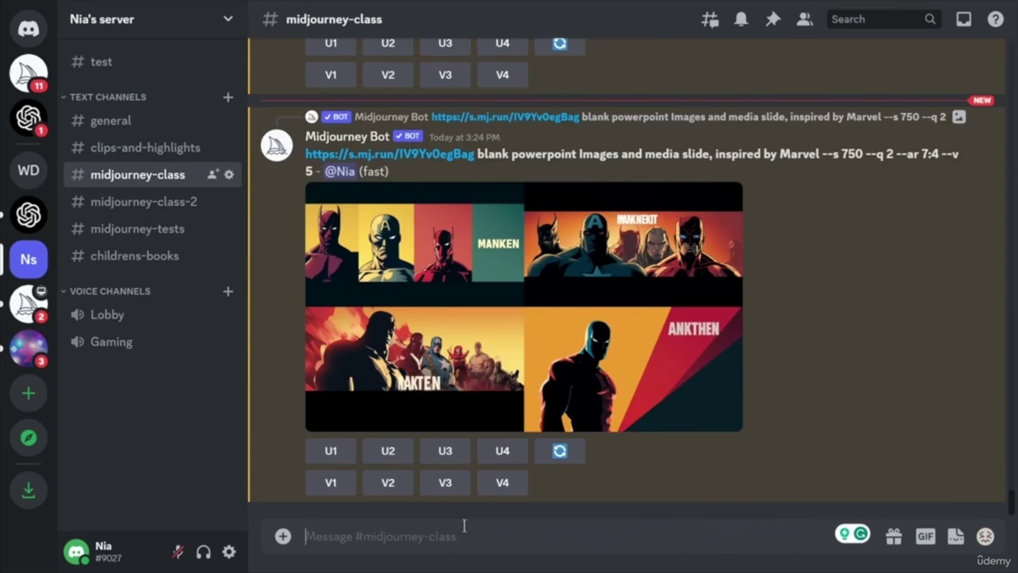
type("/")
key("Down")
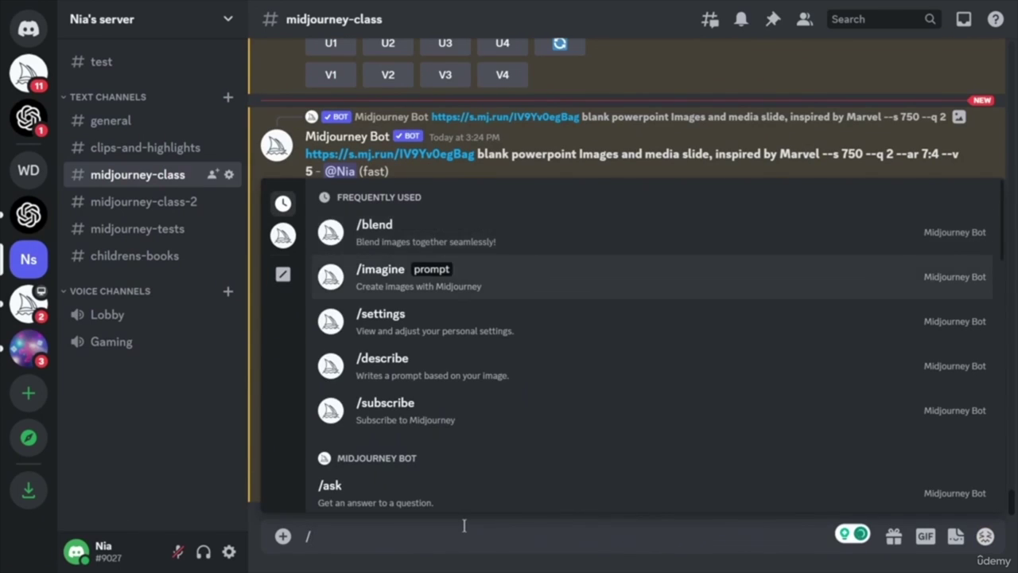
key("Return")
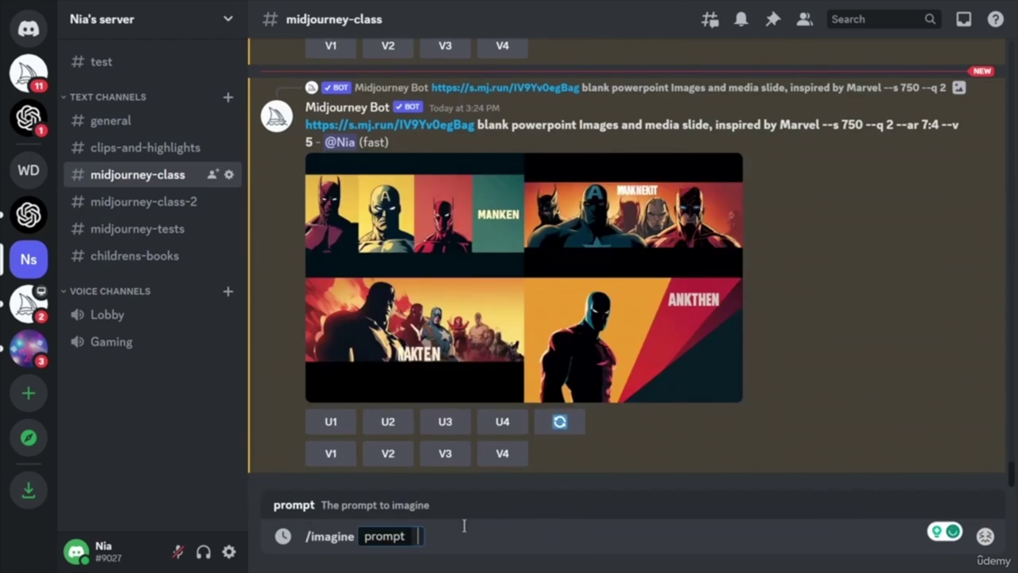
key("ctrl+v")
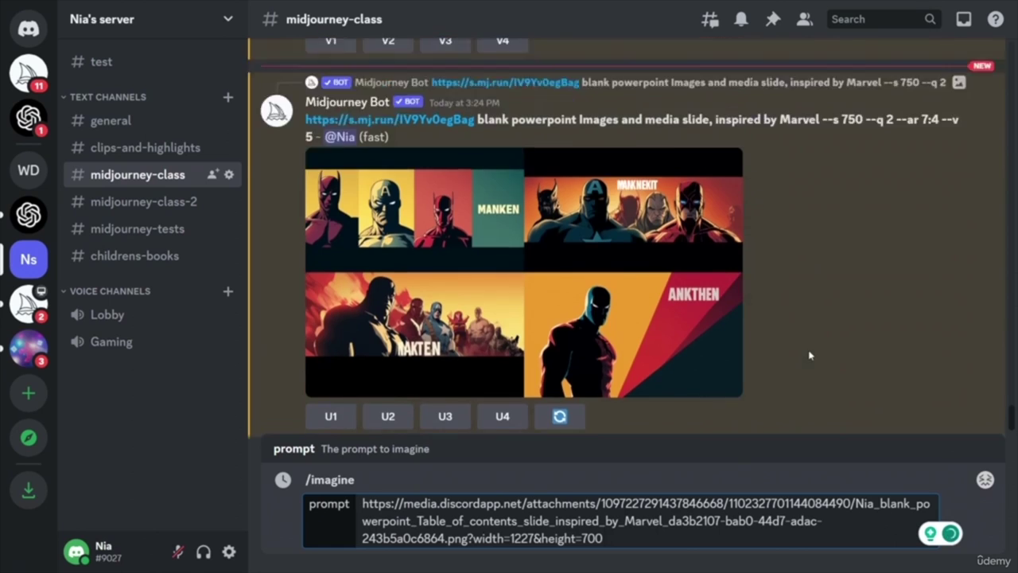
- Add the copied Marvel prompt plus 'with framed image placholders' after the link and send it
left_click_drag(477, 228, 940, 231)
key("ctrl+c")
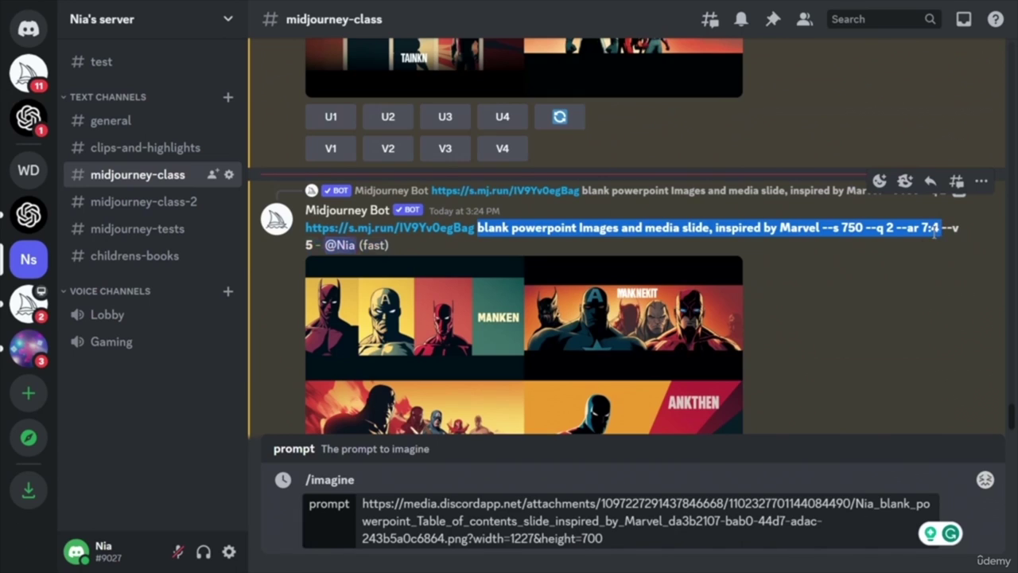
left_click(631, 543)
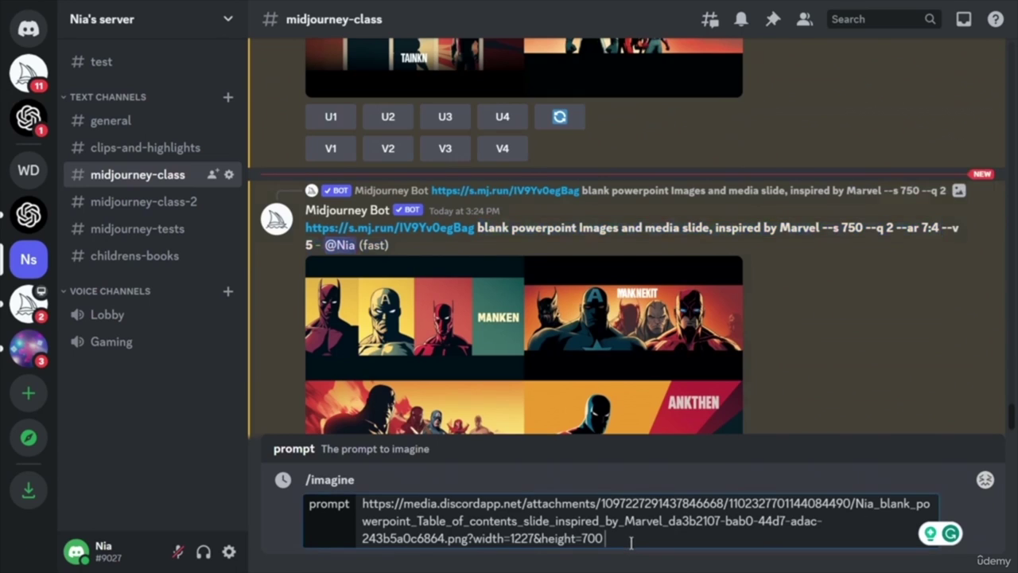
key("ctrl+v")
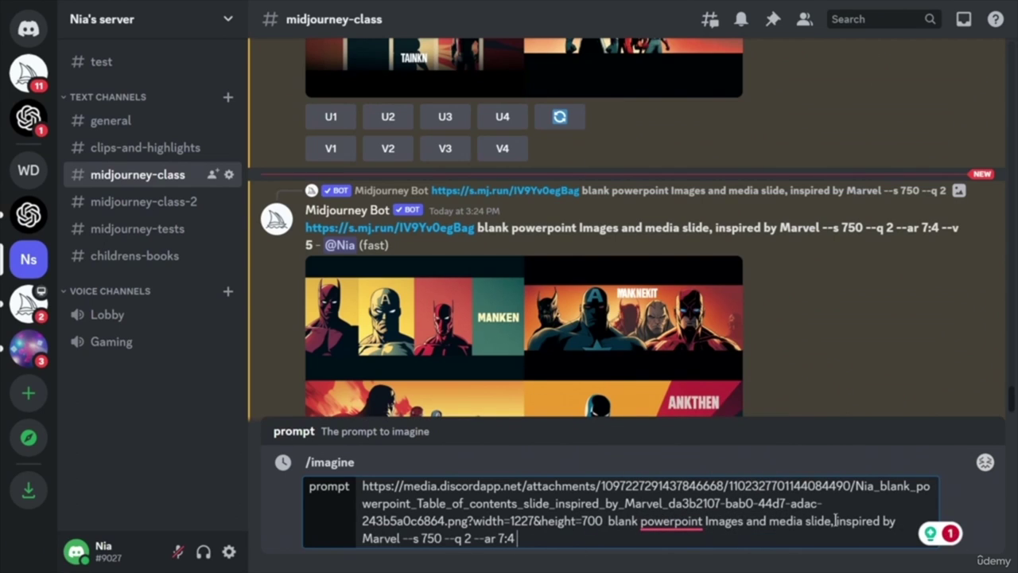
type("with fr")
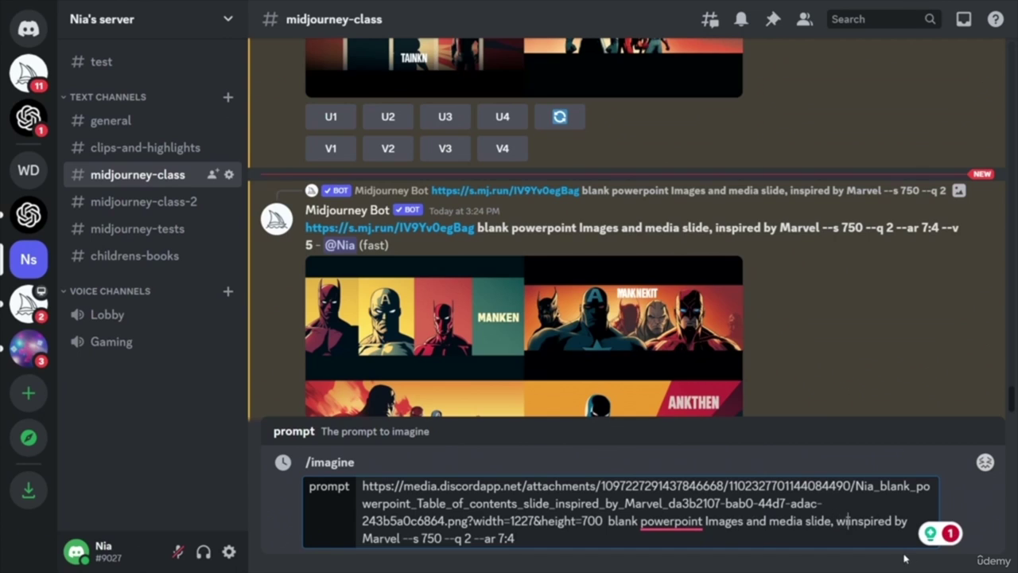
type("amed ")
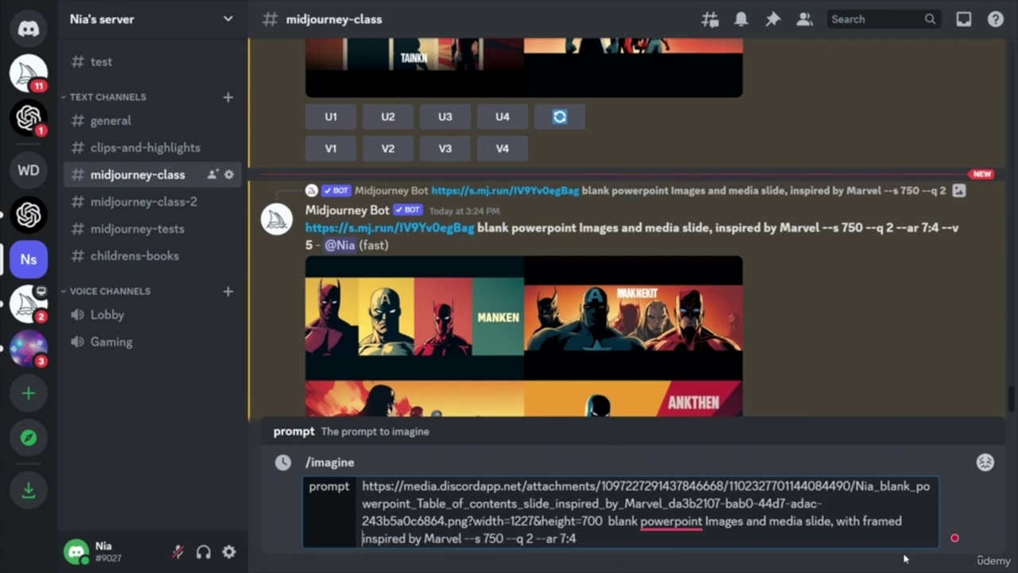
type("image ")
type("plachol")
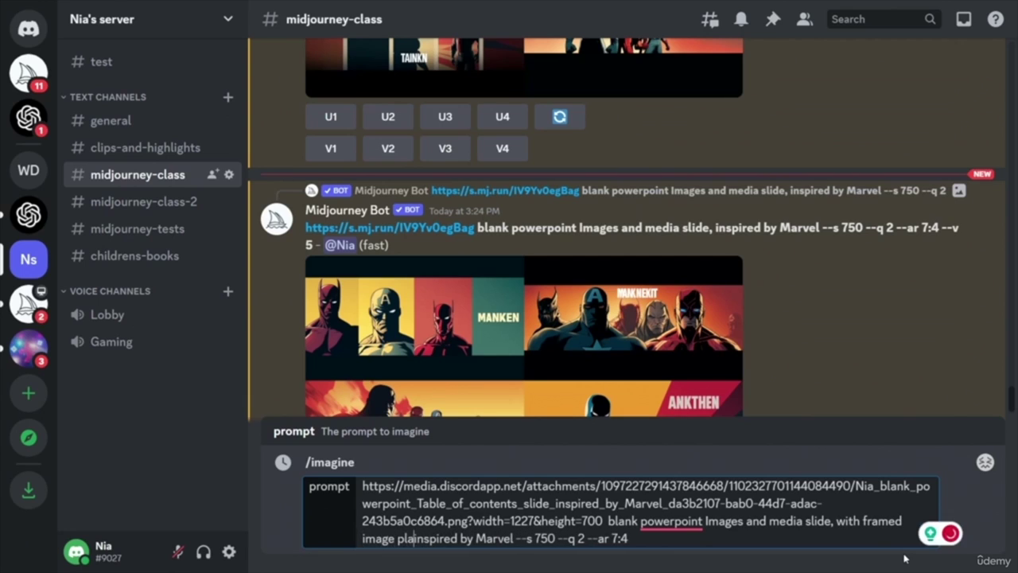
type("ders")
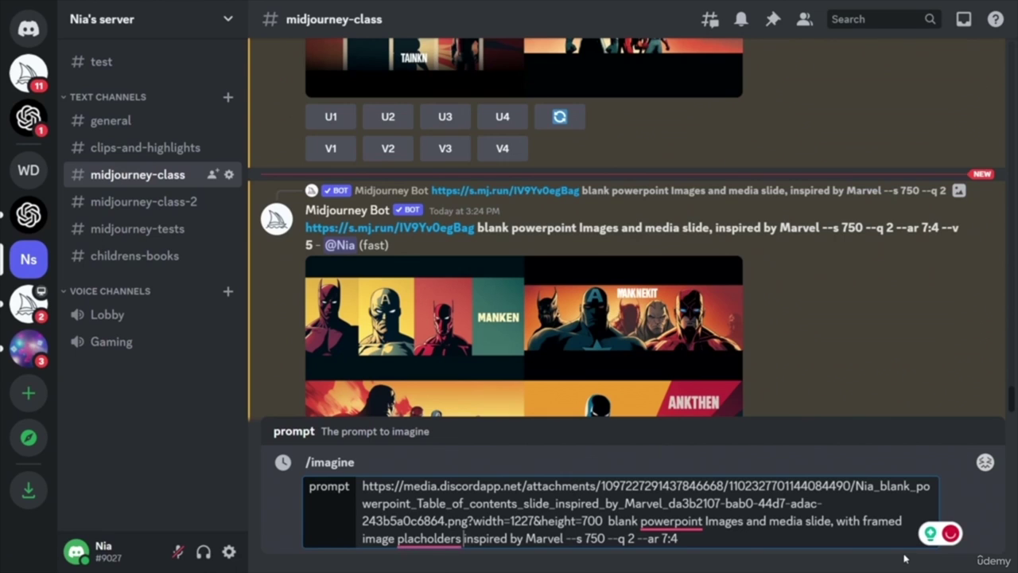
key("Return")
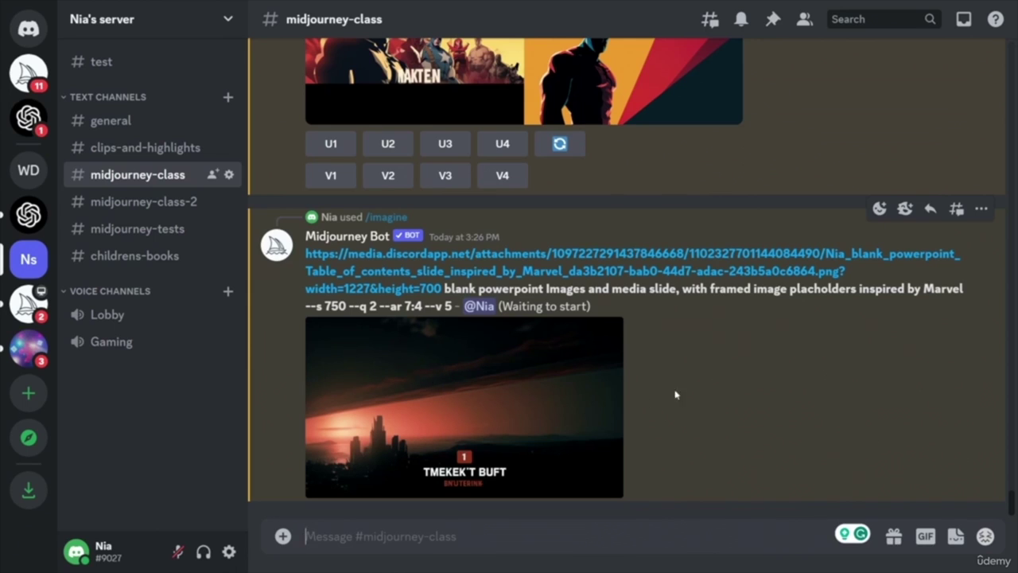
- Submit a rerun of the finished framed-placeholder Marvel grid
scroll(763, 398, "up", 10)
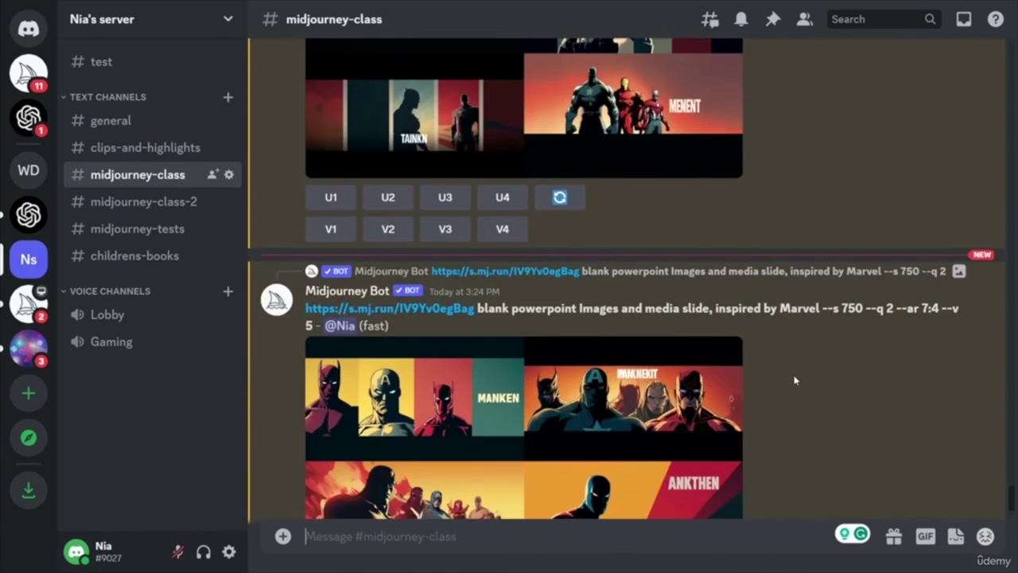
scroll(796, 382, "down", 10)
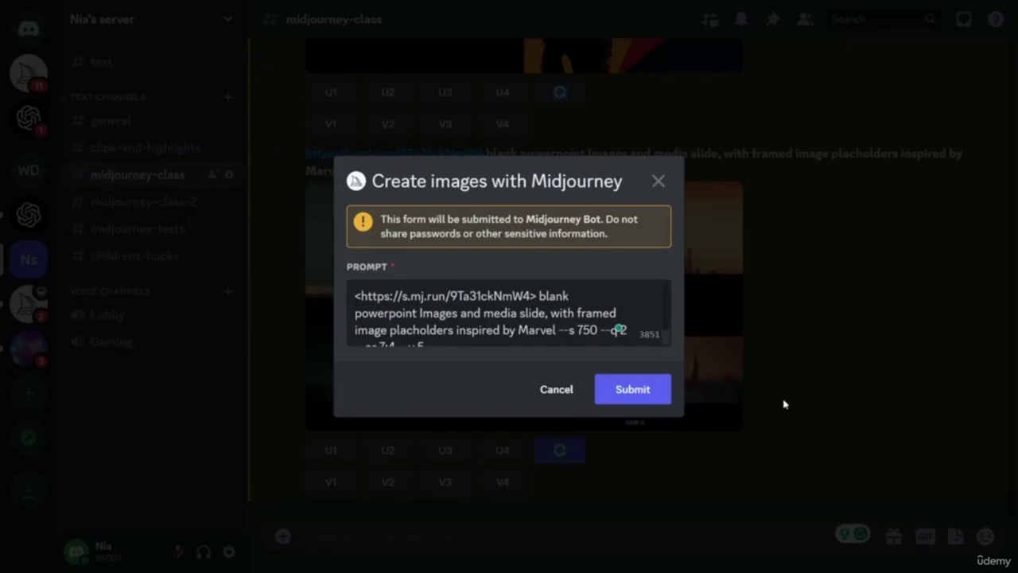
left_click(648, 390)
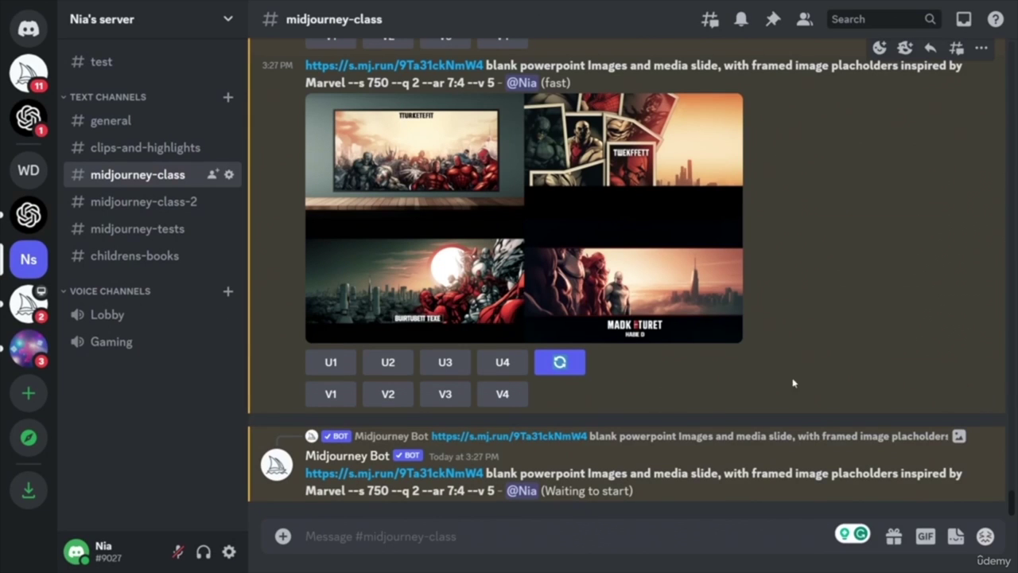
- Re-roll the framed-placeholder Marvel prompt again and submit it
scroll(865, 358, "up", 3)
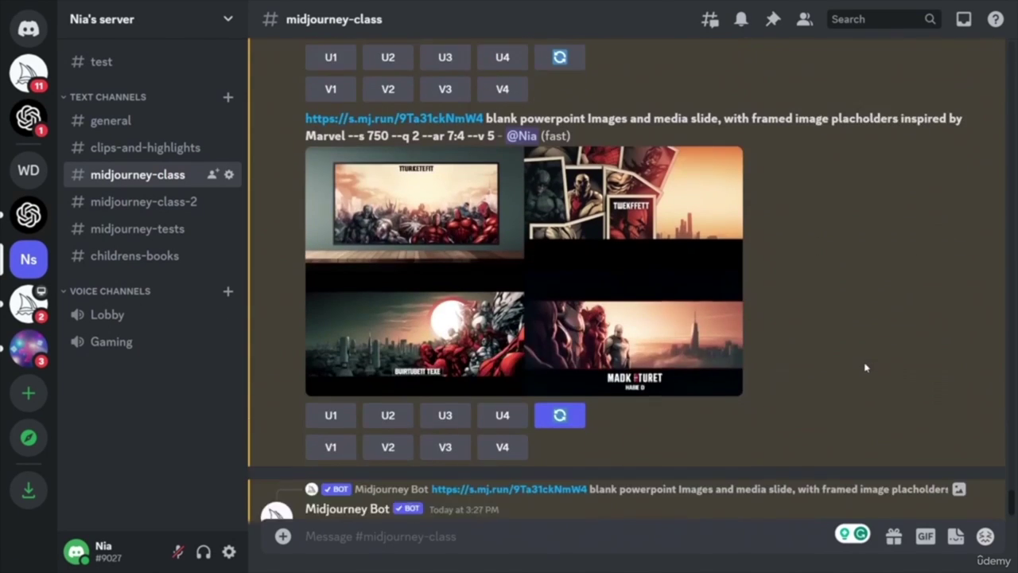
scroll(875, 390, "up", 3)
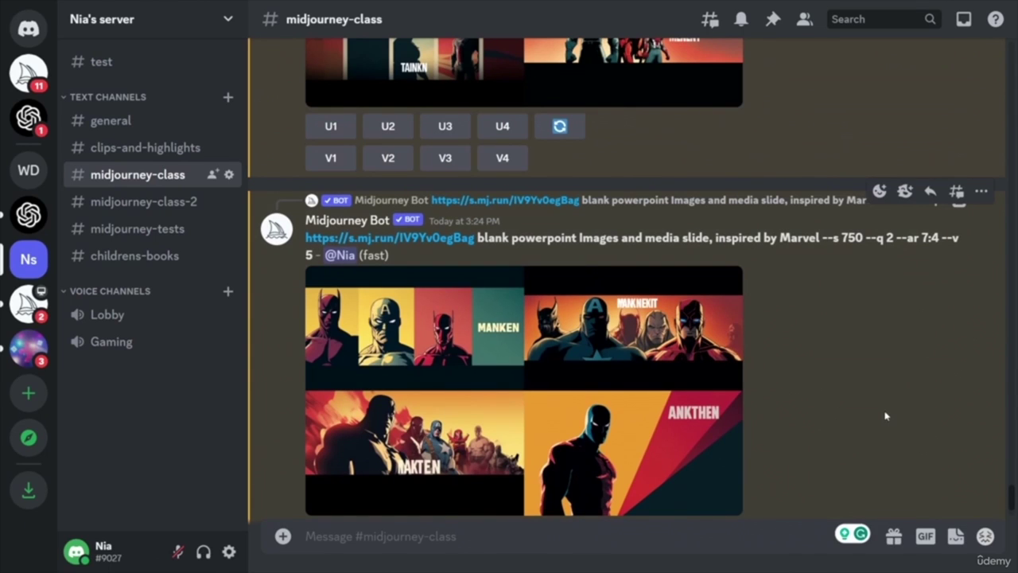
scroll(889, 417, "down", 6)
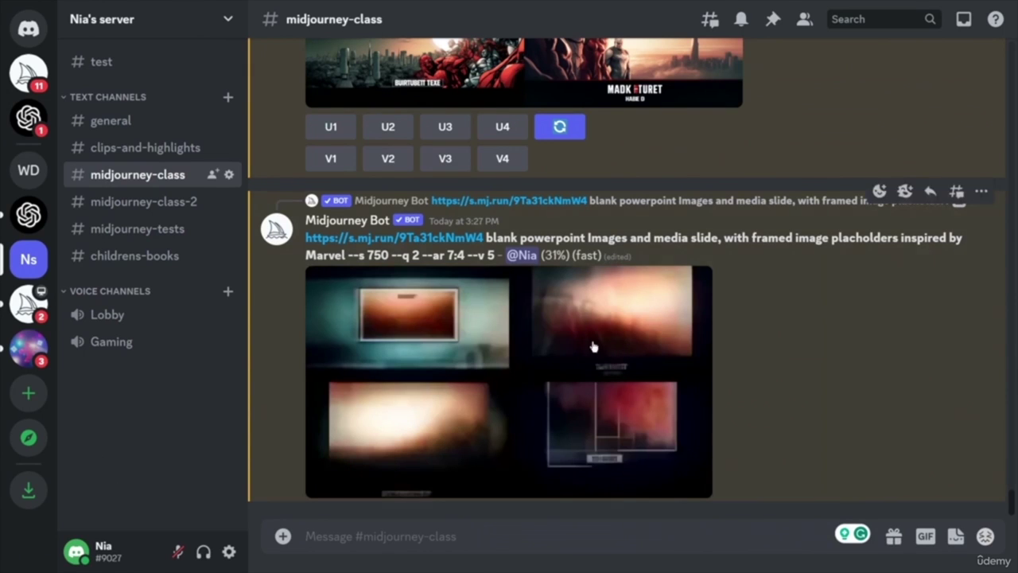
left_click(573, 130)
left_click(636, 391)
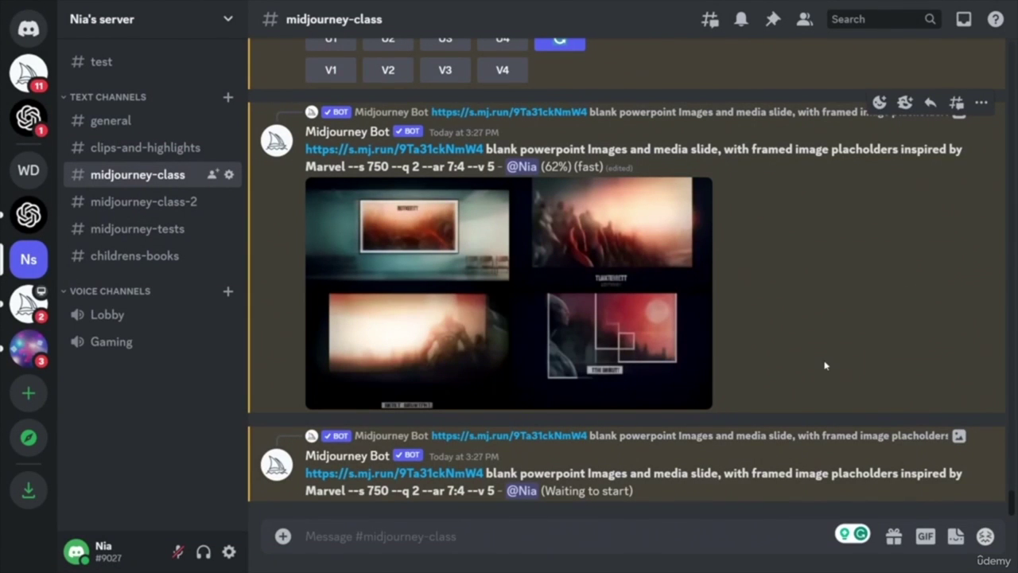
- Copy the full framed-placeholder prompt text and focus the message box
scroll(788, 365, "up", 3)
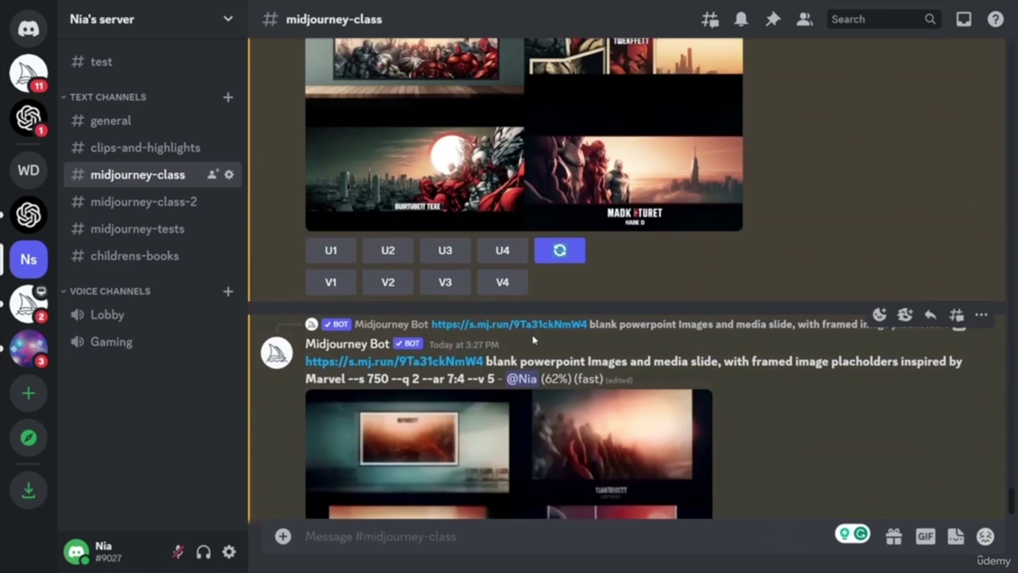
left_click_drag(495, 378, 306, 361)
key("ctrl+c")
left_click(391, 543)
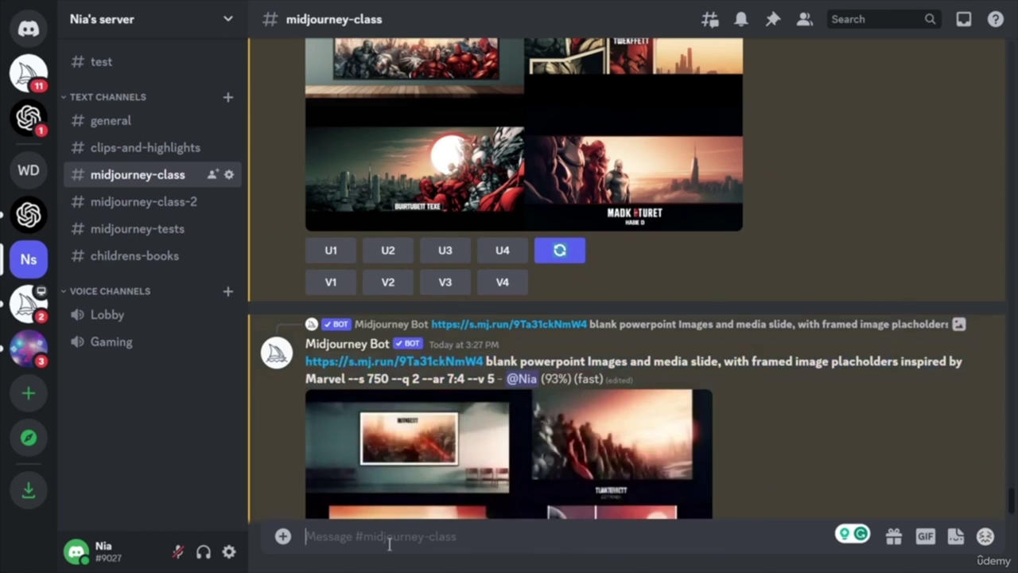
- Send the copied framed-placeholder prompt through /imagine with --repeat 5 appended
type("/")
key("Down")
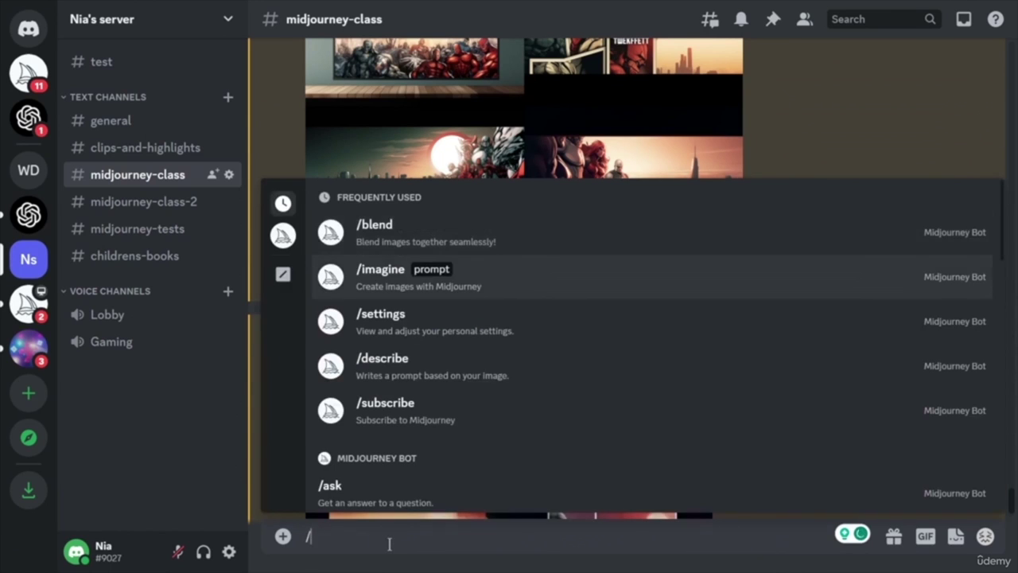
key("Return")
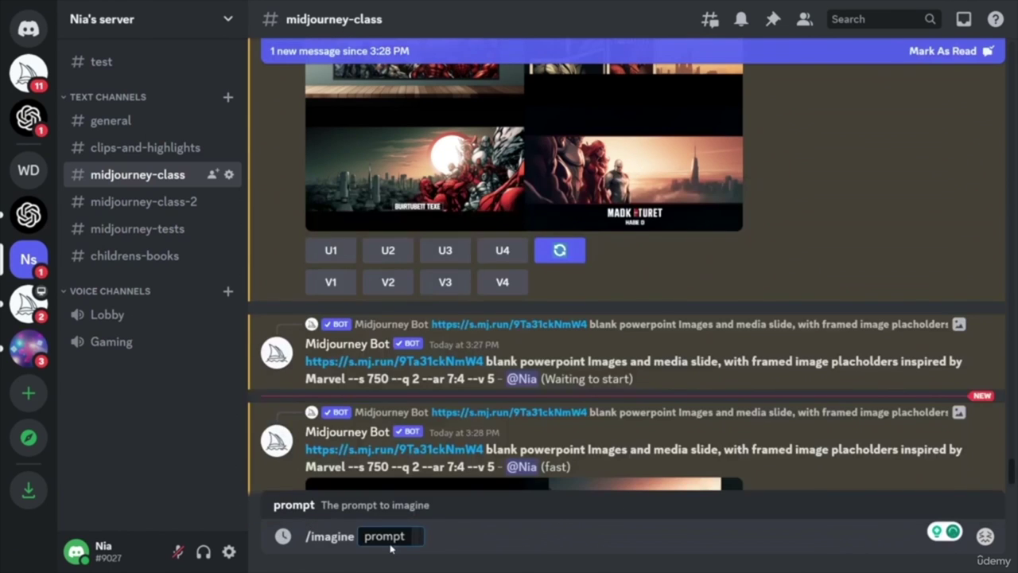
key("ctrl+v")
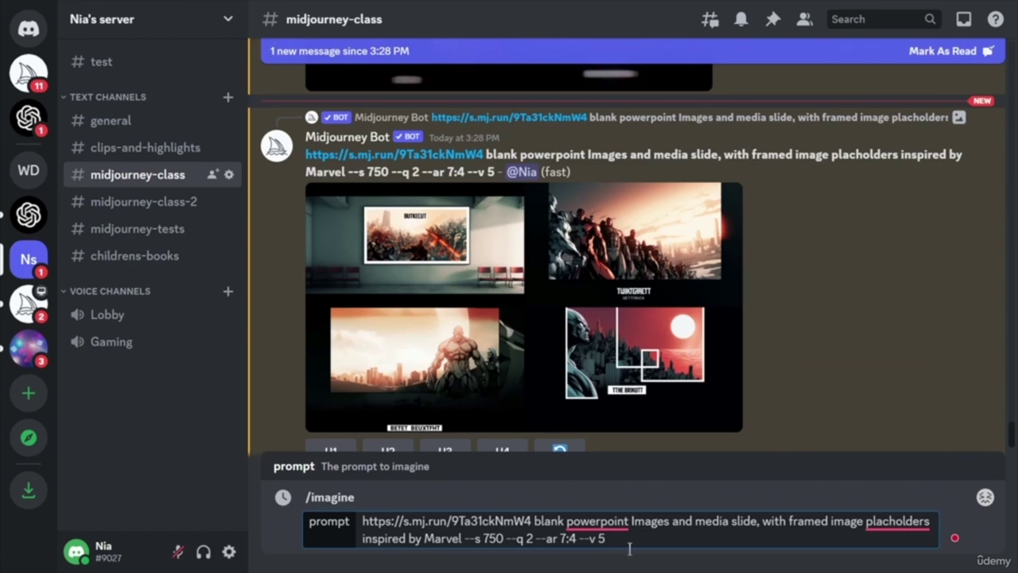
type("repeat 5")
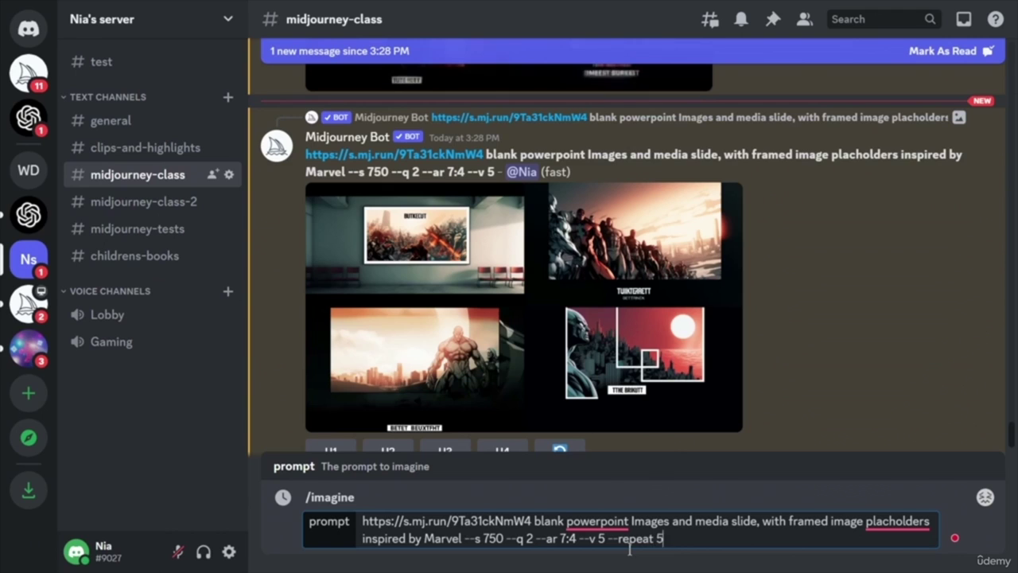
key("Return")
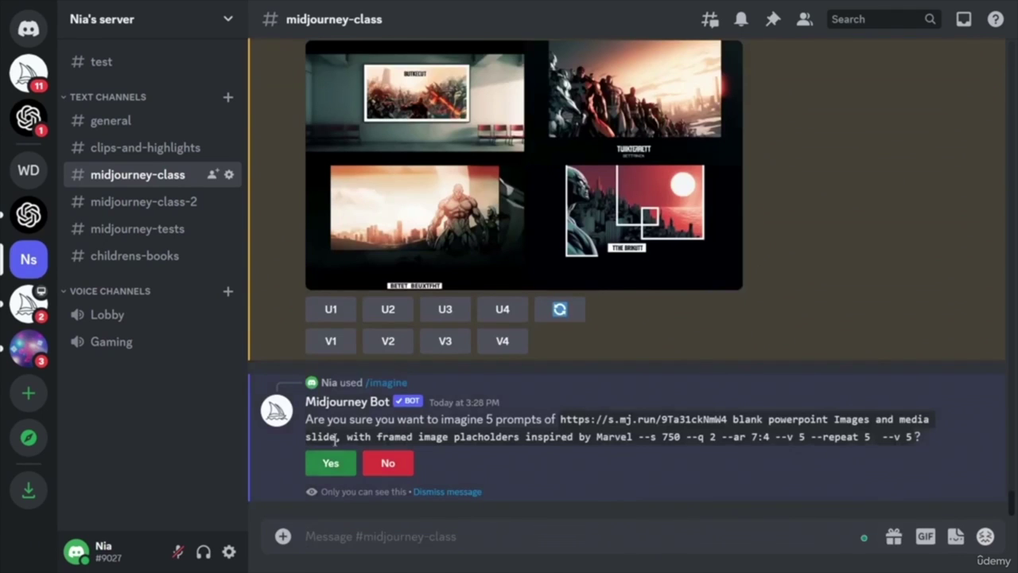
- Confirm all five repeated jobs and enlarge the first finished framed-placeholder grid to inspect it
left_click(330, 466)
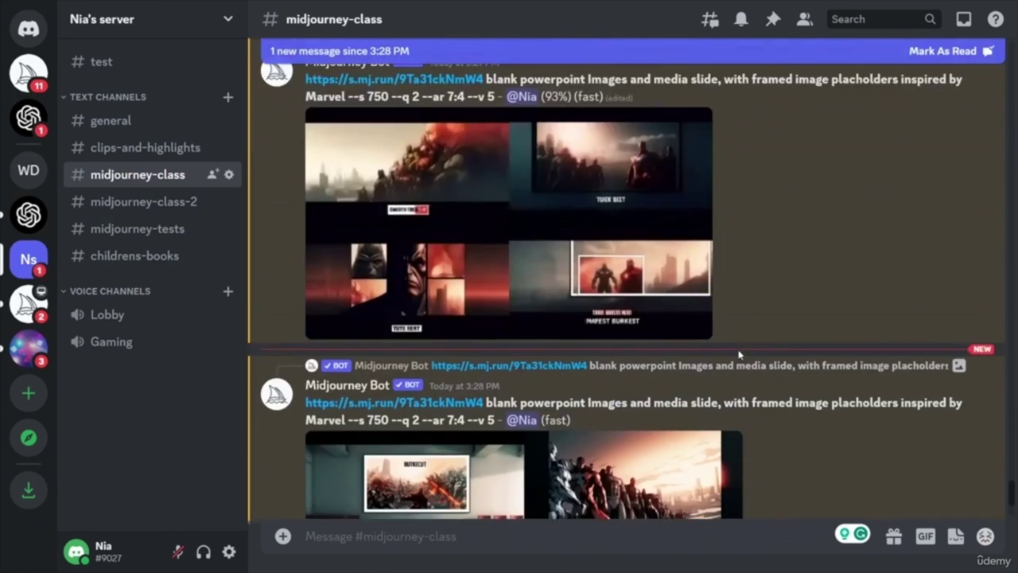
scroll(801, 343, "down", 5)
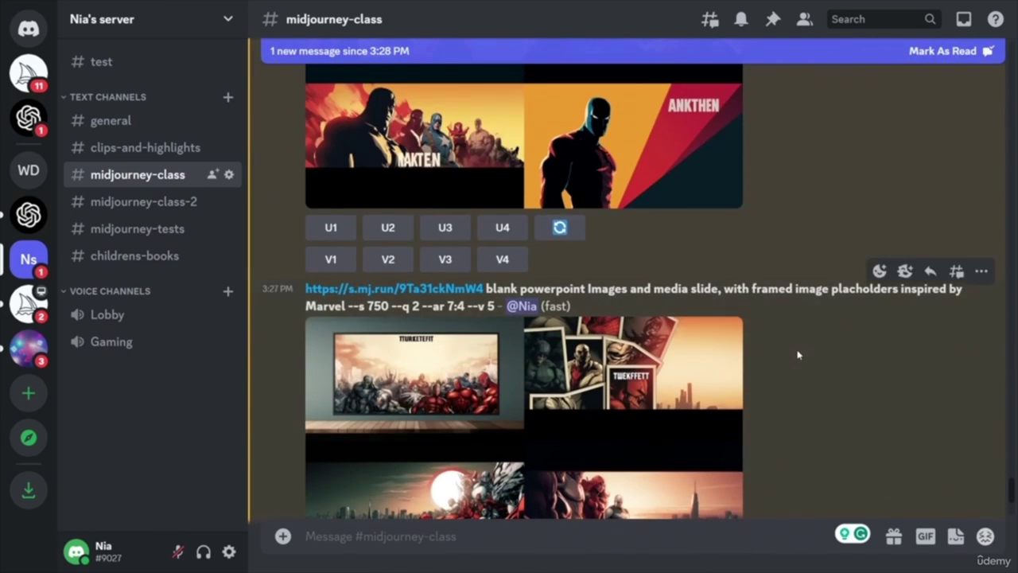
scroll(801, 354, "down", 5)
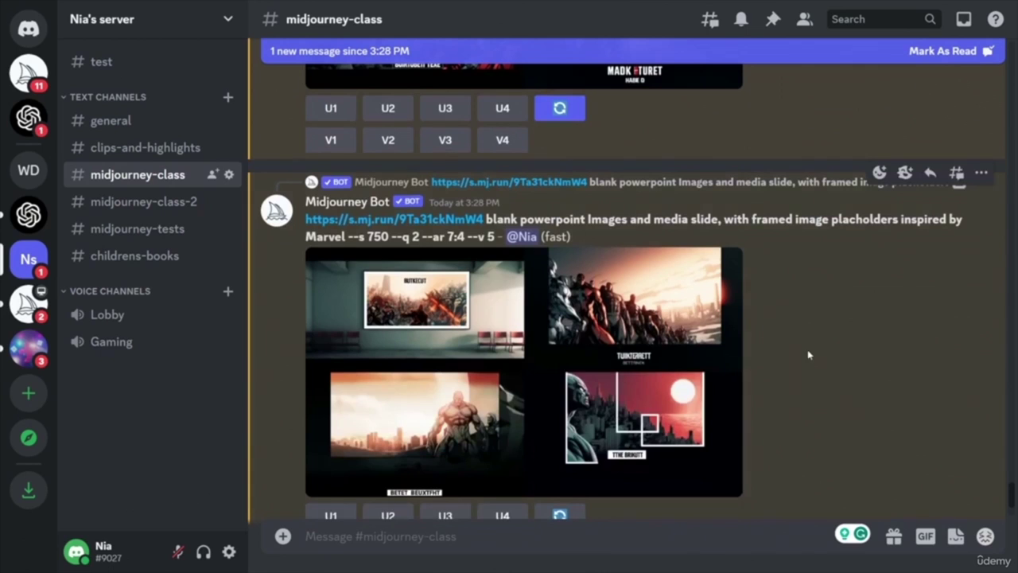
left_click(720, 390)
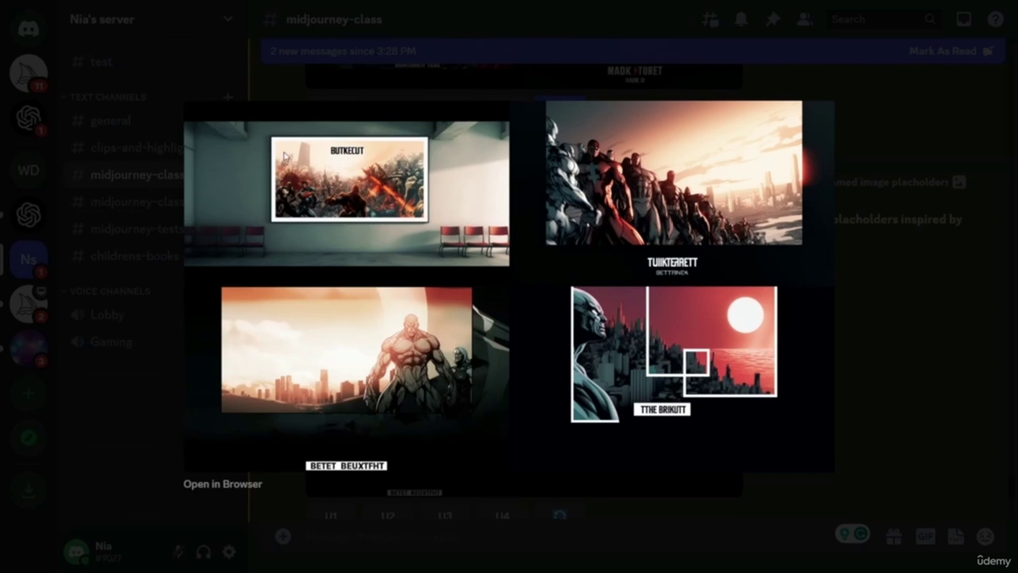
left_click(926, 424)
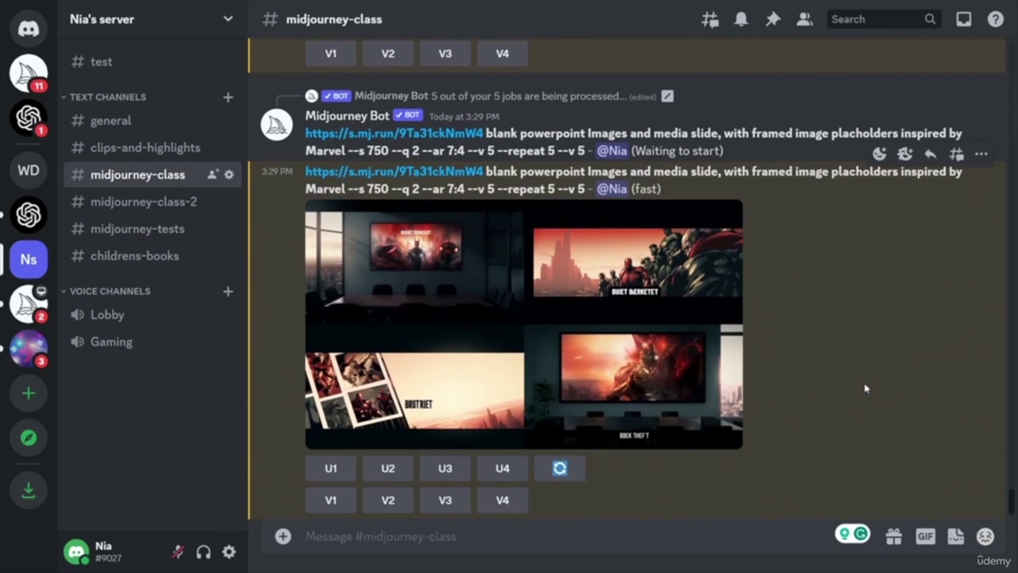
- Scroll back and forth through the earlier Marvel framed-placeholder image grids
scroll(866, 388, "up", 1)
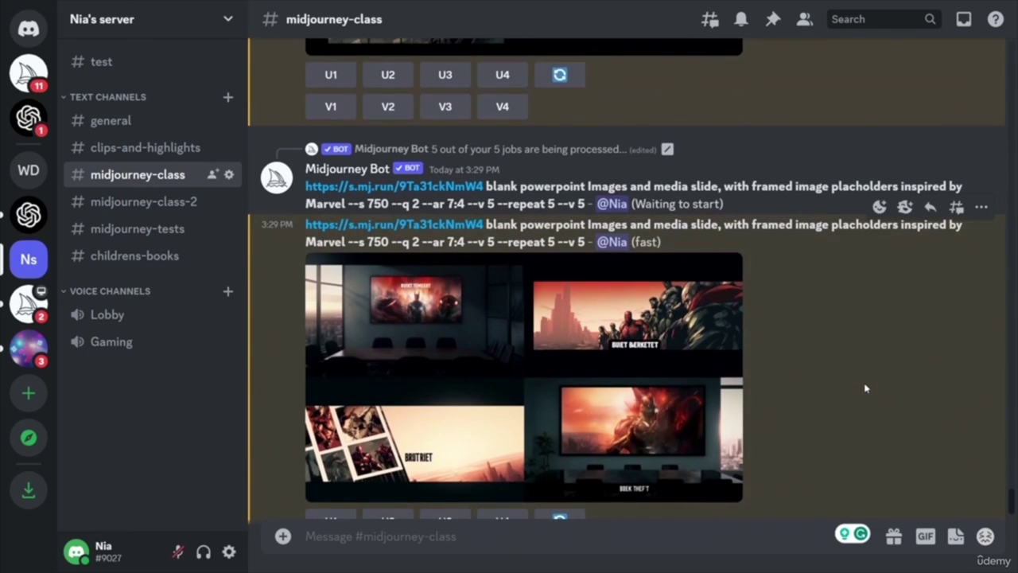
scroll(866, 388, "up", 7)
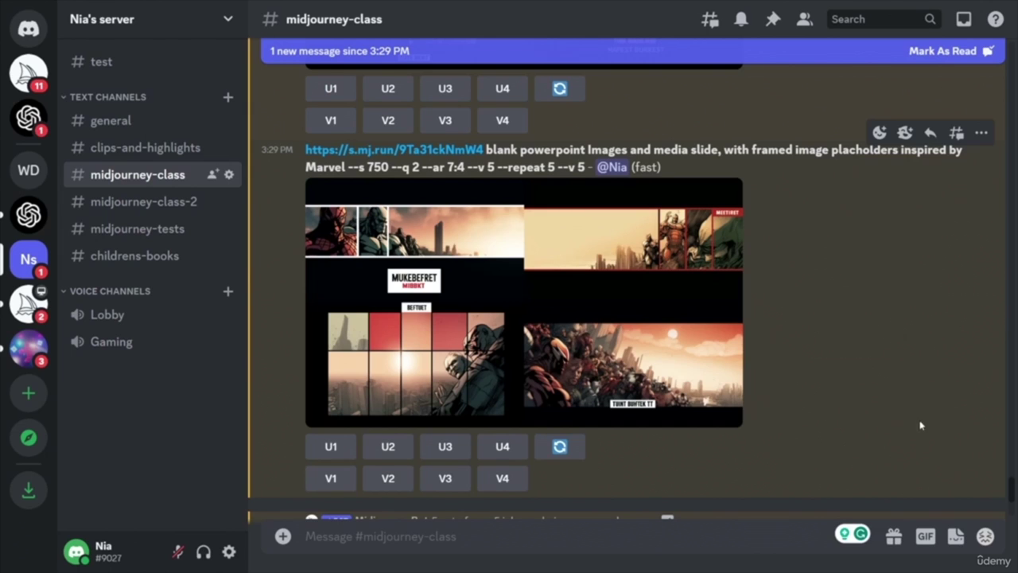
scroll(894, 406, "up", 3)
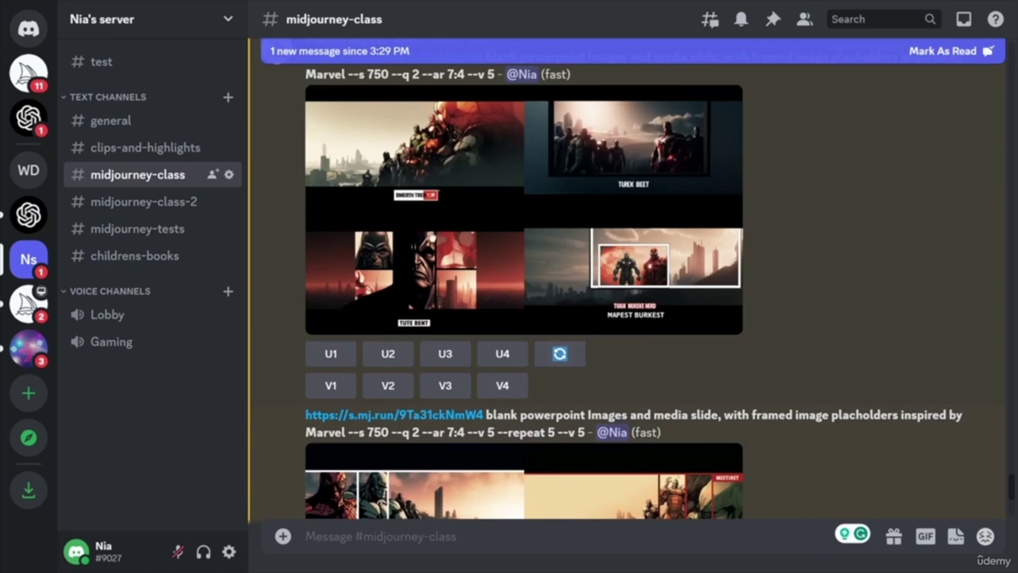
scroll(939, 396, "up", 4)
scroll(888, 423, "down", 3)
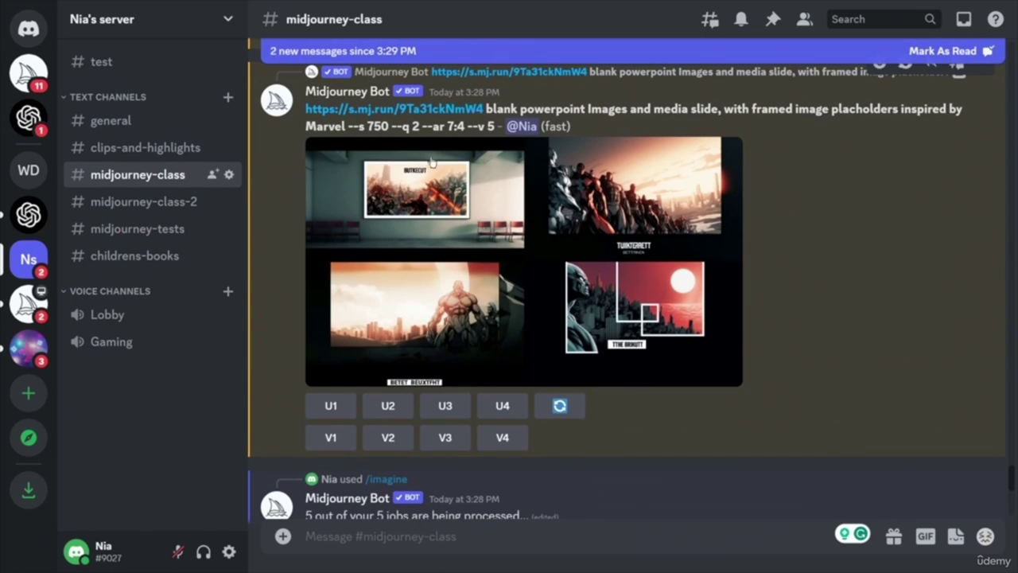
scroll(771, 370, "down", 4)
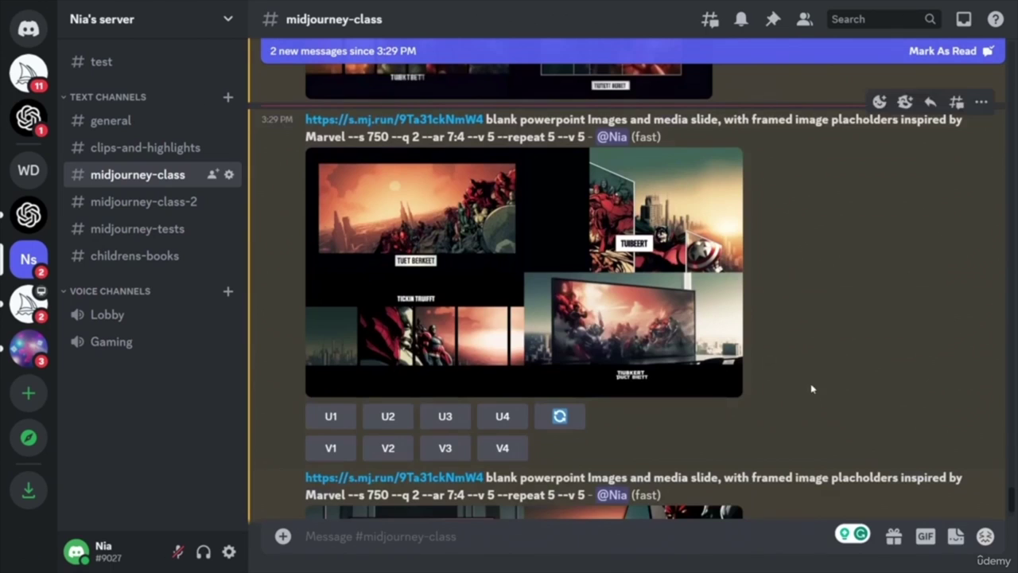
scroll(811, 338, "down", 8)
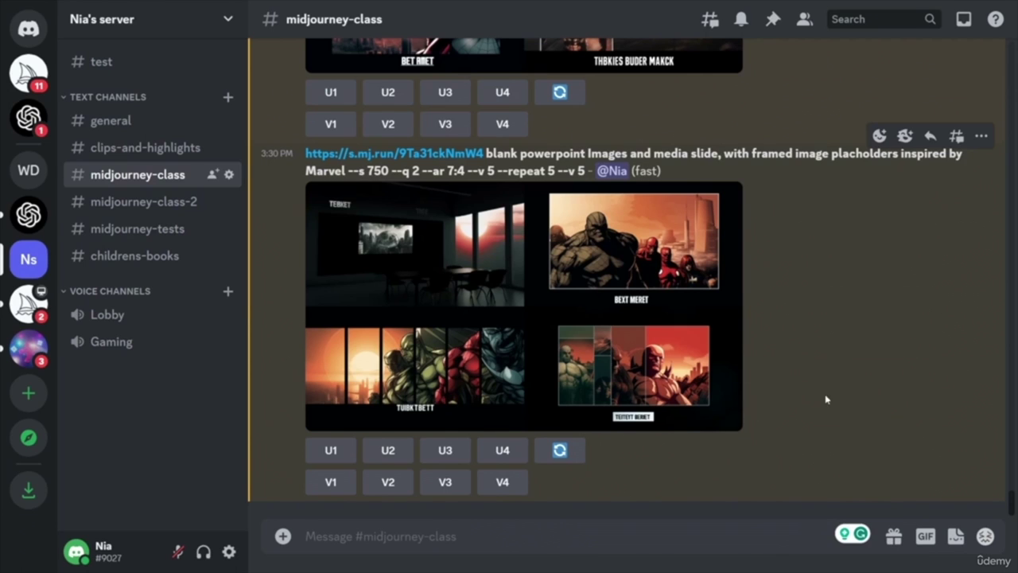
scroll(861, 442, "up", 5)
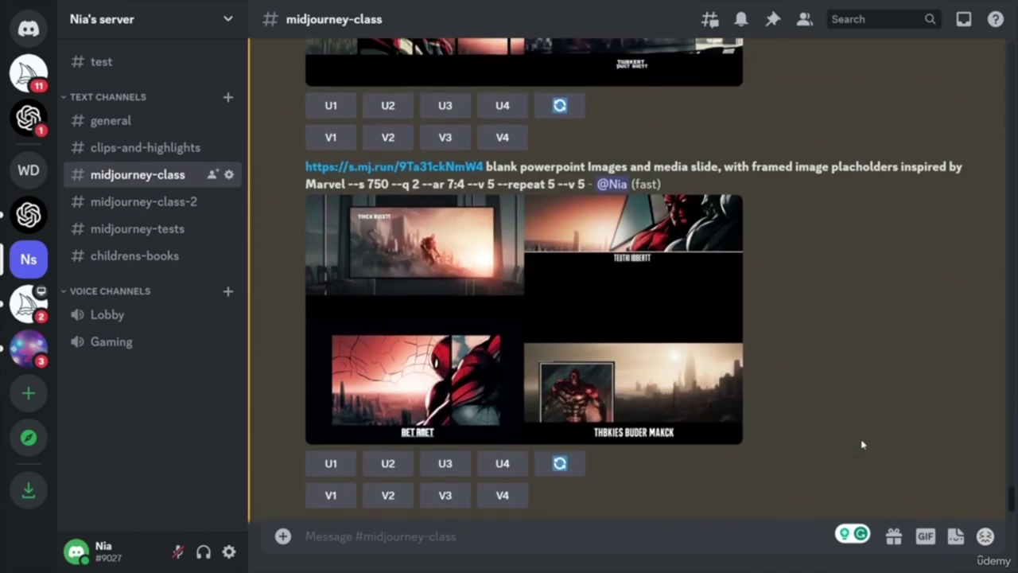
scroll(862, 444, "up", 5)
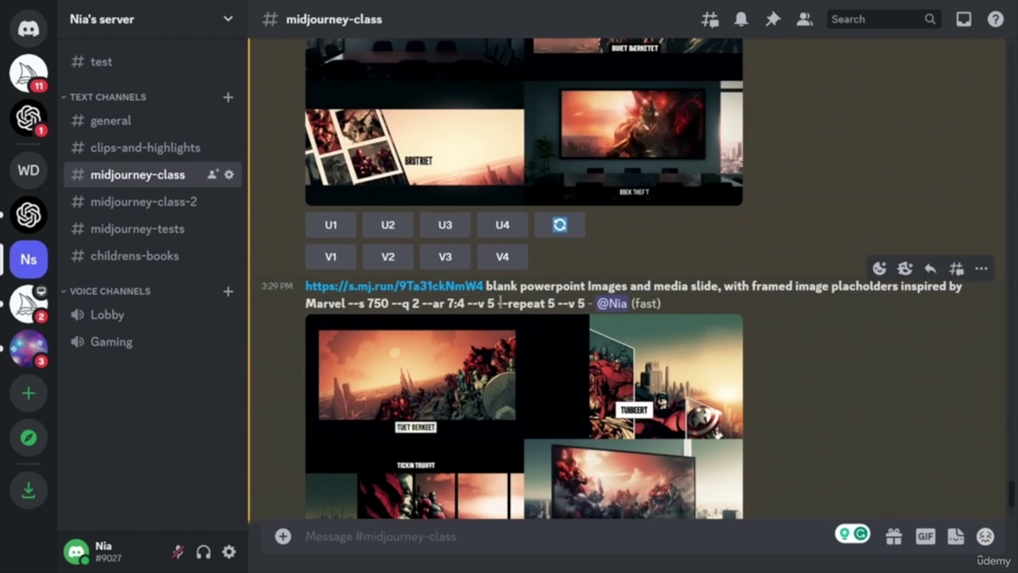
scroll(857, 442, "up", 5)
scroll(858, 443, "down", 5)
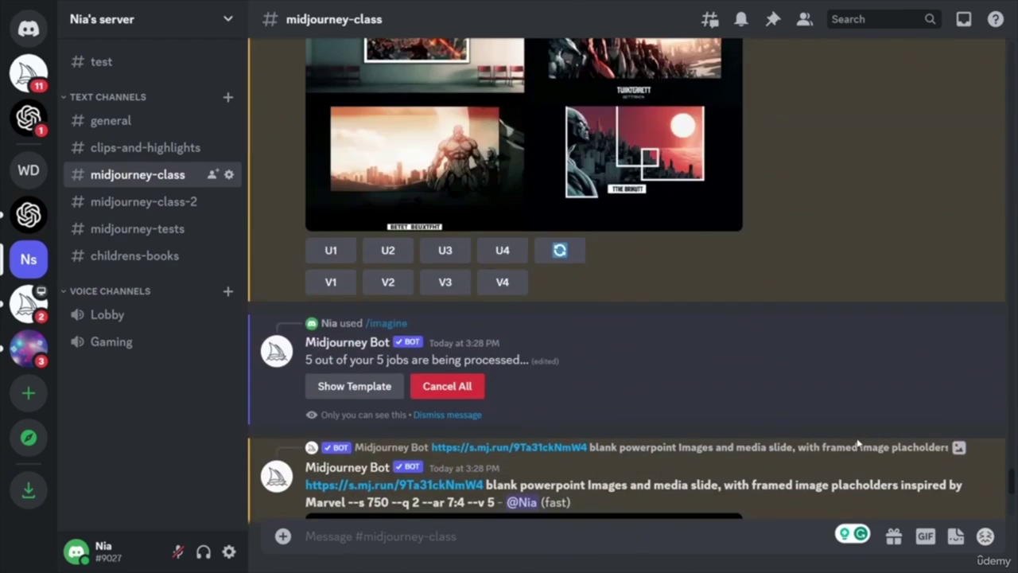
scroll(857, 443, "up", 4)
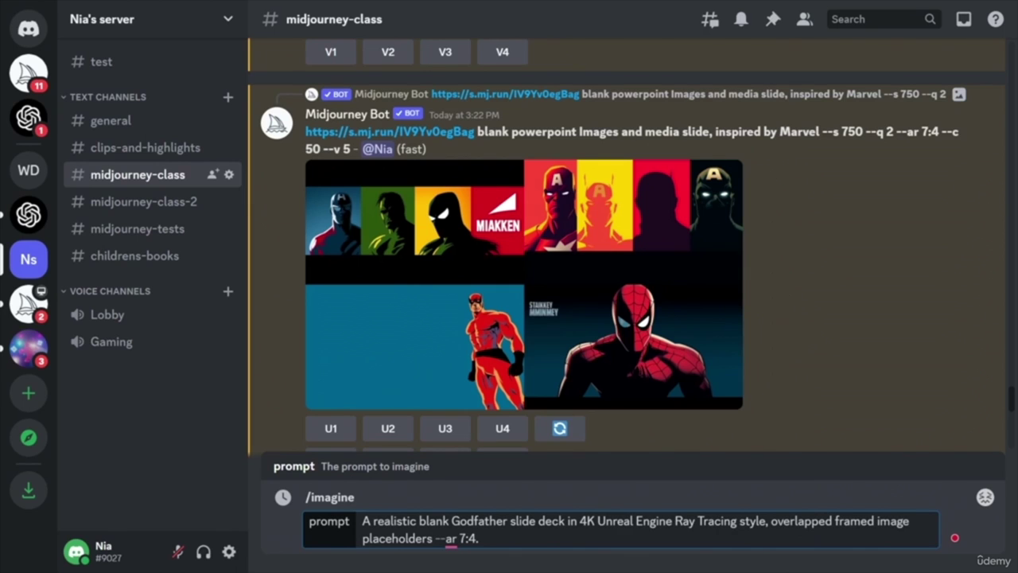
- Remove the trailing period after --ar 7:4 and send the Godfather slide-deck prompt
scroll(525, 238, "down", 15)
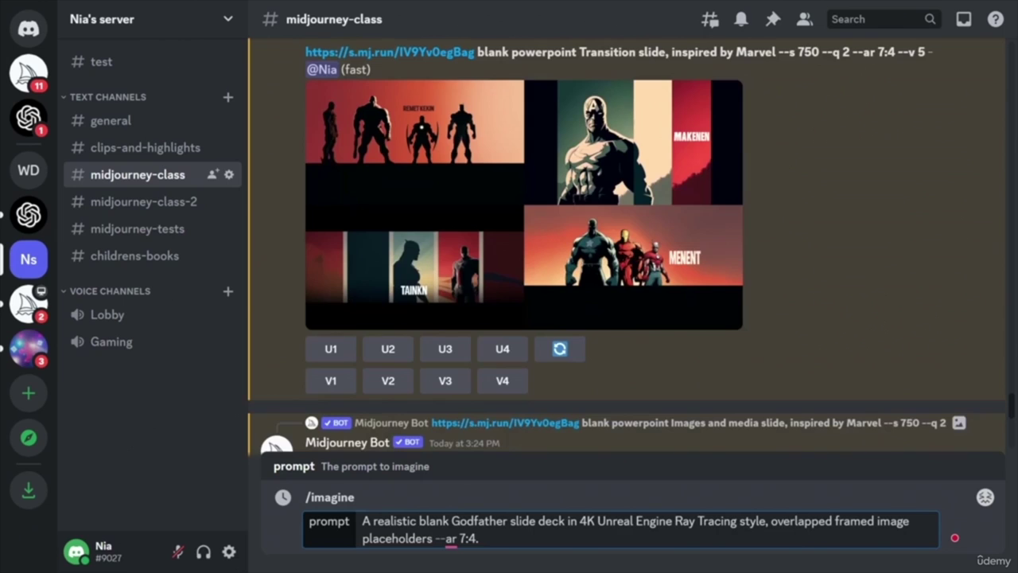
scroll(626, 245, "down", 10)
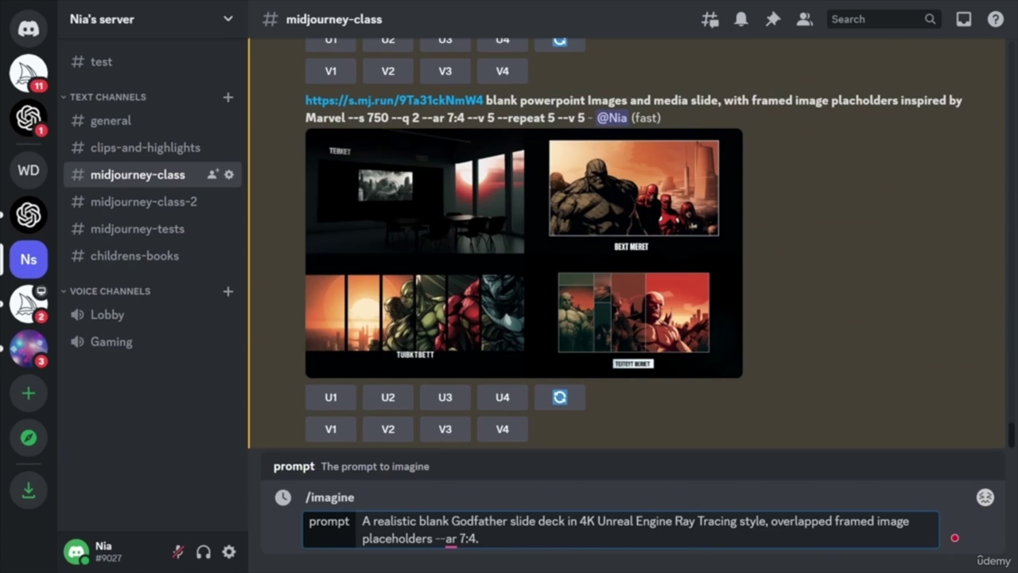
key("BackSpace")
key("Return")
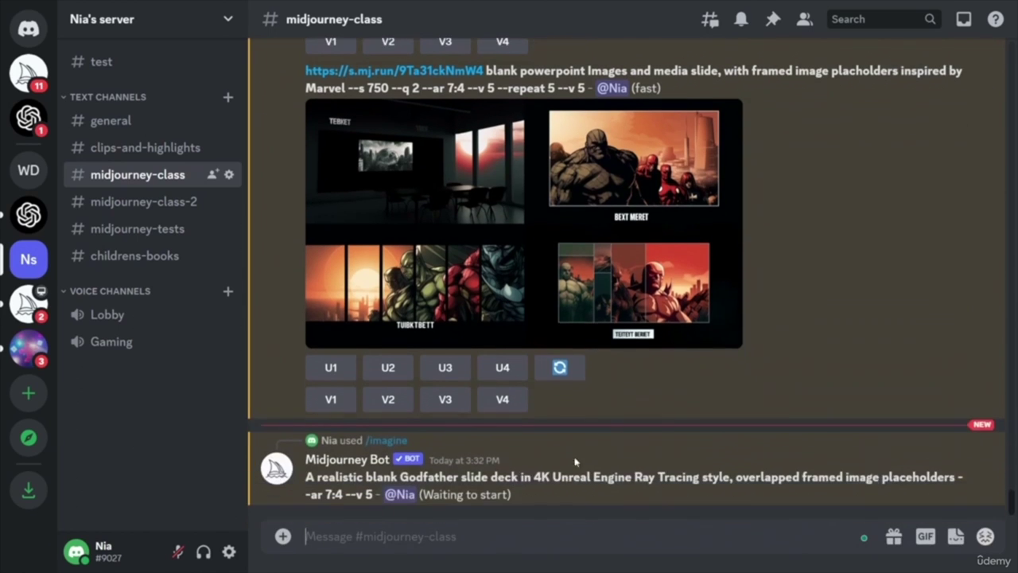
- Highlight the words 'realistic' and 'blank' in the sent Godfather prompt while the grid renders
left_click_drag(364, 473, 315, 475)
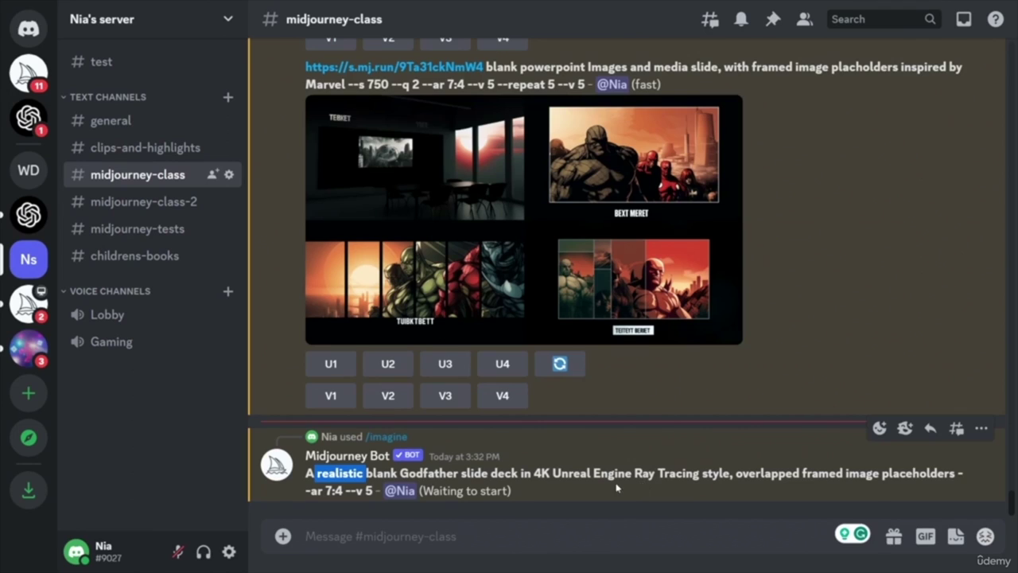
left_click(380, 472)
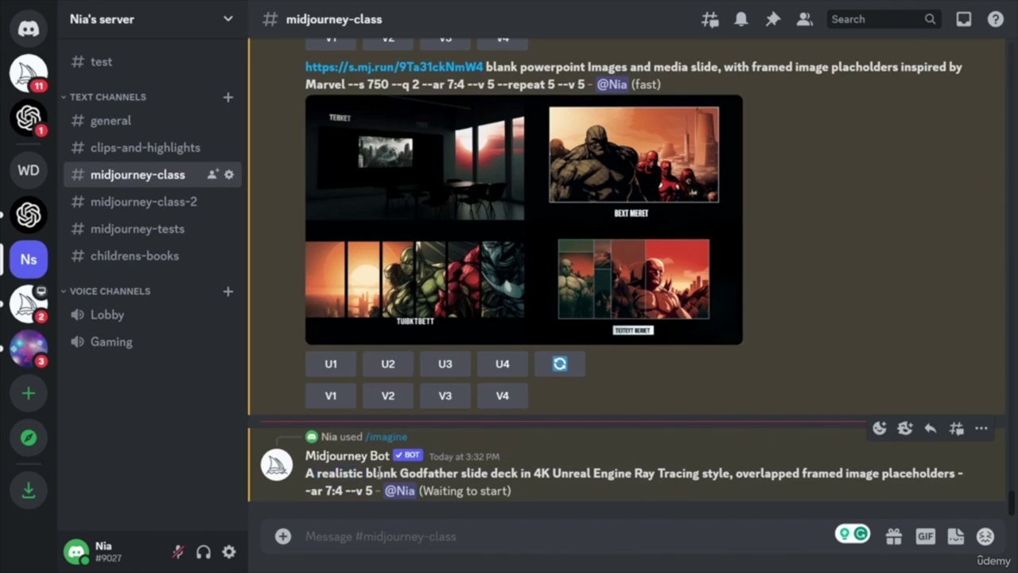
left_click_drag(367, 472, 398, 473)
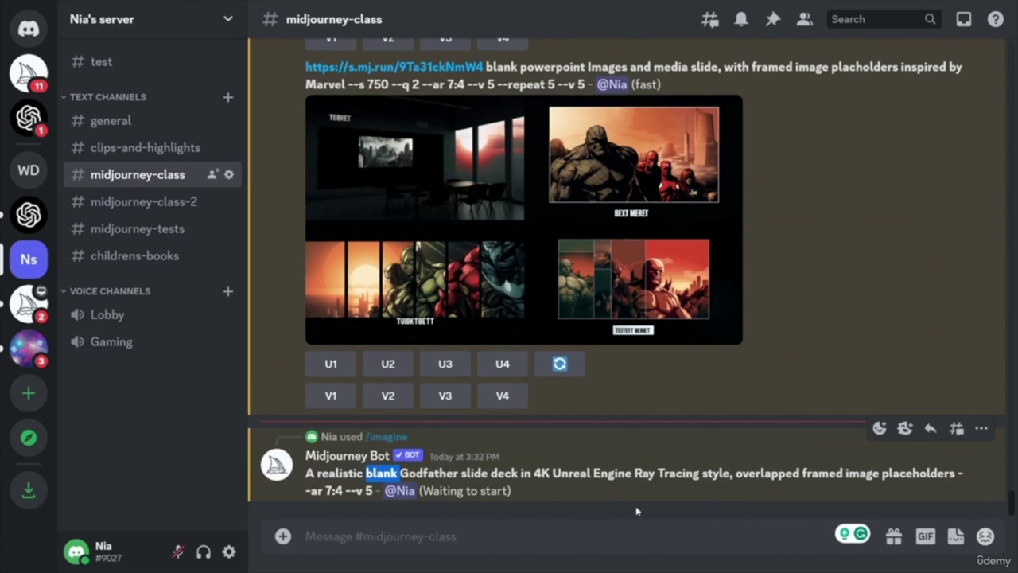
scroll(708, 455, "up", 3)
scroll(708, 455, "down", 3)
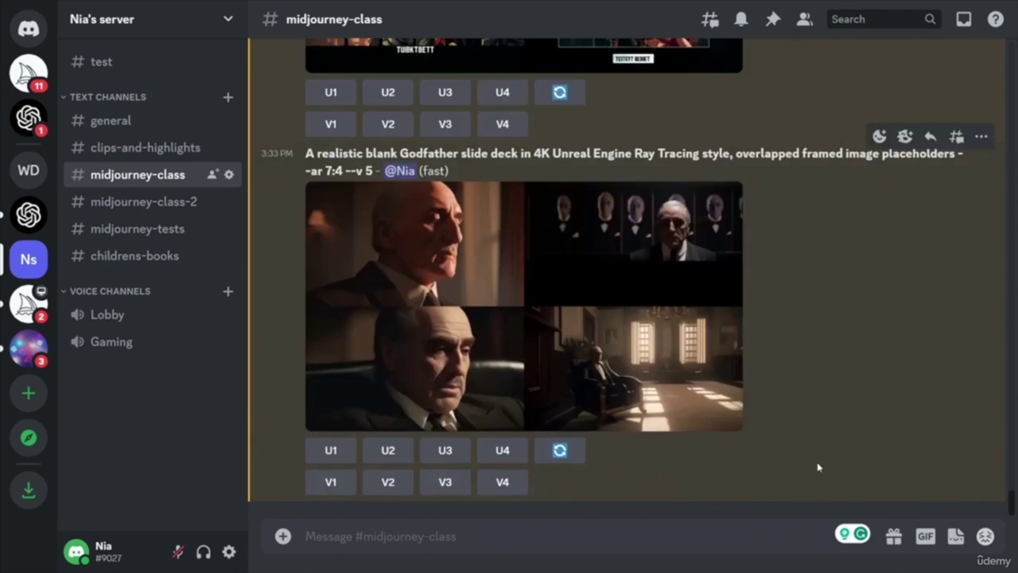
scroll(821, 464, "up", 1)
scroll(821, 464, "up", 2)
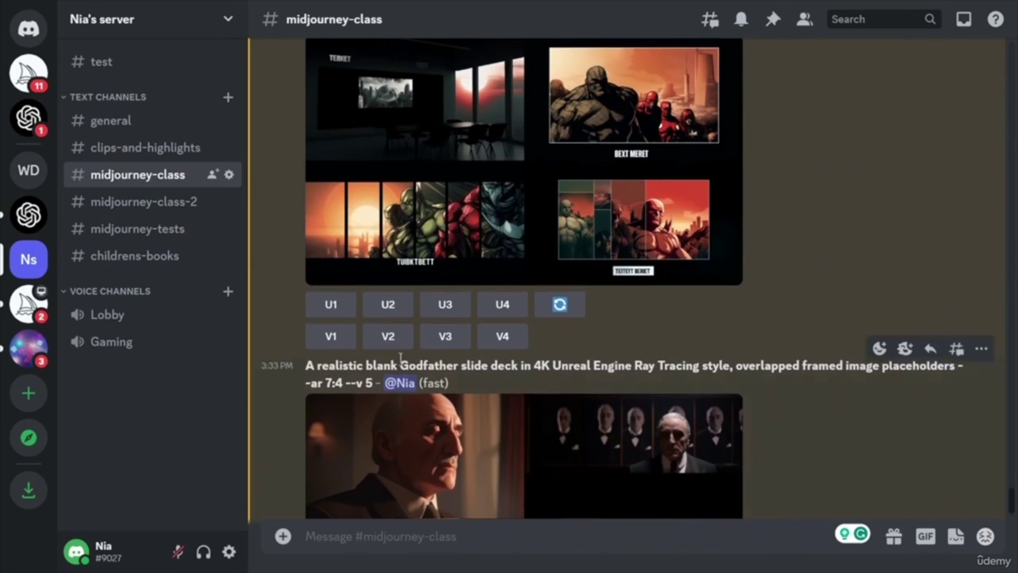
left_click_drag(400, 365, 521, 373)
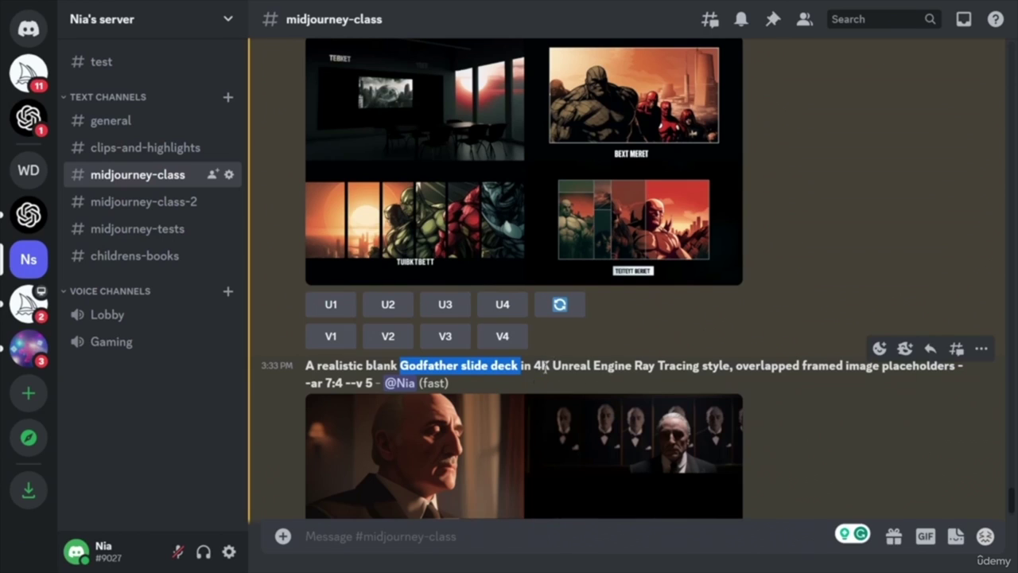
left_click_drag(533, 365, 551, 366)
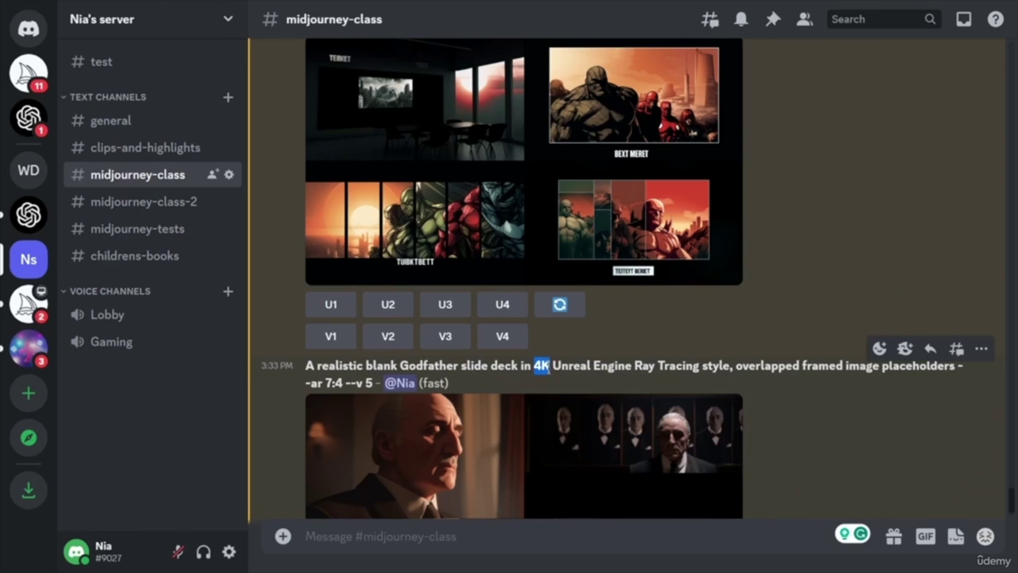
left_click_drag(554, 365, 700, 366)
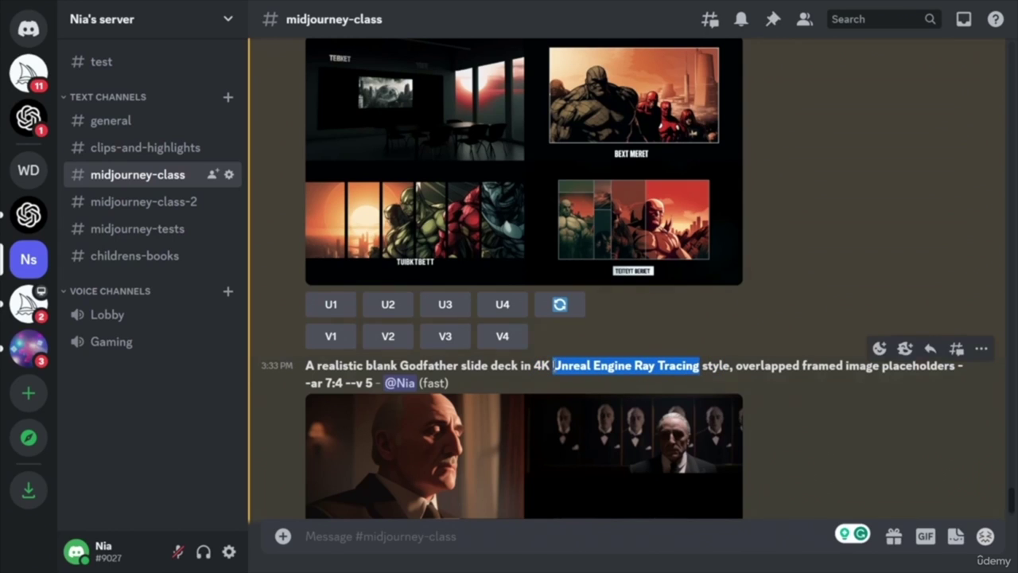
left_click_drag(553, 365, 697, 371)
scroll(848, 429, "down", 3)
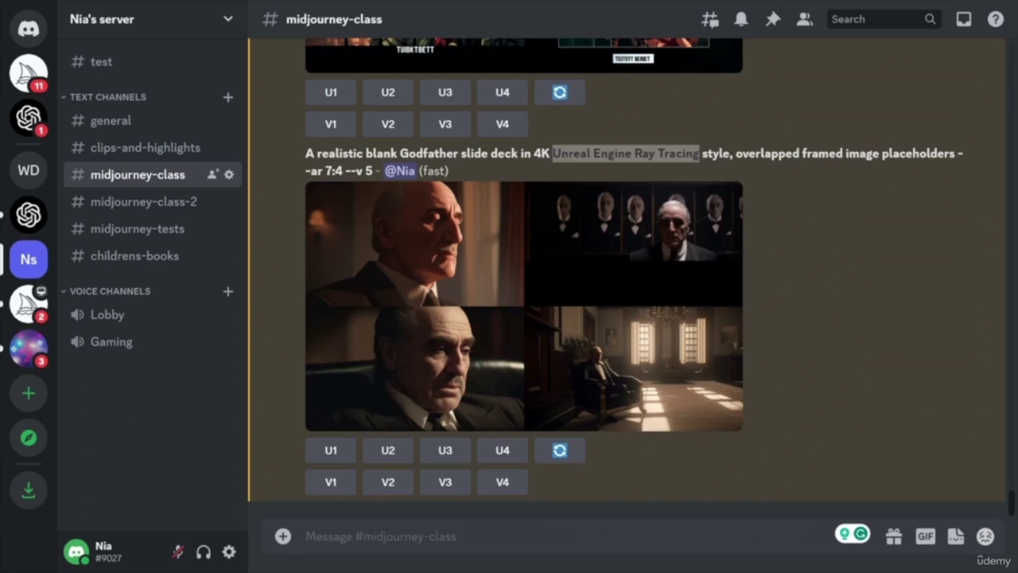
- Start a Midjourney /imagine command with the pasted blank 4K title-slide prompt
left_click(365, 536)
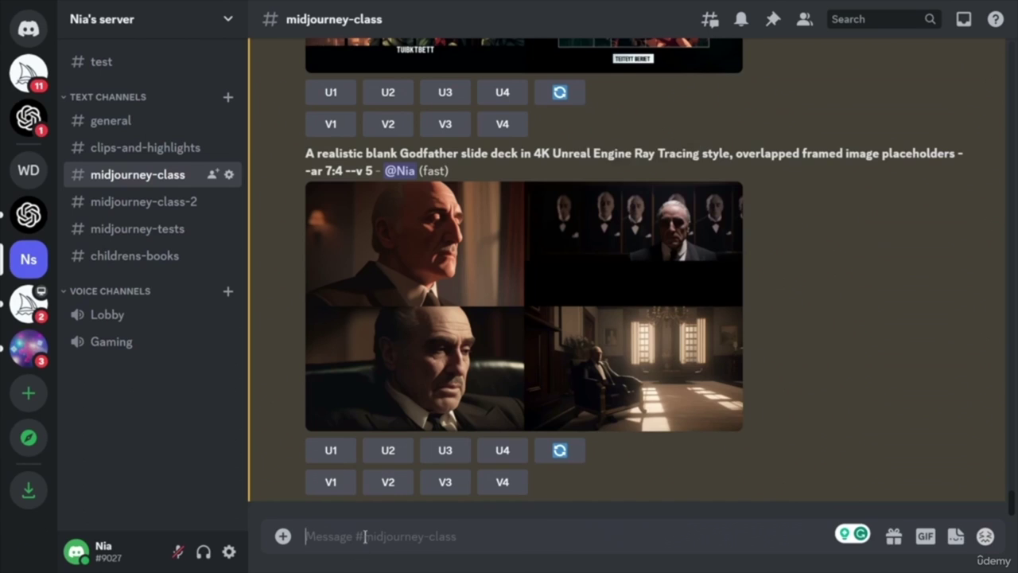
type("/")
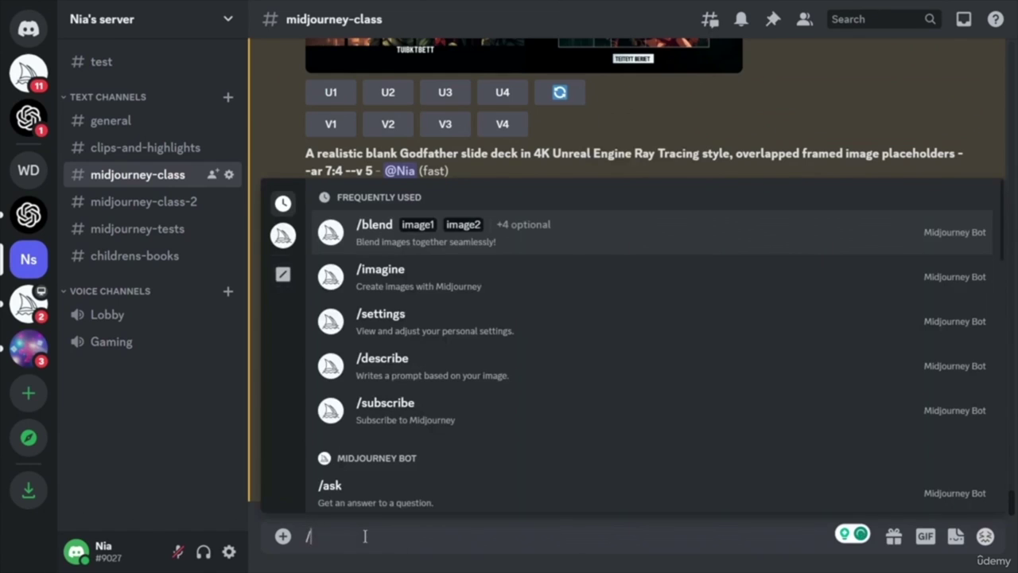
key("Down")
key("Return")
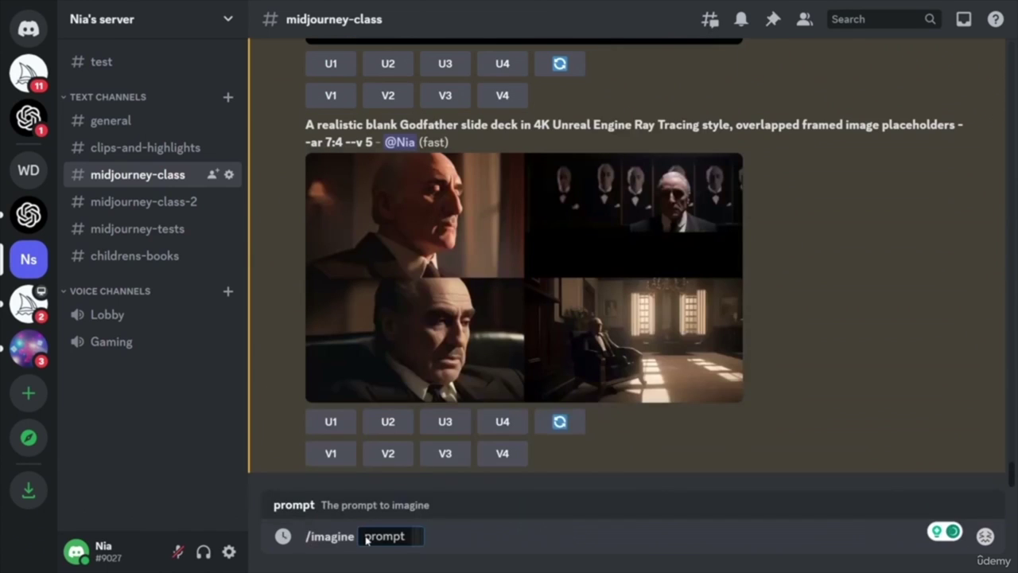
type("A realistic blank title slide in 4K Unreal Engine Ray Tracing style, inspired by the iconic theme of Retro Futurism with a prominent space for title text --ar 7:4")
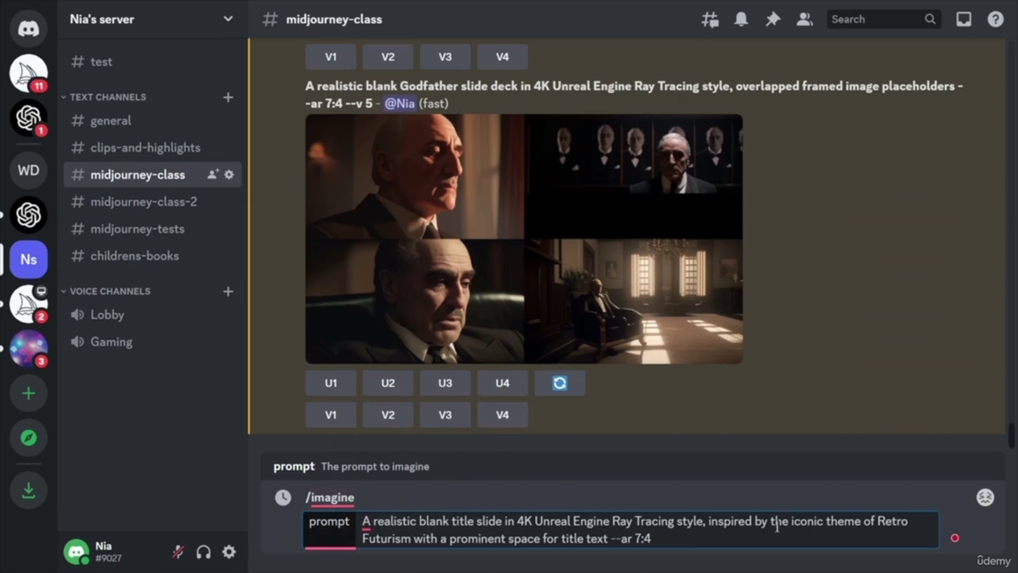
- Replace the Retro Futurism theme with 'The Godfather' and submit the --ar 7:4 prompt
left_click_drag(769, 521, 609, 539)
key("BackSpace")
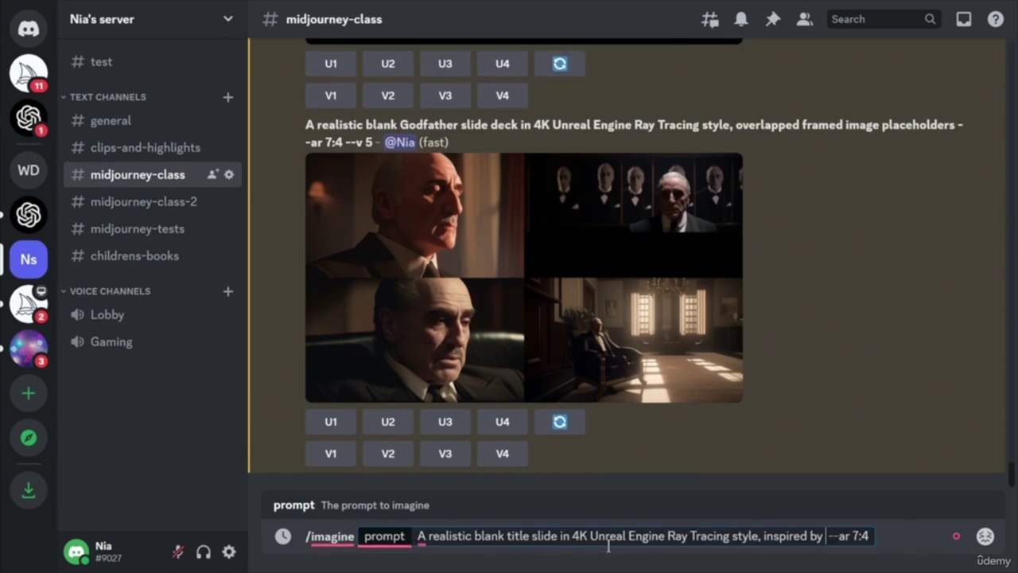
type("The Godf")
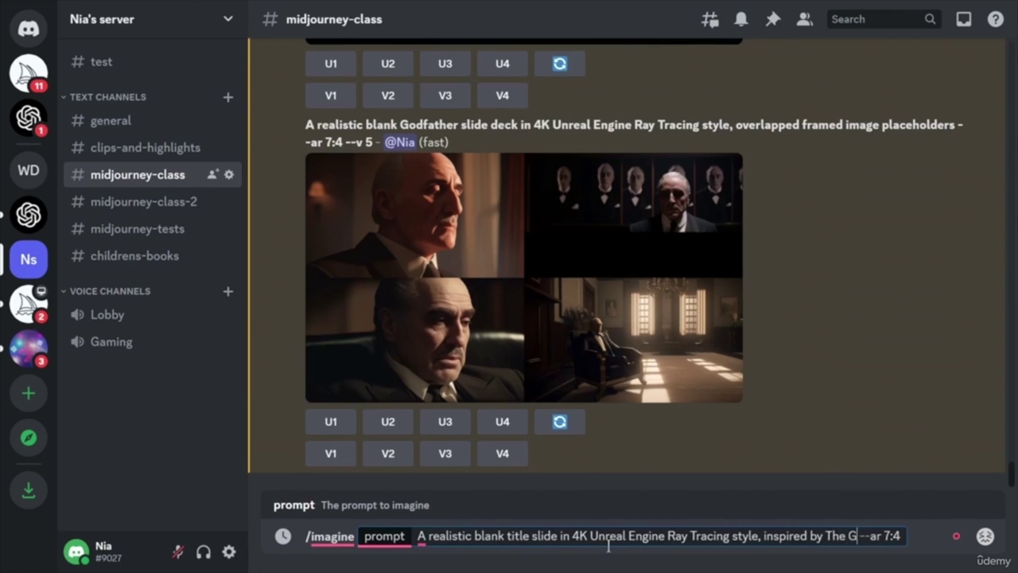
type("ather")
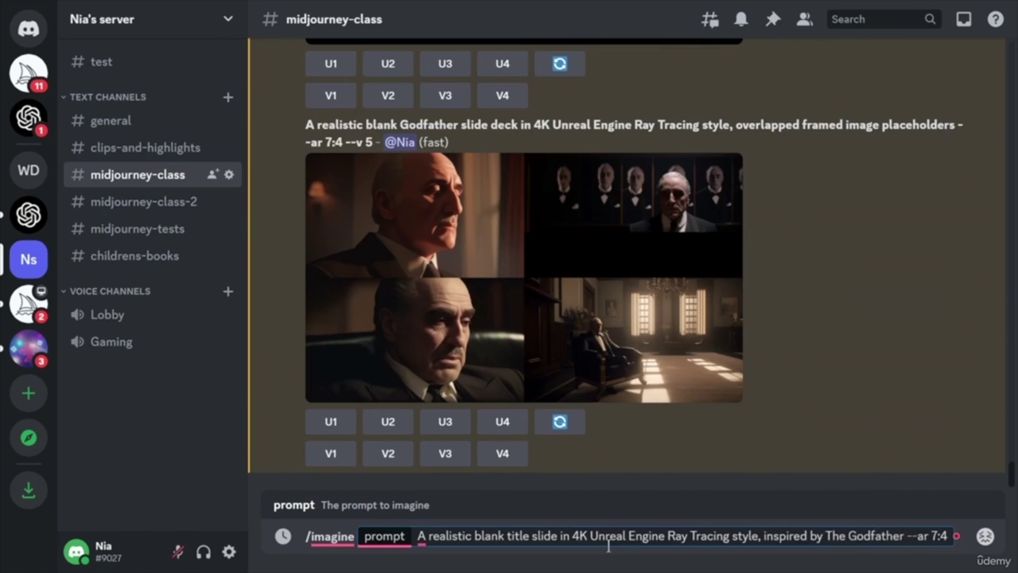
key("Return")
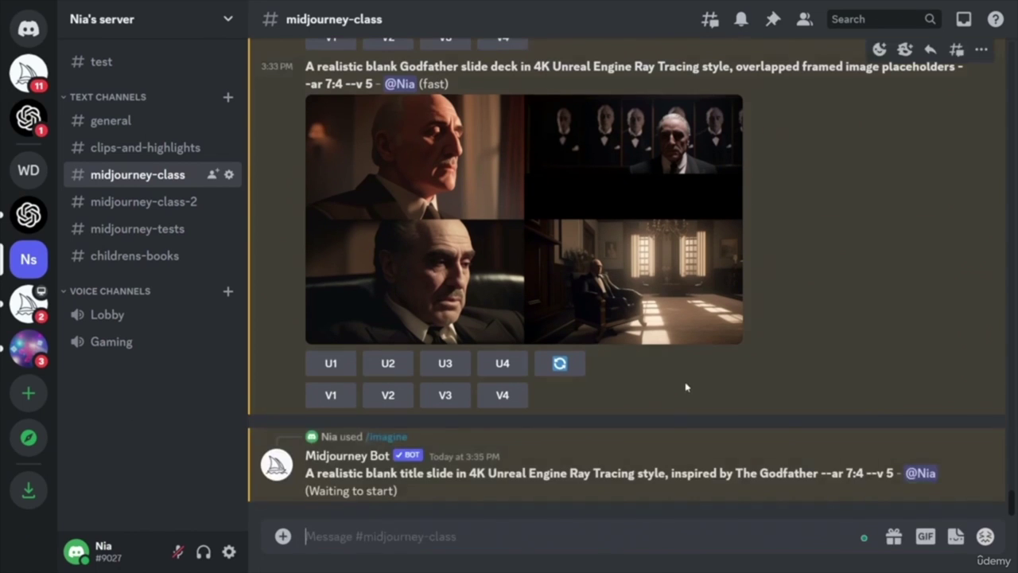
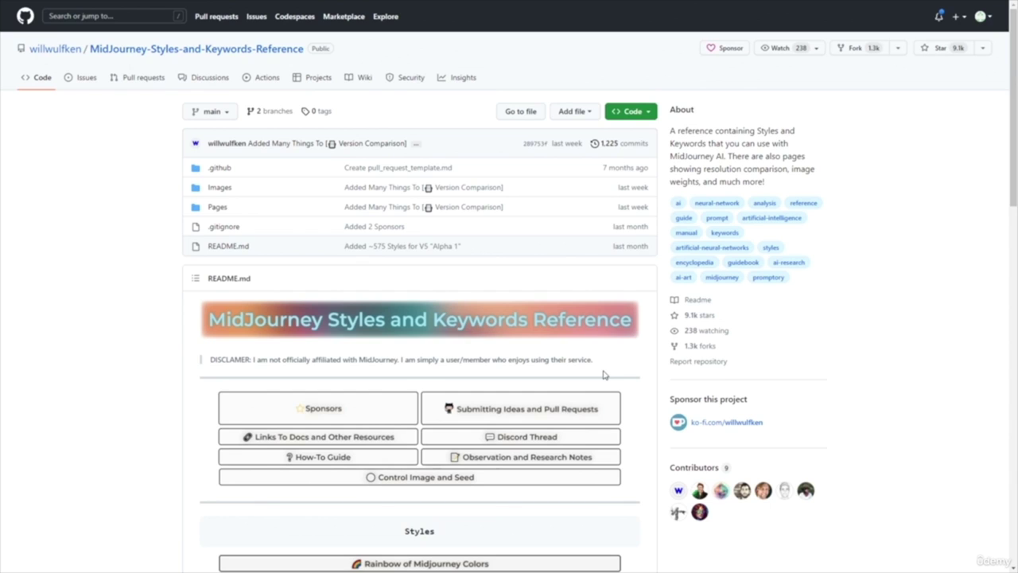
- Open the Prompt Formatting comparison page from the Comparison Pages list
scroll(603, 375, "down", 3)
scroll(632, 361, "up", 3)
scroll(521, 415, "down", 3)
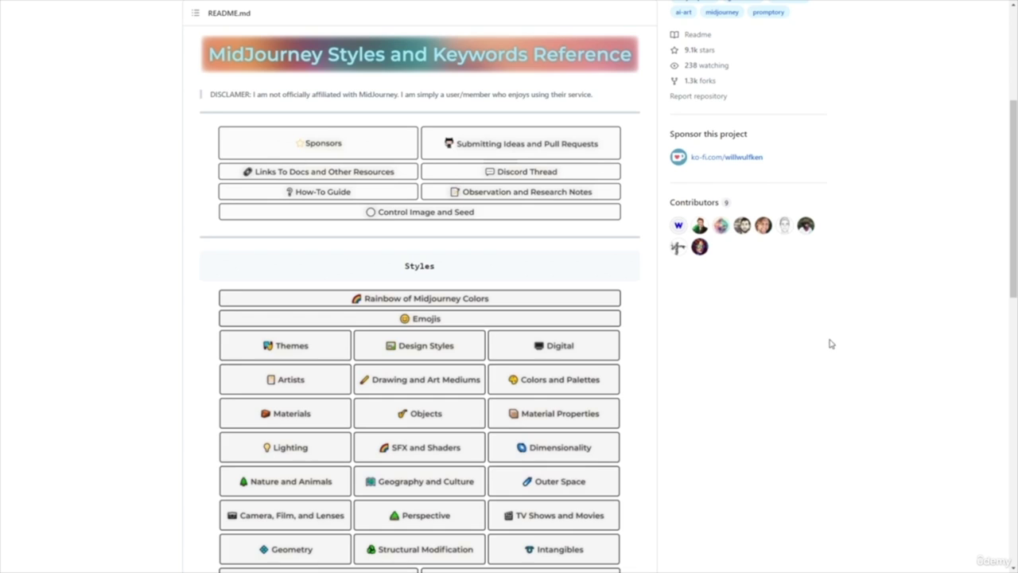
scroll(500, 318, "down", 7)
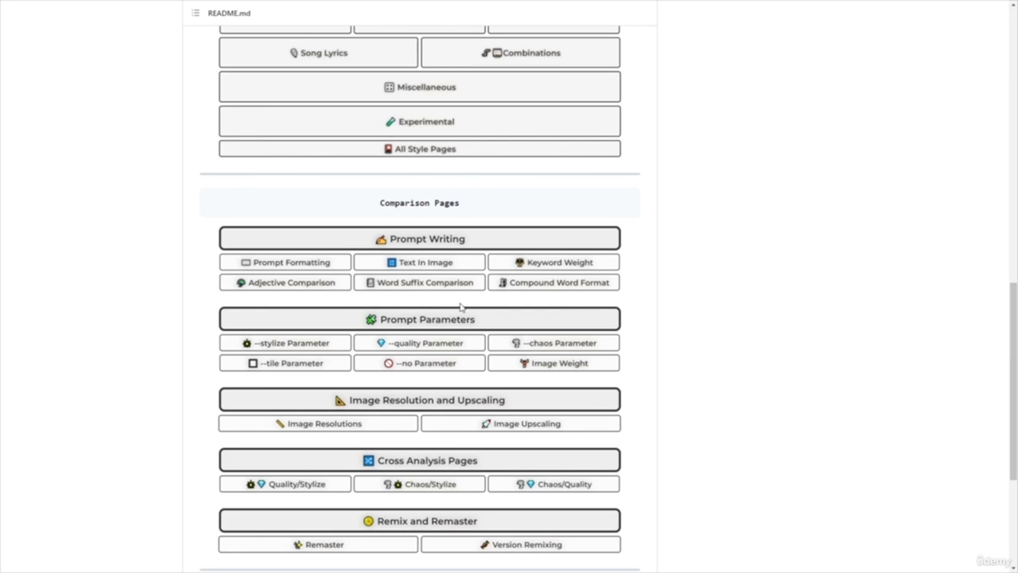
left_click(293, 263)
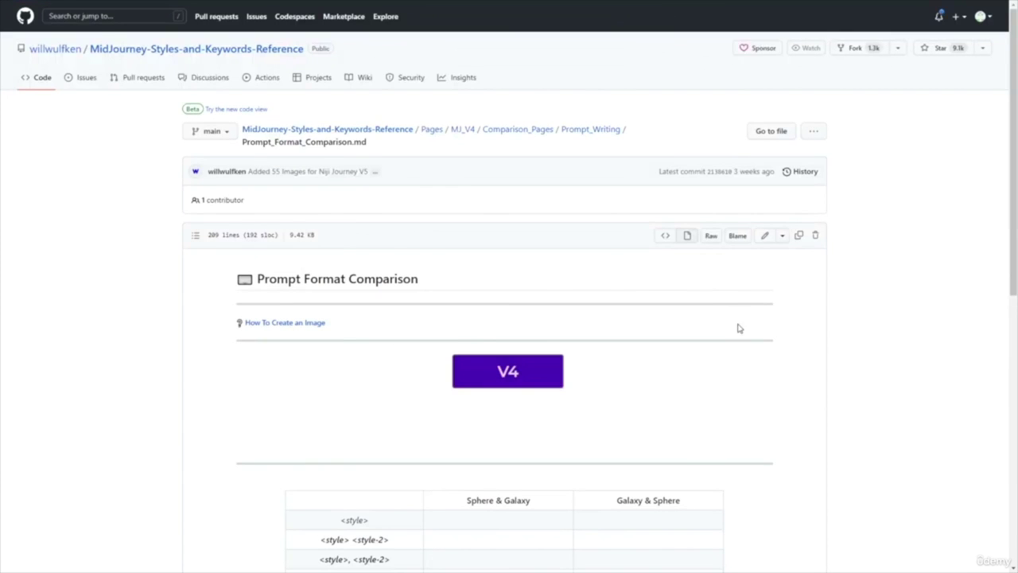
- Scroll through the Sphere and Galaxy image grids for each prompt separator format
scroll(834, 355, "down", 7)
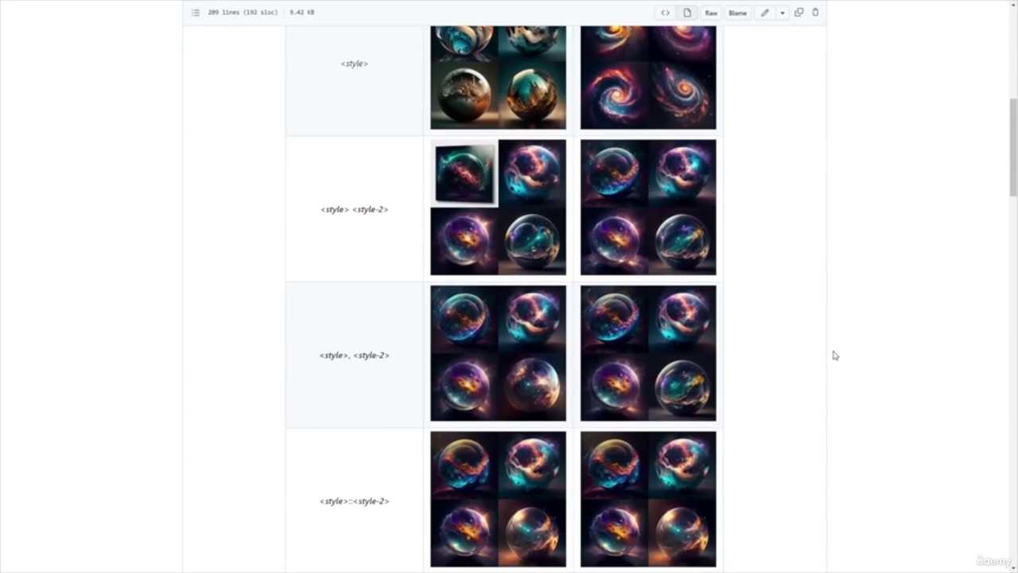
scroll(771, 363, "down", 8)
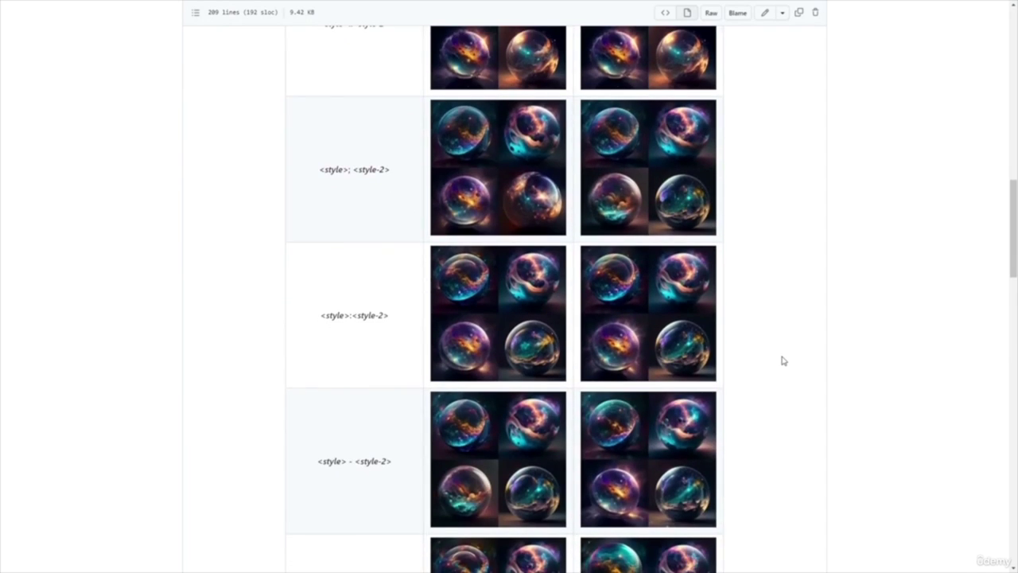
scroll(783, 360, "down", 3)
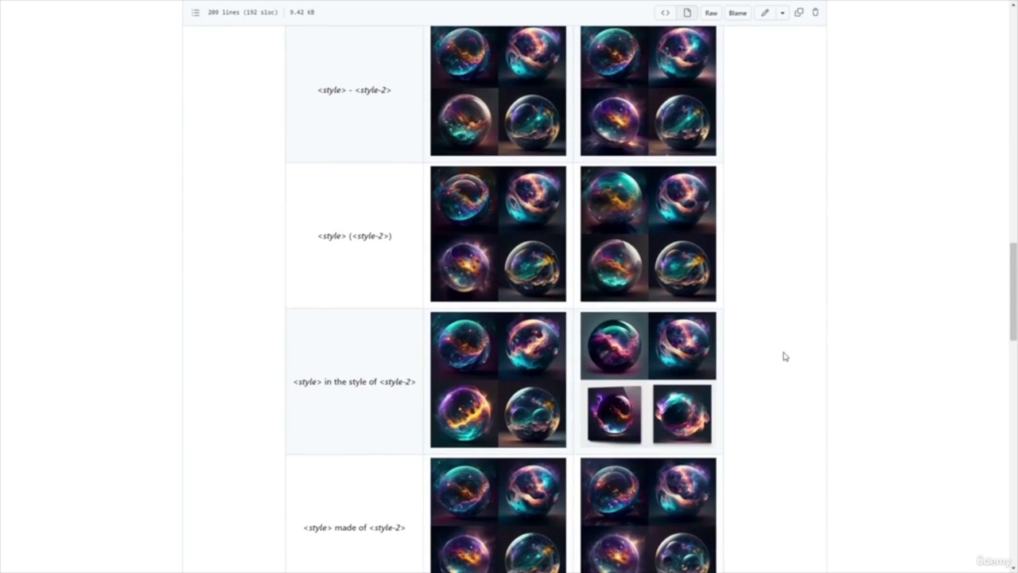
scroll(782, 355, "down", 4)
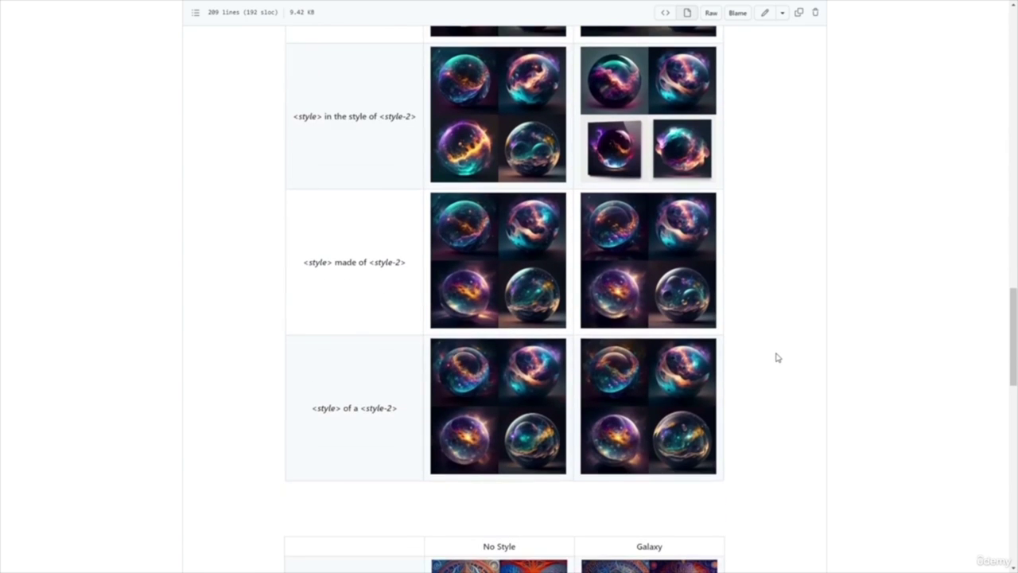
scroll(776, 356, "up", 12)
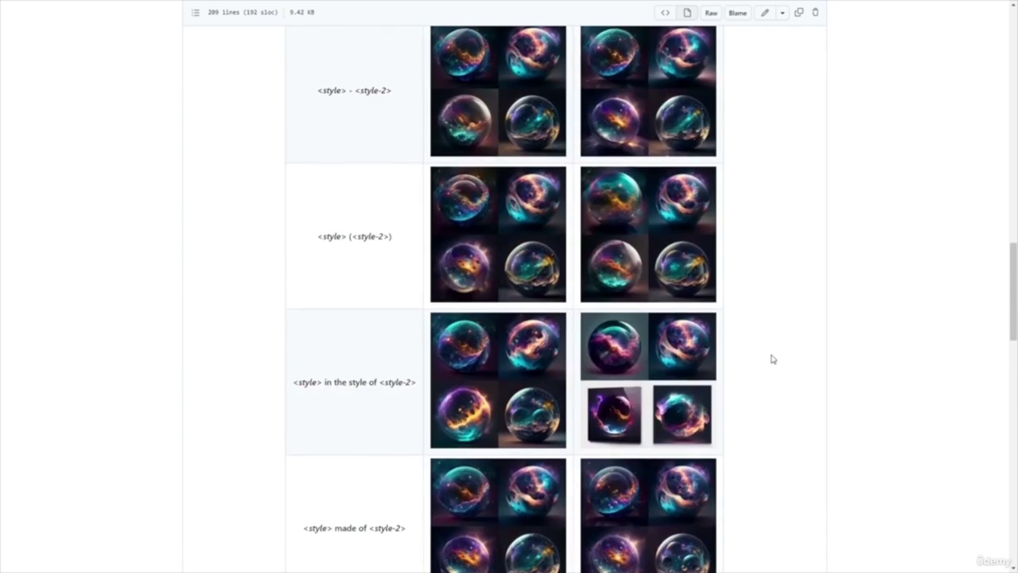
scroll(774, 359, "up", 2)
scroll(774, 359, "down", 2)
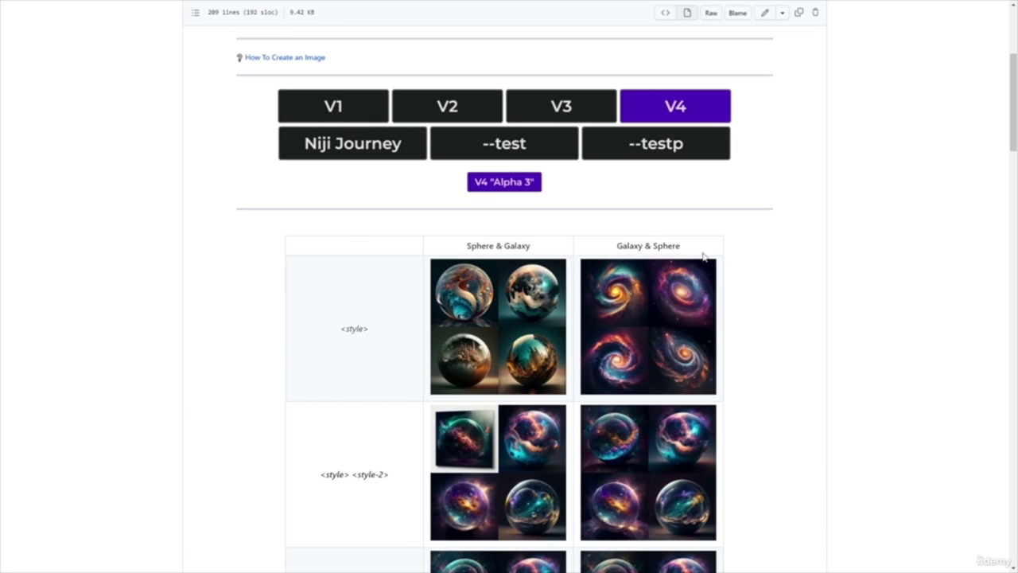
scroll(790, 305, "down", 1)
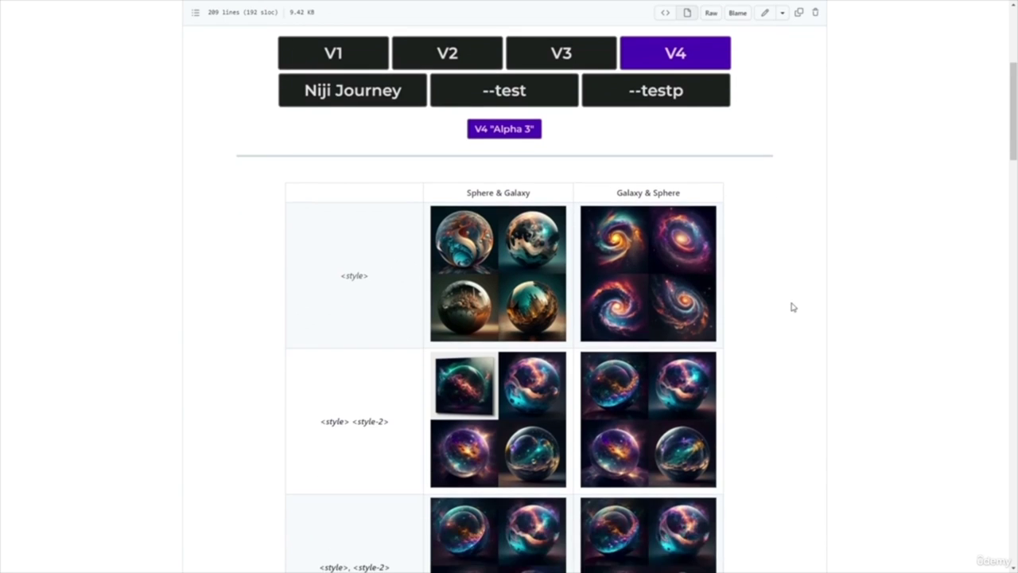
scroll(791, 306, "down", 2)
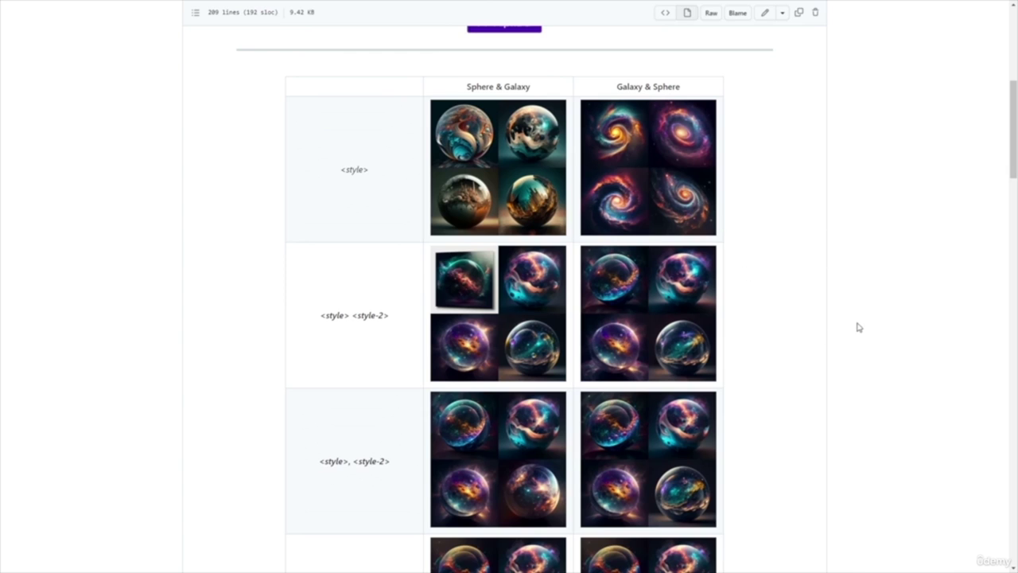
scroll(791, 328, "down", 5)
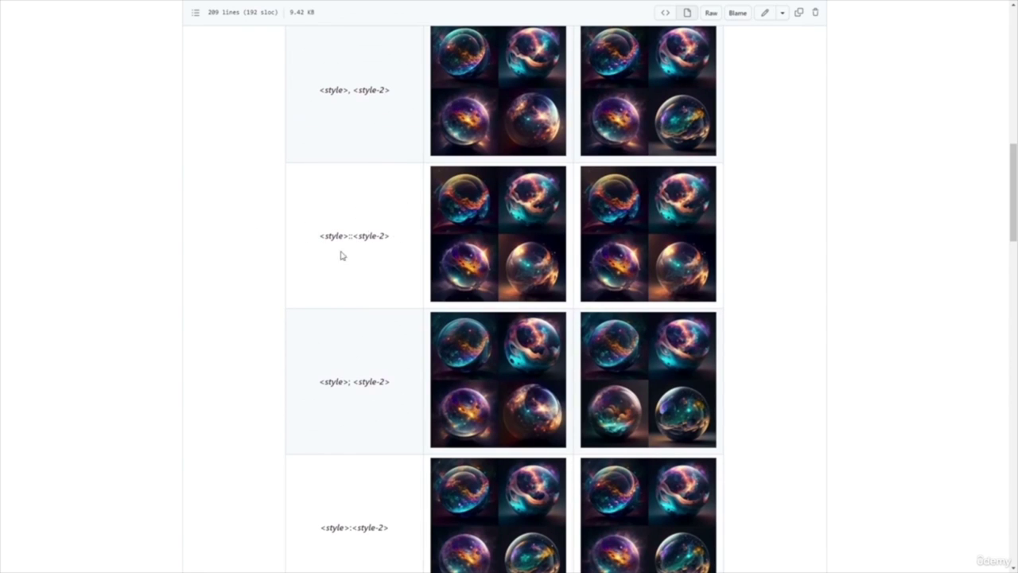
scroll(391, 252, "up", 3)
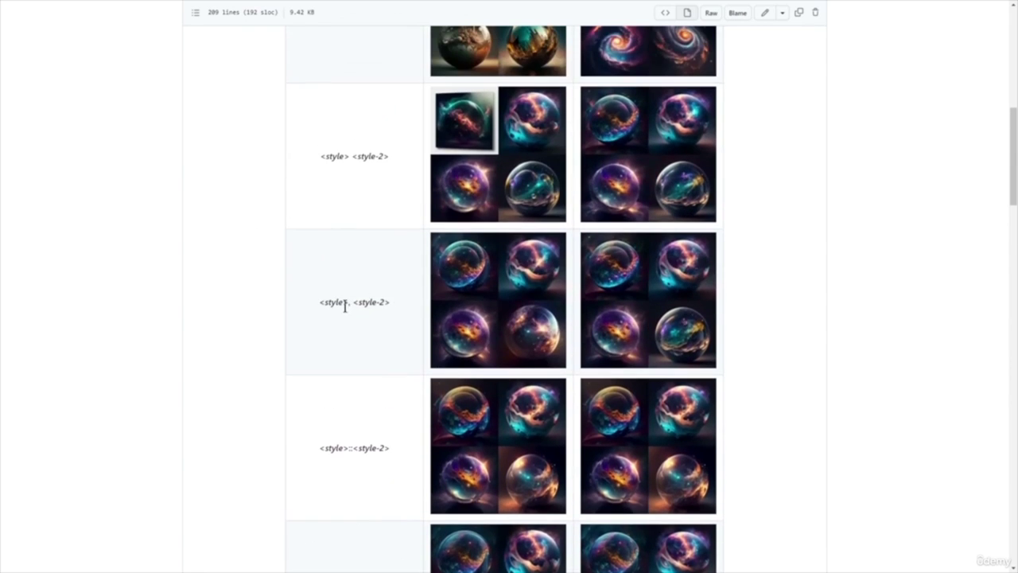
scroll(413, 263, "up", 2)
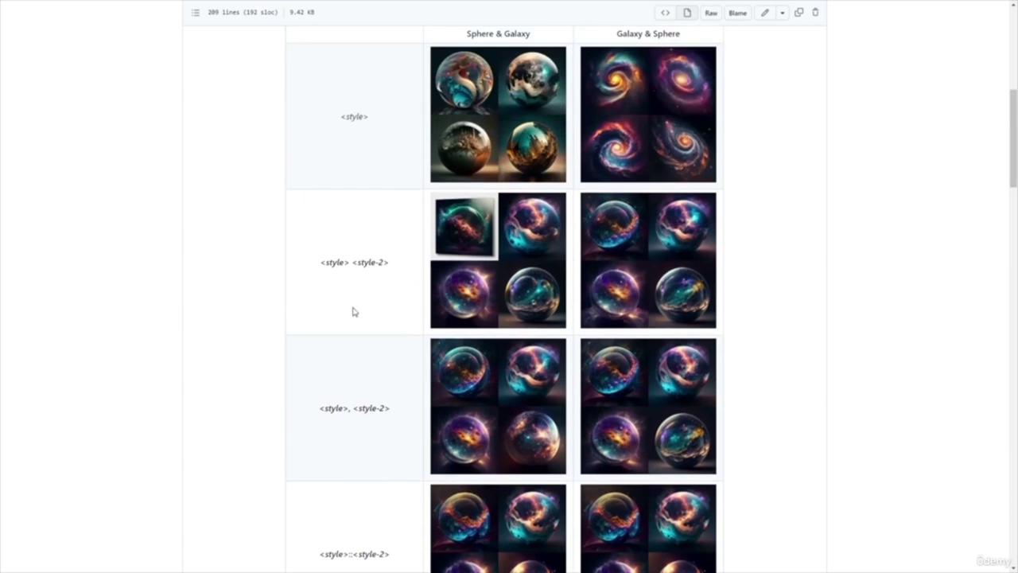
scroll(684, 339, "down", 6)
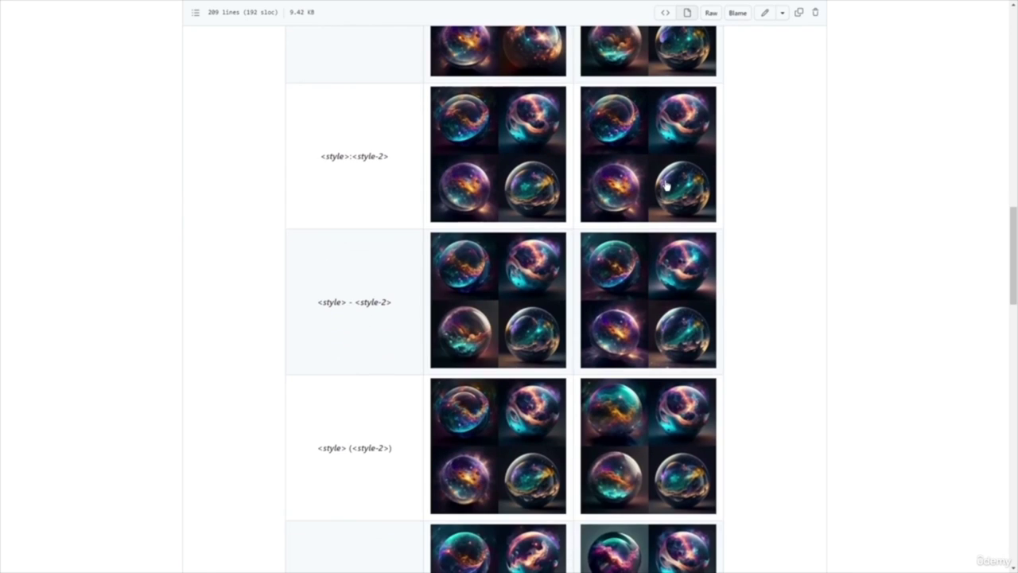
scroll(667, 187, "up", 1)
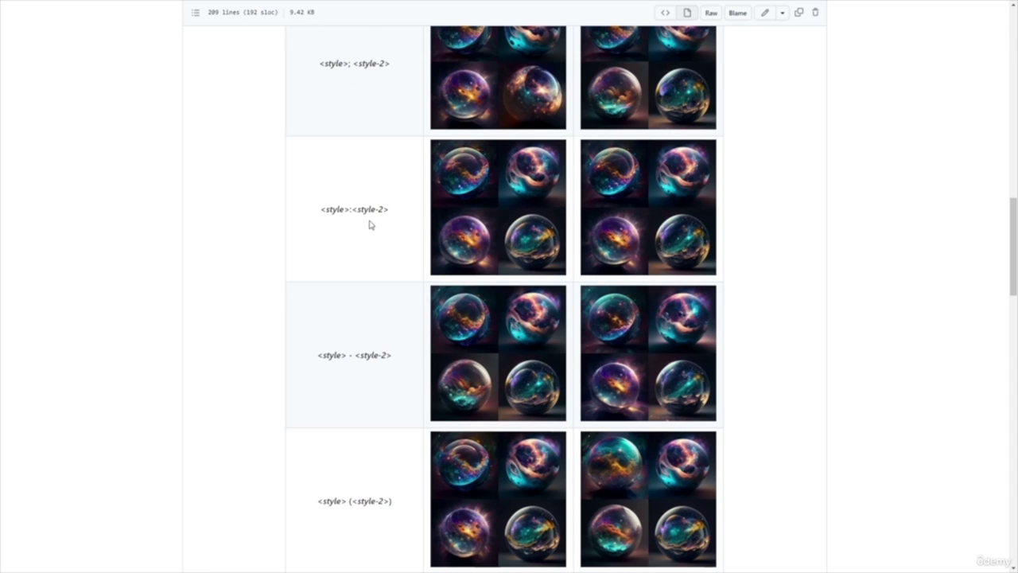
scroll(379, 270, "down", 3)
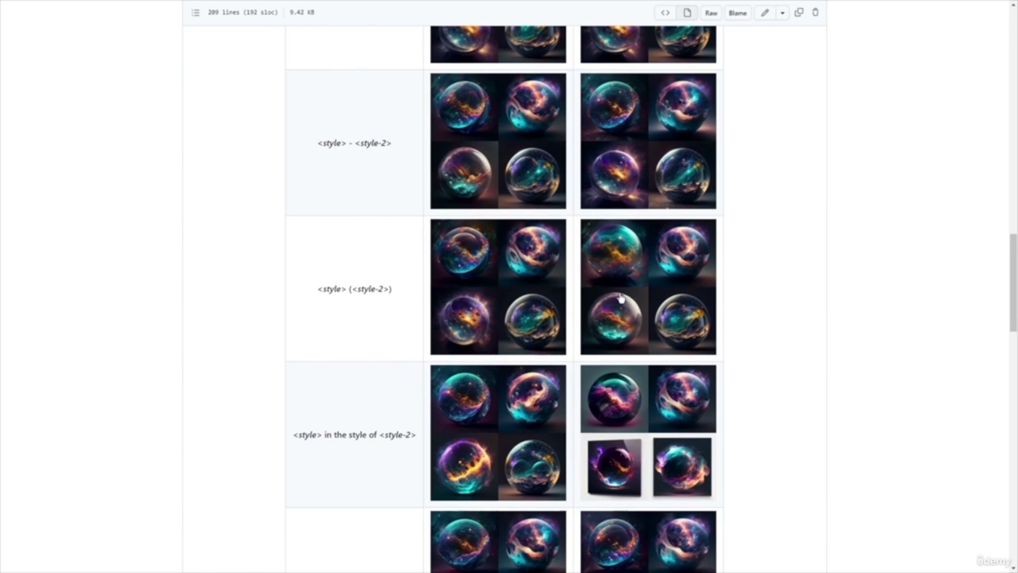
scroll(618, 336, "down", 2)
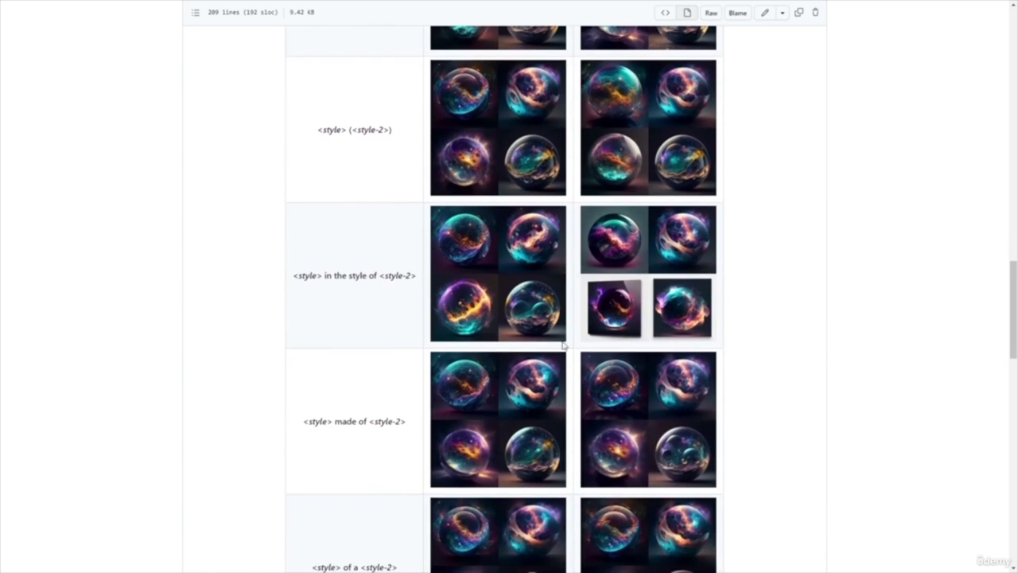
- Highlight 'in the style of' in the row label, then scroll down to the Alex Grey portrait grids
left_click_drag(325, 276, 379, 279)
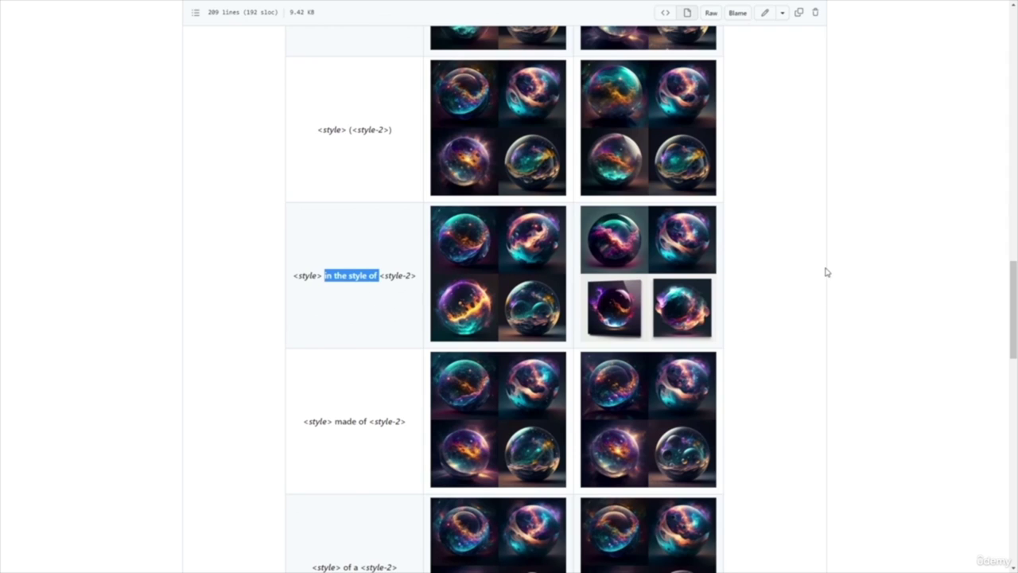
scroll(786, 238, "down", 2)
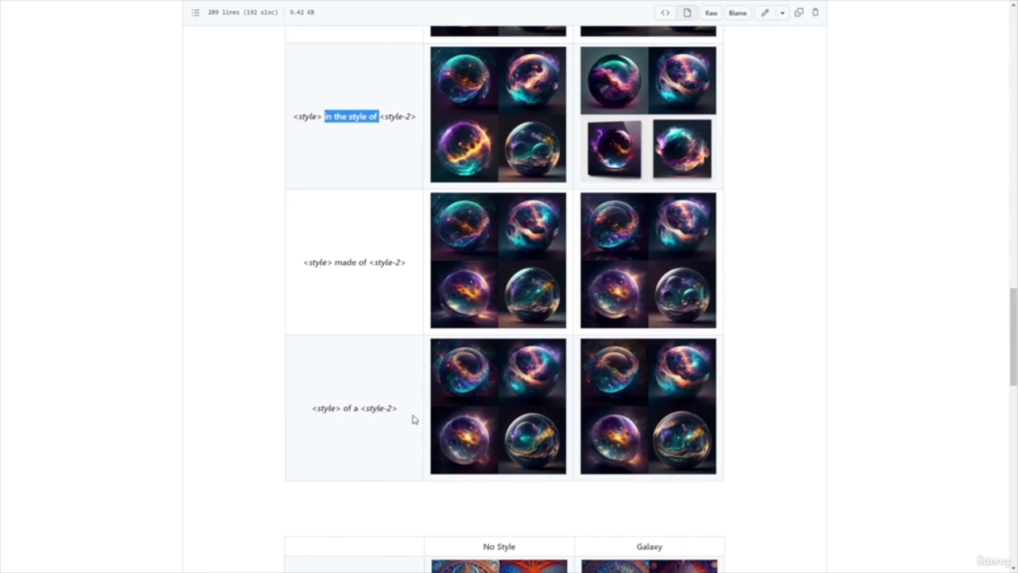
scroll(750, 262, "down", 4)
scroll(769, 354, "down", 1)
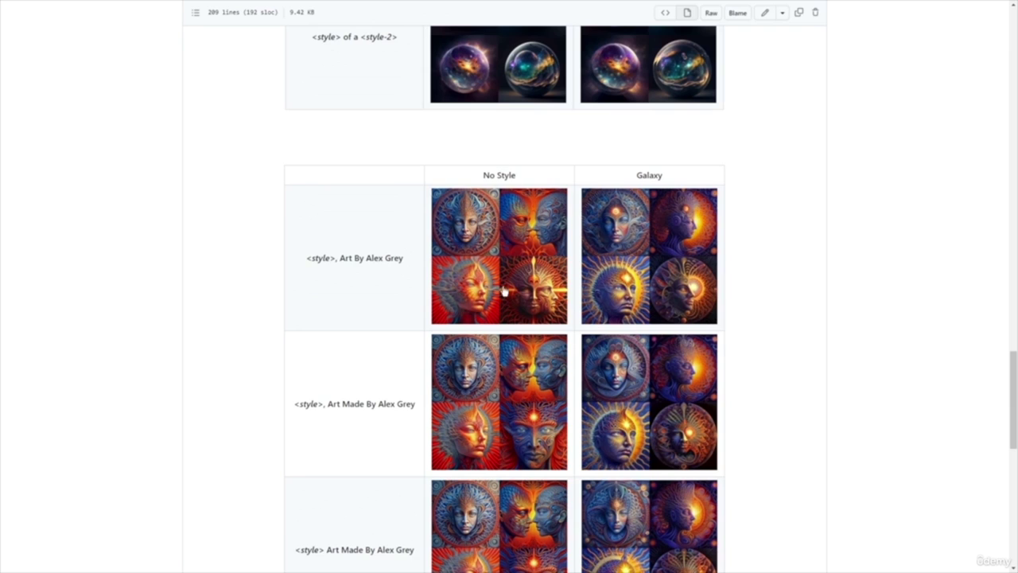
scroll(717, 336, "down", 3)
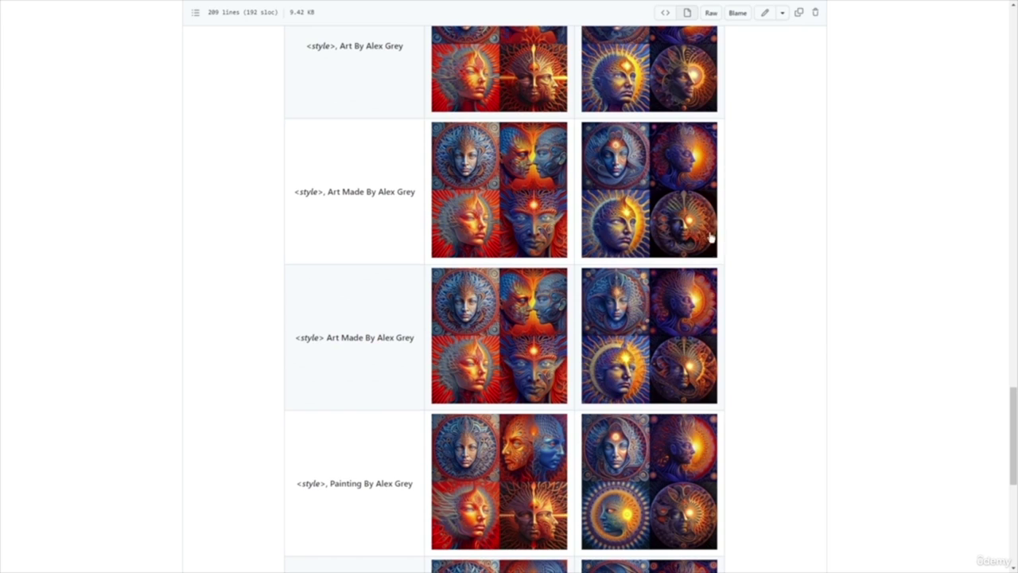
scroll(711, 207, "up", 3)
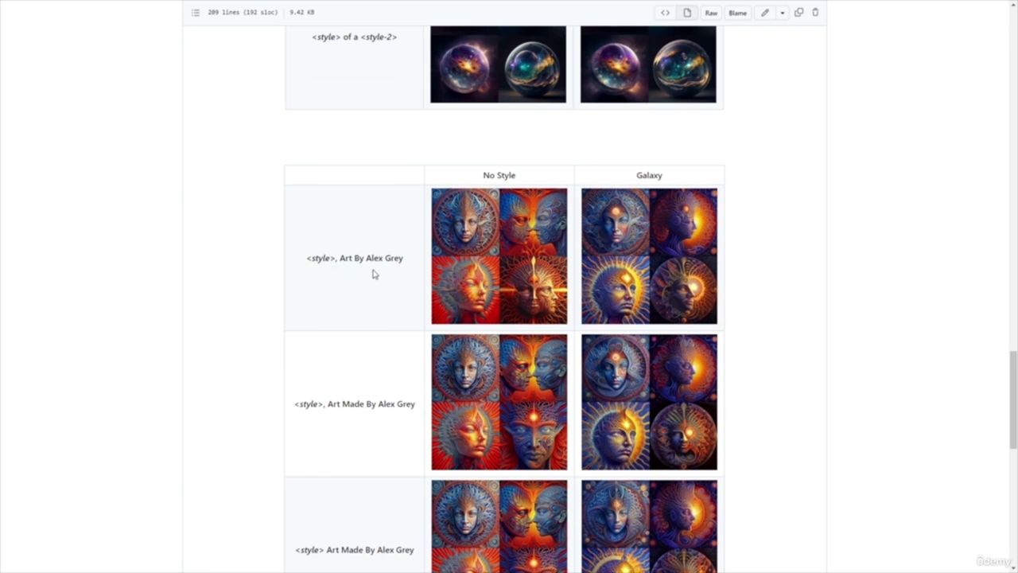
scroll(652, 347, "down", 4)
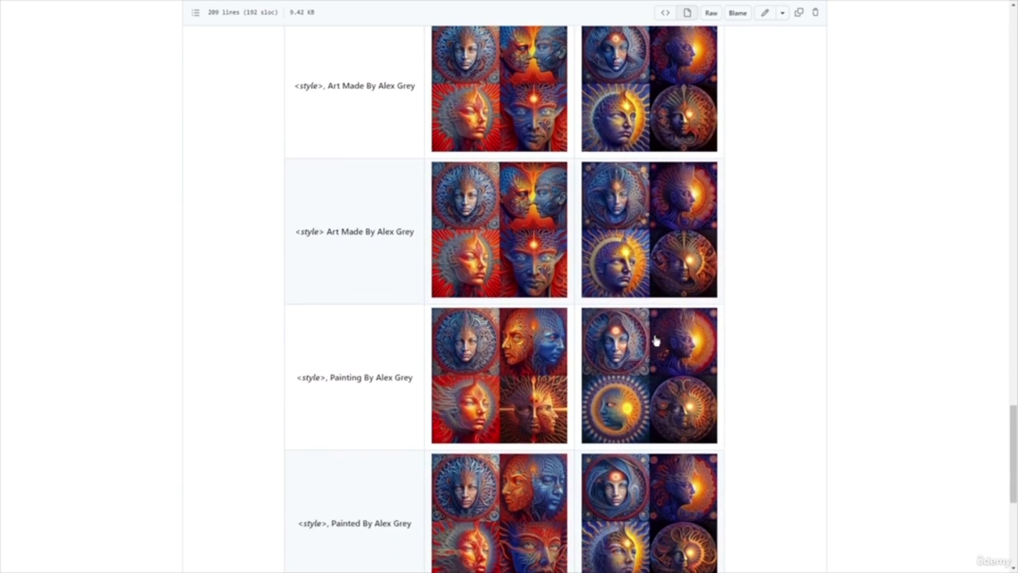
scroll(673, 286, "down", 1)
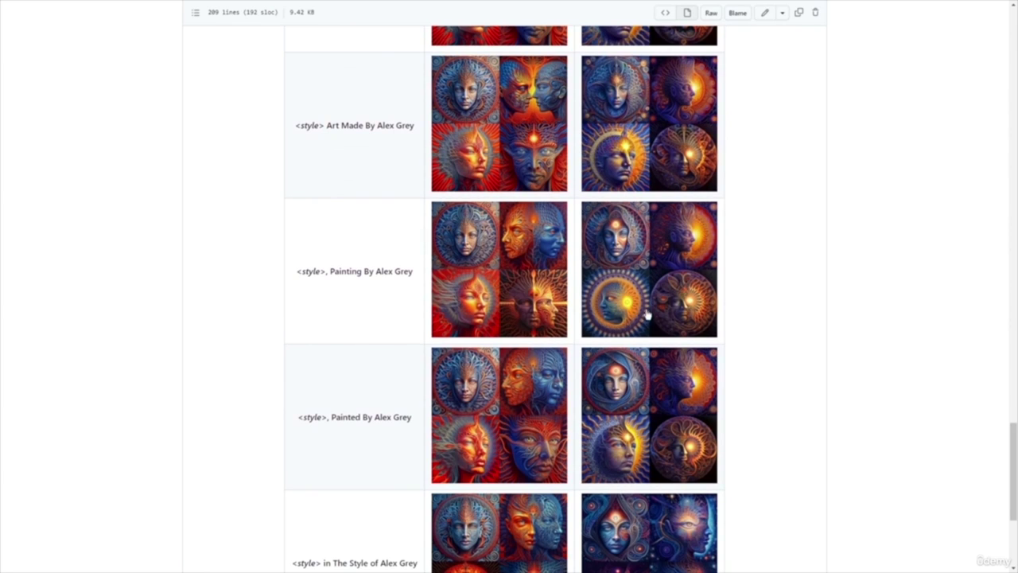
scroll(639, 318, "down", 2)
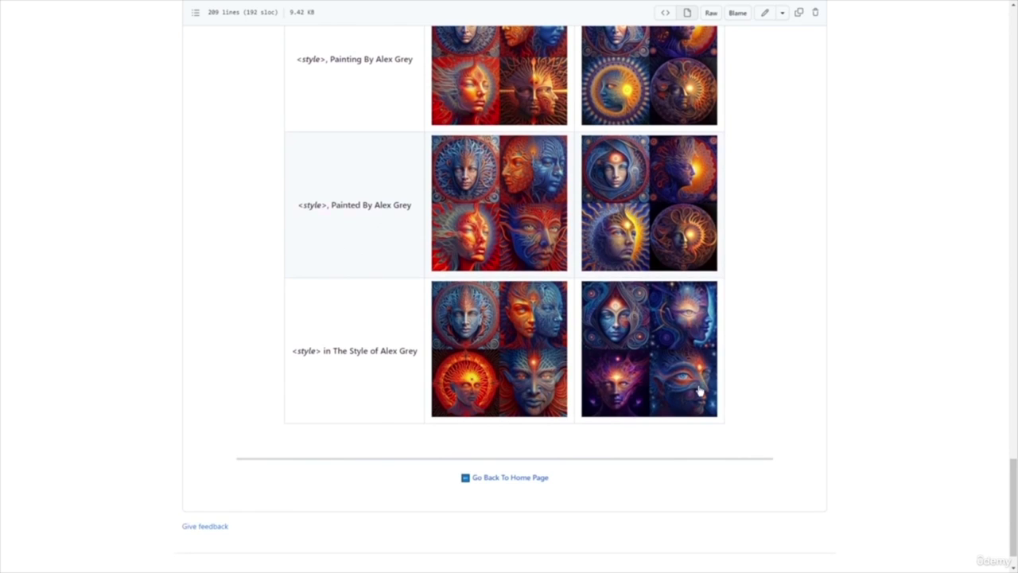
scroll(698, 391, "up", 1)
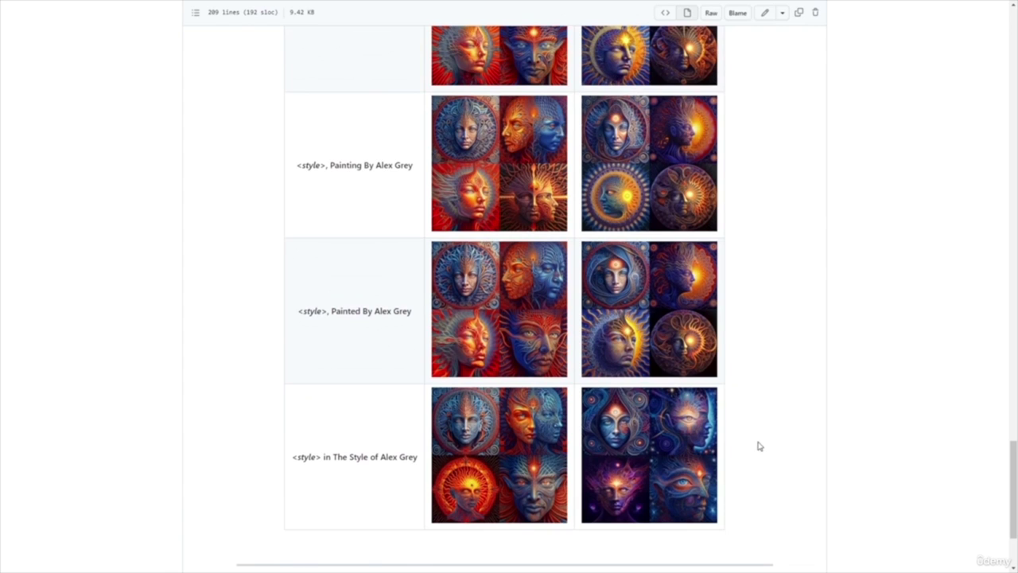
scroll(716, 422, "up", 1)
scroll(689, 157, "up", 2)
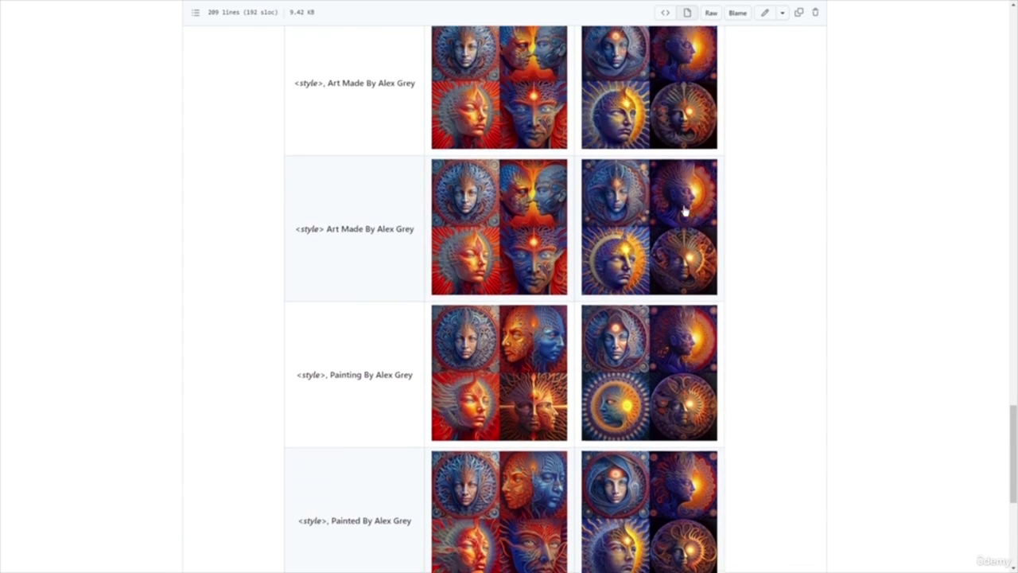
scroll(679, 243, "down", 4)
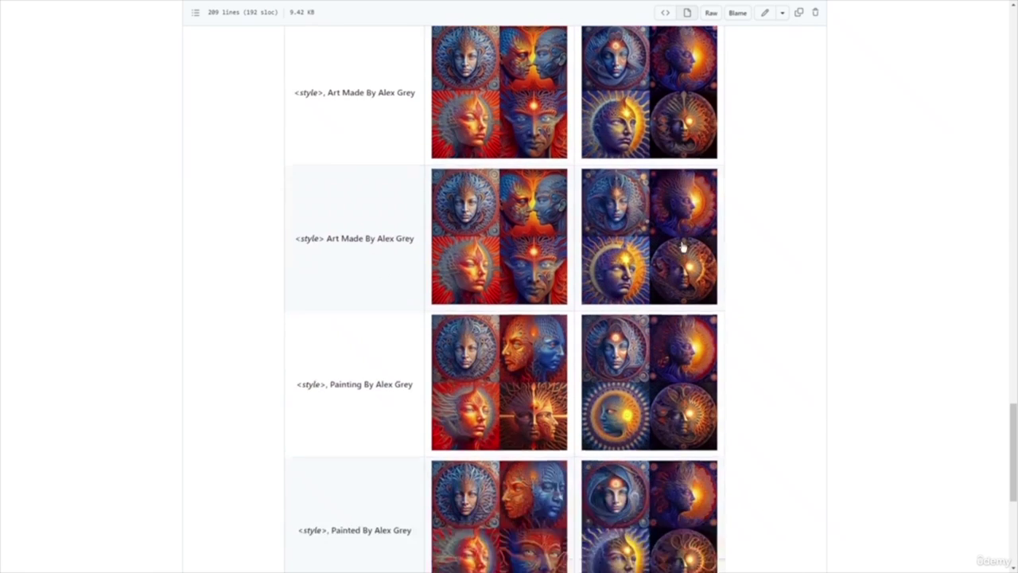
scroll(655, 445, "up", 2)
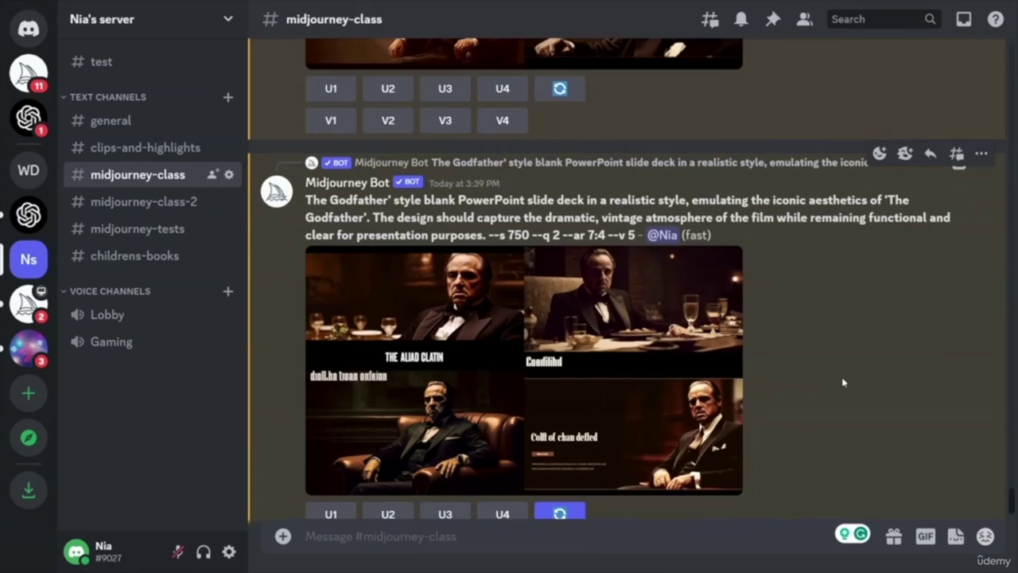
scroll(875, 364, "up", 4)
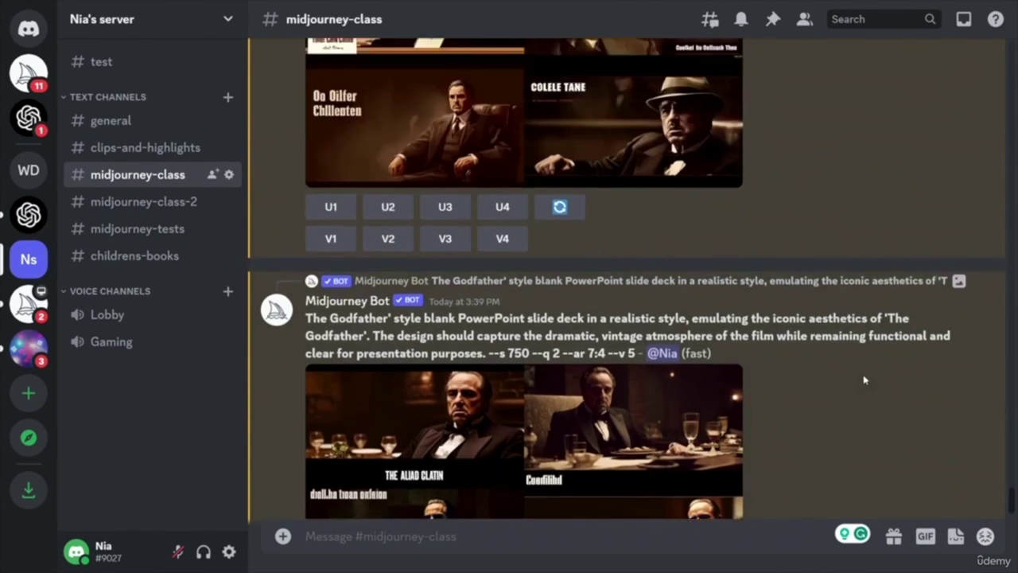
scroll(864, 380, "down", 4)
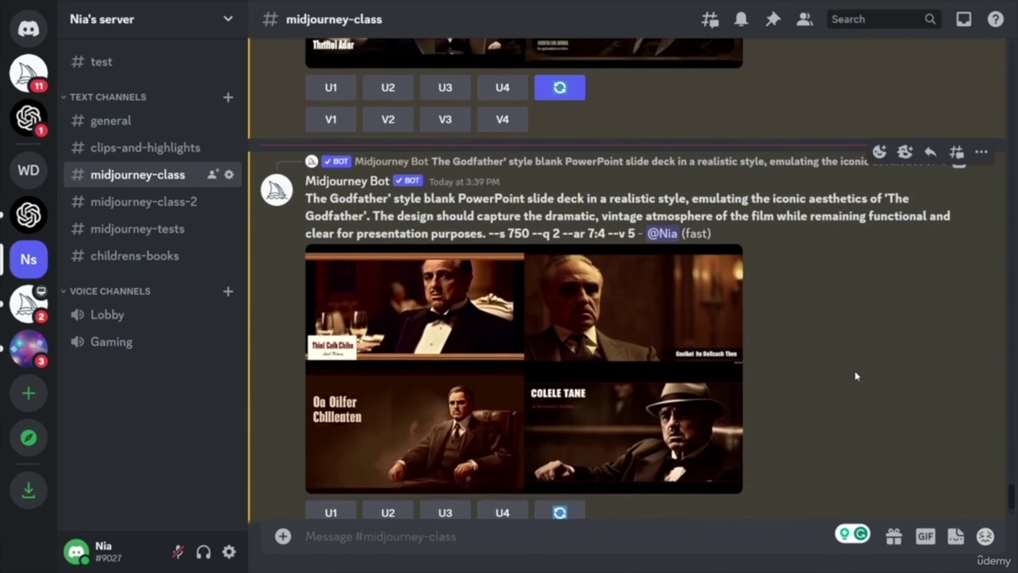
scroll(856, 376, "up", 4)
scroll(856, 378, "up", 3)
scroll(856, 382, "up", 4)
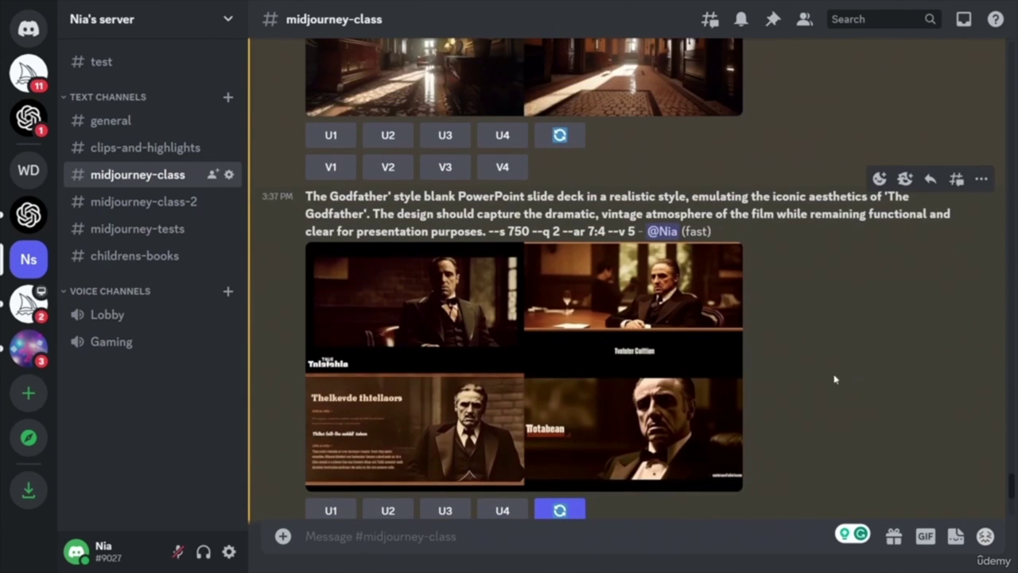
left_click_drag(307, 197, 387, 196)
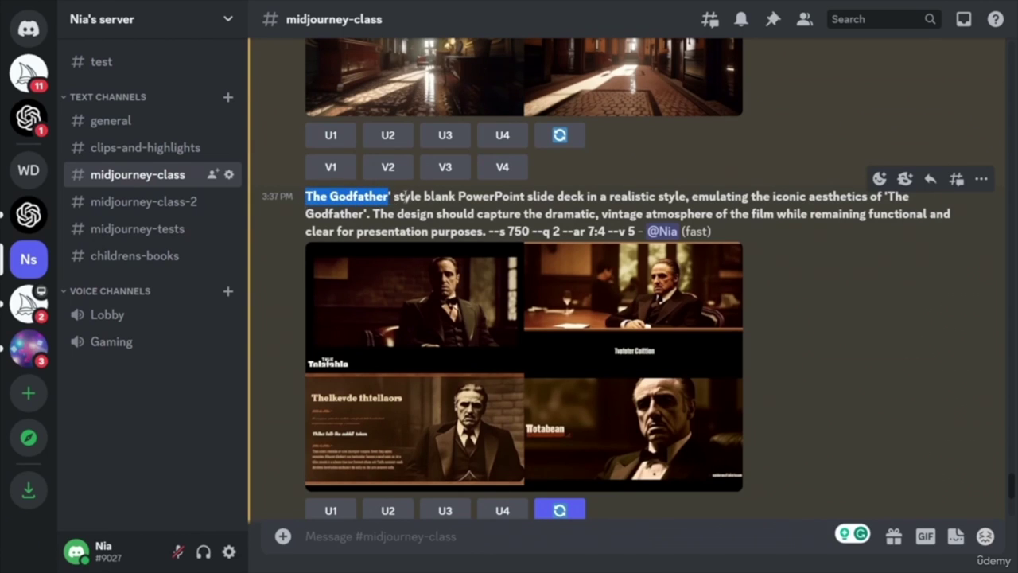
left_click_drag(391, 196, 422, 197)
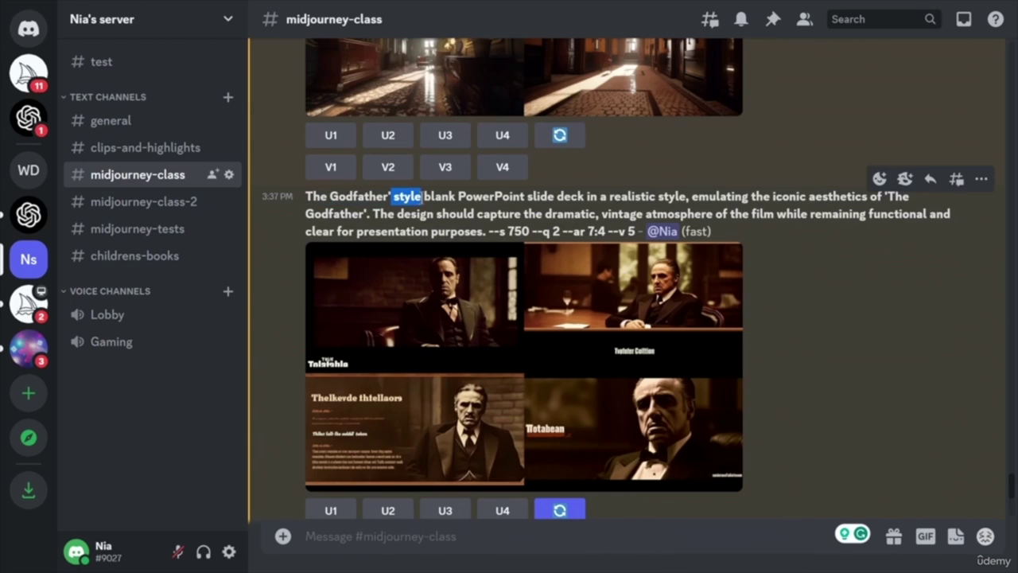
left_click(460, 202)
left_click_drag(425, 196, 628, 198)
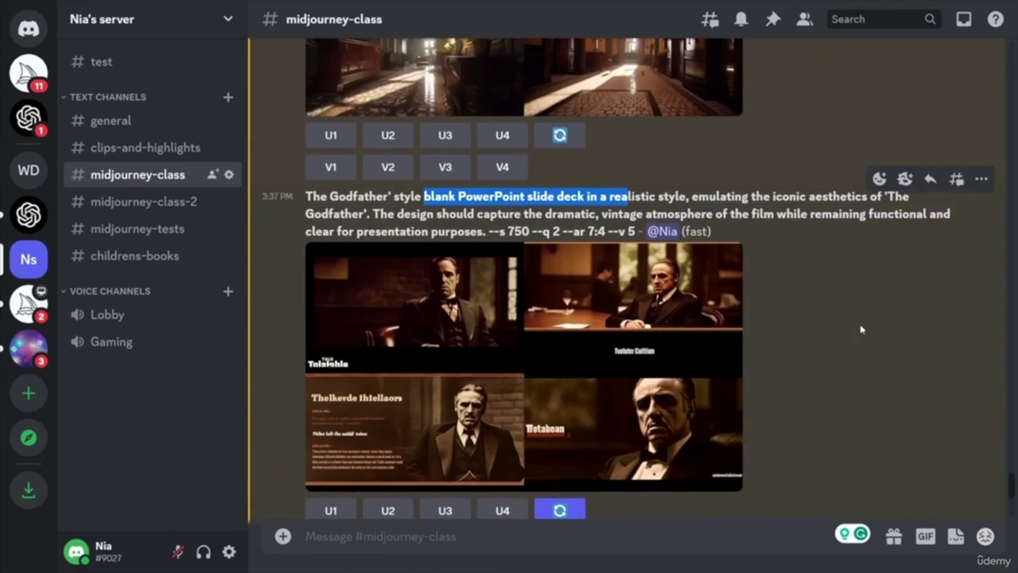
left_click_drag(694, 195, 890, 317)
left_click(378, 210)
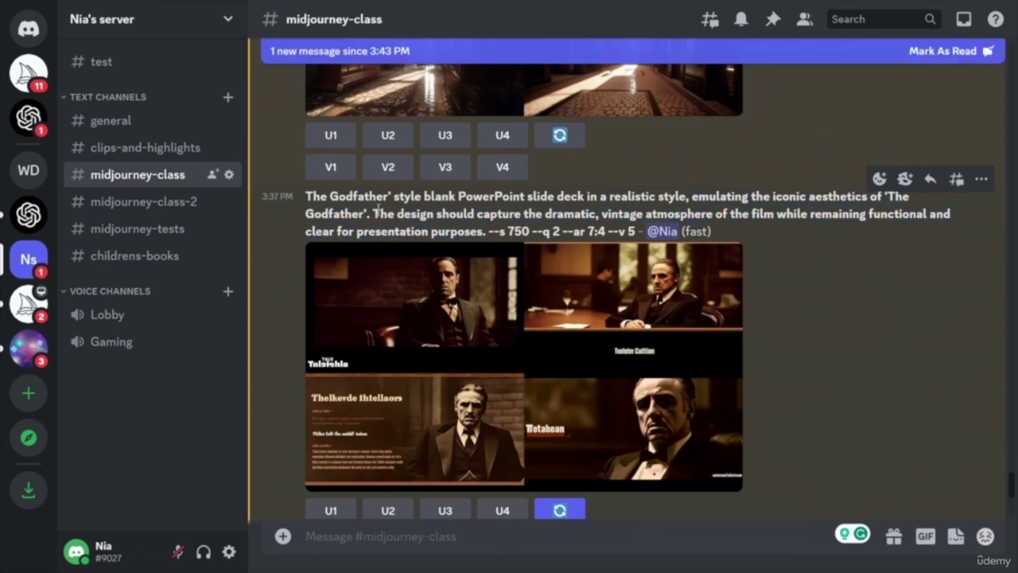
left_click_drag(374, 211, 958, 220)
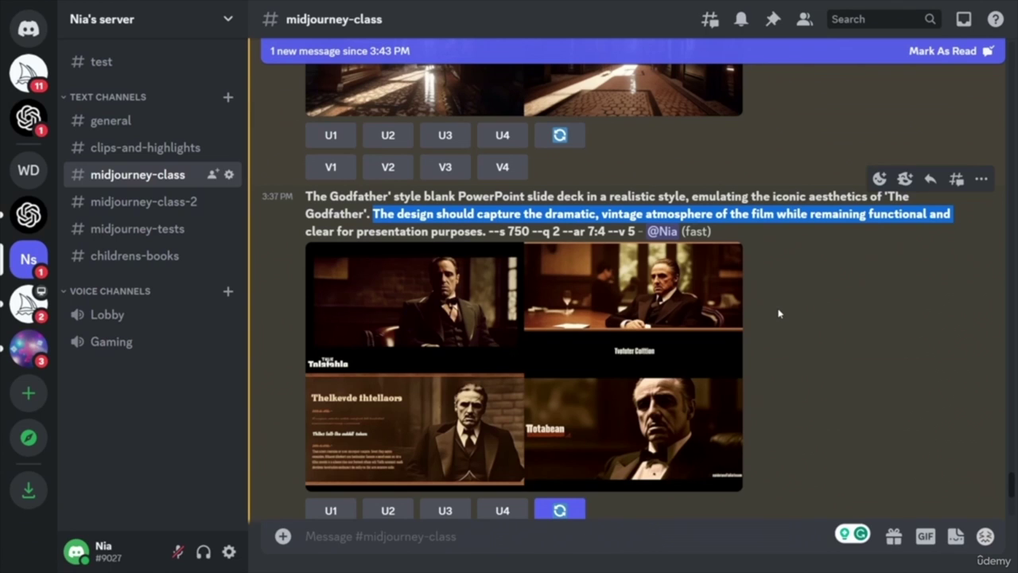
scroll(809, 329, "down", 7)
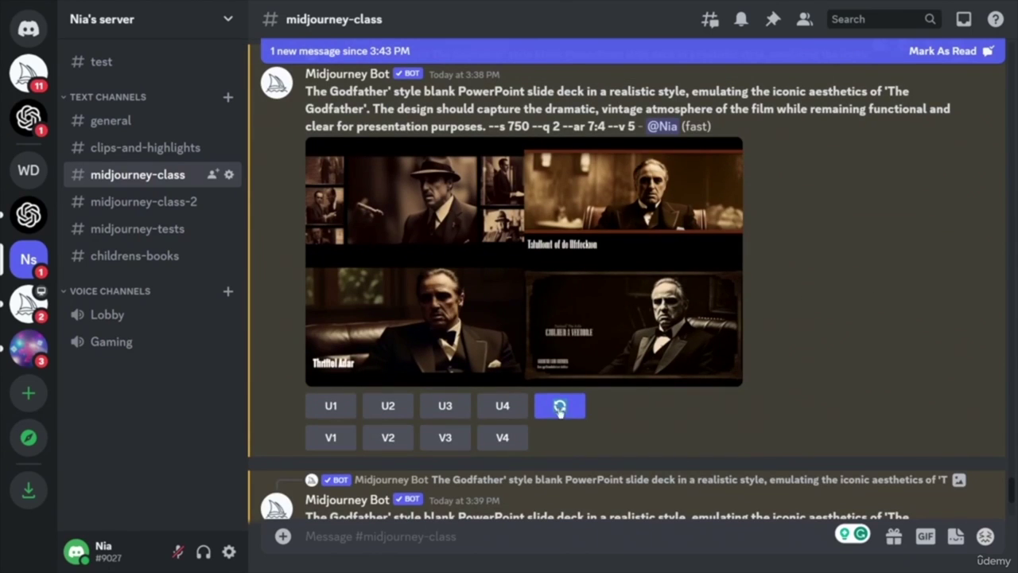
- Upscale images 4 and 1 of the 3:38 grid and images 4 and 3 of the 3:39 grid
left_click(503, 407)
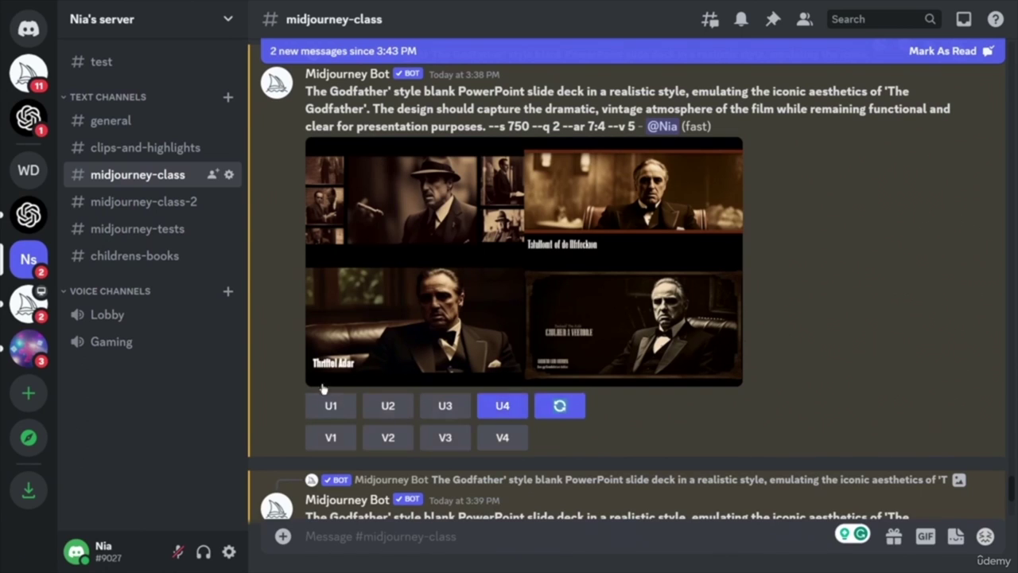
left_click(331, 406)
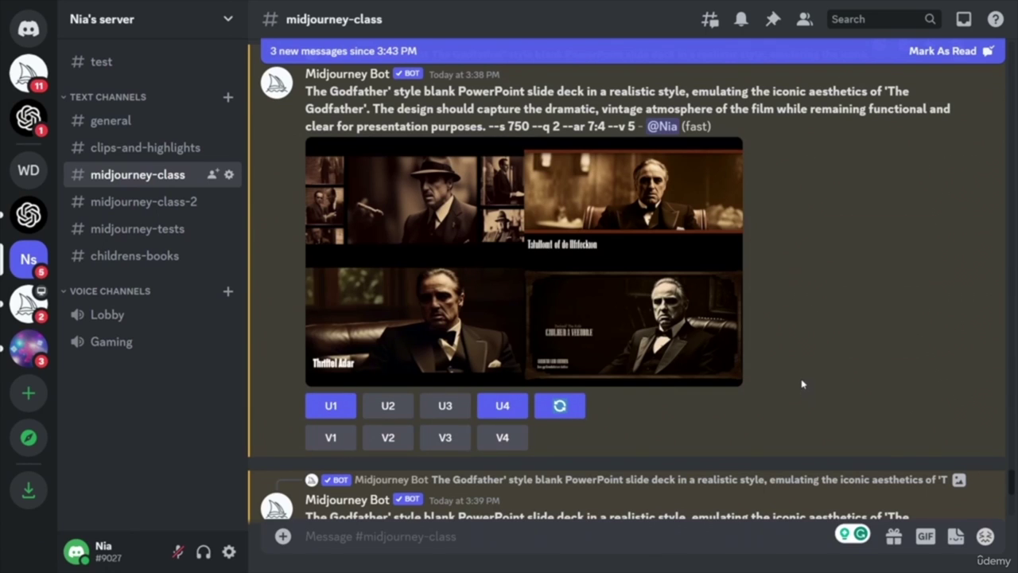
scroll(835, 381, "down", 5)
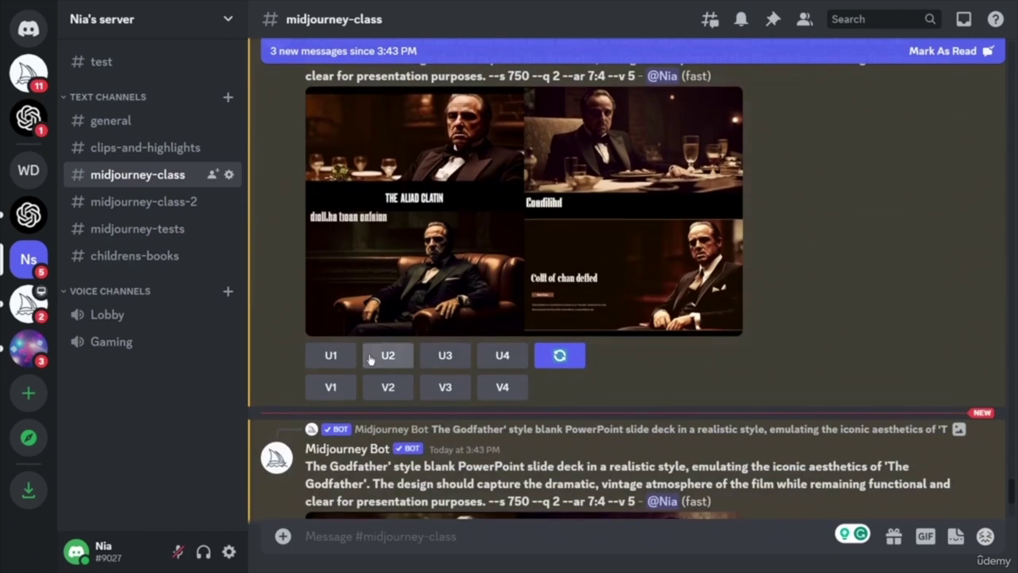
left_click(502, 355)
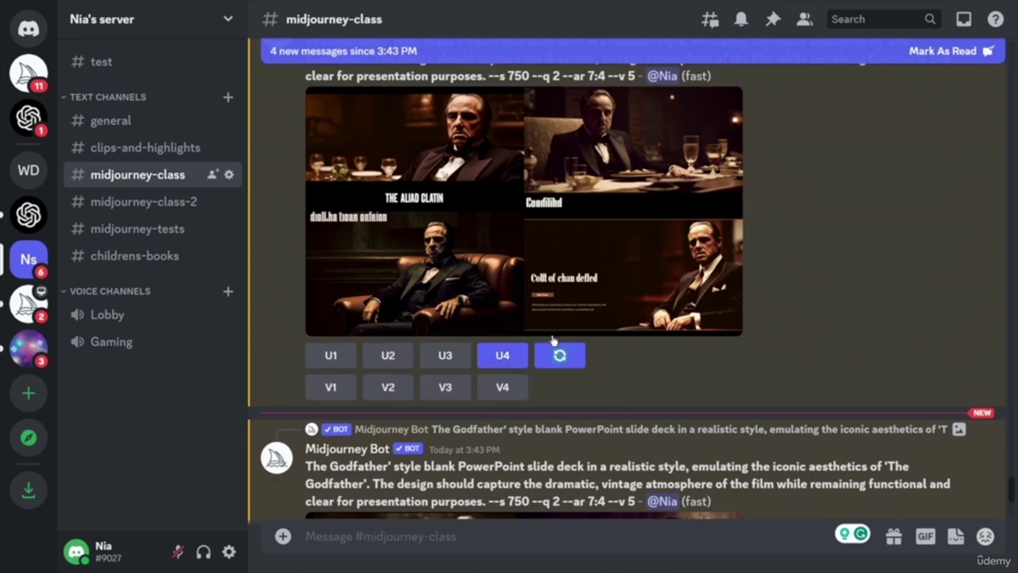
left_click(445, 356)
- Upscale image 1 of the 3:43 grid and scroll down to the upscaled results
scroll(798, 328, "up", 2)
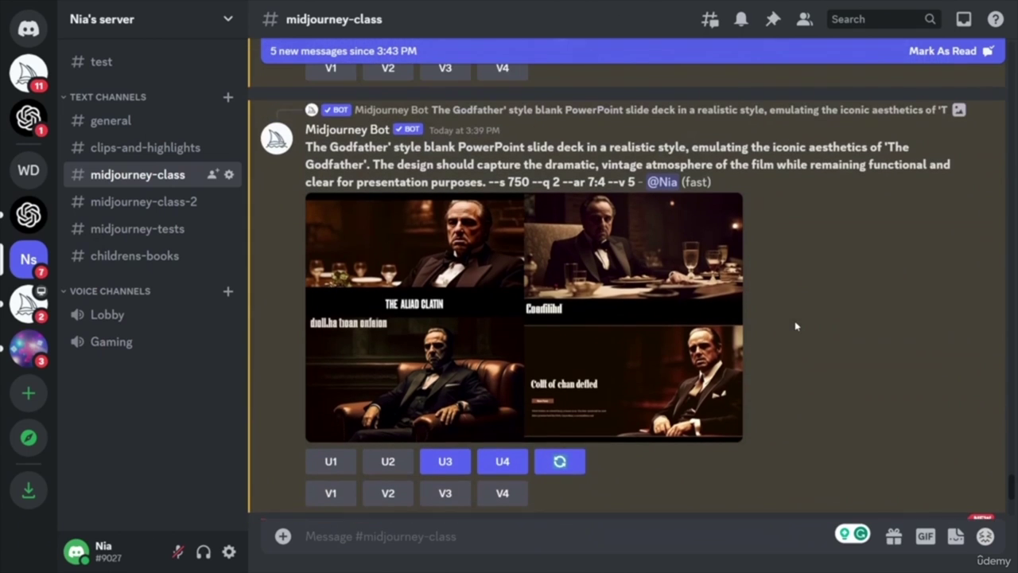
scroll(798, 329, "down", 5)
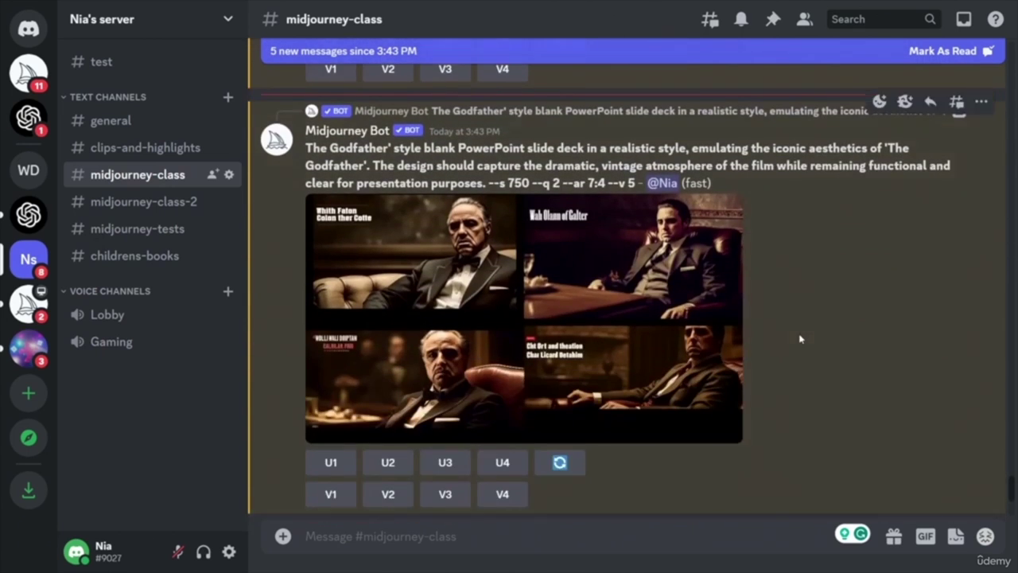
scroll(800, 339, "down", 3)
scroll(800, 342, "up", 3)
left_click(330, 463)
scroll(867, 417, "down", 6)
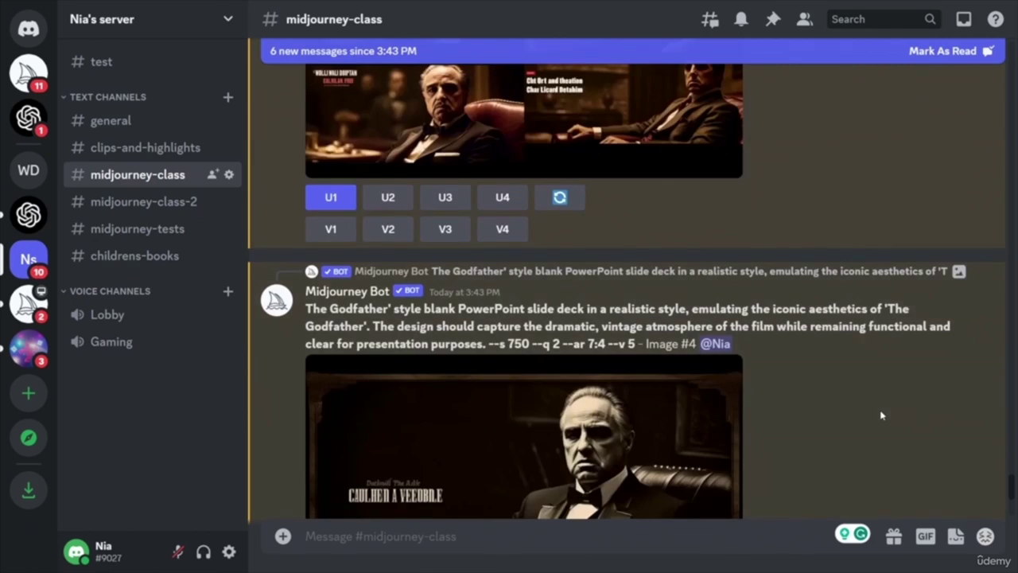
scroll(861, 396, "down", 3)
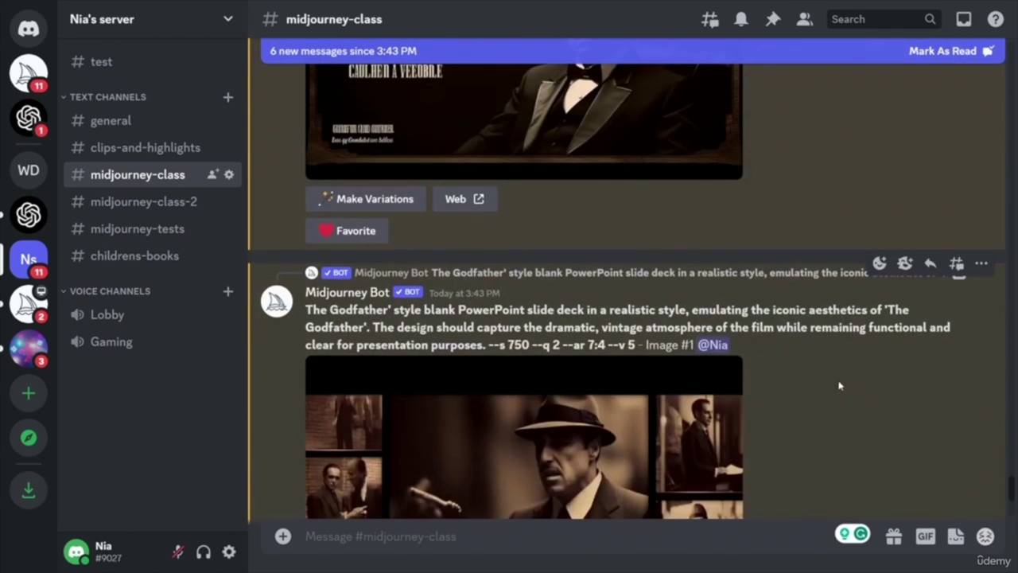
scroll(834, 378, "down", 5)
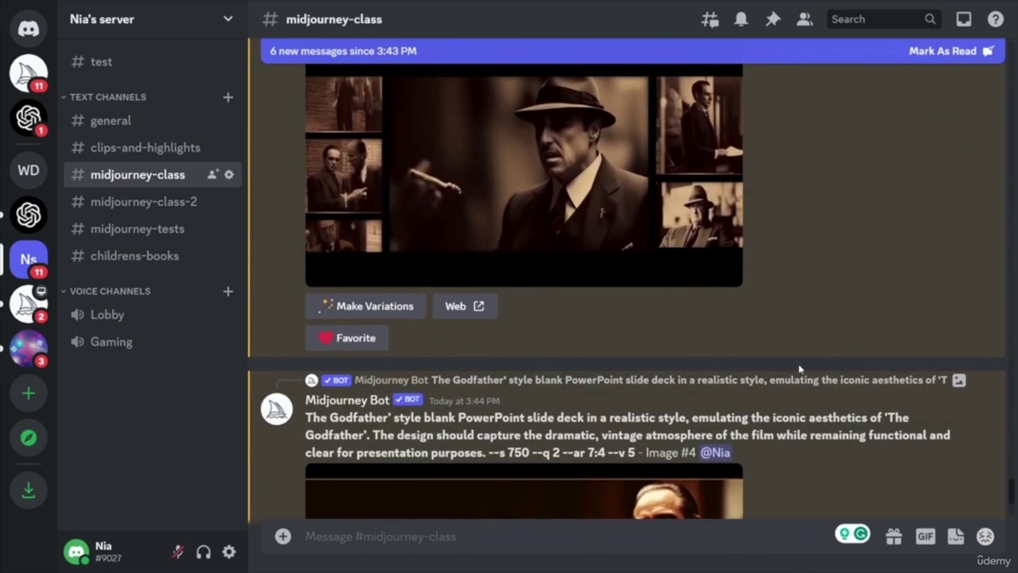
scroll(824, 378, "down", 3)
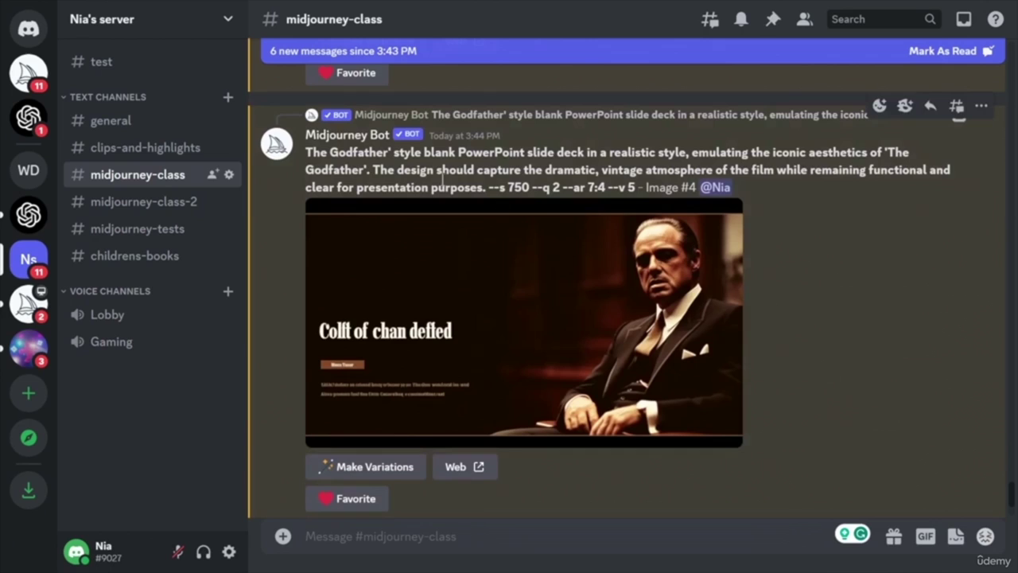
- Copy the Godfather prompt and paste it into a new /imagine command
left_click_drag(307, 151, 639, 188)
key("ctrl+c")
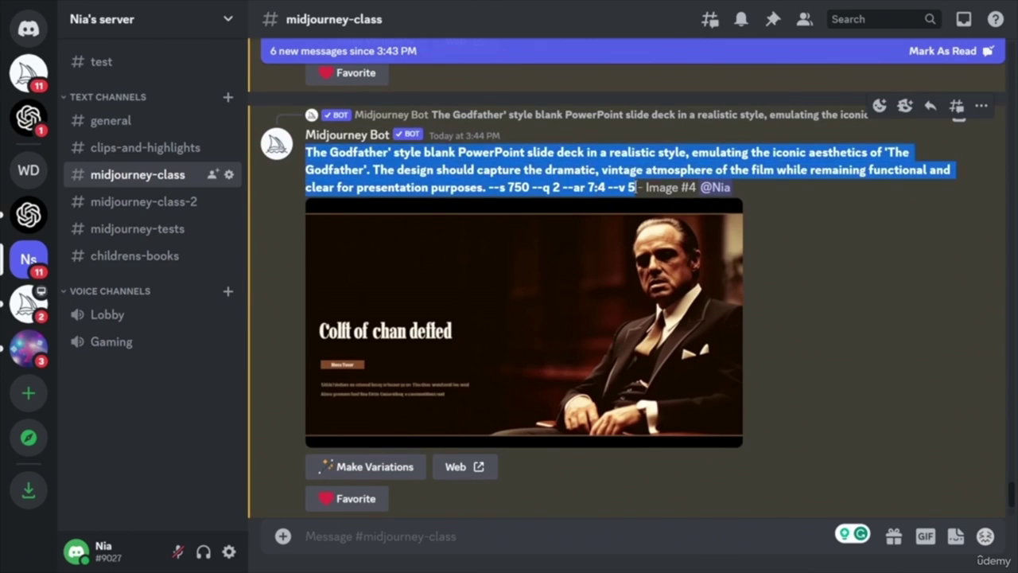
left_click(456, 537)
type("/")
key("Down")
key("Return")
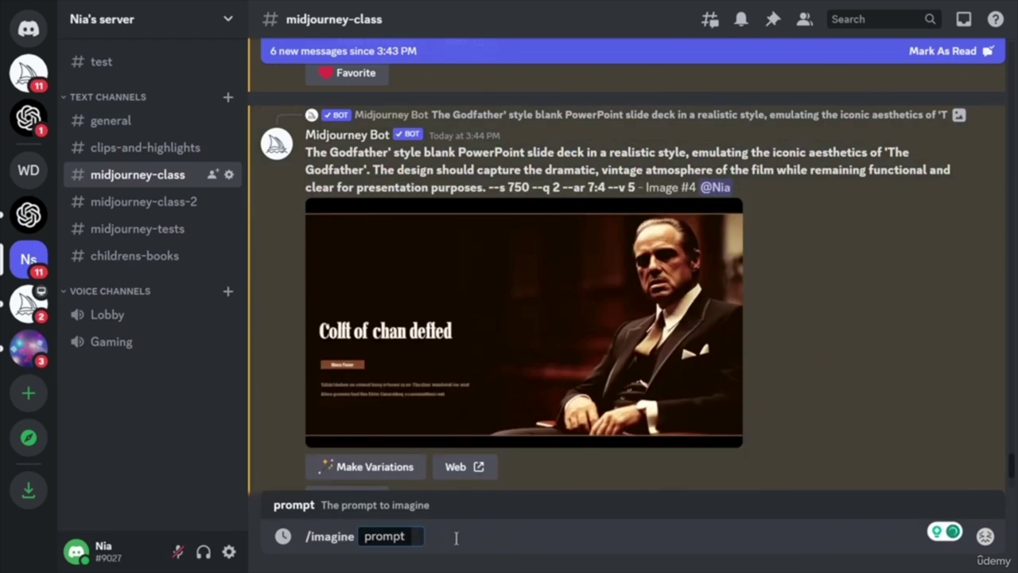
key("ctrl+v")
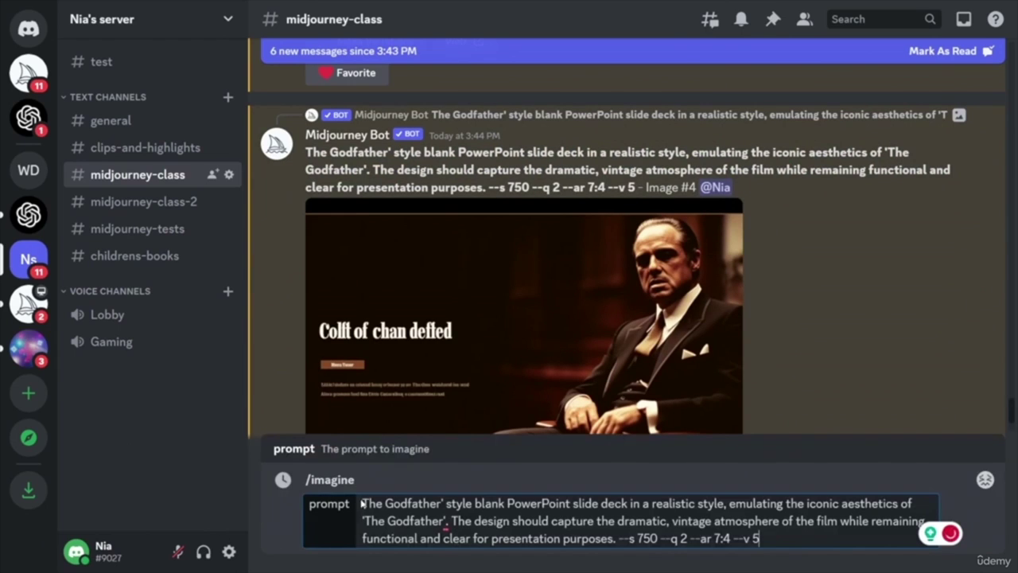
- Replace 'deck' with 'content' and add 'with framed image placeholder' after 'style'
left_click(572, 503)
left_click_drag(602, 503, 628, 503)
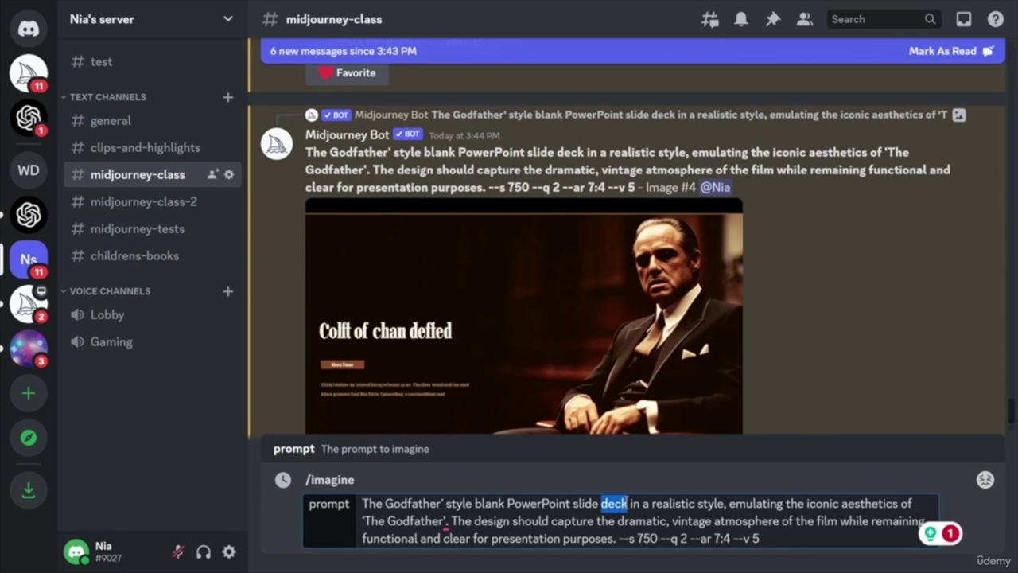
key("BackSpace")
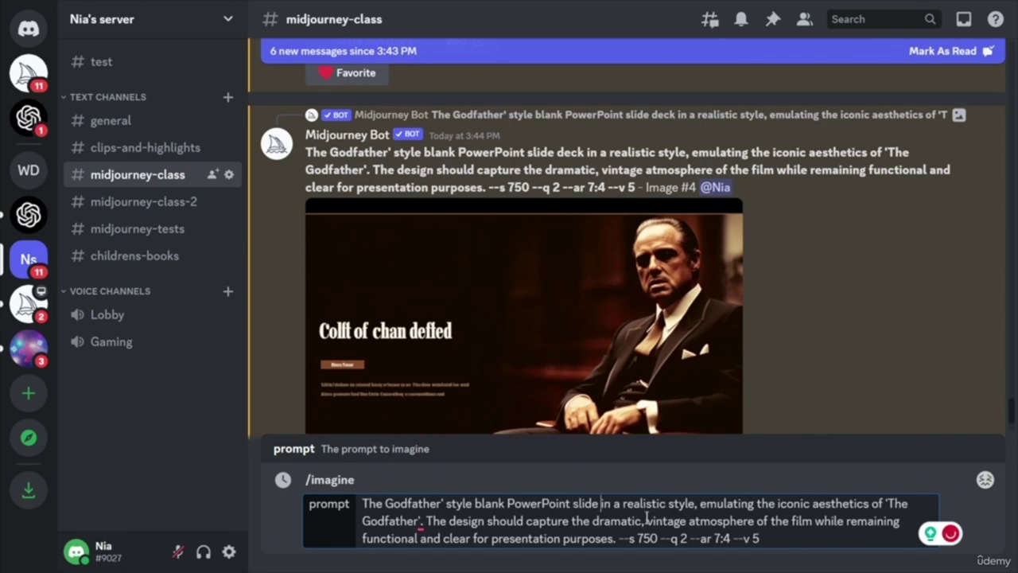
type("content")
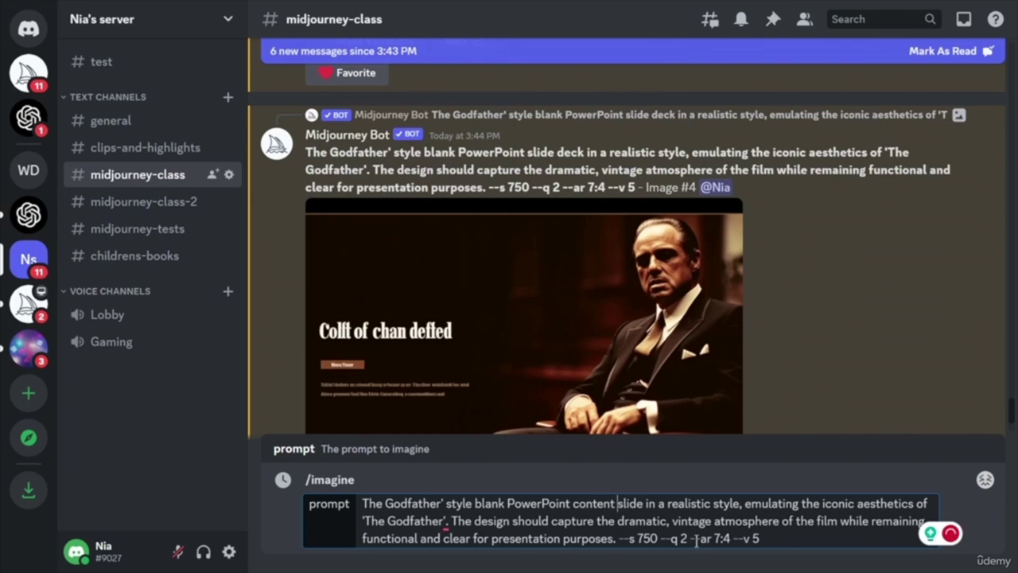
left_click(740, 504)
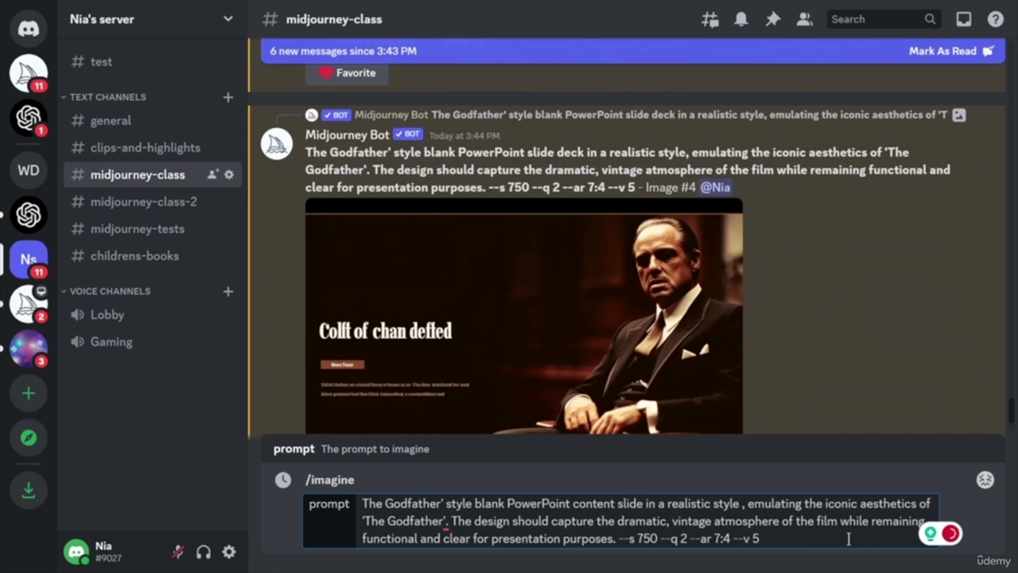
type("with fram")
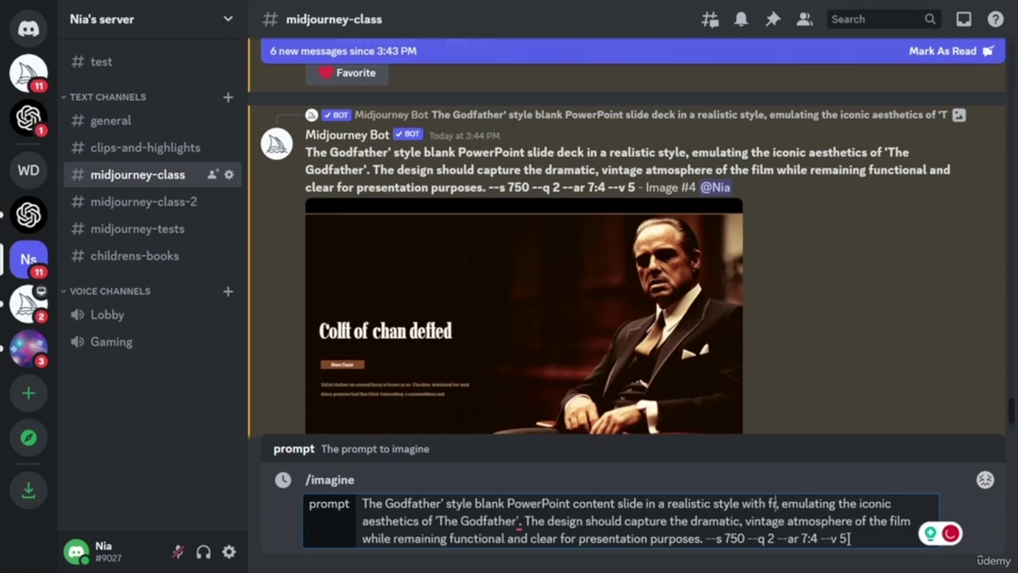
type("ed ")
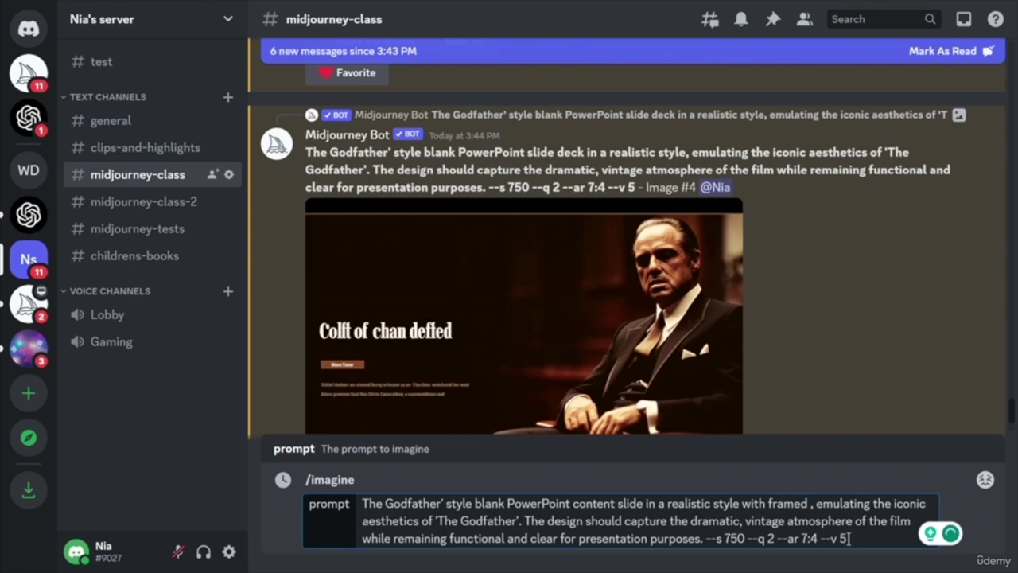
type("image plac")
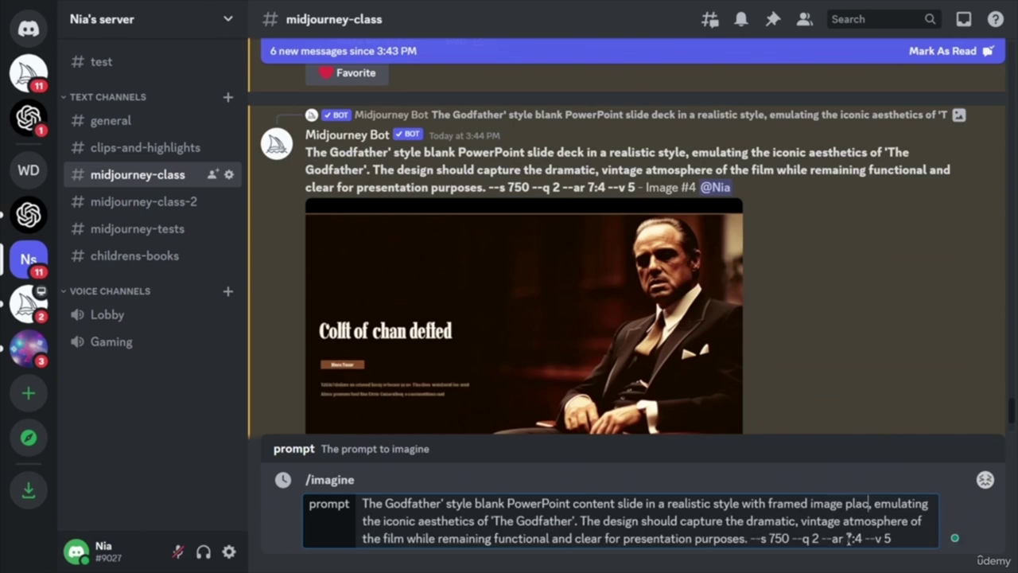
type("ehol")
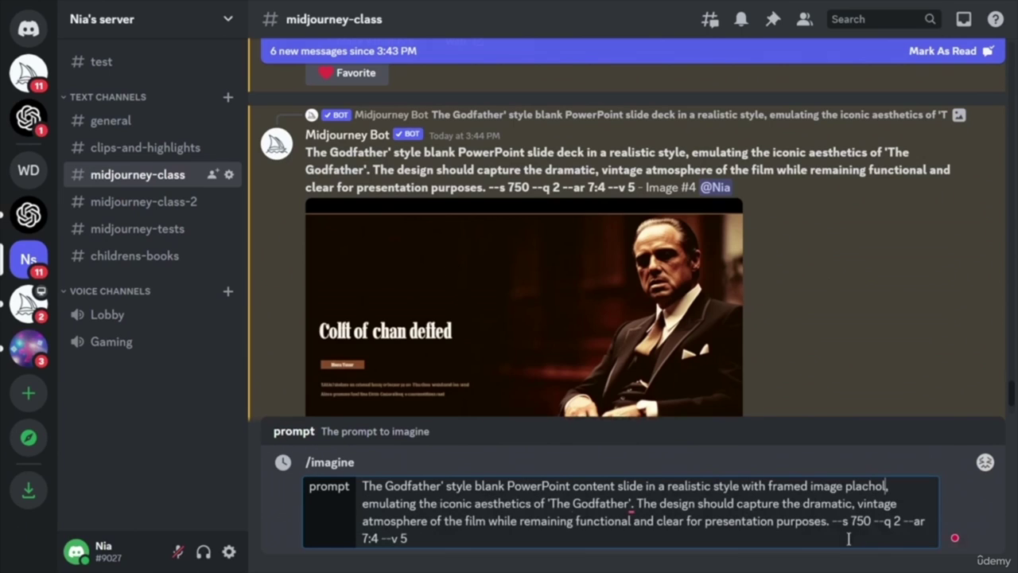
type("ders")
key("Return")
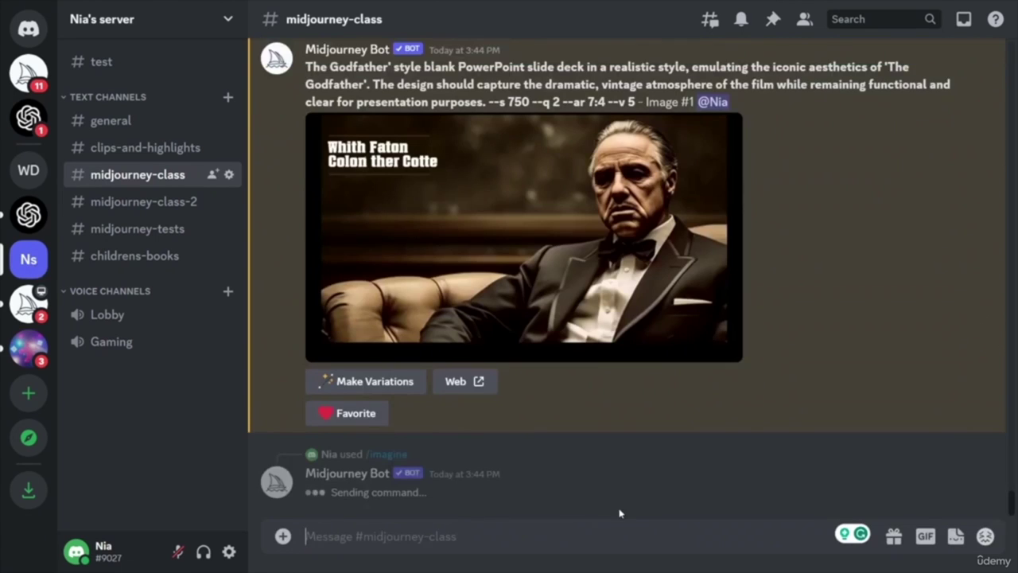
scroll(827, 392, "up", 3)
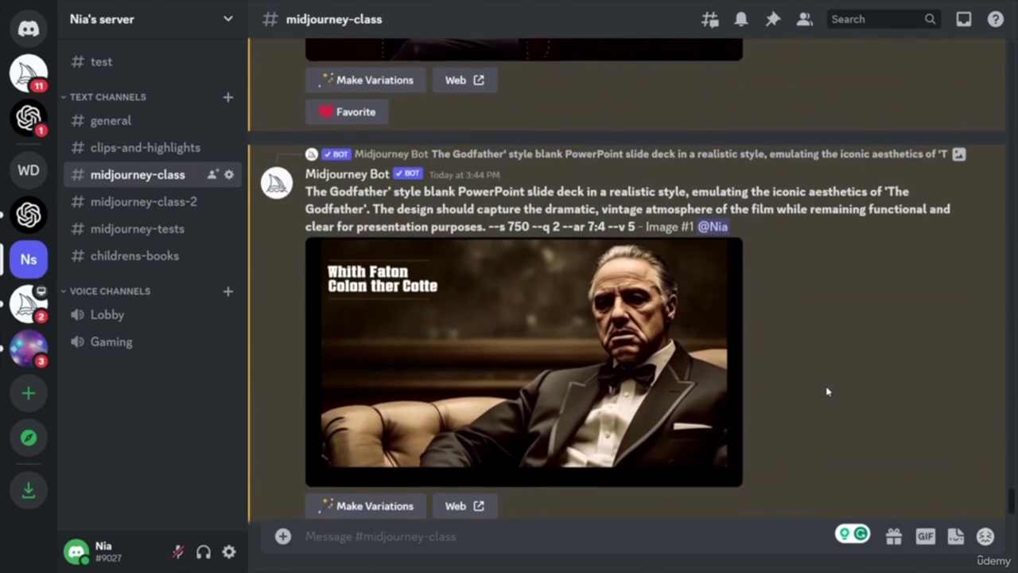
scroll(847, 387, "down", 3)
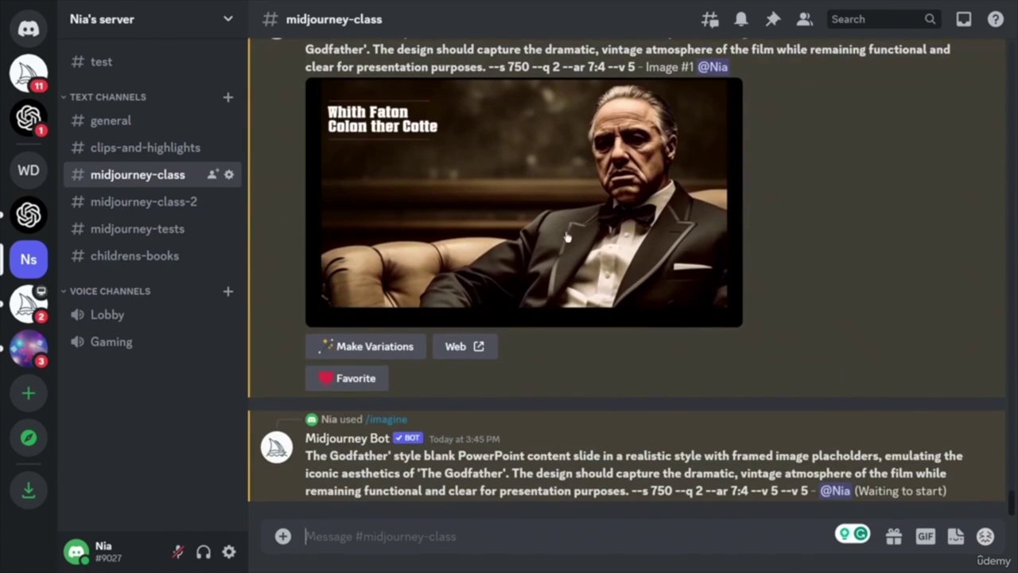
scroll(796, 314, "up", 4)
scroll(762, 320, "up", 4)
scroll(766, 327, "down", 4)
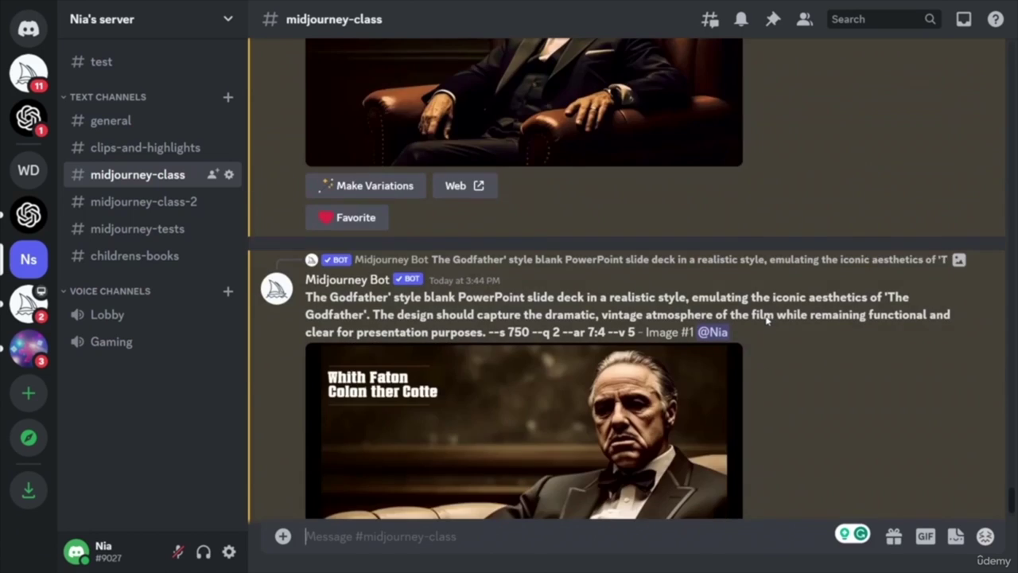
scroll(770, 350, "up", 1)
scroll(772, 369, "down", 10)
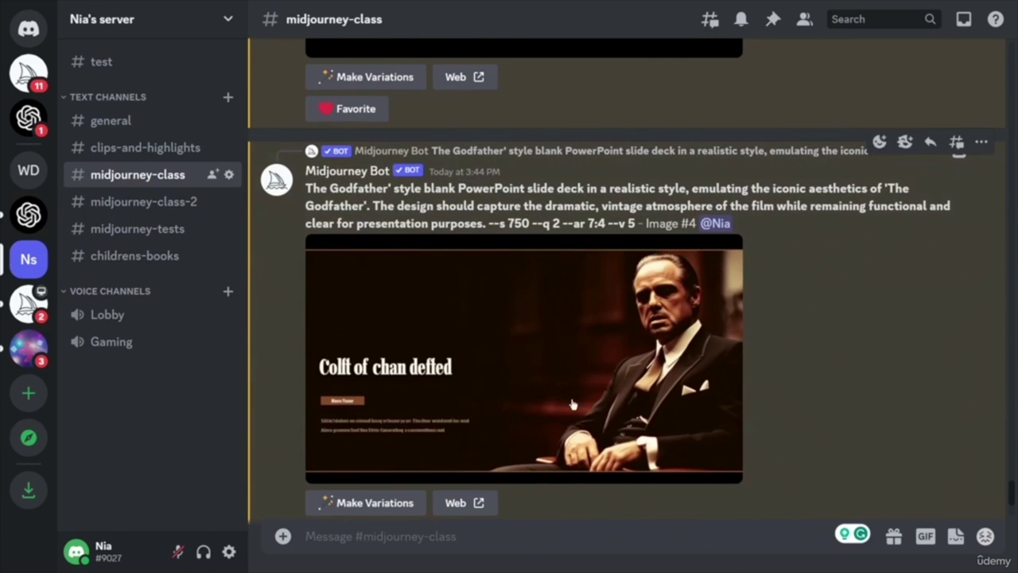
scroll(899, 354, "up", 4)
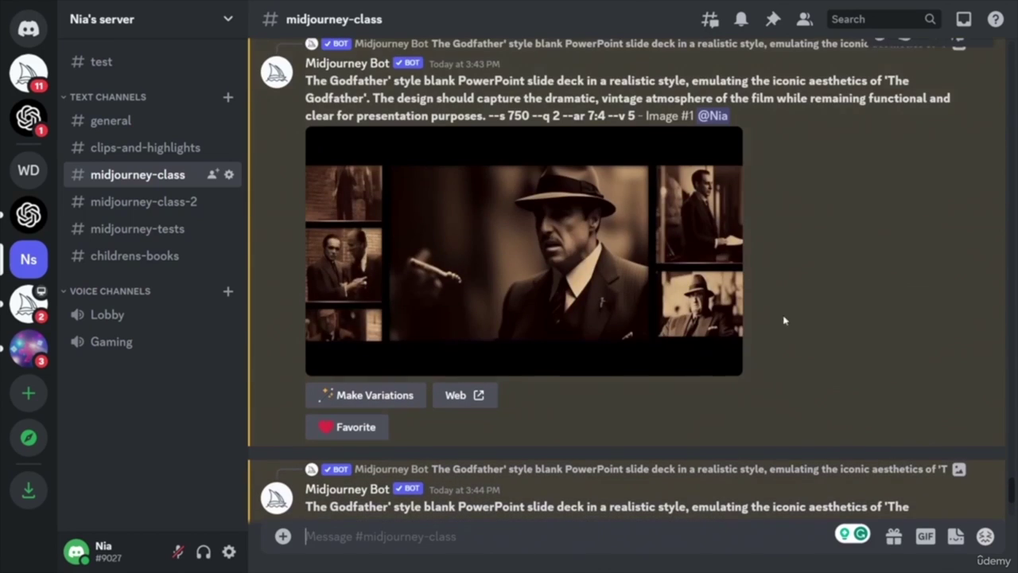
scroll(707, 284, "up", 7)
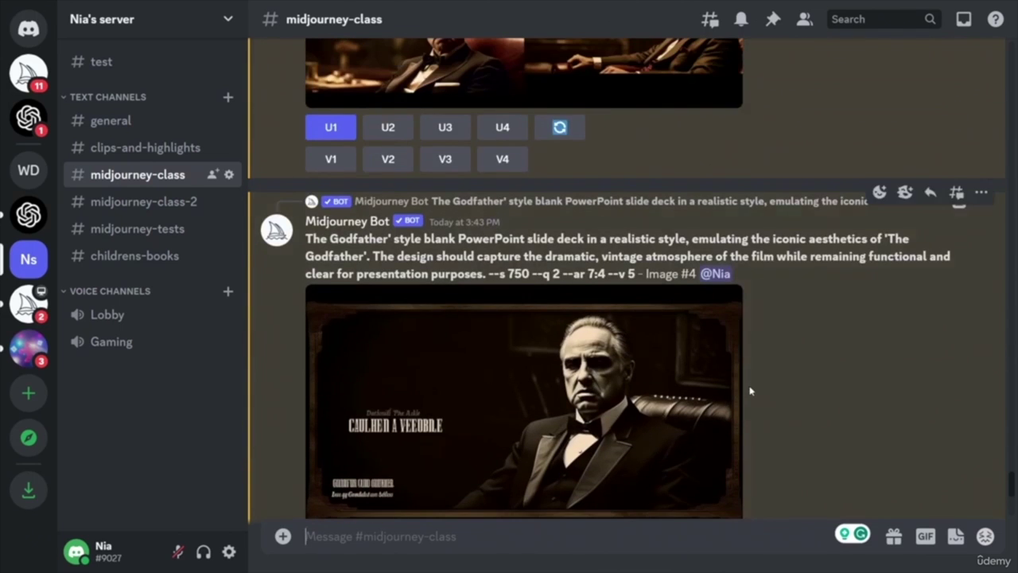
scroll(751, 387, "up", 4)
scroll(750, 386, "up", 3)
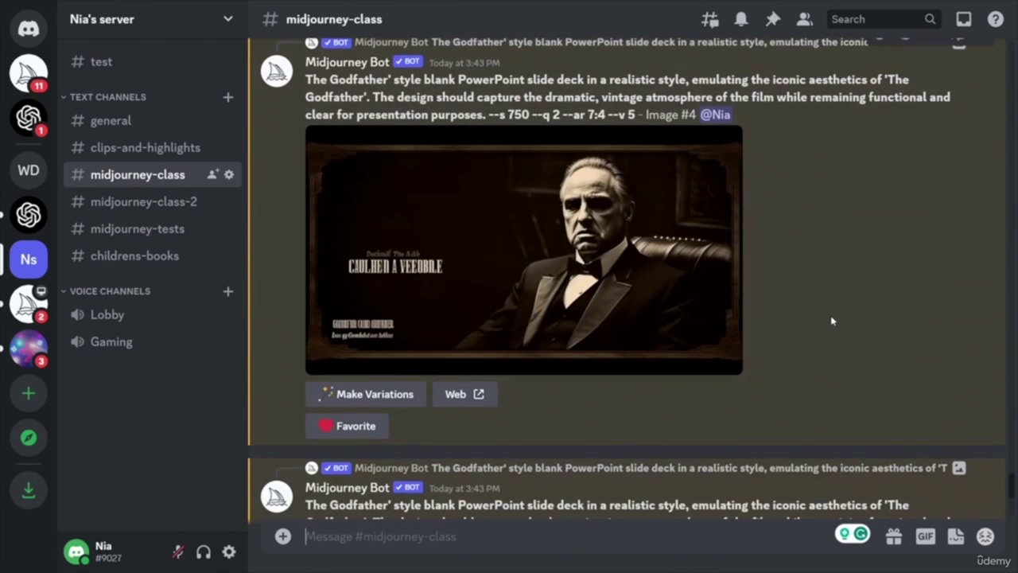
scroll(832, 321, "down", 3)
scroll(832, 321, "up", 3)
right_click(583, 233)
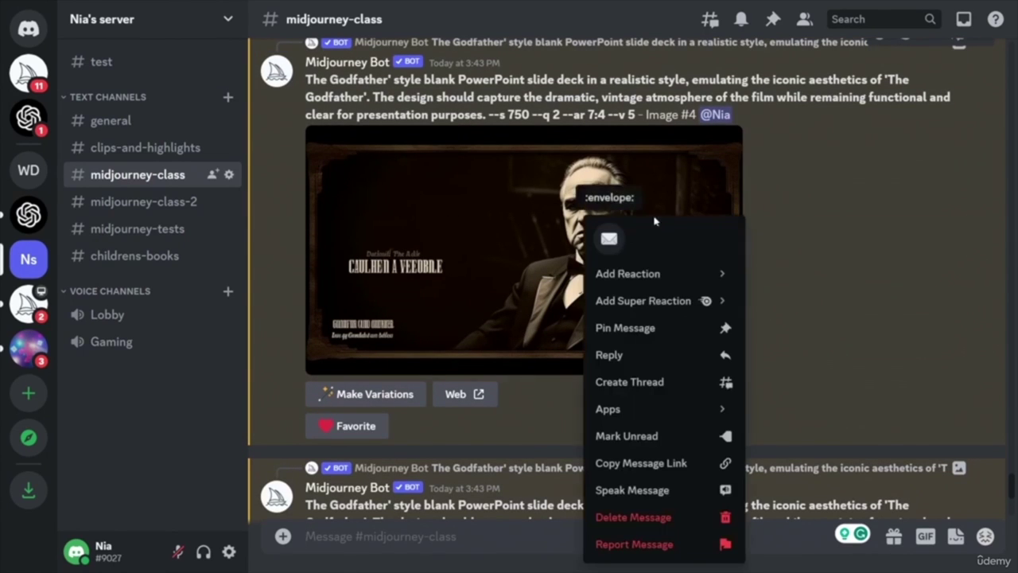
left_click(470, 217)
left_click(470, 216)
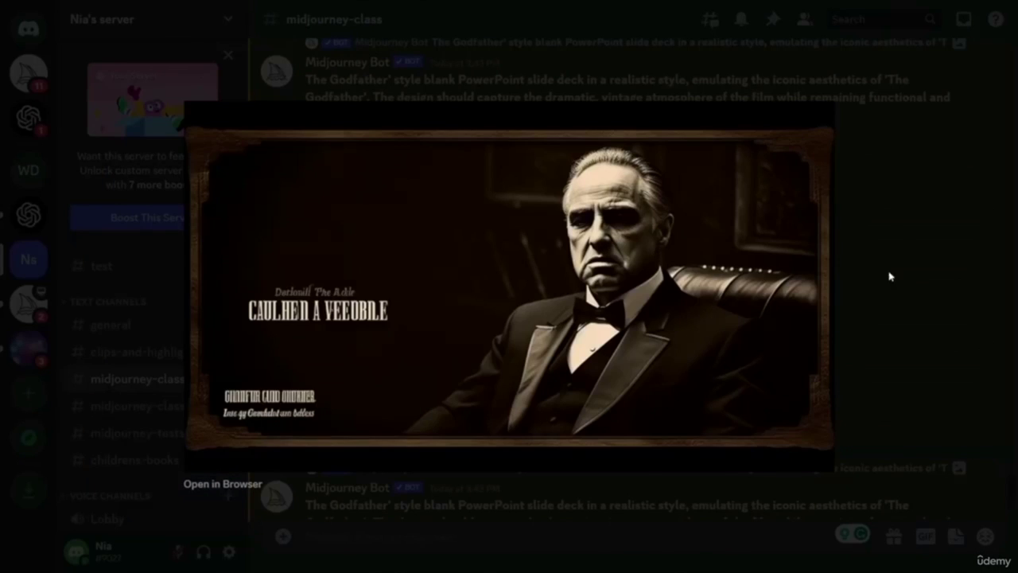
left_click(905, 270)
scroll(840, 301, "down", 4)
scroll(831, 310, "down", 10)
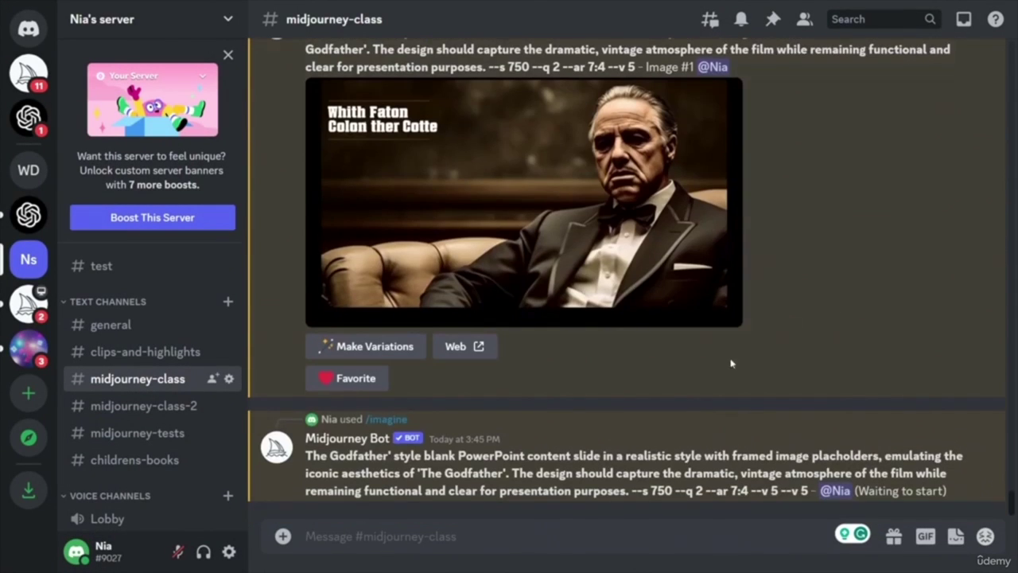
- Send an /imagine prompt combining the copied slide image link with the earlier prompt text
left_click(349, 537)
type("/")
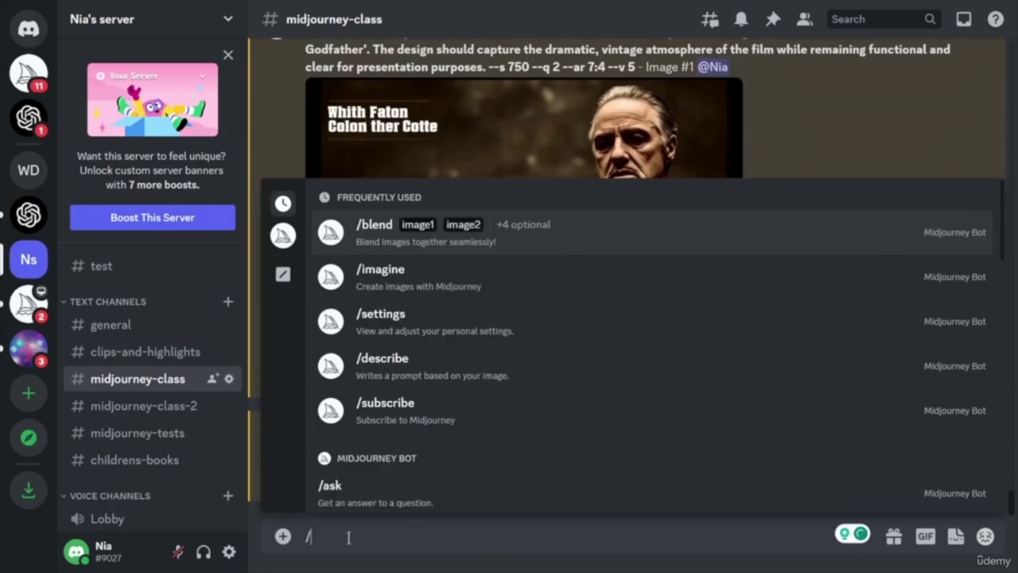
key("Down")
key("Return")
key("ctrl+v")
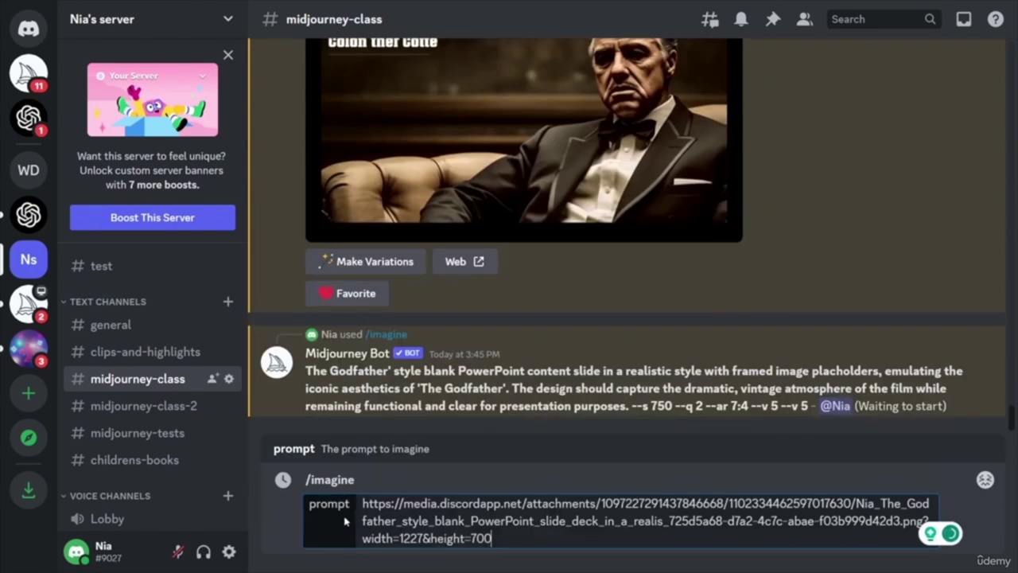
left_click_drag(306, 371, 746, 406)
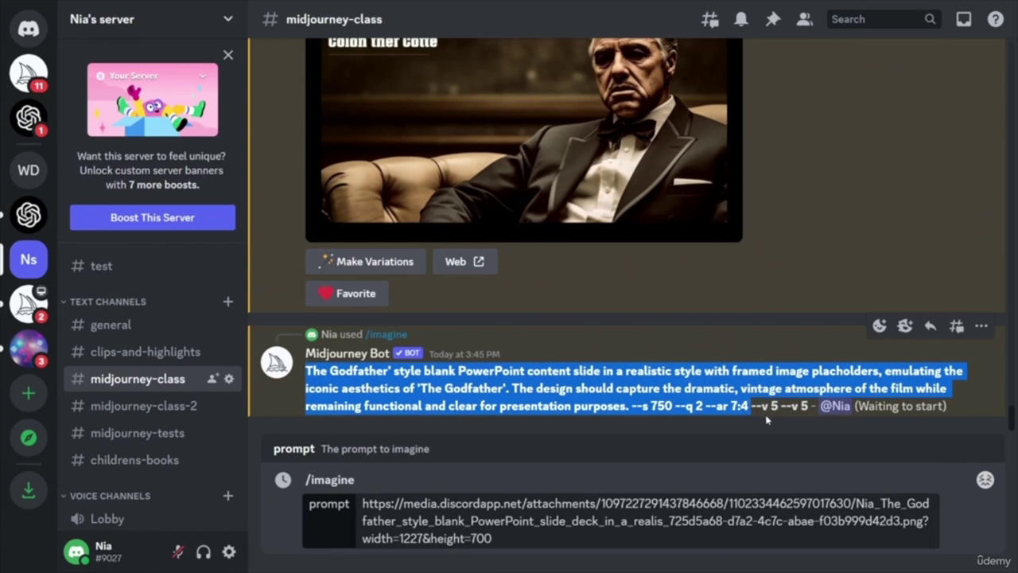
left_click(557, 538)
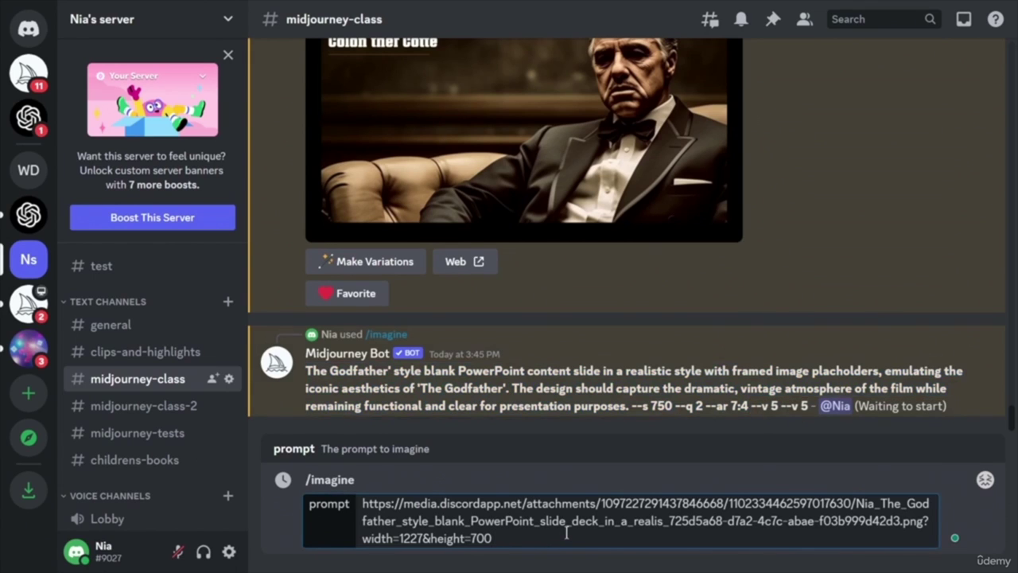
type("The Godfather' style blank PowerPoint content slide in a realistic style with framed image placholders, emulating the iconic aesthetics of 'The Godfather'. The design should capture the dramatic, vintage atmosphere of the film while remaining functional and clear for presentation purposes. --s 750 --q 2 --ar 7:4")
key("Return")
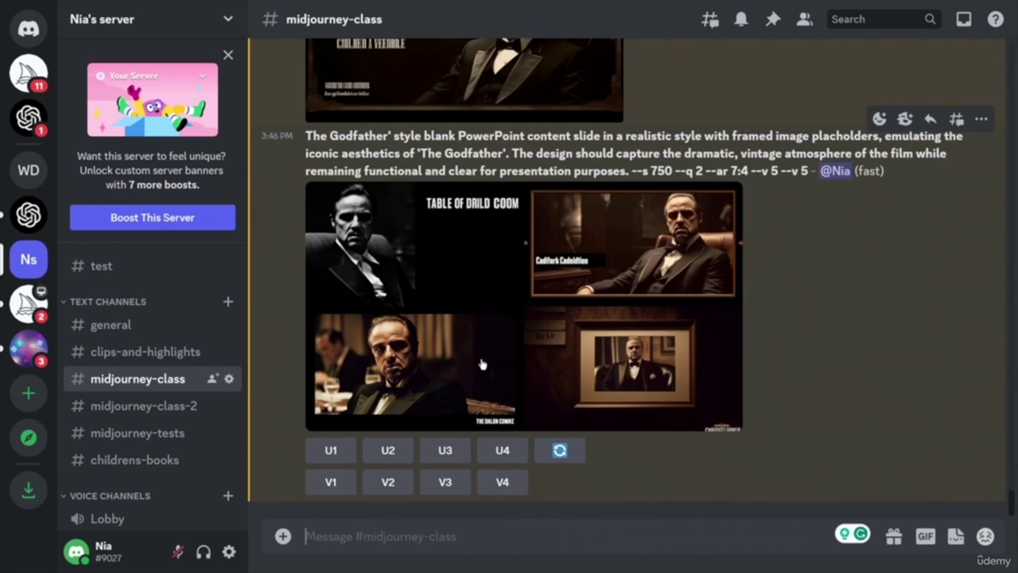
- Upscale the fourth image of the new framed-placeholder grid
scroll(645, 300, "up", 3)
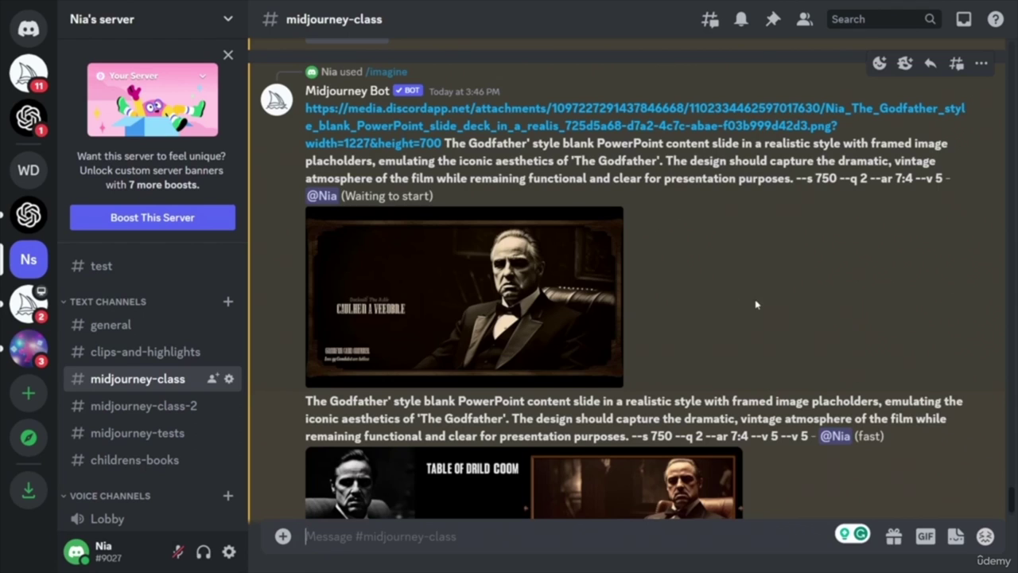
scroll(800, 296, "down", 3)
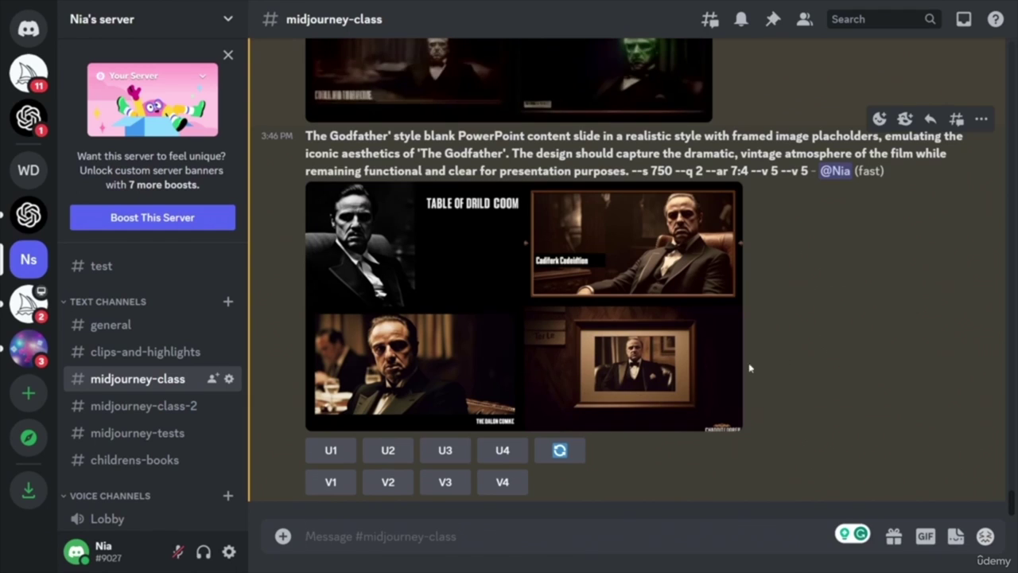
left_click(503, 451)
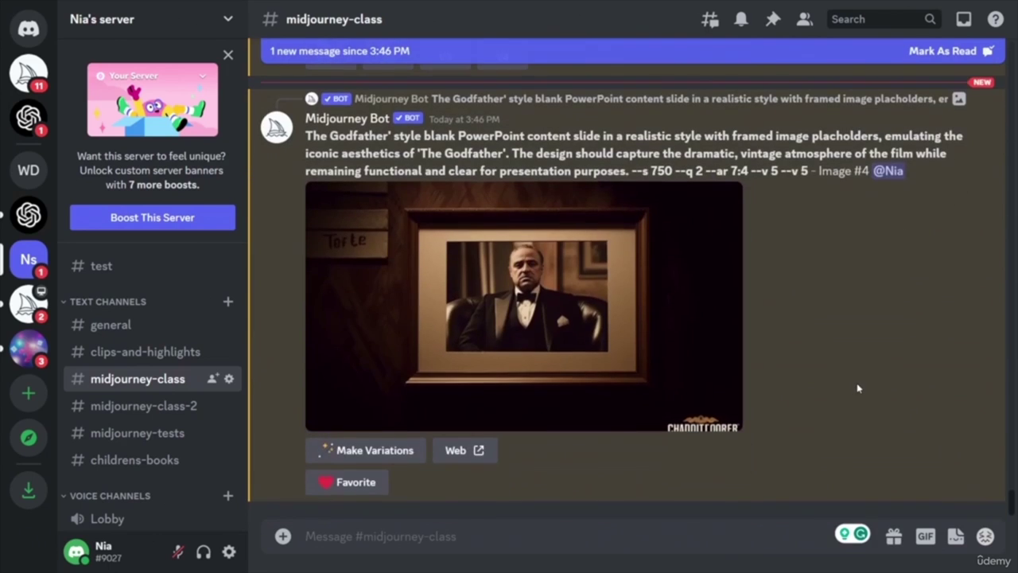
scroll(856, 390, "up", 10)
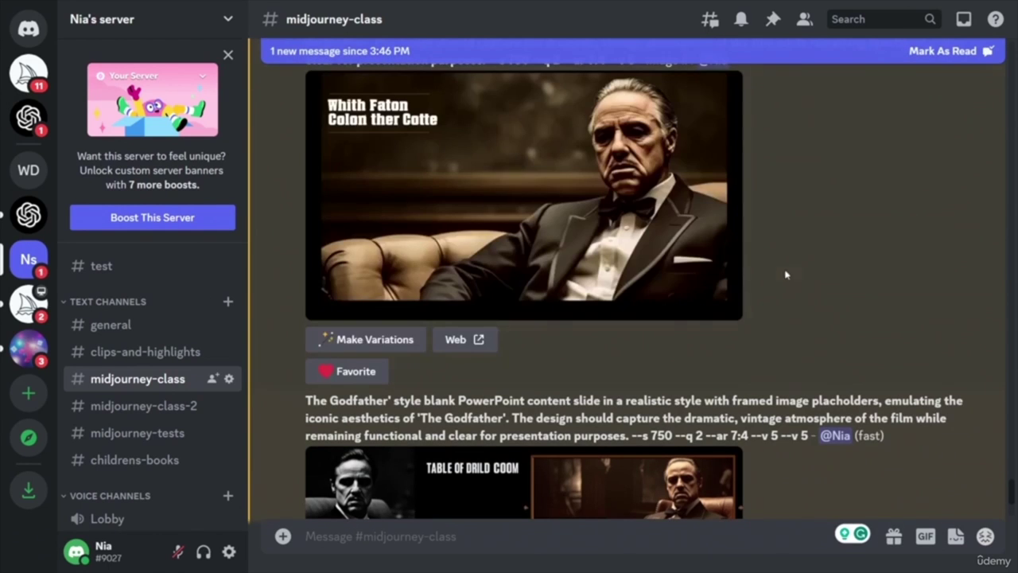
scroll(847, 299, "down", 10)
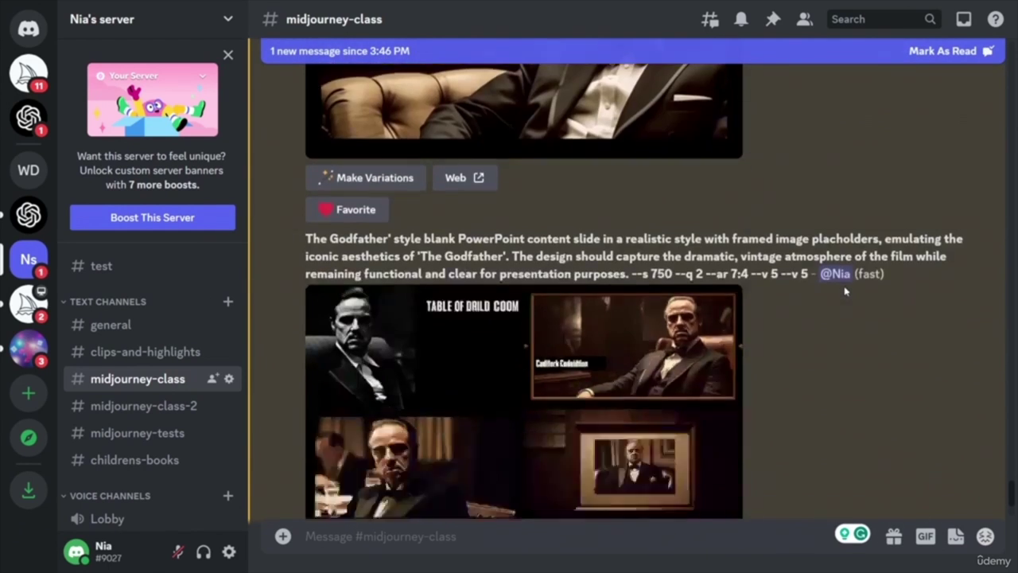
scroll(843, 292, "down", 10)
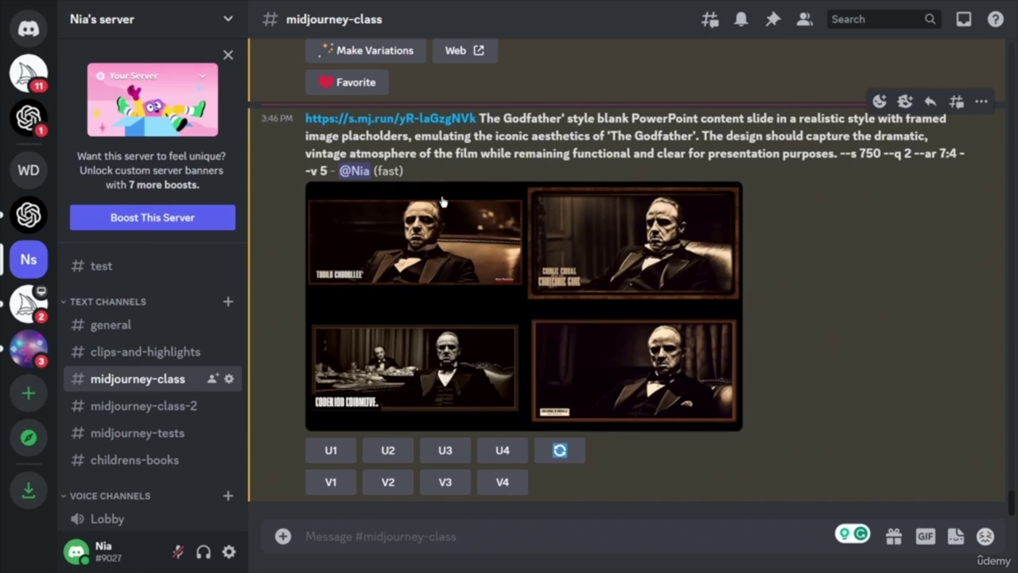
- Resend the copied Godfather prompt as a new /imagine request with the value 30 appended
left_click_drag(326, 170, 286, 123)
key("ctrl+c")
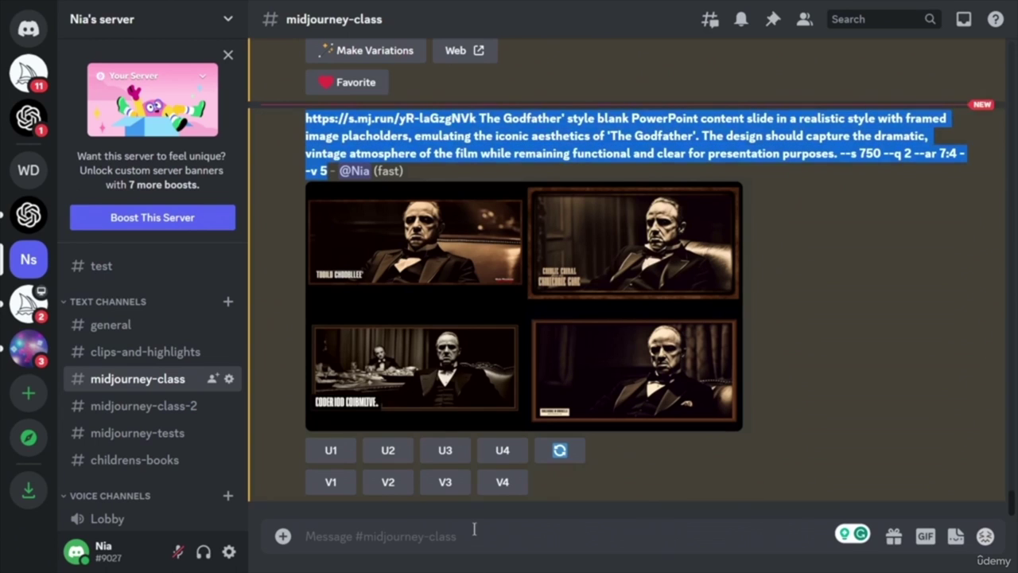
left_click(472, 535)
type("/")
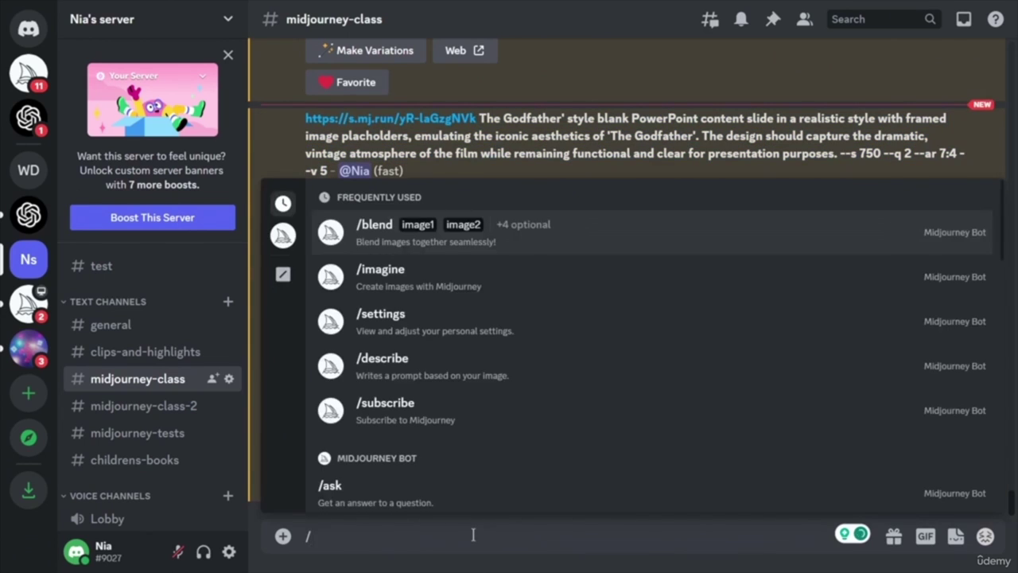
key("Down")
key("Tab")
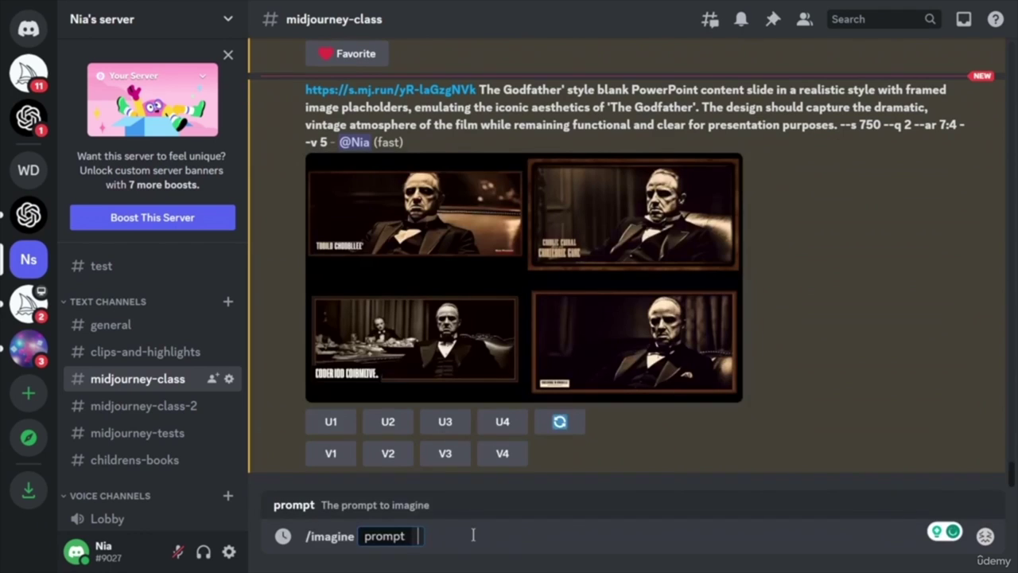
key("ctrl+v")
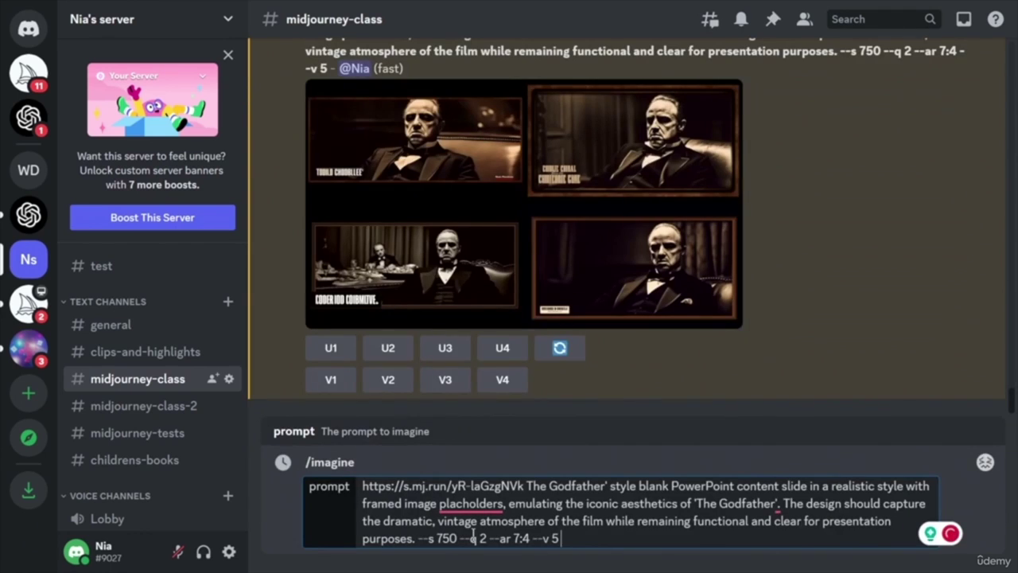
type("30")
key("Return")
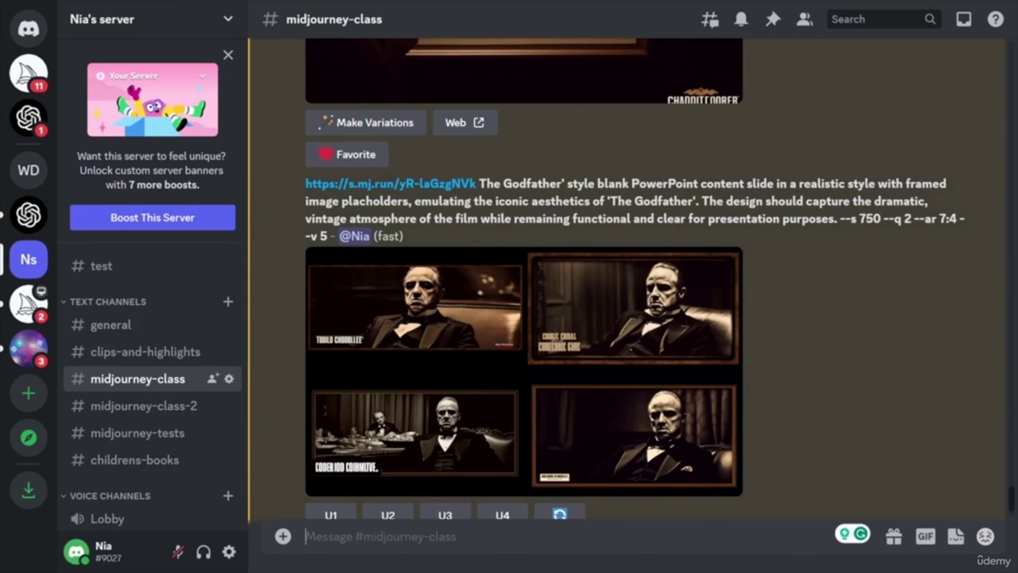
- Send a new /imagine Godfather prompt with 'content' replaced by 'Agenda'
left_click_drag(306, 183, 323, 236)
key("ctrl+c")
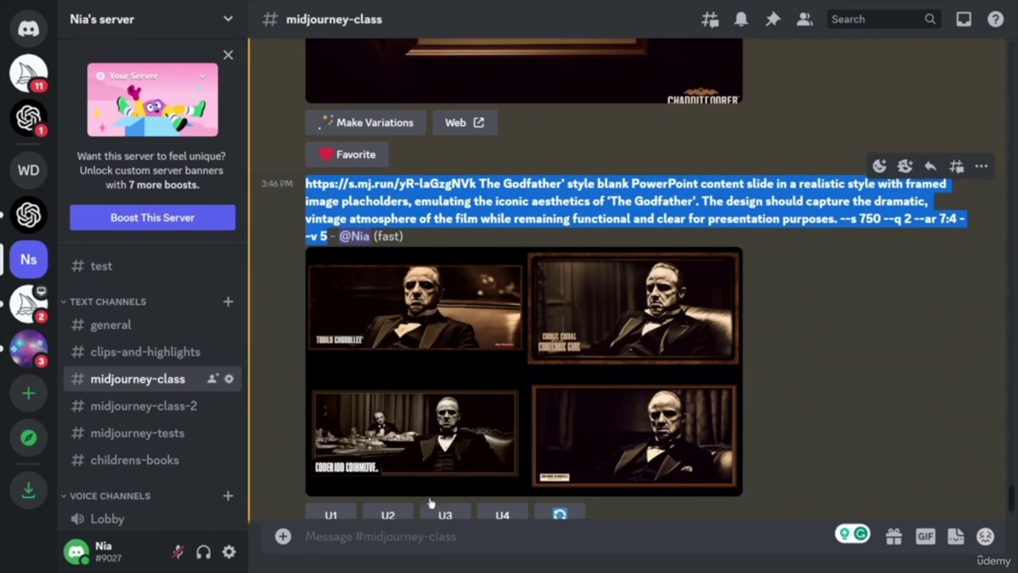
left_click(438, 540)
type("/")
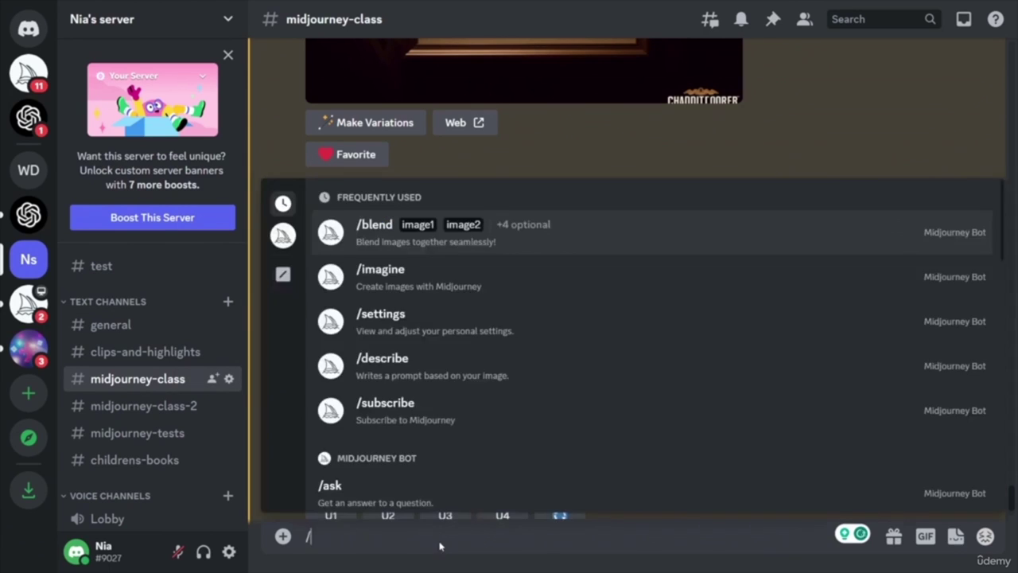
key("Return")
key("Escape")
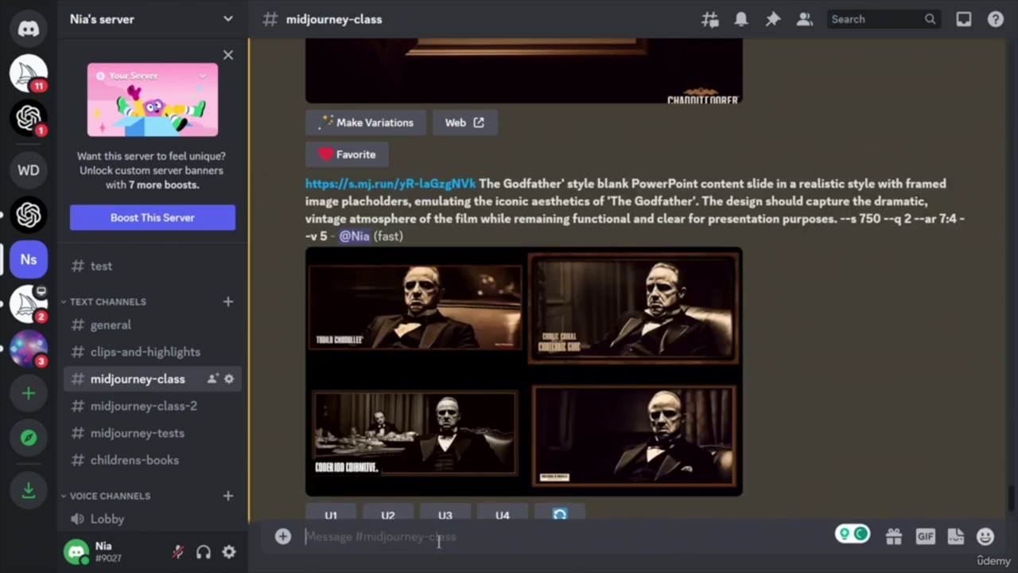
type("/")
key("Down")
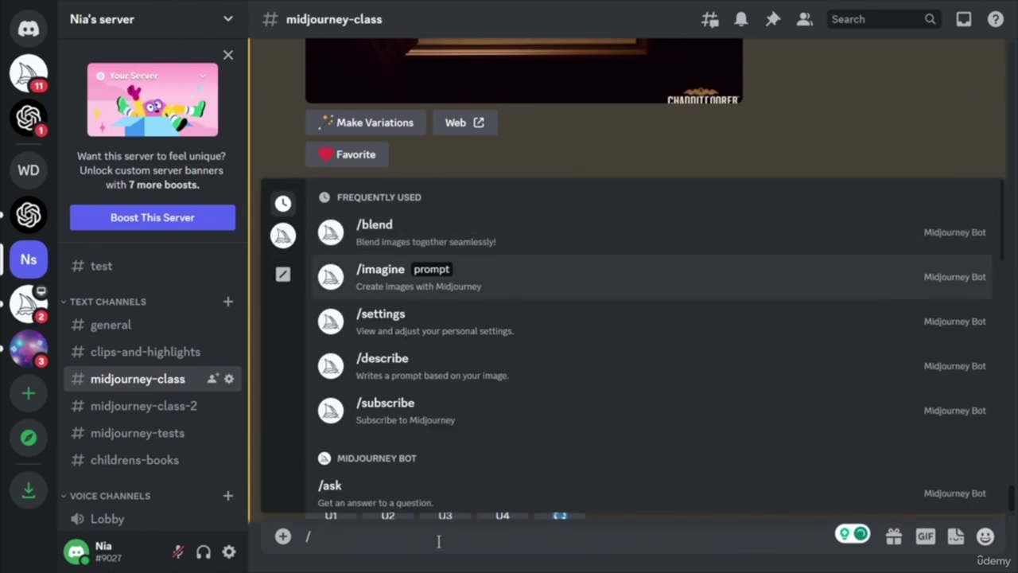
key("Return")
key("ctrl+v")
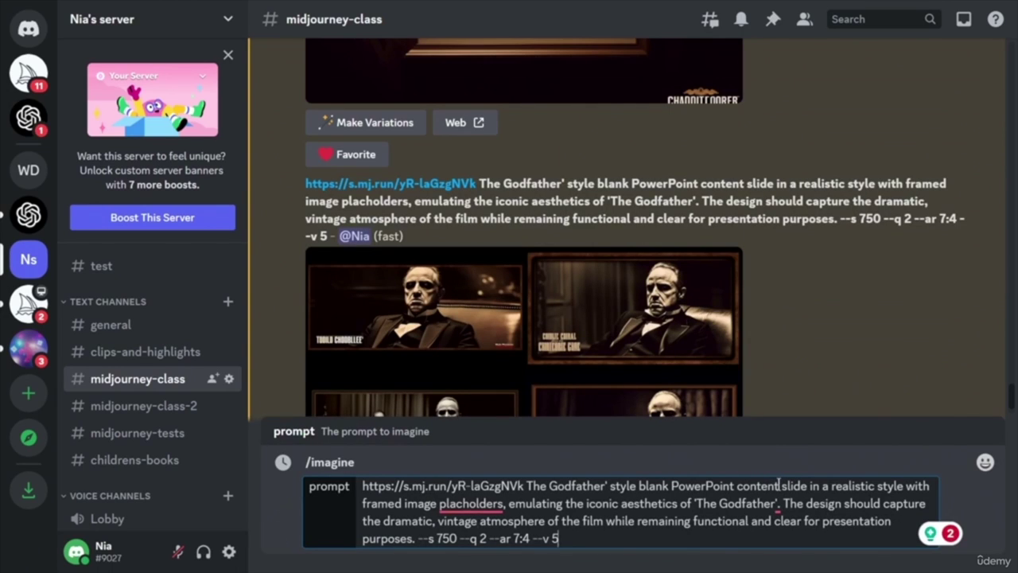
left_click_drag(779, 486, 739, 486)
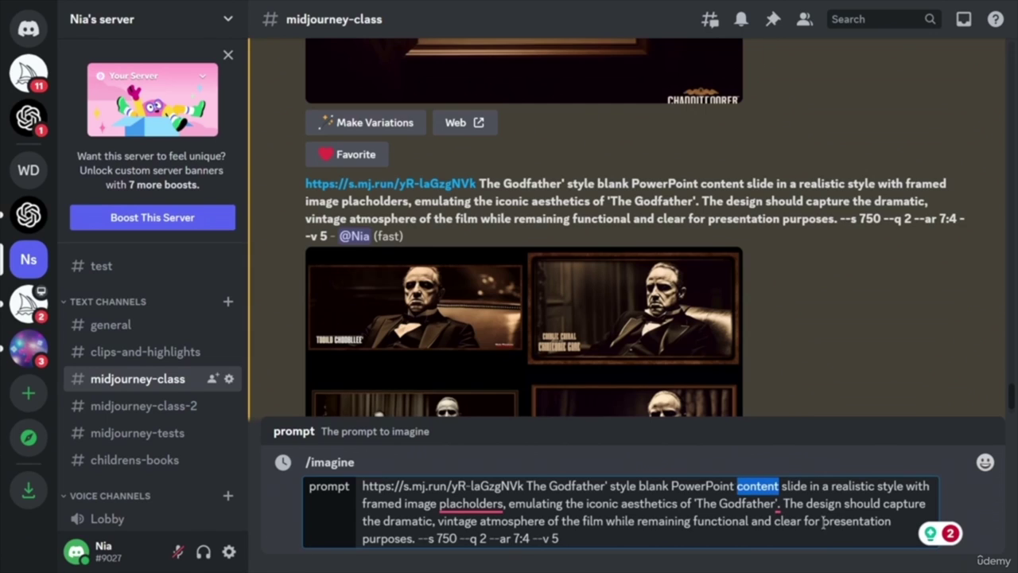
type("Agenda")
key("Return")
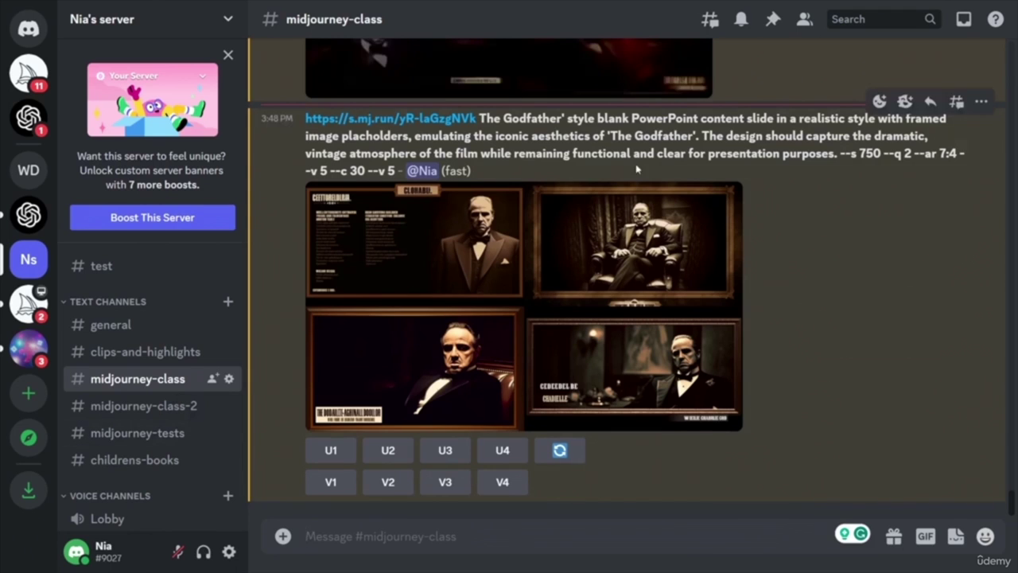
scroll(795, 362, "up", 3)
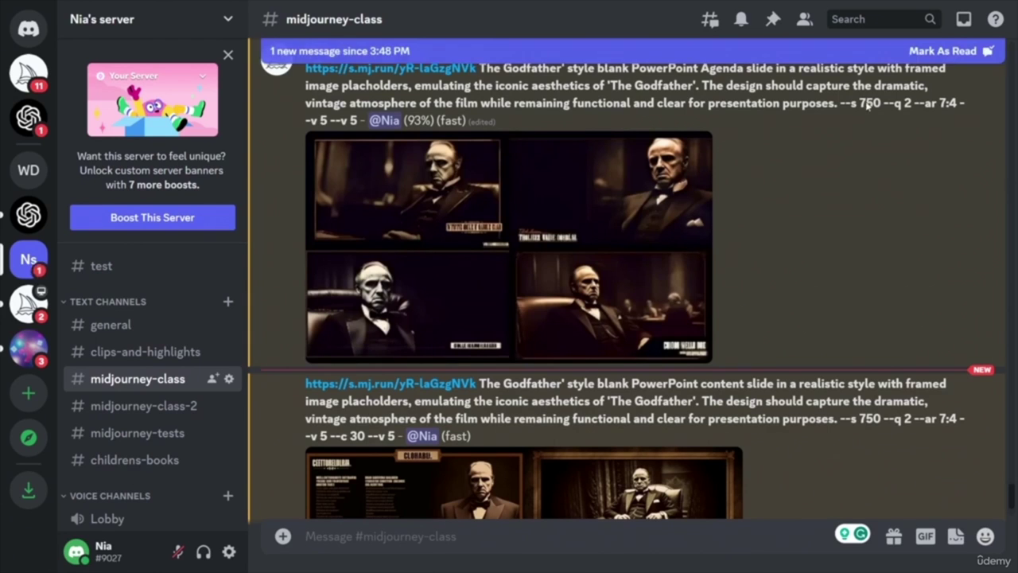
scroll(843, 262, "down", 5)
scroll(877, 289, "up", 3)
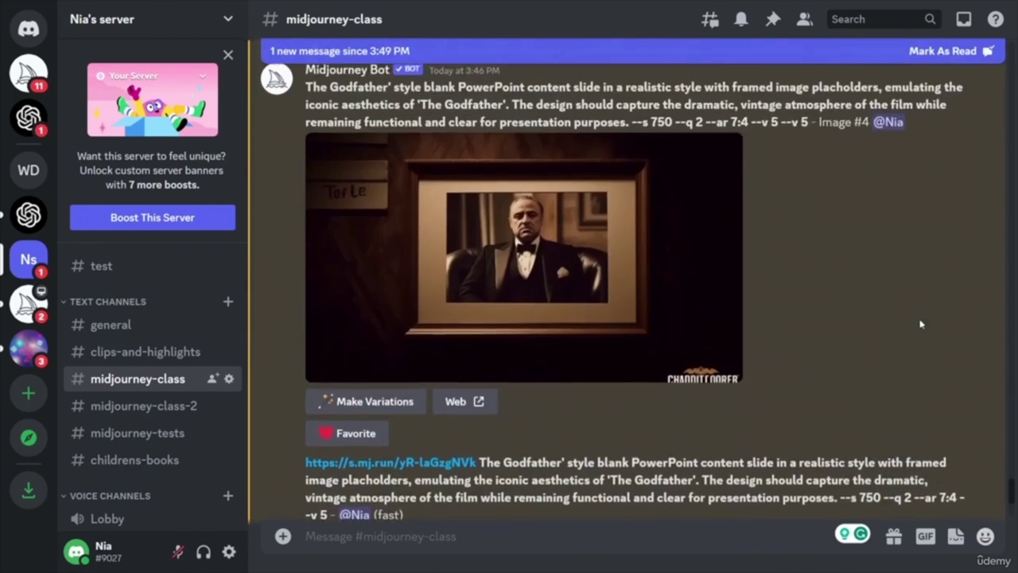
scroll(919, 329, "down", 6)
scroll(919, 328, "down", 5)
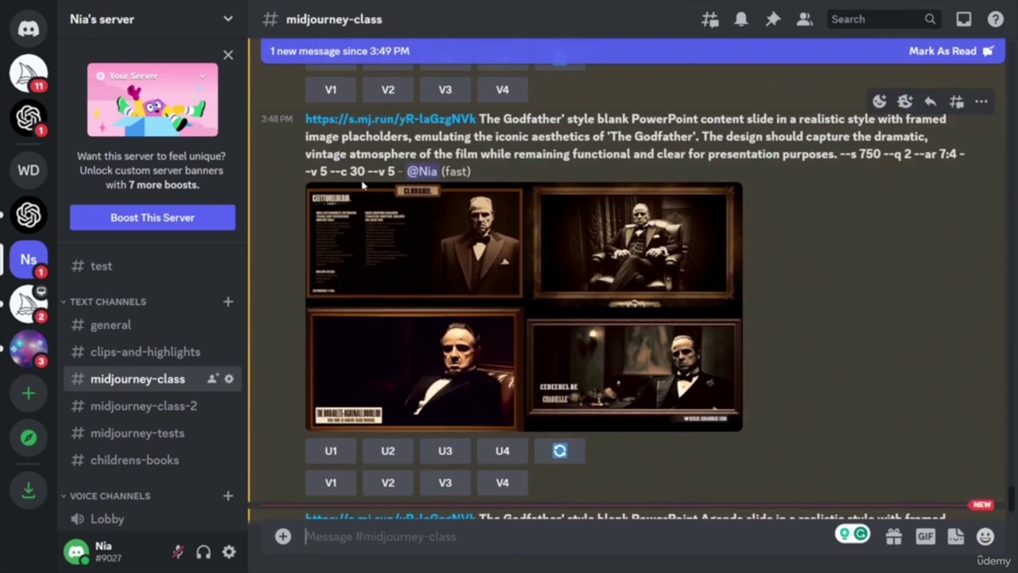
- Re-roll the Godfather content-slide prompt with chaos changed from --c 30 to --c 50
left_click(560, 451)
scroll(614, 318, "down", 5)
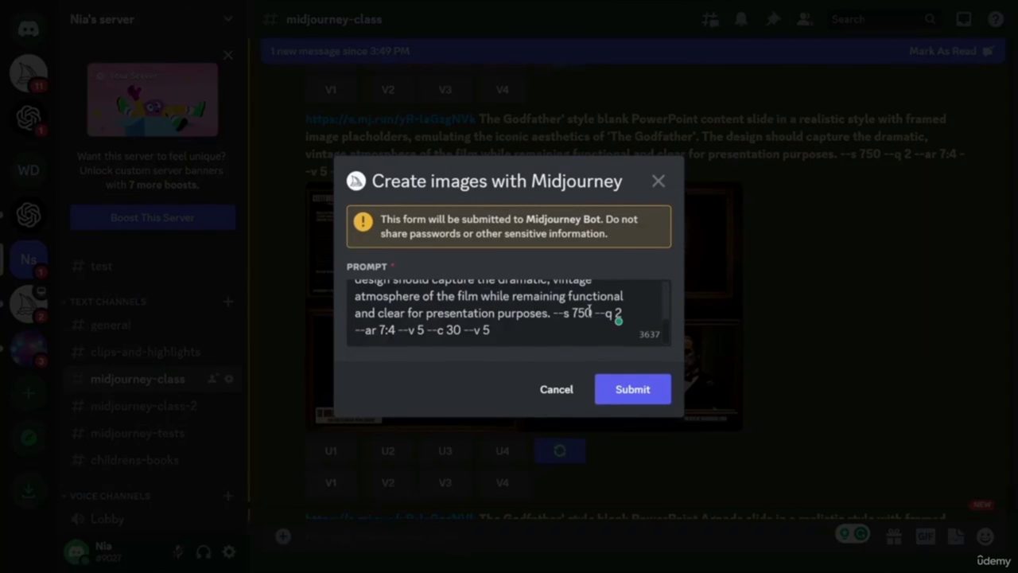
double_click(457, 329)
key("BackSpace")
type("50")
key("Return")
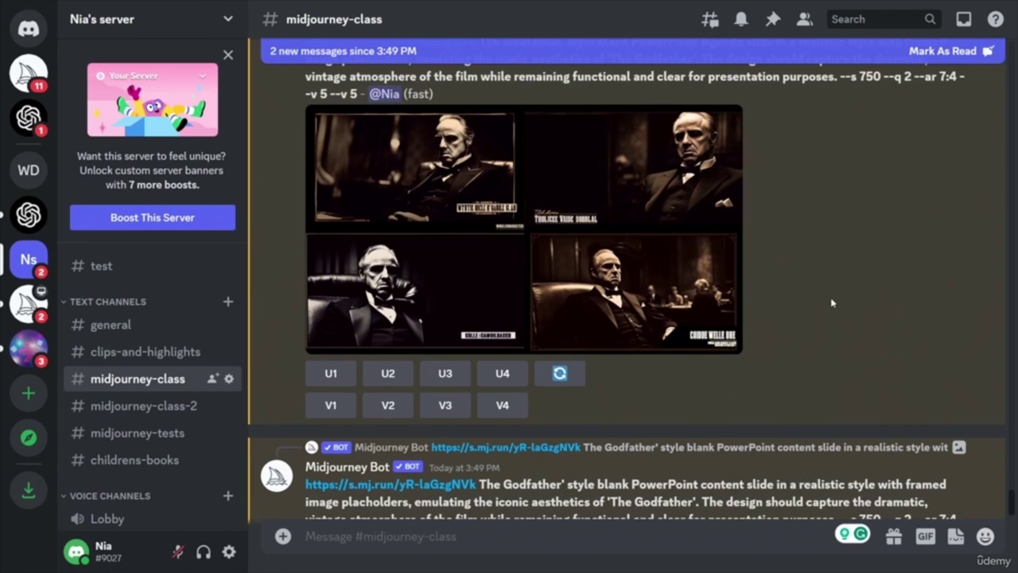
scroll(614, 469, "down", 1)
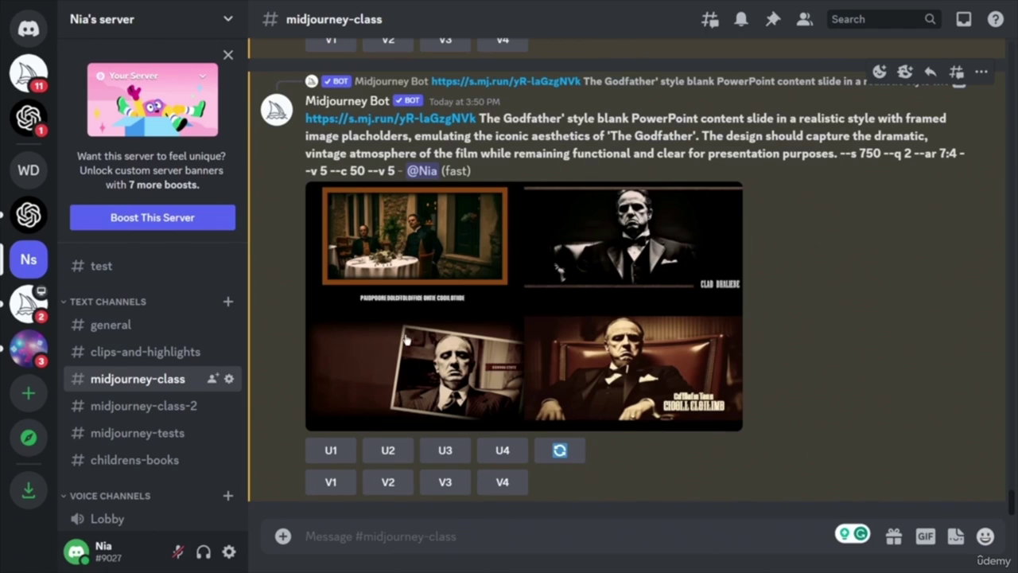
- Upscale image 3, then send the Godfather prompt with 'background' added after 'content slide'
left_click(445, 449)
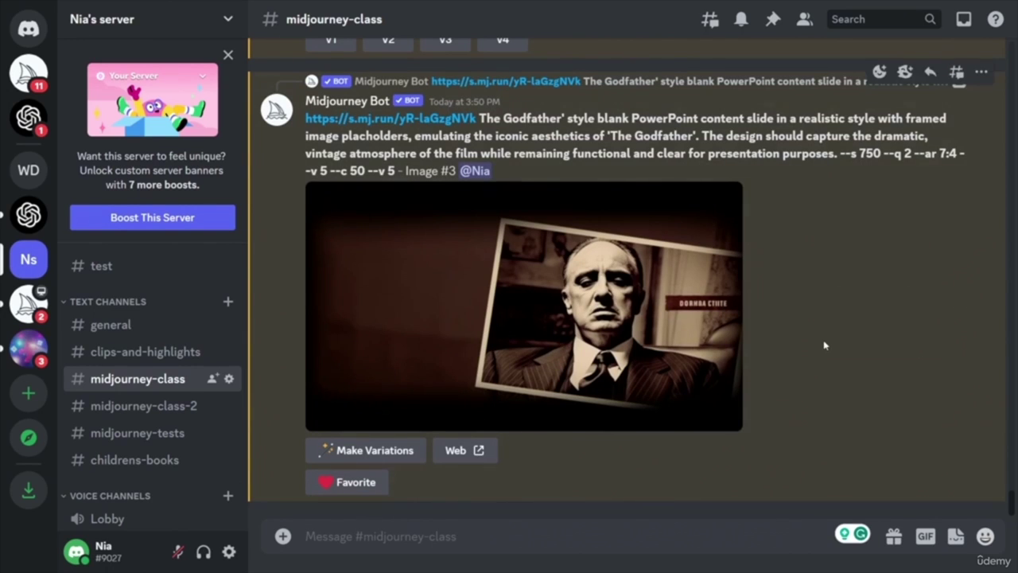
left_click_drag(306, 118, 365, 171)
key("ctrl+c")
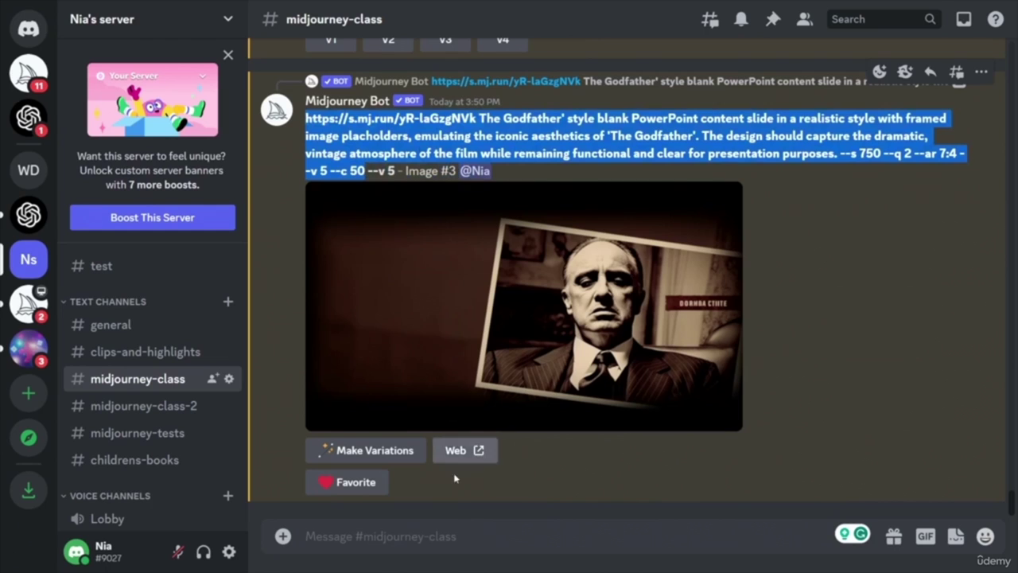
left_click(419, 540)
type("/")
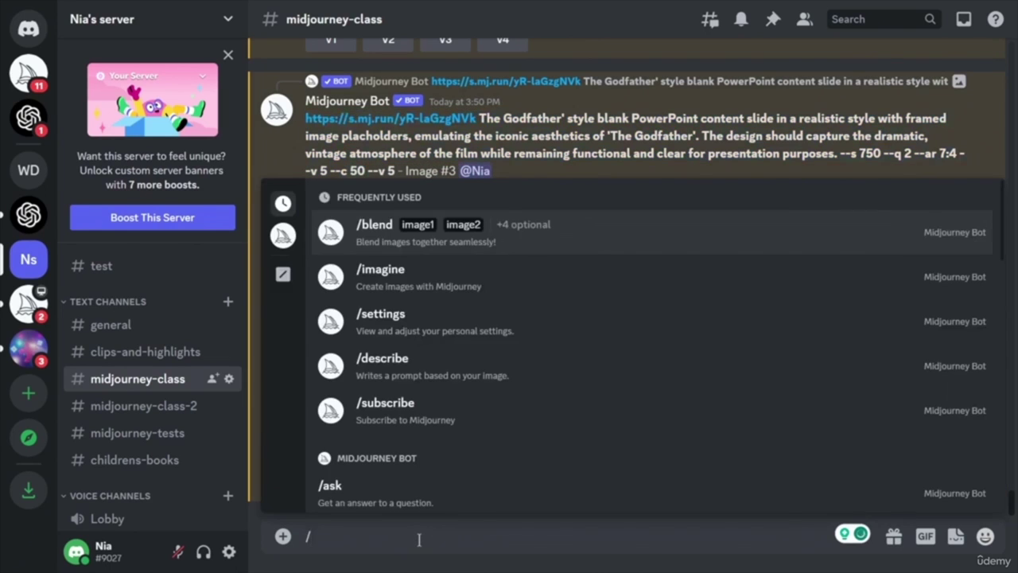
key("Down")
key("Tab")
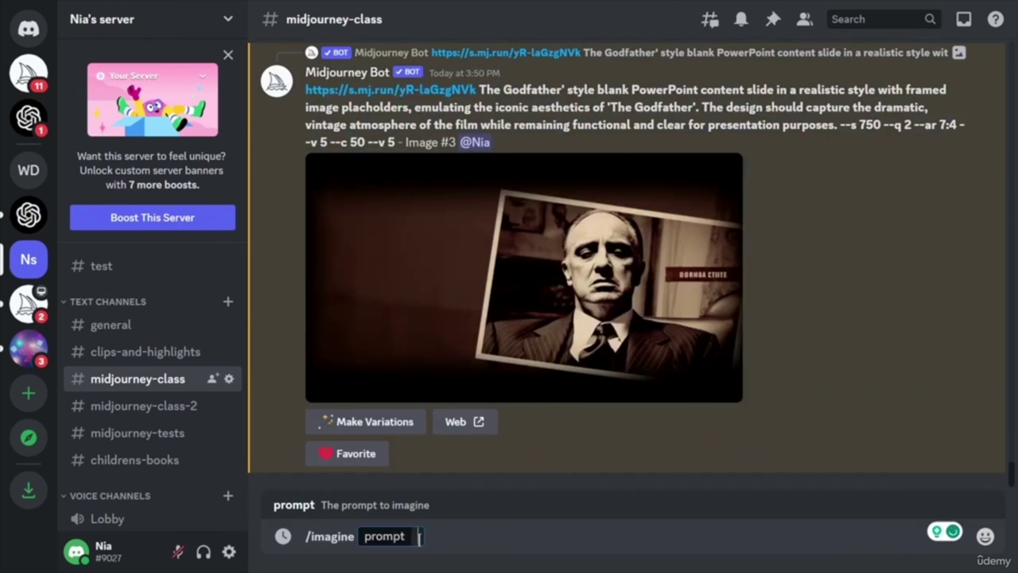
key("ctrl+v")
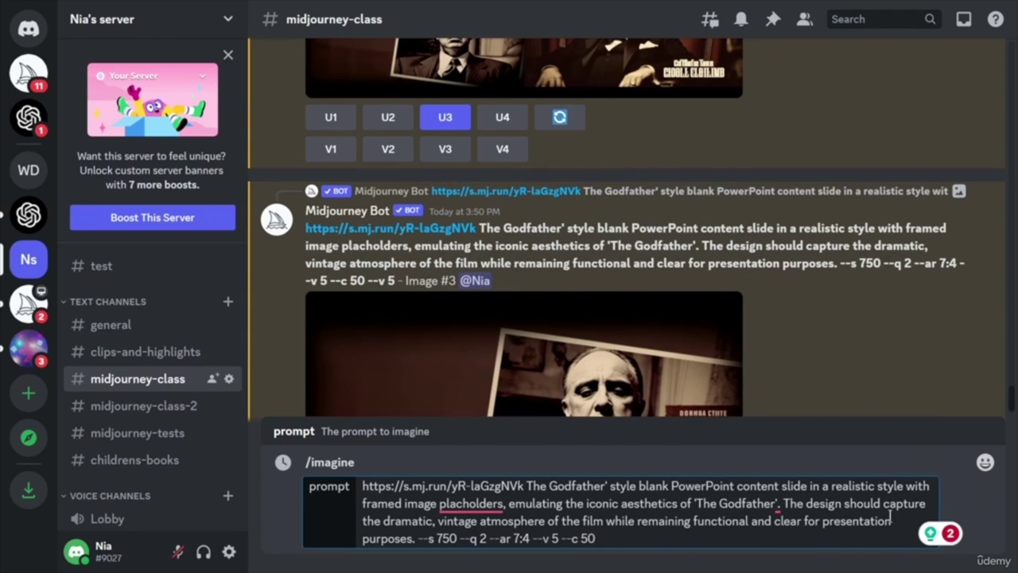
type("background")
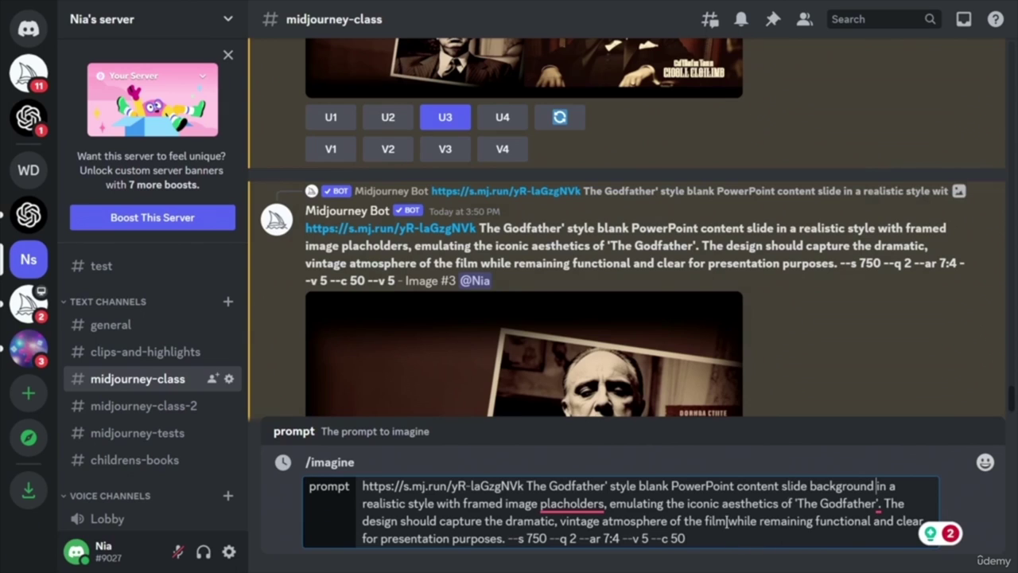
scroll(914, 446, "down", 2)
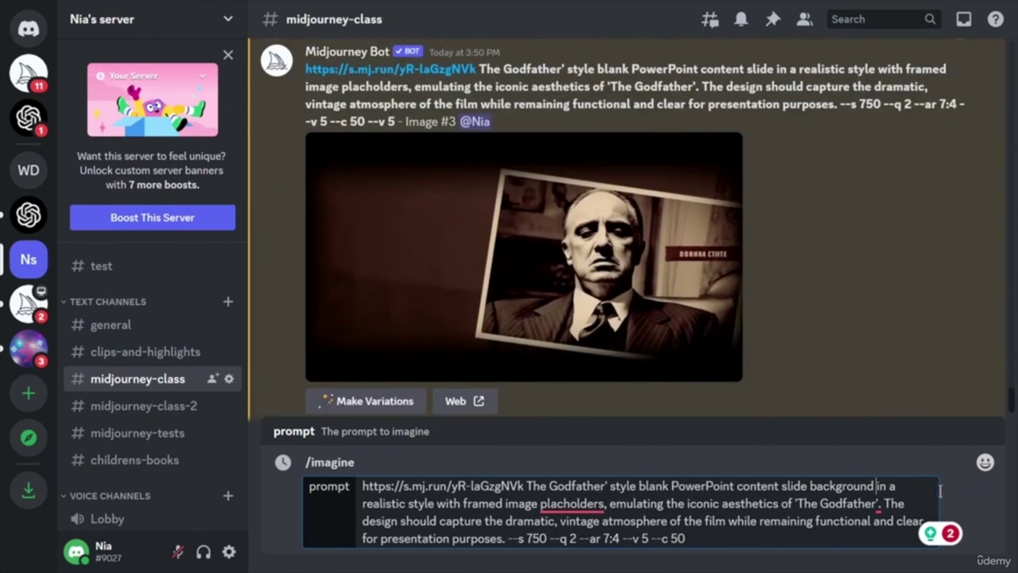
key("Return")
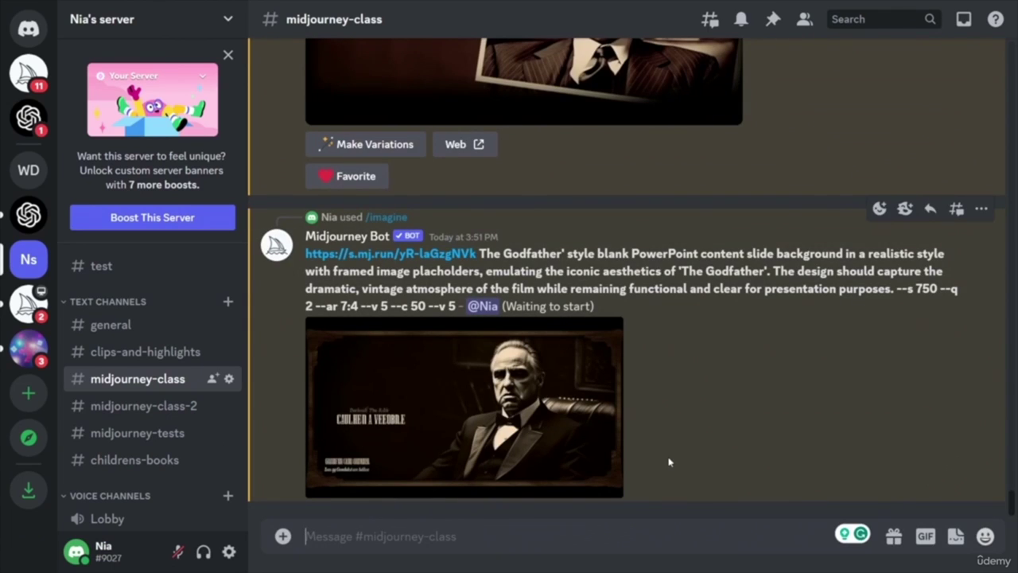
- Scroll through the channel to the finished Godfather content slide background grid
scroll(738, 410, "up", 3)
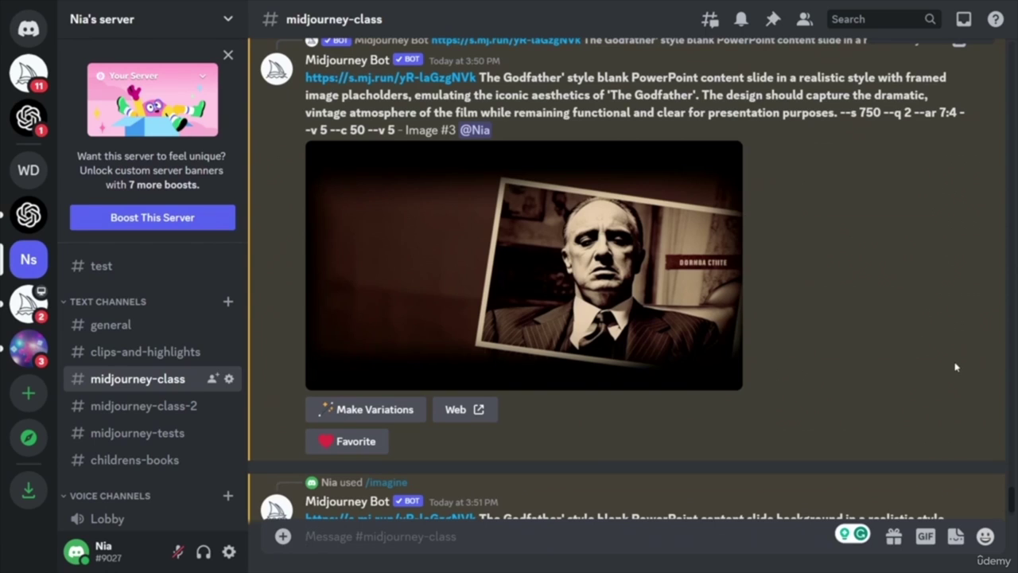
scroll(824, 306, "down", 10)
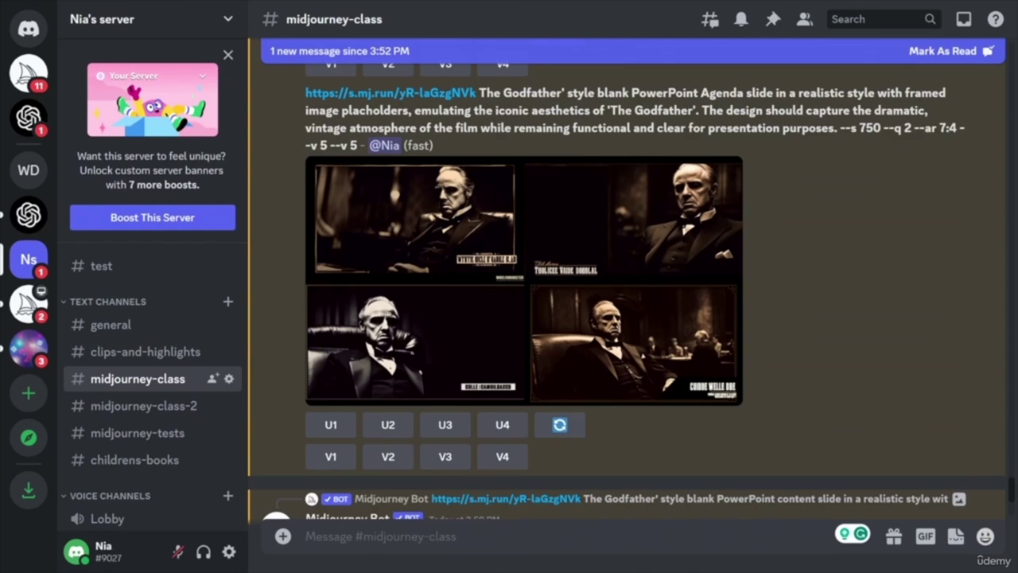
scroll(805, 334, "down", 4)
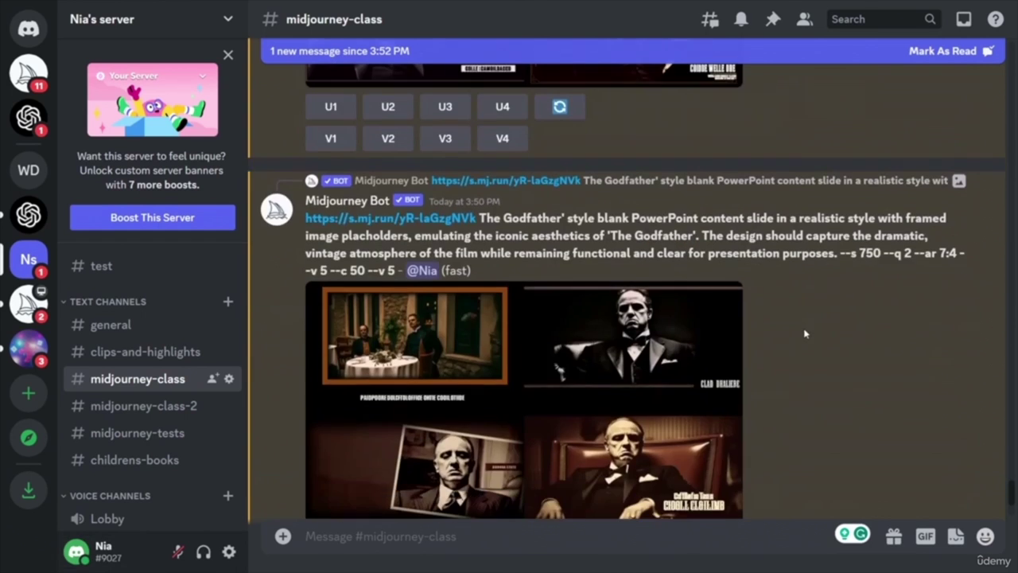
scroll(805, 334, "down", 10)
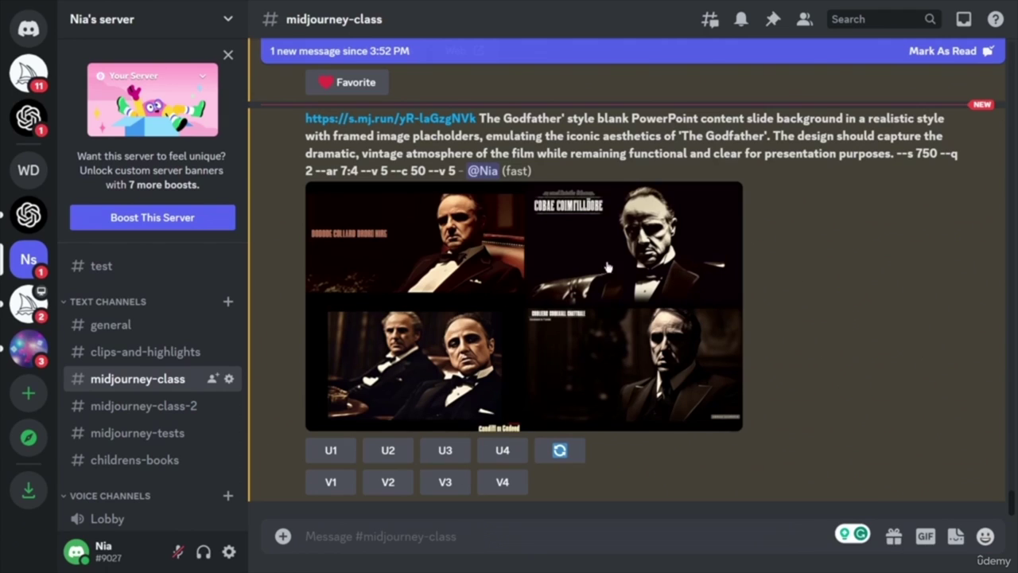
- Rerun the Godfather content slide background prompt twice, leaving the prompt unchanged
left_click(559, 451)
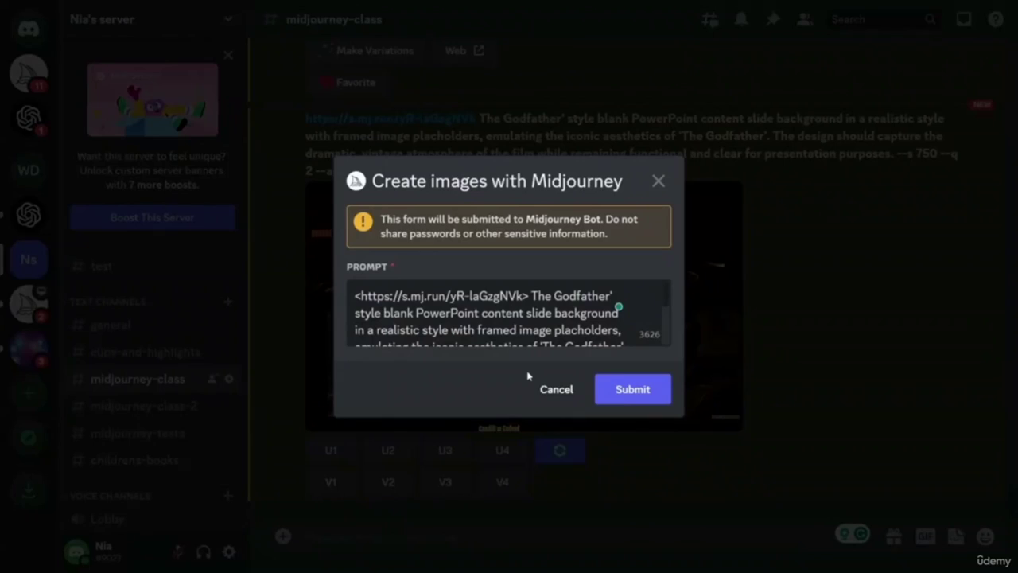
left_click(650, 394)
scroll(477, 262, "up", 5)
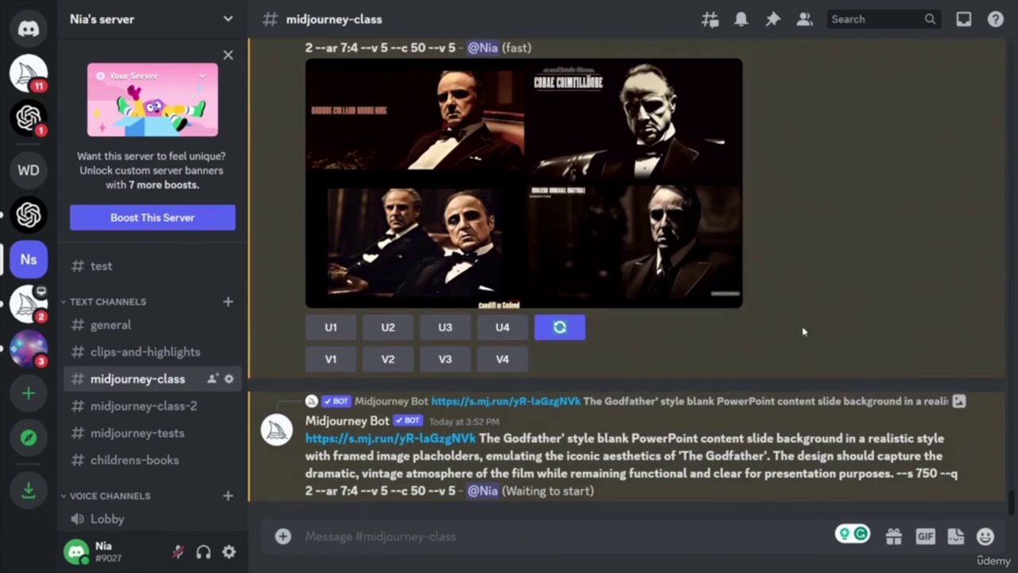
left_click(560, 329)
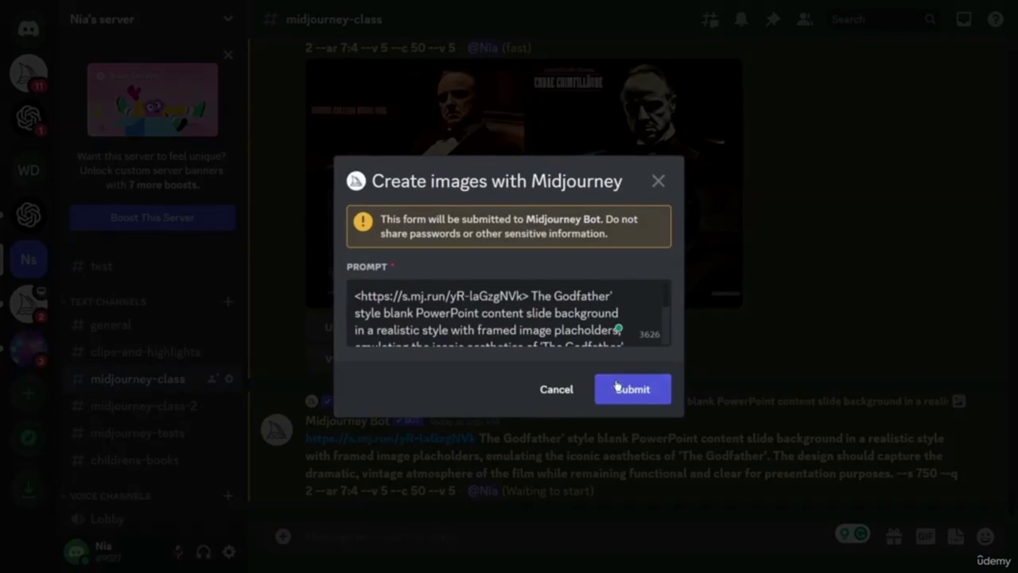
left_click(618, 385)
scroll(407, 214, "up", 5)
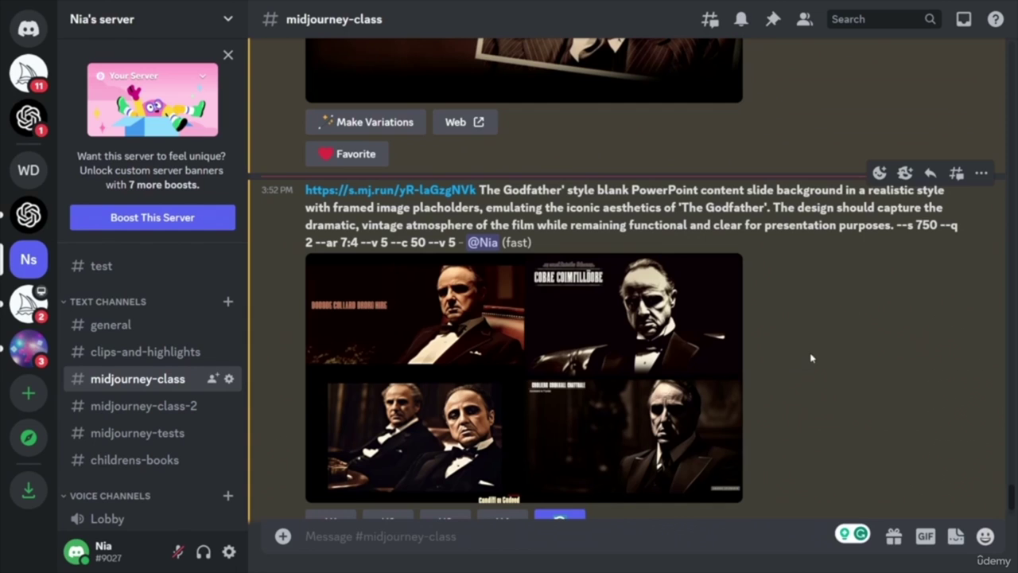
- Scroll back through the earlier Godfather results, then return to the newest content-slide grid
scroll(814, 352, "down", 5)
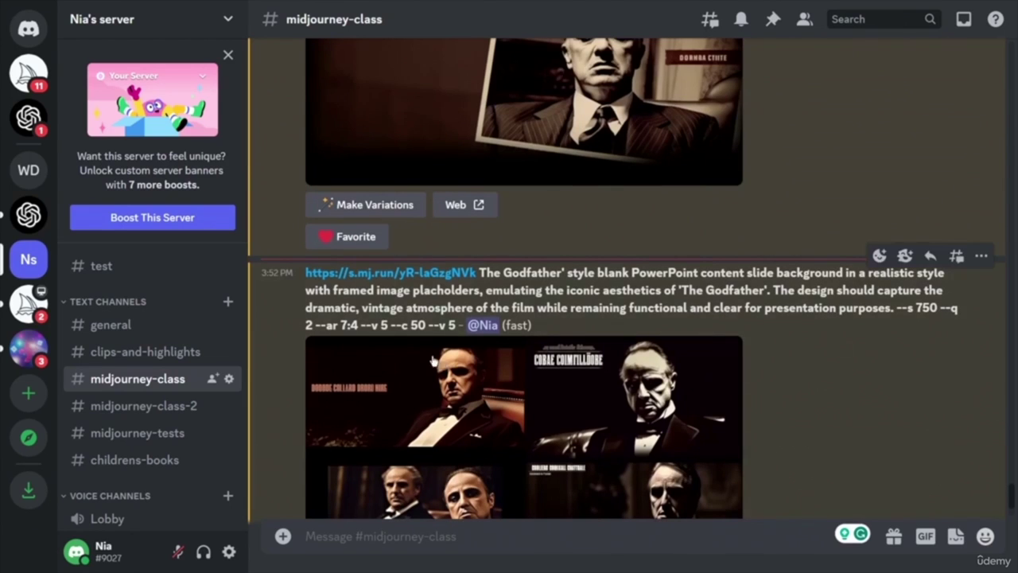
scroll(851, 430, "up", 3)
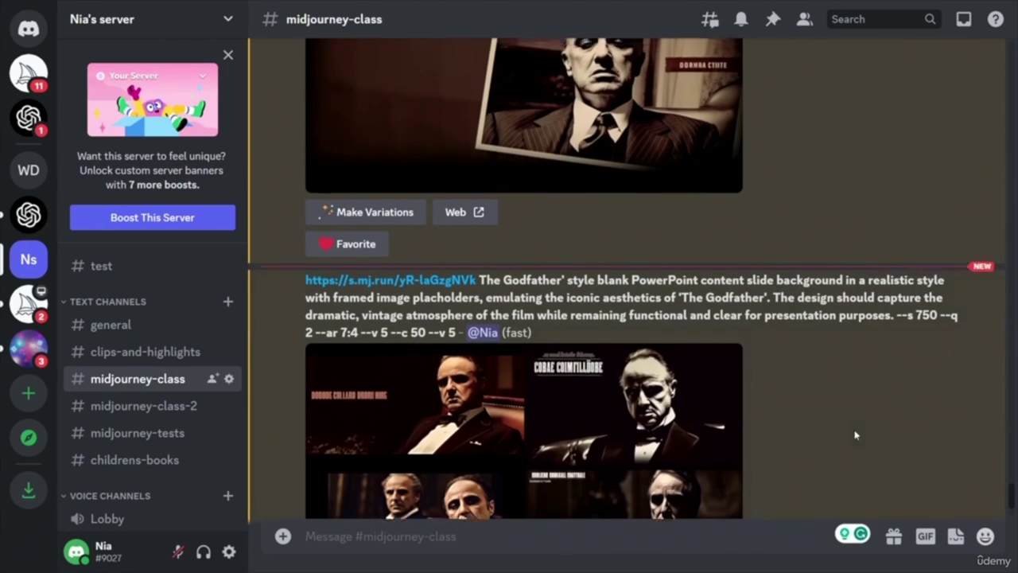
scroll(762, 305, "down", 3)
scroll(761, 306, "up", 5)
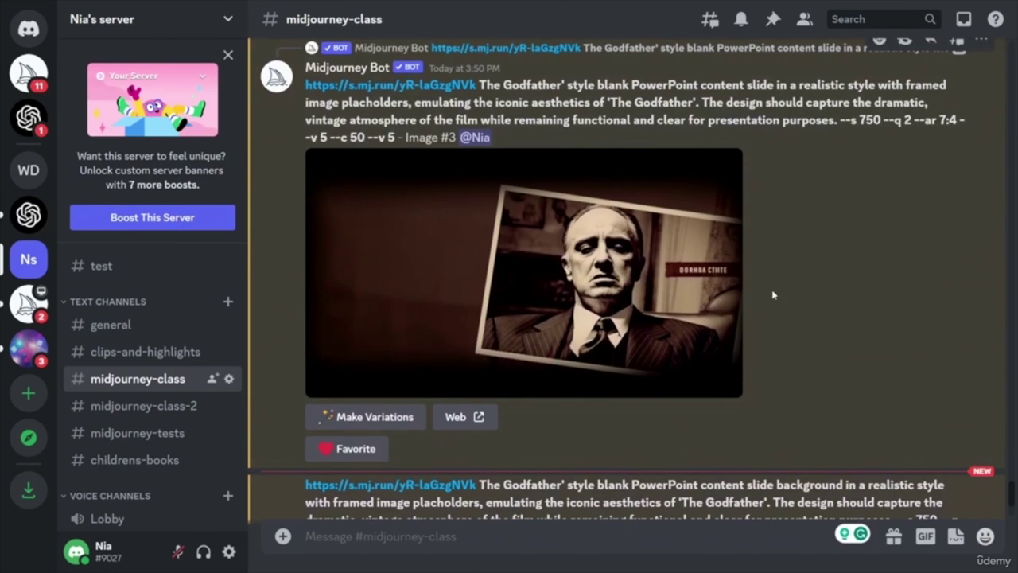
scroll(878, 393, "up", 10)
scroll(867, 342, "up", 2)
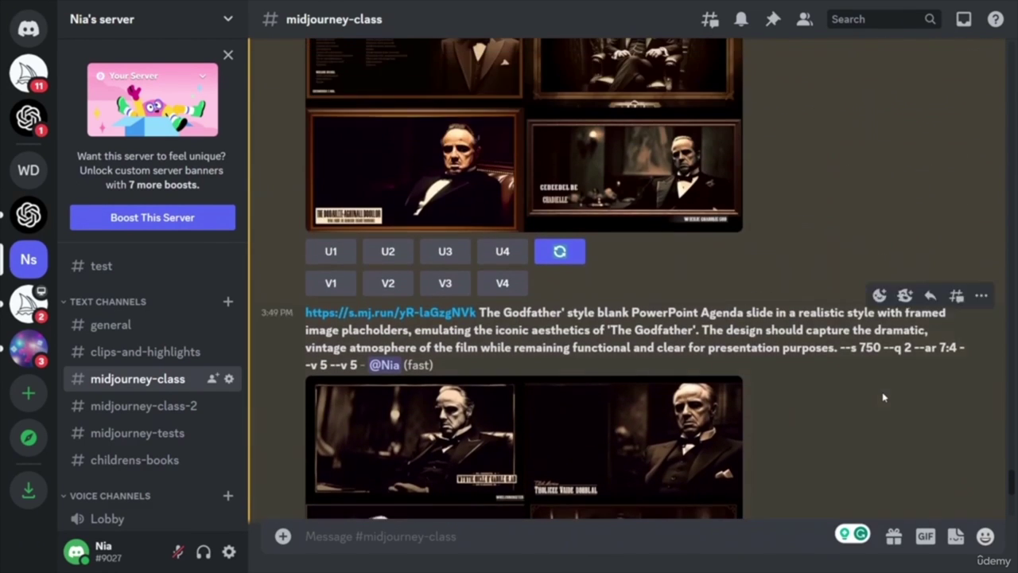
scroll(864, 327, "down", 15)
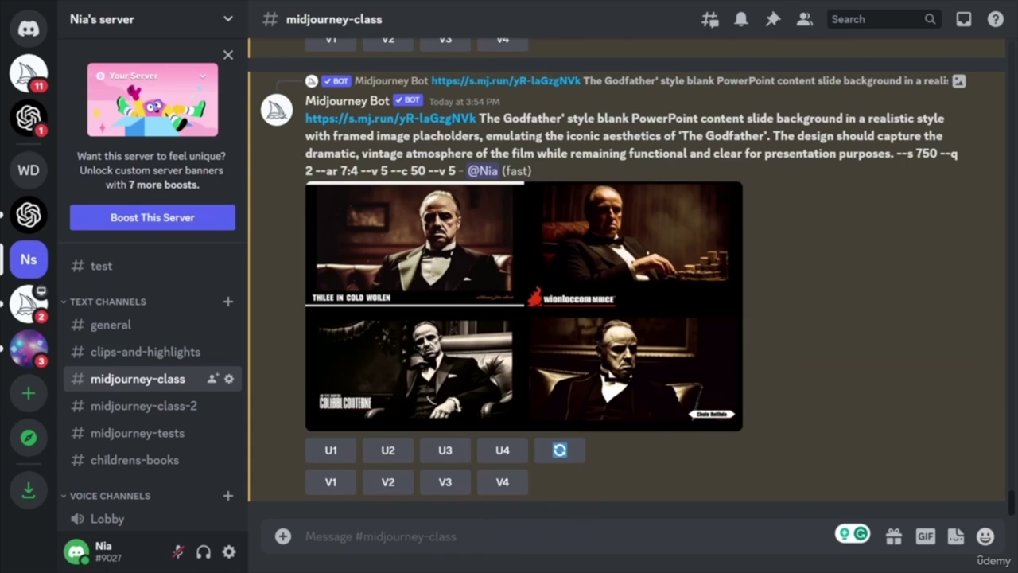
- Send the Retro Futurism blank-slide prompt with holographic image placeholder and --ar 7:4 via /imagine
left_click(458, 537)
type("/")
key("Down")
key("Return")
type("A realistic blank slide in Retro Futurism style, featuring an image placeholder with a holographic projection effect --ar 7:4")
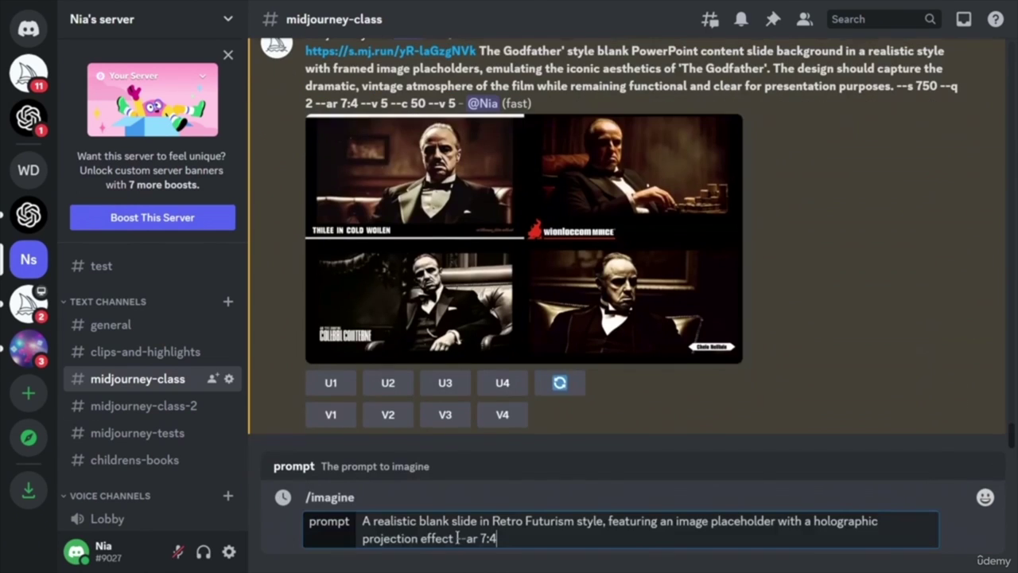
key("Return")
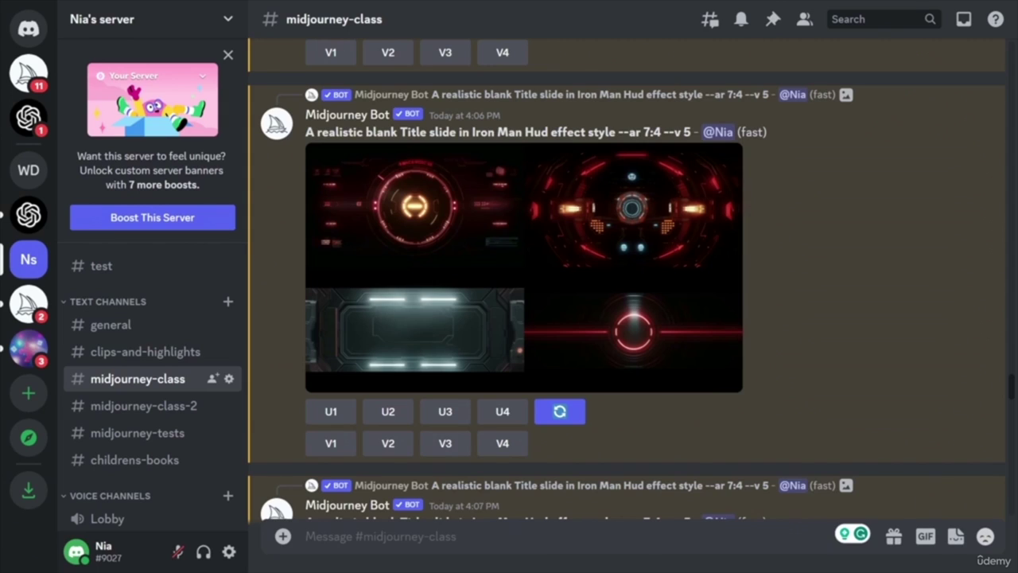
- Upscale images 1, 2 and 4 of the Iron Man HUD grid and highlight 'Iron Man Hud effect' in the prompt
left_click(331, 412)
left_click(388, 412)
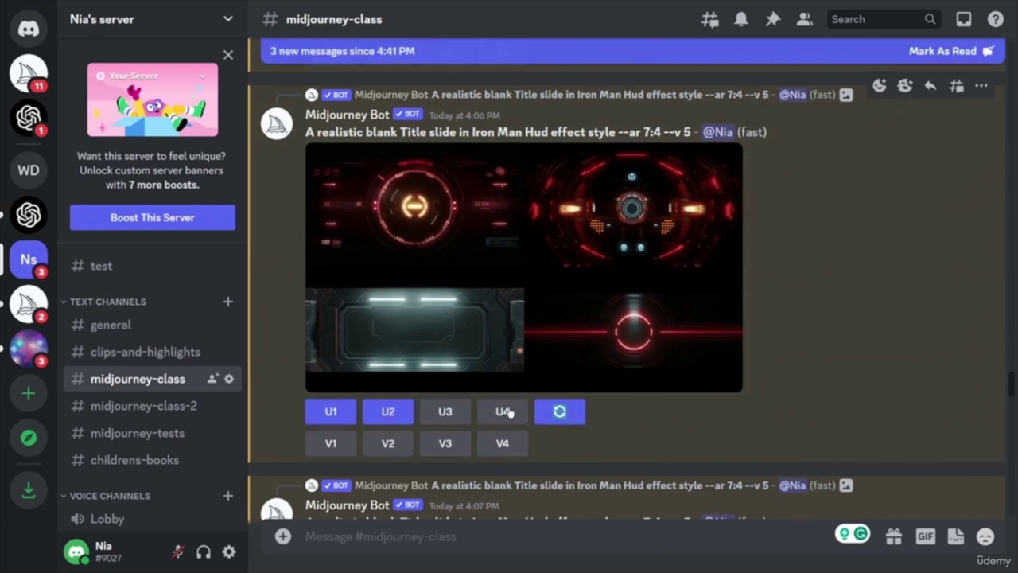
left_click(504, 413)
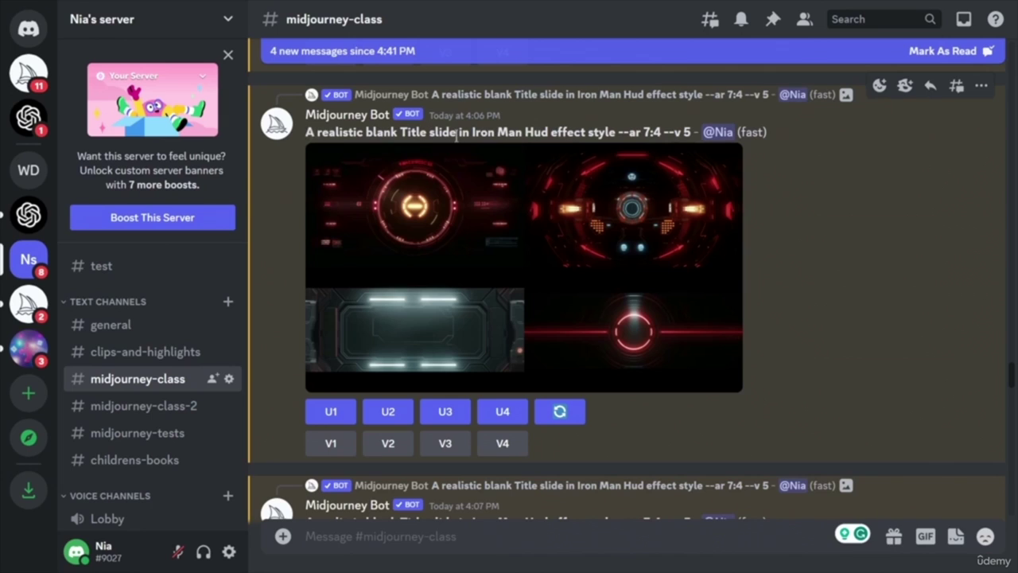
left_click_drag(474, 132, 587, 132)
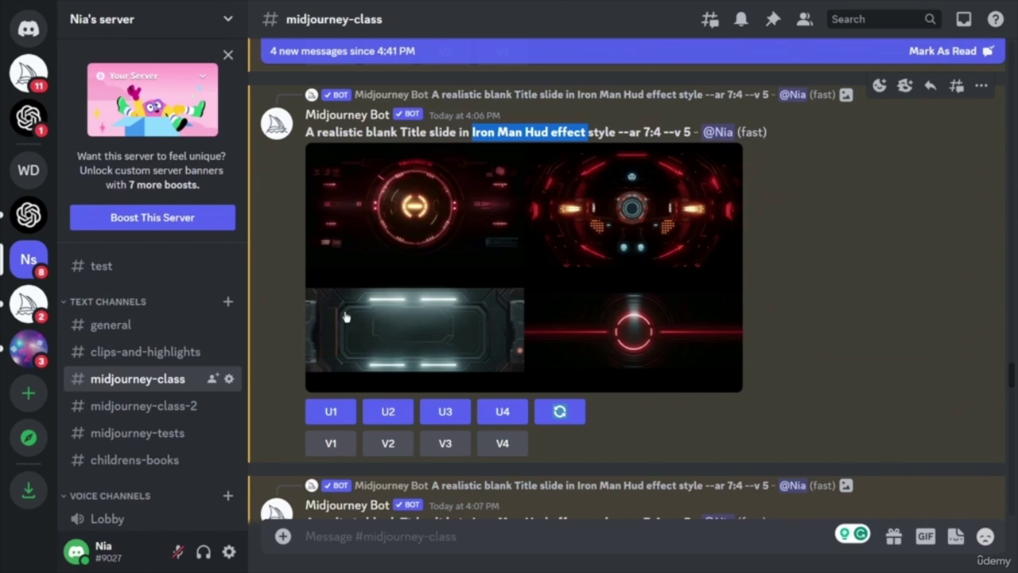
scroll(877, 391, "down", 4)
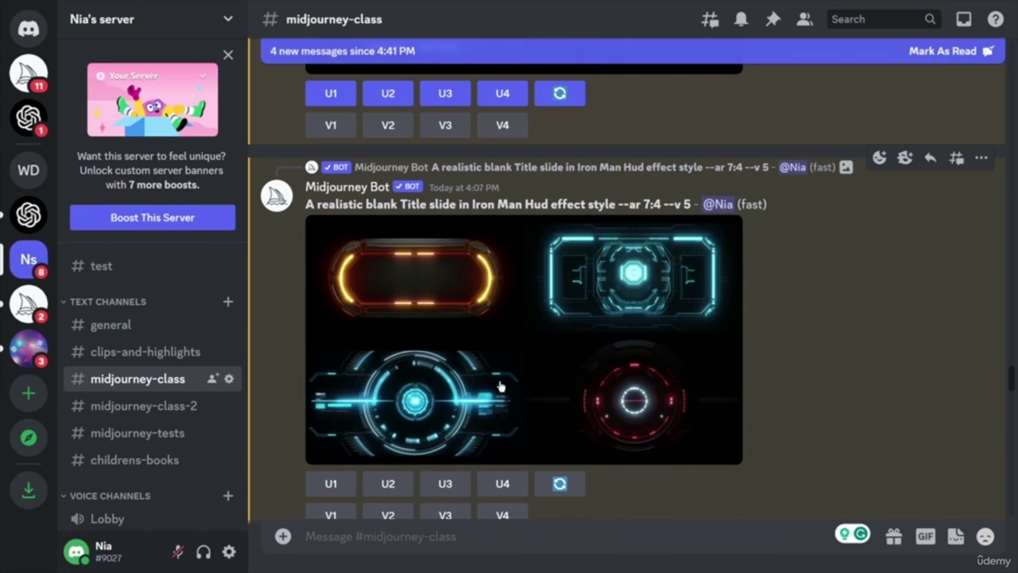
- Upscale images 1, 2 and 3 of the next Iron Man HUD title-slide grid
scroll(454, 398, "down", 2)
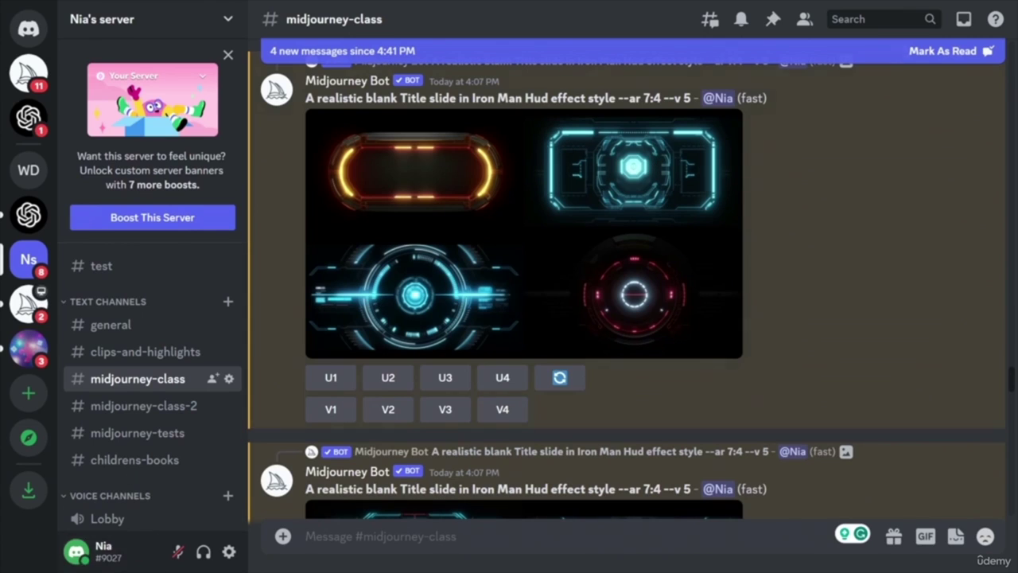
left_click(389, 379)
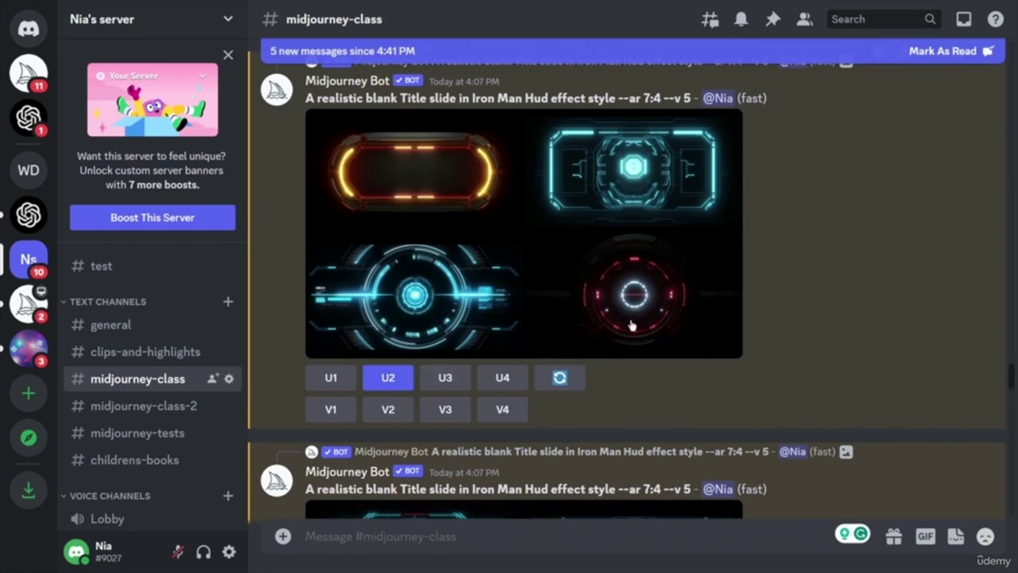
left_click(449, 380)
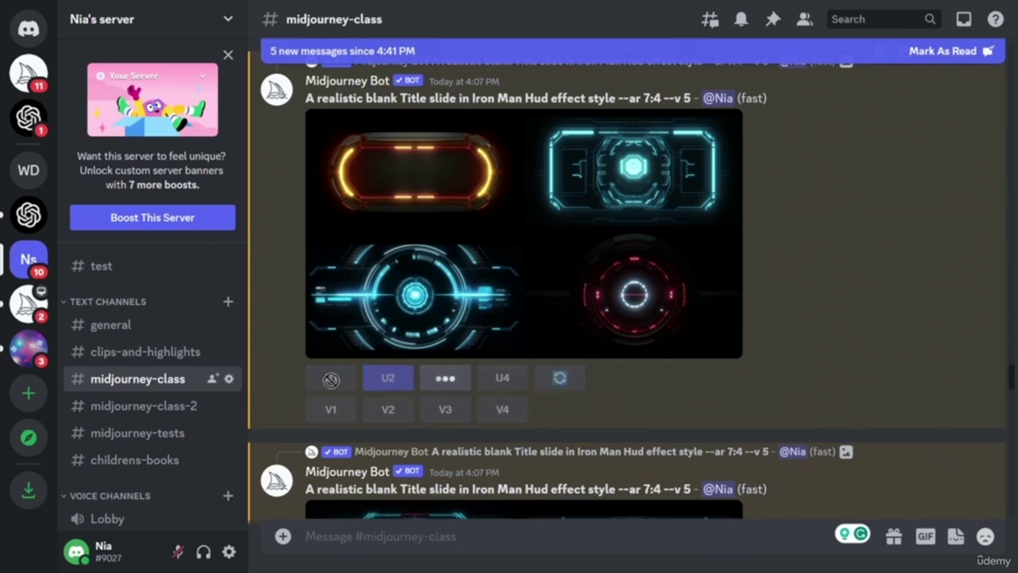
left_click(331, 380)
left_click(433, 380)
- Upscale images 1, 2 and 3 of the following cyan HUD grid
scroll(700, 418, "down", 2)
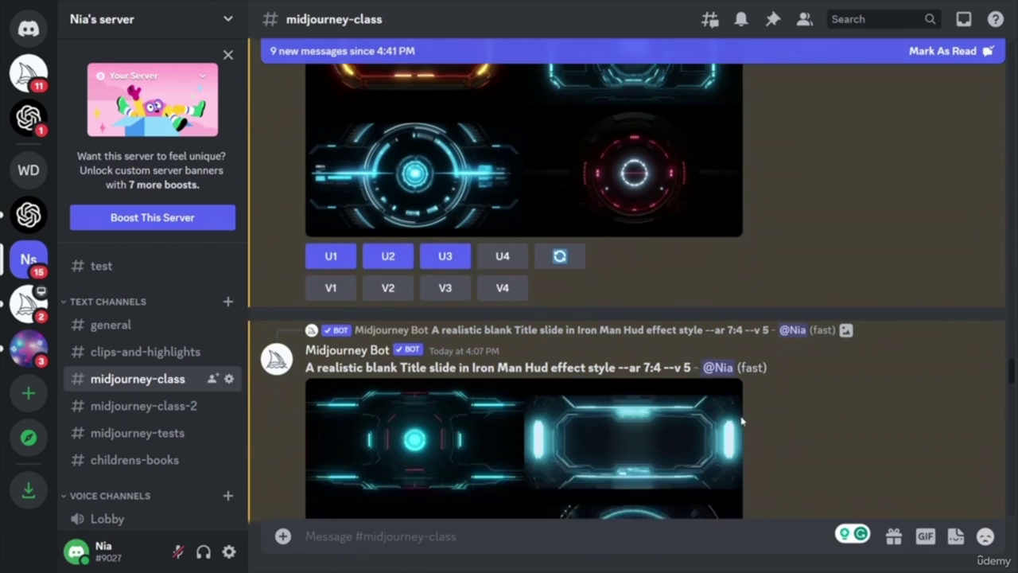
scroll(791, 375, "down", 3)
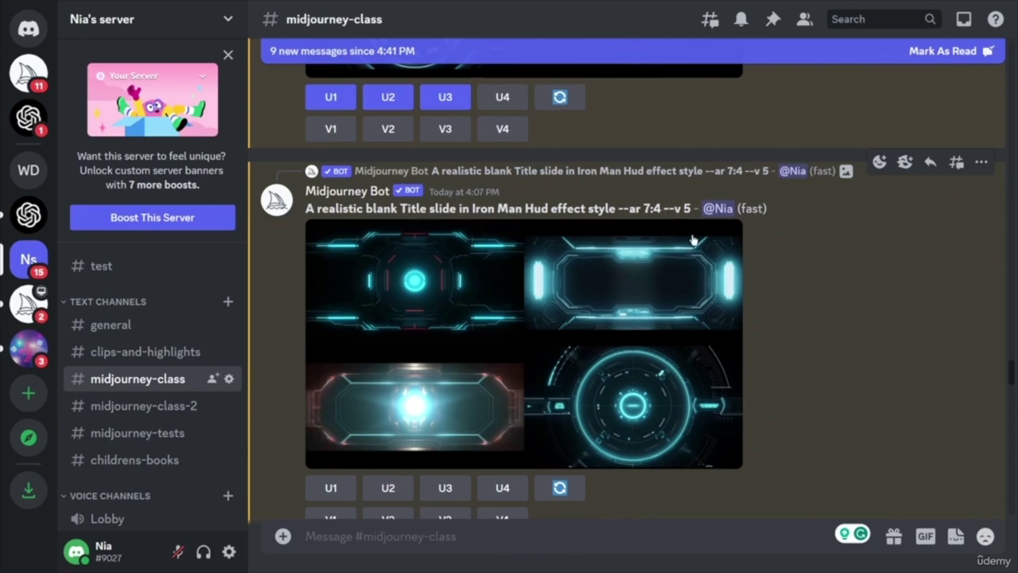
scroll(692, 240, "down", 2)
left_click(387, 382)
left_click(330, 382)
left_click(459, 383)
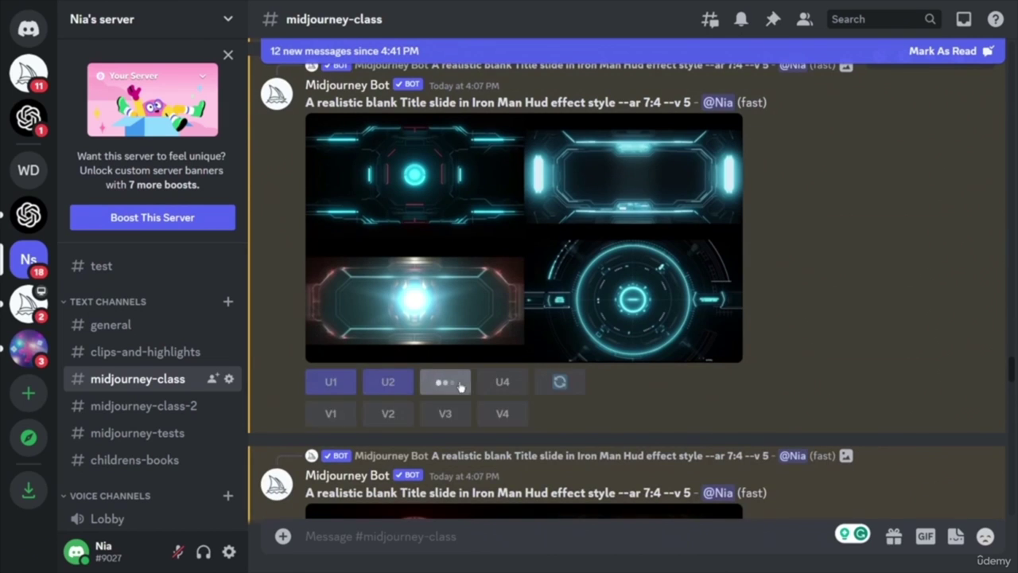
scroll(740, 315, "down", 5)
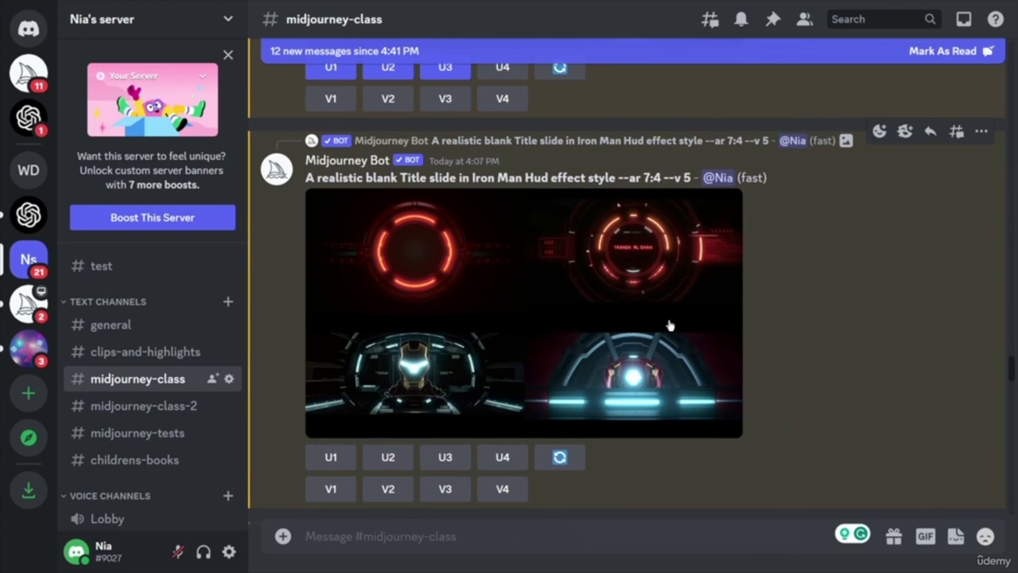
scroll(843, 323, "down", 5)
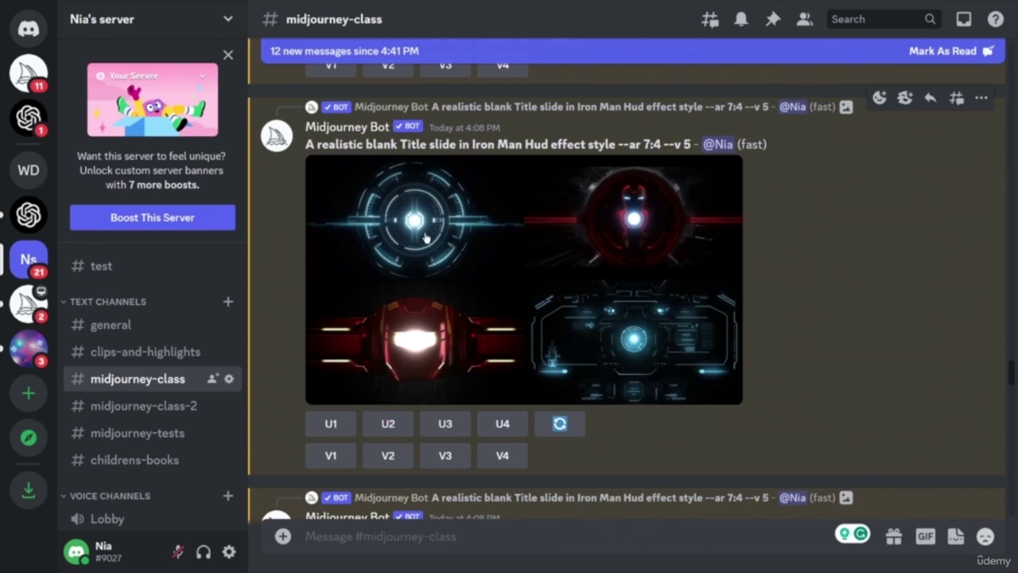
scroll(857, 308, "down", 10)
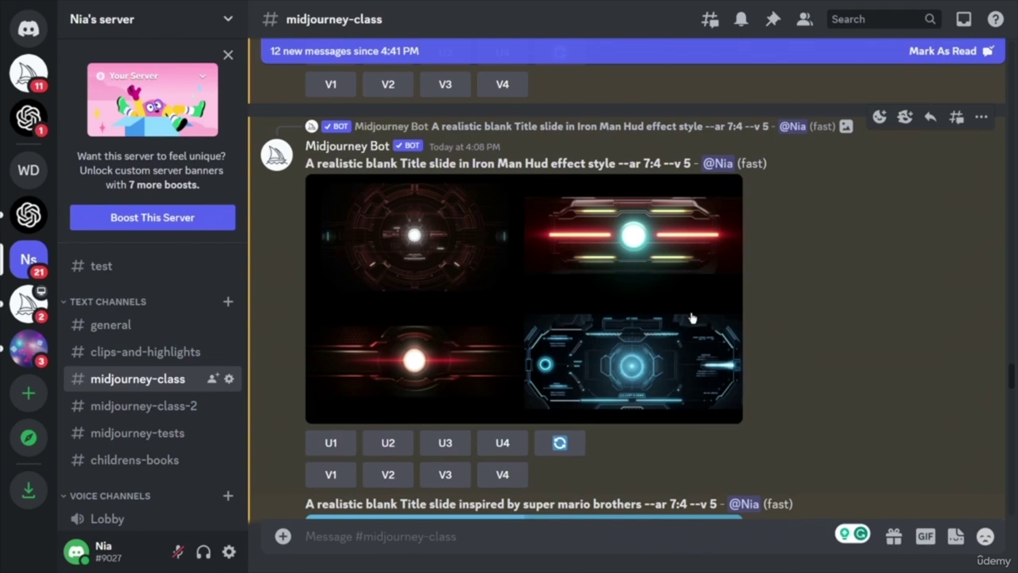
scroll(849, 316, "down", 5)
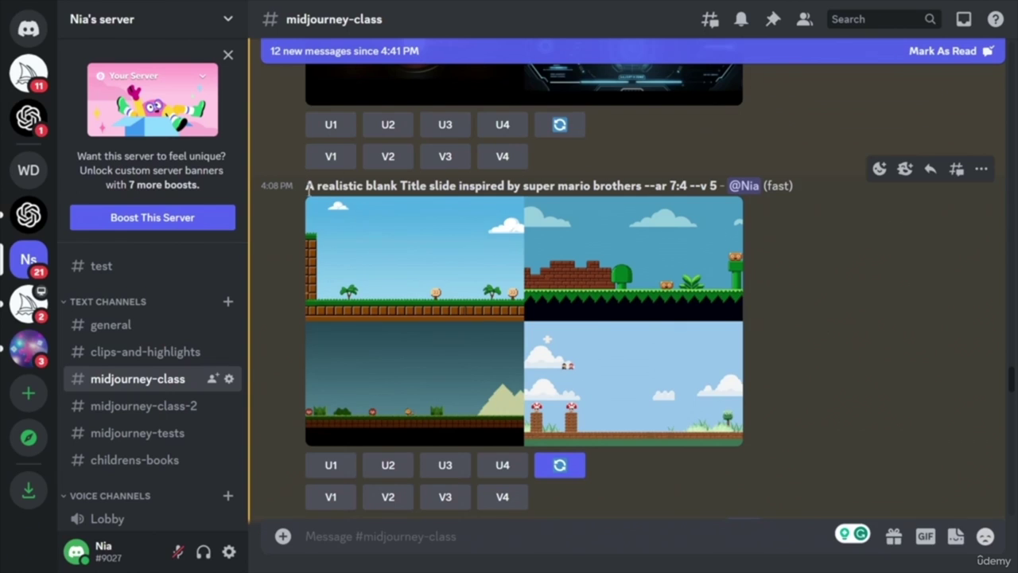
- Copy the realistic Super Mario title-slide prompt and paste it into a new /imagine command
left_click_drag(304, 191, 398, 188)
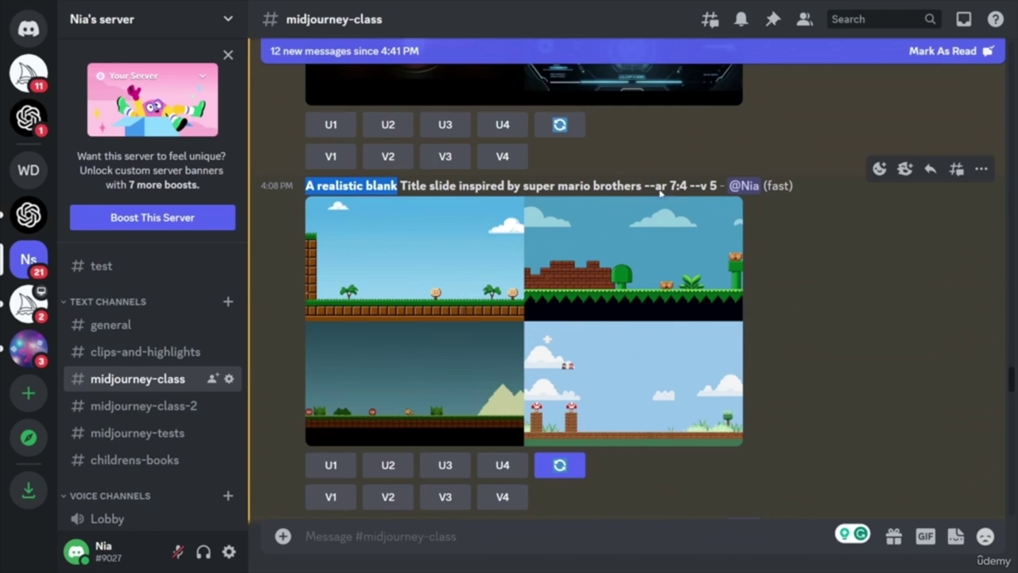
left_click_drag(689, 184, 306, 185)
key("ctrl+c")
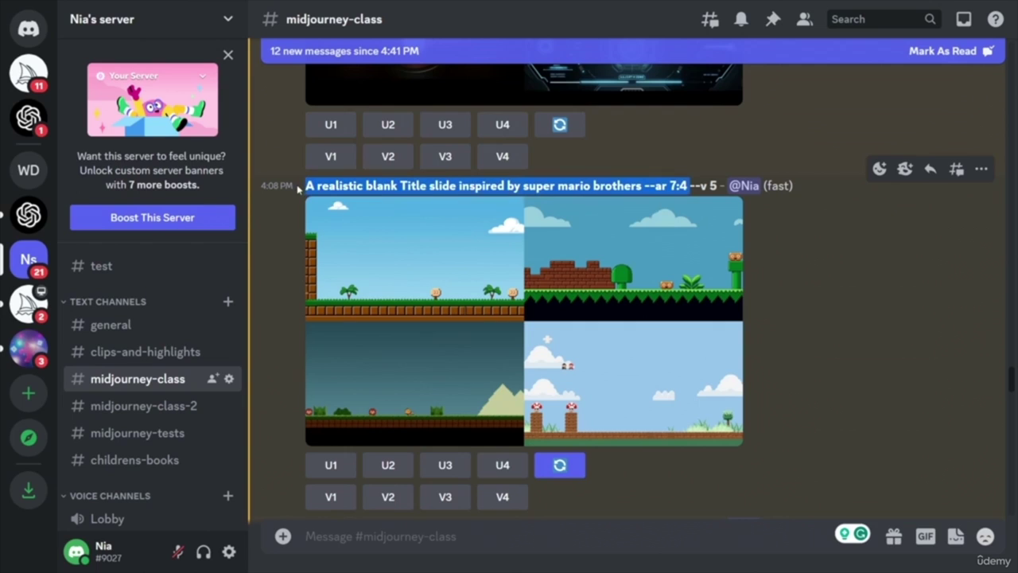
left_click(489, 541)
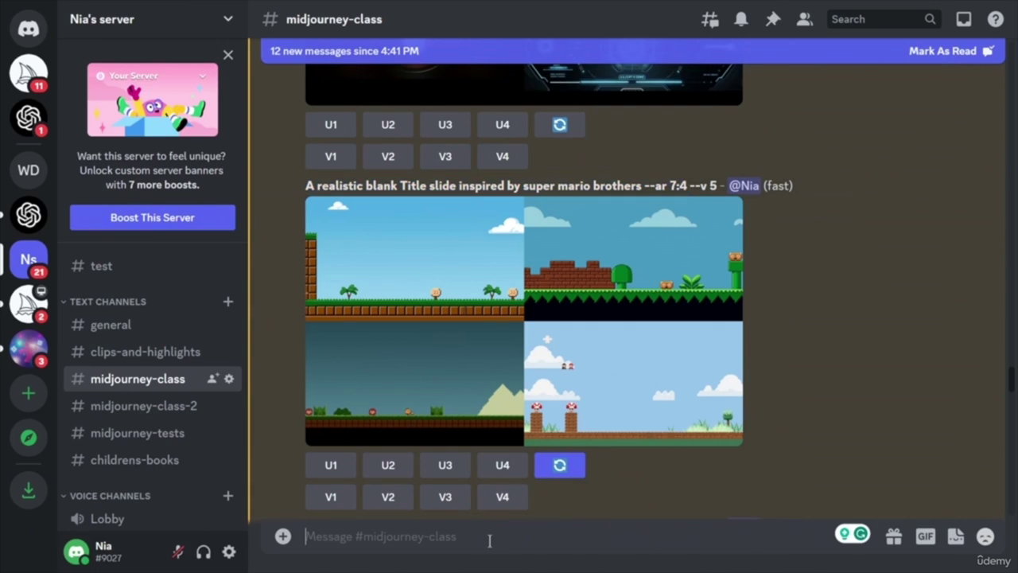
type("/")
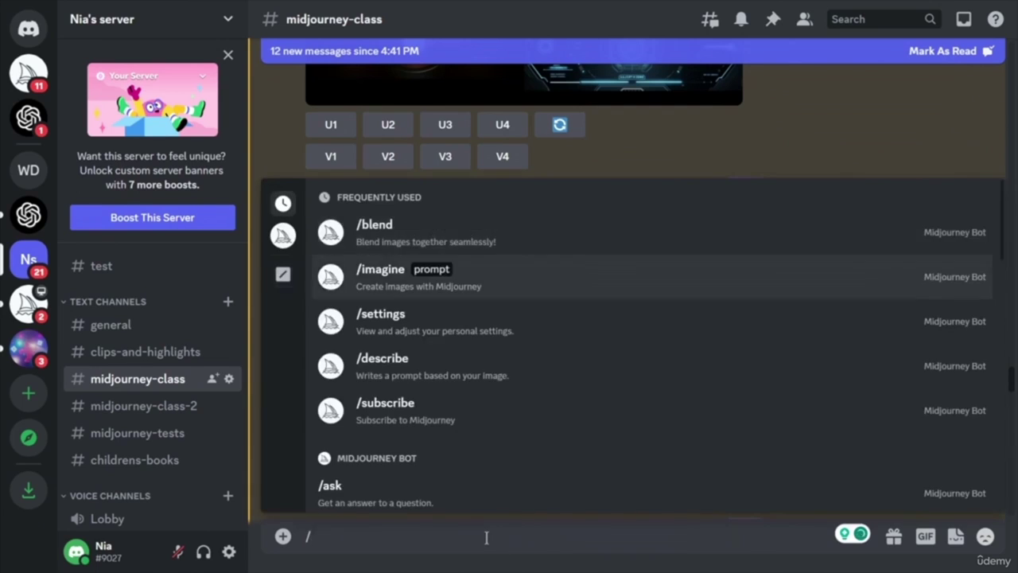
key("Return")
key("ctrl+v")
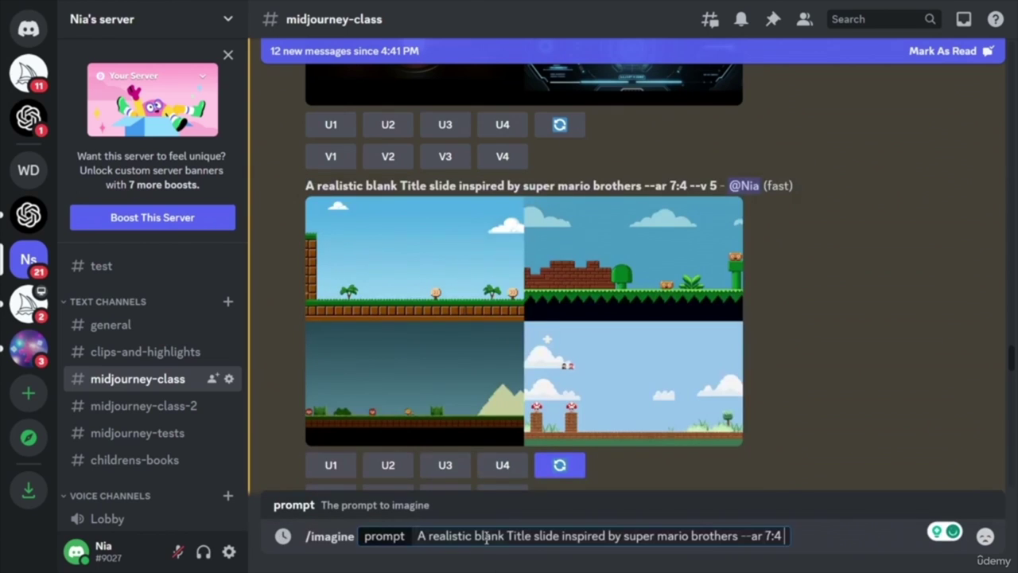
- Remove 'realistic' from the prompt and add 'game style' after 'brothers'
double_click(459, 535)
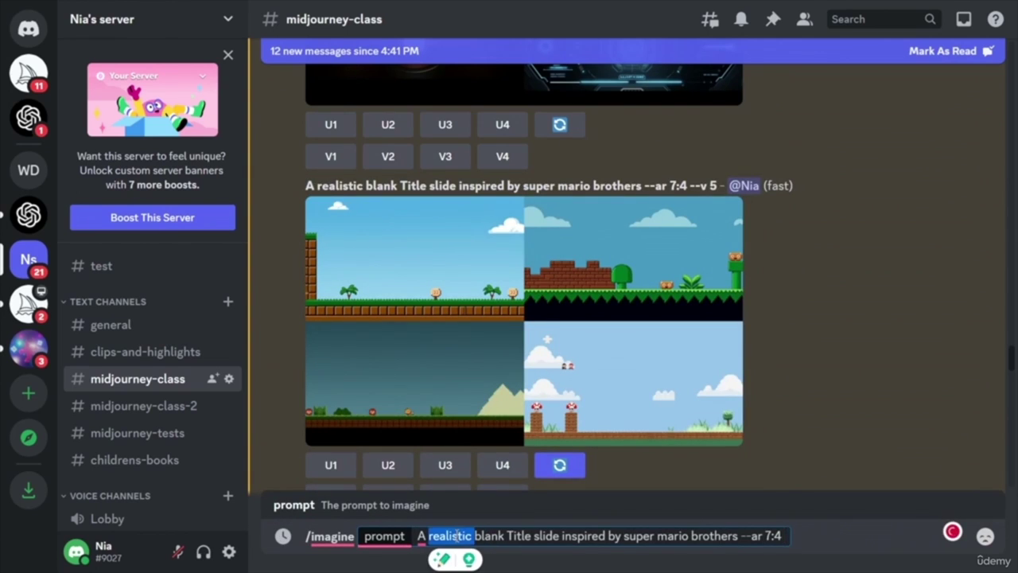
type("game")
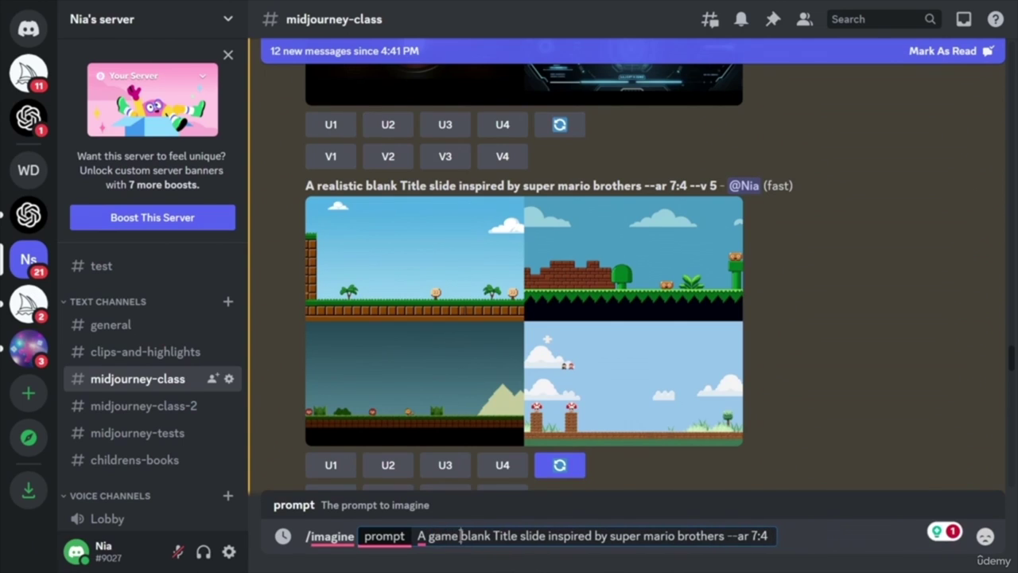
left_click_drag(458, 537, 437, 538)
double_click(437, 538)
key("BackSpace")
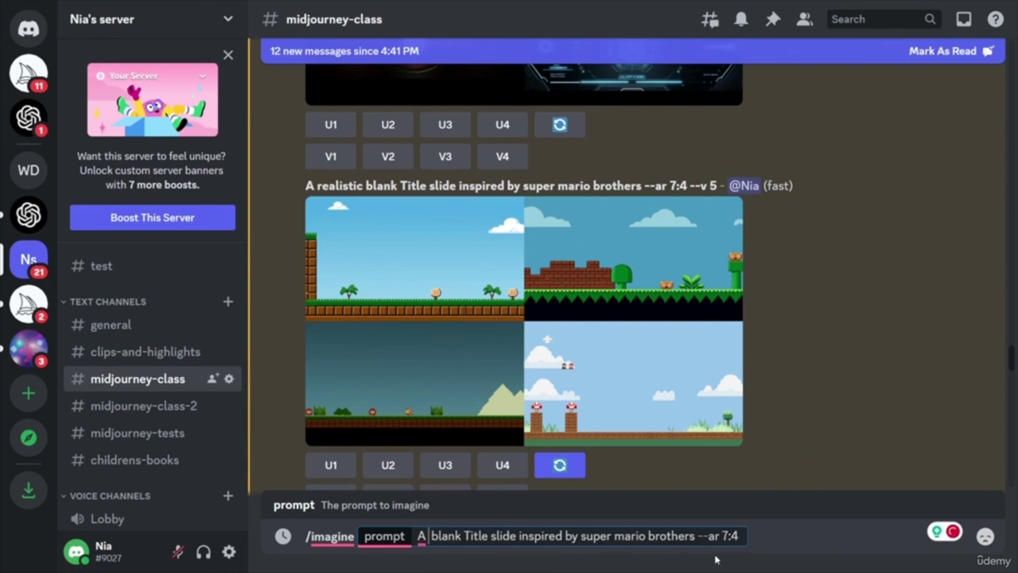
left_click(693, 536)
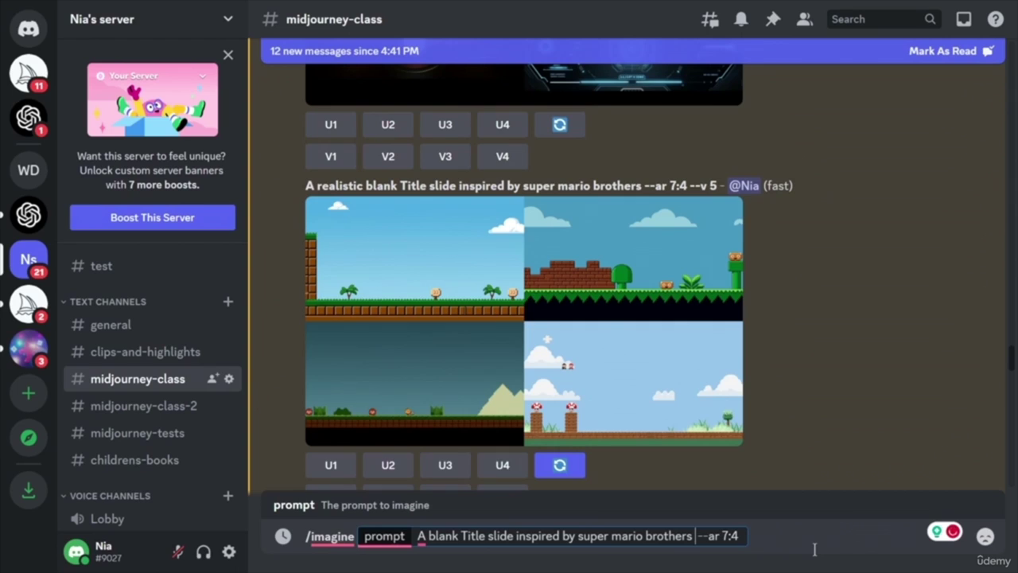
type("game style")
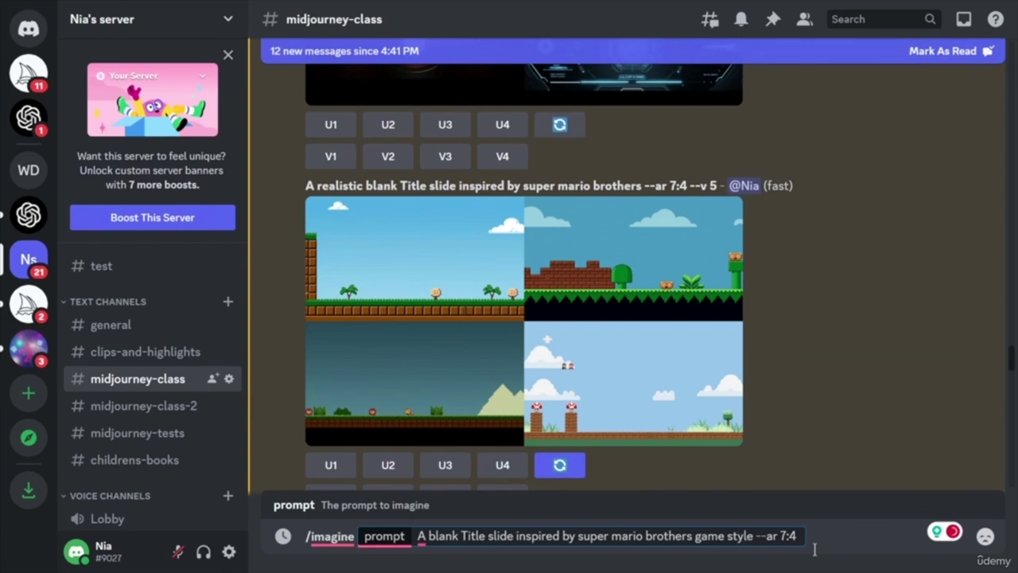
- Send the 'super mario brothers game style --ar 7:4' prompt and copy its text
key("Return")
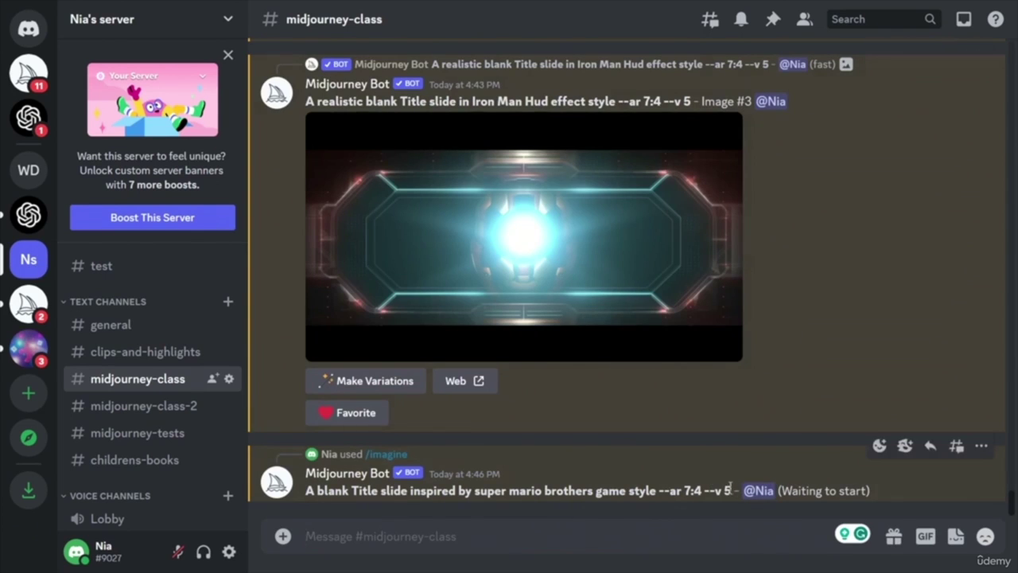
left_click_drag(704, 490, 306, 493)
key("ctrl+c")
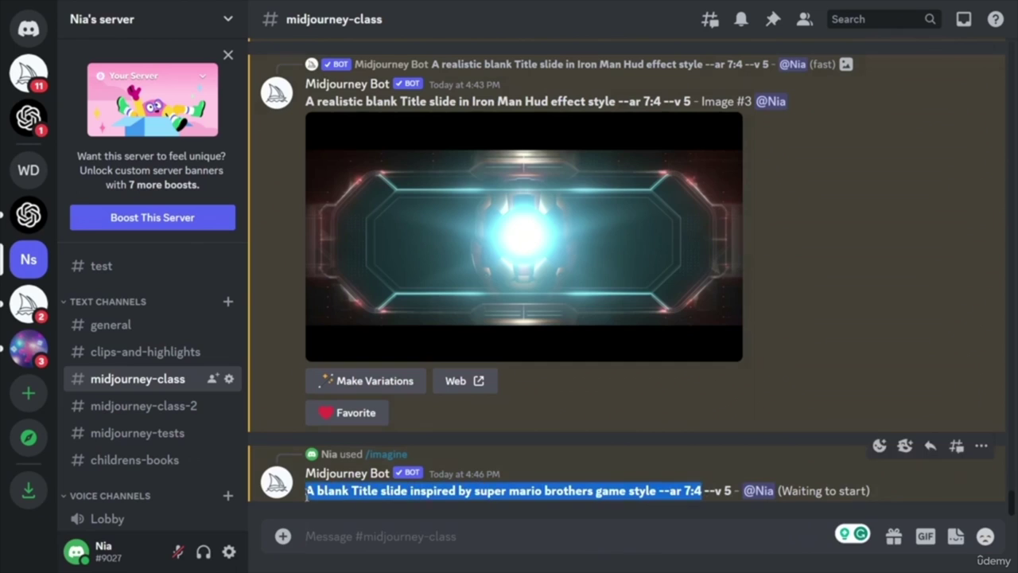
left_click(381, 541)
- Resubmit the Super Mario prompt with --c 50 --s 750 --q 2 --repeat 6 appended
type("/")
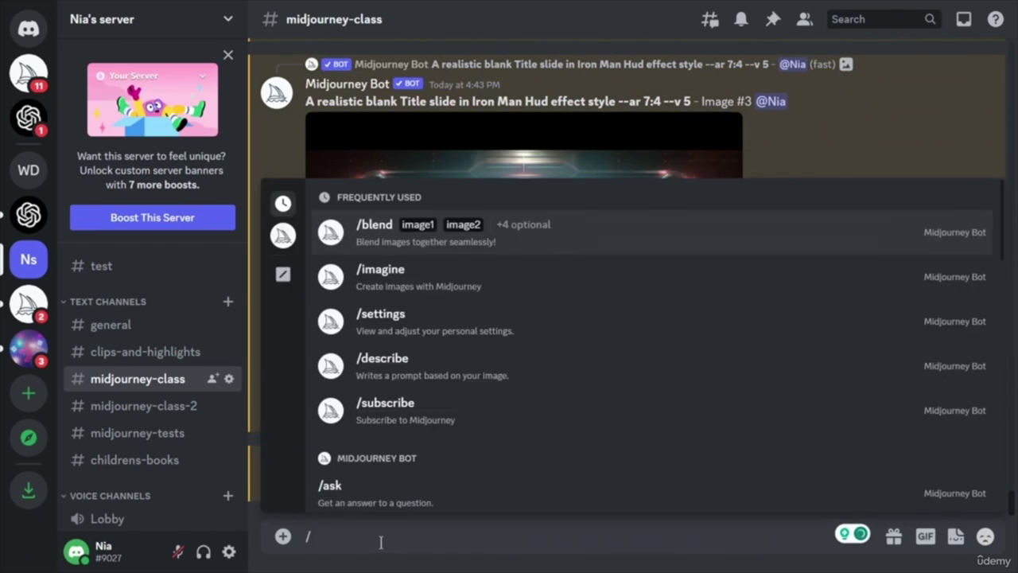
key("Down")
key("Return")
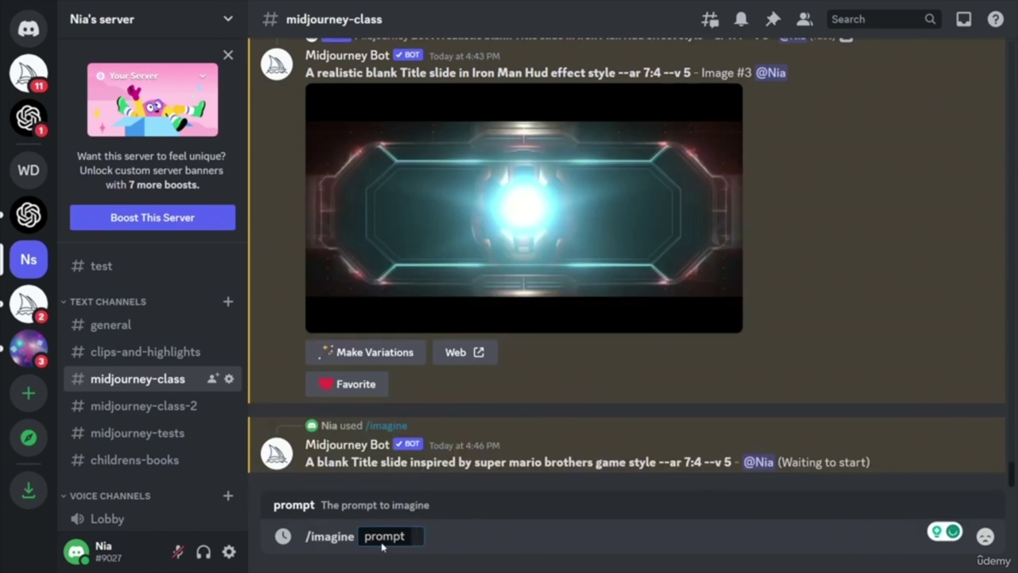
key("ctrl+v")
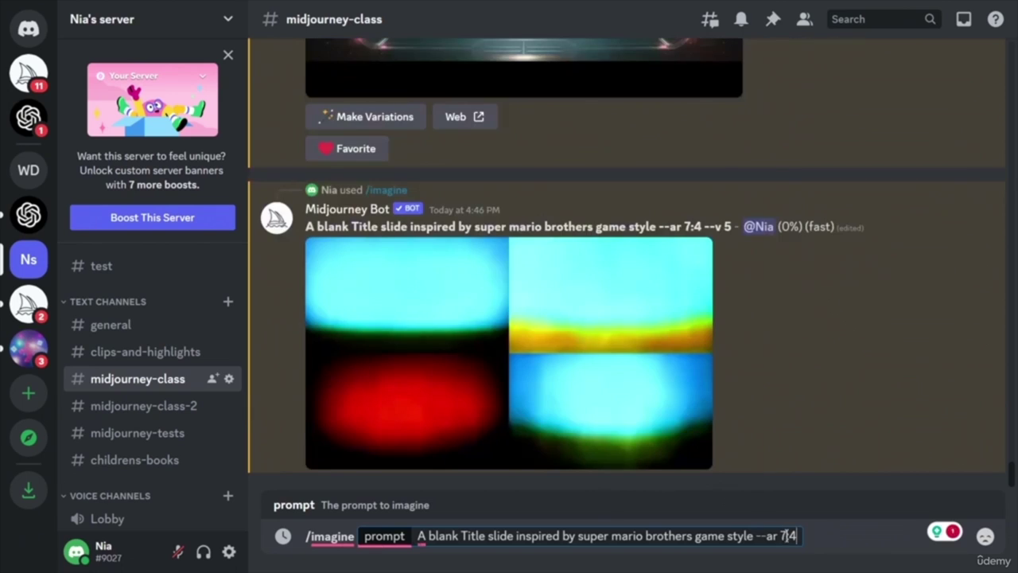
type("--c 50")
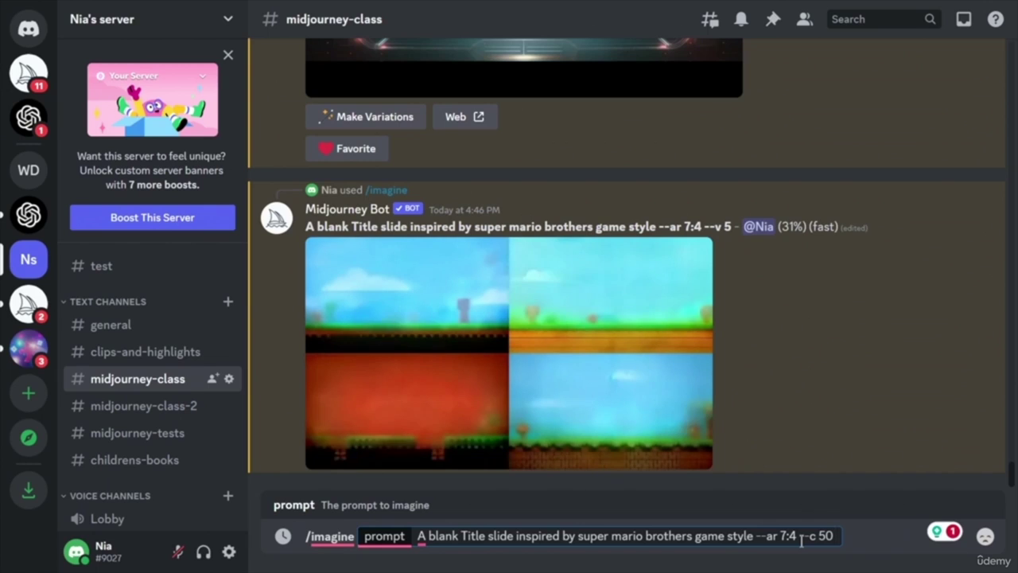
type("--s 750")
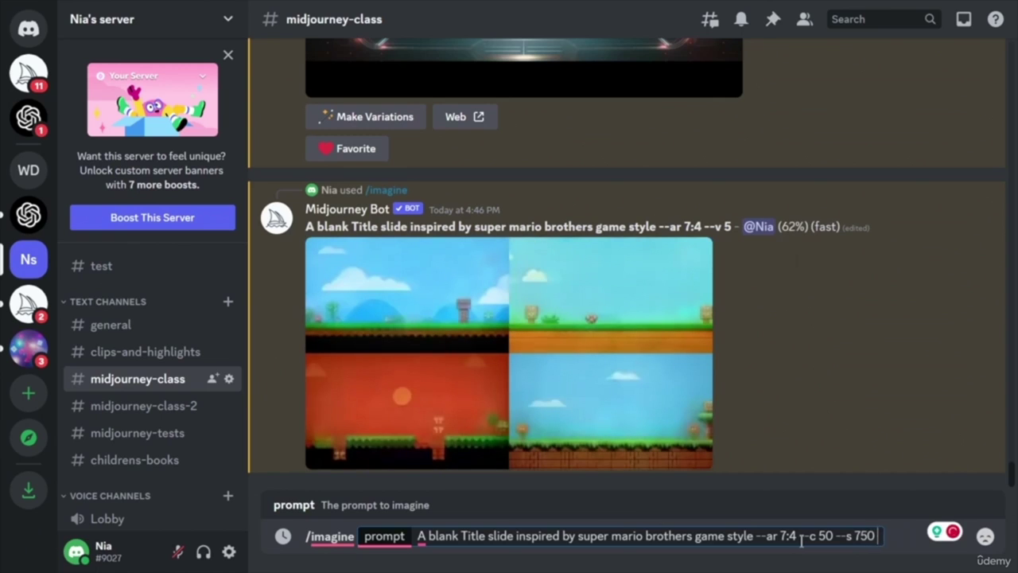
type(" --q")
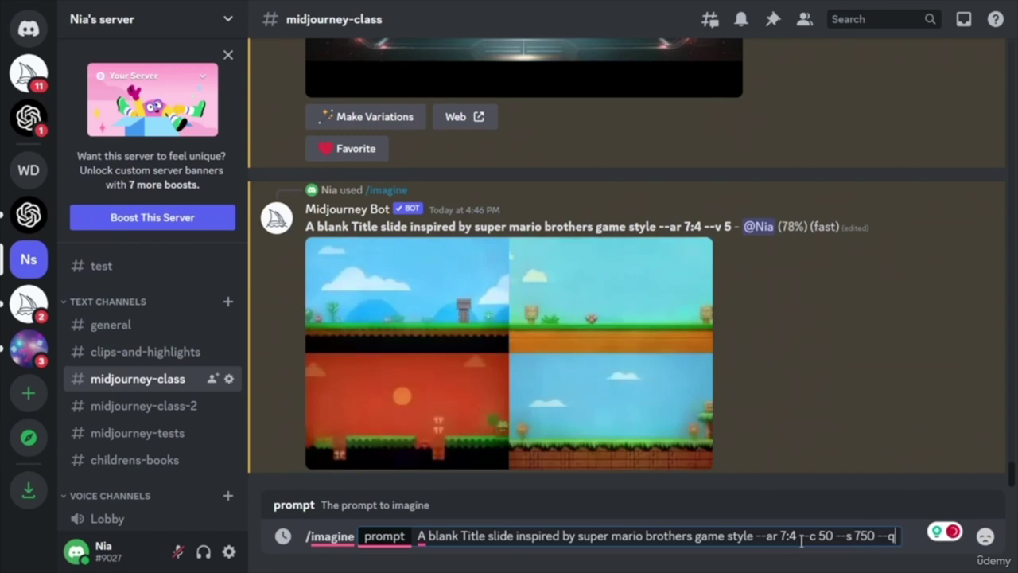
type(" 2")
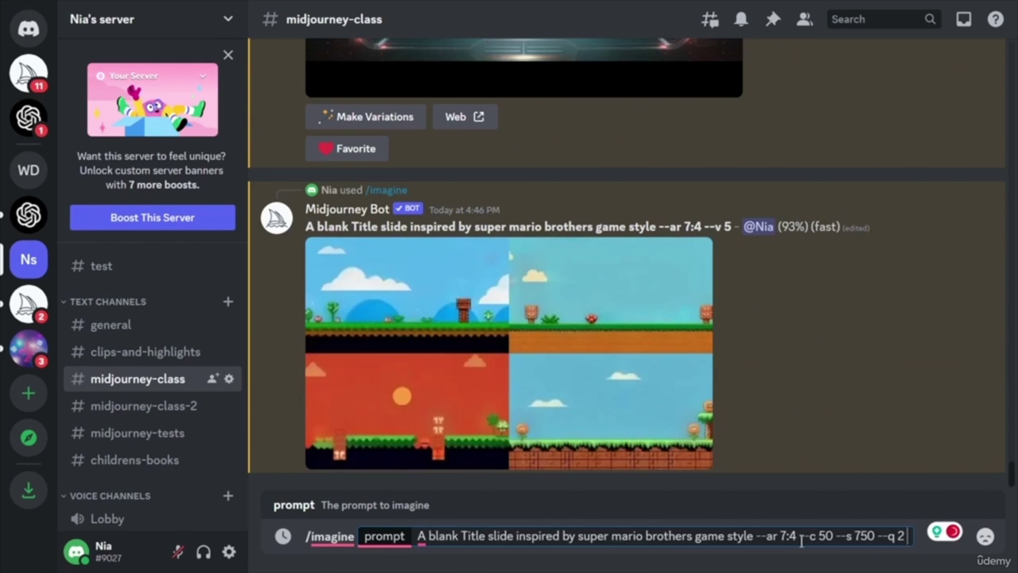
type("--repeat 6")
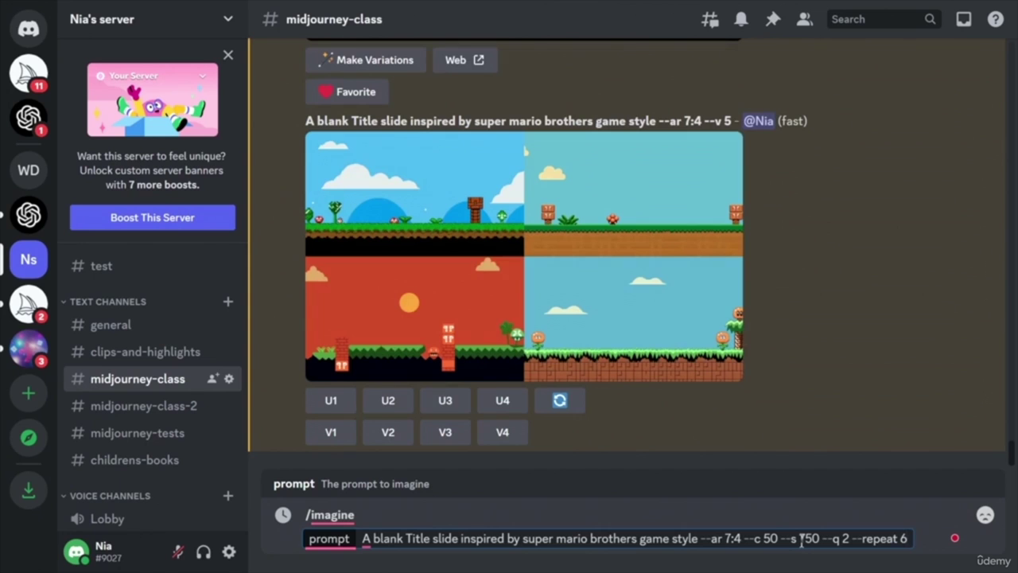
key("Return")
- Scroll up the channel history to the 4:08 PM realistic Super Mario title-slide grid
scroll(790, 356, "up", 5)
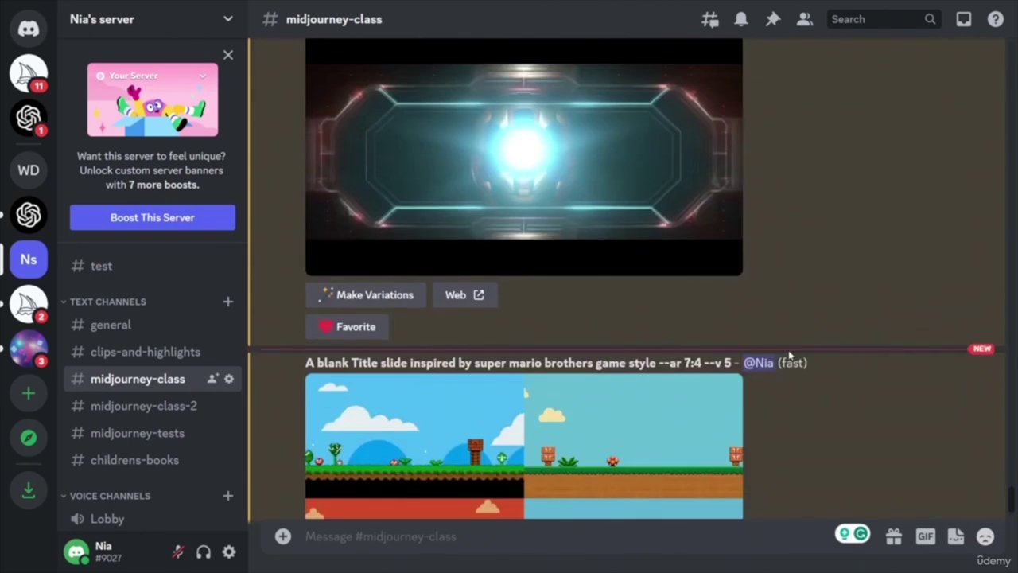
scroll(790, 356, "down", 10)
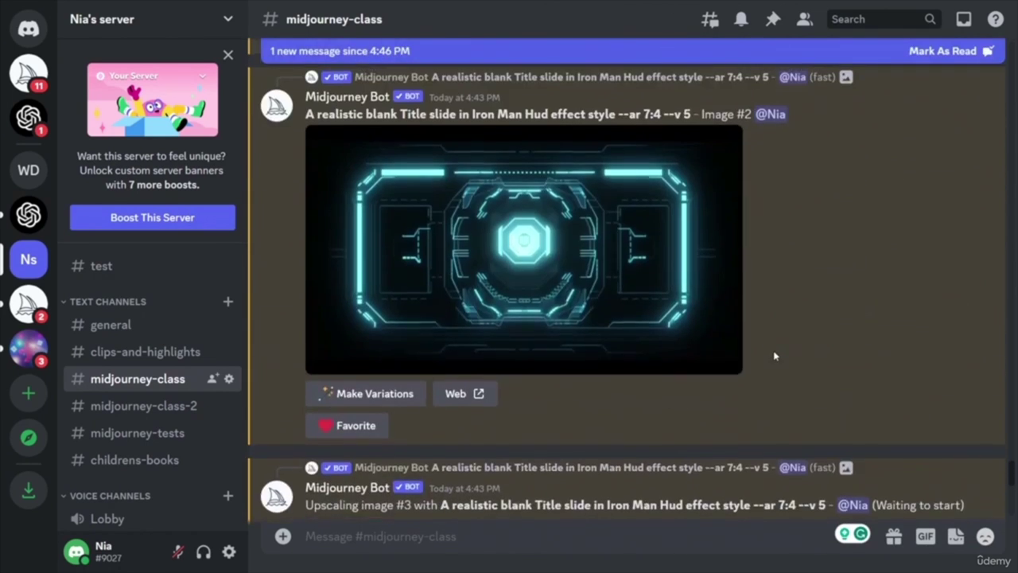
scroll(775, 355, "up", 10)
scroll(772, 356, "up", 8)
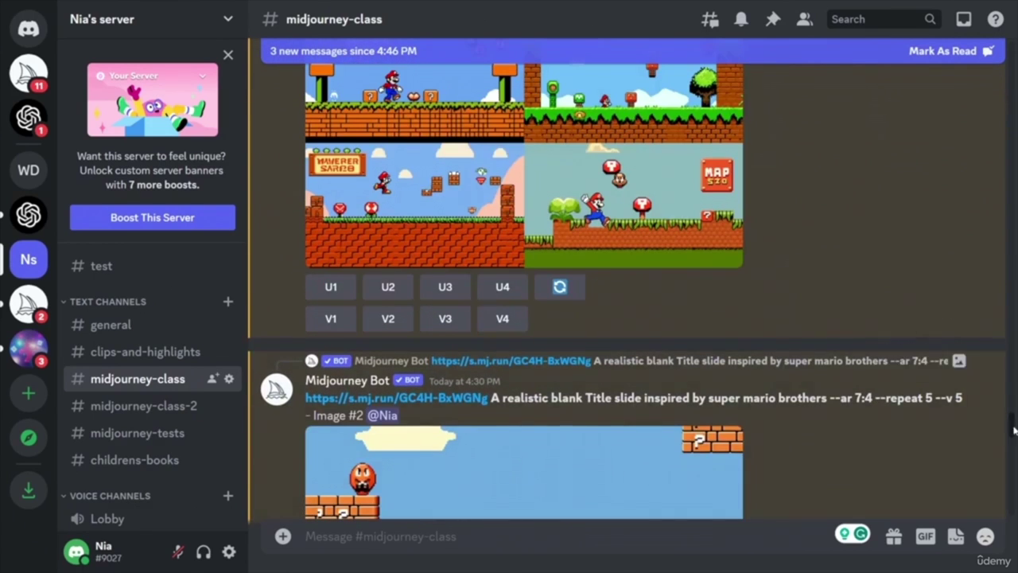
left_click_drag(1010, 429, 1013, 366)
scroll(580, 320, "up", 10)
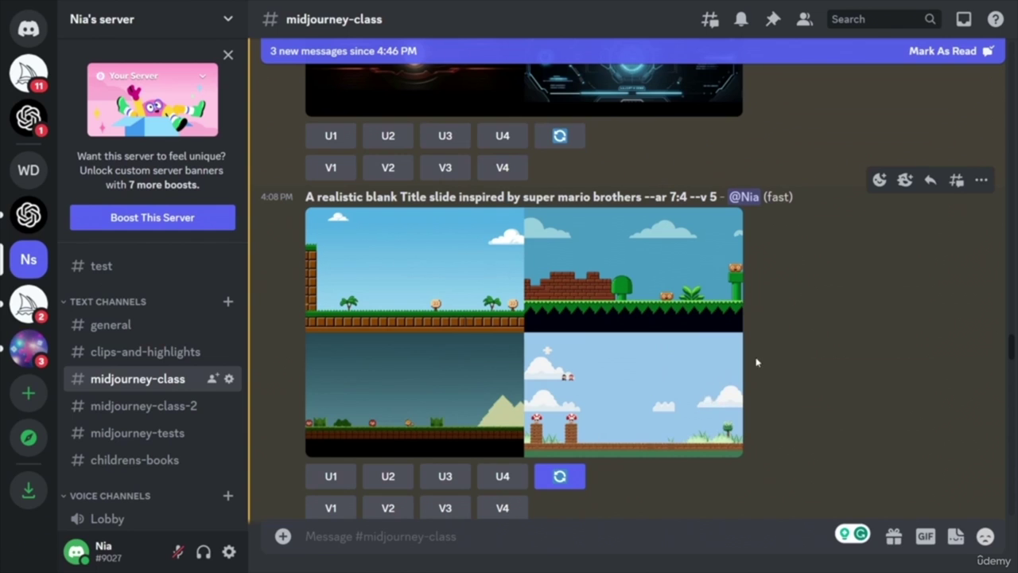
- Scroll down through the Mario grids to the 4:17 PM brick-frame content-slide grid
scroll(789, 344, "down", 6)
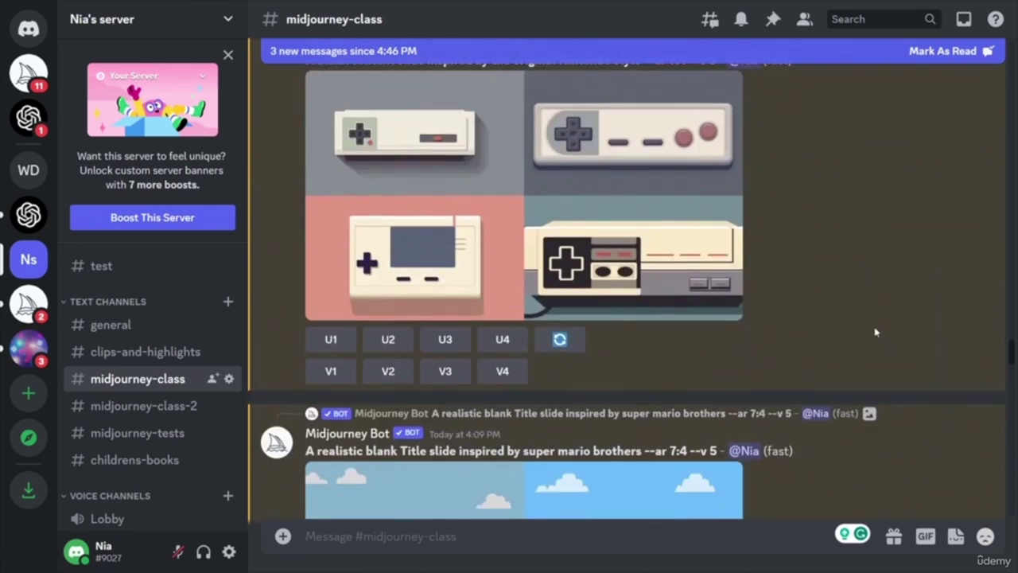
scroll(856, 331, "up", 2)
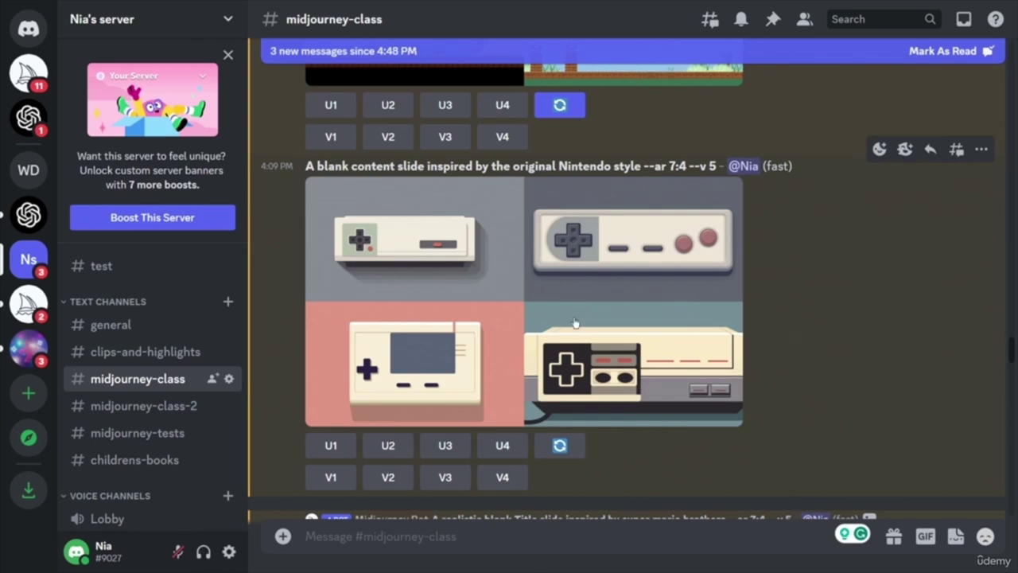
scroll(844, 316, "down", 6)
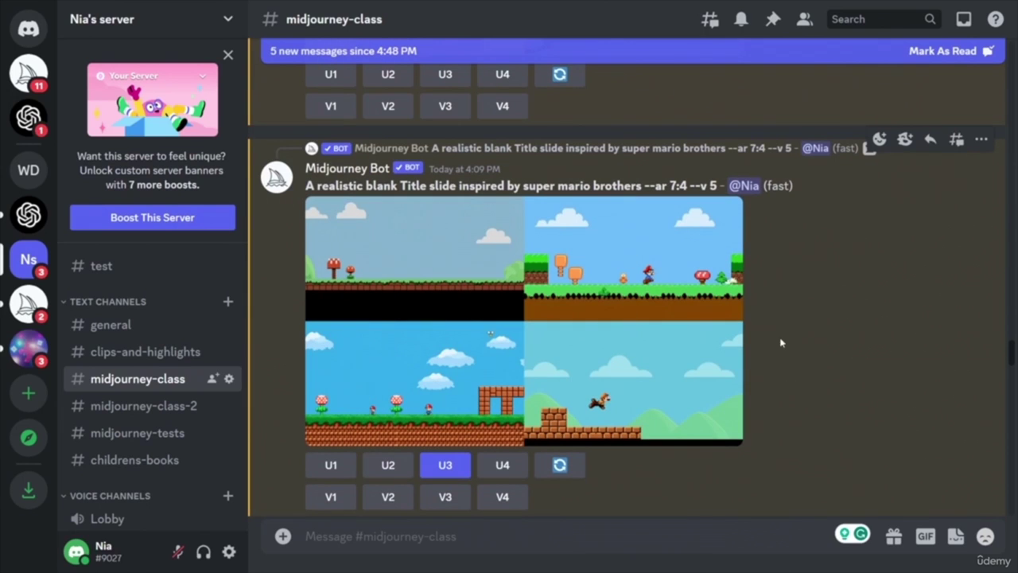
scroll(873, 340, "down", 4)
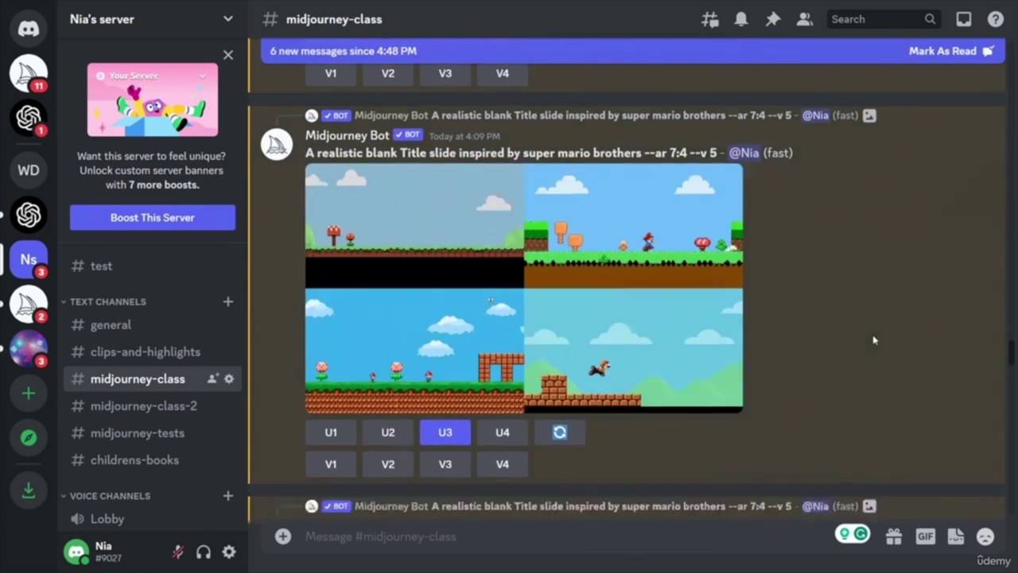
scroll(873, 340, "down", 2)
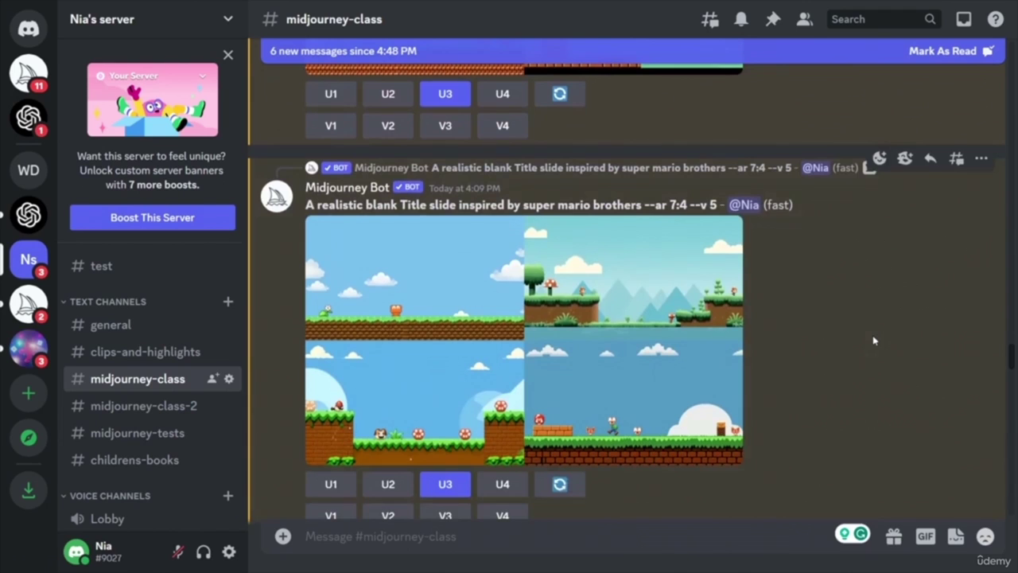
scroll(873, 341, "down", 6)
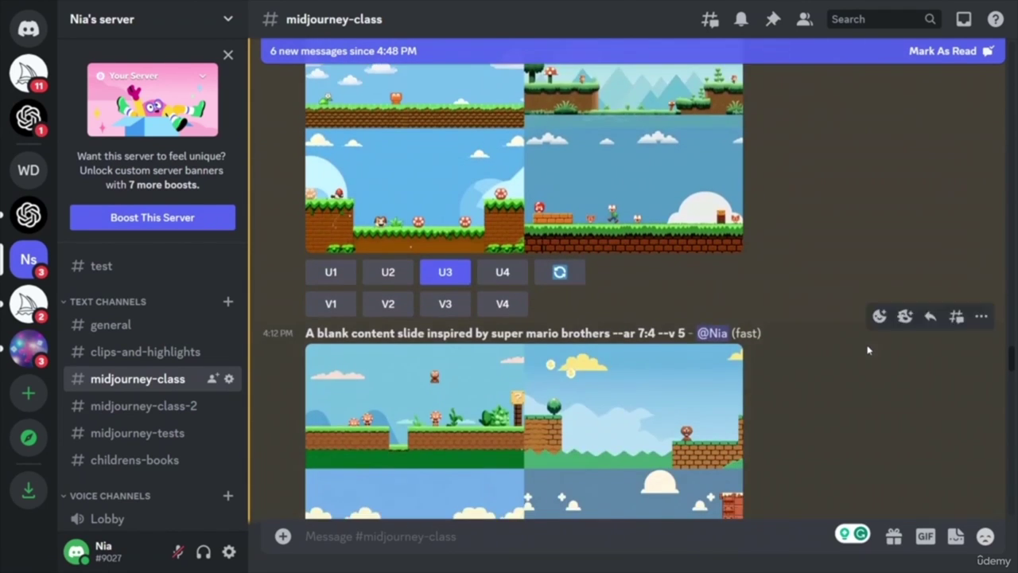
scroll(869, 350, "down", 6)
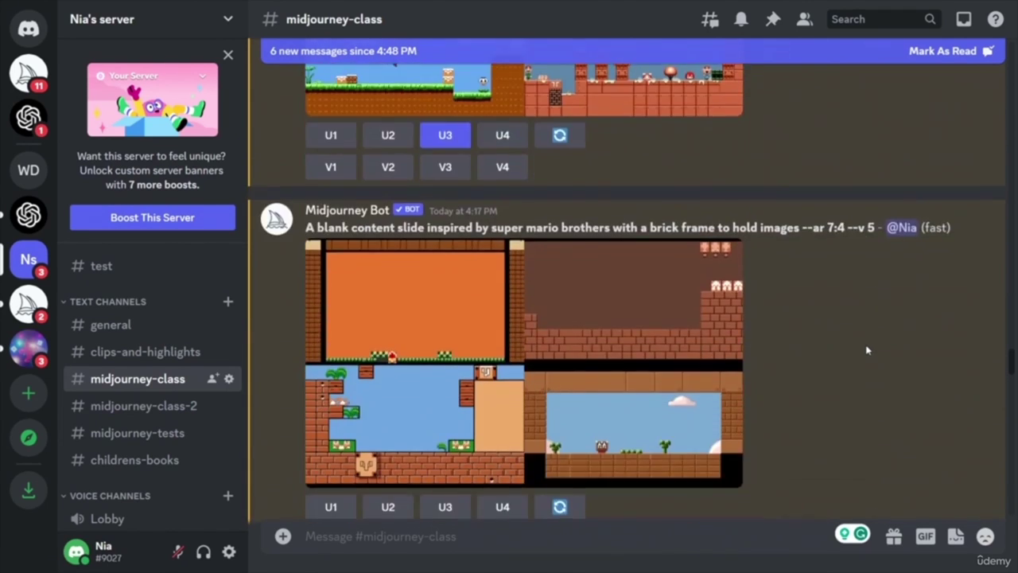
scroll(870, 351, "up", 5)
scroll(890, 336, "up", 1)
scroll(887, 338, "down", 3)
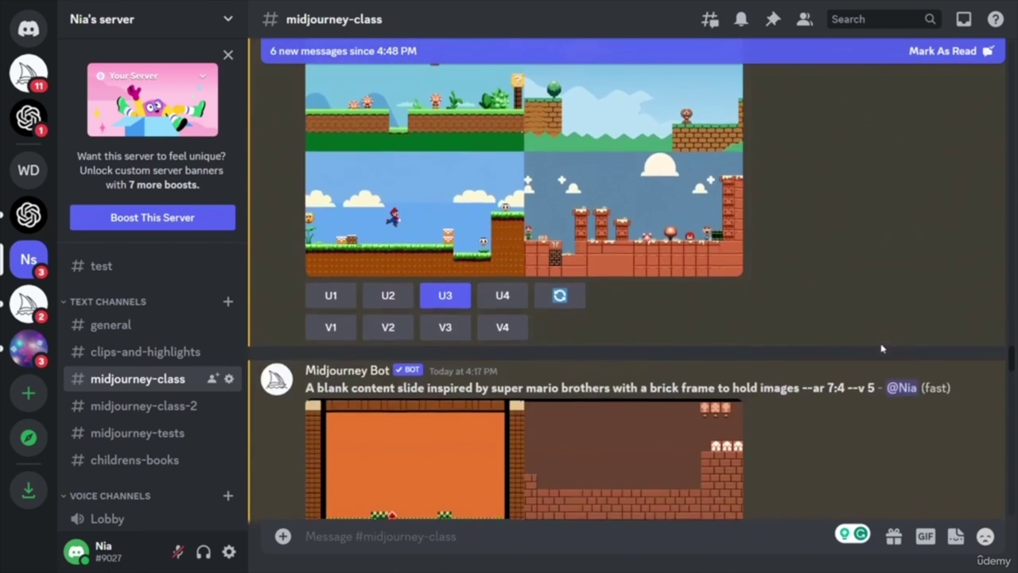
scroll(879, 346, "up", 5)
scroll(771, 340, "up", 3)
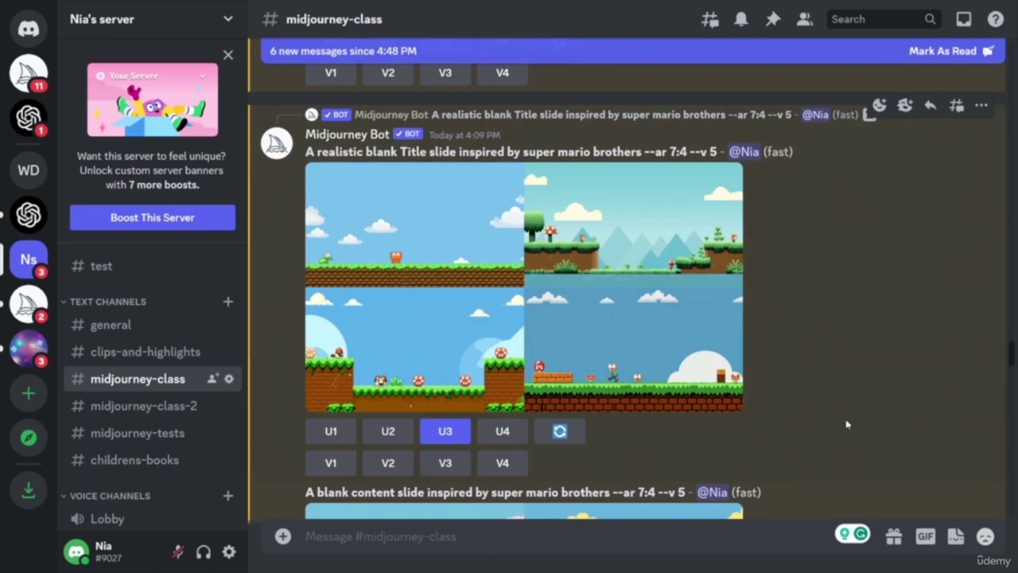
scroll(861, 352, "down", 4)
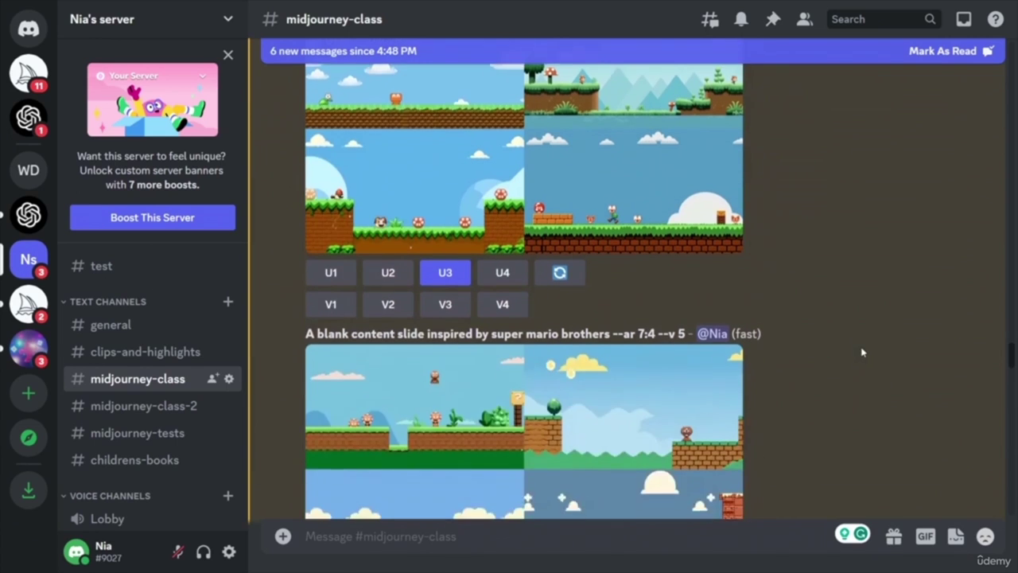
scroll(863, 351, "up", 2)
scroll(862, 350, "up", 2)
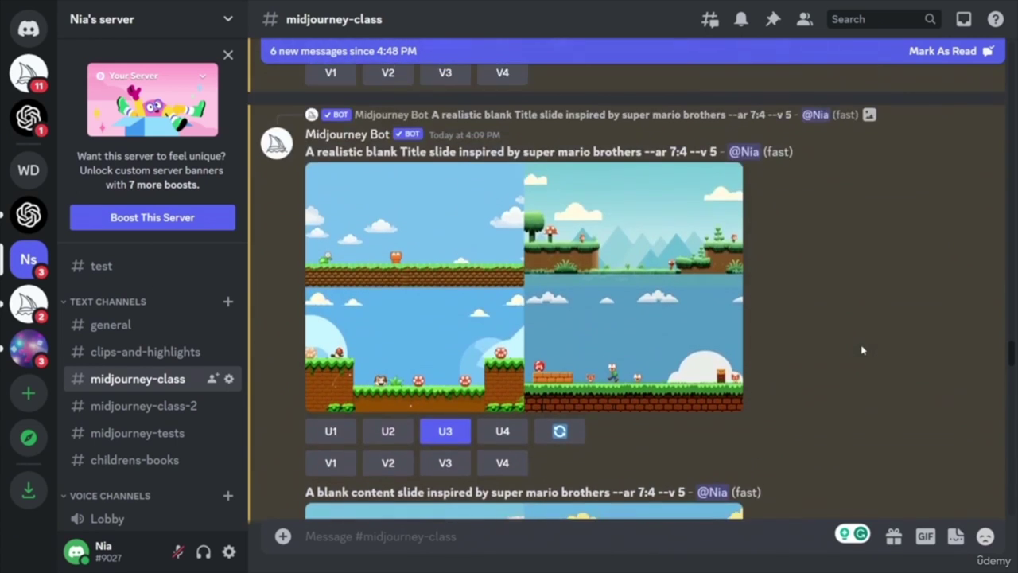
scroll(612, 318, "down", 4)
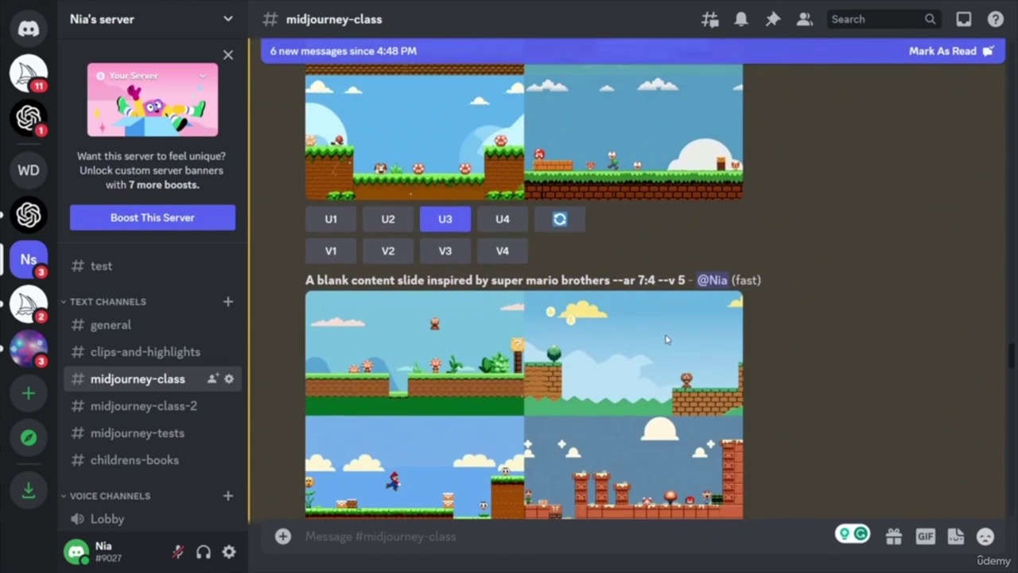
scroll(859, 422, "up", 3)
scroll(845, 406, "down", 5)
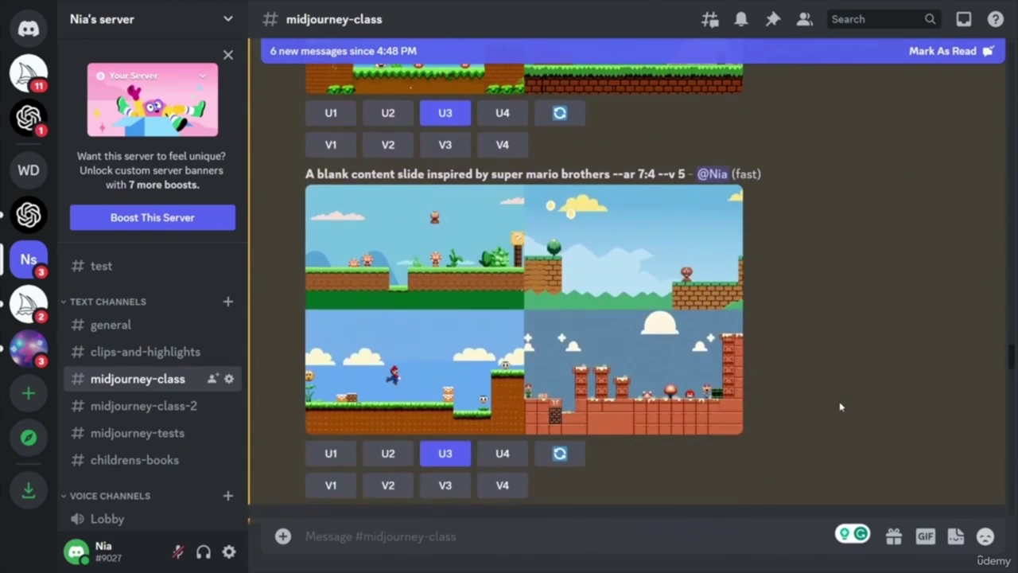
scroll(840, 408, "up", 6)
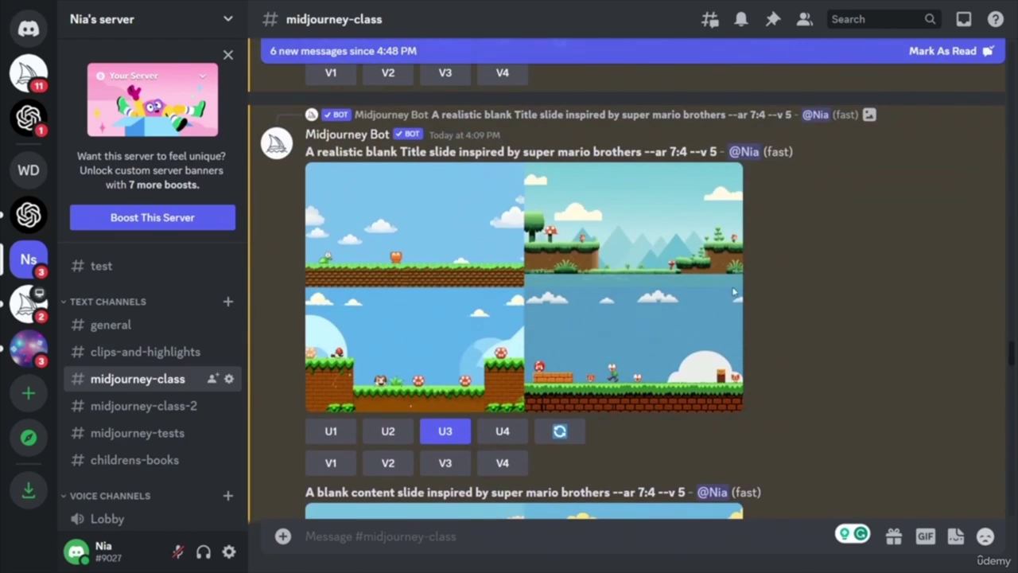
scroll(845, 334, "down", 6)
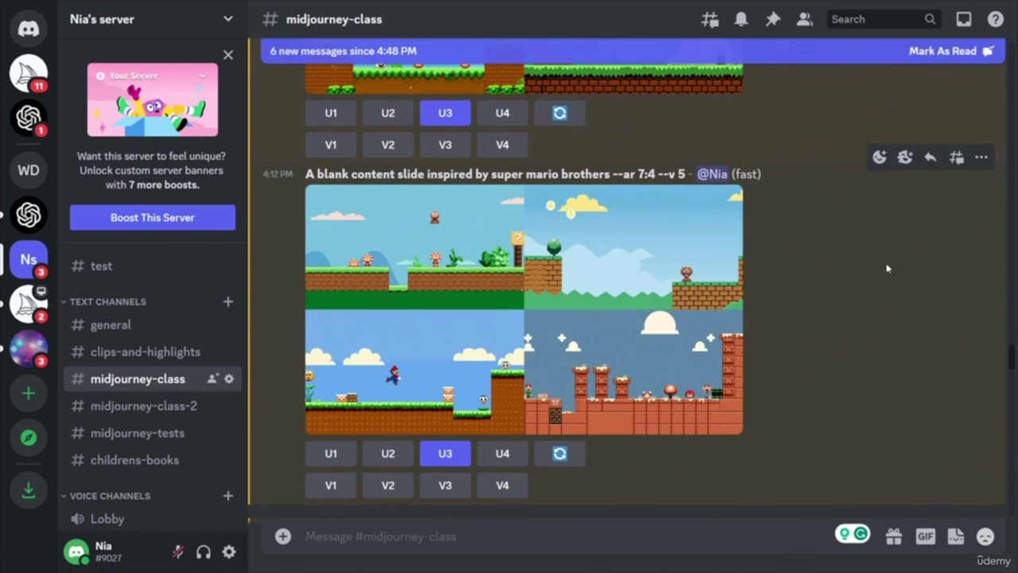
scroll(835, 294, "down", 4)
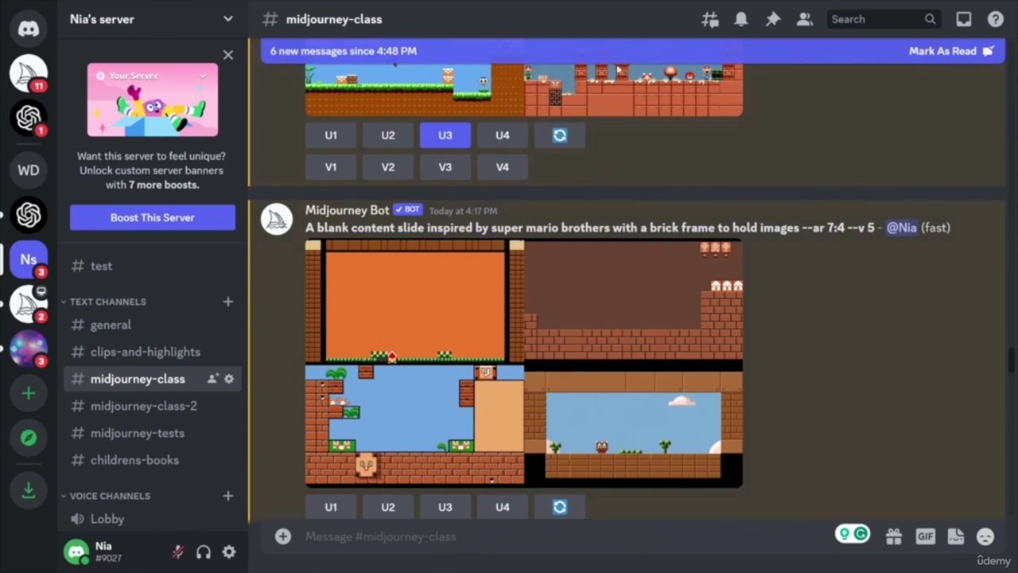
scroll(835, 367, "down", 1)
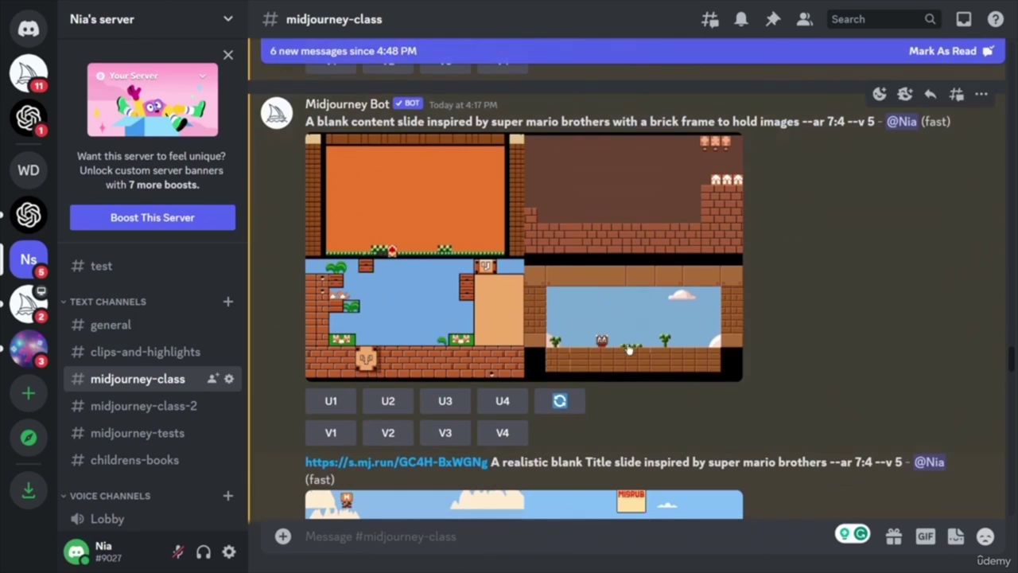
- Upscale images 2 and 4 of the brick-frame content-slide grid, then move on to the next grid
left_click(330, 401)
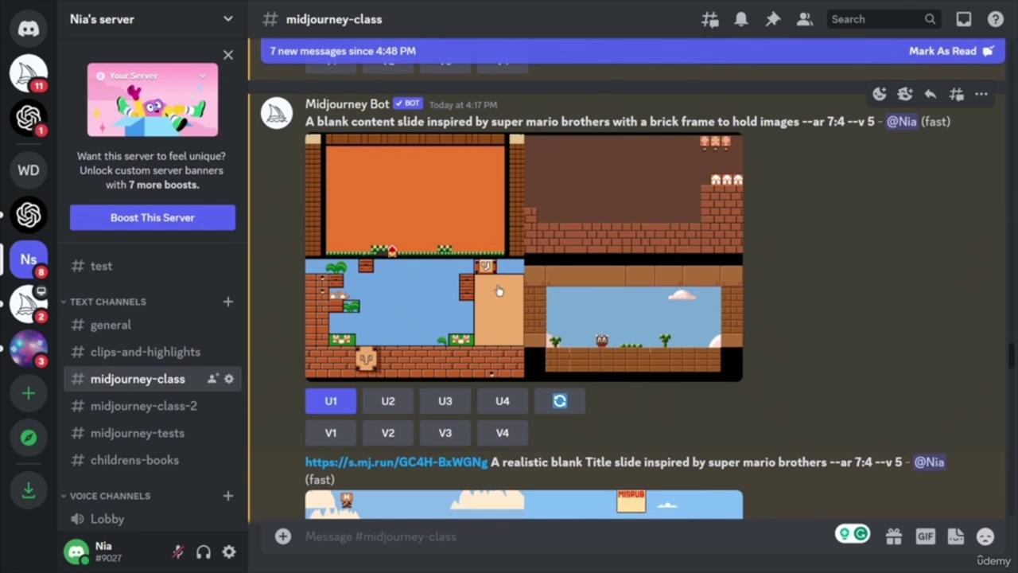
left_click(445, 402)
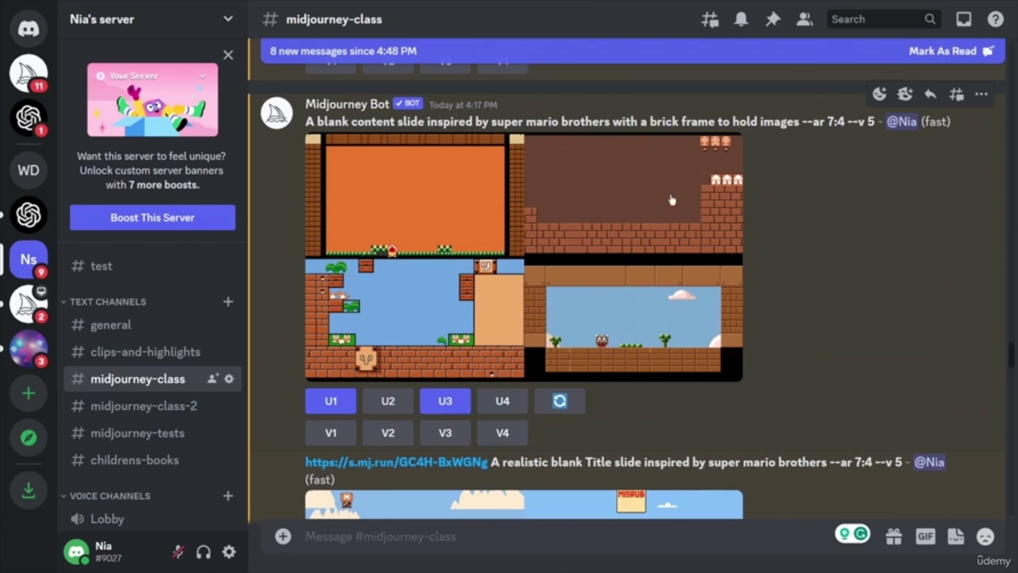
left_click(387, 401)
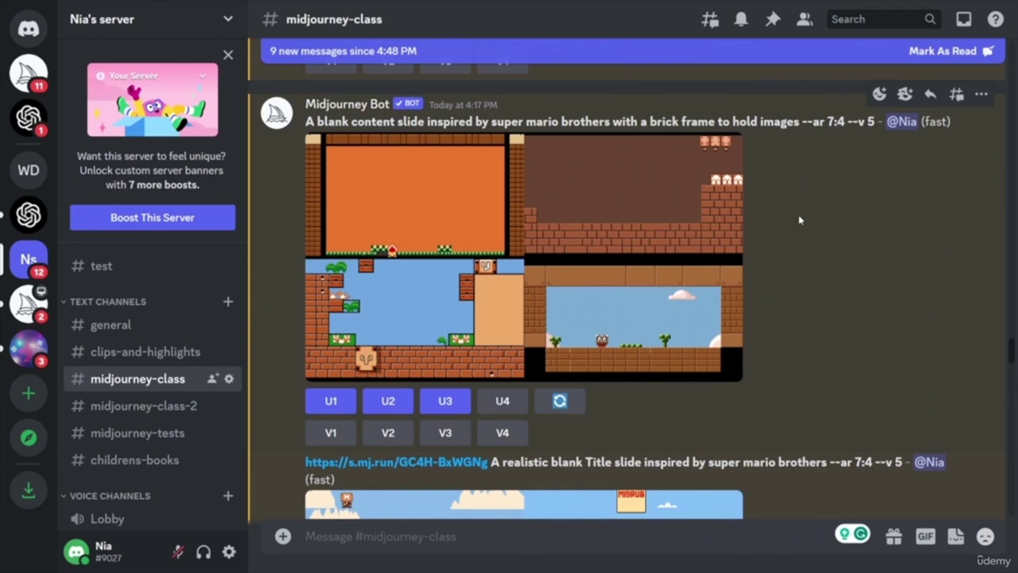
left_click(503, 402)
scroll(842, 258, "down", 4)
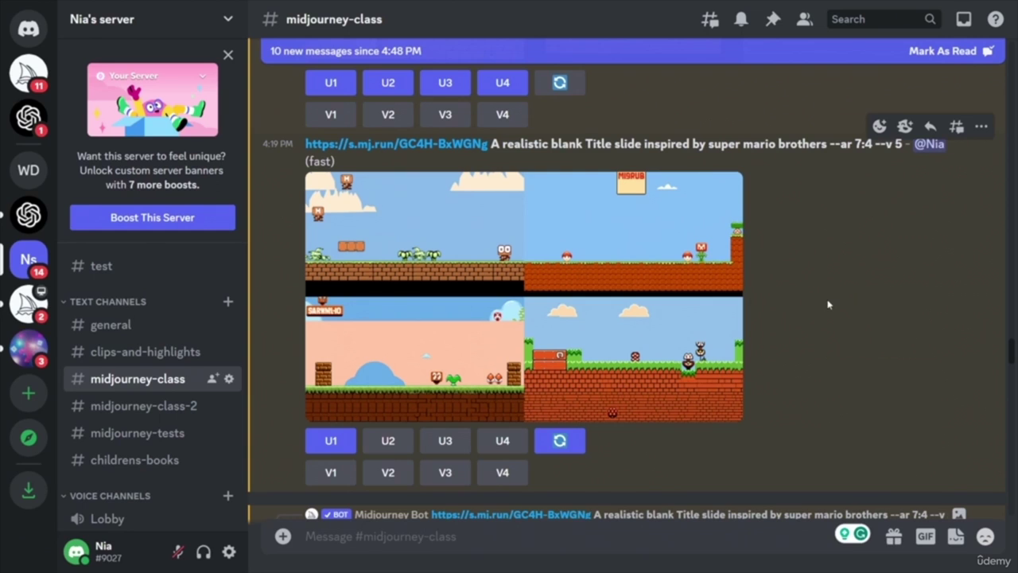
scroll(828, 304, "down", 4)
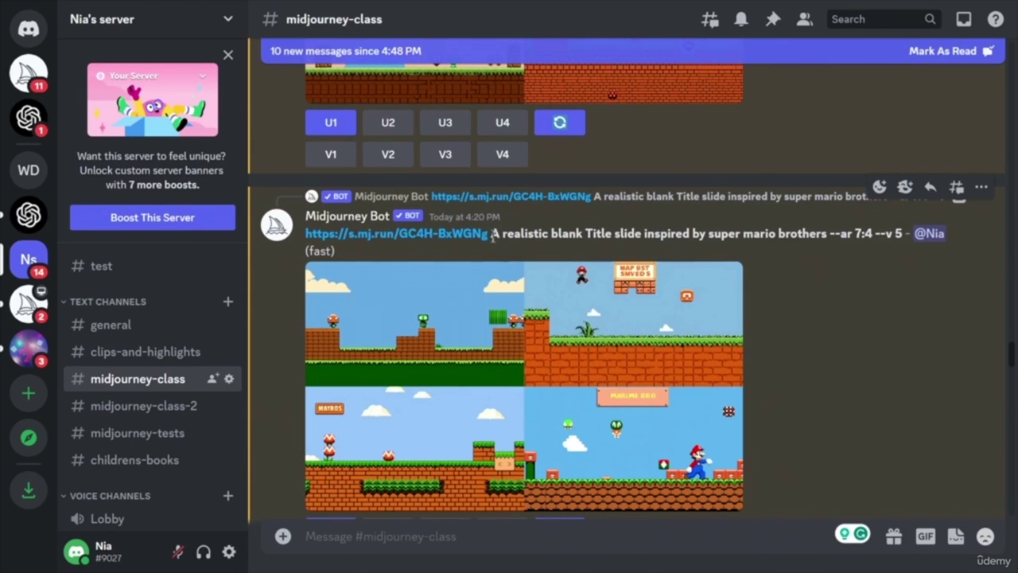
- Send the copied s.mj.run image link alone as an /imagine prompt, getting an Invalid parameter error
left_click_drag(492, 235, 308, 242)
key("ctrl+c")
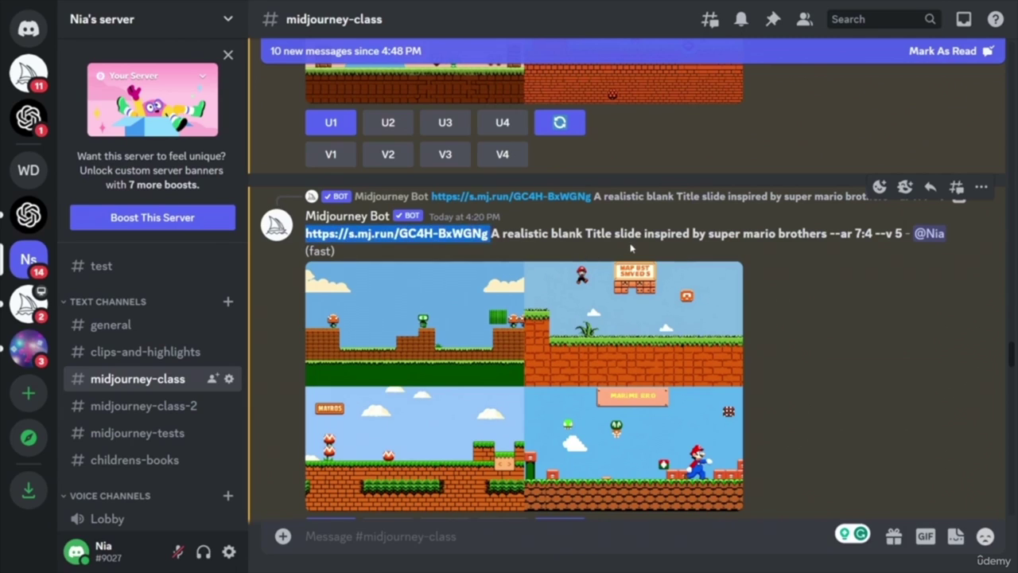
left_click(453, 536)
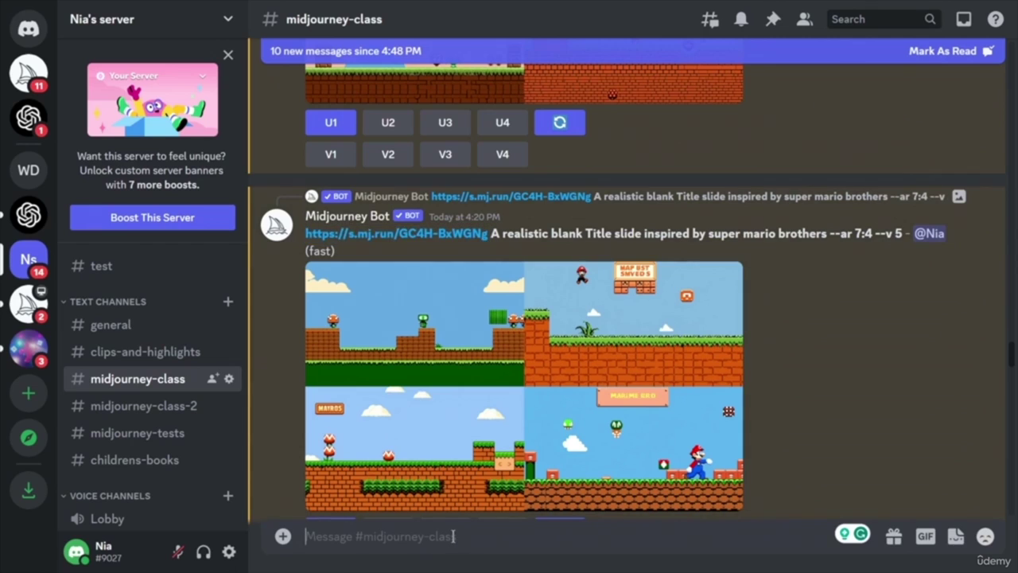
type("/")
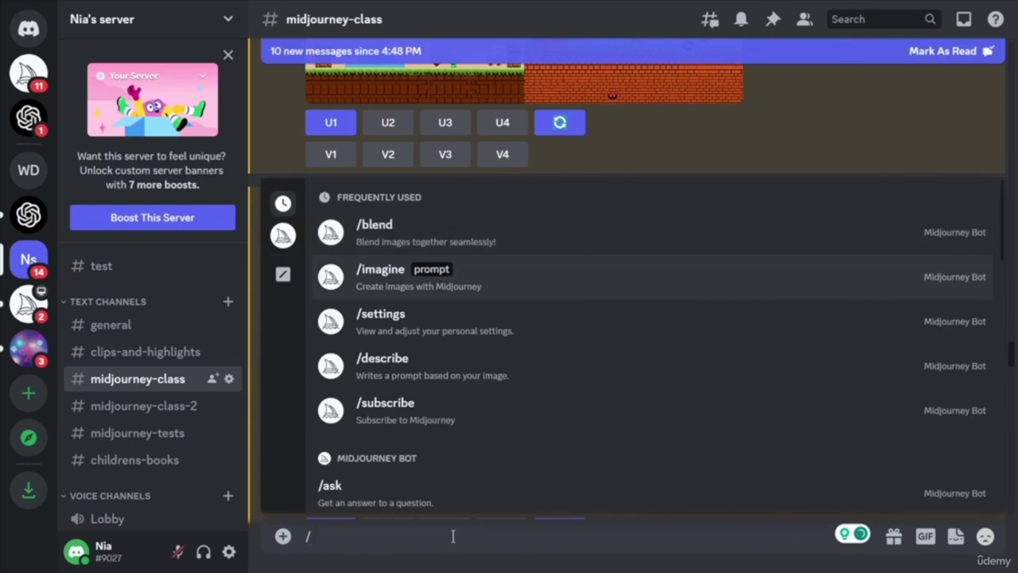
key("Return")
key("ctrl+v")
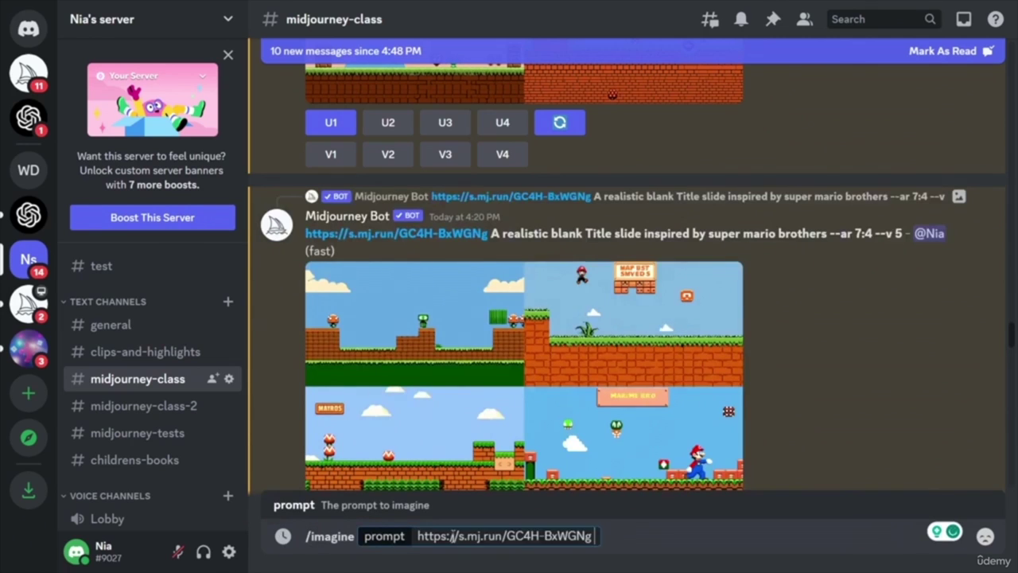
key("Return")
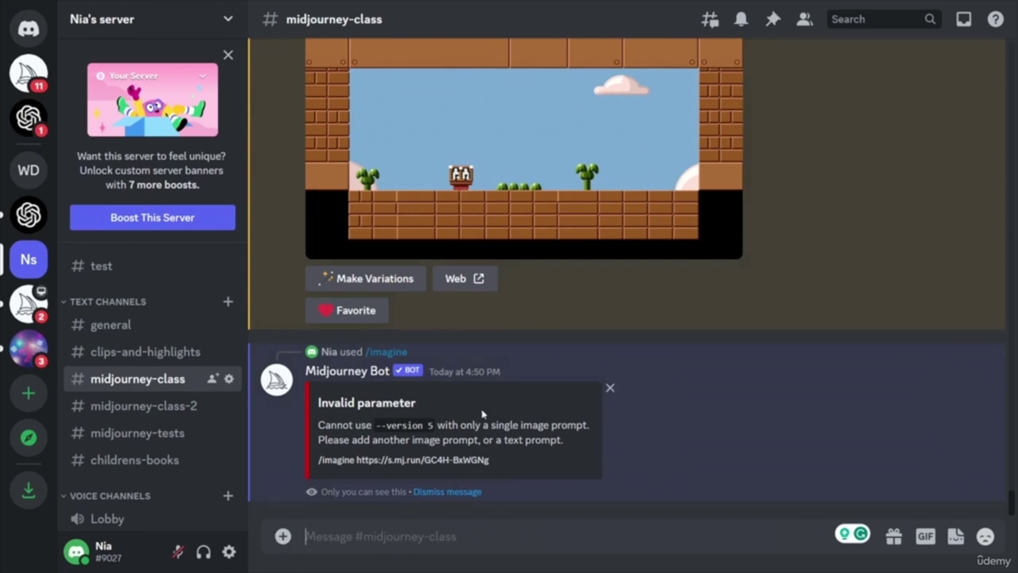
left_click_drag(490, 460, 360, 467)
scroll(743, 427, "up", 15)
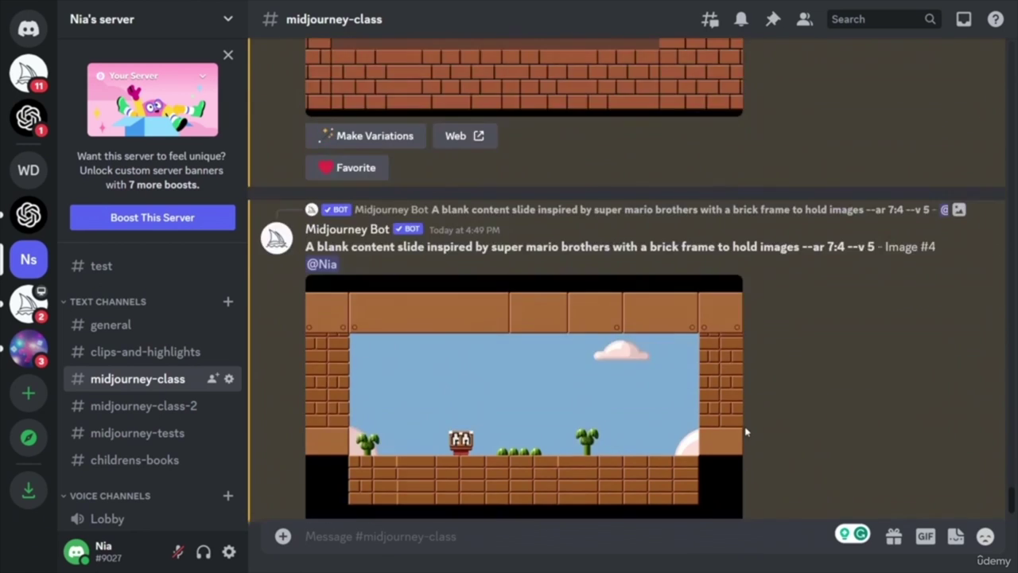
scroll(746, 432, "up", 10)
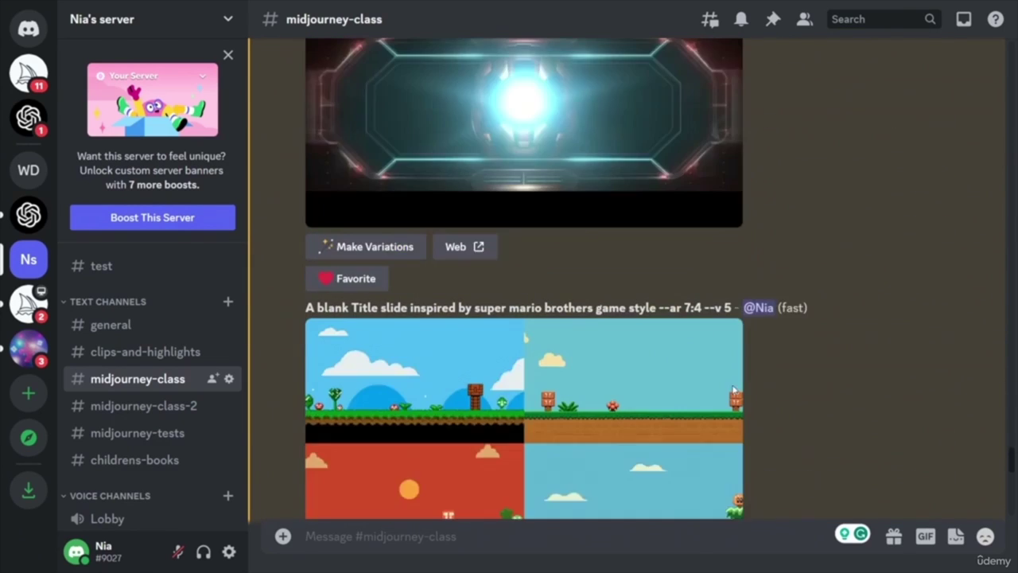
scroll(836, 381, "up", 10)
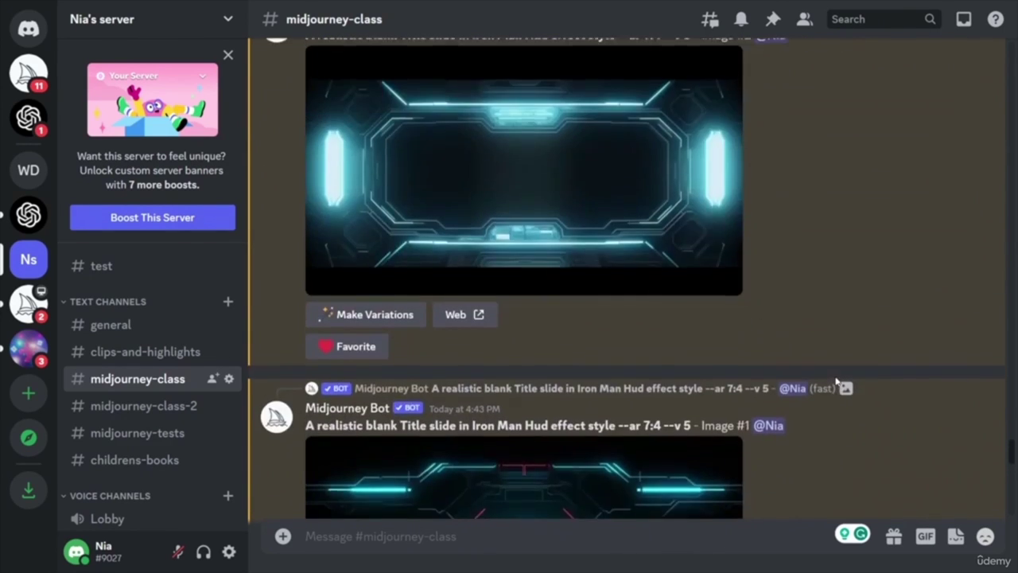
scroll(836, 378, "up", 10)
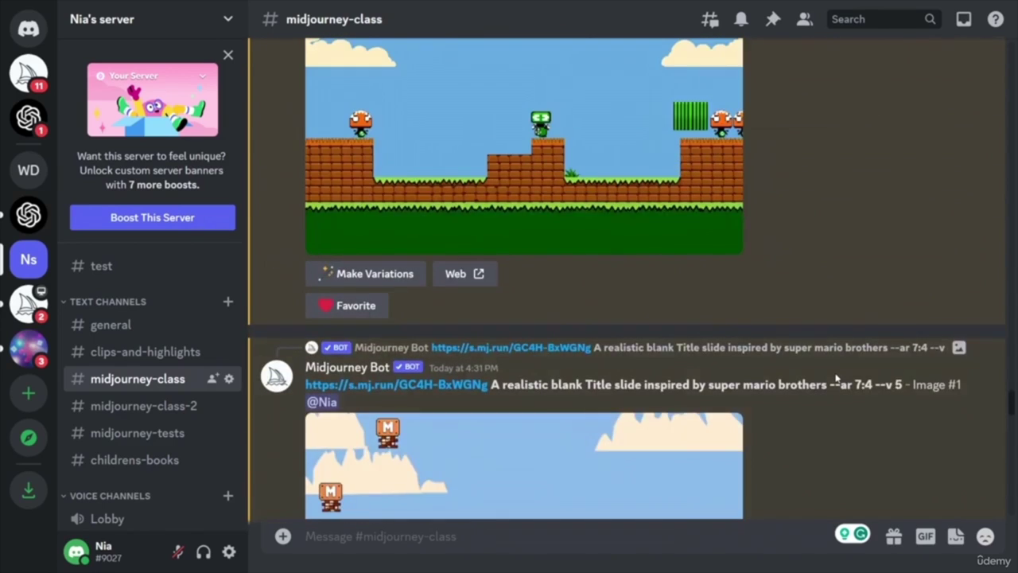
scroll(836, 378, "up", 10)
scroll(821, 379, "up", 10)
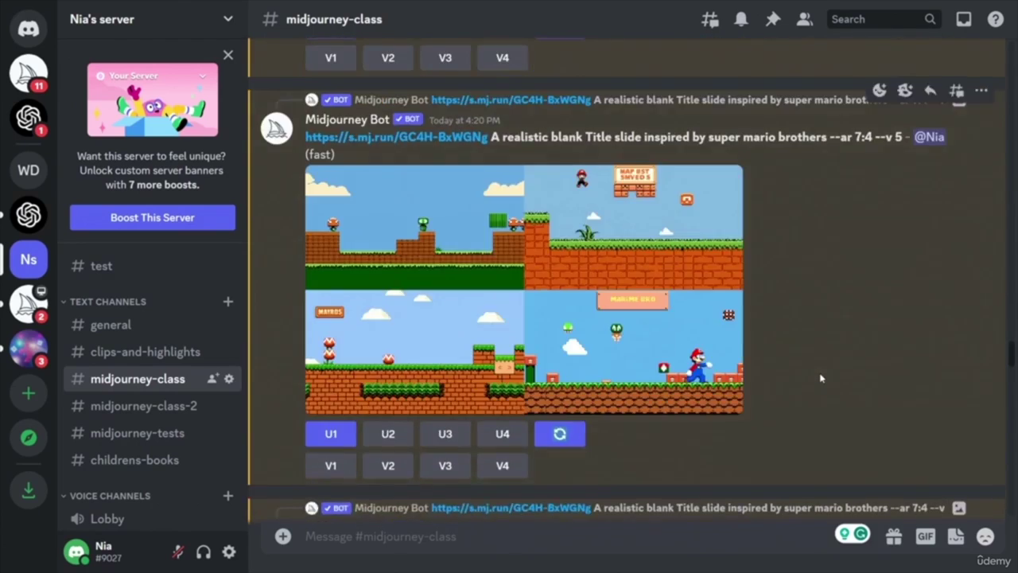
scroll(821, 378, "up", 10)
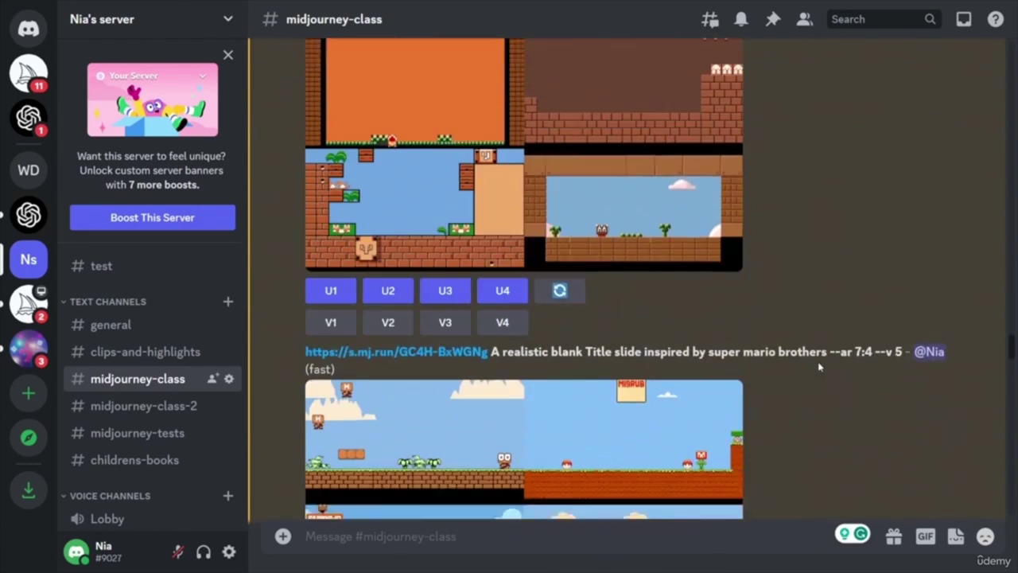
scroll(819, 366, "down", 5)
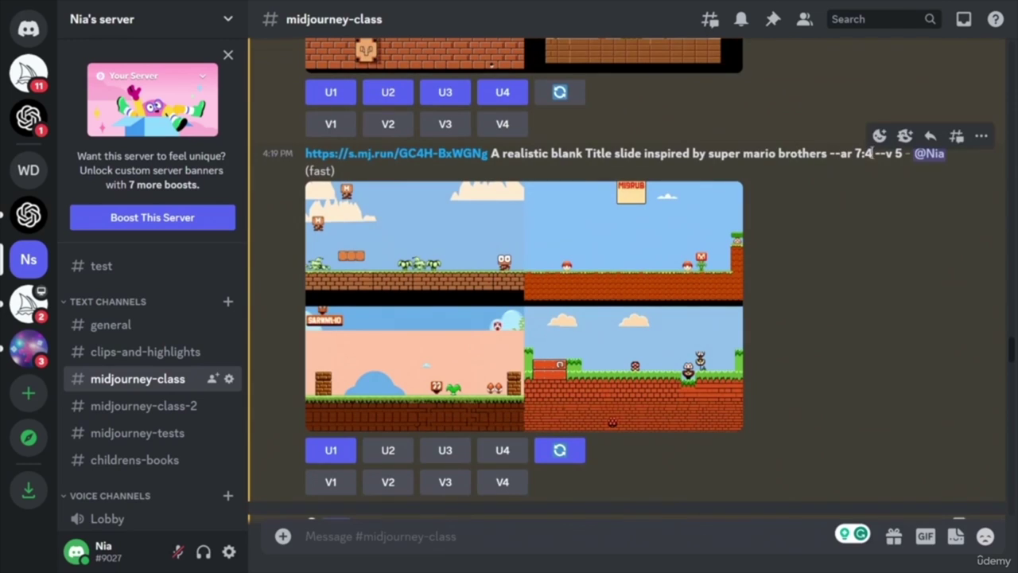
- Submit an /imagine job with the image link and the realistic Super Mario title-slide prompt
left_click_drag(875, 156, 297, 163)
key("ctrl+c")
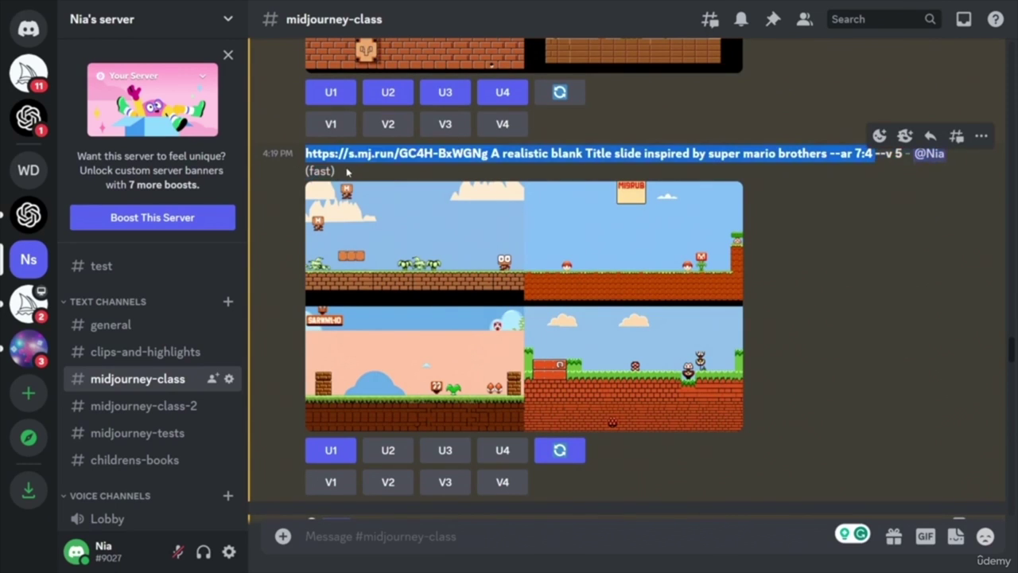
left_click(421, 537)
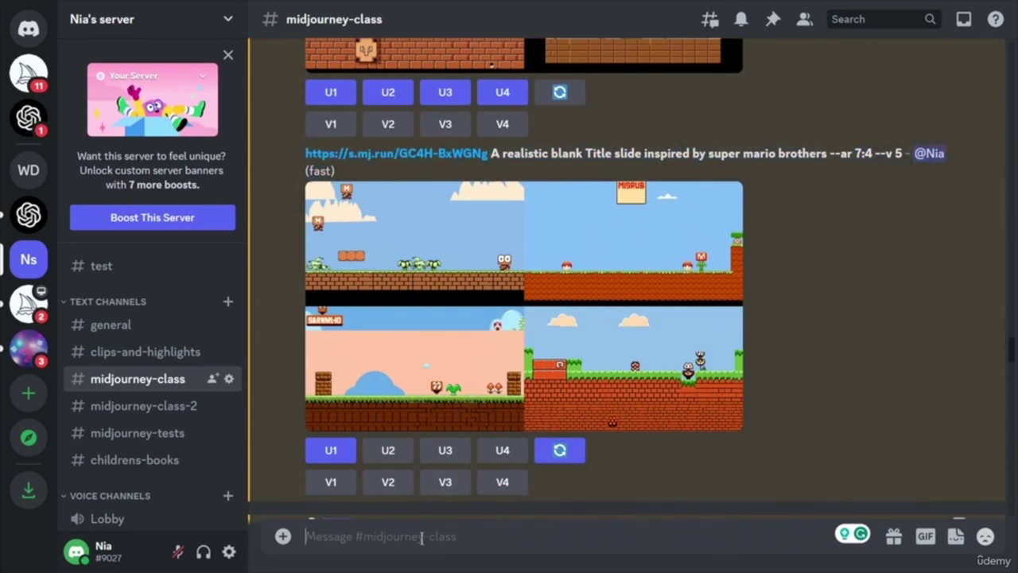
type("/")
key("Down")
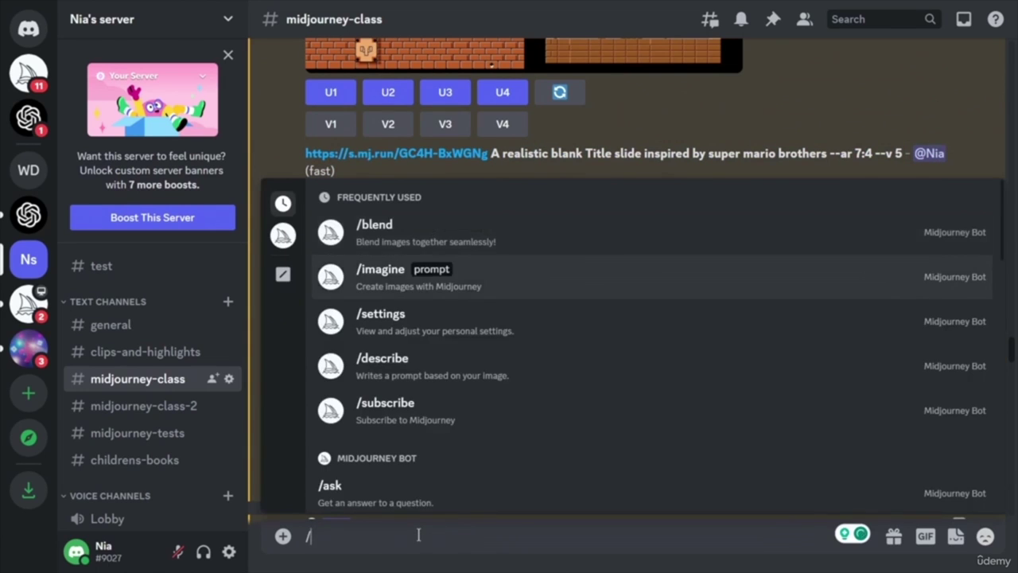
key("Return")
key("ctrl+v")
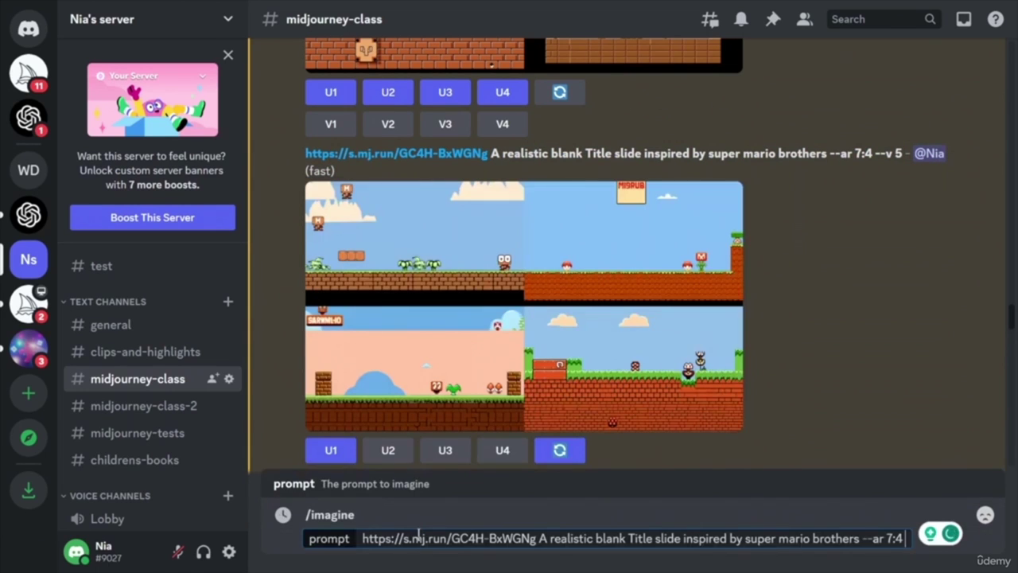
key("Return")
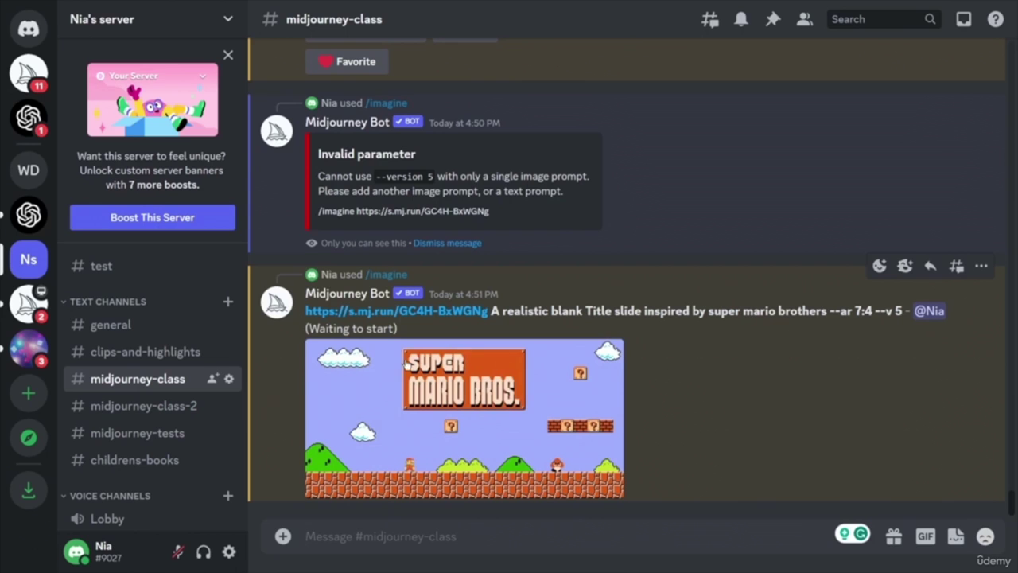
scroll(742, 451, "up", 10)
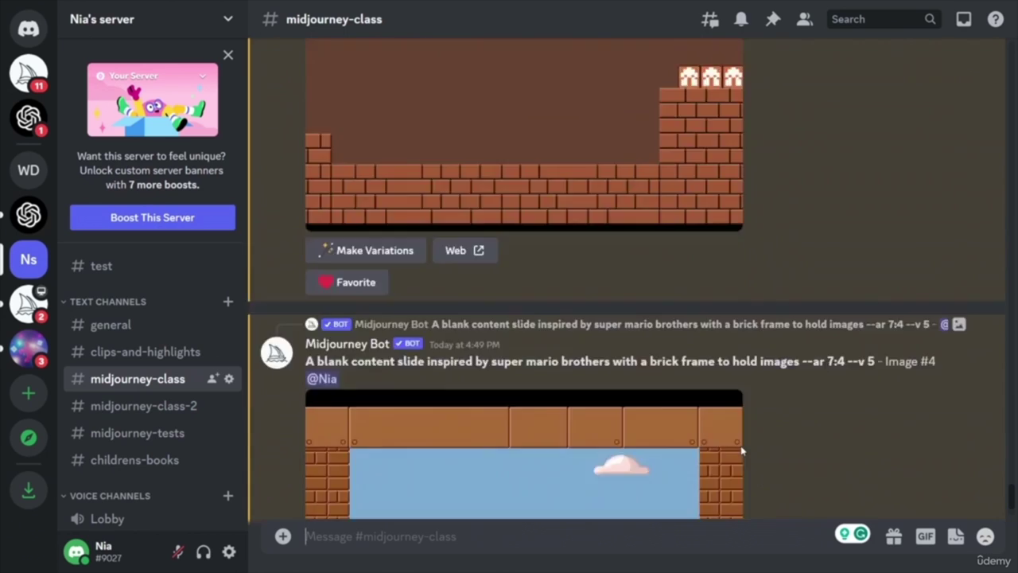
scroll(742, 451, "up", 15)
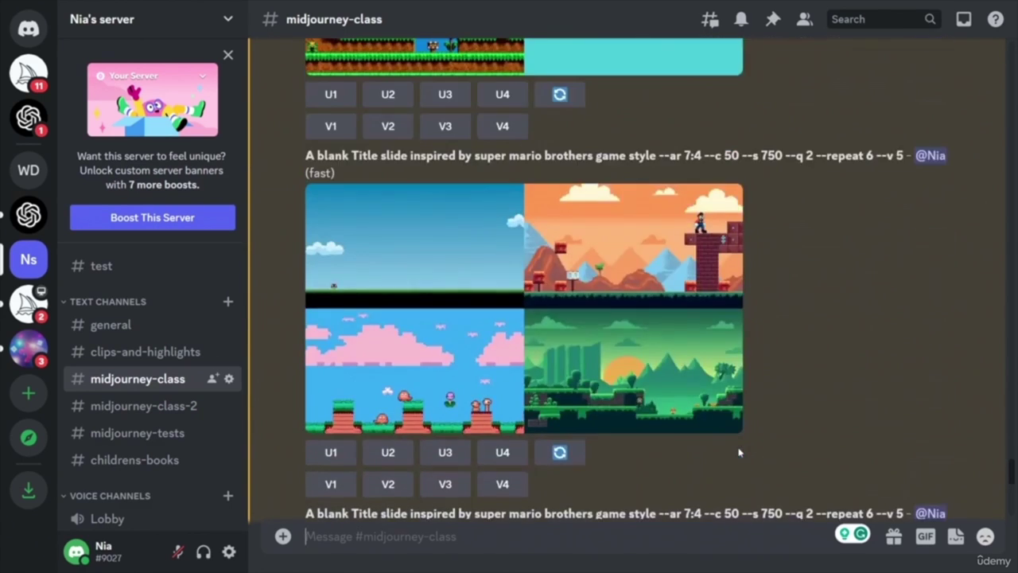
scroll(738, 452, "up", 15)
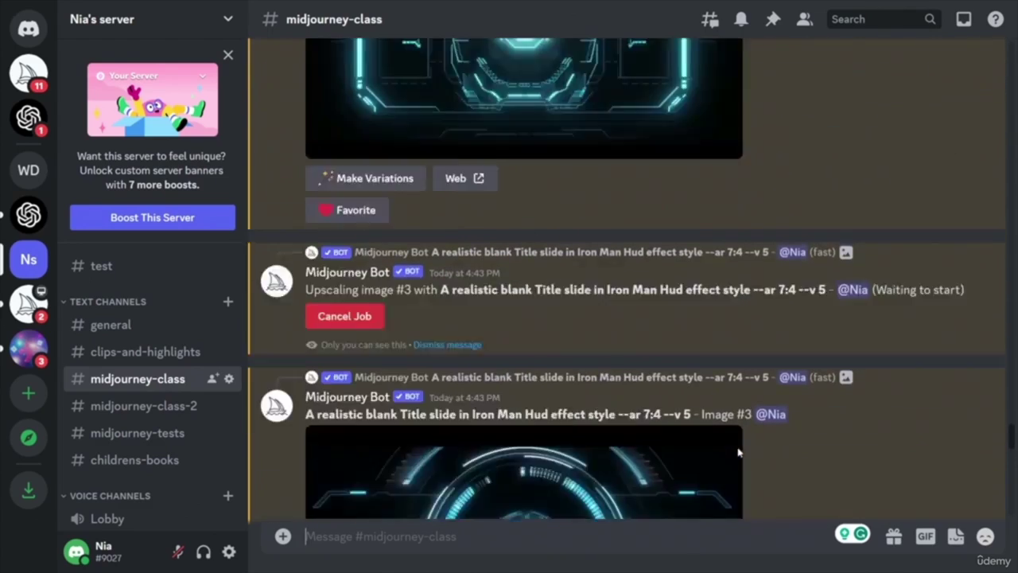
scroll(731, 454, "up", 15)
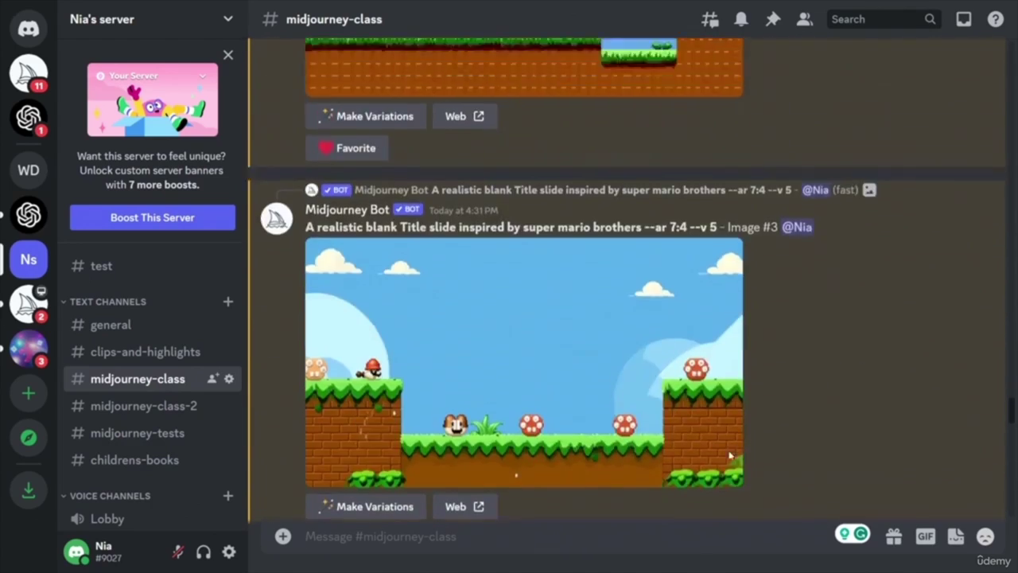
scroll(730, 454, "up", 15)
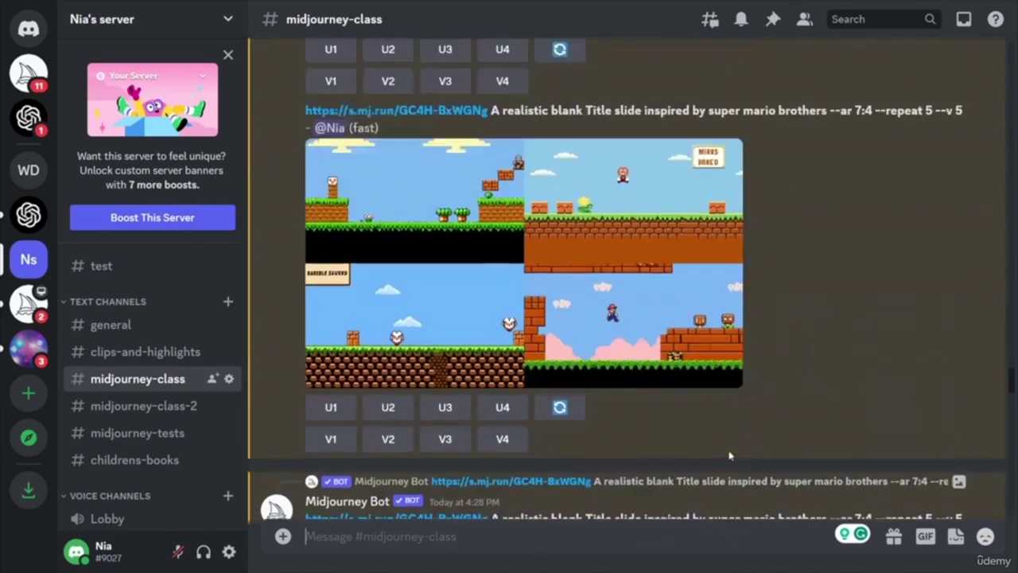
scroll(731, 455, "up", 15)
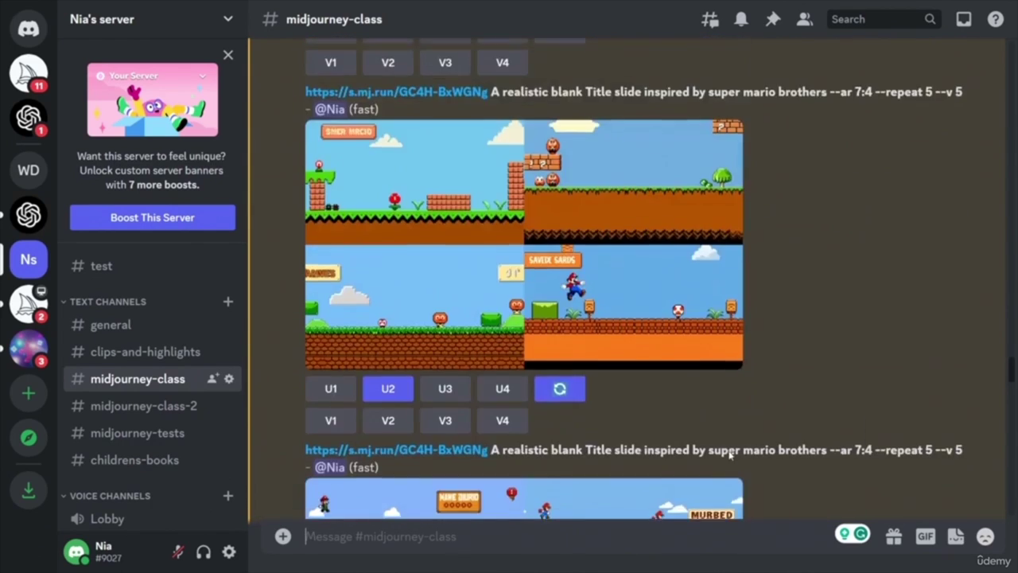
scroll(730, 455, "down", 5)
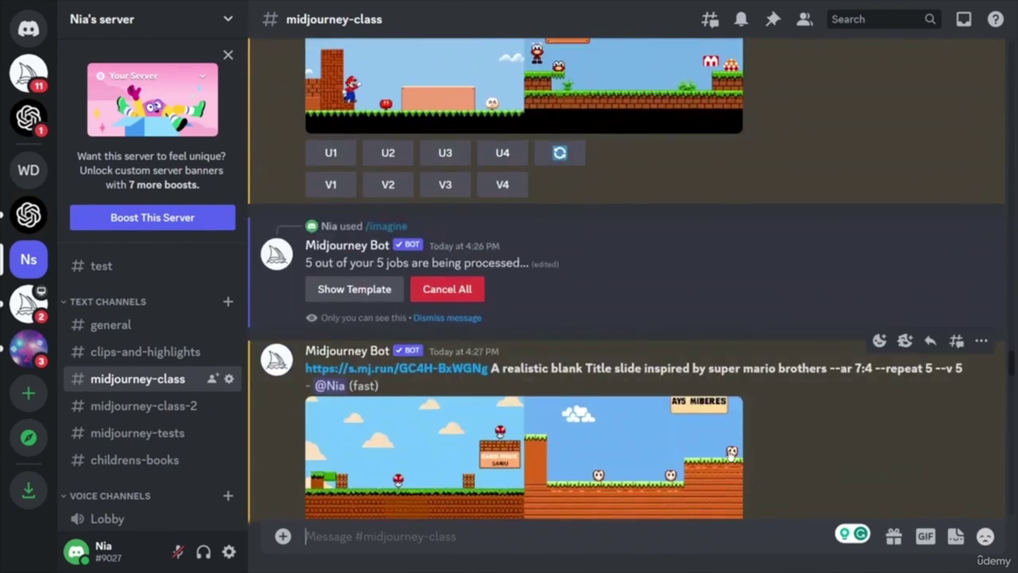
scroll(730, 454, "up", 10)
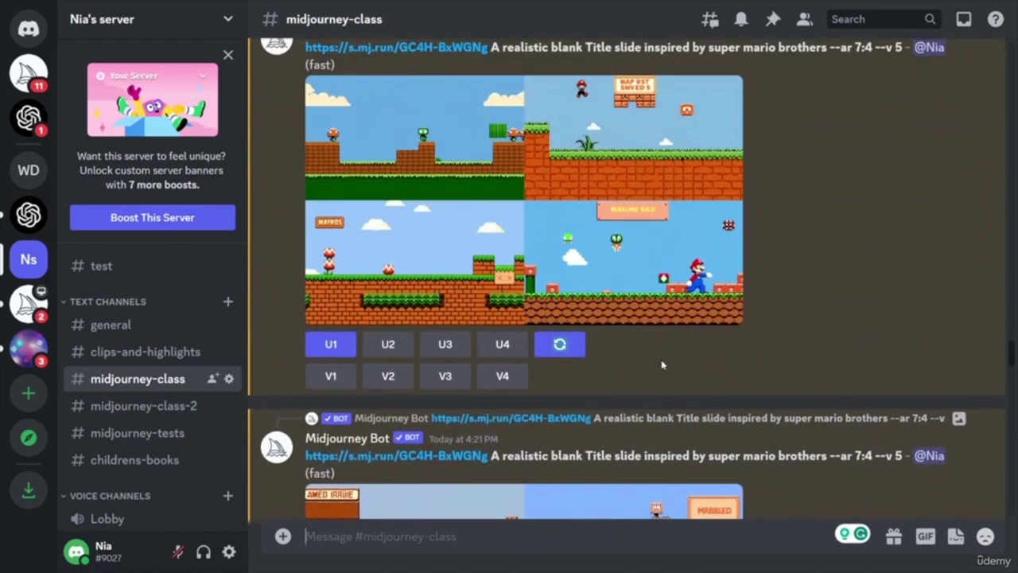
scroll(661, 365, "up", 10)
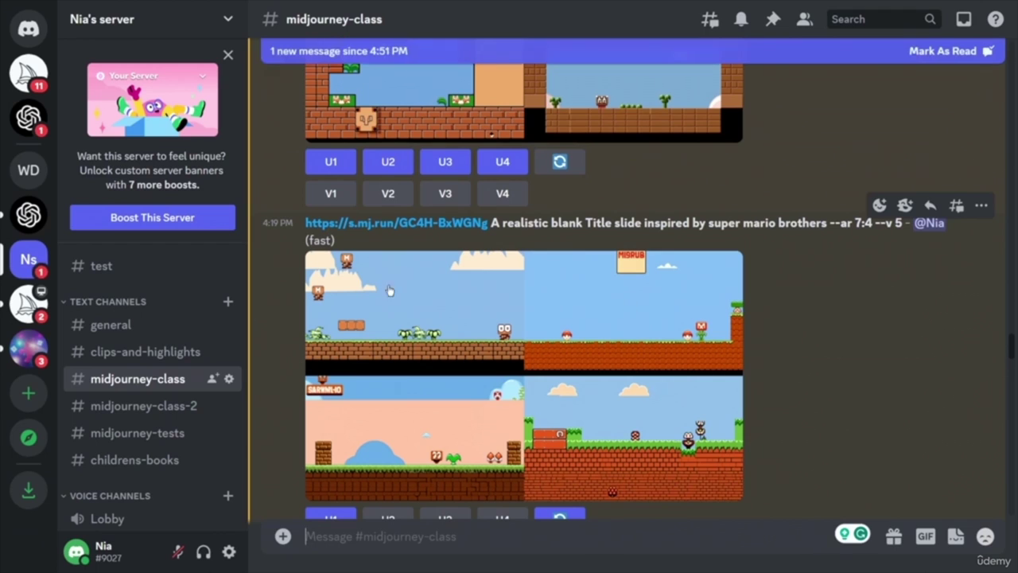
scroll(609, 377, "down", 2)
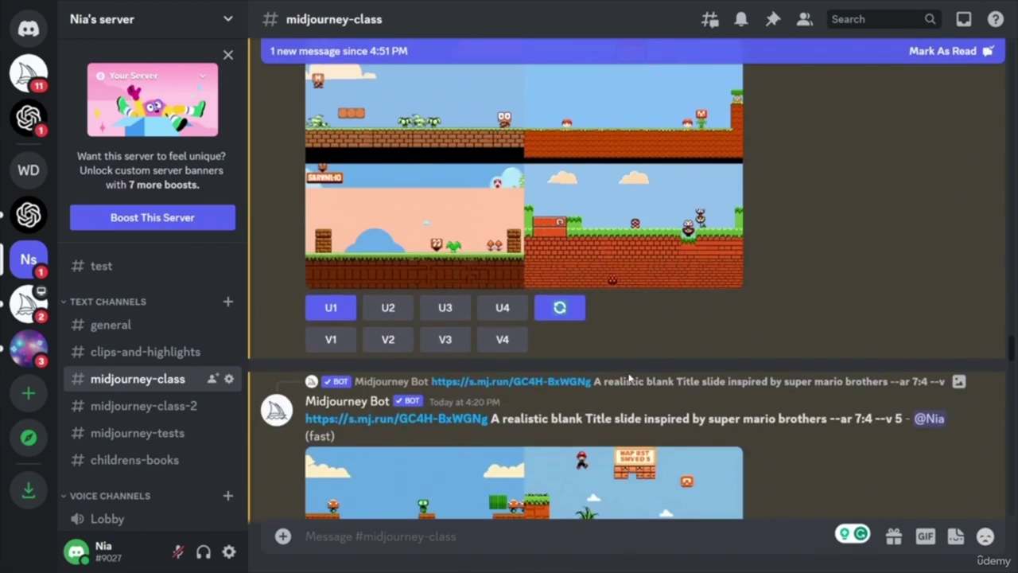
scroll(617, 374, "up", 1)
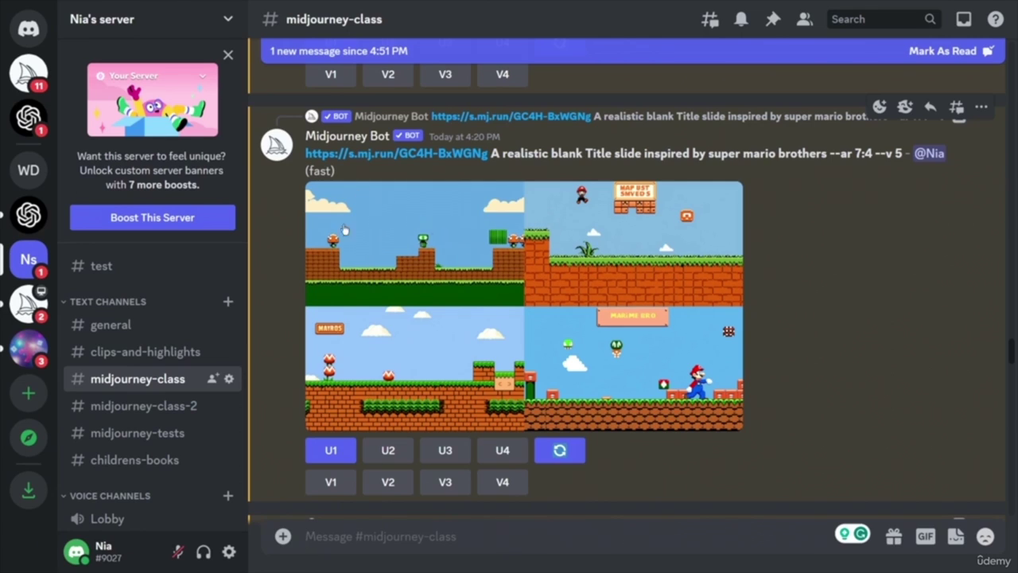
scroll(630, 326, "down", 1)
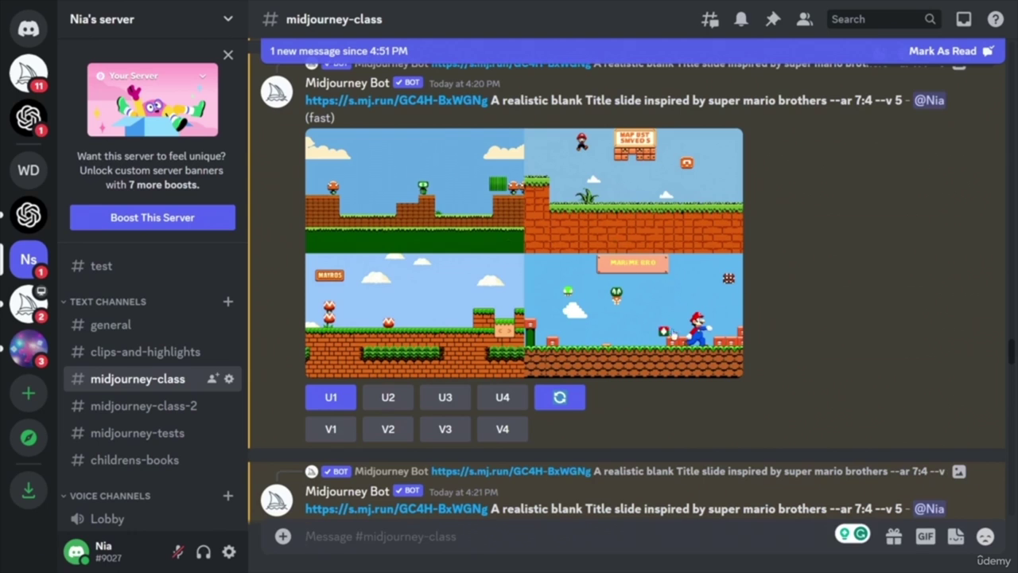
scroll(827, 358, "down", 8)
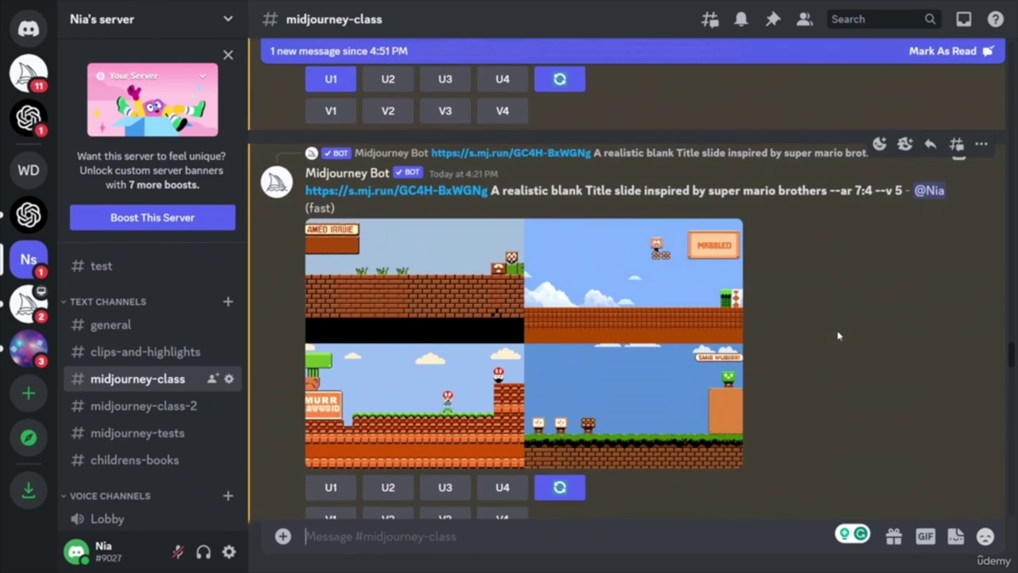
scroll(835, 338, "down", 3)
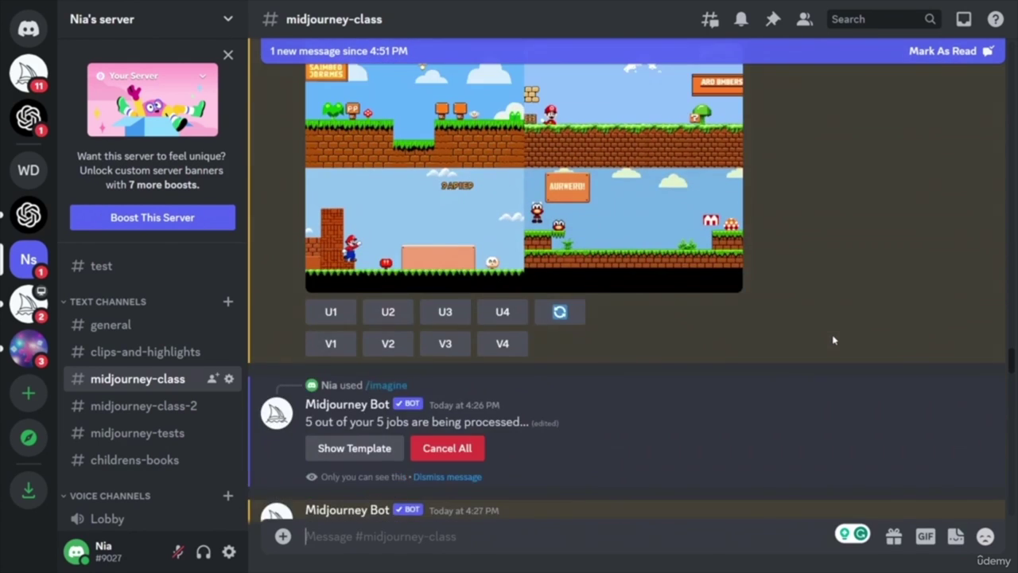
scroll(827, 330, "up", 3)
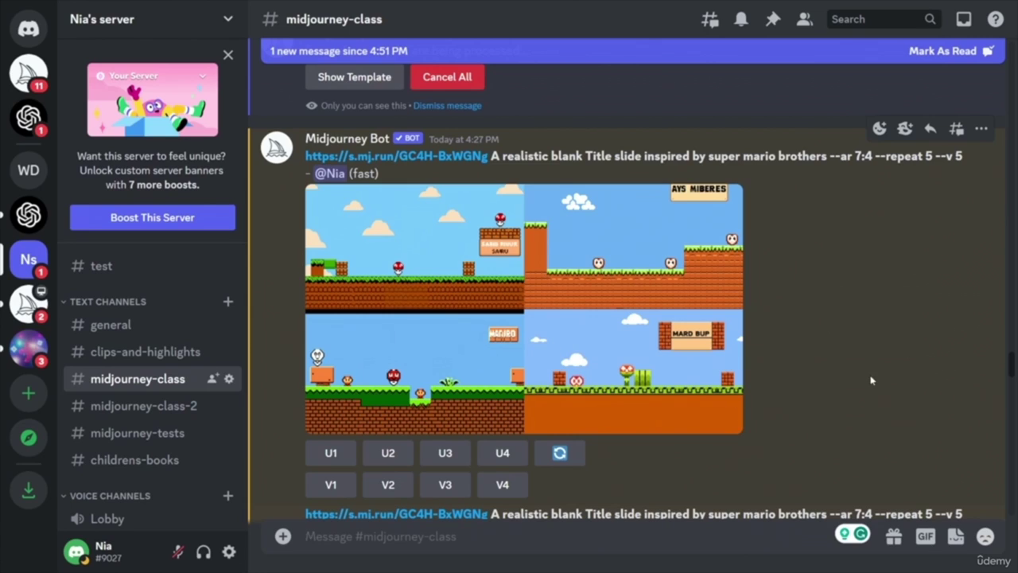
scroll(637, 307, "down", 2)
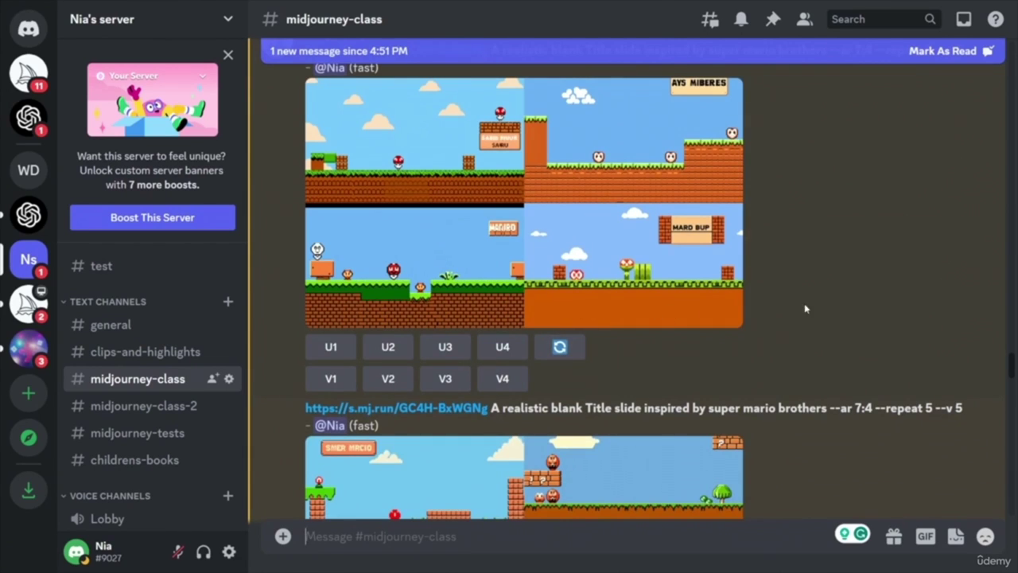
scroll(804, 309, "down", 8)
scroll(872, 357, "up", 3)
scroll(868, 355, "down", 3)
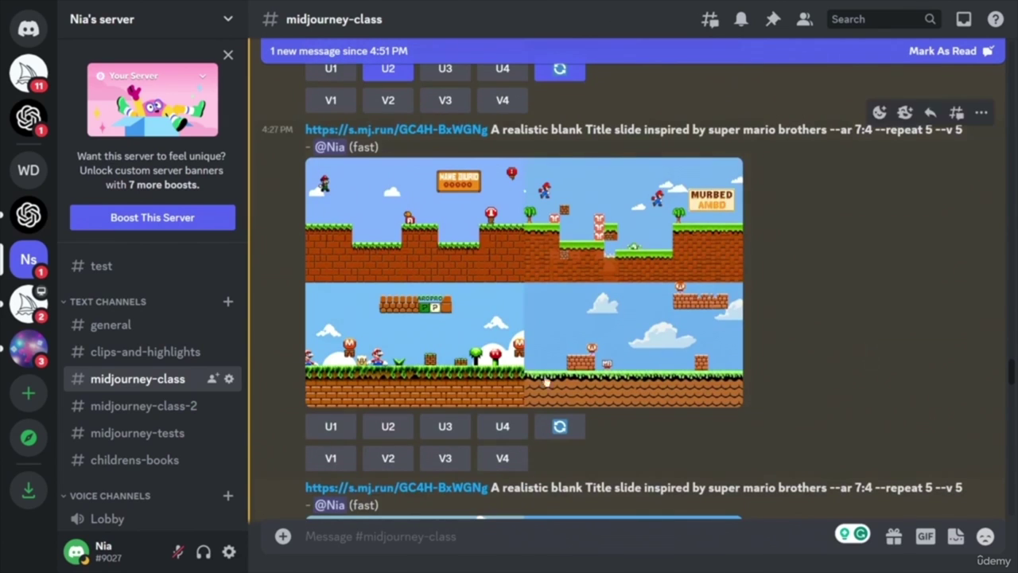
scroll(780, 352, "down", 4)
scroll(826, 368, "up", 1)
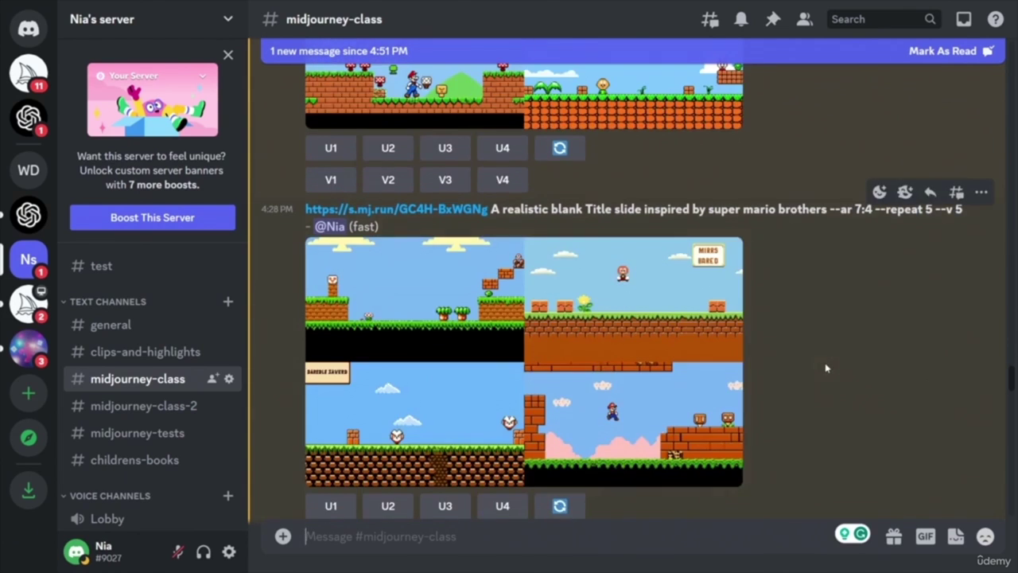
scroll(825, 367, "down", 3)
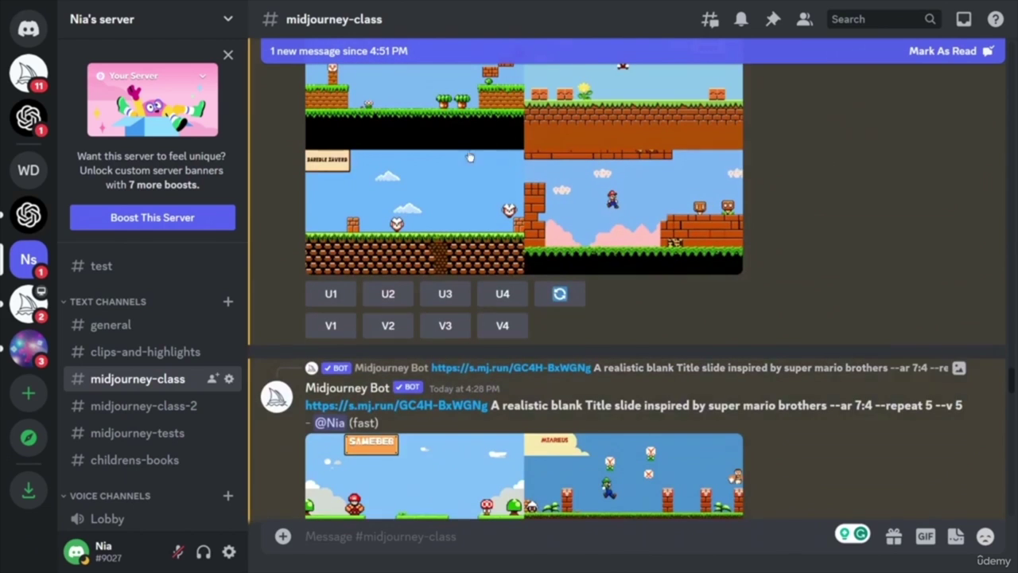
scroll(763, 318, "up", 3)
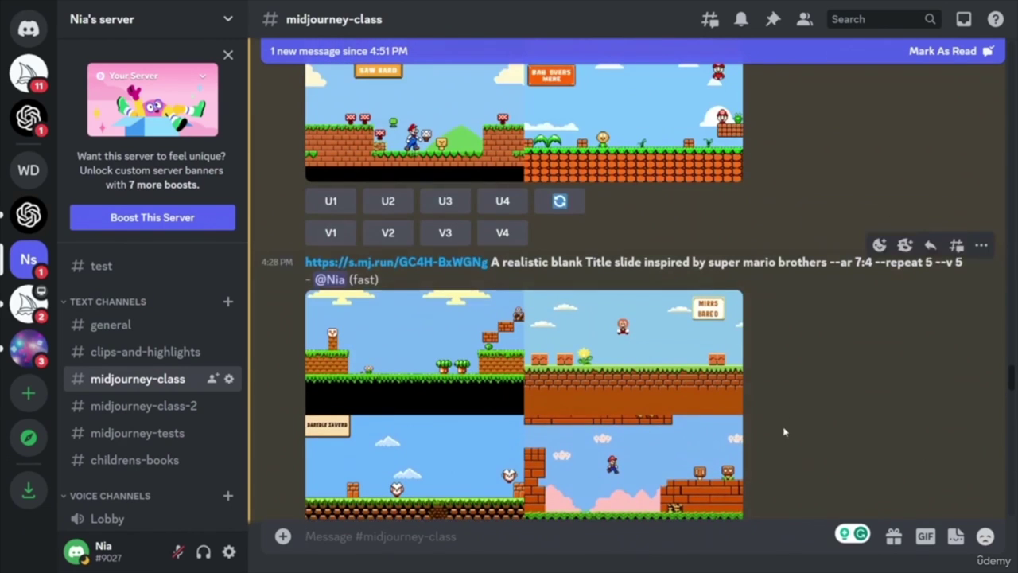
scroll(779, 417, "down", 5)
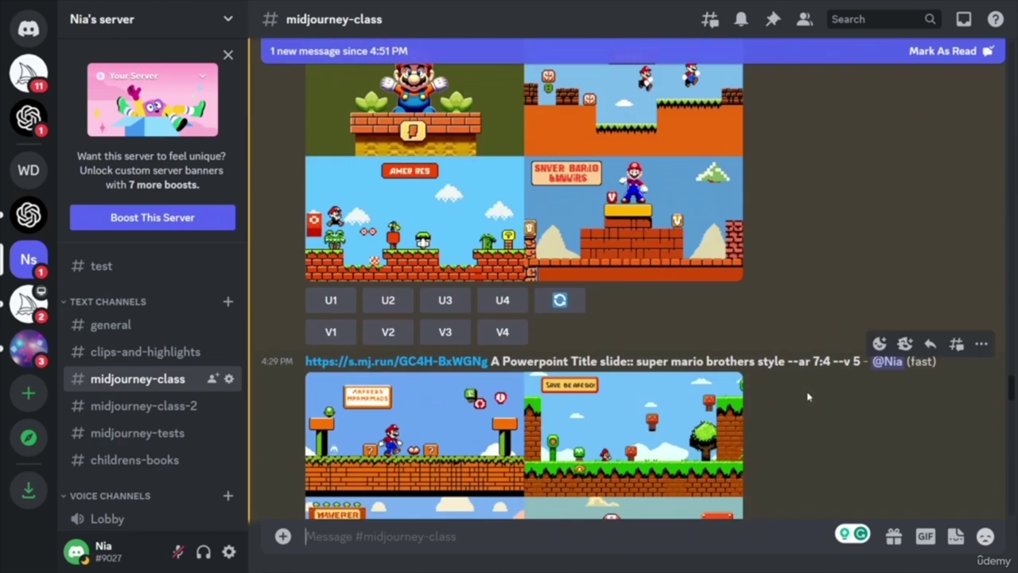
scroll(806, 397, "down", 4)
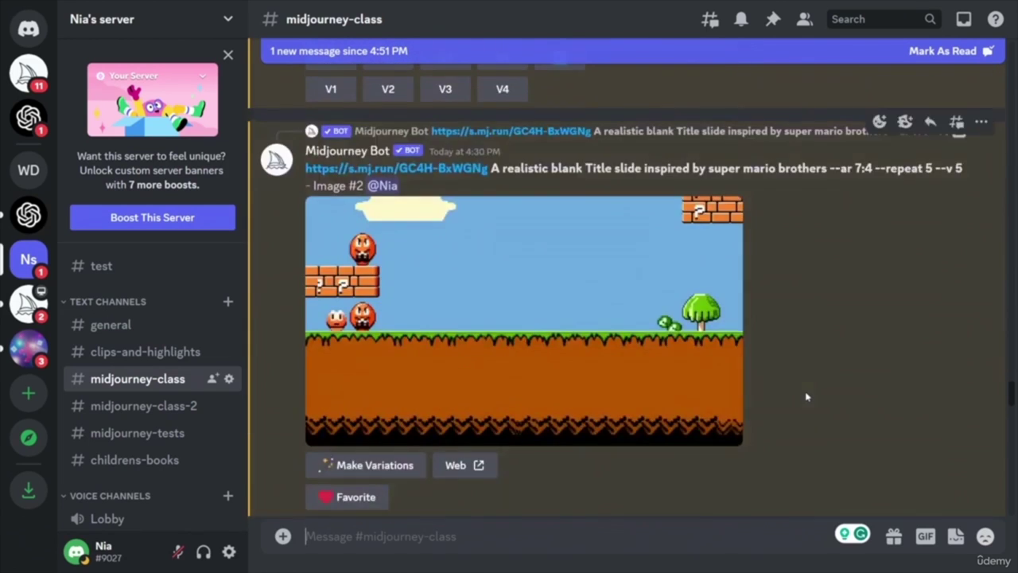
scroll(776, 421, "down", 5)
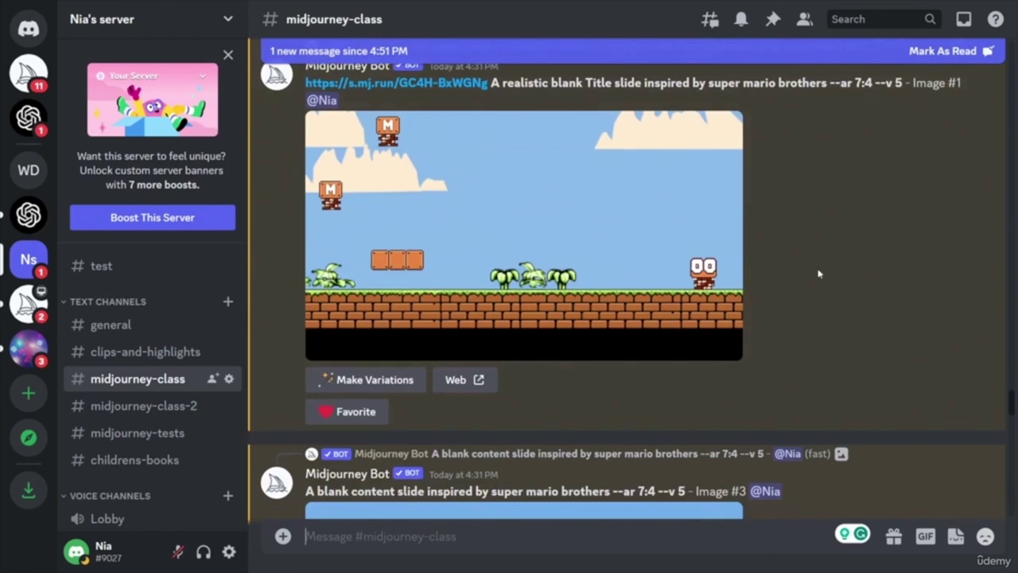
scroll(805, 303, "down", 10)
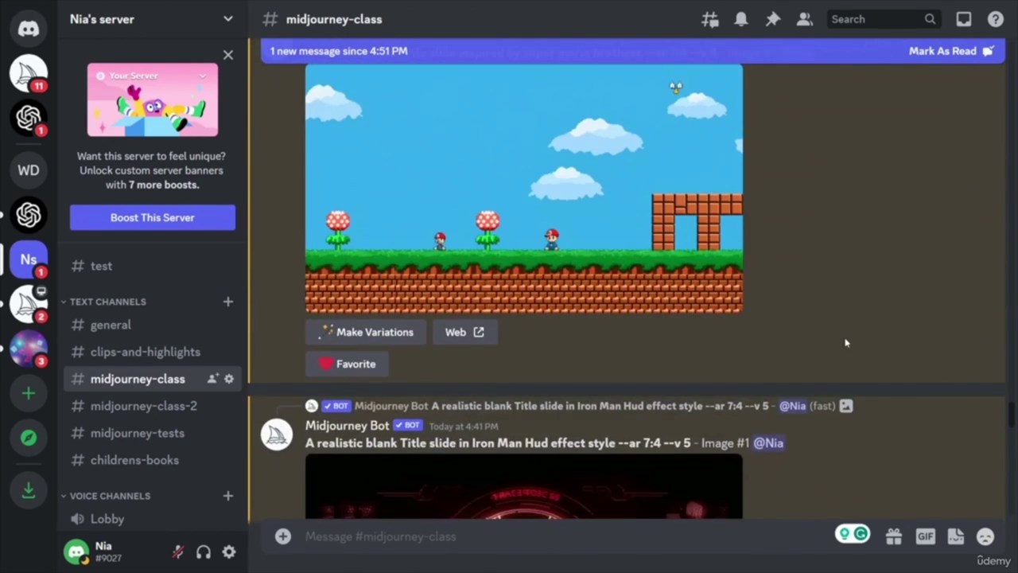
scroll(846, 339, "down", 3)
scroll(851, 350, "up", 4)
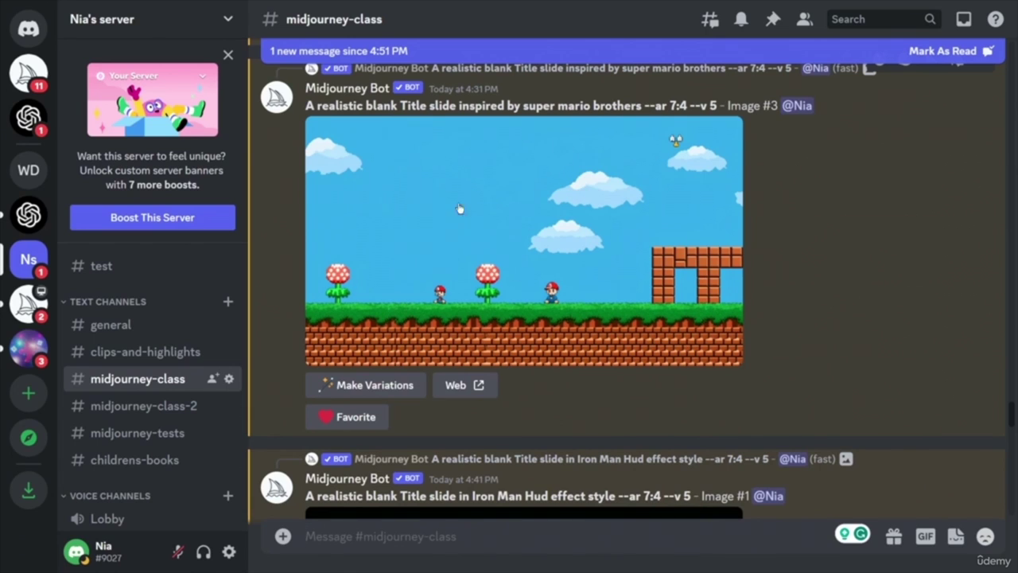
scroll(869, 346, "down", 5)
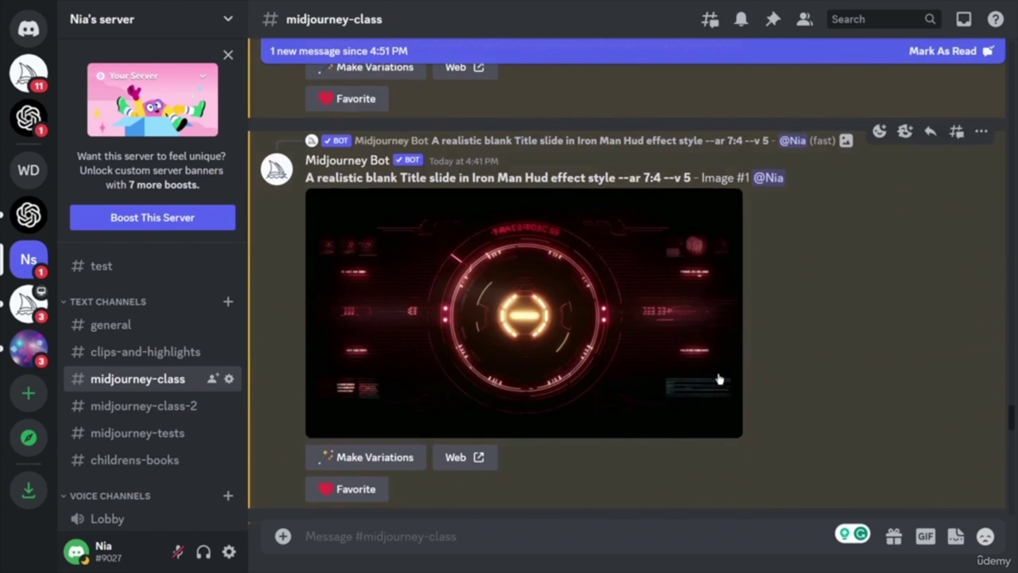
scroll(798, 297, "down", 1)
scroll(798, 296, "down", 13)
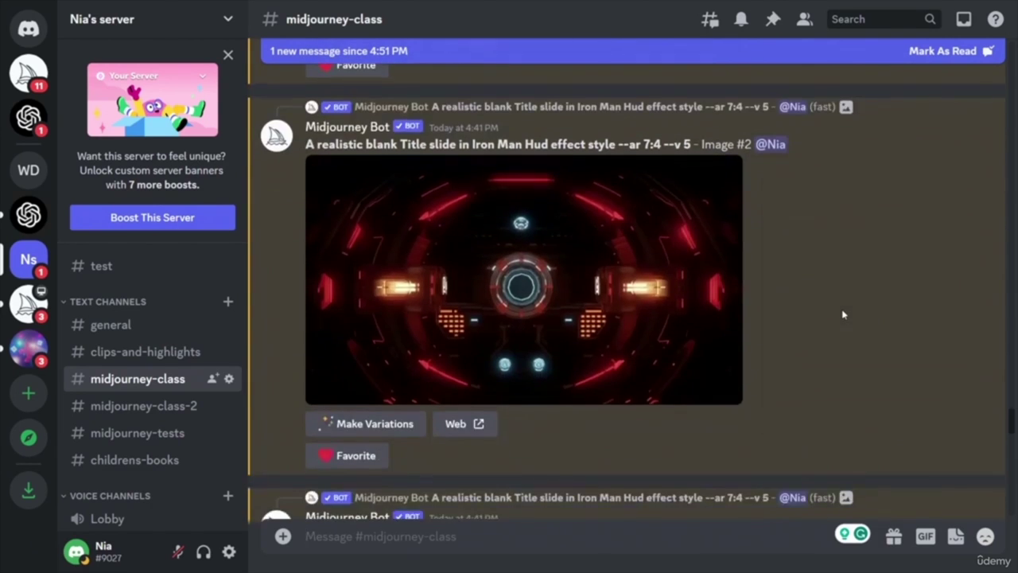
scroll(829, 316, "down", 15)
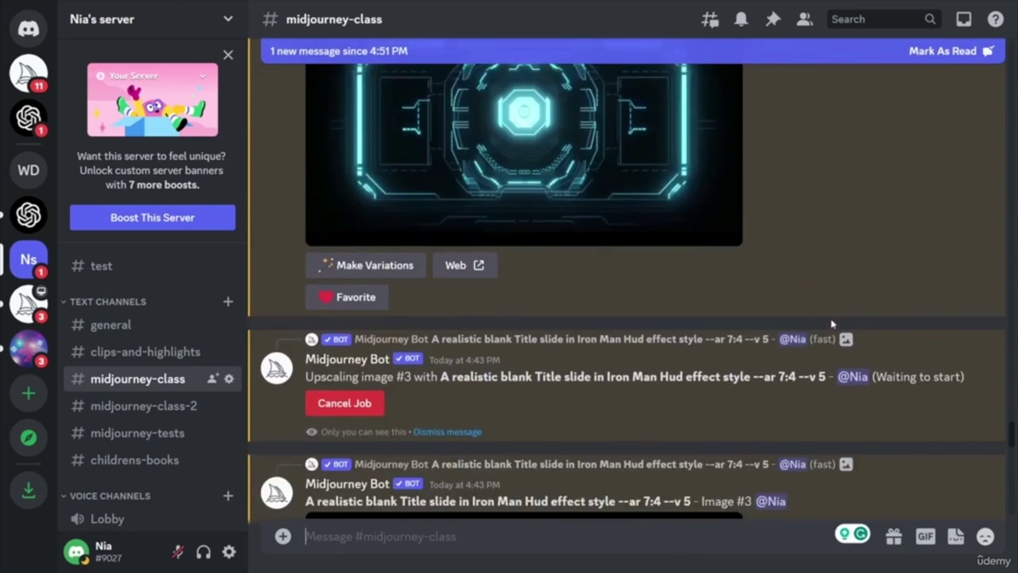
scroll(722, 300, "down", 12)
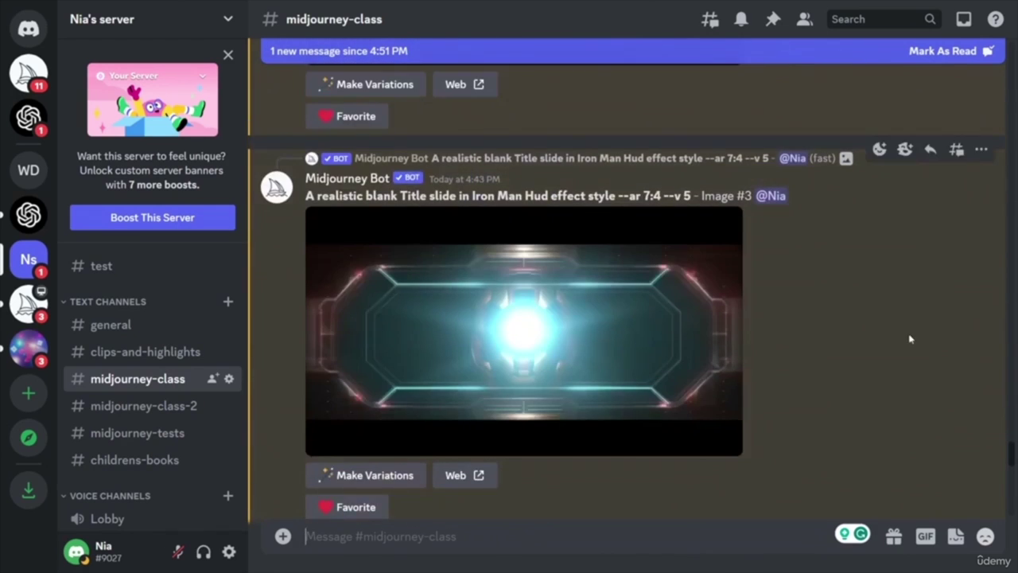
scroll(899, 371, "down", 2)
scroll(913, 372, "up", 5)
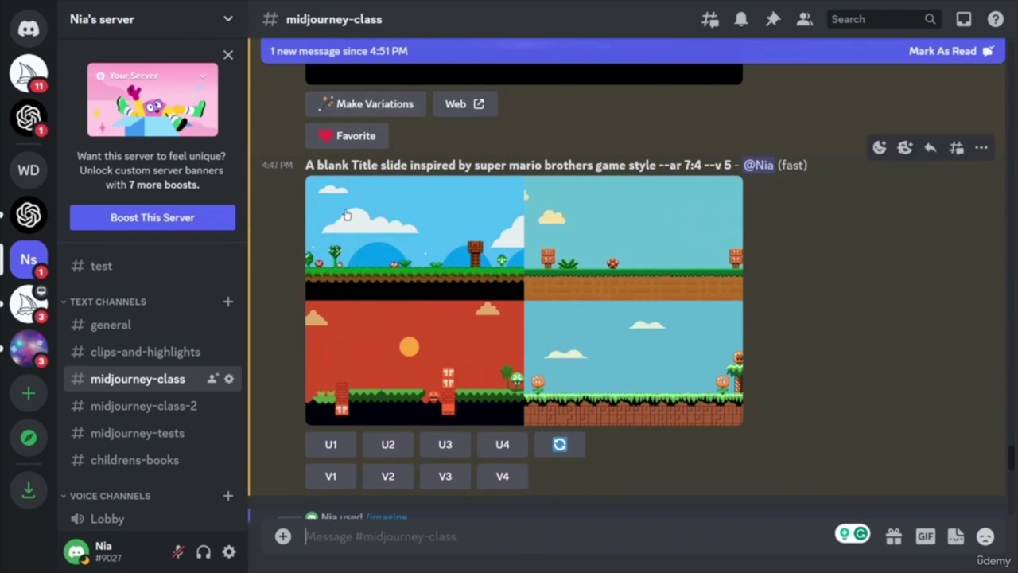
- Reuse the game-style Mario prompt up to --ar 7:4 by dragging it into the message box
left_click_drag(307, 164, 705, 165)
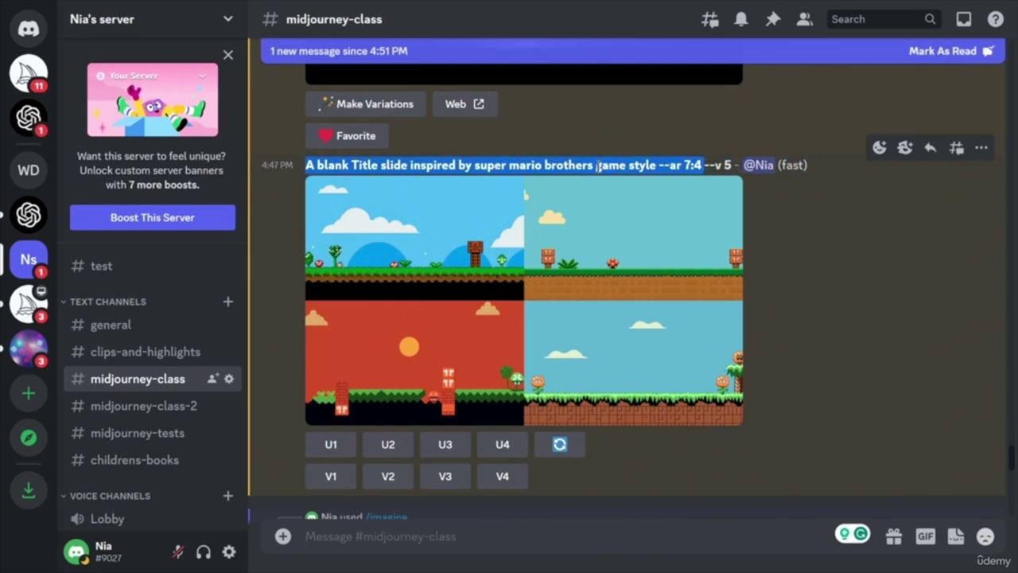
left_click_drag(598, 166, 659, 173)
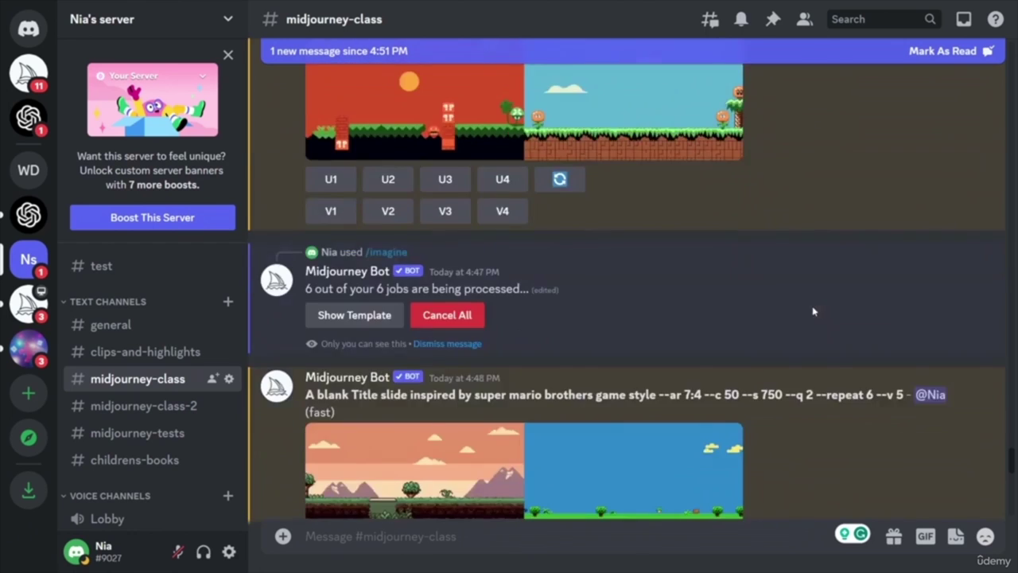
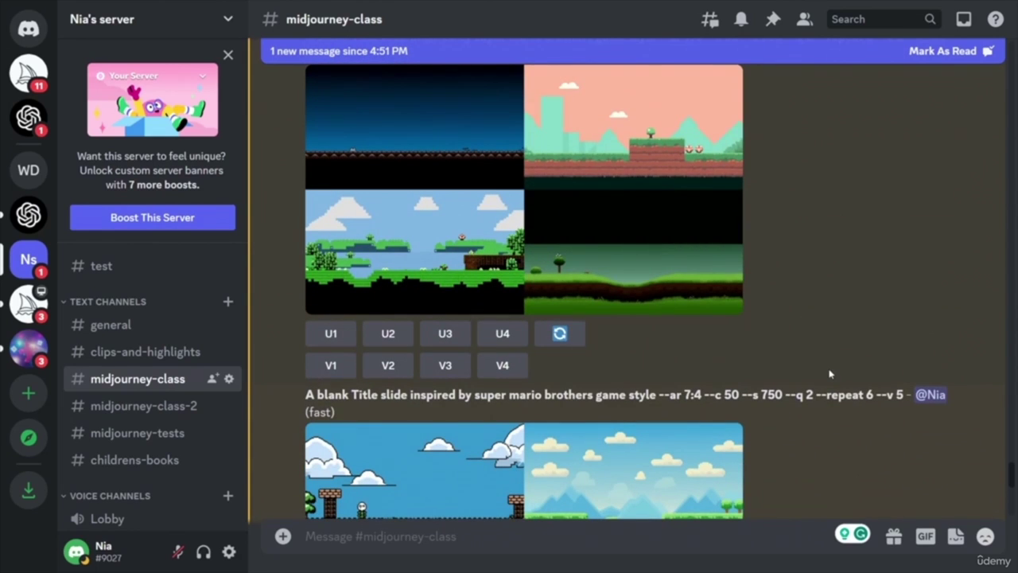
- Show the uploaded Images and move the blank page ahead of the Mario slide
scroll(830, 373, "down", 3)
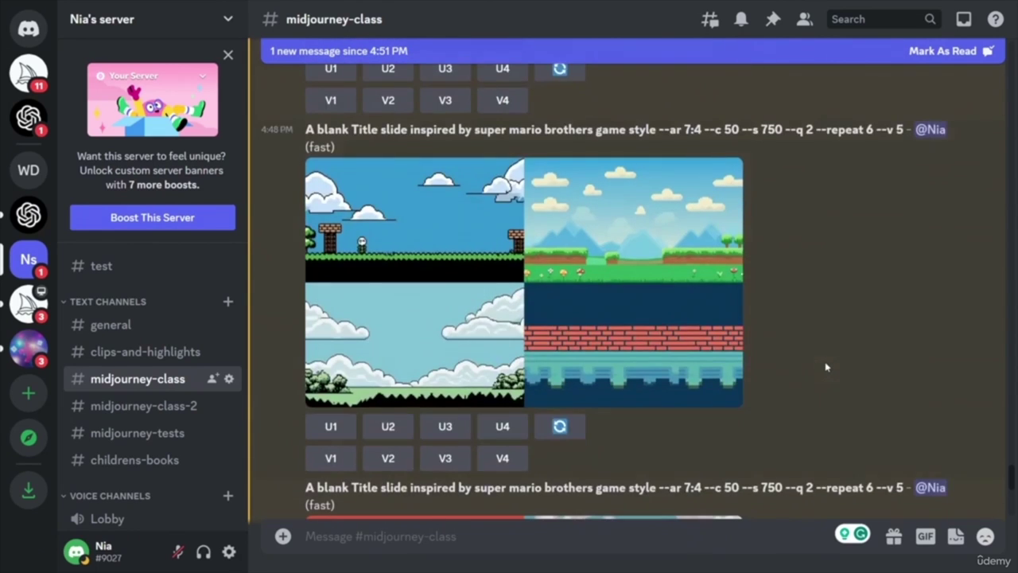
scroll(827, 367, "down", 4)
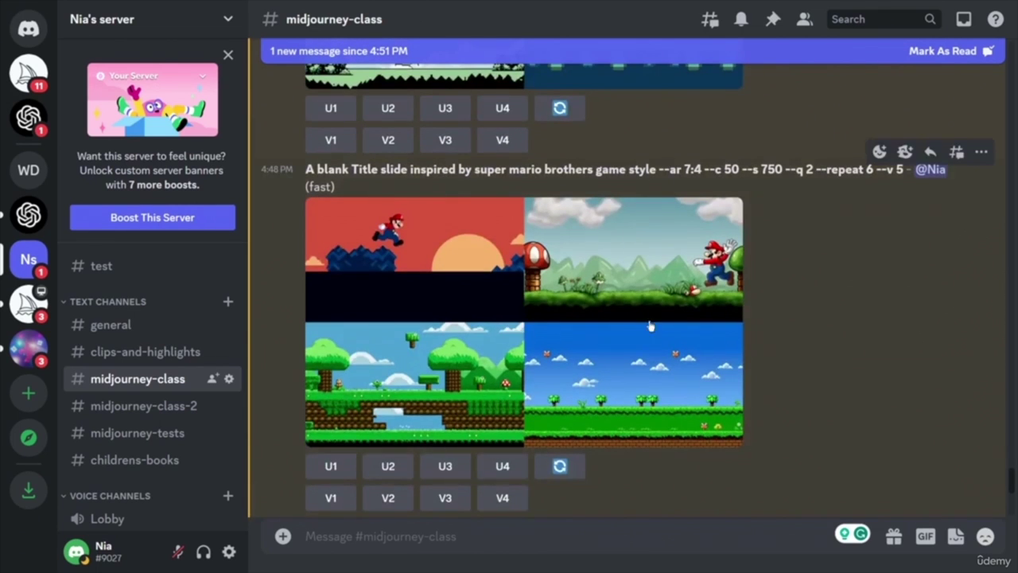
scroll(840, 350, "down", 12)
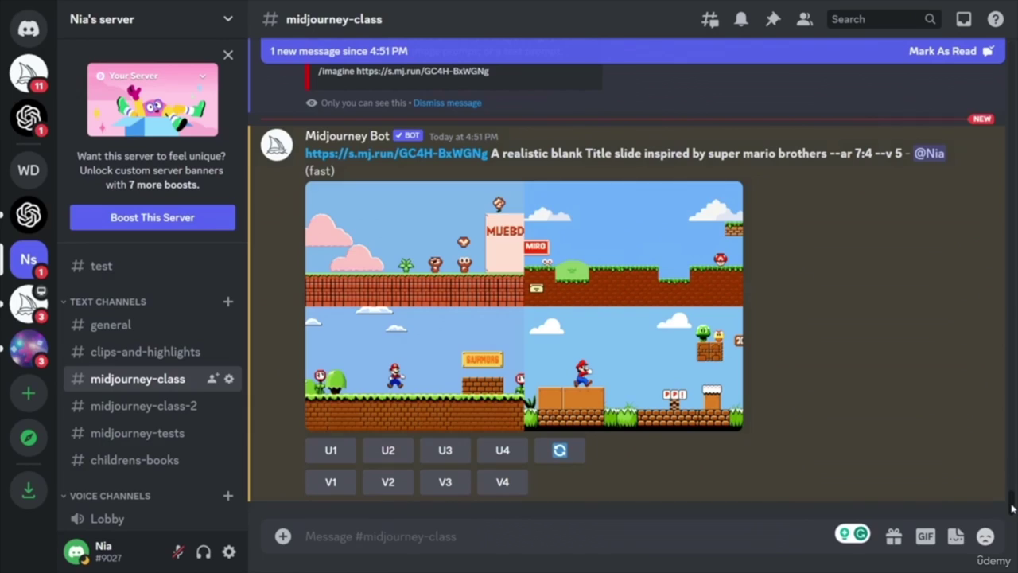
left_click_drag(1012, 508, 1014, 299)
scroll(841, 316, "up", 15)
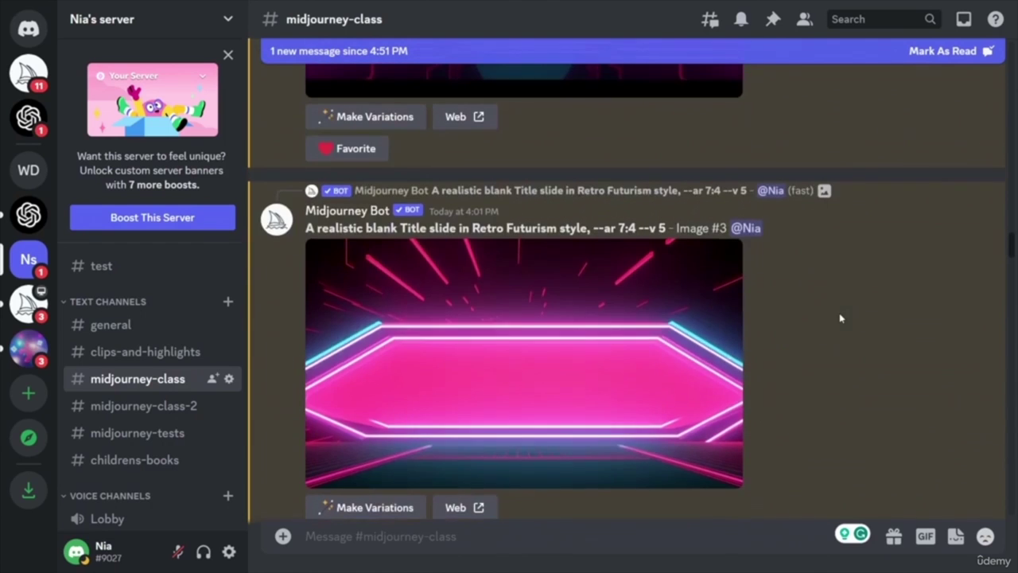
scroll(882, 334, "up", 10)
scroll(656, 306, "down", 3)
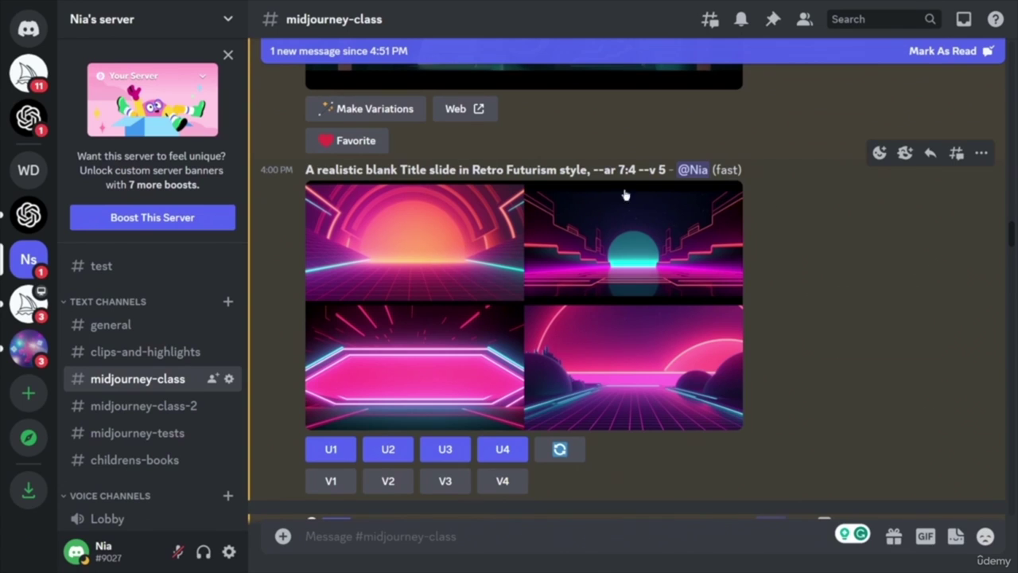
scroll(857, 312, "down", 10)
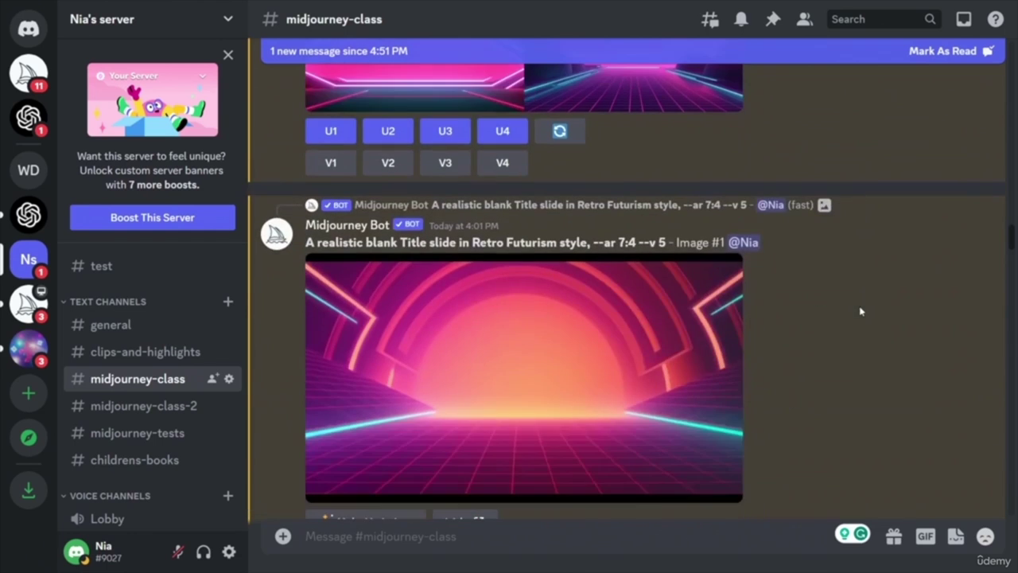
scroll(856, 314, "down", 1)
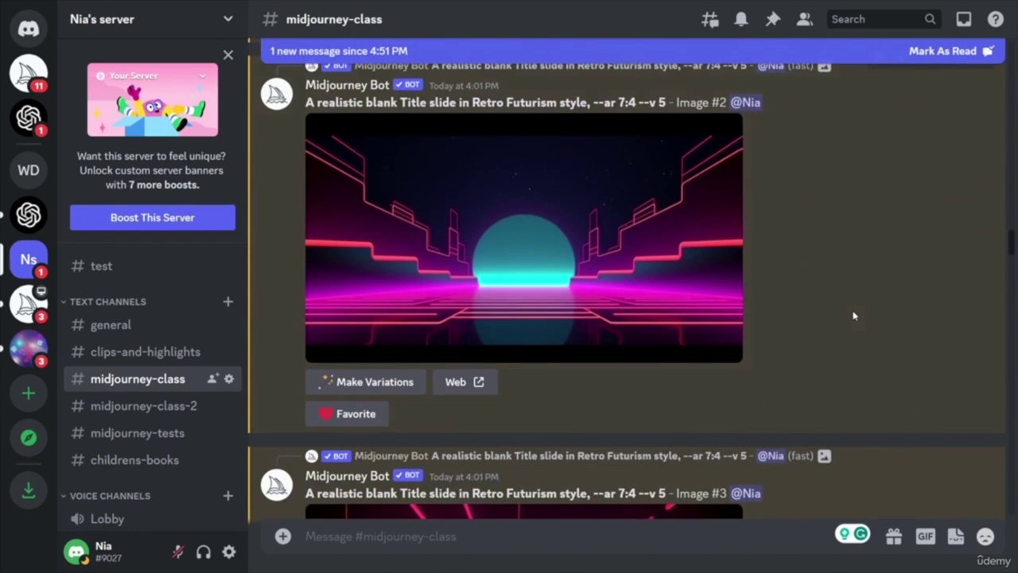
scroll(853, 316, "down", 15)
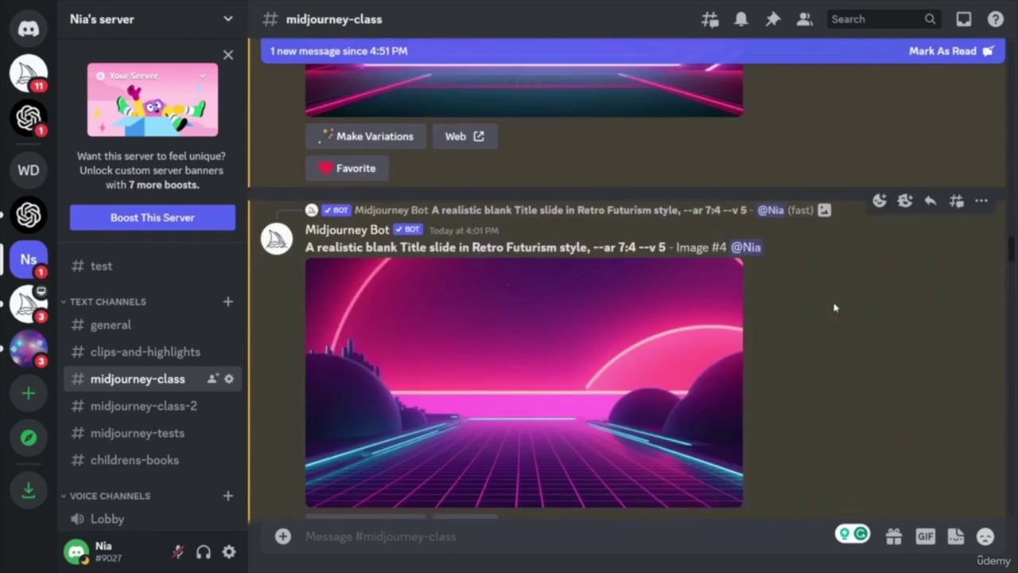
scroll(867, 332, "up", 15)
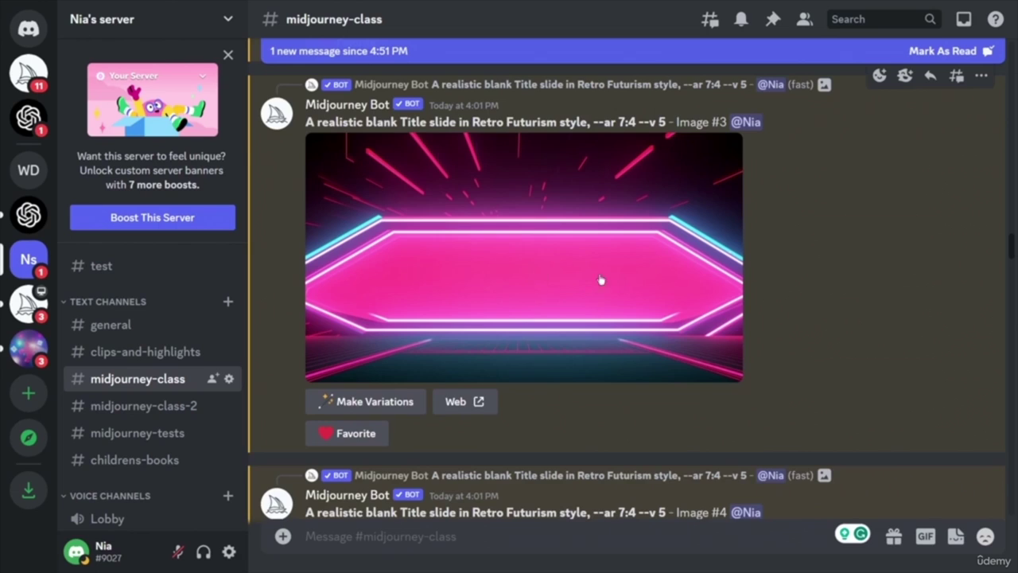
scroll(601, 279, "down", 10)
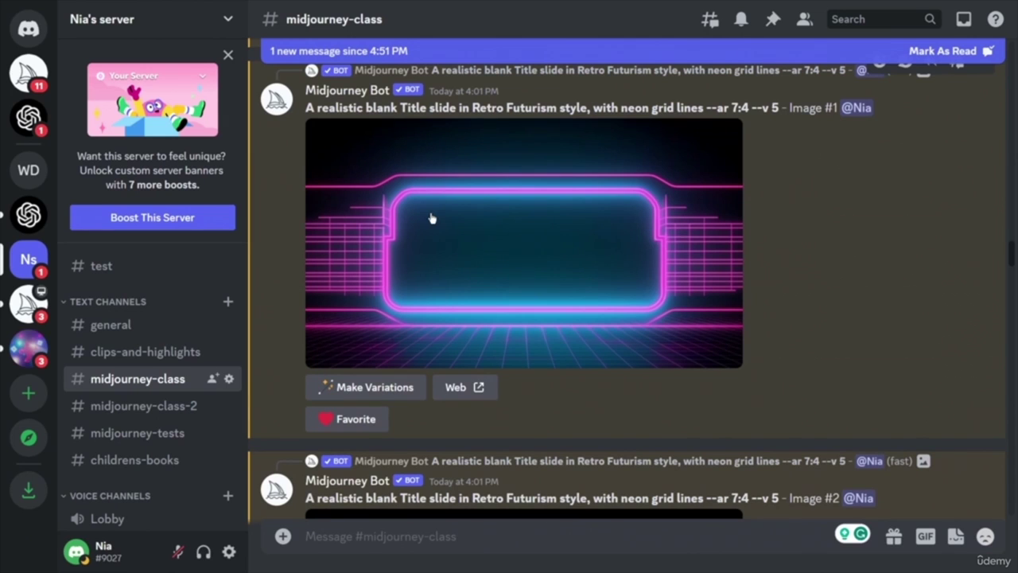
scroll(684, 287, "down", 5)
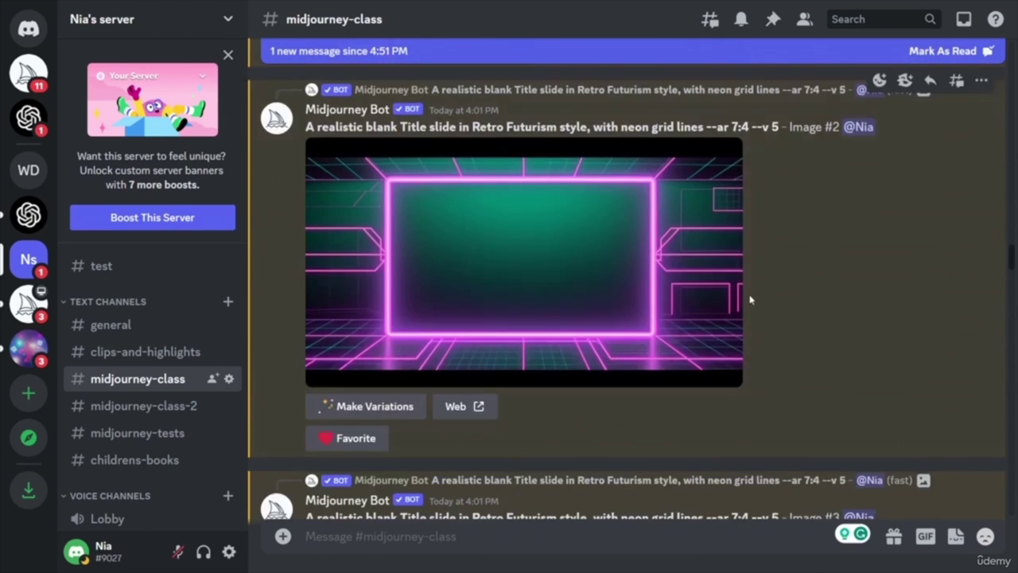
scroll(795, 262, "down", 10)
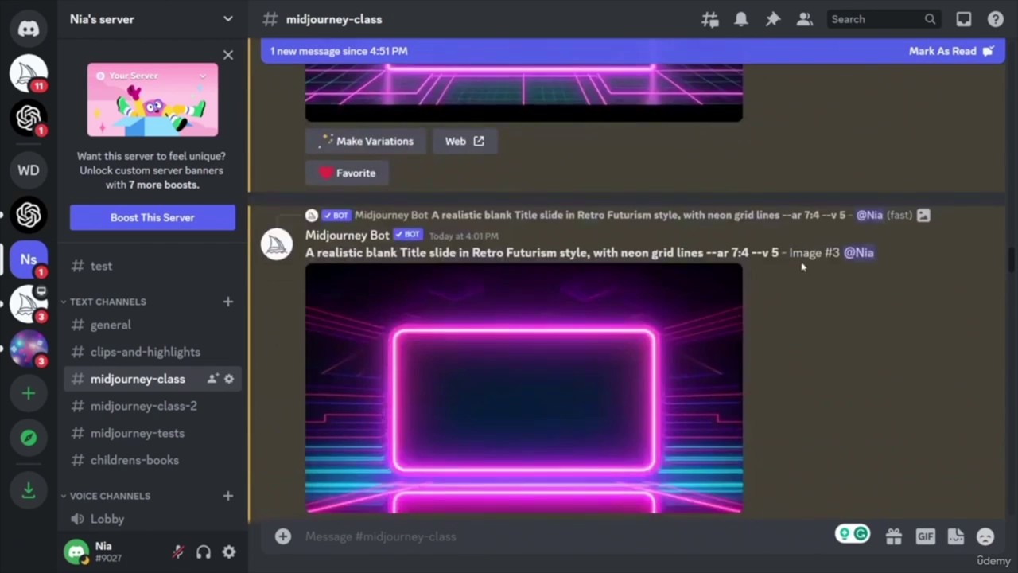
scroll(819, 271, "down", 10)
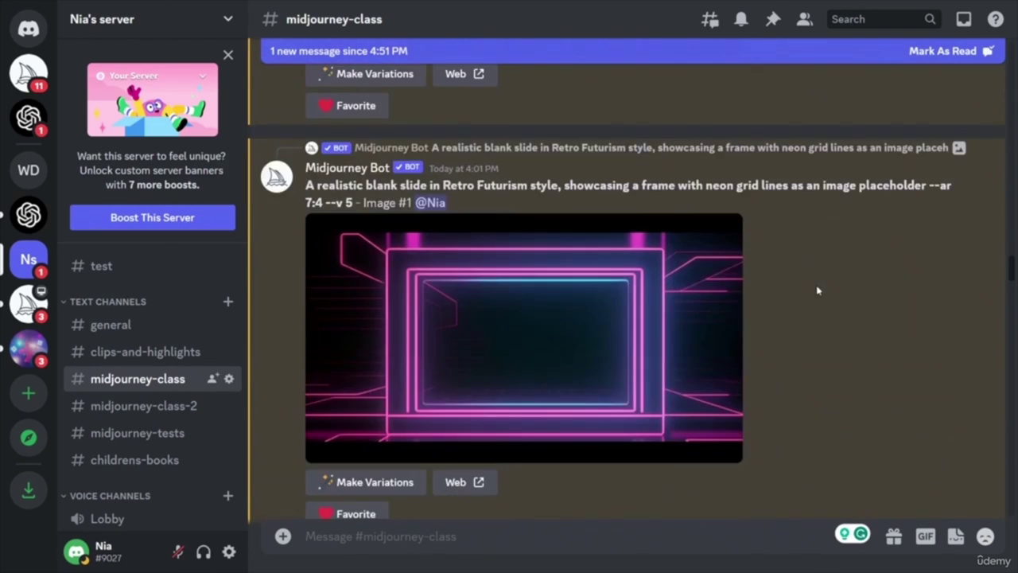
scroll(488, 188, "down", 5)
scroll(488, 188, "down", 8)
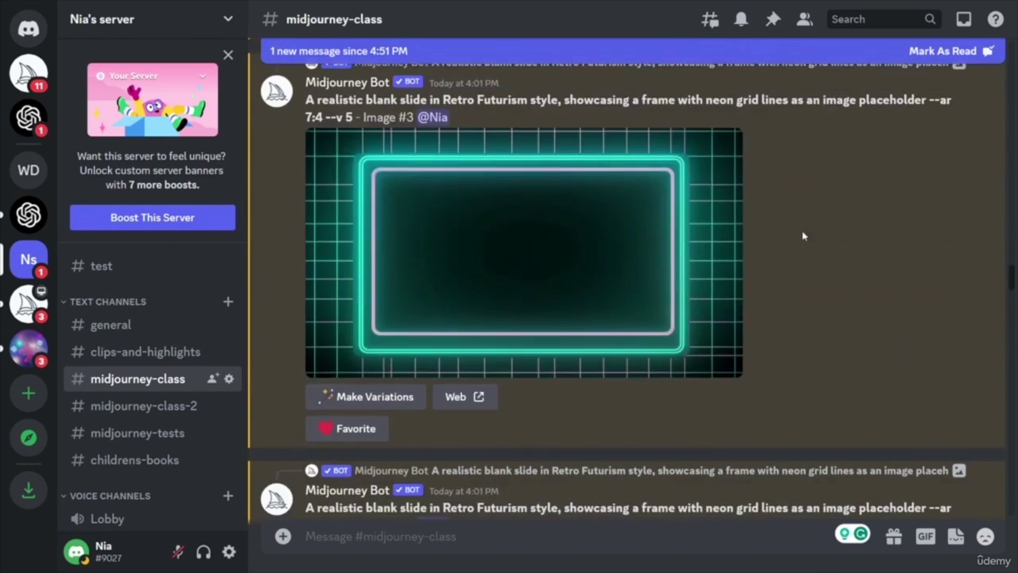
scroll(742, 330, "down", 5)
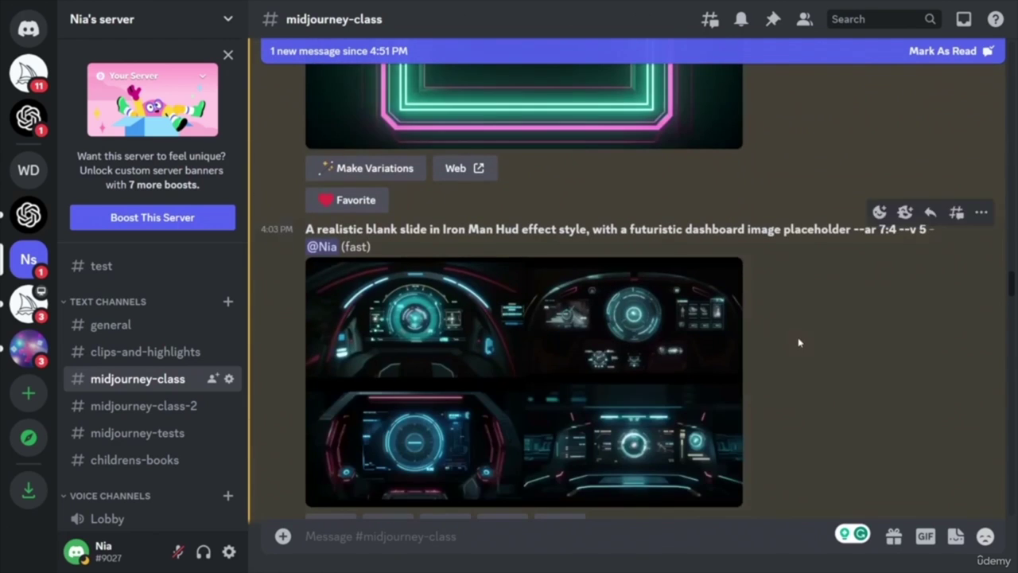
scroll(739, 182, "up", 3)
scroll(807, 233, "down", 7)
scroll(805, 231, "down", 6)
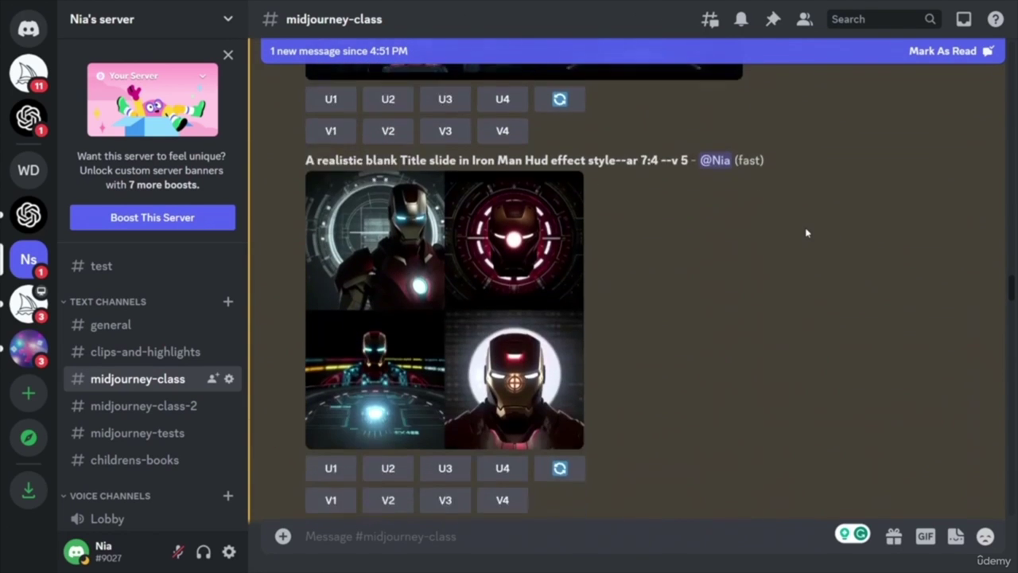
scroll(631, 161, "down", 7)
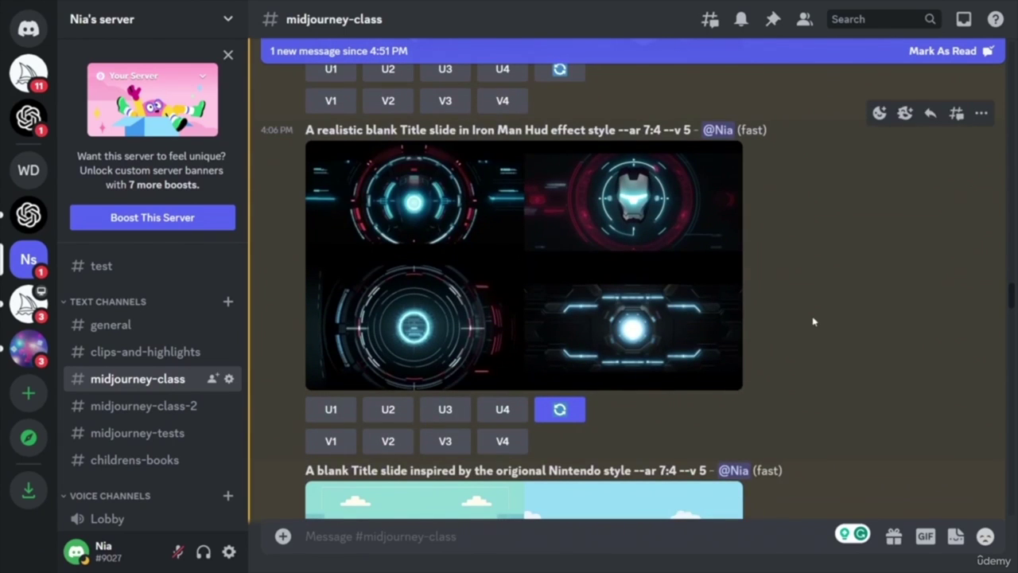
scroll(826, 320, "down", 7)
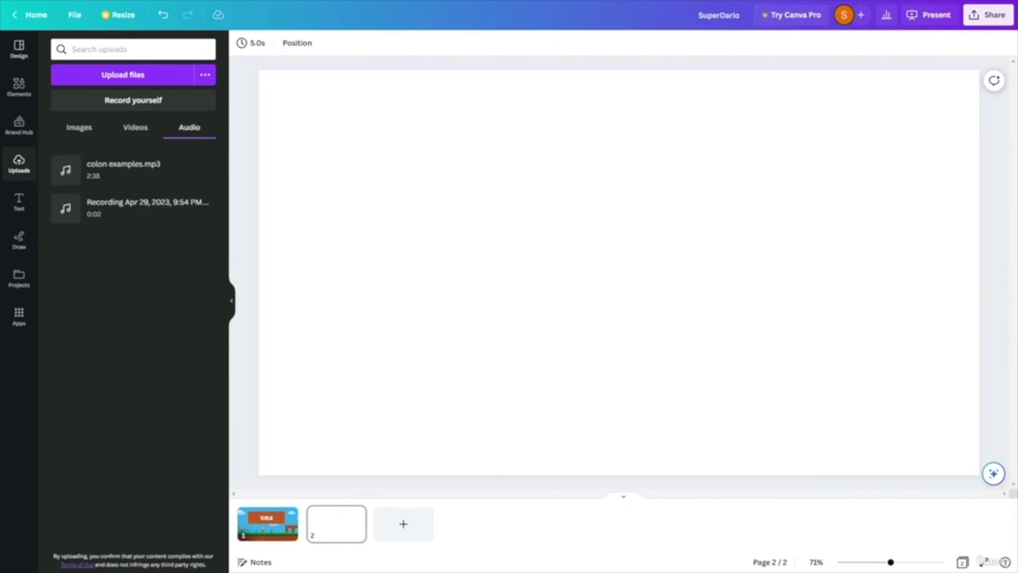
left_click(80, 129)
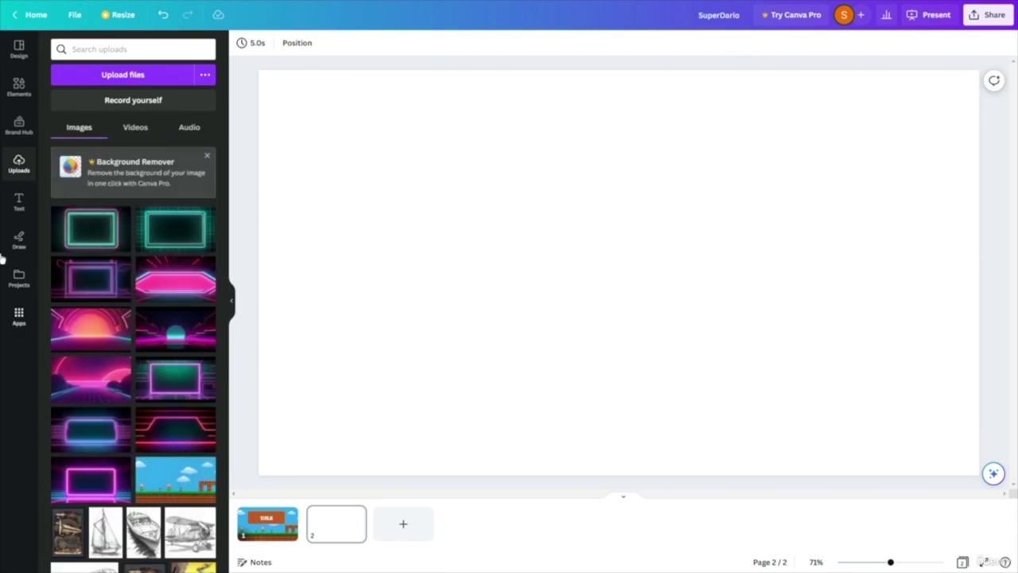
left_click_drag(341, 528, 262, 533)
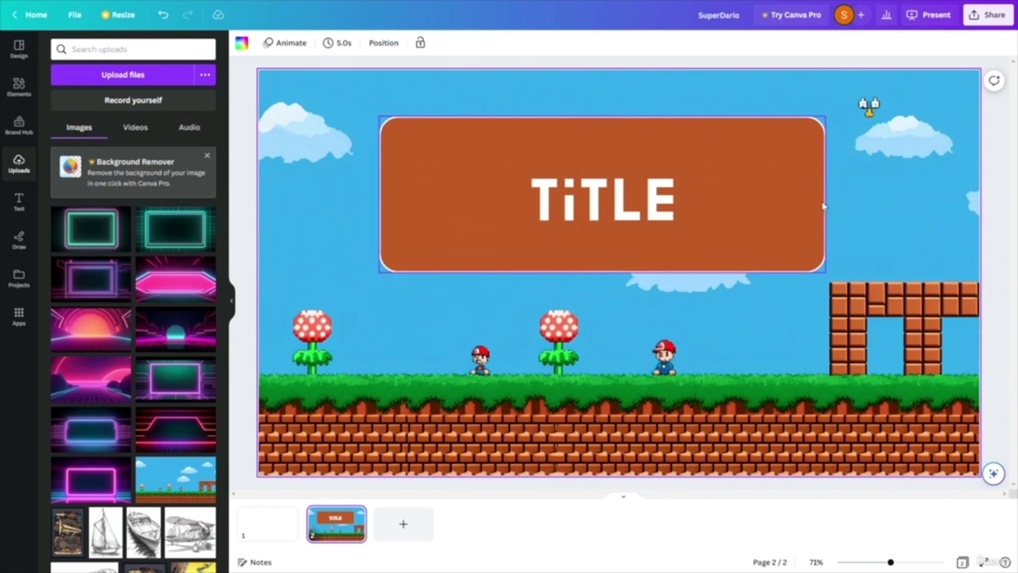
- Re-centre the TiTLE text inside the brown banner box on the Mario slide
mouse_move(787, 198)
left_mouse_down()
mouse_move(852, 196)
mouse_move(793, 470)
mouse_move(746, 282)
mouse_move(782, 186)
mouse_move(769, 195)
mouse_move(788, 189)
left_mouse_up()
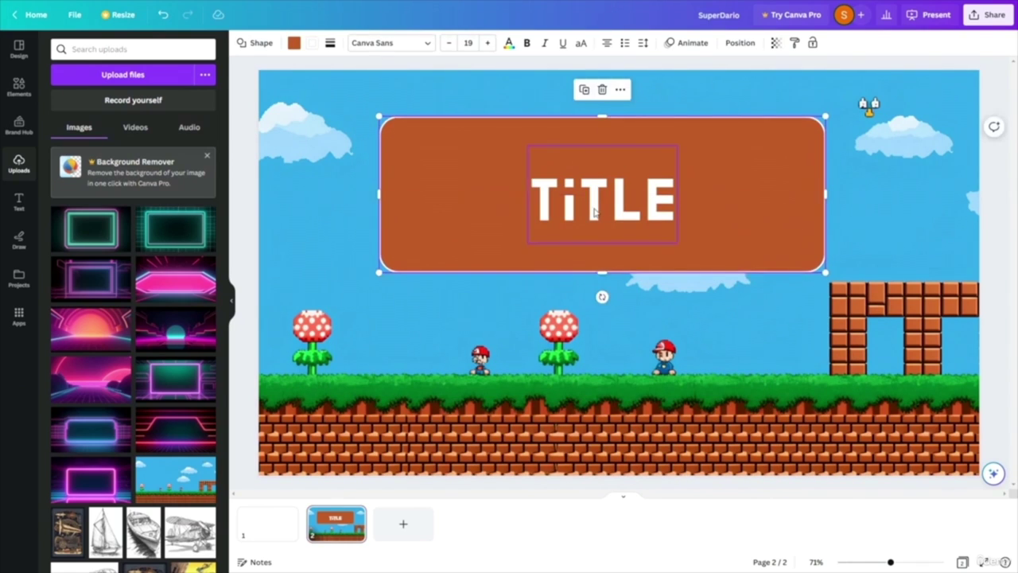
left_click_drag(598, 211, 591, 376)
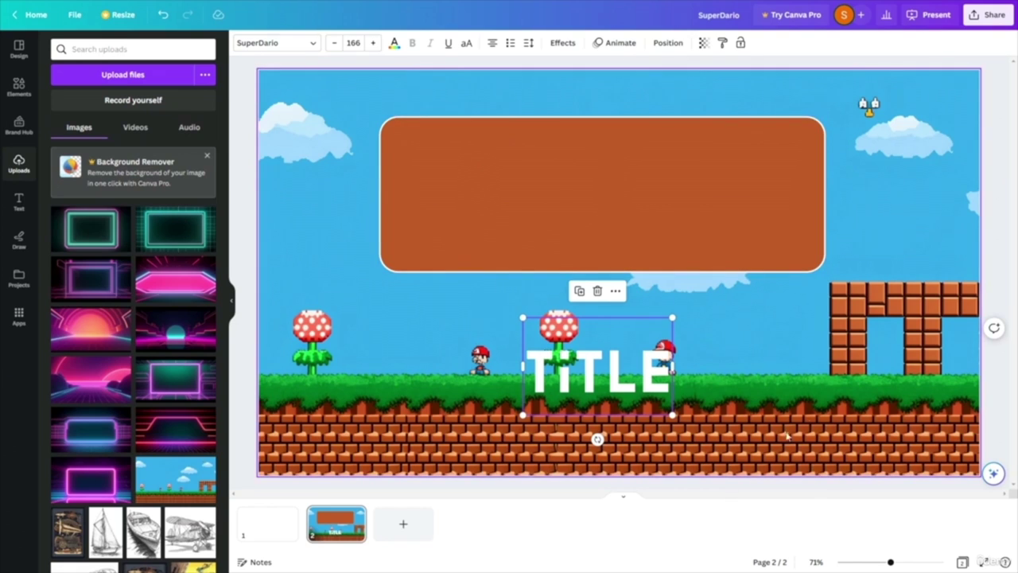
left_click_drag(618, 390, 624, 214)
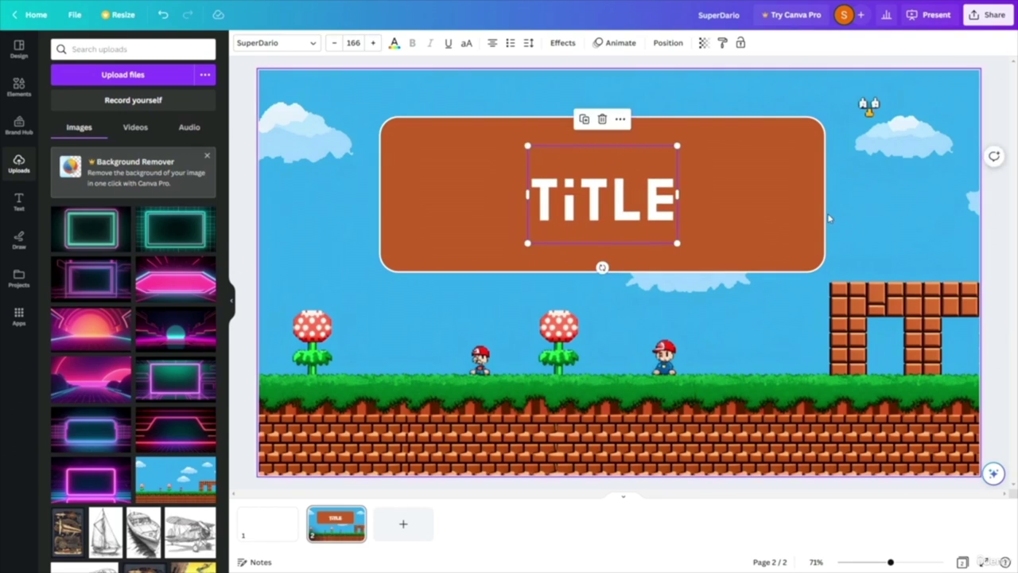
- Hide the Mario title slide and return to the blank first page
right_click(354, 518)
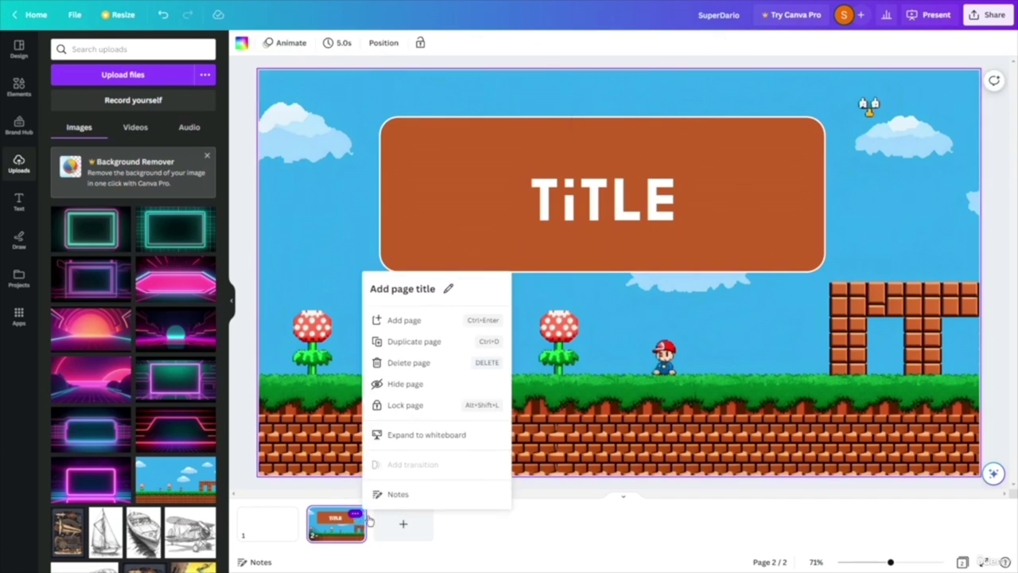
left_click(405, 384)
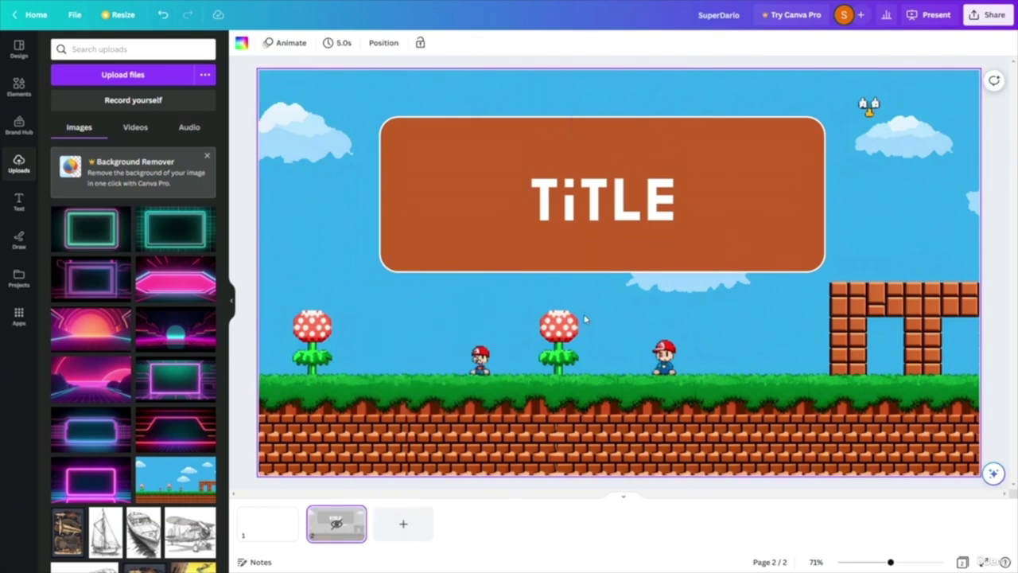
key("Page_Up")
- Set the first page's background to the pink hills and neon-grid road image
scroll(165, 344, "down", 2)
scroll(164, 350, "up", 2)
left_click_drag(92, 348, 497, 250)
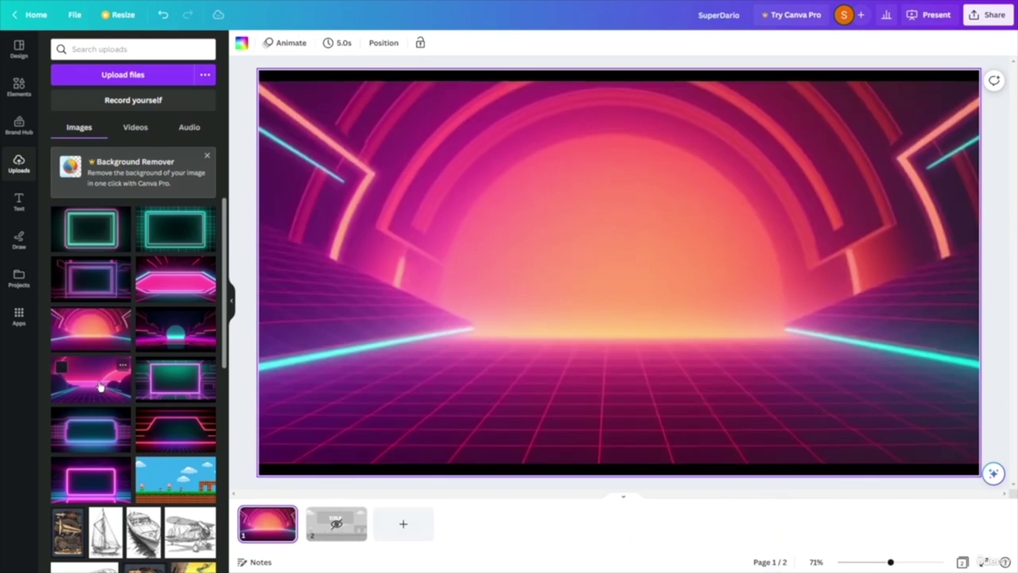
left_click_drag(89, 428, 290, 207)
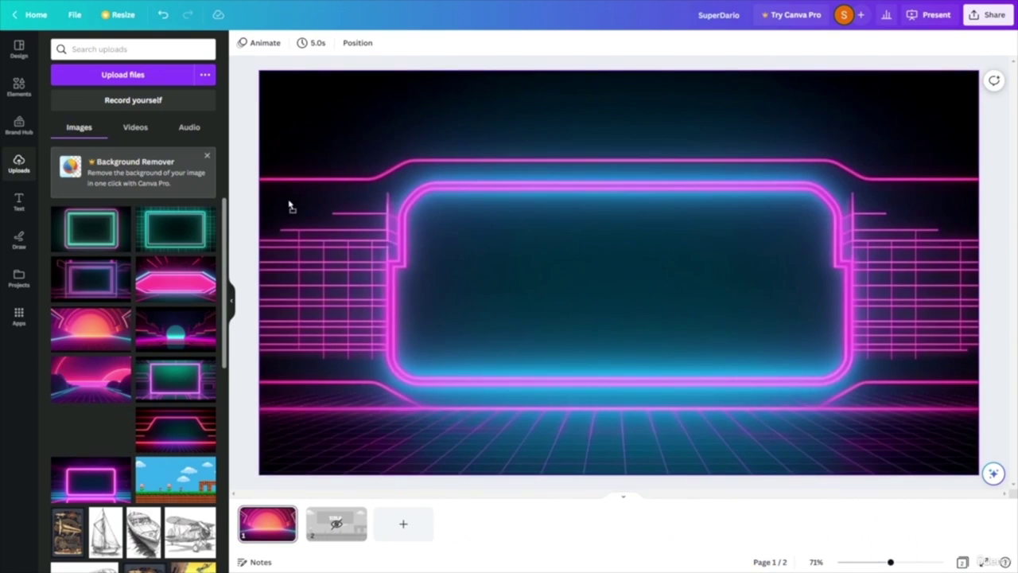
key("Escape")
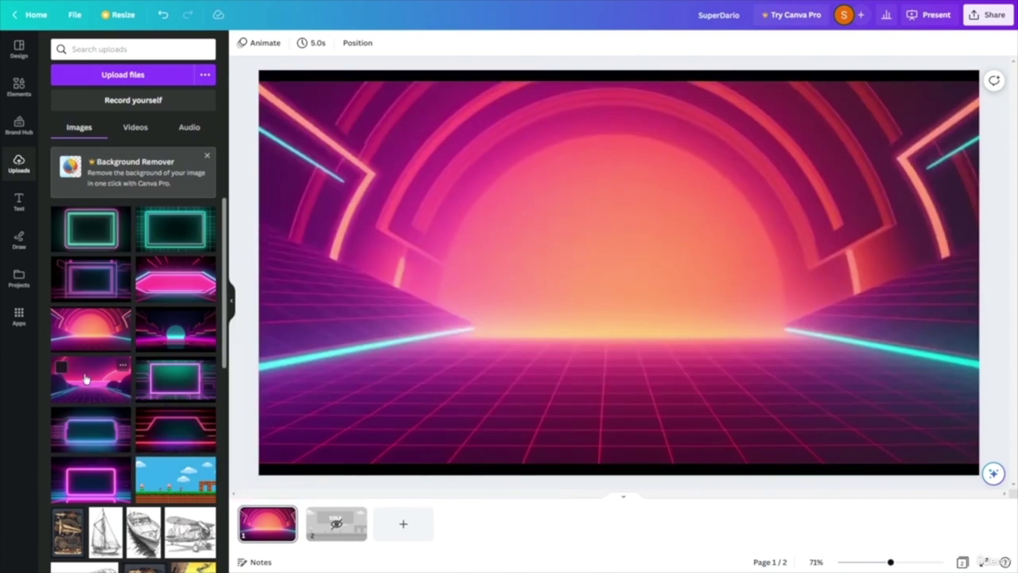
left_click_drag(121, 366, 364, 212)
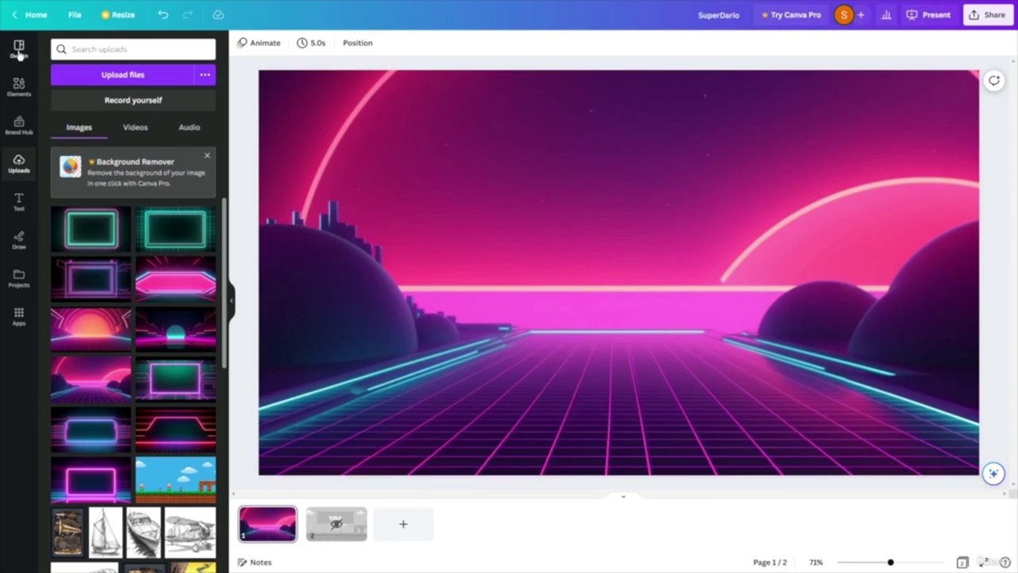
- Add a rounded square, widen it into a teal rectangle and centre it horizontally
left_click(18, 91)
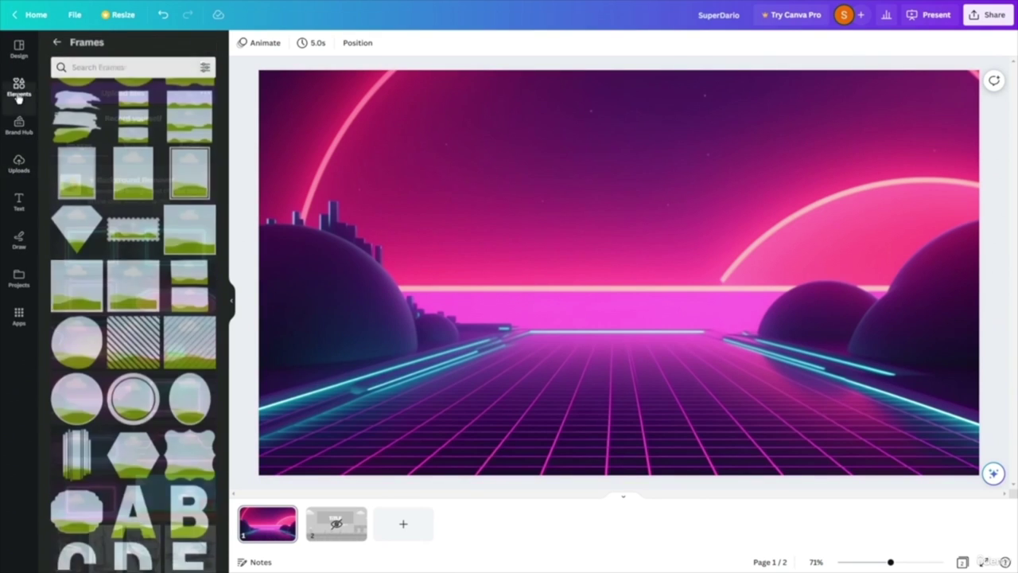
scroll(181, 316, "down", 5)
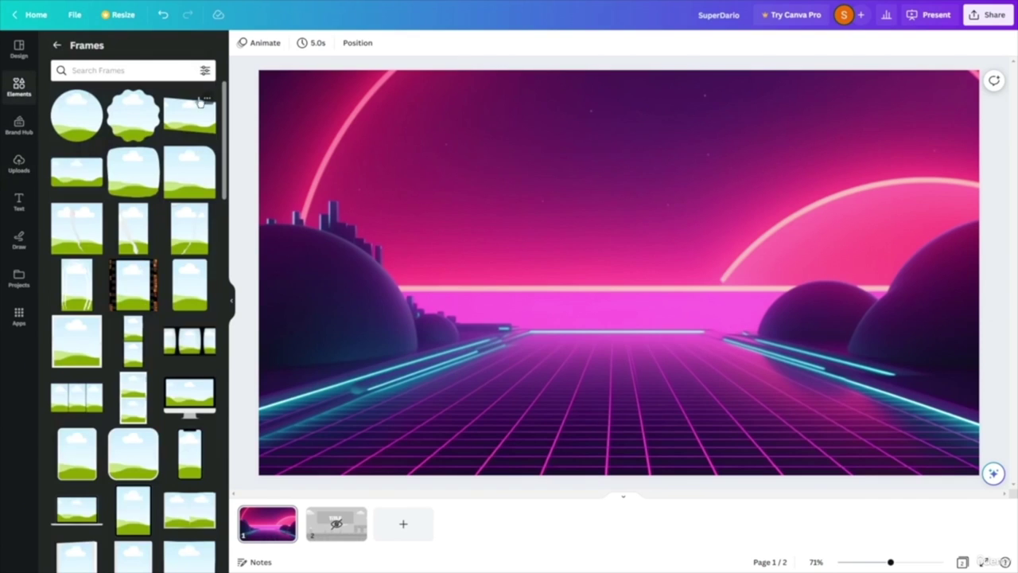
left_click(55, 44)
left_click_drag(71, 135, 455, 207)
left_click_drag(563, 245, 790, 255)
left_click(555, 200)
left_click_drag(483, 217, 473, 181)
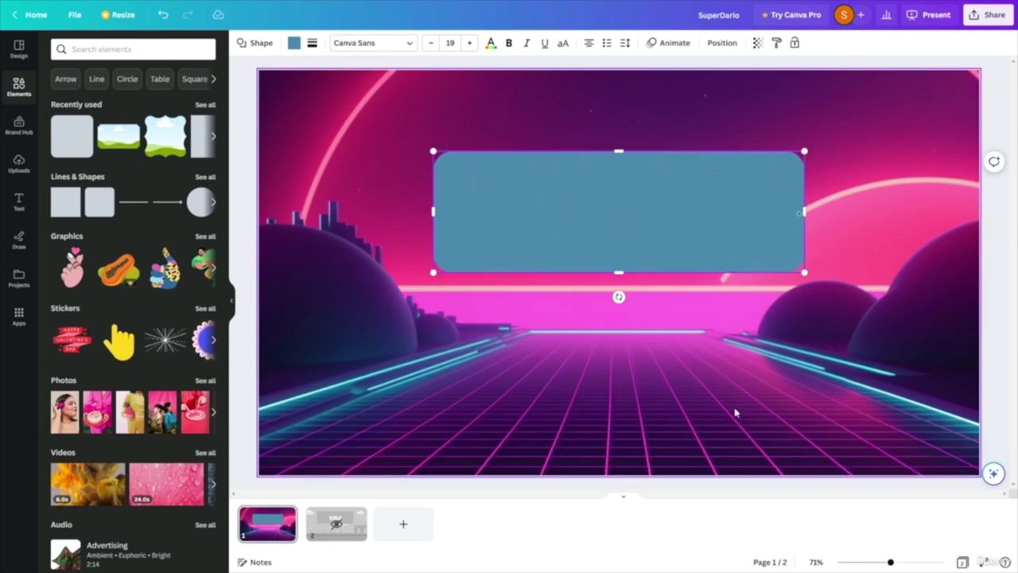
- Give the rectangle a solid medium-weight pink photo-colour border and corner rounding 30
left_click(312, 44)
left_click(361, 80)
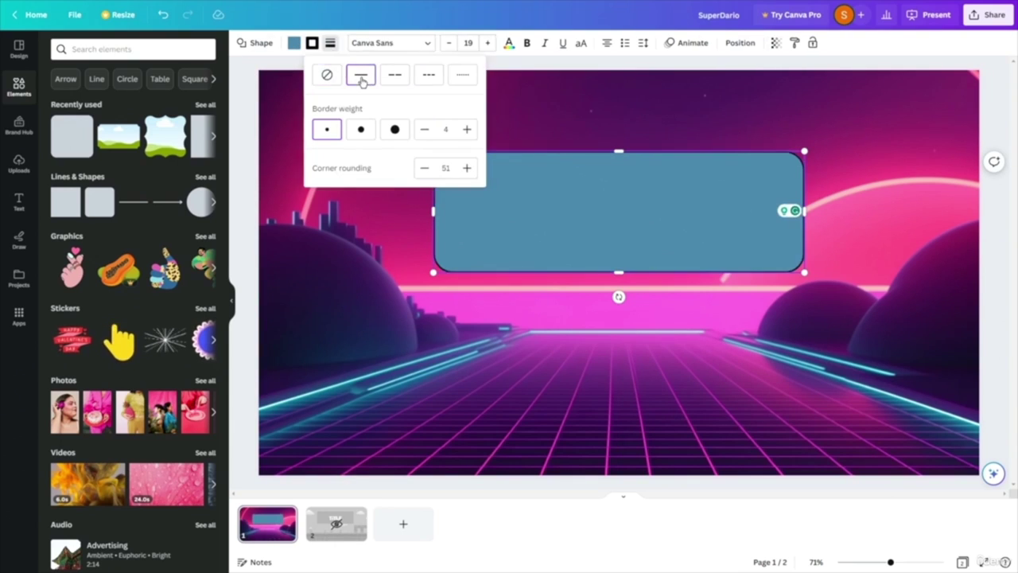
left_click(329, 44)
left_click(328, 44)
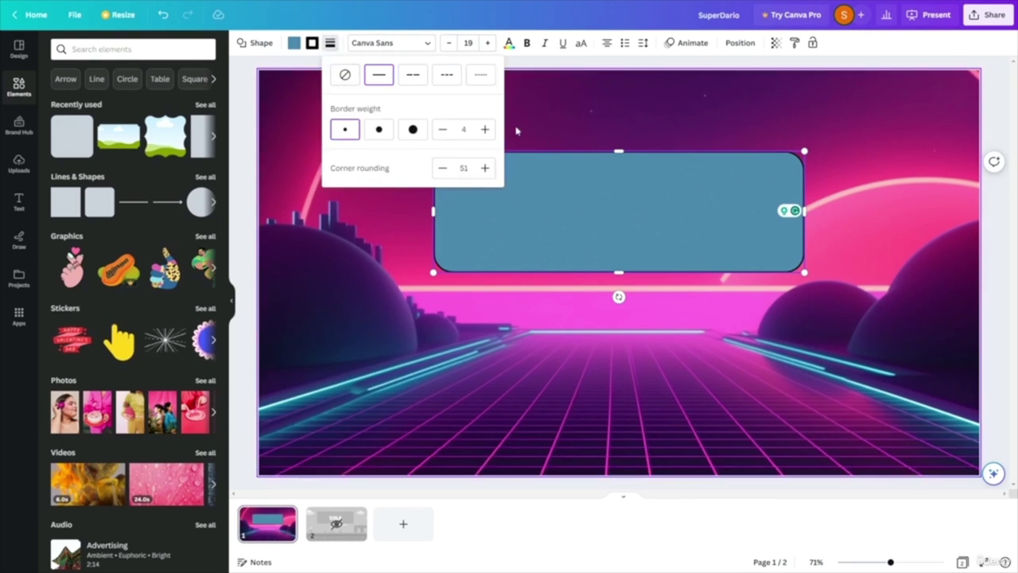
left_click(443, 168)
left_click(442, 170)
left_click(442, 170)
left_click(380, 129)
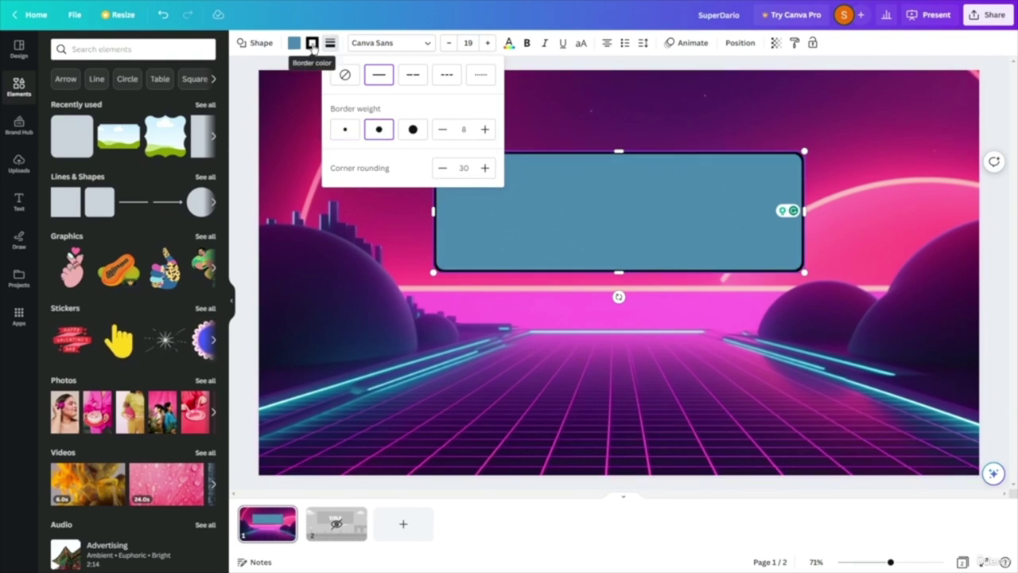
left_click(311, 43)
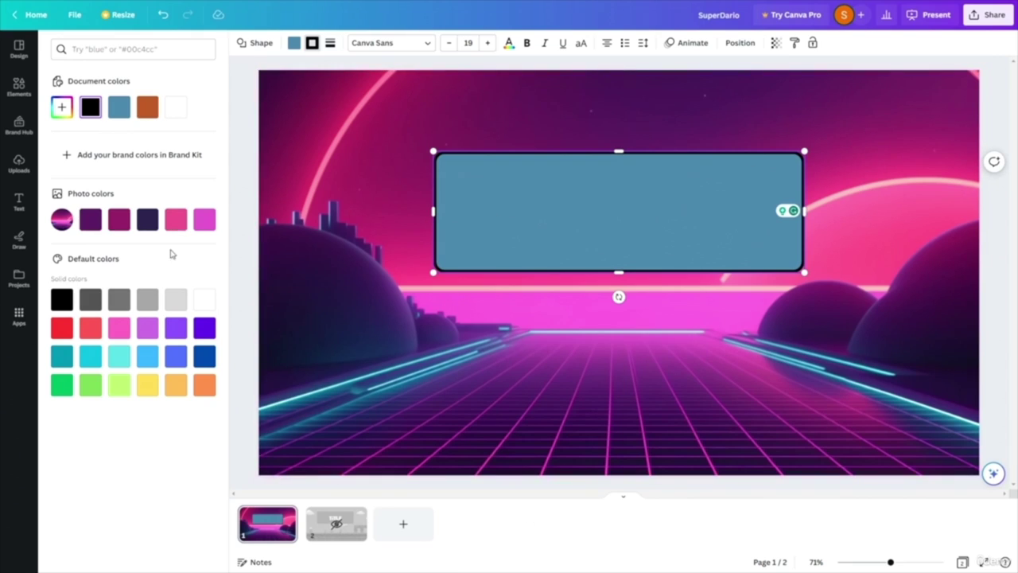
left_click(180, 226)
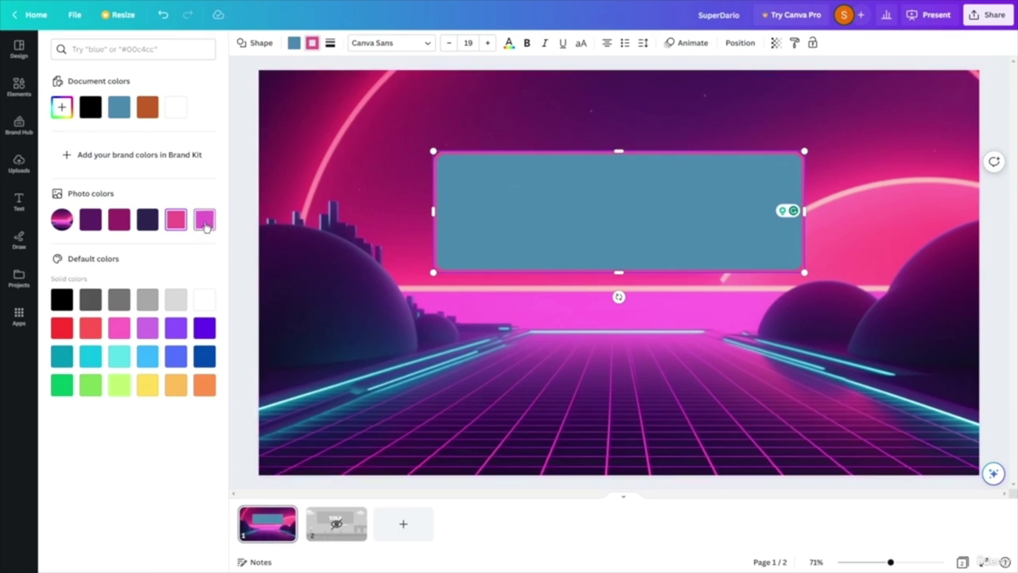
left_click(176, 223)
left_click(346, 331)
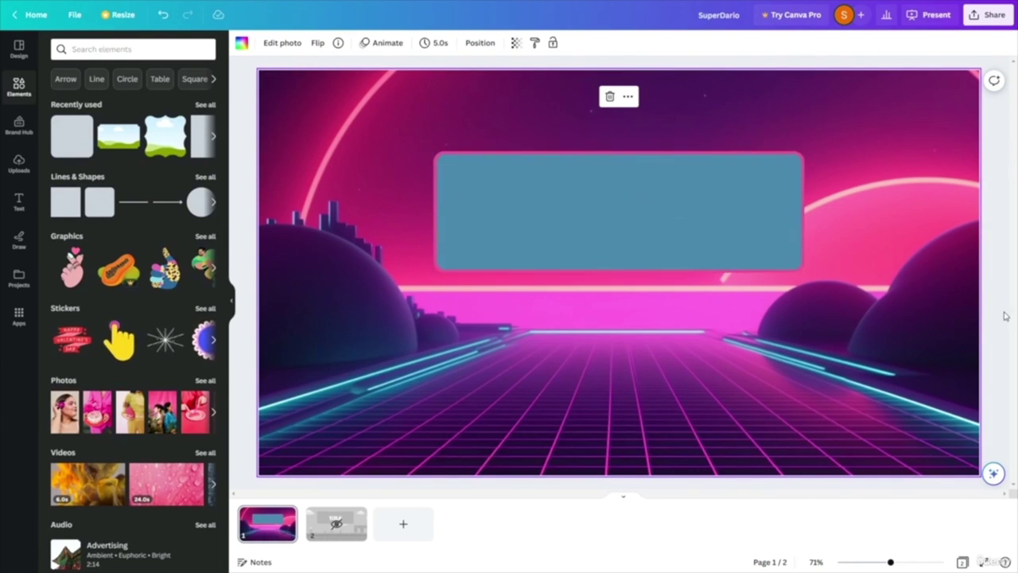
- Nudge the teal rectangle slightly lower on the slide
mouse_move(607, 202)
left_mouse_down()
mouse_move(610, 313)
mouse_move(615, 234)
mouse_move(604, 199)
left_mouse_up()
left_click(828, 345)
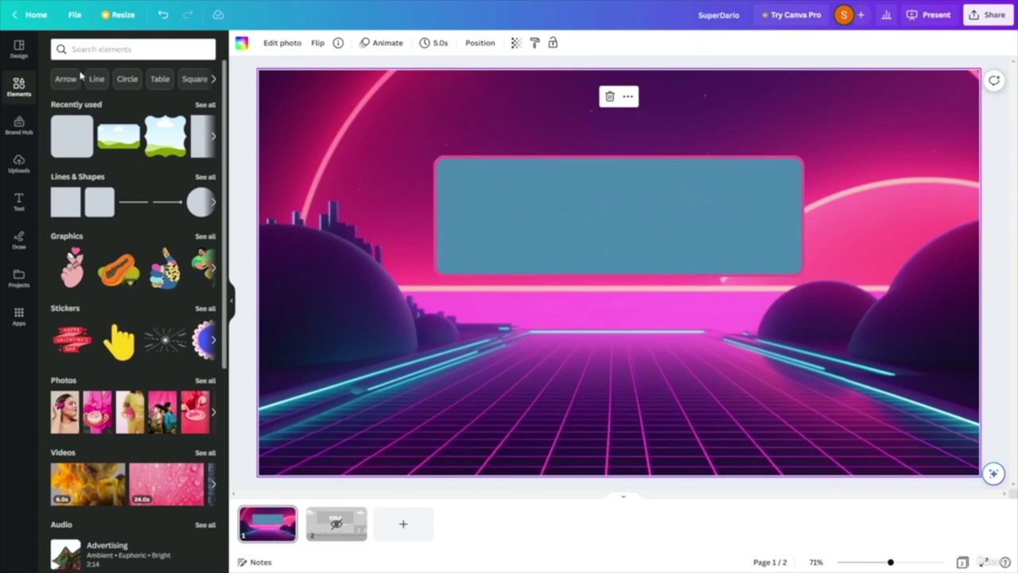
left_click(92, 49)
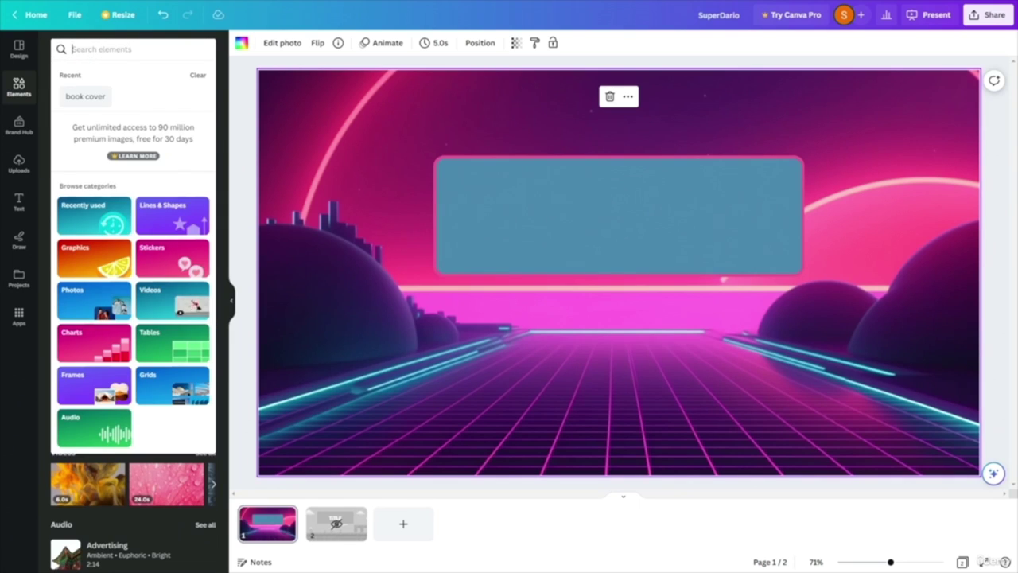
key("Escape")
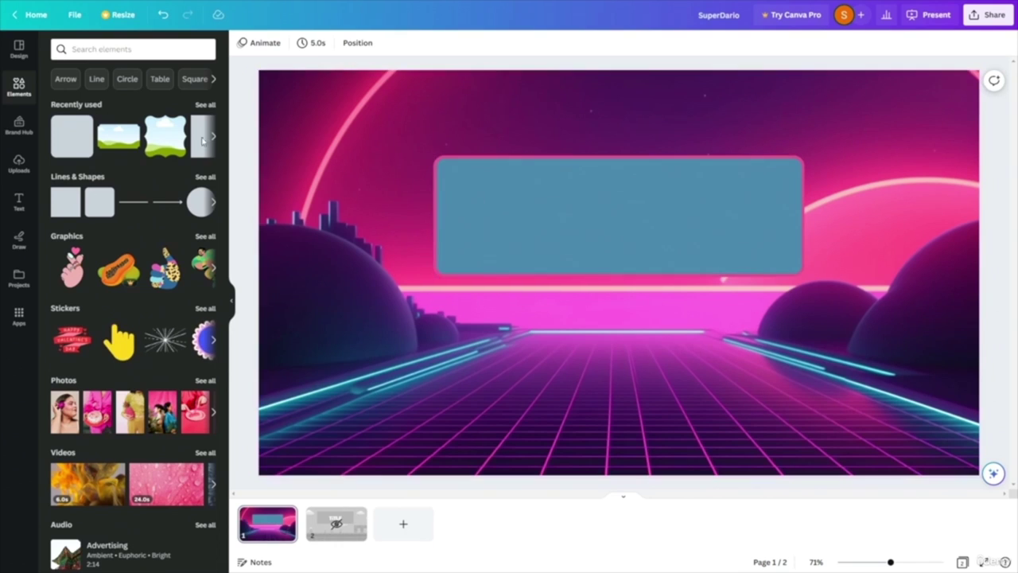
- Search the Text panel for Bebas Neue fonts
left_click(132, 48)
type("Bebas Neue")
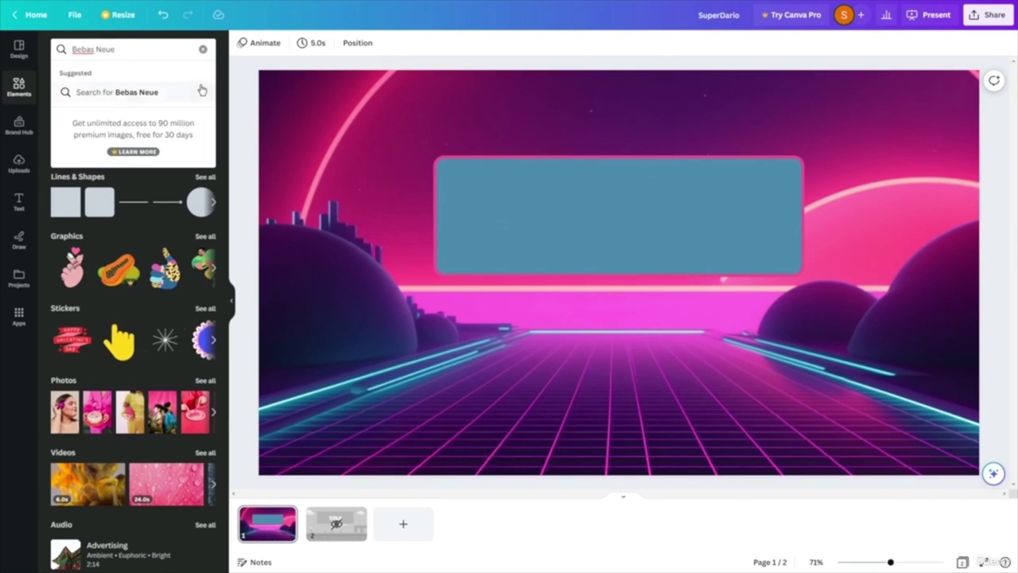
triple_click(137, 48)
key("ctrl+c")
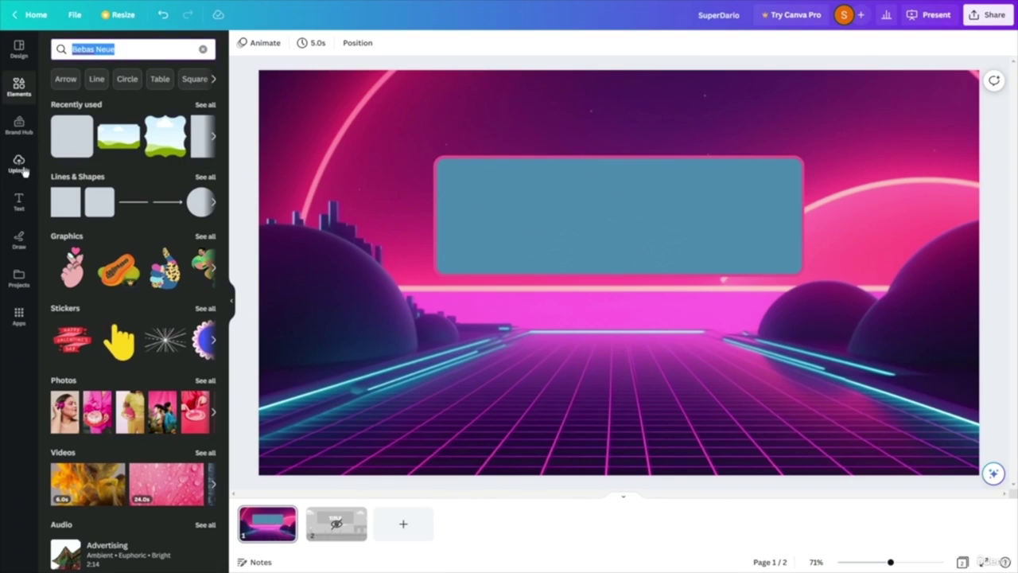
left_click(19, 202)
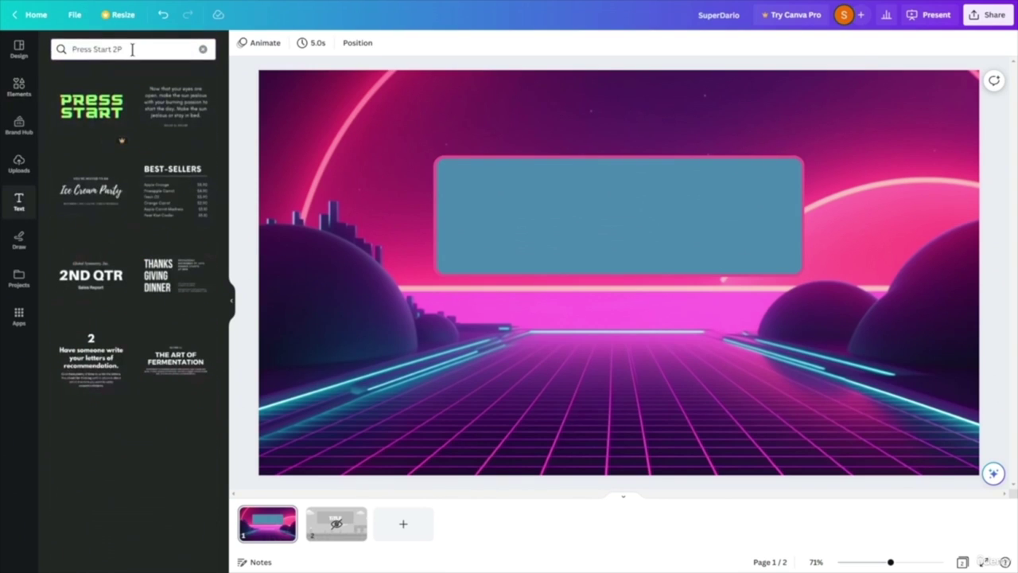
left_click_drag(132, 49, 63, 53)
key("ctrl+v")
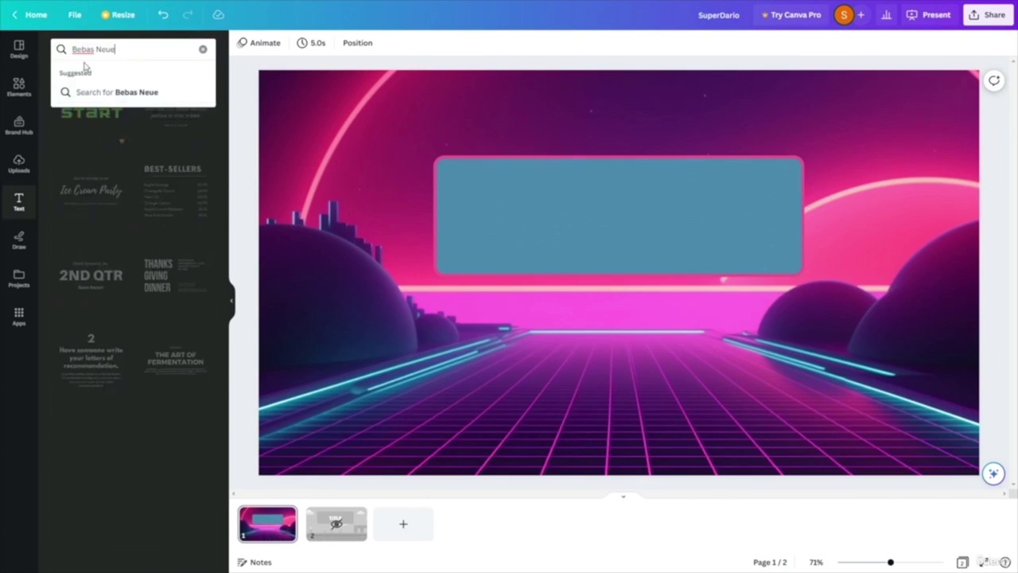
key("Return")
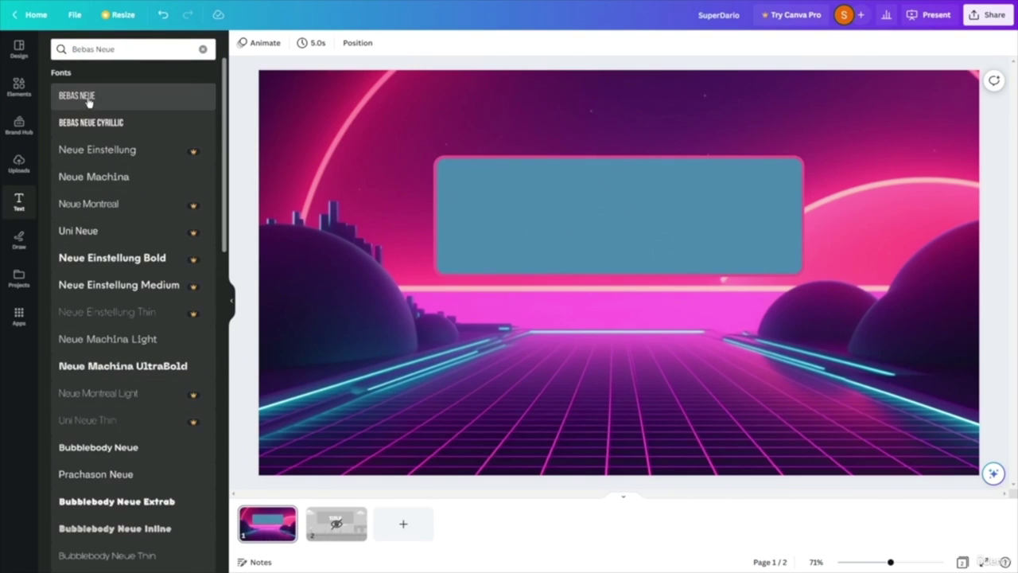
- Add a Bebas Neue text box at size 48.5 and move it into the rectangle
left_click(125, 101)
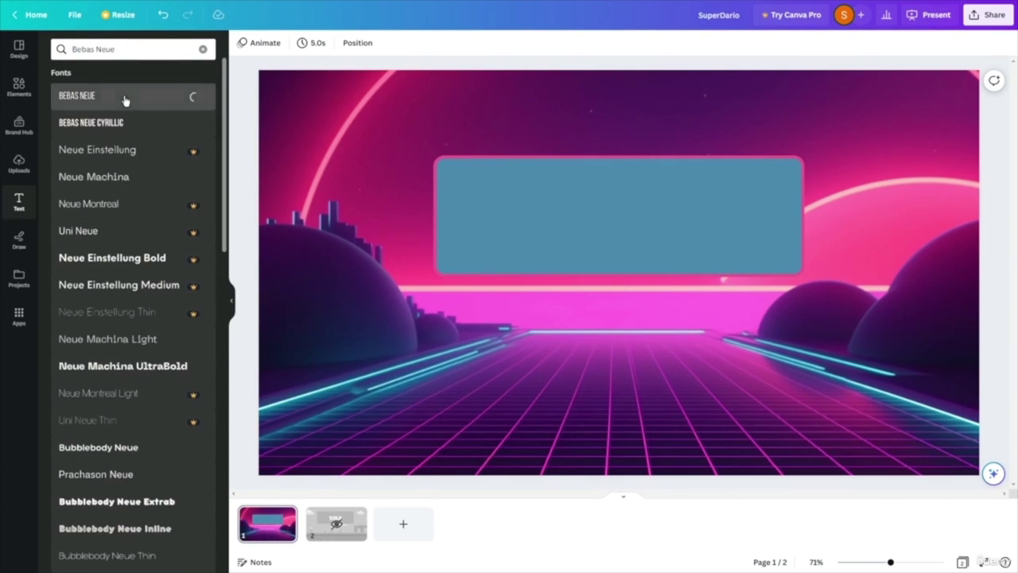
left_click_drag(631, 271, 732, 272)
left_click_drag(607, 269, 592, 269)
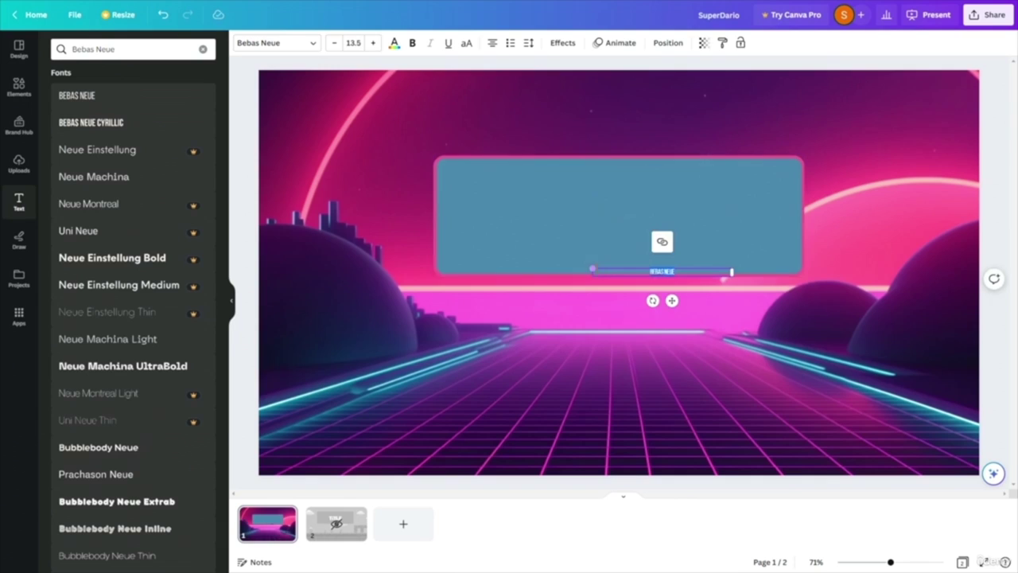
left_click_drag(592, 266, 489, 263)
left_click(372, 43)
left_click(372, 42)
left_click(373, 43)
left_click(372, 43)
left_click(372, 43)
left_click(372, 43)
left_click_drag(640, 292, 650, 236)
left_click(629, 220)
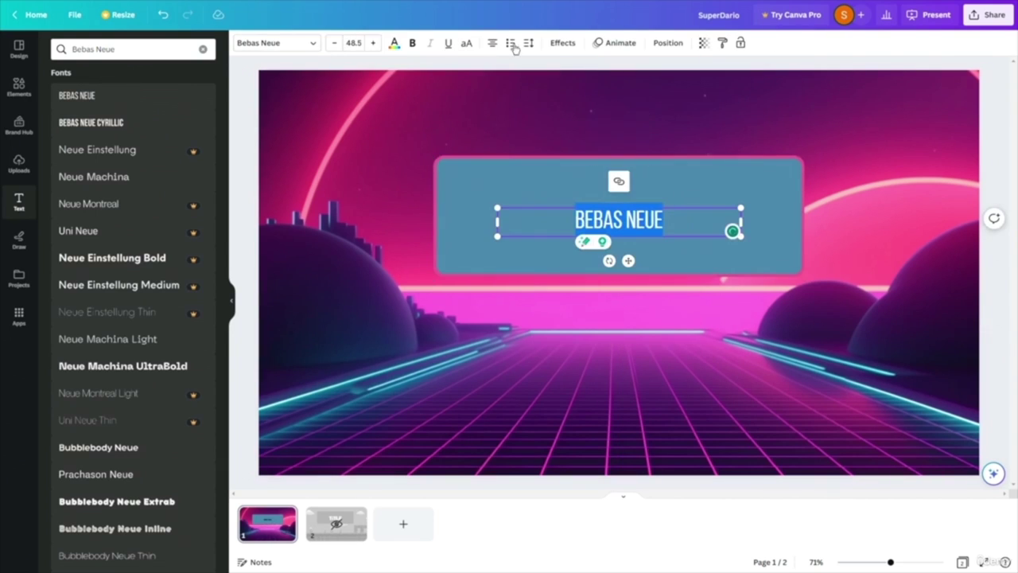
- Make the Bebas Neue text white
left_click(394, 42)
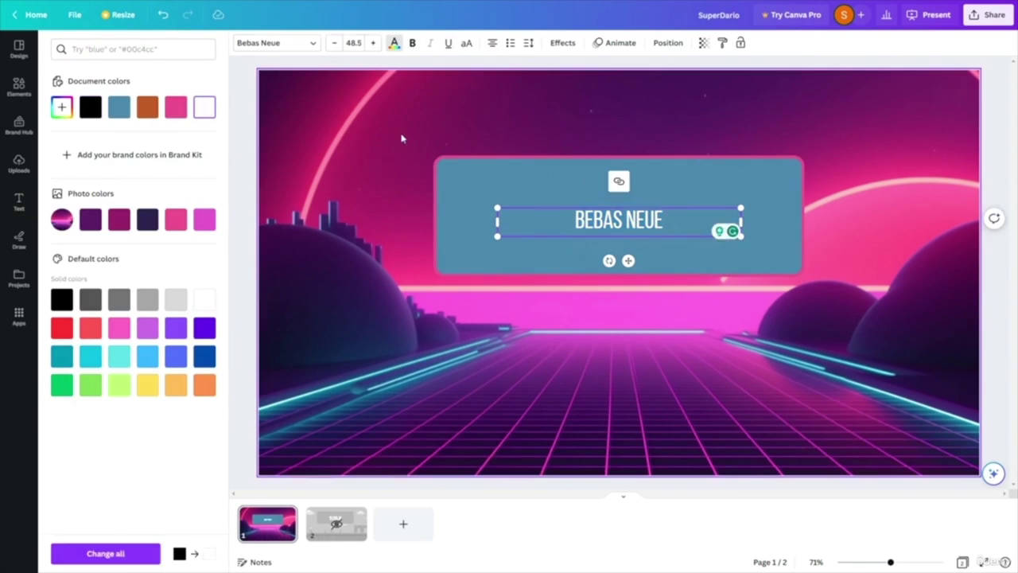
left_click(402, 139)
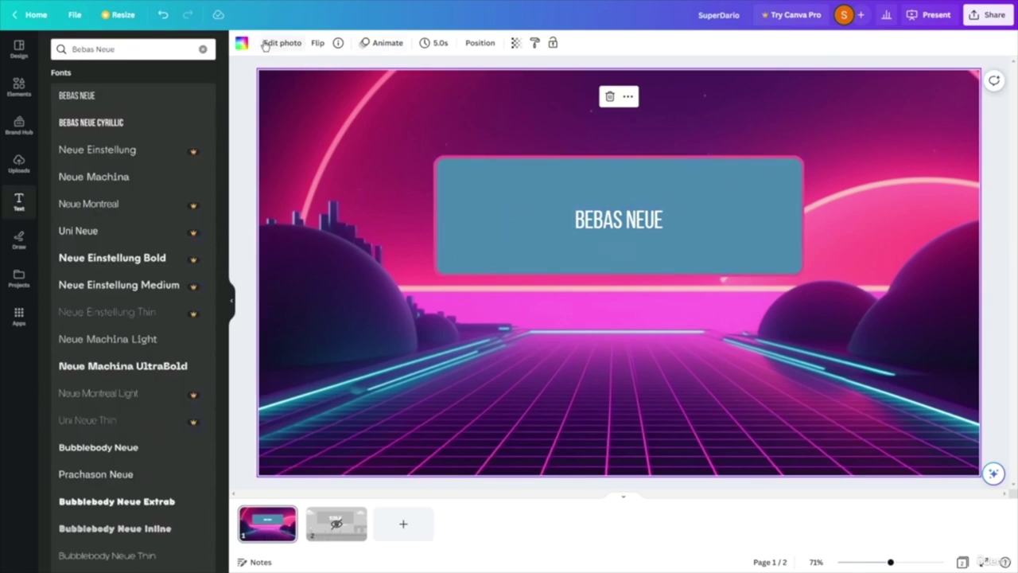
left_click(242, 42)
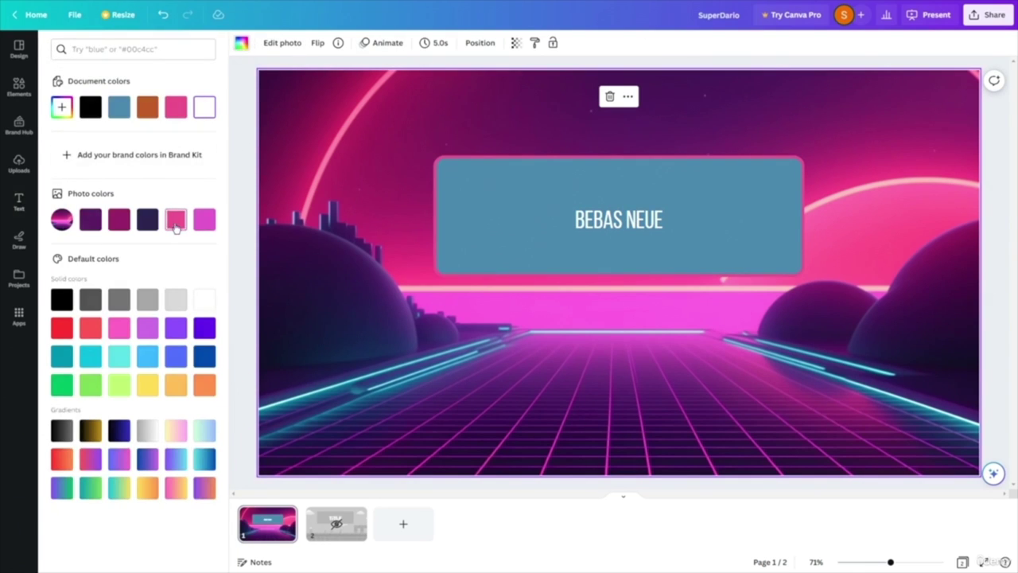
left_click(176, 219)
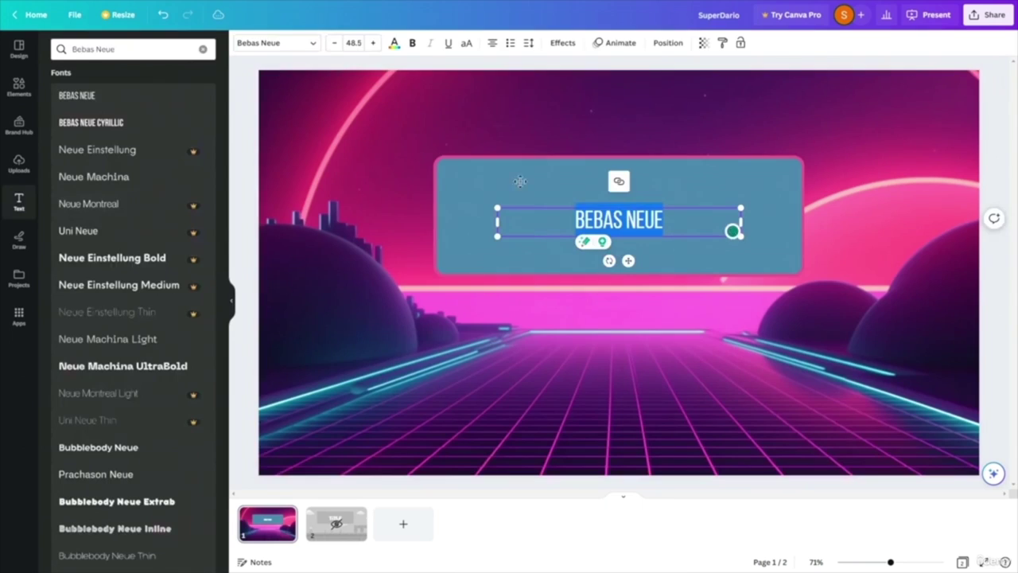
left_click(394, 43)
left_click(176, 220)
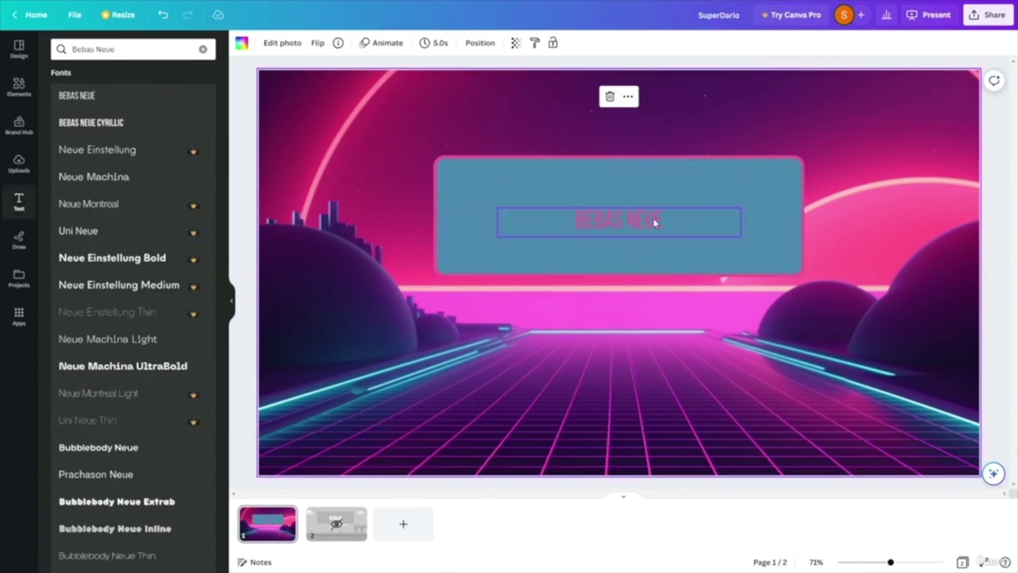
double_click(650, 219)
left_click(394, 45)
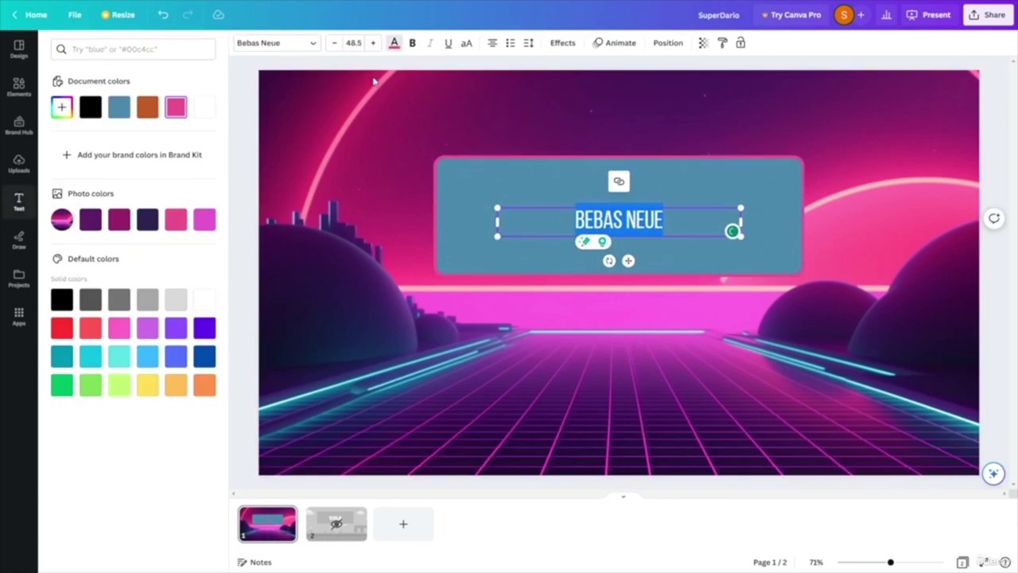
left_click(204, 106)
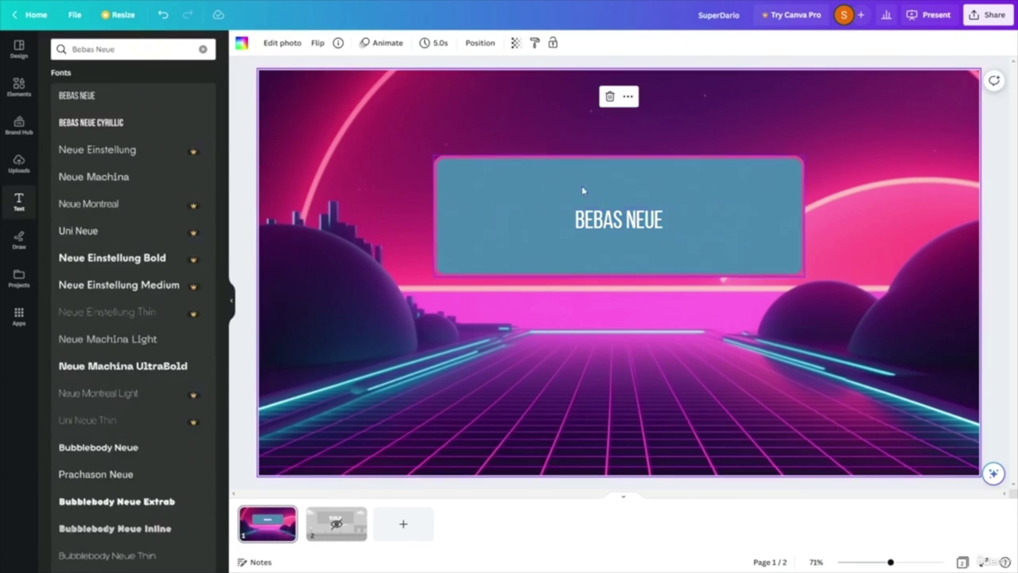
- Replace the placeholder text with TITLE
double_click(628, 226)
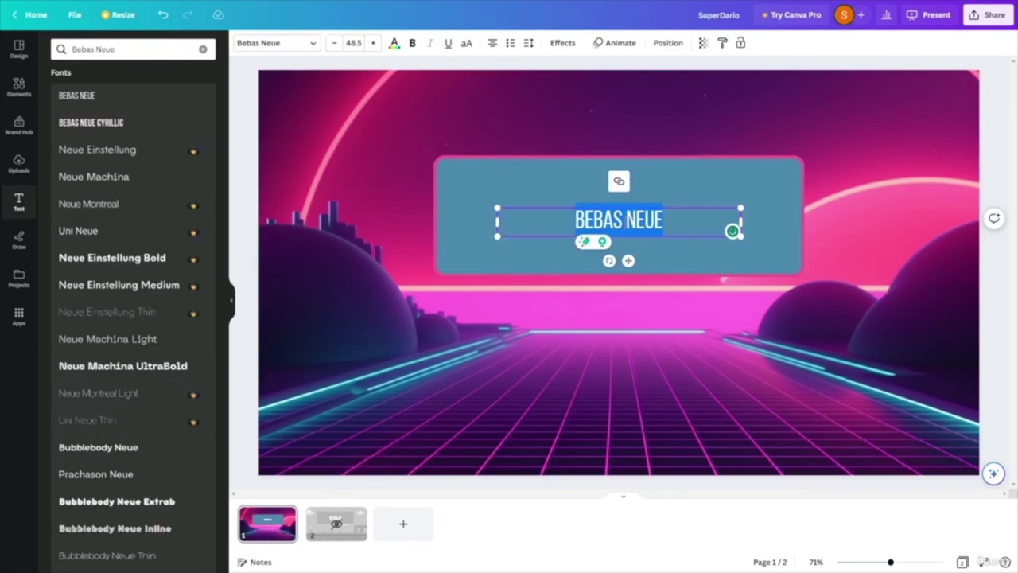
type("TITLE")
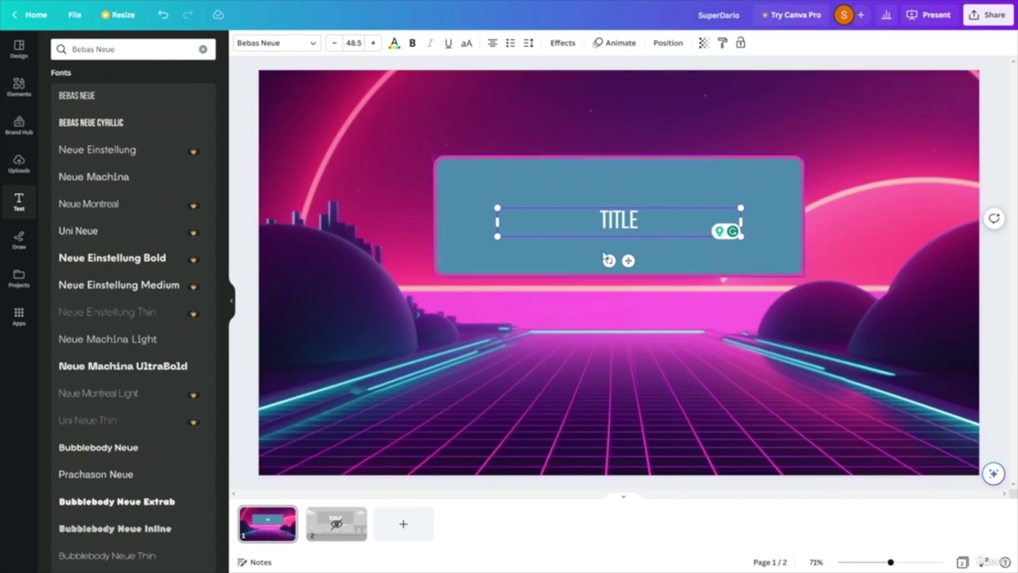
left_click(629, 221)
- Search fonts for Futura and swap the TITLE box for a Futura Display text box
key("ctrl+a")
left_click(80, 50)
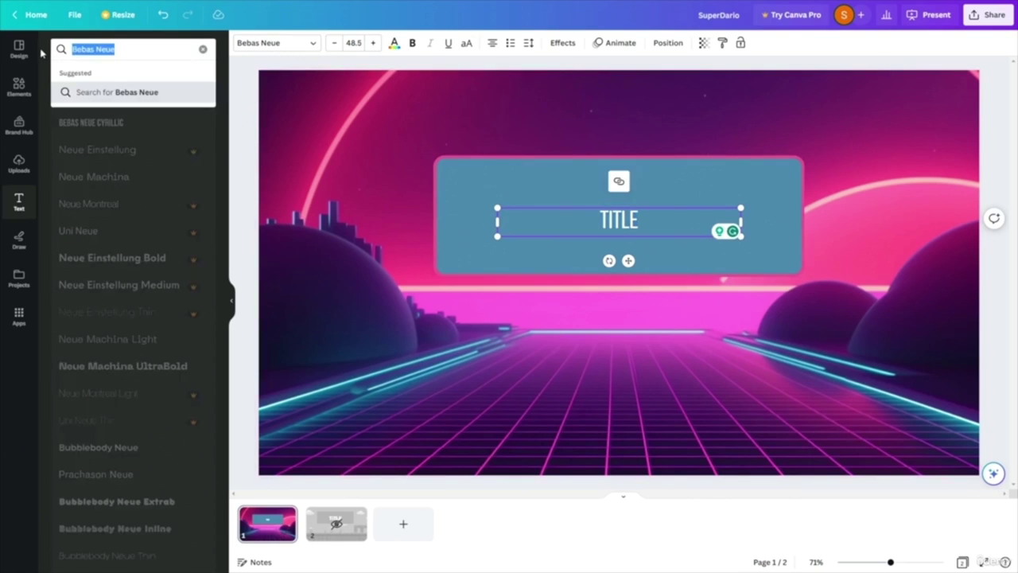
type("Futura")
left_click(83, 92)
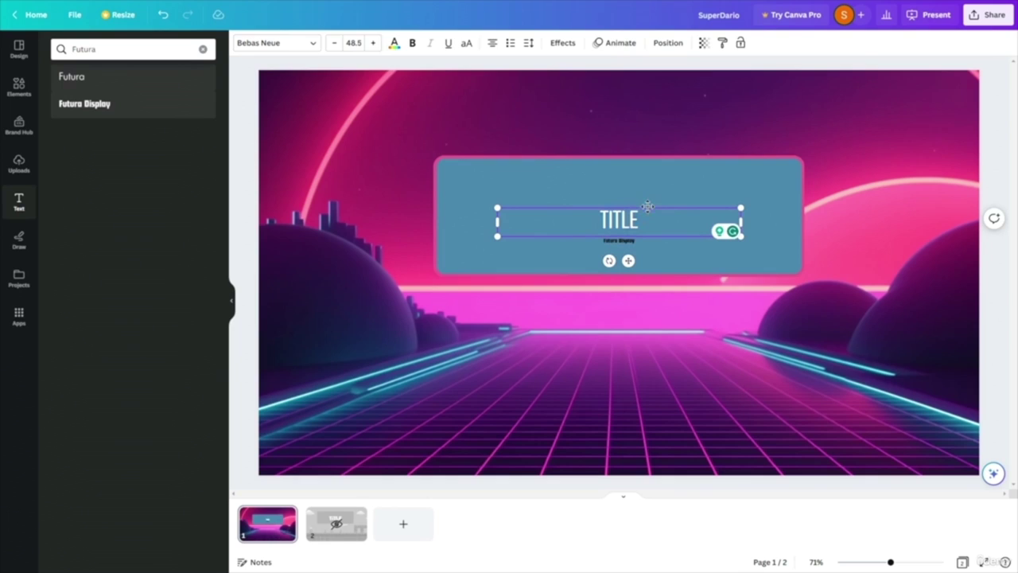
left_click(649, 207)
left_click(606, 219)
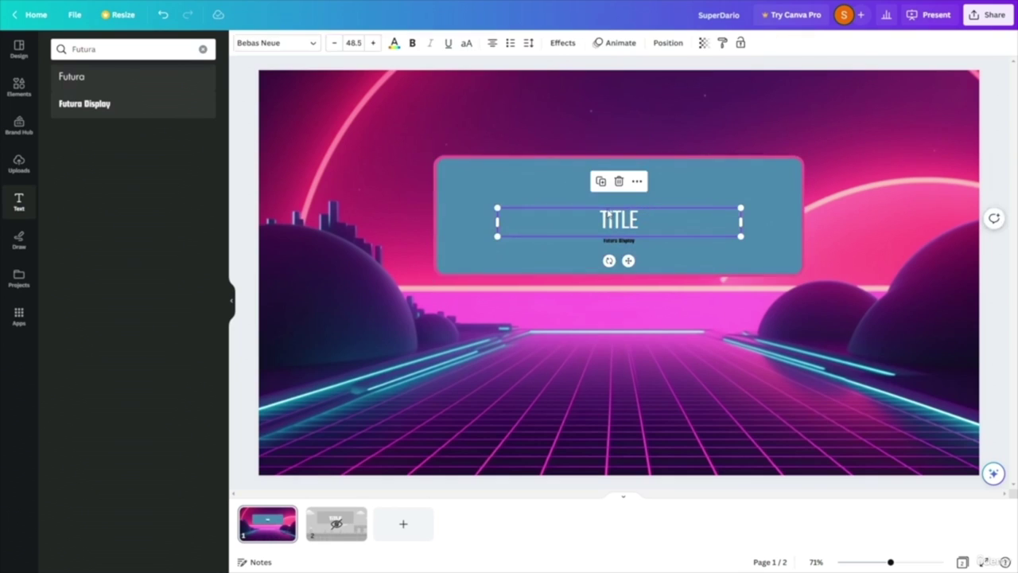
left_click(620, 182)
left_click(625, 243)
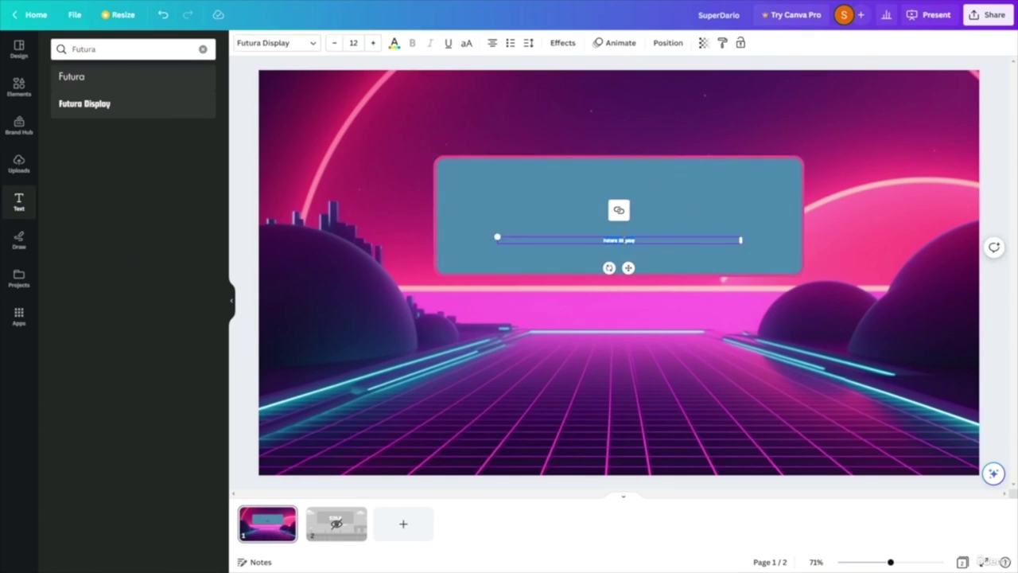
- Enlarge the Futura Display text to size 81 and centre it on the panel
left_click(375, 43)
left_click(376, 43)
left_click(376, 43)
left_click(376, 43)
left_click(376, 43)
left_click(375, 43)
left_click(375, 43)
left_click(376, 43)
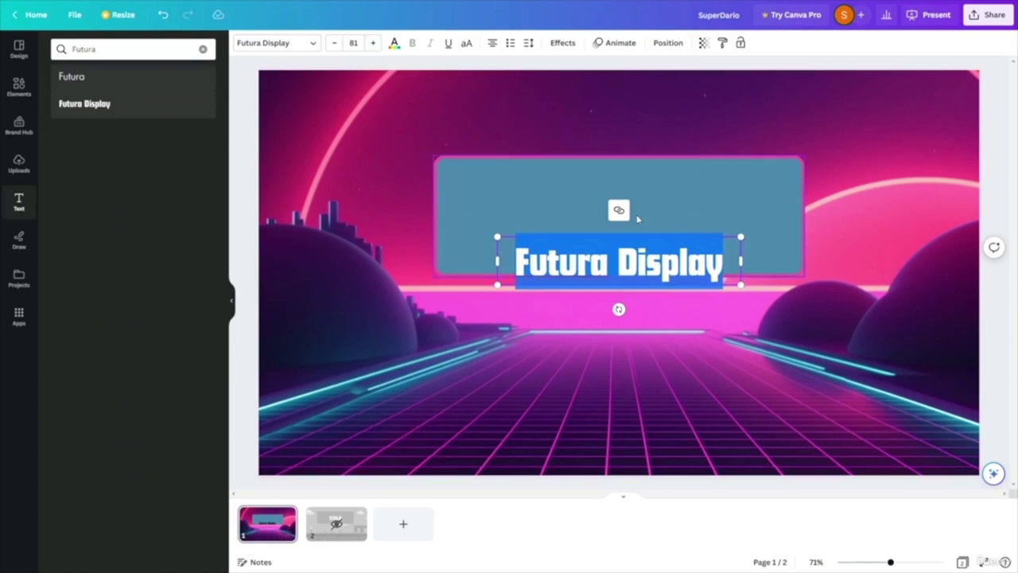
left_click(685, 267)
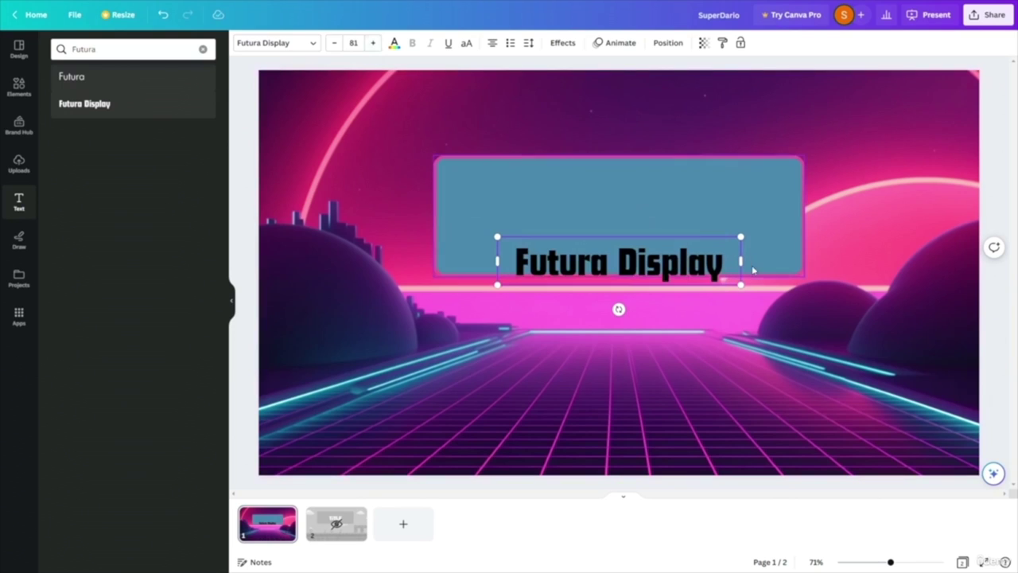
left_click(668, 284)
left_click_drag(668, 284, 668, 239)
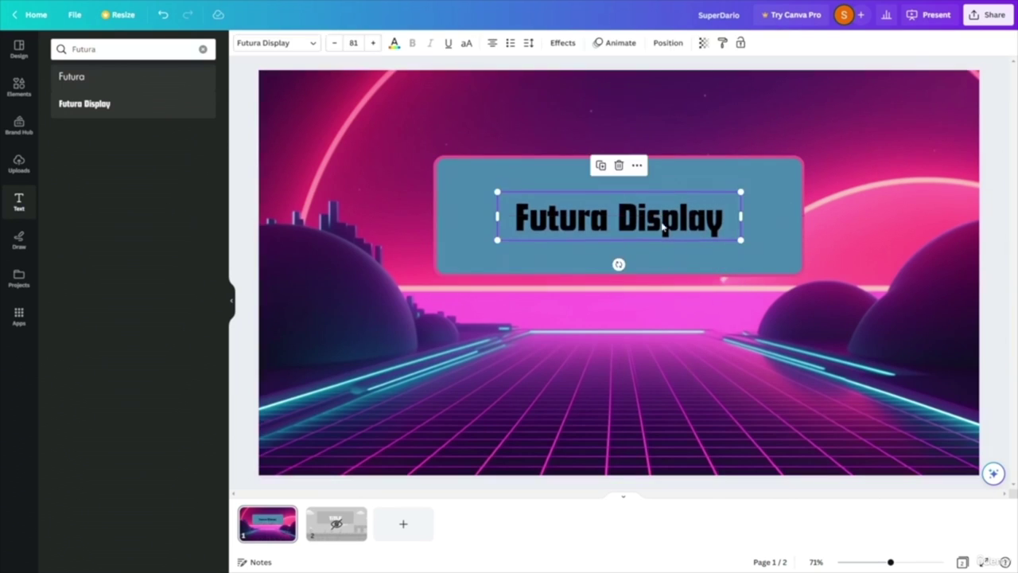
- Colour the Futura Display heading white
double_click(595, 221)
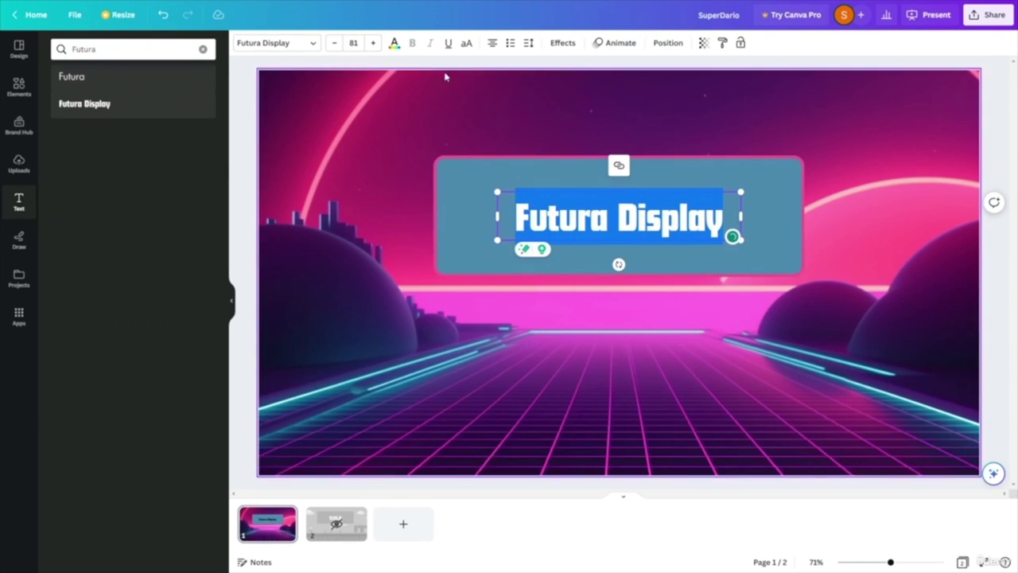
left_click(394, 43)
left_click(204, 106)
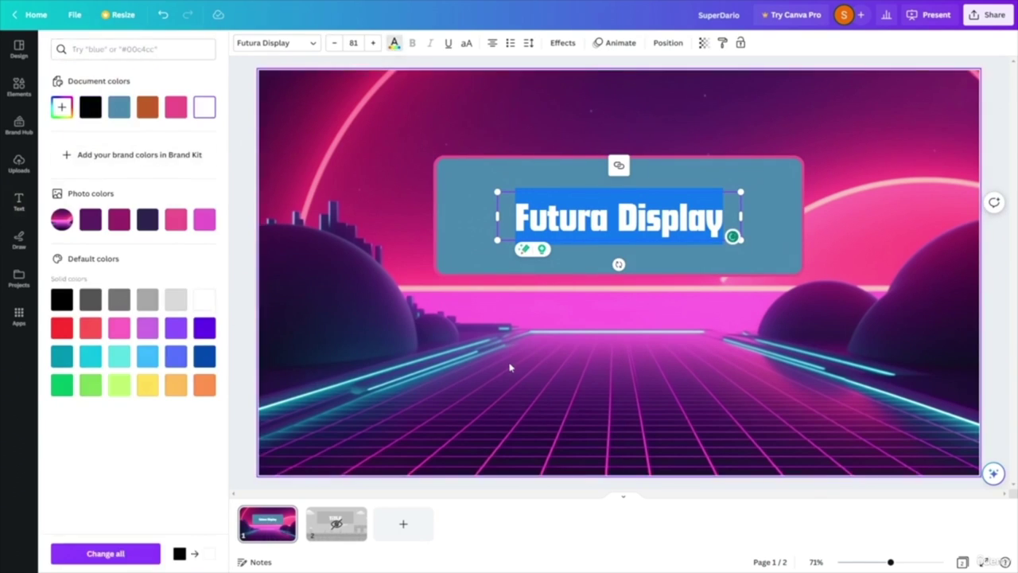
left_click(509, 364)
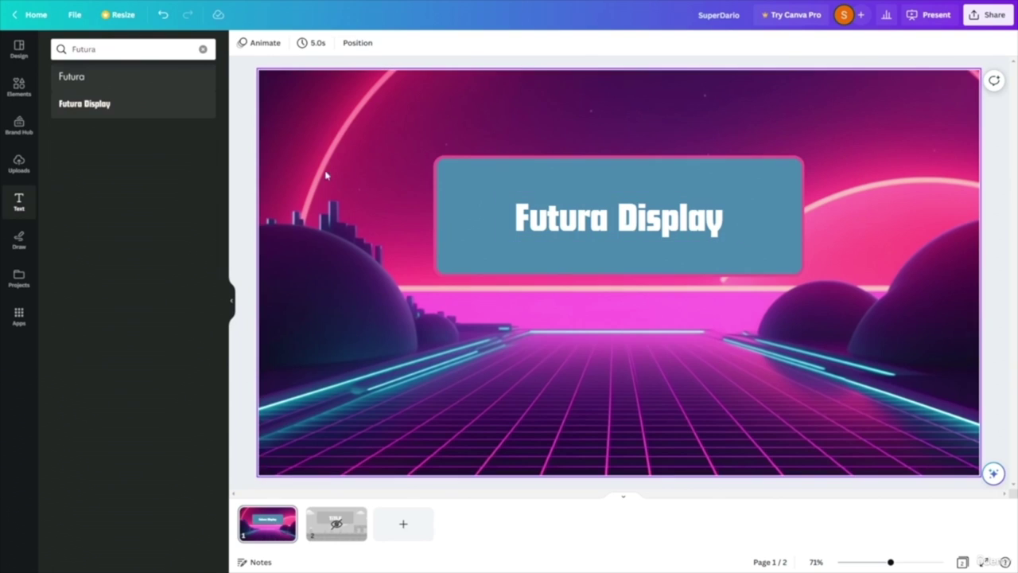
- Move the panel with its heading slightly lower on the slide
left_click(601, 247)
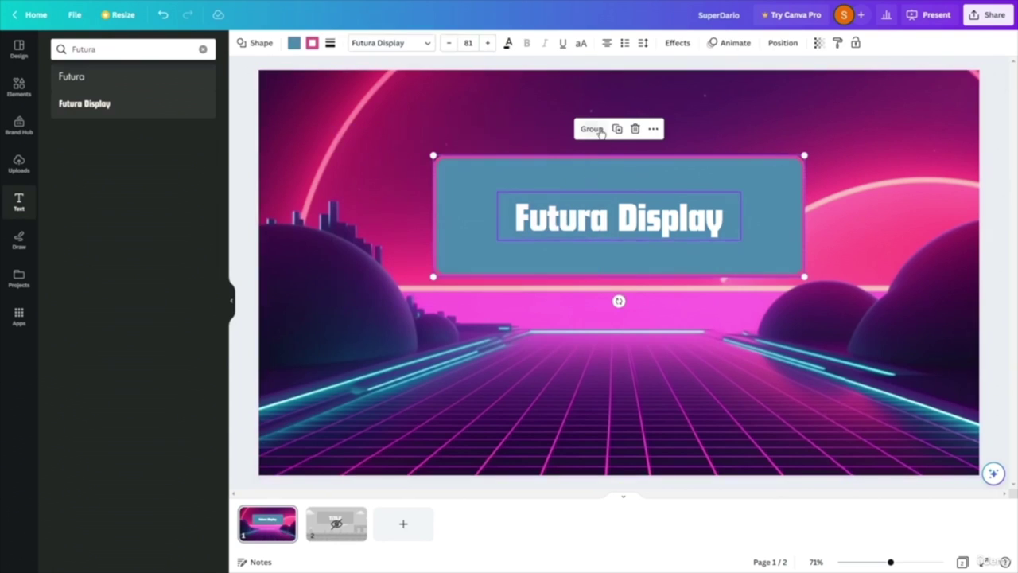
left_click_drag(757, 181, 758, 234)
left_click(974, 339)
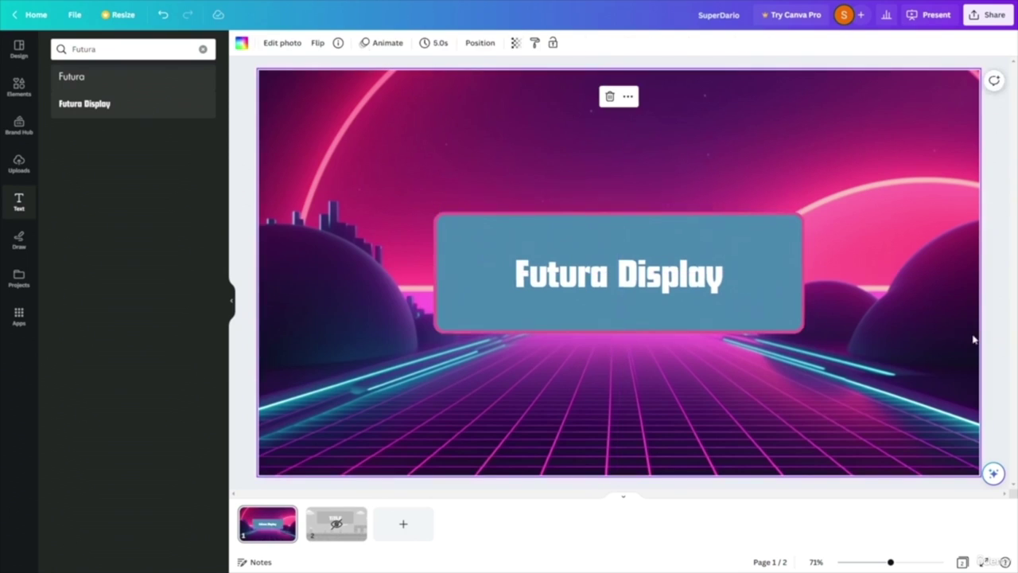
left_click_drag(754, 257, 753, 227)
left_click(796, 380)
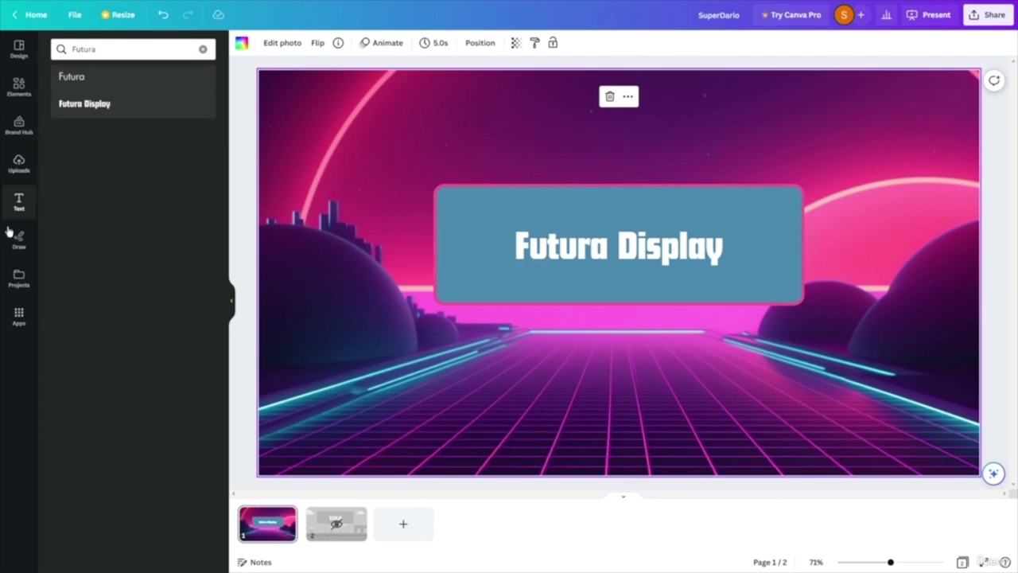
- Add page 3 with the pink glowing neon-frame image as its background
left_click(18, 88)
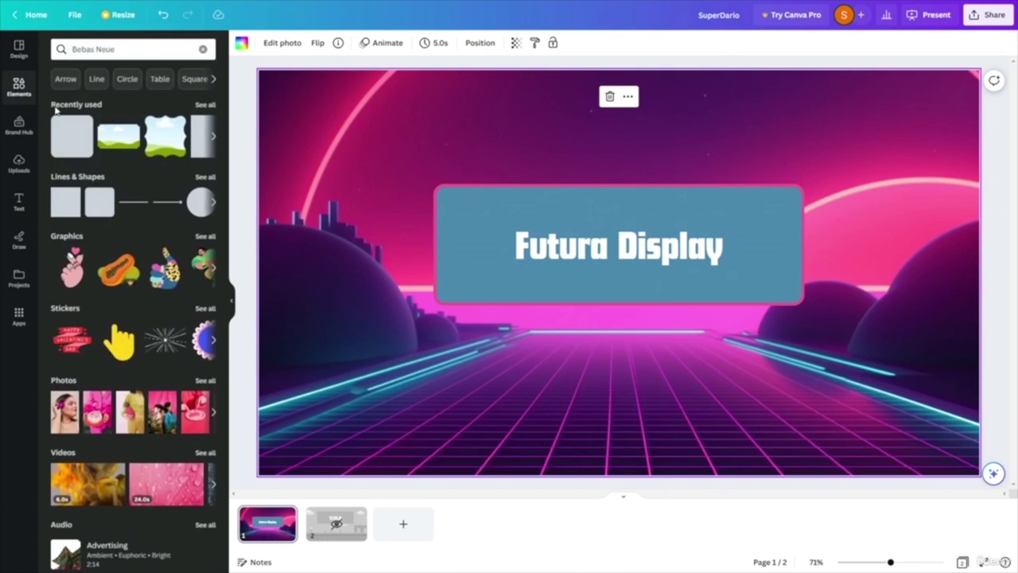
left_click(18, 164)
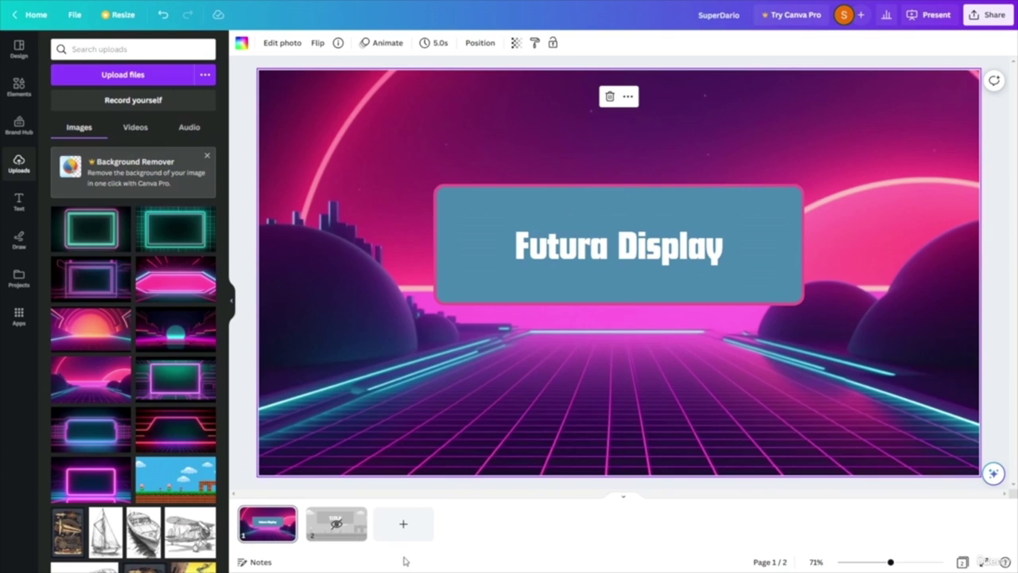
left_click(403, 524)
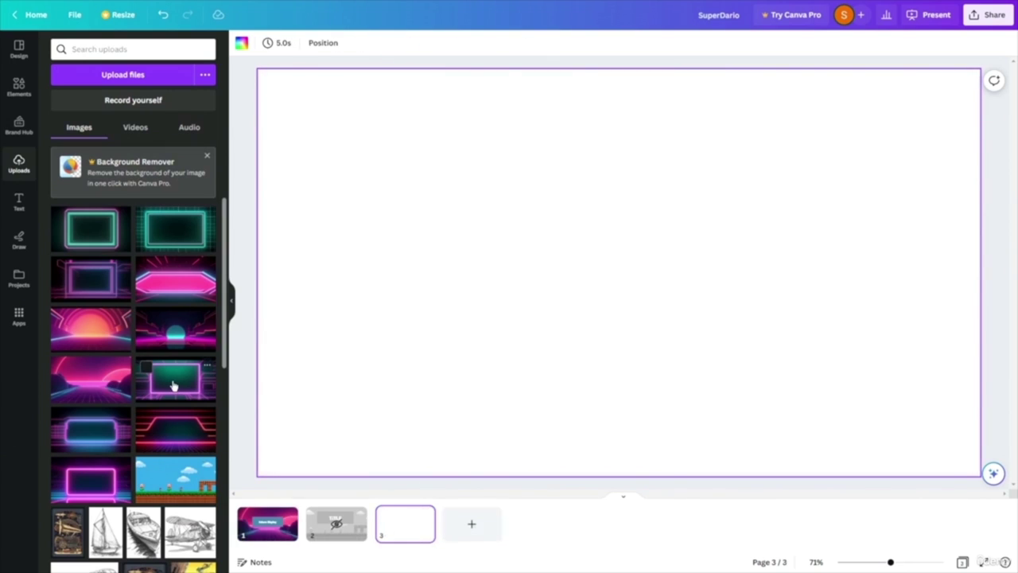
left_click(168, 388)
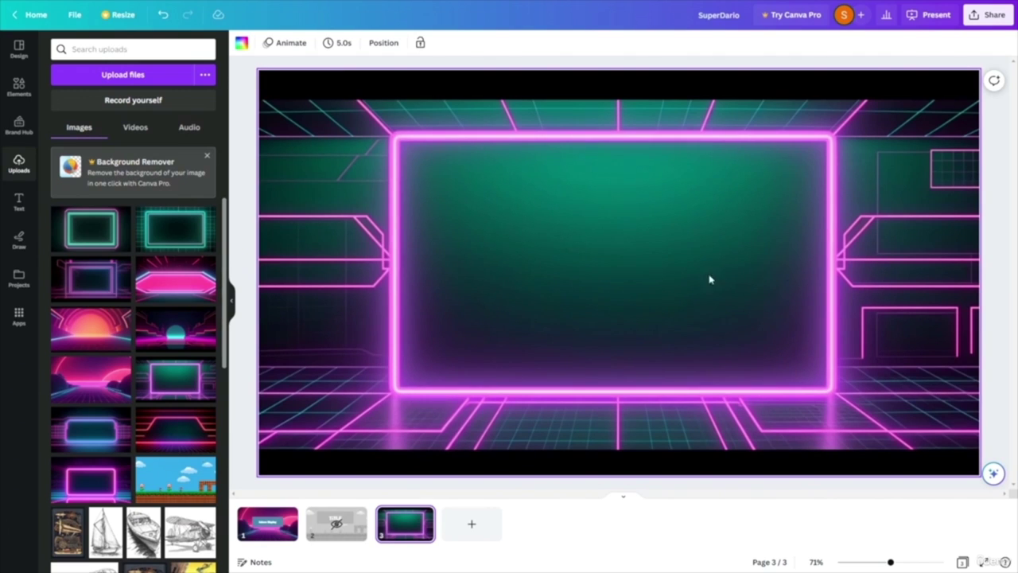
left_click_drag(103, 484, 534, 273)
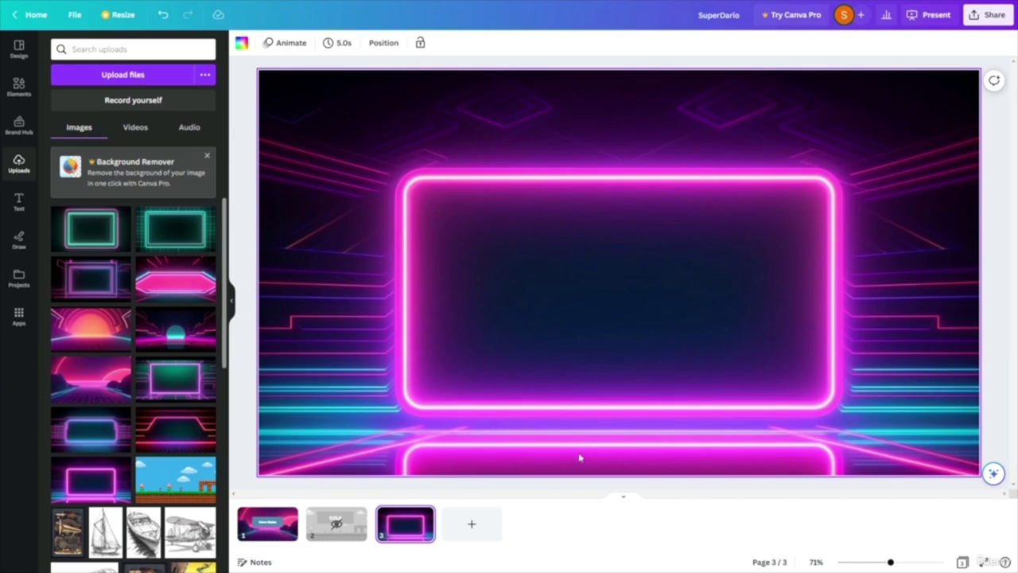
- Add page 4 with the layered pink-and-blue neon-frame image as background
left_click(471, 523)
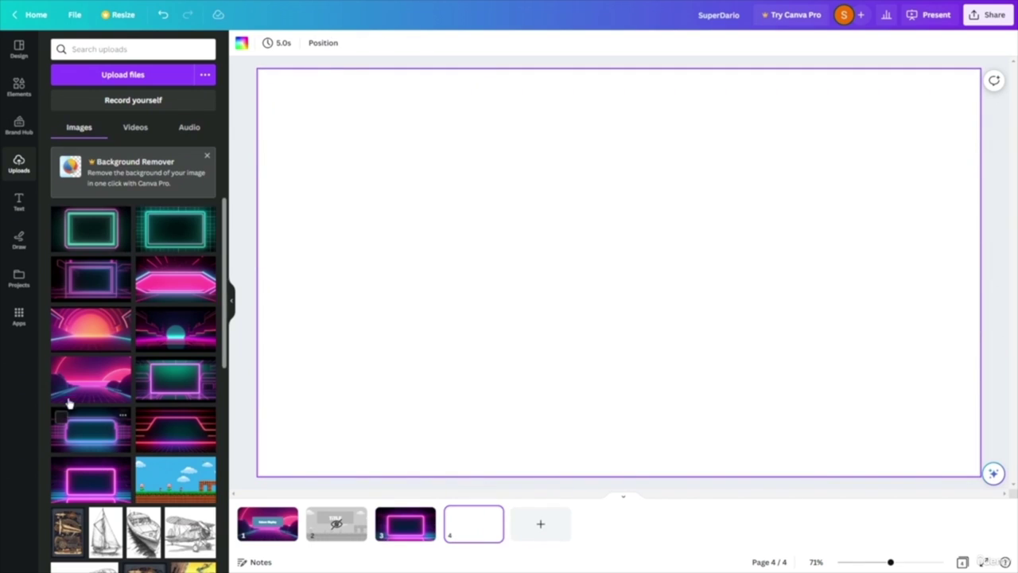
left_click_drag(89, 276, 295, 257)
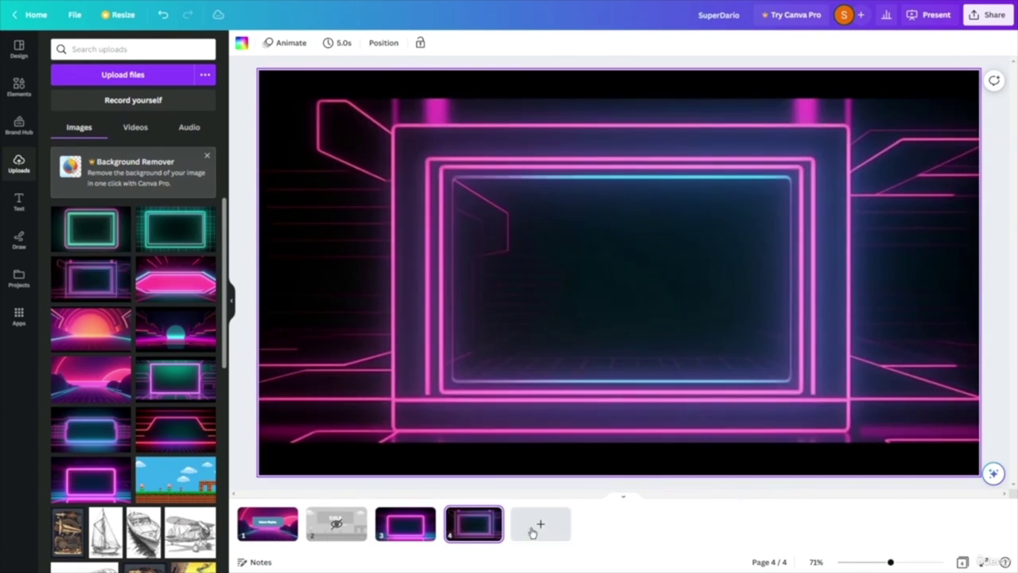
left_click(20, 202)
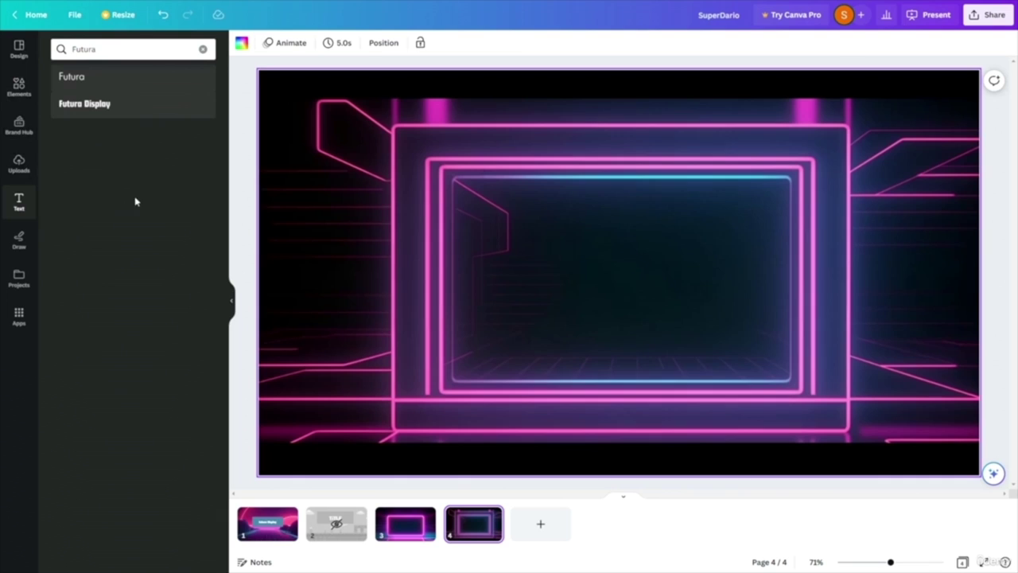
- Add a blue rounded rectangle to page 4 and size it in the right half of the slide
left_click(21, 89)
left_click_drag(71, 136, 543, 179)
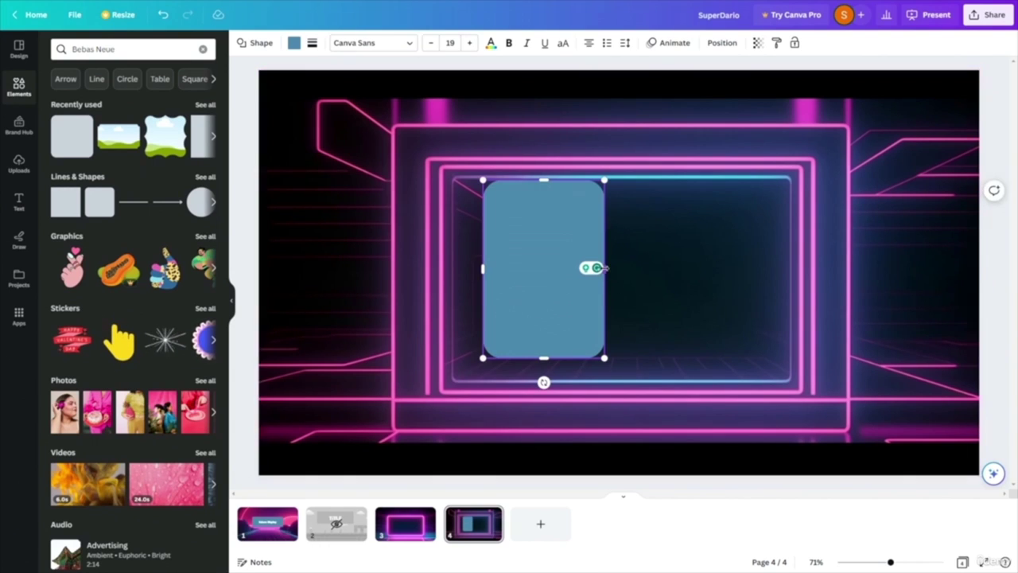
left_click_drag(595, 265, 700, 223)
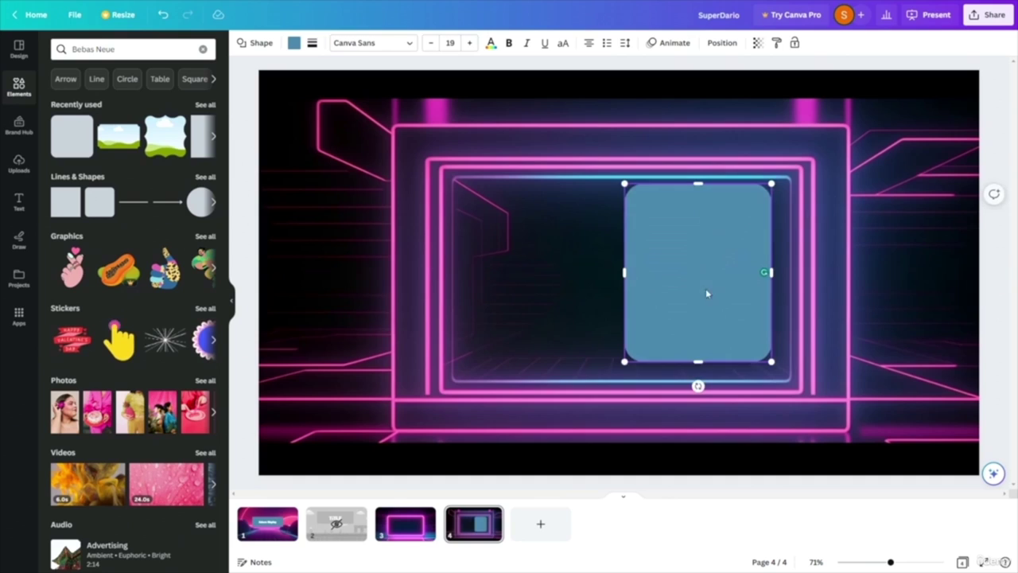
left_click_drag(699, 359, 699, 375)
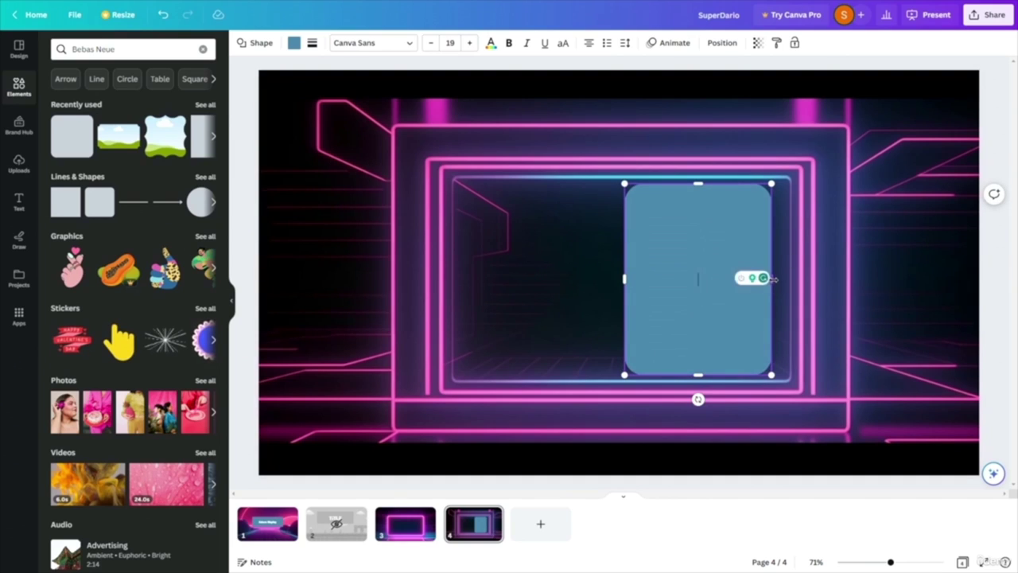
left_click_drag(774, 280, 790, 278)
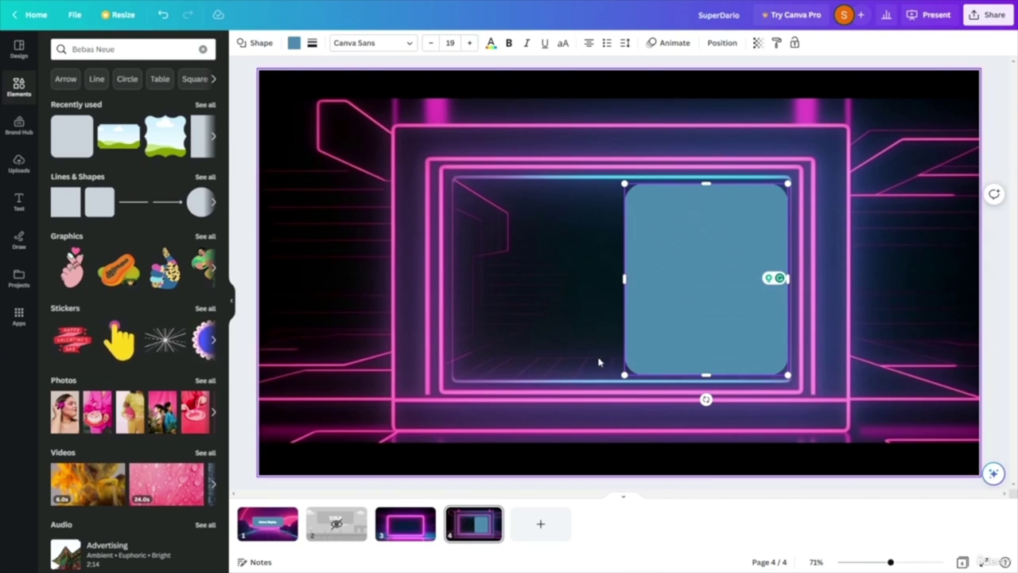
left_click(341, 285)
- Give the rounded shape a solid border with weight 8
left_click(710, 271)
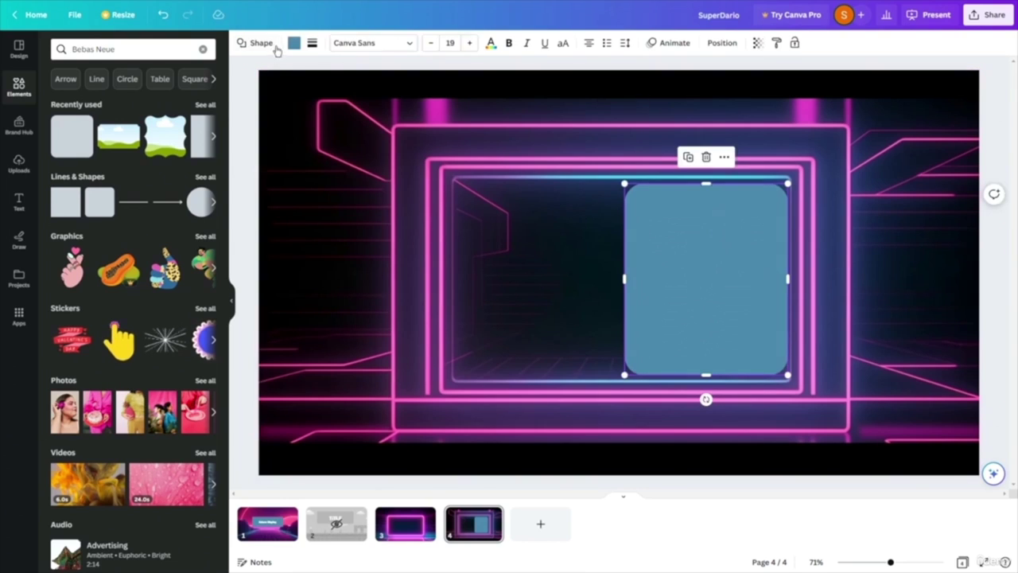
left_click(314, 45)
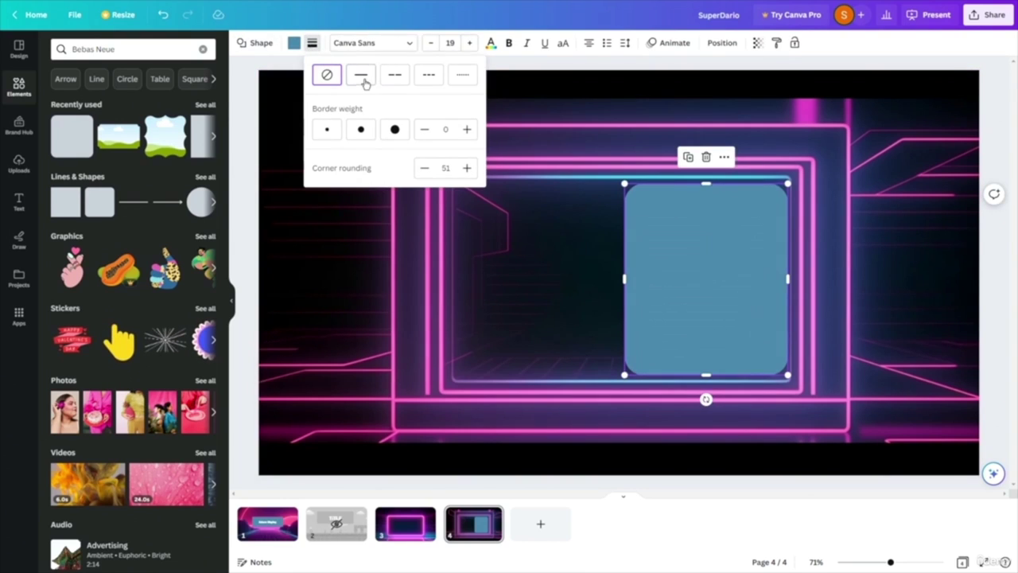
left_click(362, 78)
left_click(361, 129)
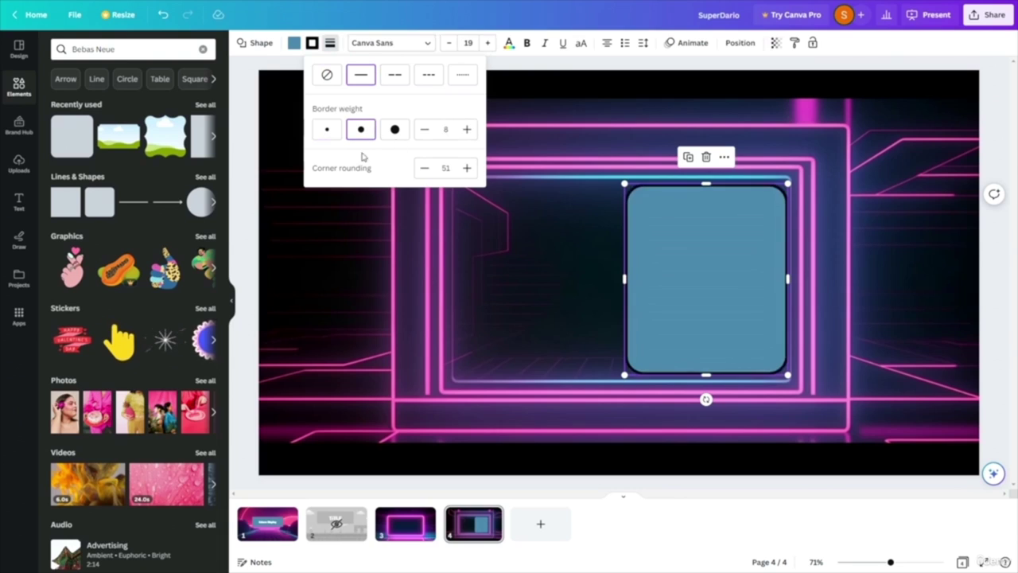
left_click(366, 268)
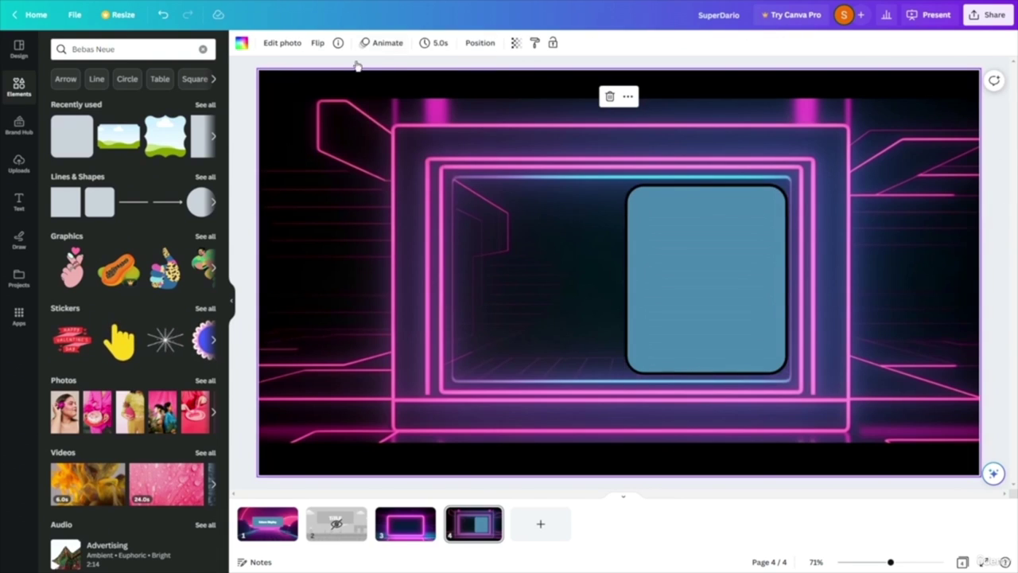
- Make the shape's border pink while keeping its fill blue
left_click(755, 334)
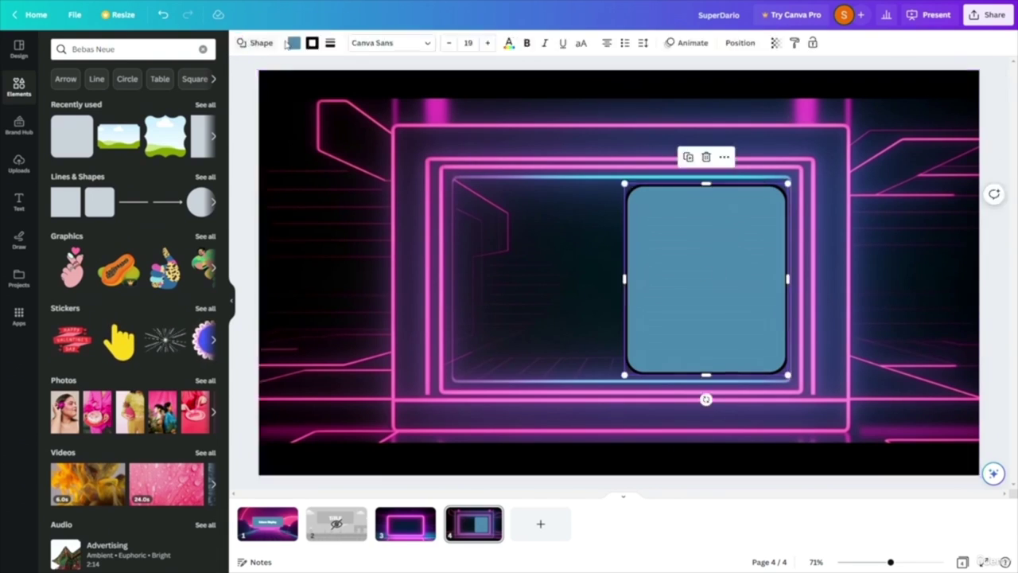
left_click(293, 43)
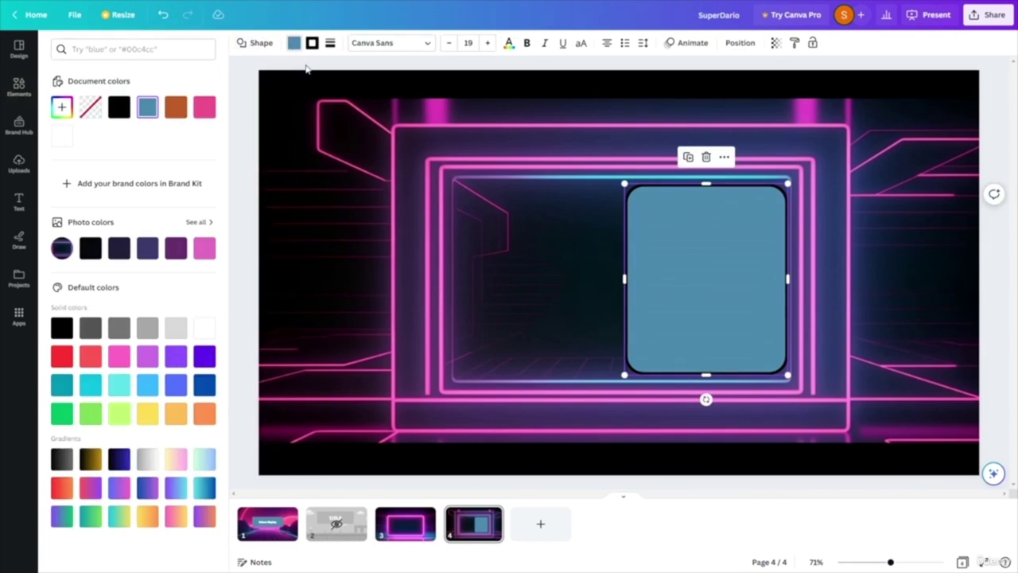
left_click(204, 106)
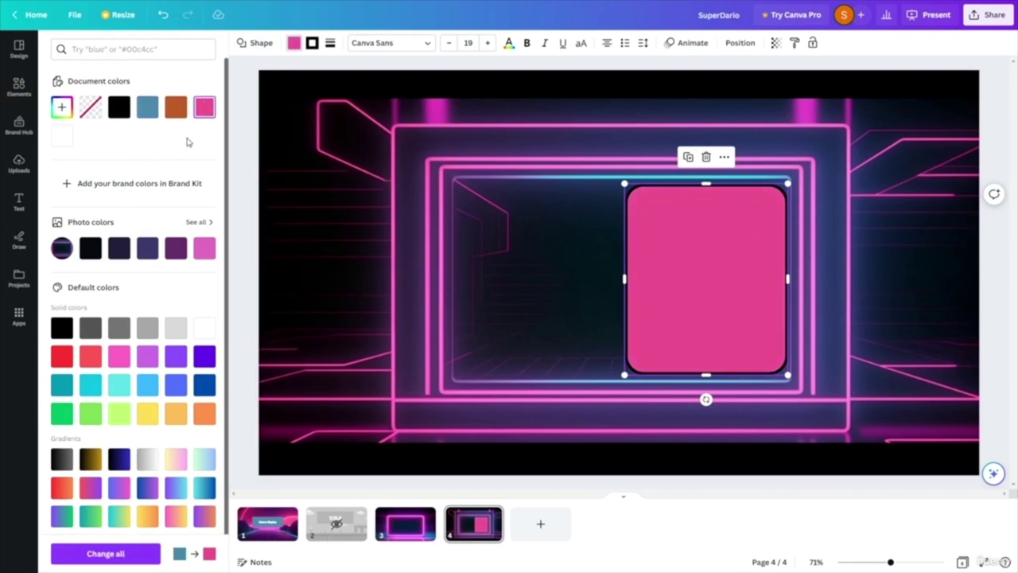
left_click(147, 107)
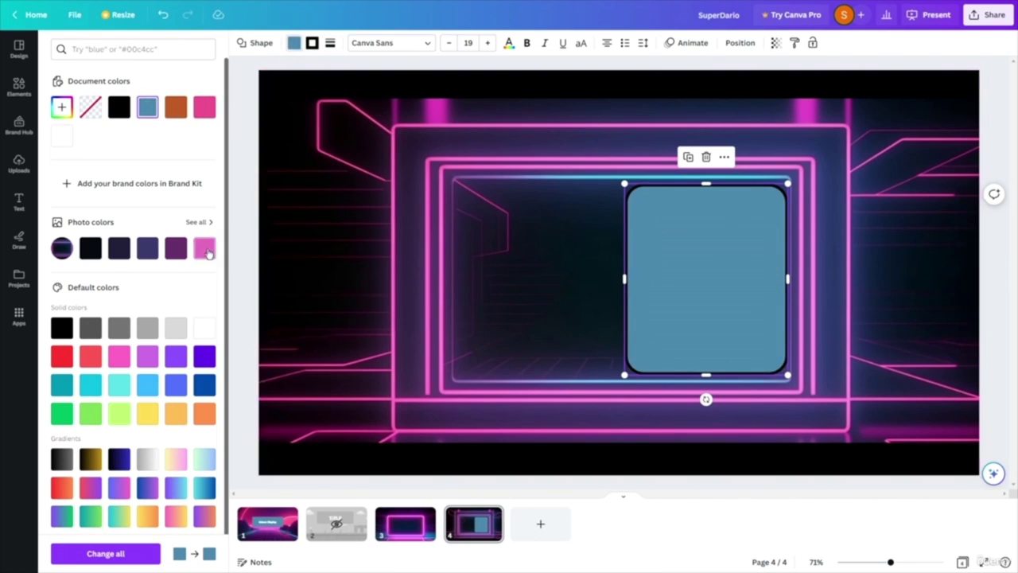
left_click(204, 219)
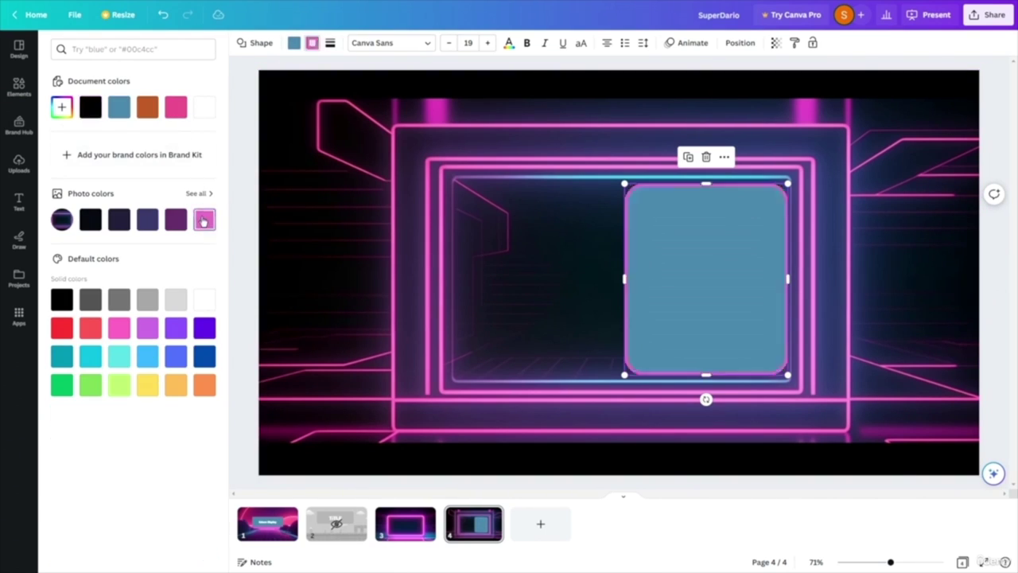
left_click(433, 326)
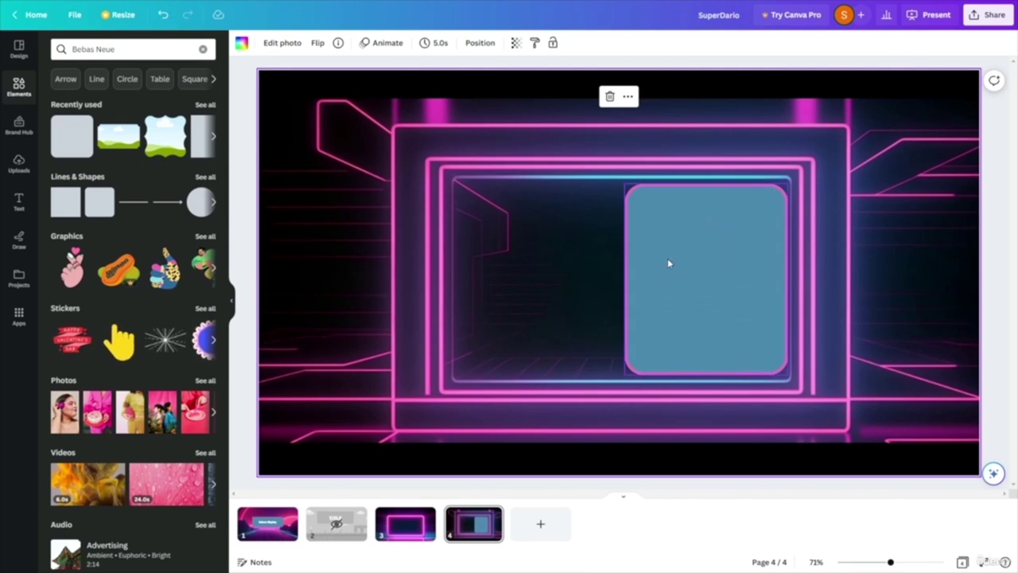
- Add page 5 and fill it with the red neon grid image
left_click(557, 531)
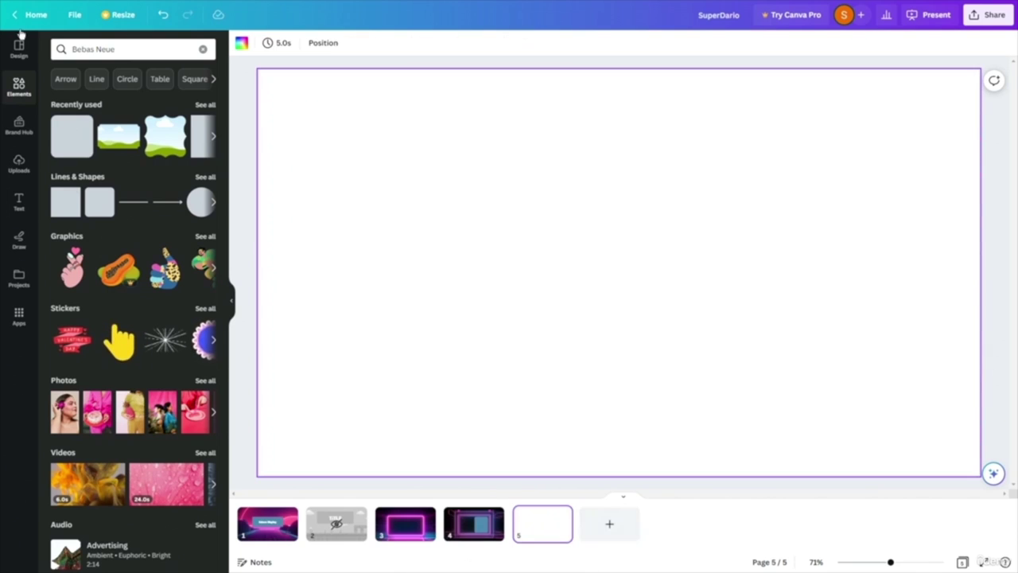
left_click(19, 166)
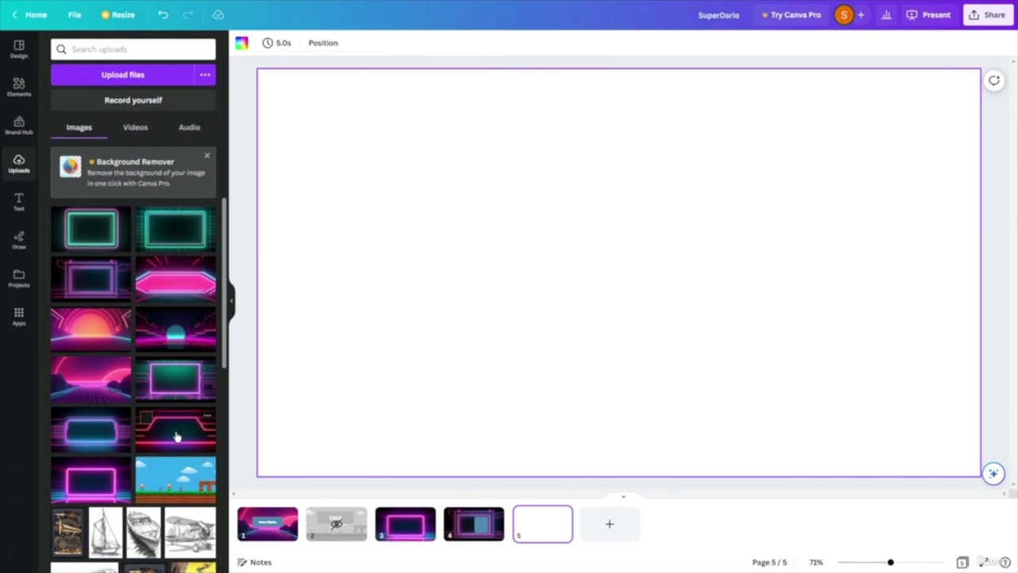
left_click_drag(176, 436, 677, 325)
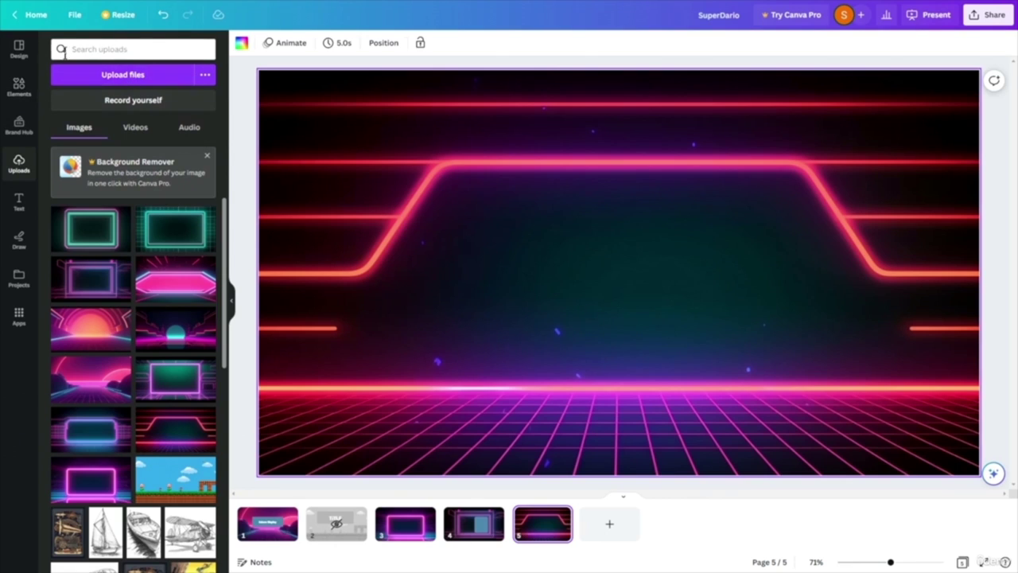
- Add a Futura Display heading at size 150, centred on page 5
left_click(20, 200)
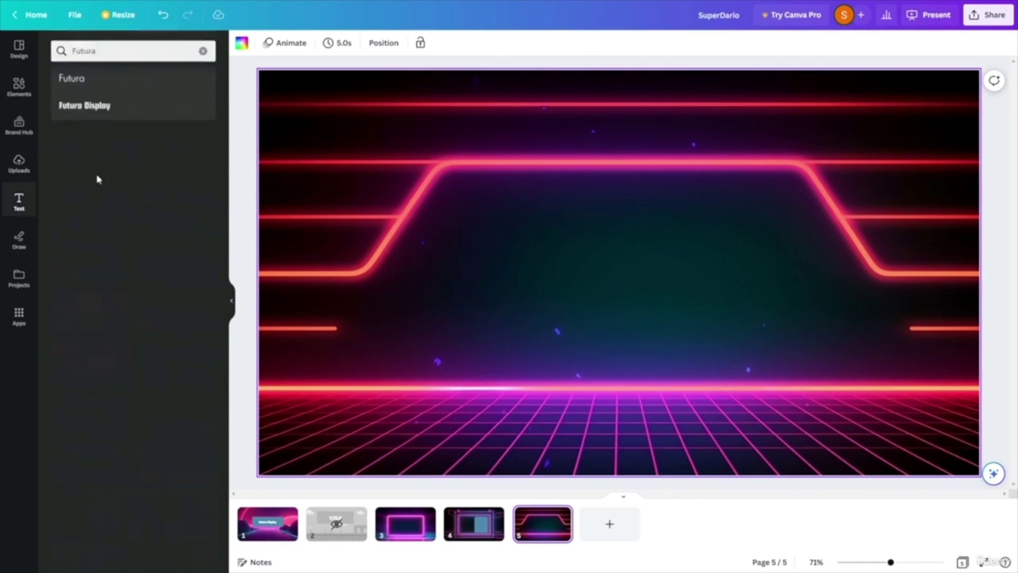
left_click(88, 104)
left_click_drag(600, 257, 886, 180)
left_click_drag(514, 283, 423, 300)
key("Escape")
left_click(629, 150)
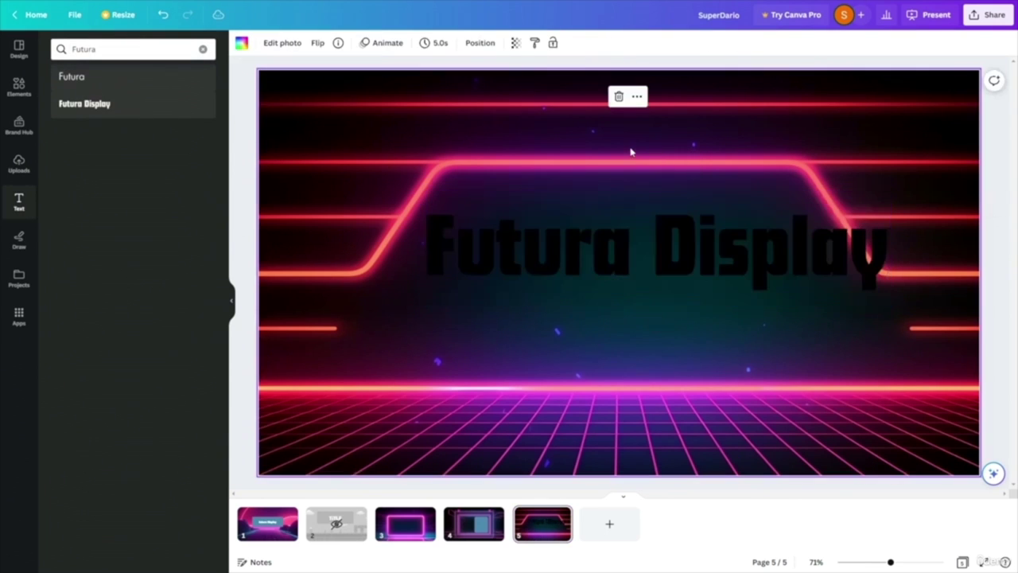
left_click_drag(681, 236, 652, 273)
left_click_drag(860, 228, 780, 246)
left_click_drag(661, 305, 694, 282)
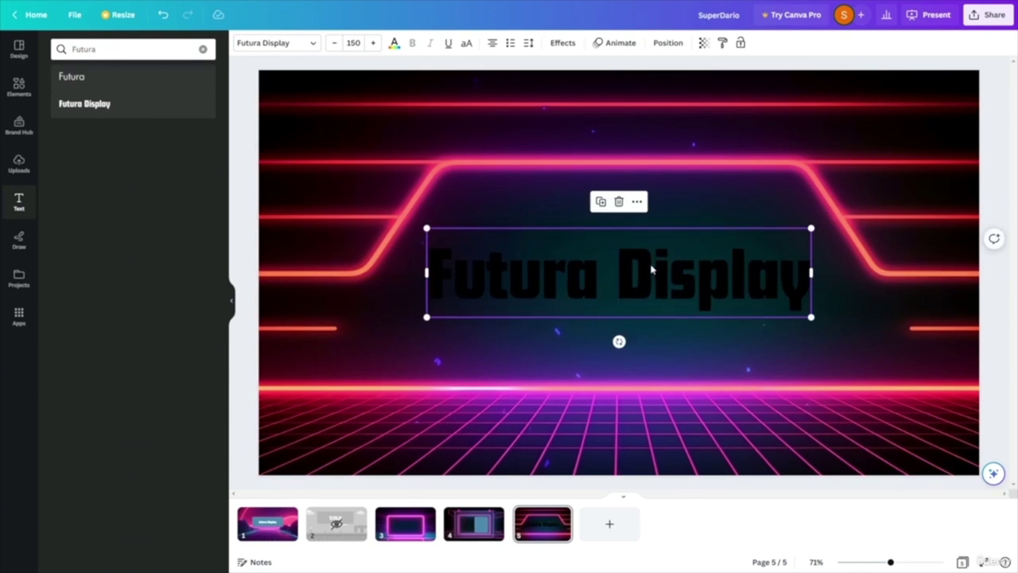
- Colour the heading white and retype it as 'Section Title'
double_click(694, 282)
left_click(395, 44)
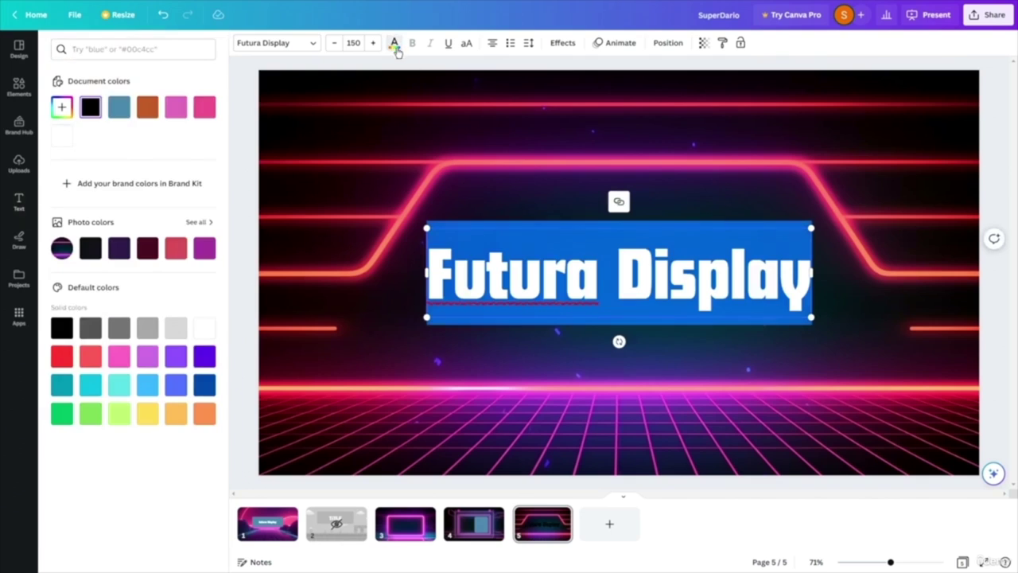
left_click(935, 239)
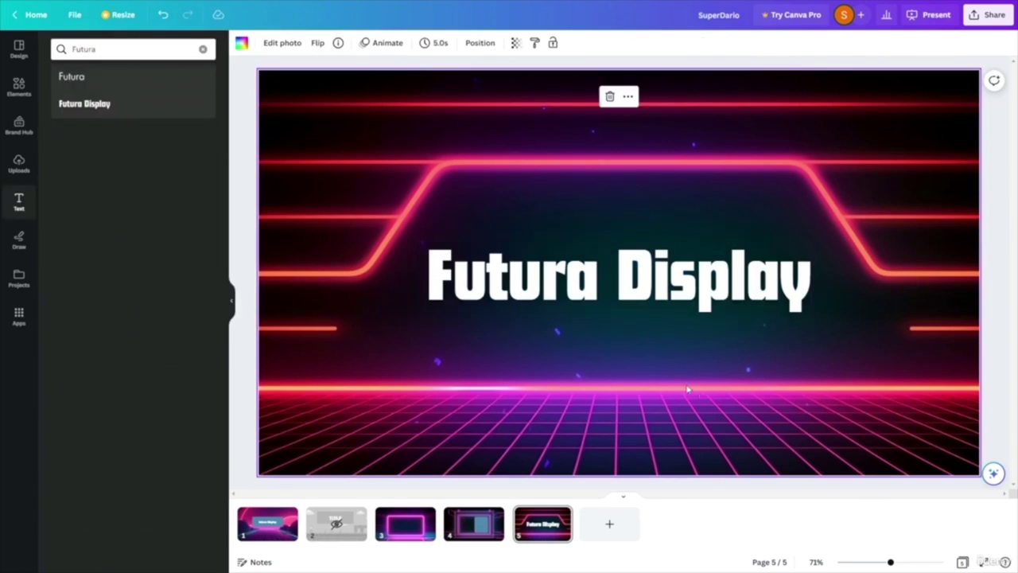
left_click(569, 285)
left_click(569, 284)
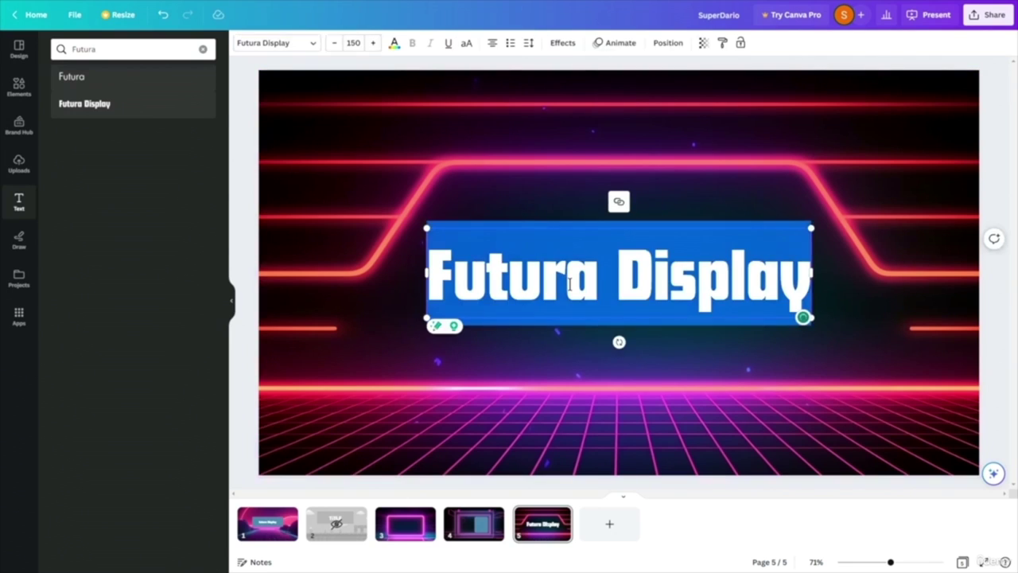
type("Secty")
key("BackSpace")
type("ion Title")
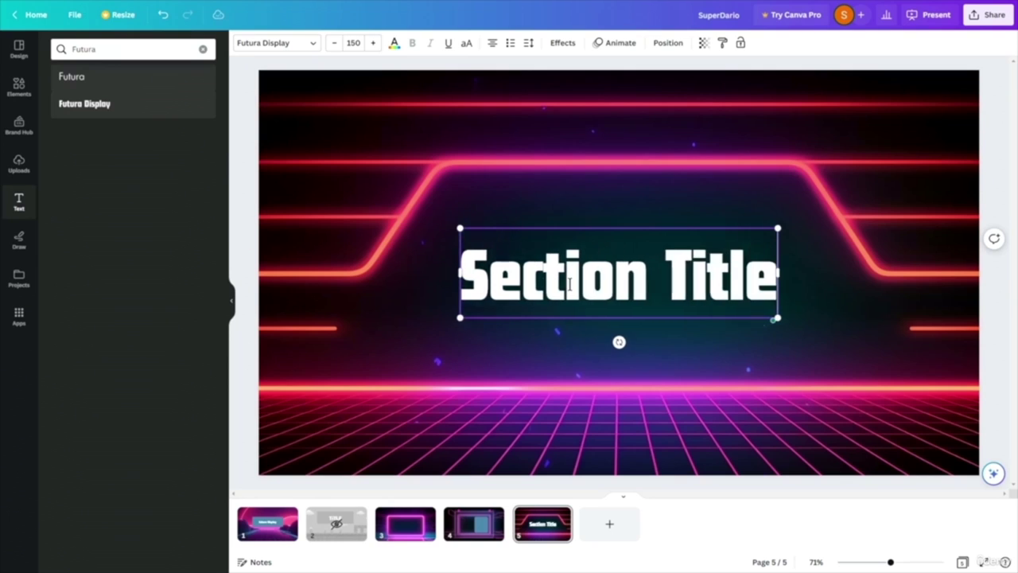
left_click(932, 270)
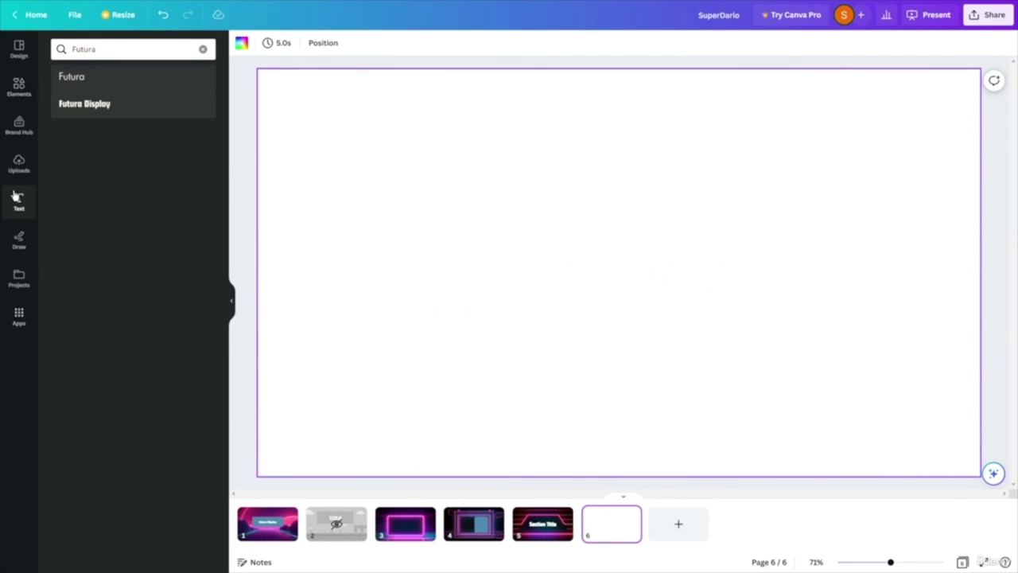
- Place the teal-and-pink neon frame image on page 6
left_click(24, 167)
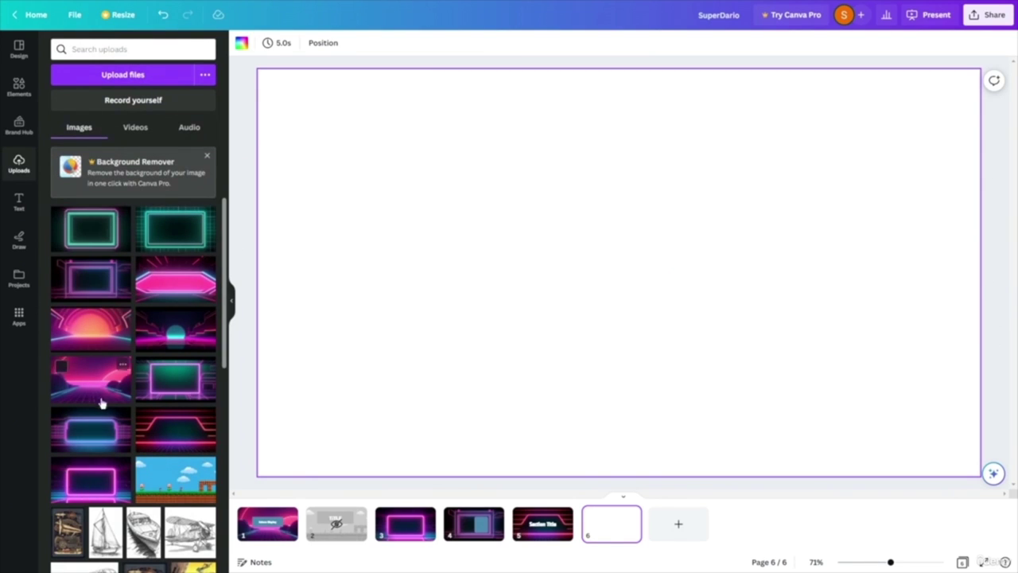
left_click_drag(87, 235, 285, 256)
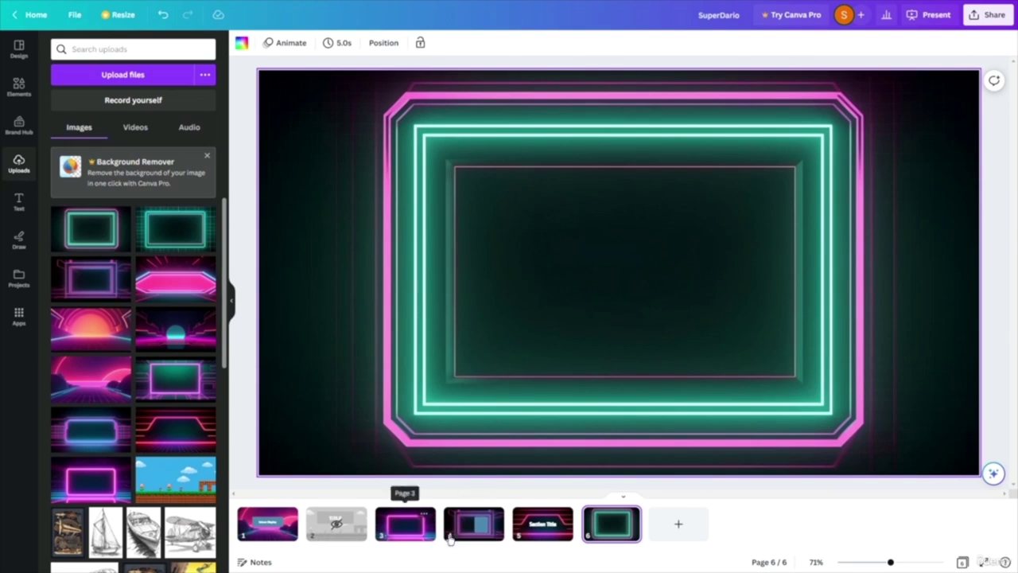
left_click(475, 533)
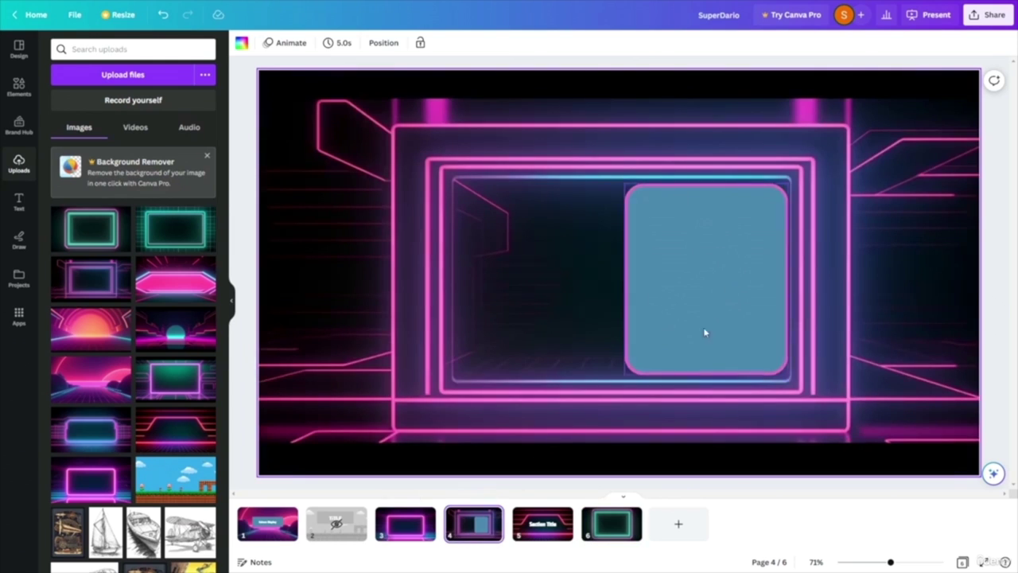
- Move the magenta neon frame slide from page 3 toward the end of the deck
left_click_drag(404, 525, 721, 523)
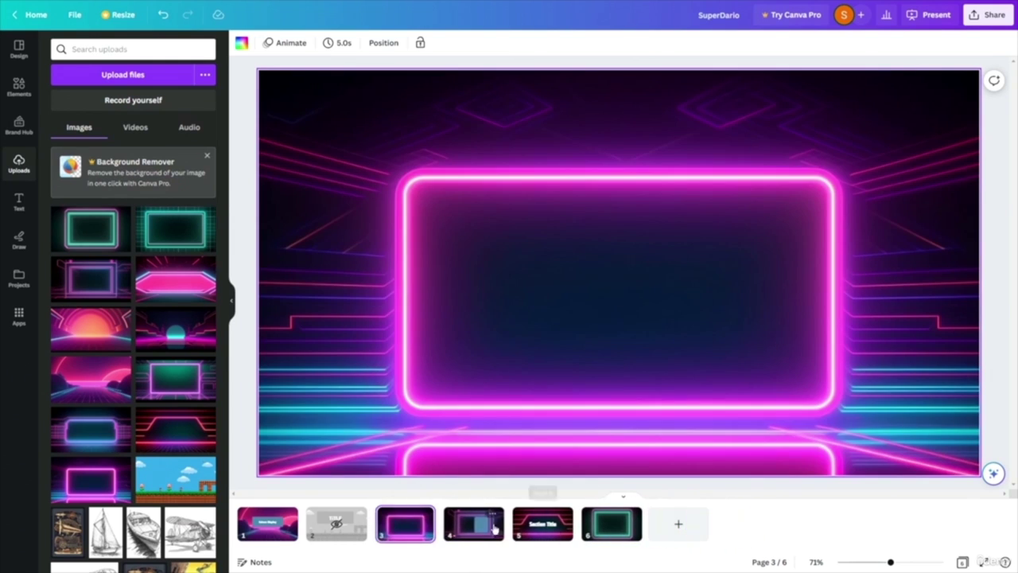
left_click_drag(404, 525, 642, 531)
left_click(404, 524)
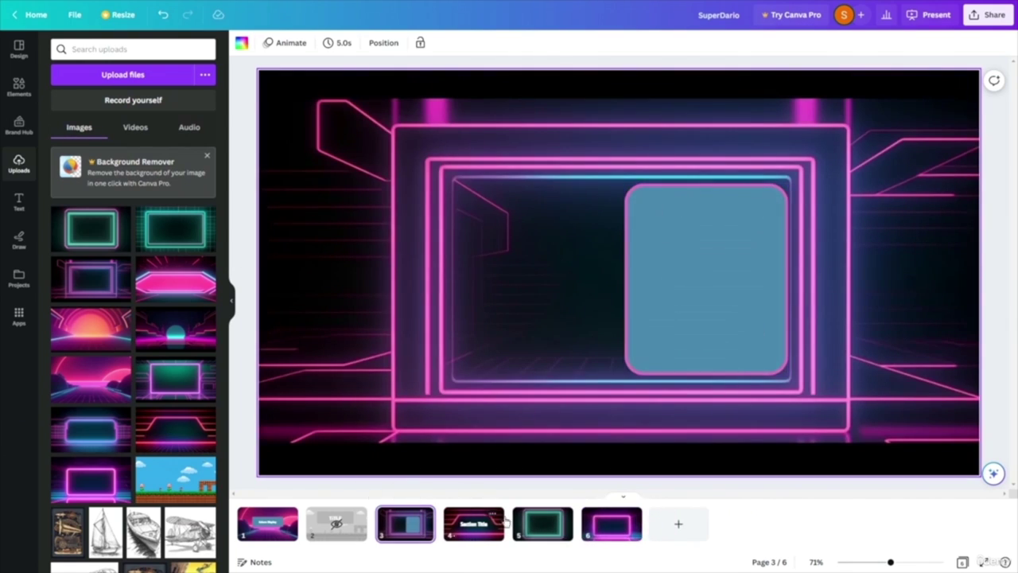
- Add a blank page 7 after page 6
left_click(543, 524)
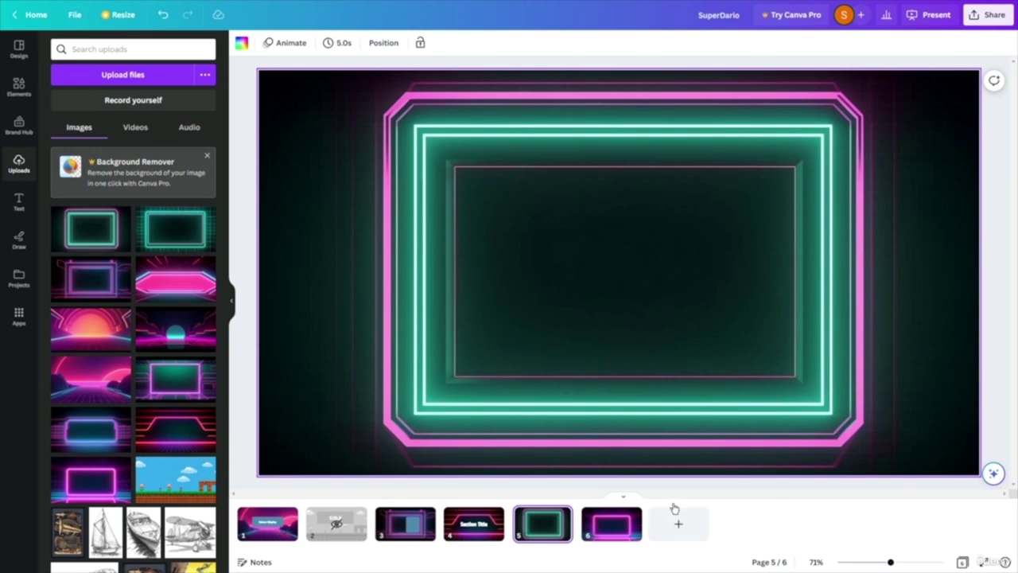
key("Page_Down")
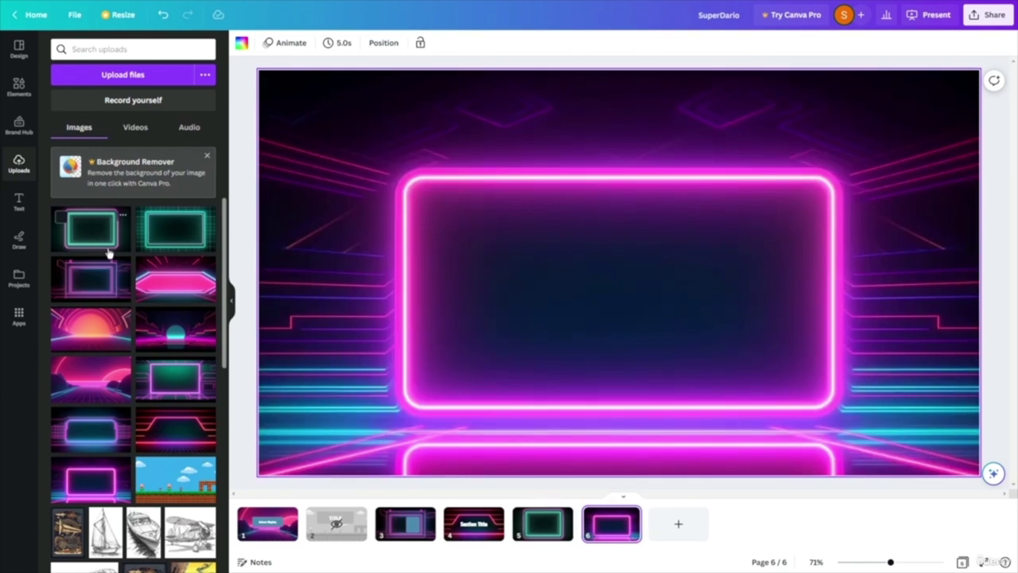
key("ctrl+Return")
- Fill page 7 with the teal grid neon frame and add the GLOW text style, shrunk small
left_click(163, 233)
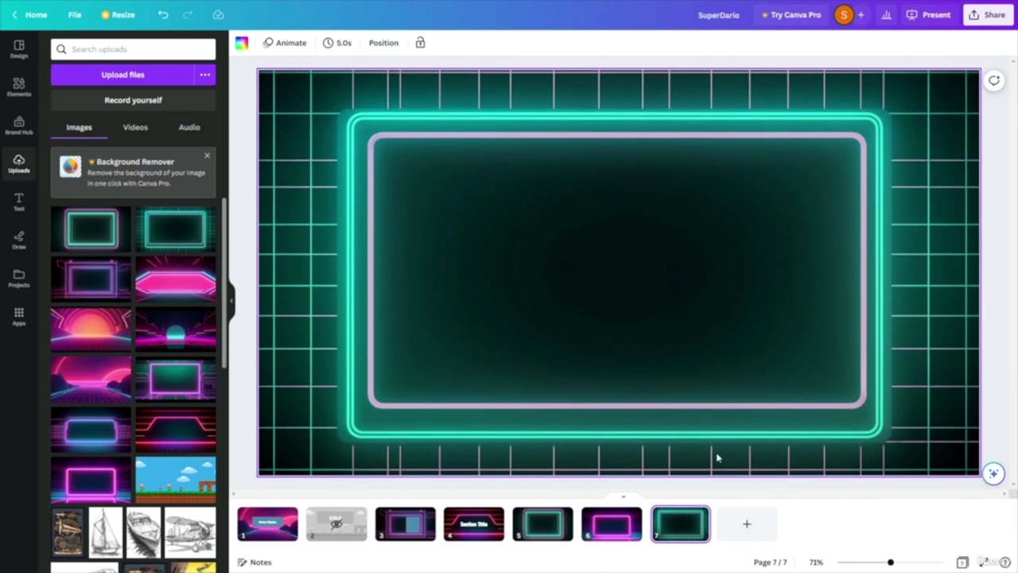
left_click(19, 200)
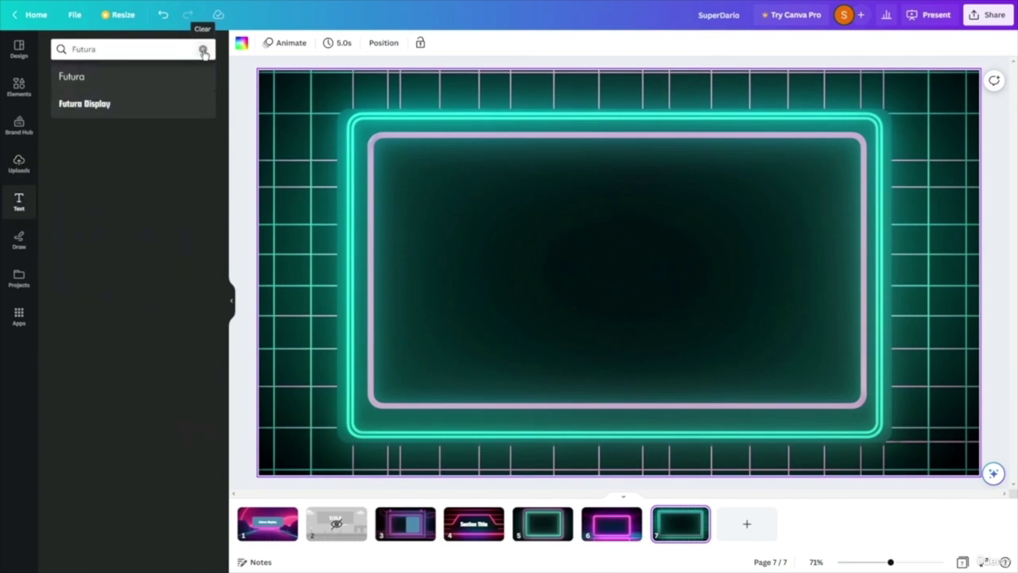
left_click(203, 50)
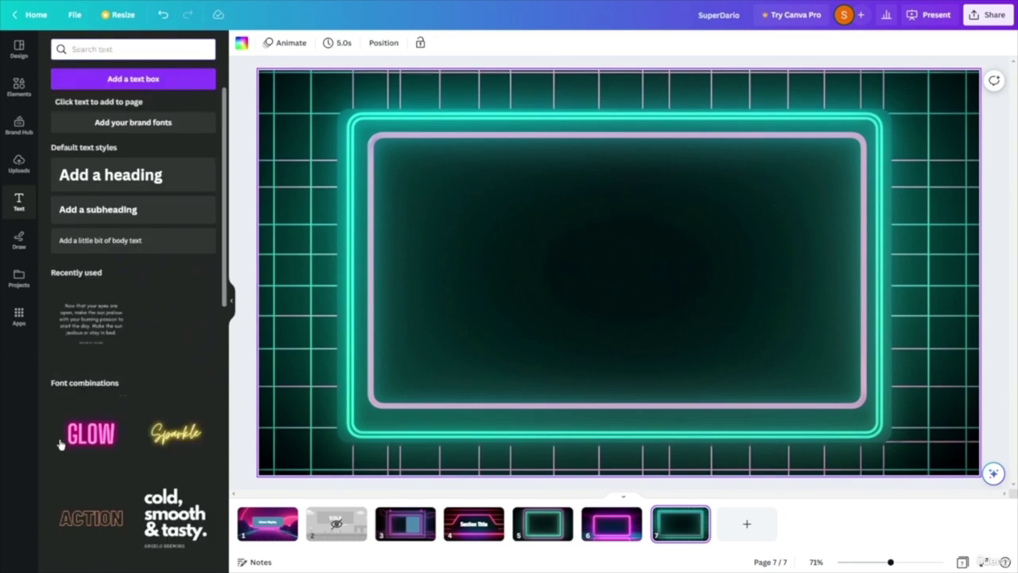
left_click_drag(75, 436, 662, 245)
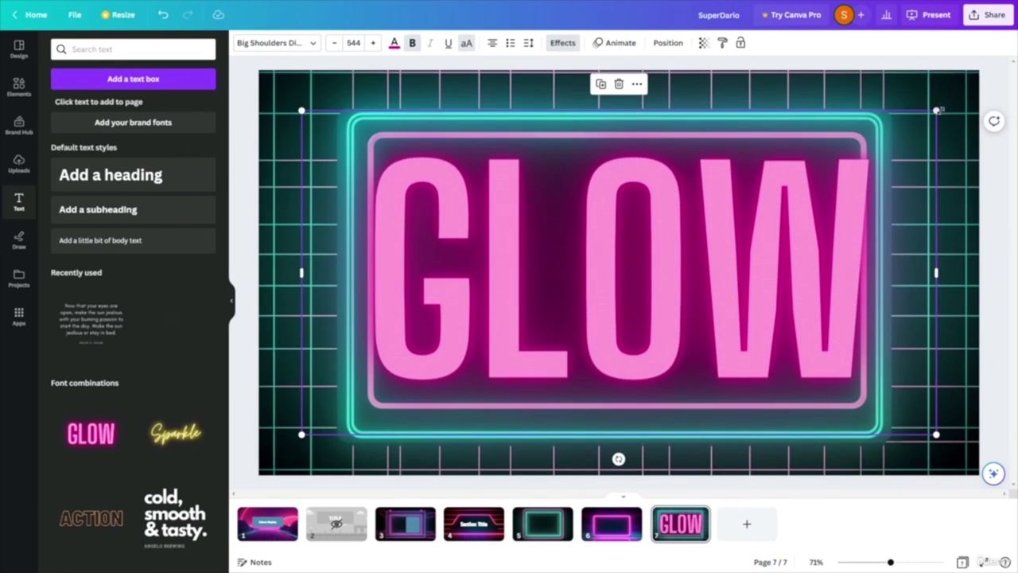
left_click_drag(936, 109, 482, 371)
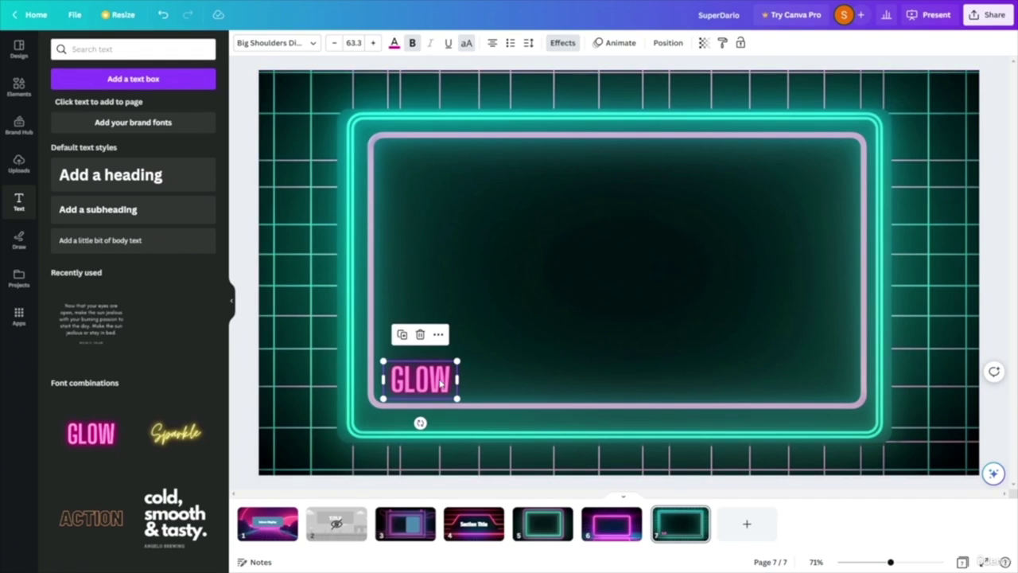
- Widen the GLOW text box and move it down to the bottom edge of the teal frame
scroll(159, 397, "down", 5)
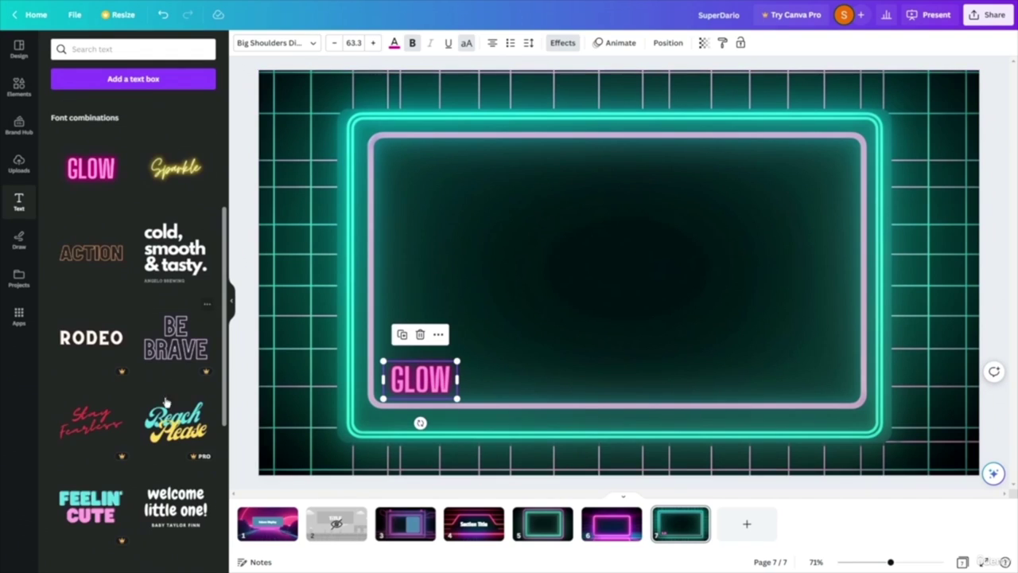
scroll(157, 451, "down", 5)
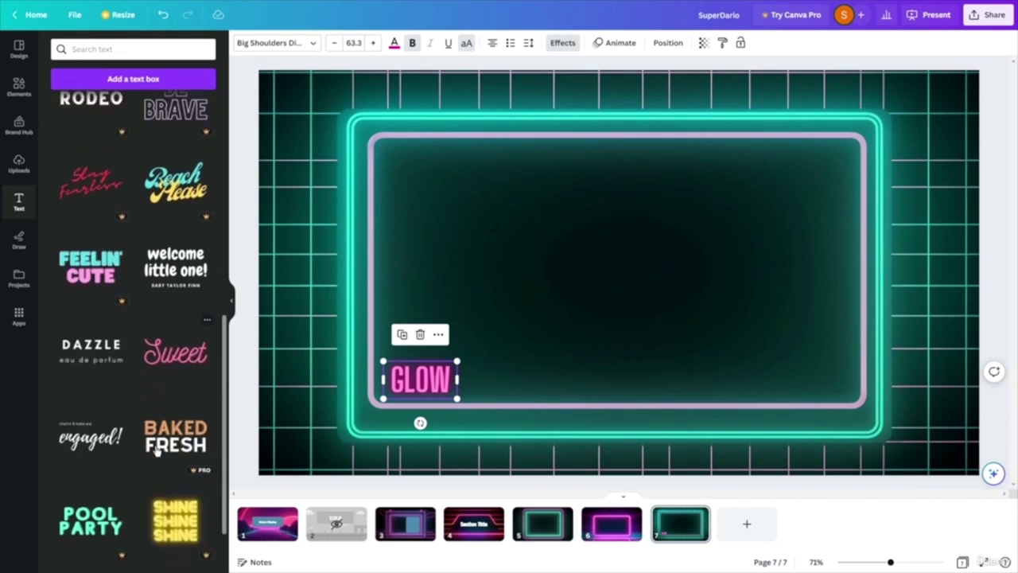
scroll(115, 474, "down", 7)
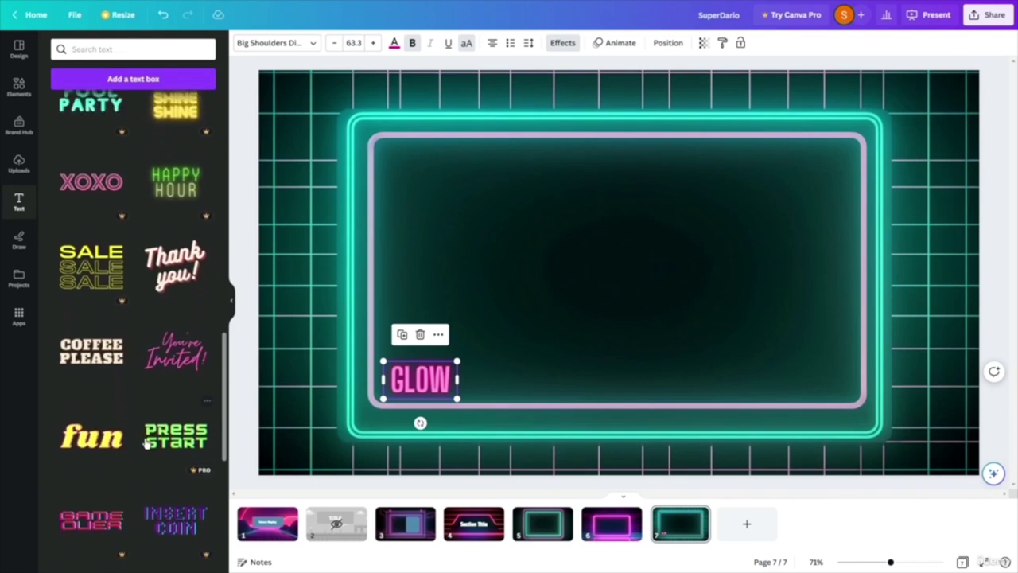
left_click(94, 287)
left_click(93, 286)
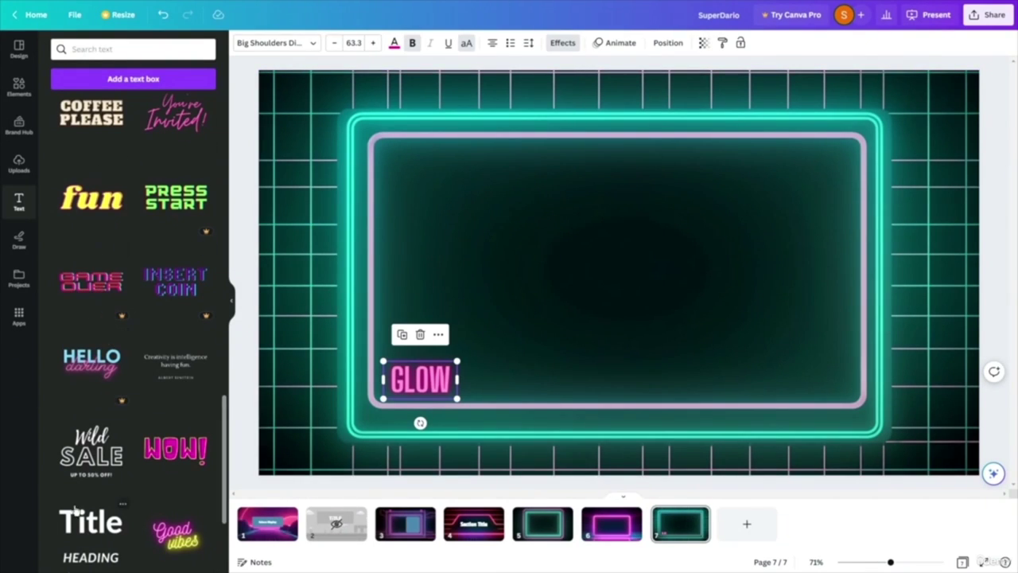
scroll(184, 302, "down", 3)
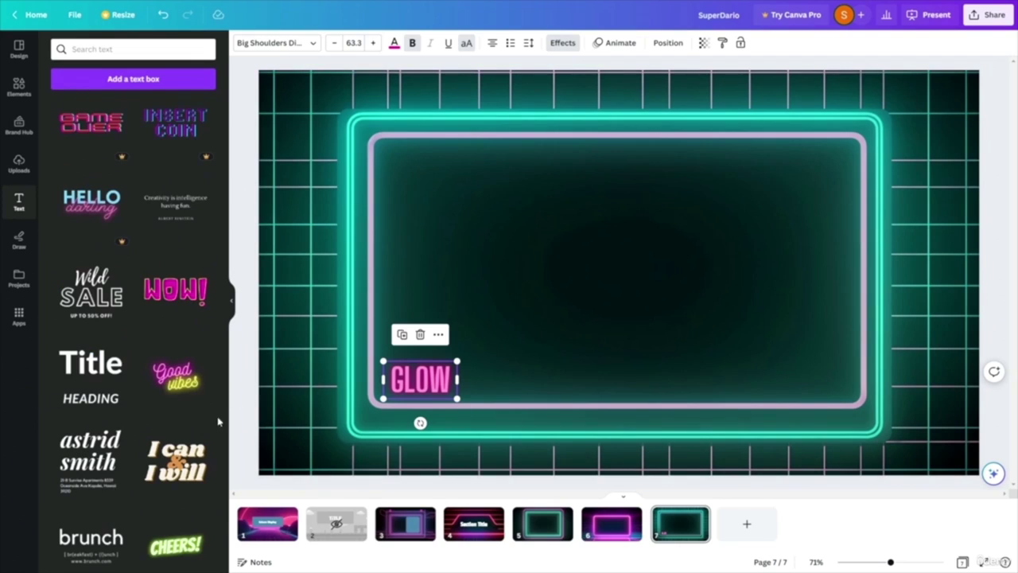
scroll(144, 374, "down", 5)
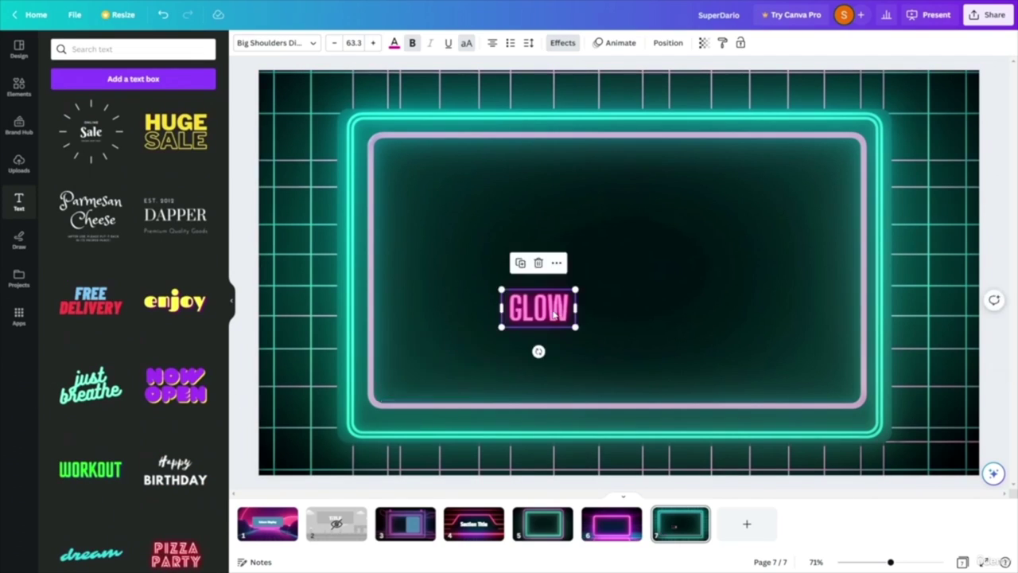
double_click(561, 311)
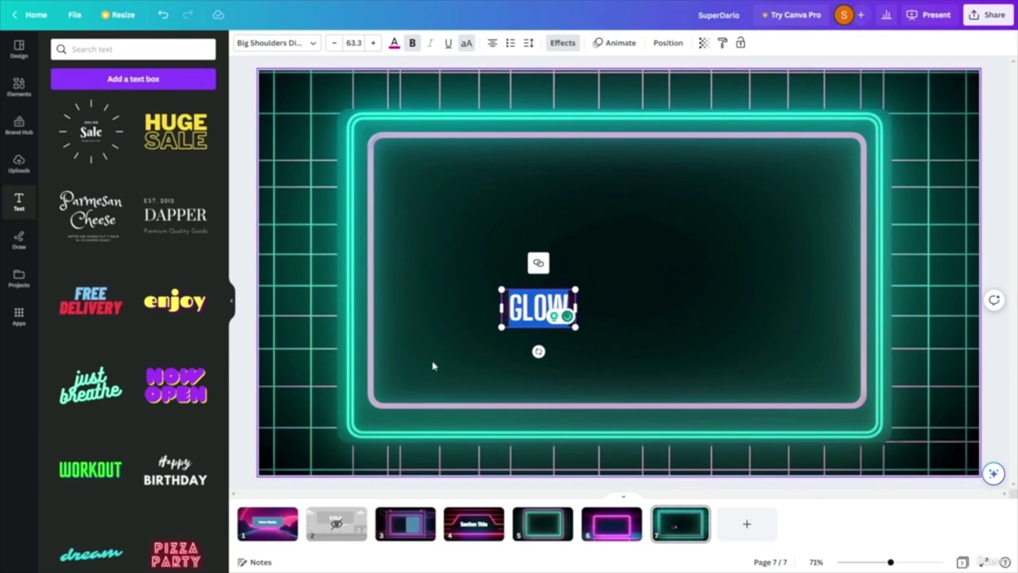
left_click_drag(577, 306, 766, 308)
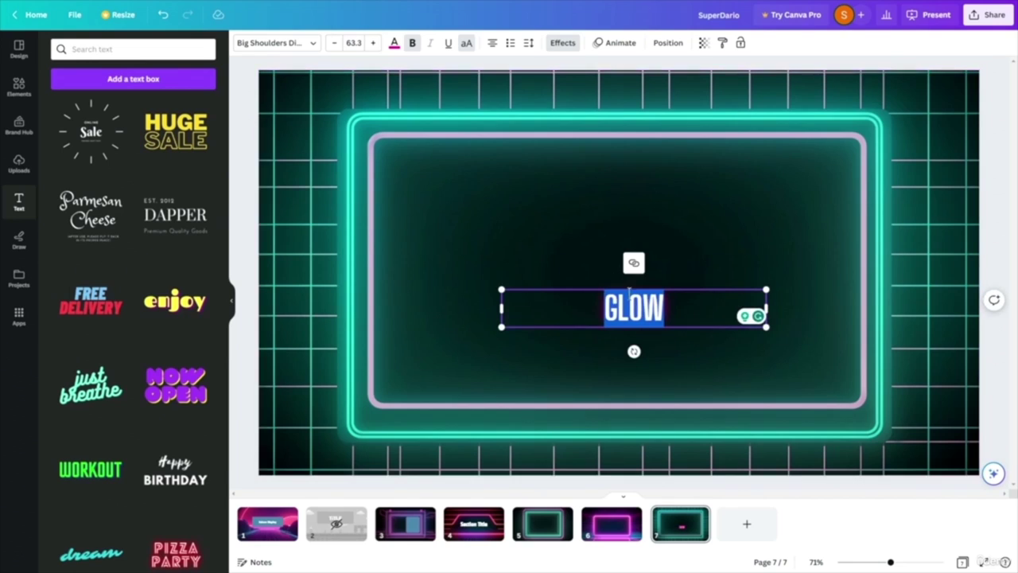
left_click(732, 375)
left_click_drag(647, 305, 633, 371)
left_click(941, 264)
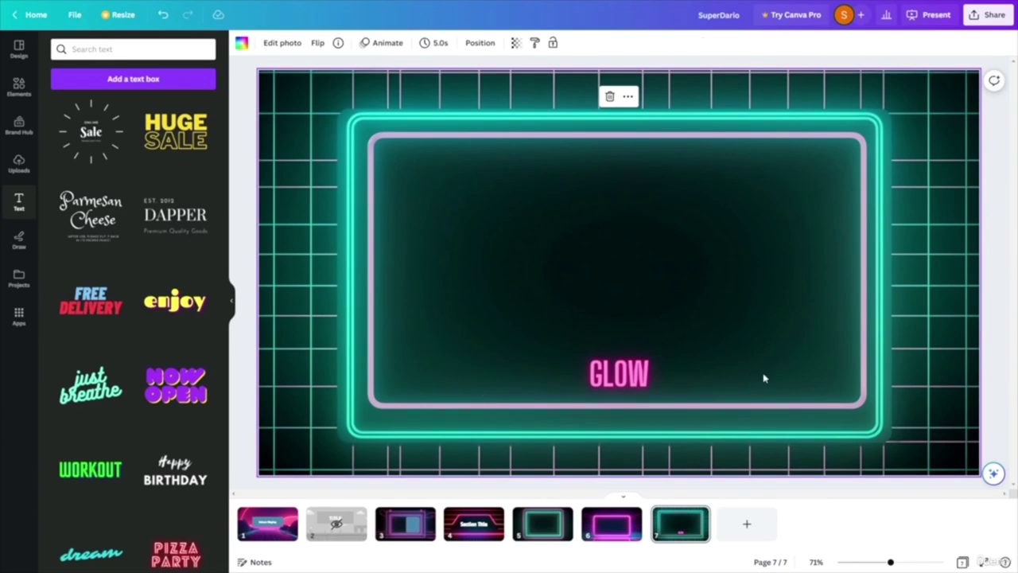
- Replace the word GLOW with 'PLACEHOLDER TEXT'
left_click(610, 382)
double_click(629, 375)
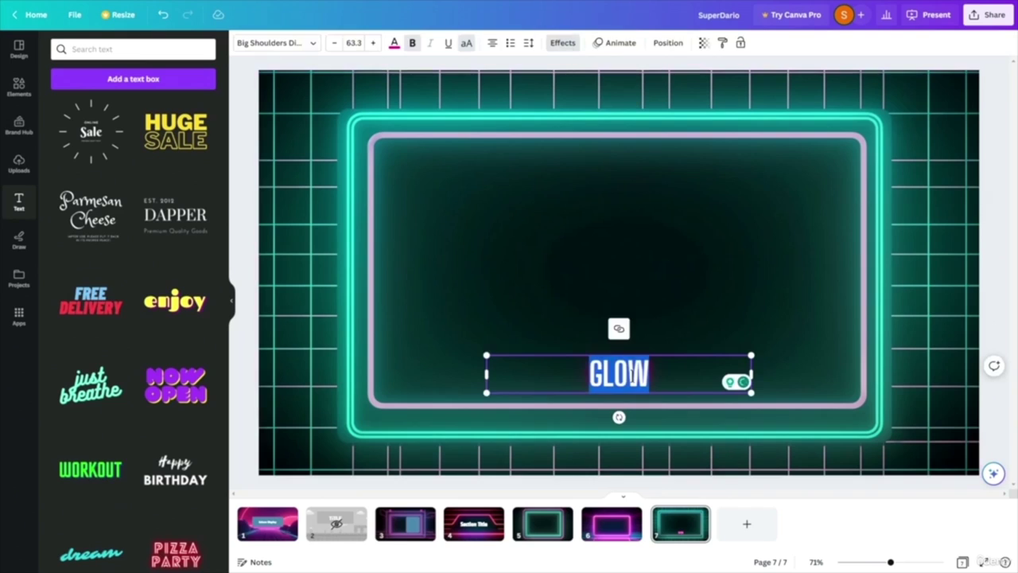
type("PLACEHOLDER TEXT")
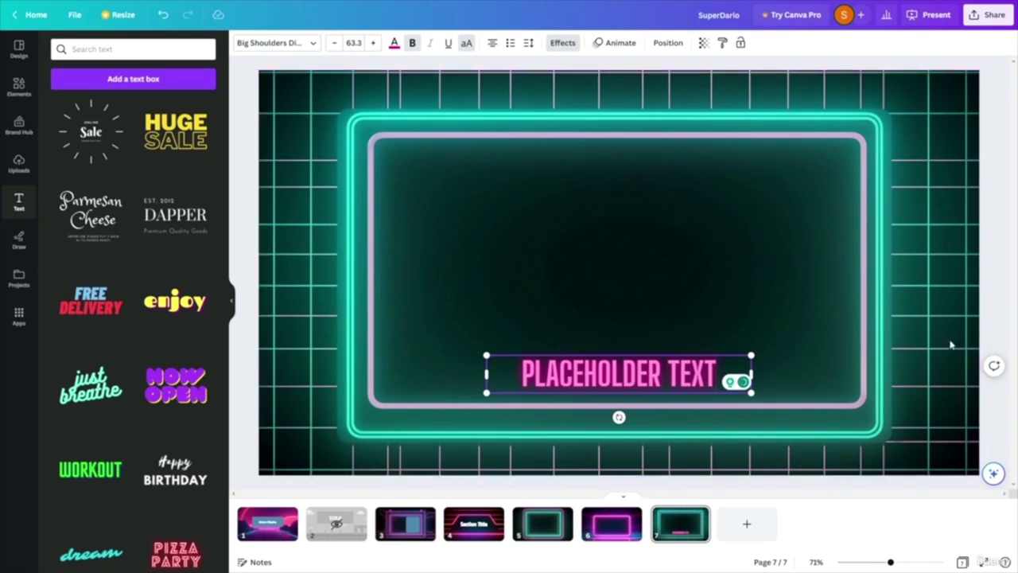
left_click(951, 345)
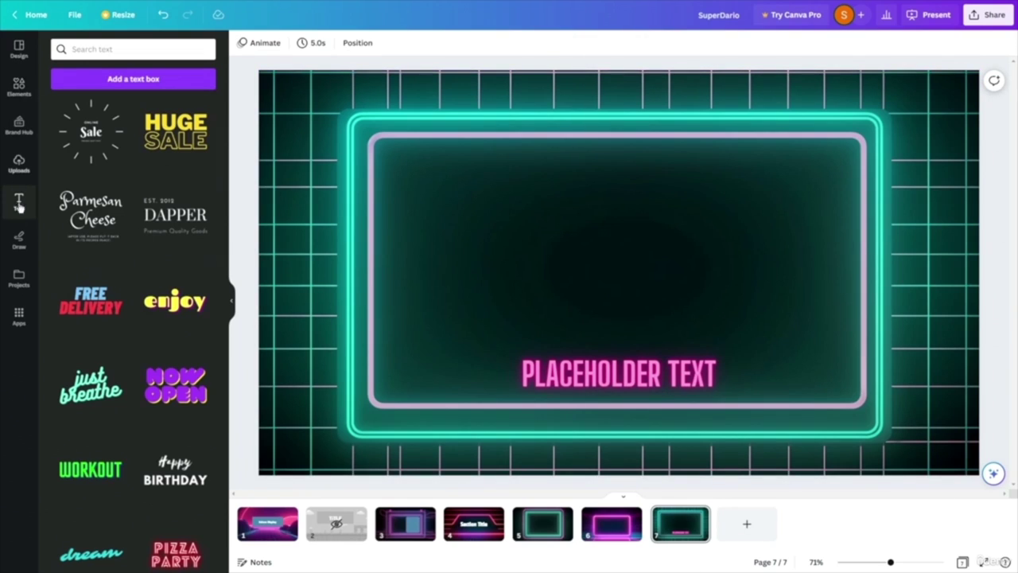
left_click(20, 167)
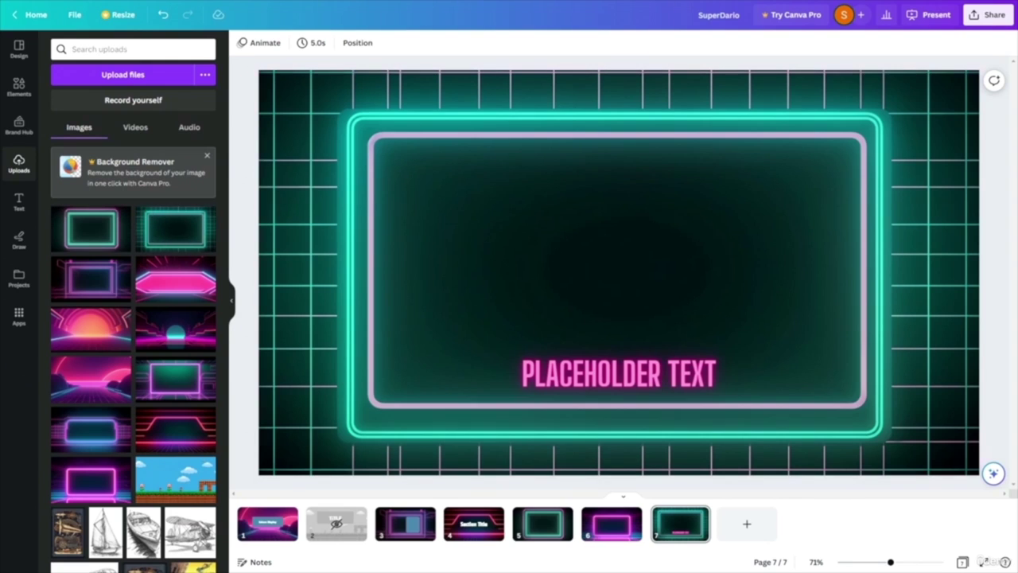
- Present the deck full screen, step through the slides, and return to the Futura Display title slide
left_click(931, 14)
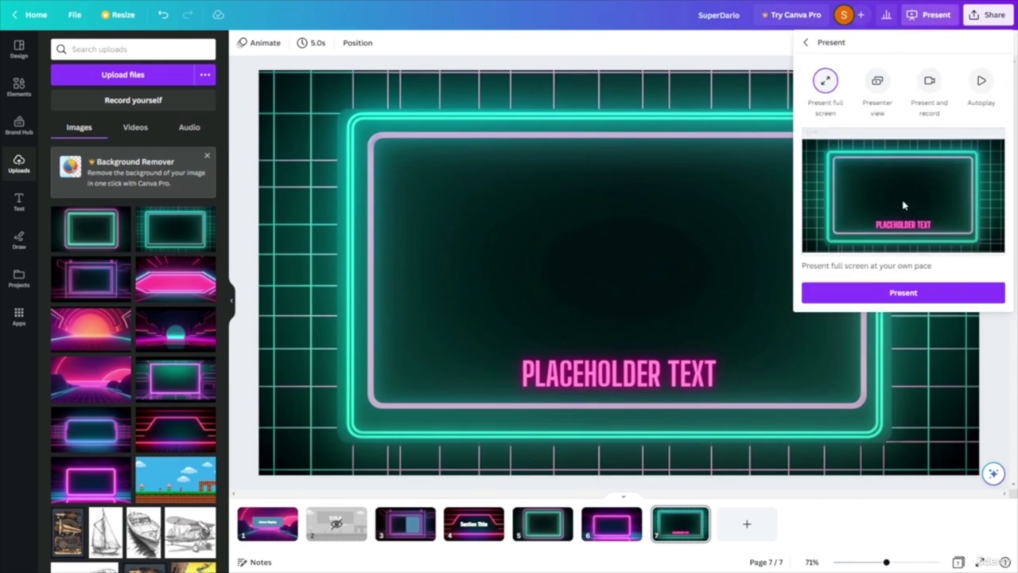
left_click(913, 295)
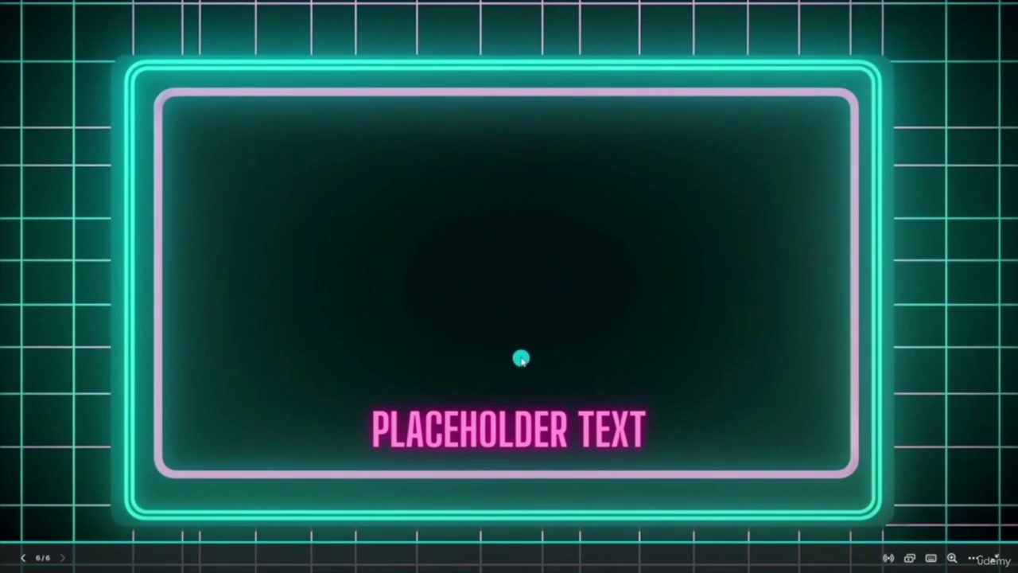
key("Left")
key("Left")
key("Left")
key("Left")
key("Left")
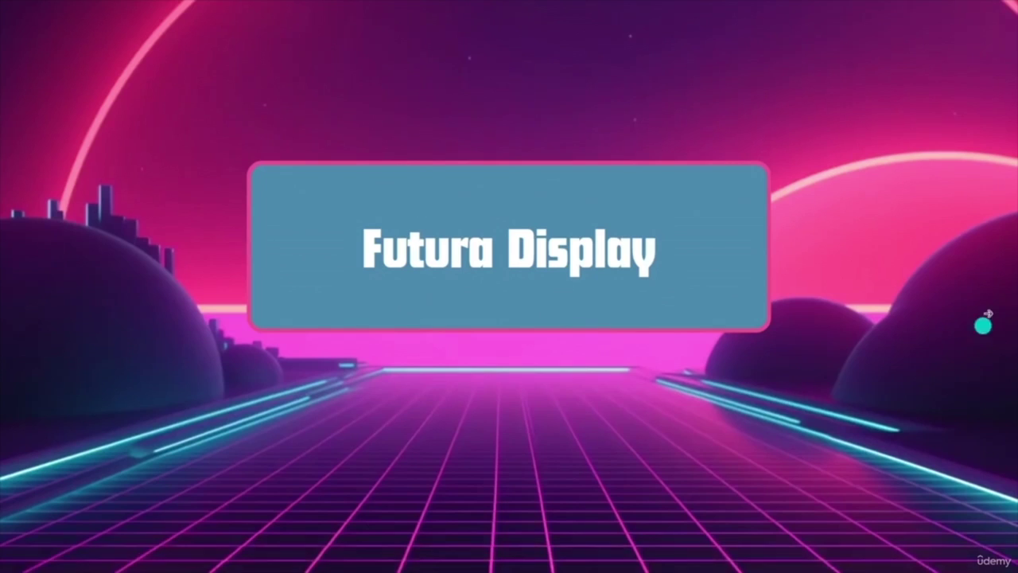
key("Right")
key("Right")
key("Right")
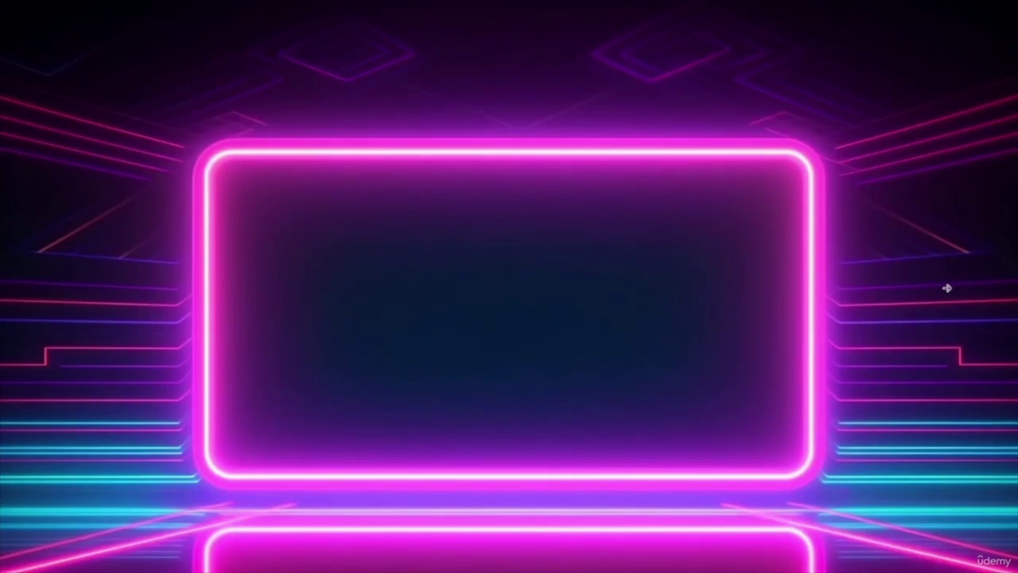
left_click(947, 289)
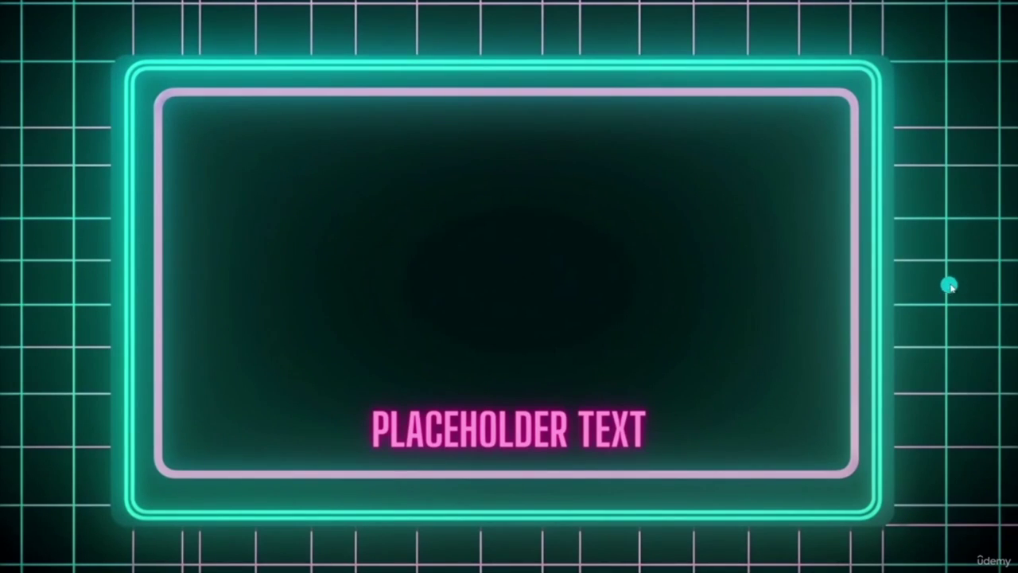
key("Right")
key("Right")
left_click(55, 287)
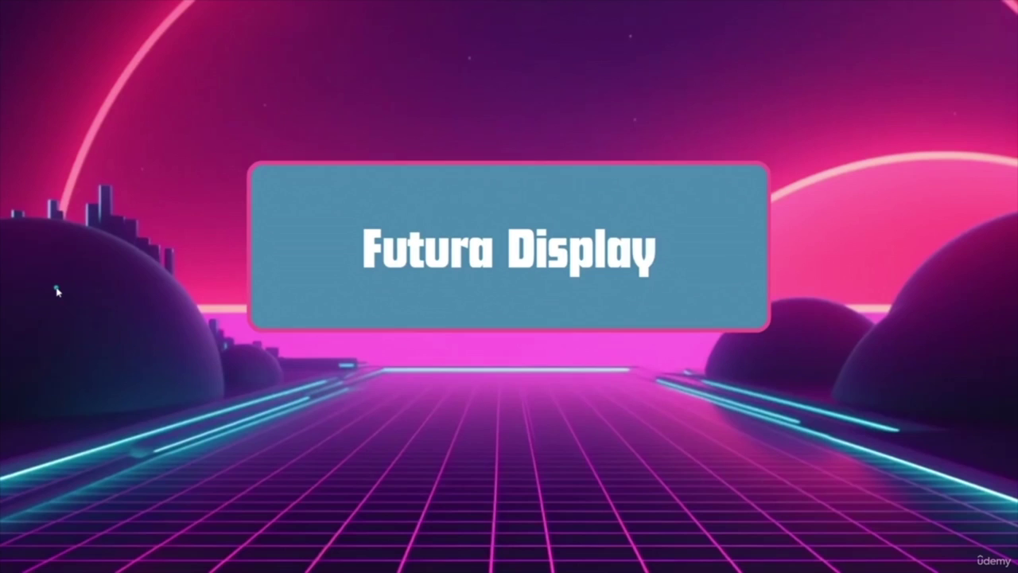
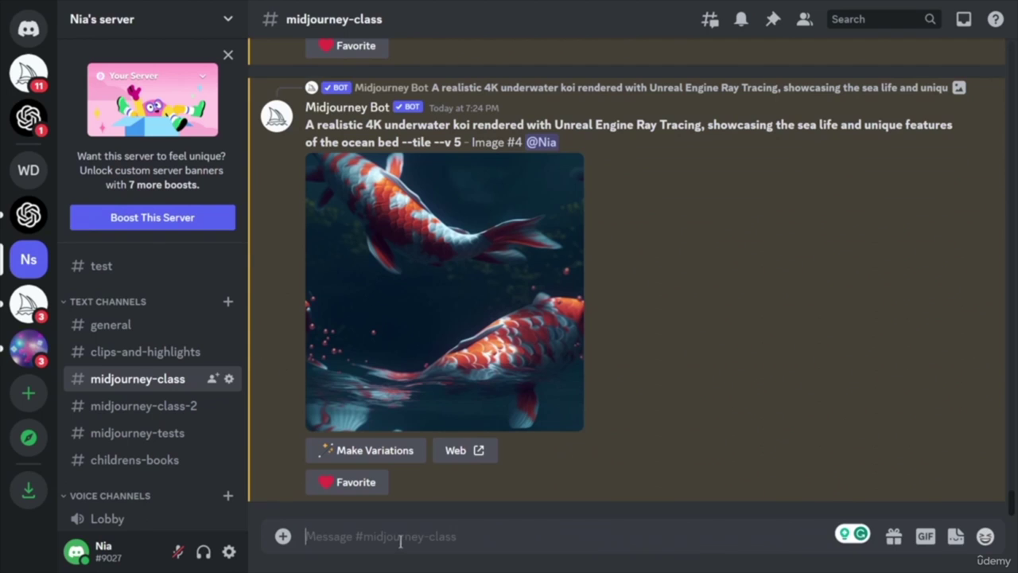
- Submit /imagine 'abstract monochrome geometrical shapes --tile', removing the stray pasted quote
type("/")
key("Down")
key("Return")
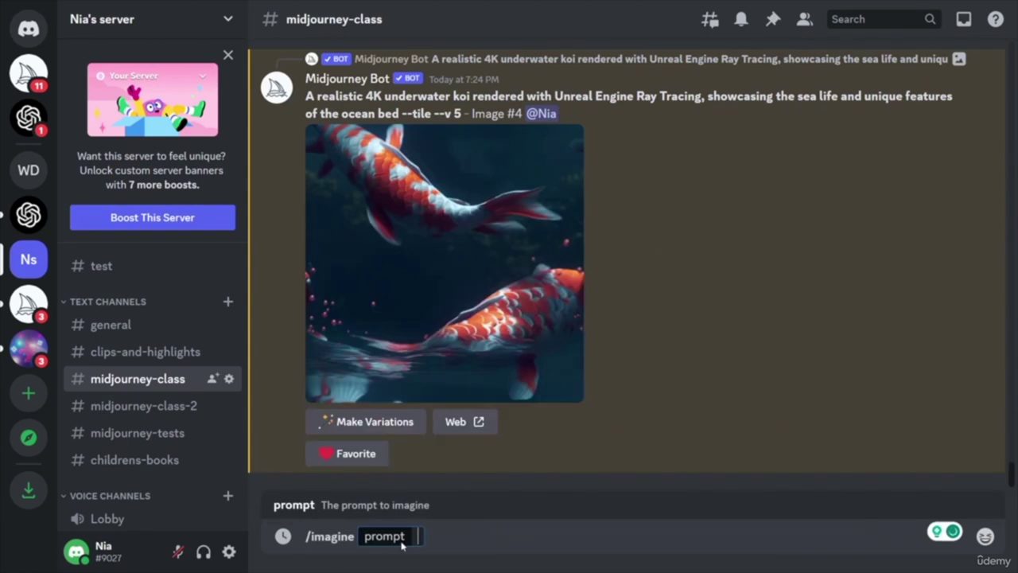
type("abstract monochrome geometrical shapes\" --tile")
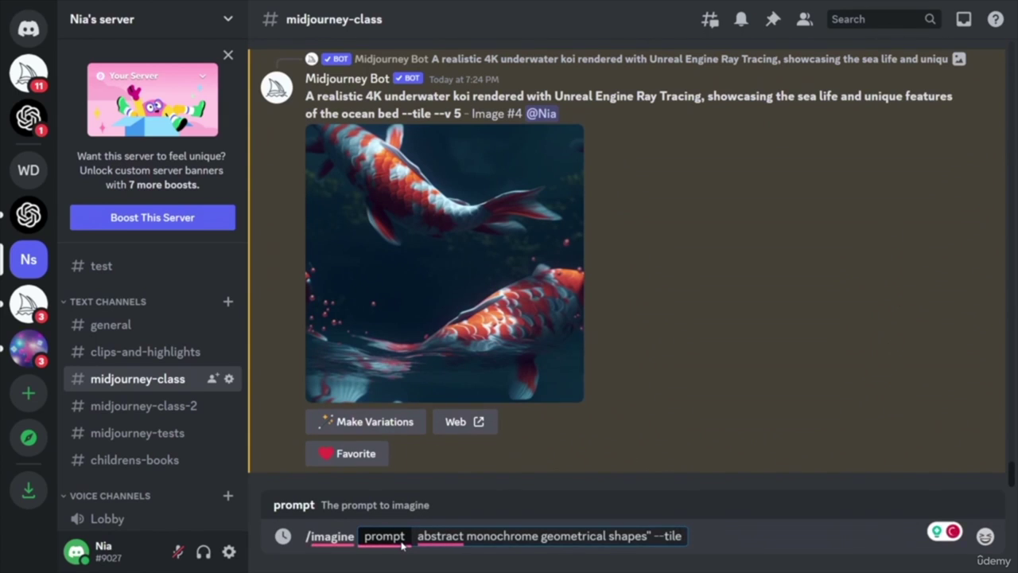
left_click(651, 536)
key("BackSpace")
key("Return")
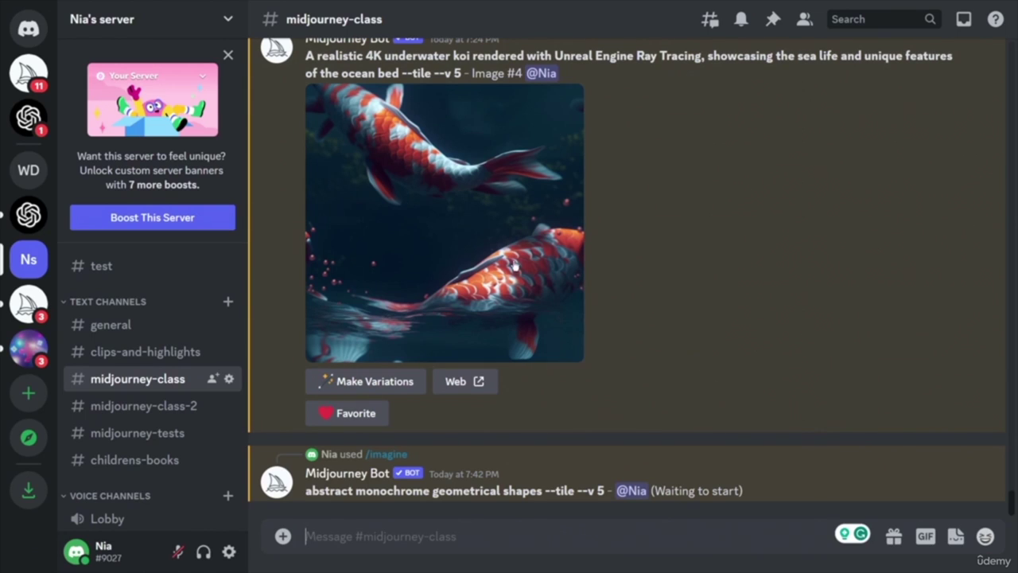
- Copy the underwater koi prompt and paste it into a new /imagine command
left_click_drag(304, 54, 431, 74)
key("ctrl+c")
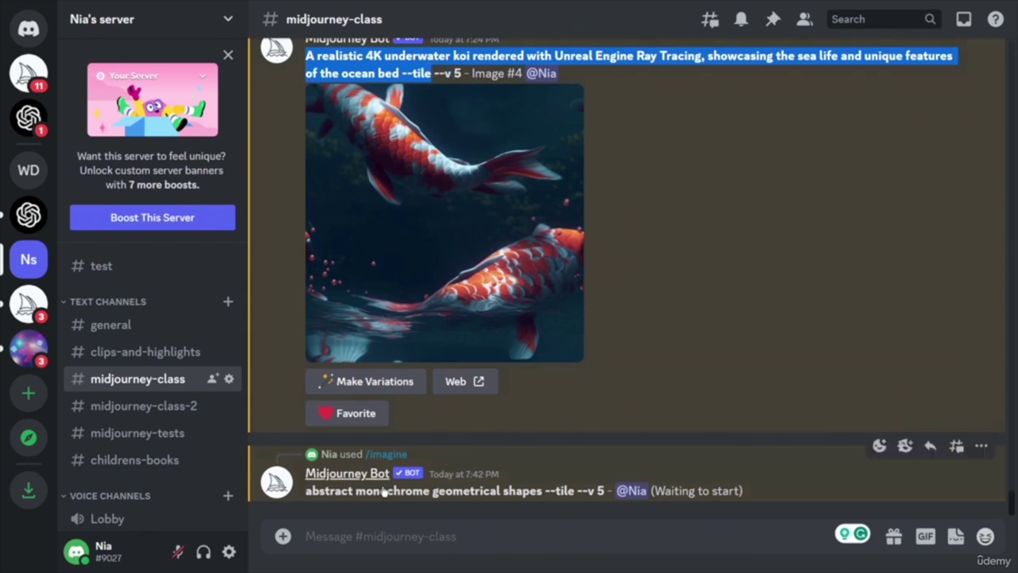
left_click(387, 539)
type("/")
key("Down")
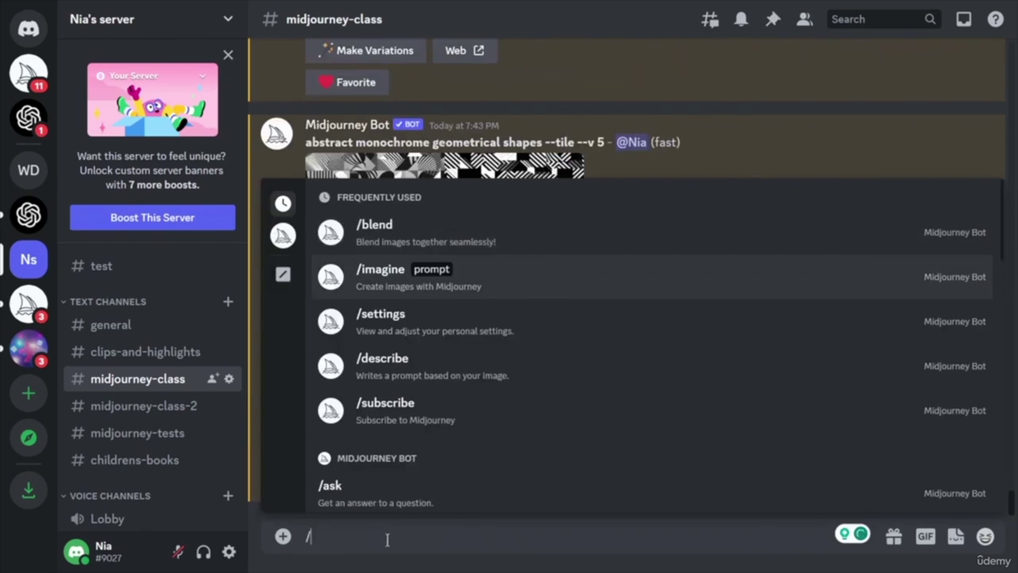
key("Return")
key("ctrl+v")
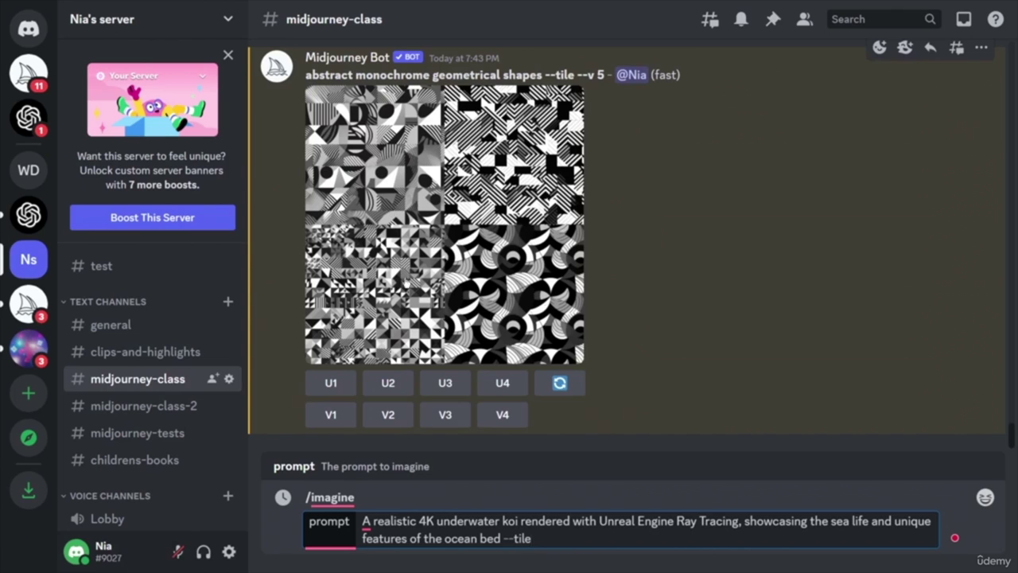
- Upscale all four geometric tile images with U1, U2, U3 and U4
left_click(344, 388)
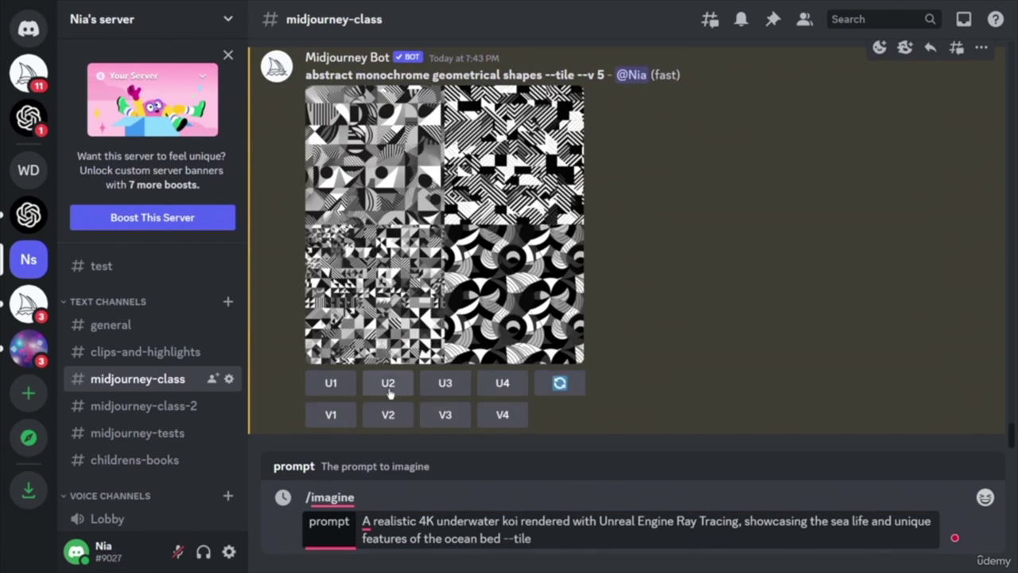
left_click(389, 364)
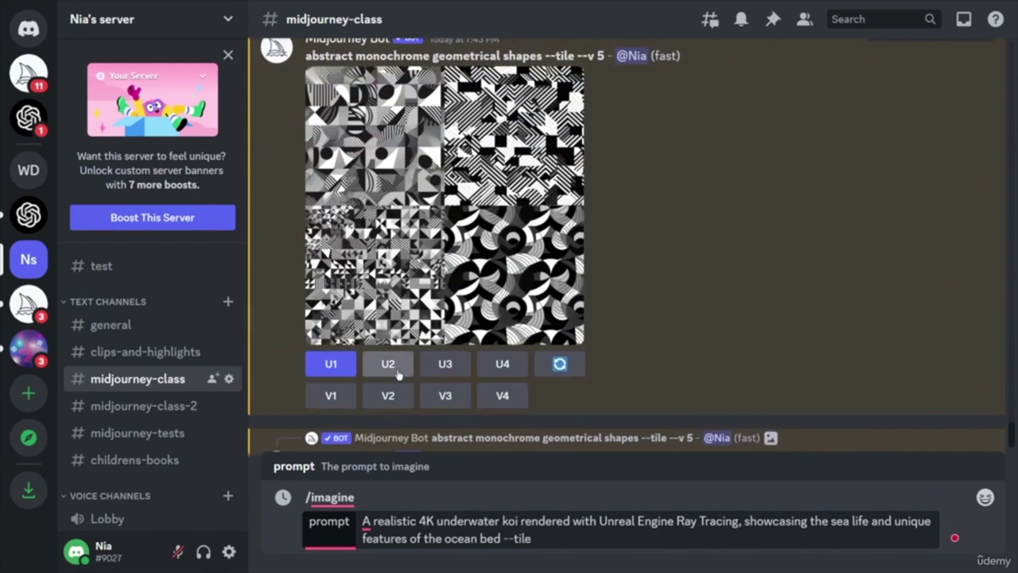
left_click(445, 363)
left_click(501, 364)
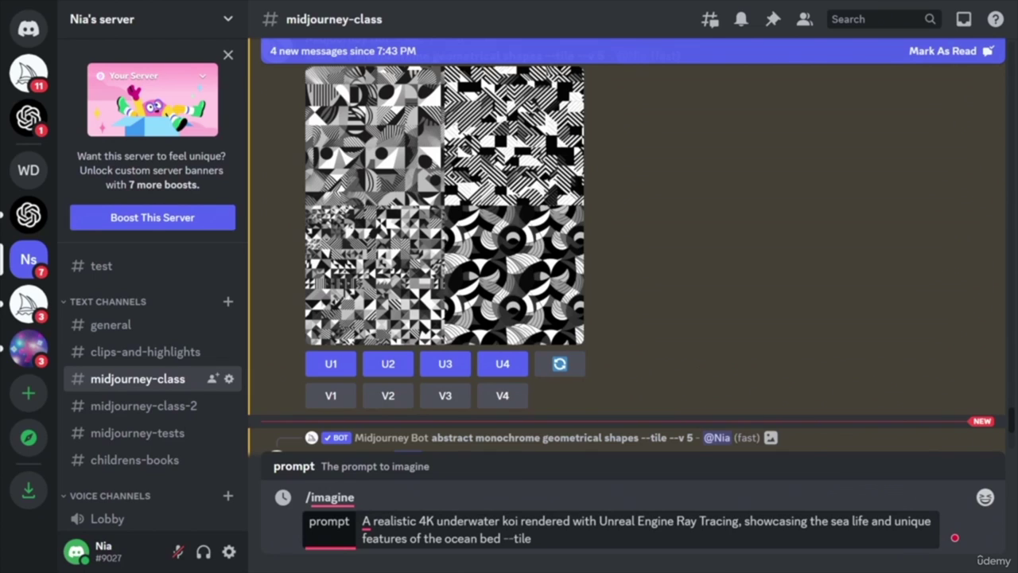
- Replace the pending koi prompt with 'minimalist line art faces --tile' and submit it
left_click(437, 521)
key("shift+Right")
key("shift+Right")
key("shift+Right")
key("shift+Right")
key("shift+Right")
key("shift+Right")
key("shift+Right")
key("shift+Right")
key("shift+Right")
key("shift+Right")
key("shift+Right")
key("shift+Right")
key("shift+Right")
key("shift+Right")
key("Right")
key("Right")
key("Right")
key("Right")
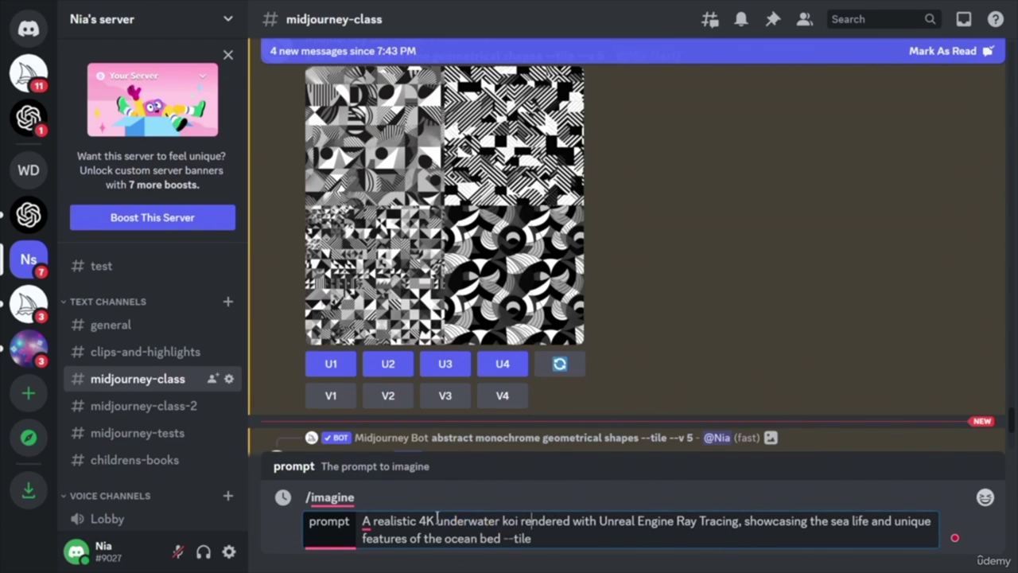
key("ctrl+a")
key("BackSpace")
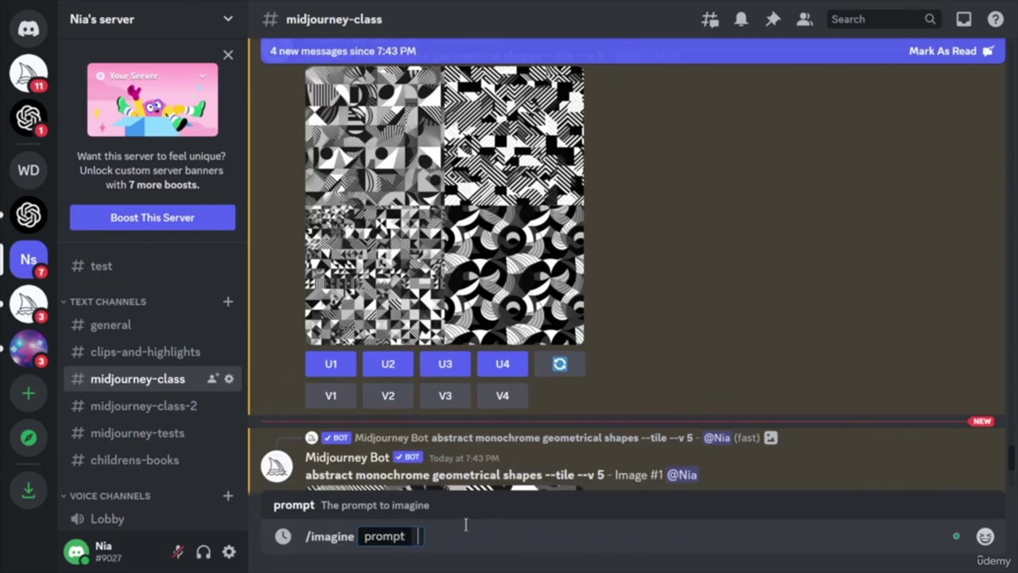
type("minimalist line art faces")
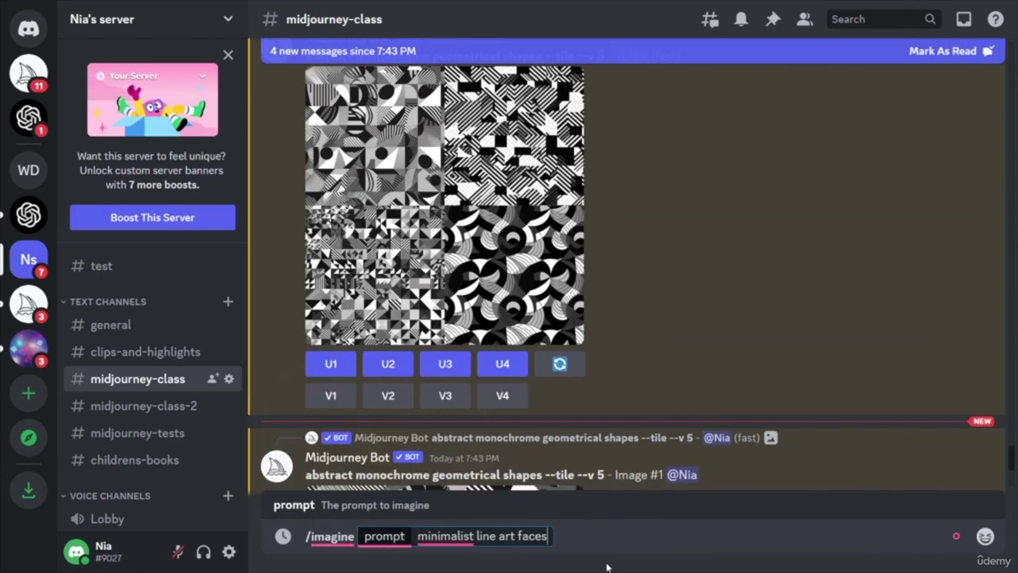
type("--")
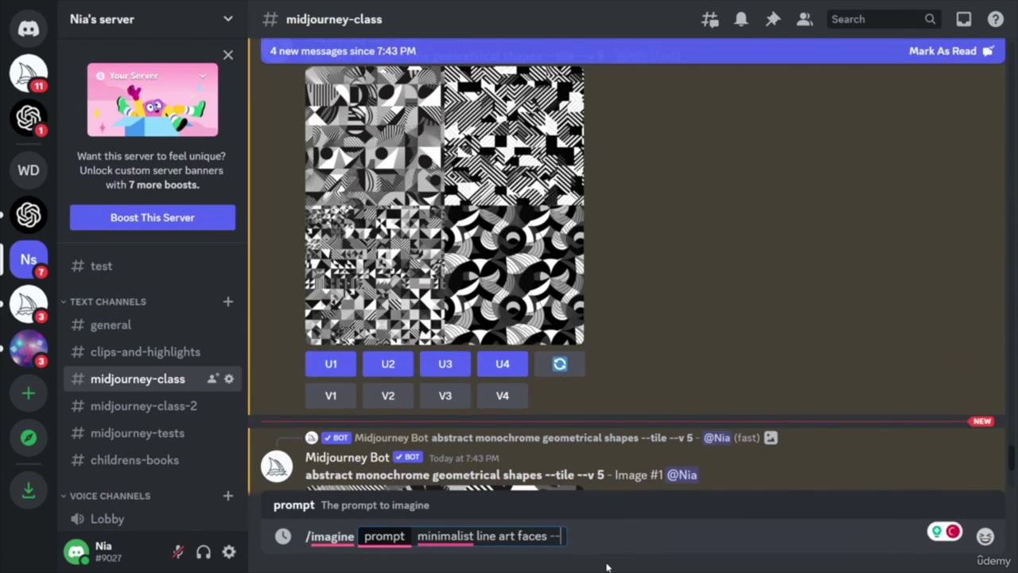
type("tile")
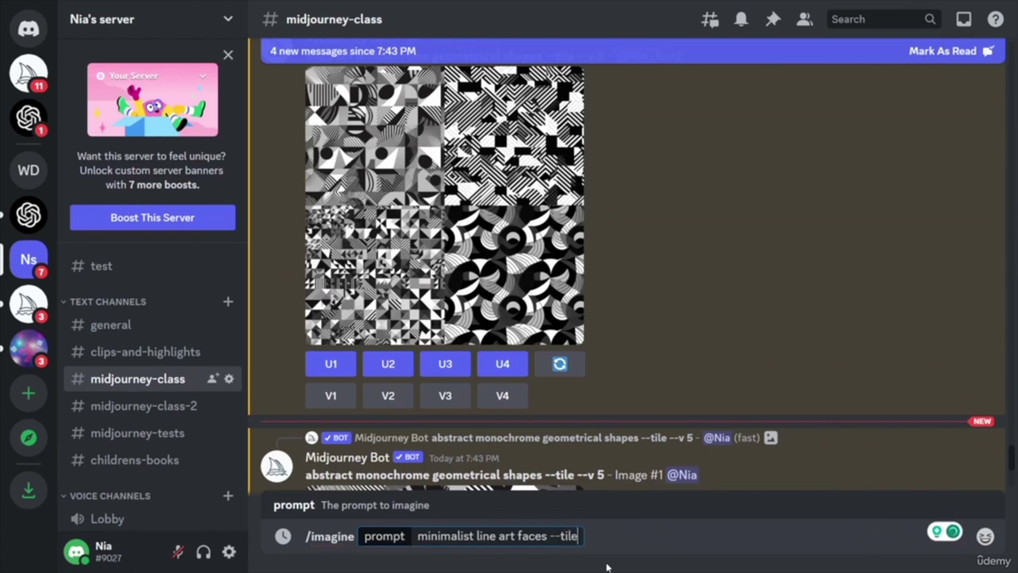
key("Return")
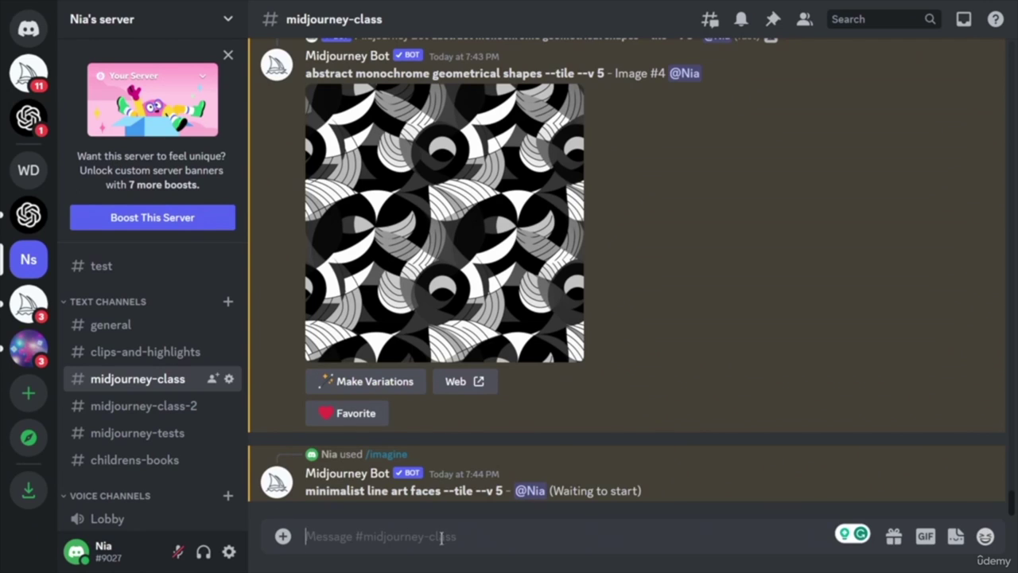
- Submit /imagine 'pop art inspired comic bubbles --tile'
type("/")
key("Down")
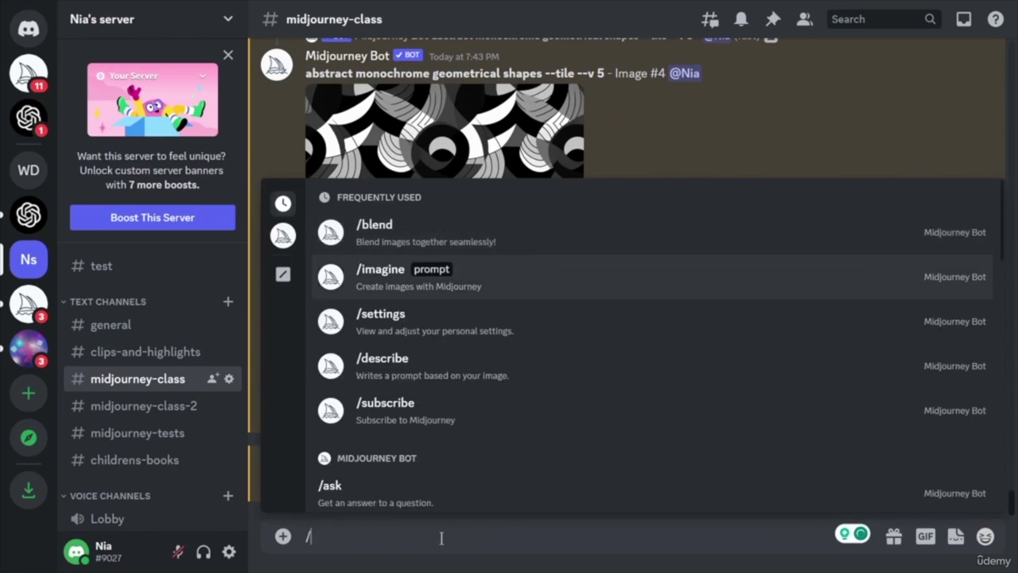
key("Return")
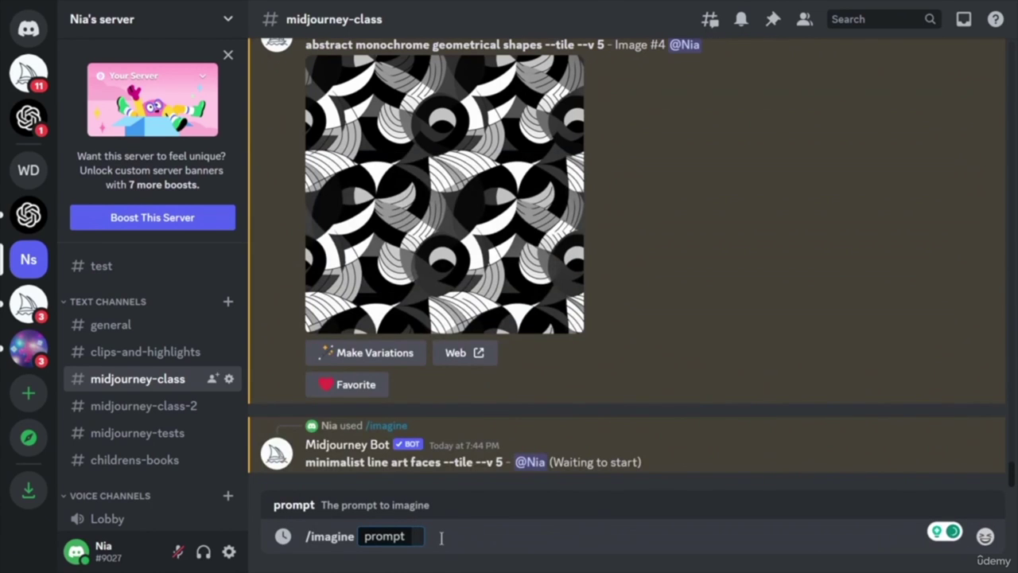
type("pop art inspired comic bubbles")
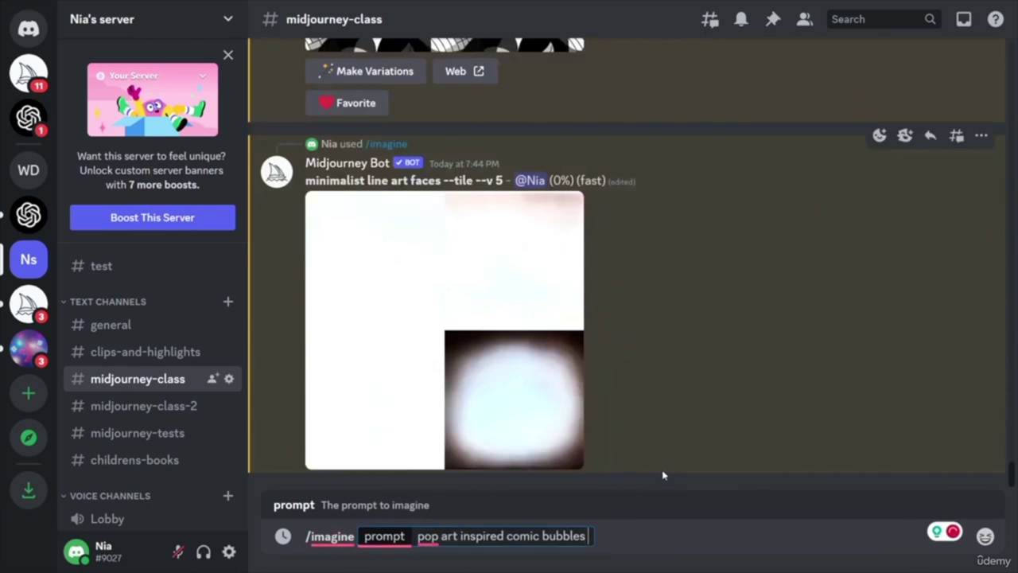
type("--")
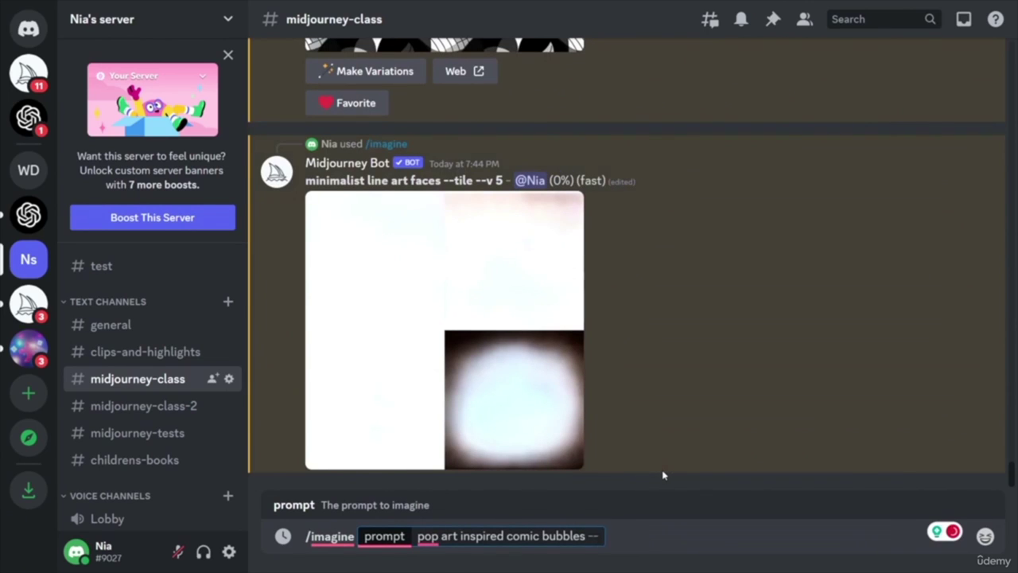
type("tile")
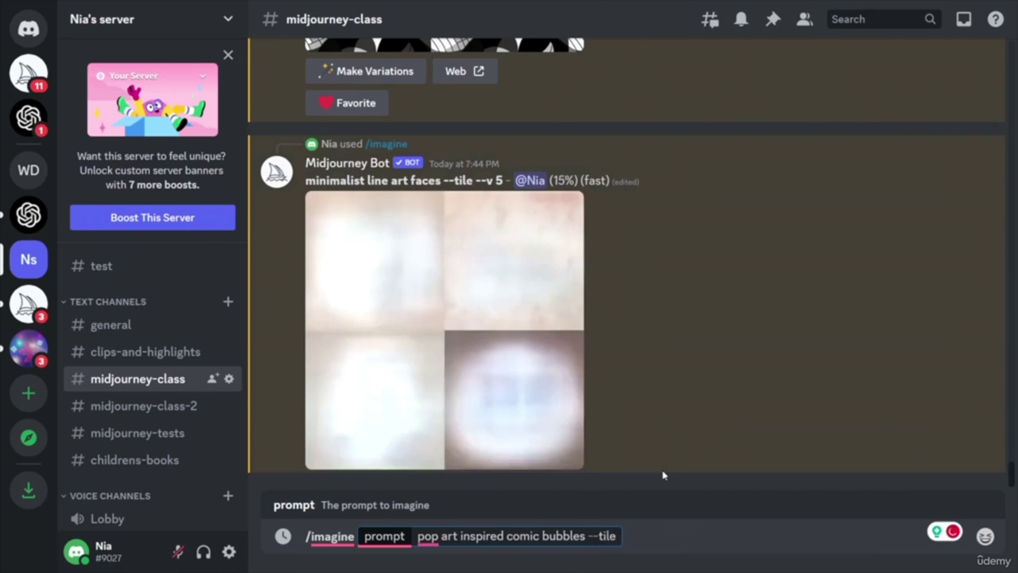
key("Return")
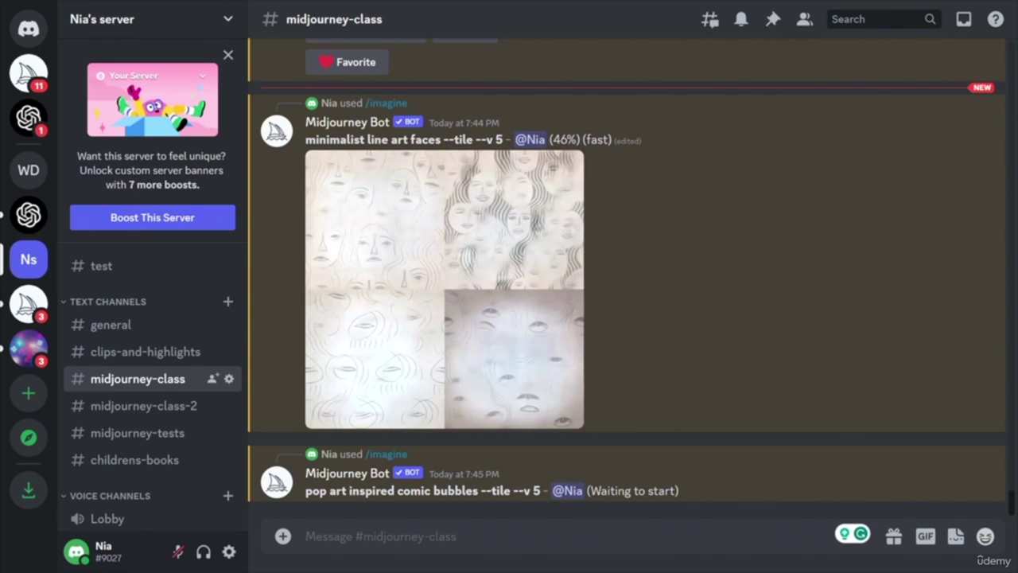
- Scroll back up and copy the earlier underwater koi ocean prompt
scroll(748, 335, "up", 1)
scroll(748, 335, "up", 2)
scroll(752, 343, "up", 4)
scroll(753, 347, "up", 3)
scroll(688, 346, "up", 4)
scroll(686, 352, "up", 12)
scroll(689, 358, "up", 10)
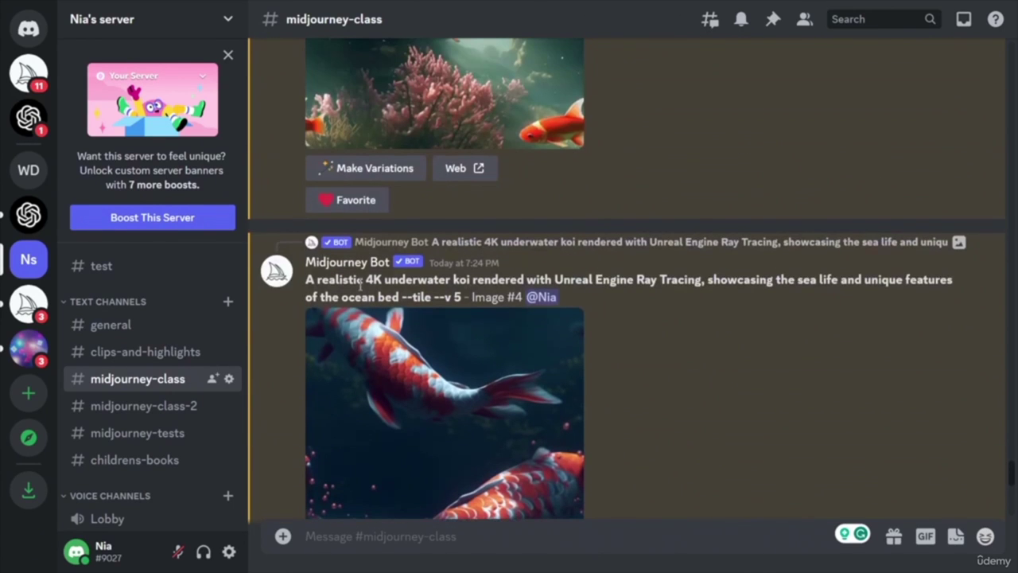
left_click_drag(306, 280, 463, 300)
key("ctrl+c")
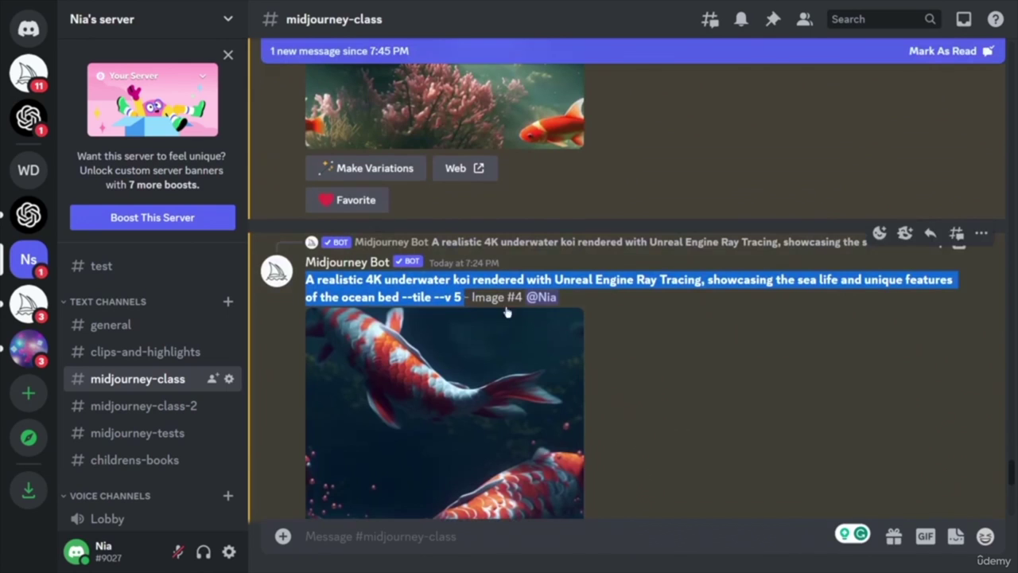
- Start /imagine with the koi prompt, swap 'underwater koi' for 'retro 80s neon grid', and submit
left_click(399, 537)
type("/")
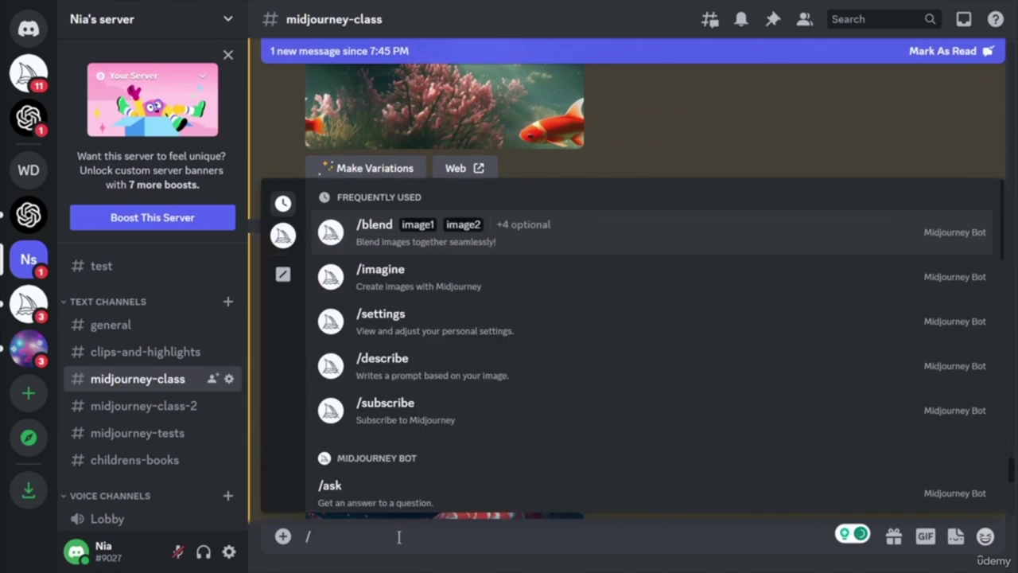
key("Down")
key("Return")
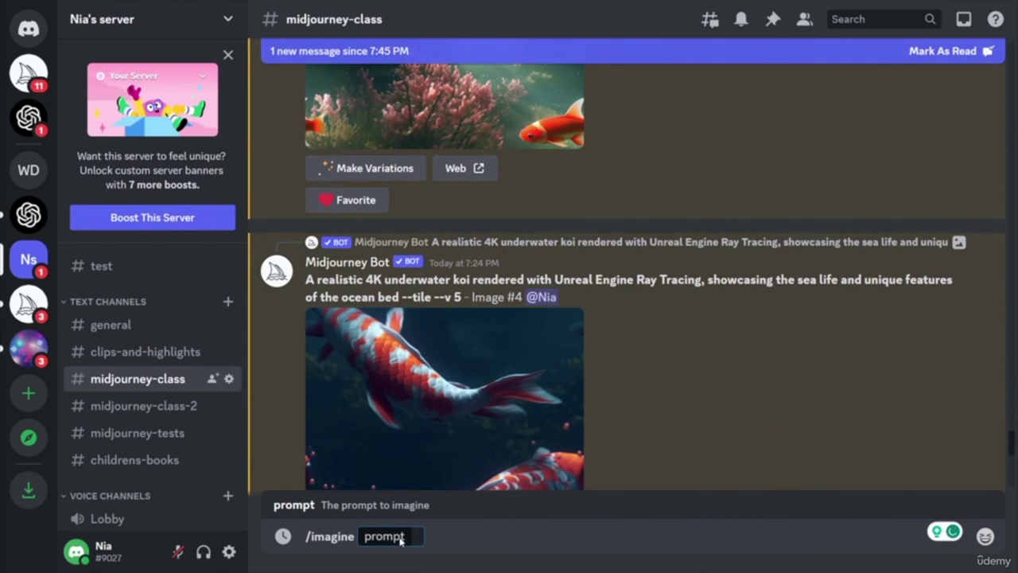
key("ctrl+v")
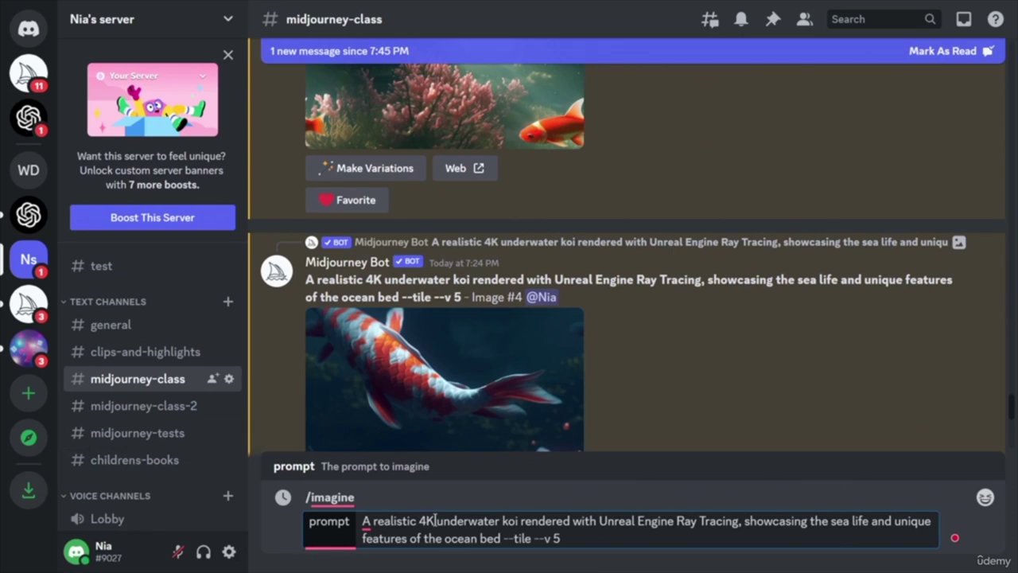
left_click_drag(436, 521, 518, 522)
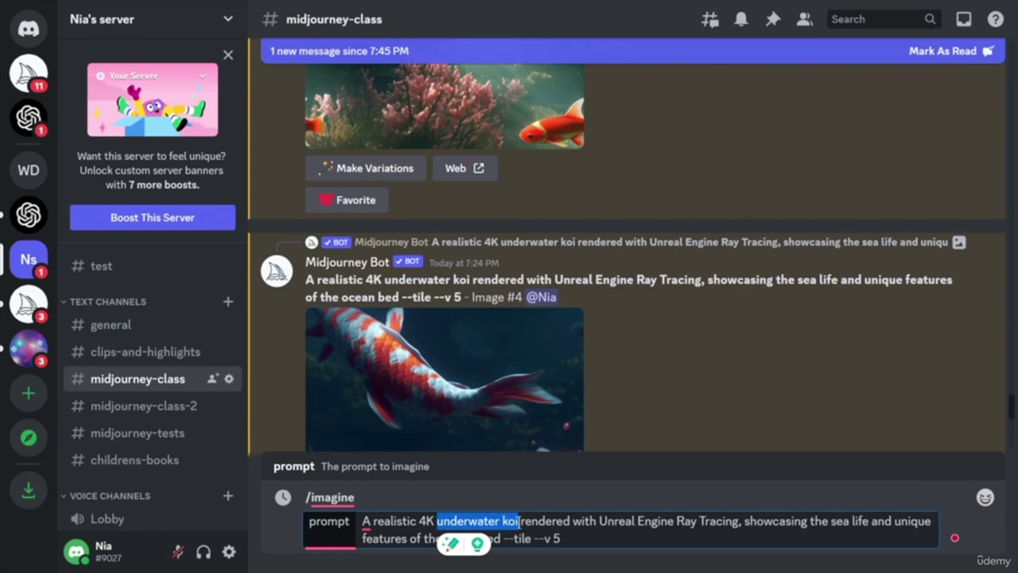
type("retro 80s neon grid")
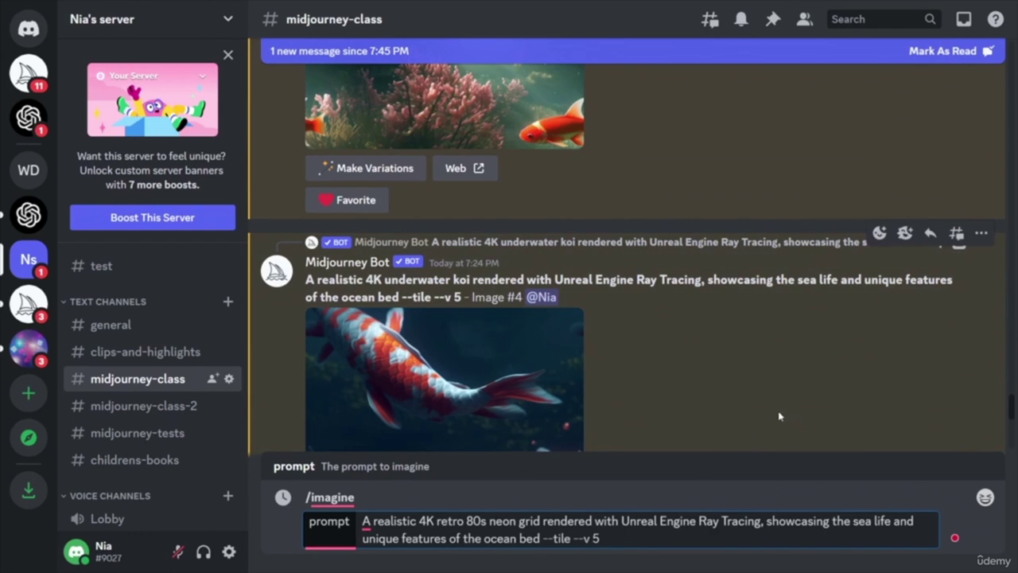
key("Return")
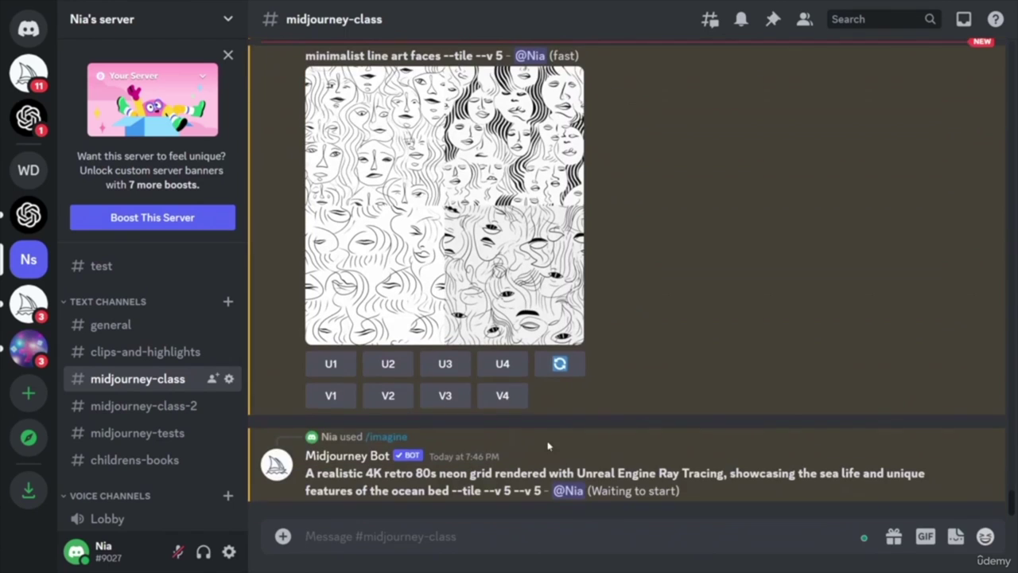
- Copy the neon ocean prompt and send it via /imagine, which is rejected as an invalid parameter
scroll(661, 416, "up", 3)
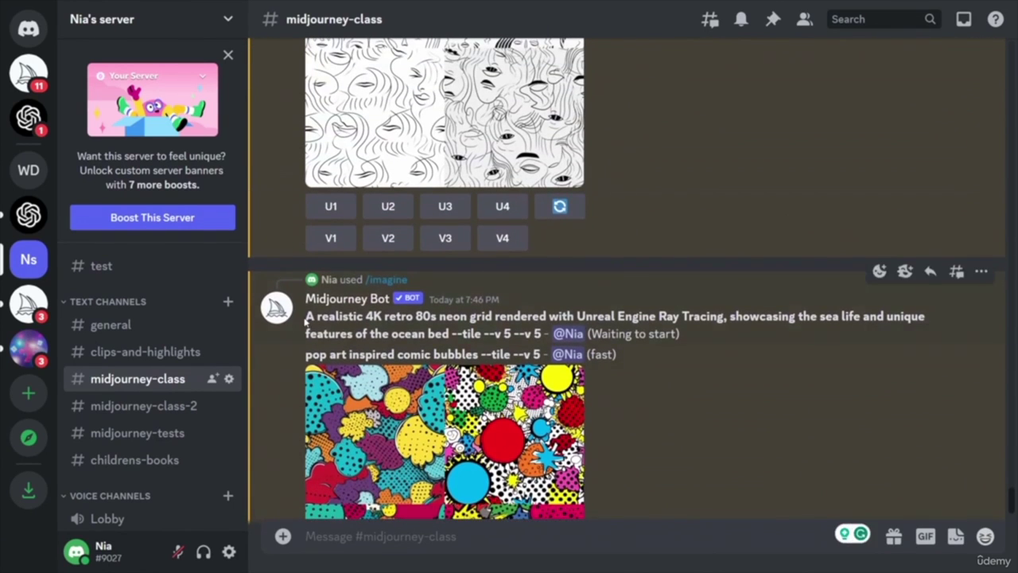
left_click_drag(306, 316, 508, 334)
key("ctrl+c")
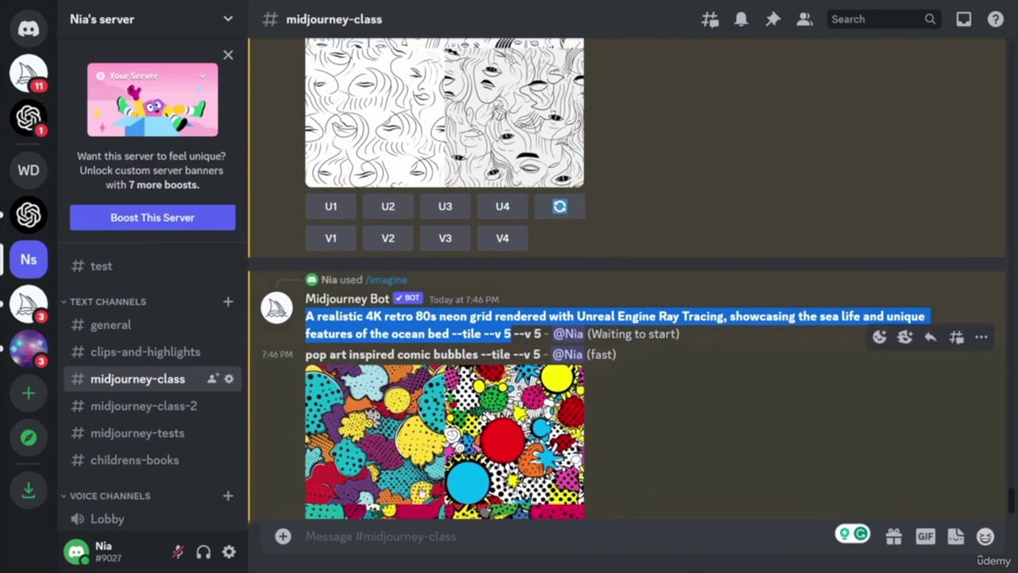
left_click(401, 536)
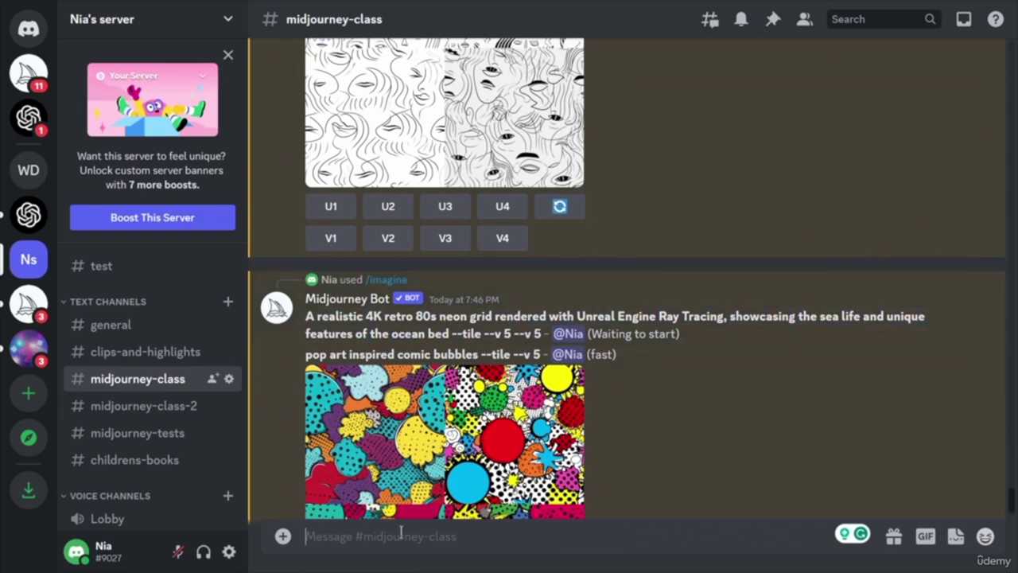
type("/")
key("Down")
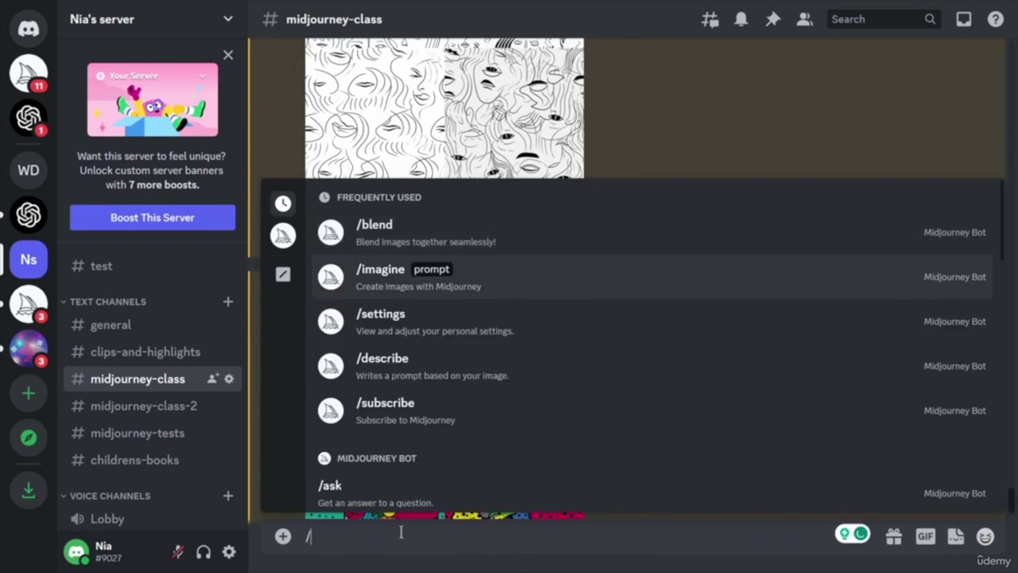
key("Return")
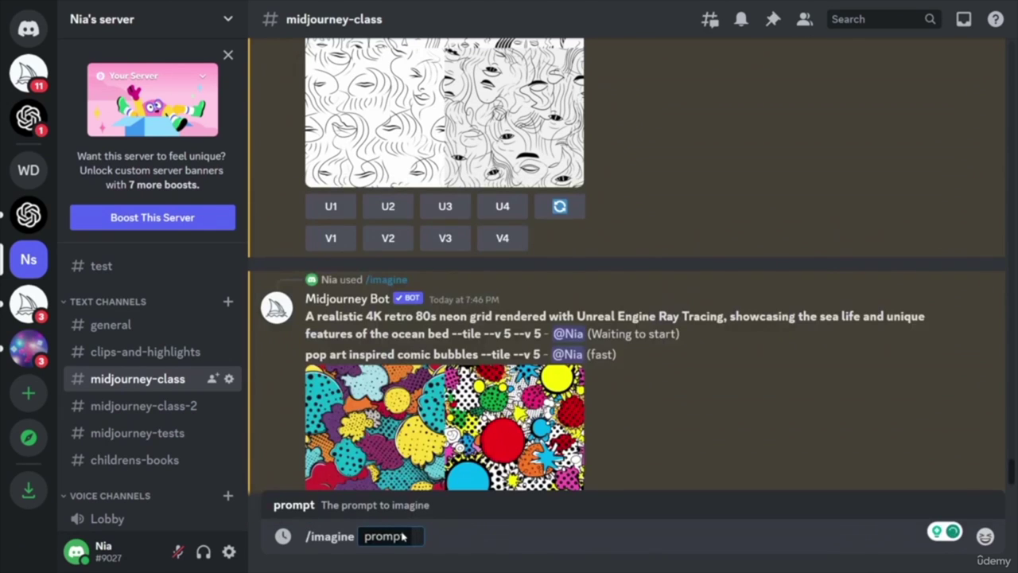
key("ctrl+v")
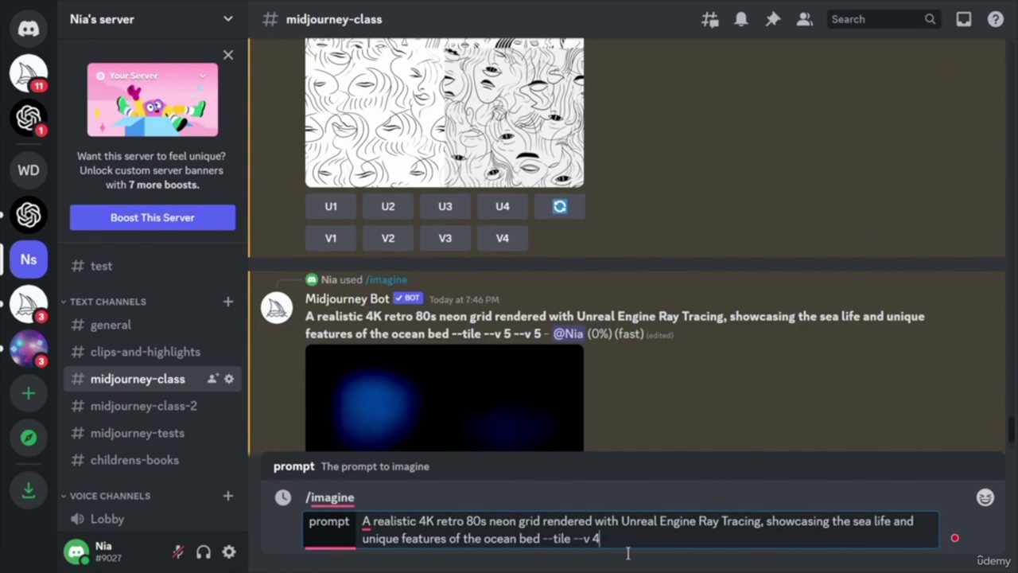
key("Return")
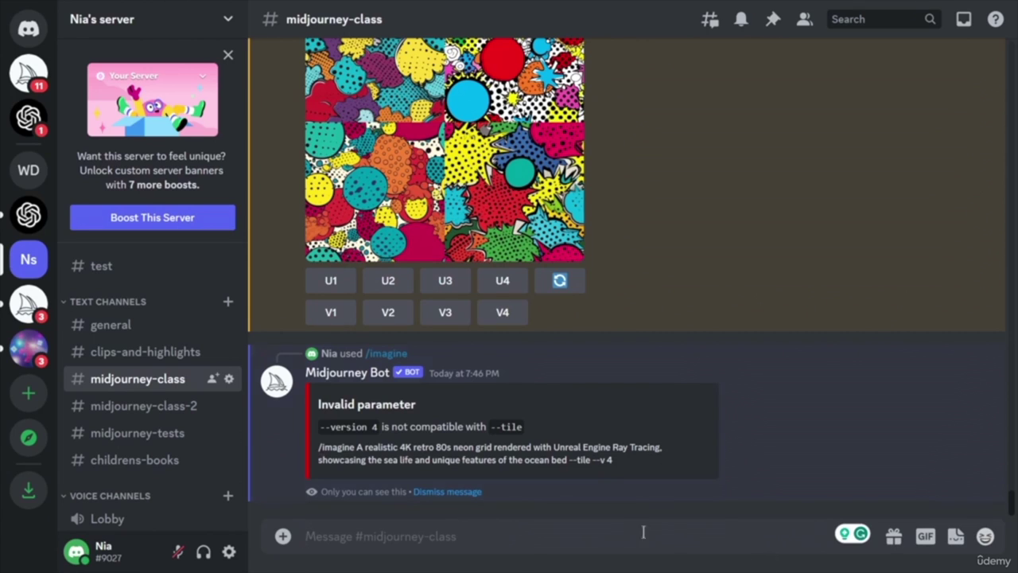
- Resubmit the ocean prompt with --test inserted before --tile, then copy the bot's echoed prompt
type("/")
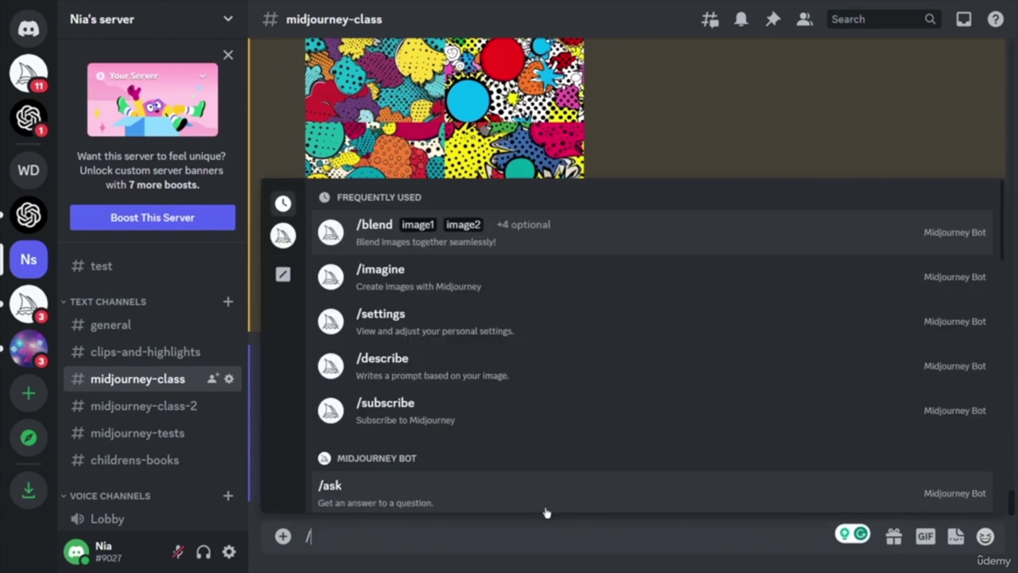
key("Down")
key("Return")
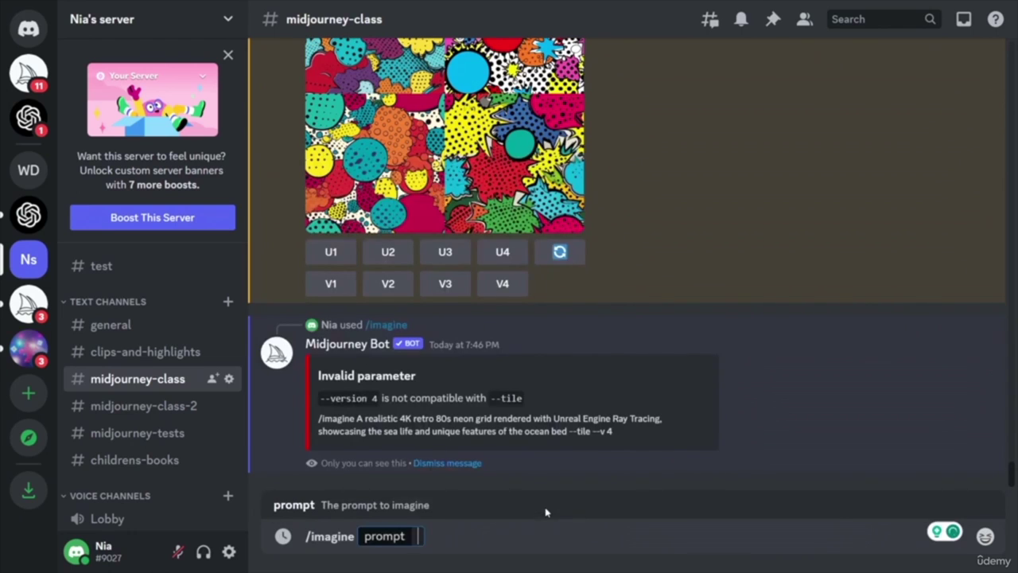
key("ctrl+v")
left_click(543, 538)
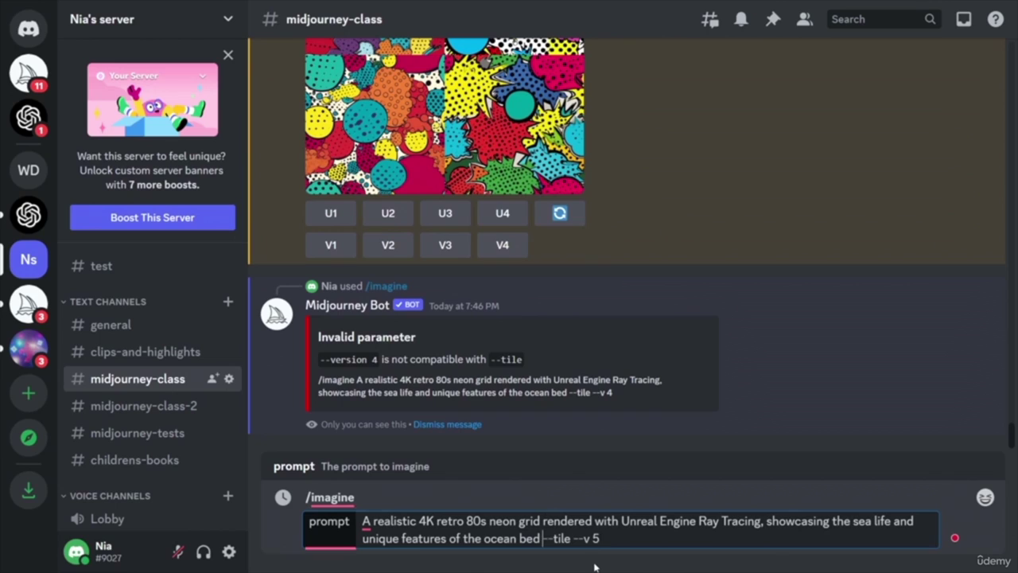
type("--test --t")
key("Return")
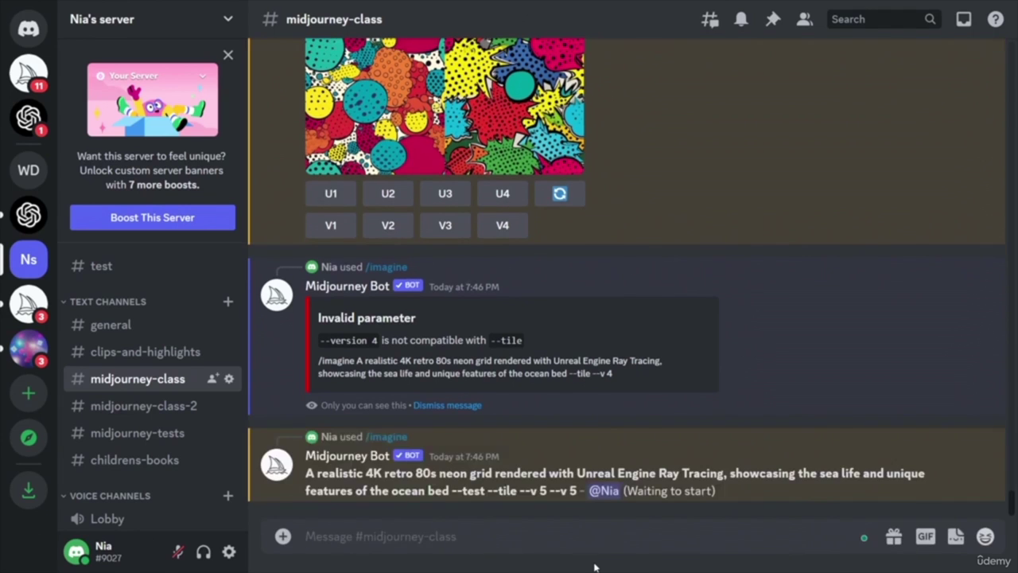
scroll(678, 272, "up", 2)
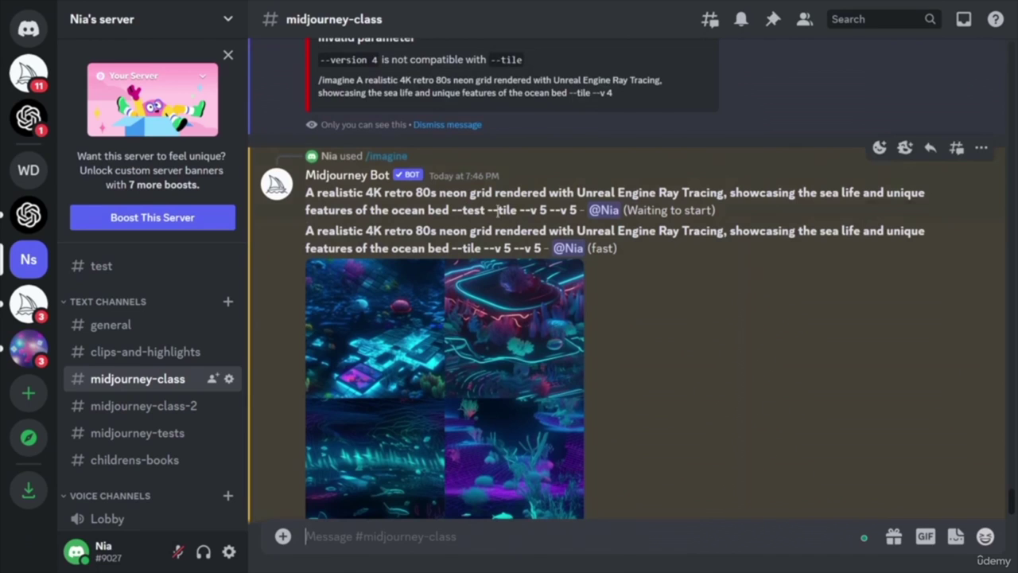
left_click_drag(544, 209, 304, 197)
key("ctrl+c")
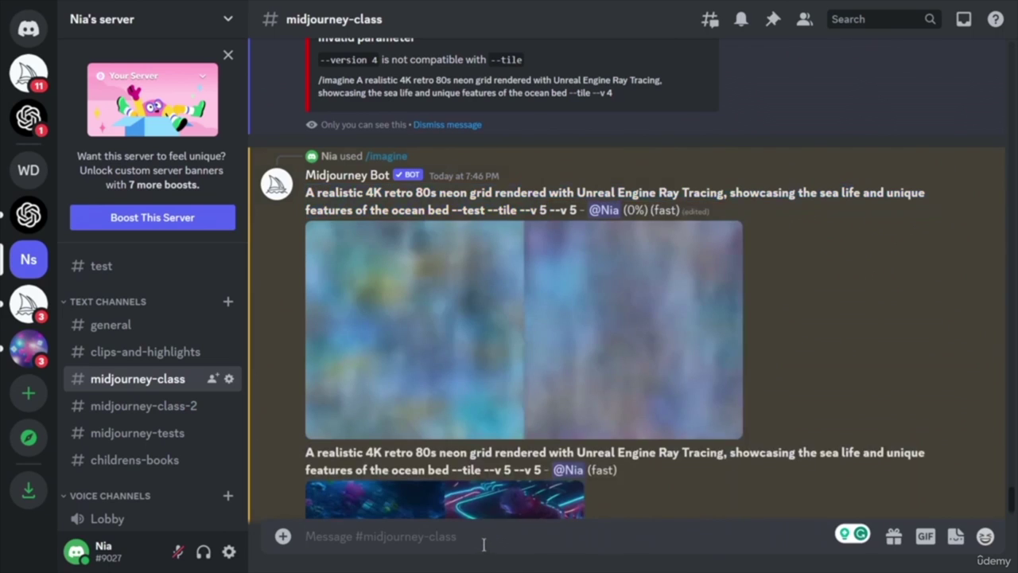
- Submit the copied neon ocean prompt via /imagine with '--test --tile --v 4'
type("/")
key("Down")
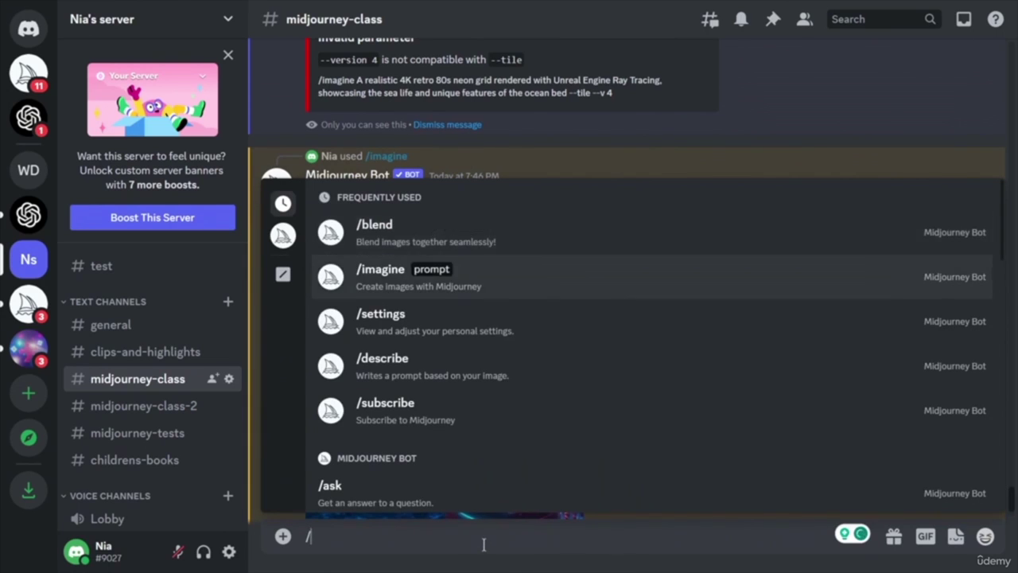
key("Return")
key("ctrl+v")
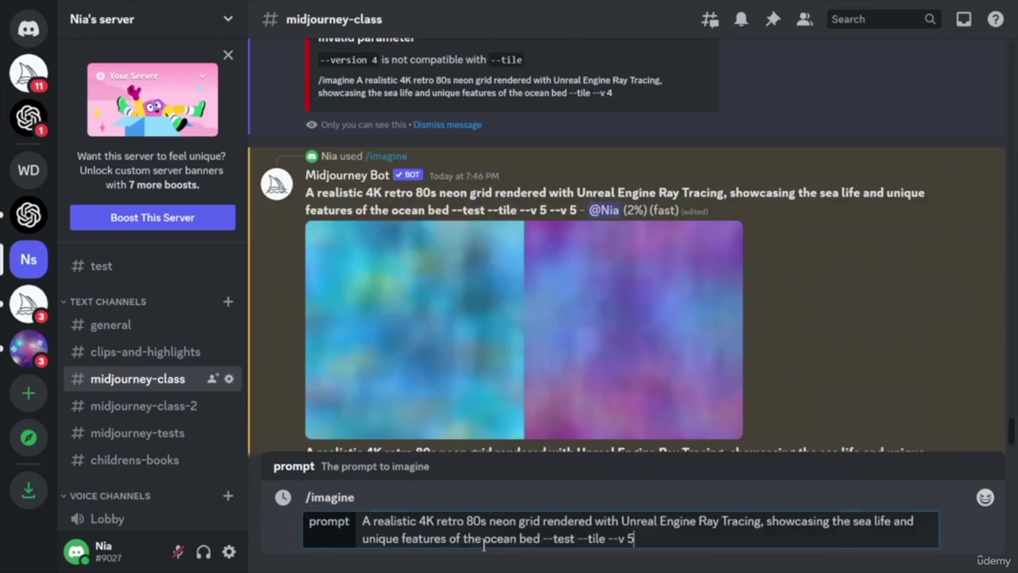
key("BackSpace")
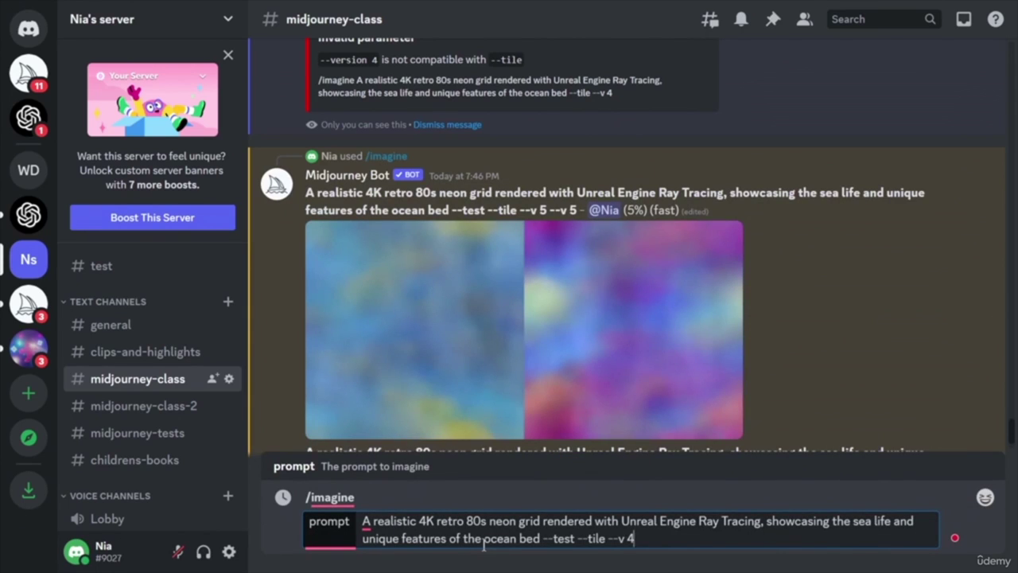
key("Return")
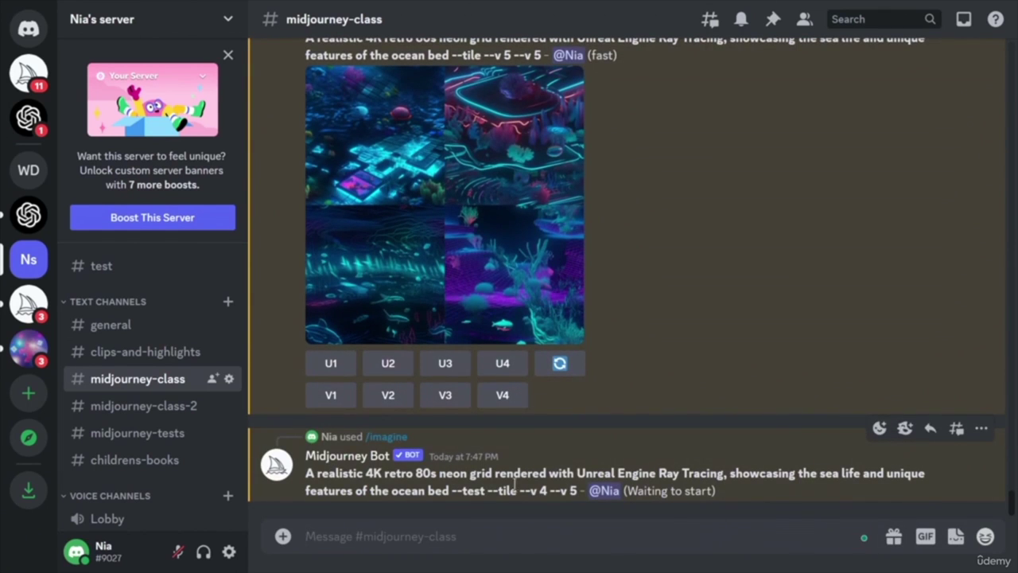
scroll(726, 402, "up", 3)
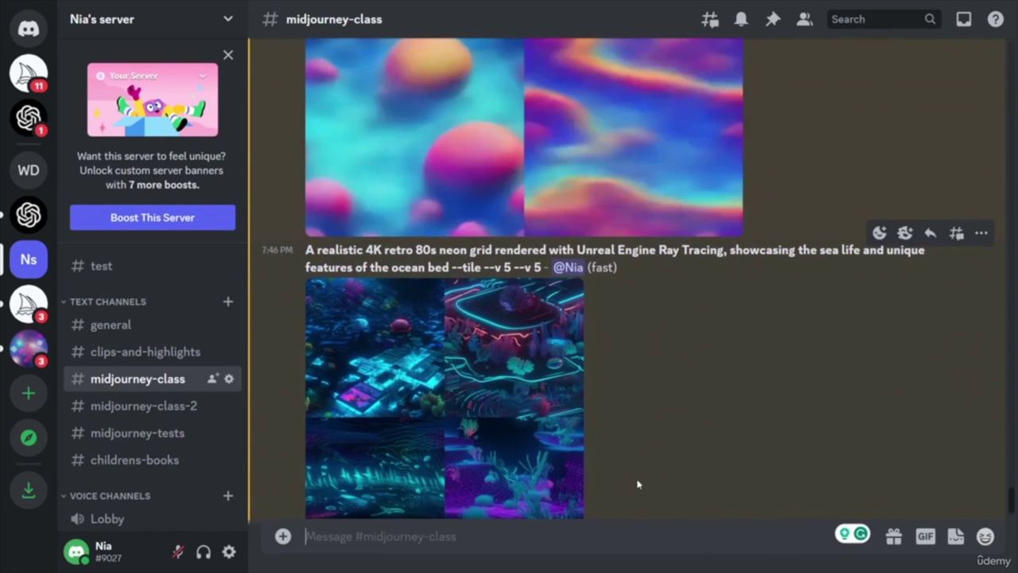
scroll(666, 461, "up", 1)
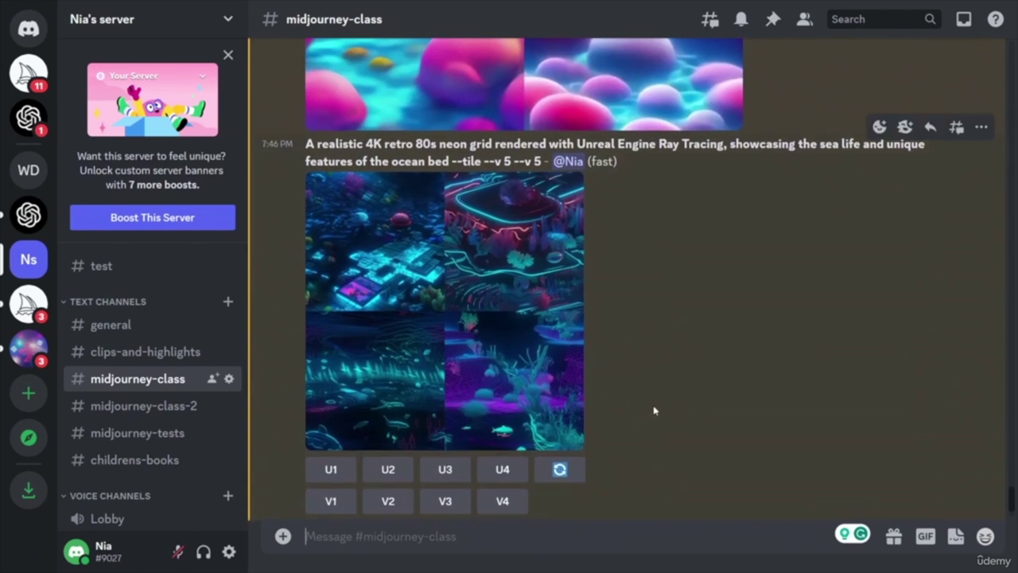
- Request U1–U4 upscales of the --tile --v 5 neon ocean grid and scroll to review the results
left_click(334, 469)
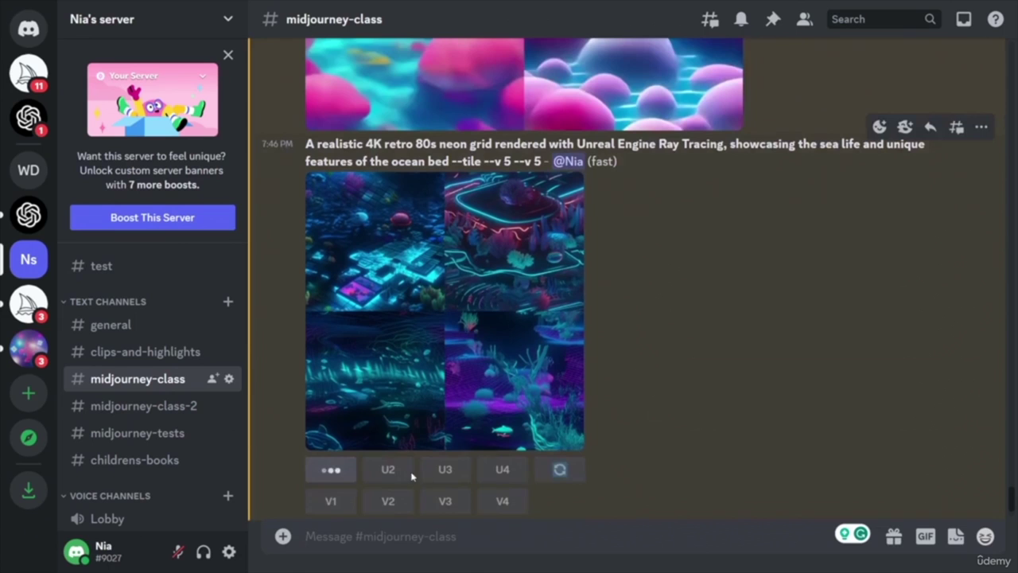
left_click(390, 469)
left_click(447, 470)
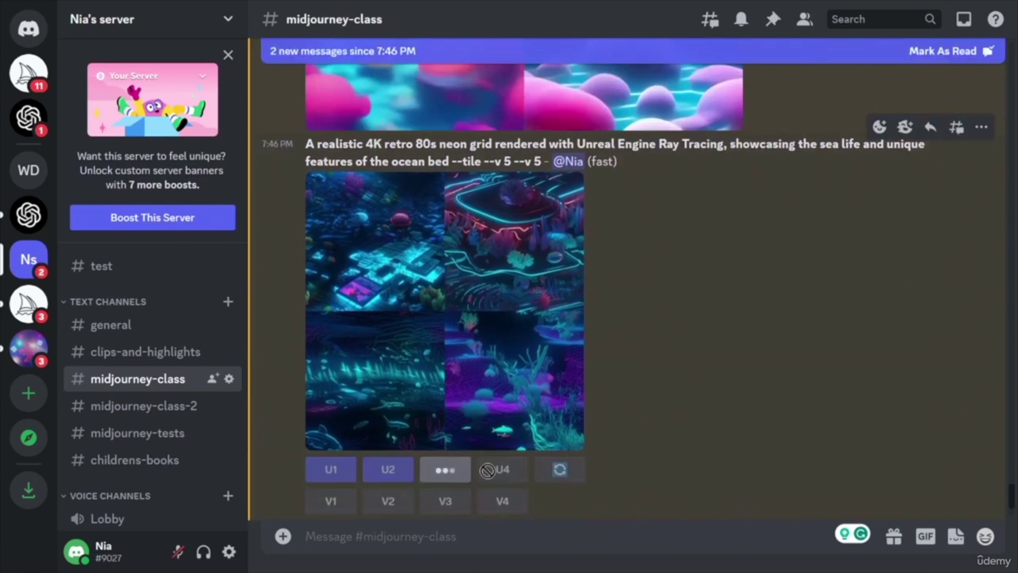
left_click(503, 469)
scroll(781, 406, "up", 5)
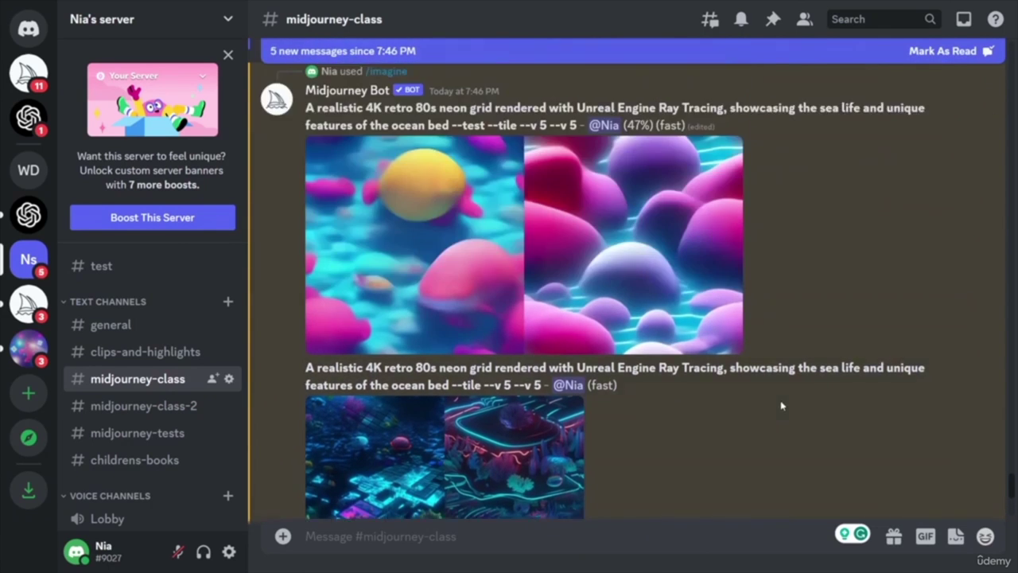
scroll(839, 430, "up", 4)
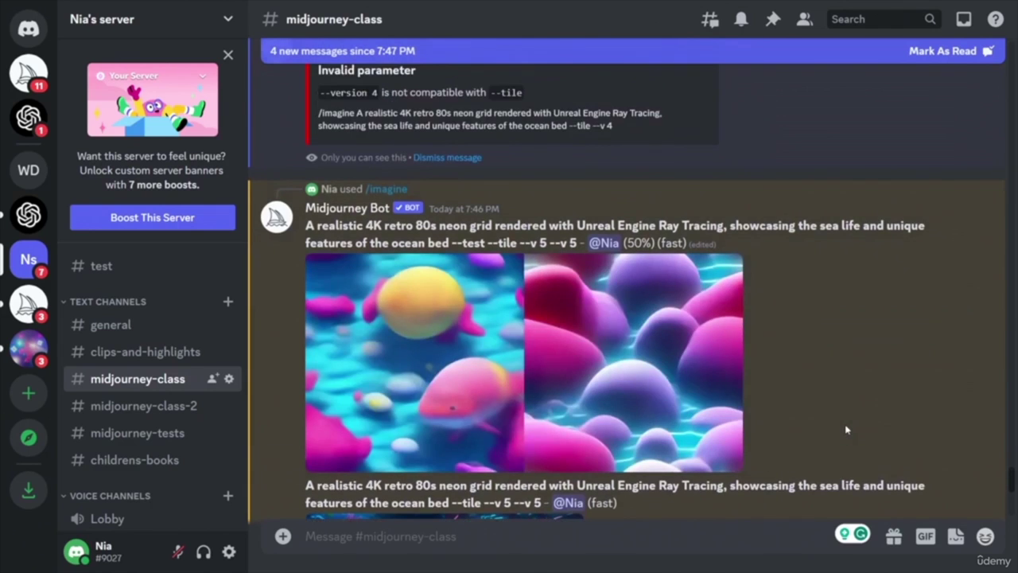
scroll(765, 366, "down", 5)
scroll(770, 384, "down", 4)
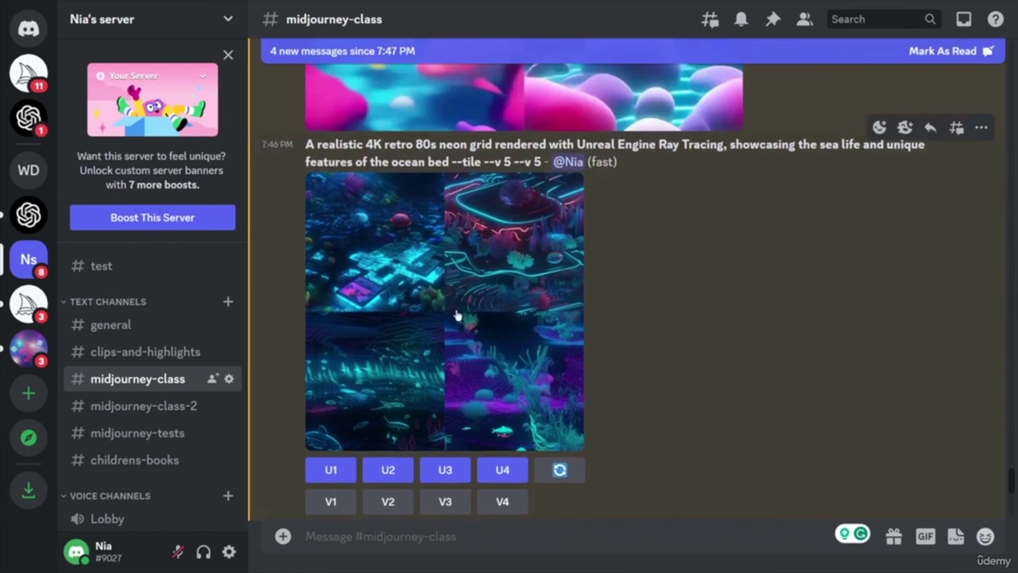
scroll(739, 379, "up", 3)
scroll(739, 379, "up", 4)
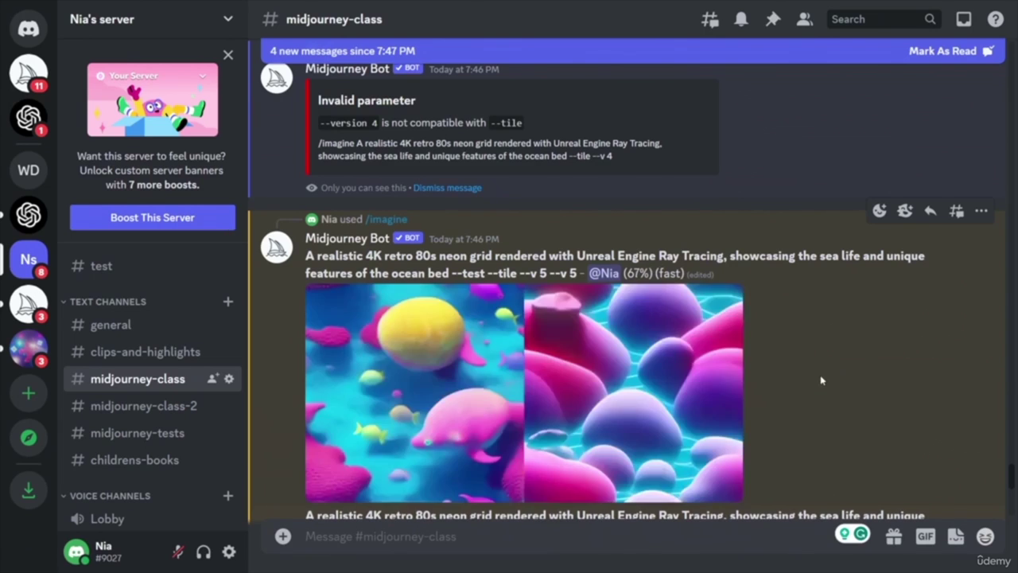
scroll(854, 369, "down", 8)
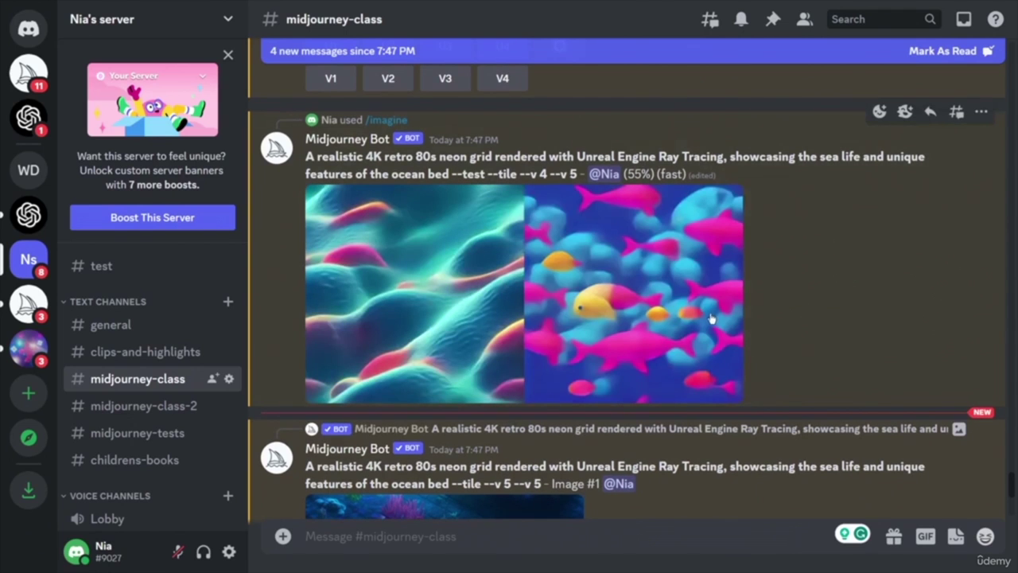
scroll(796, 303, "up", 5)
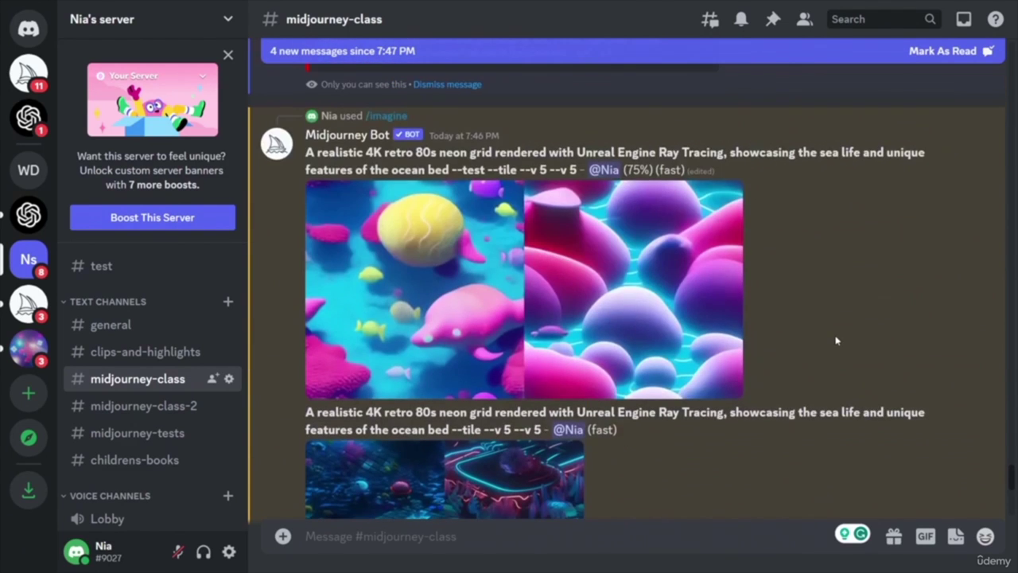
scroll(836, 338, "down", 5)
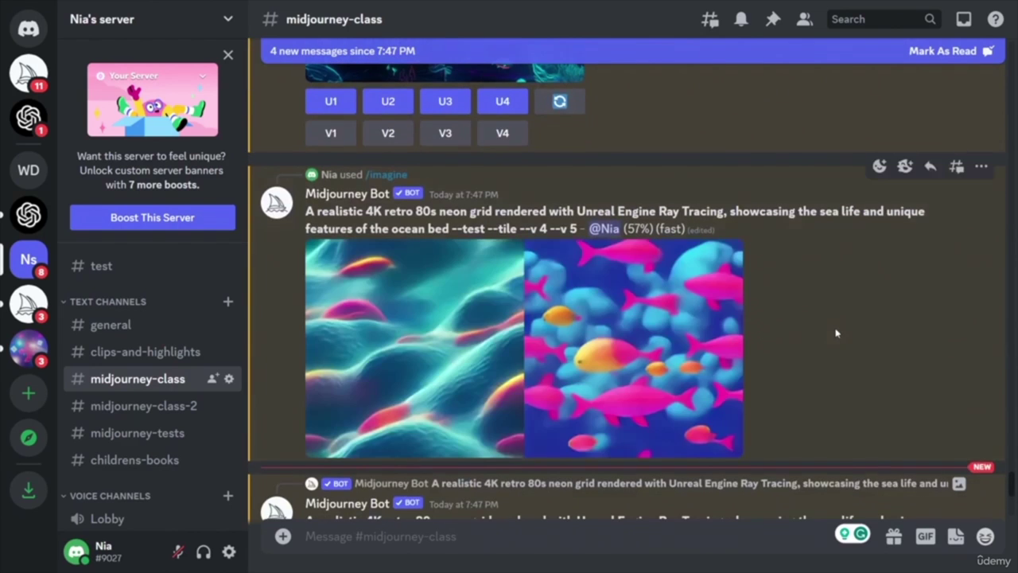
scroll(835, 335, "up", 6)
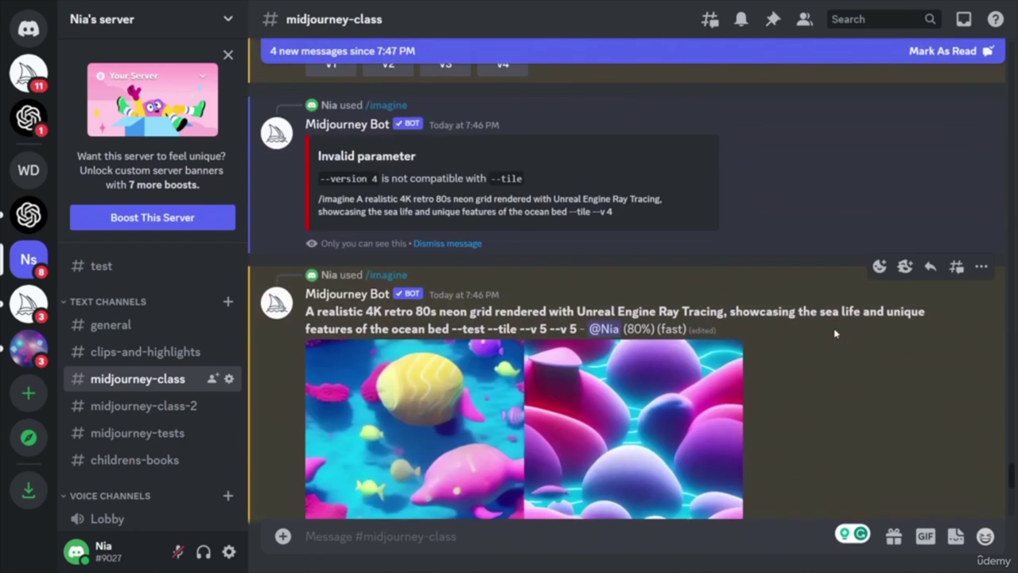
scroll(835, 334, "down", 6)
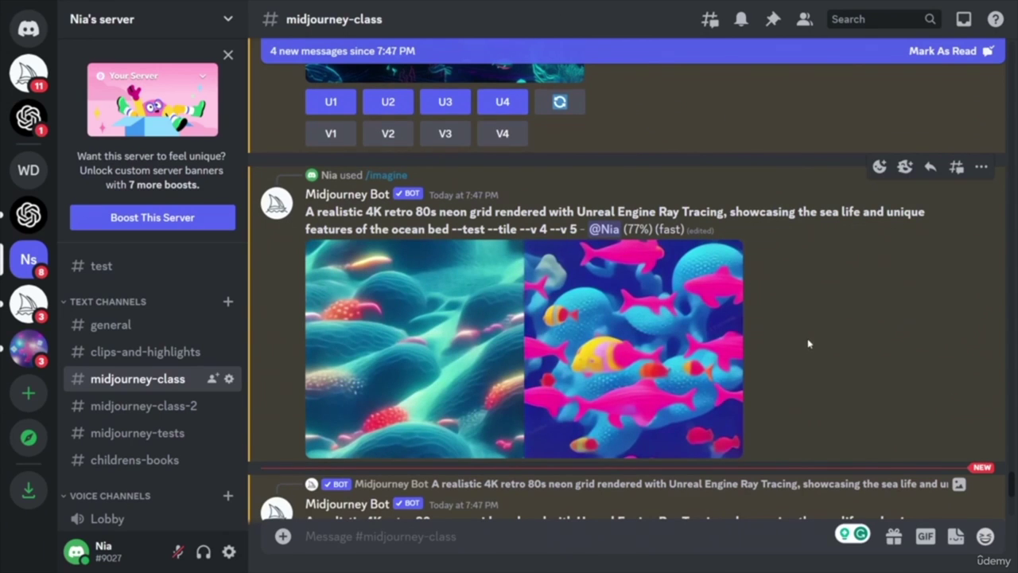
scroll(808, 345, "up", 3)
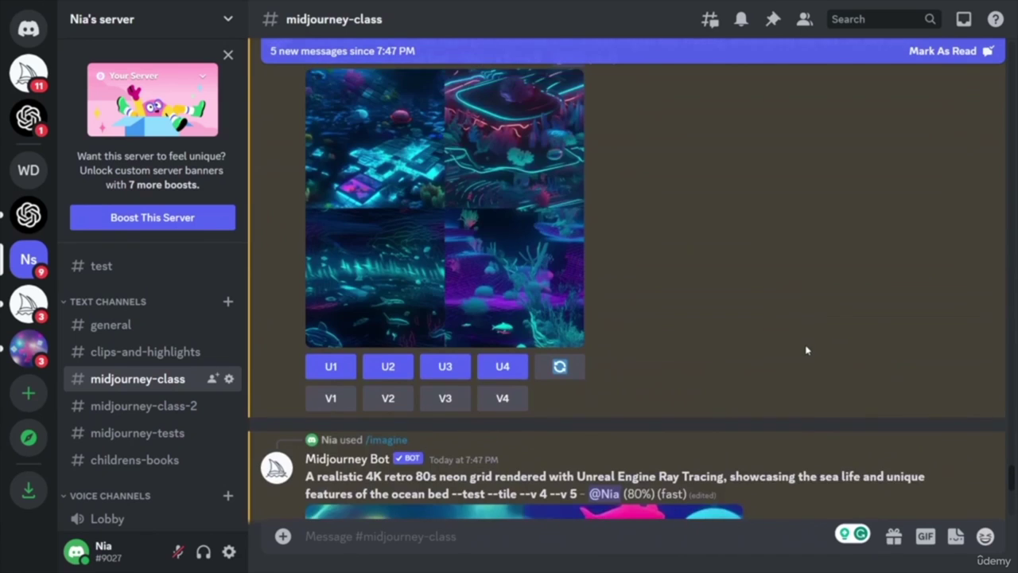
scroll(808, 347, "up", 5)
scroll(800, 355, "down", 10)
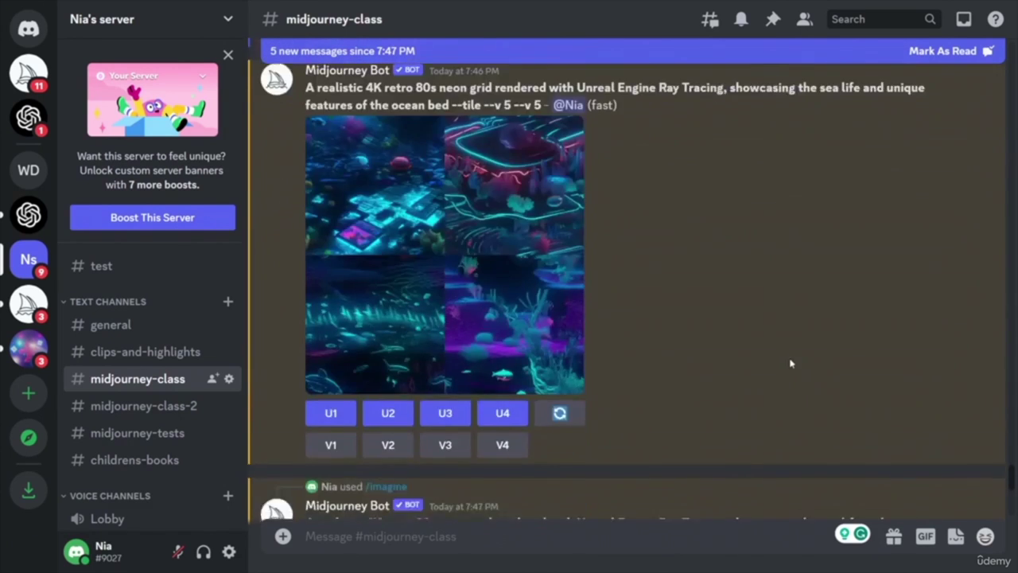
scroll(788, 370, "down", 12)
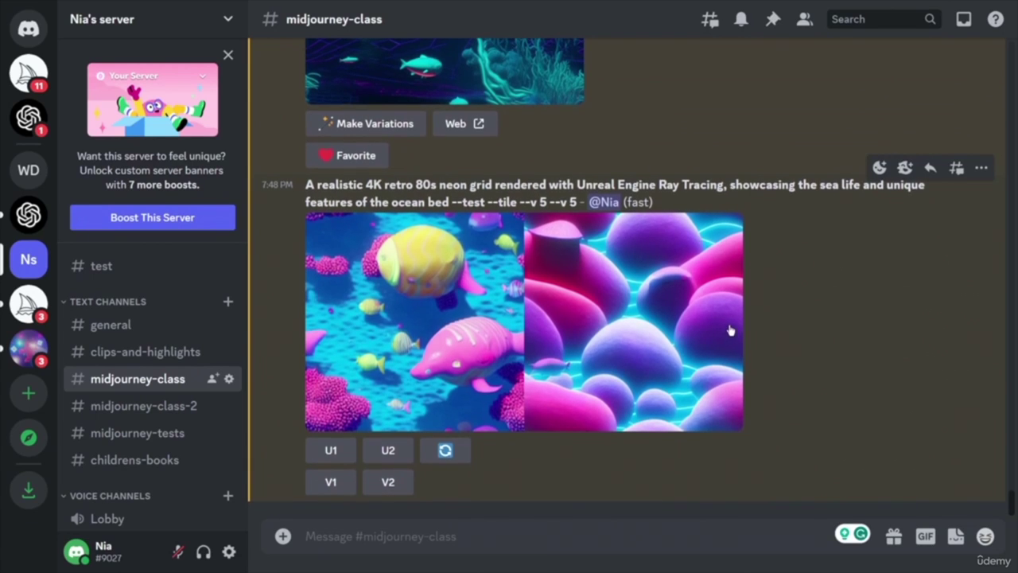
scroll(769, 335, "up", 10)
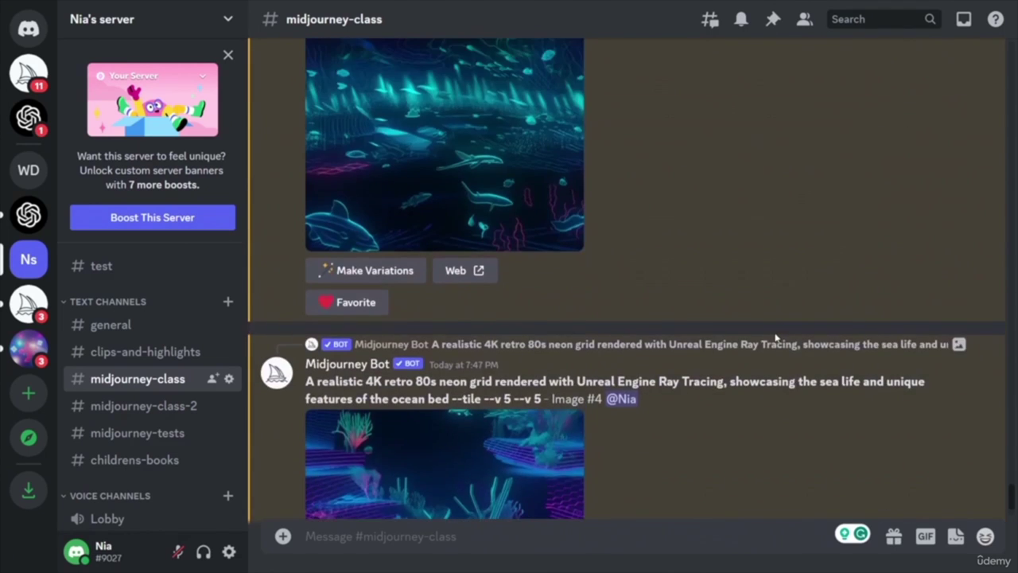
scroll(776, 340, "up", 3)
scroll(771, 339, "up", 10)
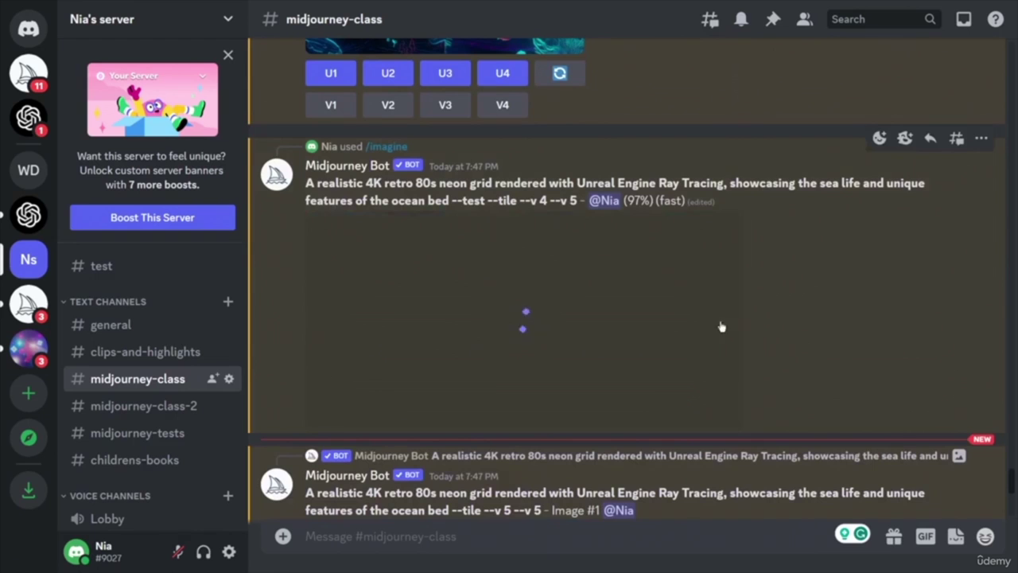
scroll(711, 349, "down", 6)
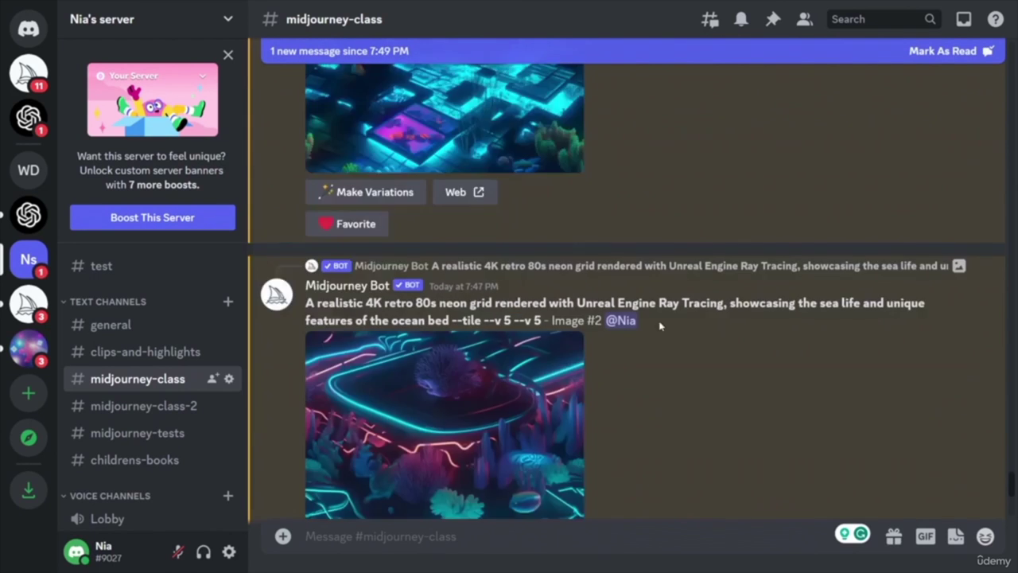
- Jump to the newest messages, then scroll back and enlarge the neon ocean Image #4 upscale
left_click(314, 51)
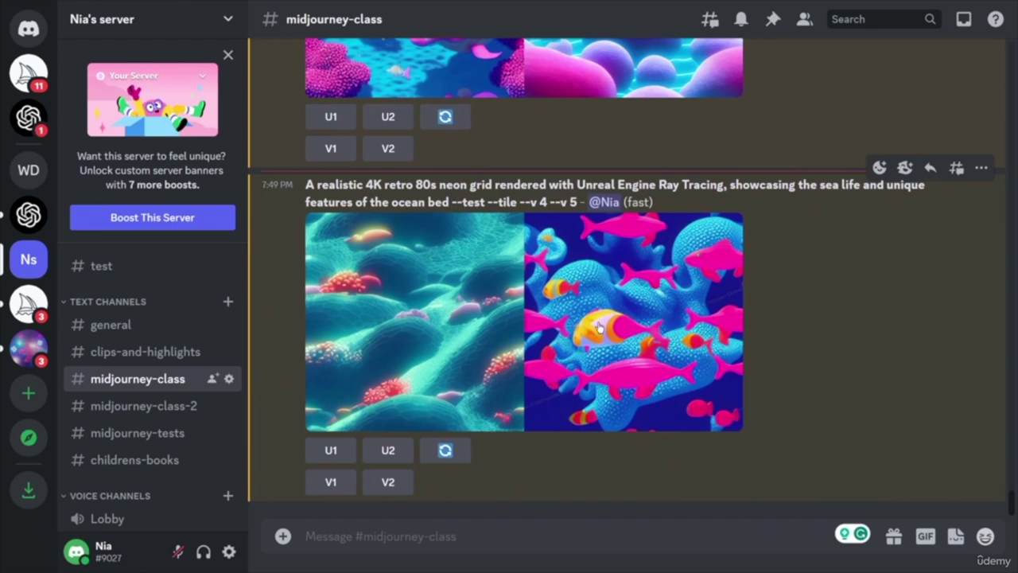
scroll(712, 350, "up", 4)
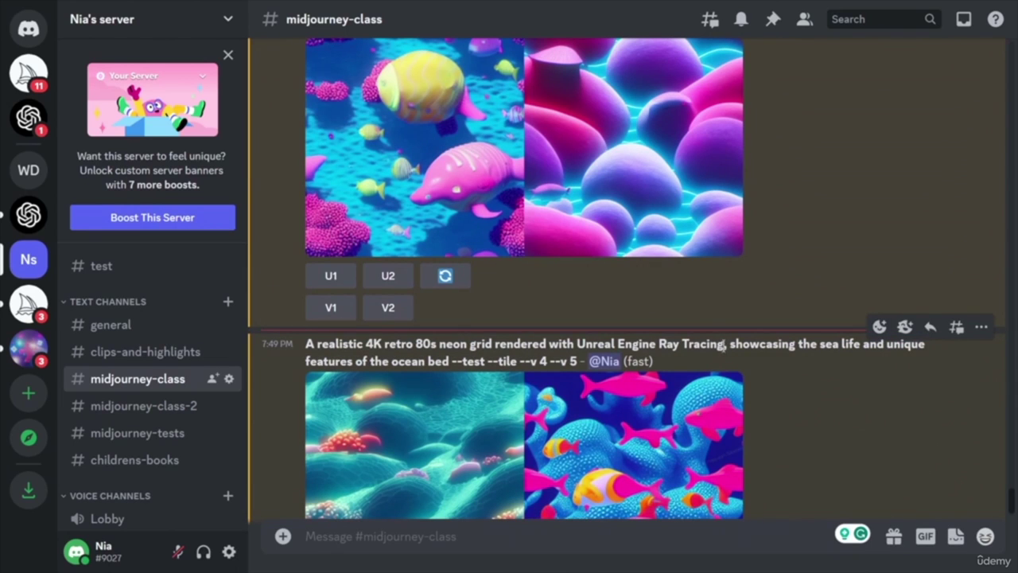
scroll(728, 343, "up", 10)
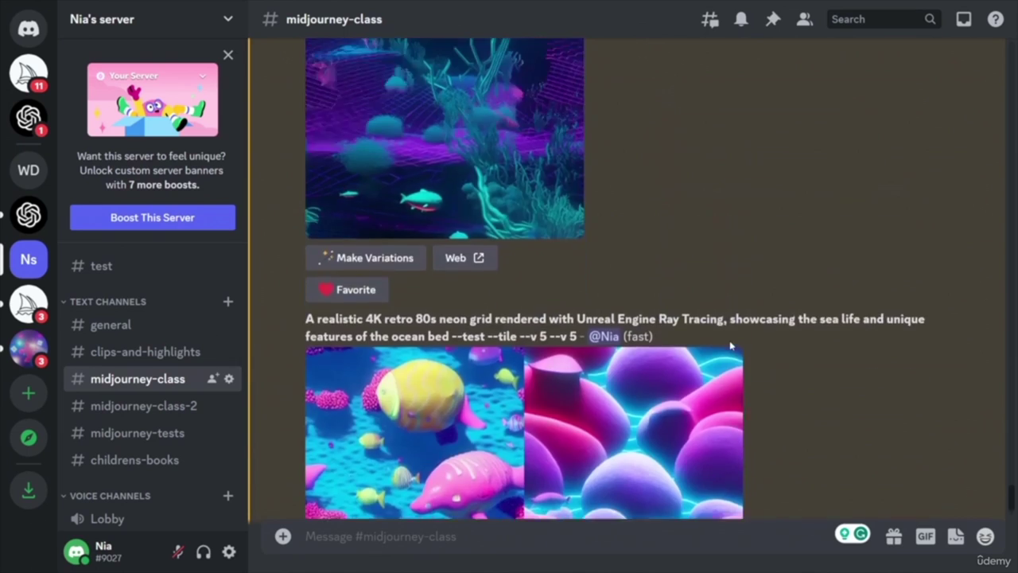
scroll(731, 344, "up", 1)
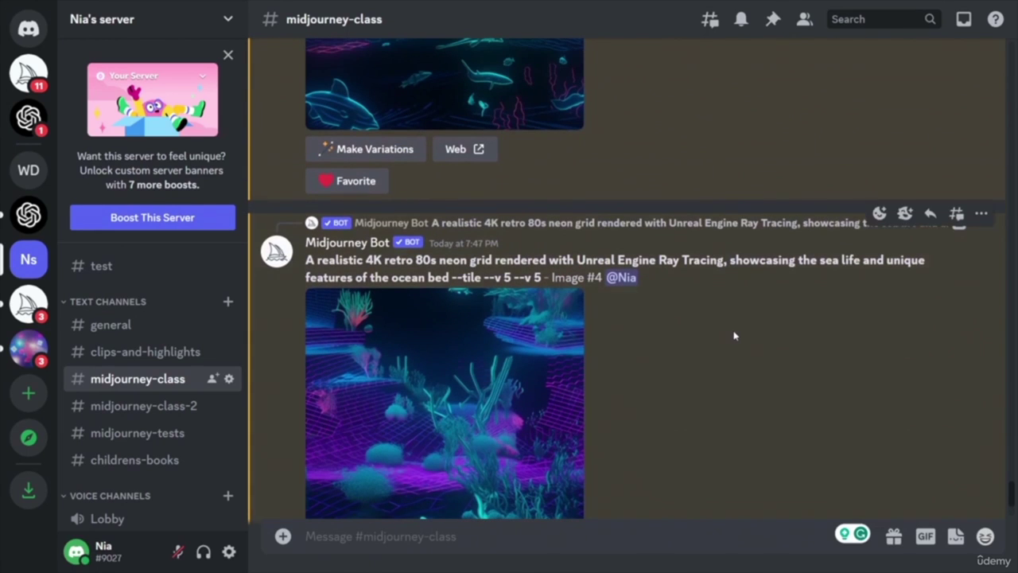
scroll(507, 422, "up", 8)
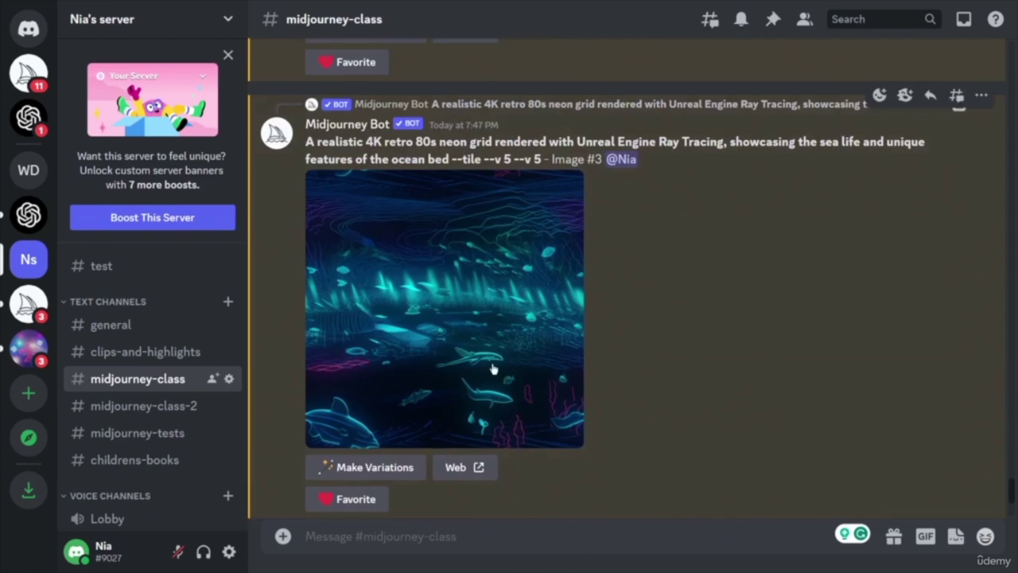
scroll(491, 375, "up", 20)
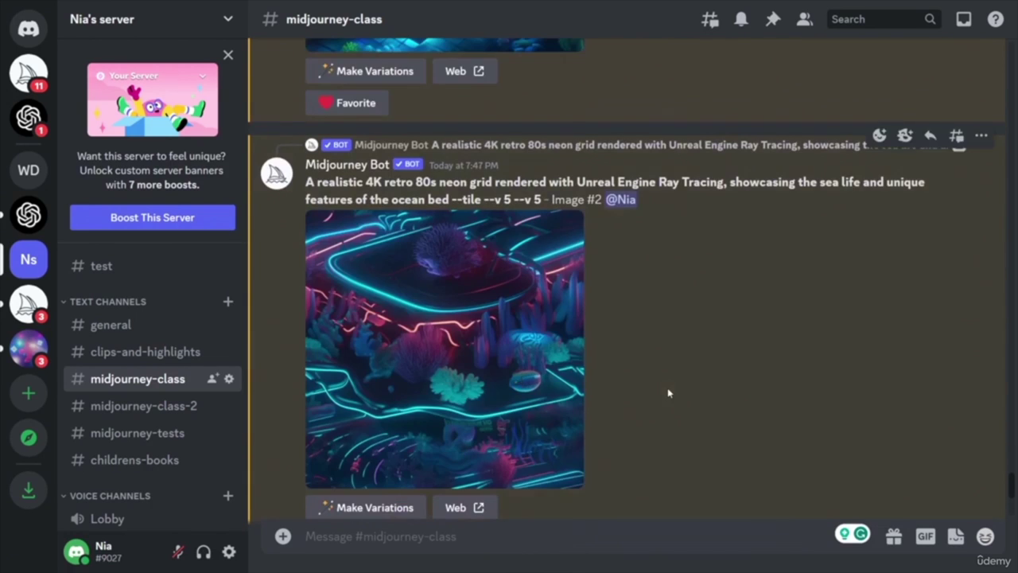
scroll(519, 300, "up", 10)
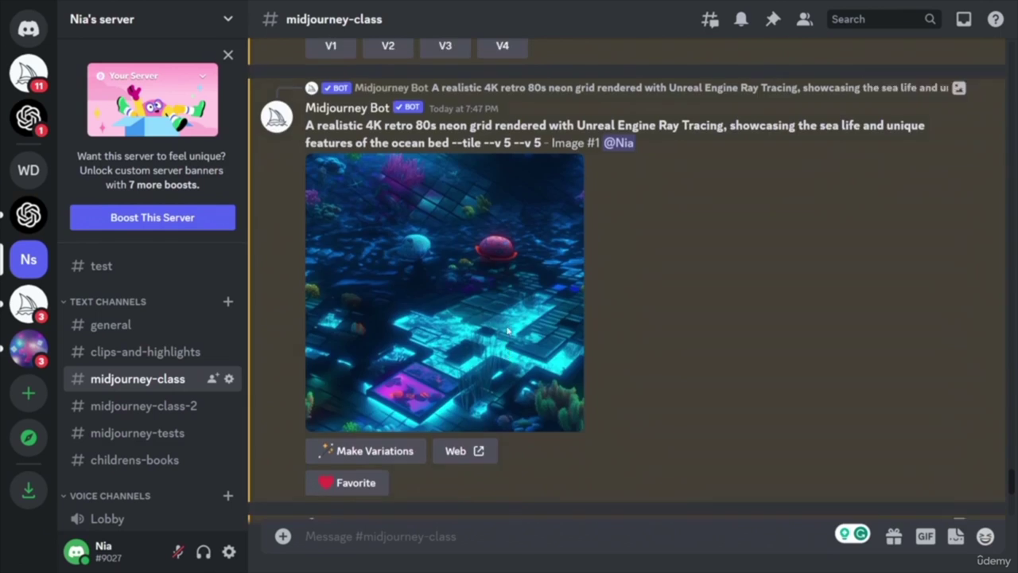
scroll(621, 374, "down", 12)
scroll(622, 371, "down", 20)
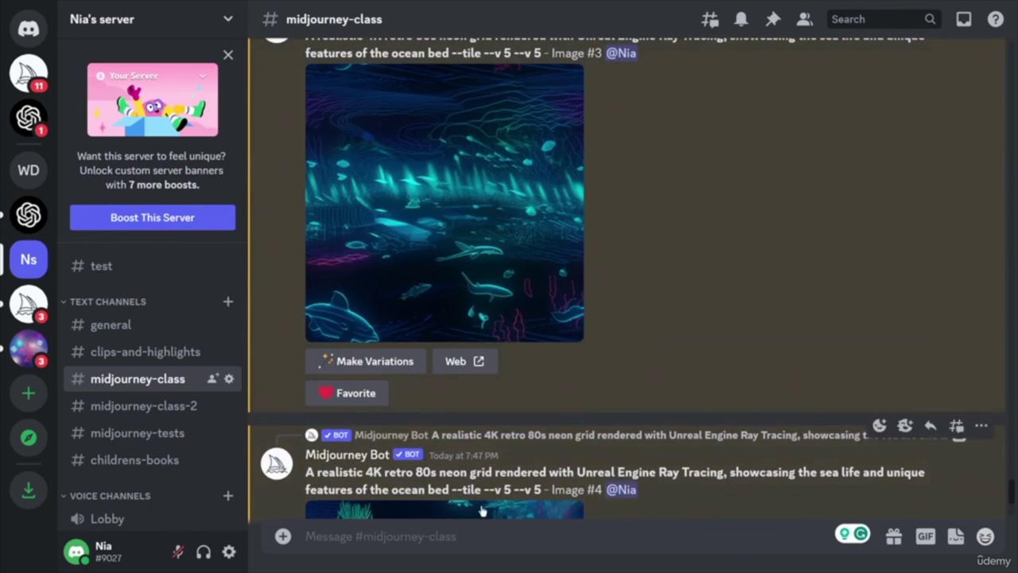
scroll(567, 355, "down", 15)
scroll(785, 295, "down", 2)
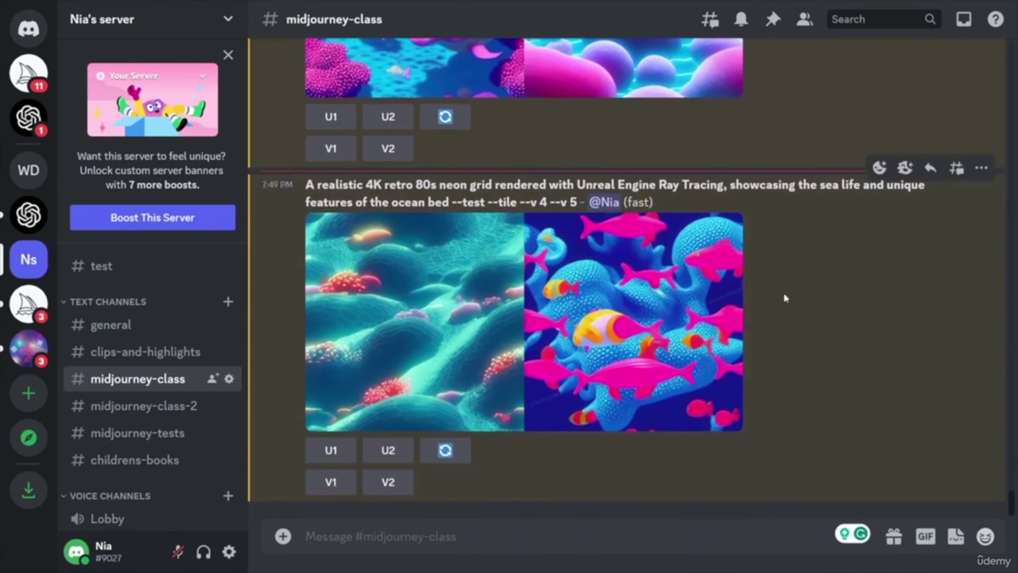
scroll(688, 276, "up", 4)
scroll(688, 276, "up", 8)
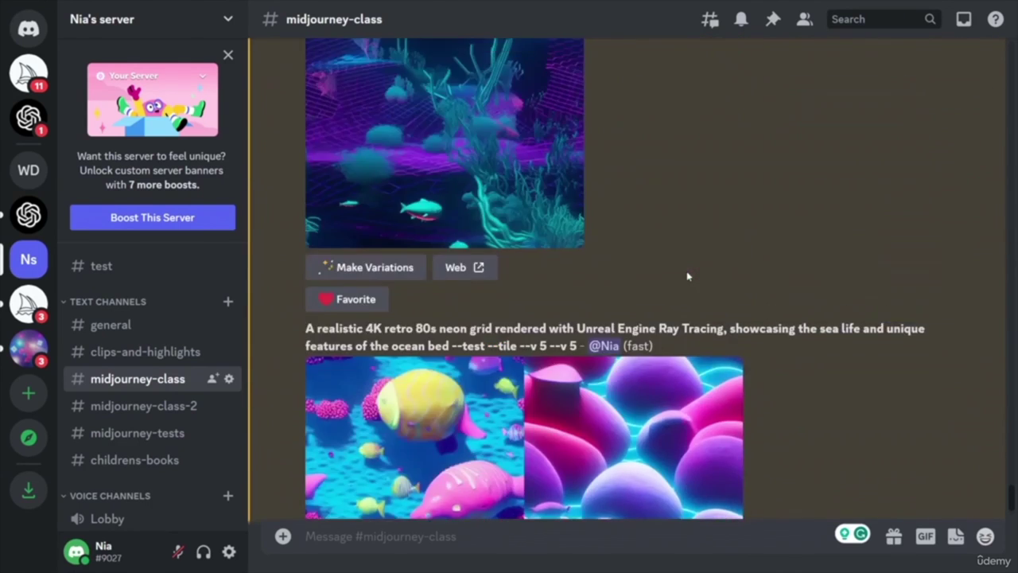
left_click(470, 299)
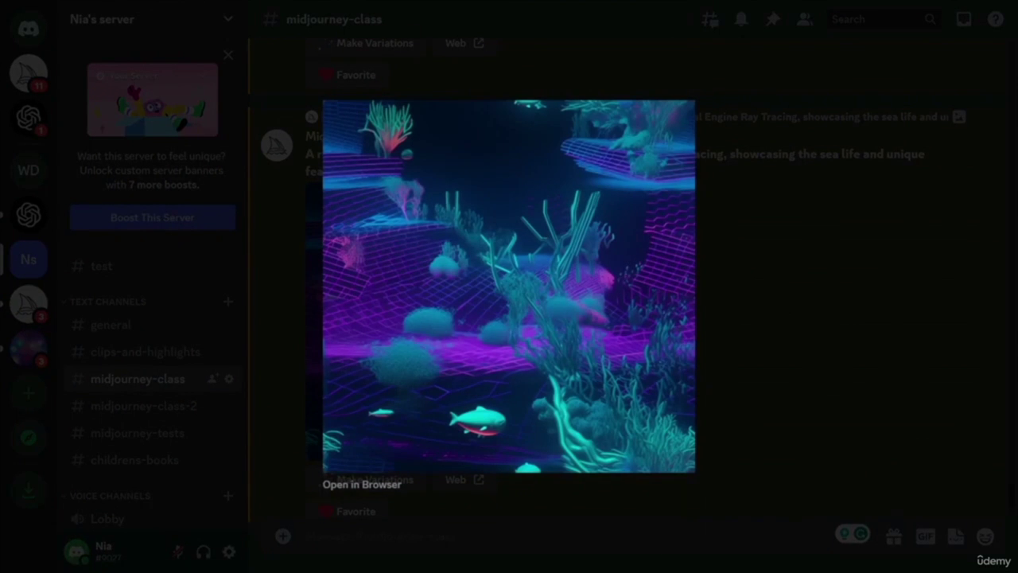
- Close the Image #4 preview and view the Image #3 and #2 upscales enlarged
left_click(791, 326)
scroll(764, 354, "up", 5)
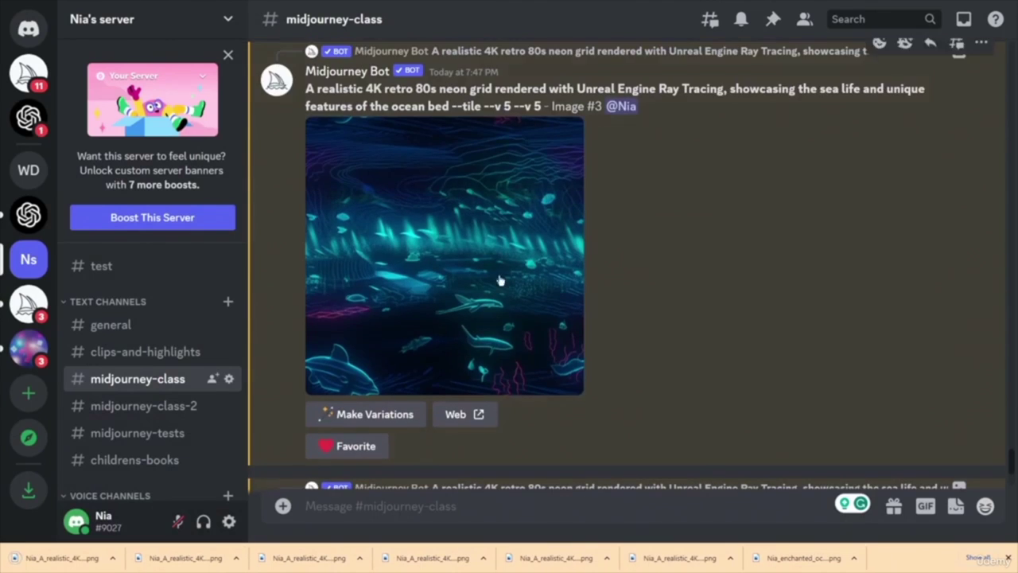
left_click(500, 280)
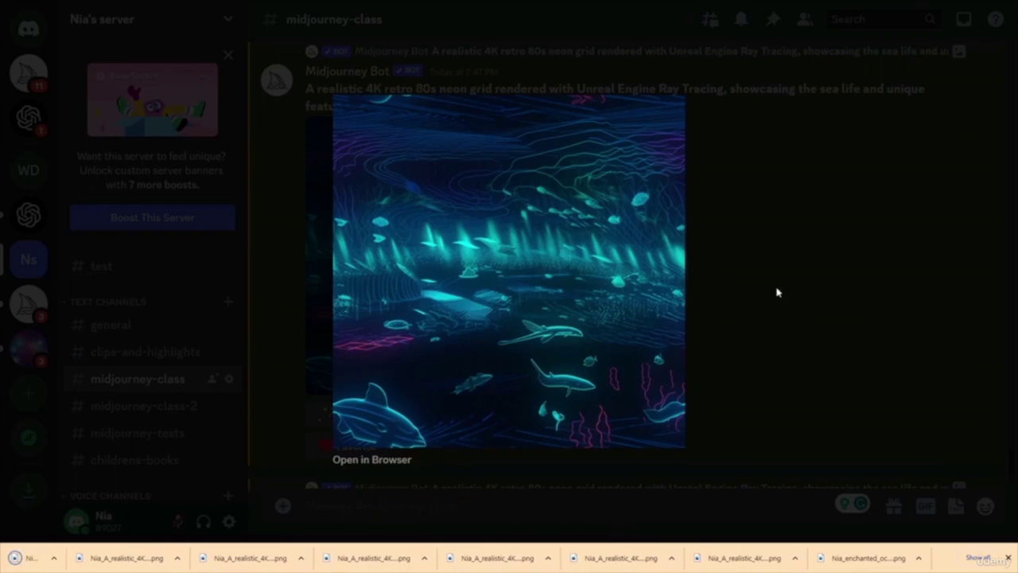
left_click(763, 295)
scroll(620, 238, "up", 4)
left_click(493, 191)
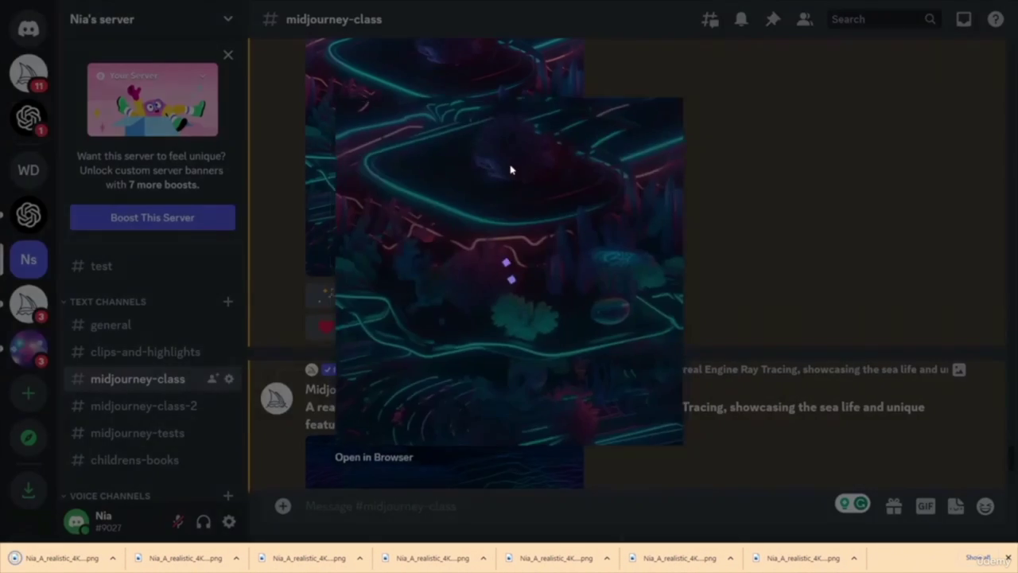
left_click(763, 282)
- Preview the Image #1 upscale, close it, and scroll up to the pop-art comic bubbles grid
scroll(716, 310, "down", 3)
scroll(677, 321, "up", 3)
left_click(471, 280)
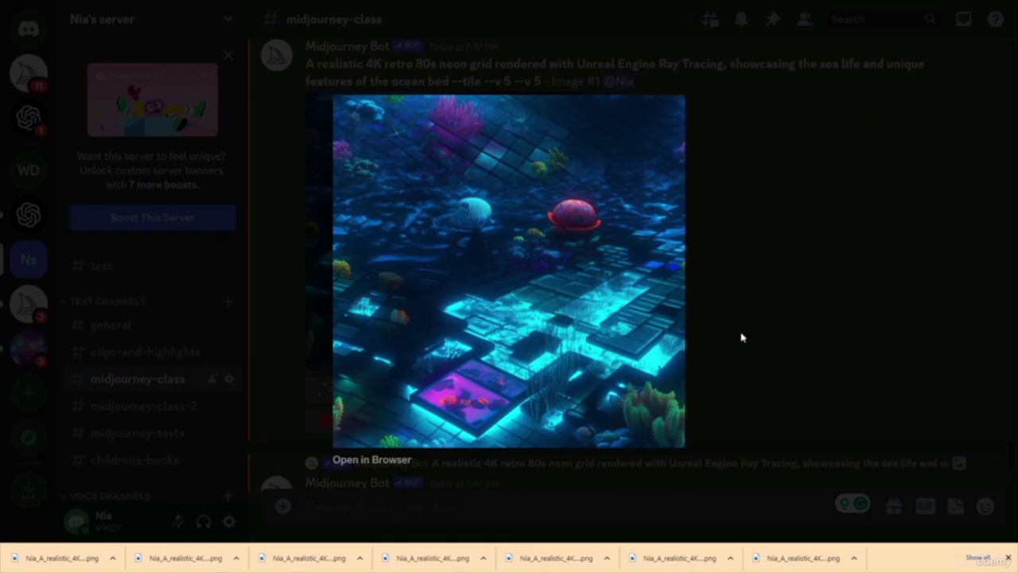
left_click(828, 298)
scroll(761, 303, "up", 5)
scroll(761, 302, "up", 10)
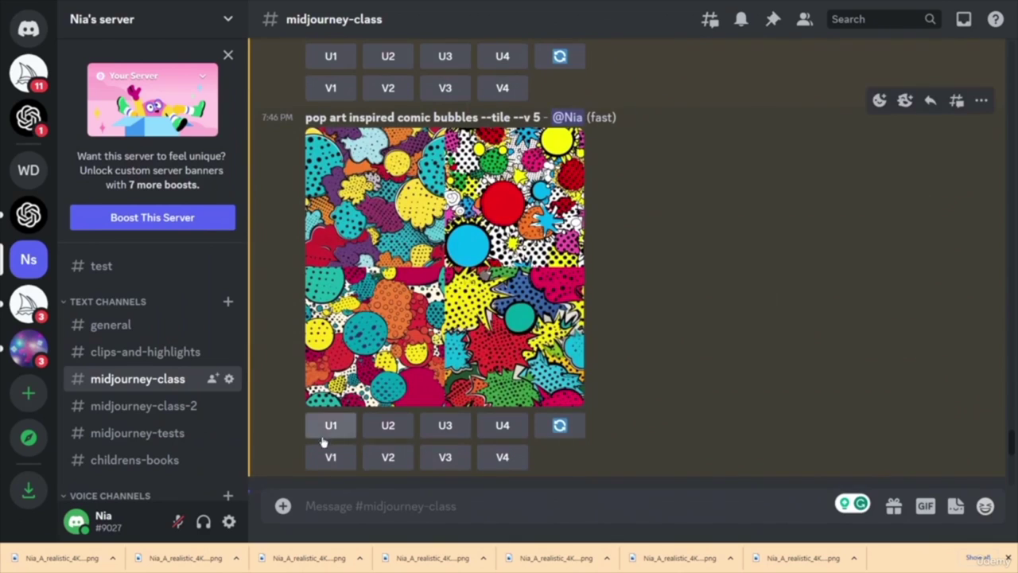
- Upscale all four pop-art comic bubbles images with U1, U2, U3 and U4
left_click(334, 428)
left_click(386, 425)
left_click(448, 425)
left_click(503, 425)
- Upscale the first three minimalist line art faces images with U1, U2 and U3
scroll(677, 406, "up", 6)
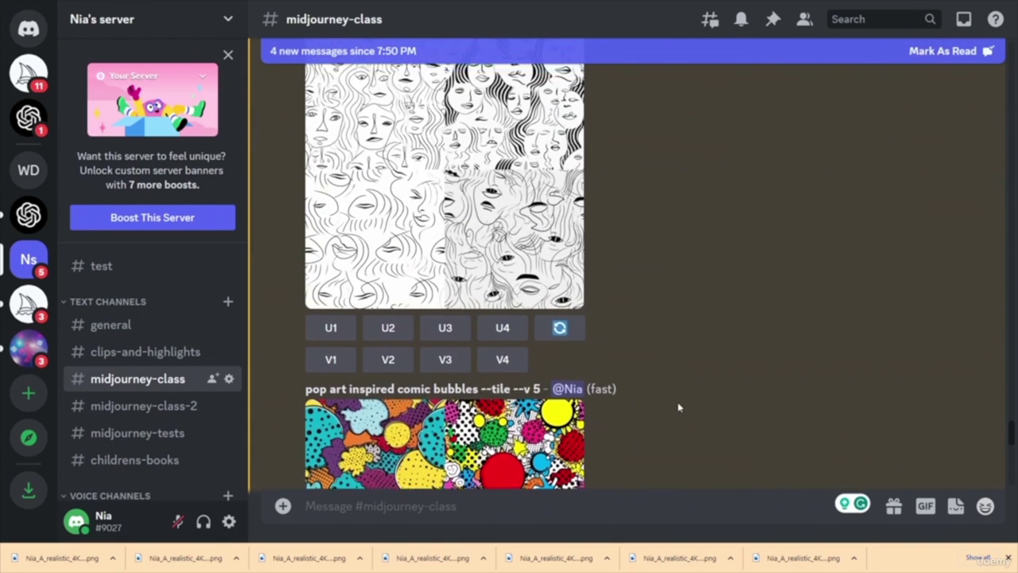
scroll(706, 353, "down", 4)
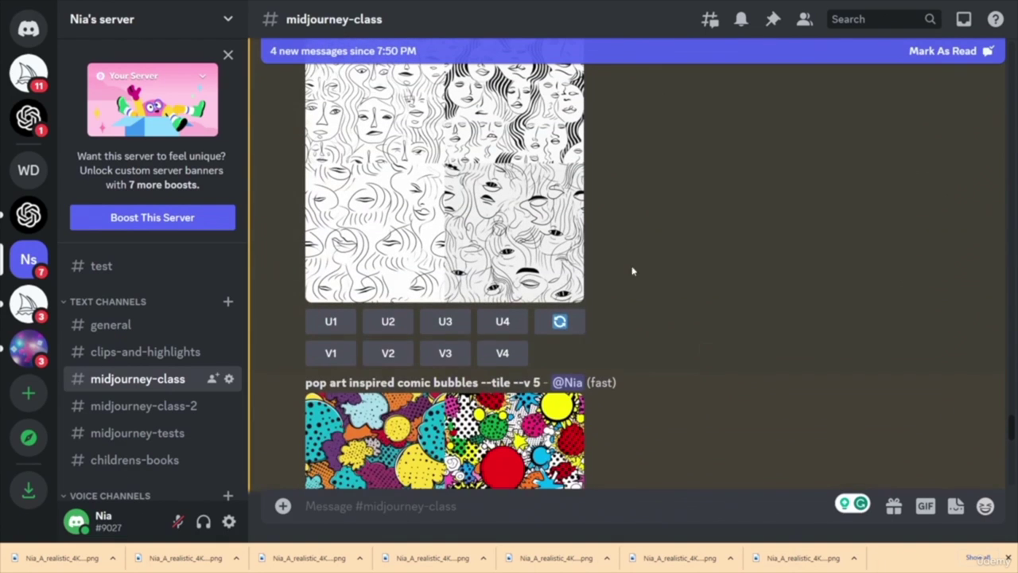
left_click(331, 322)
left_click(389, 321)
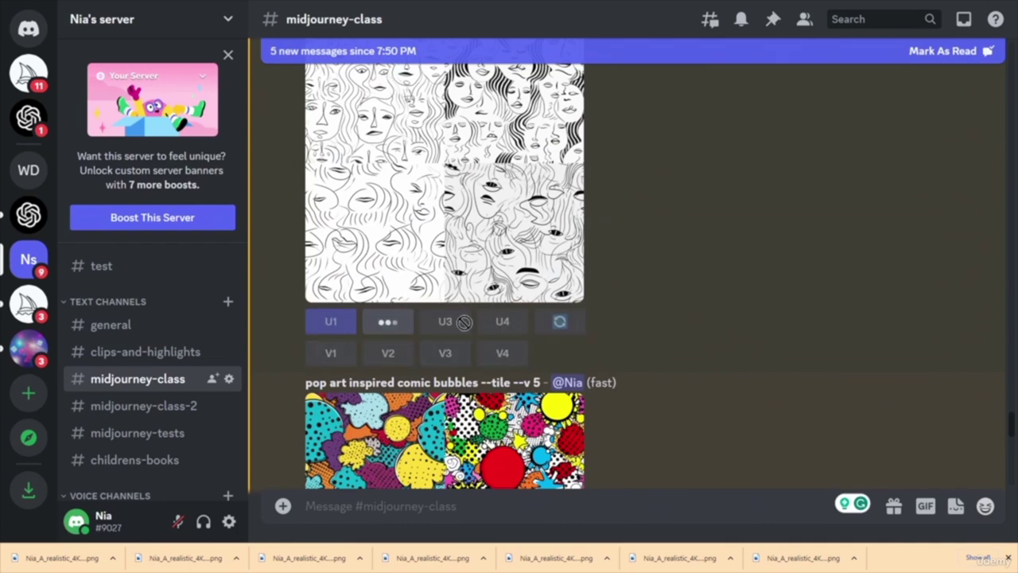
left_click(446, 321)
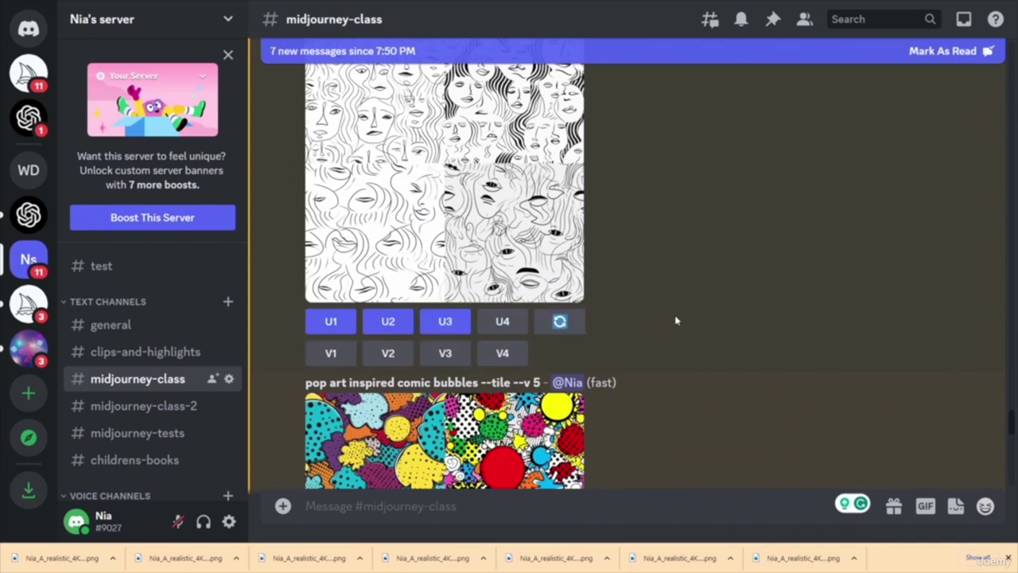
scroll(680, 324, "up", 3)
scroll(709, 359, "up", 2)
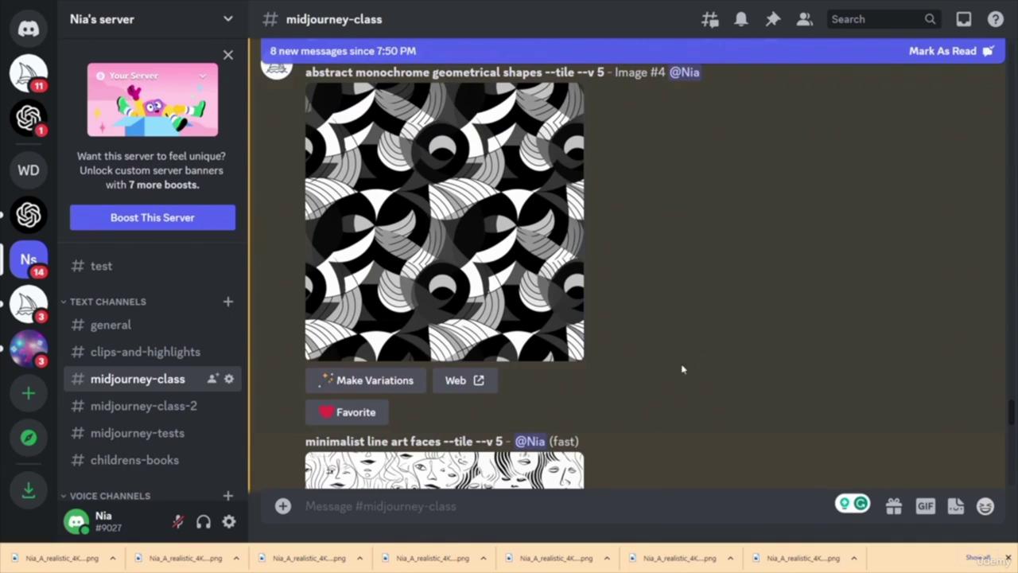
- View the monochrome geometric Image #4 and Image #3 upscales enlarged, then close them
left_click(517, 263)
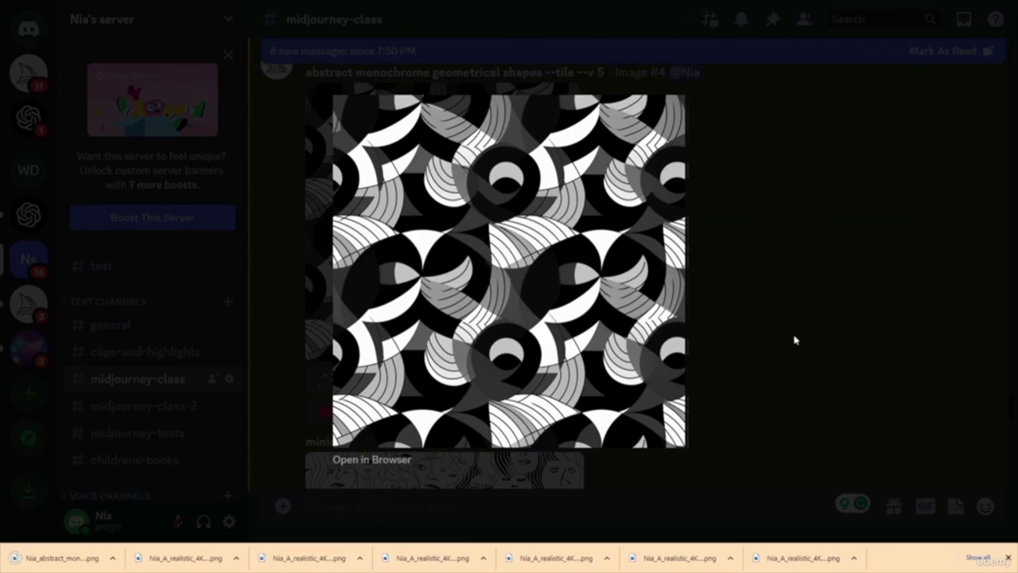
left_click(758, 380)
scroll(796, 358, "up", 5)
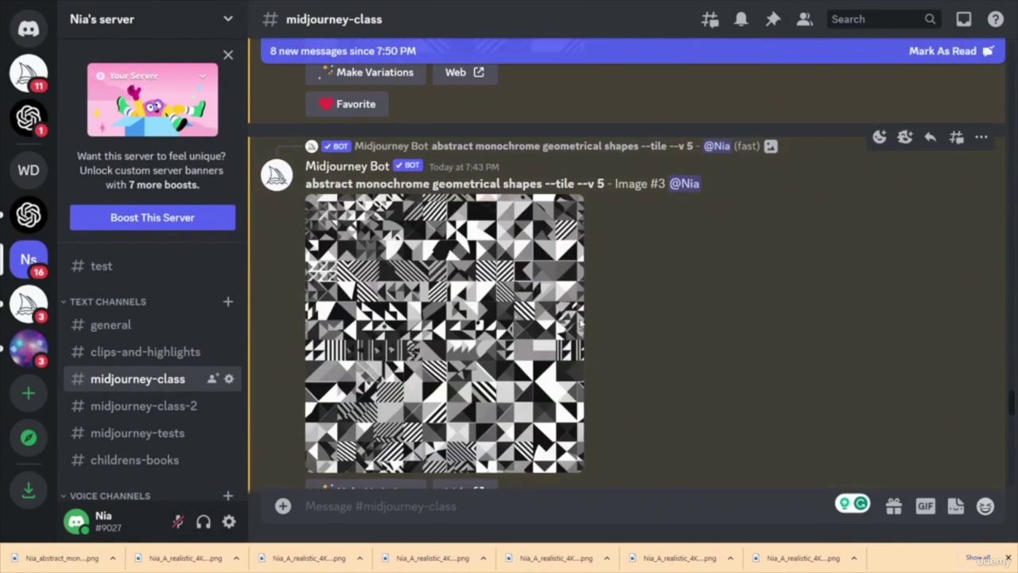
scroll(707, 370, "down", 5)
scroll(722, 389, "up", 4)
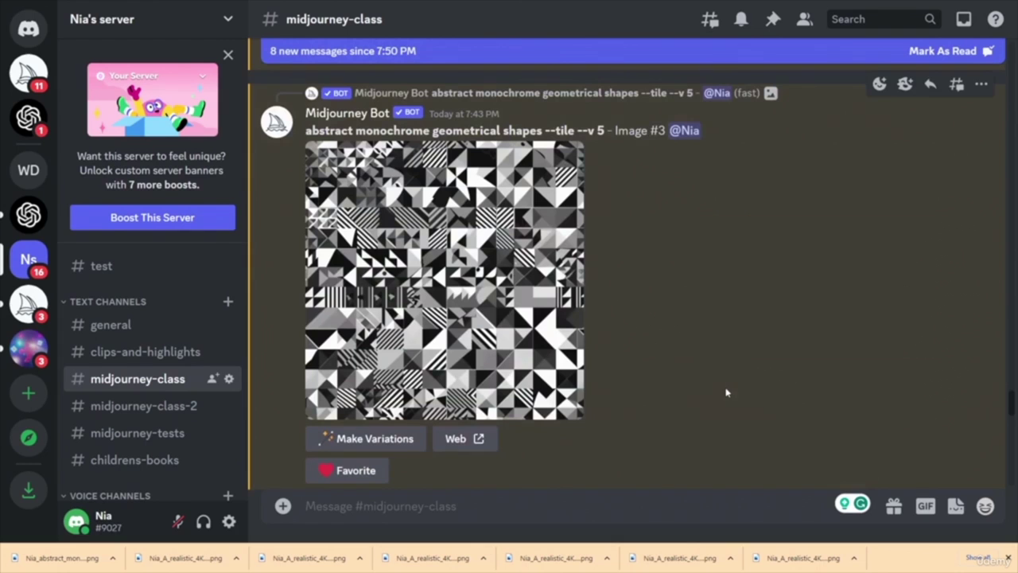
left_click(439, 238)
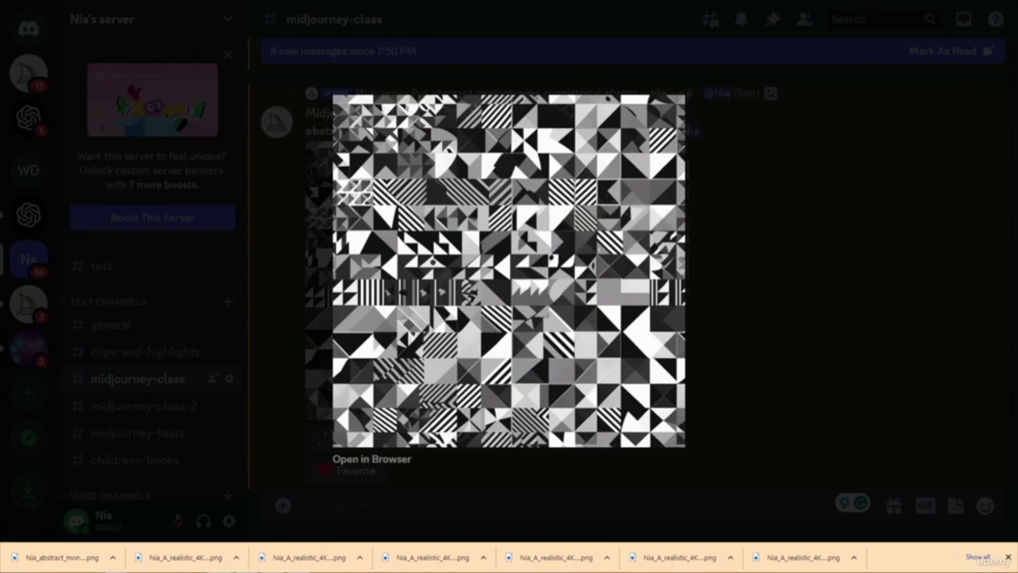
left_click(732, 313)
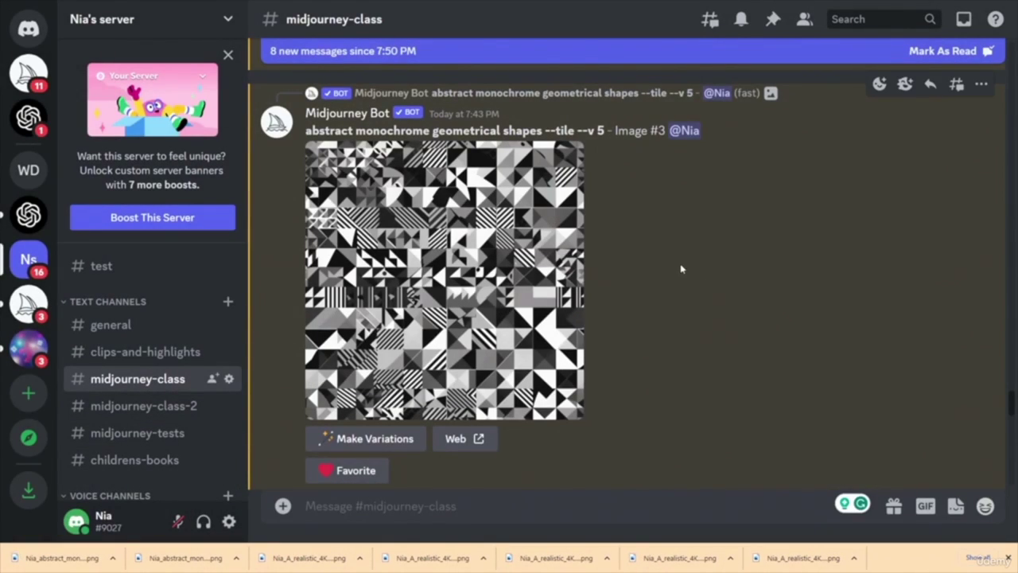
- View the monochrome geometric Image #2 and Image #1 upscales at full size, then close them
scroll(682, 268, "up", 5)
scroll(665, 268, "down", 2)
left_click(565, 225)
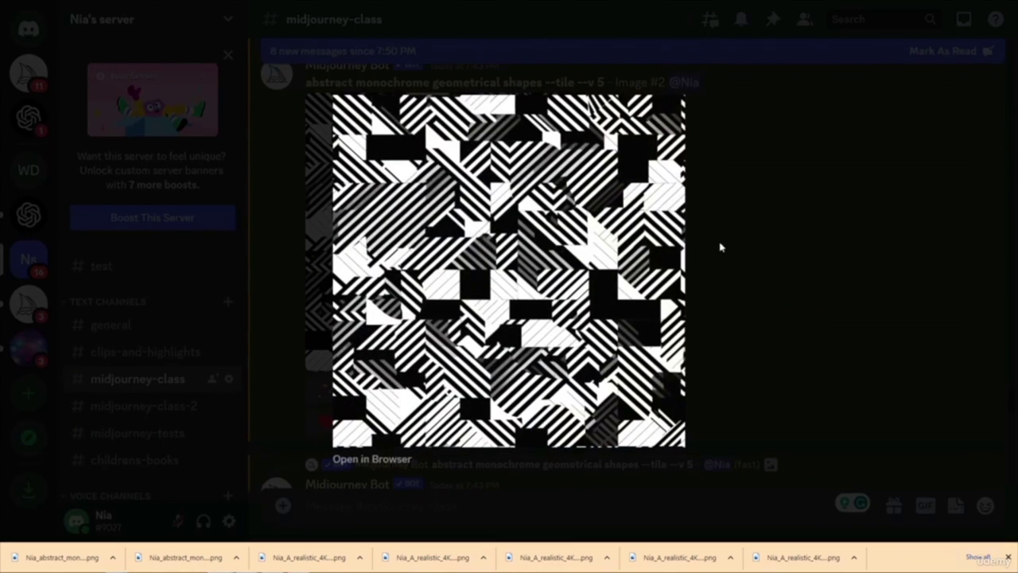
left_click(822, 300)
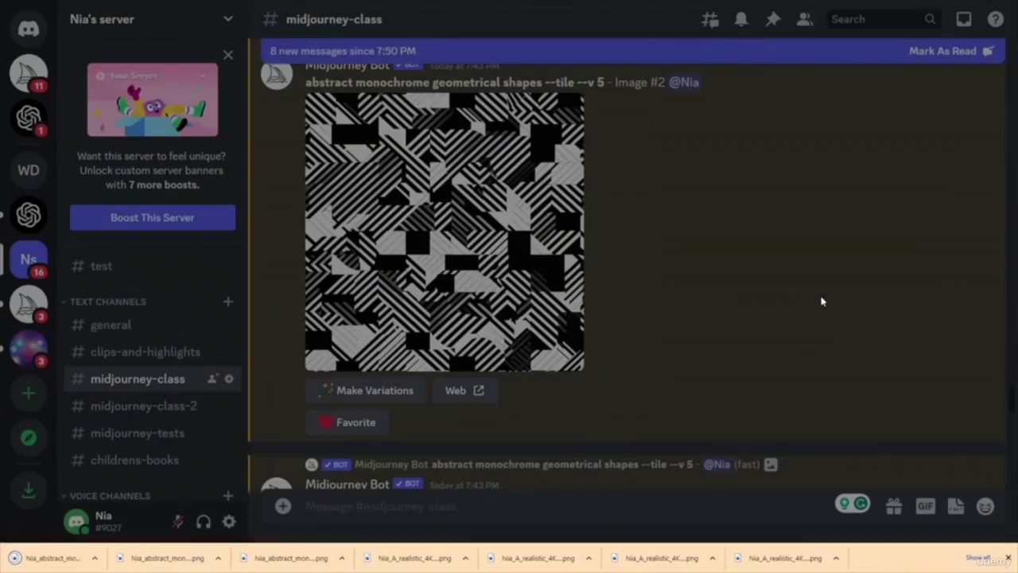
scroll(682, 293, "down", 5)
left_click(477, 334)
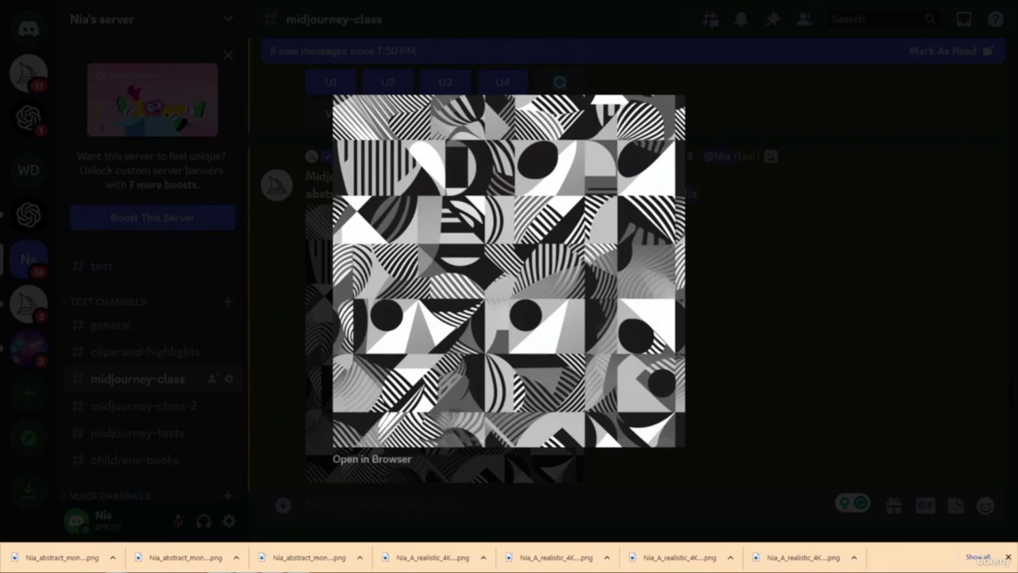
left_click(770, 275)
scroll(764, 282, "up", 6)
- View the line-art faces Image #4 and the next line-art upscale enlarged, closing each
scroll(749, 293, "down", 10)
scroll(700, 340, "down", 10)
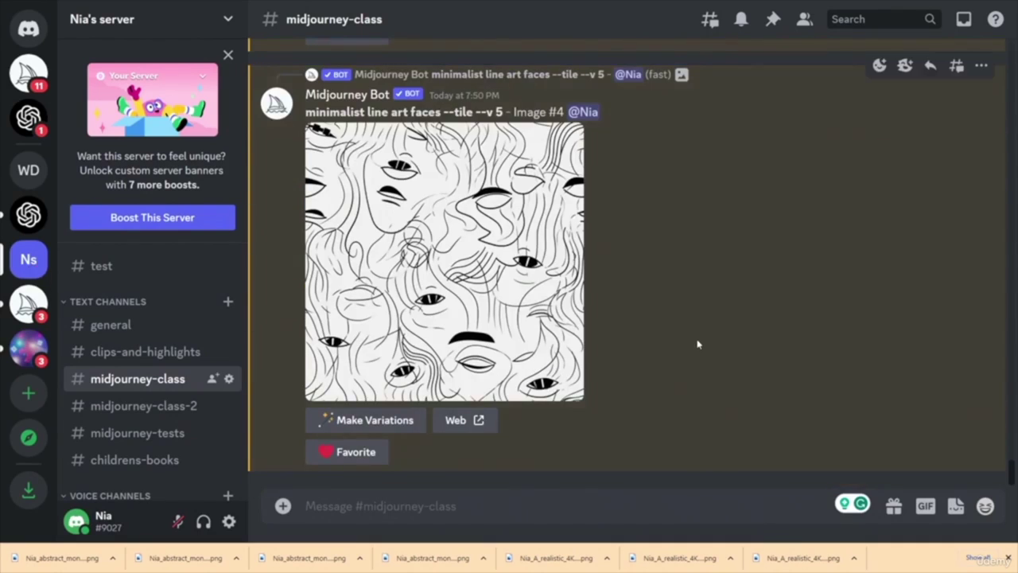
scroll(706, 348, "up", 4)
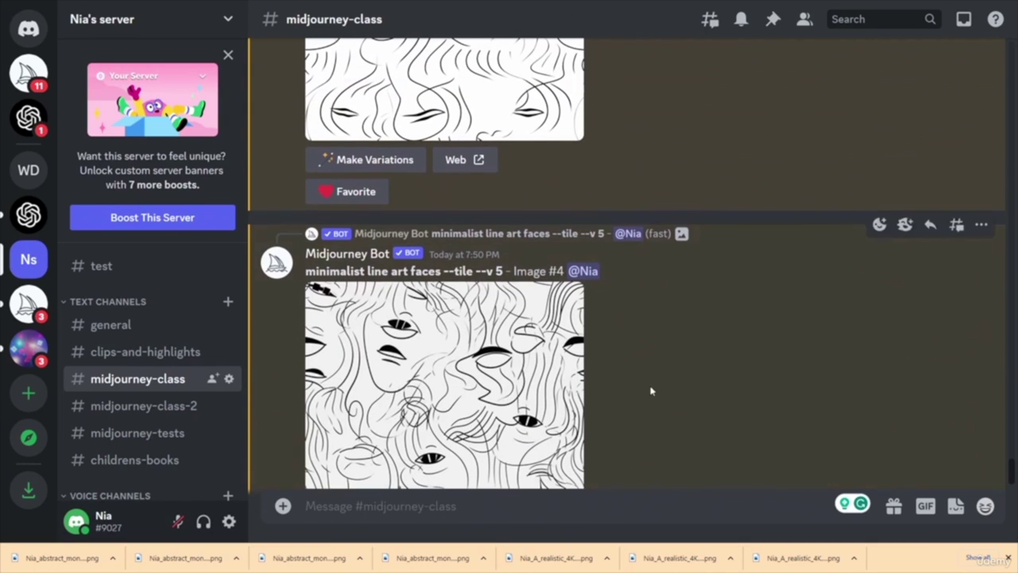
scroll(612, 386, "down", 3)
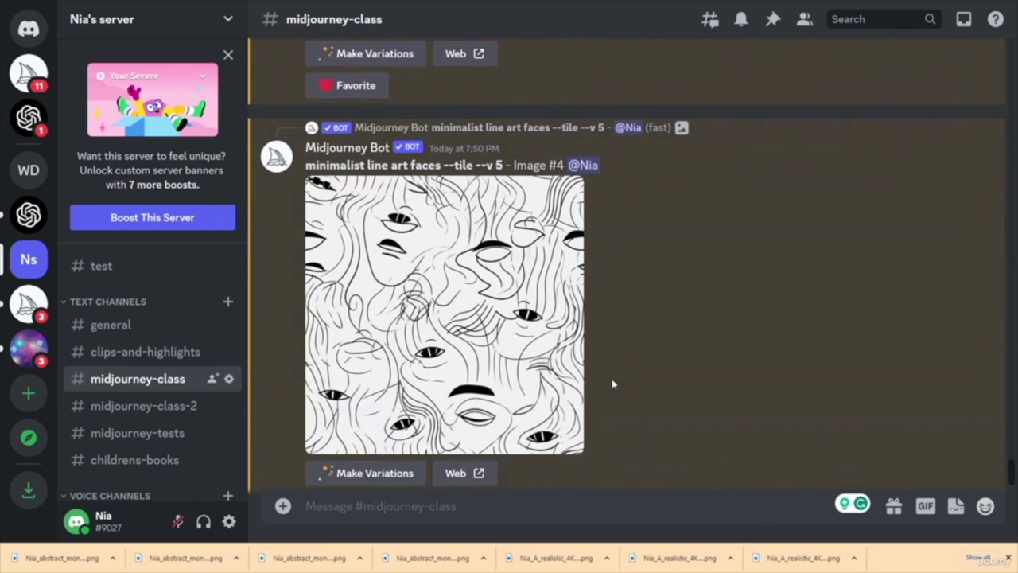
left_click(451, 311)
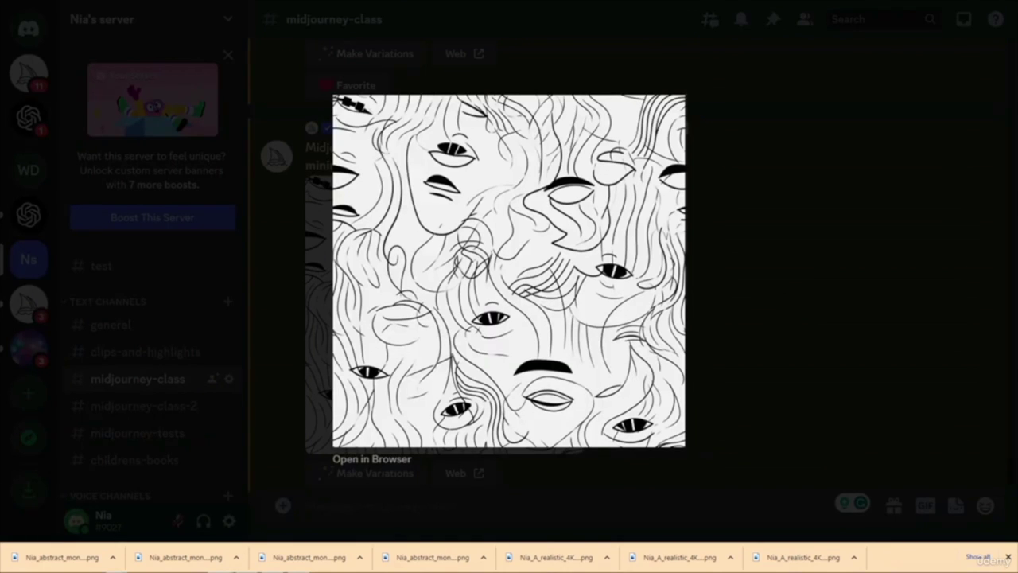
left_click(742, 315)
scroll(743, 330, "up", 5)
scroll(743, 338, "down", 5)
left_click(531, 312)
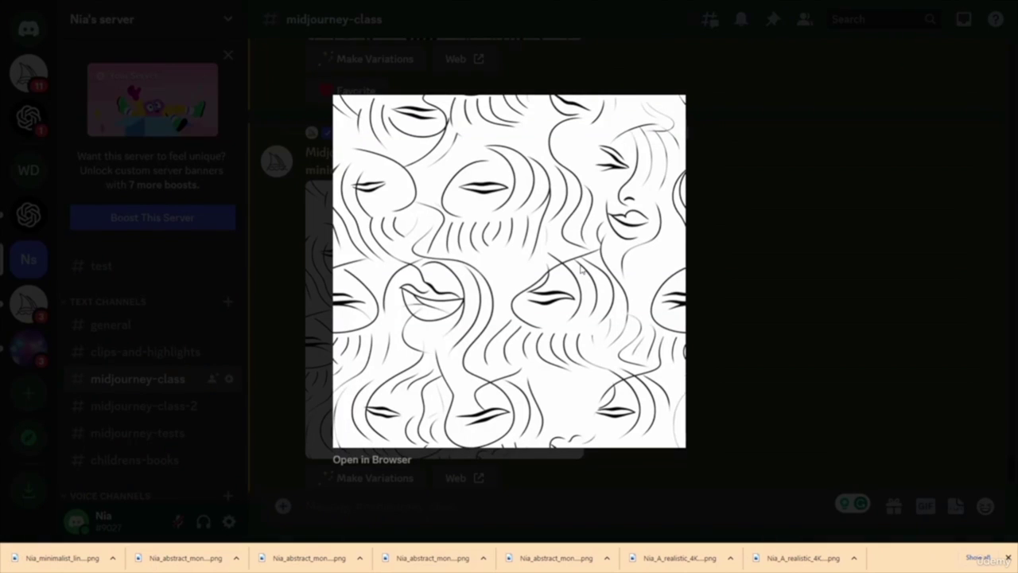
left_click(716, 294)
- View the line-art faces Image #2 and Image #1 upscales at full size, closing each
scroll(702, 298, "up", 5)
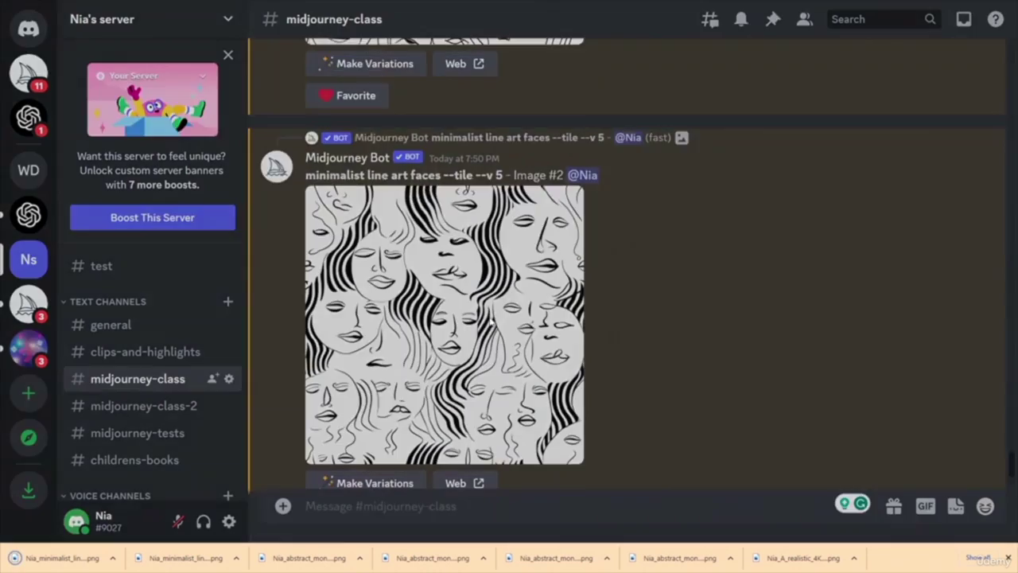
left_click(491, 320)
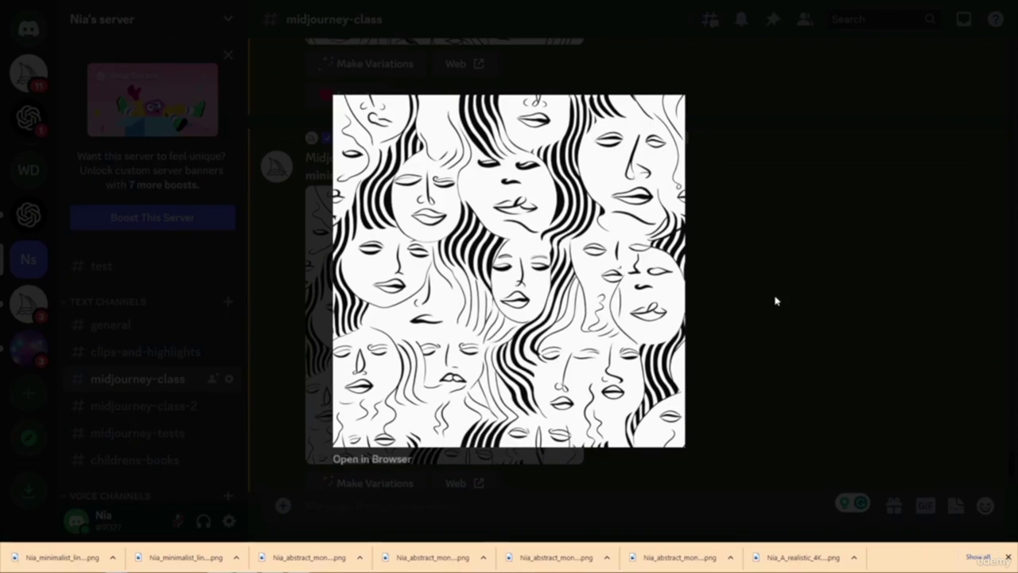
left_click(730, 270)
scroll(708, 298, "up", 5)
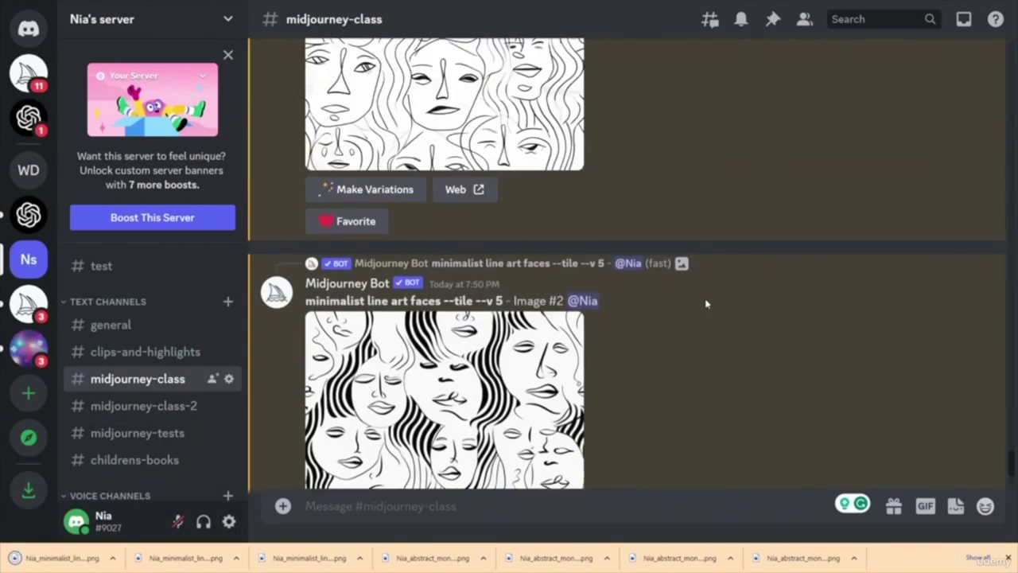
scroll(705, 304, "down", 3)
left_click(518, 259)
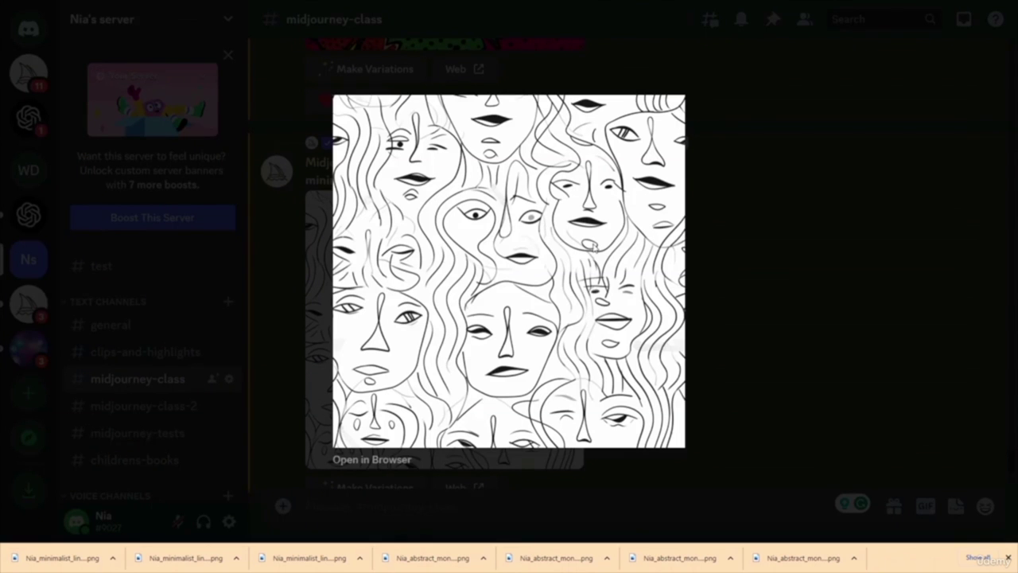
left_click(731, 270)
- View the pop-art bubbles Image #4 and Image #3 upscales enlarged, closing each
scroll(732, 279, "down", 4)
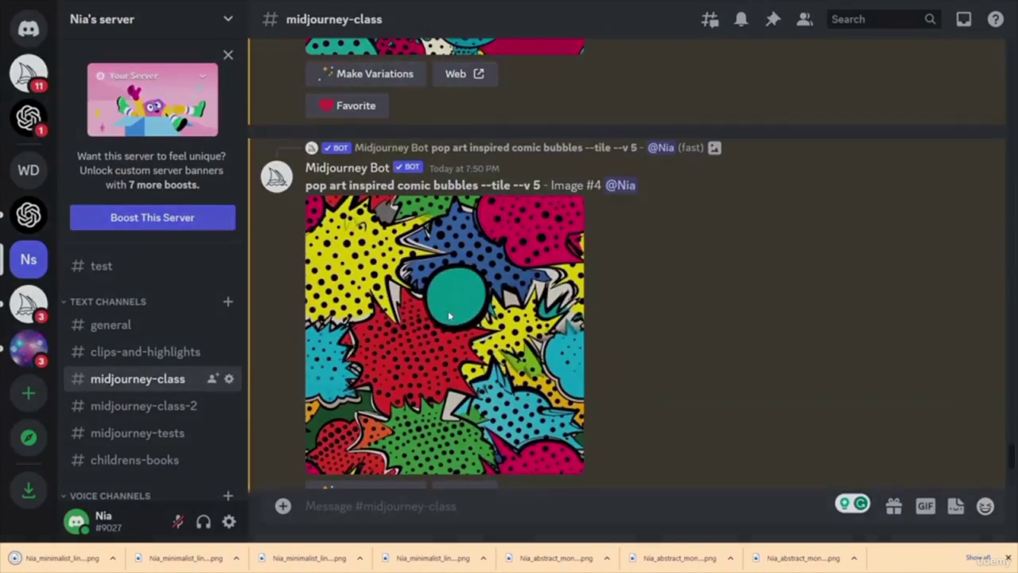
left_click(447, 318)
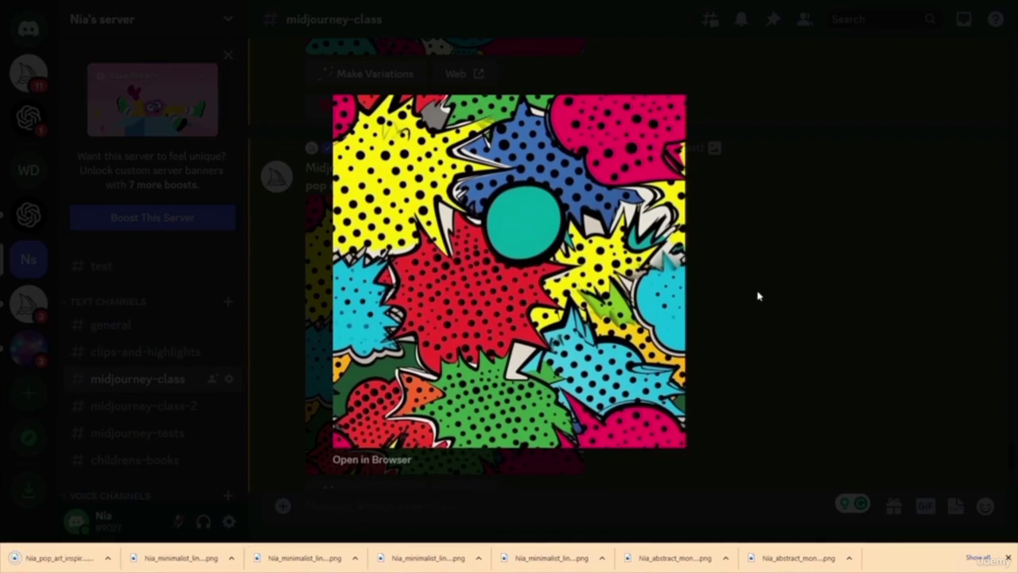
left_click(748, 298)
scroll(741, 310, "up", 4)
left_click(477, 268)
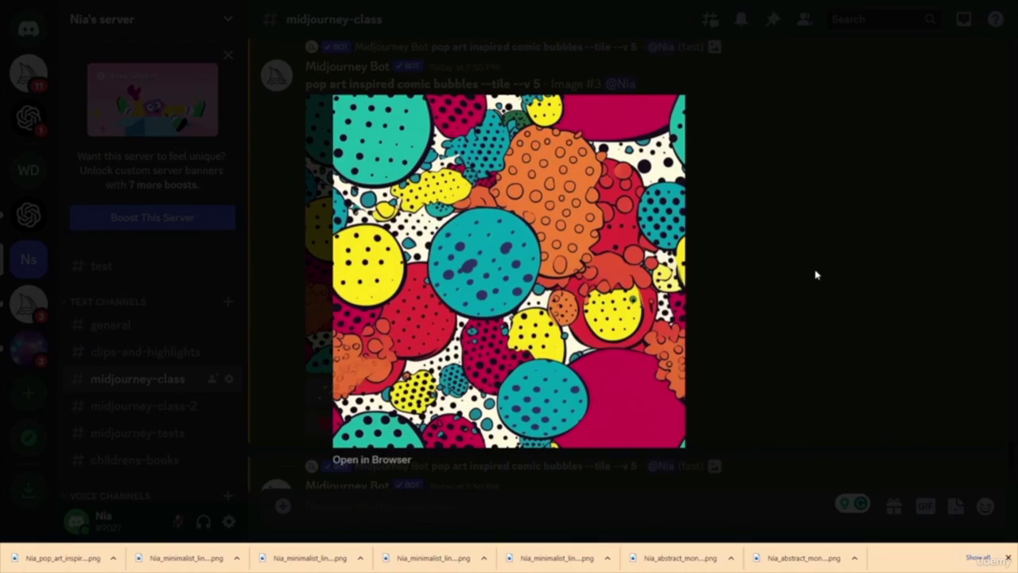
left_click(766, 281)
- View the red and blue circles pop-art image and pop-art Image #1 enlarged, closing each
scroll(741, 277, "down", 6)
left_click(477, 183)
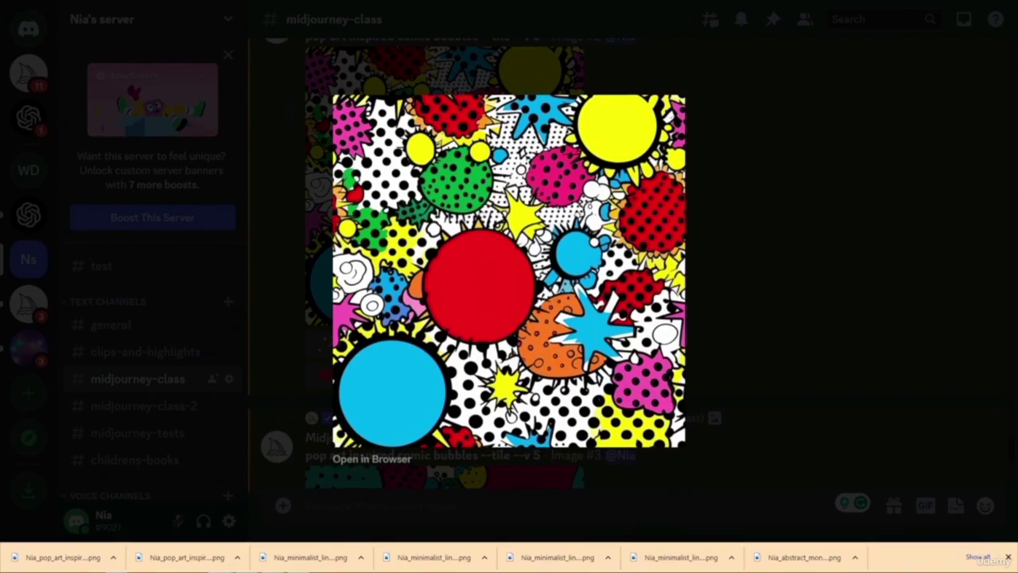
left_click(755, 282)
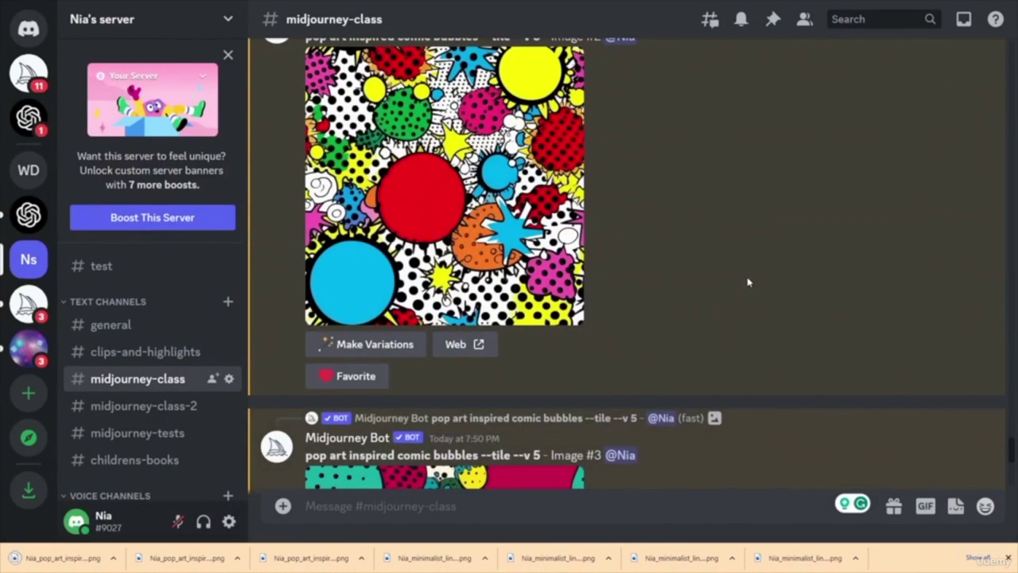
scroll(716, 274, "up", 6)
left_click(458, 217)
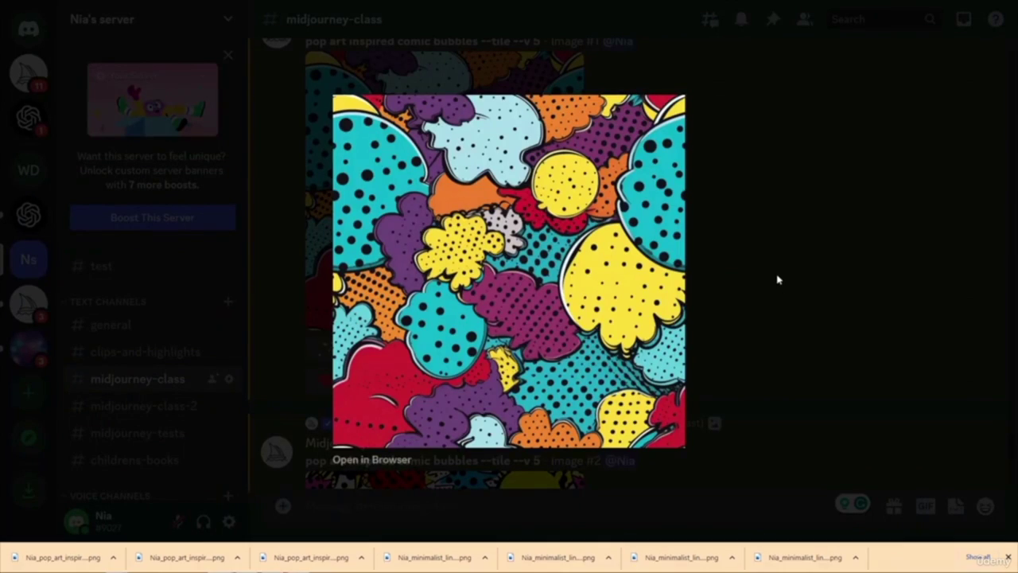
left_click(747, 237)
scroll(723, 266, "down", 12)
scroll(700, 261, "down", 12)
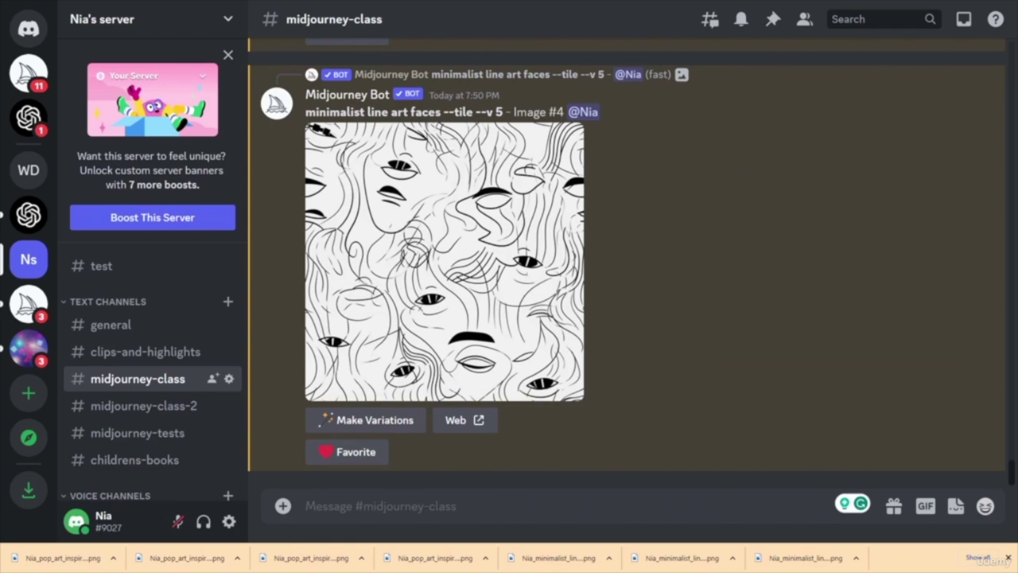
- Select the retro 80s neon ocean prompt text up to --tile
scroll(699, 308, "down", 5)
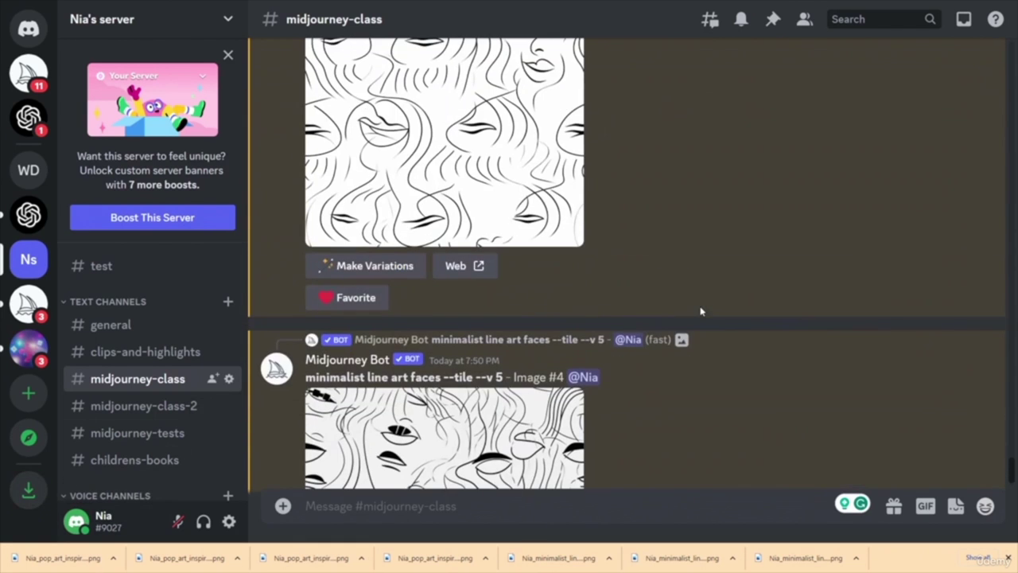
scroll(704, 315, "up", 12)
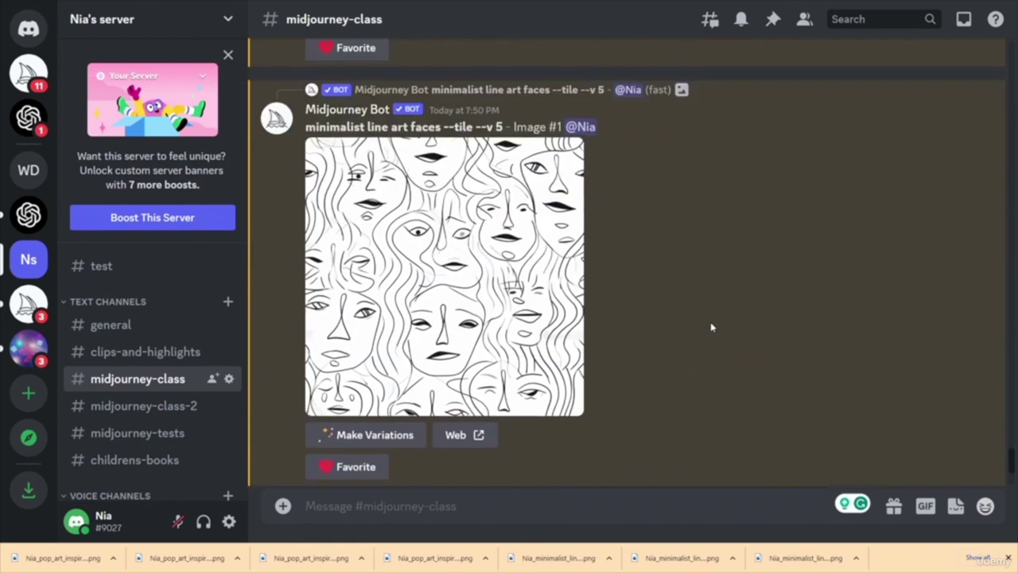
scroll(711, 327, "up", 10)
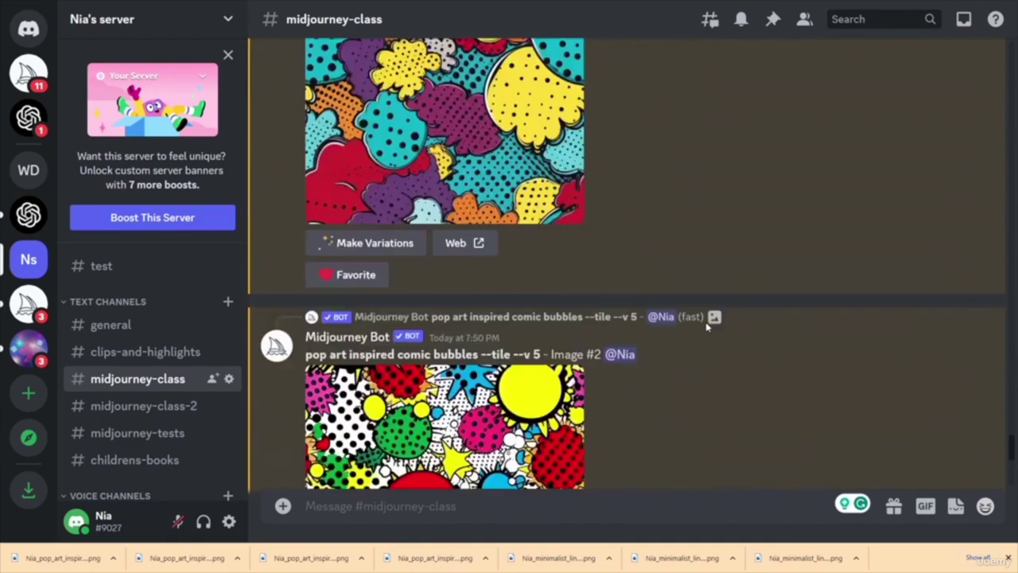
scroll(706, 327, "up", 8)
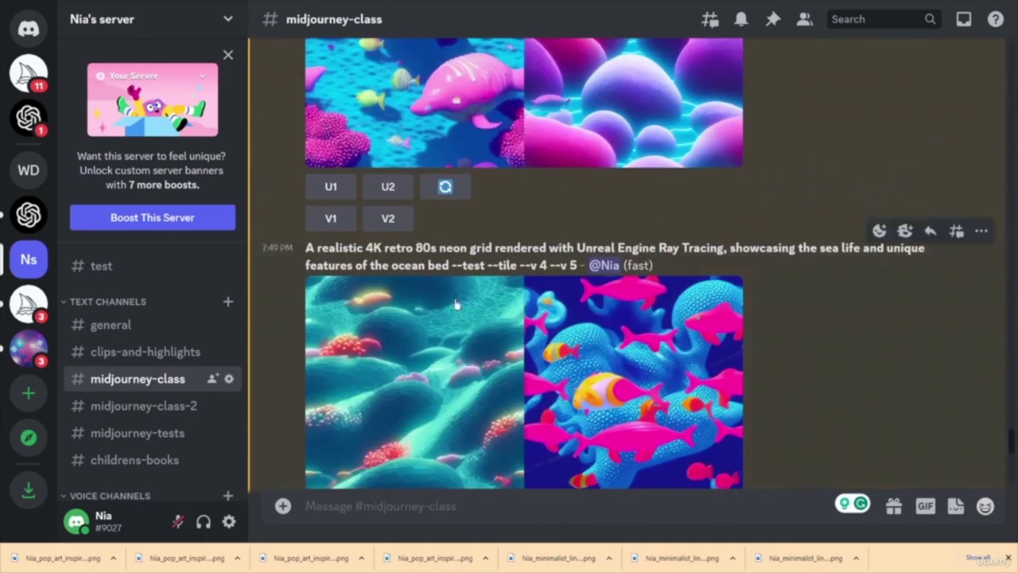
left_click_drag(307, 251, 514, 270)
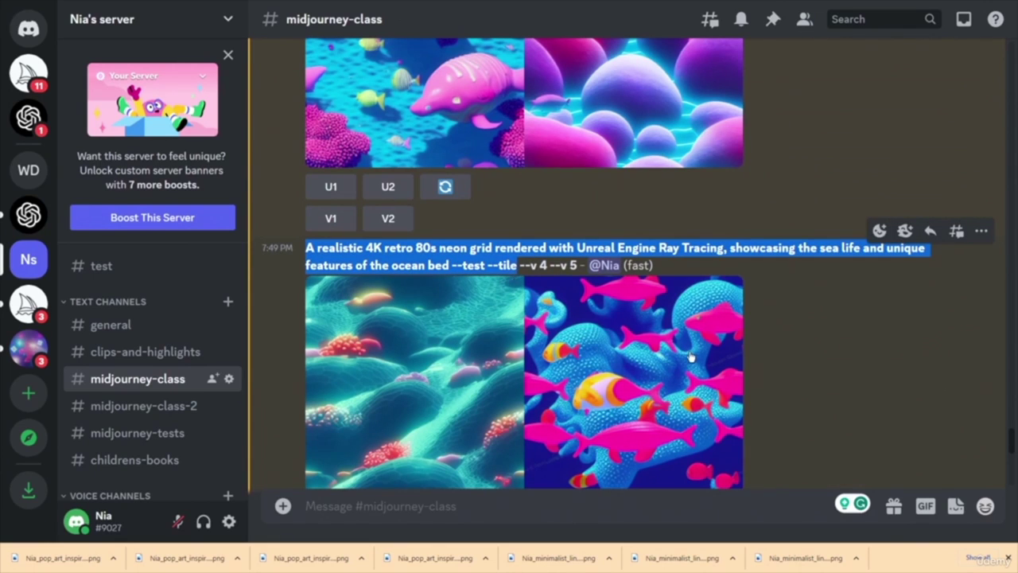
- Start a new /imagine command, paste the ocean prompt, and select its --test flag
left_click(433, 511)
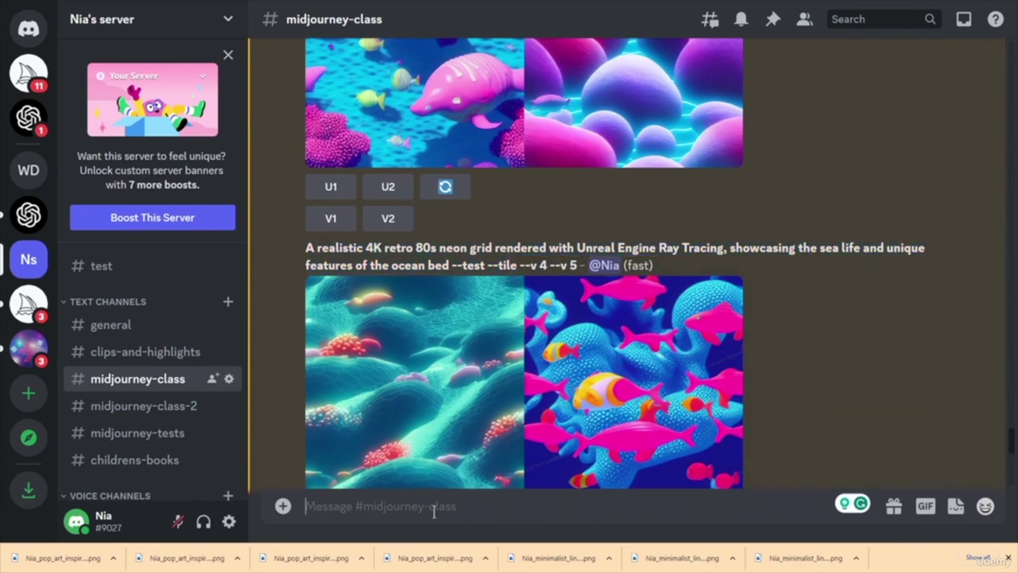
type("/")
key("Down")
key("Return")
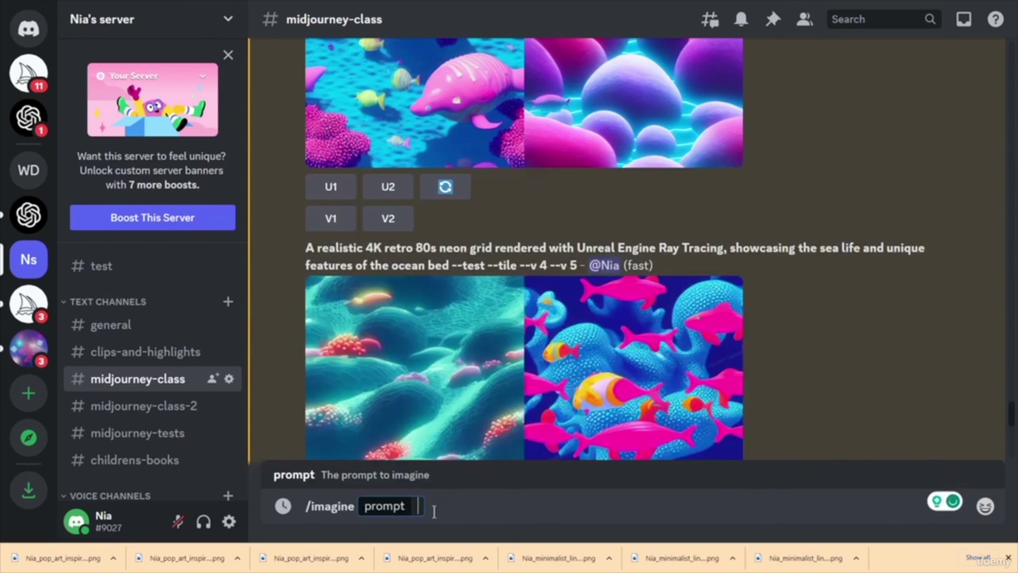
key("ctrl+v")
left_click_drag(577, 509, 564, 512)
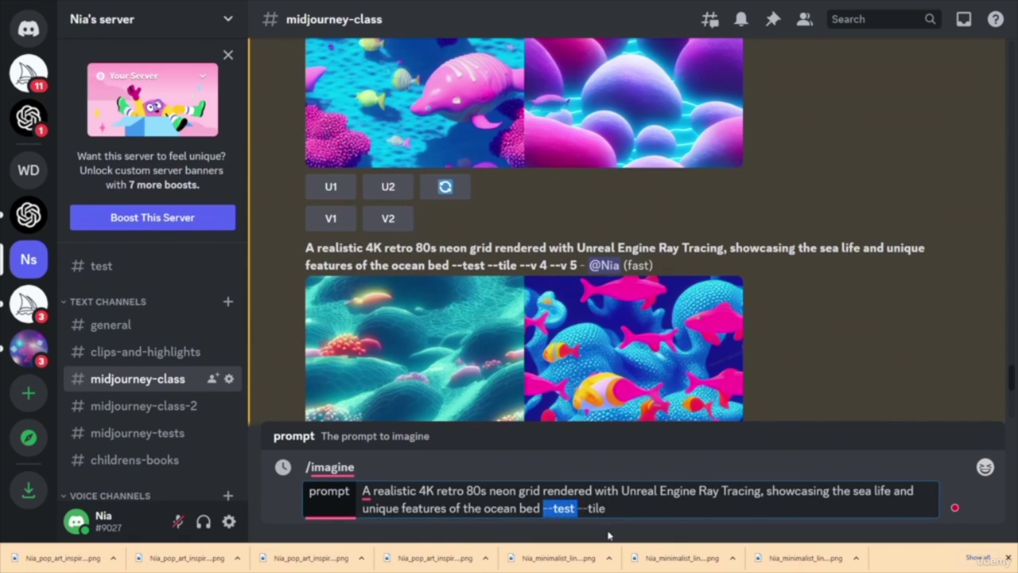
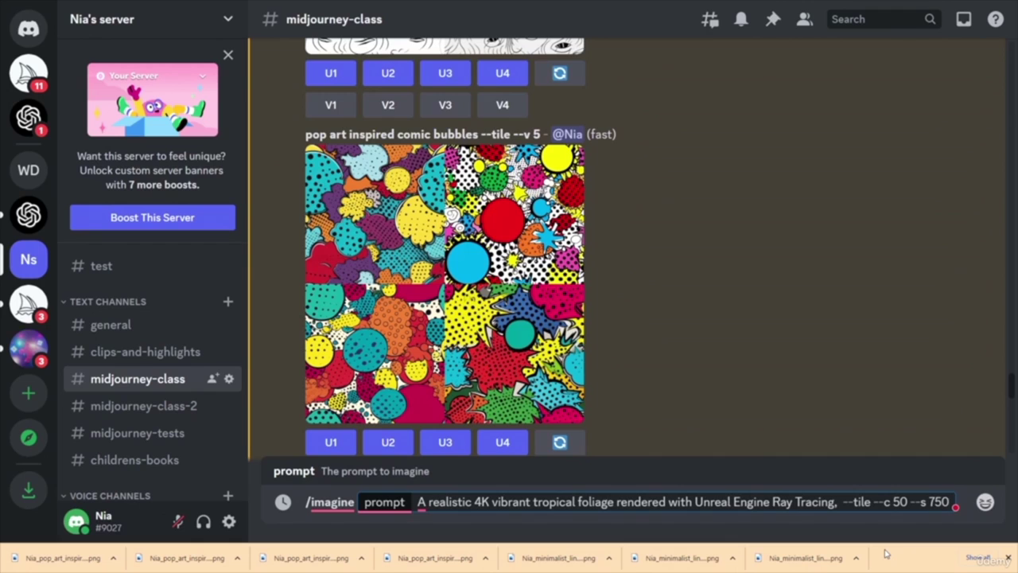
- Send the tropical foliage tiling prompt, then paste a copy of it into a new /imagine command
key("Return")
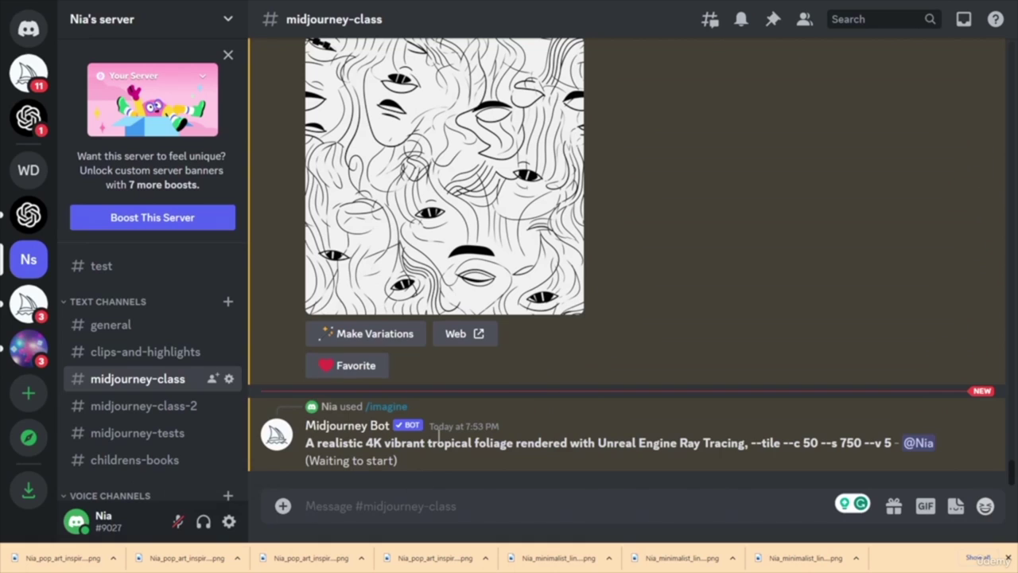
left_click_drag(305, 443, 864, 448)
key("ctrl+c")
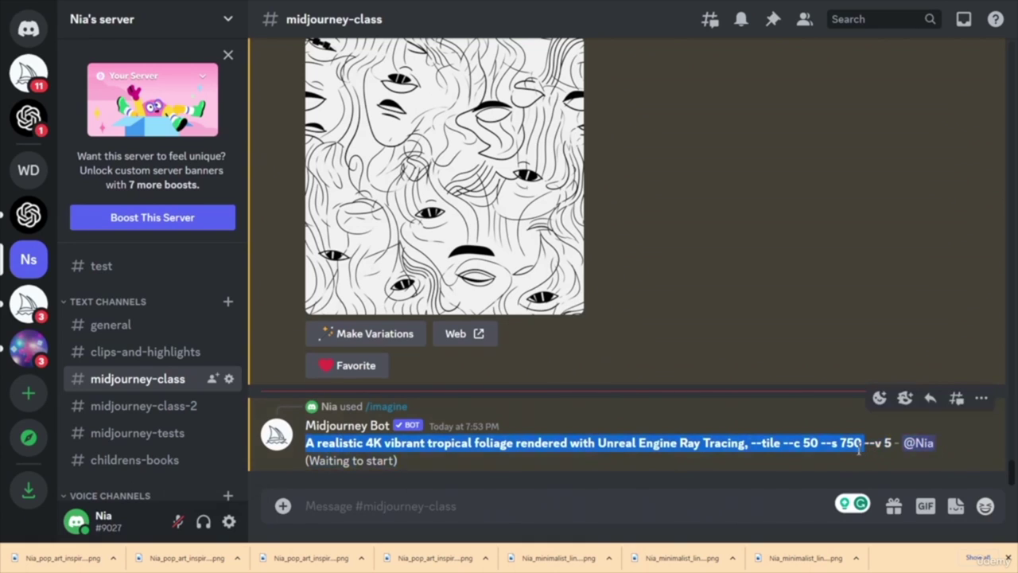
left_click(453, 506)
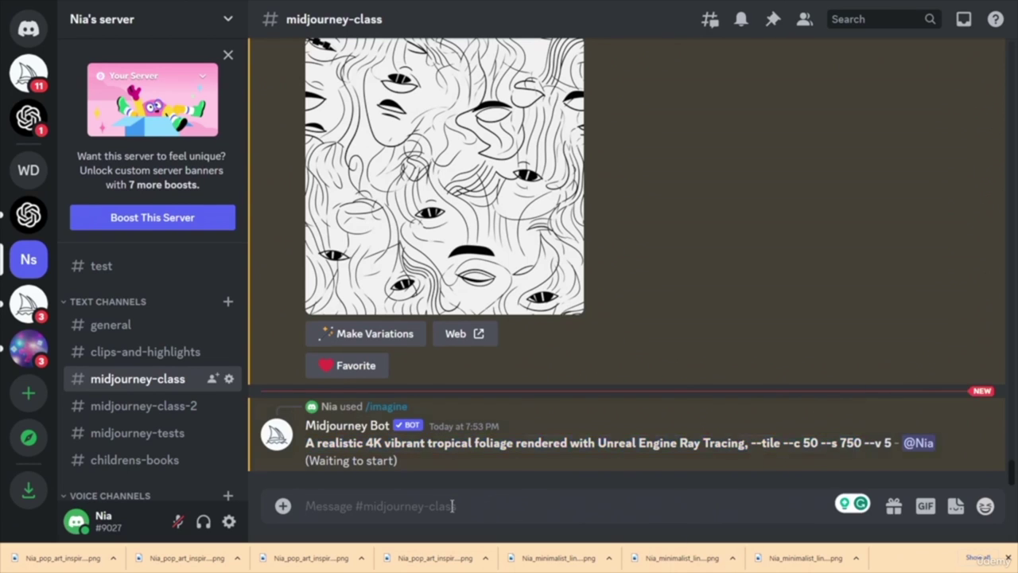
type("/")
key("Down")
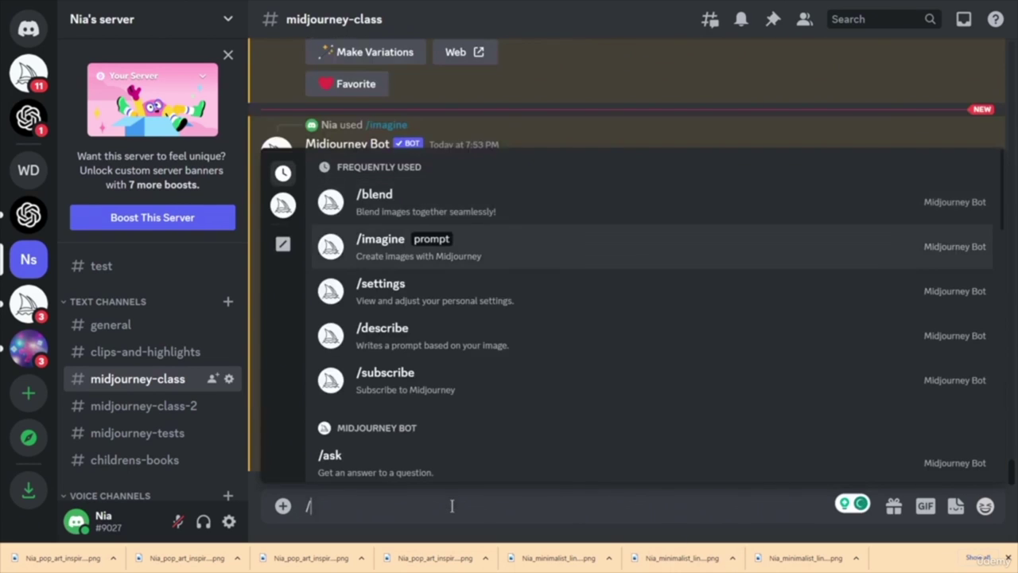
key("Return")
key("ctrl+v")
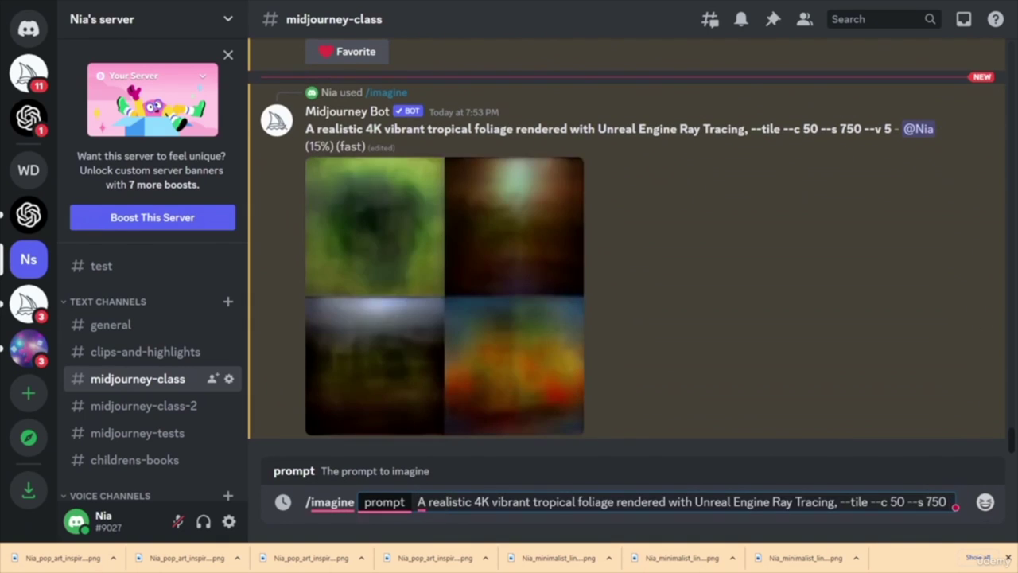
- Replace the subject with 'abstract expressionist splashes' and send the prompt
left_click_drag(492, 504, 613, 497)
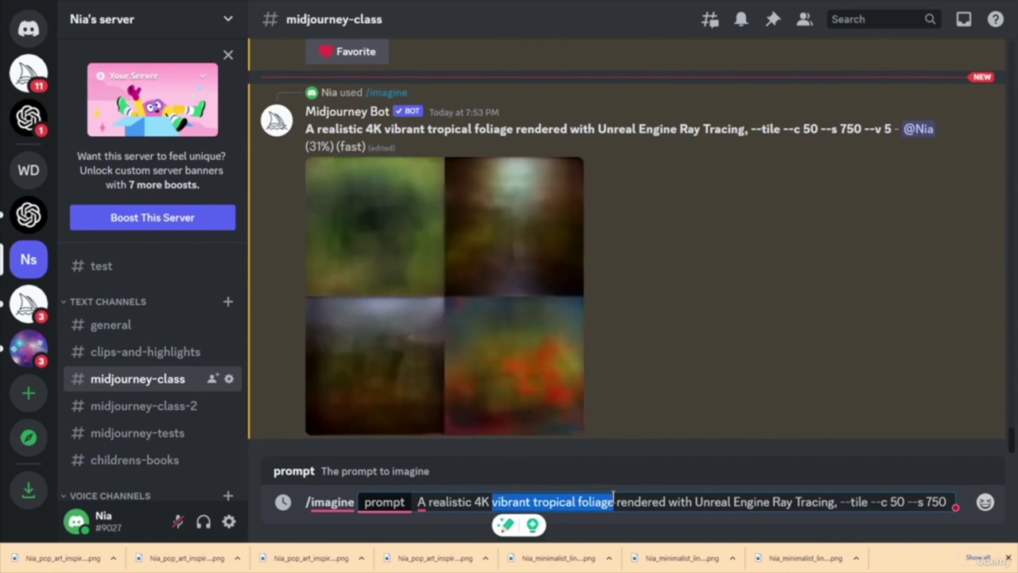
type("abstract expressionist splashes")
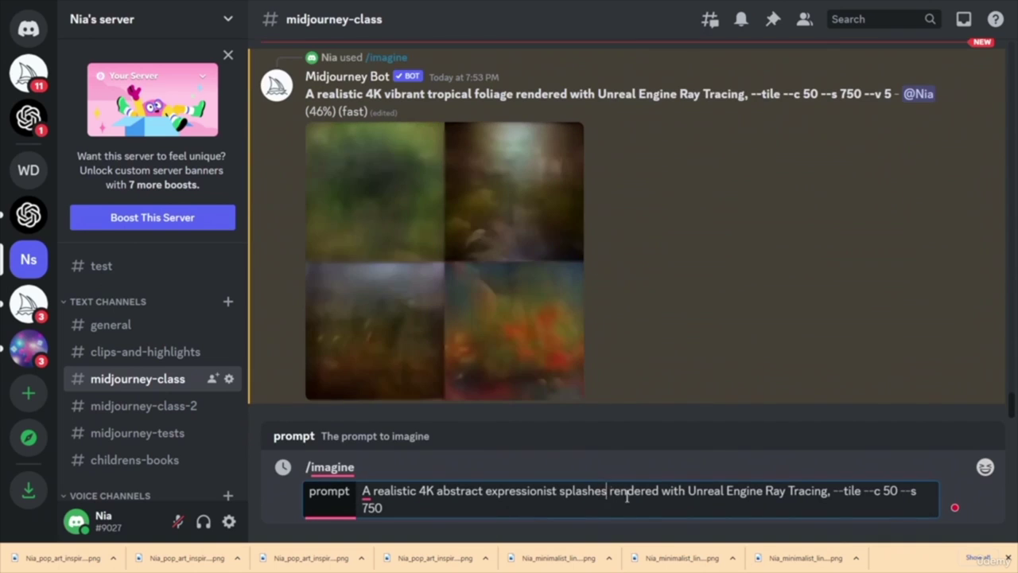
key("Return")
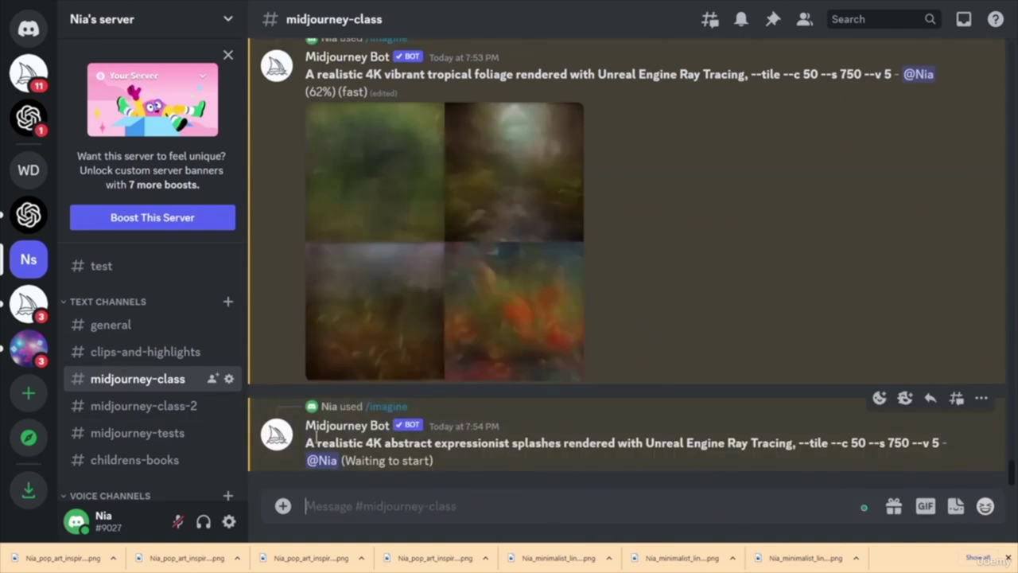
- Resend the splashes prompt with the subject 'ethereal feathers in pastel colors'
left_click_drag(306, 442, 909, 448)
key("ctrl+c")
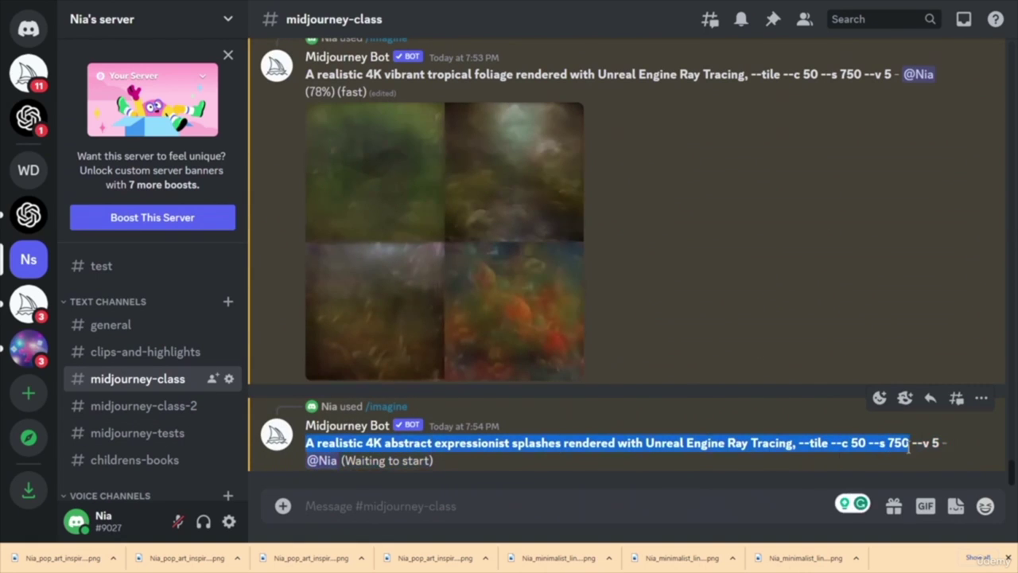
left_click(444, 509)
type("/")
key("Down")
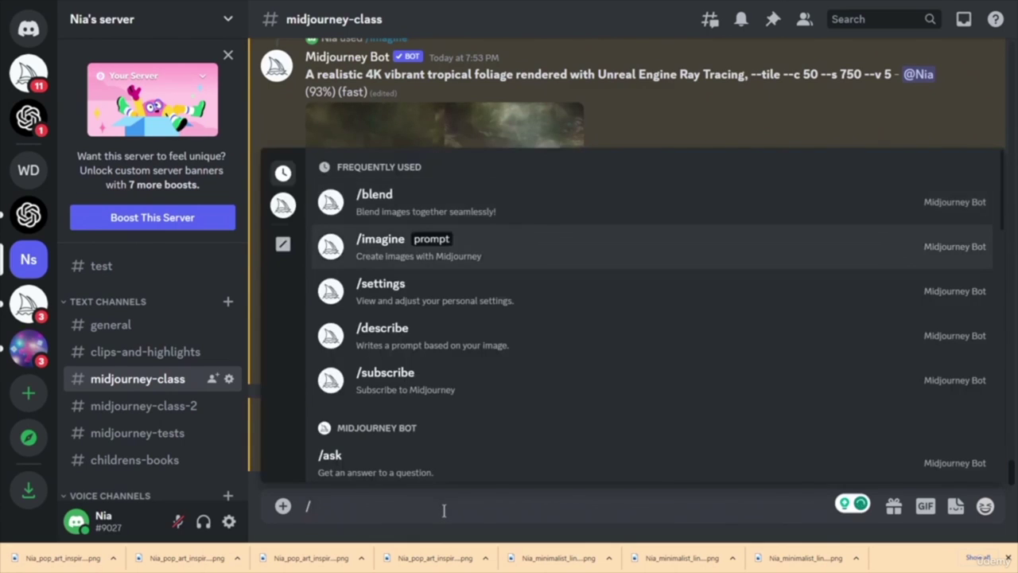
key("Return")
key("ctrl+v")
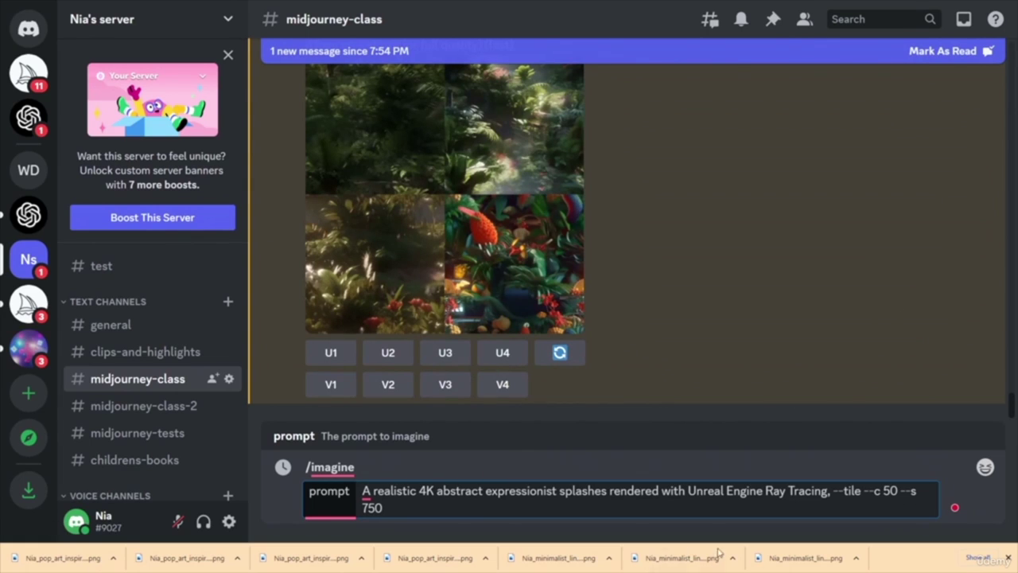
left_click_drag(436, 493, 606, 494)
type("ethereal feathers in pastel colors")
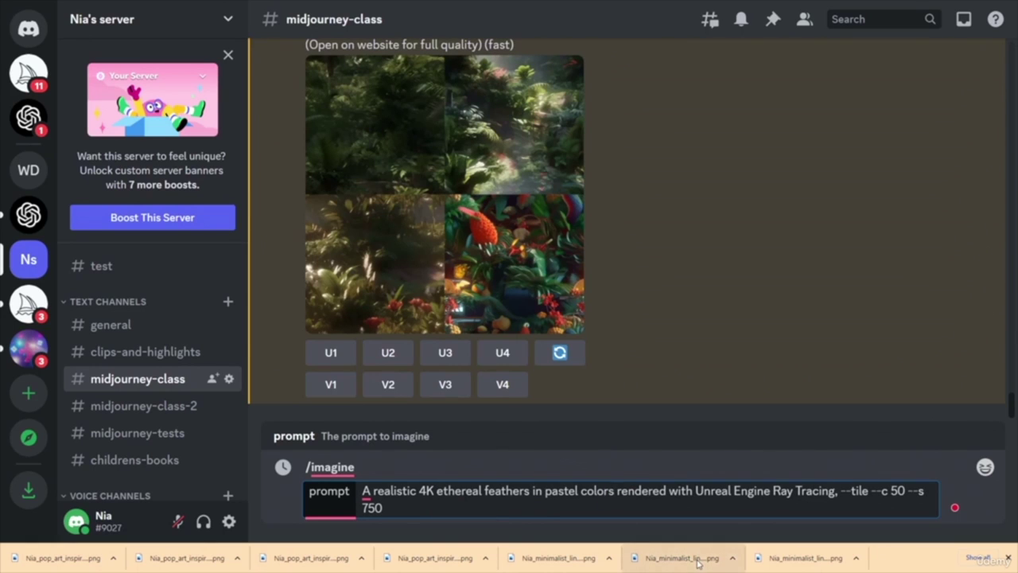
key("Return")
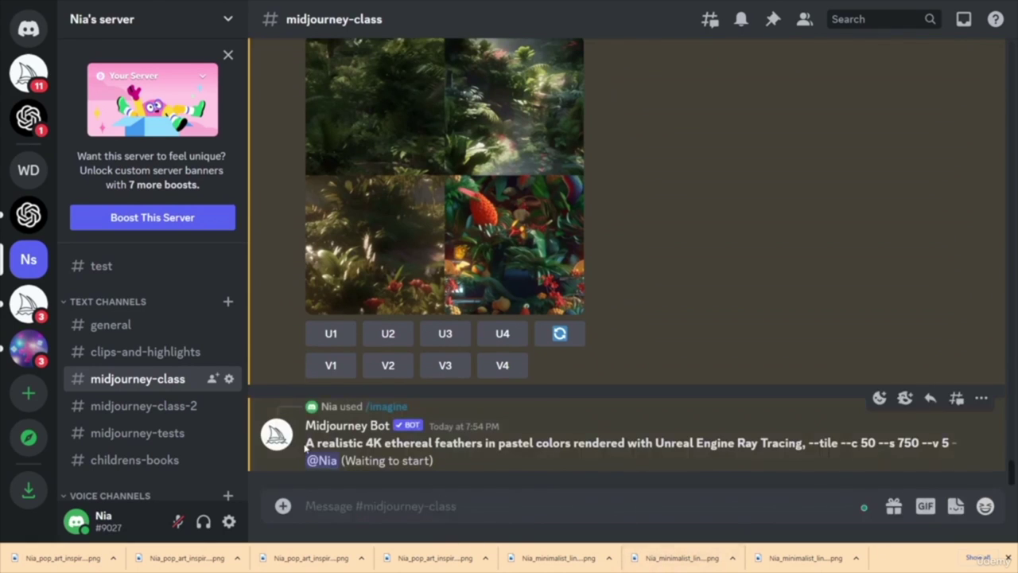
- Resend the feathers prompt with a wave pattern as the subject
left_click_drag(305, 446, 919, 443)
key("ctrl+c")
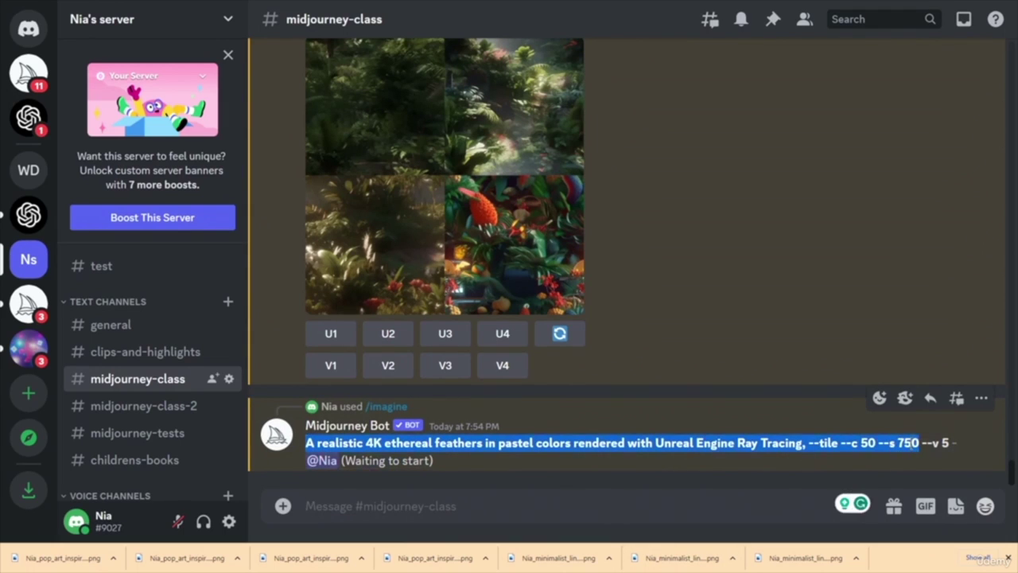
left_click(438, 513)
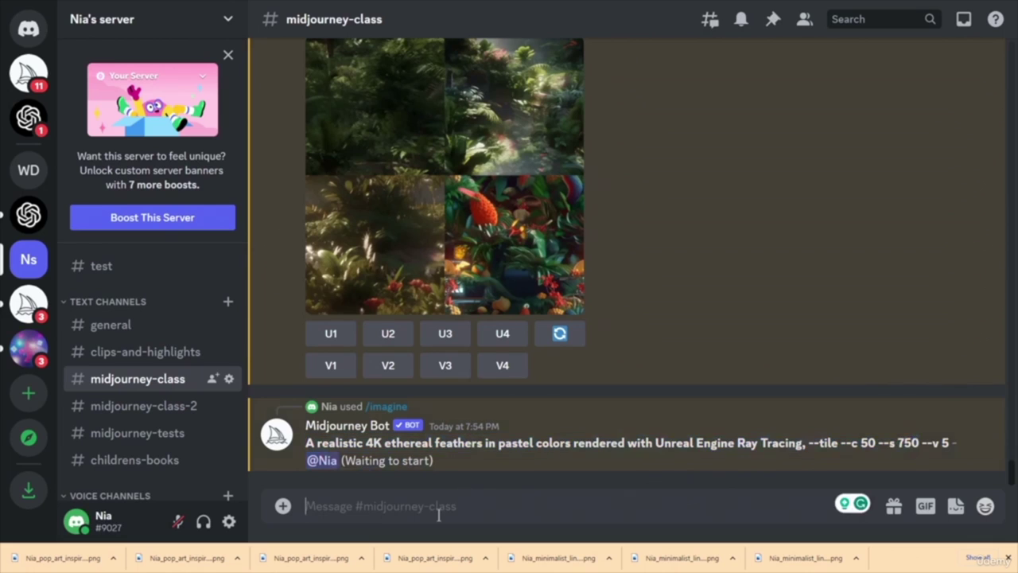
type("/")
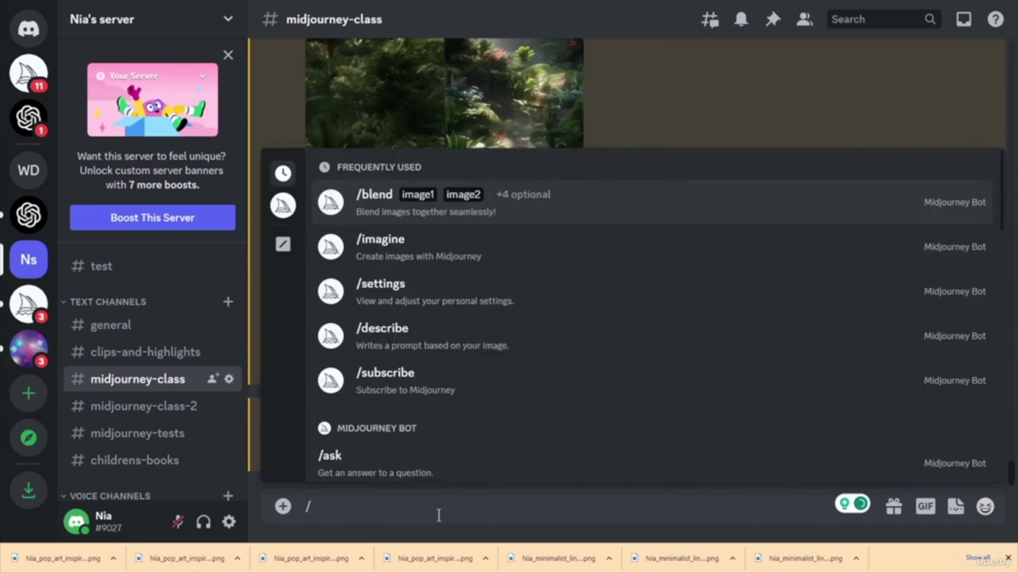
key("Down")
key("Tab")
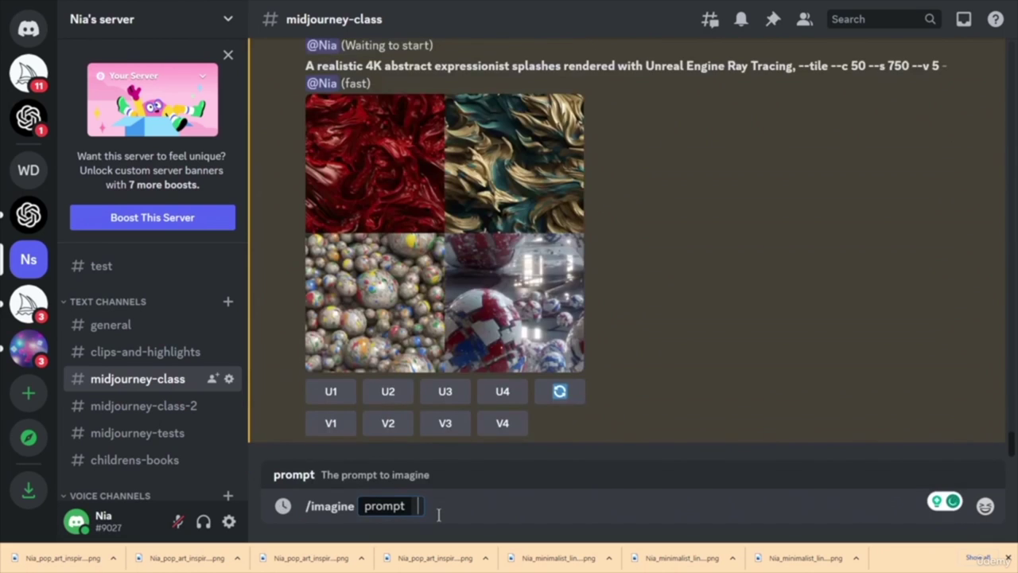
key("ctrl+v")
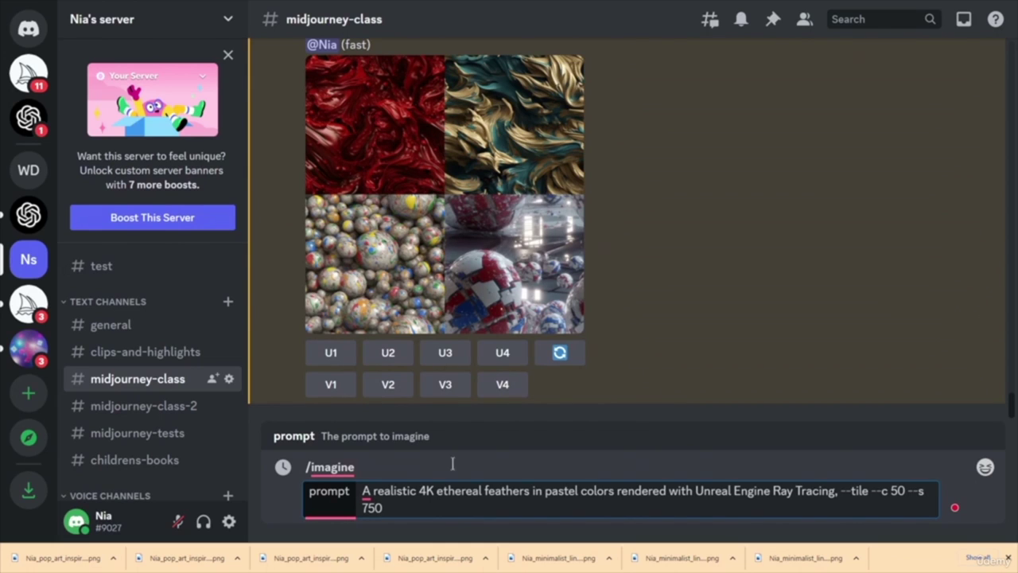
left_click_drag(438, 491, 614, 491)
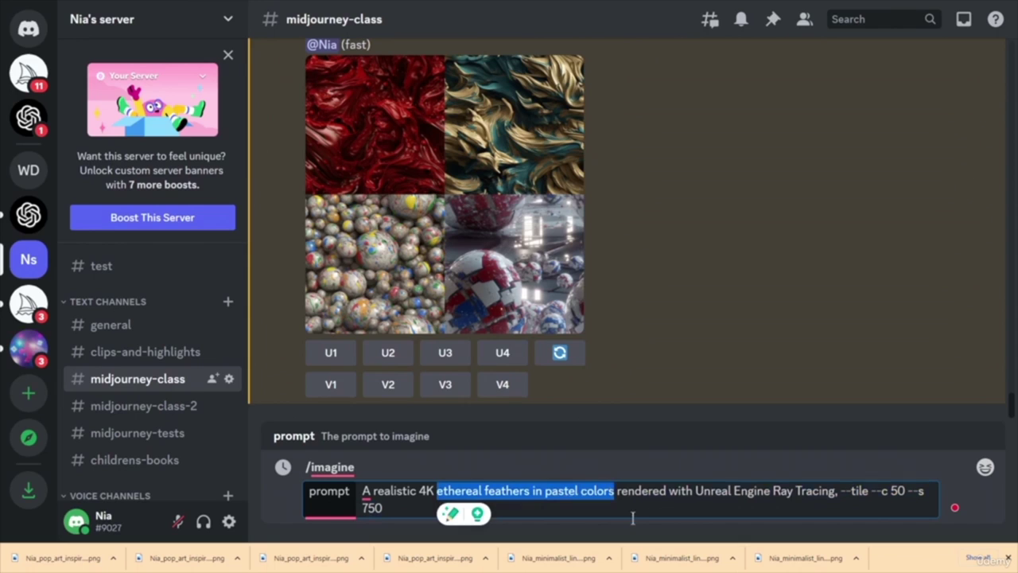
type("apanese wave pattern")
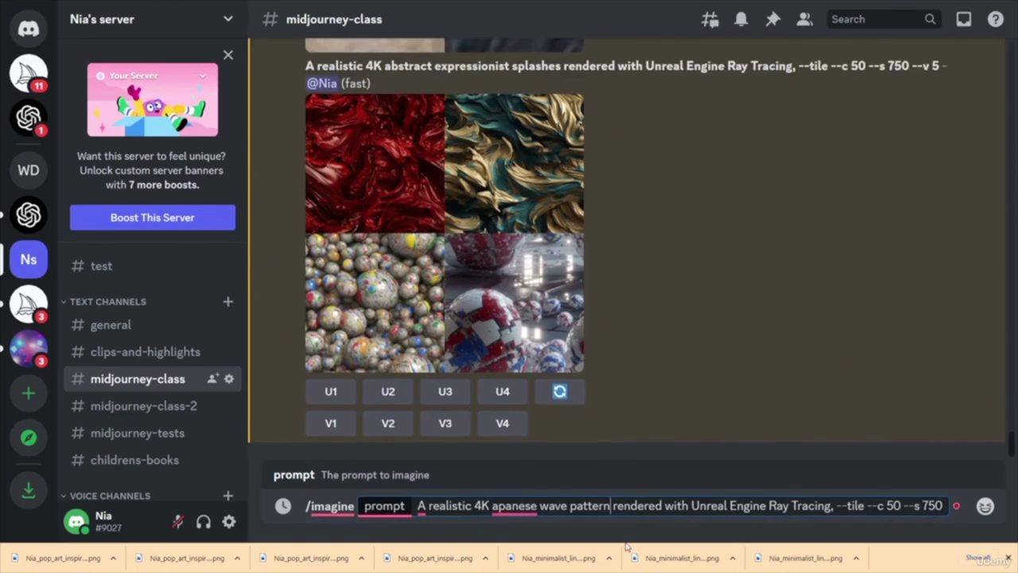
key("Return")
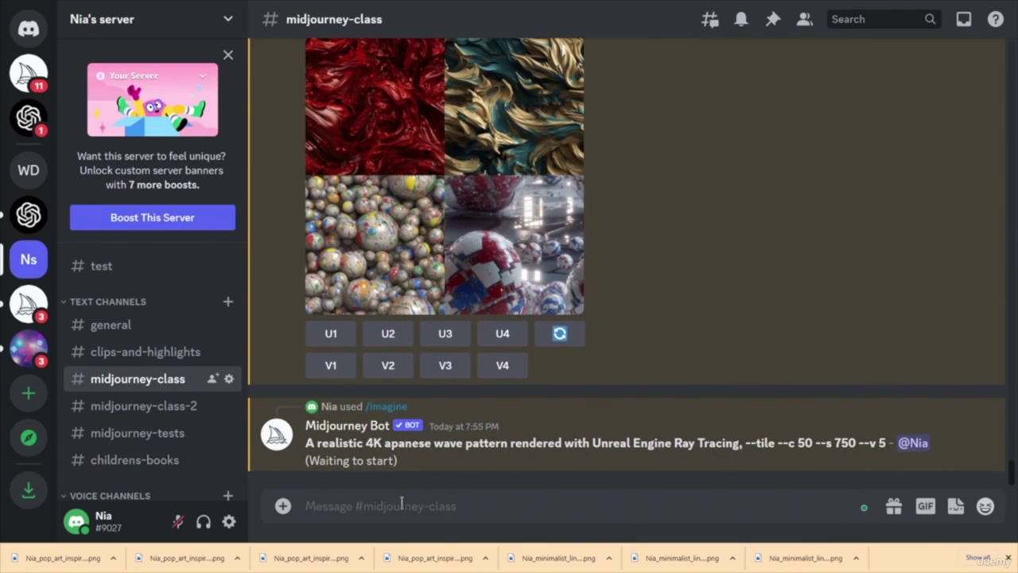
- Start a new /imagine command and copy the ethereal feathers prompt from higher in the chat
left_click_drag(305, 443, 859, 443)
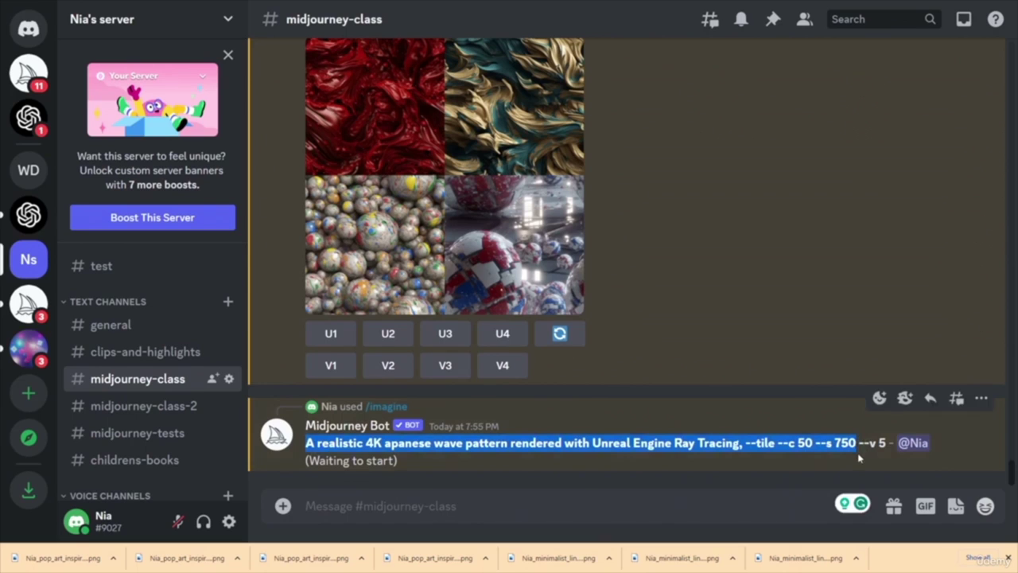
left_click(462, 507)
type("/")
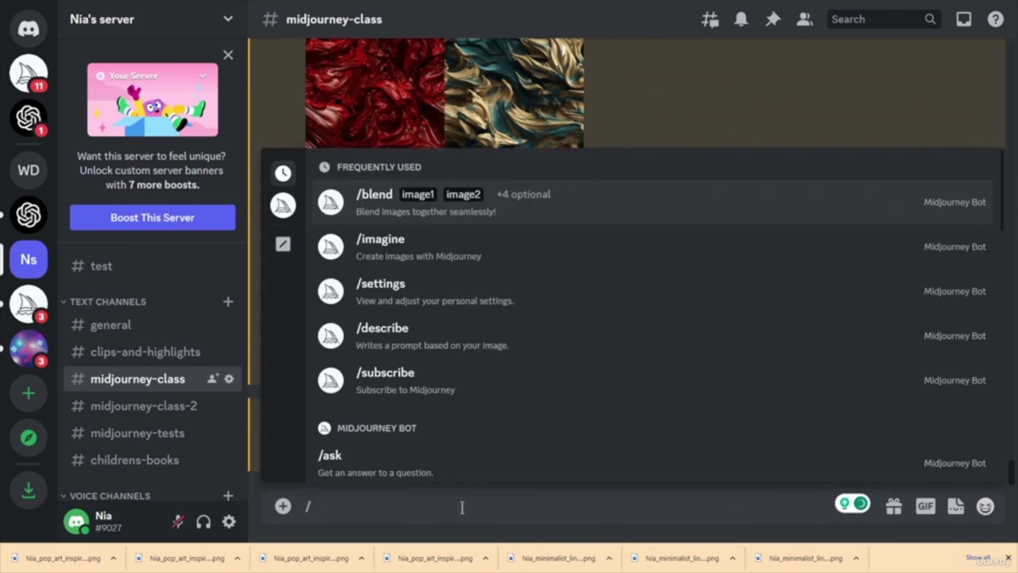
key("Down")
key("Return")
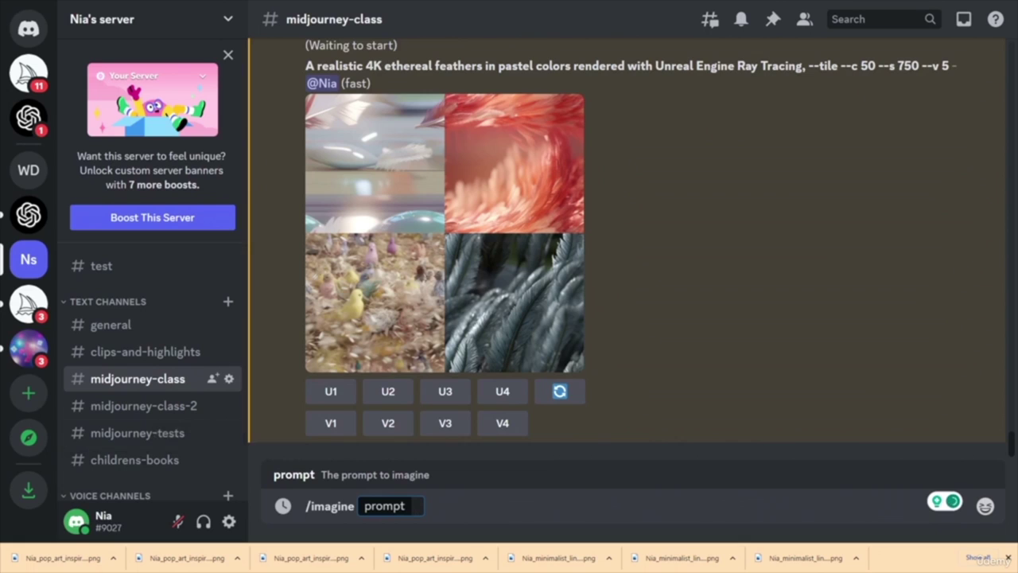
scroll(439, 237, "up", 2)
left_click_drag(307, 226, 918, 225)
key("ctrl+c")
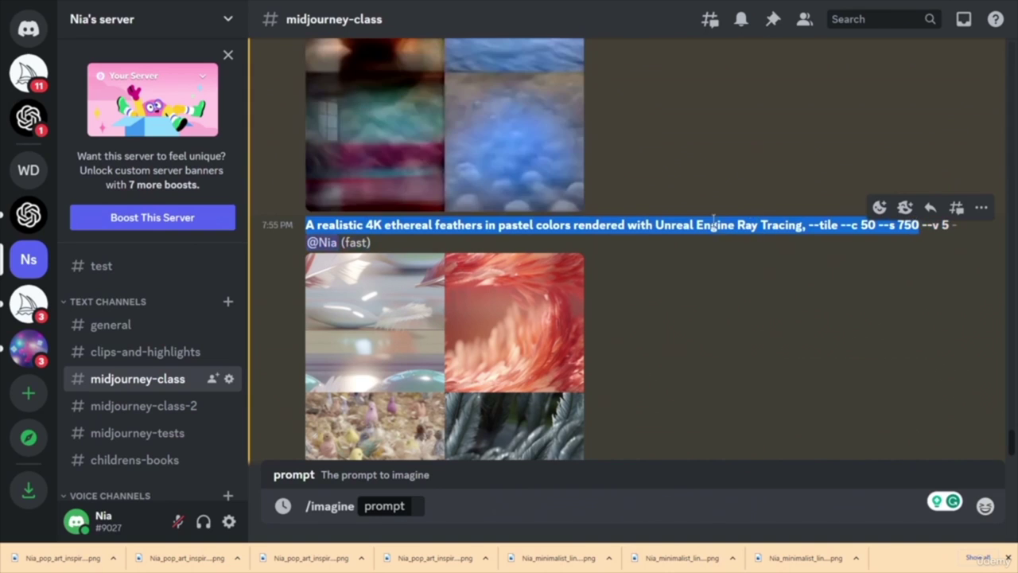
- Paste it, replace 'feathers in pastel colors' with 'Victorian lace motifs', and send
left_click(428, 506)
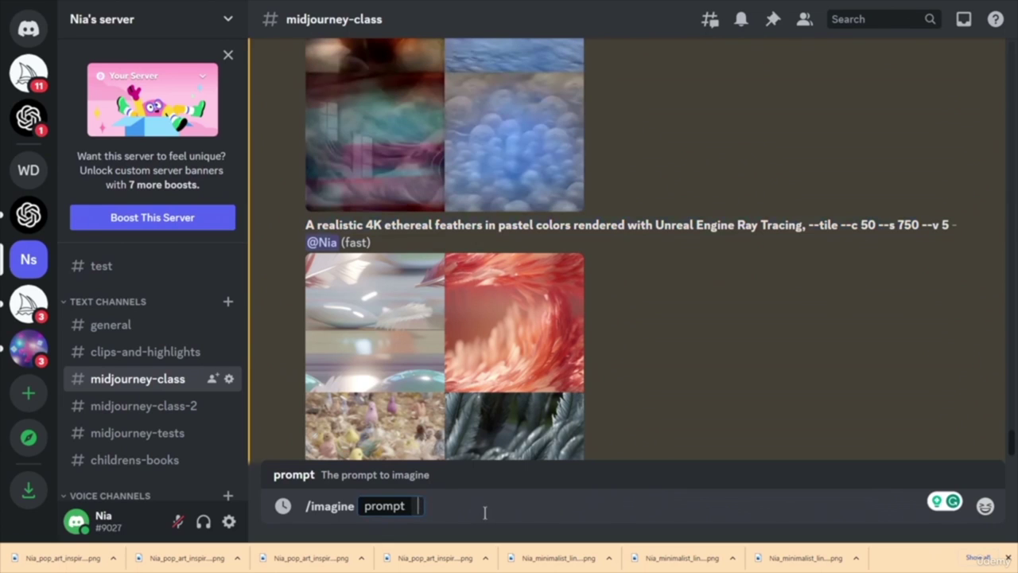
key("ctrl+v")
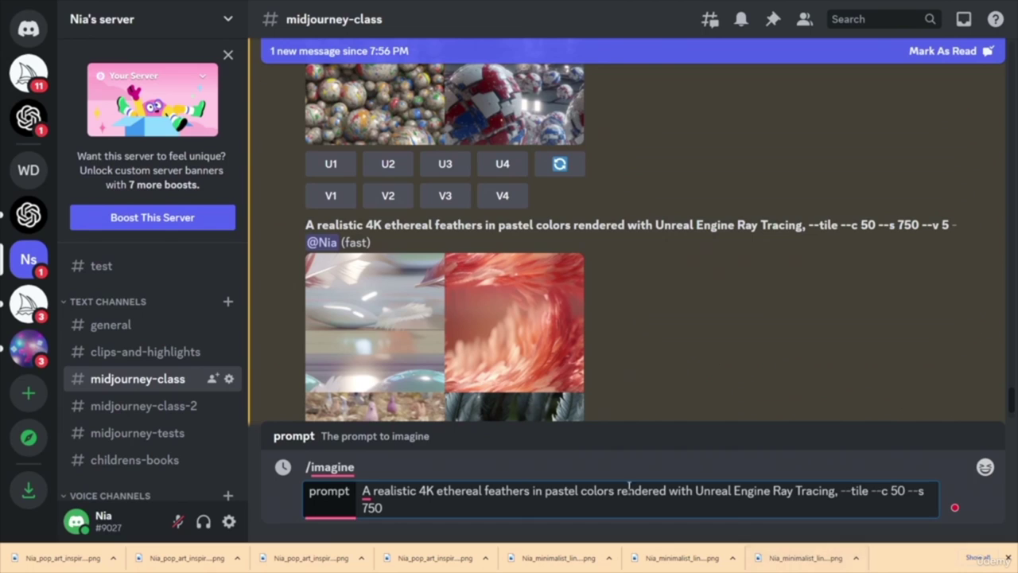
left_click(486, 491)
left_click_drag(485, 490, 613, 495)
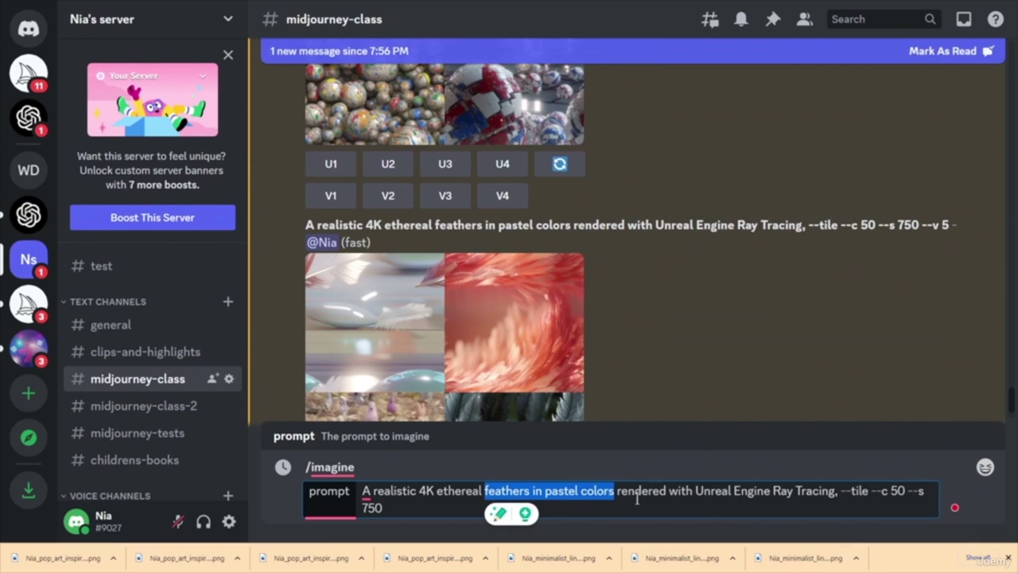
type("Victorian lace motifs")
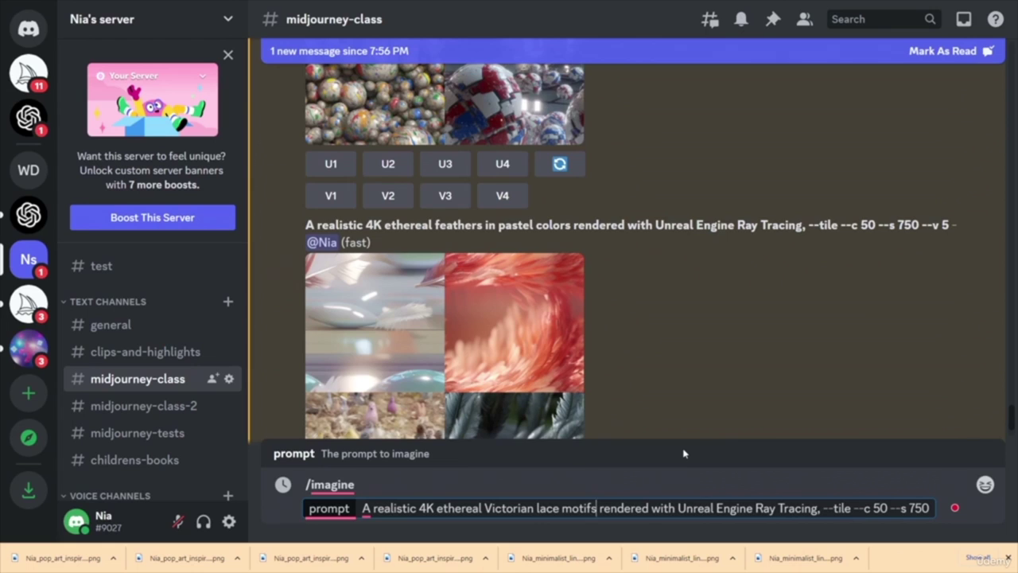
key("Return")
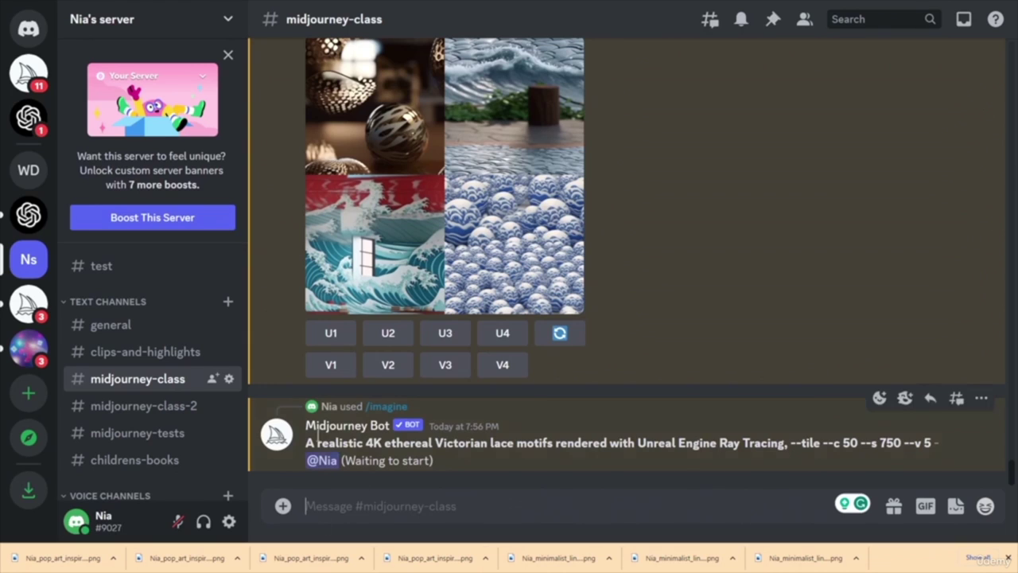
- Resend the lace prompt with the subject 'whimsical space and stars'
left_click_drag(307, 446, 903, 443)
key("ctrl+c")
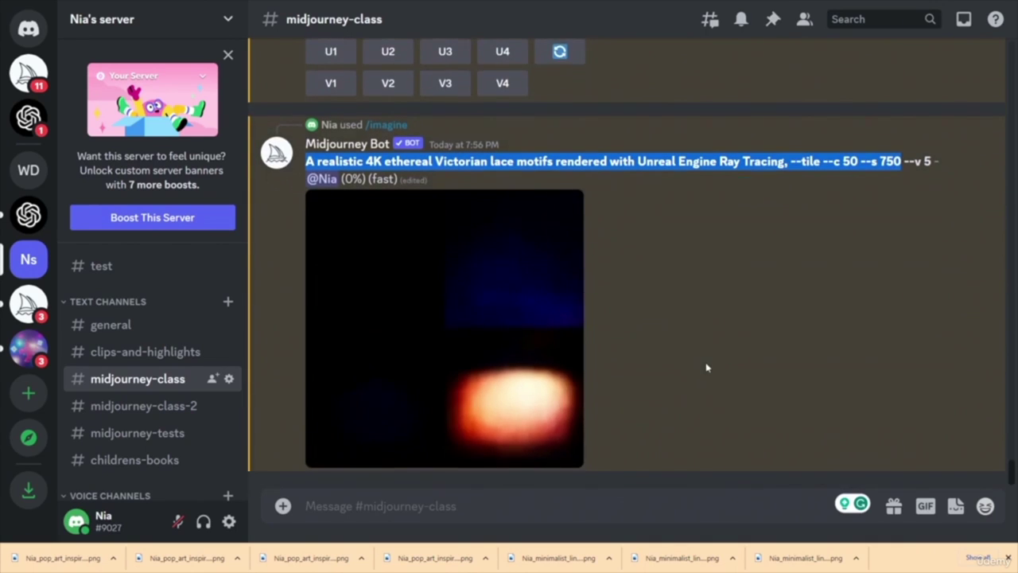
left_click(402, 509)
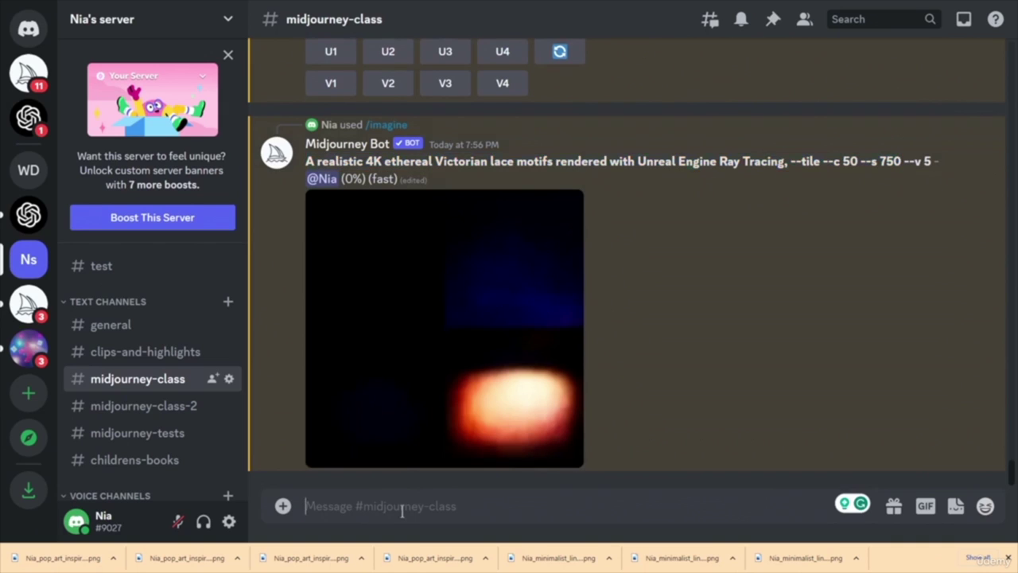
type("/")
key("Down")
key("Return")
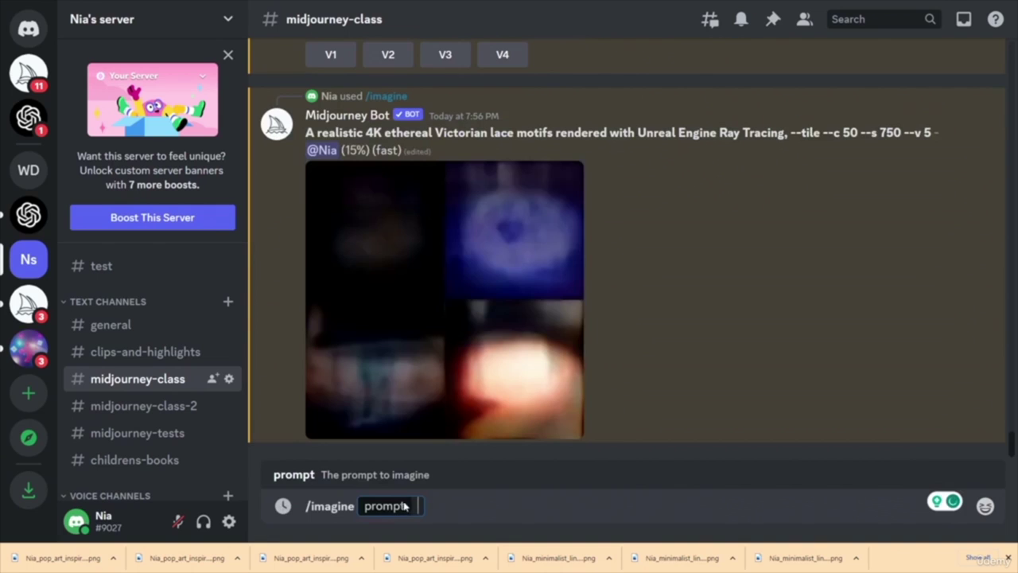
key("ctrl+v")
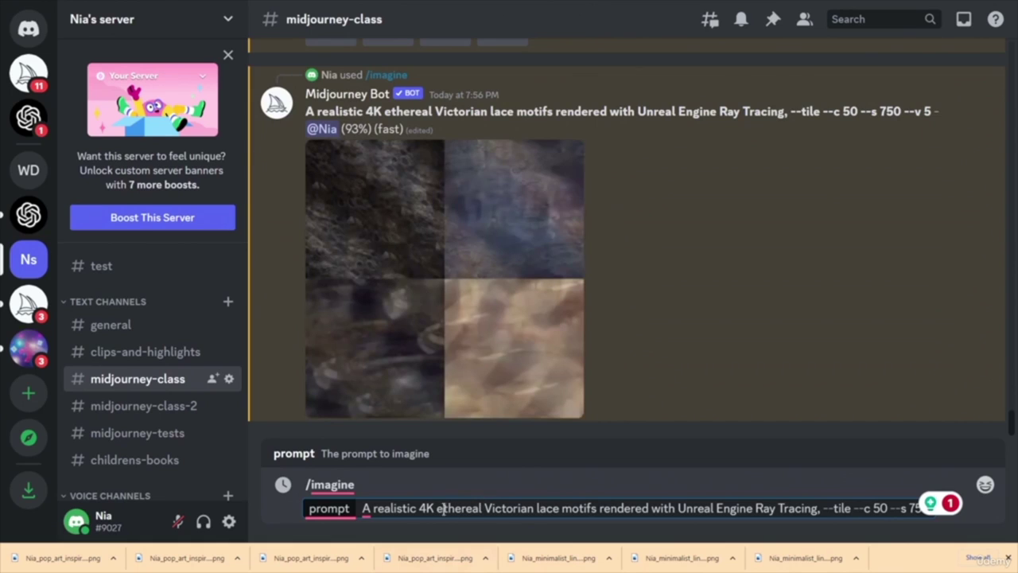
left_click_drag(436, 508, 597, 511)
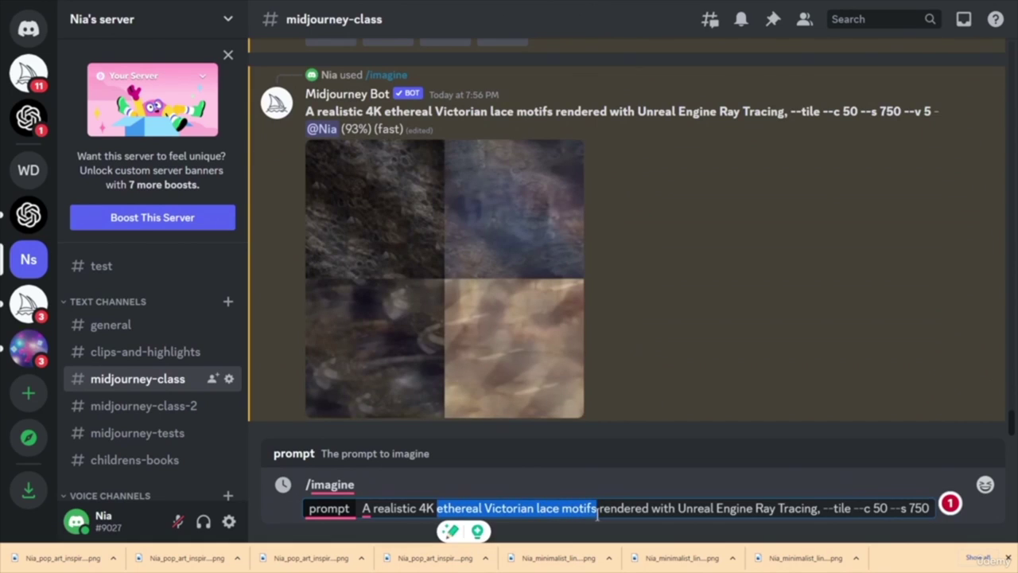
type("whimsical space and stars")
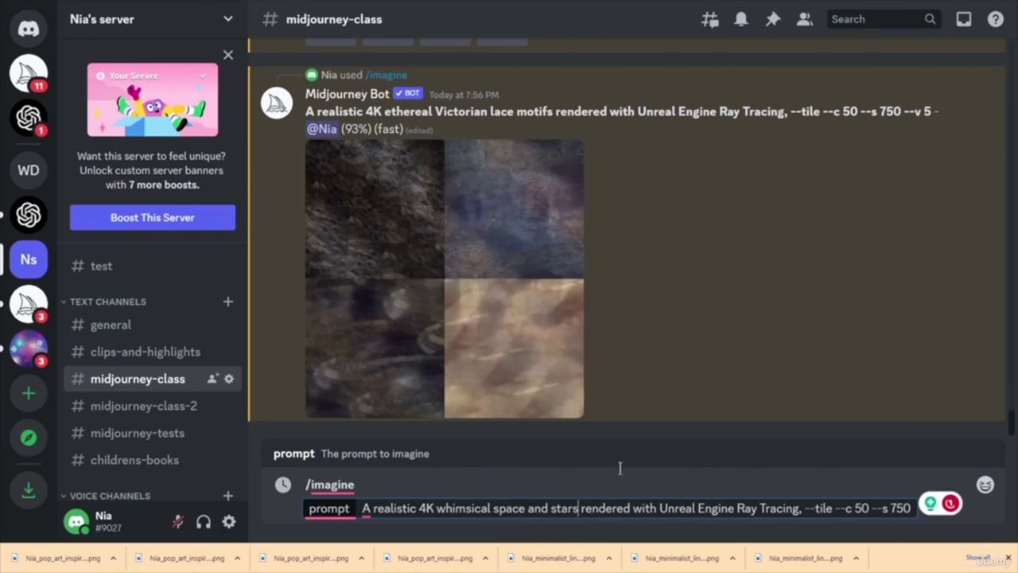
key("Return")
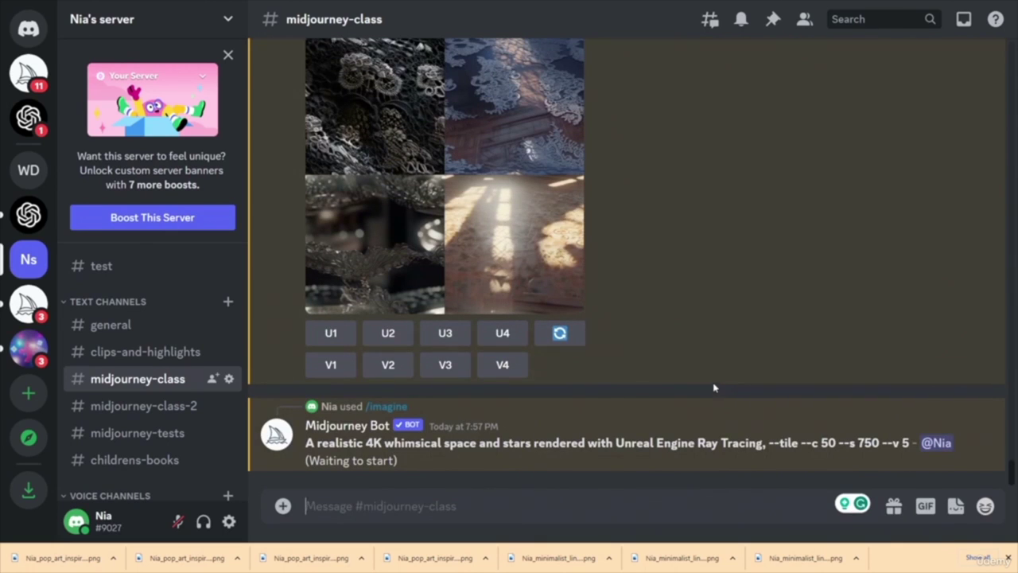
- Resend the space prompt with the subject 'rustic wood grain', then copy the new prompt
left_click_drag(307, 442, 882, 443)
key("ctrl+c")
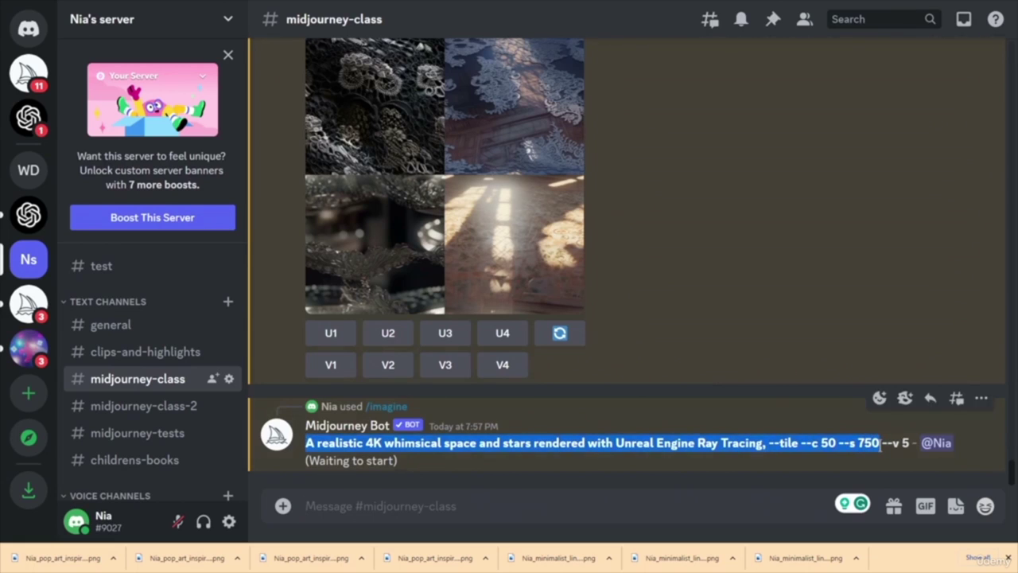
left_click(455, 513)
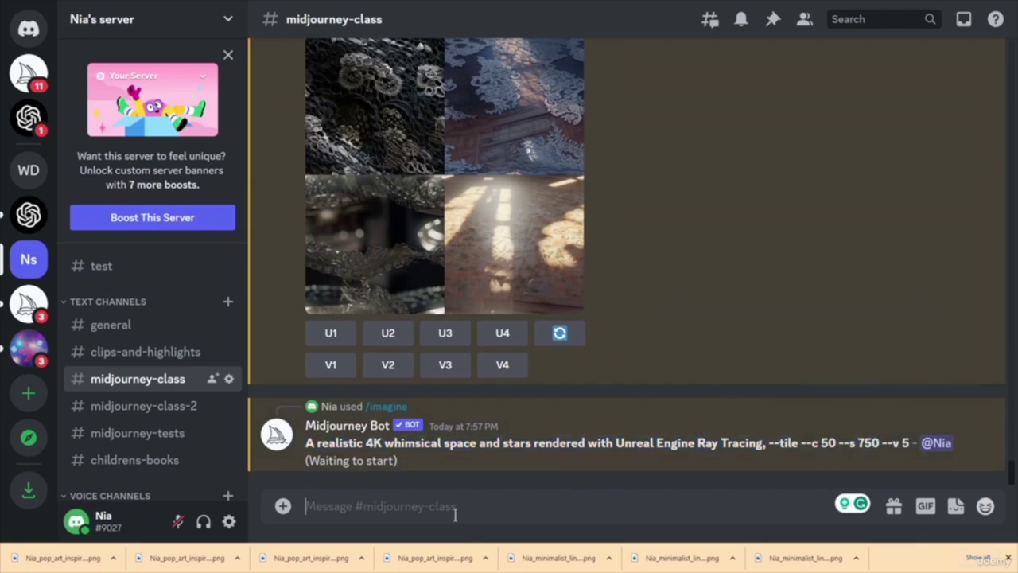
type("/")
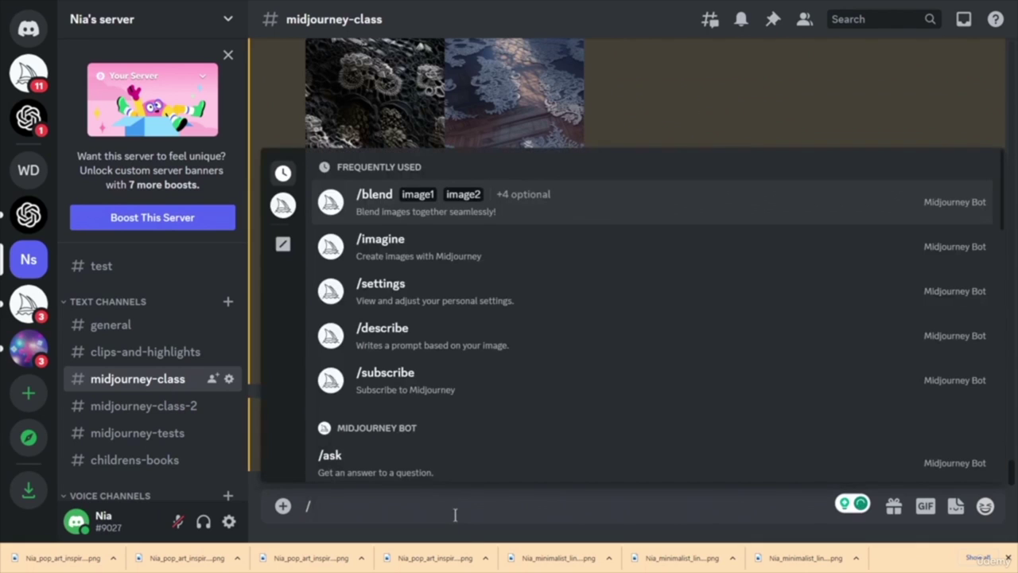
key("Down")
key("Return")
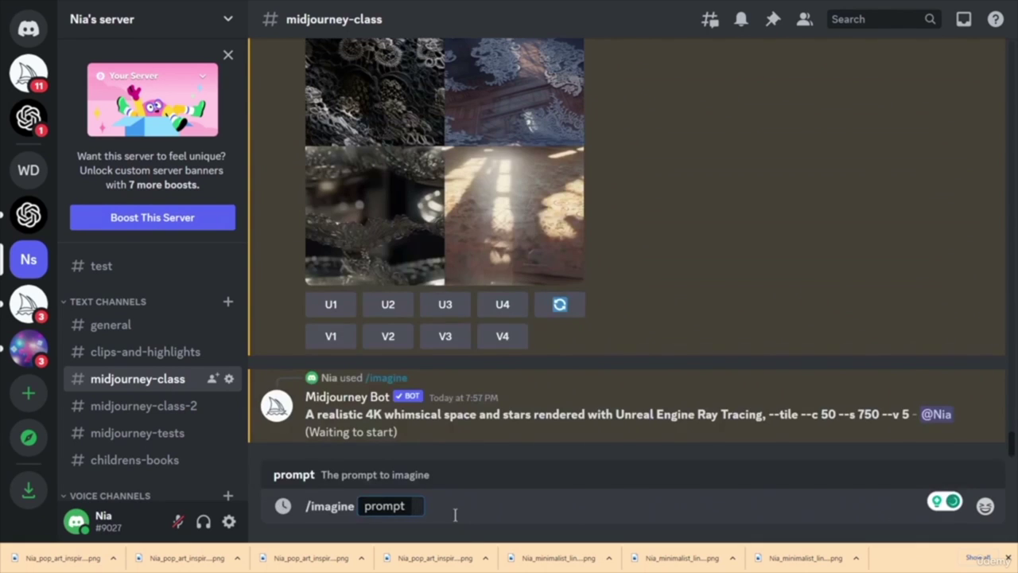
key("ctrl+v")
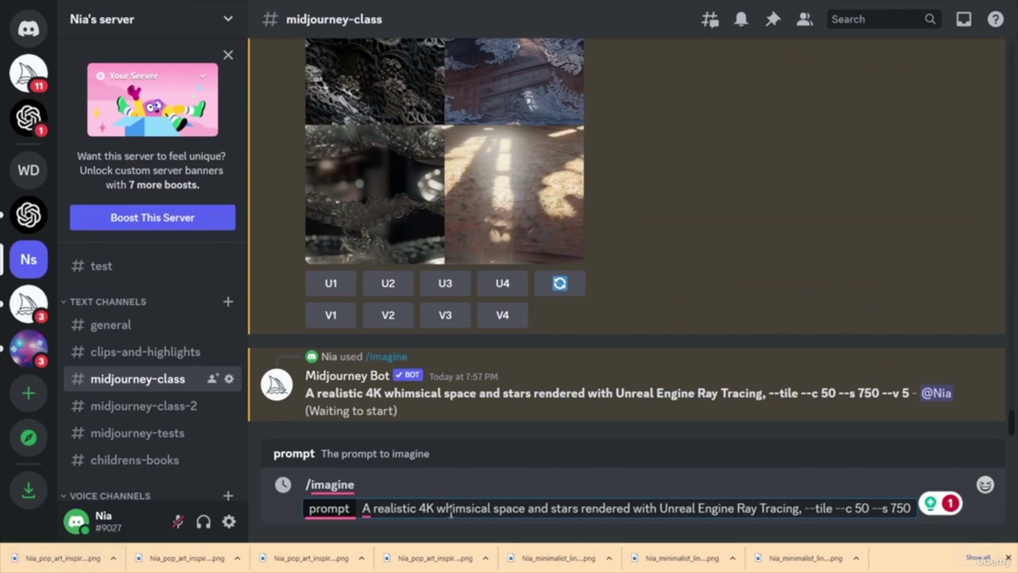
left_click_drag(436, 507, 583, 517)
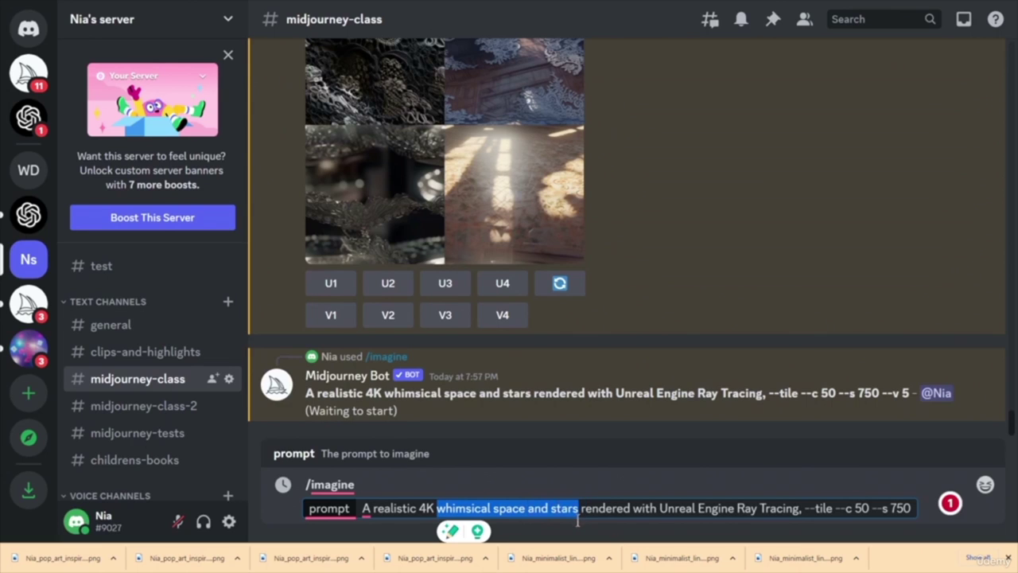
type("rustic wood grain")
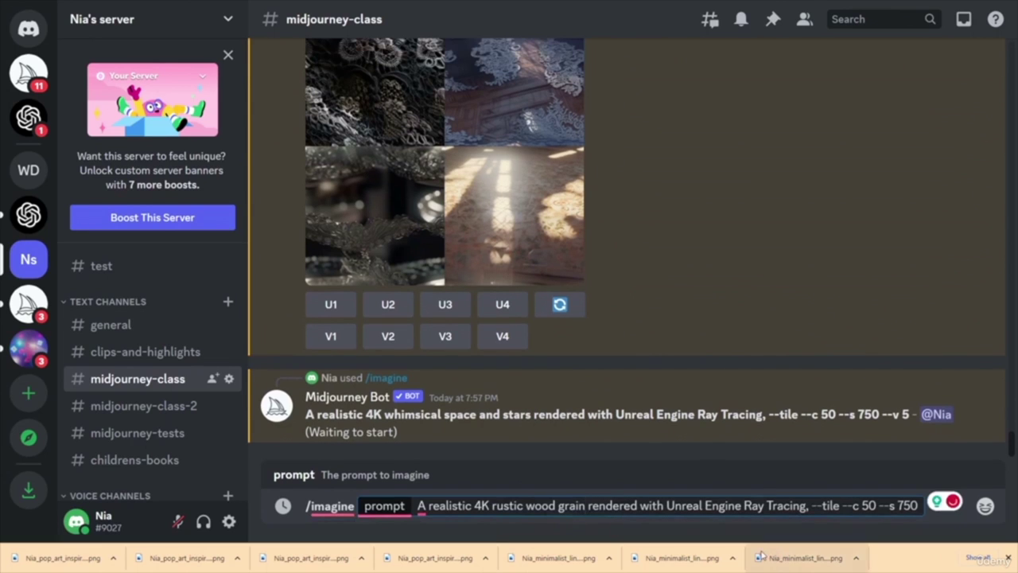
key("Return")
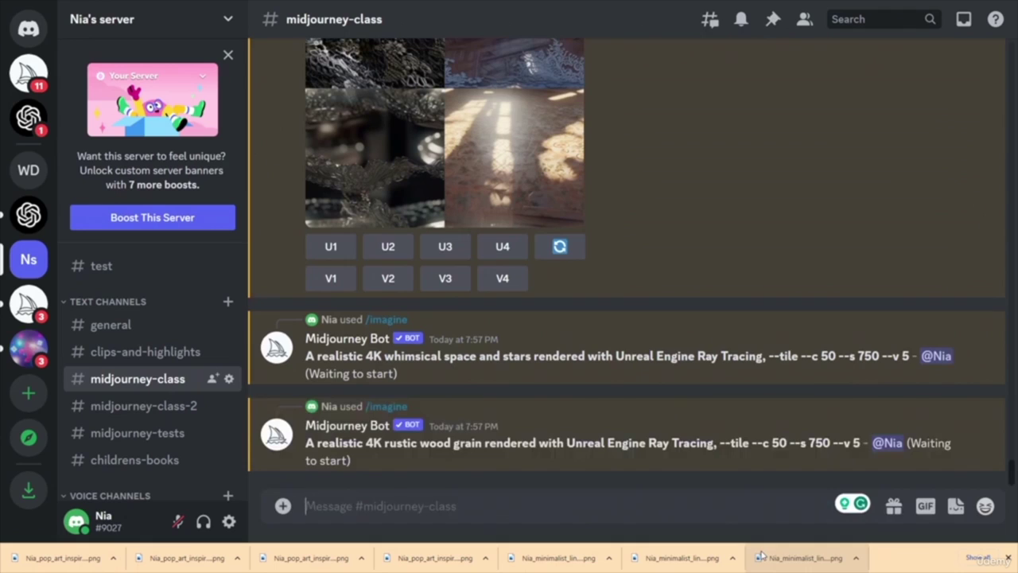
left_click_drag(307, 443, 829, 443)
key("ctrl+c")
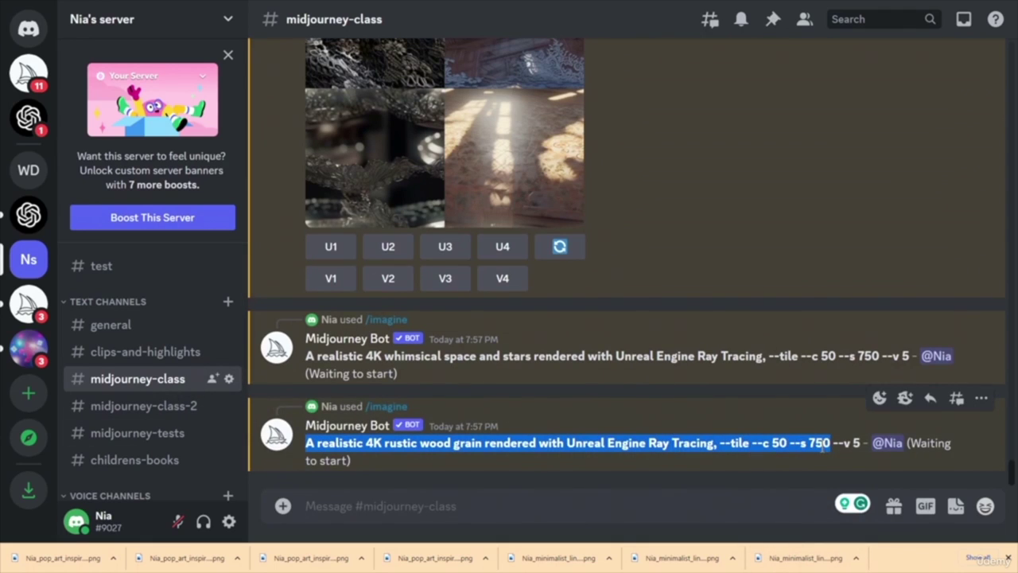
left_click(469, 507)
- Send the wood grain prompt with 'children's fairy-tale castle' as subject, then copy the wood grain prompt
type("/")
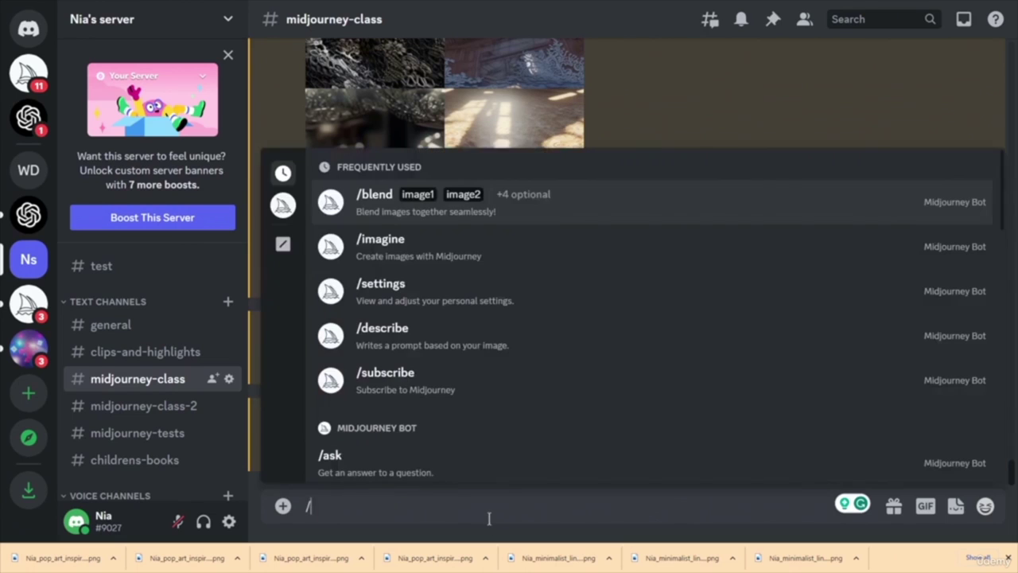
key("Down")
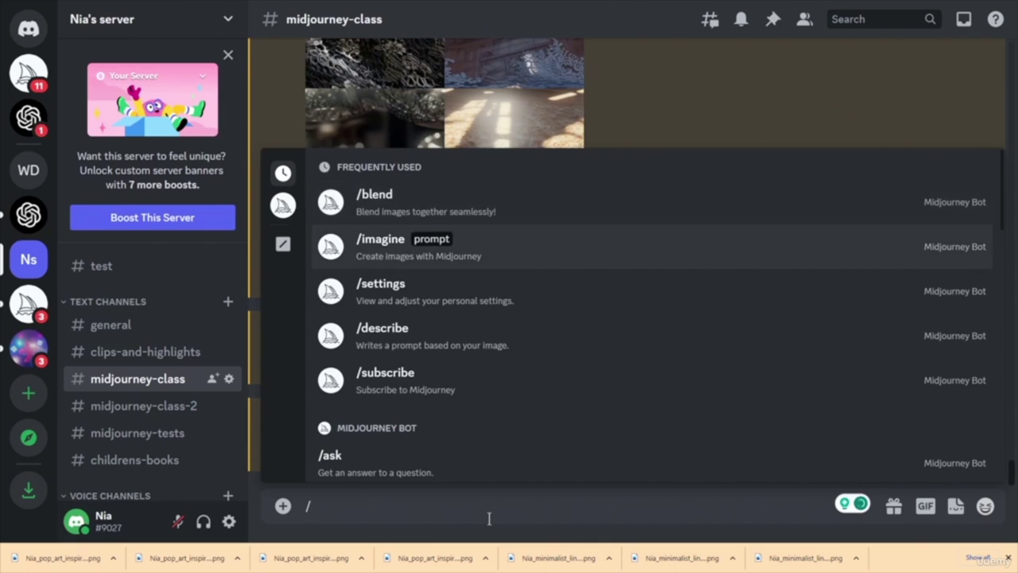
key("Return")
key("ctrl+v")
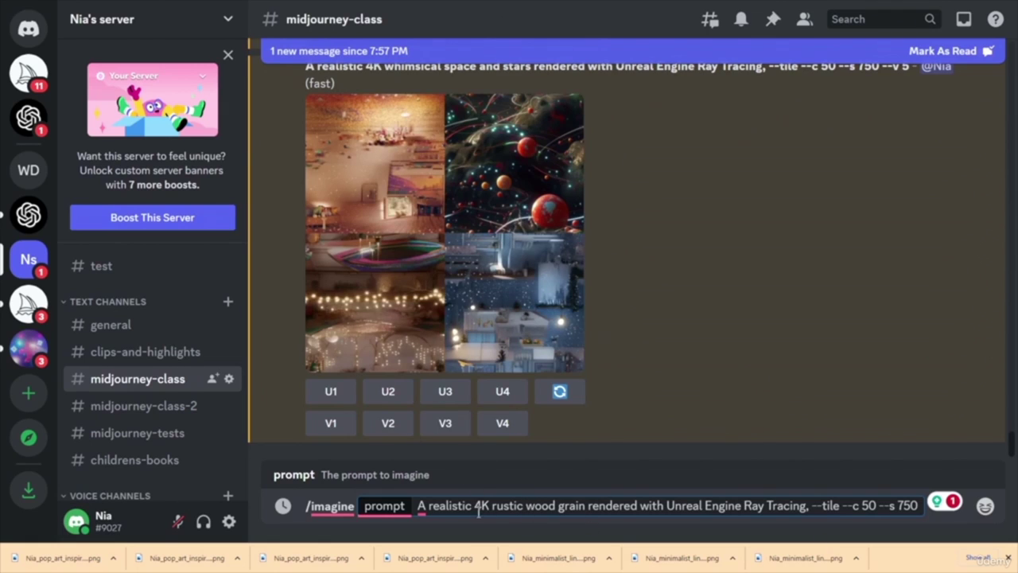
left_click_drag(494, 506, 584, 514)
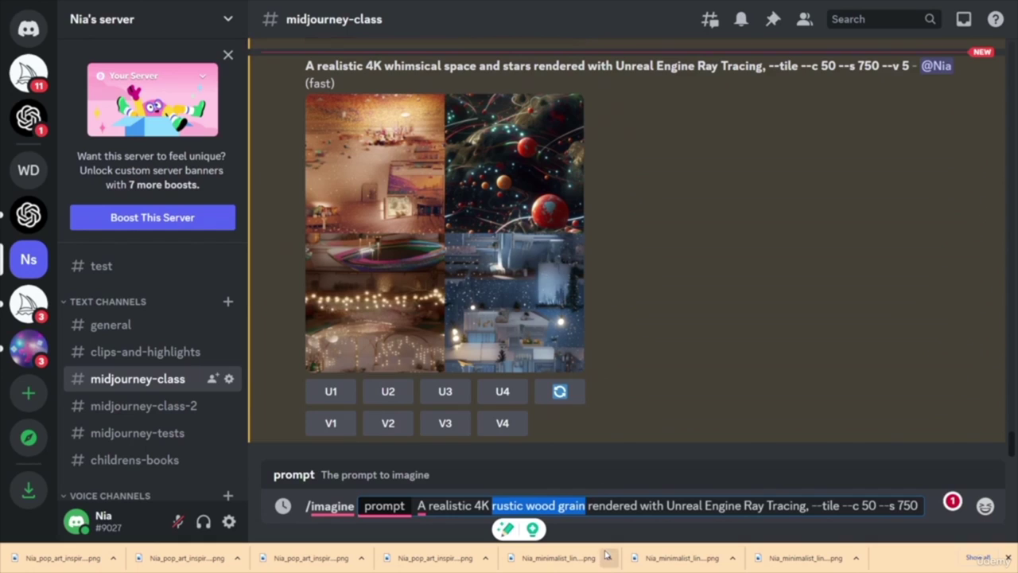
type("children's fairy-tale castle")
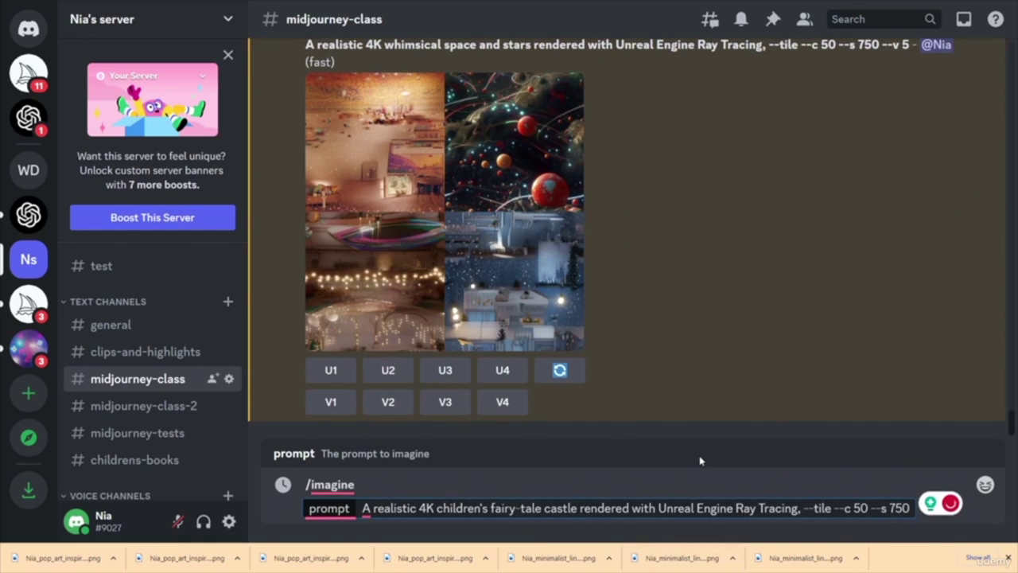
key("Return")
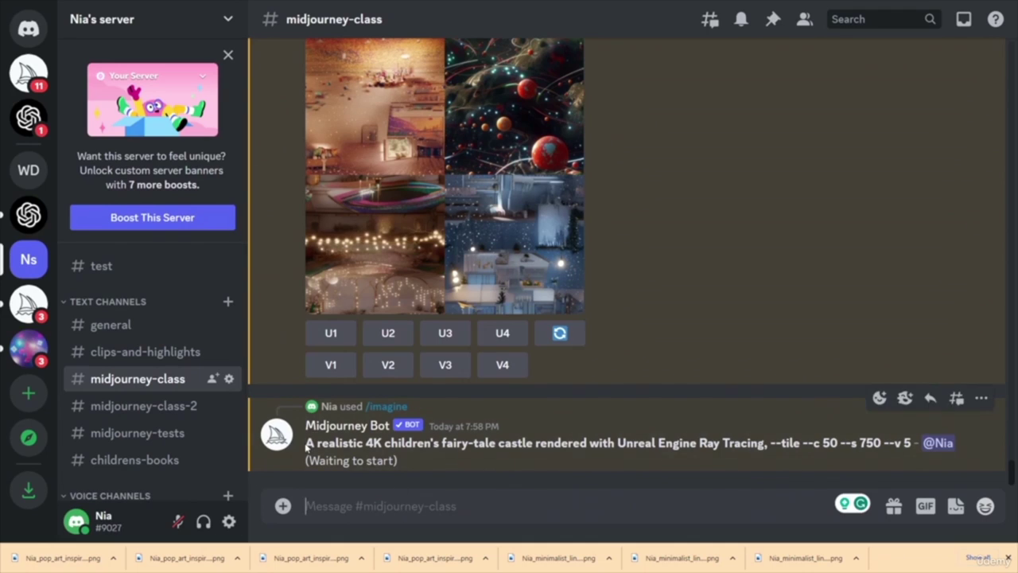
left_click_drag(307, 443, 859, 112)
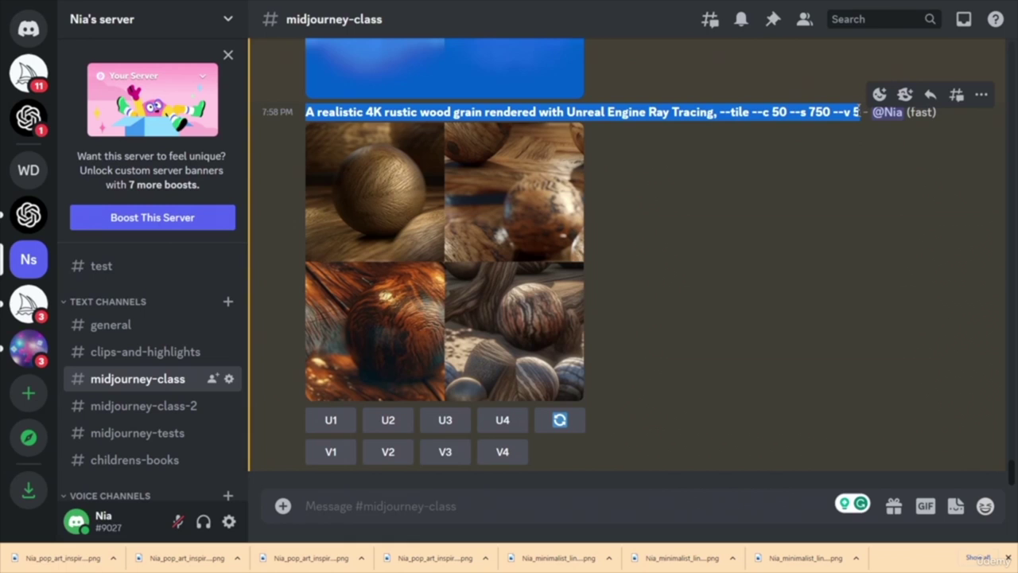
left_click_drag(307, 112, 830, 112)
key("ctrl+c")
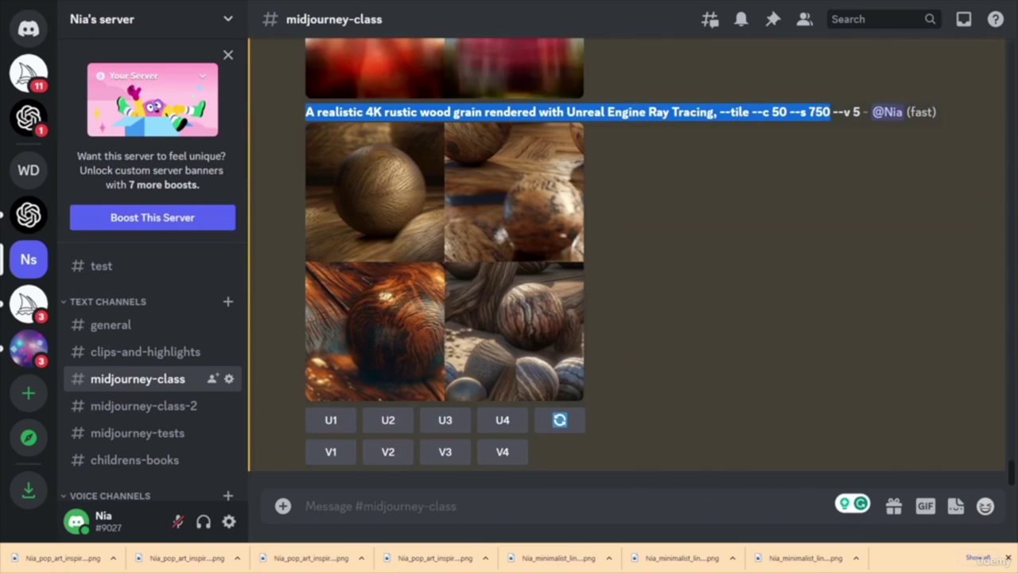
- Send the wood grain prompt with 'mid-century modern shapes' as the subject, fixing stray characters
left_click(399, 507)
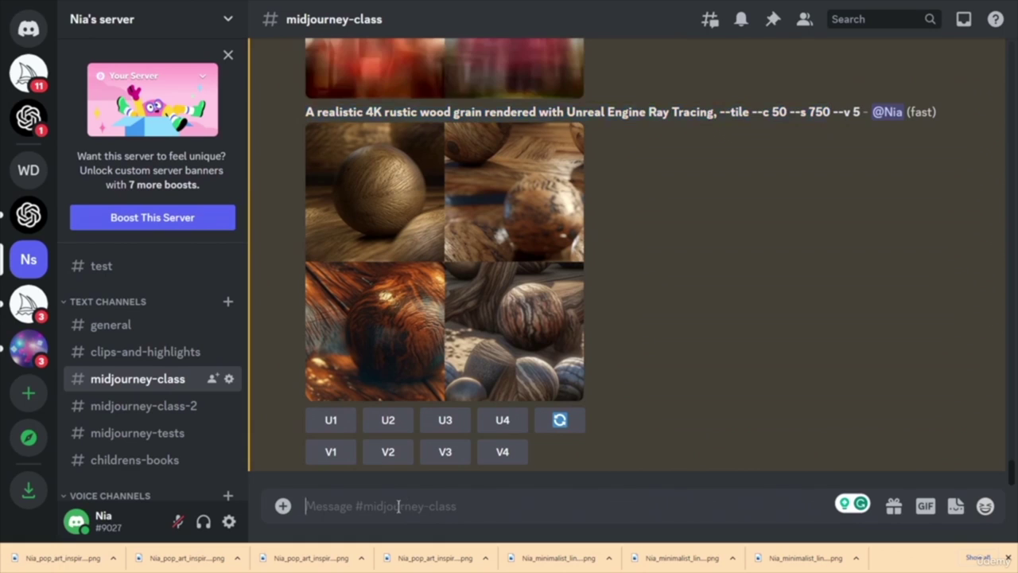
type("/")
key("Down")
key("Return")
key("ctrl+v")
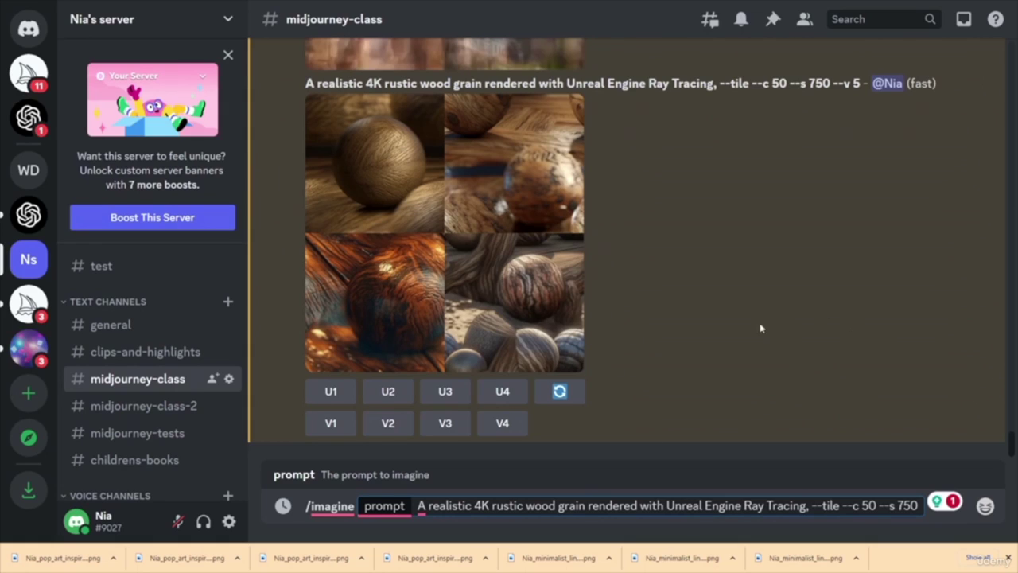
left_click_drag(497, 506, 586, 516)
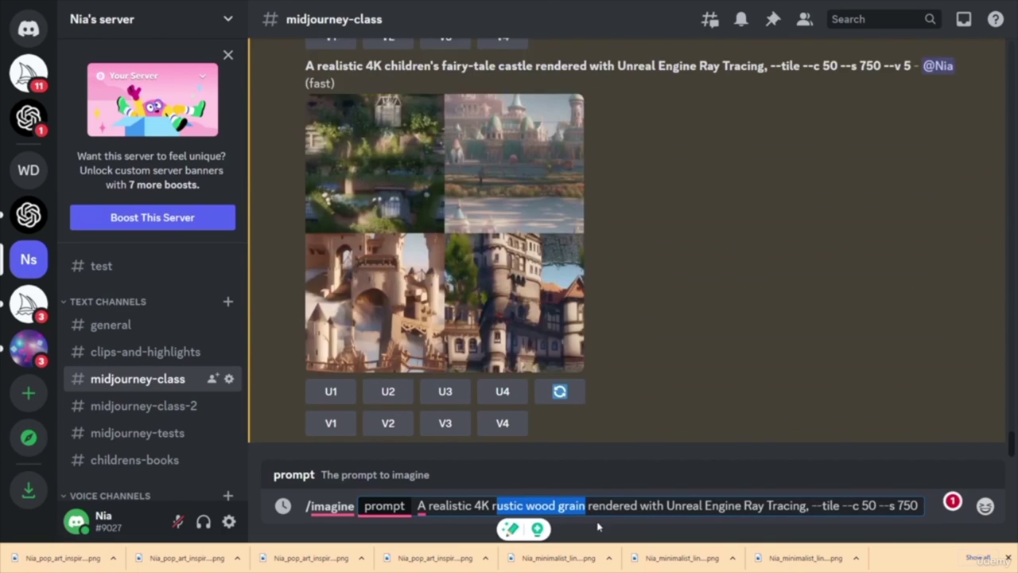
type("mid-century modern shapes\"")
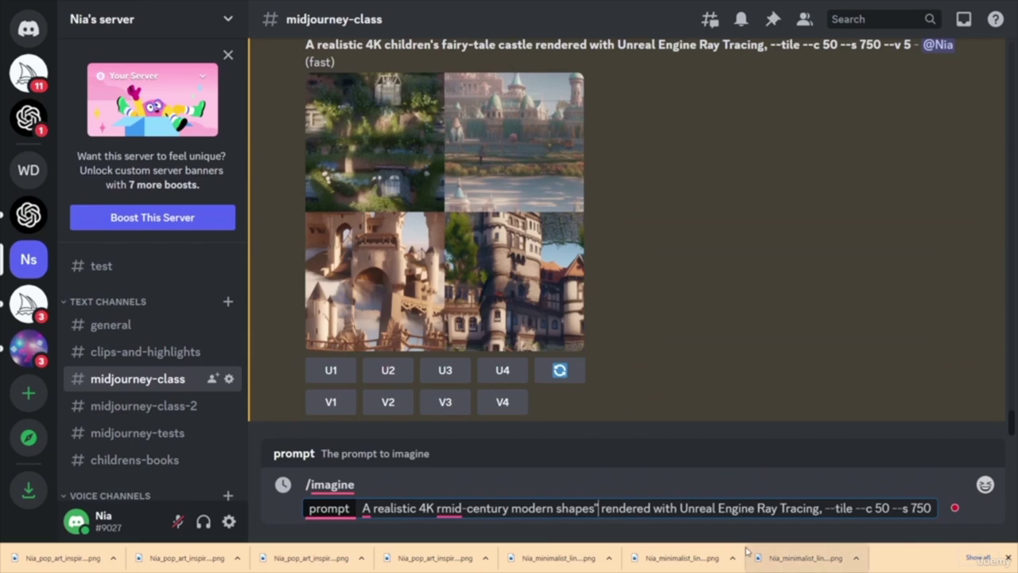
key("BackSpace")
key("ctrl+Left")
key("ctrl+Left")
key("ctrl+Left")
key("ctrl+Left")
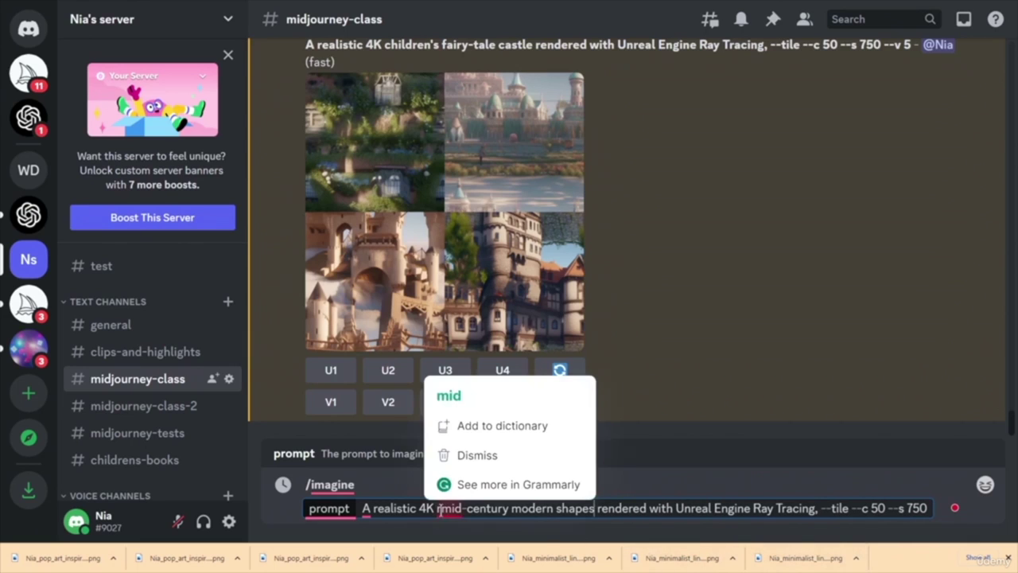
key("Escape")
key("BackSpace")
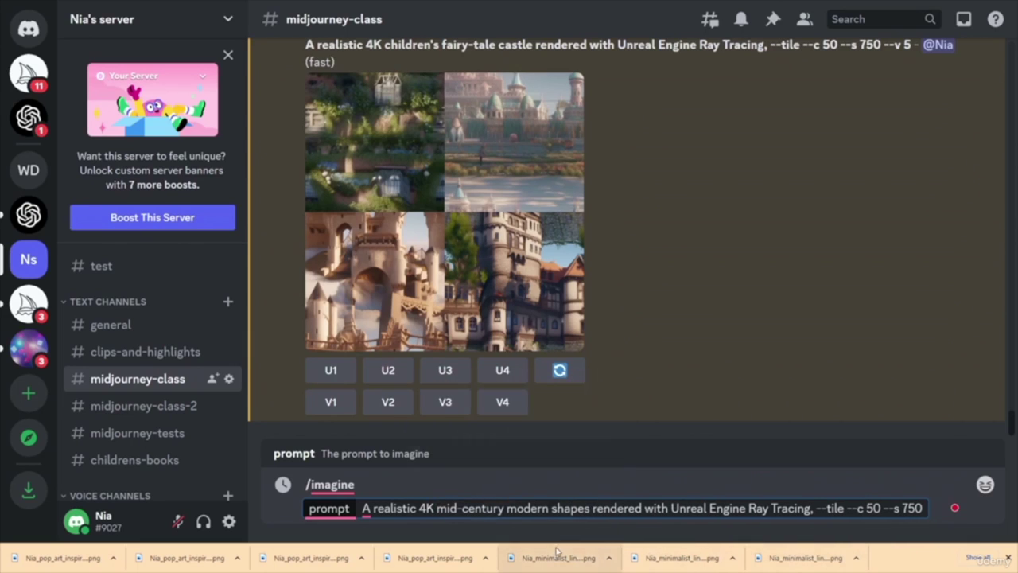
key("Return")
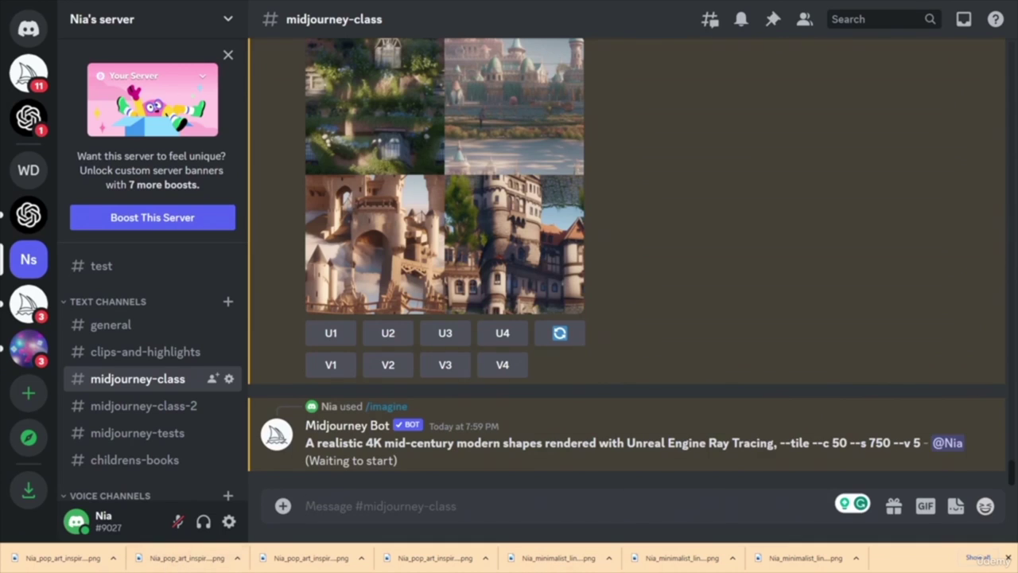
- Start another /imagine command and copy the mid-century modern shapes prompt text
type("/")
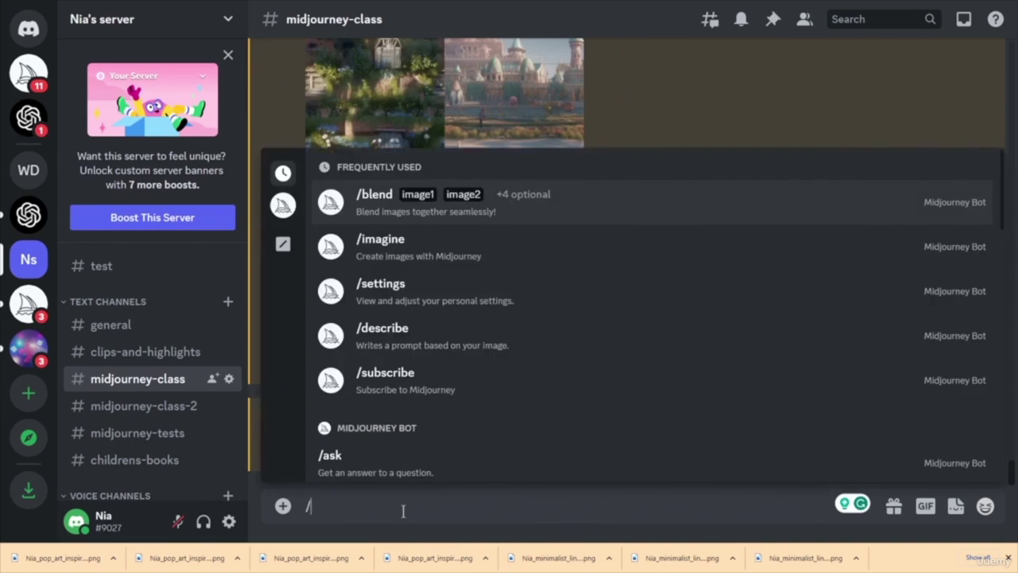
key("Down")
key("Return")
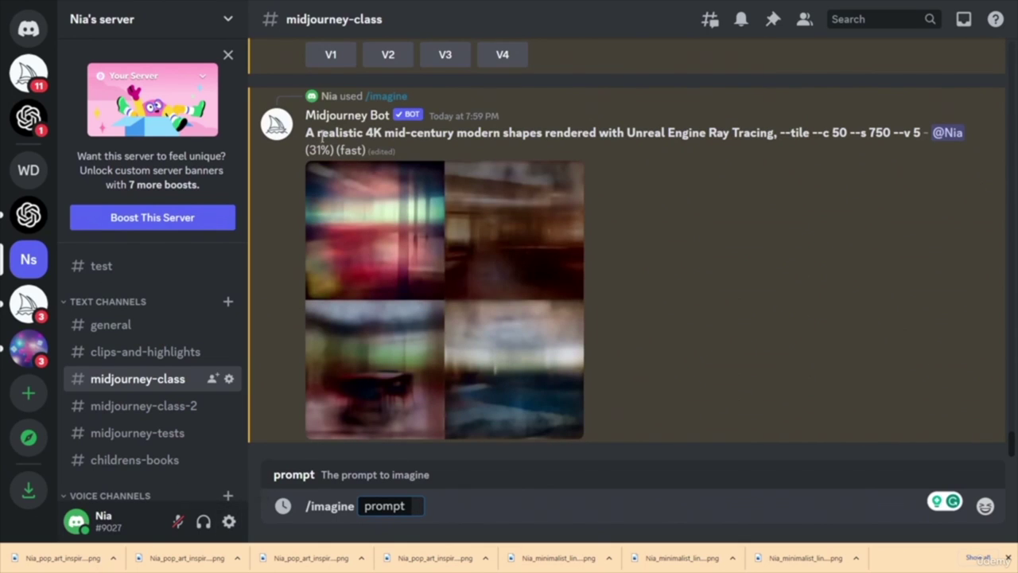
left_click_drag(307, 133, 893, 135)
key("ctrl+c")
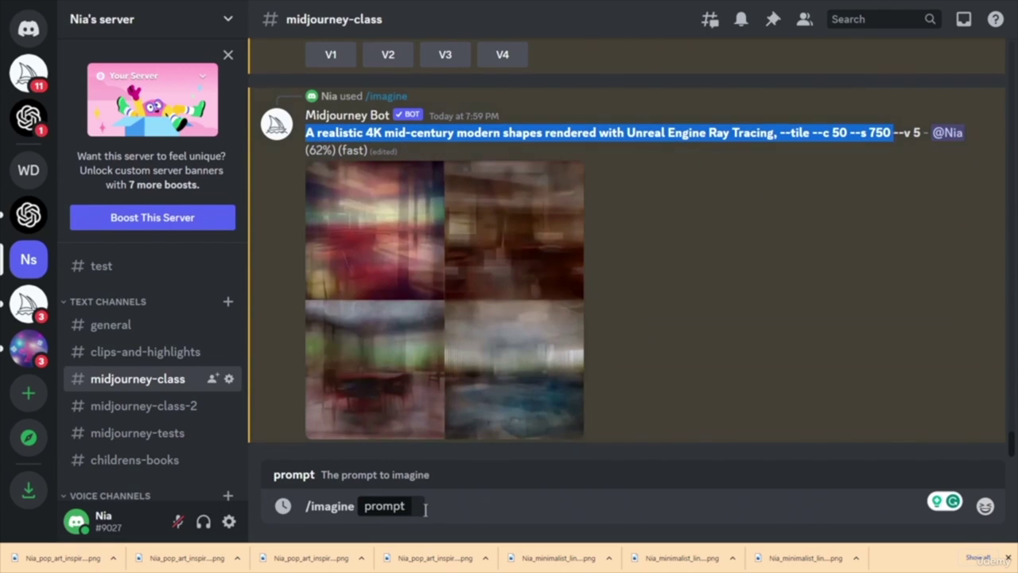
- Send the copied prompt with its subject replaced by 'cybernetic pixel art'
left_click(418, 505)
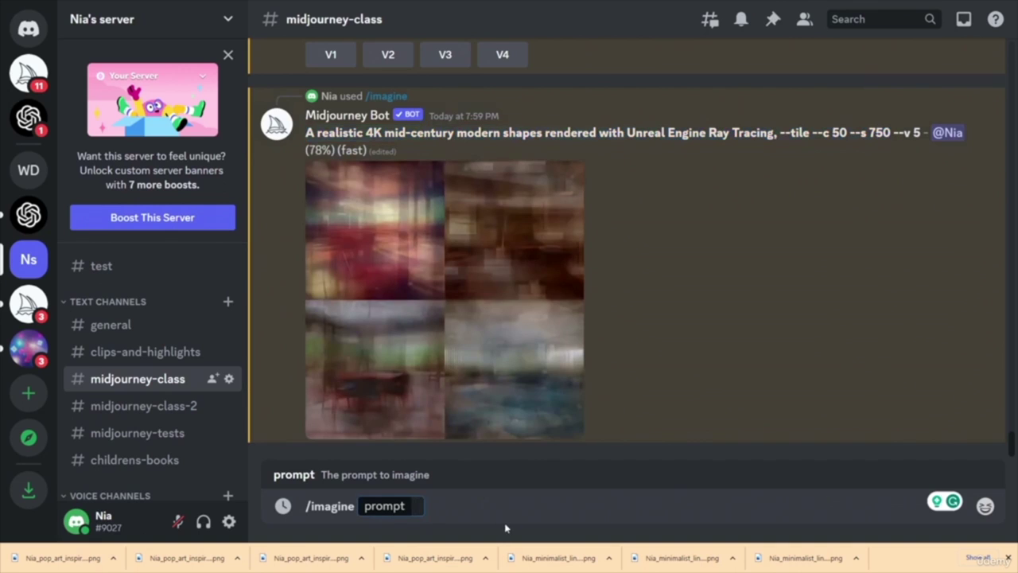
key("ctrl+v")
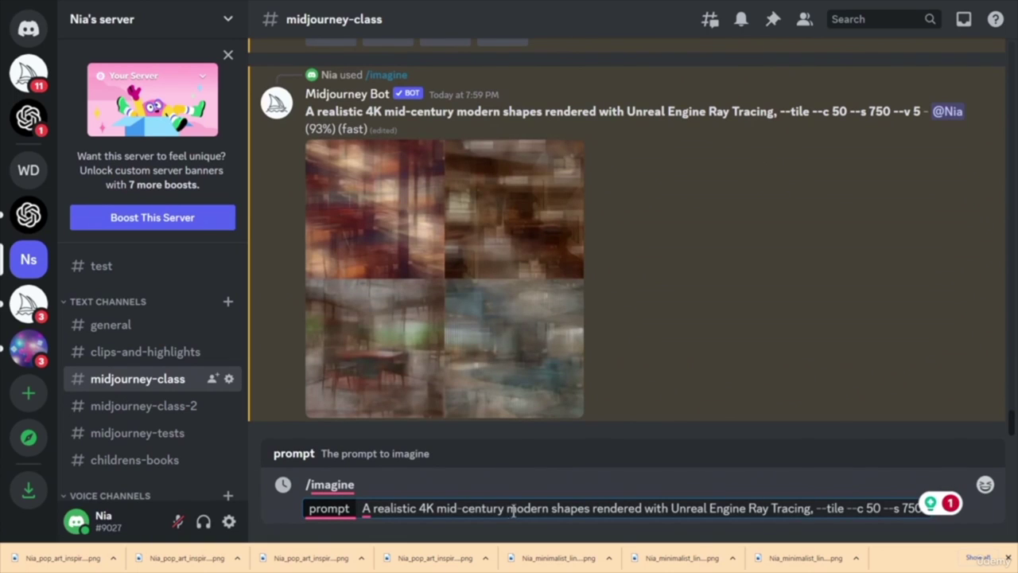
left_click_drag(437, 507, 589, 516)
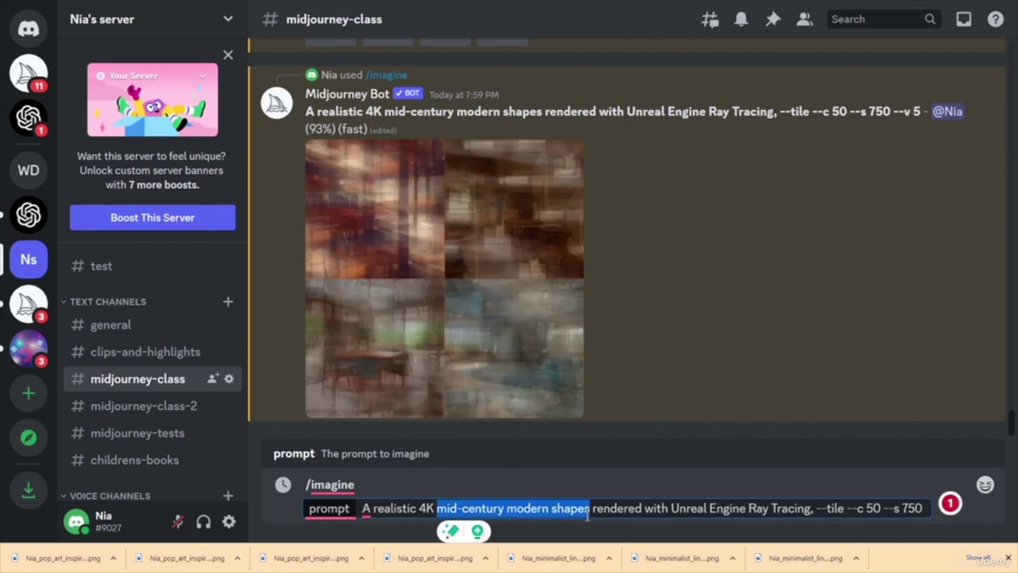
type("https://chat.openai.com/c/123a0e18-47ce-41fb-a43e-438f8f77881f#:~:text=cybernetic%20pixel%20art")
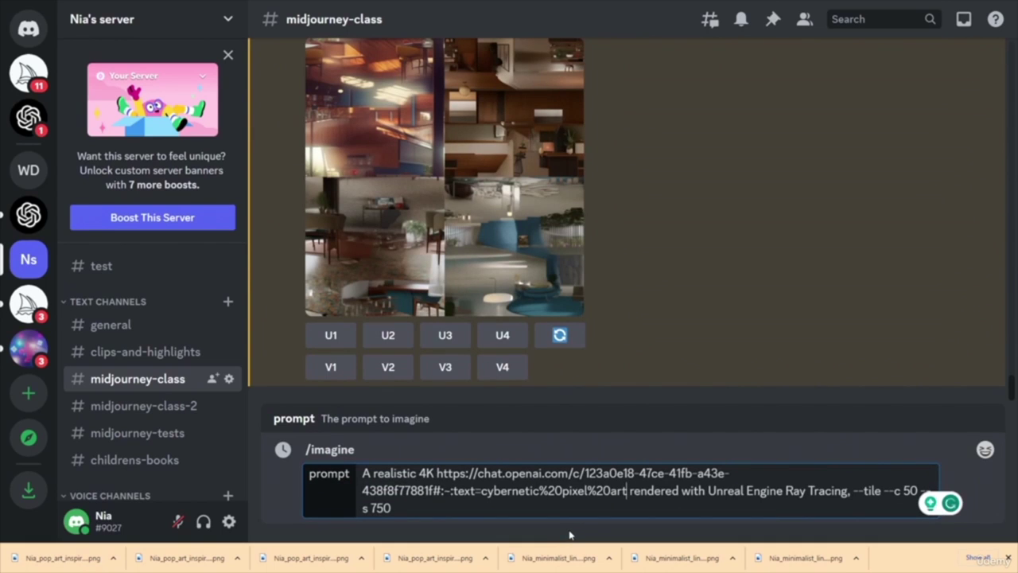
key("ctrl+z")
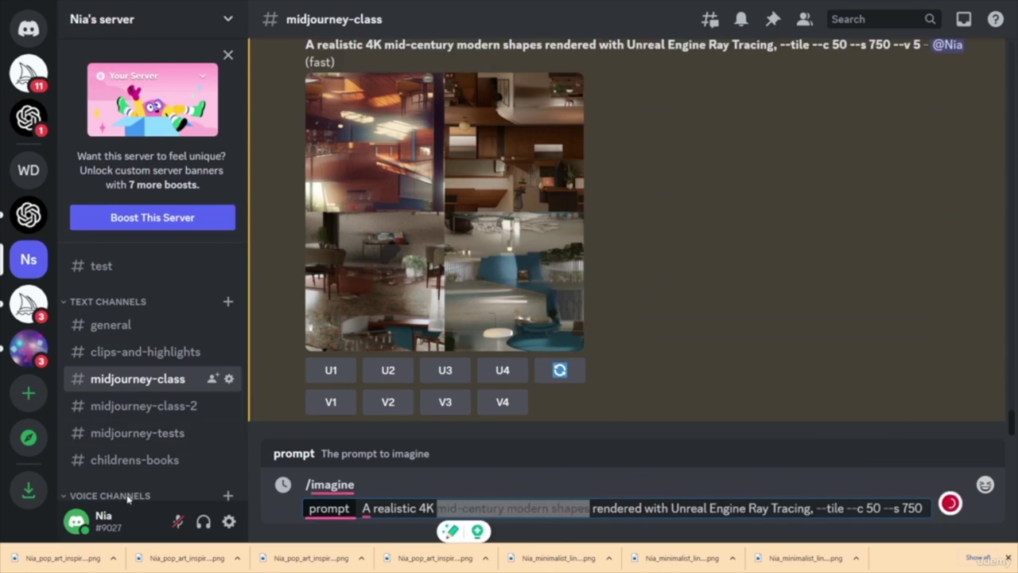
left_click(589, 509)
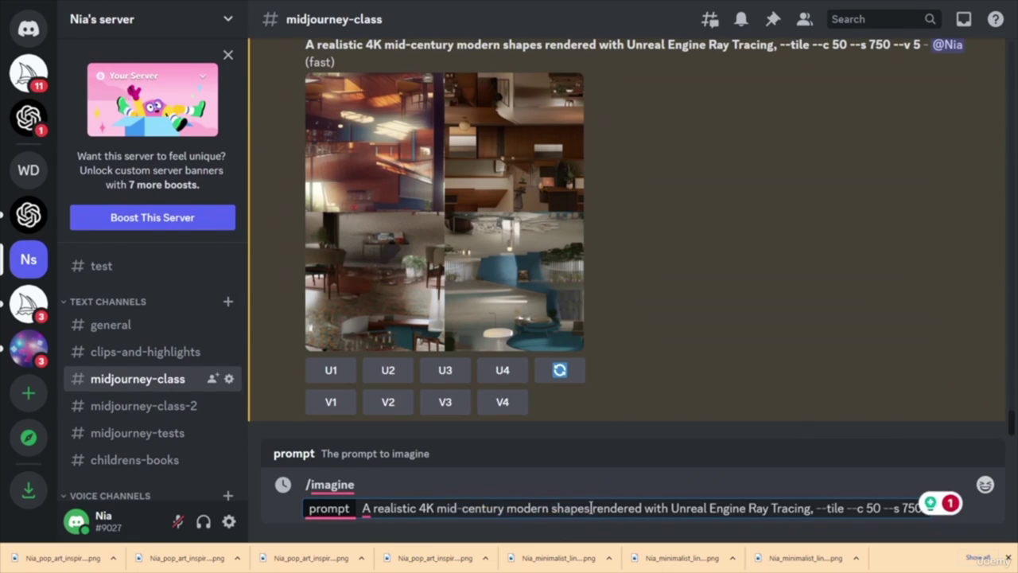
left_click_drag(590, 509, 437, 509)
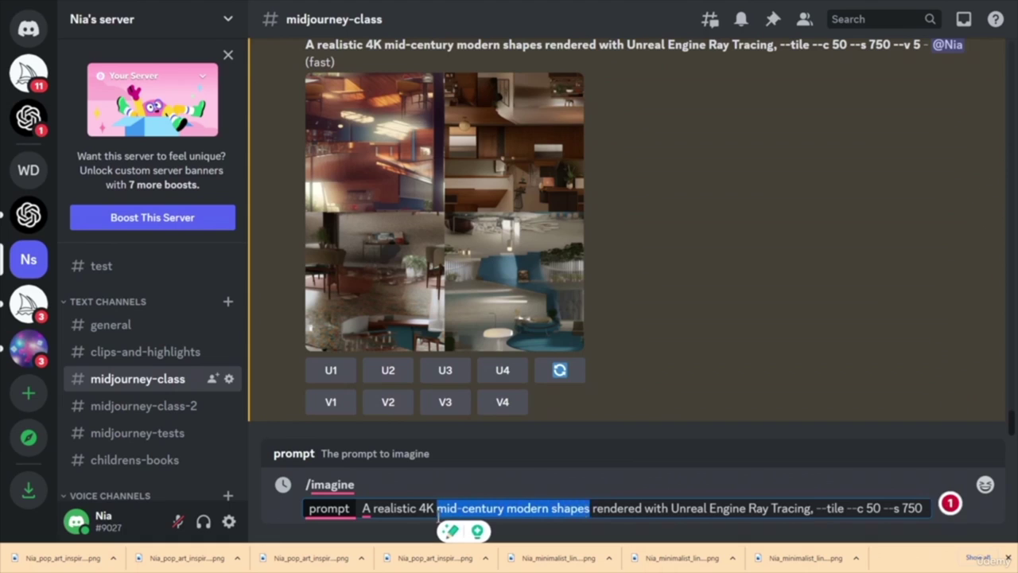
type("cybernetic pixel art")
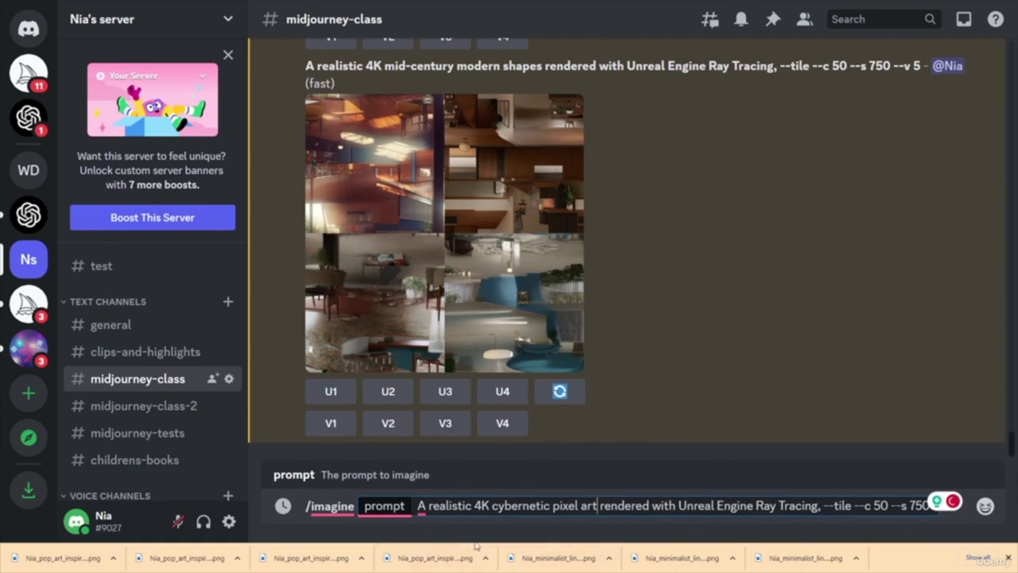
key("Return")
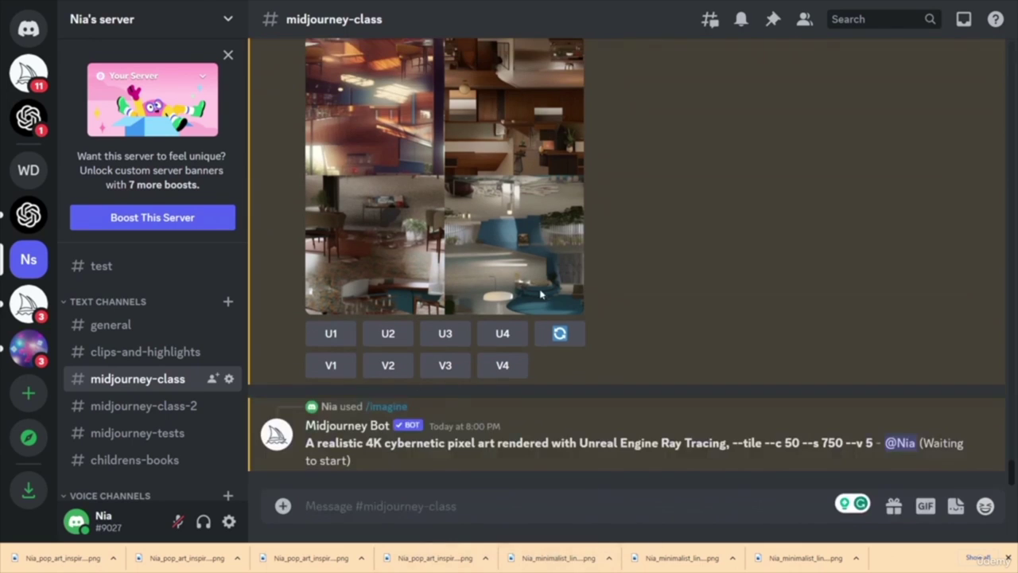
- Resend the pixel art prompt with the subject 'minimalist binary code', then copy it
left_click_drag(305, 443, 836, 447)
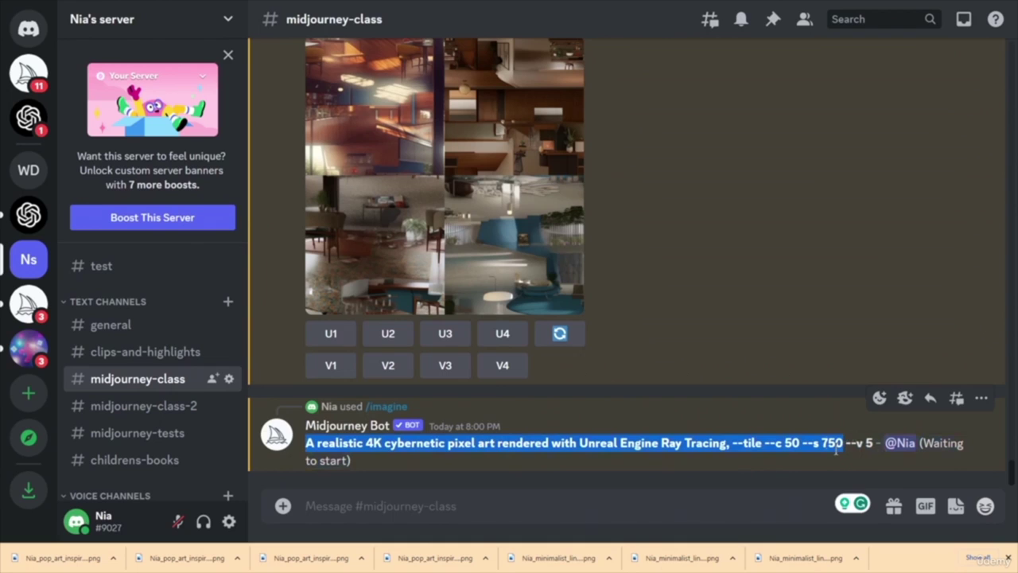
left_click(493, 511)
type("/")
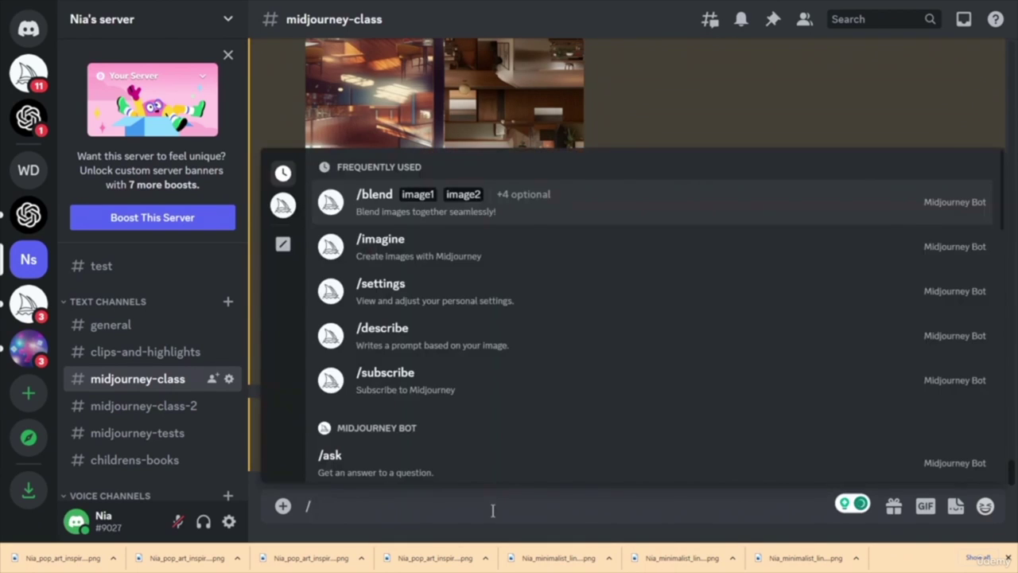
key("Down")
key("Return")
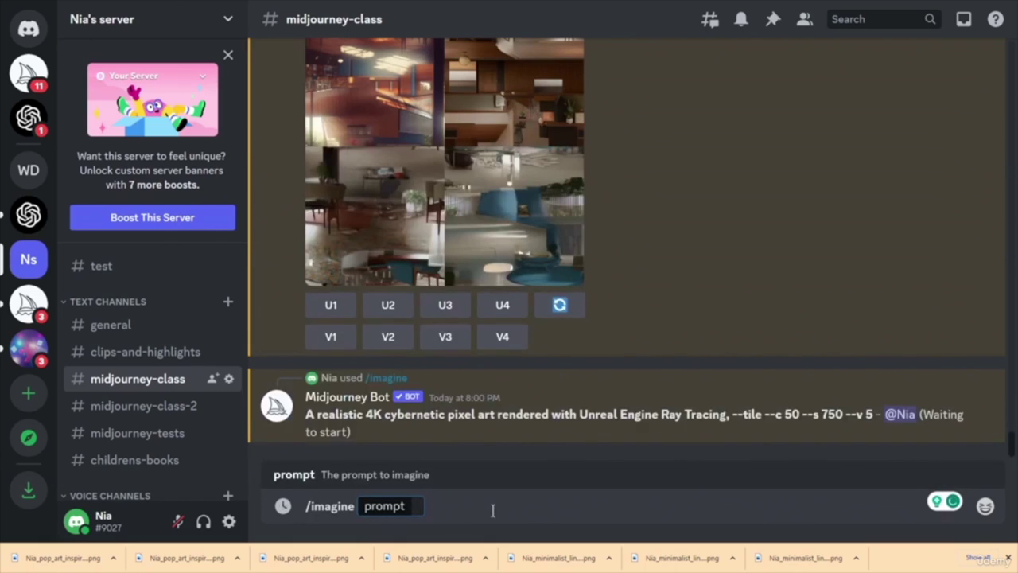
type("A realistic 4K cybernetic pixel art rendered with Unreal Engine Ray Tracing, --tile --c 50 --s 750 --v 5")
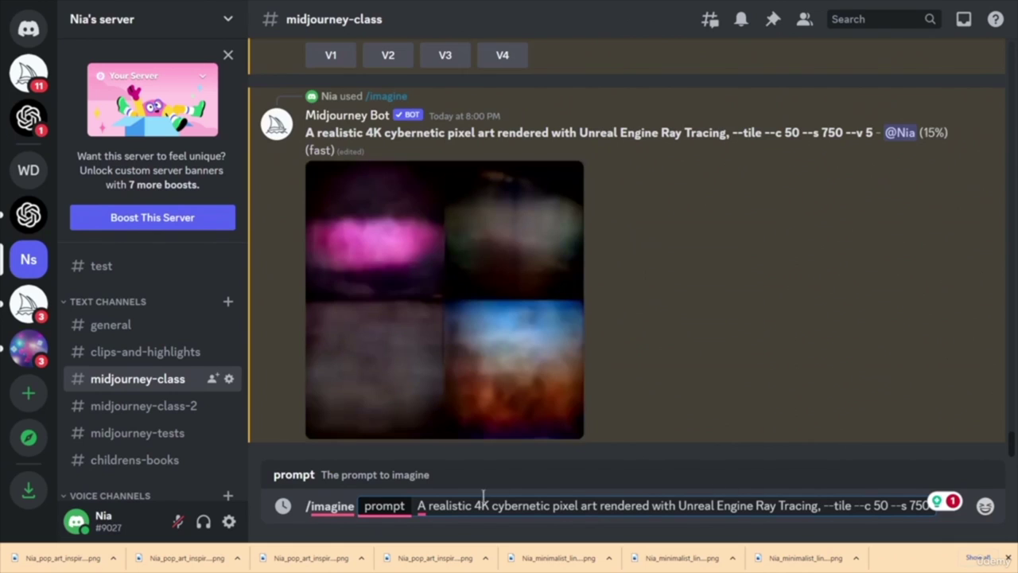
left_click_drag(492, 506, 596, 506)
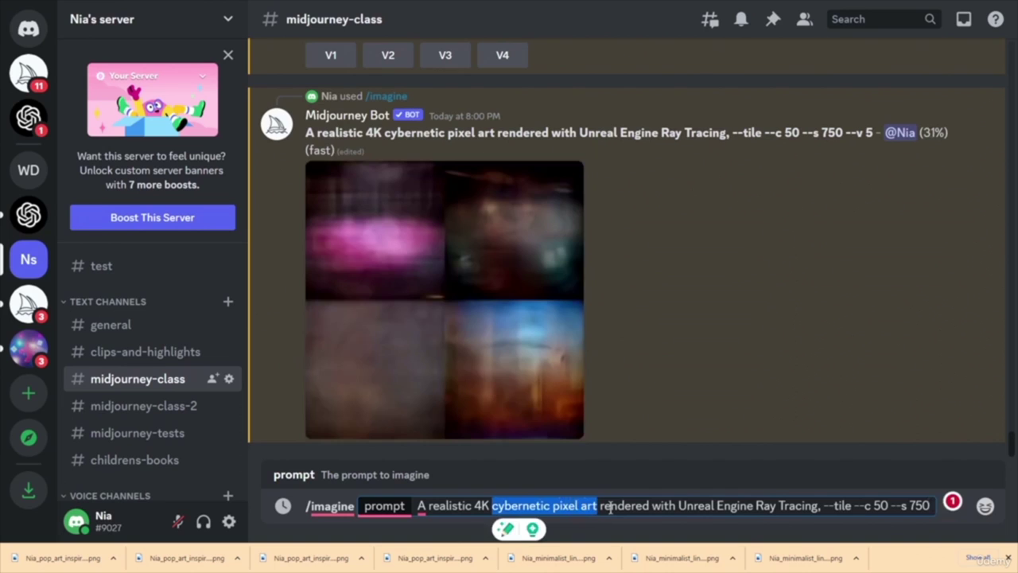
type("minimalist binary code")
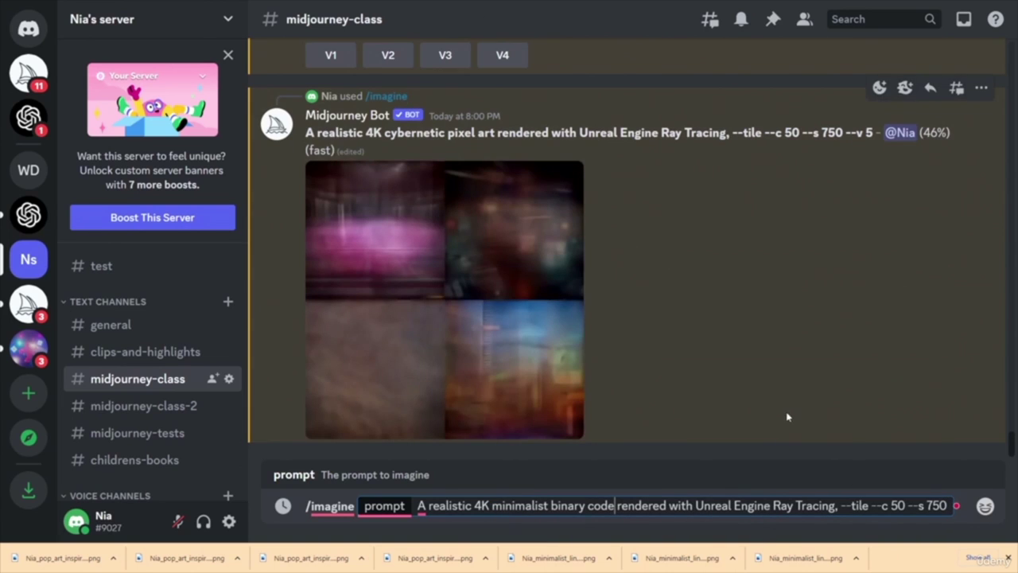
key("Return")
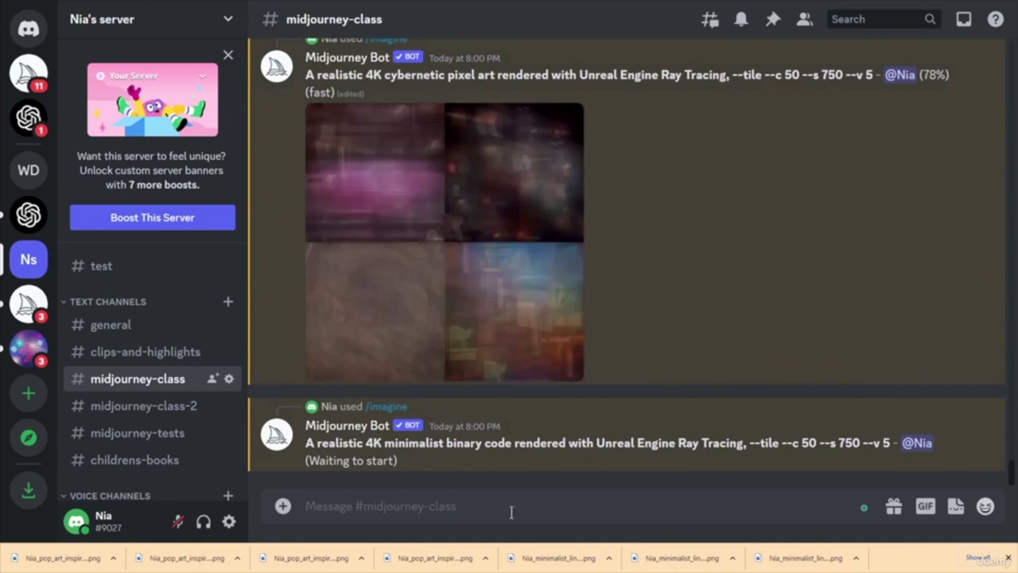
left_click_drag(308, 443, 862, 446)
key("ctrl+c")
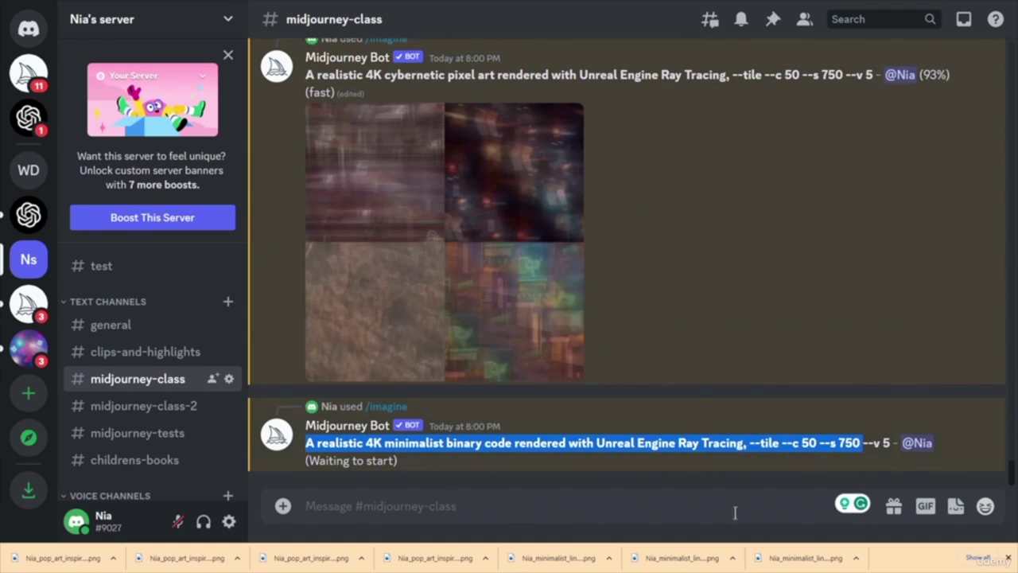
- Resend the binary code prompt with the subject 'stylized tech circuitry'
left_click(458, 510)
type("/")
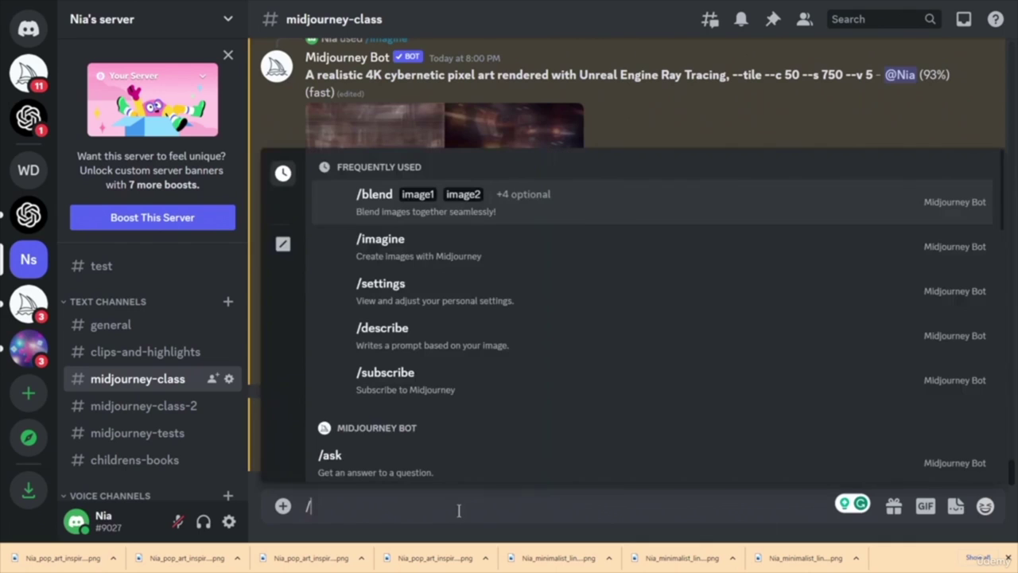
key("Down")
key("Return")
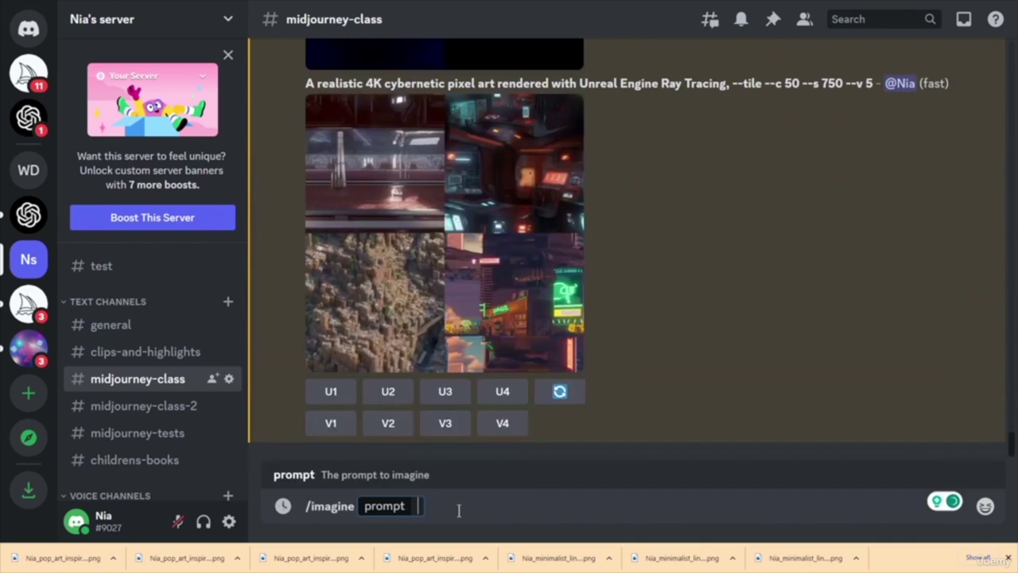
key("ctrl+v")
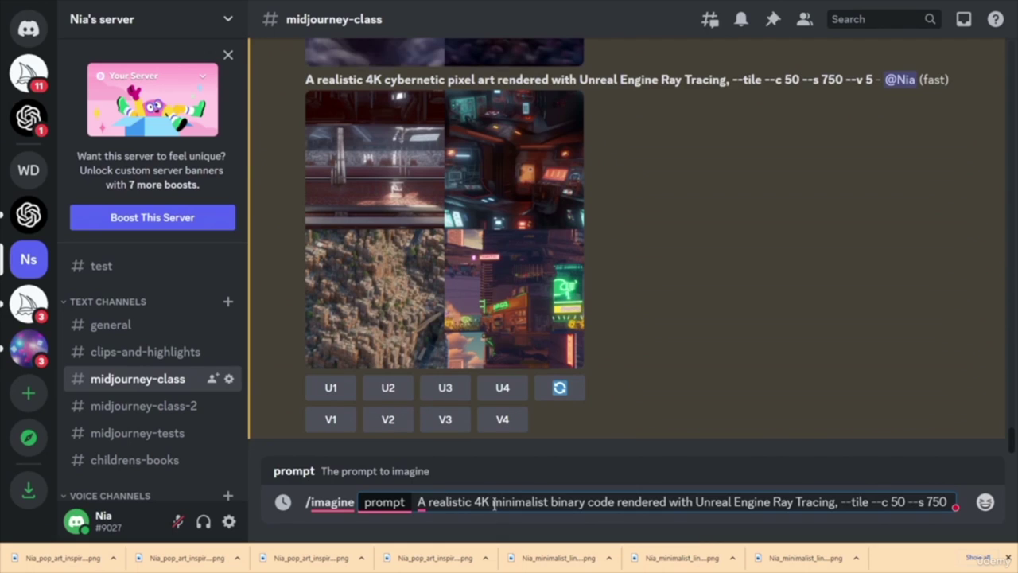
left_click_drag(492, 502, 613, 512)
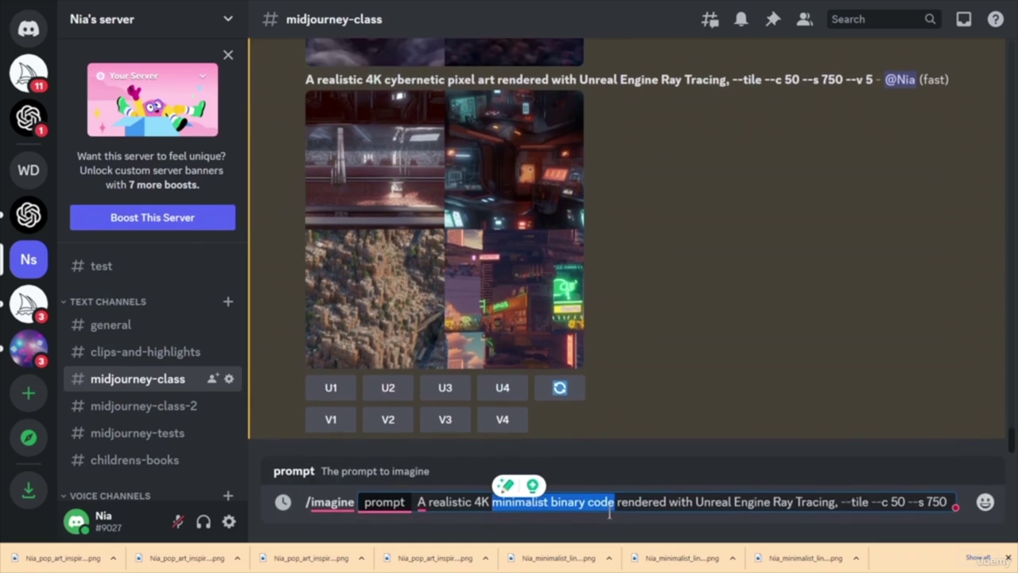
type("stylized tech circuitry")
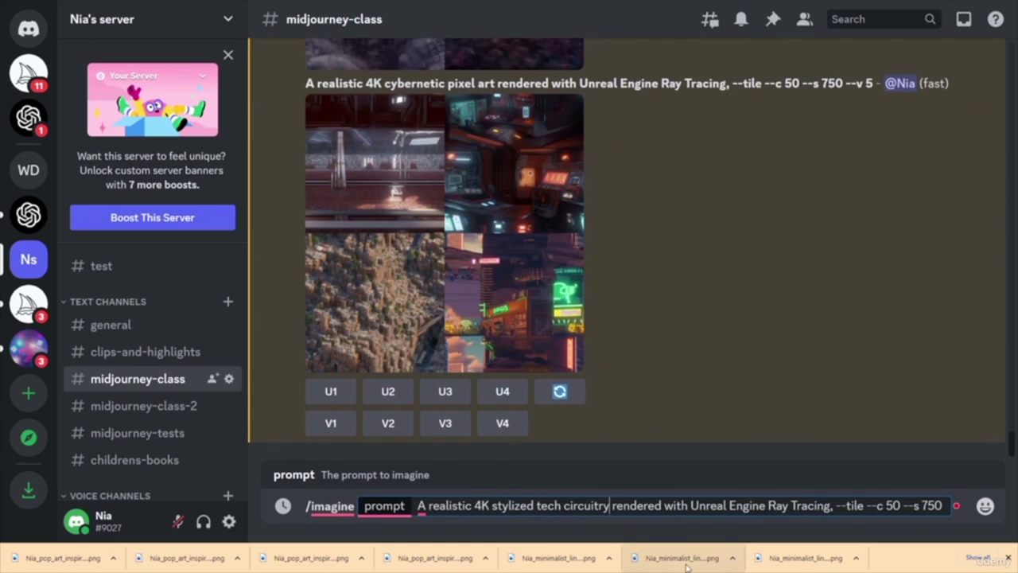
key("Return")
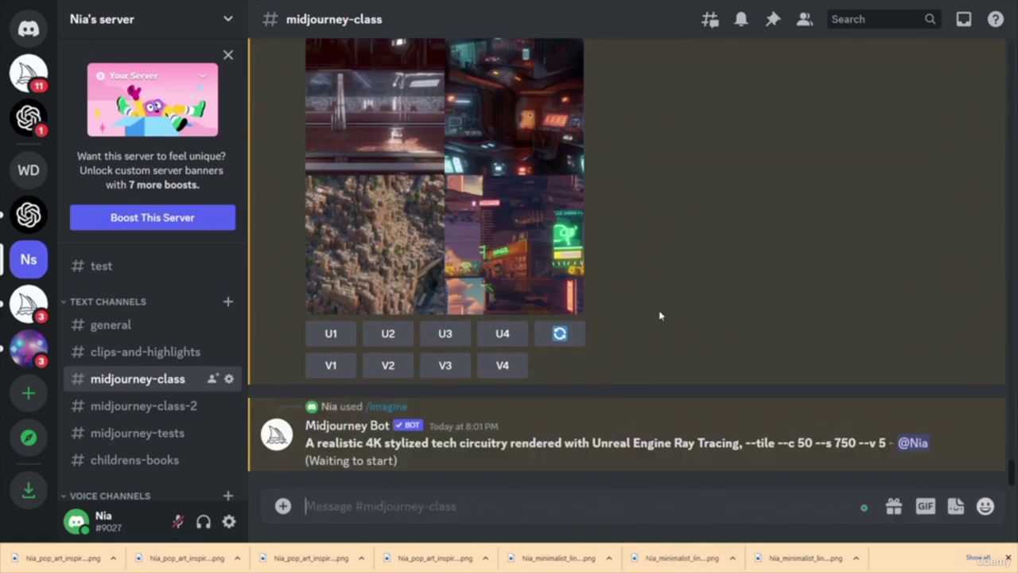
- Copy the cybernetic pixel art prompt and resend it with 'alien planet surface' as subject
scroll(697, 351, "up", 3)
scroll(697, 350, "up", 2)
left_click_drag(305, 291, 843, 292)
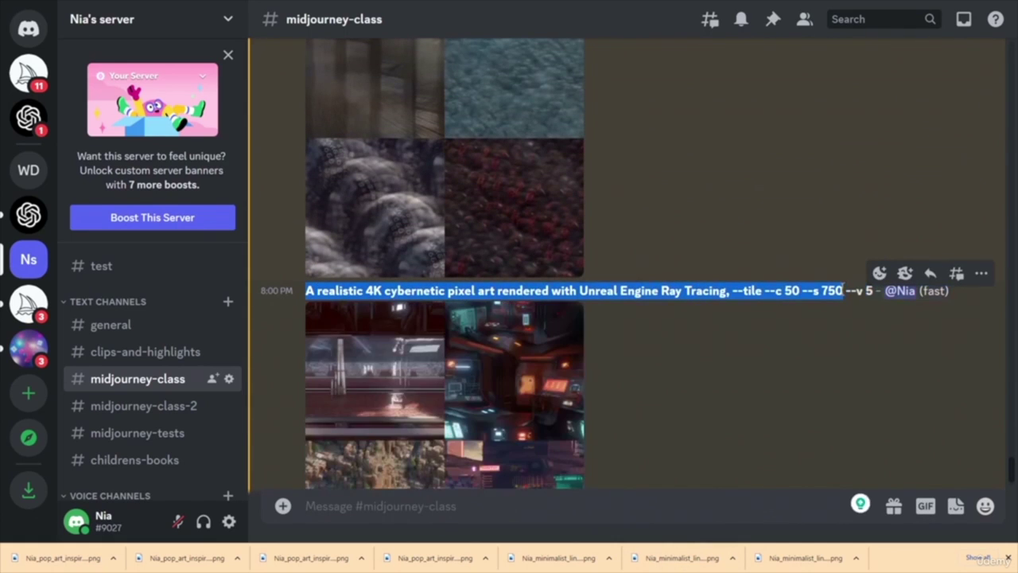
left_click(456, 509)
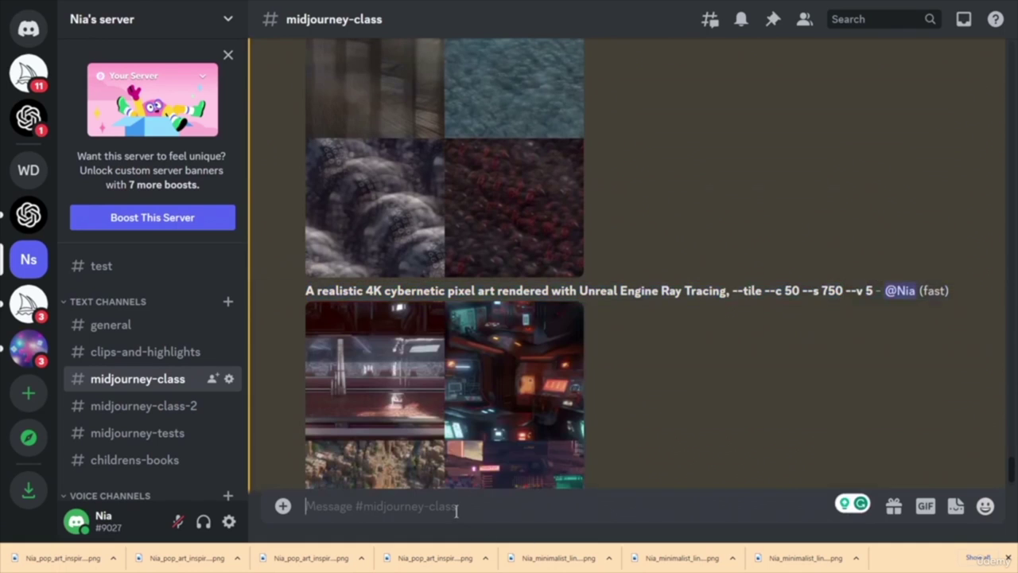
type("/")
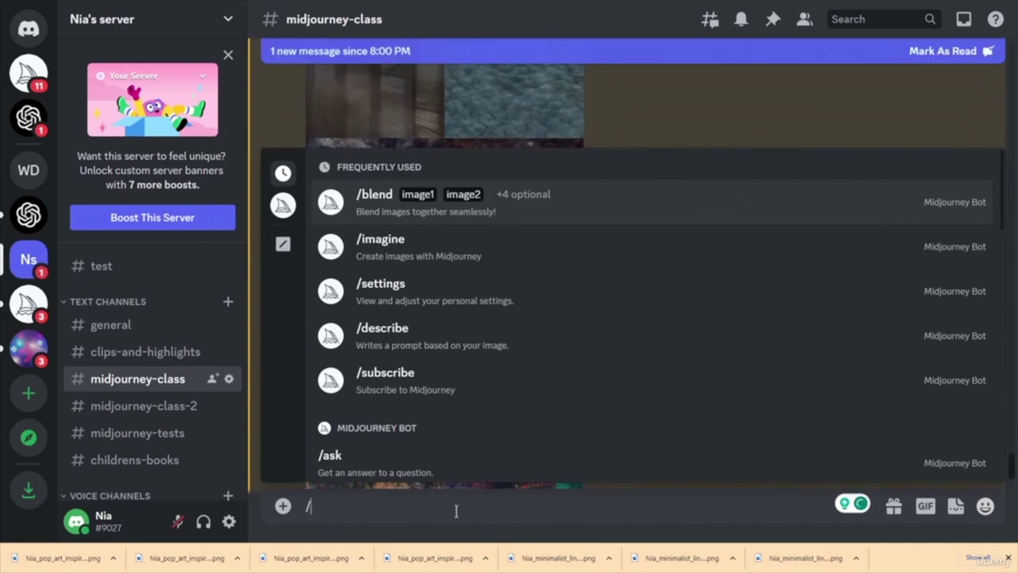
key("Down")
key("Return")
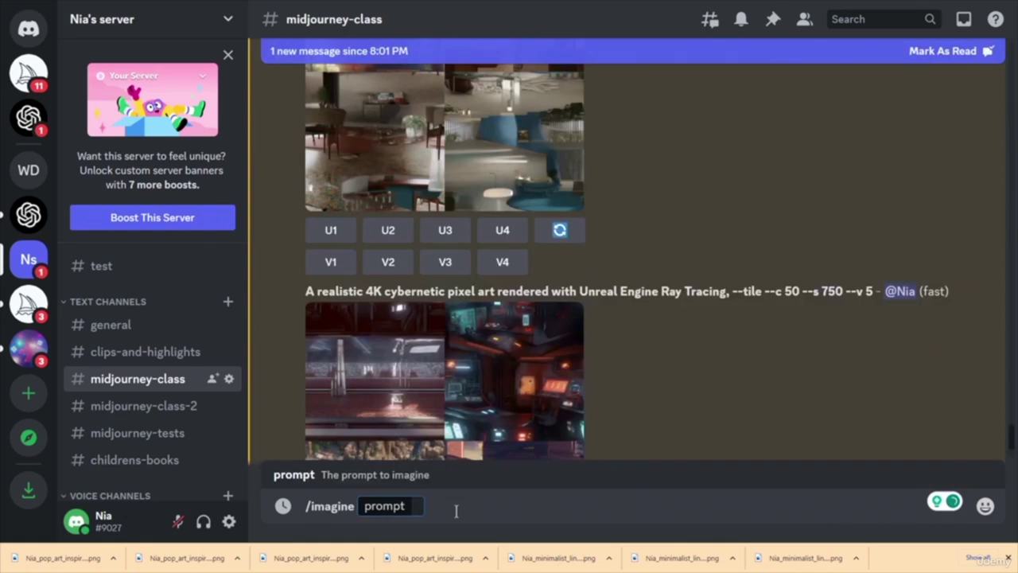
type("A realistic 4K cybernetic pixel art rendered with Unreal Engine Ray Tracing, --tile --c 50 --s 750 --v 5")
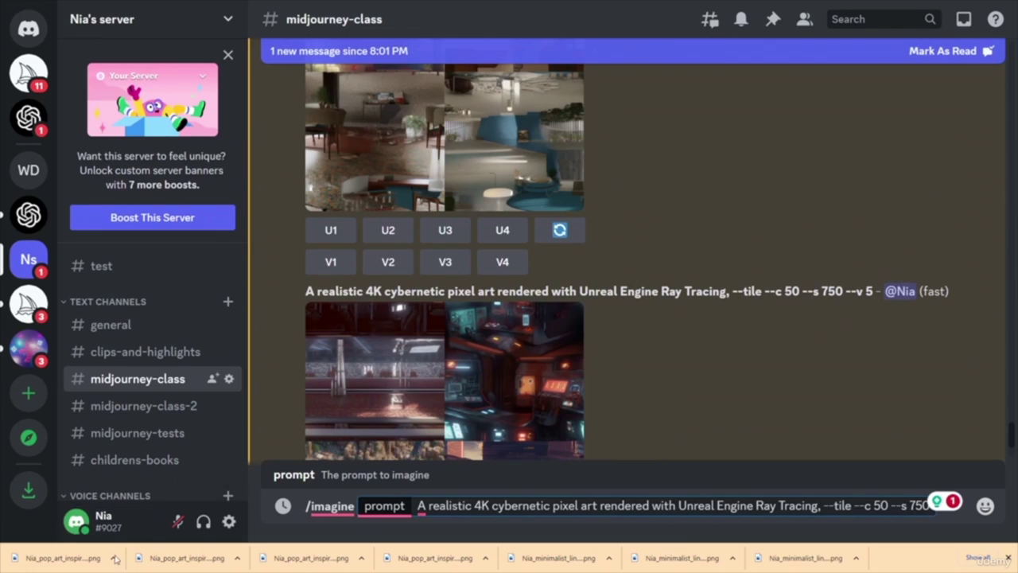
left_click_drag(491, 506, 596, 515)
type("alien planet surface")
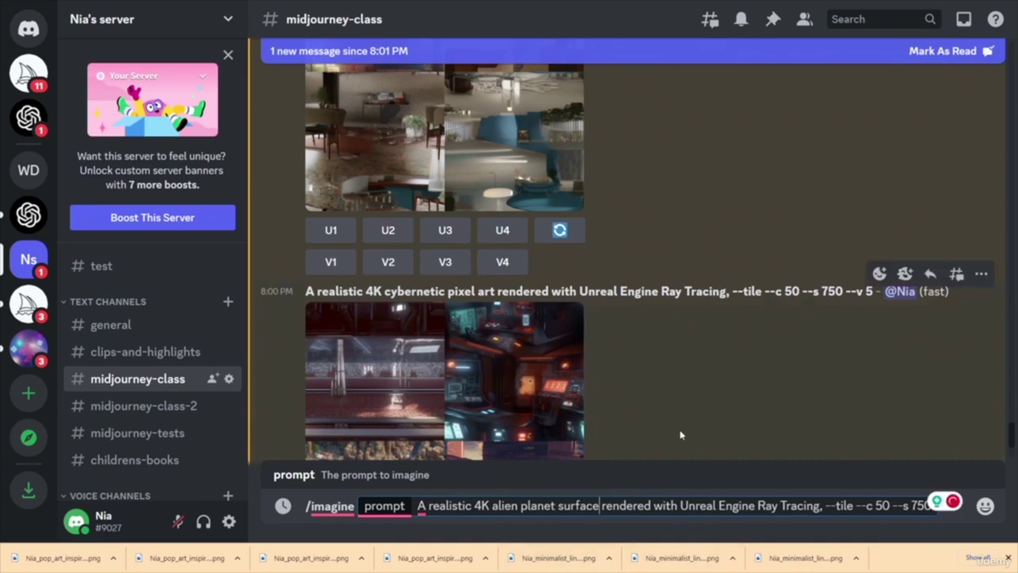
key("Return")
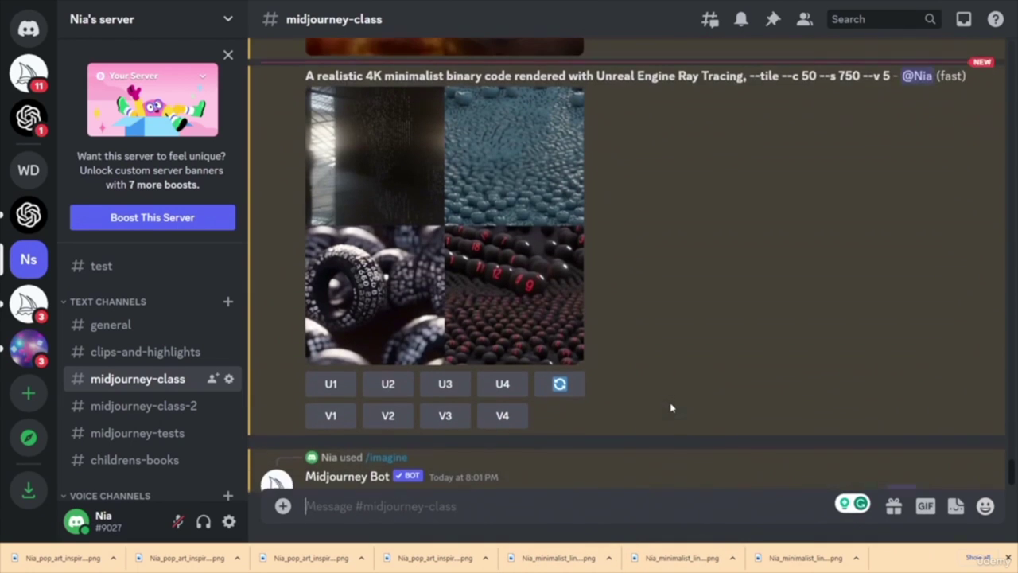
- Resend the binary code prompt with 'dystopian cityscape' as subject, then copy the new prompt
scroll(670, 407, "up", 3)
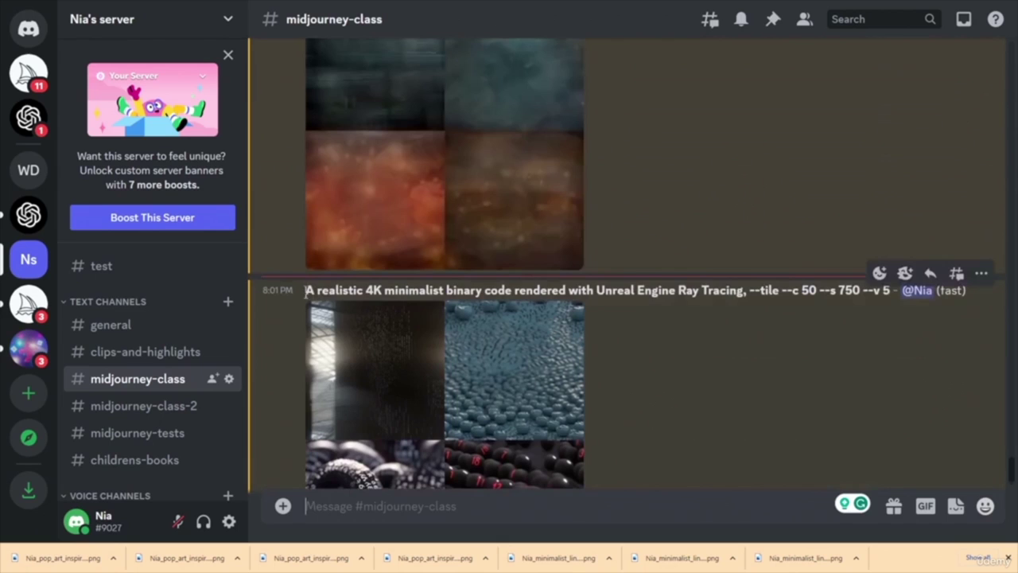
left_click_drag(307, 293, 862, 291)
key("ctrl+c")
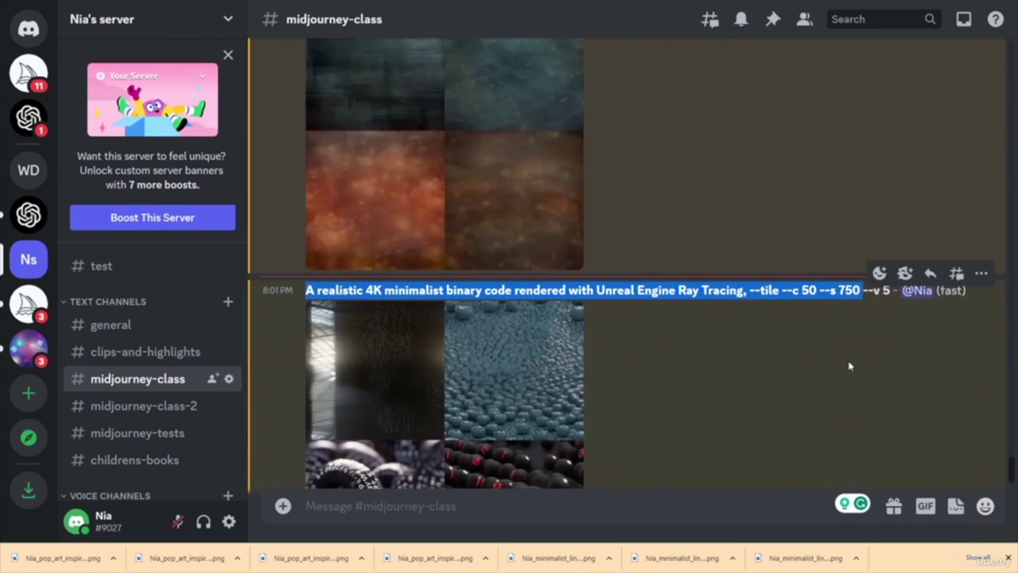
left_click(424, 513)
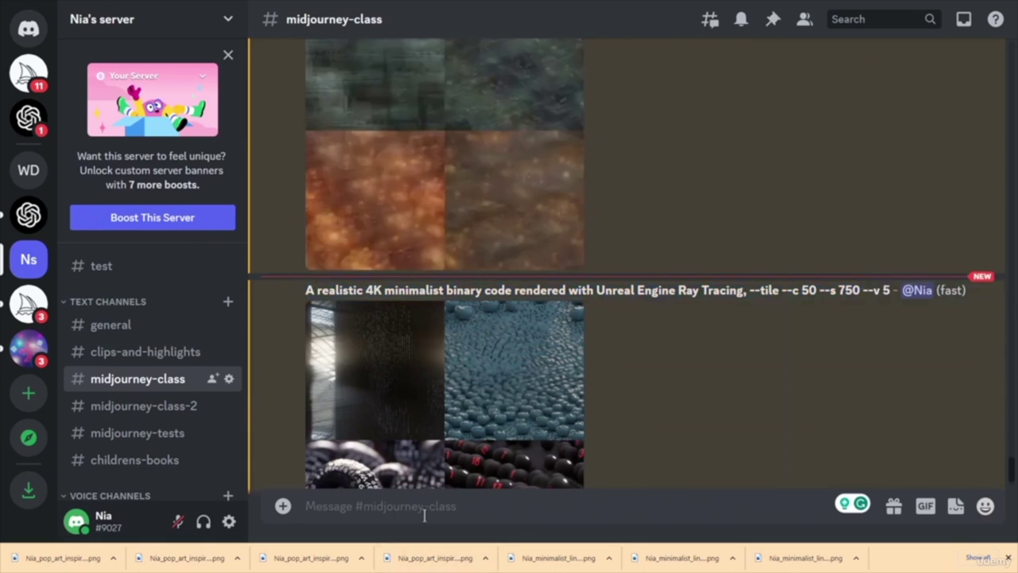
type("/")
key("Down")
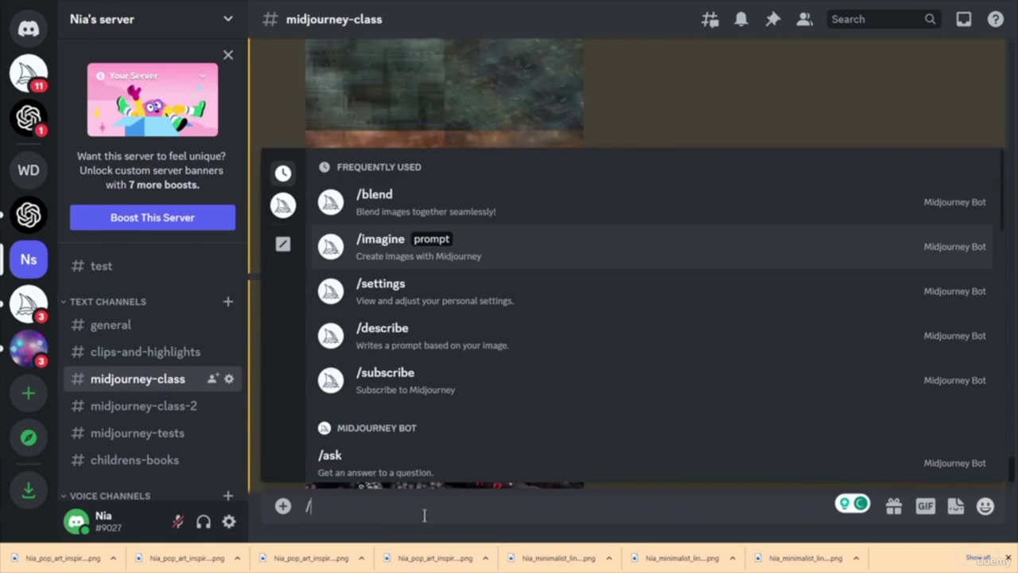
key("Return")
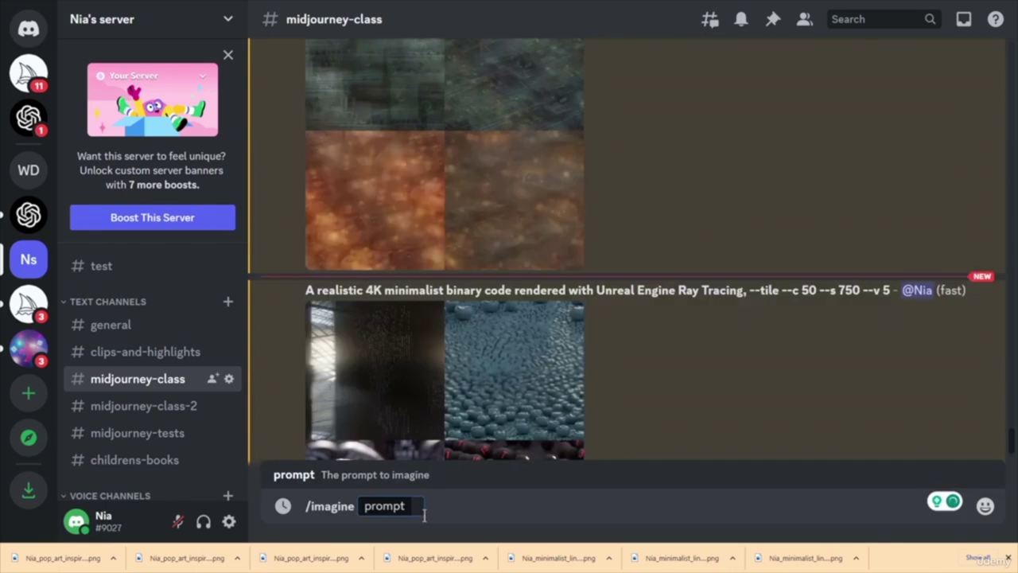
key("ctrl+v")
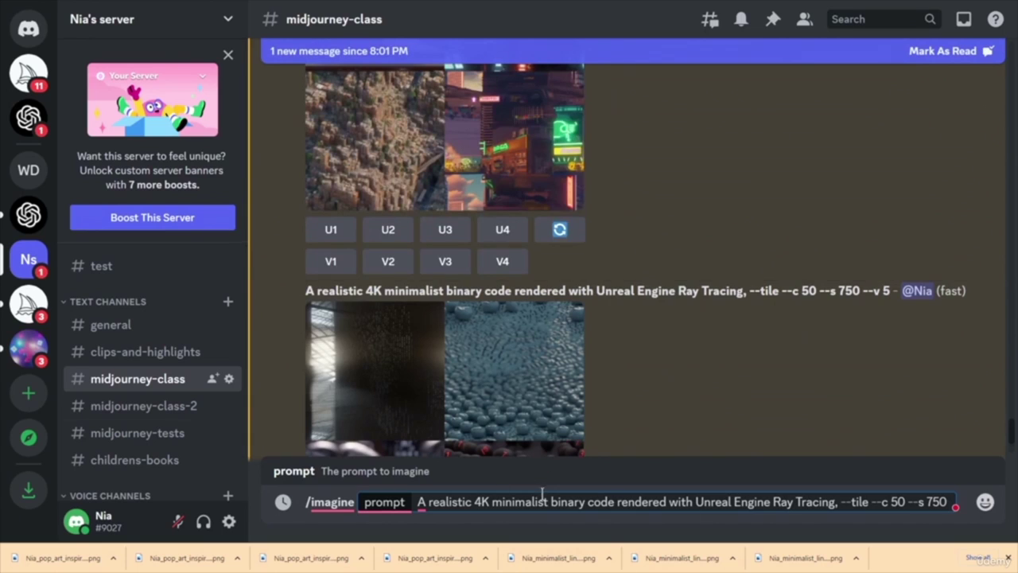
left_click_drag(492, 501, 615, 503)
type("dystopian cityscape")
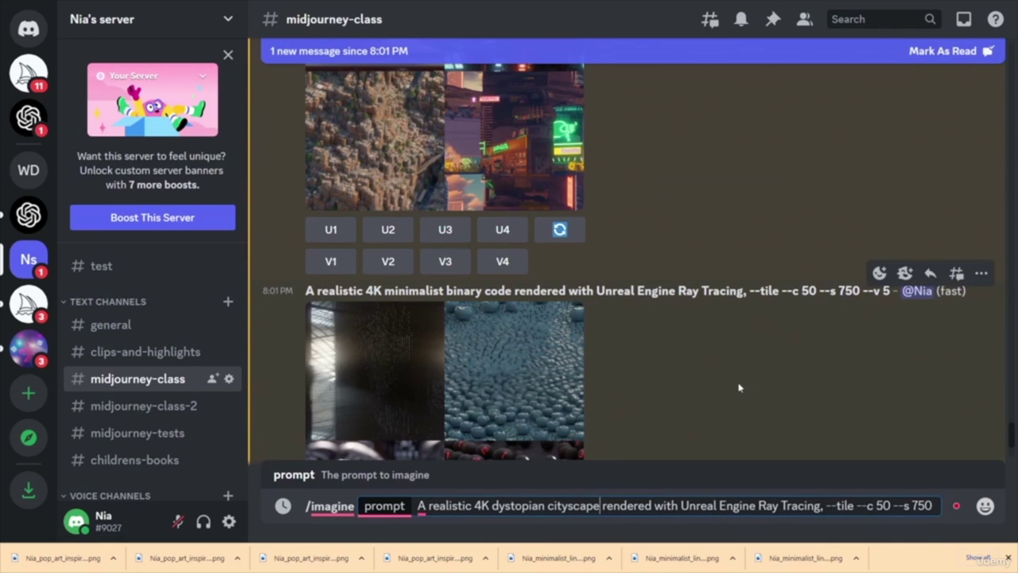
key("Return")
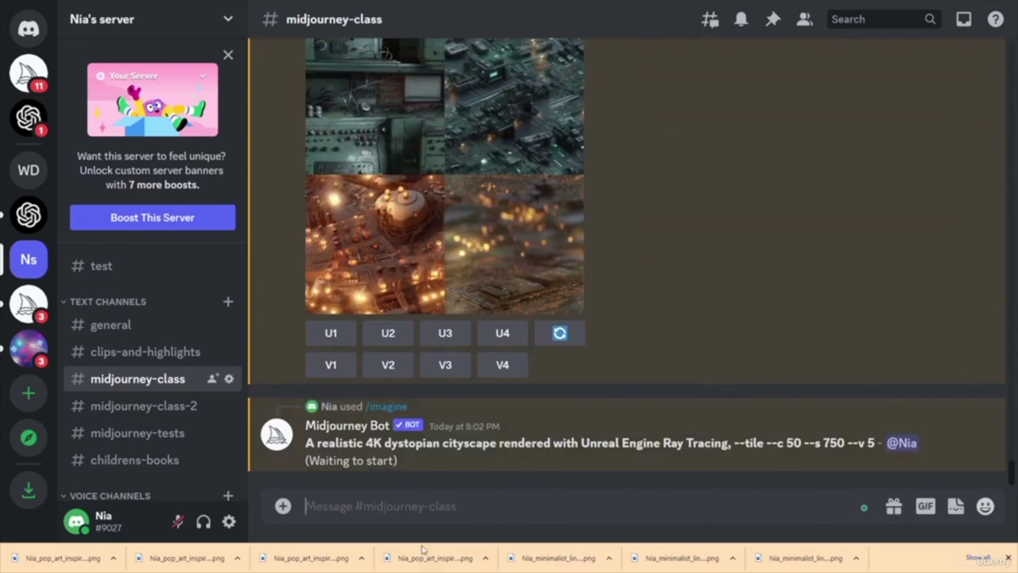
left_click_drag(305, 442, 845, 444)
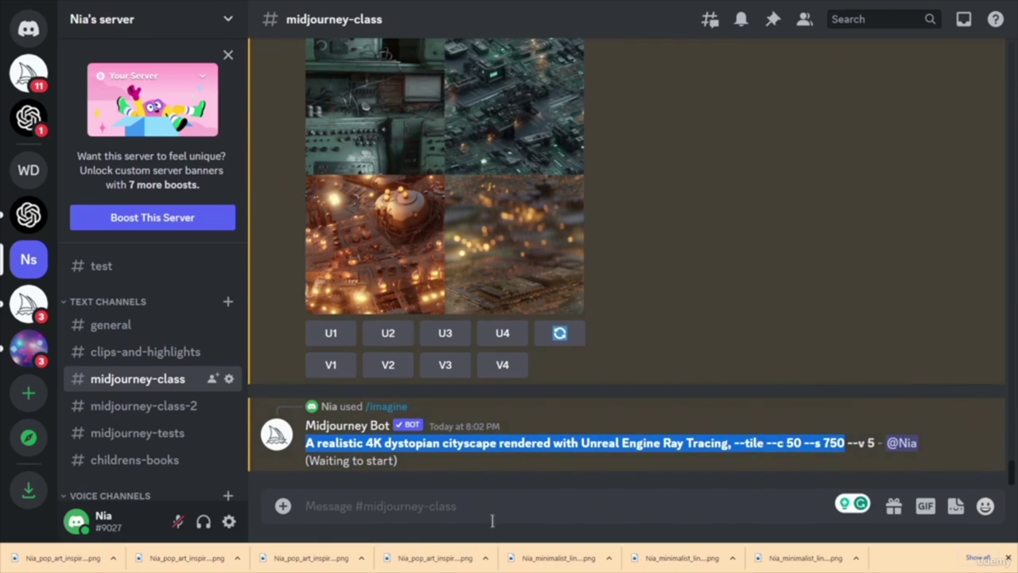
- Submit the pasted cityscape prompt via /imagine with 'mystical rune stones' as subject, then select it to copy
left_click(377, 503)
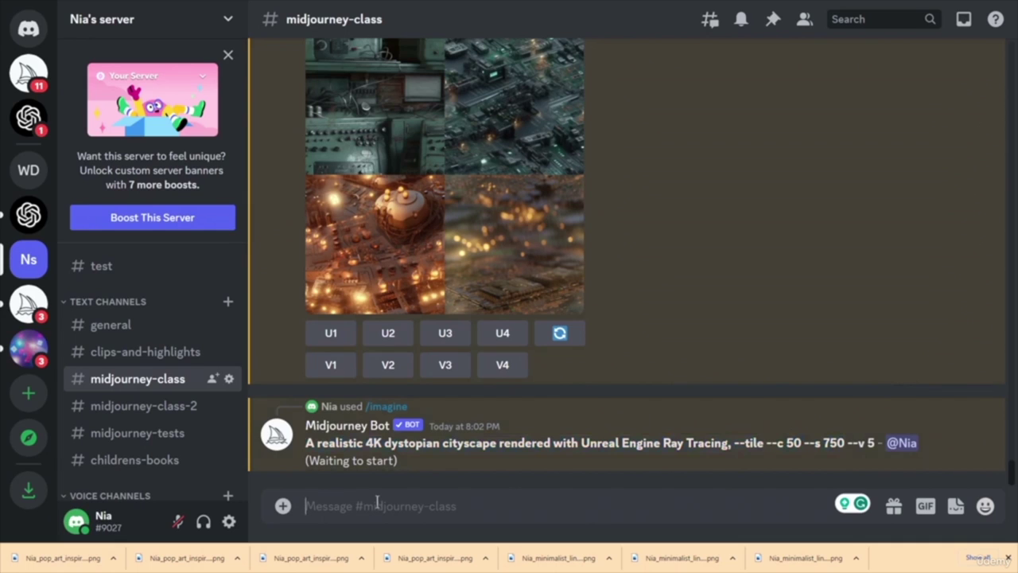
type("/")
key("Down")
key("Tab")
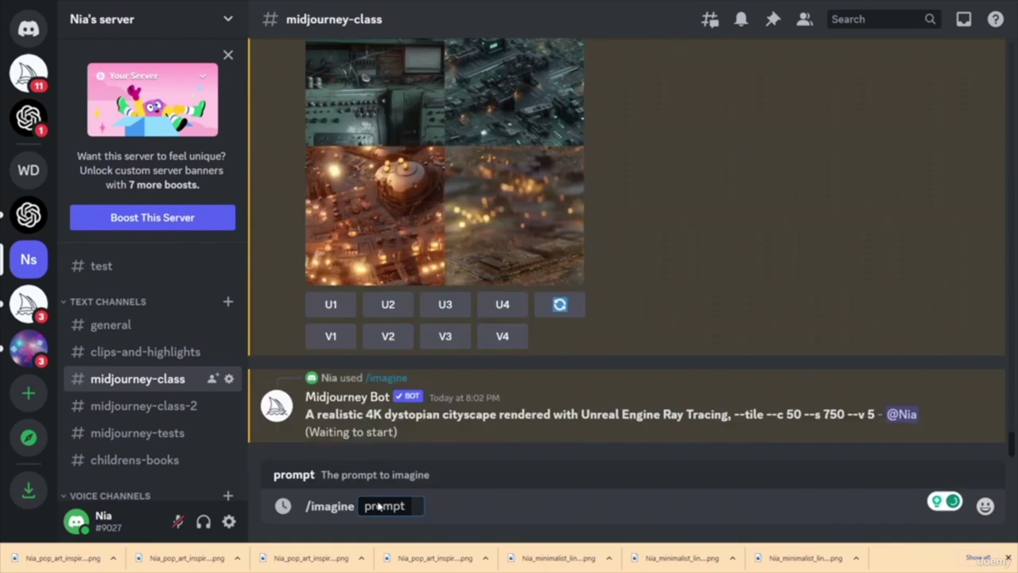
type("A realistic 4K dystopian cityscape rendered with Unreal Engine Ray Tracing, --tile --c 50 --s 750 --v 5")
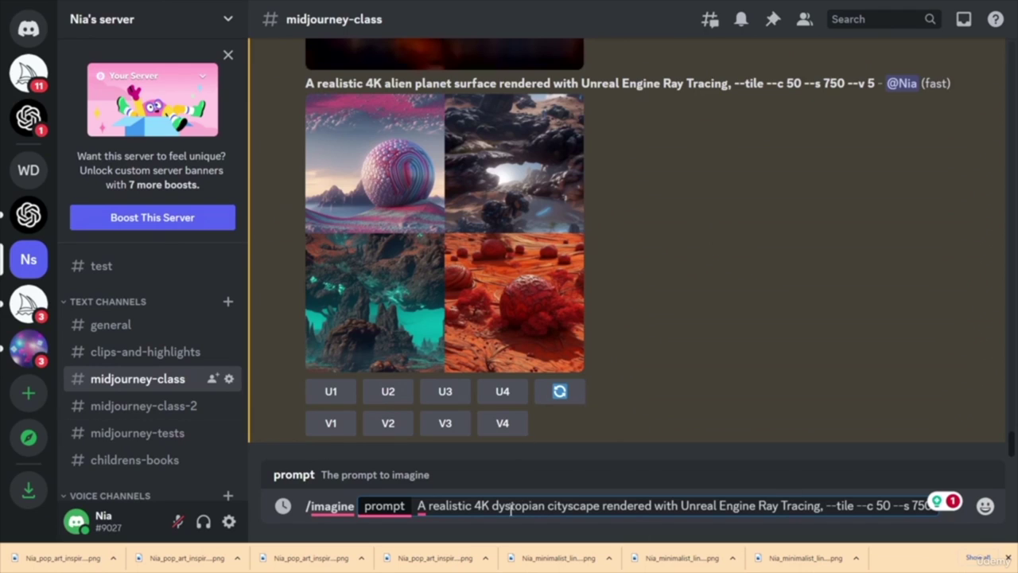
left_click_drag(491, 506, 599, 506)
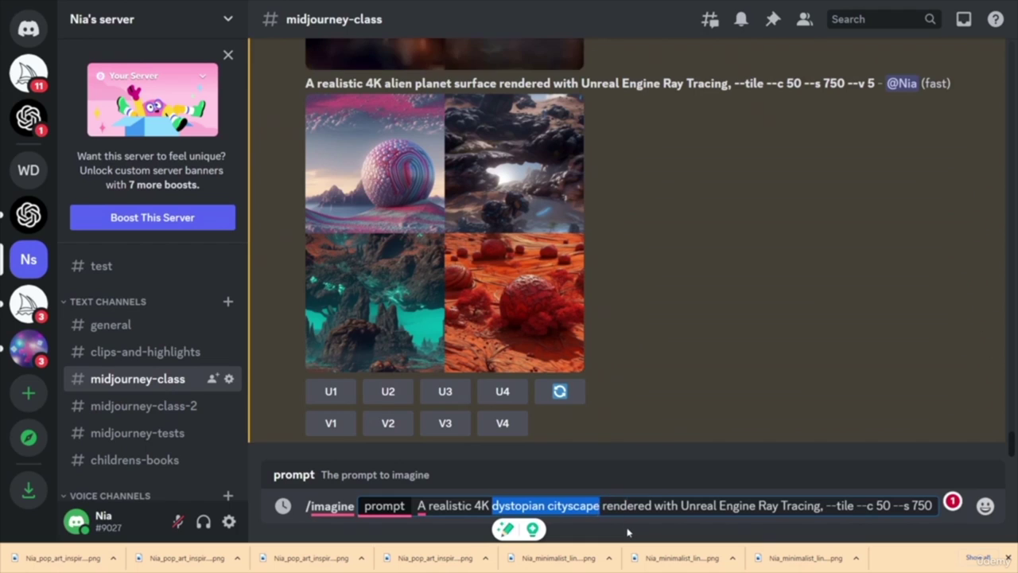
type("mystical rune stones")
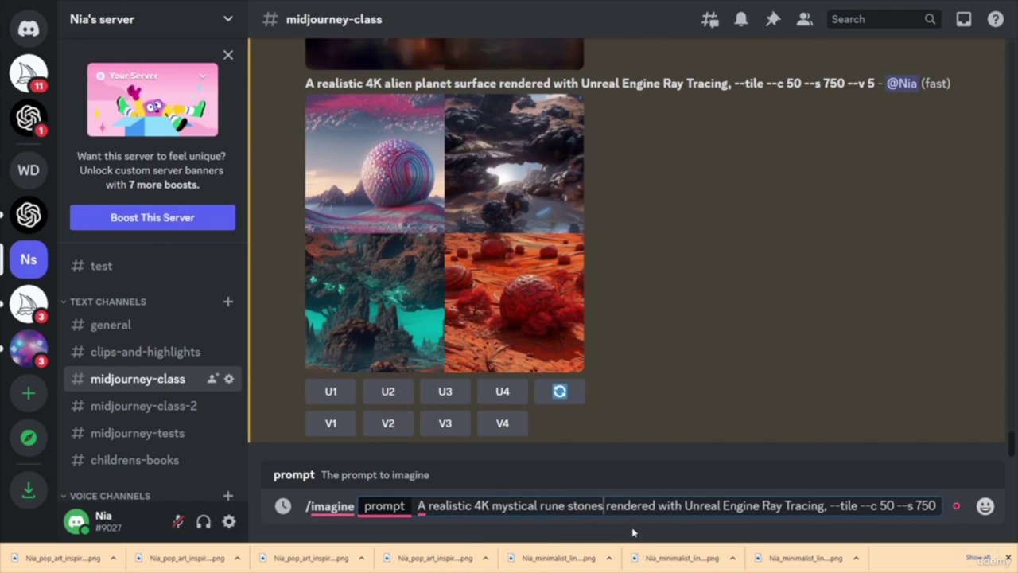
key("Return")
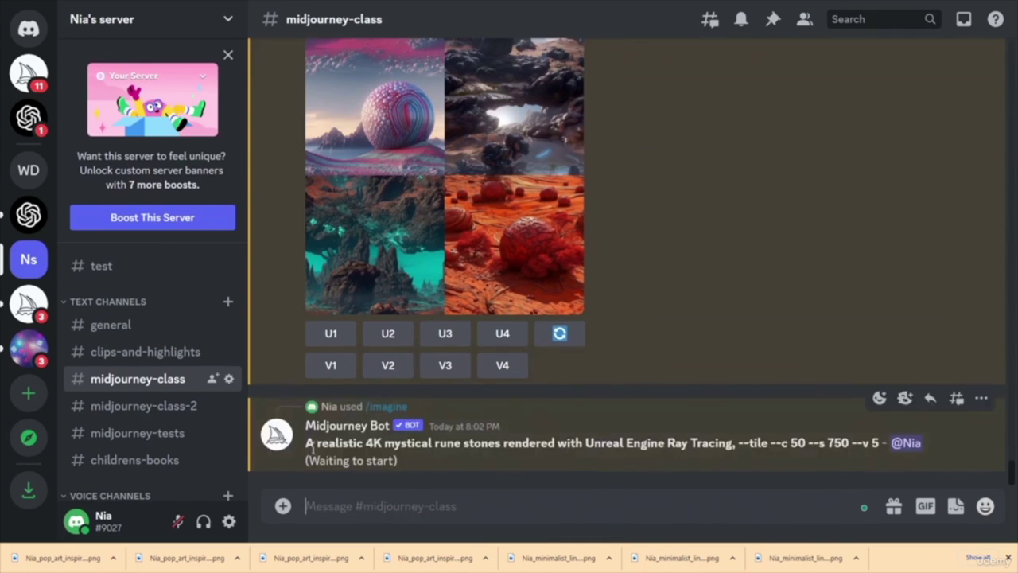
left_click_drag(309, 443, 848, 442)
key("ctrl+c")
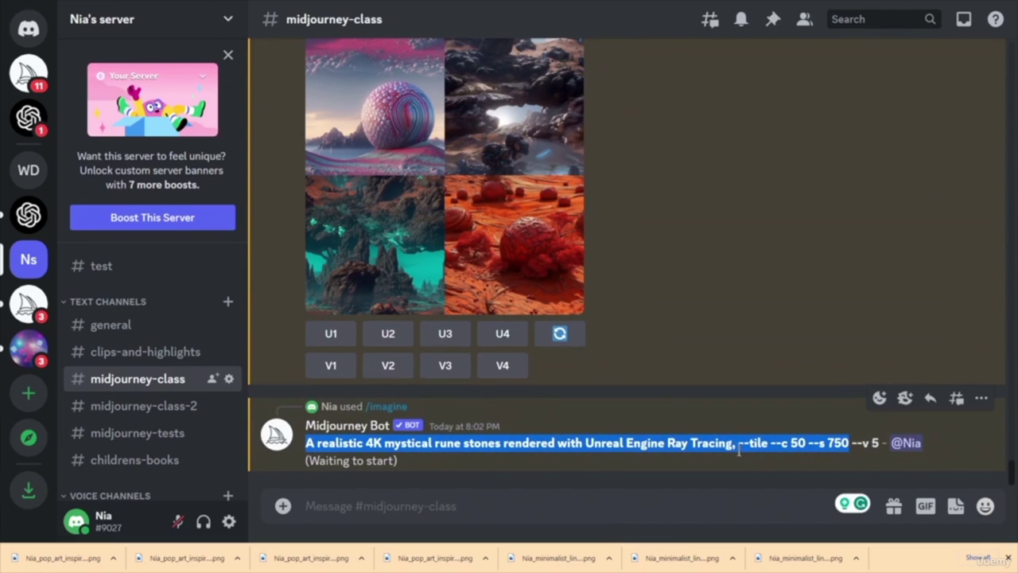
- Submit the rune stones prompt via /imagine with its subject changed to 'stylized lava flow'
left_click(384, 509)
type("/")
key("Down")
key("Return")
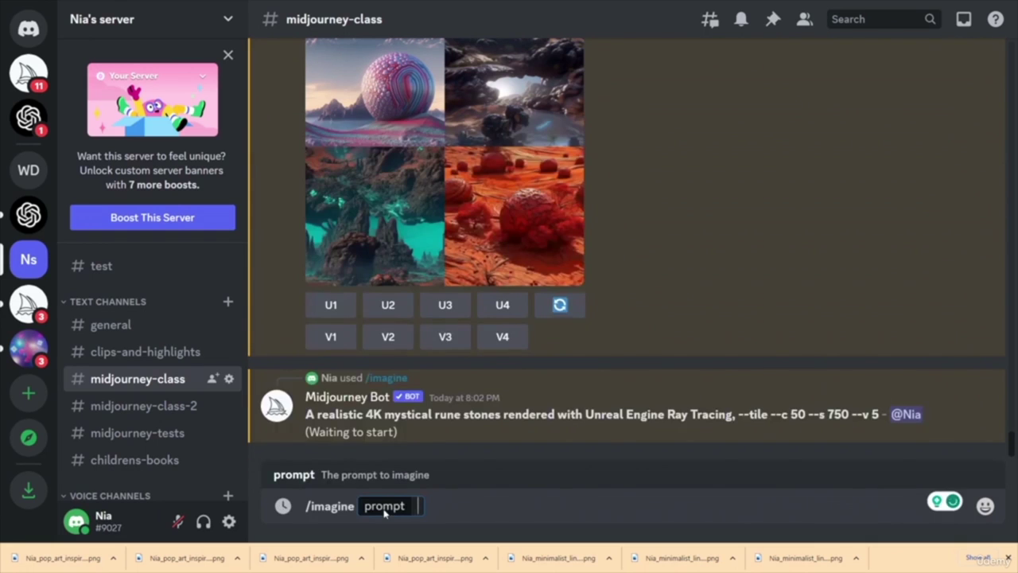
key("ctrl+v")
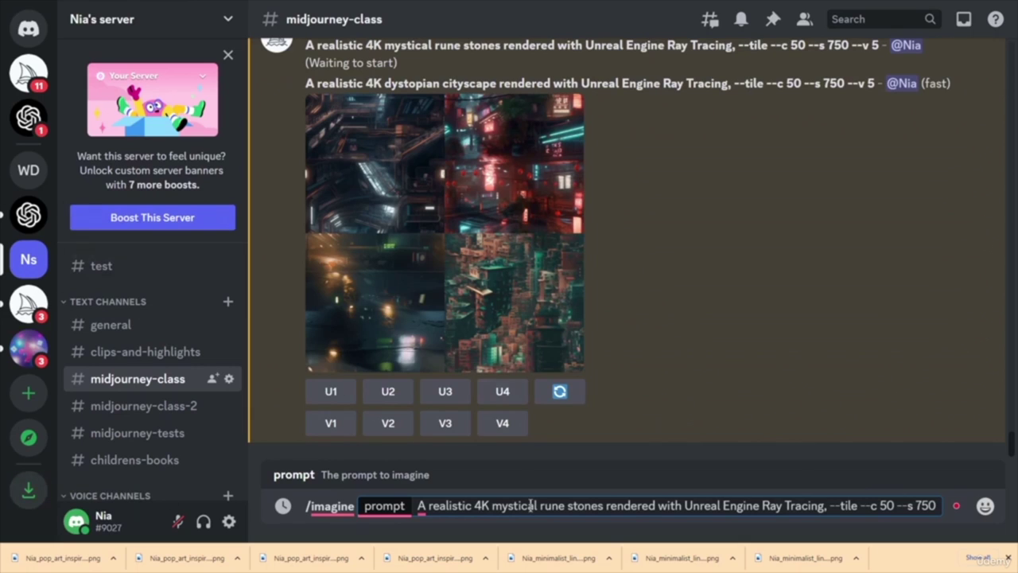
left_click_drag(492, 508, 603, 507)
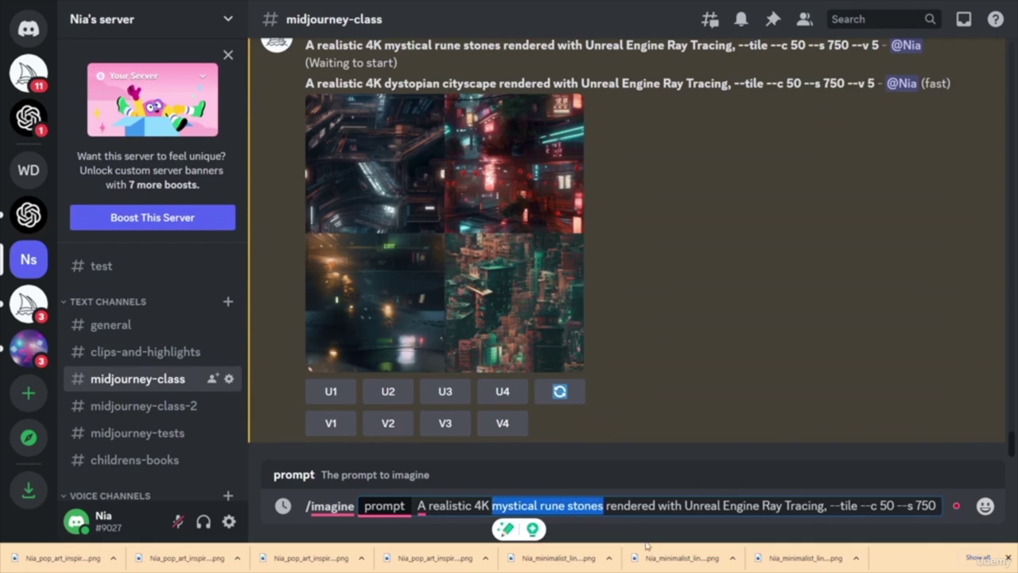
type("stylized lava flow")
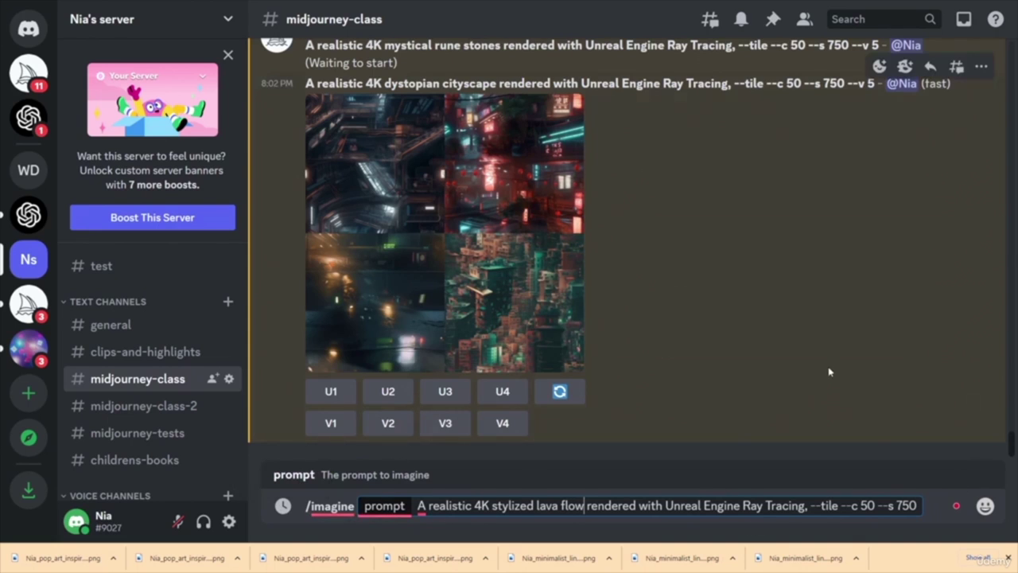
key("Return")
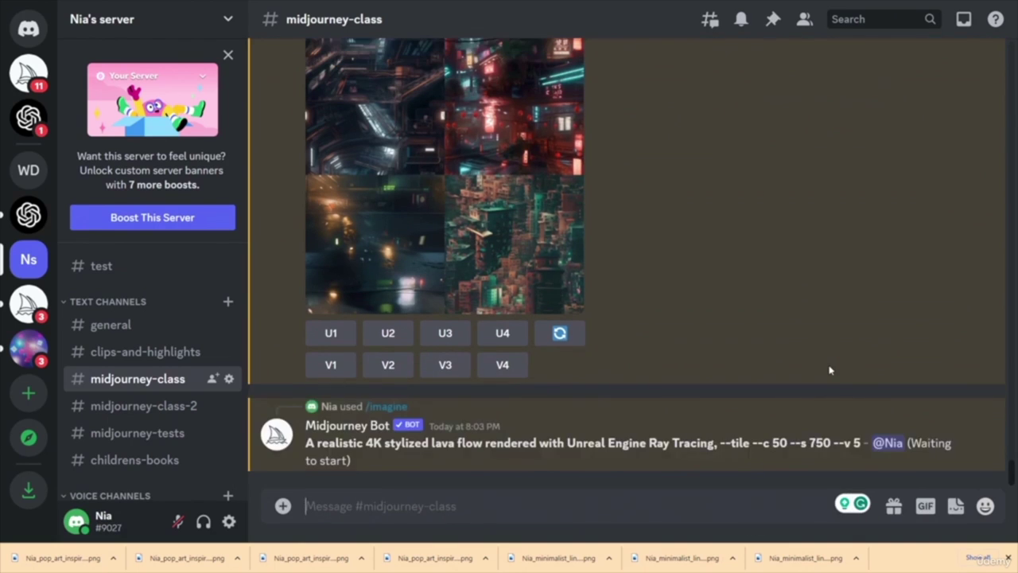
- Upscale all four tropical foliage tiles (U1–U4), then move down to the next grid
scroll(748, 389, "up", 3)
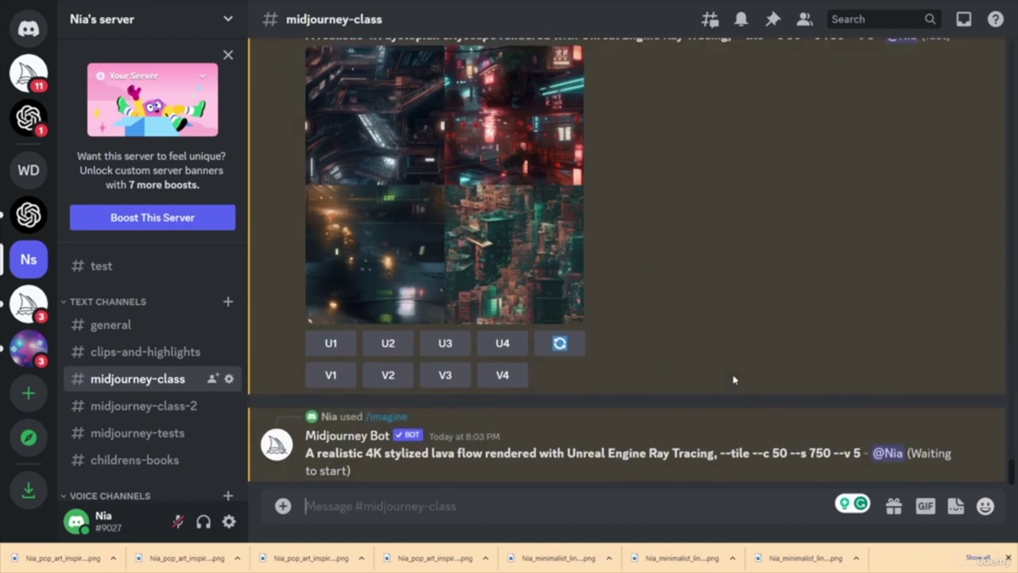
scroll(732, 389, "up", 10)
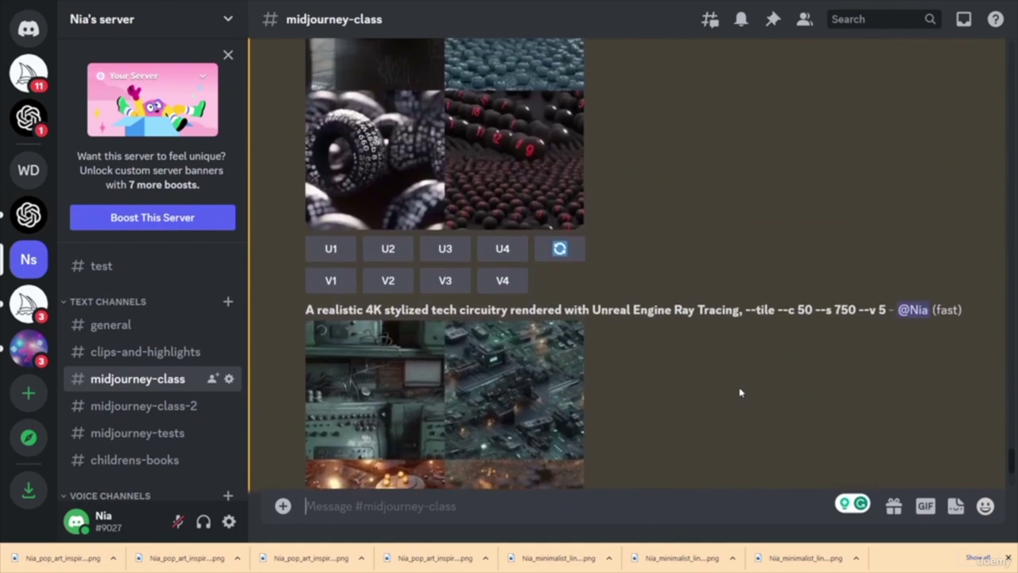
scroll(736, 392, "up", 10)
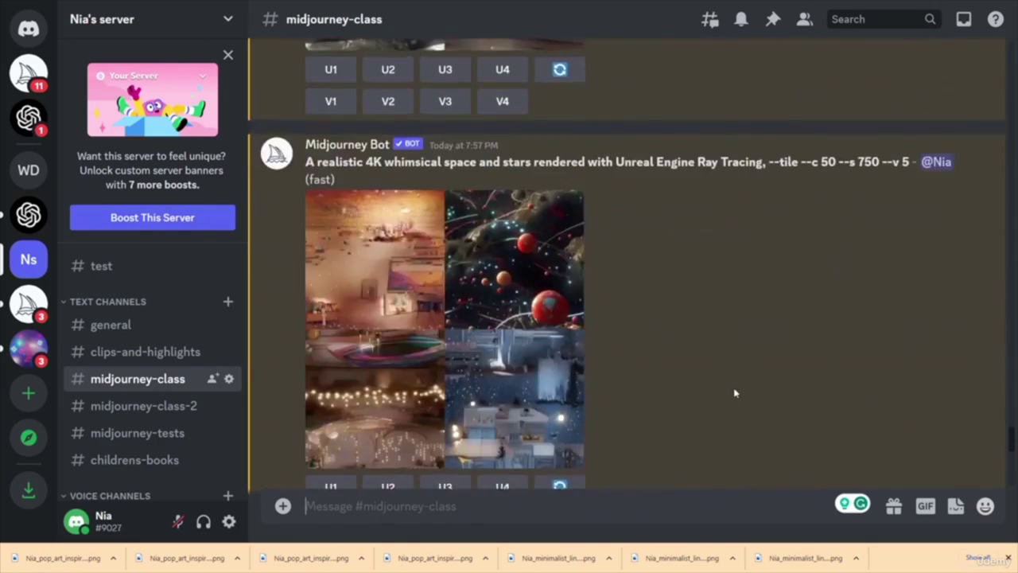
scroll(730, 390, "up", 10)
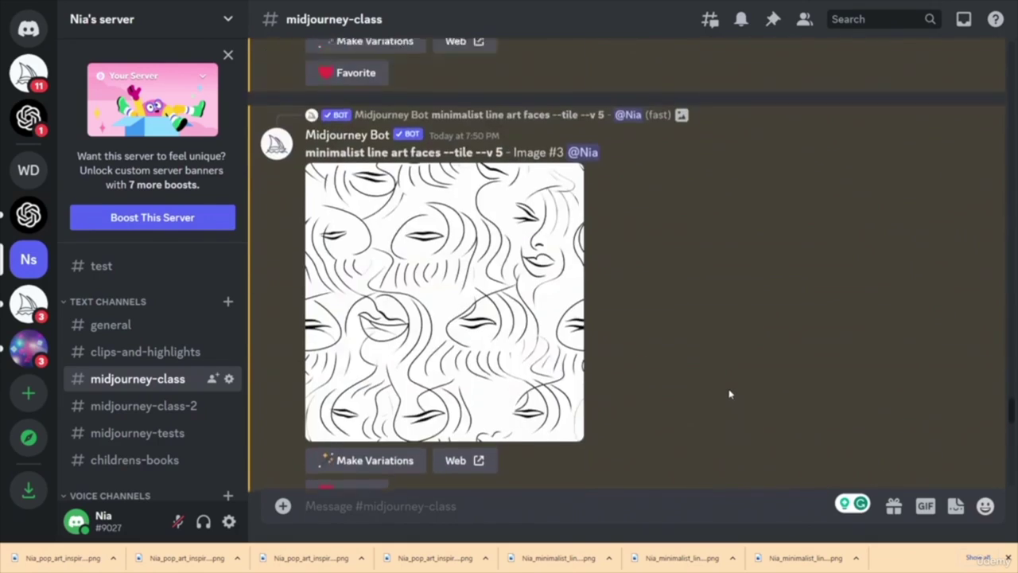
scroll(724, 382, "down", 9)
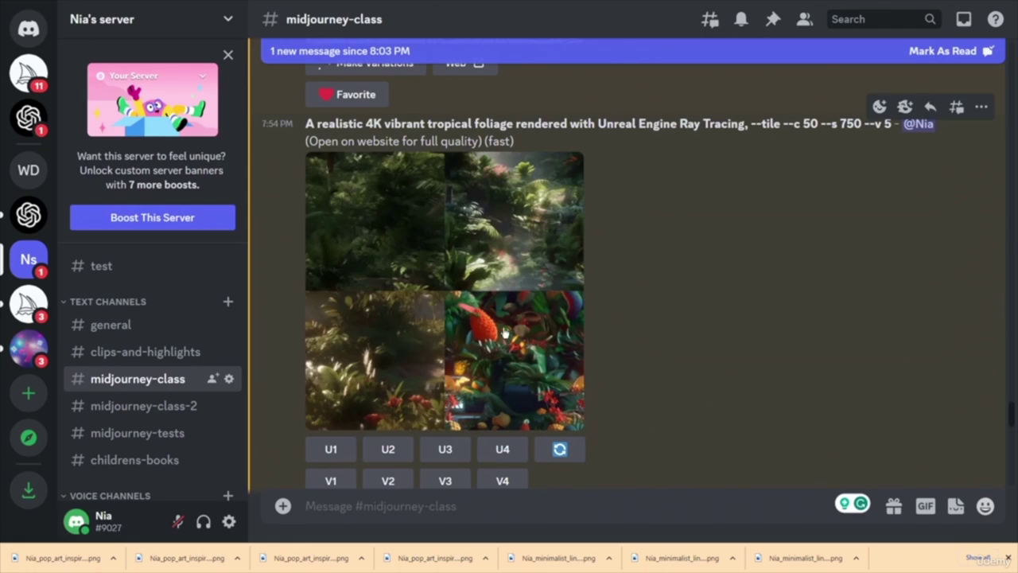
left_click(331, 448)
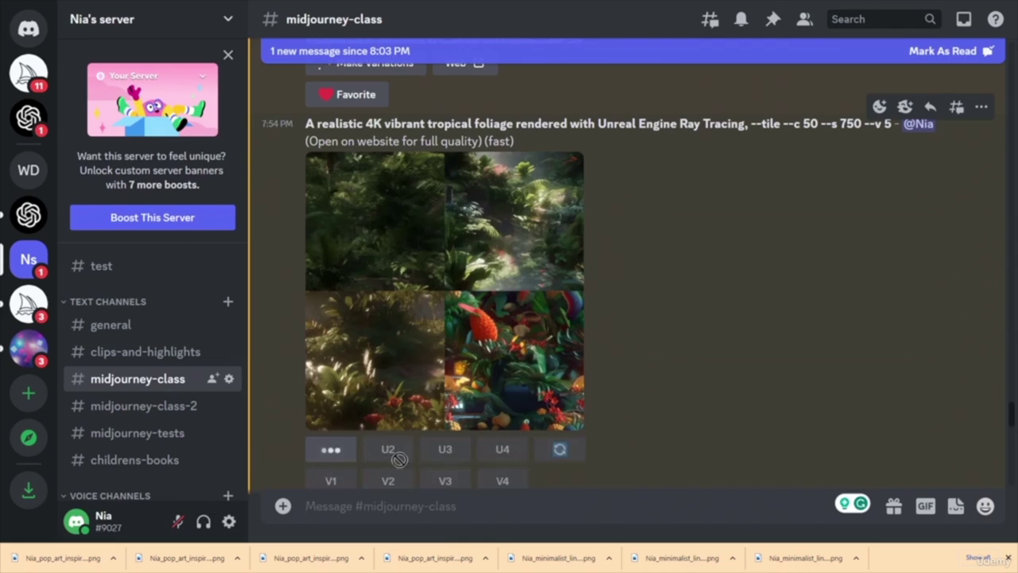
left_click(388, 449)
left_click(445, 450)
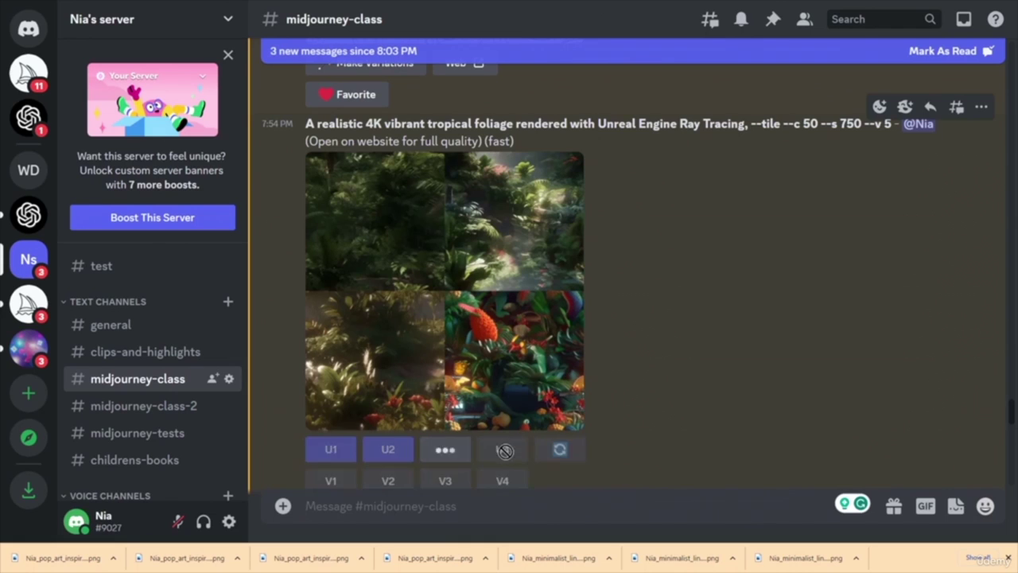
left_click(501, 450)
scroll(716, 367, "down", 2)
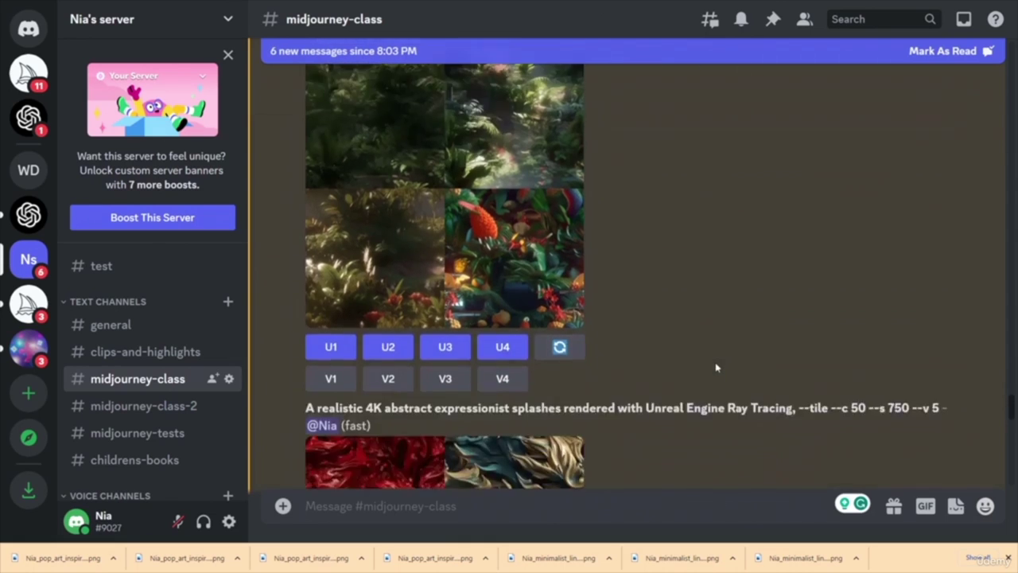
scroll(737, 295, "down", 3)
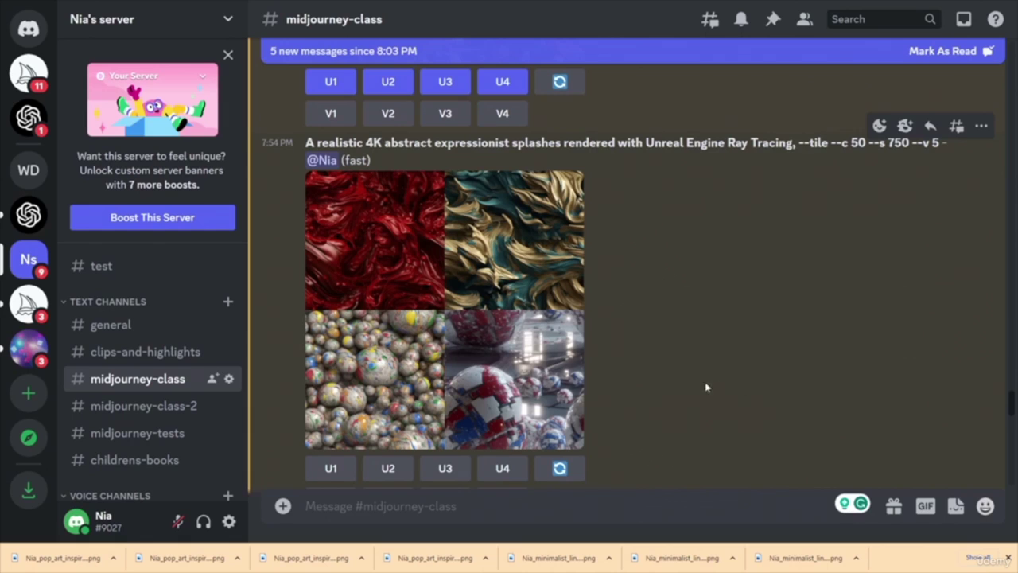
- Upscale the second, third and fourth abstract expressionist splash tiles
scroll(531, 297, "down", 1)
left_click(402, 416)
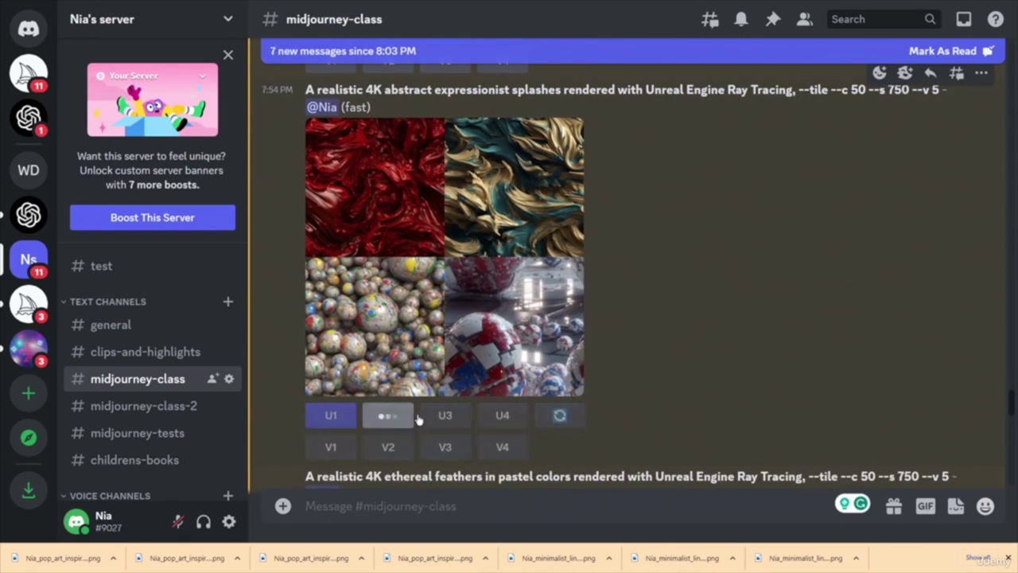
left_click(446, 416)
left_click(503, 415)
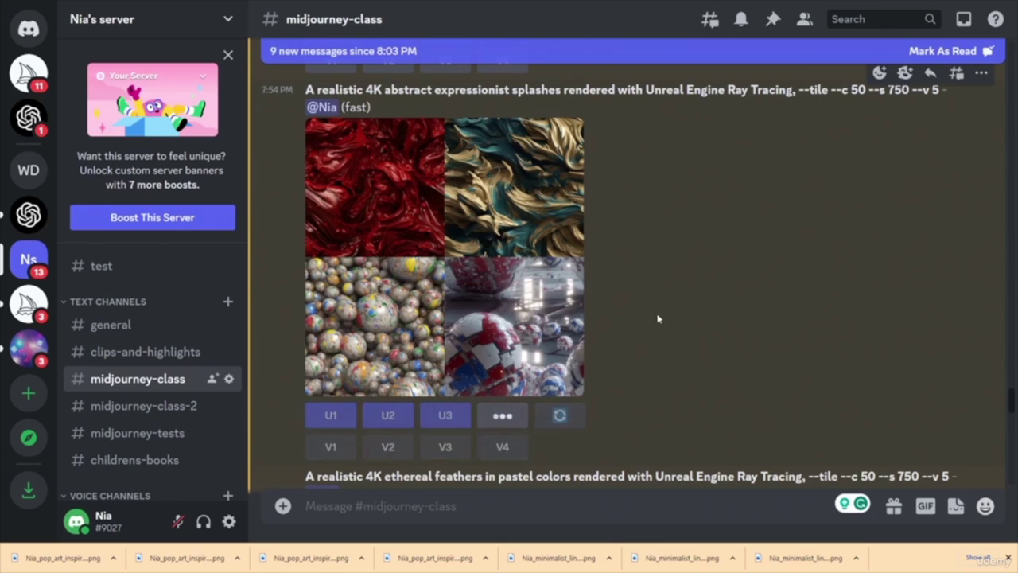
- Upscale the third, second and fourth ethereal feather tiles
scroll(732, 288, "down", 4)
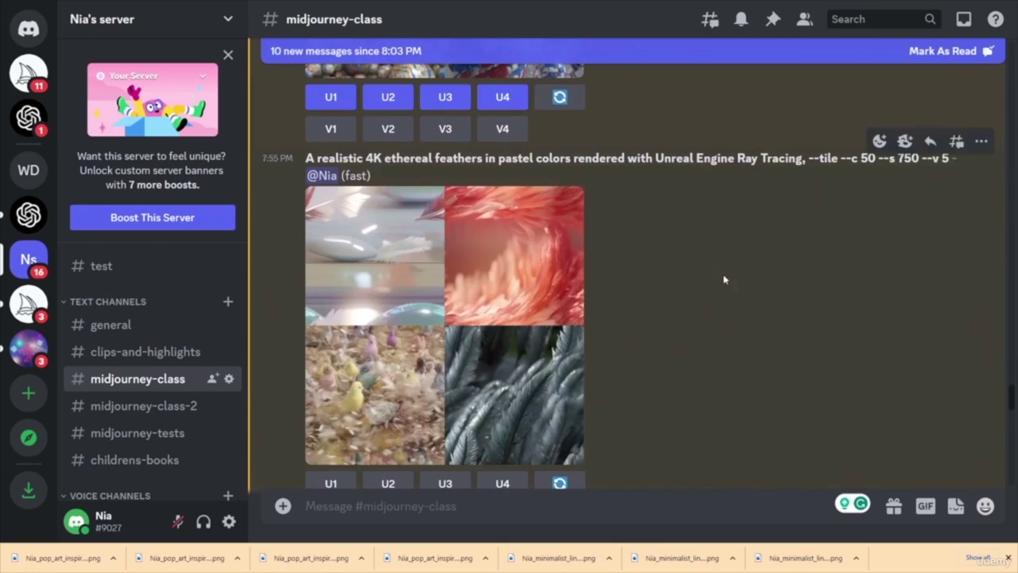
scroll(724, 277, "up", 1)
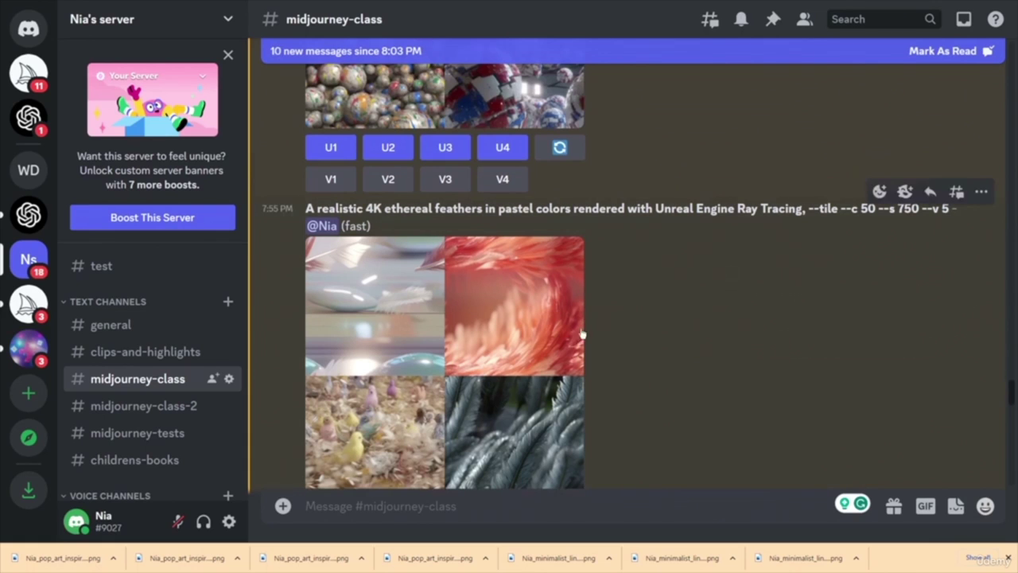
scroll(693, 305, "down", 3)
scroll(691, 310, "up", 1)
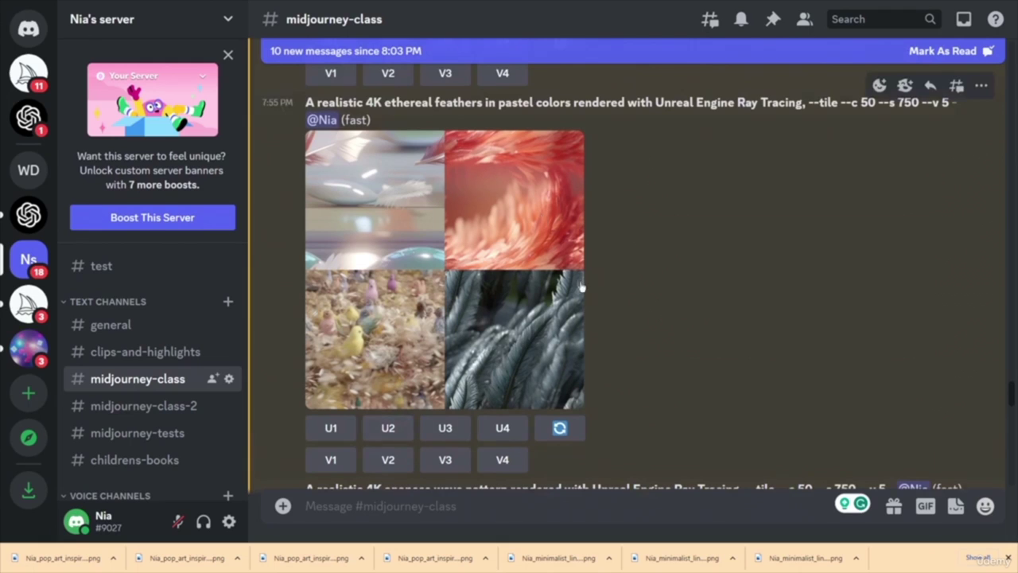
left_click(460, 460)
left_click(447, 429)
left_click(407, 430)
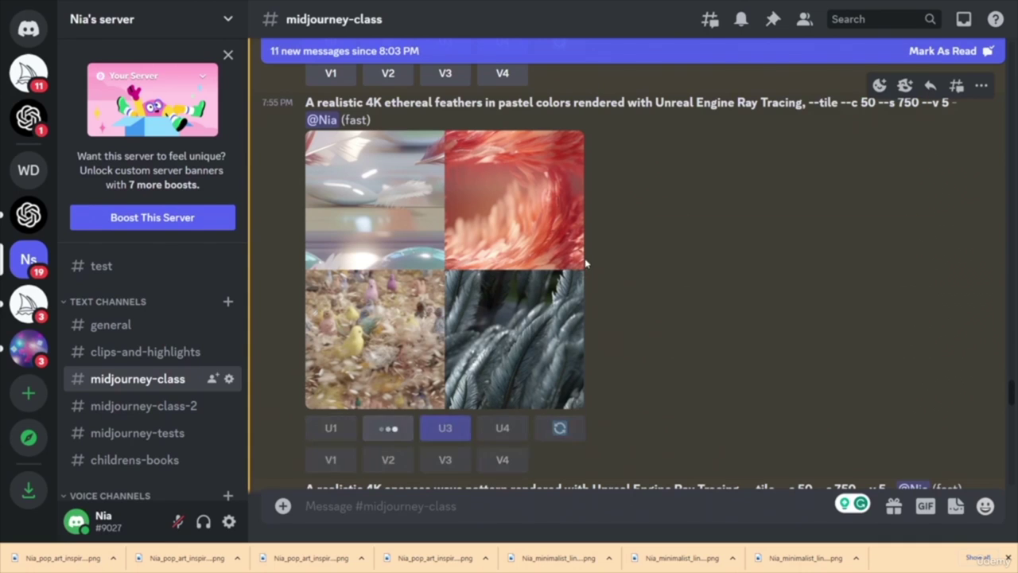
left_click(505, 430)
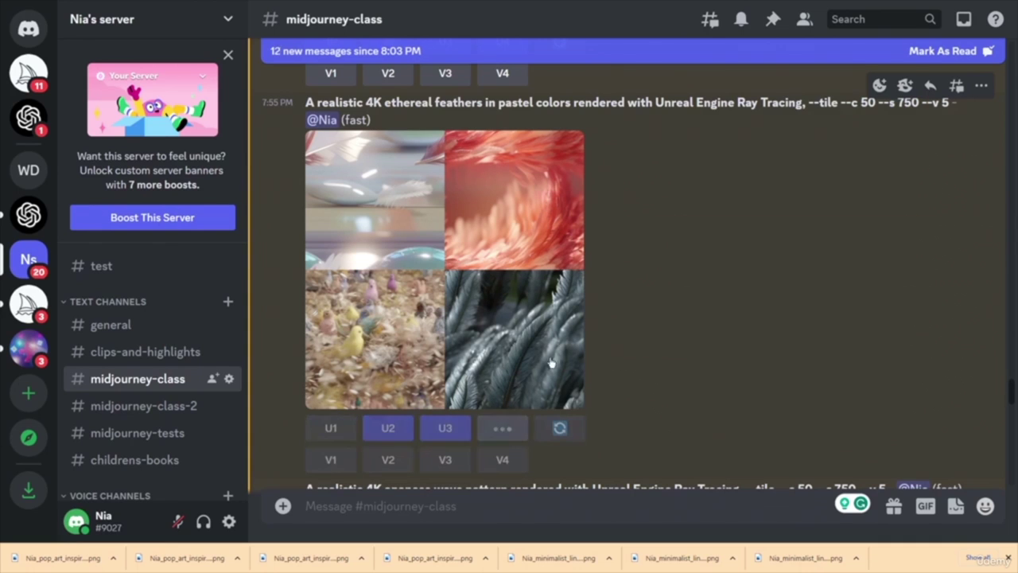
scroll(762, 351, "down", 4)
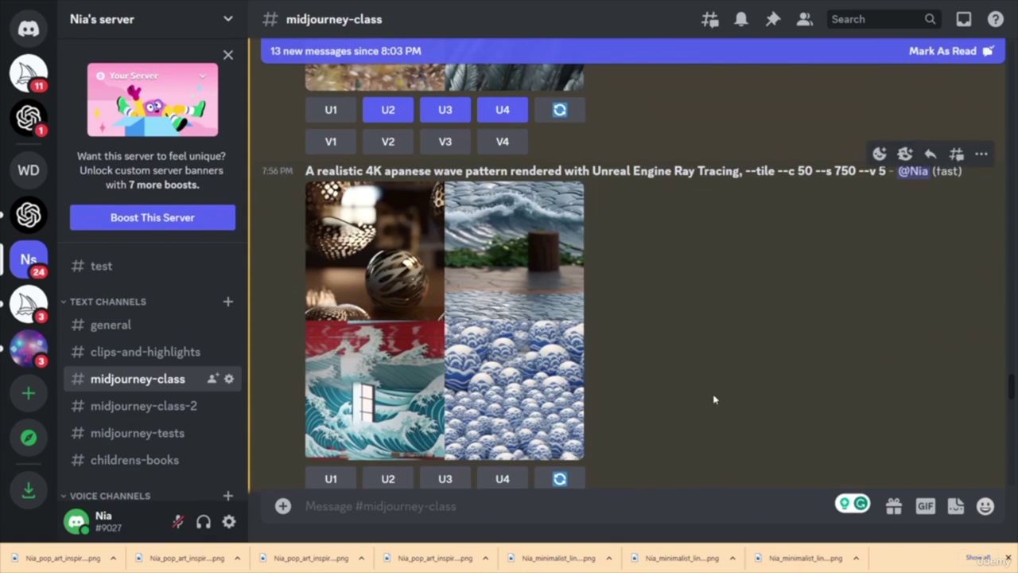
scroll(716, 273, "down", 1)
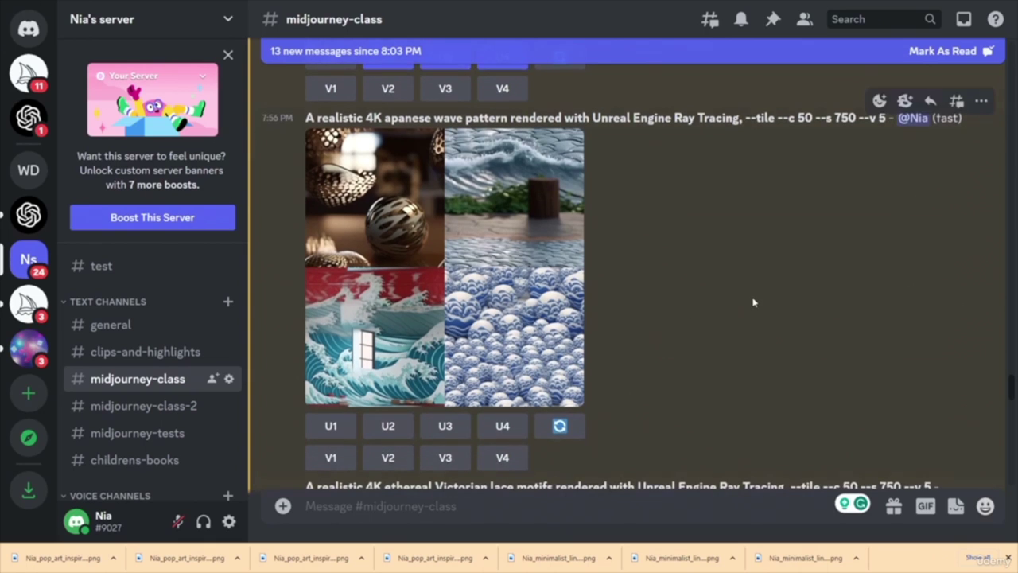
scroll(744, 305, "down", 1)
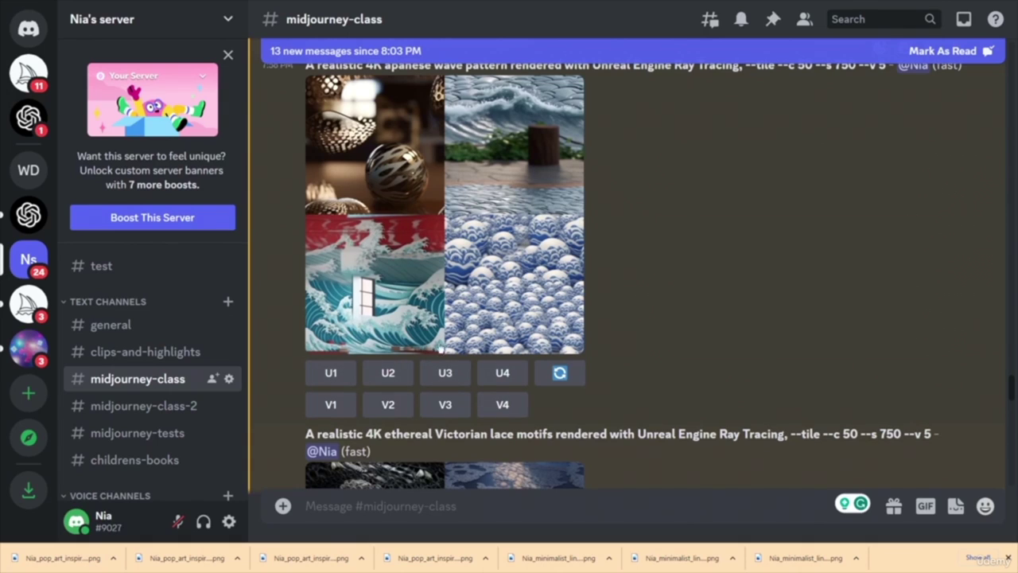
- Upscale the third Japanese wave pattern tile
left_click(445, 372)
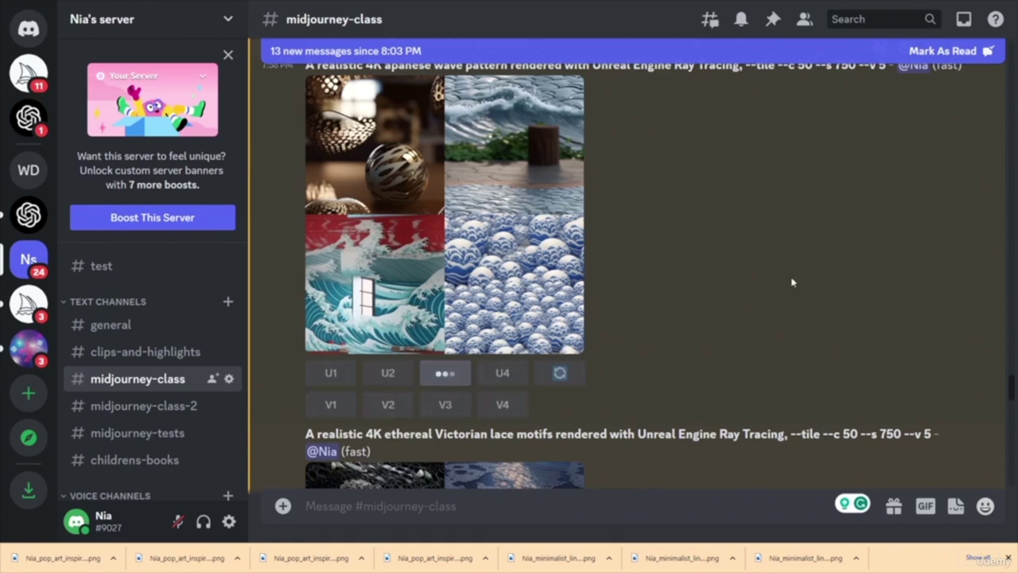
scroll(744, 291, "down", 4)
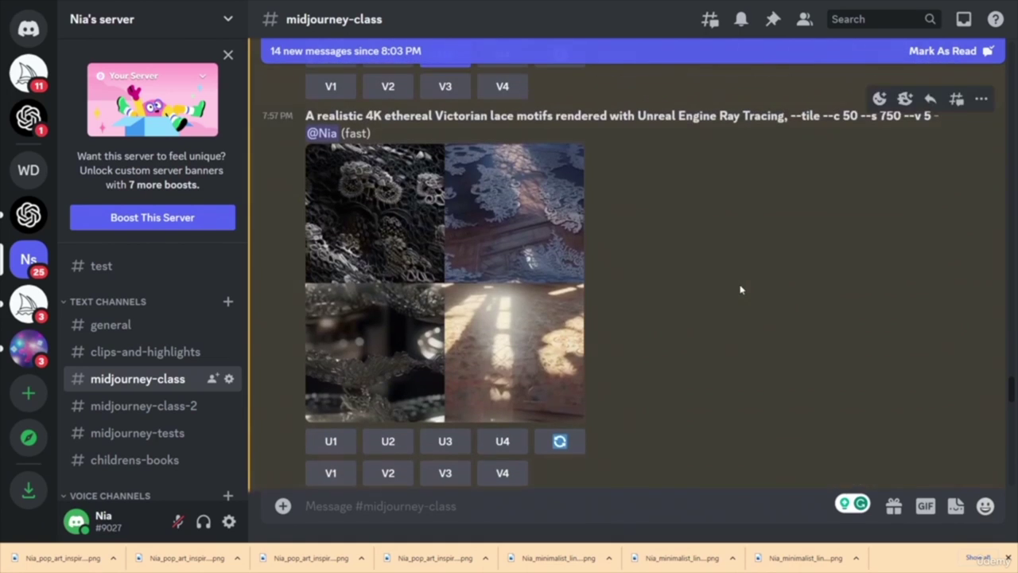
scroll(740, 289, "up", 1)
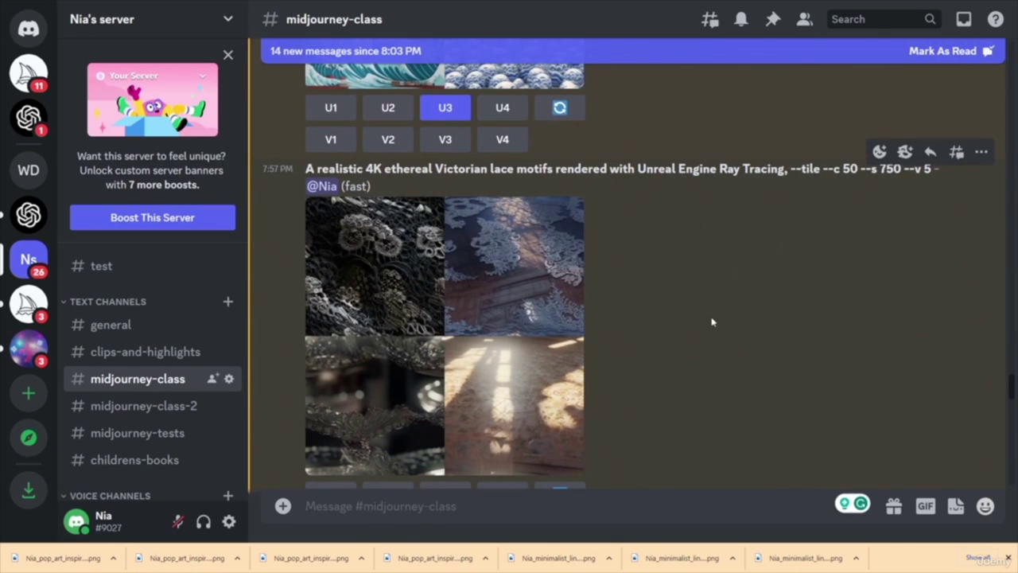
scroll(712, 322, "down", 1)
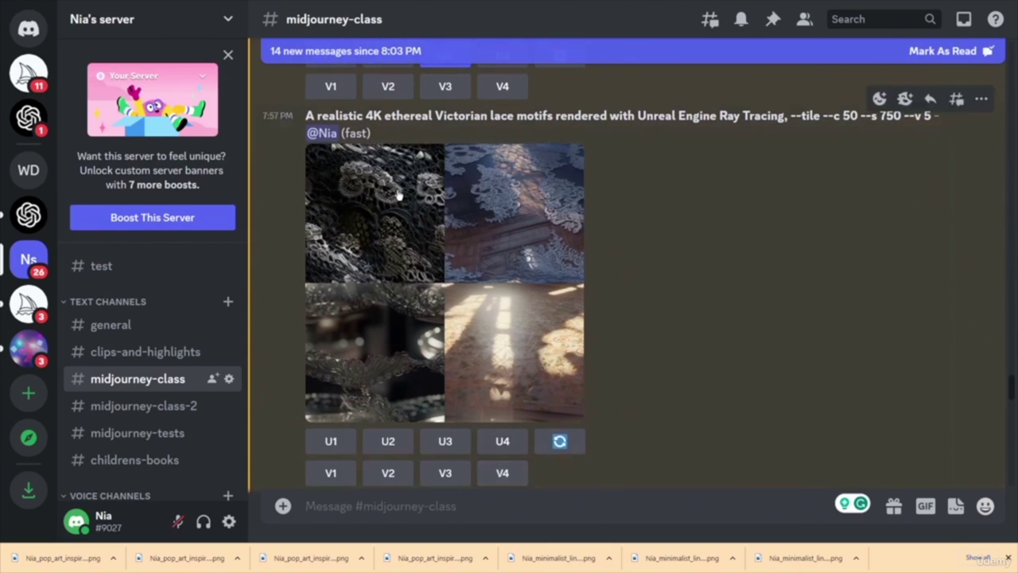
- Upscale the first three Victorian lace tiles (U1, U2, U3)
left_click(331, 444)
left_click(389, 444)
left_click(446, 443)
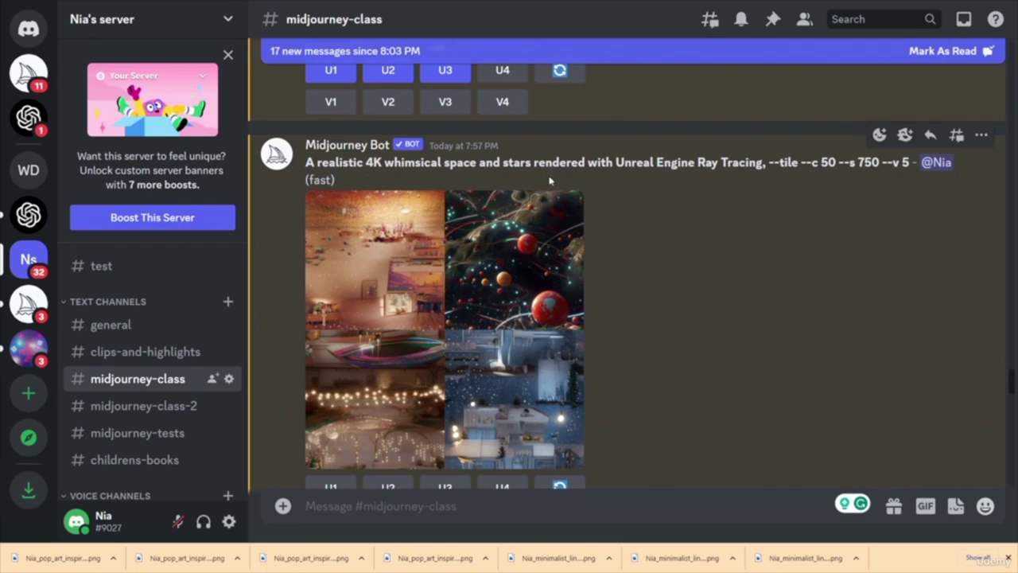
scroll(670, 295, "down", 2)
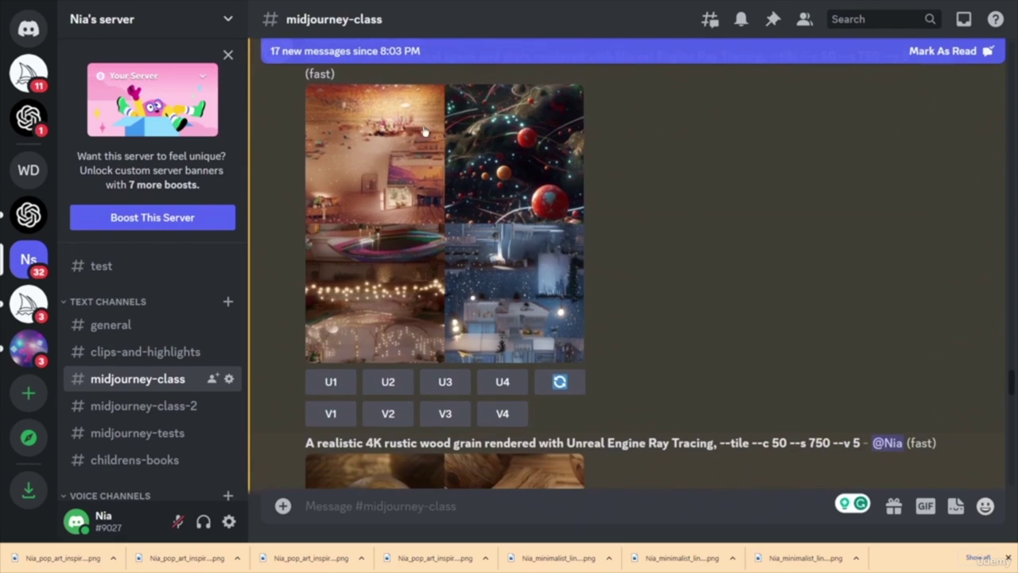
- Upscale the second whimsical space and stars tile and review the rustic wood grain grid
left_click(388, 382)
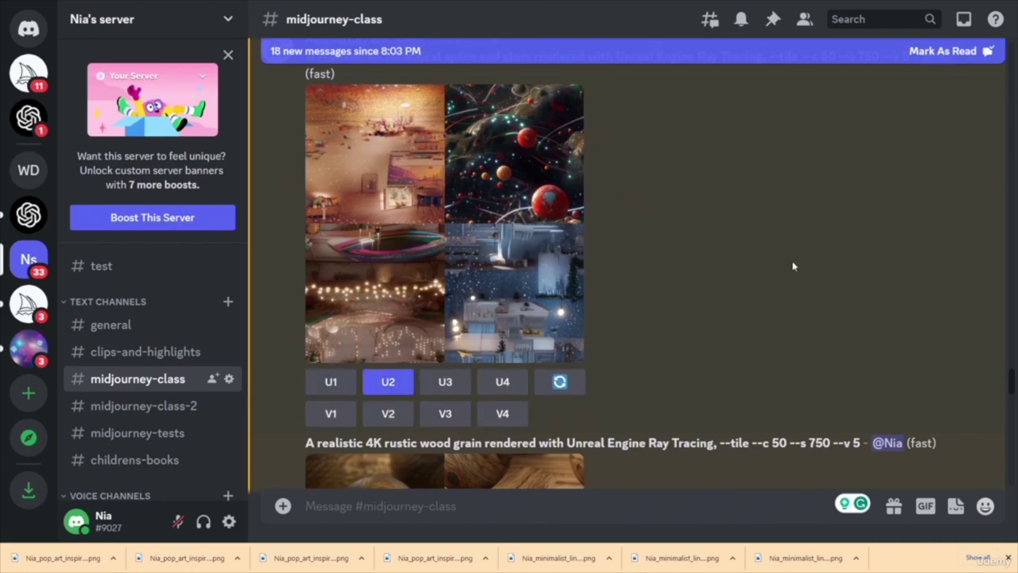
scroll(794, 266, "up", 1)
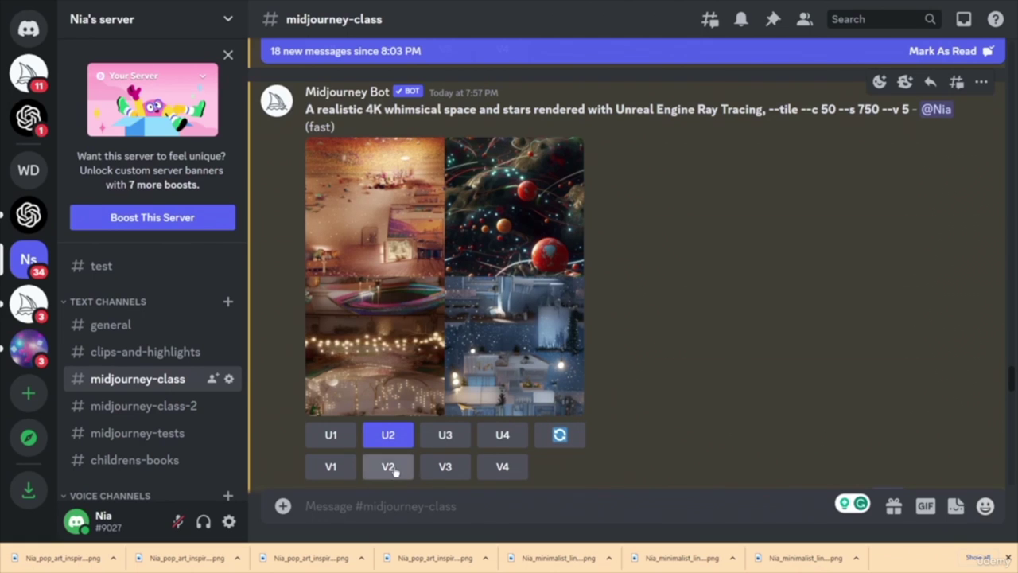
scroll(785, 389, "down", 3)
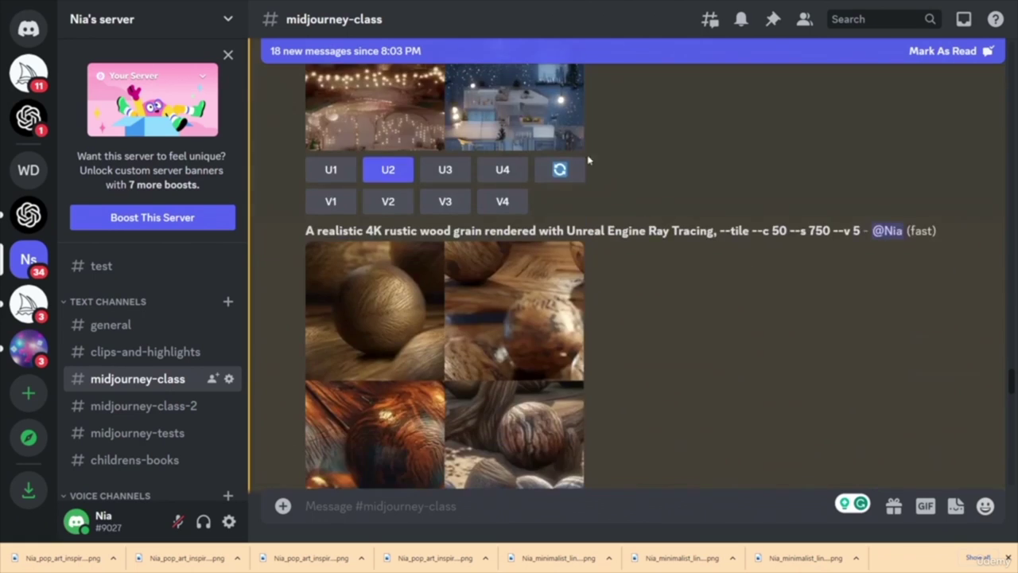
scroll(605, 191, "up", 3)
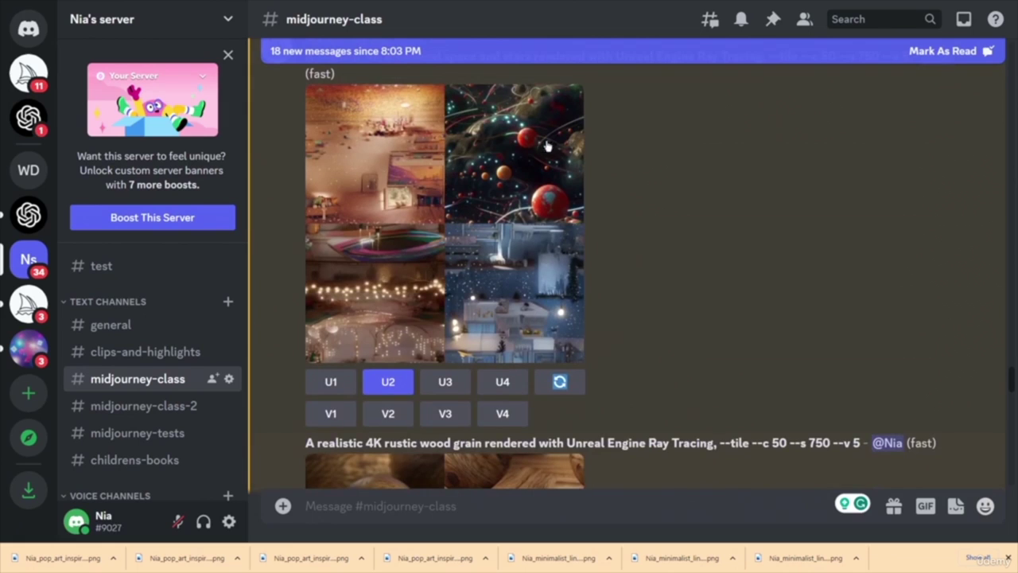
scroll(779, 342, "down", 3)
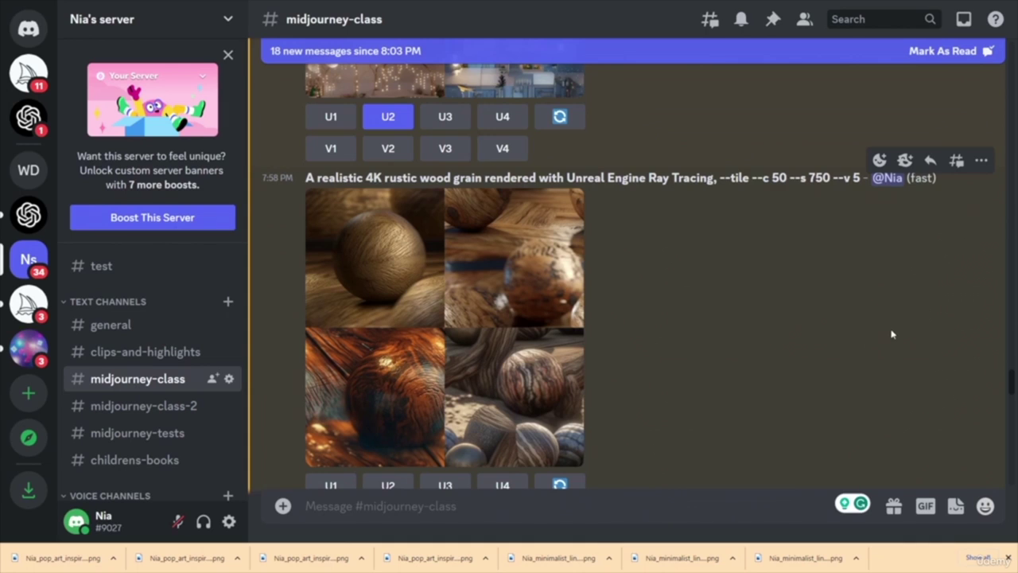
scroll(684, 354, "down", 3)
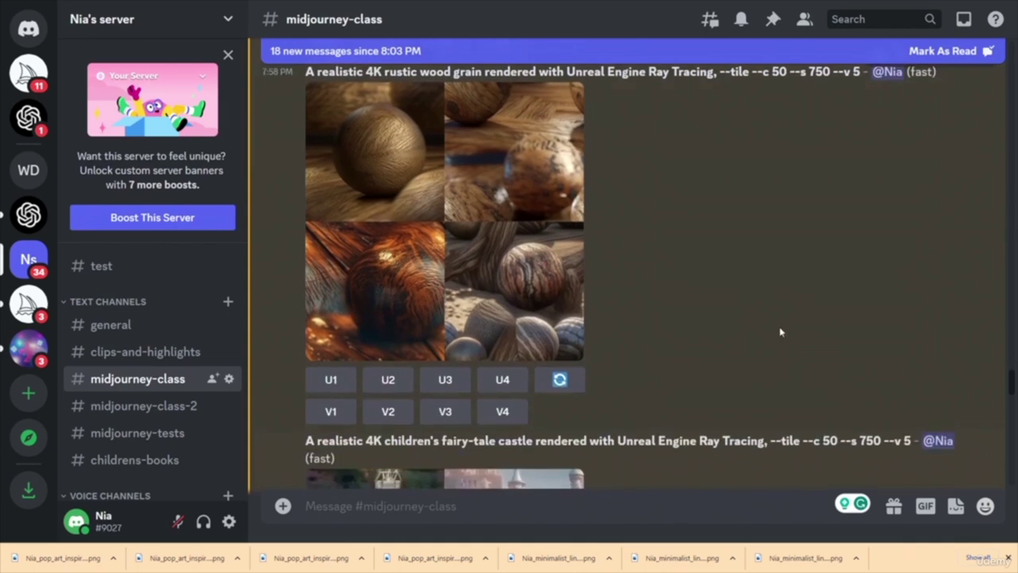
scroll(760, 346, "up", 1)
scroll(760, 346, "down", 1)
- Reroll the rustic wood grain prompt and submit it for a fresh four-image grid
left_click(560, 380)
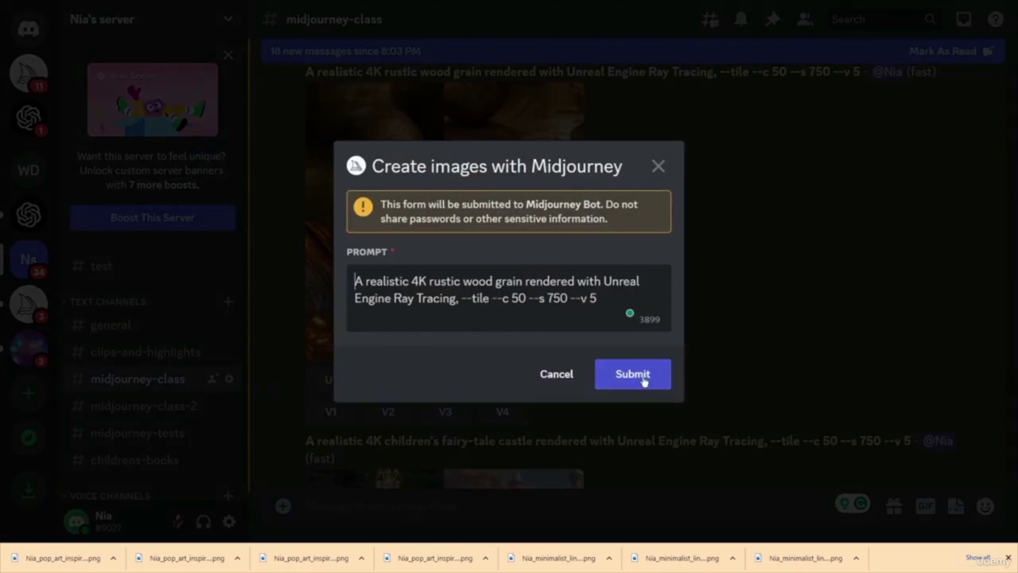
left_click(637, 384)
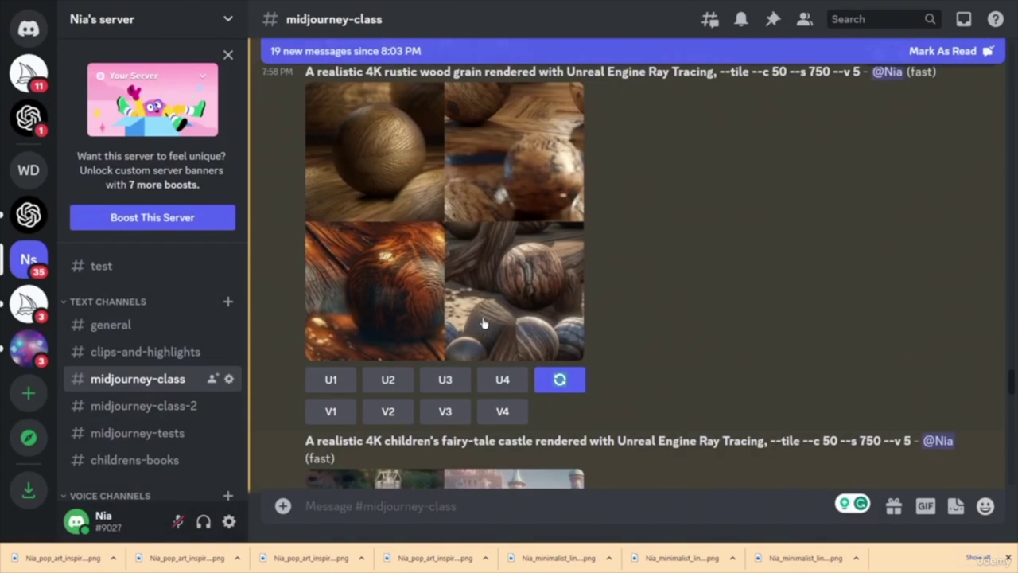
scroll(684, 319, "down", 4)
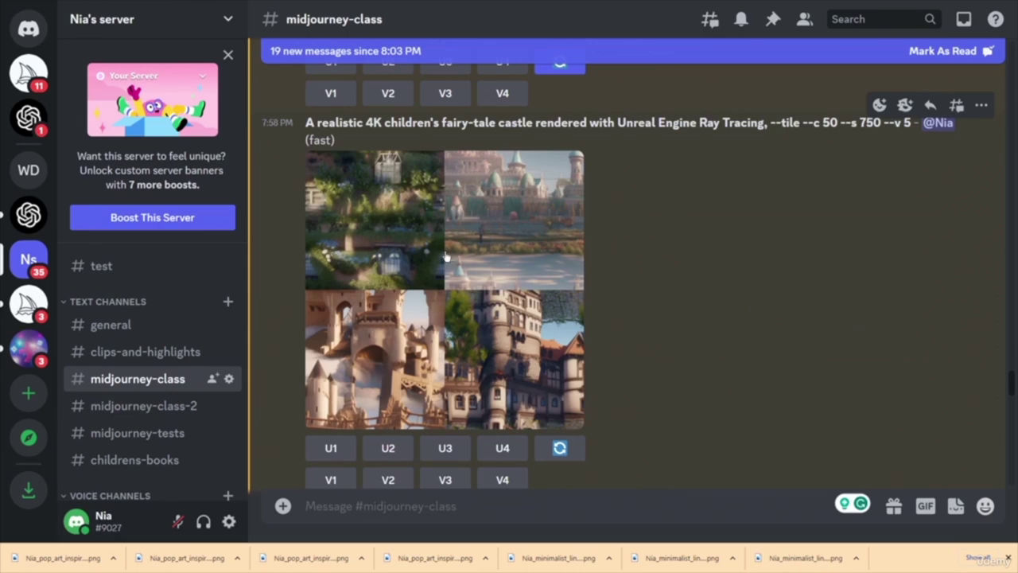
- Upscale all four children's fairy-tale castle tiles (U1–U4)
left_click(348, 454)
left_click(388, 449)
left_click(445, 449)
left_click(502, 447)
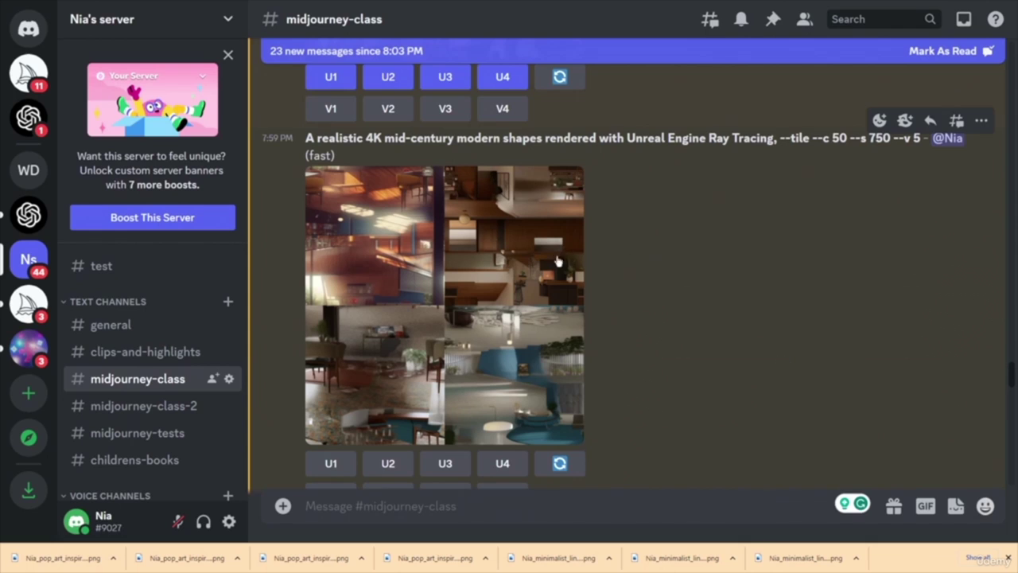
- Upscale all four mid-century modern shapes images (U1–U4)
scroll(478, 275, "down", 3)
left_click(331, 304)
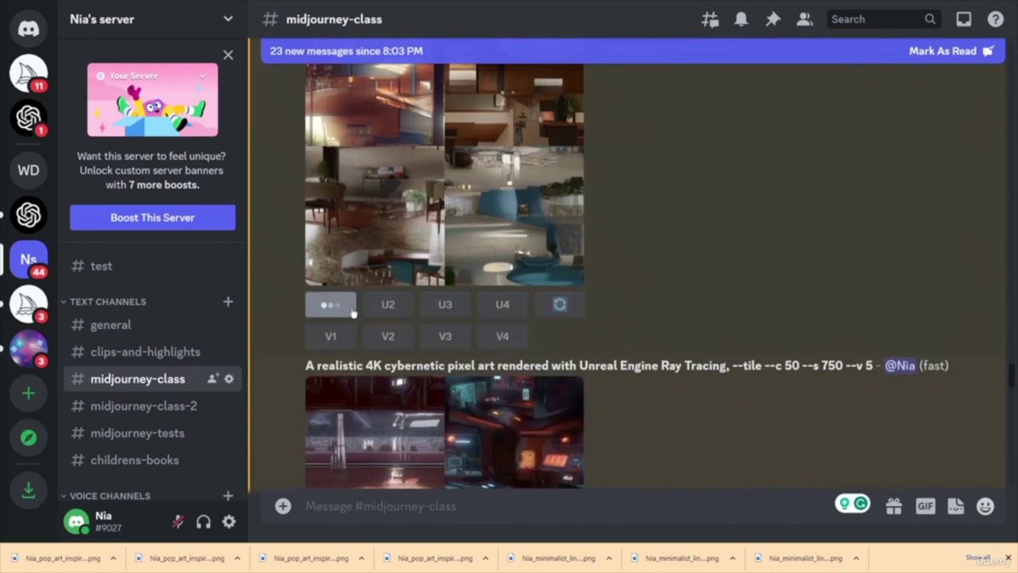
left_click(388, 304)
left_click(444, 307)
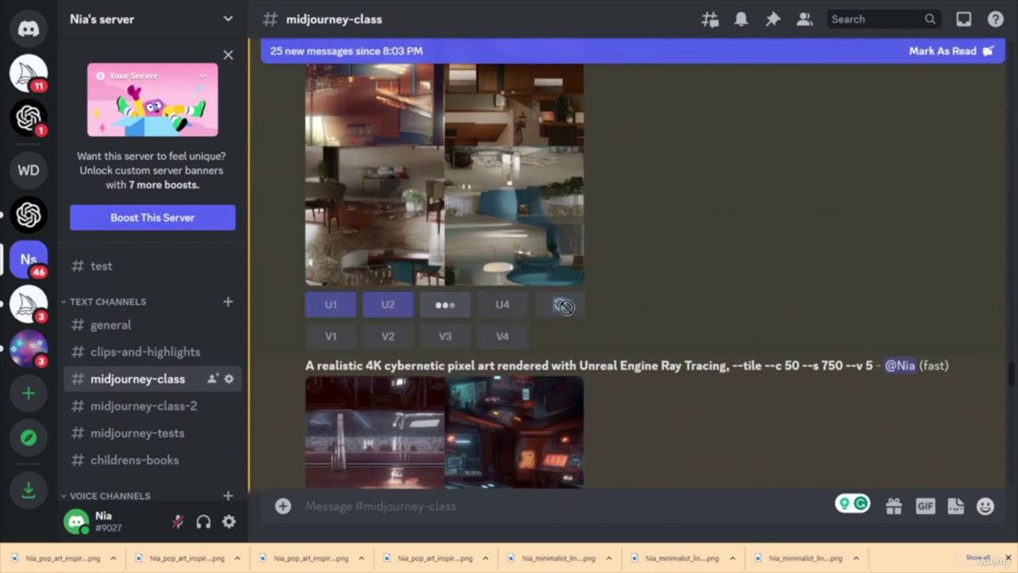
left_click(503, 306)
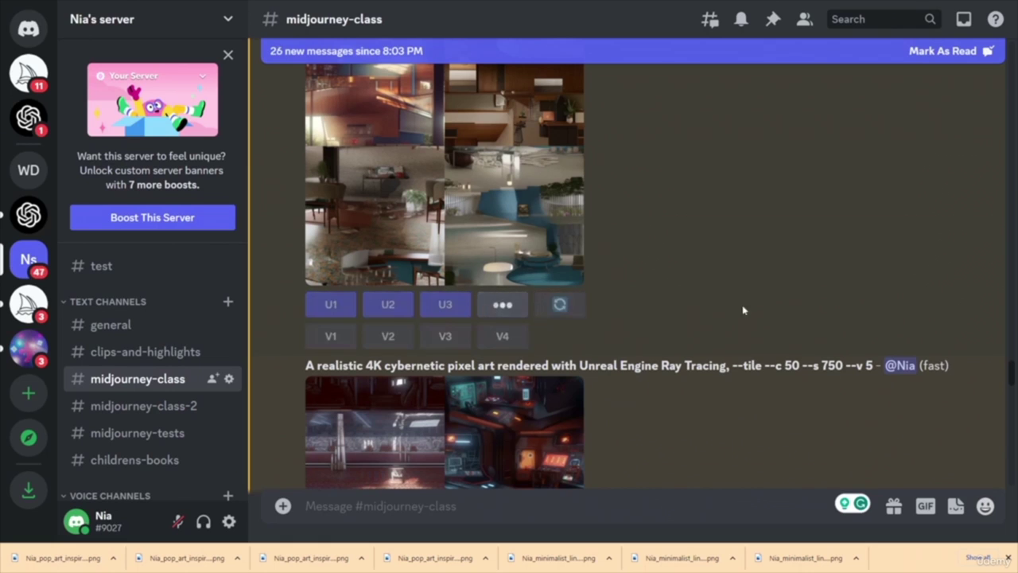
scroll(672, 274, "up", 2)
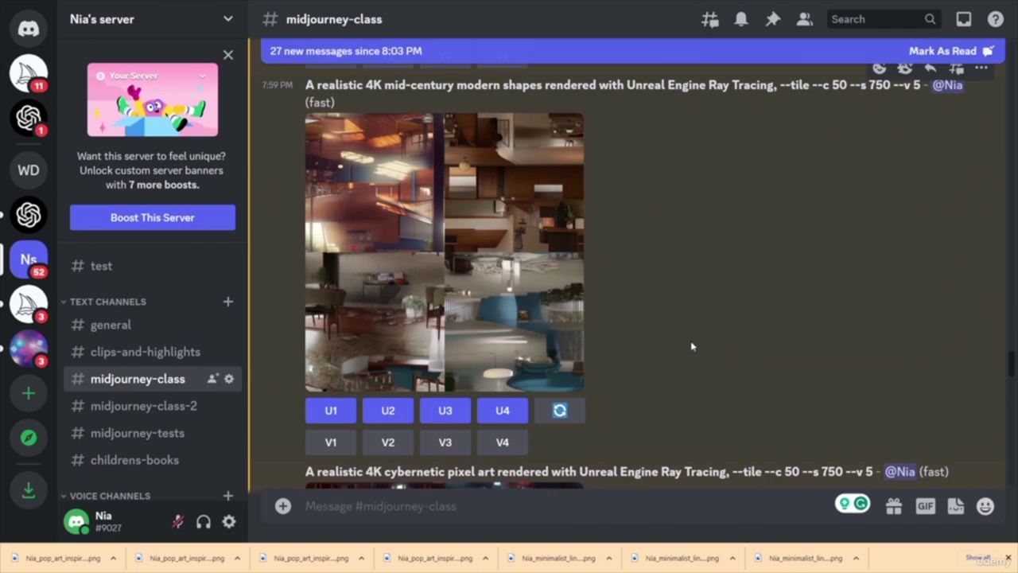
scroll(727, 343, "up", 1)
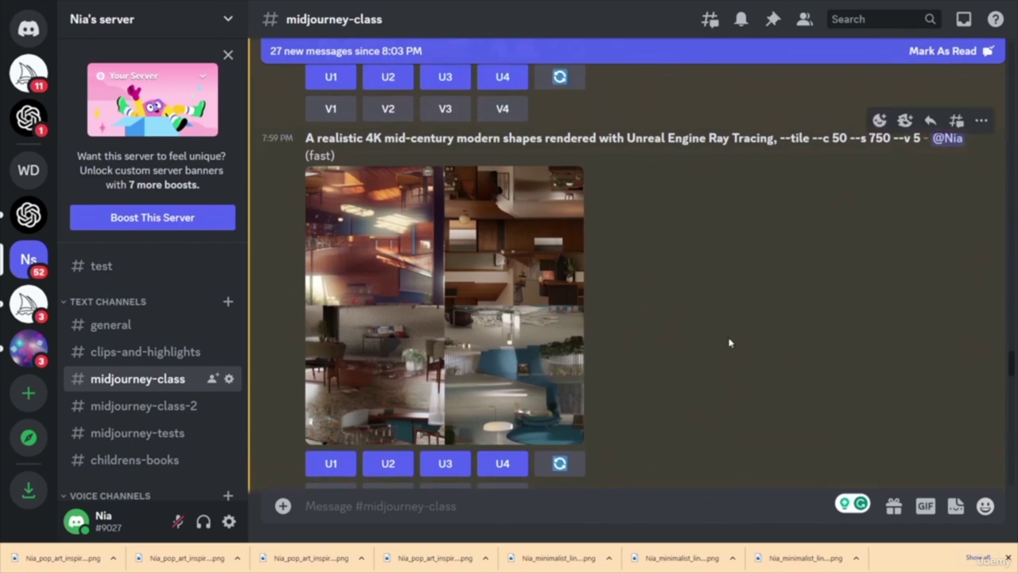
scroll(732, 344, "down", 4)
scroll(739, 343, "down", 1)
scroll(744, 354, "down", 2)
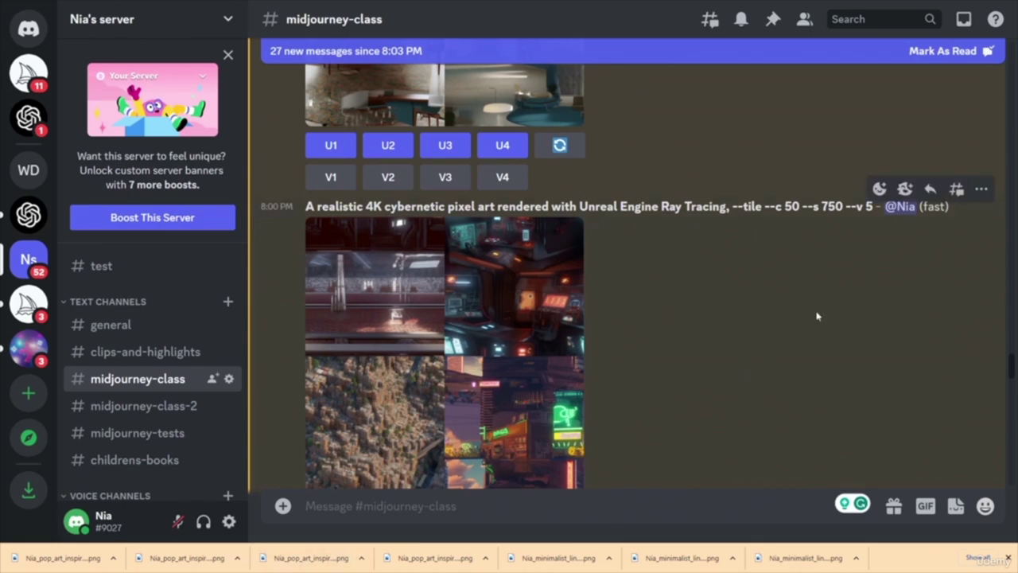
- Upscale the first three cybernetic pixel art images (U1, U2, U3)
scroll(693, 374, "down", 3)
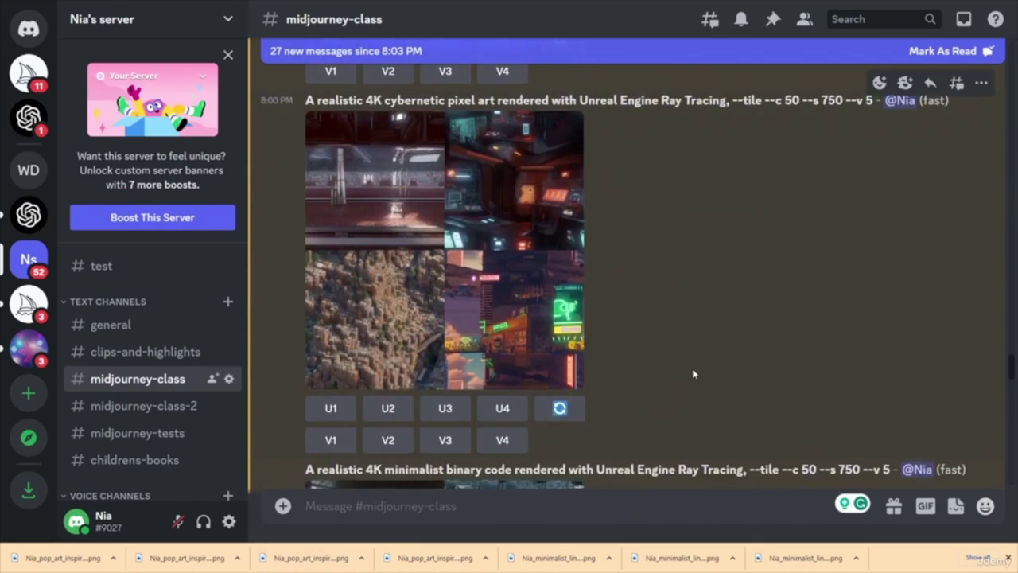
scroll(693, 374, "up", 2)
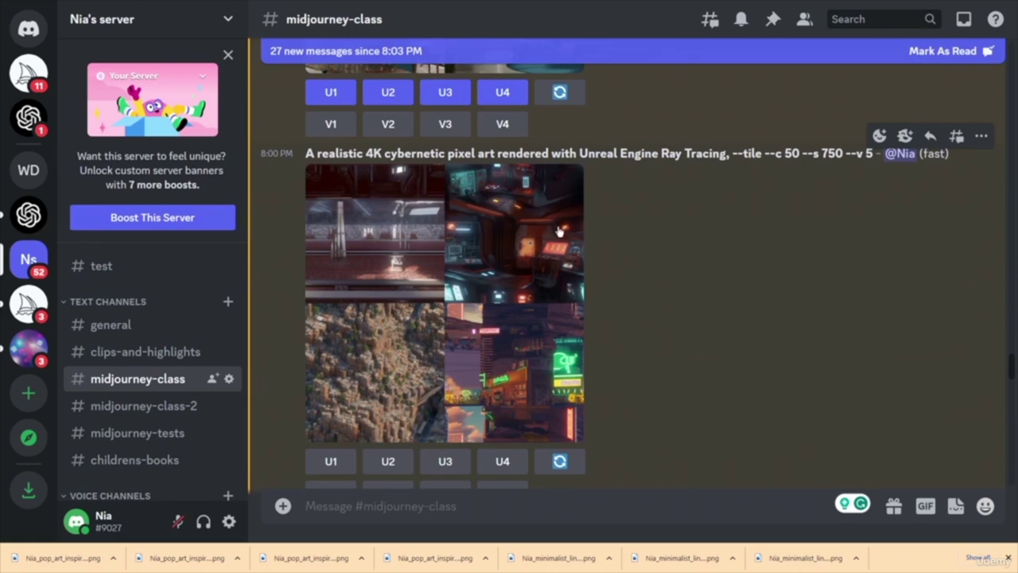
scroll(342, 335, "down", 5)
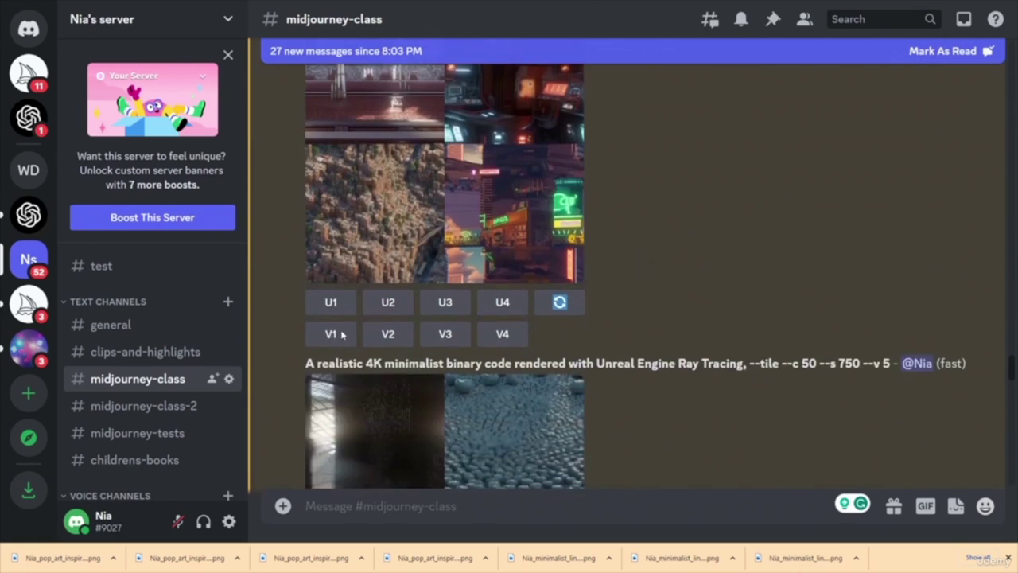
left_click(334, 303)
left_click(388, 303)
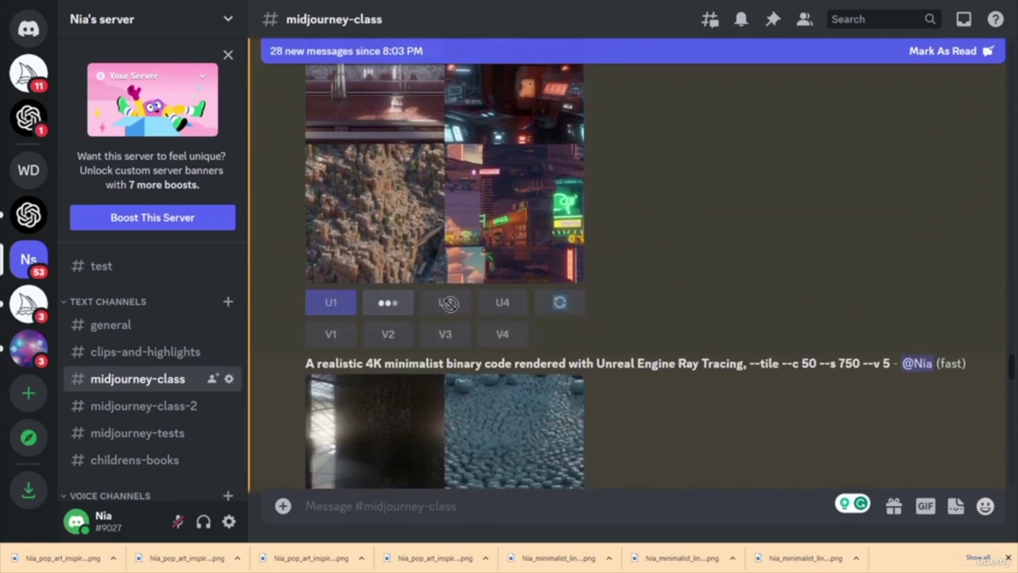
left_click(446, 302)
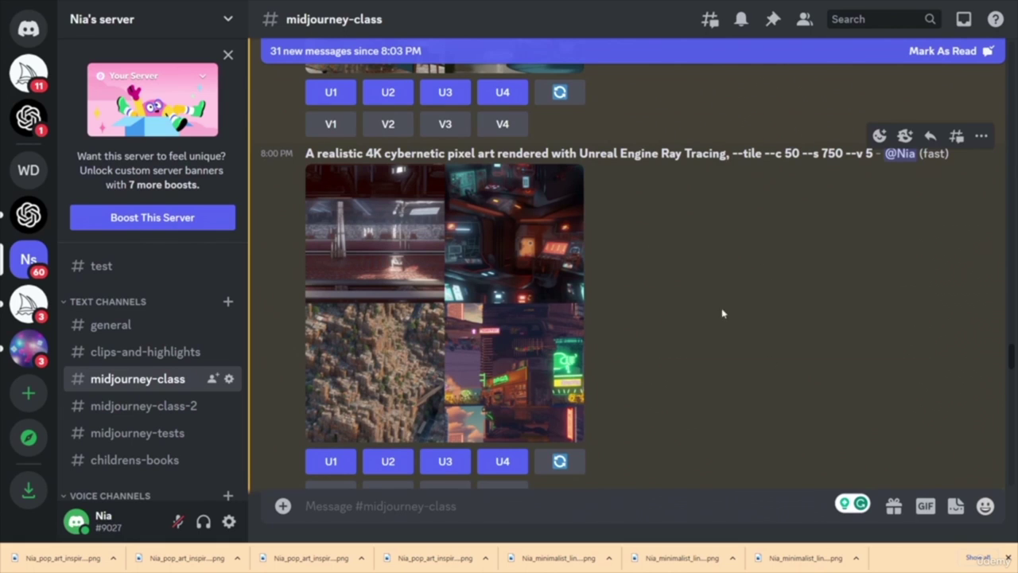
- Upscale the top-left minimalist binary code image (U1)
scroll(716, 310, "down", 5)
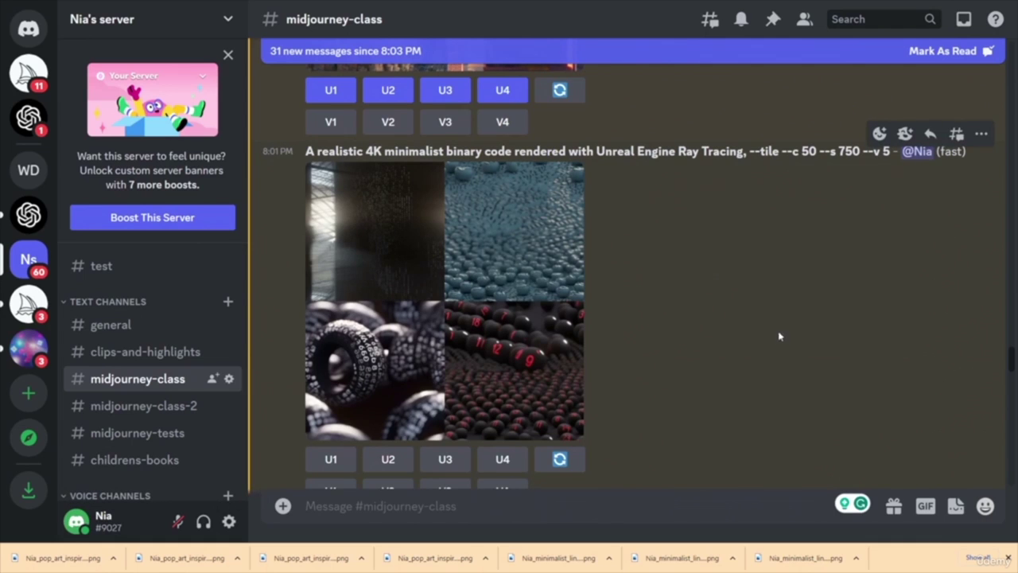
scroll(778, 338, "up", 3)
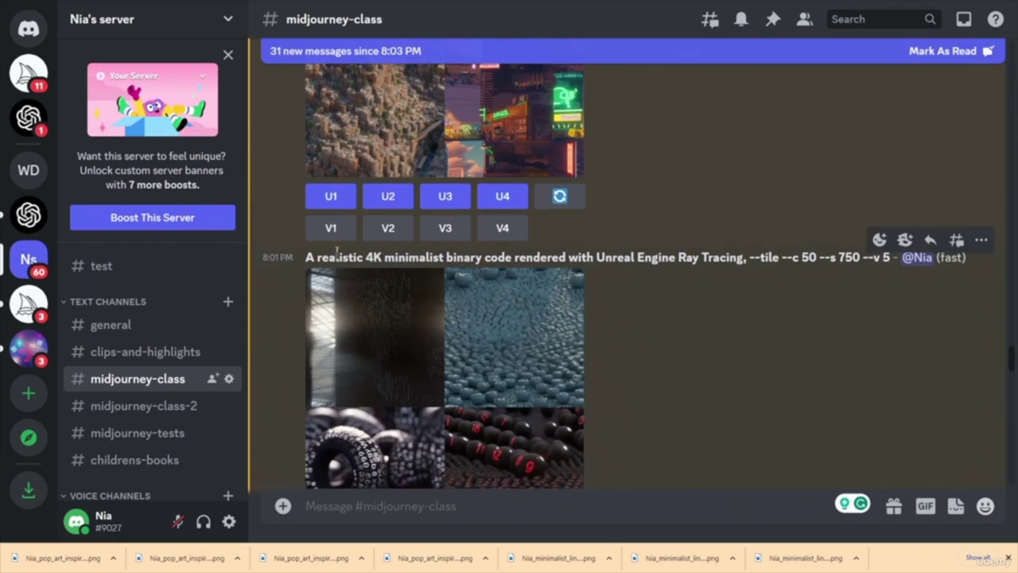
scroll(676, 338, "down", 3)
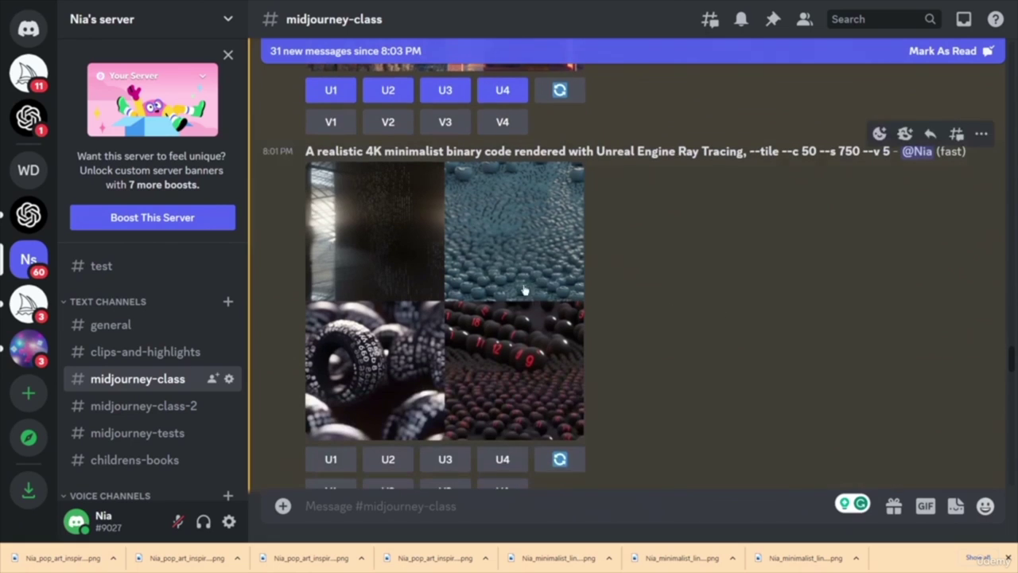
left_click(331, 460)
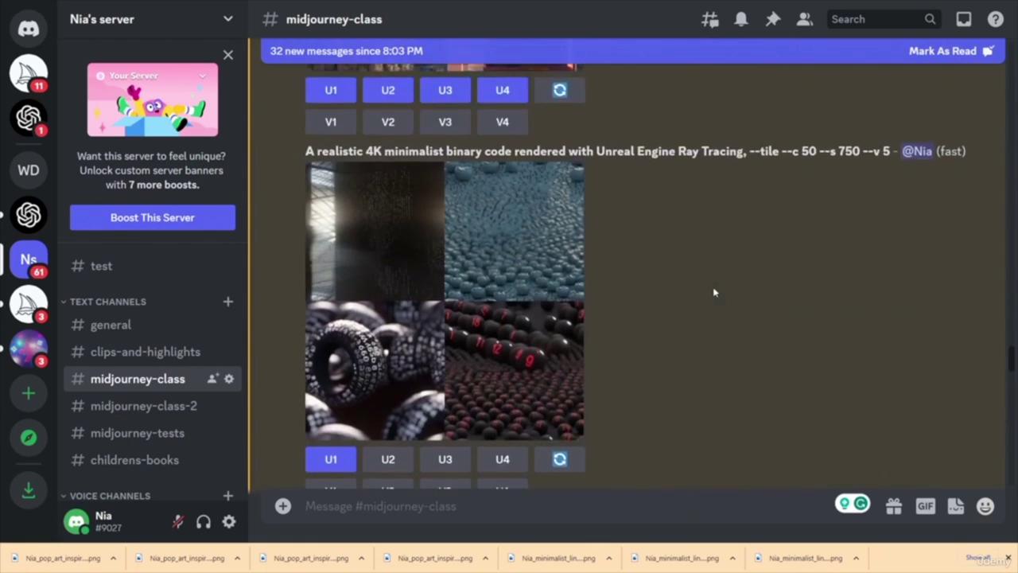
scroll(714, 294, "down", 4)
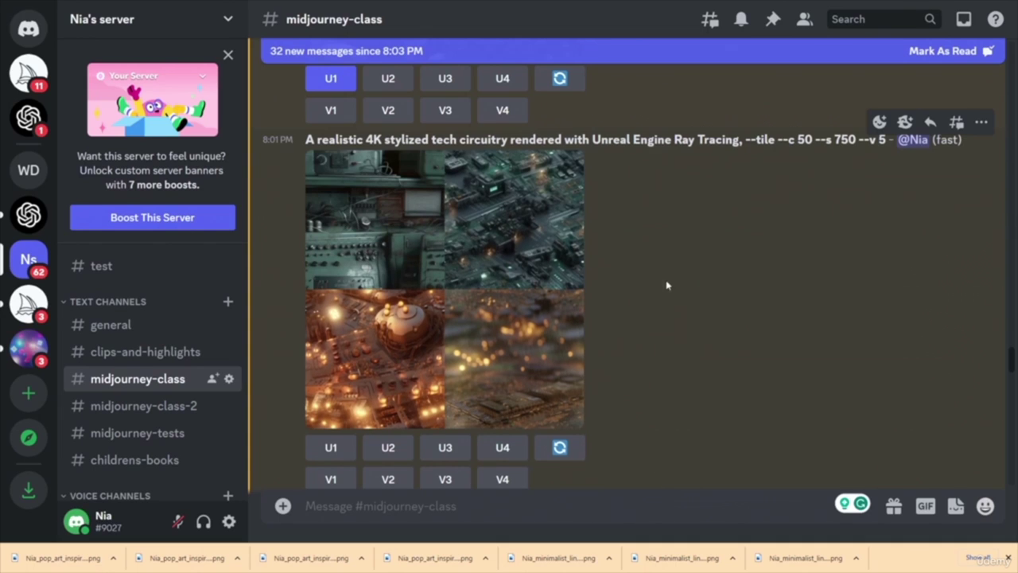
- Upscale the first three stylized tech circuitry images (U1, U2, U3)
scroll(667, 285, "down", 1)
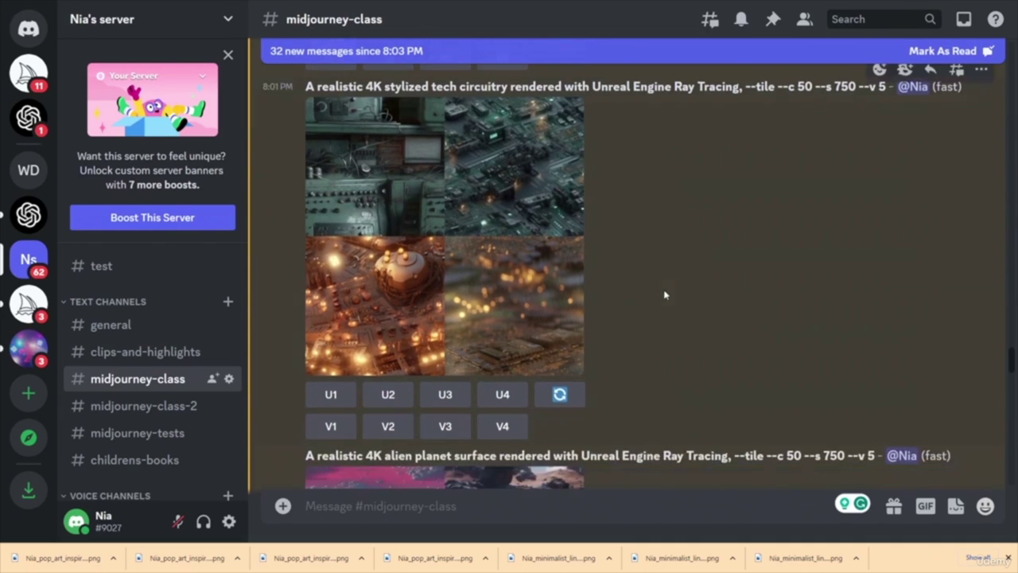
left_click(332, 395)
left_click(387, 395)
left_click(445, 394)
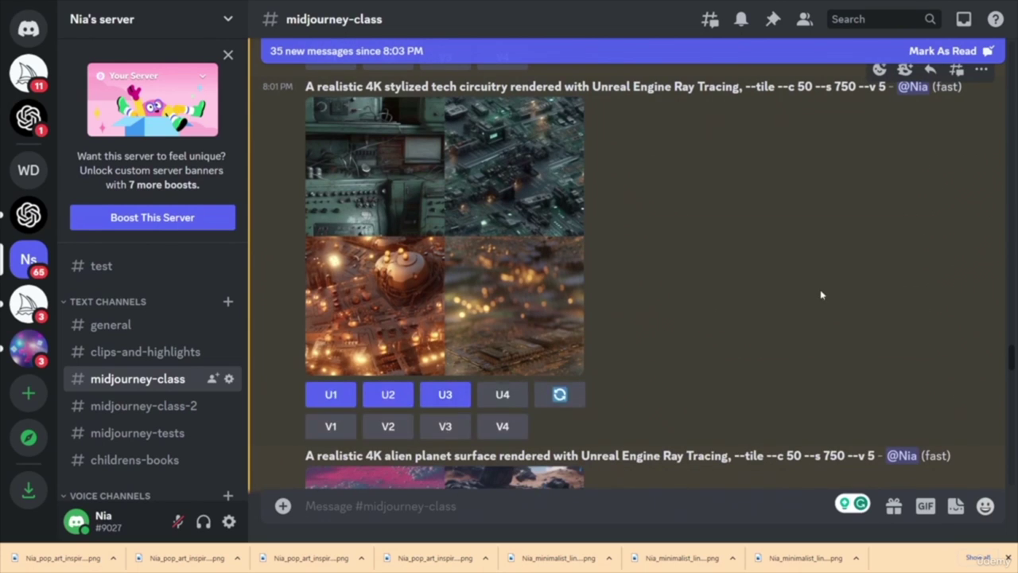
- Upscale the second, third and fourth alien planet surface images (U2, U3, U4)
scroll(798, 270, "down", 5)
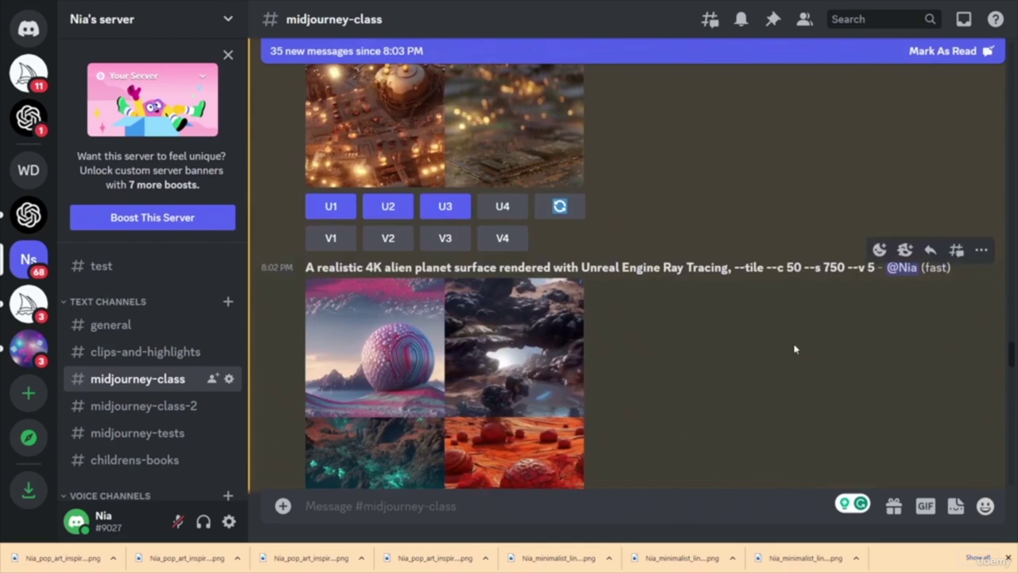
scroll(794, 349, "down", 3)
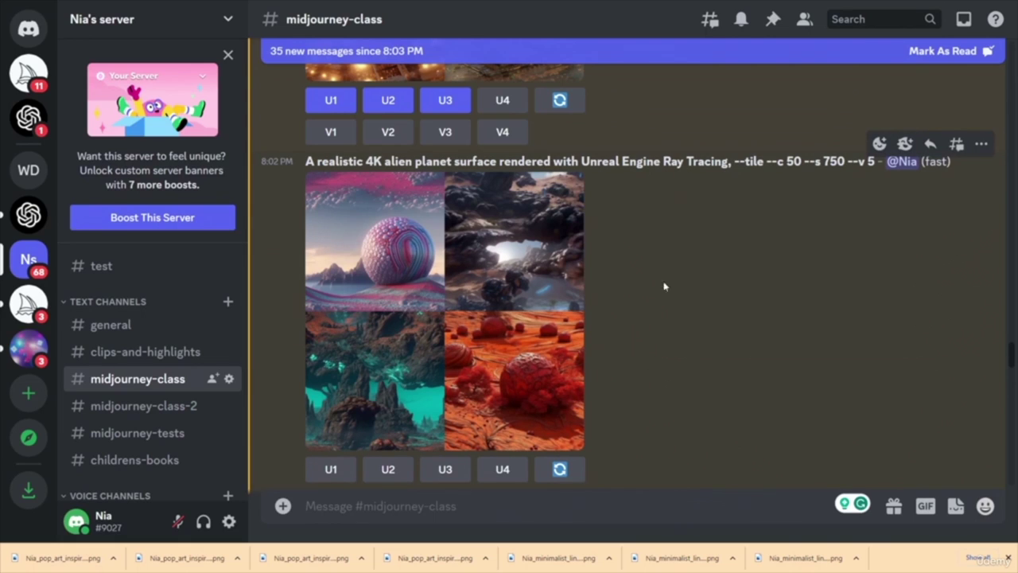
left_click(388, 470)
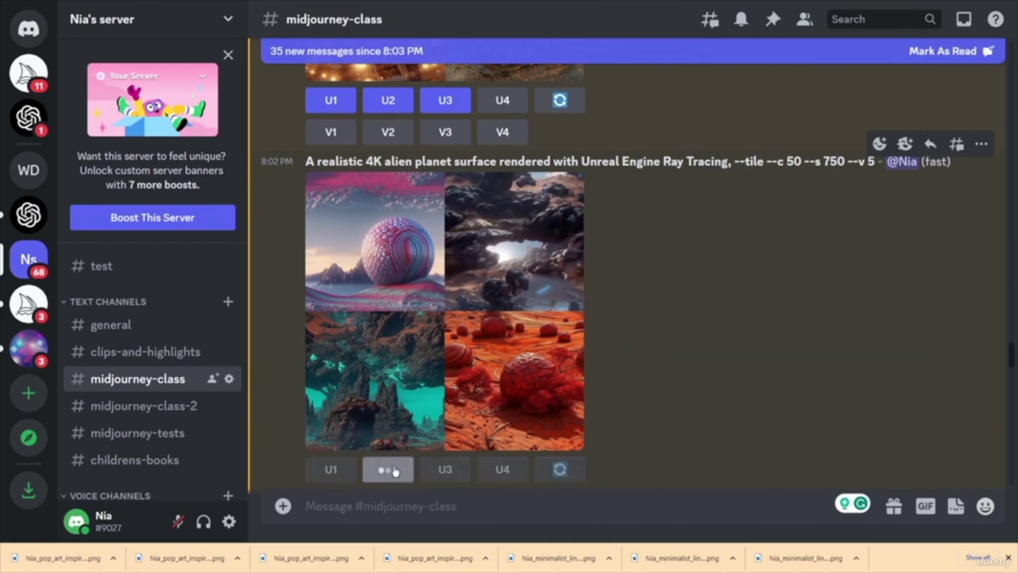
left_click(439, 470)
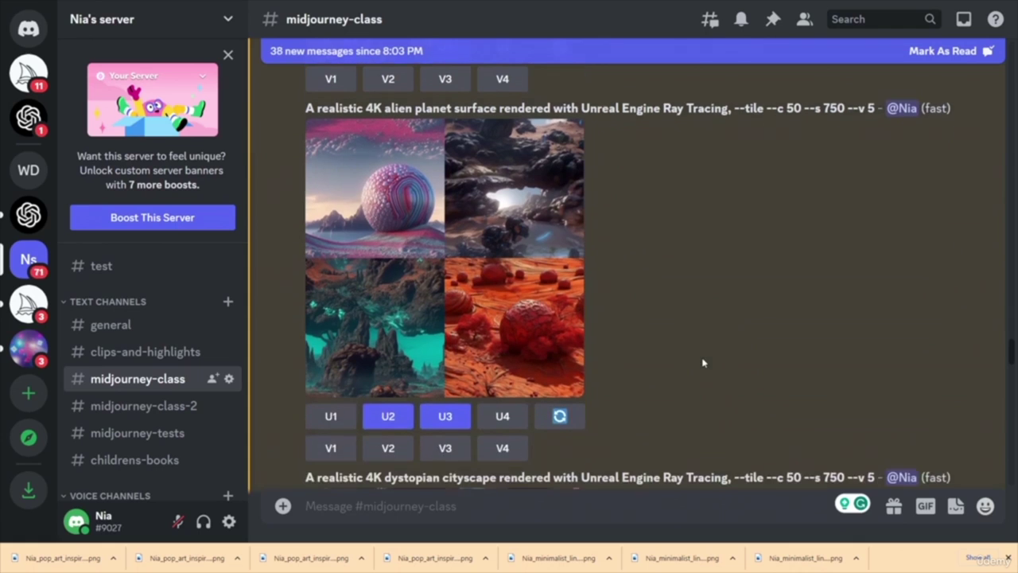
left_click(509, 417)
scroll(746, 329, "down", 2)
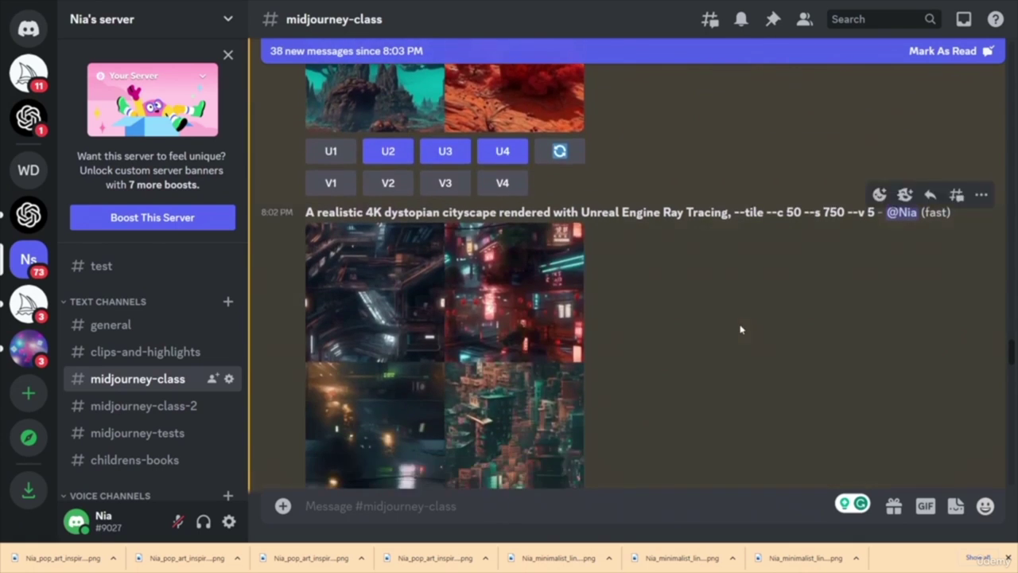
scroll(740, 332, "down", 1)
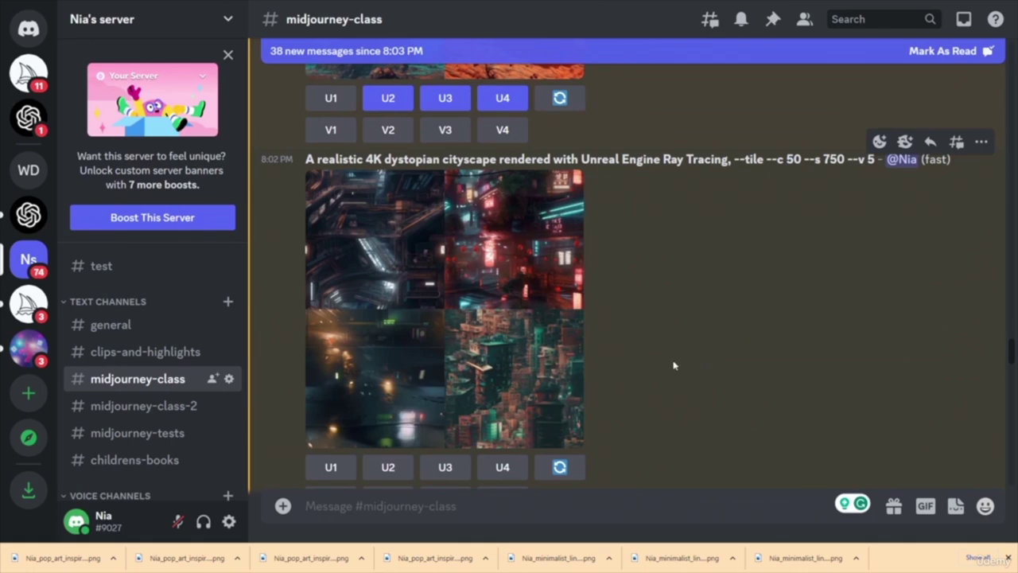
scroll(674, 334, "up", 1)
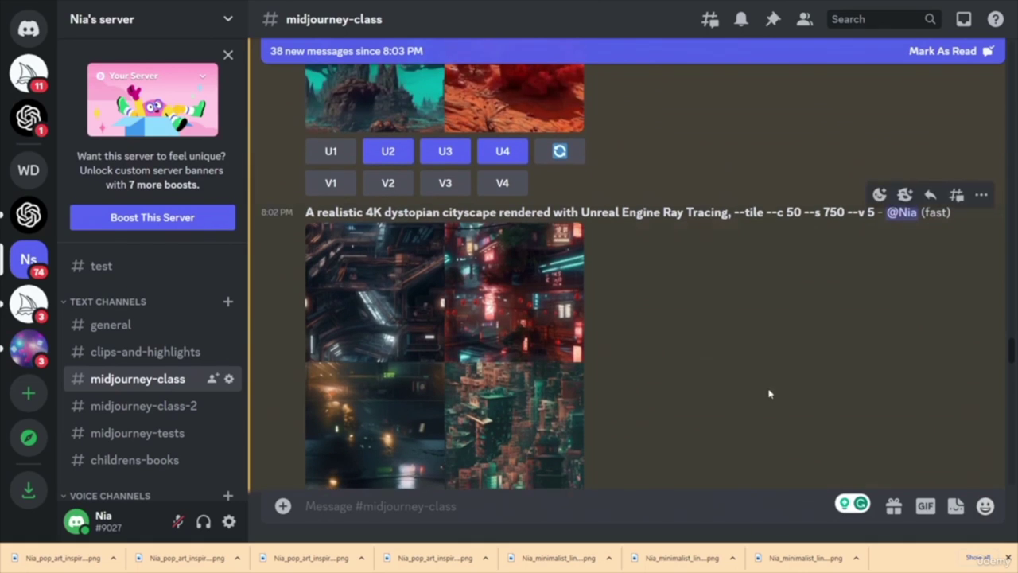
scroll(557, 342, "down", 2)
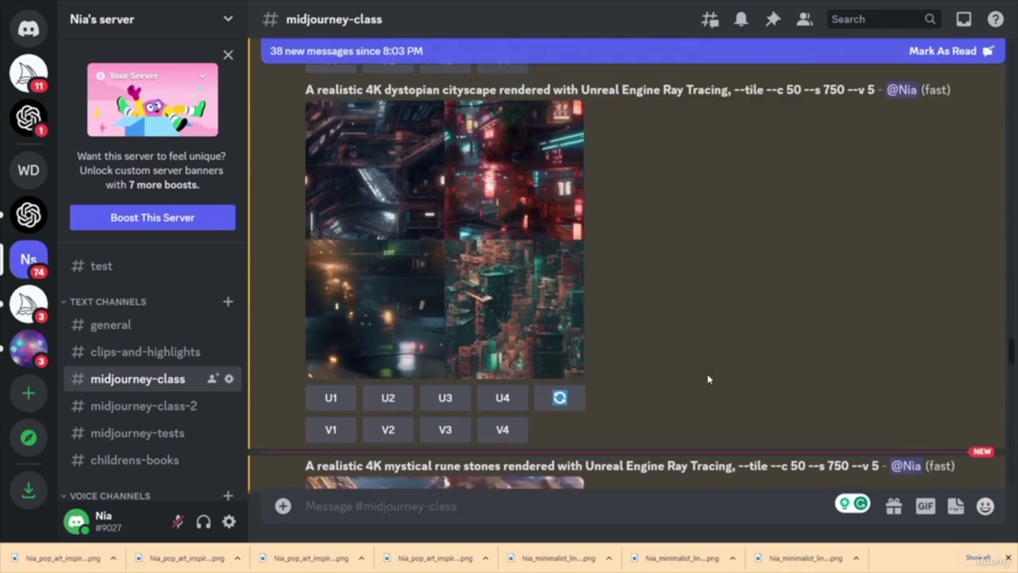
- Request upscales of all four dystopian cityscape images
left_click(332, 414)
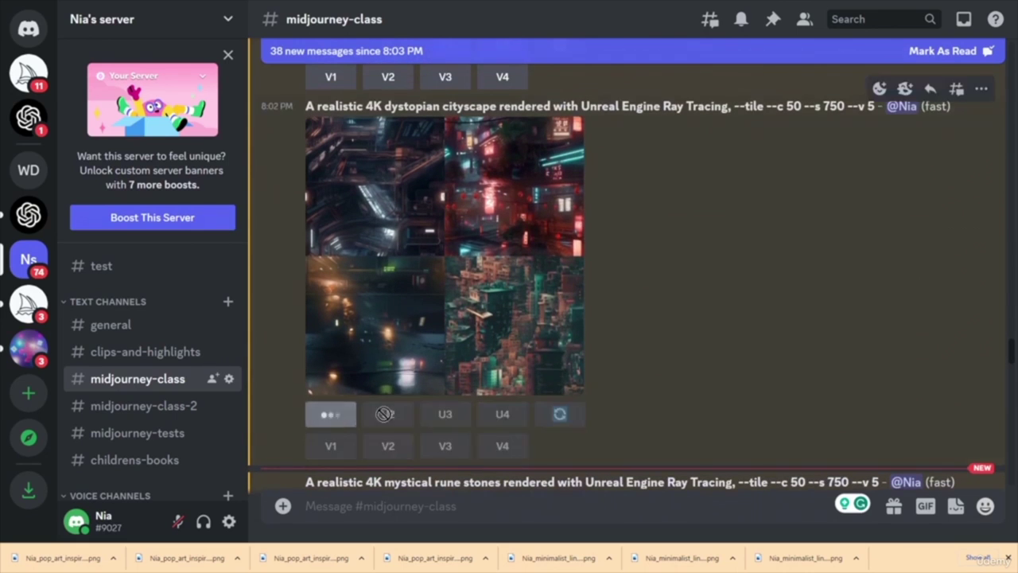
left_click(390, 413)
left_click(447, 415)
left_click(508, 417)
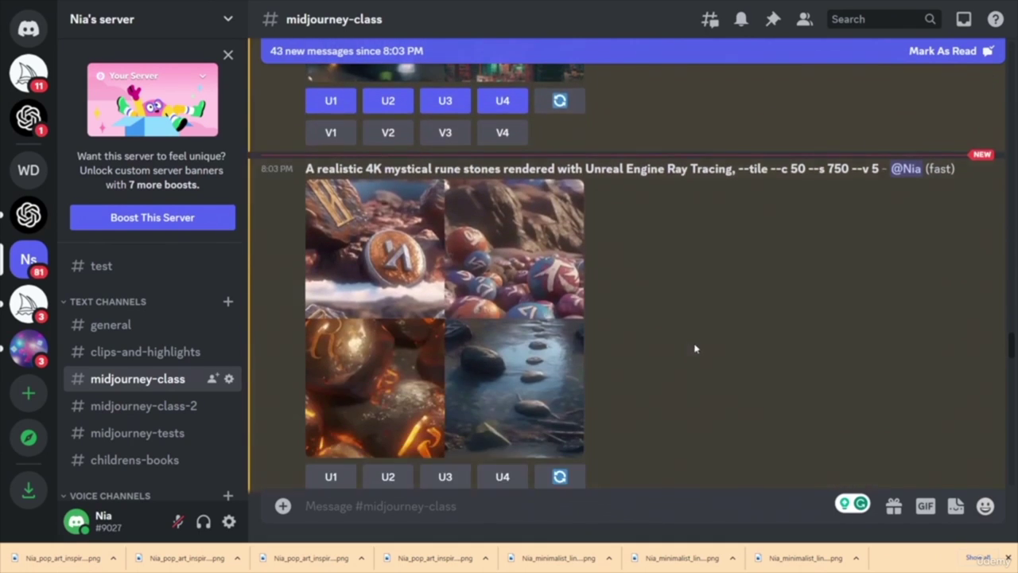
- Request U1, U2 and U3 upscales for the first three mystical rune stones images
scroll(693, 365, "up", 5)
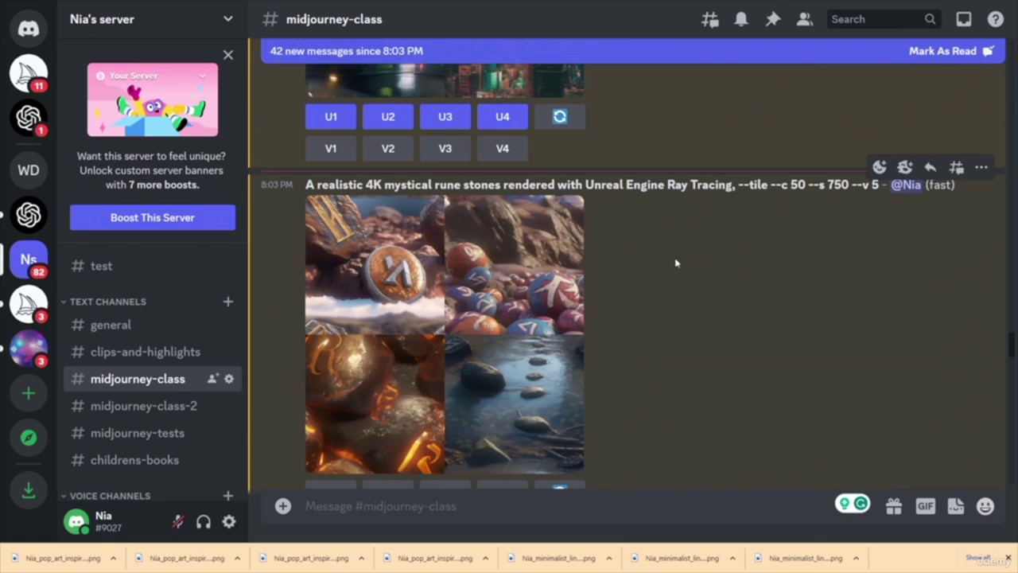
scroll(702, 290, "down", 1)
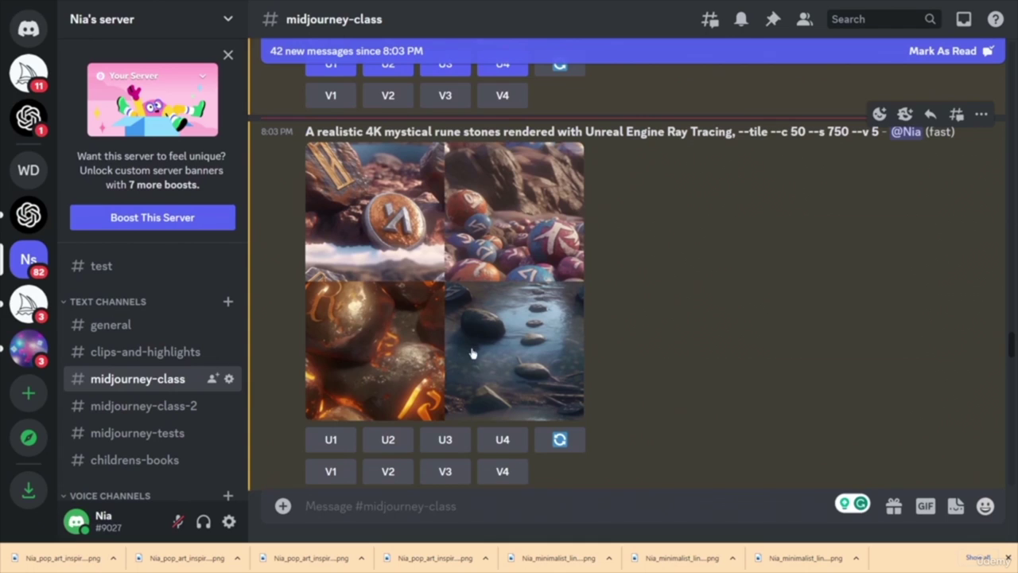
left_click(333, 440)
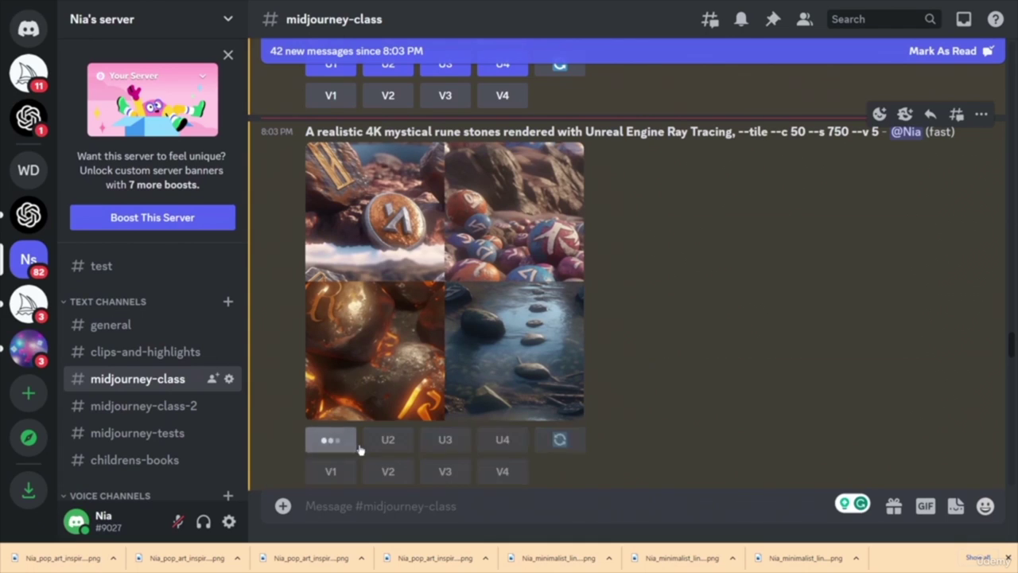
left_click(388, 441)
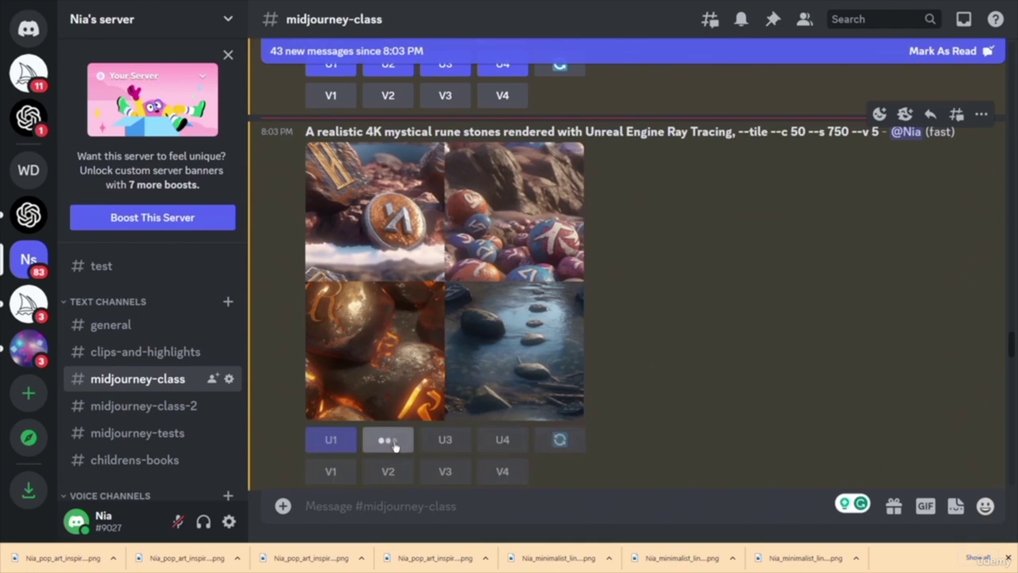
left_click(439, 442)
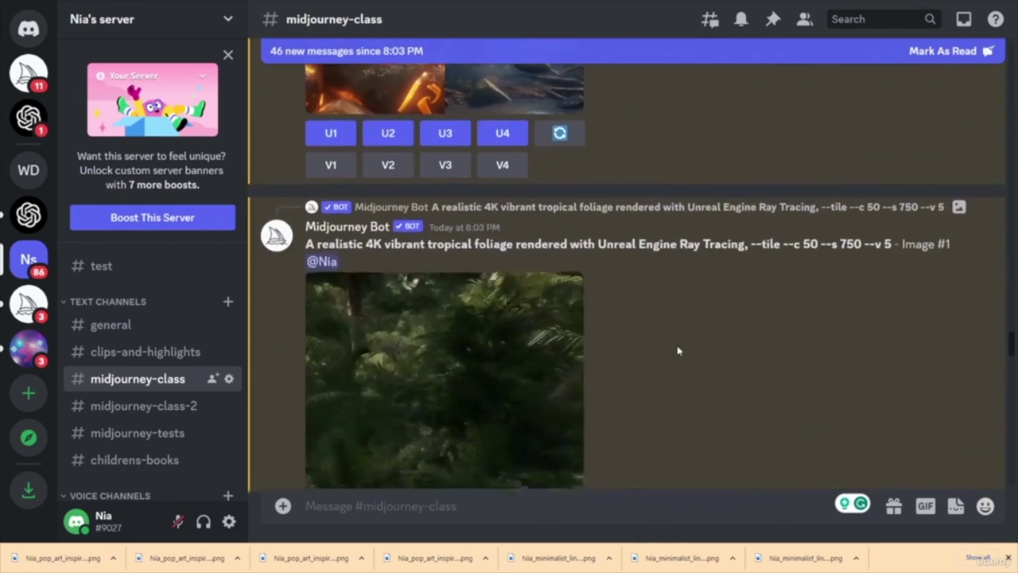
- Scroll through the channel to check the newly arriving upscaled results
scroll(676, 352, "down", 8)
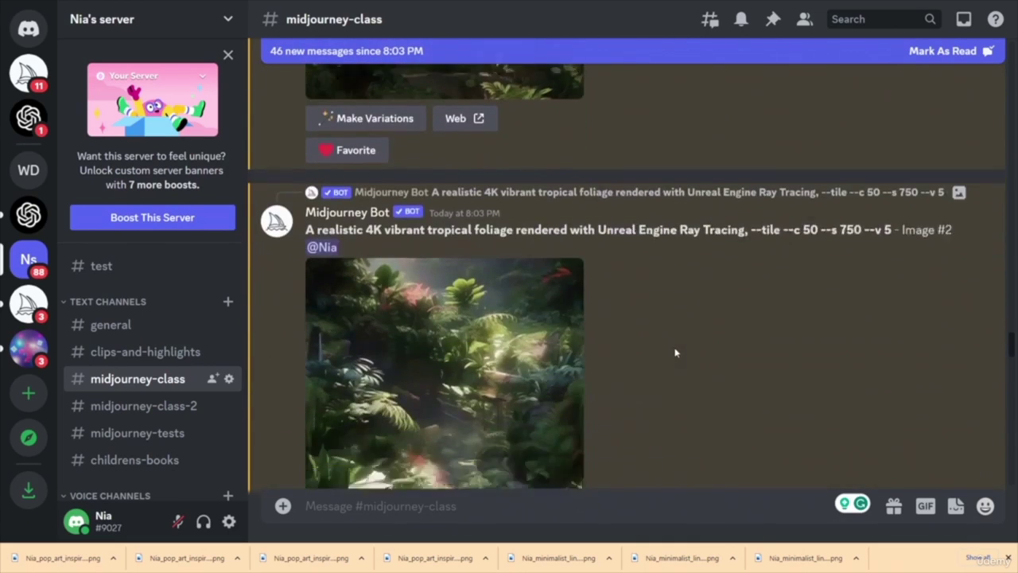
scroll(673, 354, "up", 8)
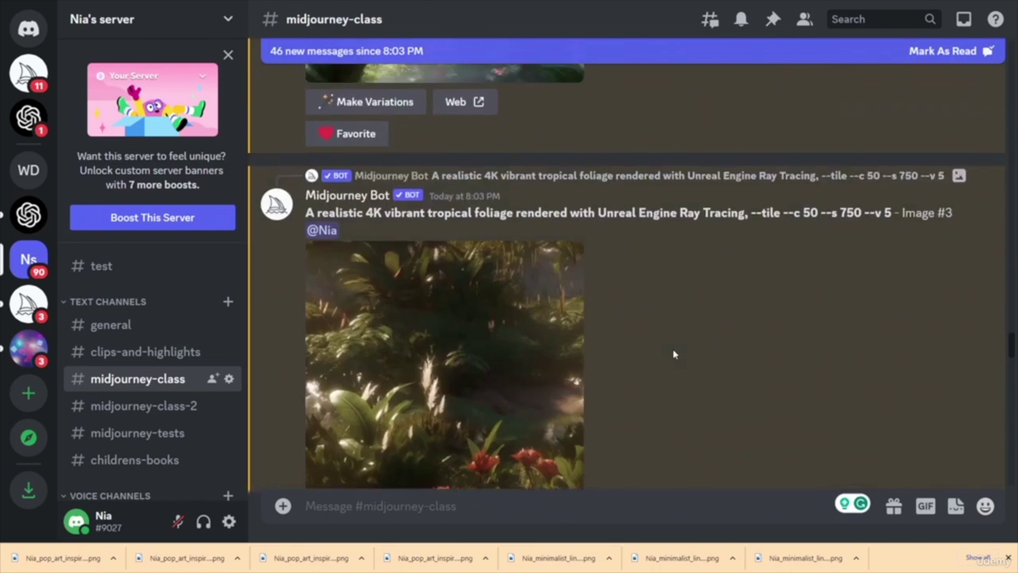
scroll(674, 353, "down", 15)
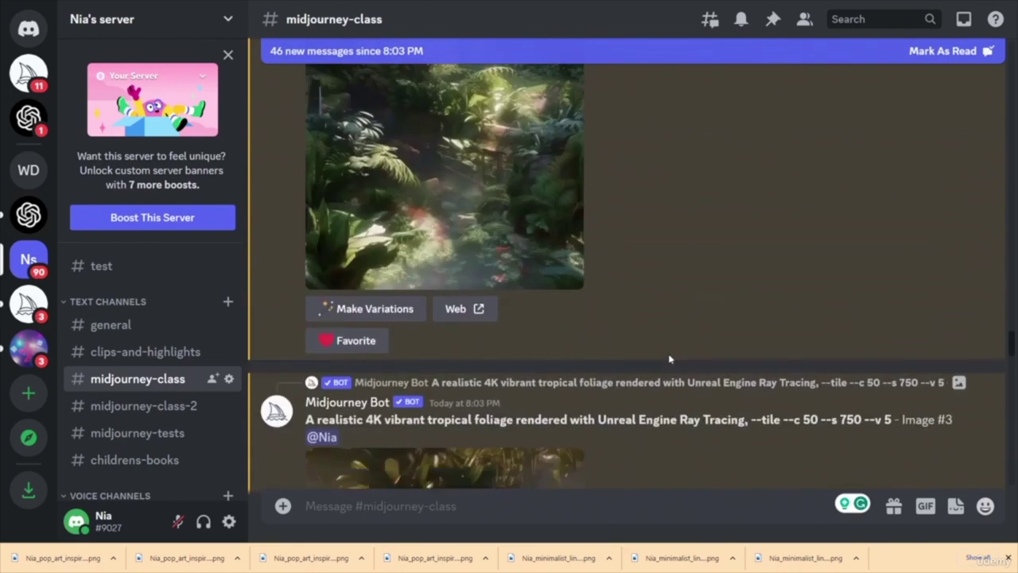
scroll(665, 366, "down", 3)
scroll(665, 366, "up", 3)
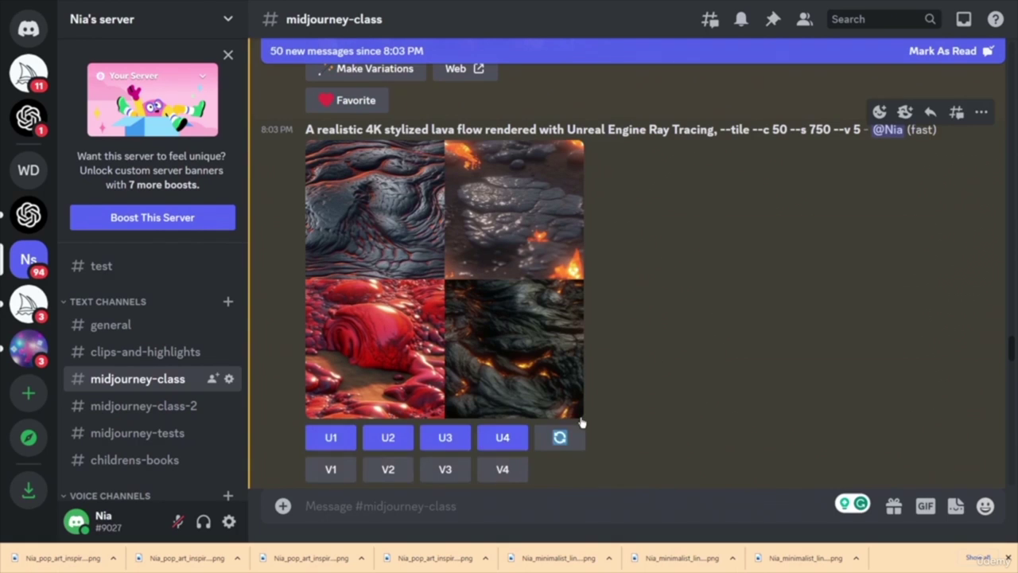
scroll(656, 396, "down", 4)
scroll(655, 412, "up", 3)
scroll(655, 411, "down", 10)
scroll(688, 413, "up", 3)
scroll(688, 414, "up", 15)
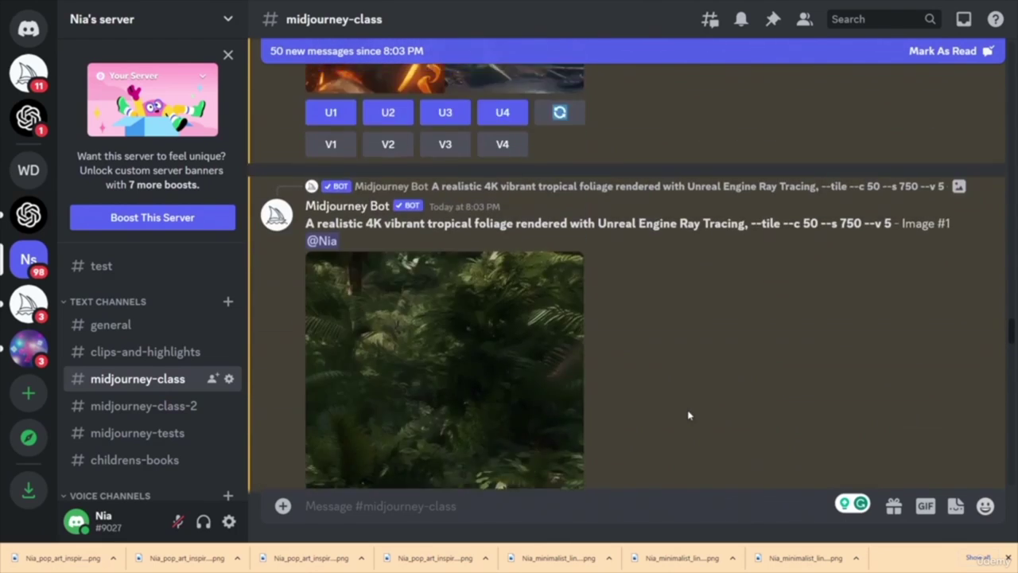
scroll(689, 415, "up", 15)
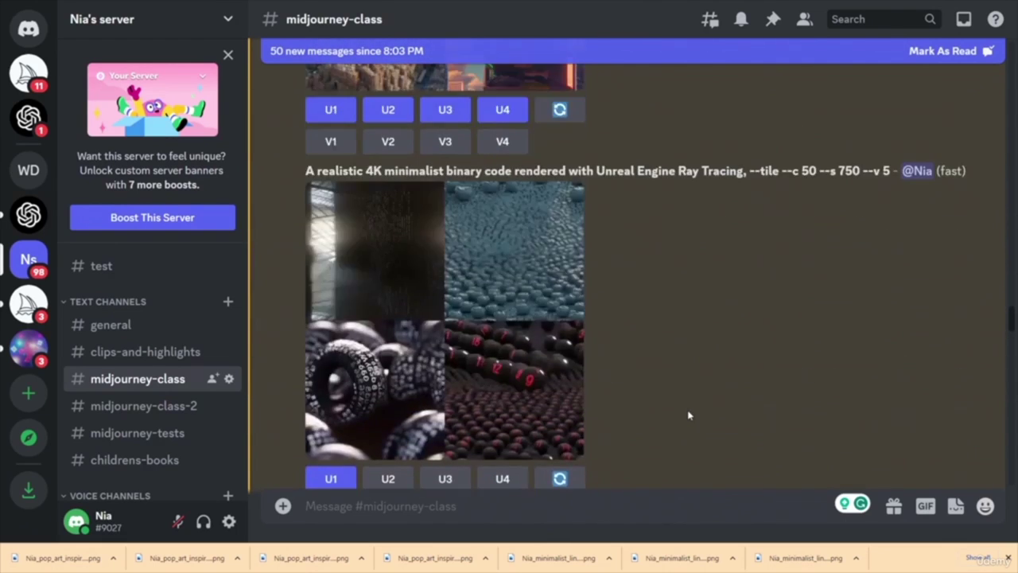
scroll(687, 412, "up", 3)
scroll(677, 398, "down", 10)
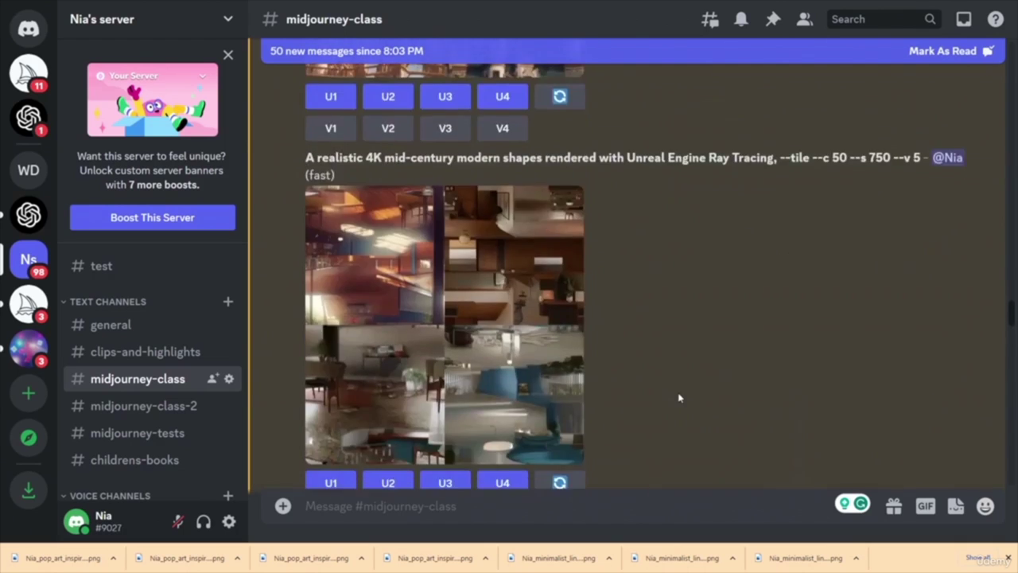
scroll(665, 399, "down", 10)
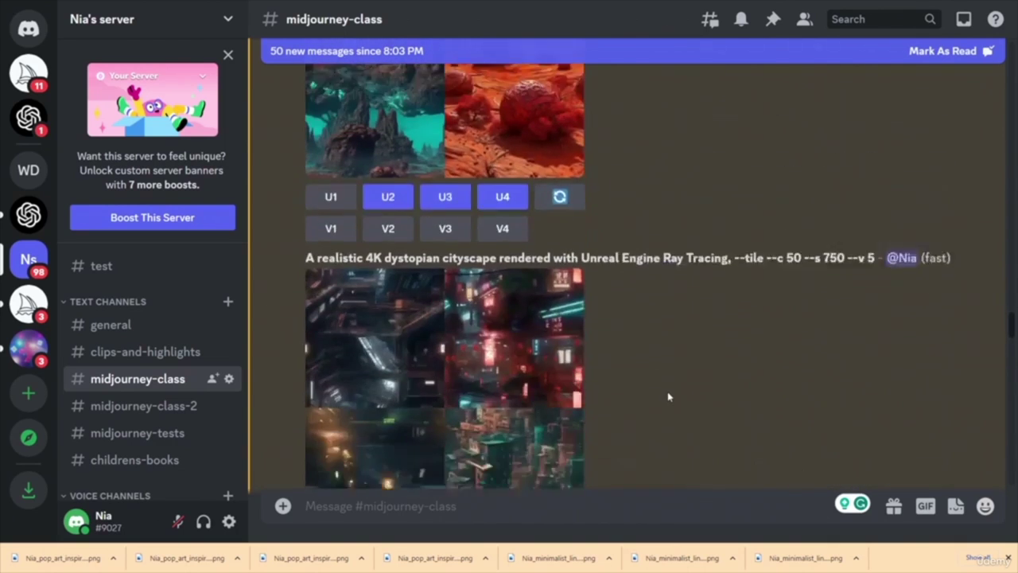
scroll(668, 402, "down", 6)
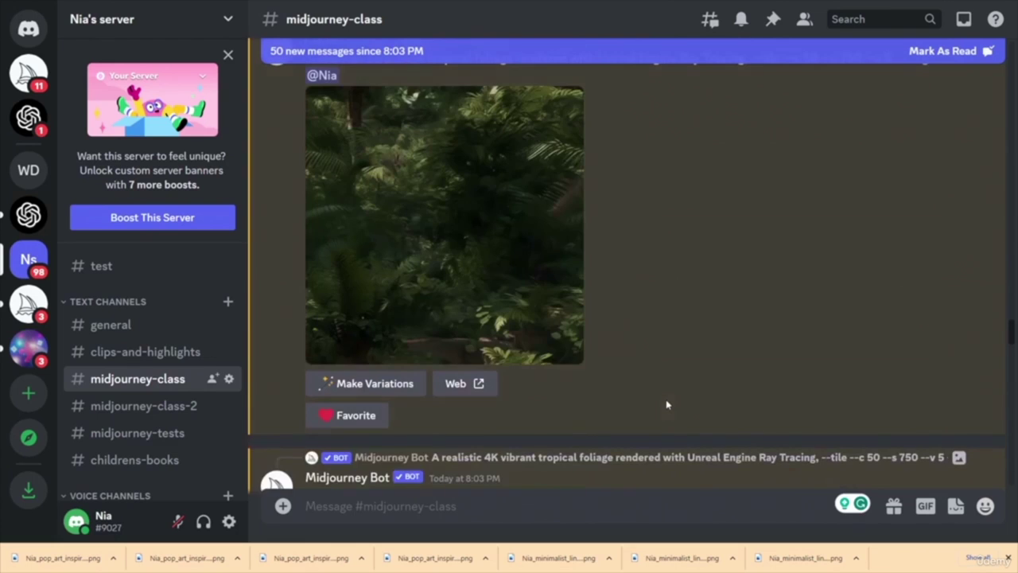
scroll(650, 309, "up", 2)
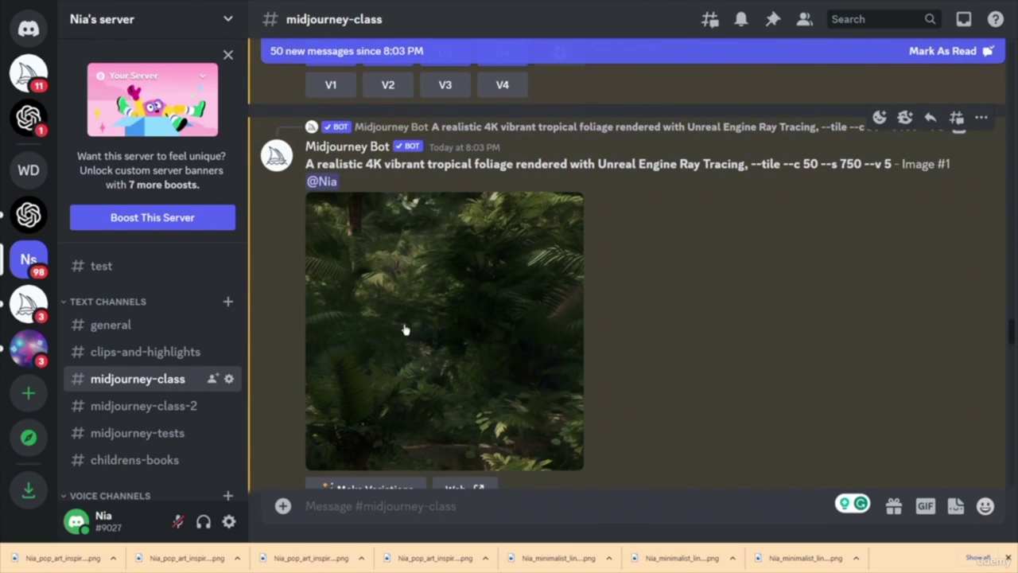
- View the tropical foliage upscales #1 through #4 at full size, closing each afterward
right_click(405, 329)
left_click(335, 335)
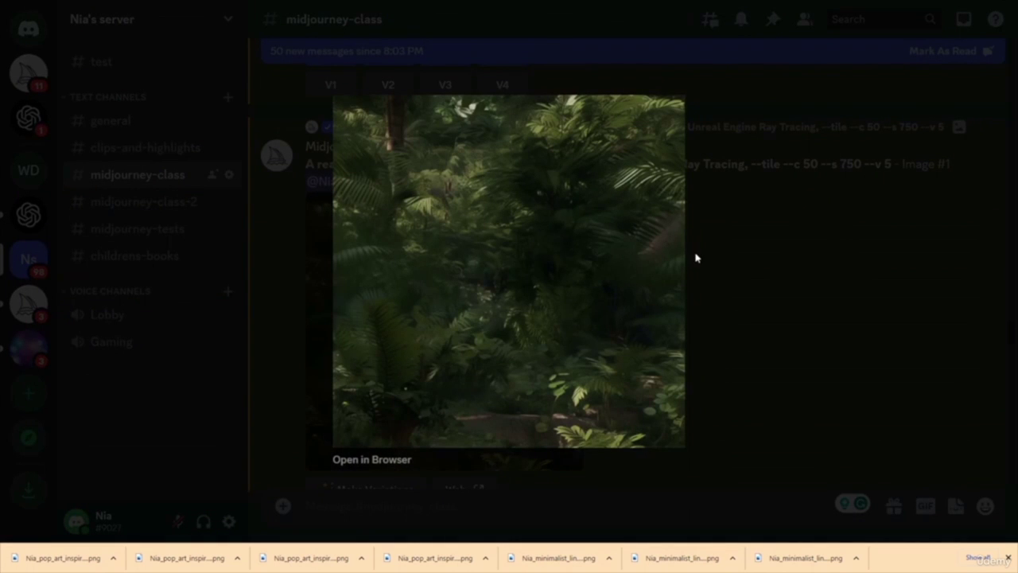
left_click(769, 307)
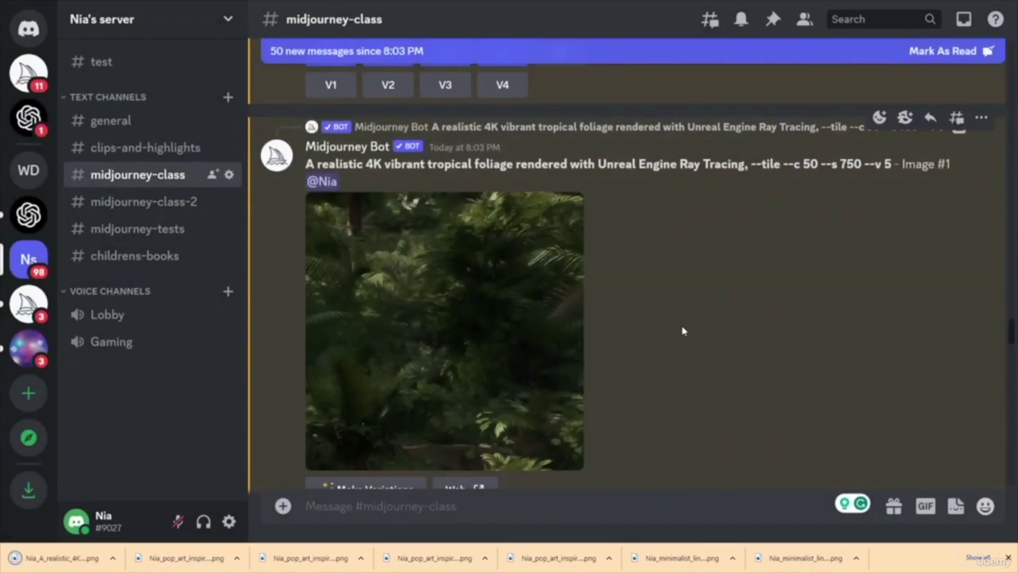
scroll(682, 327, "down", 5)
left_click(473, 250)
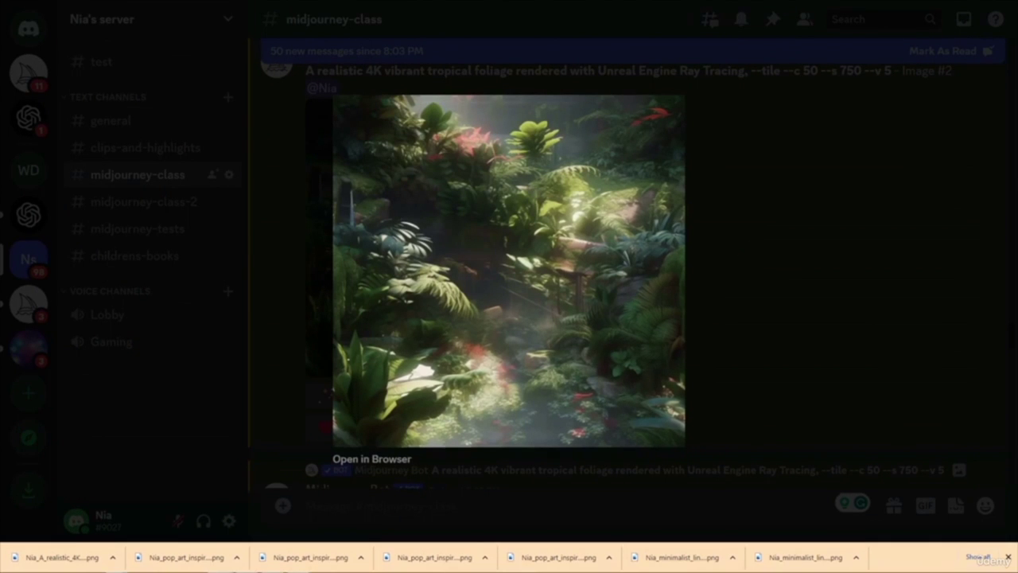
left_click(806, 282)
scroll(480, 257, "down", 5)
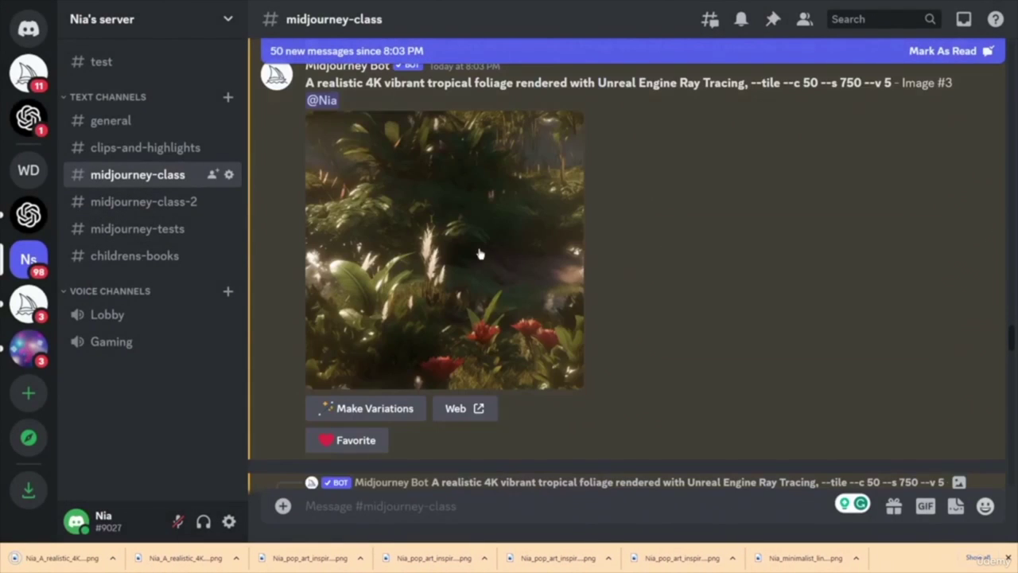
left_click(479, 258)
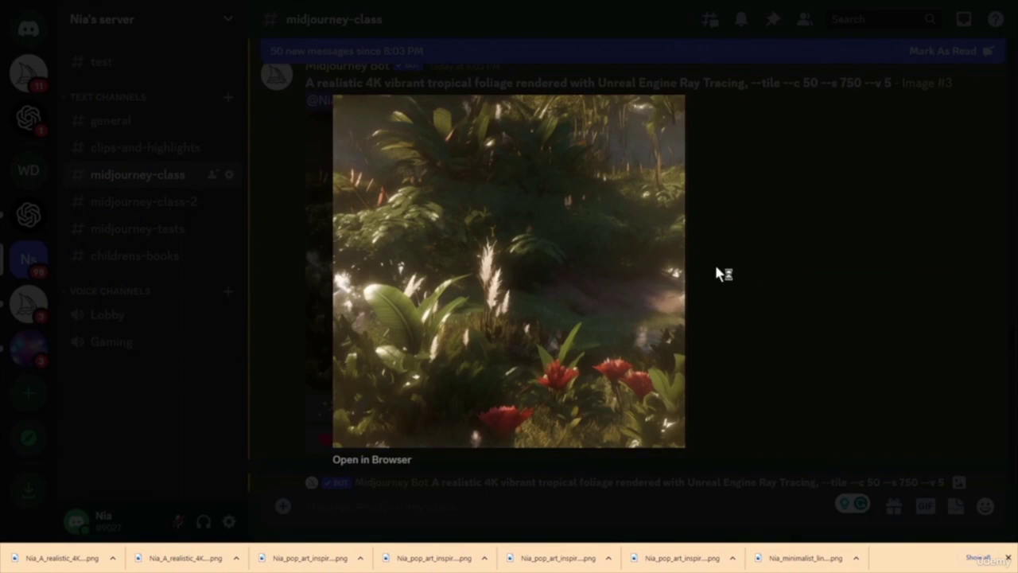
left_click(755, 291)
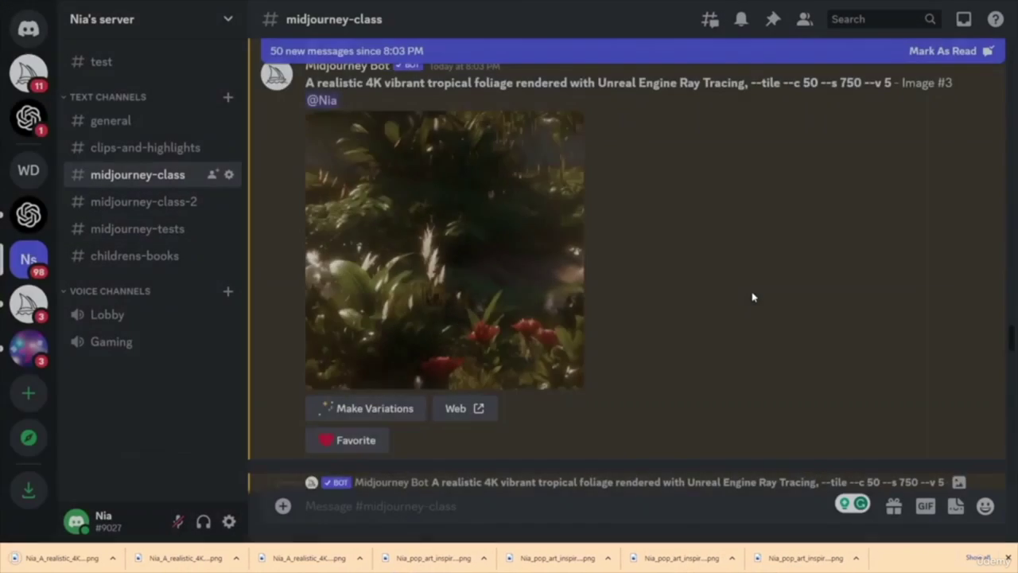
scroll(542, 231, "down", 5)
left_click(542, 232)
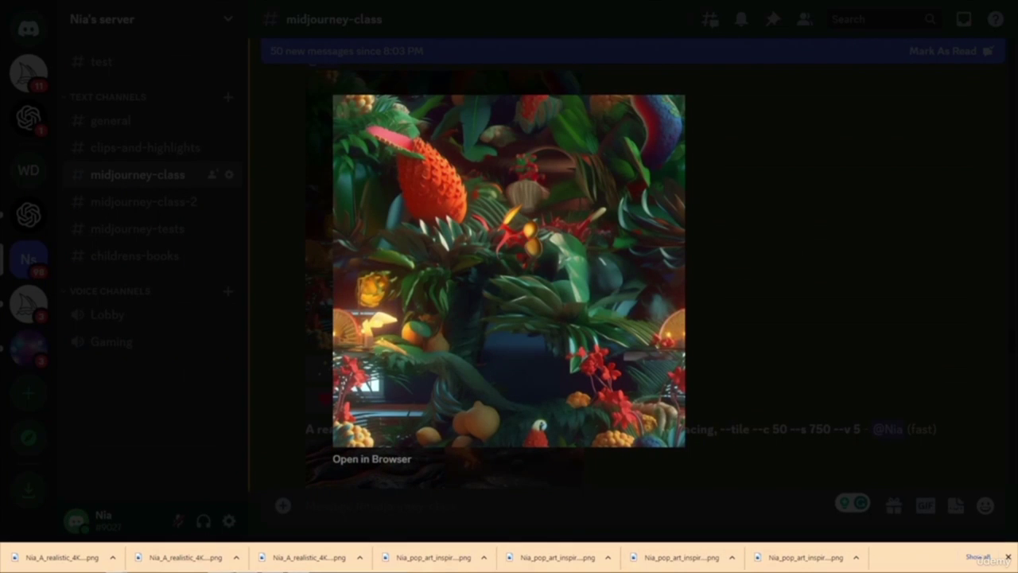
left_click(756, 288)
- View the abstract splashes upscales #1 through #4 at full size, one after another
scroll(763, 290, "down", 5)
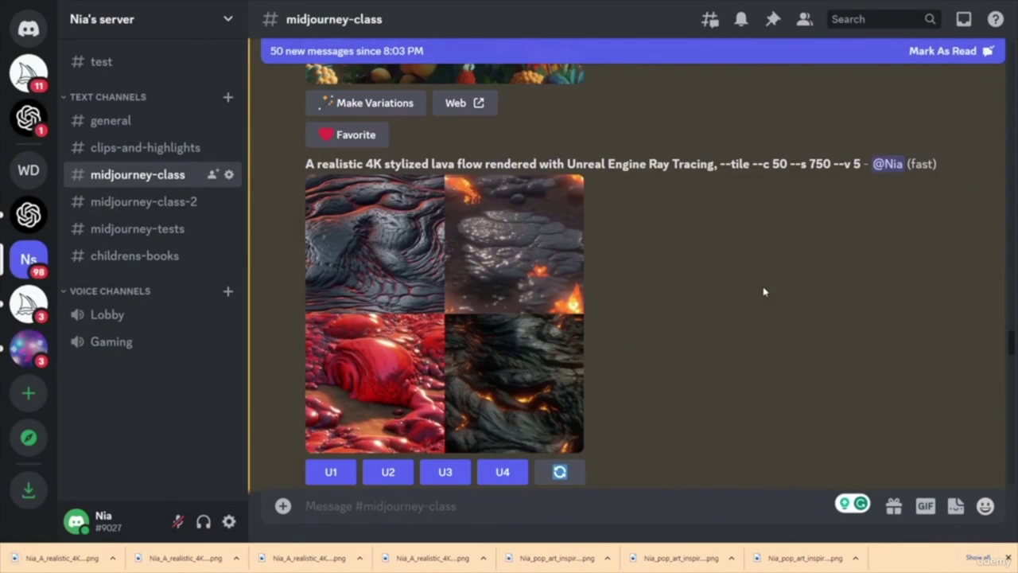
scroll(704, 290, "down", 6)
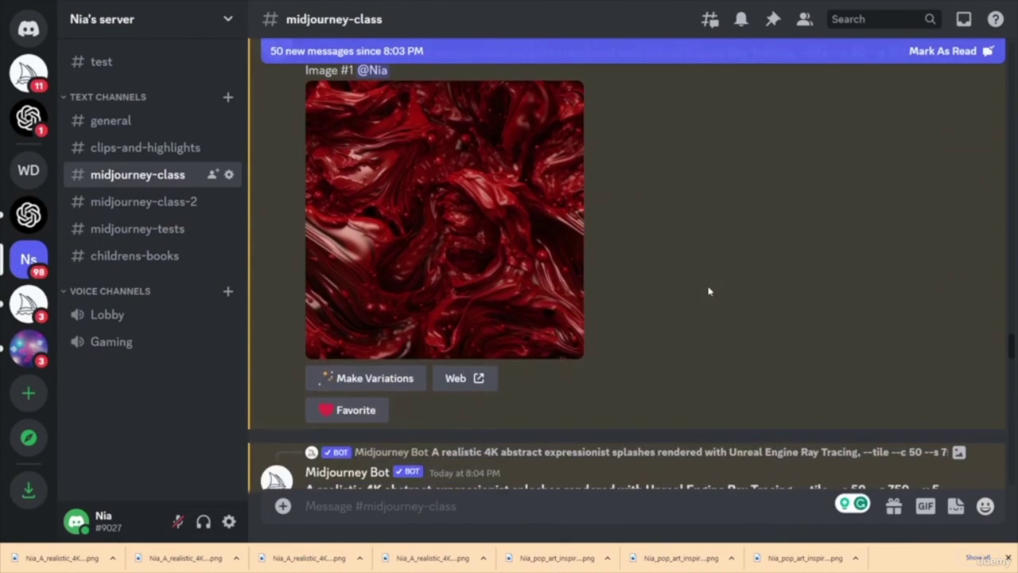
scroll(704, 293, "up", 1)
left_click(452, 335)
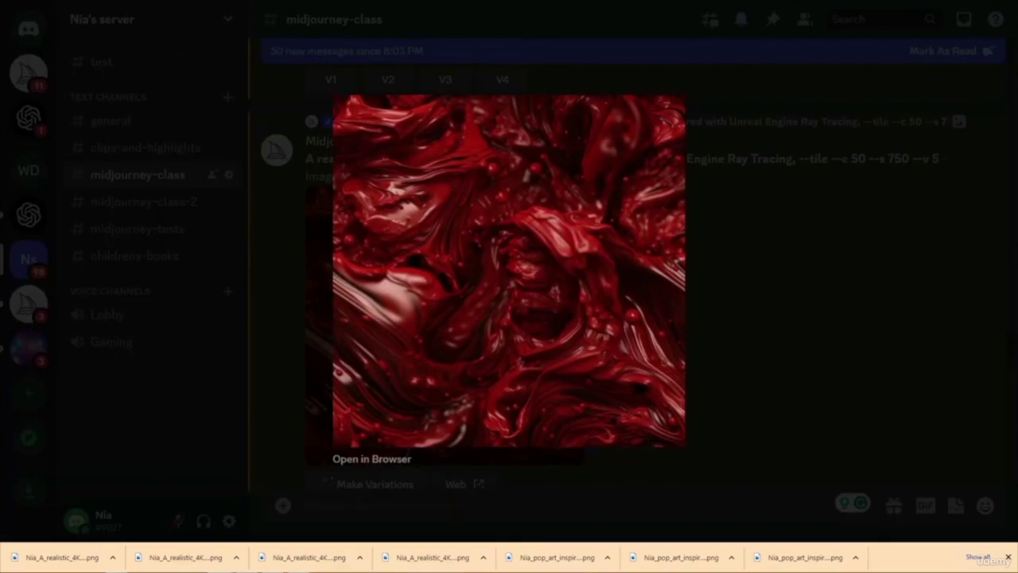
left_click(758, 302)
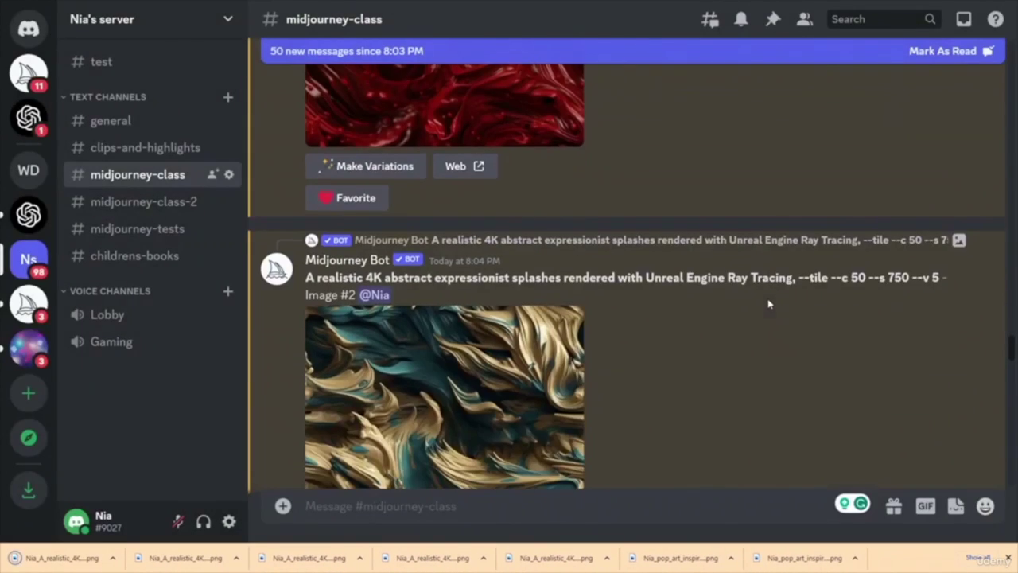
left_click(544, 272)
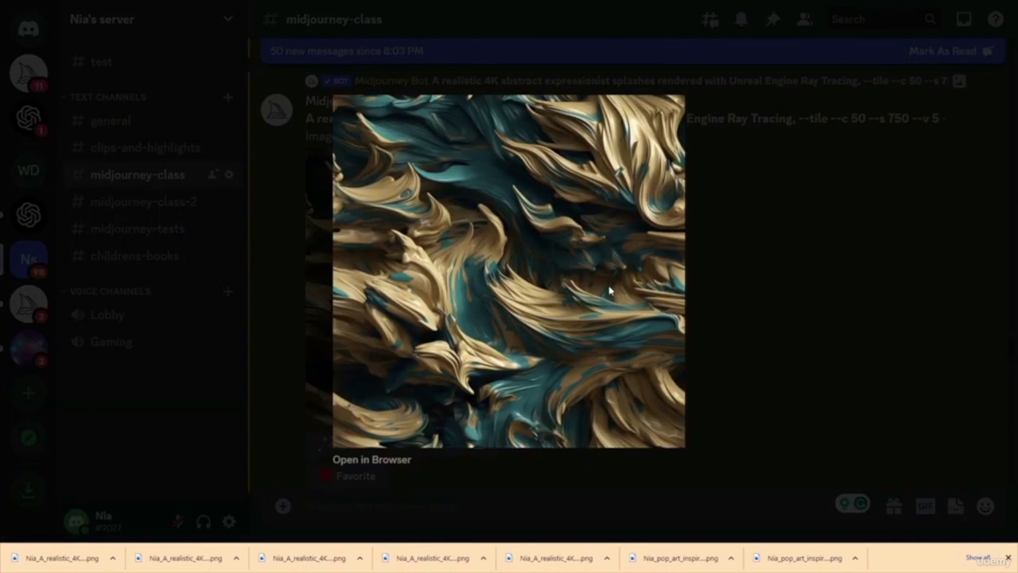
left_click(778, 292)
left_click(576, 330)
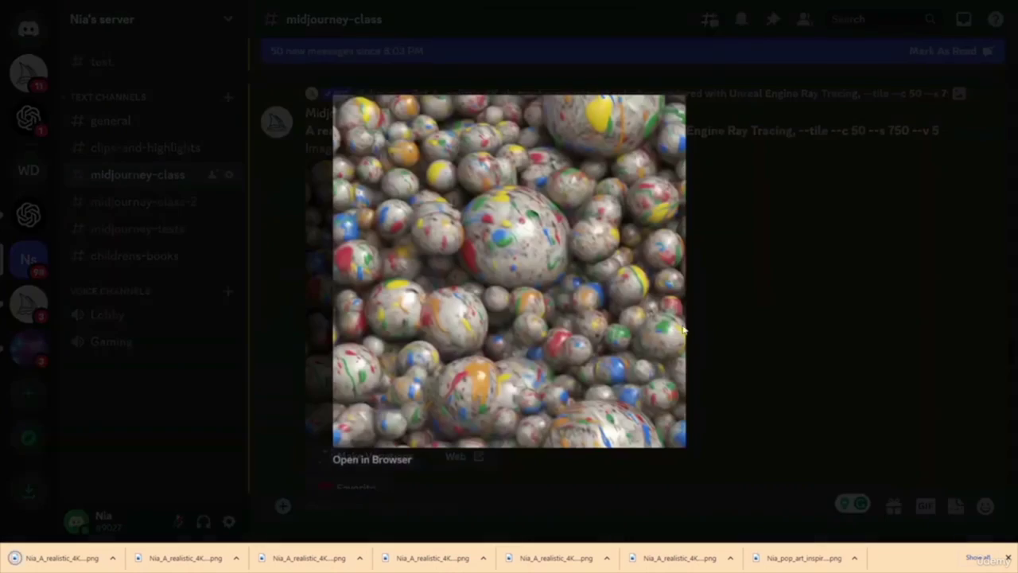
left_click(769, 308)
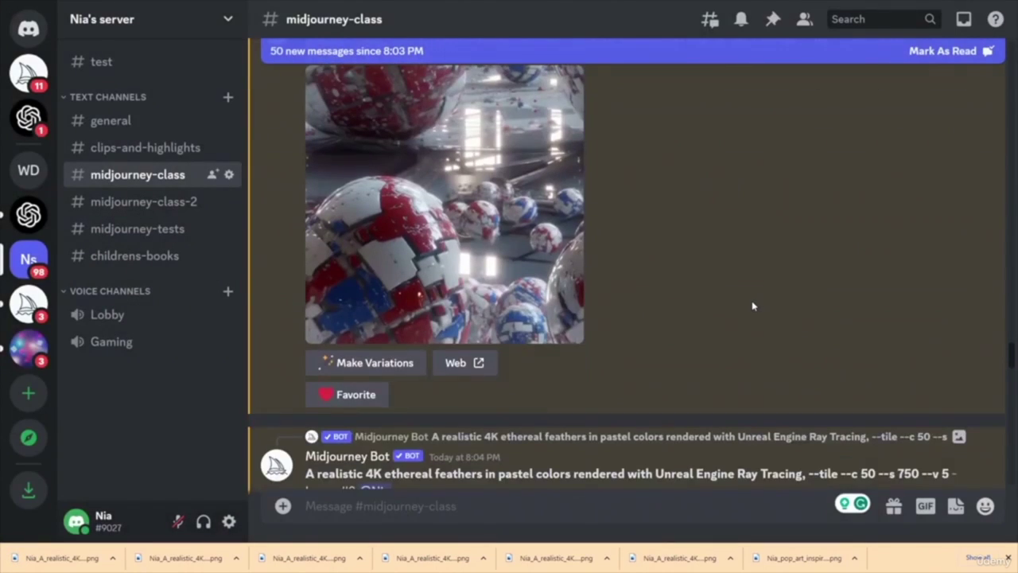
scroll(752, 307, "up", 3)
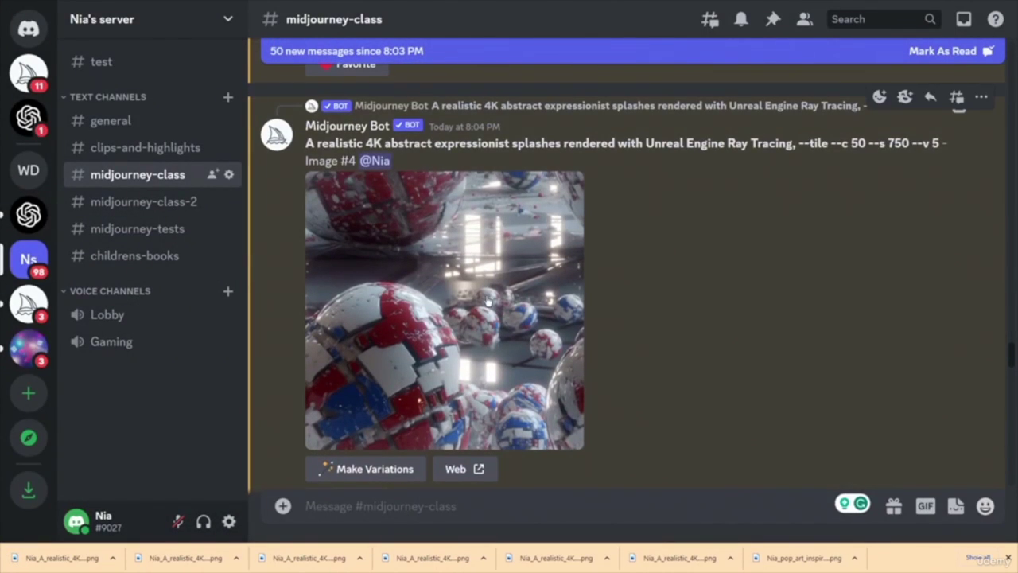
left_click(503, 297)
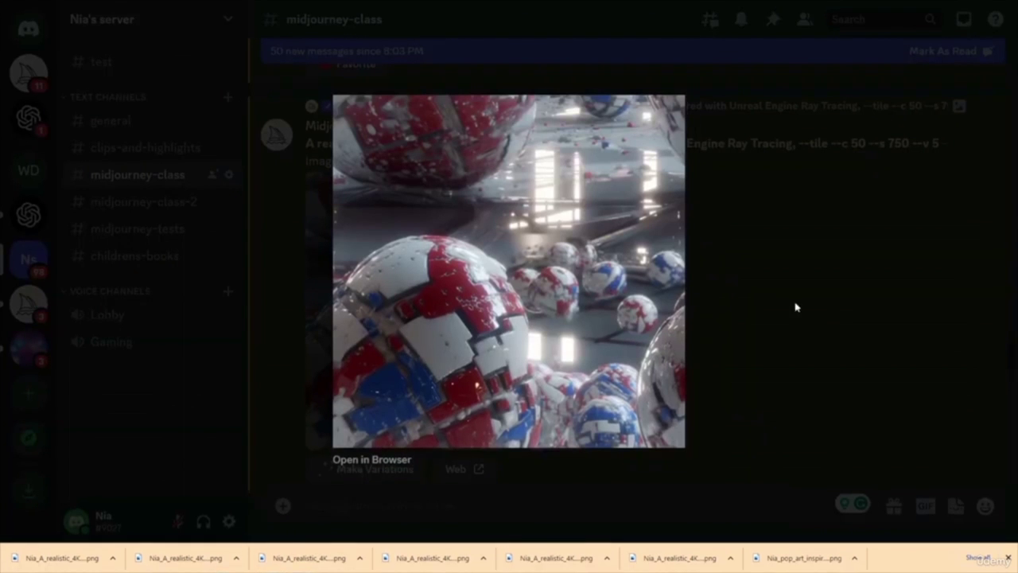
left_click(756, 301)
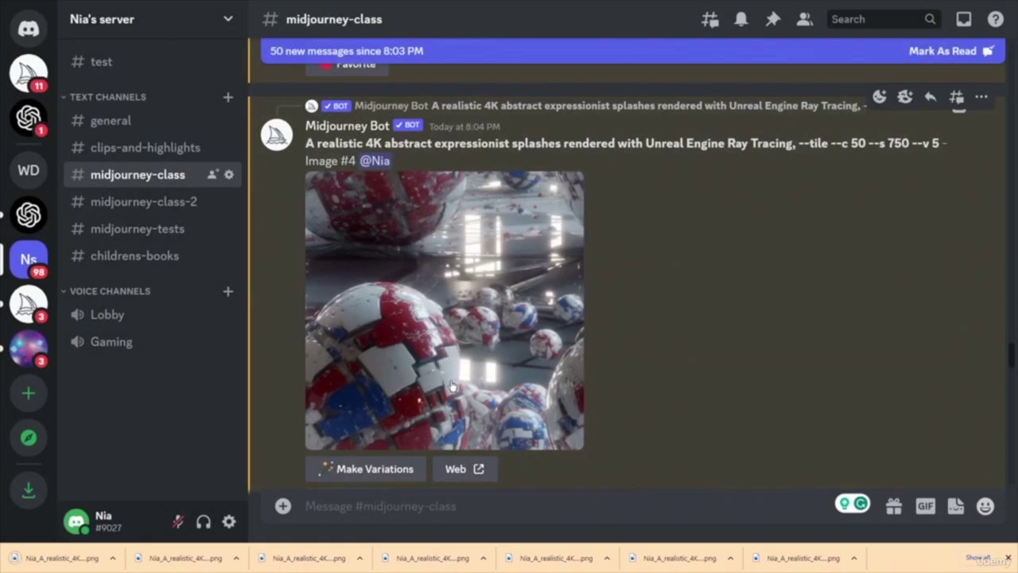
- View the pink and dark ethereal feathers upscales at full size, ending back in the channel
scroll(783, 336, "down", 7)
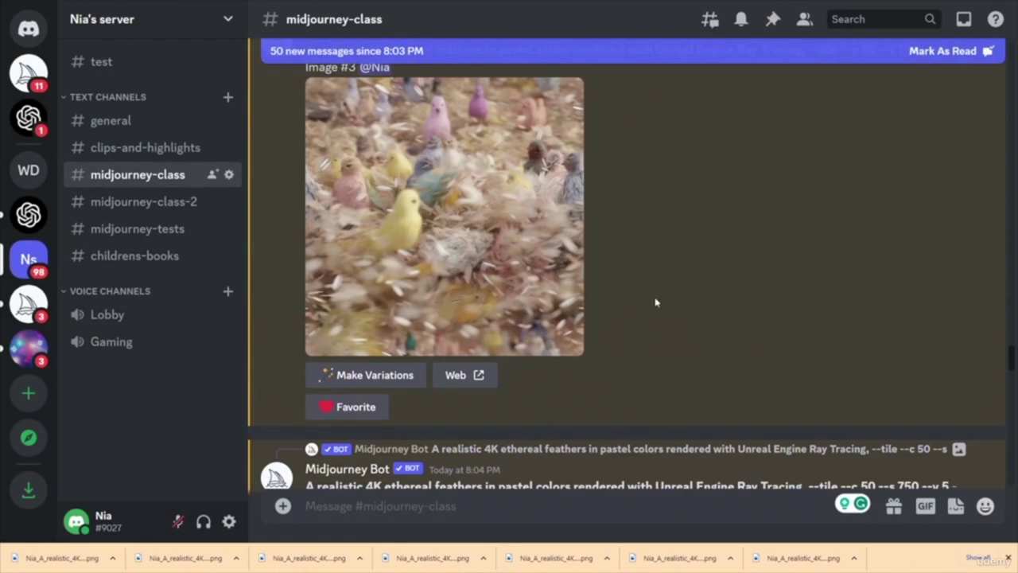
scroll(684, 263, "down", 5)
left_click(459, 252)
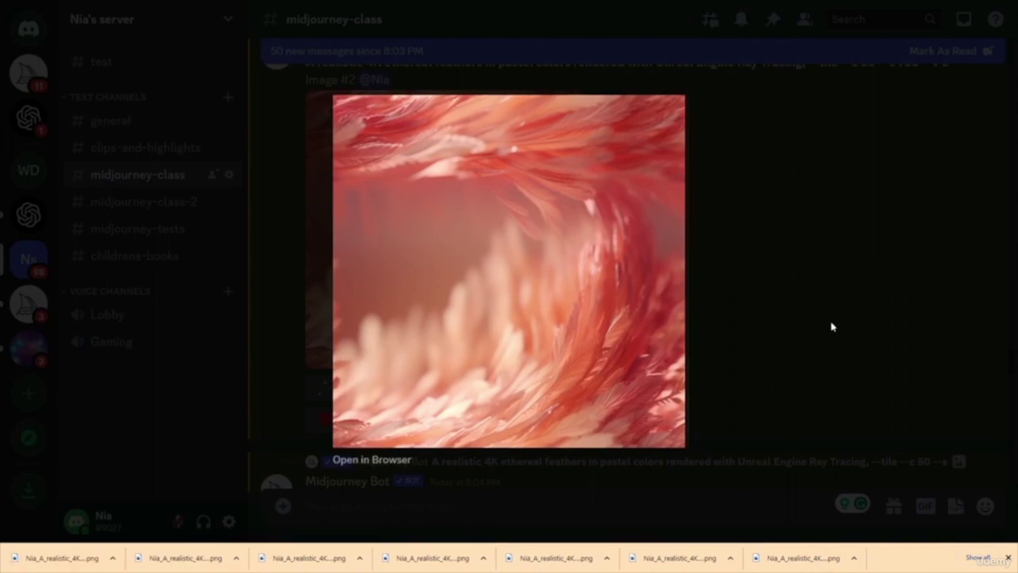
left_click(832, 326)
scroll(744, 306, "down", 5)
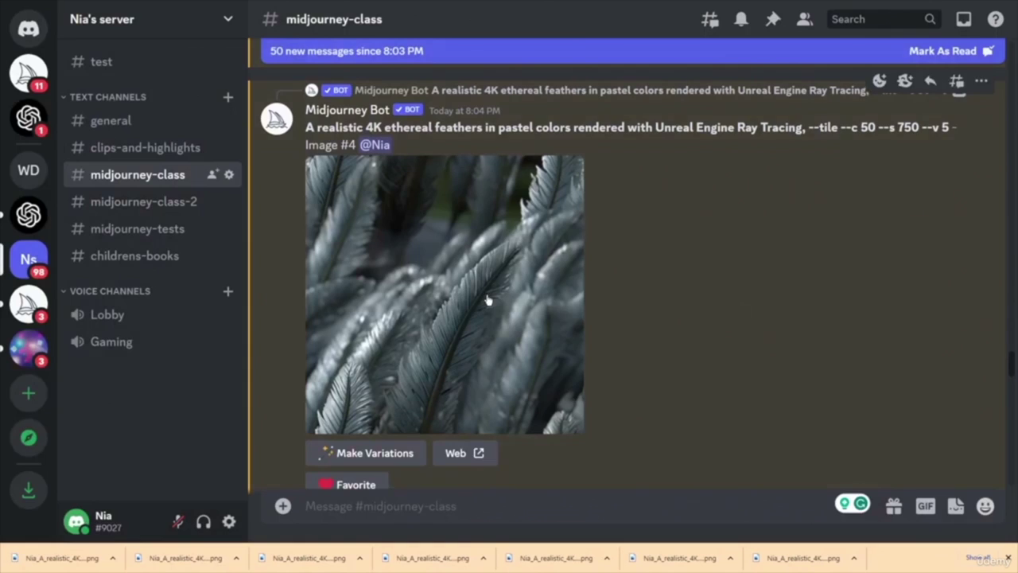
left_click(490, 301)
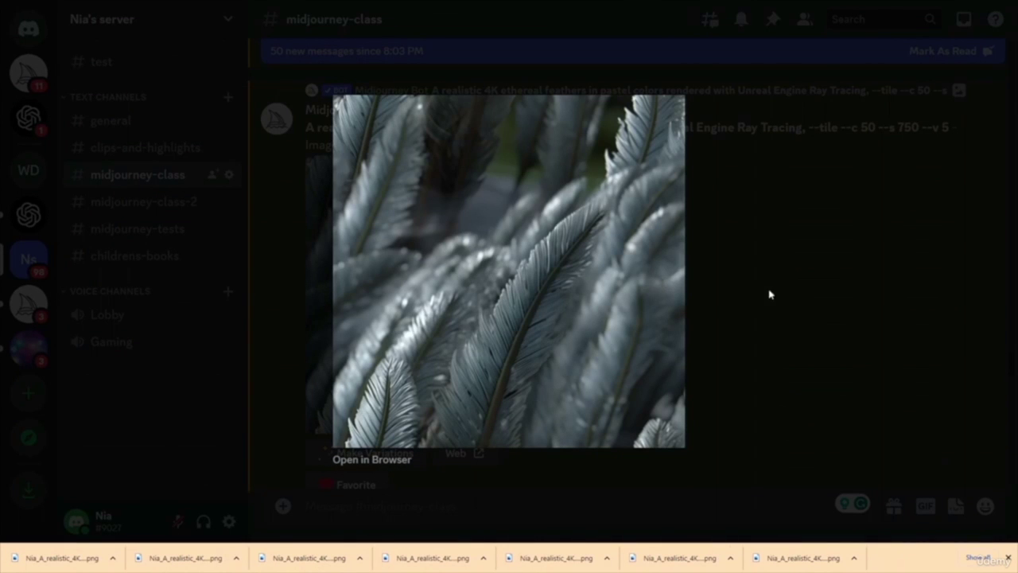
left_click(733, 324)
scroll(728, 326, "down", 5)
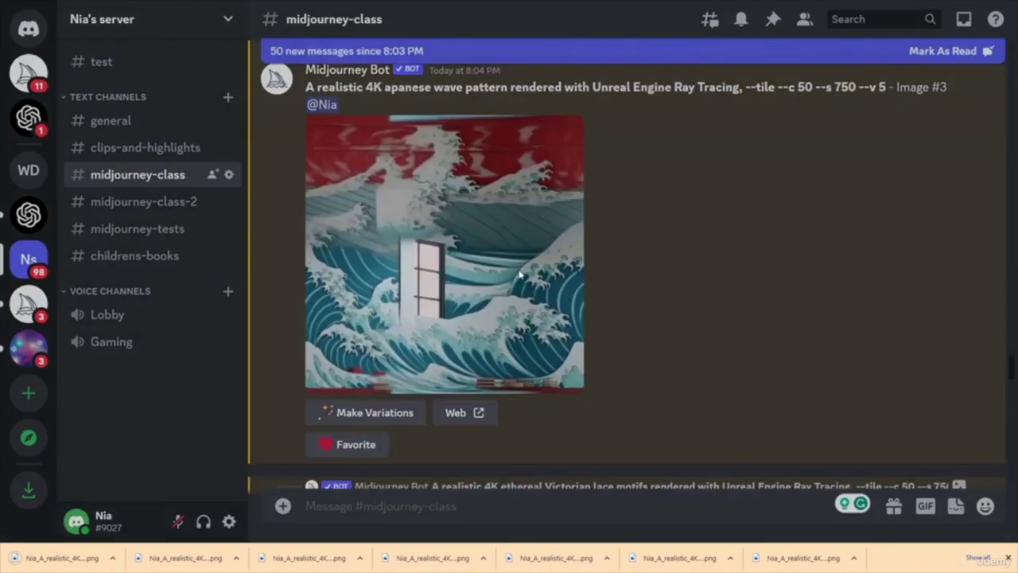
- View the Japanese wave upscale and Victorian lace upscales #1 to #3 at full size
left_click(522, 276)
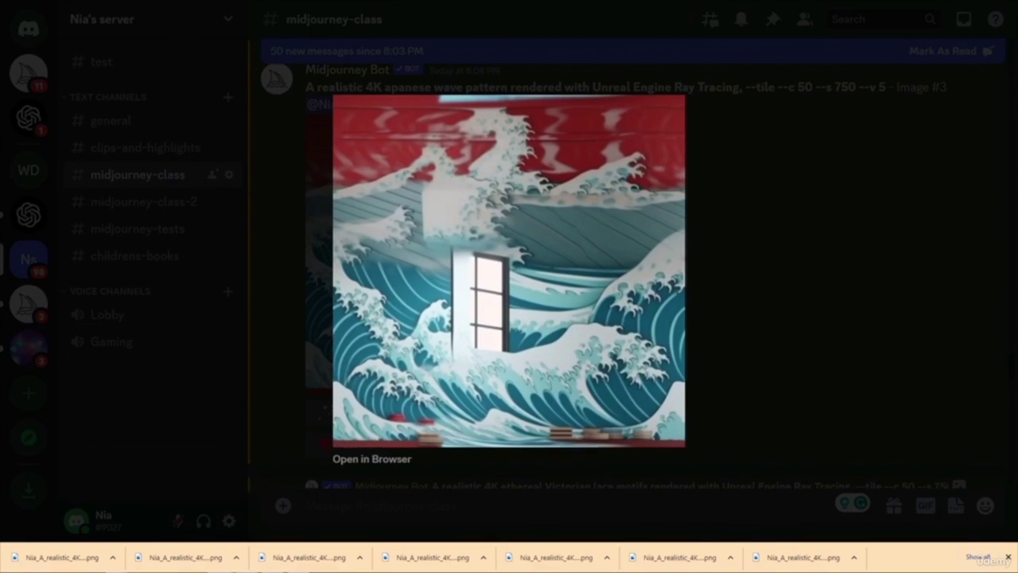
left_click(748, 316)
scroll(769, 300, "down", 7)
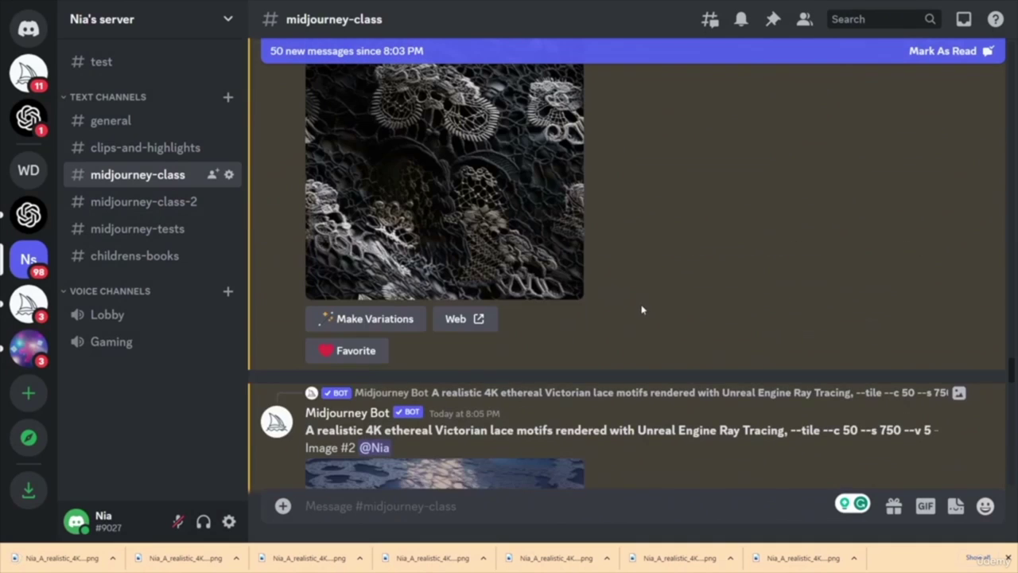
scroll(614, 284, "up", 3)
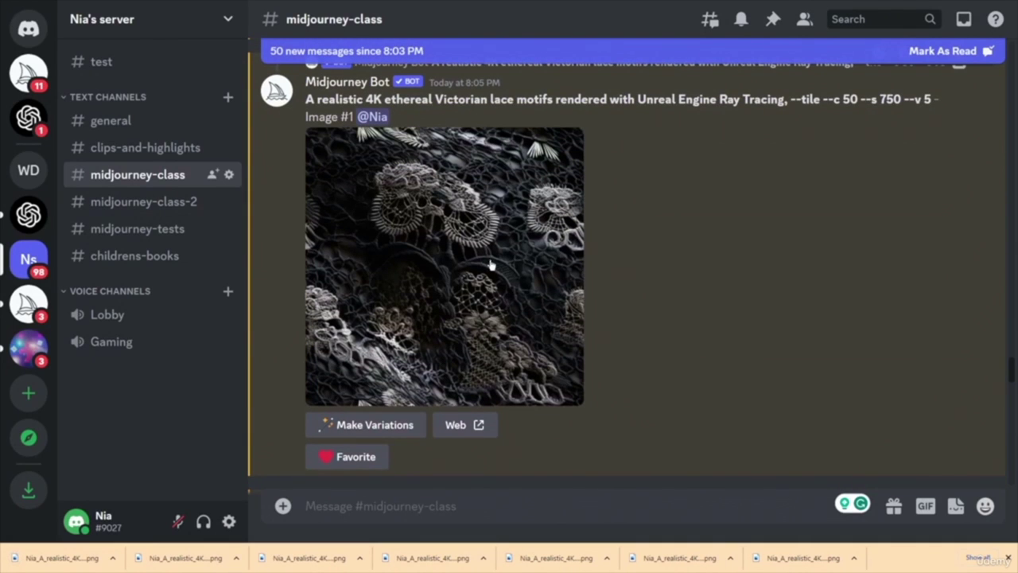
left_click(462, 236)
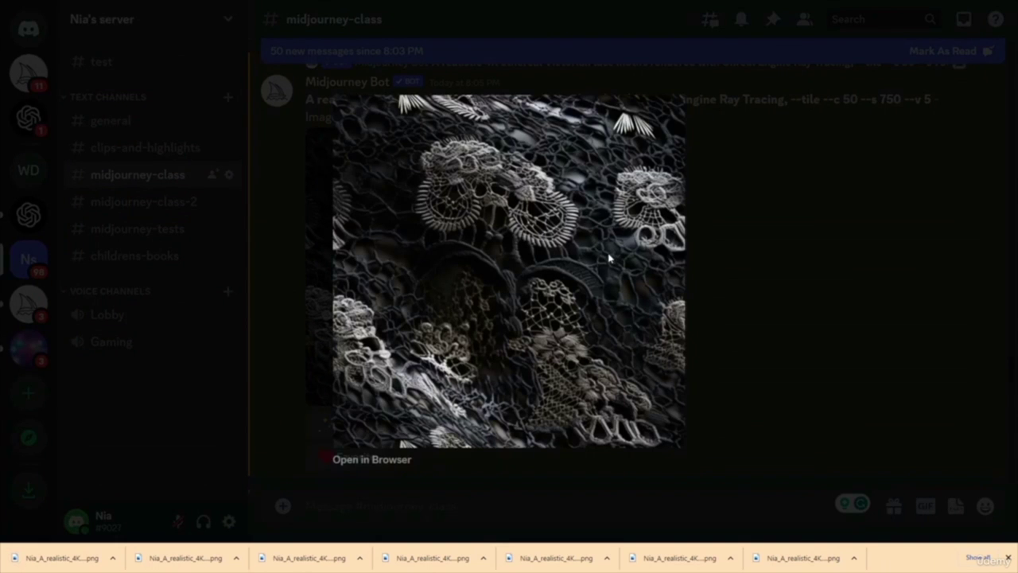
left_click(727, 267)
scroll(727, 271, "down", 5)
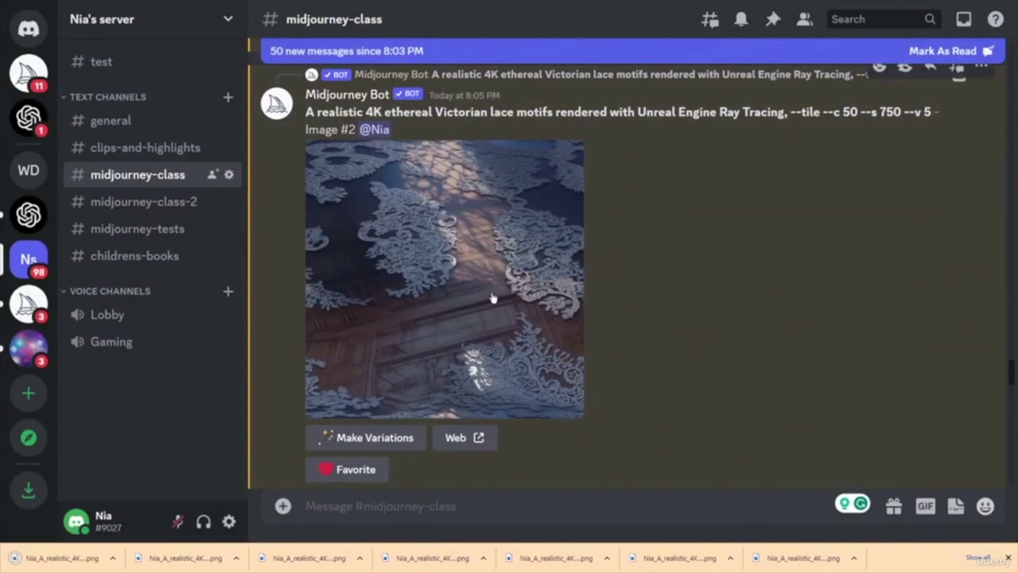
left_click(491, 298)
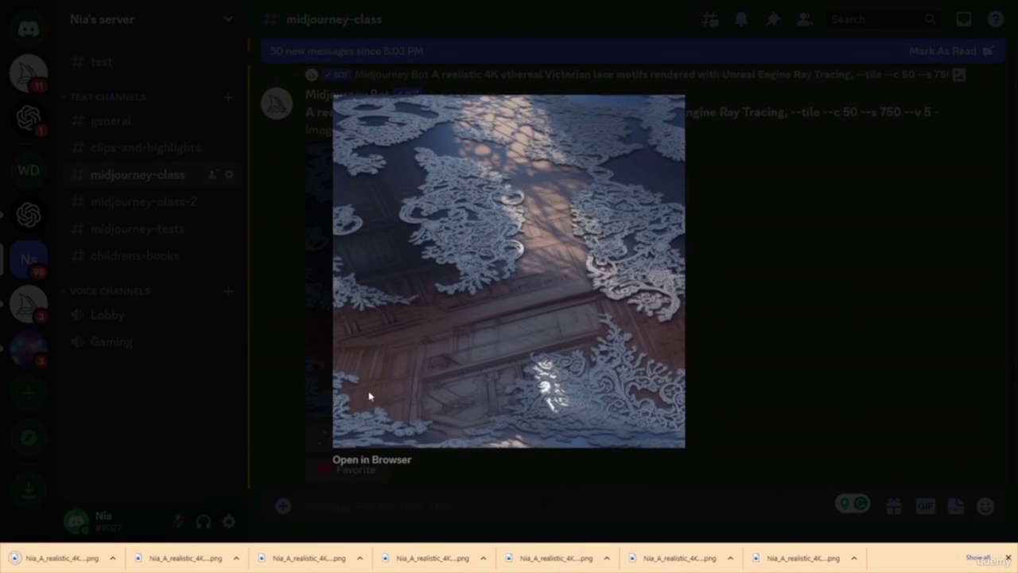
left_click(760, 308)
scroll(727, 311, "down", 6)
scroll(606, 301, "up", 2)
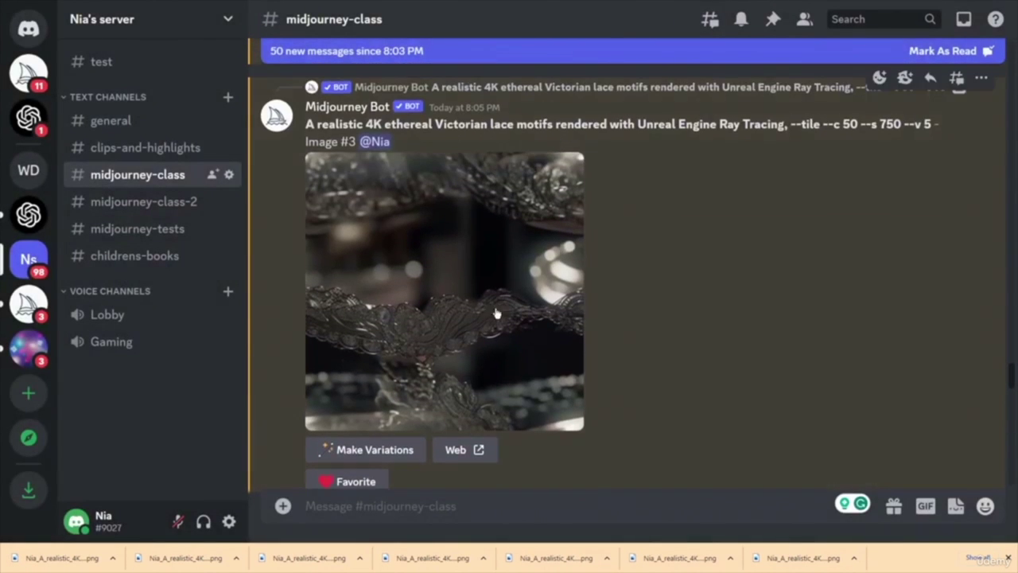
left_click(548, 320)
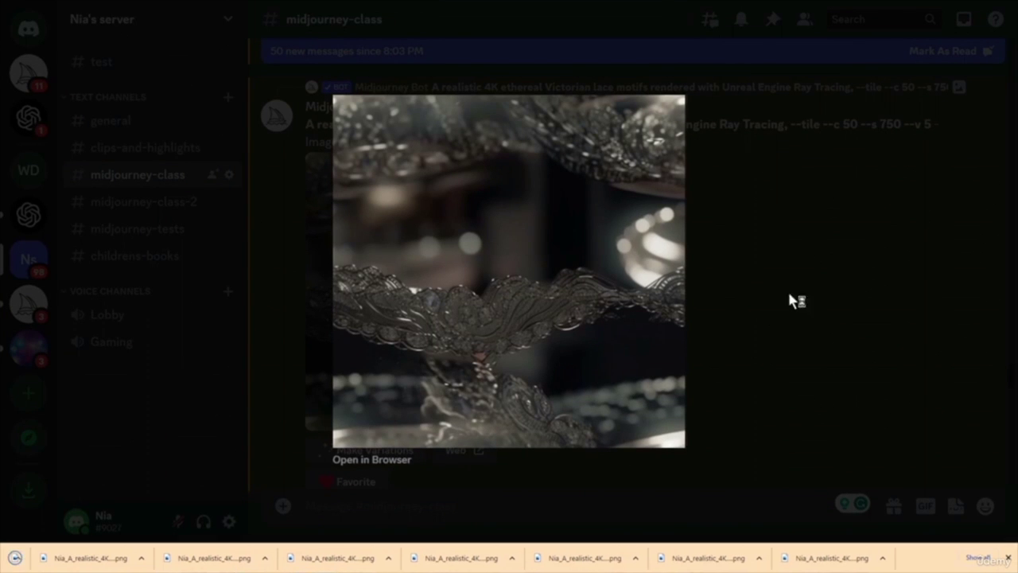
left_click(754, 328)
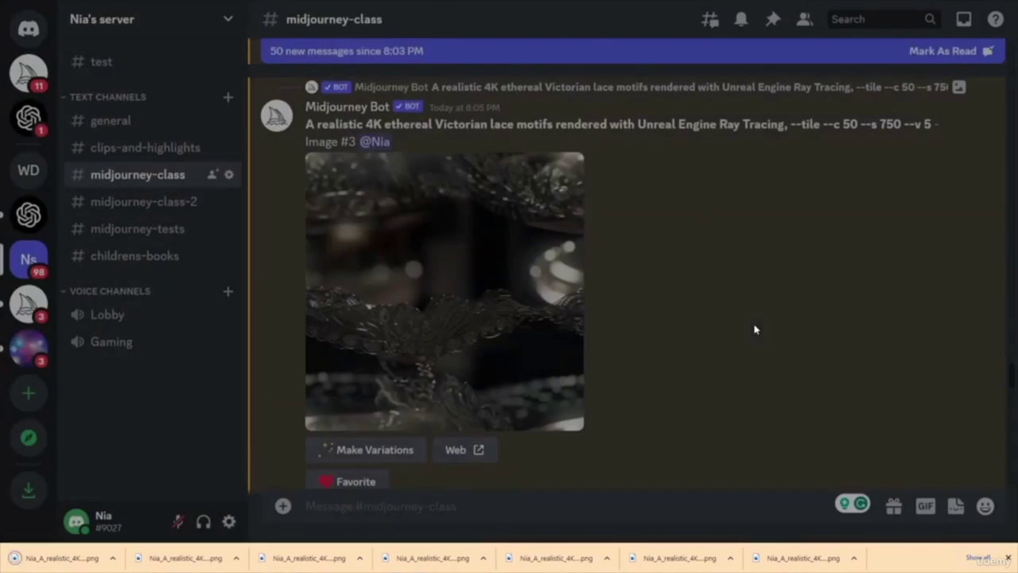
- View the space and stars upscale and fairy-tale castle Images #1 and #2 at full size
scroll(712, 358, "down", 5)
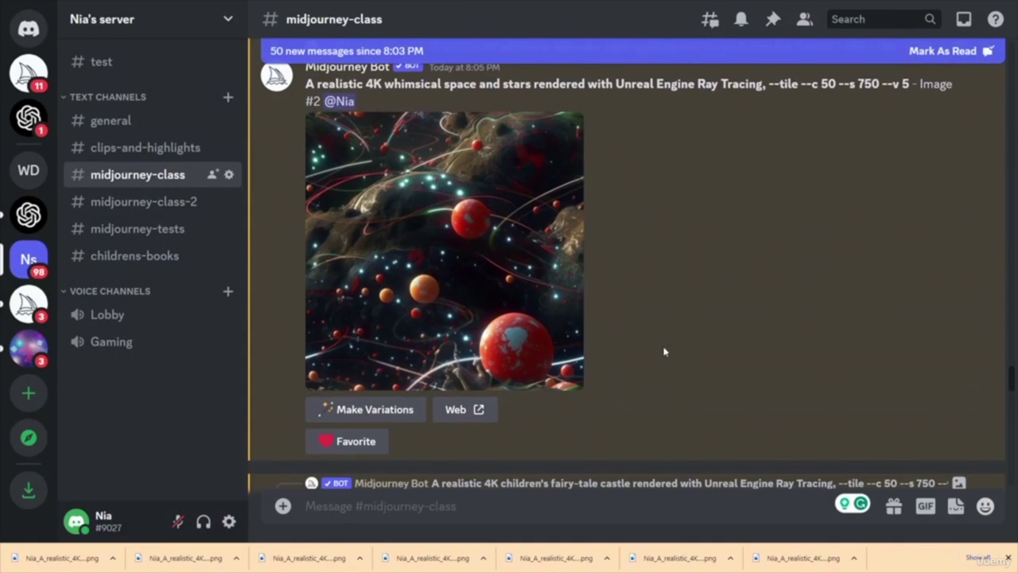
left_click(449, 276)
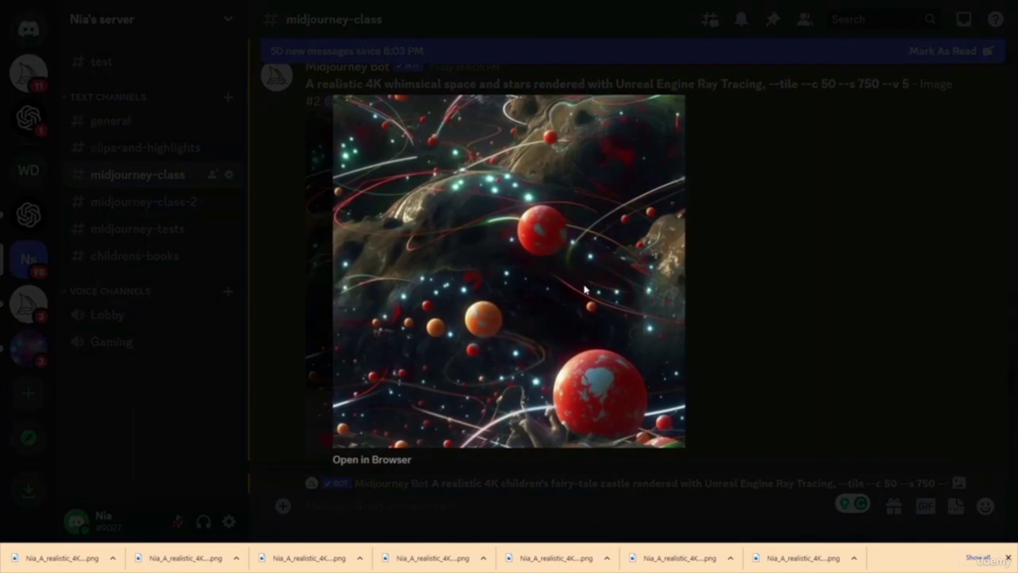
left_click(743, 317)
scroll(684, 295, "down", 5)
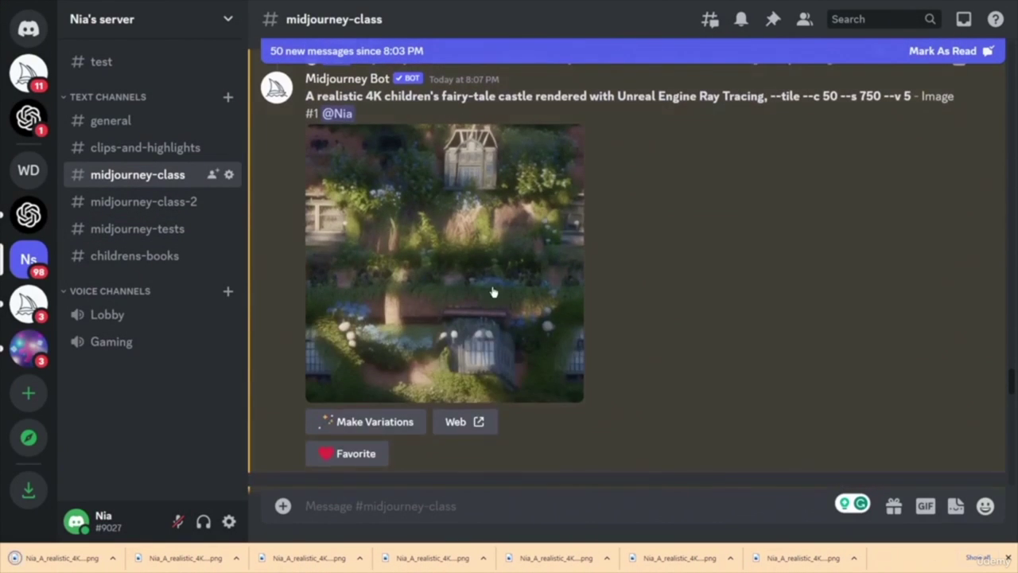
left_click(494, 293)
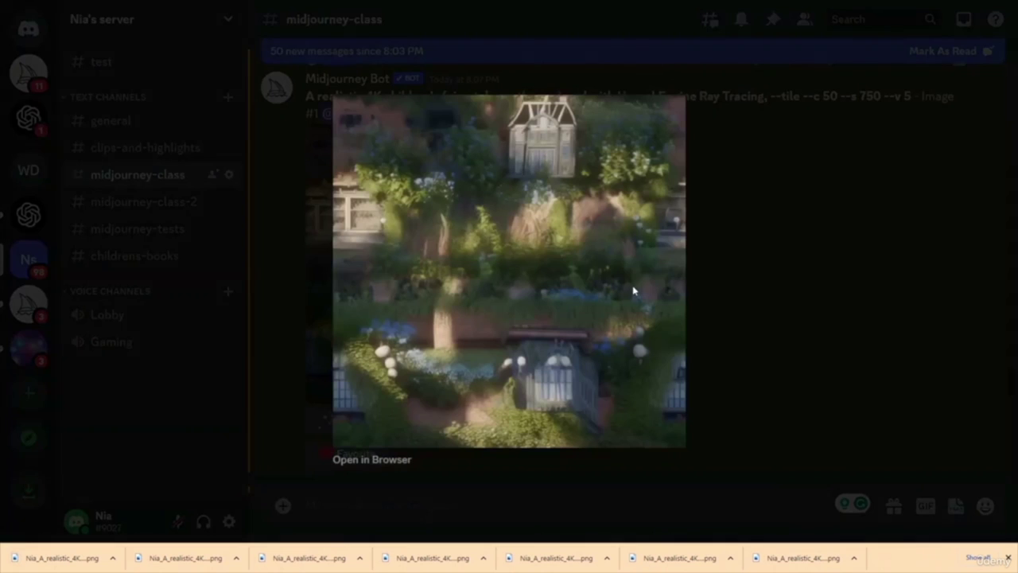
left_click(739, 292)
scroll(739, 292, "down", 5)
left_click(574, 268)
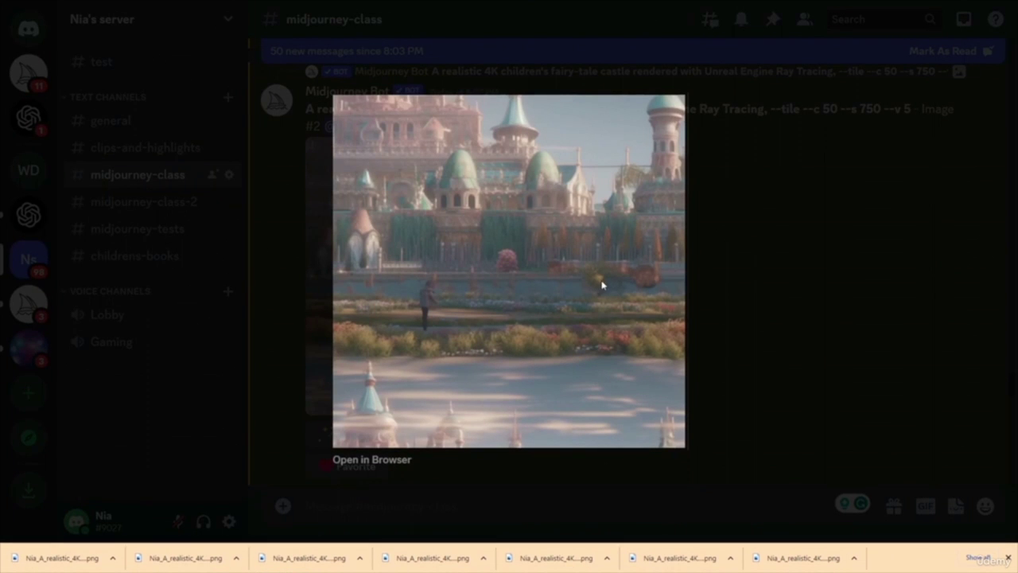
left_click(708, 299)
- View fairy-tale castle Images #3 and #4 at full size, continuing toward the wood grain grid
scroll(719, 302, "down", 3)
scroll(710, 307, "down", 2)
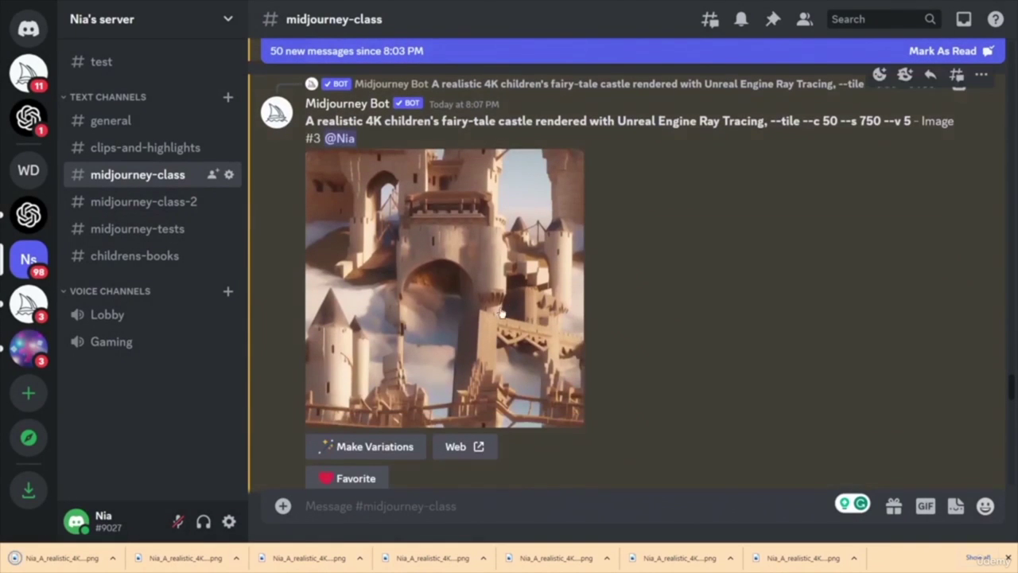
left_click(557, 297)
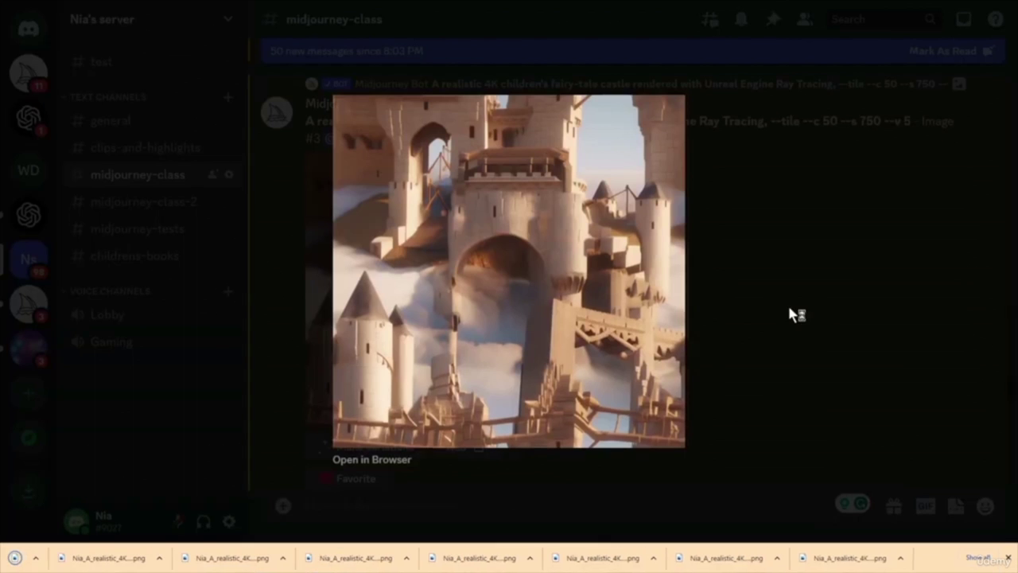
left_click(741, 298)
scroll(748, 313, "down", 3)
scroll(747, 316, "down", 3)
left_click(512, 271)
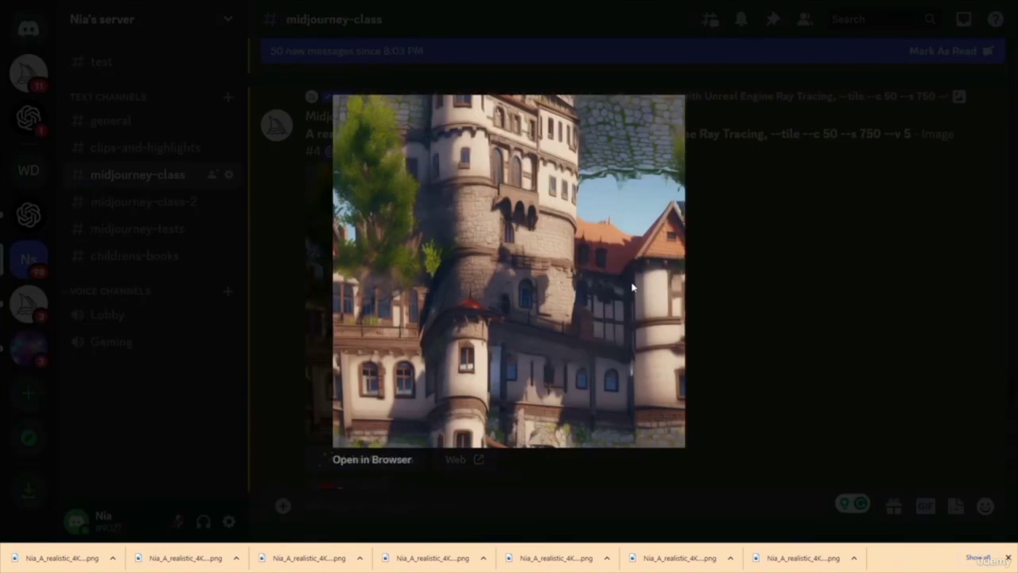
left_click(748, 311)
scroll(743, 312, "down", 5)
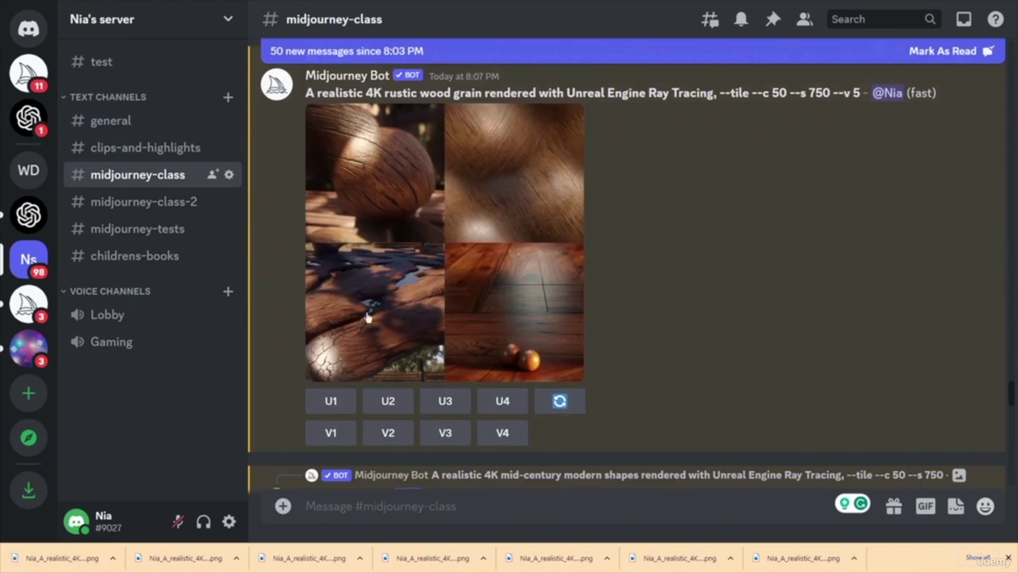
- Request U2, U3 and U4 upscales of the rustic wood grain tile grid
left_click(393, 408)
left_click(445, 402)
left_click(505, 403)
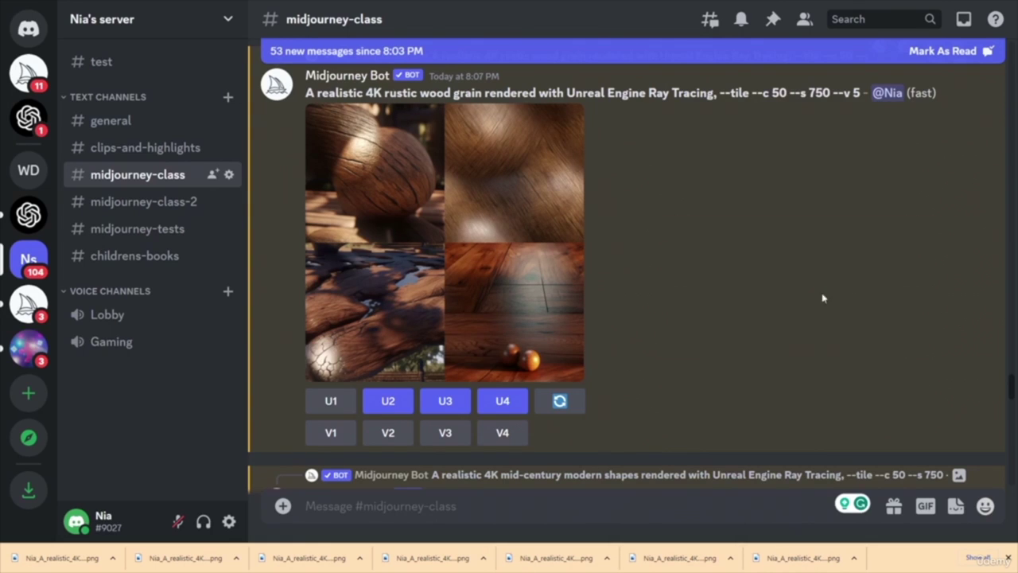
scroll(621, 273, "down", 5)
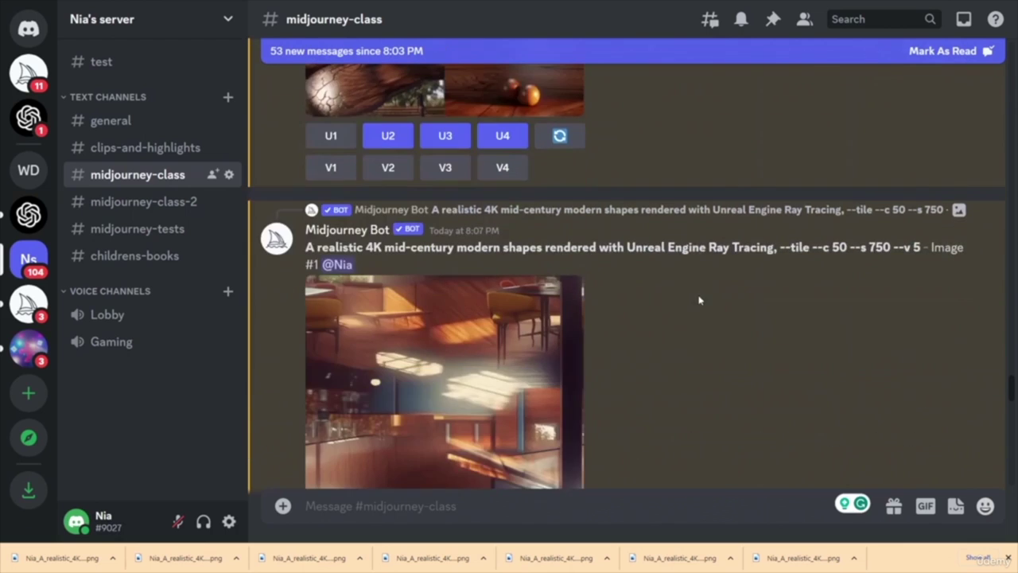
- View the four mid-century modern upscales, Images #1 to #4, at full size
left_click(470, 274)
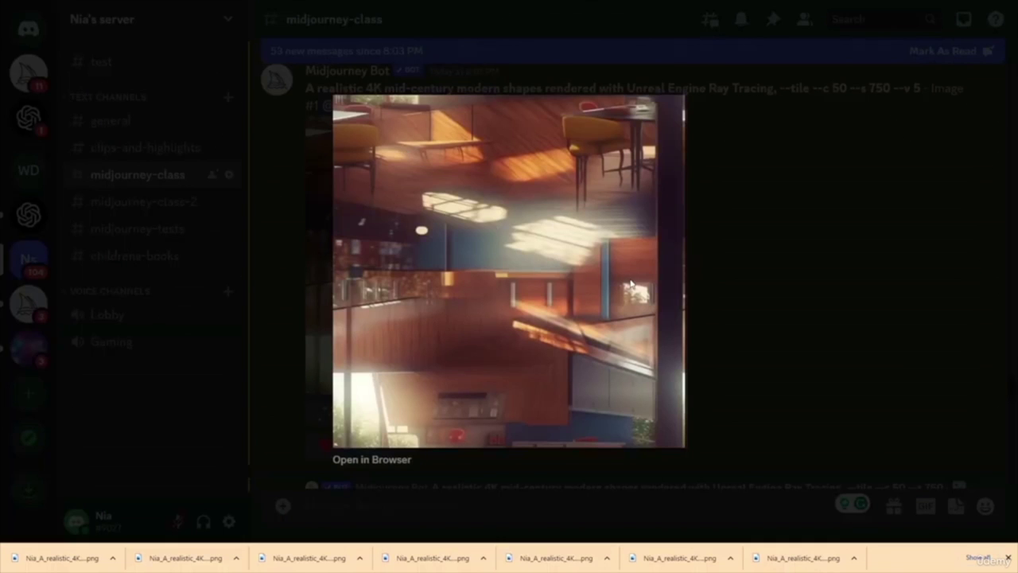
left_click(746, 264)
scroll(676, 277, "down", 5)
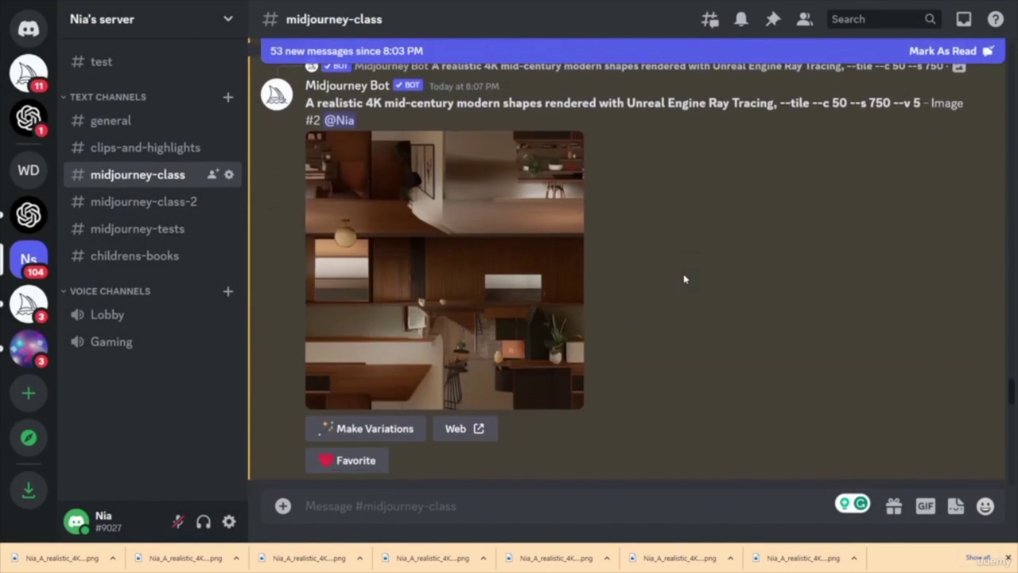
left_click(484, 295)
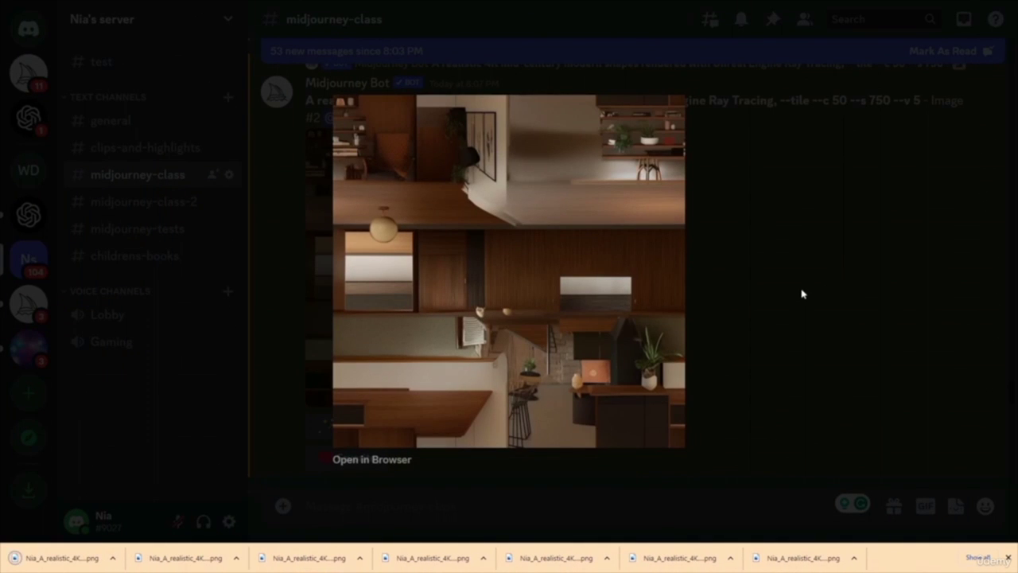
left_click(754, 245)
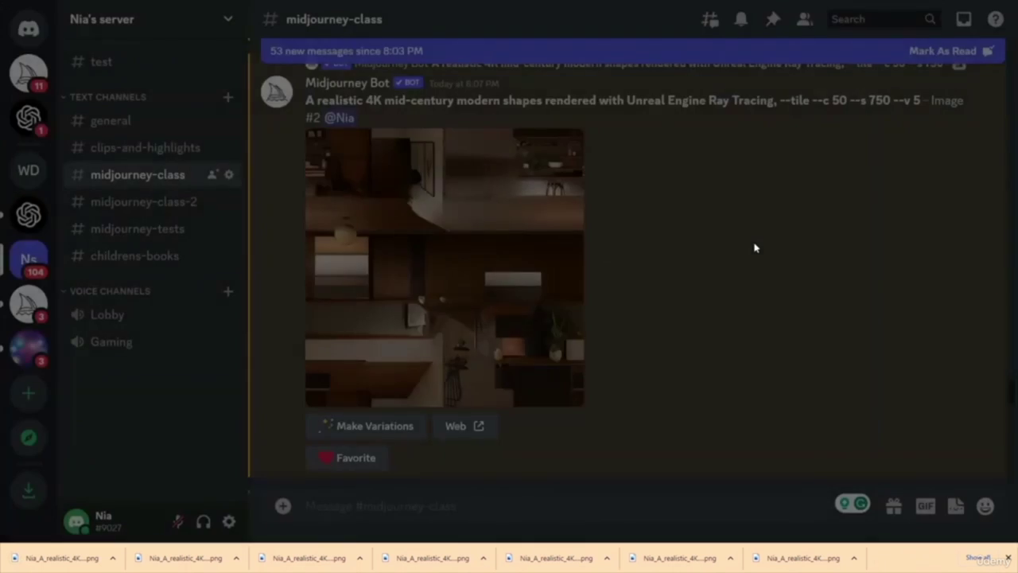
scroll(709, 249, "down", 8)
left_click(488, 280)
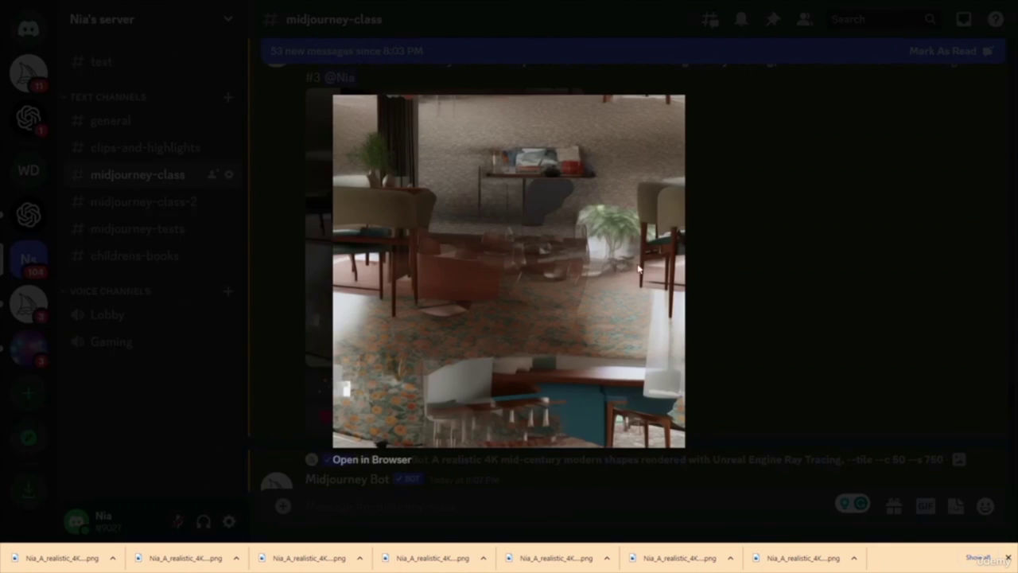
left_click(759, 273)
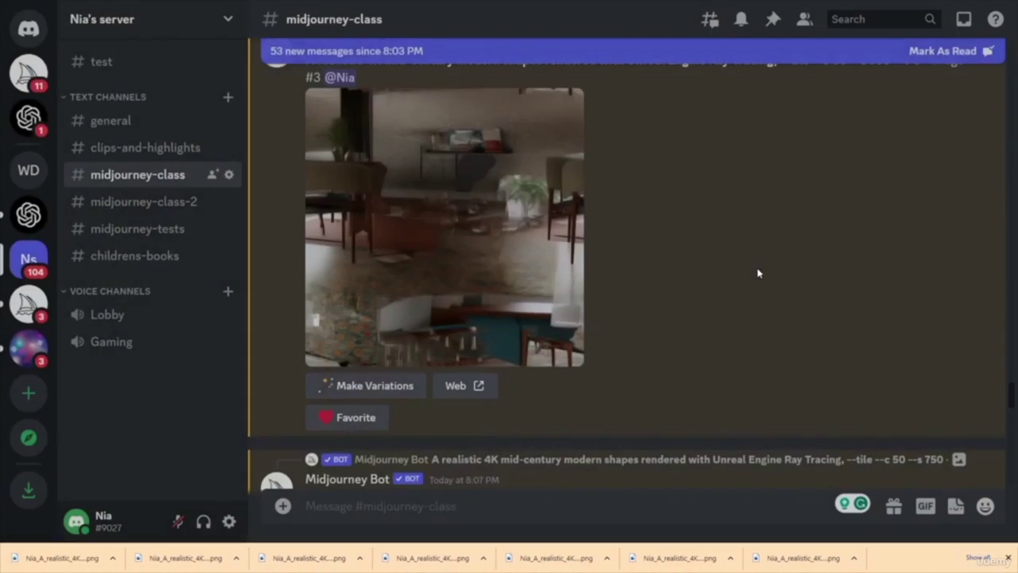
scroll(713, 280, "down", 4)
scroll(713, 280, "down", 3)
left_click(540, 259)
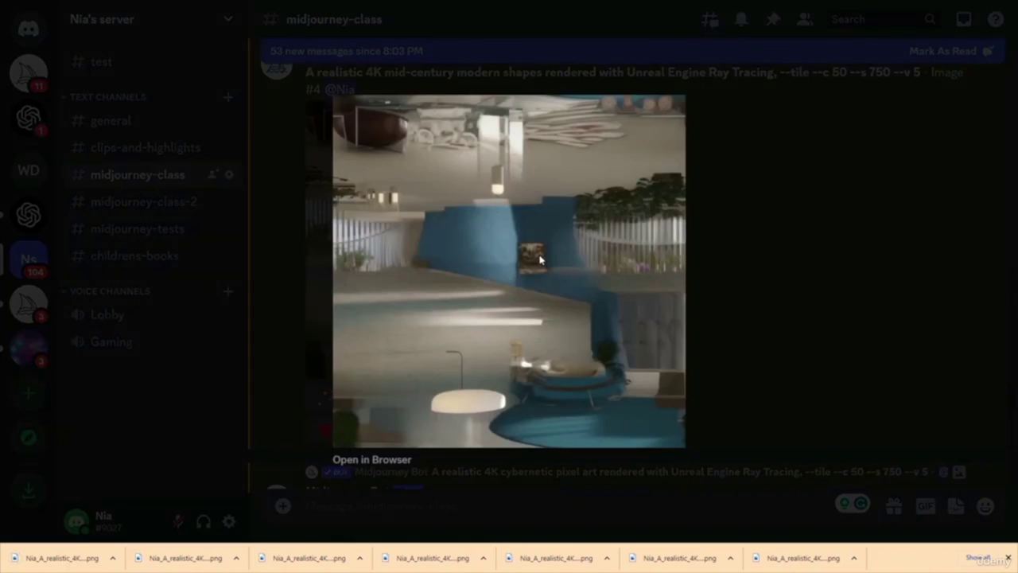
left_click(754, 284)
- View the red cybernetic corridor and control-room tiles enlarged
scroll(705, 266, "down", 5)
scroll(704, 266, "down", 3)
left_click(438, 222)
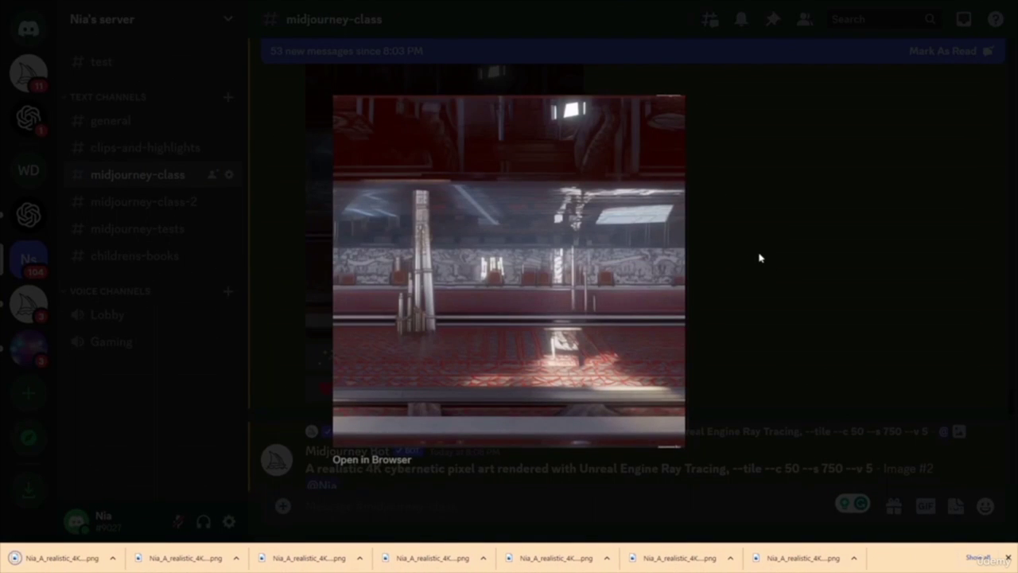
left_click(757, 257)
scroll(732, 255, "down", 6)
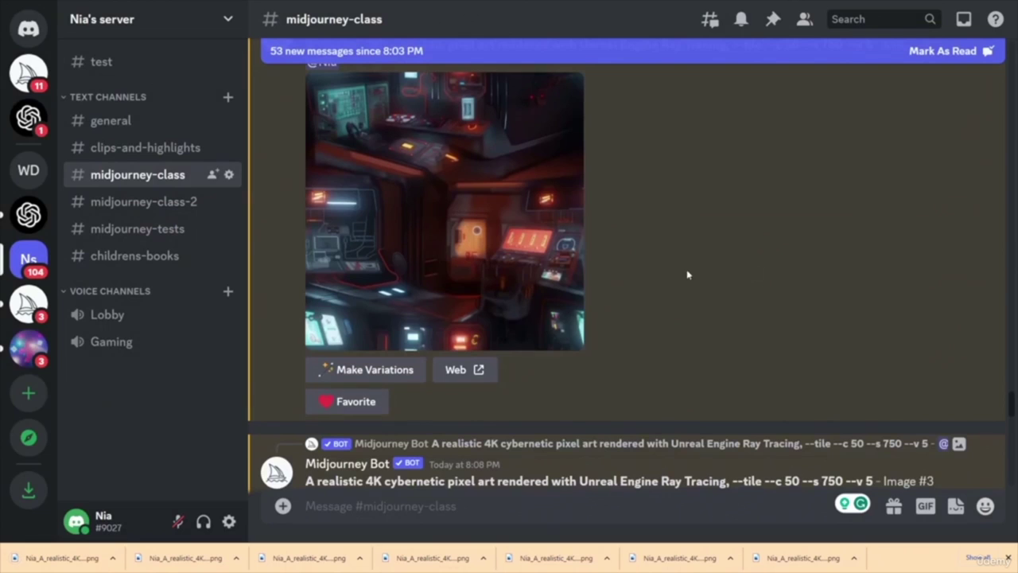
left_click(503, 265)
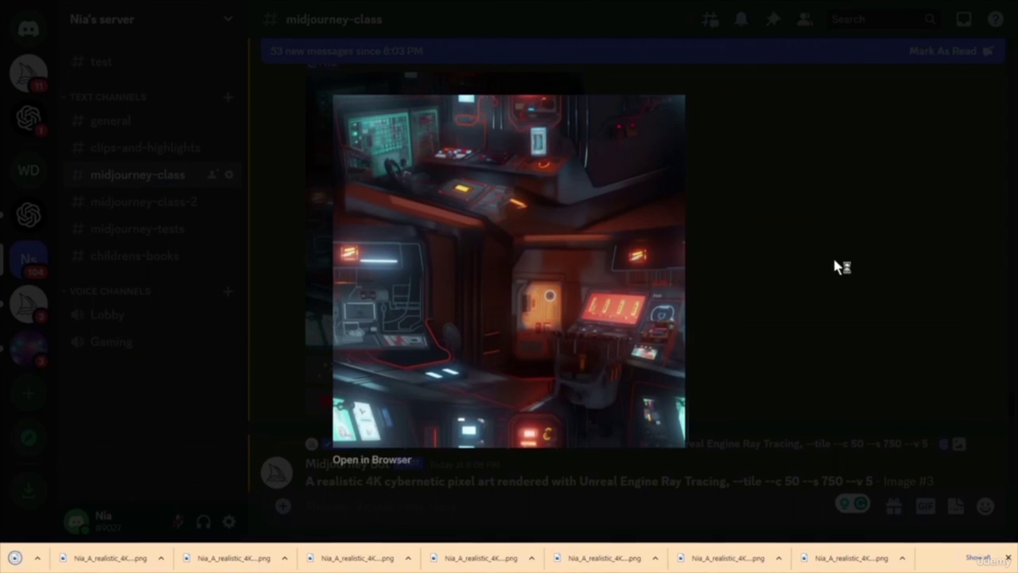
left_click(782, 275)
- View the dense city and neon street pixel art tiles enlarged
scroll(776, 274, "down", 5)
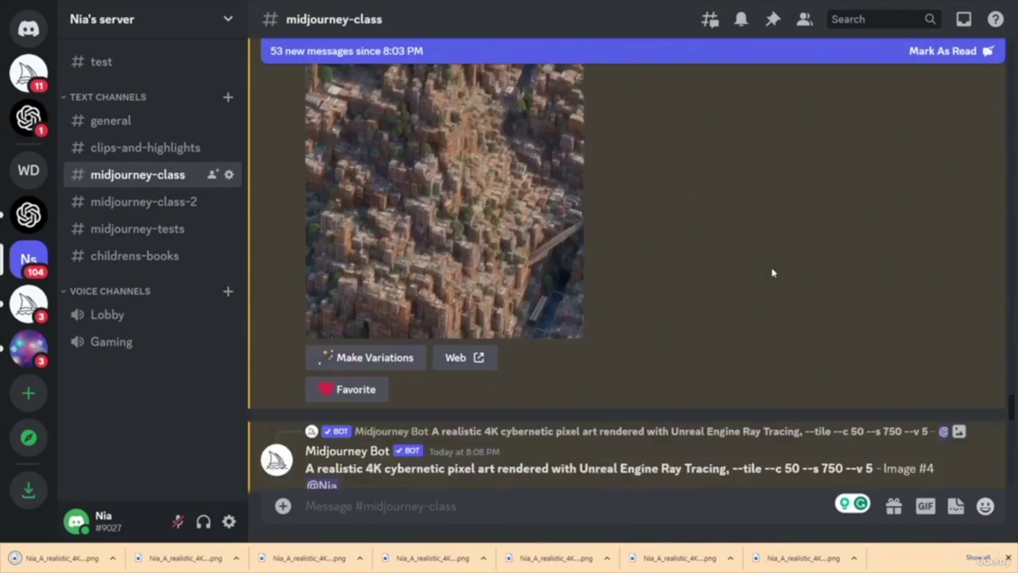
scroll(649, 231, "up", 3)
left_click(493, 262)
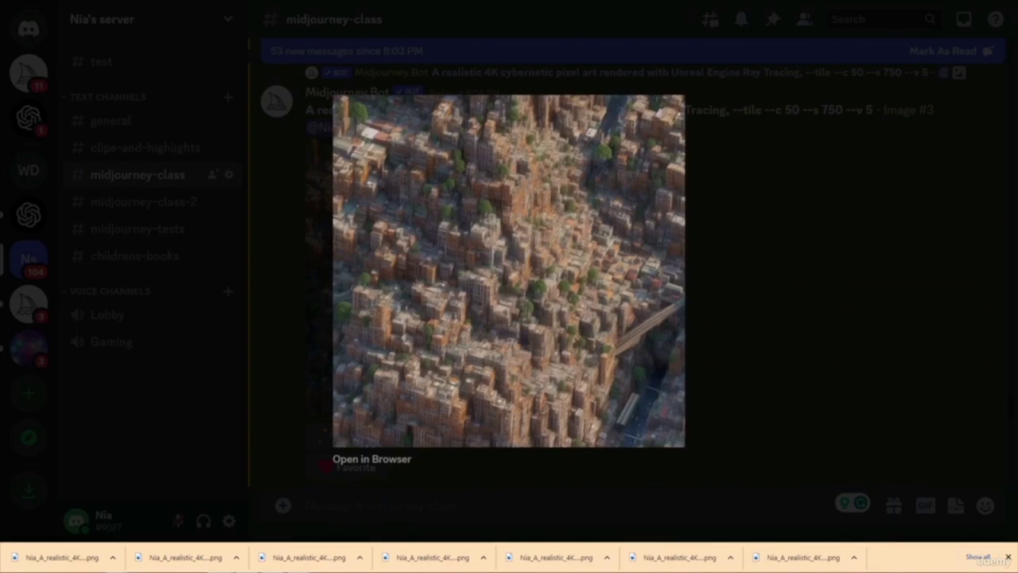
left_click(745, 265)
scroll(745, 266, "down", 5)
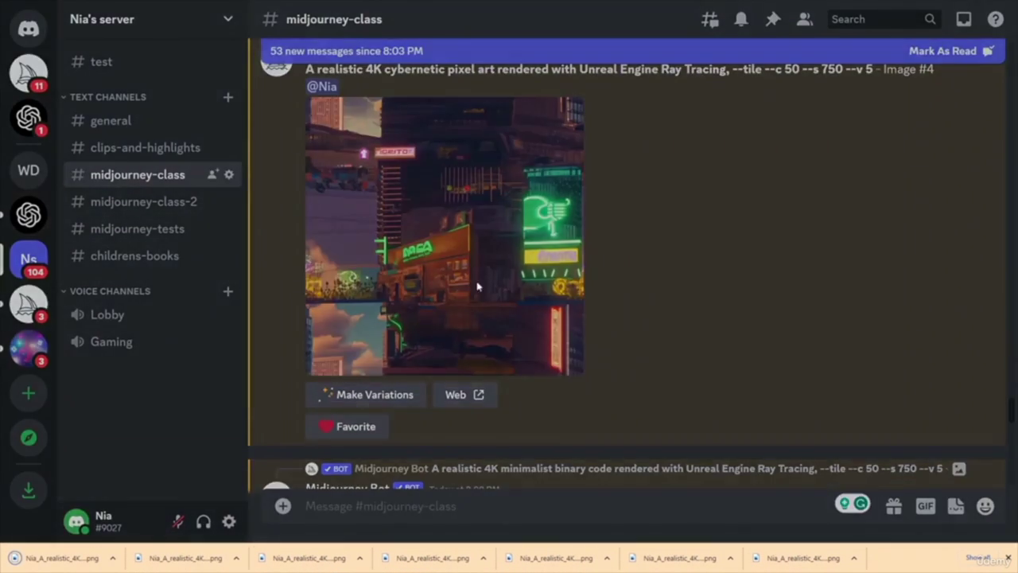
left_click(467, 288)
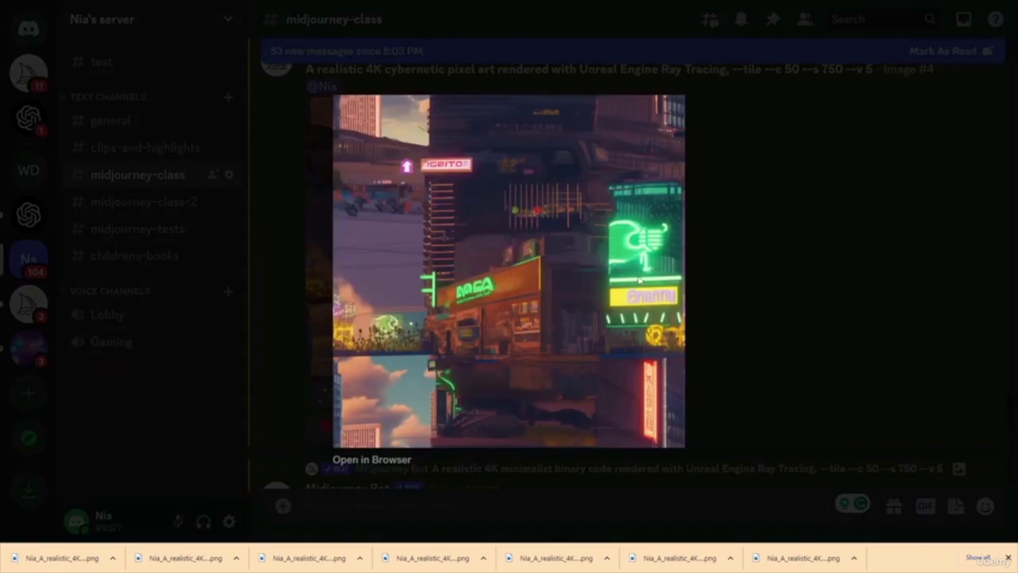
left_click(719, 278)
scroll(724, 275, "down", 3)
scroll(724, 274, "down", 3)
scroll(720, 275, "up", 6)
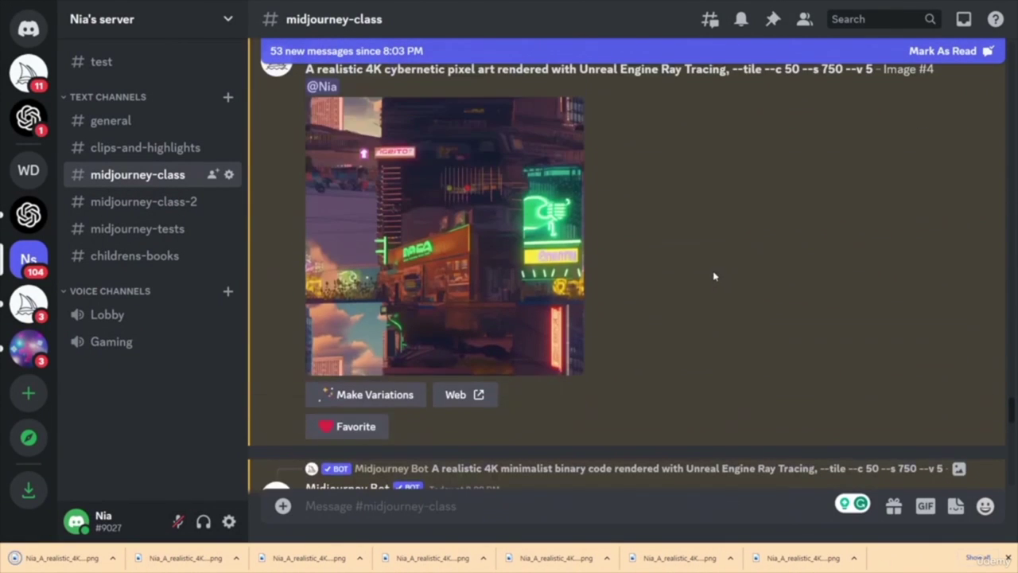
scroll(748, 262, "up", 3)
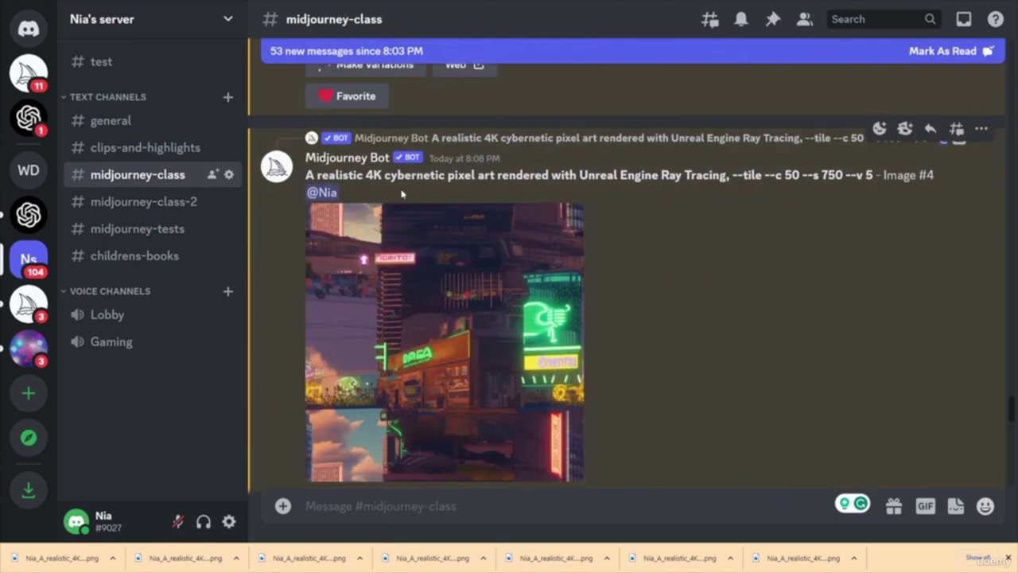
scroll(677, 297, "down", 12)
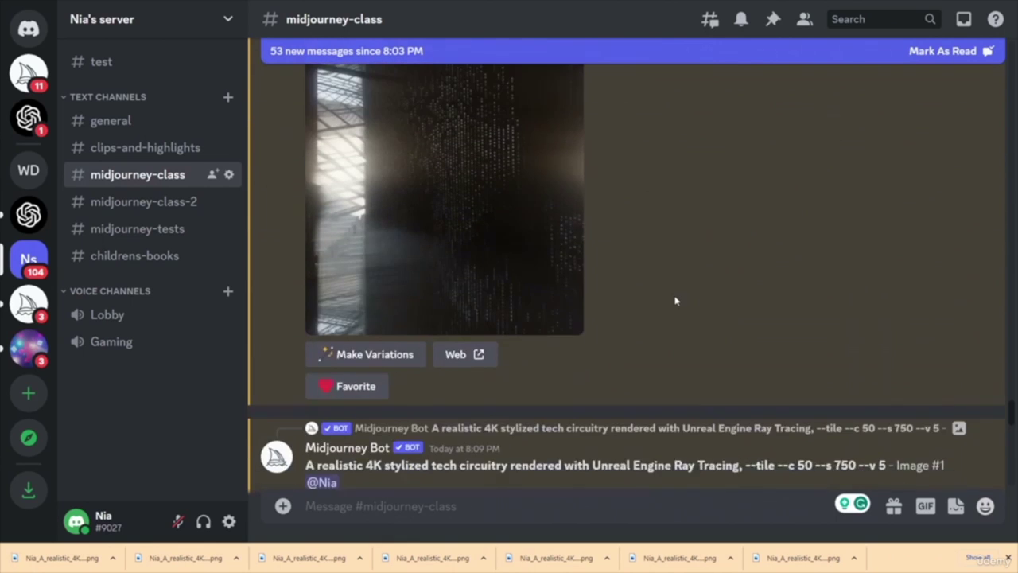
- View the binary code tile and tech circuitry Images #1 to #3 enlarged
scroll(672, 294, "up", 4)
scroll(665, 291, "down", 3)
left_click(455, 265)
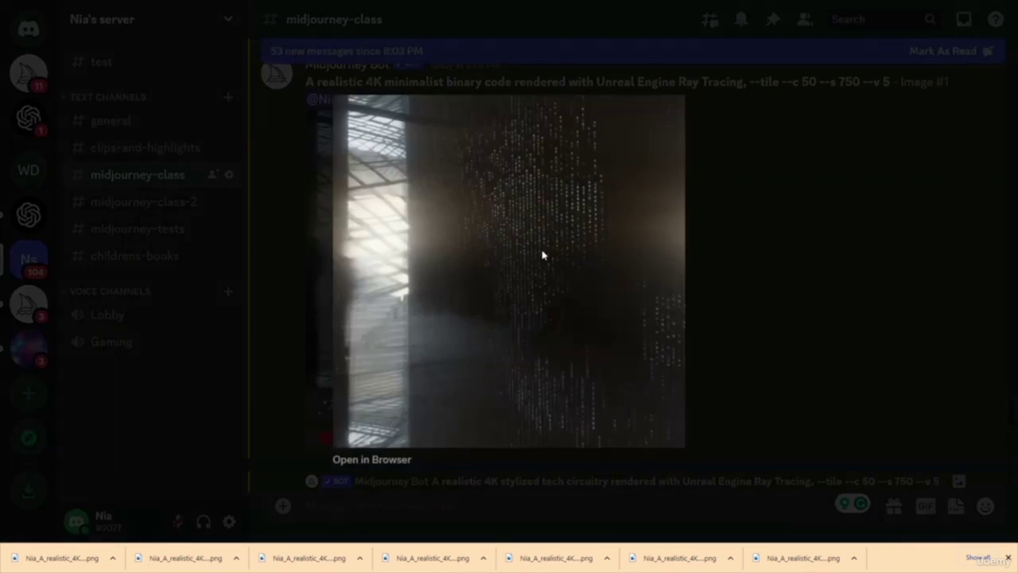
left_click(760, 256)
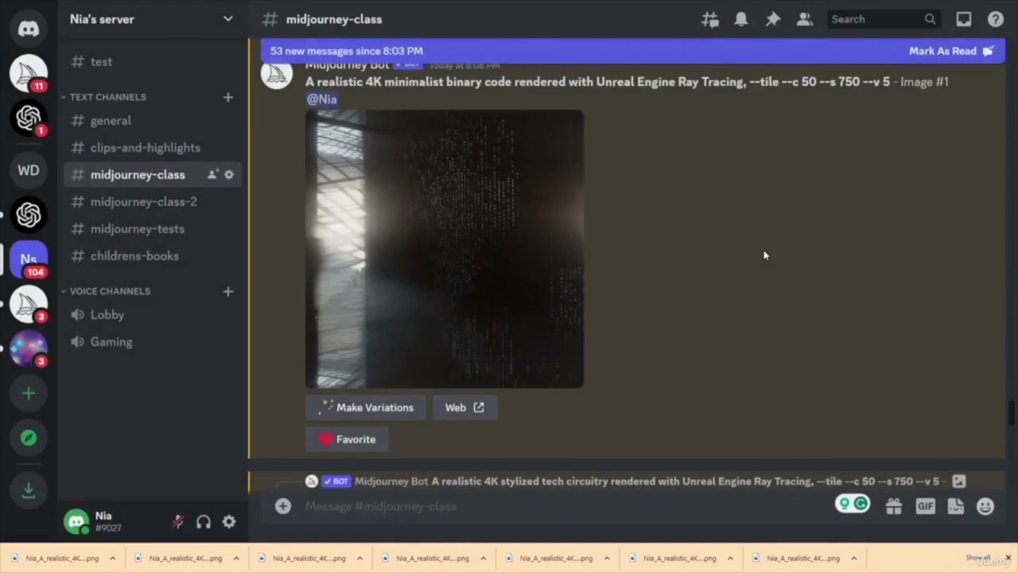
scroll(764, 255, "down", 7)
left_click(484, 222)
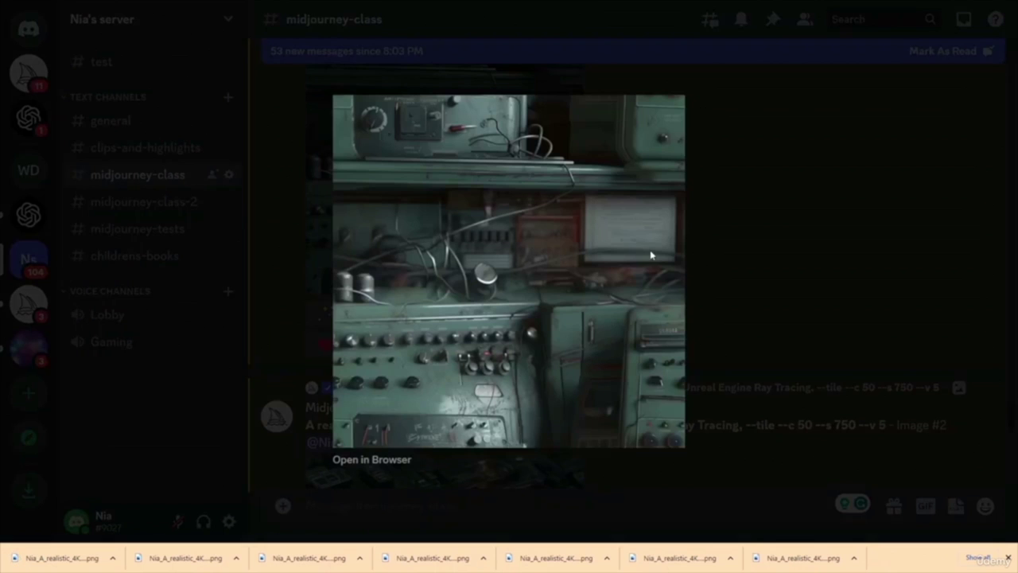
left_click(756, 254)
scroll(744, 259, "down", 4)
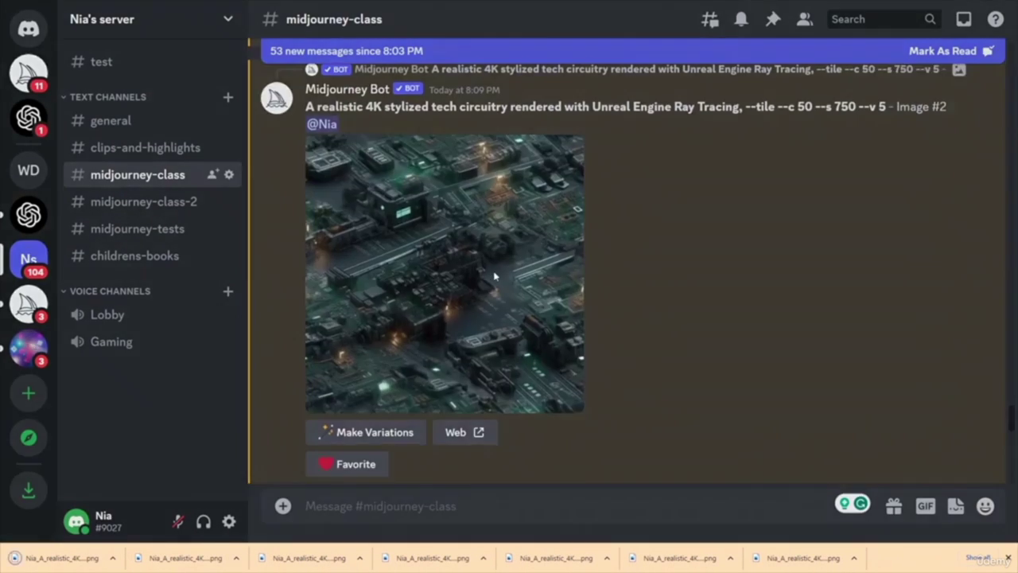
left_click(490, 274)
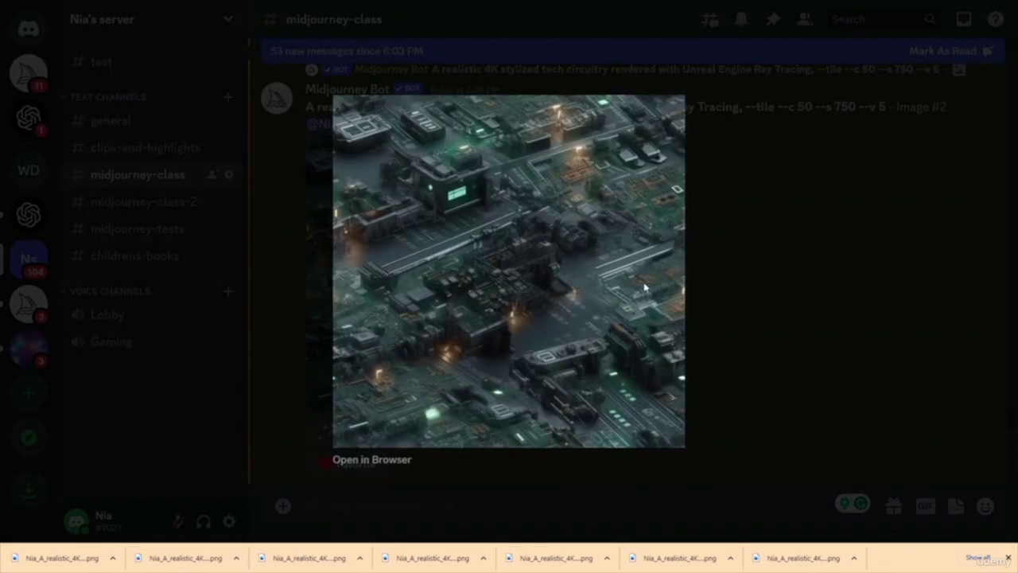
left_click(771, 306)
scroll(752, 298, "down", 3)
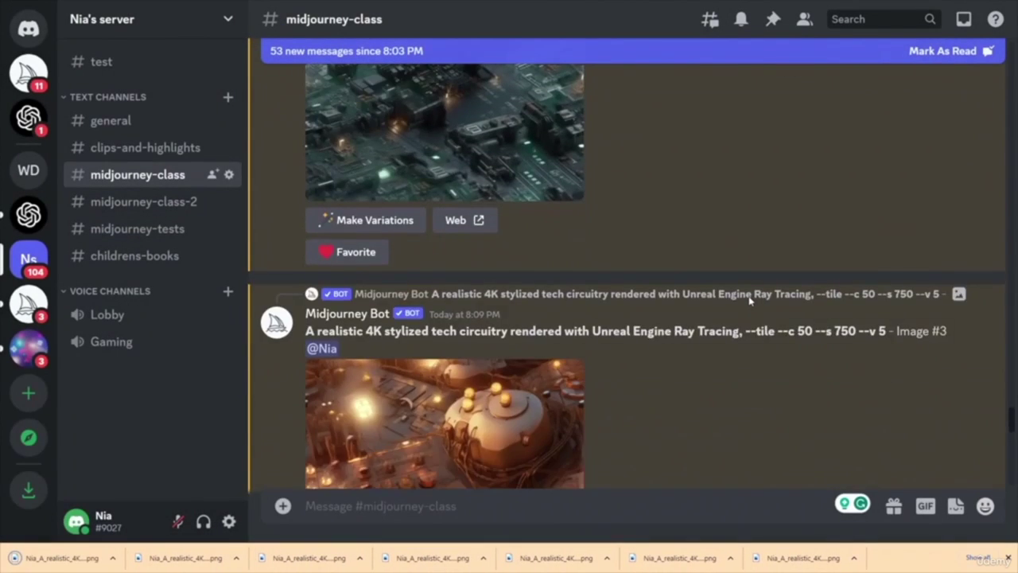
scroll(750, 299, "down", 3)
left_click(494, 283)
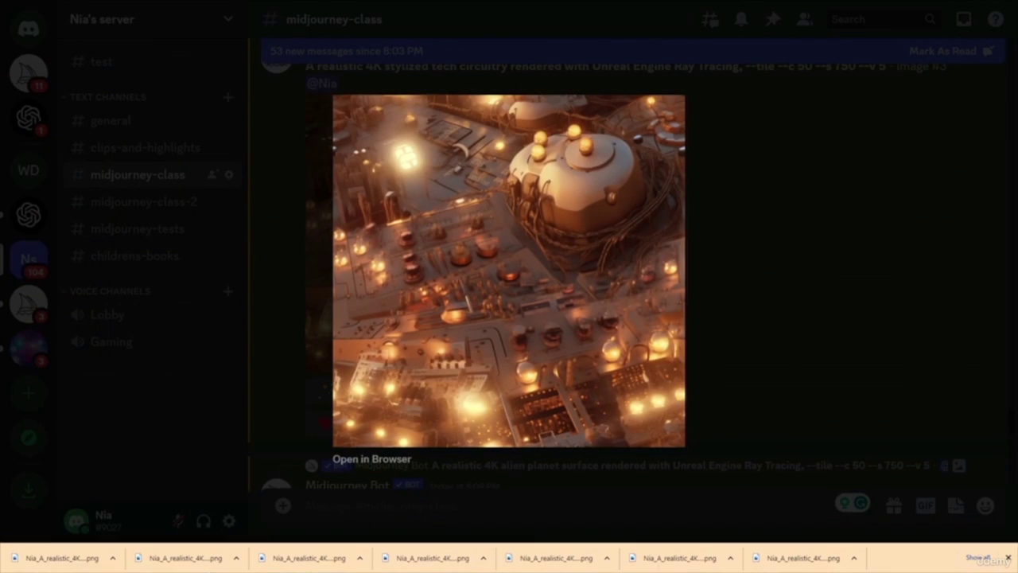
left_click(733, 279)
- View alien planet Images #2, #3 and #4 at full size
scroll(732, 280, "down", 5)
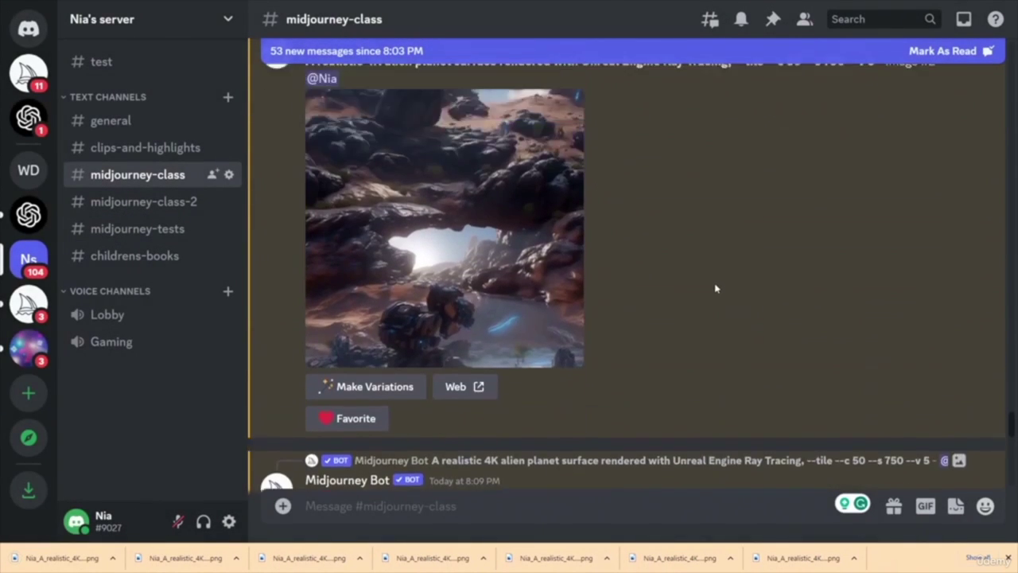
scroll(477, 291, "up", 1)
left_click(518, 284)
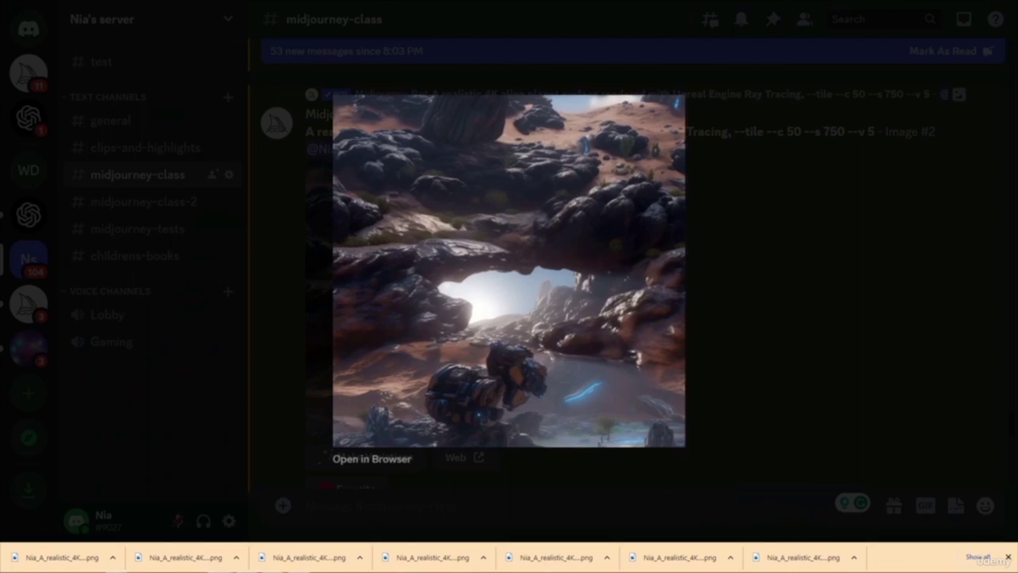
left_click(736, 272)
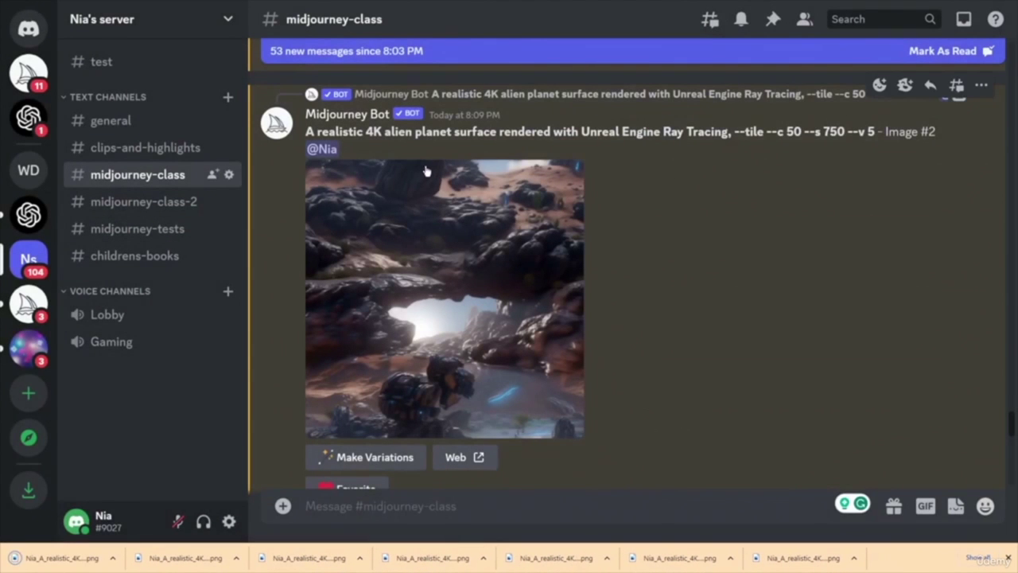
scroll(666, 271, "down", 5)
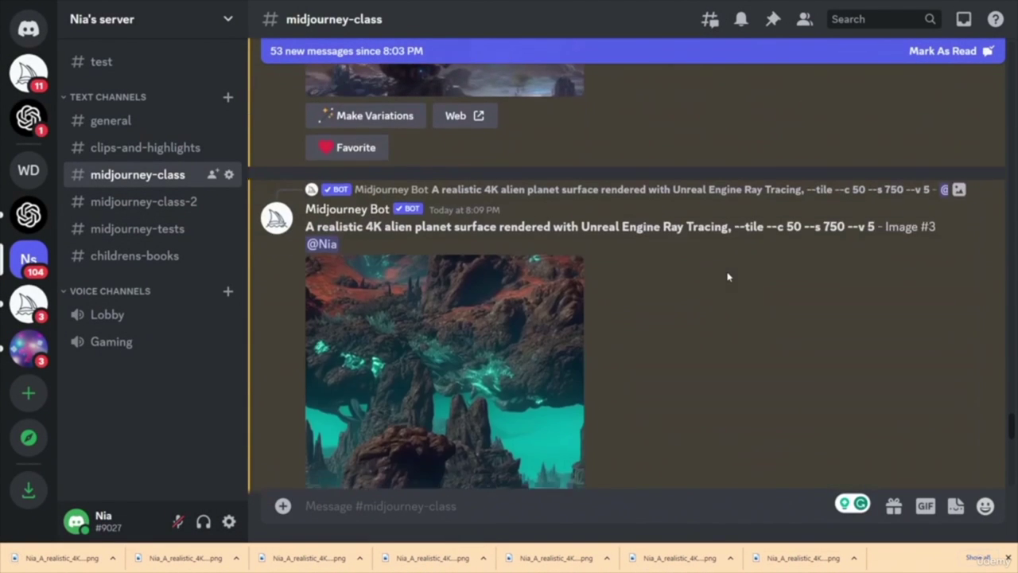
left_click(474, 301)
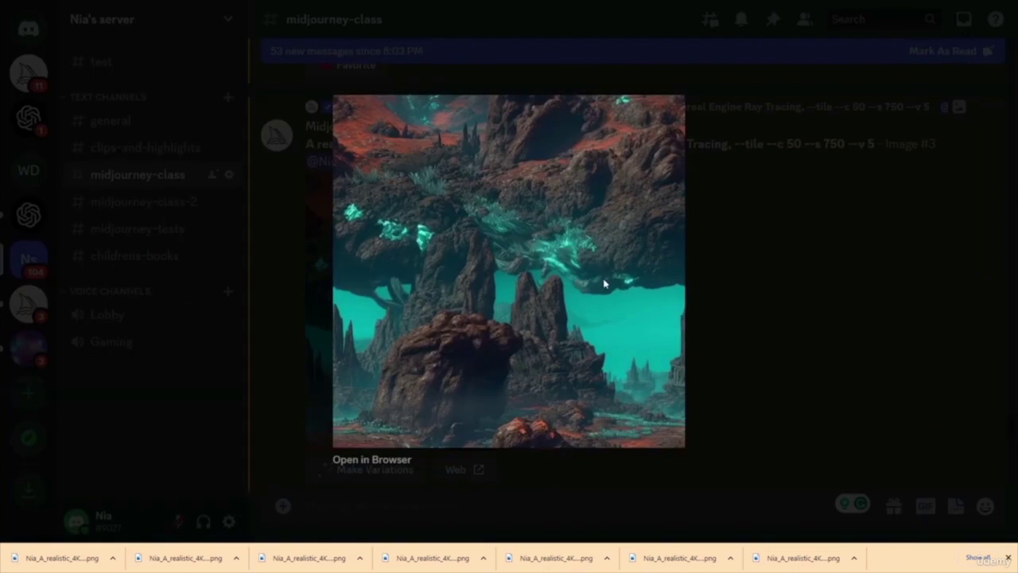
left_click(738, 293)
scroll(748, 291, "down", 4)
scroll(751, 290, "down", 3)
left_click(460, 265)
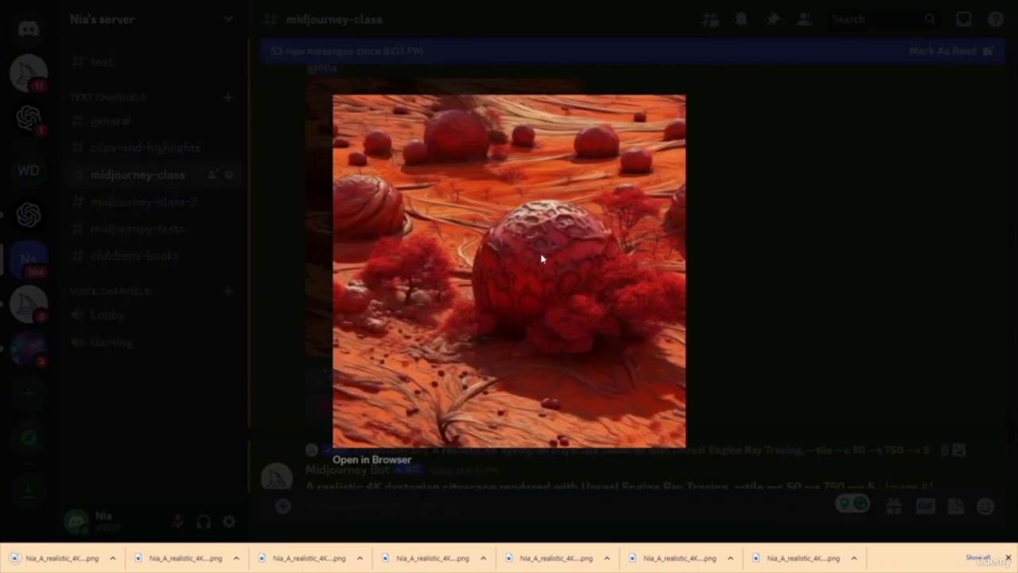
left_click(740, 280)
- View the dystopian cityscape Images #1 to #4 enlarged
scroll(648, 272, "down", 5)
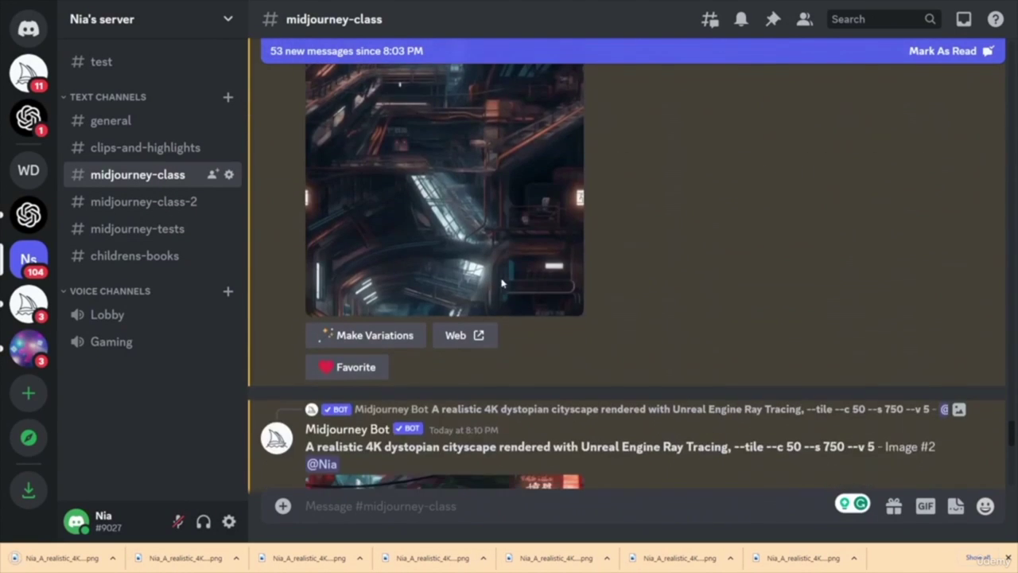
left_click(507, 250)
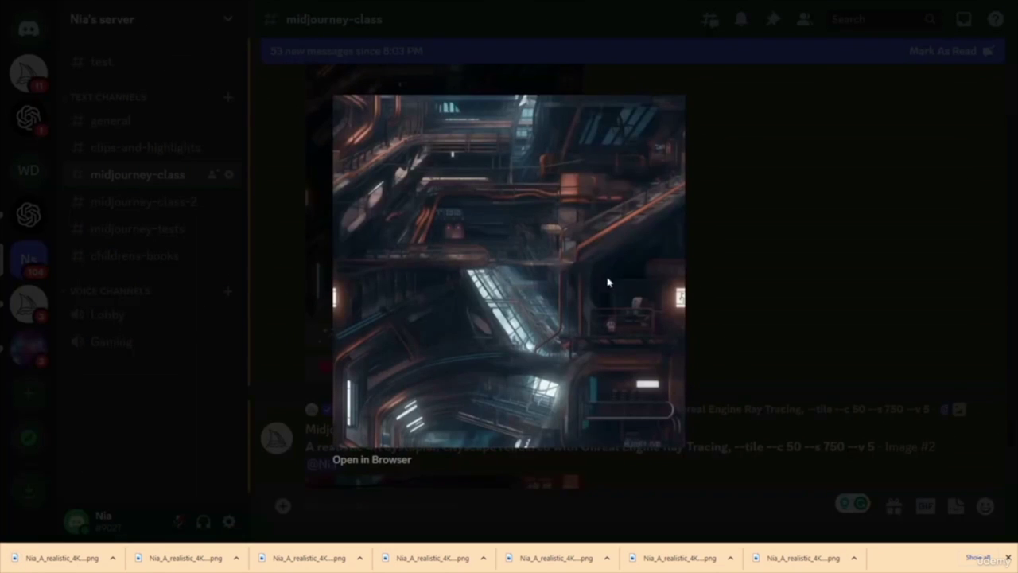
left_click(761, 271)
scroll(453, 246, "down", 3)
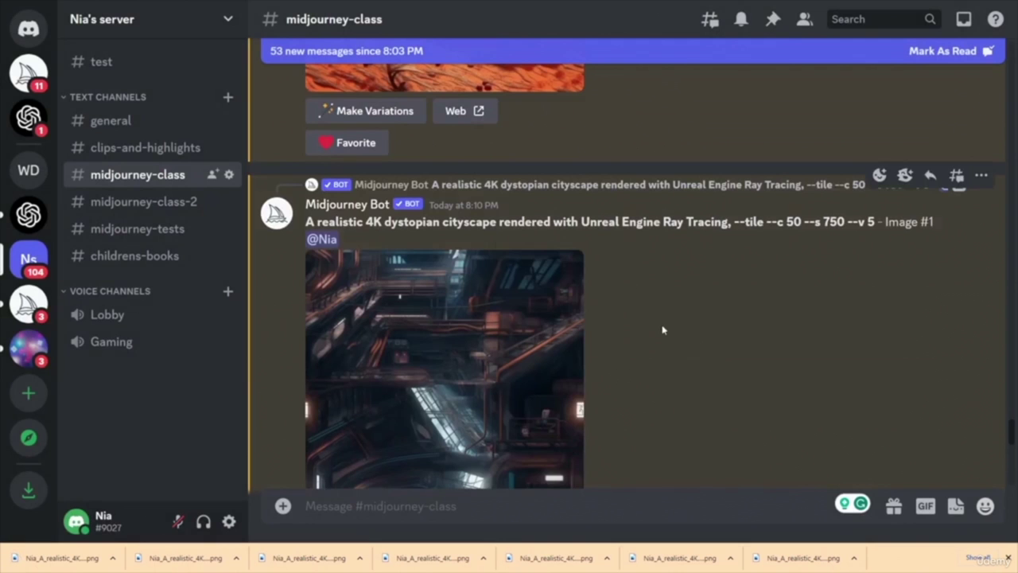
scroll(675, 321, "down", 6)
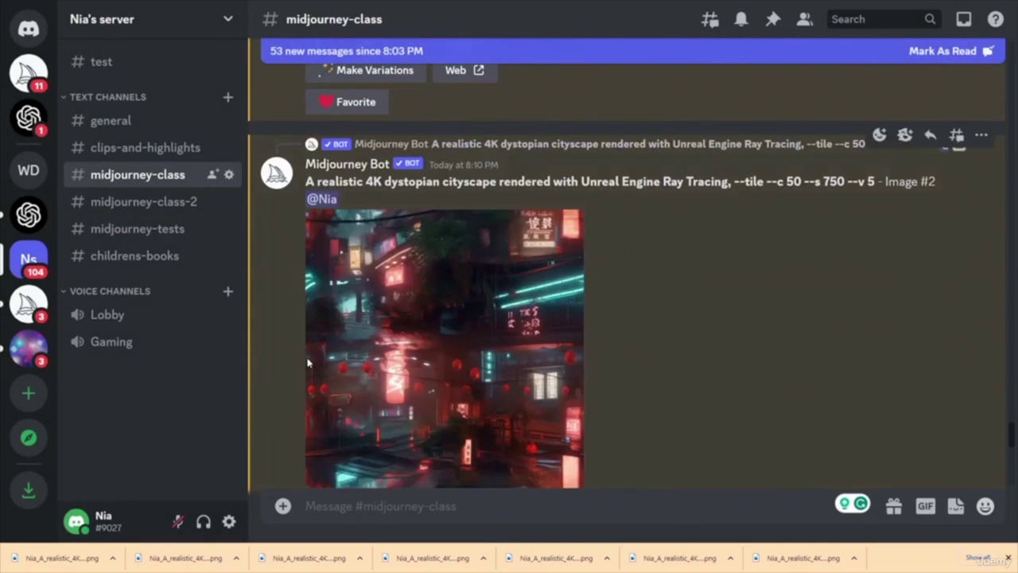
left_click(442, 251)
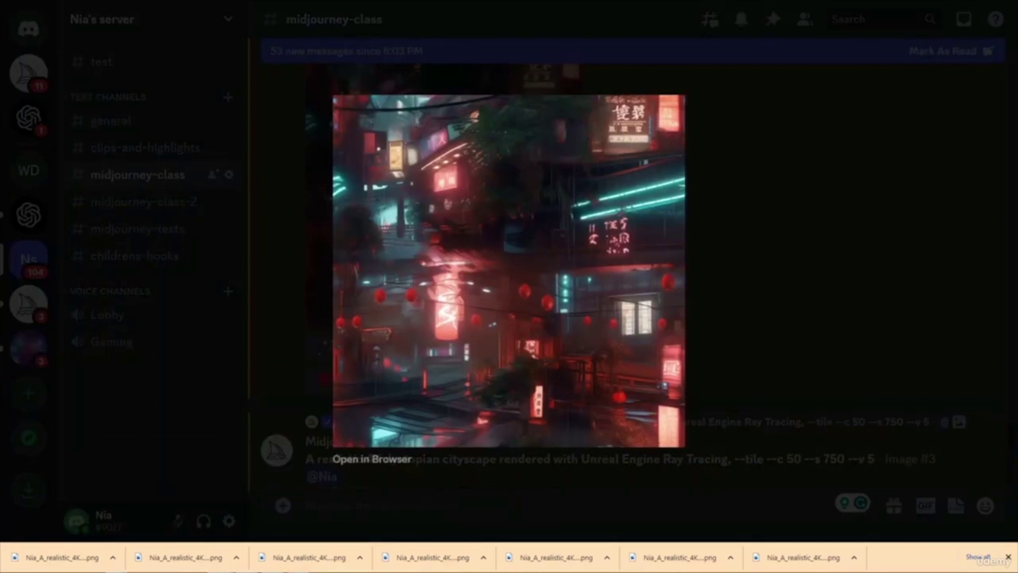
left_click(753, 267)
scroll(740, 259, "down", 8)
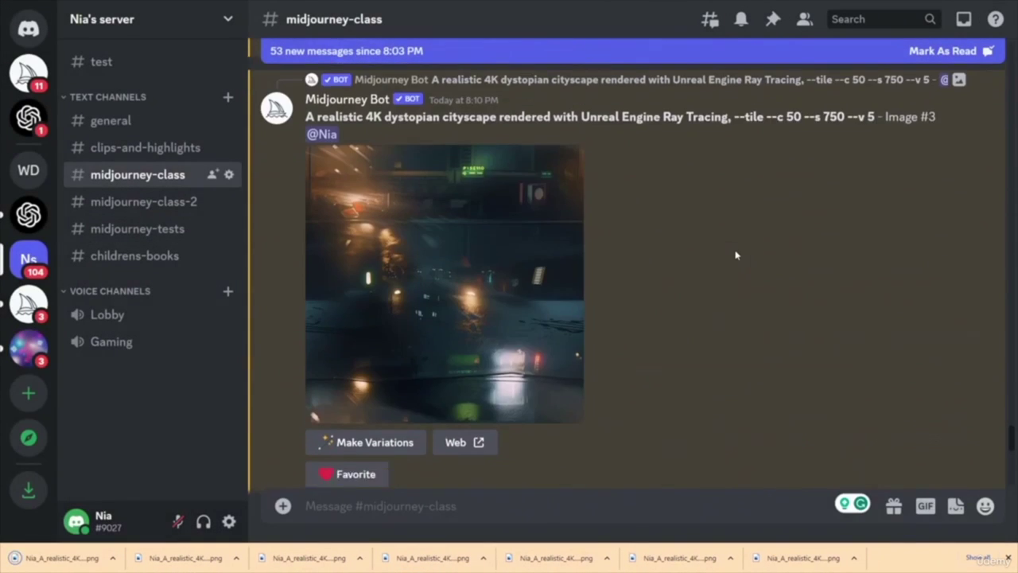
left_click(487, 227)
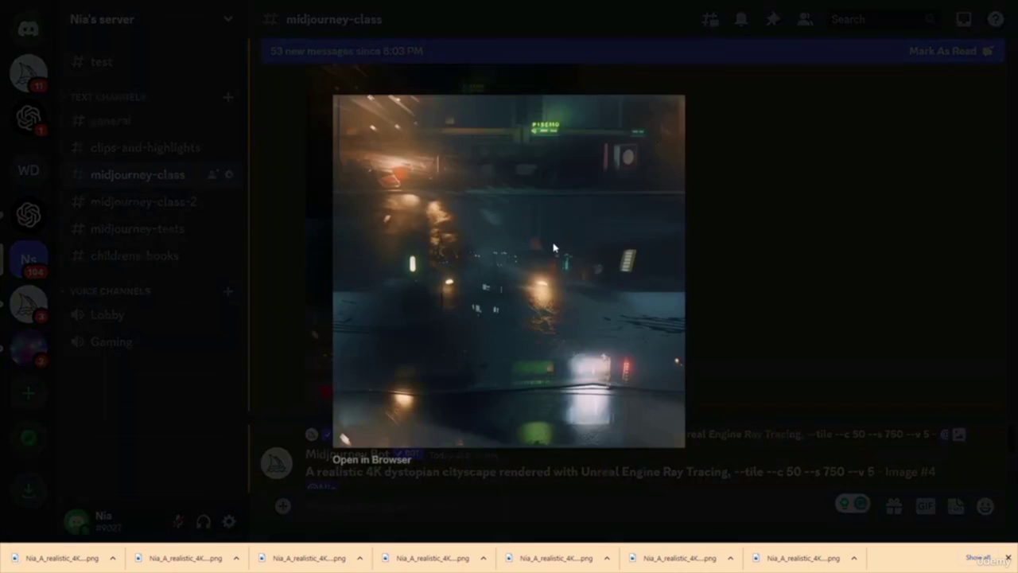
left_click(760, 279)
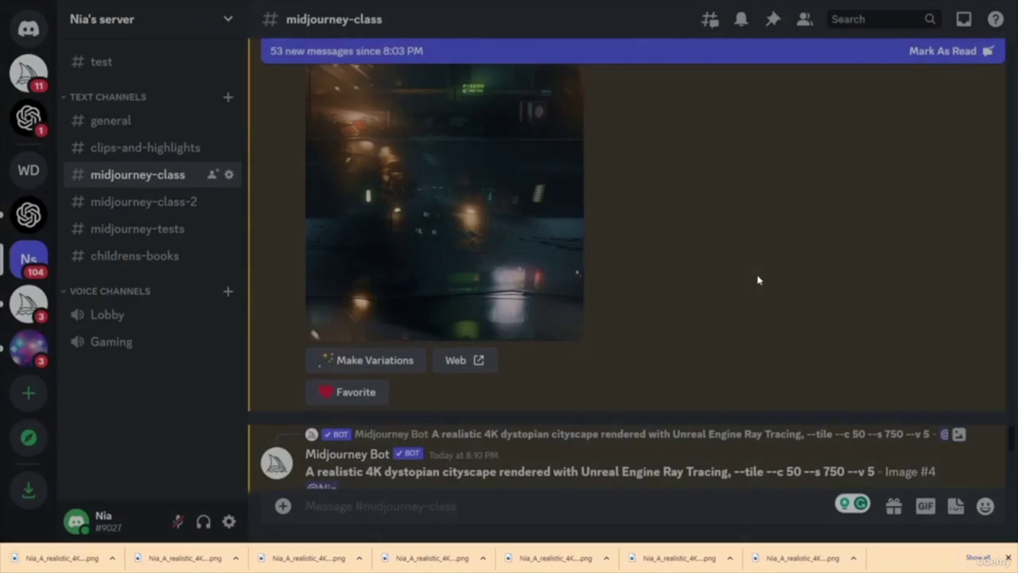
scroll(644, 251, "down", 5)
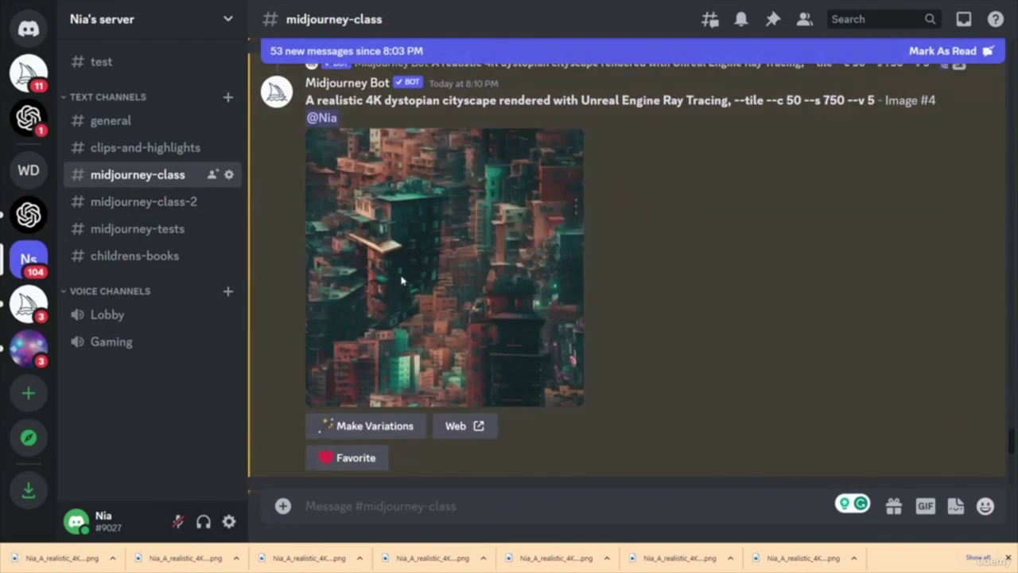
left_click(402, 280)
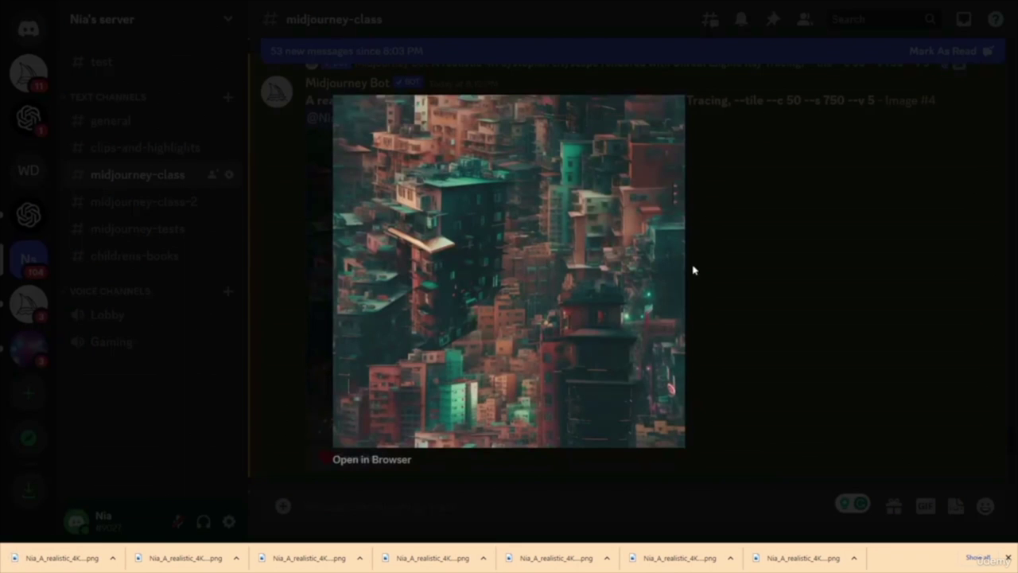
left_click(752, 290)
- View the mystical rune stones Images #1 to #4 enlarged
scroll(751, 290, "down", 5)
left_click(504, 288)
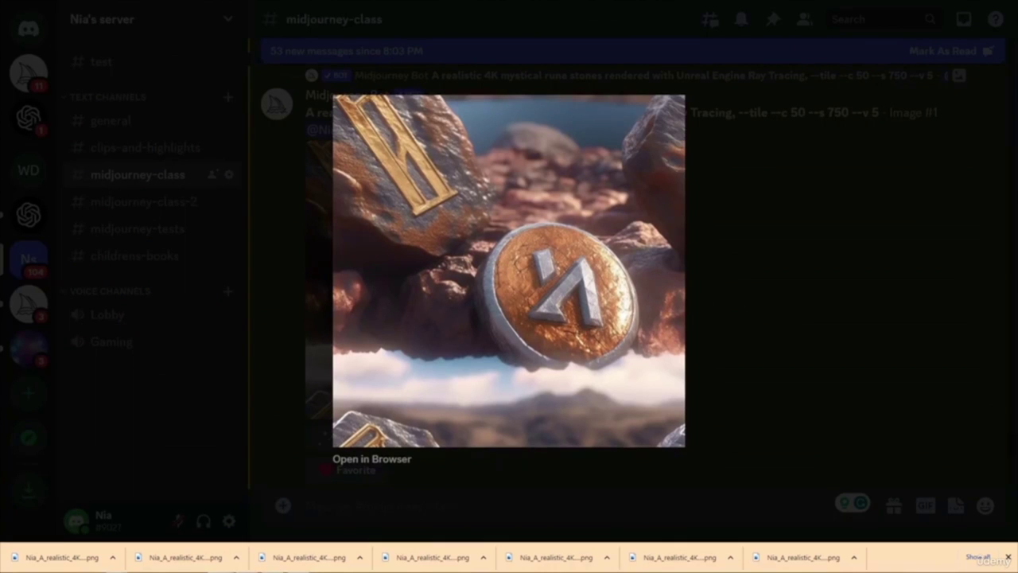
left_click(735, 245)
scroll(689, 231, "down", 5)
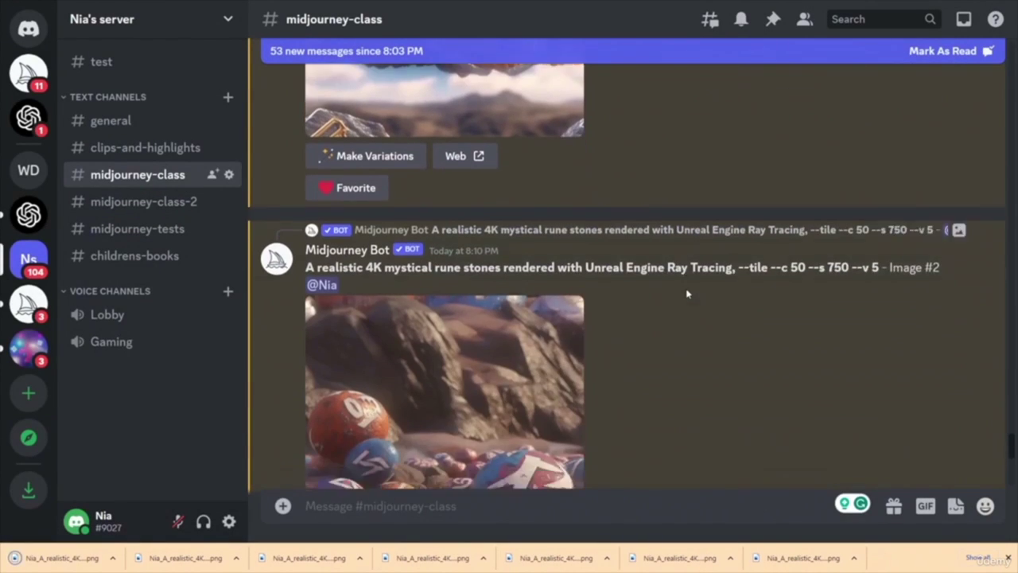
left_click(476, 240)
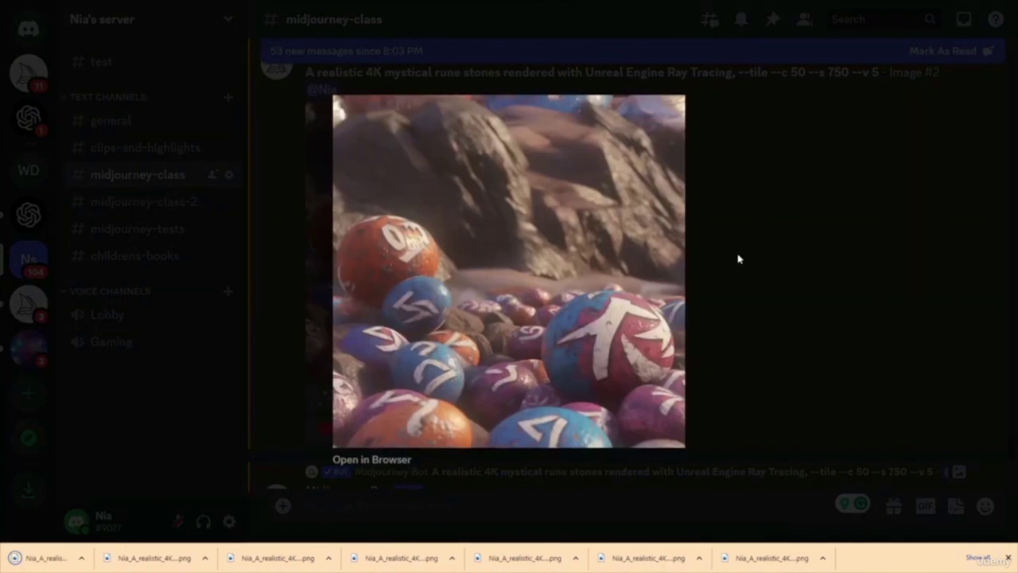
left_click(776, 262)
scroll(438, 242, "down", 5)
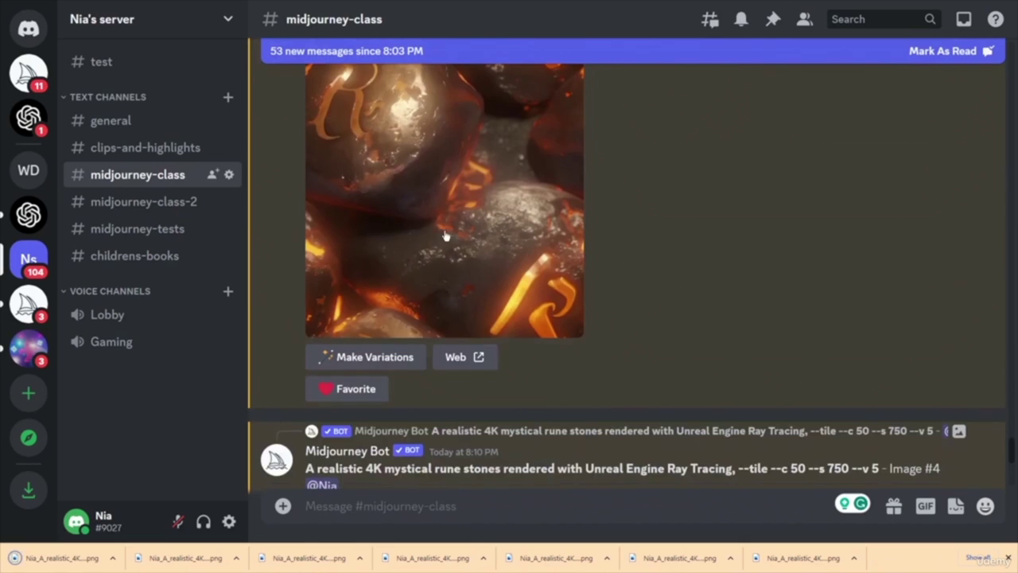
scroll(606, 218, "up", 3)
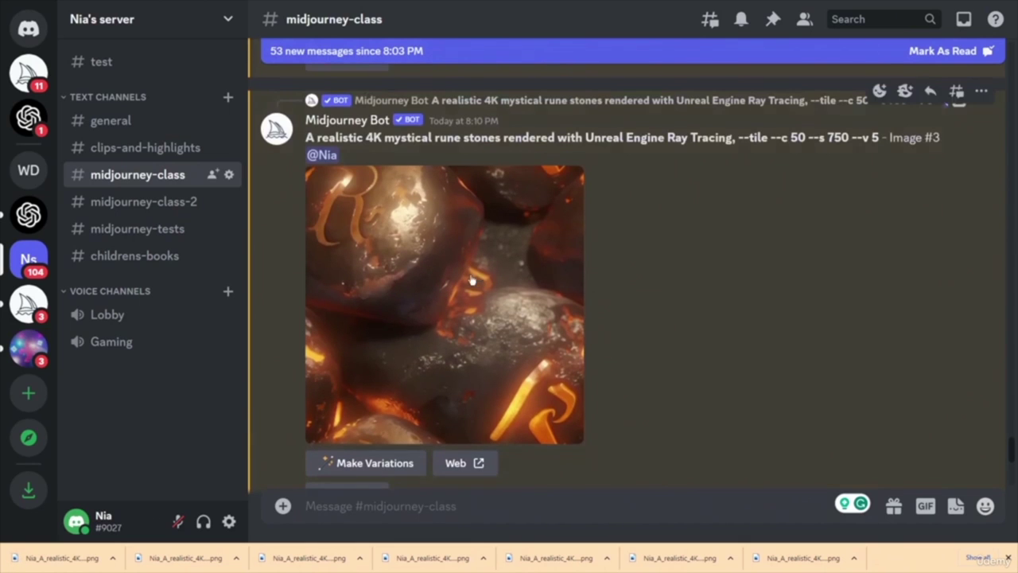
left_click(436, 256)
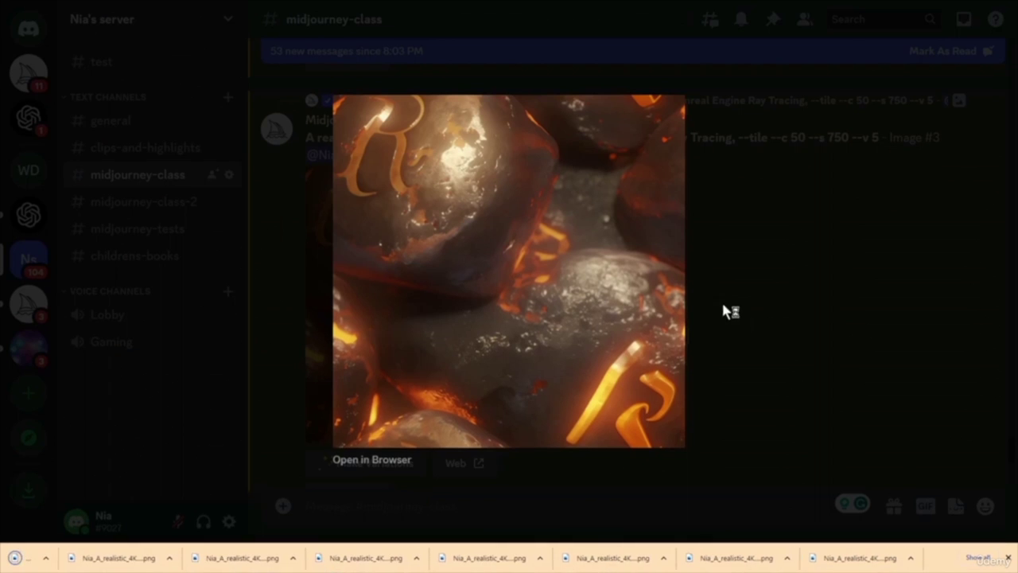
left_click(755, 303)
scroll(748, 307, "down", 6)
scroll(465, 307, "up", 2)
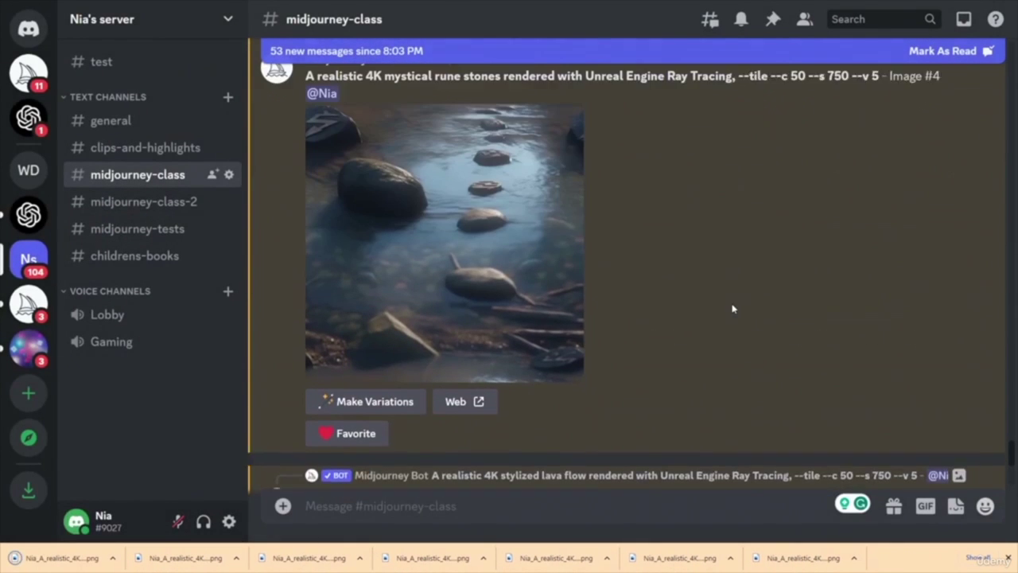
right_click(488, 259)
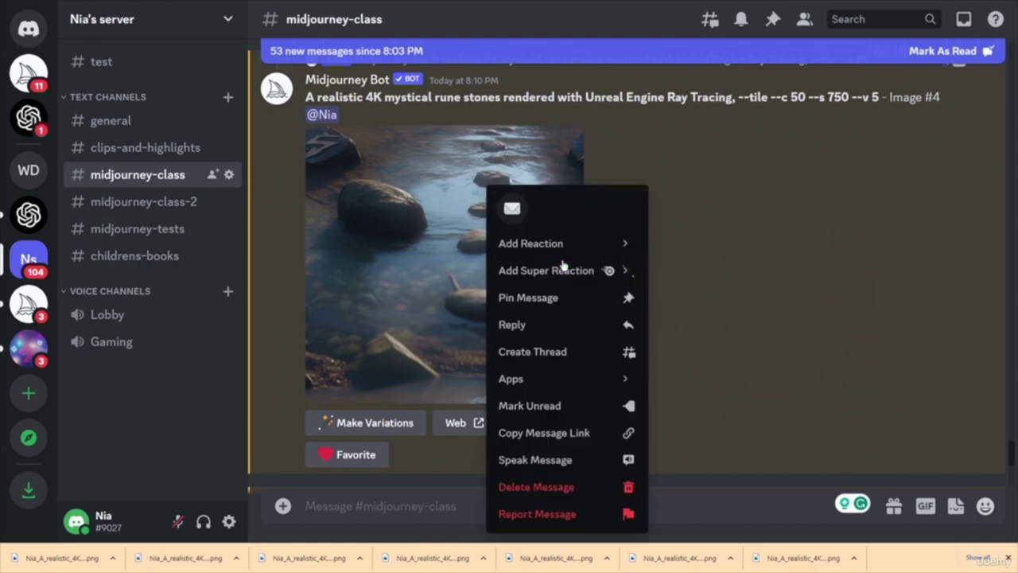
left_click(432, 243)
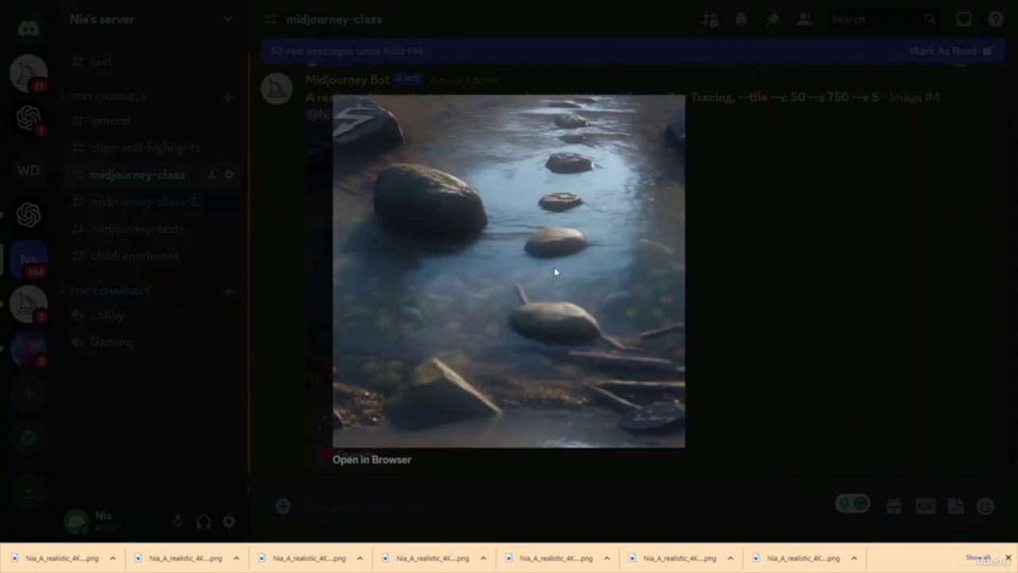
left_click(757, 266)
scroll(718, 291, "down", 3)
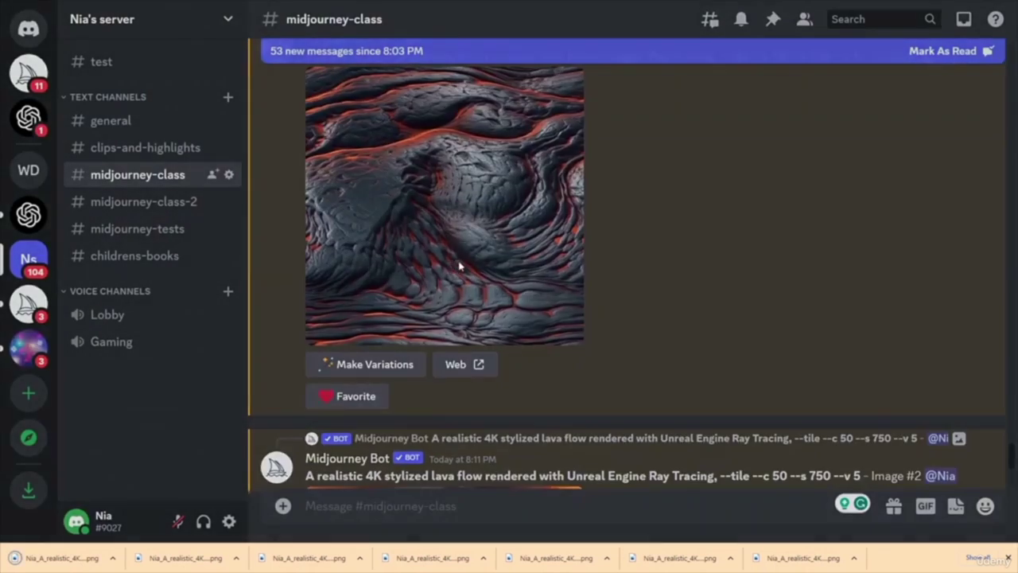
- View the lava-flow Image #2 and Image #3 textures enlarged
left_click(566, 303)
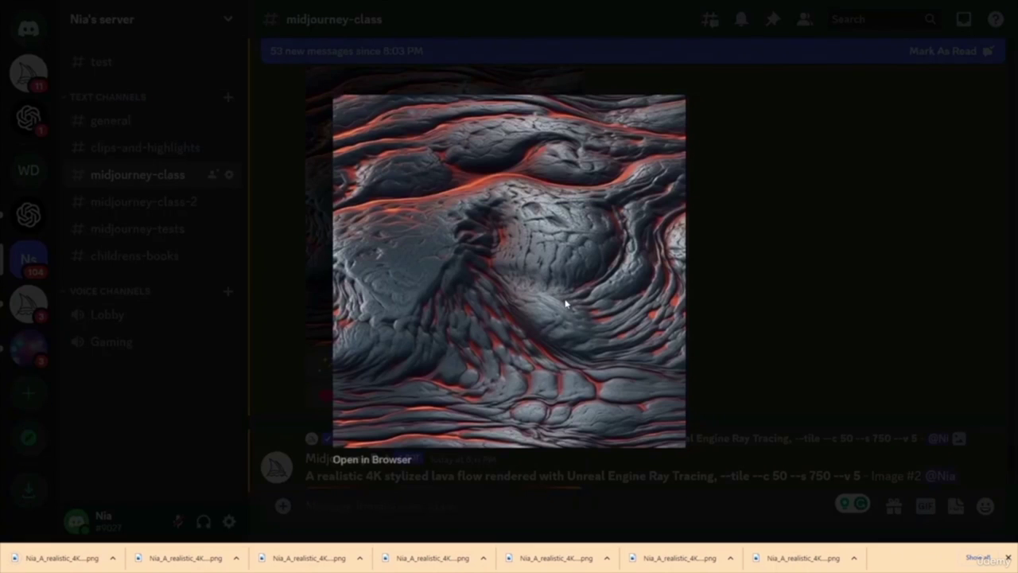
left_click(768, 334)
scroll(751, 312, "down", 1)
scroll(747, 317, "down", 4)
left_click(472, 341)
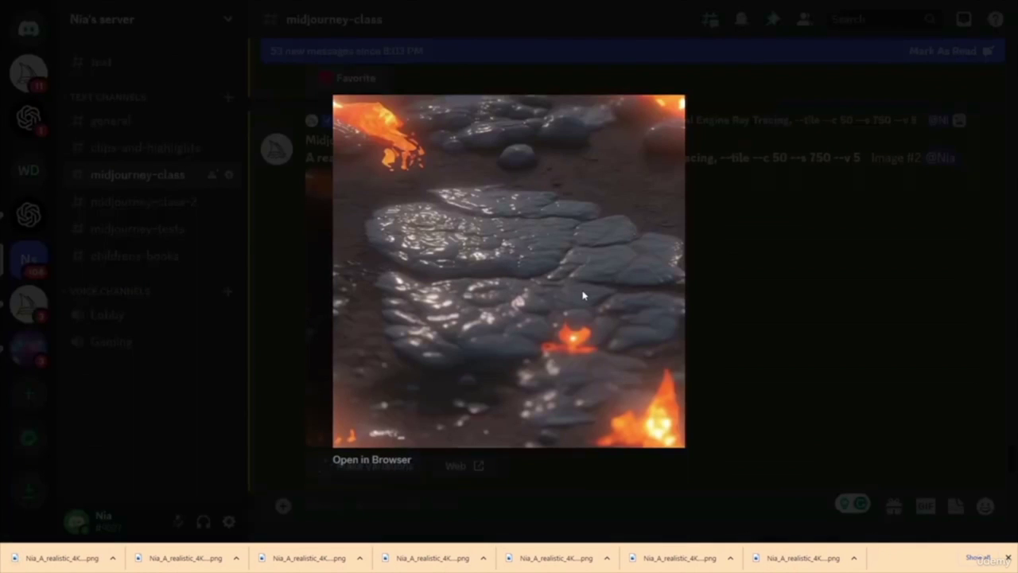
left_click(744, 304)
scroll(676, 304, "down", 3)
scroll(611, 303, "down", 3)
left_click(457, 271)
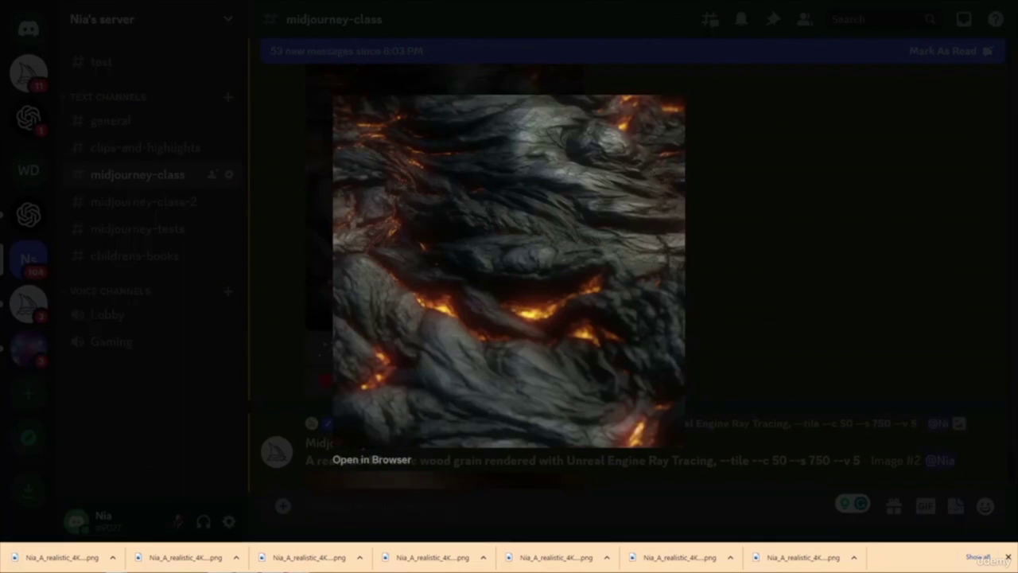
left_click(745, 247)
- View the wood-grain Images #2, #3 and #4 enlarged
scroll(727, 265, "down", 3)
left_click(506, 300)
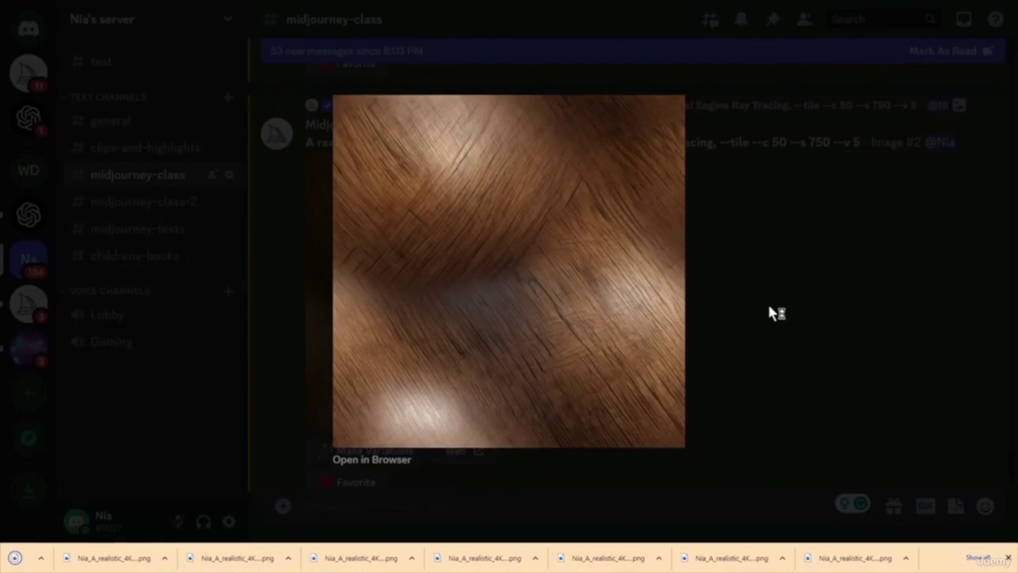
left_click(767, 309)
scroll(747, 314, "down", 5)
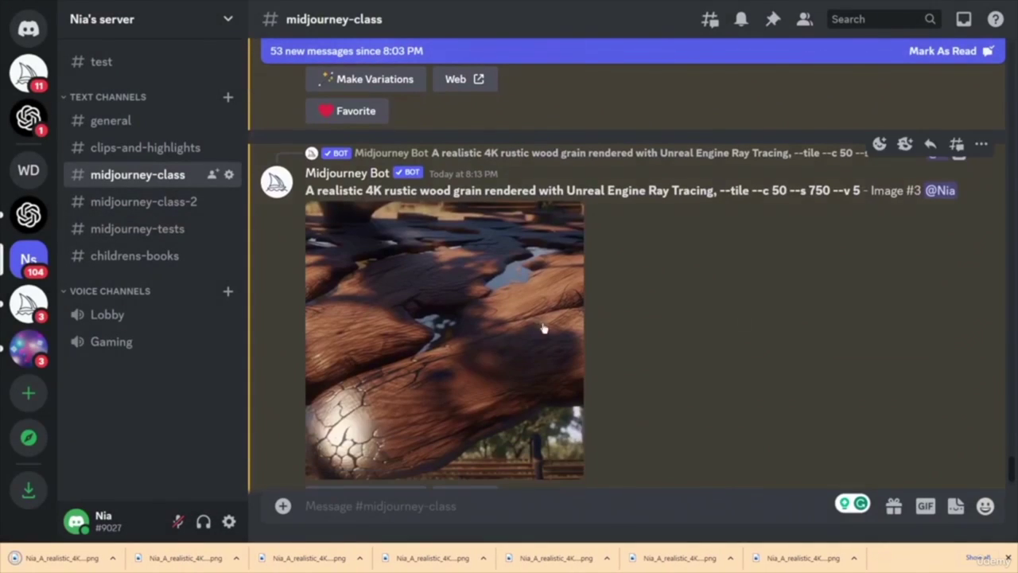
left_click(479, 338)
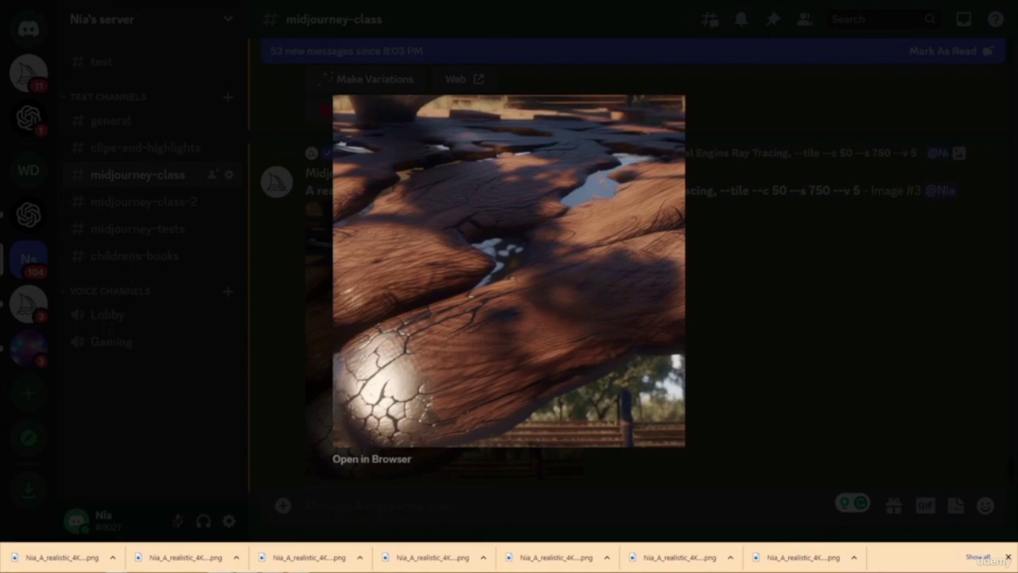
left_click(730, 310)
scroll(716, 334, "down", 5)
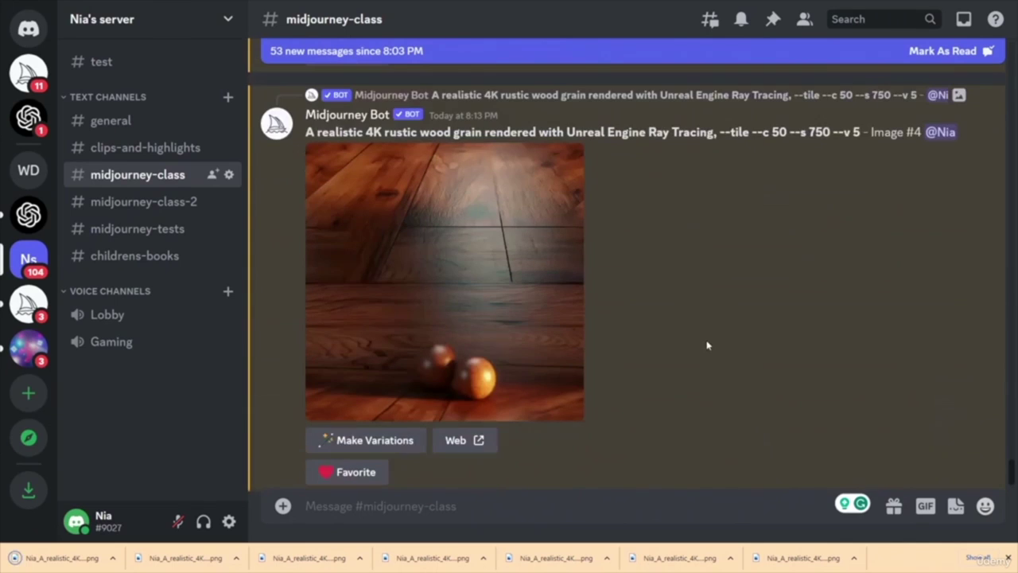
left_click(488, 286)
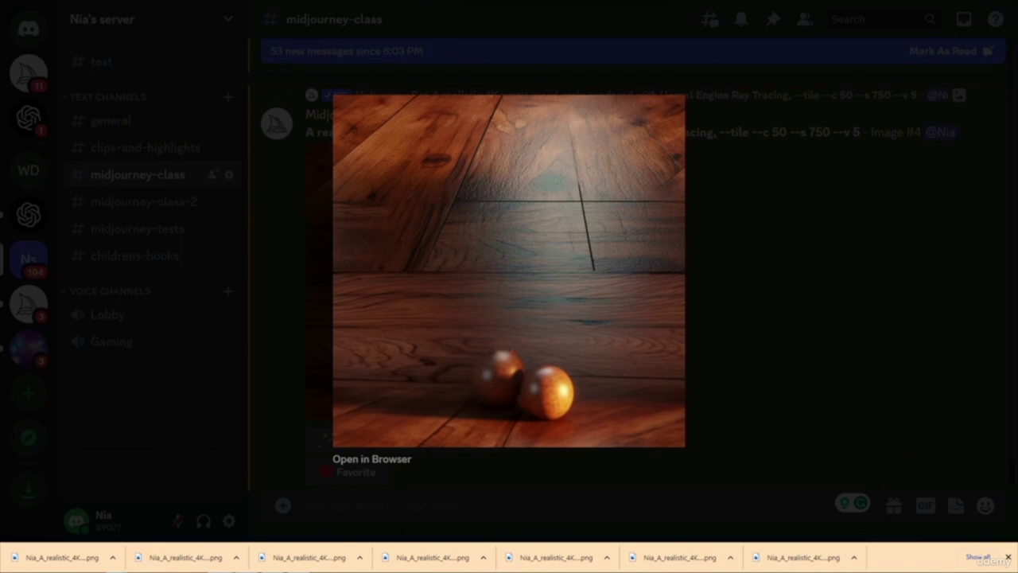
left_click(750, 323)
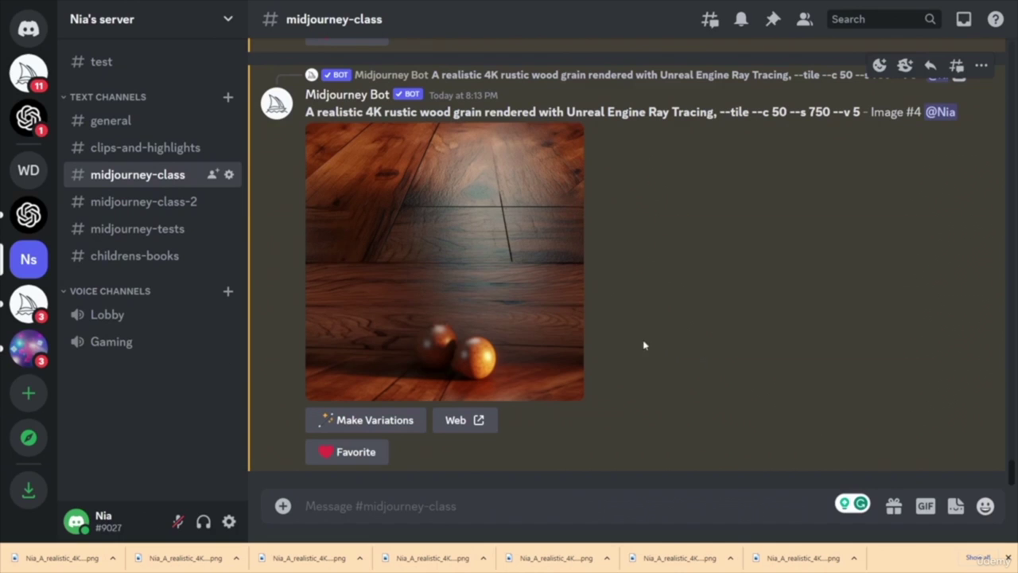
- Scroll back up past the lava-flow results to the rune-stones Image #1 message
scroll(688, 342, "up", 20)
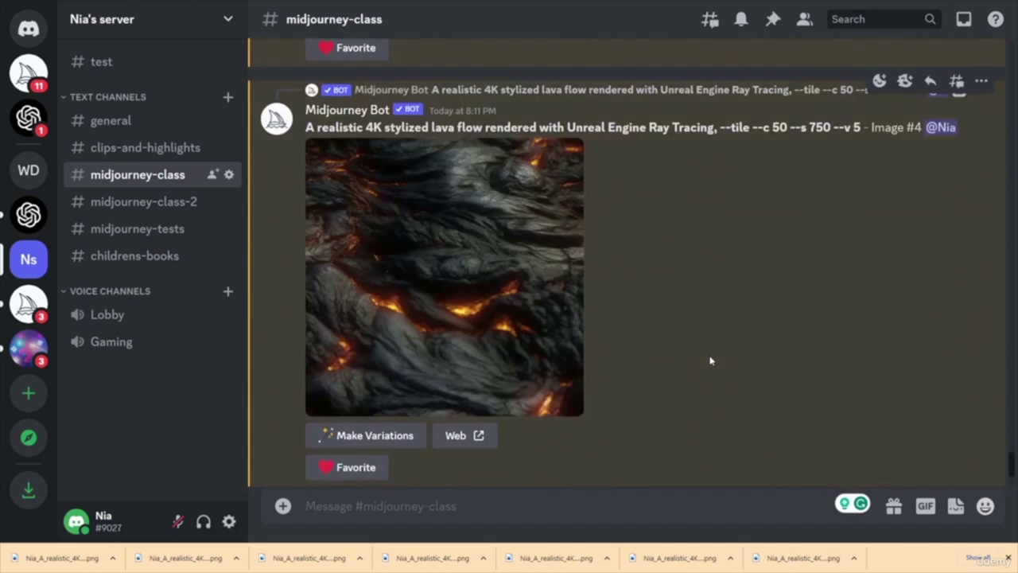
scroll(710, 359, "up", 10)
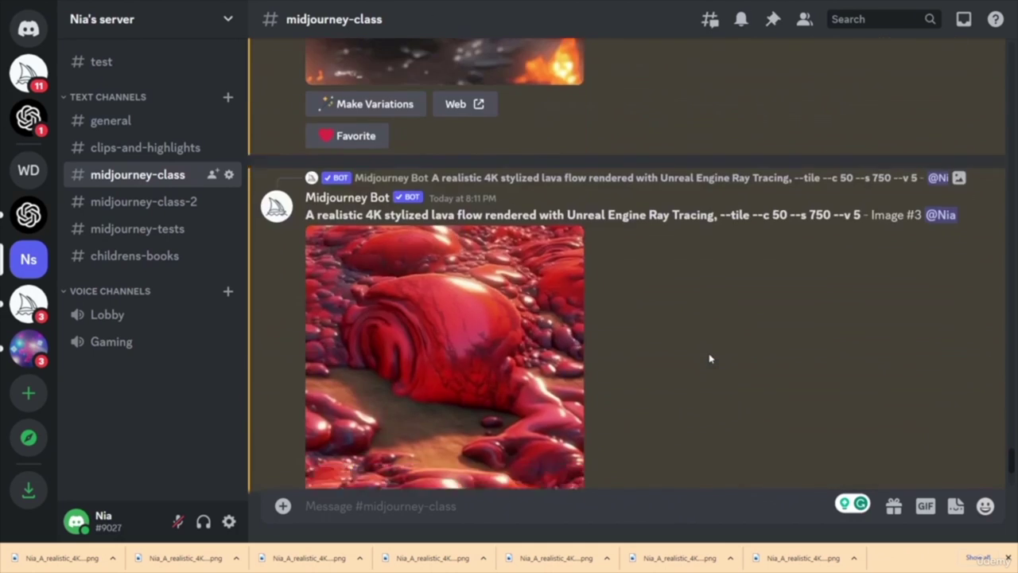
scroll(710, 358, "up", 15)
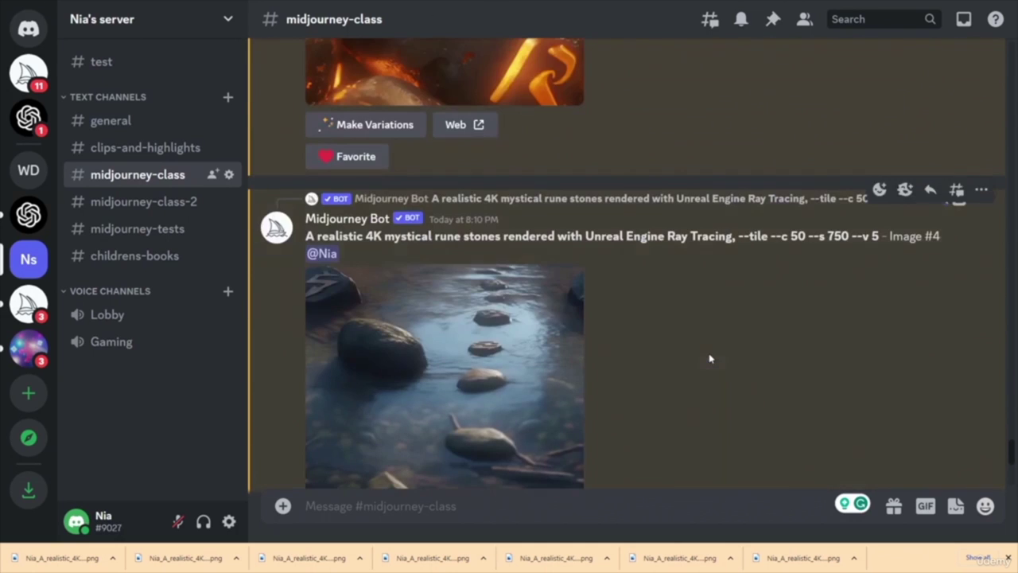
scroll(711, 359, "up", 5)
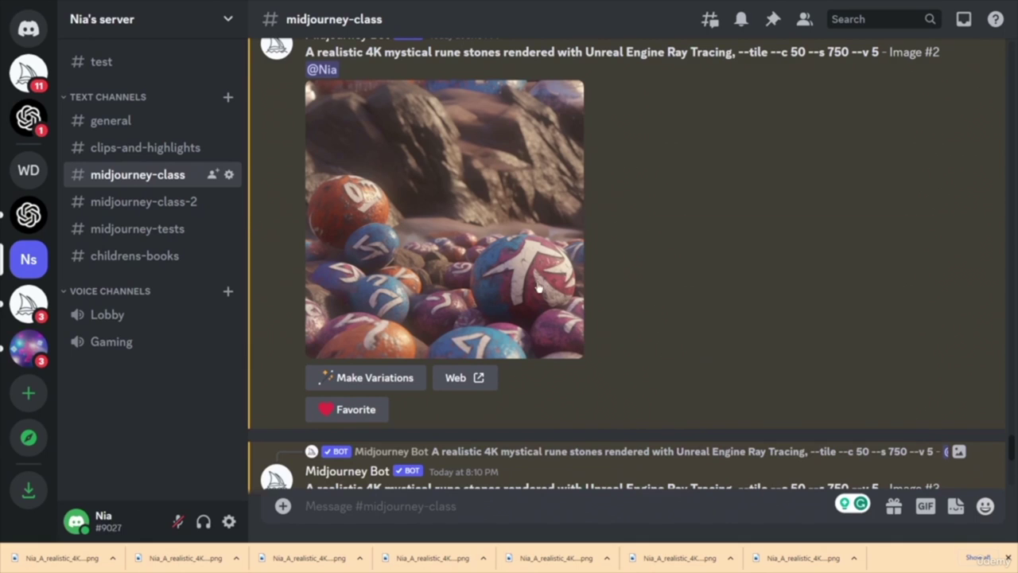
scroll(731, 317, "down", 5)
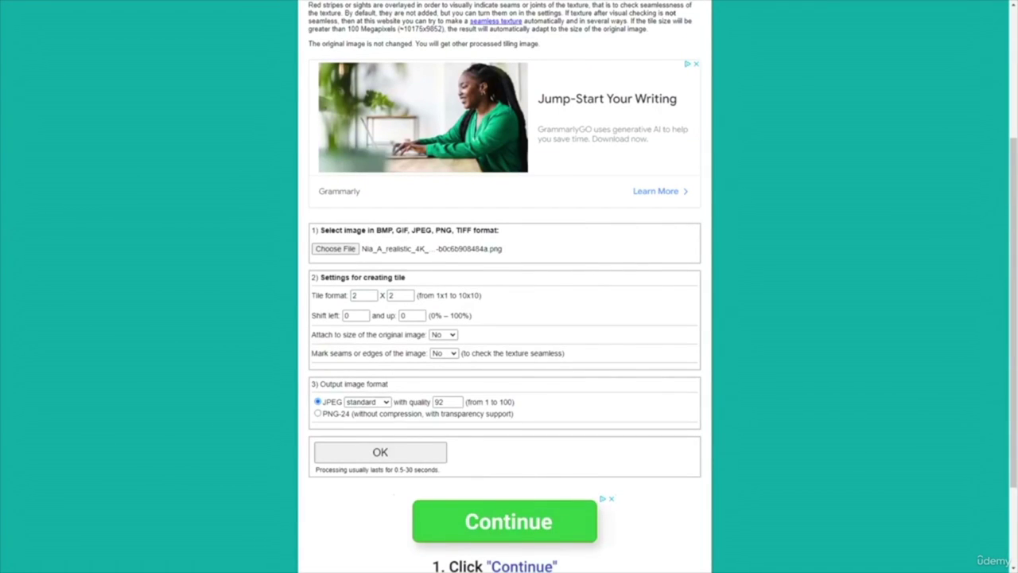
- Scroll through the IMGonline tile-effect page to review its form
scroll(504, 286, "up", 5)
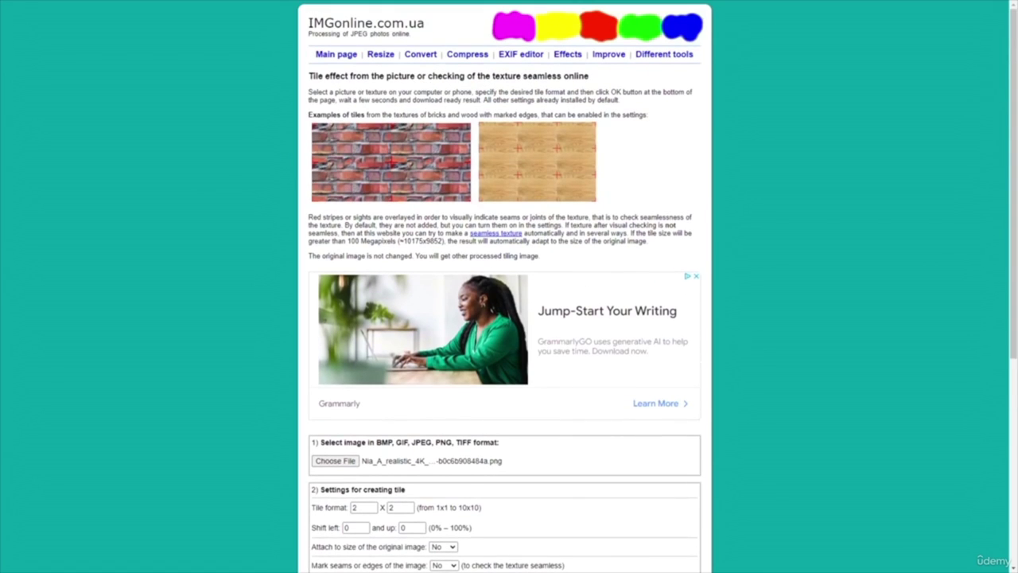
scroll(504, 286, "down", 5)
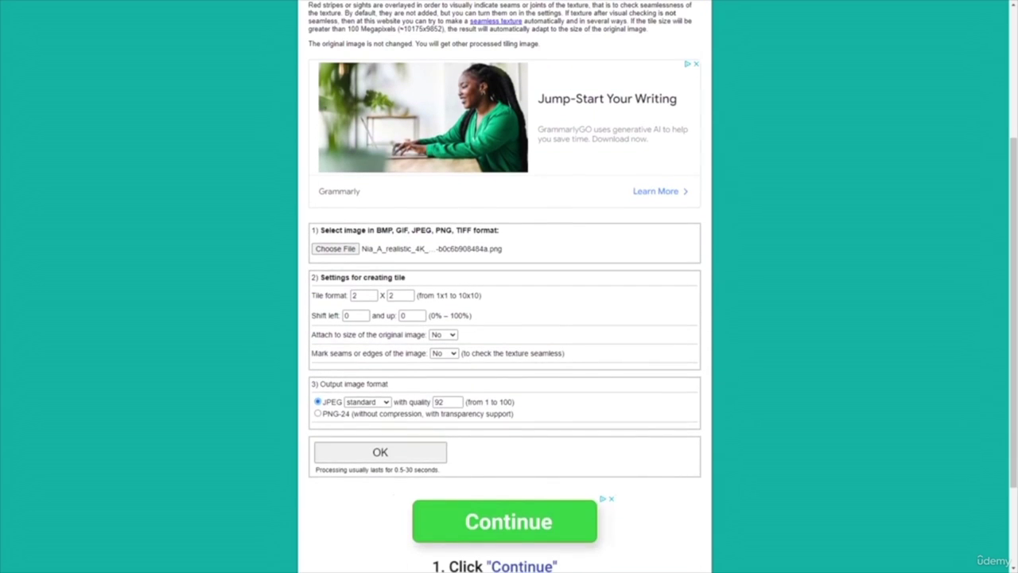
scroll(504, 286, "down", 3)
scroll(504, 286, "up", 1)
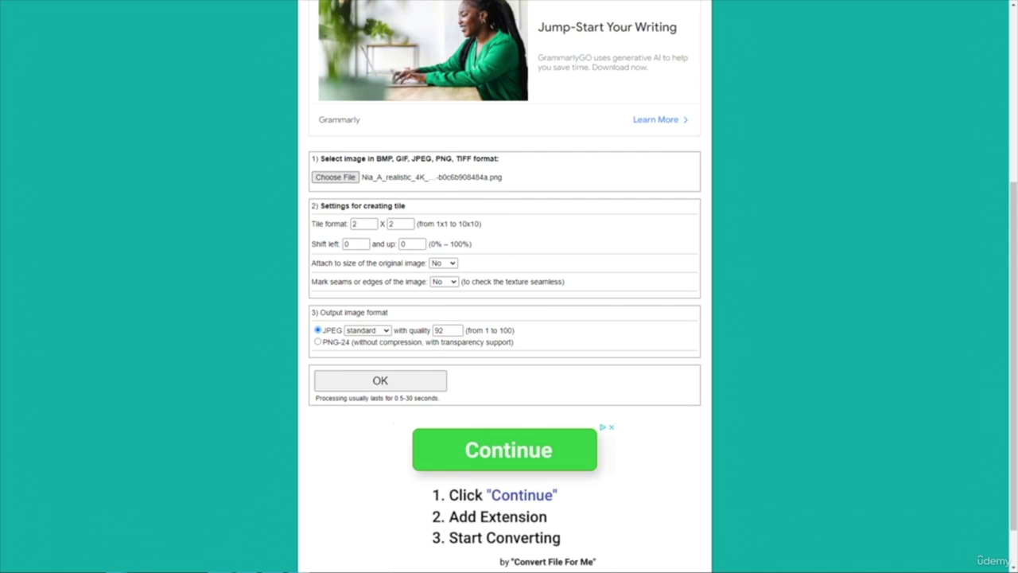
- Load another saved texture PNG and set both tile counts to 10
double_click(467, 183)
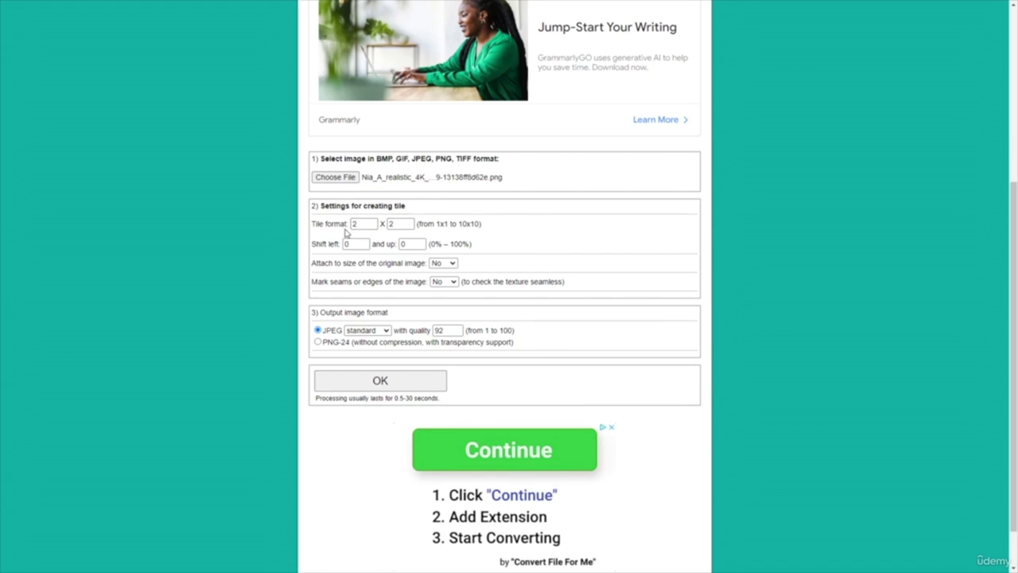
double_click(357, 223)
type("10")
double_click(401, 224)
type("10")
- Generate the 10x10 tiled 6640x6640 JPEG and open the processed image
left_click(389, 335)
left_click(381, 342)
left_click(398, 380)
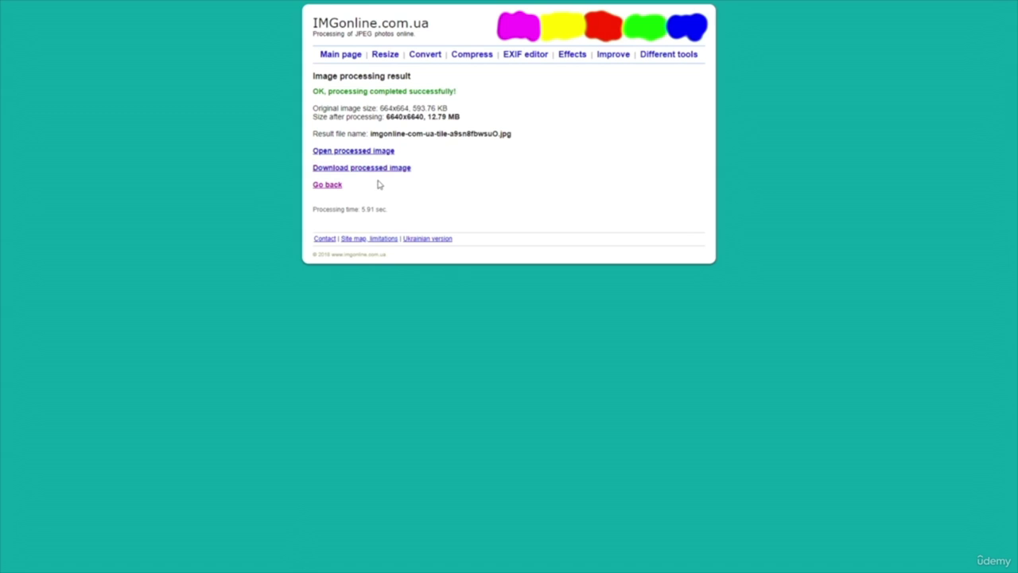
left_click(344, 153)
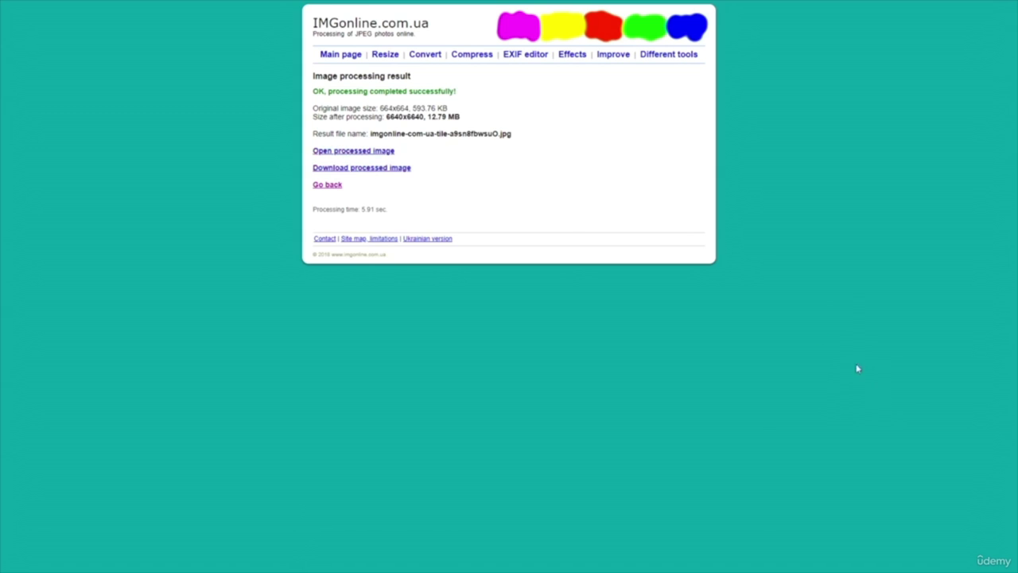
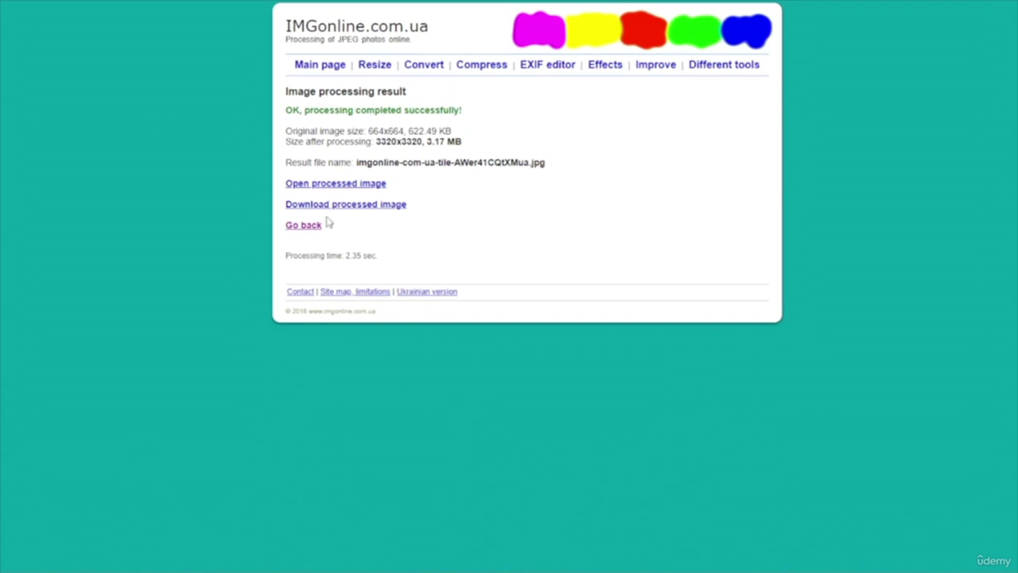
- Inspect the tiled castle image, then return to the tiling form
left_click(328, 190)
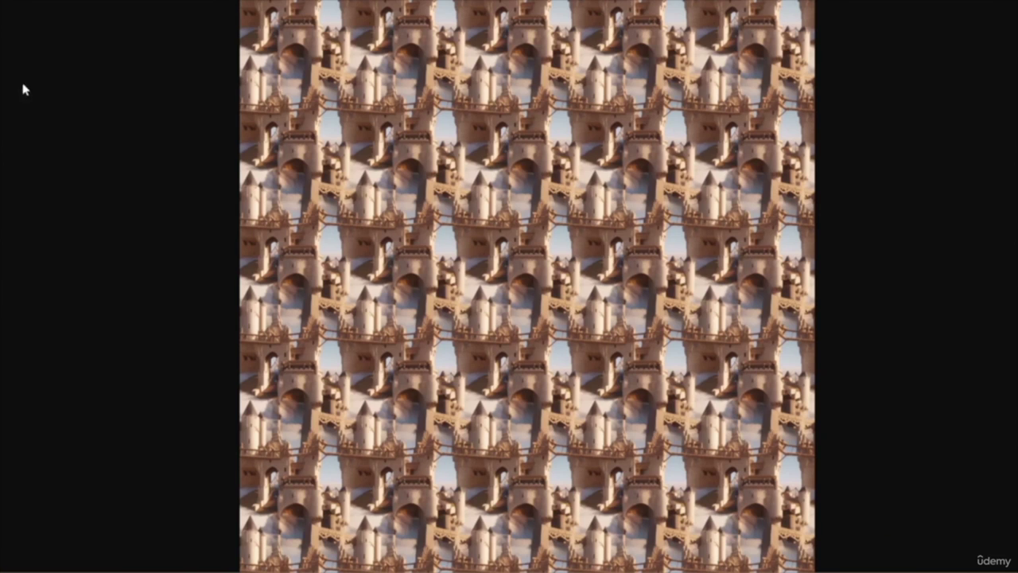
key("alt+Left")
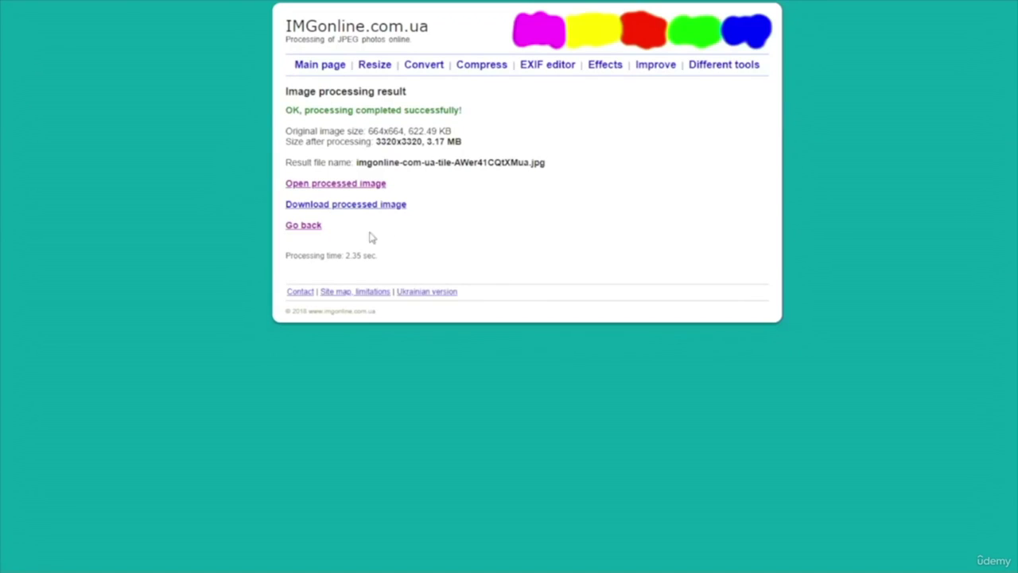
left_click(306, 226)
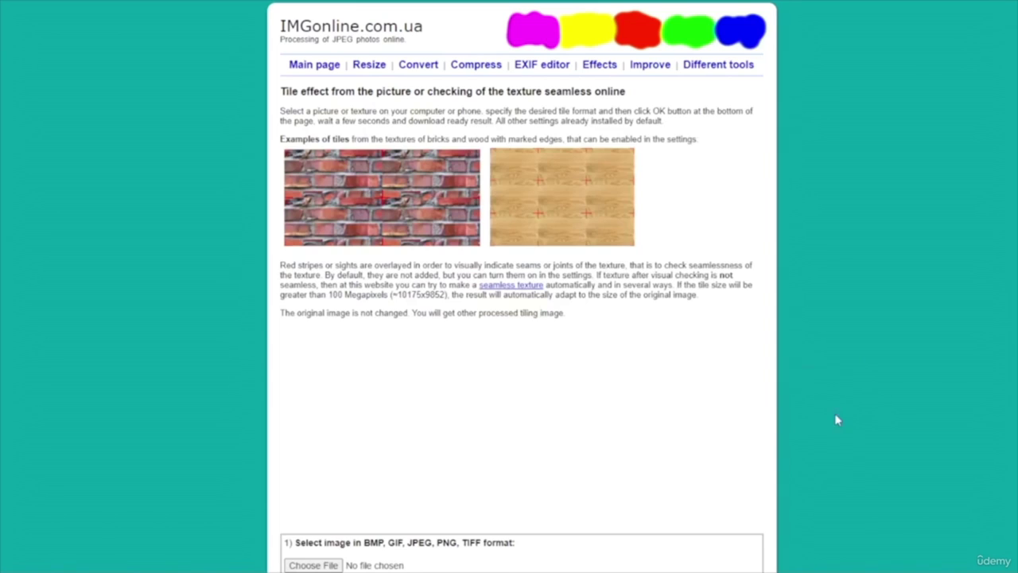
scroll(917, 362, "down", 5)
- Choose the next scene image and tile it 5 × 5 into a 3320×3320 result
left_click(313, 304)
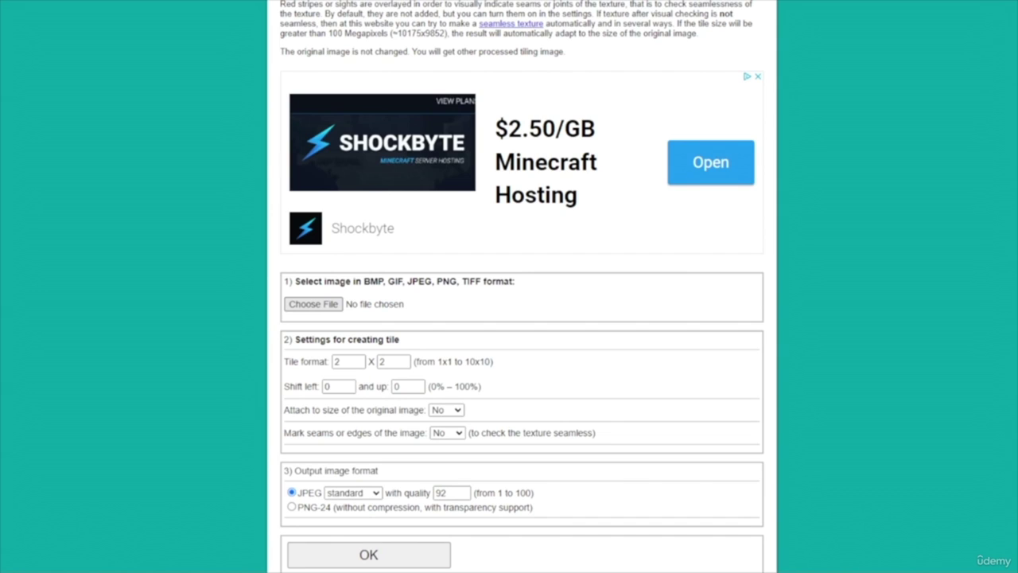
double_click(343, 362)
type("5")
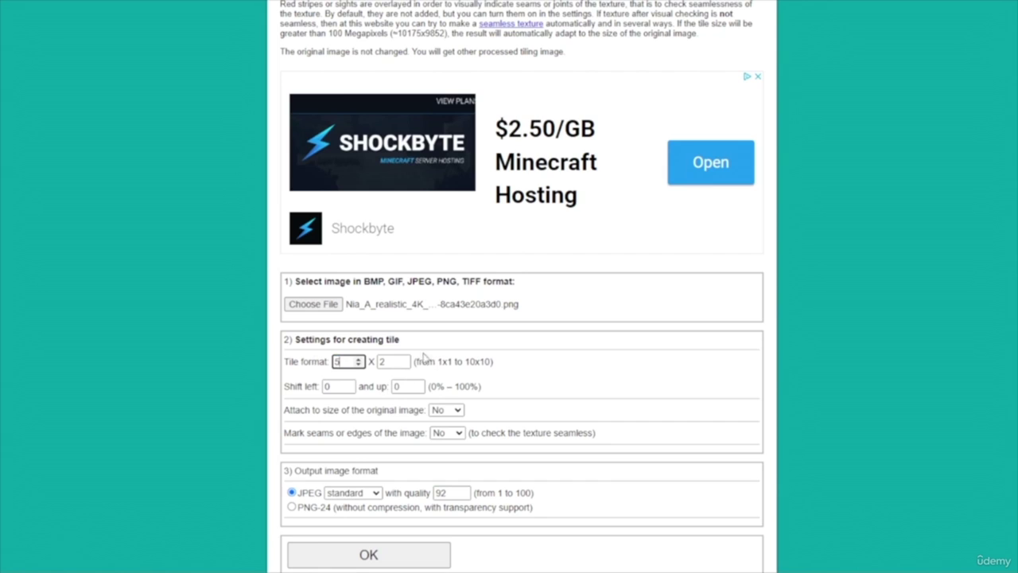
double_click(389, 362)
type("5")
left_click(423, 554)
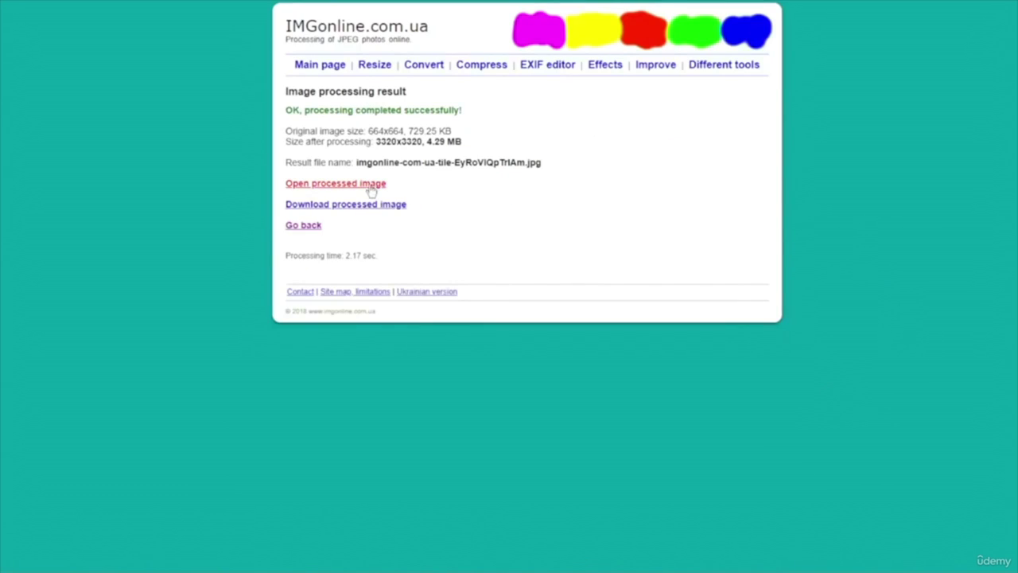
- View the tiled house scene, then return to the tiling form
left_click(371, 184)
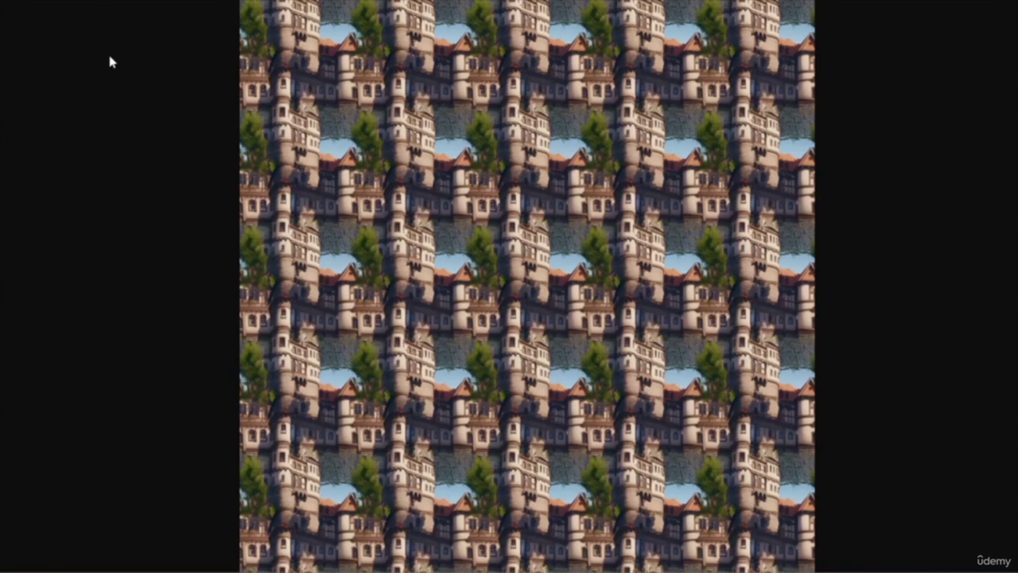
key("alt+Left")
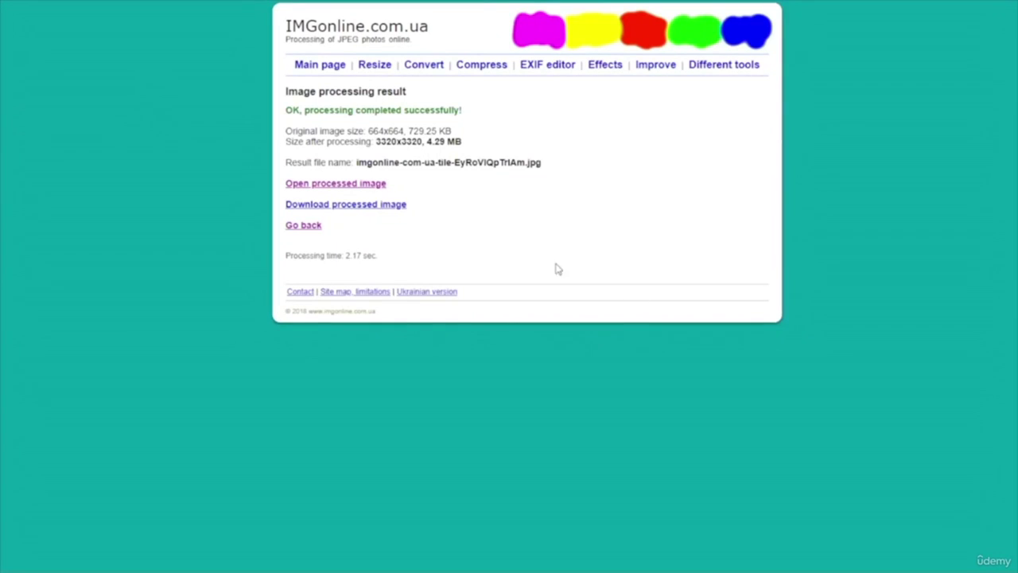
left_click(315, 231)
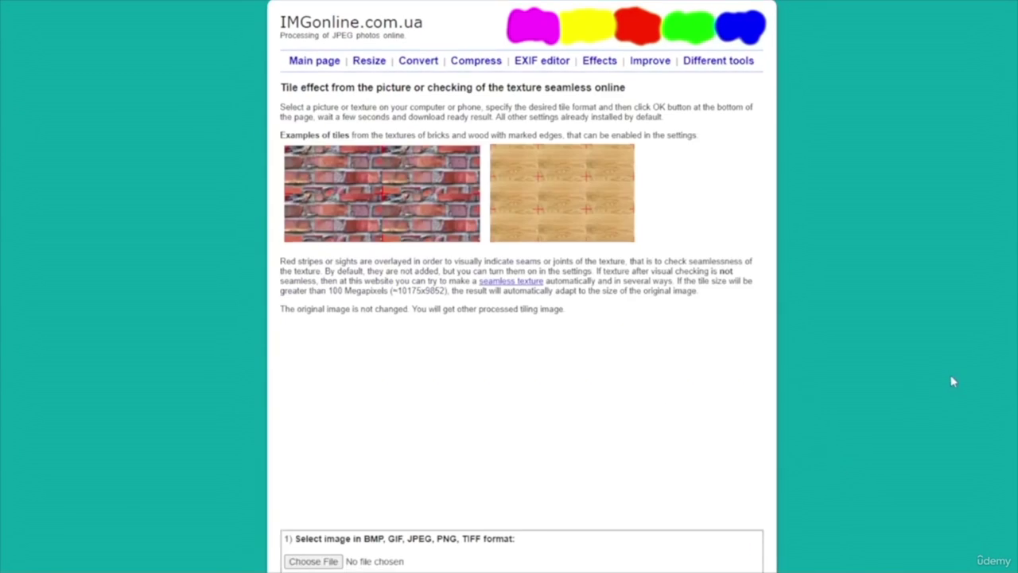
scroll(823, 443, "down", 5)
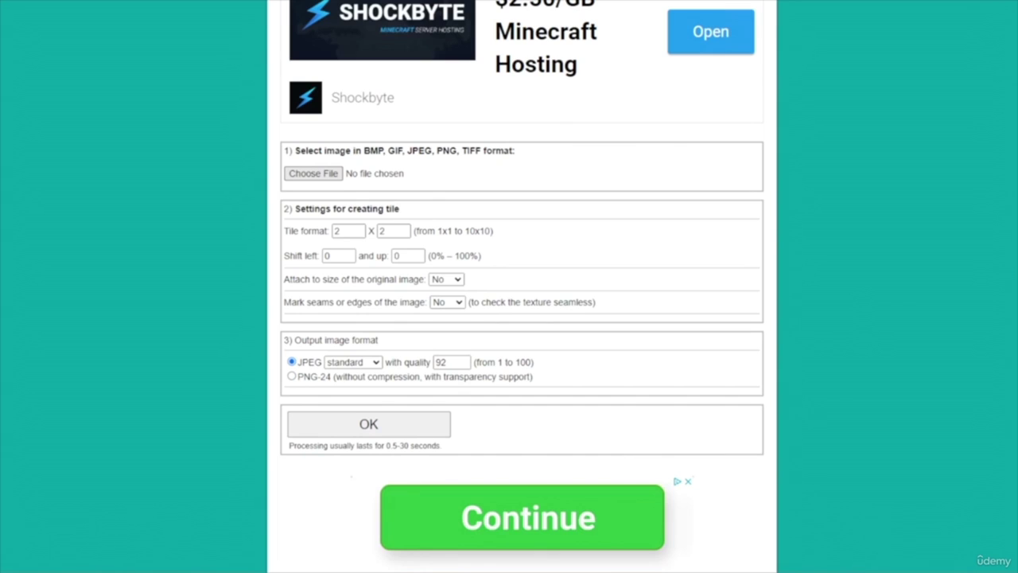
- Set the tile format to 5 × 5 and run the tiling for the next image
type("54")
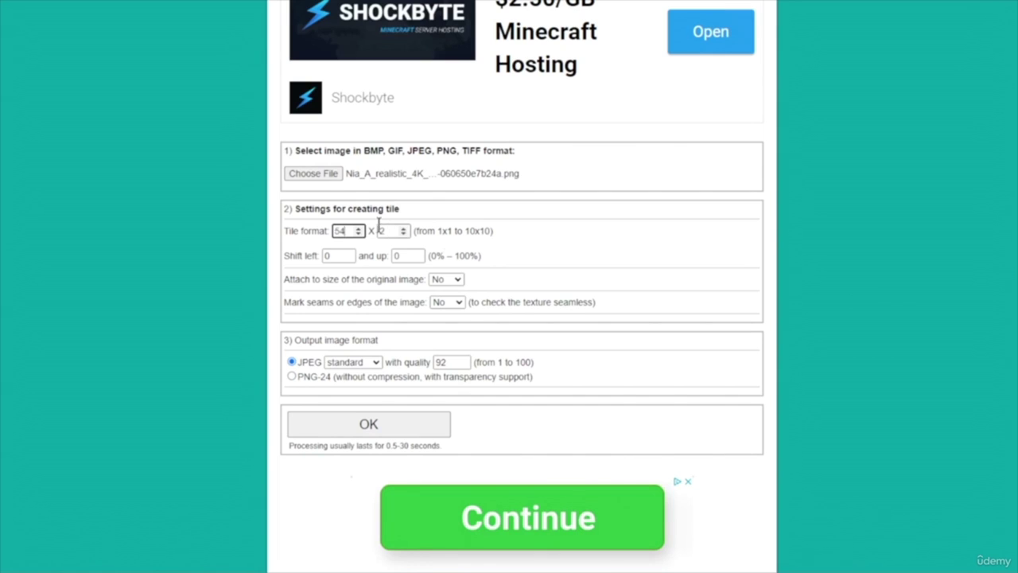
key("BackSpace")
left_click(391, 232)
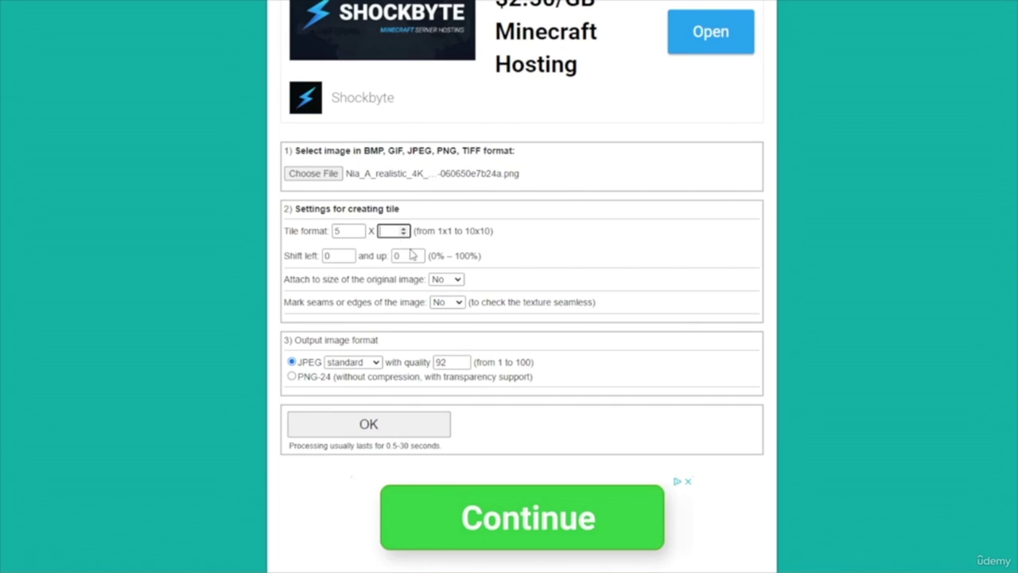
key("BackSpace")
type("5")
left_click(368, 424)
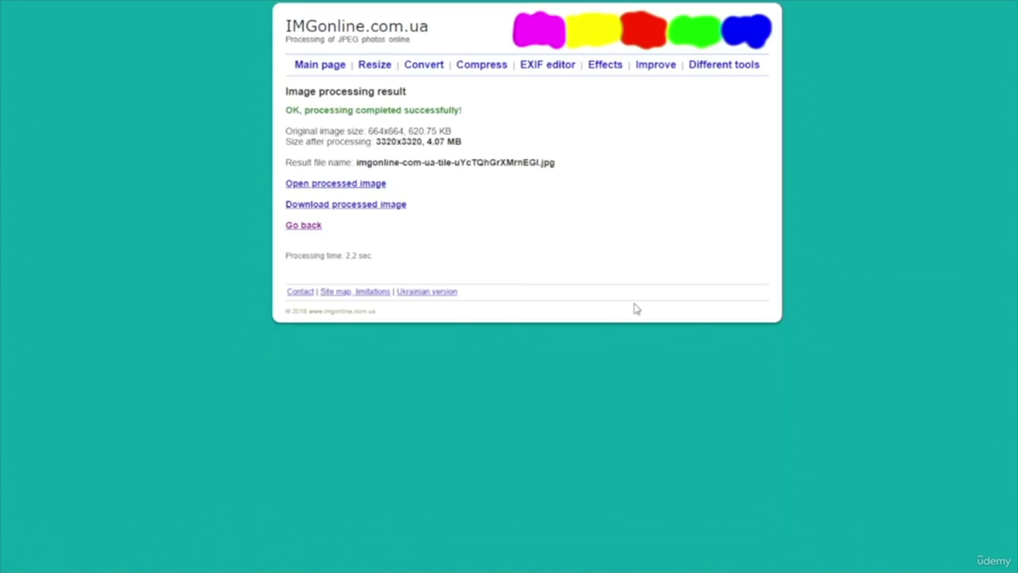
left_click(341, 184)
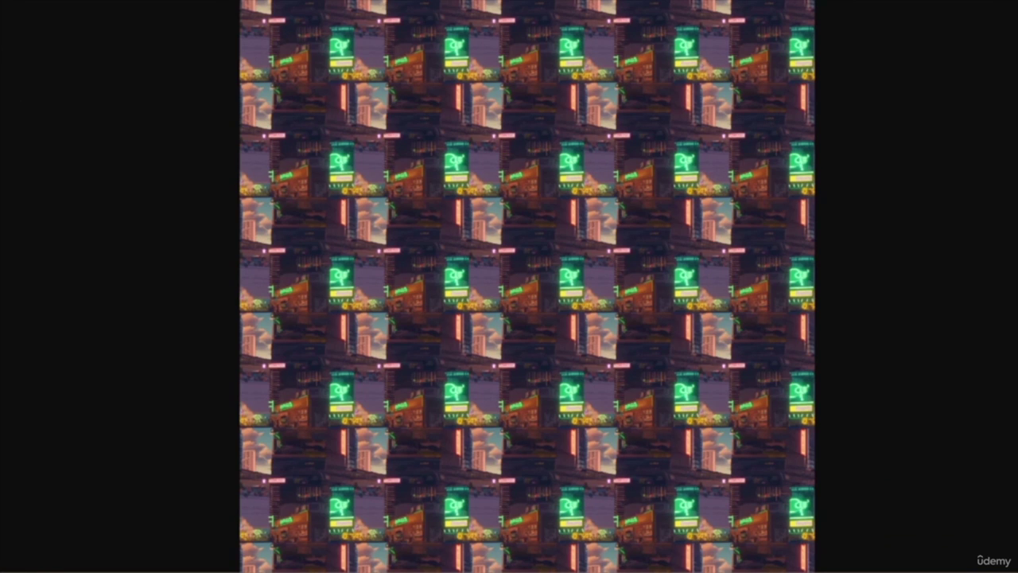
key("alt+Left")
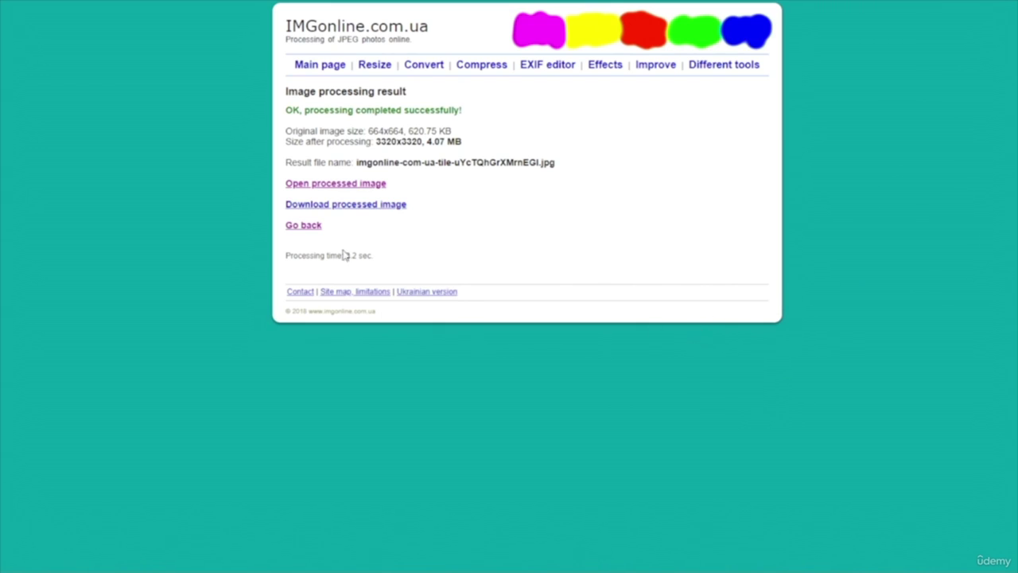
- Return to the tiling form and set both tile counts to 5 for the spaceship interior image
left_click(311, 227)
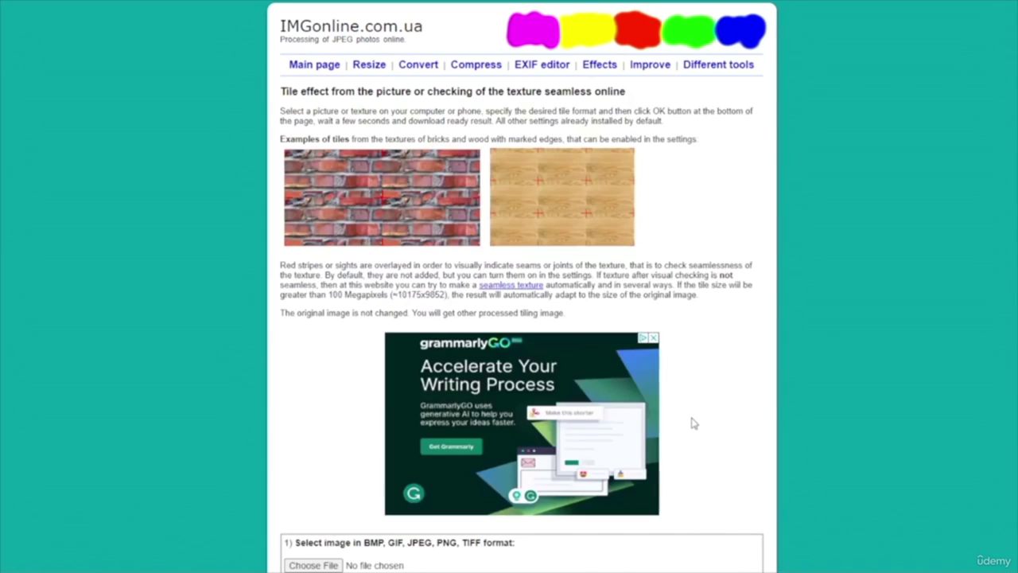
scroll(926, 382, "down", 3)
scroll(925, 389, "down", 1)
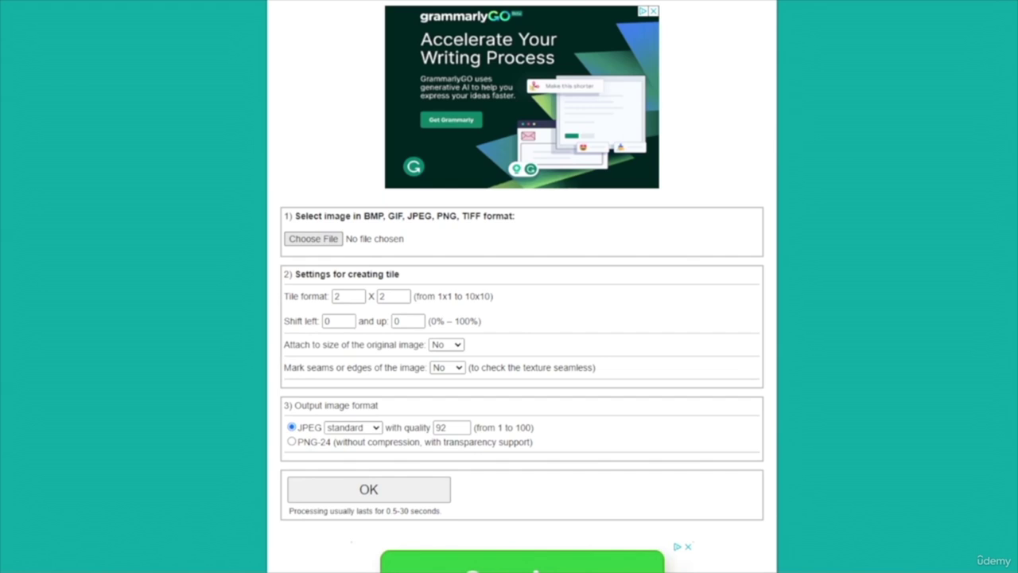
left_click(341, 296)
key("BackSpace")
type("5")
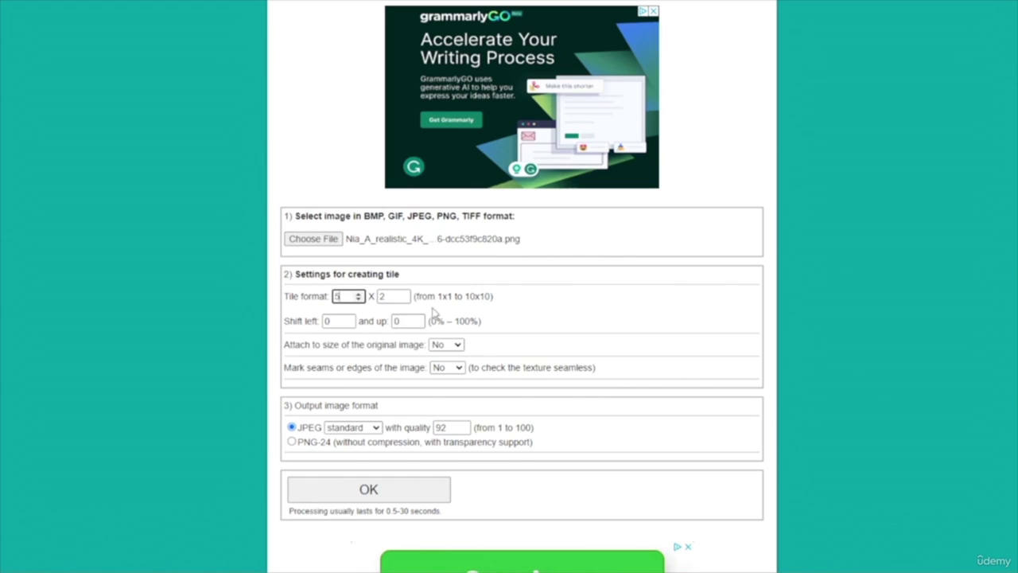
left_click(390, 298)
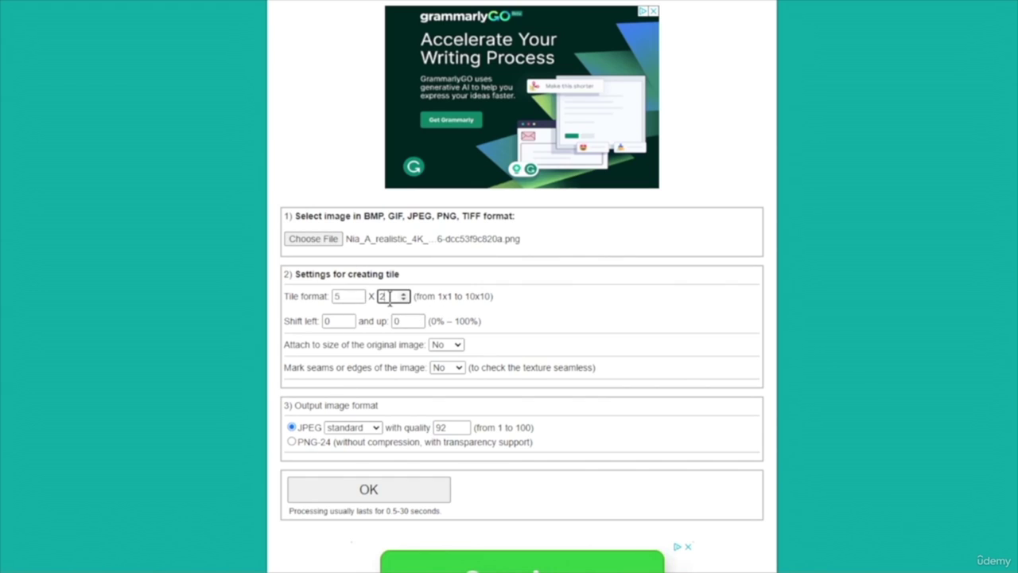
key("BackSpace")
type("5")
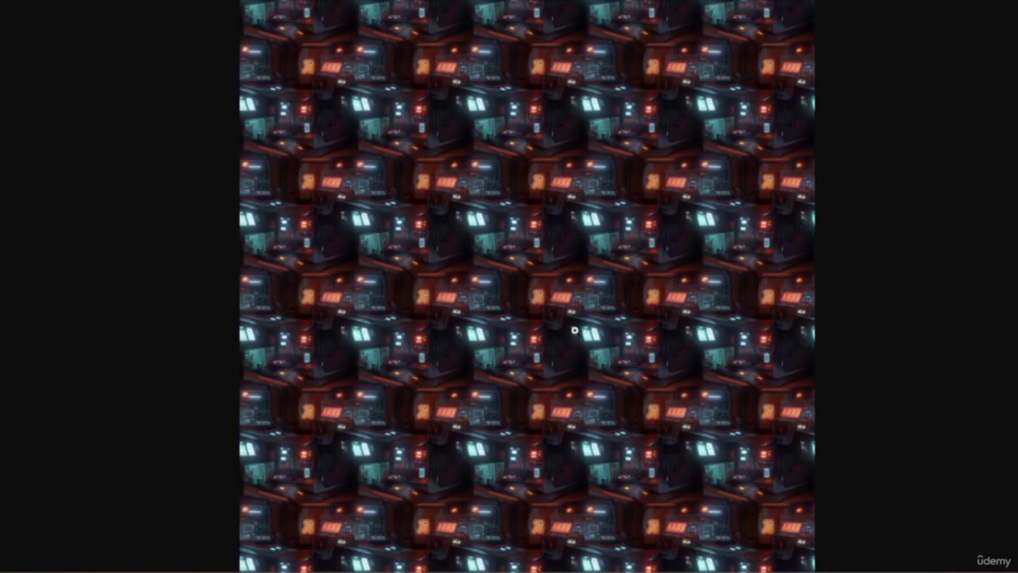
- Zoom the tiled spaceship interior in and out and scroll to inspect the tile joins
scroll(632, 282, "up", 3)
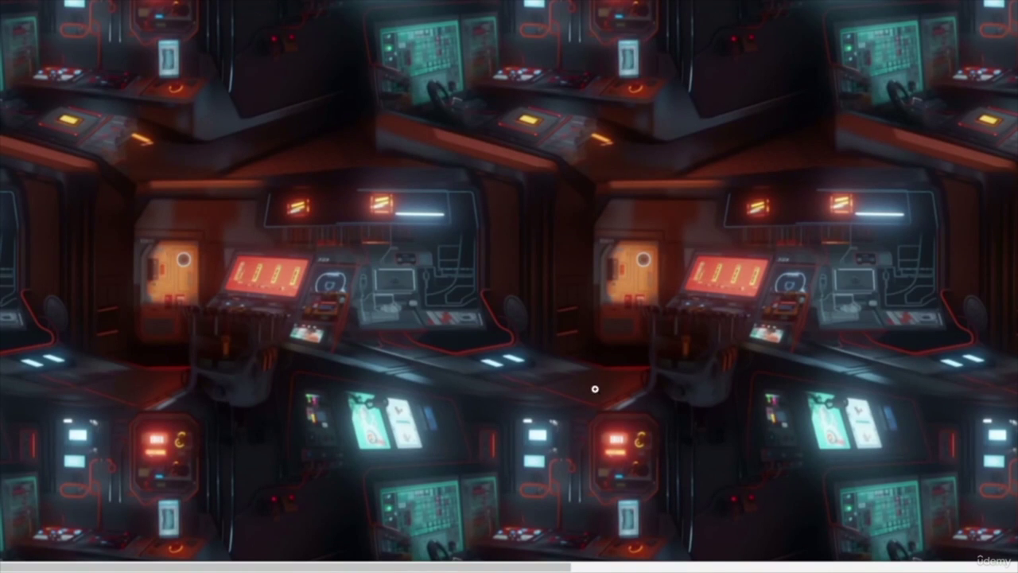
left_click(676, 334)
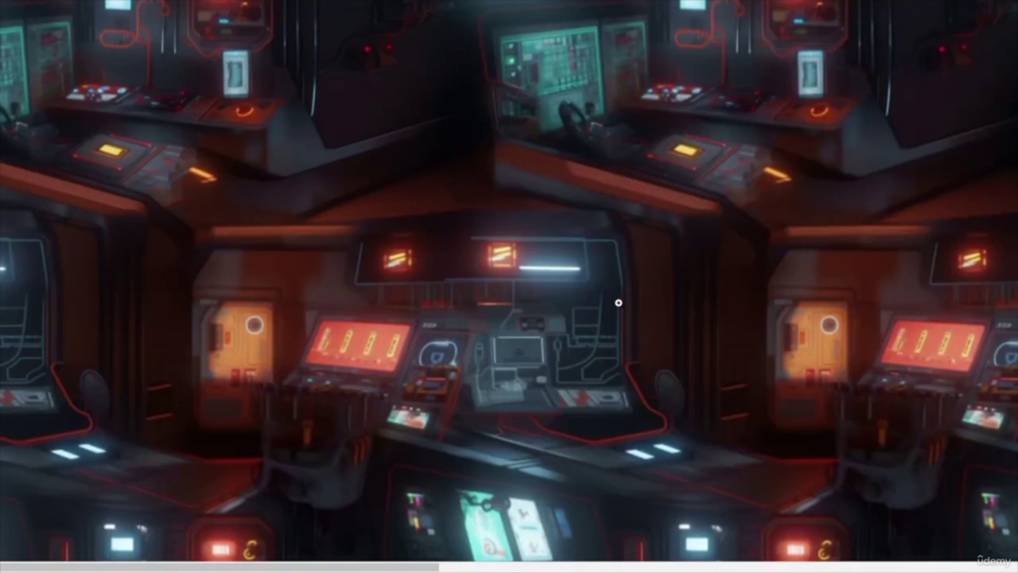
left_click(643, 304, "alt")
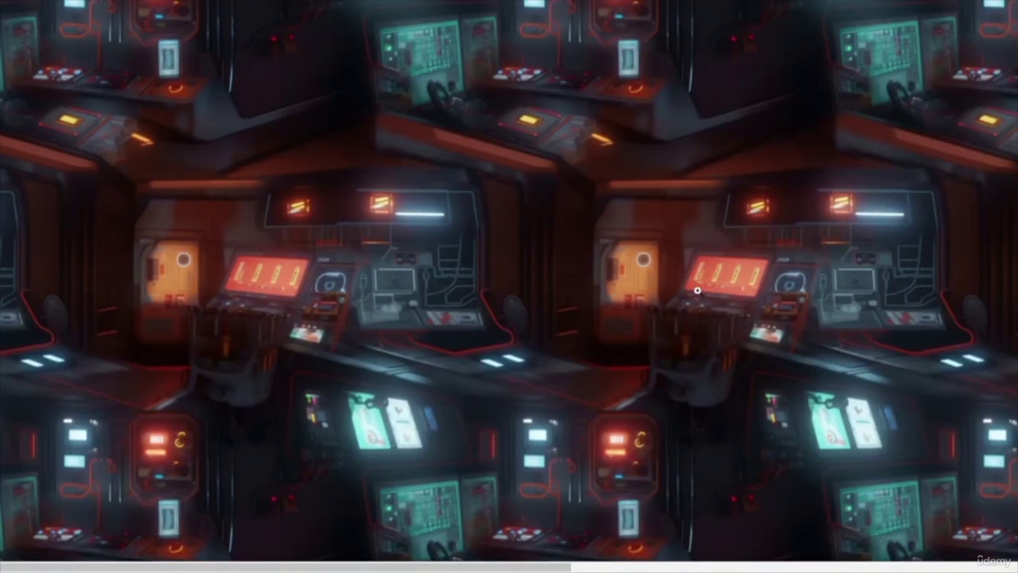
scroll(720, 287, "down", 1)
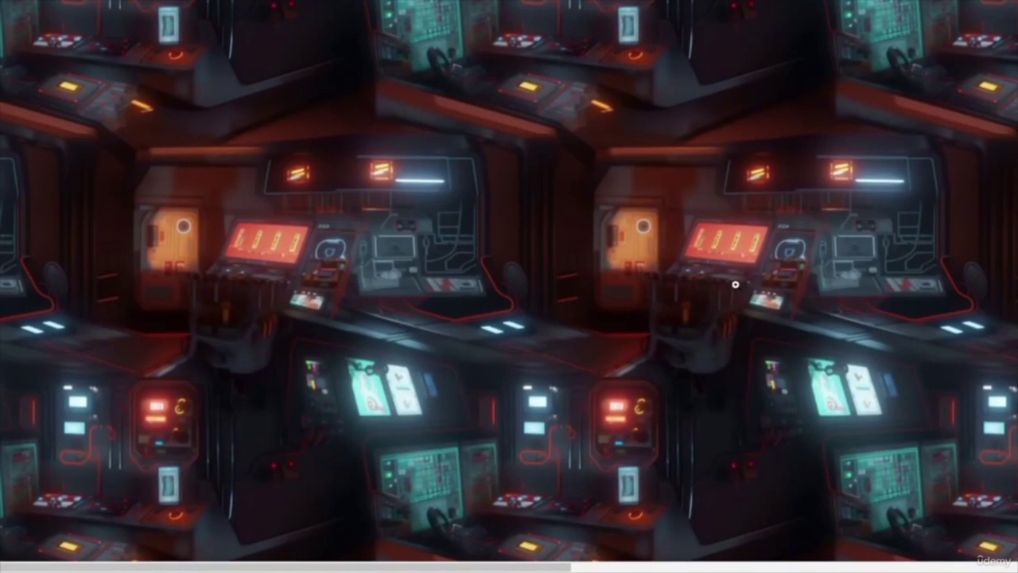
scroll(742, 283, "down", 1)
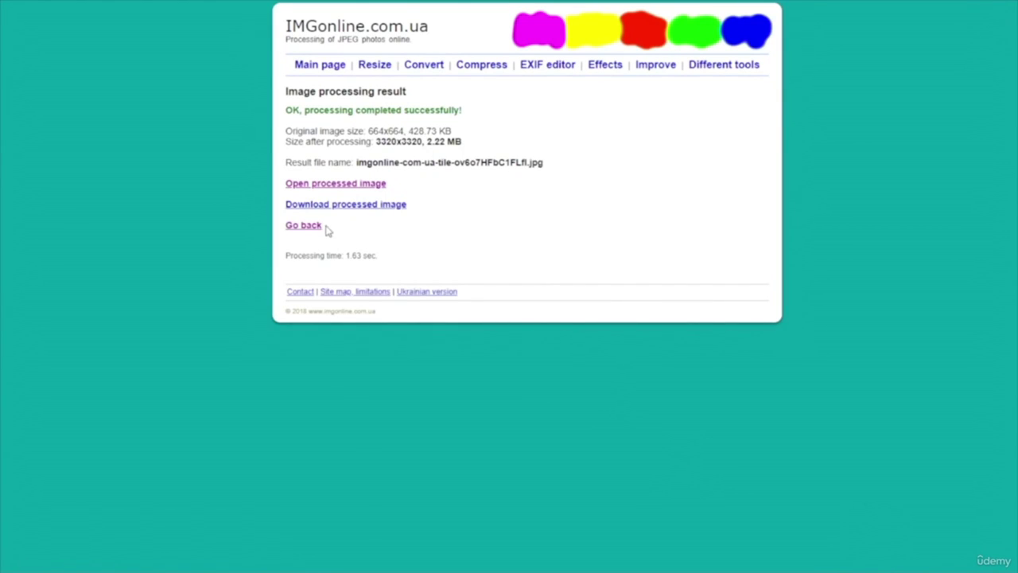
- Tile the dense city image 5 × 5 and open the 3320×3320 result
left_click(310, 226)
scroll(722, 382, "down", 4)
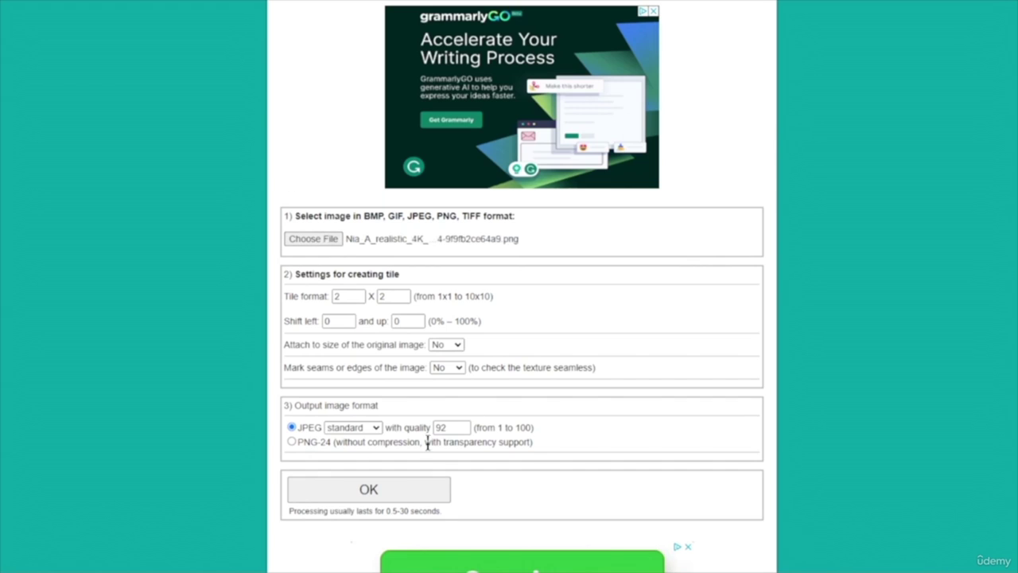
double_click(337, 296)
type("5")
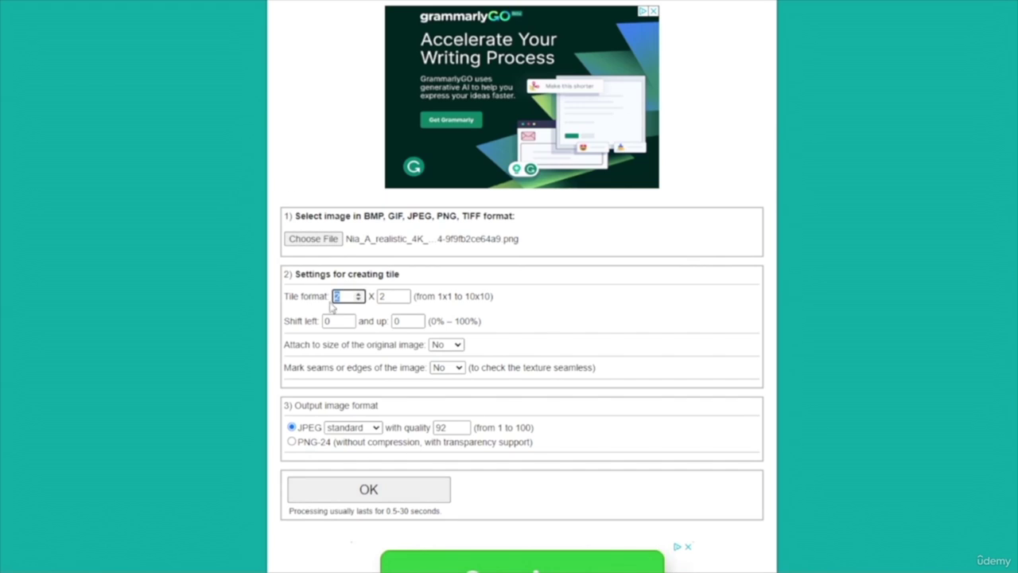
double_click(385, 297)
type("5")
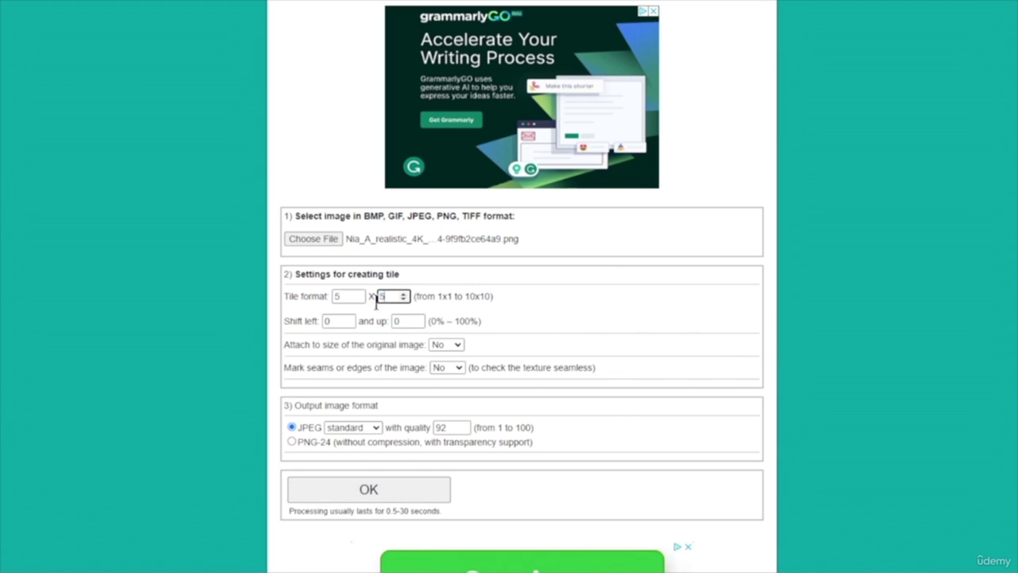
left_click(418, 486)
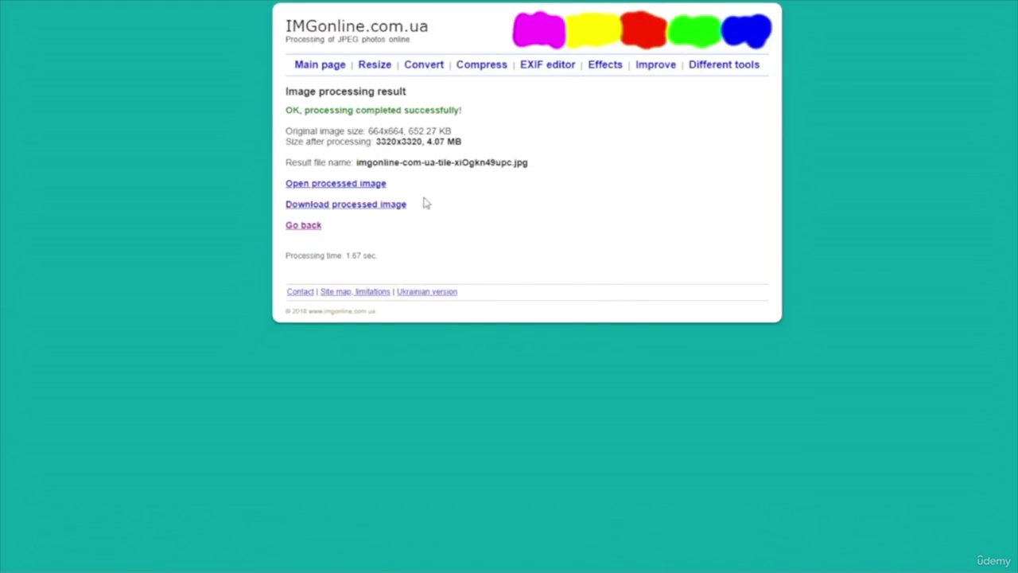
left_click(370, 184)
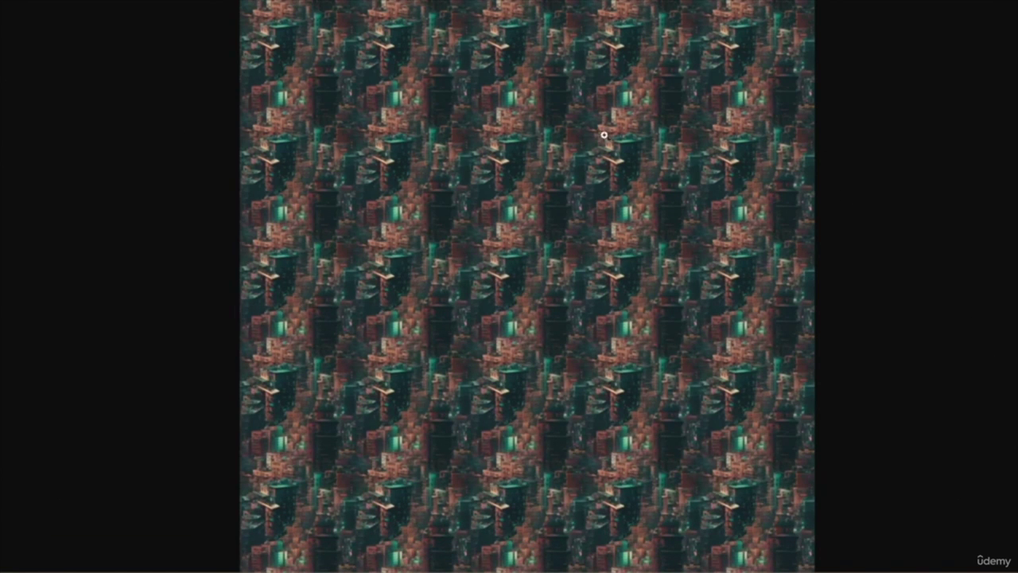
- Switch the tiled city image between full size and fit-to-window to check for seams
left_click(582, 244)
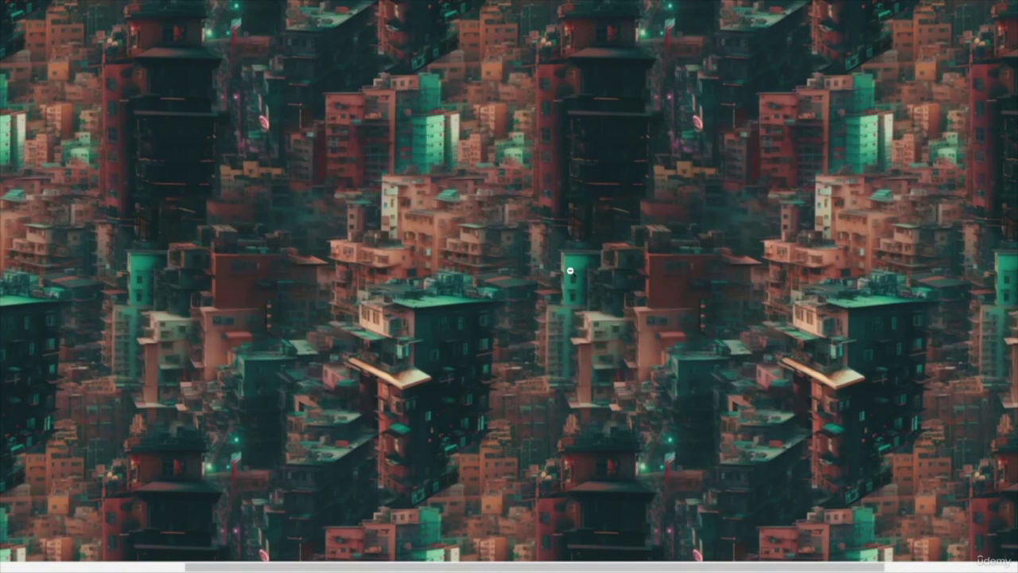
left_click(561, 262)
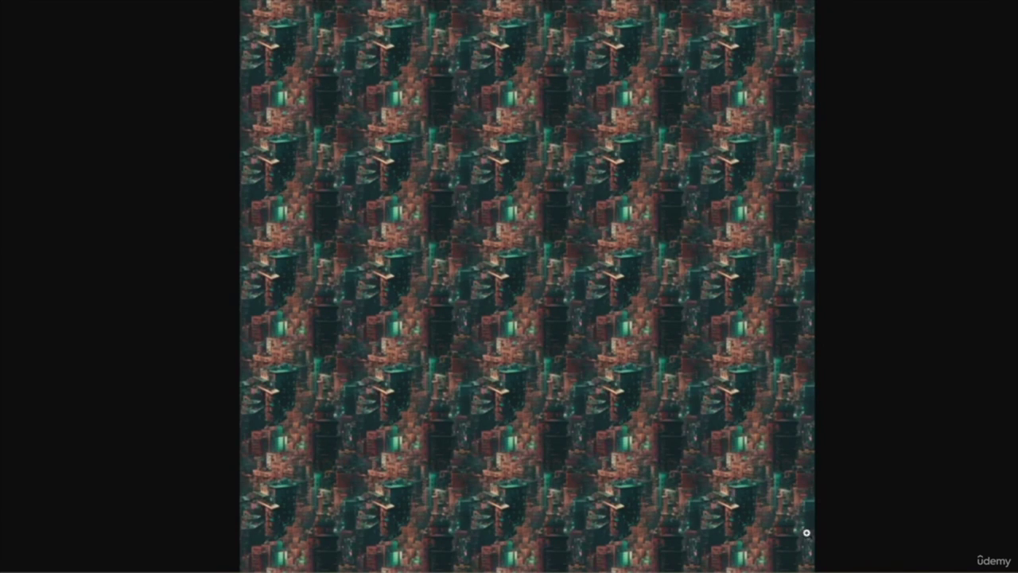
left_click(549, 255)
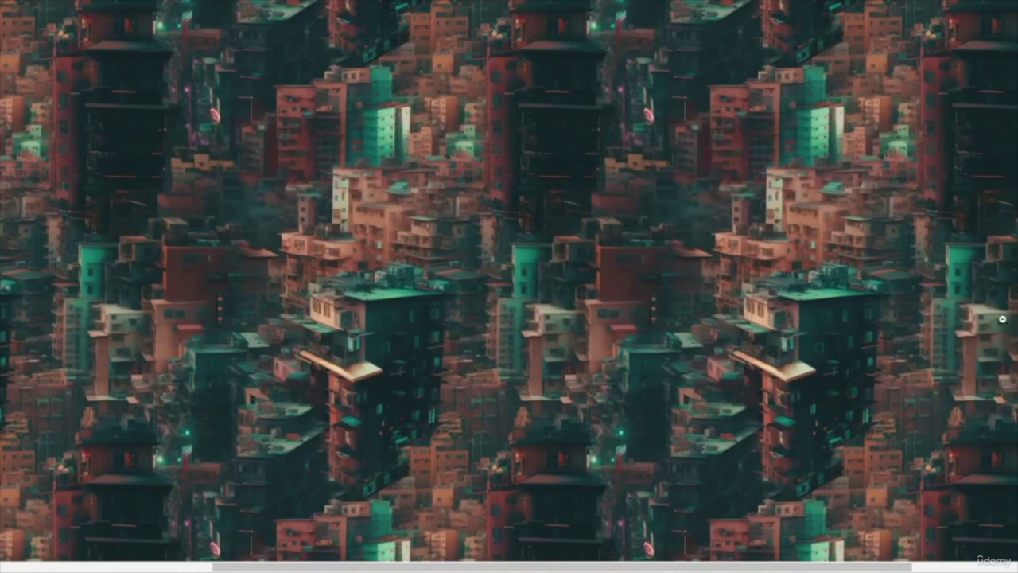
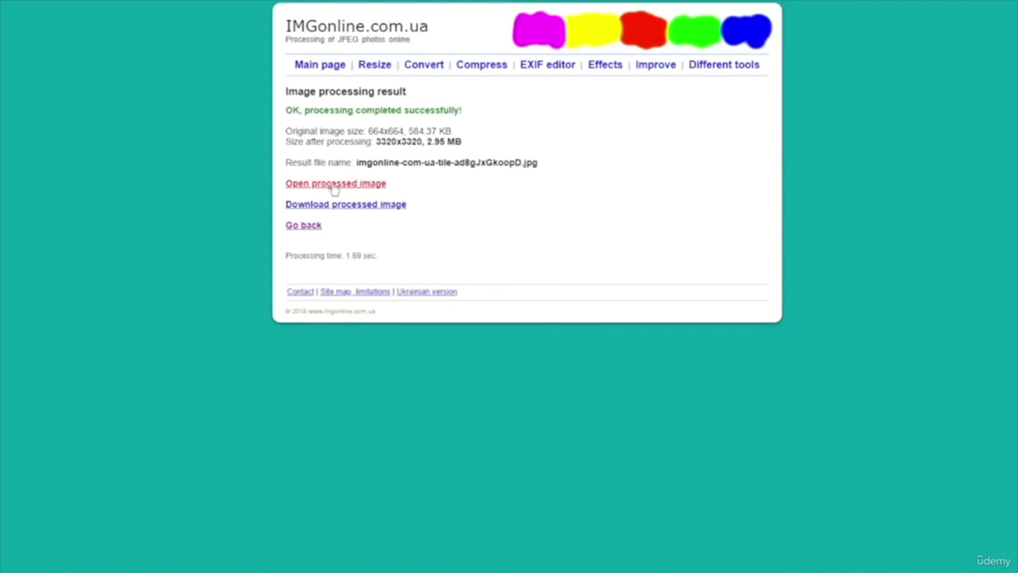
- Open the tiled sci-fi industrial texture and zoom out and in to check how the tiles join
left_click(334, 184)
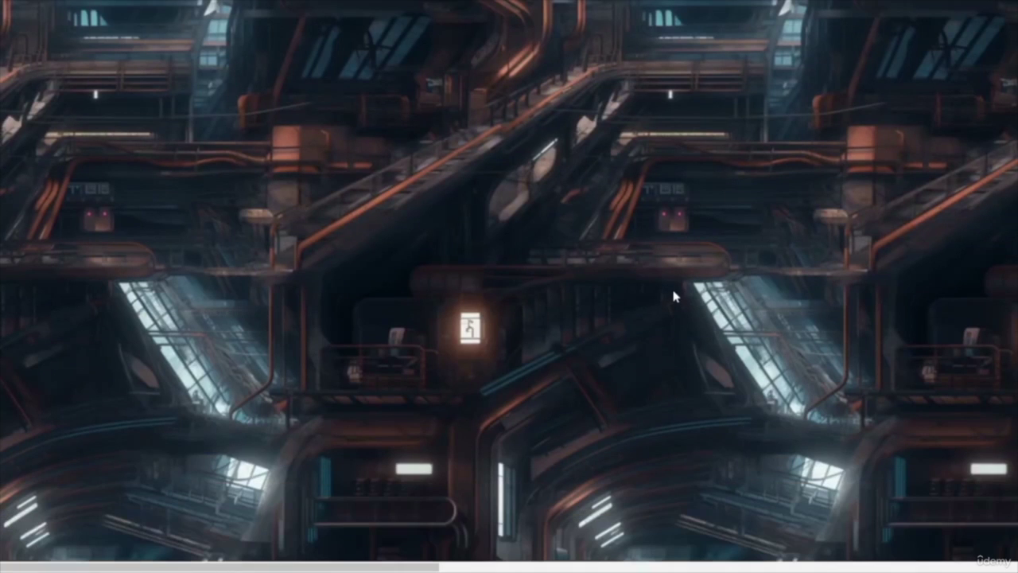
left_click(580, 270)
key("ctrl+minus")
key("ctrl+minus")
key("ctrl+minus")
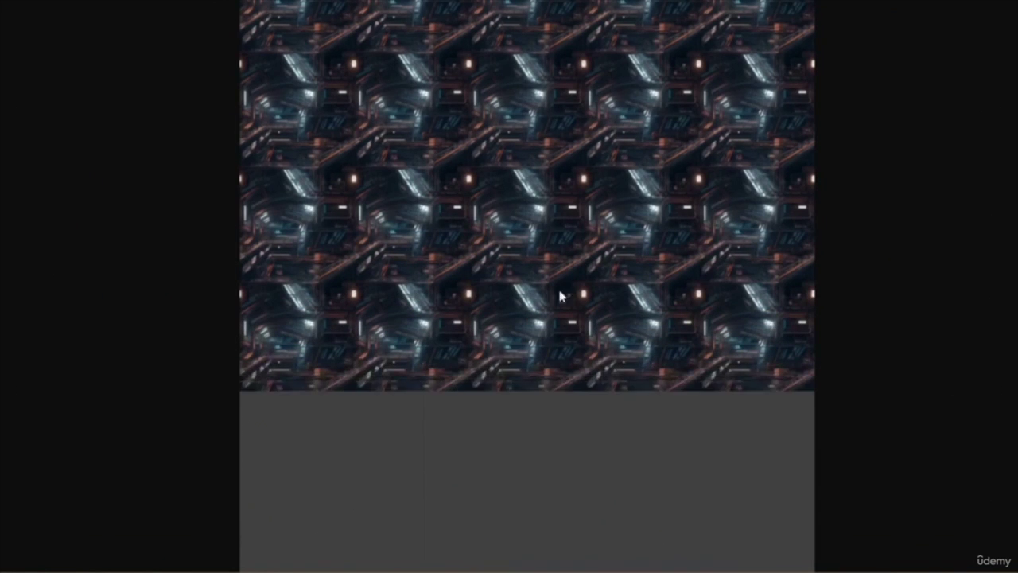
key("ctrl+plus")
key("ctrl+plus")
key("ctrl+plus")
key("ctrl+plus")
key("ctrl+plus")
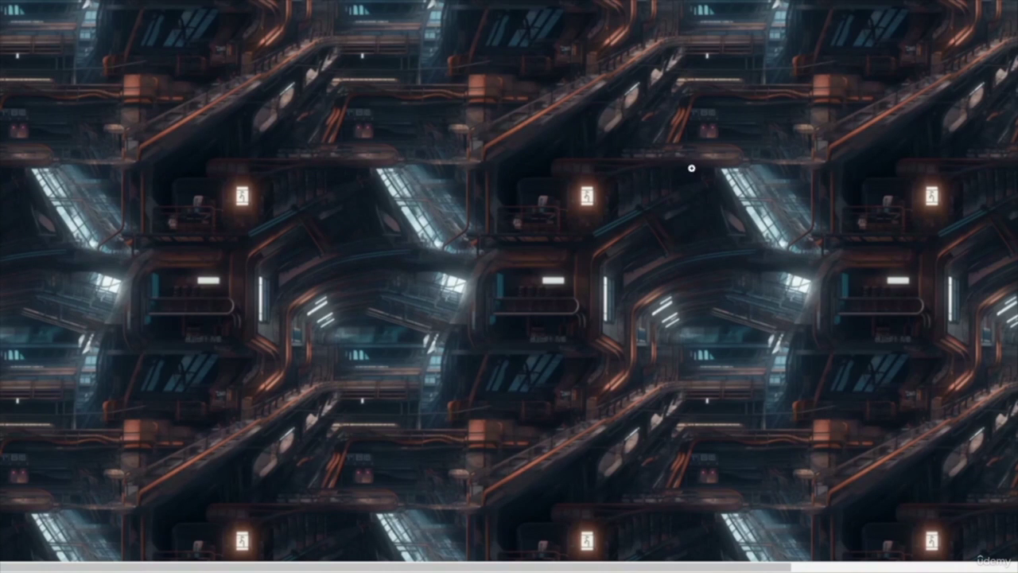
scroll(720, 222, "up", 2)
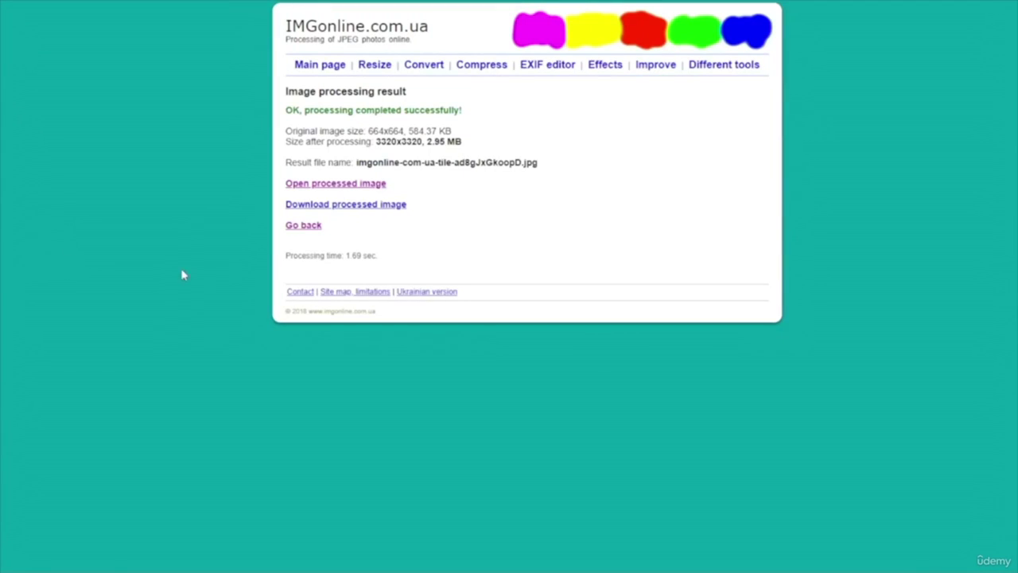
- Go back to the tile-effect tool and choose the pink feather texture file
left_click(306, 226)
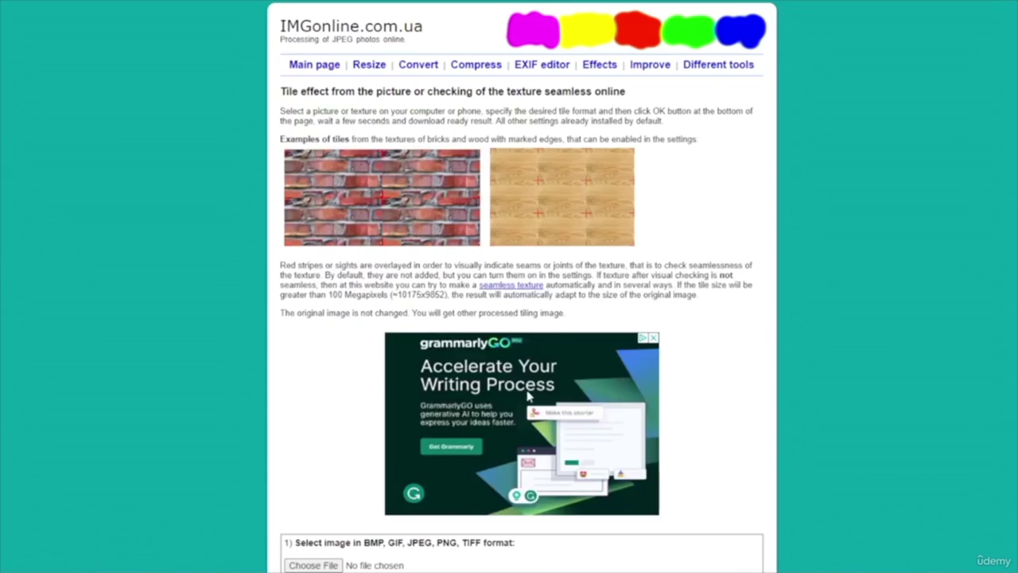
scroll(432, 352, "down", 5)
left_click(328, 177)
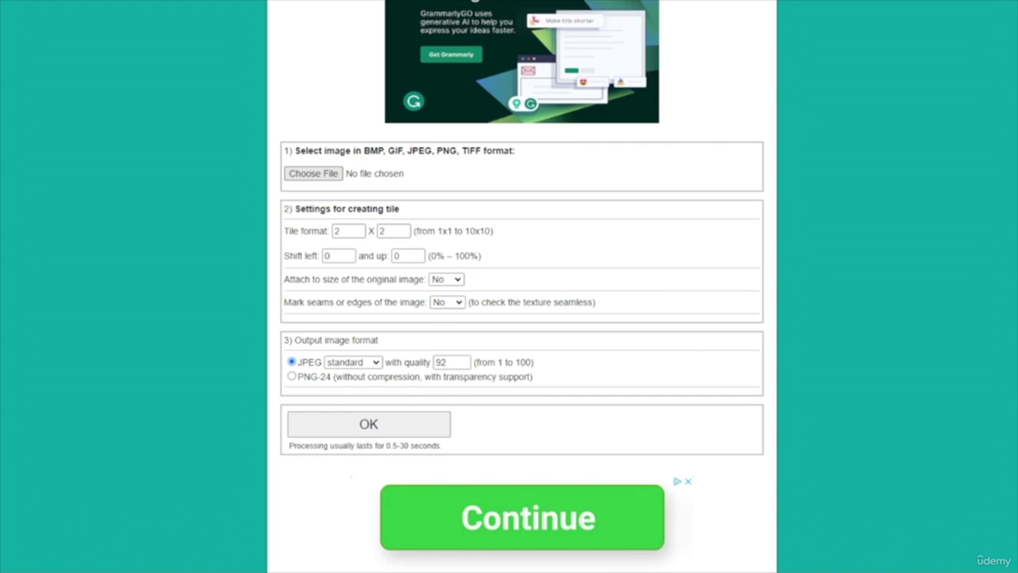
- Set the tile format to 5 x 5, generate the tiling, and open the processed image
left_click(341, 231)
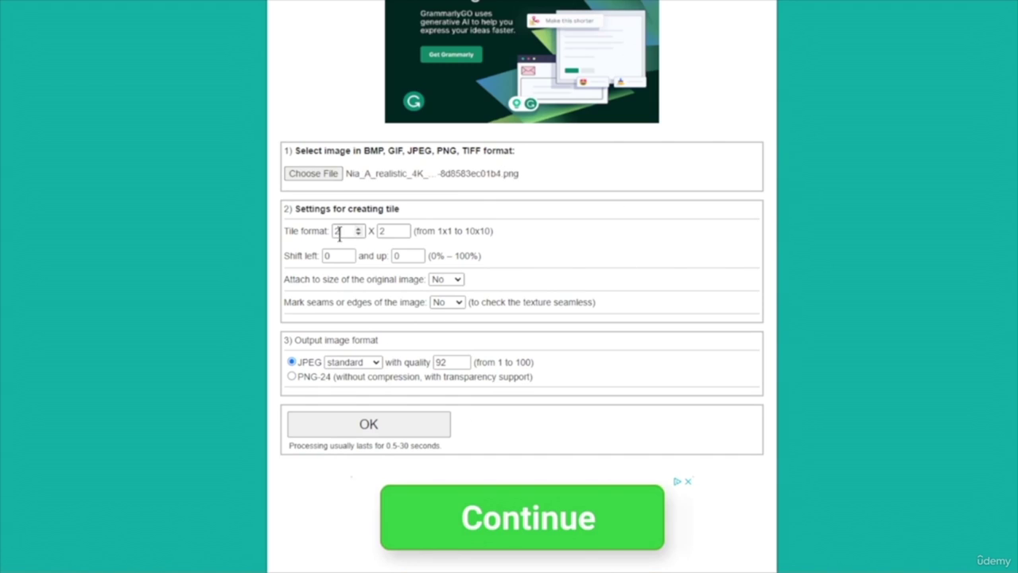
type("5")
left_click(390, 232)
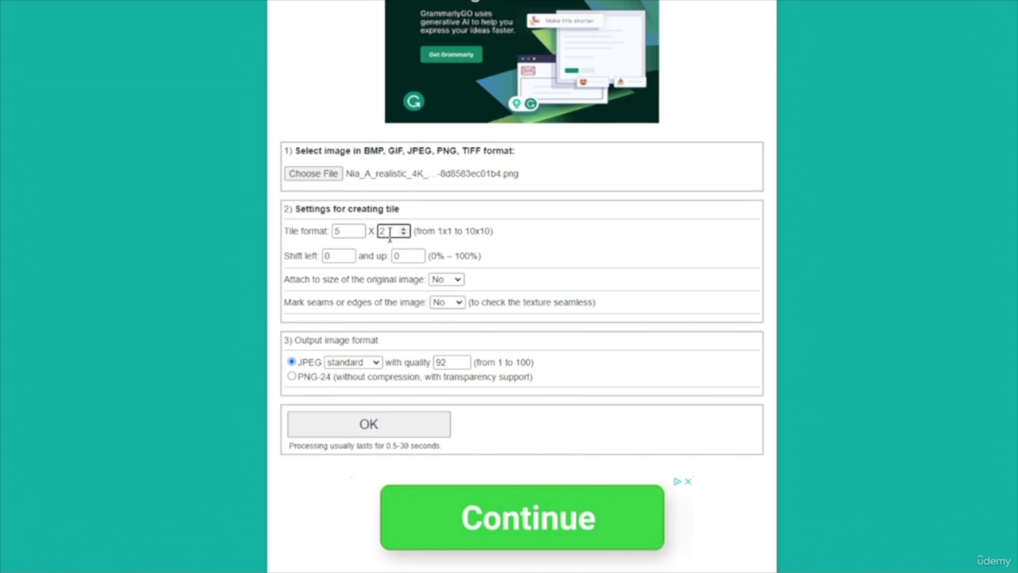
type("5")
left_click(390, 429)
left_click(375, 425)
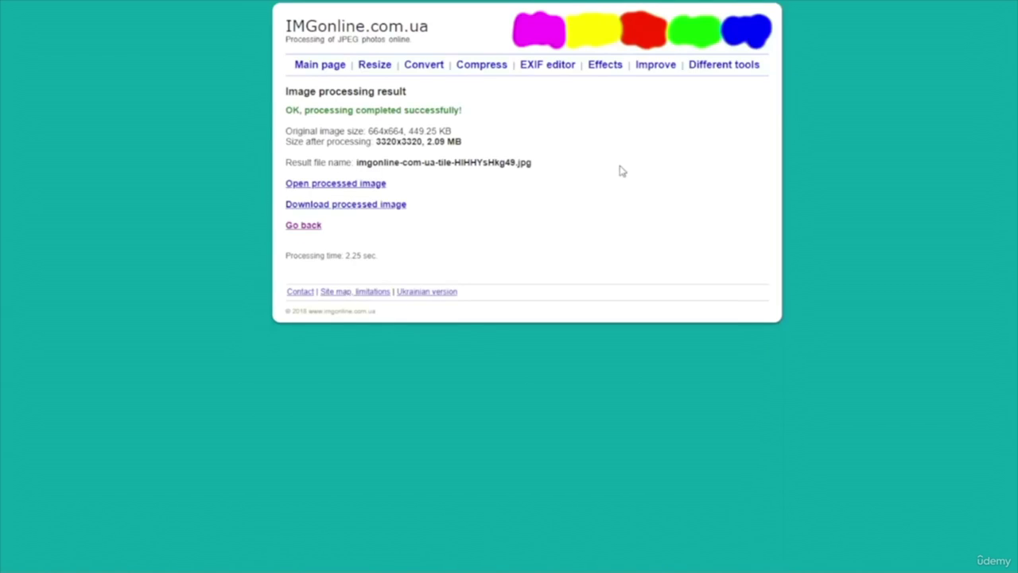
left_click(324, 186)
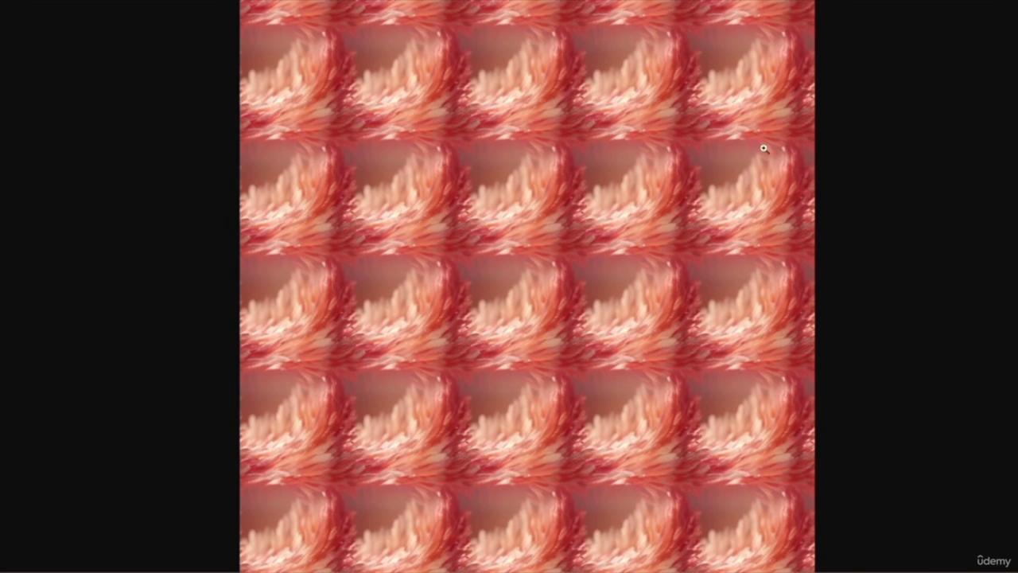
- Zoom into the feather tiling, scroll across the seams, then fit it and return to the results
left_click(519, 135)
left_click(521, 157)
left_click(534, 186)
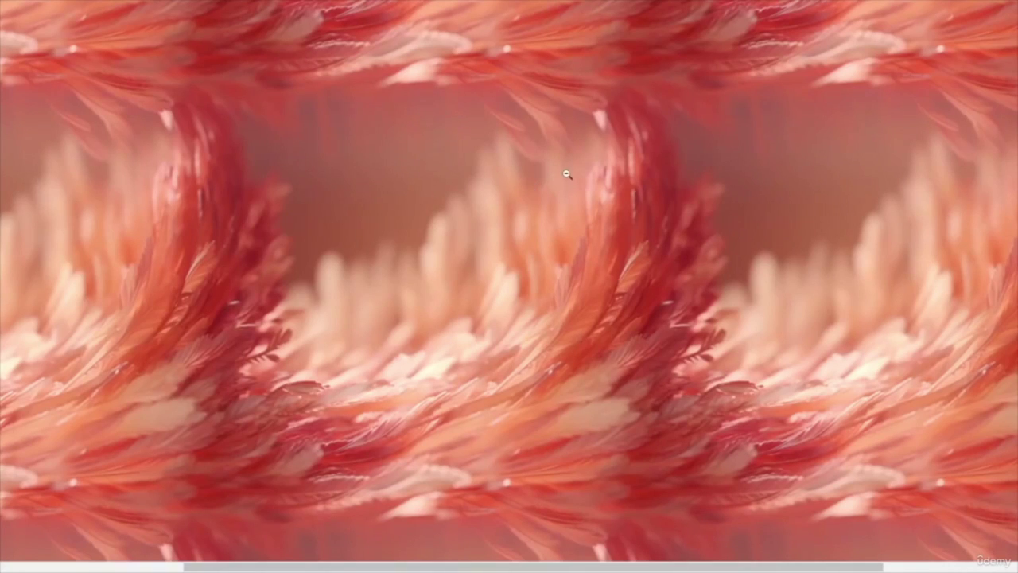
scroll(697, 199, "up", 3)
scroll(493, 233, "up", 5)
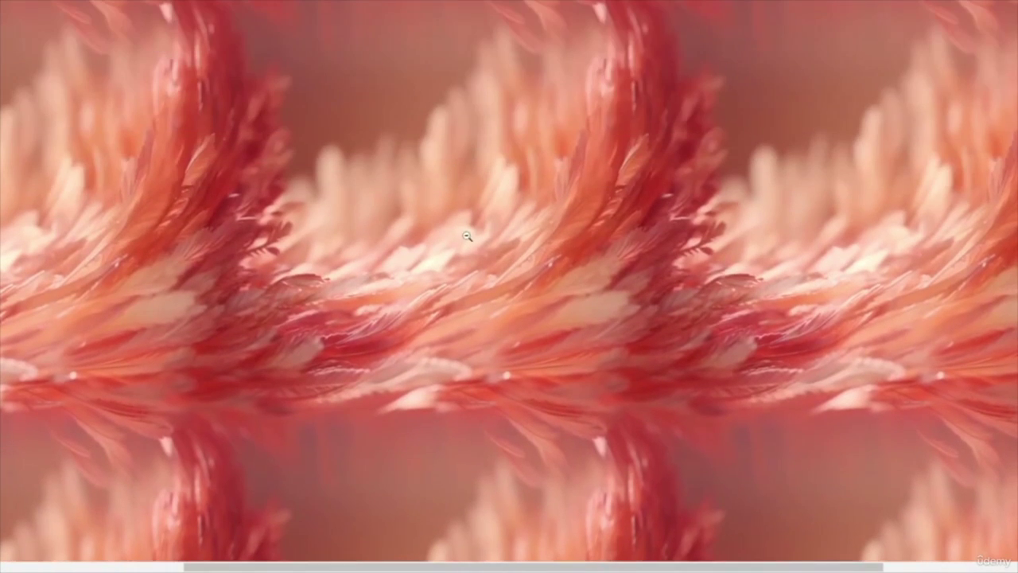
scroll(383, 281, "up", 10)
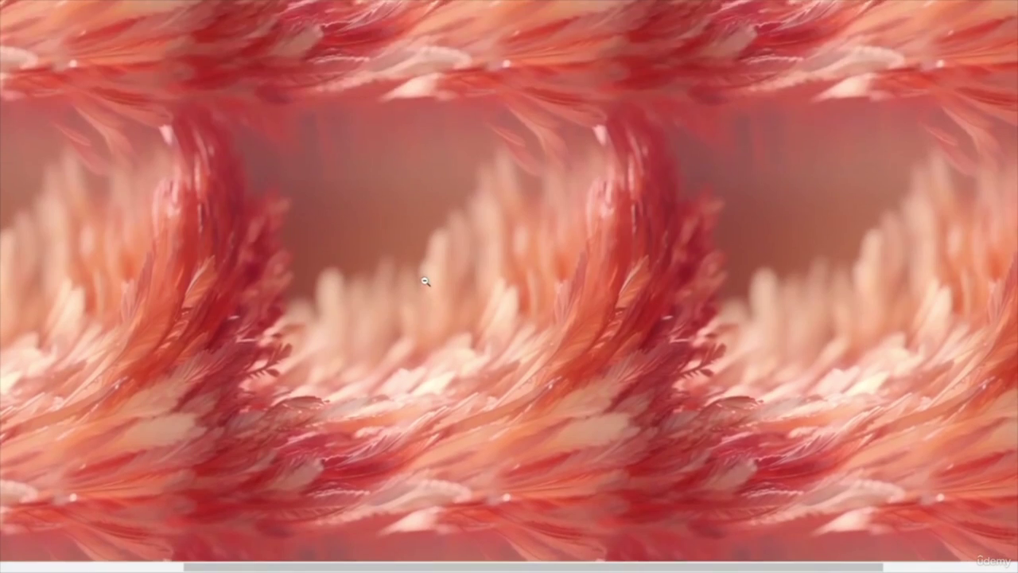
scroll(455, 281, "up", 2)
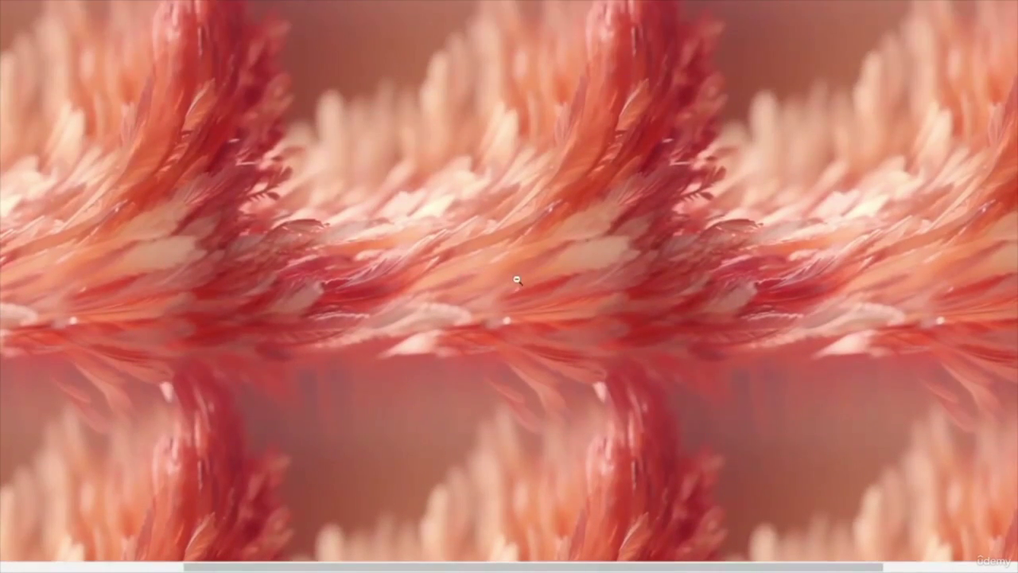
scroll(525, 282, "up", 8)
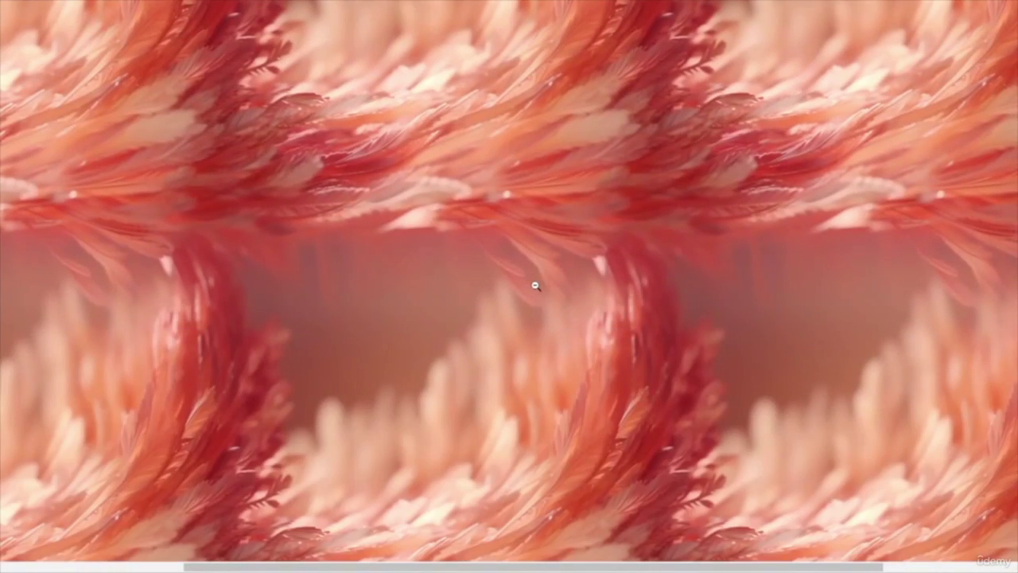
scroll(535, 286, "up", 8)
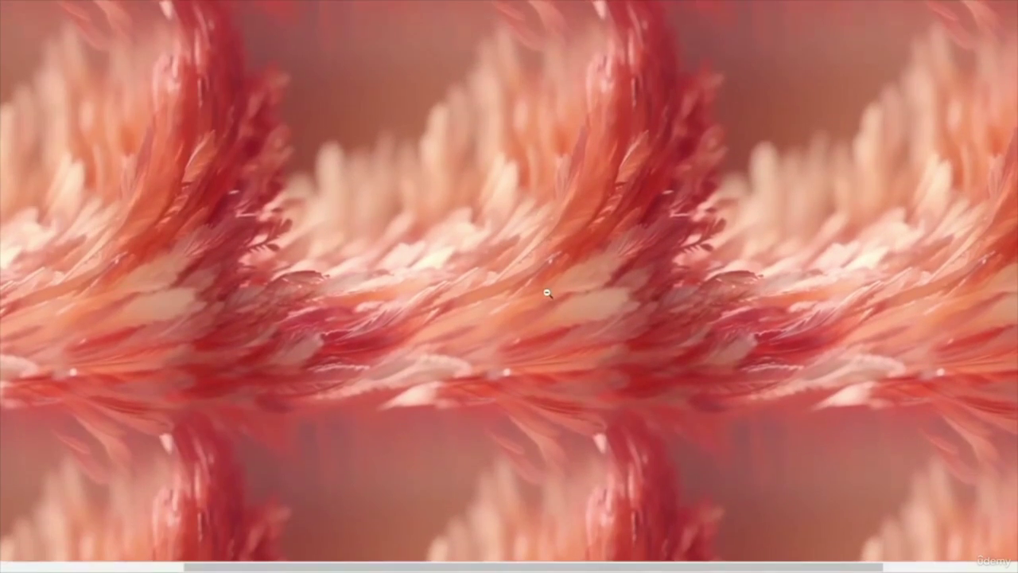
scroll(542, 285, "up", 4)
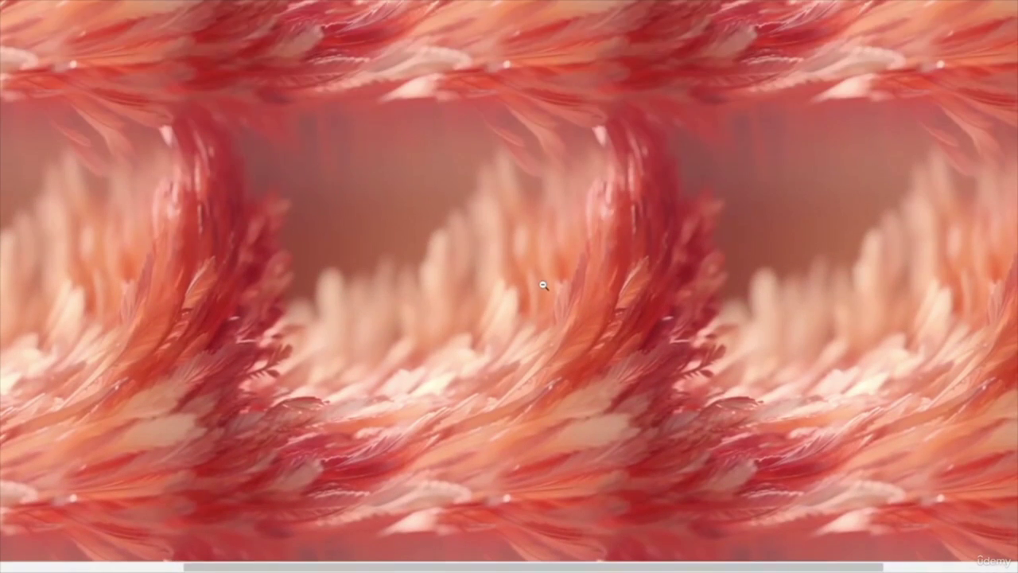
key("ctrl+0")
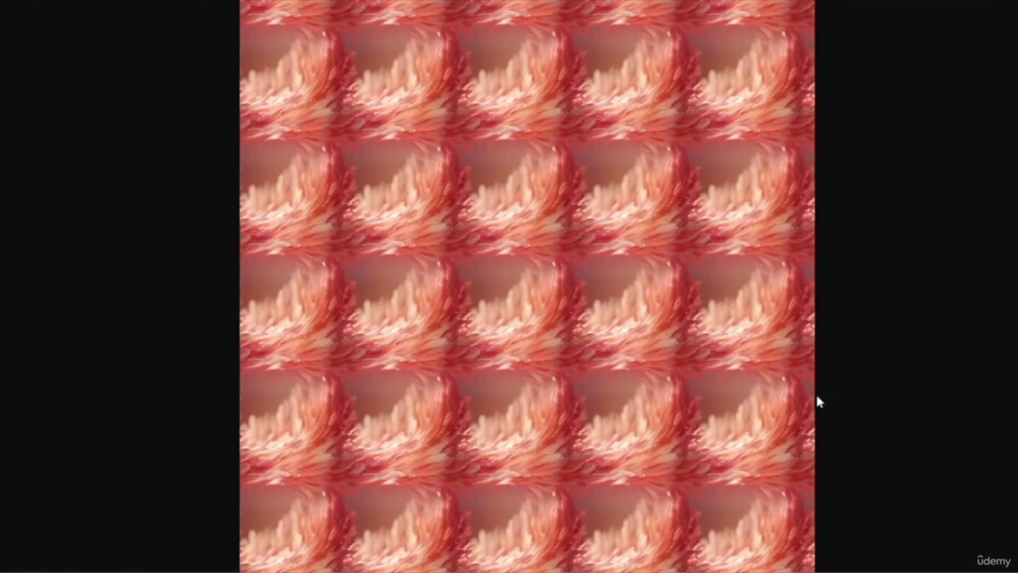
key("alt+Left")
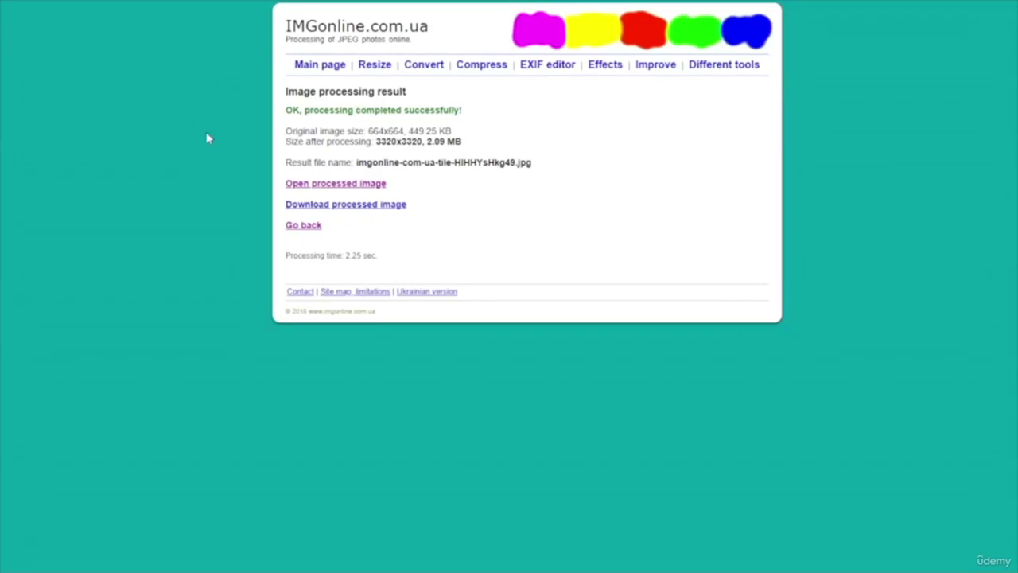
- Return to the tile tool and generate a 5 x 5 tiling of the ornament texture
left_click(307, 230)
scroll(500, 230, "down", 5)
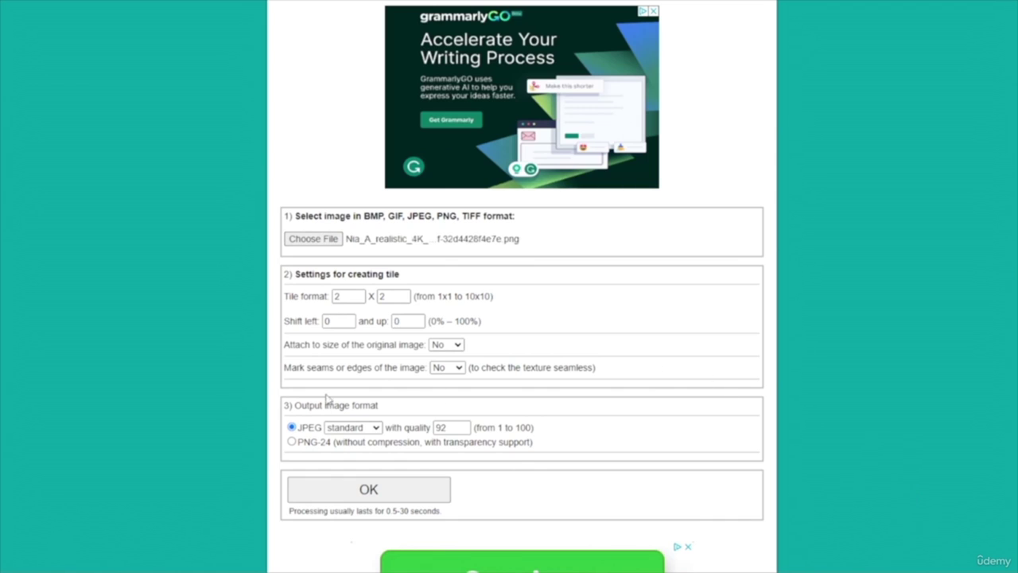
left_click(346, 297)
type("5")
left_click(403, 296)
type("5")
left_click(417, 498)
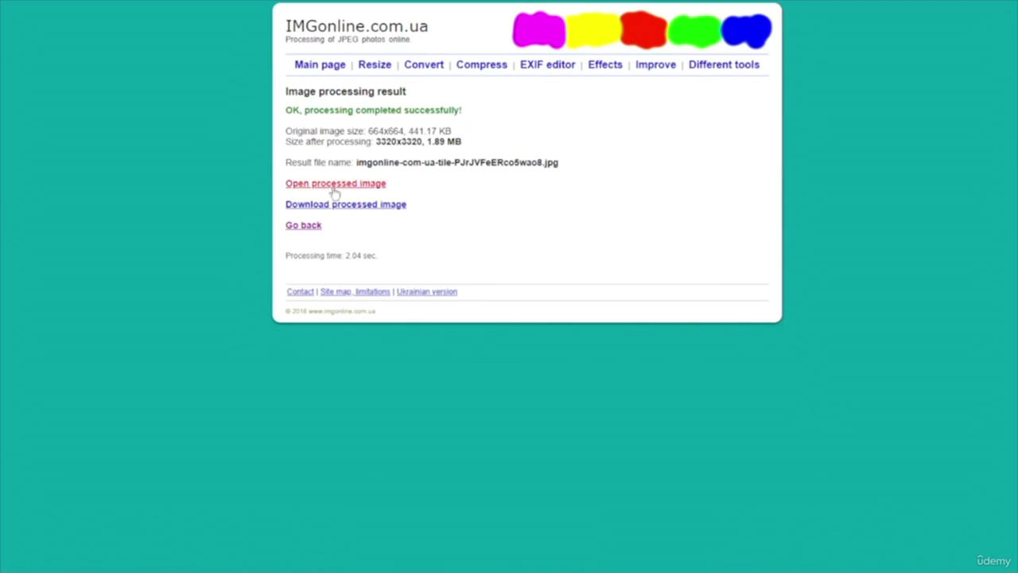
- Open the 3320x3320 ornament result at full size and scroll through the tiles
left_click(335, 187)
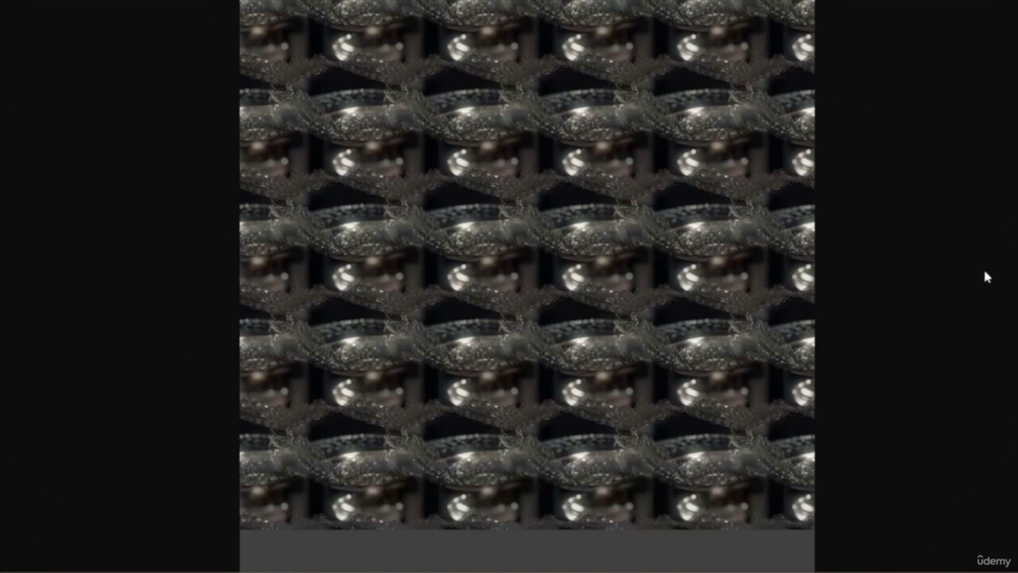
left_click(598, 258)
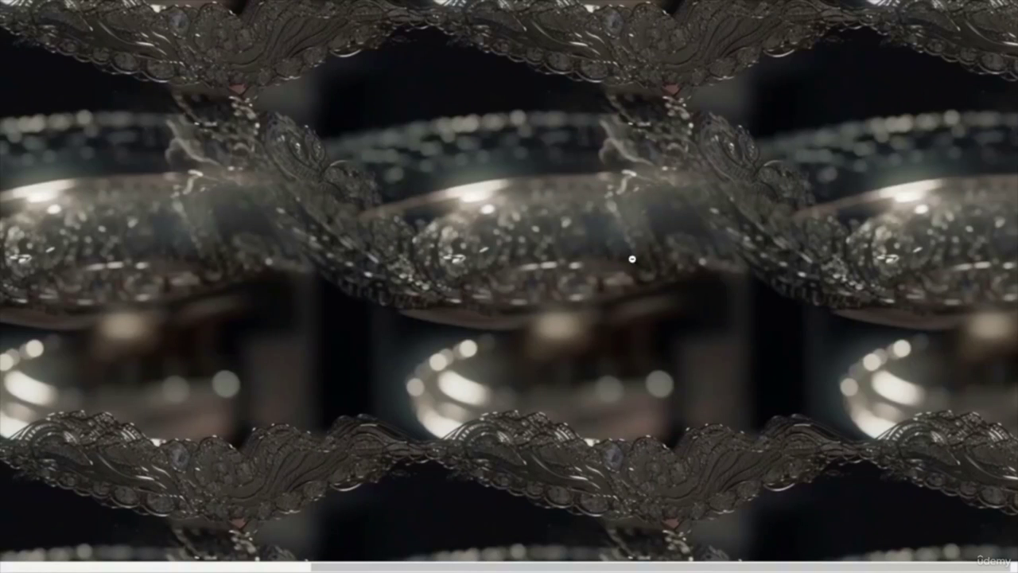
scroll(639, 290, "down", 3)
scroll(639, 290, "down", 3)
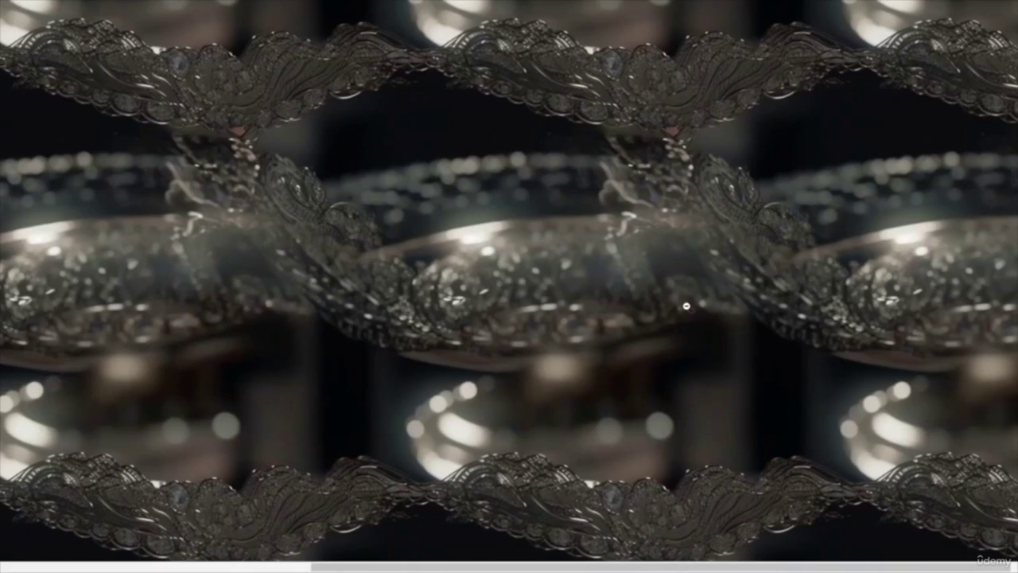
scroll(686, 305, "down", 4)
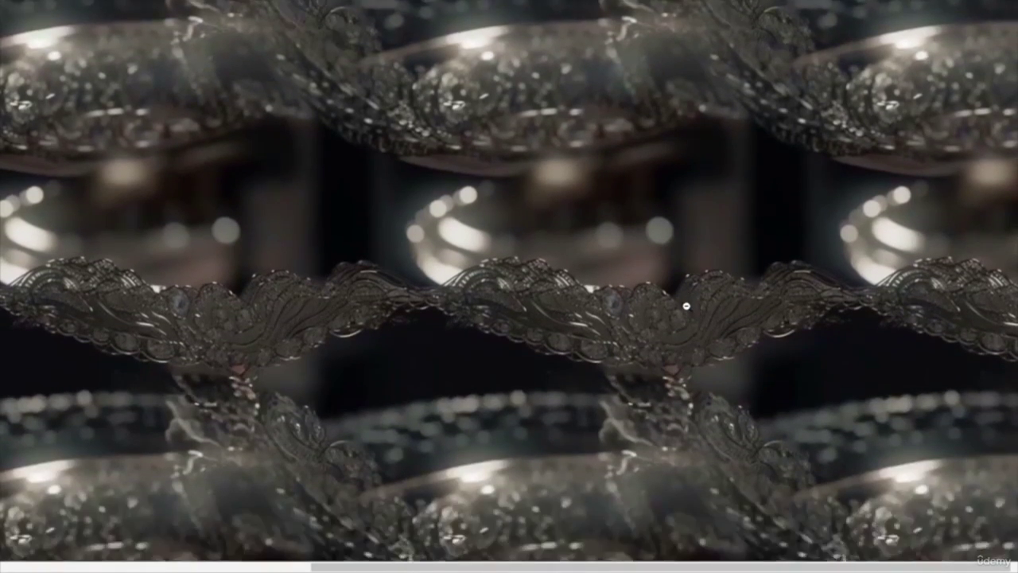
scroll(686, 305, "down", 5)
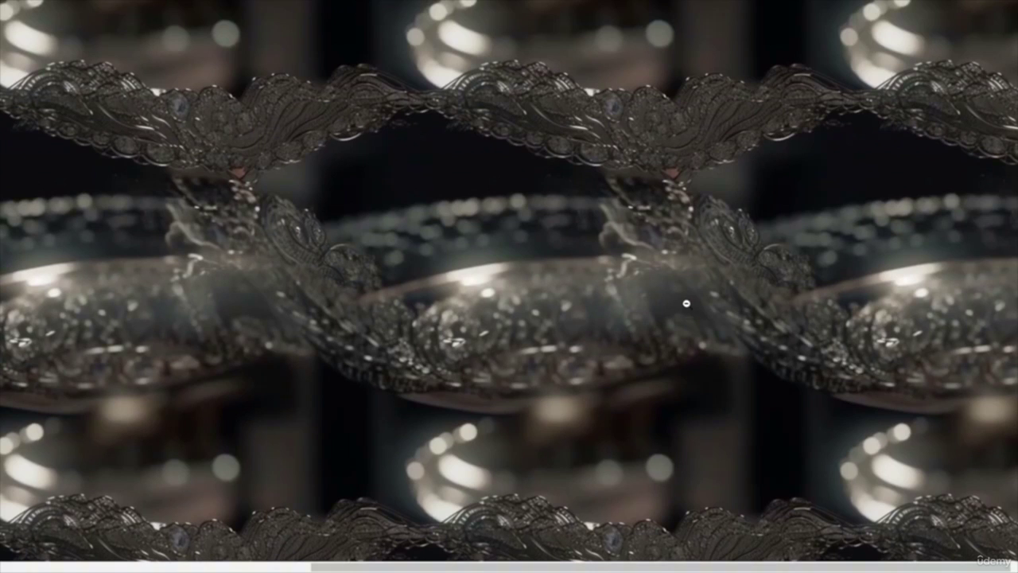
scroll(686, 304, "down", 5)
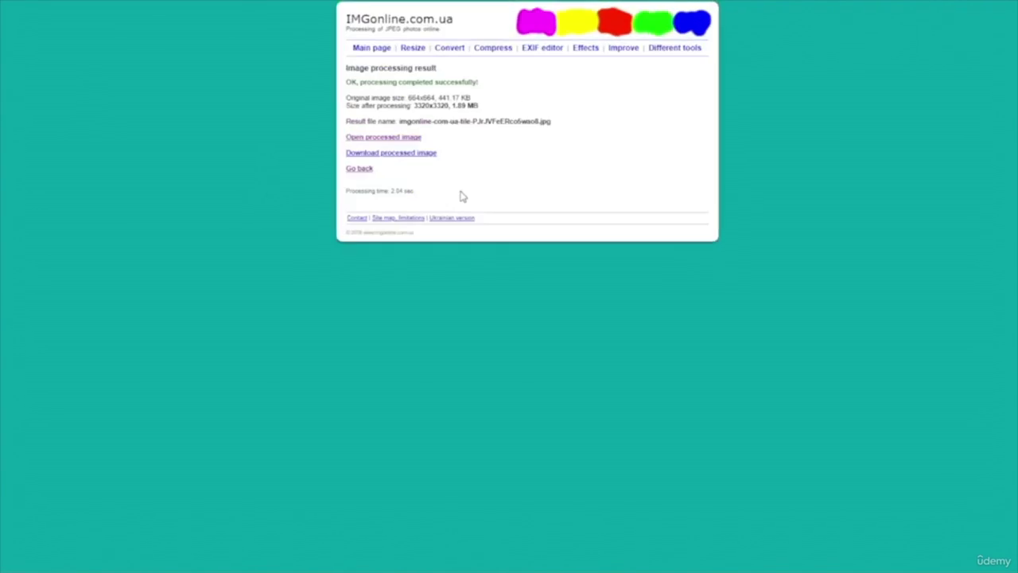
- Tile the dark lace texture 5 x 5 and open the 3320x3320, 4.65 MB result
left_click(359, 168)
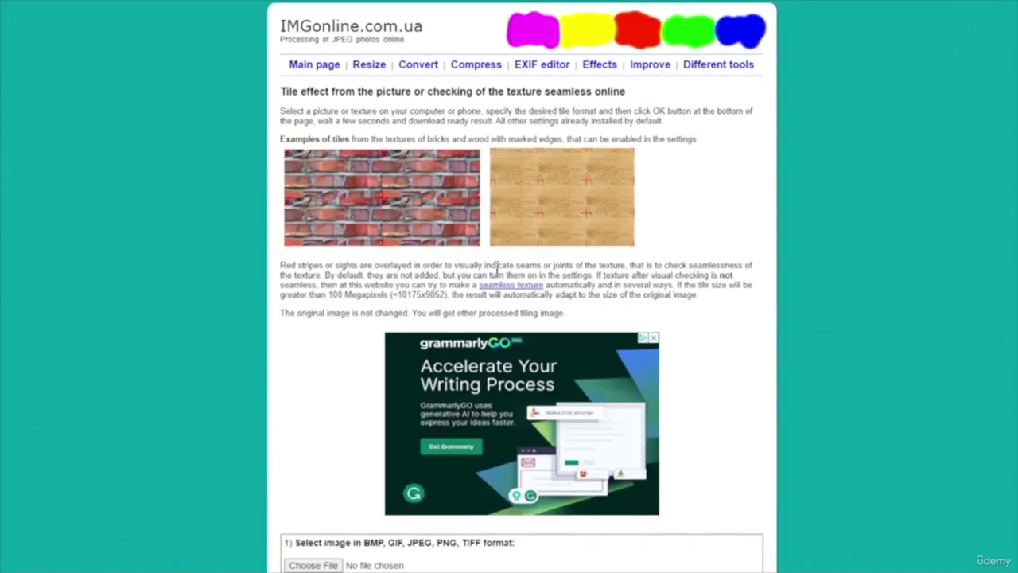
scroll(496, 270, "down", 5)
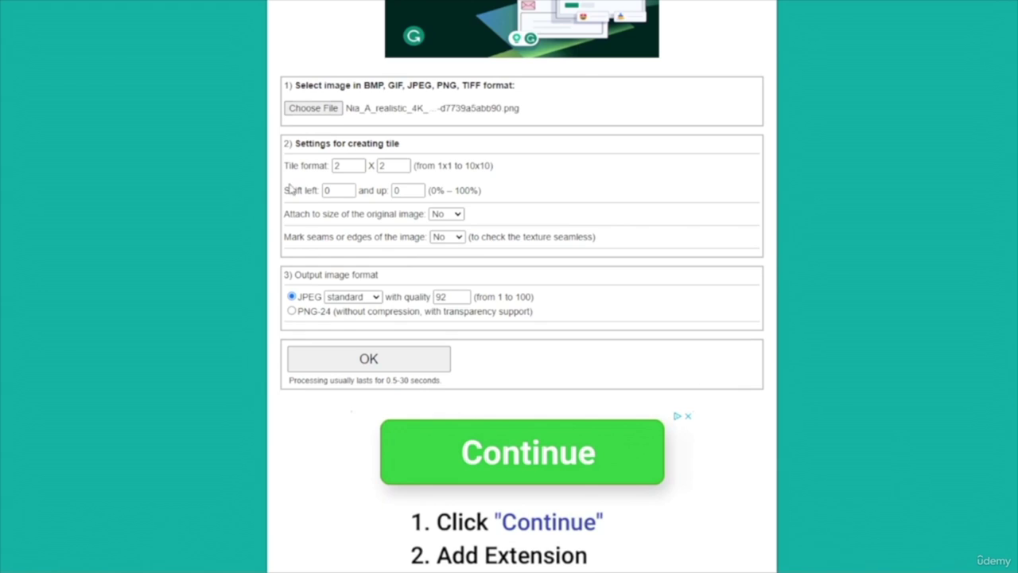
double_click(334, 165)
type("5")
double_click(384, 166)
type("5")
left_click(404, 360)
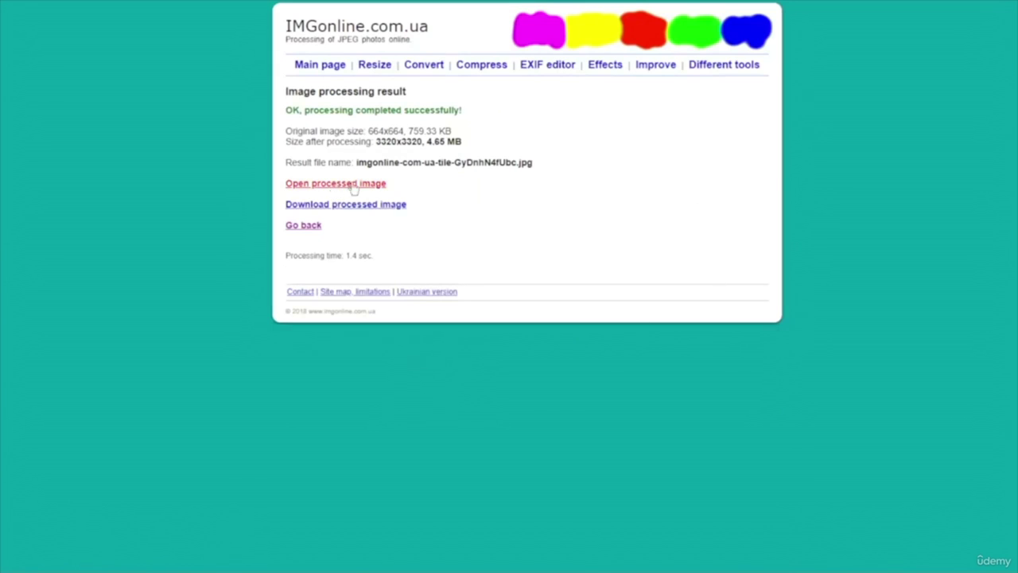
left_click(353, 184)
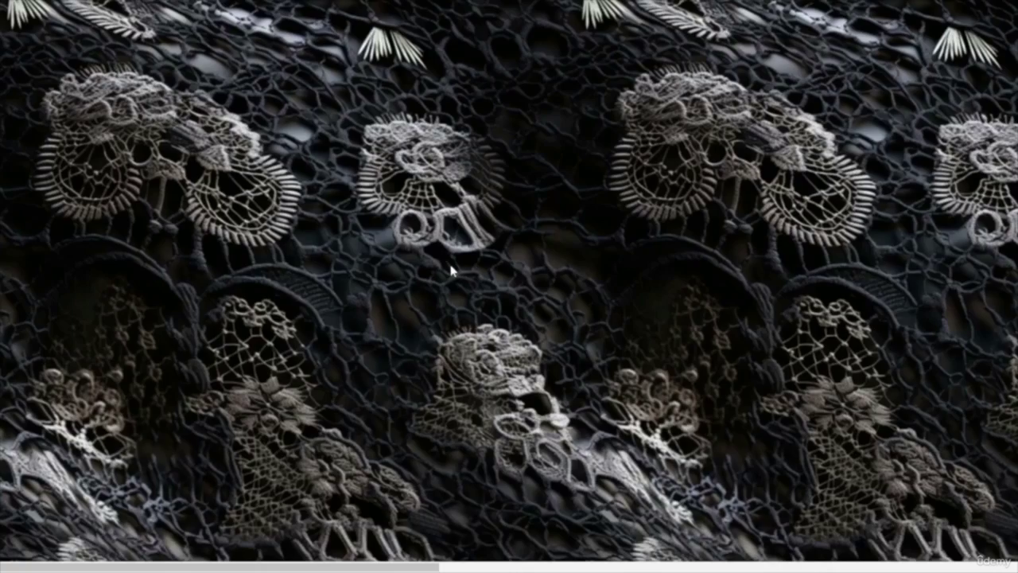
scroll(451, 272, "down", 3)
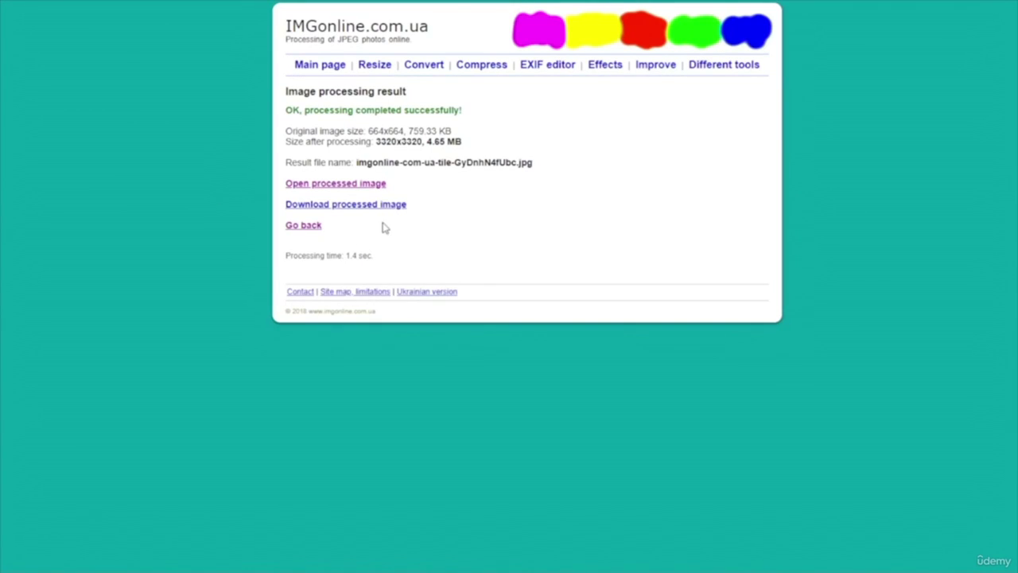
- Return to the tile tool and generate a 5 x 5 tiling of the room interior image
left_click(306, 226)
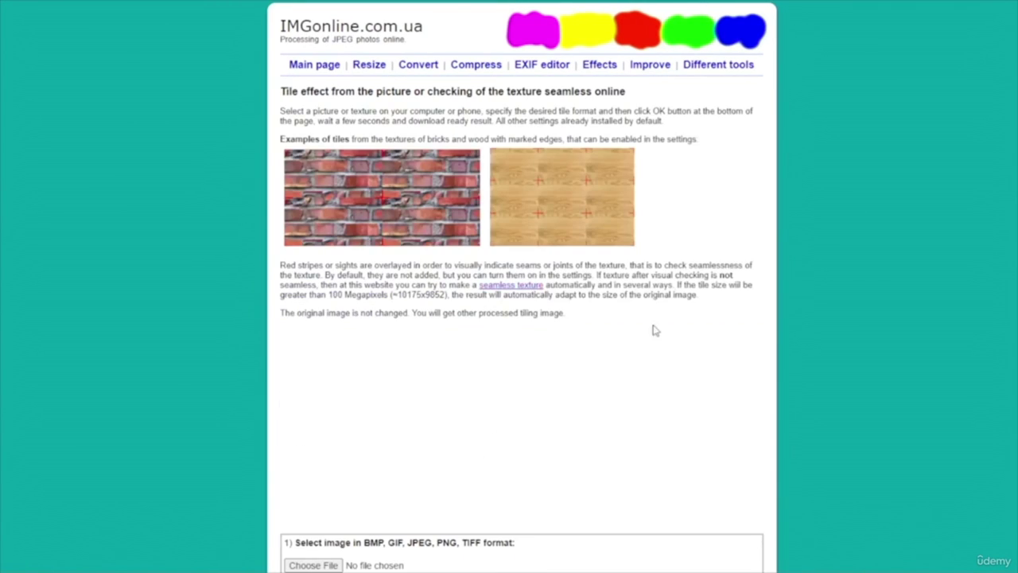
scroll(786, 345, "down", 4)
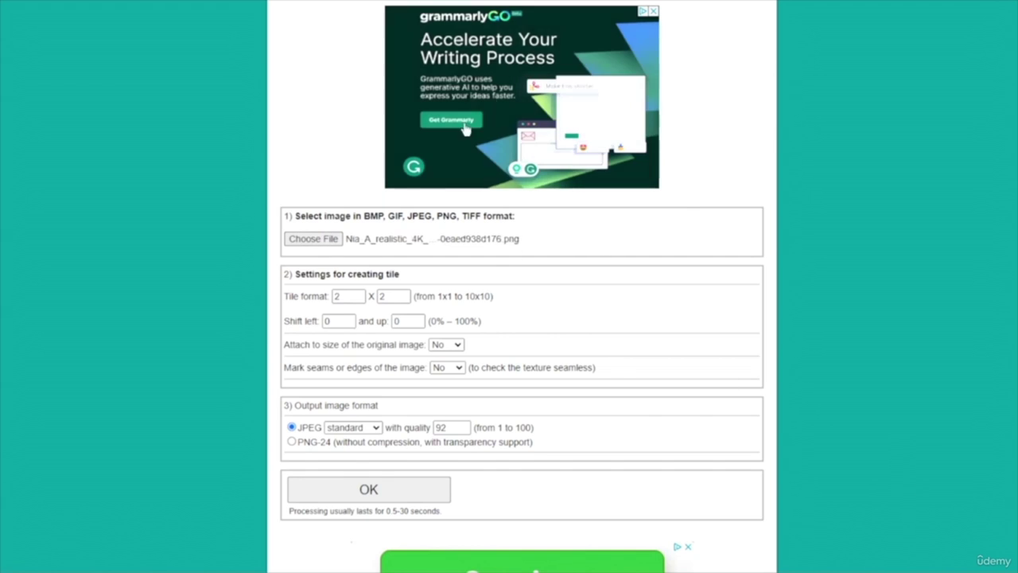
left_click(337, 296)
double_click(337, 296)
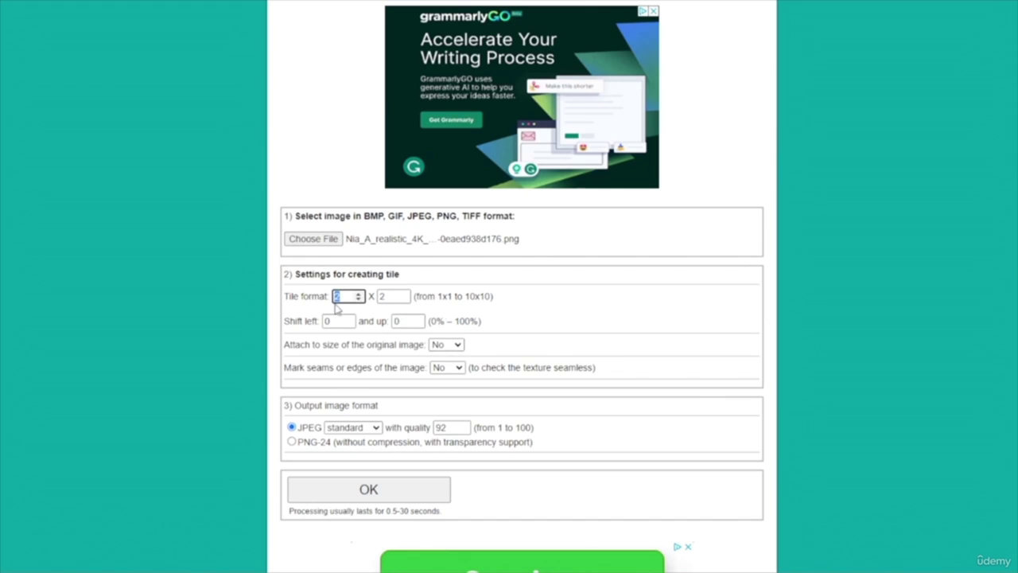
type("5")
double_click(389, 295)
type("5")
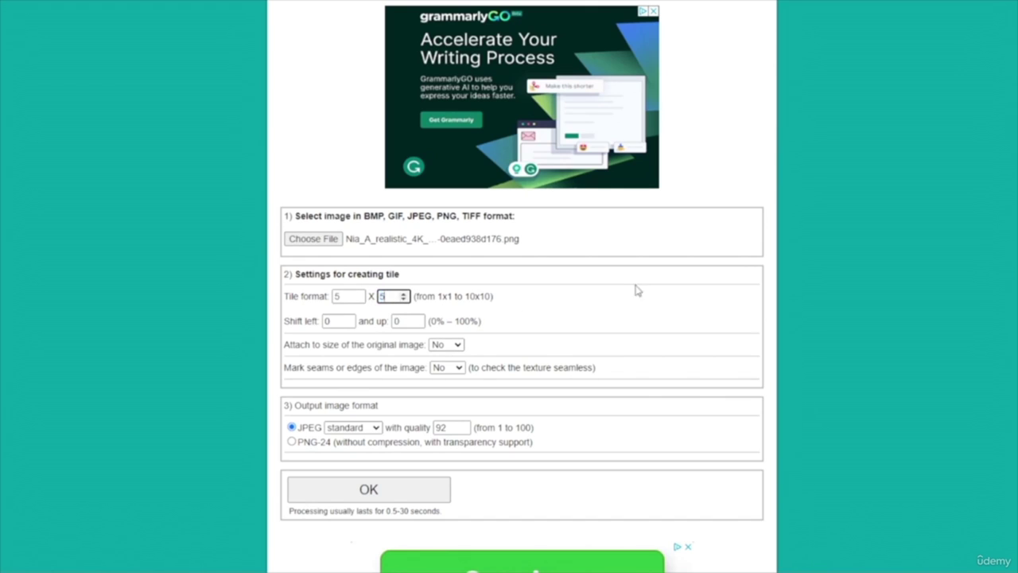
left_click(403, 490)
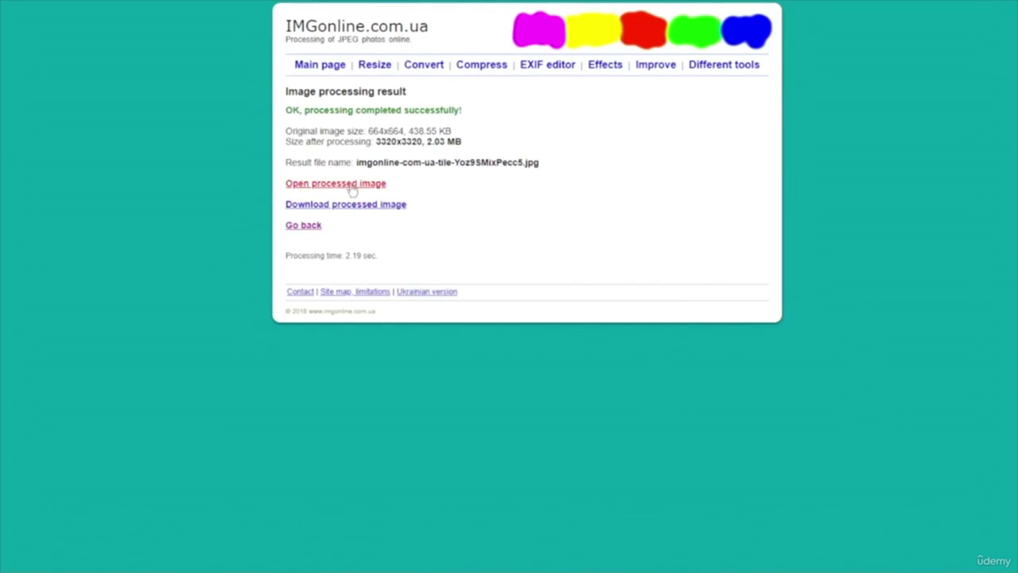
- Open the tiled room image and scroll through the grid to check the seams
left_click(352, 188)
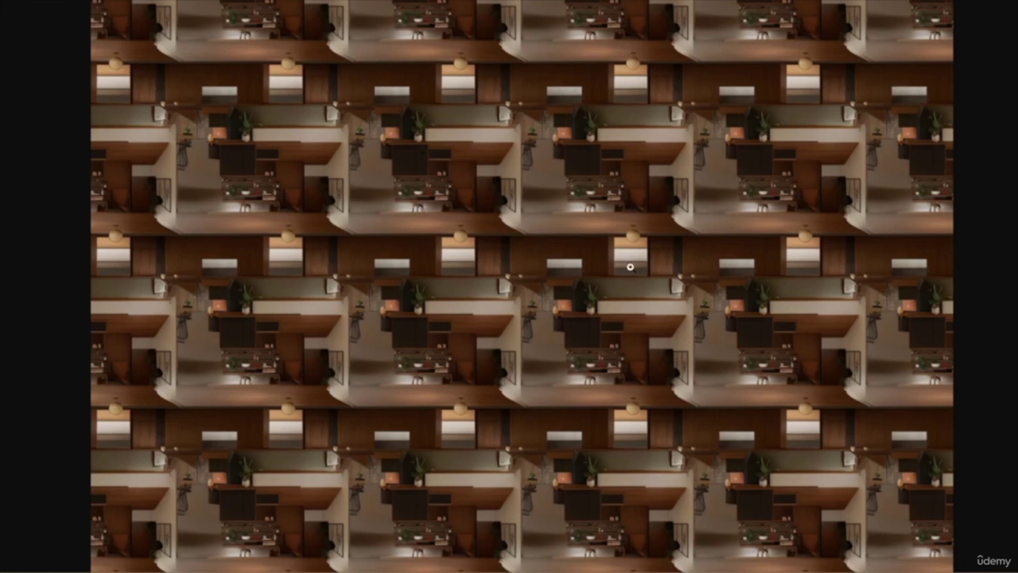
scroll(673, 272, "down", 5)
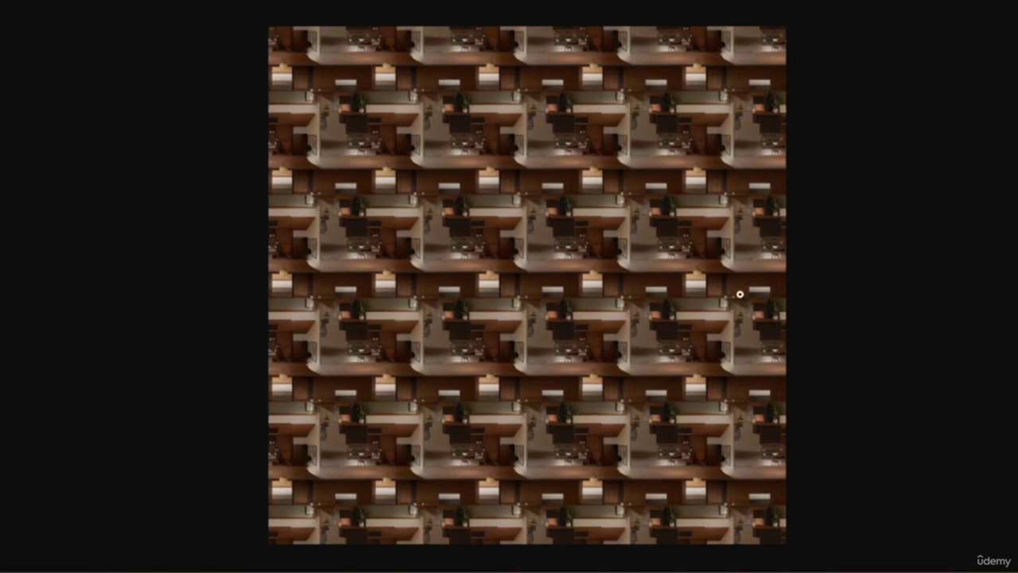
scroll(494, 235, "up", 5)
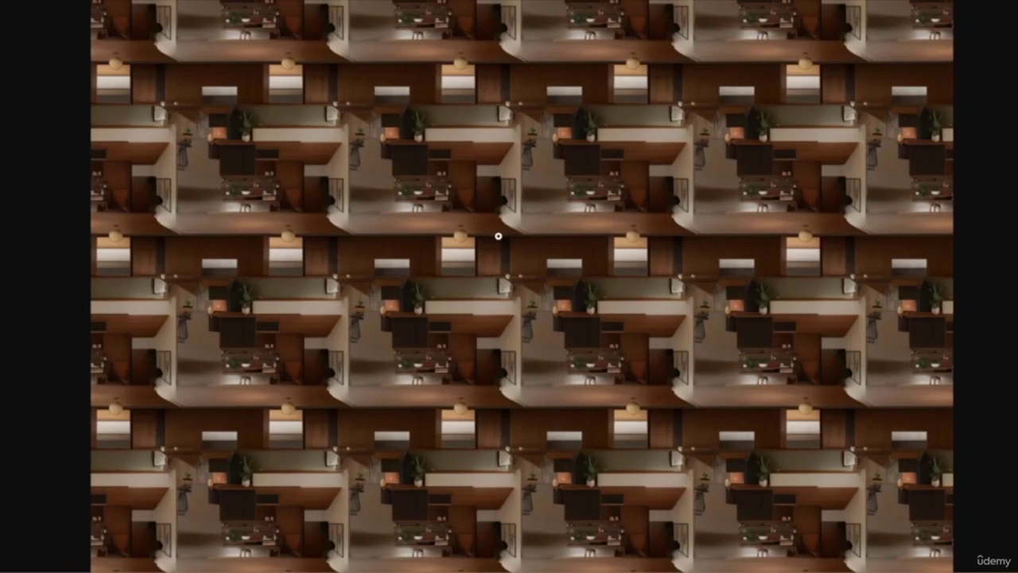
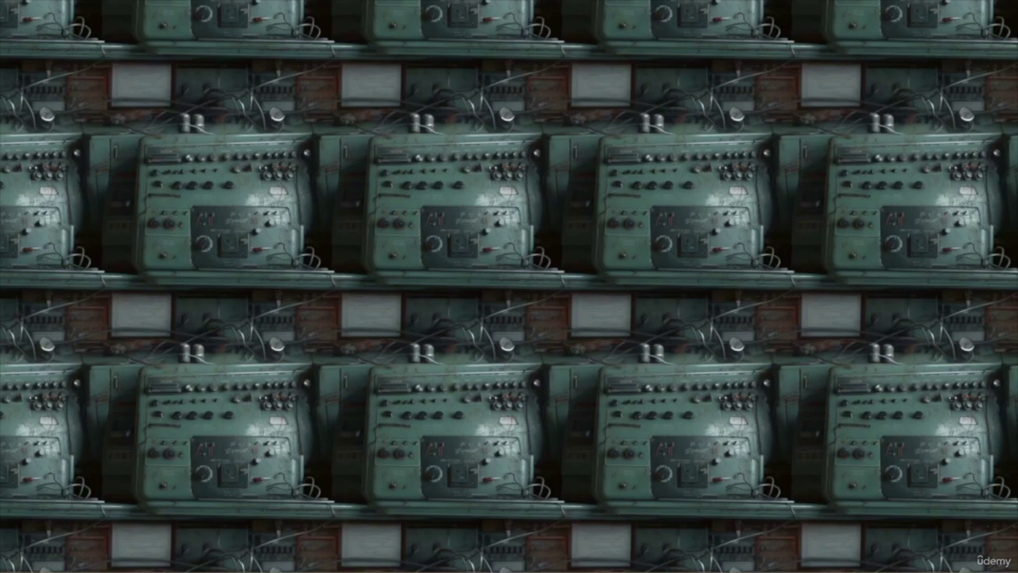
- Leave the full-screen tiled machine image and return to the 3320x3320 result page
key("alt+Left")
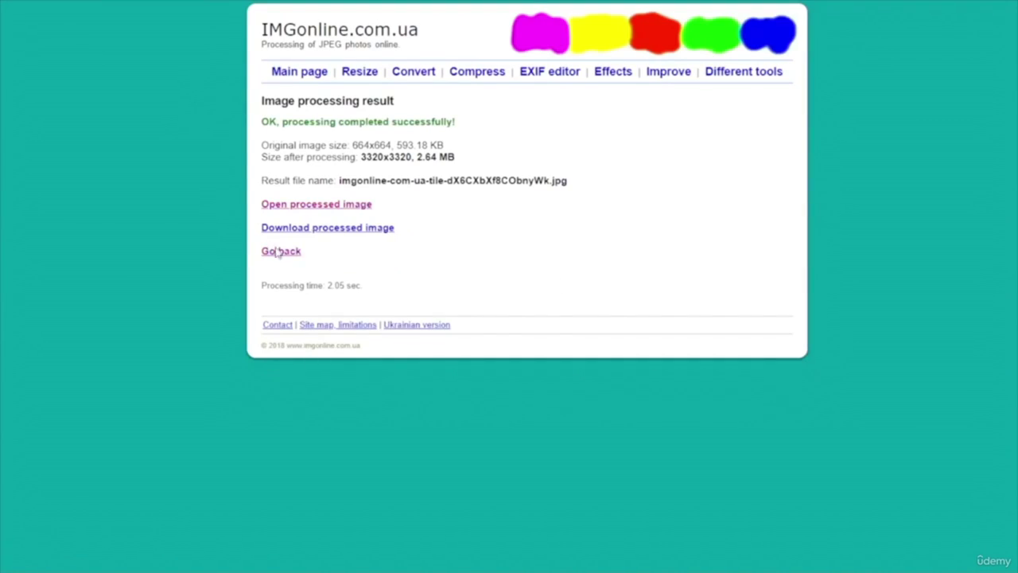
- Return to the tile form, set both tile counts to 5, and generate the 5 x 5 tile
left_click(277, 251)
scroll(679, 275, "down", 9)
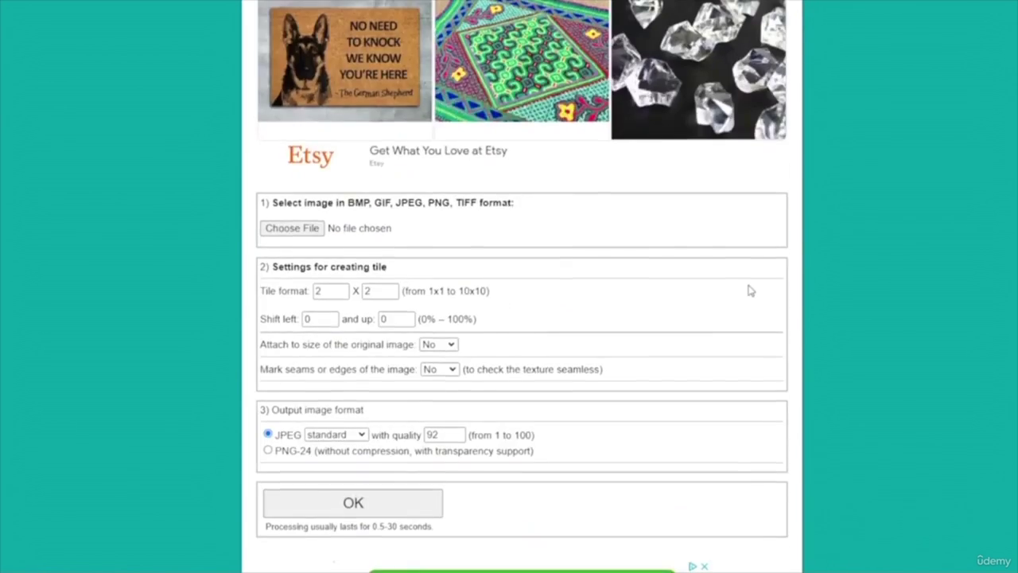
scroll(394, 231, "up", 4)
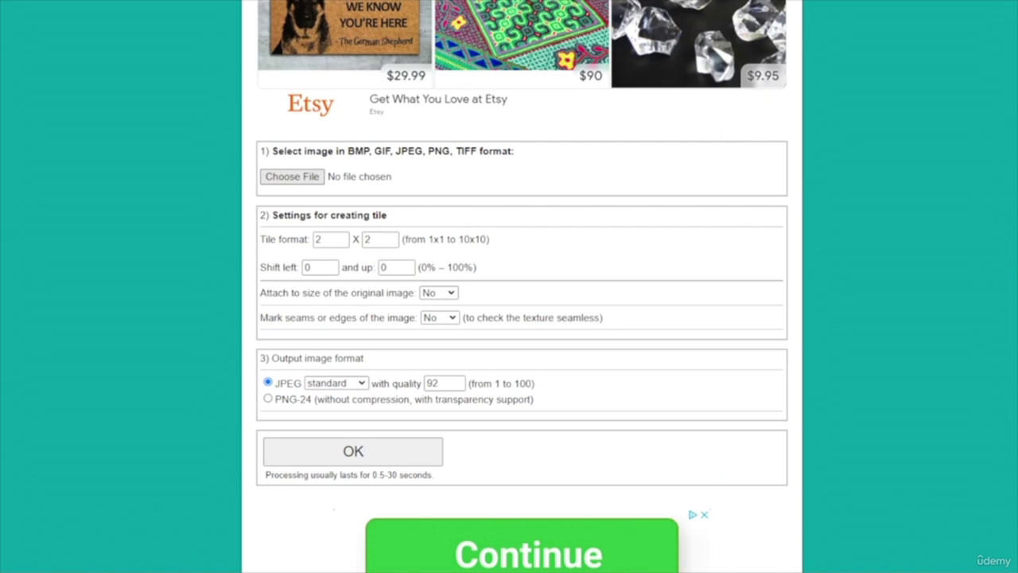
double_click(338, 239)
key("BackSpace")
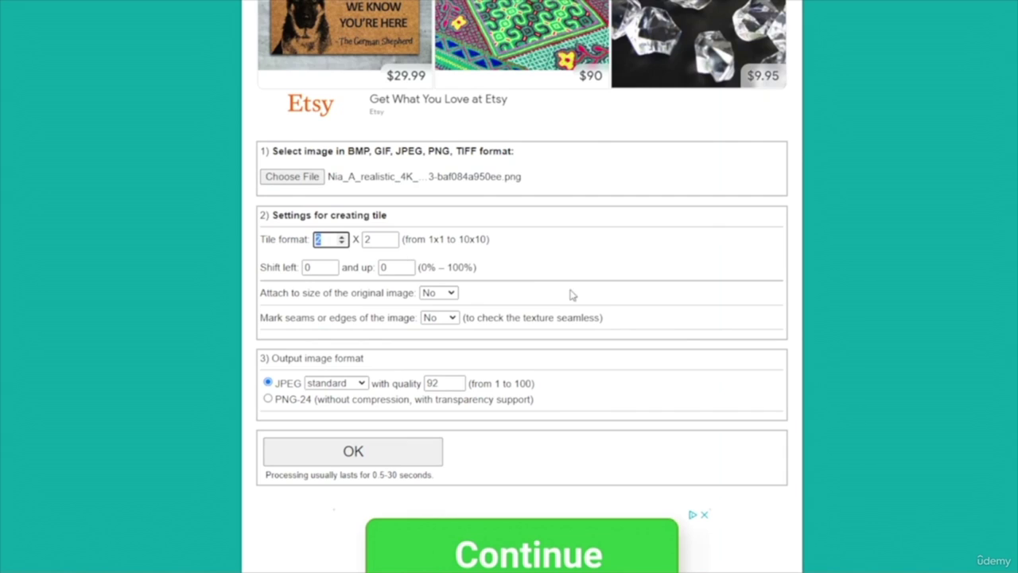
key("Tab")
type("5")
left_click(331, 239)
type("5")
left_click(389, 452)
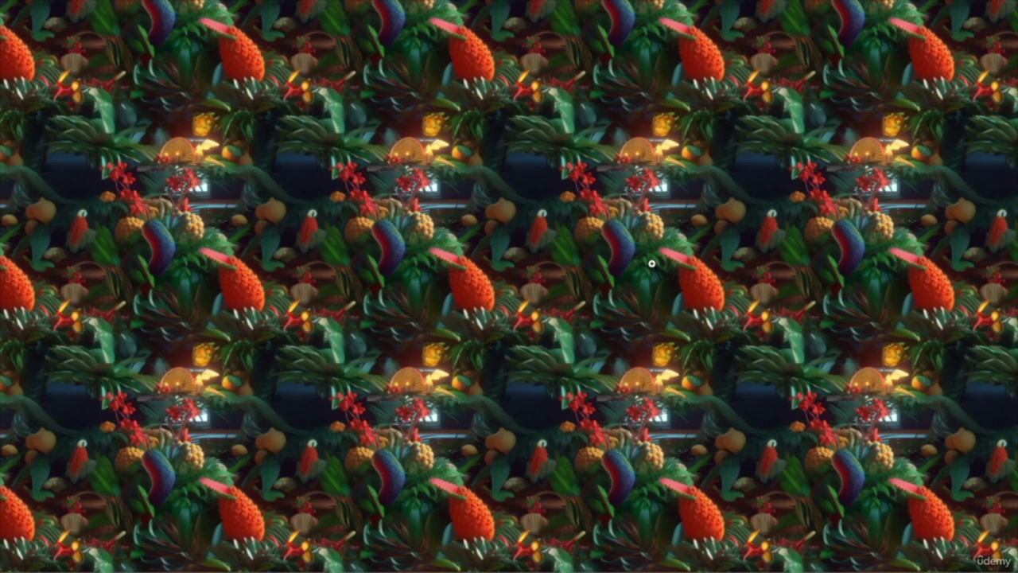
- Scroll down and across the tiled jungle pattern to check its seams
scroll(650, 263, "down", 5)
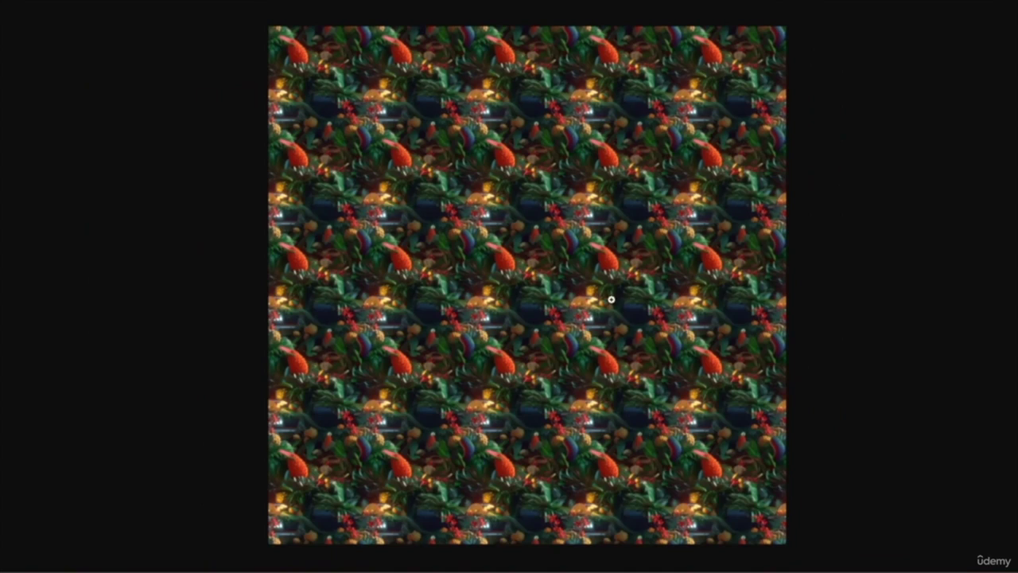
scroll(580, 296, "up", 8)
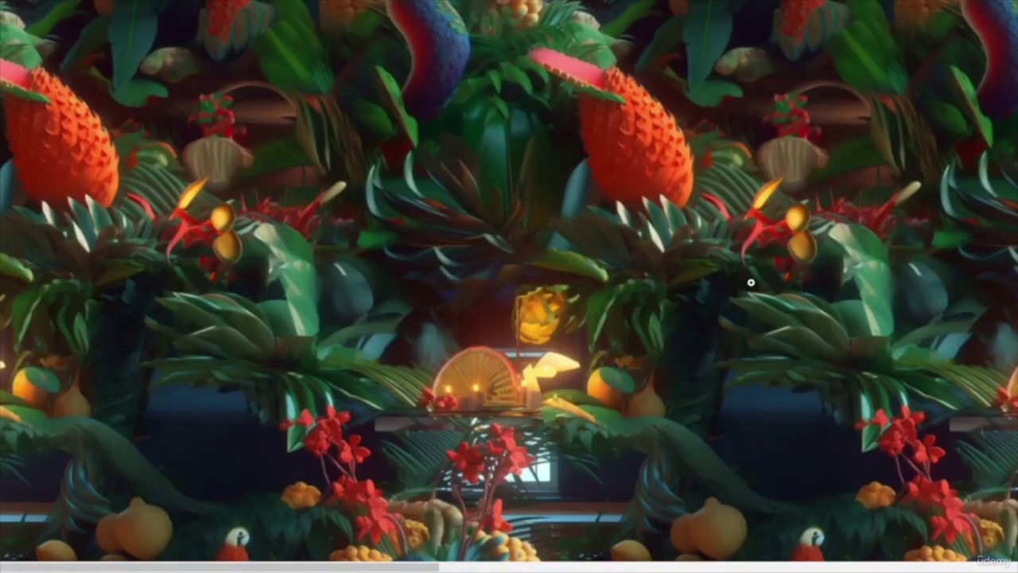
scroll(750, 281, "down", 5)
scroll(751, 281, "down", 3)
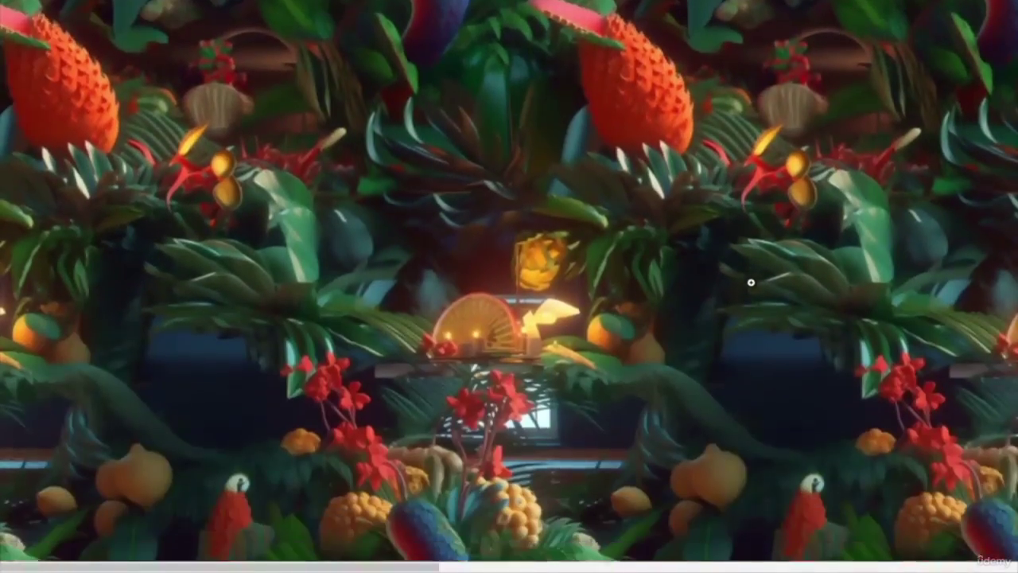
scroll(750, 281, "down", 3)
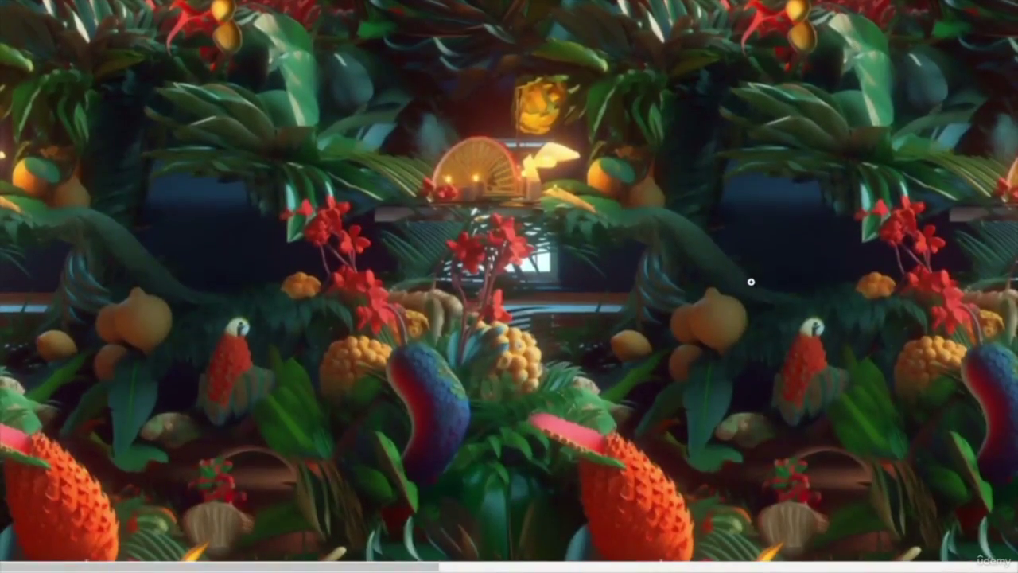
scroll(750, 282, "down", 9)
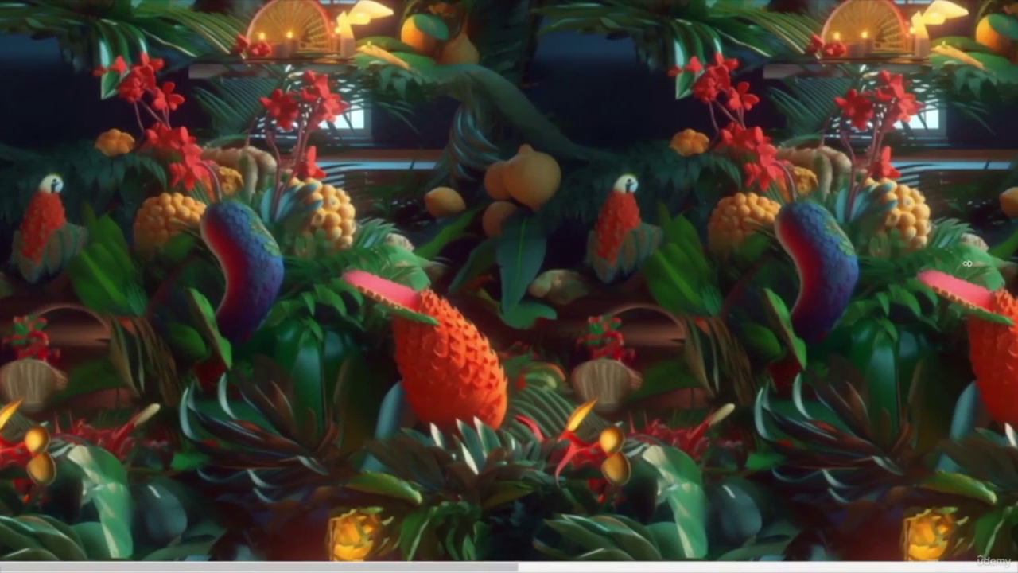
scroll(947, 262, "right", 10)
scroll(968, 263, "right", 5)
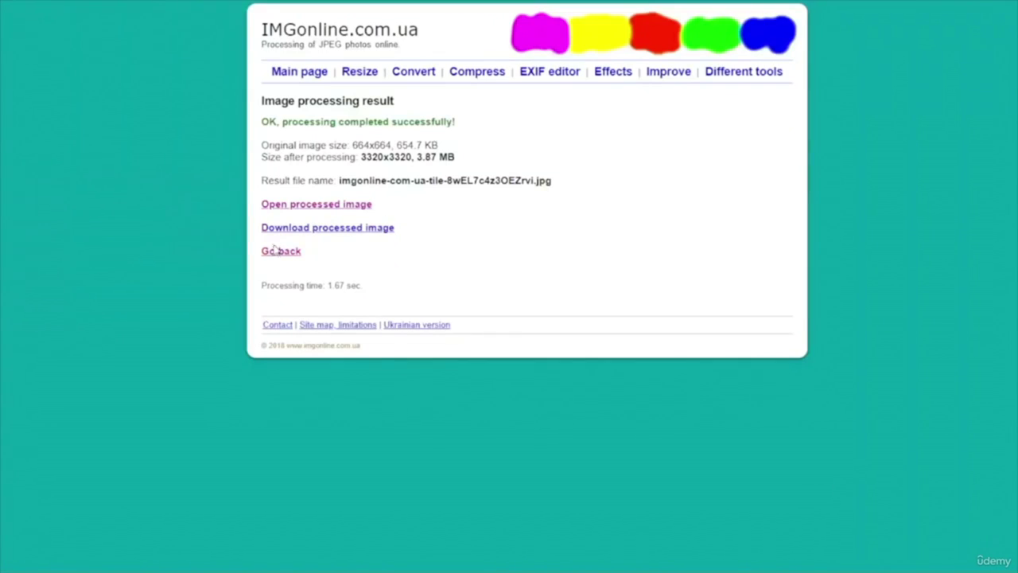
- Go back, enter 5 in both Tile format fields for the next PNG, and confirm
left_click(289, 259)
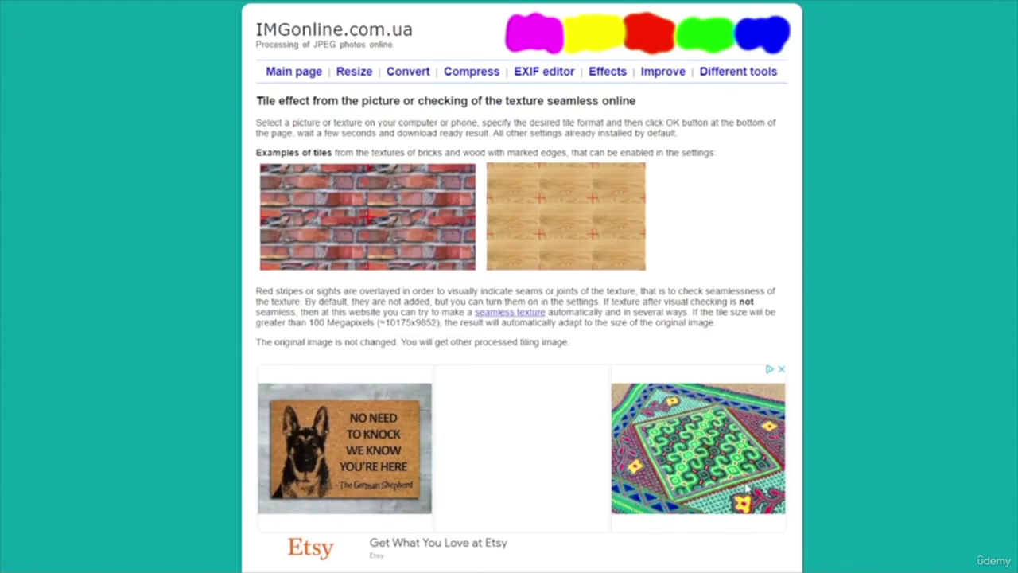
scroll(310, 265, "down", 5)
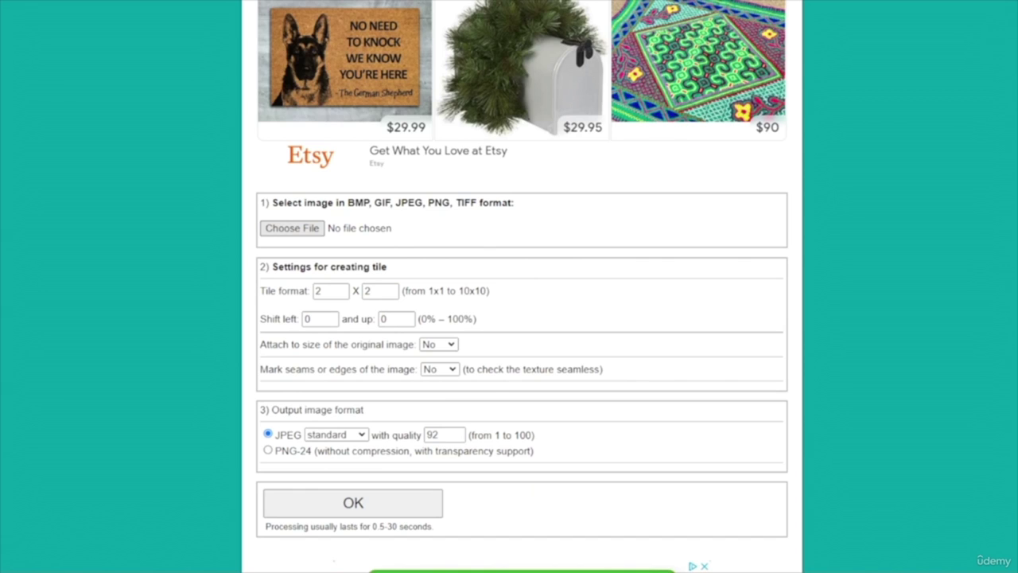
left_click_drag(328, 291, 303, 296)
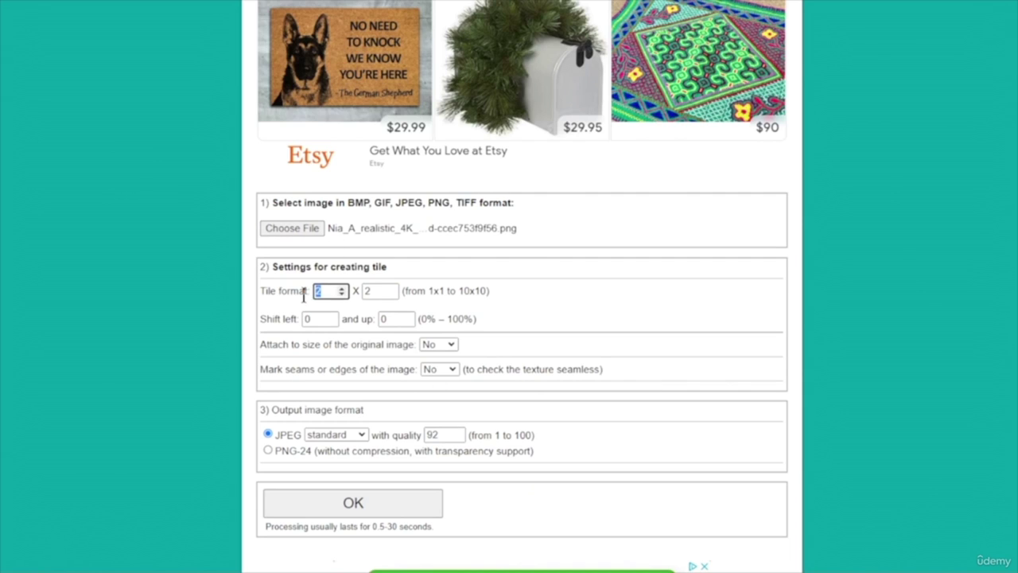
type("5")
double_click(377, 291)
type("5")
left_click(408, 504)
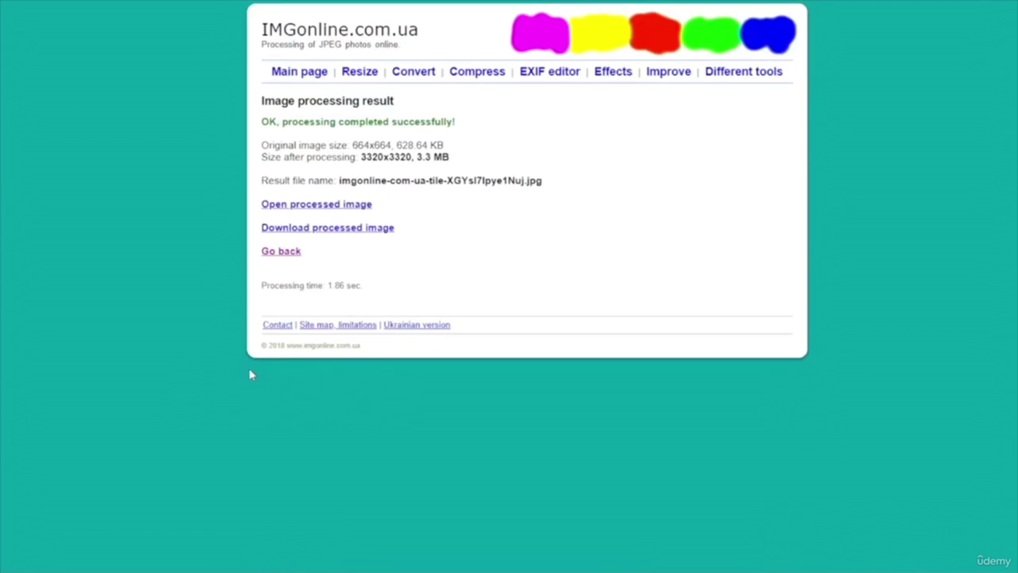
- Open the processed planet tile at full size and zoom in on it
left_click(347, 205)
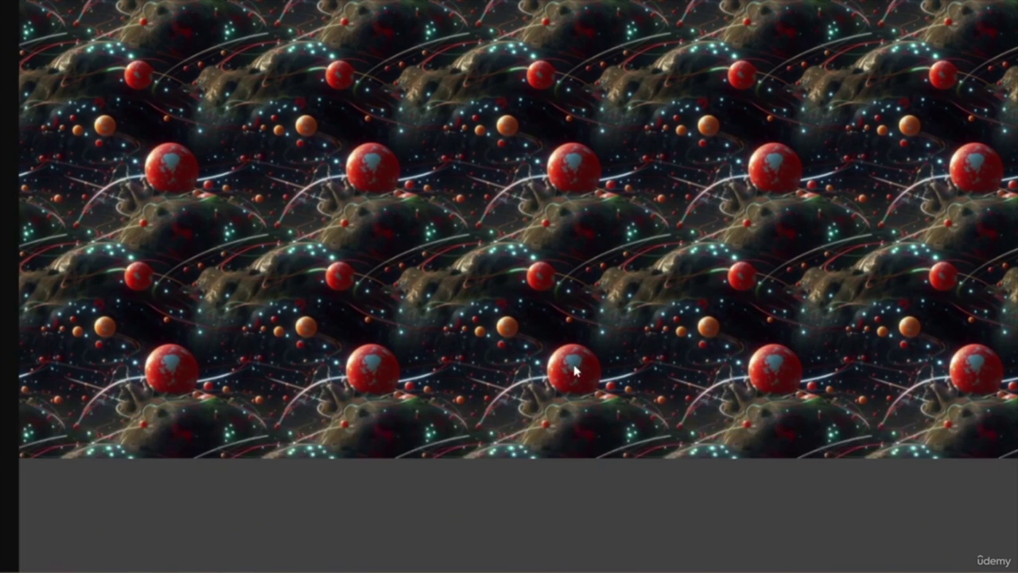
left_click(602, 337)
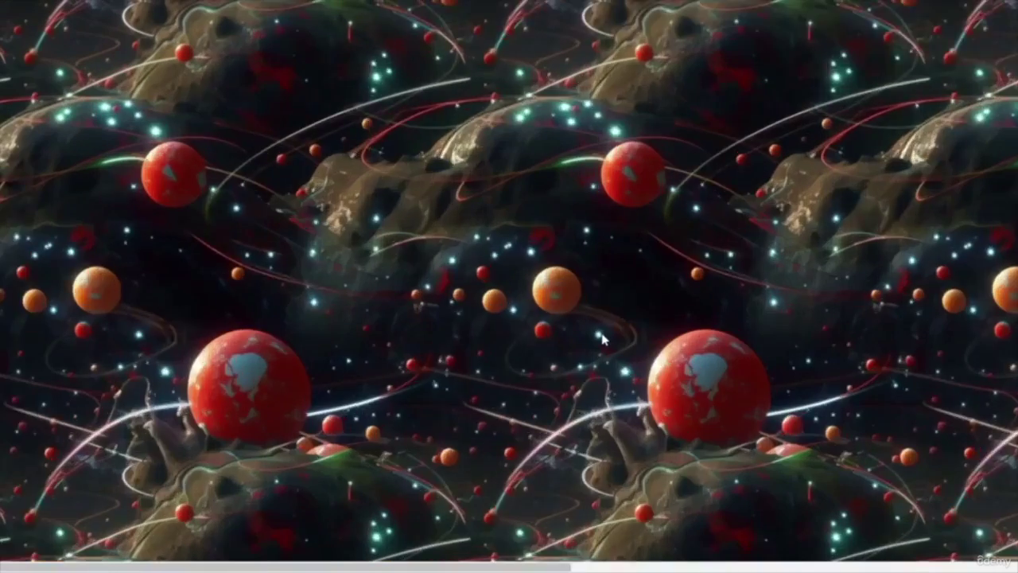
scroll(605, 338, "up", 1, "ctrl")
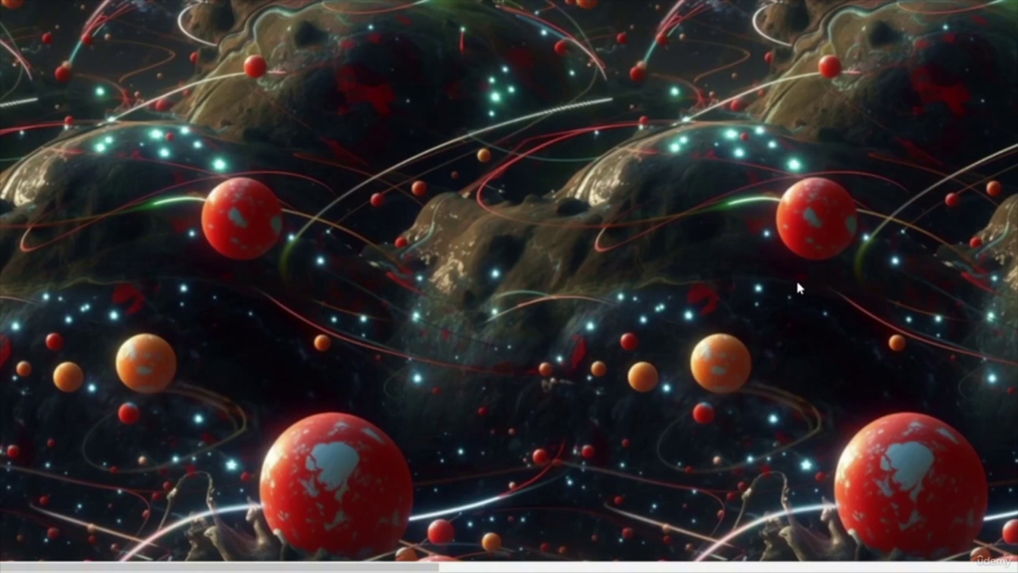
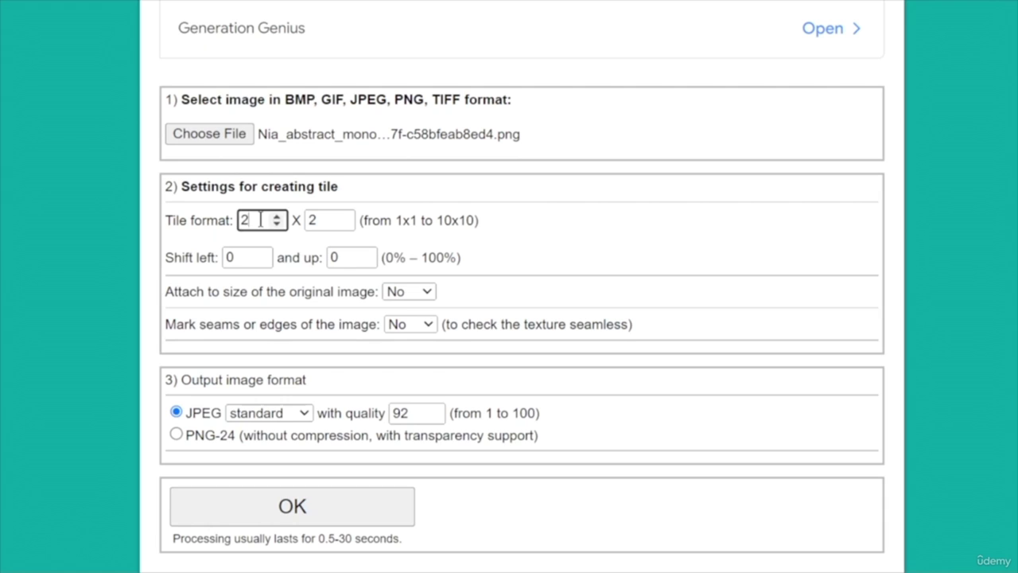
- Tile the abstract pattern 5 by 5 and open the 3320x3320 processed image
type("5")
key("Tab")
type("5")
left_click(348, 506)
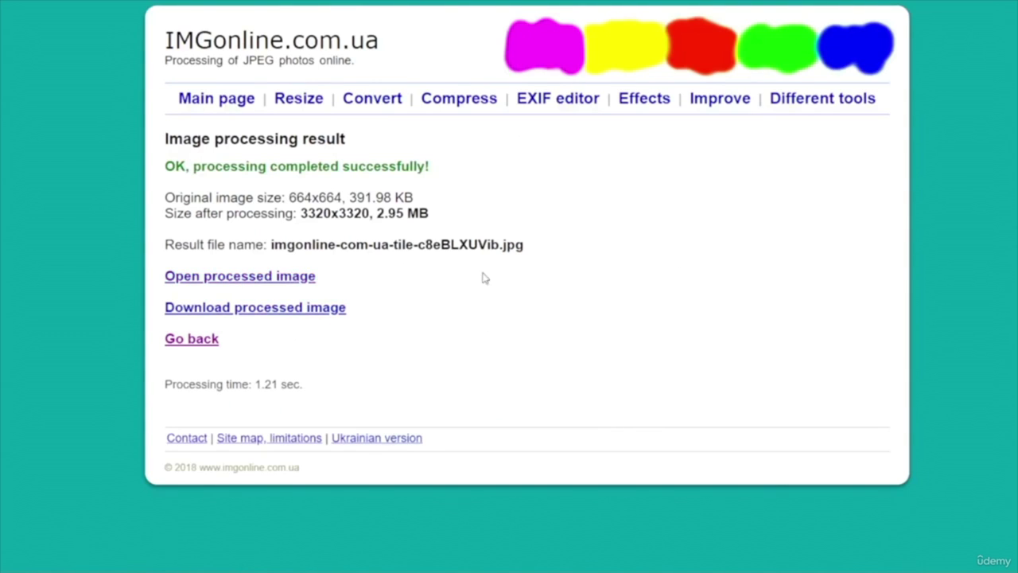
left_click(286, 278)
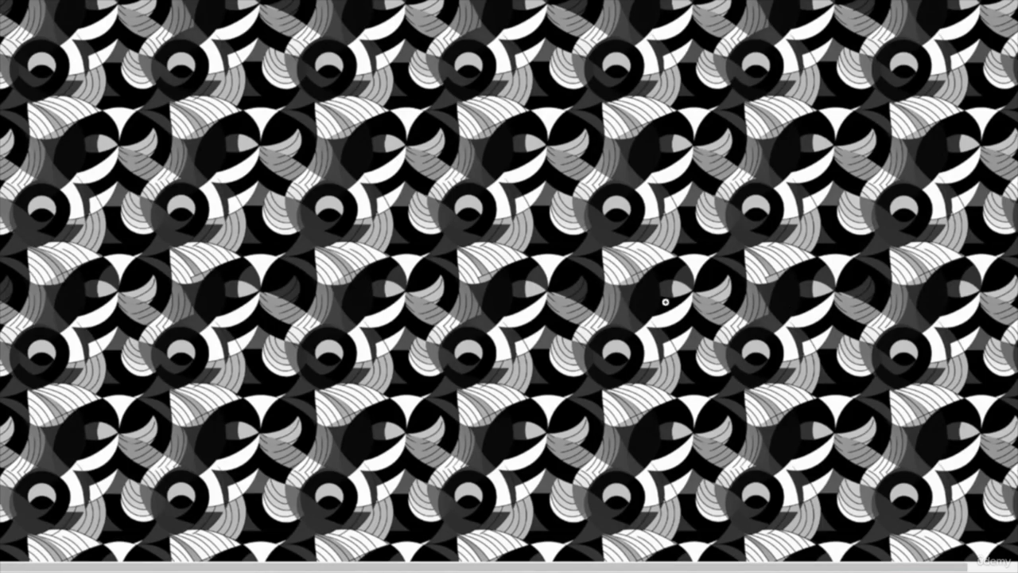
scroll(690, 308, "down", 10)
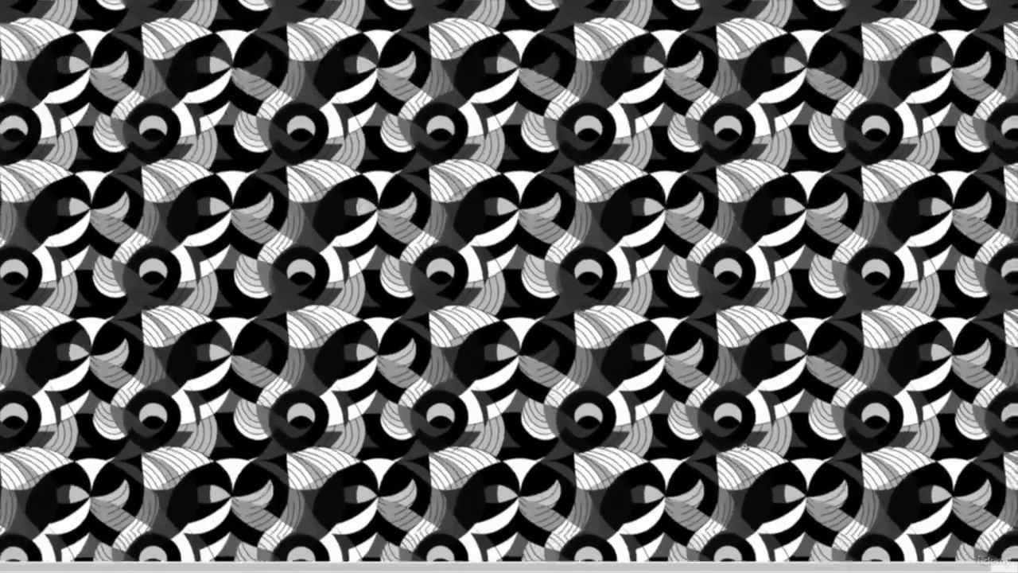
scroll(818, 434, "down", 5)
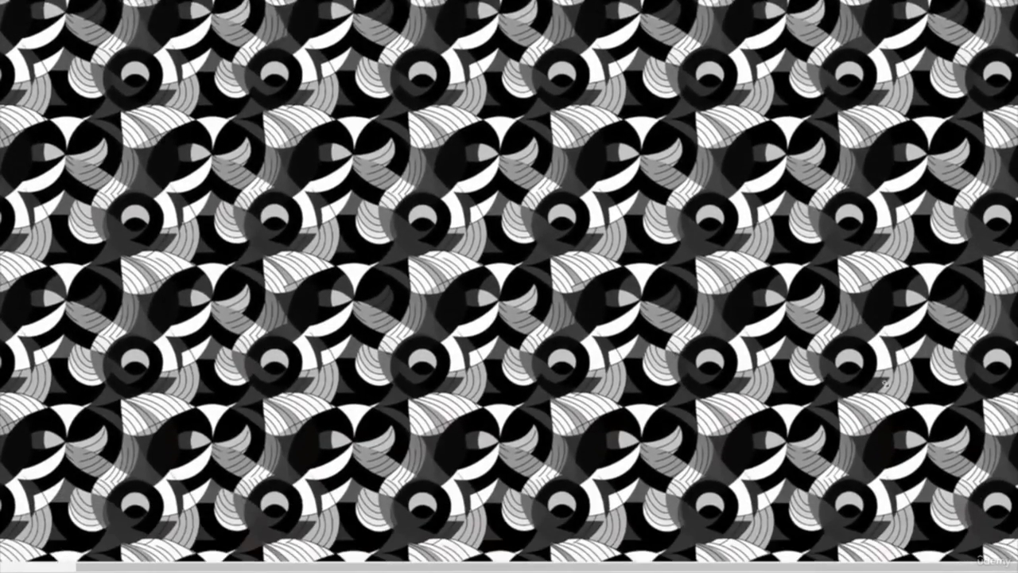
scroll(561, 443, "left", 5)
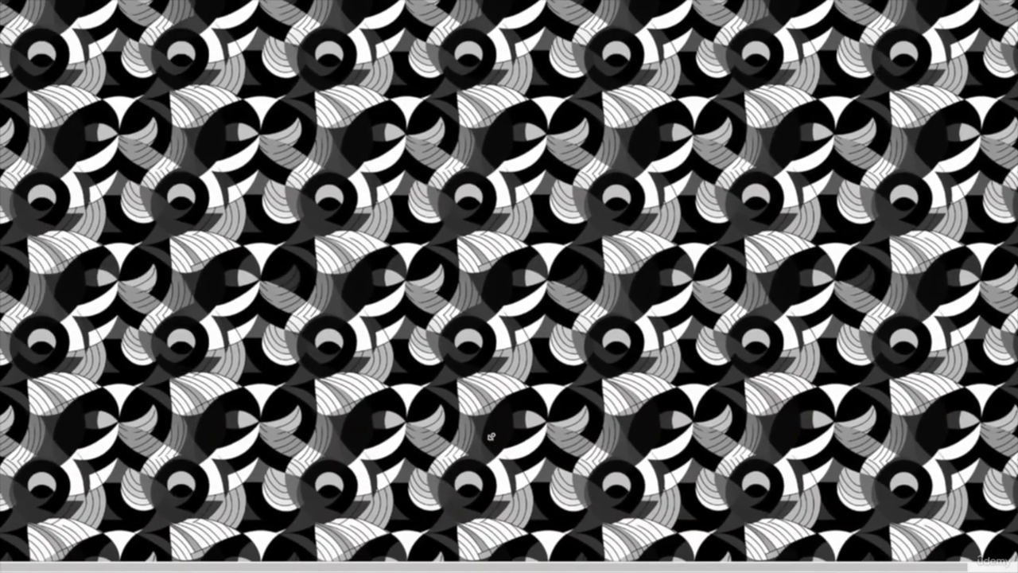
scroll(366, 292, "up", 3)
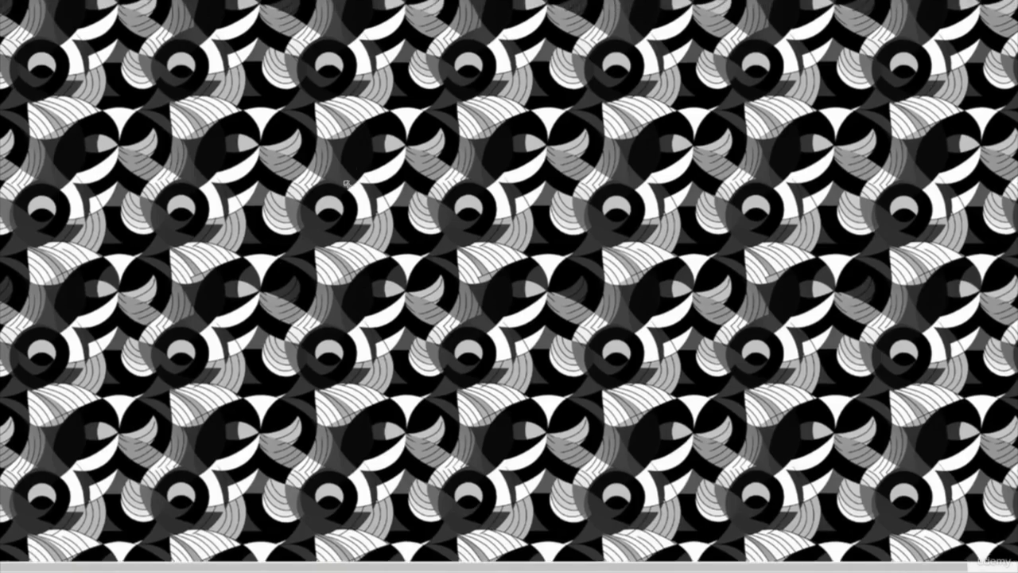
scroll(363, 176, "up", 3)
scroll(603, 154, "right", 3)
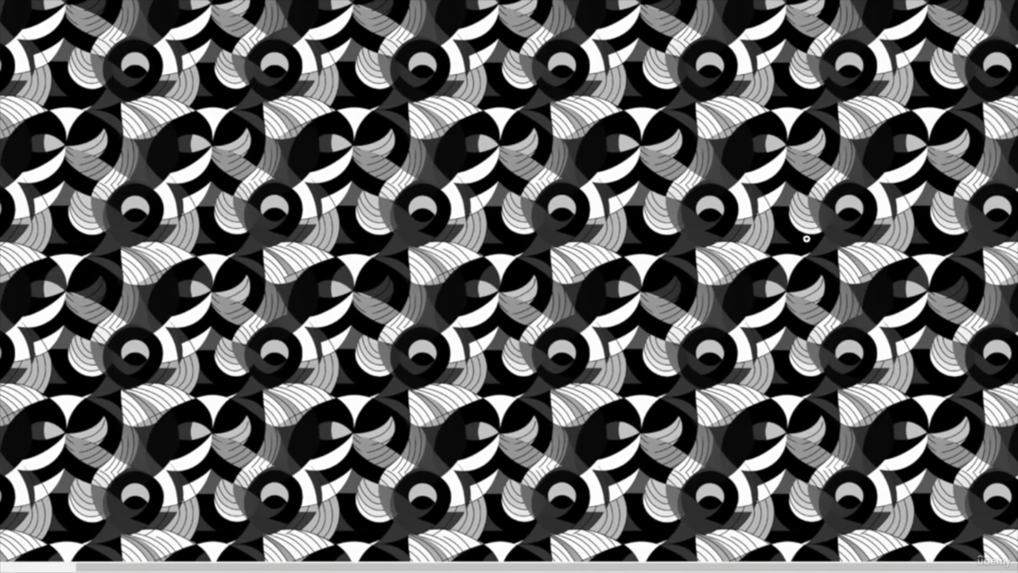
scroll(803, 241, "down", 3)
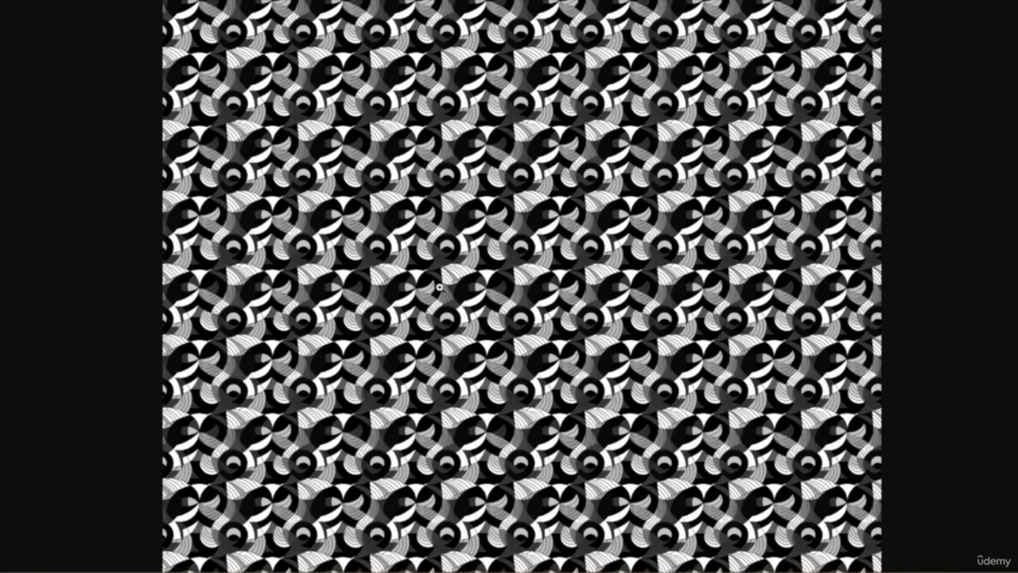
scroll(433, 294, "up", 5)
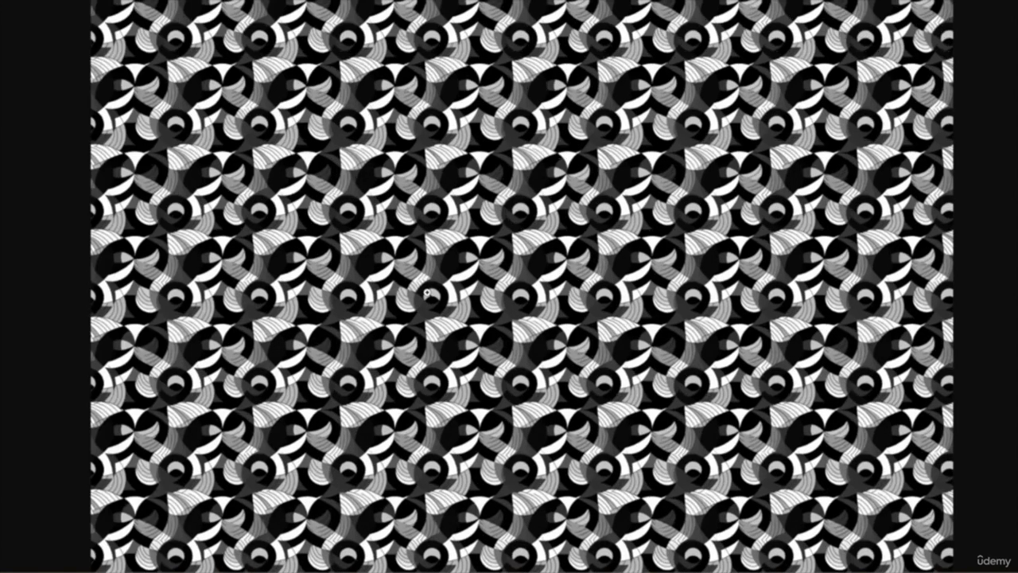
scroll(428, 292, "up", 5)
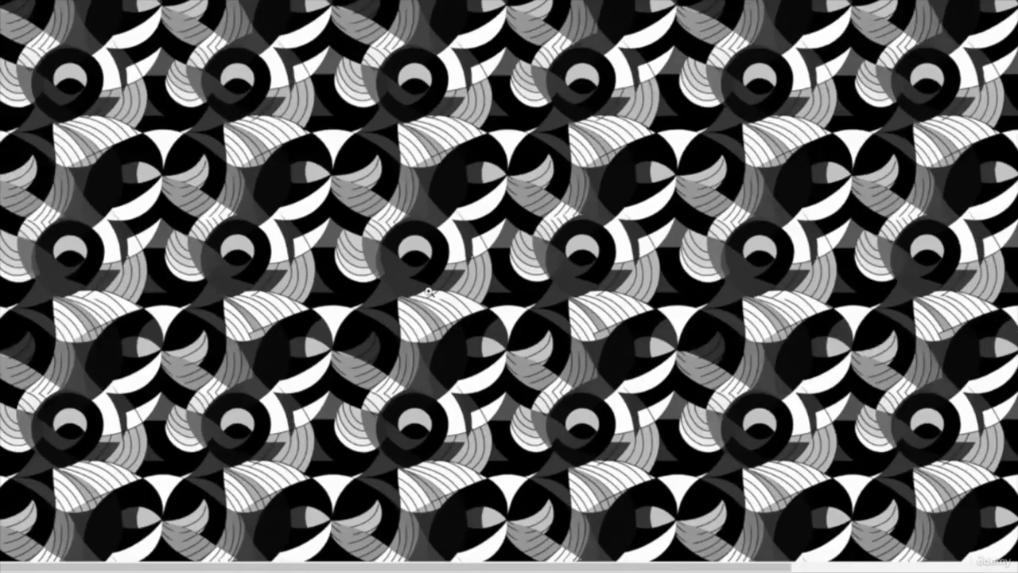
scroll(428, 292, "down", 8)
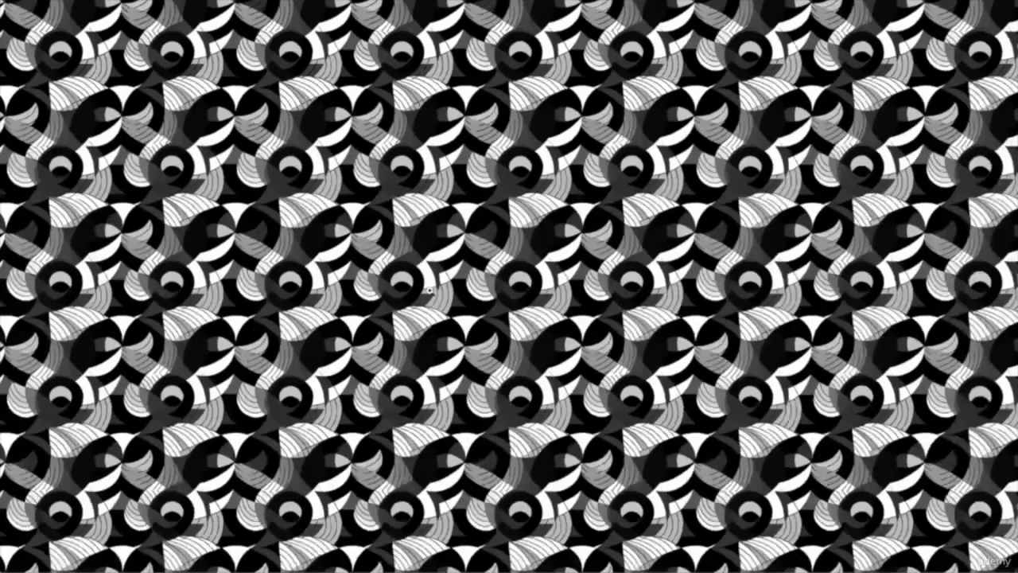
scroll(430, 279, "up", 3)
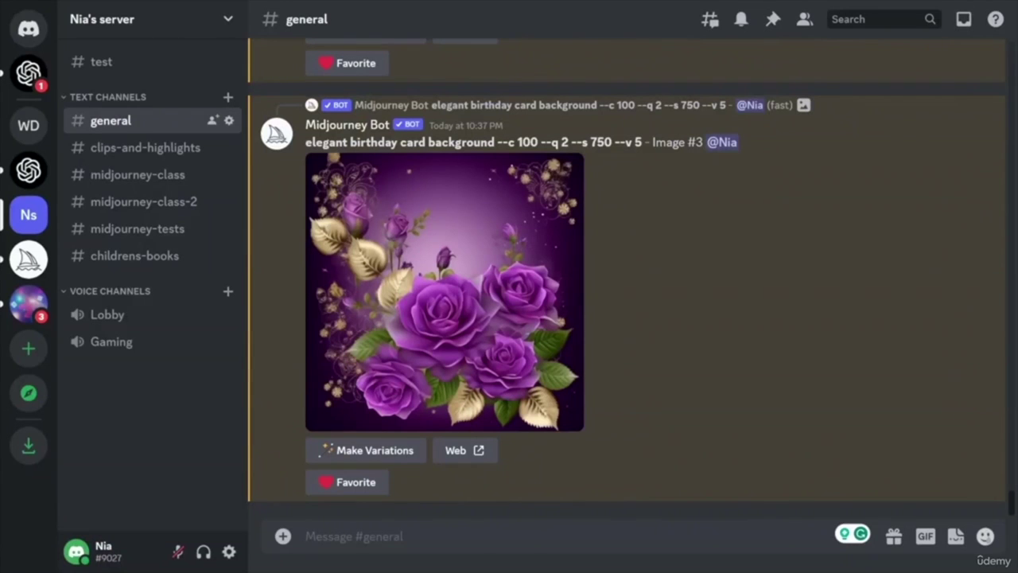
- Find the --c 50 prompt grid and upscale its gift-box image with U4
scroll(626, 279, "up", 20)
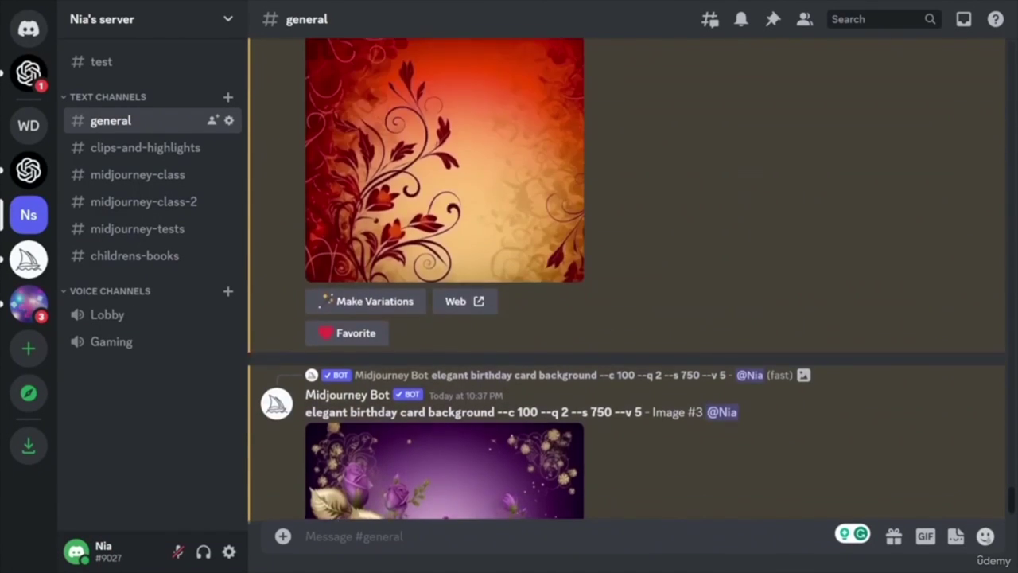
scroll(626, 278, "up", 5)
scroll(626, 278, "down", 5)
scroll(626, 279, "up", 8)
scroll(509, 278, "up", 5)
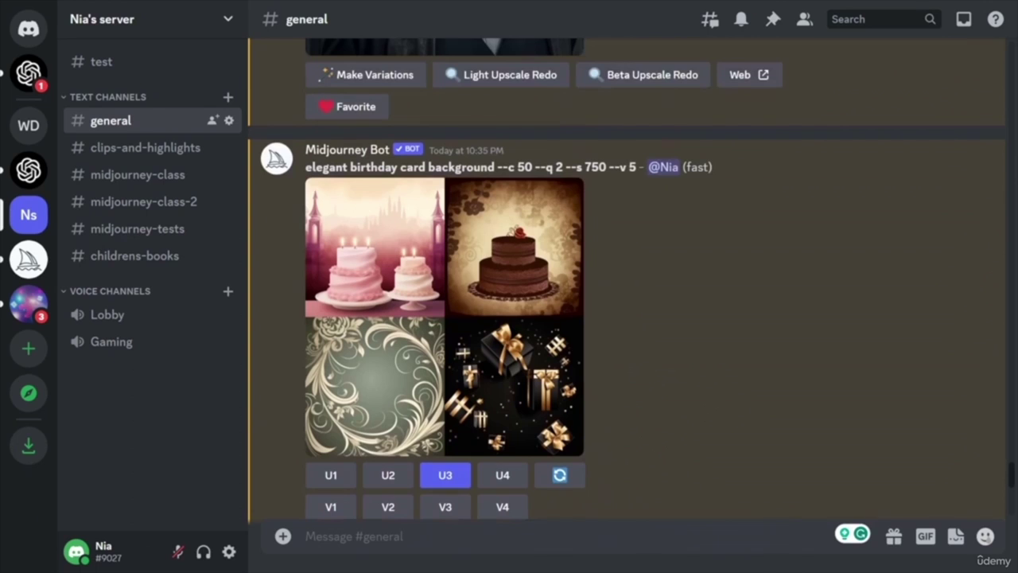
left_click_drag(305, 167, 632, 188)
scroll(711, 318, "down", 5)
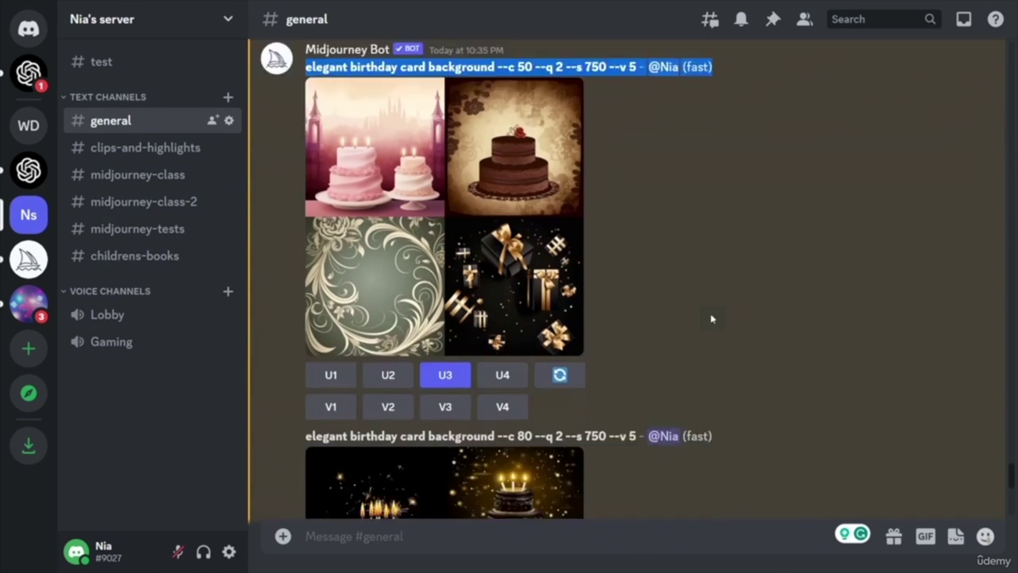
left_click(505, 265)
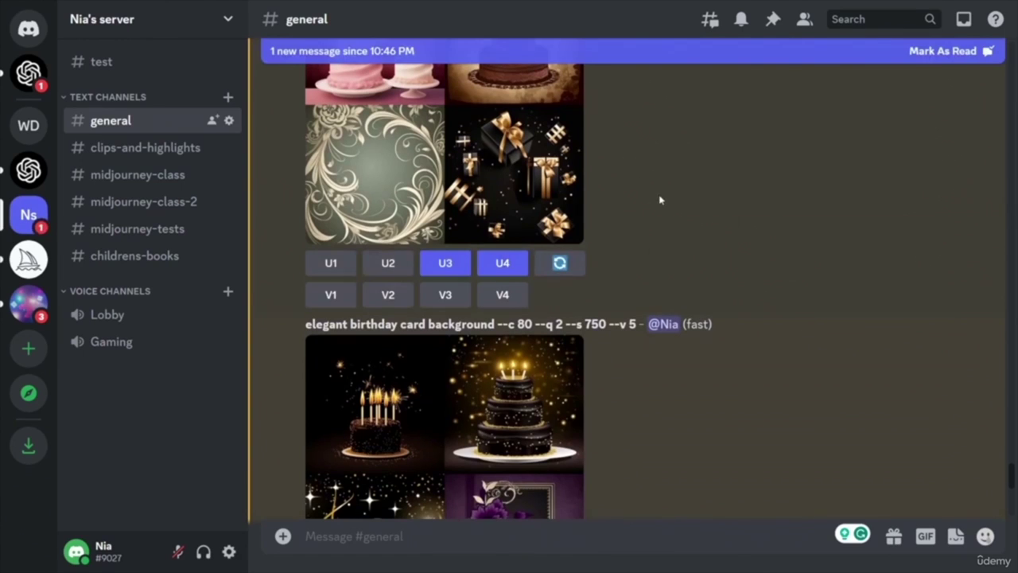
- Upscale the purple frame image from the --c 80 grid with U4 and check the results
scroll(674, 222, "down", 2)
left_click(504, 369)
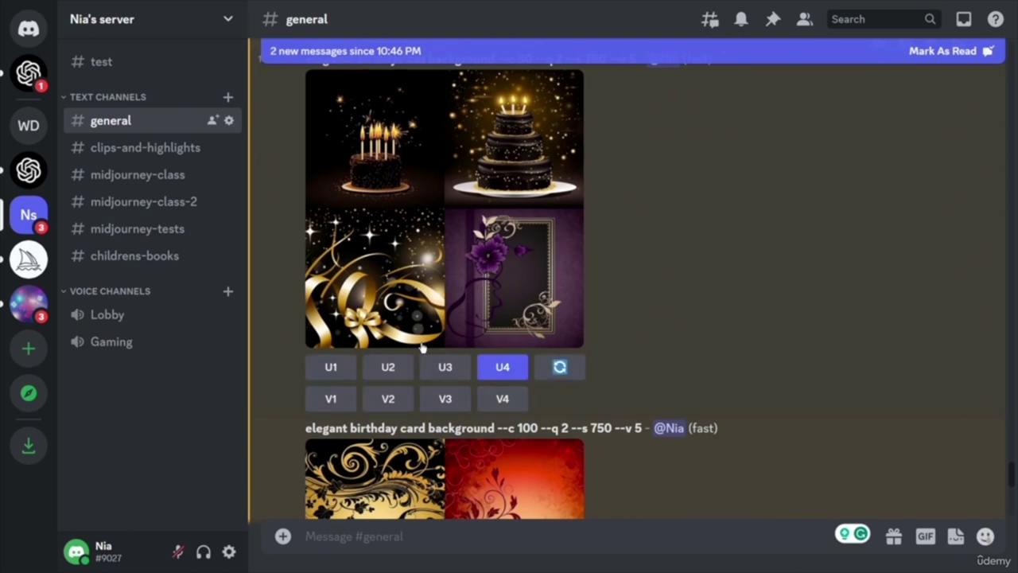
scroll(698, 280, "down", 5)
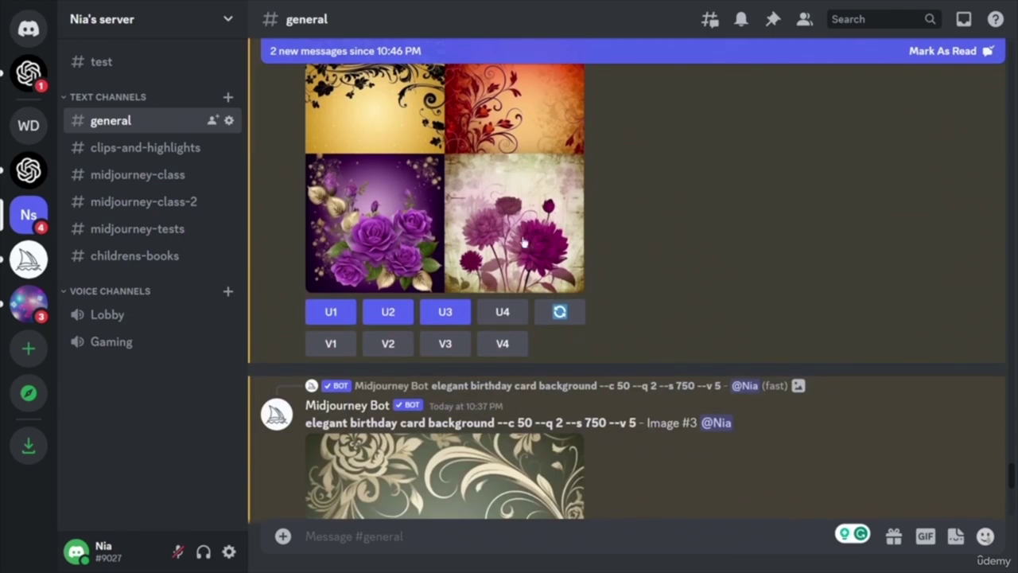
scroll(770, 288, "down", 4)
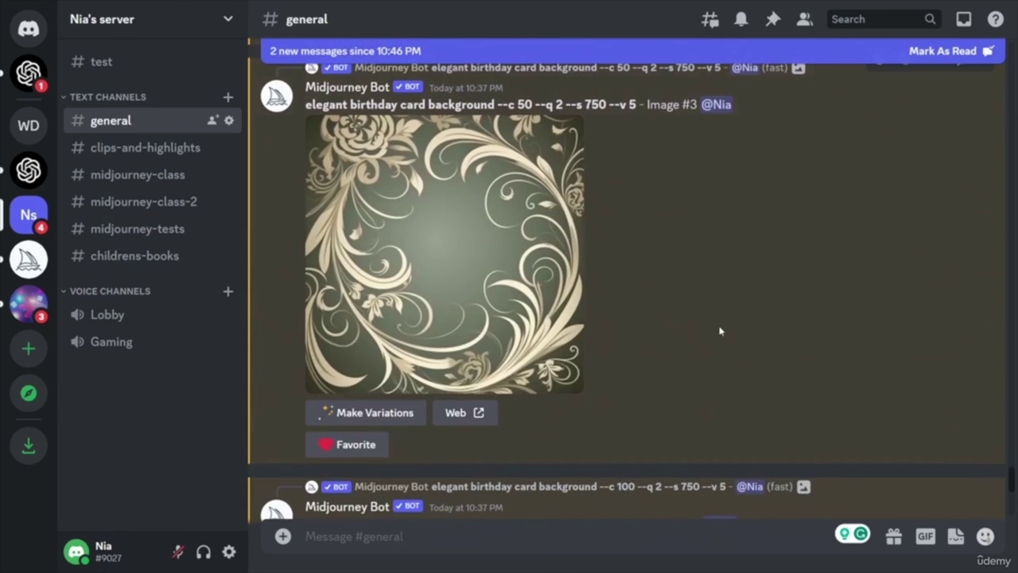
scroll(718, 331, "down", 10)
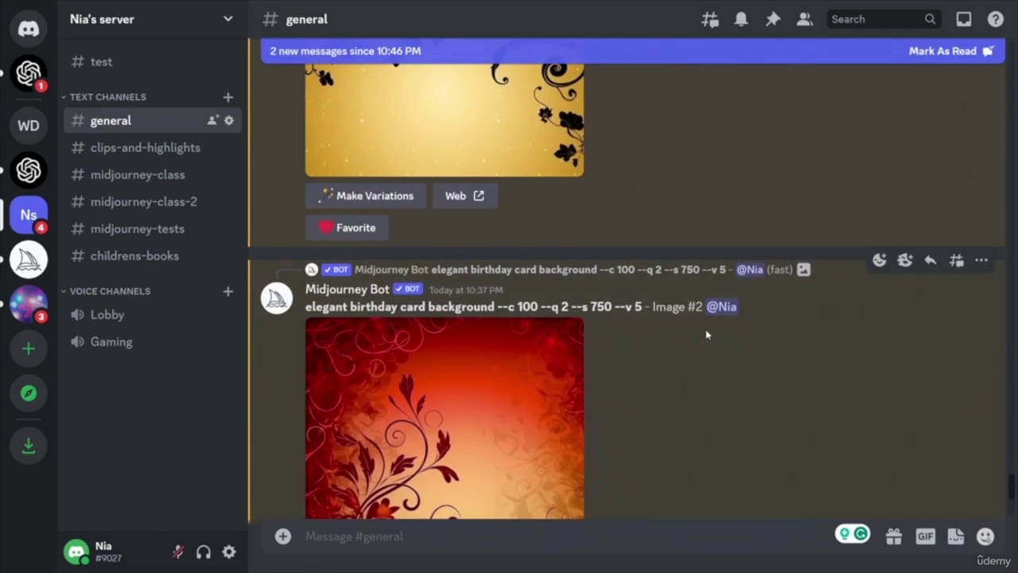
scroll(705, 344, "down", 2)
scroll(705, 341, "up", 4)
scroll(676, 360, "down", 9)
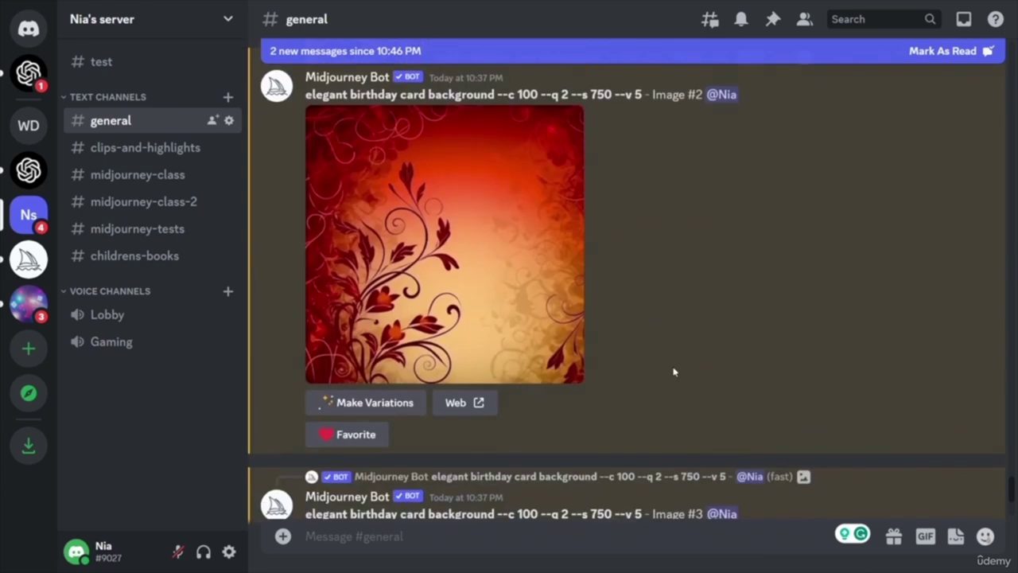
scroll(682, 358, "up", 8)
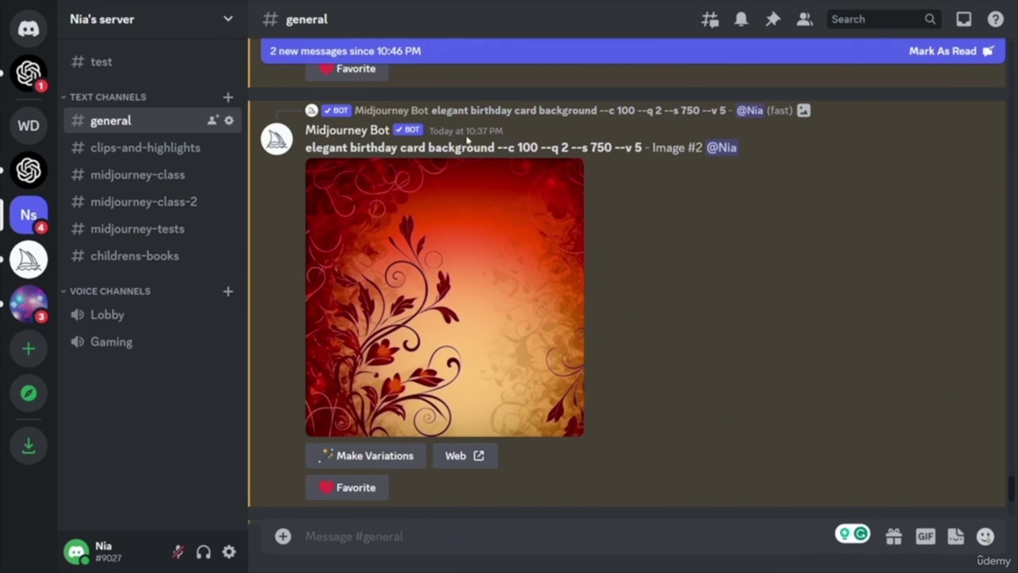
left_click_drag(306, 148, 647, 151)
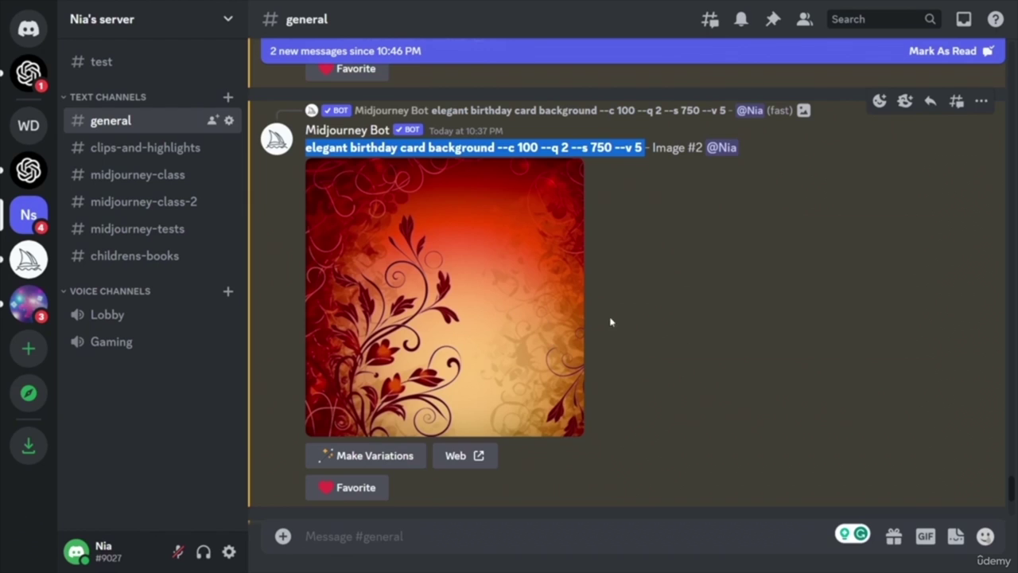
scroll(807, 359, "up", 15)
scroll(722, 346, "down", 12)
left_click(468, 313)
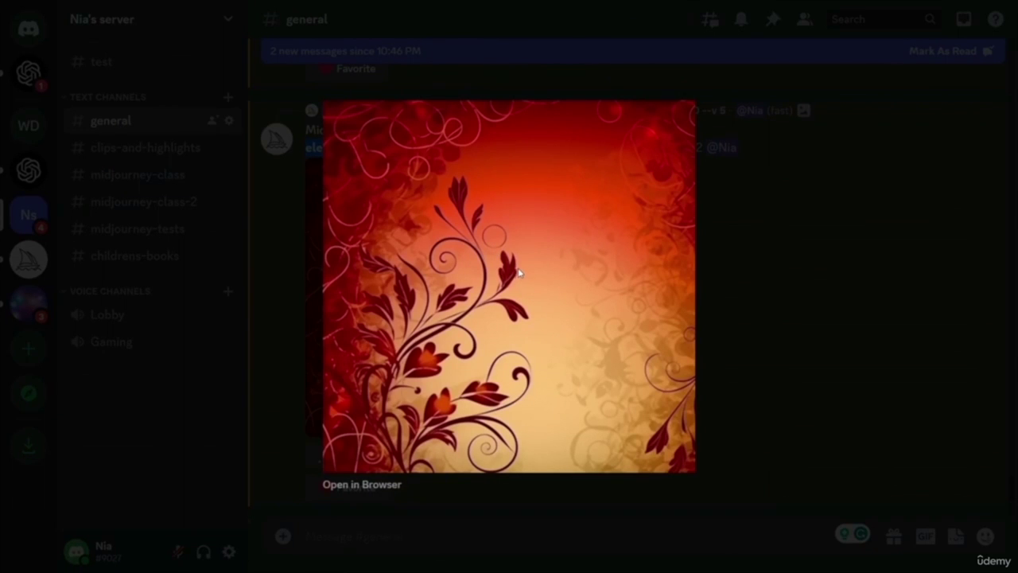
left_click(776, 320)
scroll(731, 318, "down", 6)
scroll(698, 315, "down", 8)
scroll(700, 321, "up", 3)
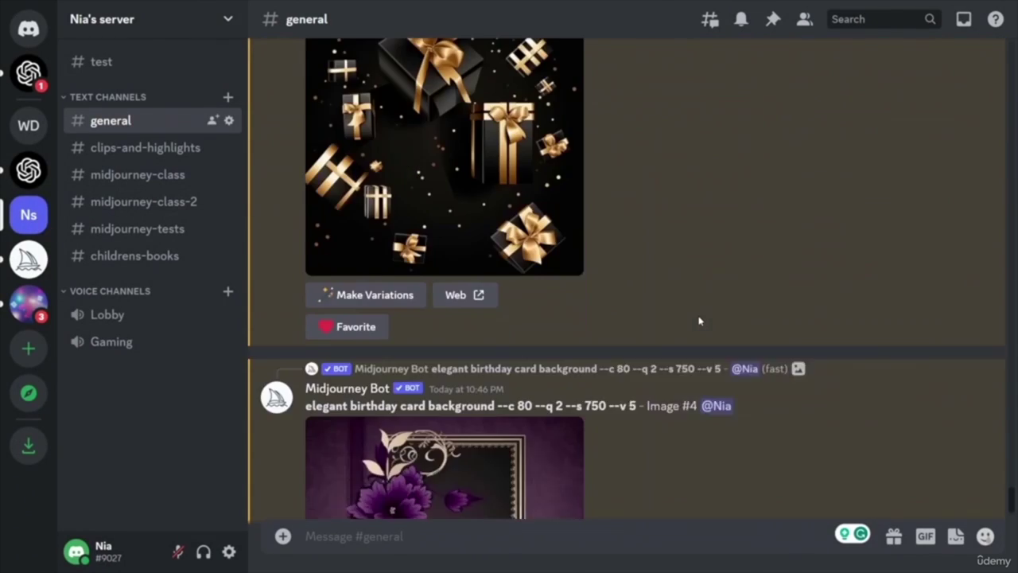
scroll(700, 322, "up", 20)
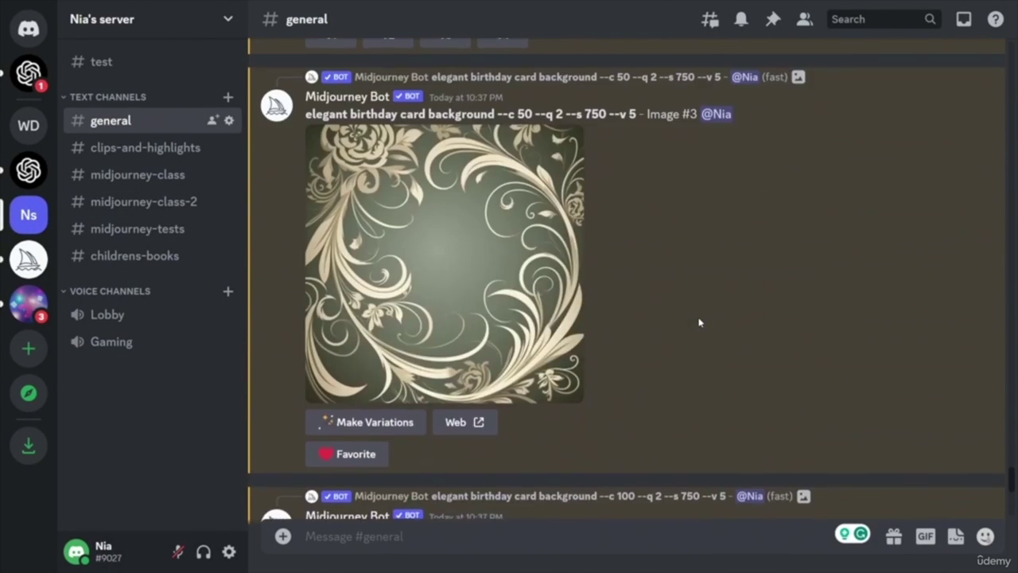
scroll(700, 322, "up", 3)
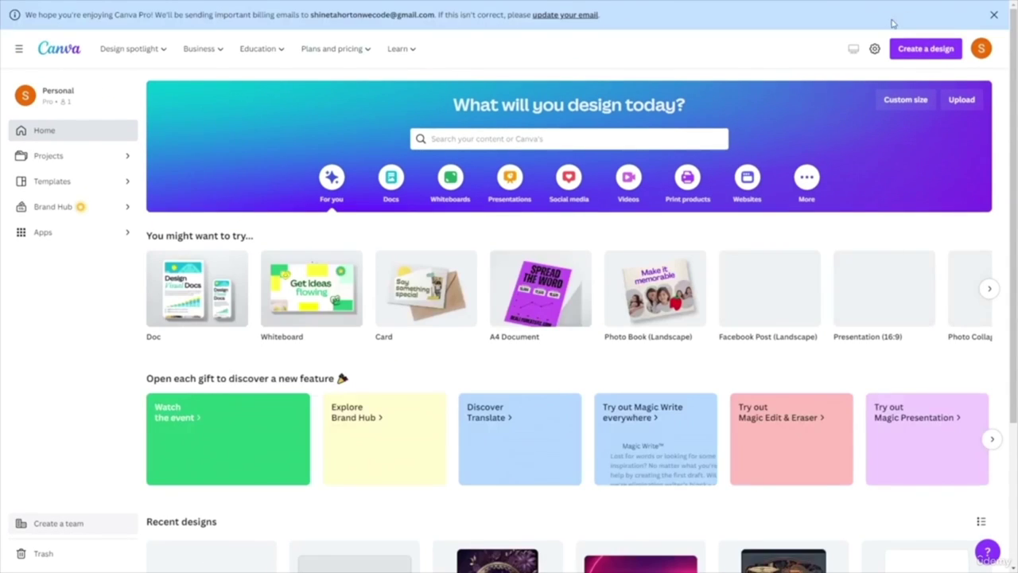
- Search 'birthday card' to start a Birthday Card design, then open the saved Birthday project
left_click(935, 51)
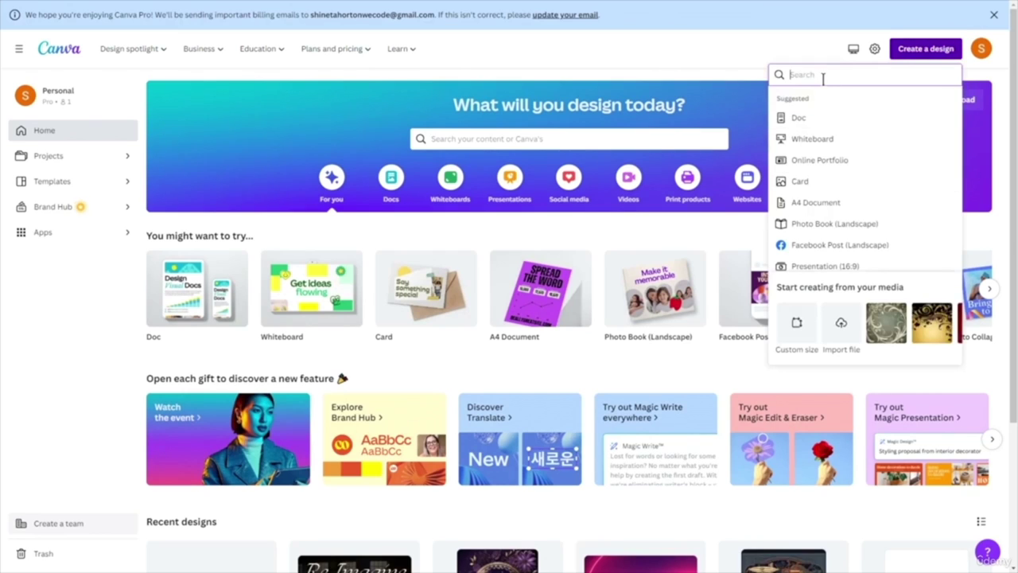
type("birthday card")
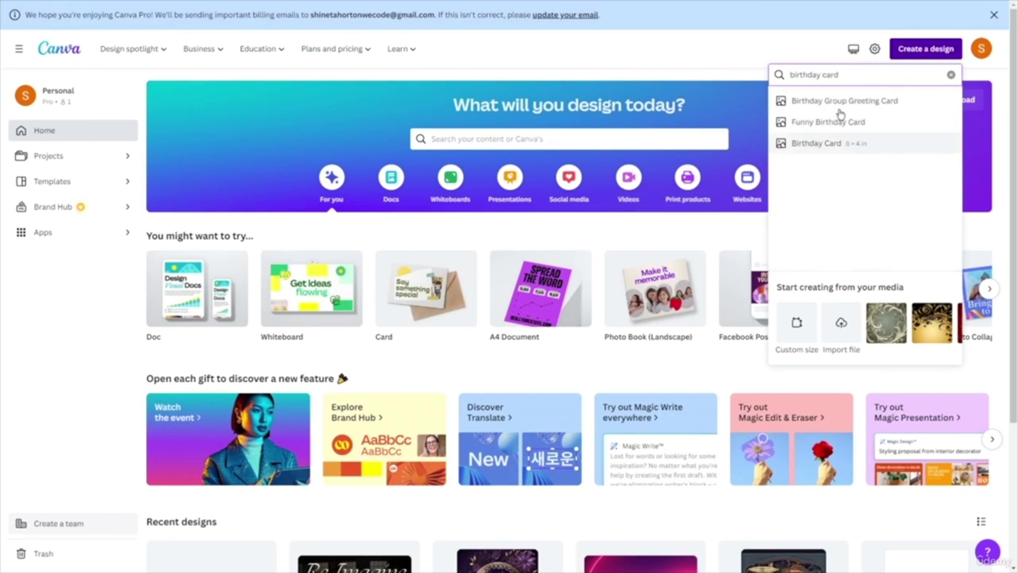
left_click(818, 143)
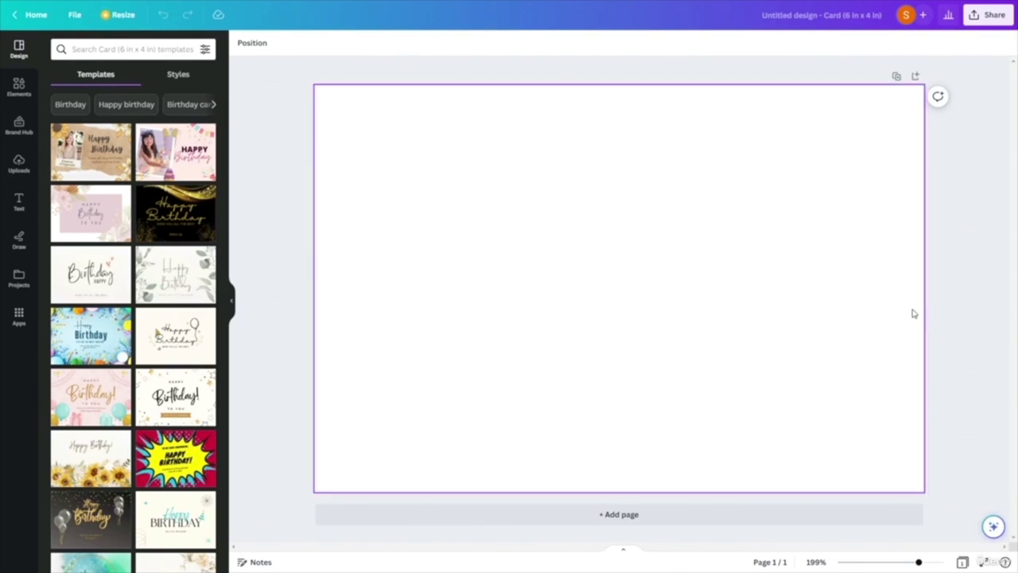
left_click(35, 15)
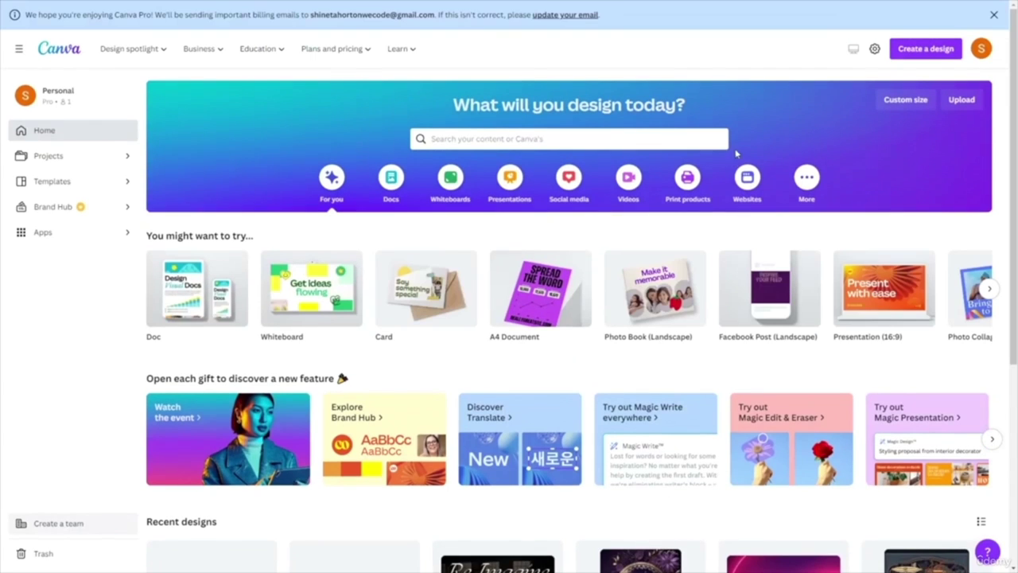
left_click(69, 156)
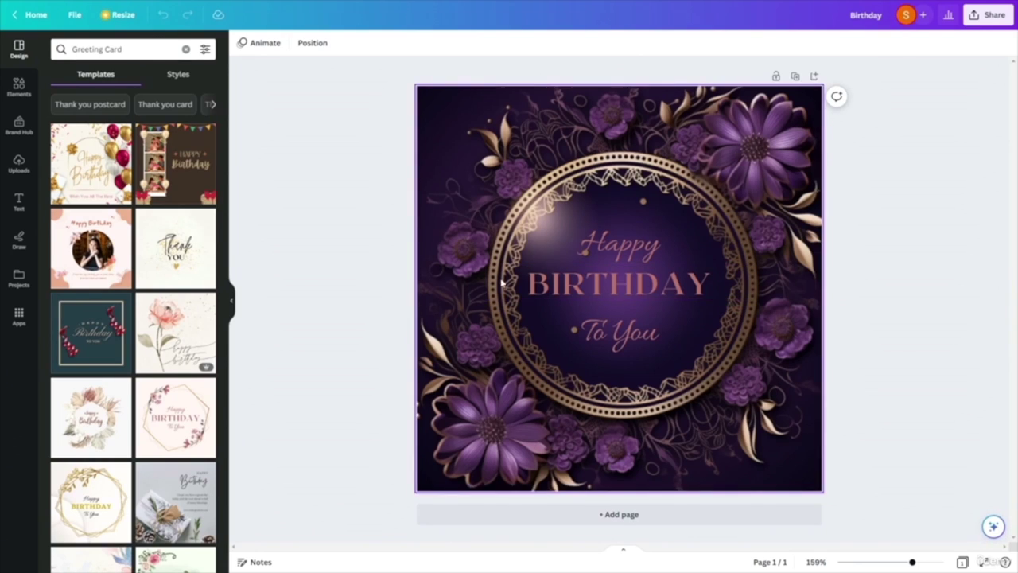
- Delete the 'Happy BIRTHDAY To You' text boxes and the floral background image
left_click(561, 140)
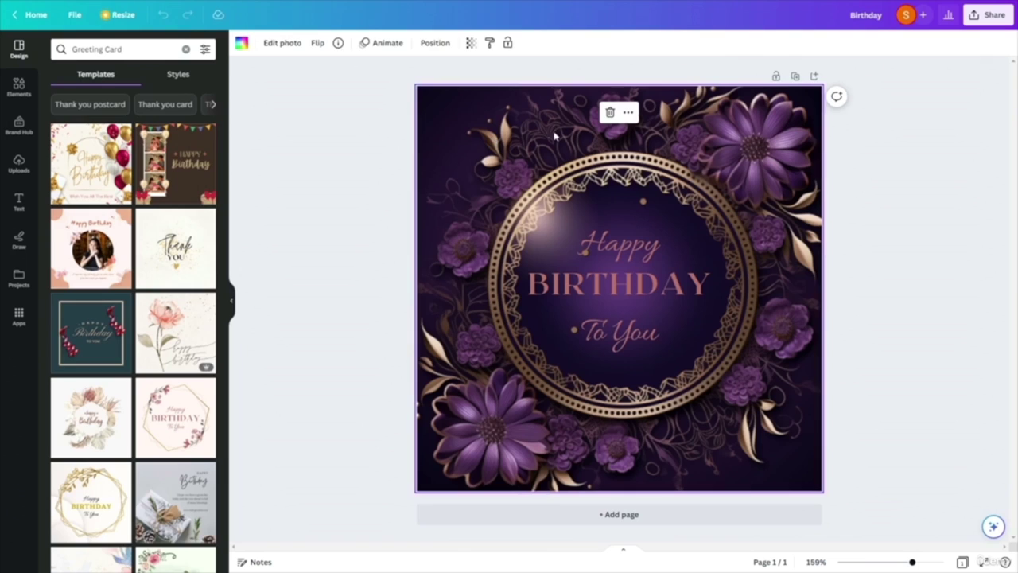
left_click_drag(342, 111, 905, 464)
key("Delete")
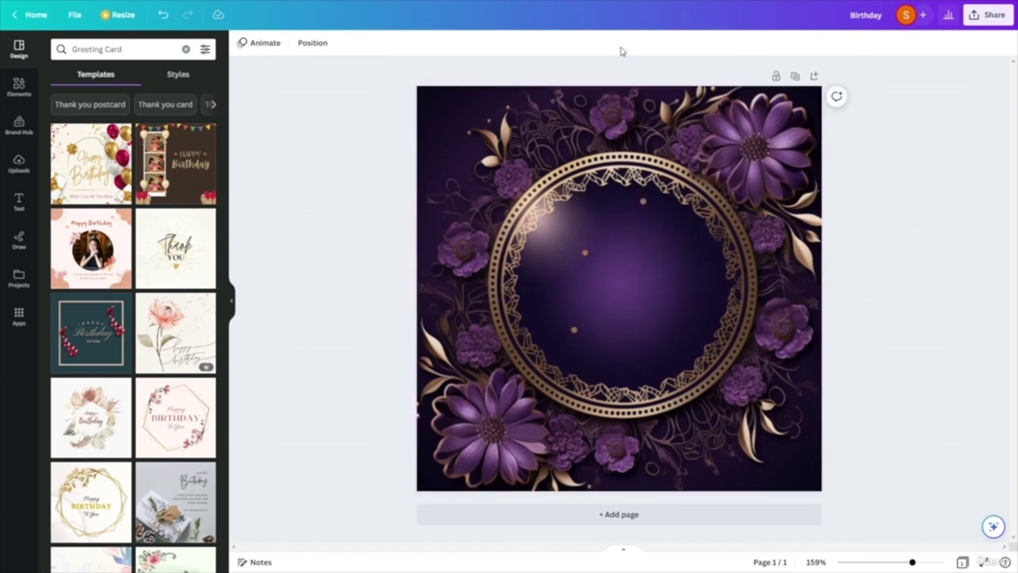
left_click(635, 176)
left_click(610, 113)
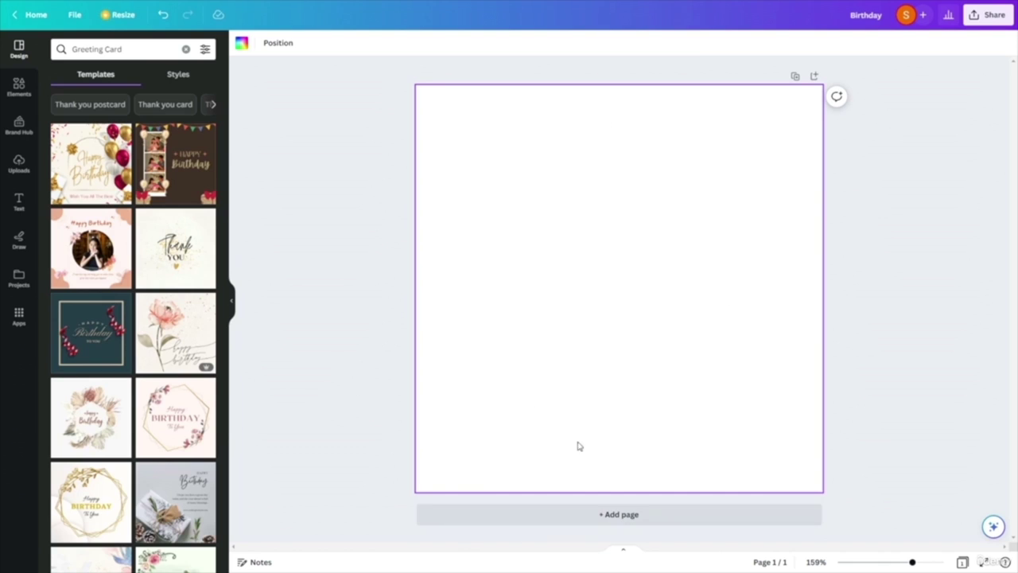
- Browse through the templates, then bring up the uploaded swirl backgrounds
scroll(127, 393, "down", 3)
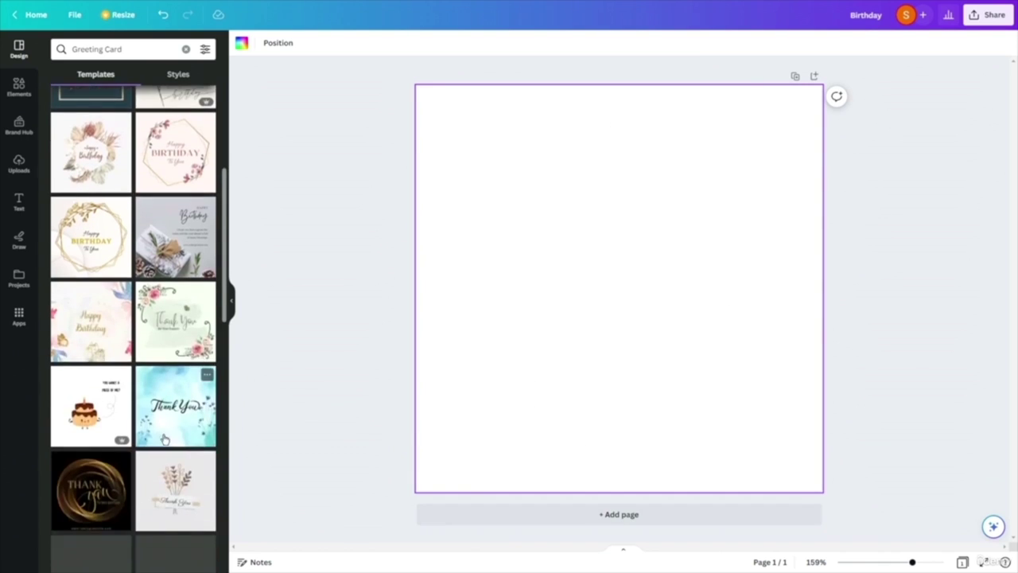
scroll(163, 434, "down", 3)
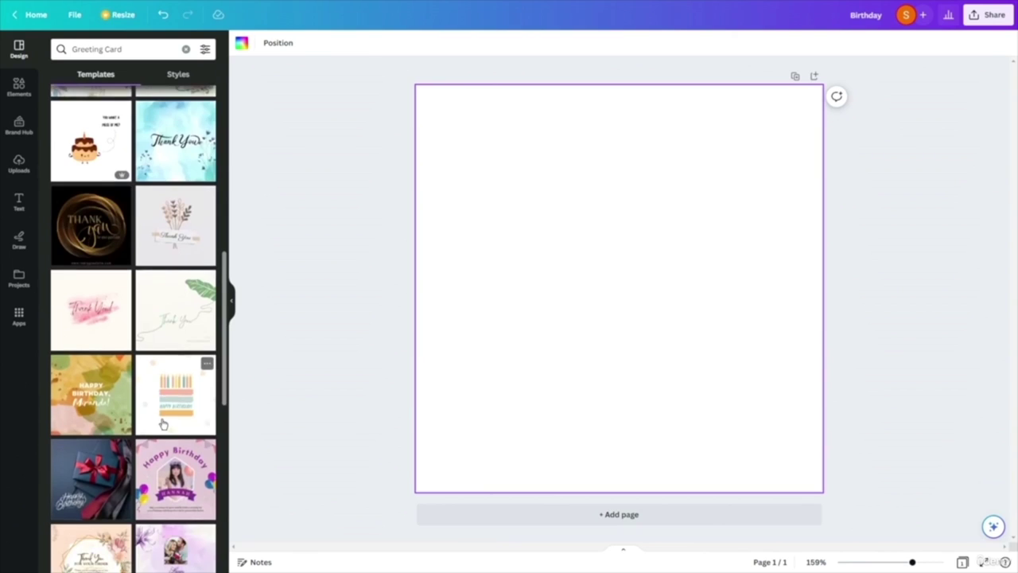
scroll(163, 426, "down", 2)
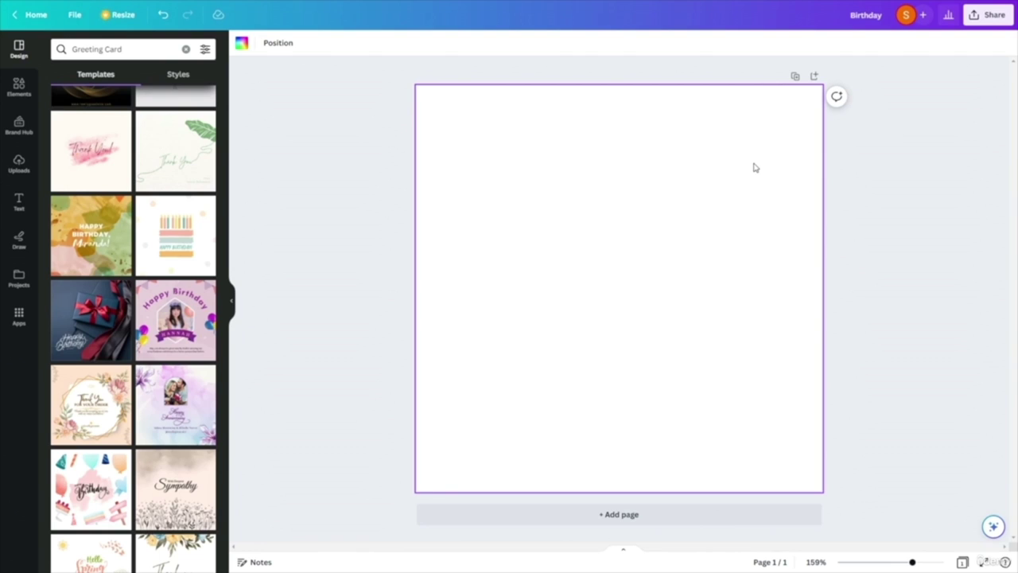
scroll(123, 374, "down", 3)
scroll(159, 411, "down", 1)
scroll(164, 266, "down", 5)
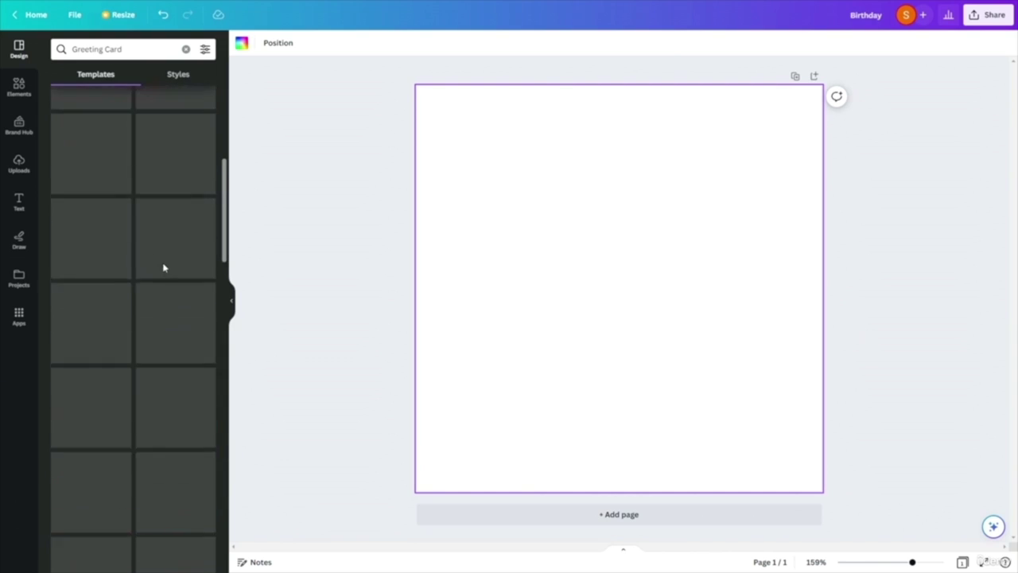
scroll(153, 259, "up", 1)
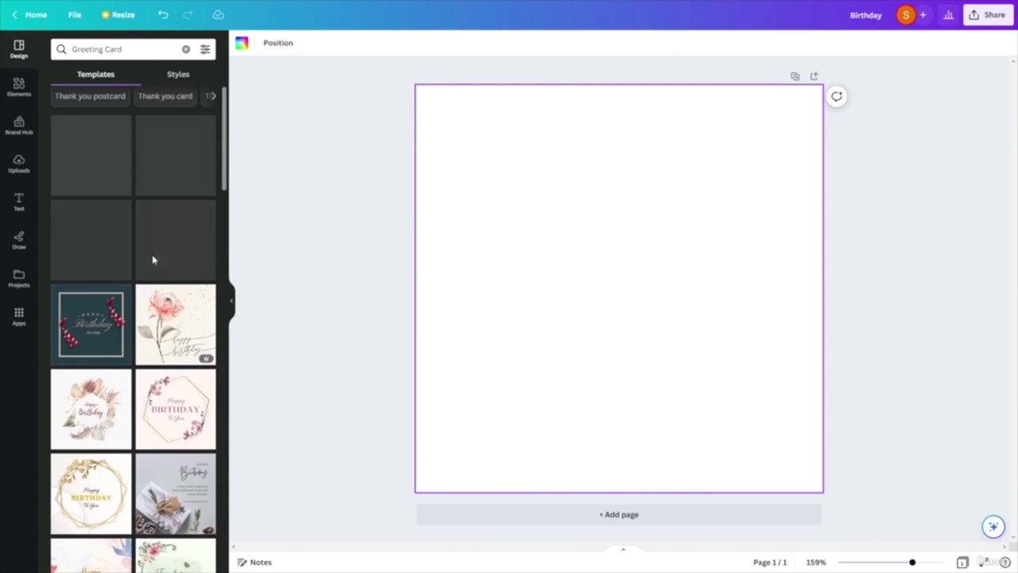
scroll(167, 278, "up", 1)
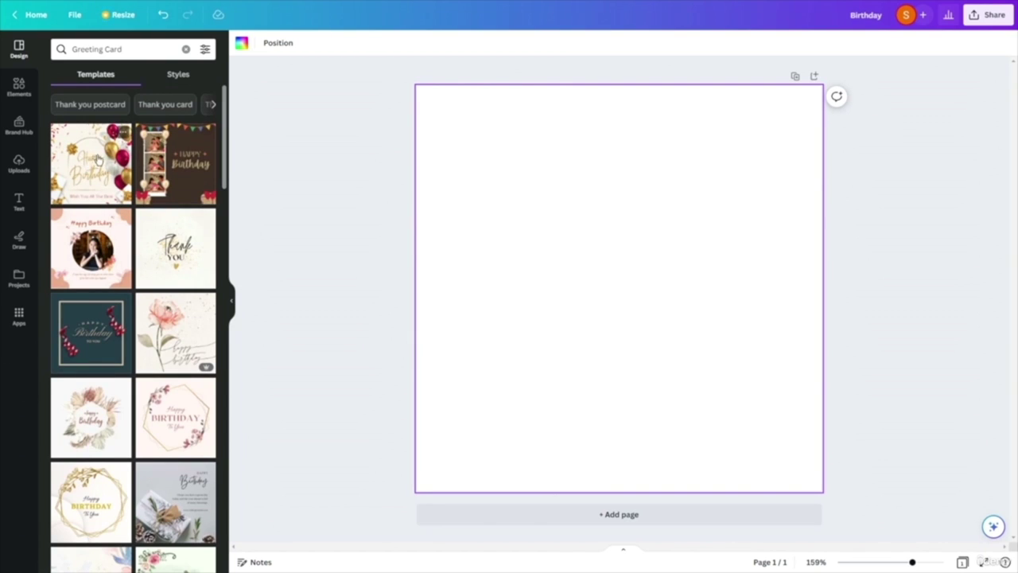
scroll(202, 178, "down", 3)
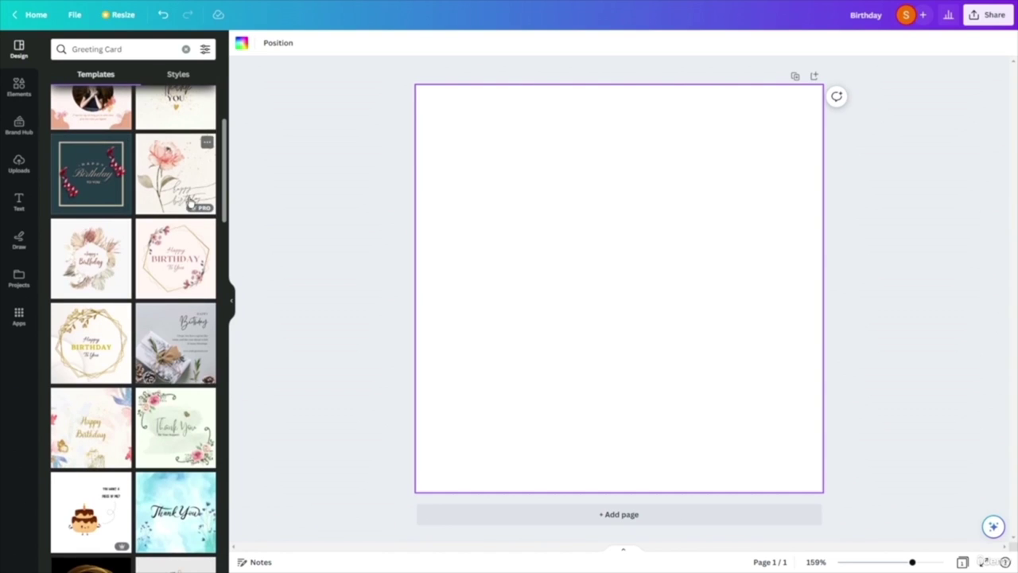
scroll(167, 350, "down", 4)
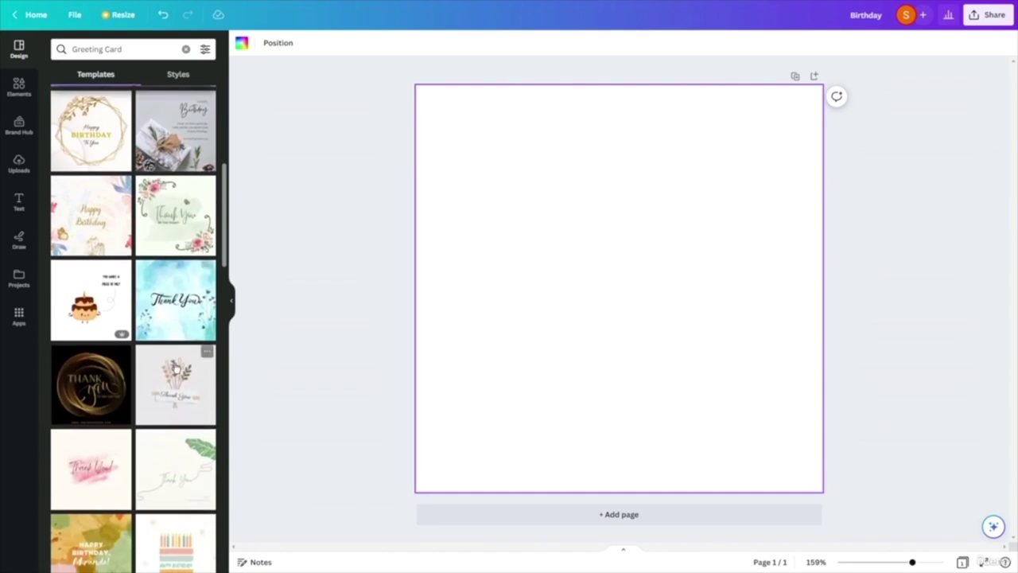
left_click(19, 164)
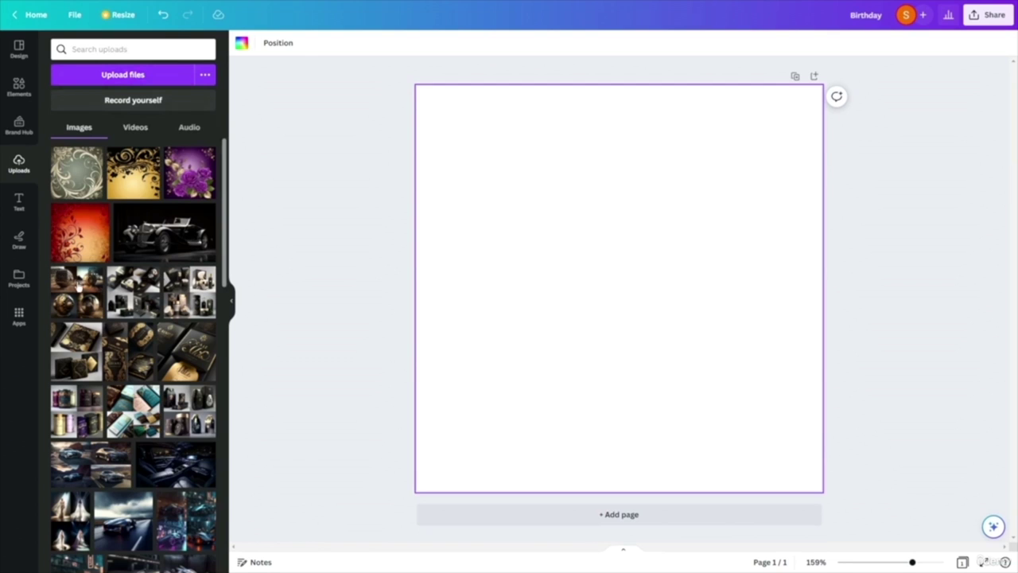
- Set the silver-gold swirl upload as page background and add the red floral image as a layer
left_click_drag(77, 173, 433, 297)
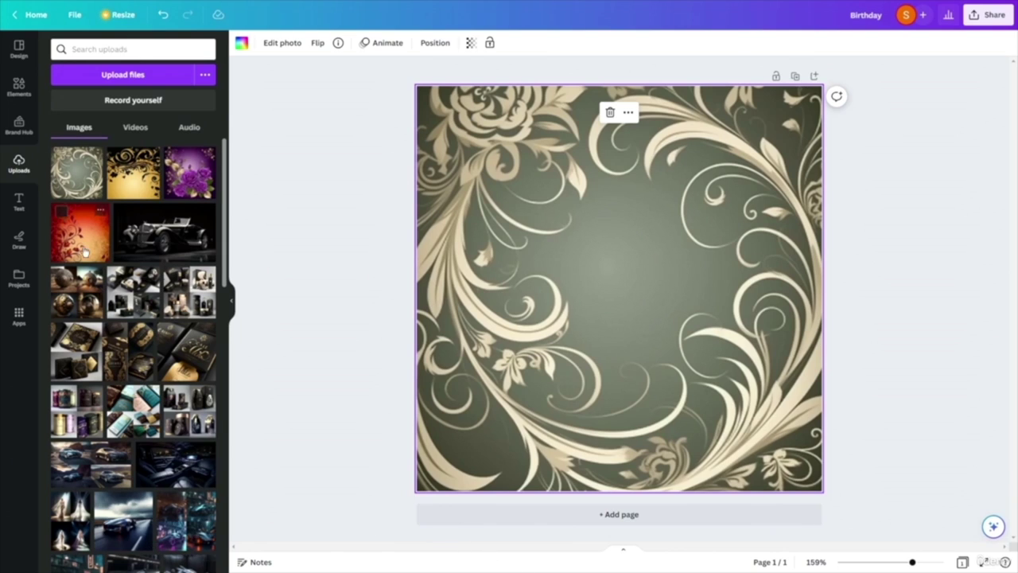
left_click_drag(67, 252, 435, 259)
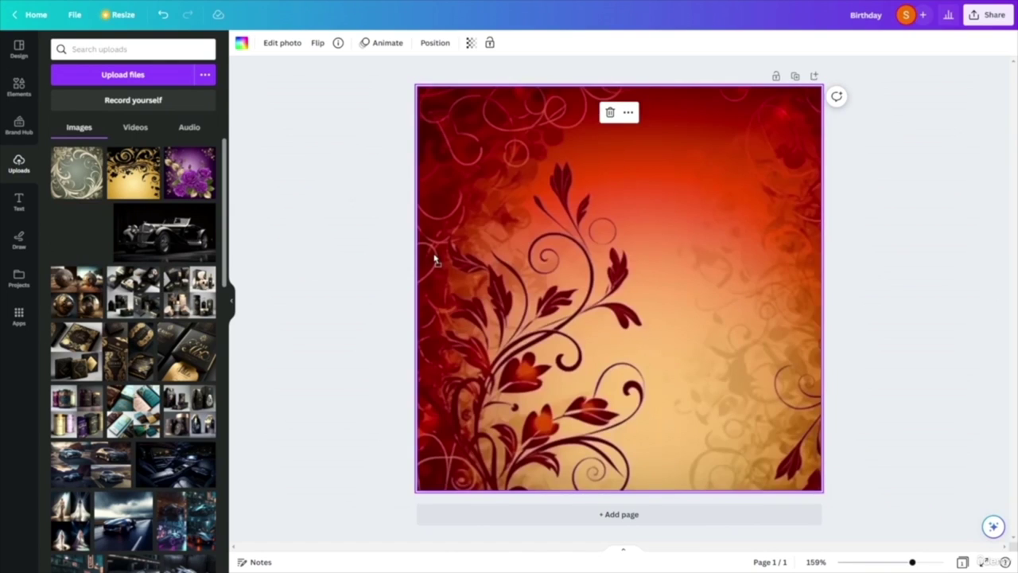
left_click_drag(224, 259, 336, 265)
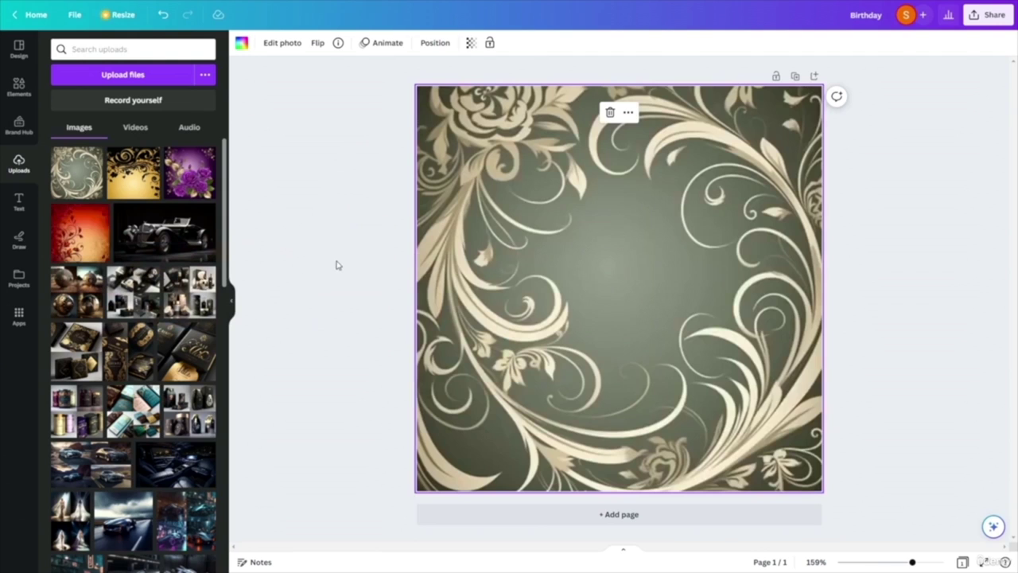
left_click_drag(80, 231, 504, 316)
- Enlarge and reposition the red floral image so it covers the whole page
left_click_drag(733, 240, 888, 75)
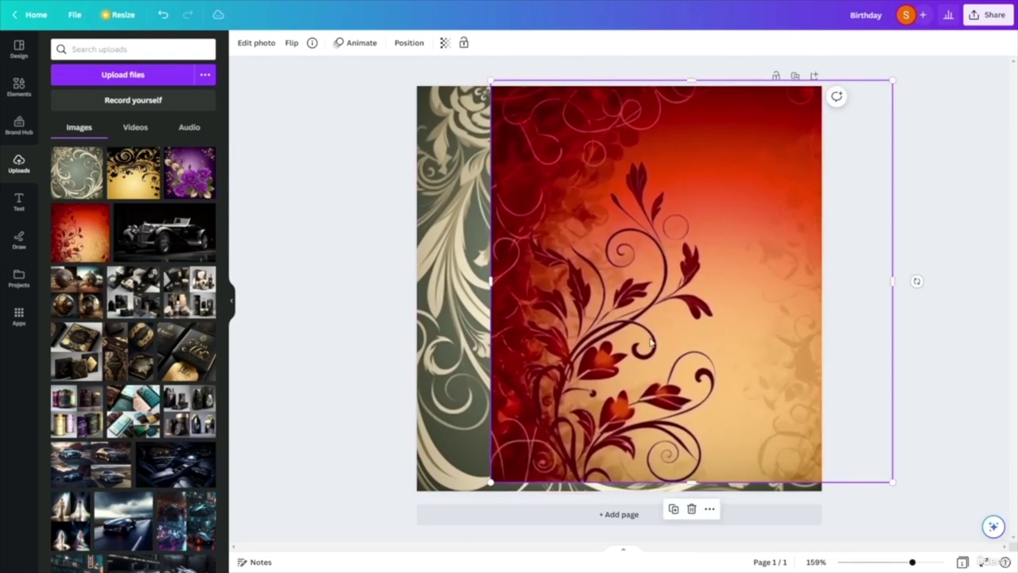
left_click_drag(491, 482, 478, 522)
left_click_drag(613, 305, 535, 300)
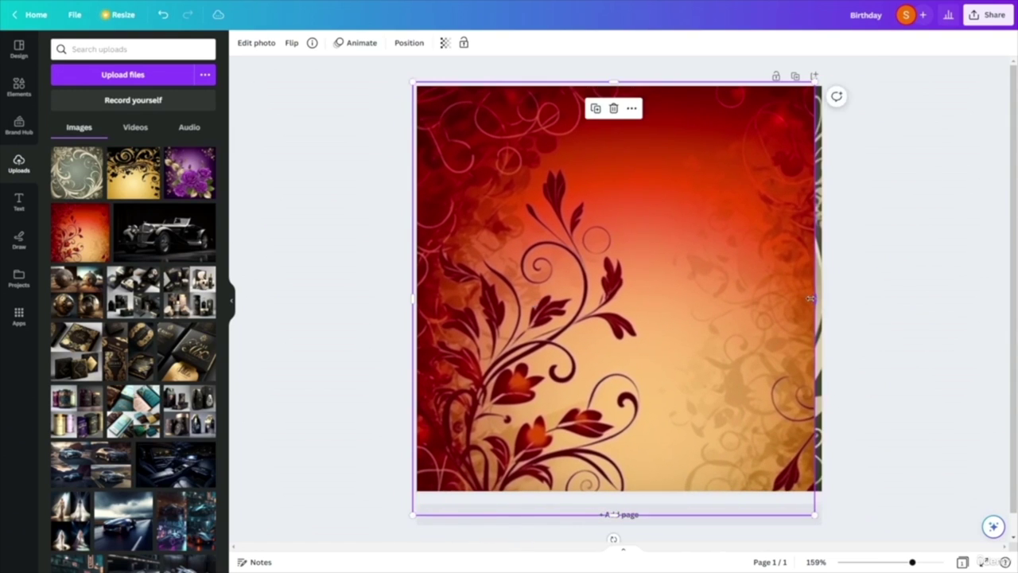
left_click_drag(816, 299, 864, 295)
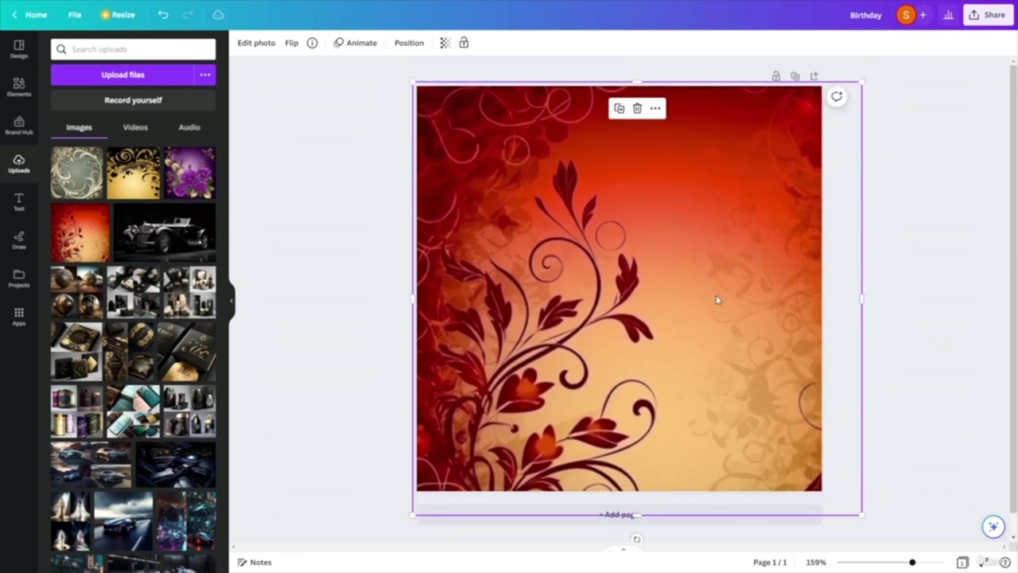
mouse_move(693, 295)
left_mouse_down()
mouse_move(714, 300)
mouse_move(705, 298)
left_mouse_up()
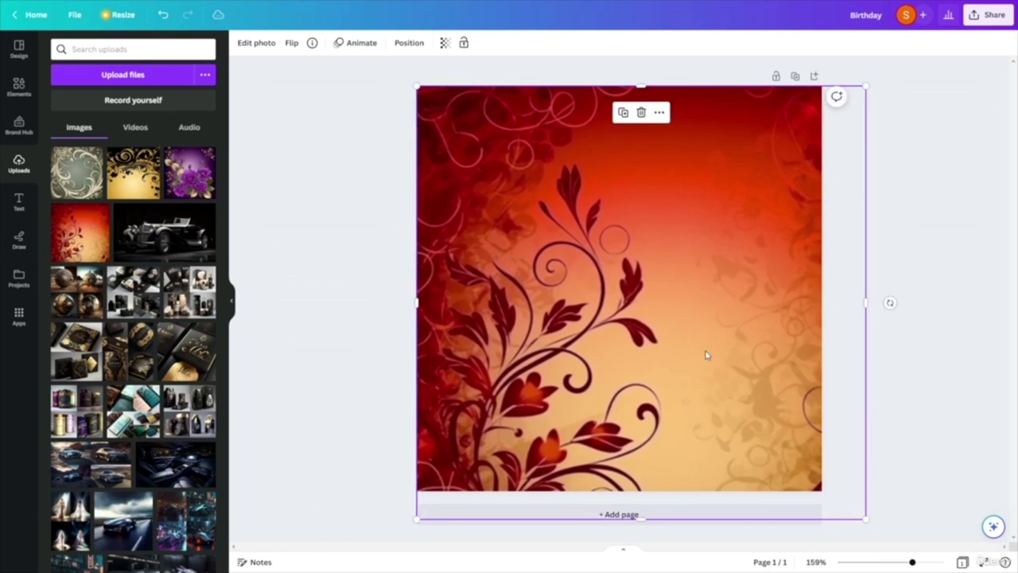
left_click(444, 42)
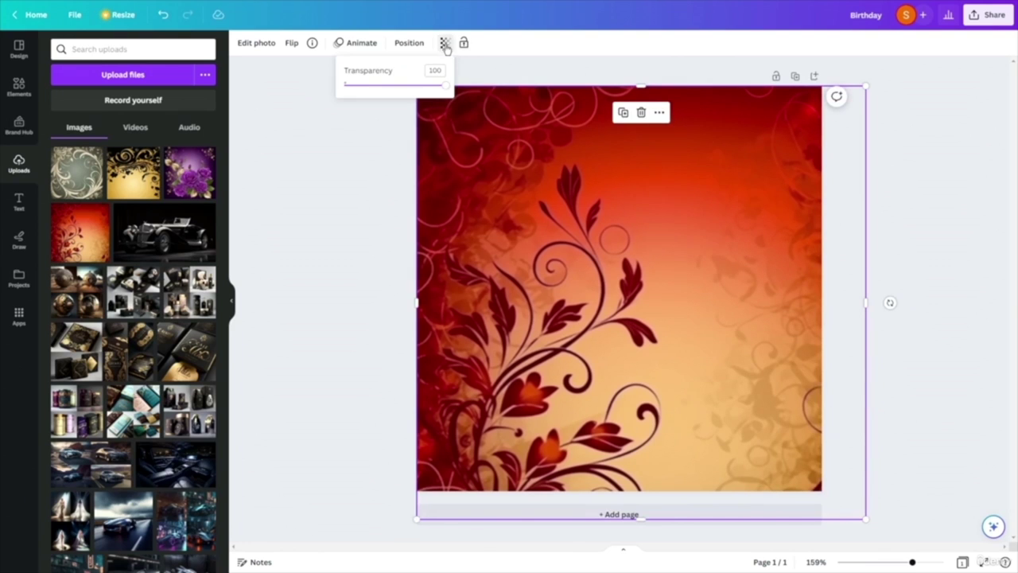
left_click_drag(445, 86, 404, 88)
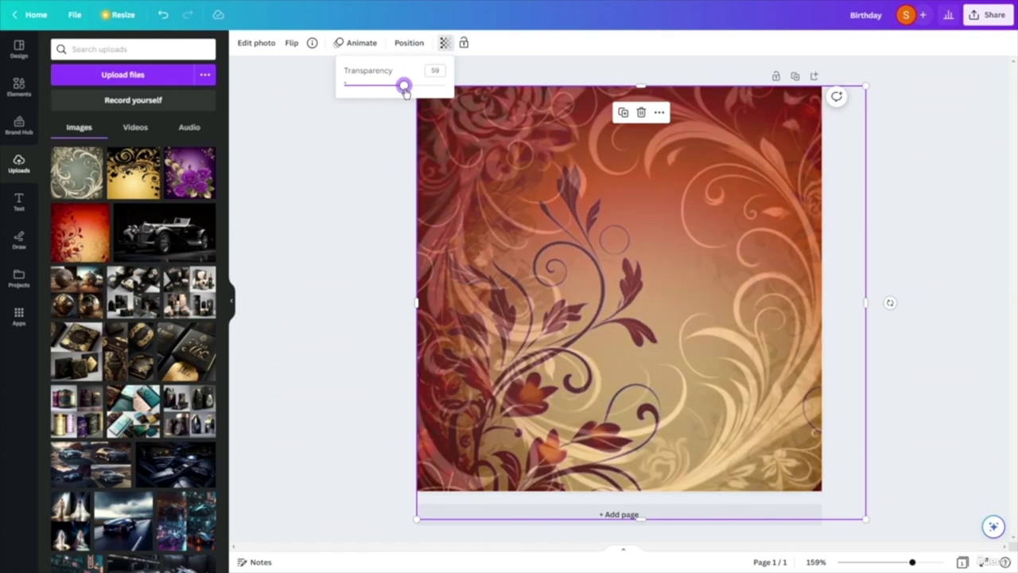
left_click(326, 231)
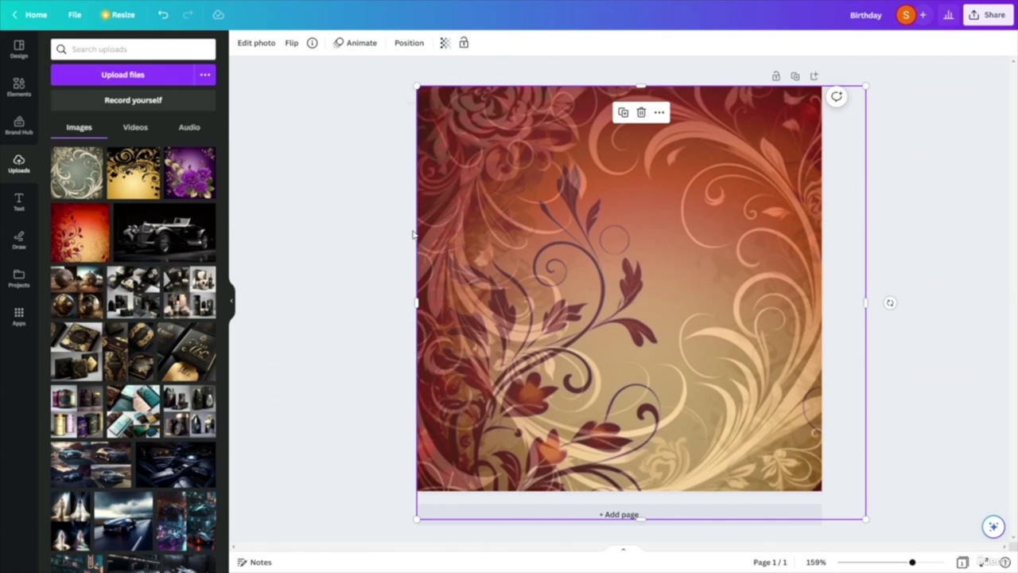
key("Delete")
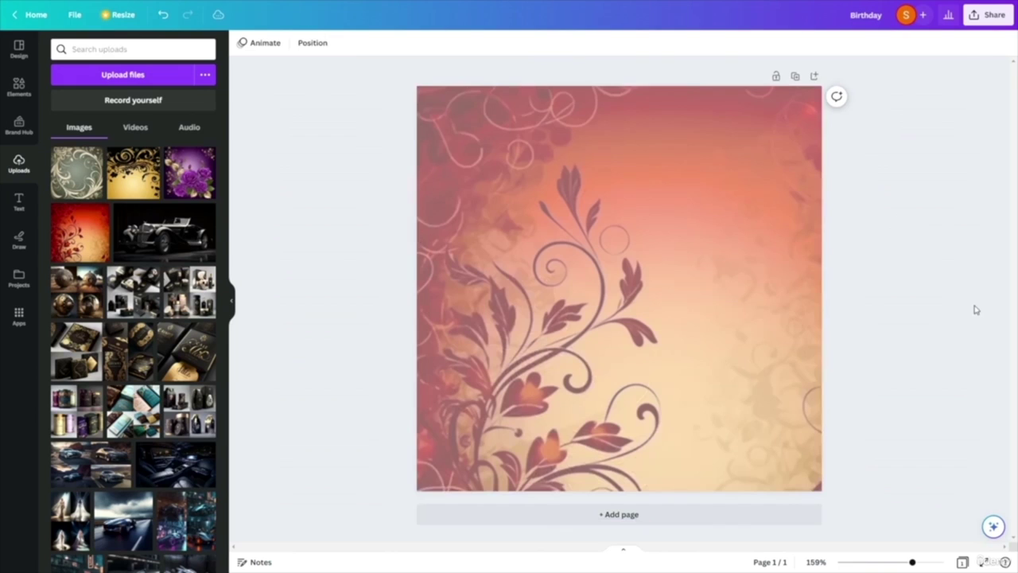
key("ctrl+z")
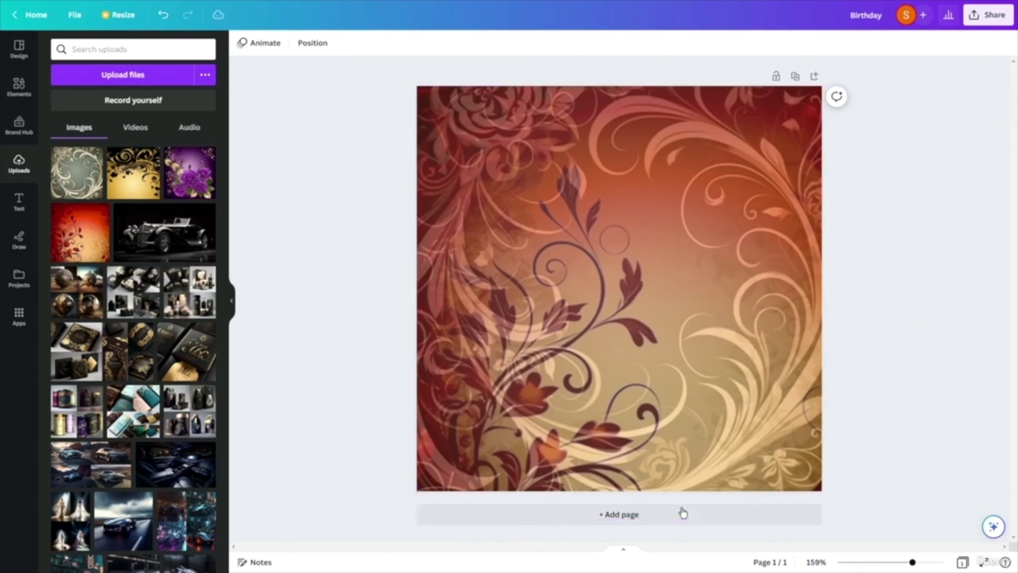
mouse_move(508, 418)
left_mouse_down()
mouse_move(584, 348)
mouse_move(525, 407)
mouse_move(487, 418)
mouse_move(555, 416)
mouse_move(494, 415)
mouse_move(518, 412)
mouse_move(506, 415)
left_mouse_up()
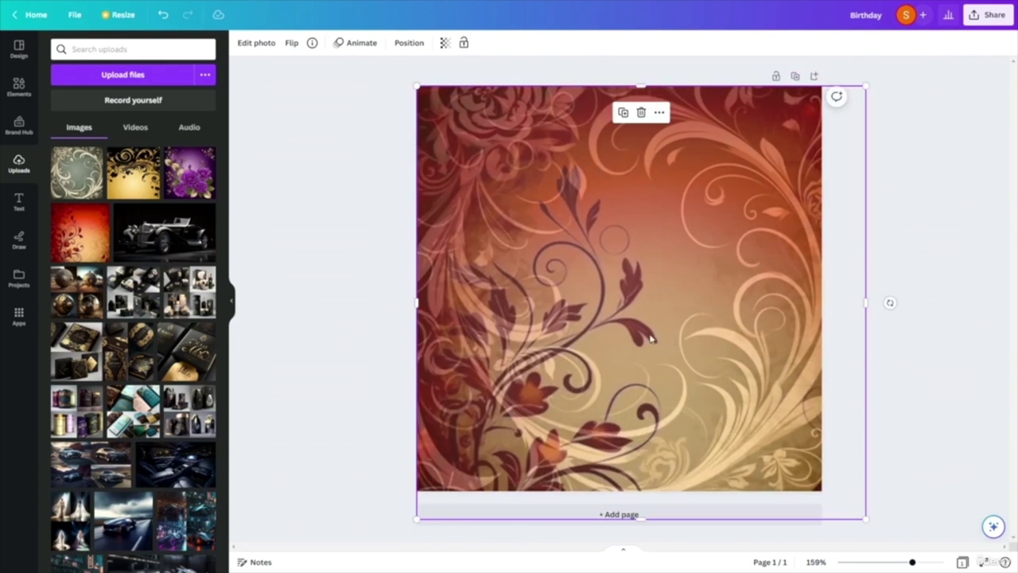
left_click_drag(651, 338, 626, 332)
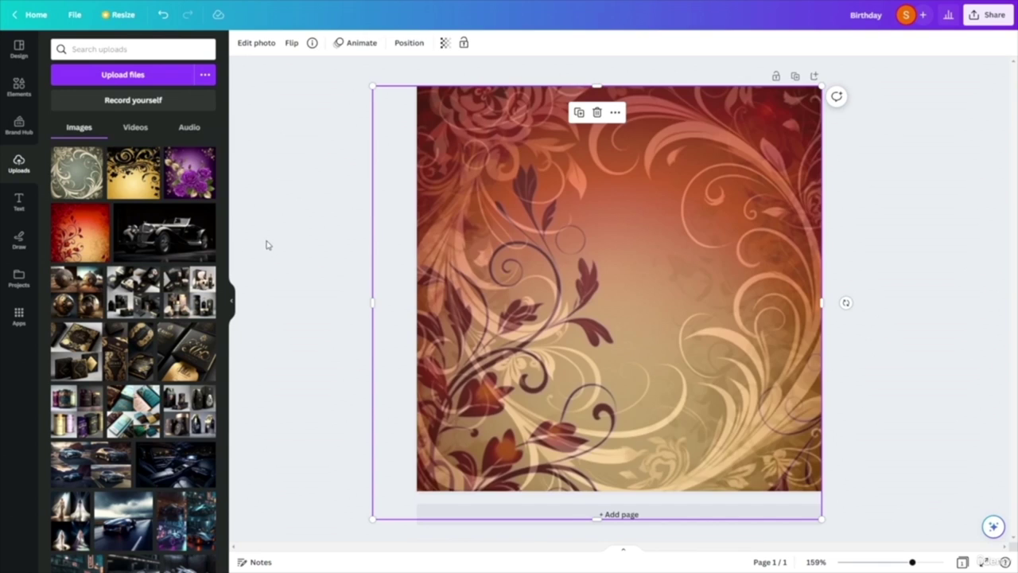
key("Delete")
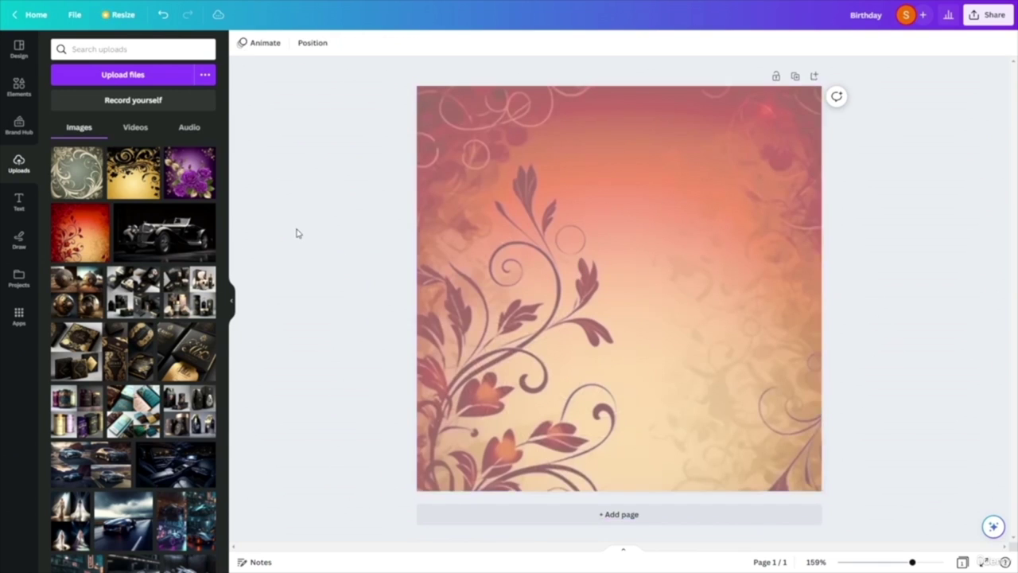
key("ctrl+z")
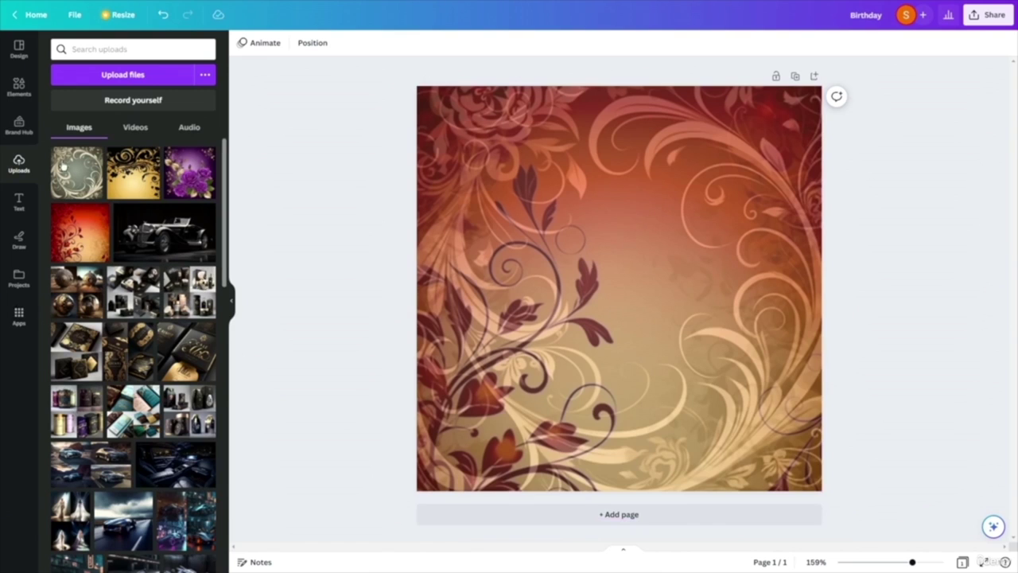
- Apply the recent Happy design's style, adding cream script Heading, Subheading and Body text
left_click(18, 84)
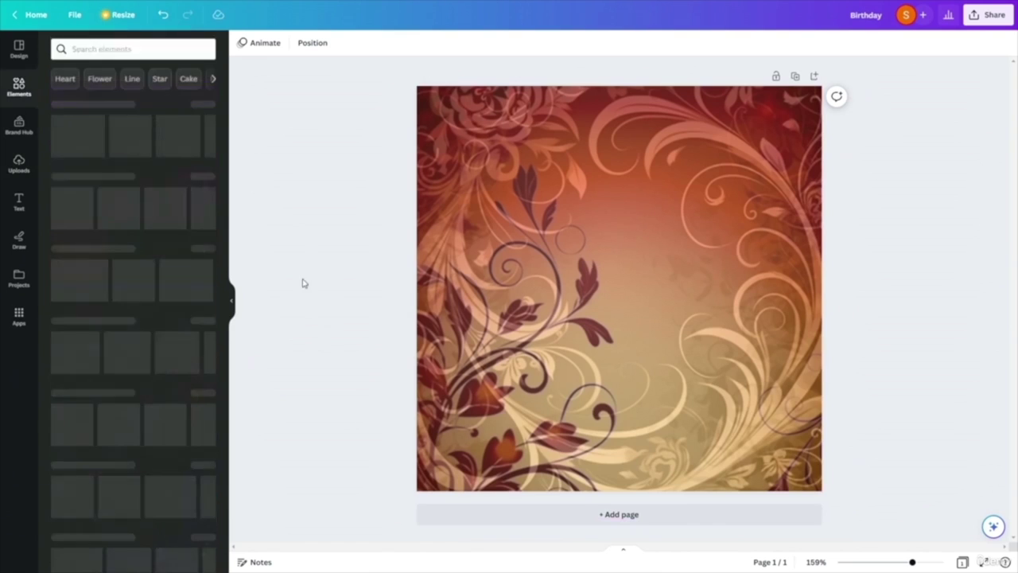
left_click(19, 47)
scroll(177, 404, "up", 10)
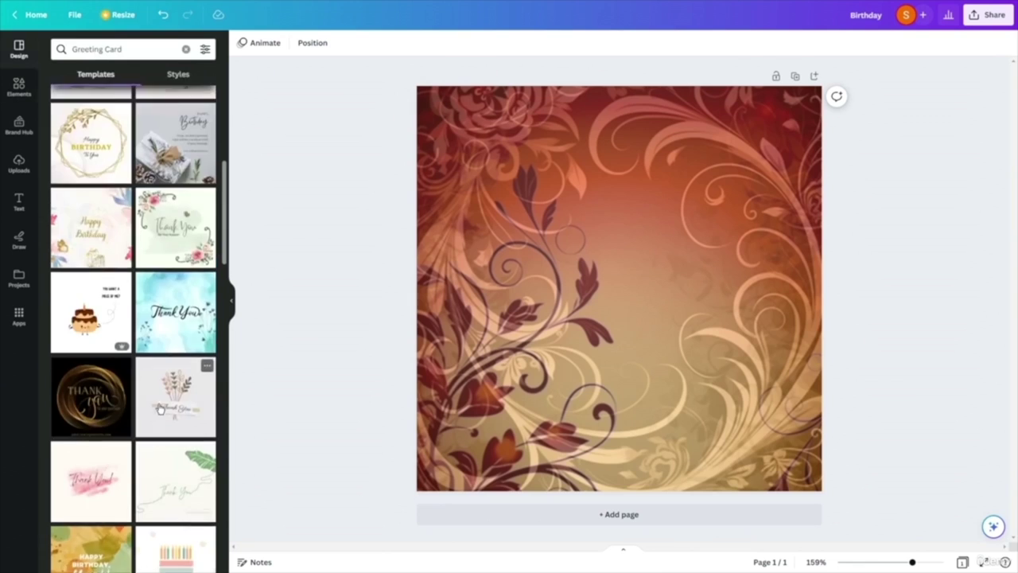
left_click(171, 78)
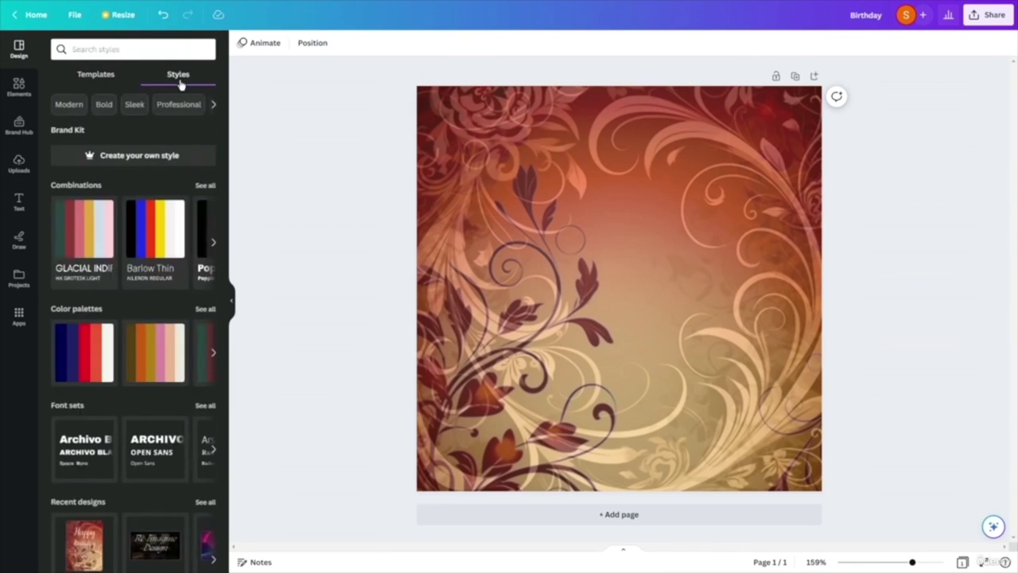
scroll(157, 464, "down", 3)
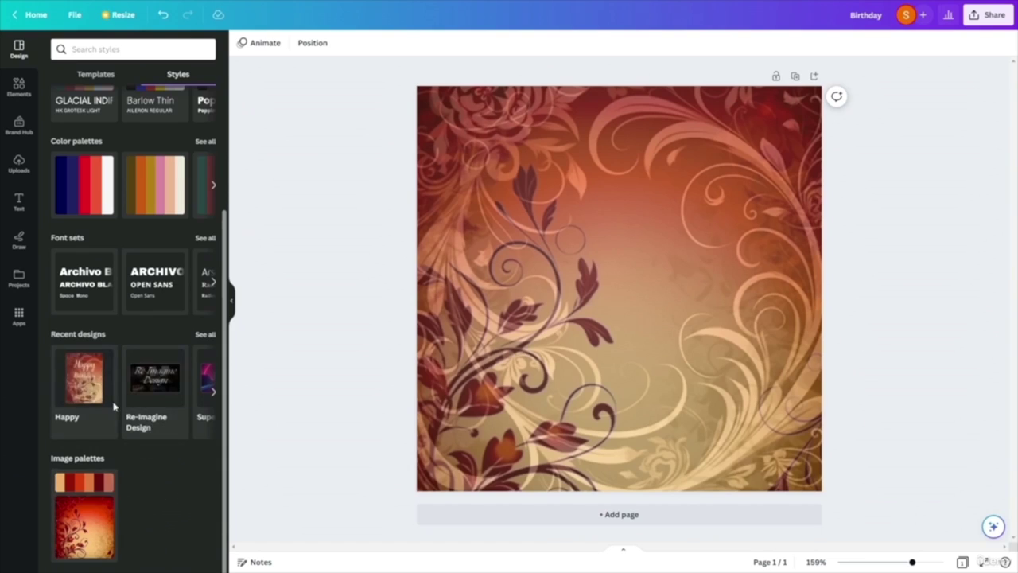
mouse_move(86, 387)
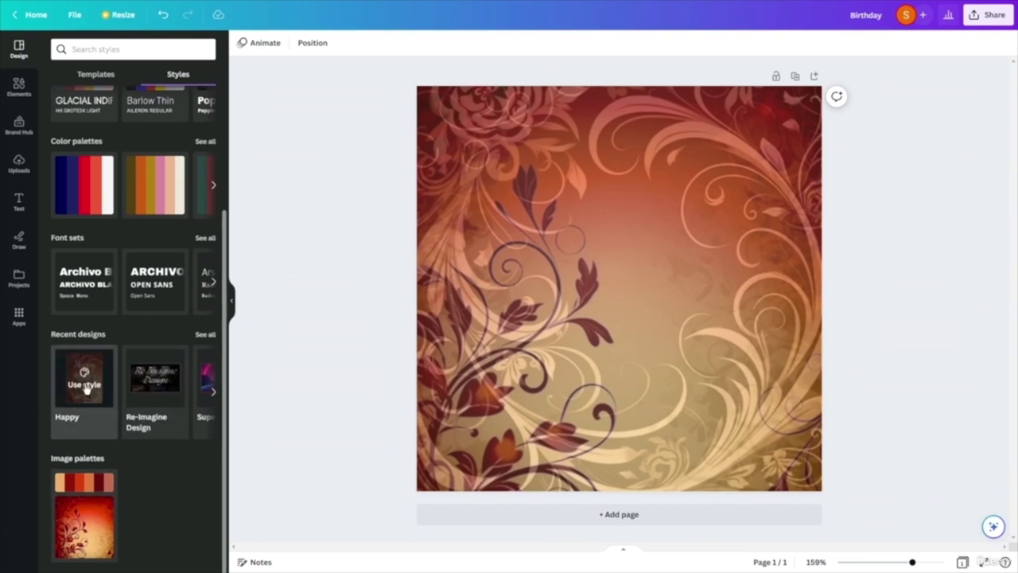
left_click(89, 387)
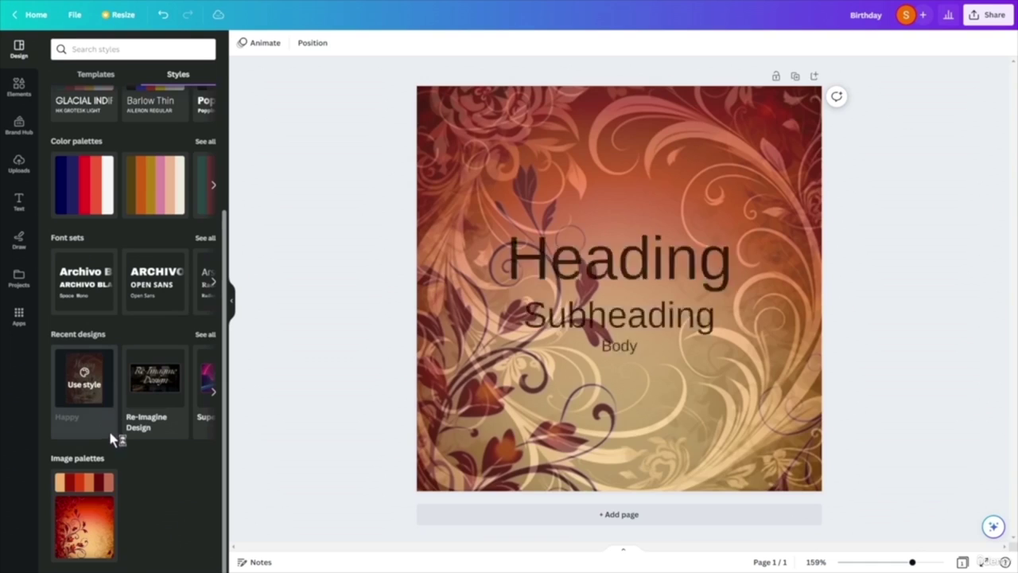
scroll(63, 433, "down", 1)
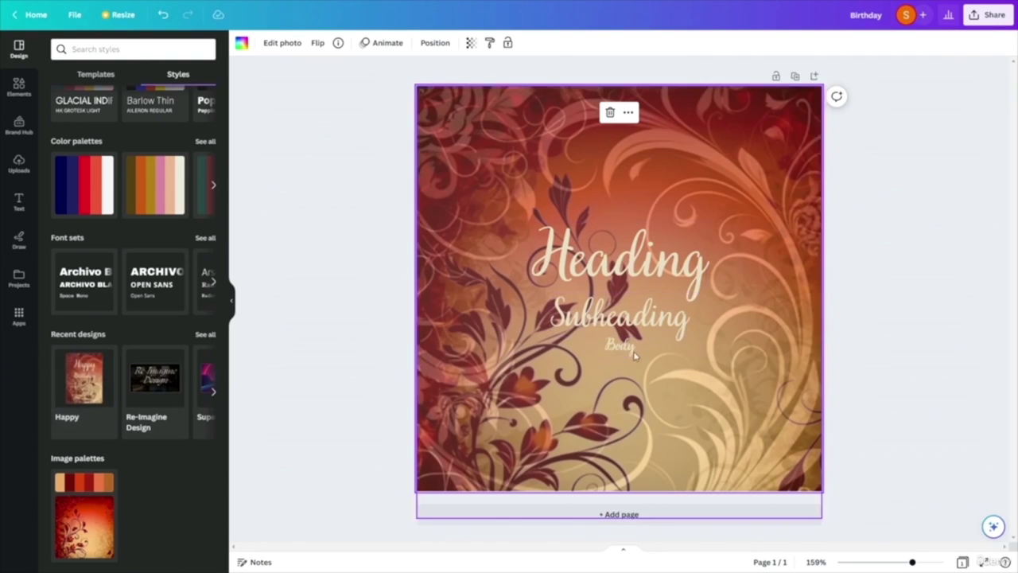
- Delete the Subheading and change the Heading text to 'Happy'
mouse_move(618, 270)
left_mouse_down()
mouse_move(607, 193)
mouse_move(609, 267)
left_mouse_up()
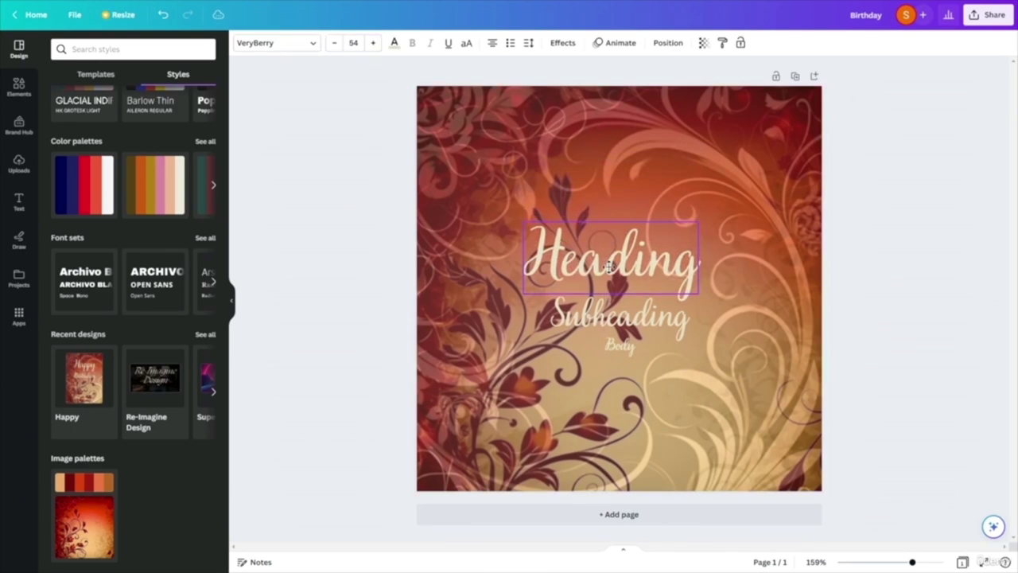
left_click(622, 319)
left_click_drag(634, 320, 624, 313)
left_click(623, 264)
left_click(628, 262)
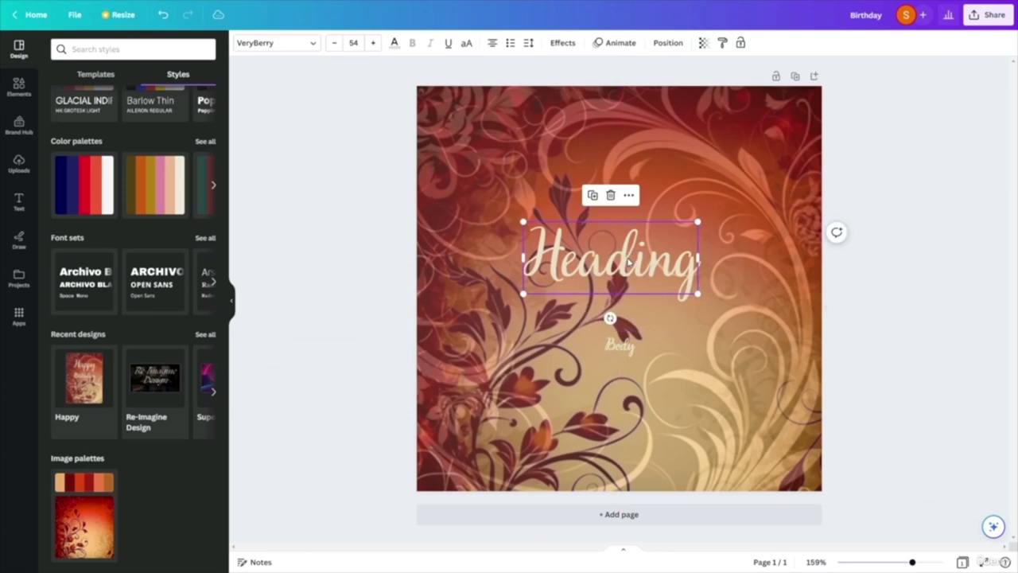
left_click(599, 262)
left_click(633, 262)
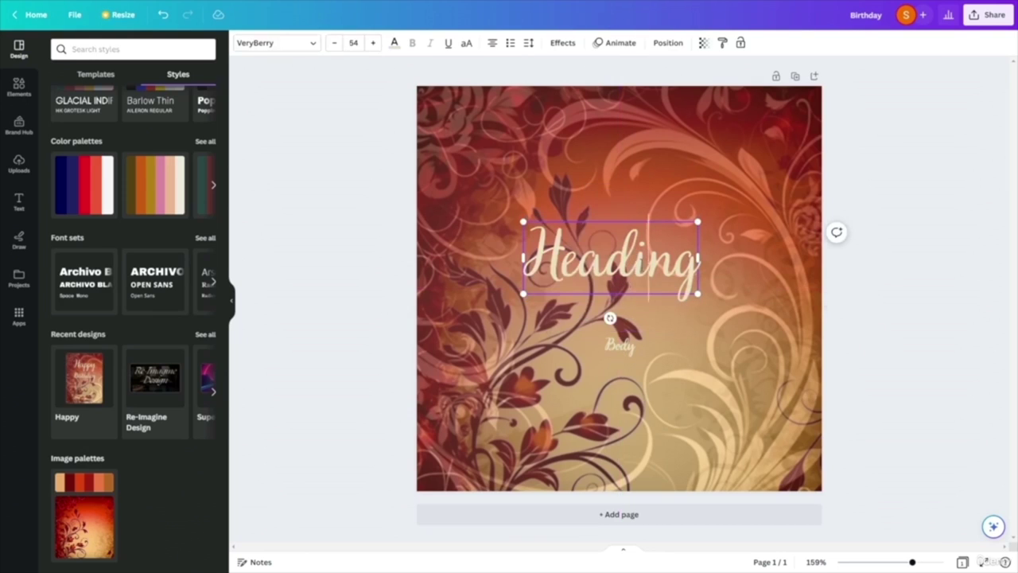
double_click(633, 263)
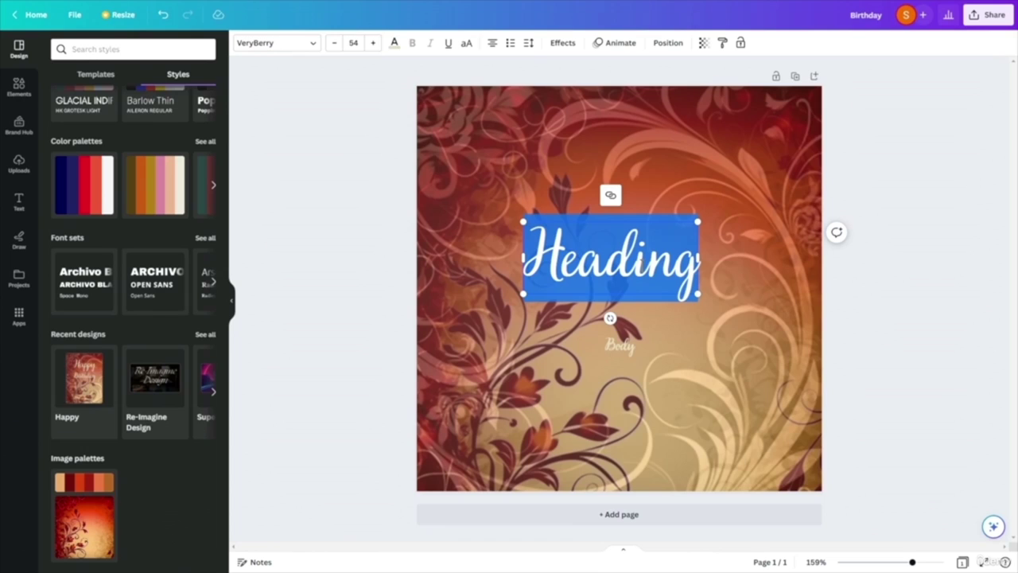
type("Happy")
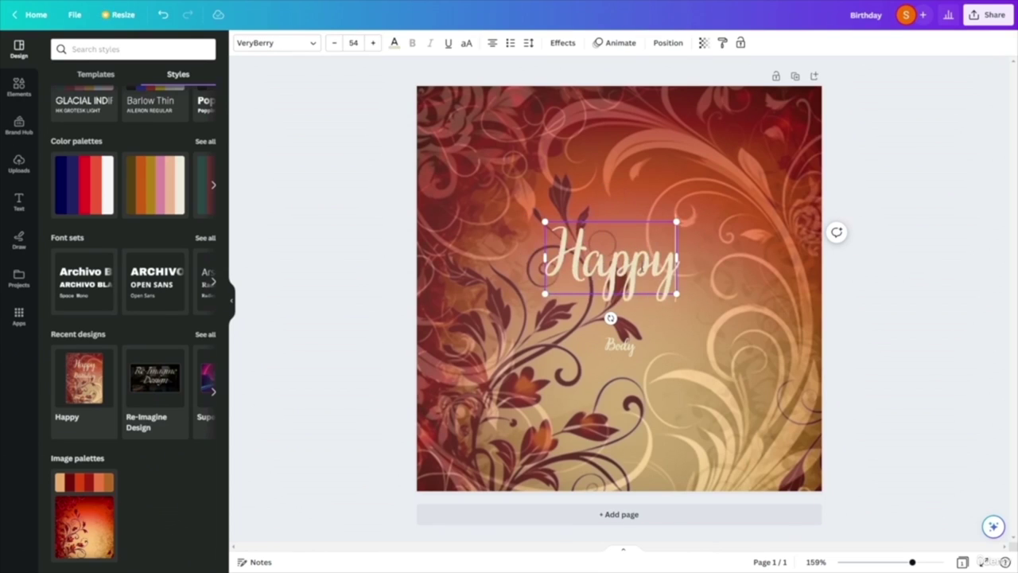
- Change the Body text to 'Birthday' and enlarge it to size 62
left_click(620, 344)
double_click(620, 344)
type("Birth")
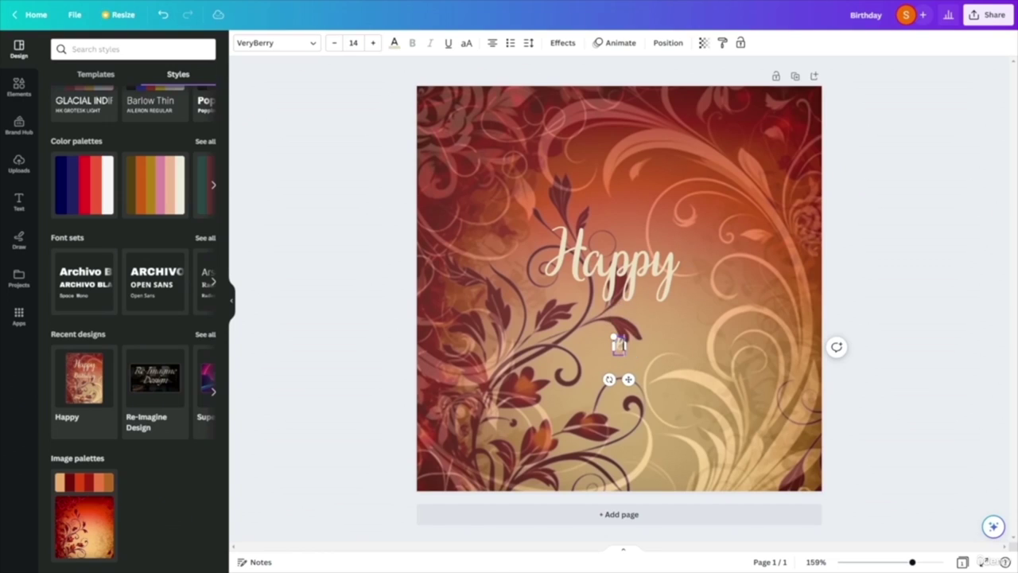
type("day")
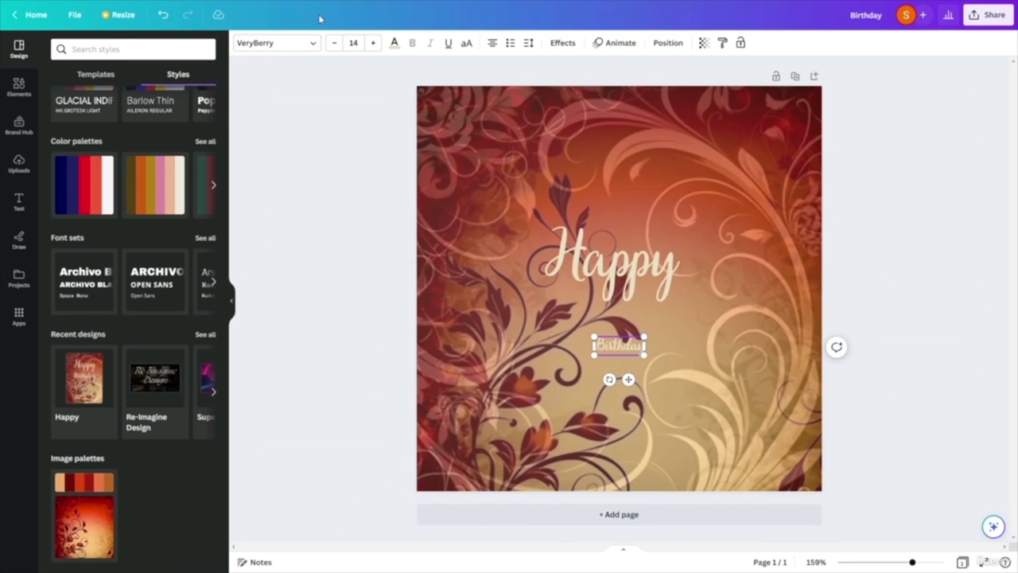
left_click(373, 43)
left_click(373, 43)
left_click(373, 43)
left_click(373, 42)
left_click(373, 43)
left_click(373, 43)
left_click(373, 43)
left_click(372, 43)
left_click(372, 43)
left_click(372, 43)
left_click(373, 43)
left_click(373, 43)
left_click(374, 43)
left_click(373, 43)
left_click(373, 43)
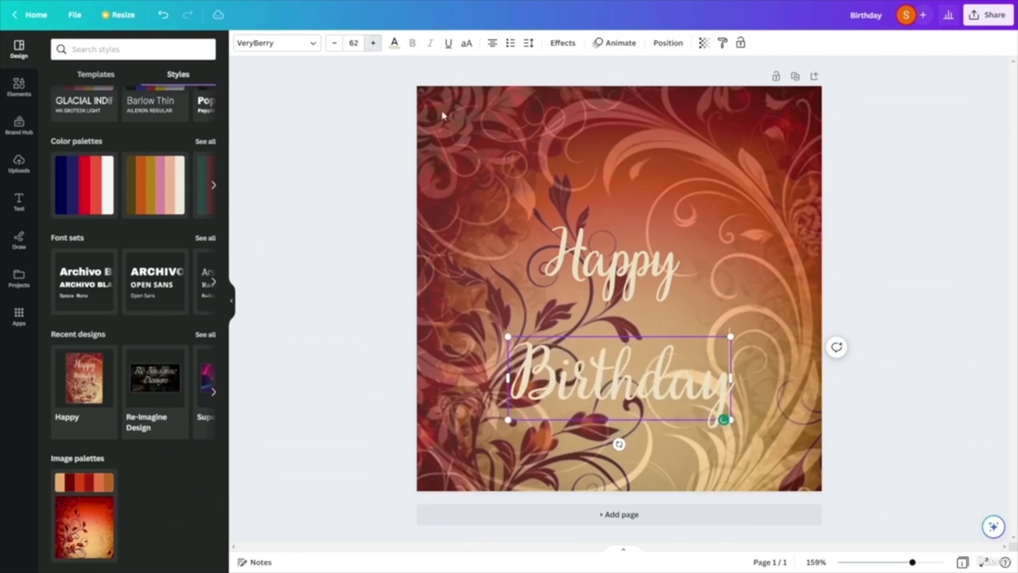
- Move 'Happy' and 'Birthday' up into place and widen the photo to cover the card
left_click_drag(615, 272, 618, 218)
left_click_drag(627, 385, 627, 301)
left_click_drag(481, 389, 358, 383)
left_click_drag(704, 301, 821, 303)
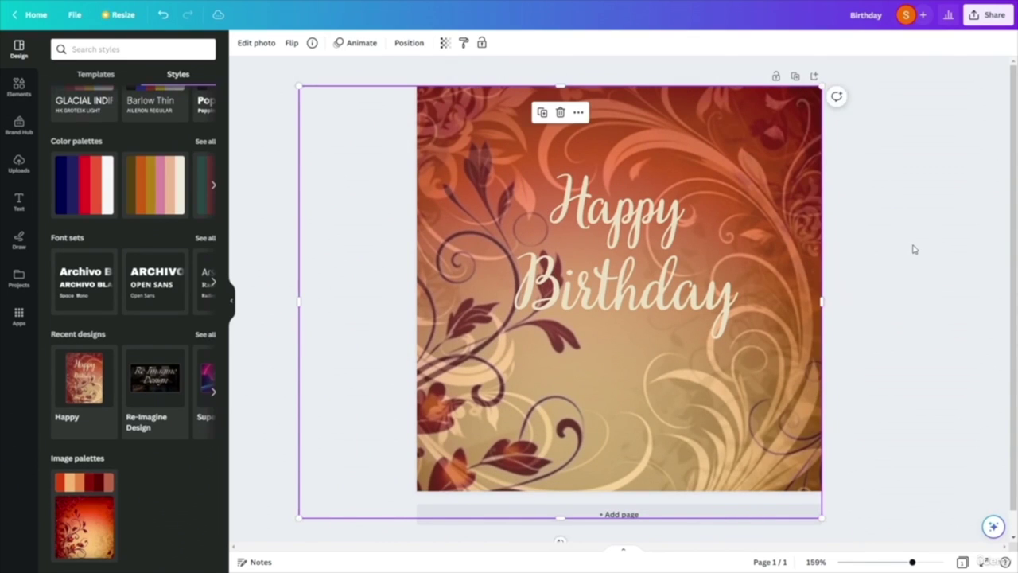
- Deselect the photo and list the square birthday card templates in the Design panel
left_click(914, 249)
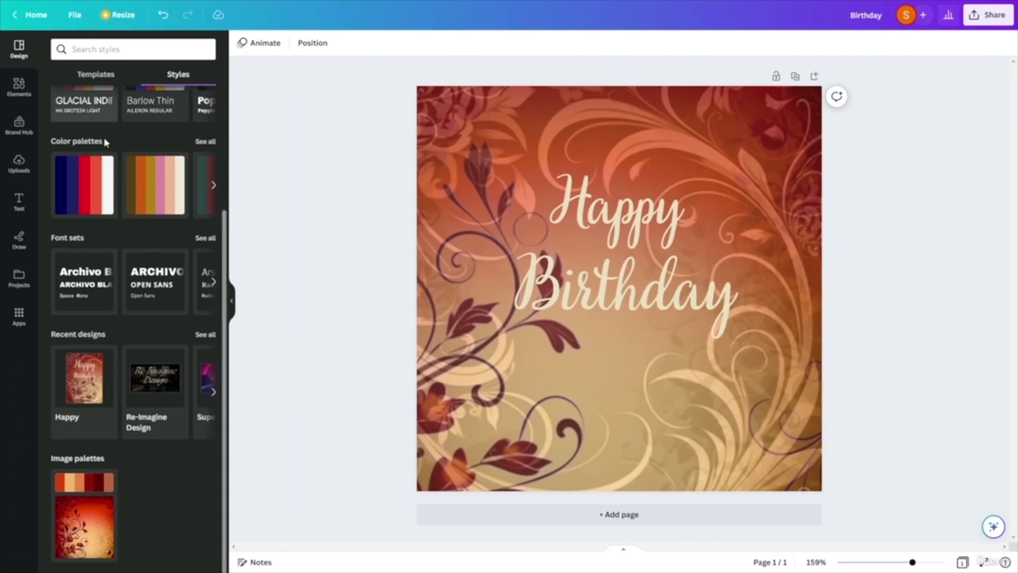
scroll(132, 257, "up", 3)
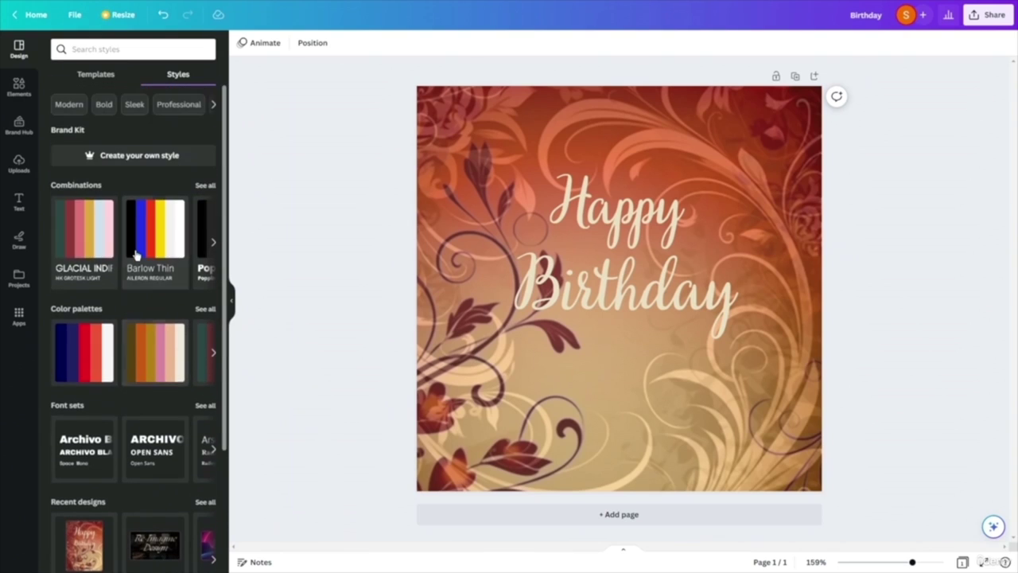
left_click(18, 88)
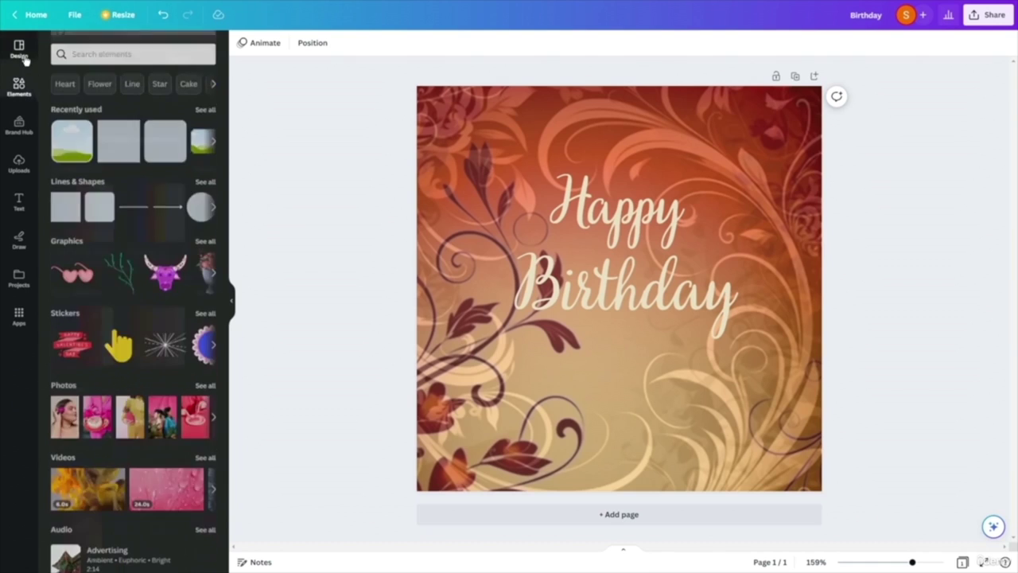
left_click(19, 49)
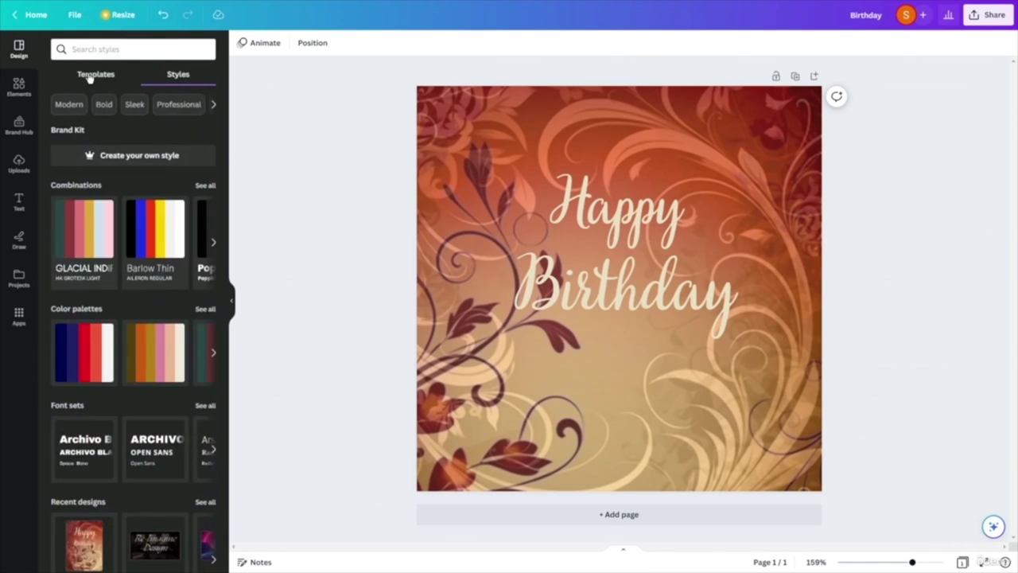
left_click(93, 75)
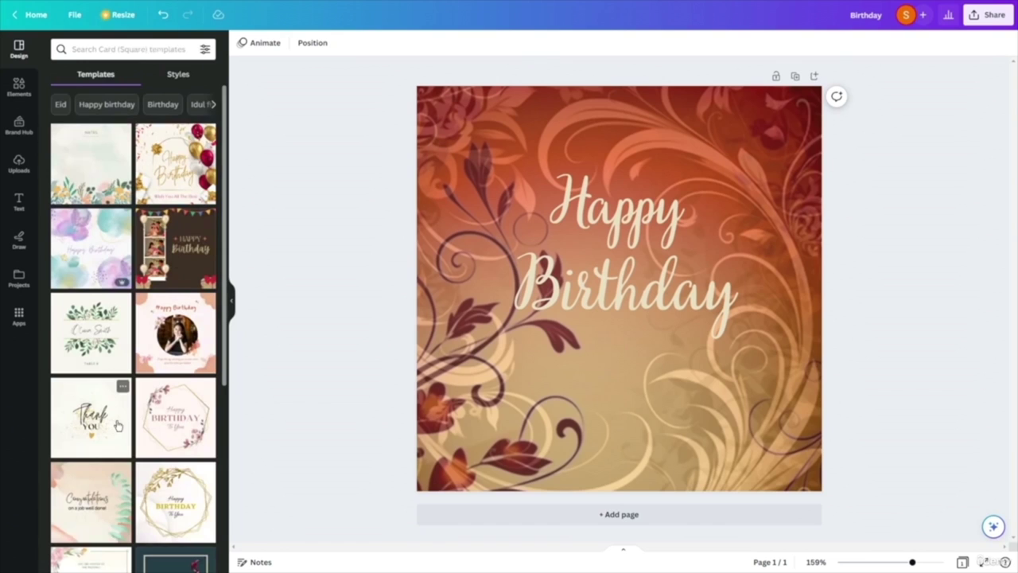
scroll(118, 429, "down", 5)
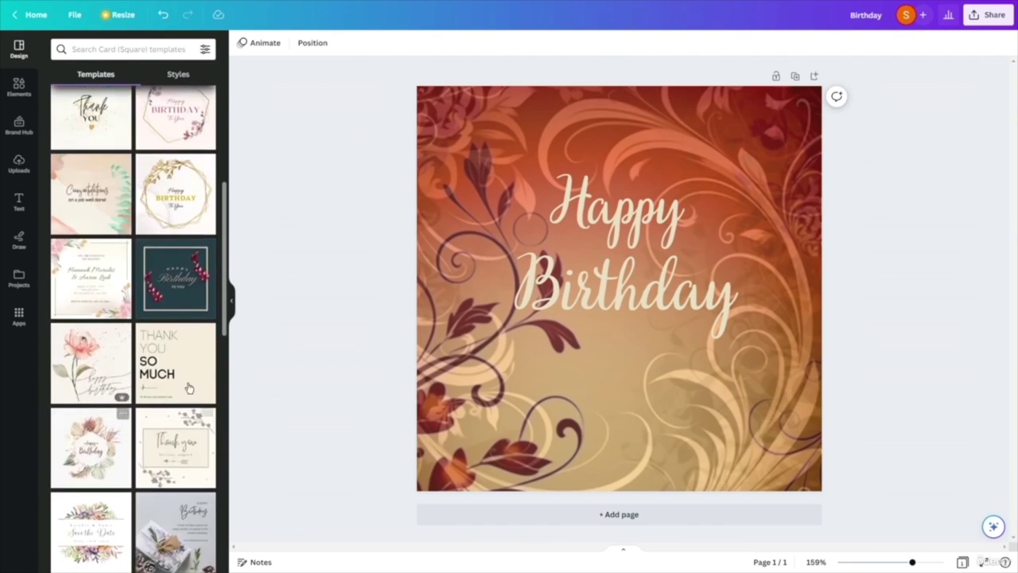
- Replace the current page with the Gold Pink Playful Happy Birthday balloon template
left_click(180, 281)
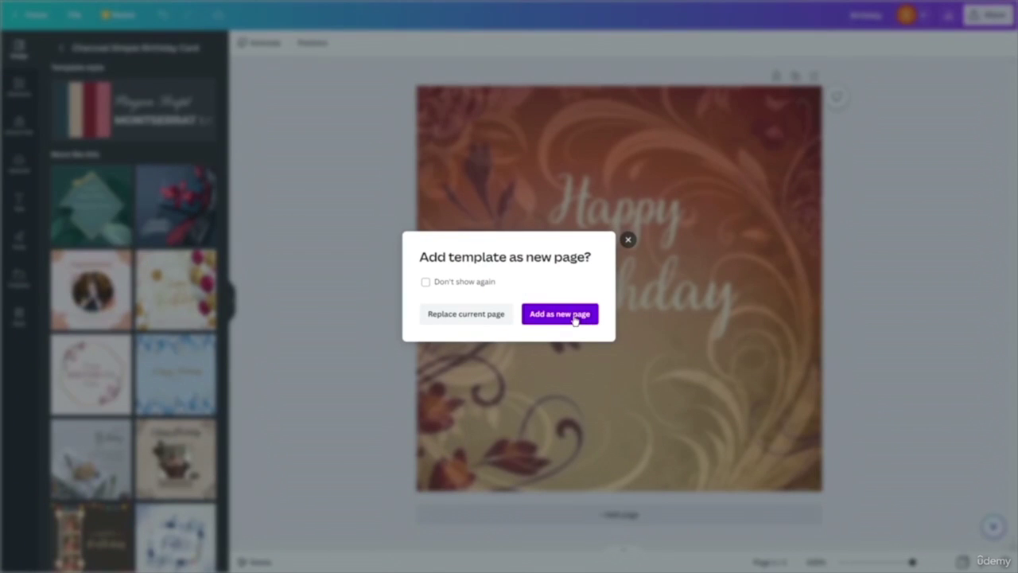
left_click(448, 313)
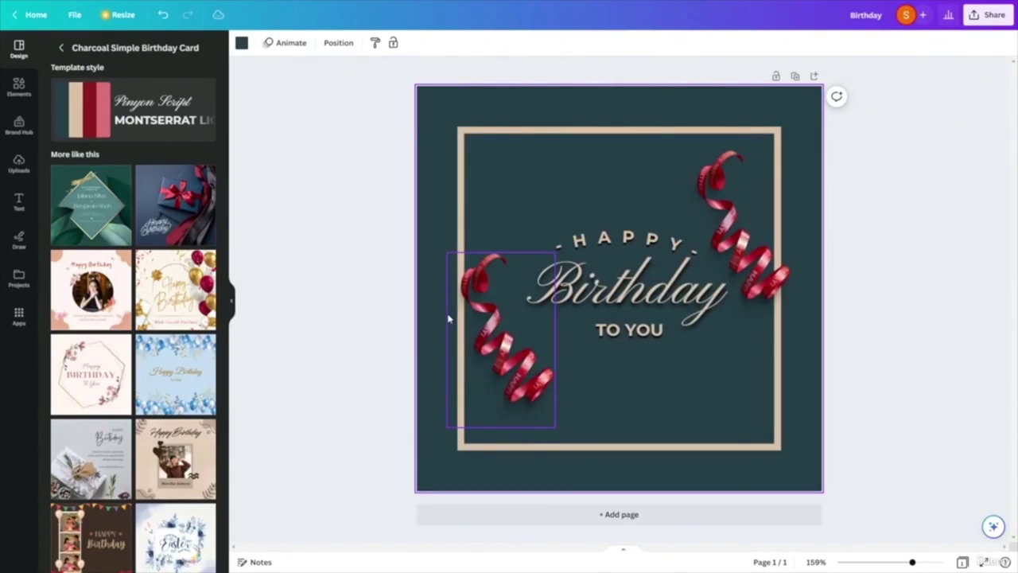
left_click(188, 292)
left_click(715, 398)
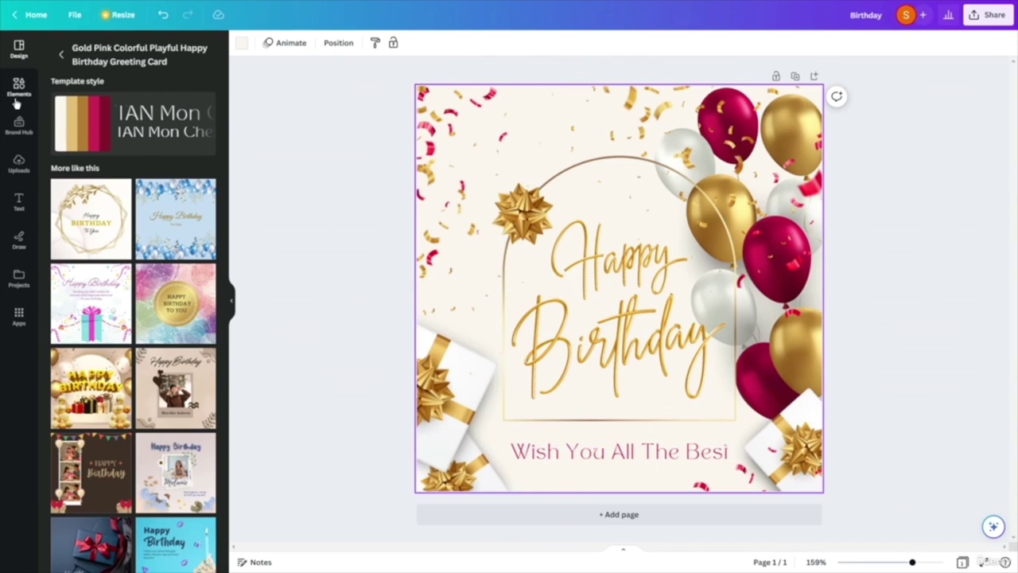
left_click(20, 164)
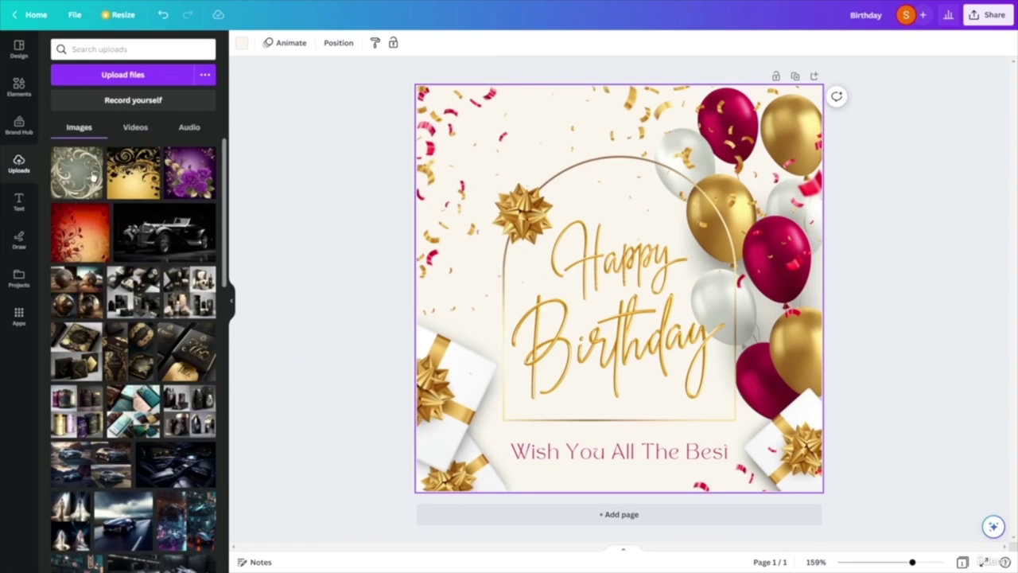
- Shrink the gold arch frame and move the gold bow and confetti to new positions
left_click_drag(991, 89, 735, 339)
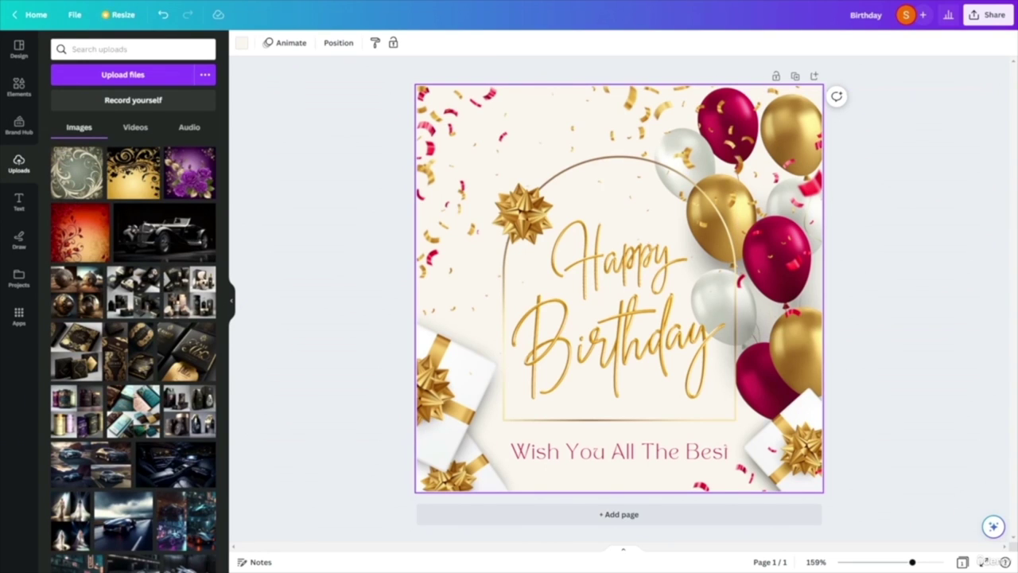
left_click(674, 184)
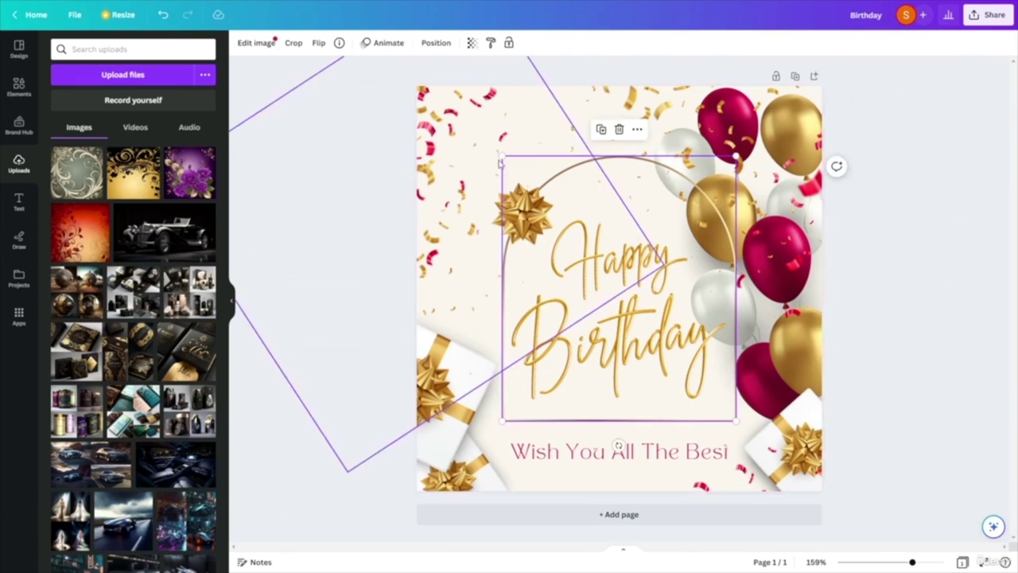
left_click_drag(503, 154, 587, 243)
left_click_drag(500, 193, 537, 200)
left_click_drag(728, 128, 669, 146)
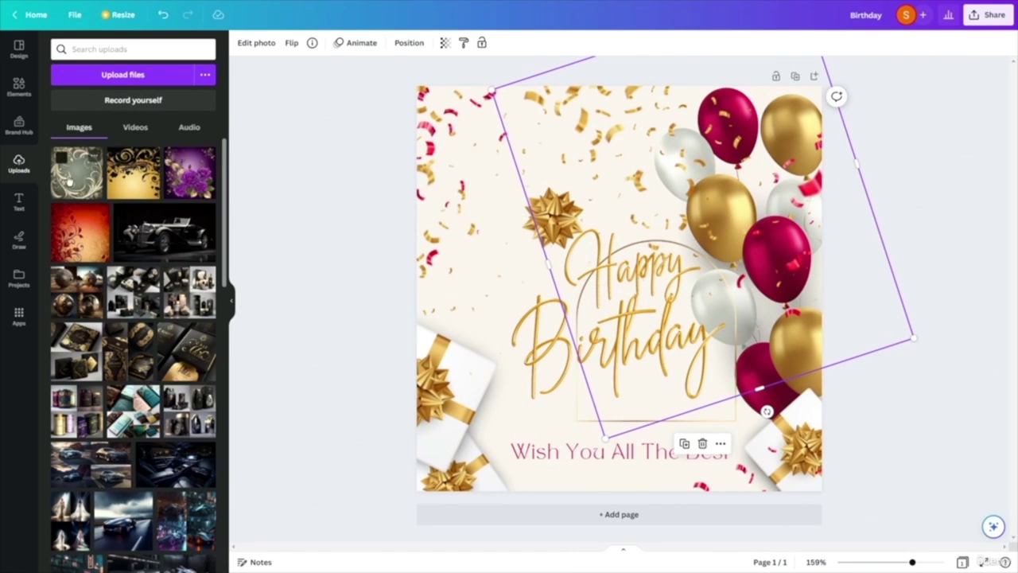
- Try the ornamental upload in the card's frames, then discard it and deselect
left_click_drag(69, 182, 428, 345)
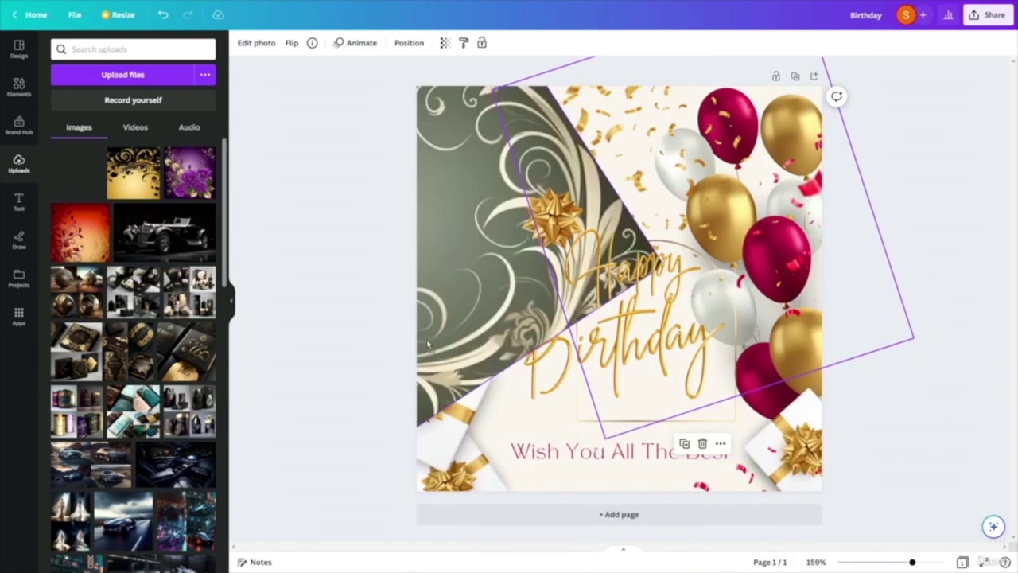
left_click_drag(471, 245, 485, 84)
left_click_drag(562, 415, 211, 318)
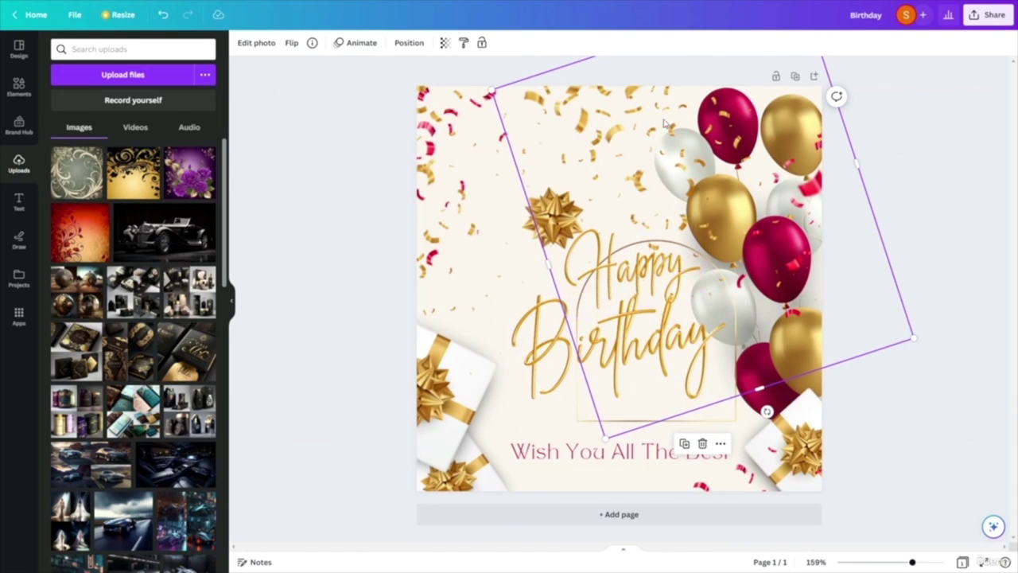
left_click(572, 486)
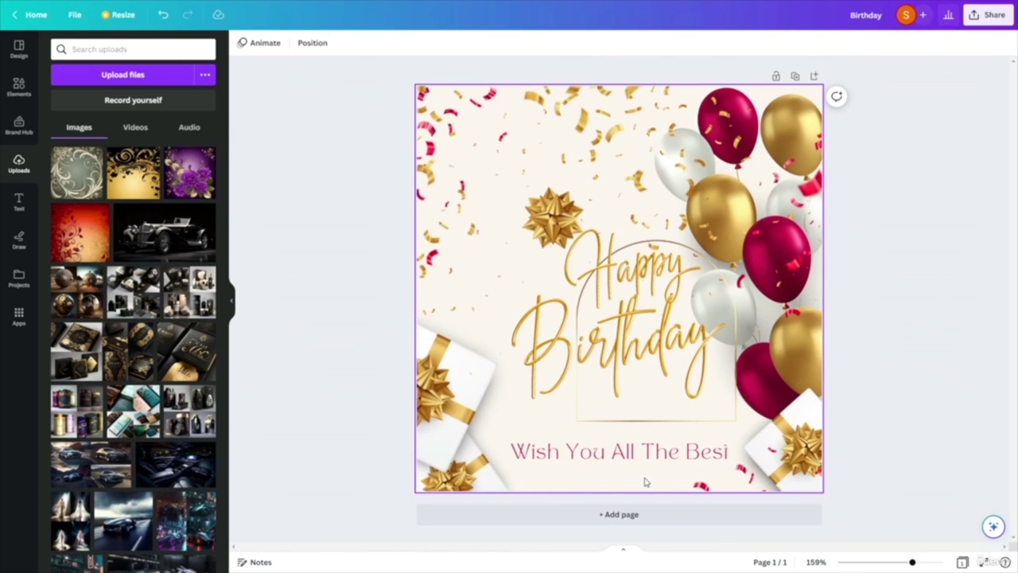
- Delete the cream card background and drop the red floral upload onto the page as the new background
left_click(612, 482)
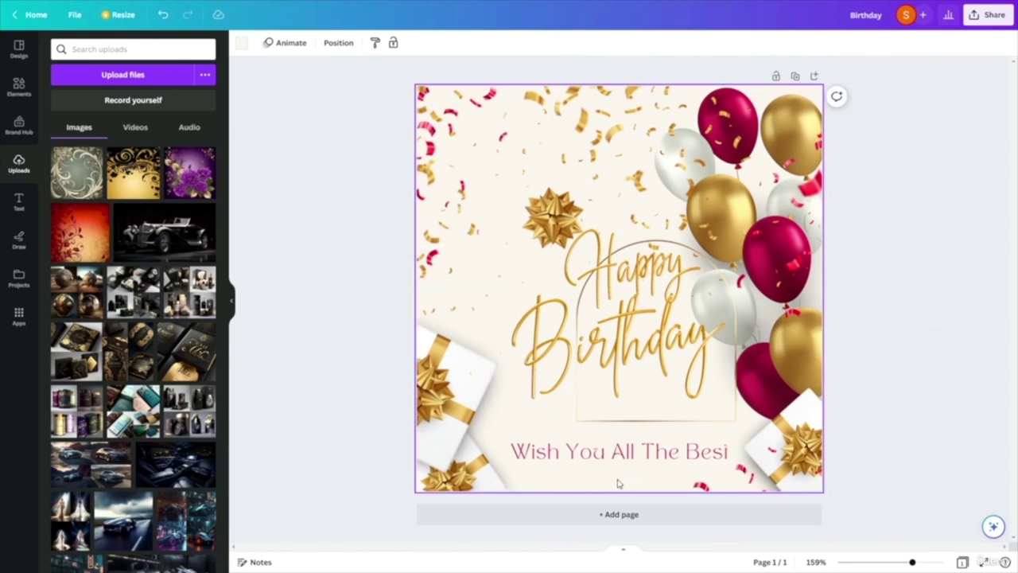
right_click(618, 483)
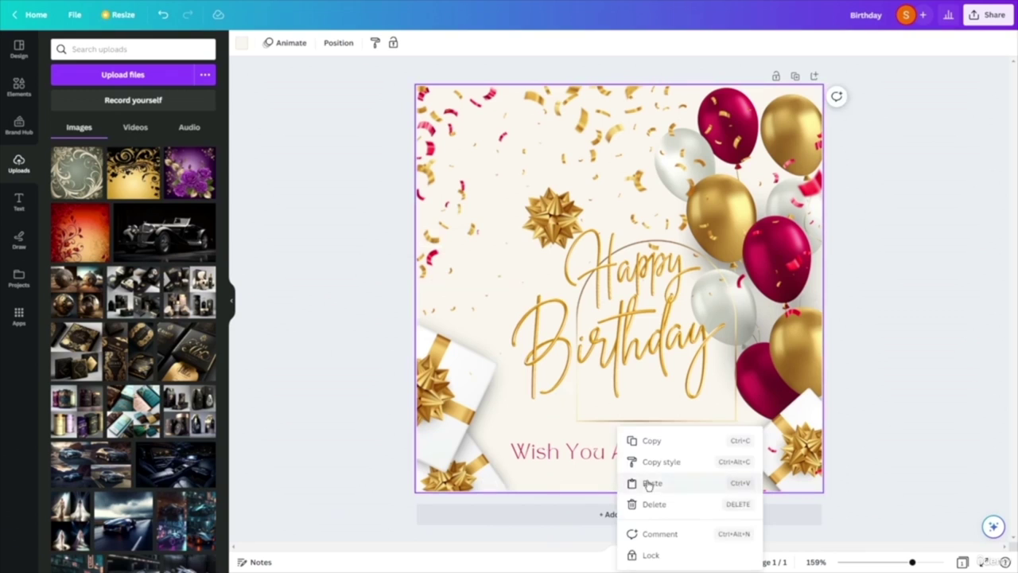
left_click(654, 509)
left_click_drag(80, 232, 584, 477)
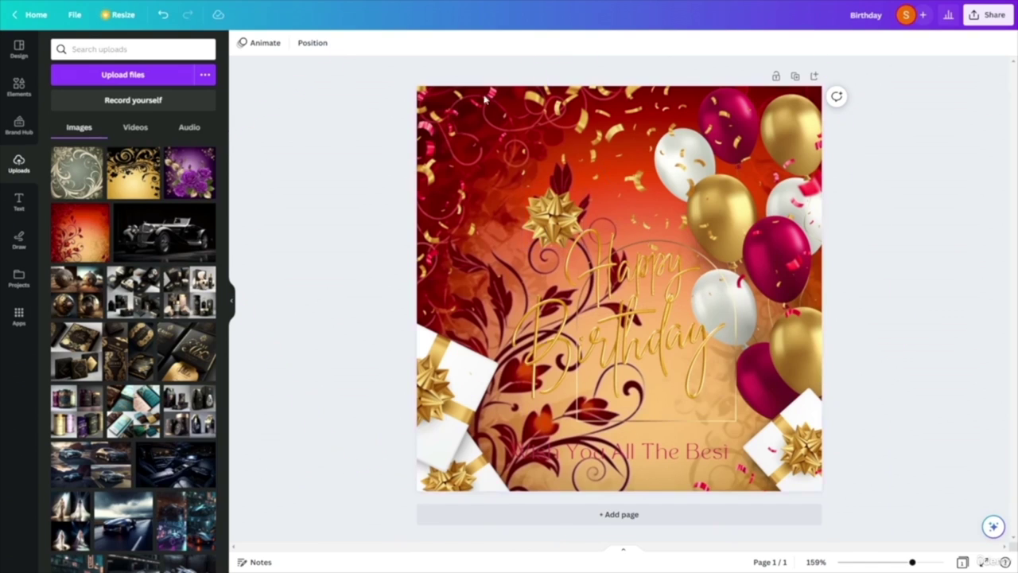
left_click(463, 136)
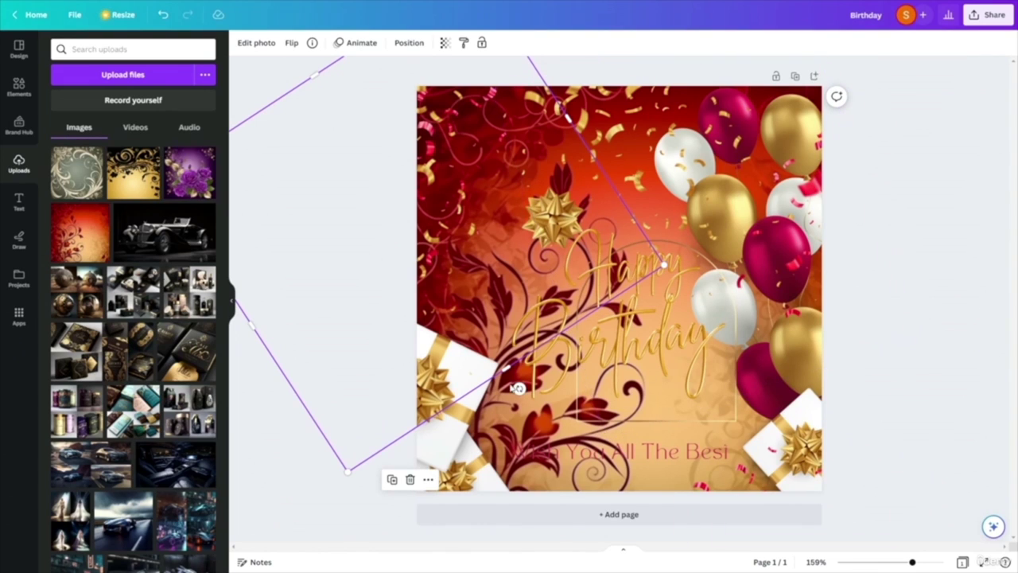
- Delete the three confetti images and remove the arch frame around Happy Birthday
left_click(458, 157)
left_click(491, 129)
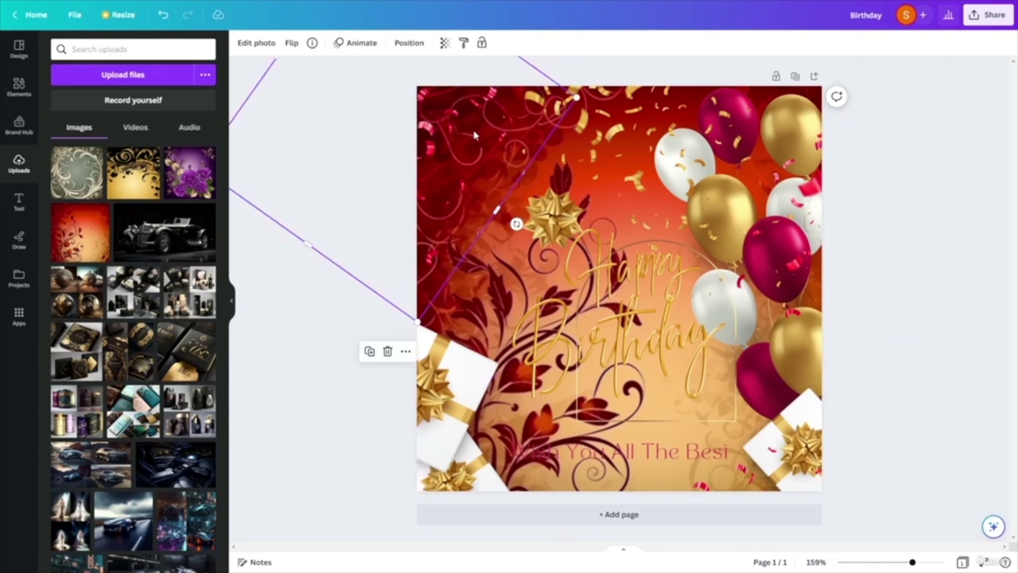
left_click(623, 117)
key("Delete")
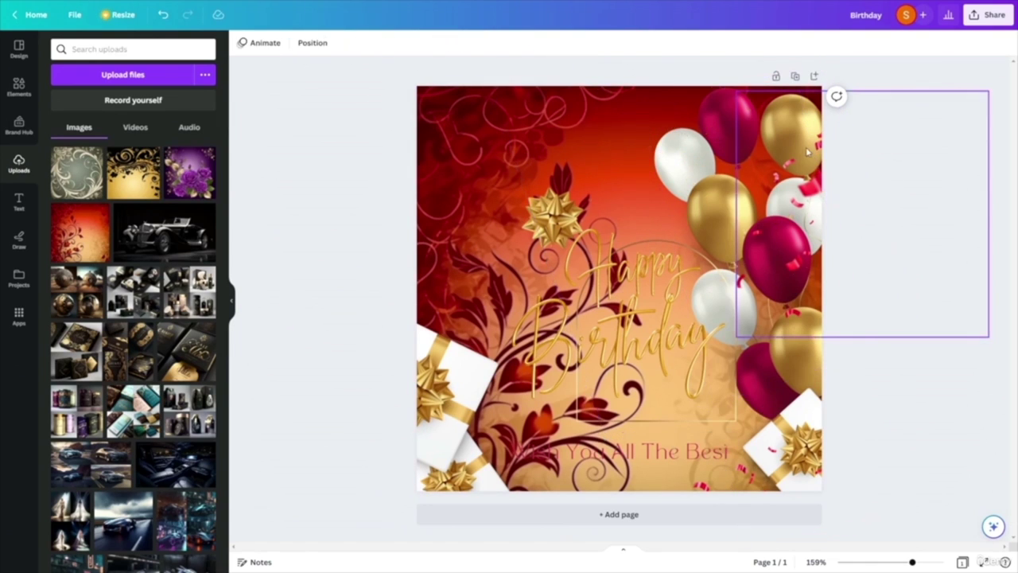
left_click(819, 185)
key("Delete")
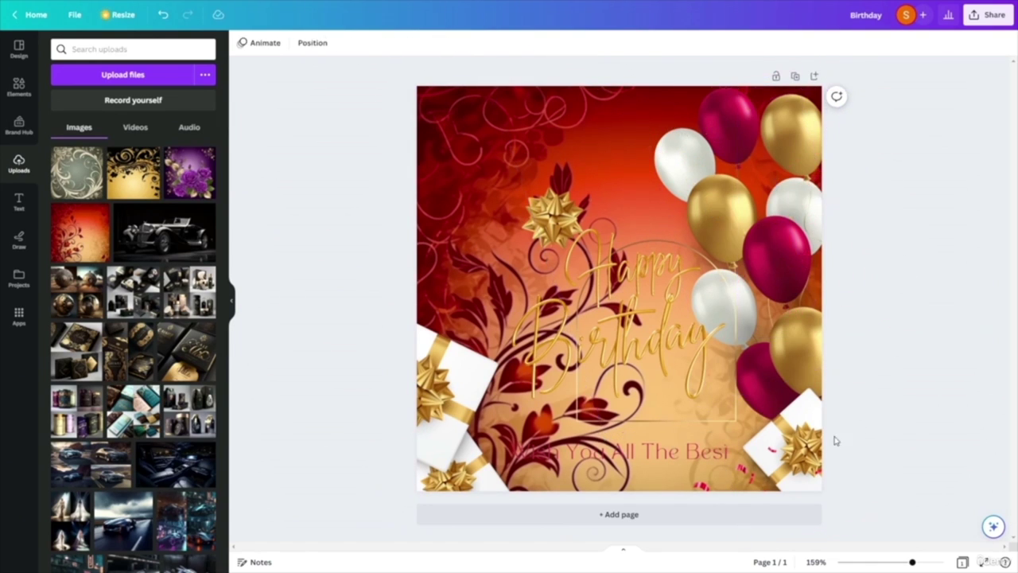
left_click(772, 469)
key("Delete")
left_click_drag(576, 238, 736, 423)
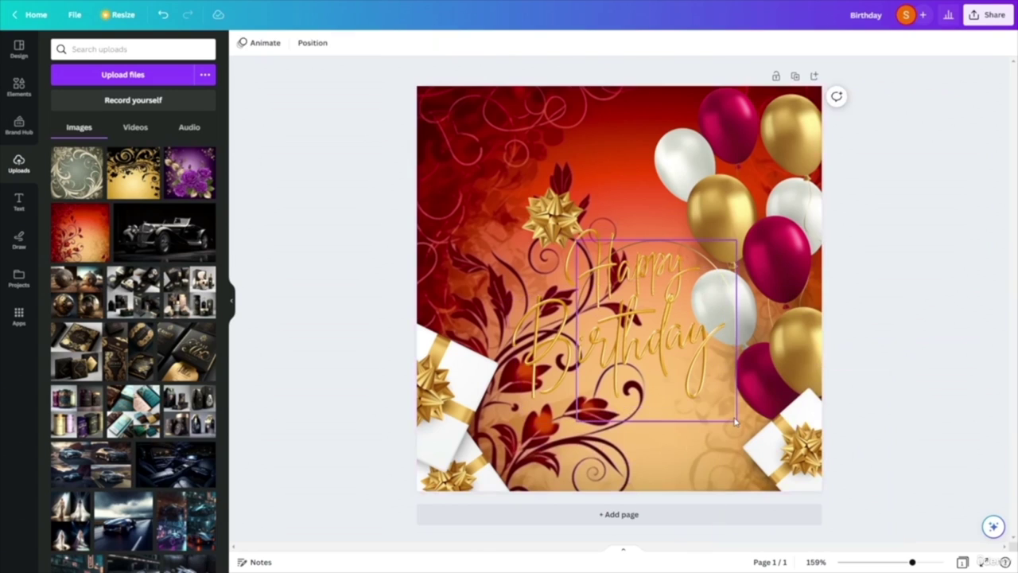
left_click(711, 421)
key("Escape")
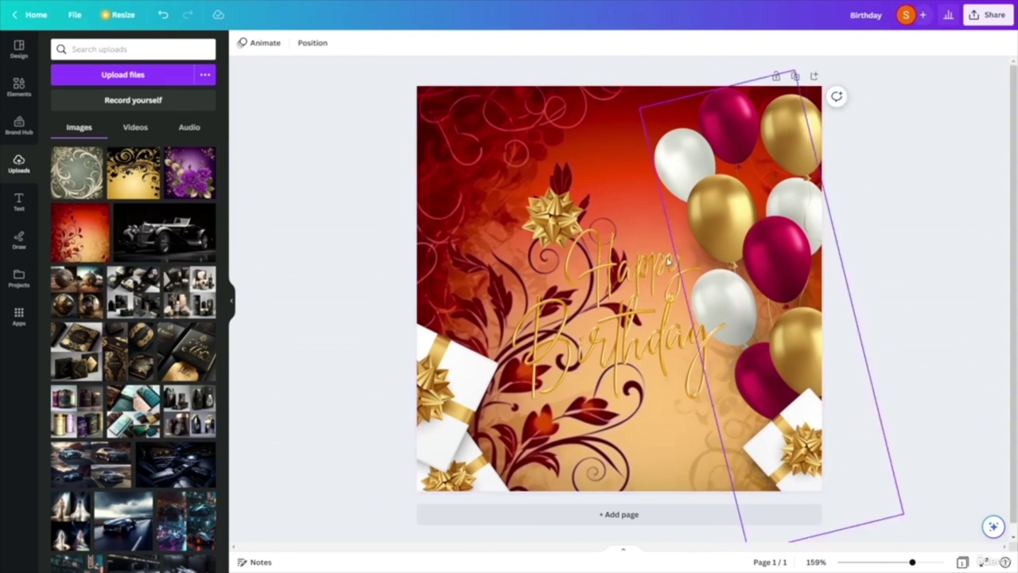
- Move the gold bow to the top-left corner and drag Happy and Birthday upward
left_click_drag(557, 226, 442, 134)
left_click_drag(613, 267, 567, 189)
left_click(617, 366)
left_click_drag(617, 366, 609, 313)
- Delete the gold bow, move Happy to the top-left, and resize and reposition Birthday
left_click(487, 134)
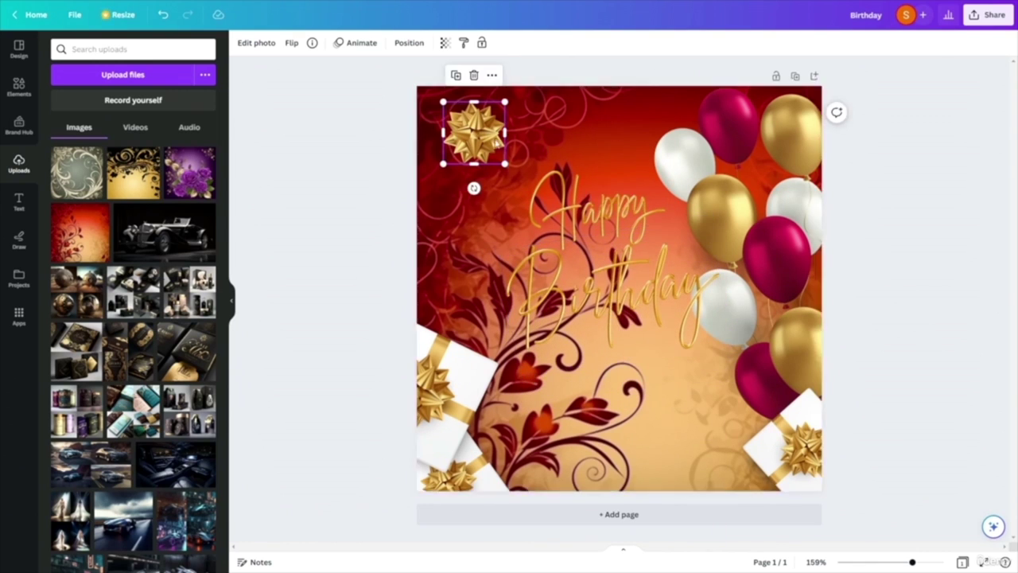
key("Delete")
left_click_drag(599, 227, 487, 156)
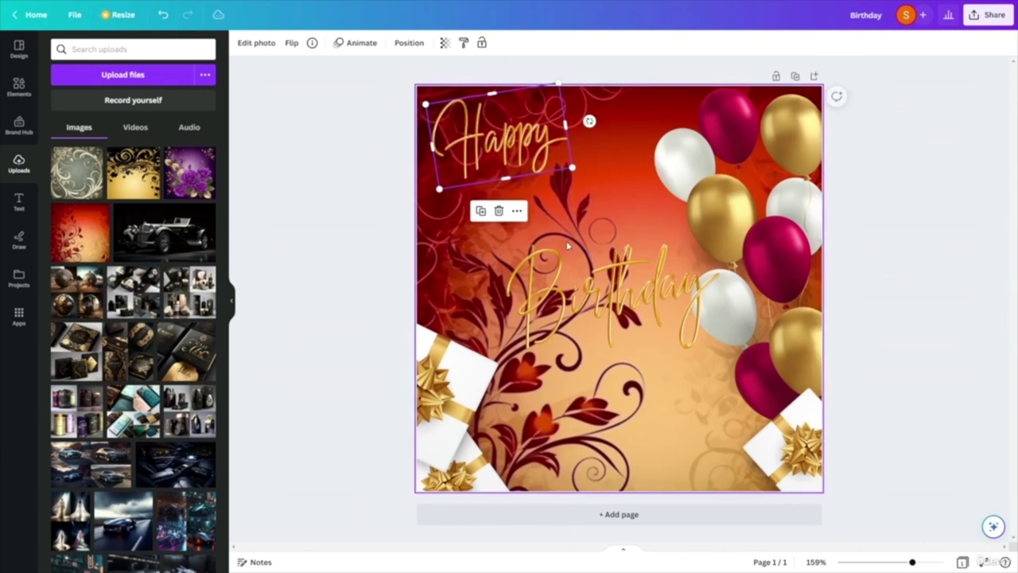
left_click_drag(608, 284, 529, 219)
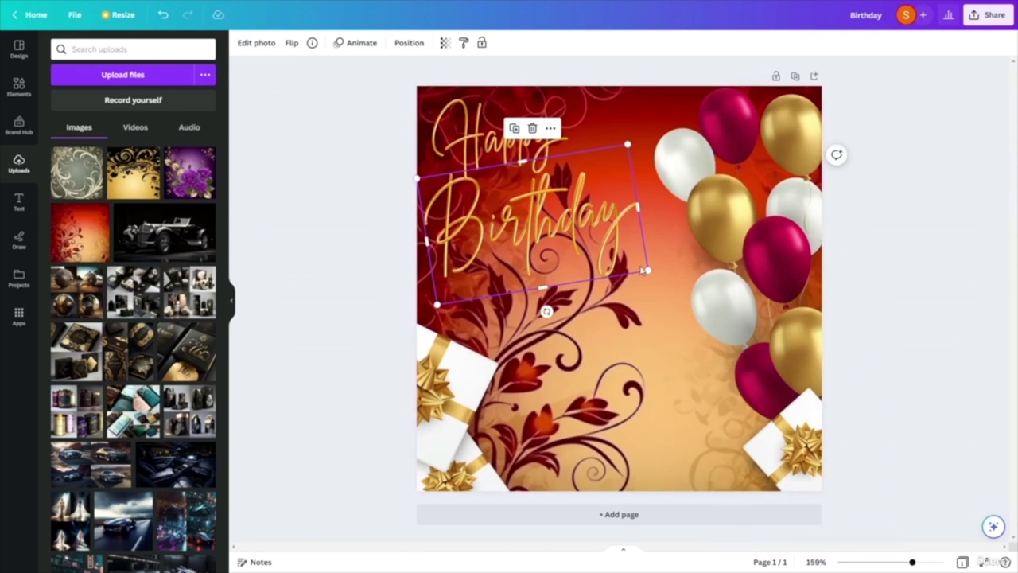
left_click_drag(648, 271, 585, 246)
left_click_drag(516, 203, 624, 136)
- Place Birthday level across the upper half and nudge Happy right above its middle
double_click(624, 135)
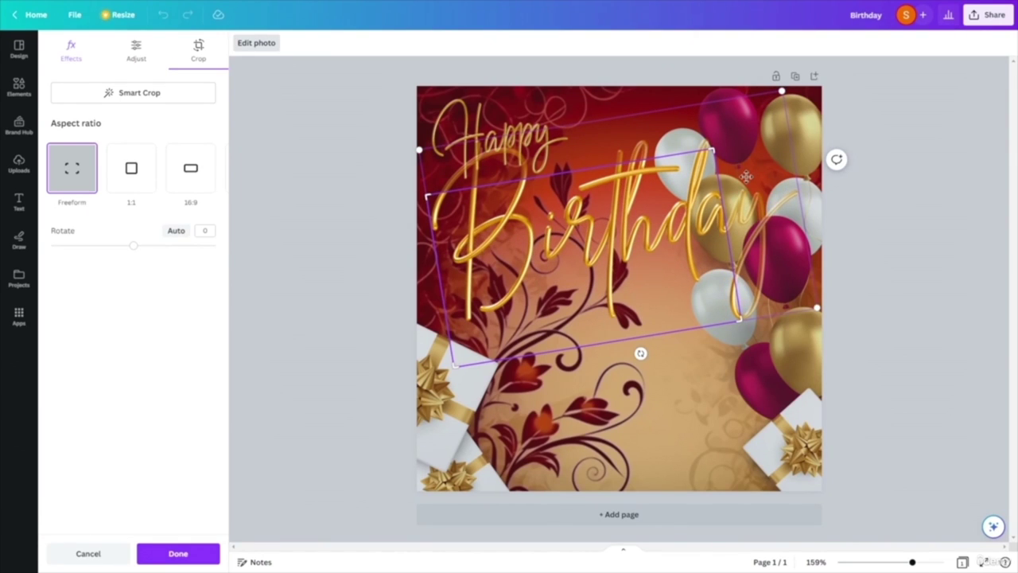
key("Escape")
left_click_drag(577, 255, 587, 222)
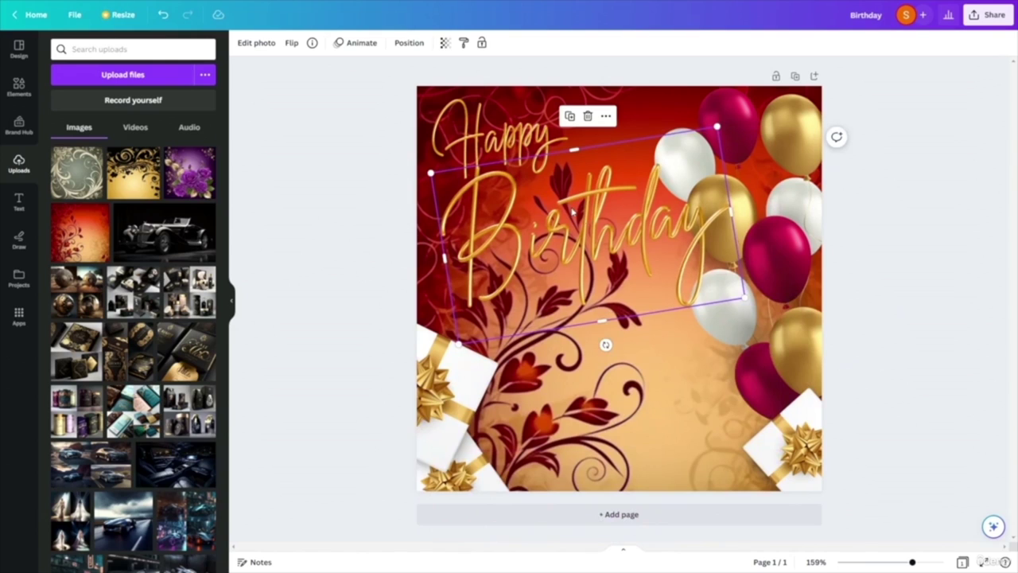
left_click(256, 43)
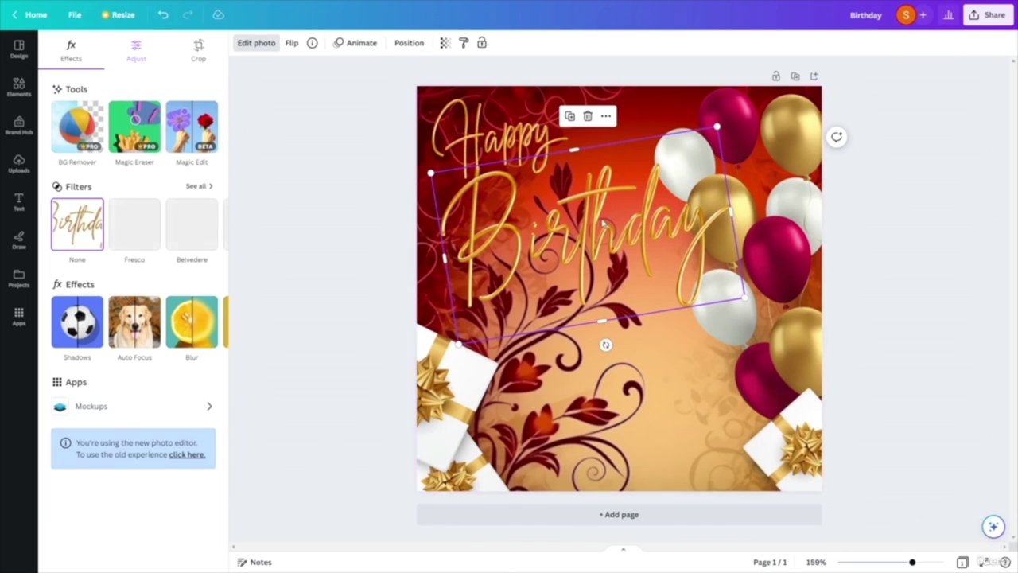
left_click_drag(592, 223, 651, 420)
left_click_drag(639, 369, 587, 242)
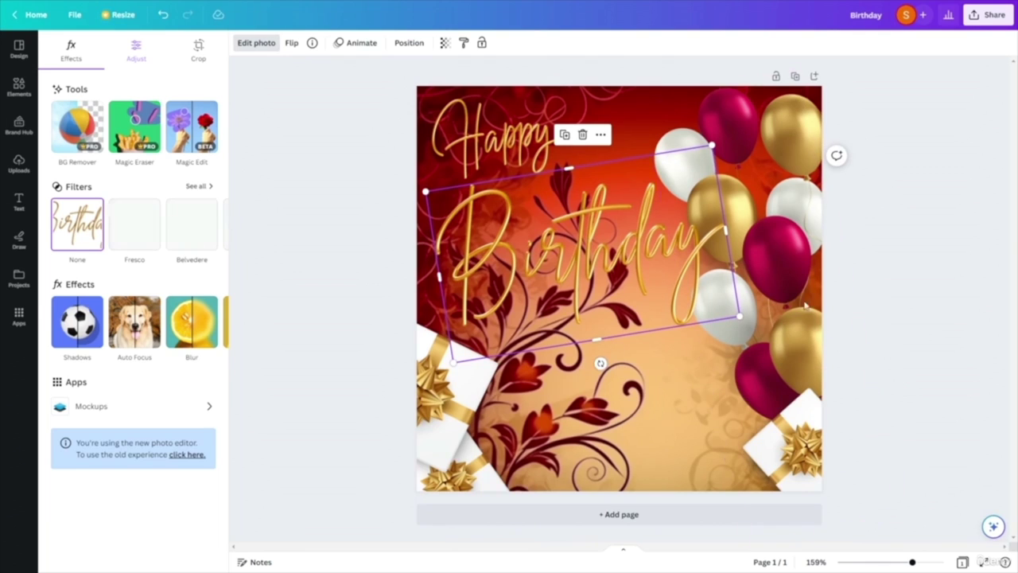
left_click_drag(509, 148, 572, 162)
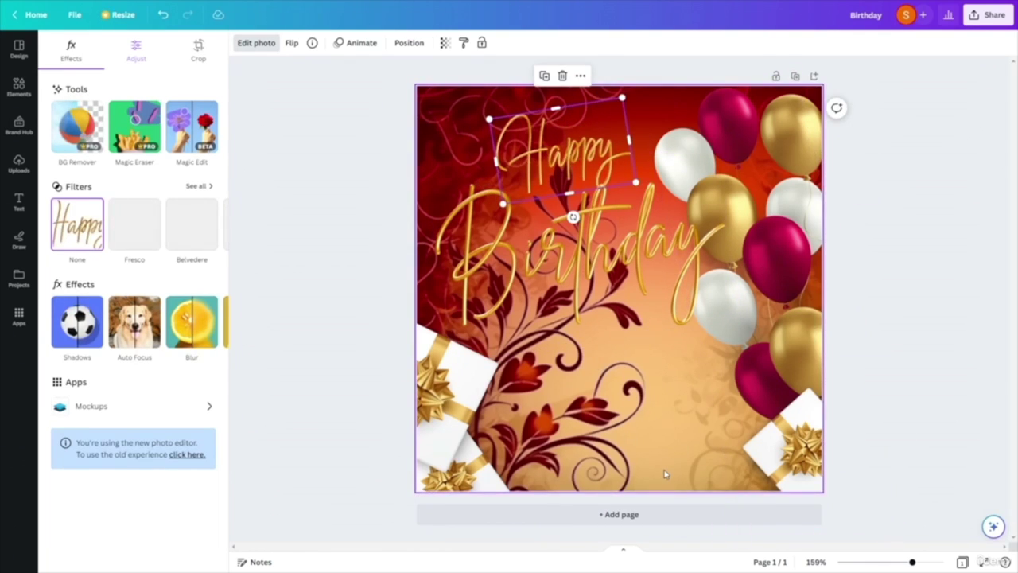
key("Escape")
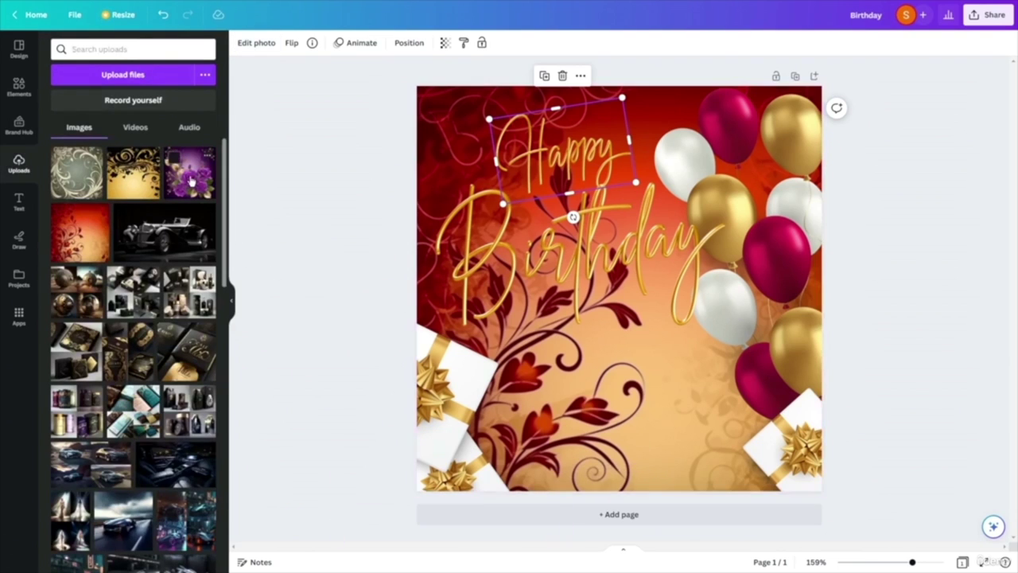
- Make the purple-rose upload the card background and delete the balloon cluster and gold balloon
left_click_drag(190, 181, 557, 368)
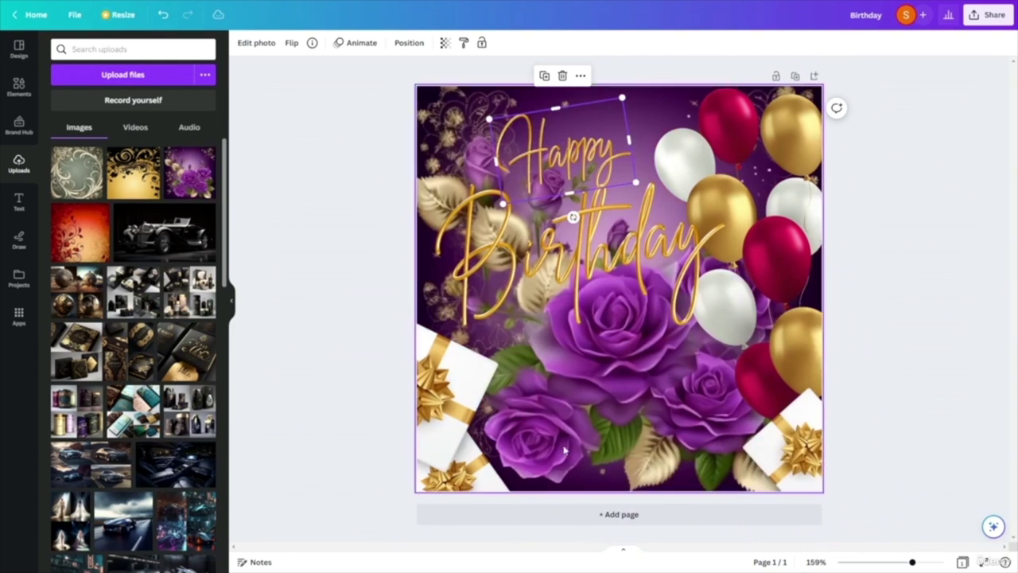
left_click(783, 265)
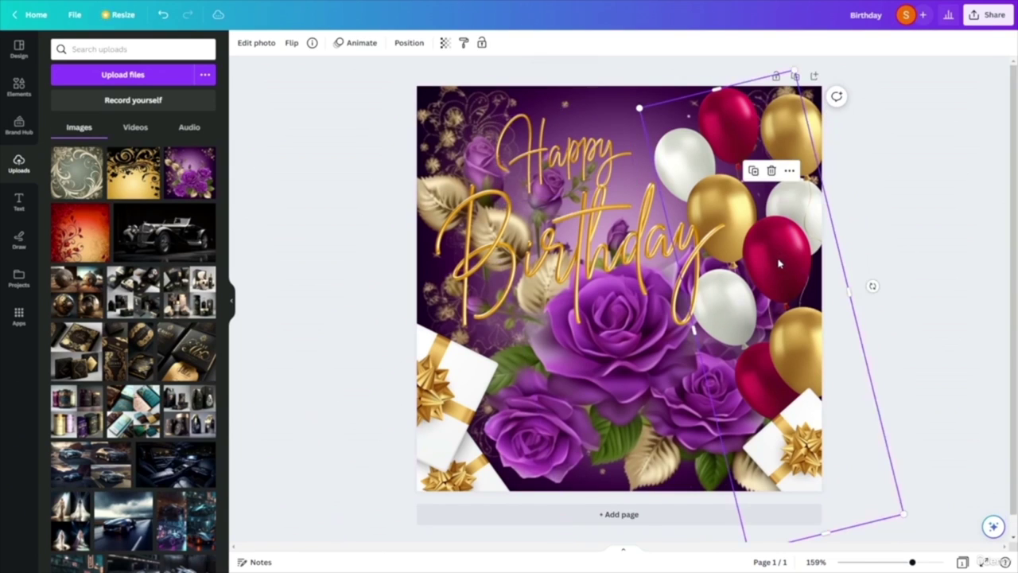
key("Delete")
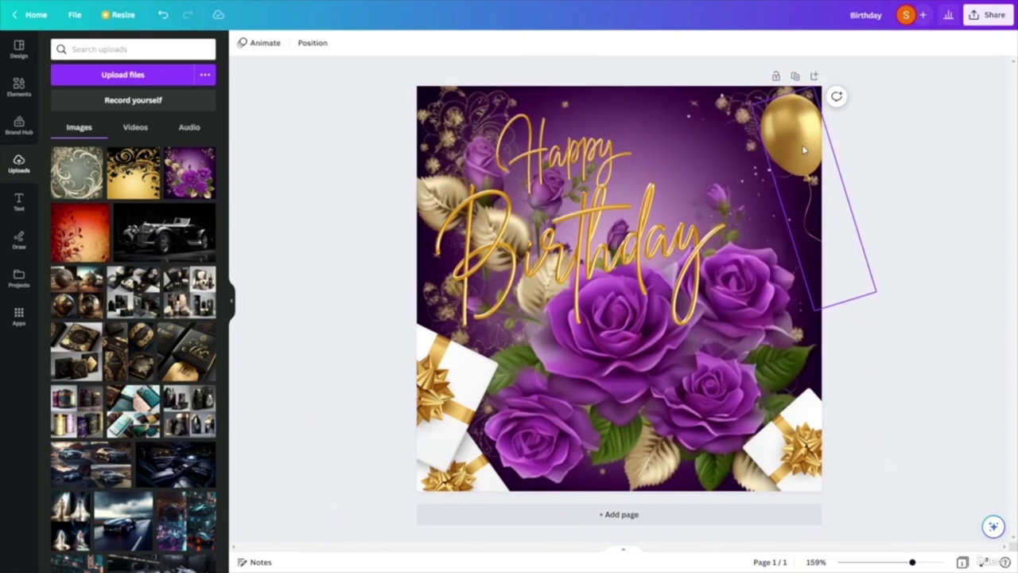
key("Delete")
- Move Happy to the upper right and place a smaller Birthday beneath it
left_click_drag(587, 161, 671, 137)
left_click_drag(612, 247, 686, 248)
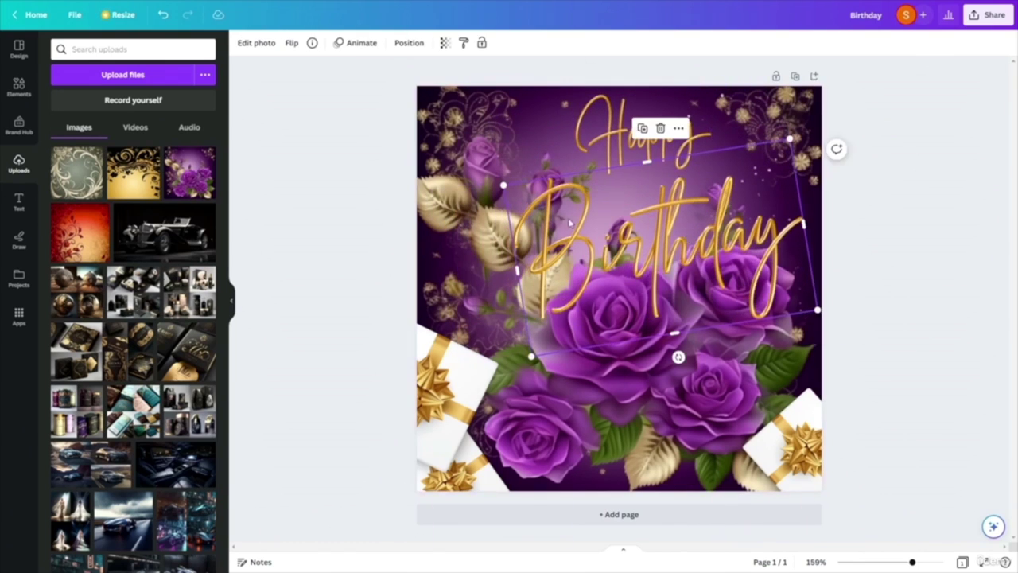
left_click_drag(503, 184, 649, 214)
left_click_drag(732, 285, 661, 216)
left_click(937, 322)
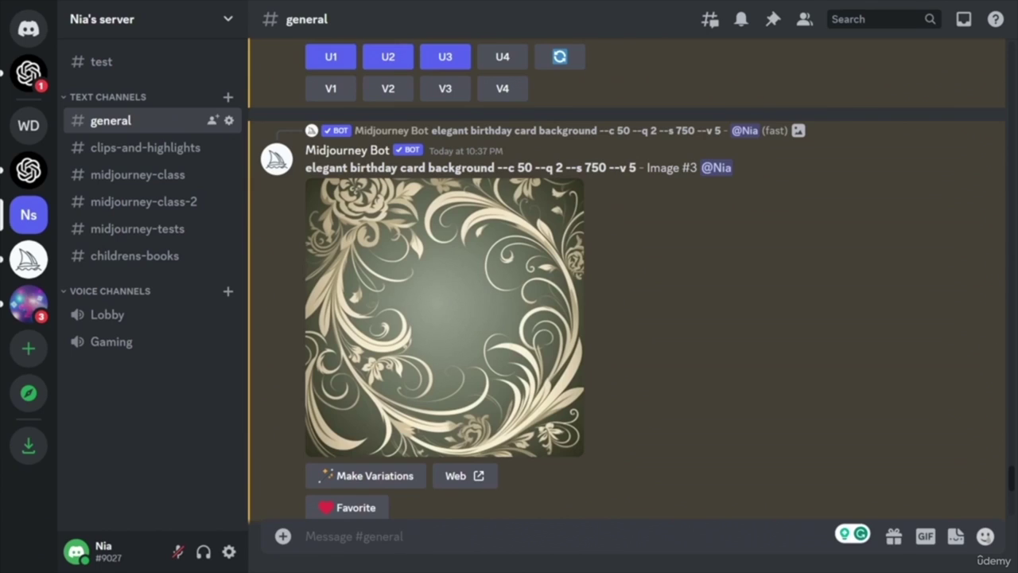
- Send the sustainable clothing brand logo prompt via /imagine, then re-roll the resulting grid
left_click(436, 540)
type("/")
key("Tab")
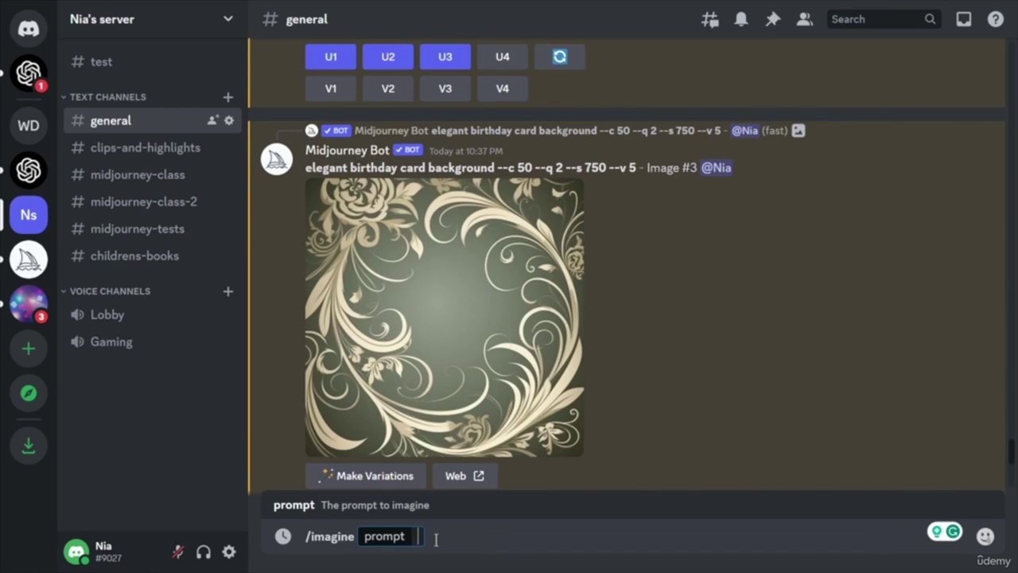
type("Design a logo for a sustainable clothing brand that incorporates natural elements and earthy tones.")
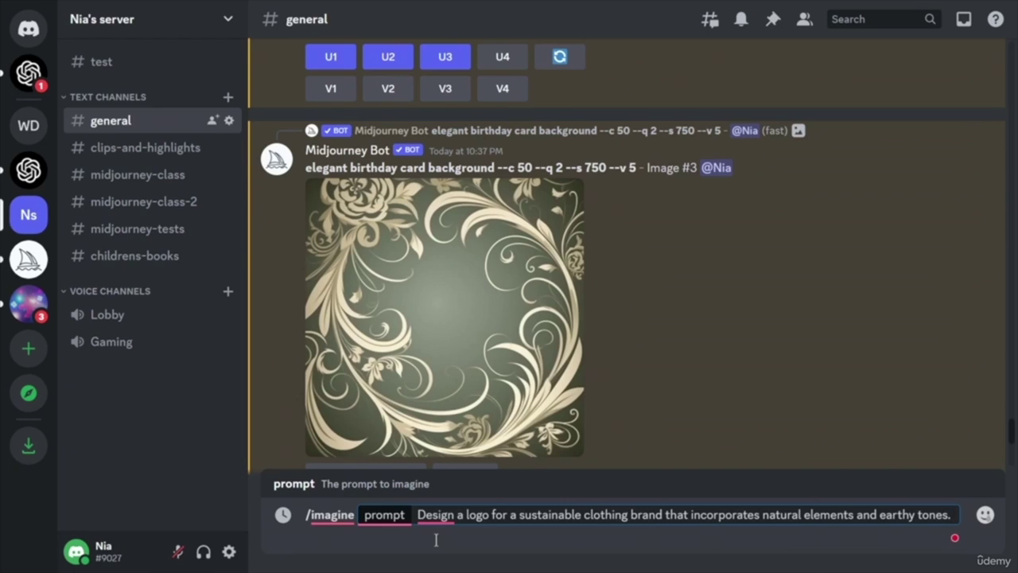
key("Return")
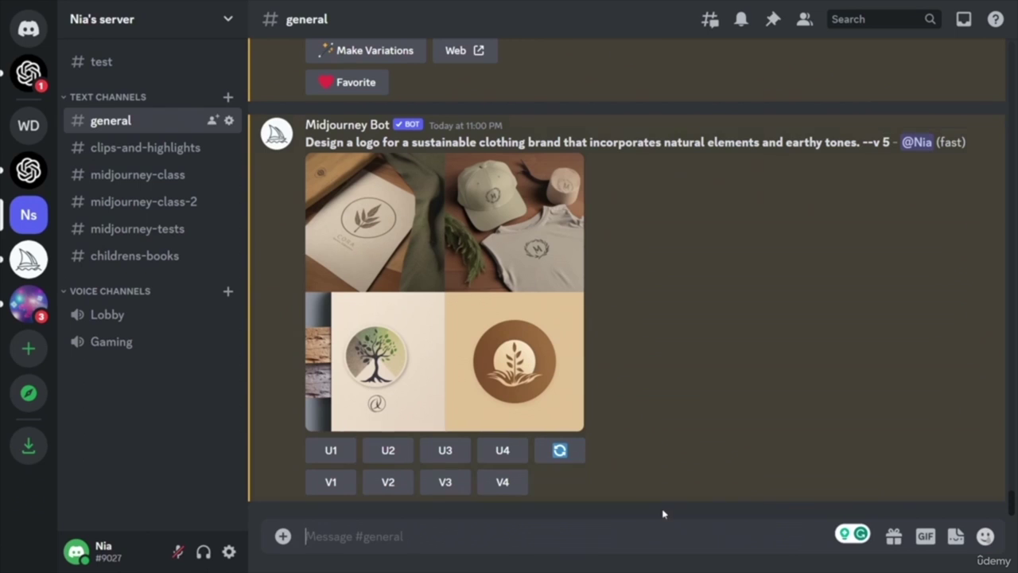
left_click(560, 450)
- Confirm the logo re-roll, then re-roll and submit the logo prompt a second time
left_click(649, 402)
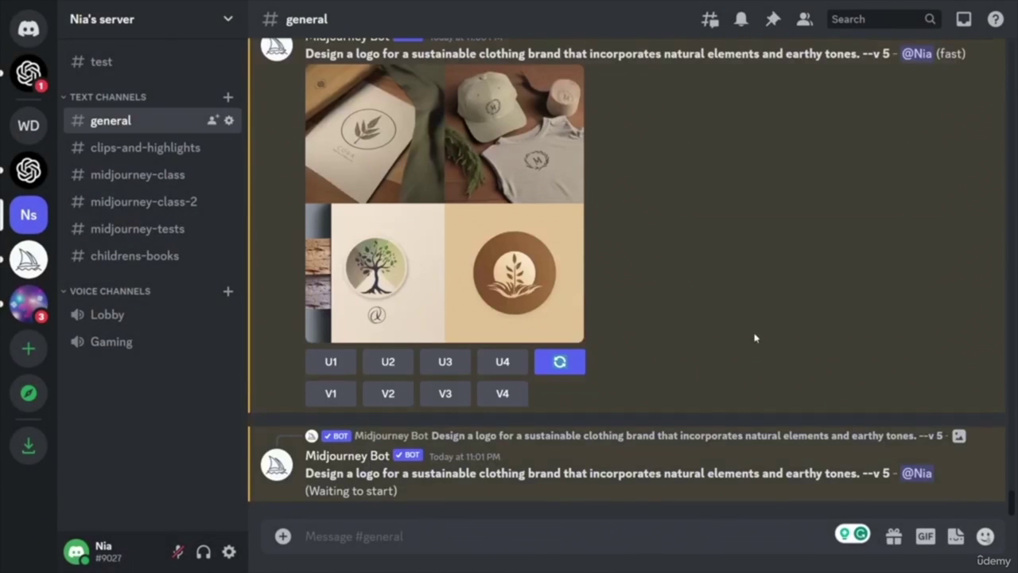
scroll(634, 311, "up", 2)
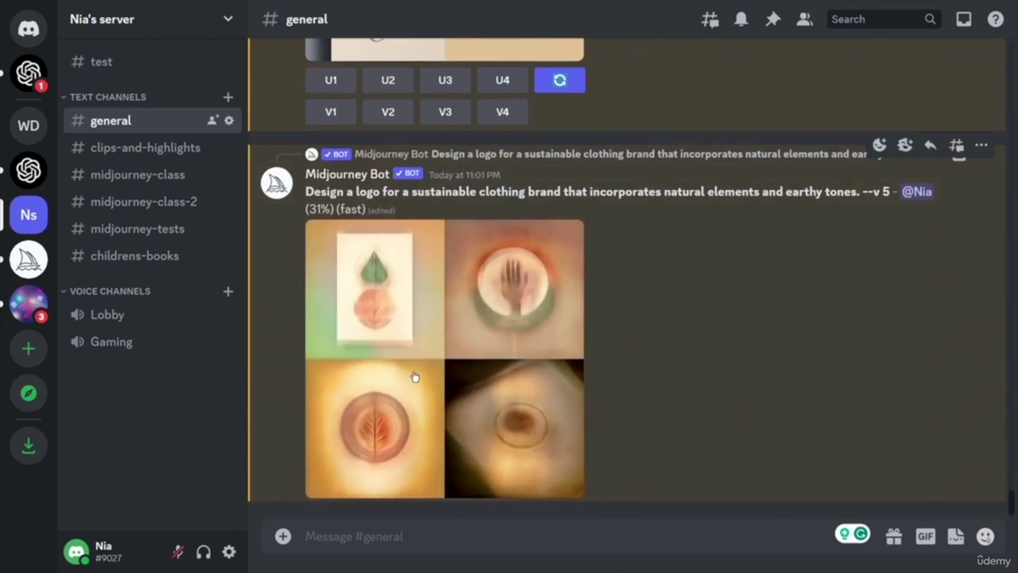
left_click(560, 82)
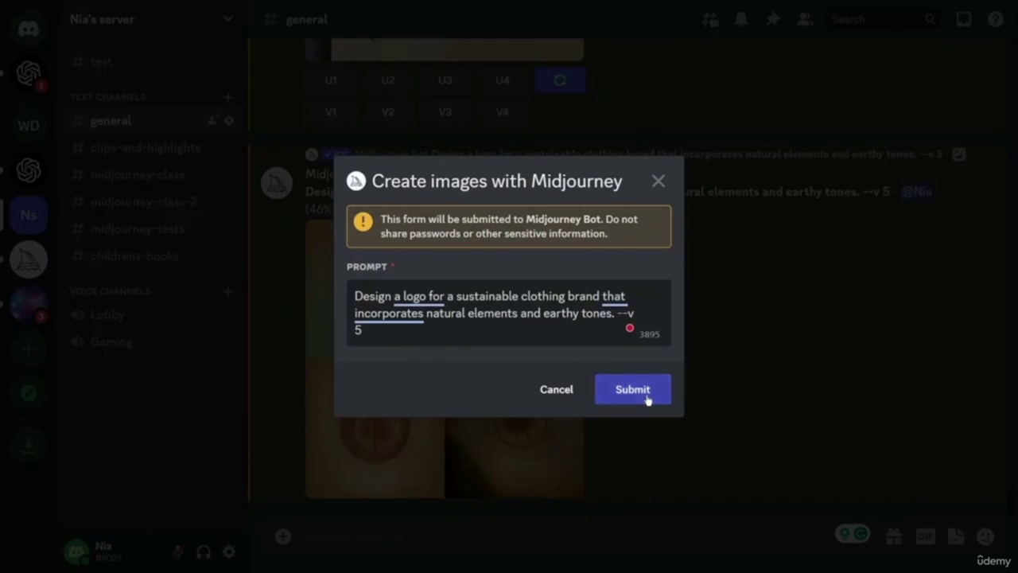
left_click(647, 398)
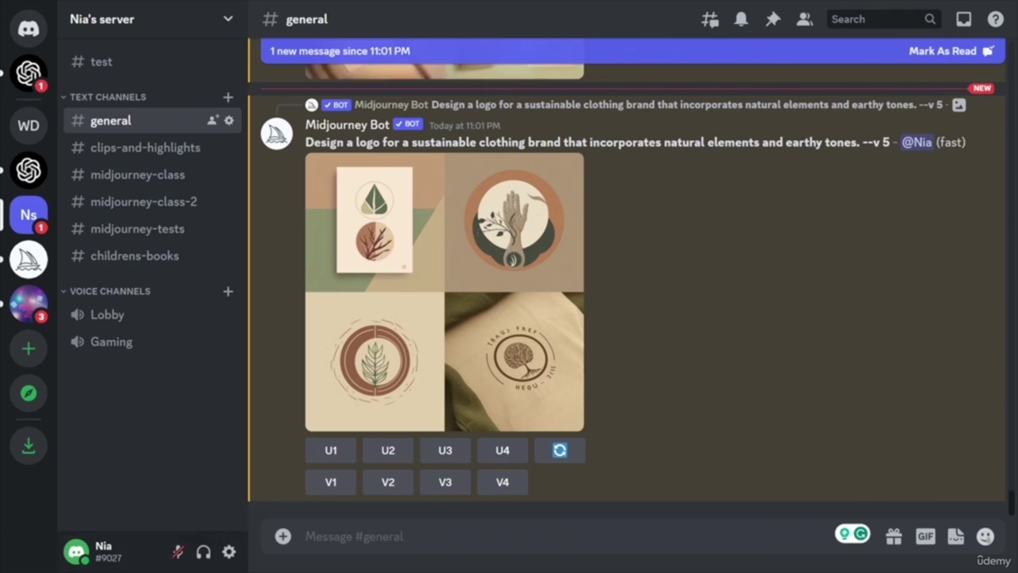
- Send the retro album-cover prompt for a fictional band via /imagine
left_click(388, 539)
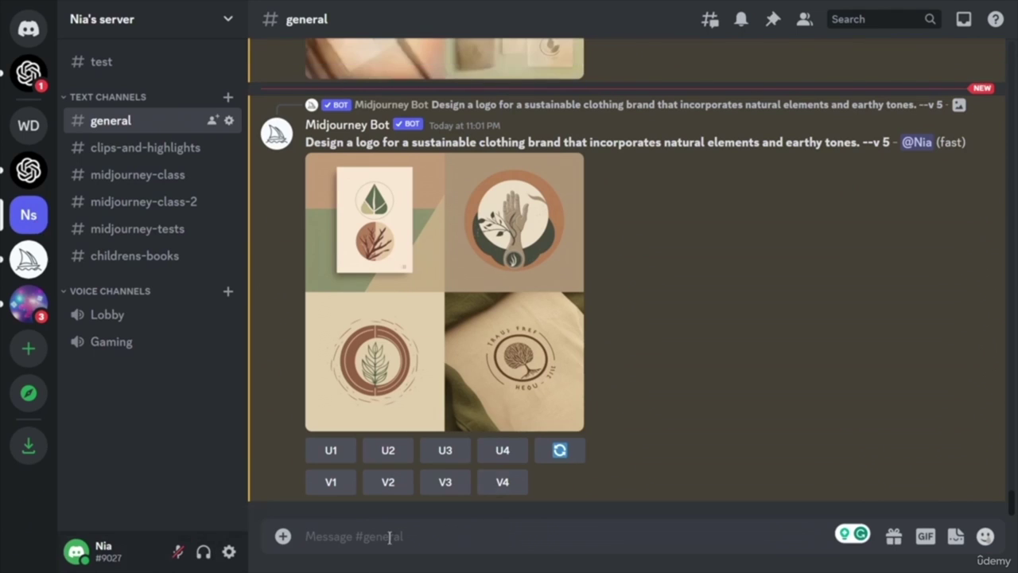
type("/")
key("Return")
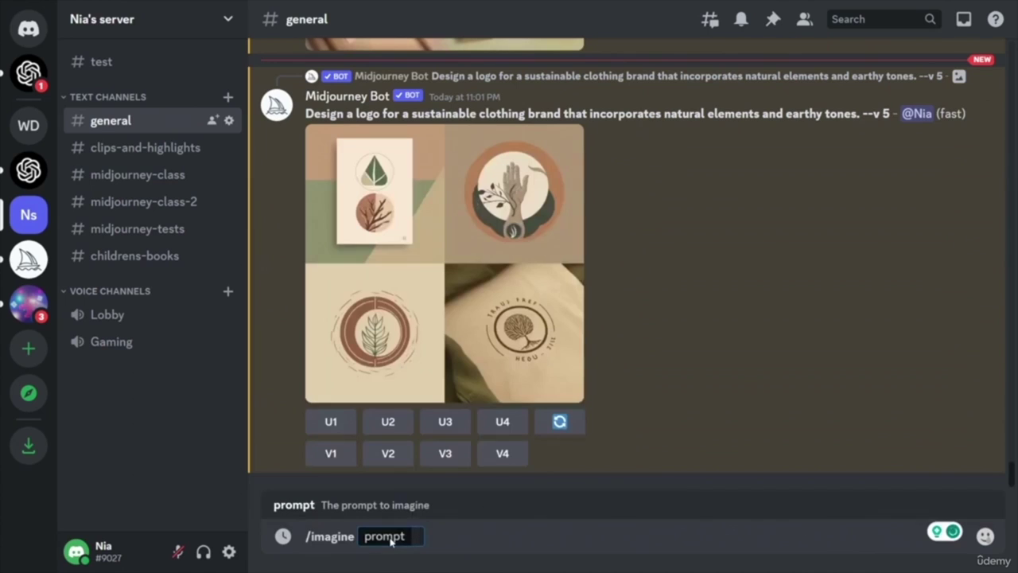
type("Design a series of album covers for a fictional band with a retro aesthetic")
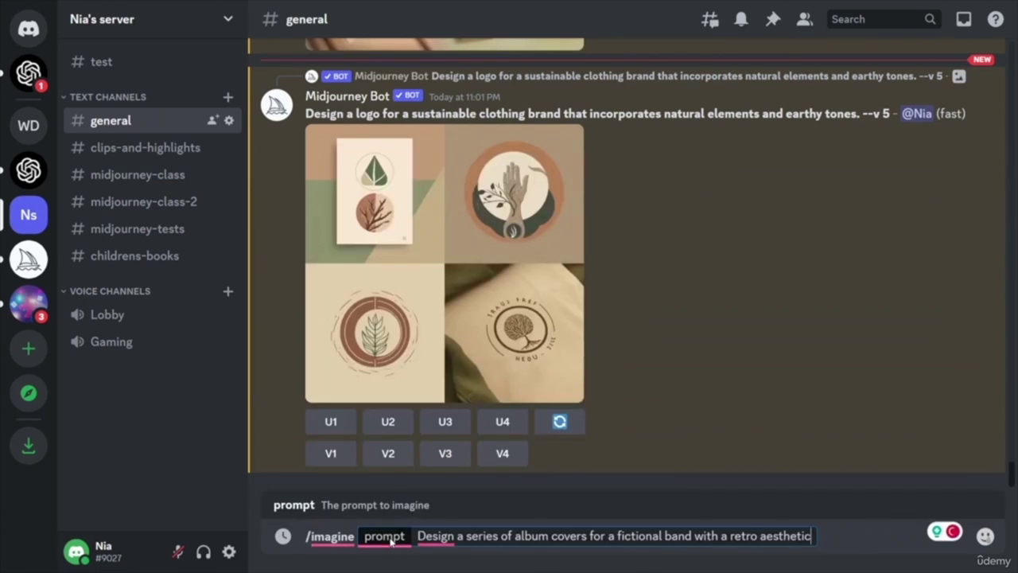
key("Return")
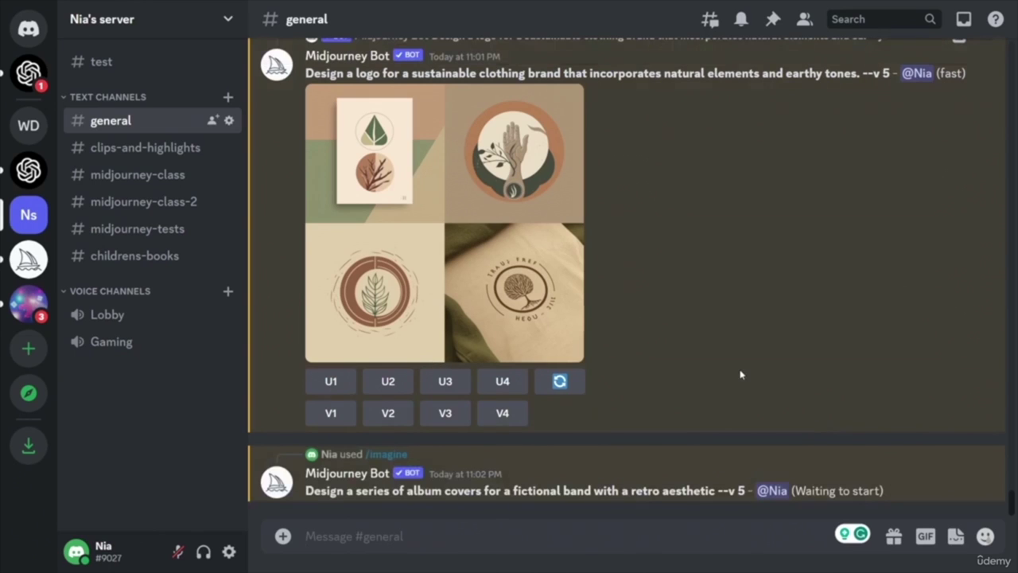
- Upscale images 2 and 3 (U2, U3) of the newest logo grid
scroll(741, 375, "up", 3)
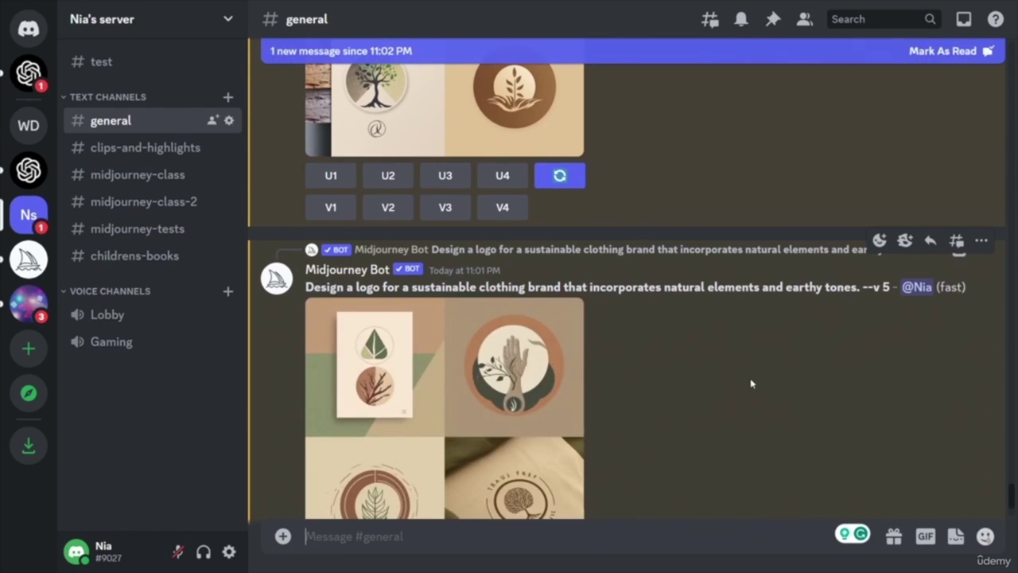
scroll(727, 408, "up", 3)
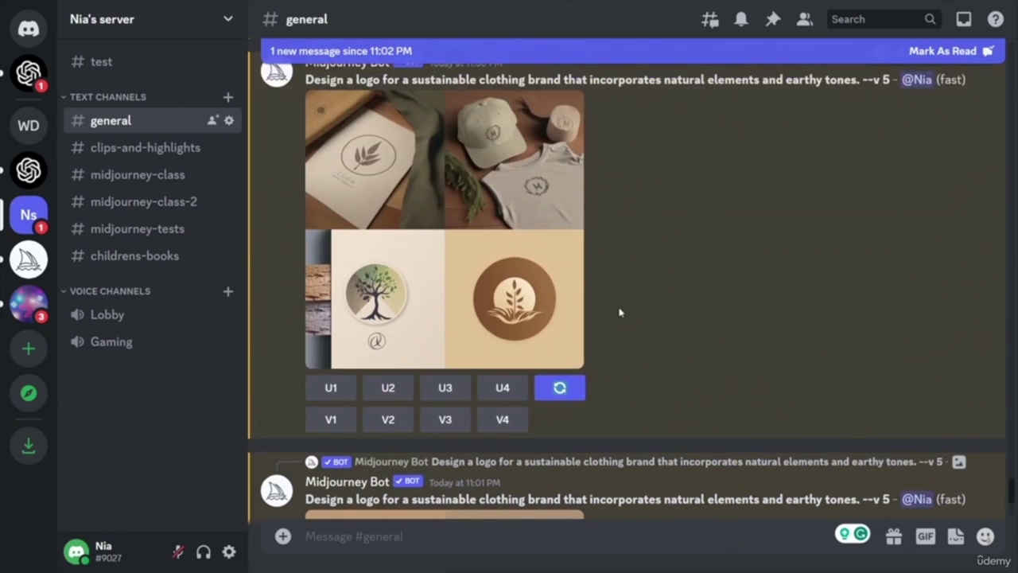
scroll(745, 320, "down", 4)
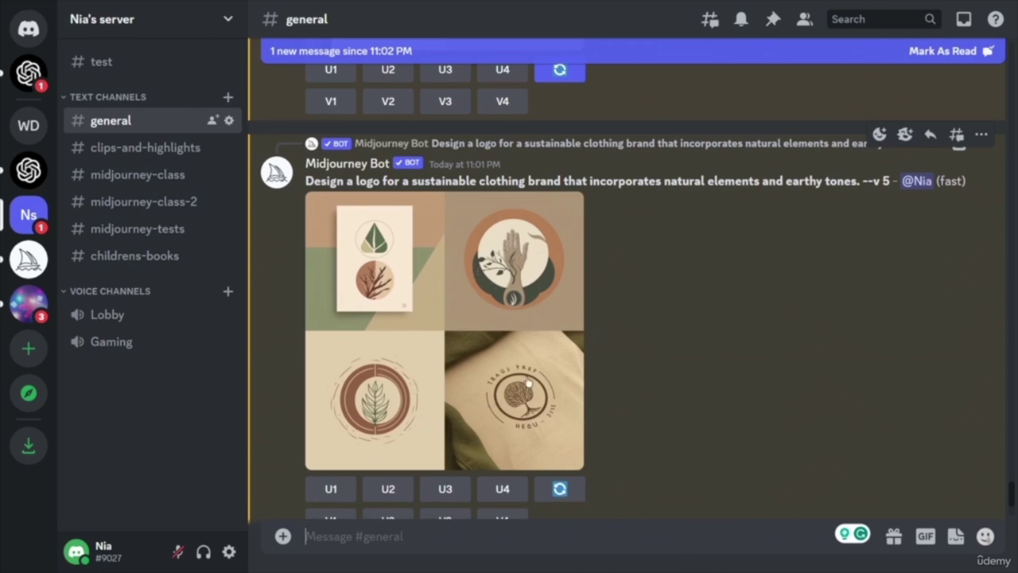
scroll(527, 379, "down", 5)
scroll(678, 415, "down", 5)
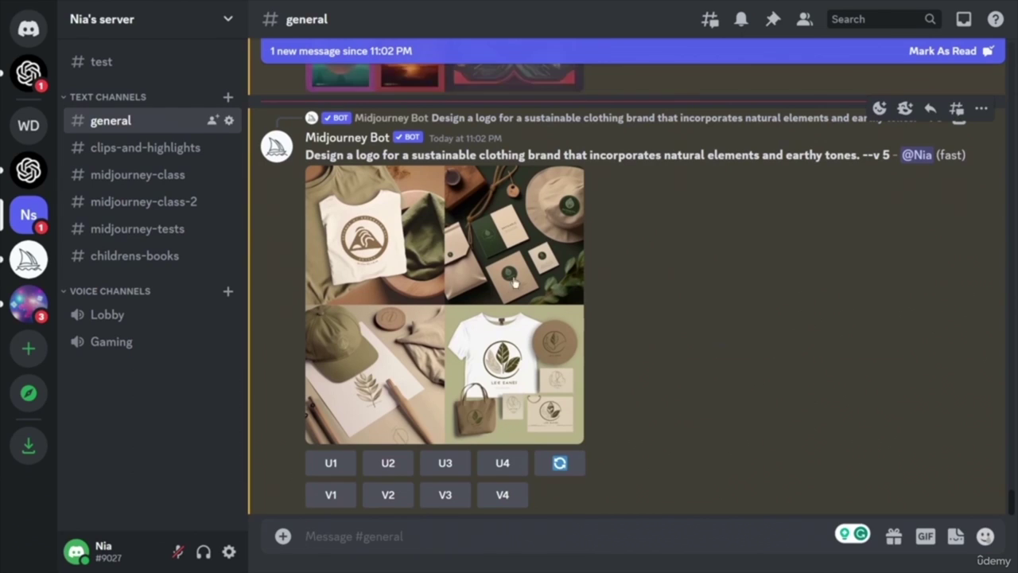
left_click(387, 461)
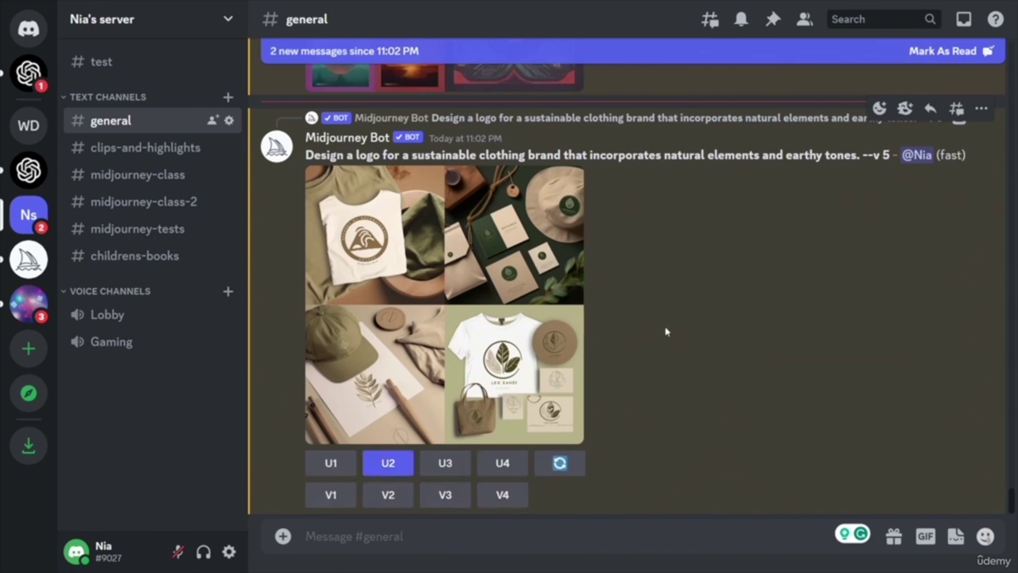
left_click(447, 464)
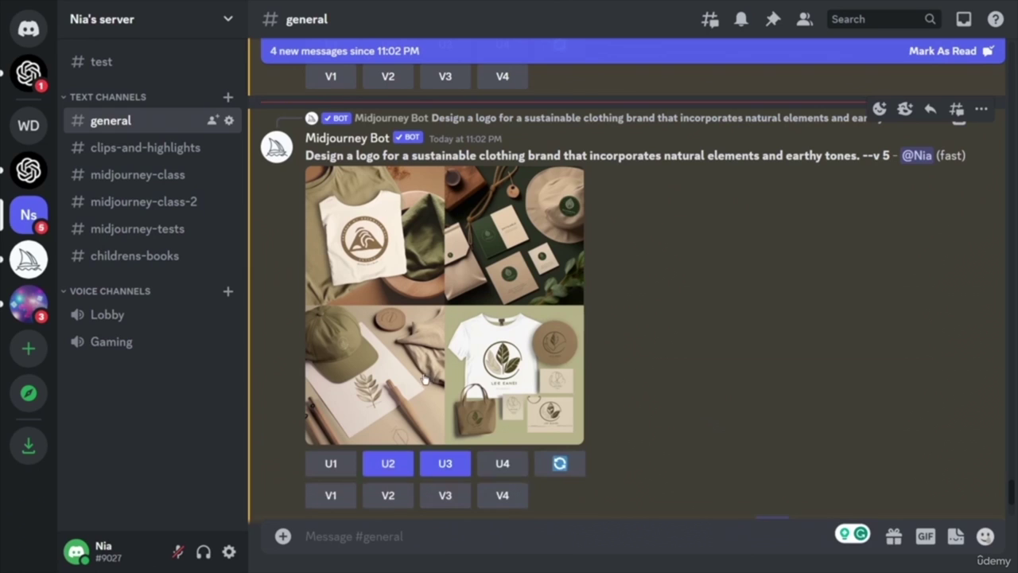
scroll(718, 398, "up", 3)
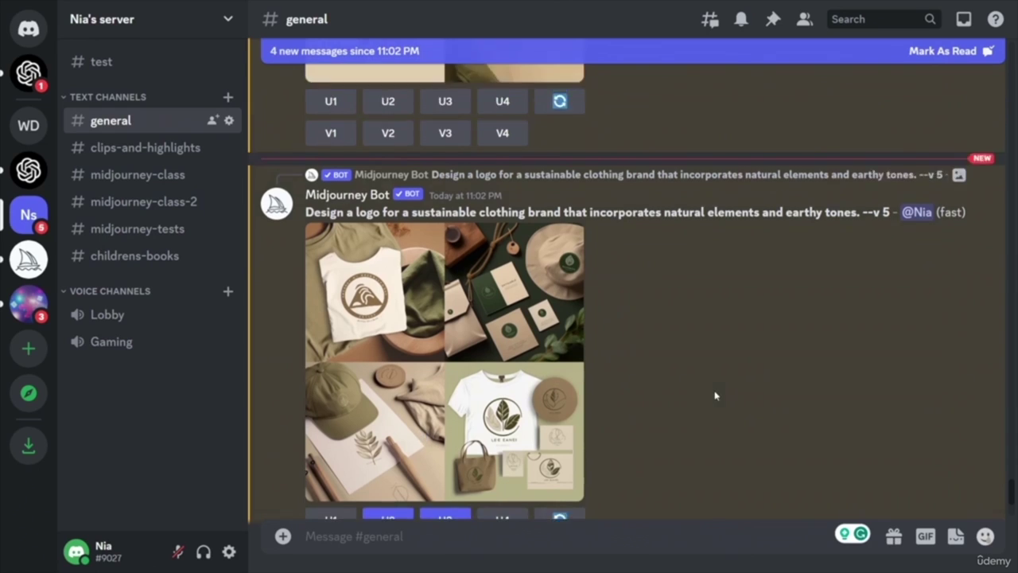
scroll(766, 284, "up", 3)
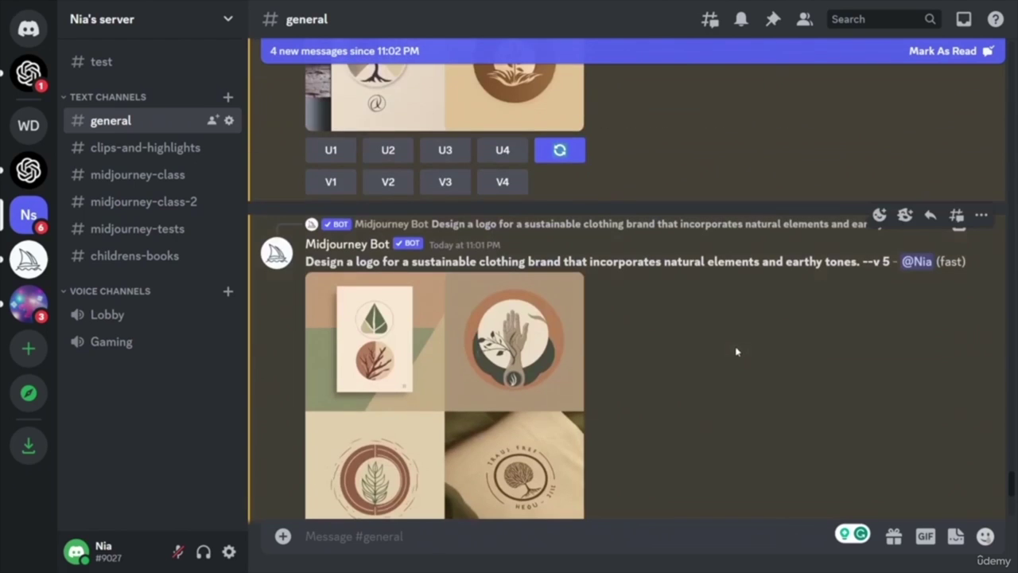
scroll(733, 357, "up", 10)
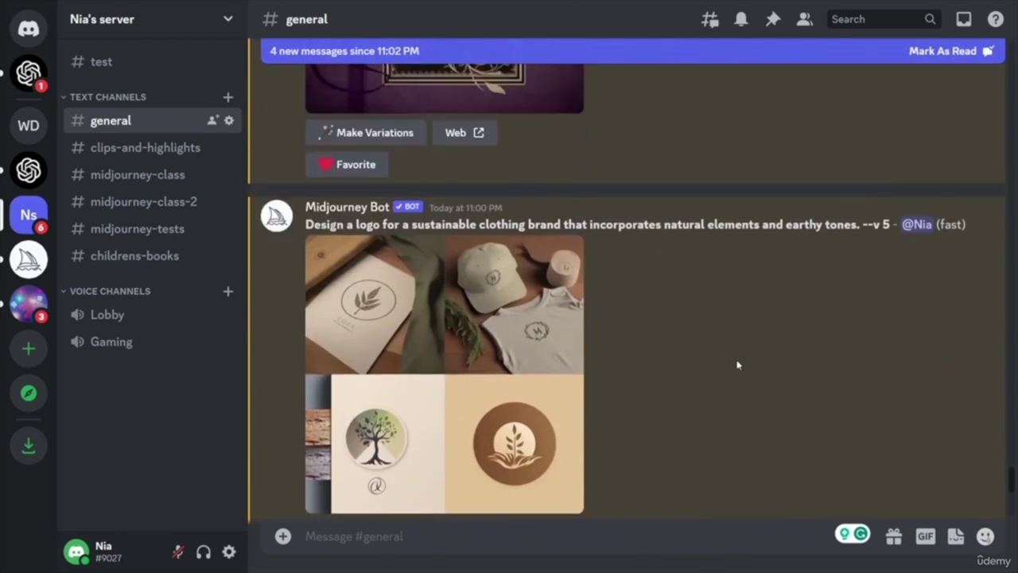
scroll(729, 366, "down", 10)
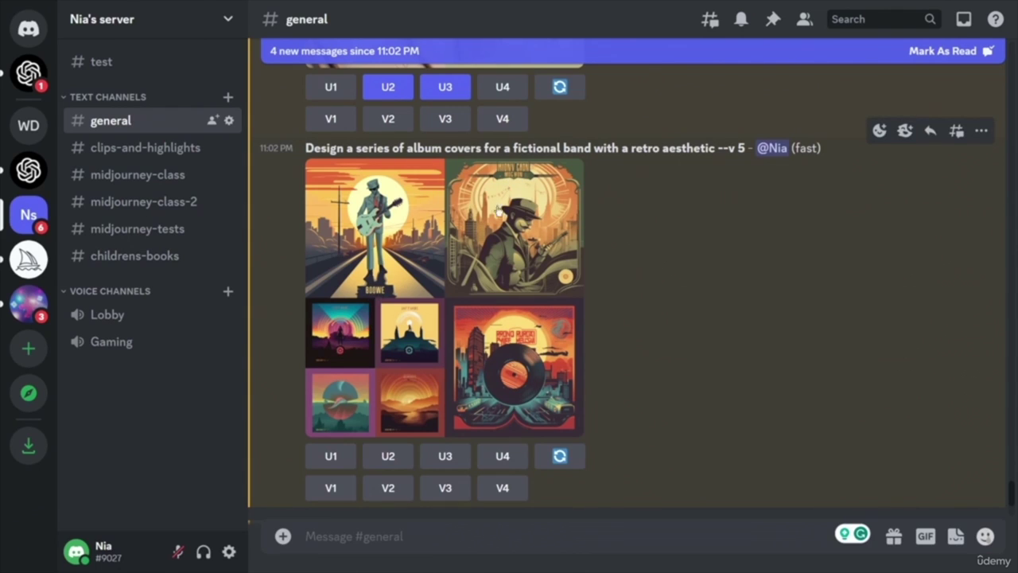
- Re-roll the retro album-cover grid and submit the rerun in the Midjourney dialog
left_click(571, 457)
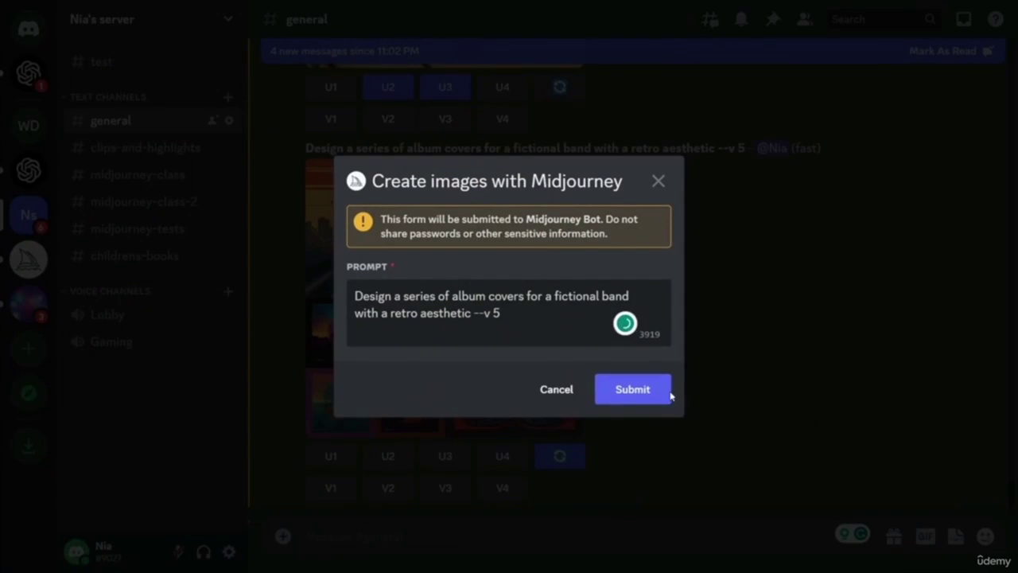
left_click(671, 395)
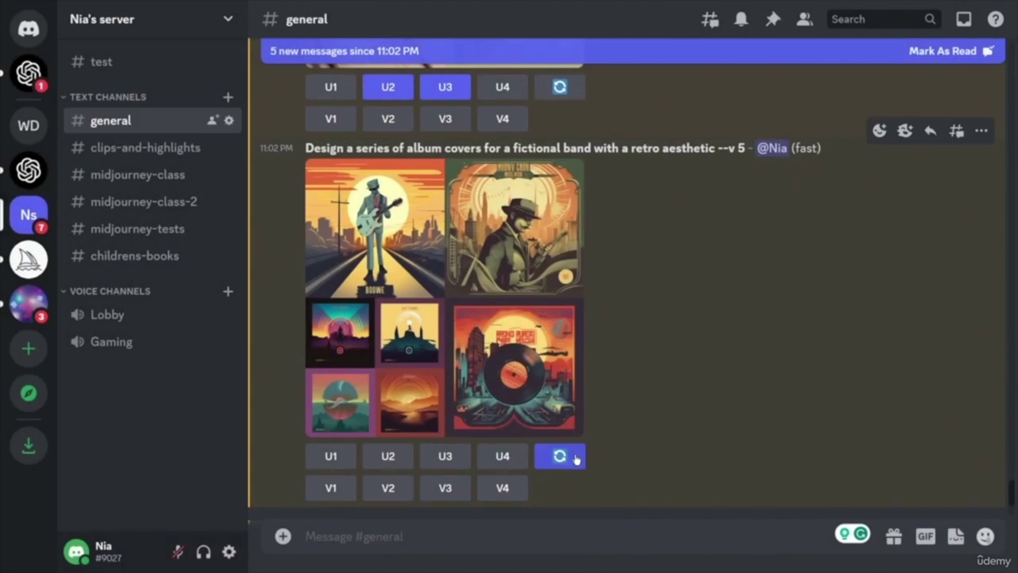
left_click(573, 457)
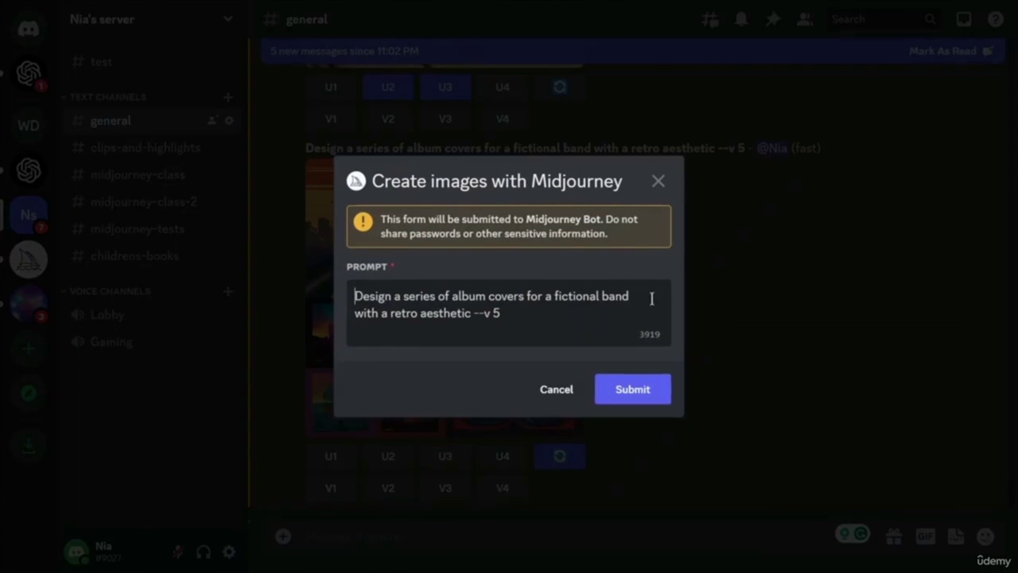
left_click(645, 395)
scroll(657, 380, "down", 7)
scroll(676, 370, "up", 5)
scroll(682, 378, "up", 5)
scroll(682, 375, "down", 8)
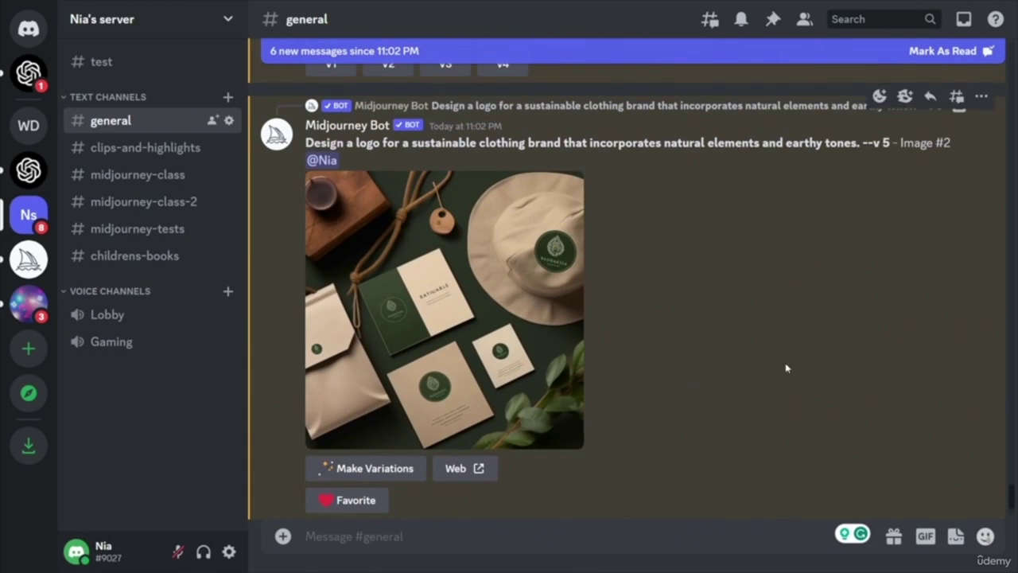
scroll(975, 446, "down", 5)
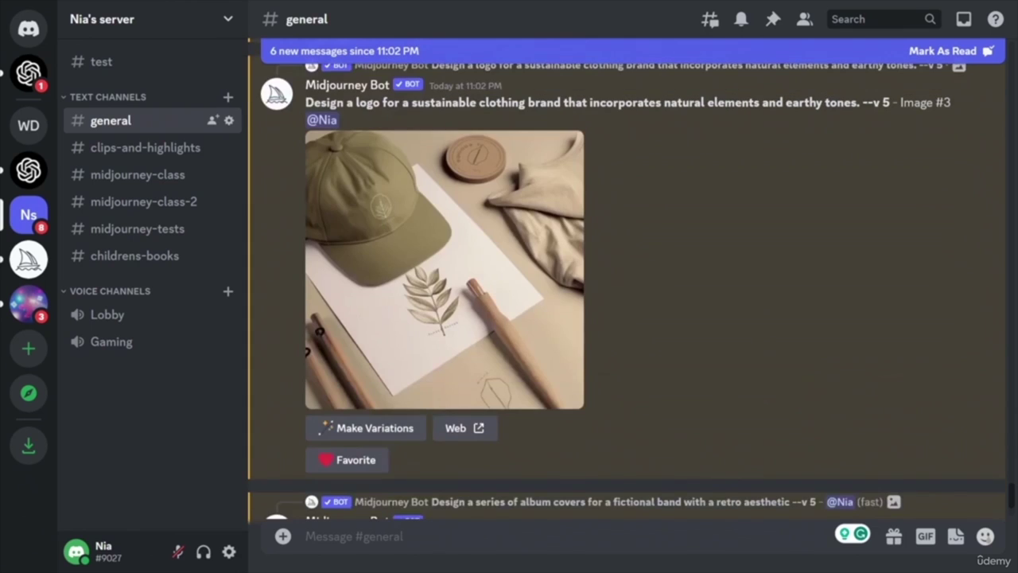
scroll(627, 290, "up", 5)
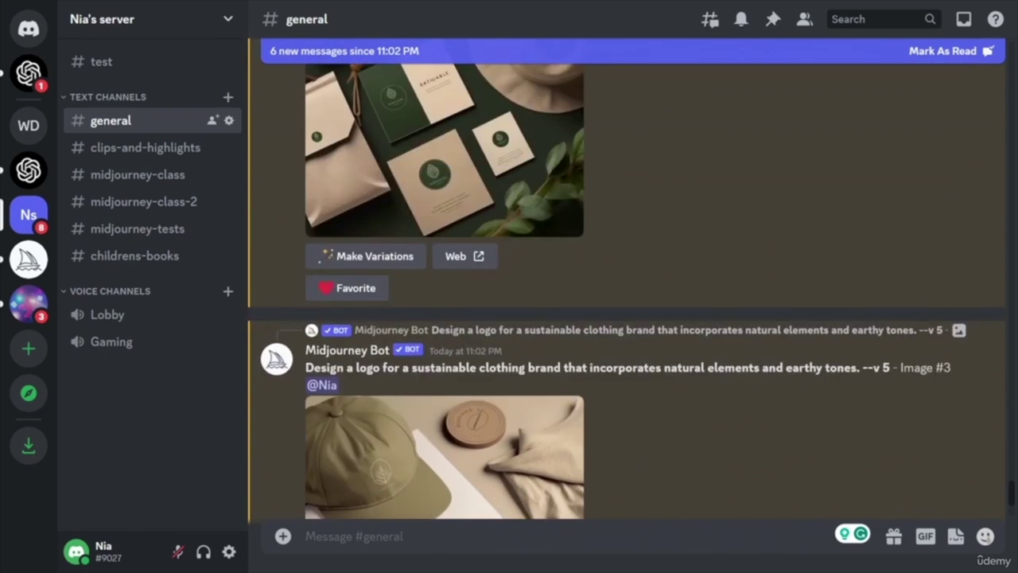
scroll(626, 291, "down", 10)
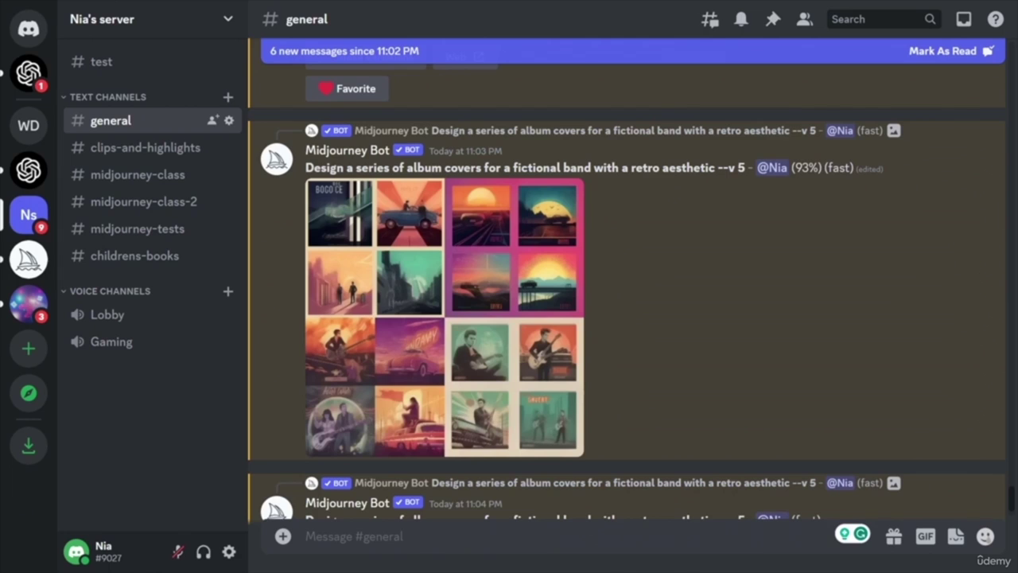
scroll(626, 290, "down", 4)
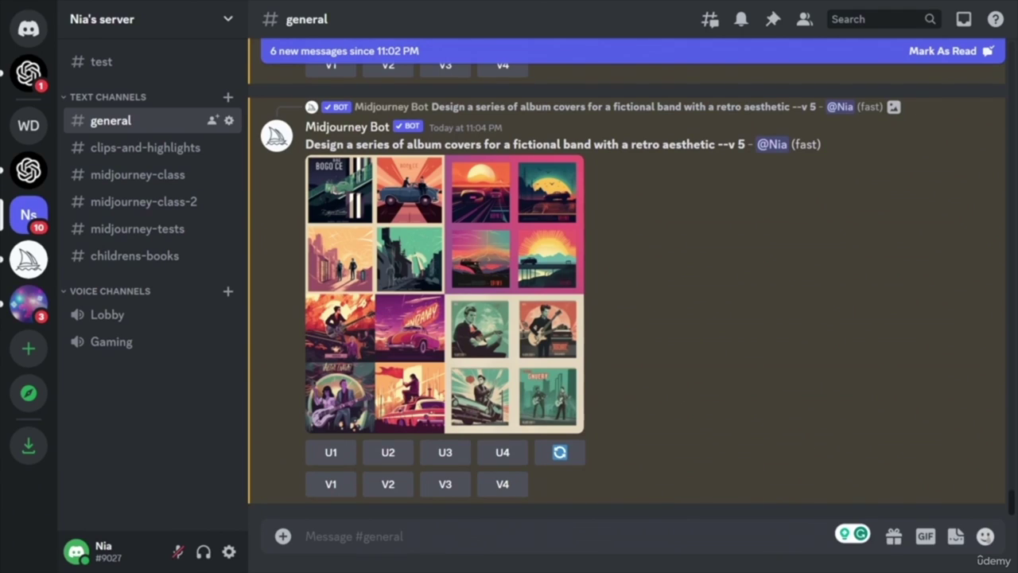
- Send /imagine 'album cover for a fictional band with a retro aesthetic', changing 'covers' to singular
left_click_drag(406, 144, 715, 148)
key("ctrl+c")
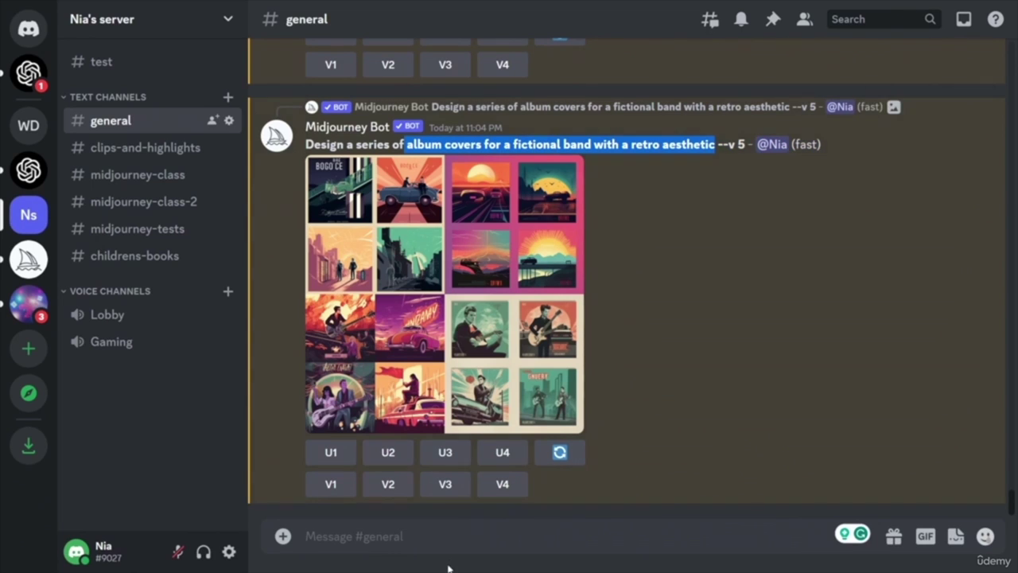
left_click(443, 542)
type("/")
key("Return")
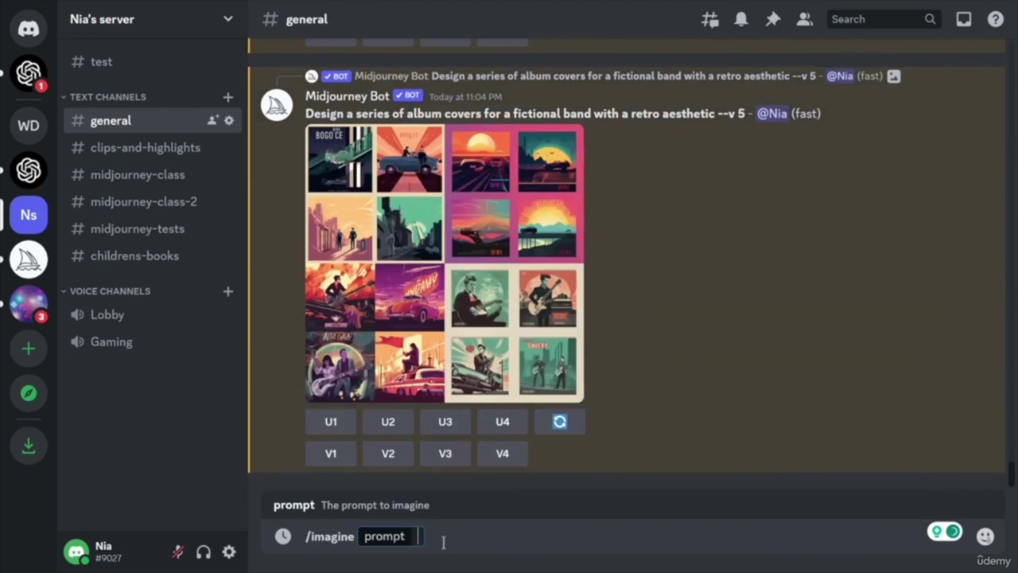
key("ctrl+v")
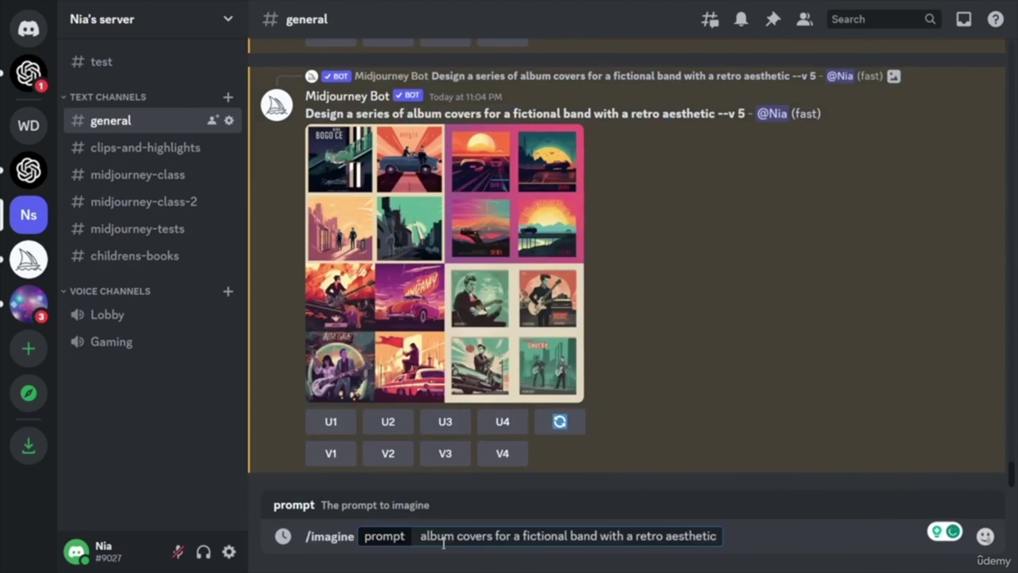
left_click(493, 535)
key("BackSpace")
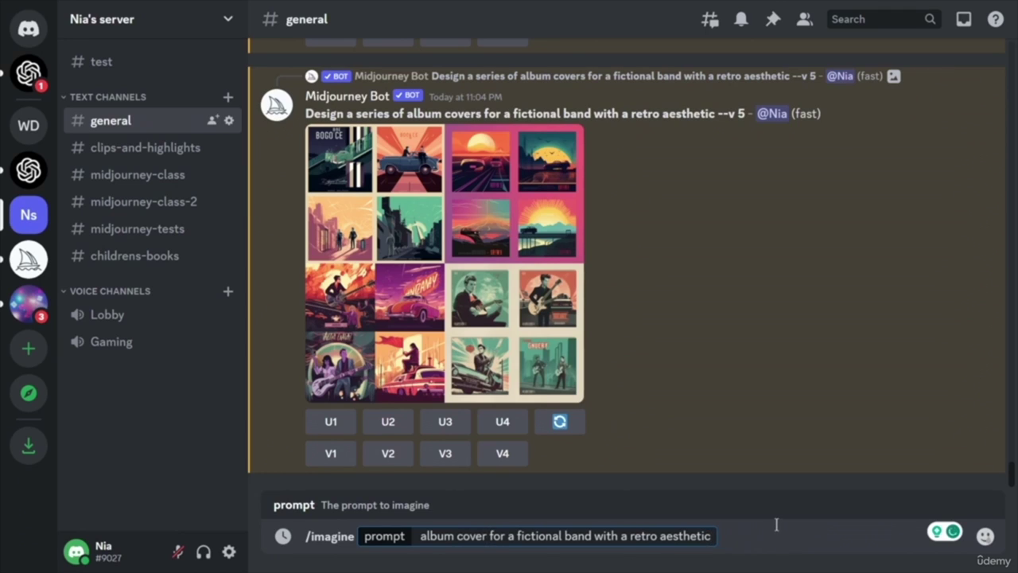
key("Return")
scroll(510, 260, "up", 1)
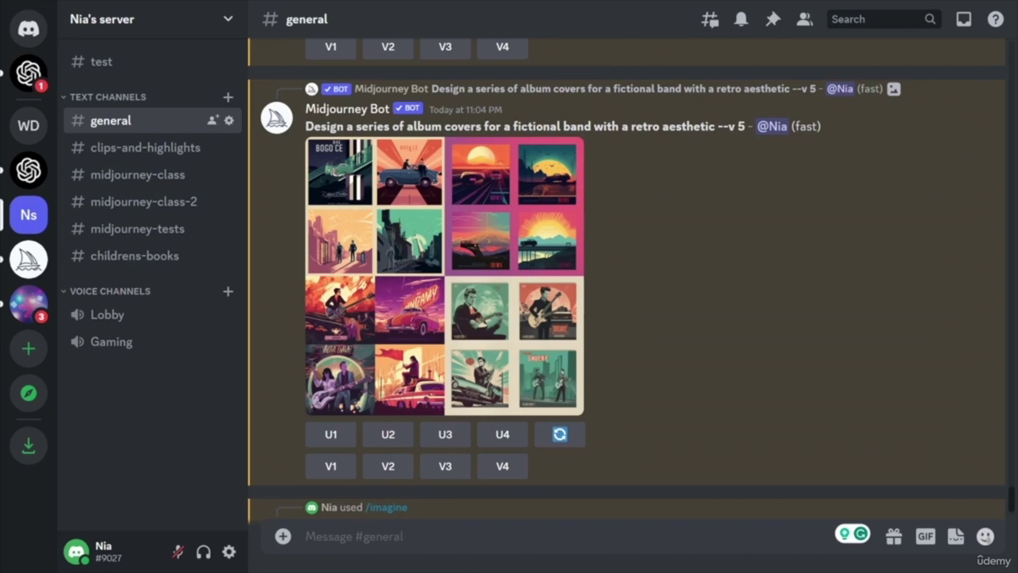
- Send the bold, bright music-festival poster prompt via /imagine
left_click(346, 536)
type("/")
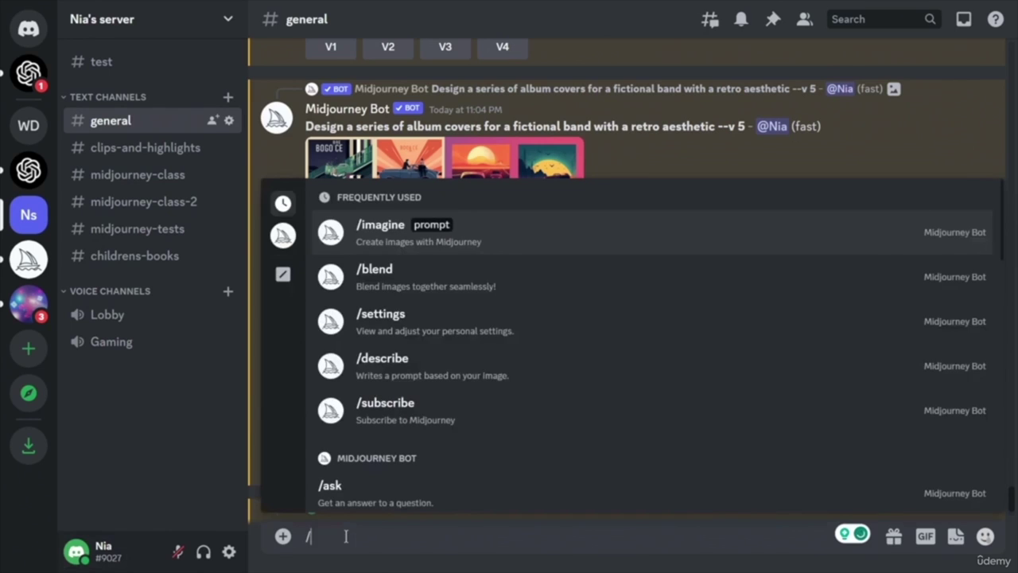
key("Return")
type("poster promoting a music festival with a bold, eye-catching design featuring a dynamic layout and bright colors")
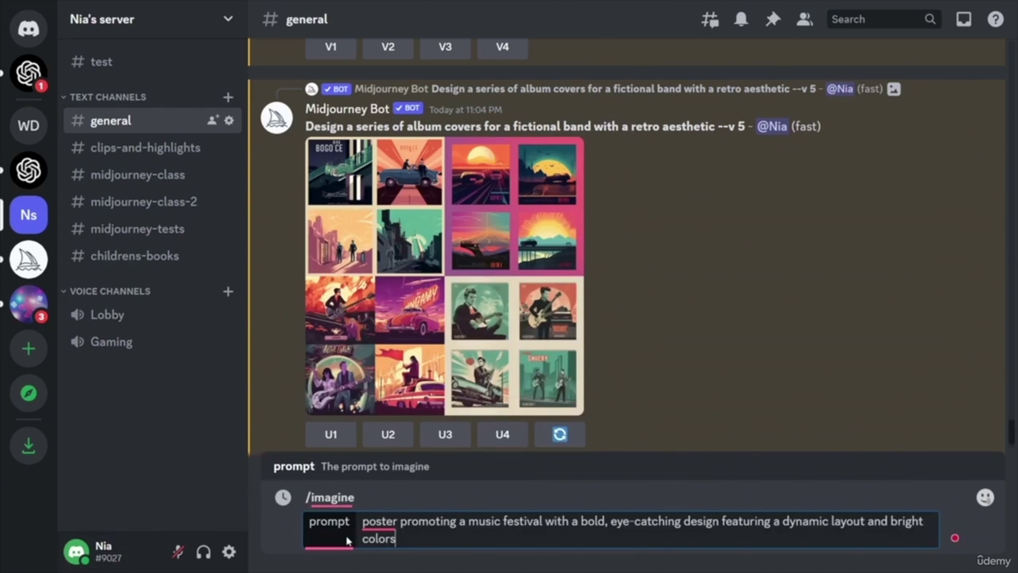
key("Return")
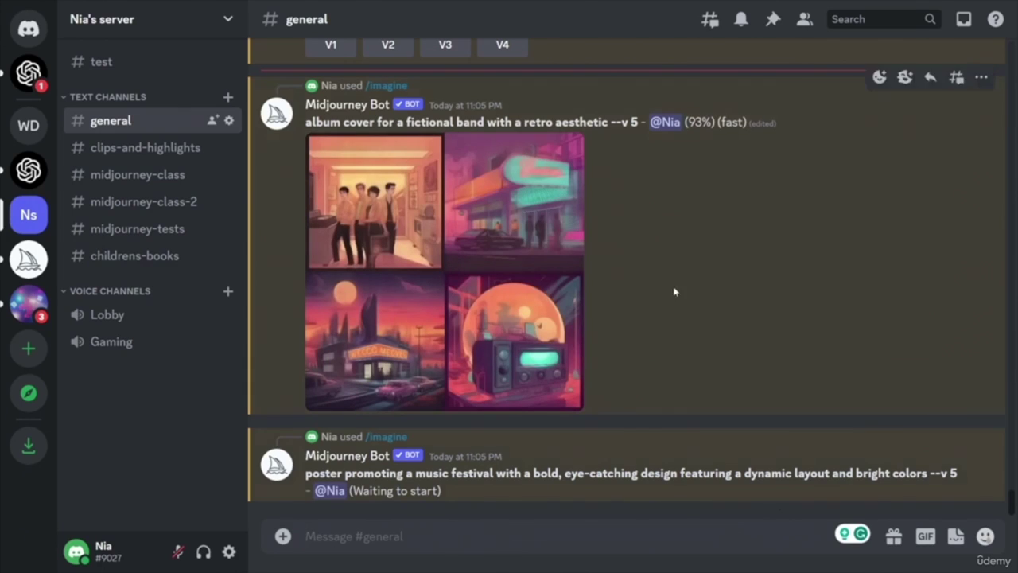
- Select the festival poster prompt text in the bot message for copying
scroll(702, 384, "up", 3)
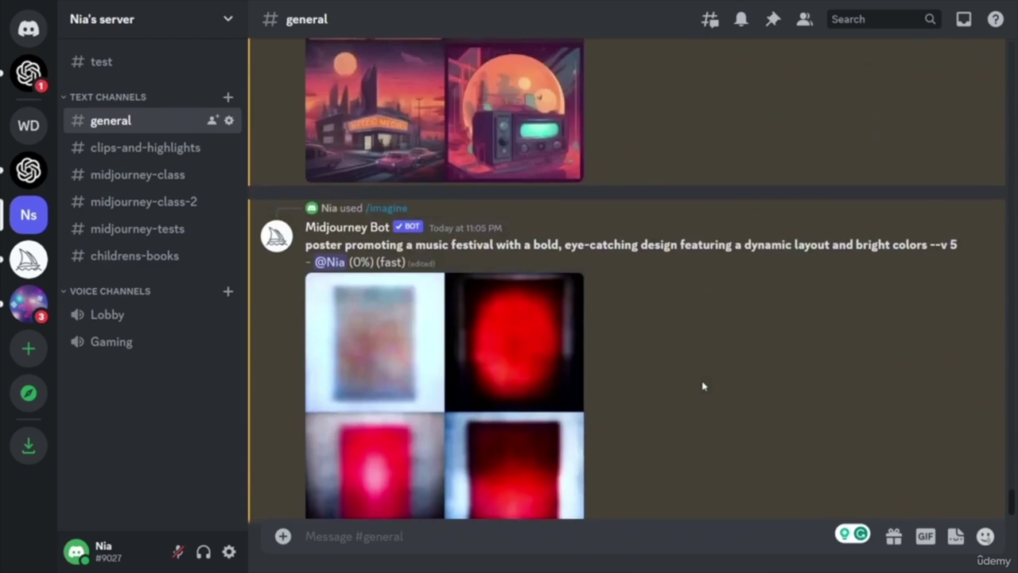
scroll(704, 385, "down", 5)
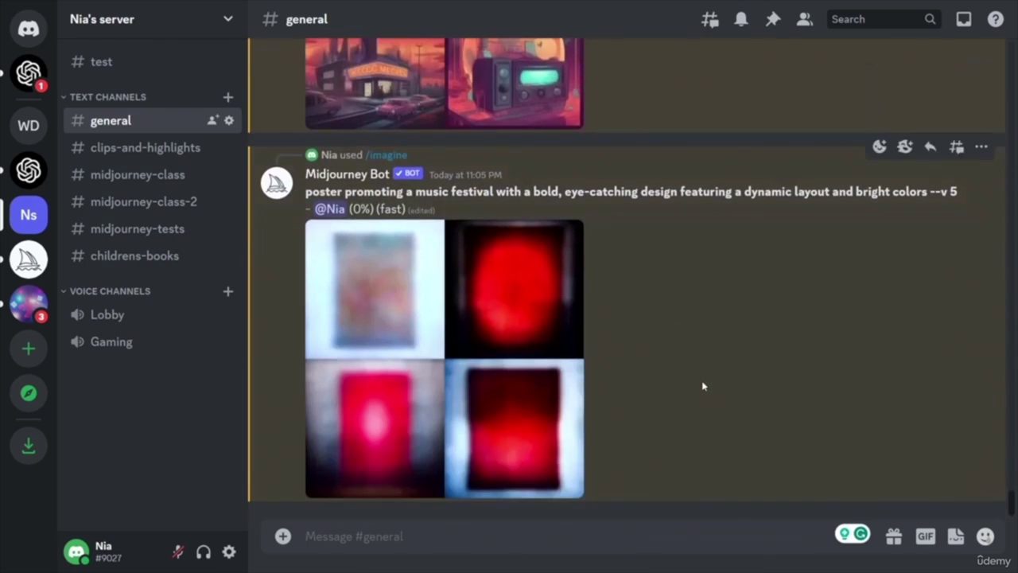
scroll(720, 382, "up", 5)
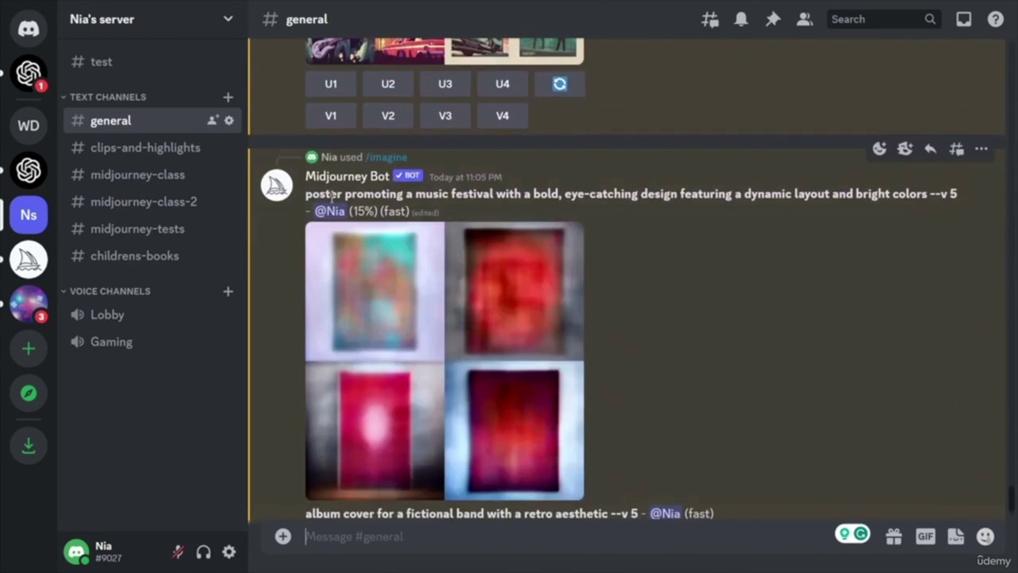
left_click_drag(304, 198, 930, 195)
key("ctrl+c")
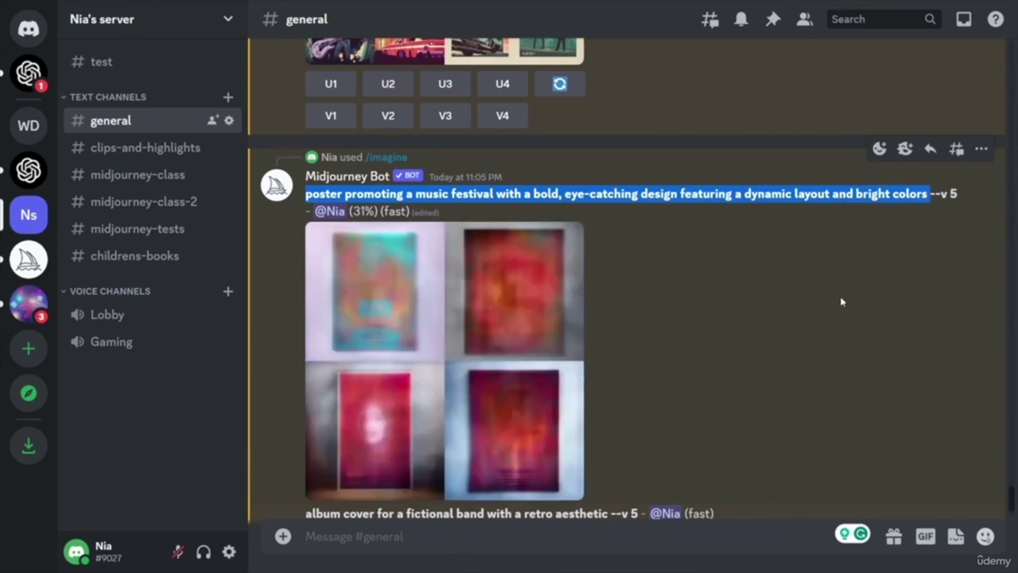
- Rerun /imagine with the festival poster prompt plus --c 50 --s 750 --q 2
left_click(478, 538)
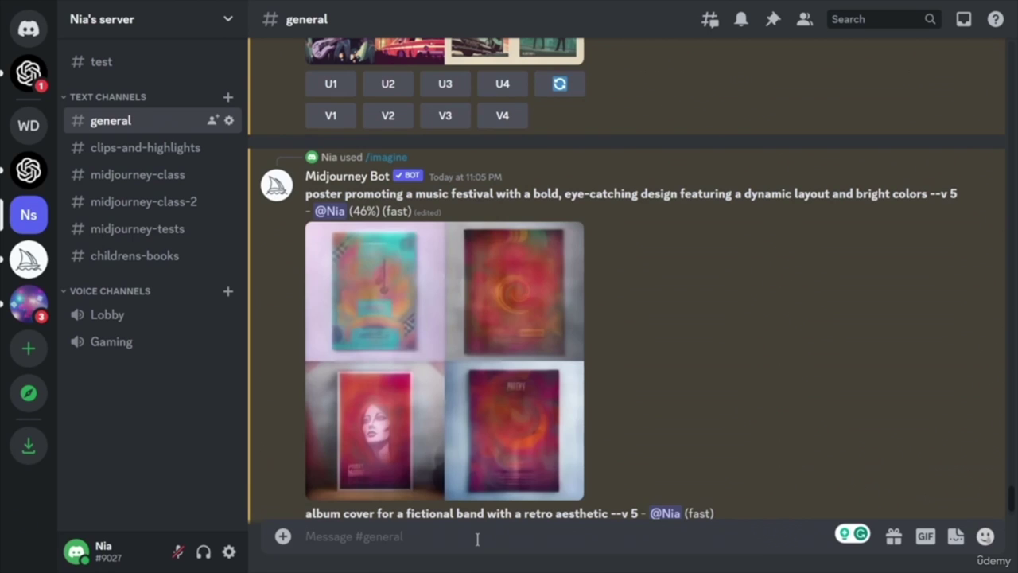
type("/")
key("Return")
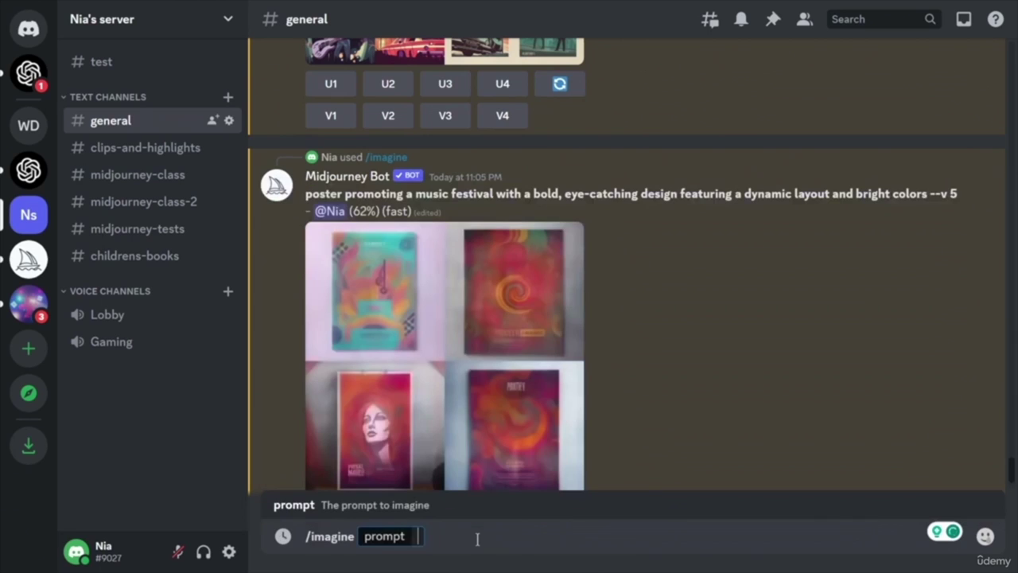
key("ctrl+v")
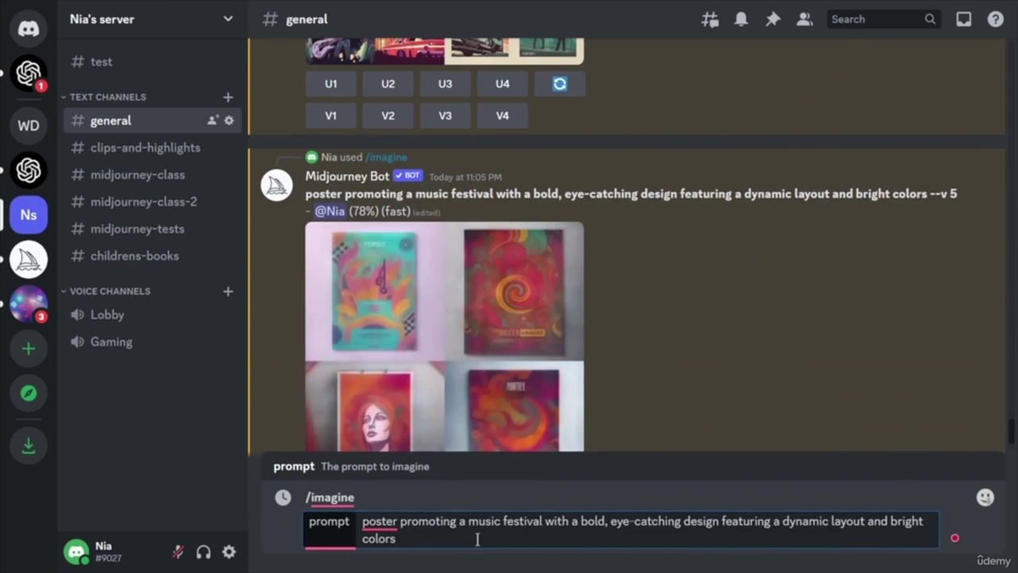
type("--c")
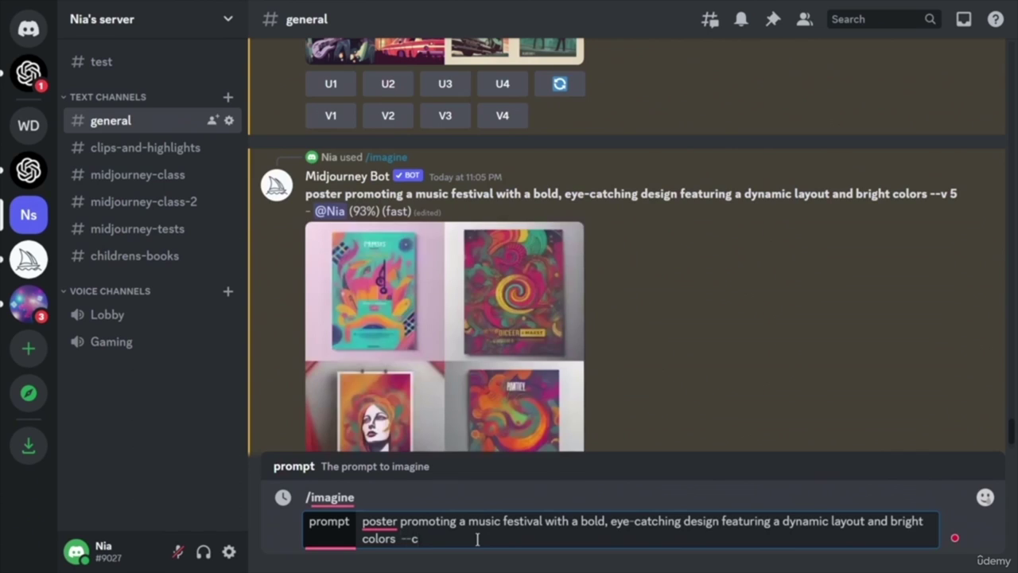
type(" 50 --s 750 --")
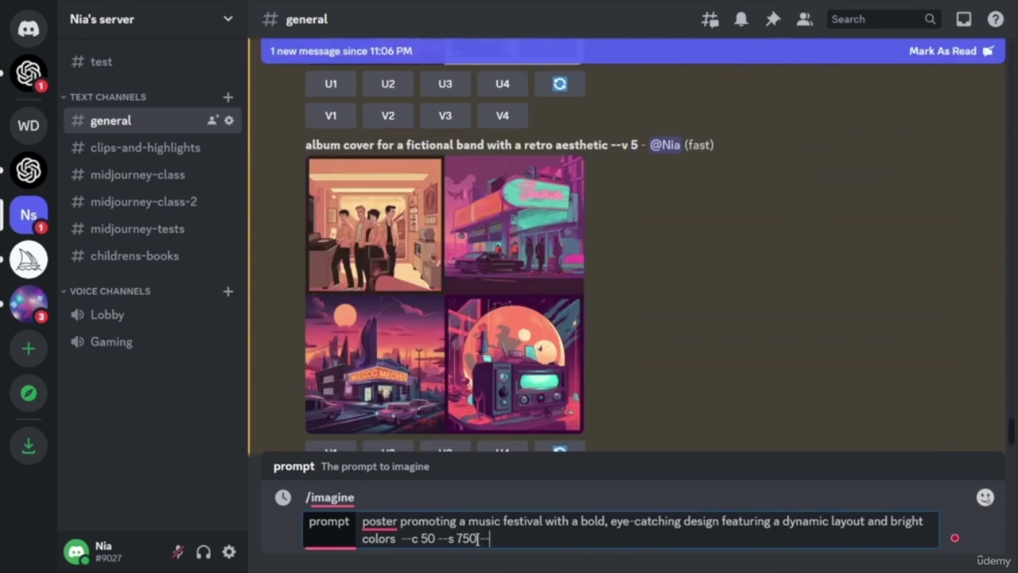
type("q 2")
key("Return")
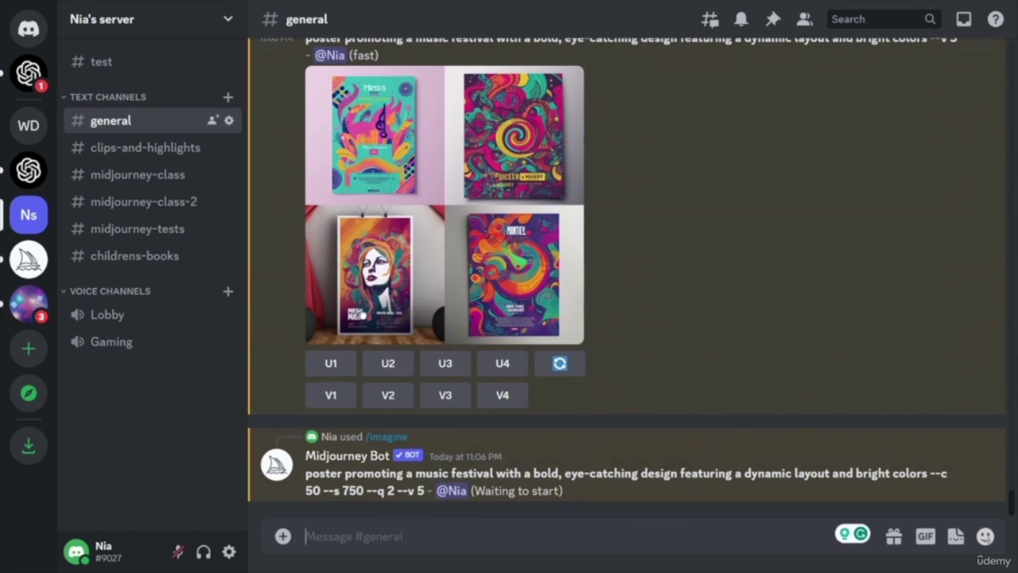
- Upscale the third poster (U3), then the second poster of the new grid (U2)
left_click(444, 364)
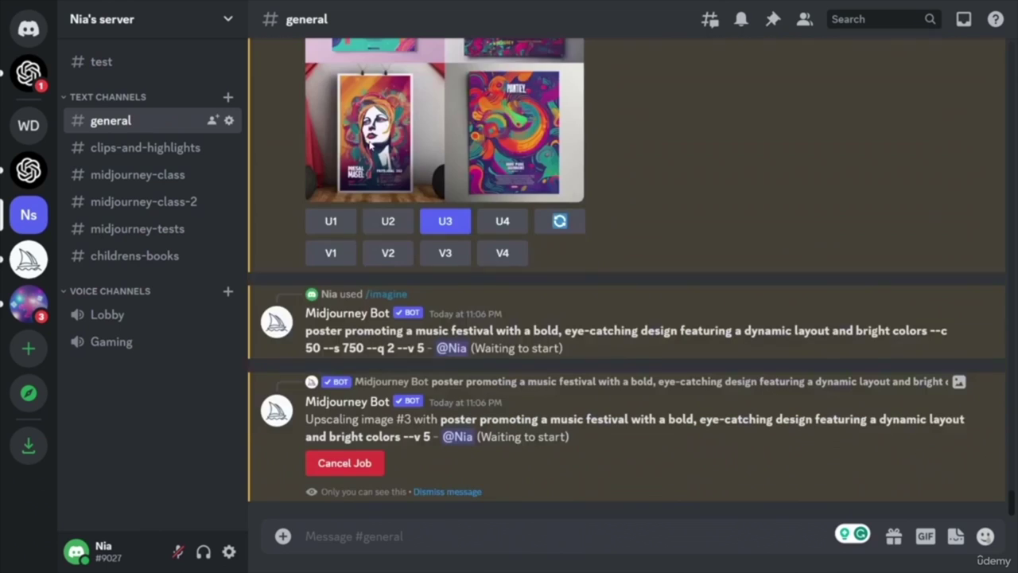
scroll(589, 286, "up", 3)
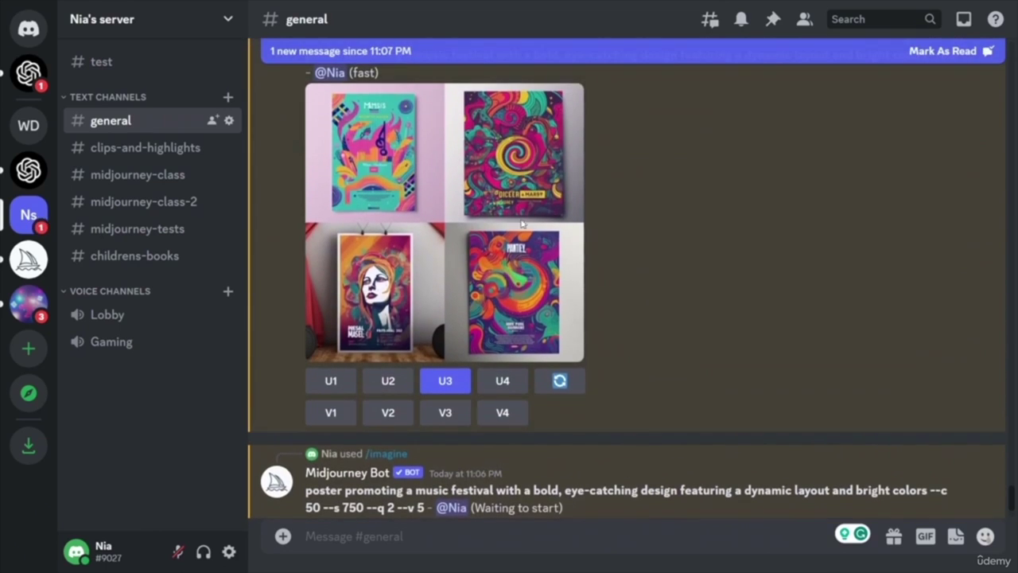
scroll(628, 290, "down", 8)
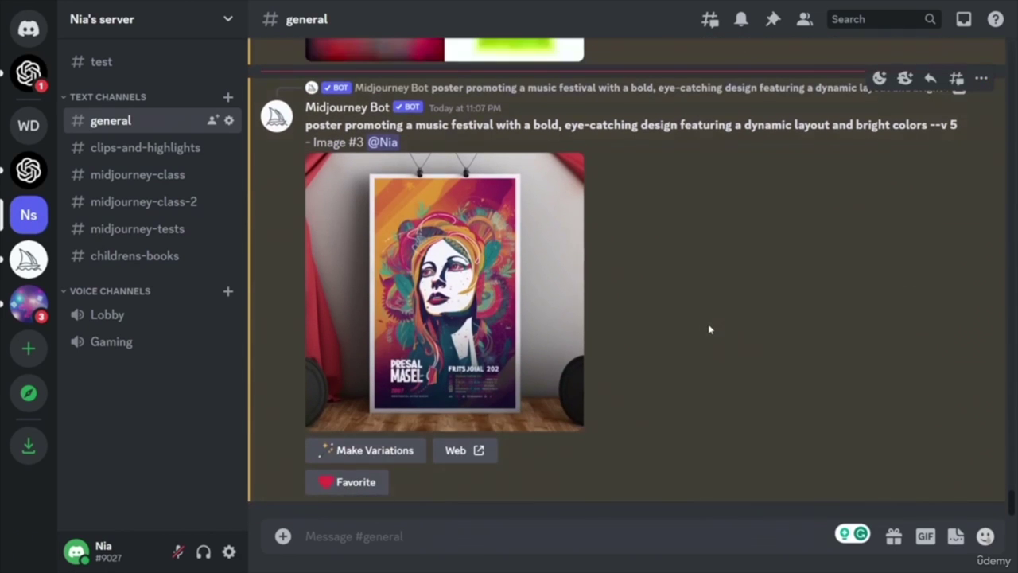
scroll(704, 331, "up", 2)
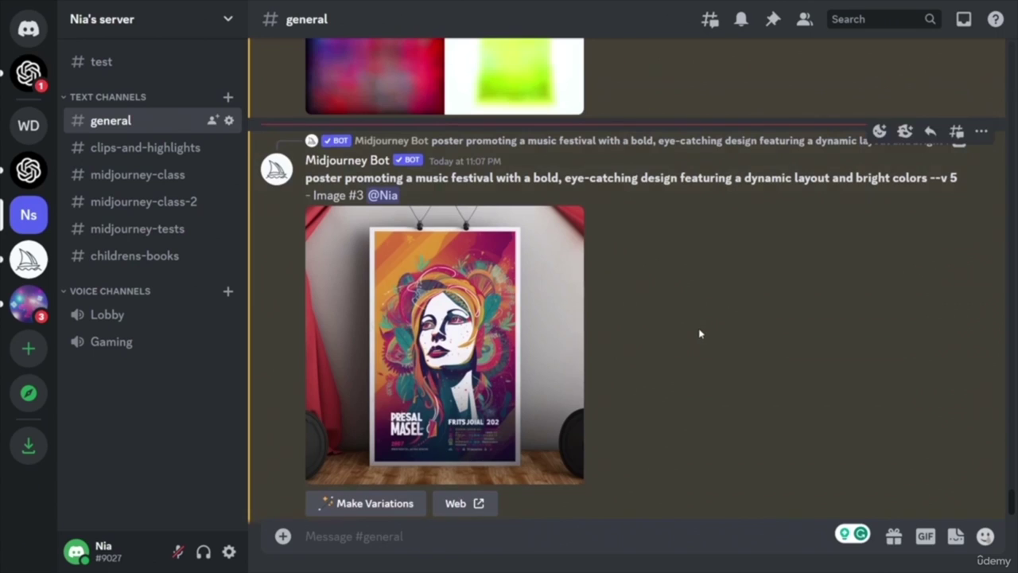
scroll(700, 334, "up", 5)
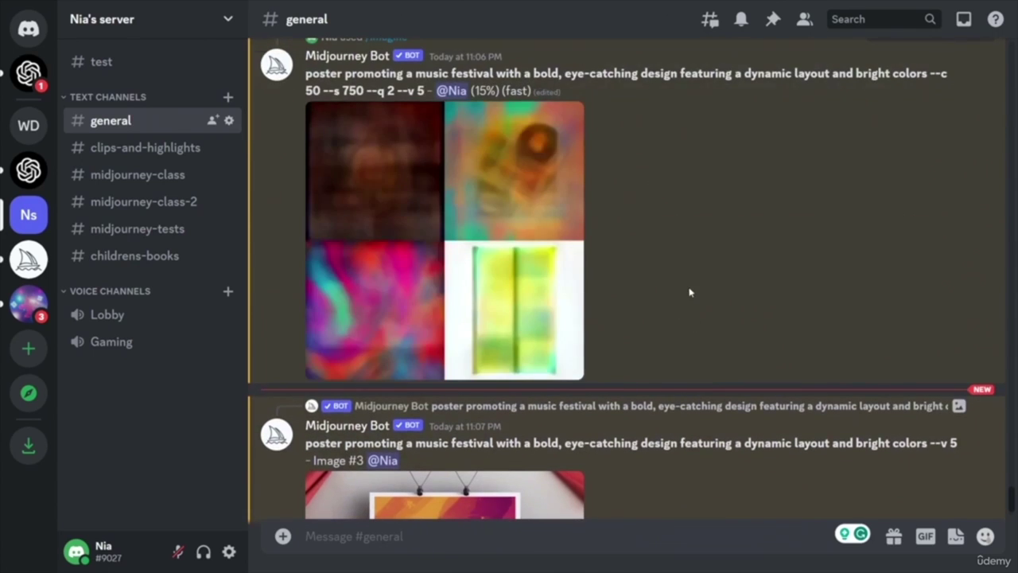
scroll(625, 309, "up", 4)
scroll(625, 308, "up", 5)
scroll(626, 310, "down", 3)
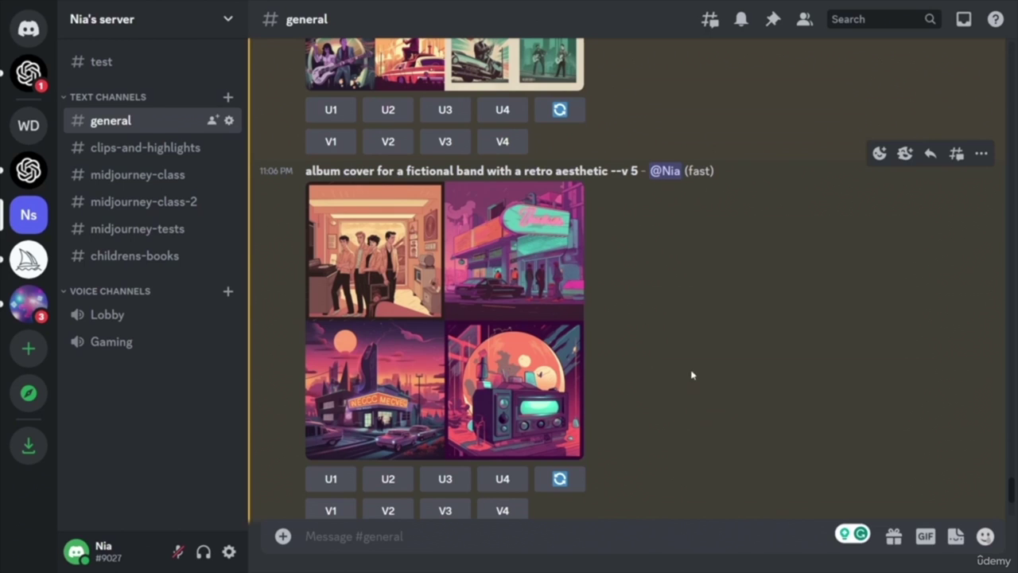
scroll(549, 387, "up", 6)
scroll(567, 385, "down", 7)
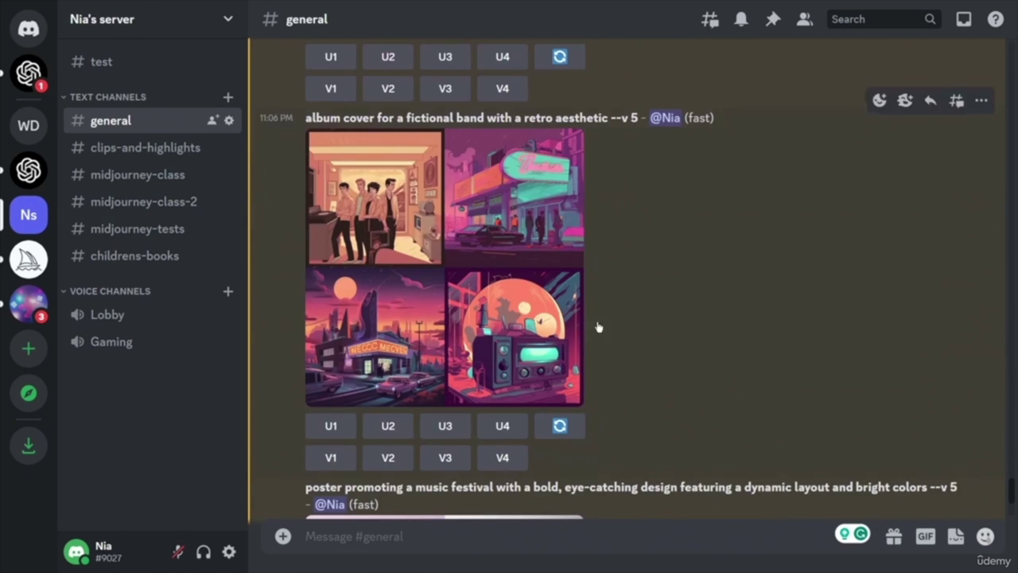
scroll(713, 352, "down", 7)
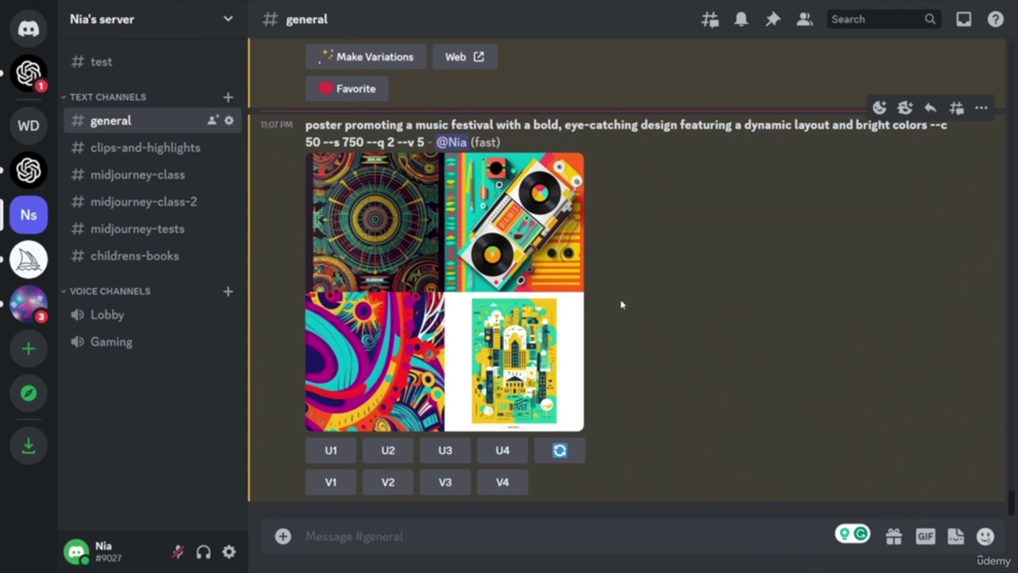
left_click(390, 452)
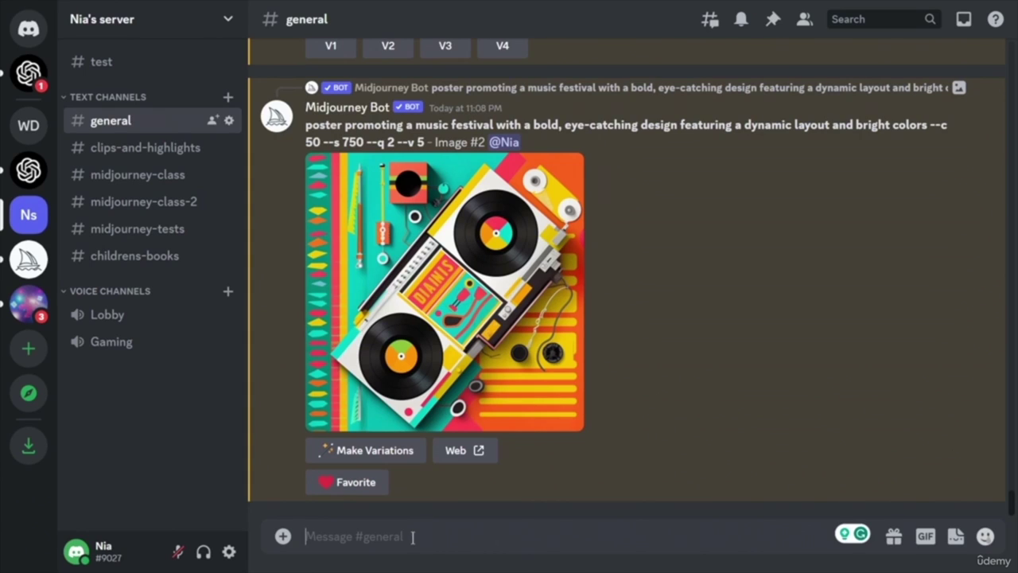
- Submit /imagine with the pasted dark-forest mystery novel book cover prompt
type("/")
key("Return")
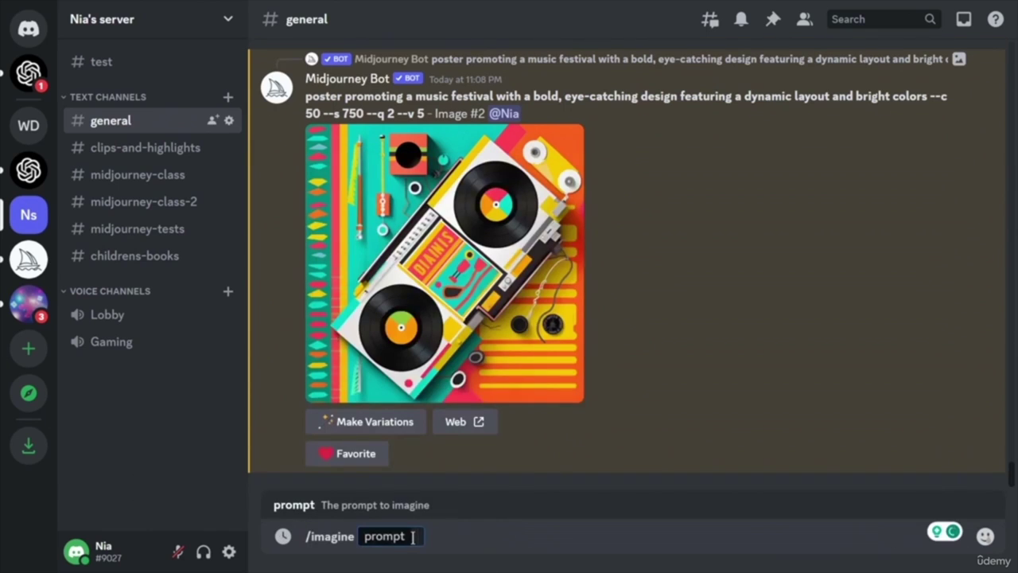
type("a book cover for a mystery novel set in a dark forest using eerie lighting and a limited color palette")
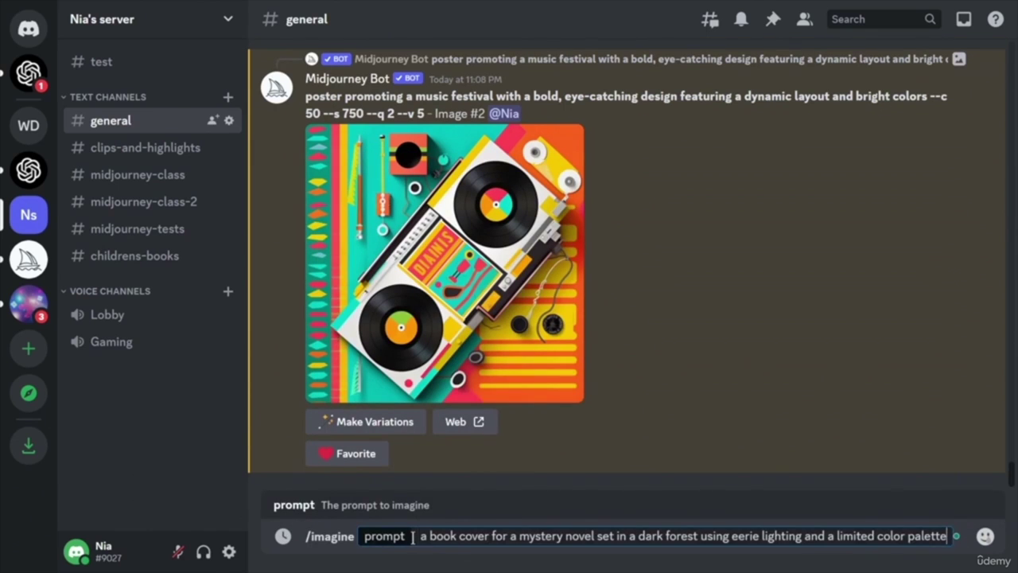
key("Return")
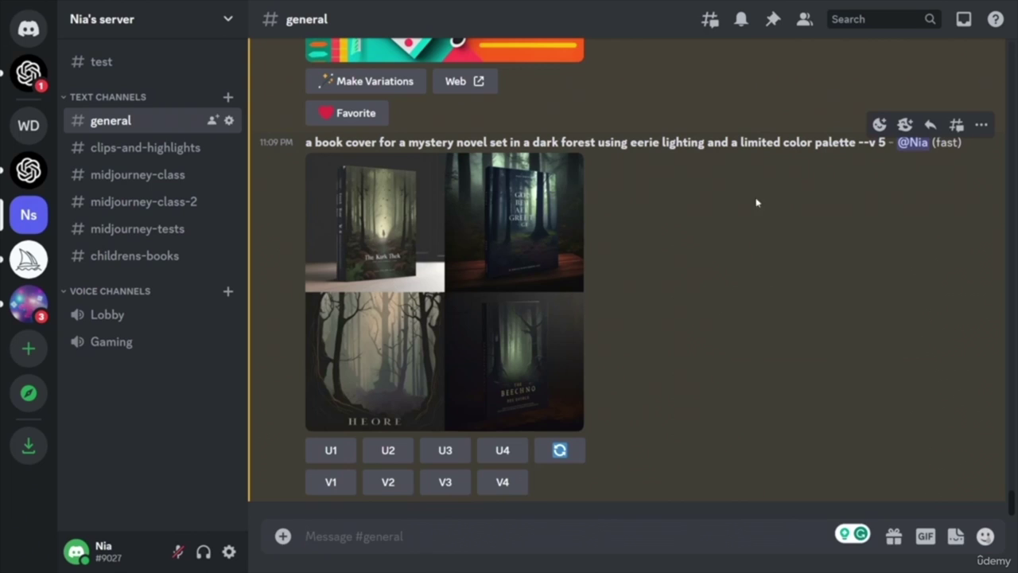
- Start a new /imagine with the copied book-cover prompt followed by --c 50
left_click_drag(307, 142, 856, 151)
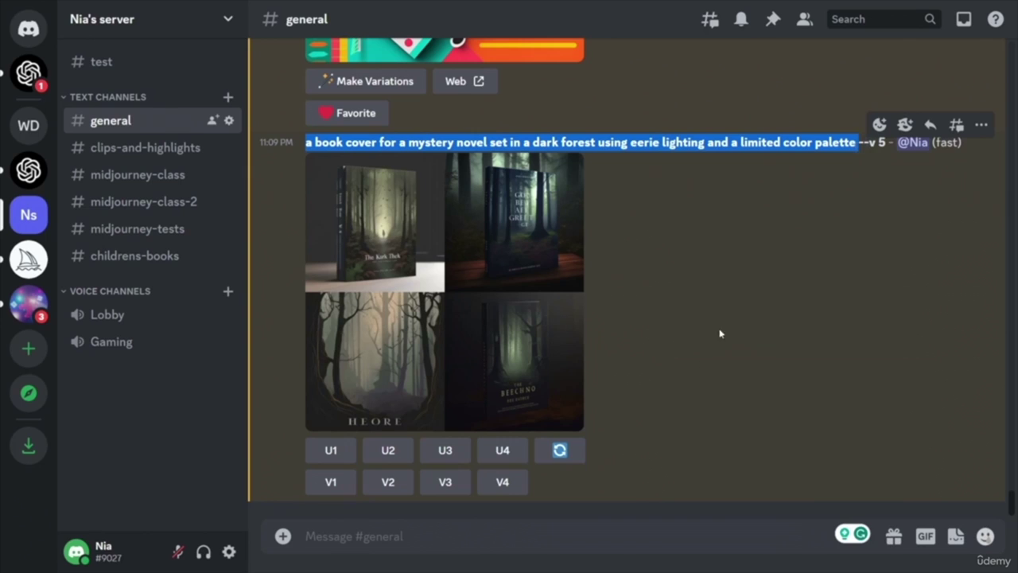
left_click(510, 538)
type("/imagine")
key("Tab")
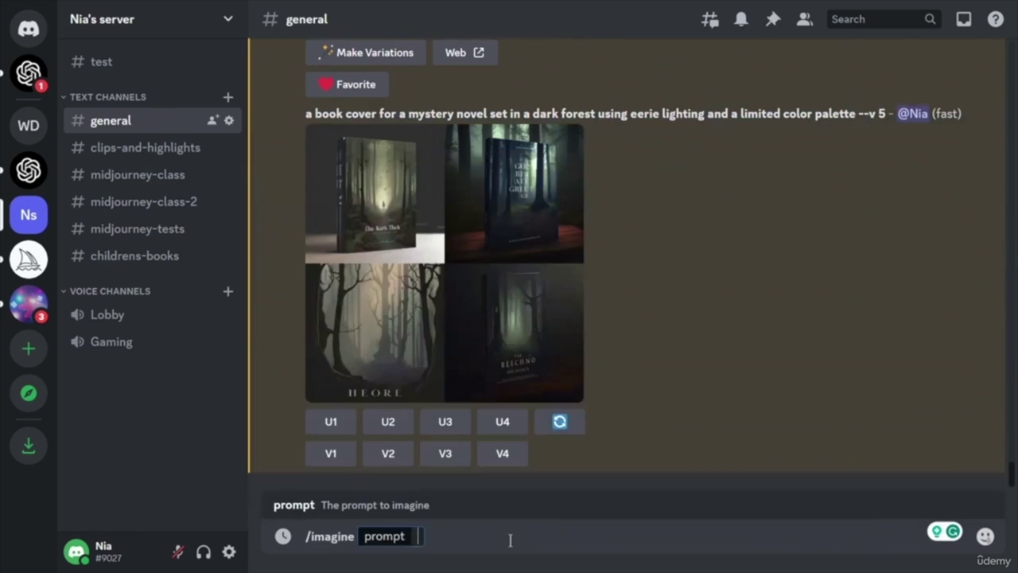
key("ctrl+v")
type("--")
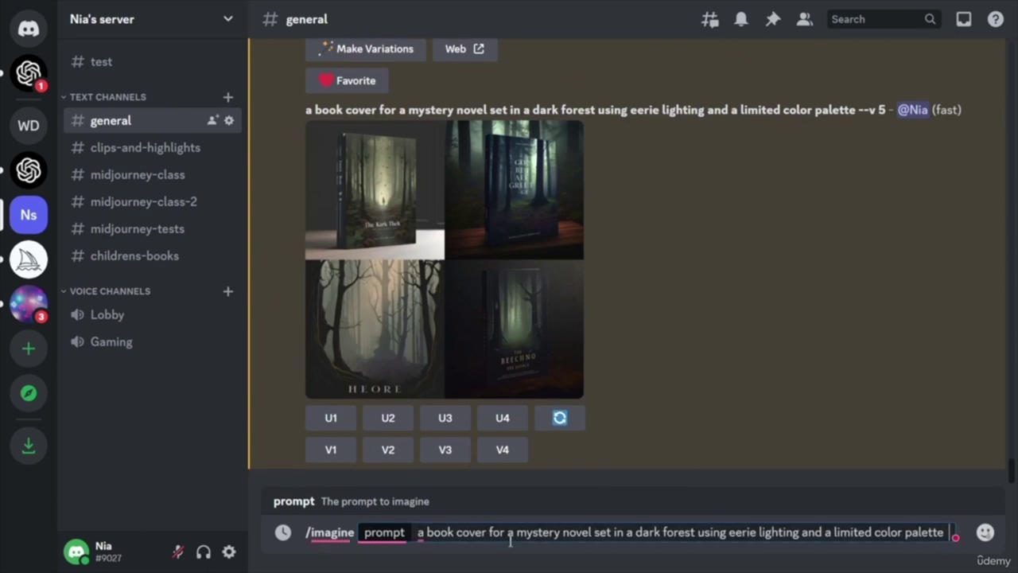
type("c 50")
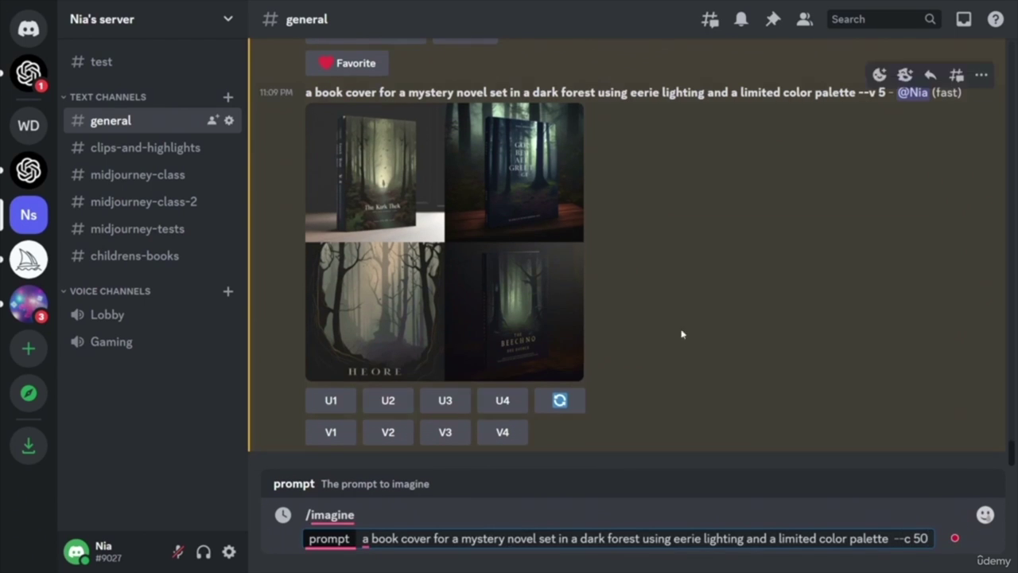
- Insert --s 750 --q 2 from the poster prompt before --c 50 and submit
scroll(692, 330, "up", 10)
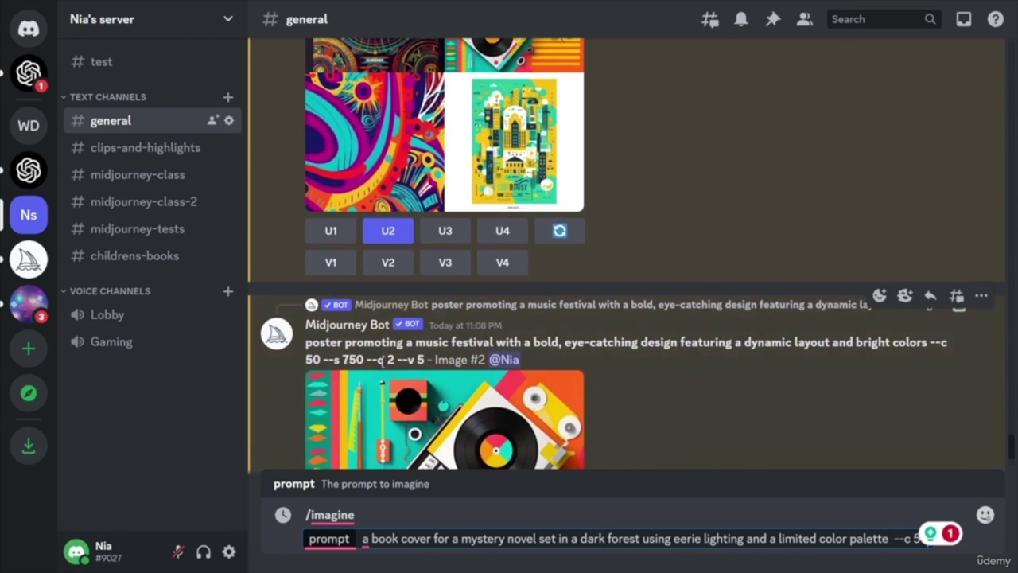
left_click_drag(397, 359, 321, 359)
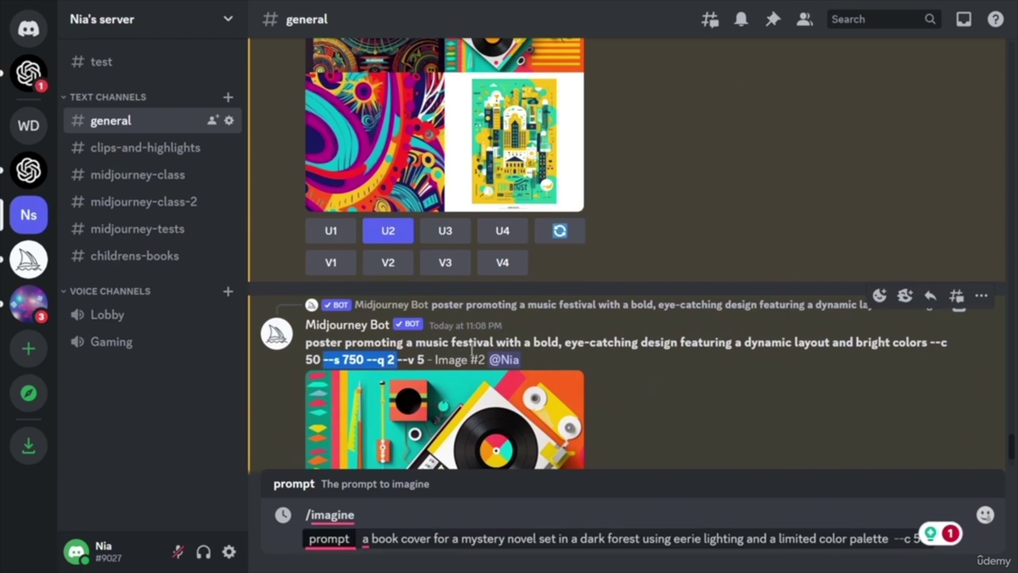
left_click(768, 416)
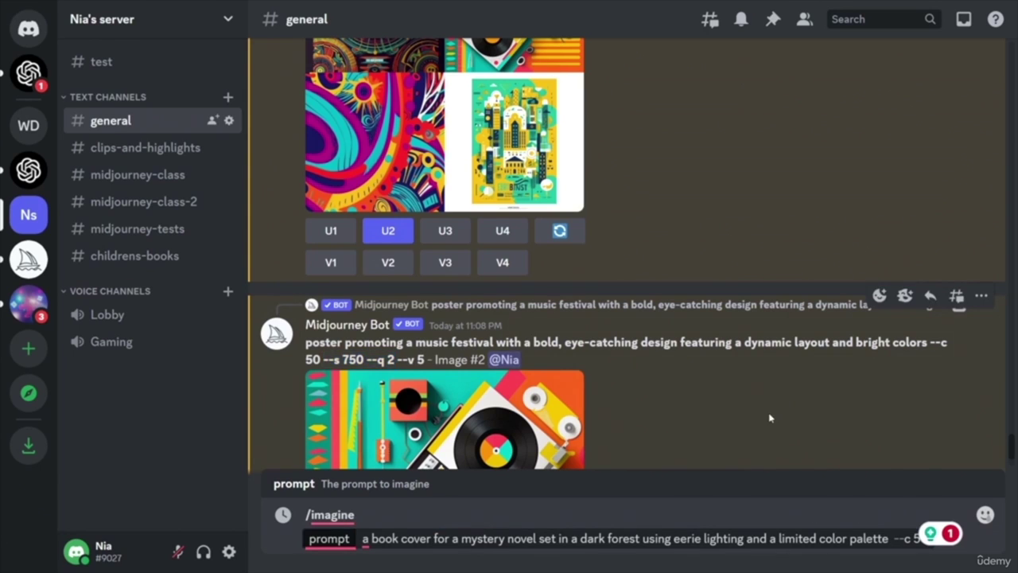
left_click(892, 537)
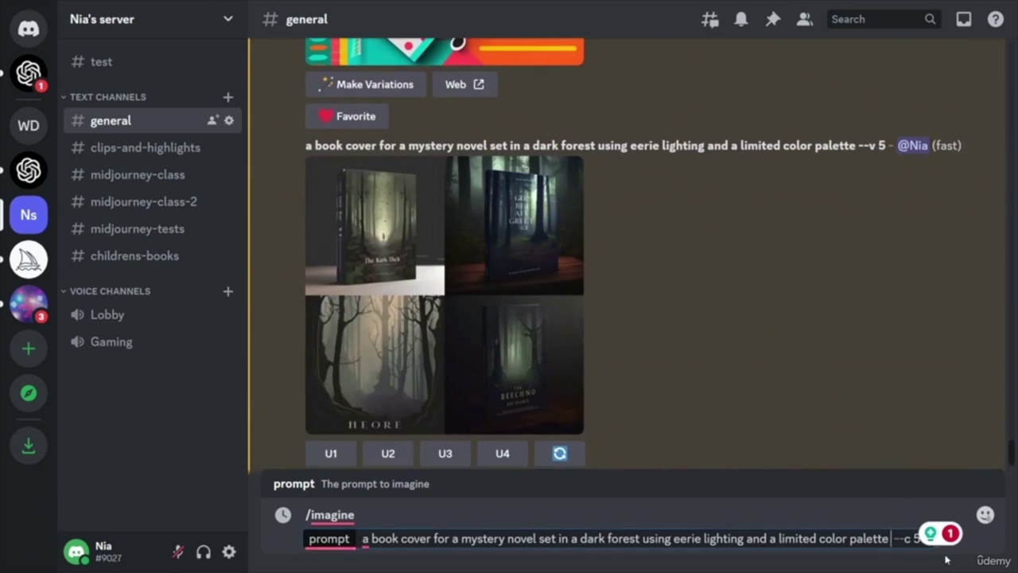
key("ctrl+v")
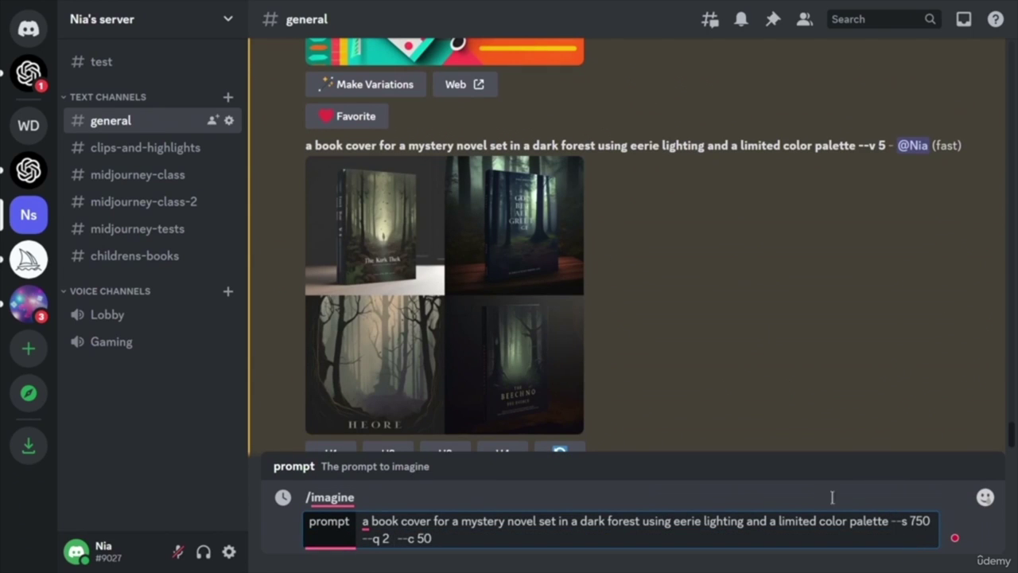
key("Return")
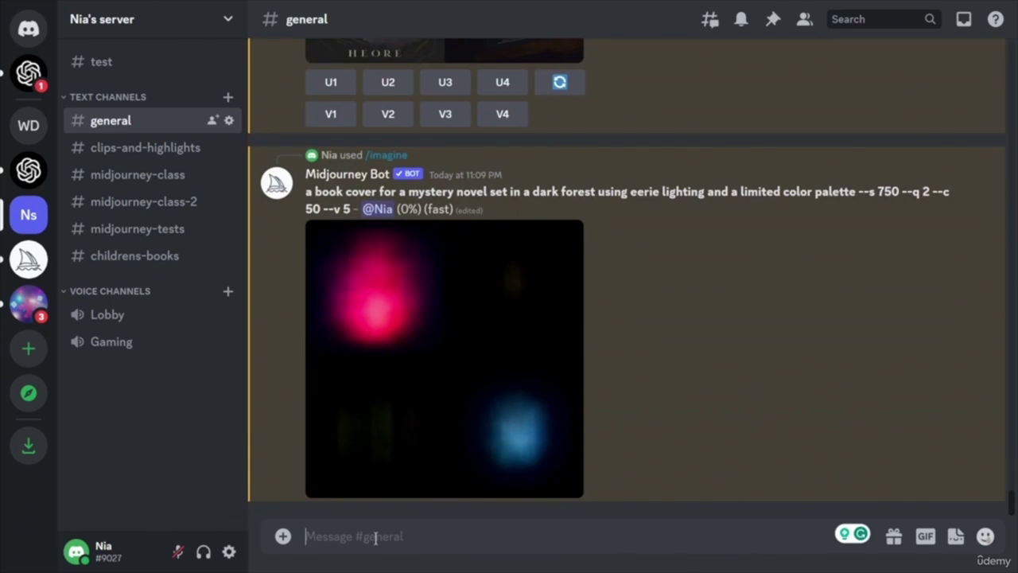
- Start /imagine with the prepared brand identity prompt pasted in
type("/")
key("Return")
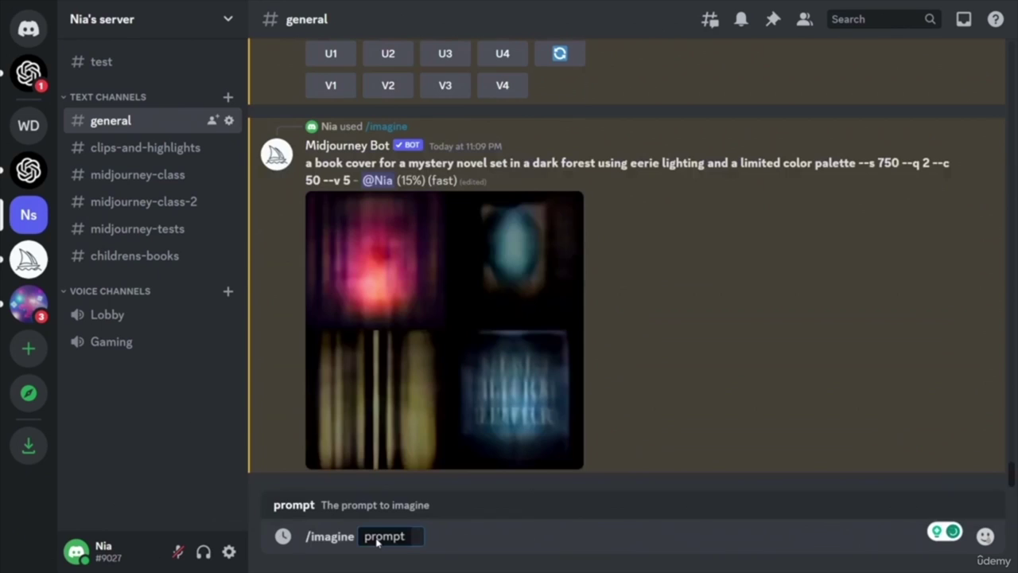
key("ctrl+v")
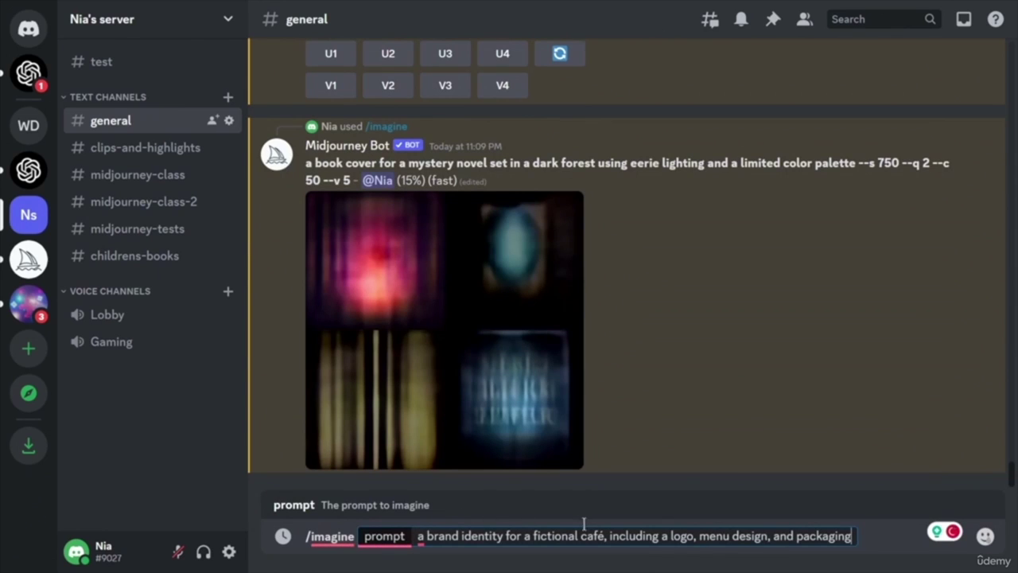
- Replace 'café' with 'barbeque stand' using spelling corrections and submit the prompt
double_click(595, 538)
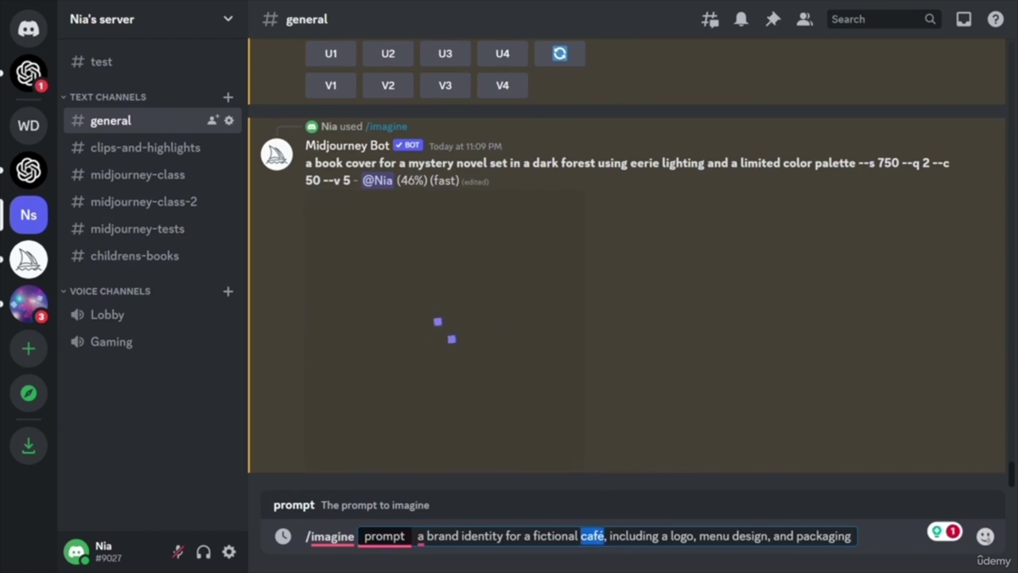
type("barbq")
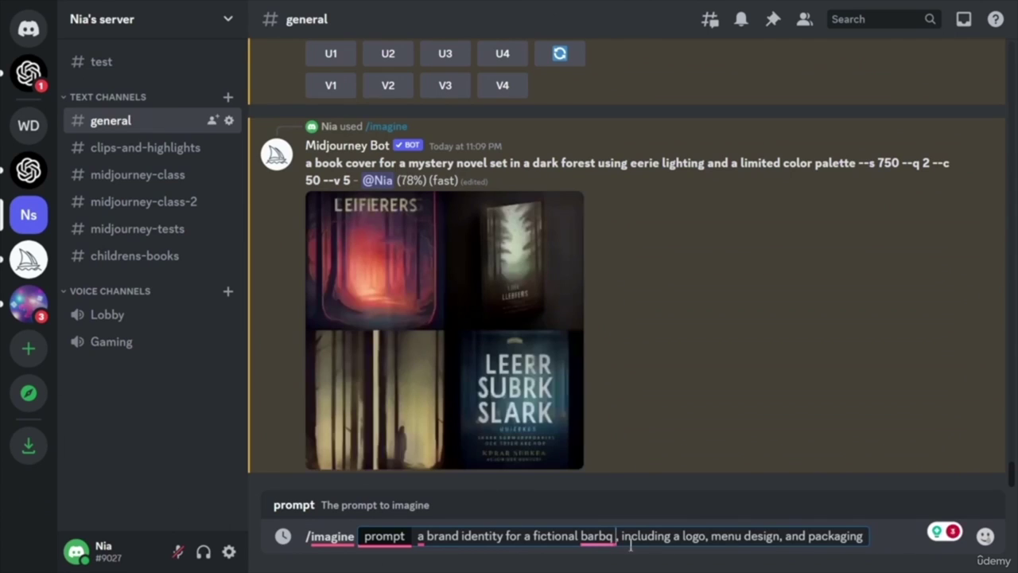
left_click(607, 536)
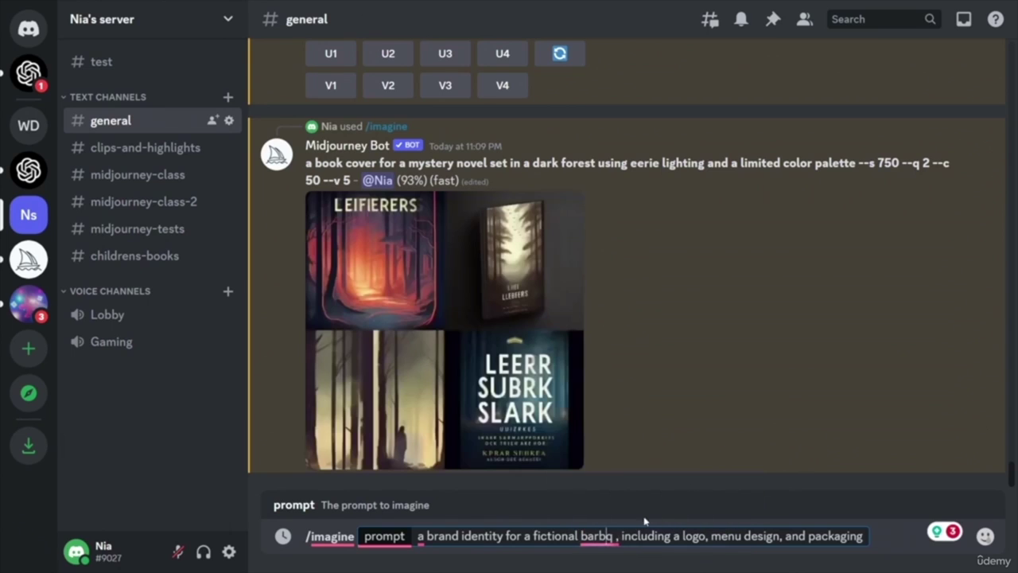
left_click(614, 536)
type("ue")
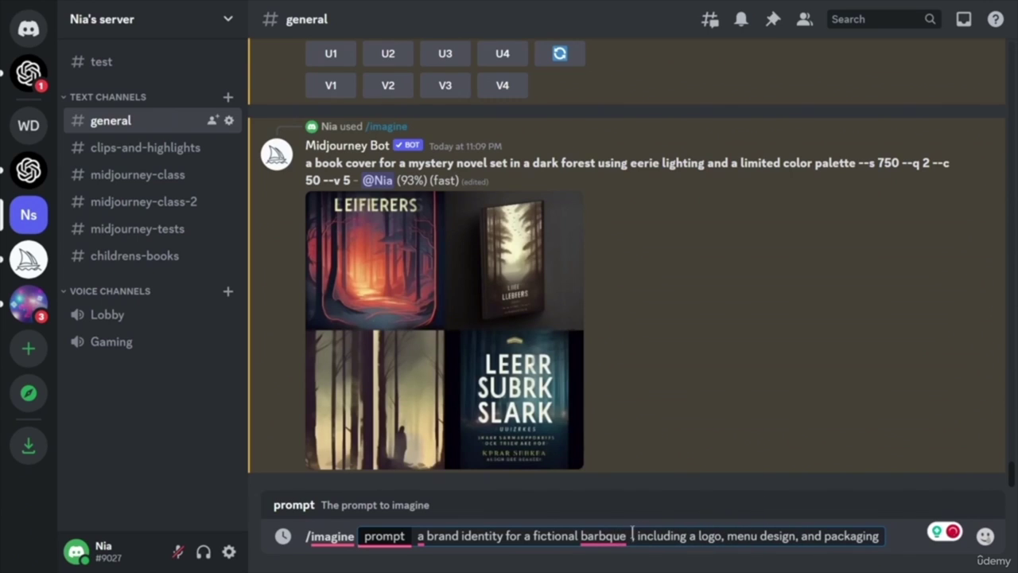
left_click(609, 537)
left_click(613, 421)
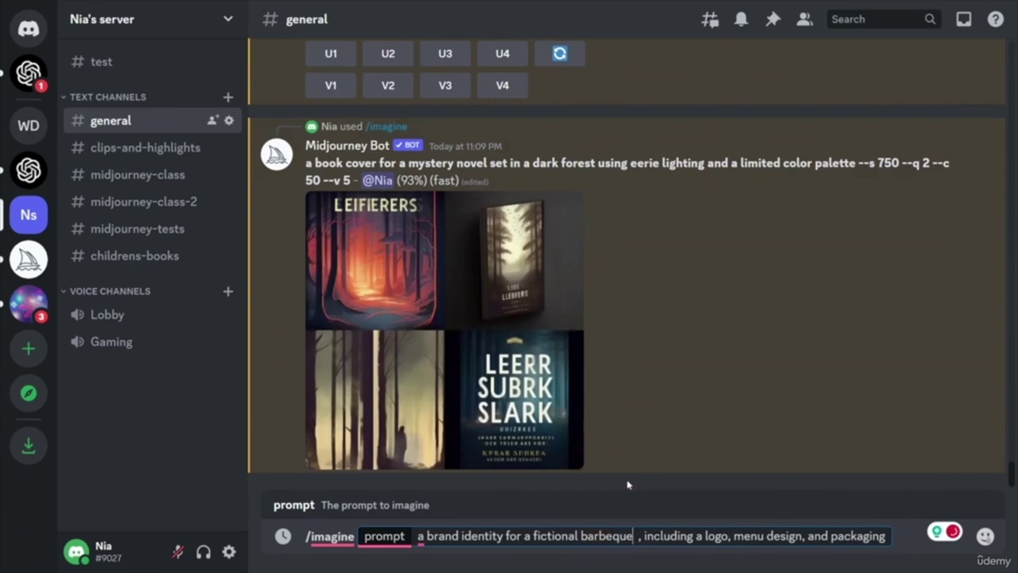
type("stand")
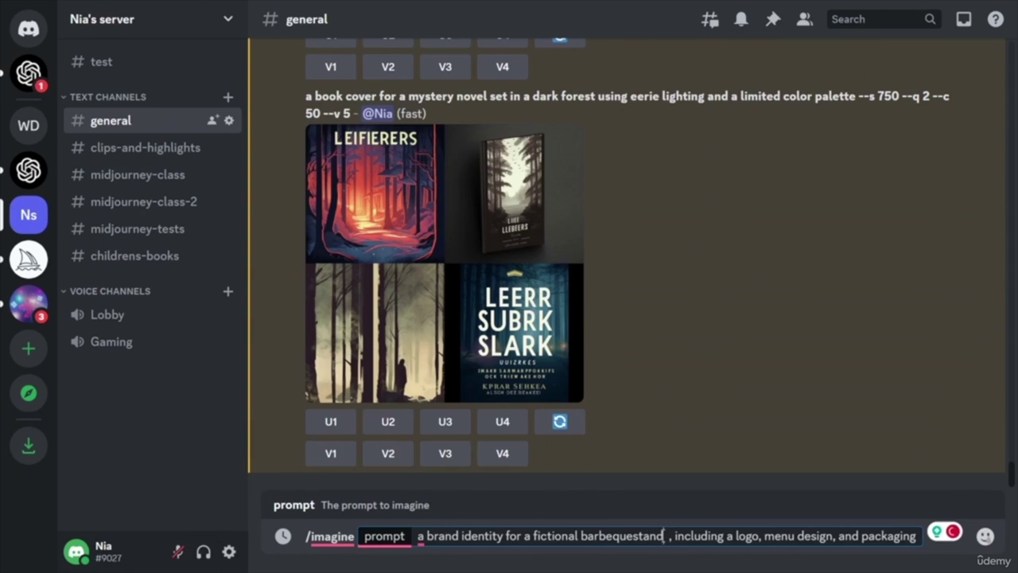
mouse_move(632, 535)
left_click(632, 423)
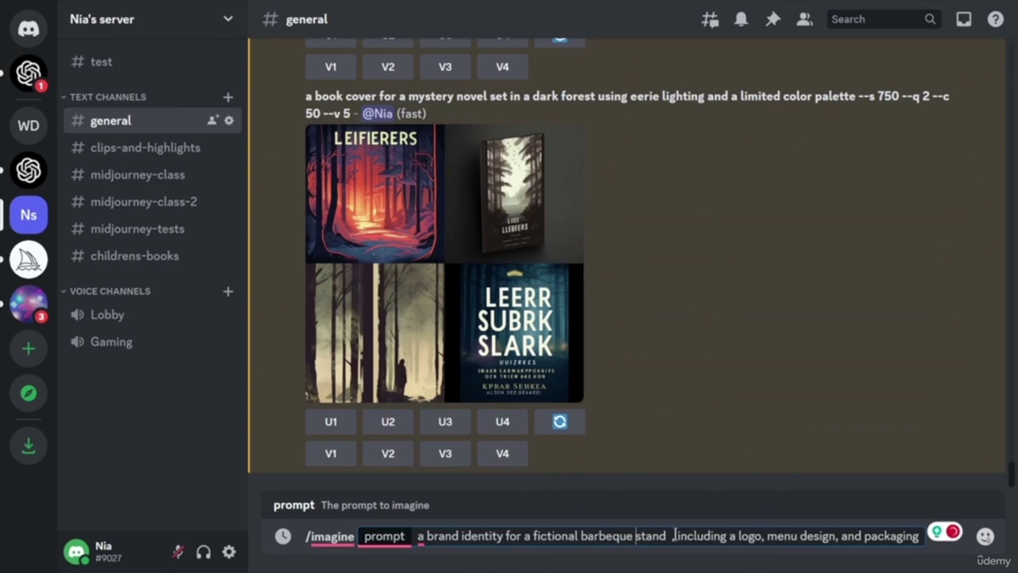
key("Return")
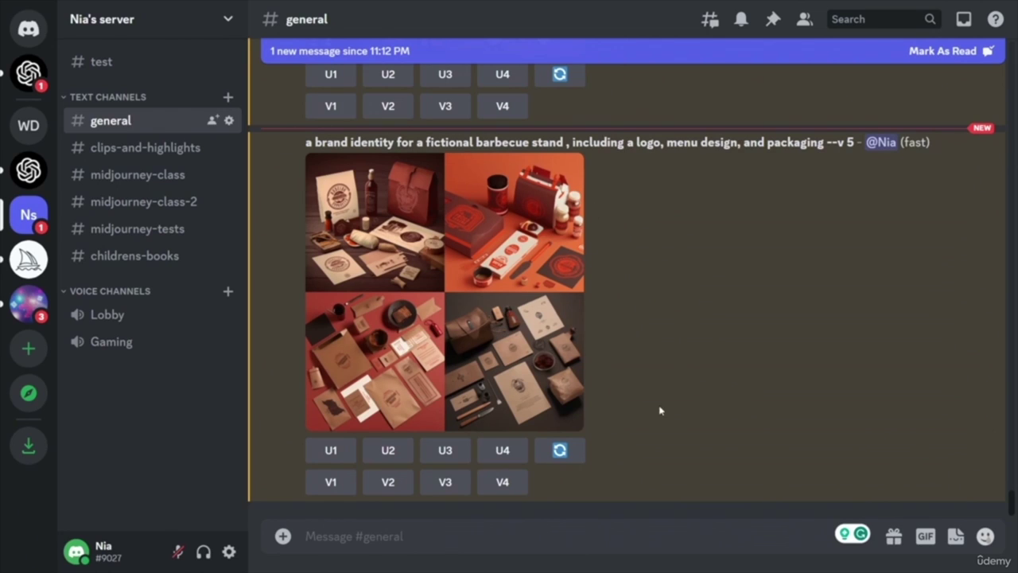
- Upscale all four barbecue-stand images with U1–U4 and scroll through the results
left_click_drag(311, 140, 396, 141)
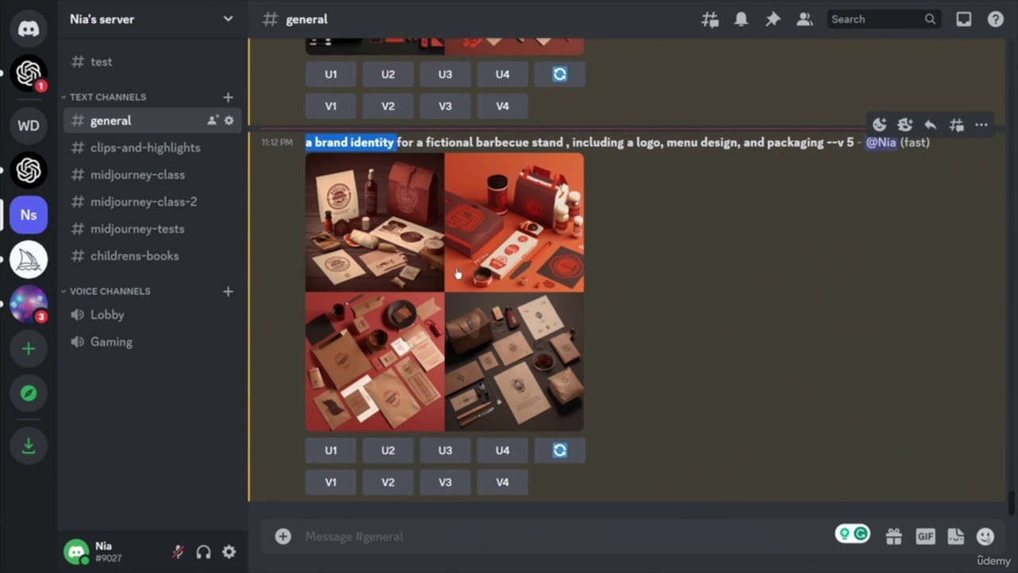
left_click(330, 450)
left_click(388, 308)
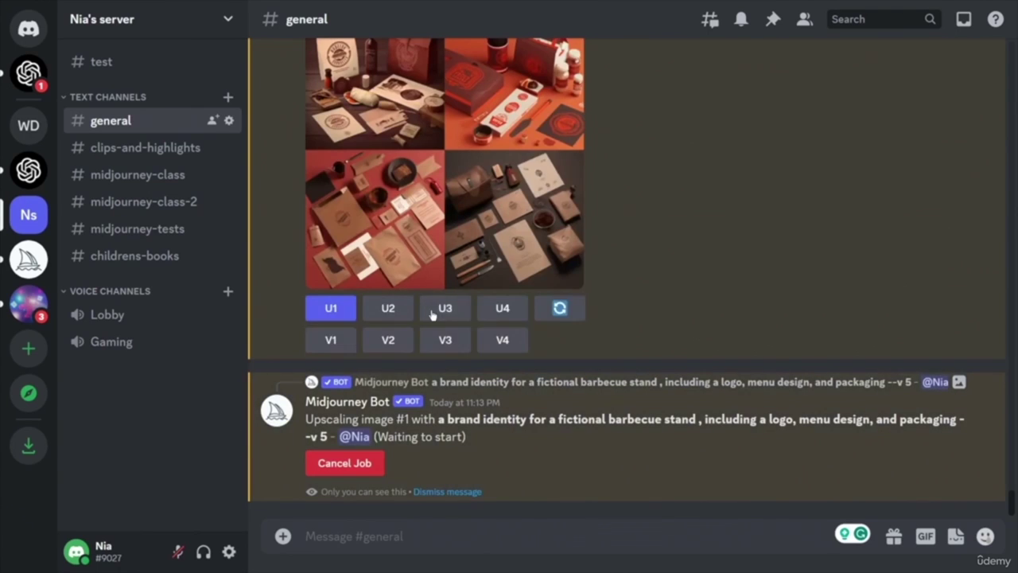
scroll(509, 390, "up", 3)
left_click(446, 377)
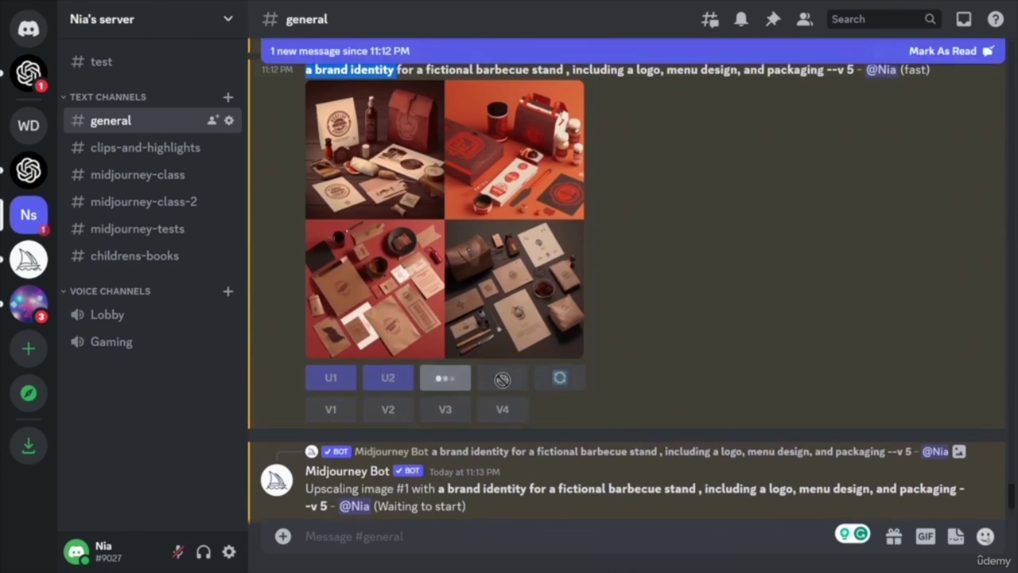
left_click(503, 372)
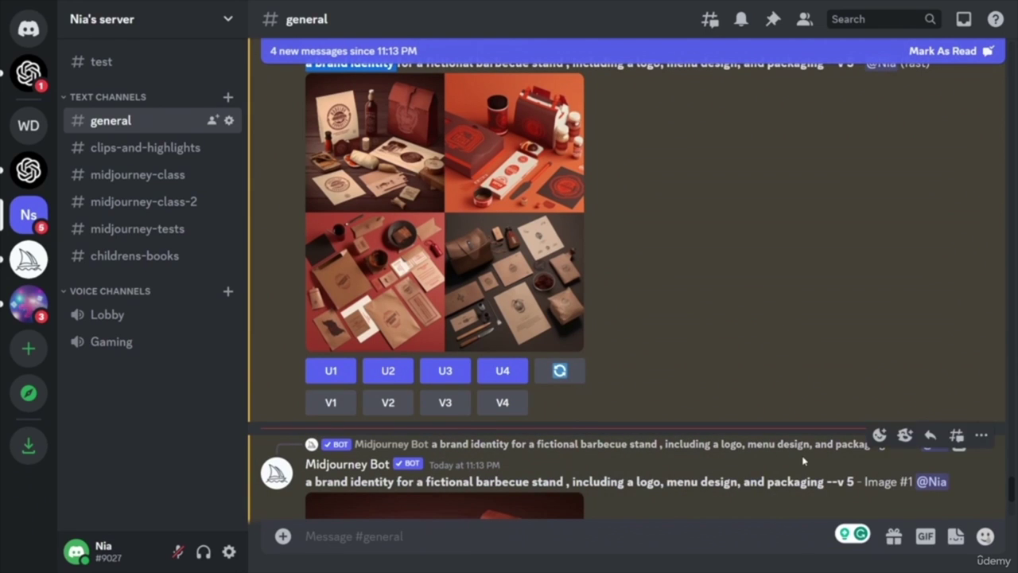
scroll(701, 372, "up", 3)
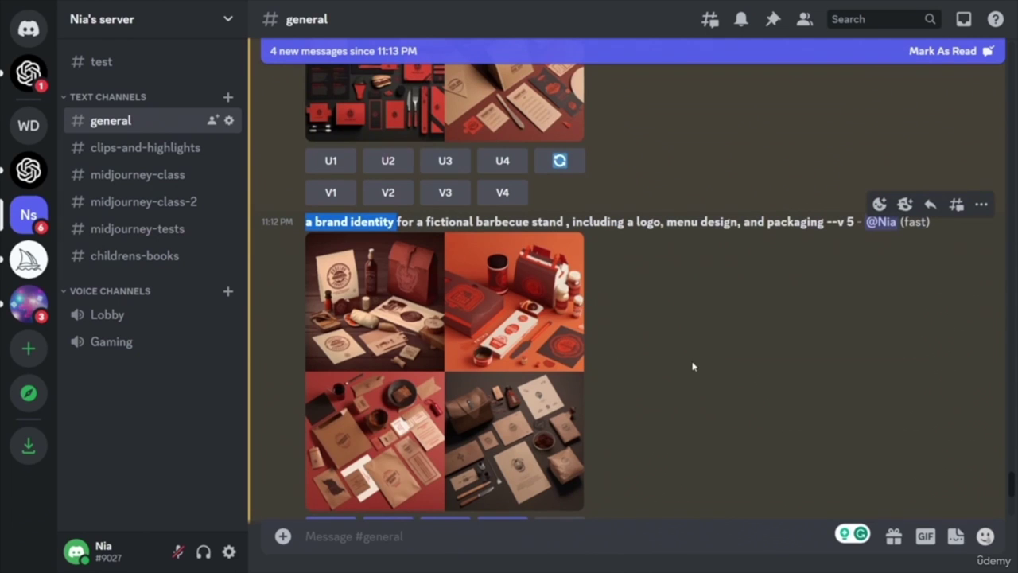
scroll(674, 370, "up", 2)
scroll(672, 371, "up", 1)
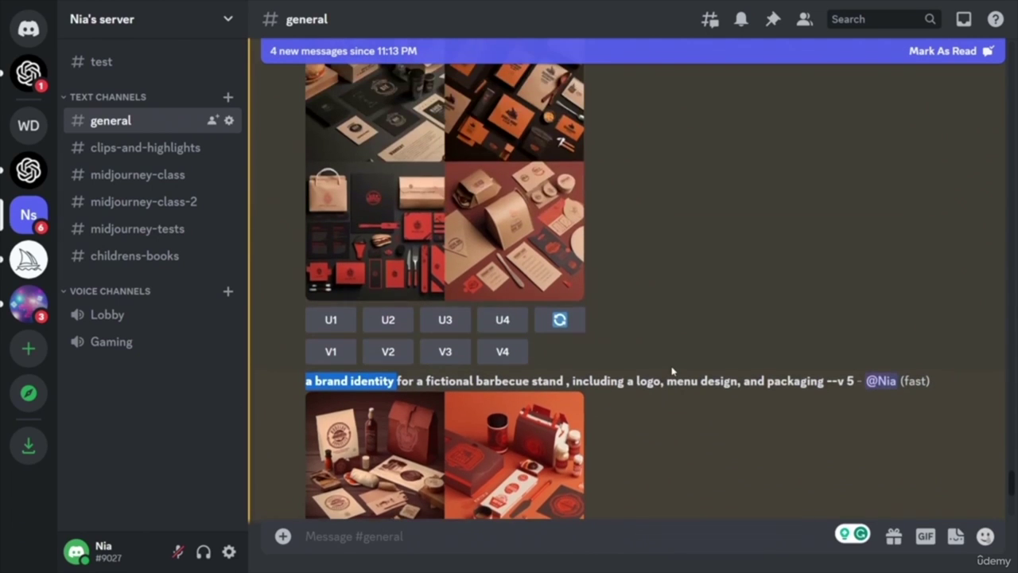
scroll(672, 371, "up", 3)
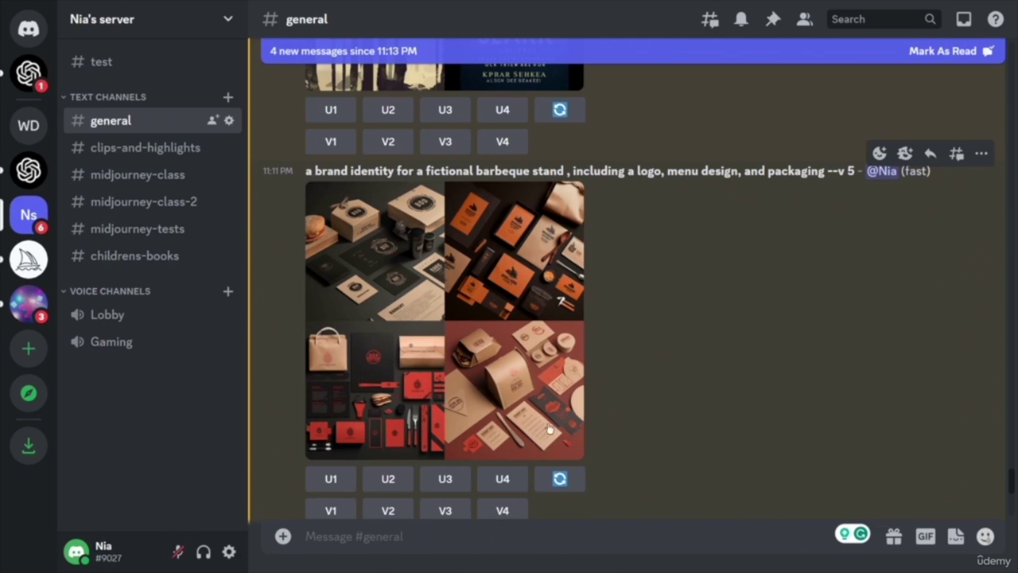
scroll(557, 390, "down", 5)
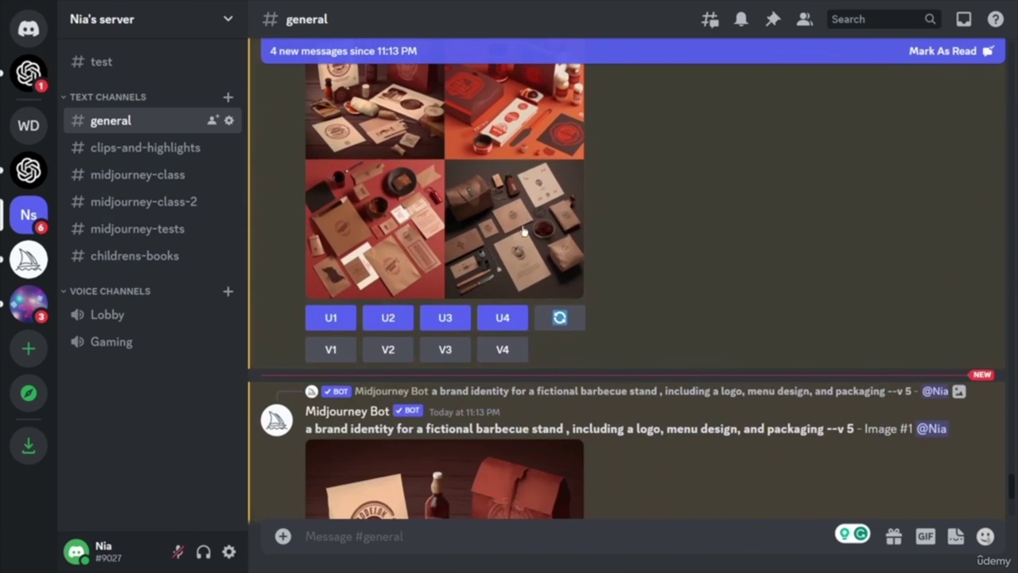
scroll(516, 155, "up", 2)
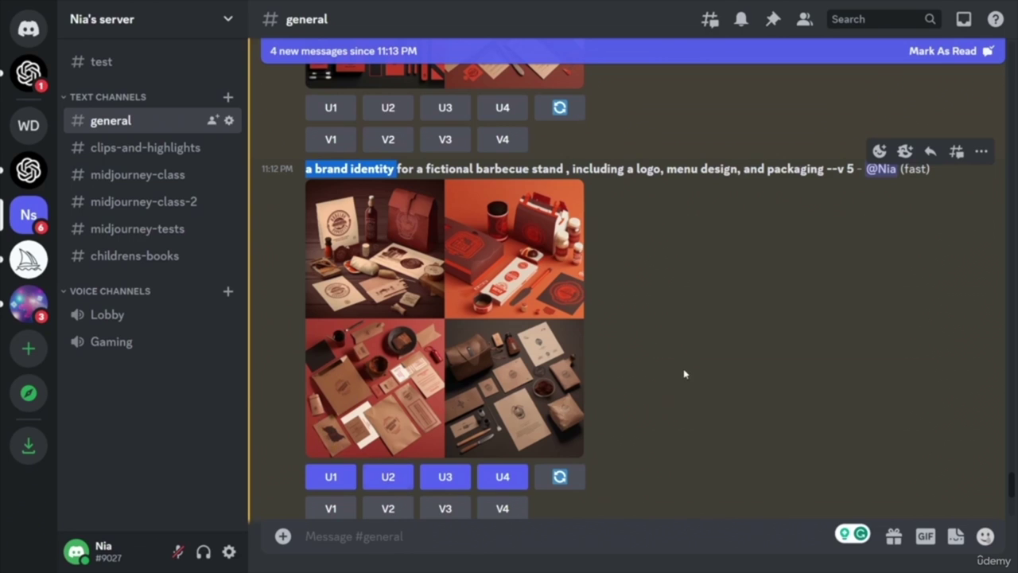
- Submit the /imagine prompt 'design a luxury website for gold watches' to Midjourney
scroll(684, 370, "down", 7)
scroll(692, 372, "up", 2)
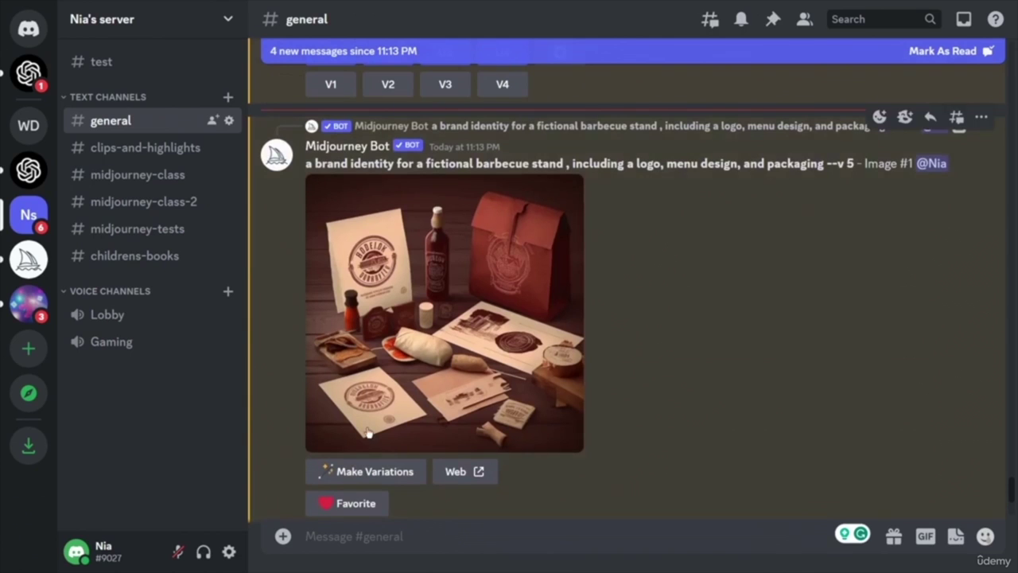
scroll(752, 315, "down", 6)
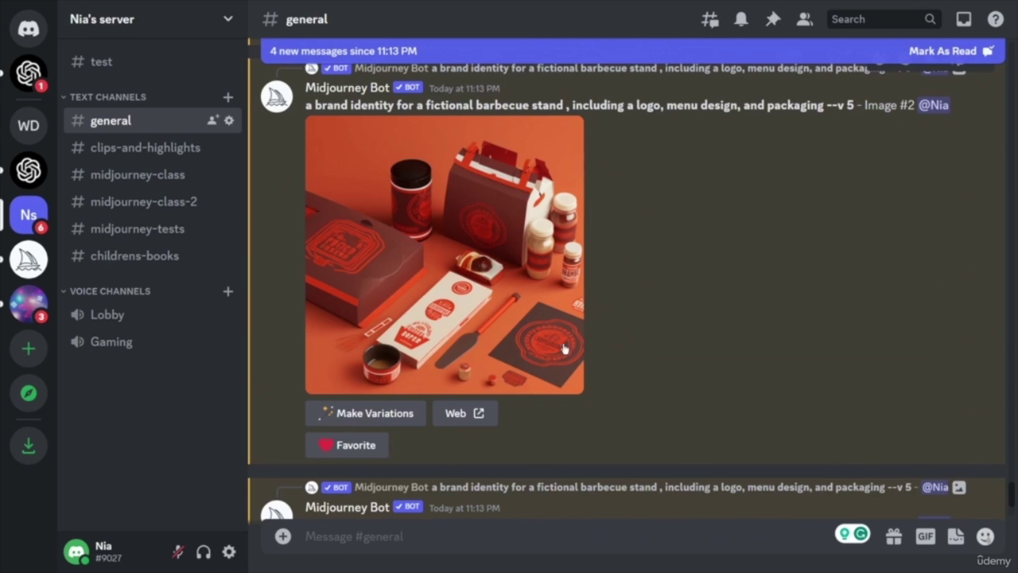
scroll(722, 271, "down", 8)
scroll(677, 353, "down", 3)
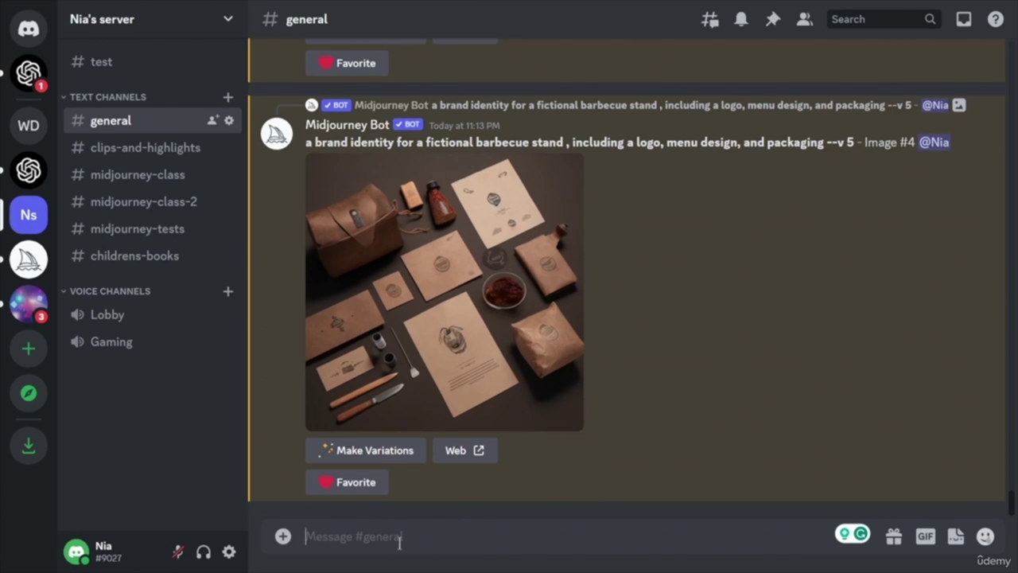
type("/imagine prompt ")
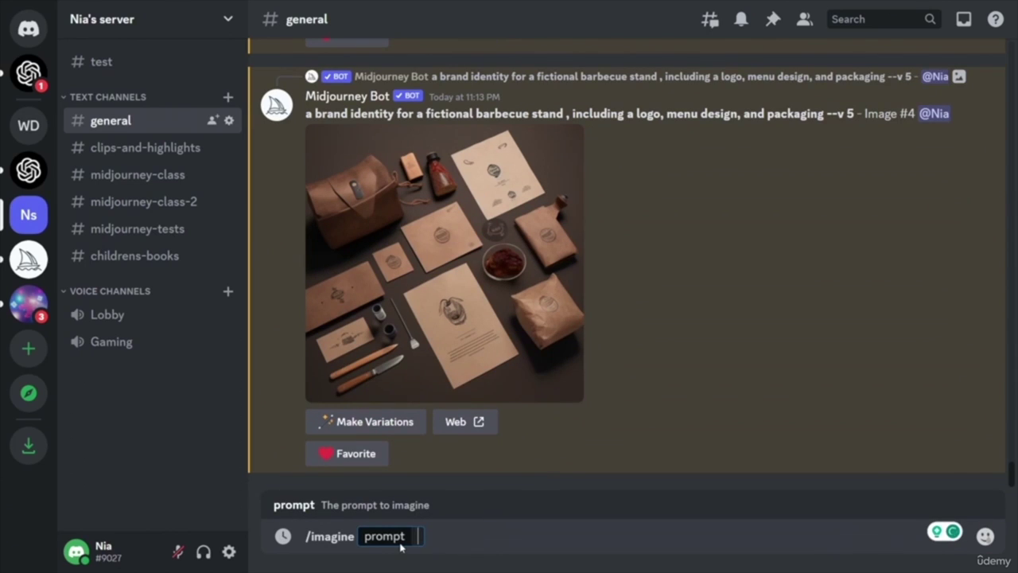
type("design a luxury webs")
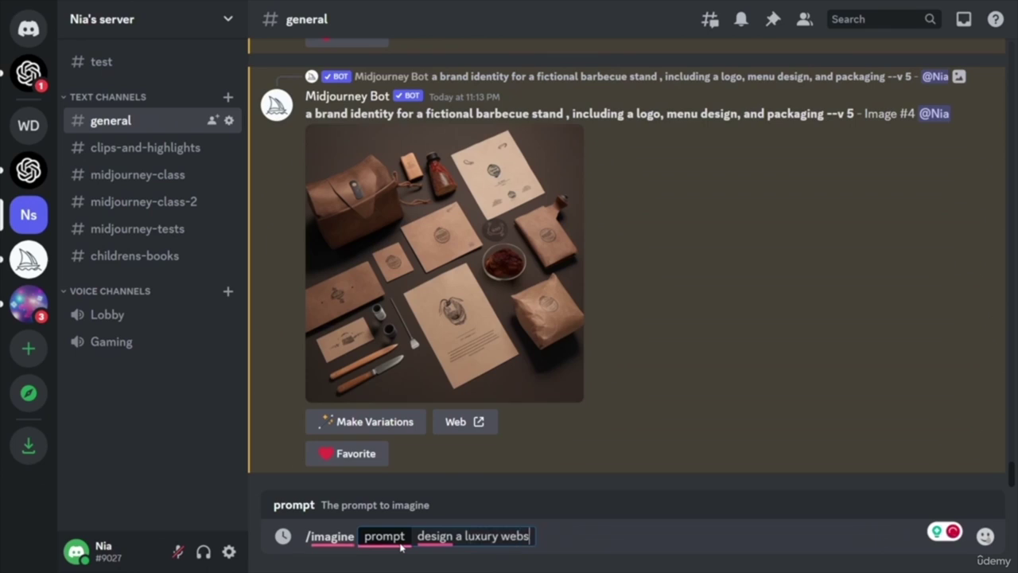
type("ite for gold watches")
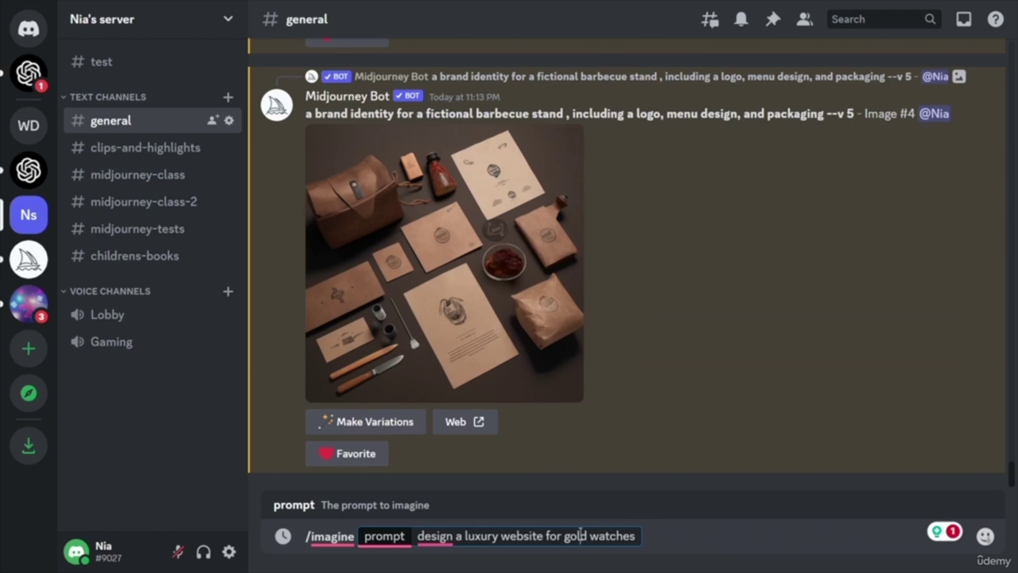
key("Return")
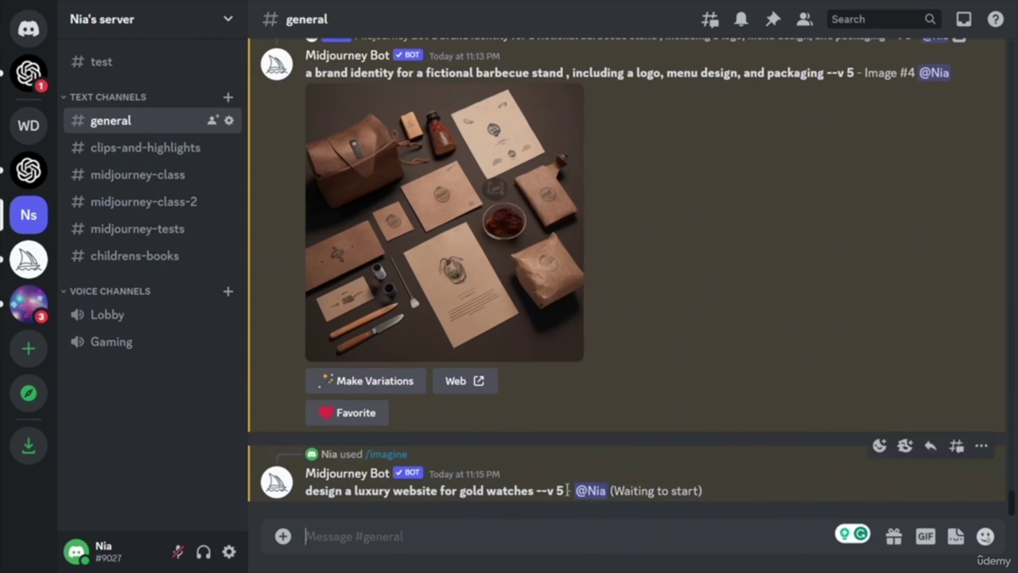
- Resubmit the copied gold watches website prompt via /imagine with --c 50 appended
left_click_drag(564, 488, 302, 220)
key("ctrl+c")
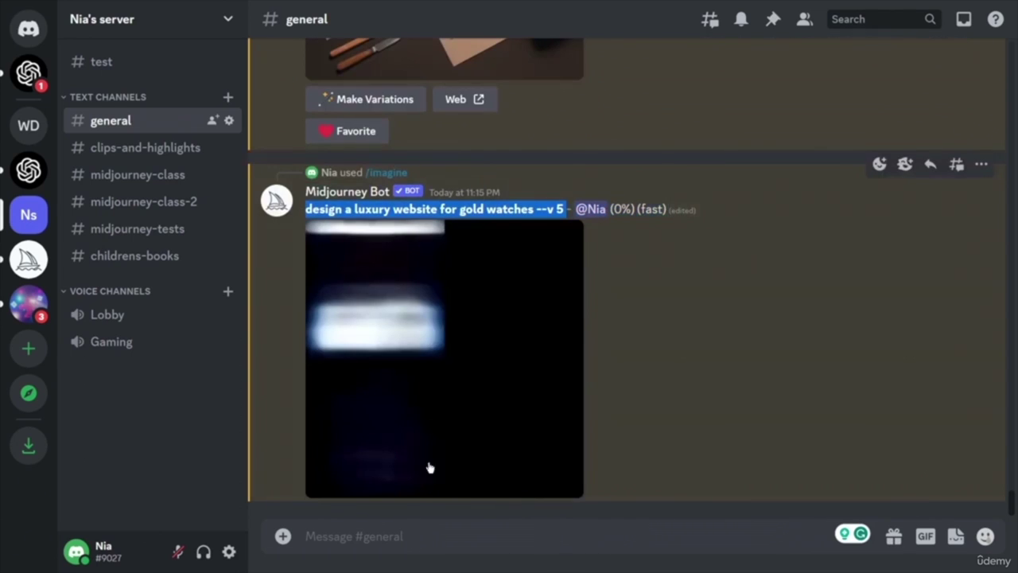
left_click(371, 537)
type("/")
key("Return")
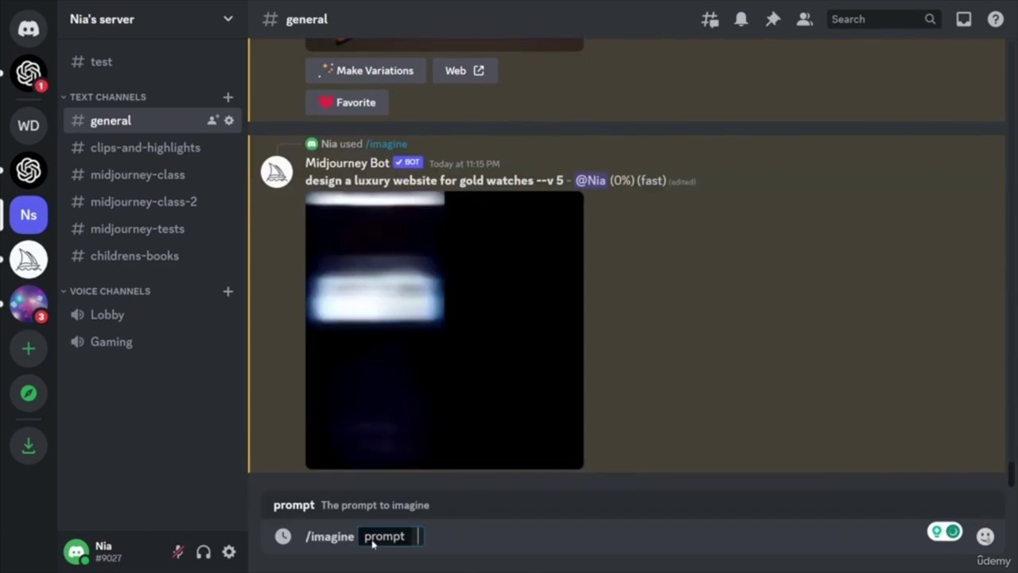
key("ctrl+v")
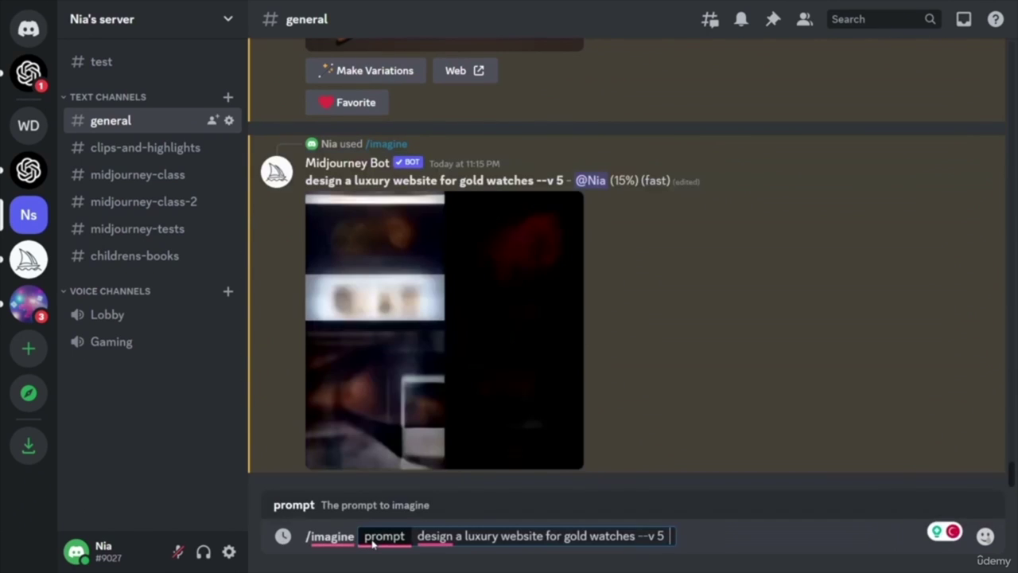
type("--c")
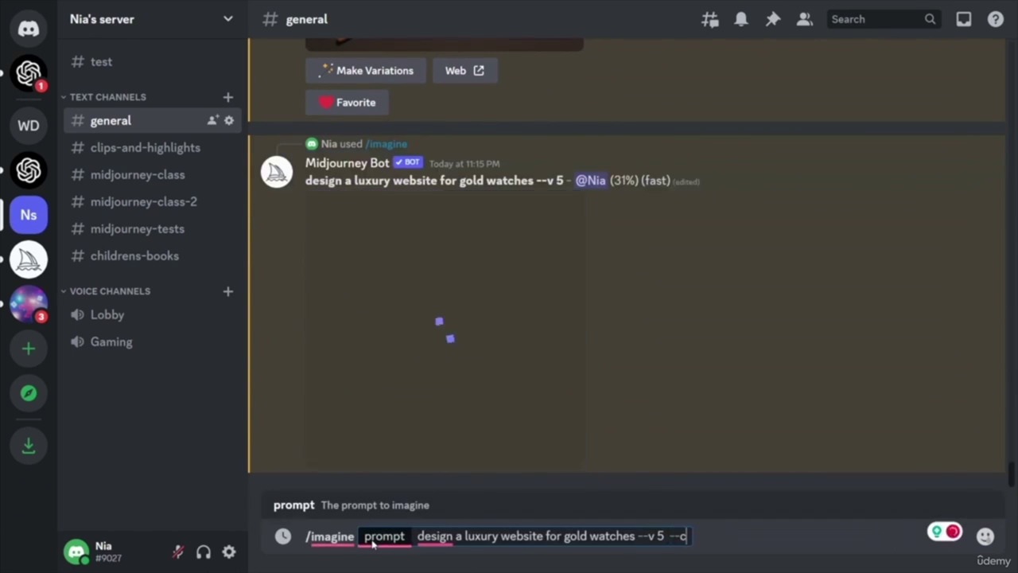
type(" 50")
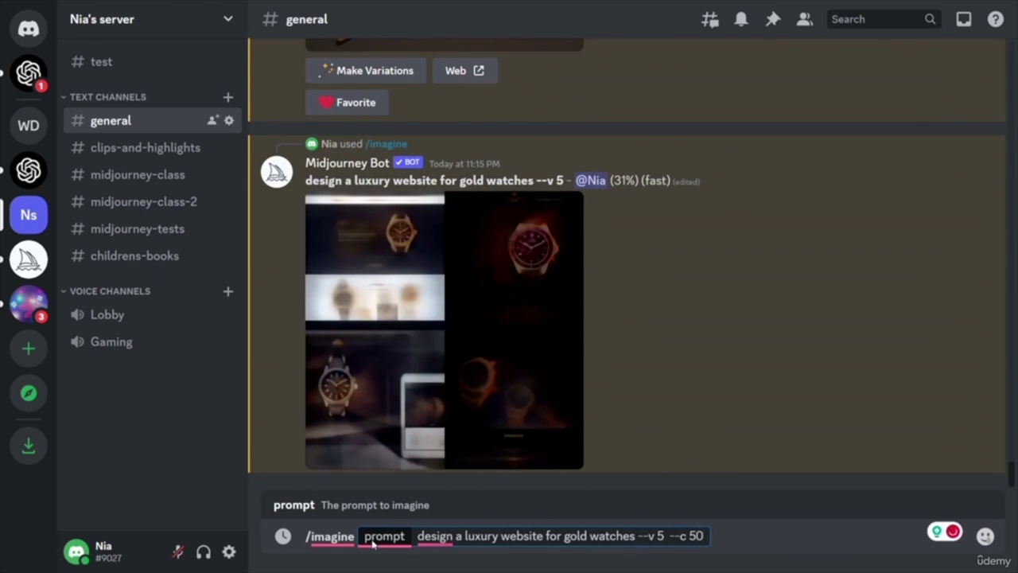
key("Return")
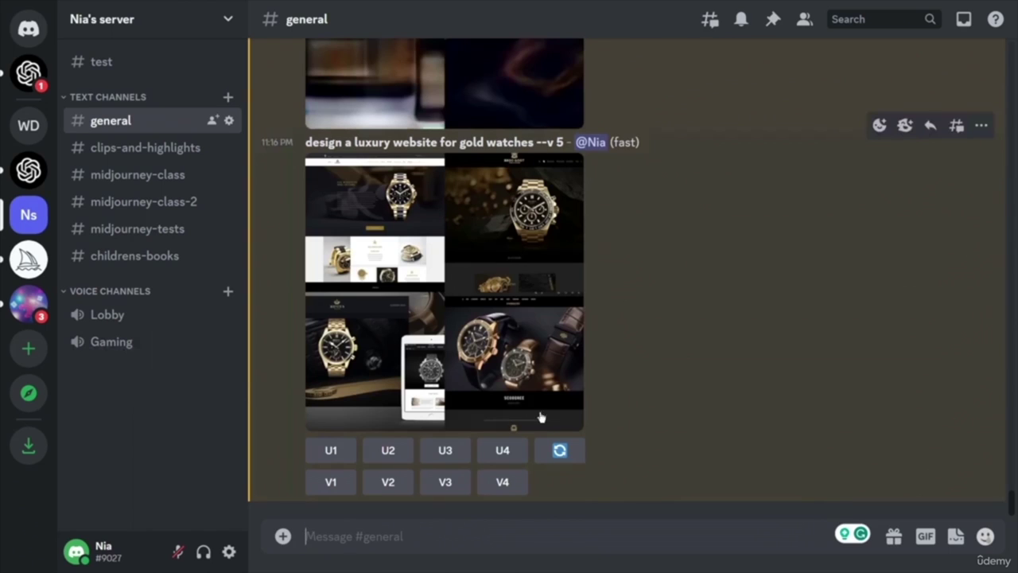
- Reroll the --v 5 gold watches website grid, submitting the prompt unchanged
scroll(716, 377, "up", 2)
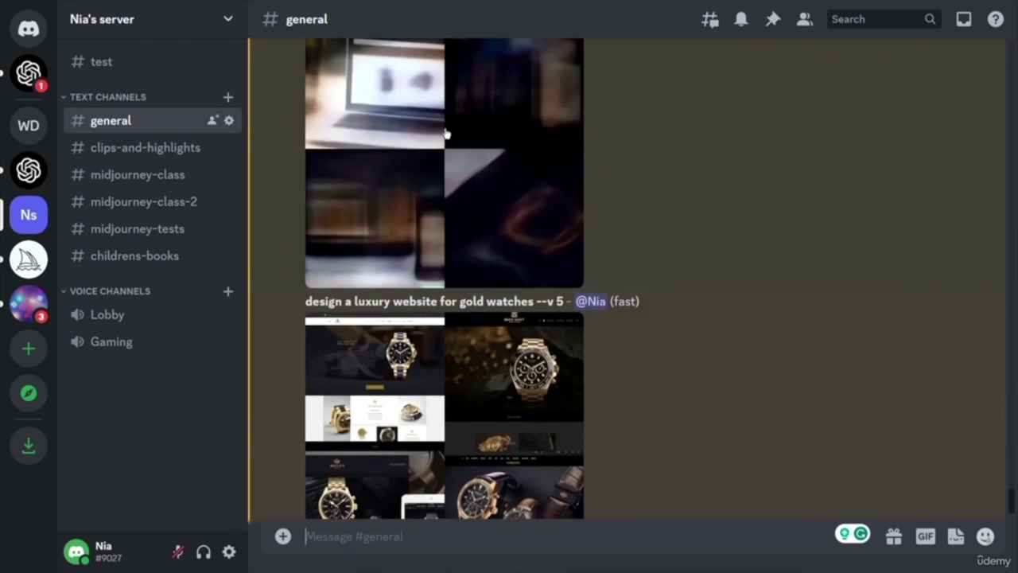
scroll(705, 419, "down", 2)
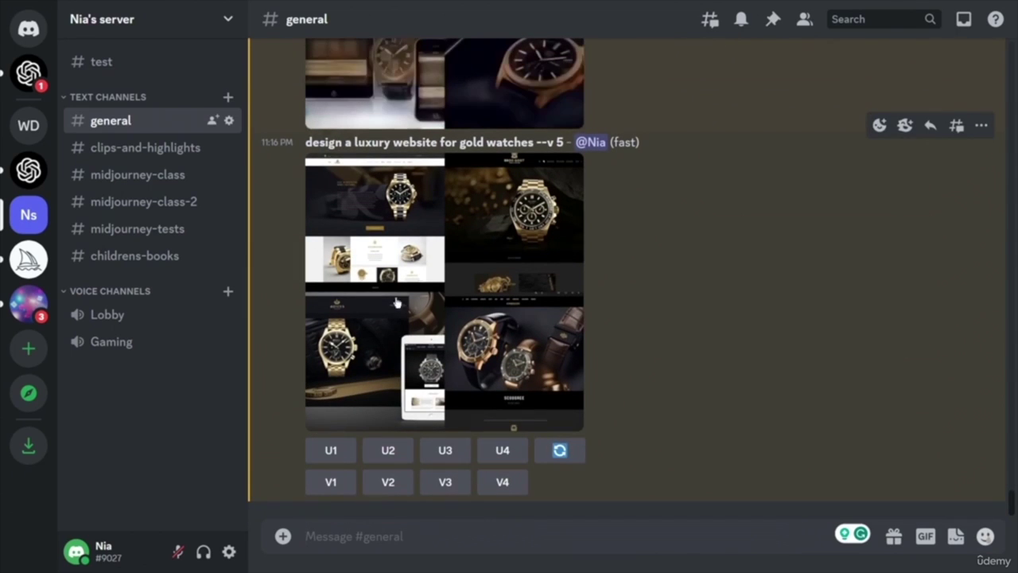
scroll(641, 368, "up", 3)
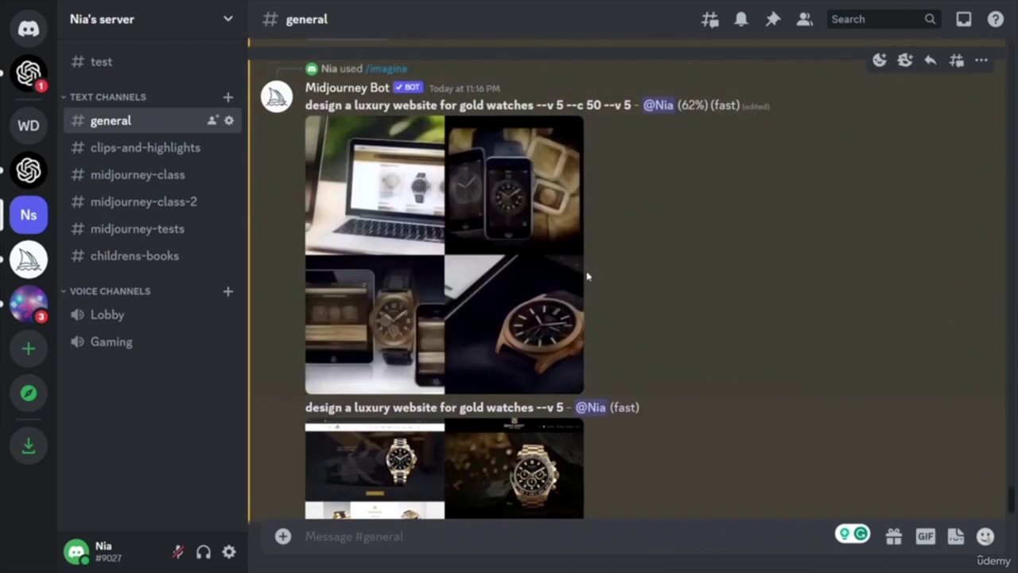
scroll(666, 307, "down", 3)
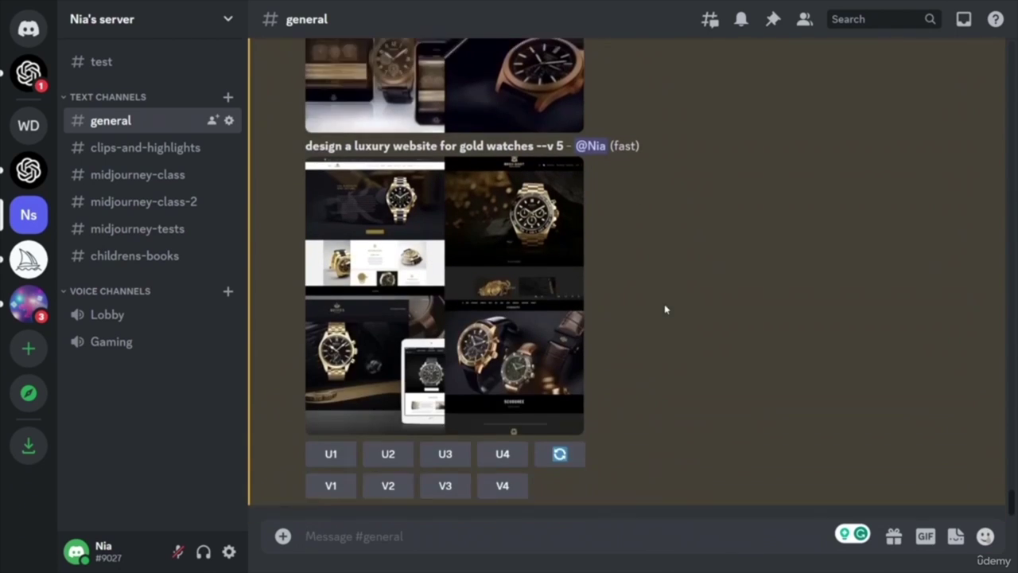
left_click(560, 451)
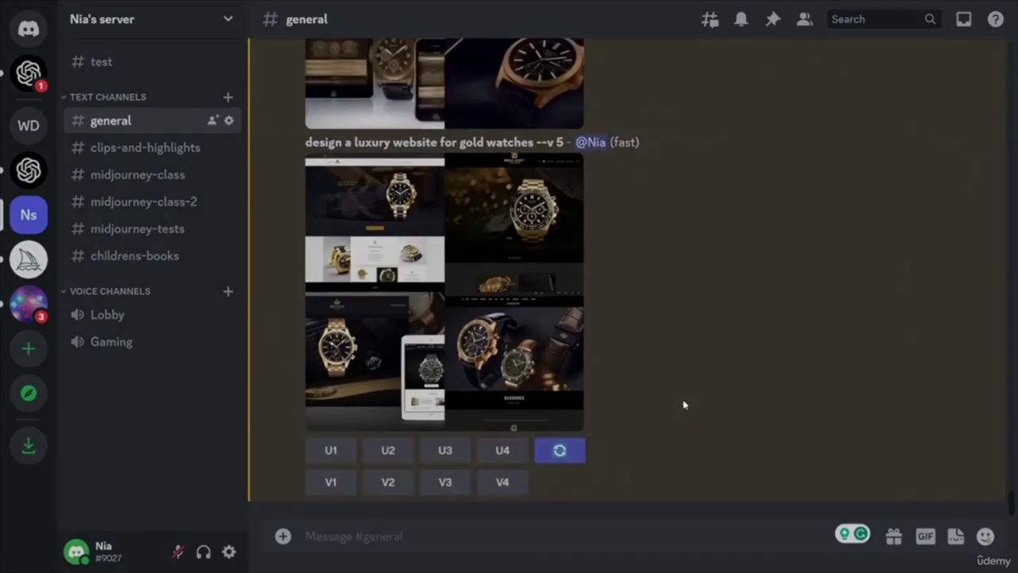
left_click(629, 389)
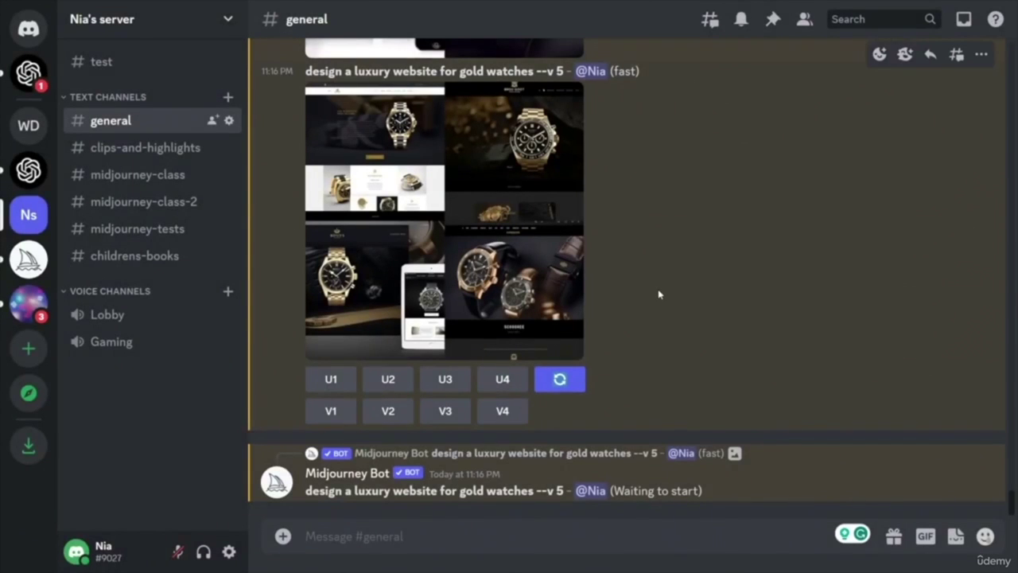
- Reroll the --v 5 grid a second time for another four fresh designs
scroll(673, 294, "up", 3)
scroll(687, 308, "up", 3)
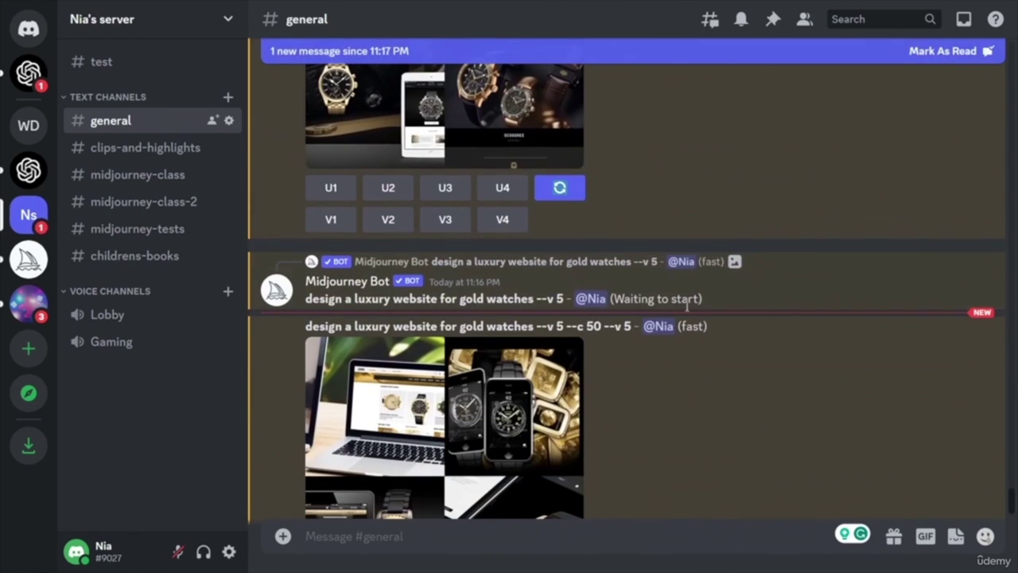
scroll(687, 307, "down", 3)
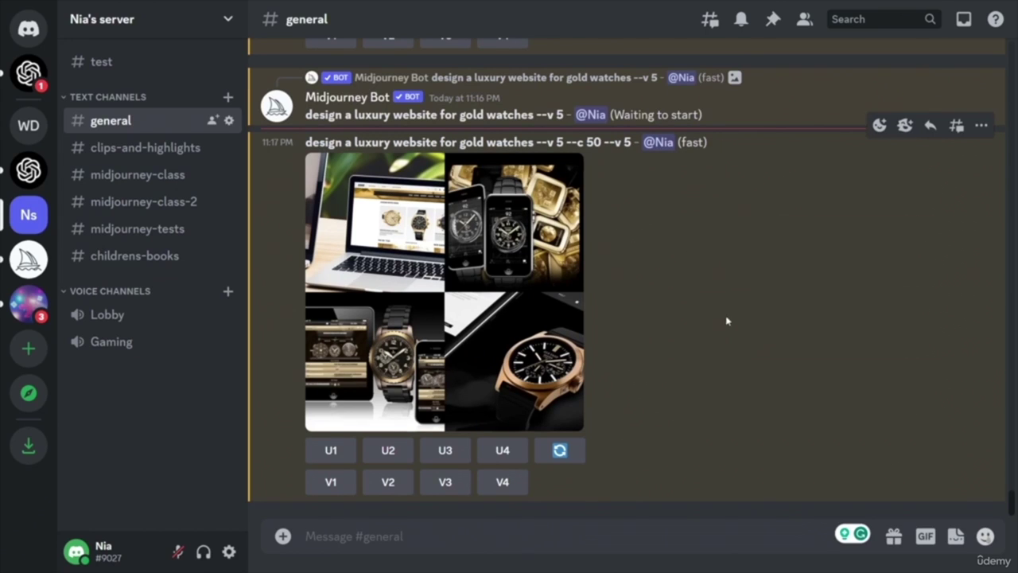
scroll(663, 365, "up", 3)
scroll(619, 363, "up", 4)
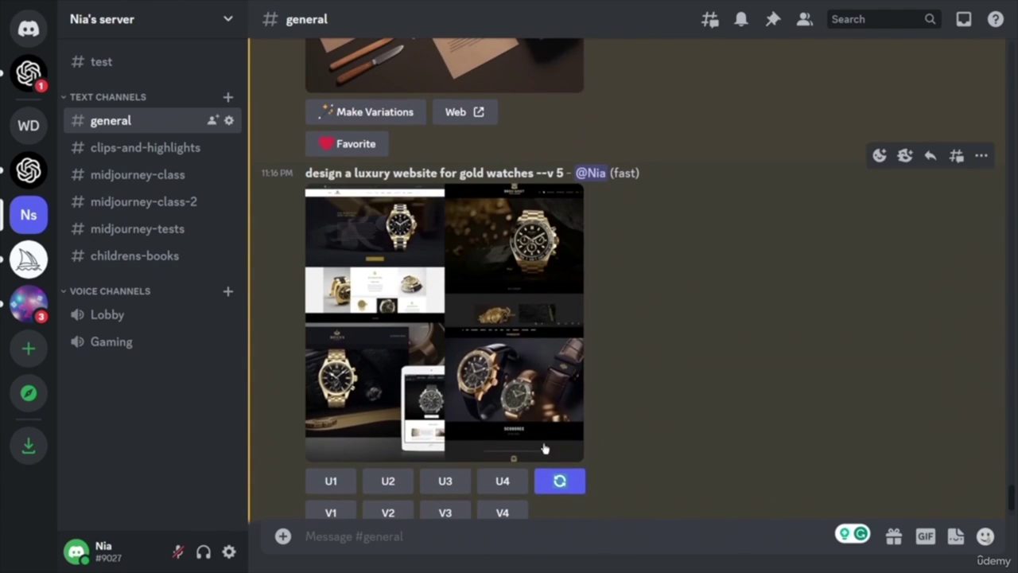
left_click(561, 482)
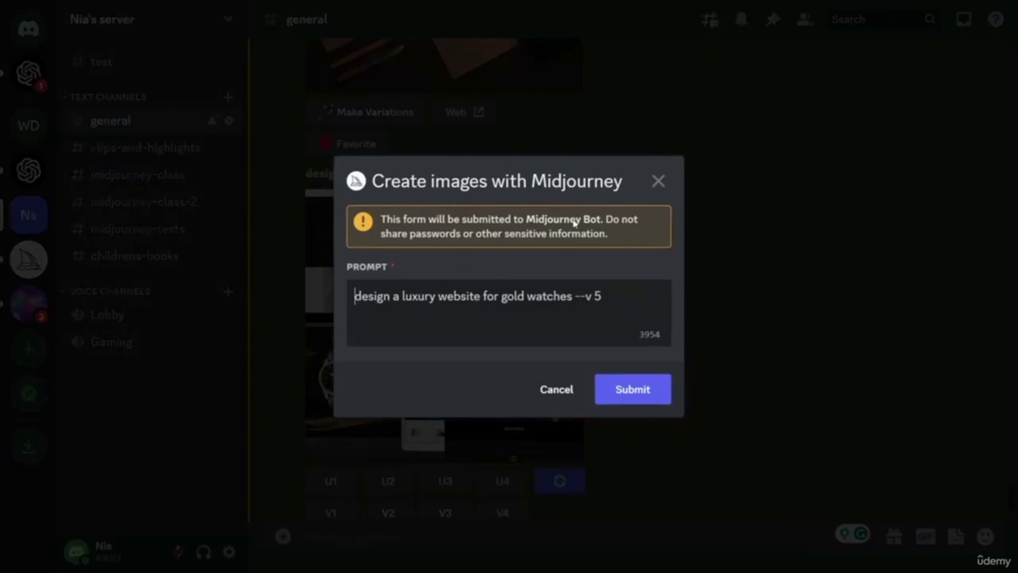
left_click(646, 386)
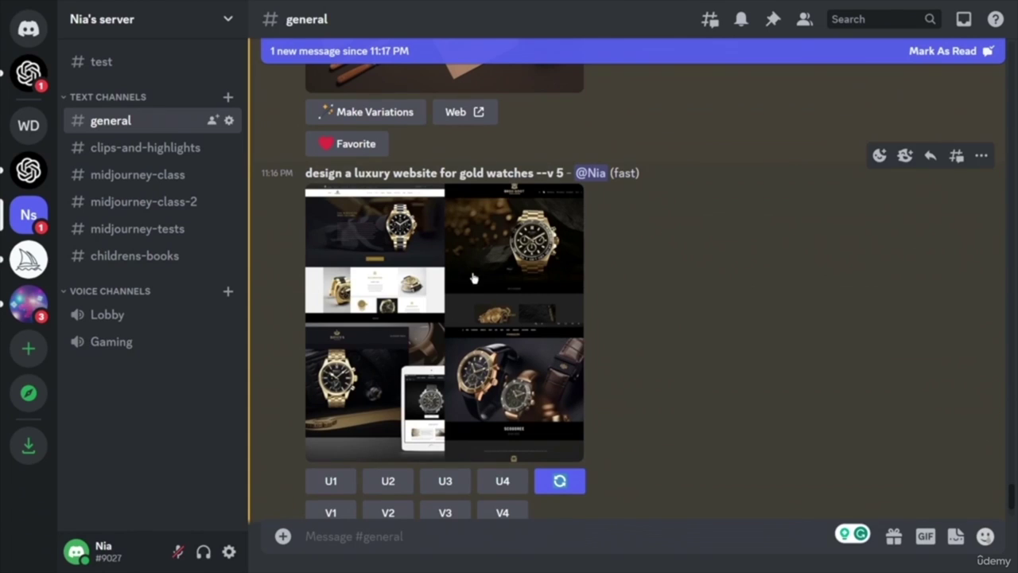
scroll(637, 338, "down", 1)
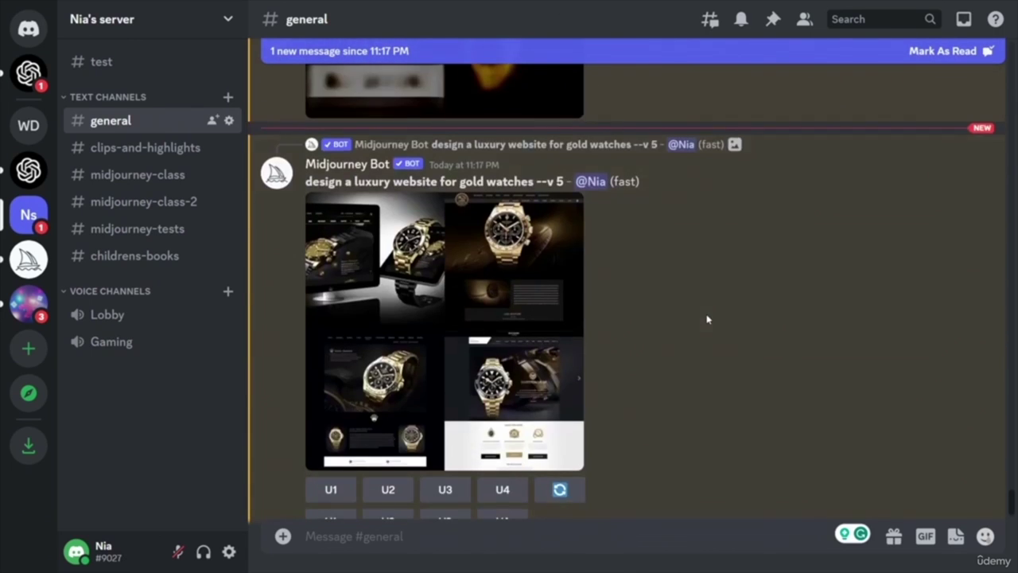
- Copy the gold watches prompt wording from the bot's message
scroll(707, 318, "up", 3)
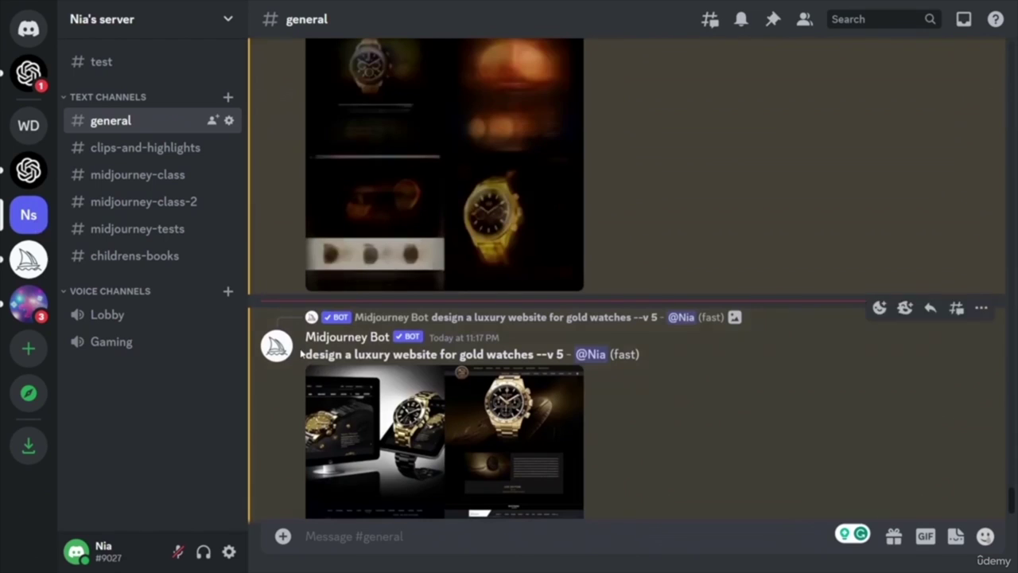
left_click_drag(306, 354, 535, 355)
key("ctrl+c")
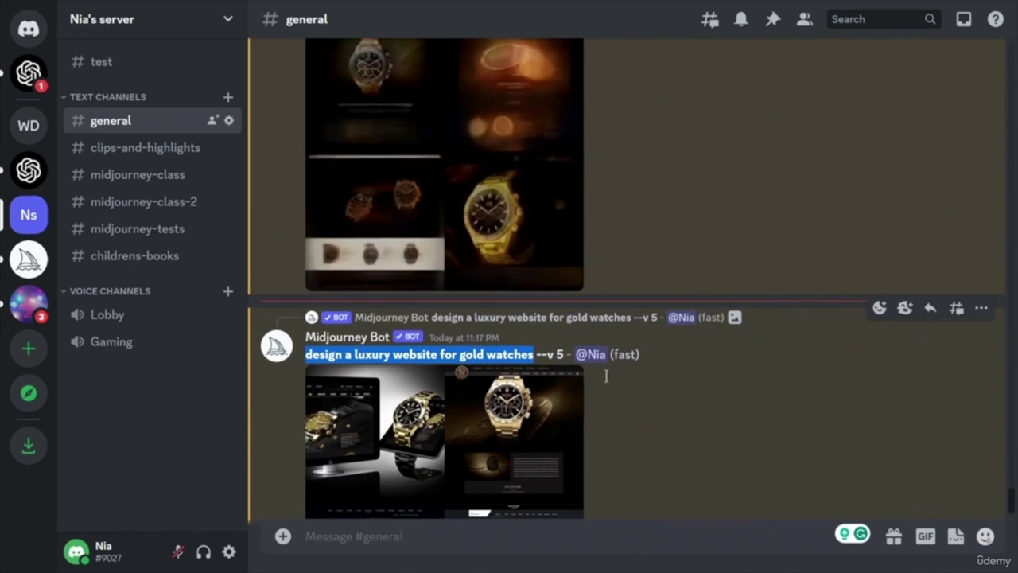
left_click(453, 544)
key("ctrl+v")
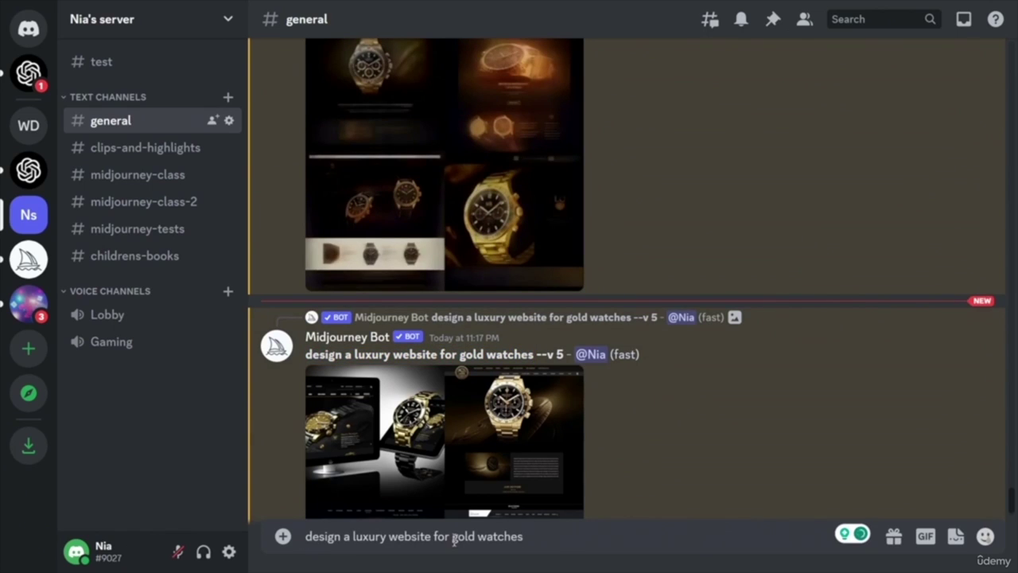
key("ctrl+a")
key("ctrl+c")
key("BackSpace")
- Submit /imagine 'design a luxury website for luxury cars', replacing 'gold watches' in the pasted prompt
type("/imagine")
key("Tab")
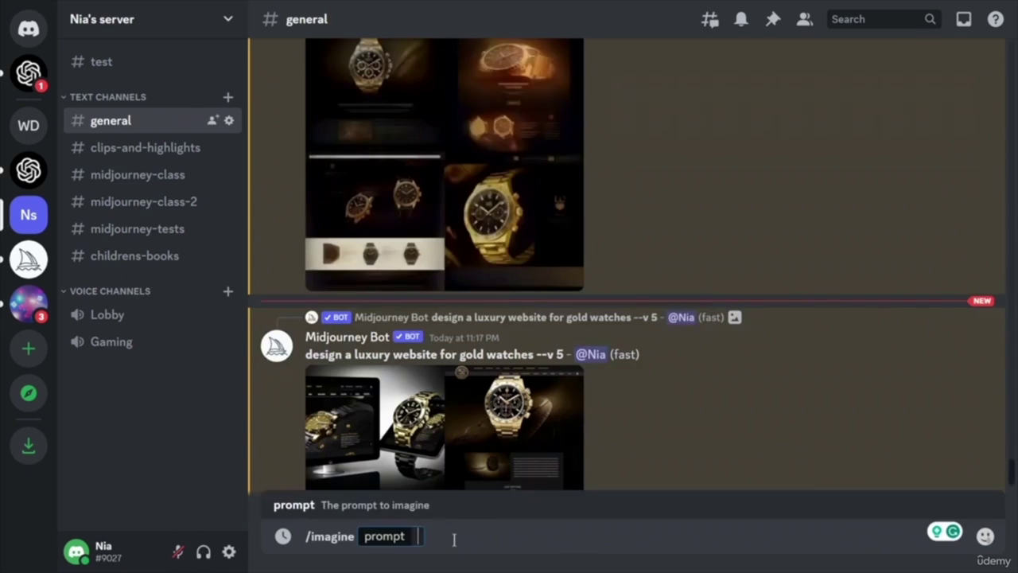
key("ctrl+v")
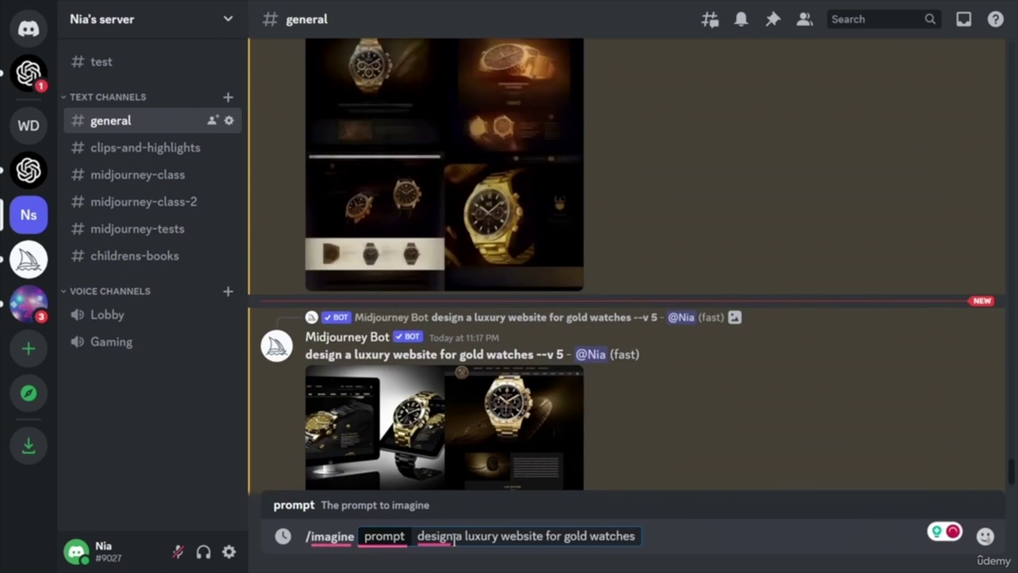
key("BackSpace")
key("BackSpace")
key("BackSpace")
key("BackSpace")
key("BackSpace")
key("BackSpace")
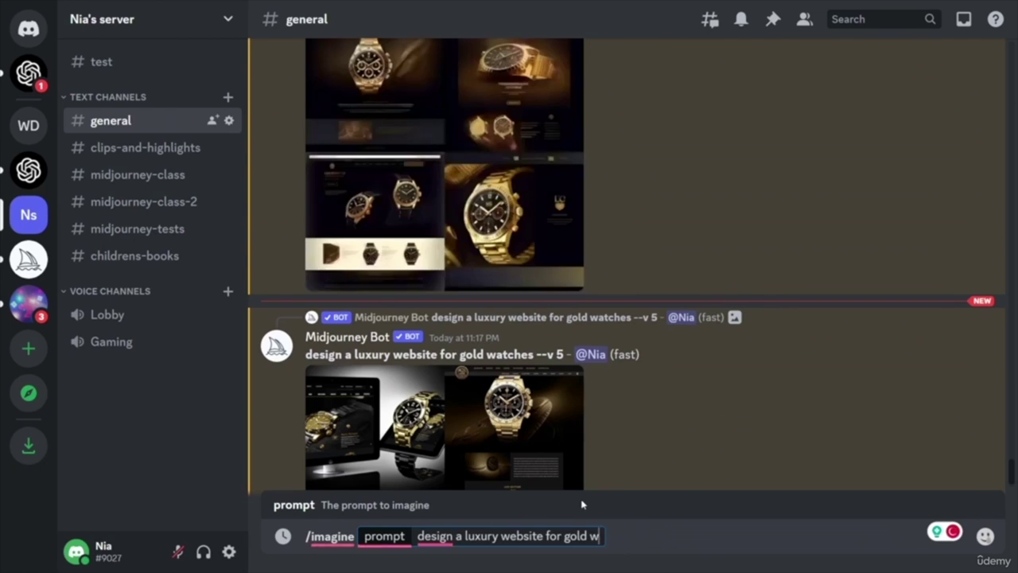
key("BackSpace")
key("BackSpace")
key("BackSpace")
key("BackSpace")
key("BackSpace")
key("BackSpace")
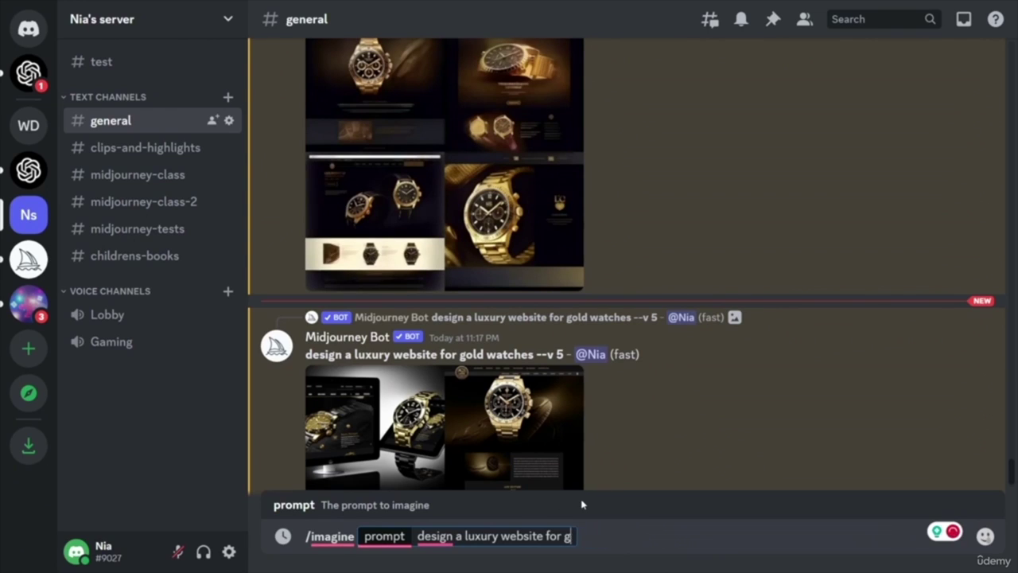
type("luxu")
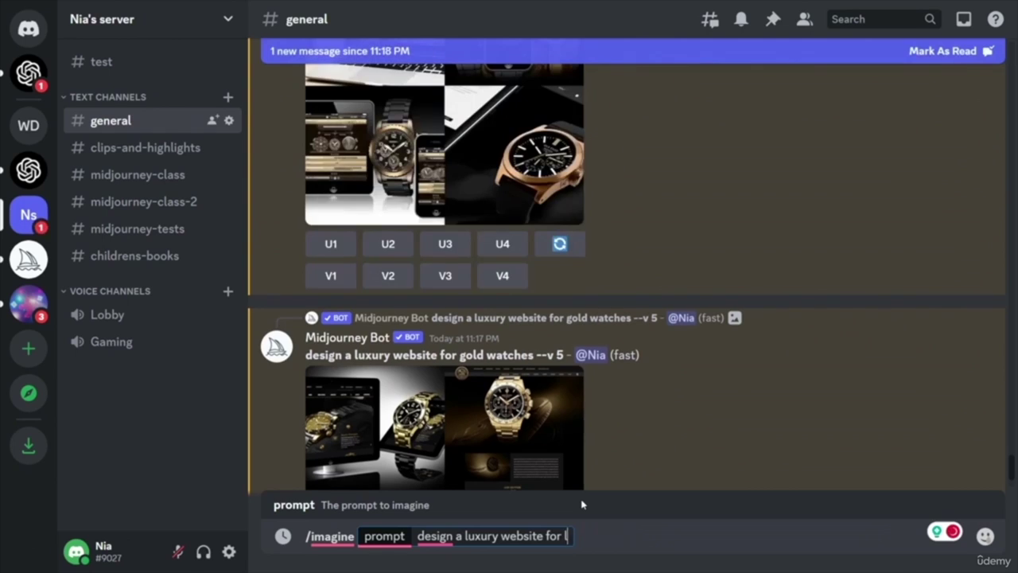
type("ry cars")
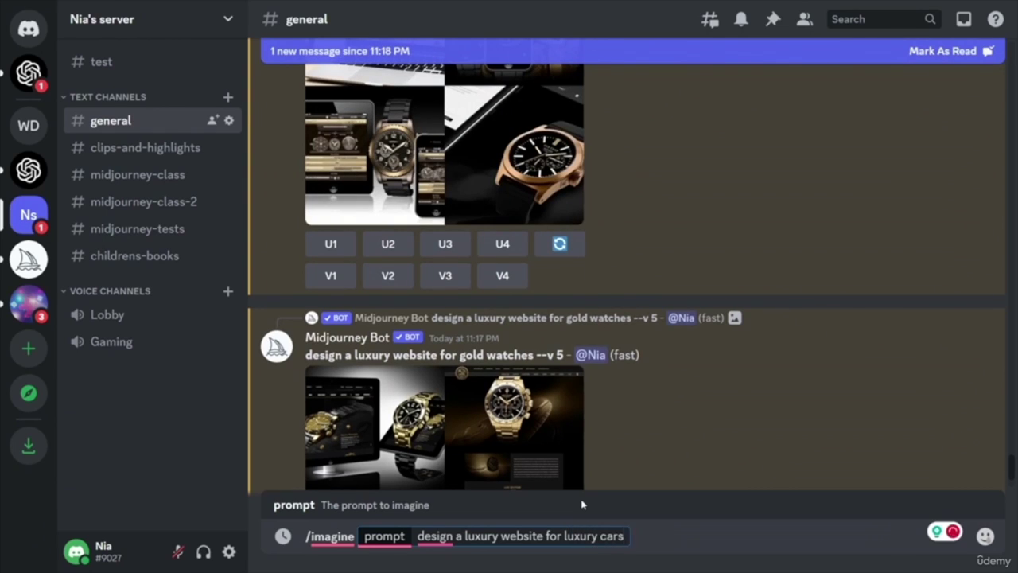
key("Return")
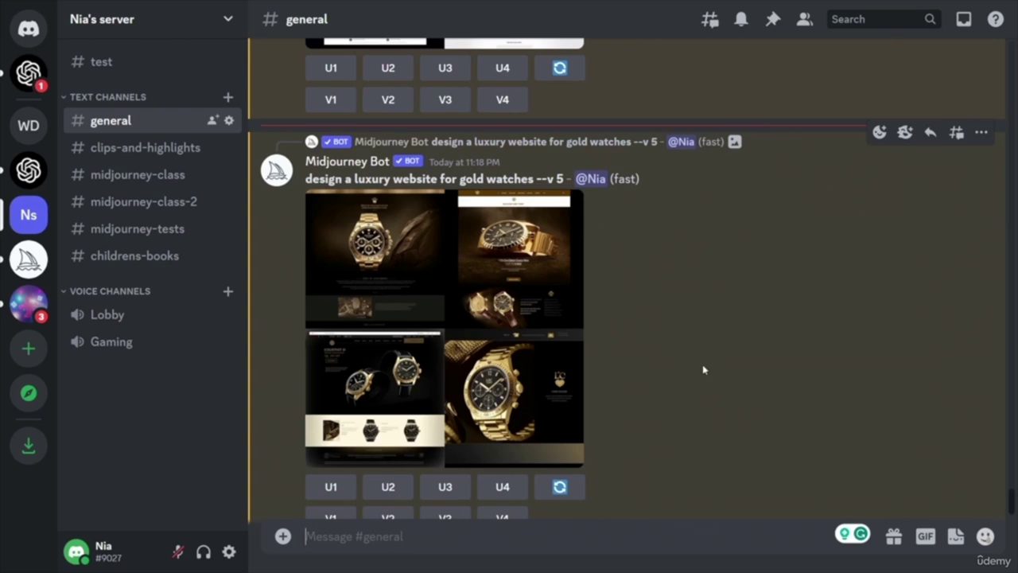
- Resubmit the gold watches website prompt with --v 4 added
left_click_drag(538, 179, 305, 180)
key("ctrl+c")
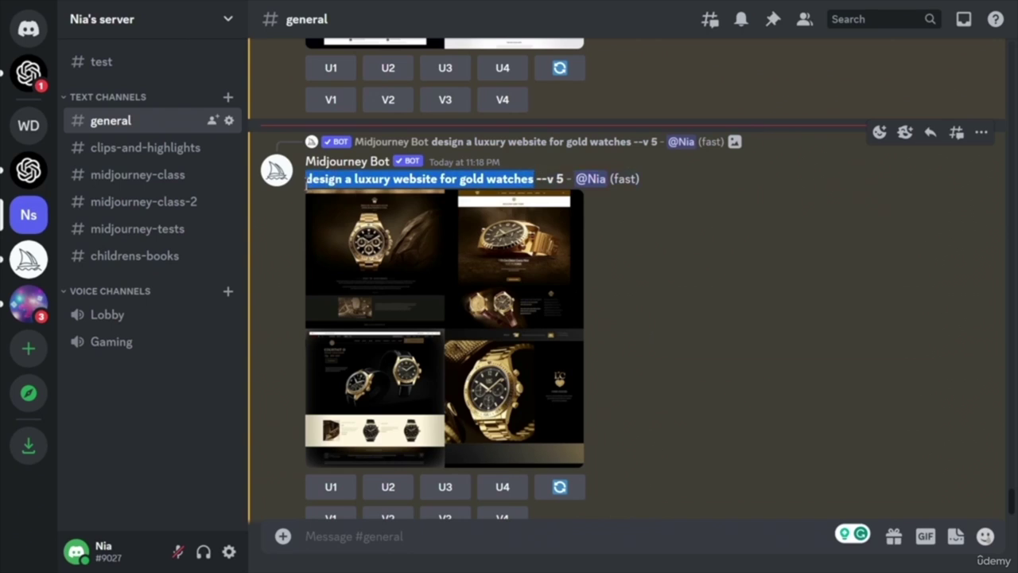
left_click(521, 545)
type("/")
key("Return")
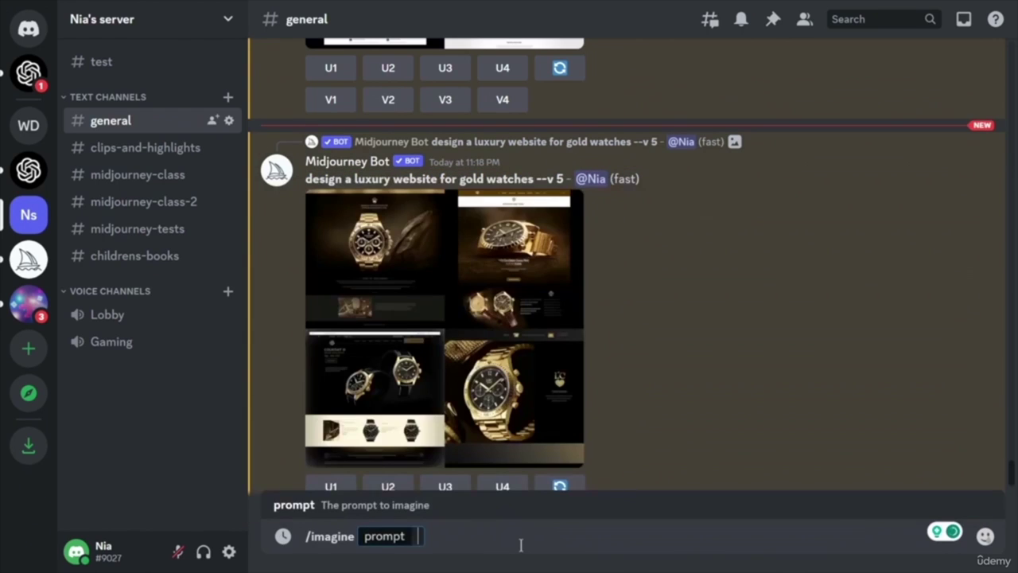
key("ctrl+v")
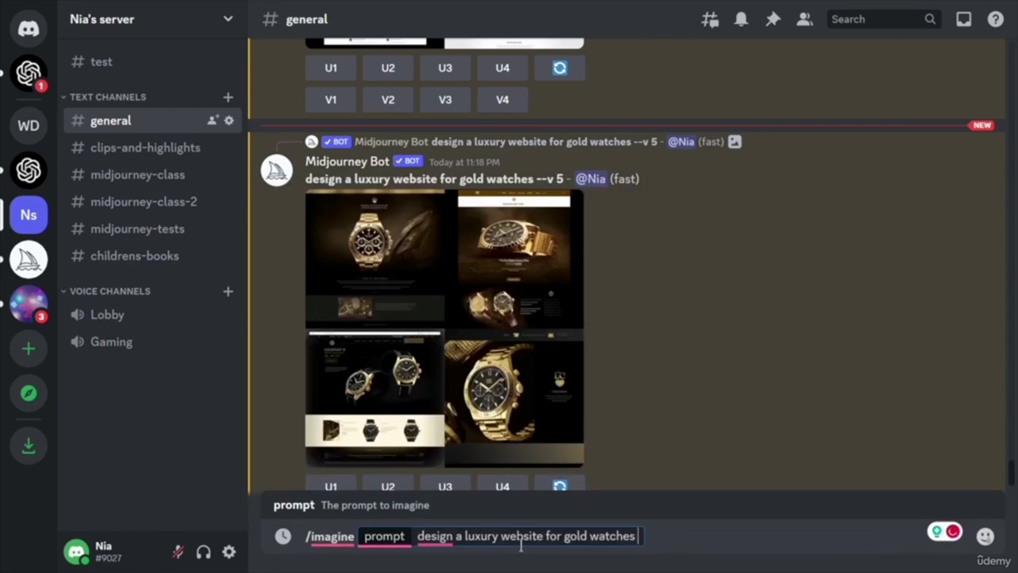
type("--v 4")
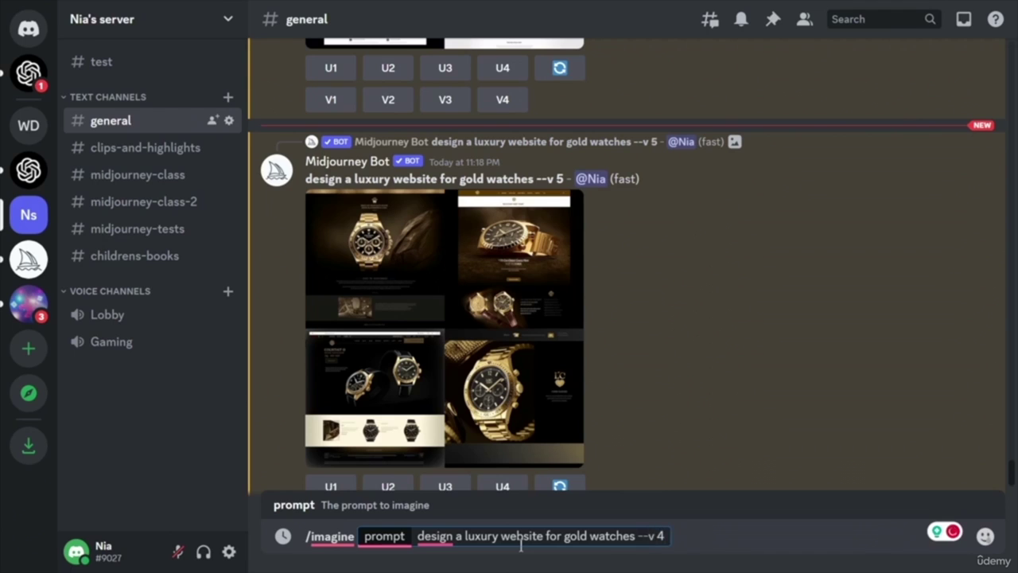
key("Return")
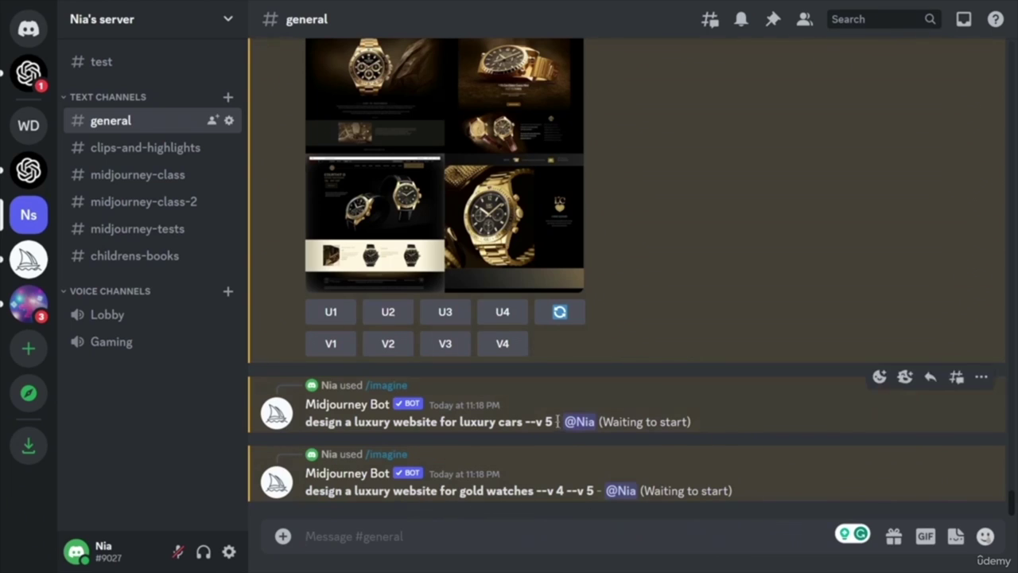
- Resubmit the luxury cars website prompt with its version flag changed to --v 4
left_click_drag(557, 422, 305, 429)
key("ctrl+c")
left_click(392, 535)
type("/")
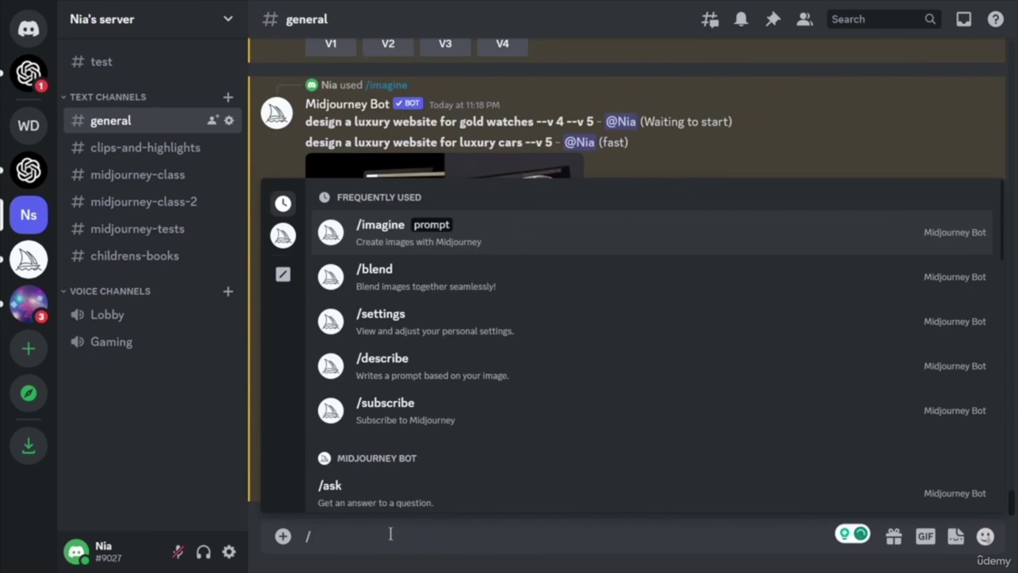
key("Return")
key("ctrl+v")
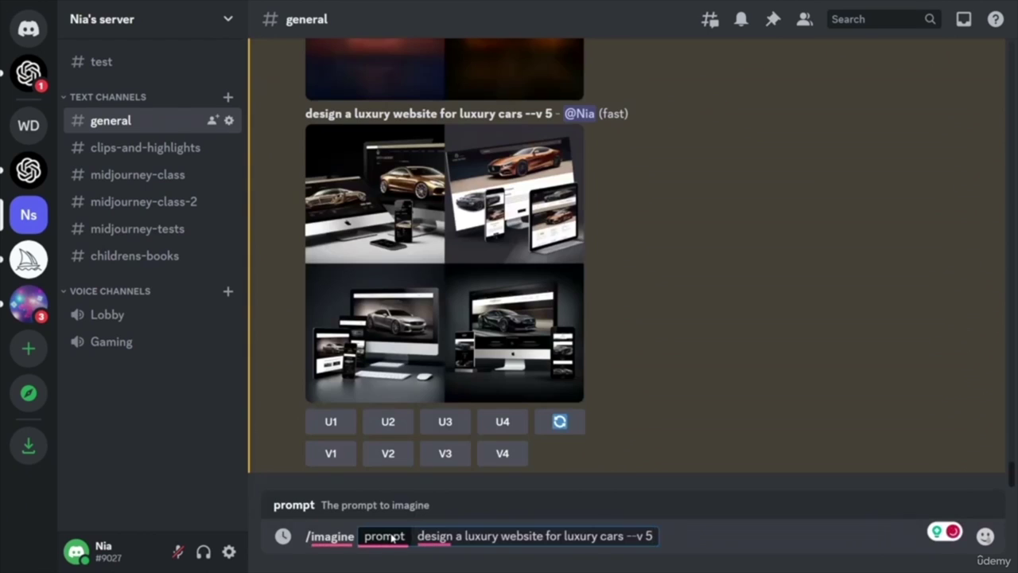
key("BackSpace")
type("4")
key("Return")
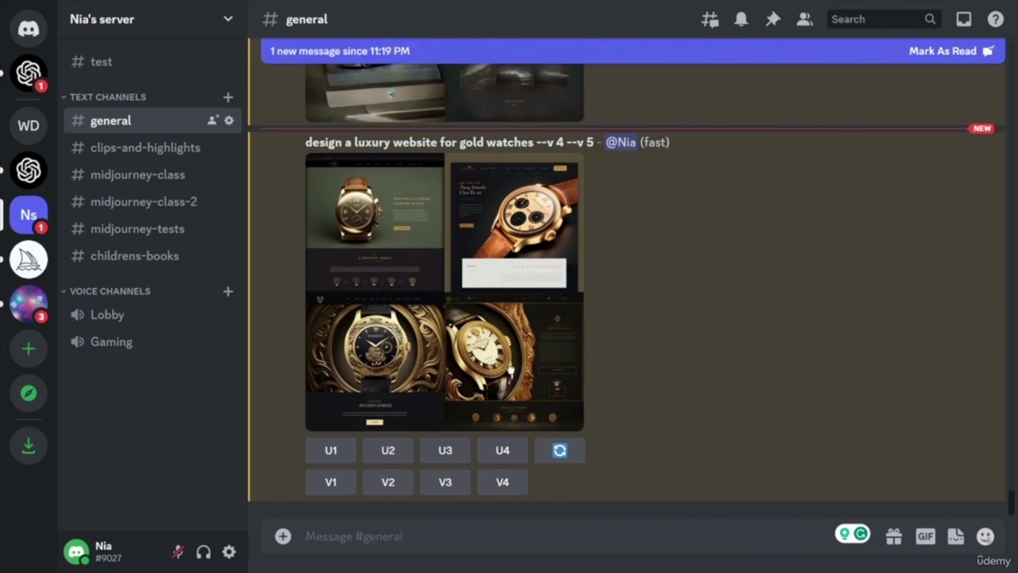
- Submit the eco-friendly cleaning product packaging prompt via /imagine with --v 4
left_click(418, 536)
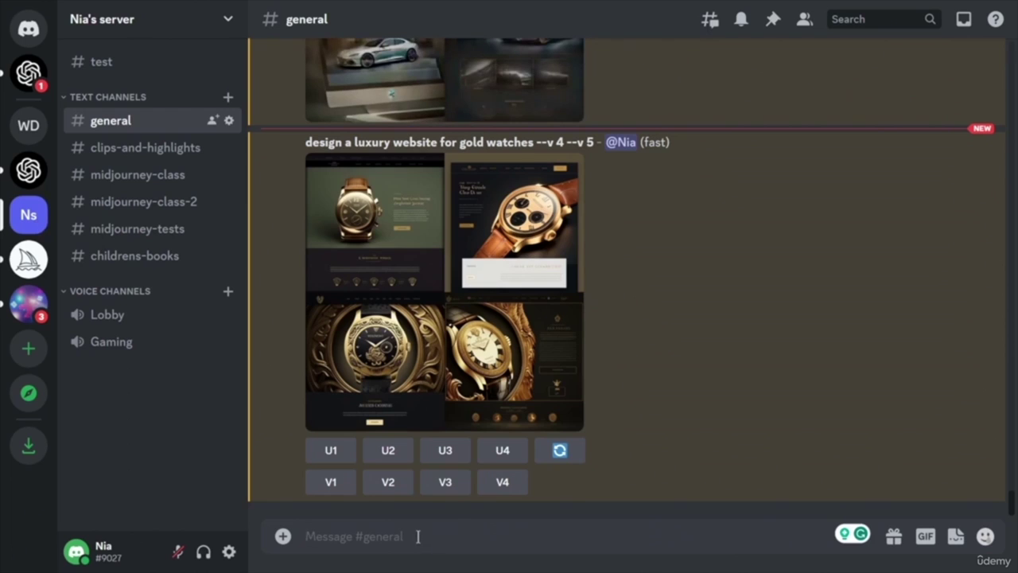
type("/")
key("Tab")
type("a set of packaging designs for a line of eco-friendly cleaning products using minimalist illustrations and sustainable materials.")
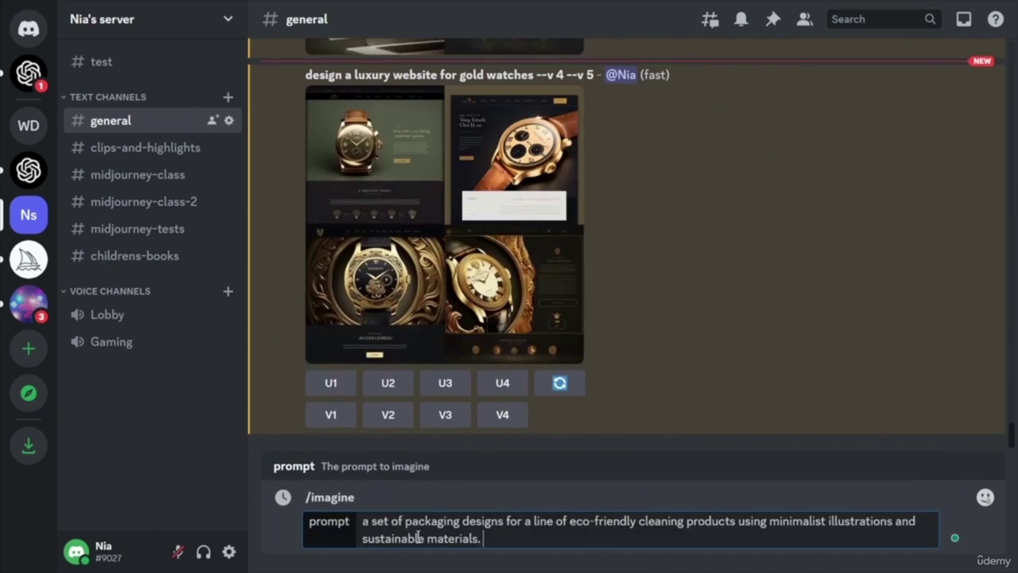
type("--v 4")
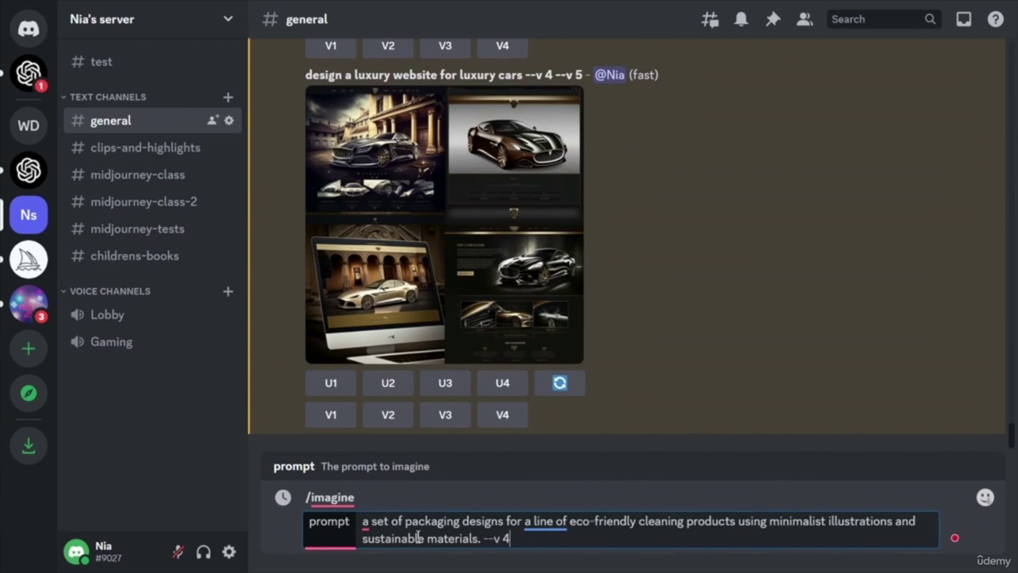
key("Return")
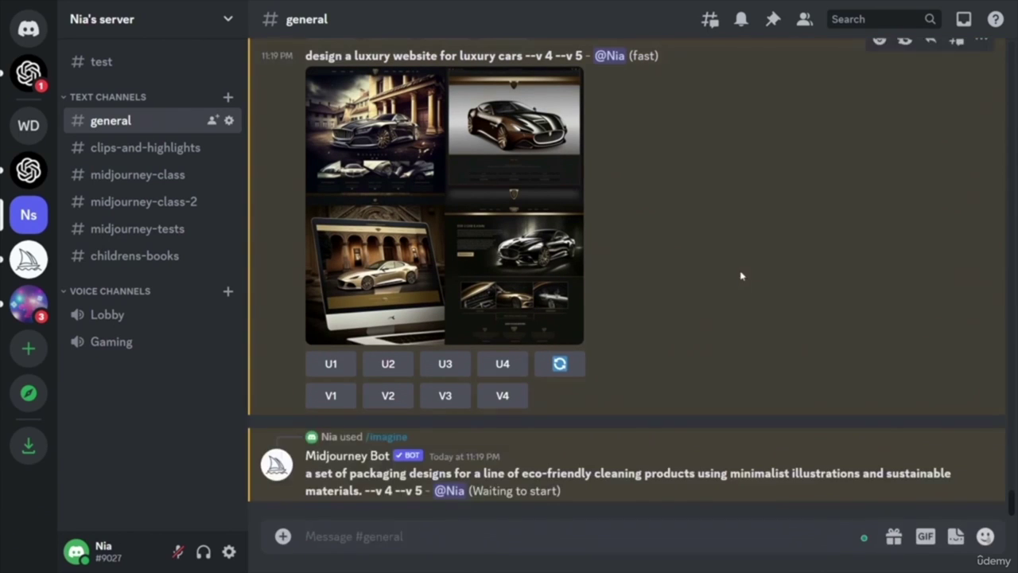
- Scroll through the chat comparing the version 4 and version 5 website grids
scroll(513, 390, "up", 2)
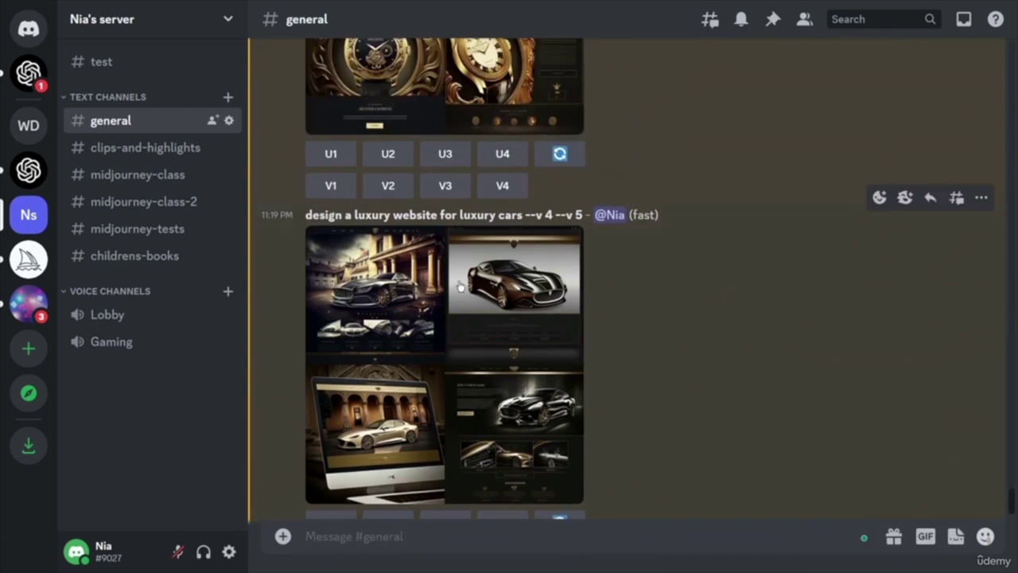
scroll(636, 390, "up", 6)
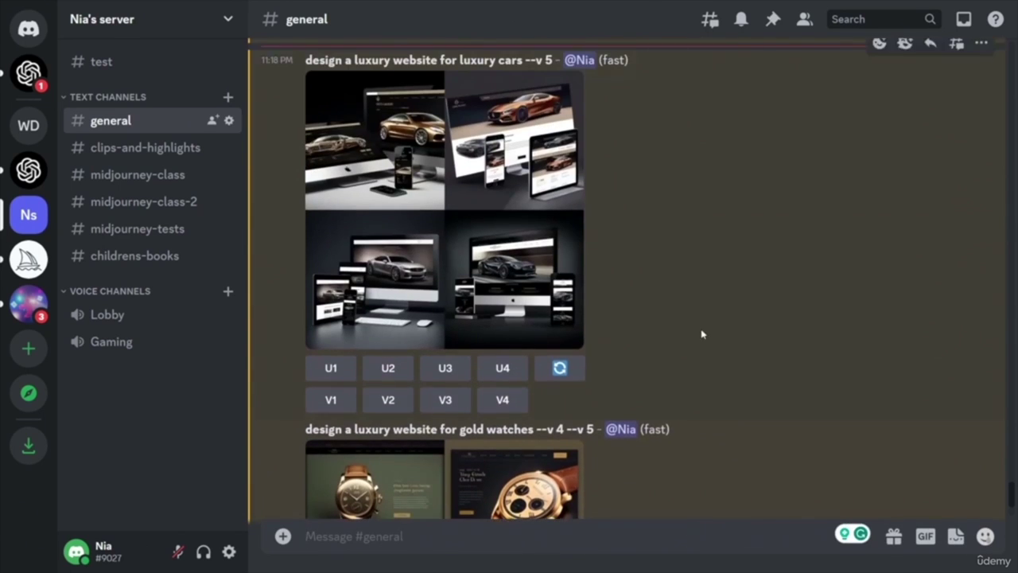
scroll(702, 334, "up", 4)
scroll(620, 259, "up", 3)
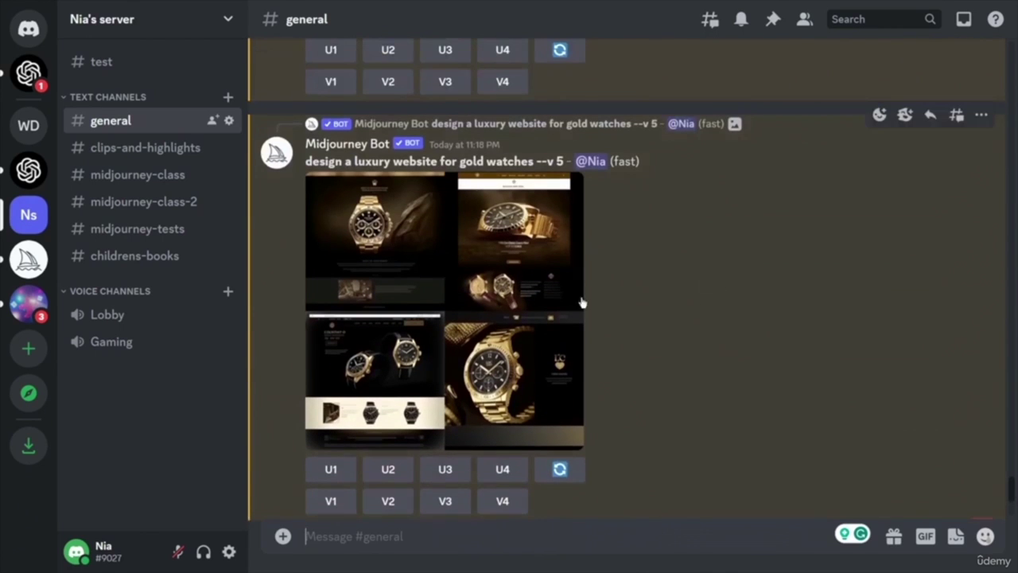
scroll(680, 404, "down", 2)
scroll(676, 397, "down", 5)
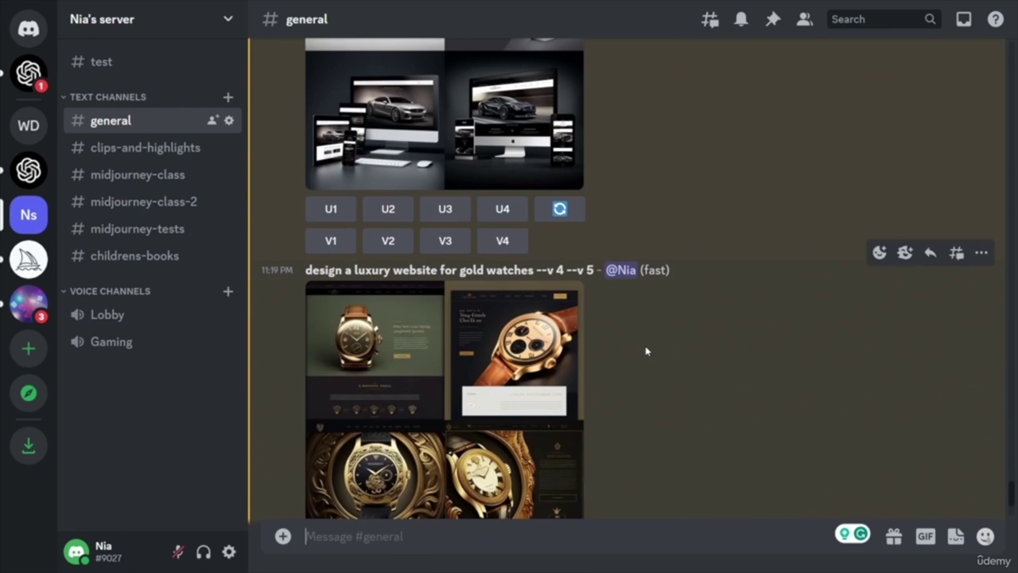
scroll(646, 230, "up", 2)
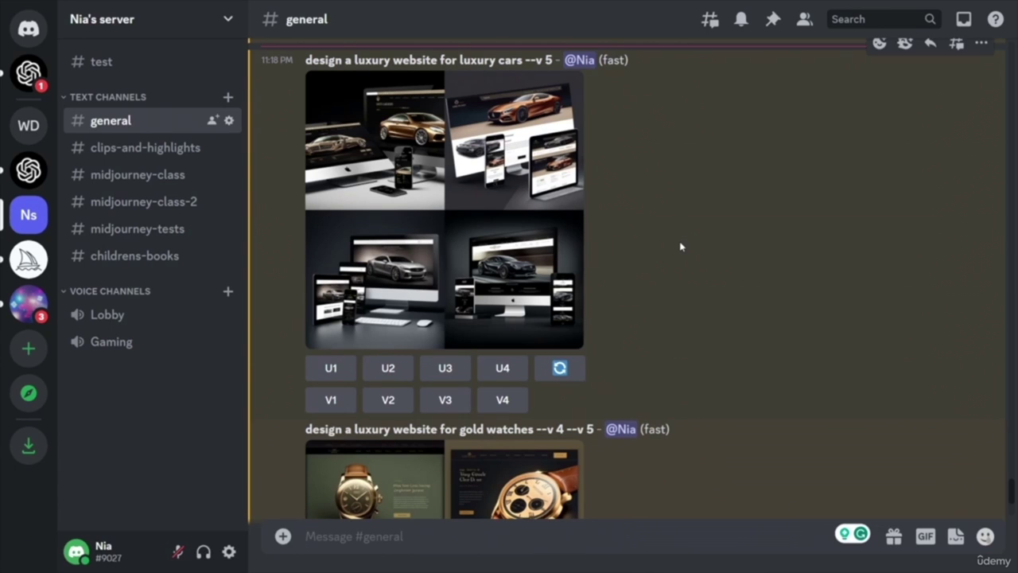
scroll(691, 248, "down", 5)
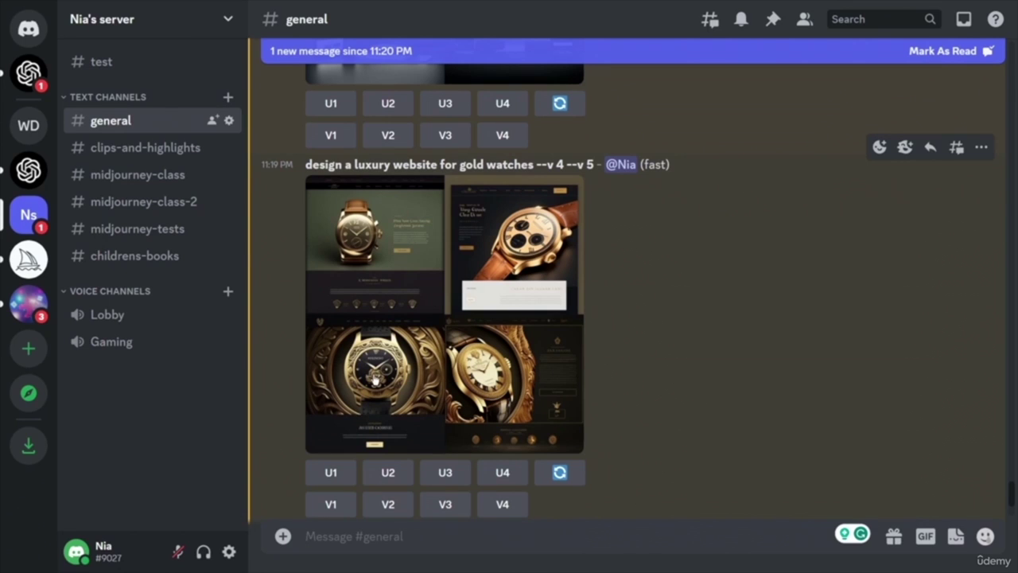
scroll(659, 350, "up", 4)
scroll(671, 364, "down", 5)
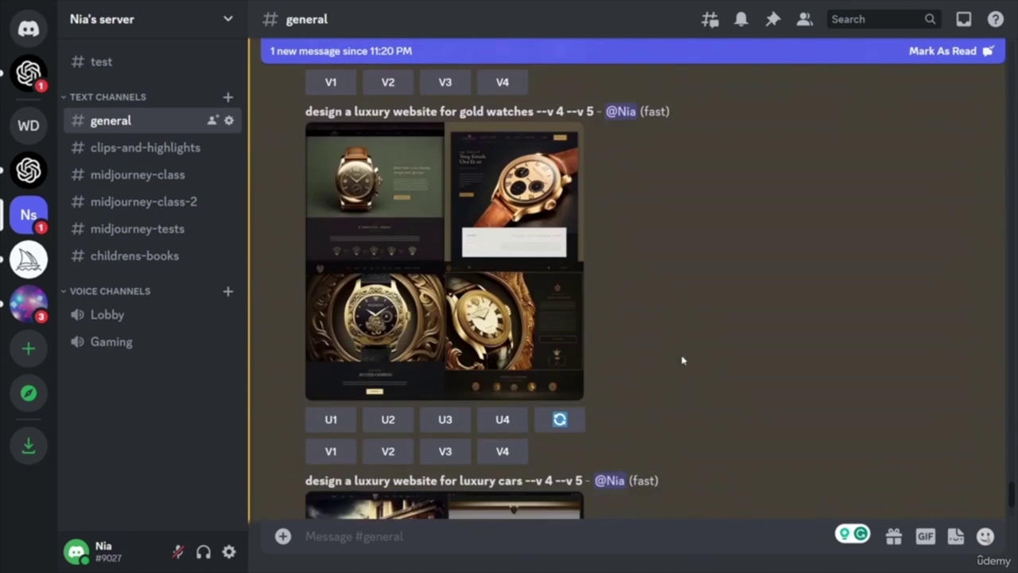
scroll(696, 317, "down", 4)
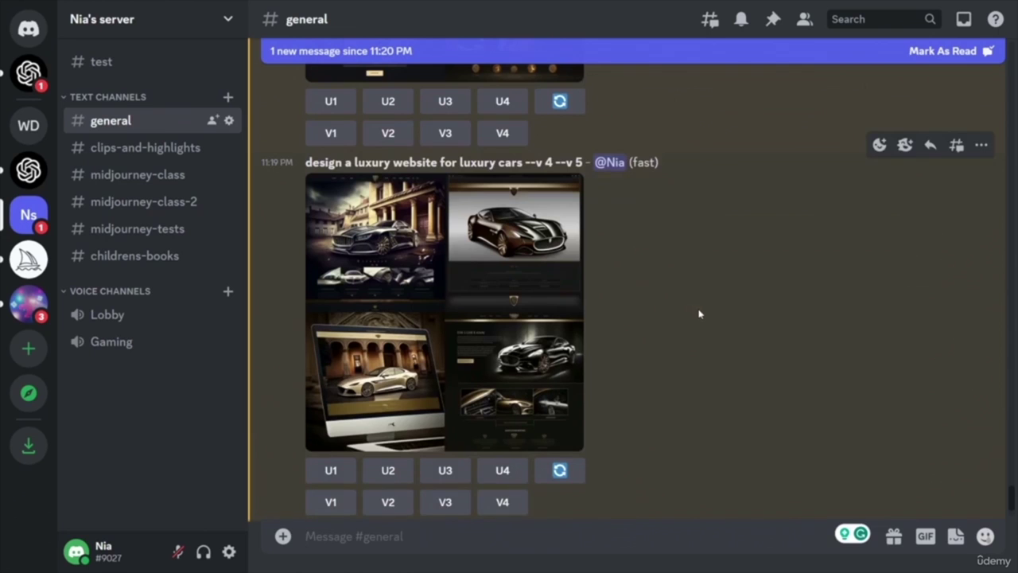
- Reroll the luxury cars --v 4 grid and upscale its images 1 and 4
left_click(560, 470)
key("Return")
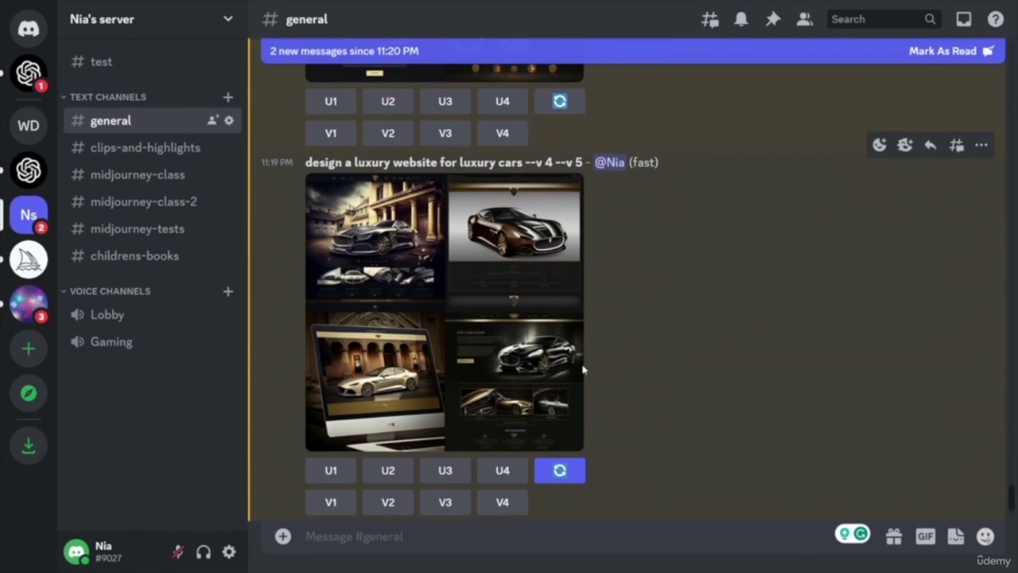
left_click(331, 471)
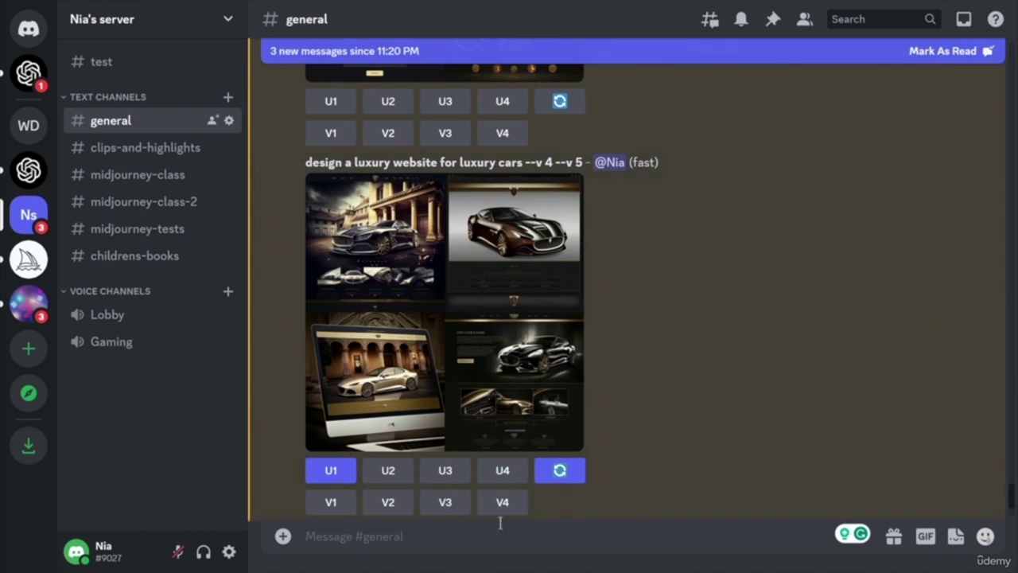
left_click(503, 470)
scroll(692, 360, "down", 10)
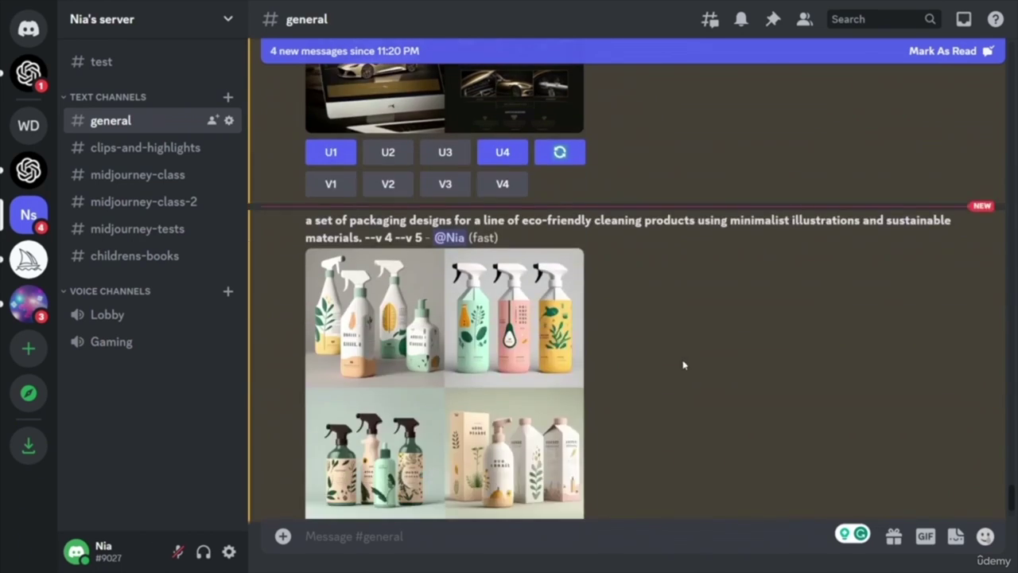
scroll(700, 360, "up", 6)
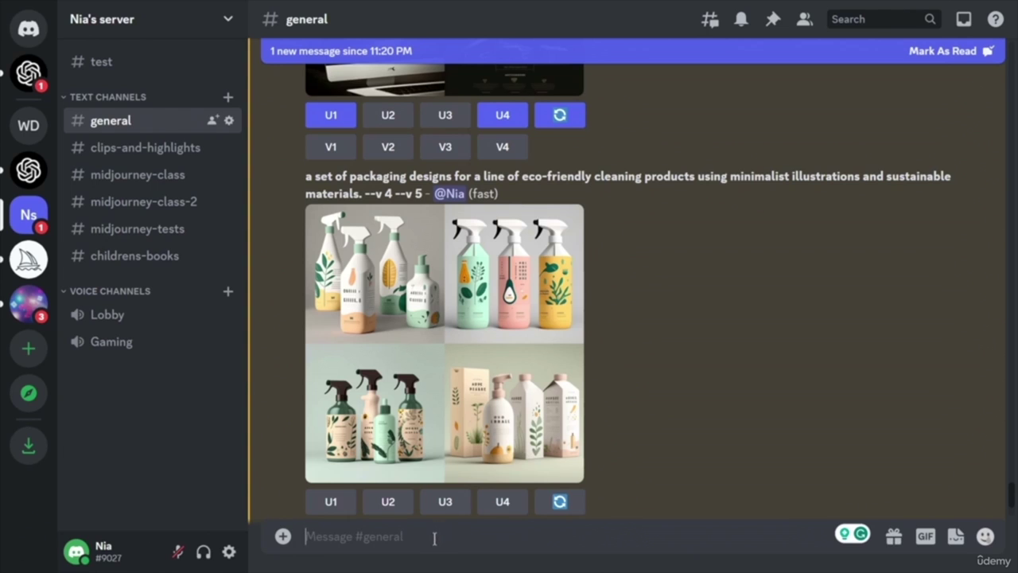
- Submit the vintage-style city travel poster prompt via /imagine with --c 50
type("/")
key("Return")
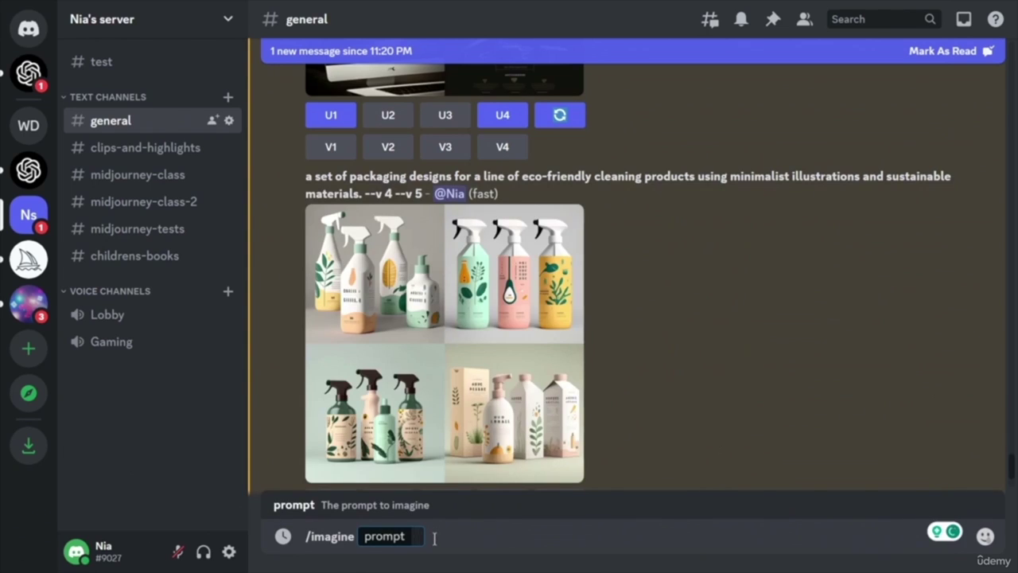
type("vintage-style travel poster advertising a city")
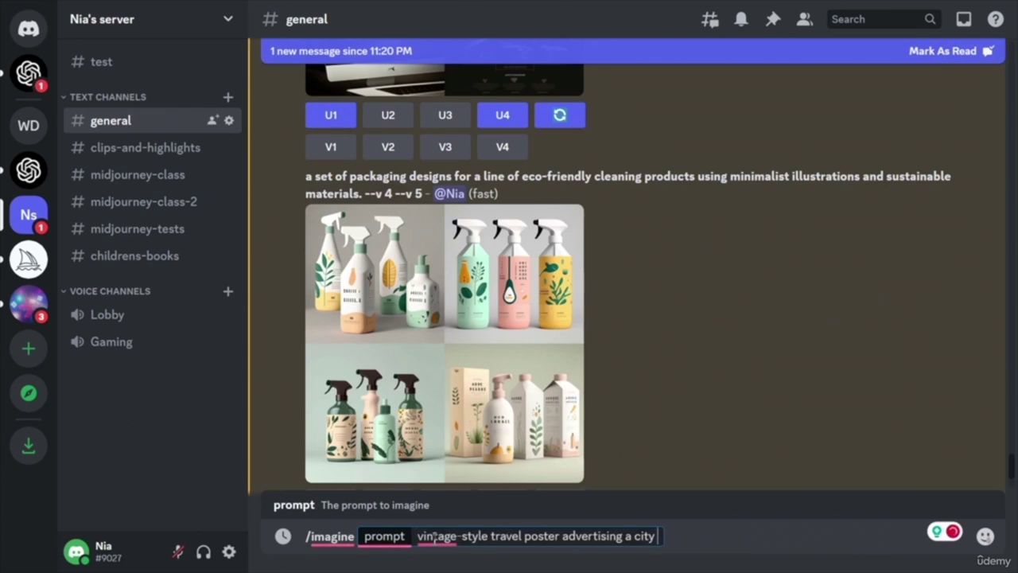
type("--c 50")
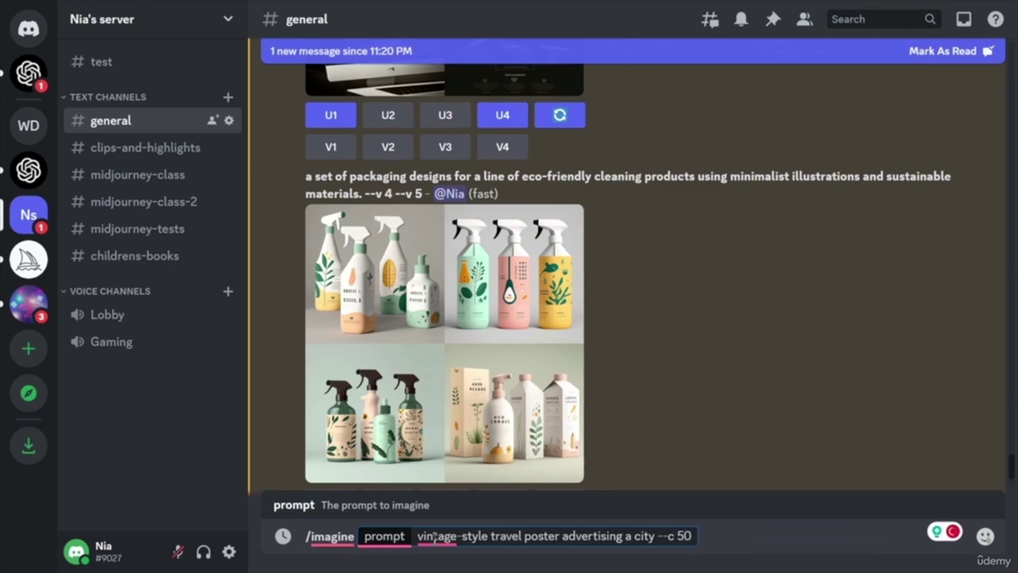
key("Return")
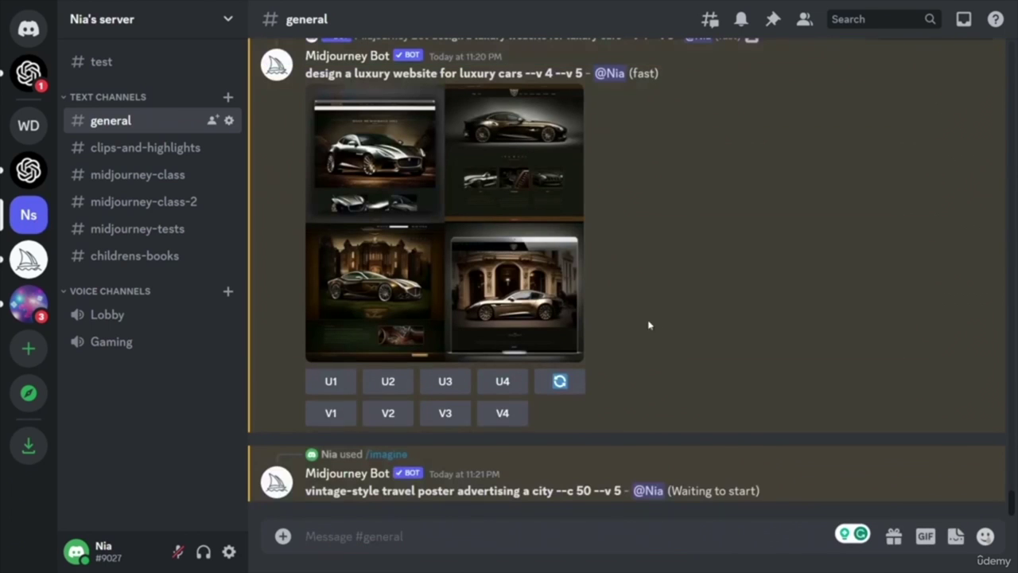
- Reroll the luxury cars website prompt and upscale images 2, 3 and 1
left_click(566, 383)
left_click(633, 389)
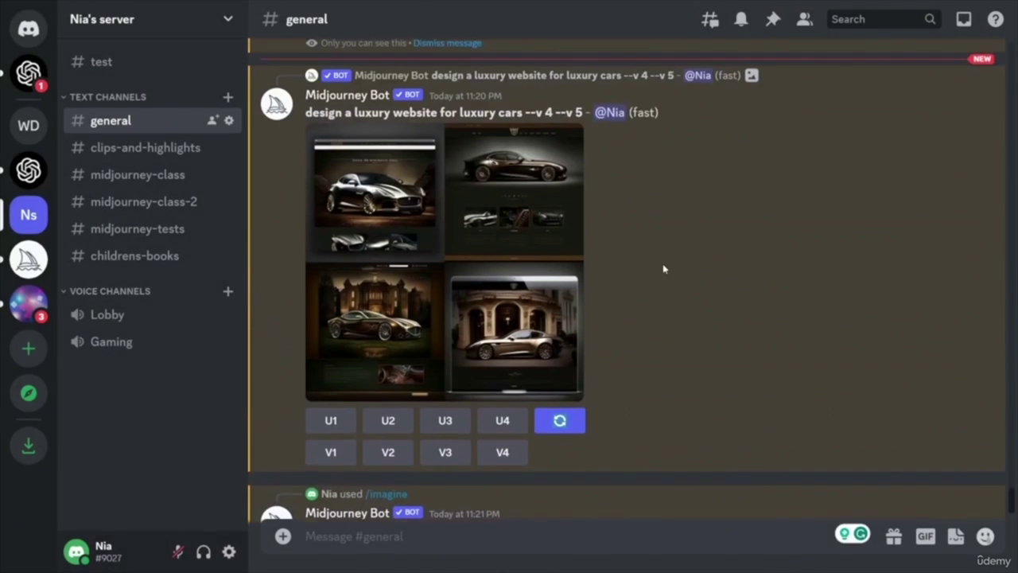
left_click(388, 425)
left_click(439, 427)
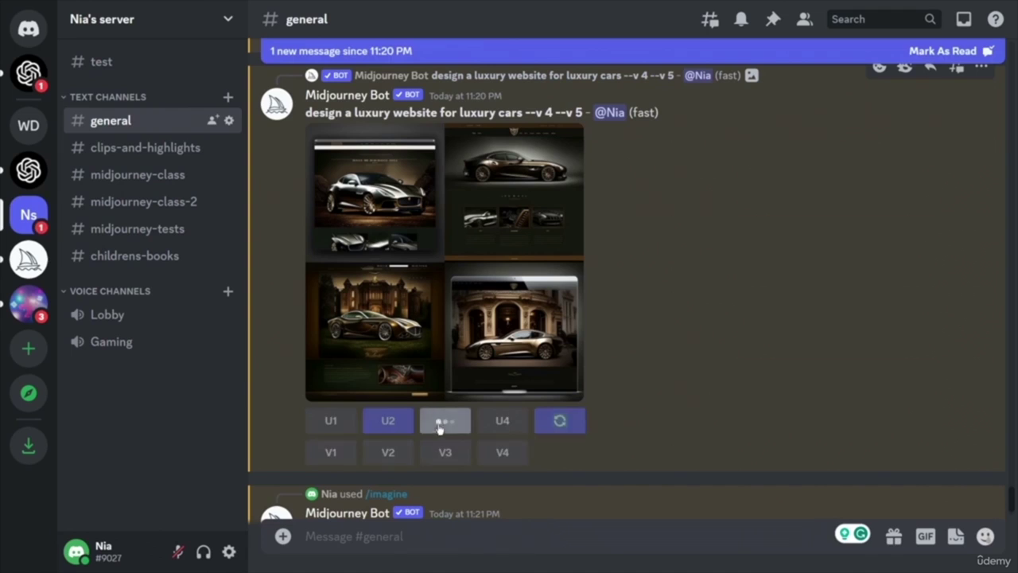
left_click(332, 420)
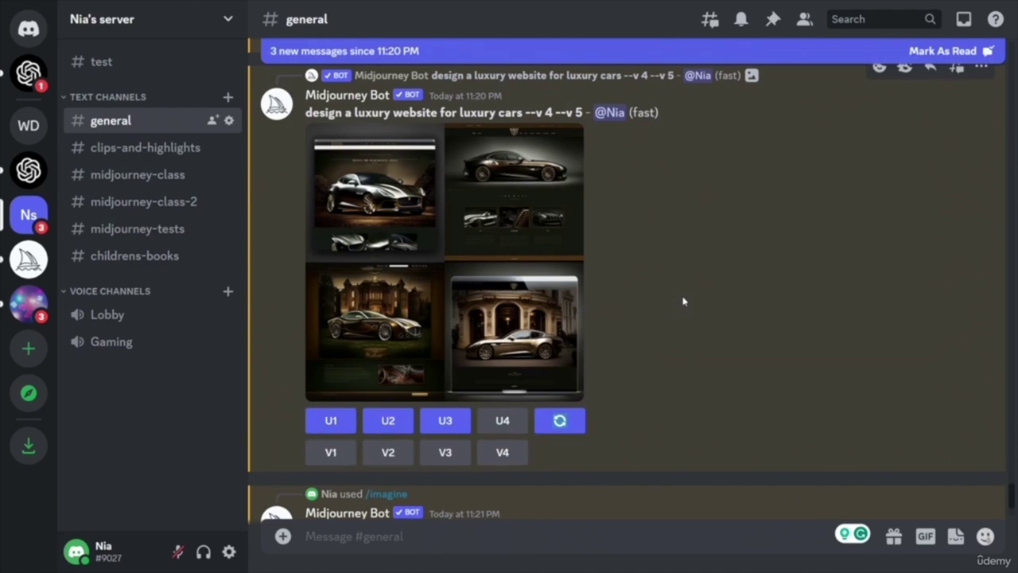
scroll(687, 300, "down", 3)
scroll(691, 302, "down", 4)
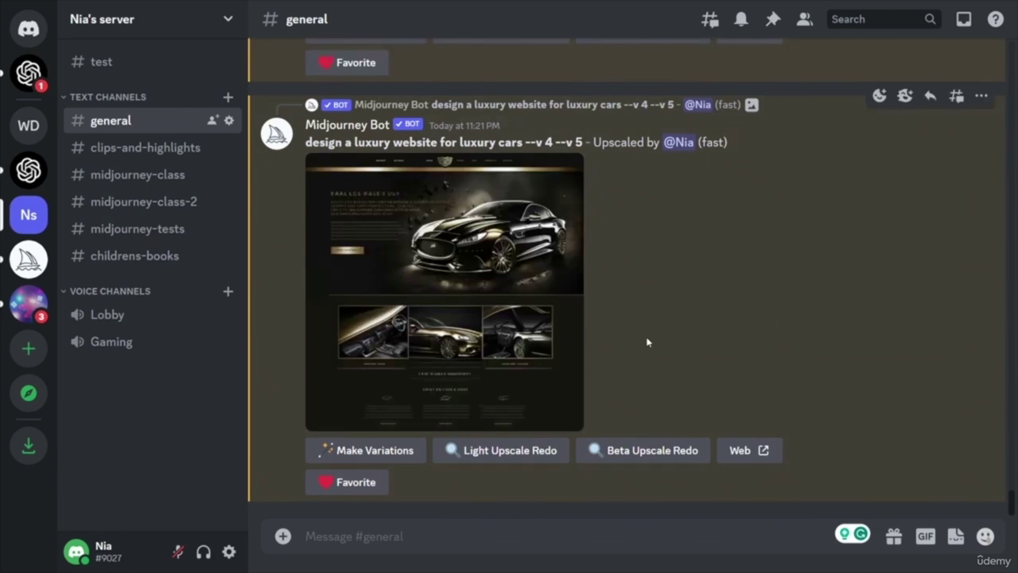
- View the first upscaled luxury-car website image full size, then close the preview
left_click(482, 236)
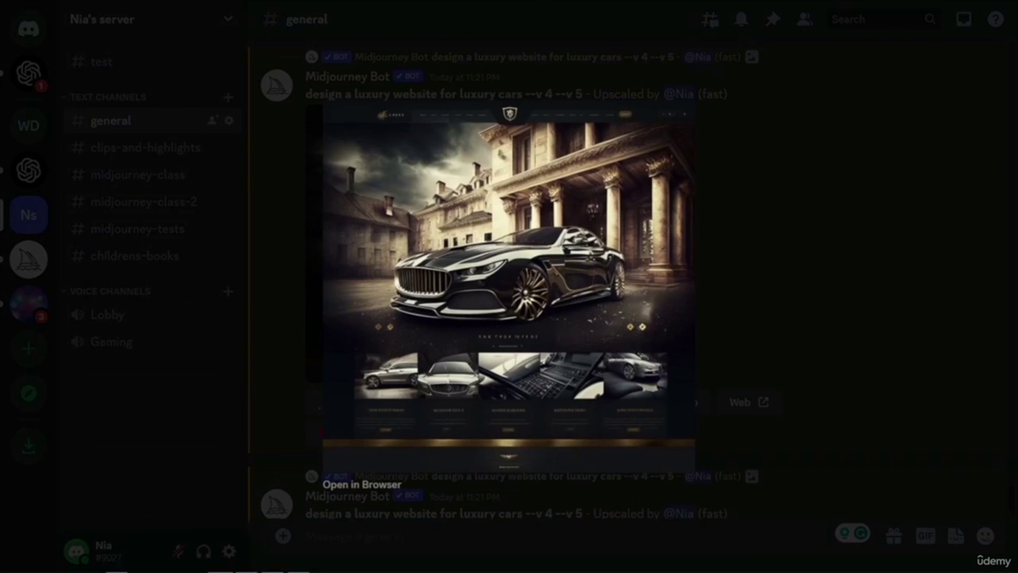
left_click(816, 250)
scroll(795, 250, "down", 2)
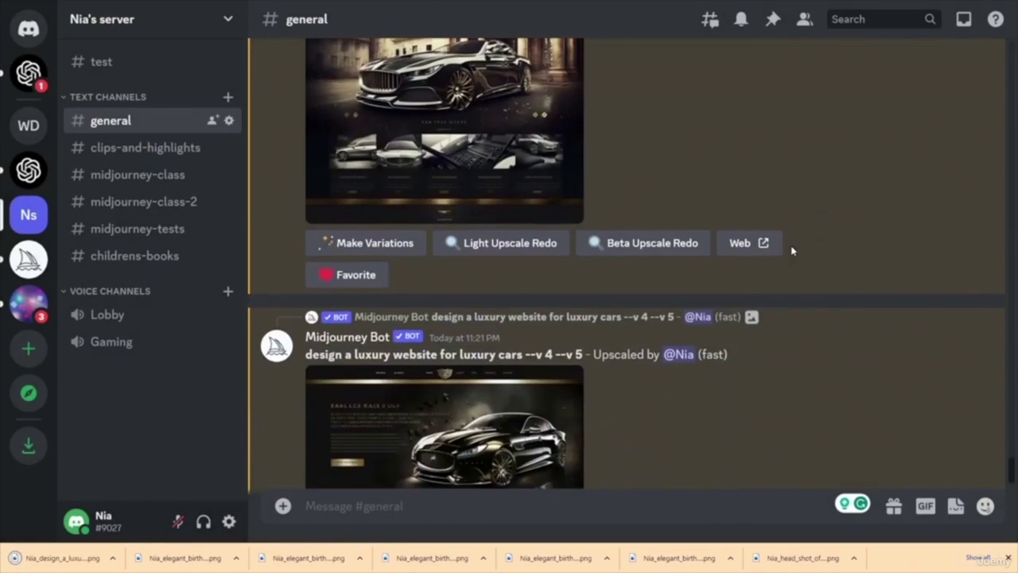
scroll(792, 251, "down", 3)
- View the next upscaled car image full size, then scroll back through the chat
left_click(521, 259)
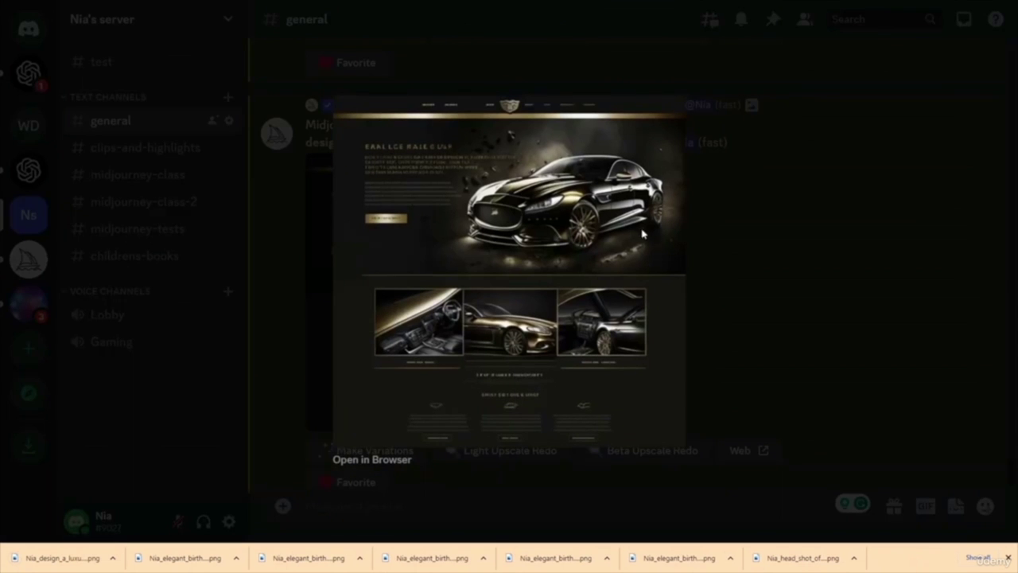
left_click(761, 260)
scroll(760, 270, "down", 5)
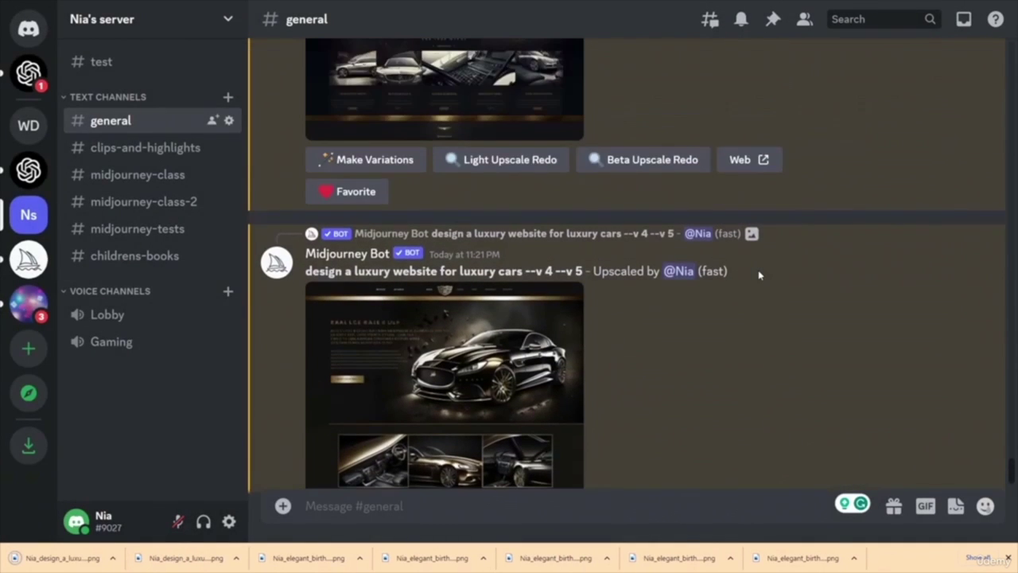
scroll(759, 275, "up", 15)
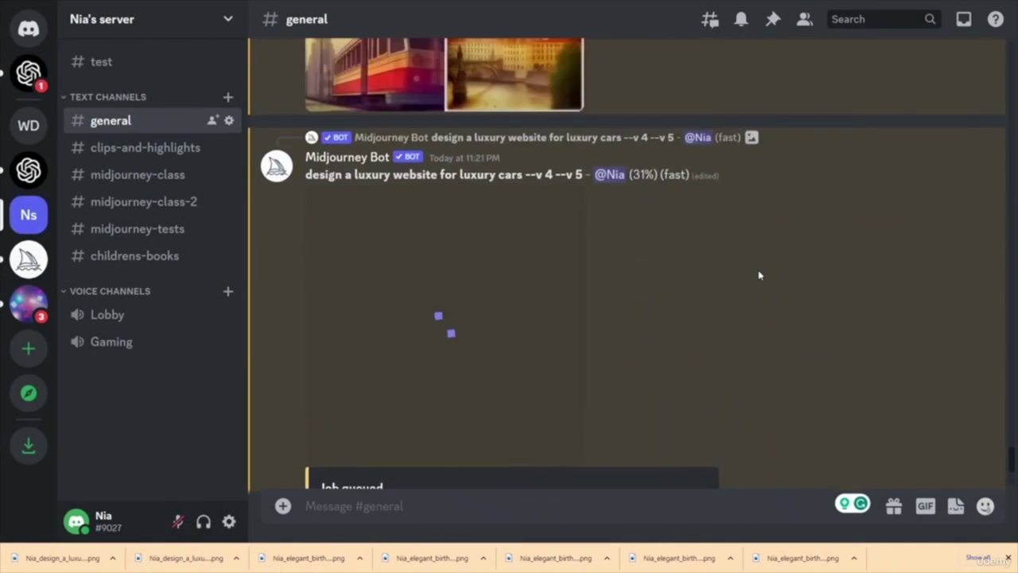
scroll(759, 275, "down", 3)
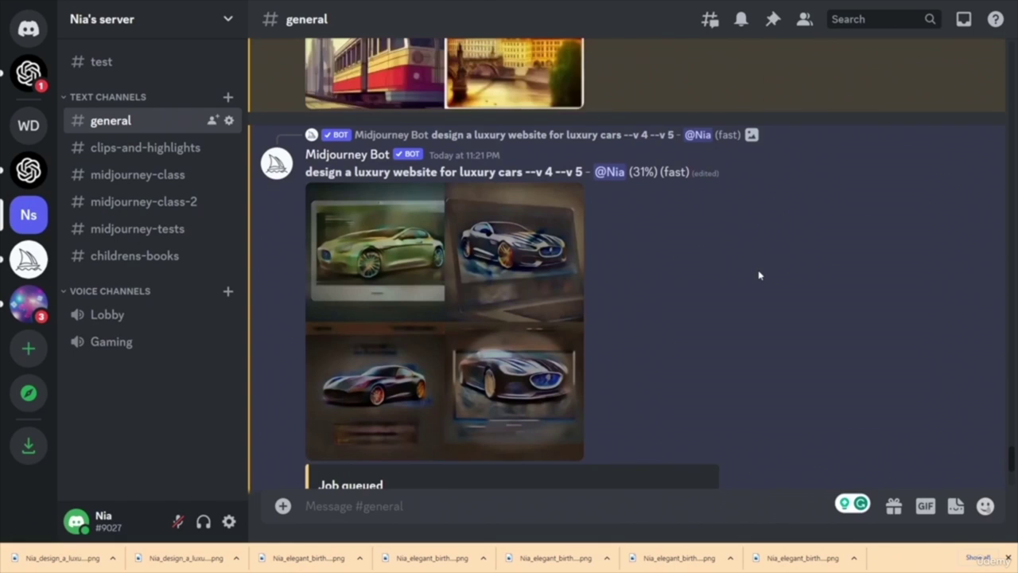
scroll(747, 272, "up", 6)
scroll(841, 309, "down", 3)
scroll(835, 308, "down", 3)
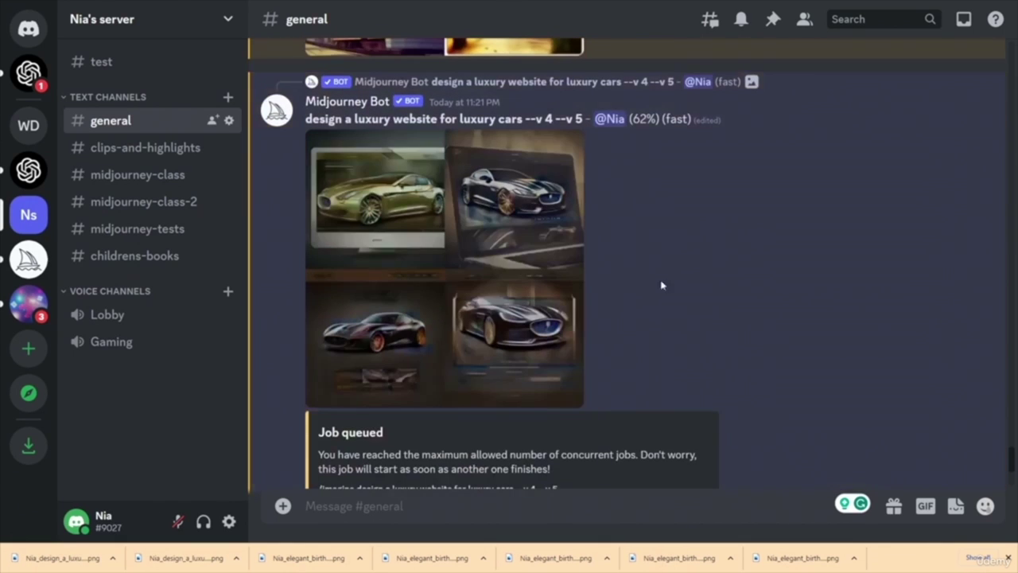
scroll(831, 314, "up", 3)
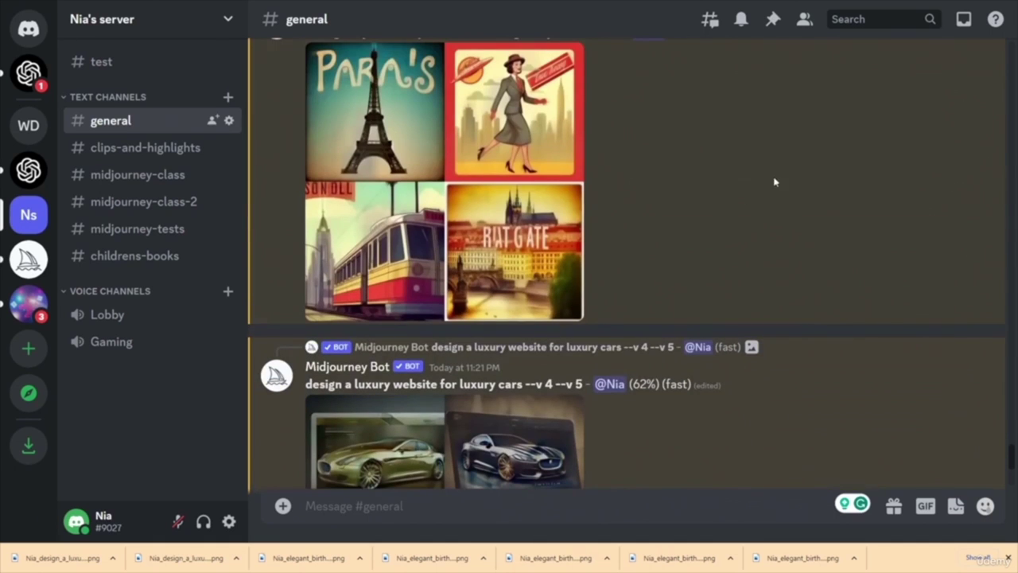
scroll(801, 221, "up", 1)
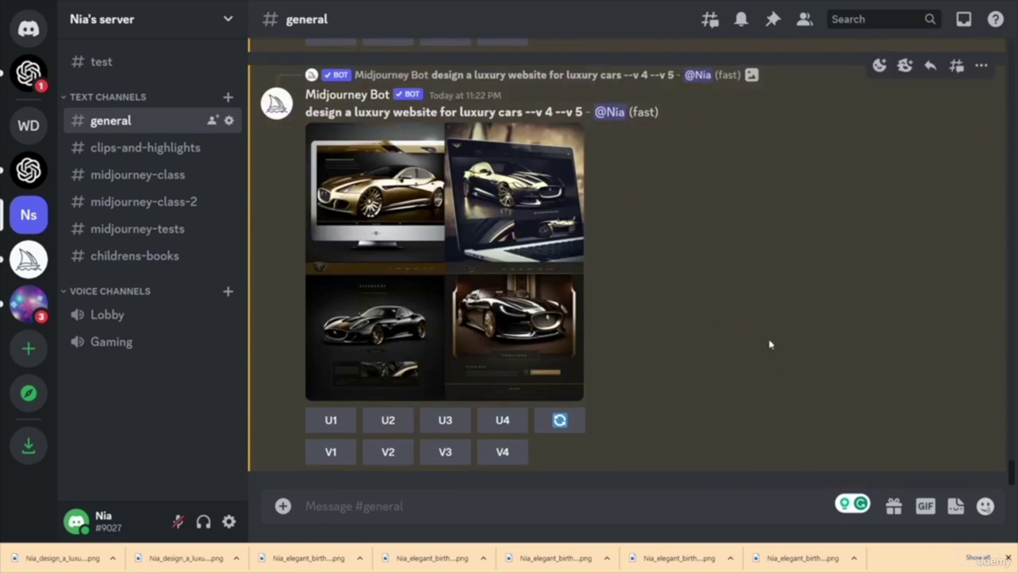
- Upscale images 4 and 3 of the new luxury-car grid
left_click(507, 424)
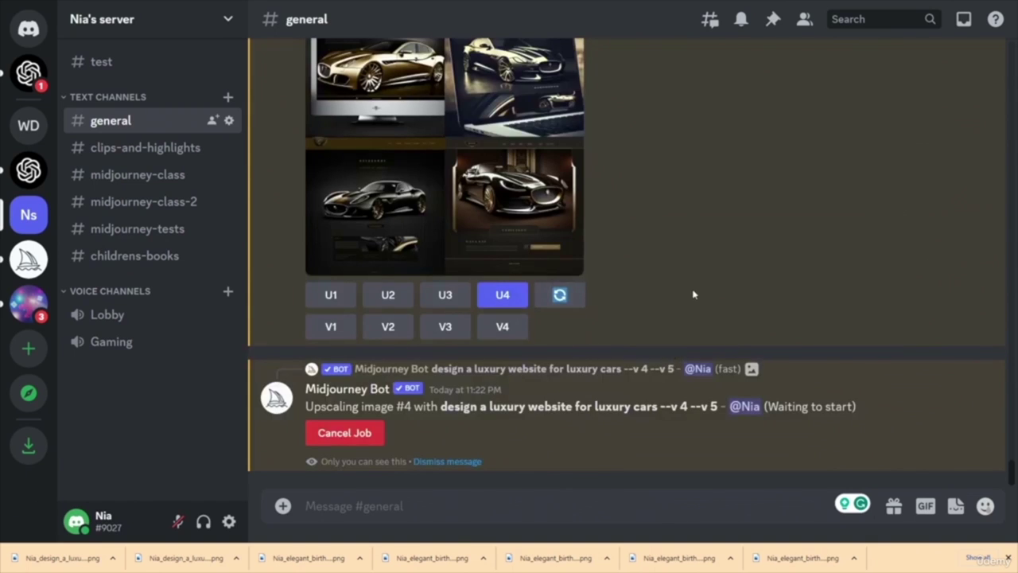
left_click(445, 457)
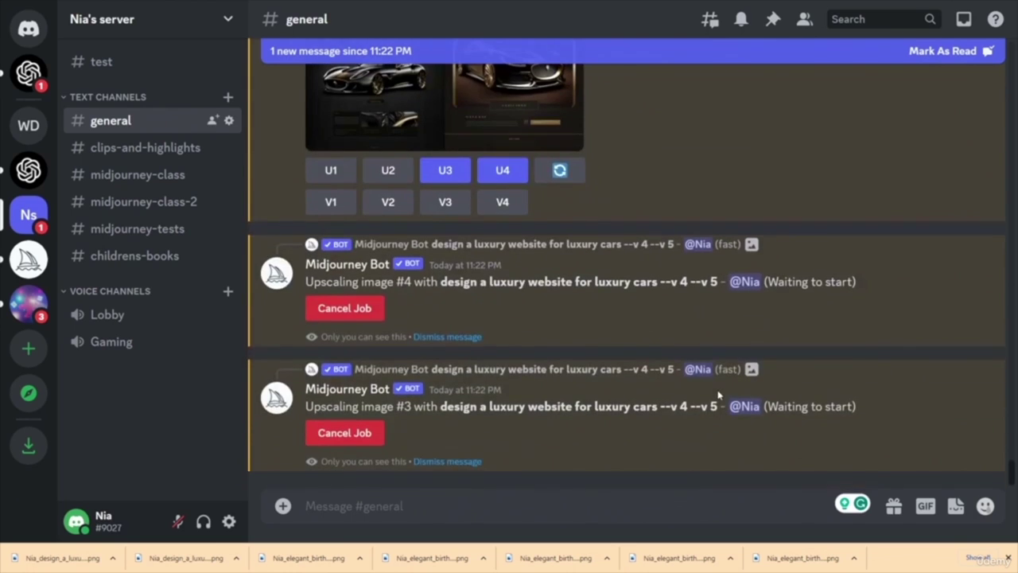
scroll(719, 394, "up", 2)
scroll(719, 393, "up", 2)
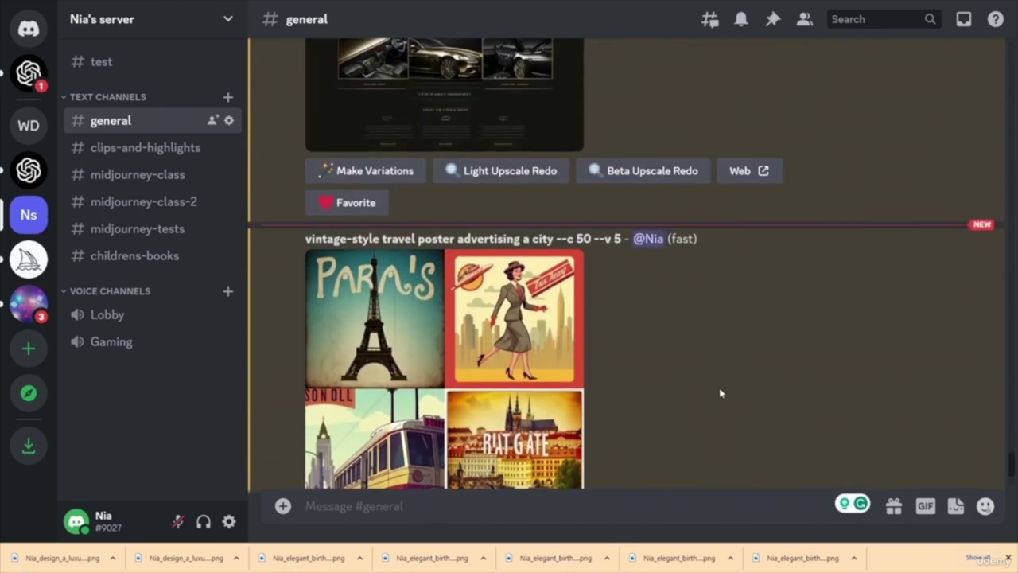
scroll(655, 311, "down", 1)
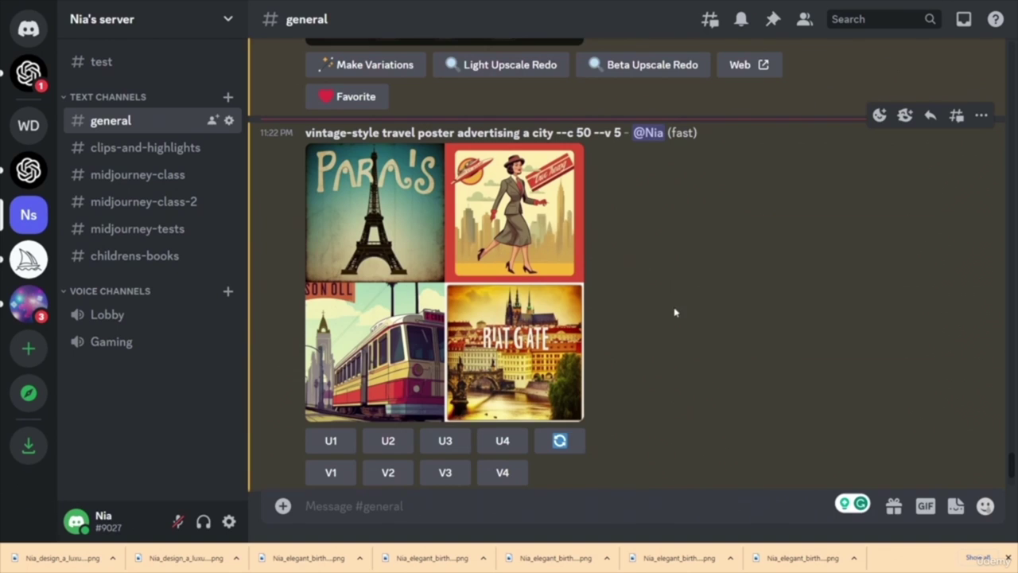
- Open the earlier upscaled car website image full size
scroll(459, 271, "up", 5)
right_click(478, 248)
mouse_move(613, 272)
left_click(494, 262)
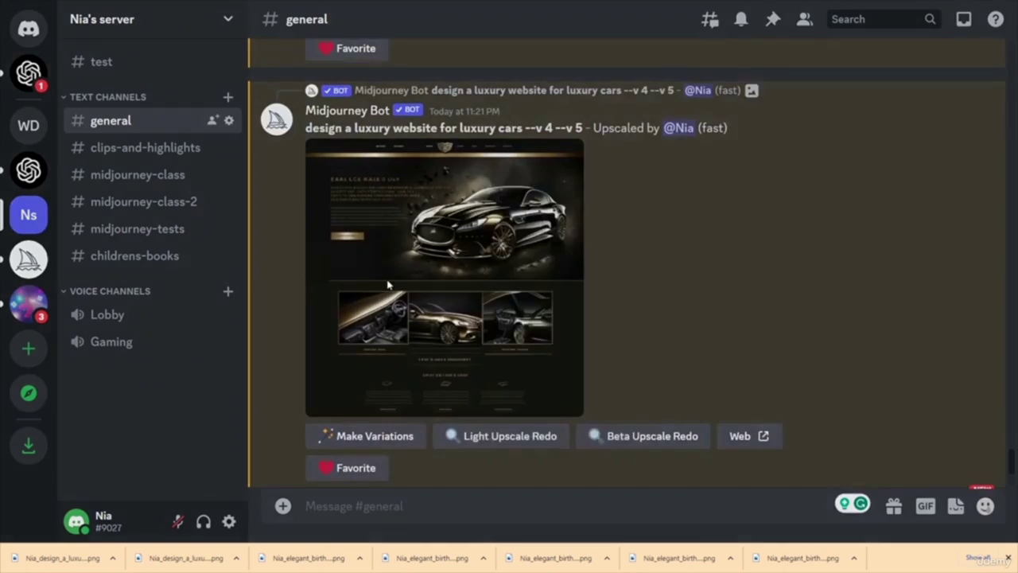
left_click(494, 261)
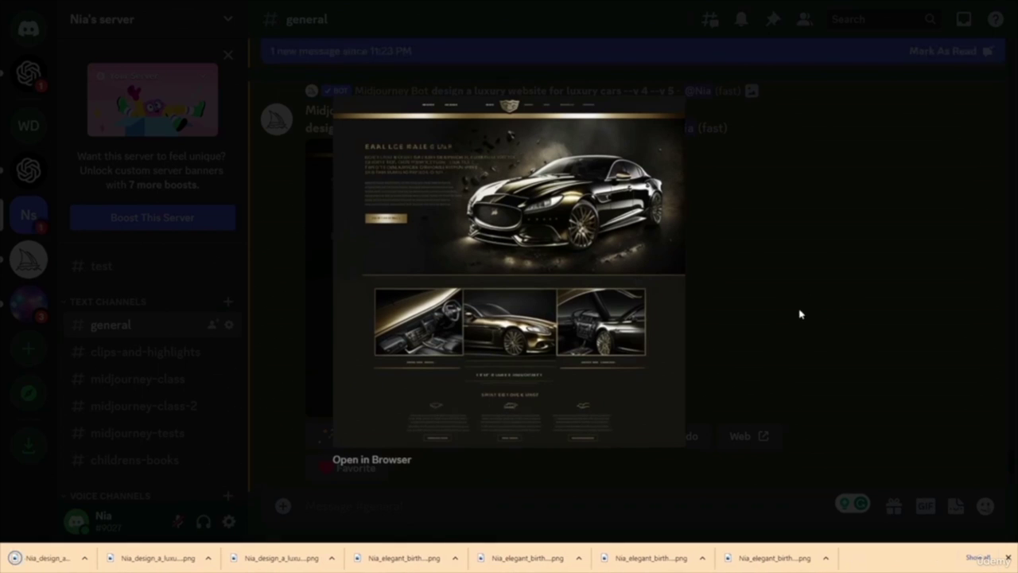
- View the new upscaled luxury-car image full size, then scroll back up to the travel poster grid
left_click(748, 278)
scroll(728, 291, "down", 4)
scroll(727, 291, "down", 5)
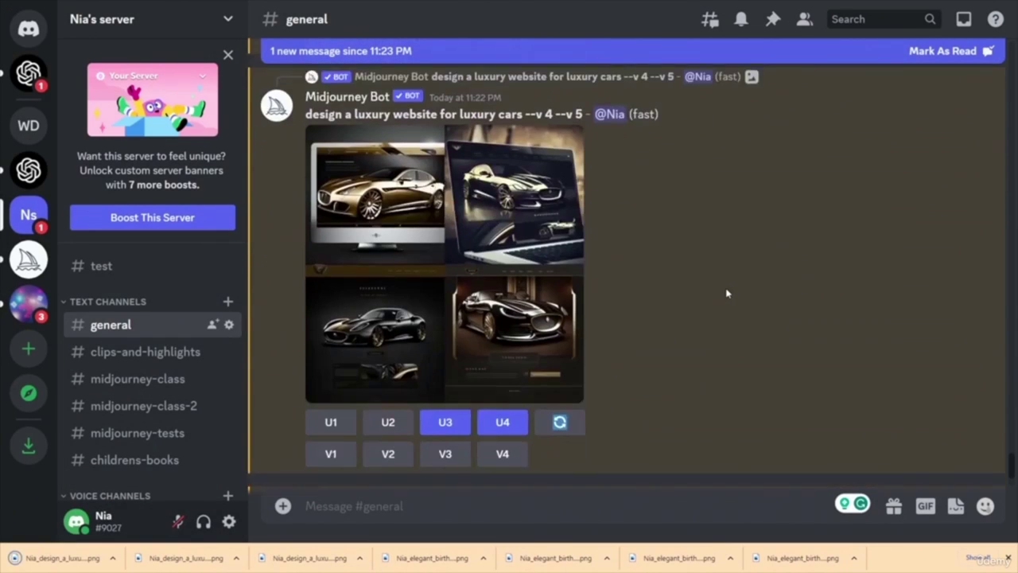
scroll(734, 293, "down", 6)
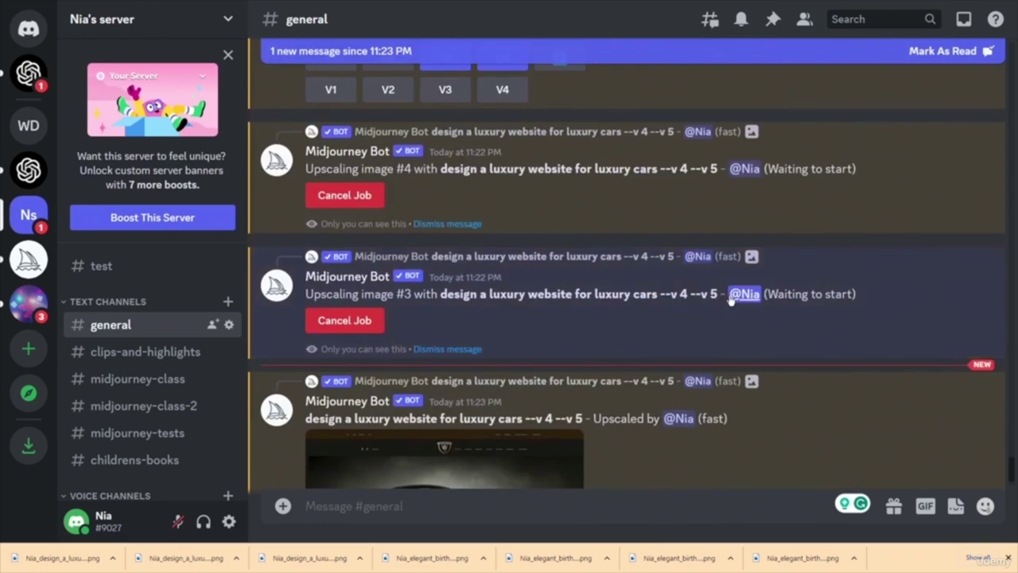
left_click(509, 315)
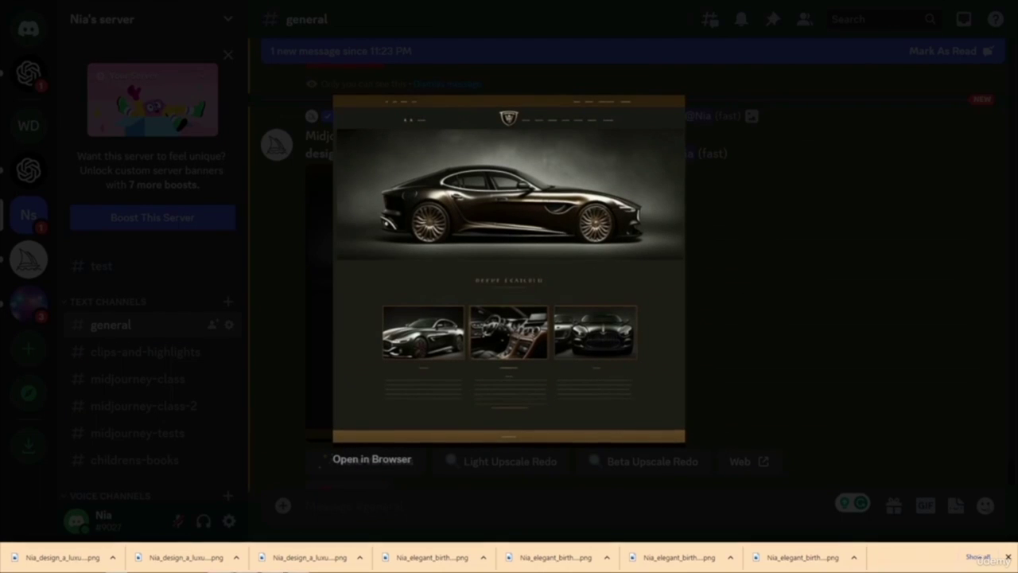
left_click(758, 275)
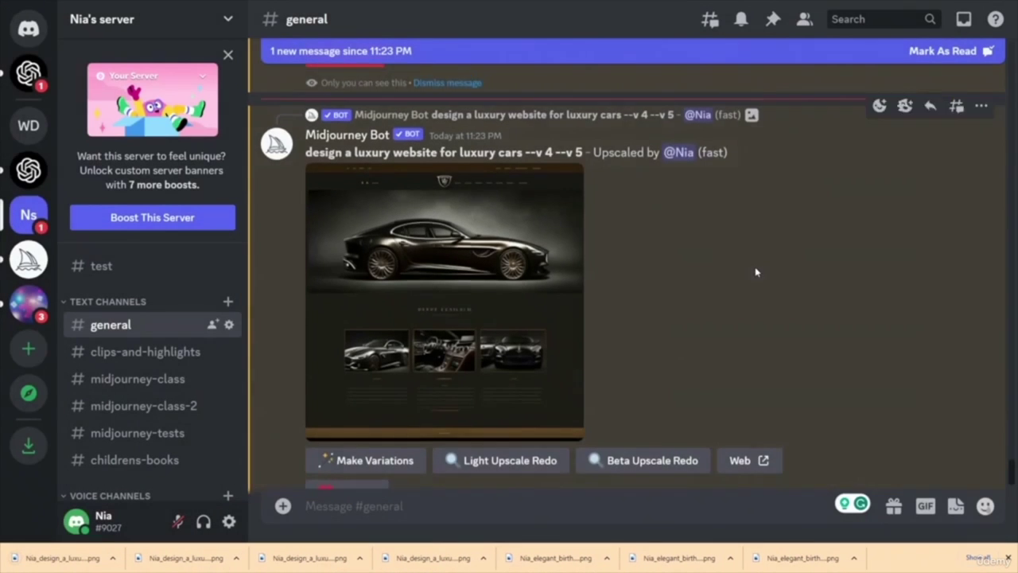
scroll(716, 278, "up", 10)
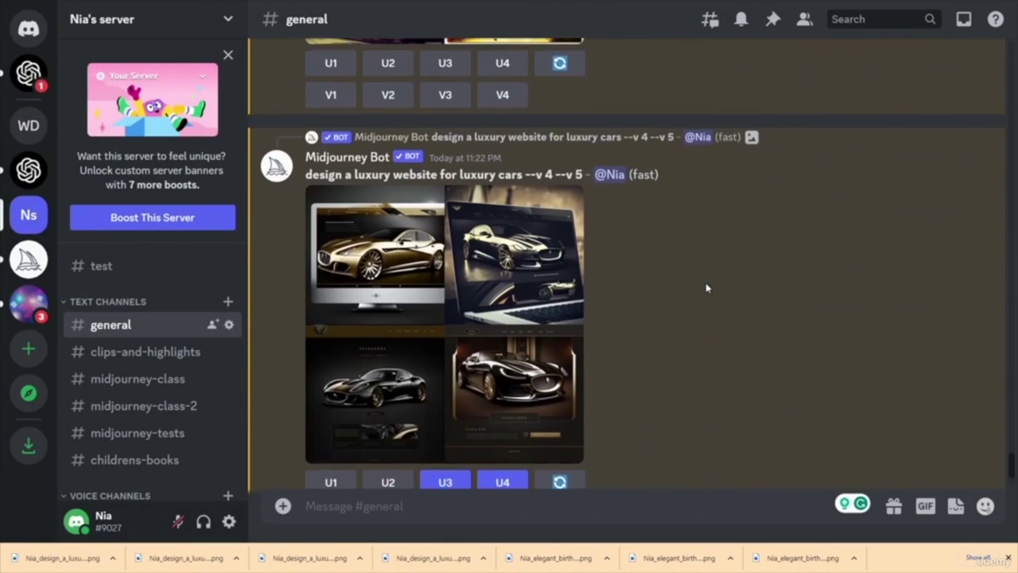
scroll(705, 288, "up", 5)
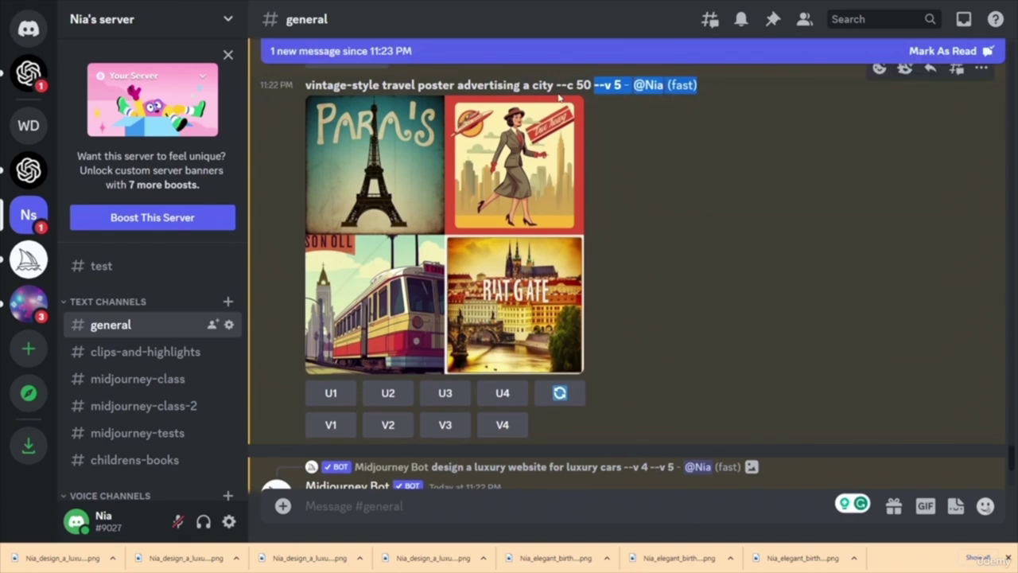
- Copy 'travel poster advertising a city --c 50 --v 5' and submit it as a new /imagine job
left_click_drag(556, 84, 305, 90)
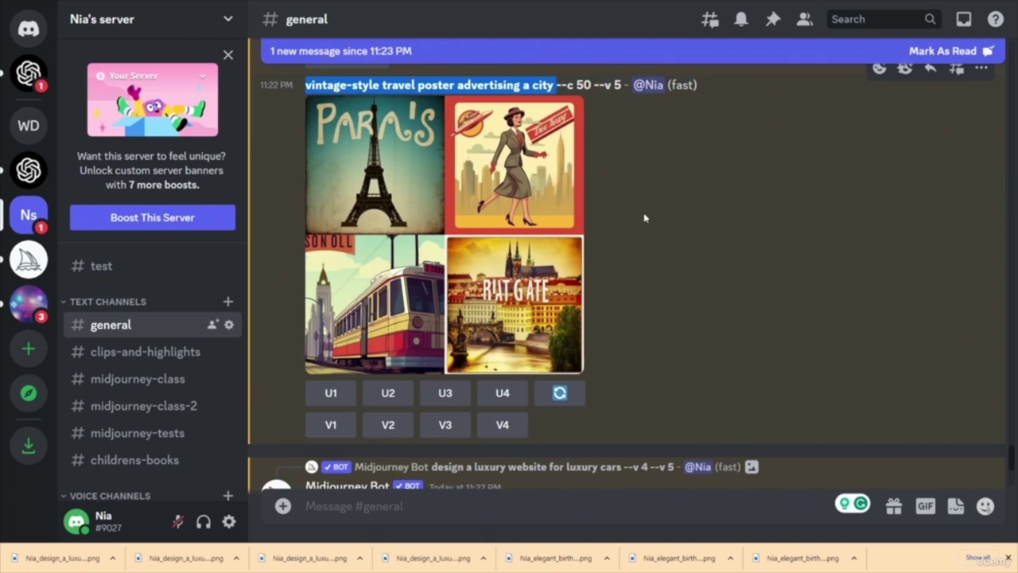
left_click(451, 84)
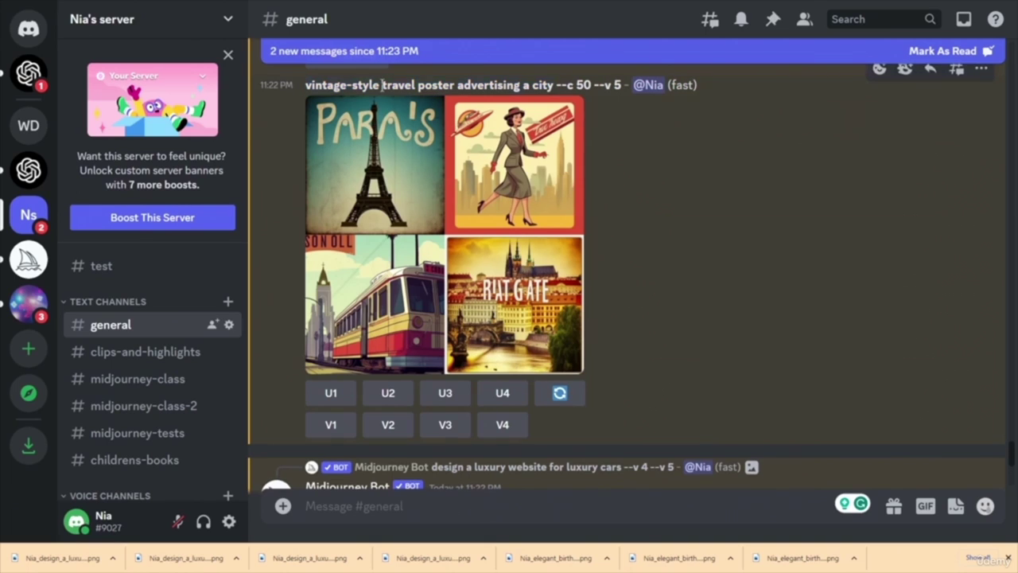
left_click_drag(382, 84, 589, 89)
key("ctrl+c")
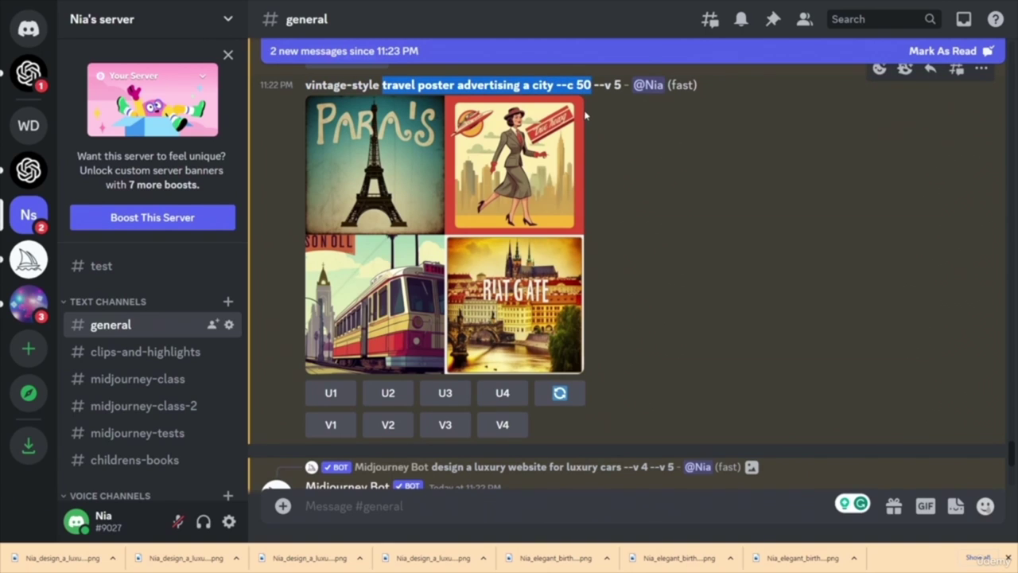
left_click(508, 508)
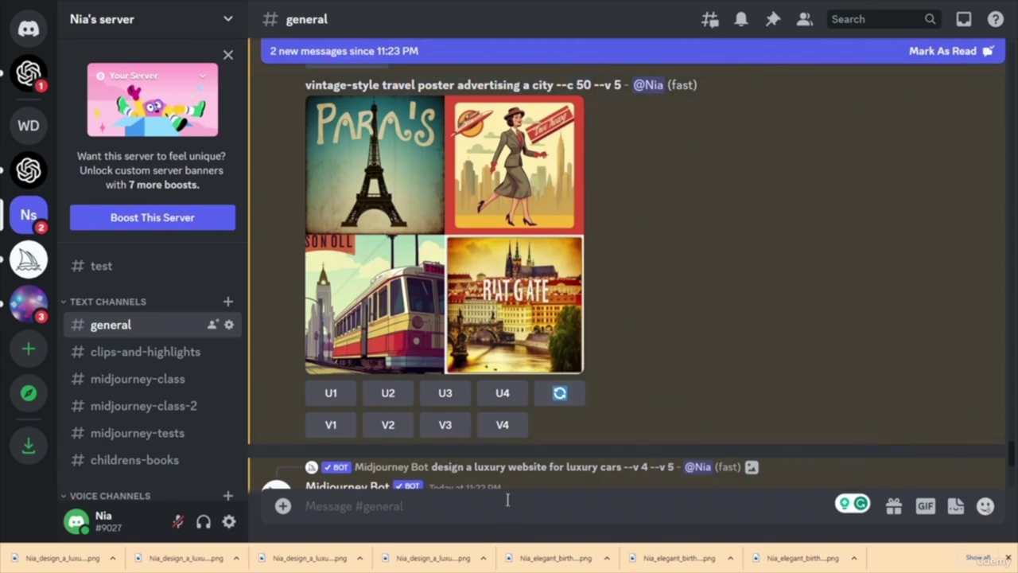
type("/")
key("Tab")
key("ctrl+v")
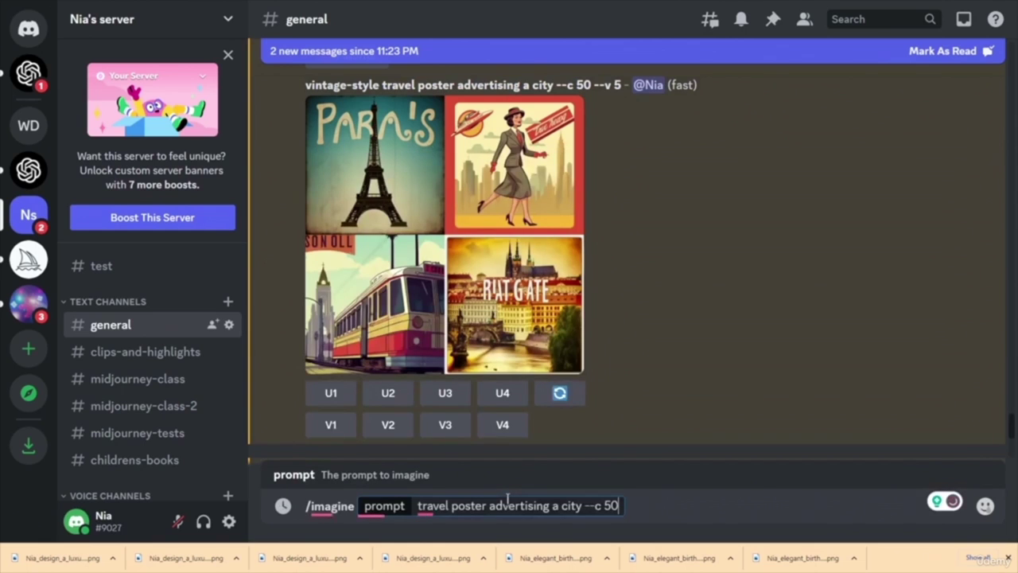
key("Return")
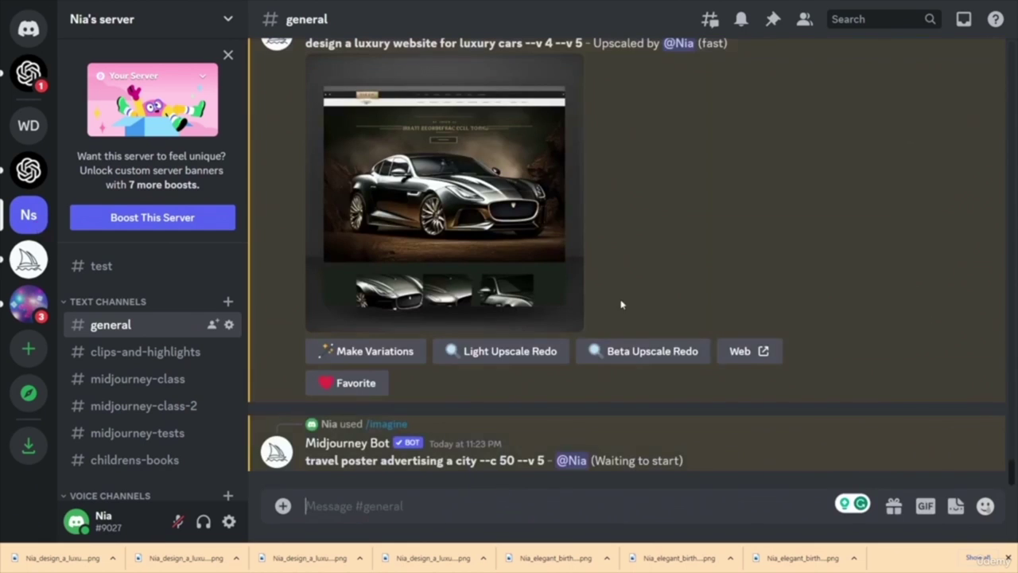
scroll(705, 230, "up", 1)
- Enlarge and close the silver car and brown car-mansion website designs
scroll(705, 231, "down", 1)
left_click(498, 197)
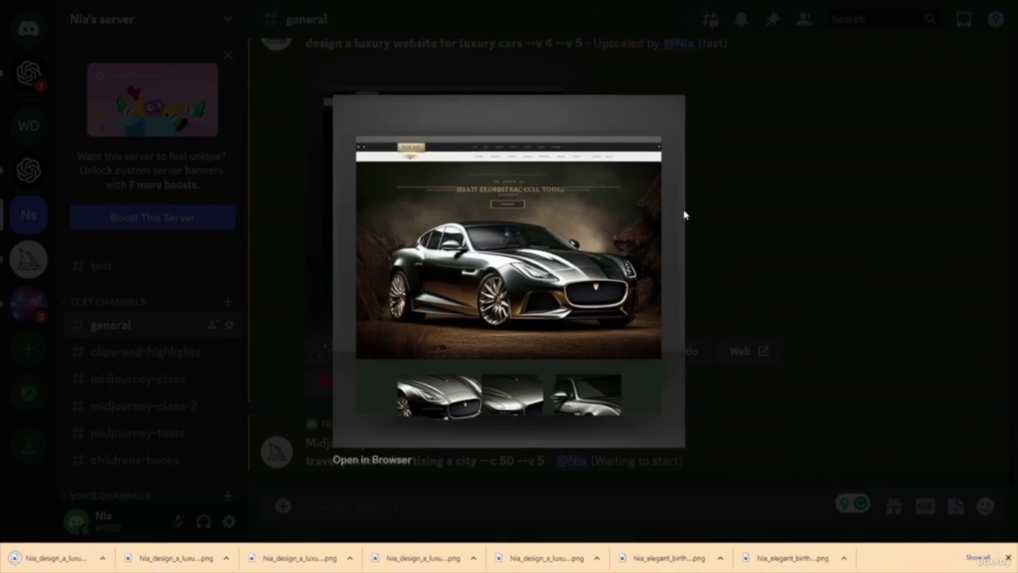
left_click(740, 218)
scroll(711, 235, "up", 5)
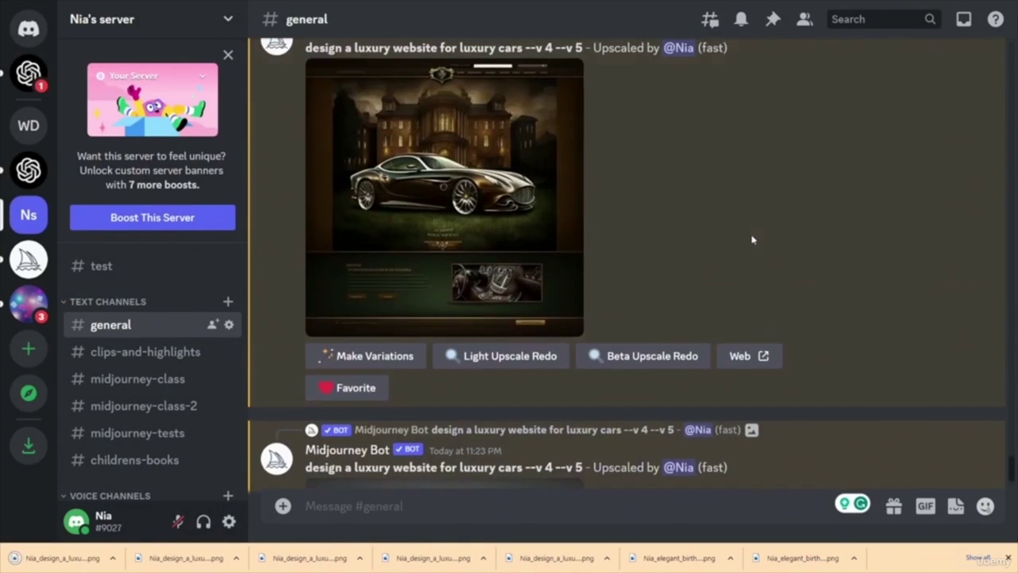
scroll(686, 242, "down", 1)
left_click(491, 165)
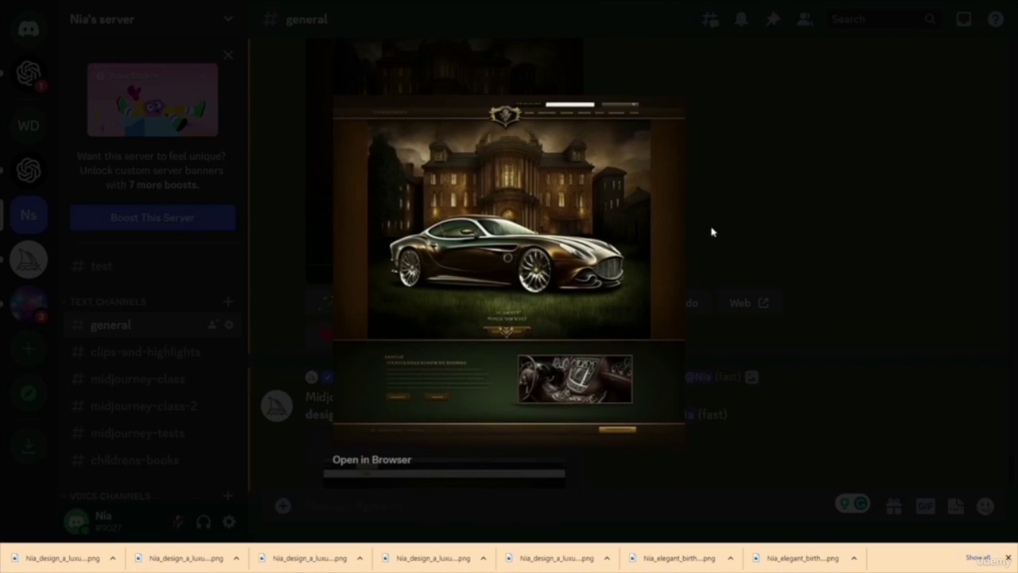
left_click(772, 219)
- Scroll down to the black-and-gold car website upscale, enlarge it, then close it
scroll(716, 239, "down", 5)
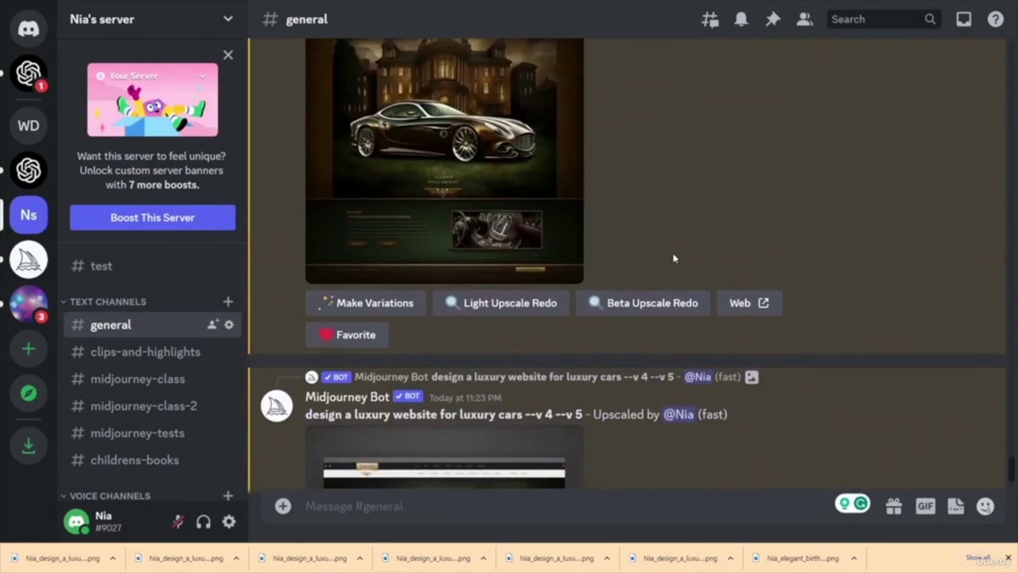
scroll(673, 258, "down", 1)
scroll(673, 258, "up", 10)
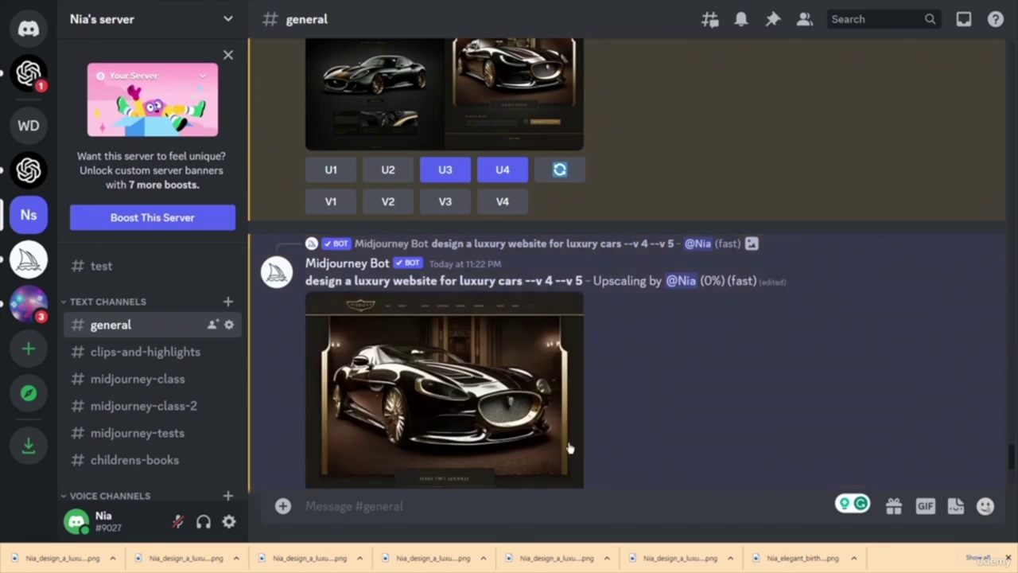
scroll(757, 324, "down", 10)
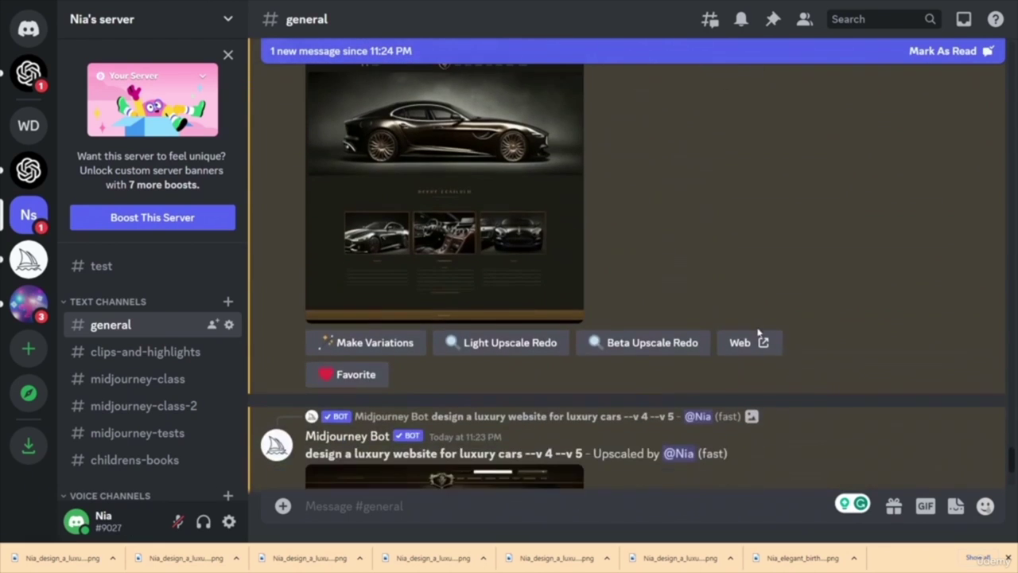
scroll(742, 340, "down", 4)
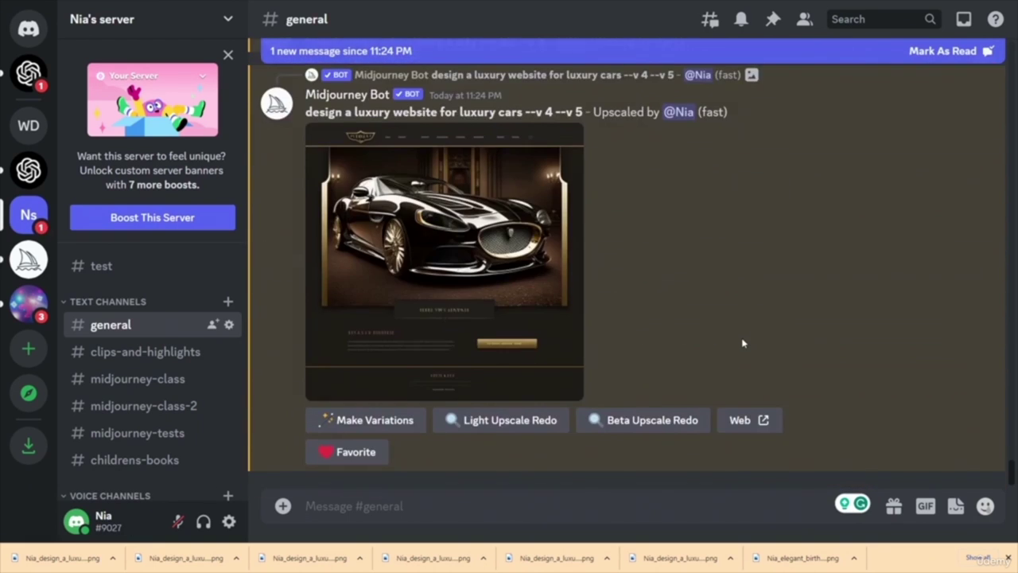
left_click(445, 235)
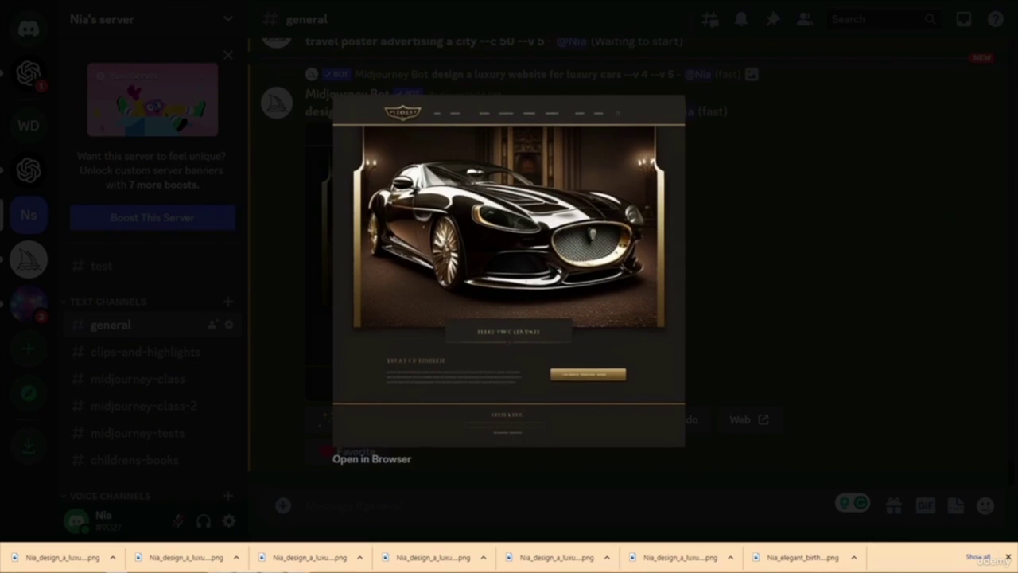
left_click(731, 293)
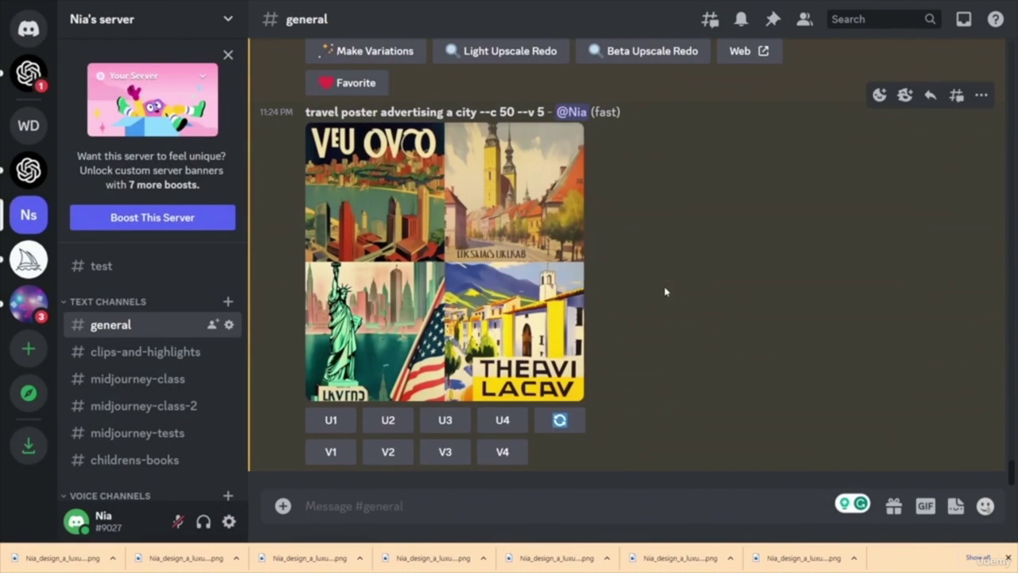
scroll(737, 339, "up", 10)
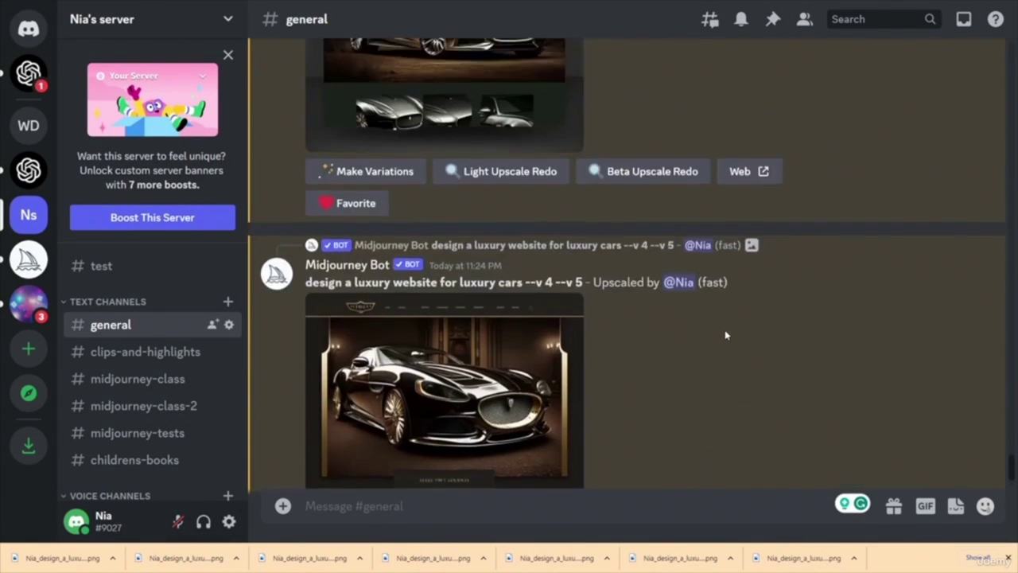
scroll(725, 334, "down", 3)
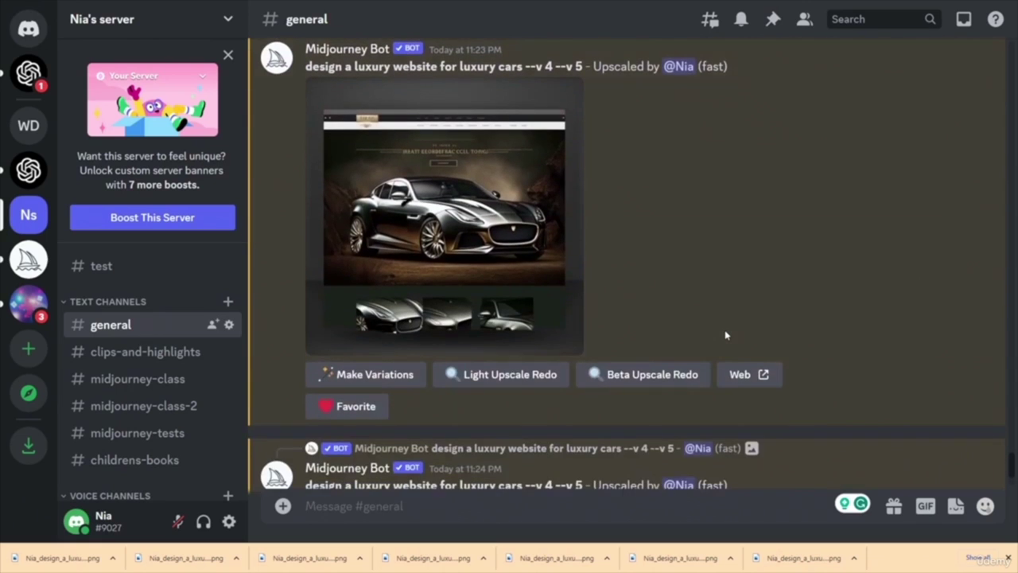
scroll(726, 335, "down", 10)
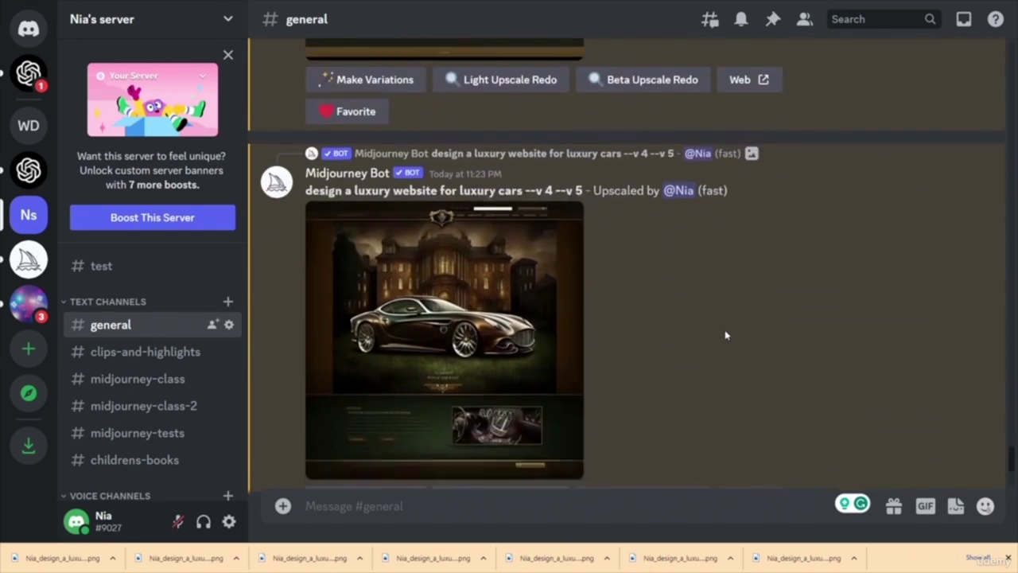
scroll(725, 335, "down", 2)
scroll(725, 335, "down", 8)
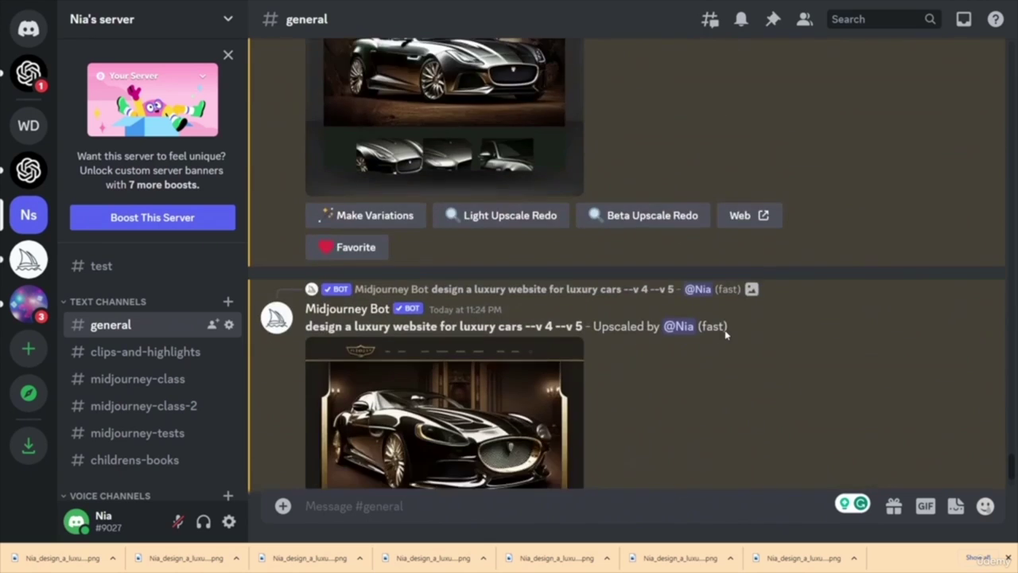
scroll(725, 335, "down", 4)
scroll(726, 335, "down", 5)
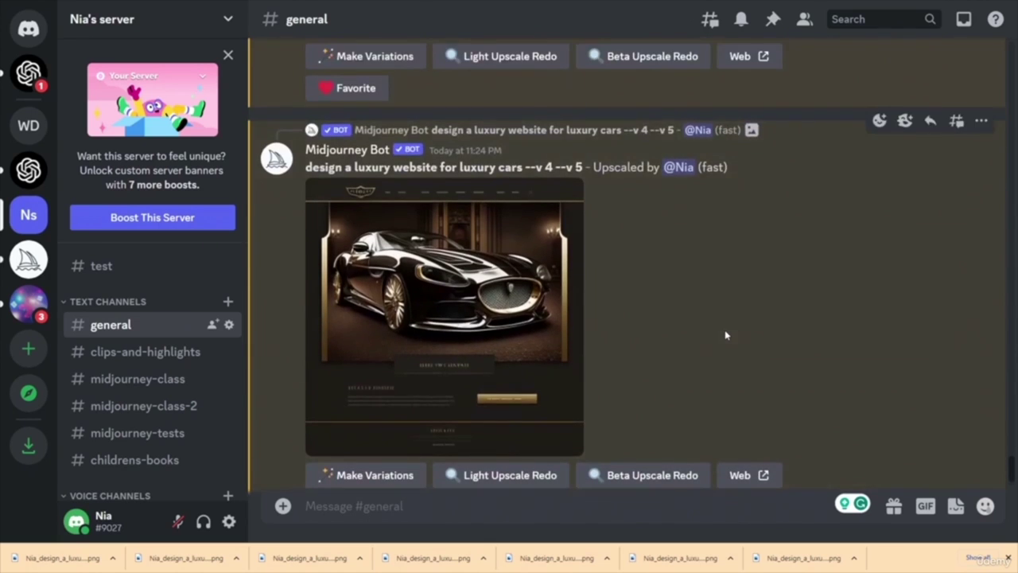
scroll(726, 335, "down", 5)
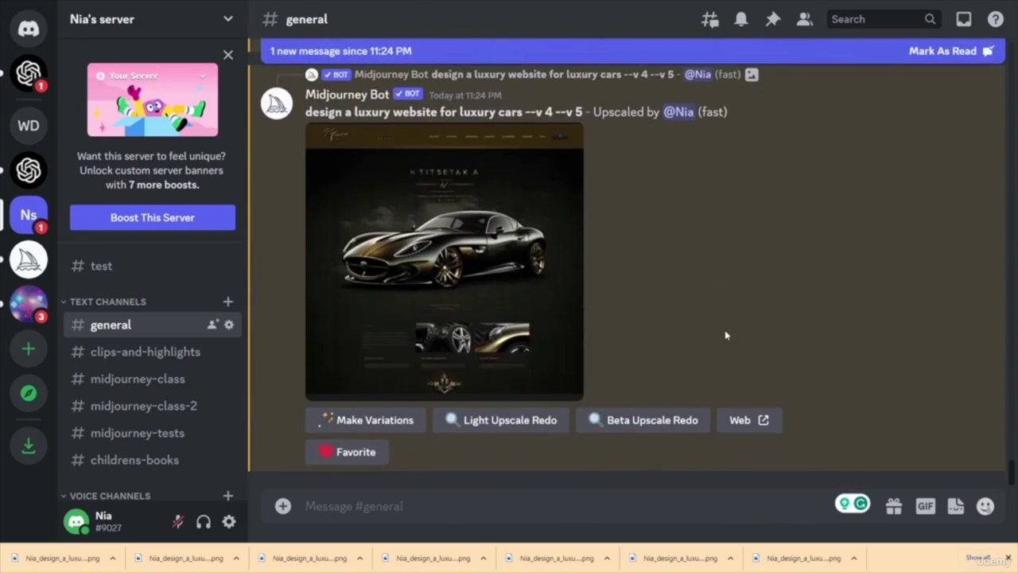
scroll(725, 335, "up", 5)
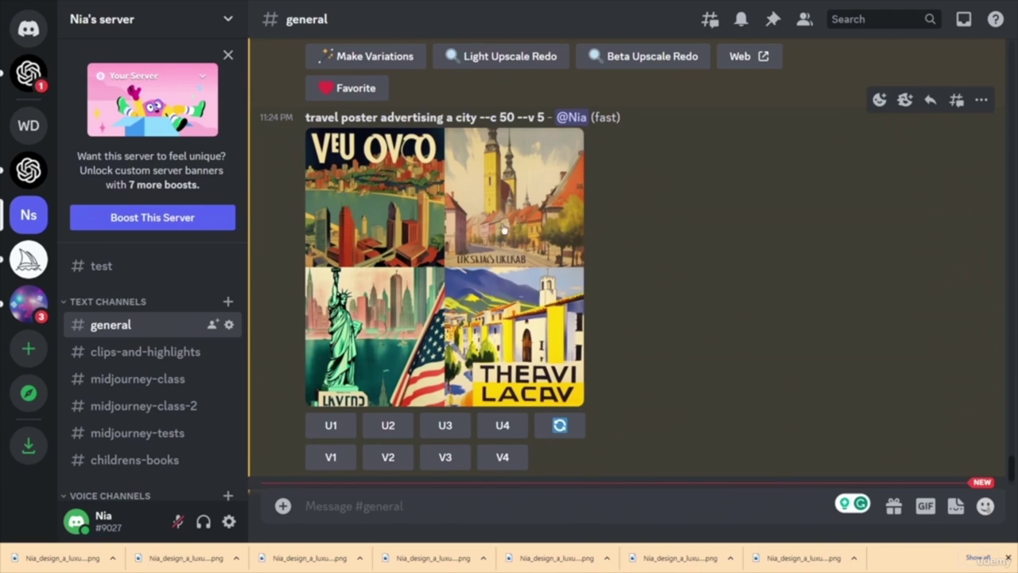
scroll(631, 334, "up", 4)
scroll(641, 311, "down", 3)
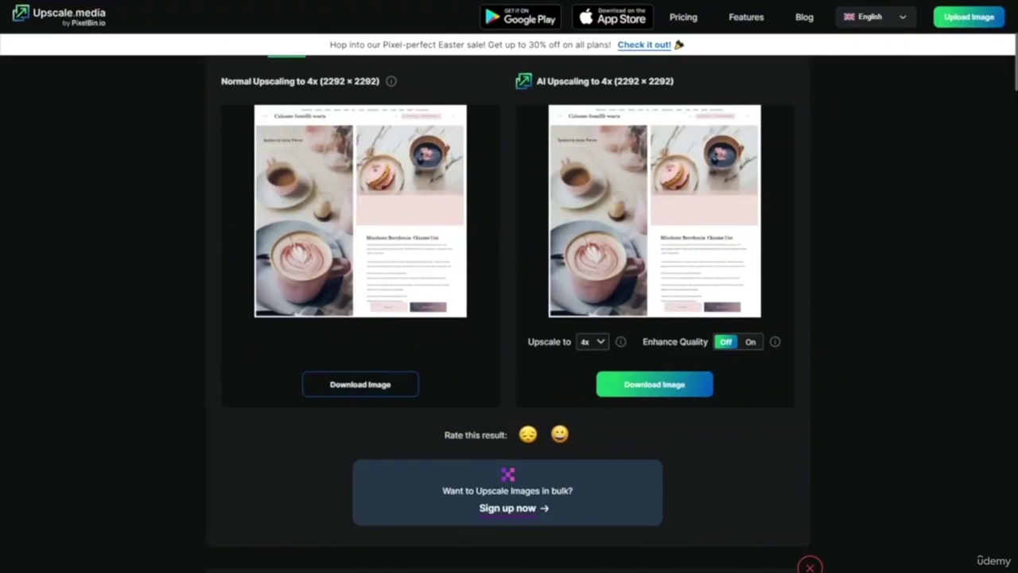
- Scroll up to the Upscale.media upload box
scroll(509, 318, "up", 4)
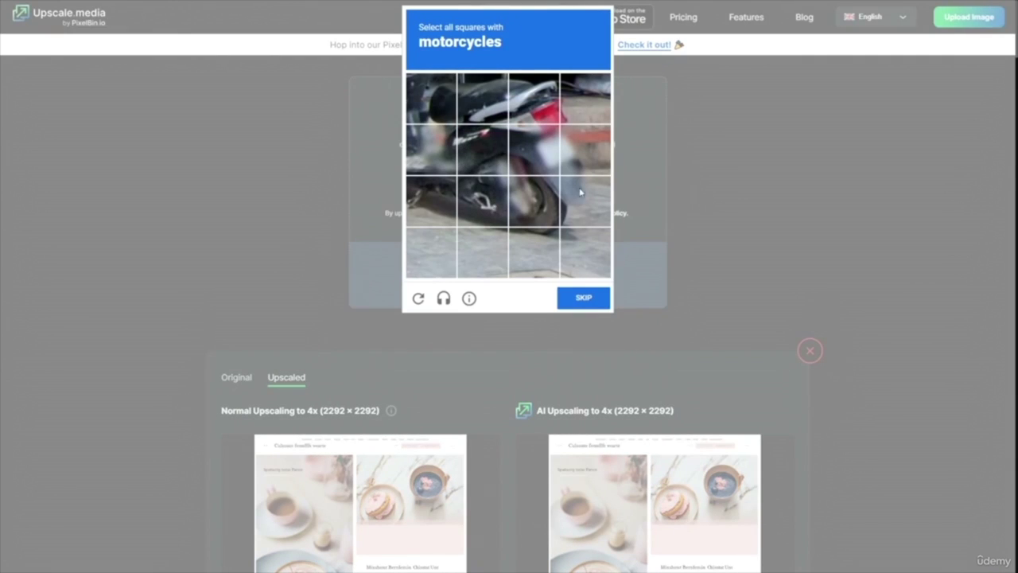
- Mark all the motorcycle squares in the reCAPTCHA and submit
left_click(432, 116)
left_click(487, 106)
left_click(533, 103)
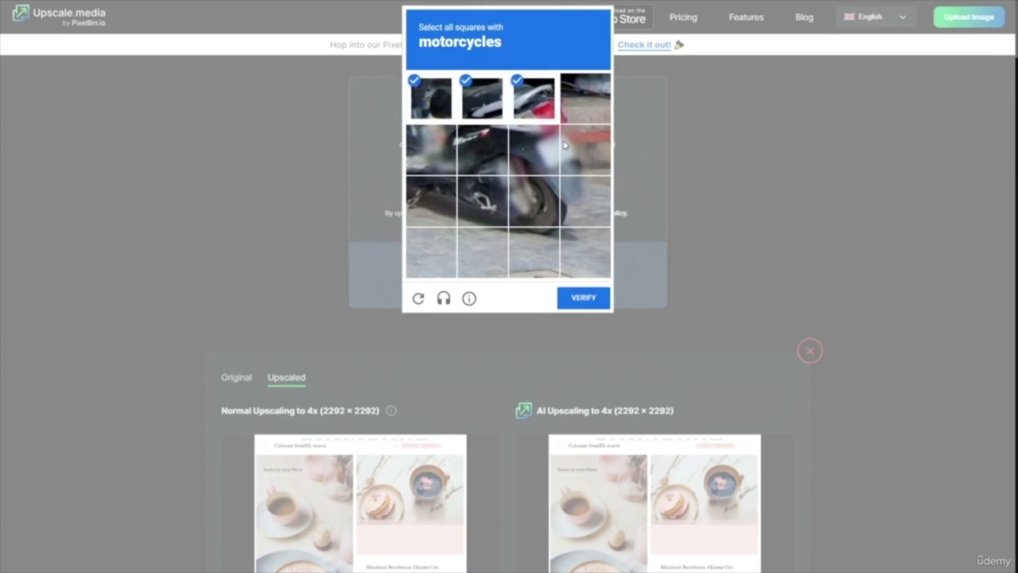
left_click(587, 102)
left_click(574, 143)
left_click(534, 159)
left_click(481, 155)
left_click(425, 157)
left_click(433, 205)
left_click(478, 201)
left_click(533, 203)
left_click(589, 205)
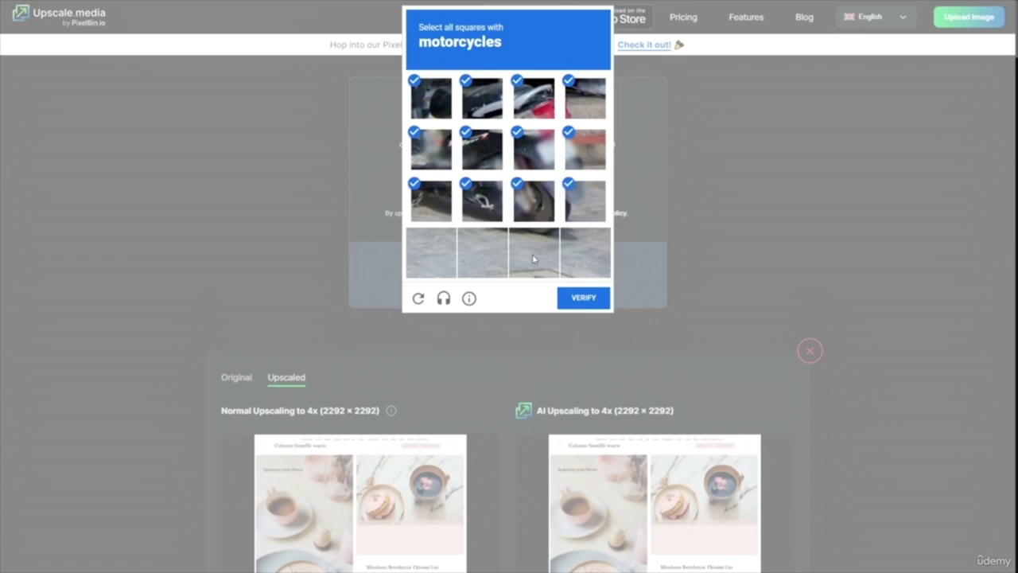
left_click(531, 259)
left_click(578, 300)
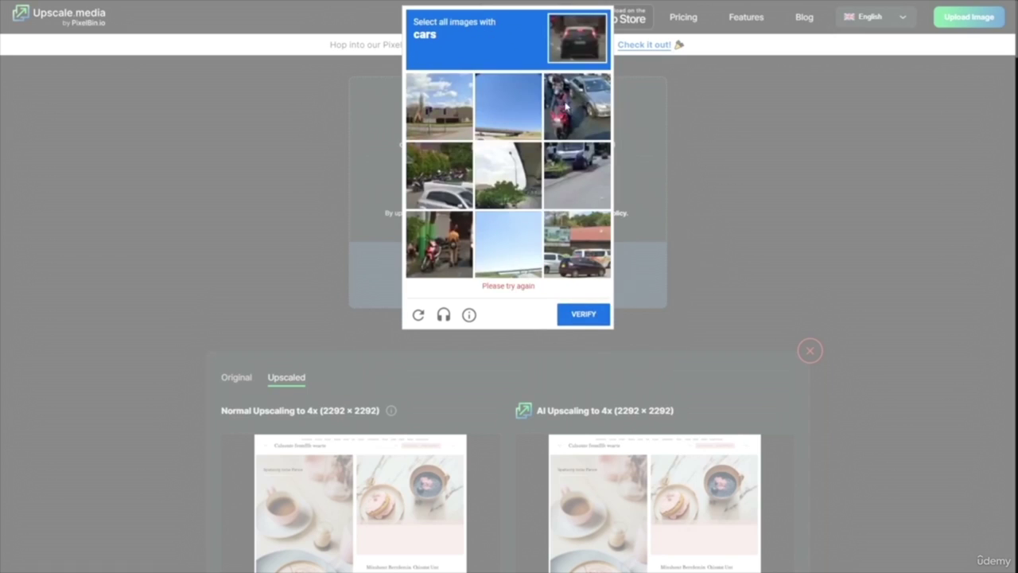
- Pick the four car images in the second challenge and submit to continue
left_click(459, 186)
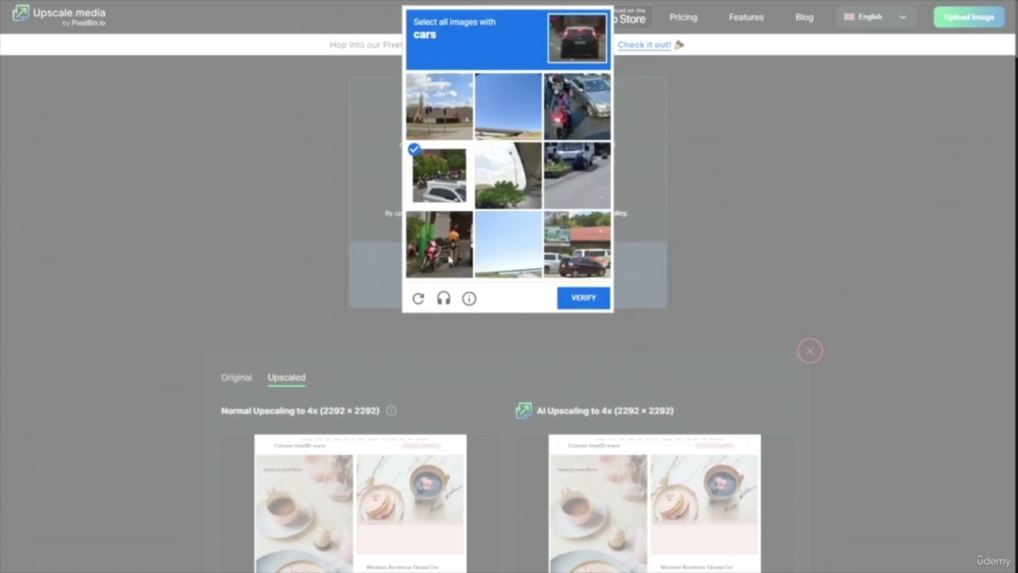
left_click(590, 266)
left_click(590, 177)
left_click(575, 97)
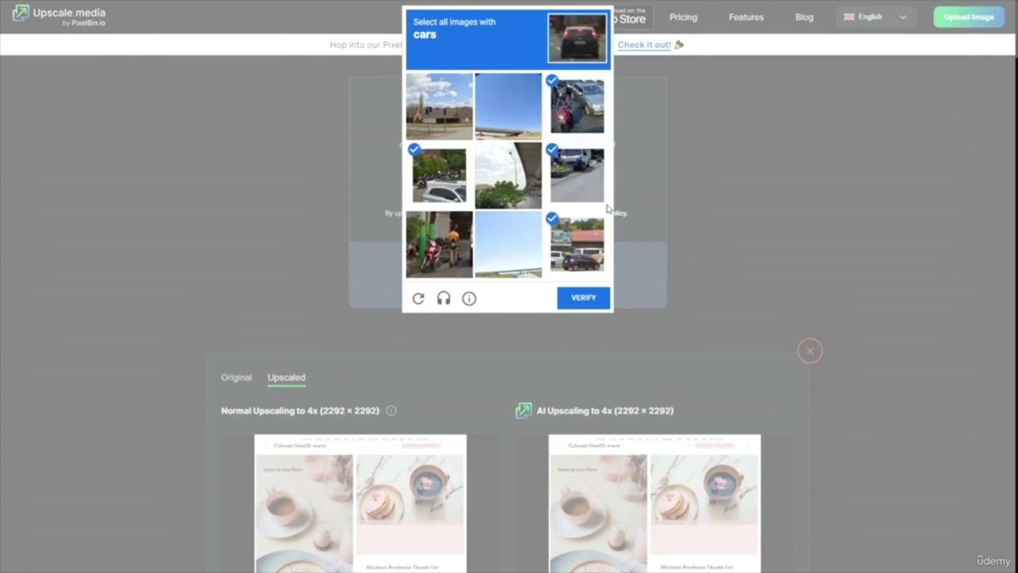
left_click(583, 299)
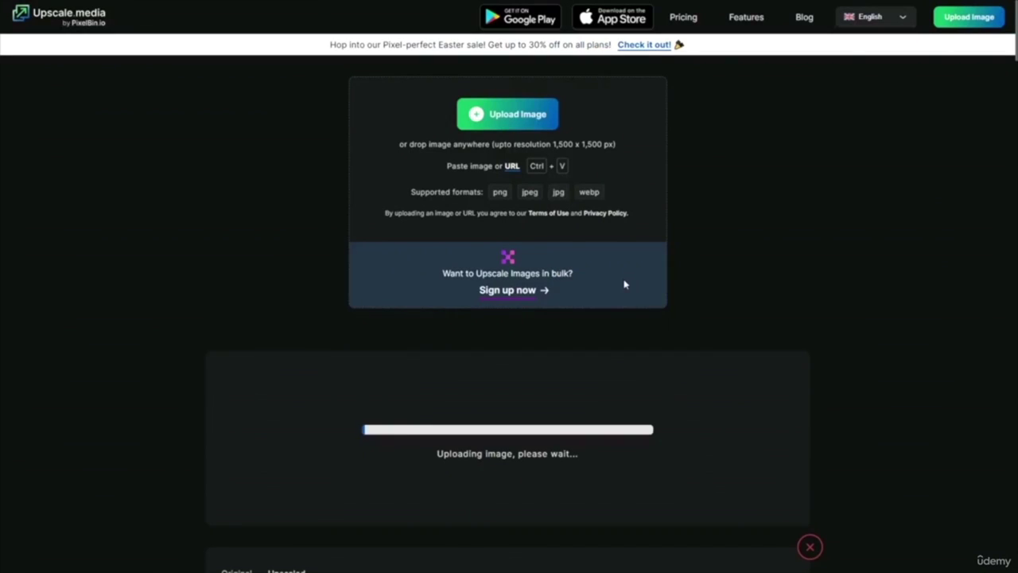
- Paste a new image into Upscale.media for upscaling
scroll(625, 284, "down", 4)
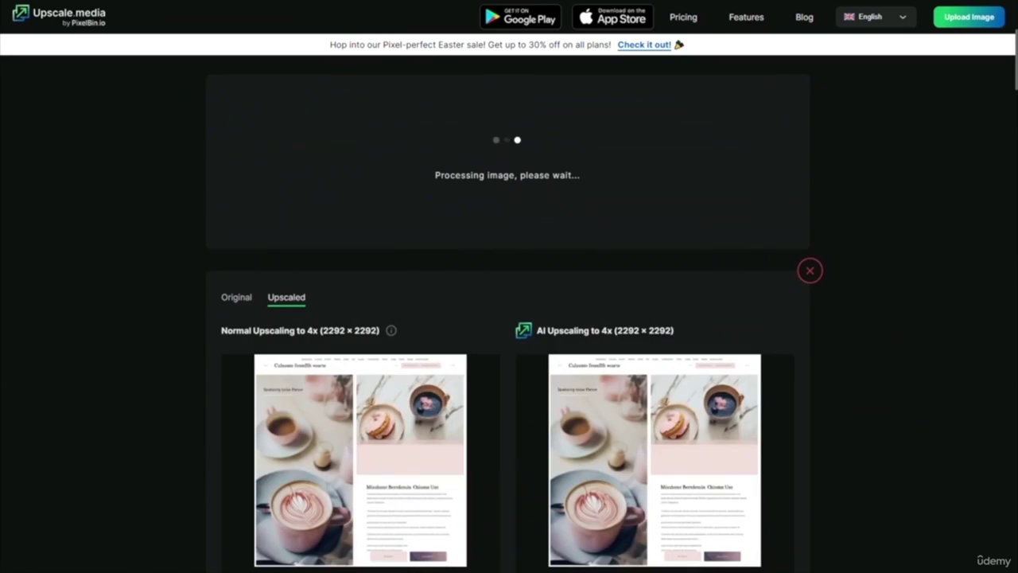
scroll(947, 319, "up", 4)
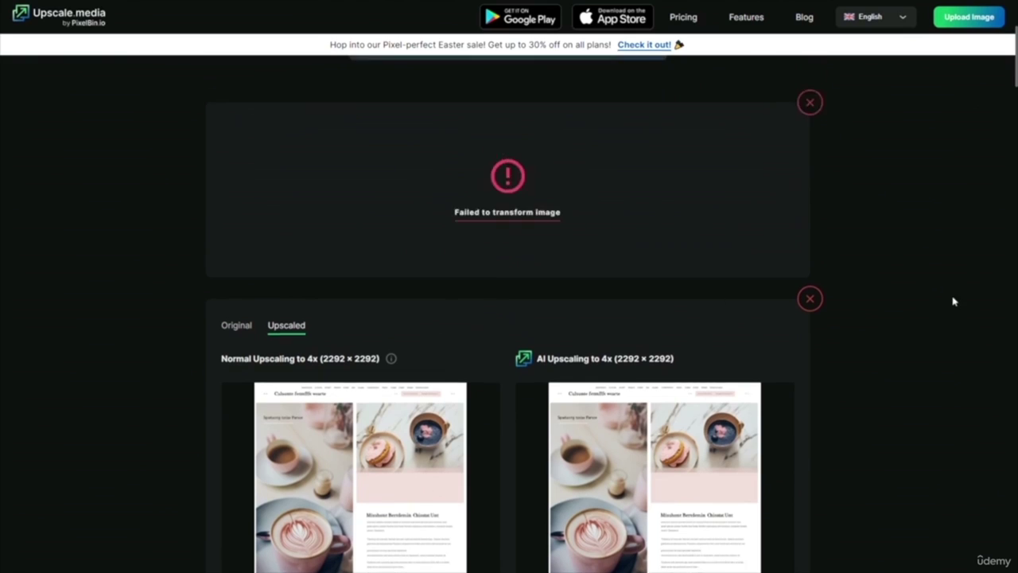
scroll(957, 325, "down", 3)
scroll(875, 302, "up", 3)
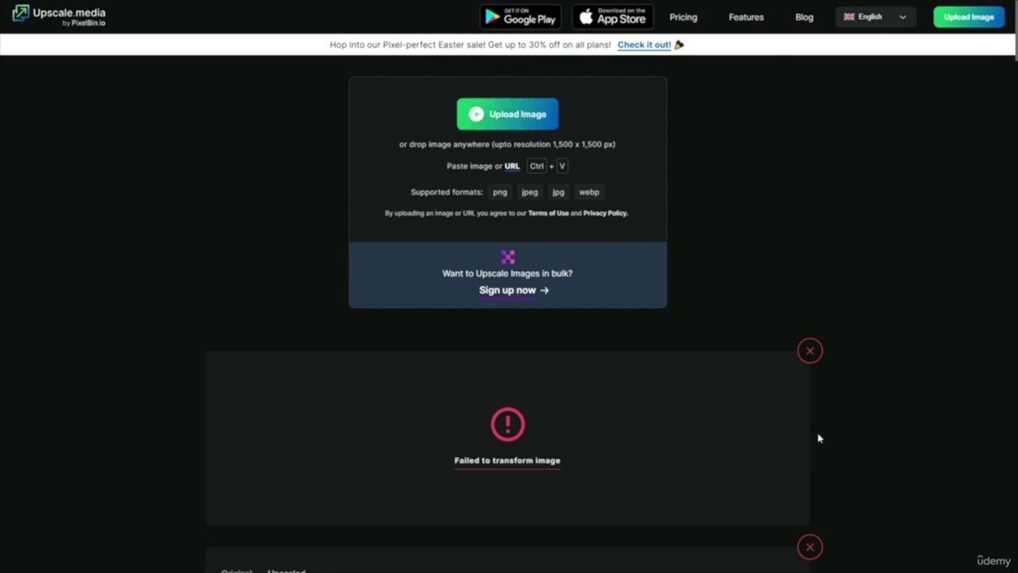
key("ctrl+v")
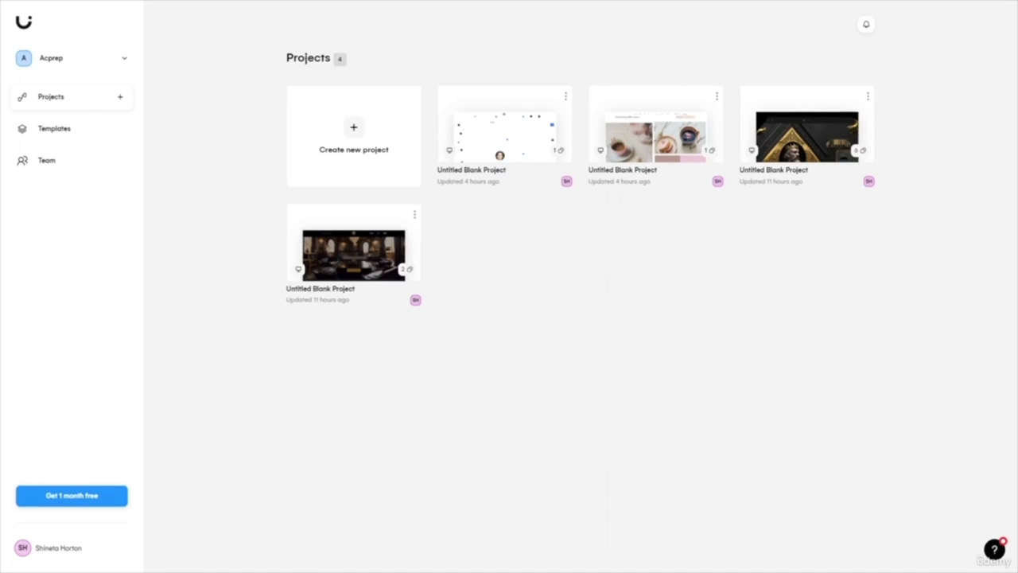
- Create a blank Web project and close the Welcome checklist
left_click(353, 132)
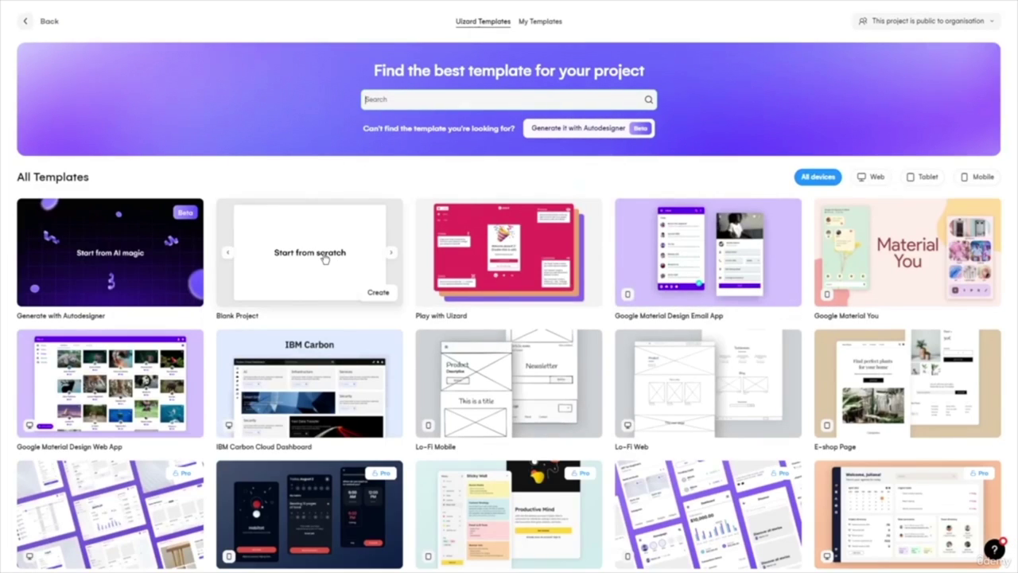
left_click(377, 292)
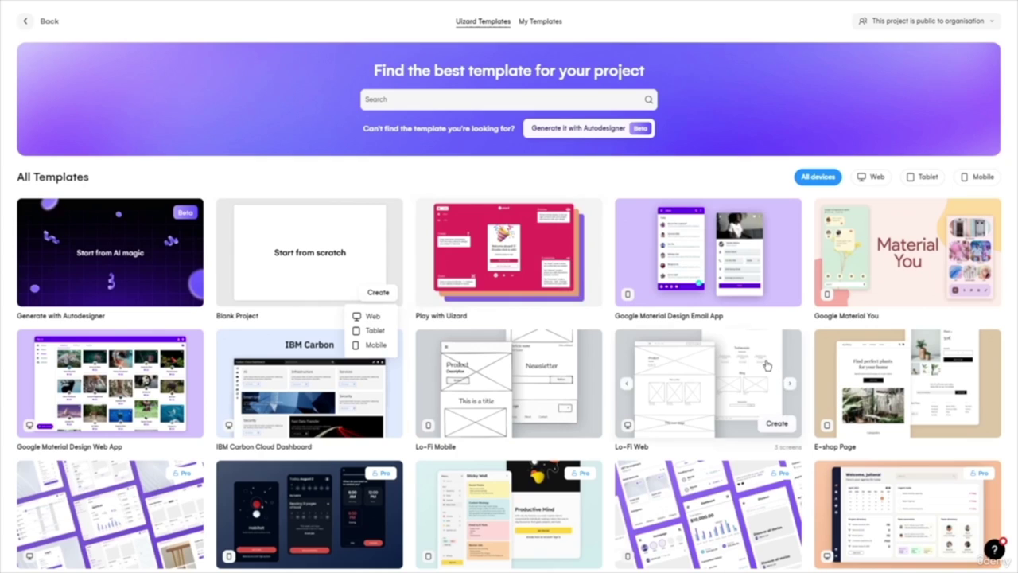
left_click(367, 318)
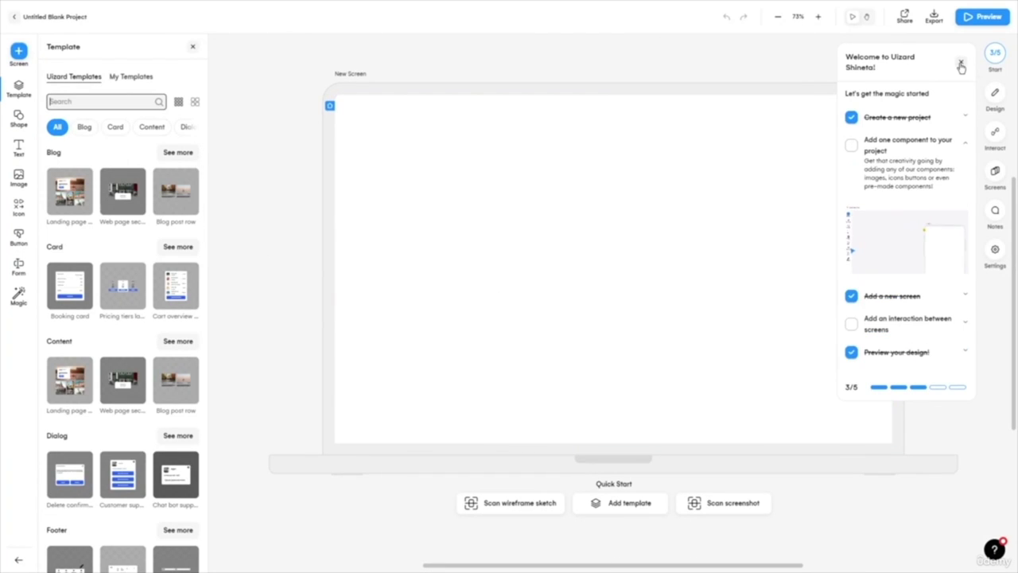
left_click(961, 64)
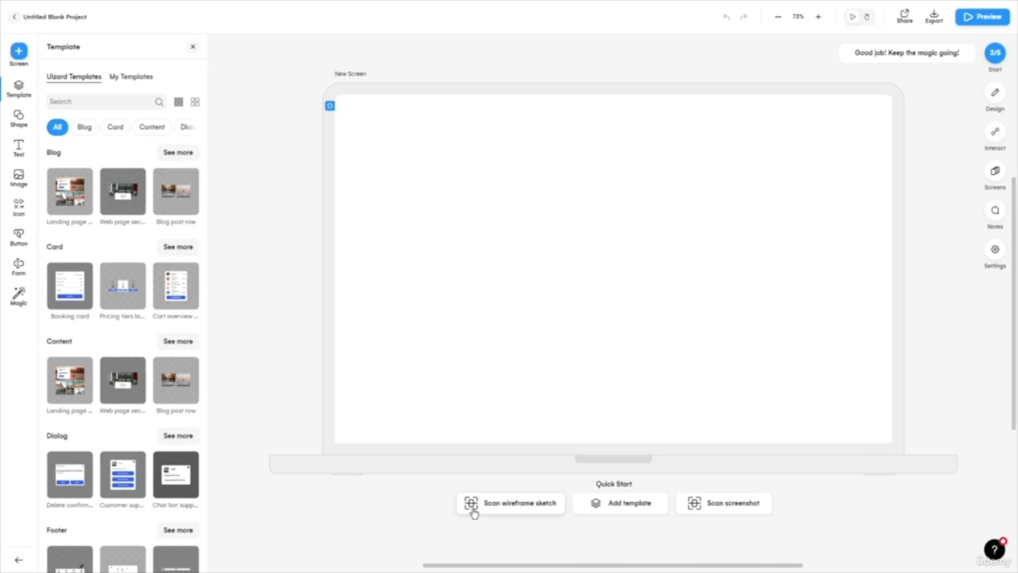
- Import the car website screenshot as a Web-sized screen via Scan screenshot
left_click(737, 510)
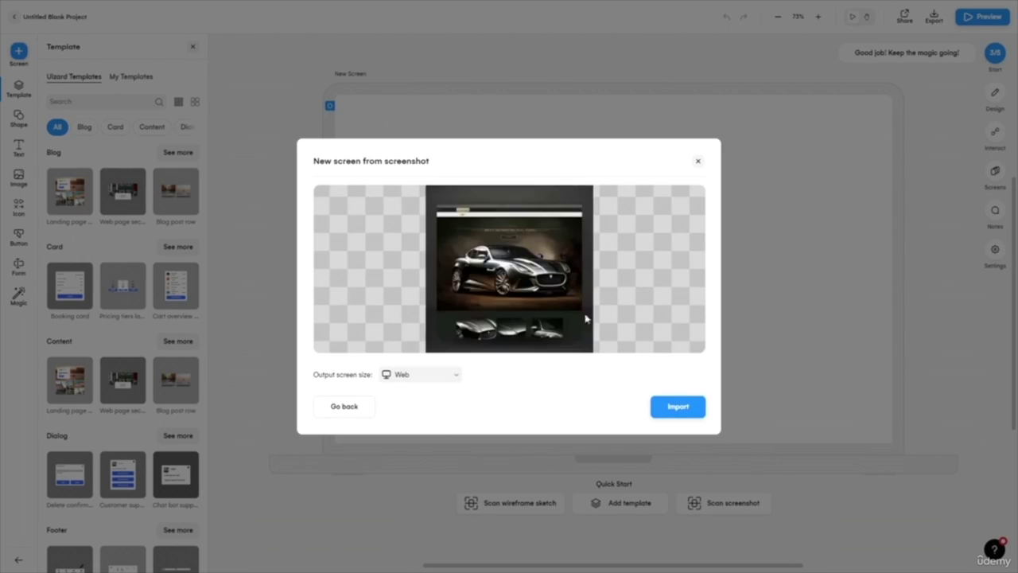
left_click(677, 406)
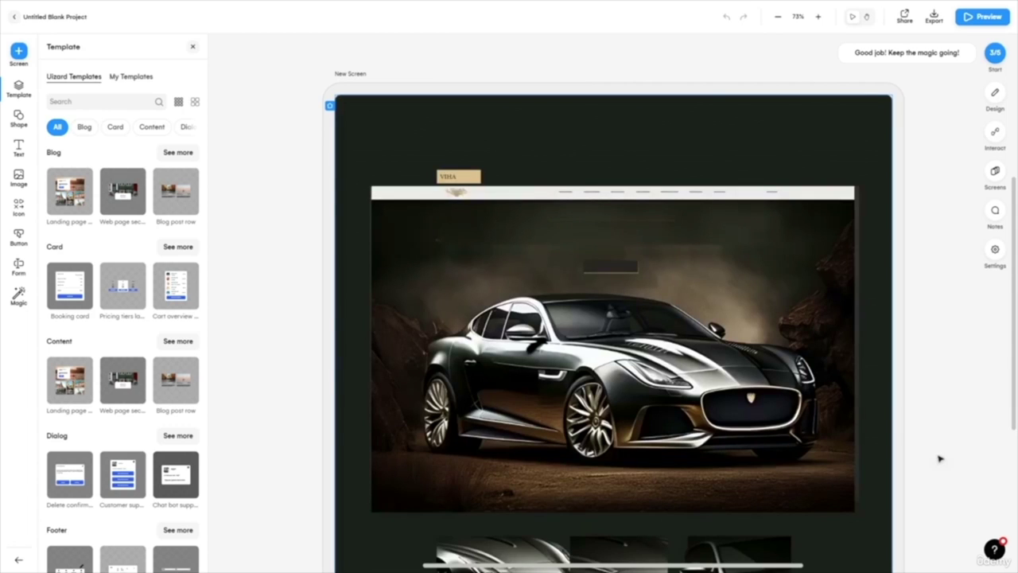
scroll(941, 406, "down", 3)
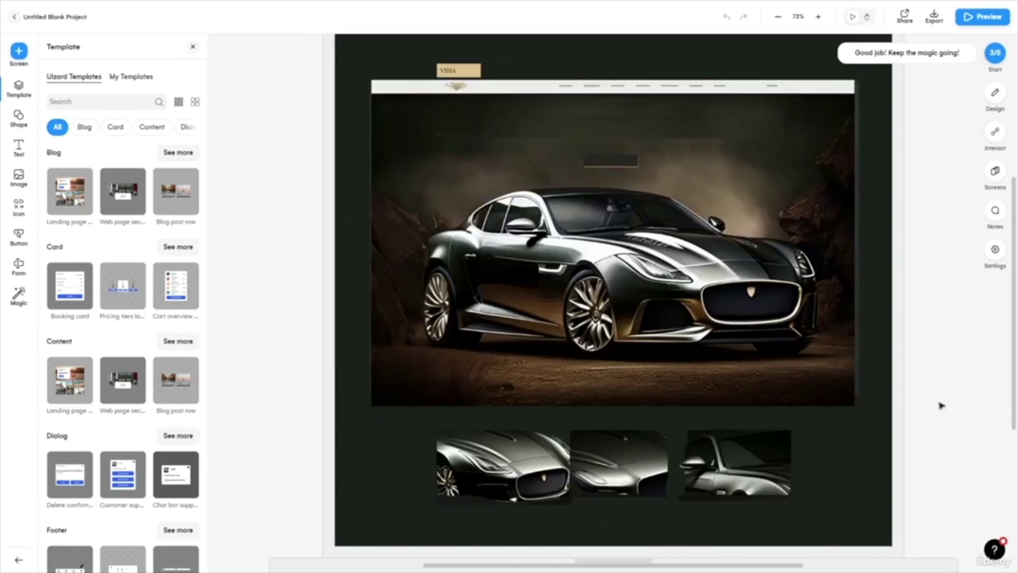
scroll(940, 405, "up", 2)
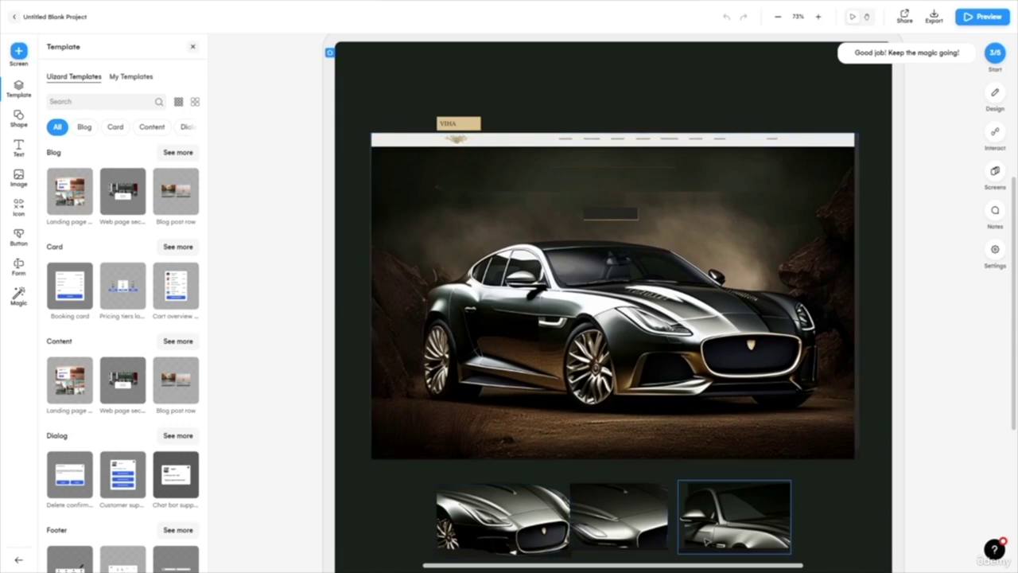
left_click(501, 518)
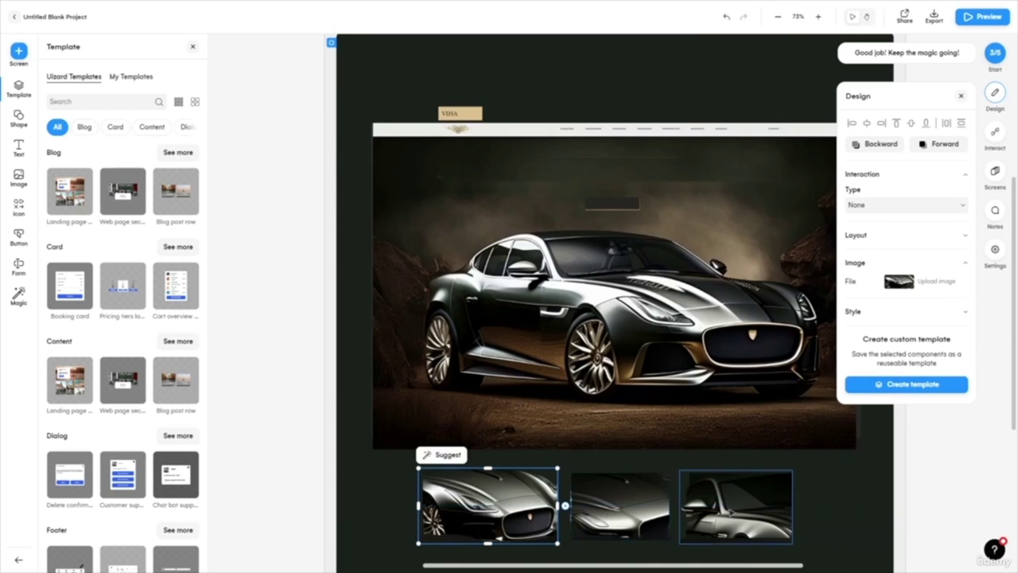
left_click(963, 96)
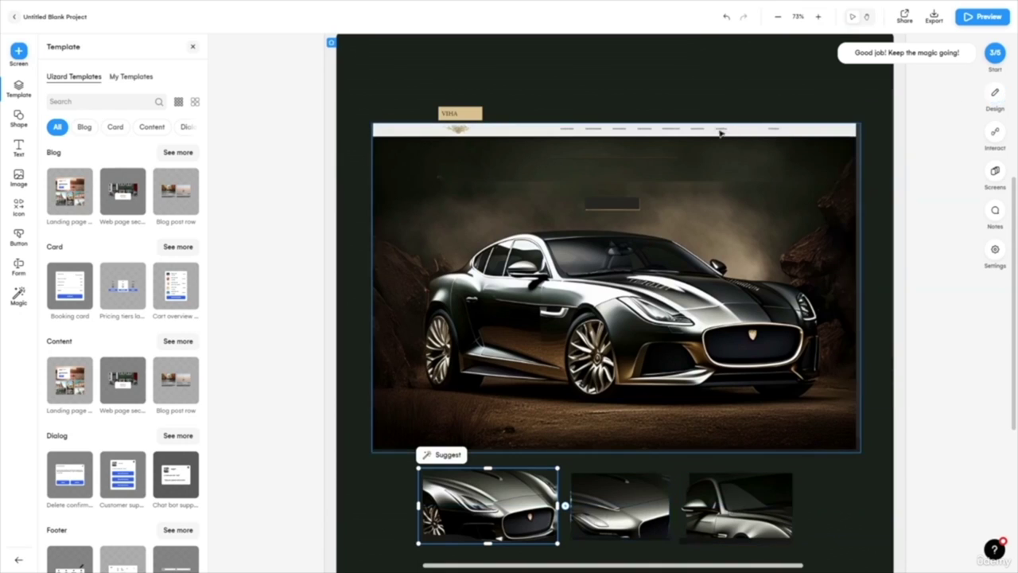
scroll(682, 238, "up", 5)
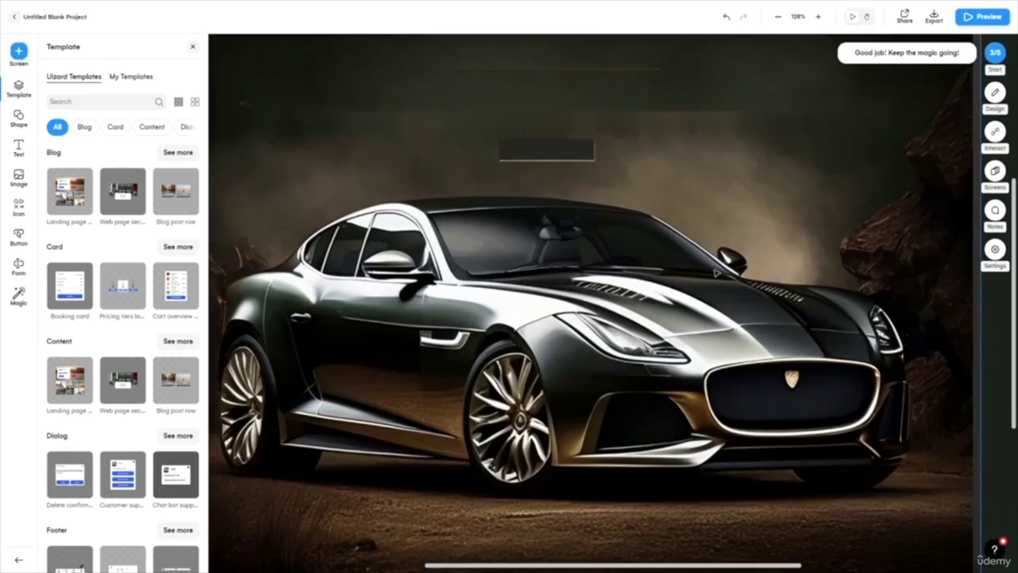
scroll(716, 275, "up", 3)
scroll(601, 304, "up", 4)
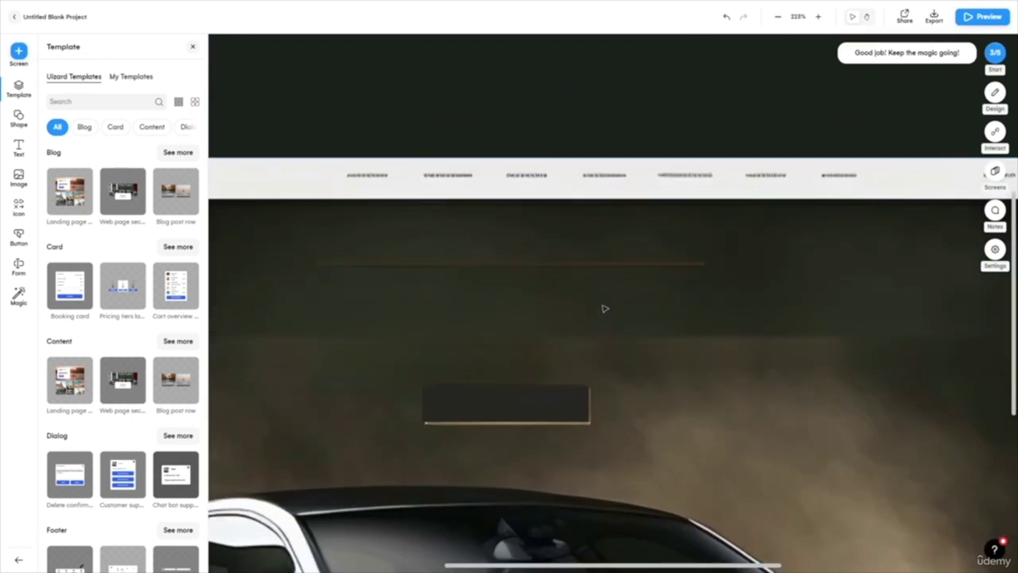
double_click(518, 348)
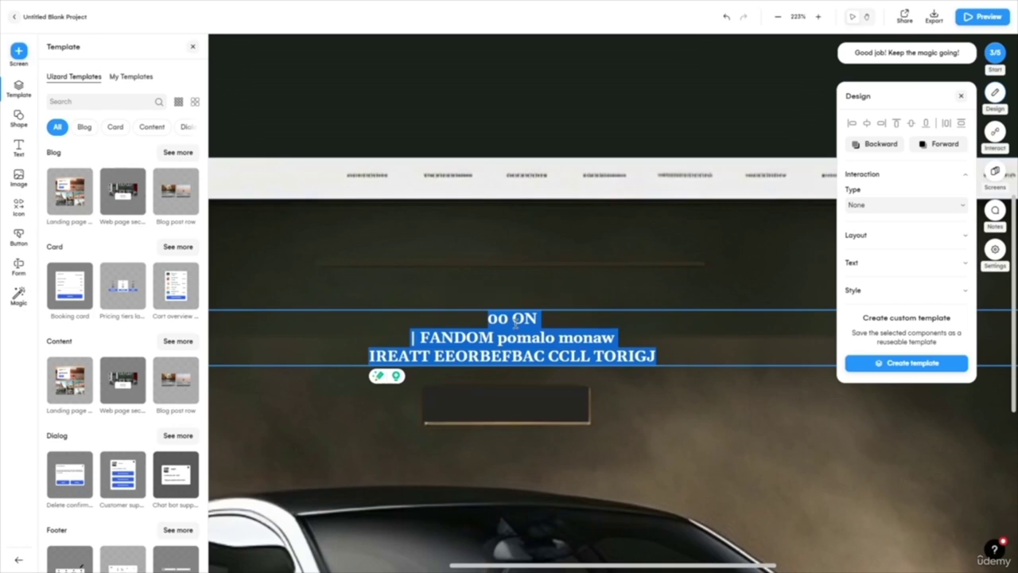
left_click(585, 285)
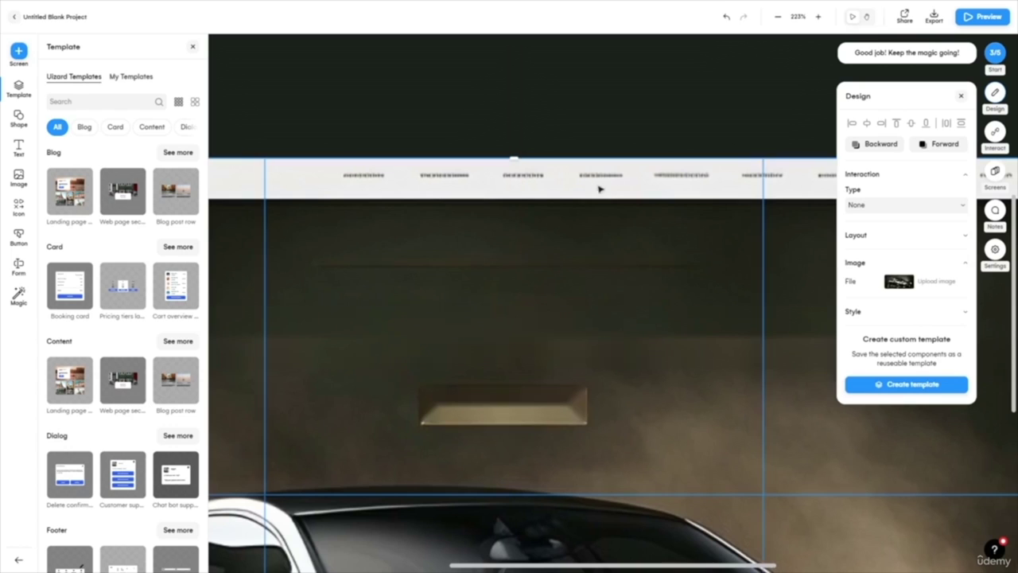
scroll(589, 222, "up", 1)
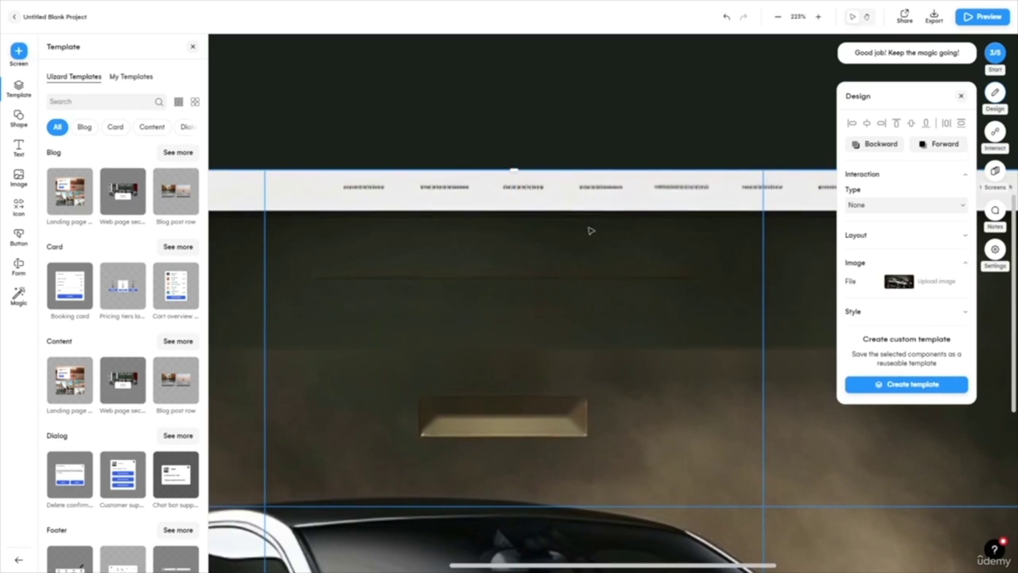
scroll(591, 230, "up", 2)
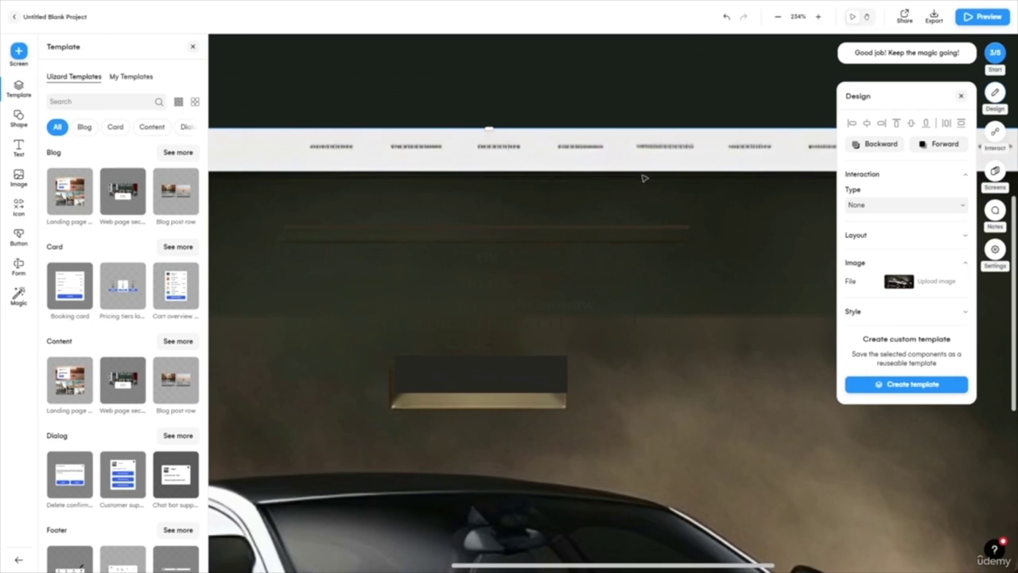
scroll(642, 178, "down", 10)
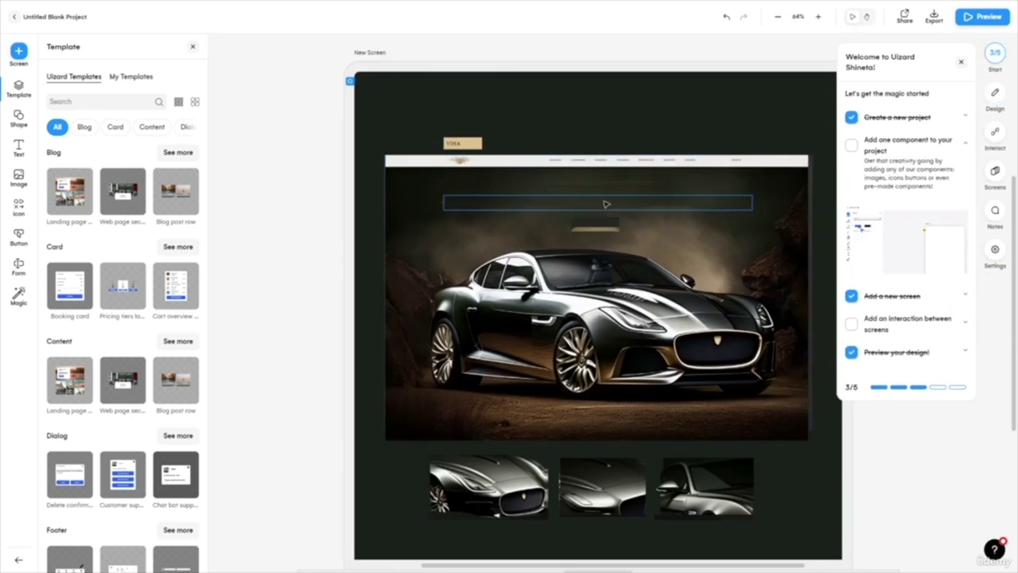
- Nudge the small bar on the hero to the right and select the main car image
mouse_move(608, 225)
left_mouse_down()
mouse_move(660, 226)
mouse_move(611, 231)
left_mouse_up()
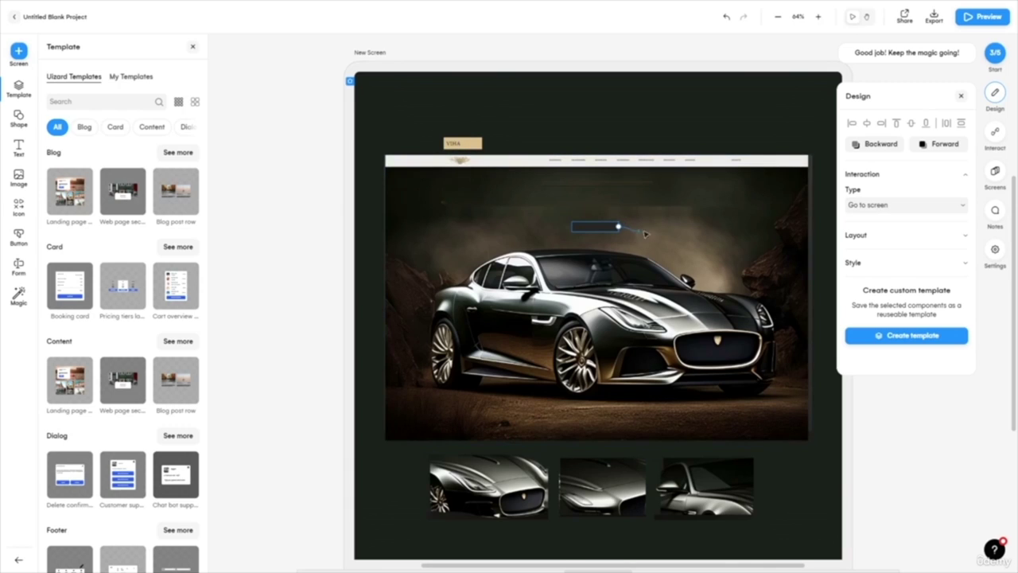
left_click(690, 232)
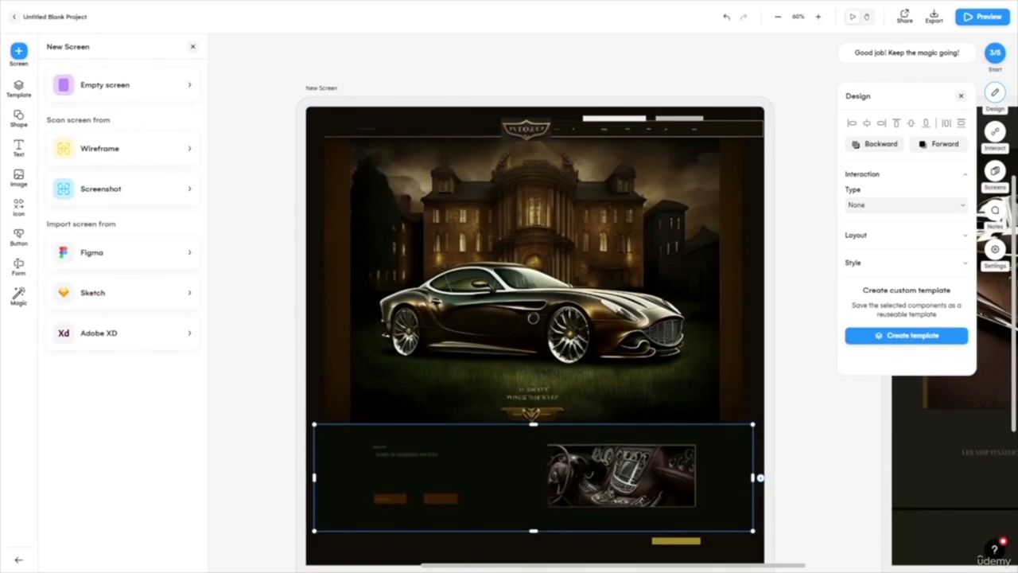
- Deselect the lower section and dismiss the welcome checklist
scroll(534, 334, "down", 3)
scroll(534, 334, "up", 3)
scroll(535, 335, "down", 1)
left_click(796, 300)
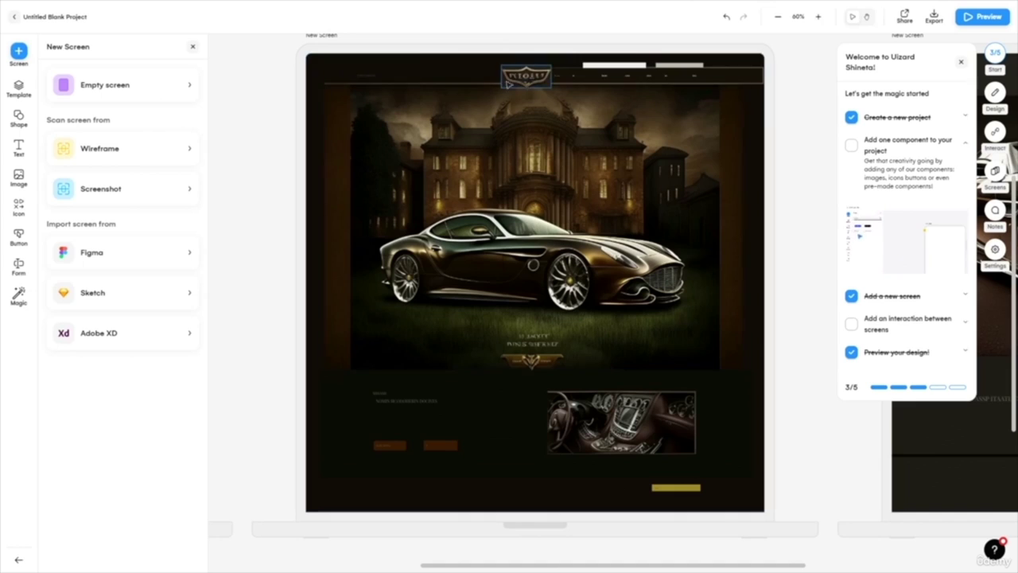
left_click(963, 63)
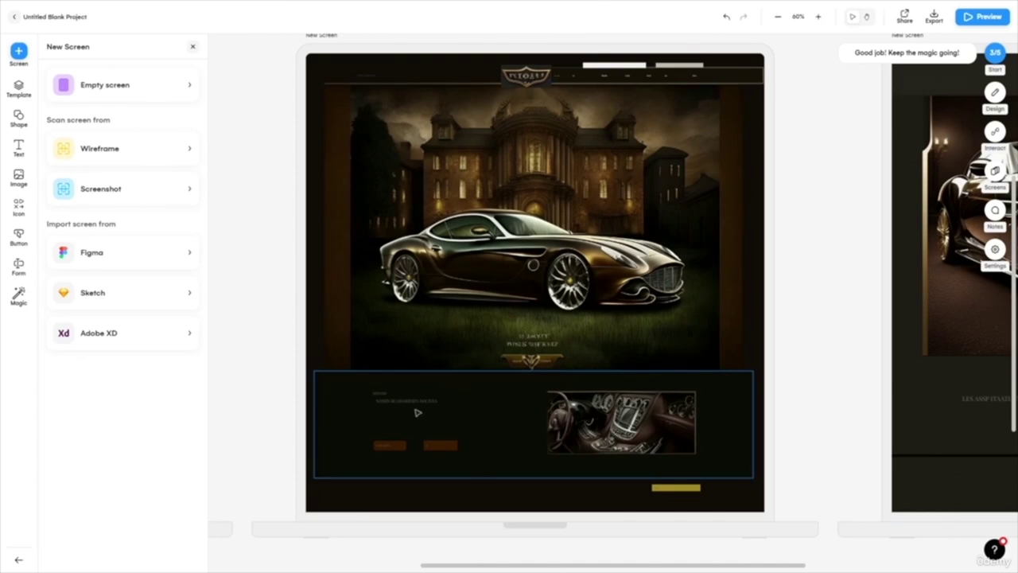
scroll(413, 428, "up", 5)
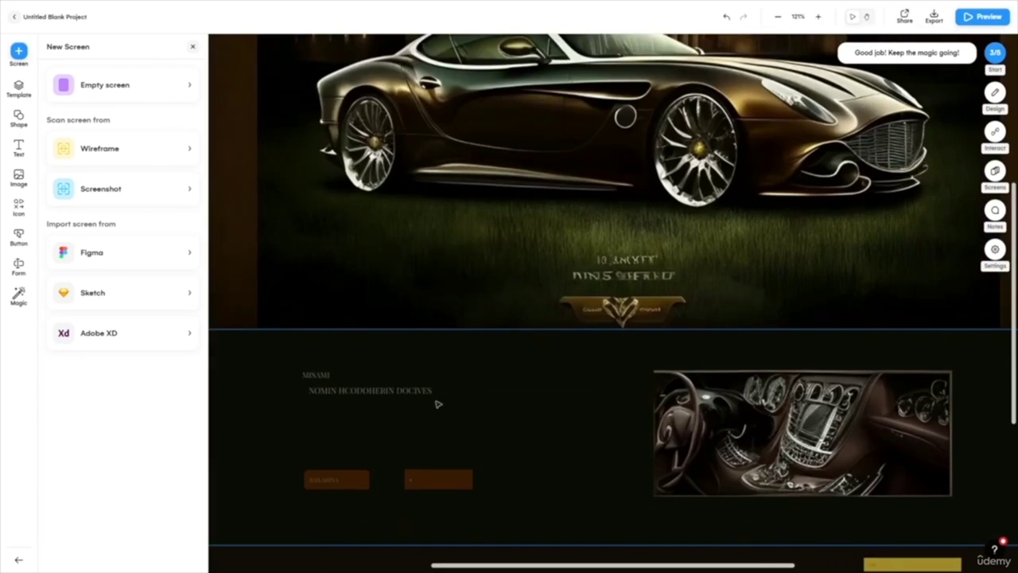
- Replace the garbled subheading below the hero with 'Change the words'
left_click(424, 390)
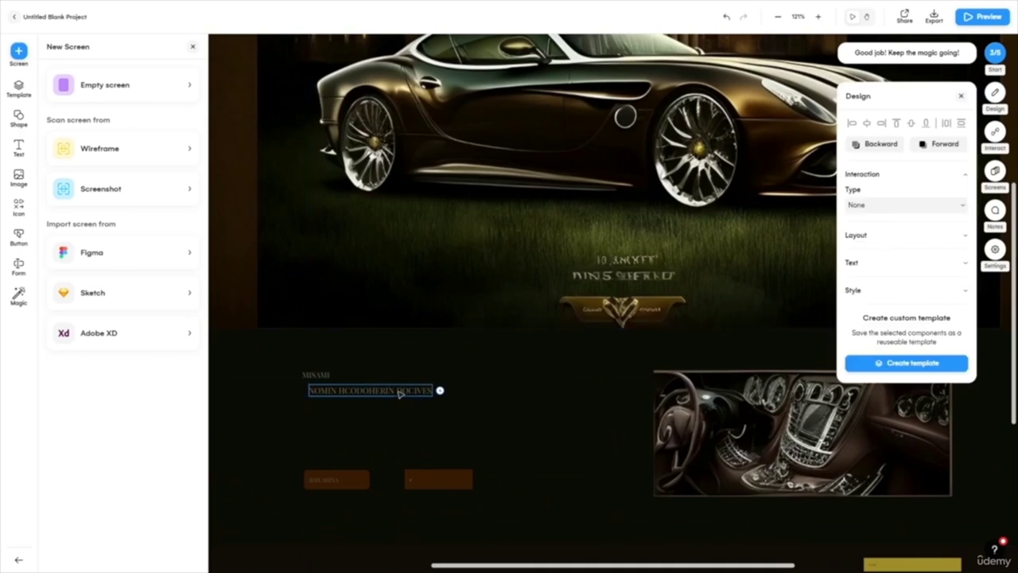
left_click(423, 391)
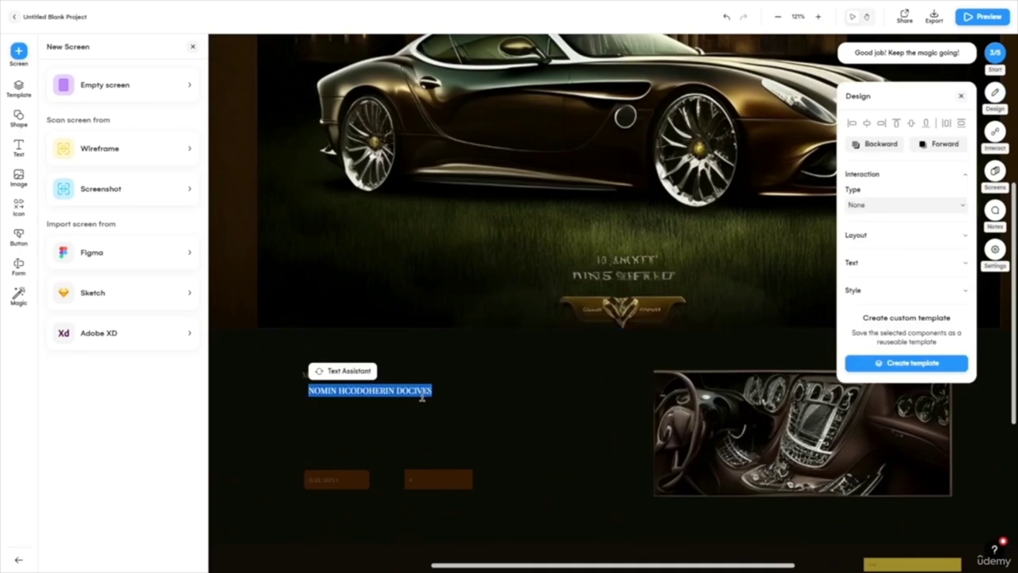
key("BackSpace")
type("Change the words")
key("ctrl+a")
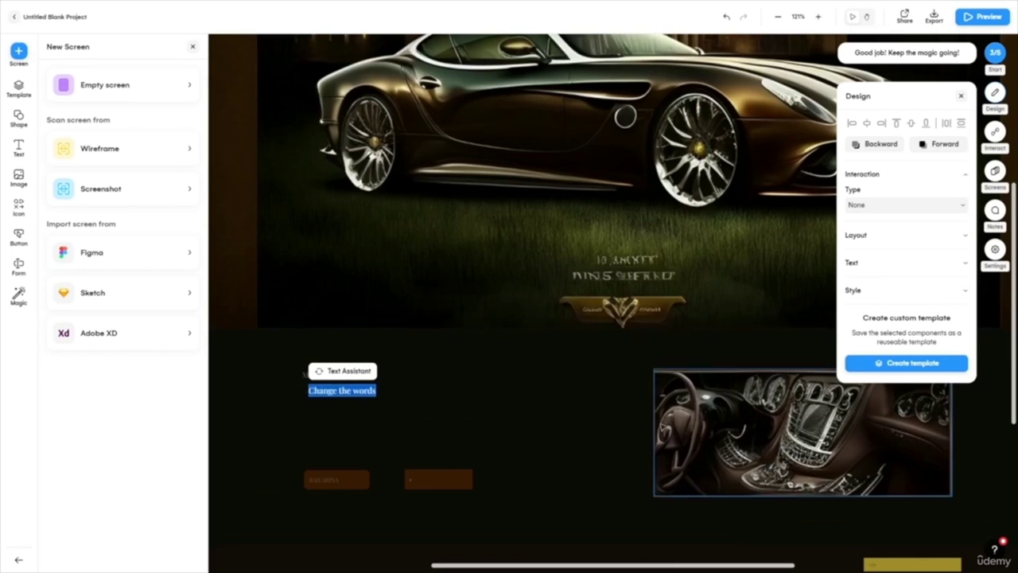
left_click(820, 17)
left_click(819, 17)
left_click(820, 17)
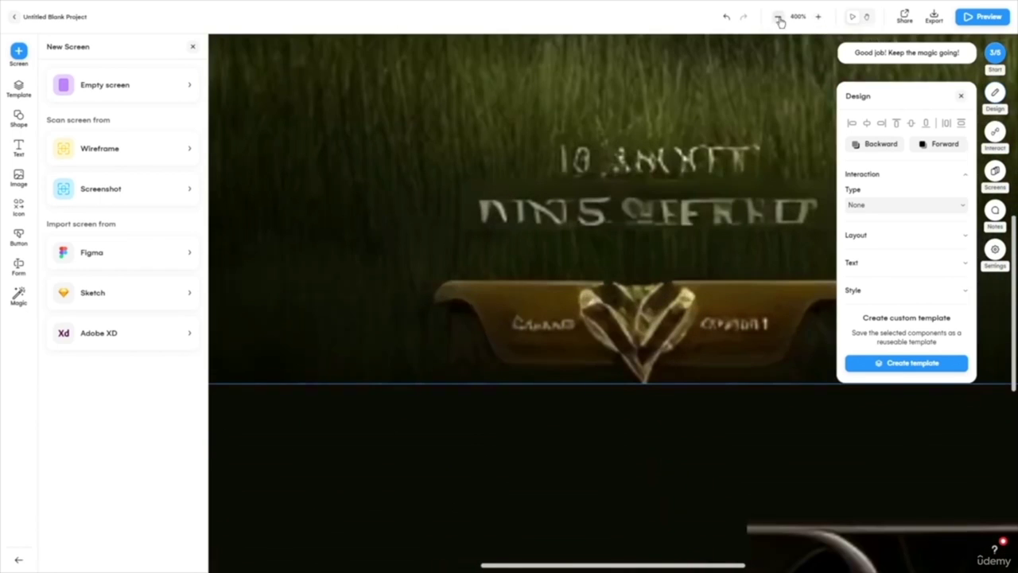
left_click(779, 17)
left_click(779, 18)
left_click(779, 17)
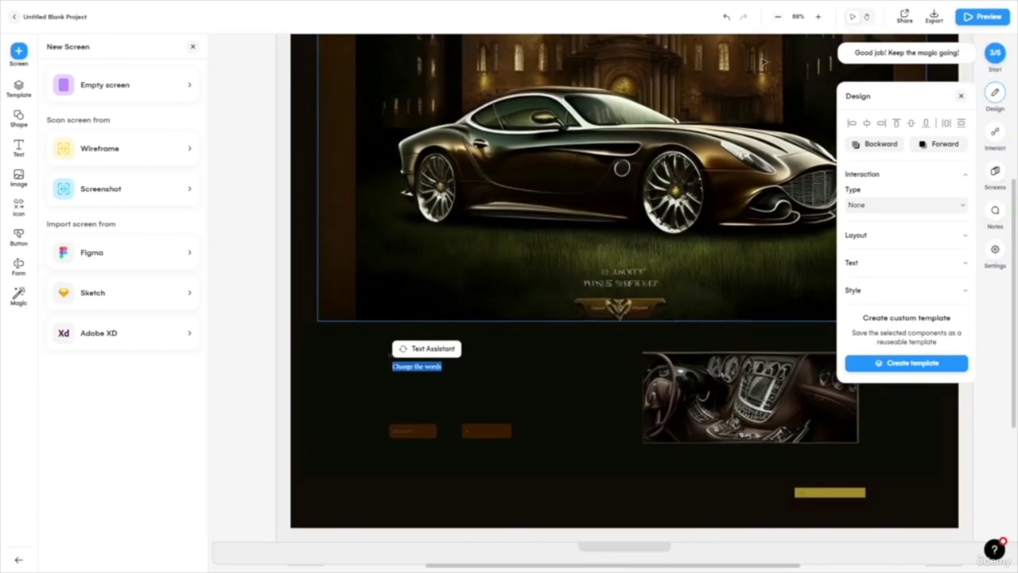
- Widen the short interior-section text box, deselect it, and close the getting-started checklist
left_click(261, 347)
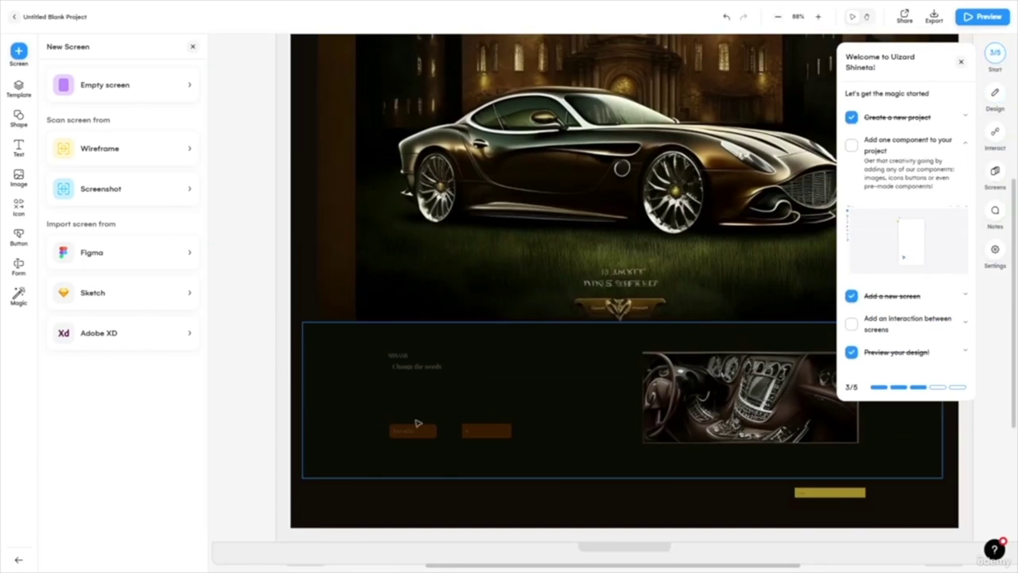
left_click(420, 367)
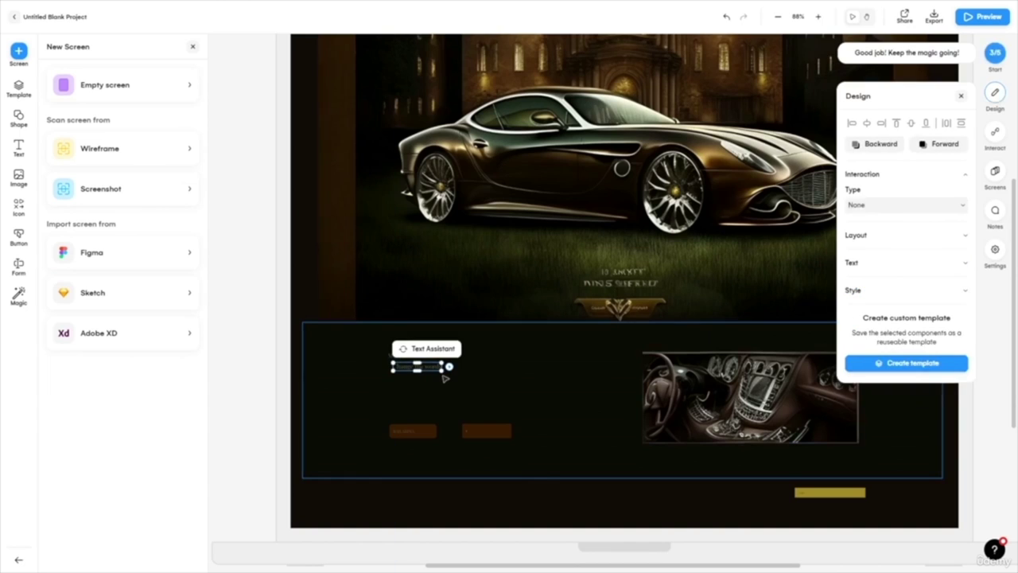
mouse_move(443, 371)
left_mouse_down()
mouse_move(487, 369)
mouse_move(451, 368)
left_mouse_up()
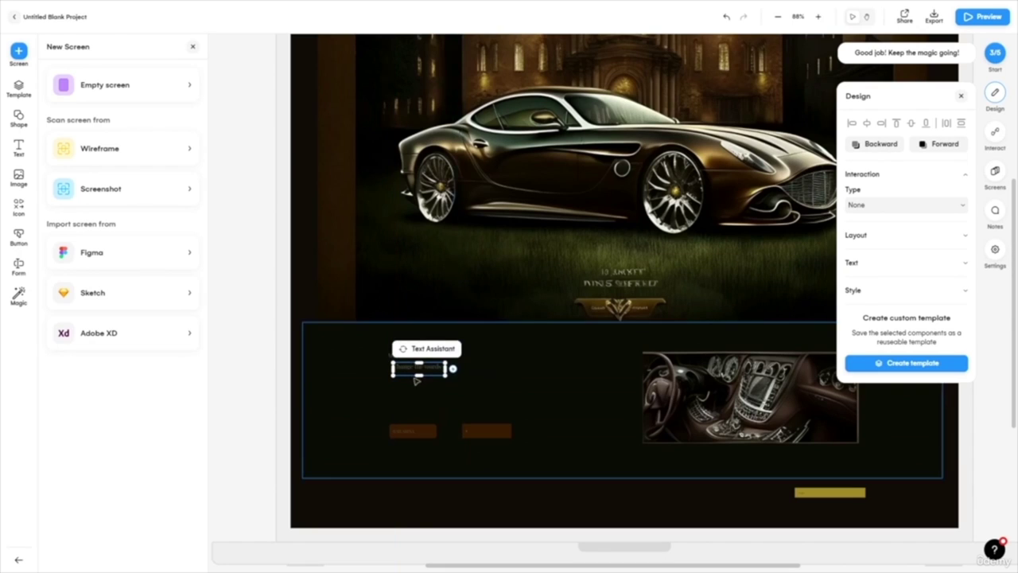
left_click(423, 372)
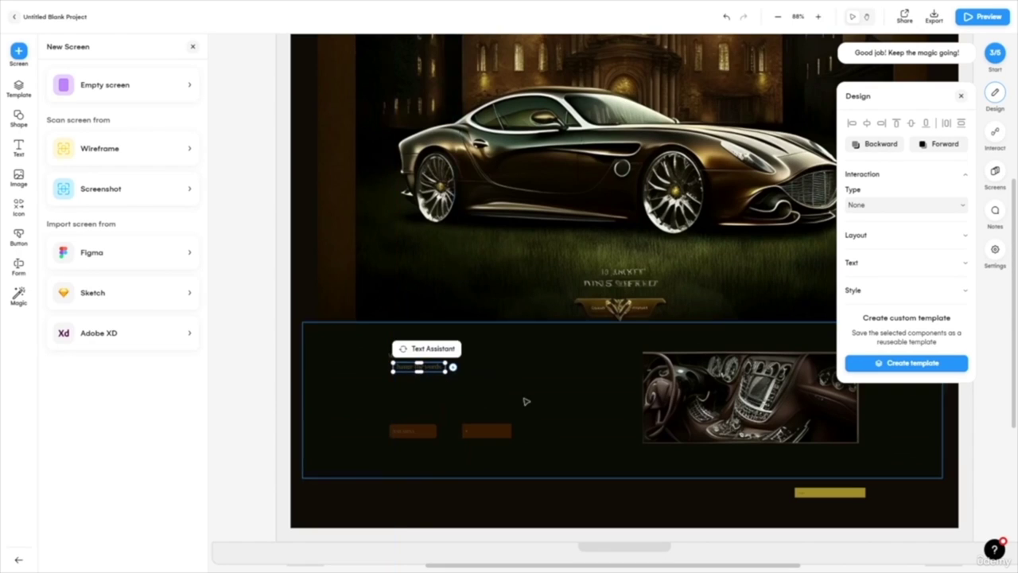
left_click(267, 345)
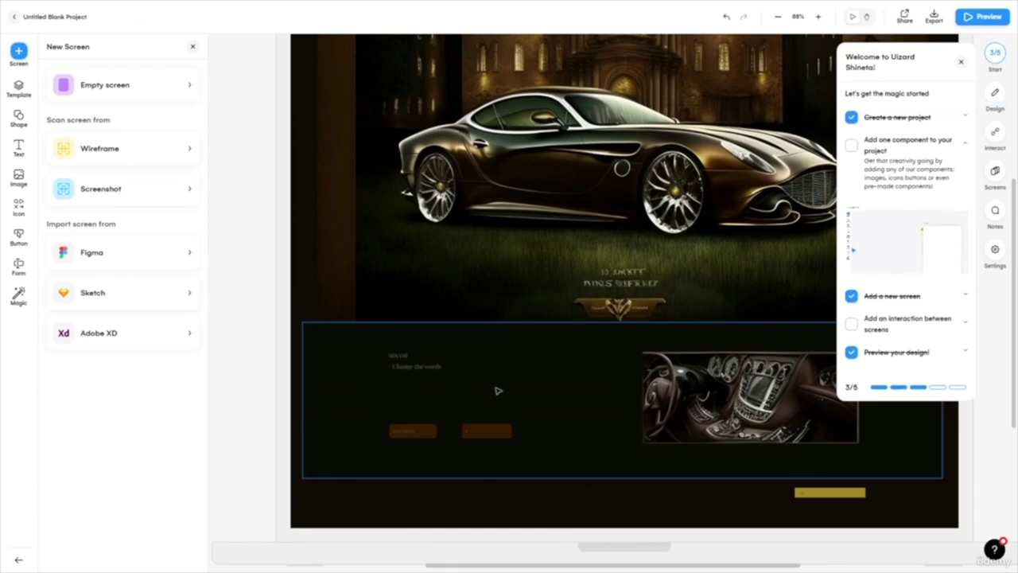
left_click(960, 64)
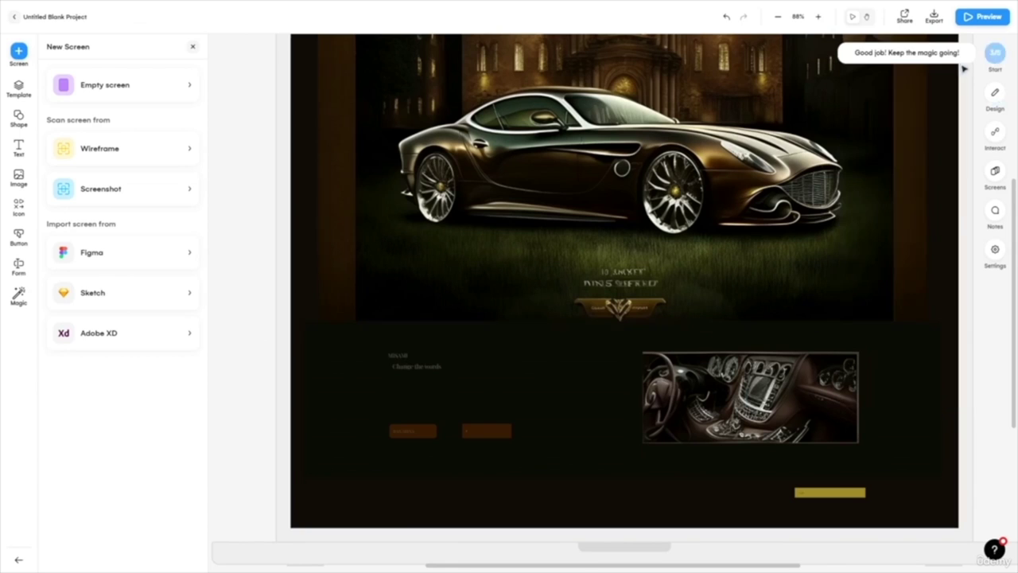
- Scroll up and down through the car screen to review its layout
scroll(566, 320, "up", 3)
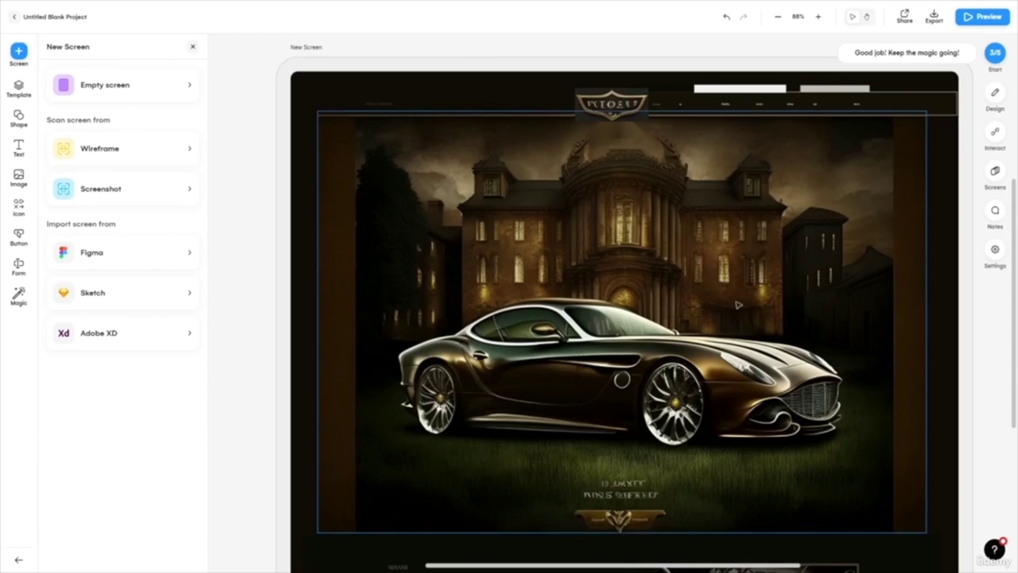
scroll(720, 457, "down", 5)
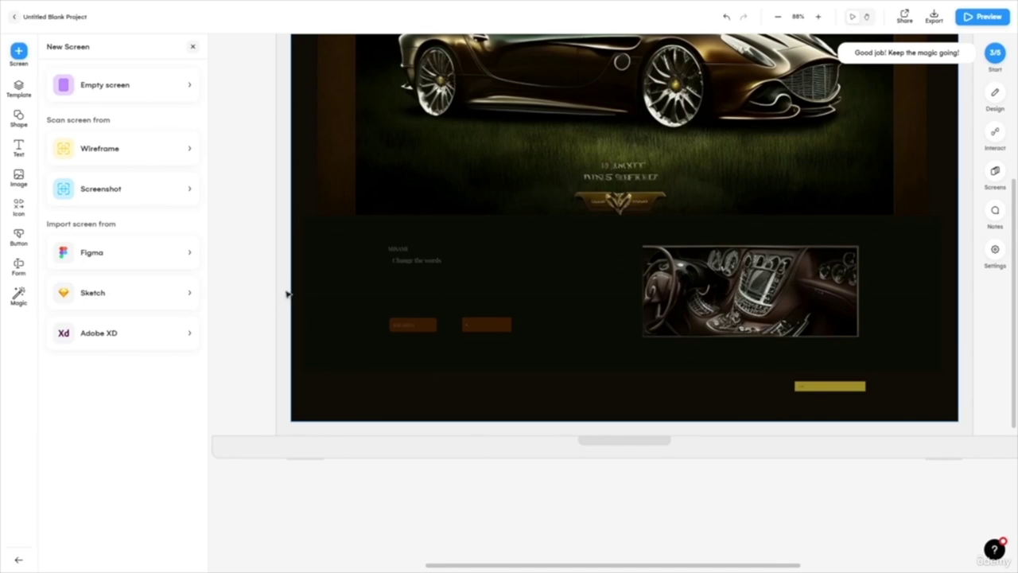
scroll(257, 309, "up", 5)
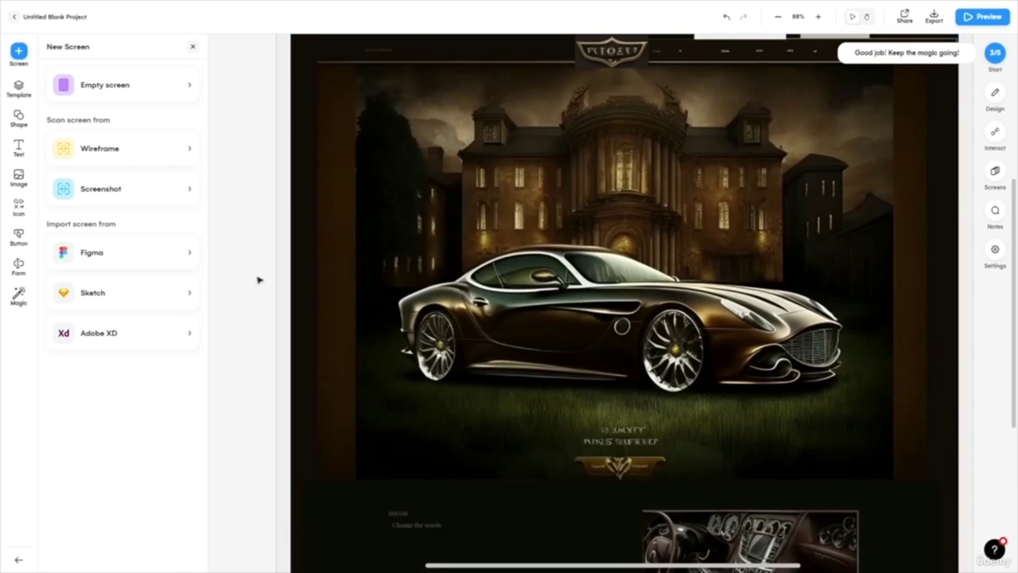
scroll(258, 280, "down", 10)
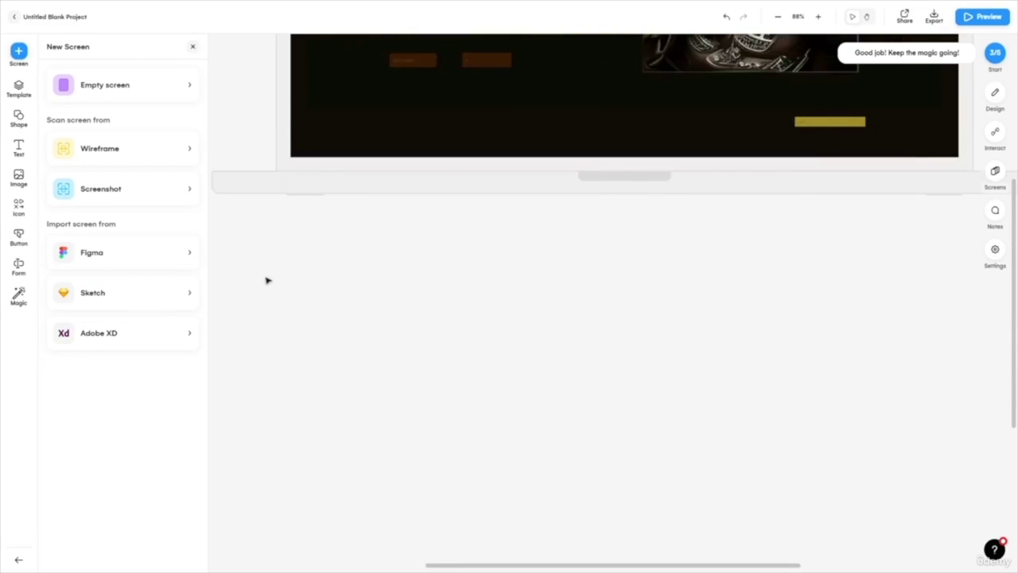
scroll(267, 280, "up", 10)
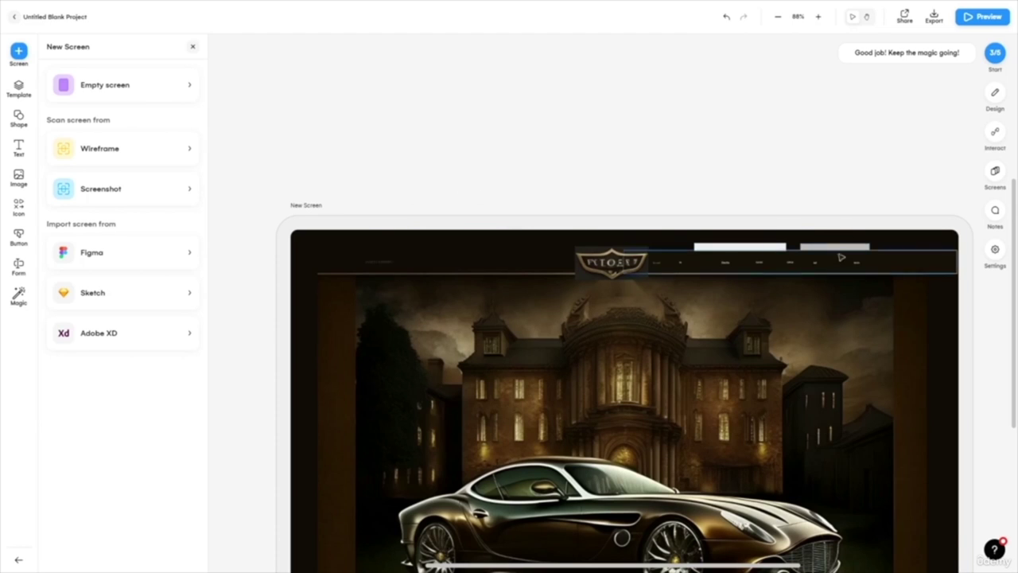
scroll(773, 175, "down", 5)
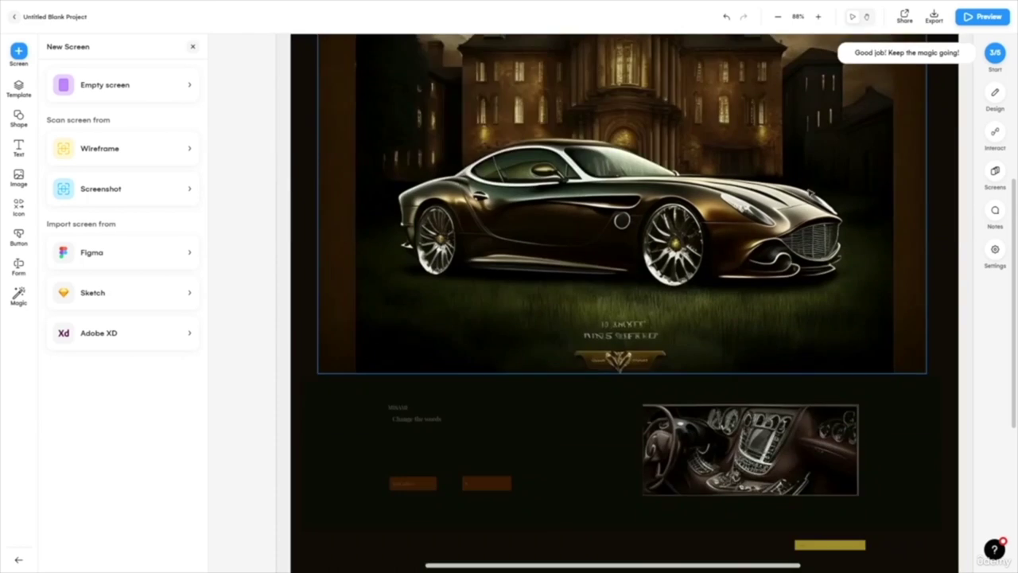
scroll(817, 220, "down", 4)
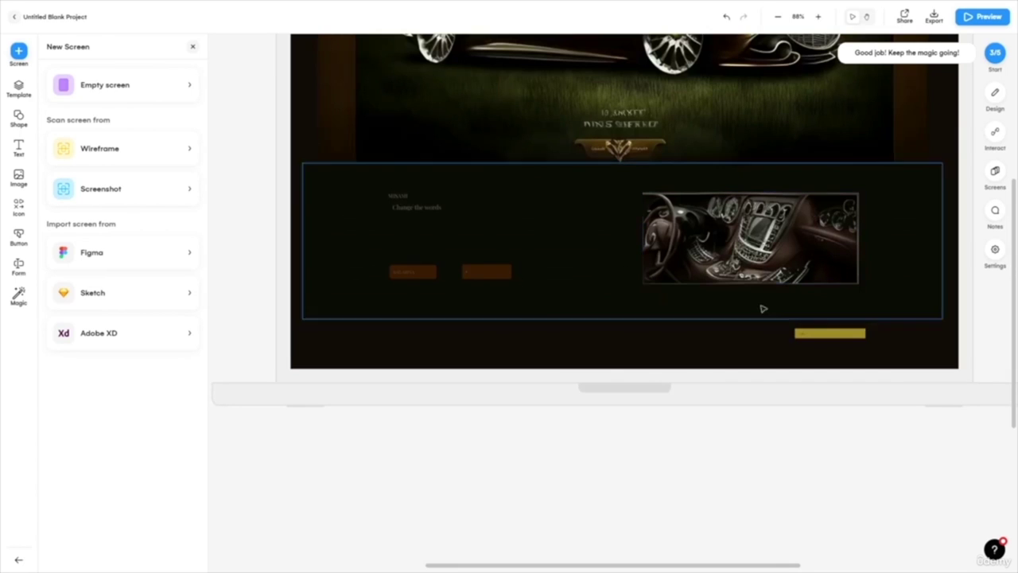
scroll(603, 430, "up", 9)
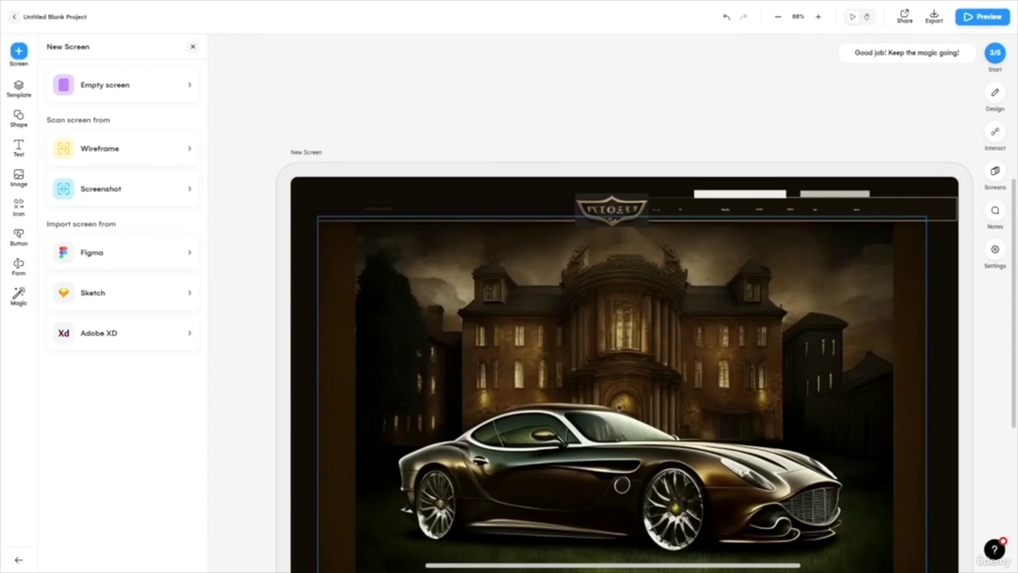
scroll(591, 257, "down", 5)
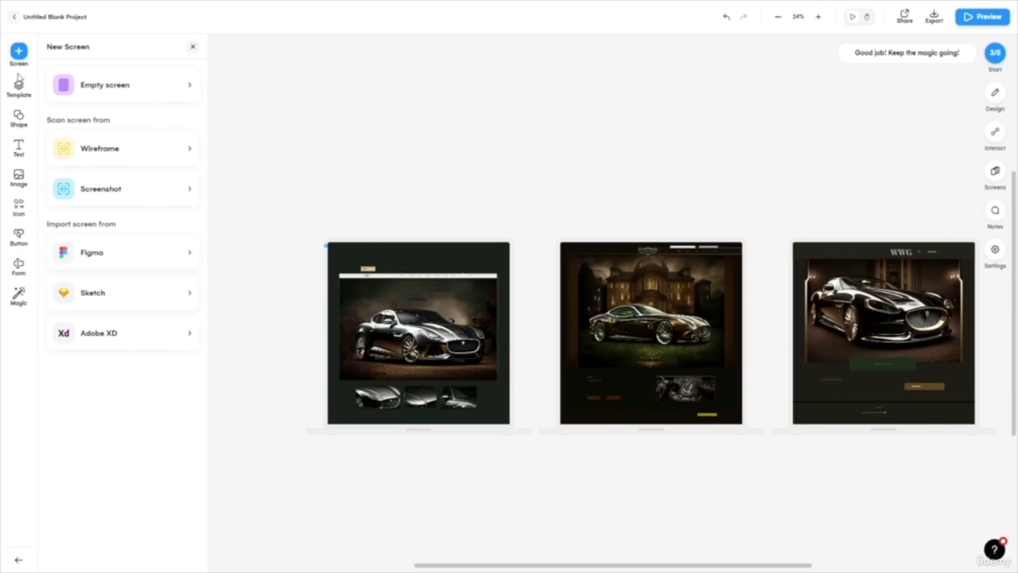
- Go back to the dashboard and open the luxury interior website project
left_click(13, 17)
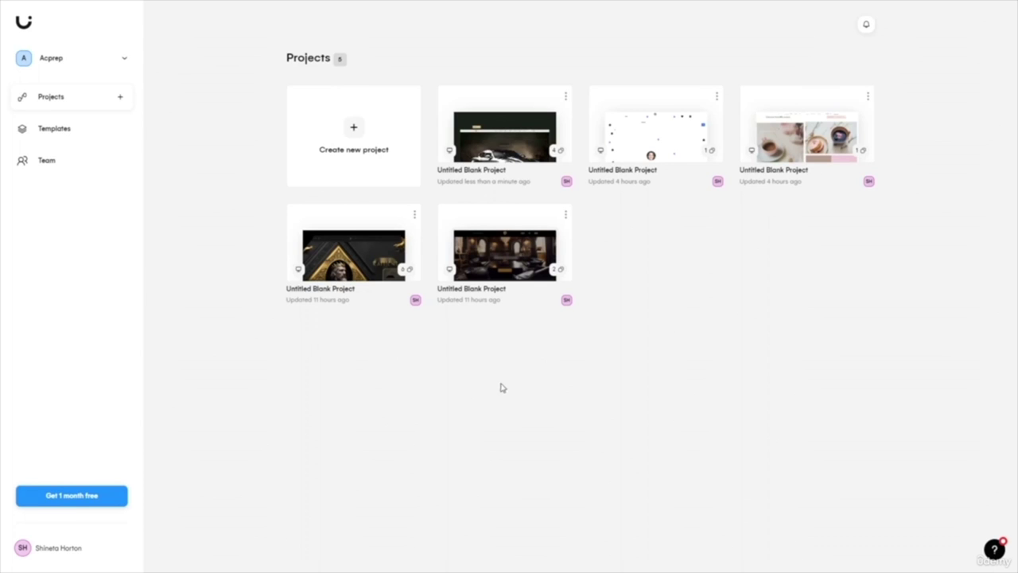
left_click(516, 255)
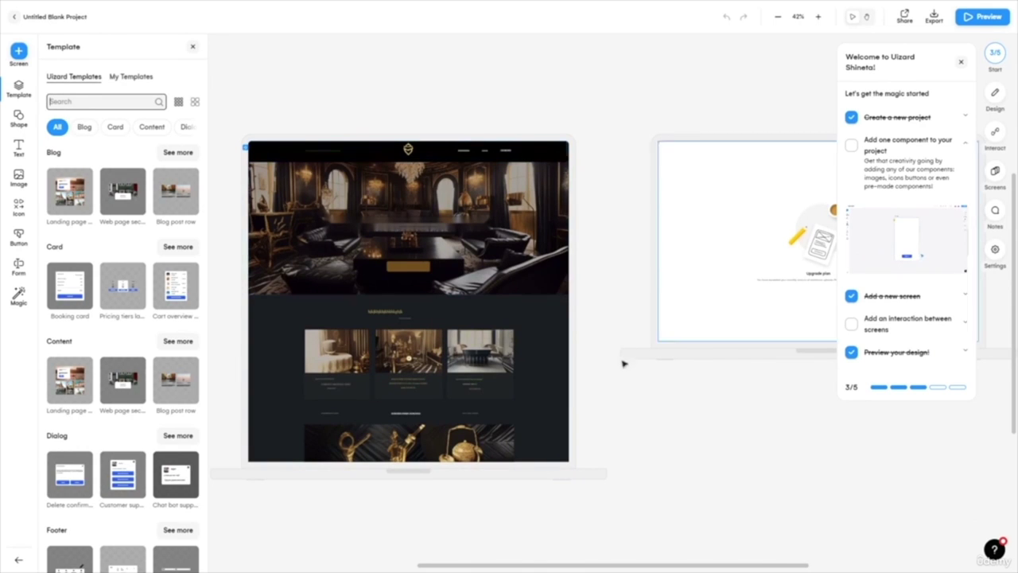
left_click_drag(600, 369, 727, 357)
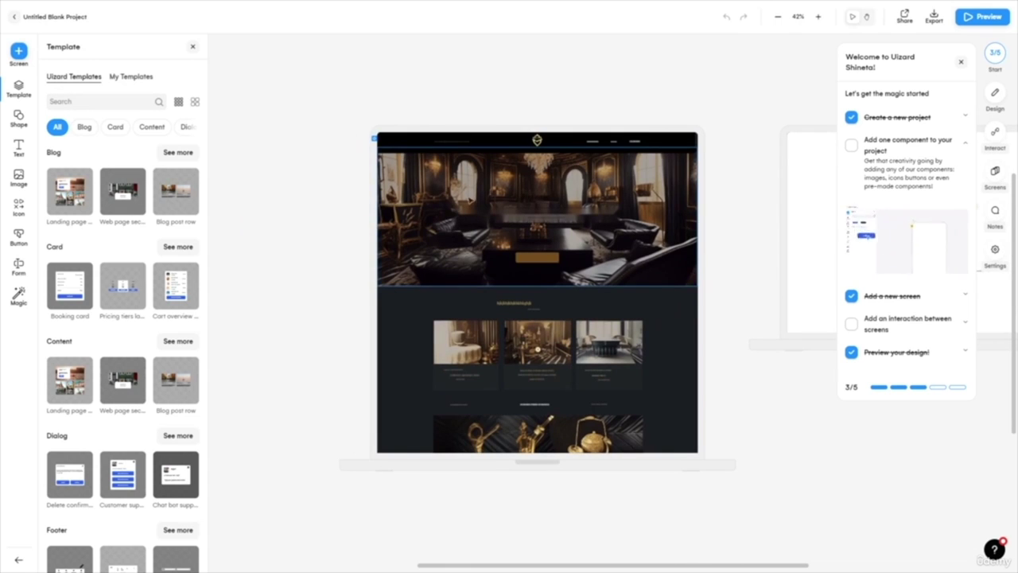
- Try moving the hero image down over the gallery row, then undo the move
mouse_move(459, 200)
left_mouse_down()
mouse_move(334, 200)
mouse_move(448, 294)
mouse_move(443, 204)
left_mouse_up()
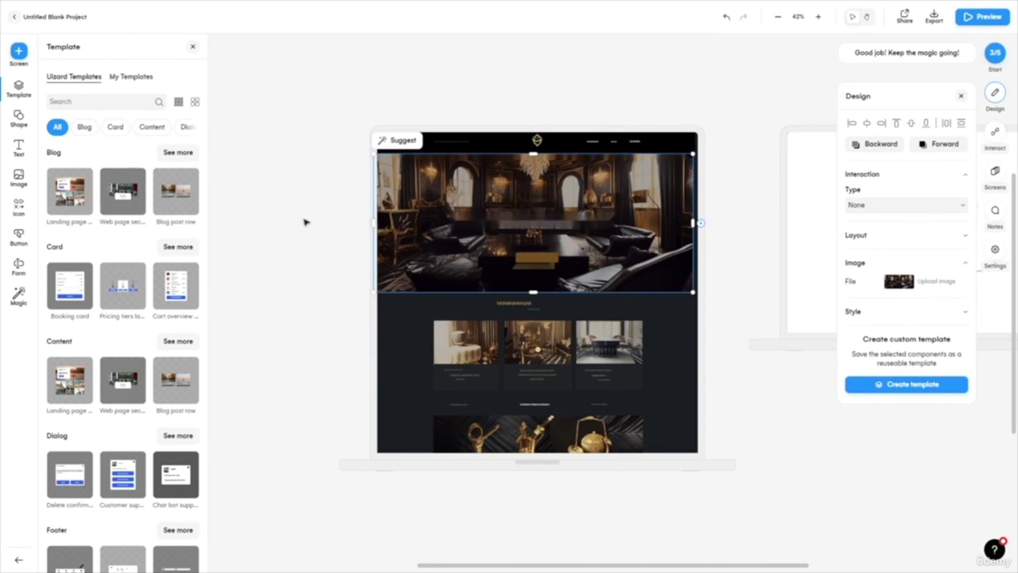
key("ctrl+z")
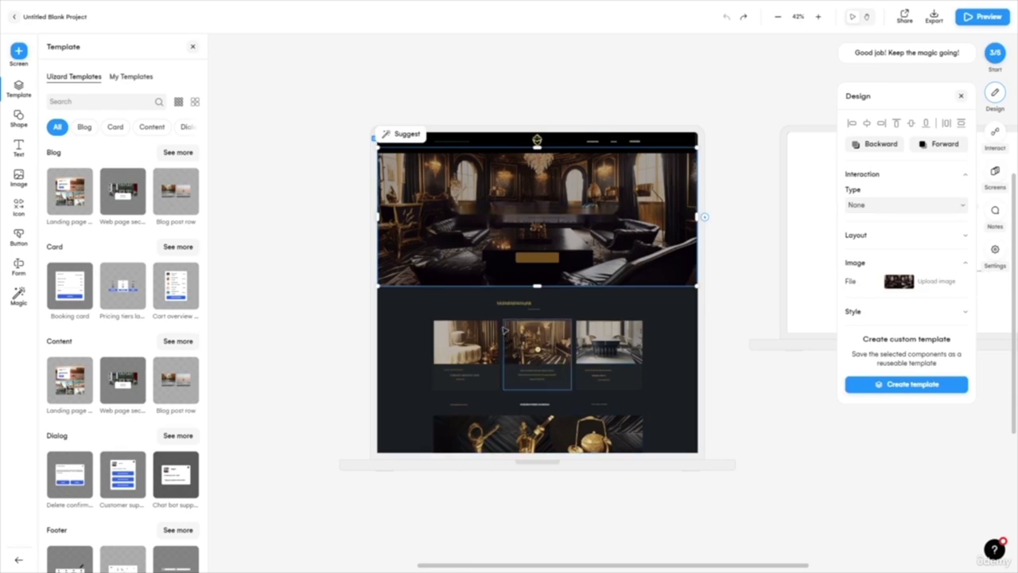
left_click(593, 112)
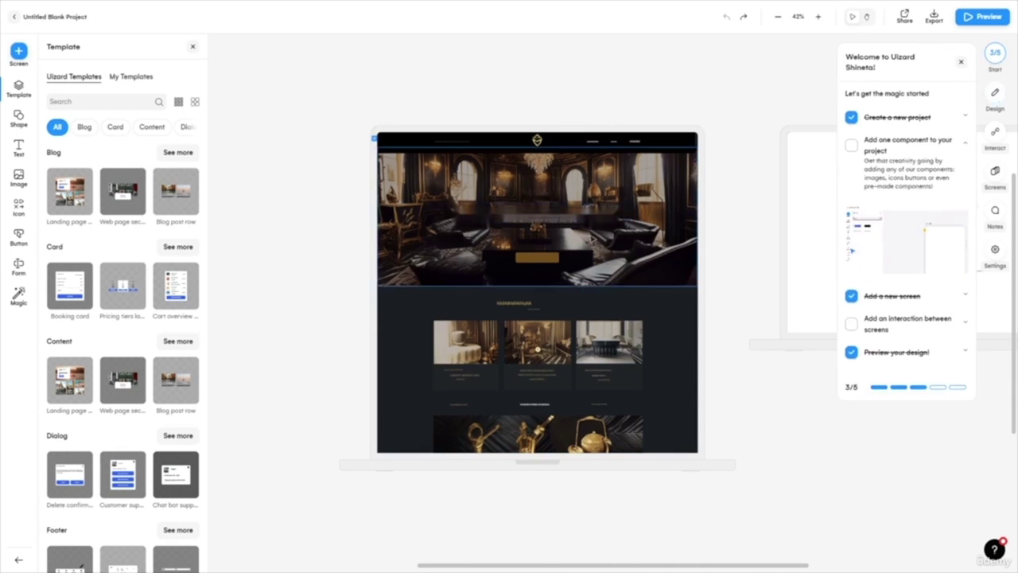
scroll(596, 245, "up", 3)
- Inspect the section heading and the middle card's description text, then zoom back out
double_click(476, 348)
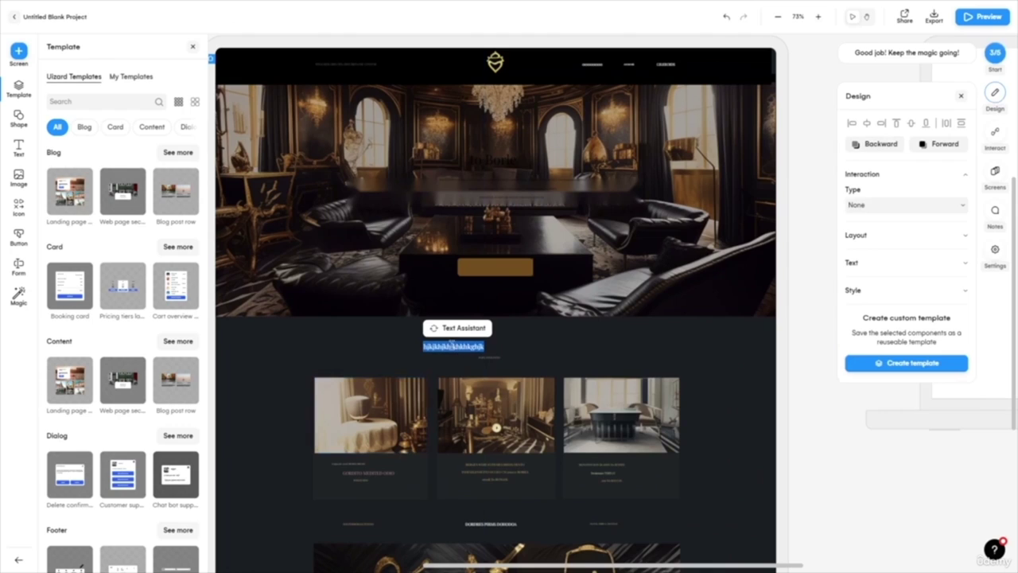
left_click(497, 478)
double_click(513, 474)
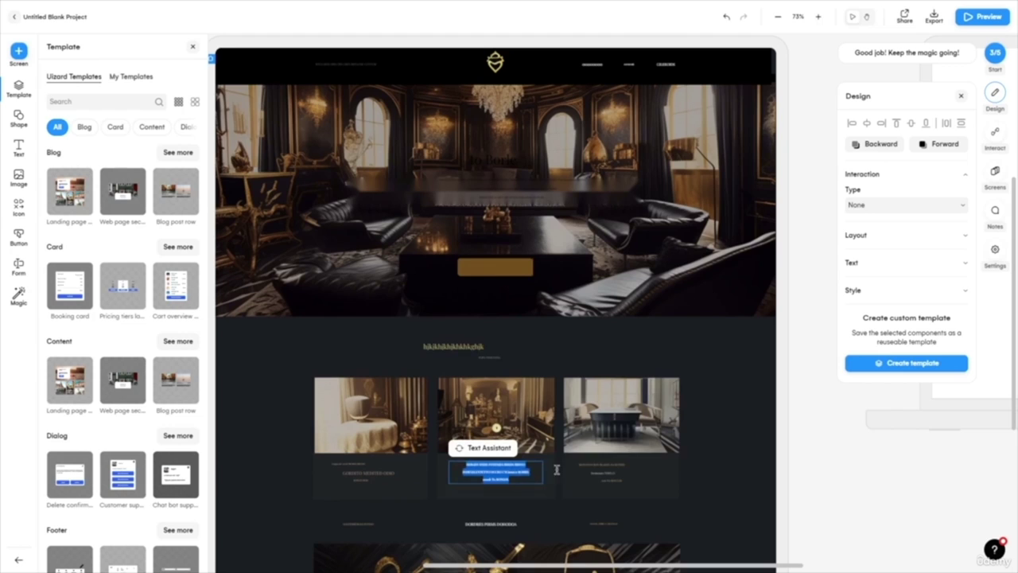
scroll(357, 228, "up", 3)
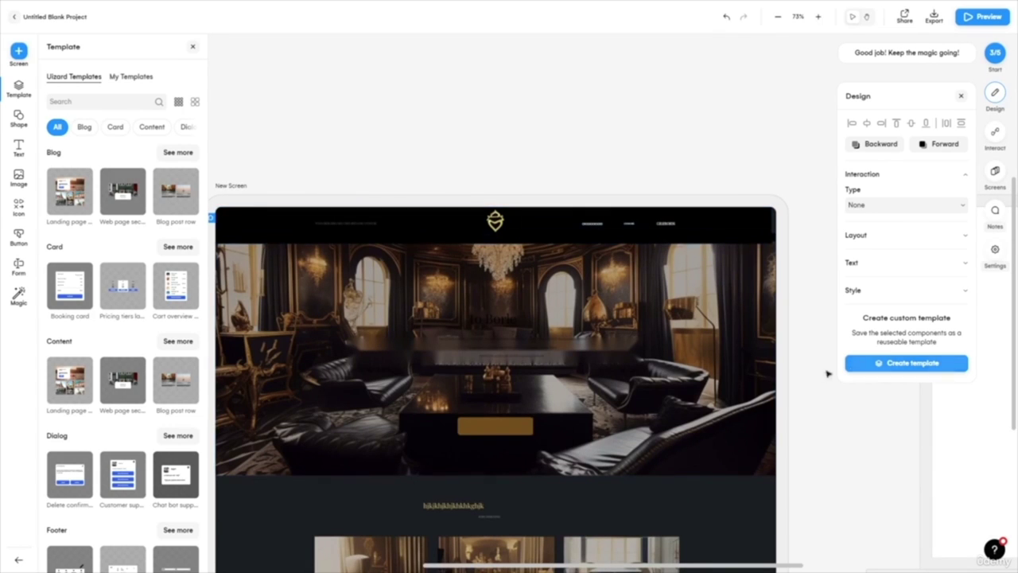
scroll(813, 369, "down", 5)
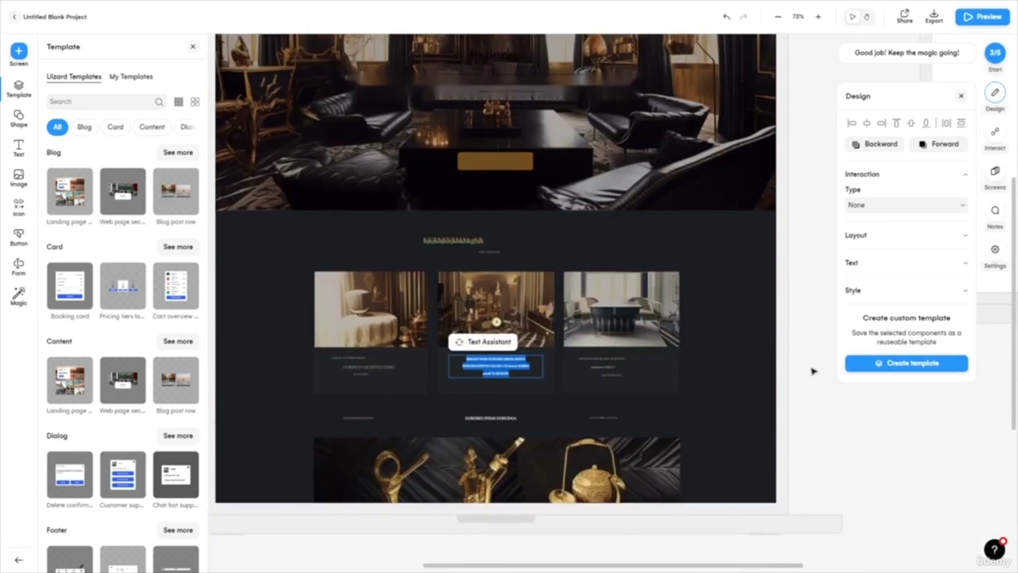
scroll(813, 369, "up", 3)
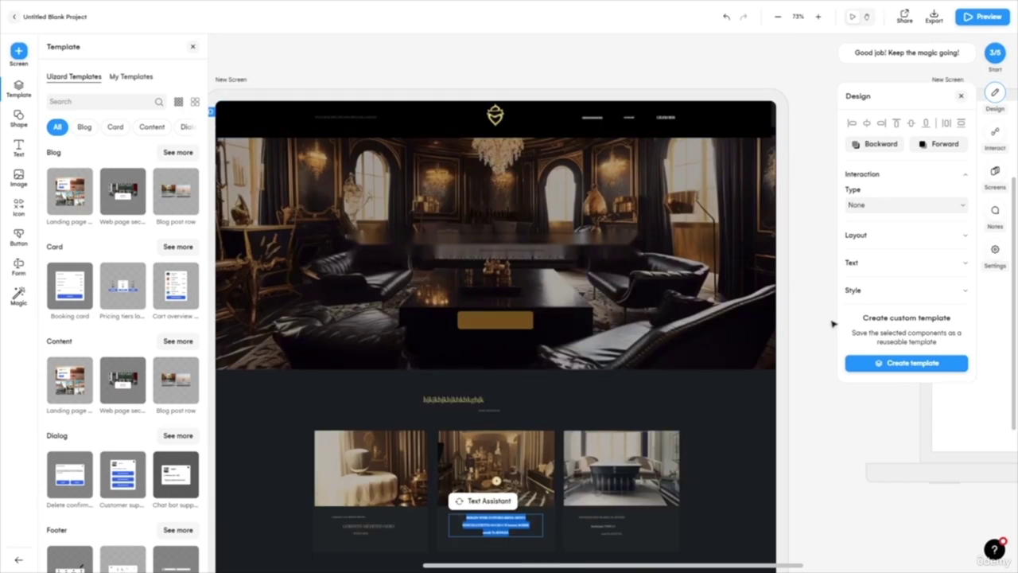
scroll(393, 198, "down", 3)
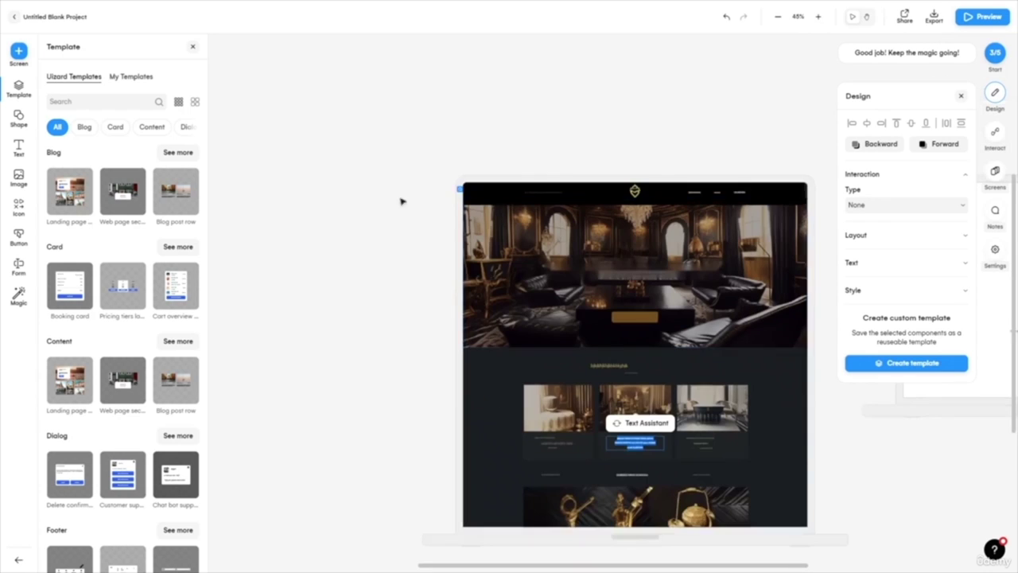
scroll(422, 252, "right", 3)
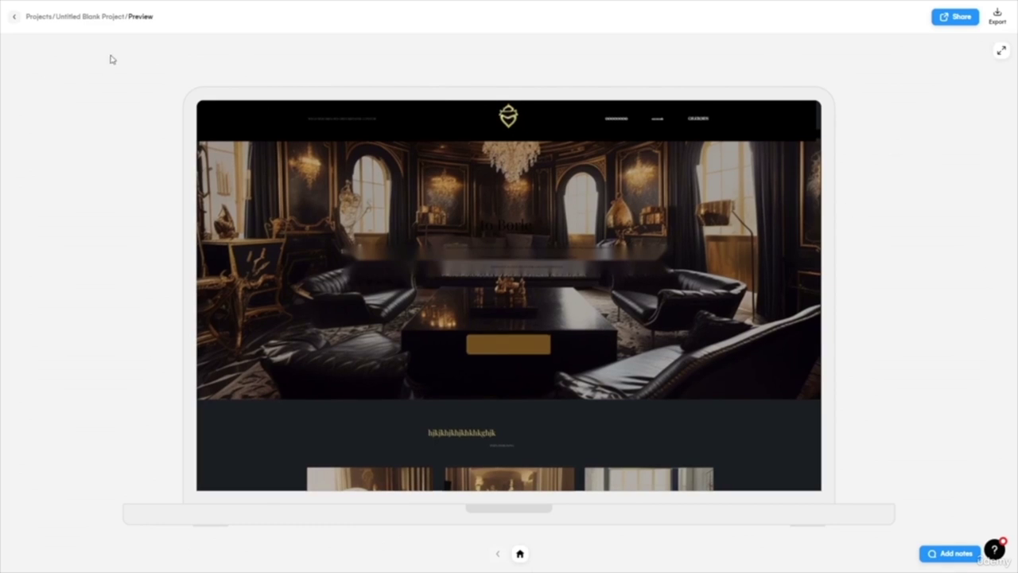
- Leave preview and link the gold hero button to the right screen with Go to screen
left_click(15, 17)
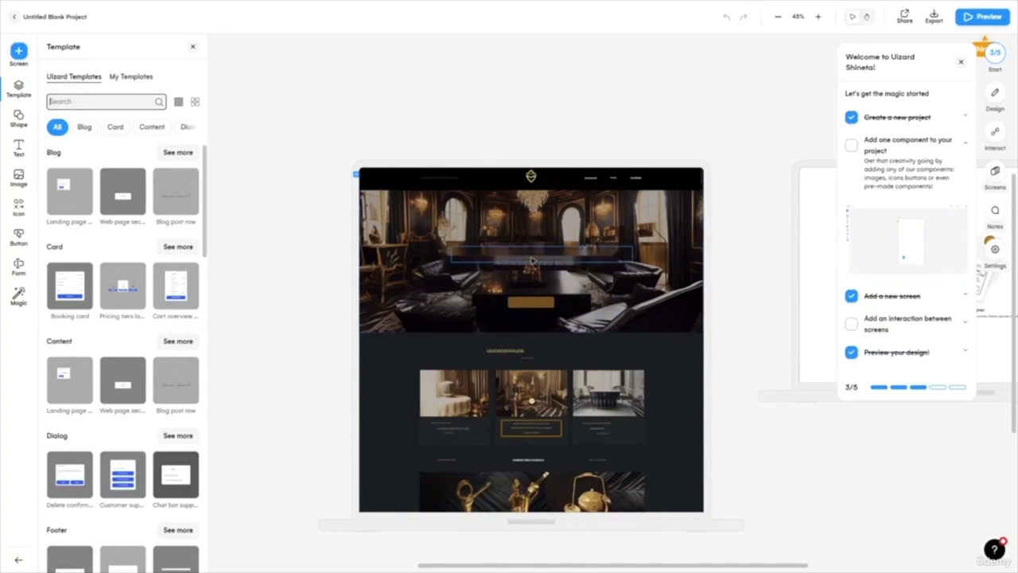
left_click(531, 302)
left_click_drag(561, 304, 823, 278)
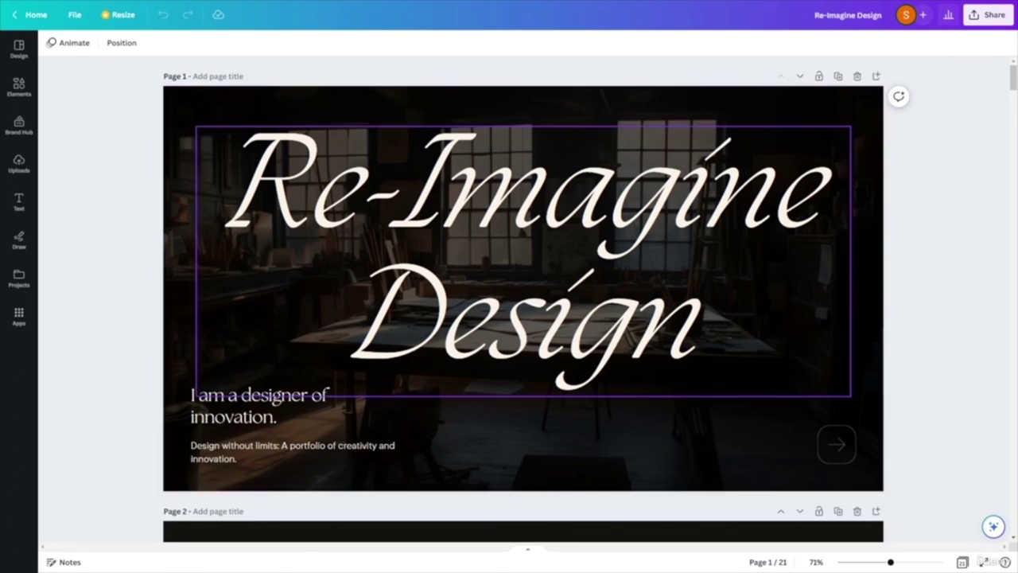
- Glance at the portfolio templates, hide them, and scroll down to page 3, Webpages Selected works
scroll(523, 299, "down", 5)
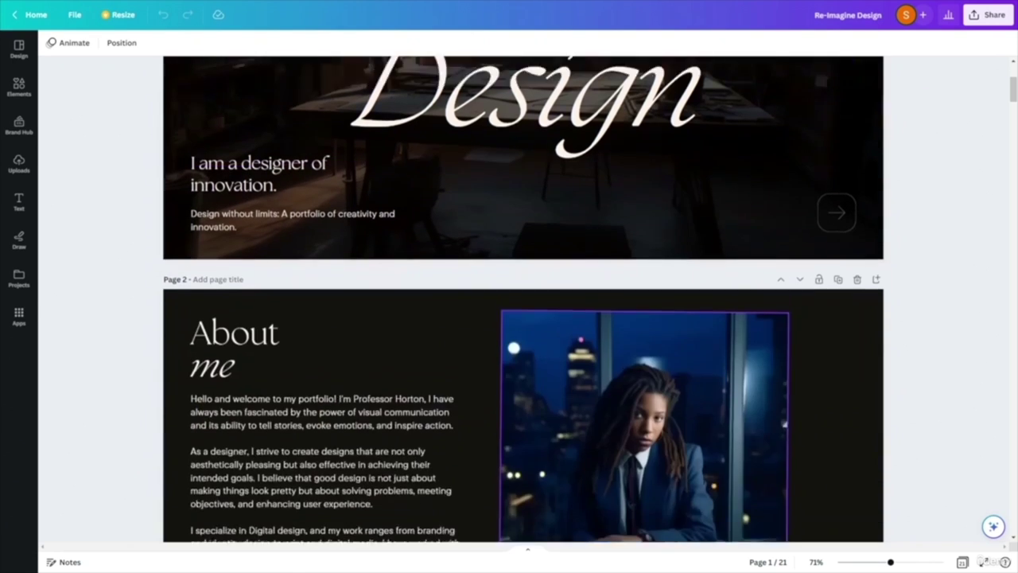
scroll(523, 299, "up", 5)
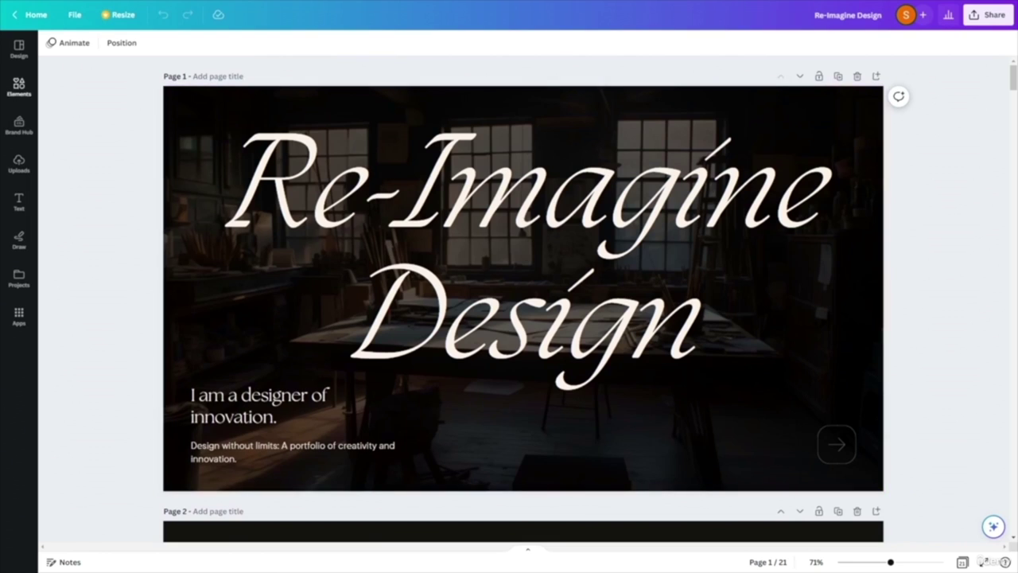
left_click(18, 47)
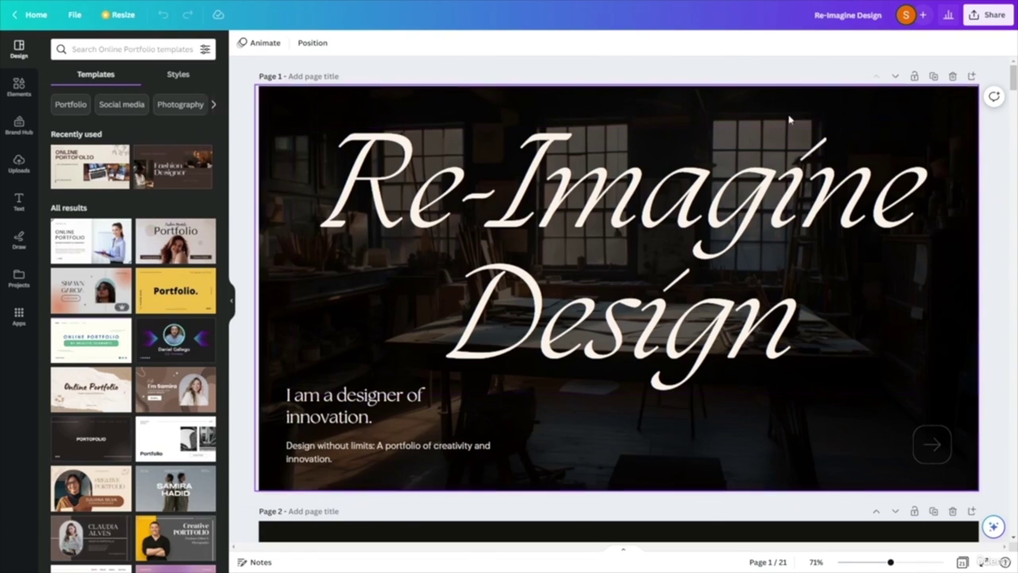
left_click(232, 300)
scroll(466, 276, "down", 4)
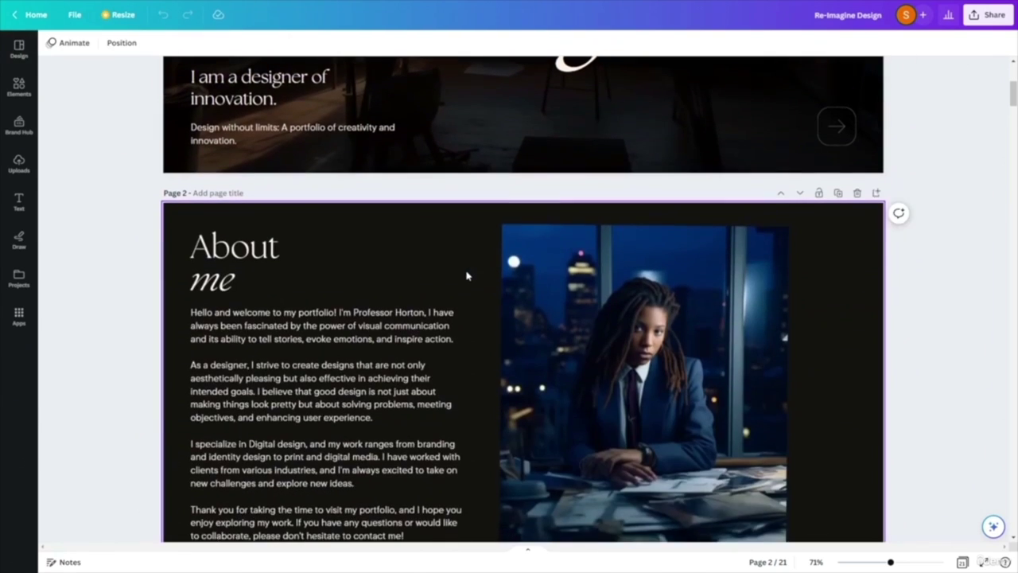
scroll(467, 275, "down", 1)
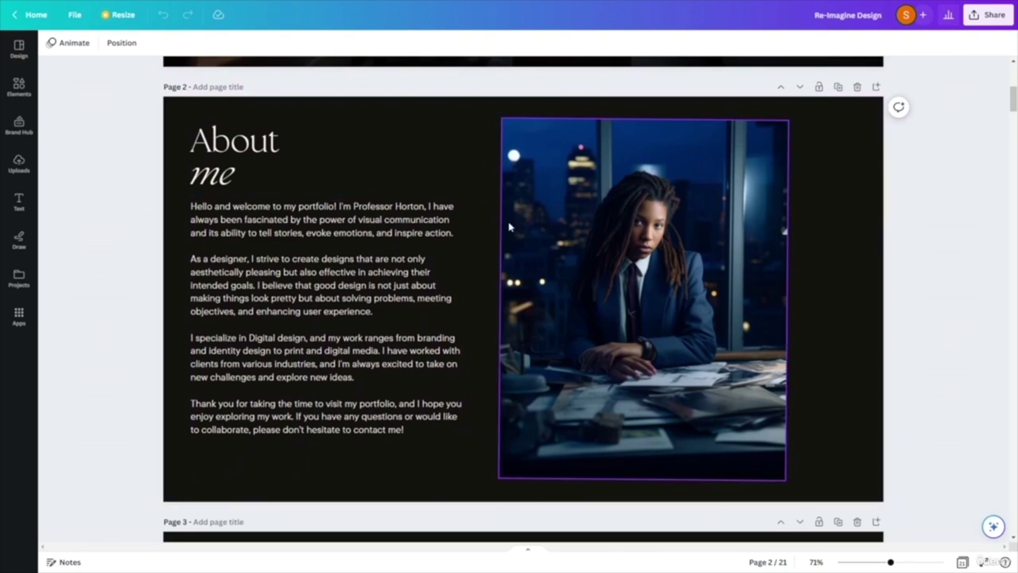
scroll(345, 268, "down", 3)
scroll(517, 297, "down", 1)
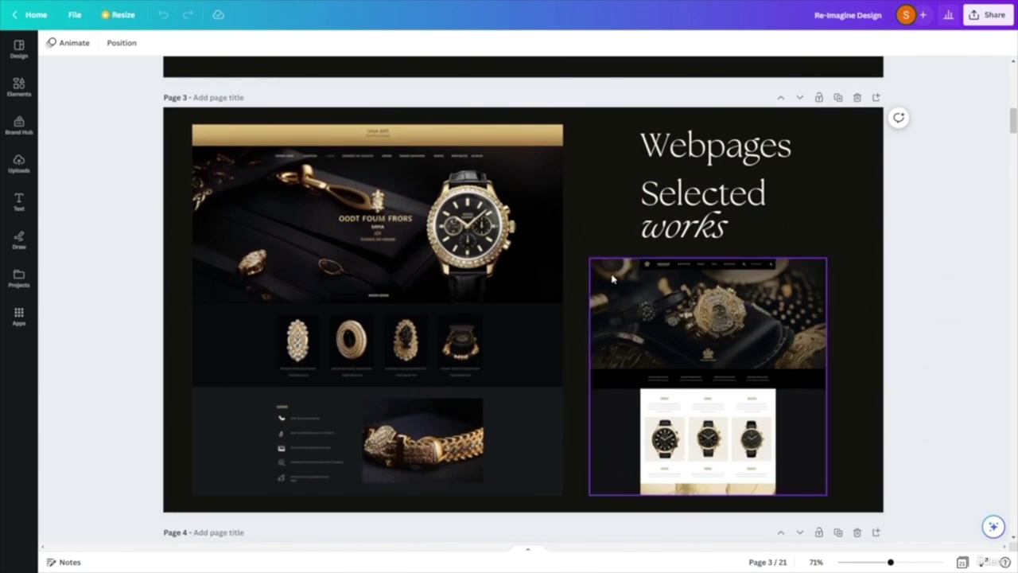
- Scroll through the Webpages pages 4–7 to page 8, Product Design Selected works
scroll(398, 278, "down", 4)
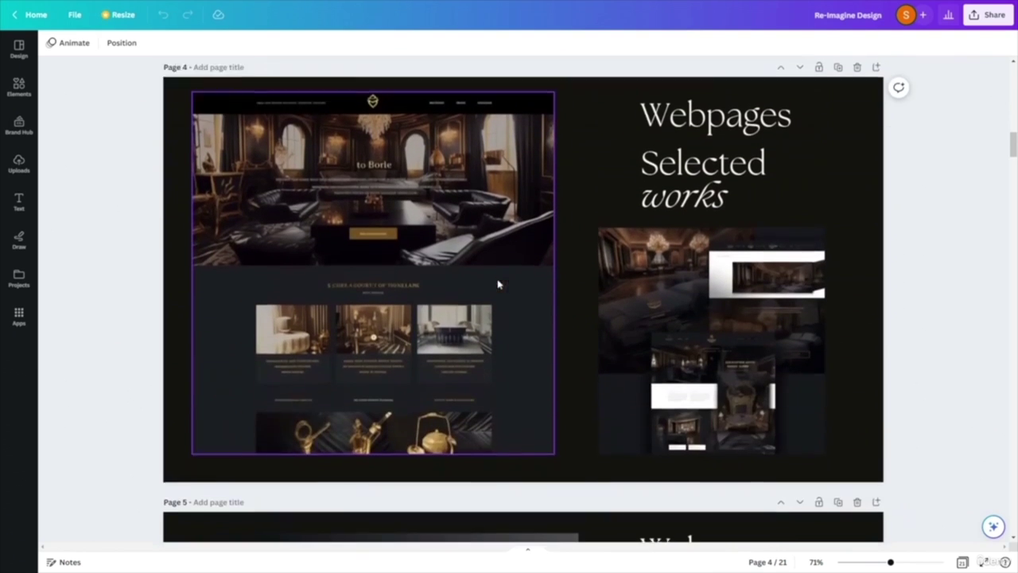
scroll(498, 284, "down", 1)
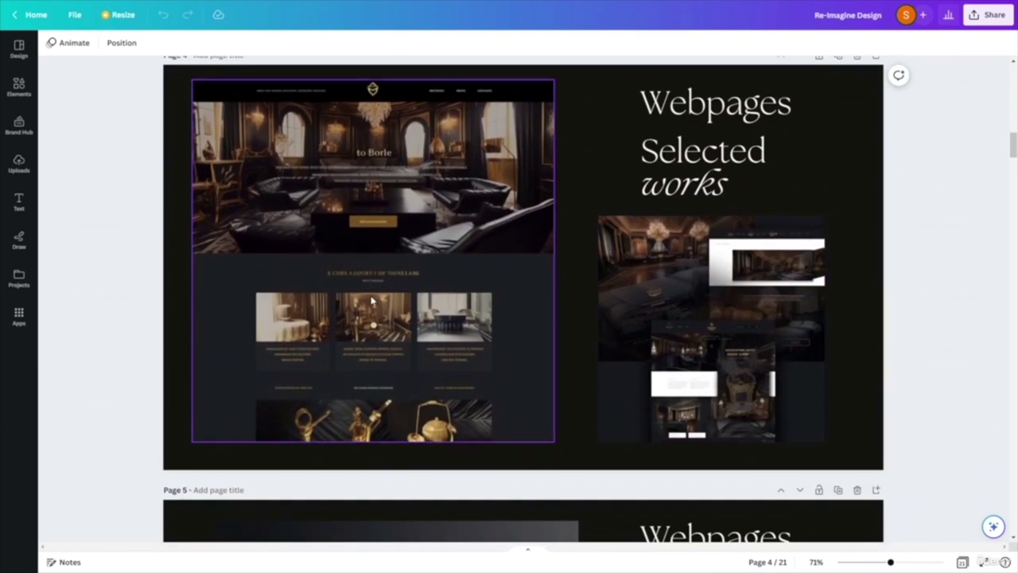
scroll(370, 300, "down", 3)
scroll(363, 316, "down", 1)
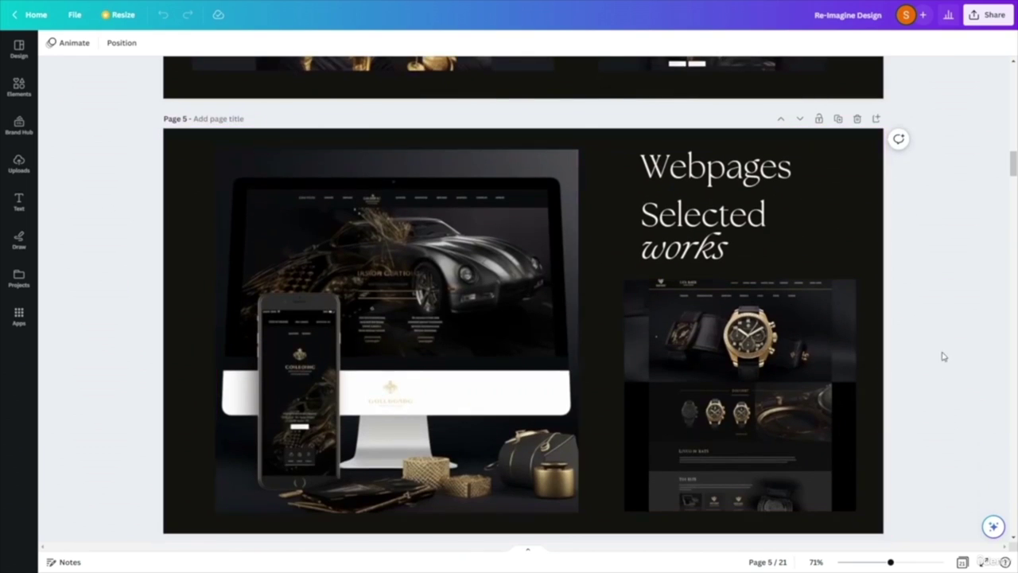
scroll(516, 358, "down", 5)
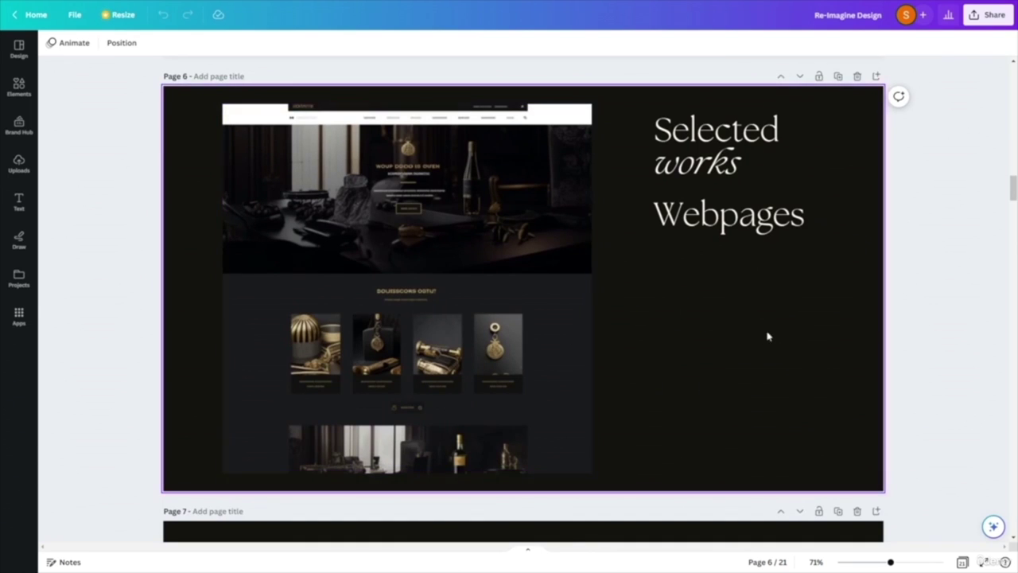
scroll(758, 336, "down", 5)
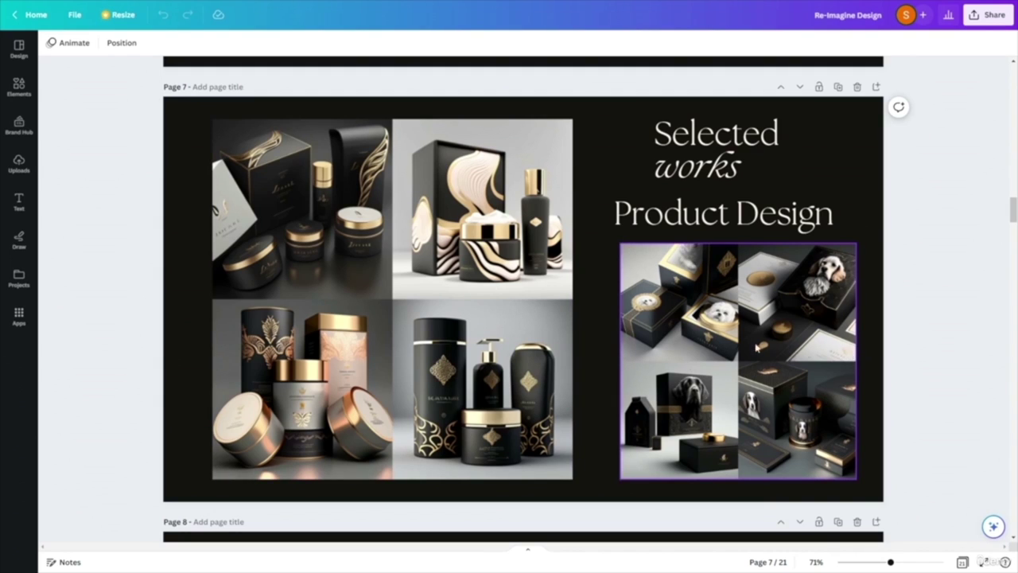
scroll(736, 333, "down", 6)
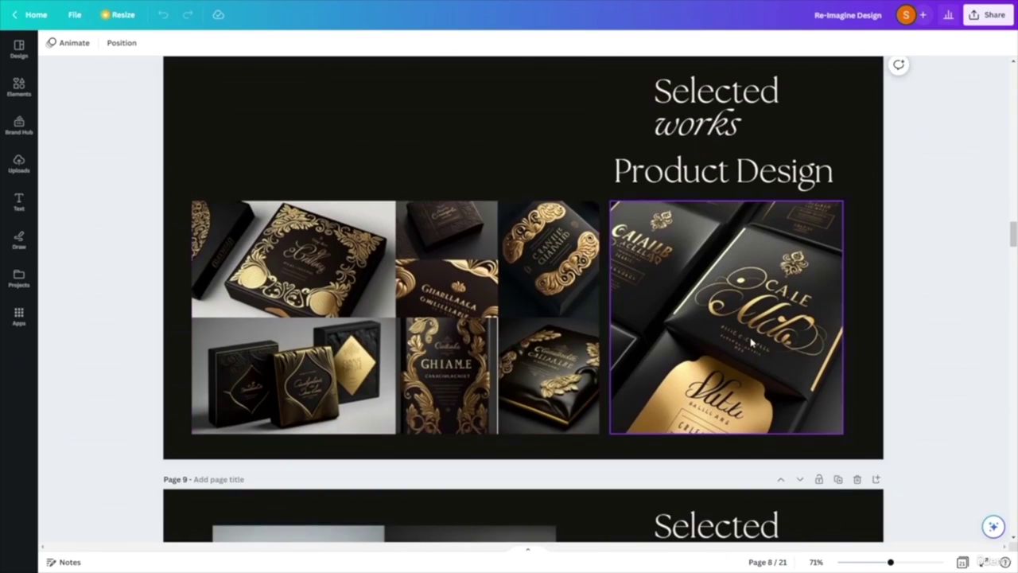
scroll(943, 352, "up", 5)
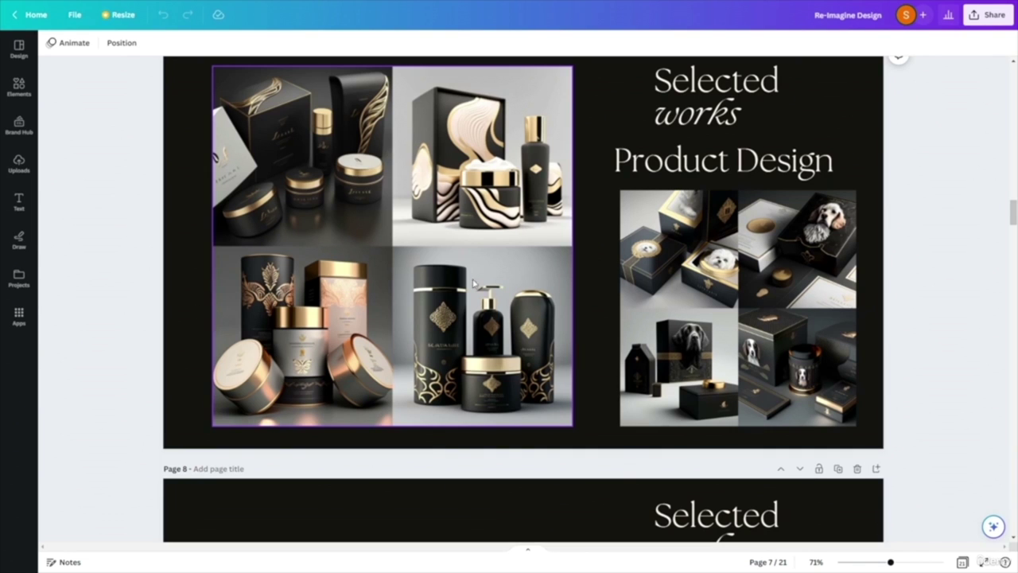
scroll(463, 284, "down", 5)
- Scroll from page 8 through the Concept Art slides to page 18, Selected works NFTs
scroll(505, 286, "down", 2)
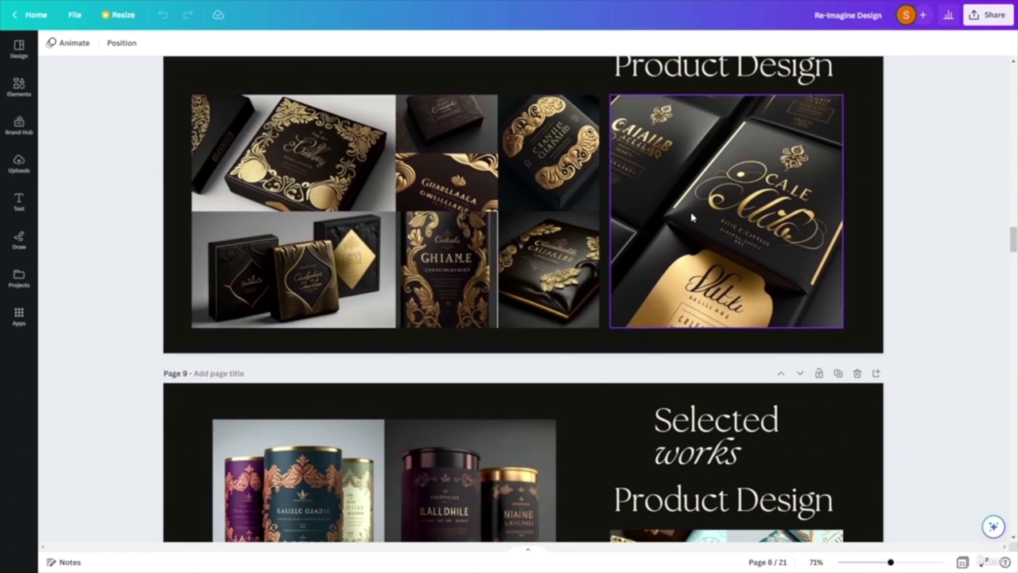
scroll(834, 263, "up", 1)
scroll(833, 262, "up", 2)
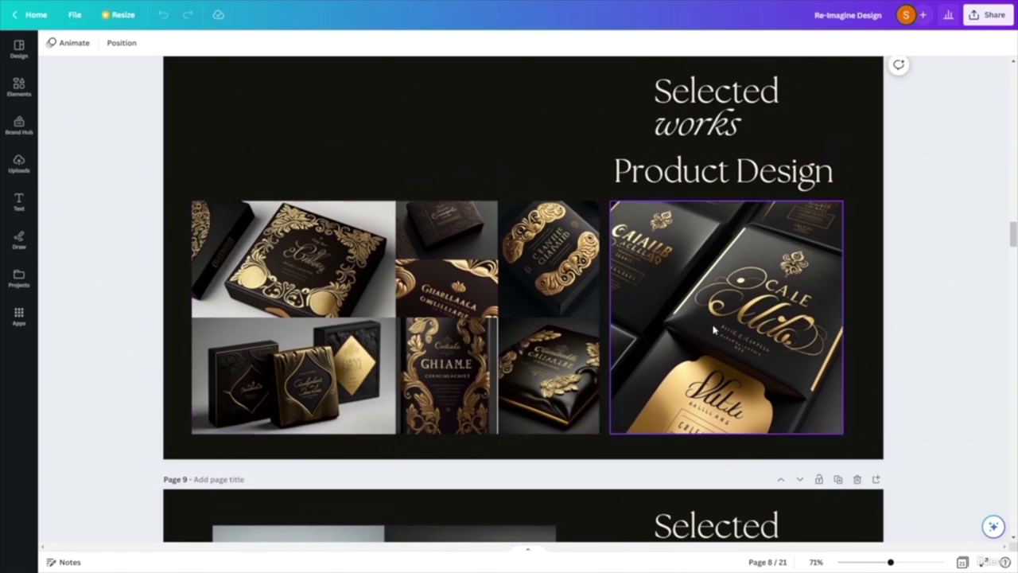
scroll(322, 254, "down", 5)
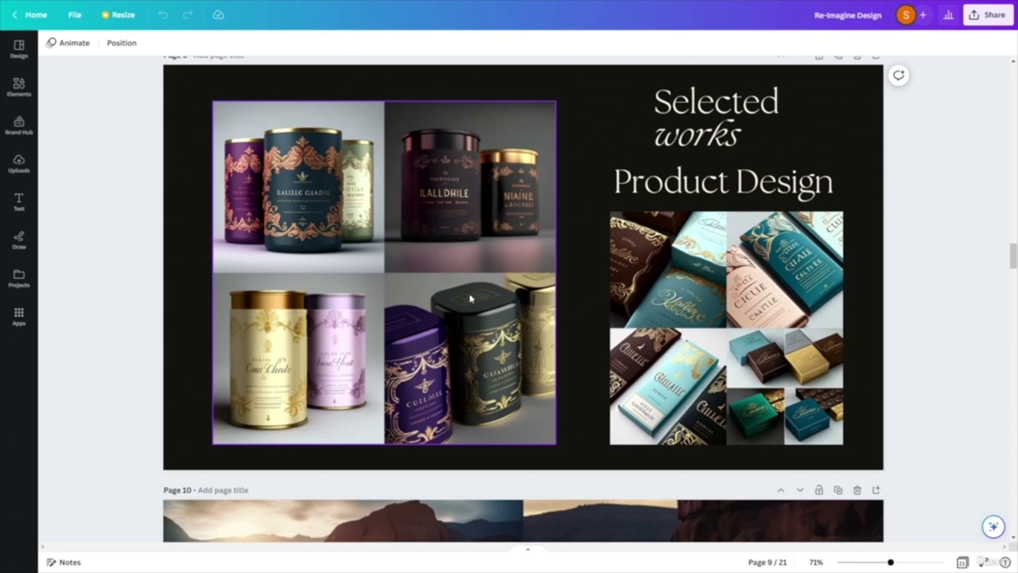
scroll(310, 282, "down", 5)
scroll(137, 247, "down", 3)
scroll(137, 246, "up", 1)
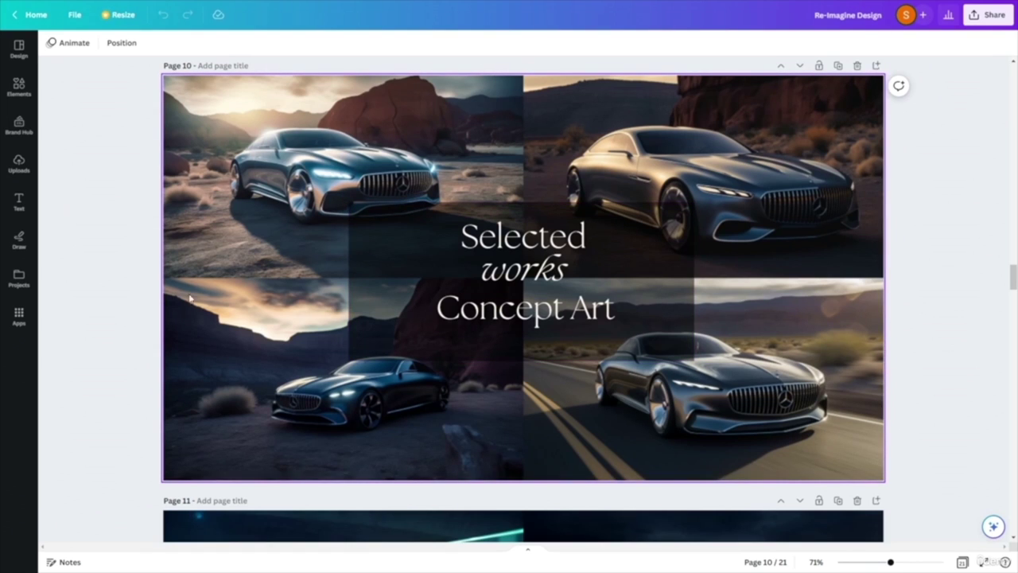
scroll(230, 288, "down", 5)
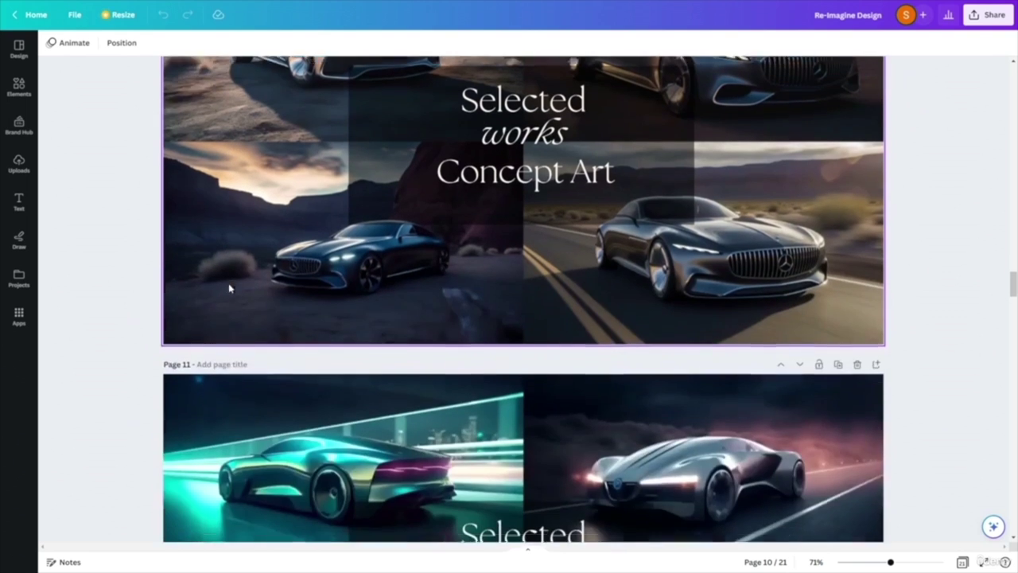
scroll(239, 298, "down", 1)
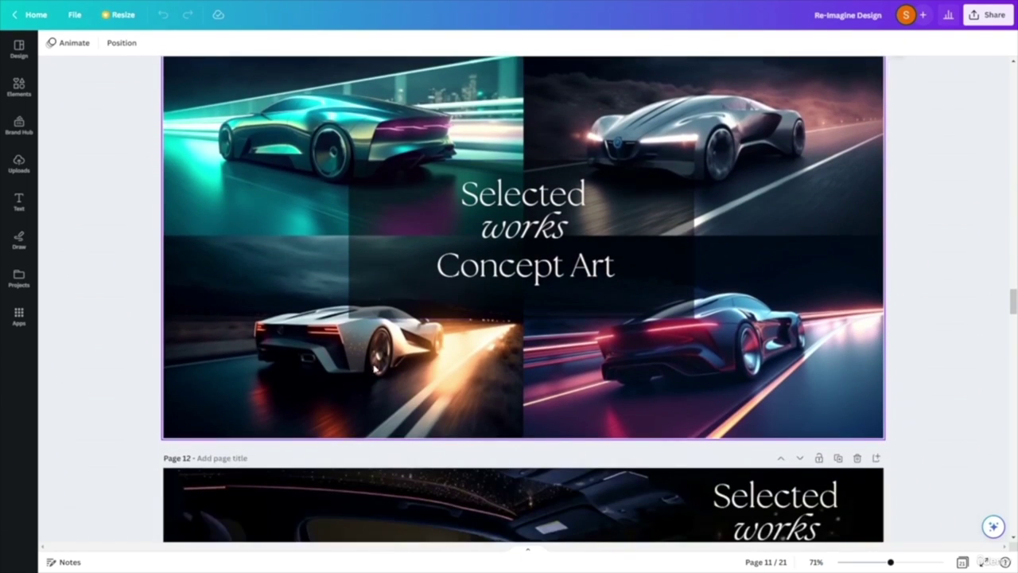
scroll(226, 344, "down", 2)
scroll(226, 344, "down", 3)
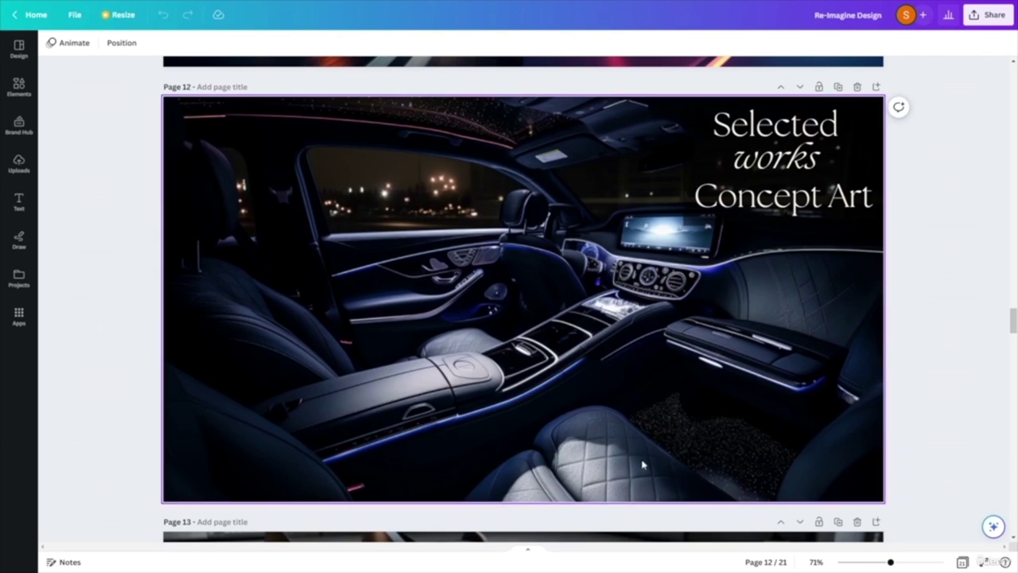
scroll(221, 307, "down", 6)
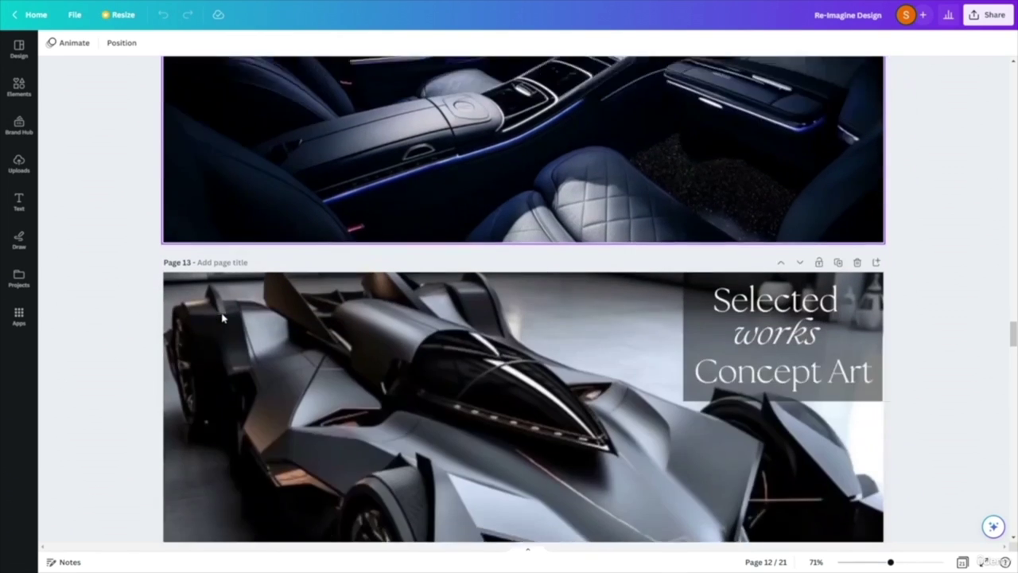
scroll(222, 318, "down", 5)
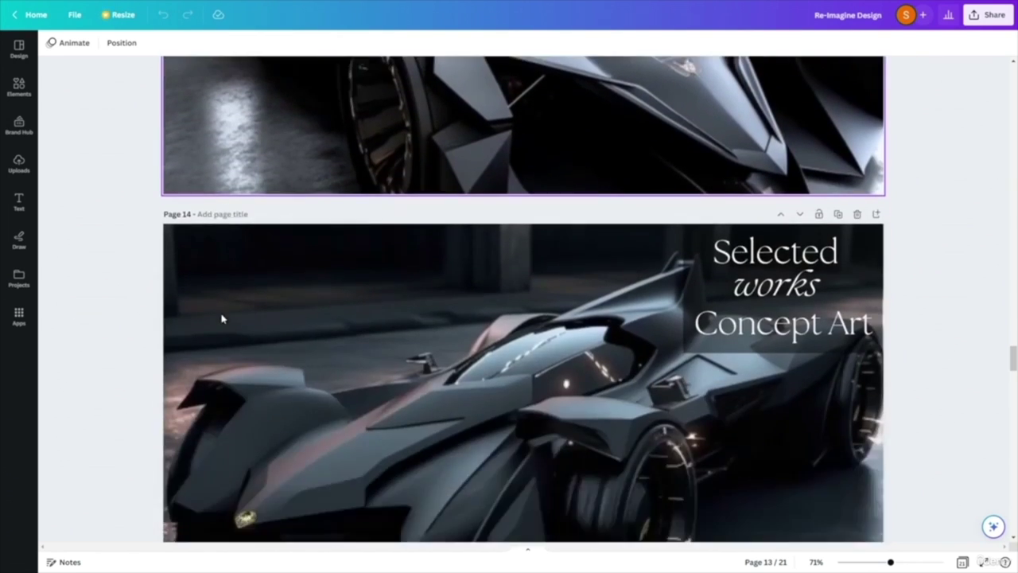
scroll(224, 319, "down", 1)
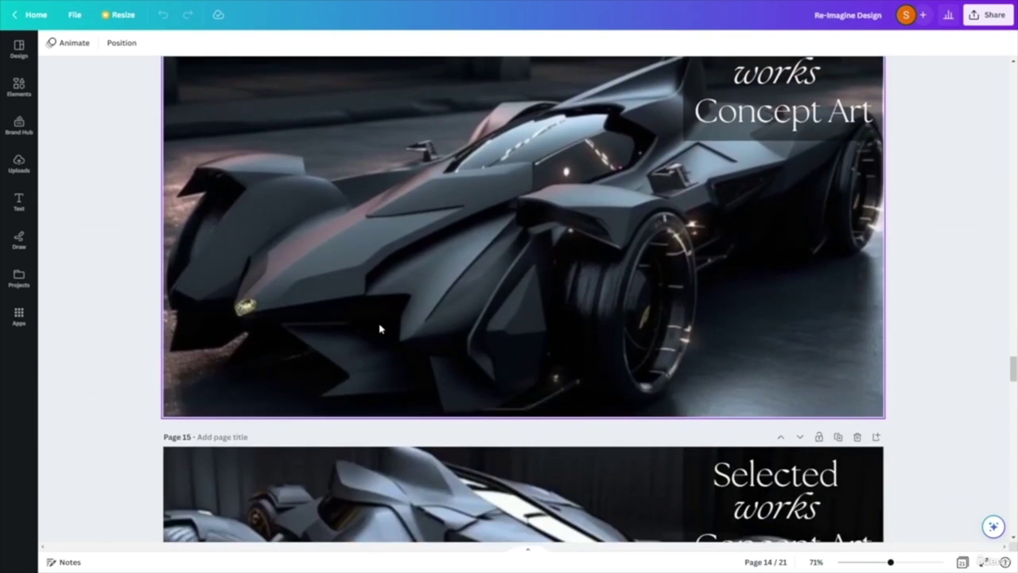
scroll(380, 326, "down", 4)
scroll(564, 364, "down", 2)
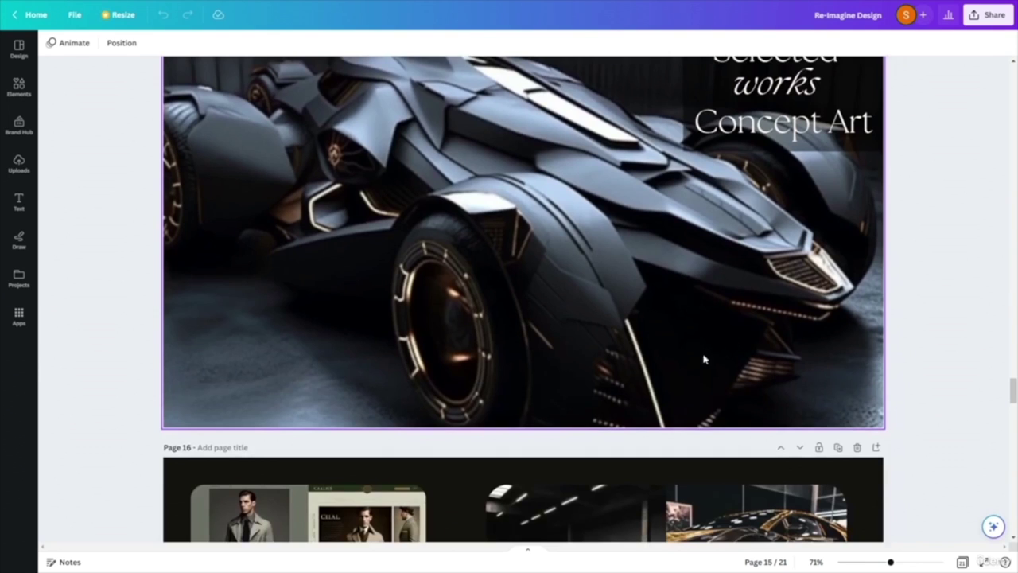
scroll(583, 272, "up", 2)
scroll(604, 295, "down", 7)
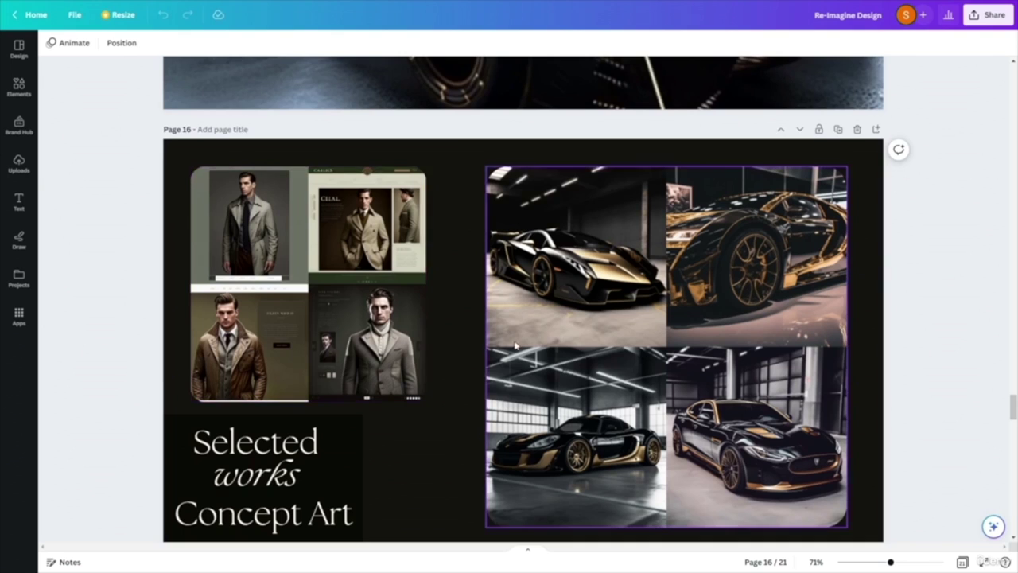
scroll(664, 368, "down", 4)
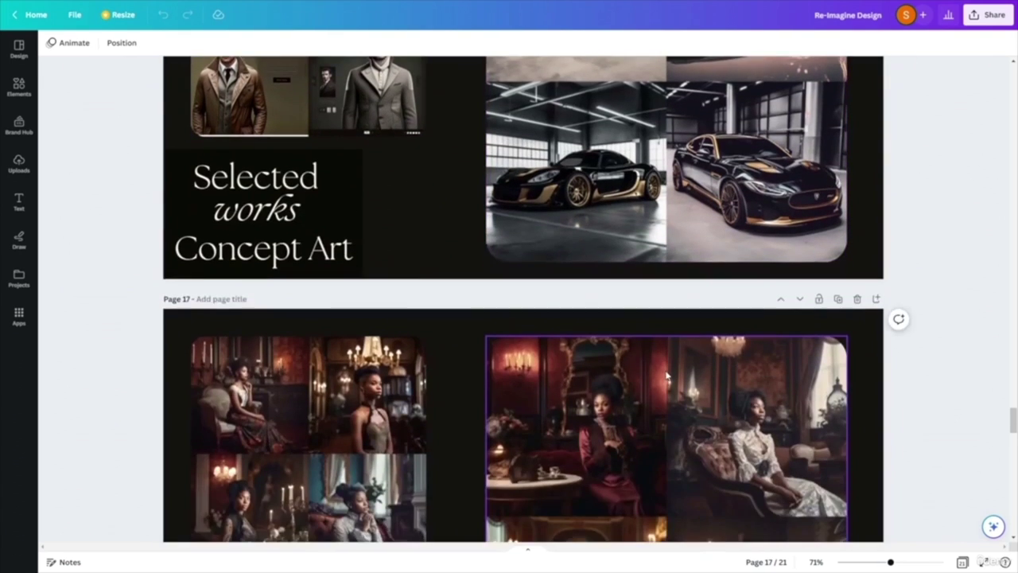
scroll(666, 375, "down", 2)
scroll(659, 426, "down", 2)
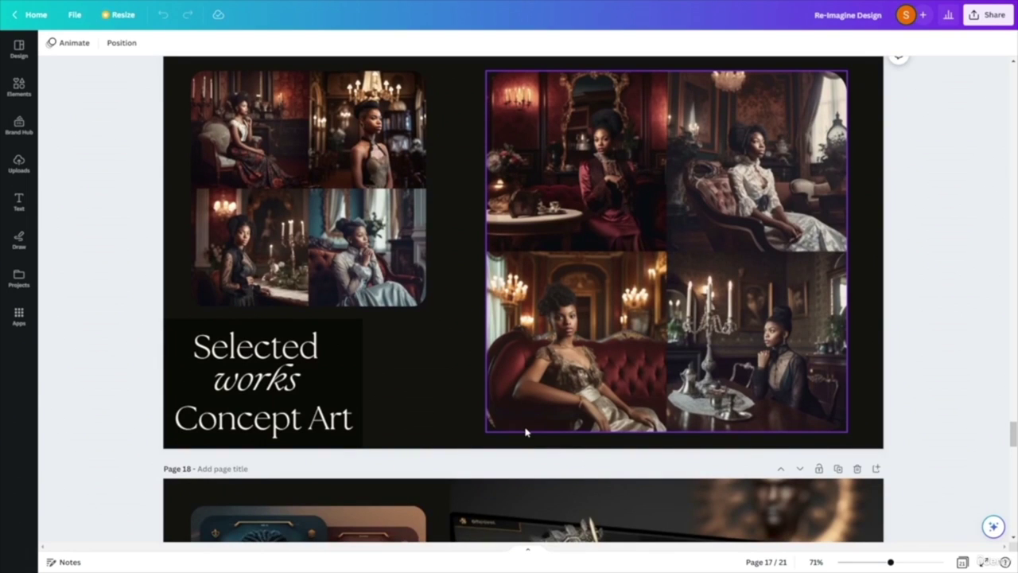
scroll(704, 350, "down", 3)
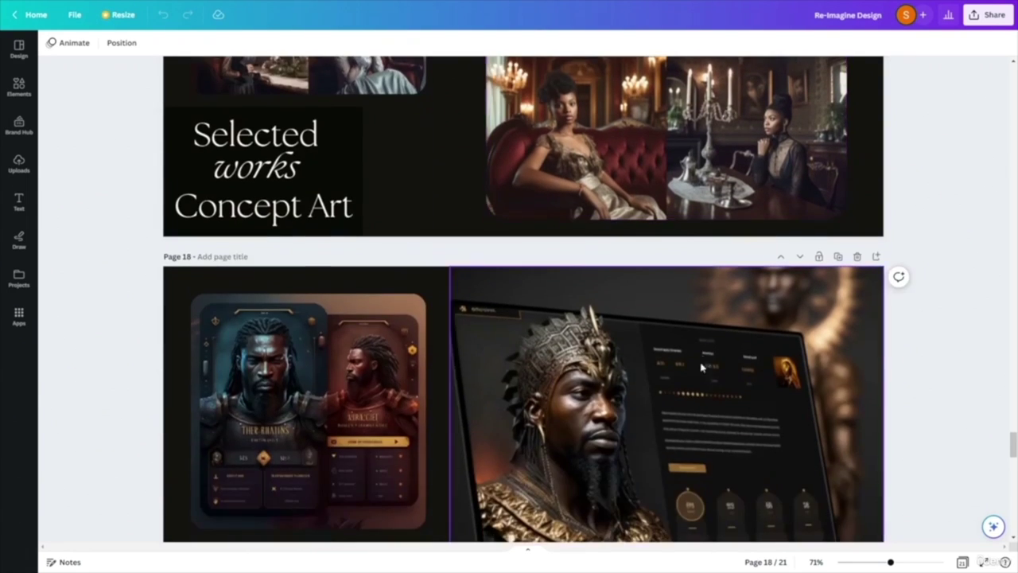
scroll(918, 409, "down", 2)
scroll(918, 409, "up", 6)
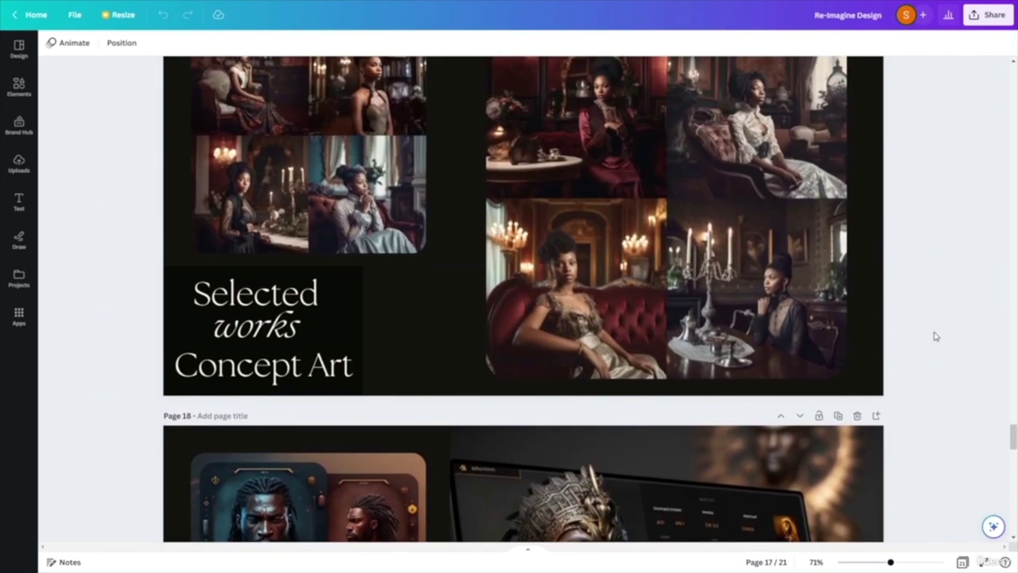
scroll(941, 315, "down", 6)
scroll(950, 331, "down", 2)
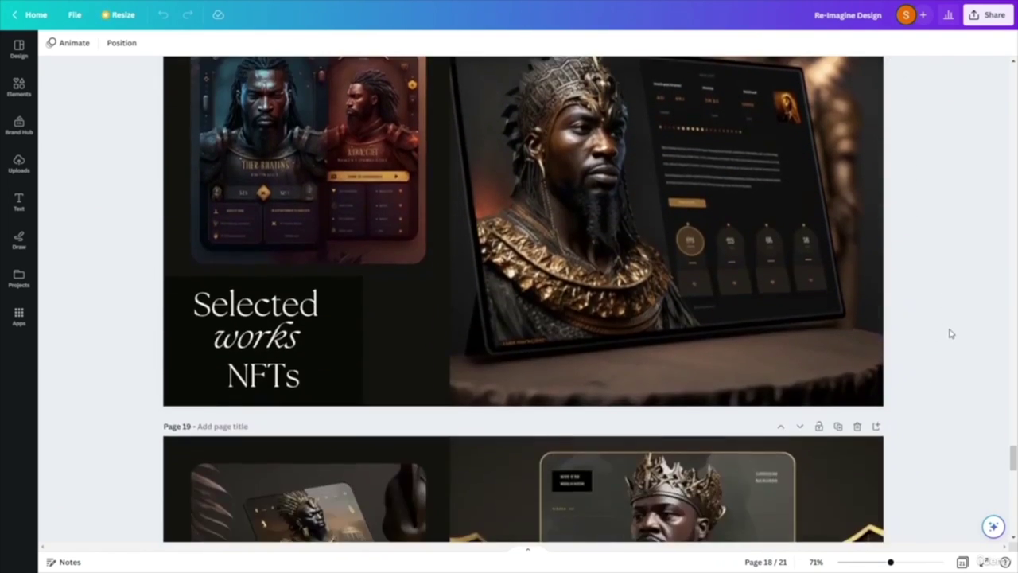
- Scroll the deck past the NFTs slide to page 19 of 21
scroll(950, 332, "up", 1)
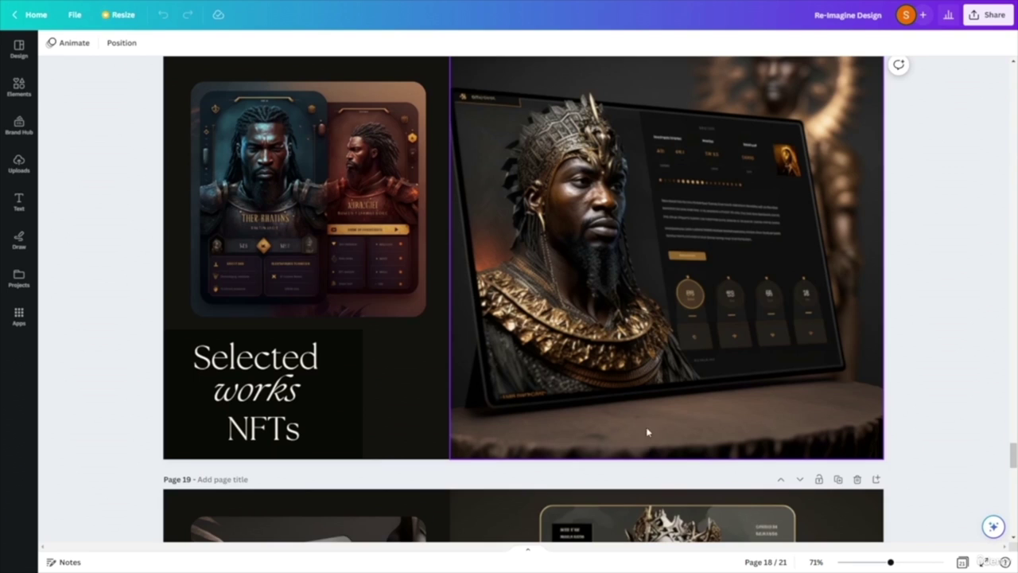
scroll(631, 374, "down", 3)
scroll(694, 443, "down", 1)
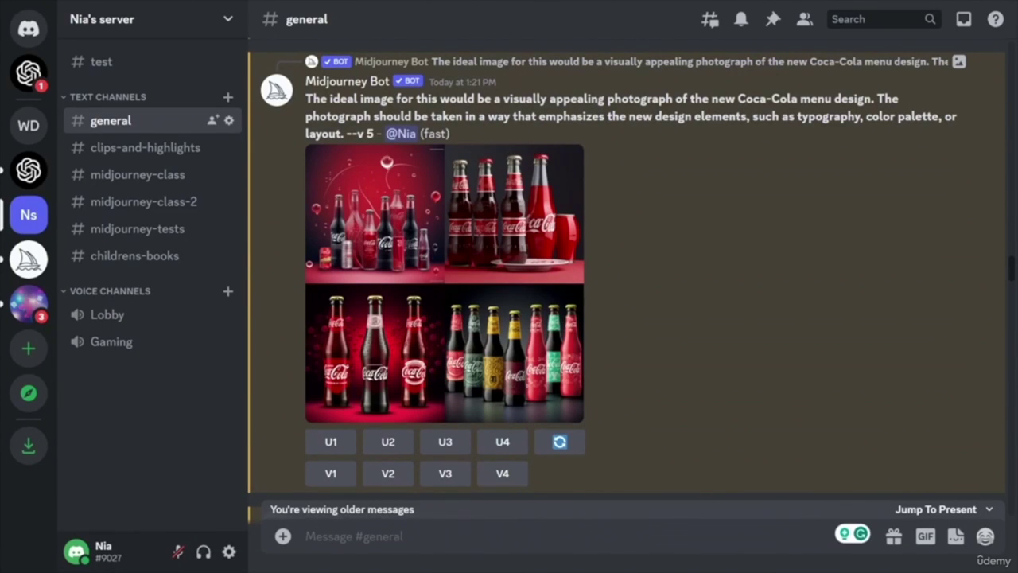
- Scroll #general back up to the 1:02 PM and 1:05 PM Coca-Cola packaging grids
scroll(626, 271, "up", 4)
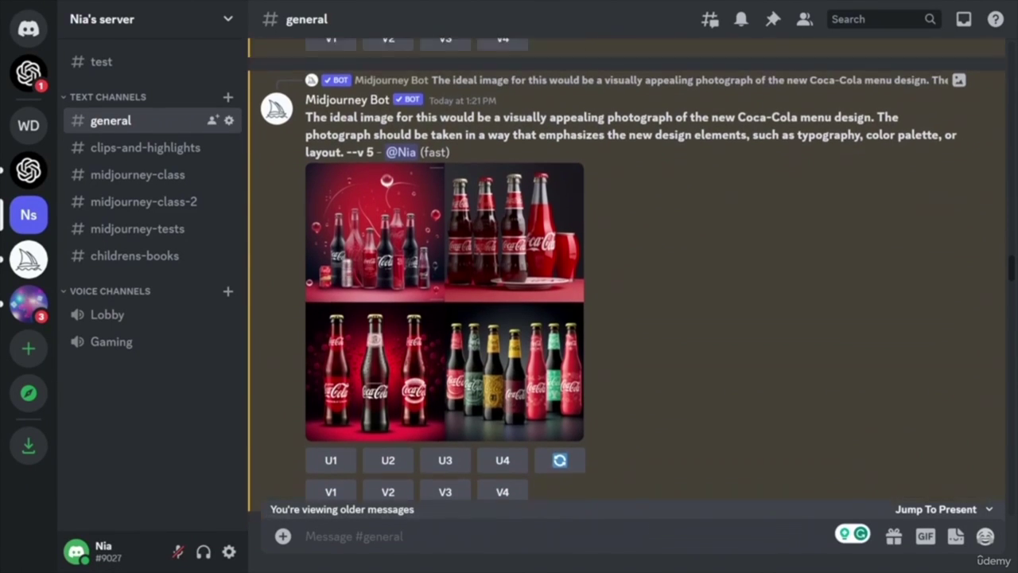
scroll(626, 270, "up", 15)
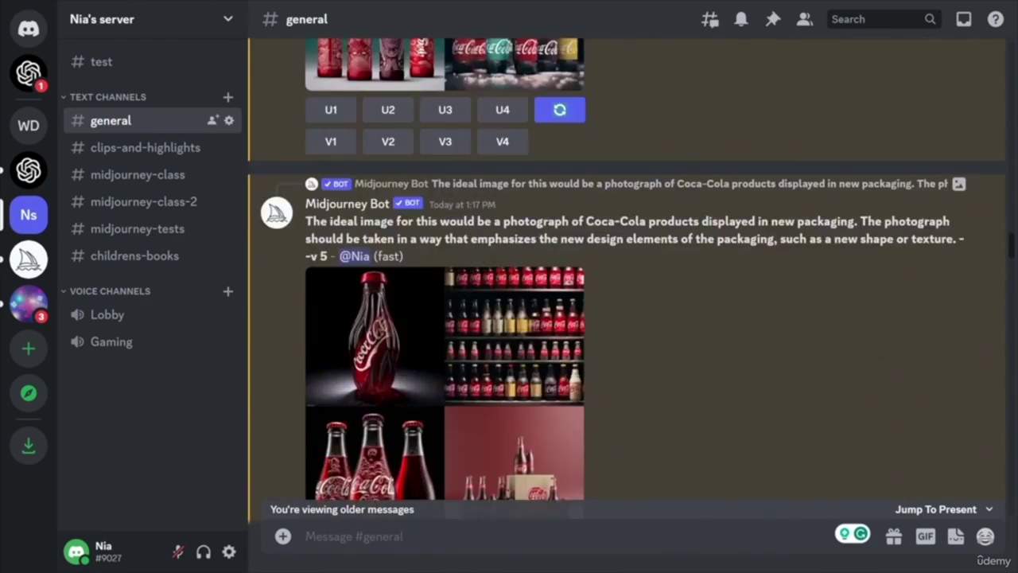
scroll(626, 271, "up", 20)
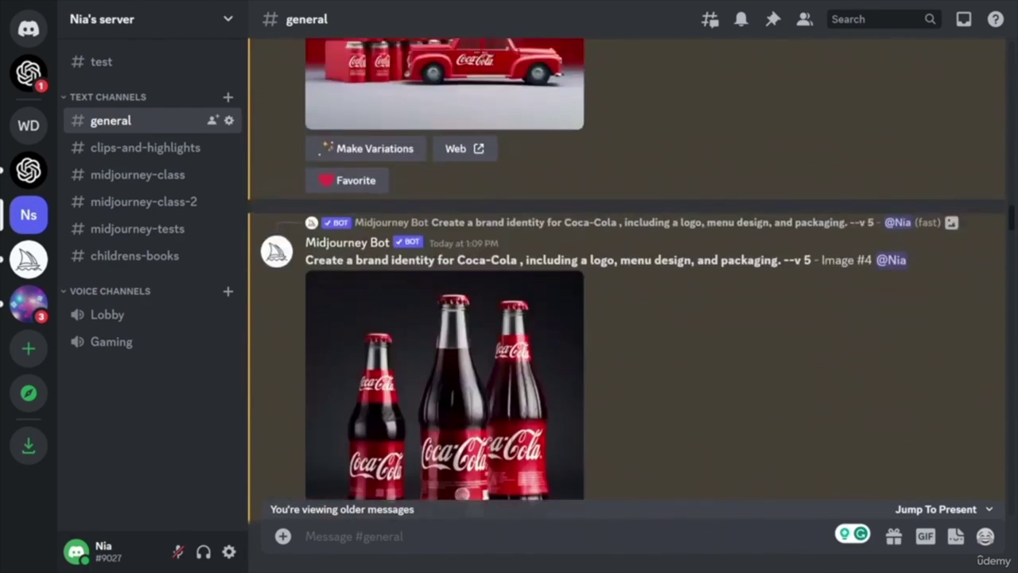
scroll(626, 270, "up", 20)
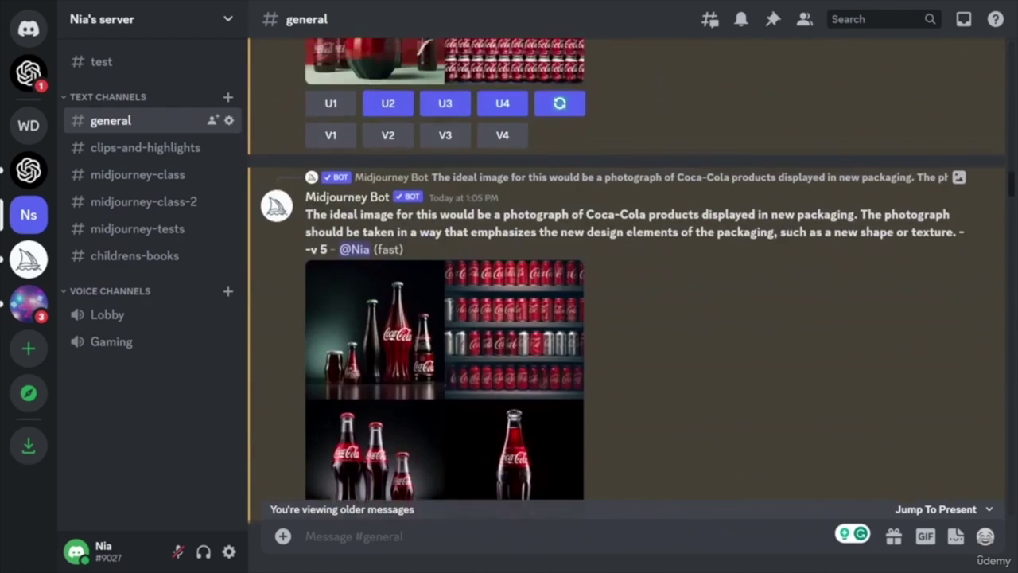
scroll(626, 270, "up", 20)
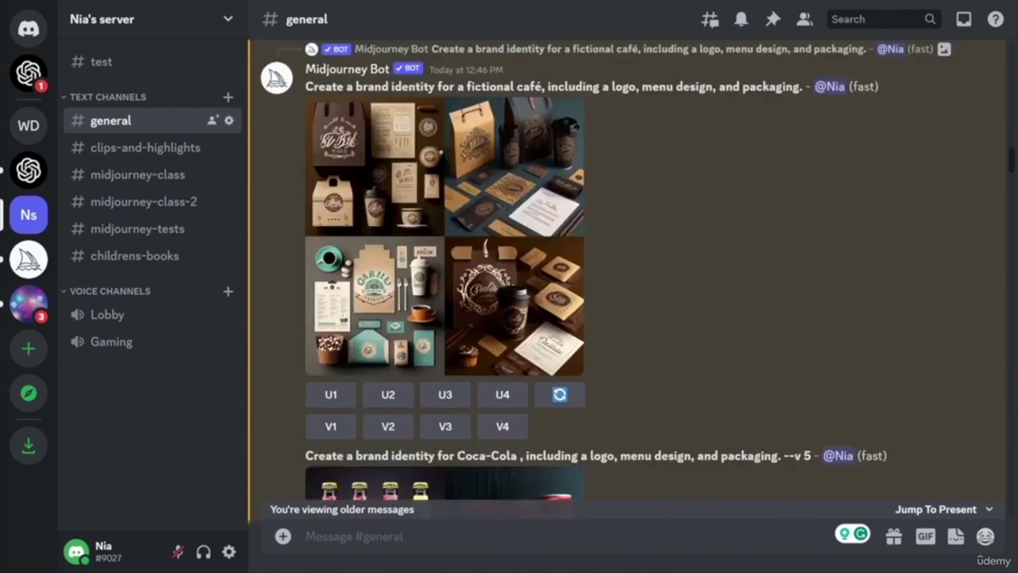
scroll(626, 271, "down", 8)
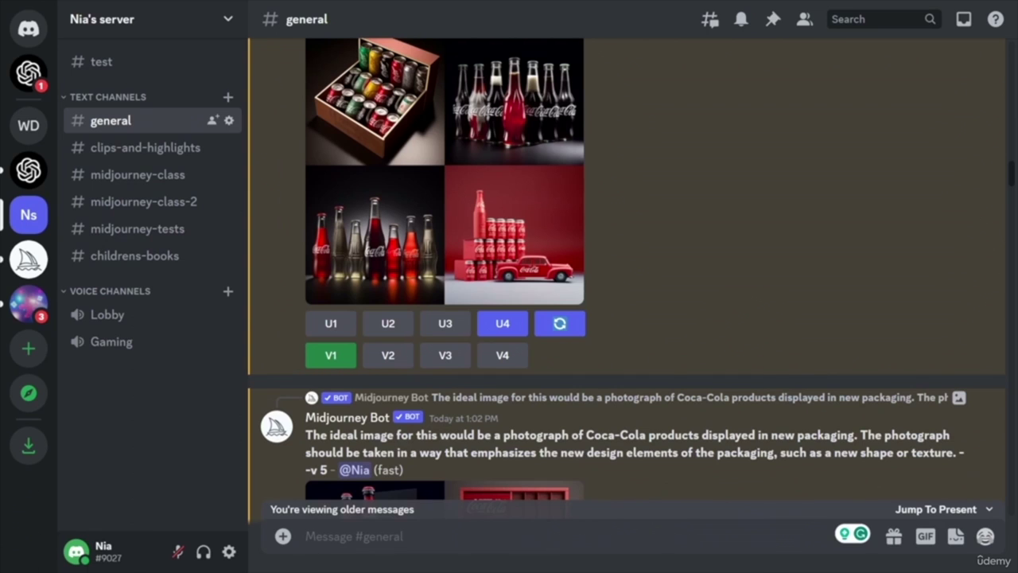
scroll(627, 269, "down", 3)
scroll(626, 269, "up", 4)
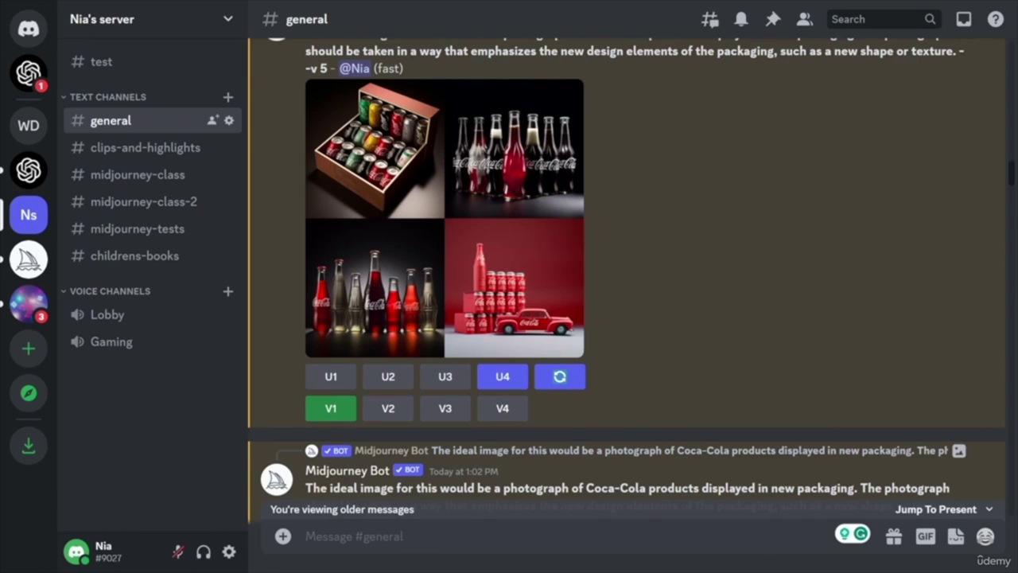
scroll(626, 269, "down", 5)
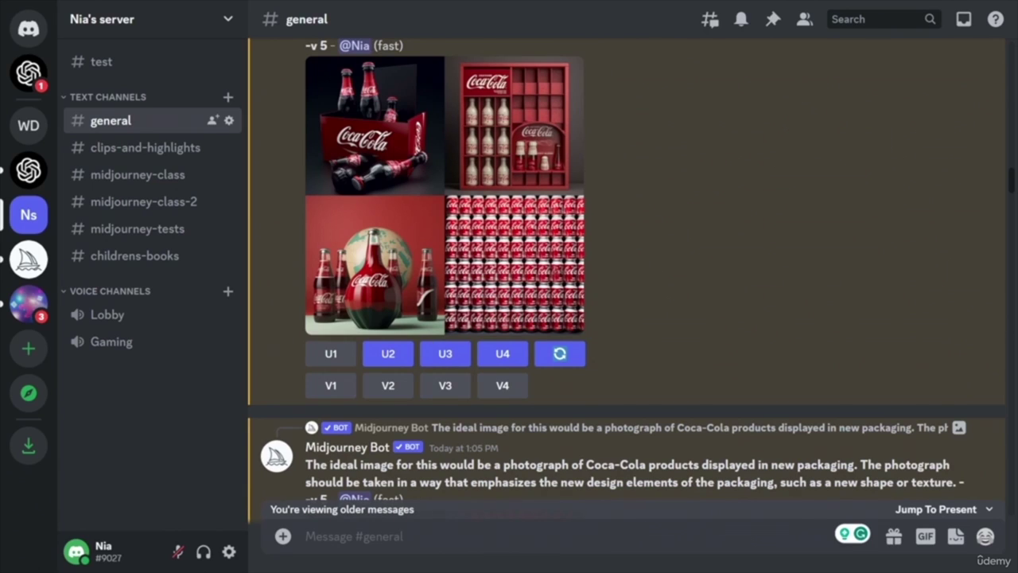
- View both Coca-Cola packaging grids full size, then scroll to the upscaled Image #2
left_click(529, 280)
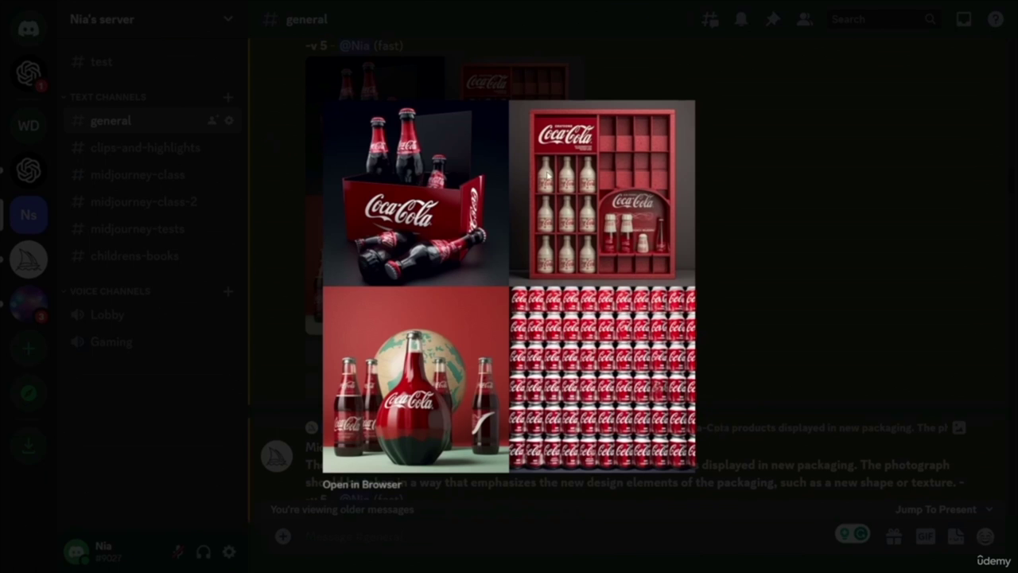
left_click(762, 250)
scroll(748, 251, "down", 3)
scroll(741, 251, "down", 2)
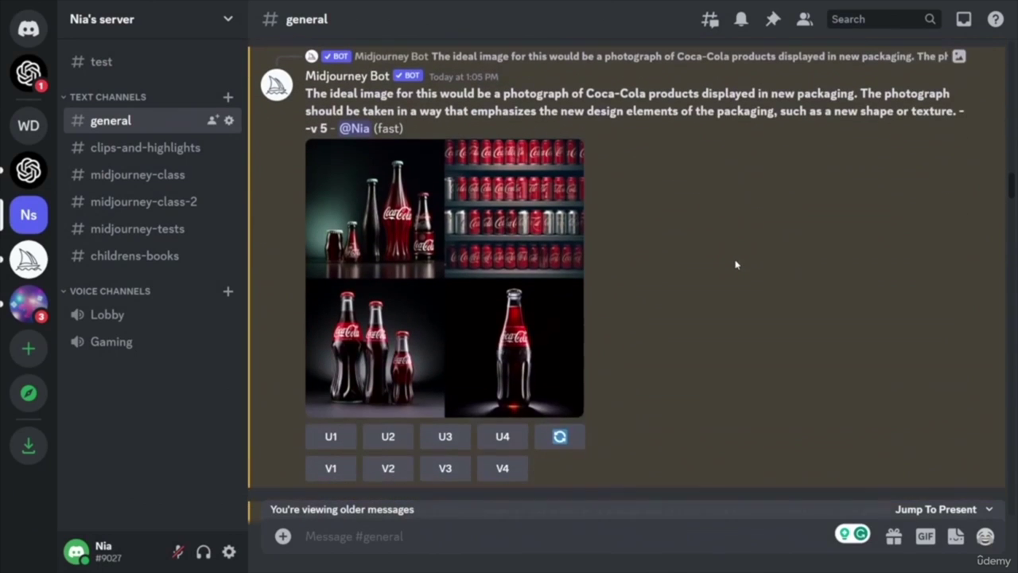
left_click(558, 358)
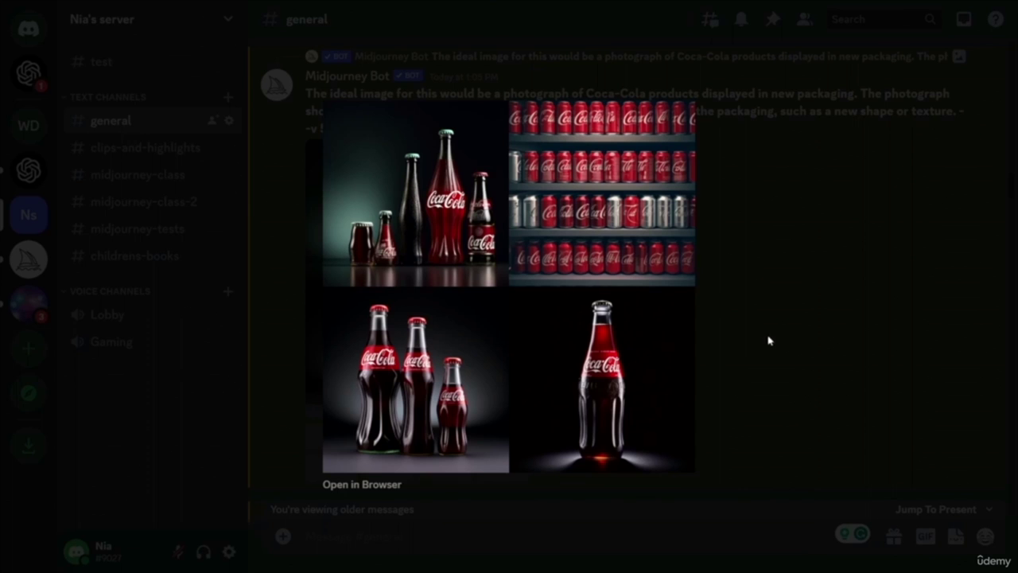
left_click(766, 307)
scroll(766, 307, "down", 3)
scroll(766, 307, "down", 5)
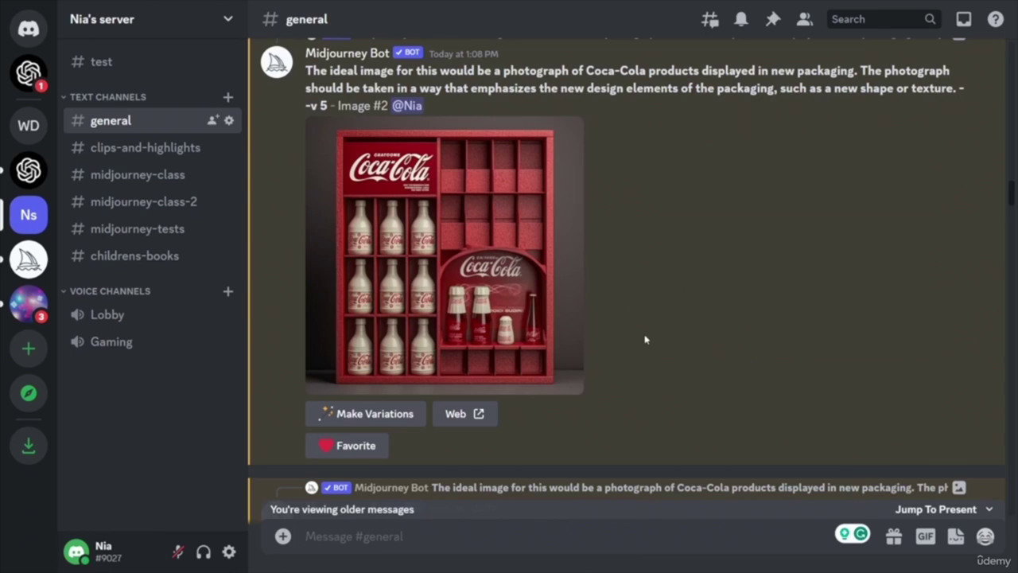
- Scroll past the Image #3 and #4 upscales to the 1:17 PM menu-design grid
scroll(645, 339, "down", 5)
scroll(744, 342, "down", 2)
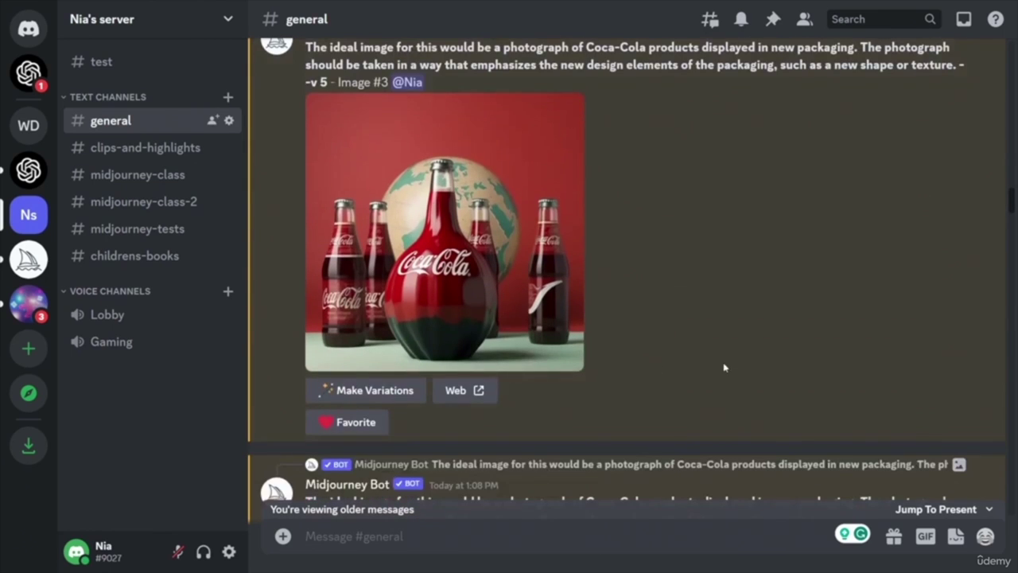
scroll(752, 302, "down", 3)
scroll(765, 308, "down", 8)
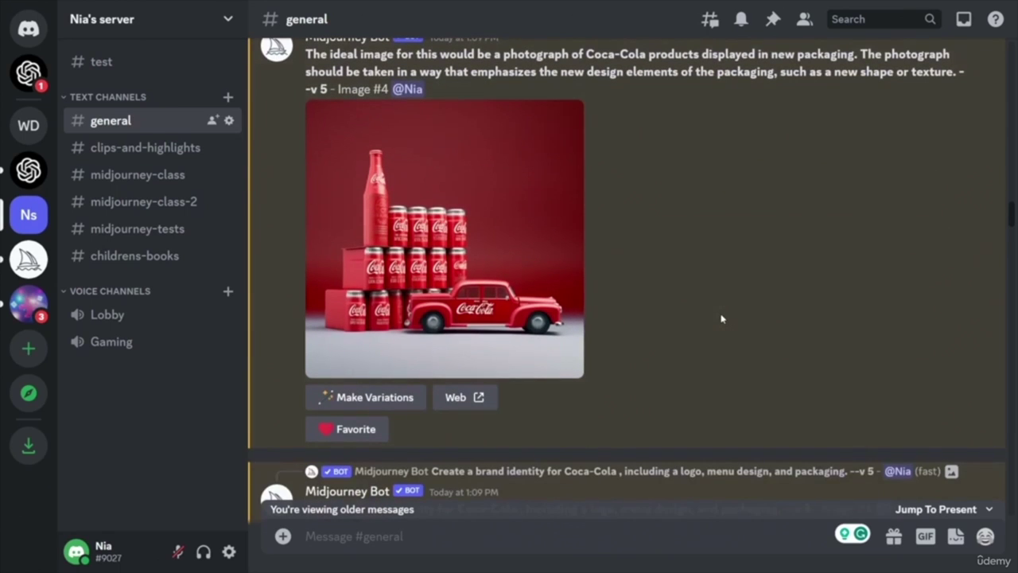
scroll(721, 316, "down", 4)
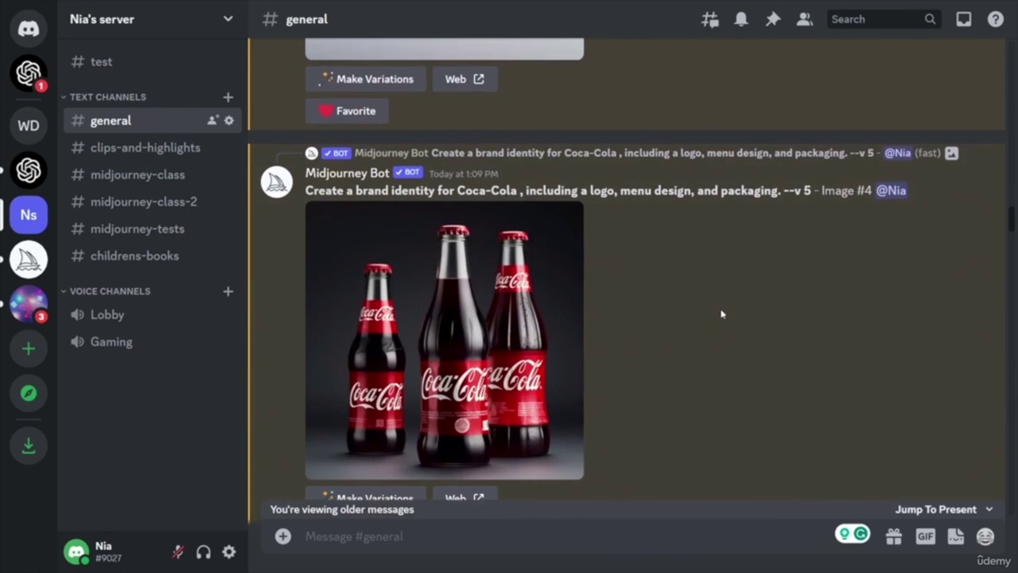
scroll(722, 314, "down", 6)
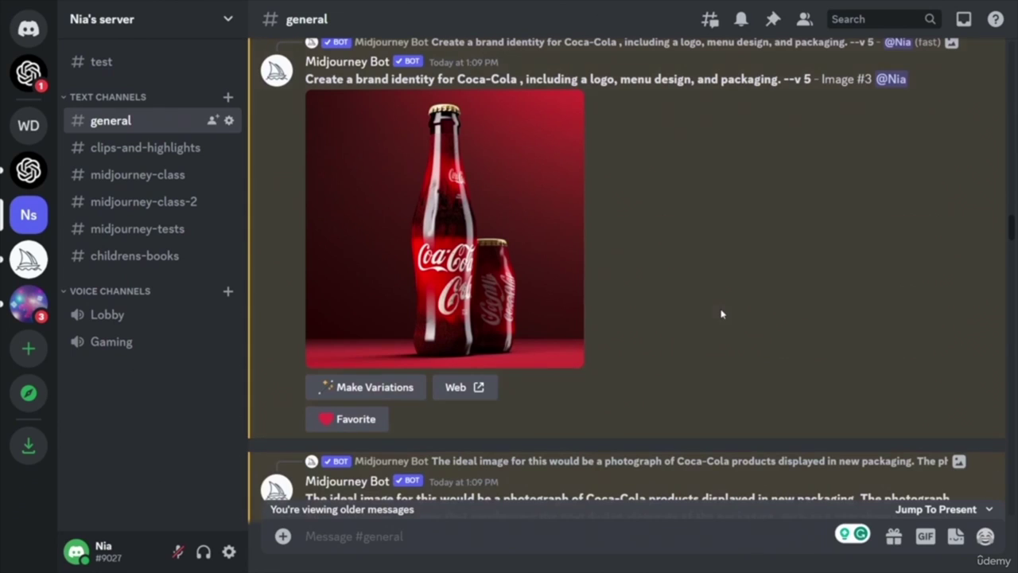
scroll(722, 314, "down", 6)
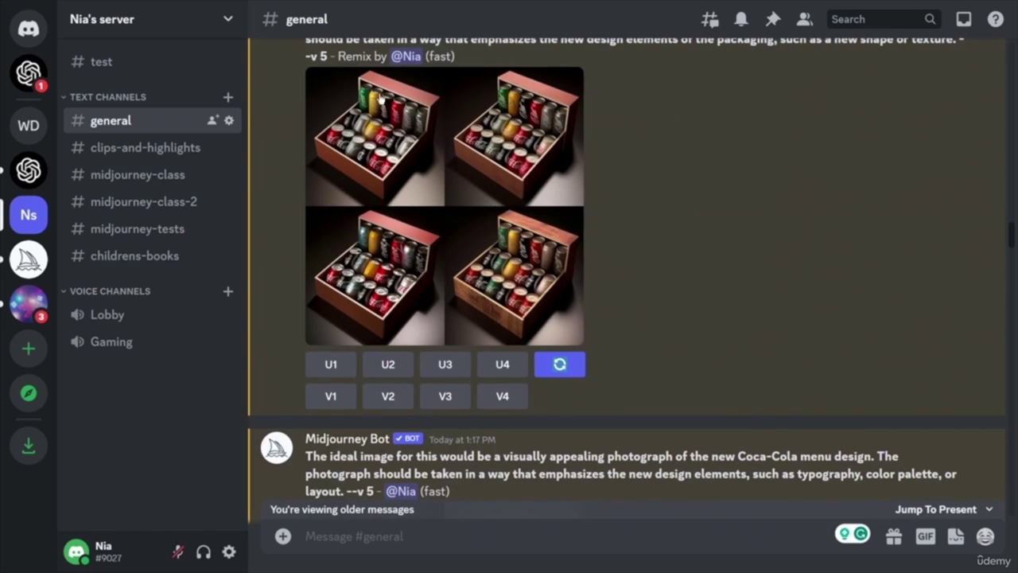
scroll(731, 242, "down", 3)
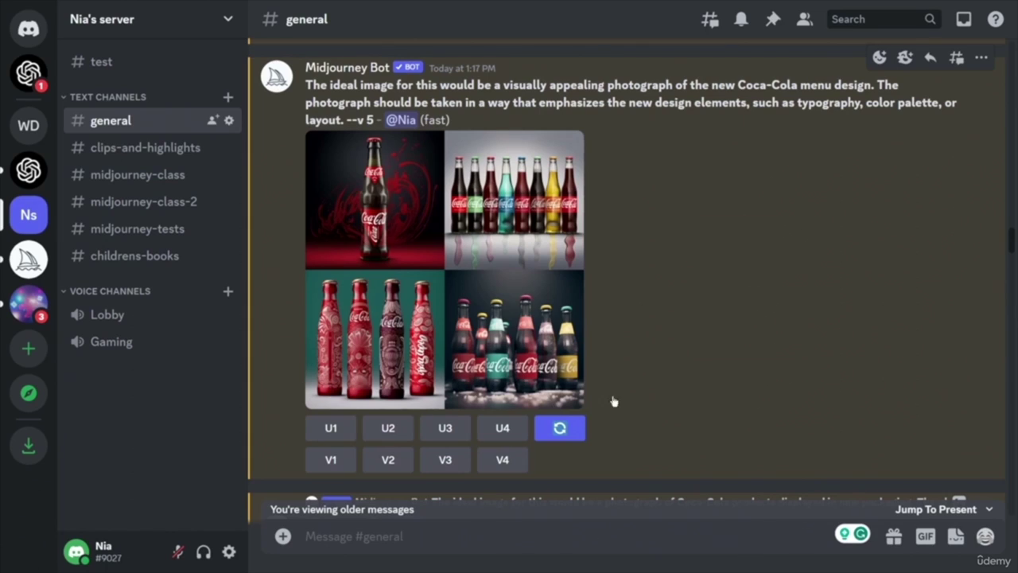
scroll(726, 315, "down", 5)
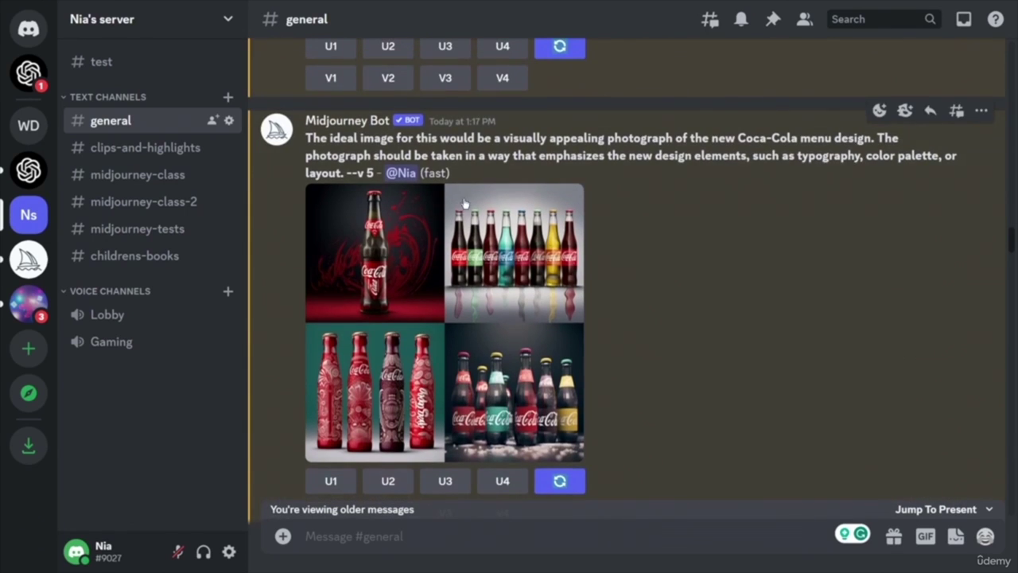
- Scroll past the limited-edition bottle images and drafting-table prompt, settling on the 1:21 PM Coca-Cola menu grid
scroll(733, 302, "down", 1)
scroll(733, 302, "down", 5)
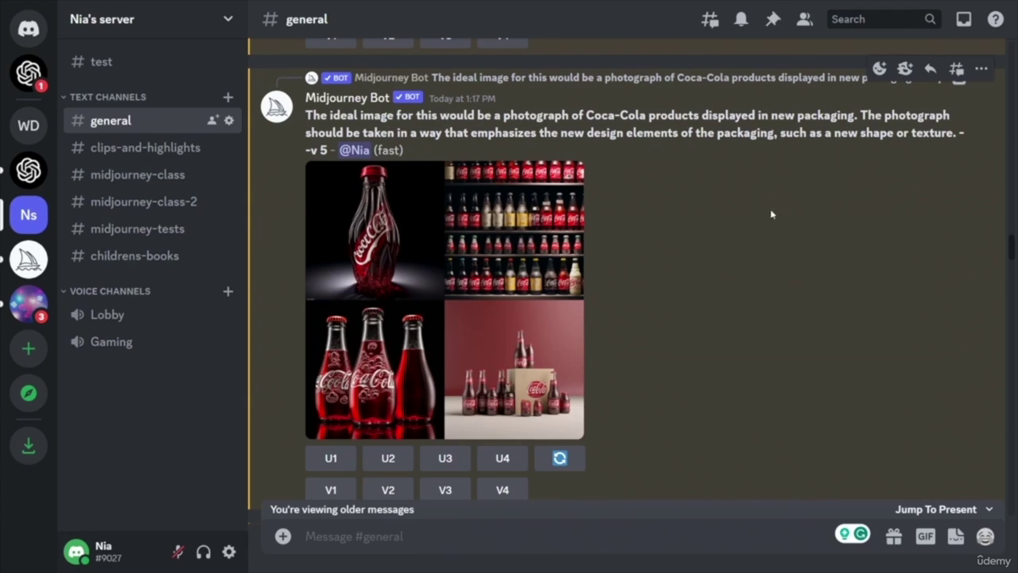
scroll(716, 239, "down", 6)
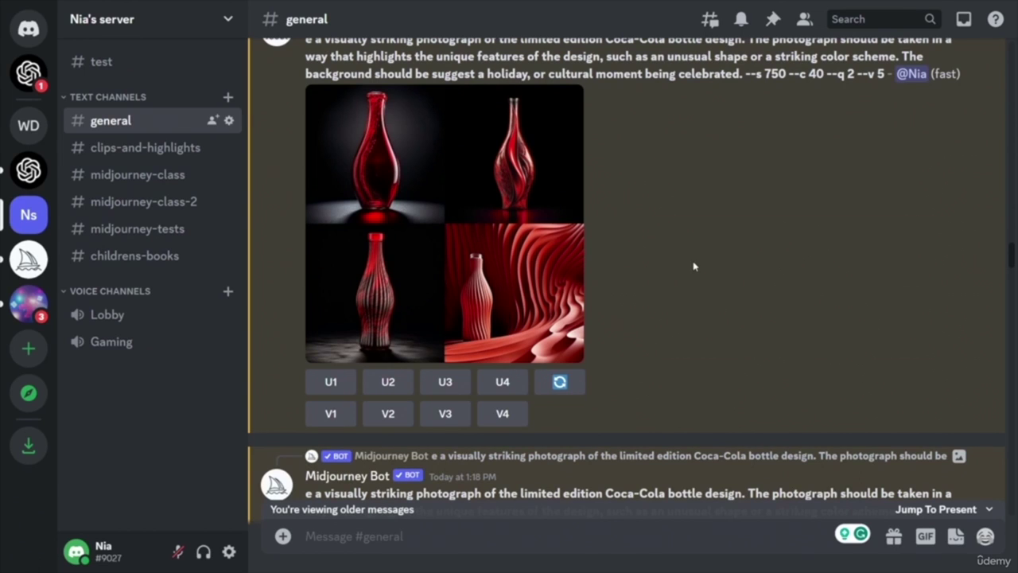
scroll(692, 263, "down", 3)
scroll(693, 264, "up", 3)
scroll(768, 273, "down", 5)
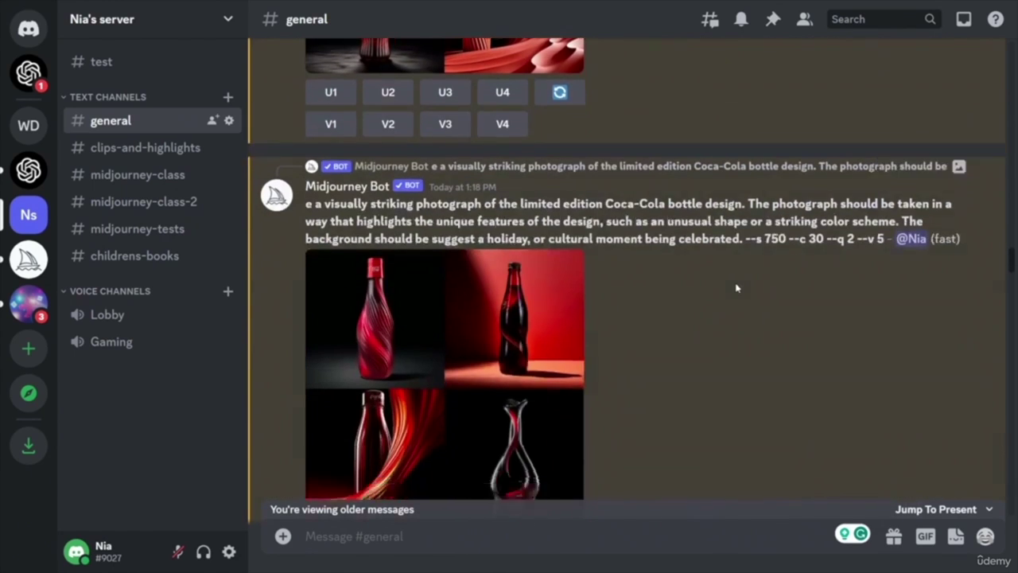
scroll(736, 288, "down", 4)
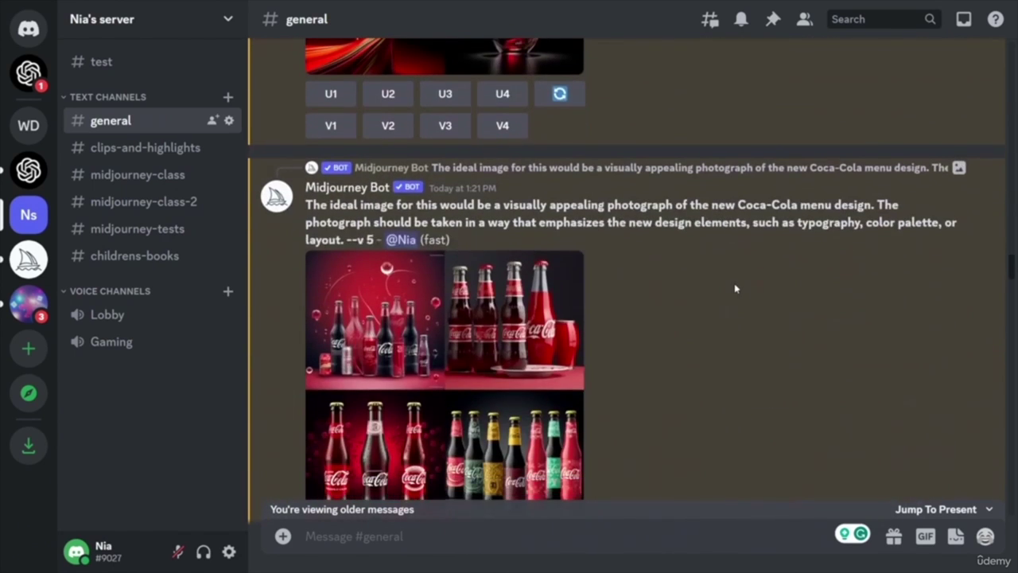
scroll(736, 288, "down", 1)
scroll(736, 289, "down", 4)
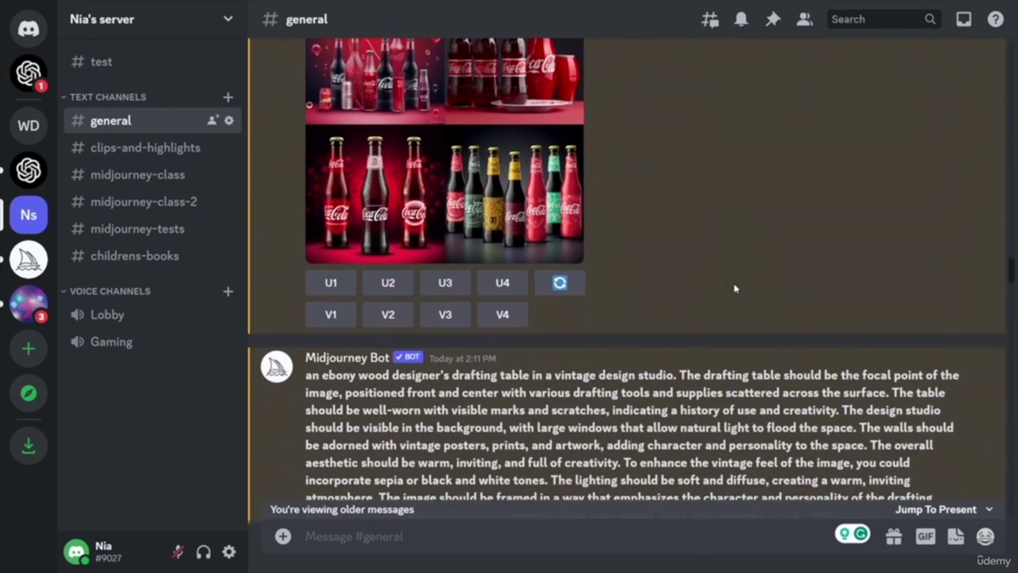
scroll(731, 285, "up", 5)
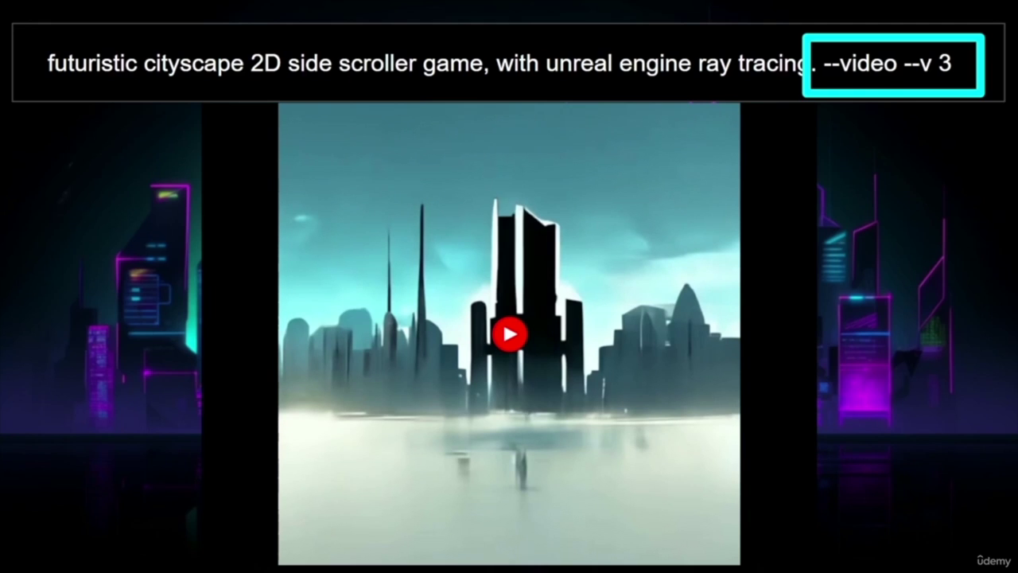
- Start the --video slide's futuristic cityscape example clip with the Right arrow key
key("Right")
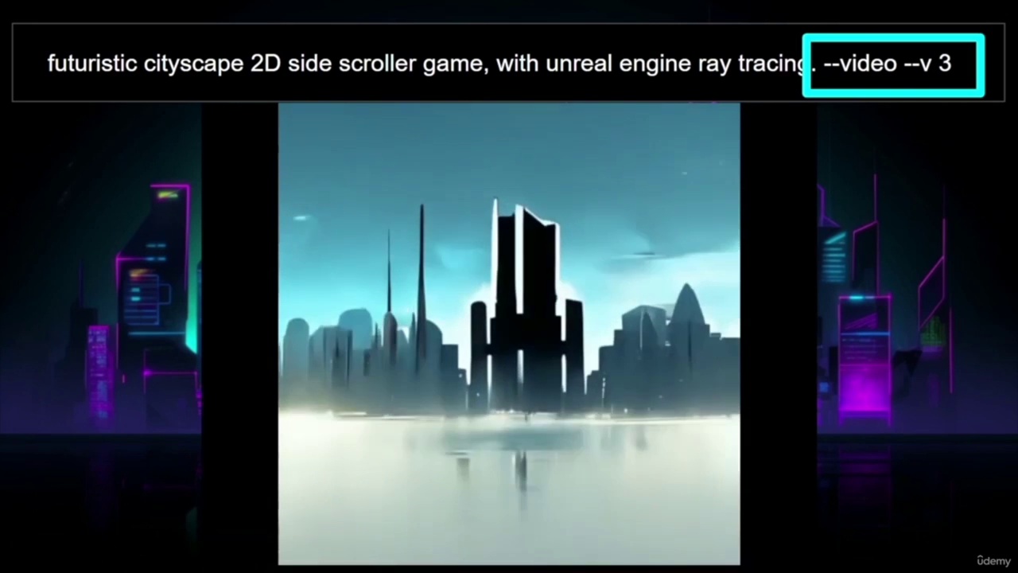
- Go to the slide showing the envelope reaction added to the 'vibrant california poppies --video' grid
key("Right")
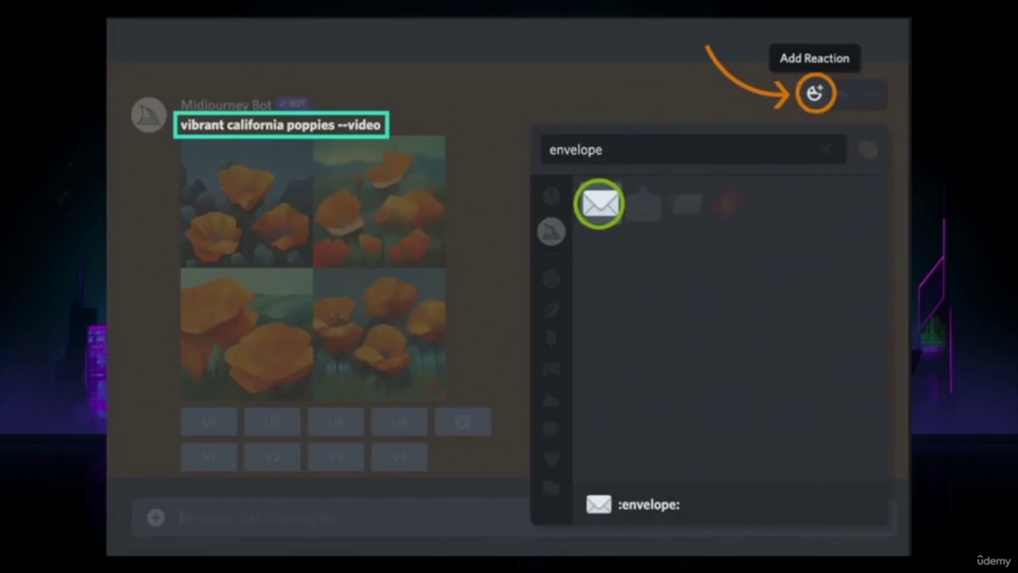